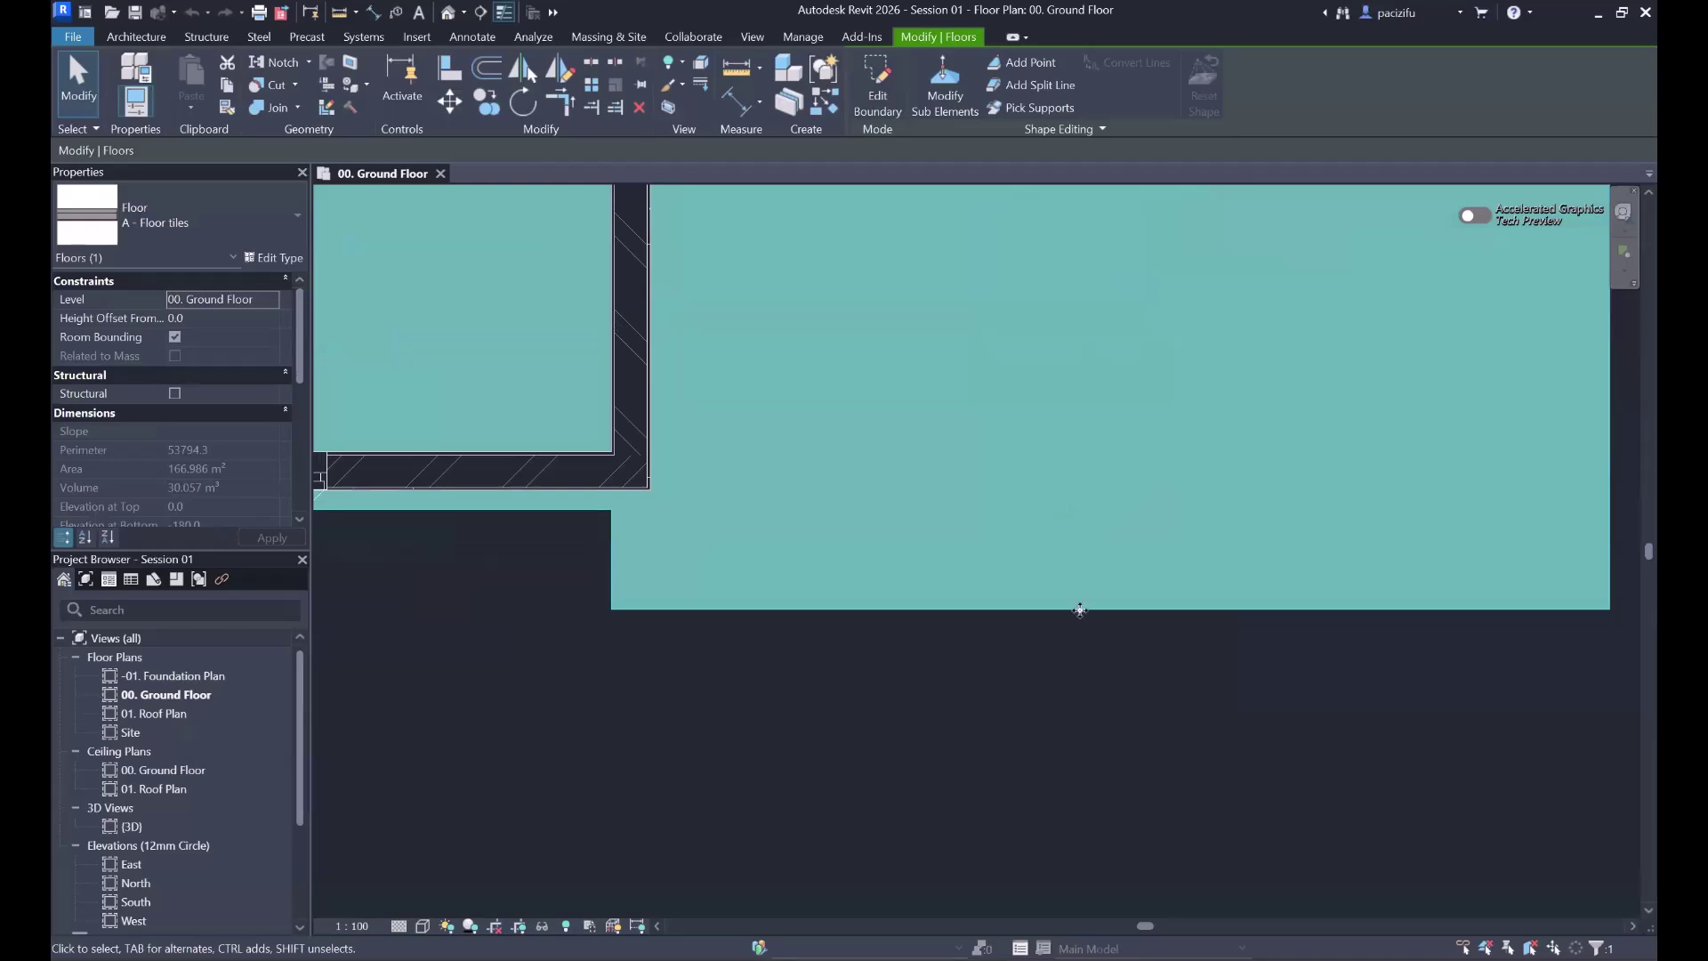
# - Edit the tiled floor's boundary, drawing a line about 3300 mm right from the porch's left step, then down to its outer edge
pyautogui.scroll(-1, 534, 500)
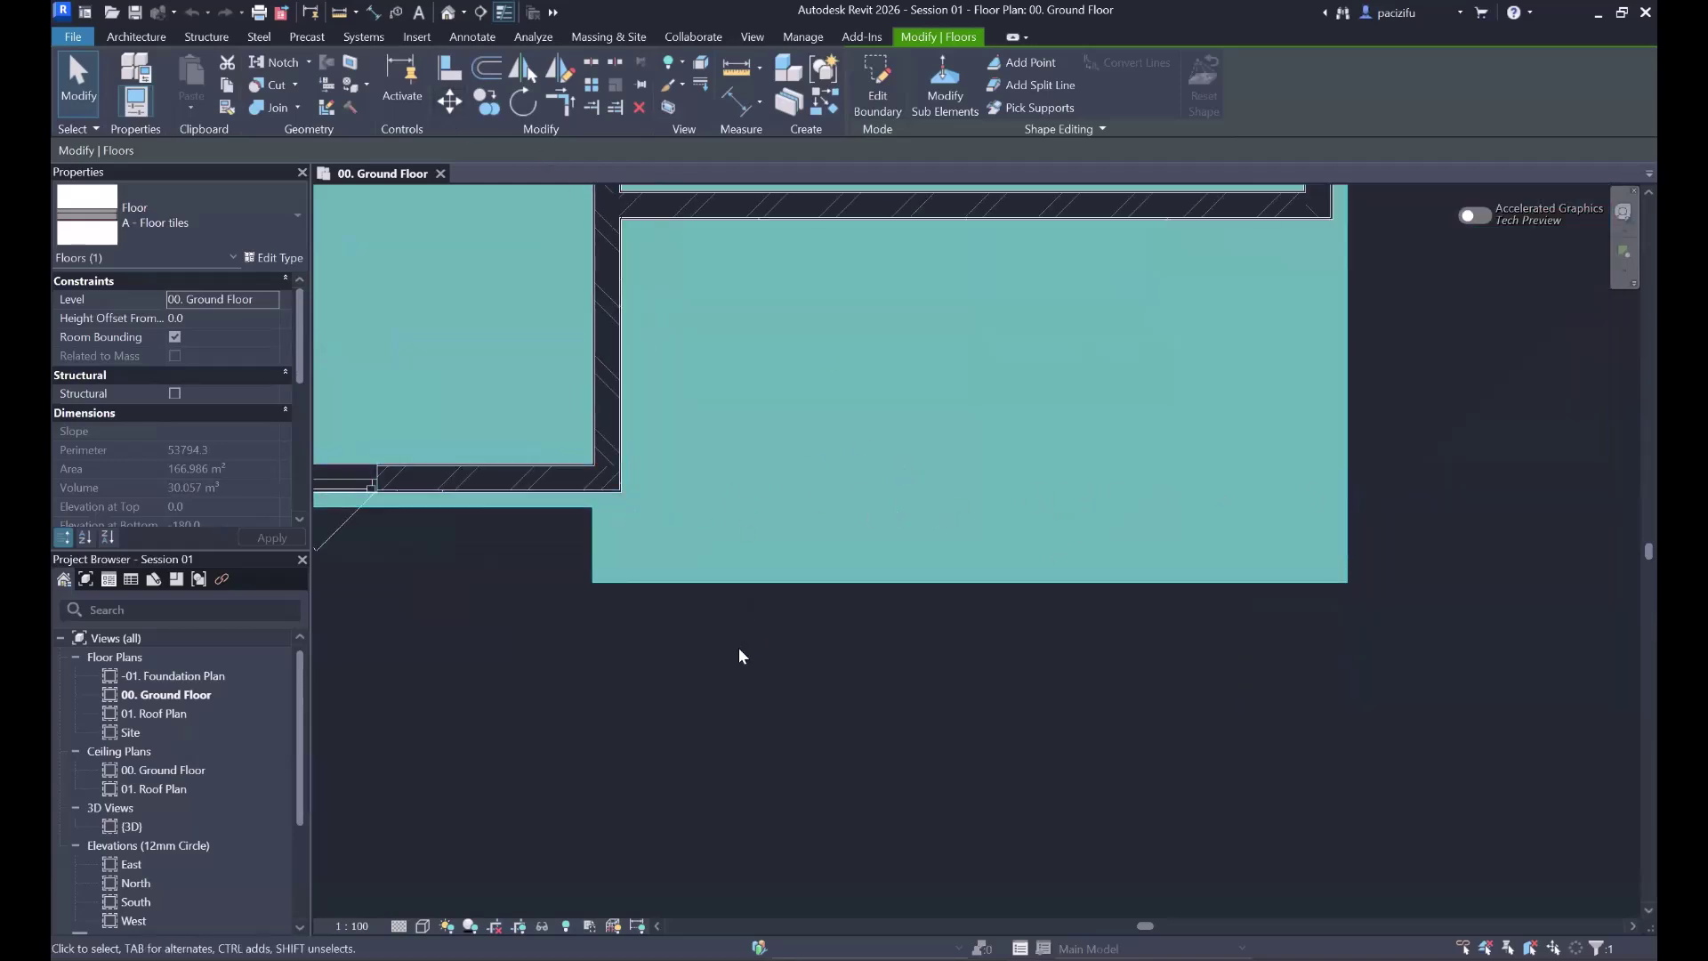
pyautogui.scroll(-1, 744, 655)
pyautogui.scroll(1, 789, 406)
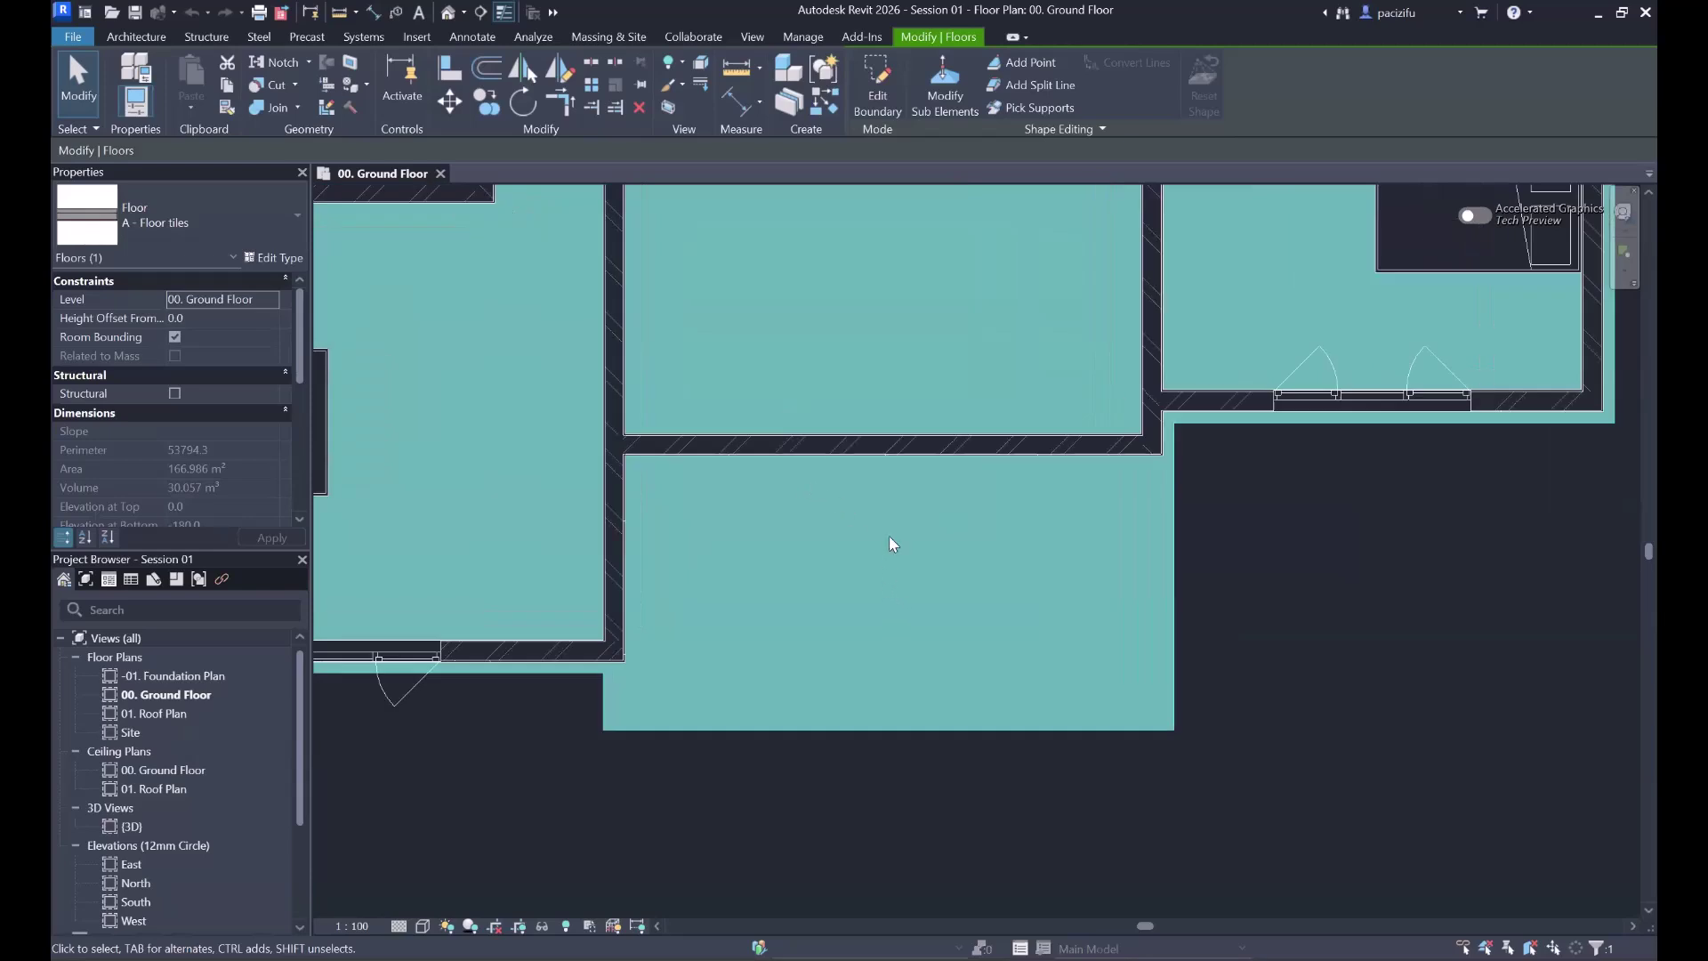
pyautogui.click(869, 96)
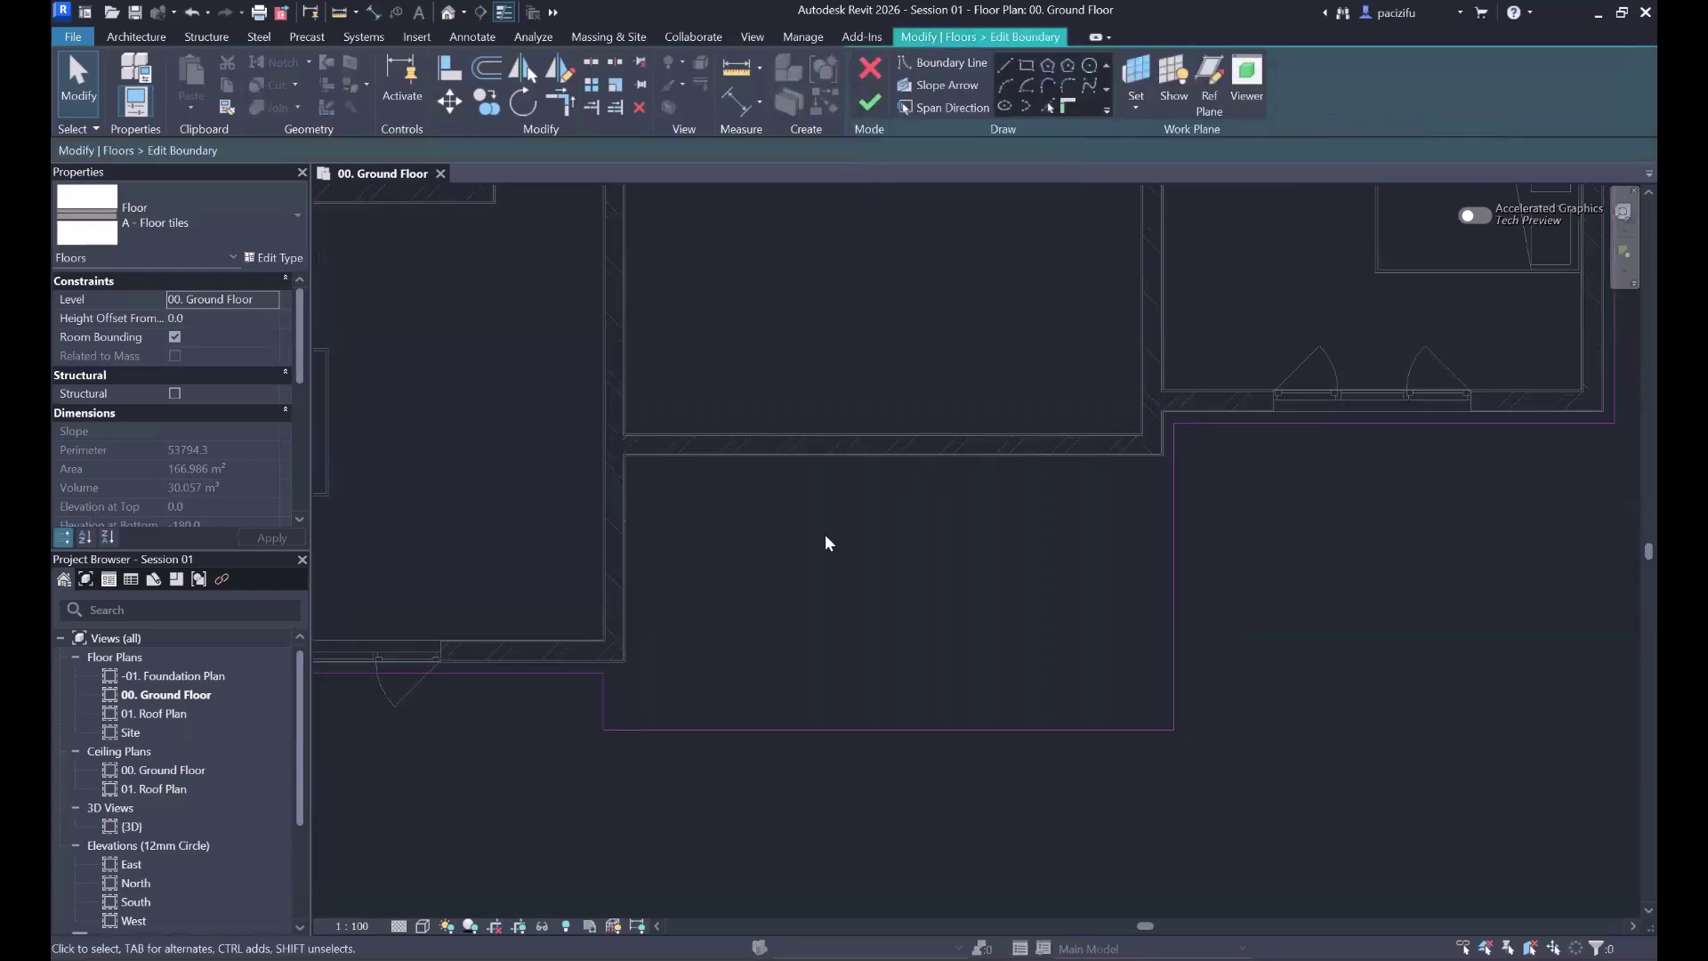
pyautogui.scroll(-5, 772, 361)
pyautogui.scroll(2, 806, 227)
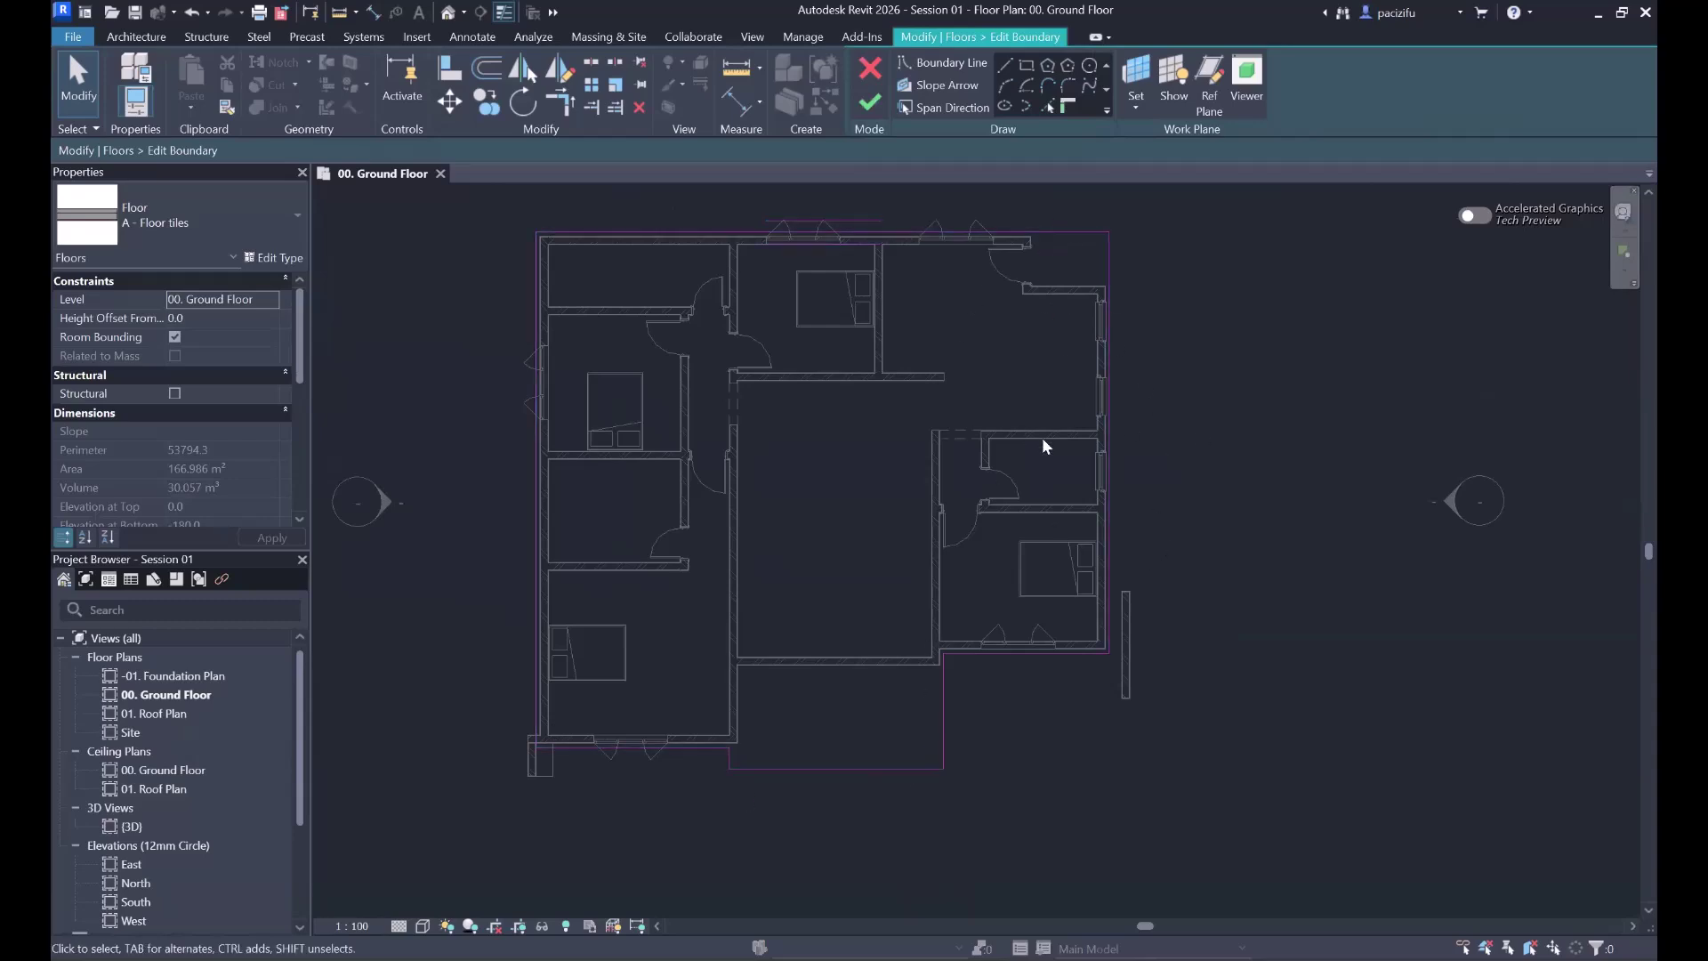
pyautogui.scroll(2, 772, 754)
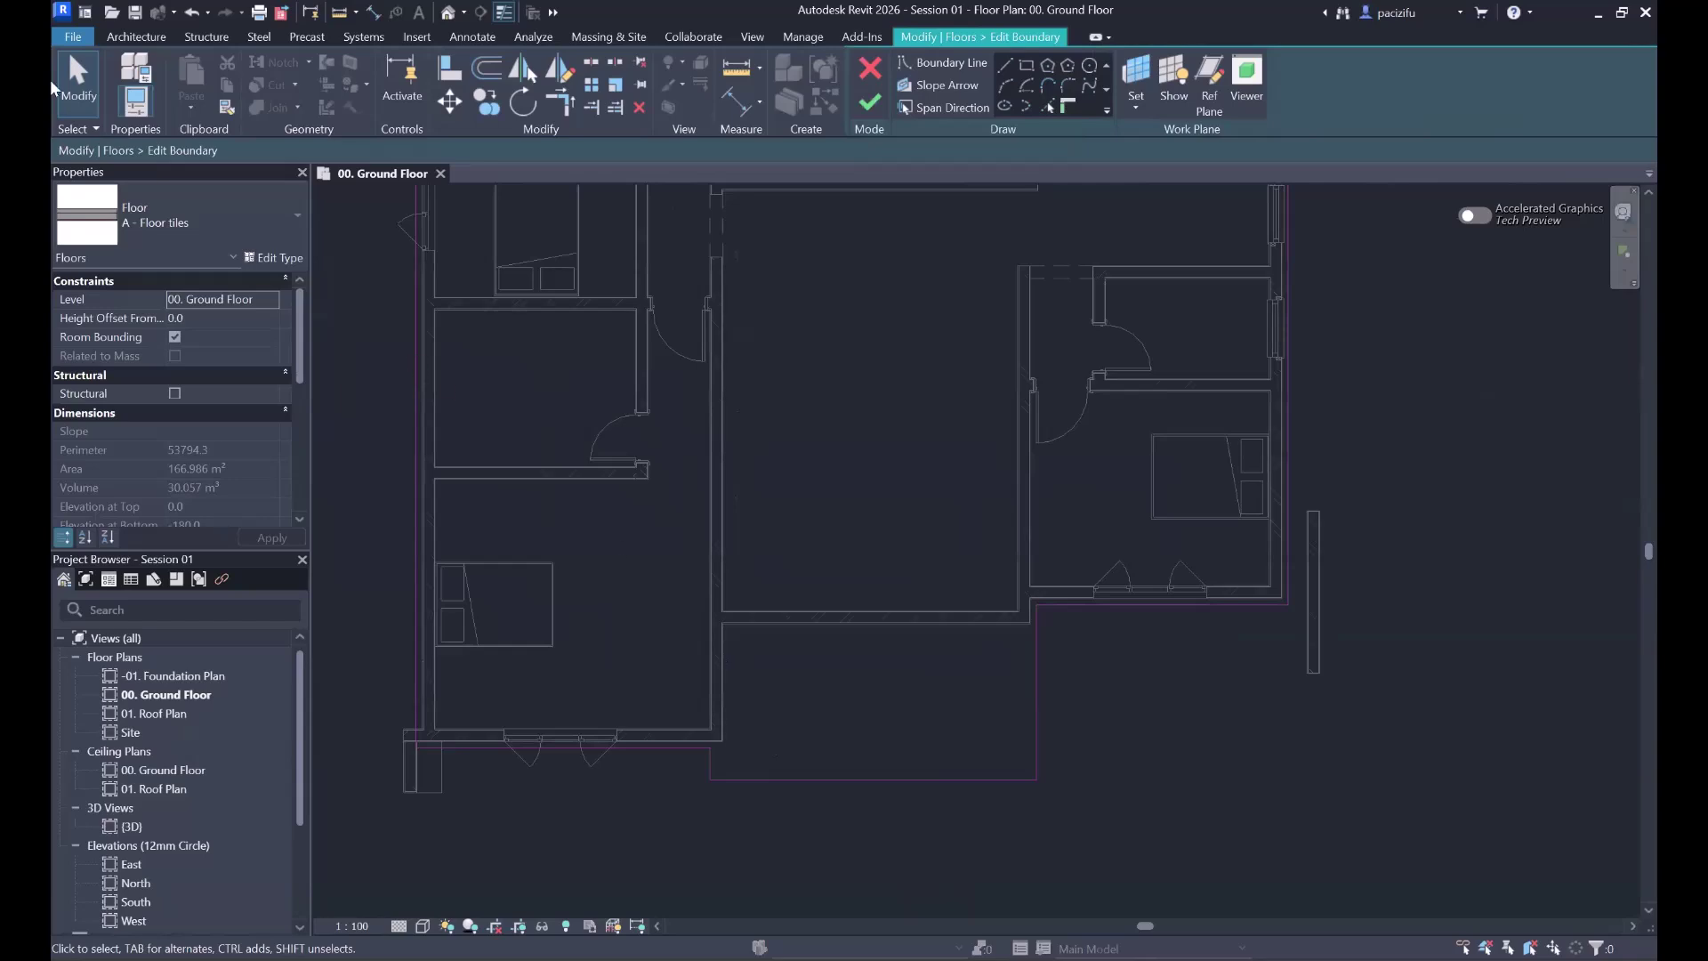
pyautogui.click(1006, 65)
pyautogui.scroll(2, 761, 757)
pyautogui.click(705, 736)
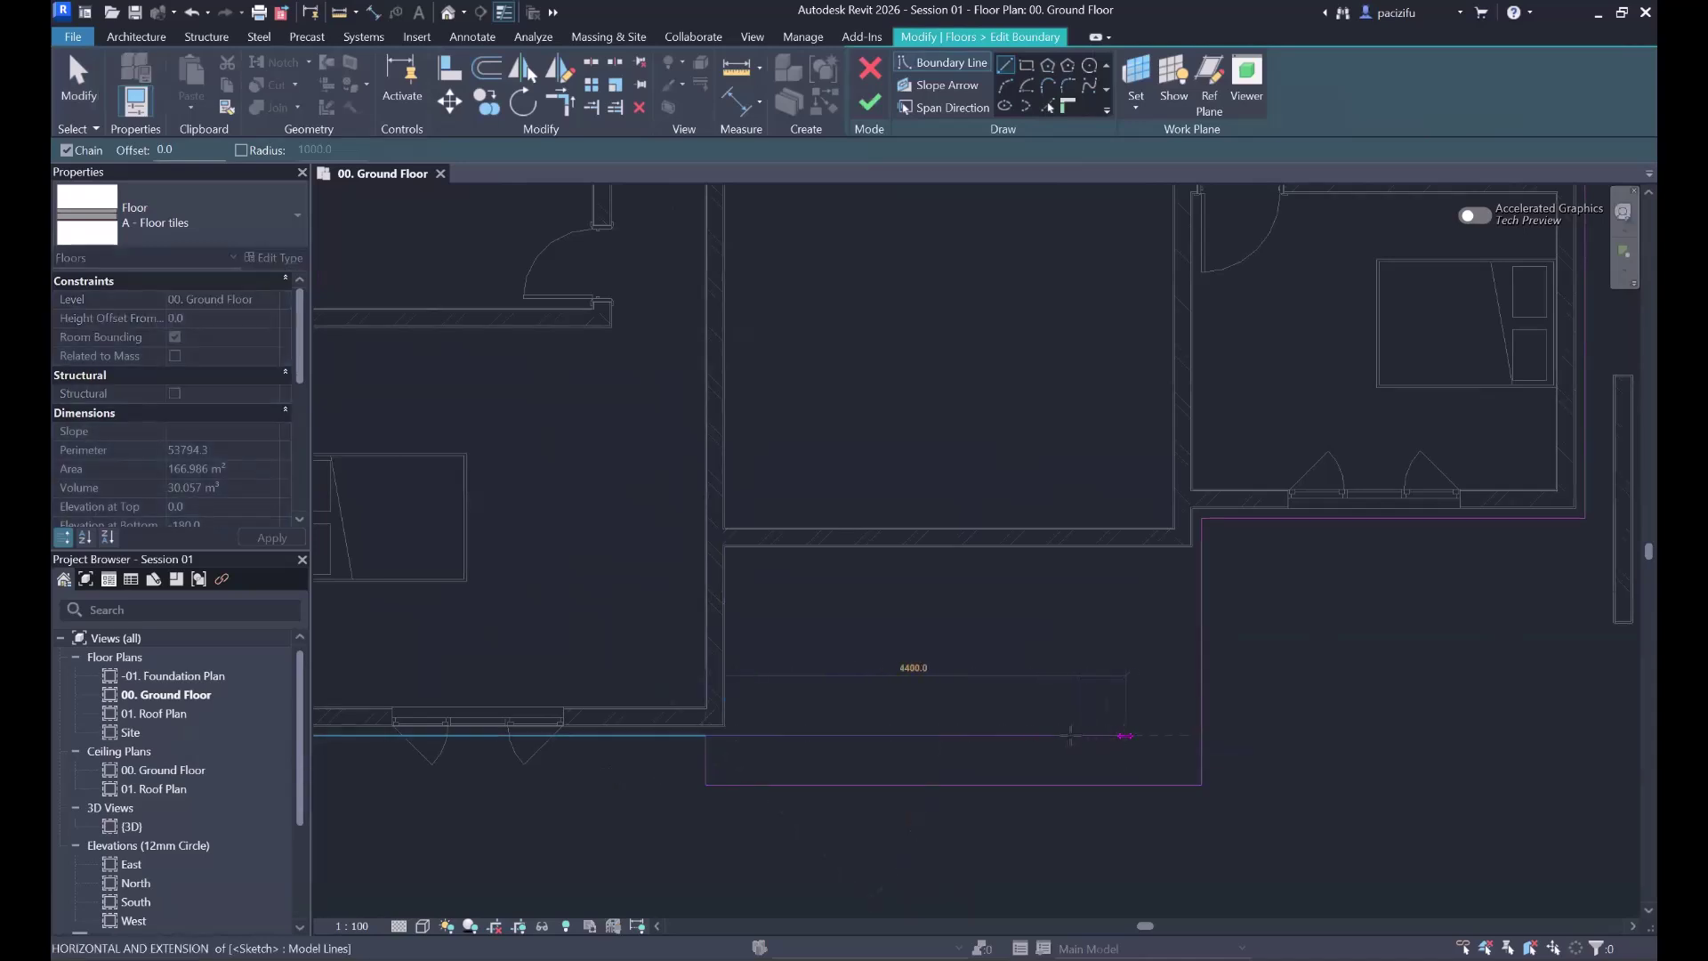
pyautogui.click(1019, 735)
pyautogui.click(1020, 785)
pyautogui.press('Escape')
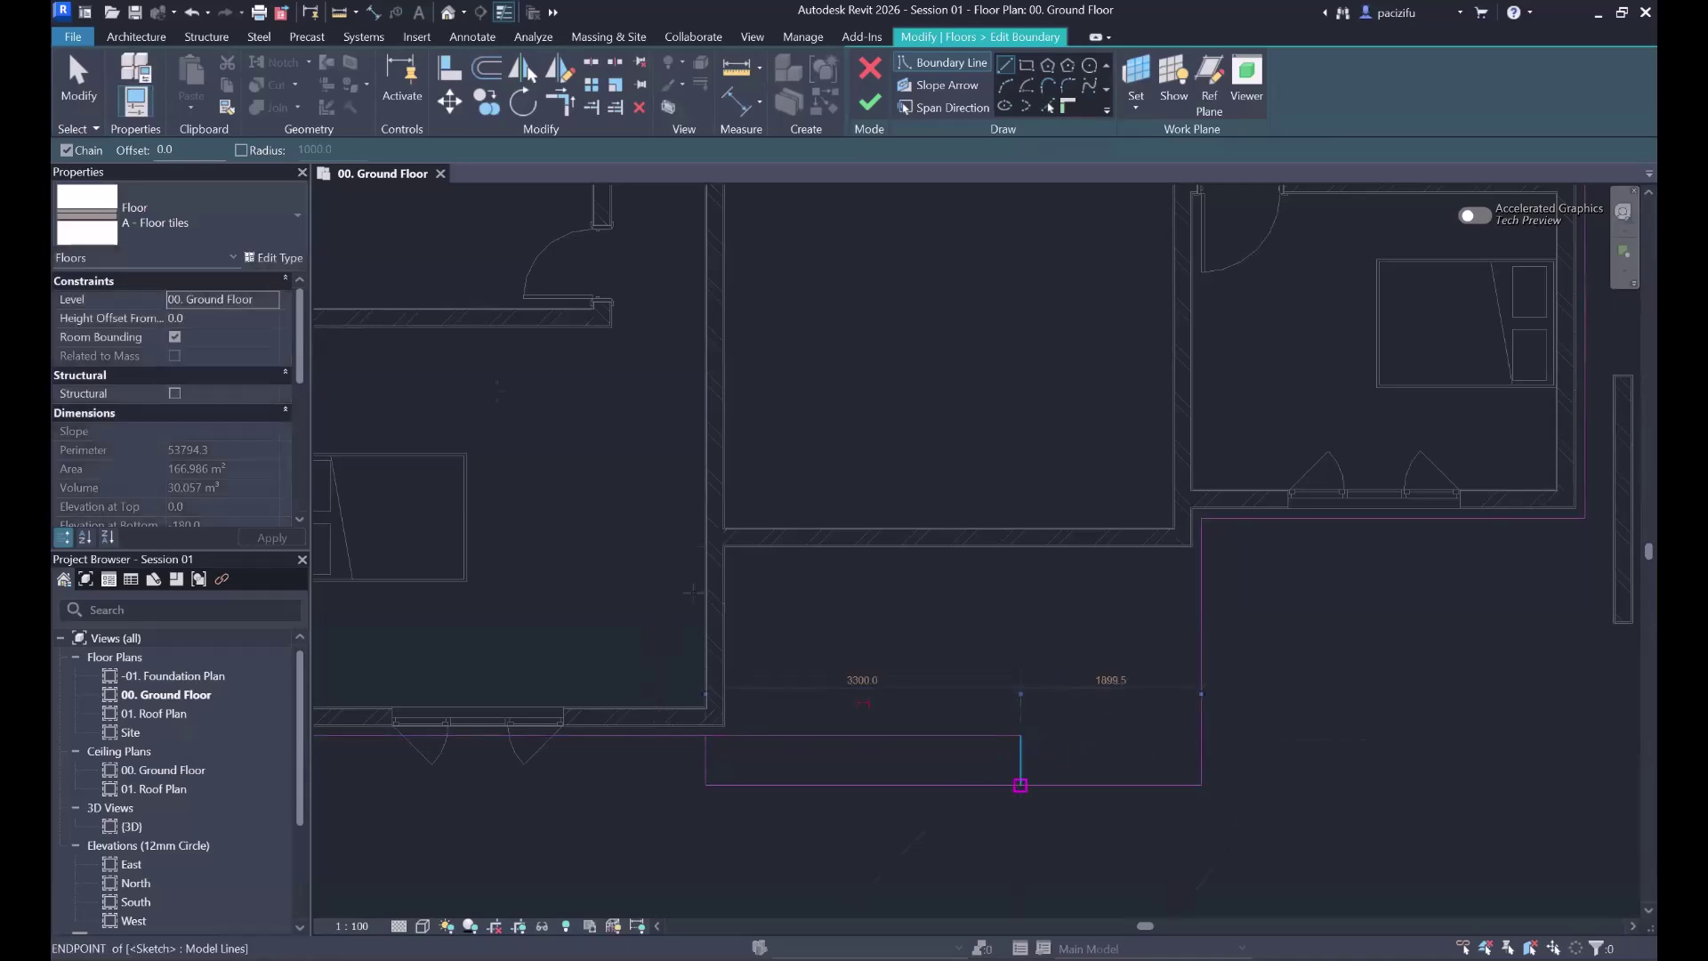
# - Trim the porch's outer boundary line to the new vertical line, keeping the portion on the right
pyautogui.press('Escape')
pyautogui.press('t')
pyautogui.press('r')
pyautogui.scroll(2, 1079, 812)
pyautogui.click(1066, 798)
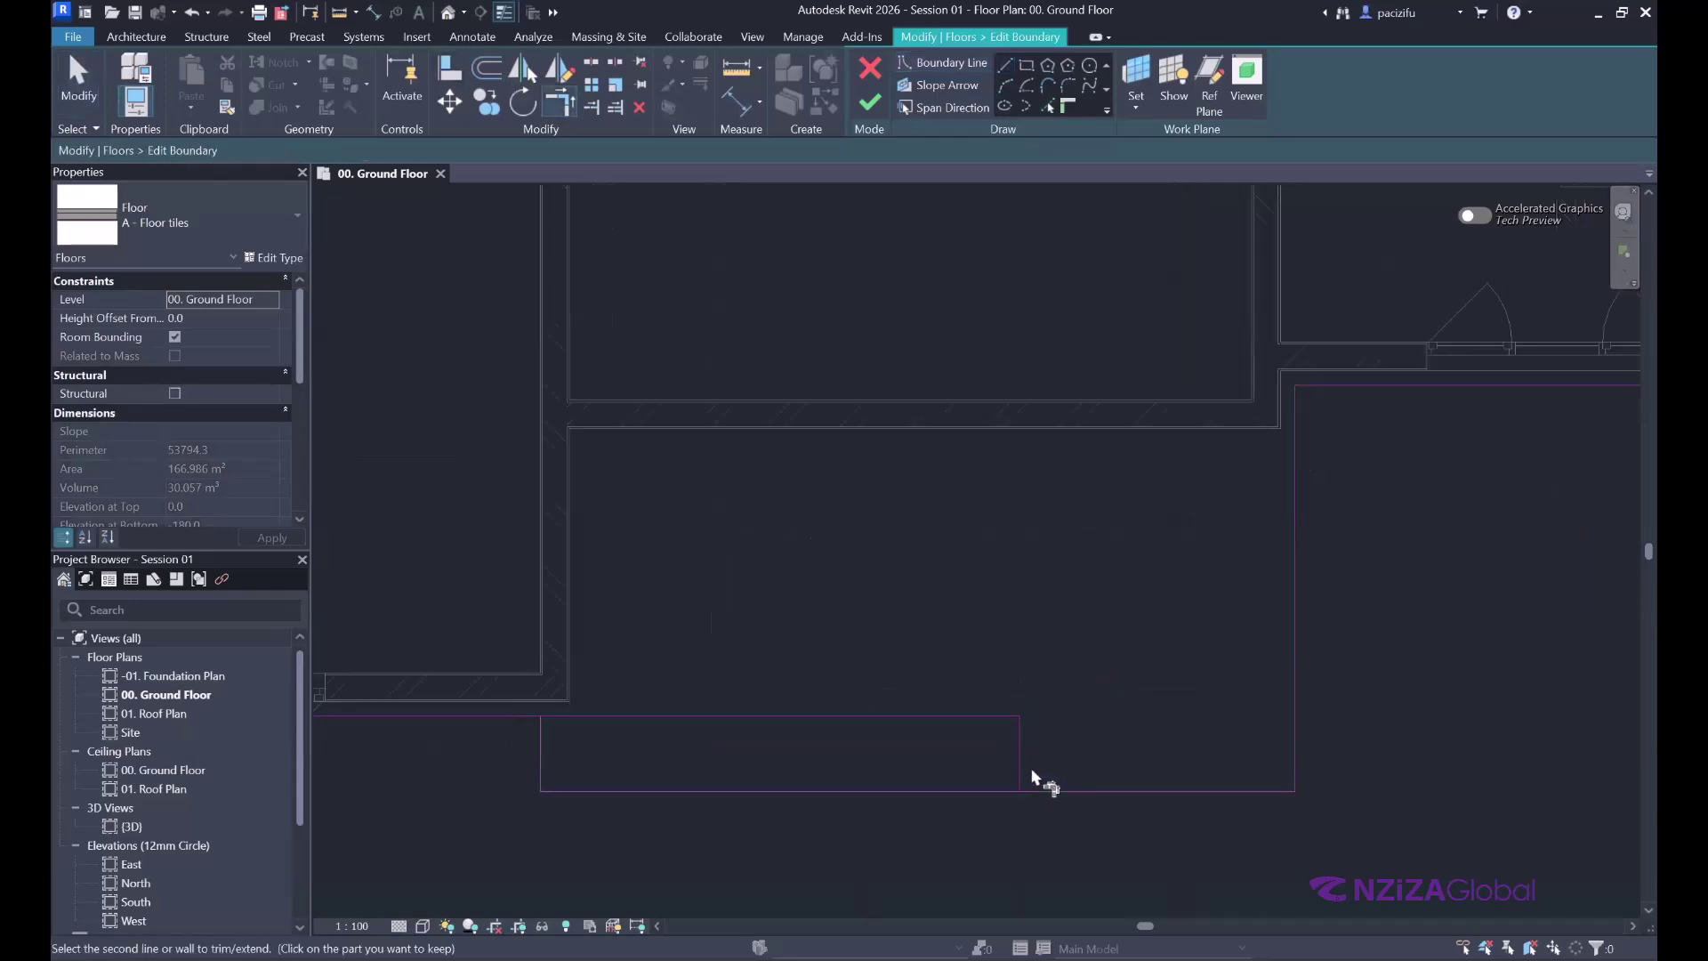
pyautogui.click(1023, 762)
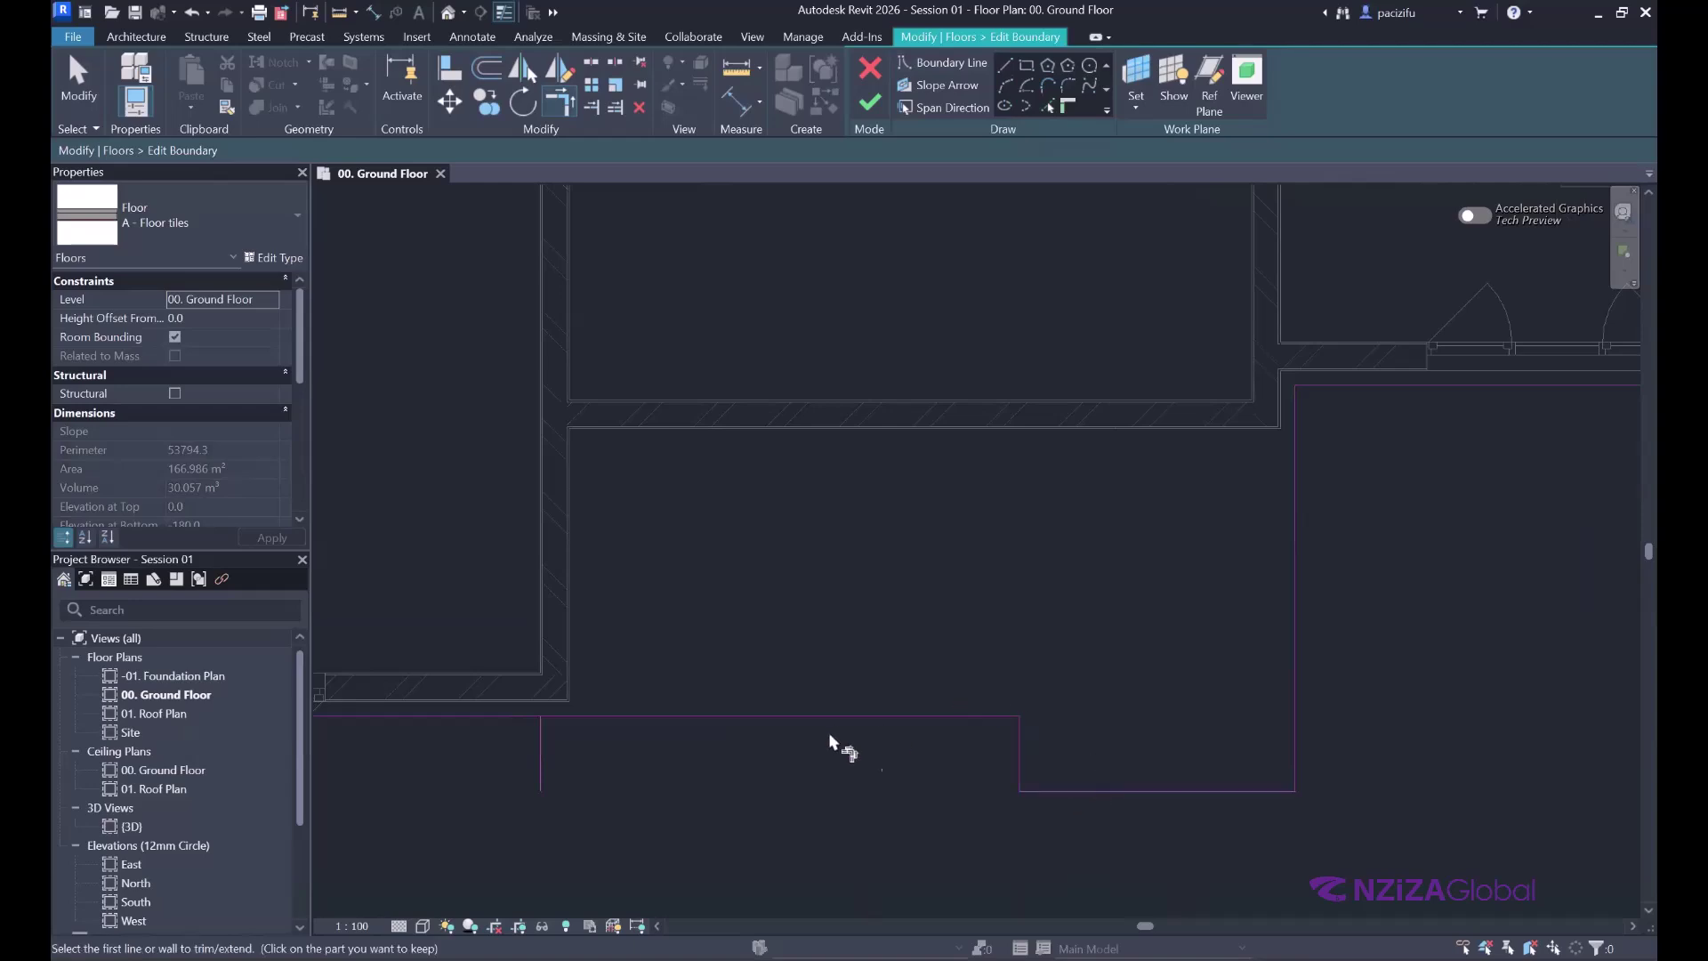
pyautogui.scroll(-1, 951, 776)
pyautogui.press('Escape')
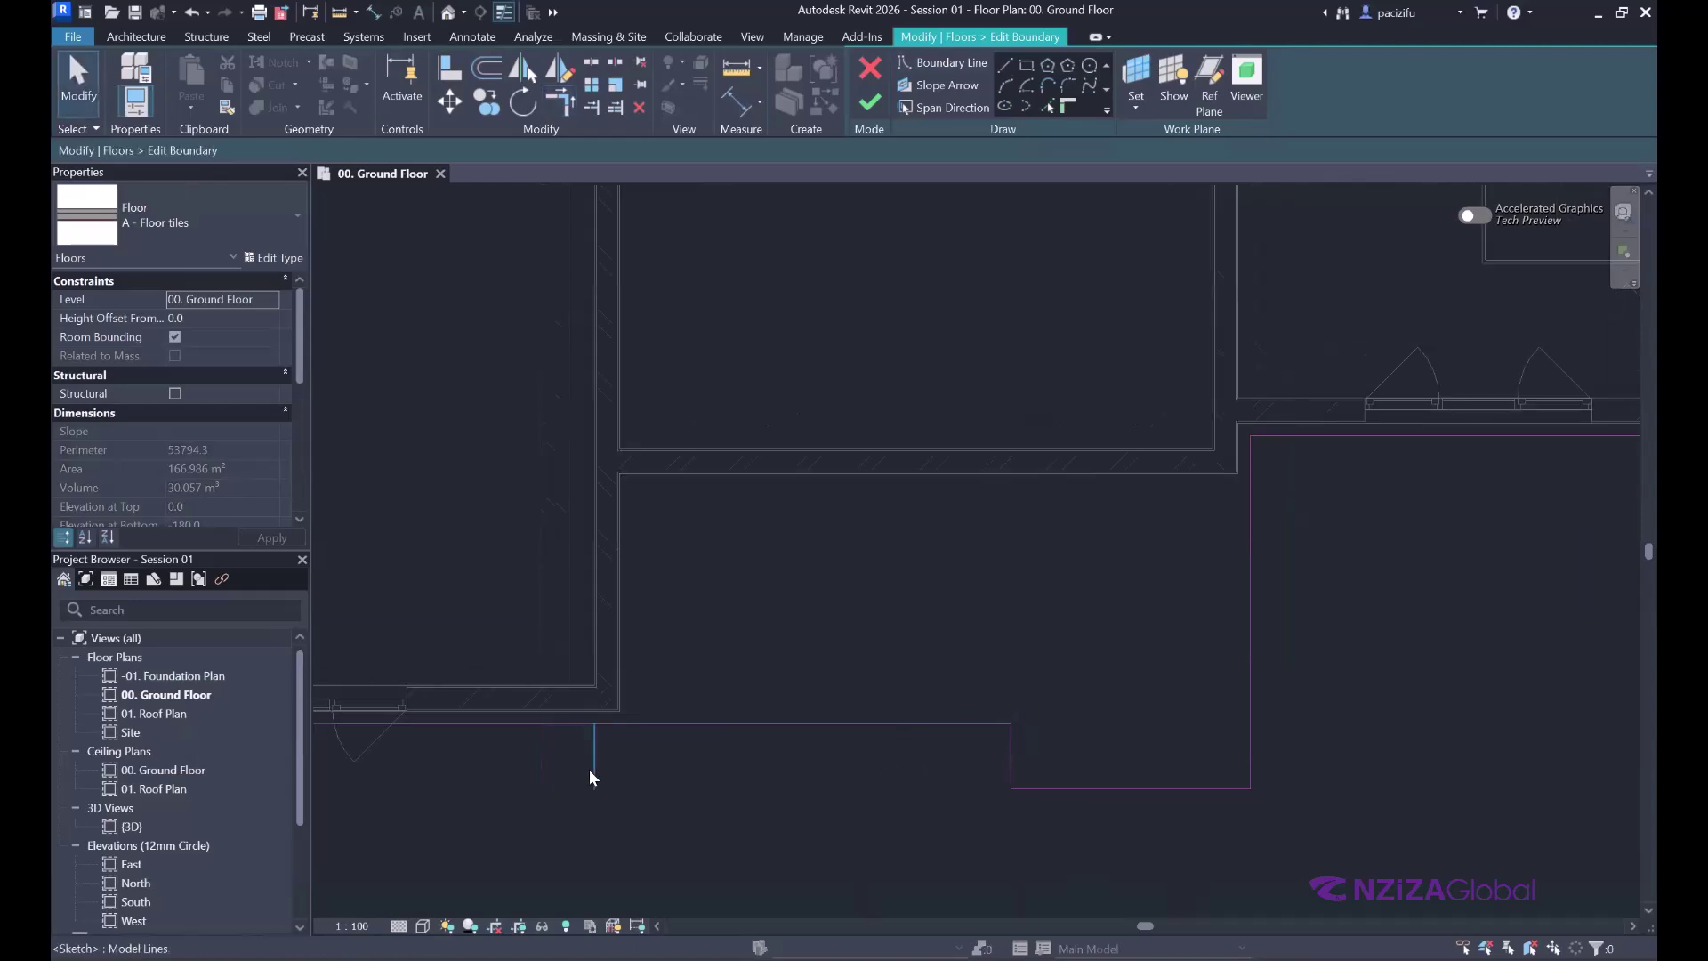
# - Delete the leftover short vertical boundary line at the porch's former left corner
pyautogui.click(593, 770)
pyautogui.press('Delete')
pyautogui.scroll(-2, 755, 717)
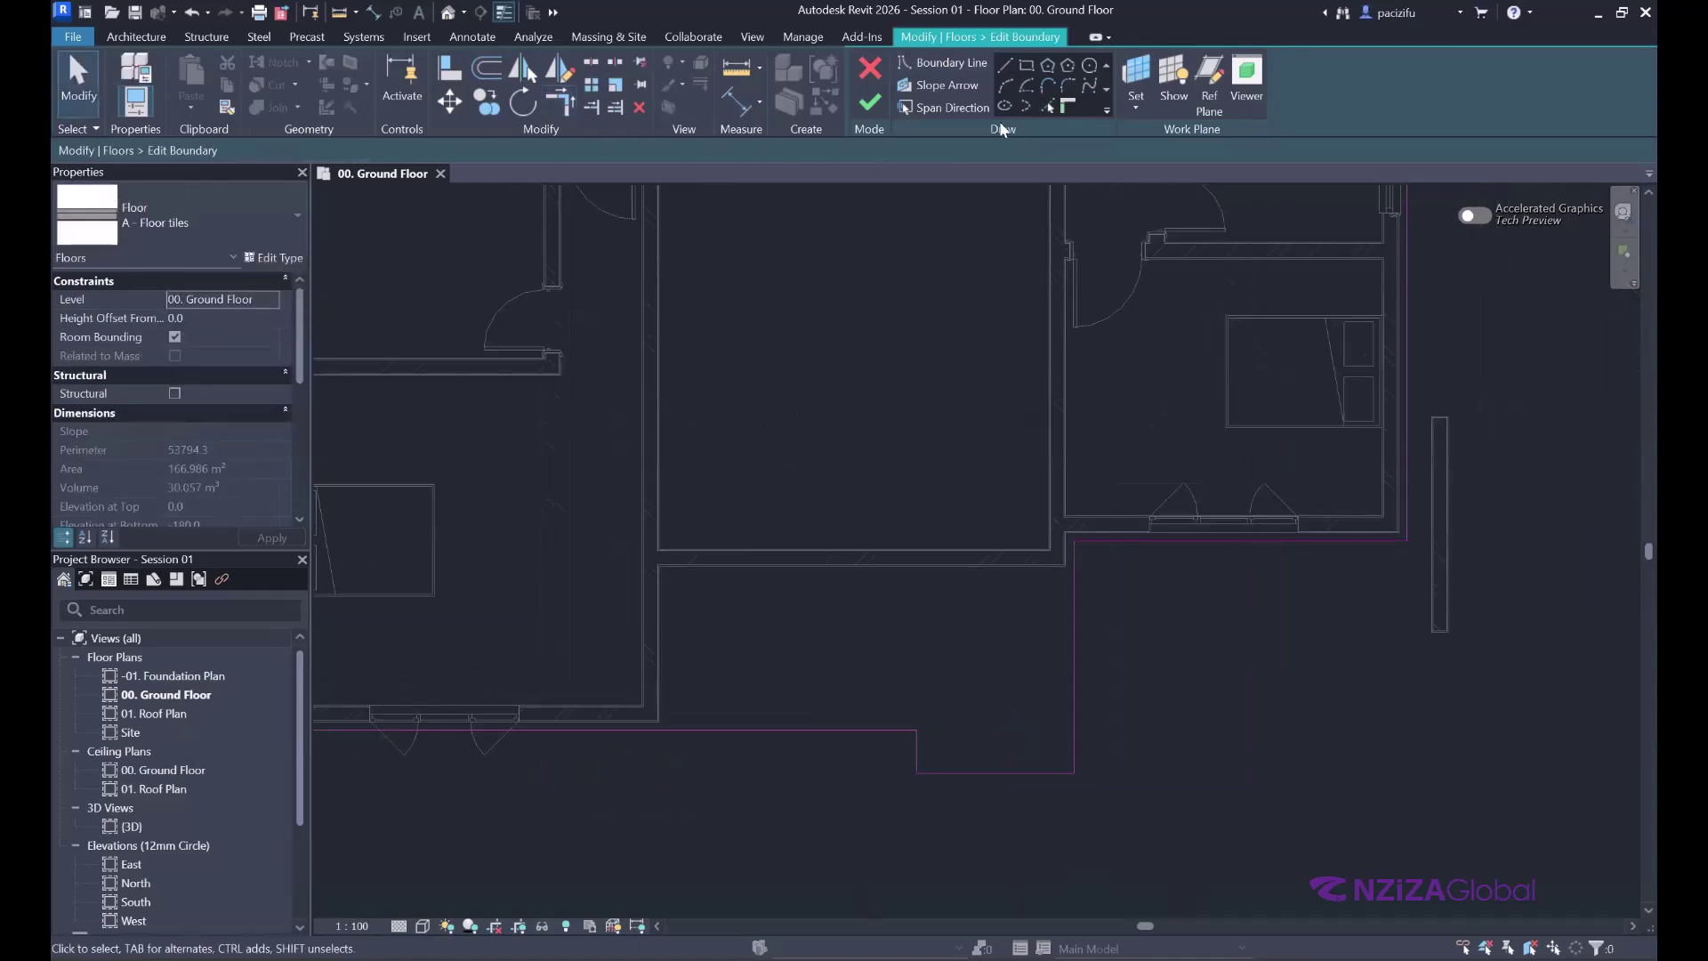
pyautogui.scroll(-2, 886, 455)
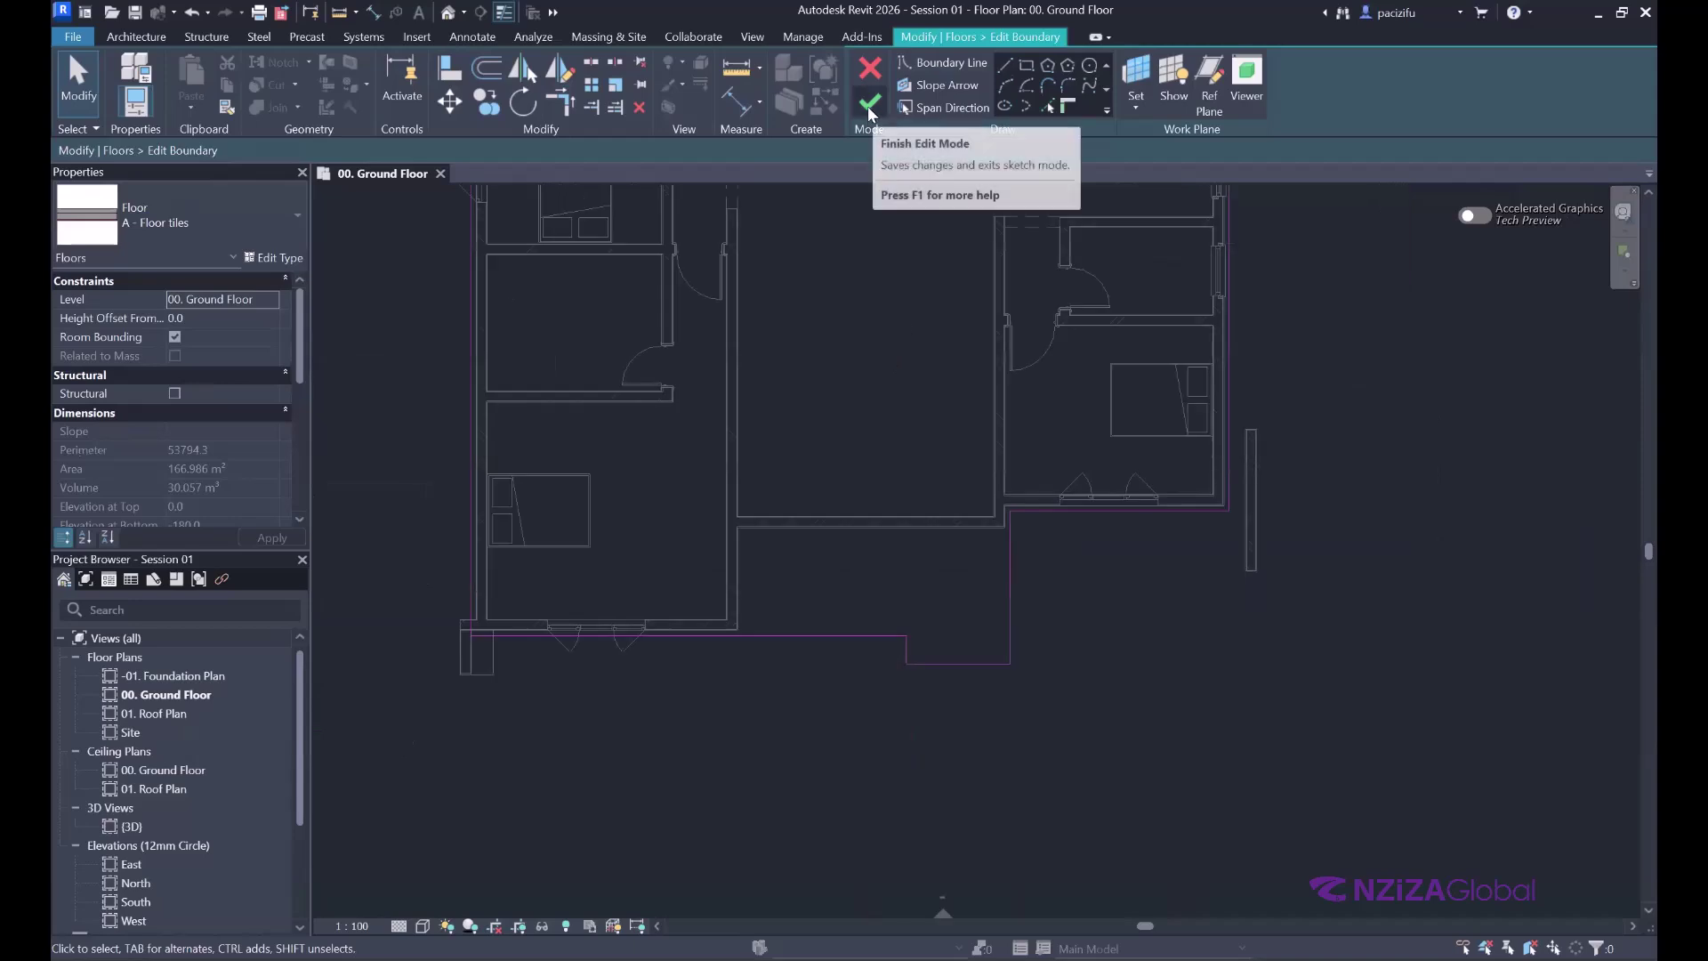
# - Finish the floor boundary edit, attach the walls below to the floor's bottom and unjoin the conflicting elements
pyautogui.click(868, 105)
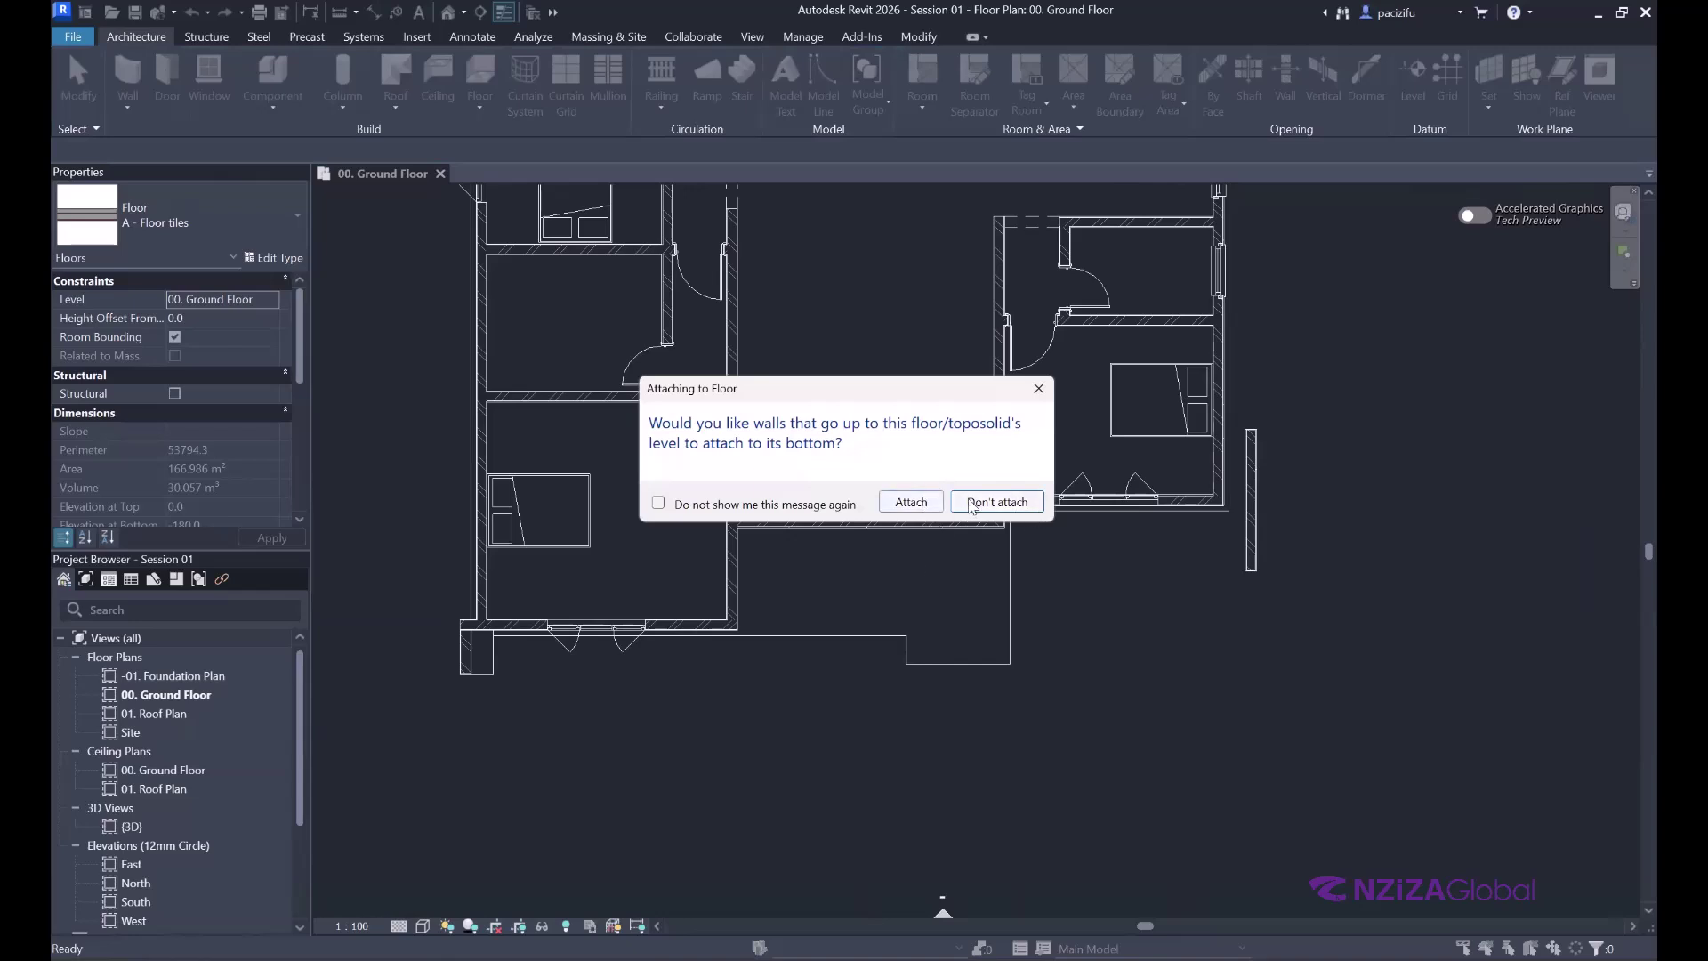
pyautogui.click(911, 503)
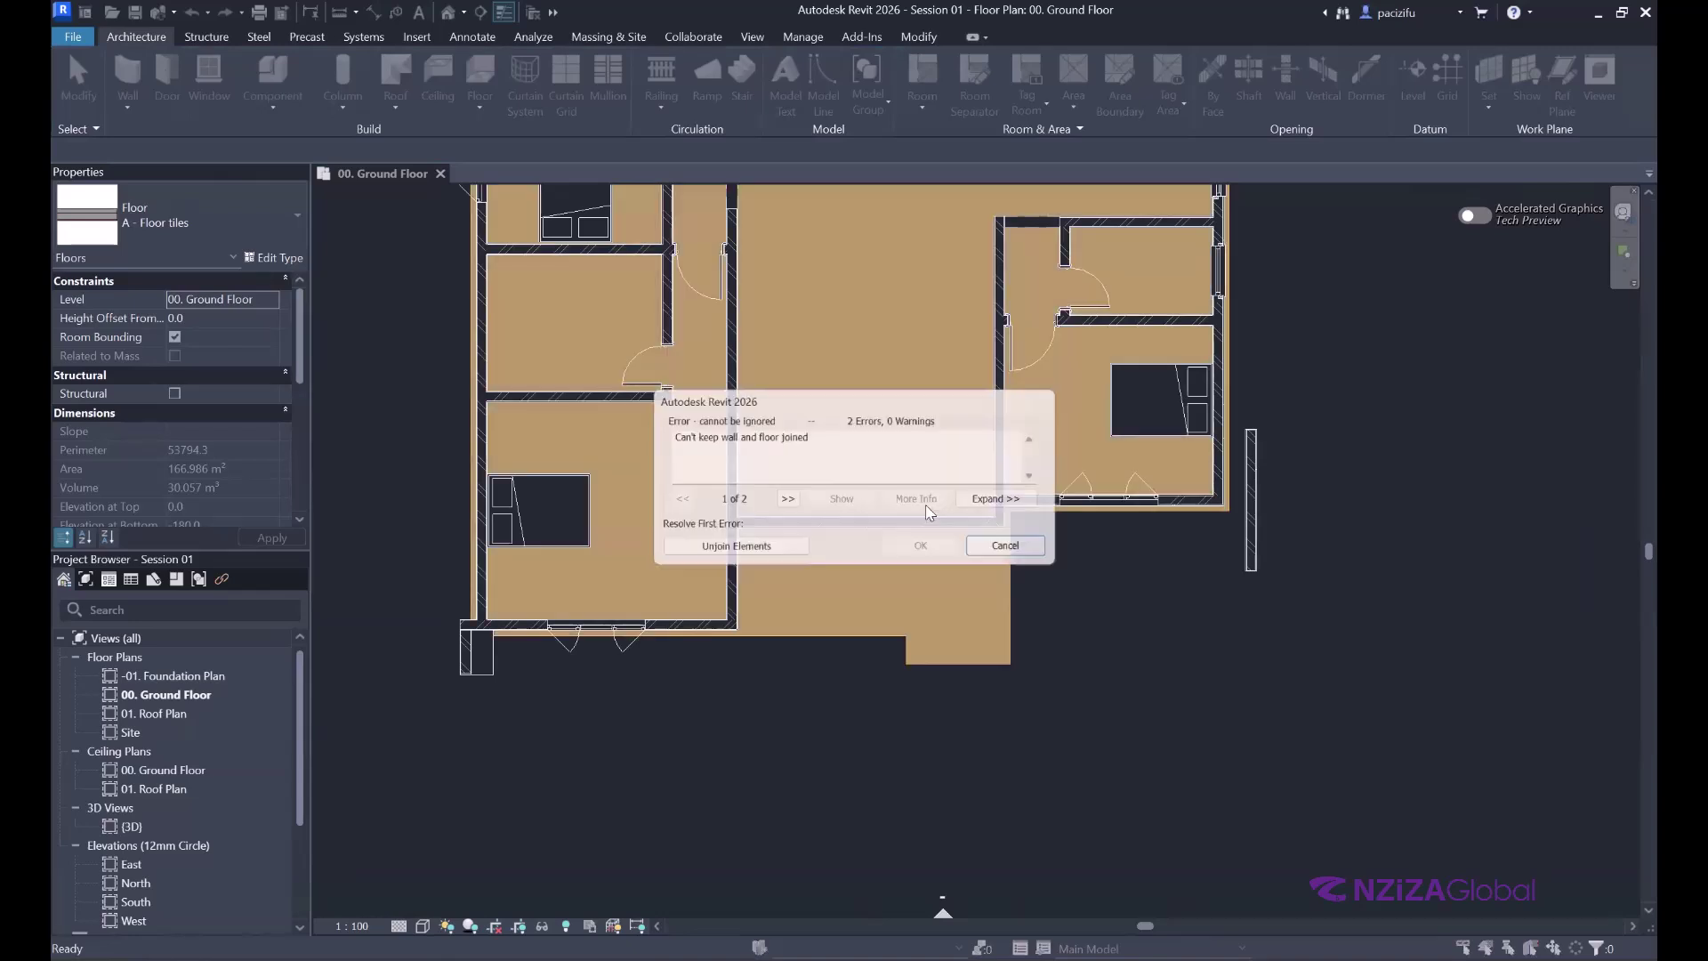
pyautogui.click(703, 550)
pyautogui.click(754, 735)
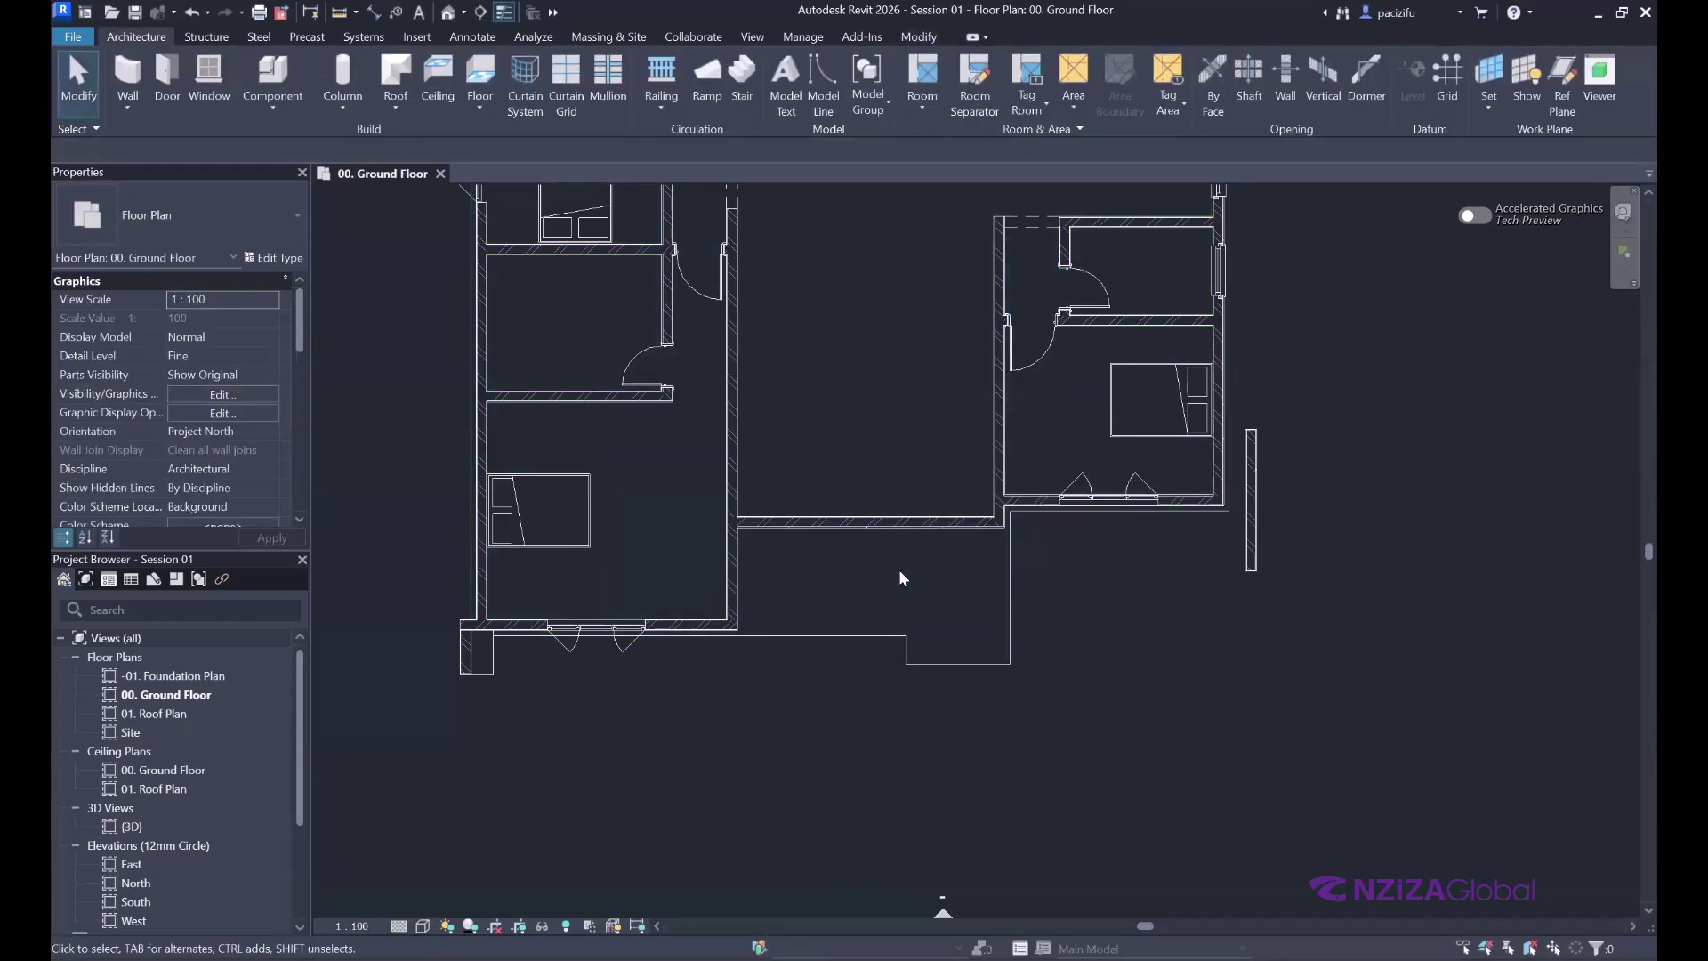
pyautogui.scroll(2, 900, 579)
pyautogui.scroll(-3, 785, 532)
pyautogui.scroll(2, 784, 532)
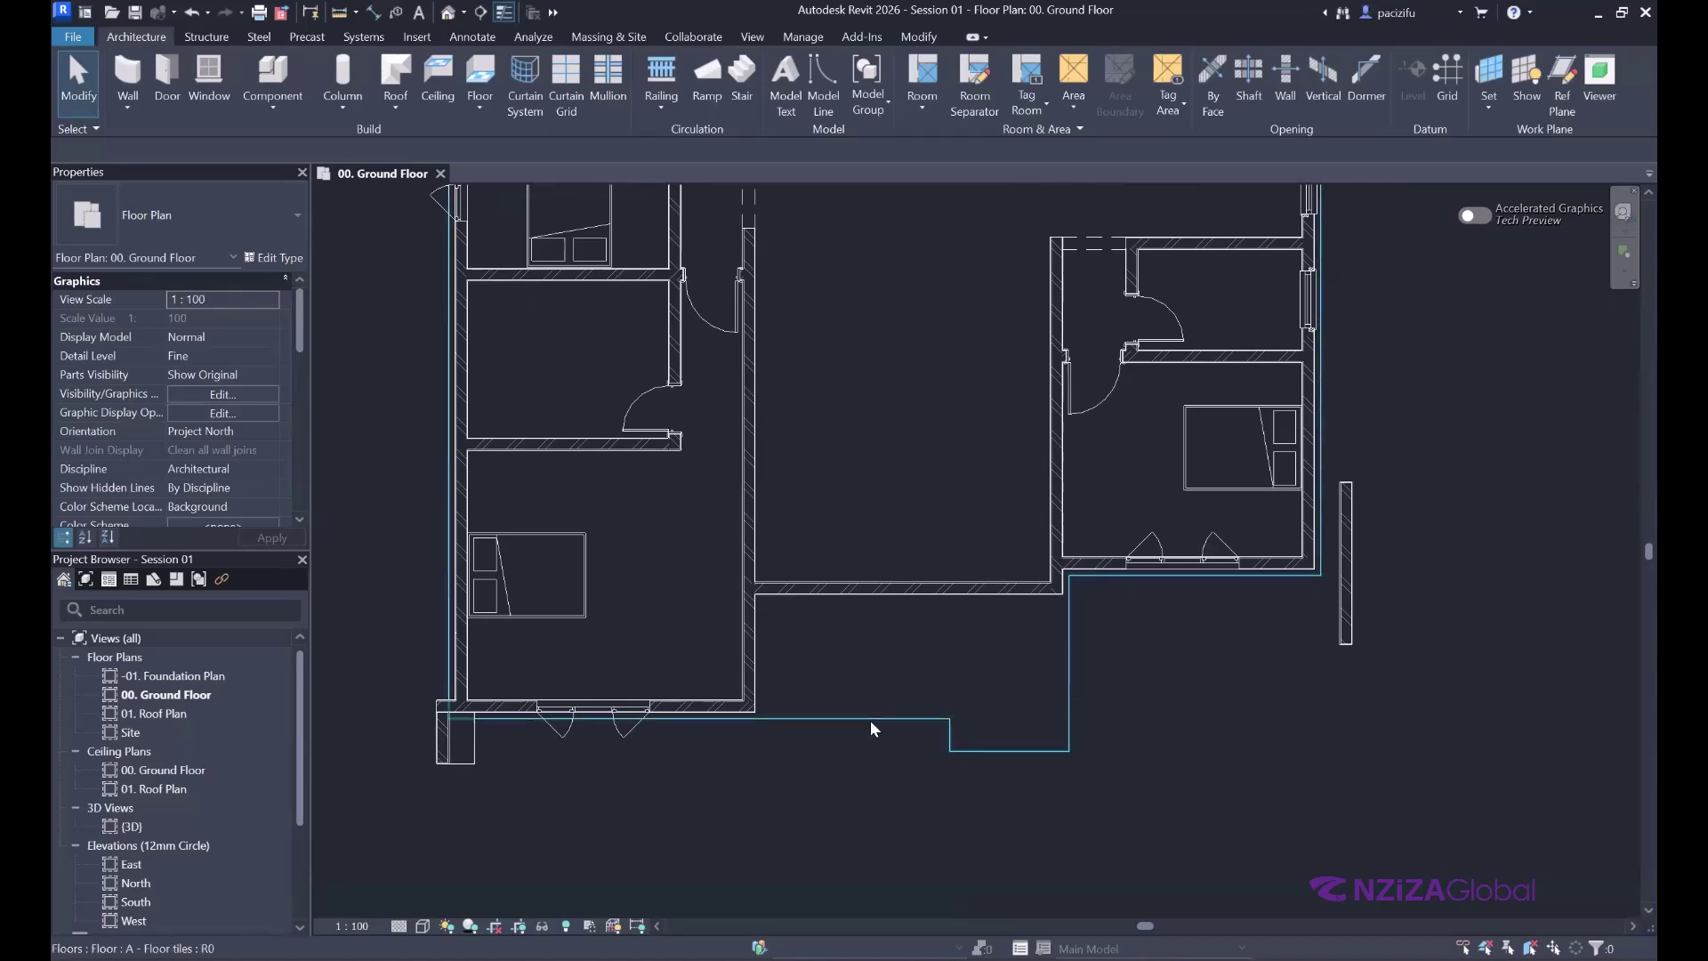
# - Examine the notched porch floor against the block masonry wall beneath it in the {3D} view
pyautogui.doubleClick(129, 826)
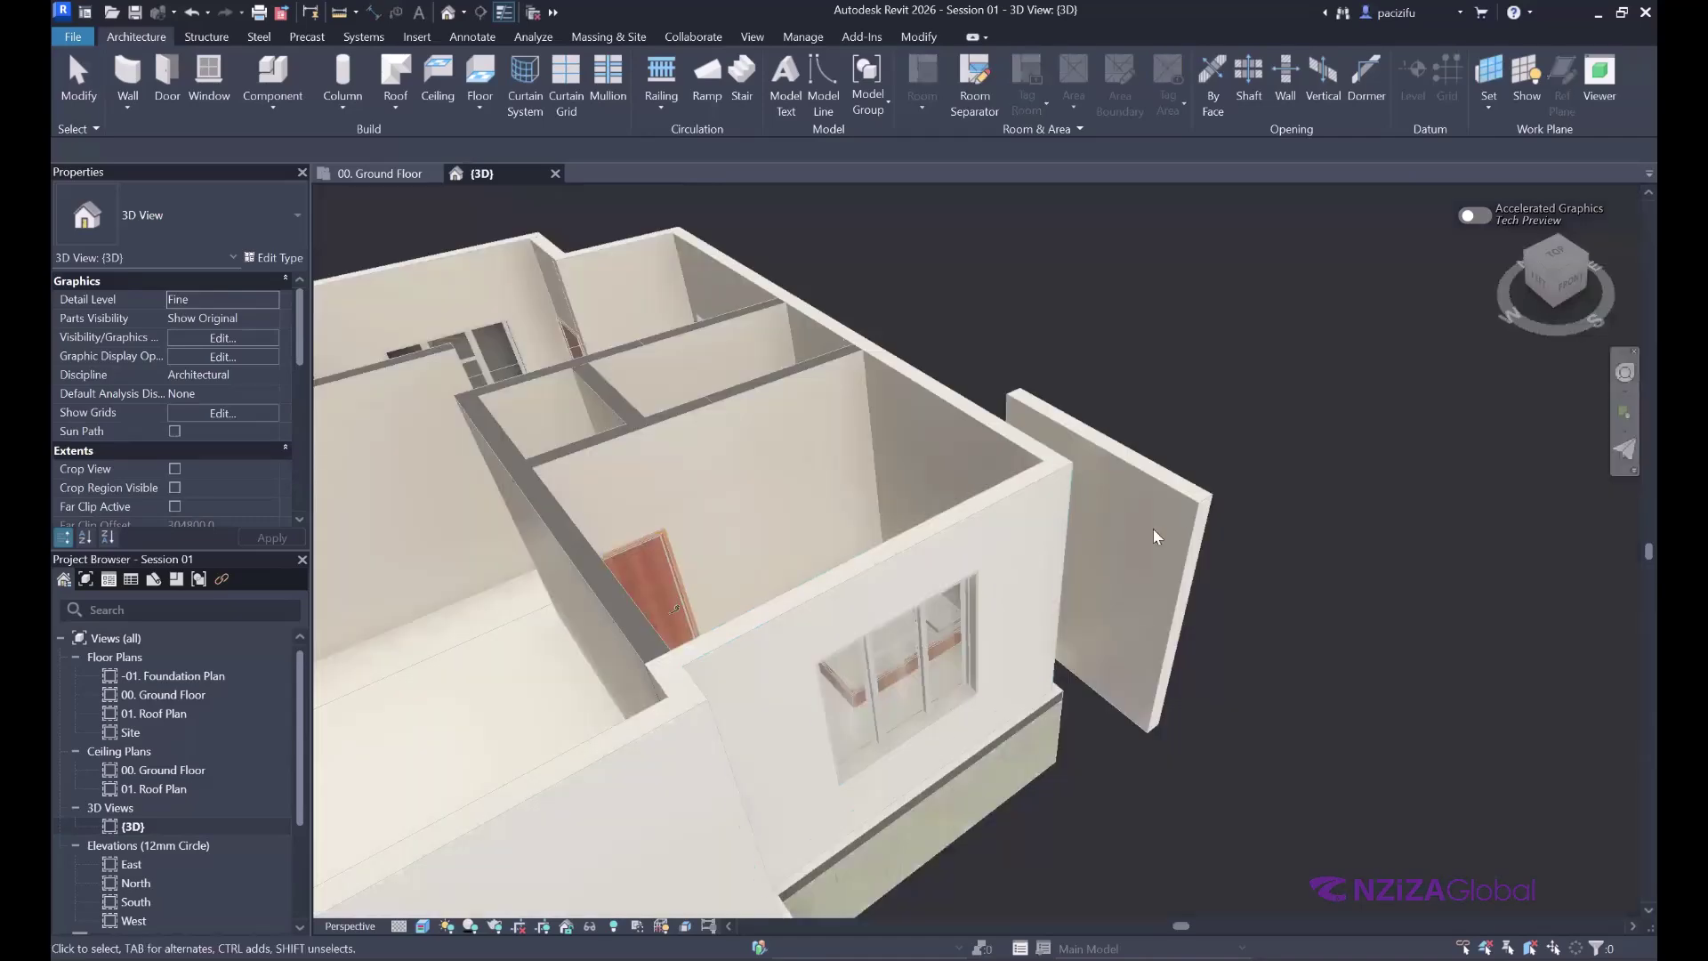
pyautogui.scroll(-3, 1162, 670)
pyautogui.scroll(10, 939, 695)
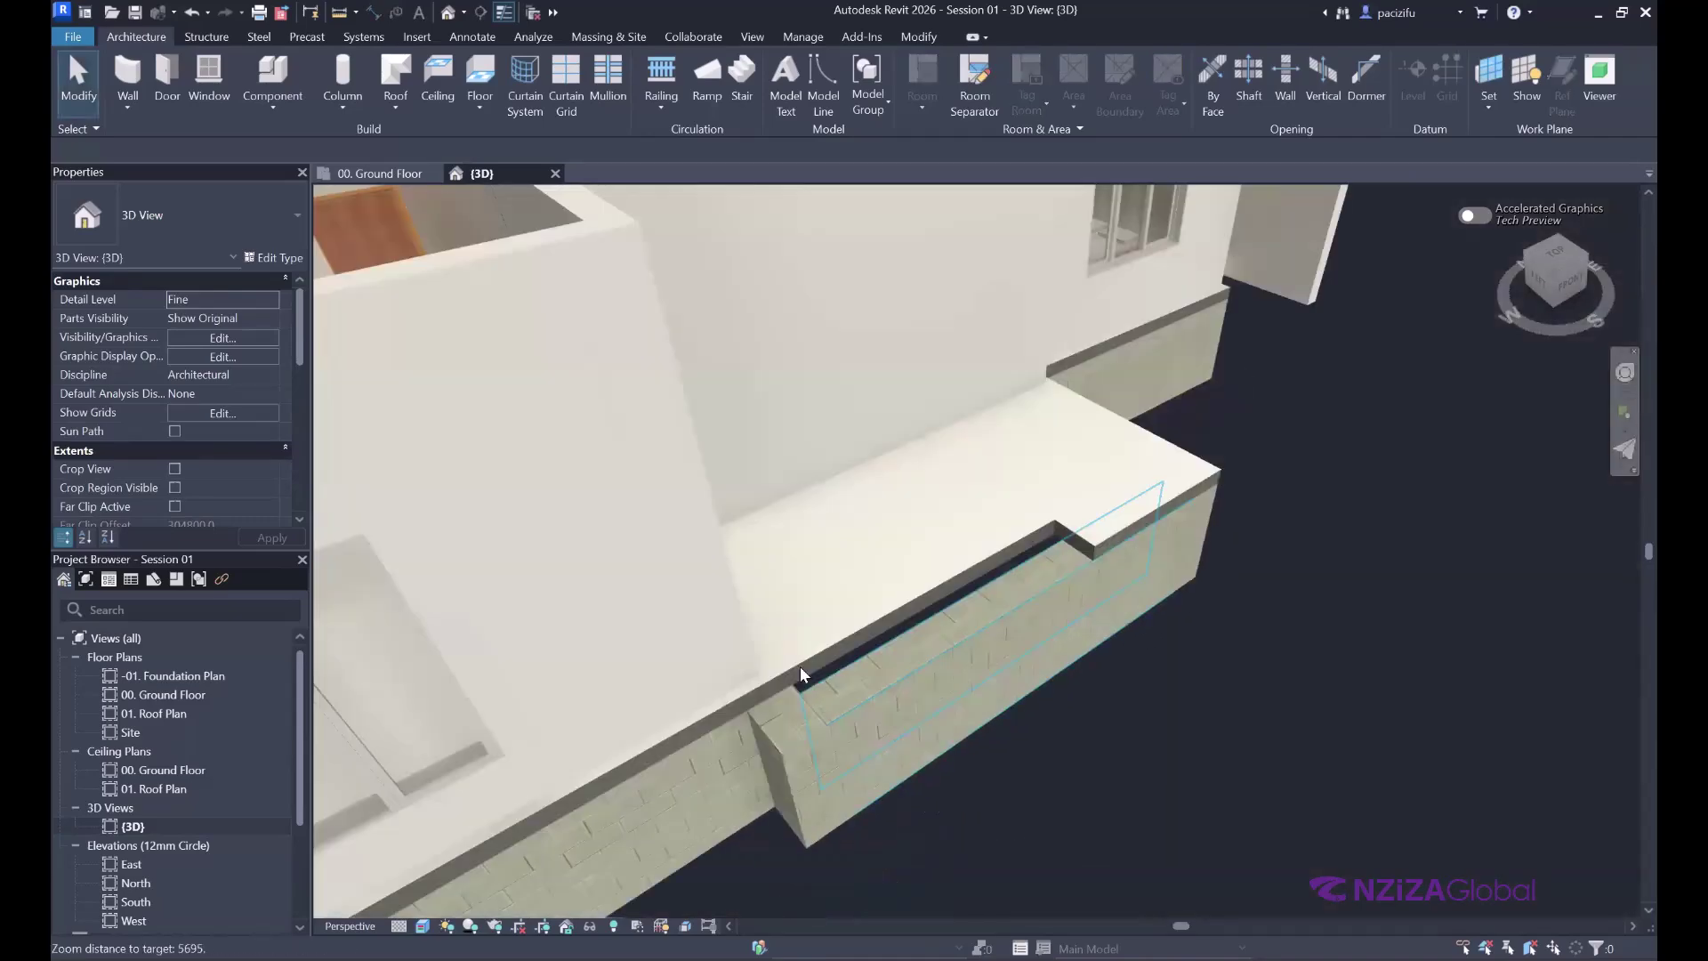
pyautogui.scroll(-2, 847, 671)
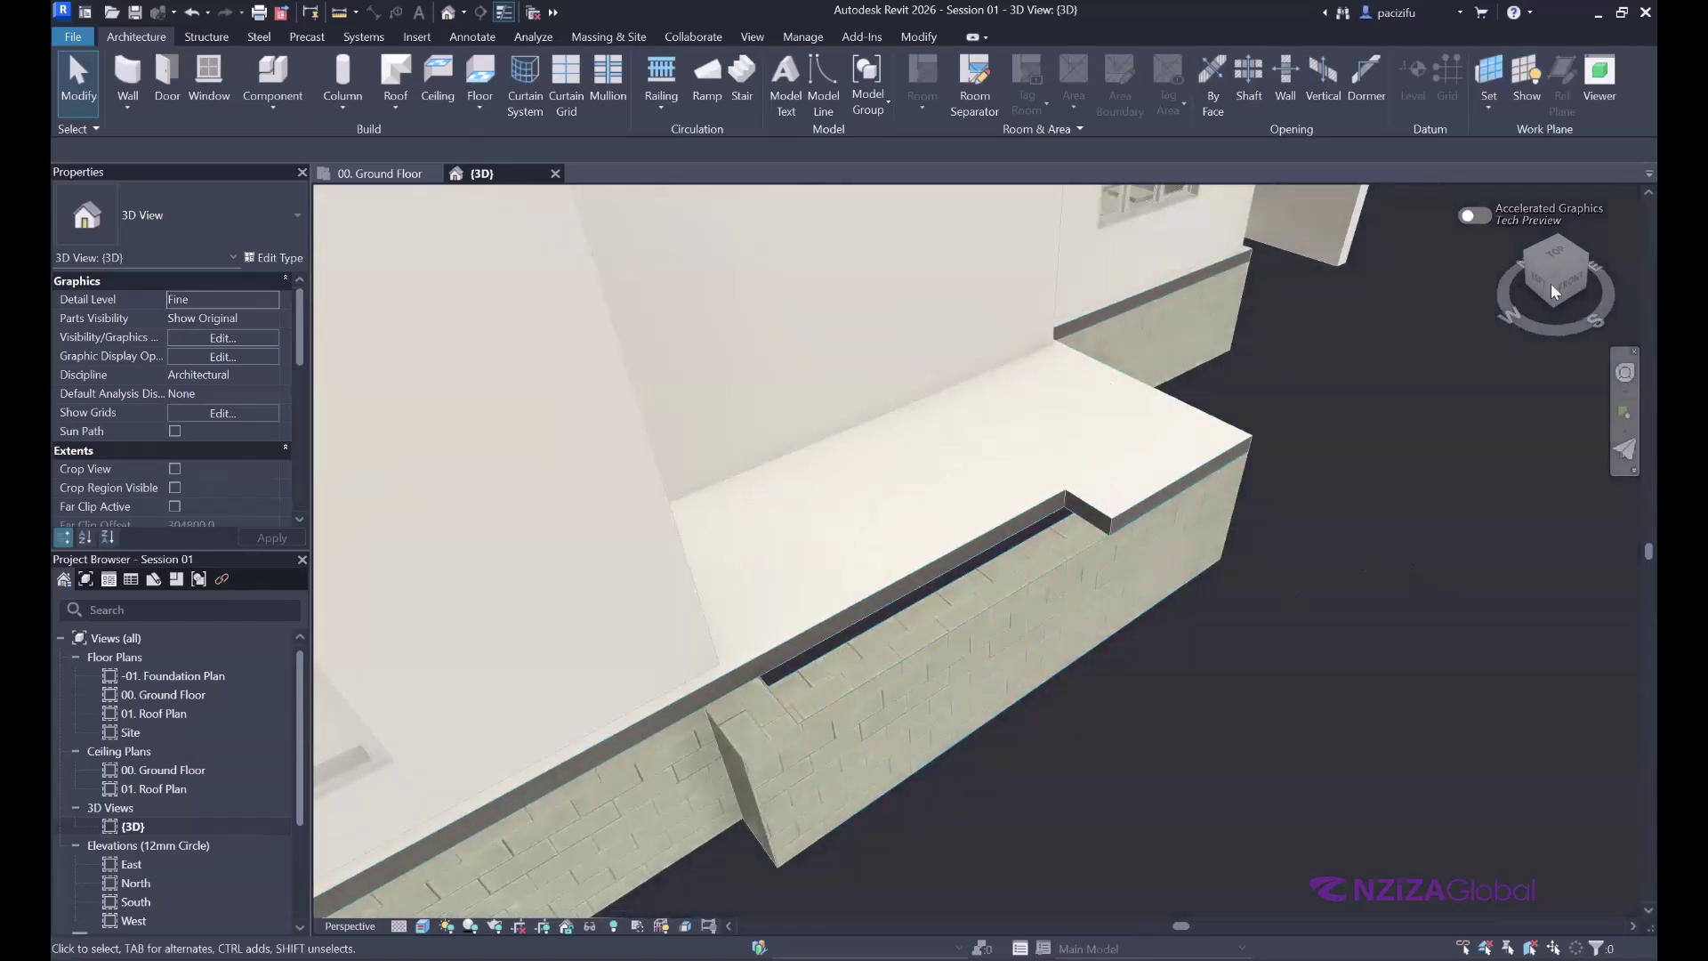
pyautogui.click(1623, 371)
pyautogui.moveTo(1107, 534); pyautogui.dragTo(1349, 436)
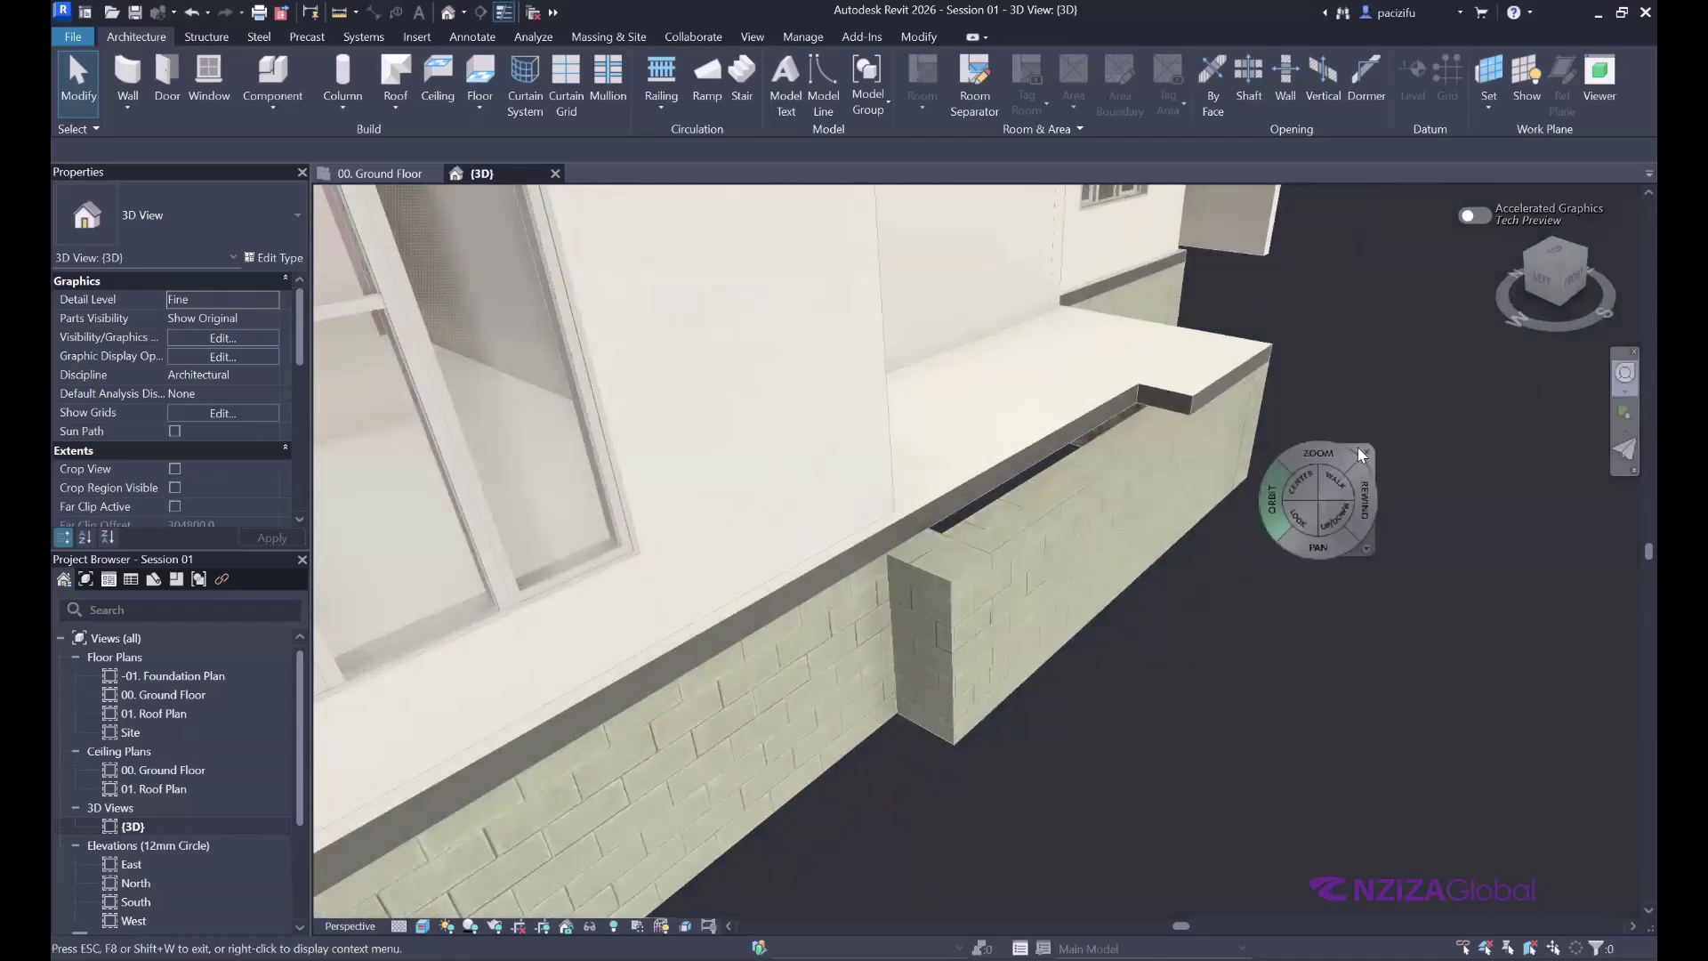
pyautogui.press('Escape')
pyautogui.scroll(5, 978, 547)
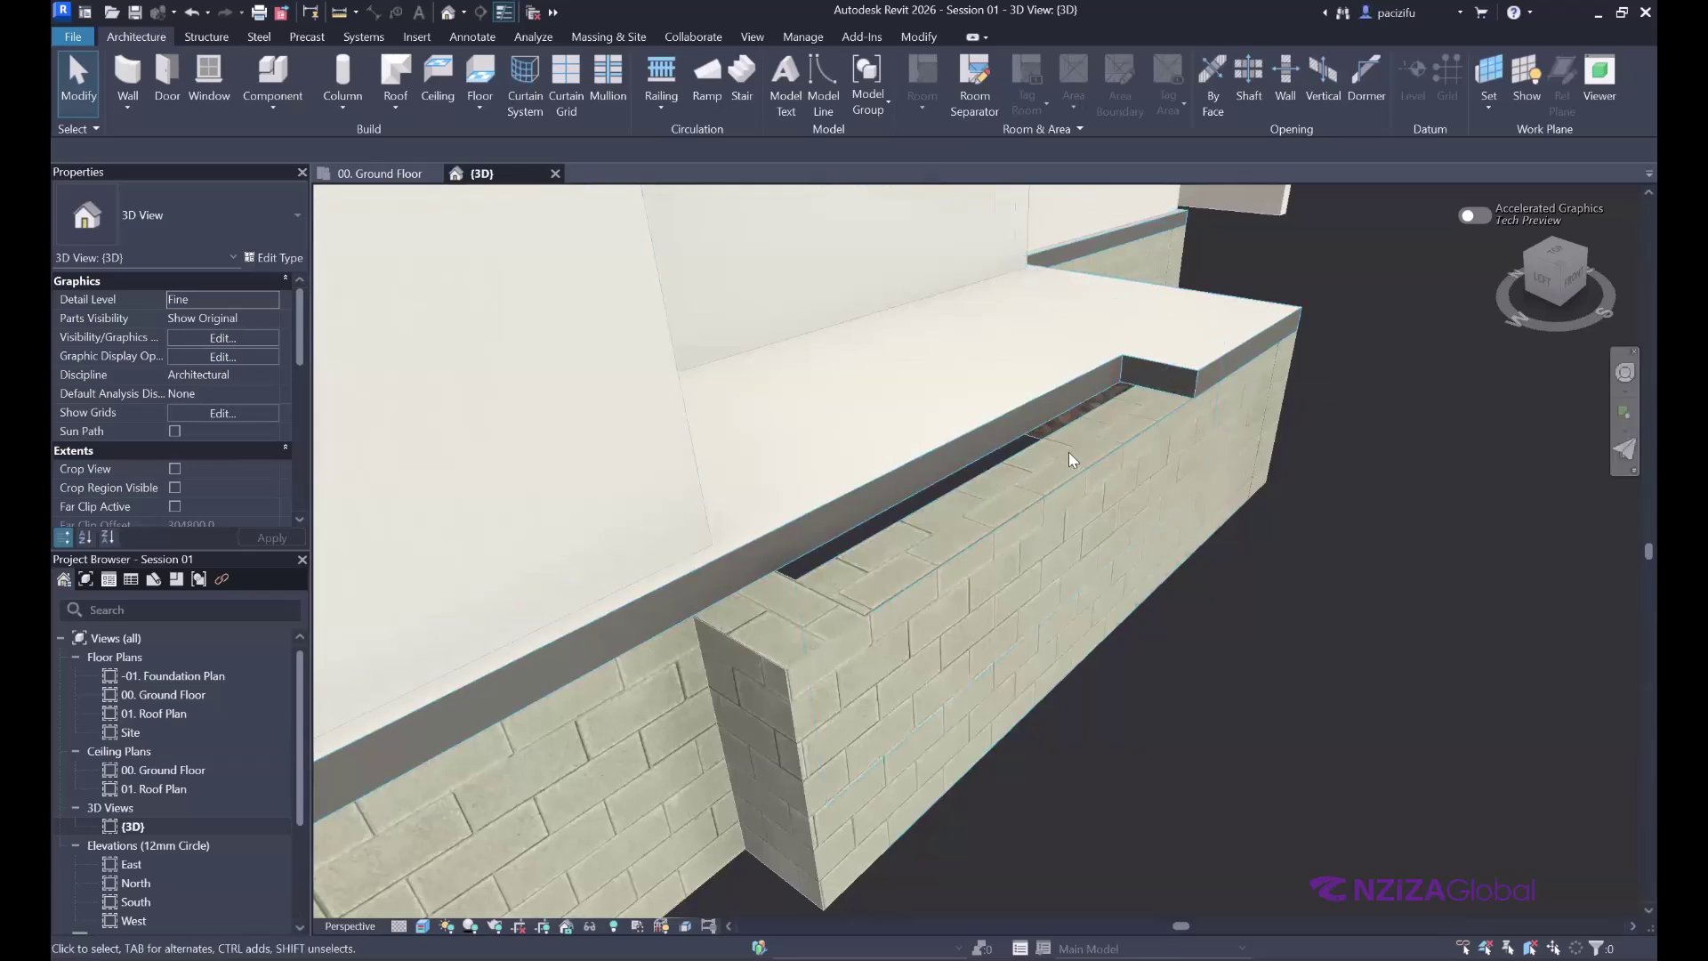
# - Align the projecting block masonry wall's end face with the porch floor's notch side, unjoining the wall and floor
pyautogui.click(917, 36)
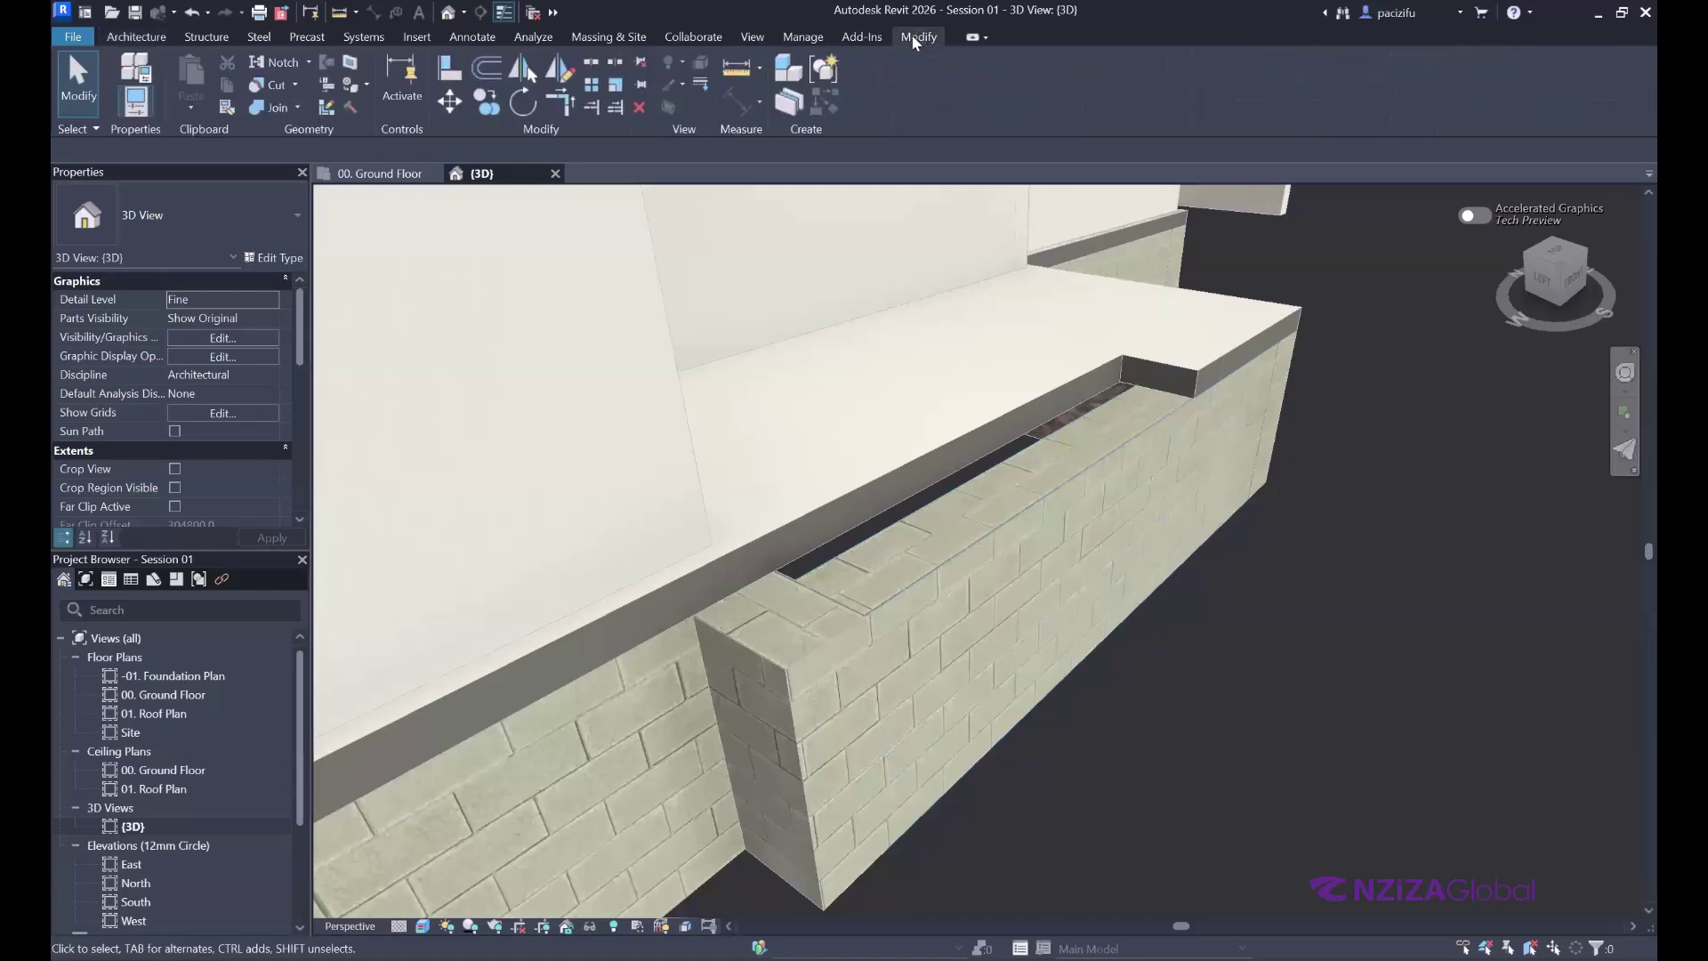
pyautogui.click(449, 71)
pyautogui.scroll(2, 1135, 354)
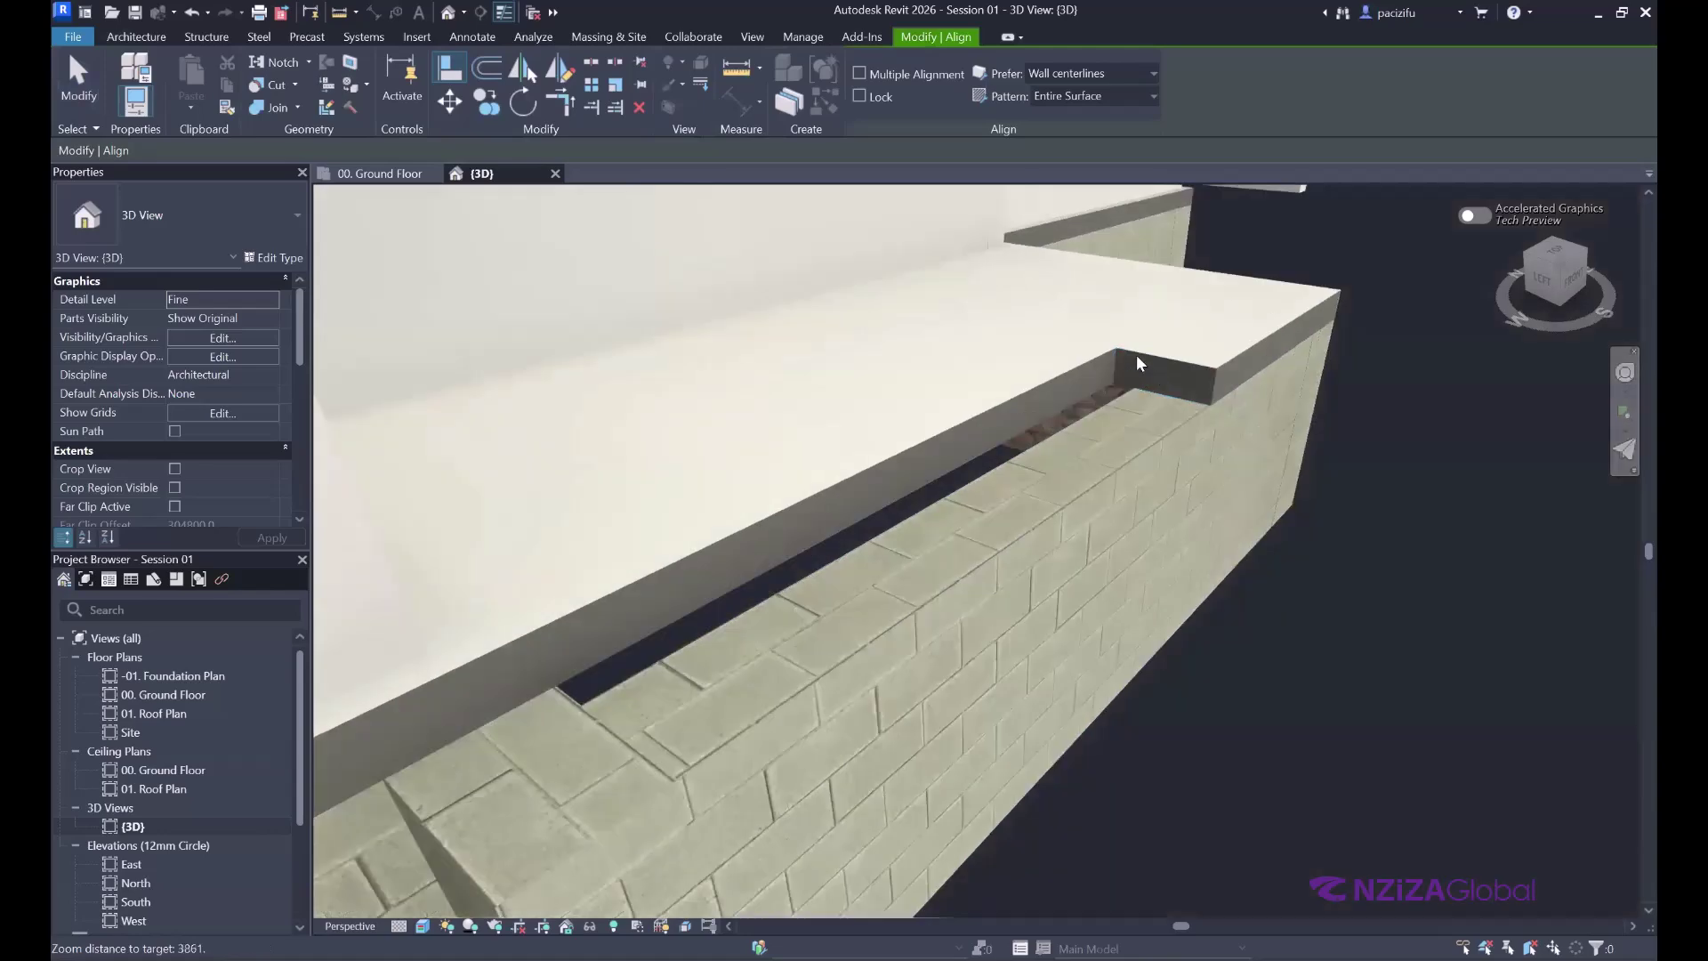
pyautogui.scroll(-4, 1135, 354)
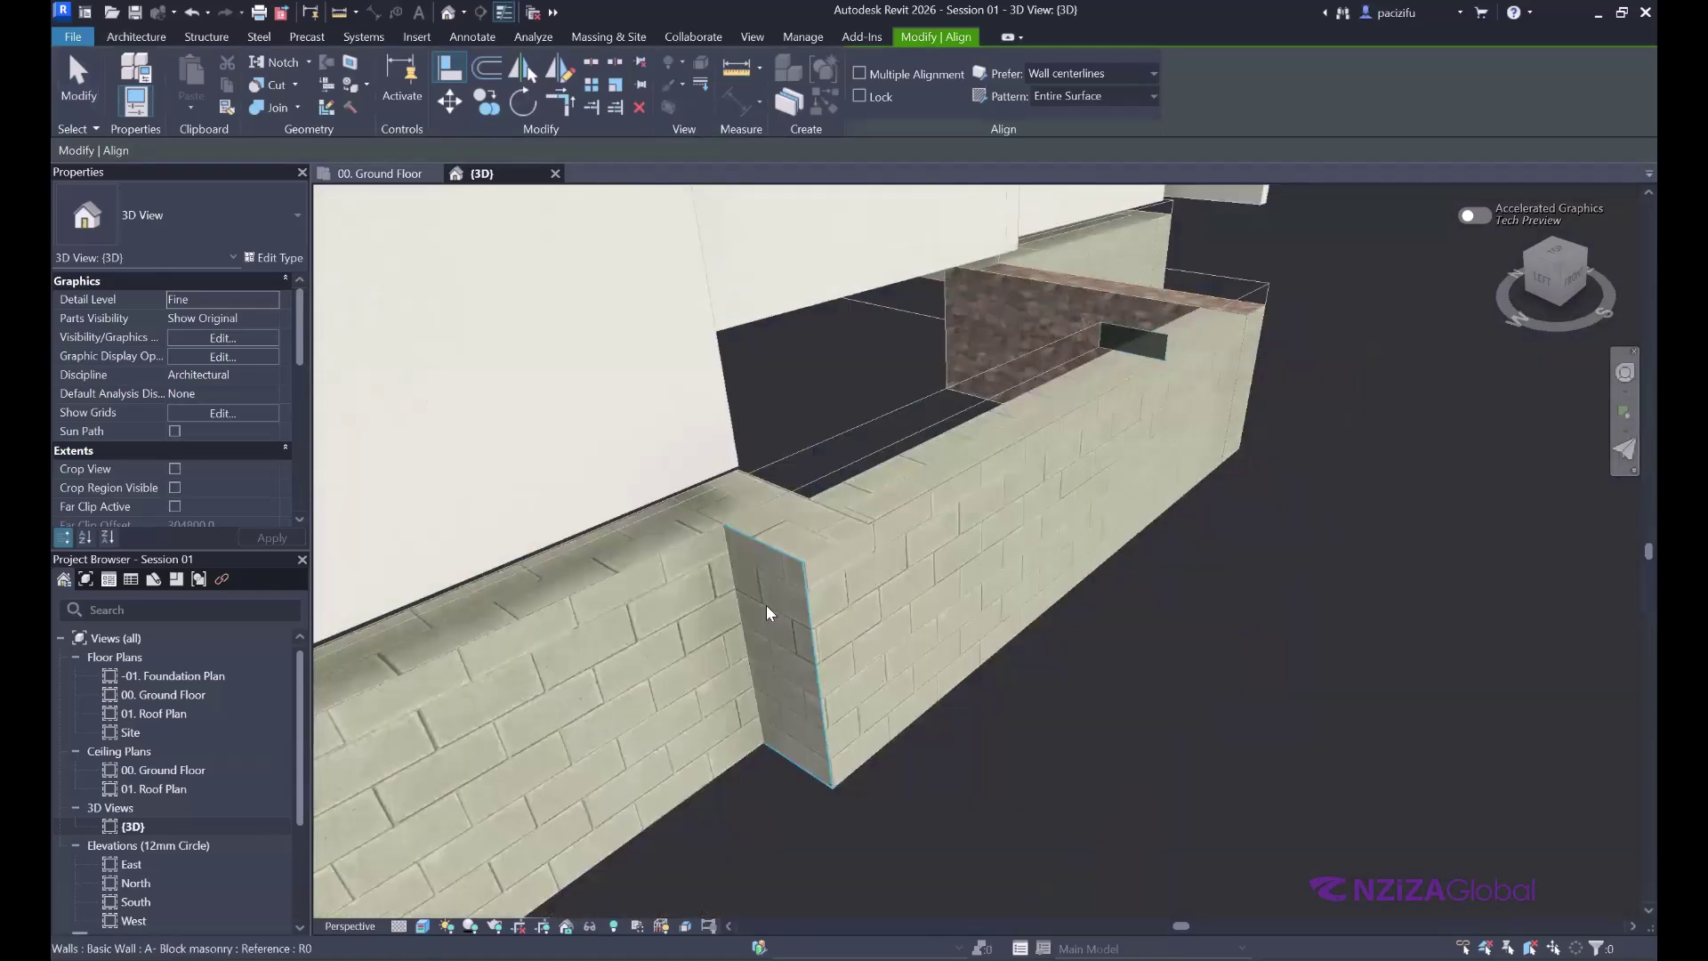
pyautogui.scroll(2, 767, 607)
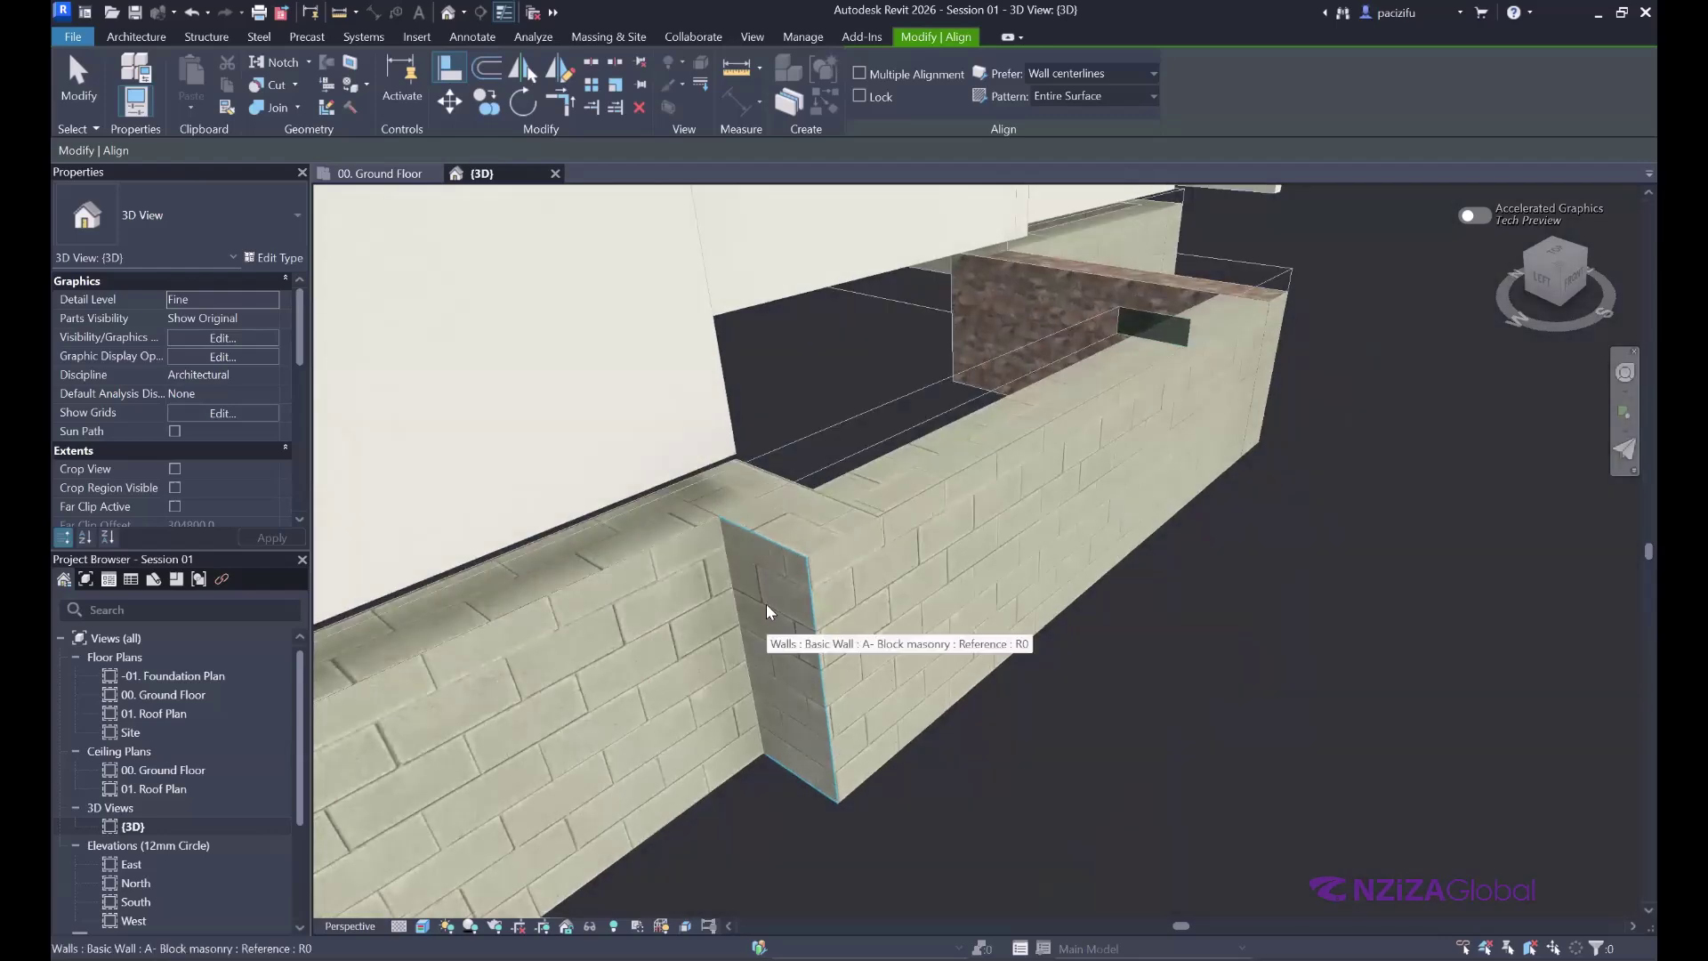
pyautogui.click(766, 603)
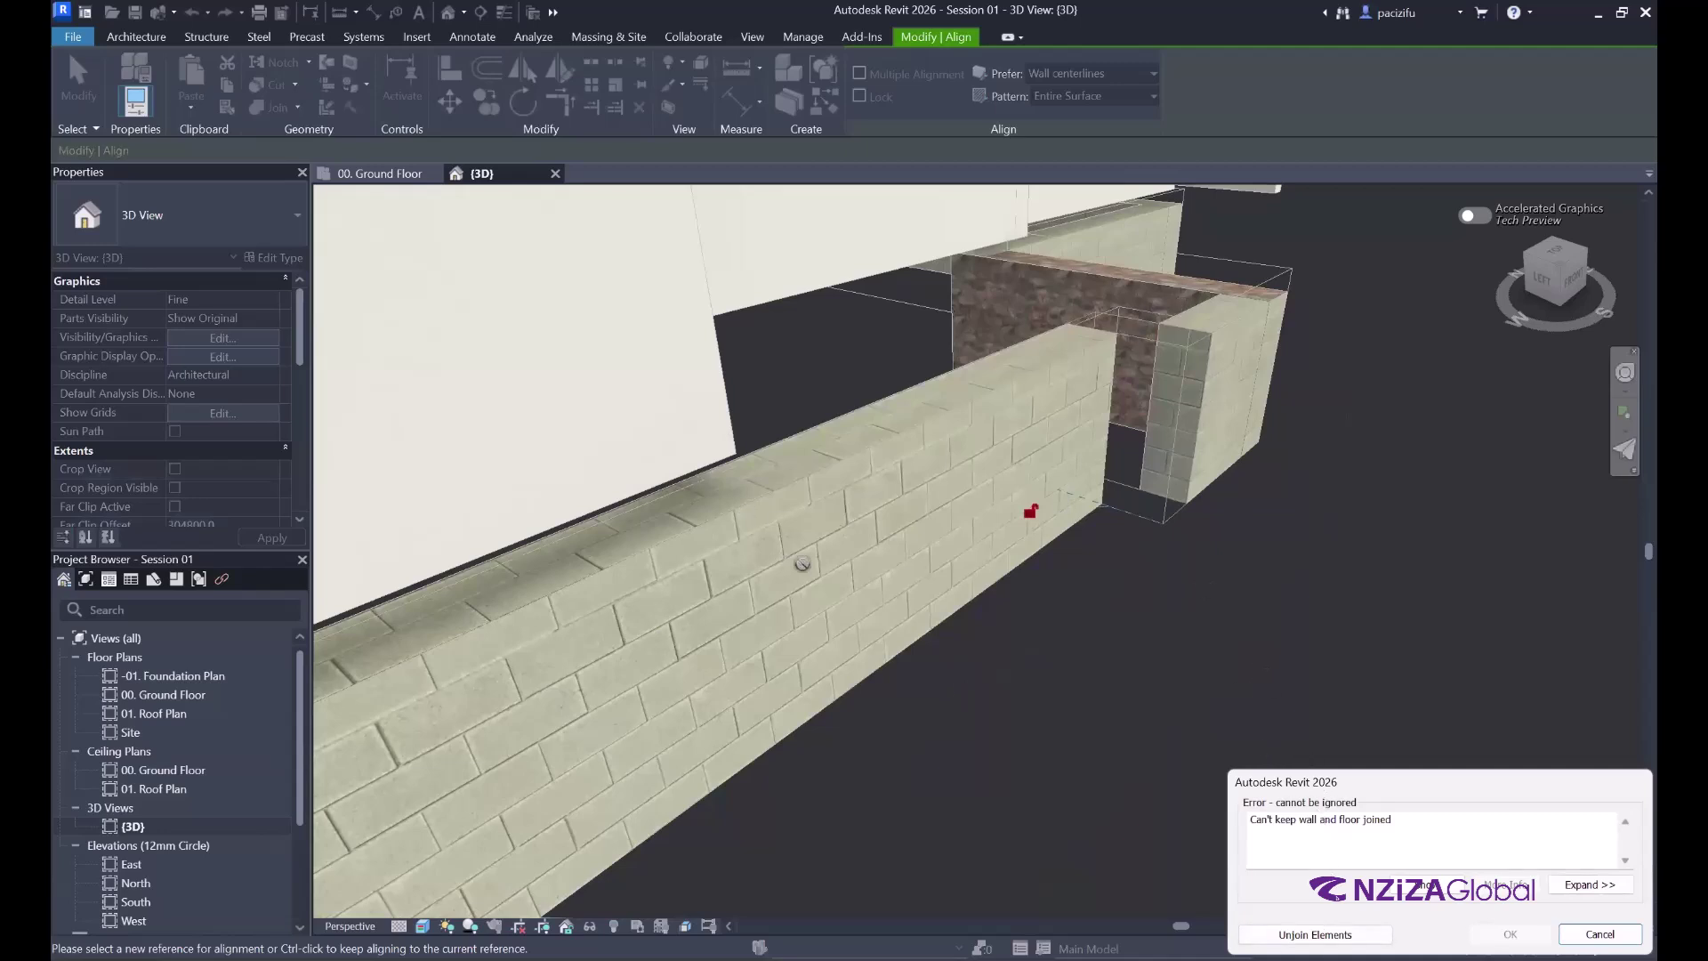
pyautogui.click(1315, 934)
pyautogui.scroll(3, 1096, 389)
pyautogui.scroll(2, 1096, 389)
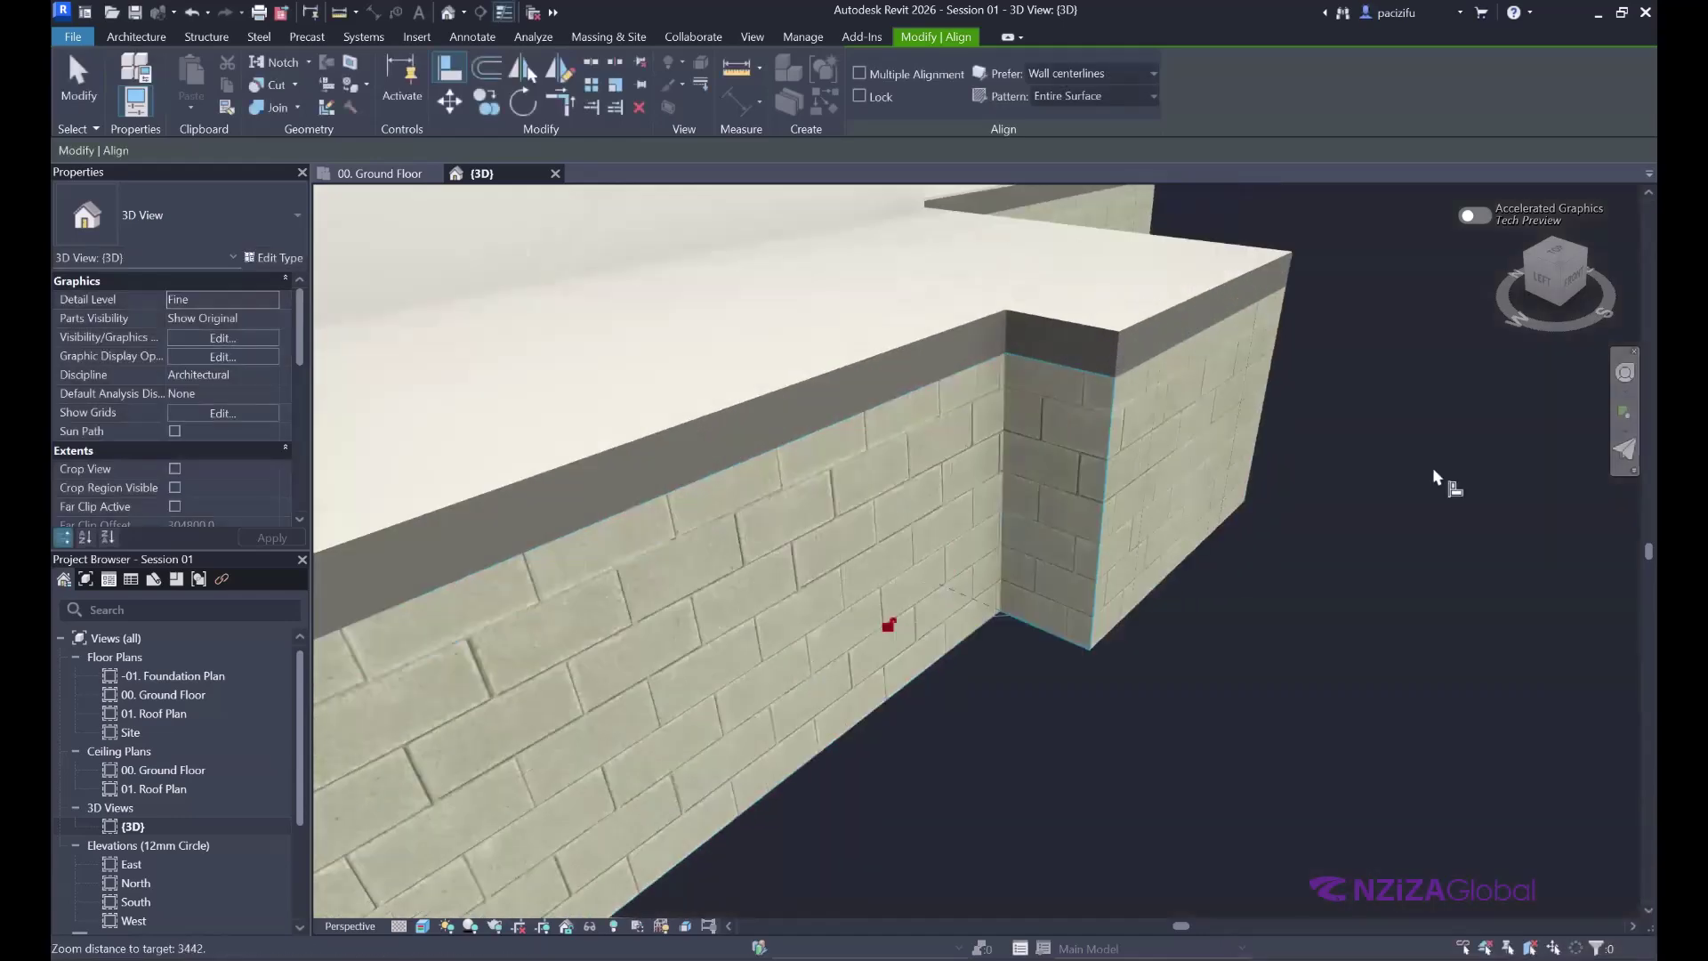
pyautogui.click(1625, 372)
pyautogui.moveTo(1126, 518); pyautogui.dragTo(1032, 552)
pyautogui.click(1119, 394)
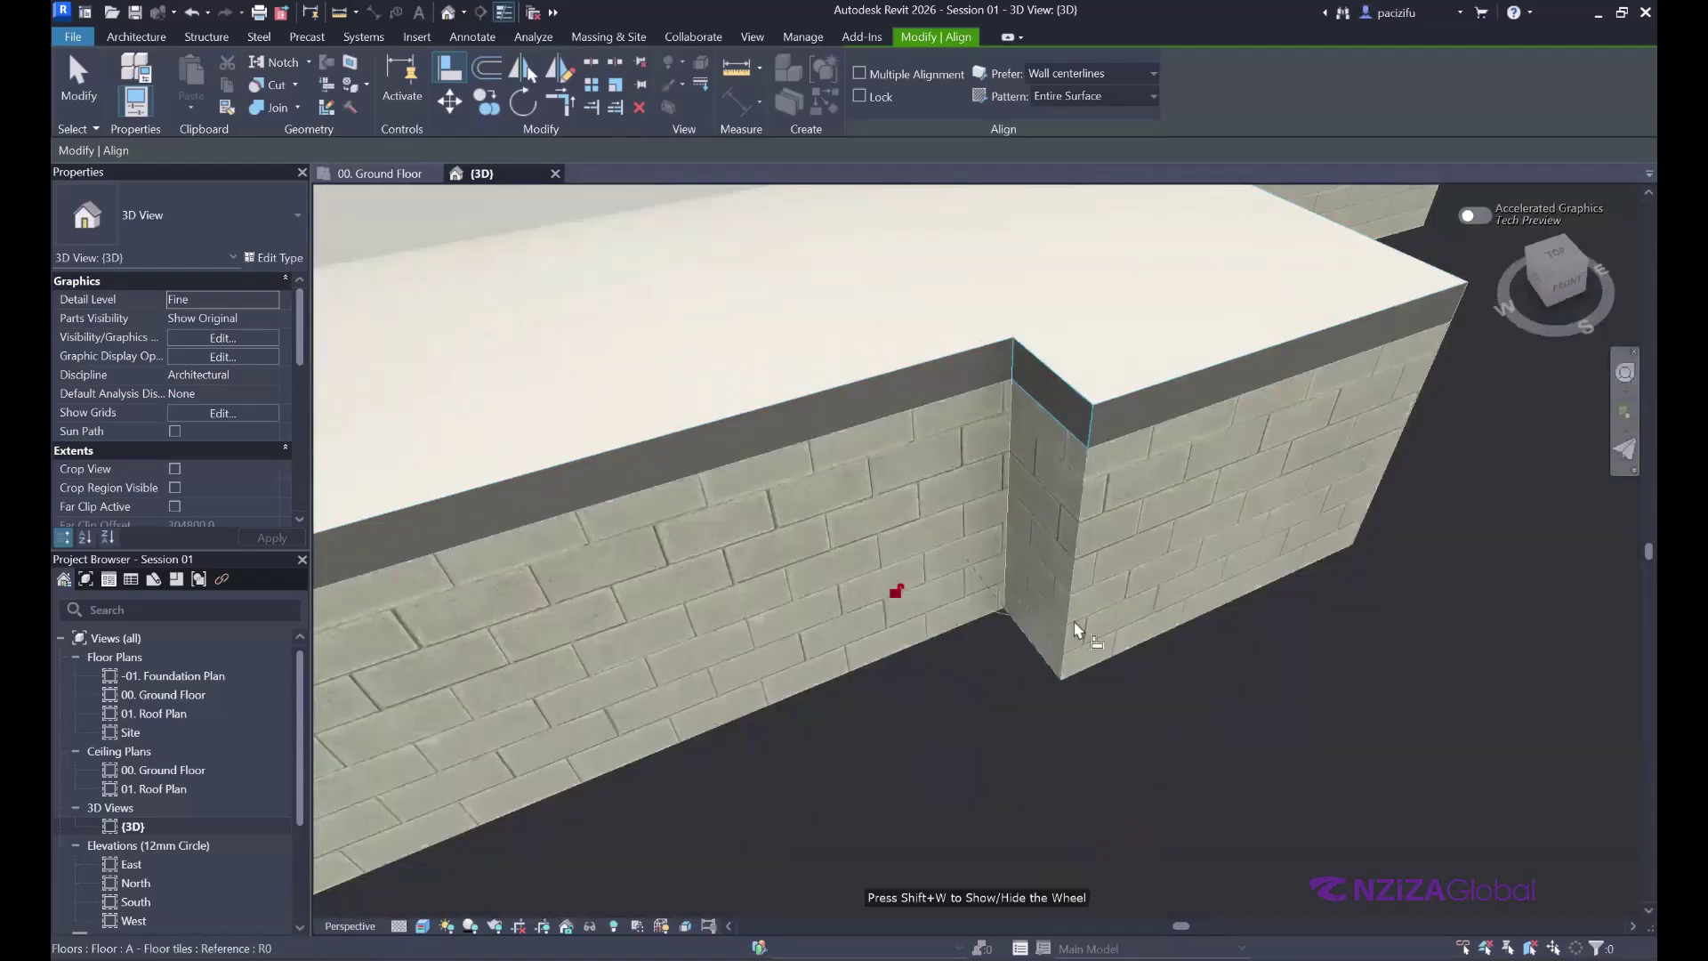
pyautogui.scroll(-4, 1078, 660)
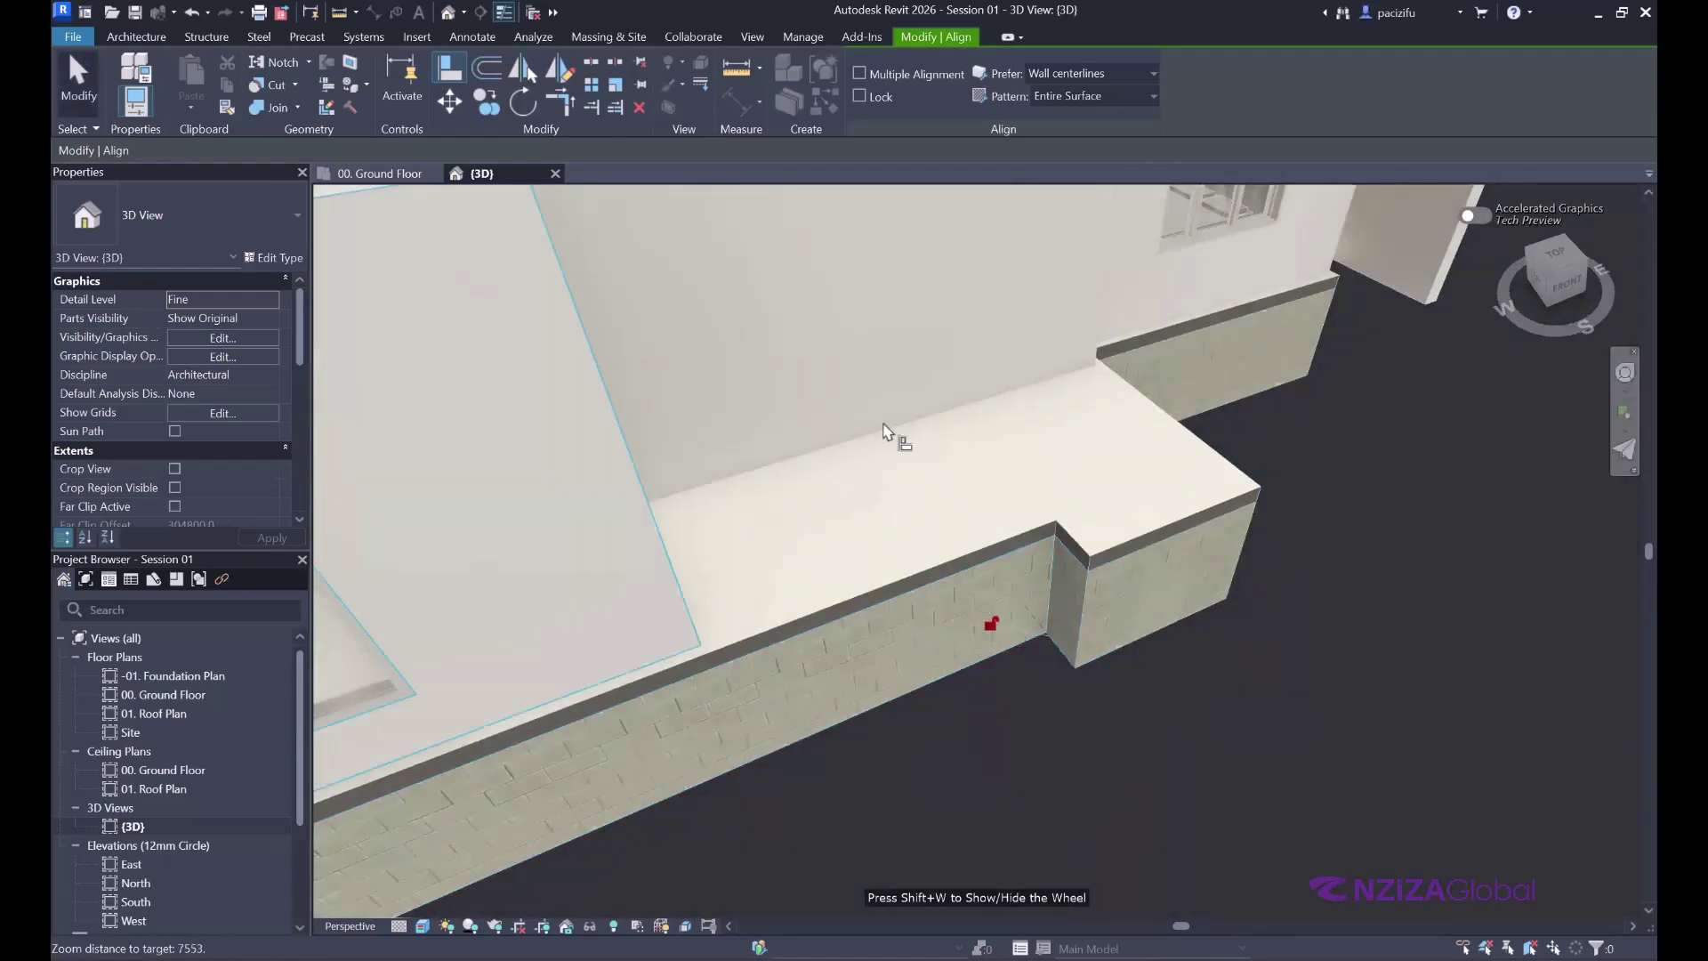
# - Open the tiled floor's boundary for editing in the 00. Ground Floor plan view, leaving the Align command
pyautogui.click(379, 174)
pyautogui.scroll(4, 772, 683)
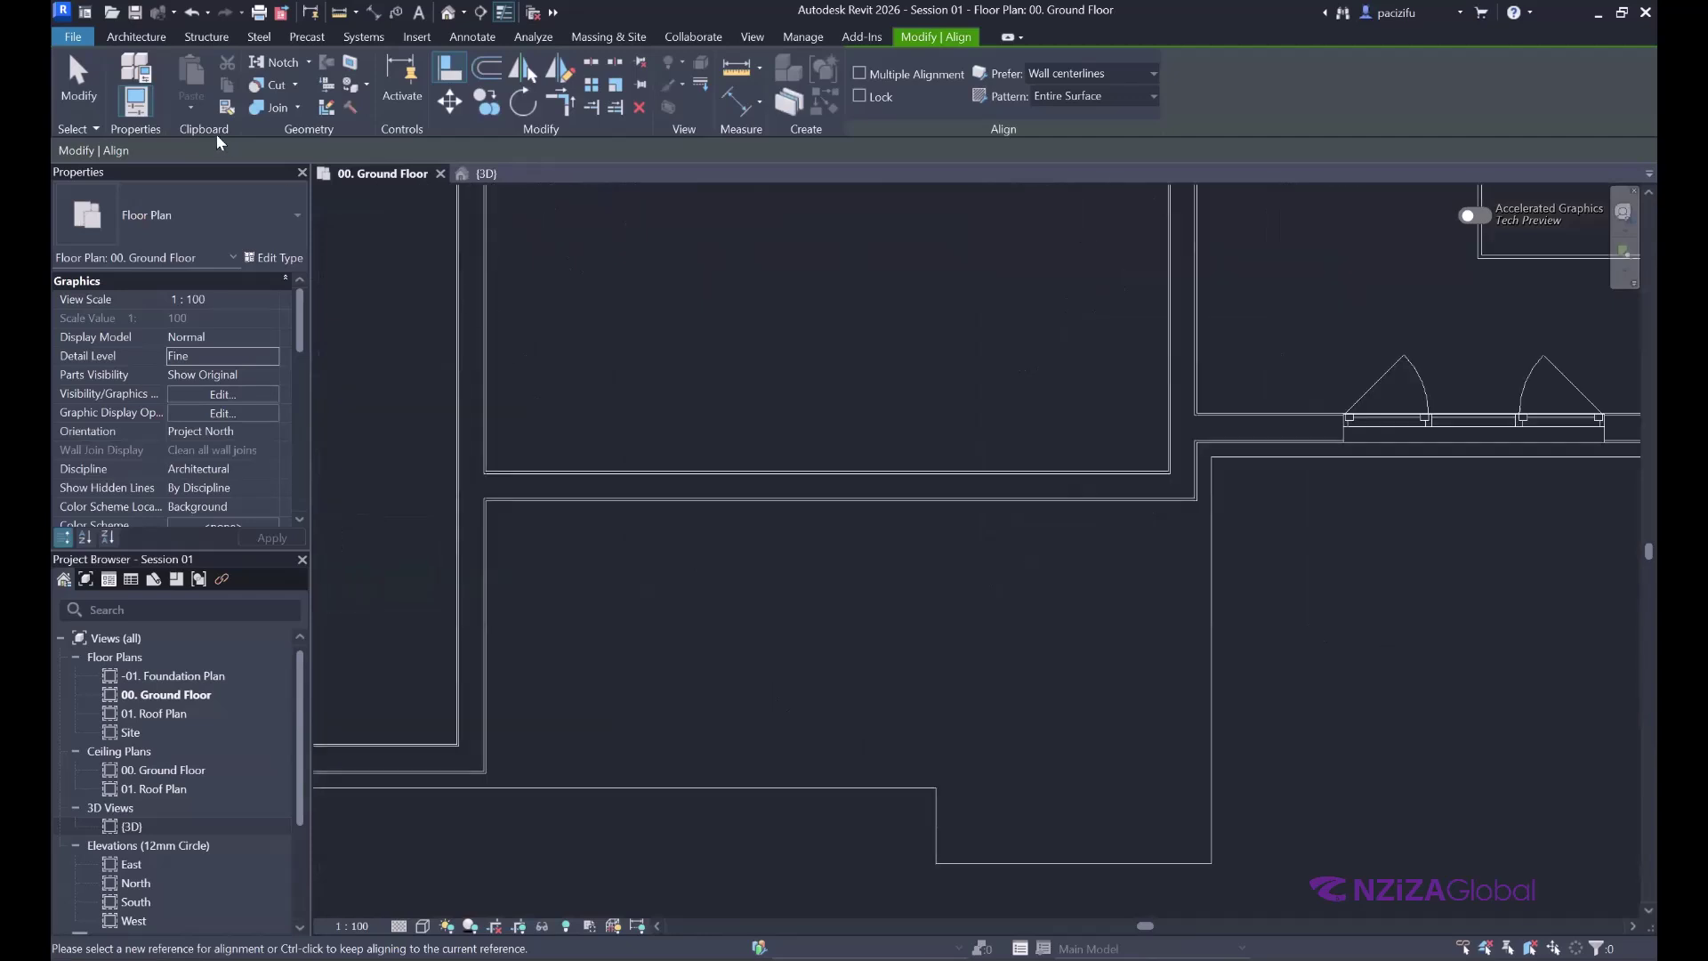
pyautogui.click(79, 81)
pyautogui.scroll(-3, 978, 603)
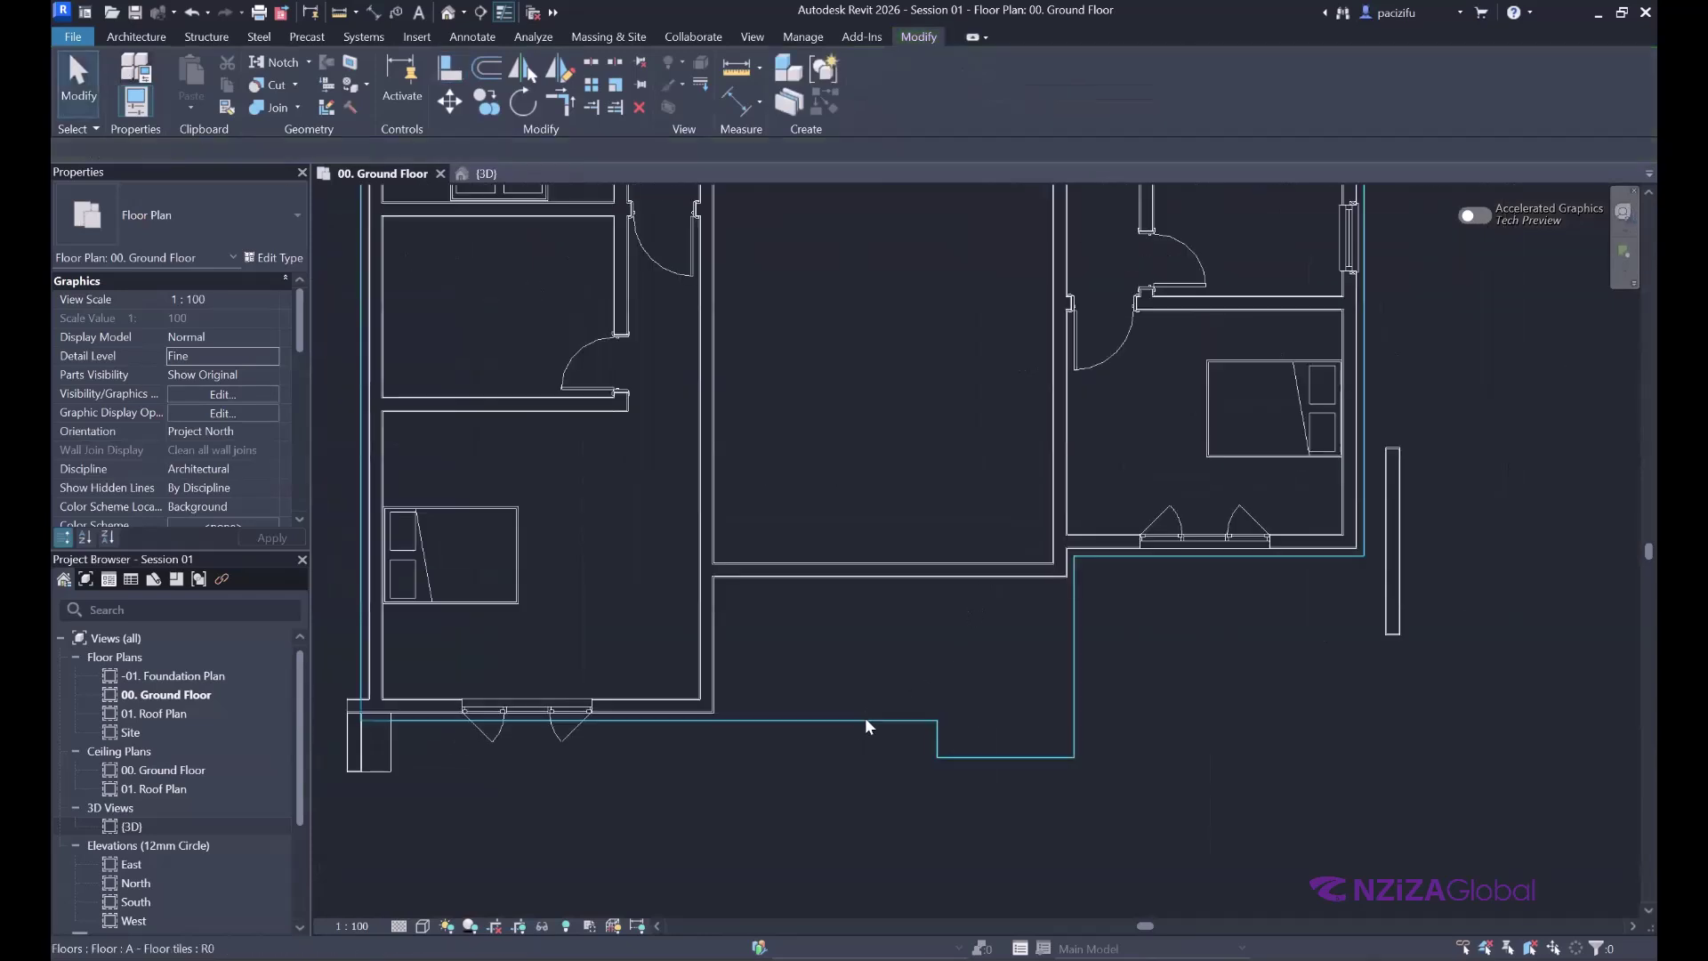
pyautogui.scroll(-2, 865, 717)
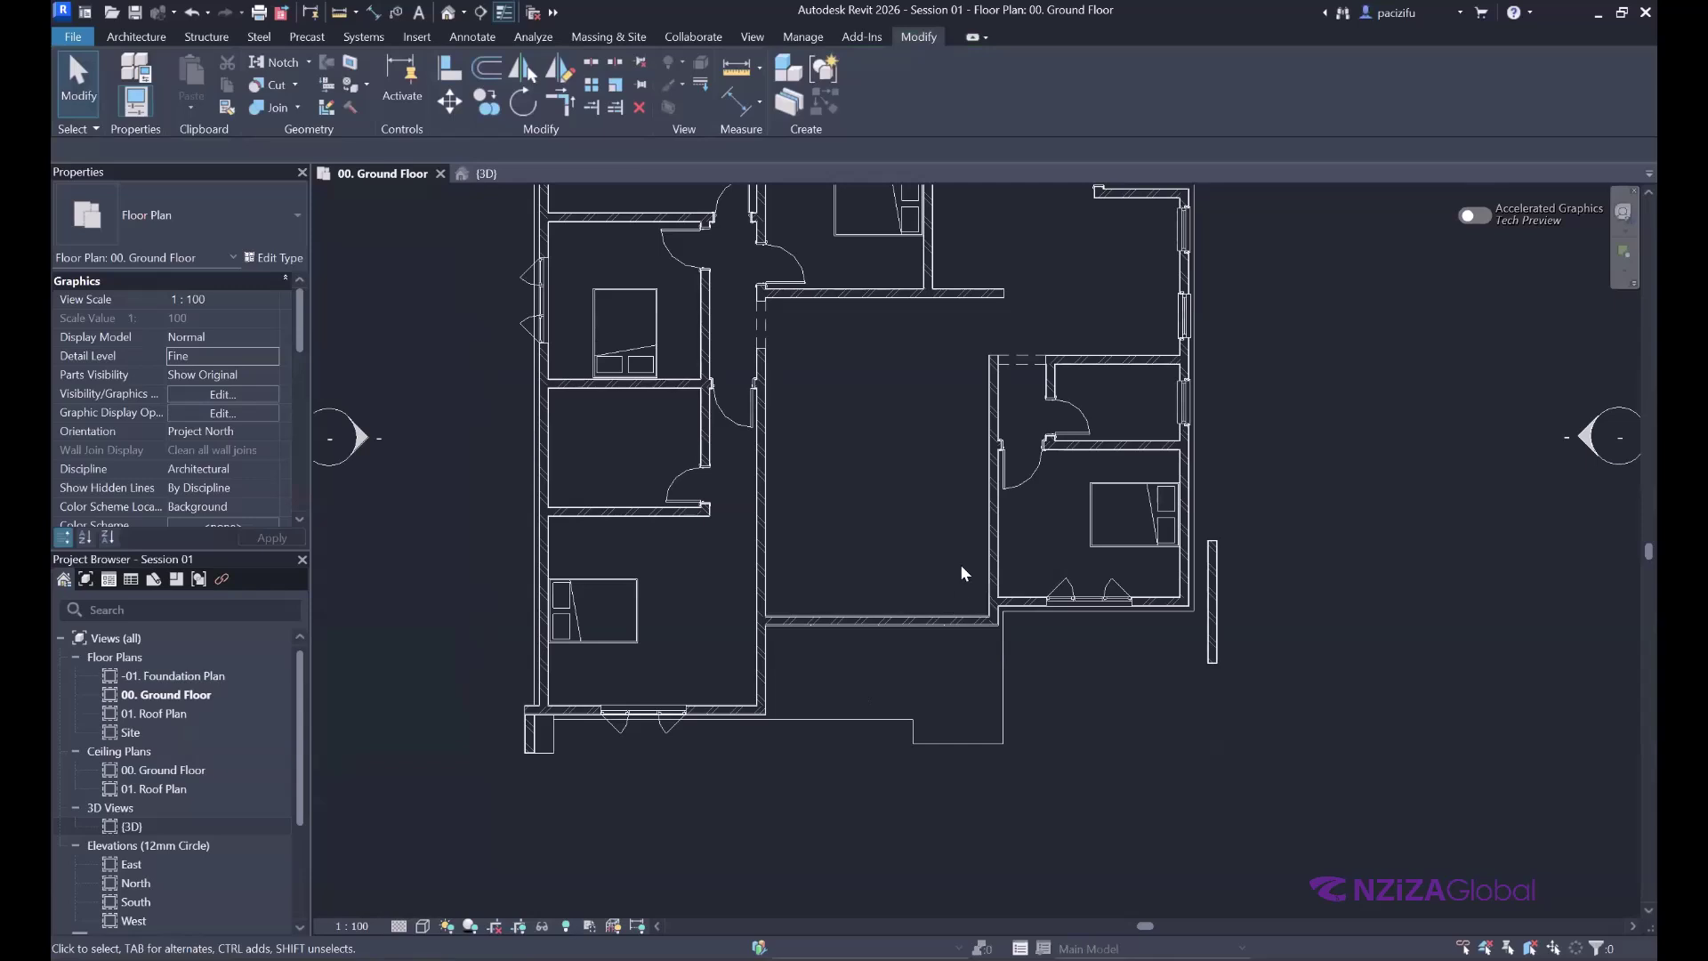
pyautogui.scroll(3, 956, 730)
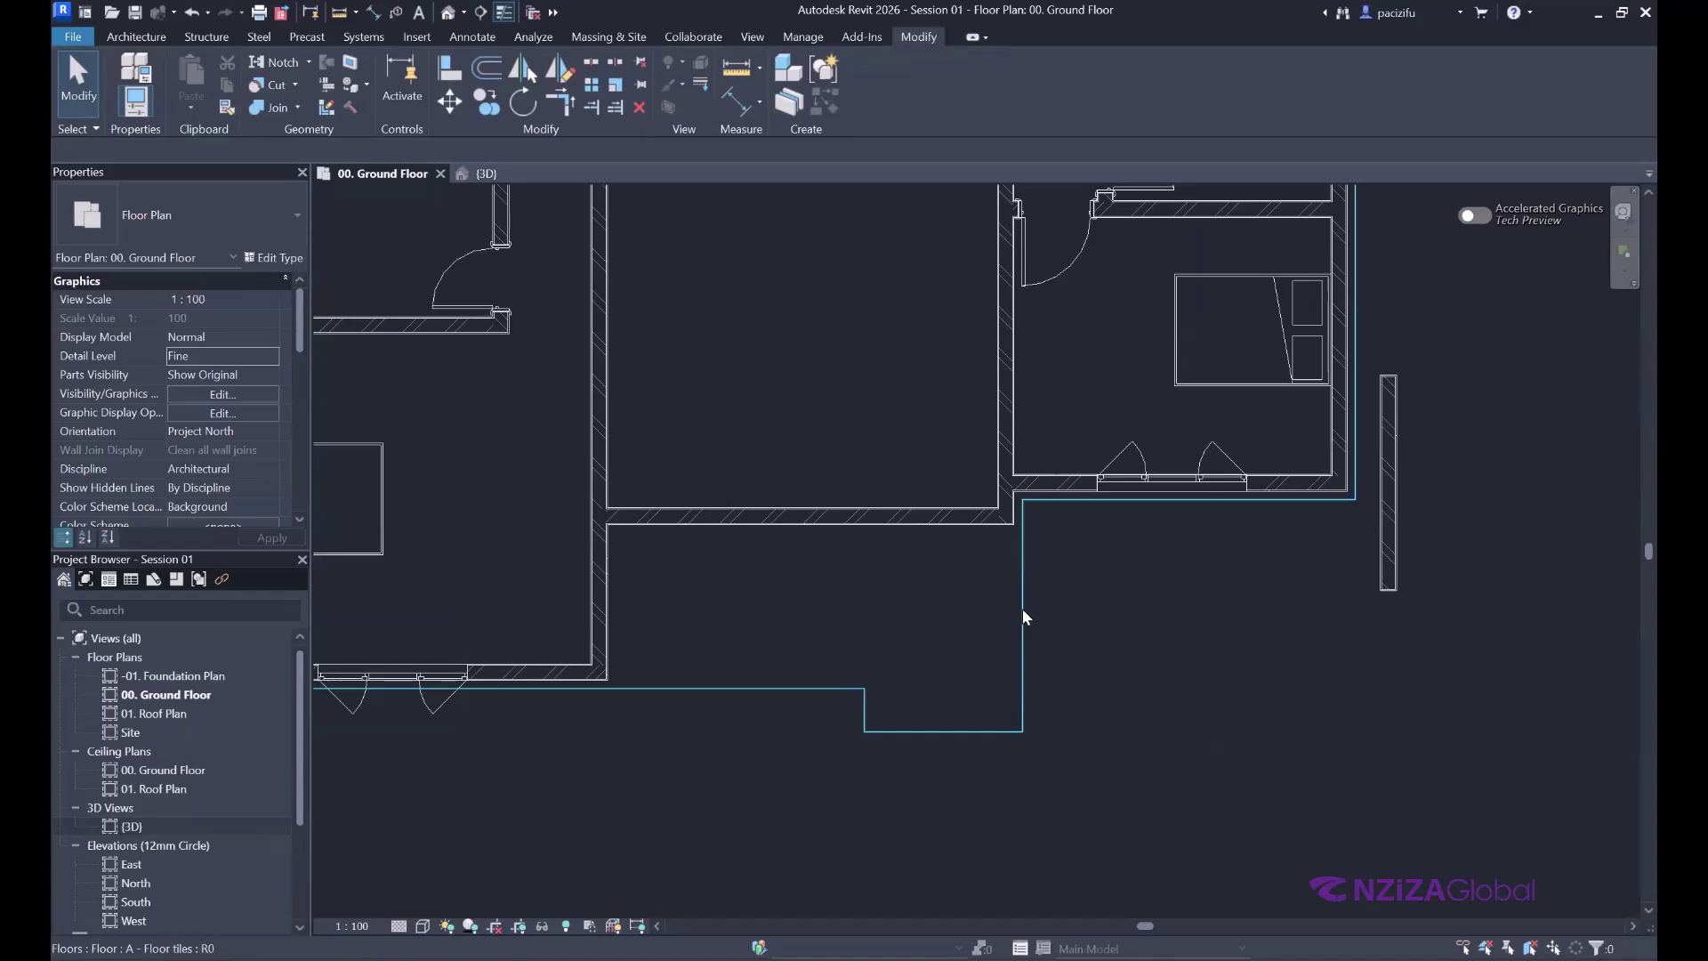
pyautogui.click(1023, 612)
pyautogui.scroll(-2, 968, 622)
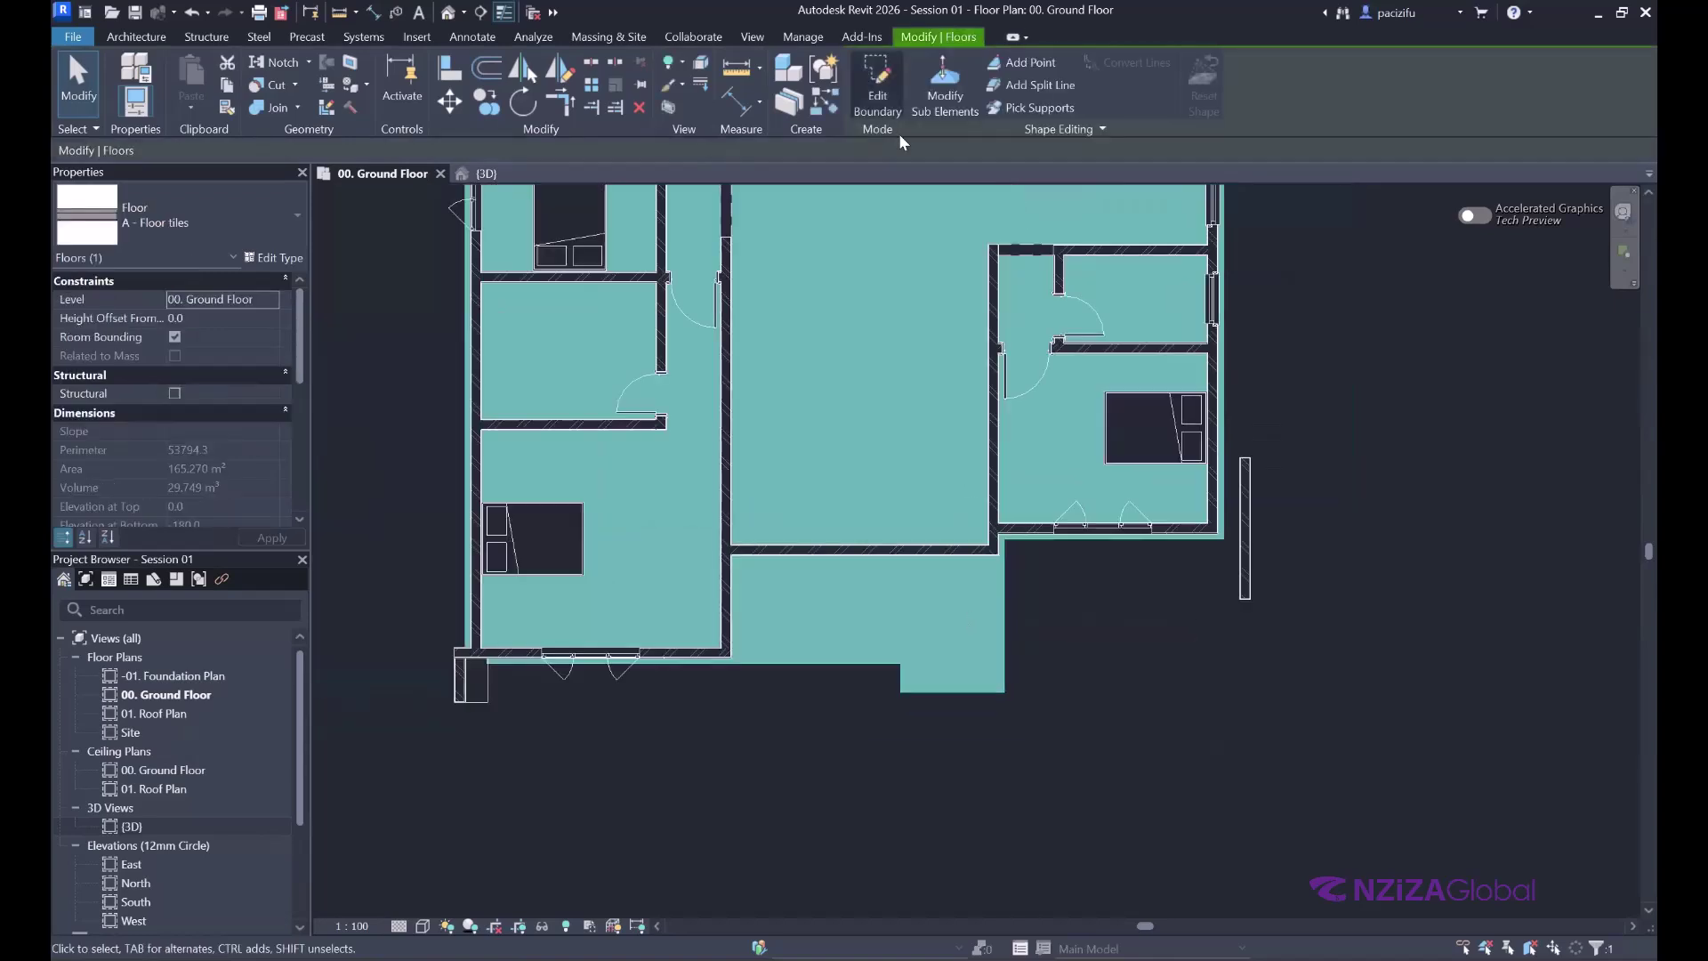
pyautogui.click(878, 85)
# - Sketch a rectangular boundary loop inside the porch floor, starting from the inner corner of the house walls
pyautogui.scroll(2, 859, 610)
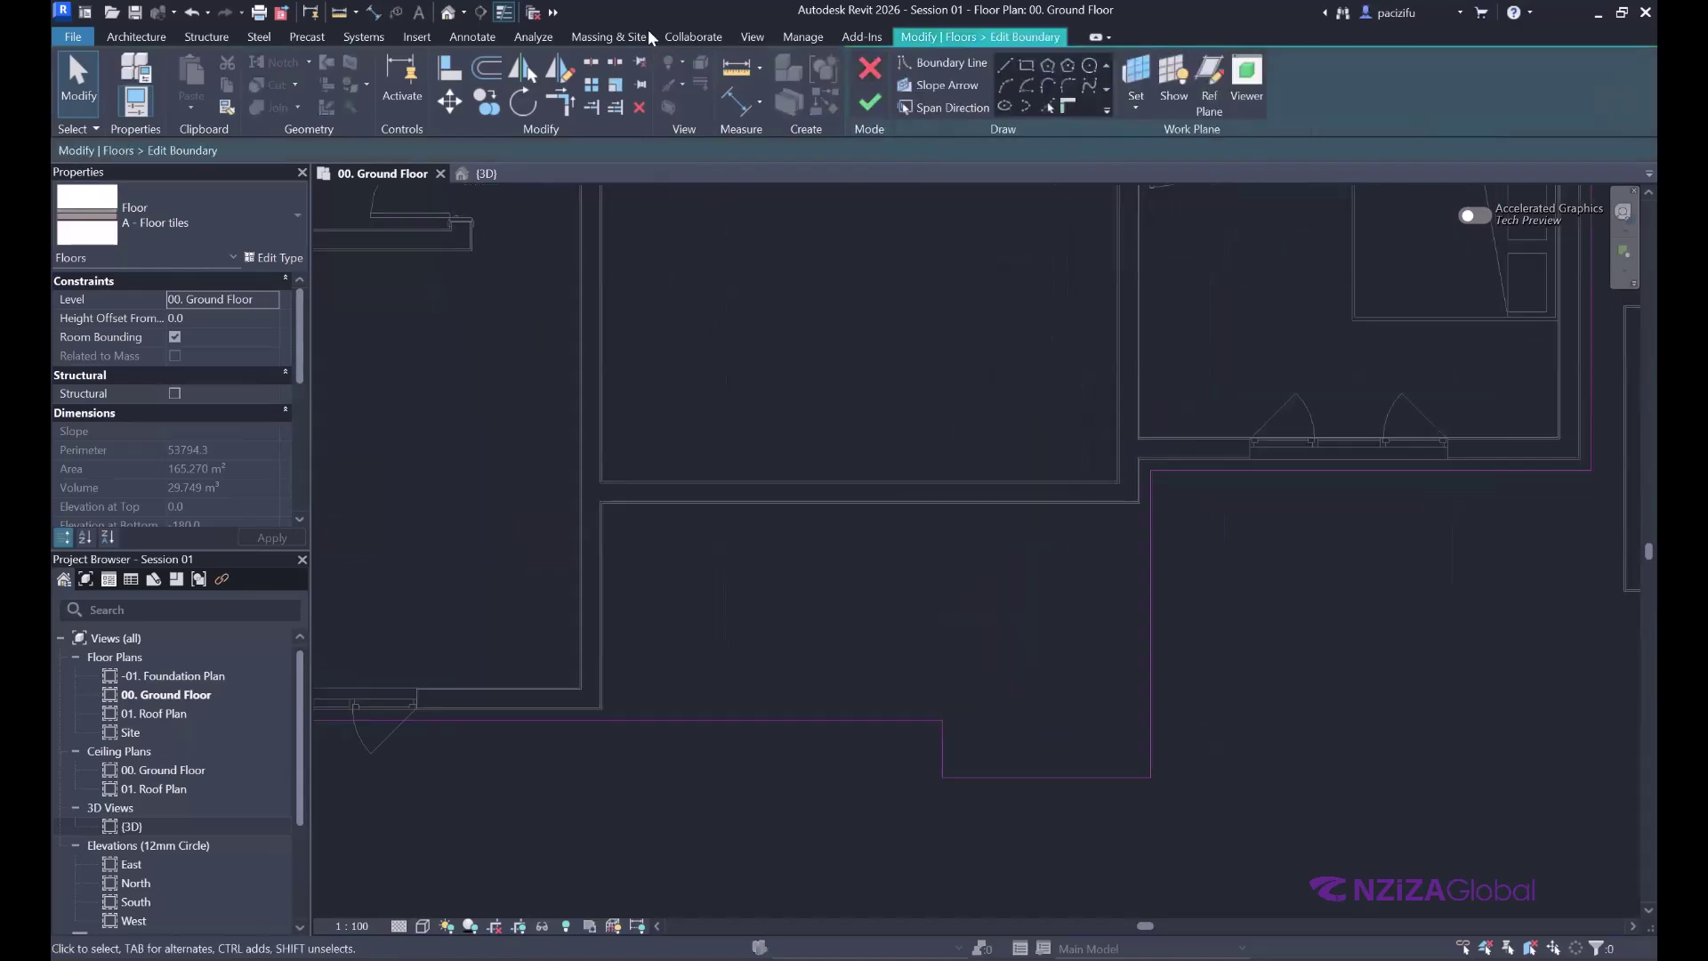
pyautogui.click(1026, 67)
pyautogui.scroll(4, 641, 420)
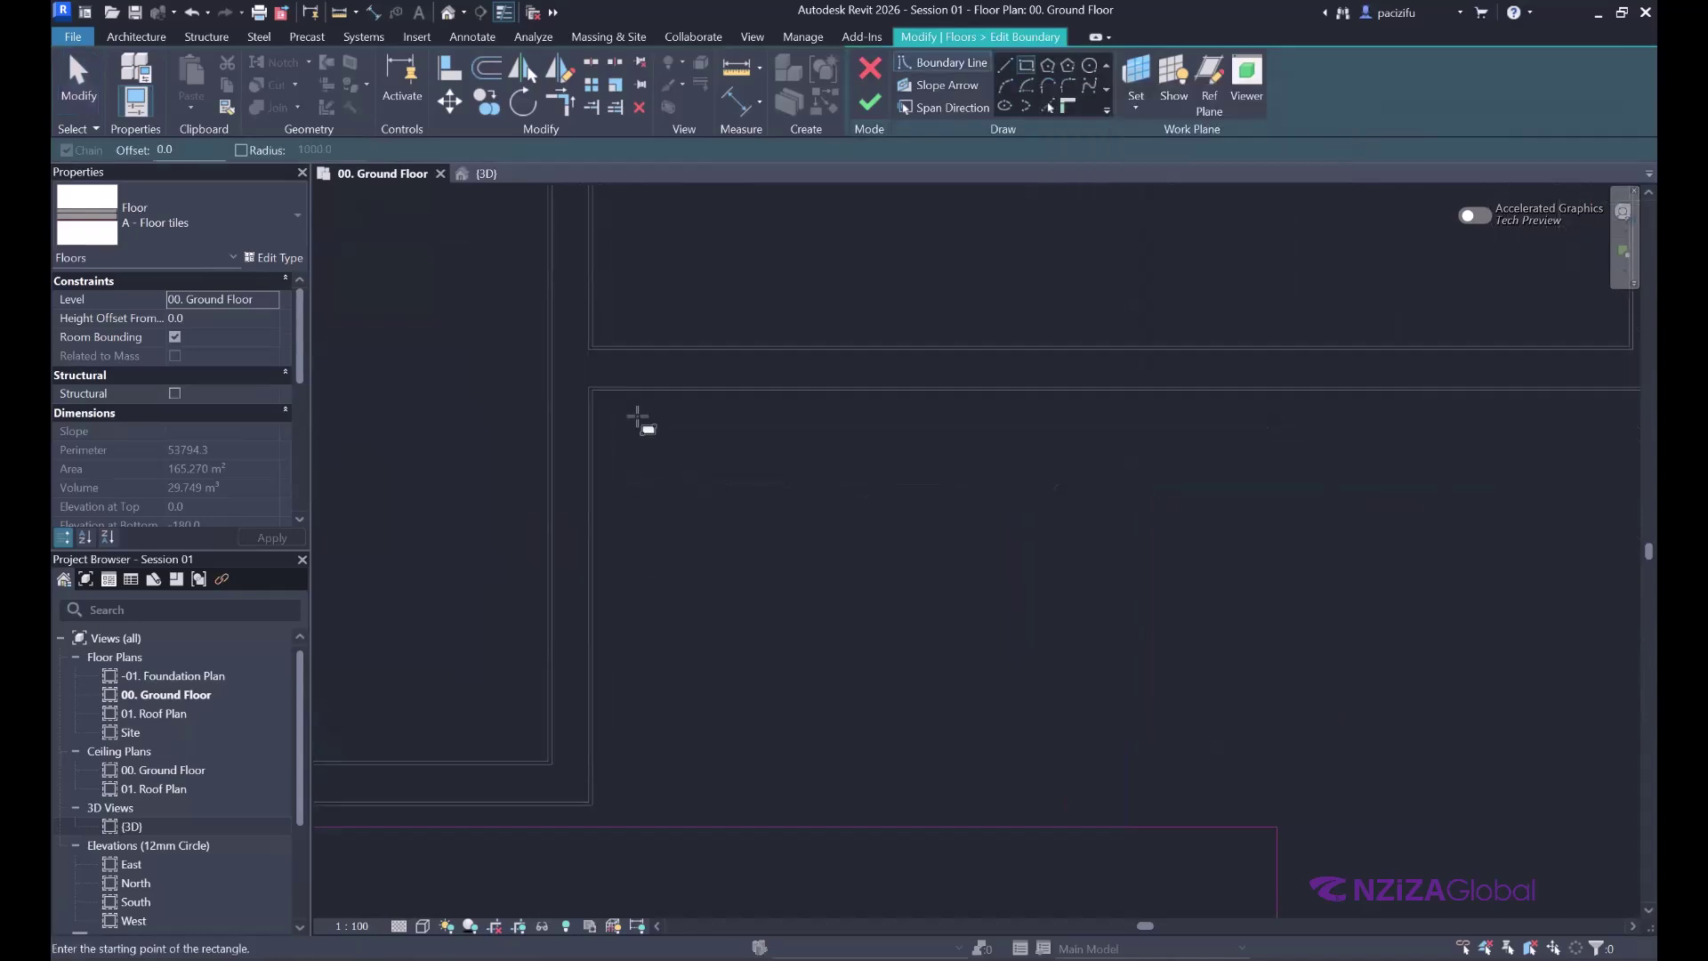
pyautogui.click(599, 392)
pyautogui.scroll(-2, 664, 454)
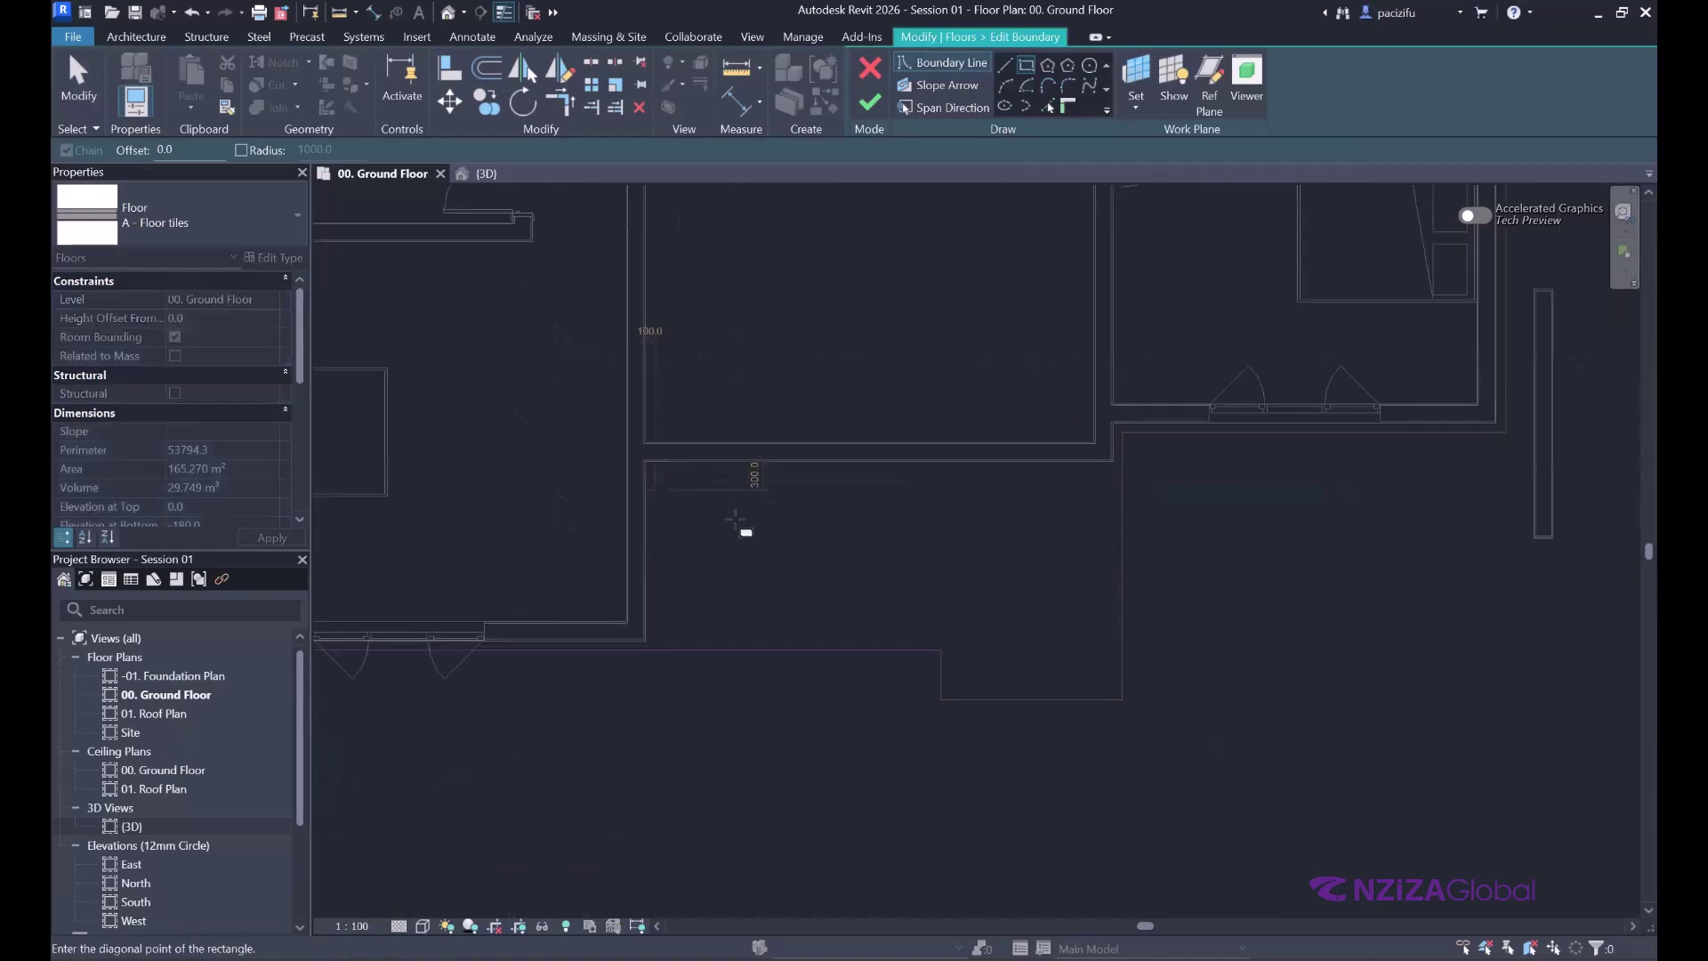
pyautogui.click(979, 620)
pyautogui.press('Escape')
pyautogui.press('Escape')
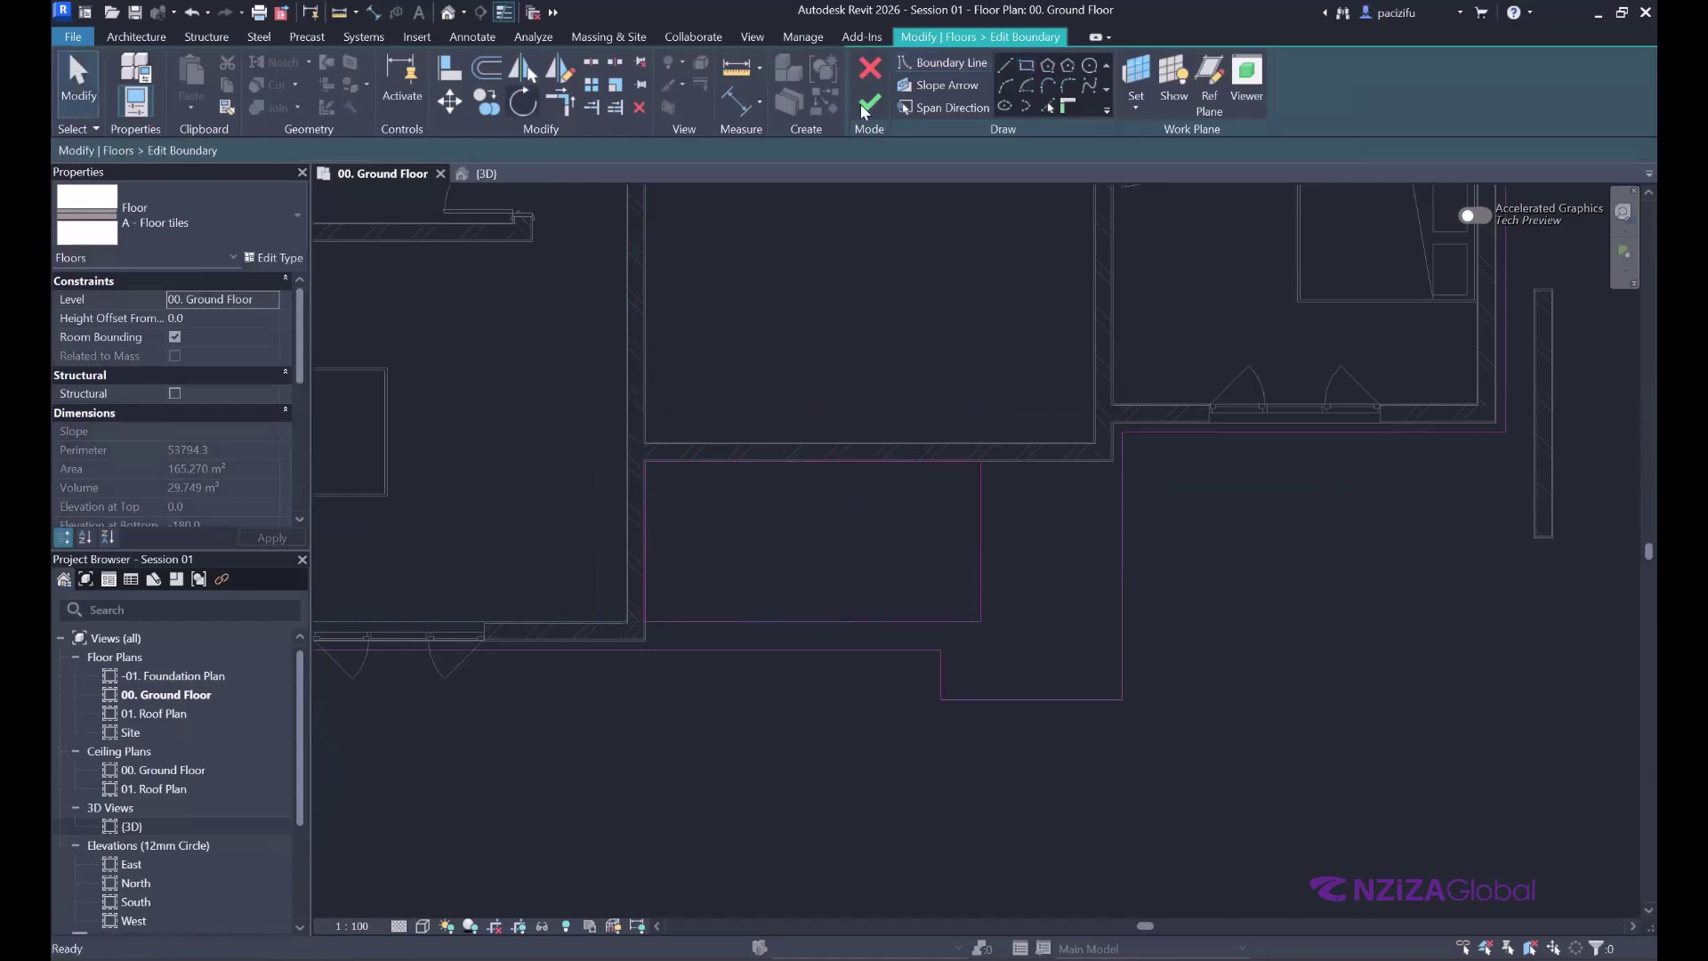
# - Finish the floor boundary with the rectangular opening, attach the walls to the floor's bottom and unjoin the conflicting elements
pyautogui.scroll(-4, 811, 614)
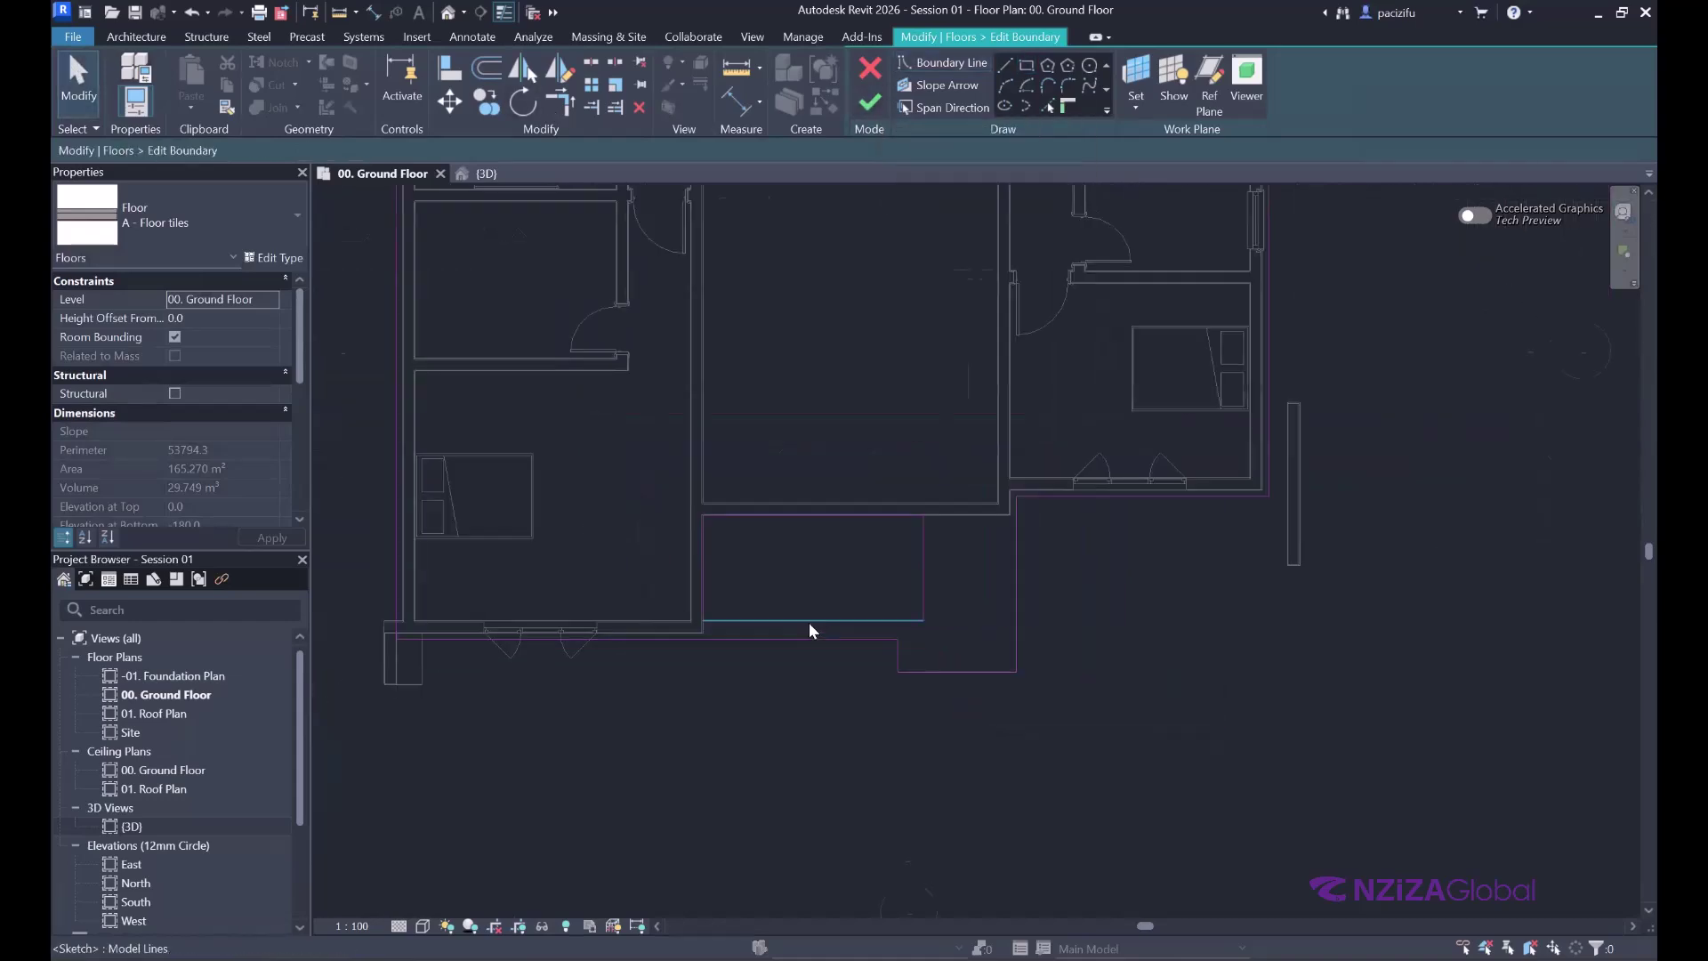
pyautogui.scroll(2, 787, 553)
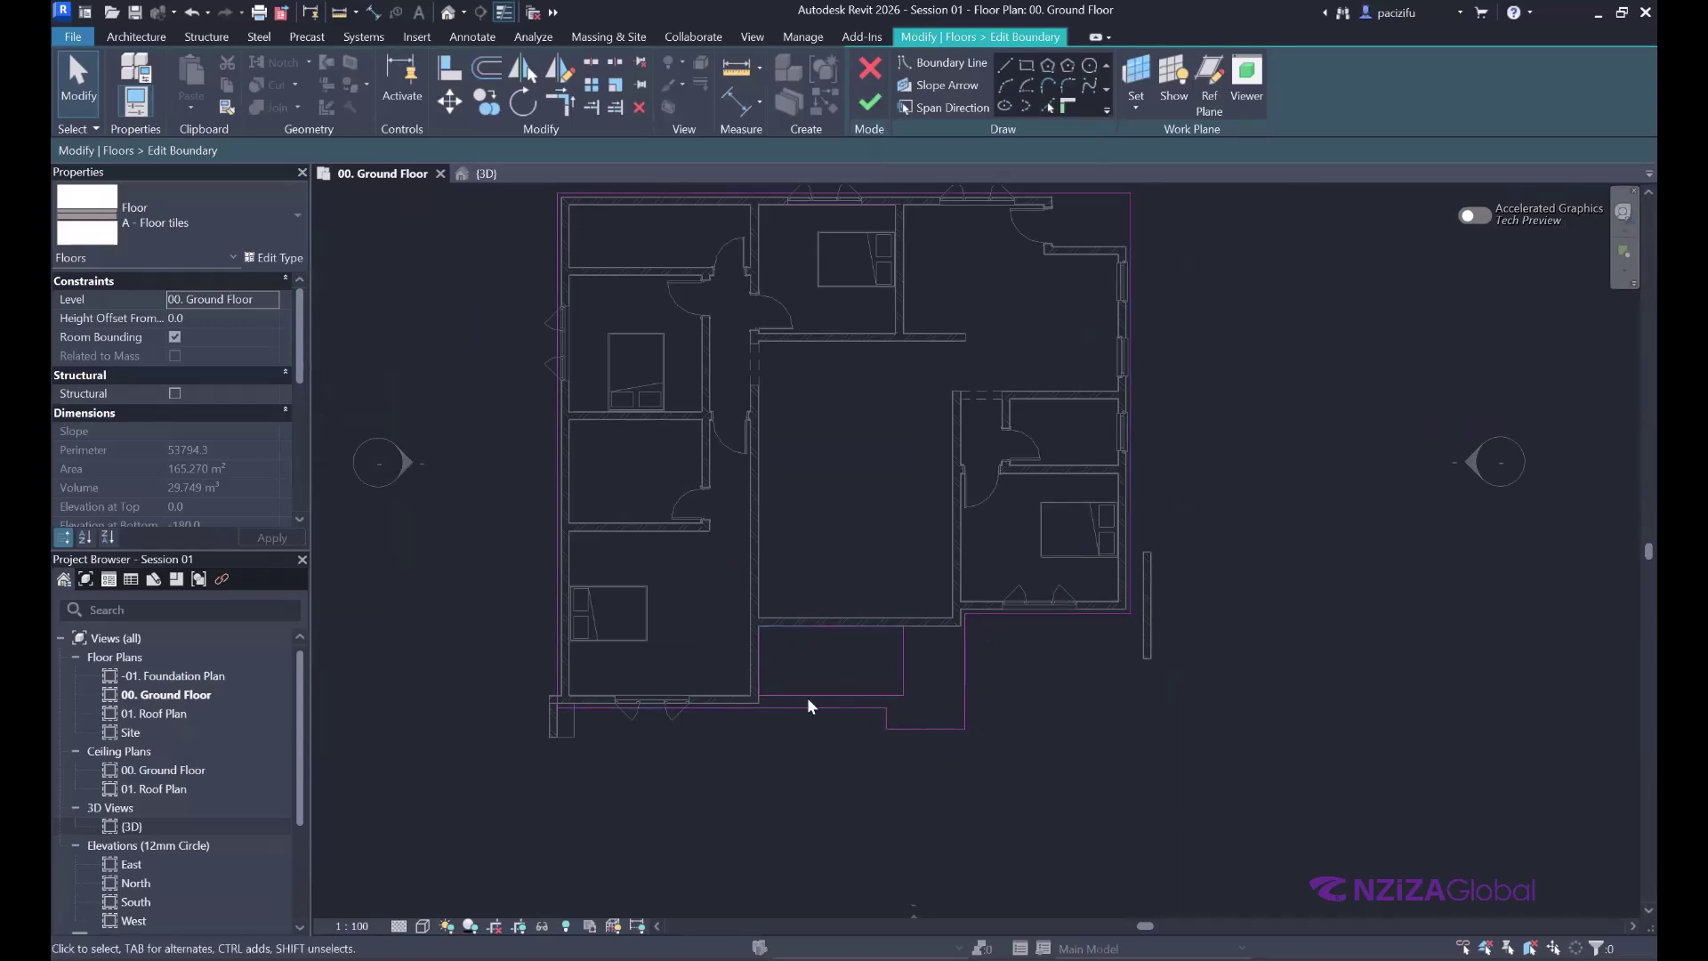
pyautogui.scroll(5, 810, 655)
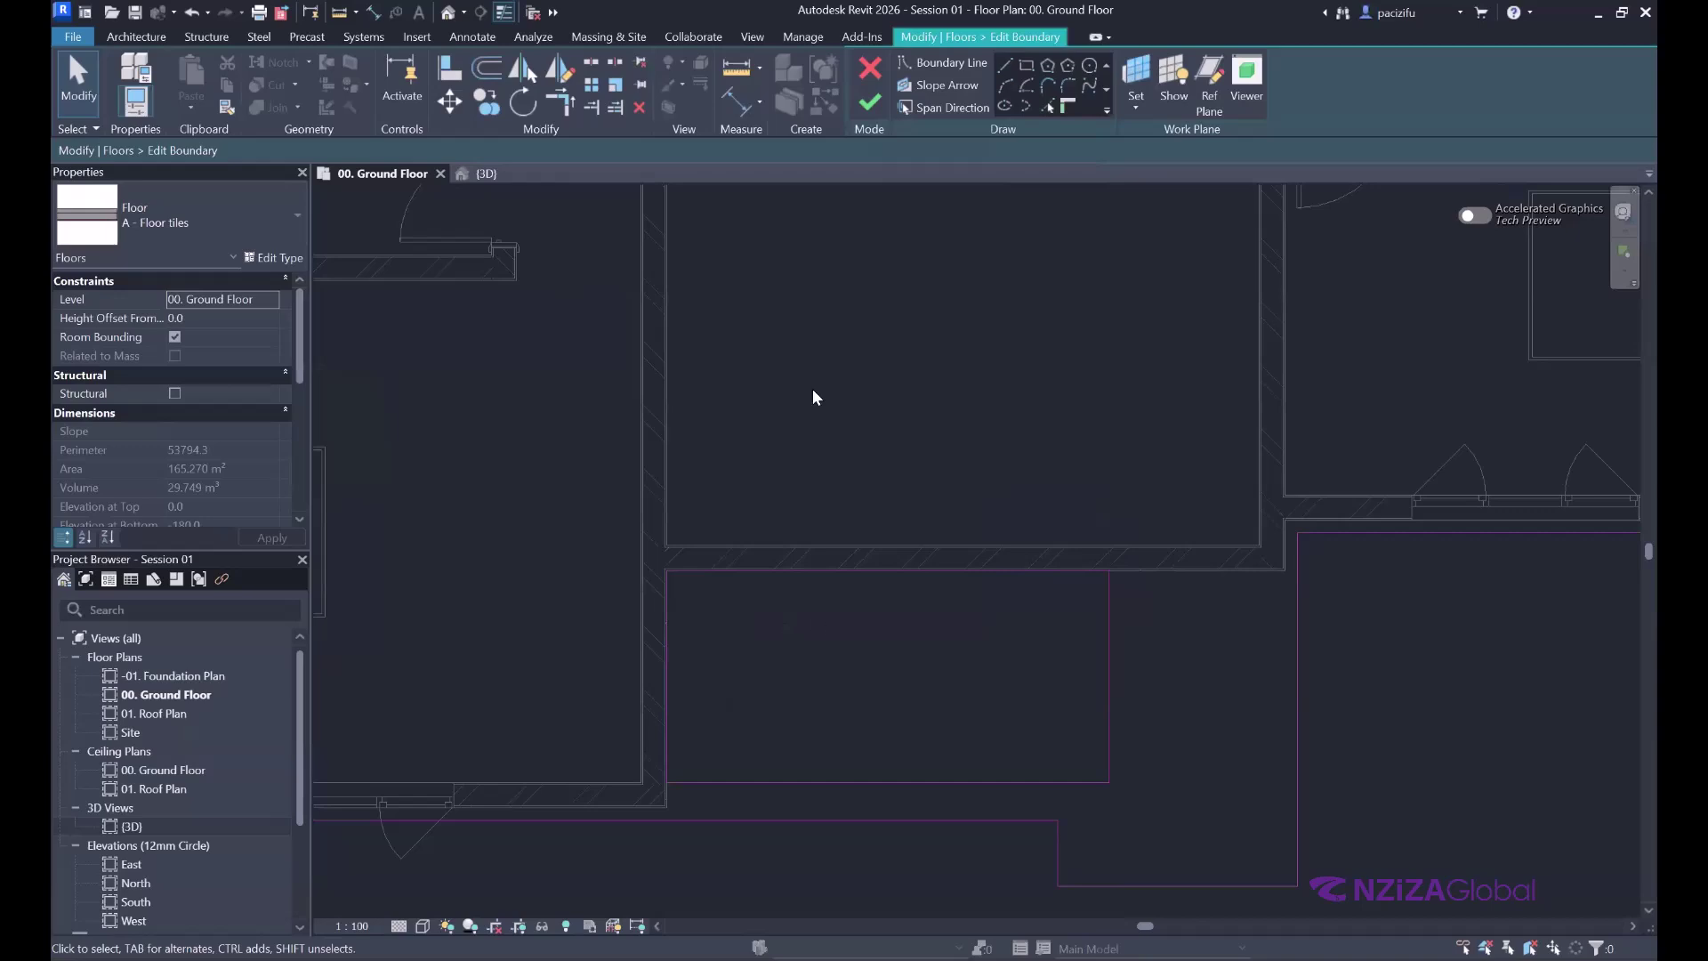
pyautogui.click(868, 104)
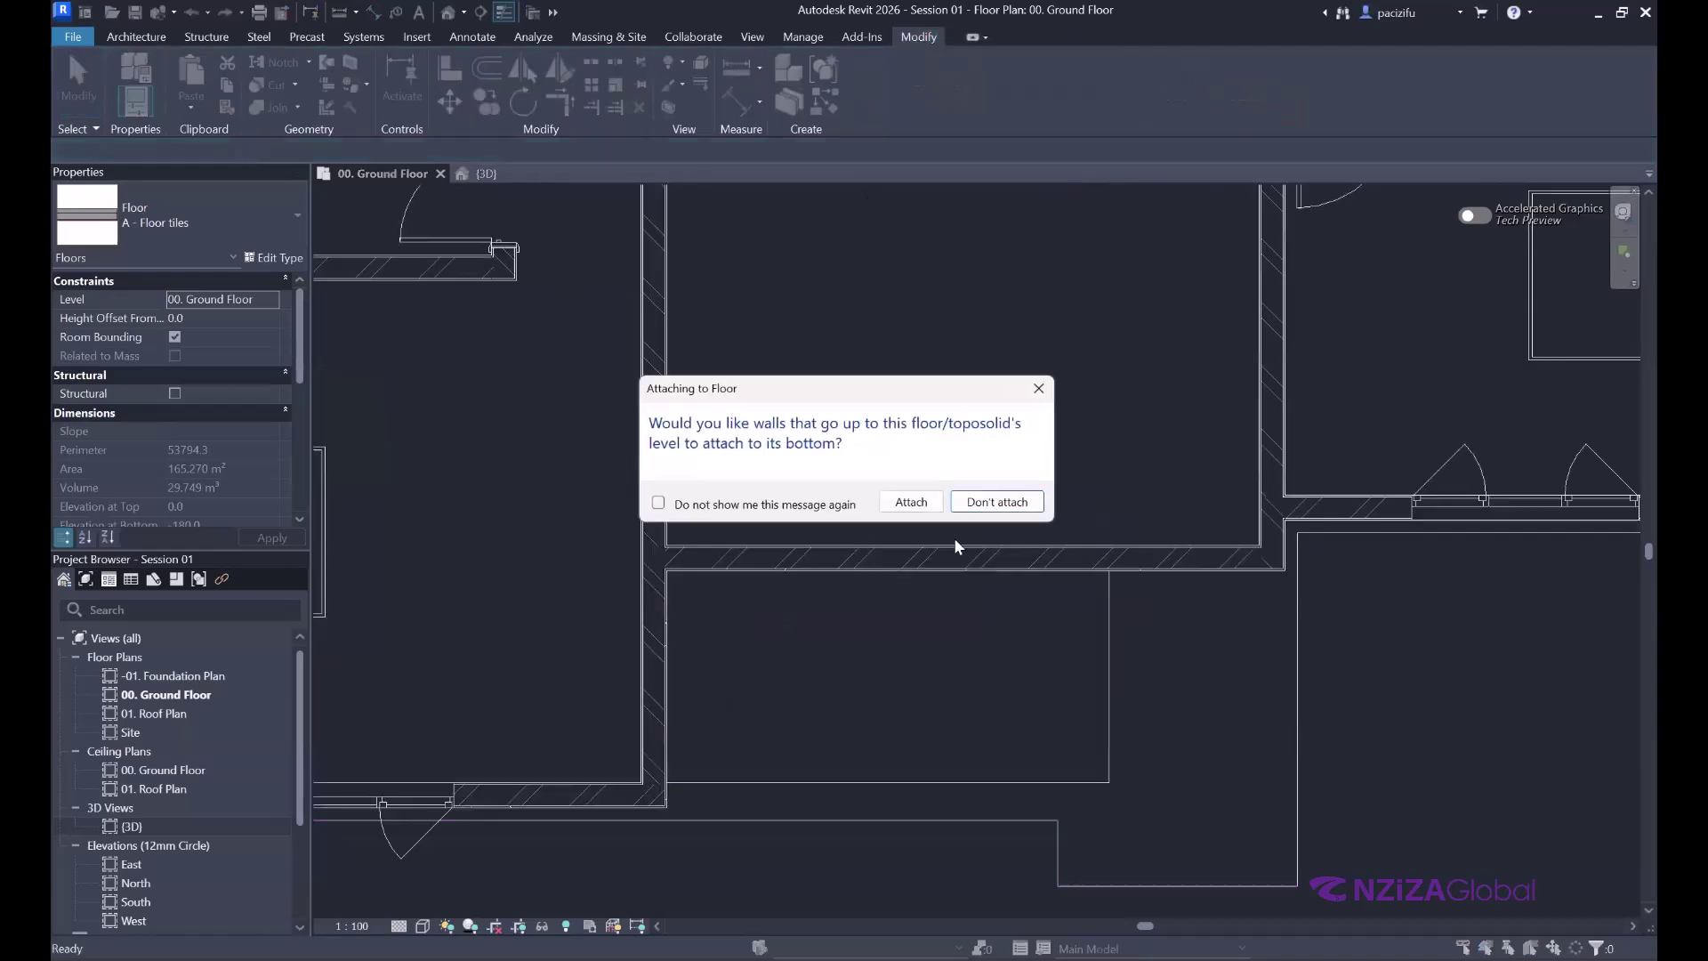
pyautogui.click(909, 502)
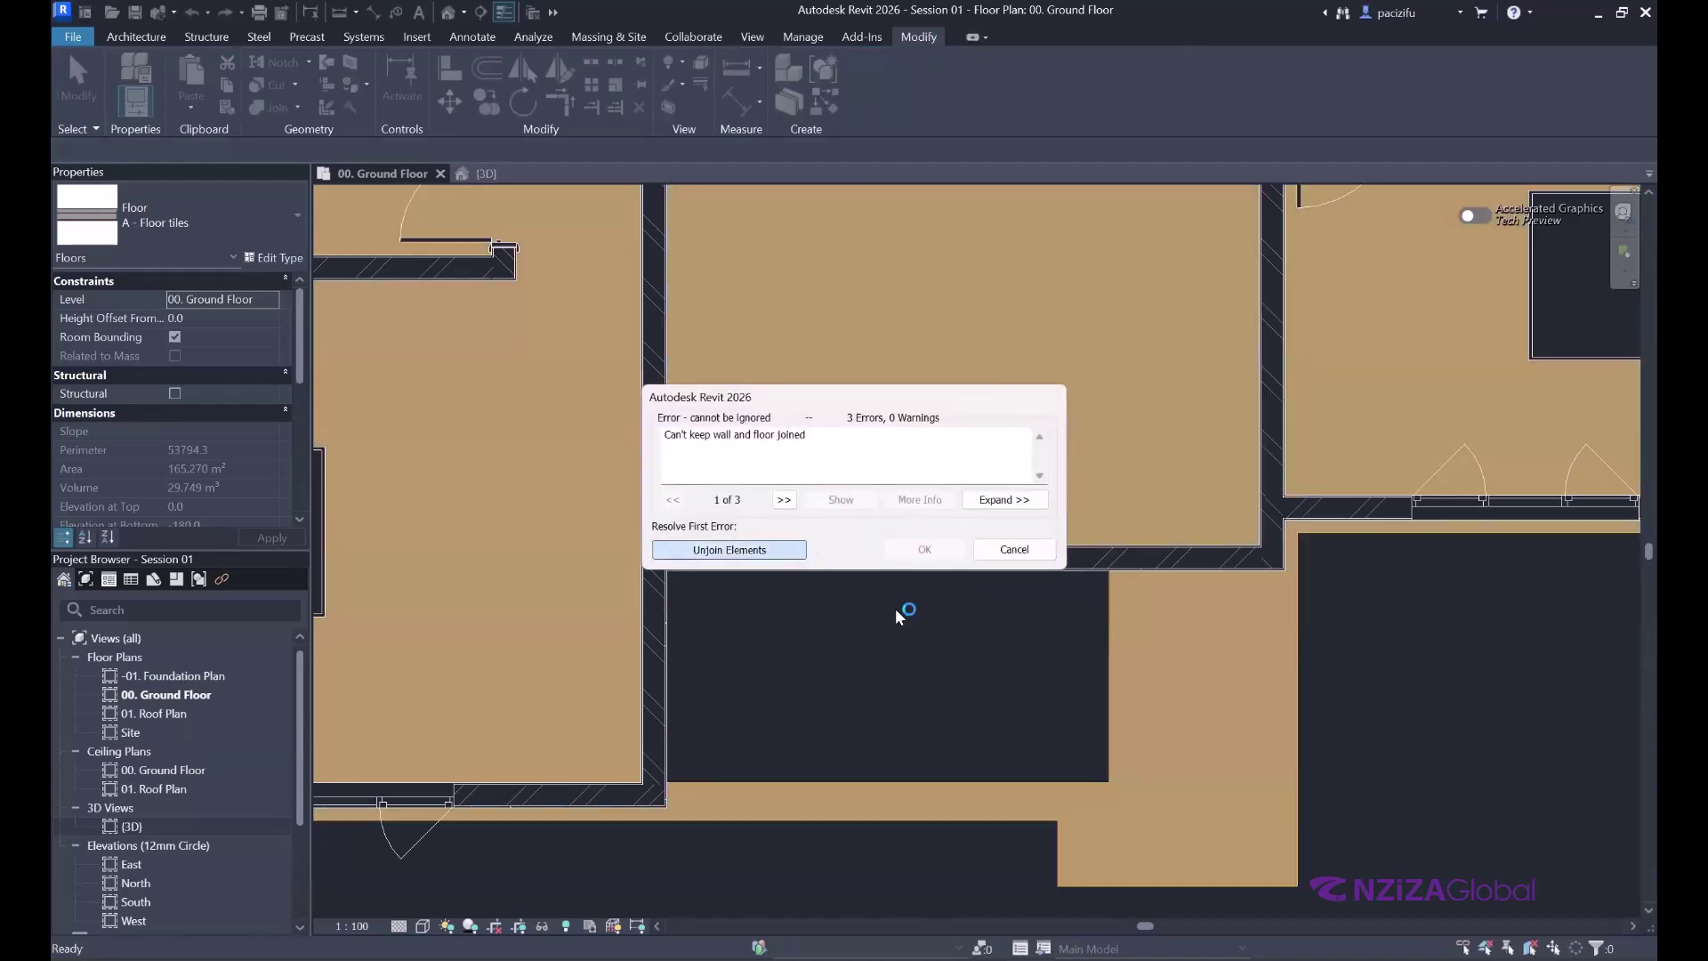
pyautogui.press('Return')
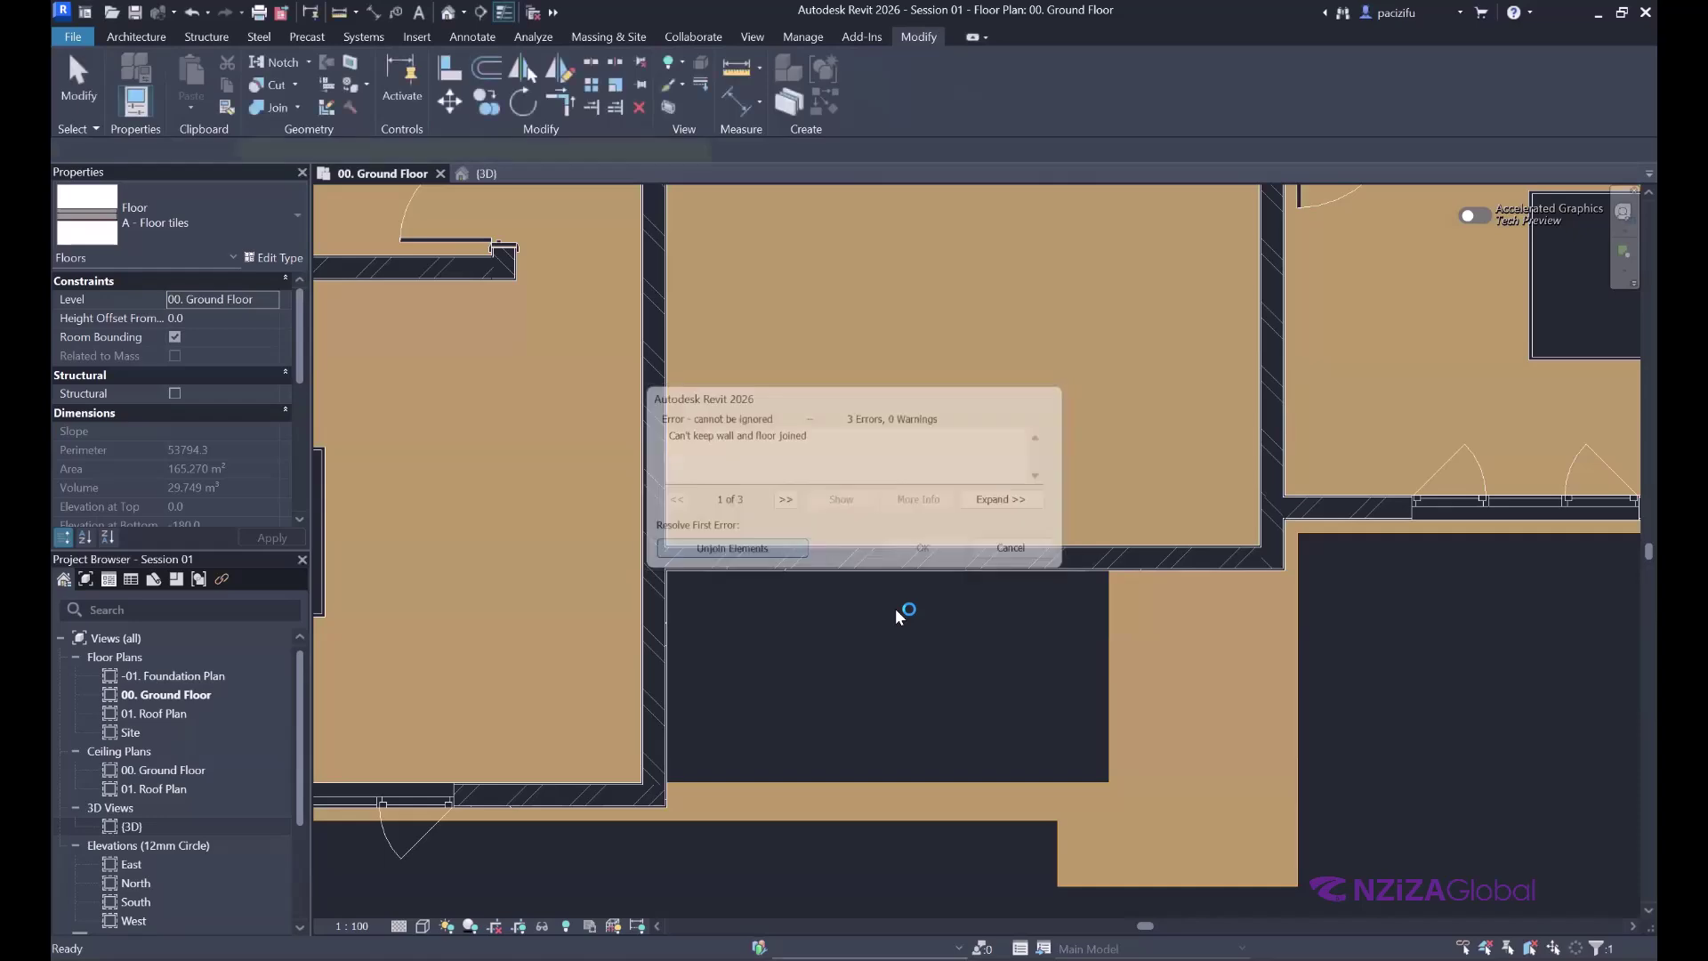
pyautogui.scroll(-3, 957, 535)
pyautogui.press('Escape')
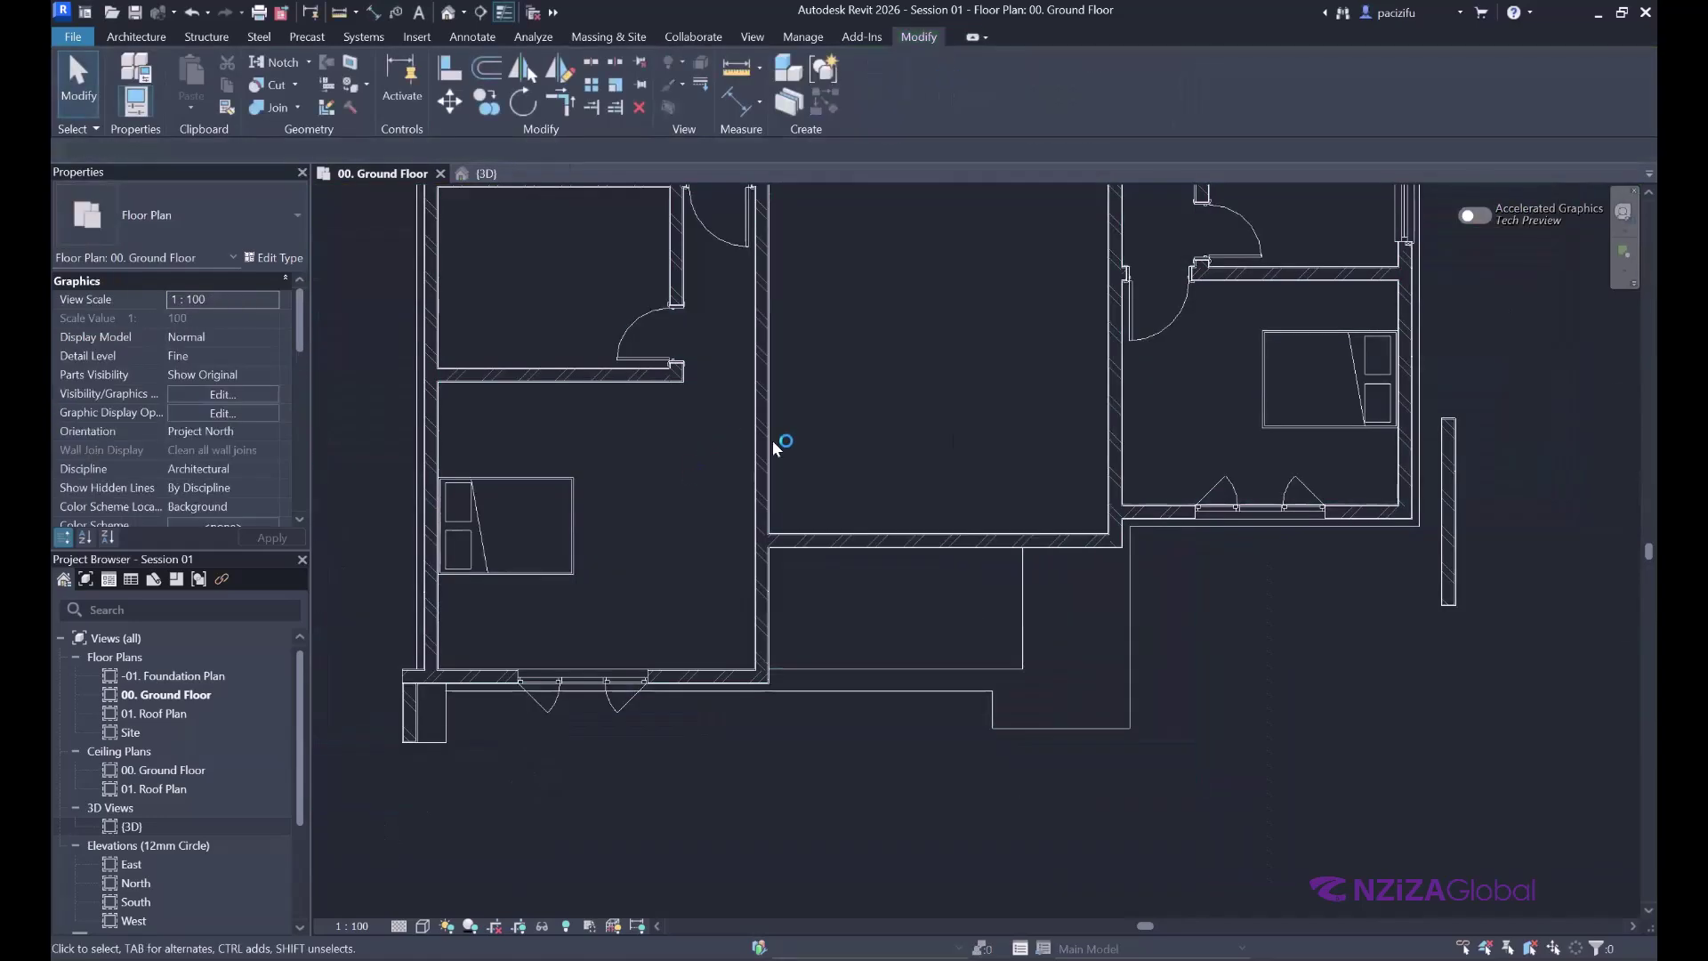
# - Examine the rectangular opening in the porch floor and the foundation walls around it in the {3D} view
pyautogui.hotkey('ctrl', 'Tab')
pyautogui.scroll(2, 1131, 405)
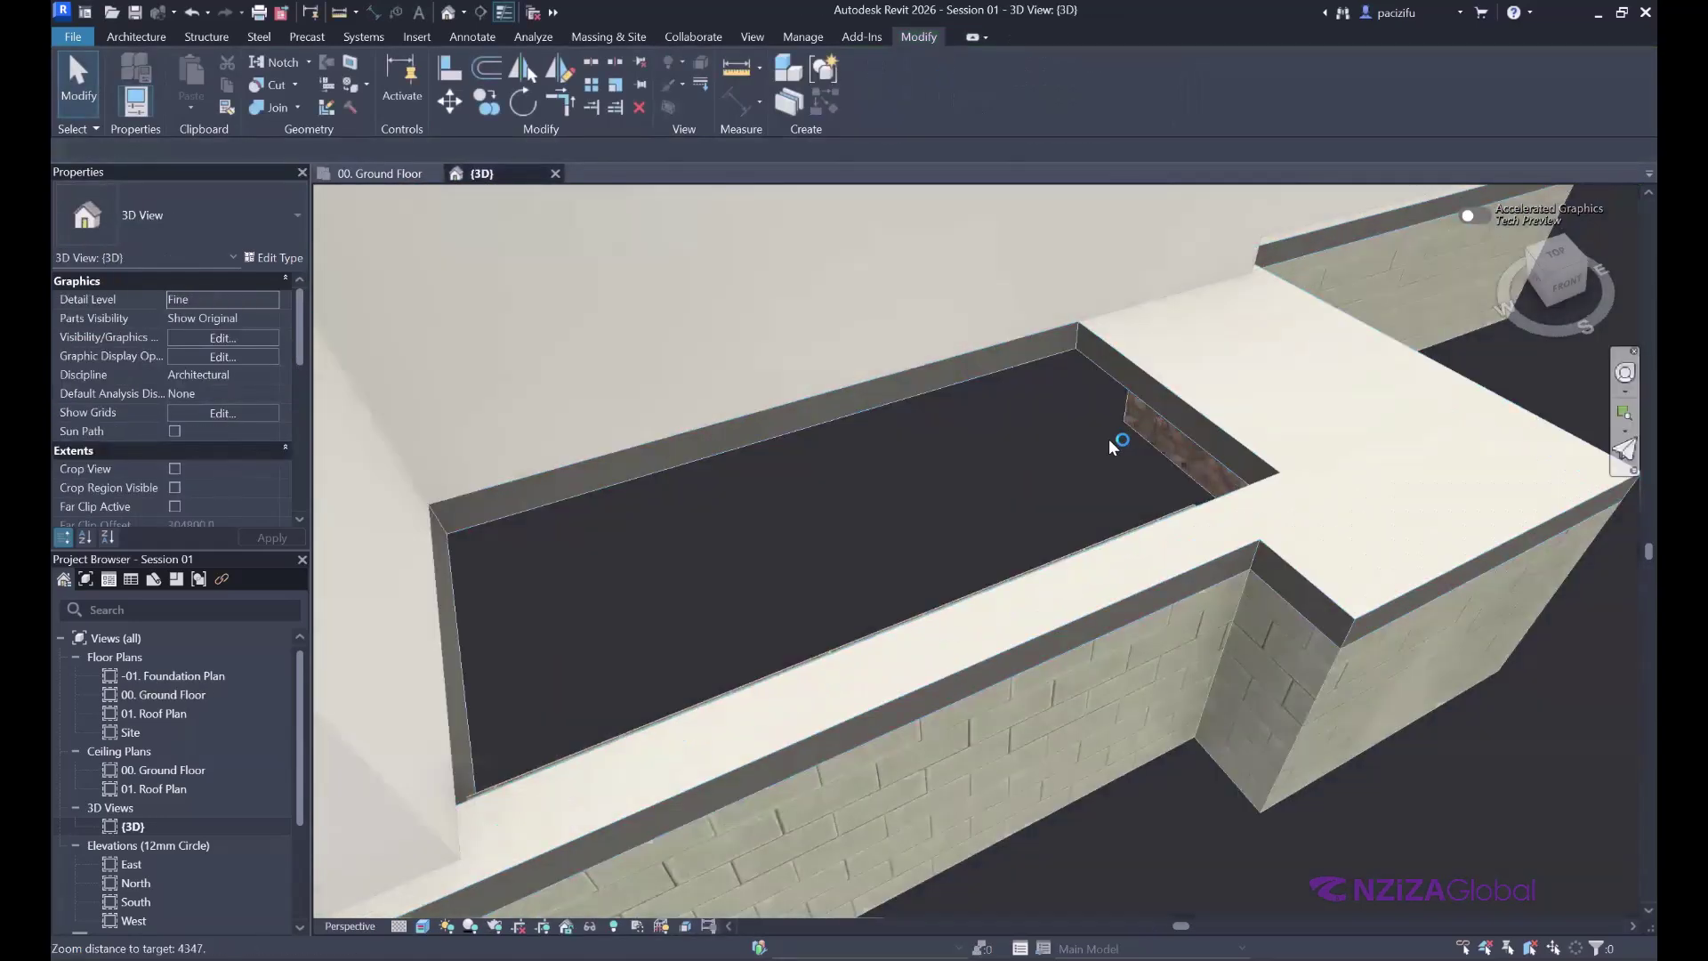
pyautogui.moveTo(819, 446)
pyautogui.keyDown('shift'); pyautogui.mouseDown(button='middle')
pyautogui.moveTo(691, 328)
pyautogui.moveTo(829, 467)
pyautogui.mouseUp(button='middle'); pyautogui.keyUp('shift')
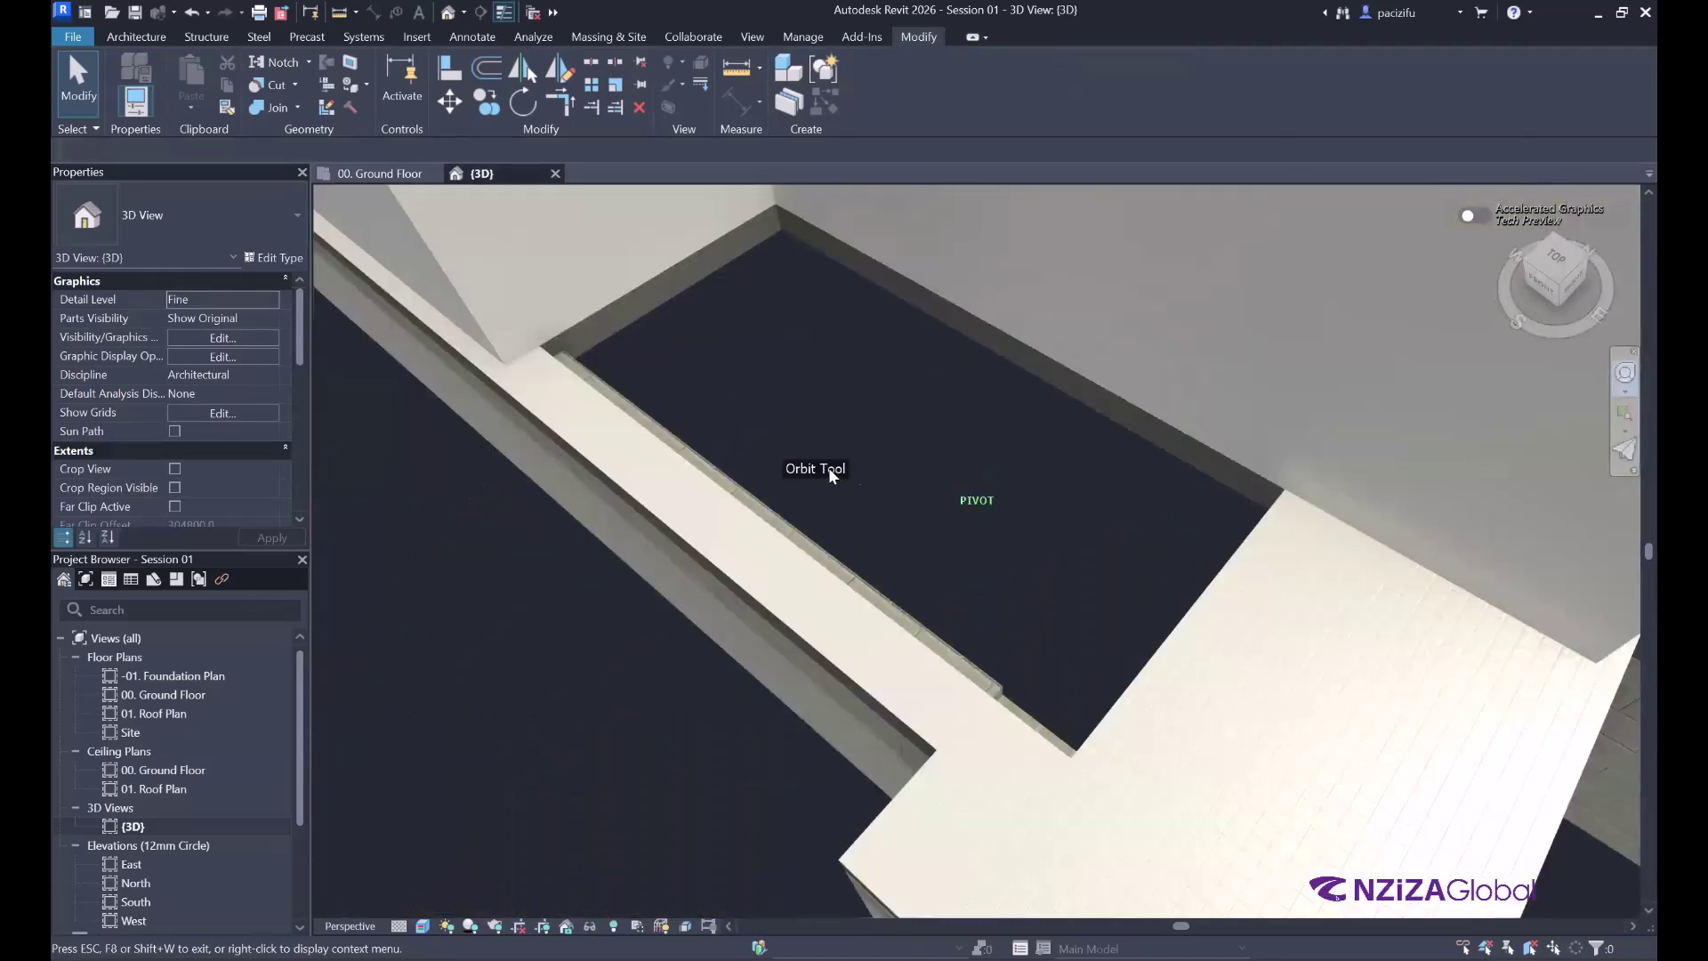
pyautogui.keyDown('shift'); pyautogui.moveTo(1101, 475); pyautogui.dragTo(801, 347, button='middle'); pyautogui.keyUp('shift')
pyautogui.moveTo(799, 347); pyautogui.dragTo(739, 463)
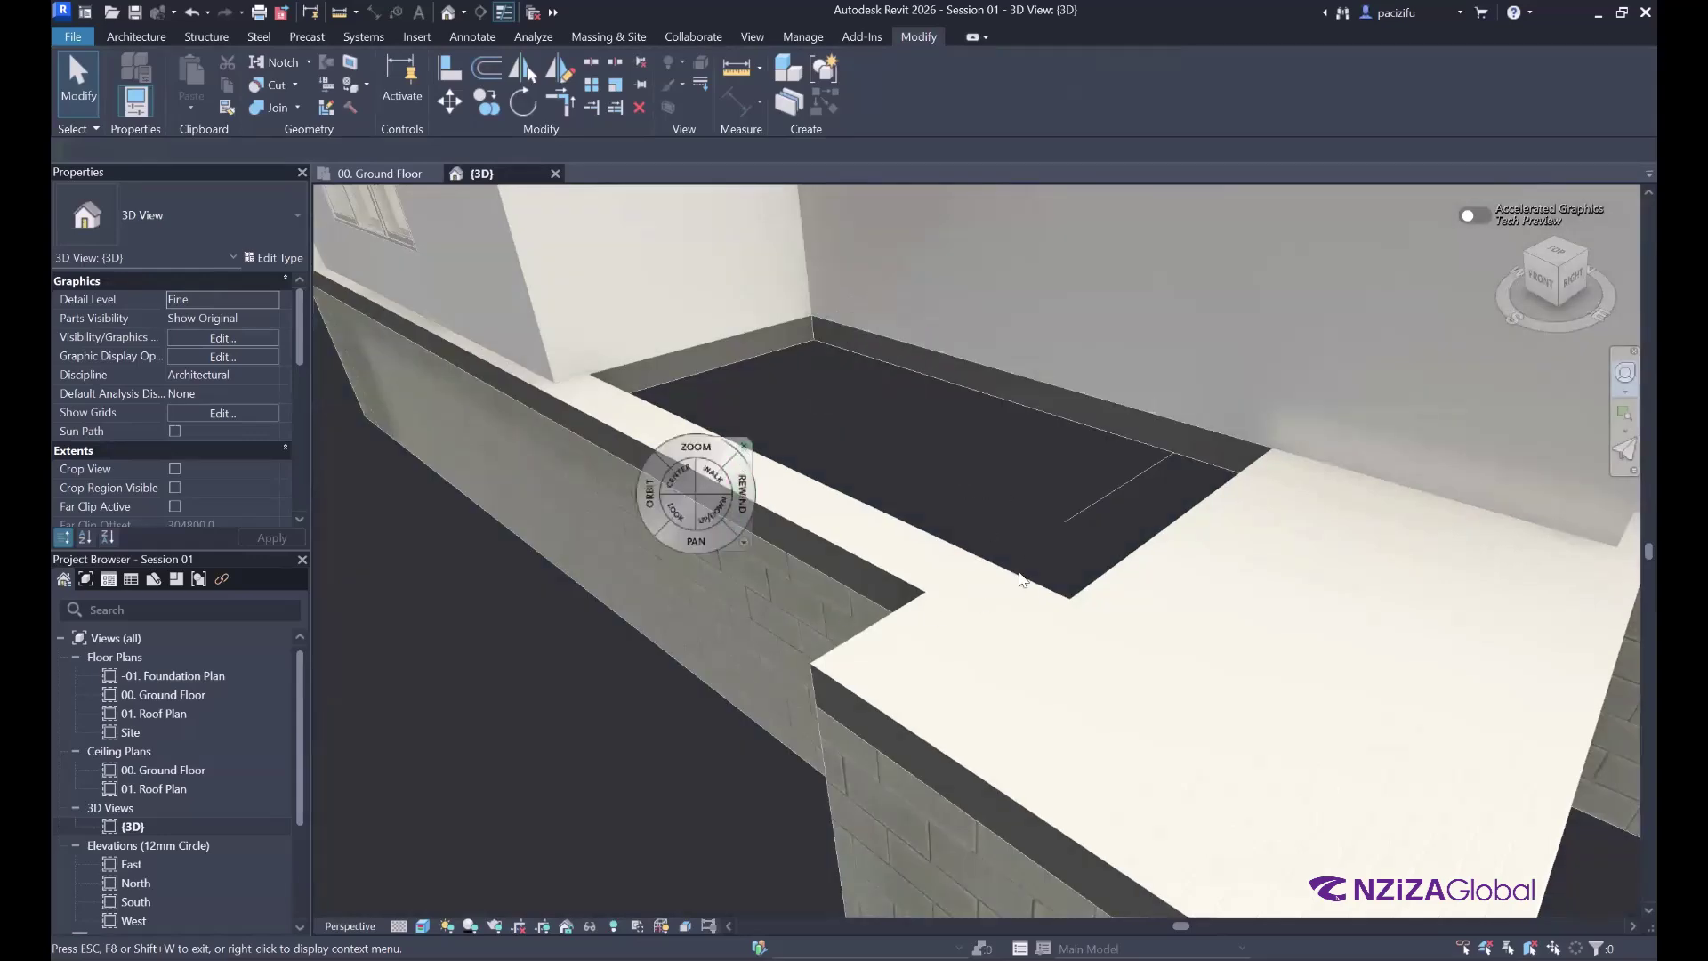
pyautogui.scroll(-3, 1022, 580)
pyautogui.click(946, 723)
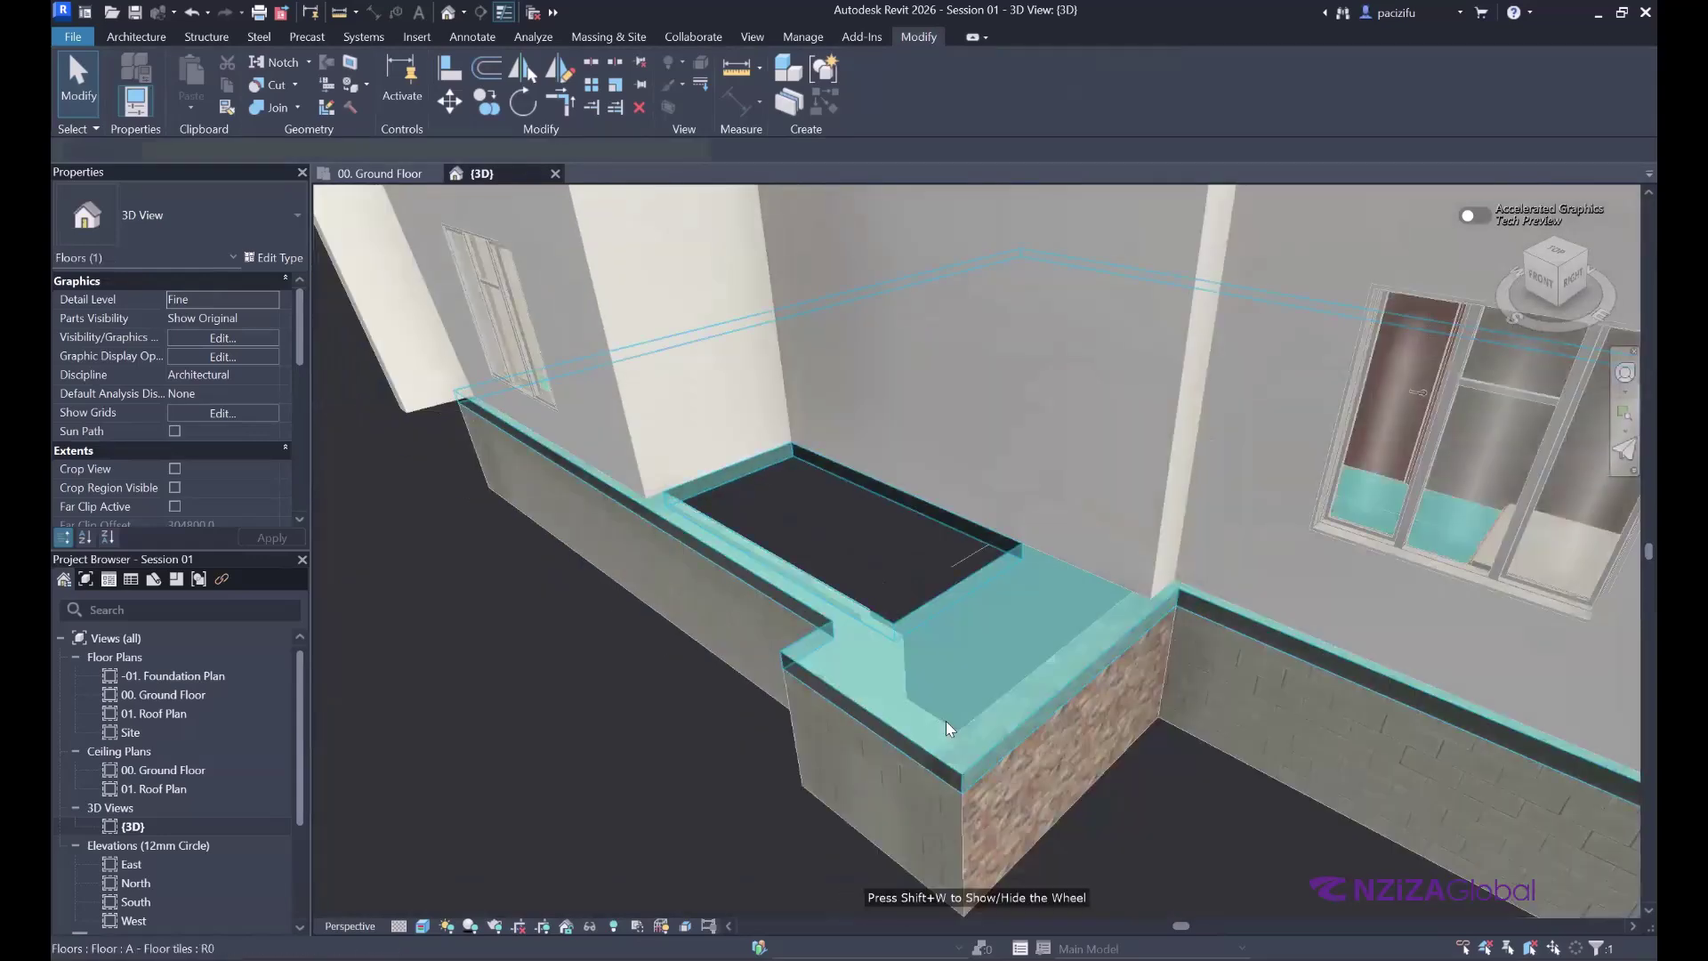
pyautogui.scroll(-3, 683, 636)
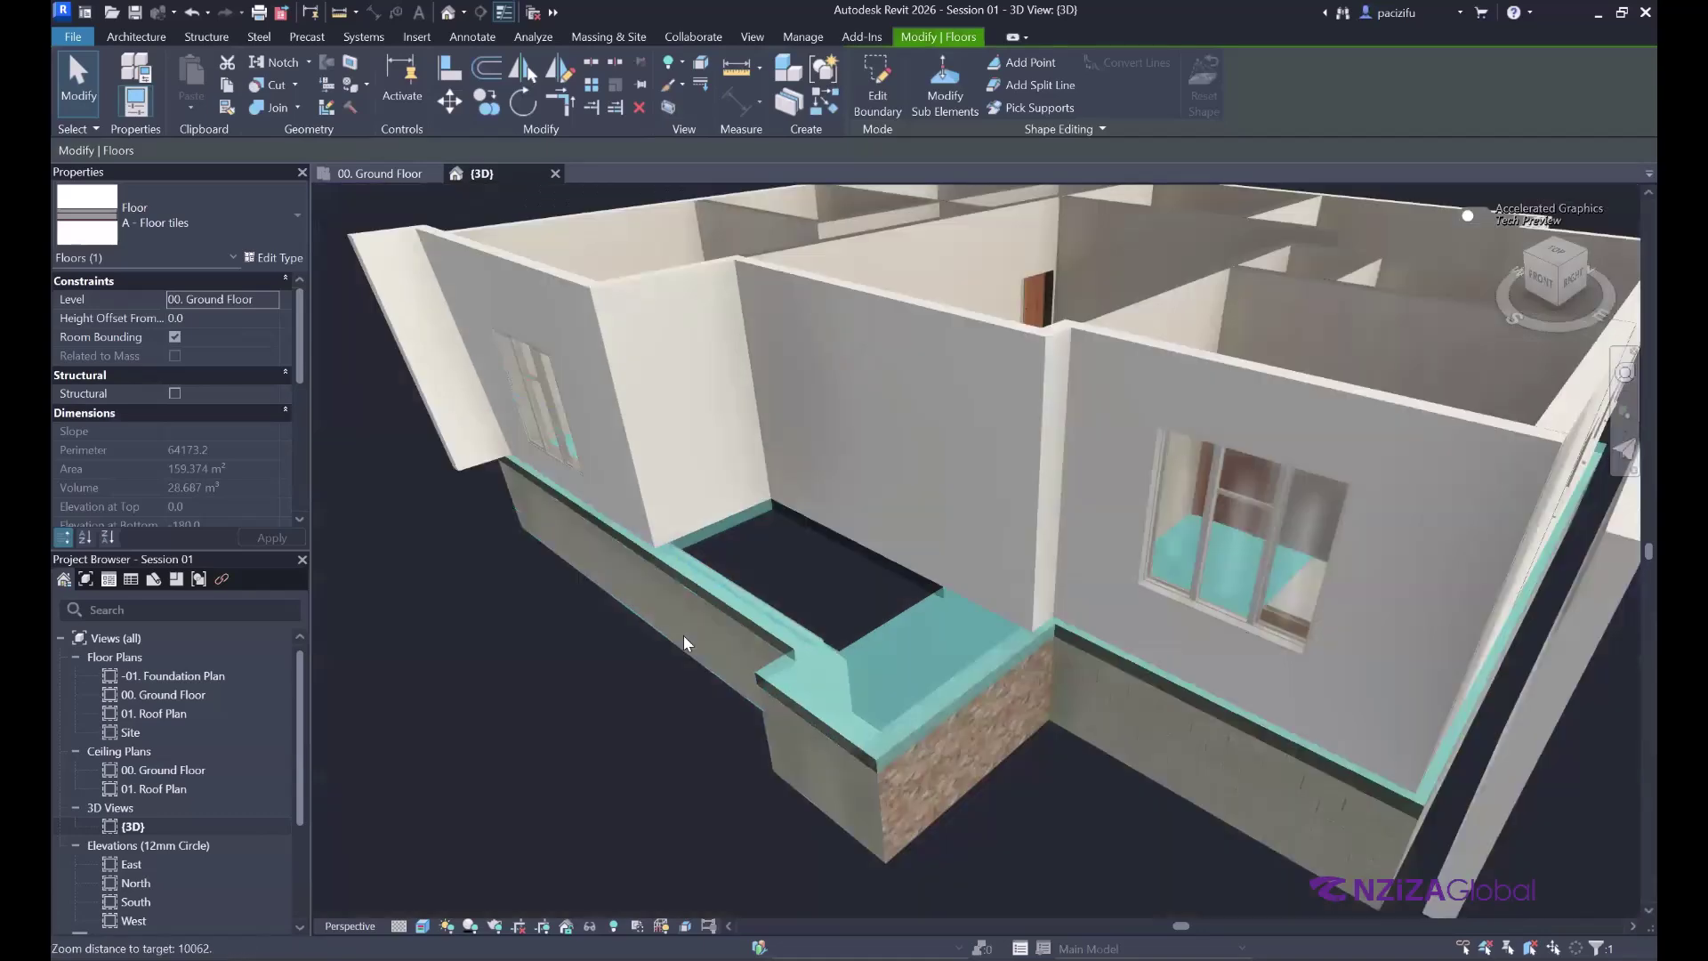
pyautogui.scroll(5, 987, 547)
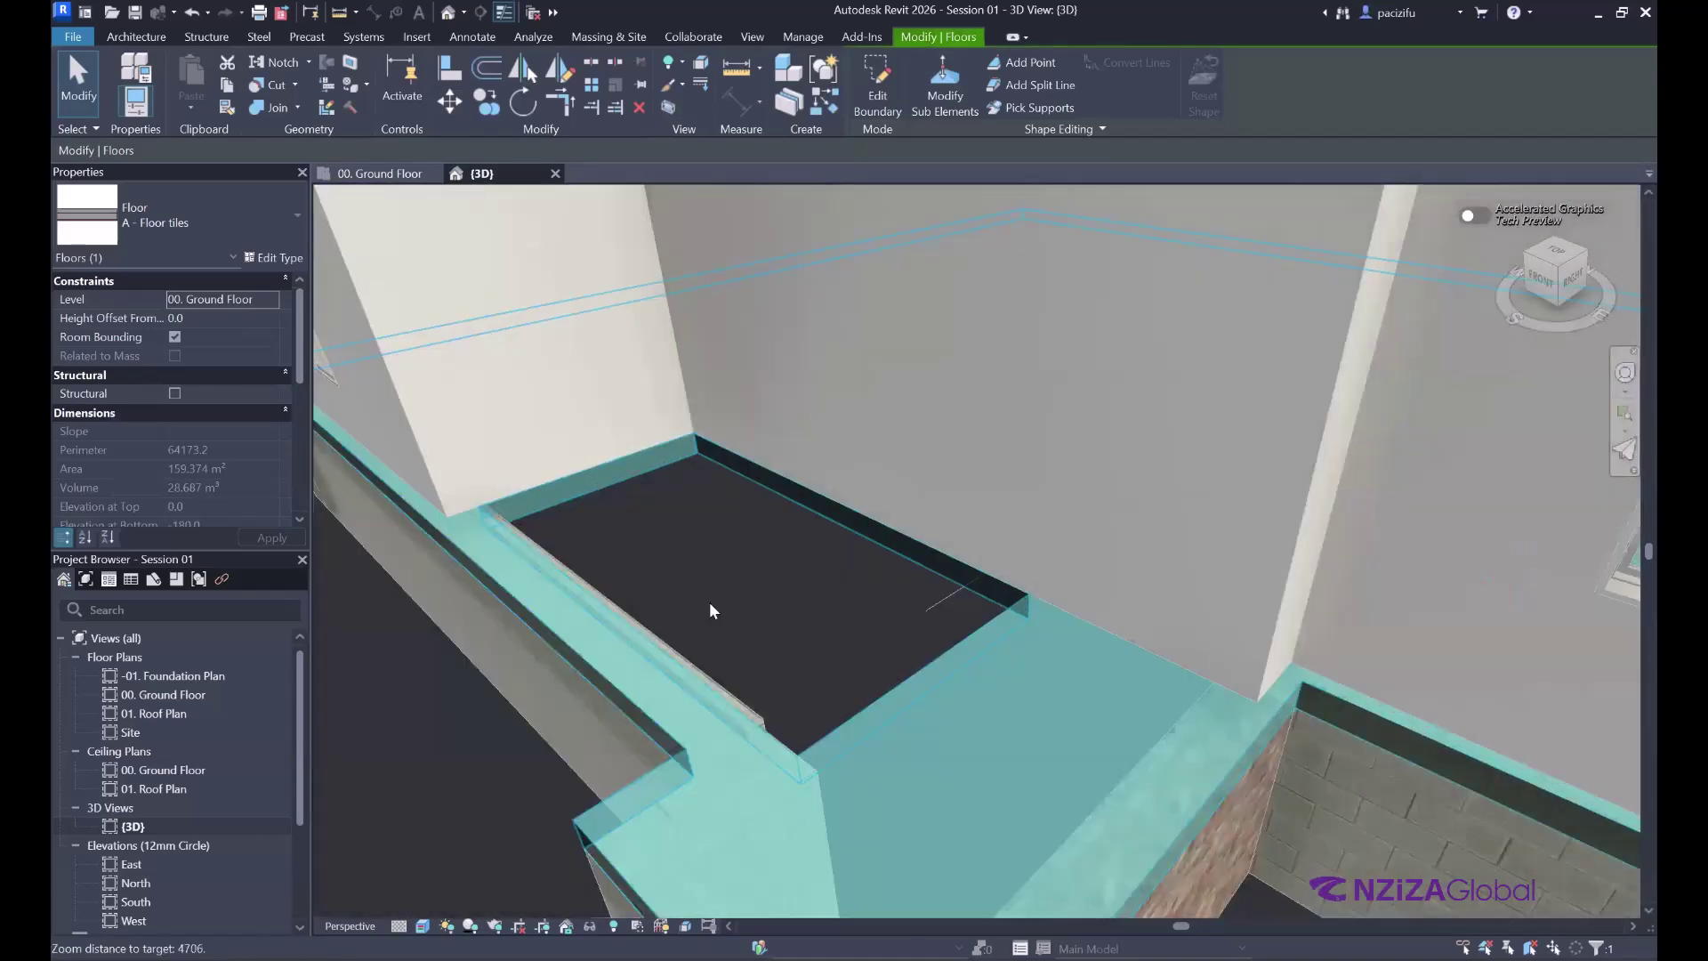
pyautogui.scroll(-3, 584, 331)
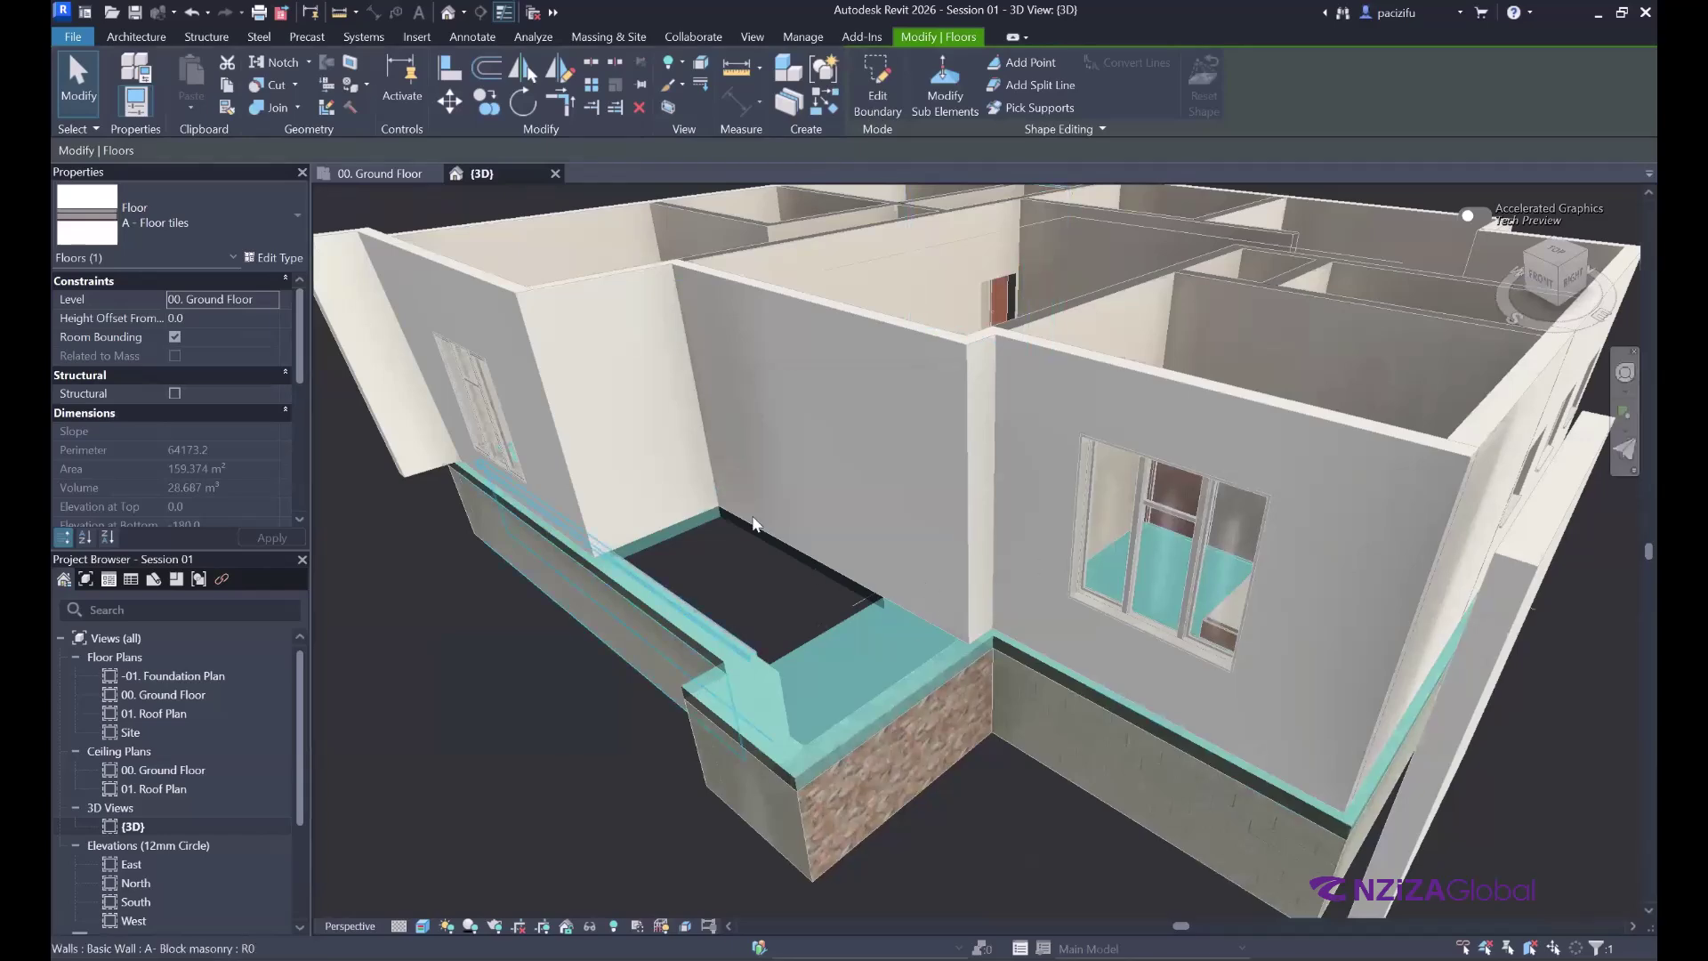
pyautogui.scroll(3, 734, 649)
pyautogui.scroll(-3, 734, 649)
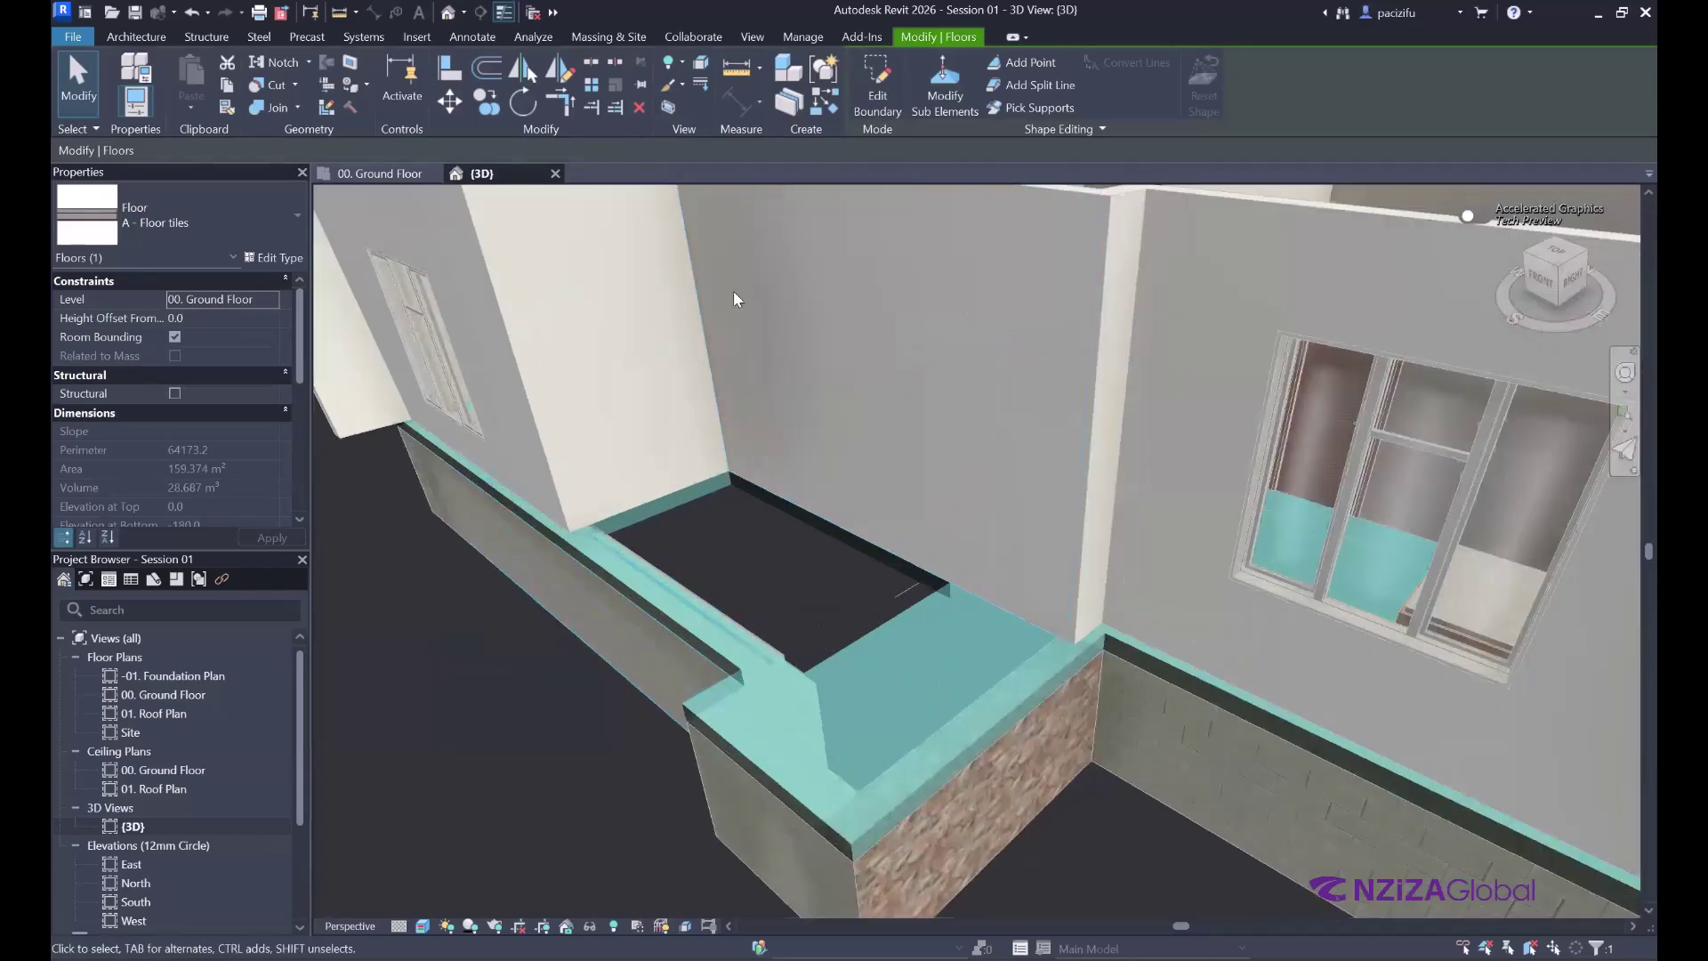
pyautogui.scroll(-3, 648, 533)
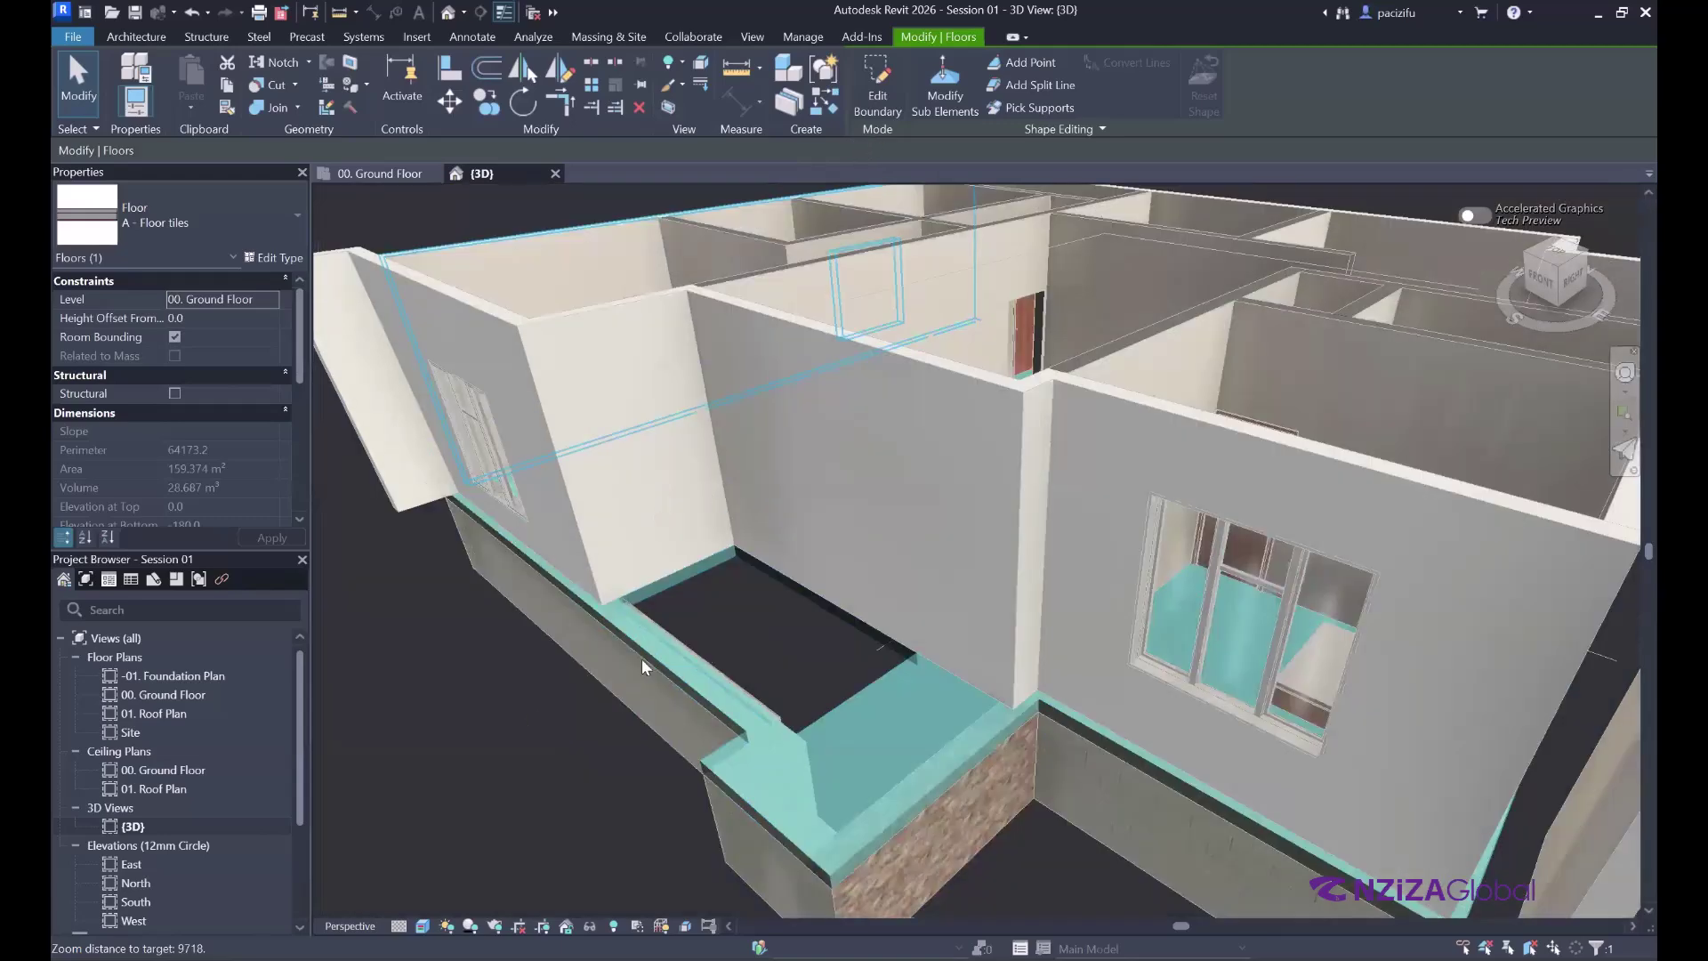
# - Edit the floor's boundary in the {3D} view and delete the sketch lines of the rectangular porch opening
pyautogui.press('Escape')
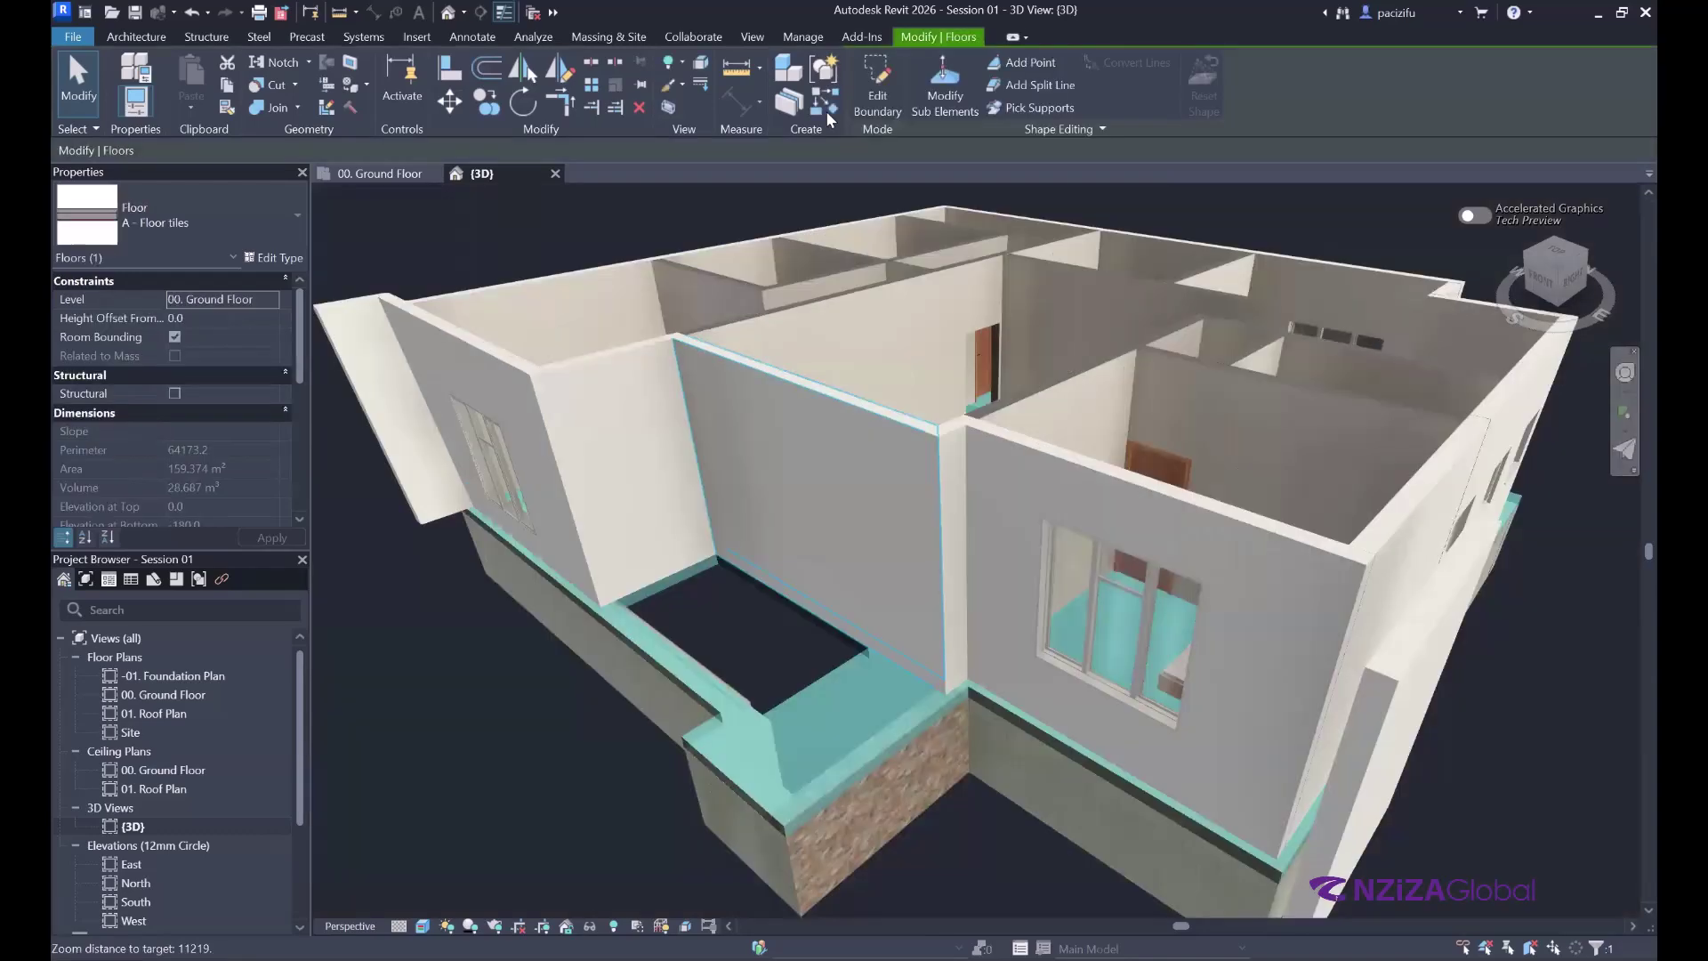
pyautogui.click(876, 94)
pyautogui.scroll(5, 856, 735)
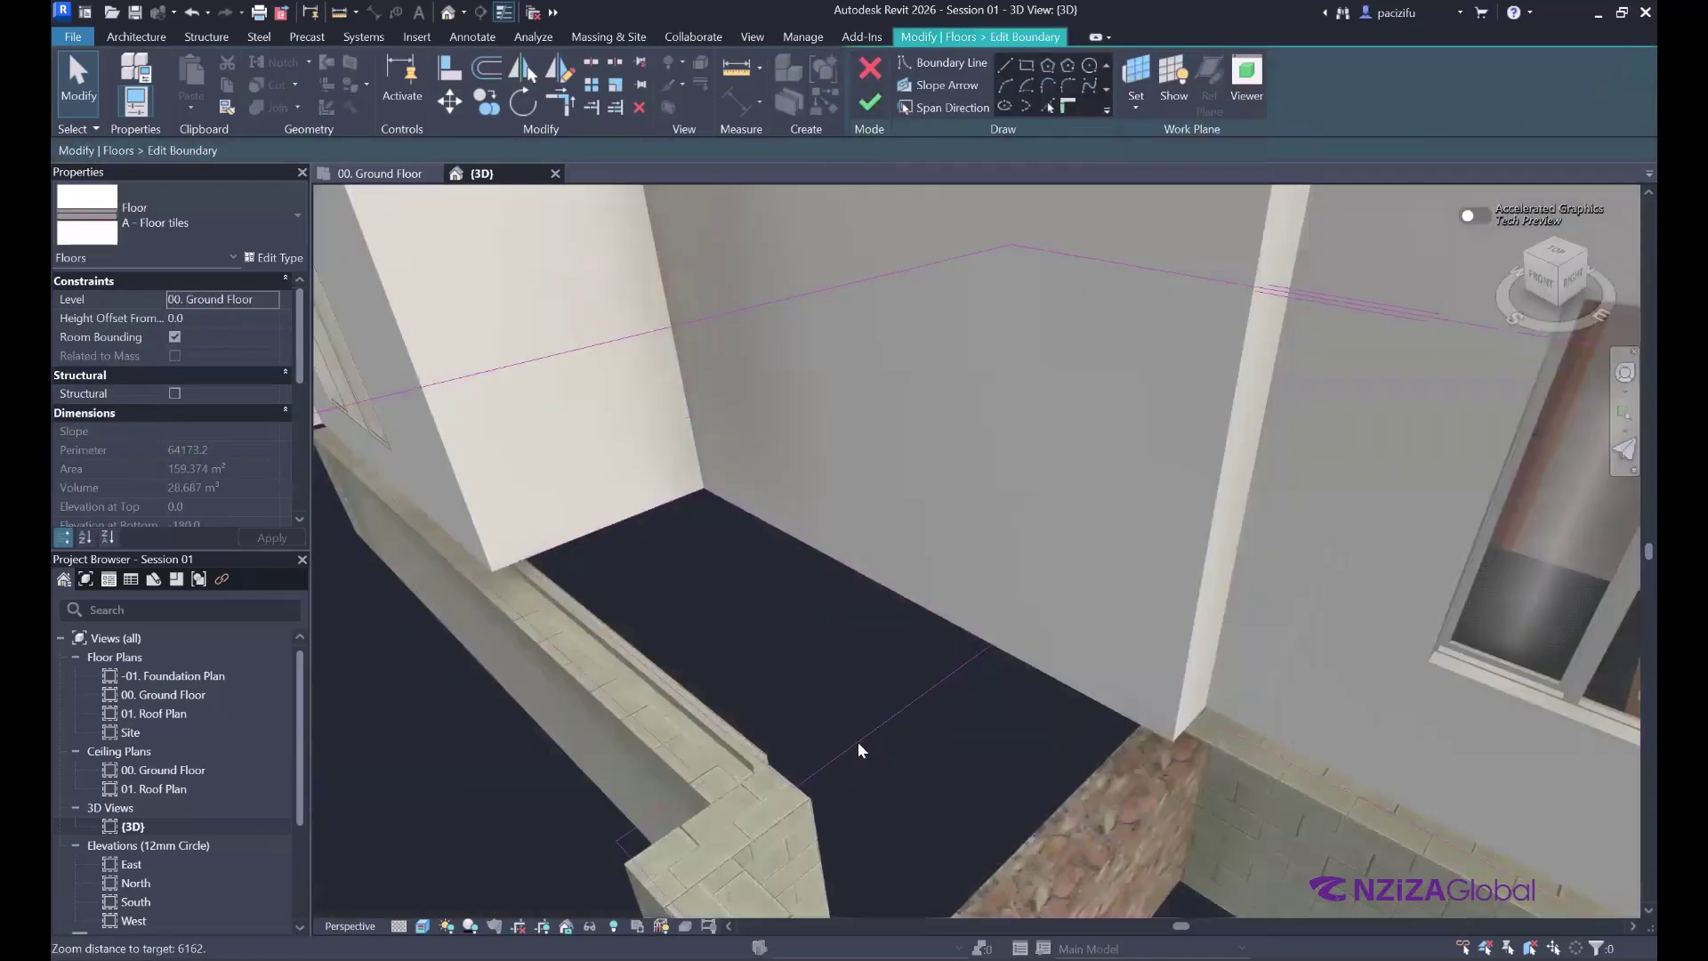
pyautogui.click(858, 723)
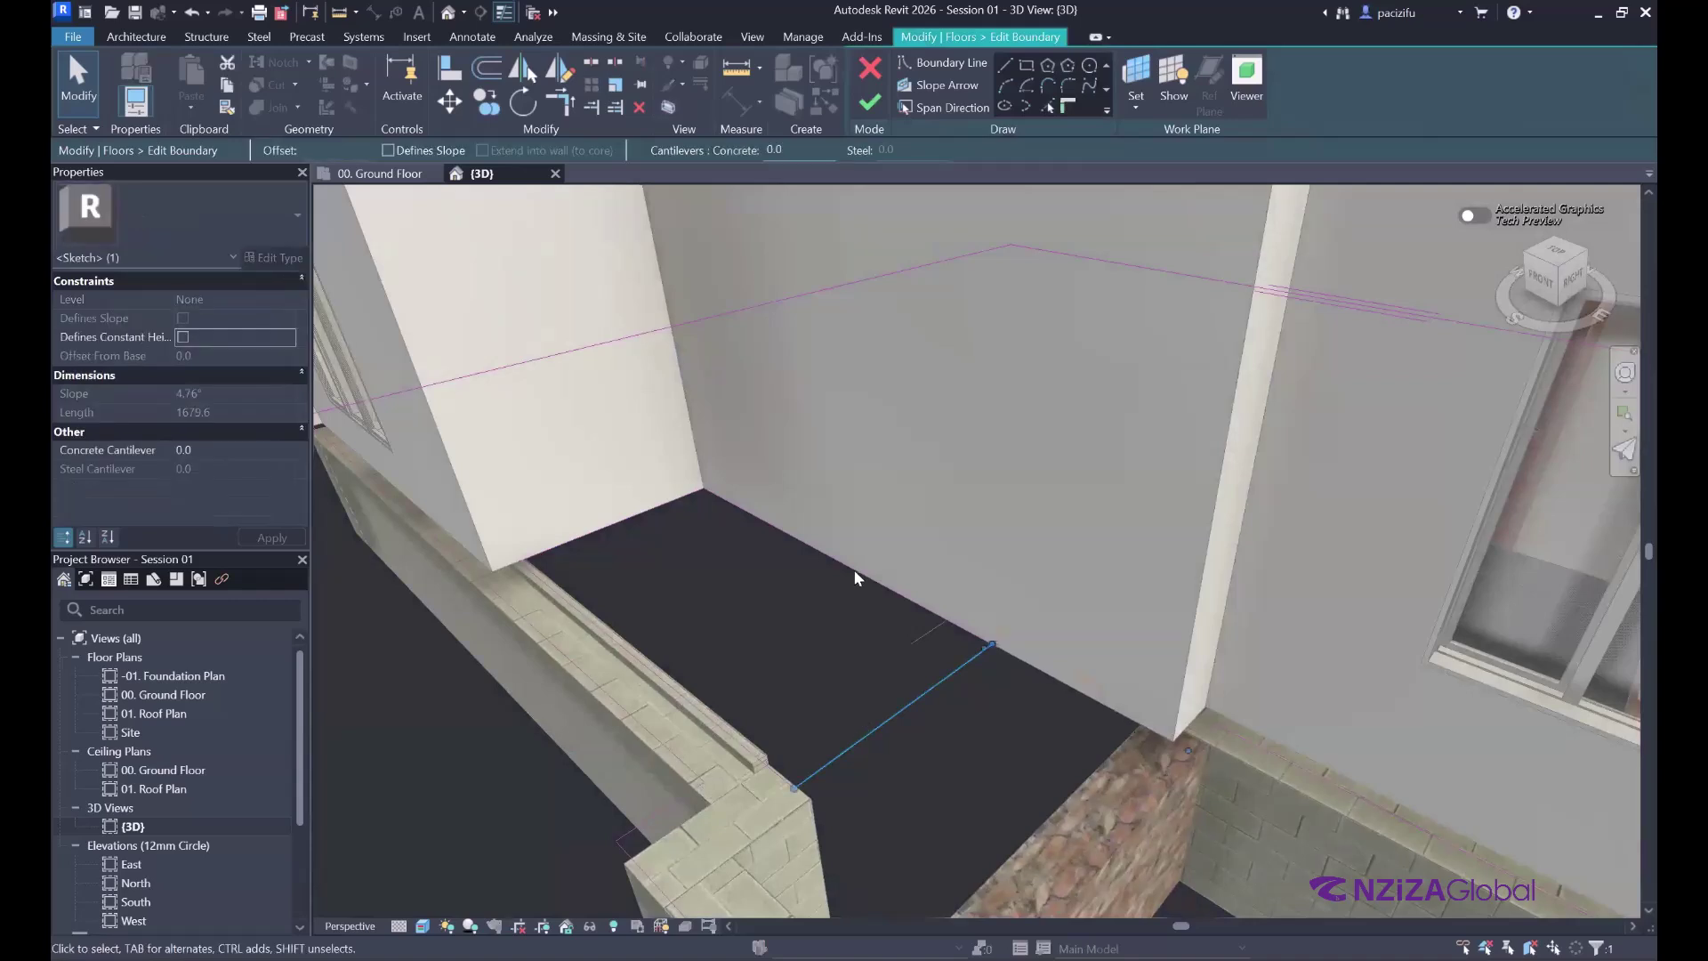
pyautogui.press('Escape')
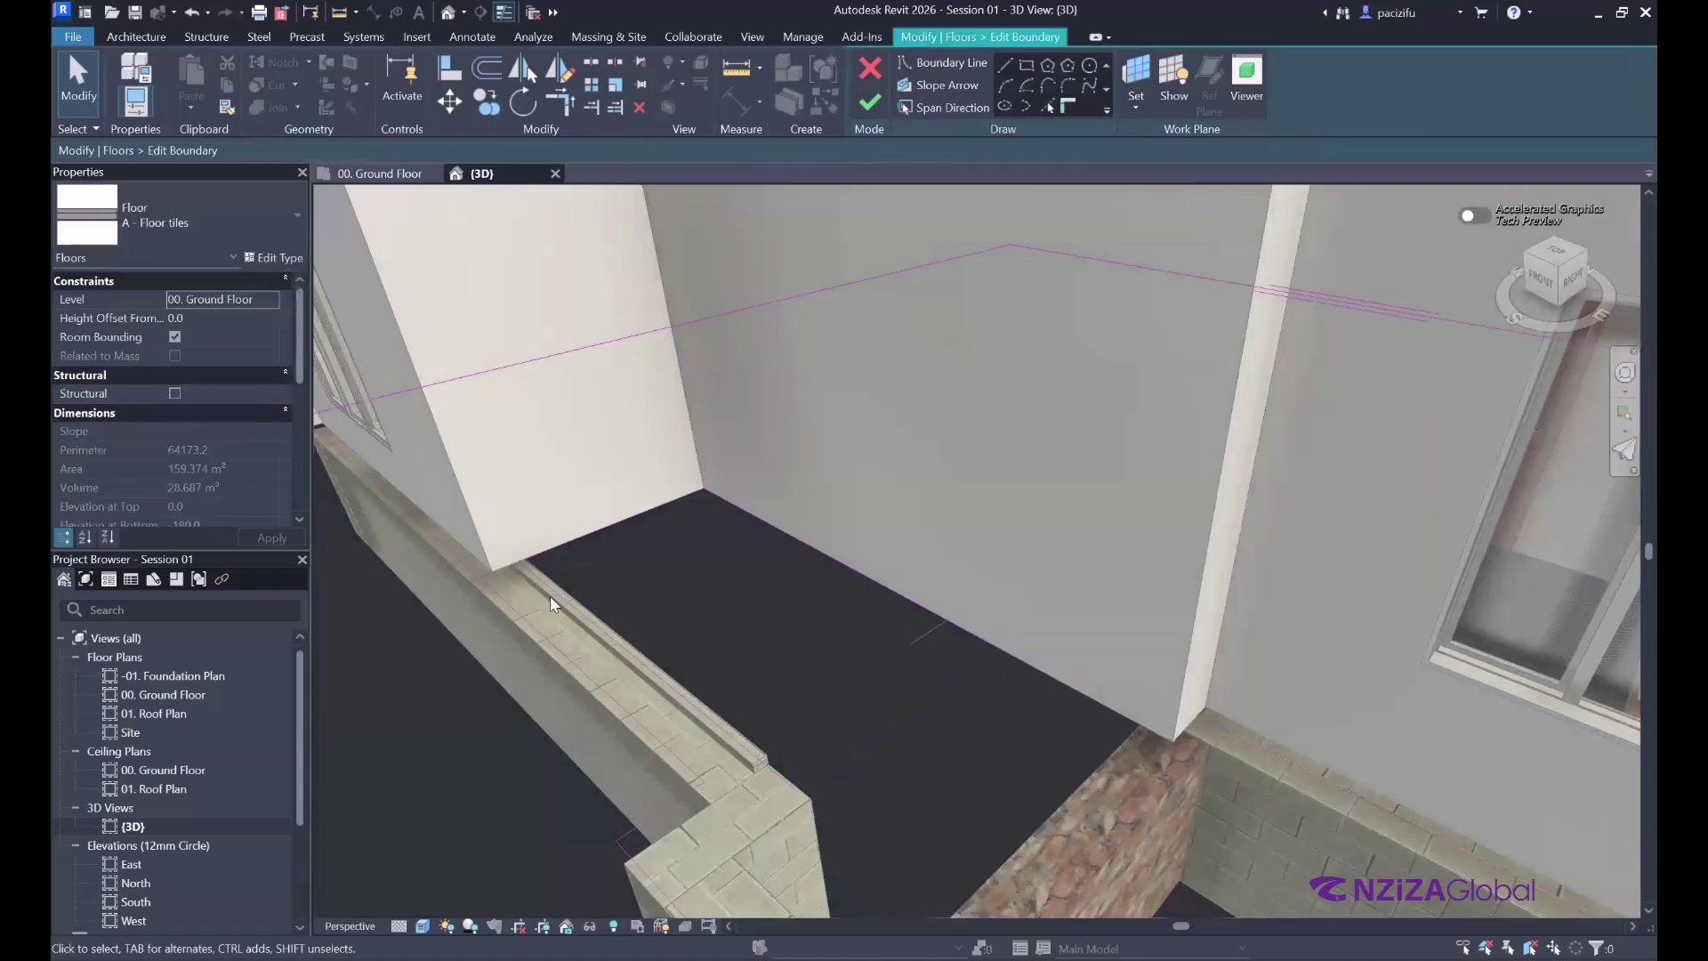
# - Finish the floor boundary without the porch opening, attach the walls to the floor's bottom and unjoin the conflicting elements
pyautogui.scroll(-5, 660, 623)
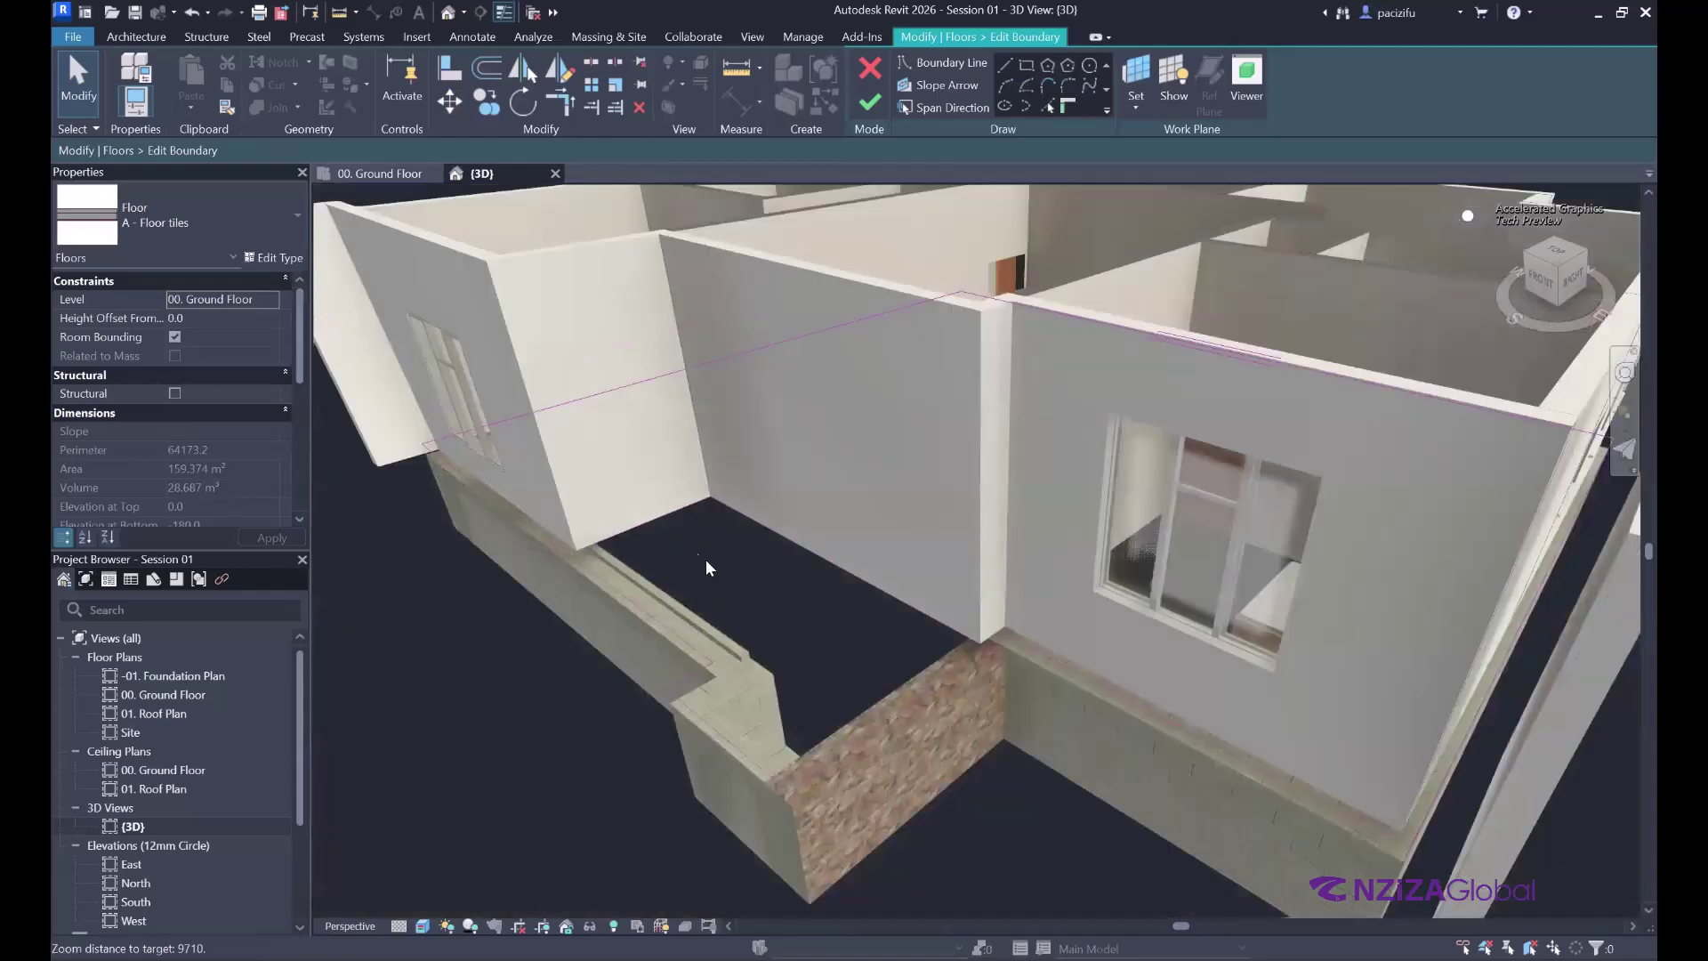
pyautogui.scroll(8, 724, 659)
pyautogui.scroll(5, 650, 617)
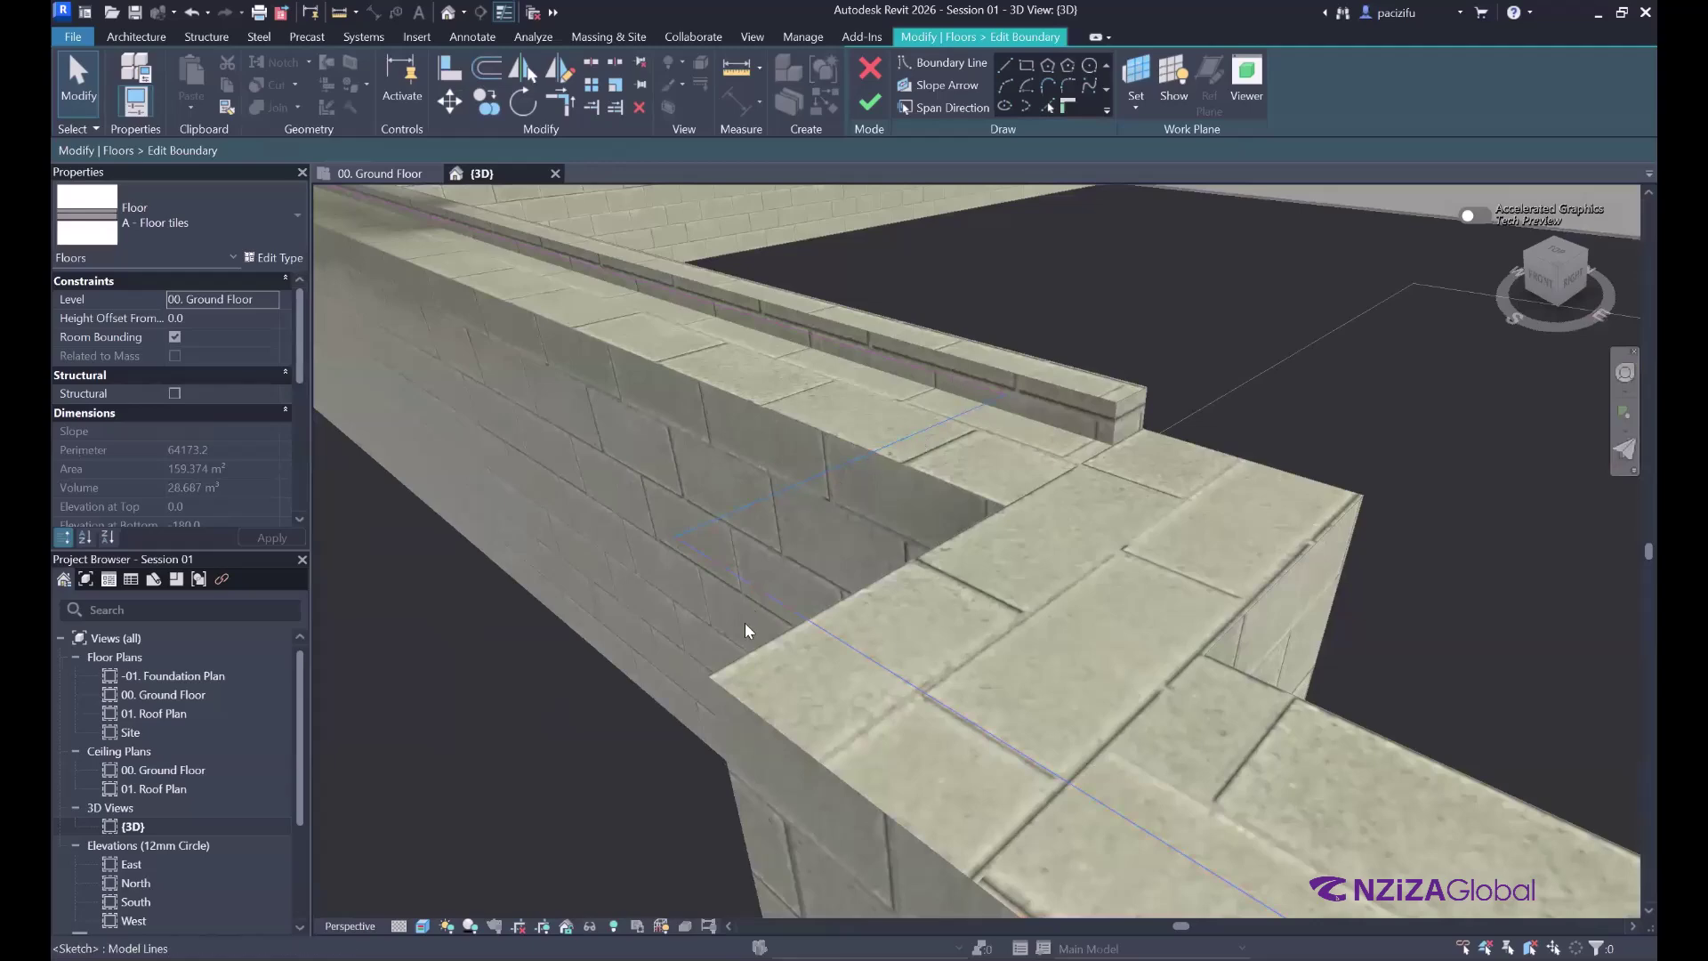
pyautogui.scroll(-2, 763, 637)
pyautogui.scroll(-3, 760, 627)
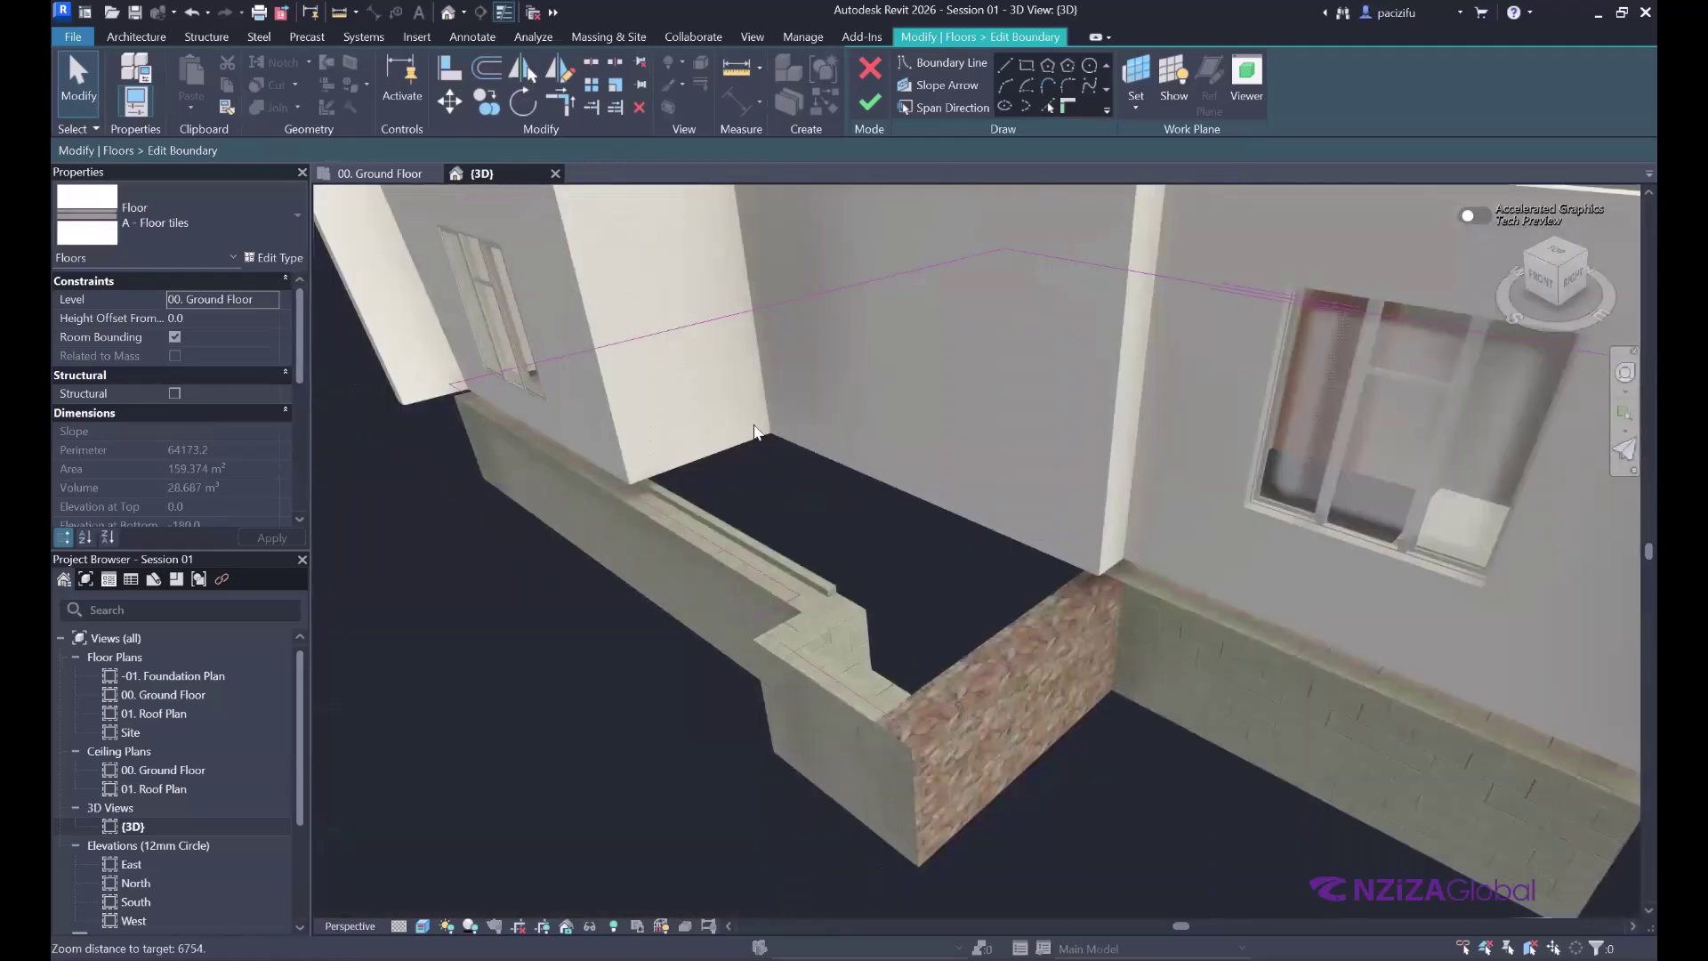
pyautogui.scroll(-5, 766, 352)
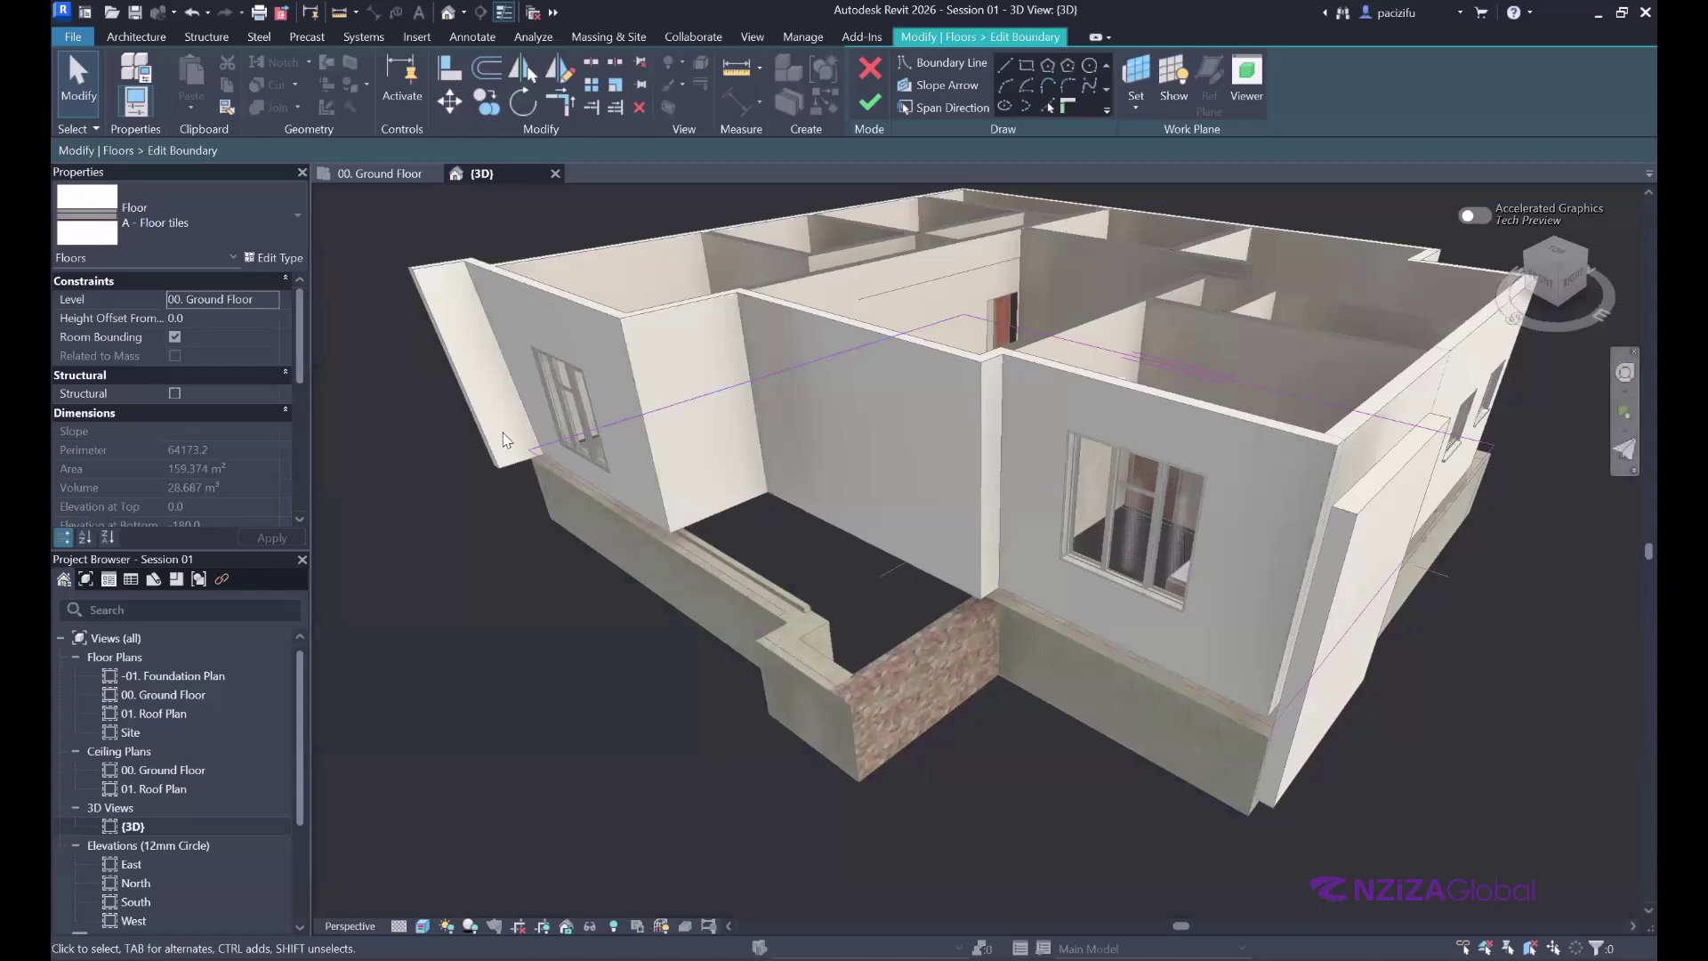
pyautogui.click(870, 102)
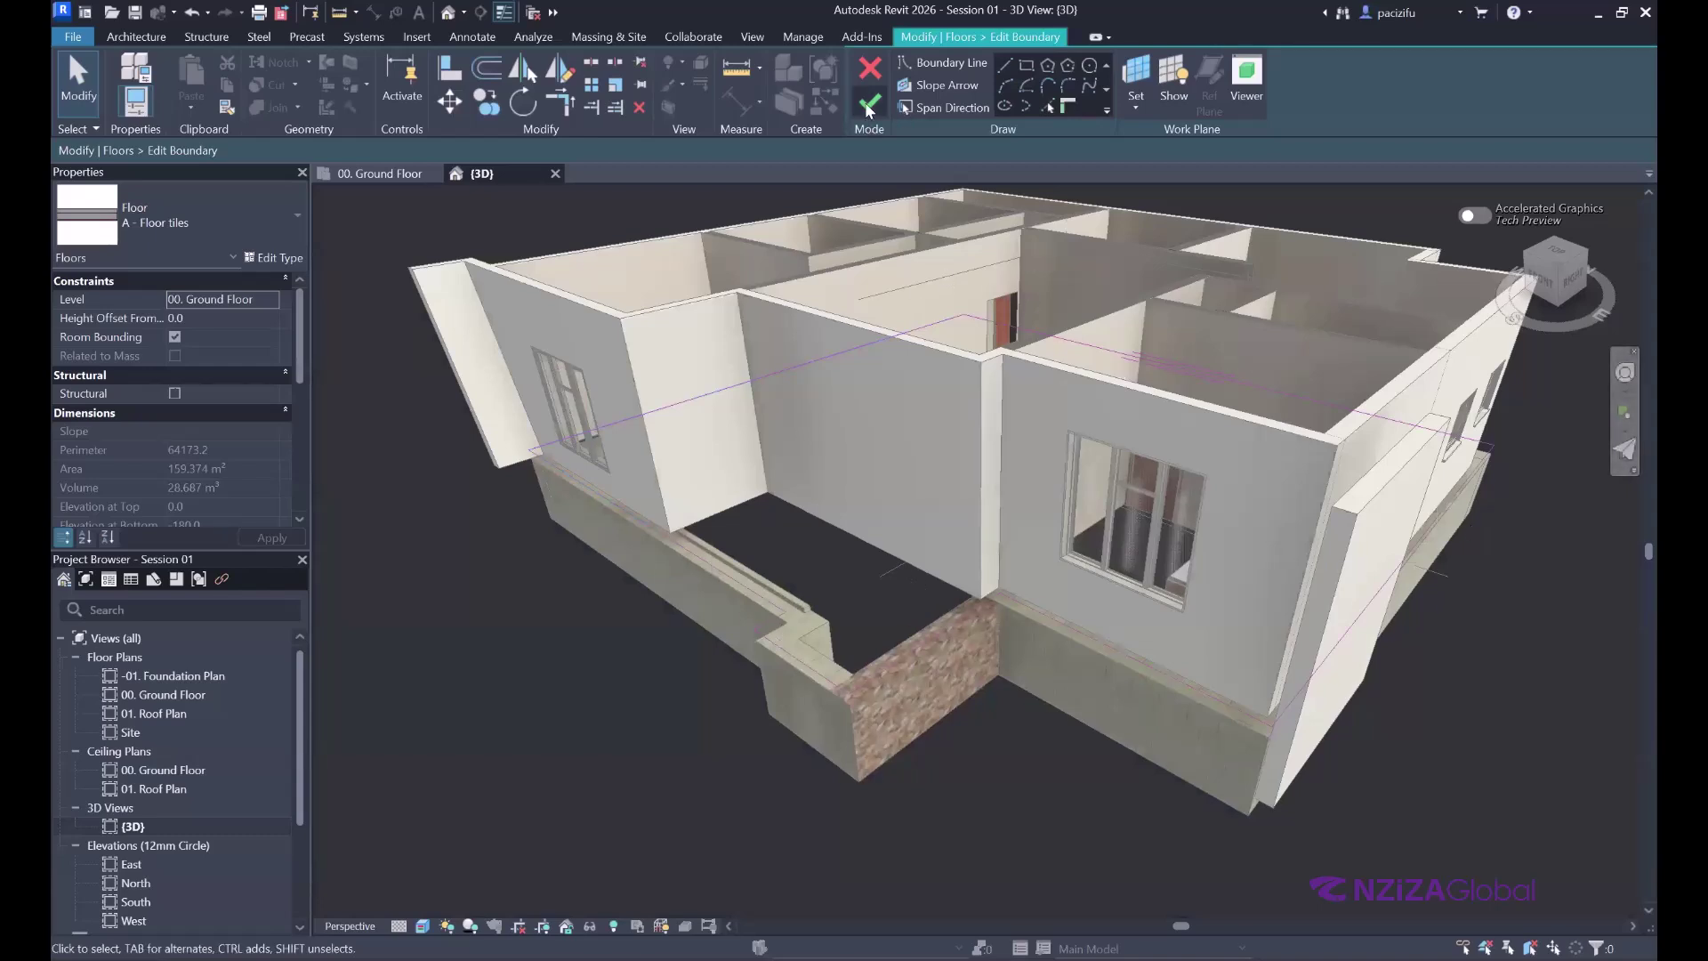
pyautogui.scroll(5, 877, 347)
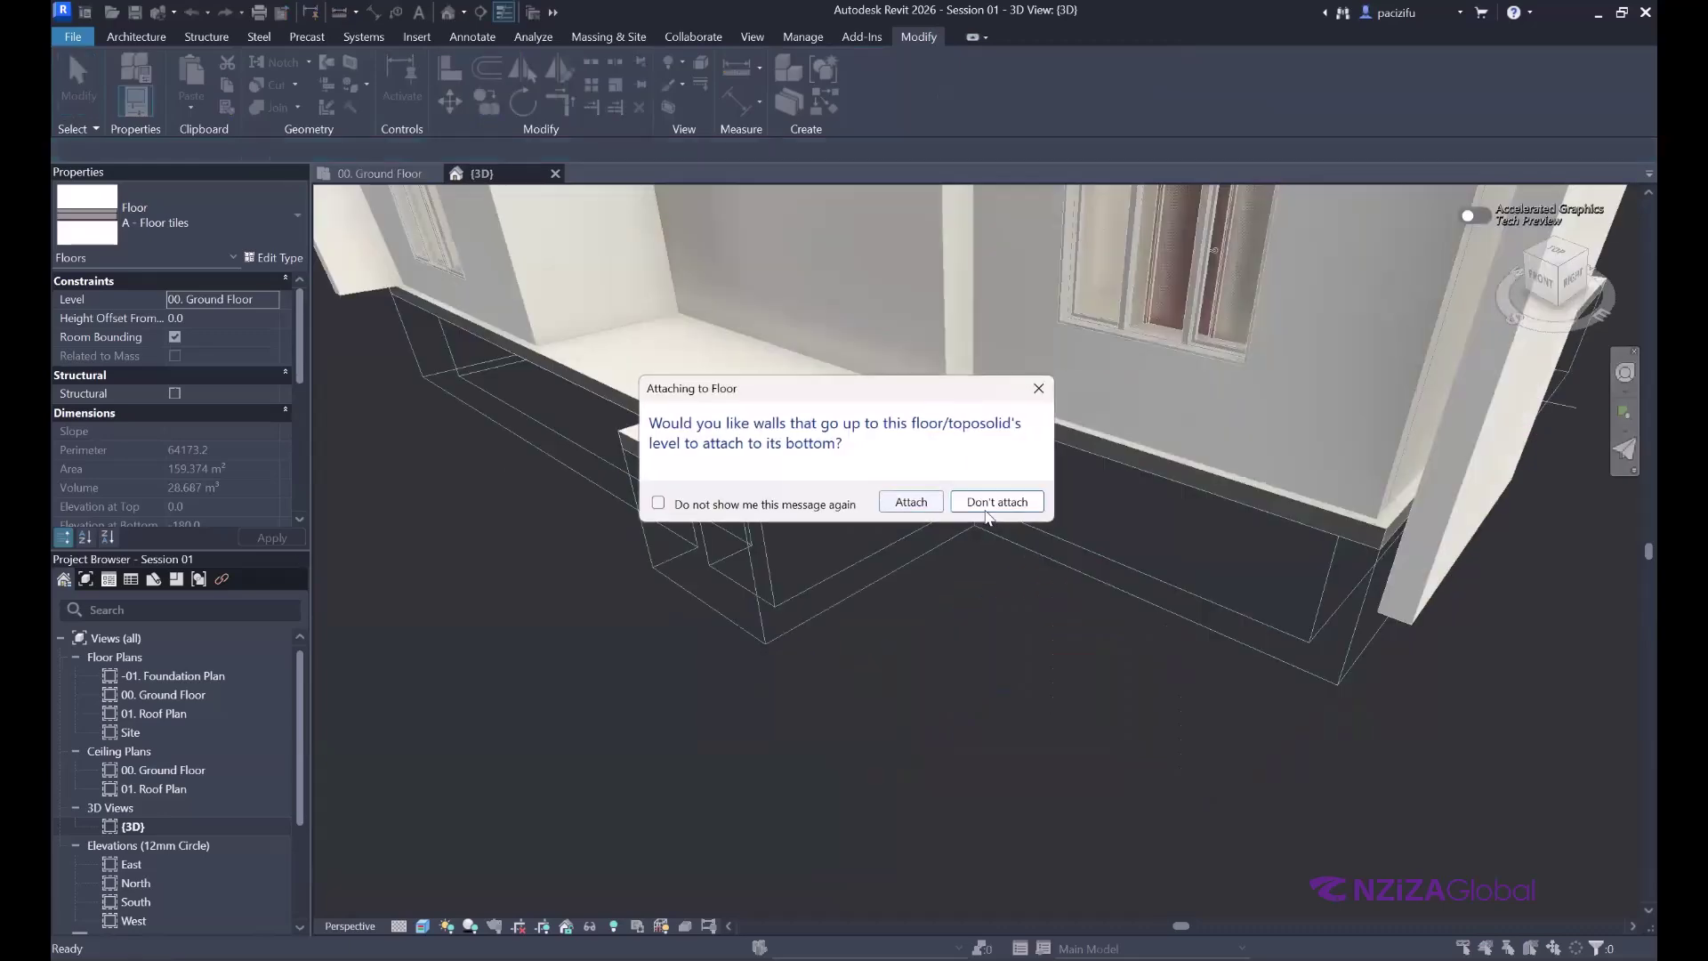
pyautogui.click(904, 500)
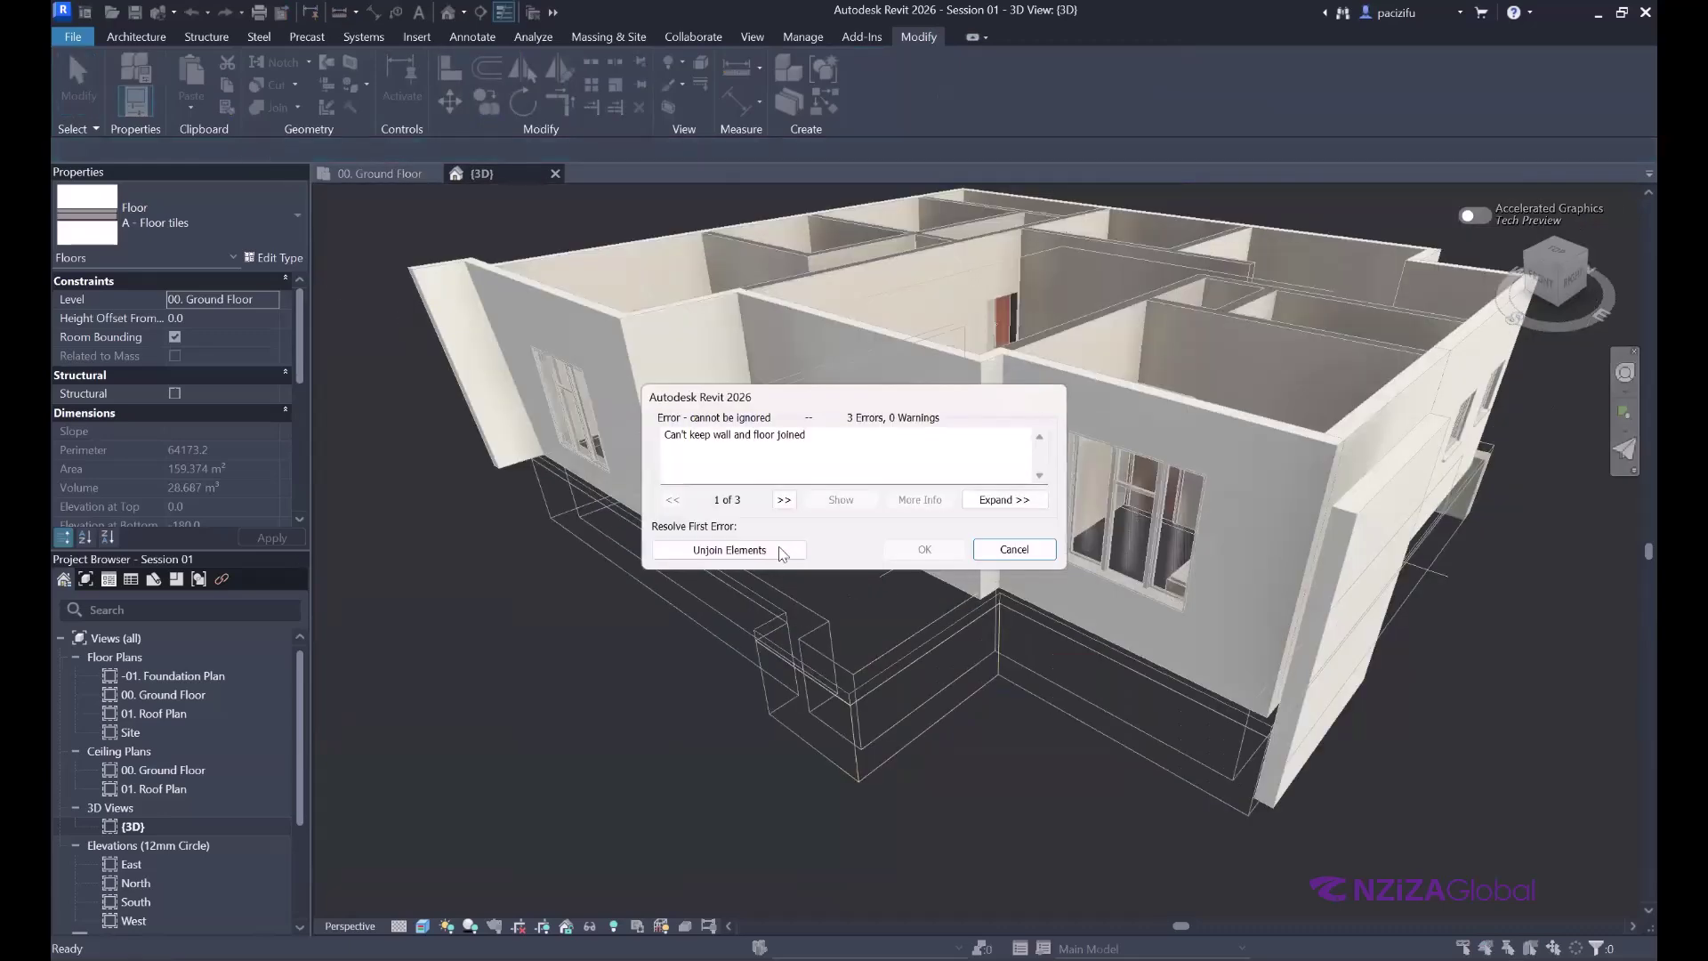
pyautogui.click(716, 549)
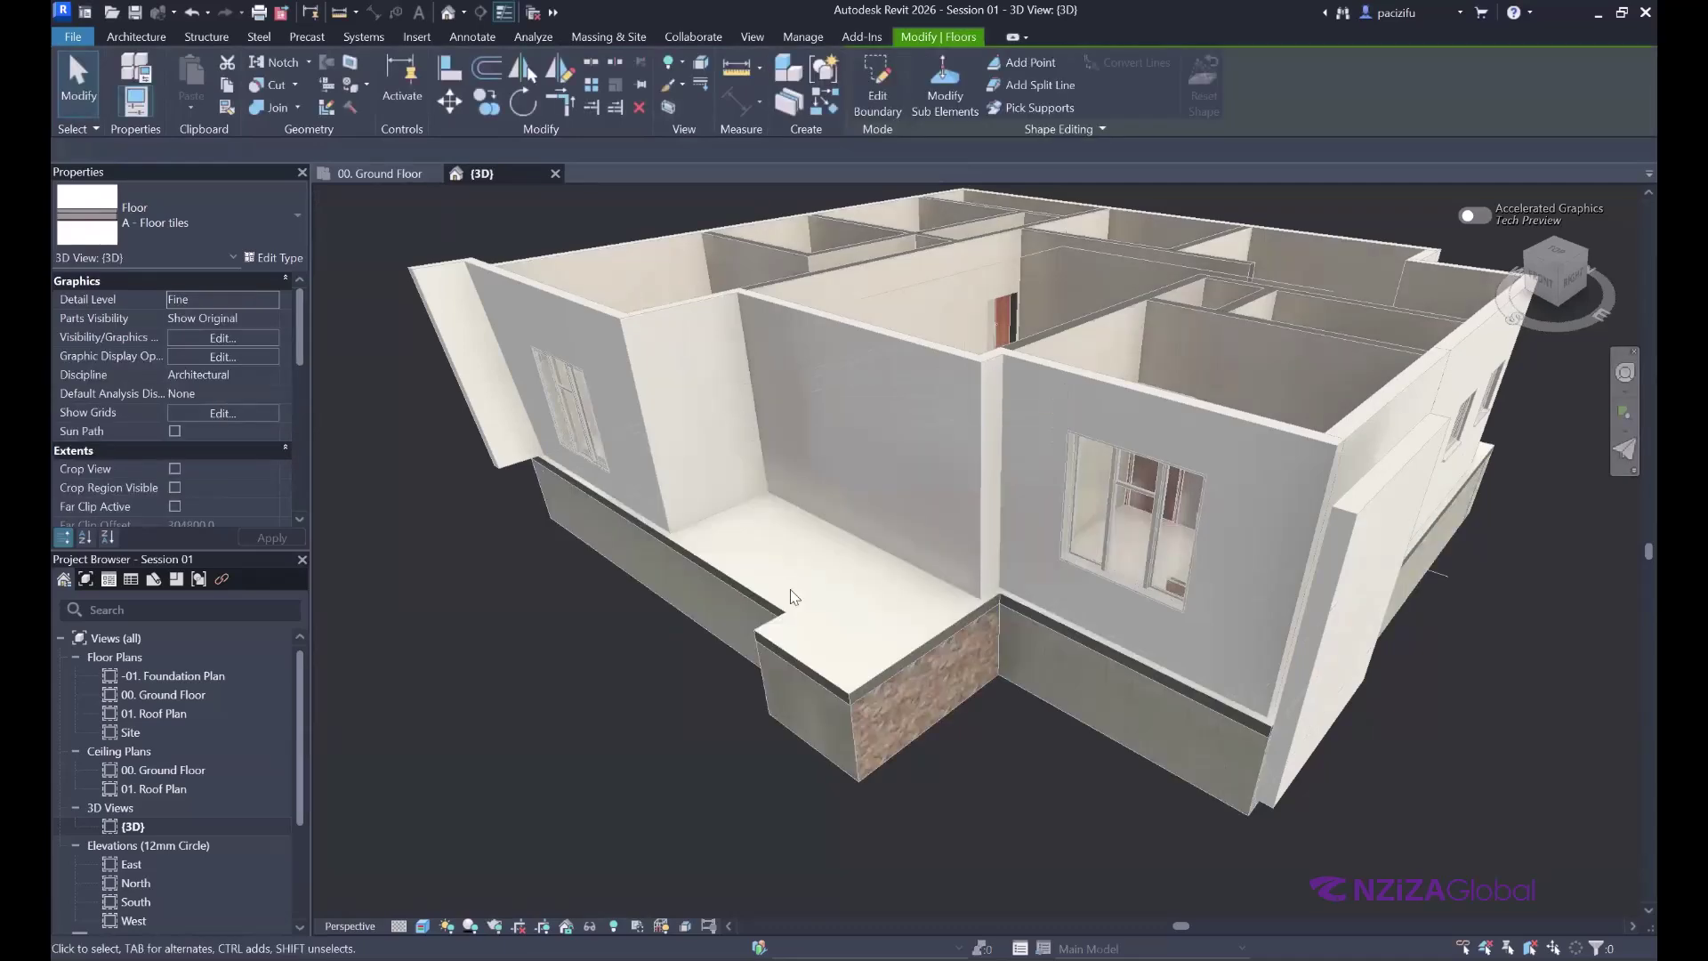
# - Examine the closed porch floor and the whole house from several angles in the {3D} view
pyautogui.scroll(5, 792, 501)
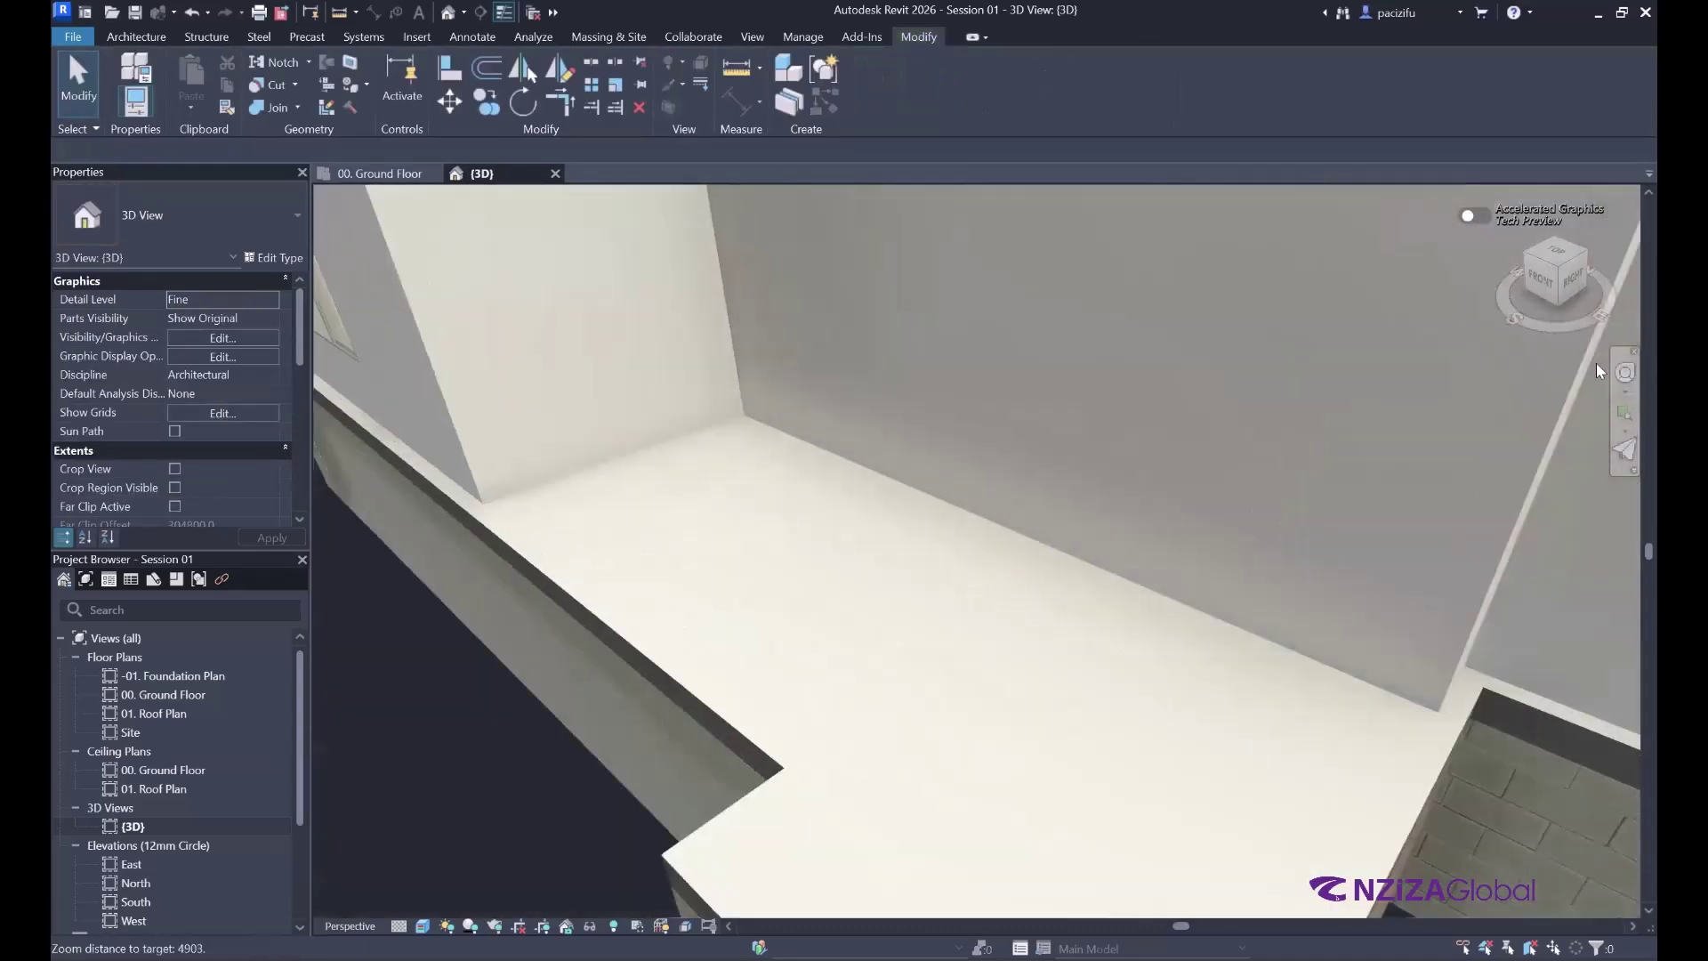
pyautogui.click(1624, 373)
pyautogui.moveTo(1548, 396); pyautogui.dragTo(956, 537)
pyautogui.moveTo(1044, 483); pyautogui.dragTo(988, 533)
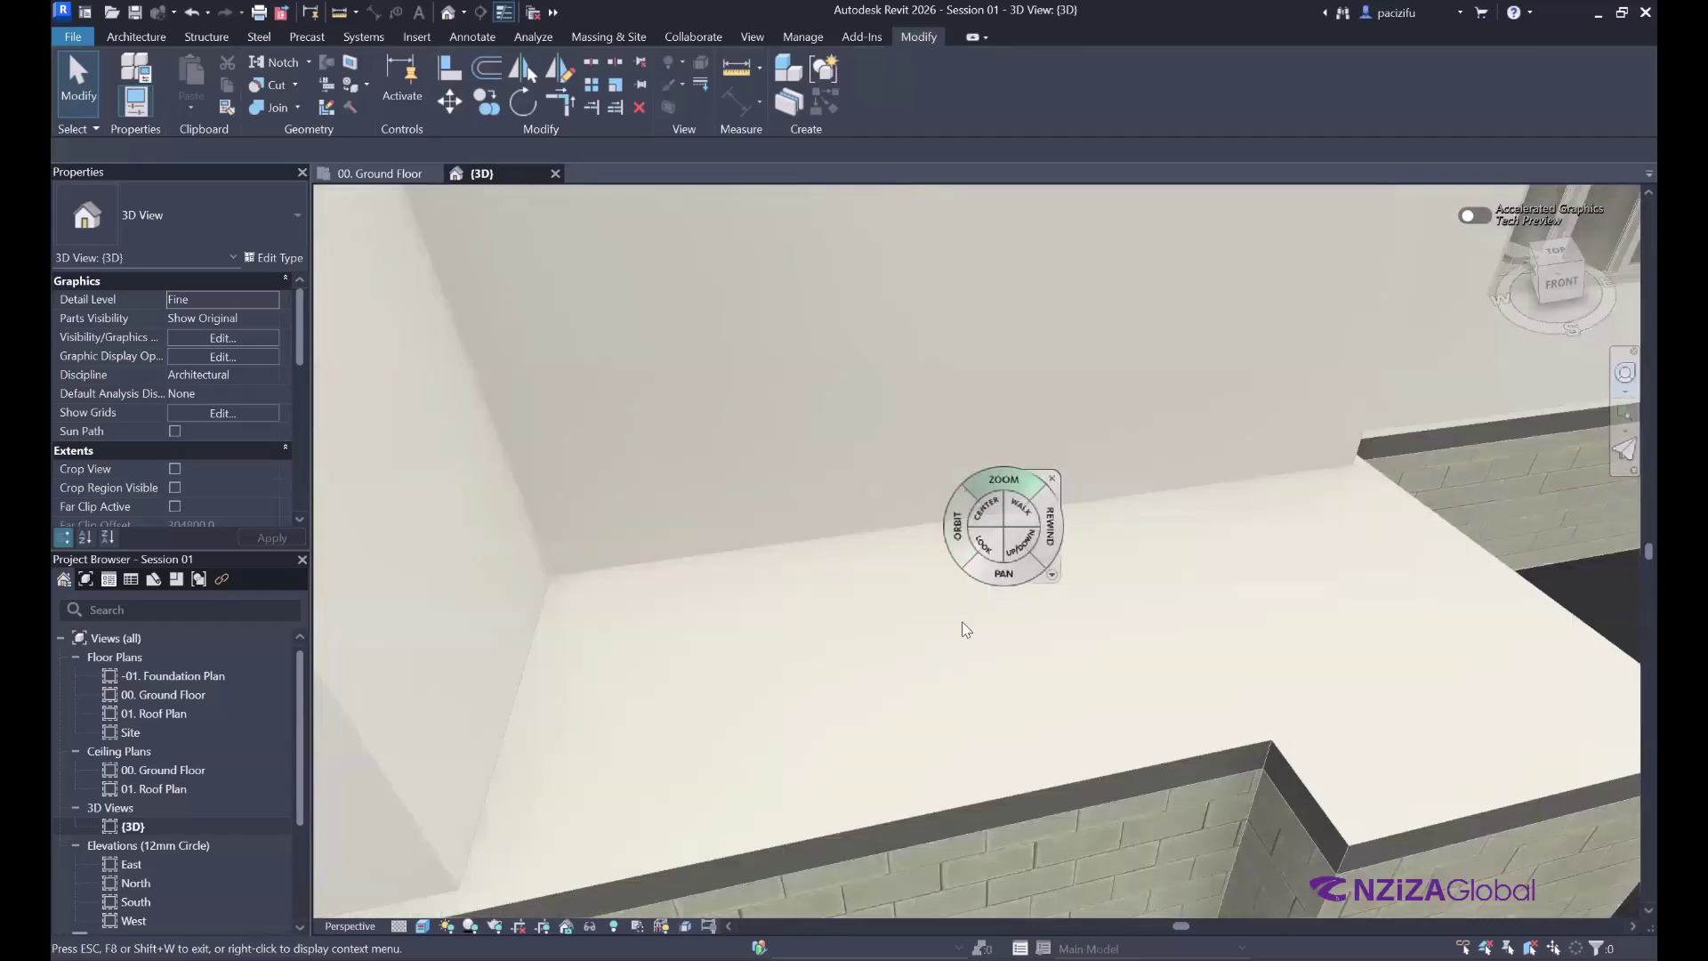
pyautogui.scroll(-8, 1005, 502)
pyautogui.click(1627, 376)
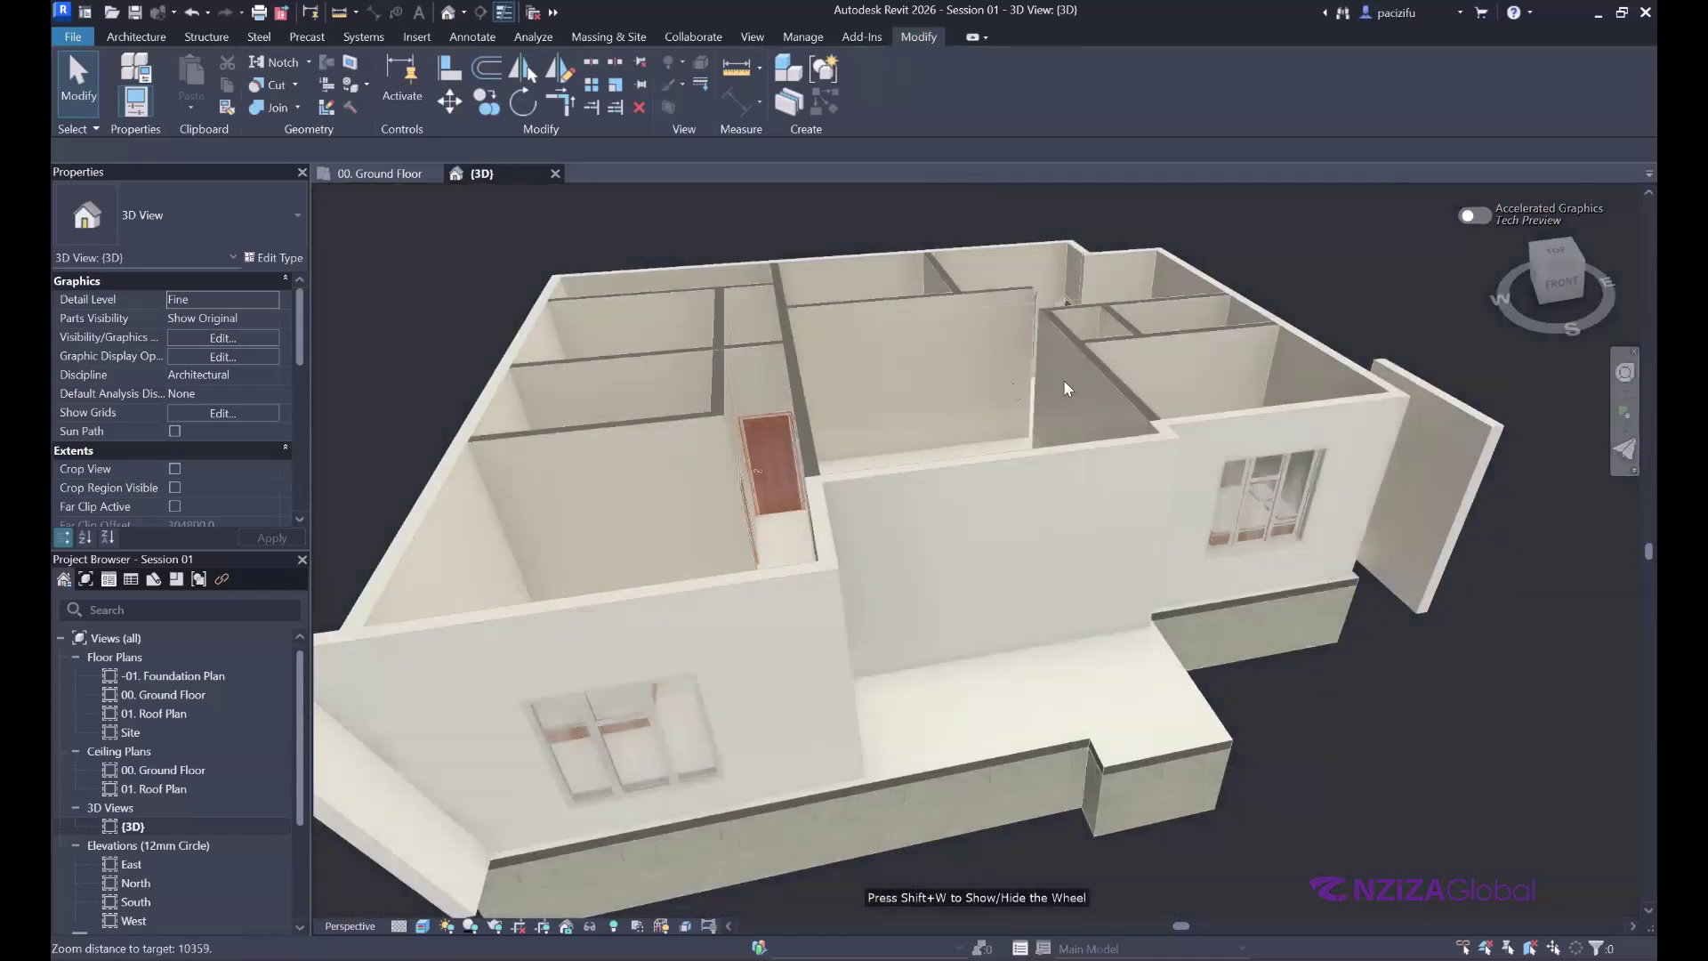
pyautogui.moveTo(1025, 384); pyautogui.dragTo(935, 408)
pyautogui.scroll(-3, 655, 694)
pyautogui.scroll(1, 655, 694)
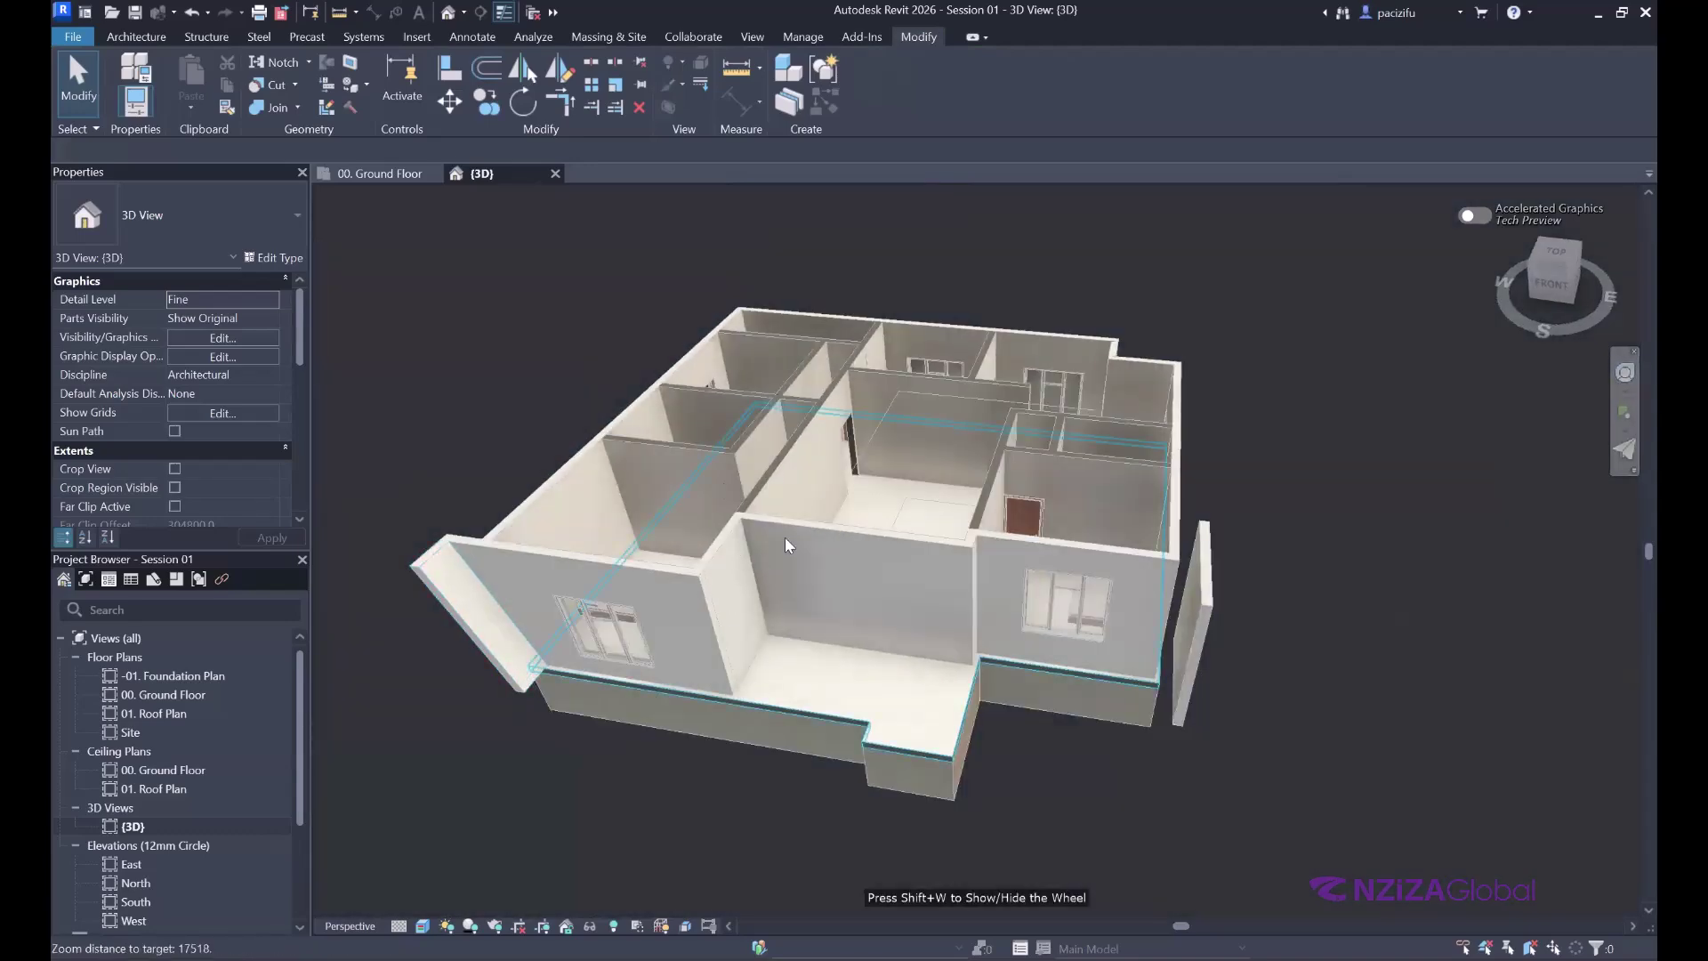
pyautogui.scroll(2, 525, 333)
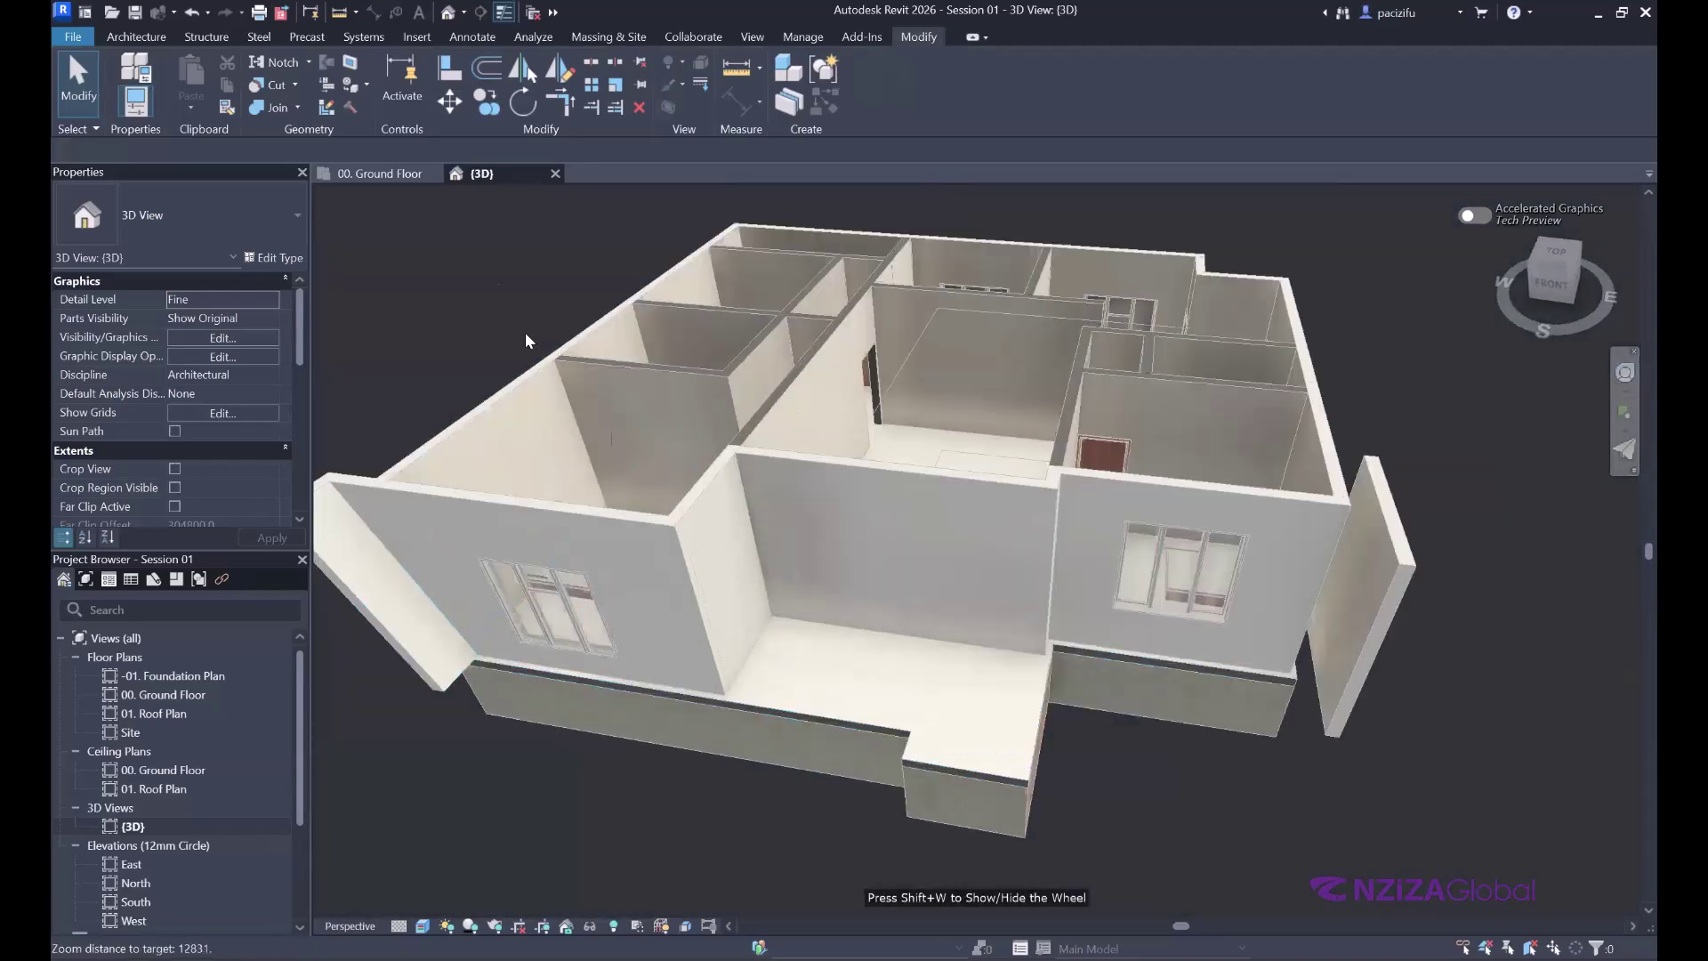
# - Open the 00. Ground Floor plan and look over the full house layout
pyautogui.click(372, 182)
pyautogui.scroll(-4, 903, 486)
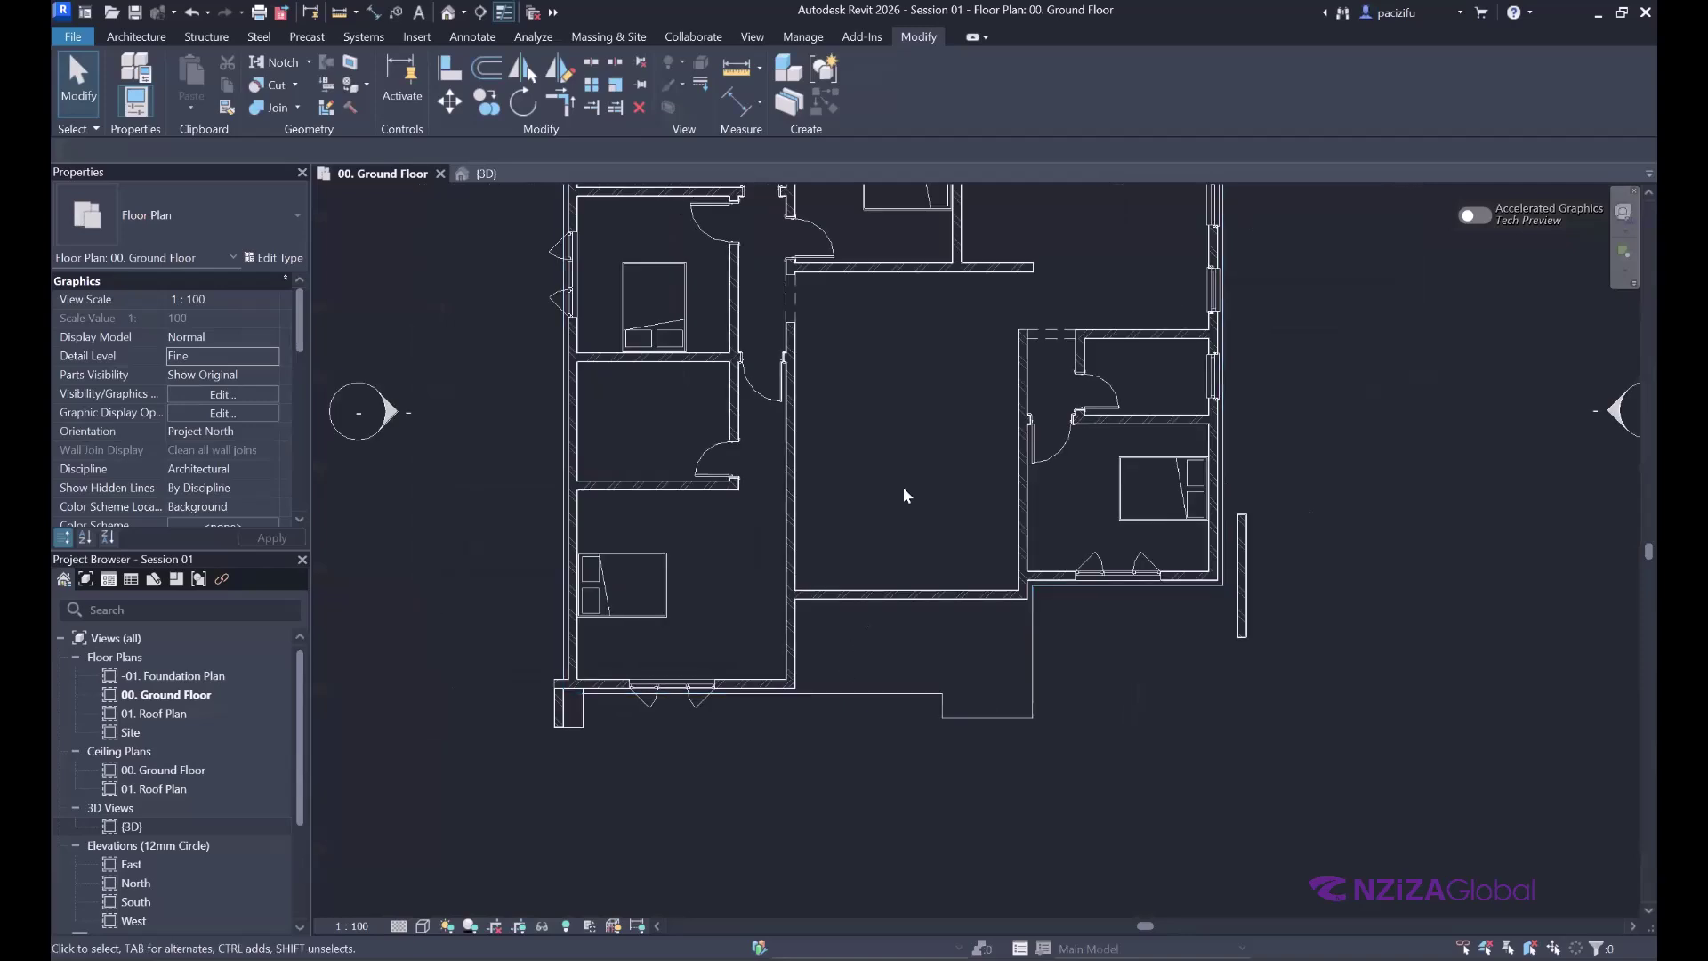
pyautogui.scroll(3, 710, 645)
pyautogui.scroll(1, 735, 676)
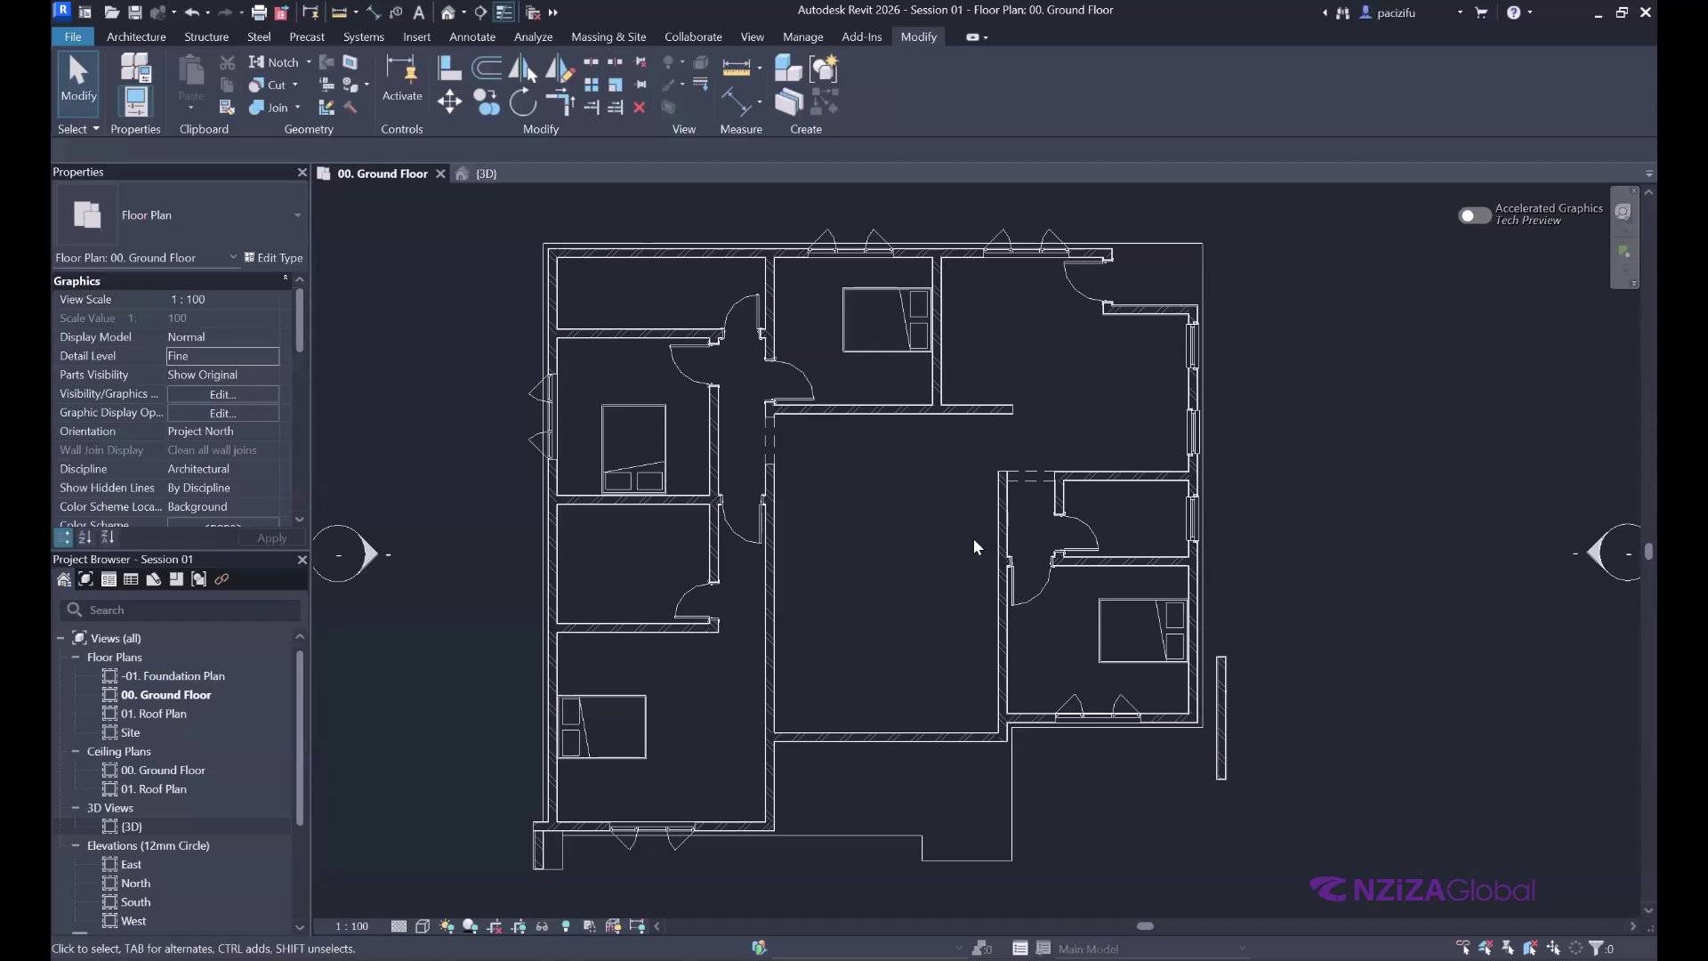
pyautogui.click(136, 37)
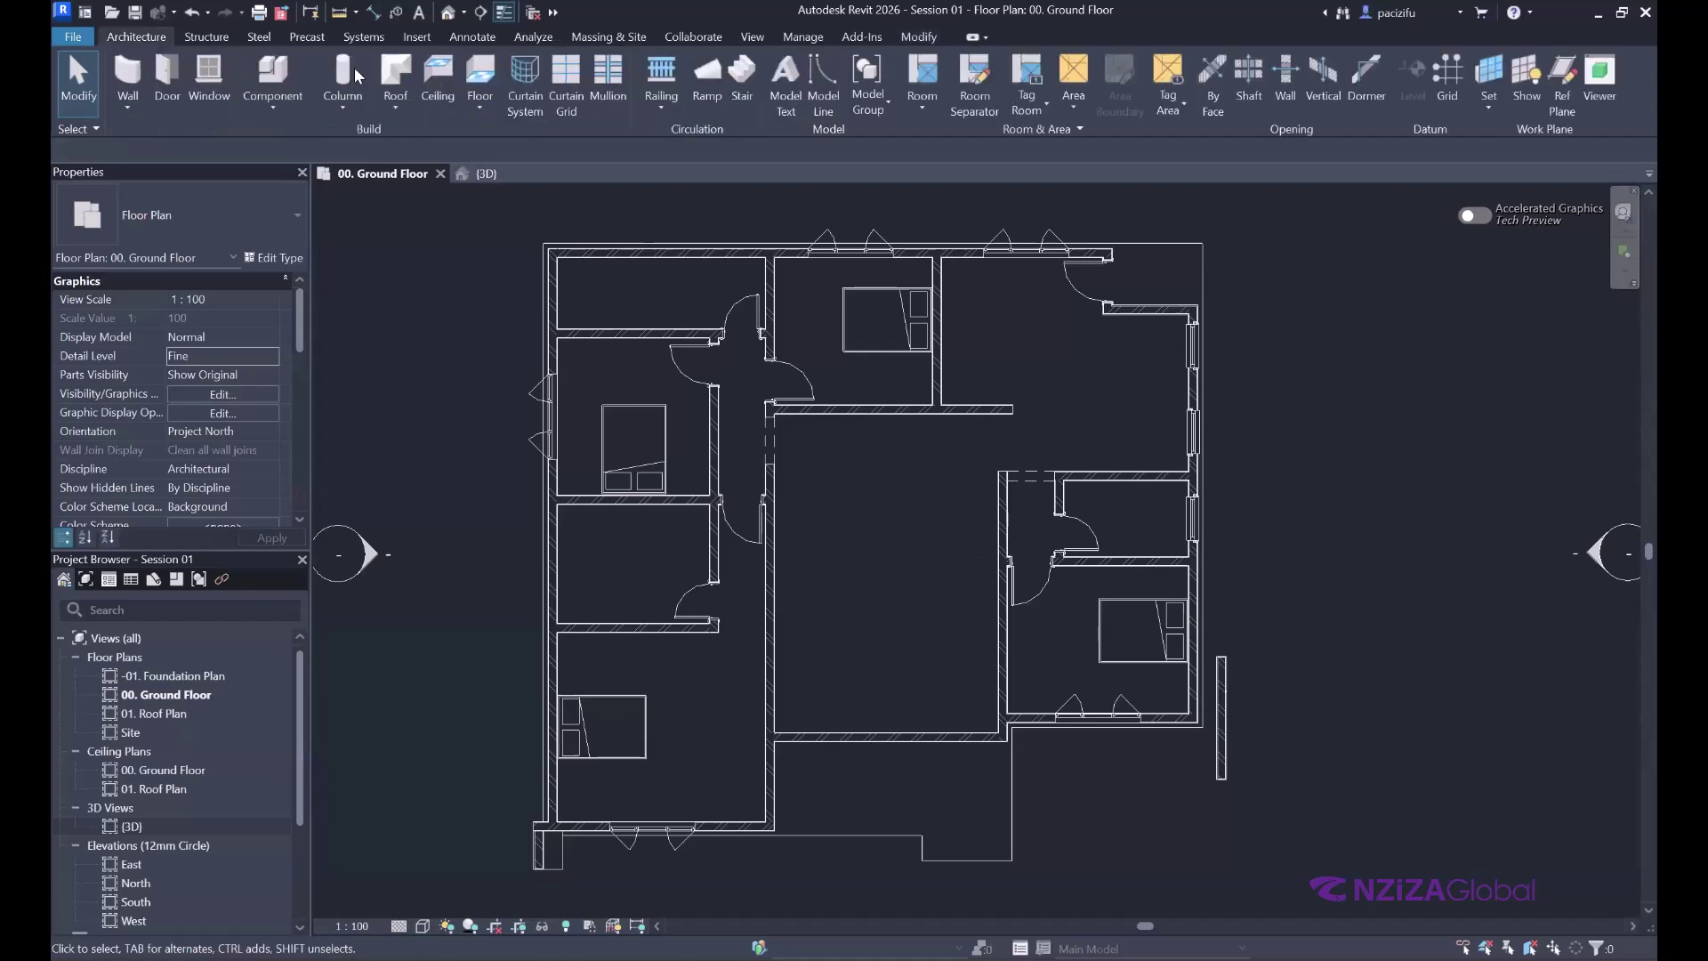
pyautogui.click(481, 76)
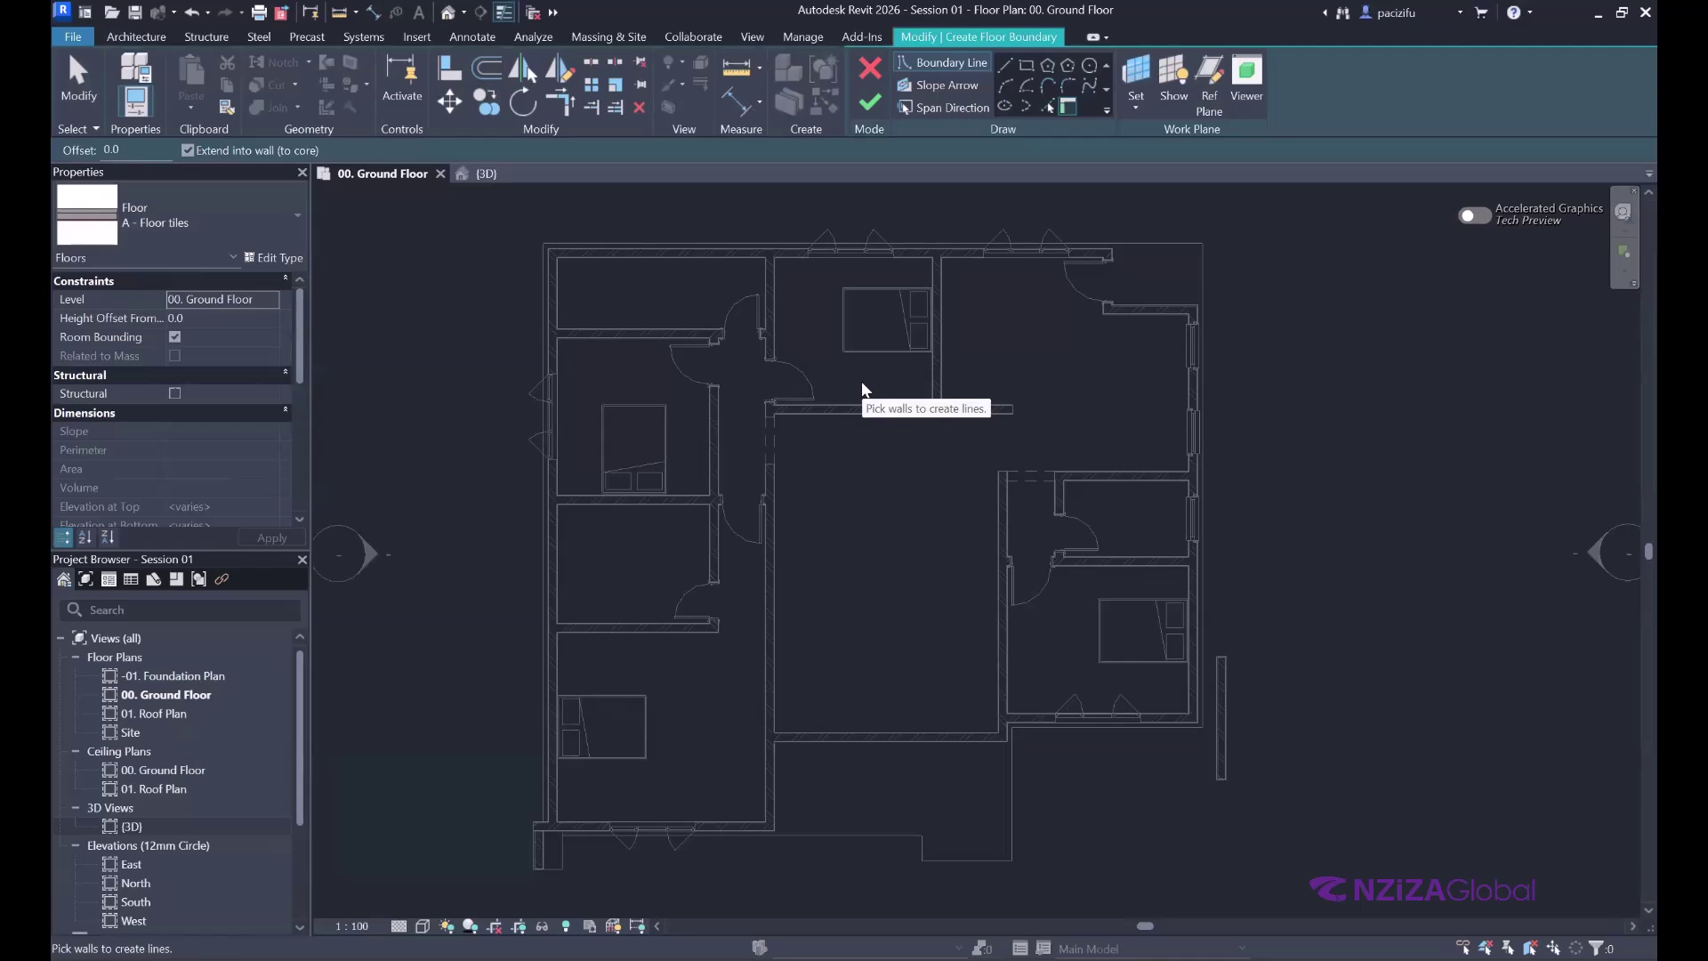
pyautogui.press('Escape')
pyautogui.press('Escape')
# - Fit the ground floor plan in view and examine the outer walls and room layout at different scales
pyautogui.press('z')
pyautogui.press('f')
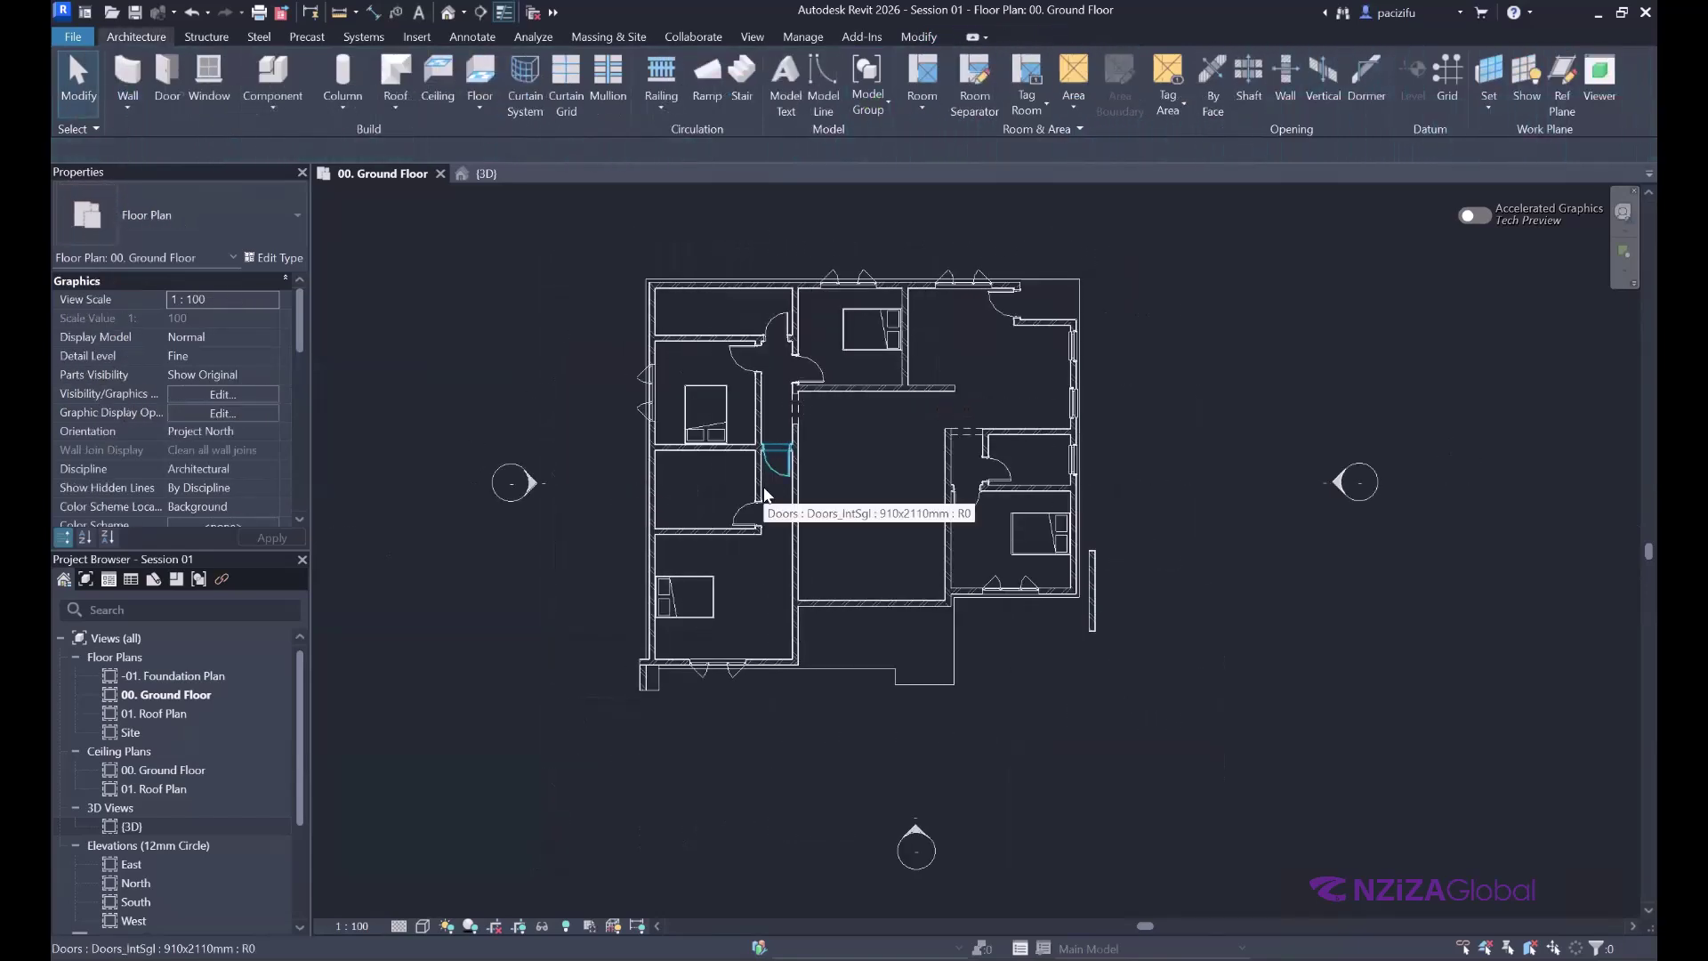
pyautogui.scroll(-3, 699, 455)
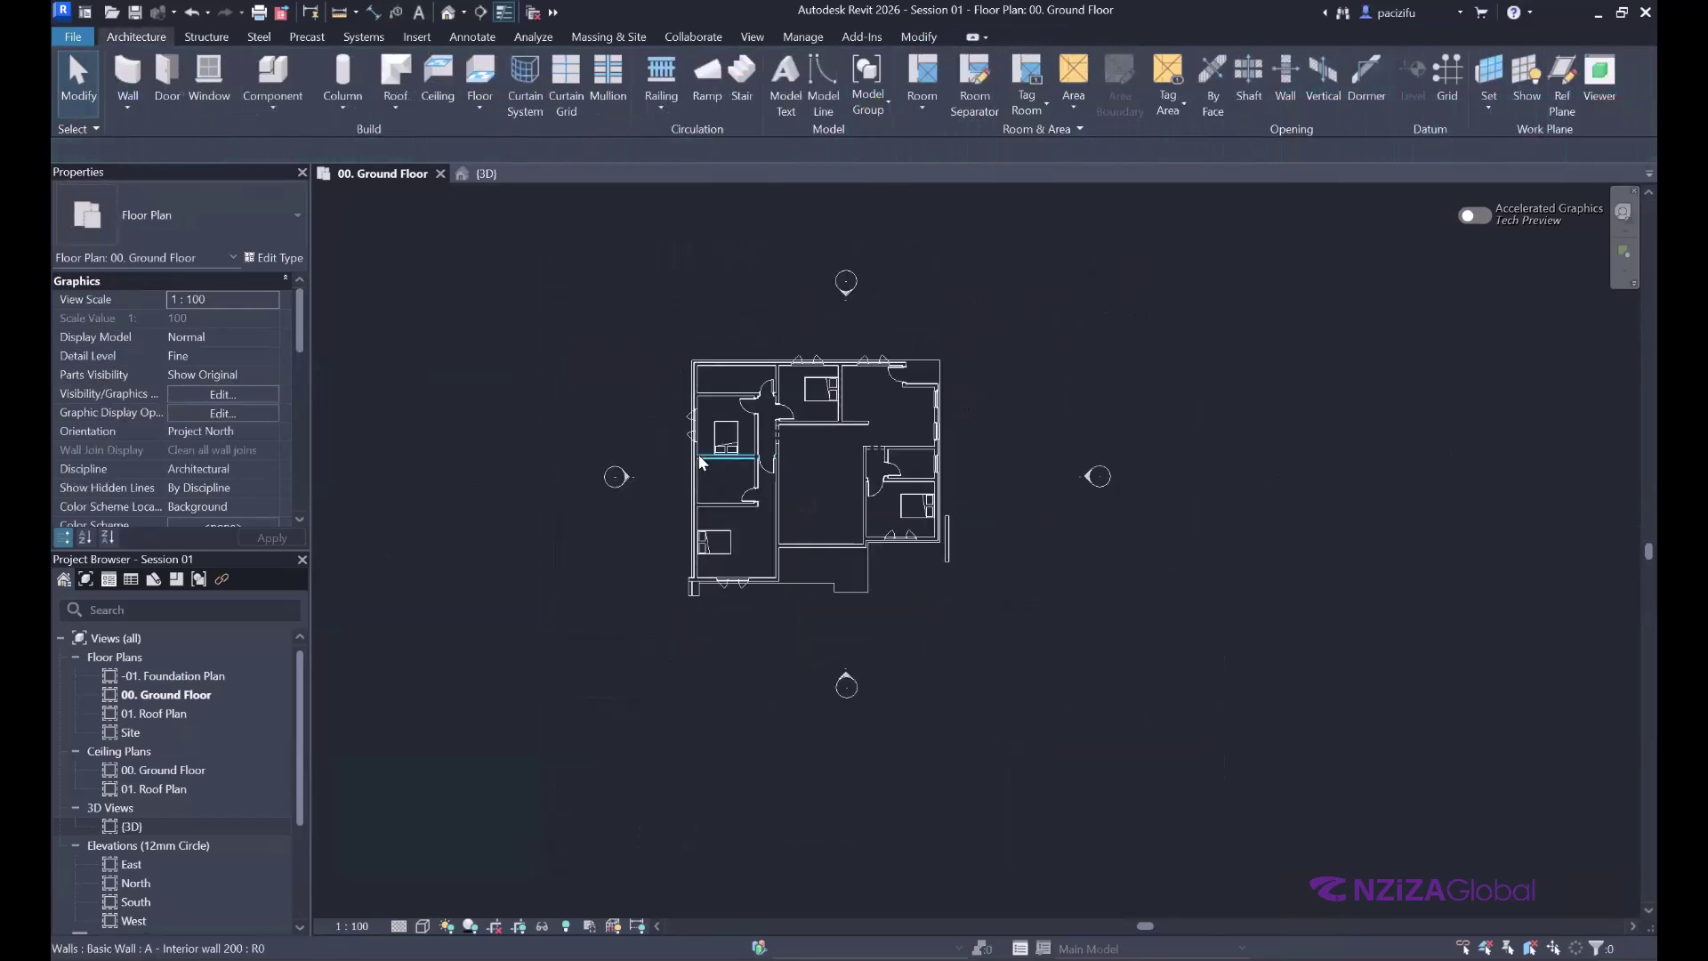
pyautogui.scroll(-1, 904, 449)
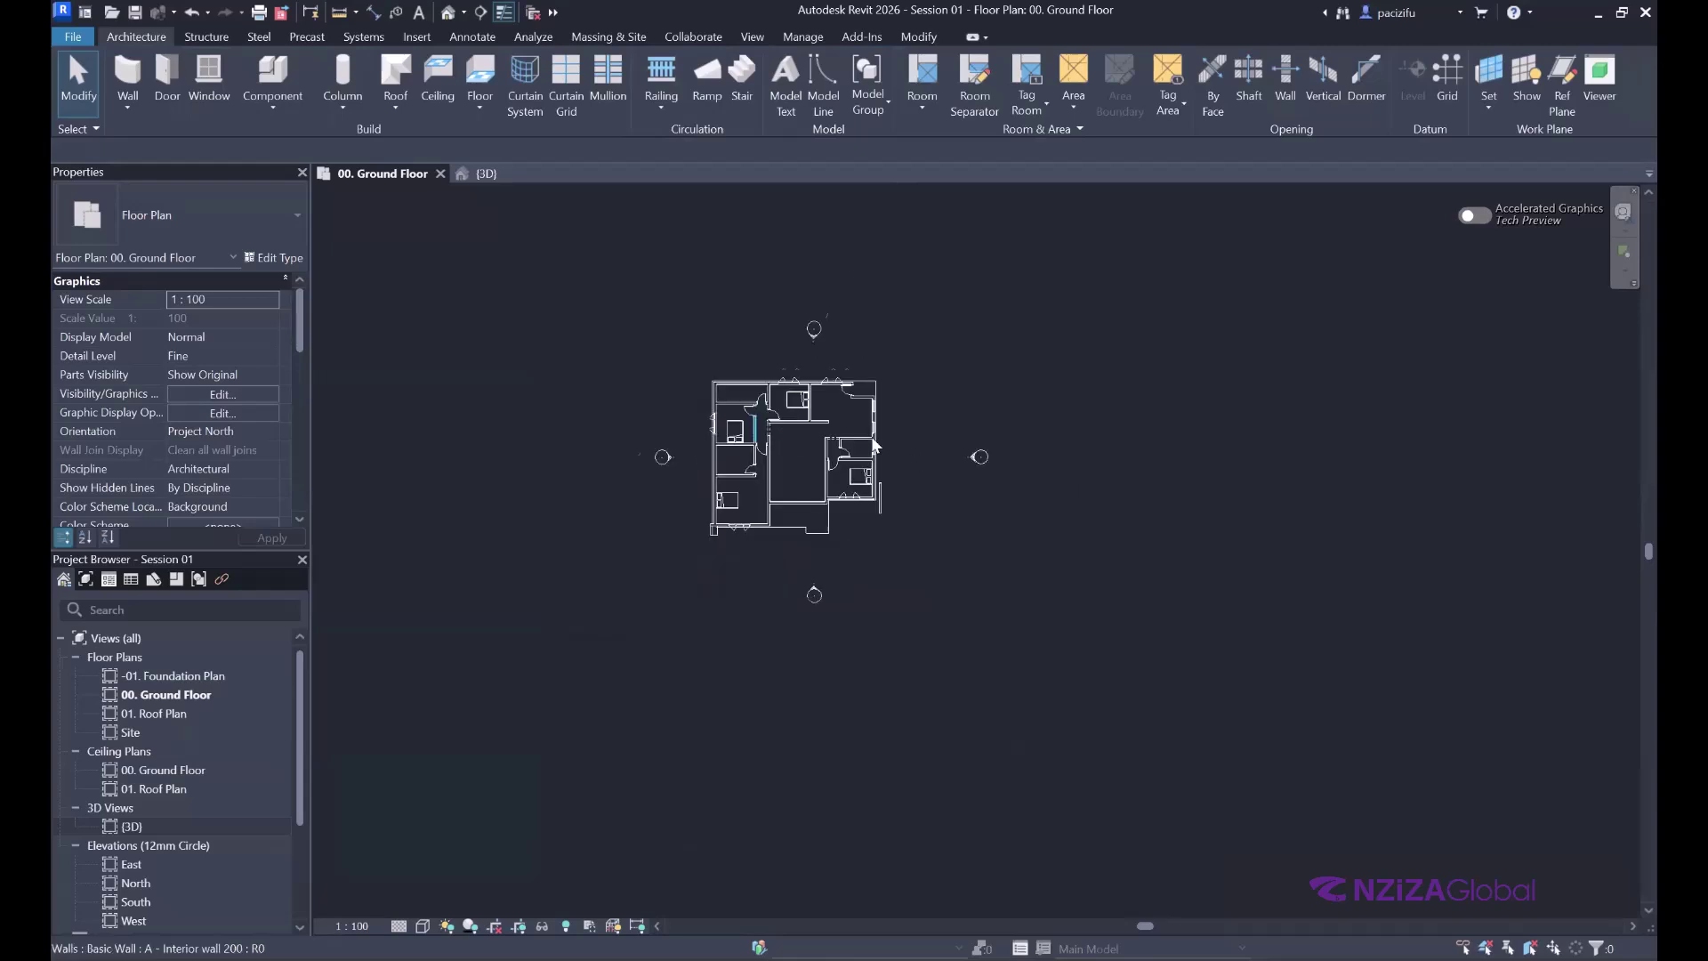
pyautogui.scroll(4, 747, 411)
pyautogui.scroll(3, 920, 314)
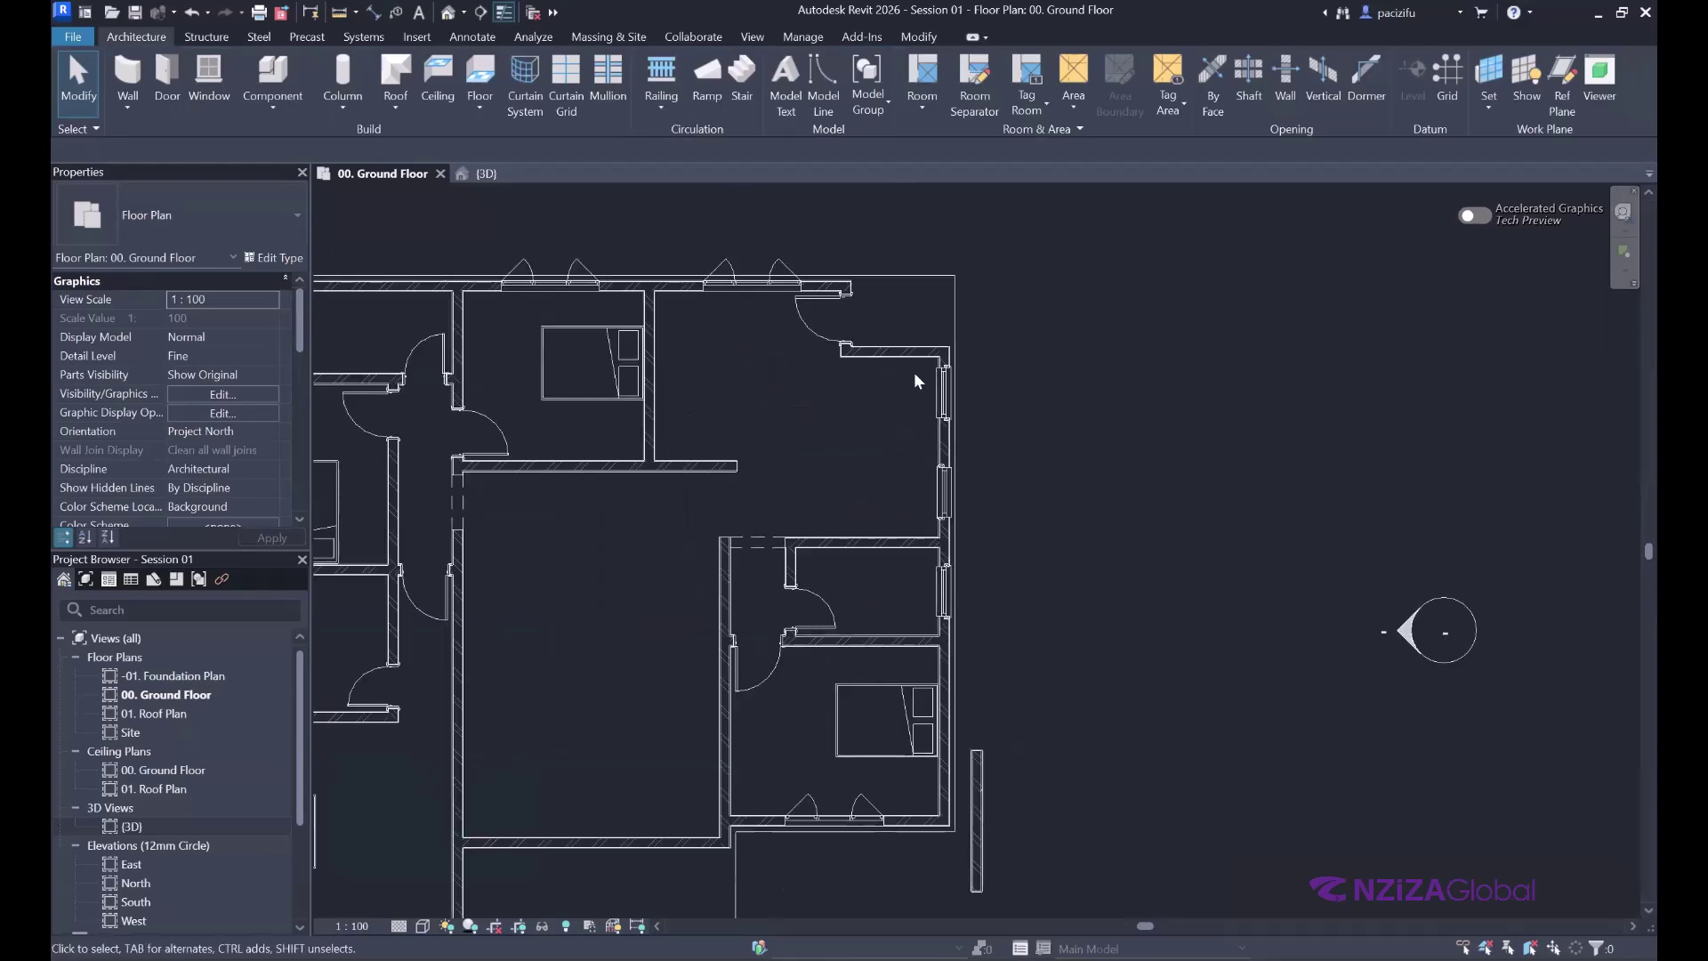
pyautogui.scroll(-4, 915, 372)
pyautogui.scroll(2, 723, 422)
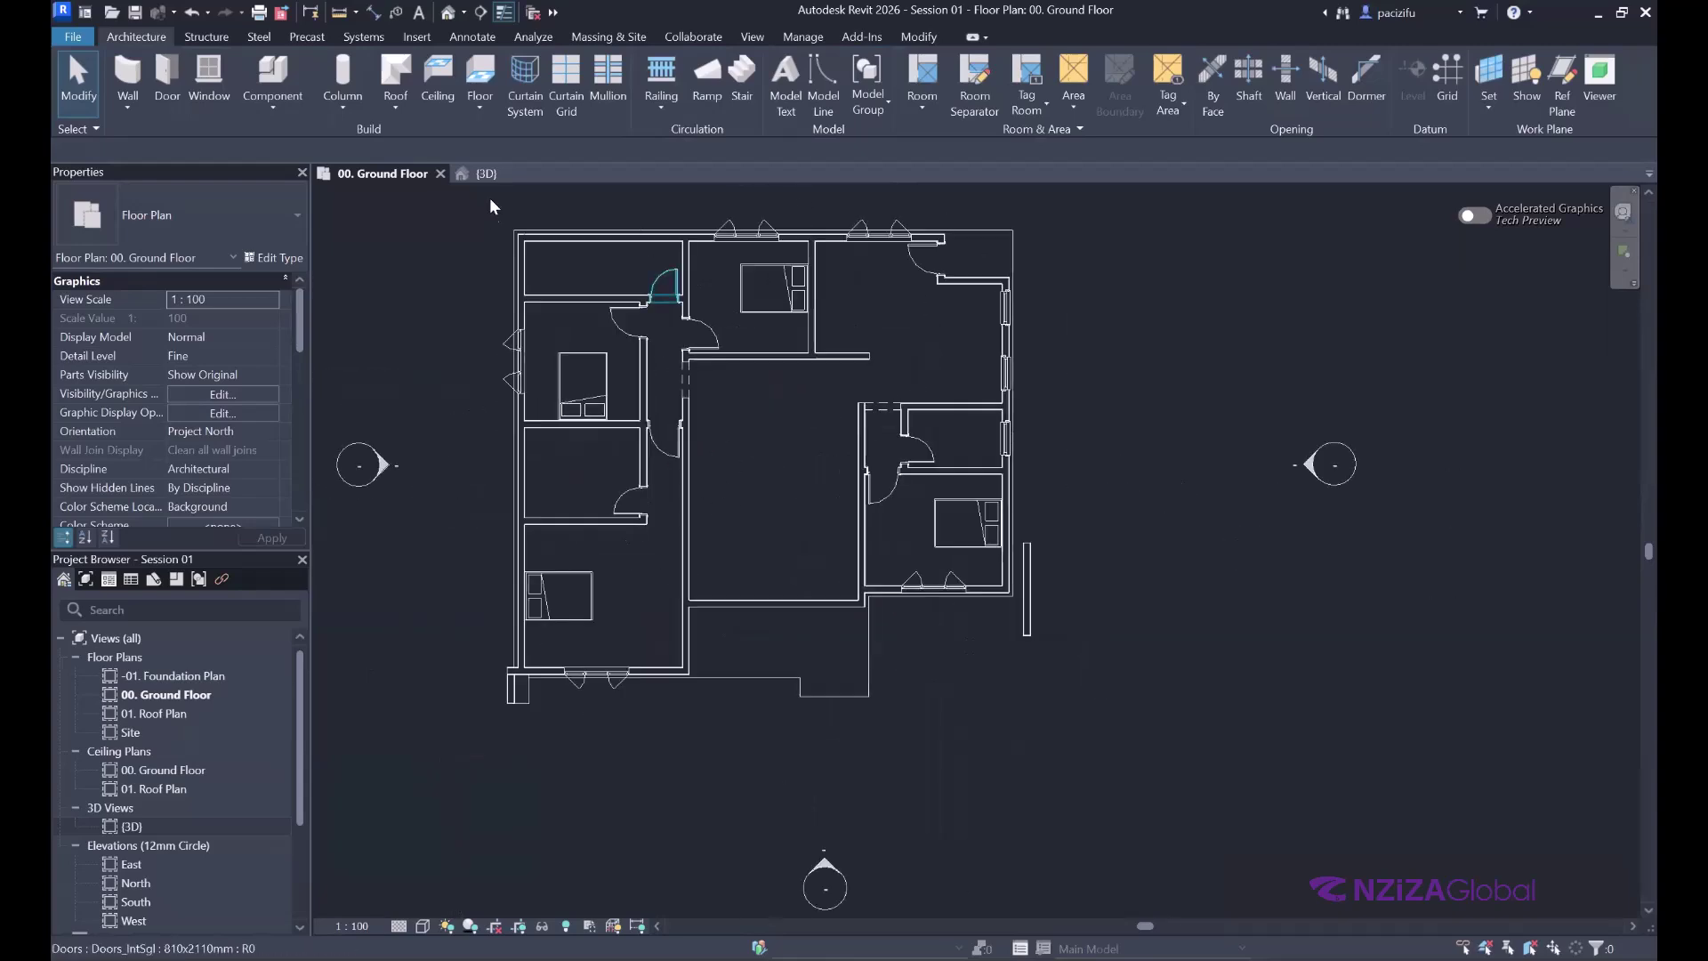
# - Select the exterior wall behind the porch in the {3D} view and inspect it from the house's front corner
pyautogui.click(488, 174)
pyautogui.scroll(-3, 667, 468)
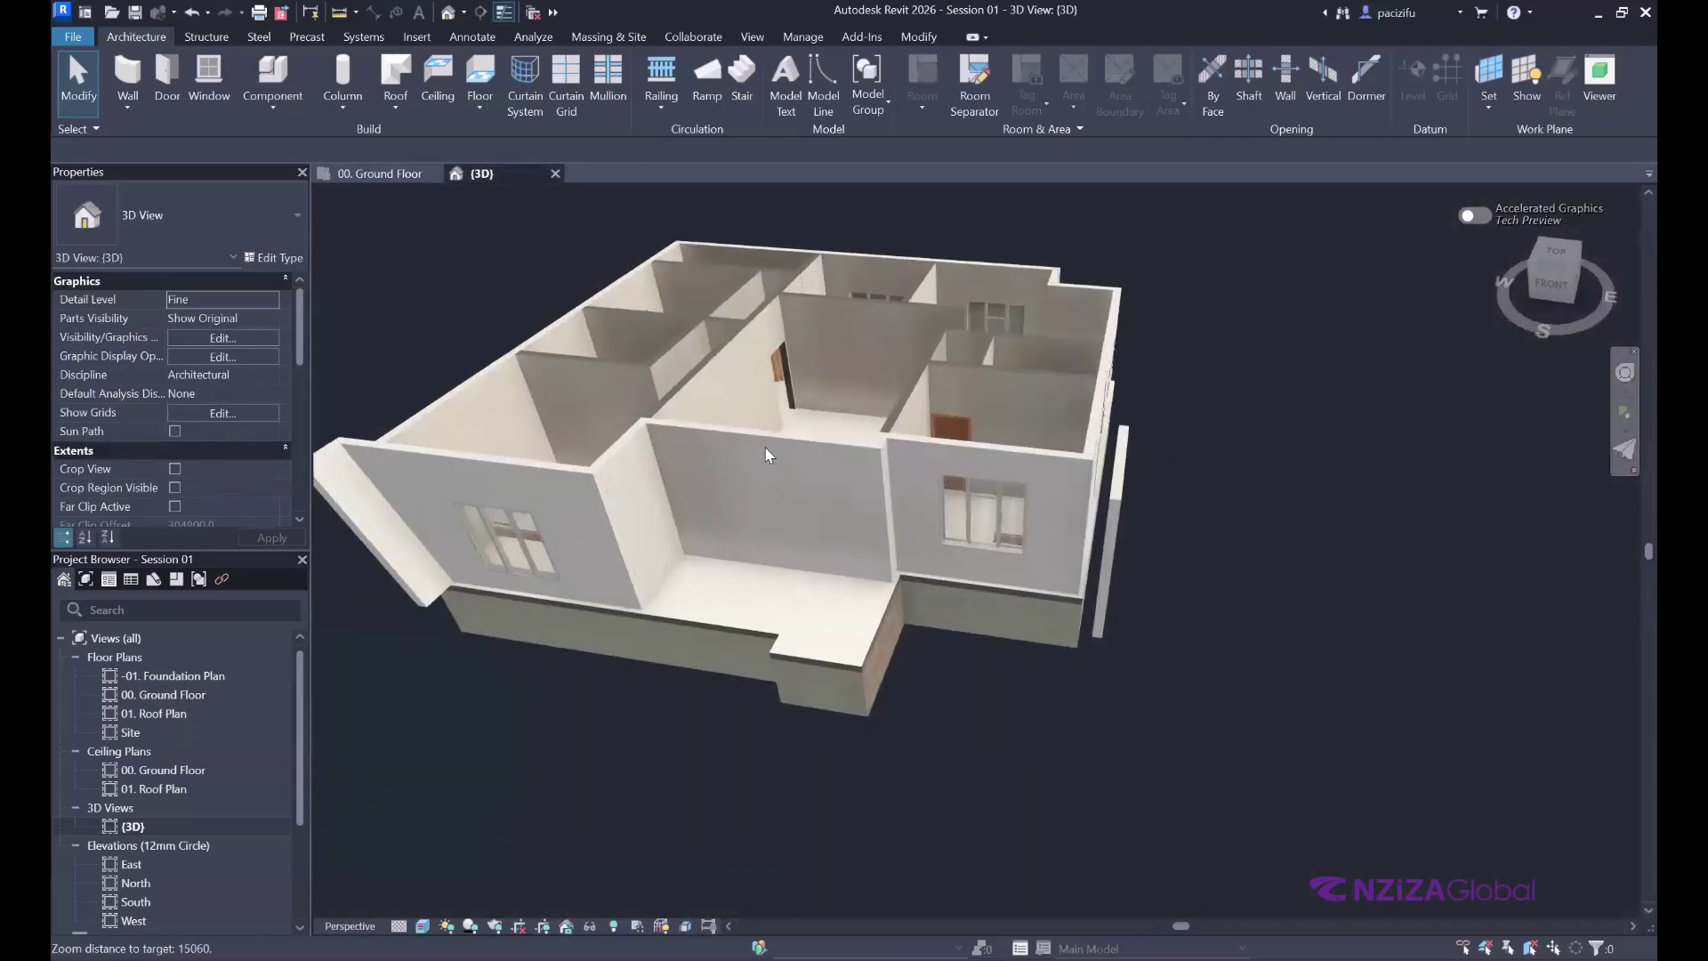
pyautogui.click(790, 468)
pyautogui.scroll(-2, 877, 484)
pyautogui.scroll(3, 877, 484)
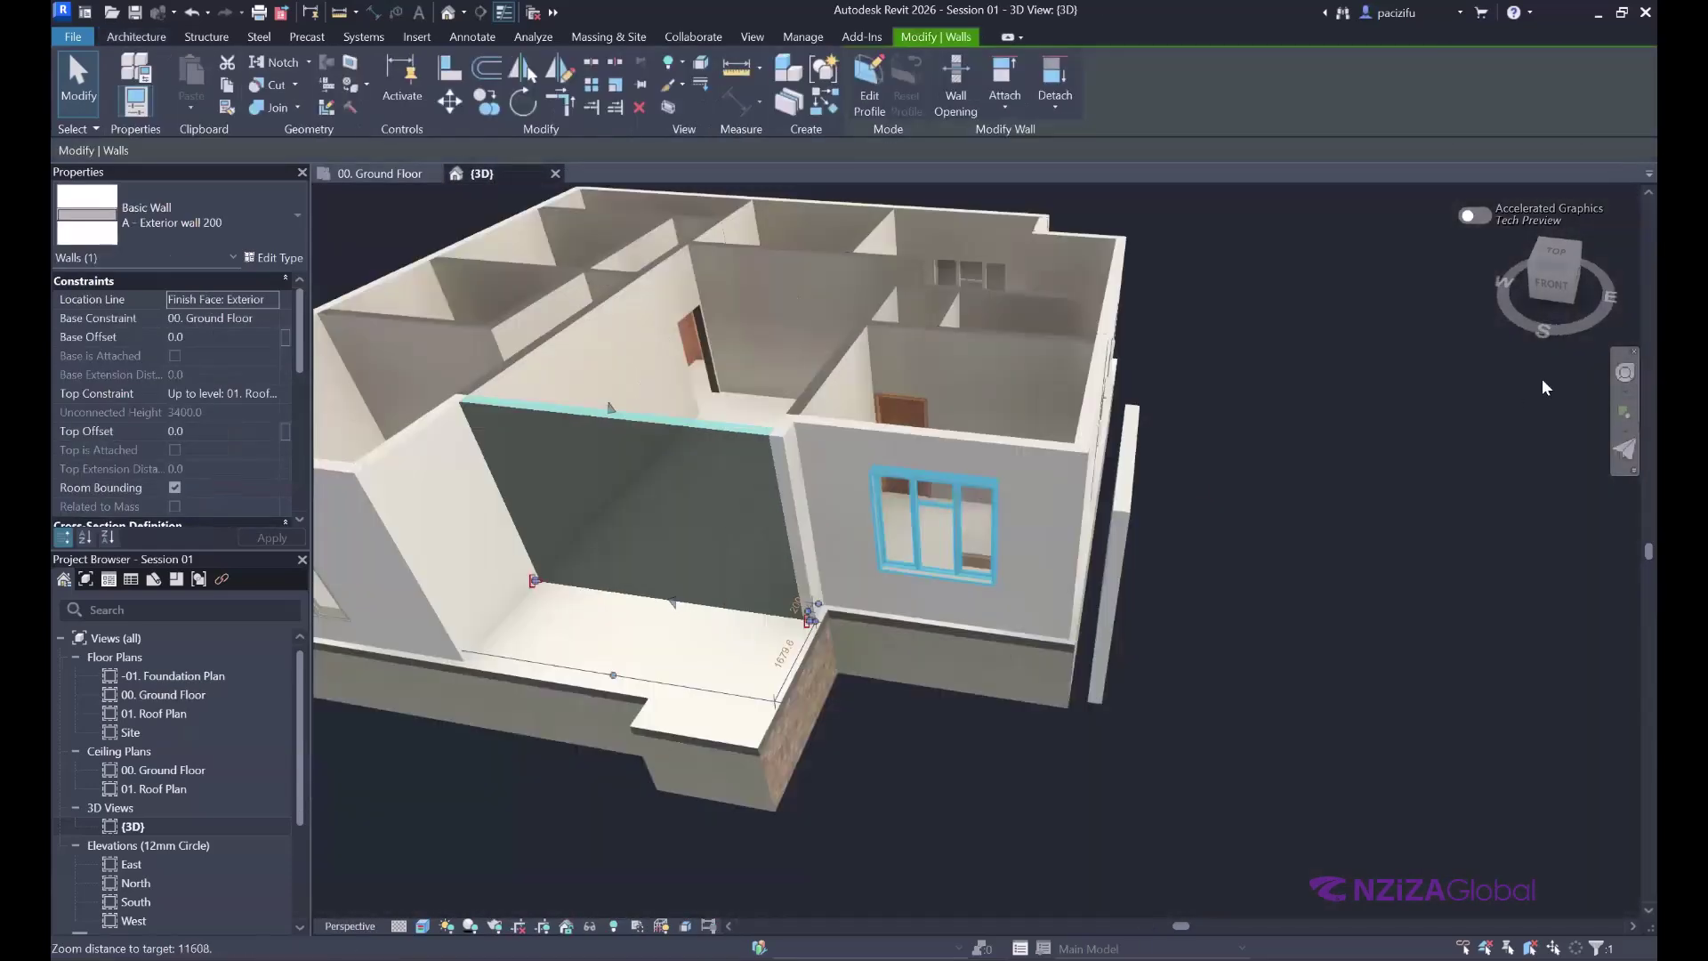
pyautogui.click(1625, 371)
pyautogui.moveTo(1156, 420); pyautogui.dragTo(1156, 427)
pyautogui.moveTo(621, 420); pyautogui.dragTo(620, 420)
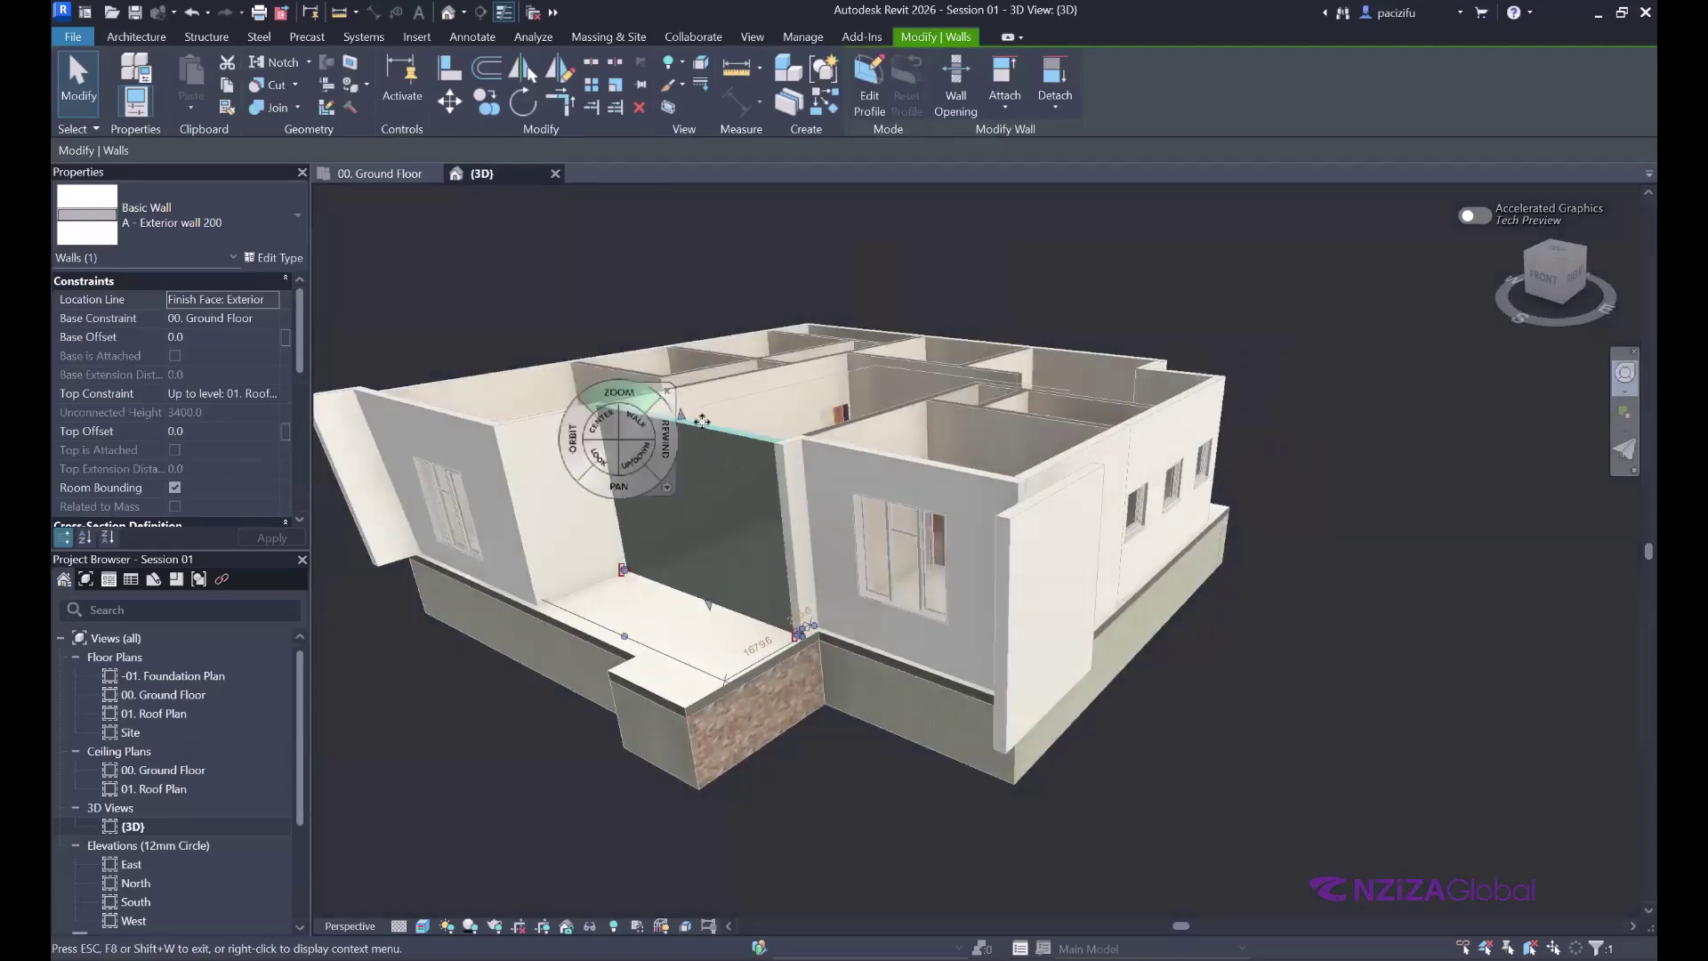
pyautogui.hotkey('shift', 'w')
pyautogui.scroll(3, 729, 463)
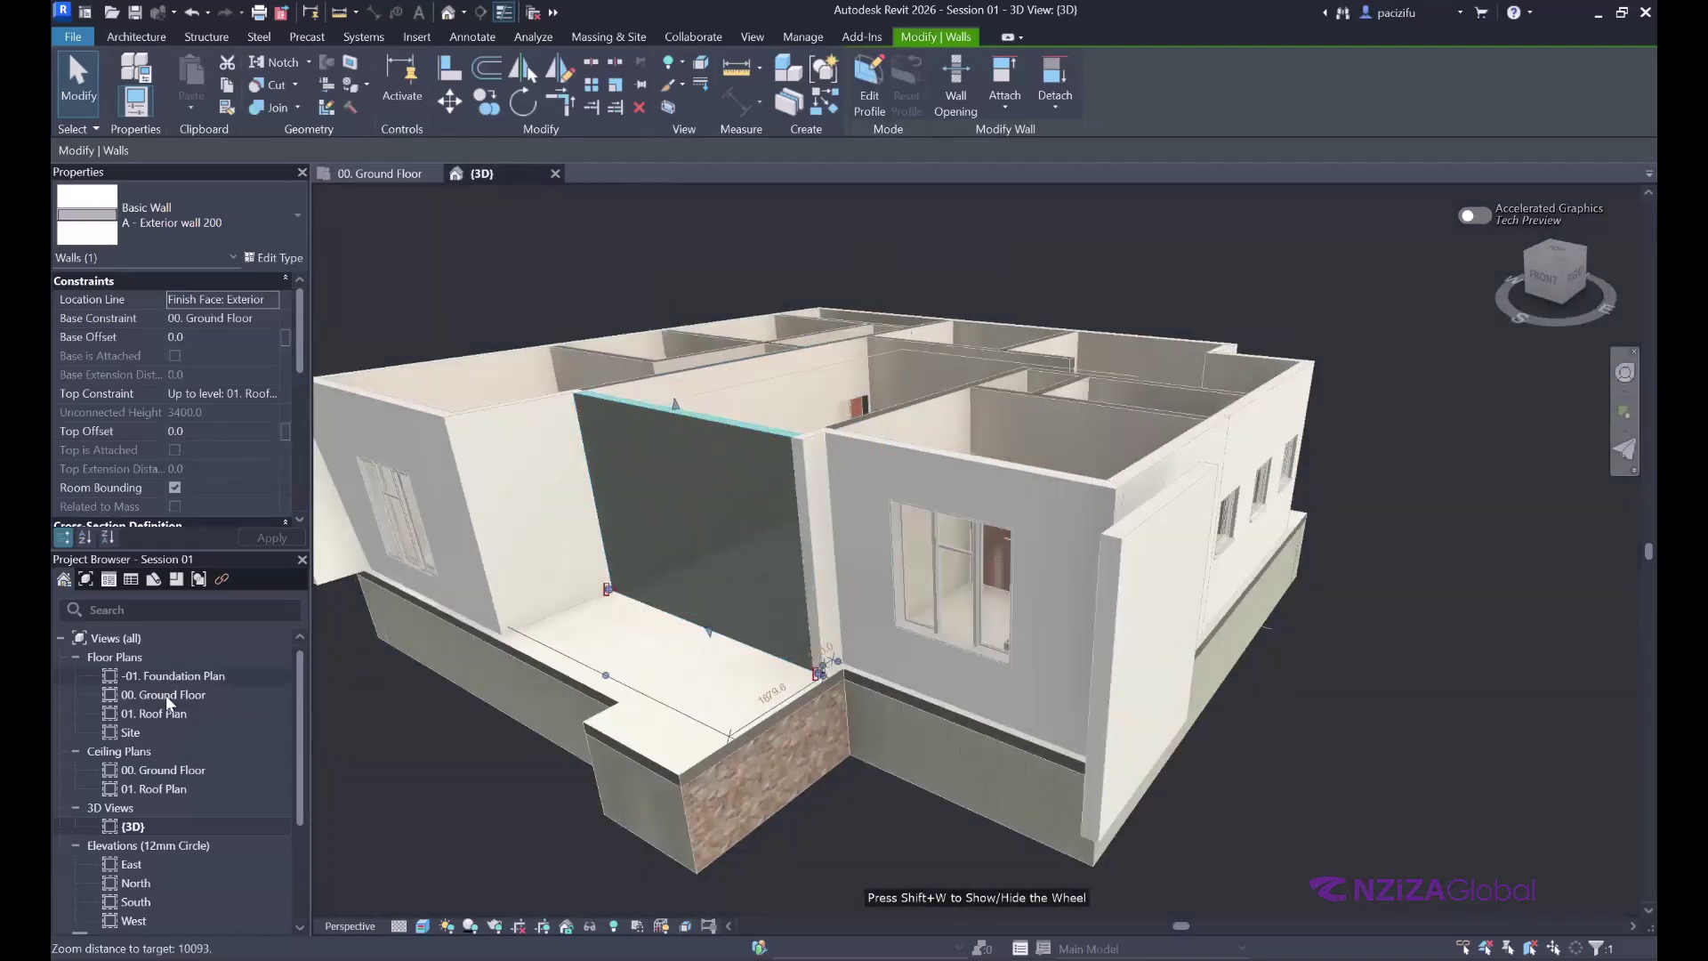
# - Open the South elevation from its elevation marker in the 00. Ground Floor plan and look over the front facade
pyautogui.doubleClick(165, 695)
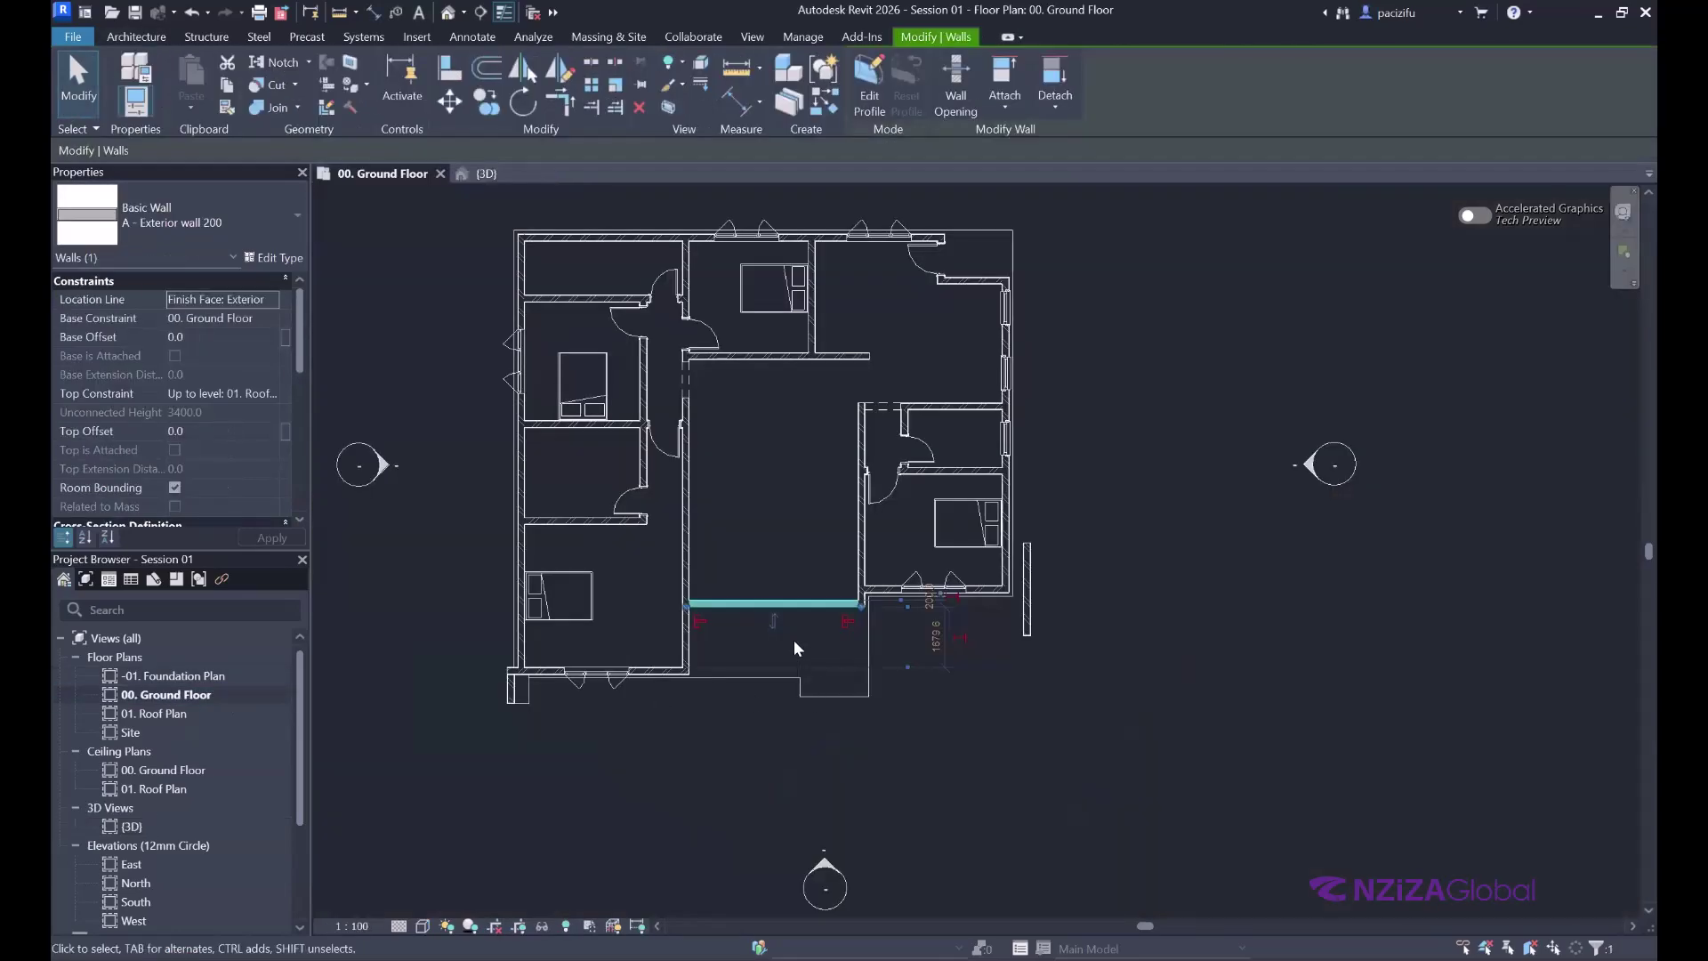
pyautogui.scroll(4, 783, 623)
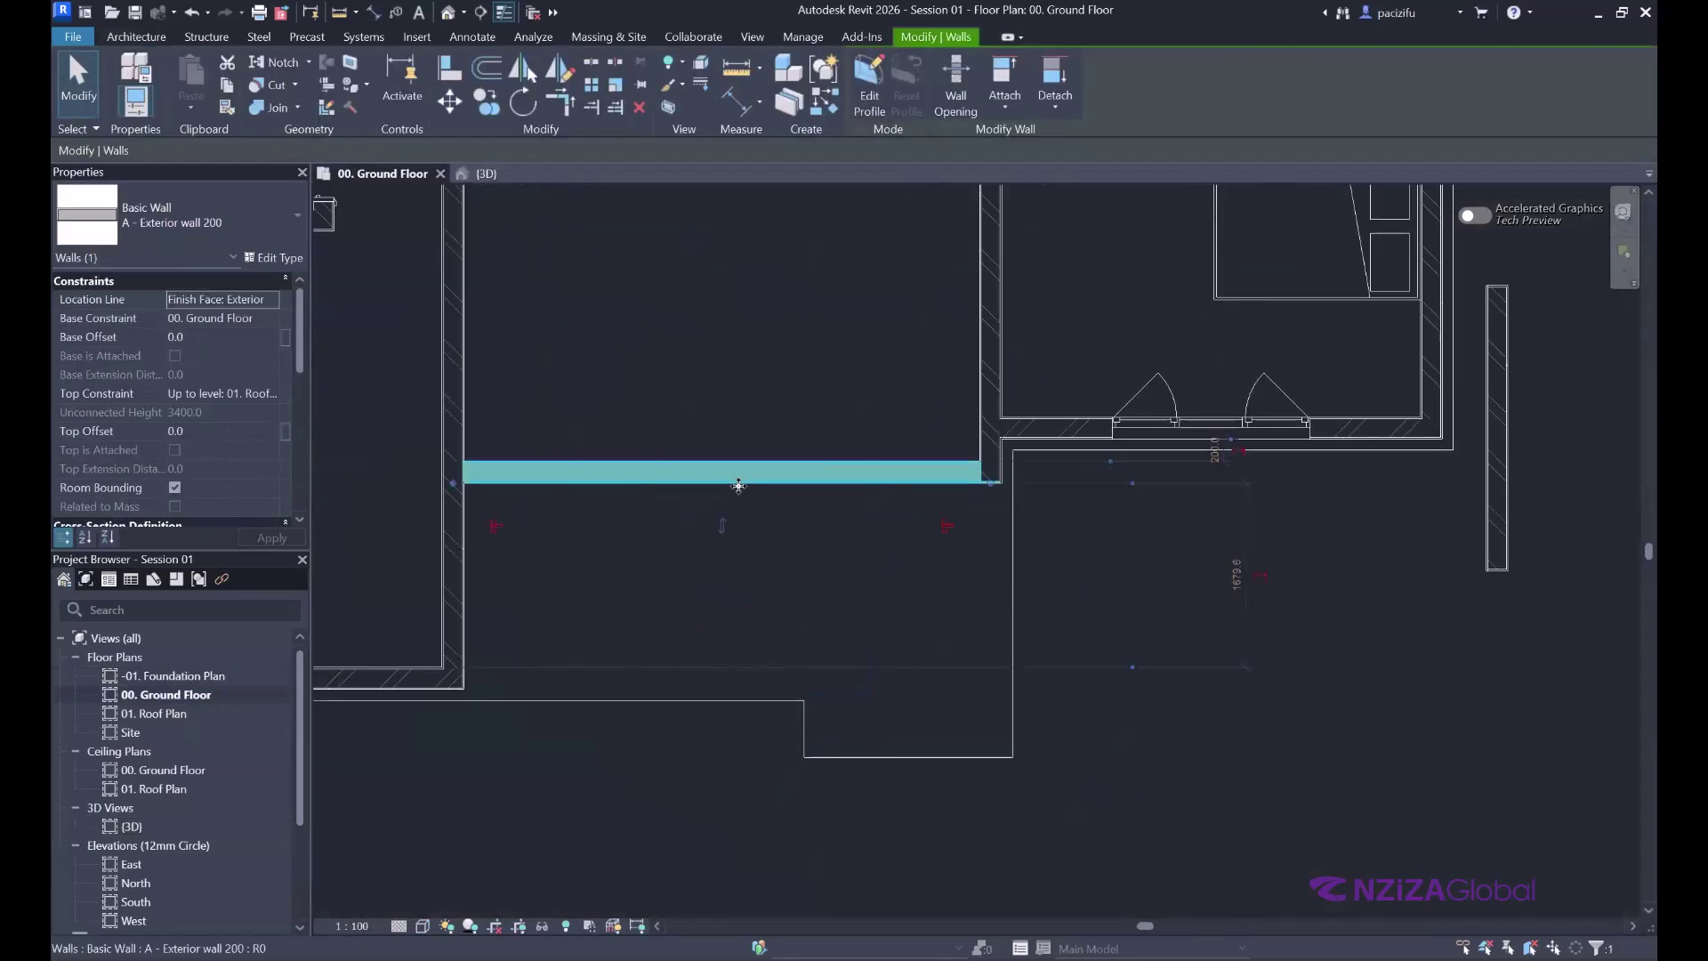
pyautogui.scroll(-4, 743, 585)
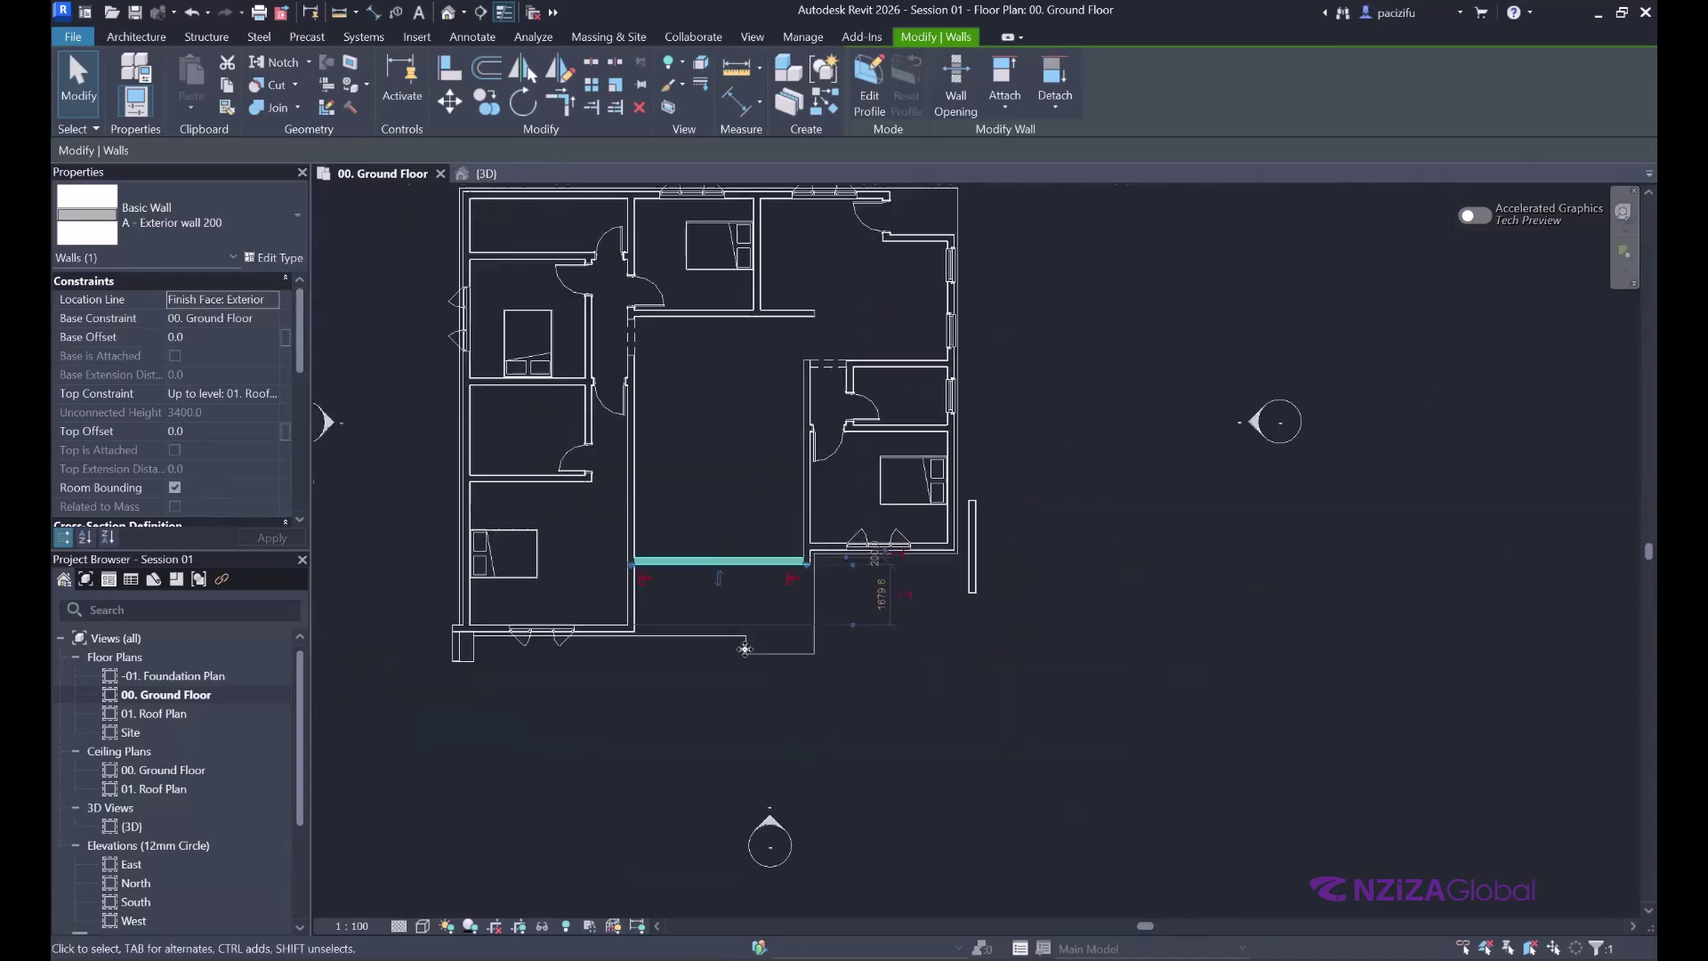
pyautogui.scroll(5, 791, 729)
pyautogui.rightClick(778, 666)
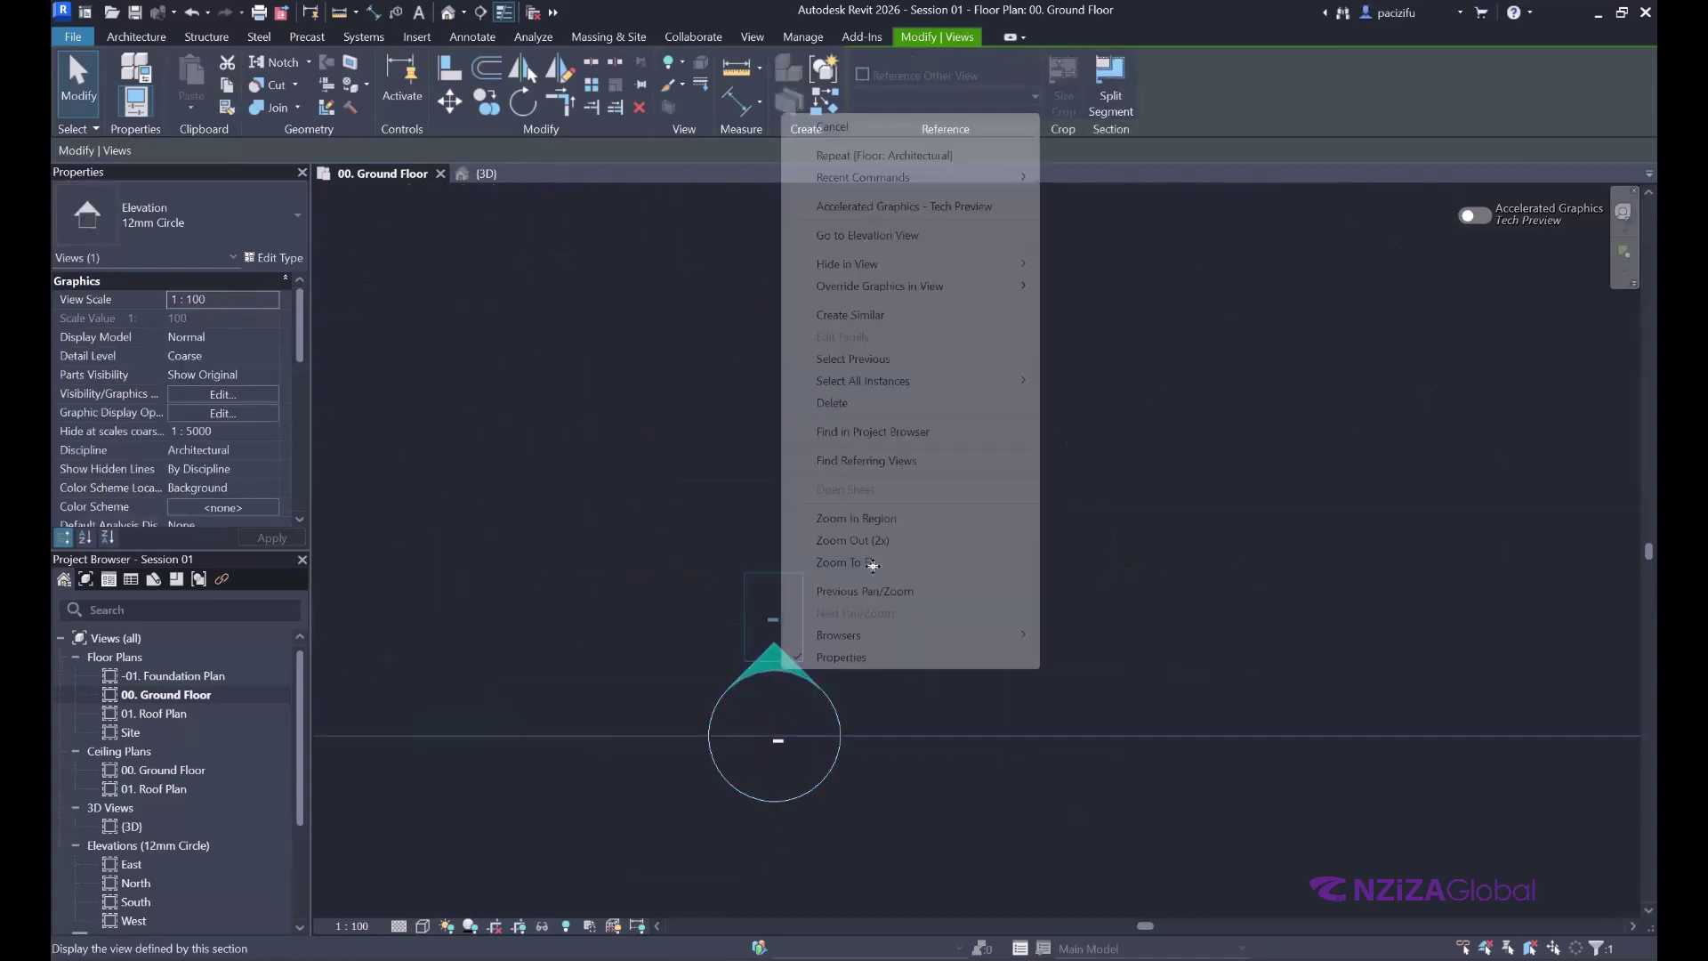
pyautogui.click(878, 234)
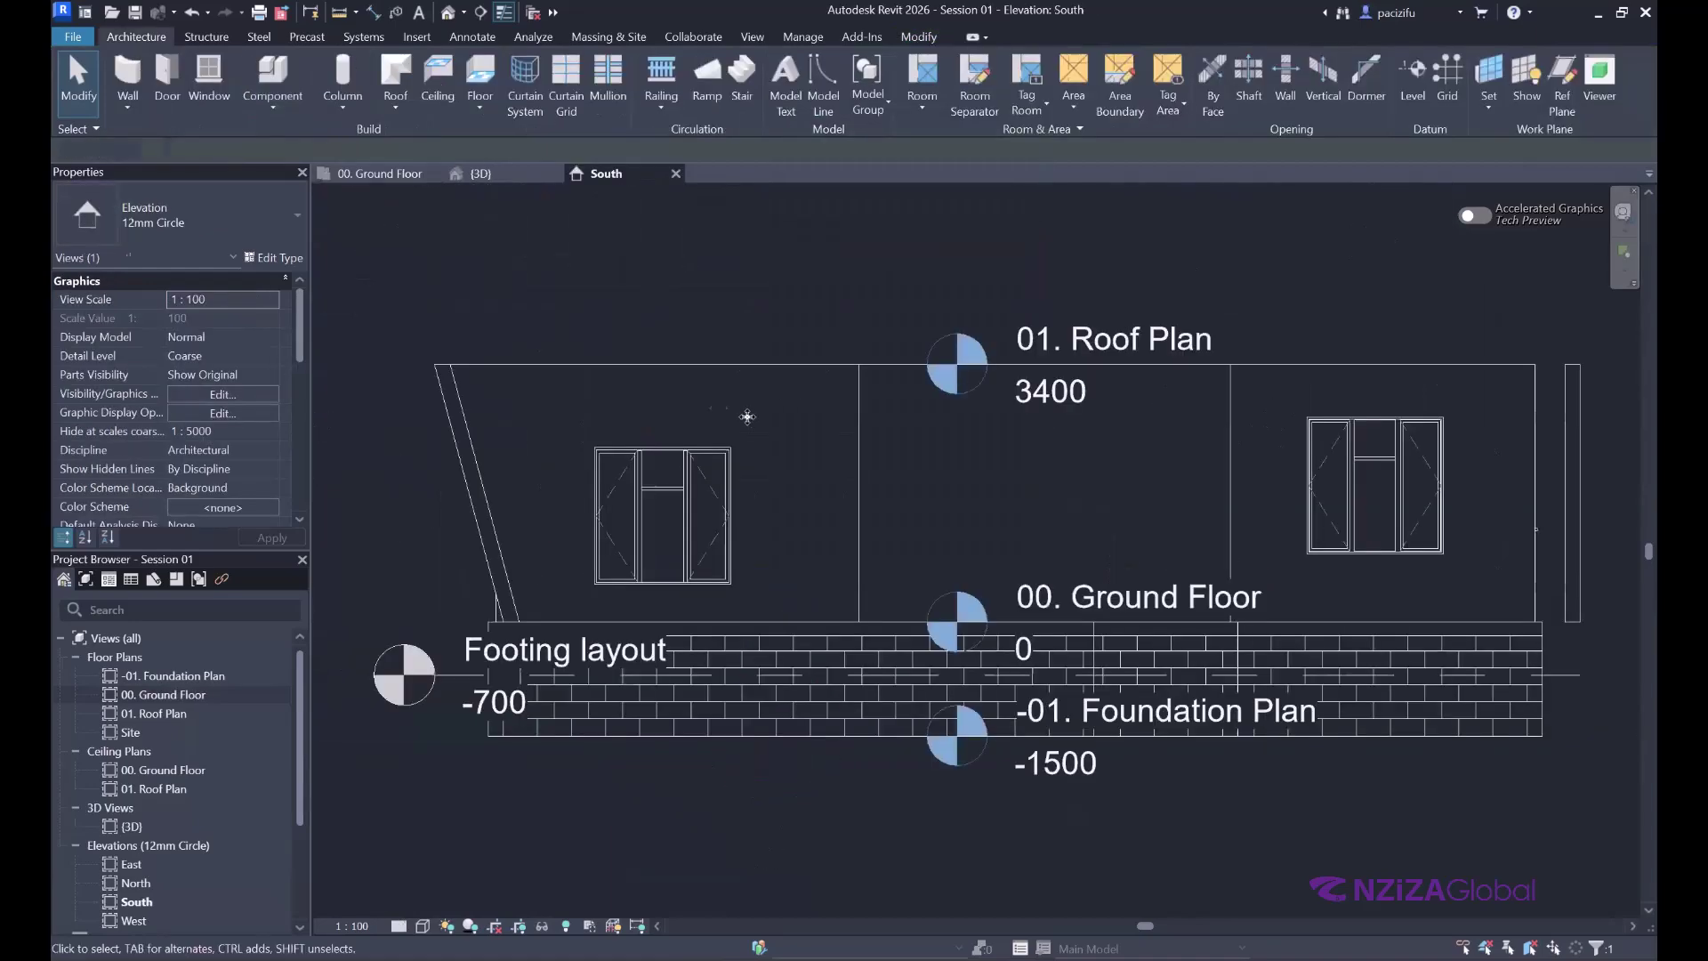
pyautogui.scroll(2, 1112, 445)
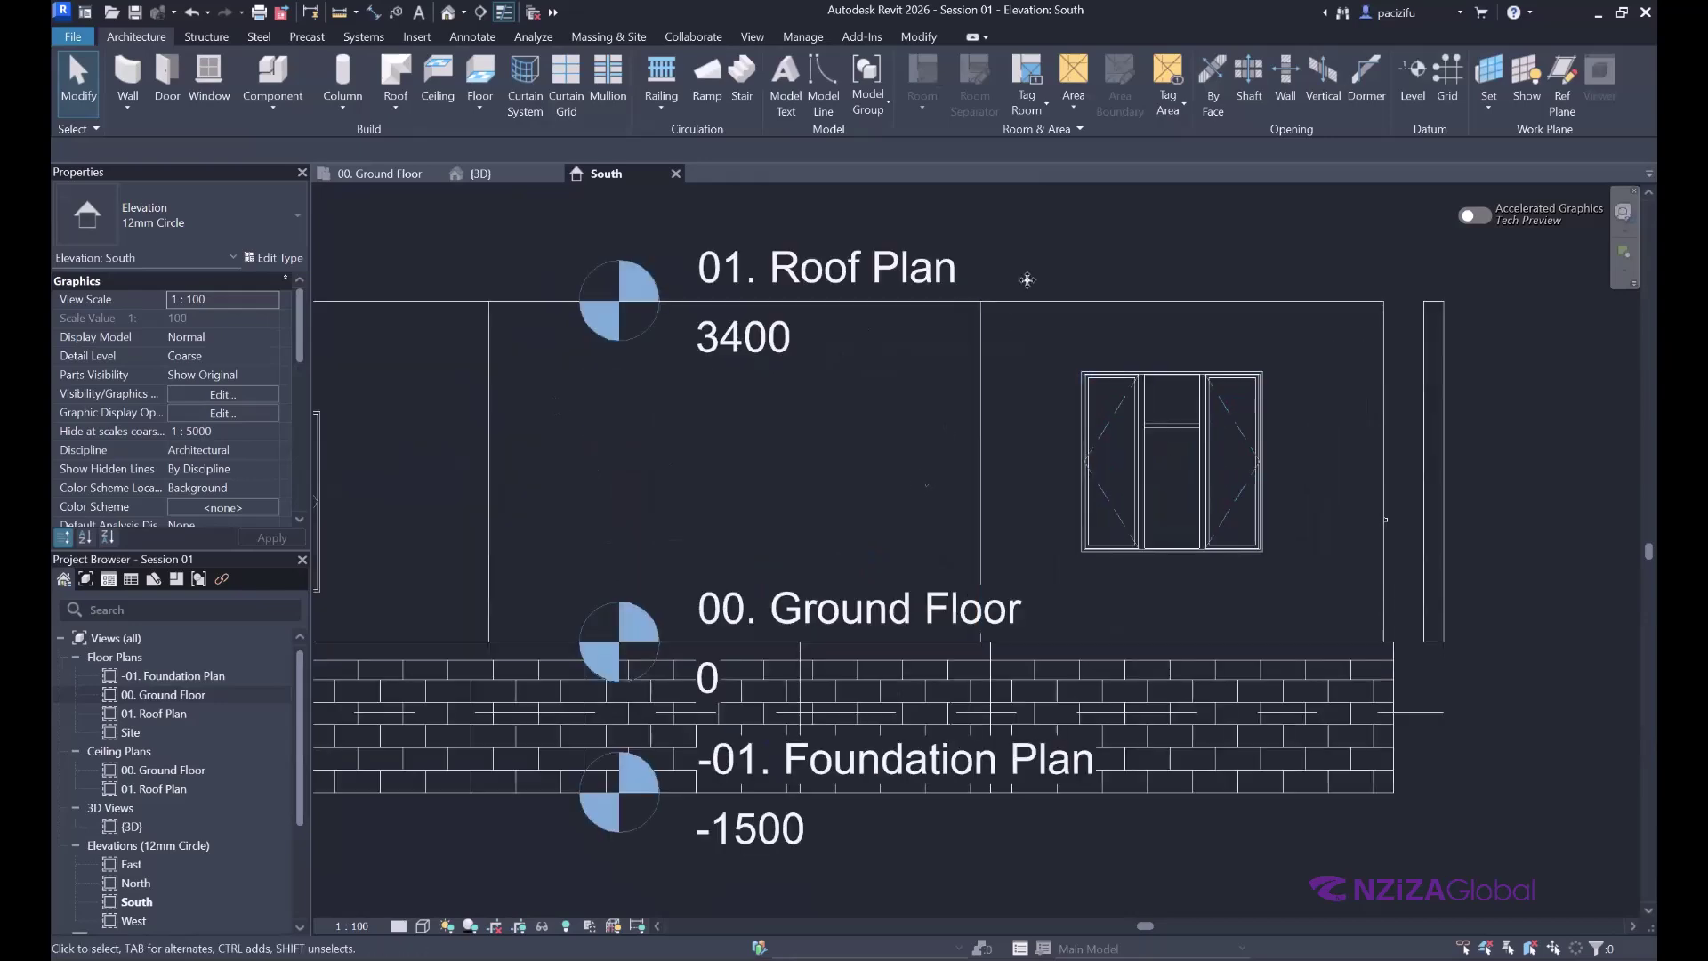
pyautogui.scroll(-1, 845, 427)
pyautogui.scroll(-2, 397, 593)
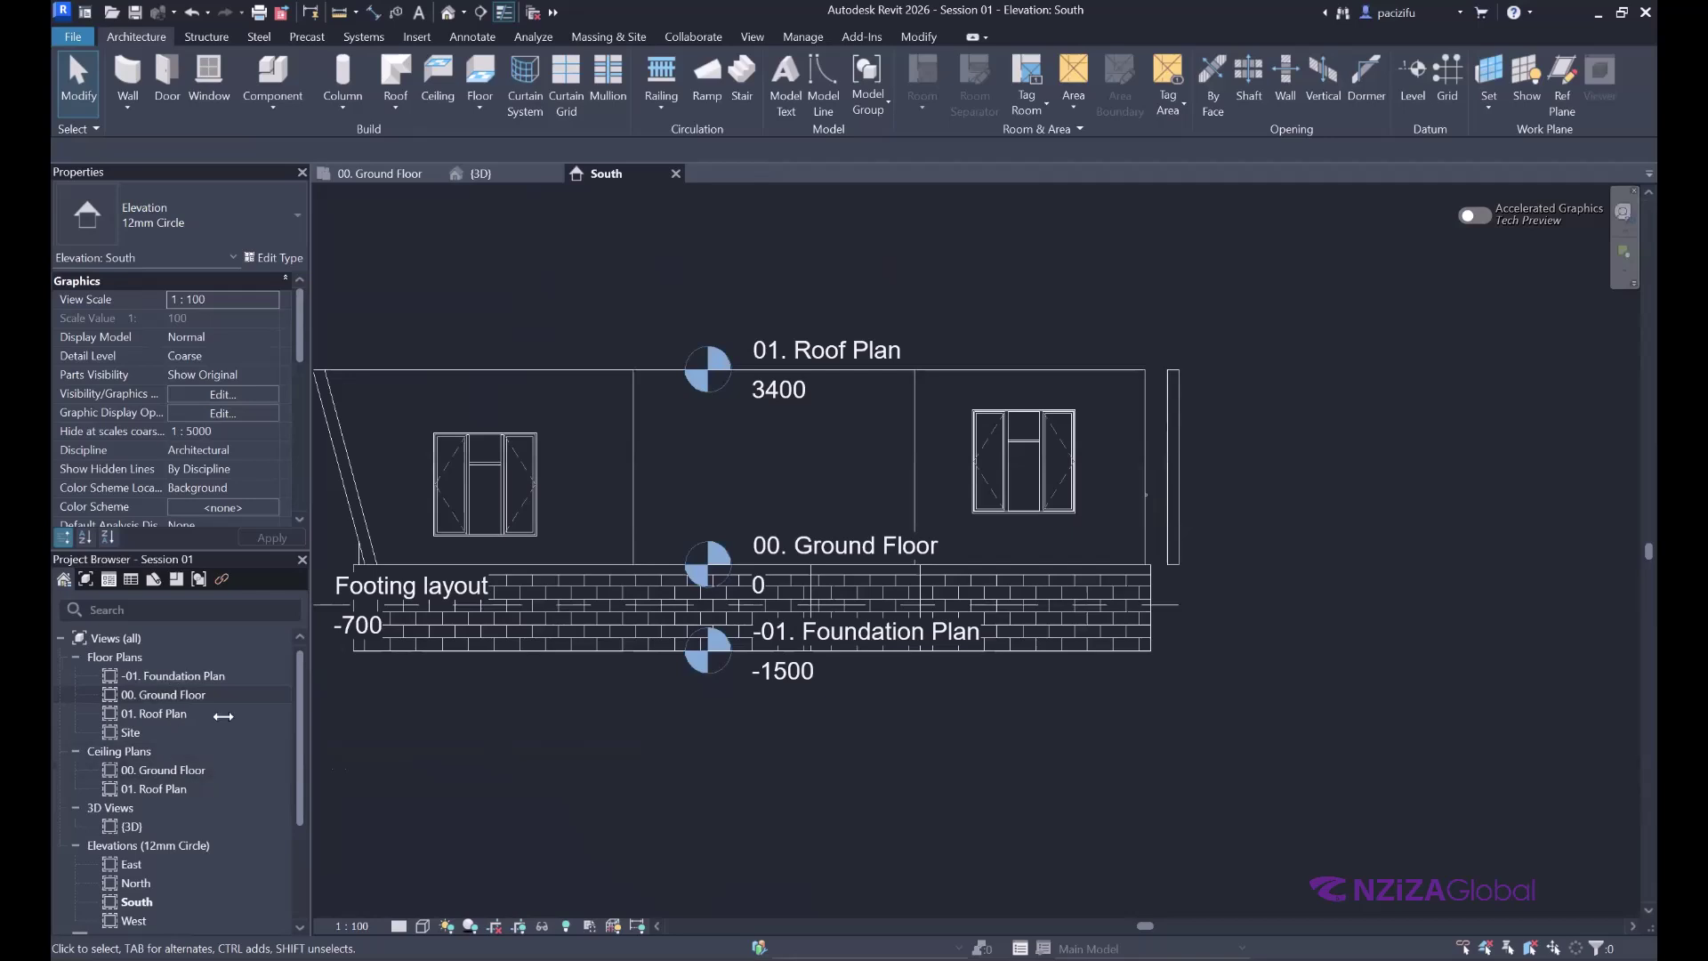
# - Set the South elevation's detail level to Fine and select the exterior wall behind the porch
pyautogui.click(399, 925)
pyautogui.click(422, 908)
pyautogui.scroll(2, 747, 381)
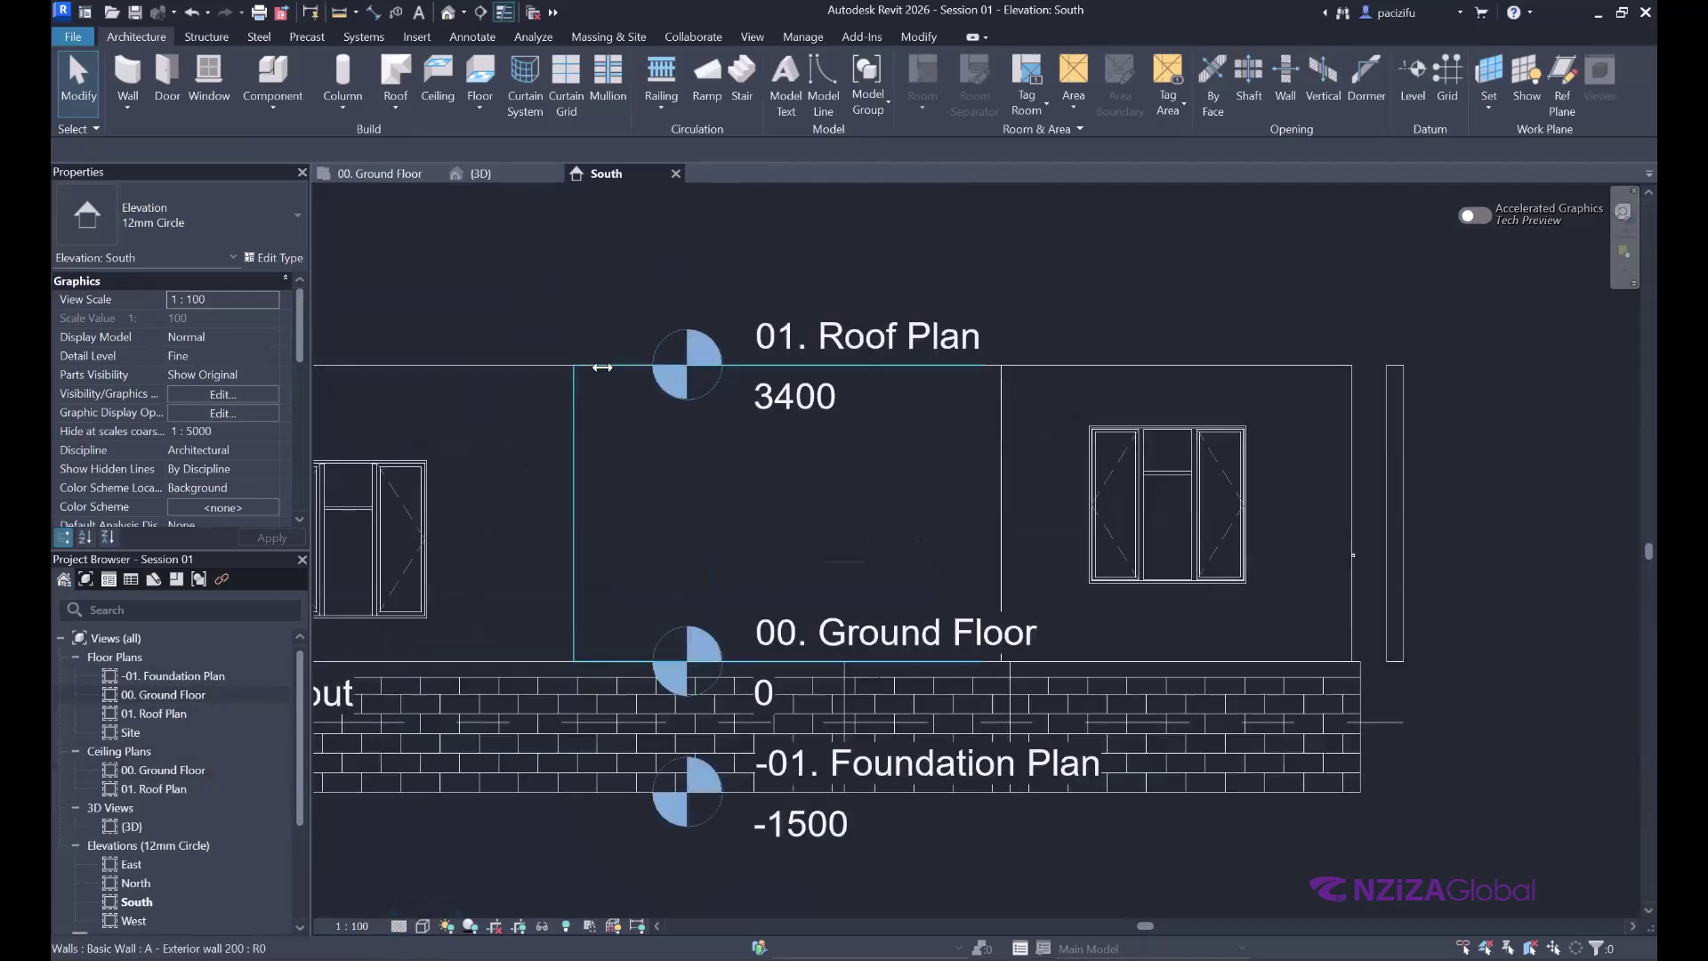
pyautogui.click(610, 443)
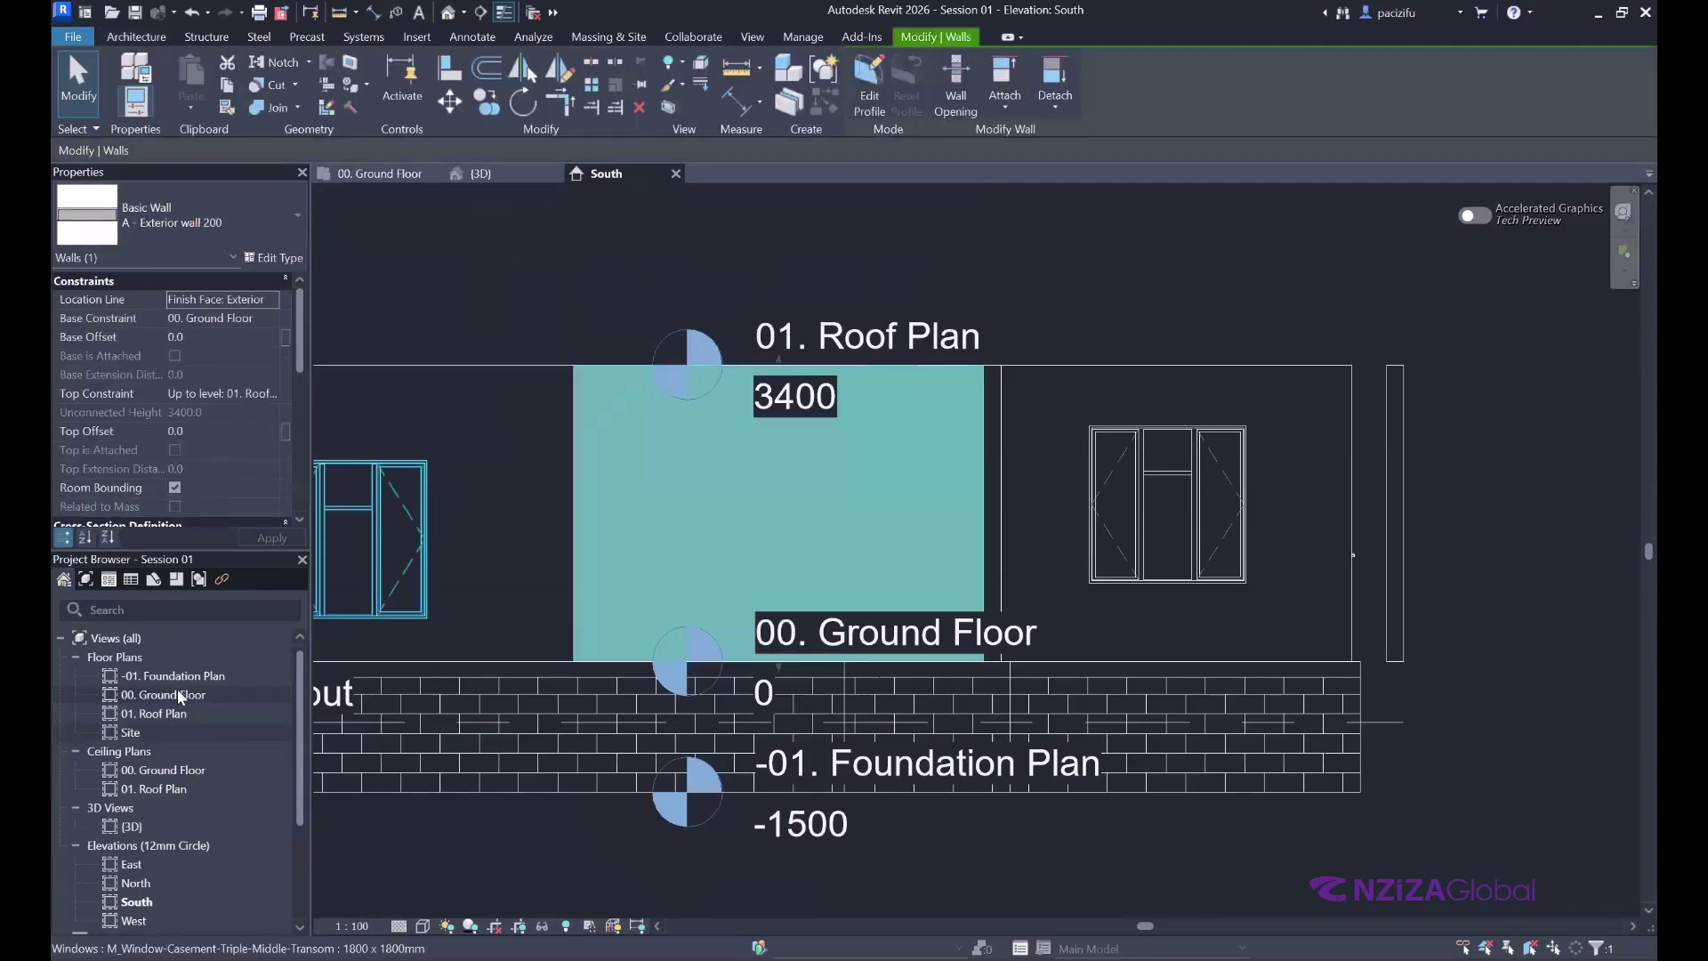
# - Check the selected exterior wall behind the porch in the 00. Ground Floor plan and return to the {3D} view
pyautogui.doubleClick(173, 693)
pyautogui.scroll(-5, 863, 634)
pyautogui.scroll(5, 823, 496)
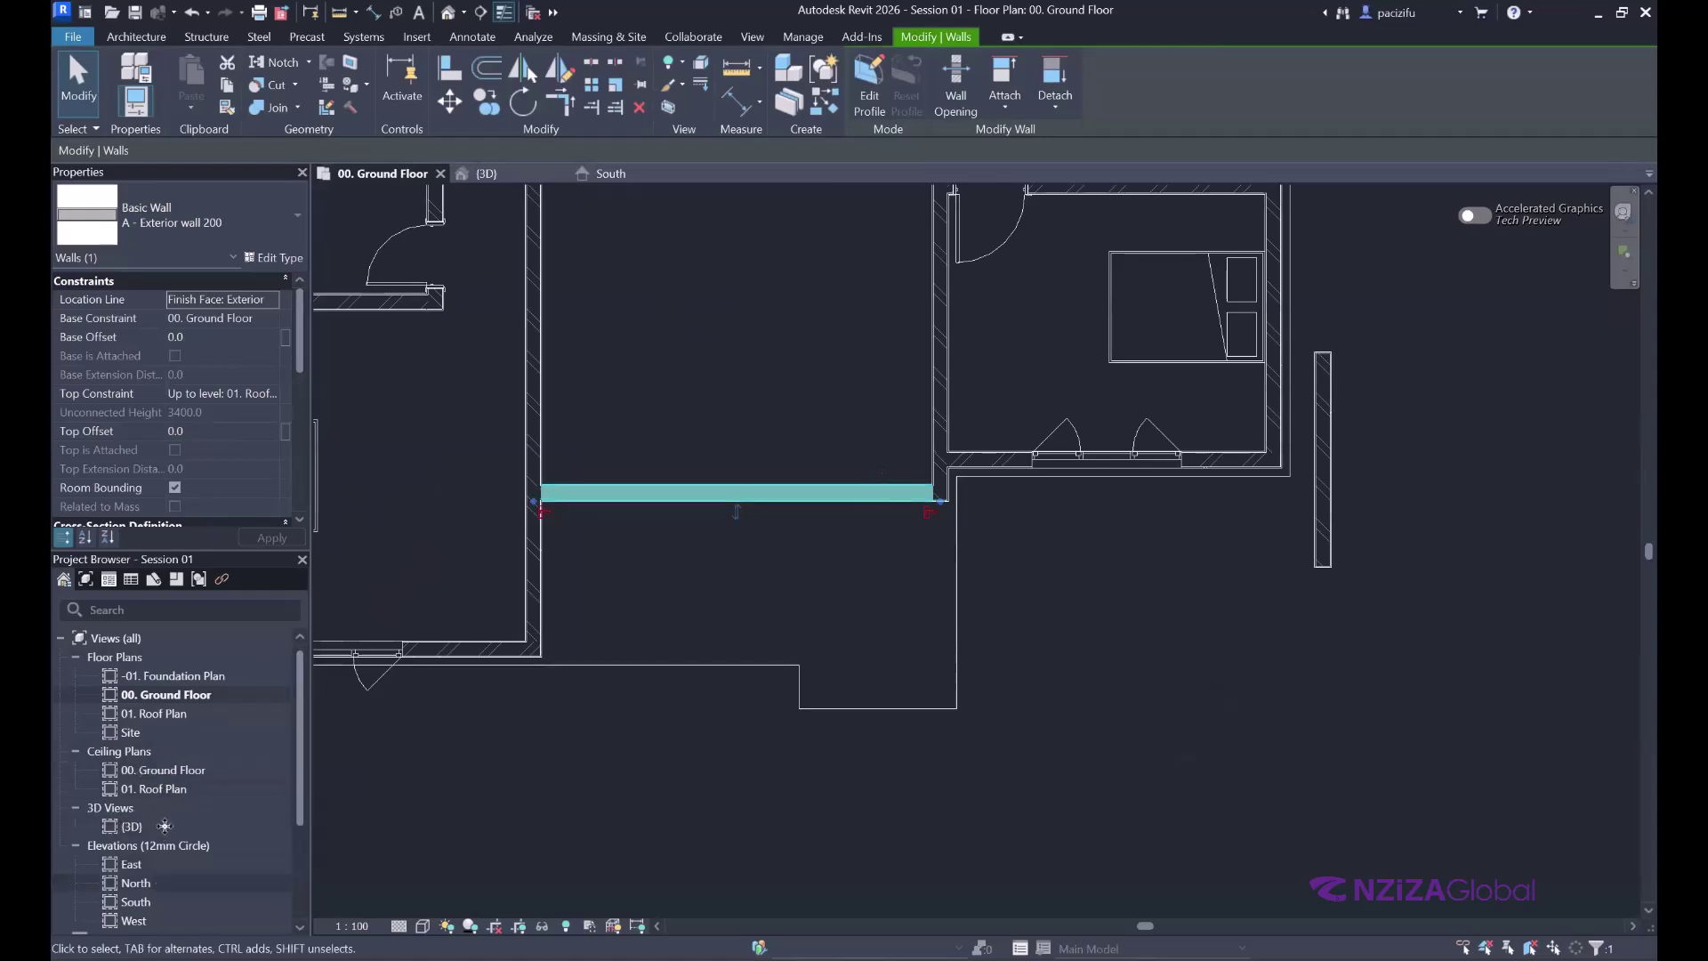
pyautogui.click(129, 831)
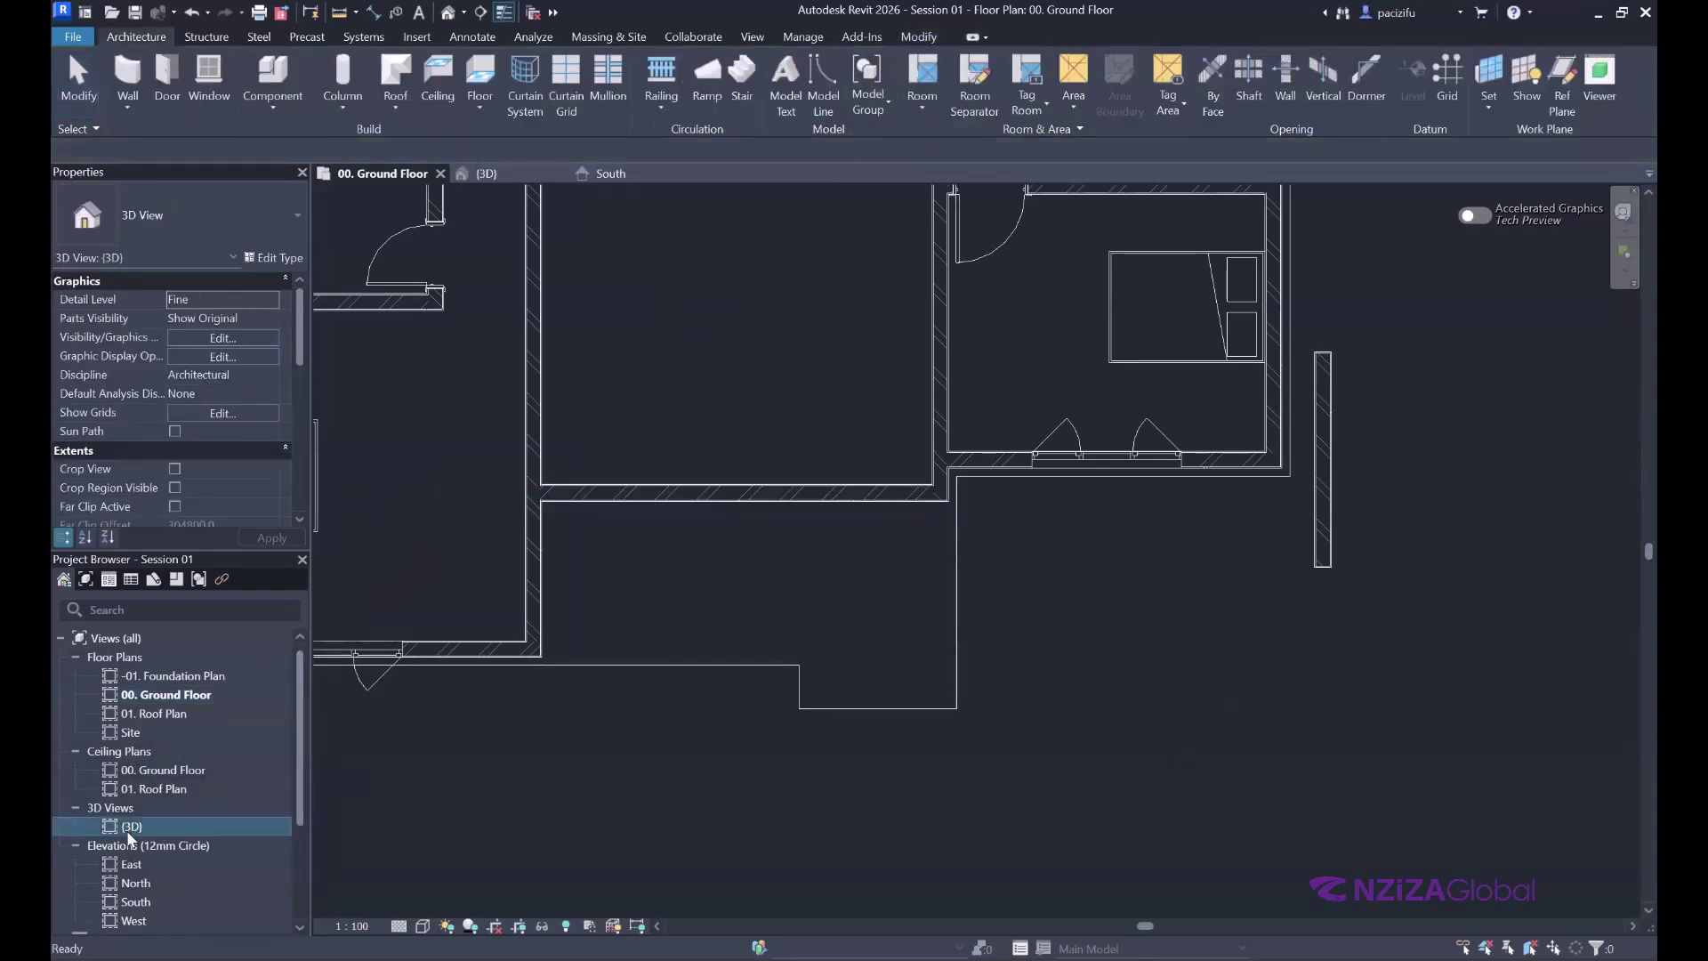
pyautogui.doubleClick(131, 831)
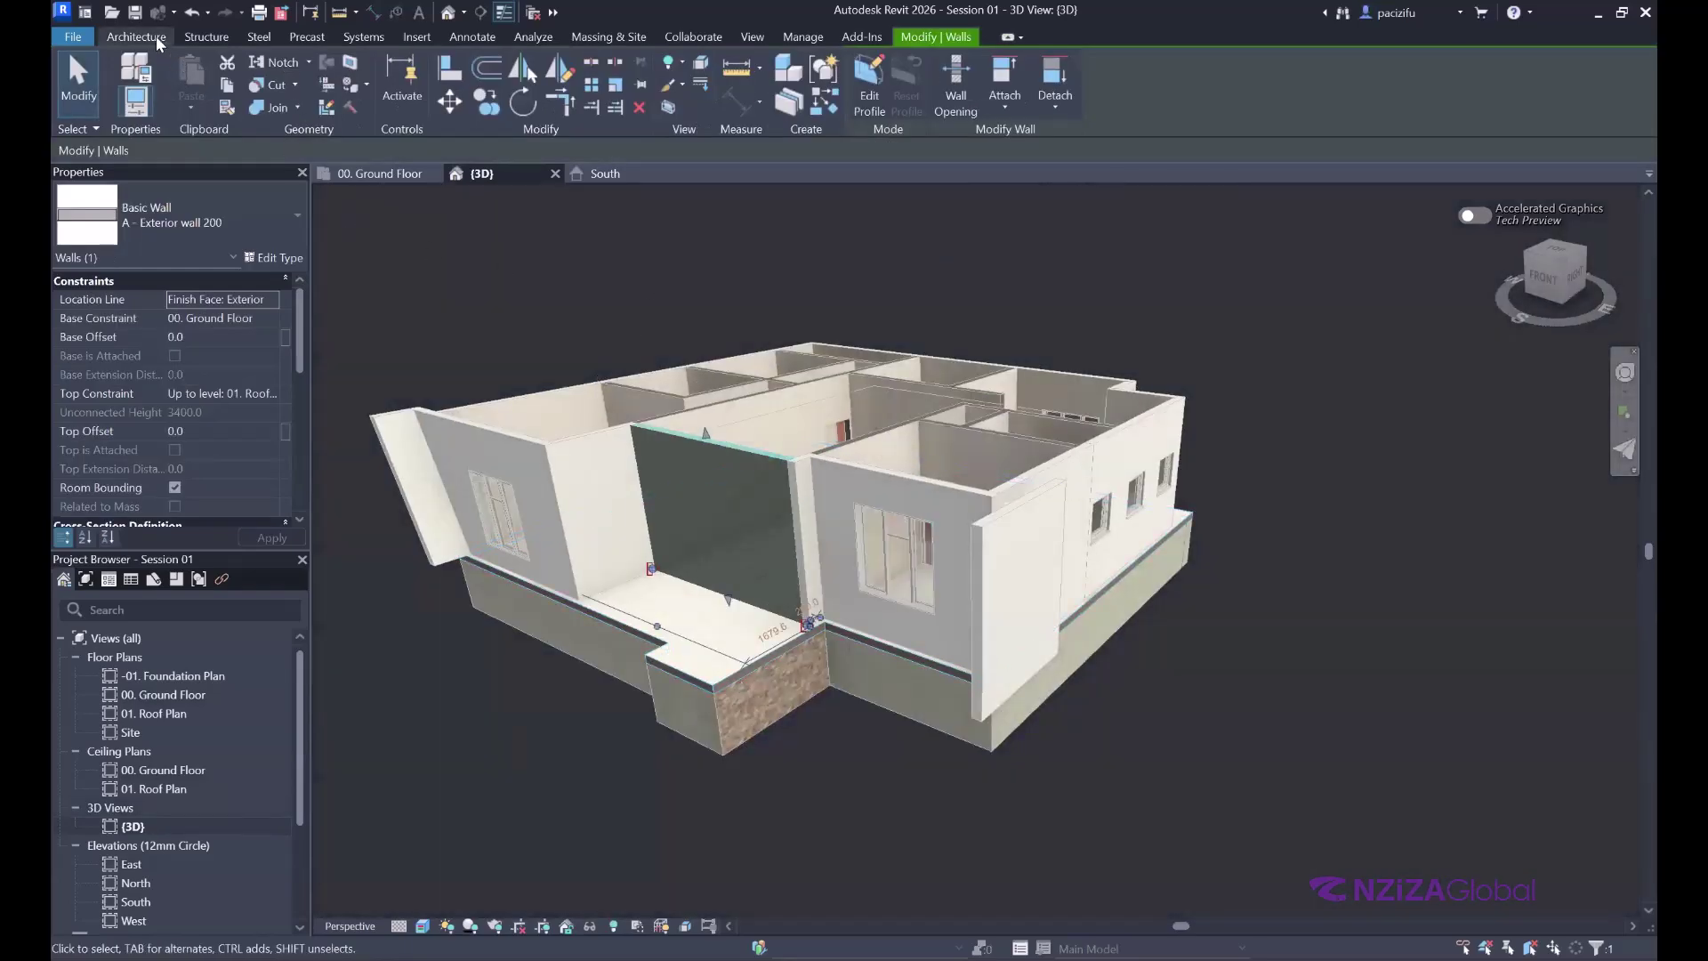
# - Tile the open {3D}, 00. Ground Floor and South views and frame the porch wall in the {3D} and plan views
pyautogui.click(136, 36)
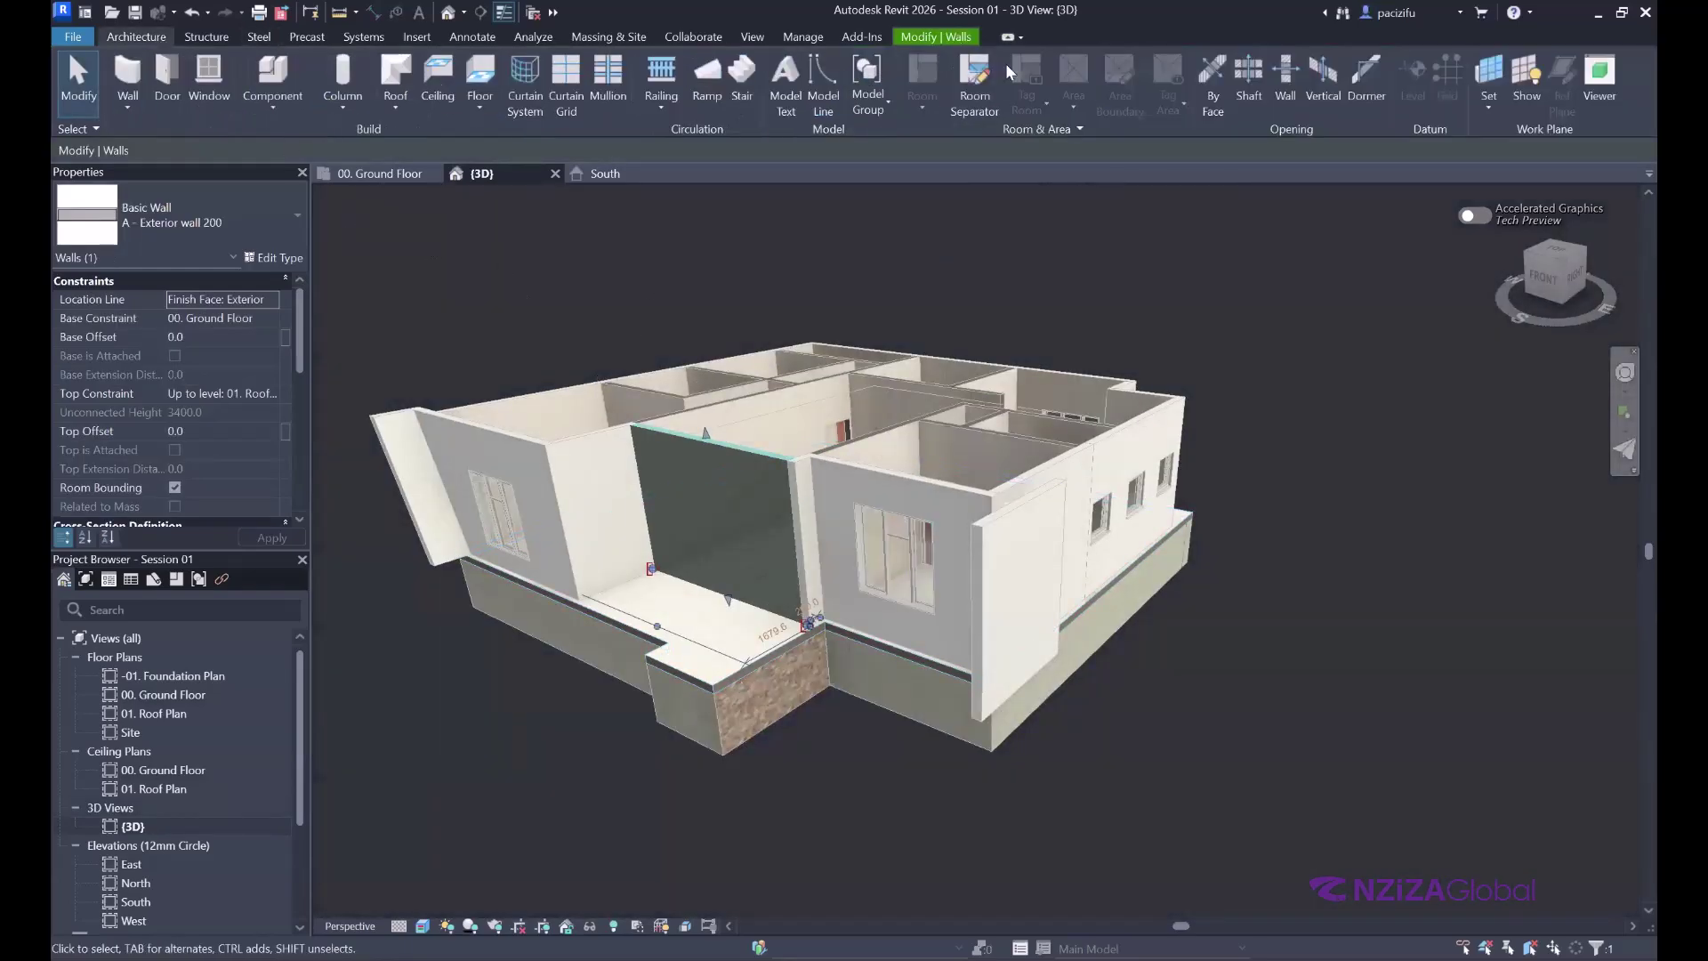
pyautogui.click(756, 37)
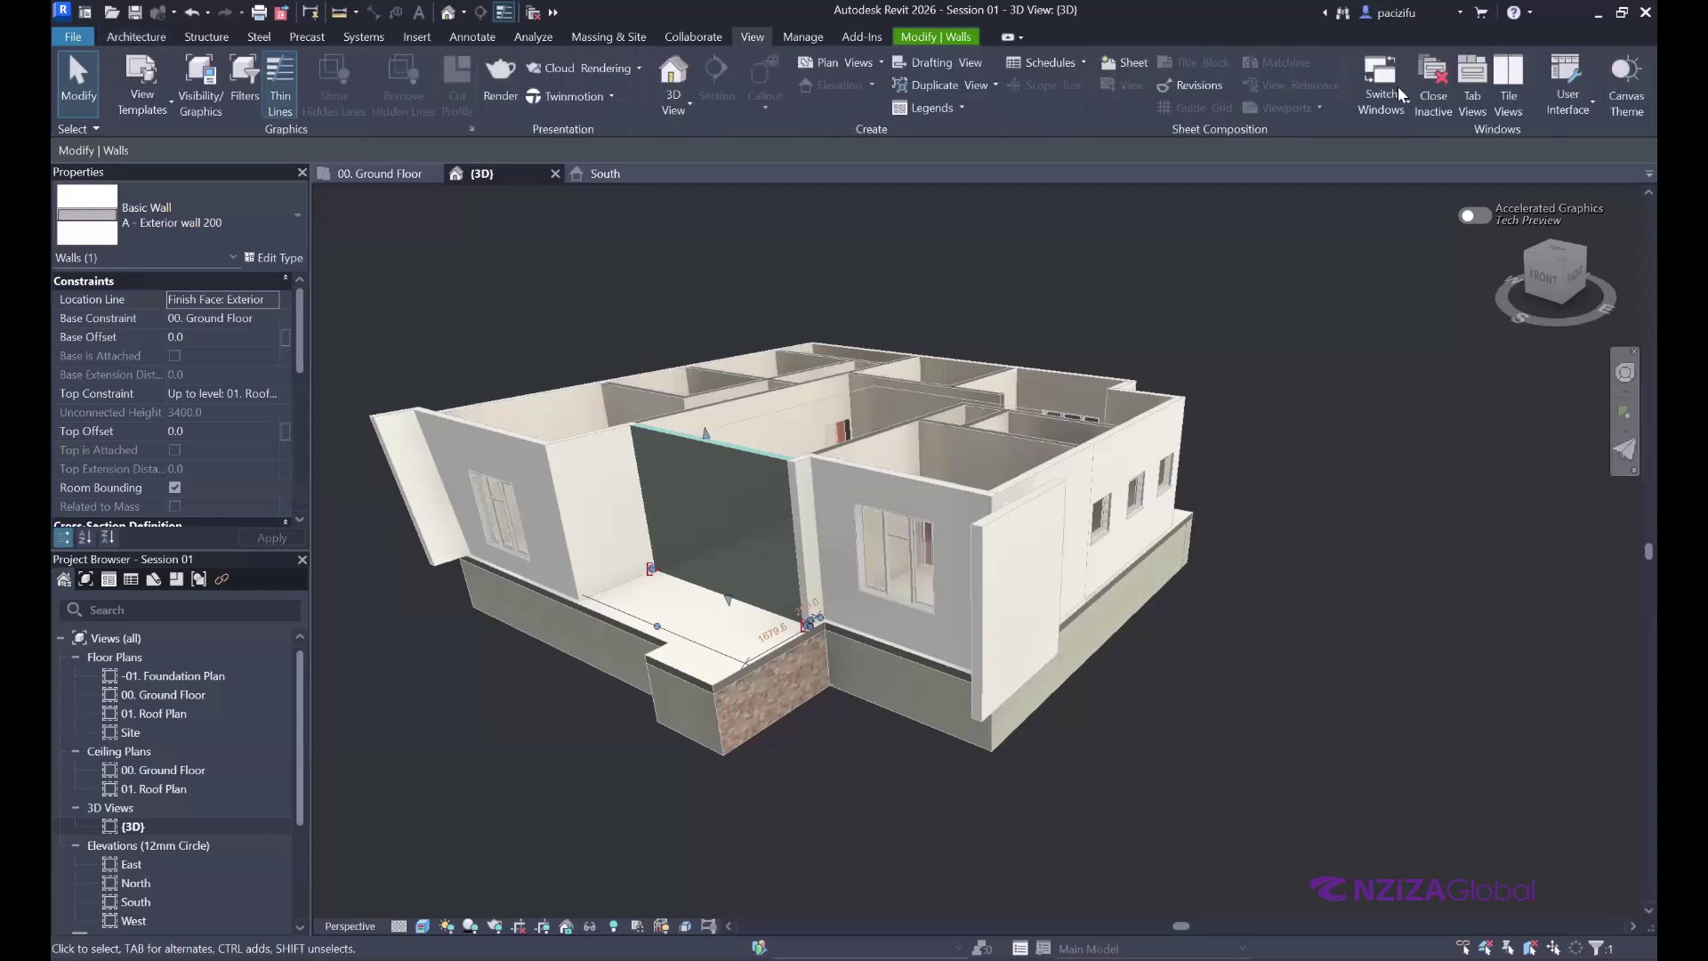
pyautogui.click(1509, 100)
pyautogui.scroll(-2, 509, 335)
pyautogui.scroll(-3, 509, 334)
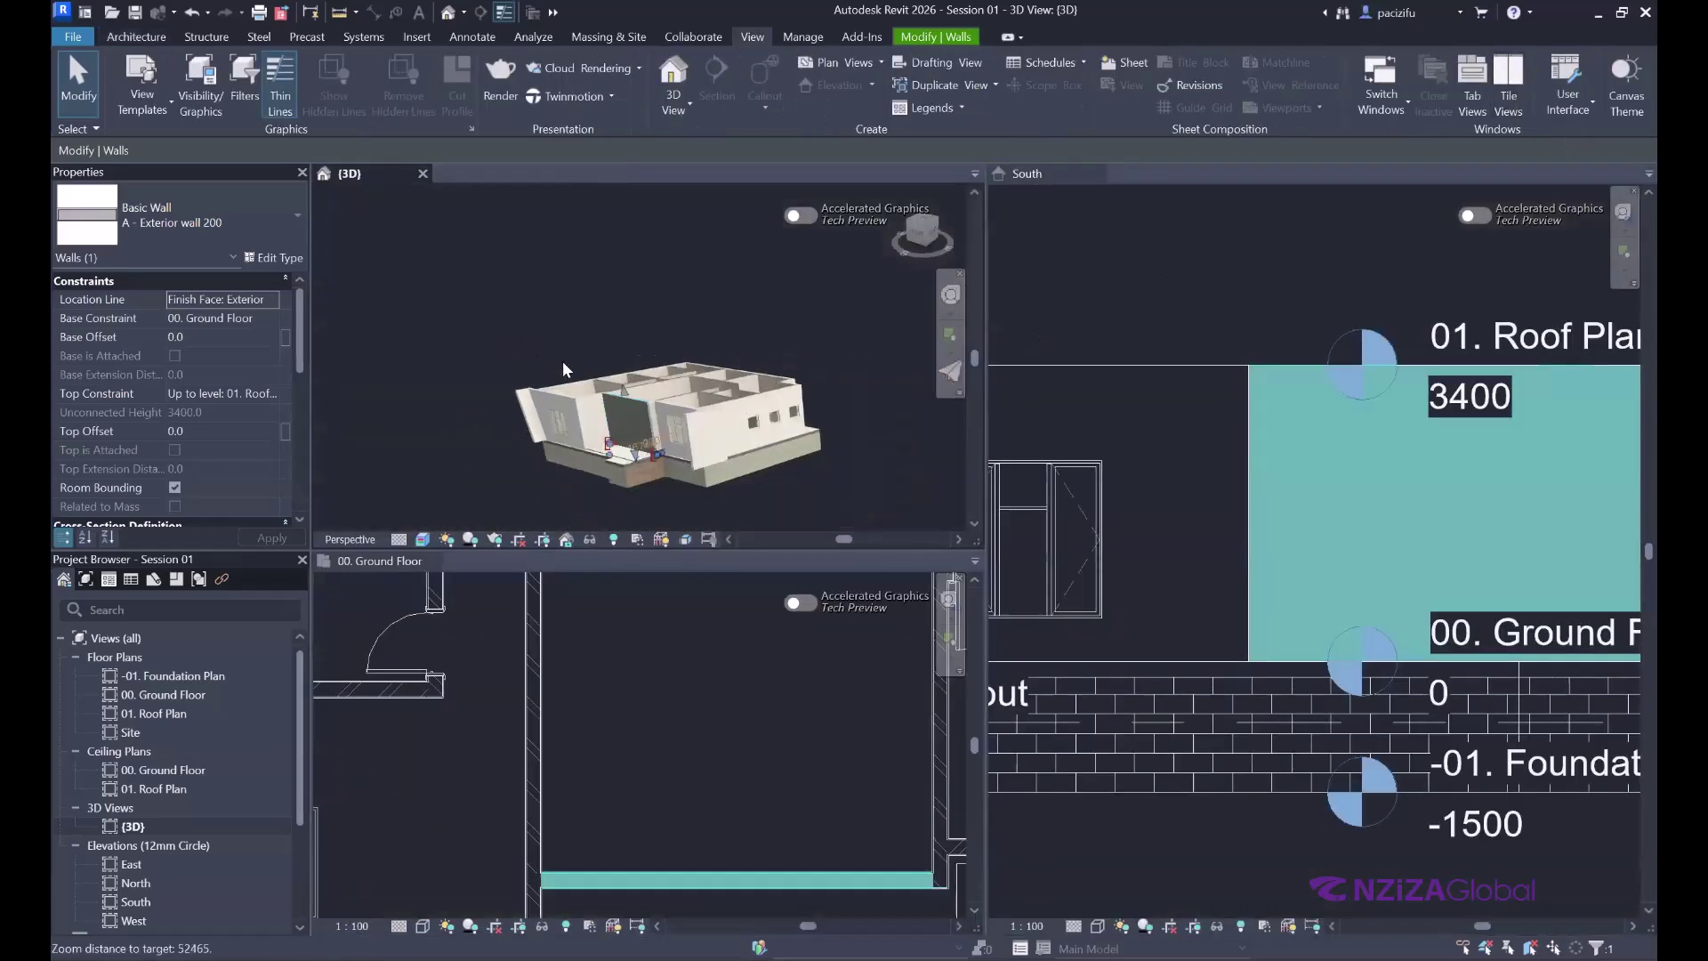
pyautogui.scroll(-4, 519, 673)
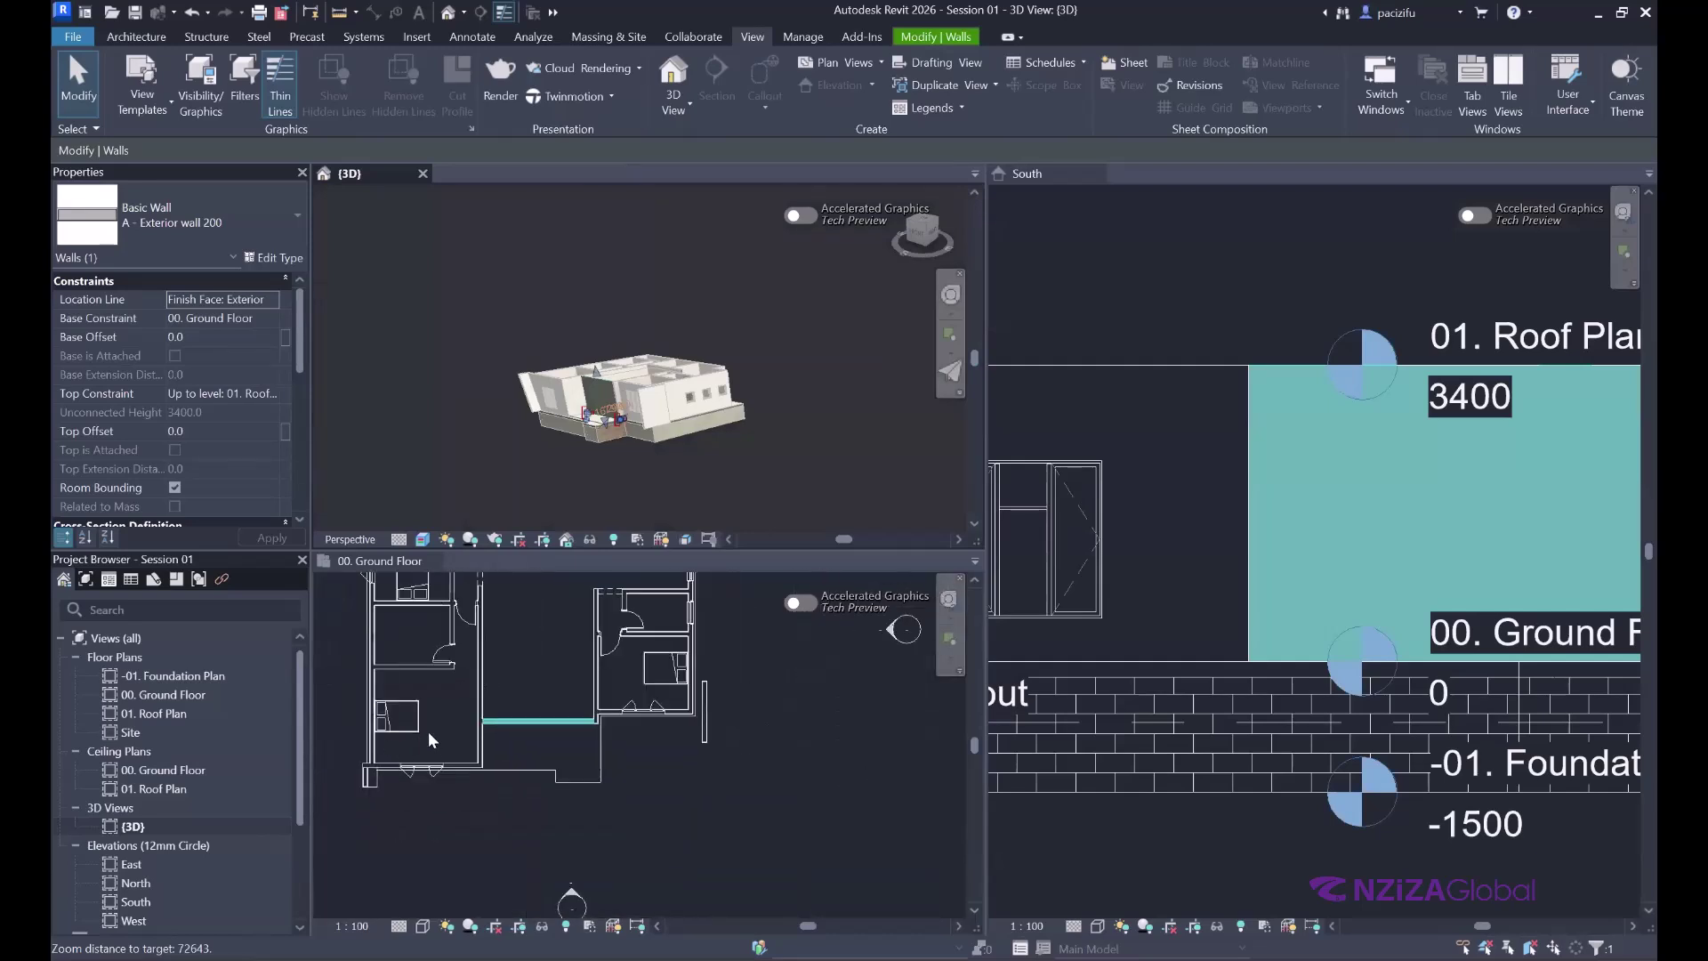
pyautogui.scroll(4, 418, 703)
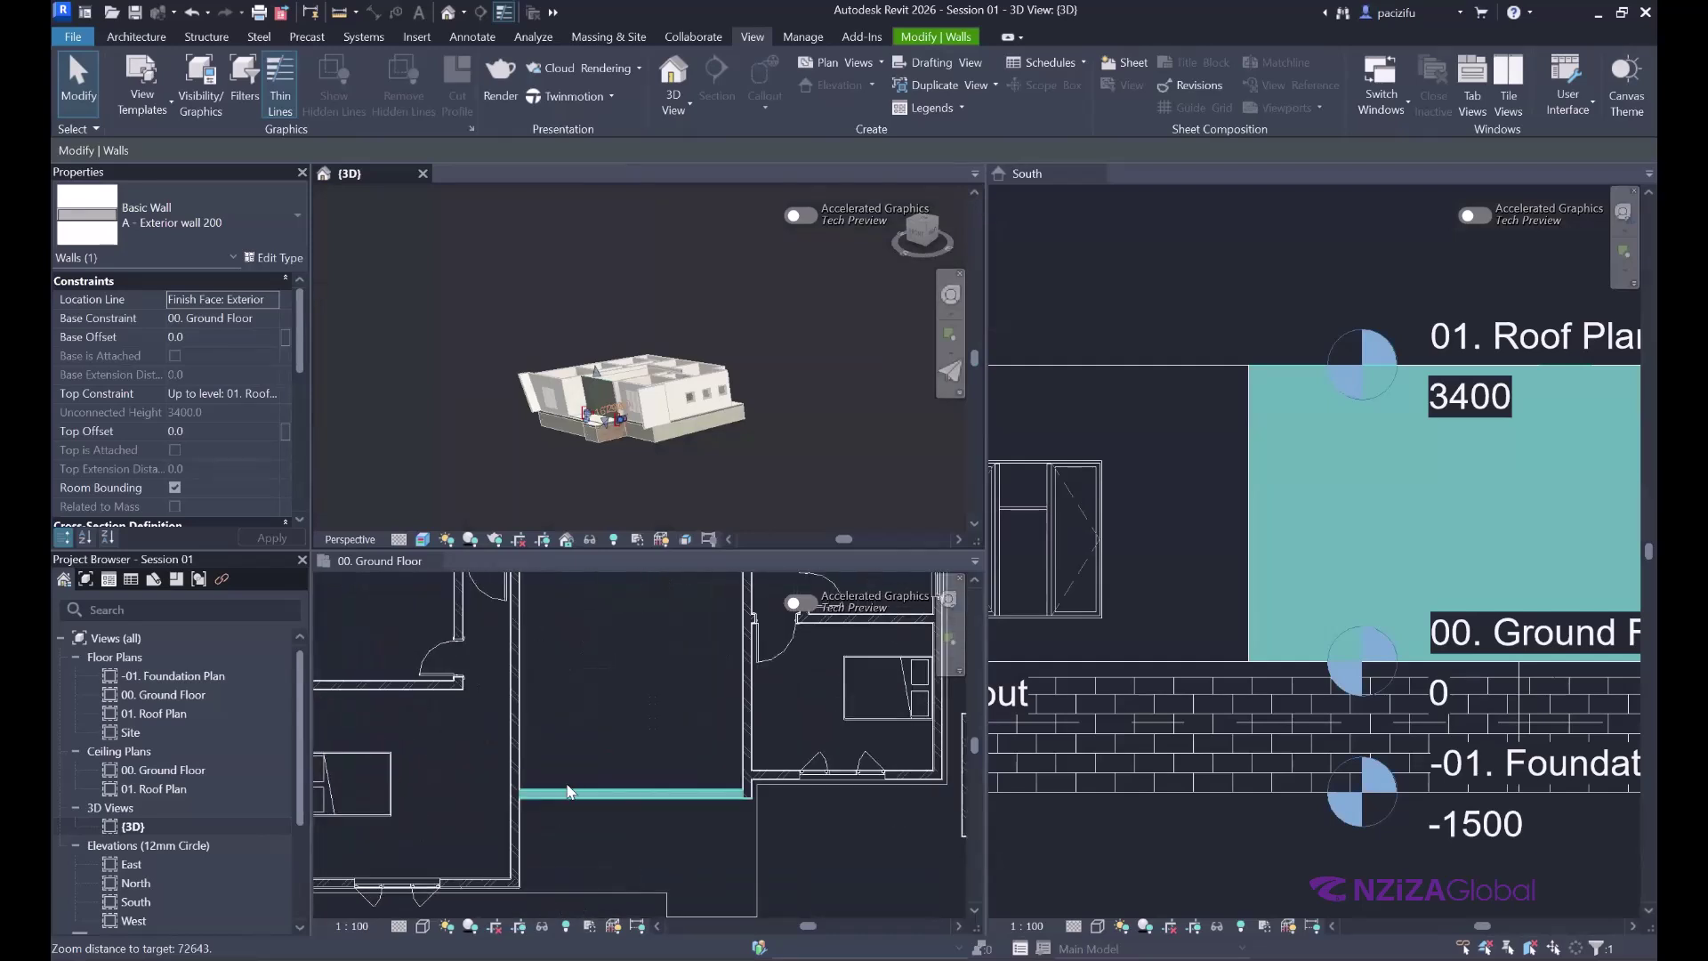
pyautogui.scroll(-3, 719, 625)
pyautogui.scroll(1, 577, 396)
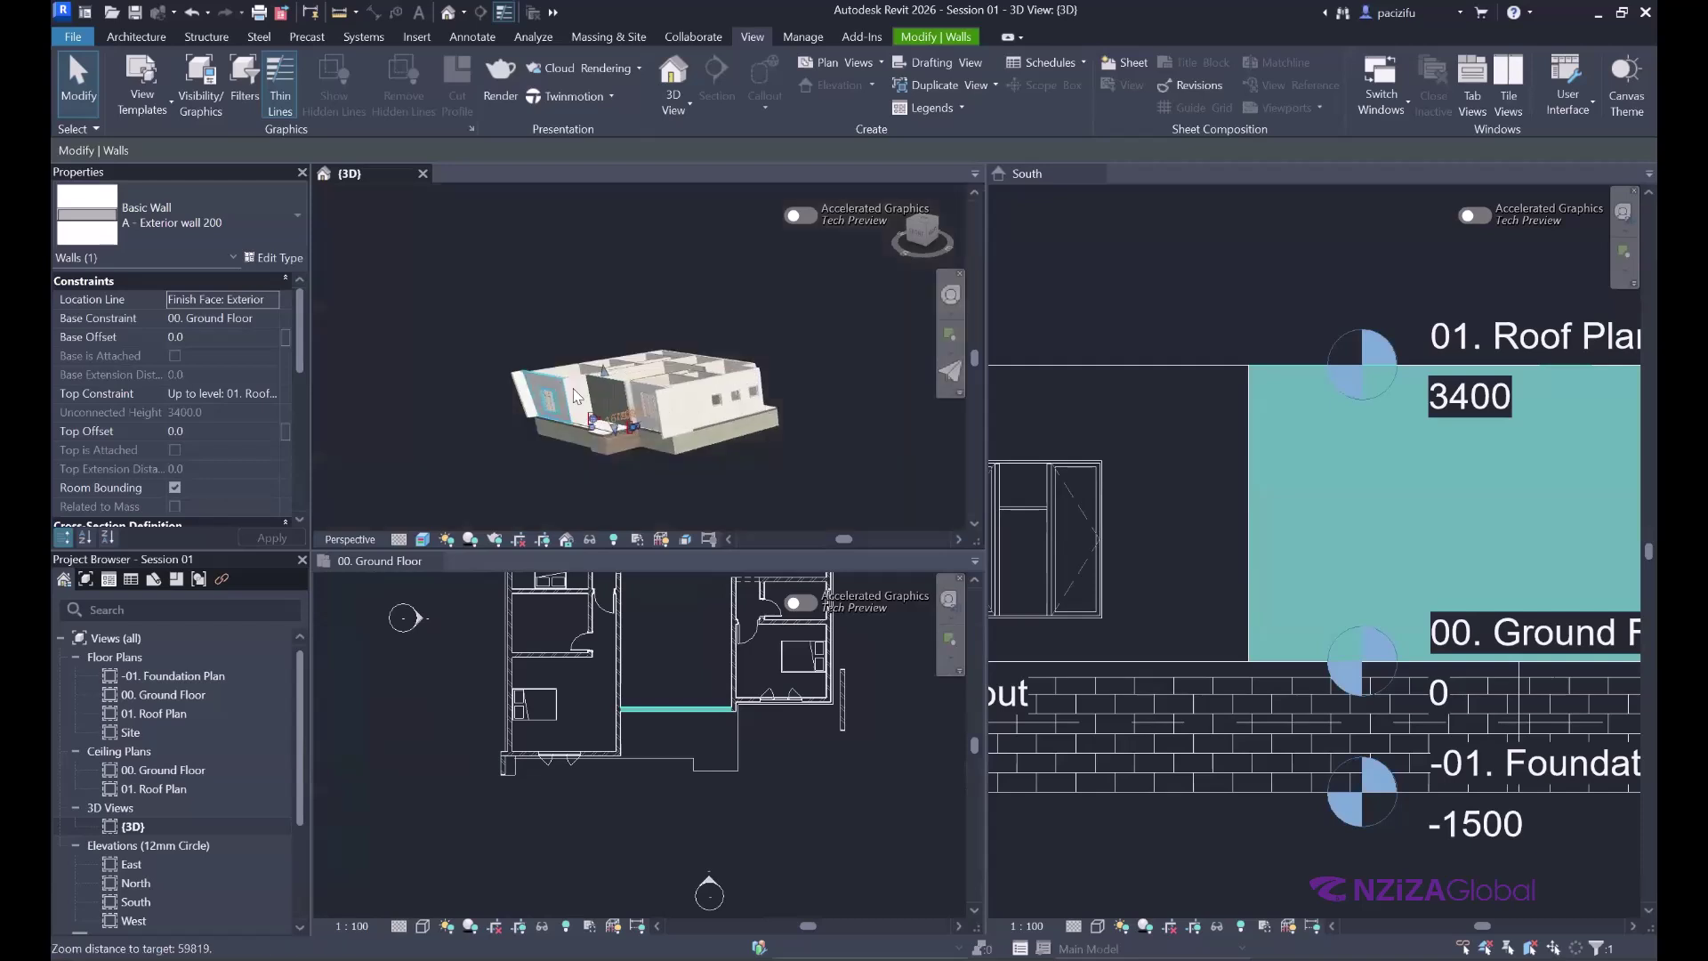
pyautogui.scroll(3, 576, 395)
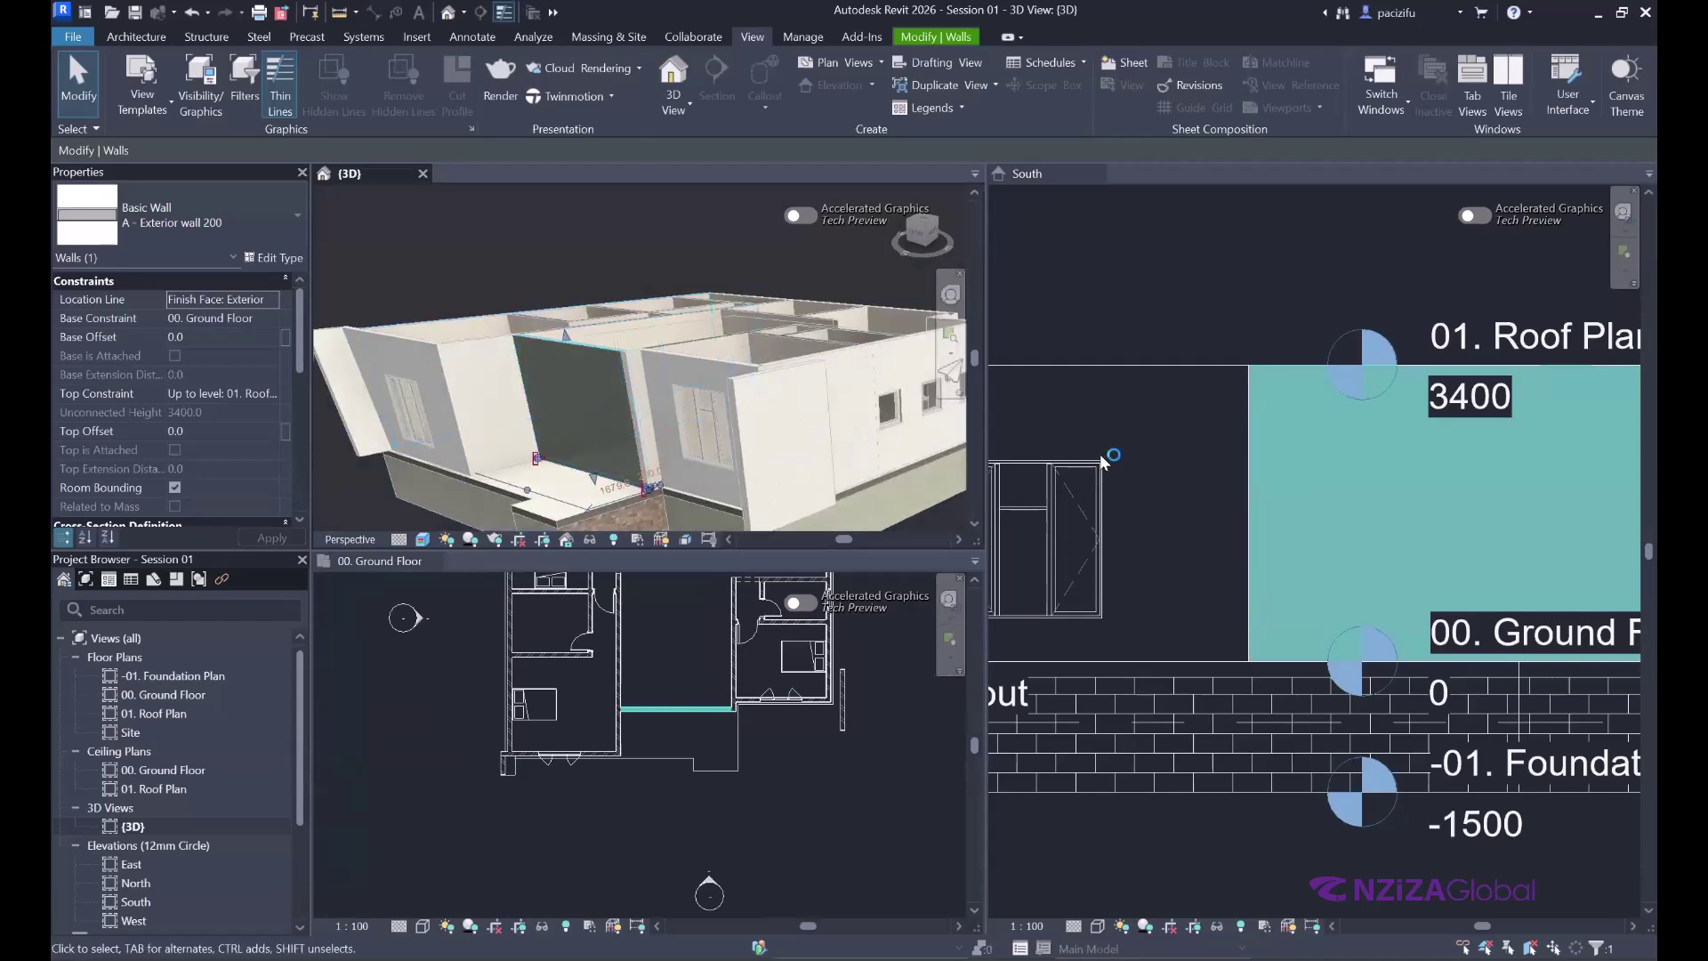
# - Examine the full front facade, its windows and the level lines in the South elevation at different scales
pyautogui.scroll(-2, 1161, 514)
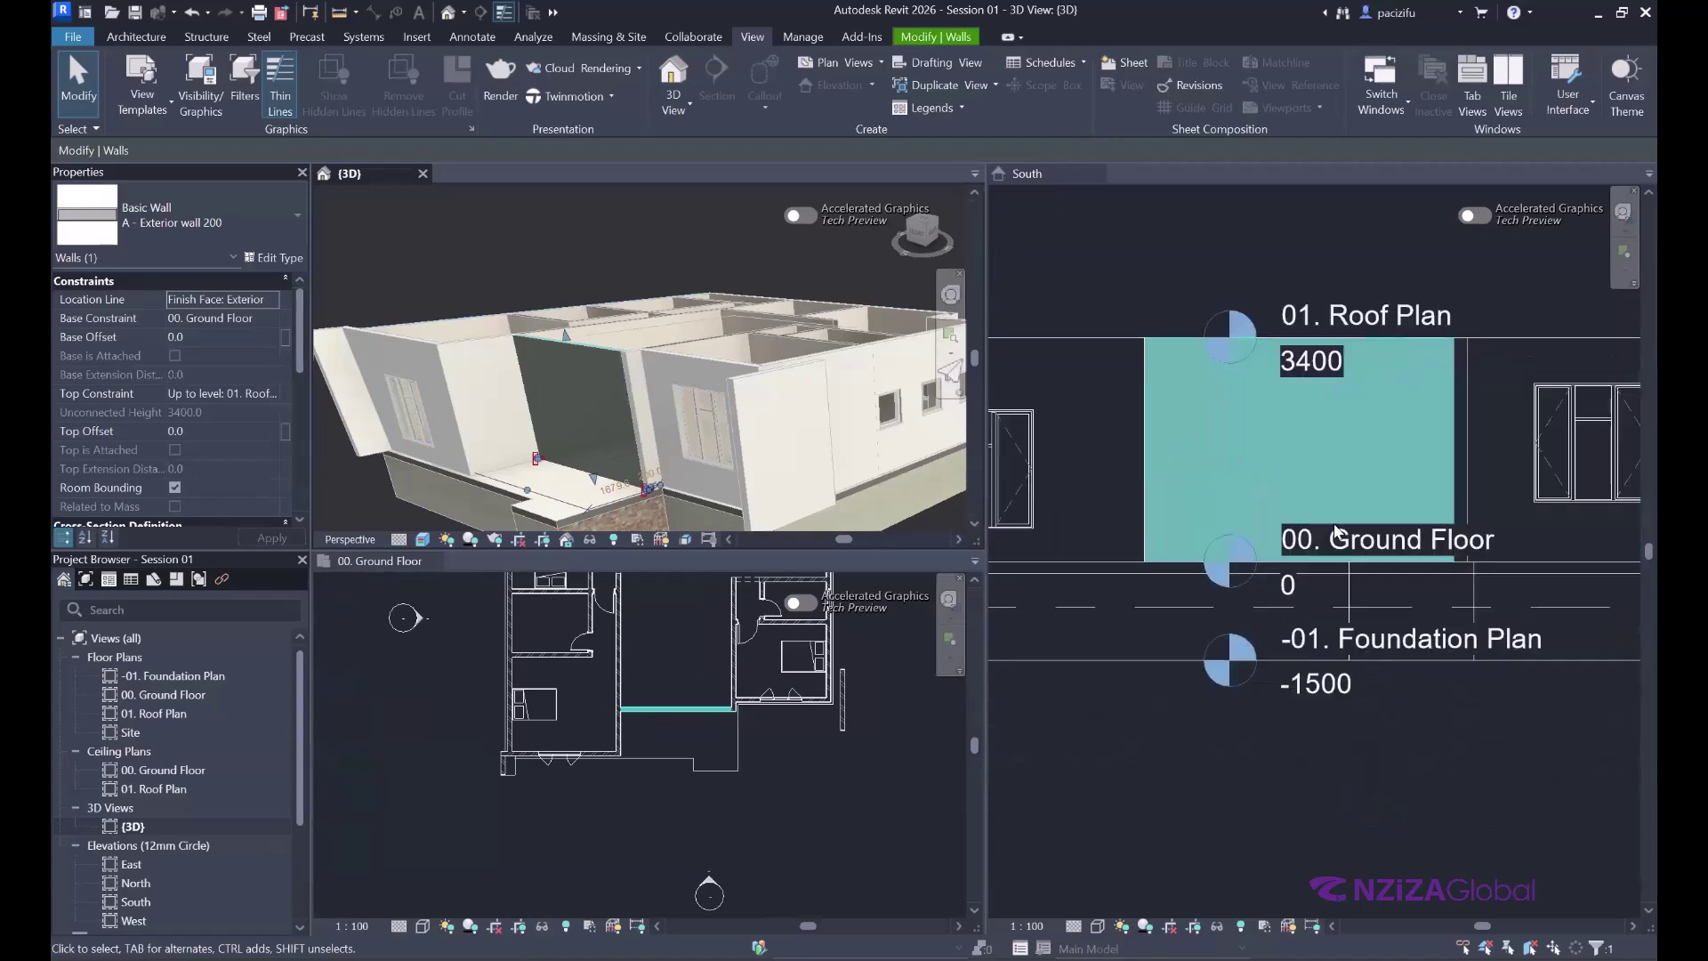
pyautogui.scroll(-2, 1335, 532)
pyautogui.scroll(2, 1071, 489)
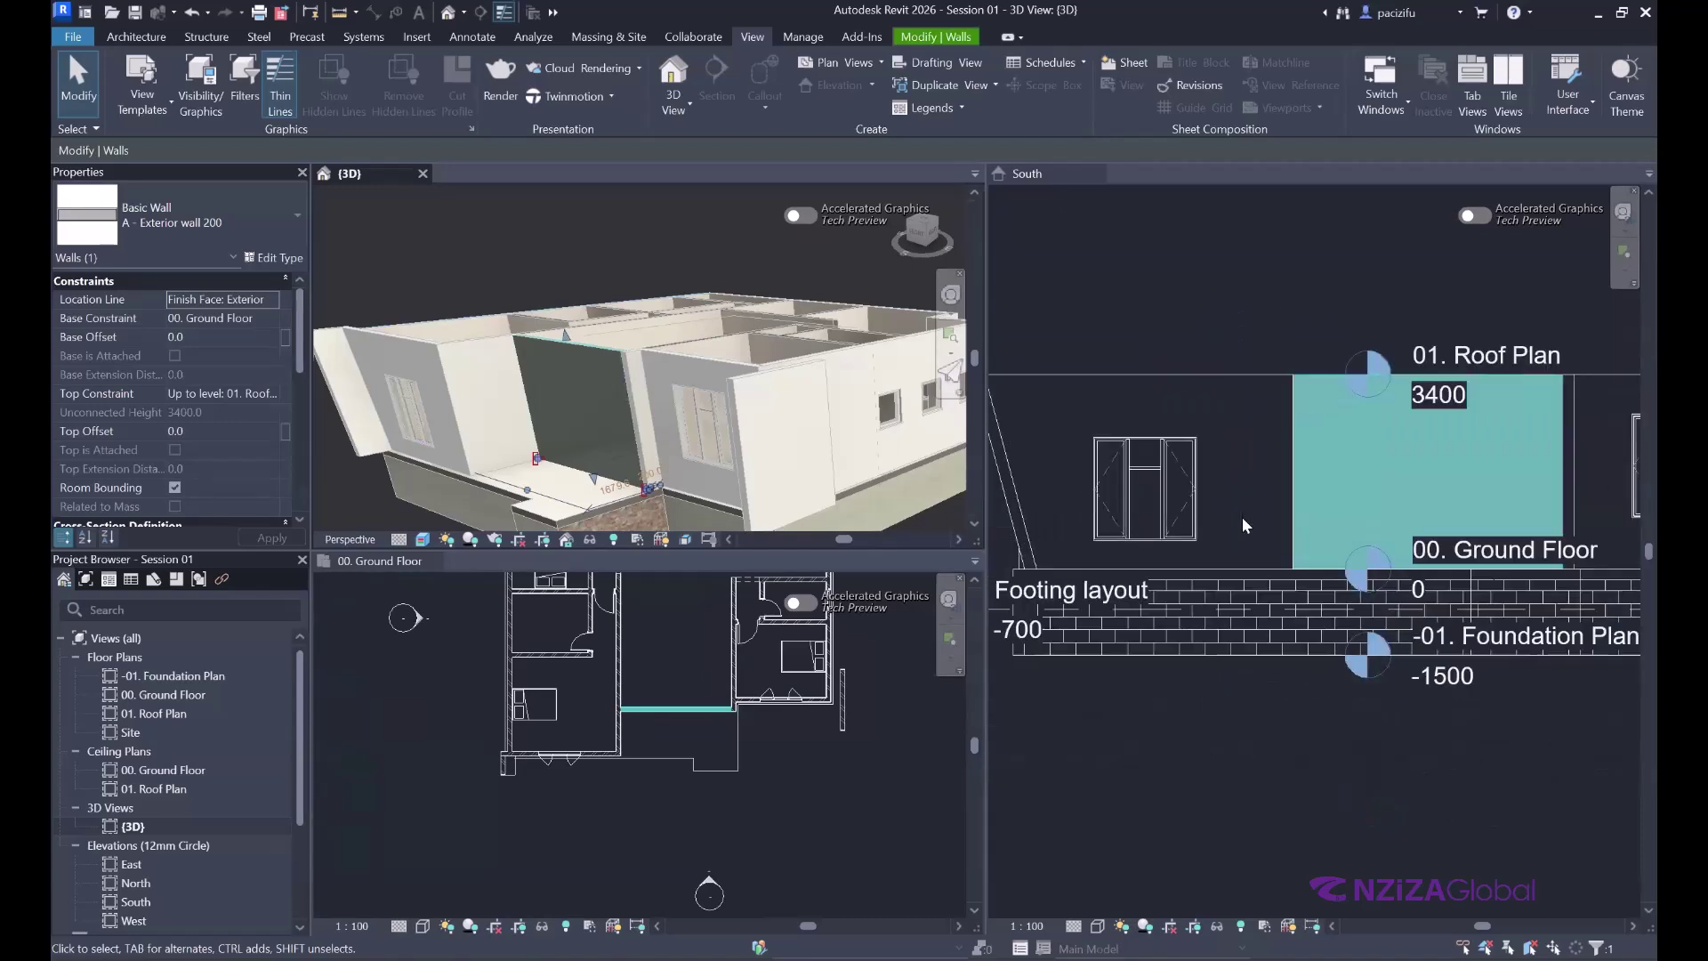
pyautogui.scroll(-1, 1242, 516)
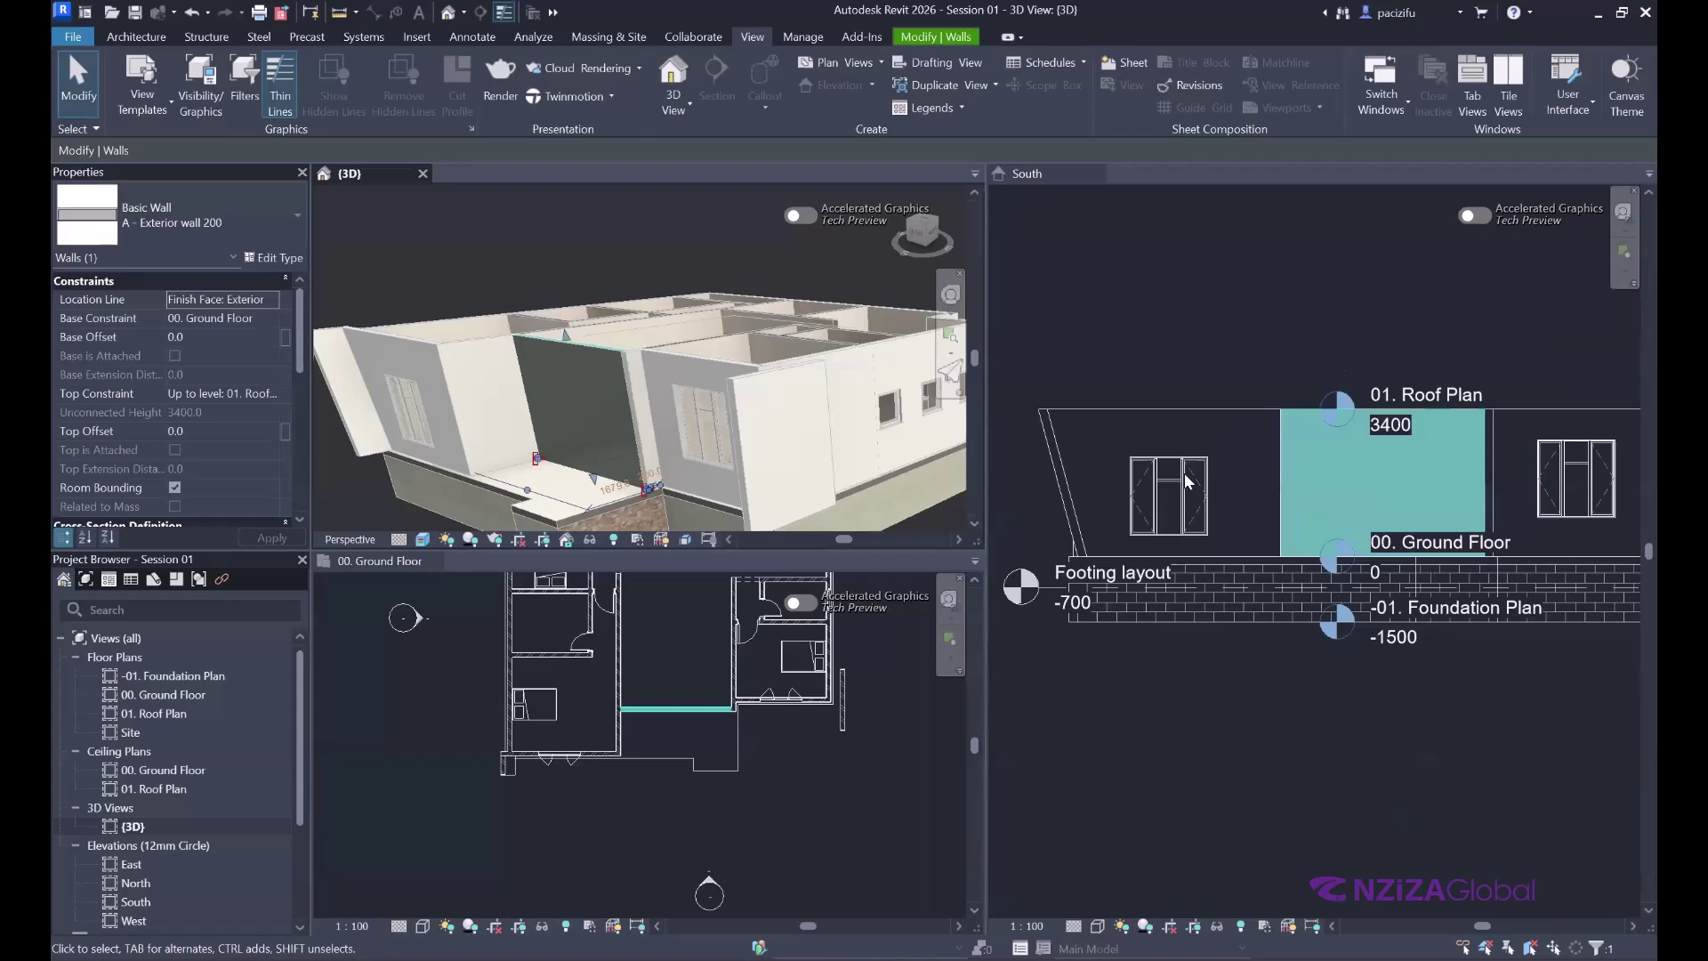
pyautogui.scroll(-3, 1207, 446)
pyautogui.scroll(3, 1491, 525)
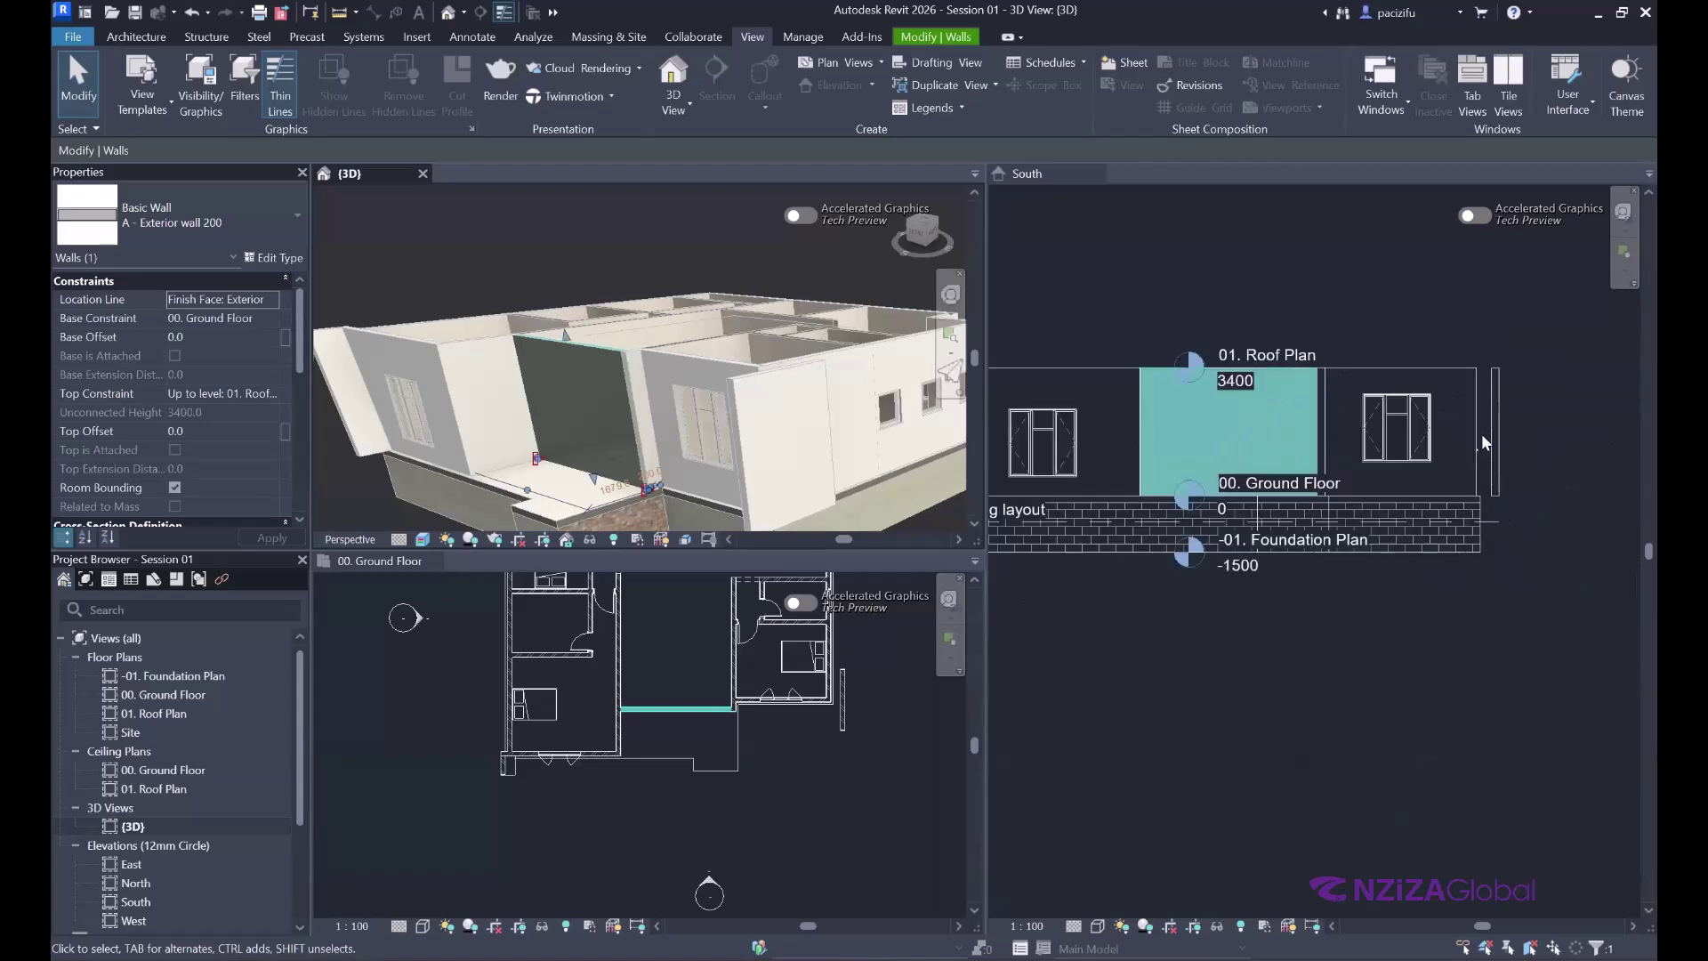
pyautogui.scroll(1, 1468, 440)
pyautogui.scroll(-1, 1455, 467)
pyautogui.scroll(1, 1512, 487)
pyautogui.scroll(-1, 1555, 490)
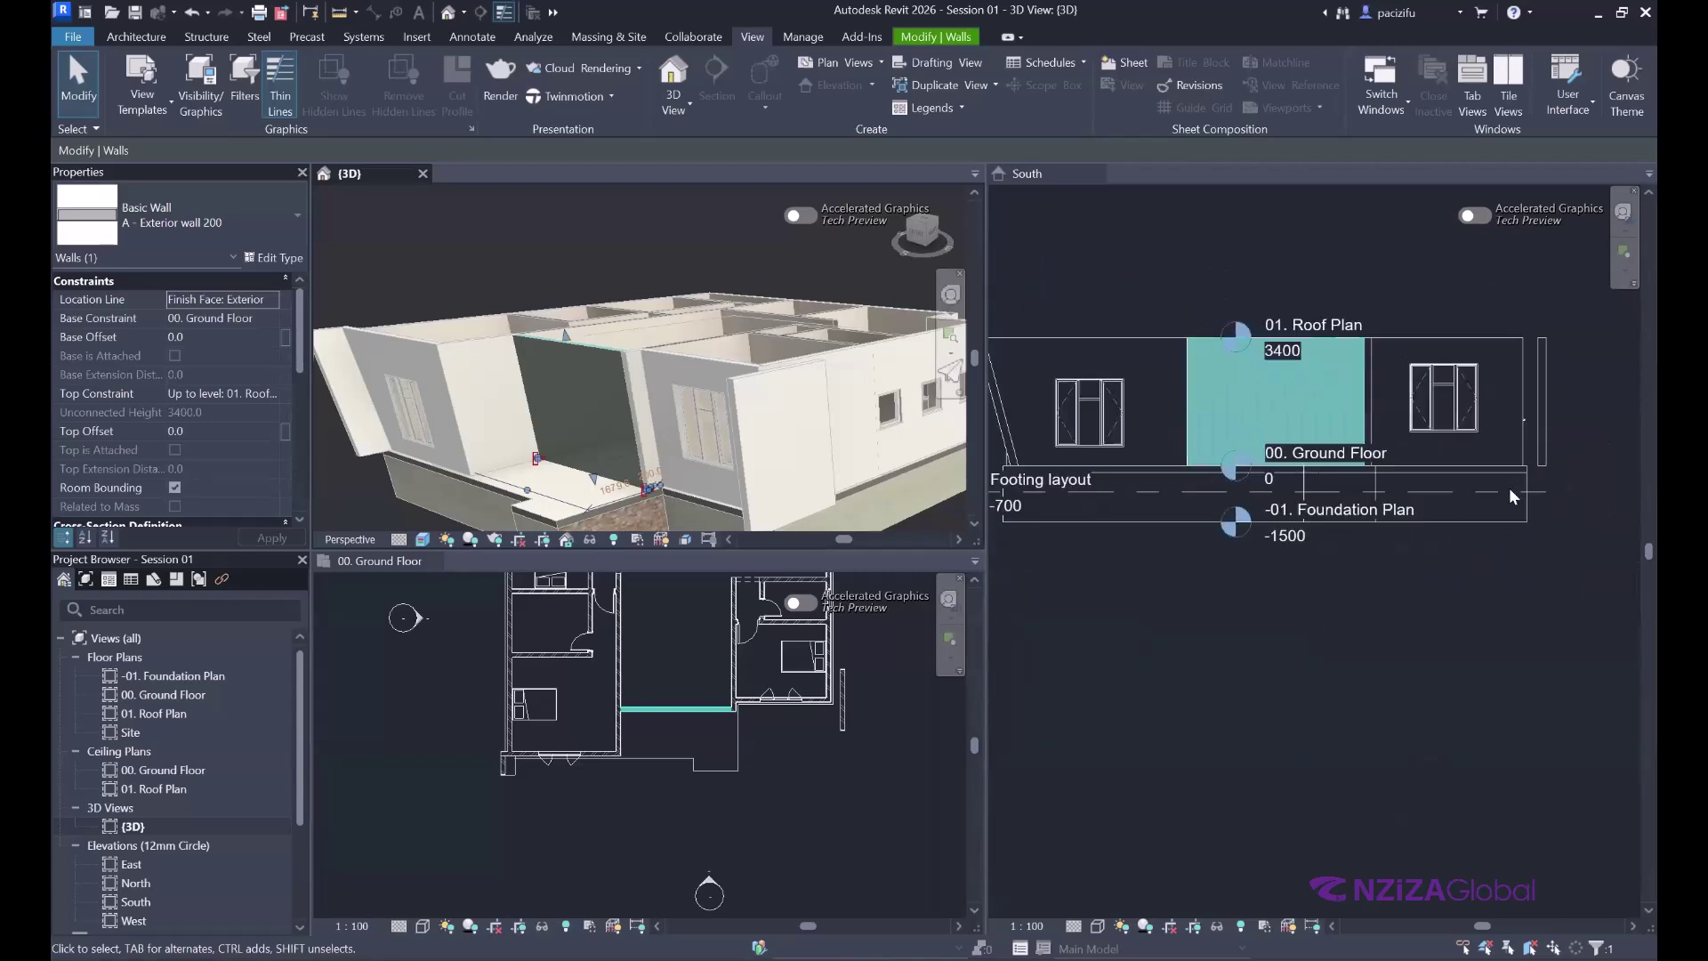
pyautogui.click(1539, 495)
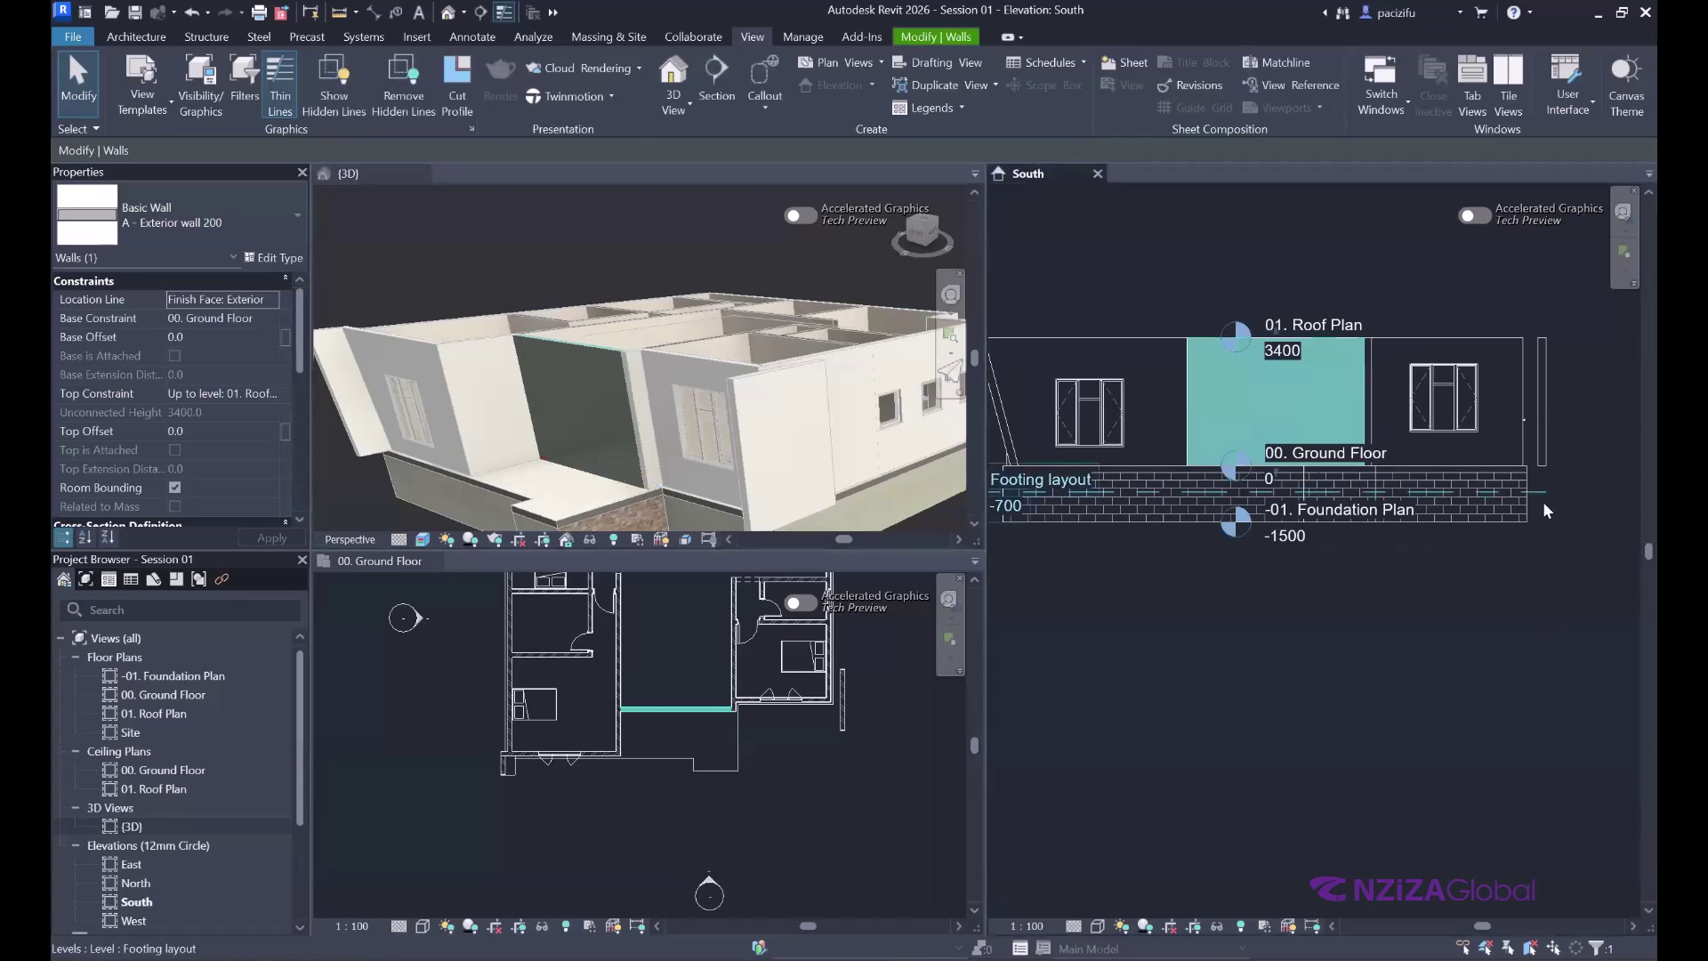
pyautogui.scroll(-1, 1539, 484)
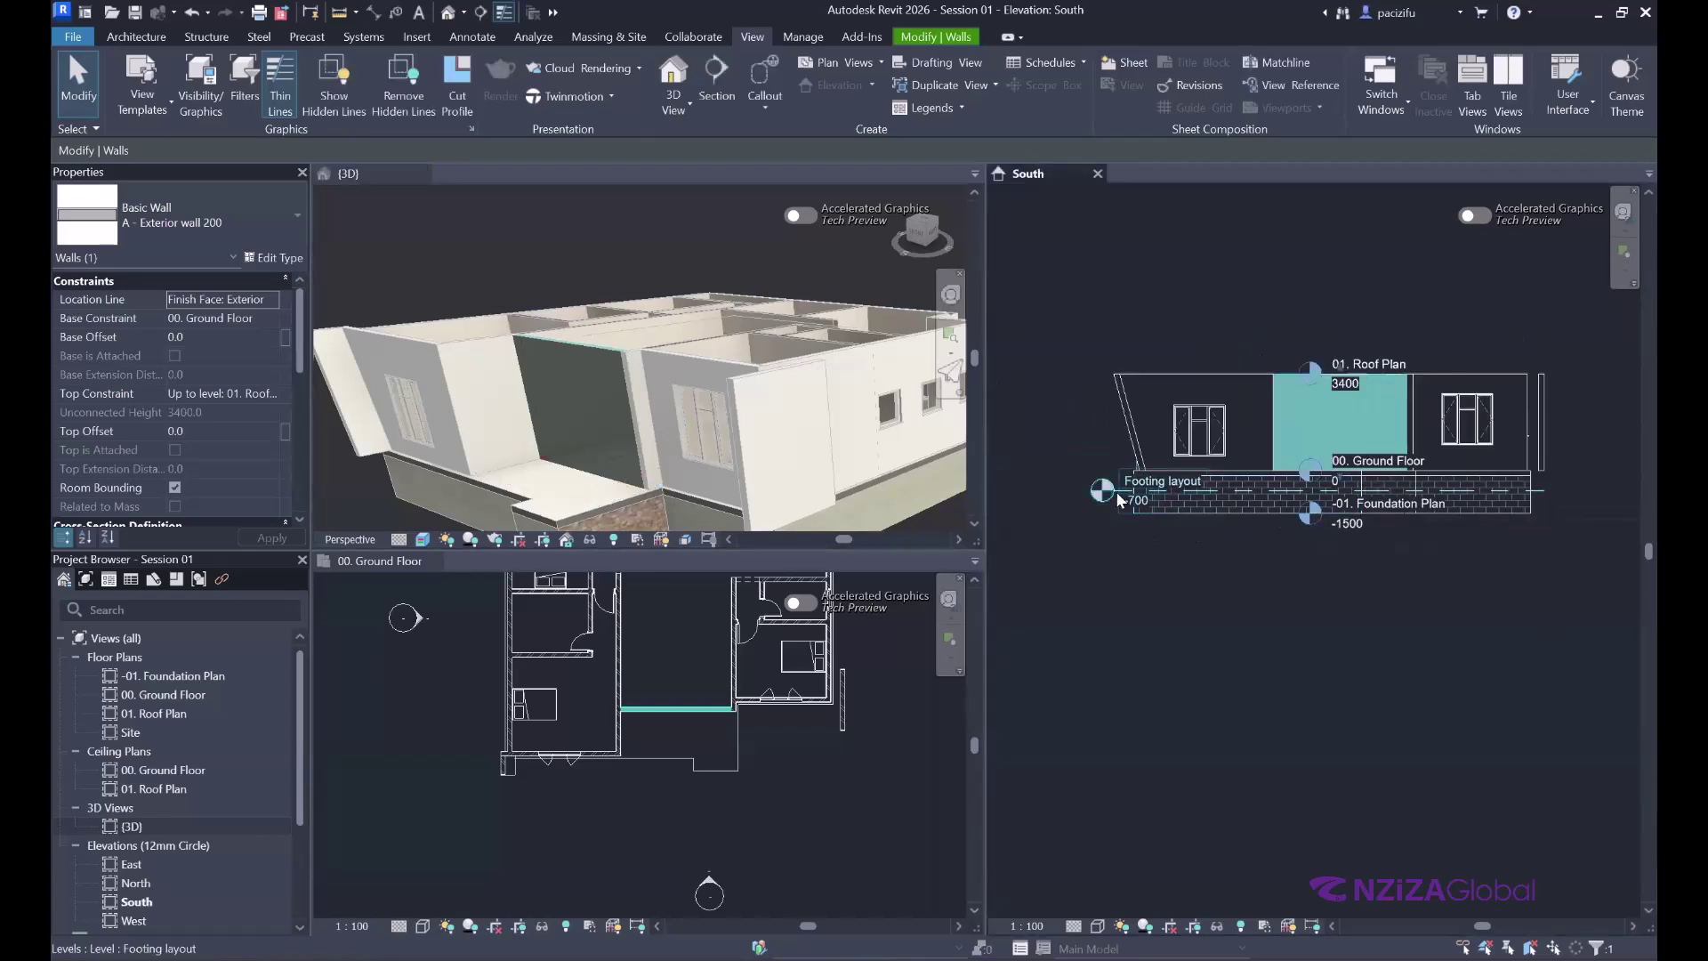
pyautogui.scroll(2, 687, 503)
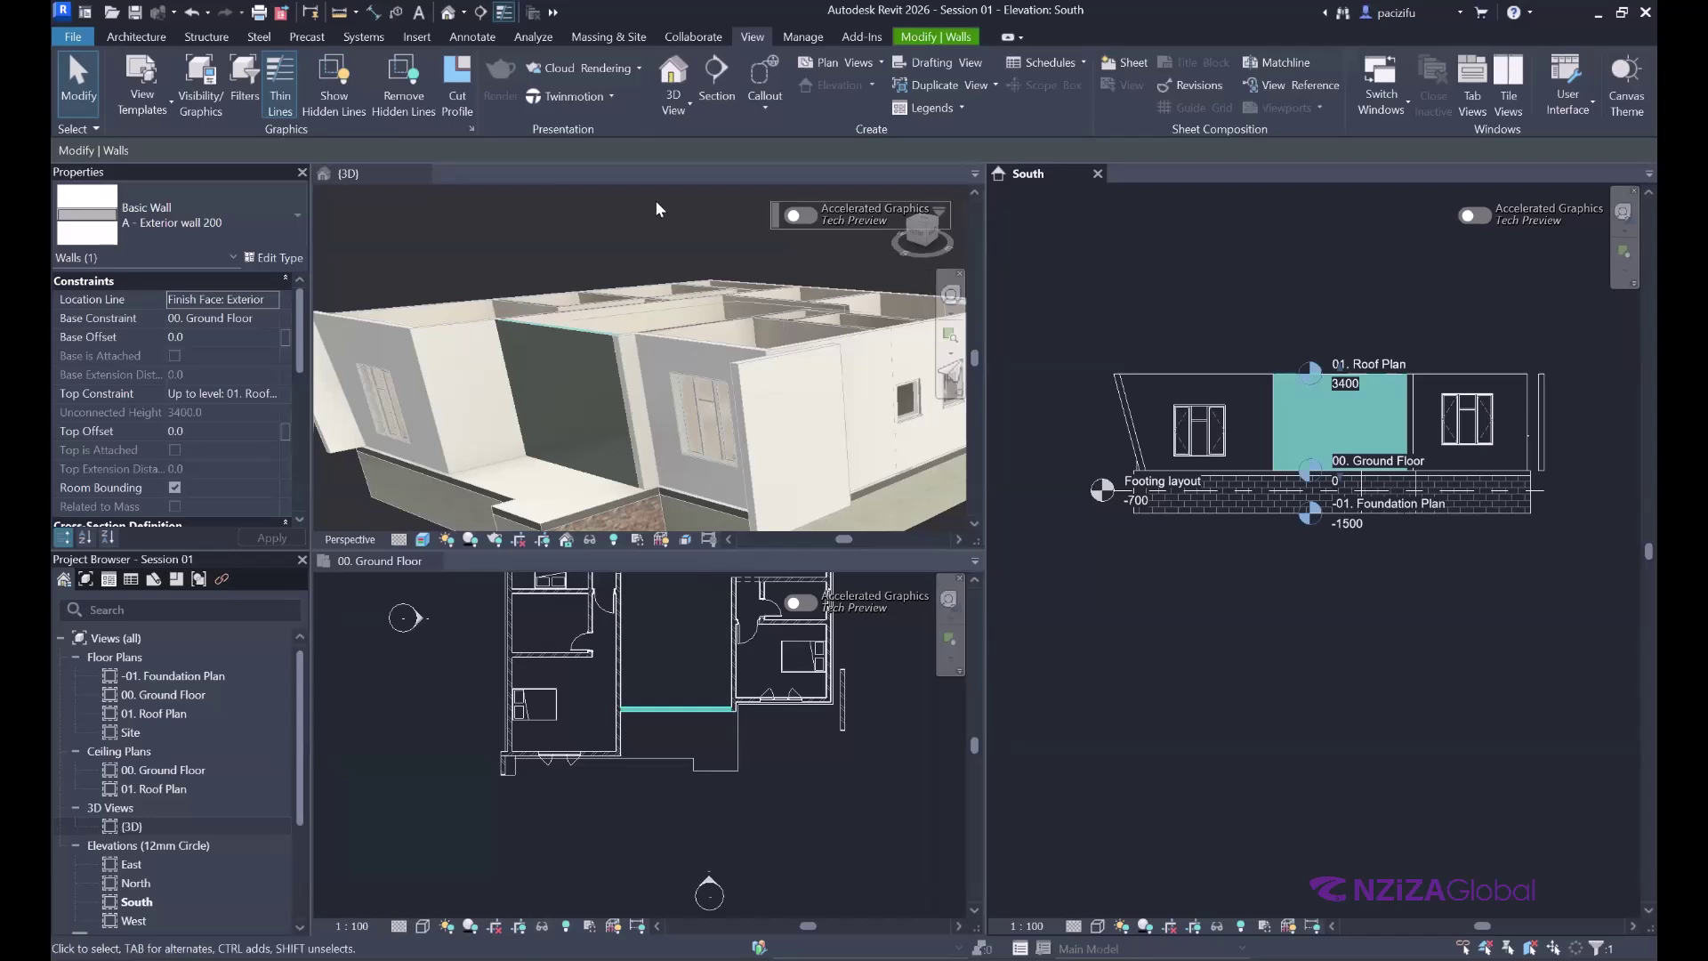
# - Close the South and {3D} views so only the 00. Ground Floor plan stays open, and fit the house in view
pyautogui.click(1097, 175)
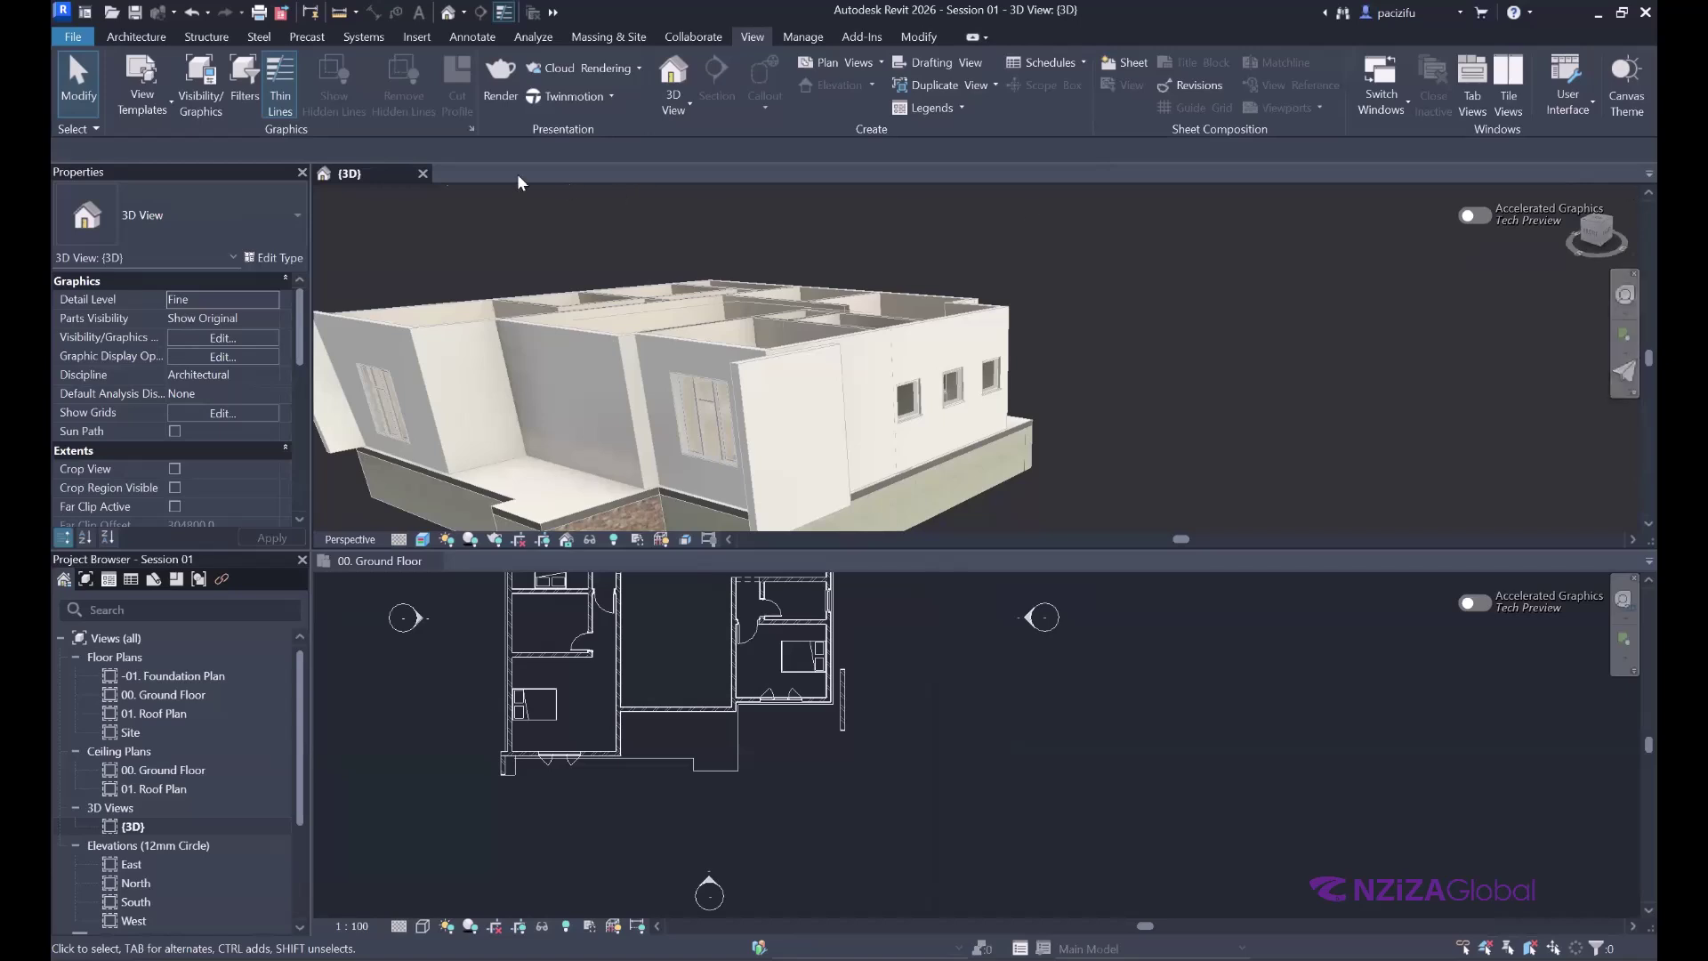
pyautogui.click(423, 174)
pyautogui.scroll(-2, 879, 495)
pyautogui.scroll(1, 790, 420)
# - Choose Sheet-GROUND FLOOR PLAN.pdf from the Desktop's Revit Course folder as the PDF to import into the ground floor plan
pyautogui.click(142, 35)
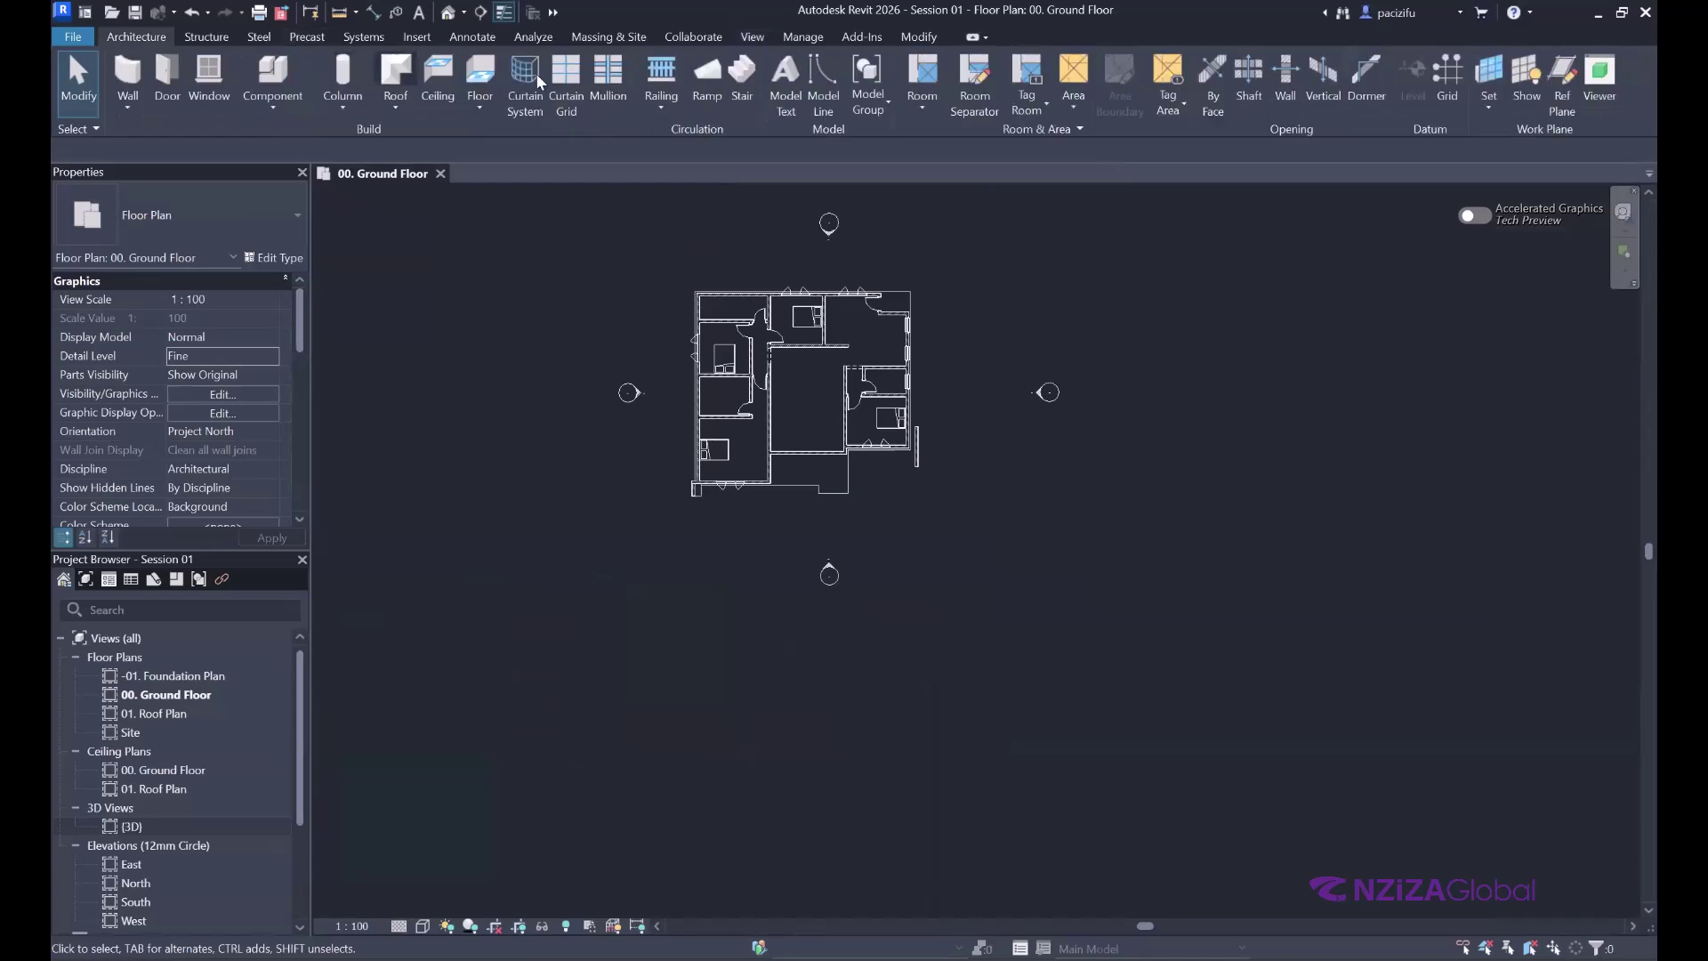
pyautogui.click(428, 41)
pyautogui.click(728, 79)
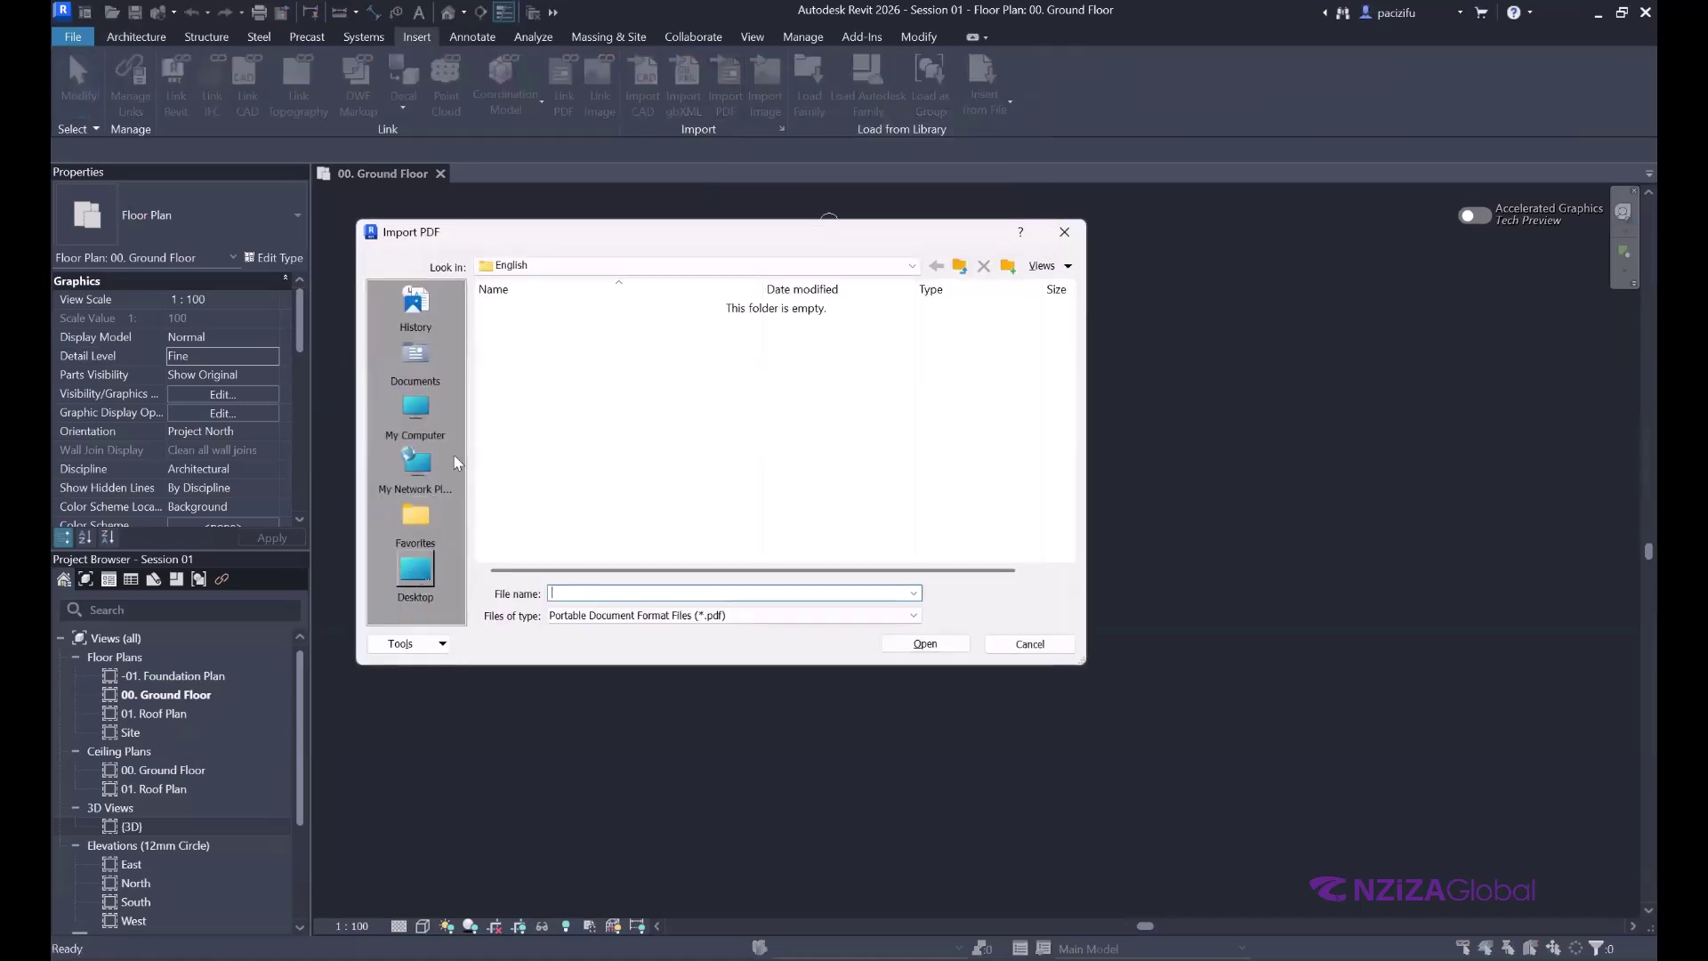
pyautogui.scroll(-5, 572, 445)
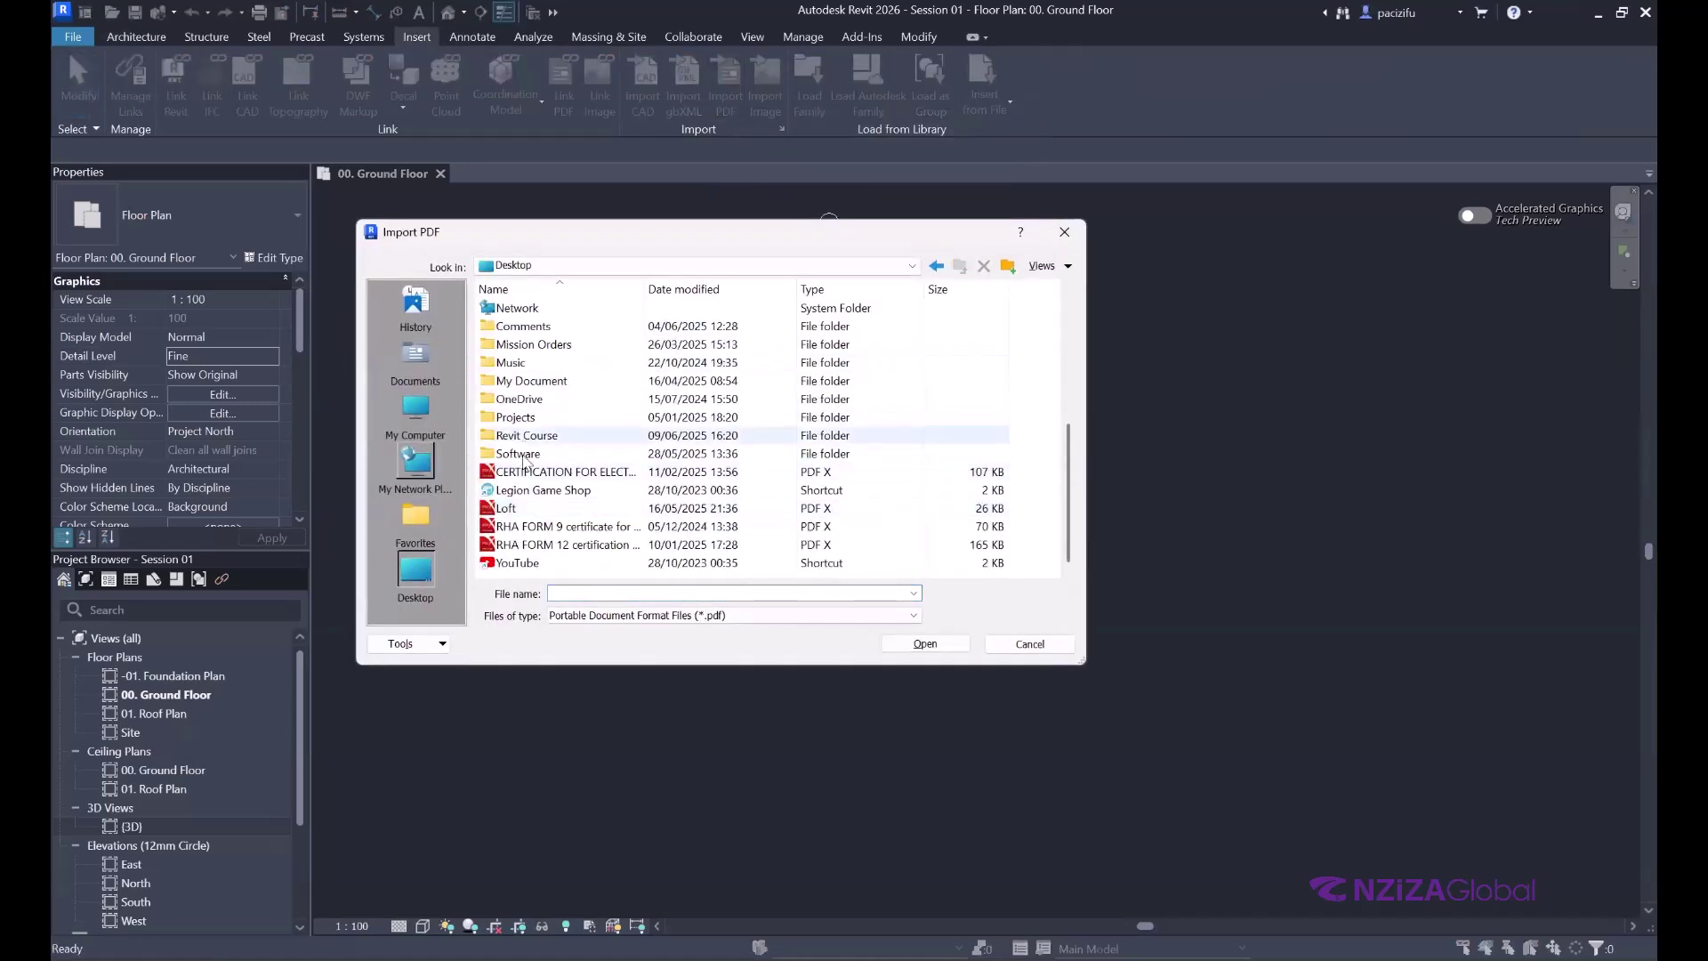
pyautogui.click(527, 383)
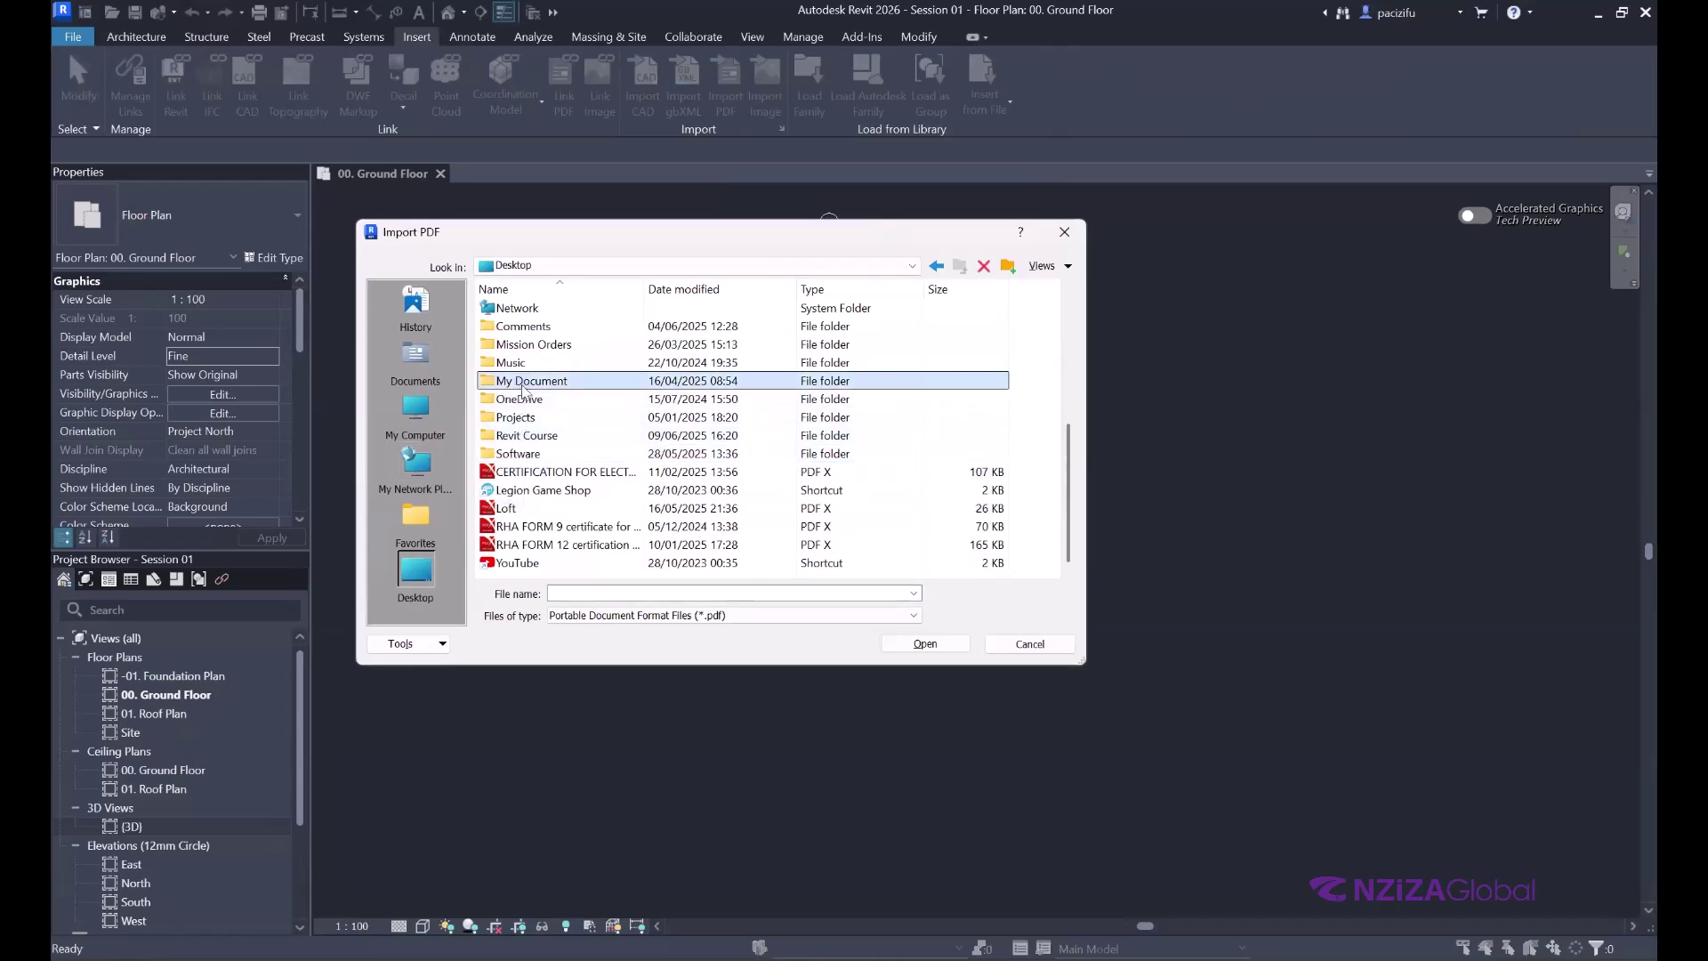
pyautogui.click(529, 452)
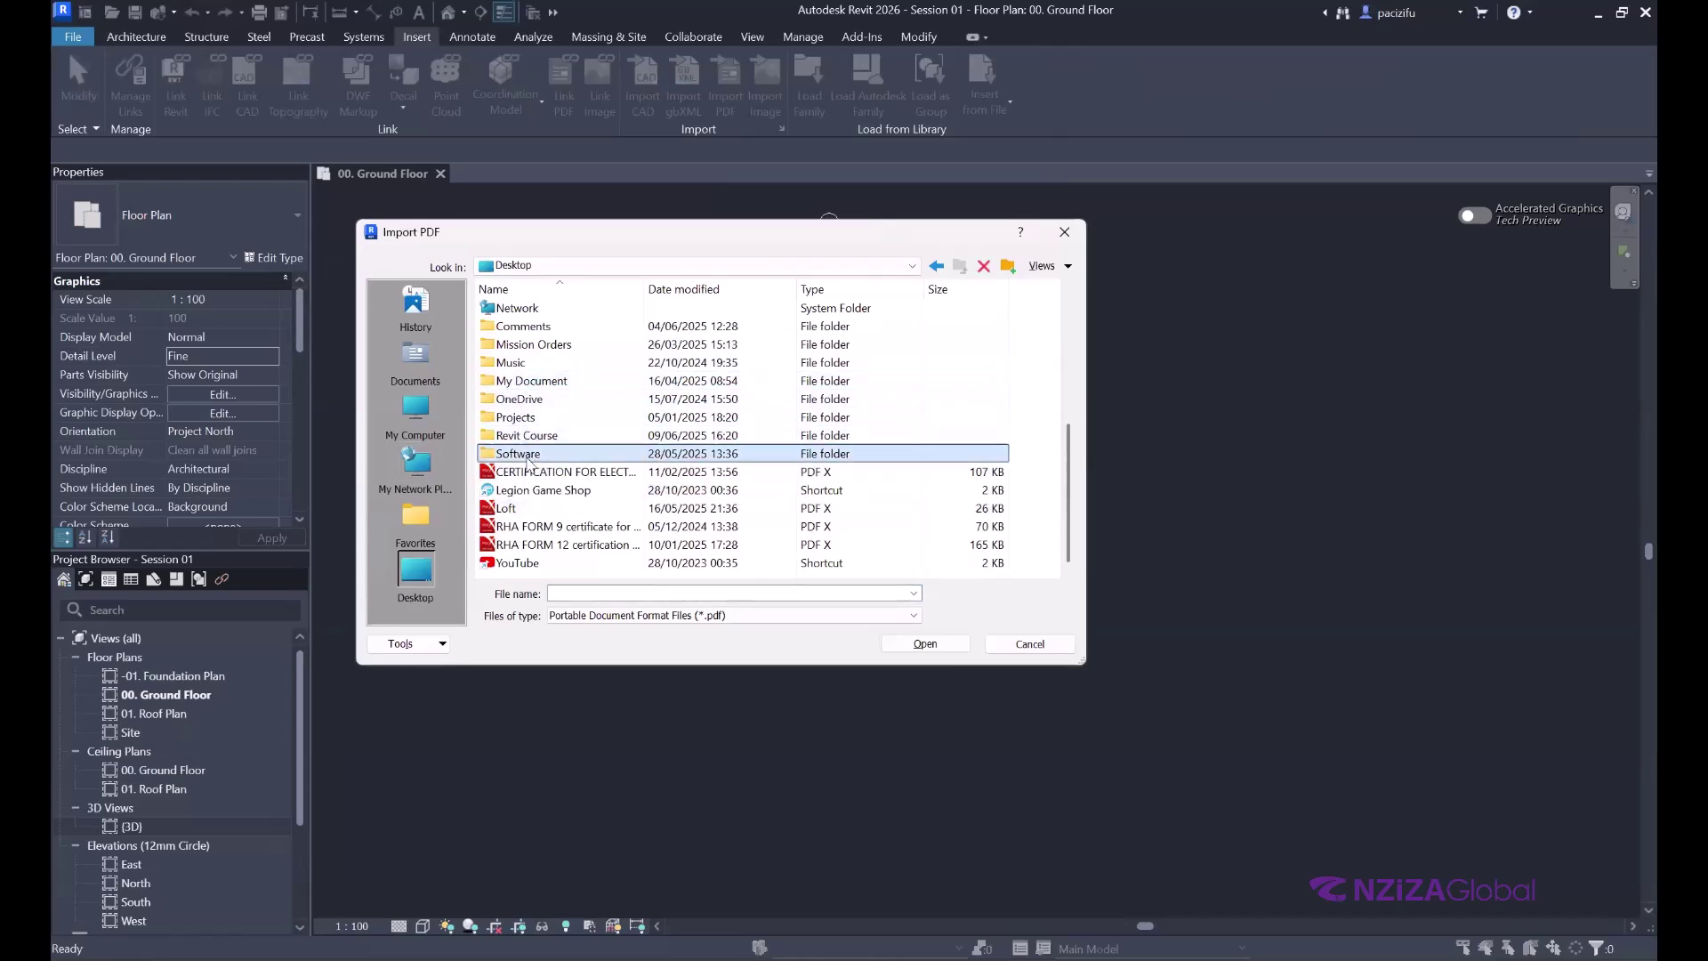
pyautogui.doubleClick(531, 436)
pyautogui.click(560, 381)
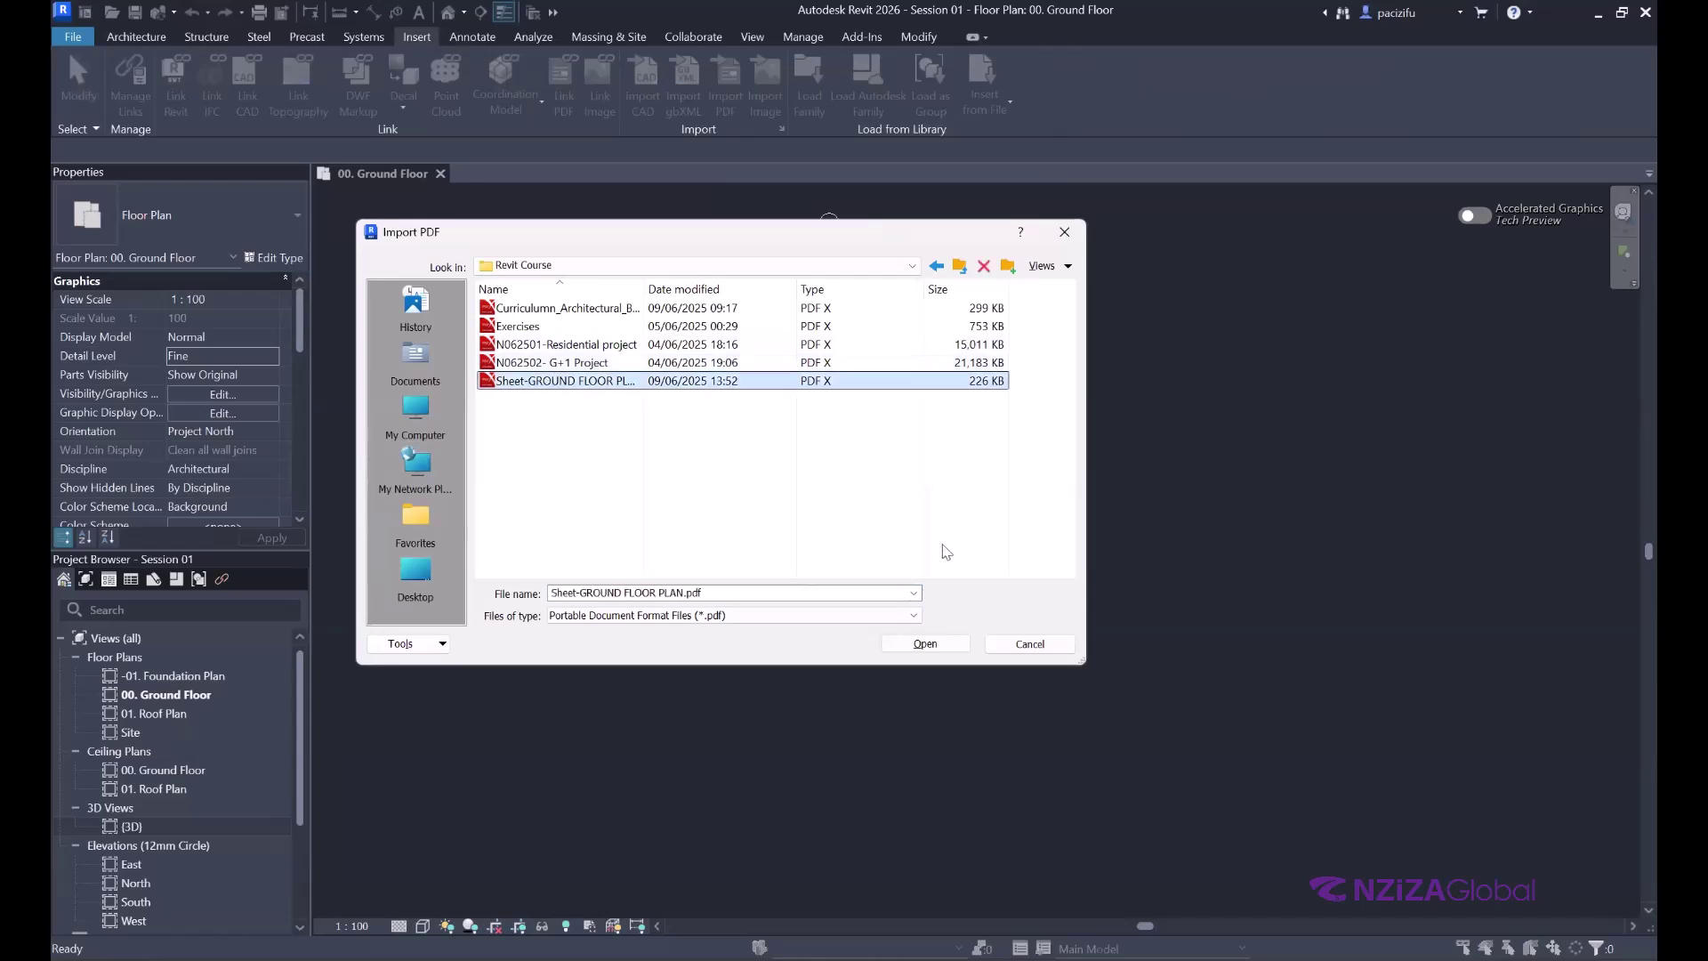
pyautogui.click(925, 644)
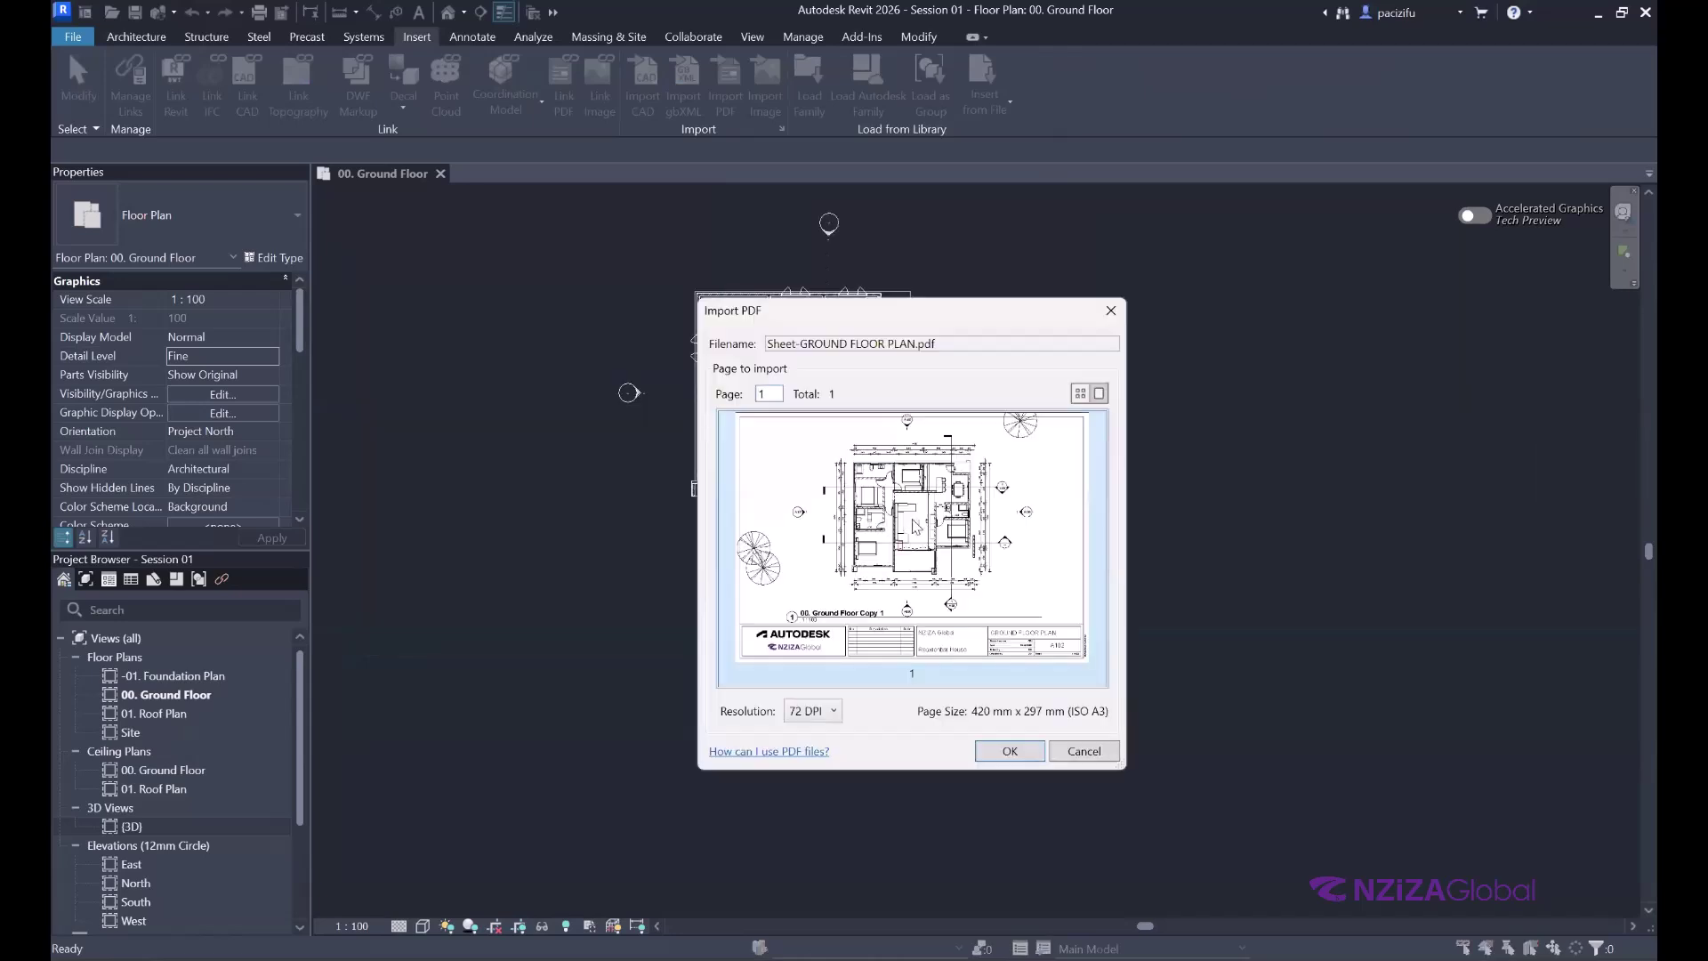
# - Import page 1 of the PDF at 72 DPI and place it beside the existing house plan
pyautogui.click(1010, 751)
pyautogui.scroll(-3, 648, 546)
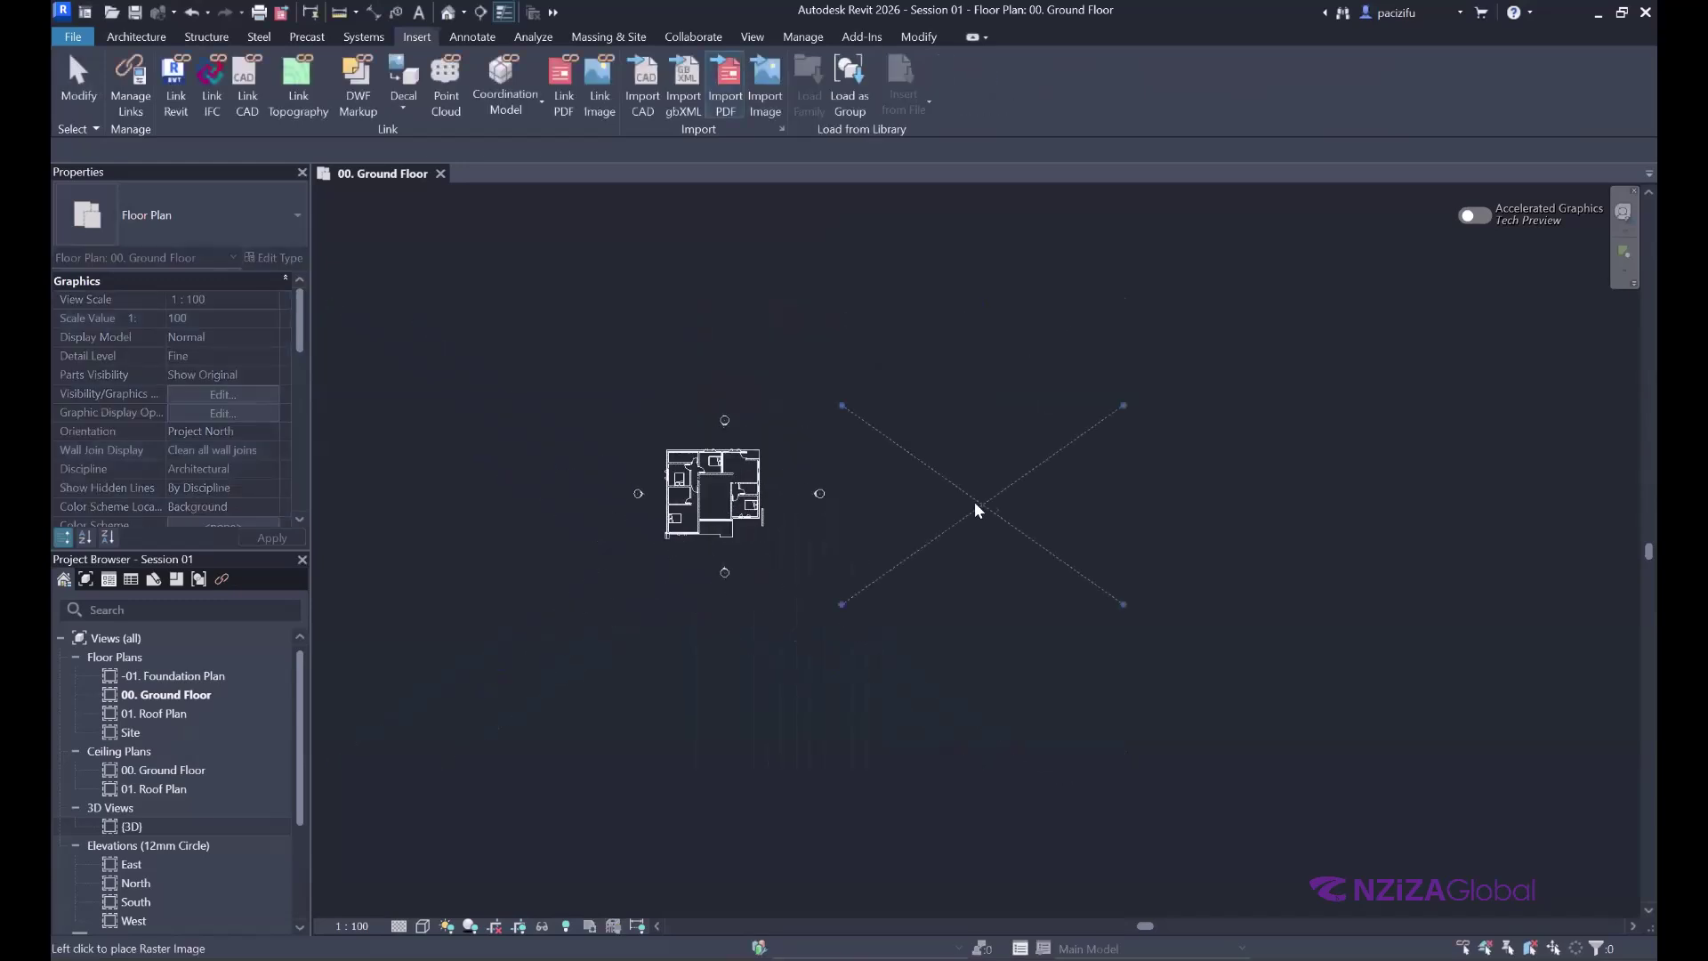
pyautogui.click(920, 532)
pyautogui.scroll(5, 1050, 513)
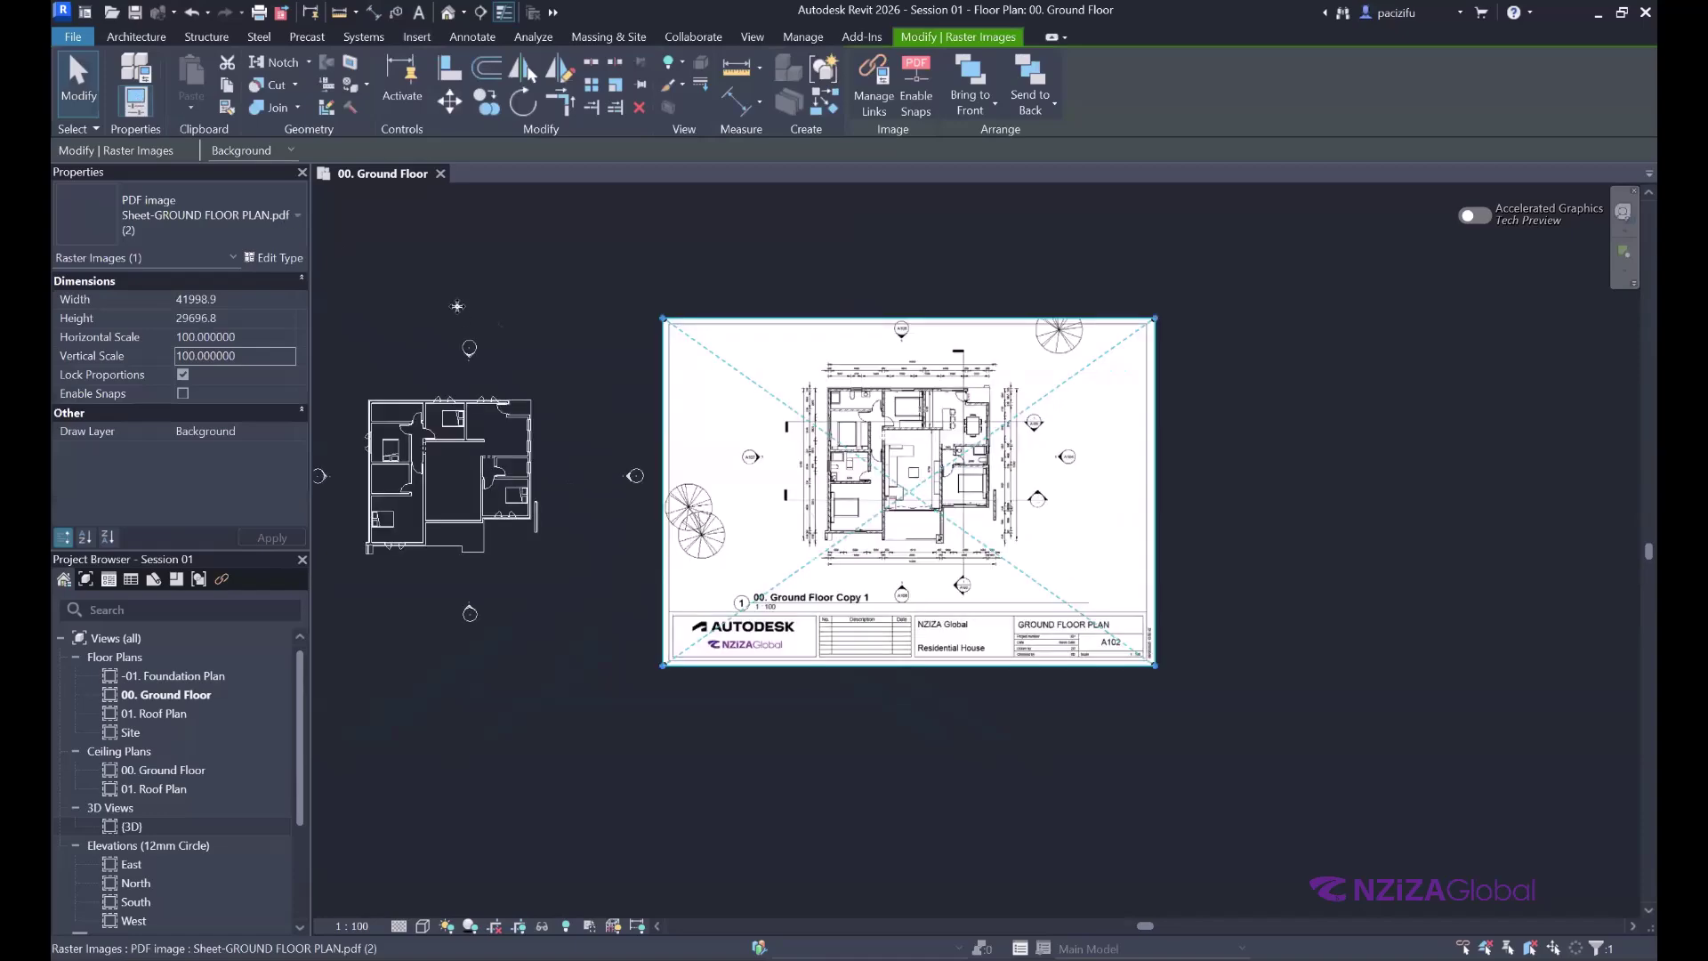
pyautogui.press('Escape')
# - Select the imported ground floor sheet image and enable snaps on it
pyautogui.click(863, 370)
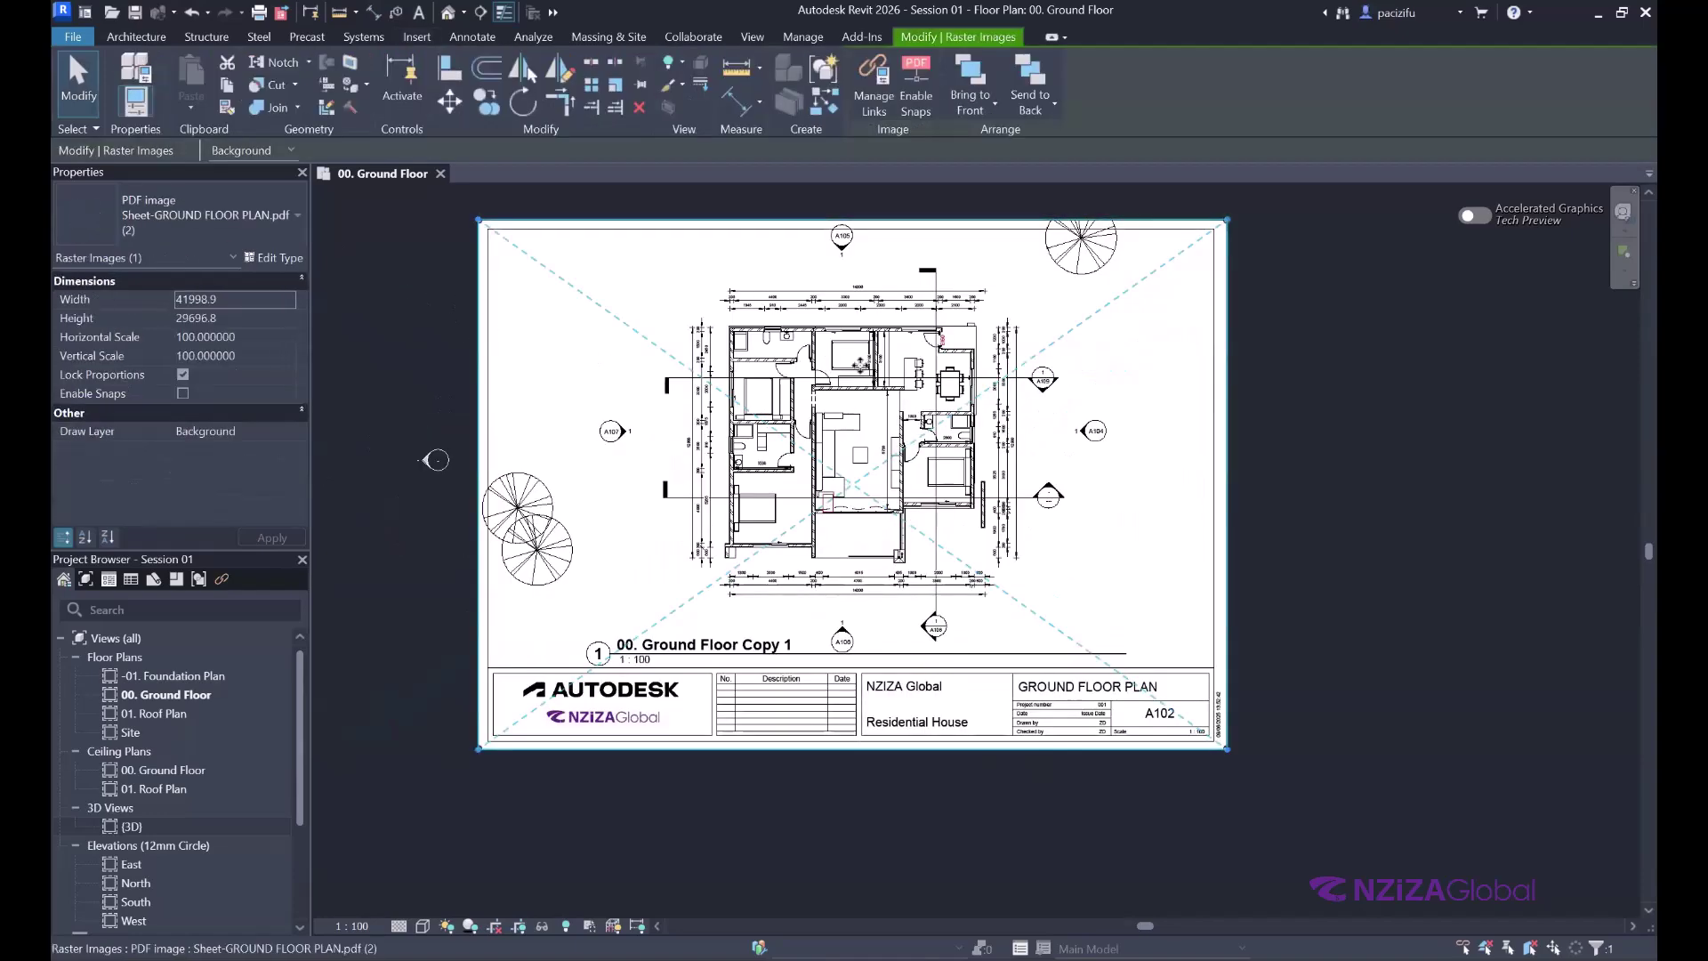
pyautogui.scroll(3, 863, 371)
pyautogui.scroll(-3, 863, 360)
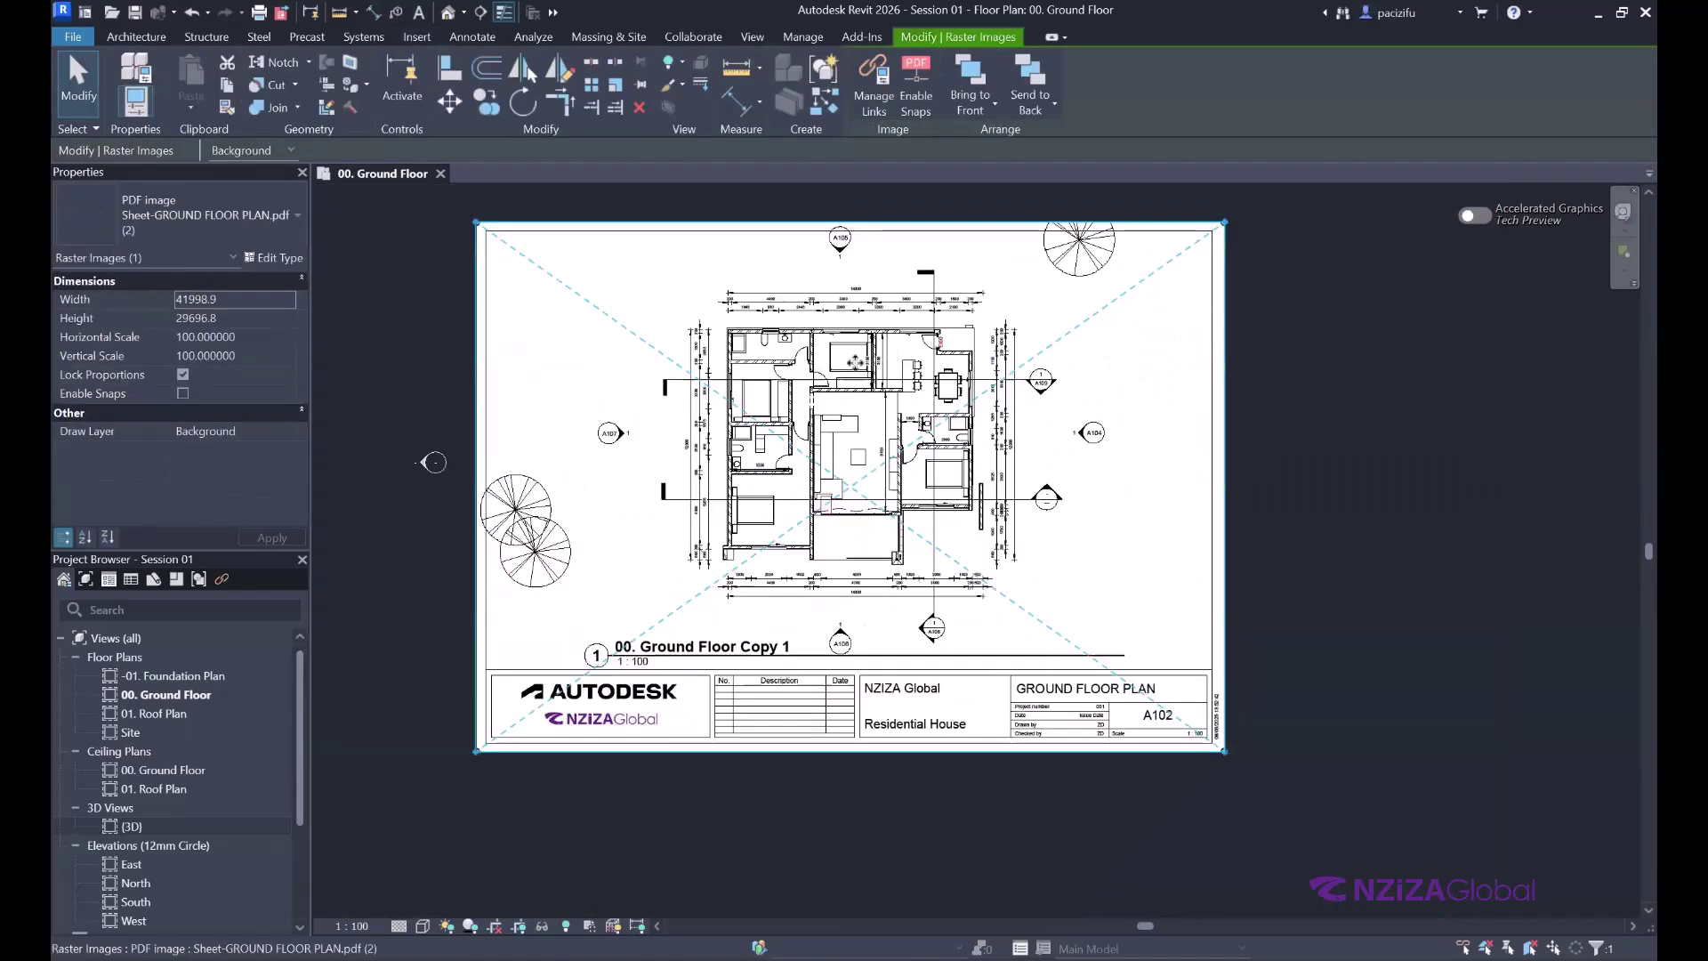
pyautogui.click(920, 80)
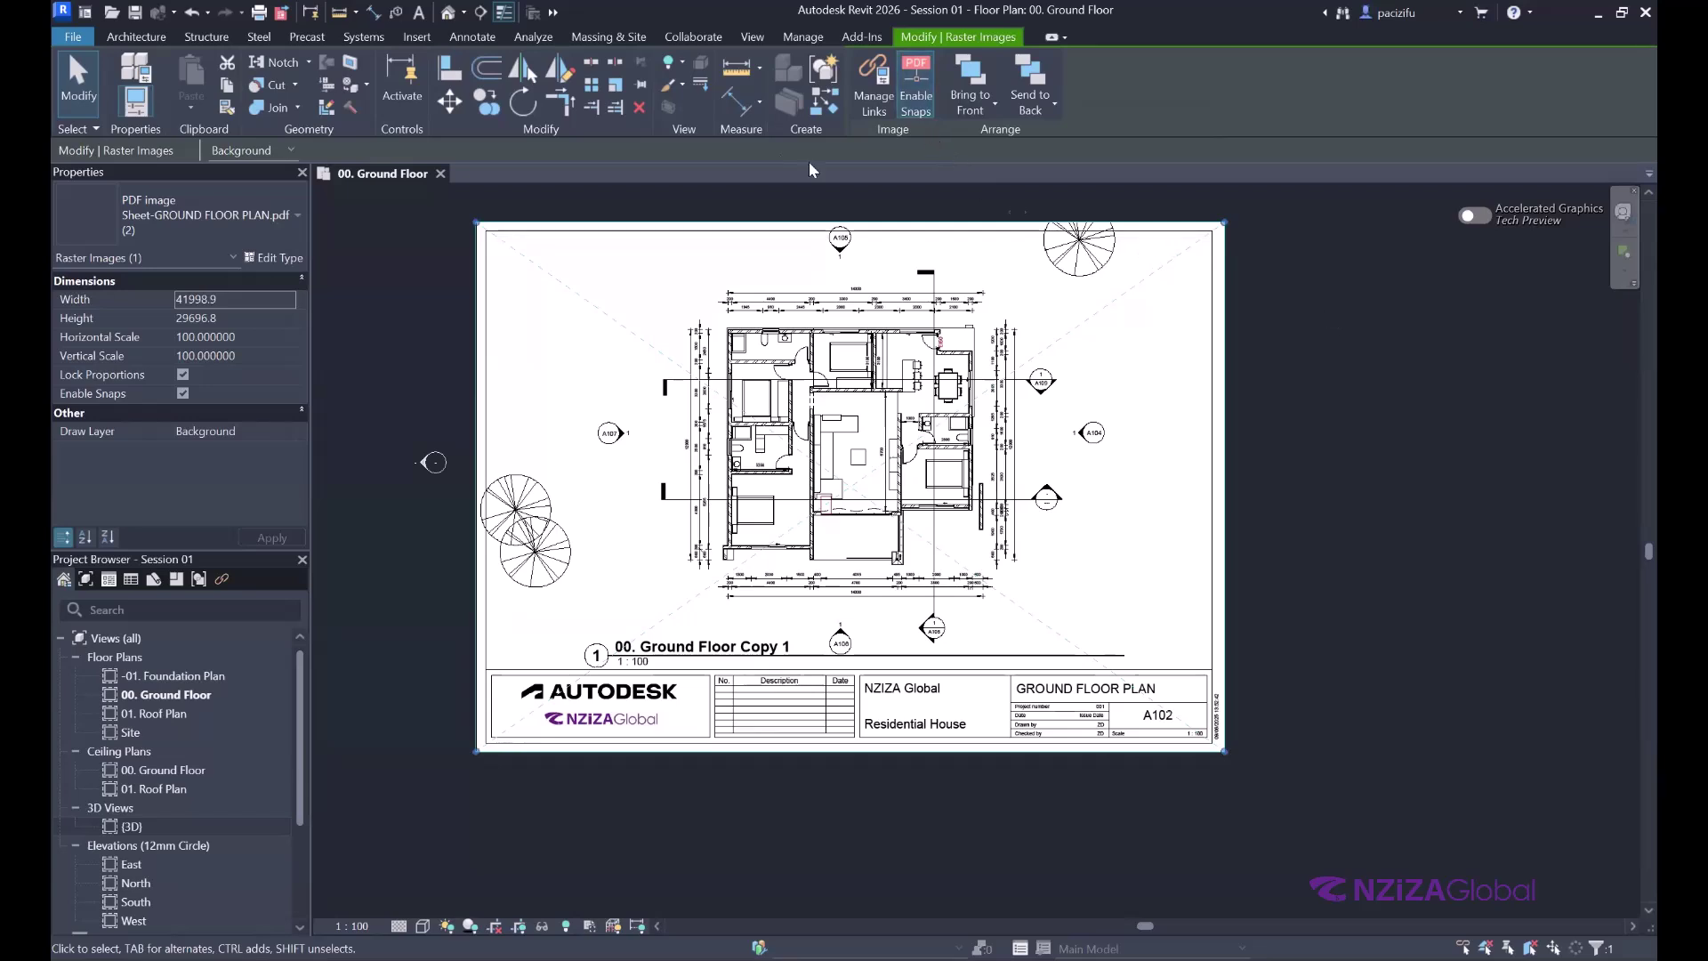
# - Scale the ground floor sheet image graphically from the exterior wall's outer line beside the entrance, setting the wall thickness to 150 mm
pyautogui.click(618, 87)
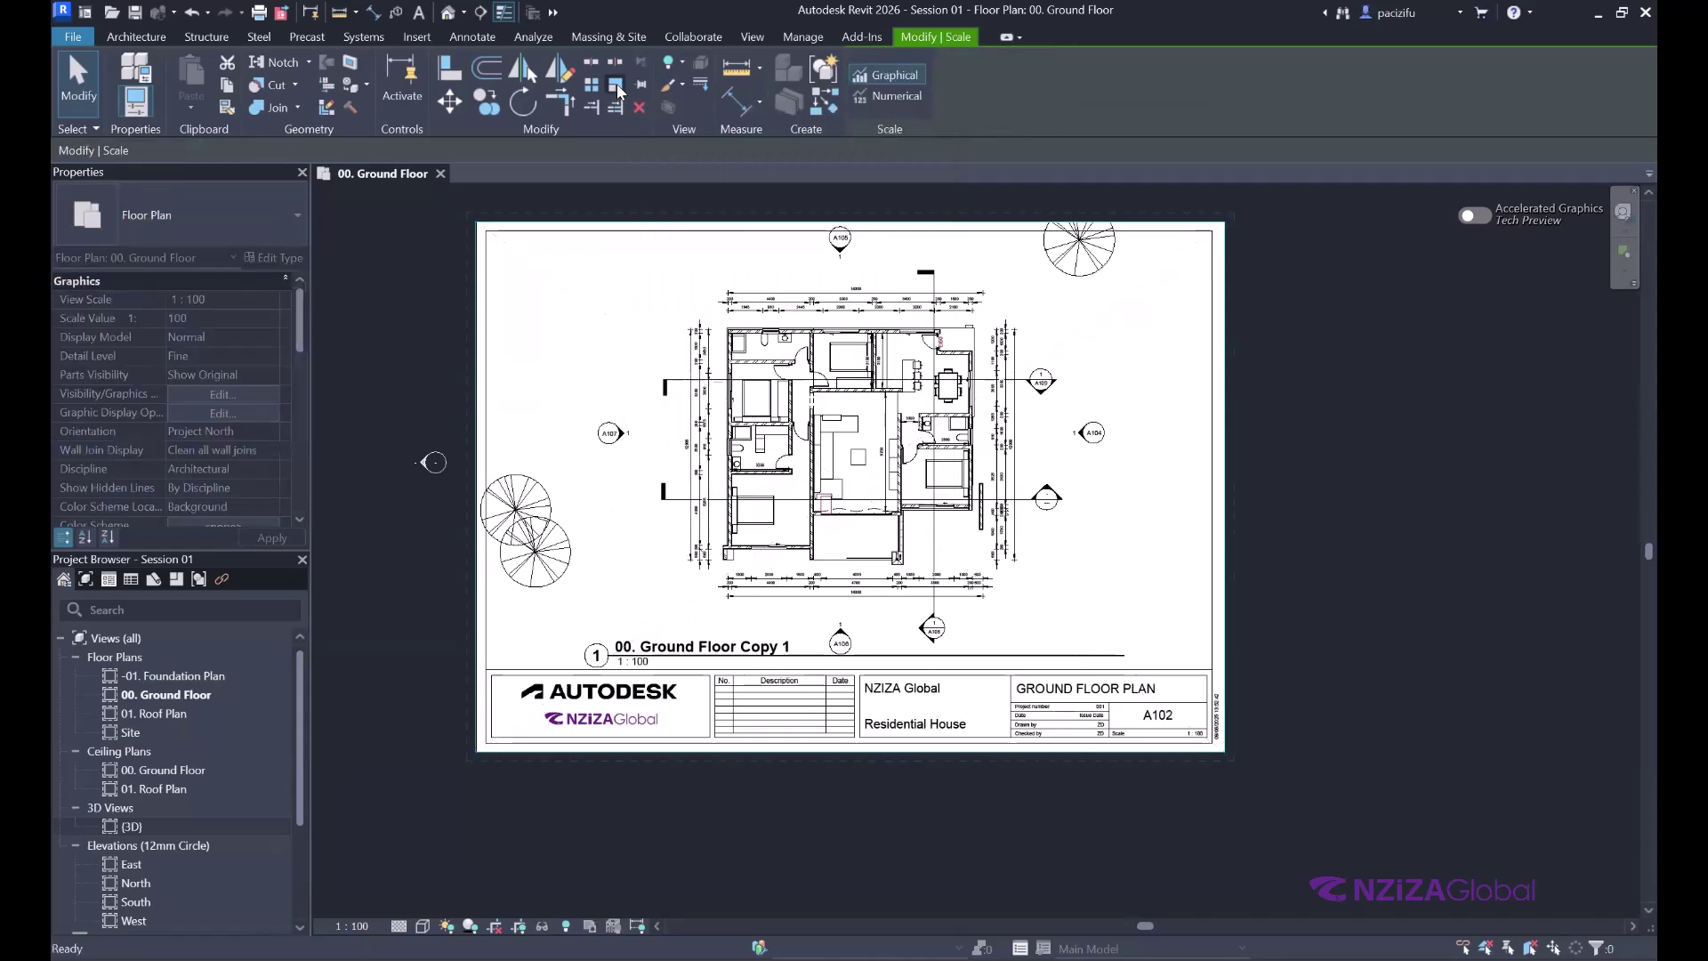
pyautogui.scroll(8, 949, 329)
pyautogui.scroll(2, 921, 369)
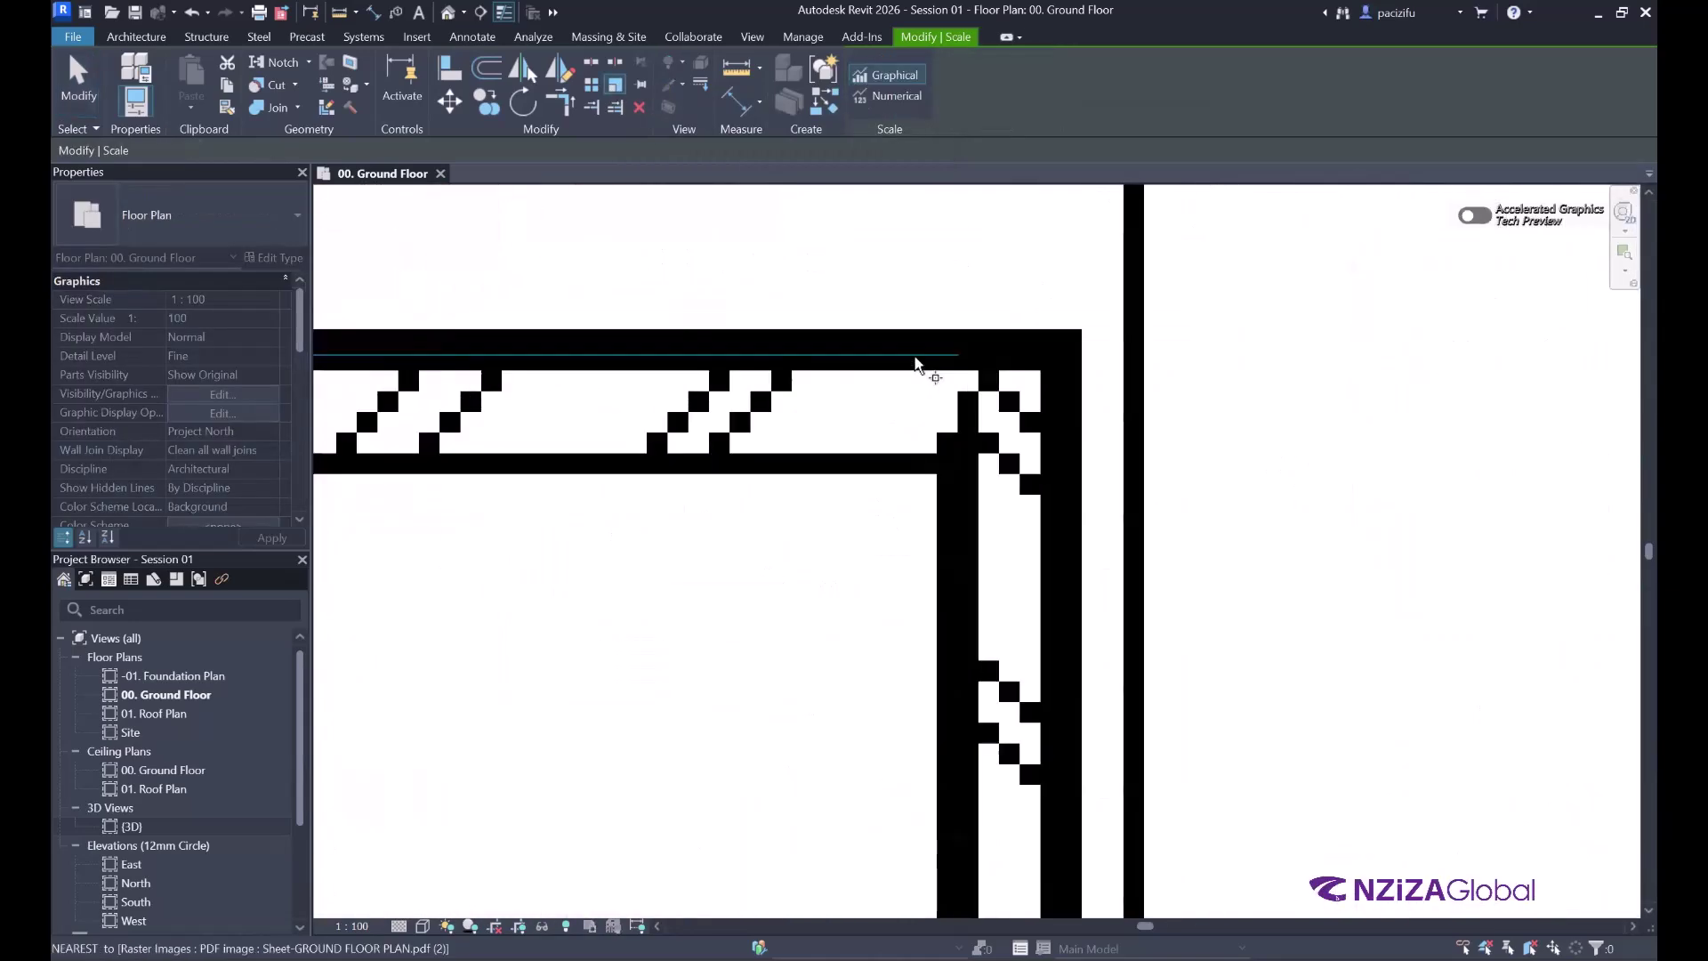
pyautogui.scroll(-2, 983, 436)
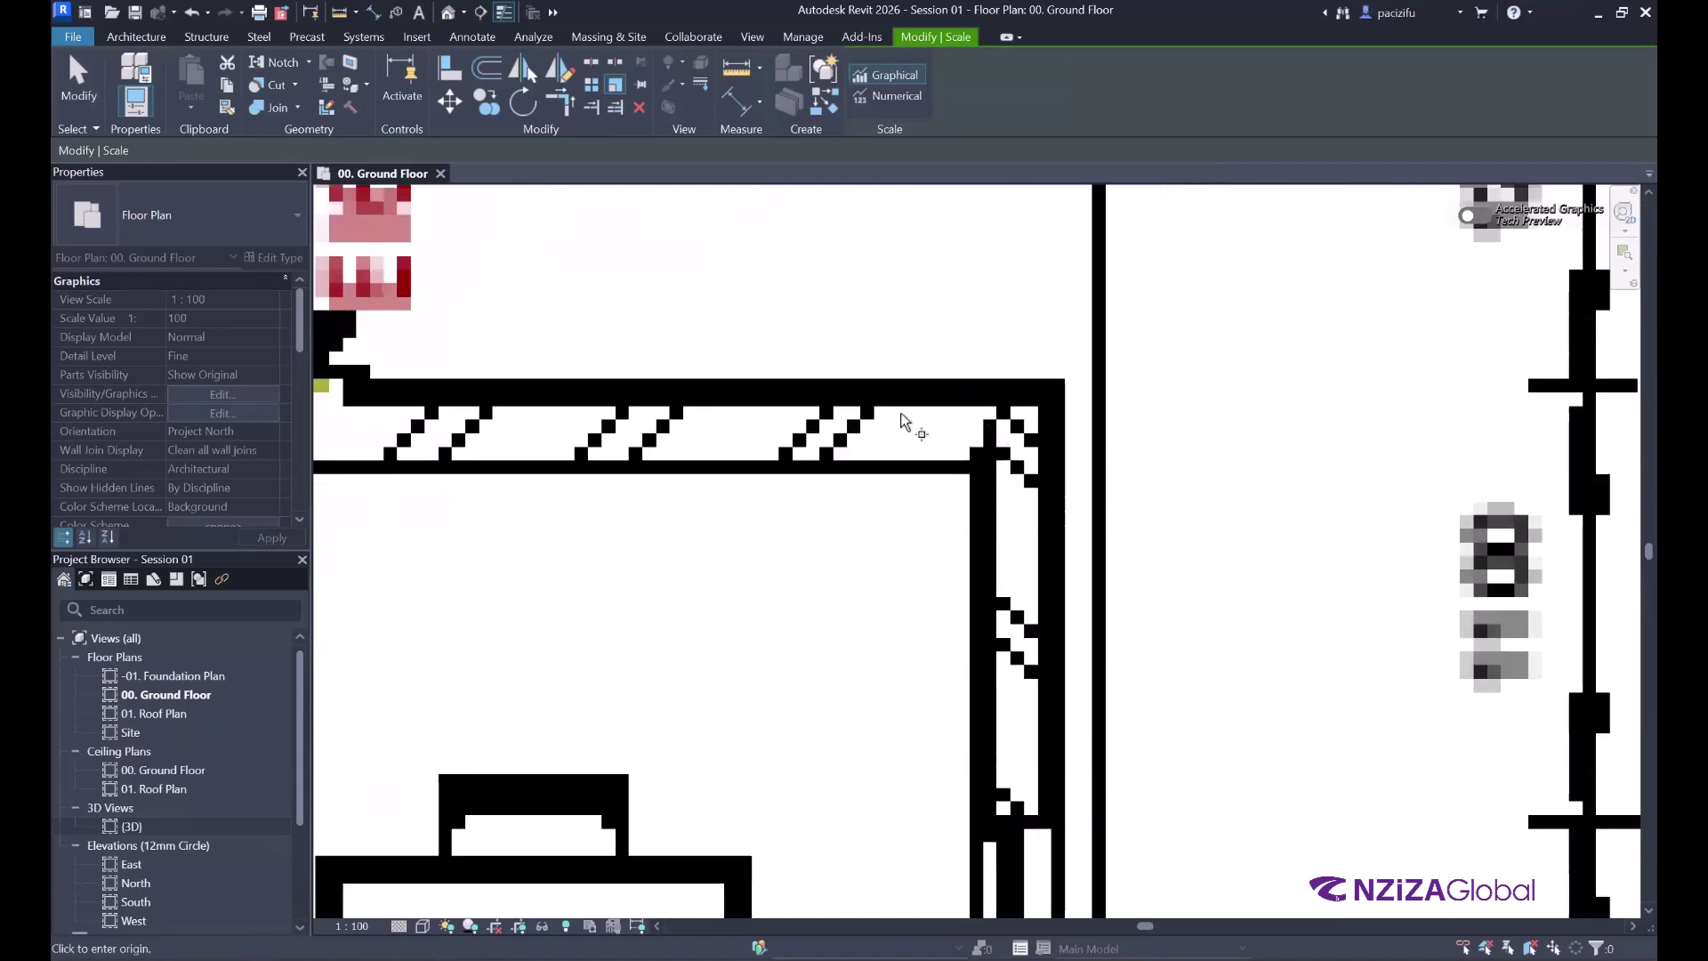
pyautogui.scroll(2, 902, 409)
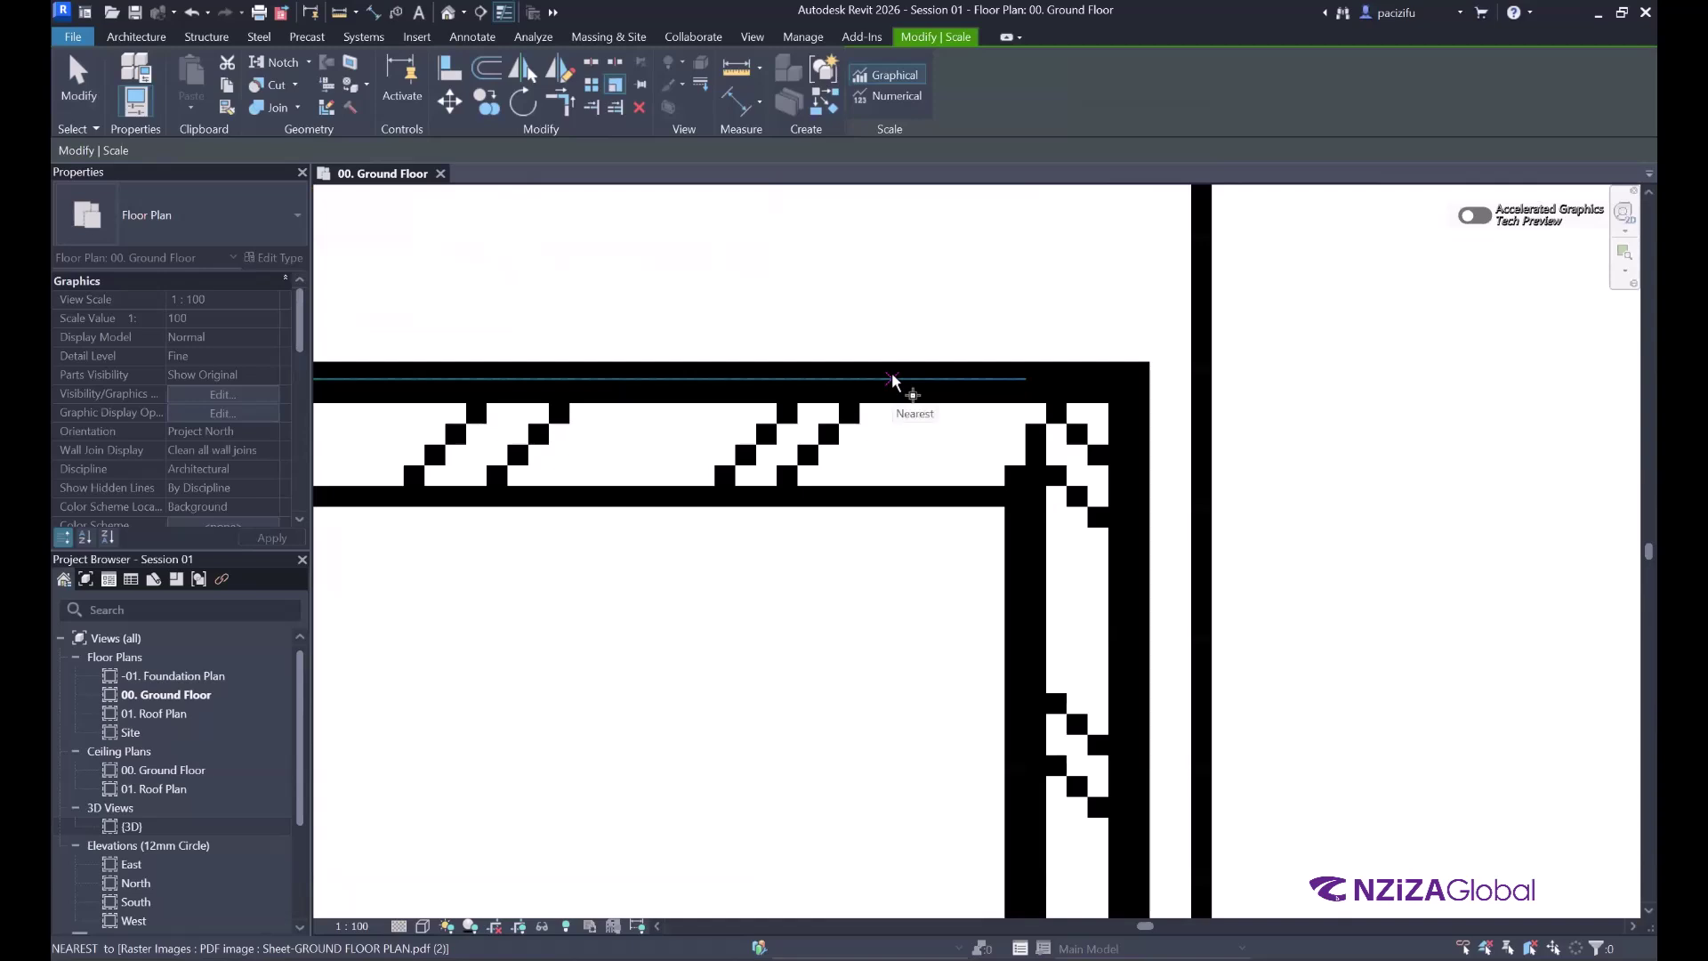
pyautogui.scroll(2, 934, 369)
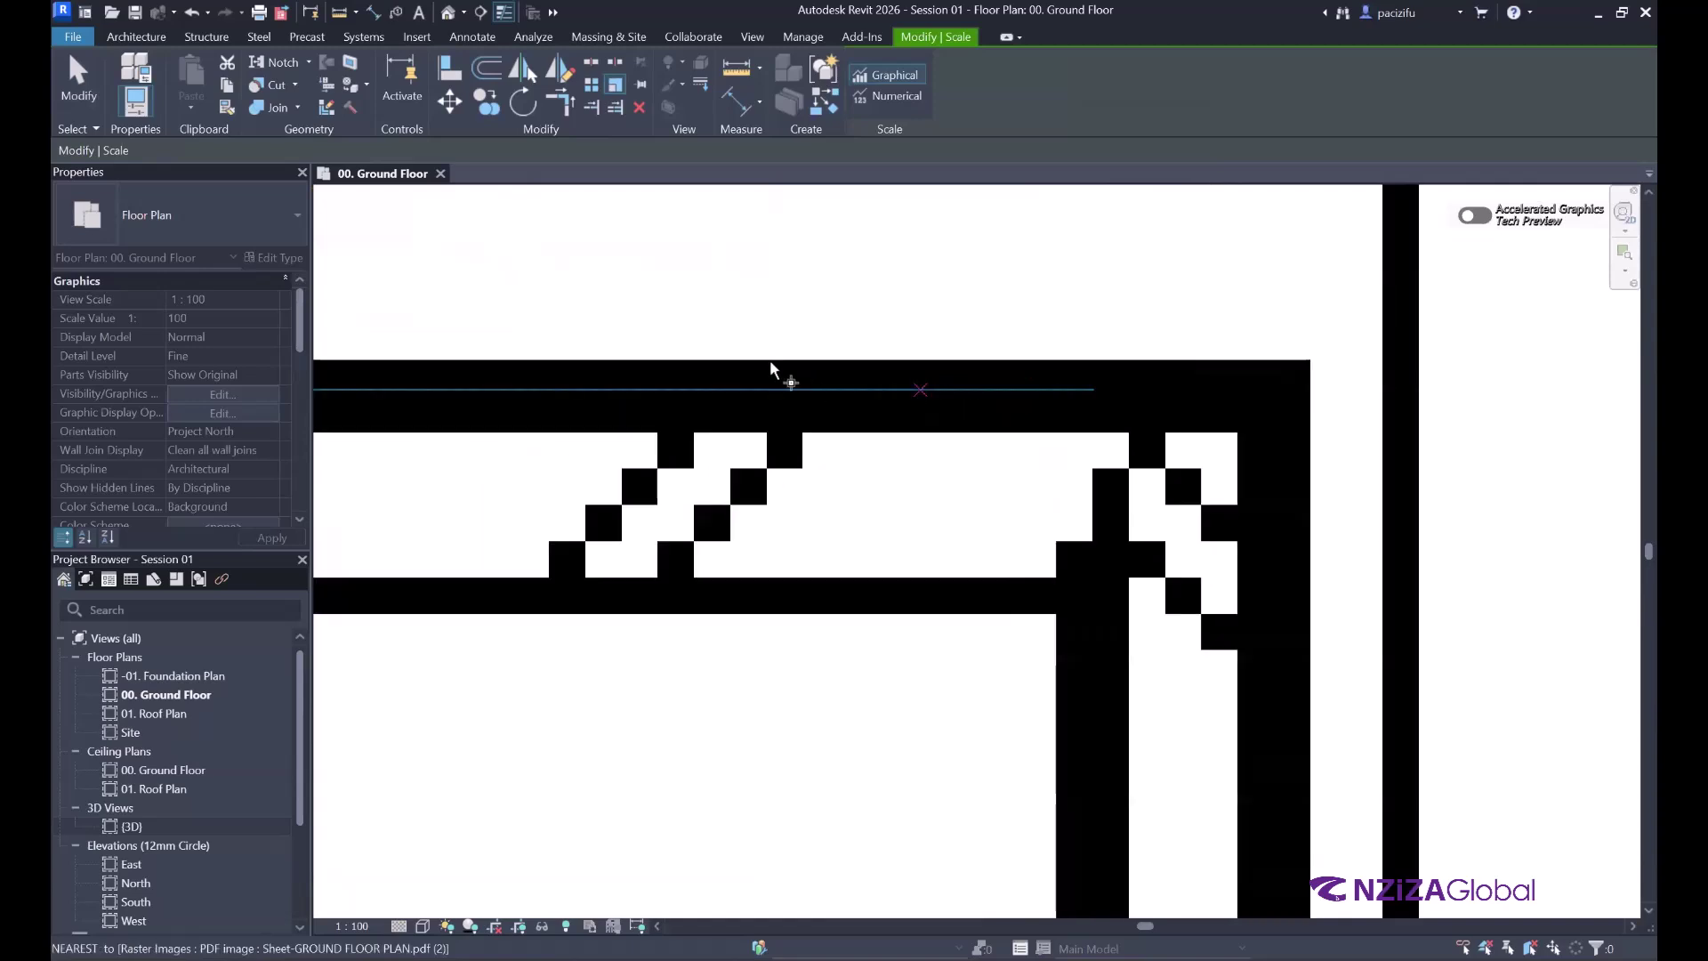
pyautogui.scroll(-3, 774, 370)
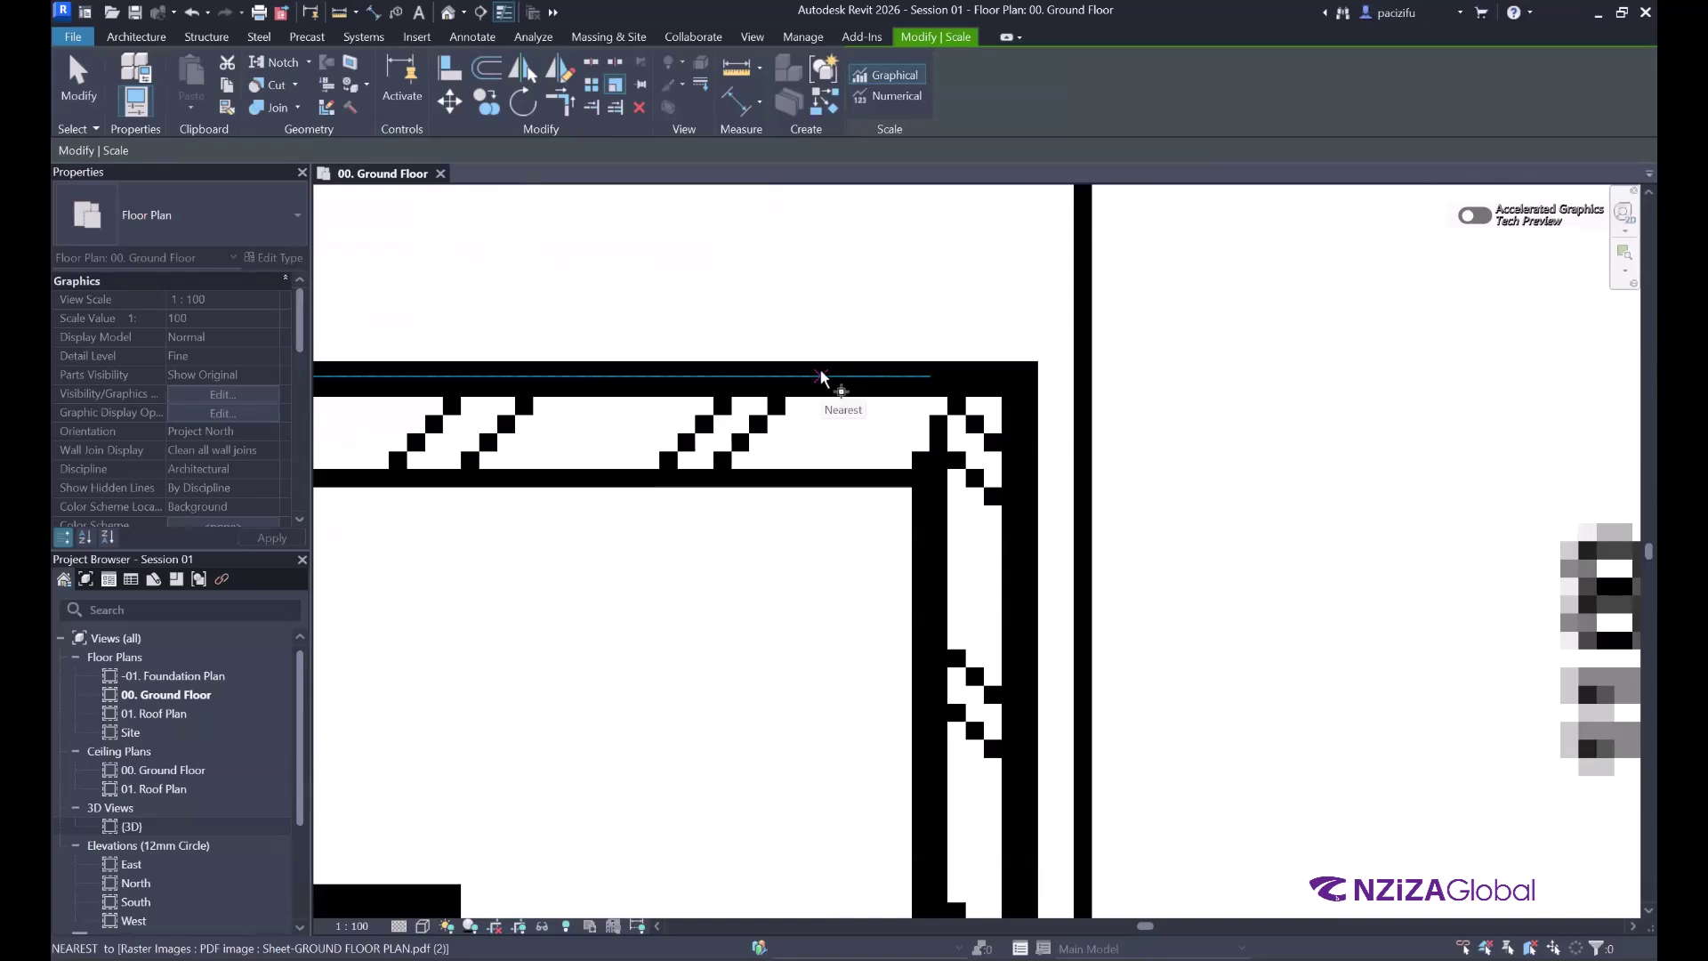
pyautogui.scroll(1, 824, 377)
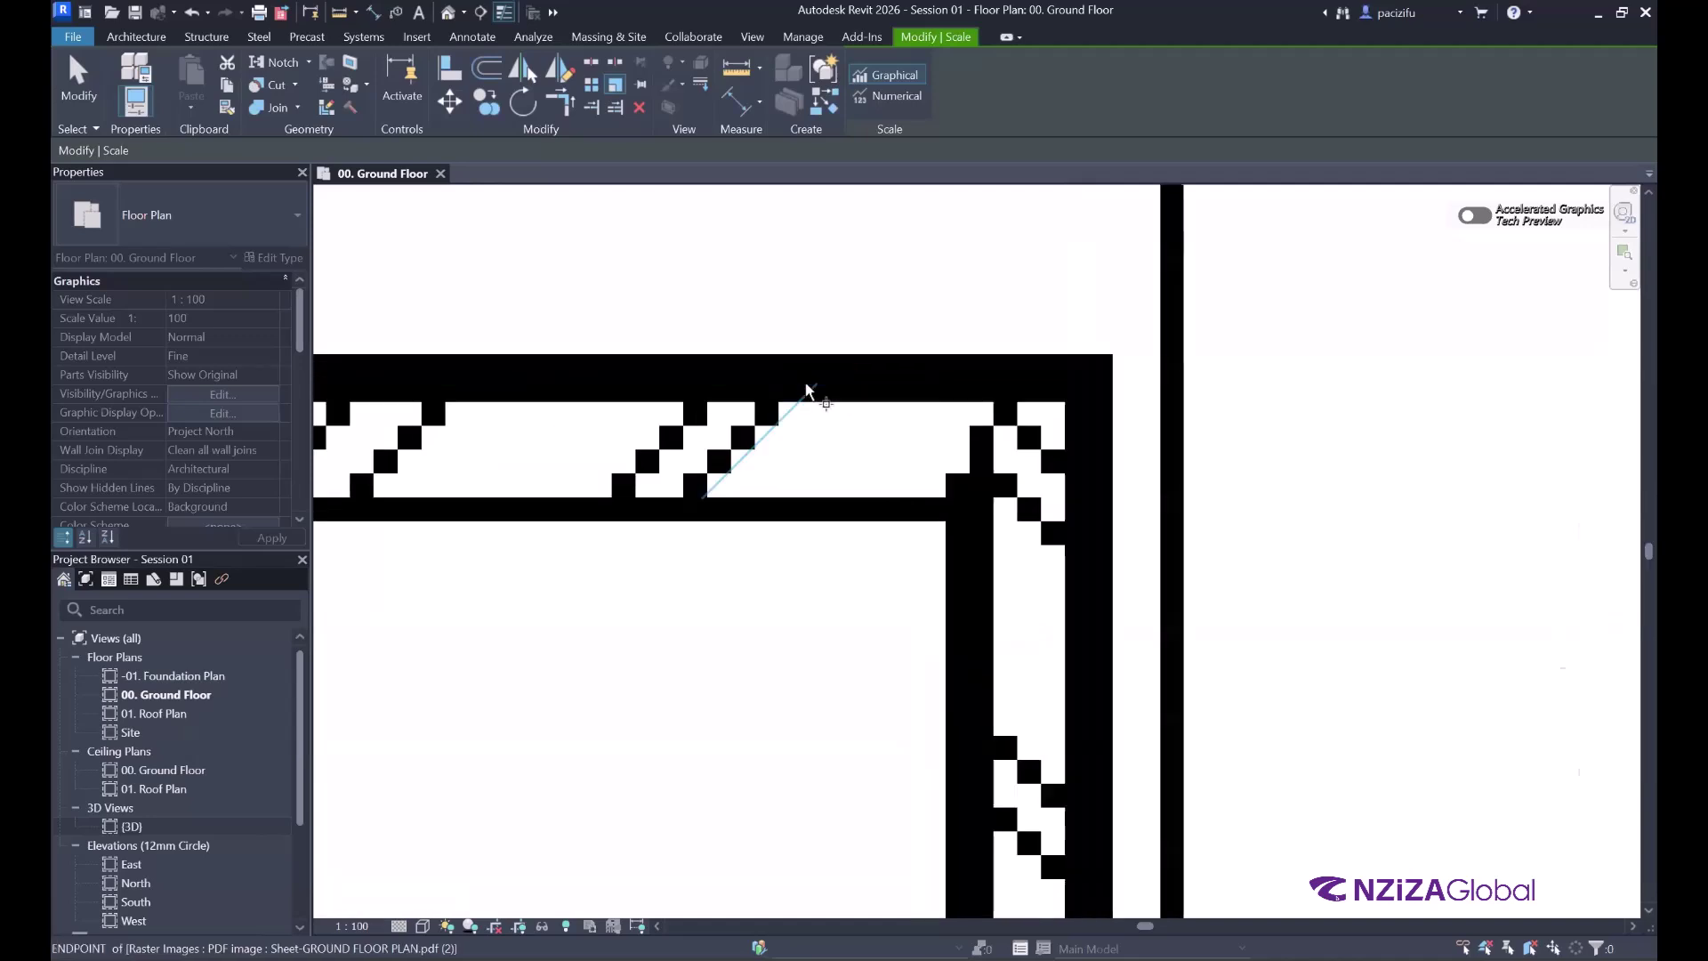
pyautogui.click(826, 370)
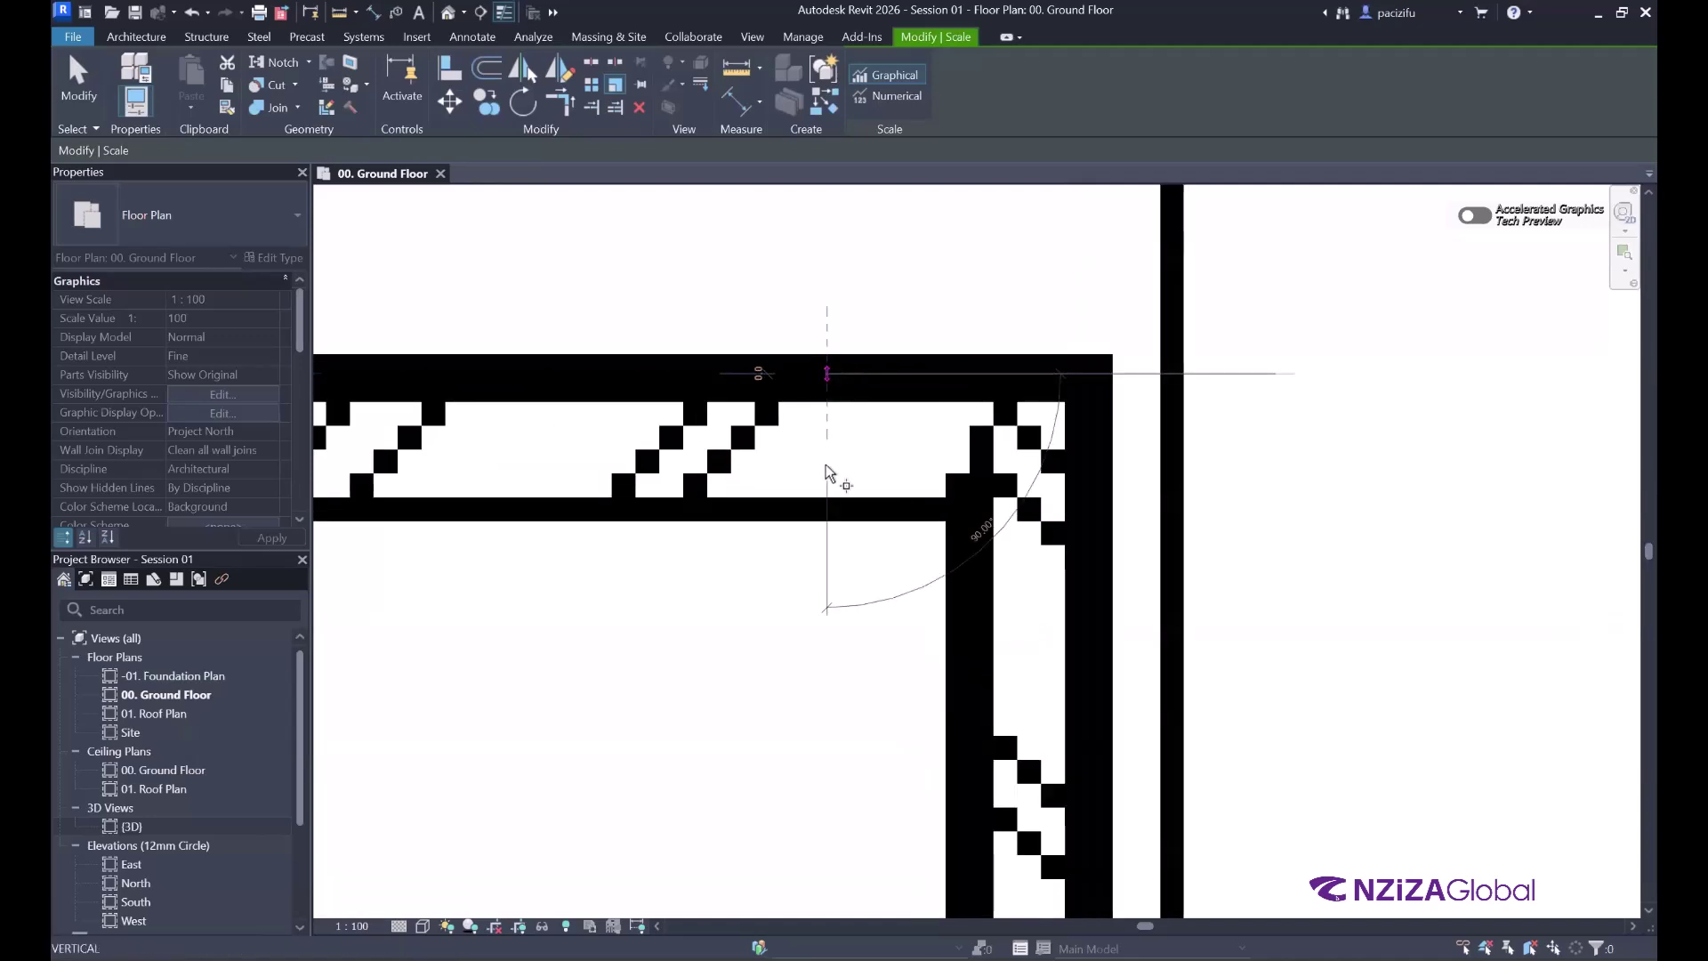
pyautogui.scroll(2, 824, 504)
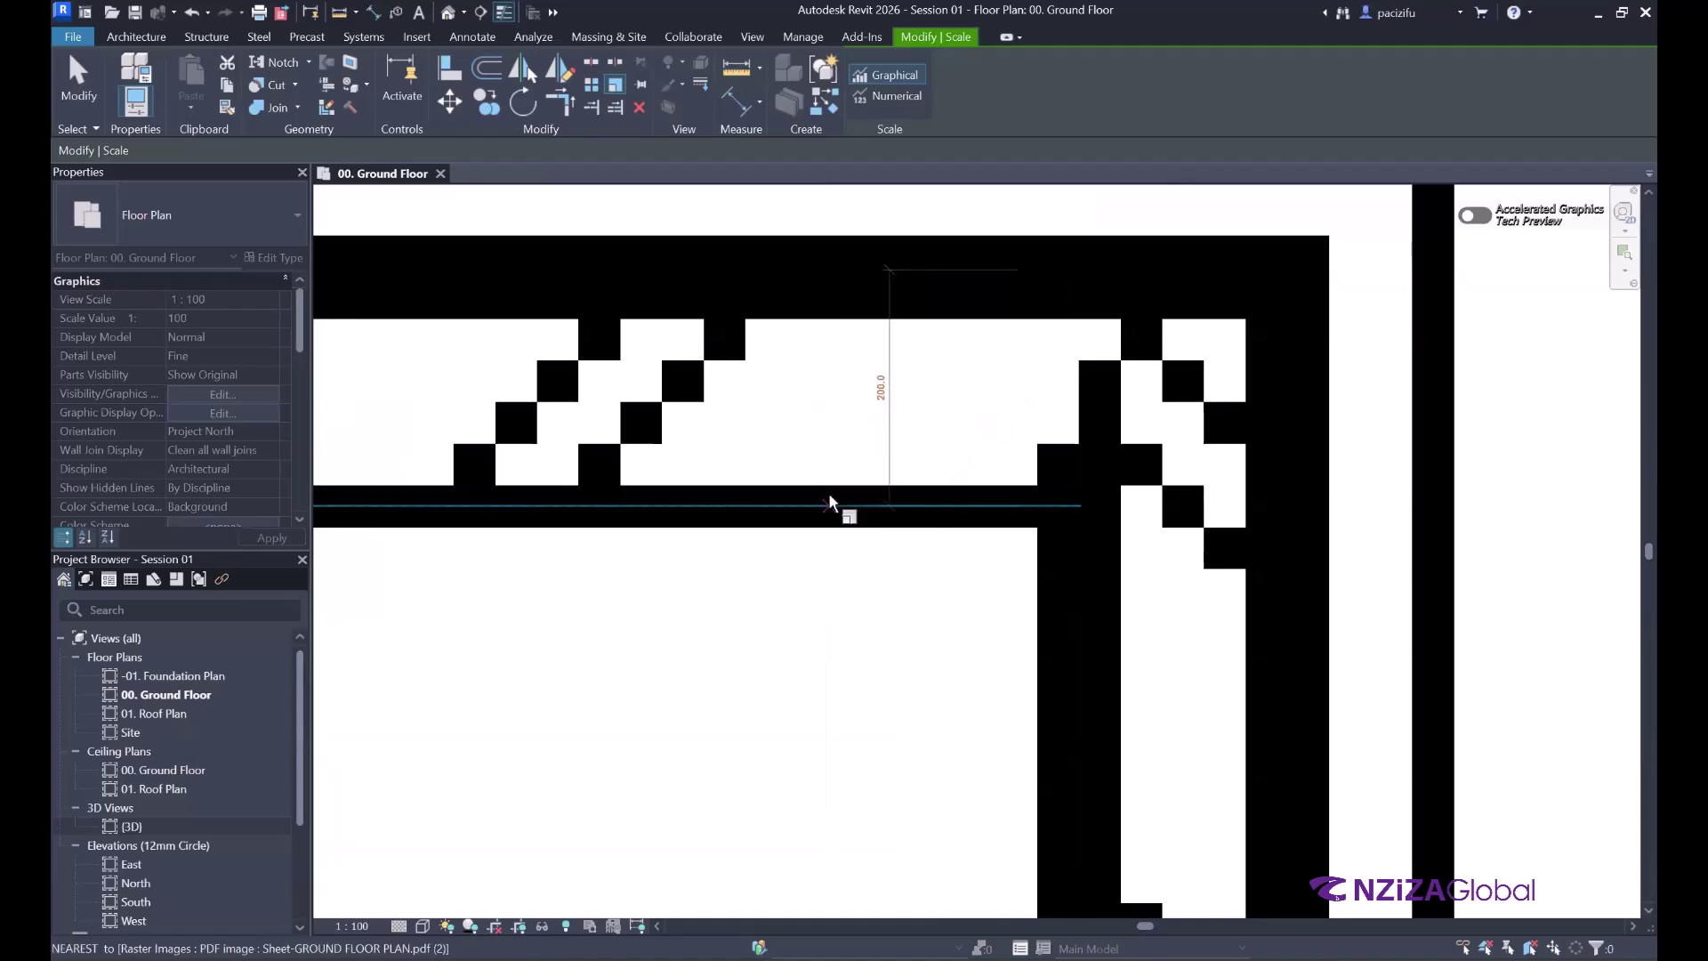
pyautogui.write('150')
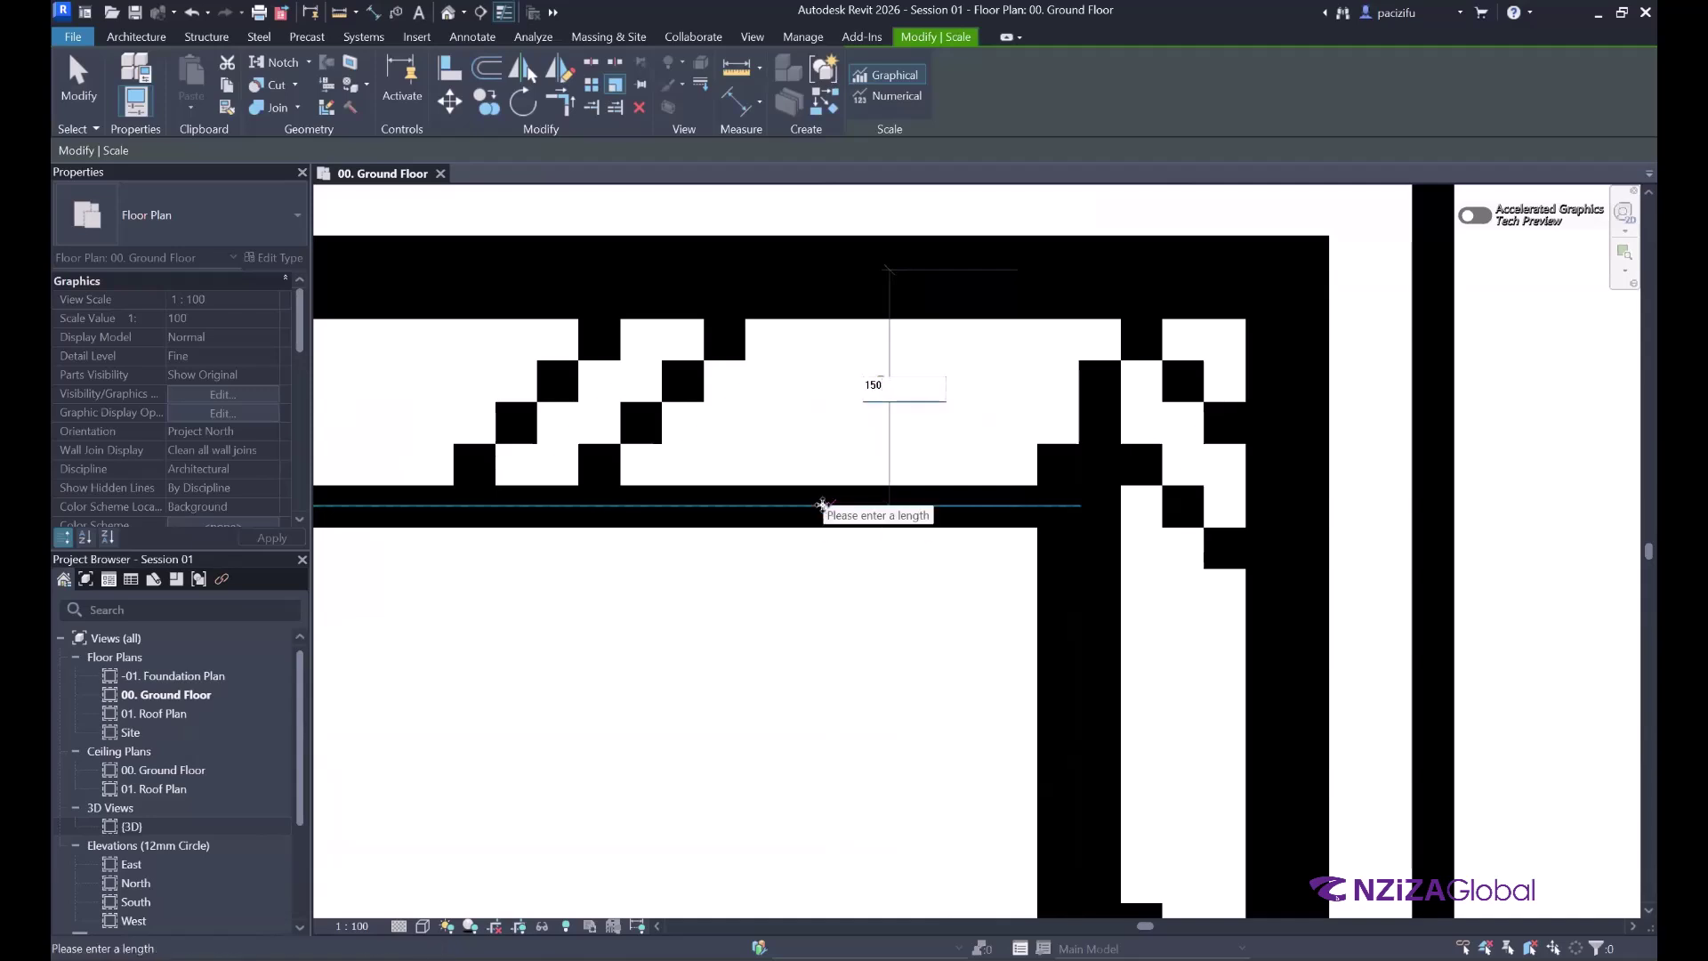
pyautogui.press('Return')
pyautogui.scroll(-6, 938, 390)
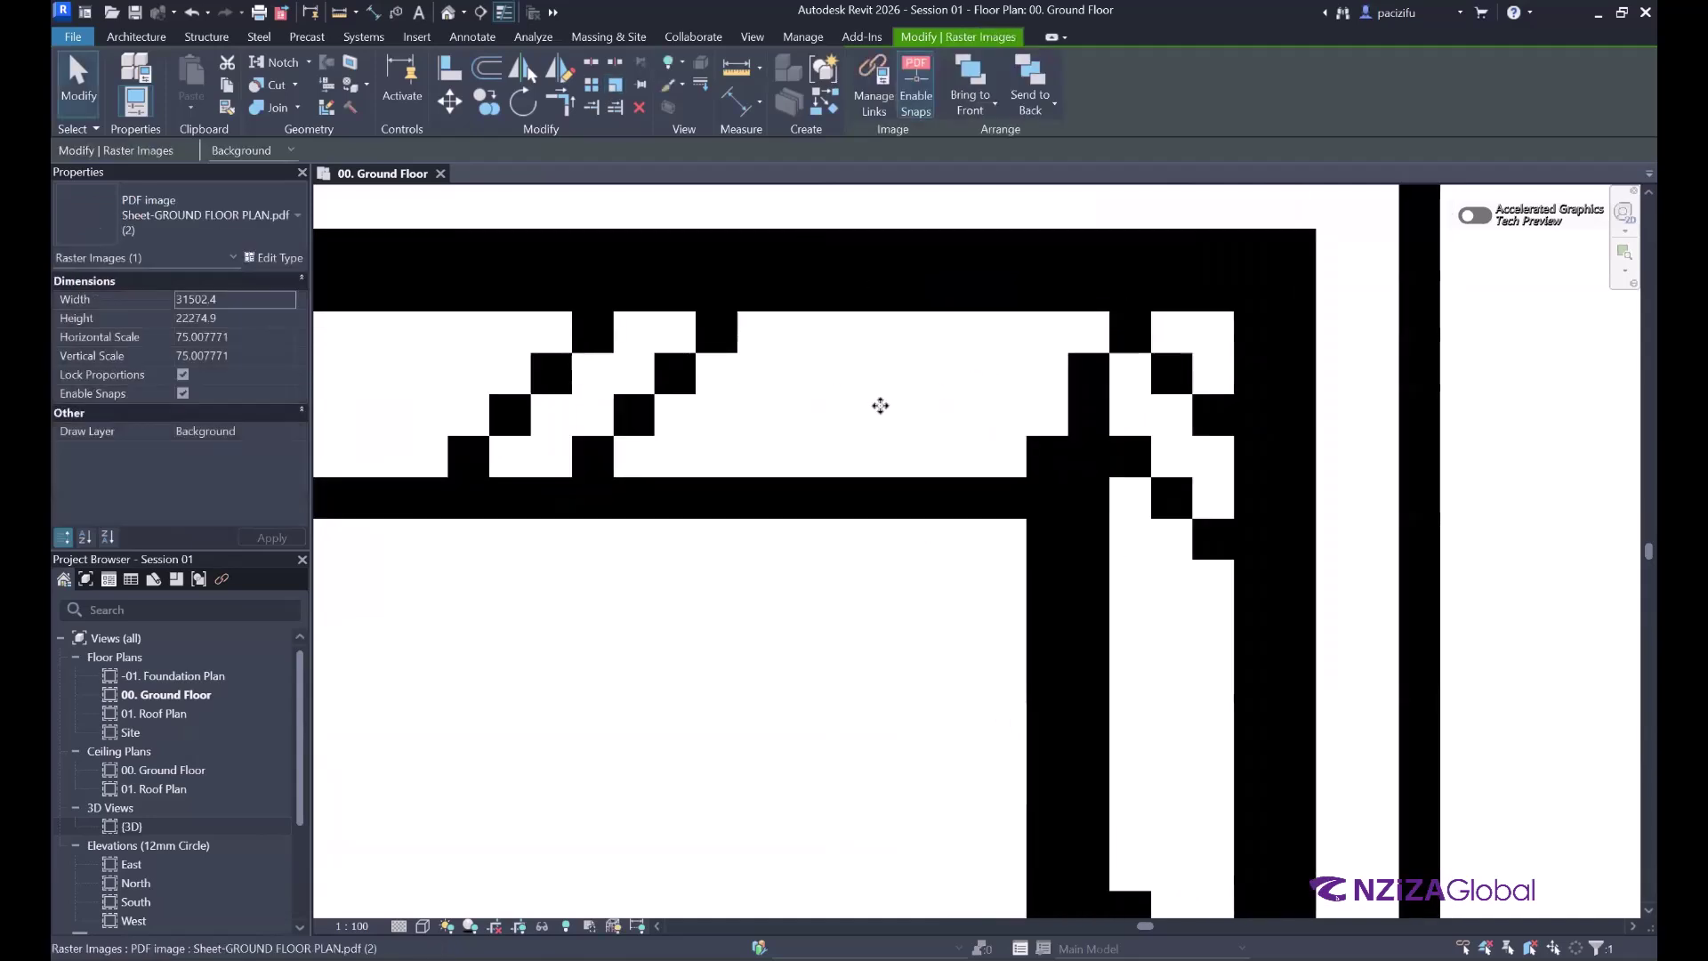
pyautogui.scroll(-2, 754, 452)
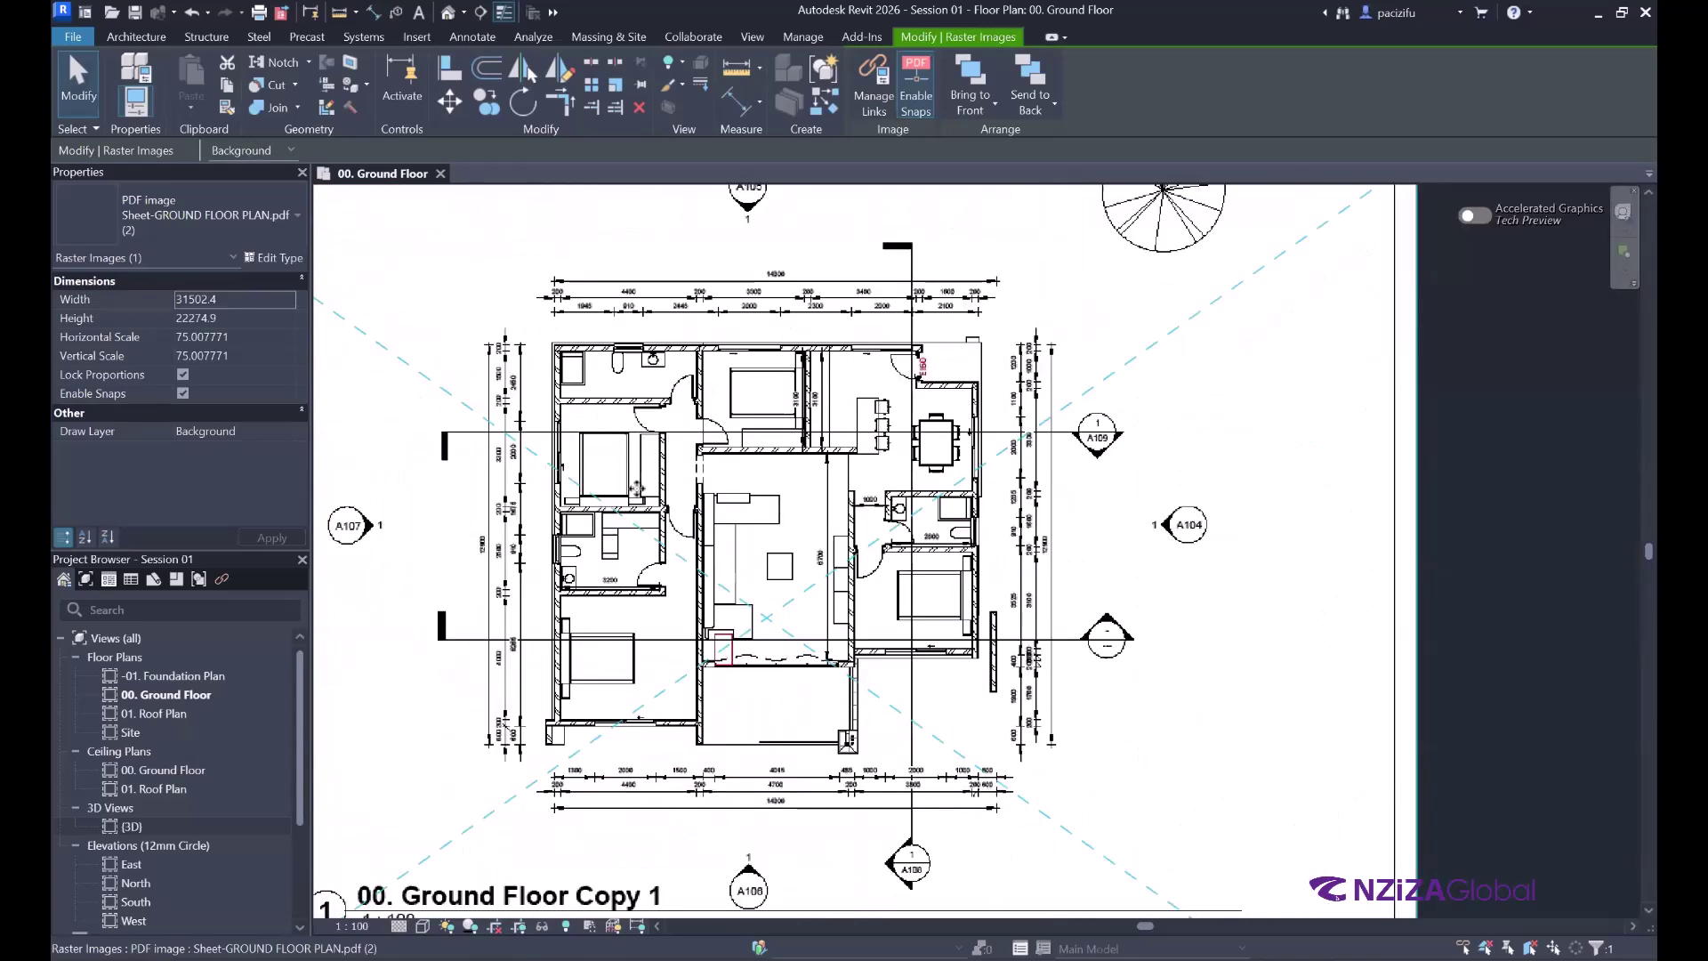
# - Measure the same exterior wall's thickness on the scaled sheet image, from its outer line to its inner line
pyautogui.scroll(7, 991, 367)
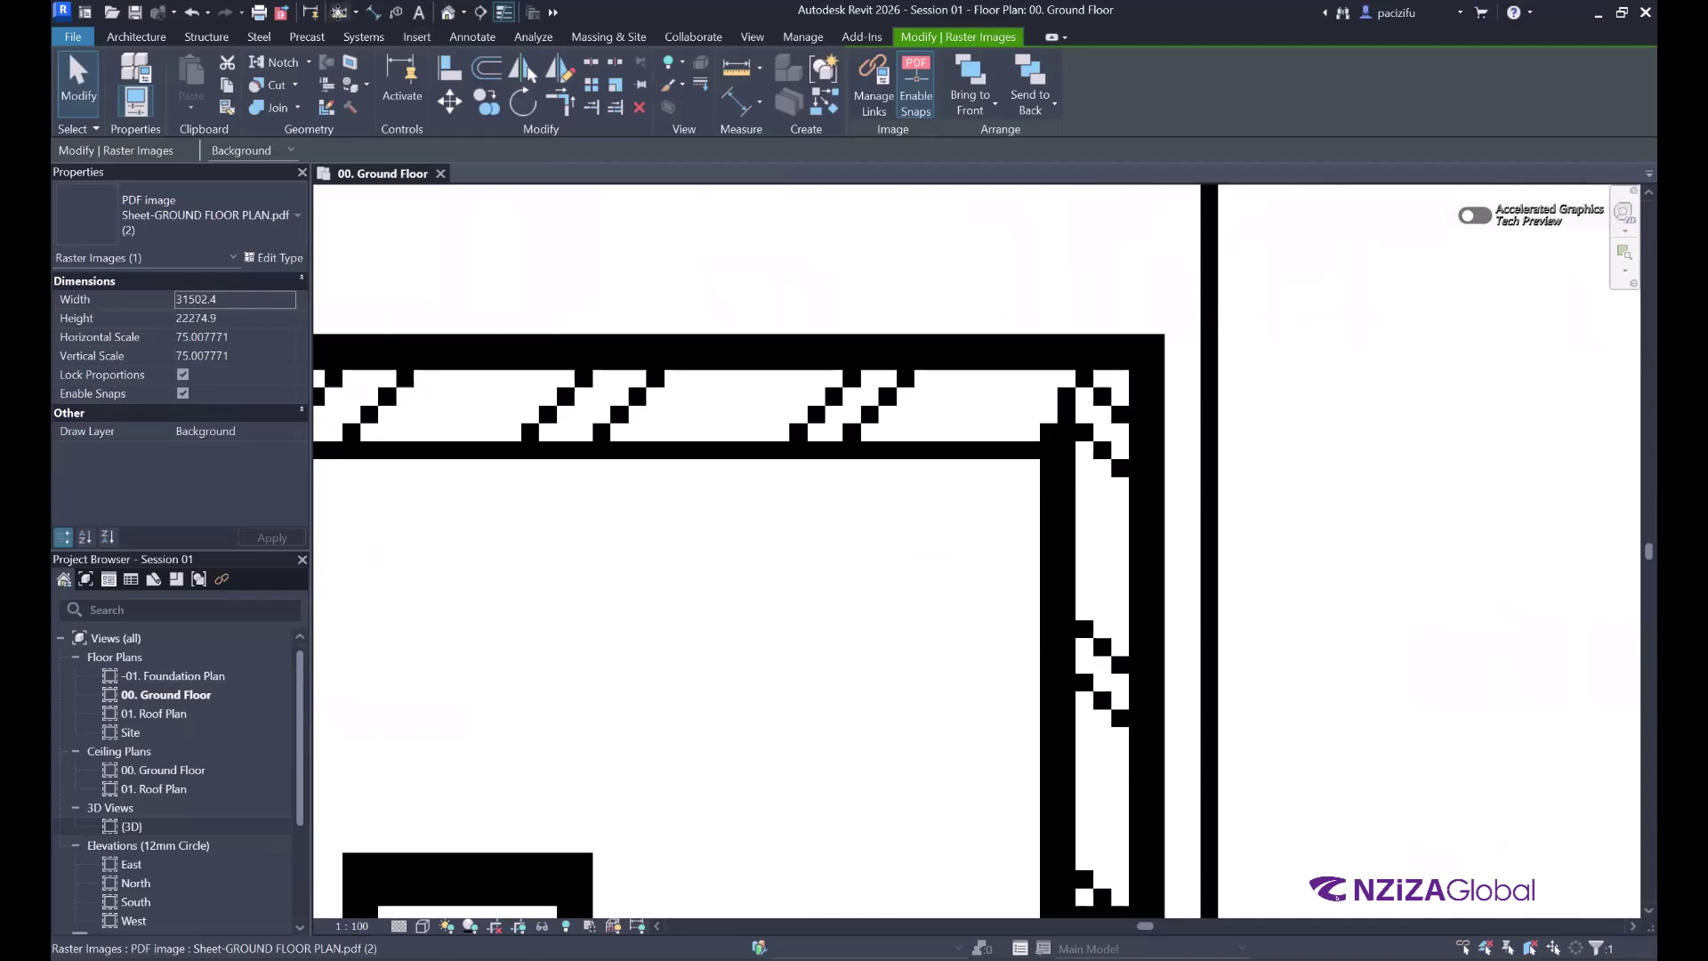
pyautogui.click(339, 12)
pyautogui.scroll(2, 908, 351)
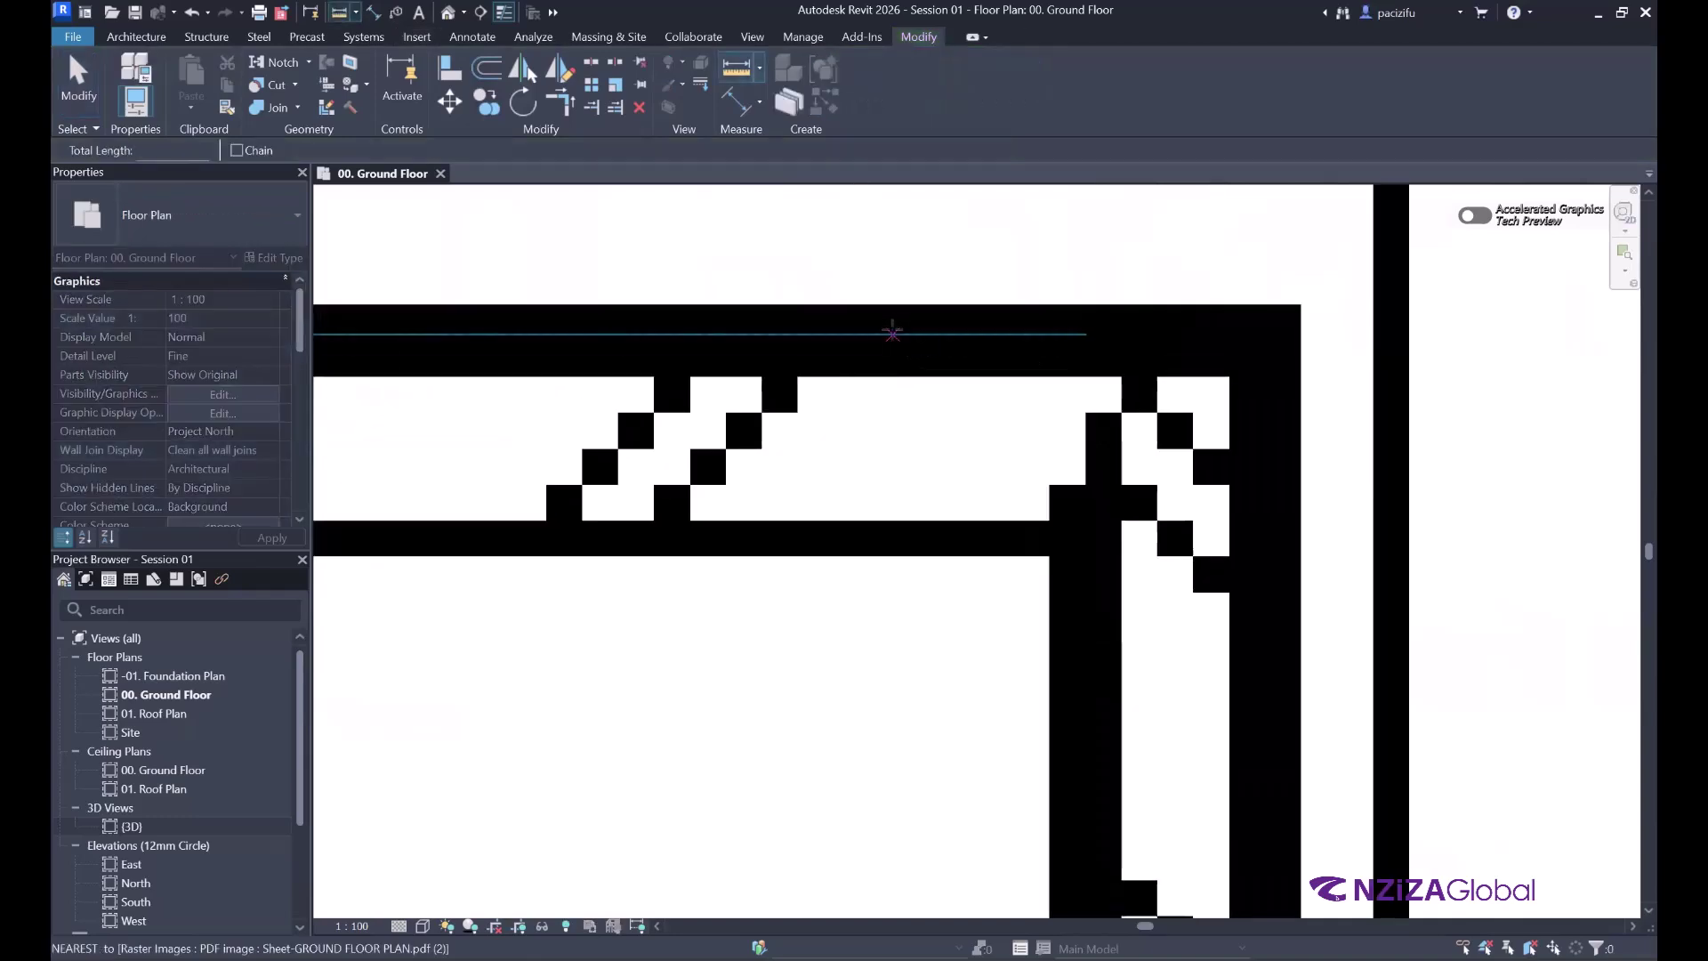
pyautogui.click(893, 332)
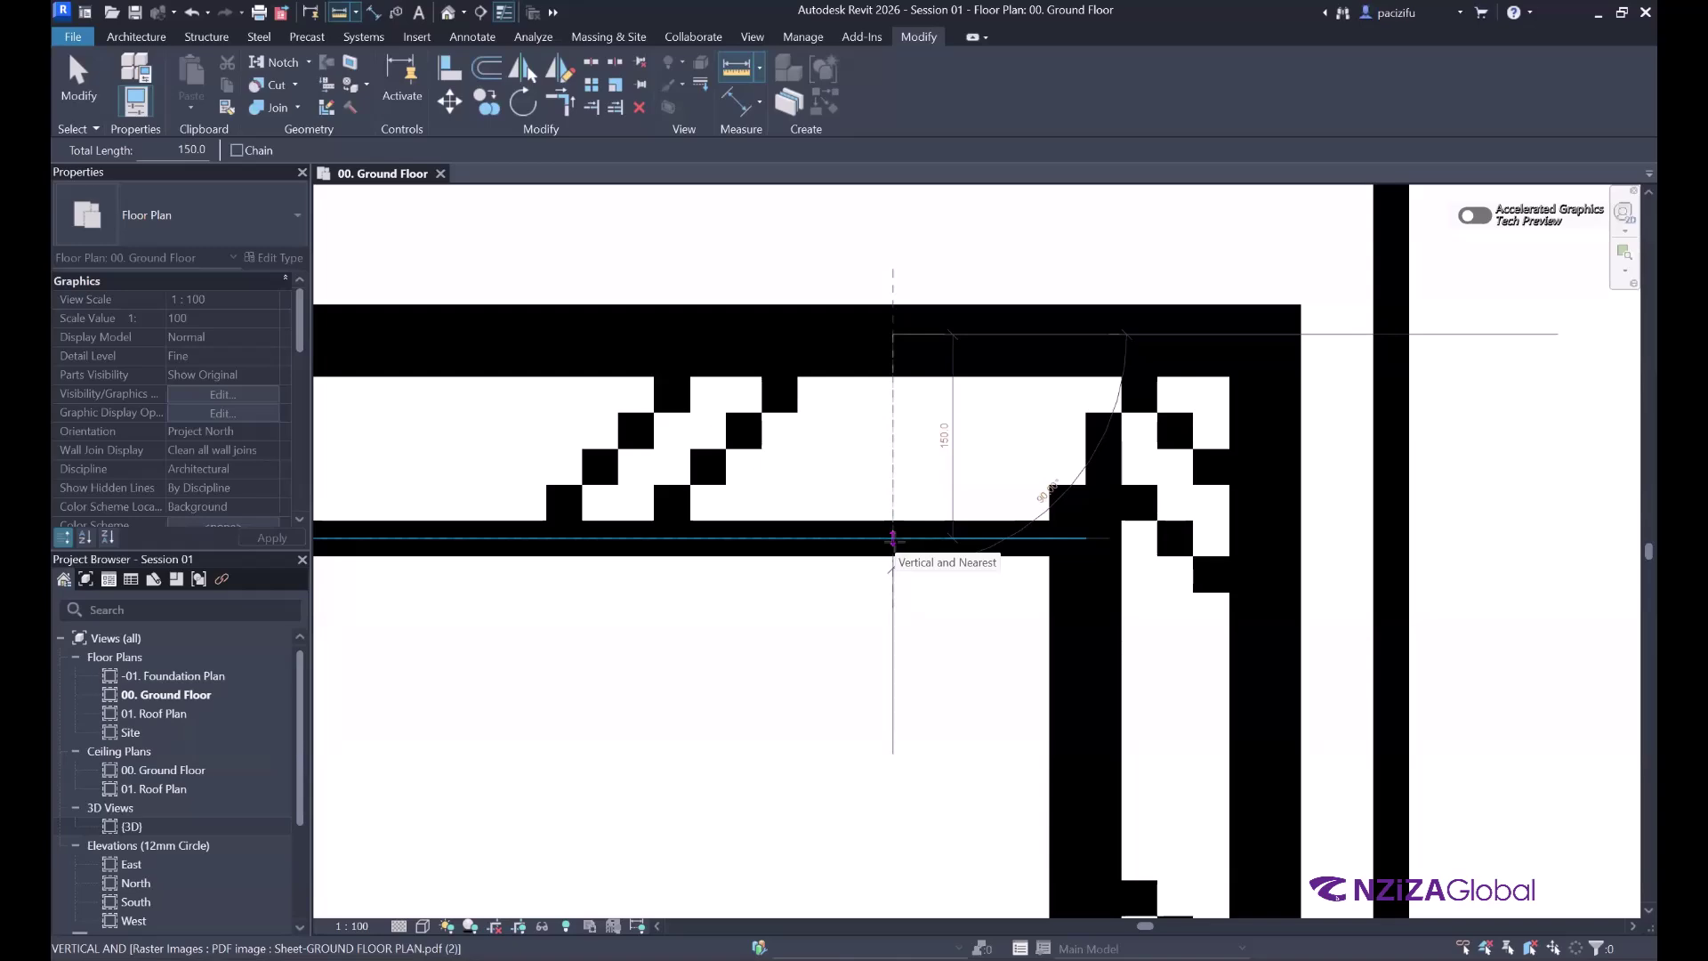
pyautogui.press('Escape')
# - Return to the modelled house plan and examine the exterior wall between the windows and at the entrance door
pyautogui.scroll(-5, 893, 538)
pyautogui.scroll(-3, 915, 442)
pyautogui.scroll(-8, 983, 320)
pyautogui.click(983, 325)
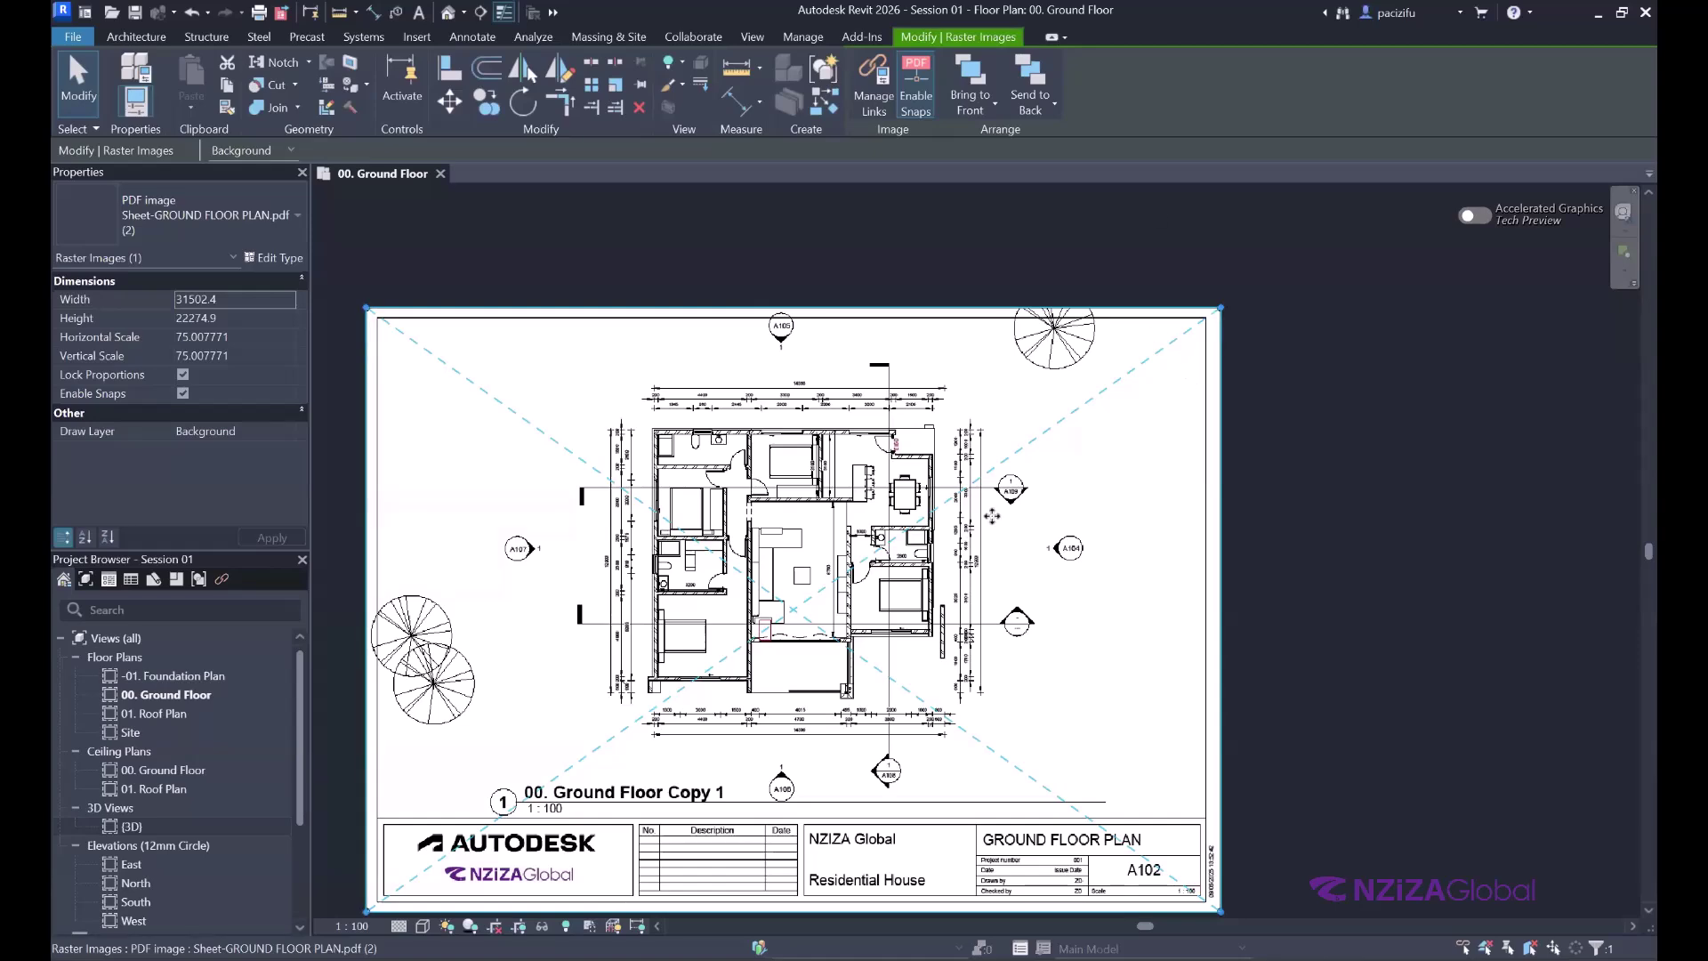
pyautogui.scroll(-3, 977, 535)
pyautogui.scroll(-3, 671, 402)
pyautogui.scroll(10, 884, 235)
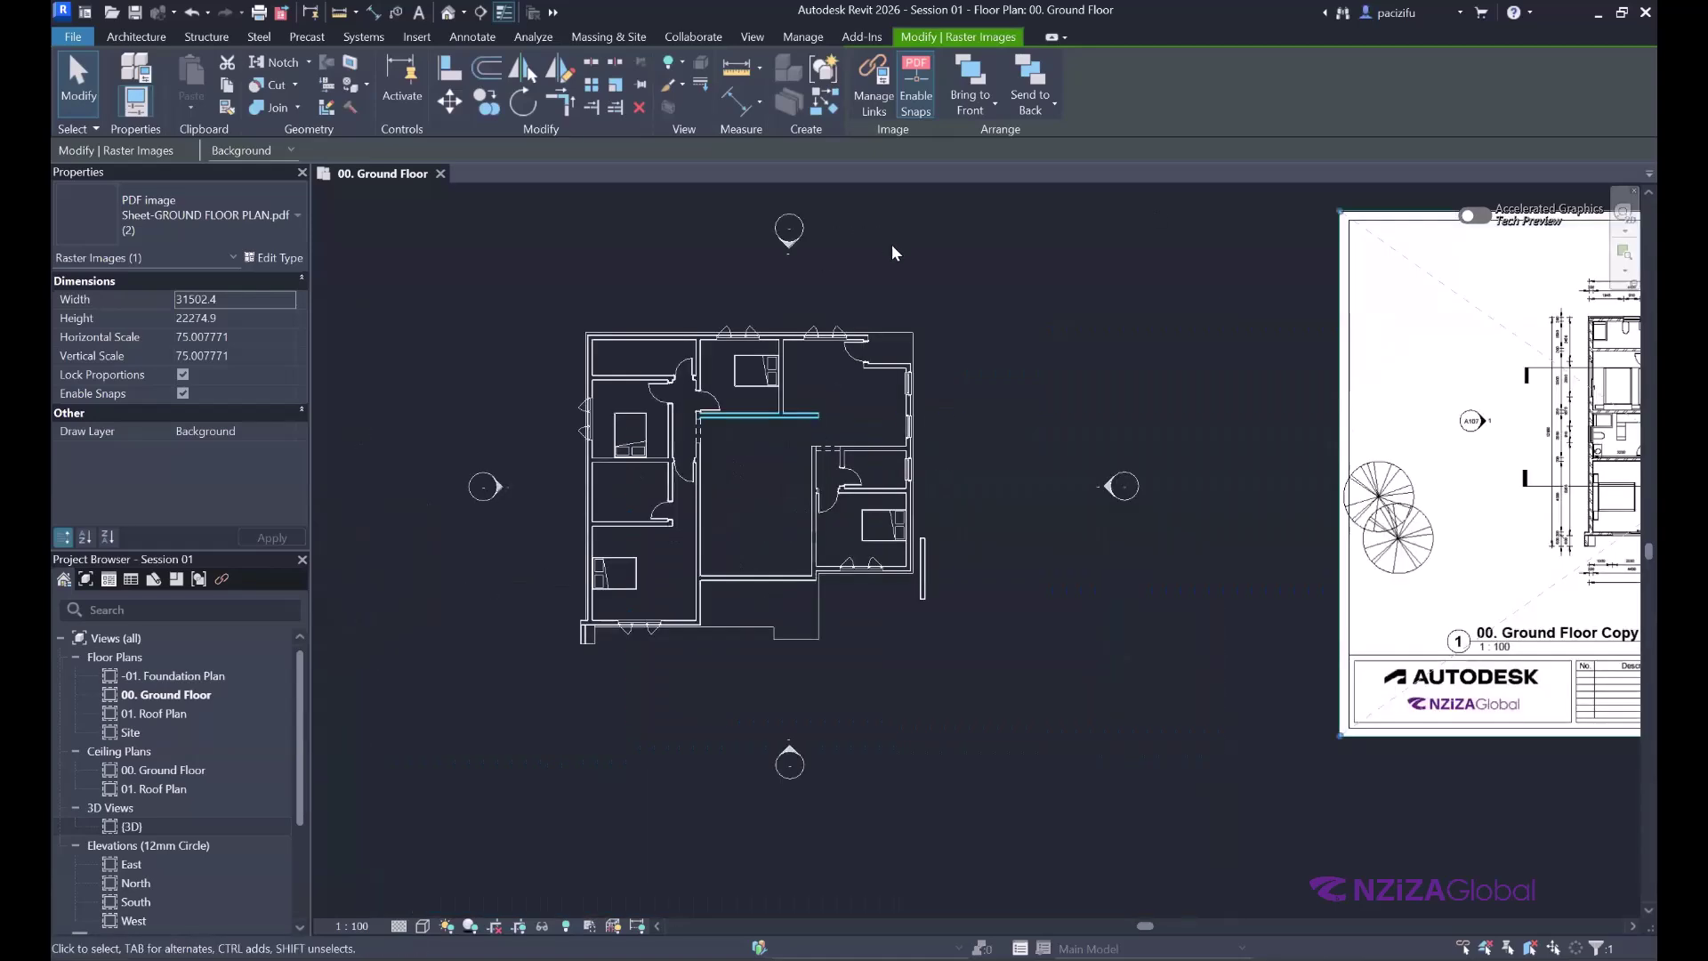
pyautogui.press('Escape')
pyautogui.scroll(-3, 855, 341)
pyautogui.scroll(4, 806, 273)
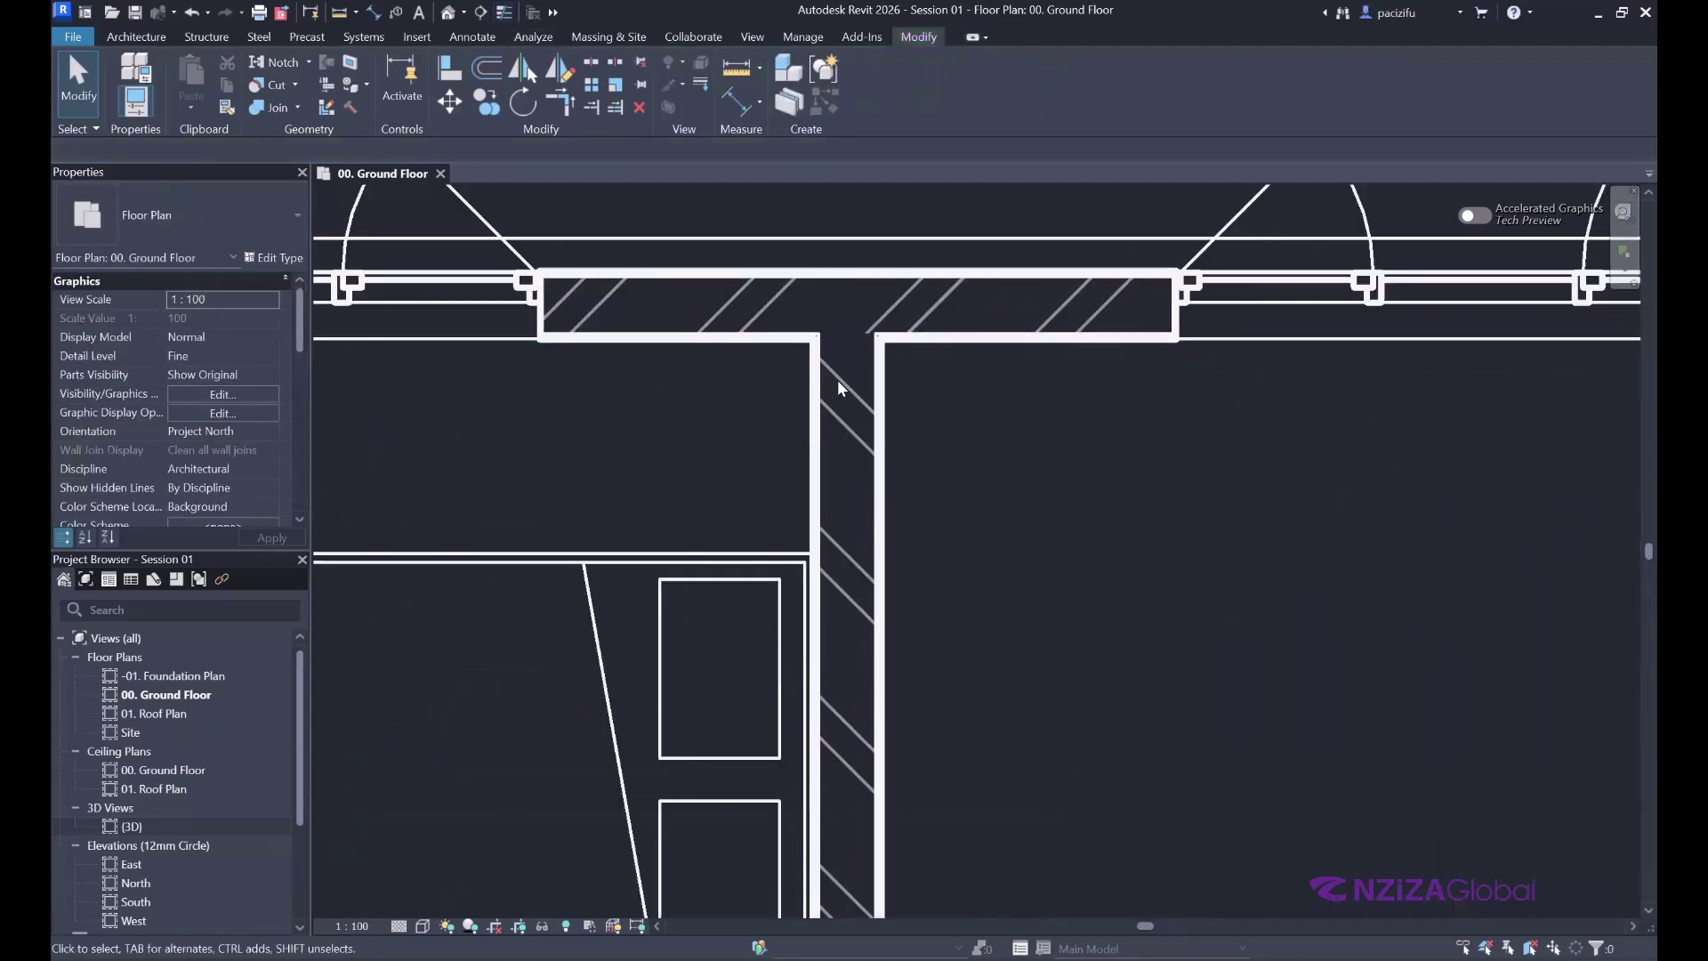
pyautogui.scroll(-2, 836, 381)
pyautogui.scroll(-3, 782, 374)
pyautogui.scroll(2, 712, 360)
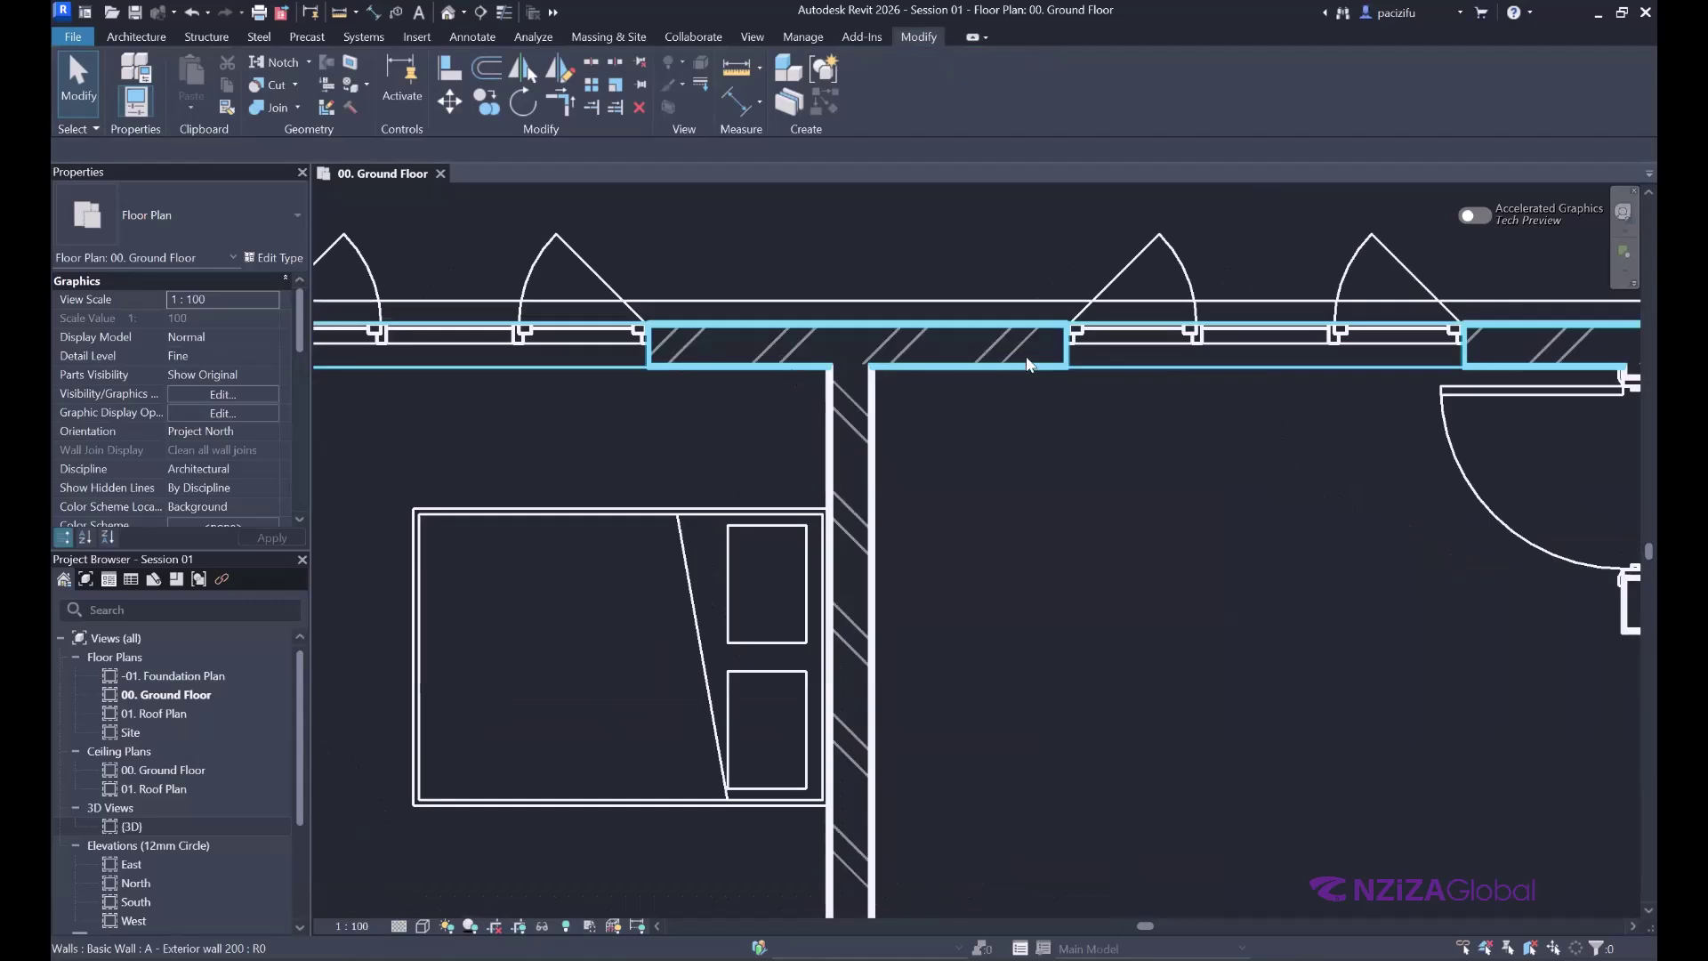
pyautogui.scroll(-2, 673, 371)
pyautogui.scroll(5, 1296, 300)
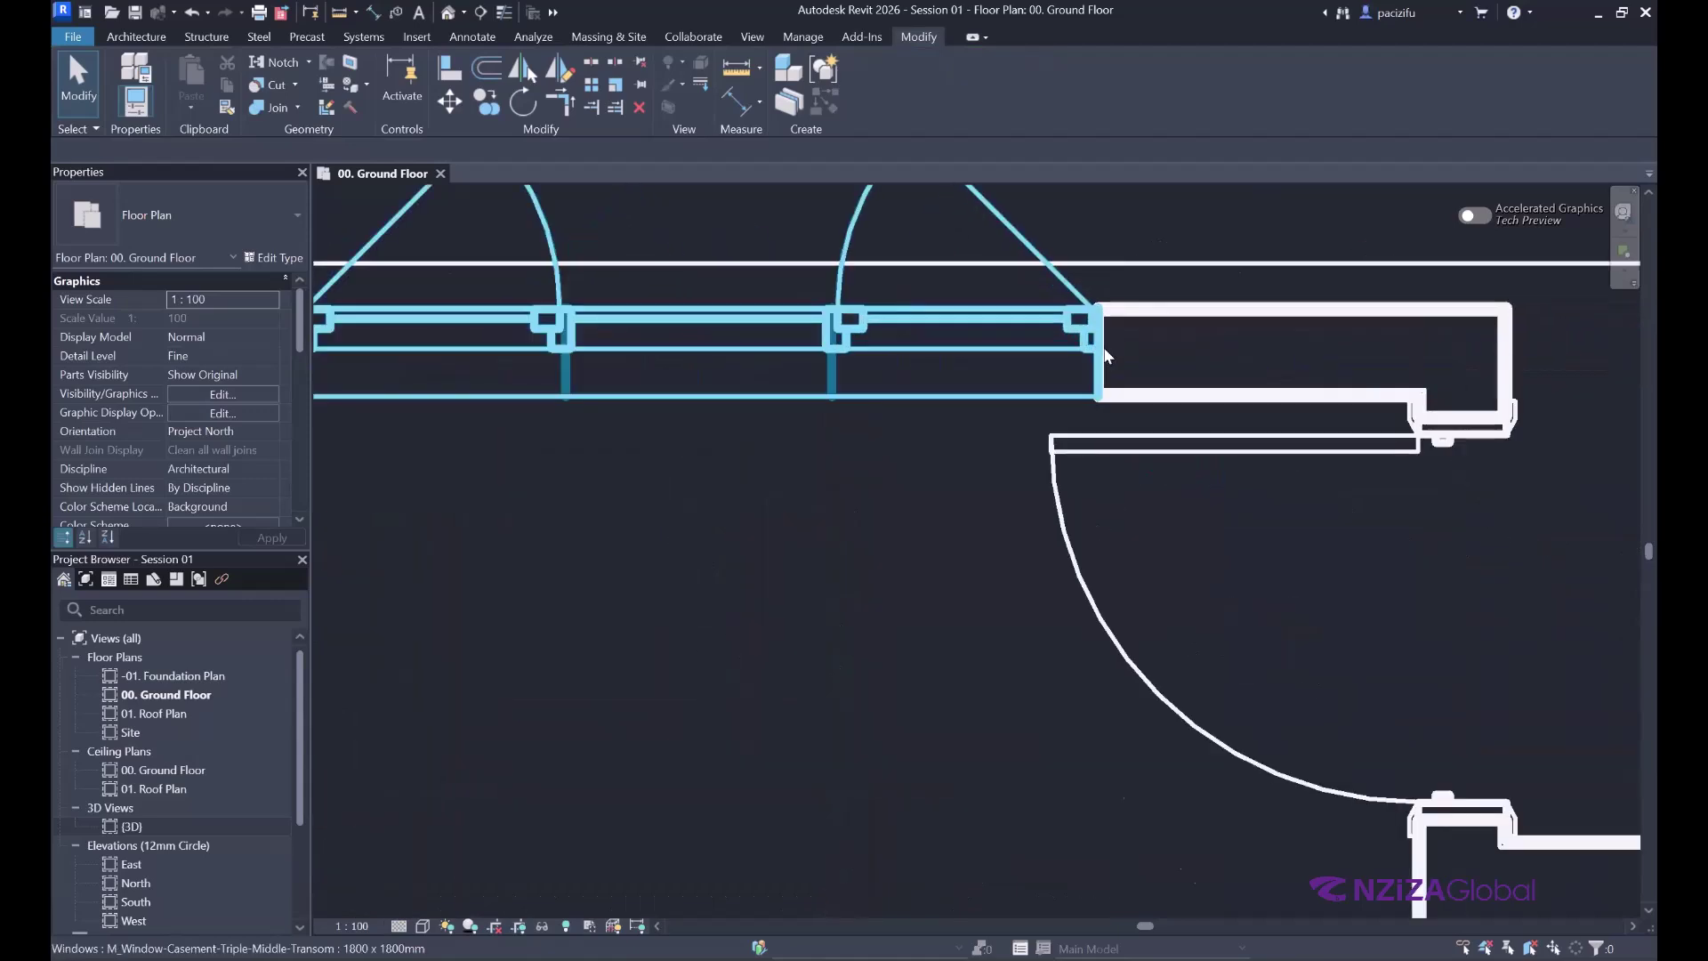
pyautogui.scroll(3, 1296, 300)
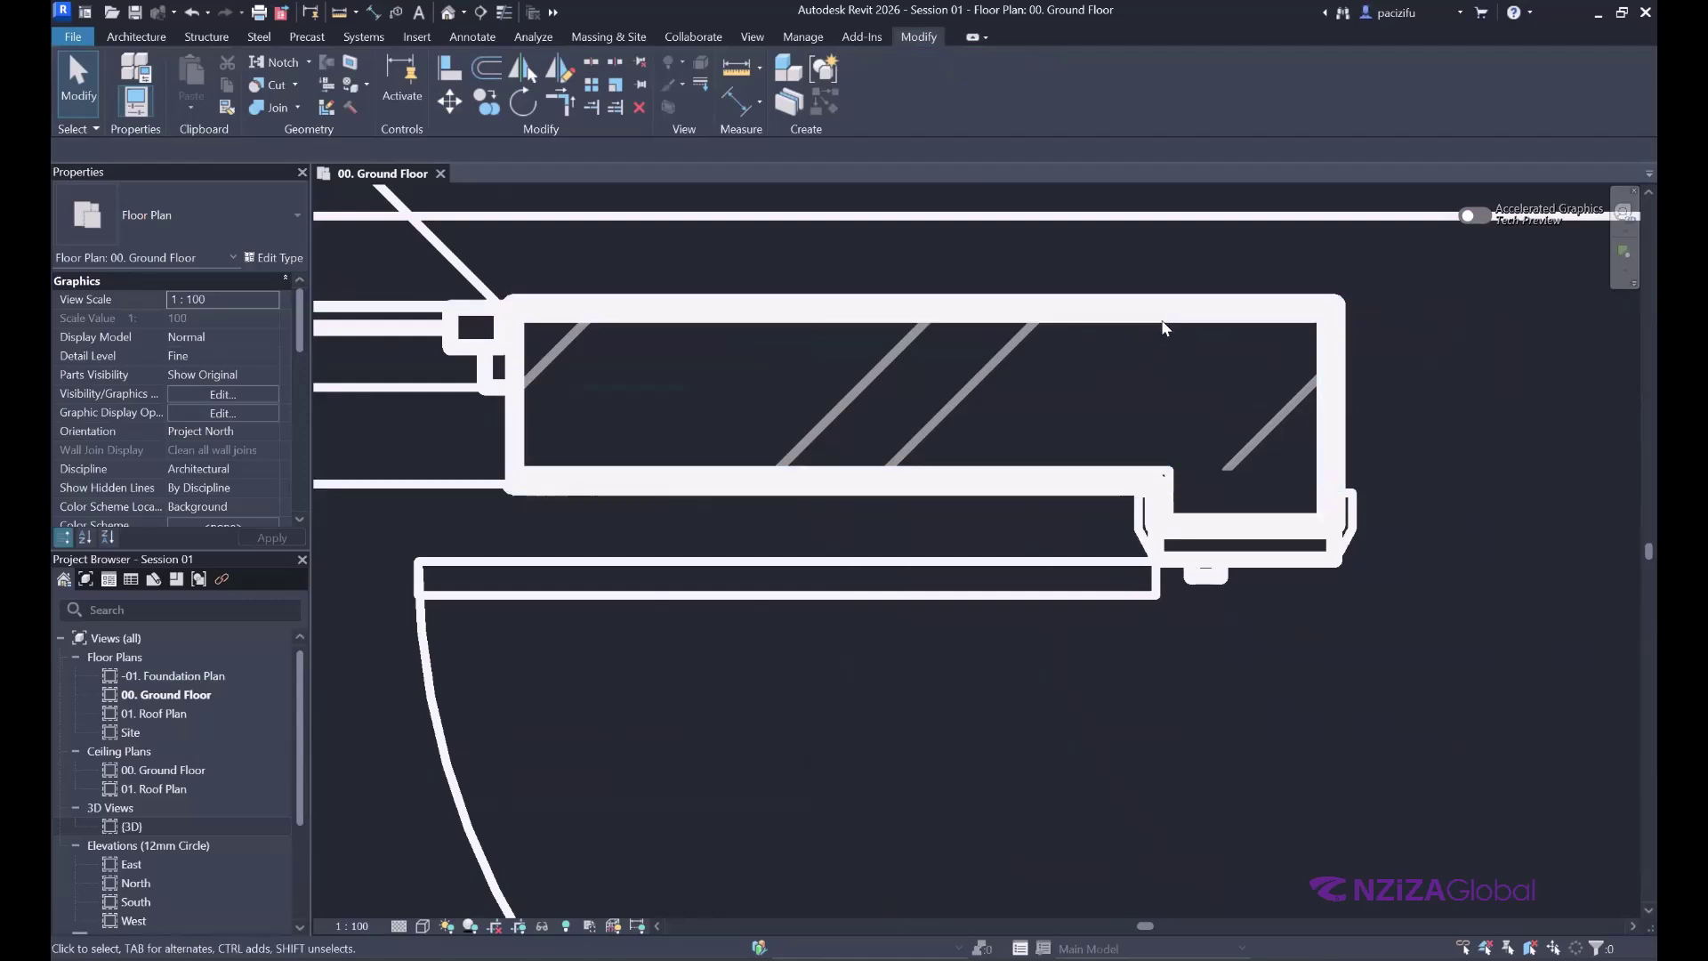
pyautogui.scroll(-4, 1022, 376)
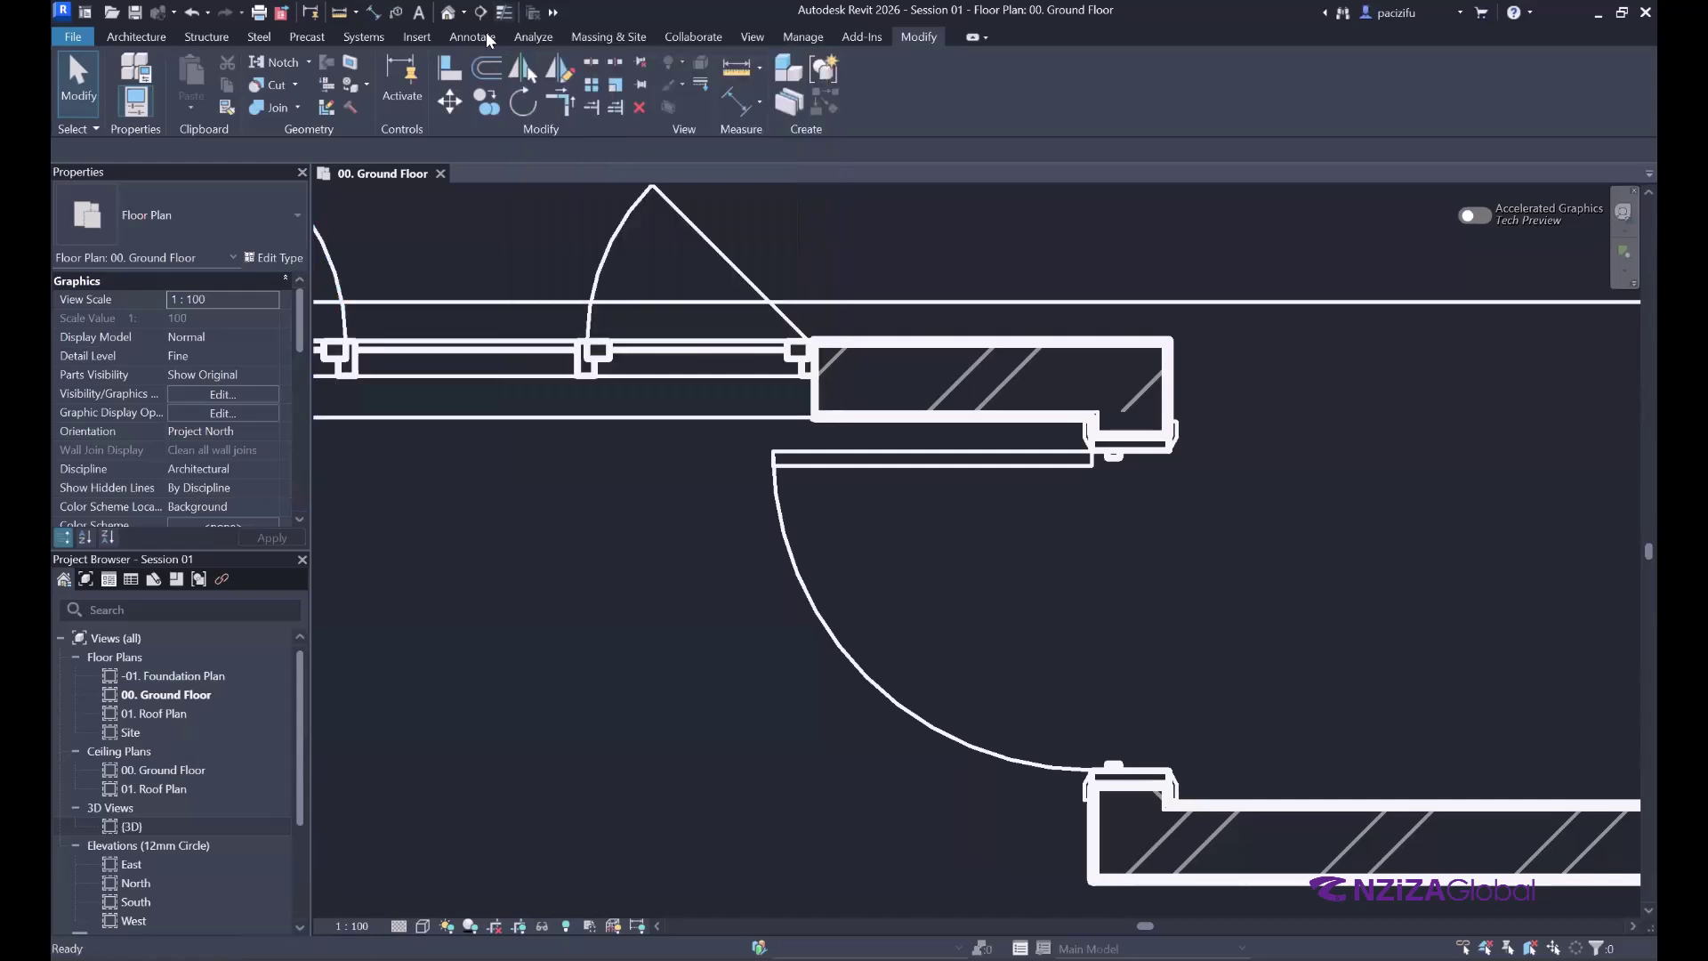
# - Turn on thin lines and examine the exterior wall's layers beside the entrance door
pyautogui.press('t')
pyautogui.press('l')
pyautogui.scroll(2, 1038, 354)
pyautogui.scroll(1, 1037, 355)
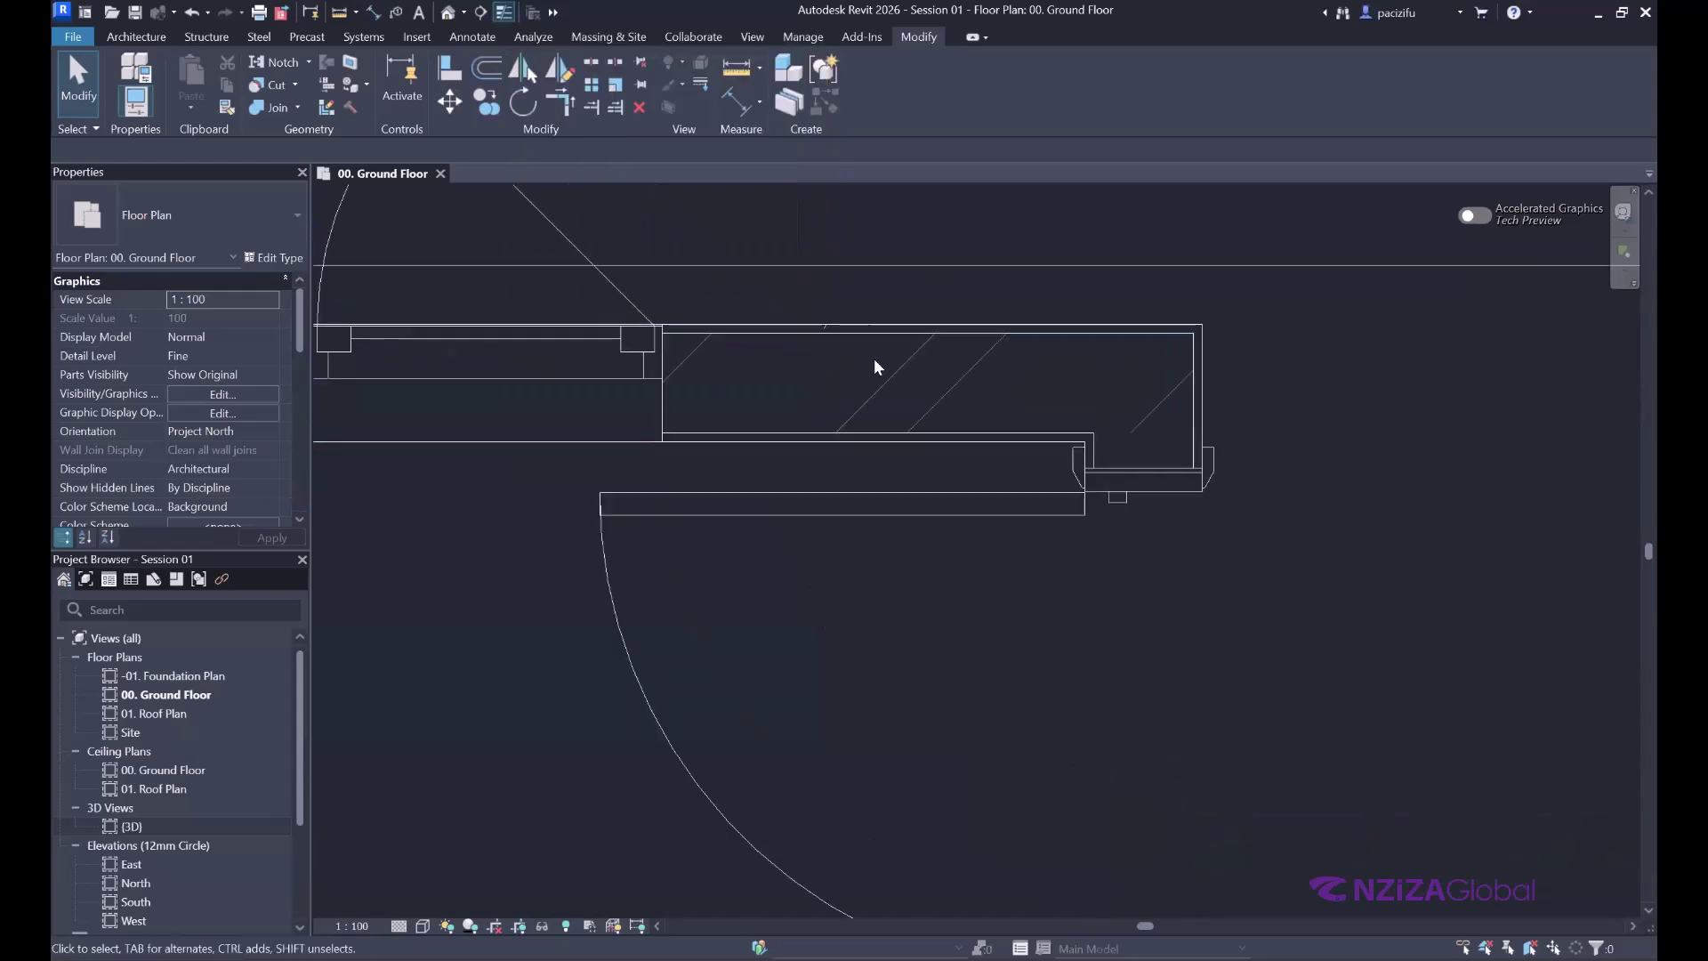
pyautogui.scroll(2, 968, 322)
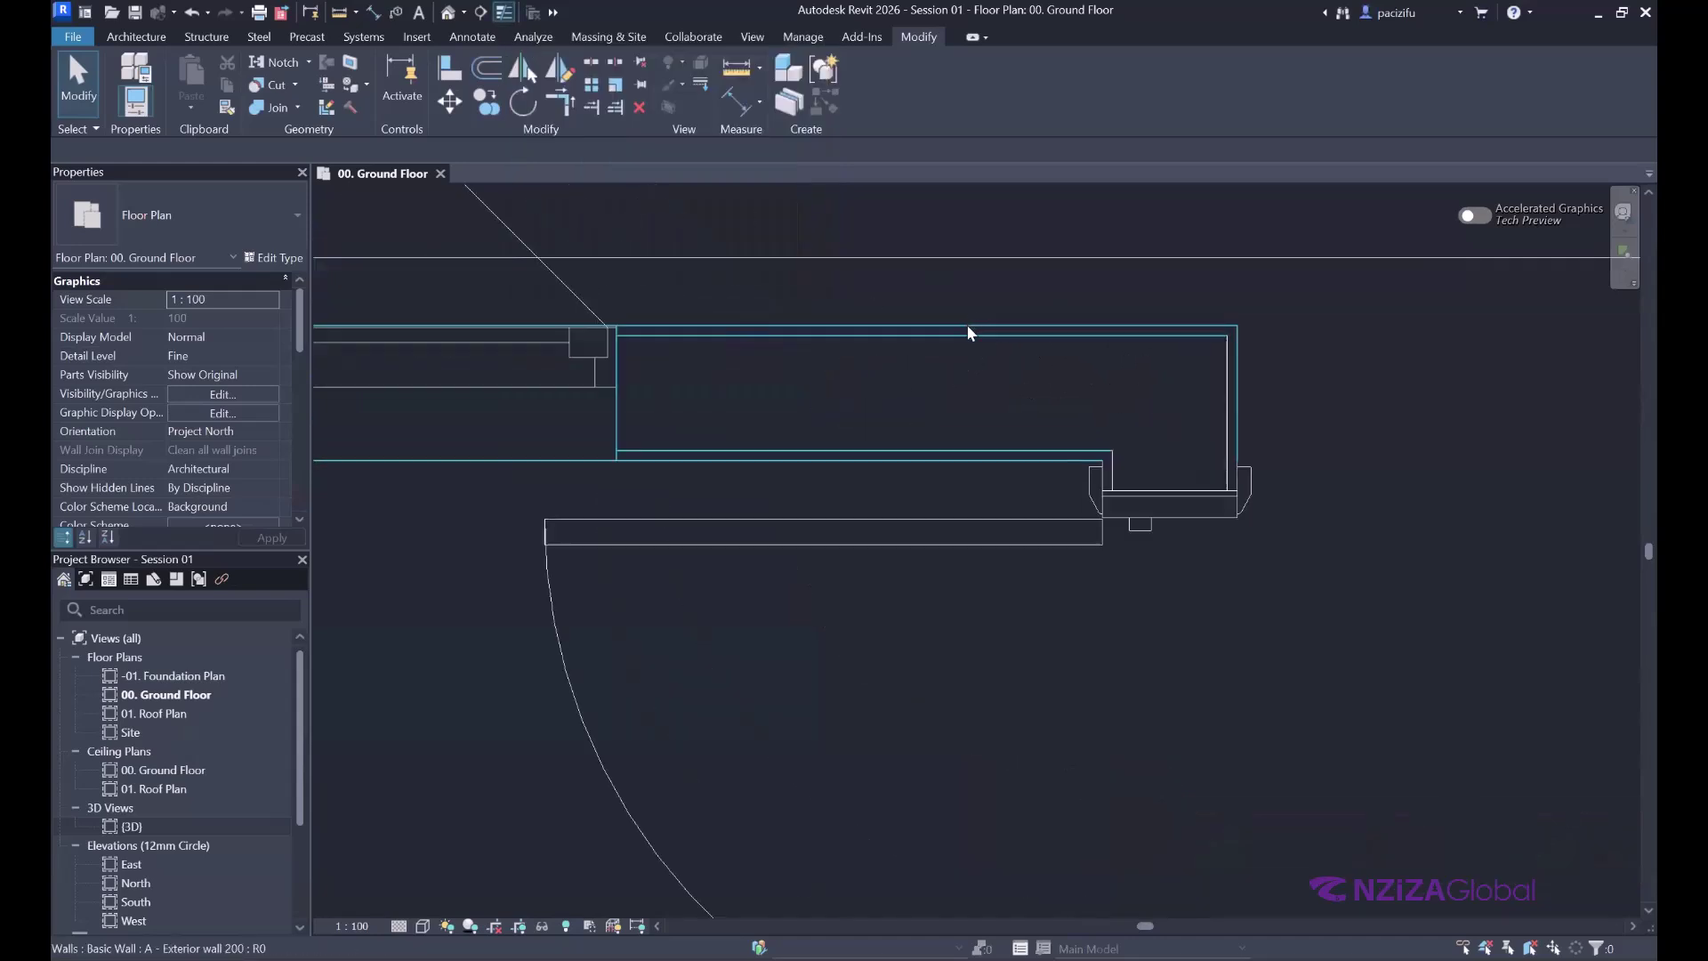
pyautogui.scroll(1, 749, 350)
pyautogui.scroll(-2, 794, 364)
pyautogui.scroll(1, 890, 368)
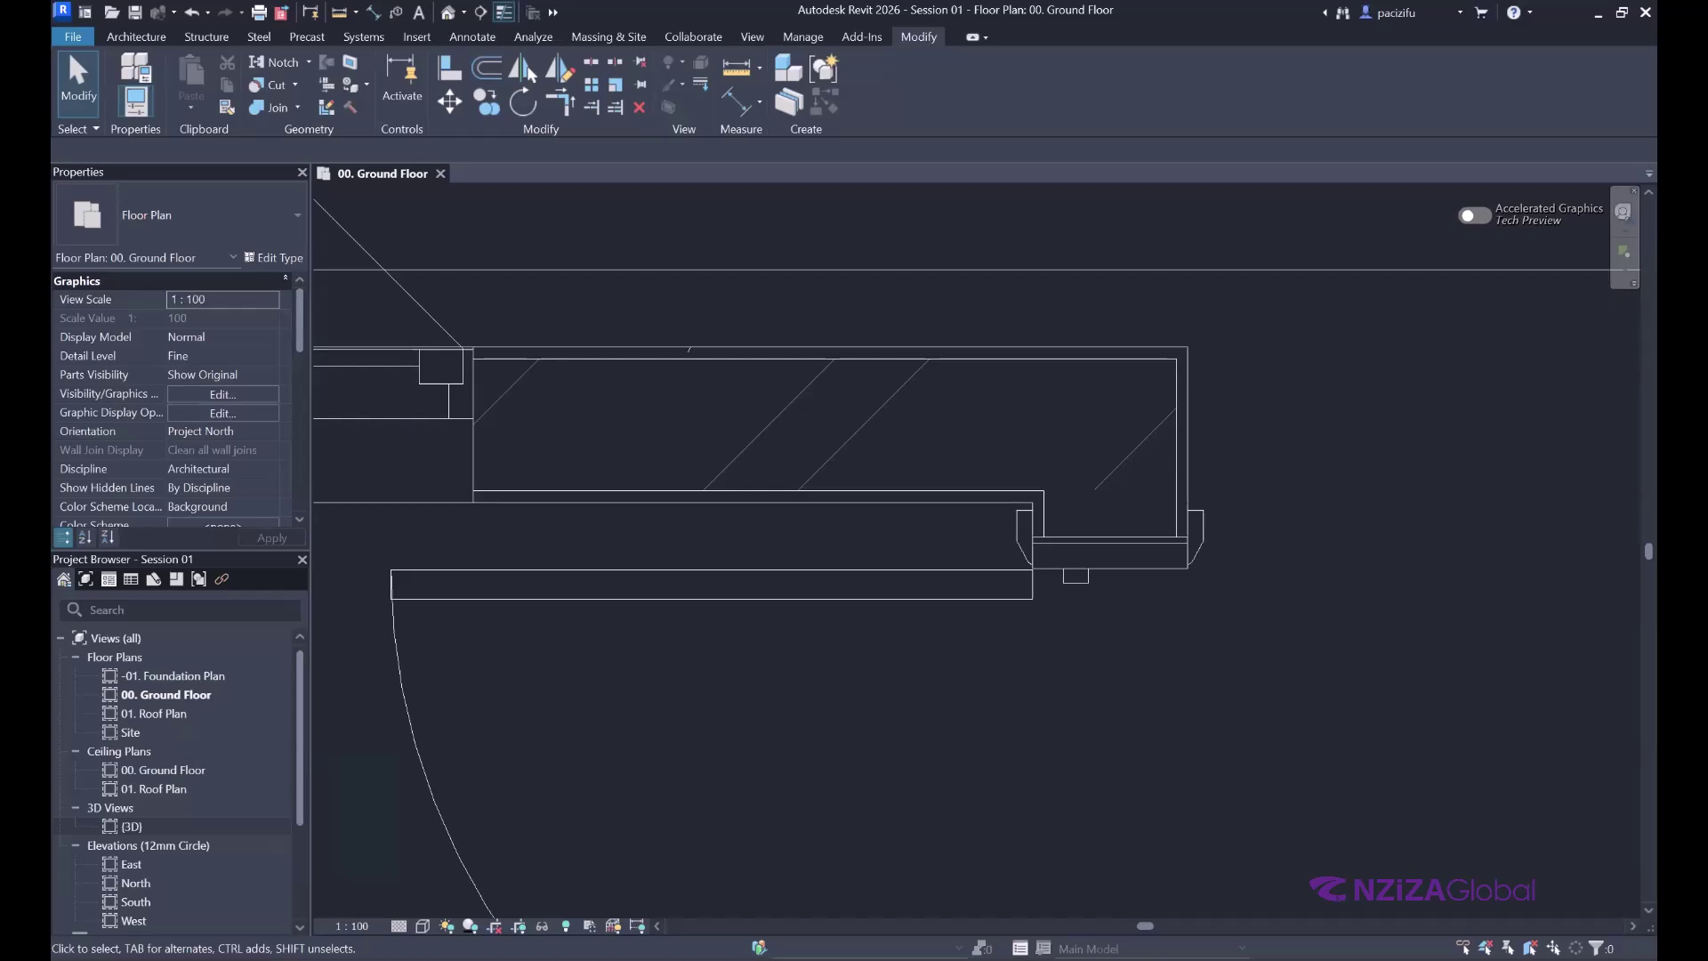
# - Review the whole ground floor layout, open the {3D} view of the house, and bring up its visual style options
pyautogui.scroll(-5, 785, 429)
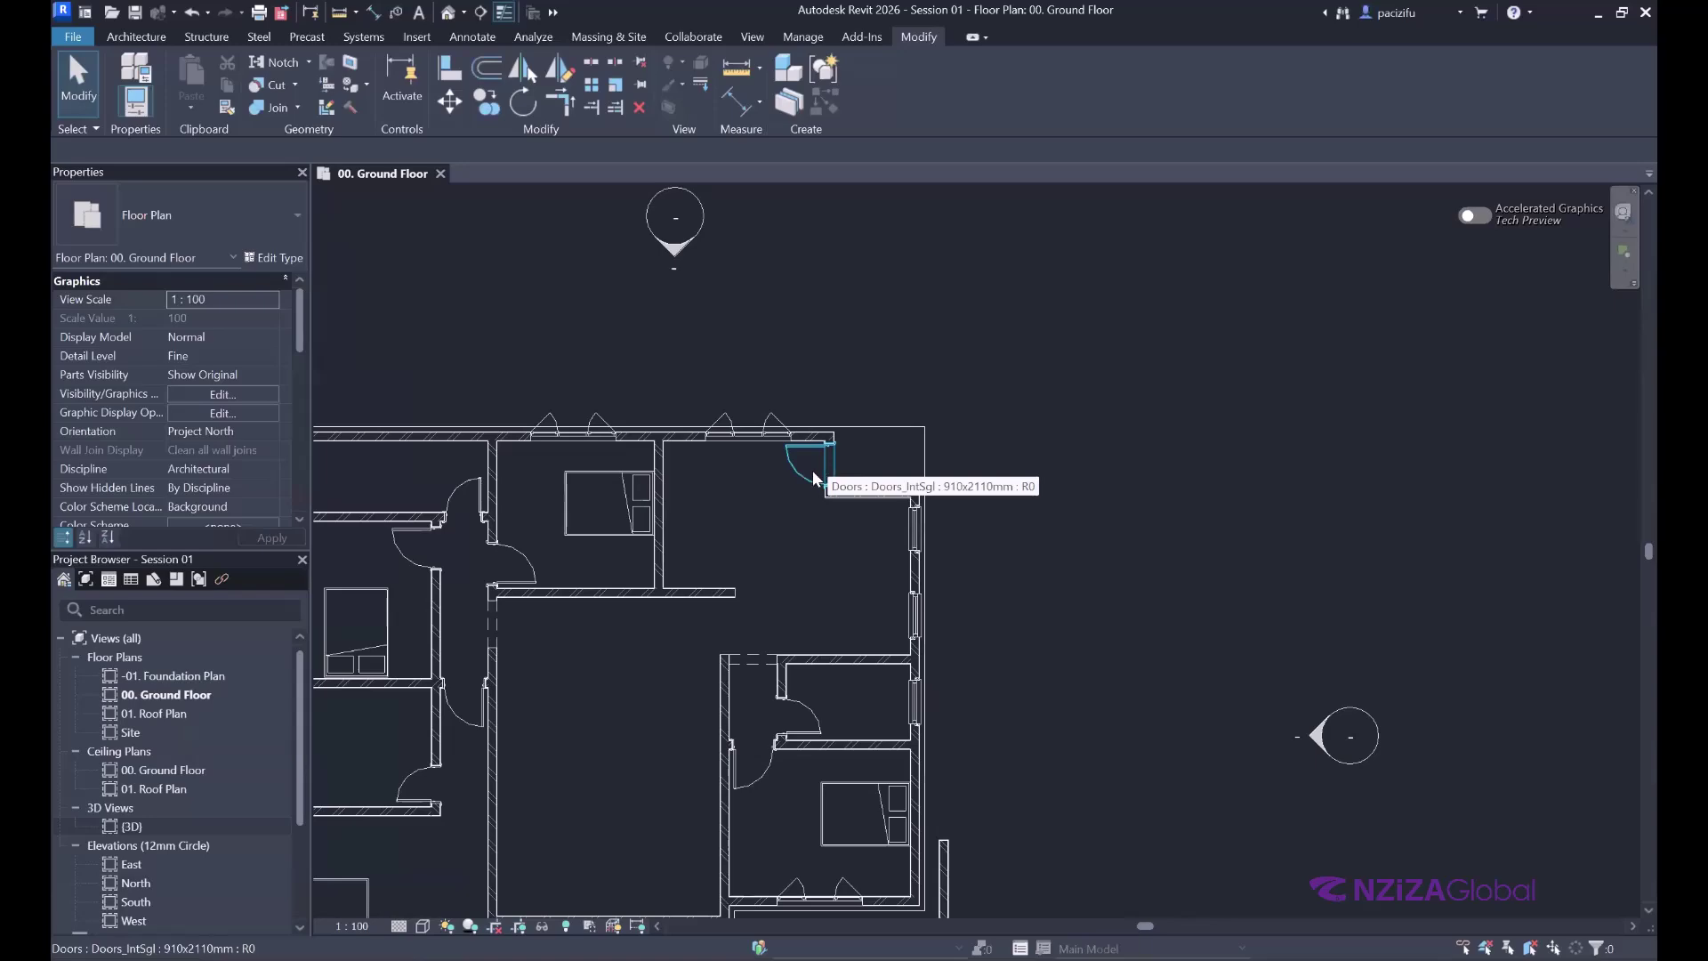
pyautogui.scroll(-1, 804, 481)
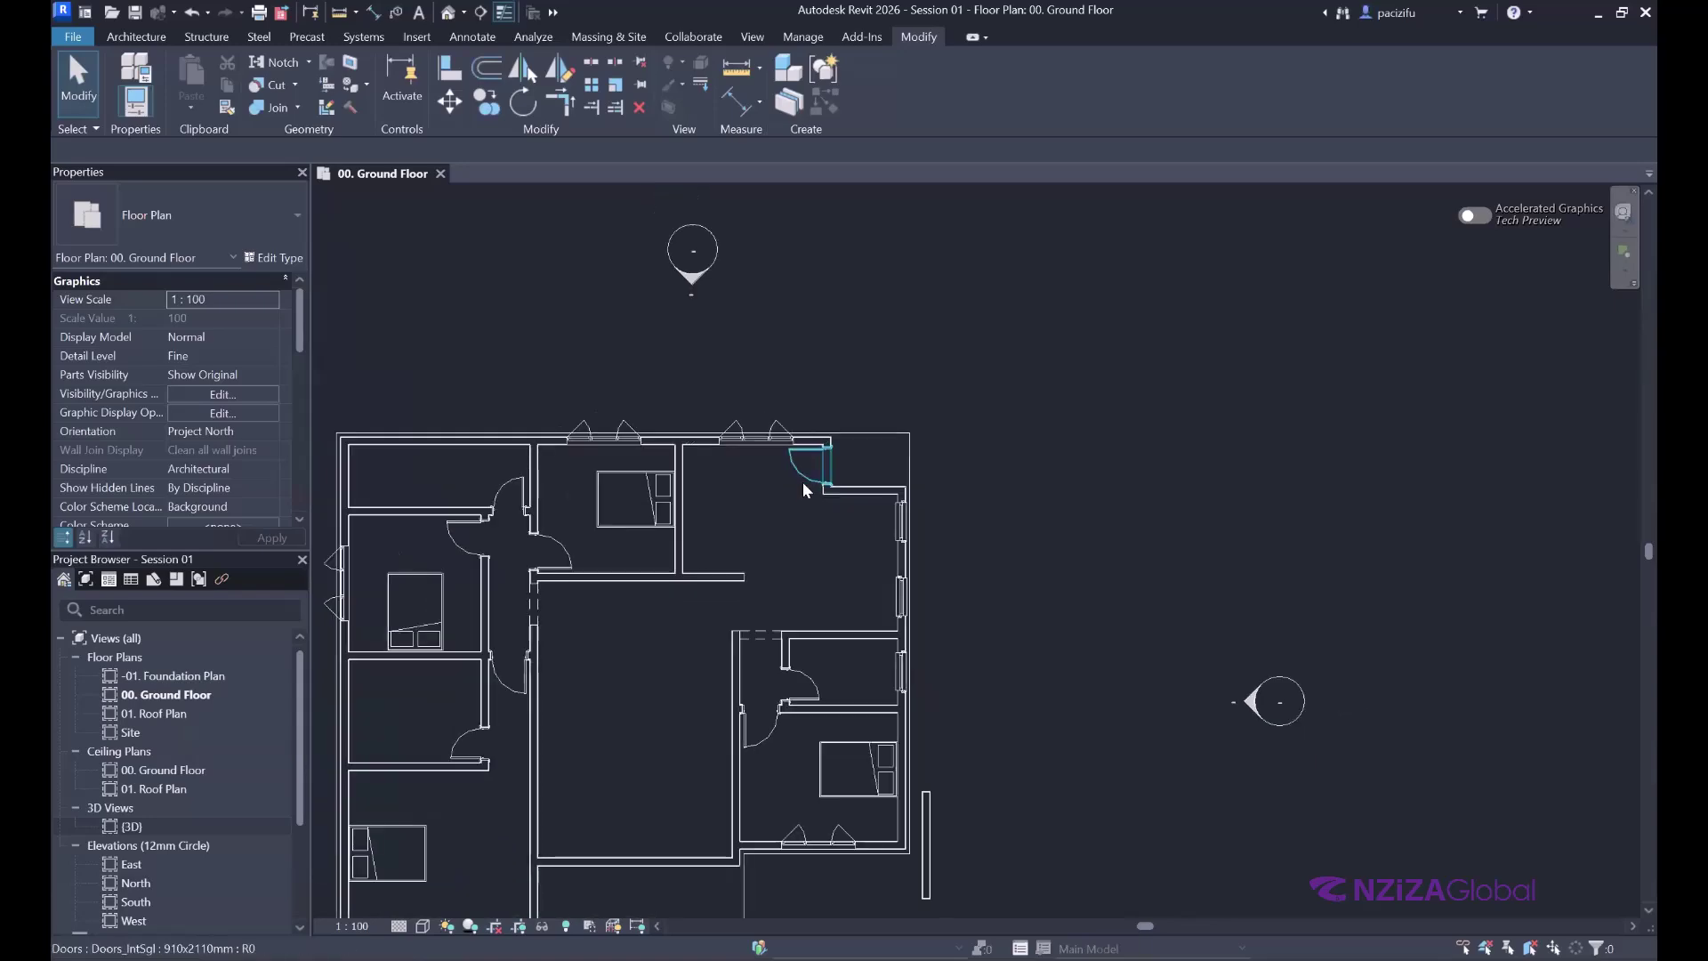
pyautogui.scroll(-3, 802, 483)
pyautogui.scroll(5, 754, 533)
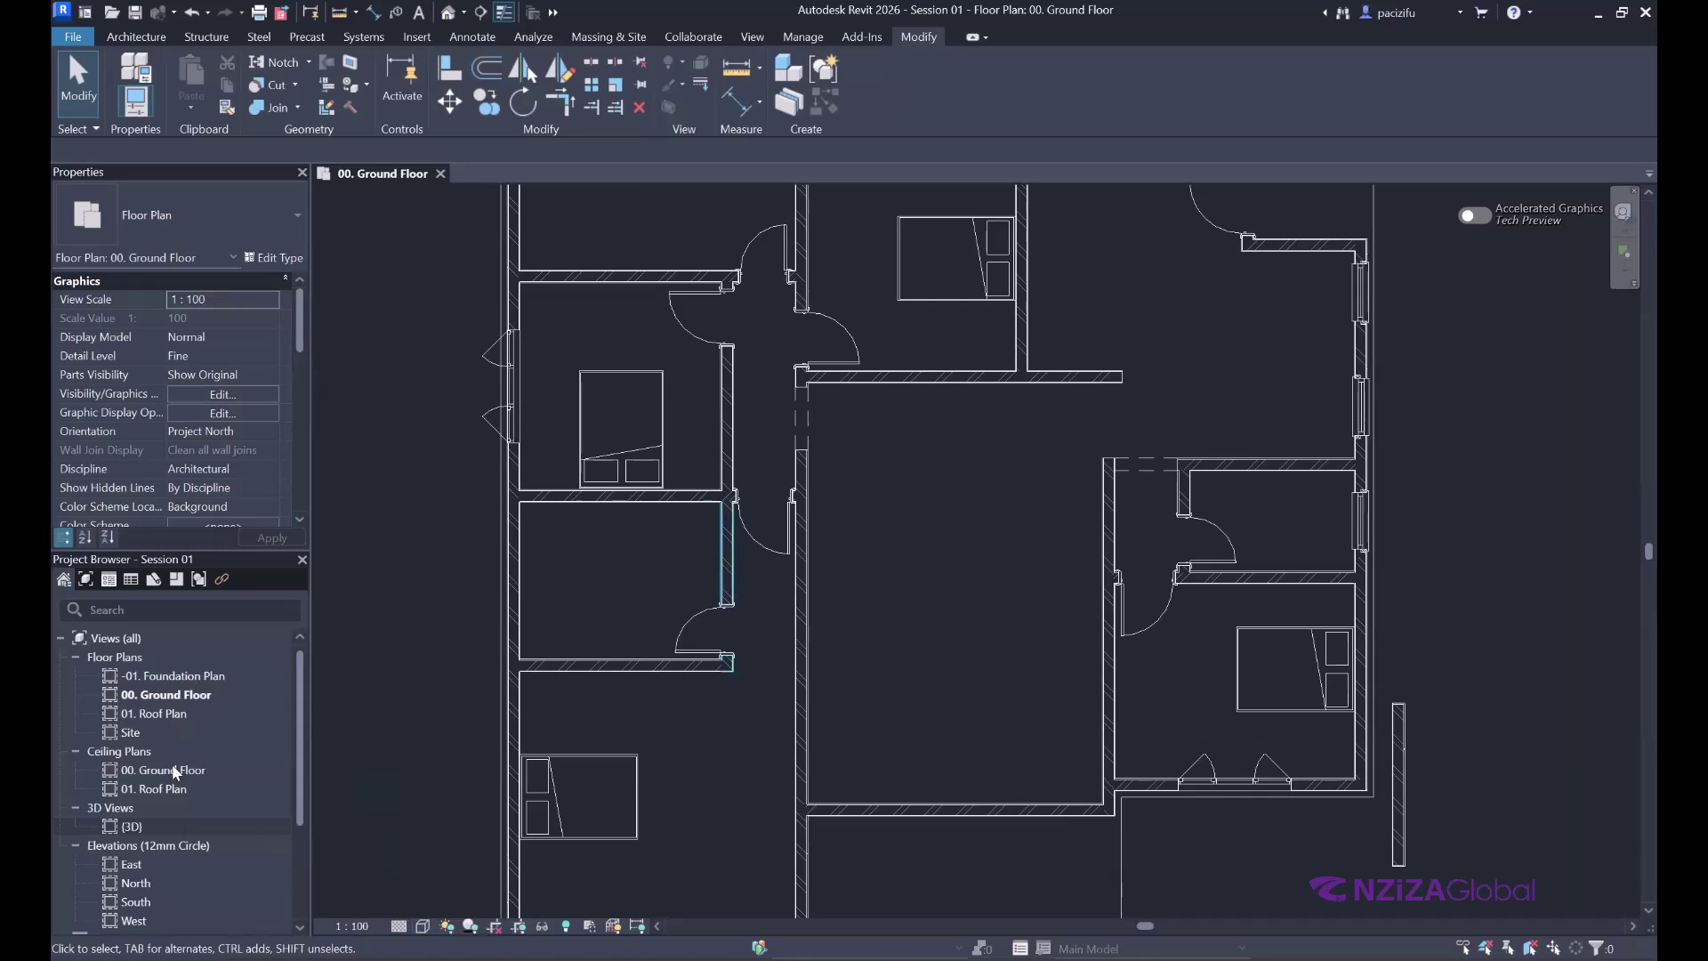
pyautogui.doubleClick(139, 828)
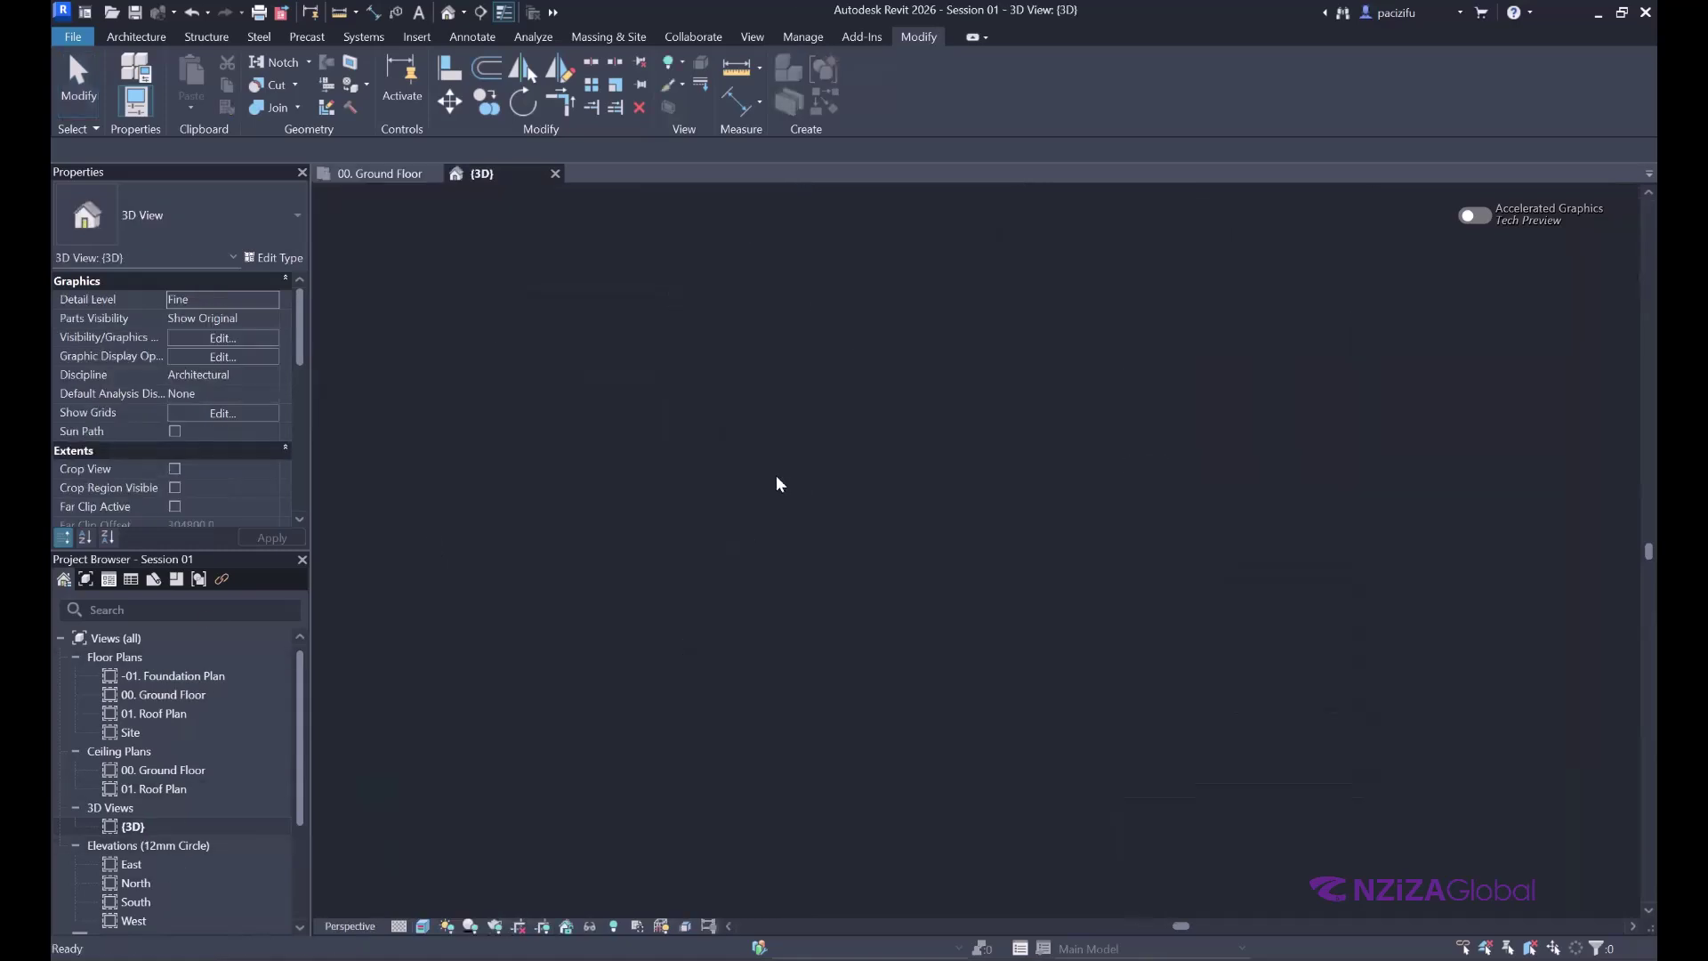
pyautogui.press('Escape')
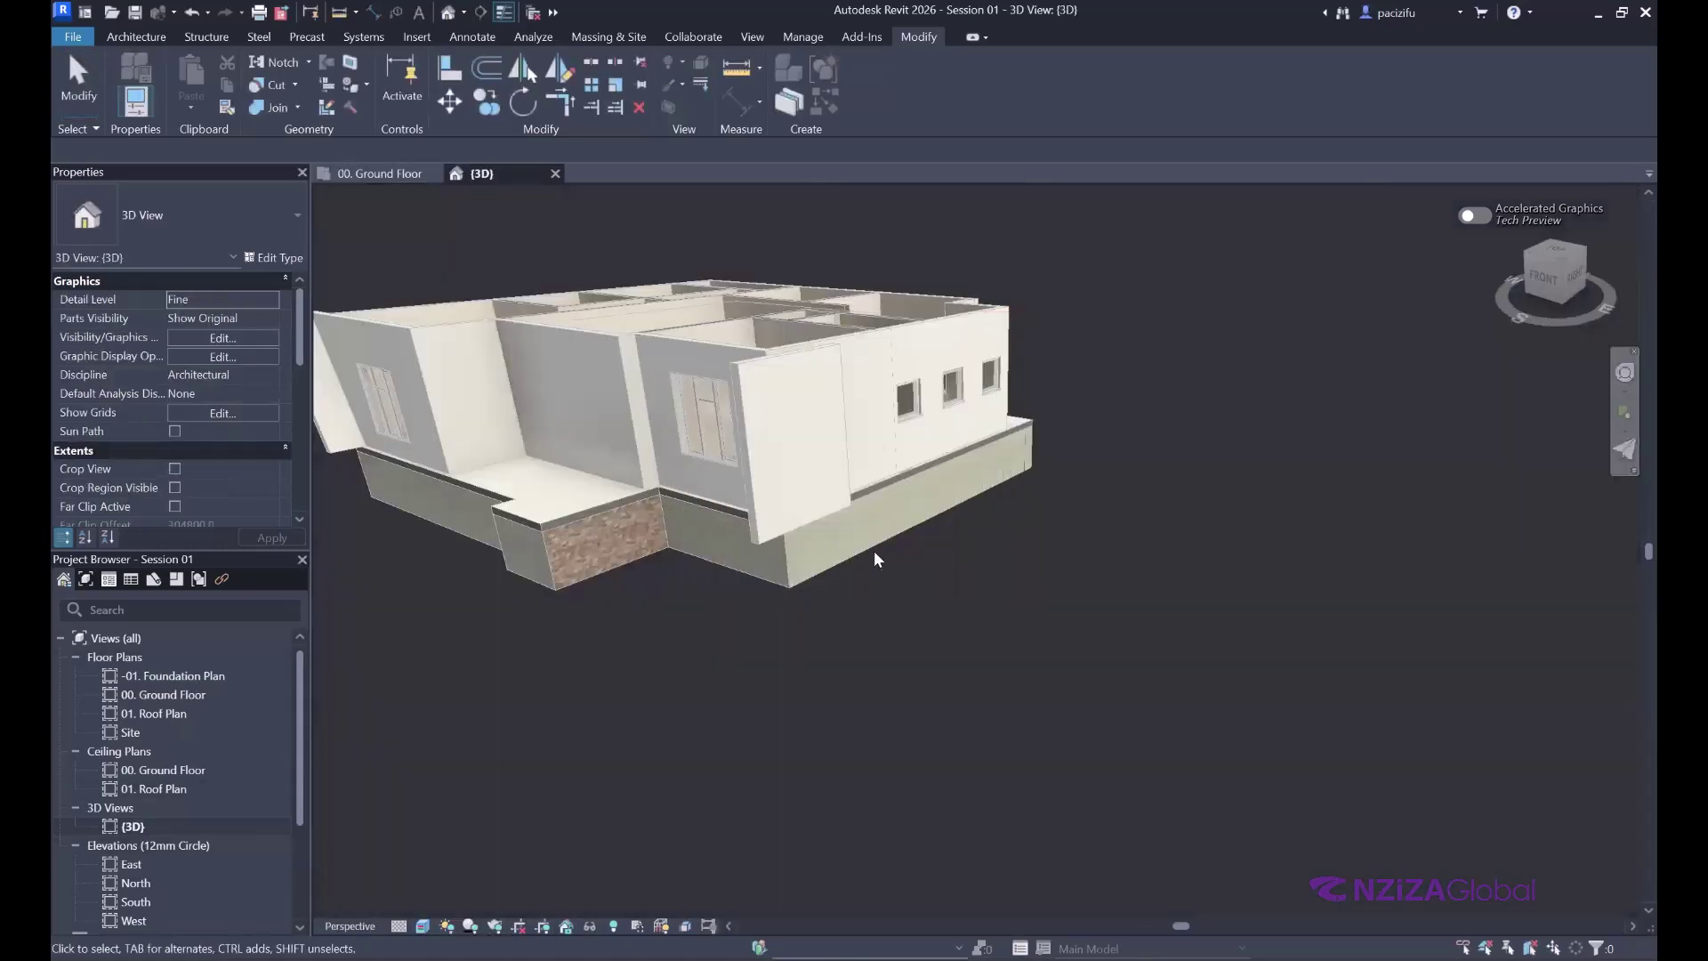
pyautogui.scroll(3, 588, 526)
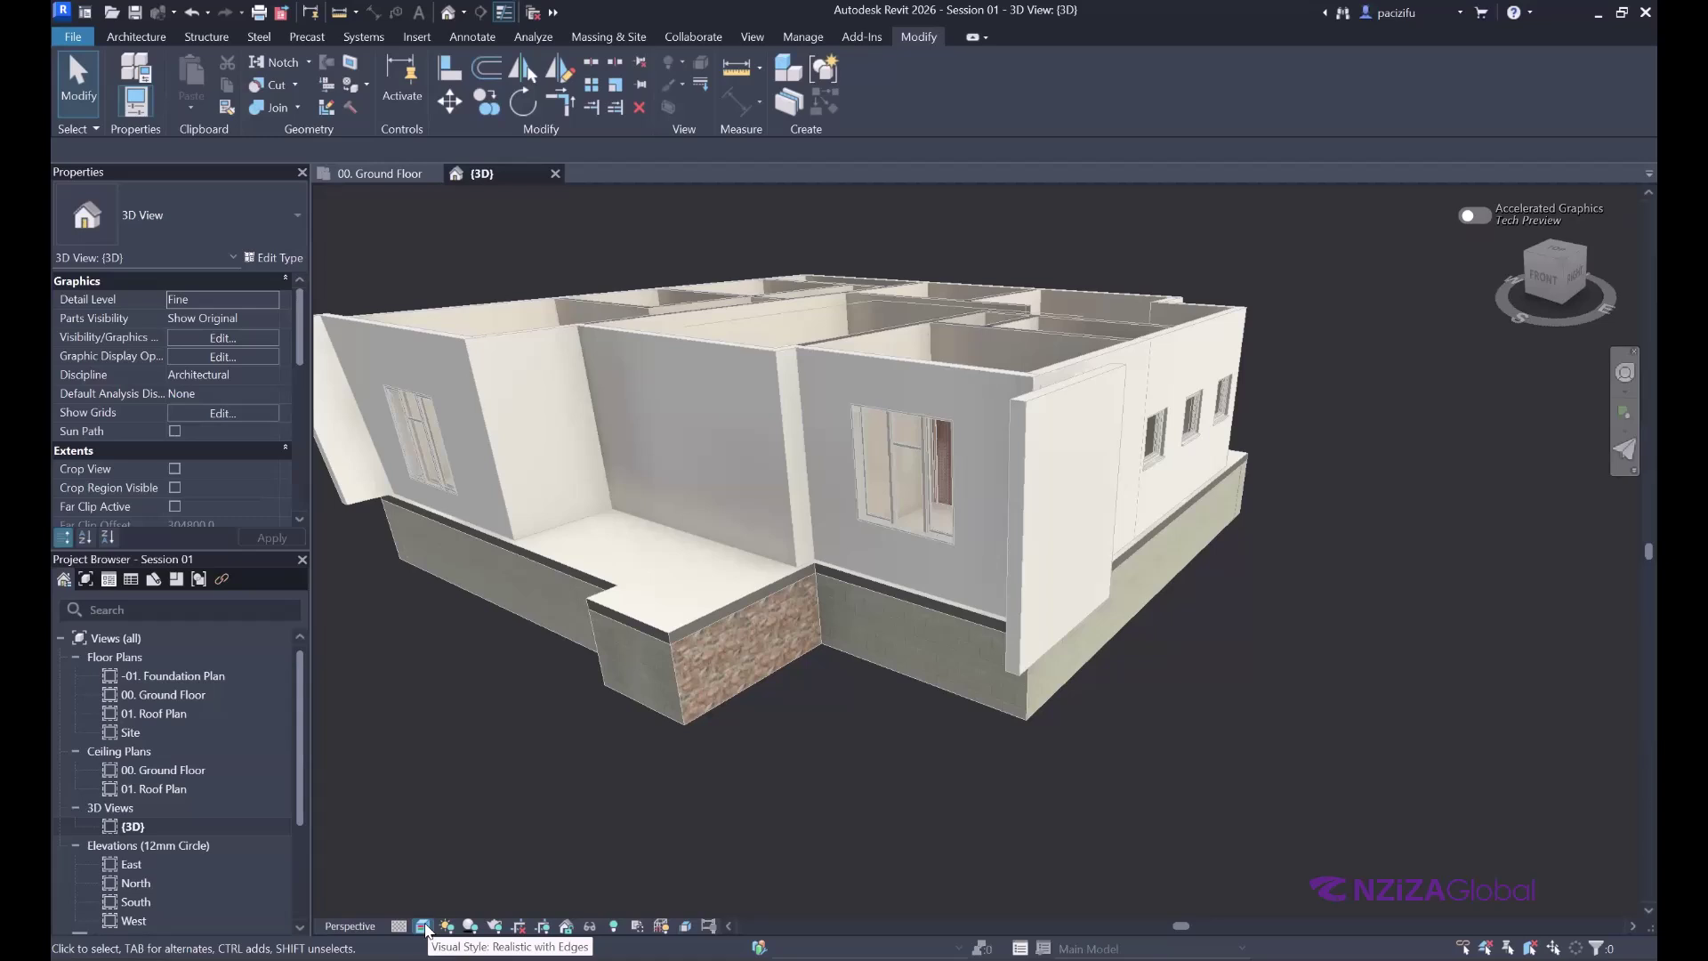
pyautogui.click(422, 926)
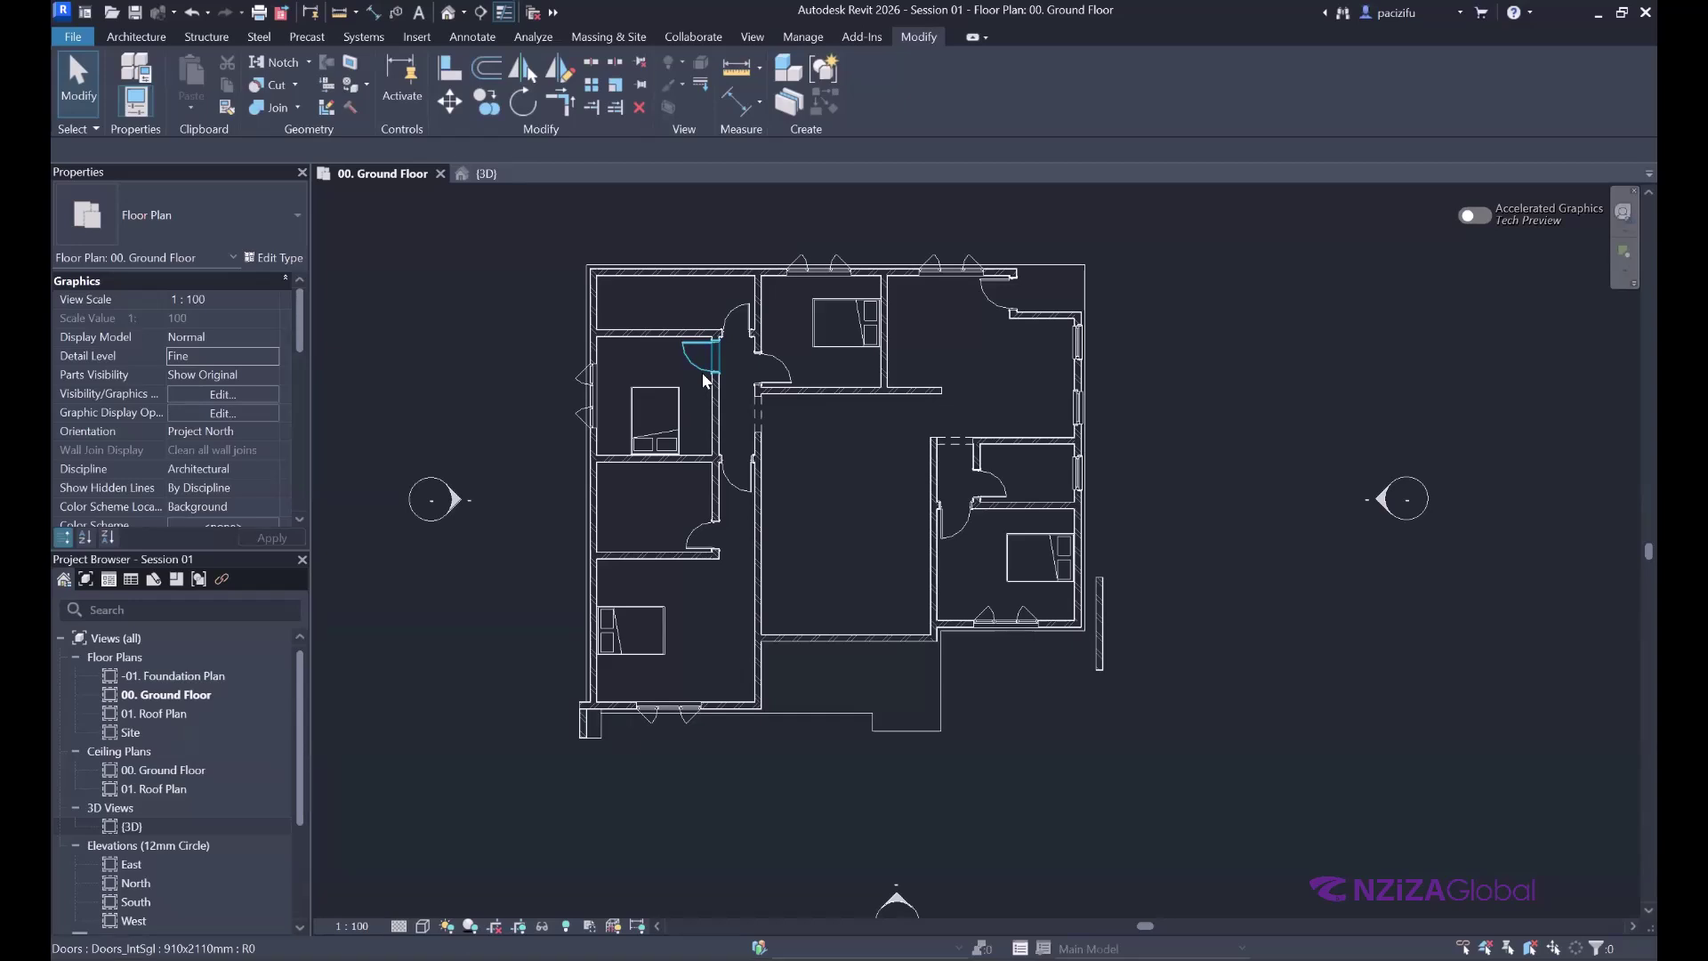
# - Return to the 00. Ground Floor plan and open the type properties of the horizontal interior wall above the living room
pyautogui.scroll(2, 830, 520)
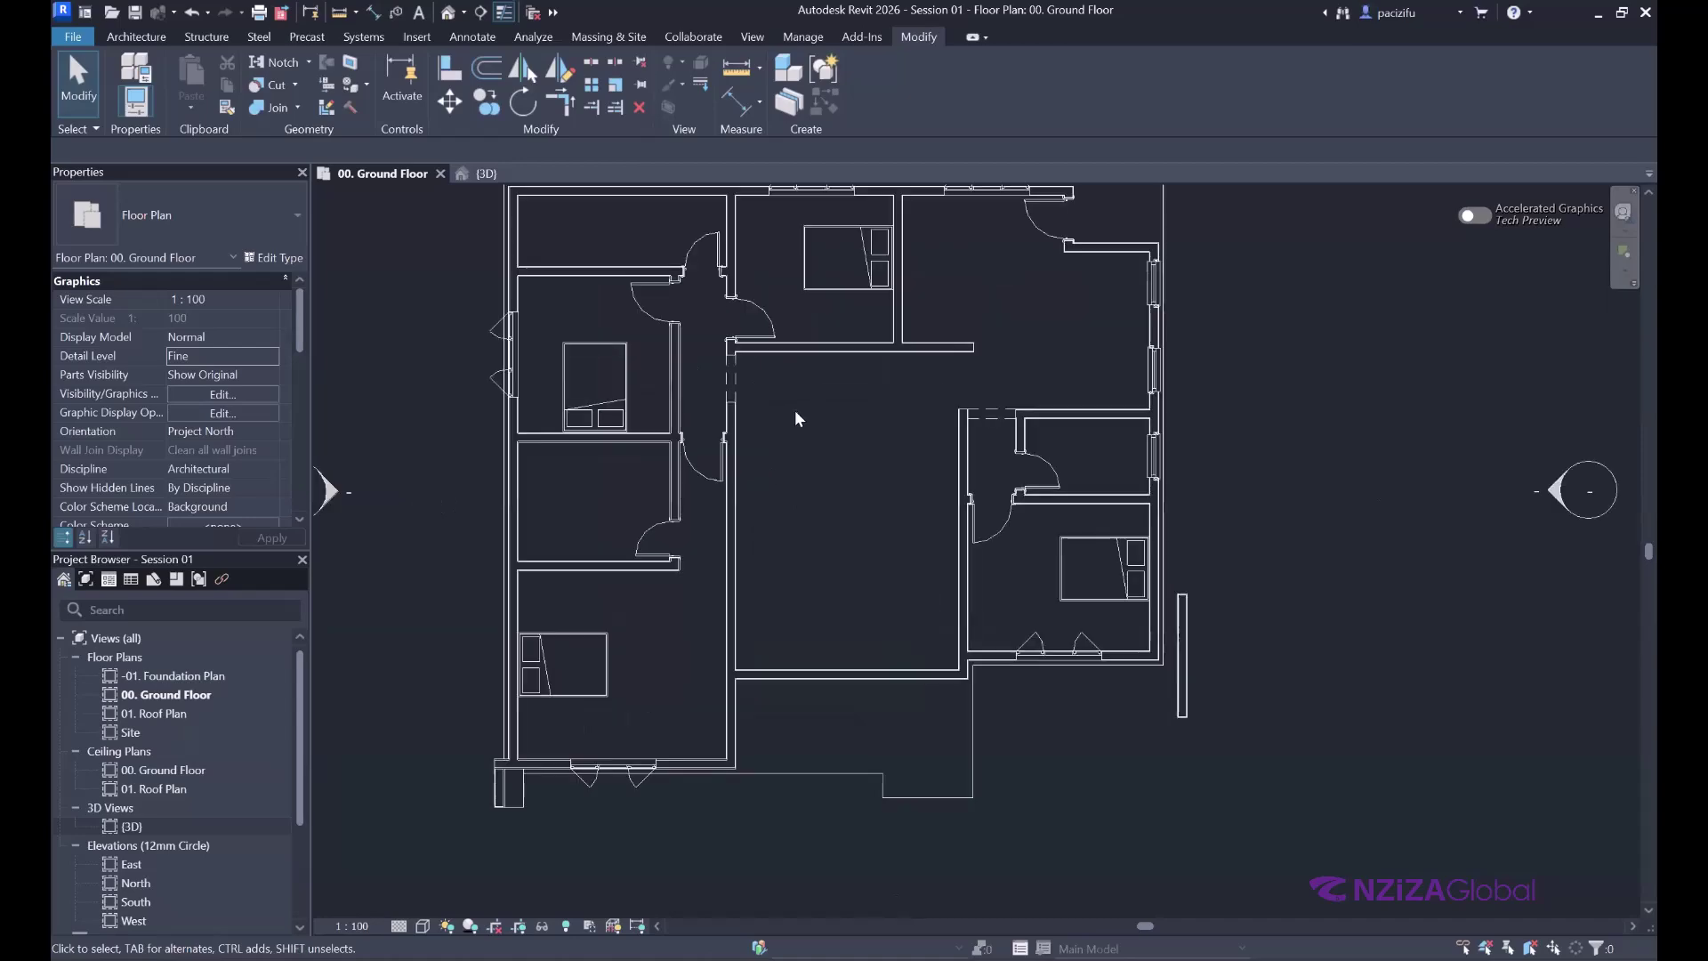
pyautogui.scroll(-3, 792, 409)
pyautogui.scroll(2, 801, 338)
pyautogui.click(854, 396)
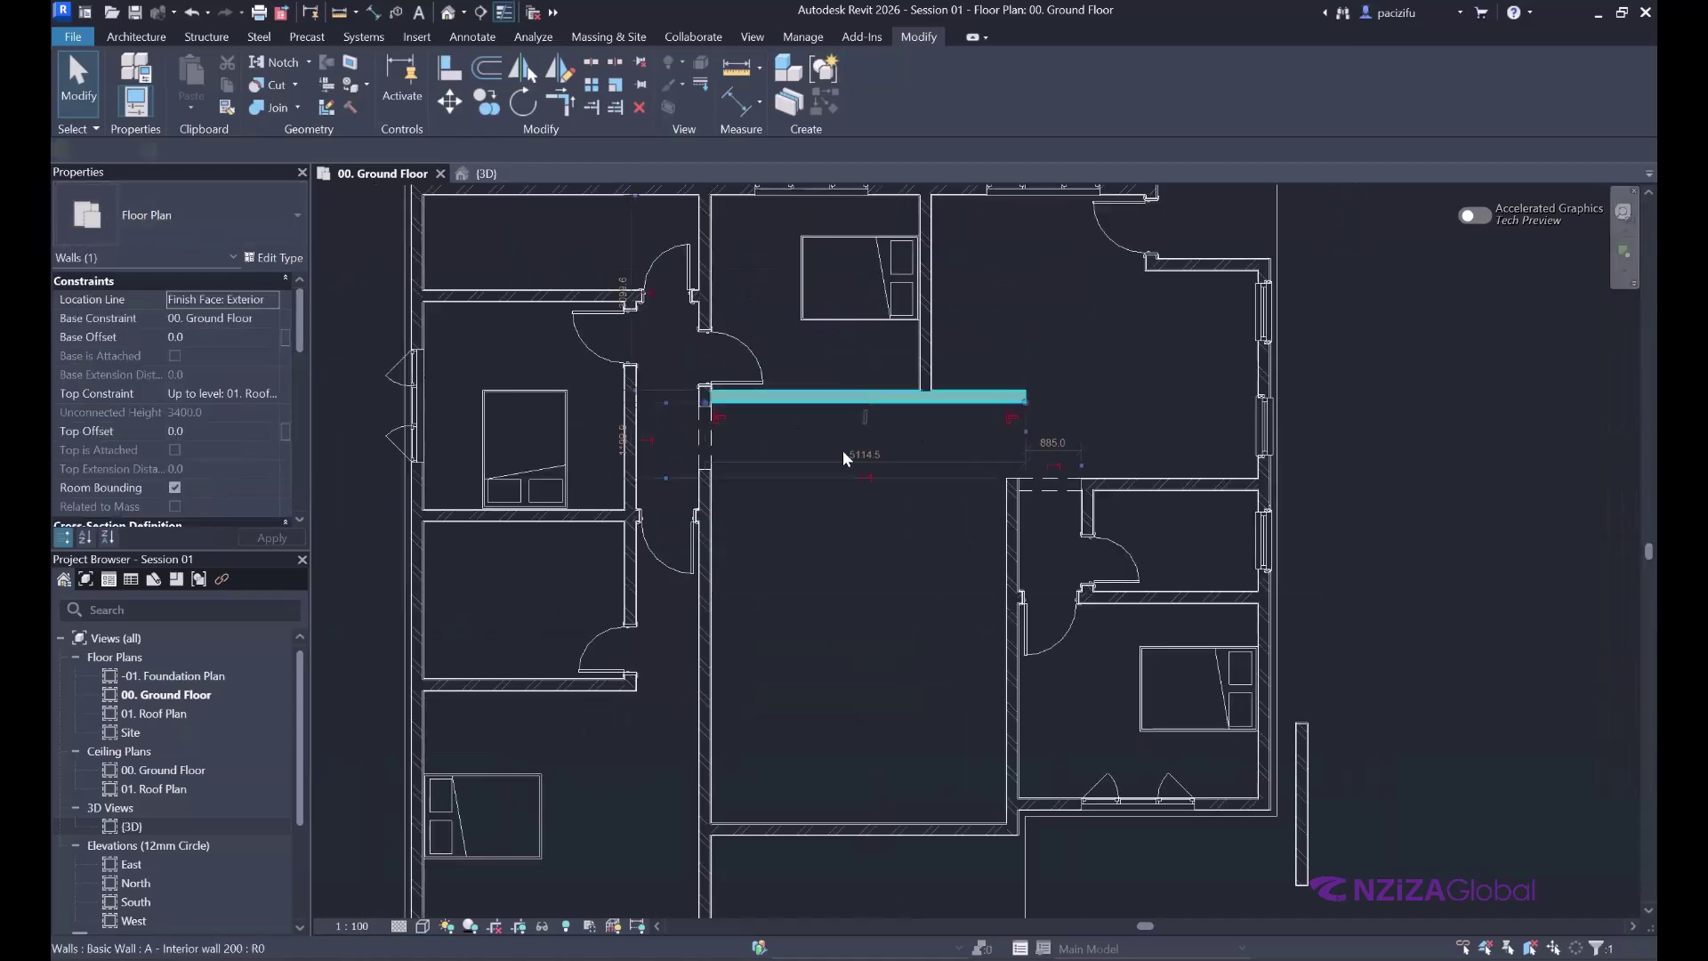
pyautogui.click(276, 258)
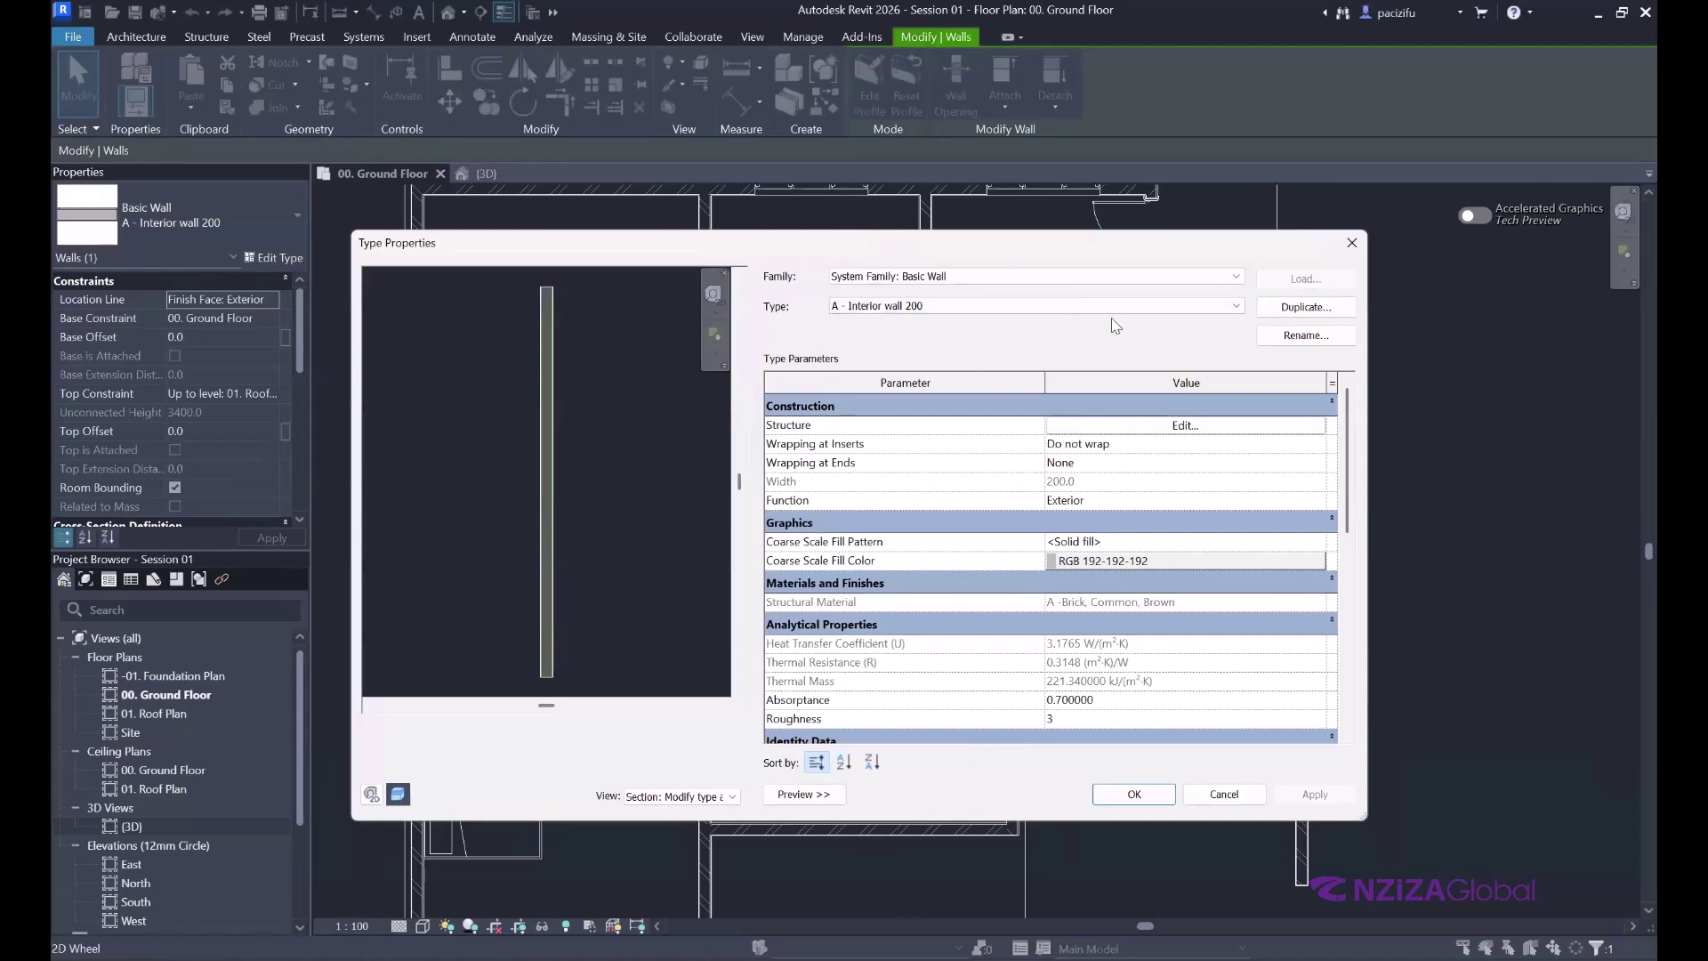
# - Open the layer structure of the A - Interior wall 200 type and bring up the material choices for its Structure layer
pyautogui.click(1203, 428)
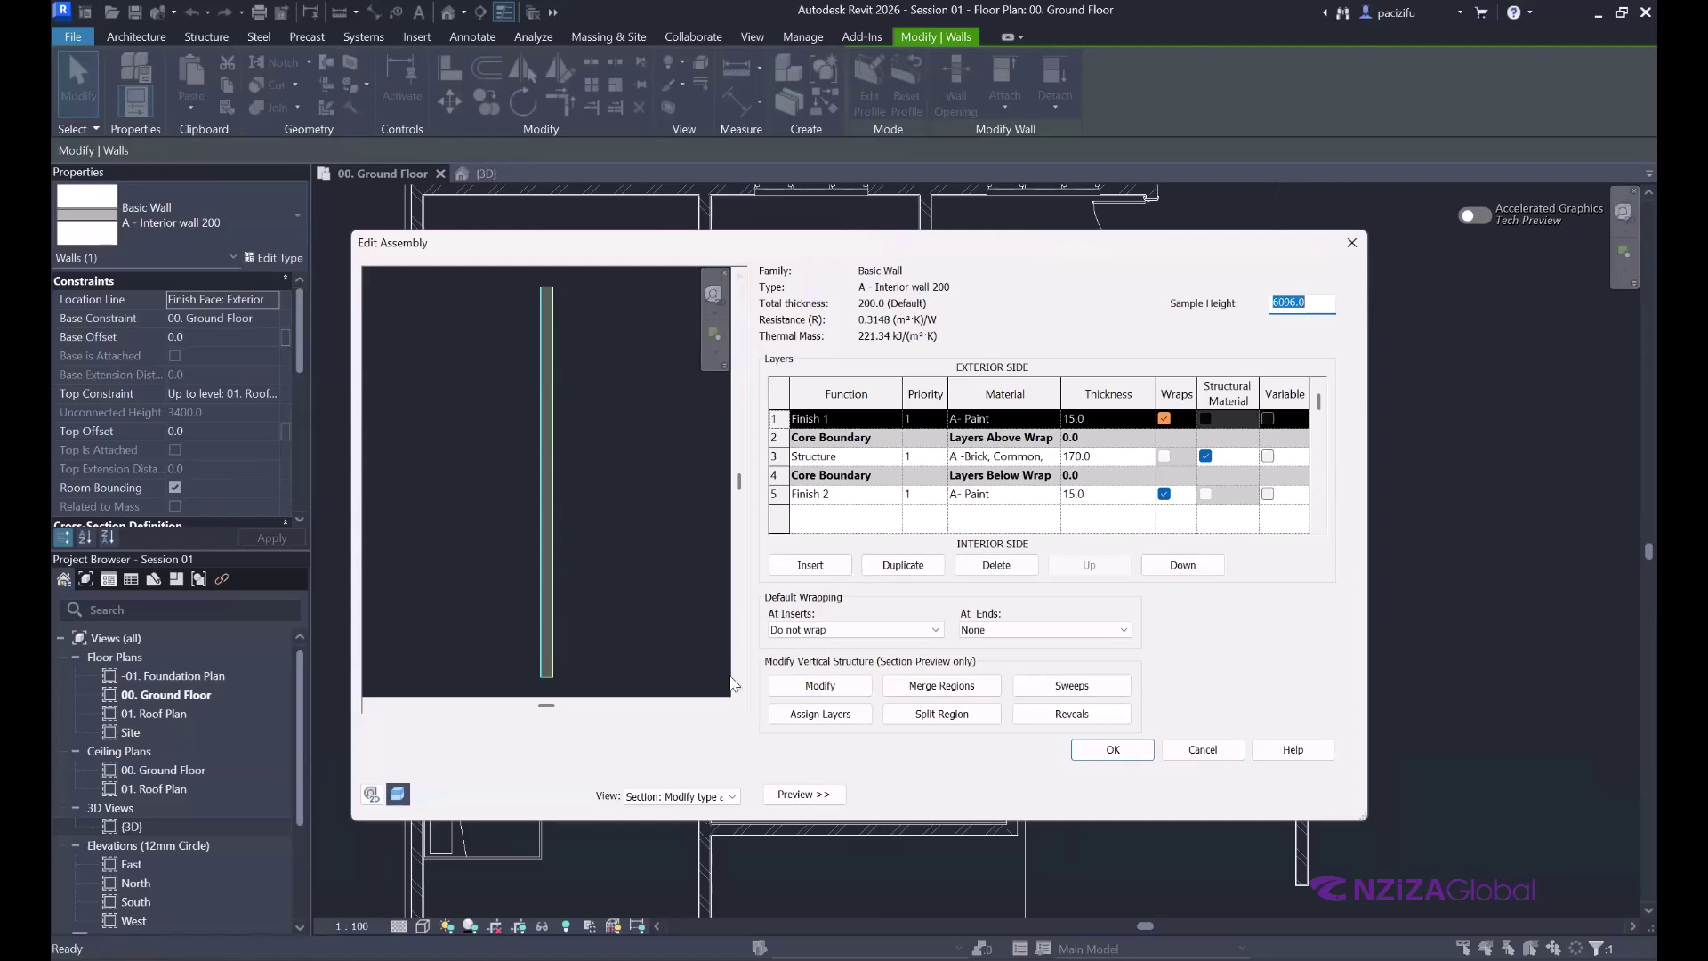
pyautogui.click(804, 793)
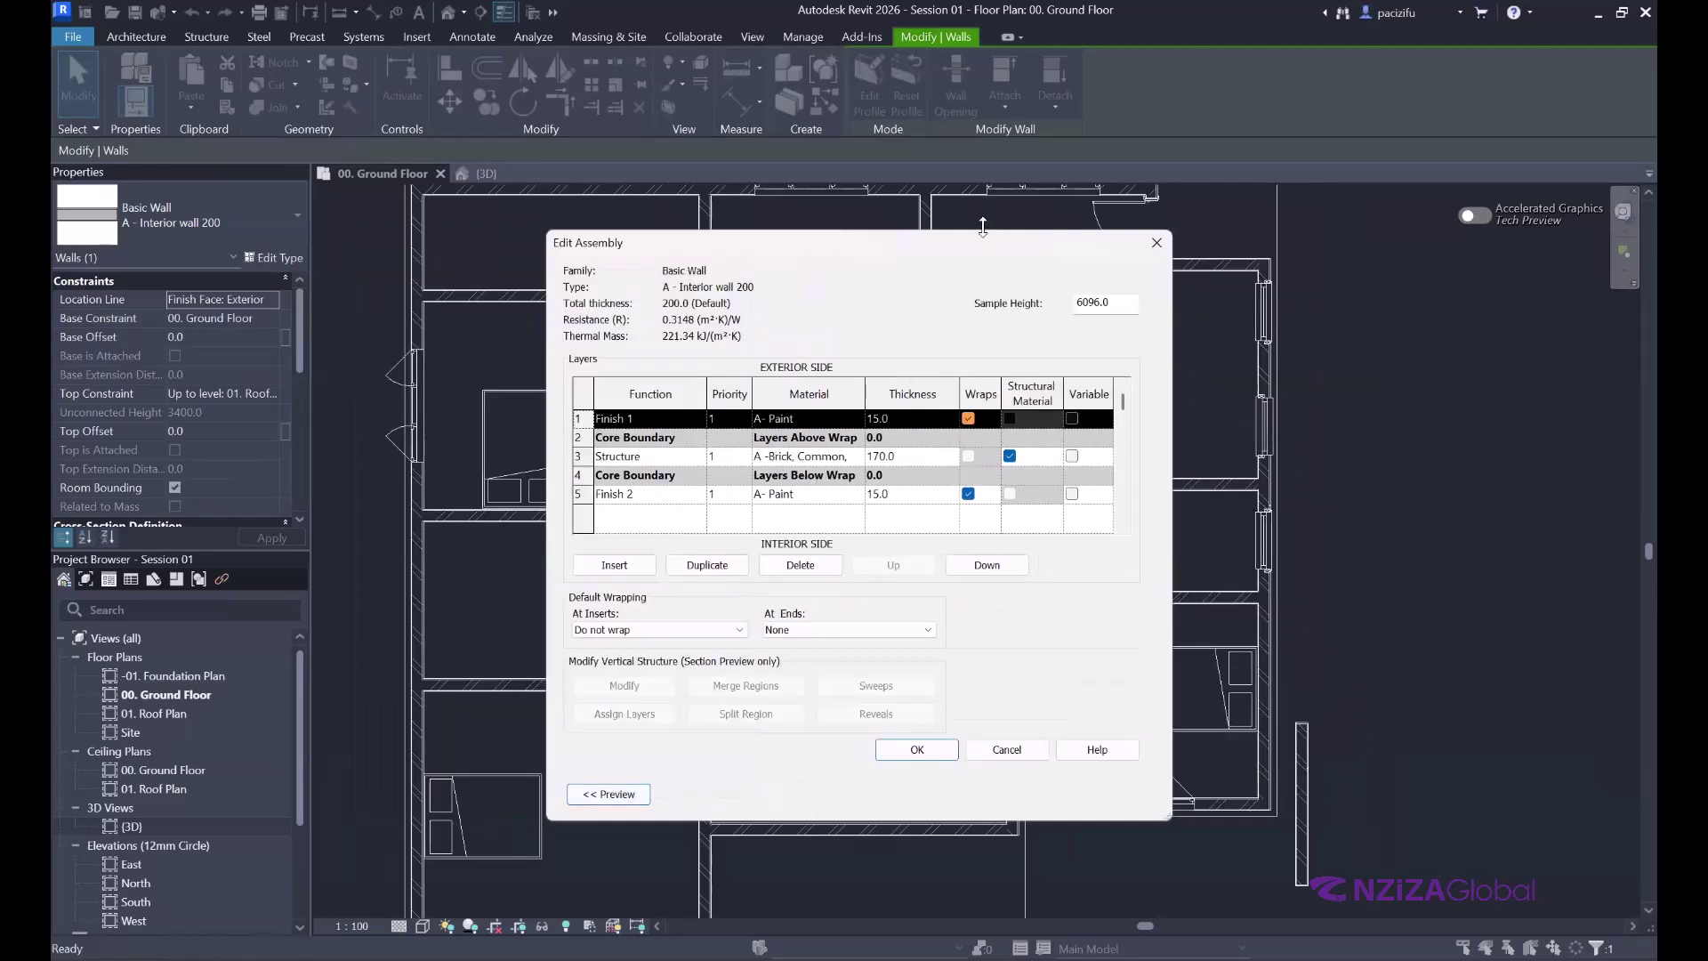
pyautogui.moveTo(985, 245); pyautogui.dragTo(988, 243)
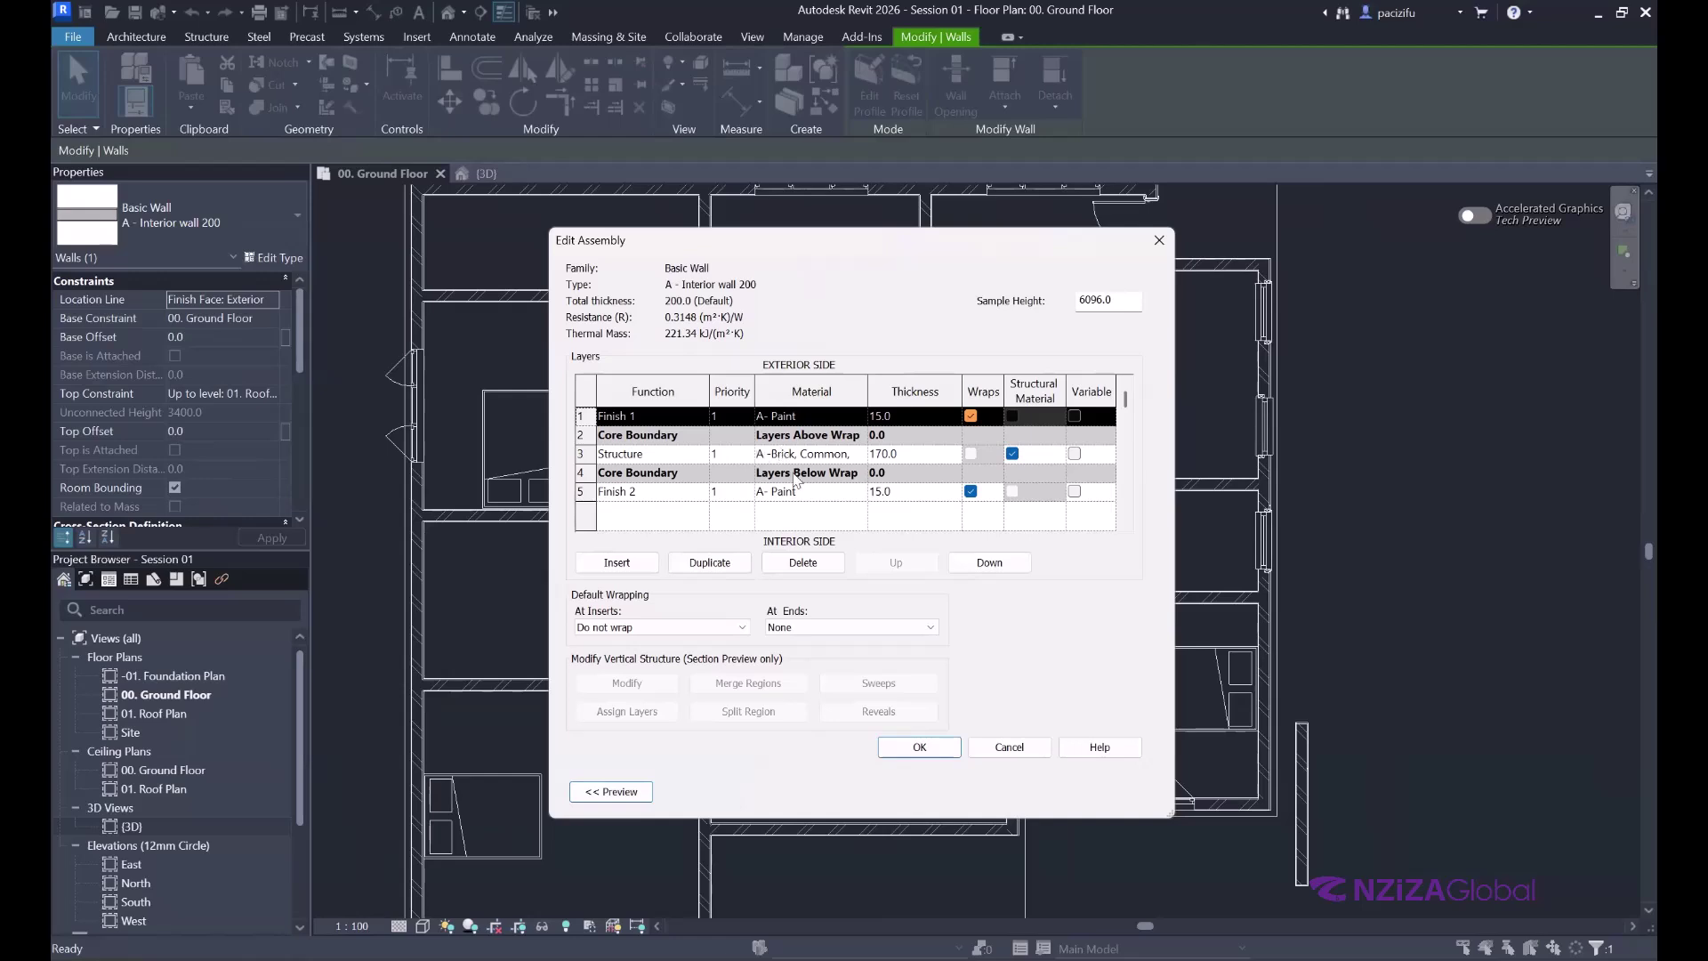
pyautogui.click(830, 455)
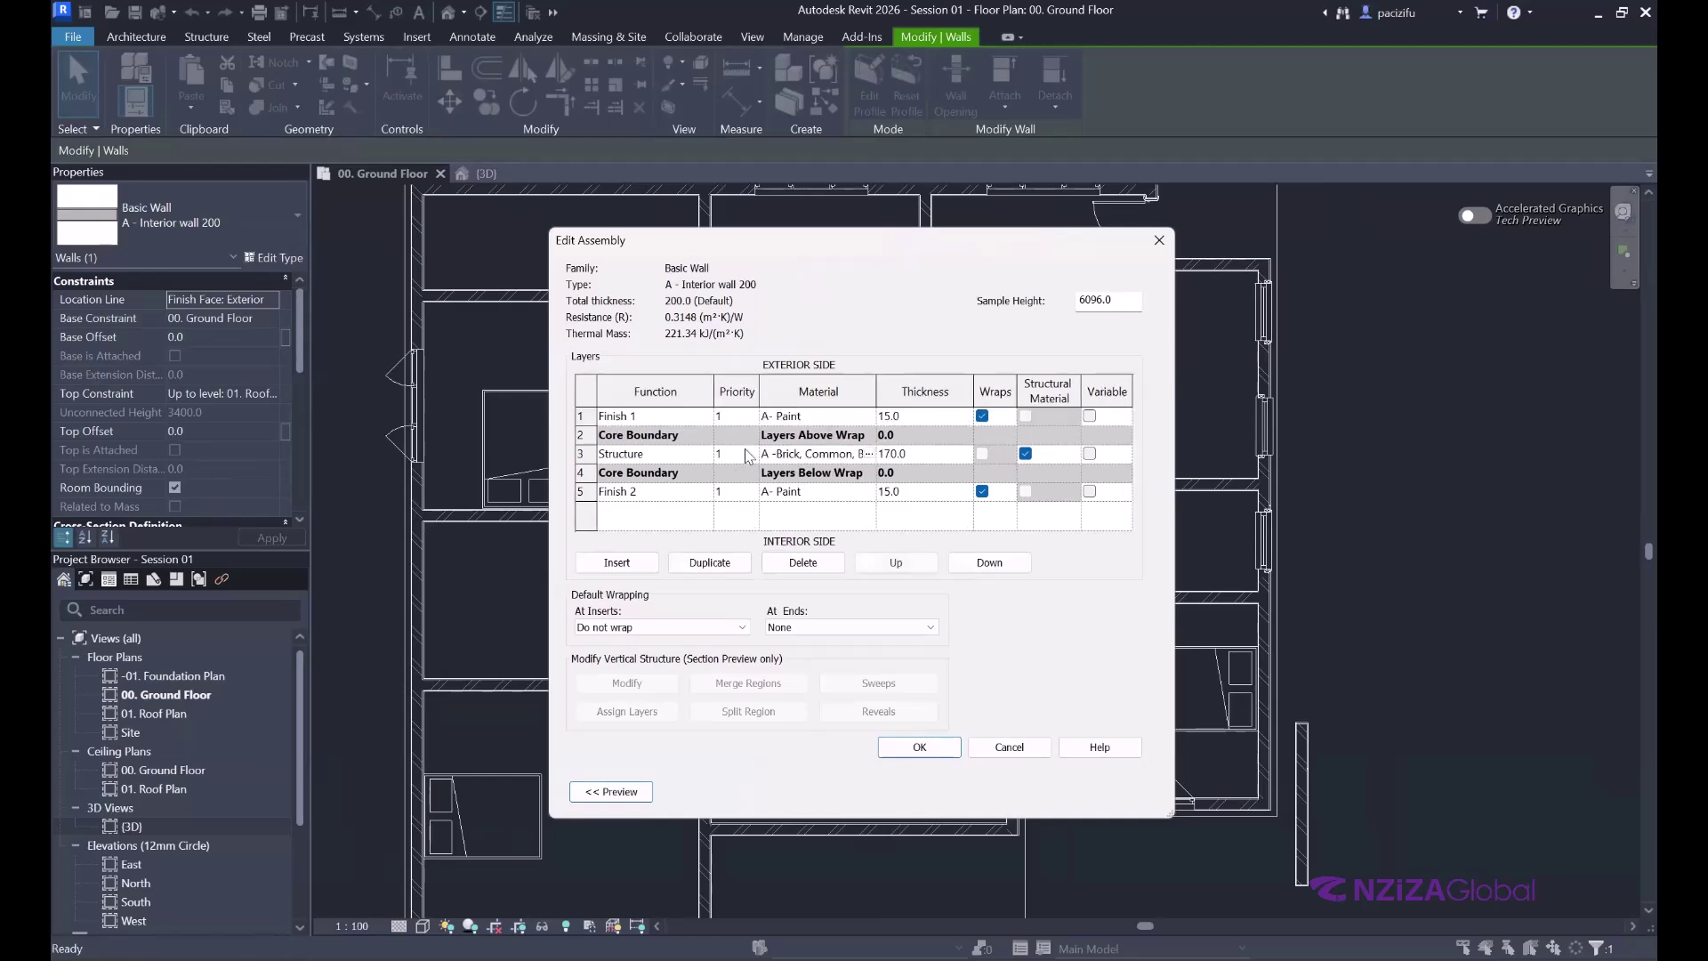
pyautogui.click(871, 460)
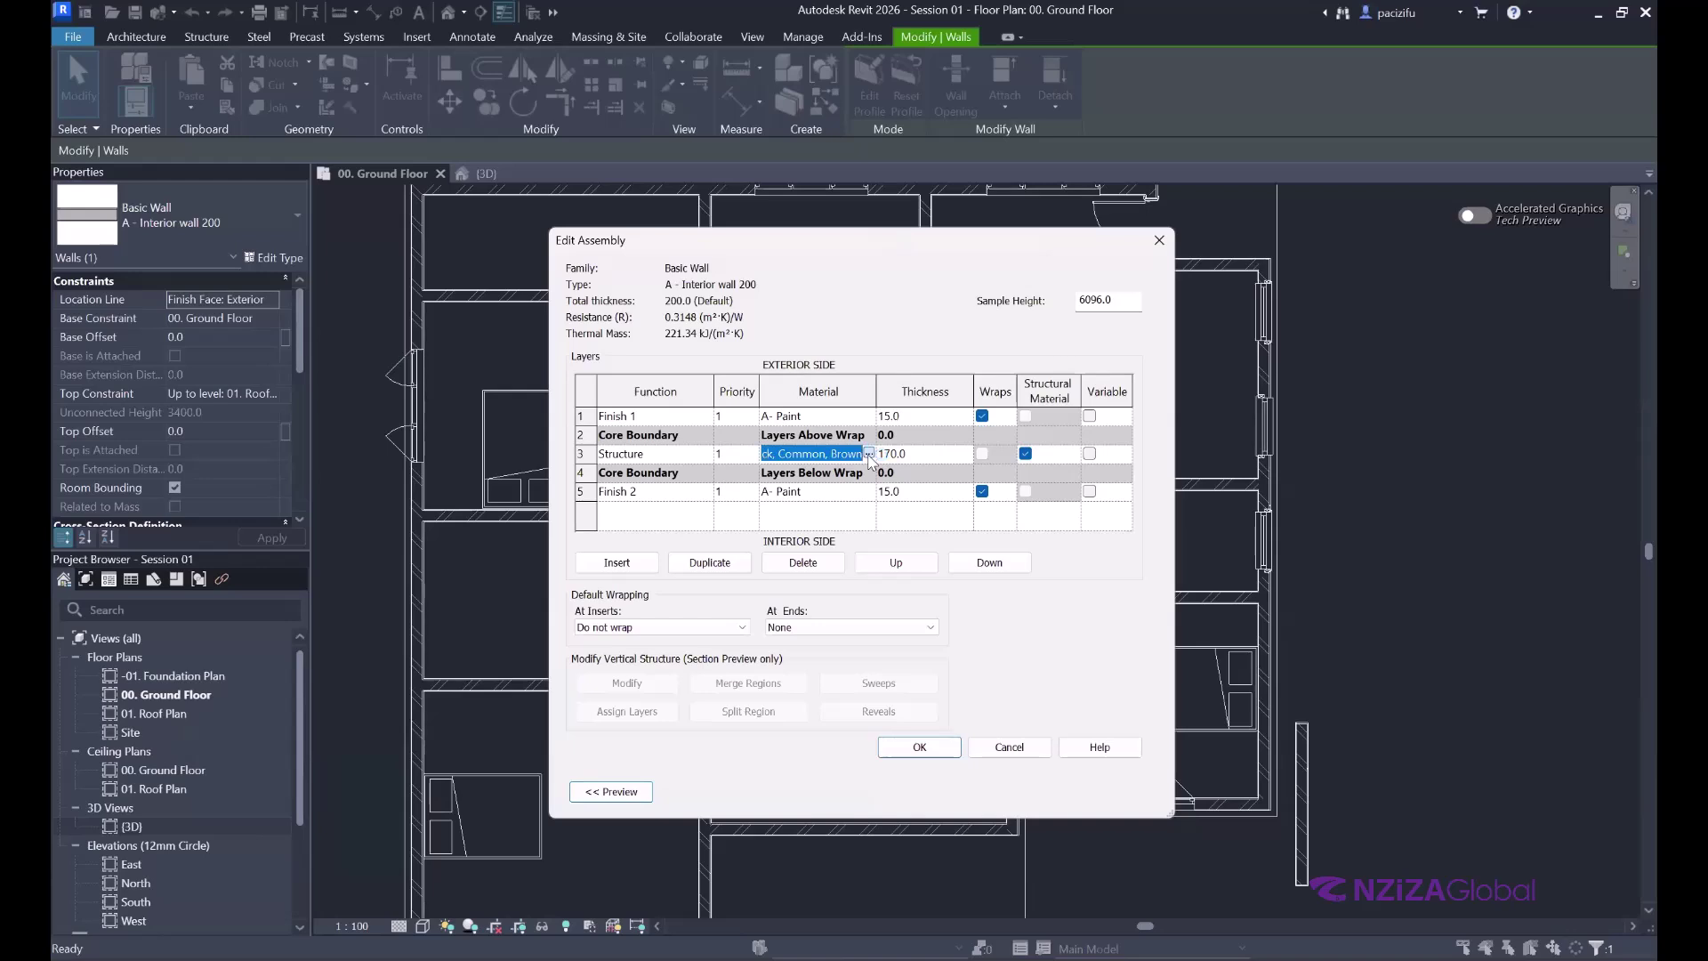
pyautogui.click(870, 455)
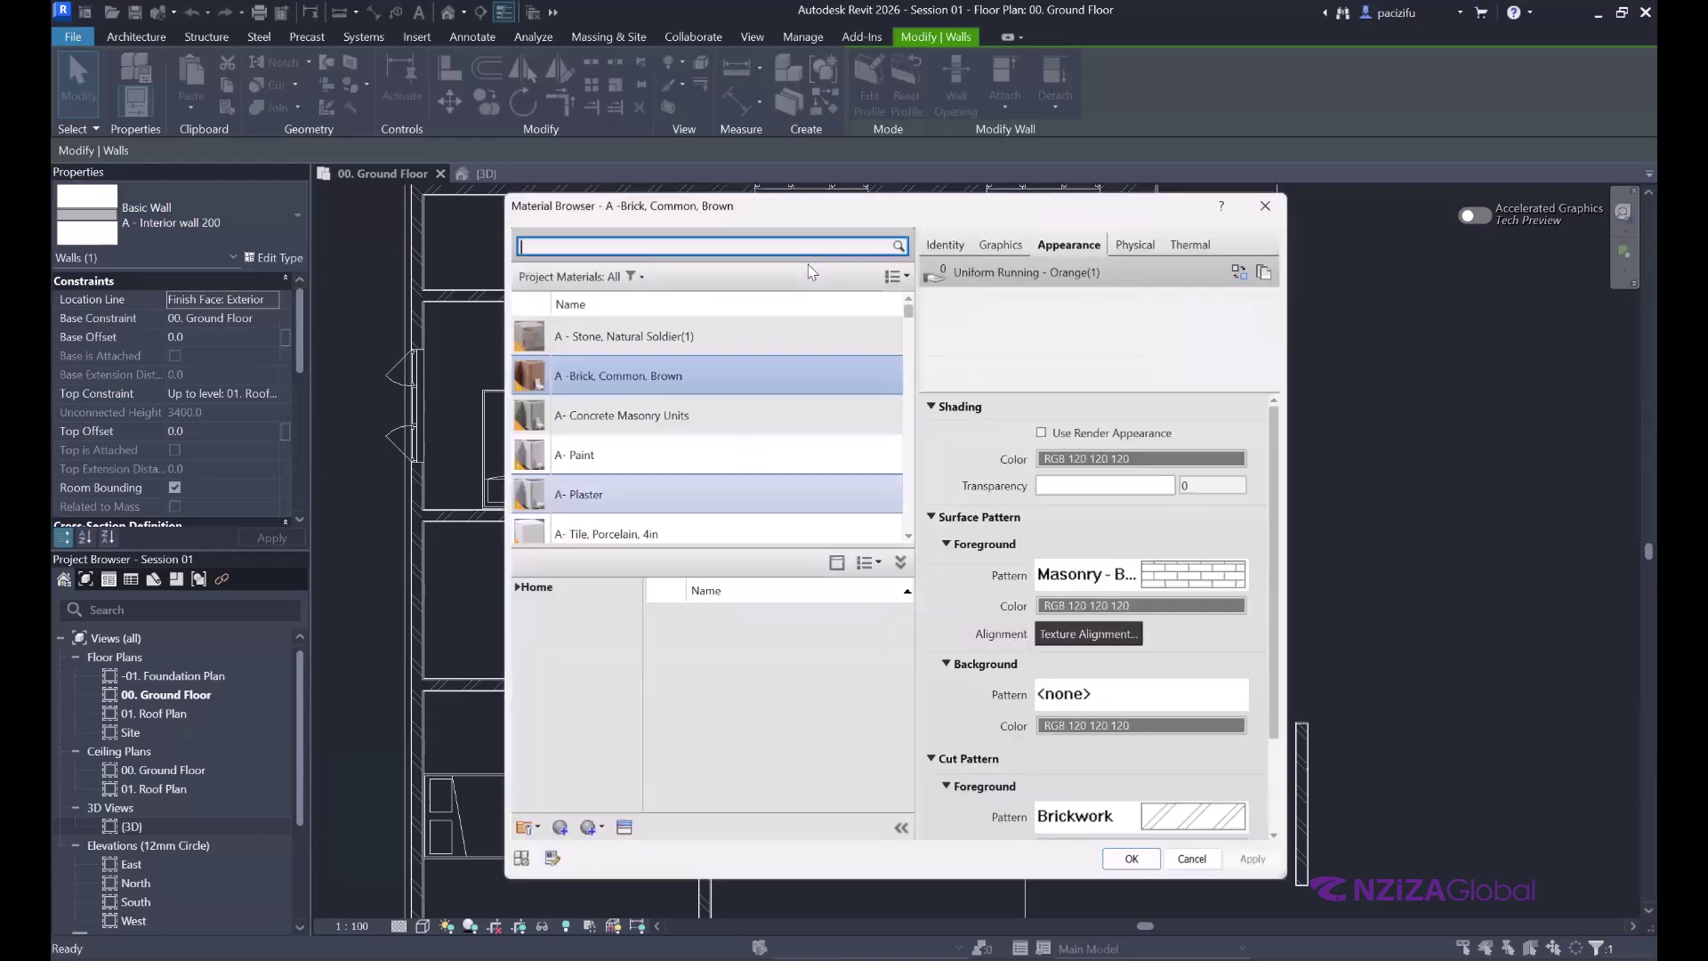
# - Search the materials for "brick" and choose Brick, Common for the Structure layer
pyautogui.moveTo(805, 214); pyautogui.dragTo(758, 229)
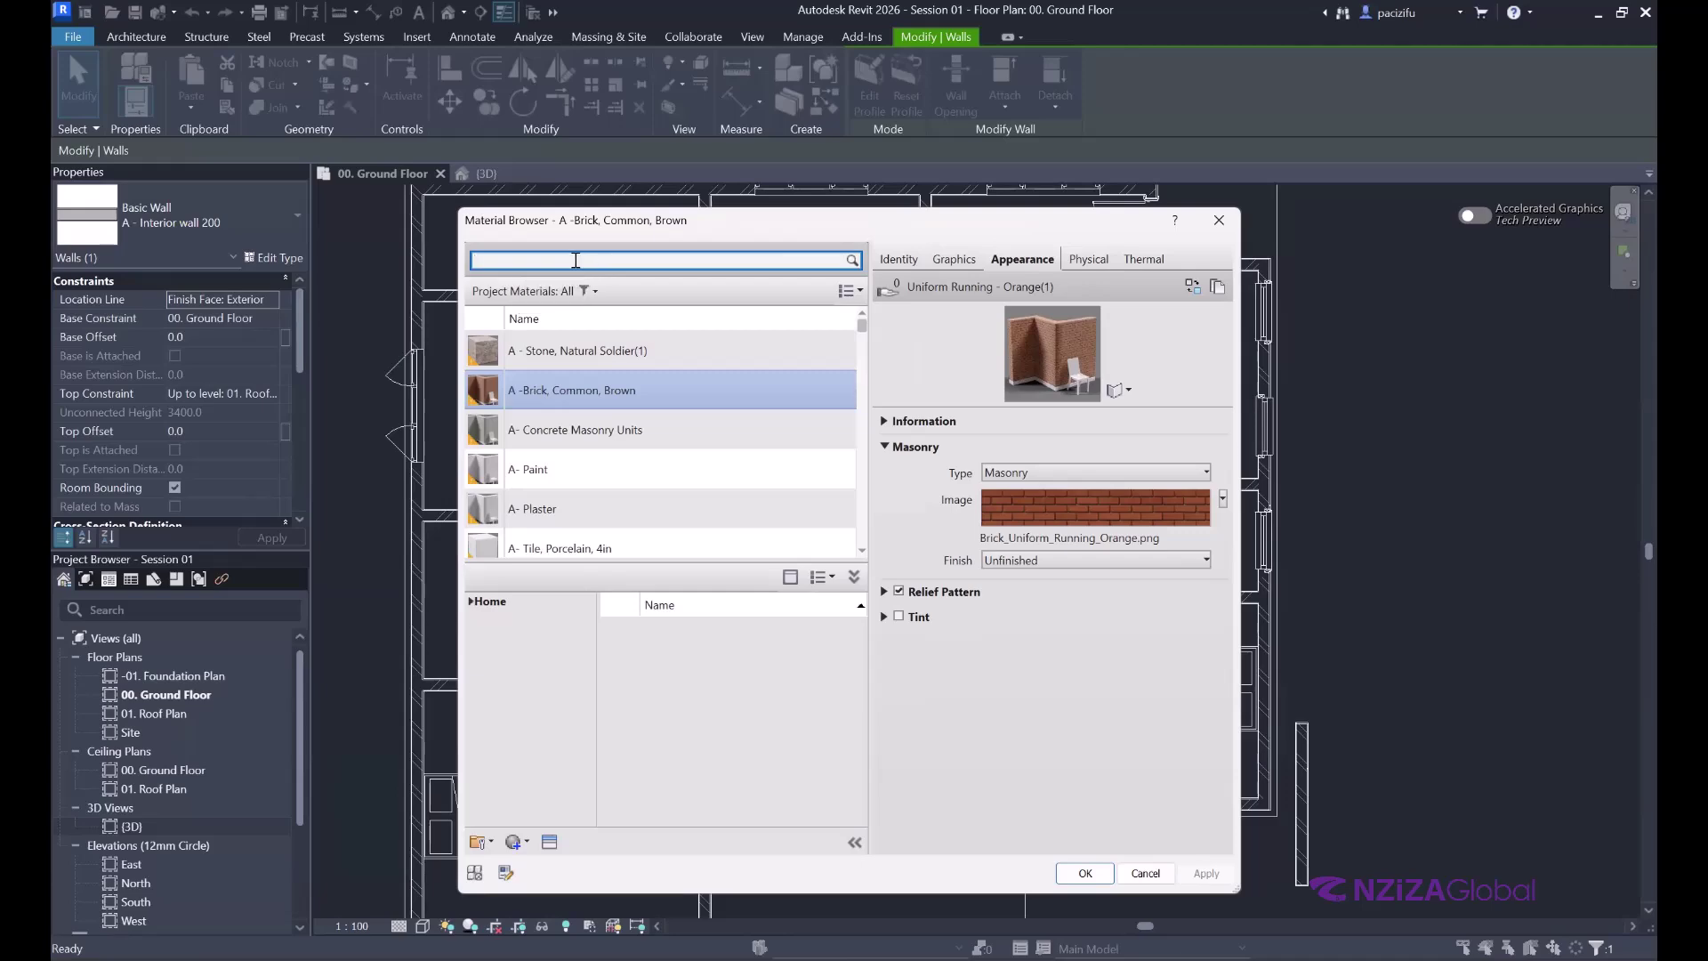
pyautogui.write('brick')
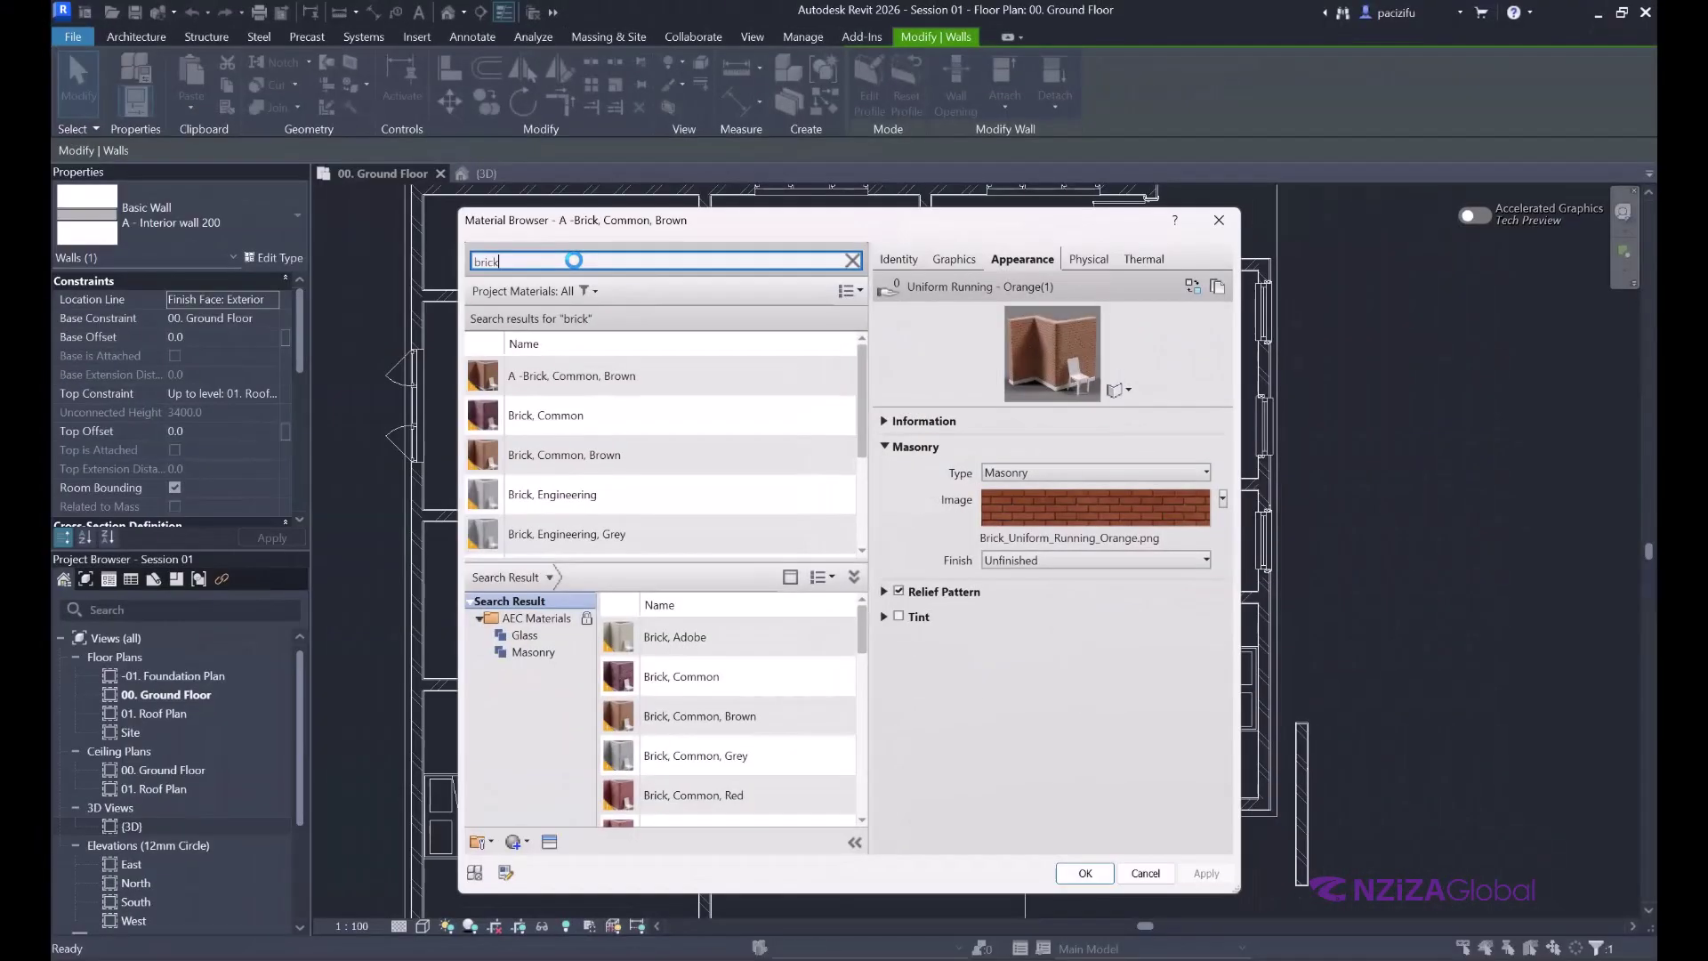
pyautogui.click(564, 425)
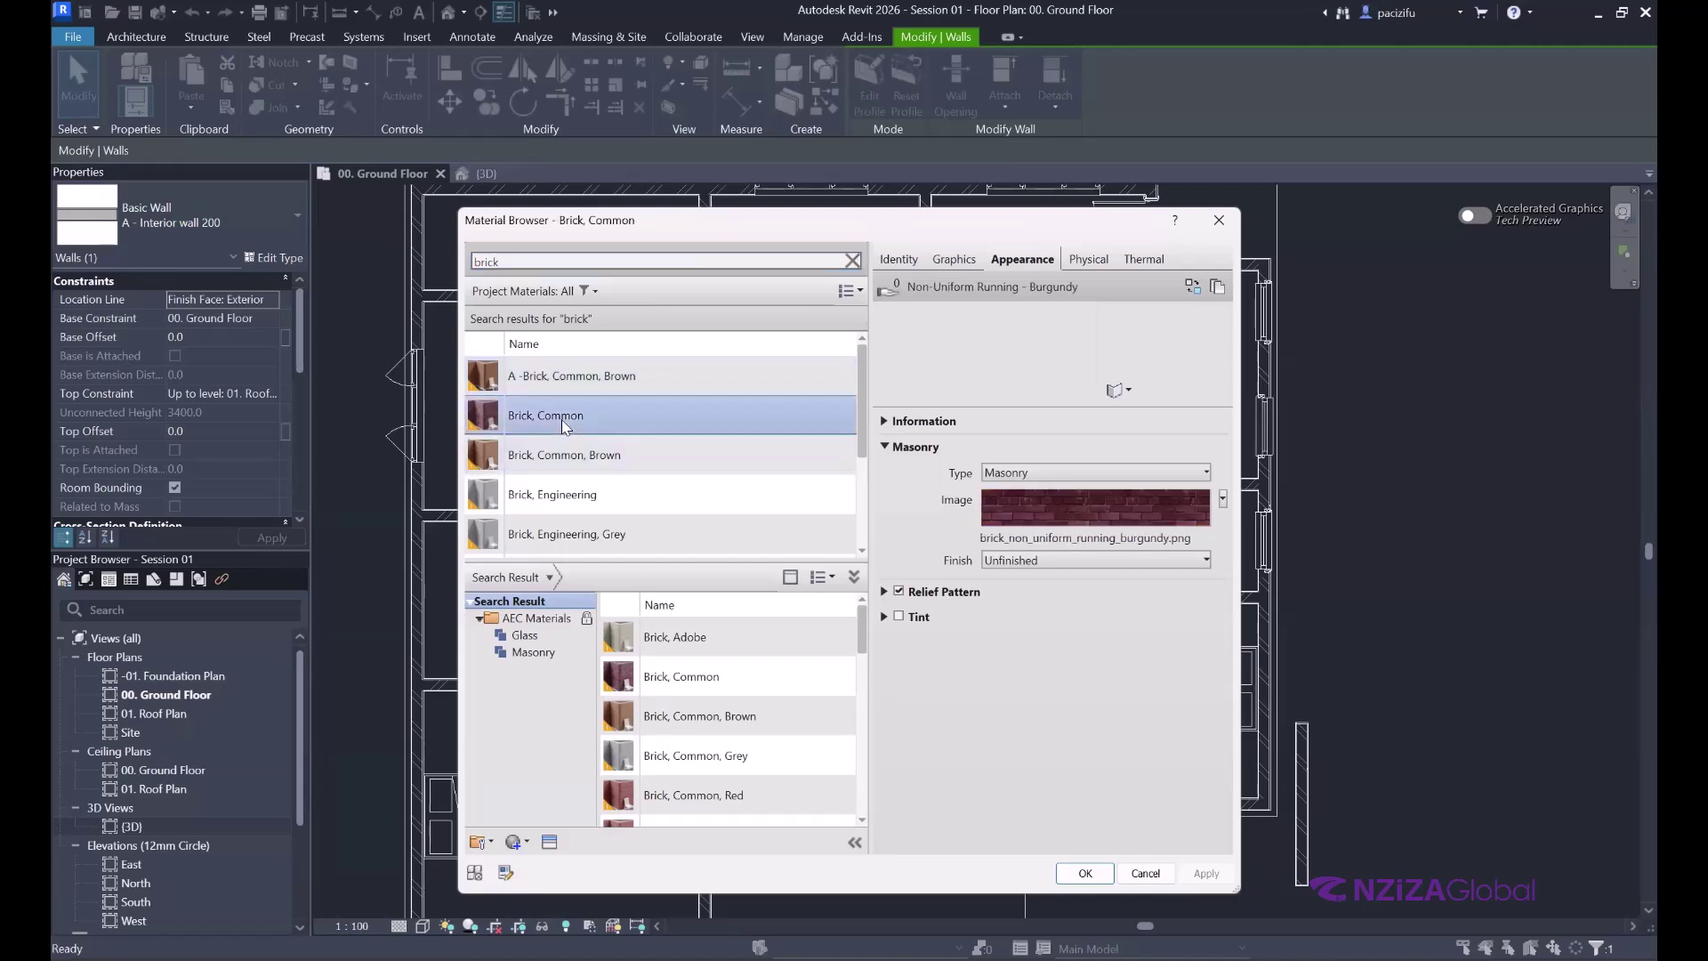
# - Set the foreground cut pattern of the Brick, Common material to the Concrete drafting pattern
pyautogui.click(956, 259)
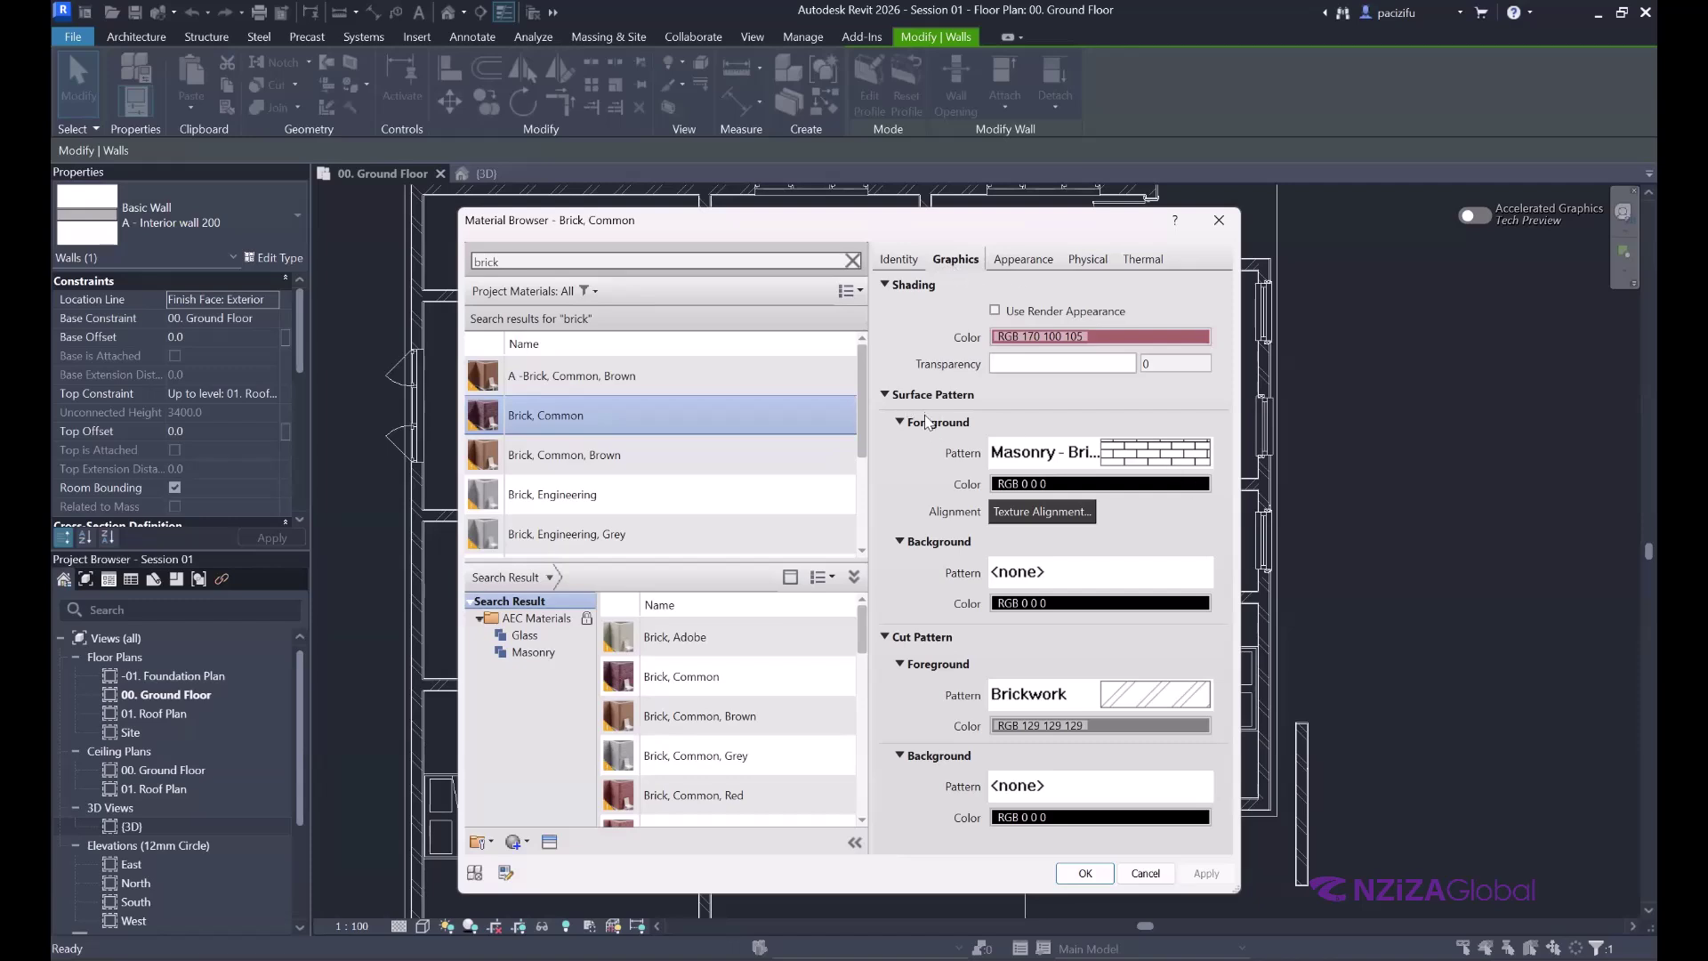
pyautogui.click(1145, 447)
pyautogui.click(1176, 702)
pyautogui.moveTo(847, 360); pyautogui.dragTo(846, 356)
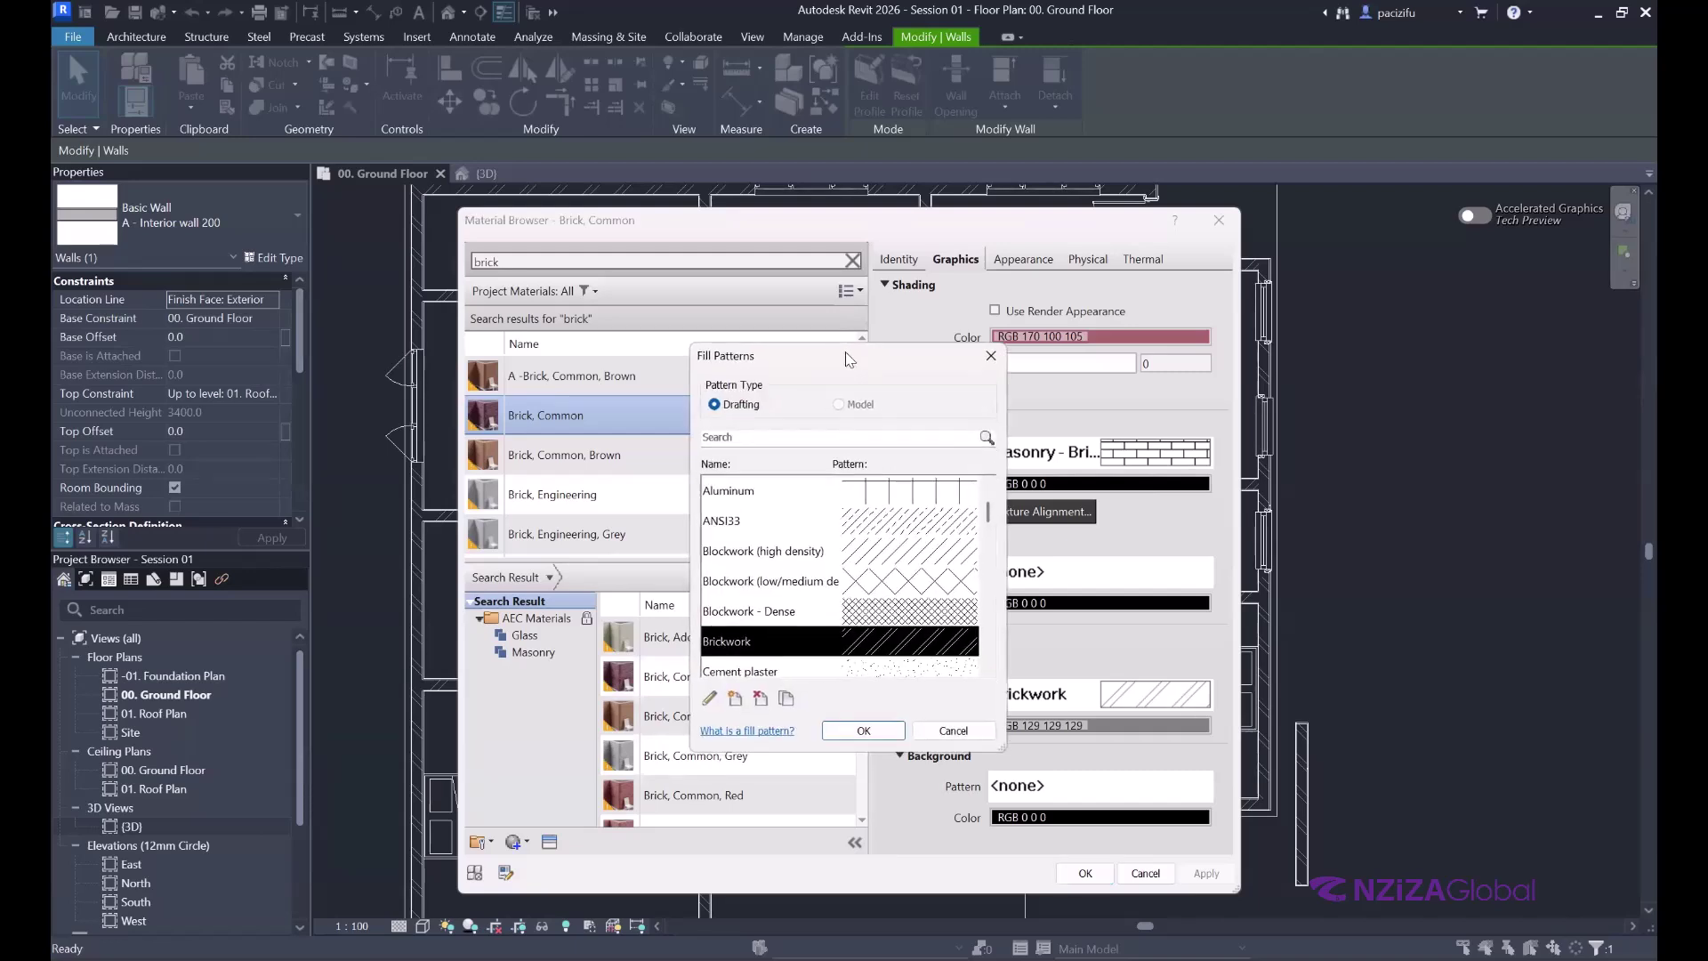
pyautogui.moveTo(847, 360); pyautogui.dragTo(894, 354)
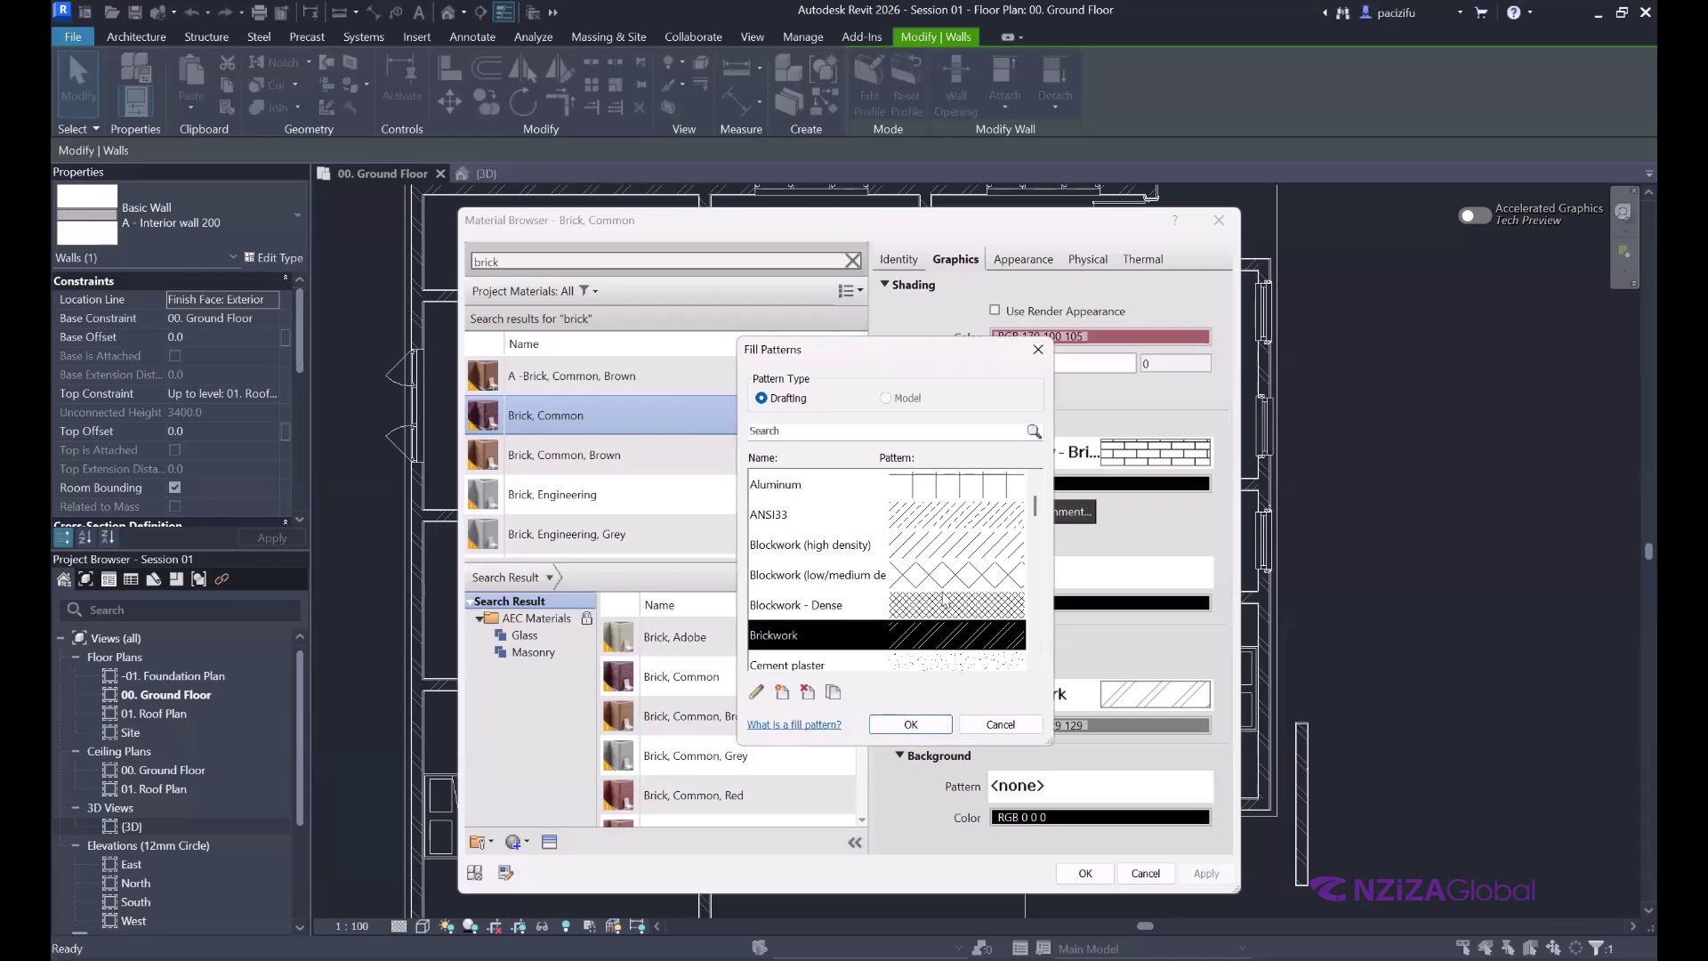
pyautogui.scroll(-1, 943, 600)
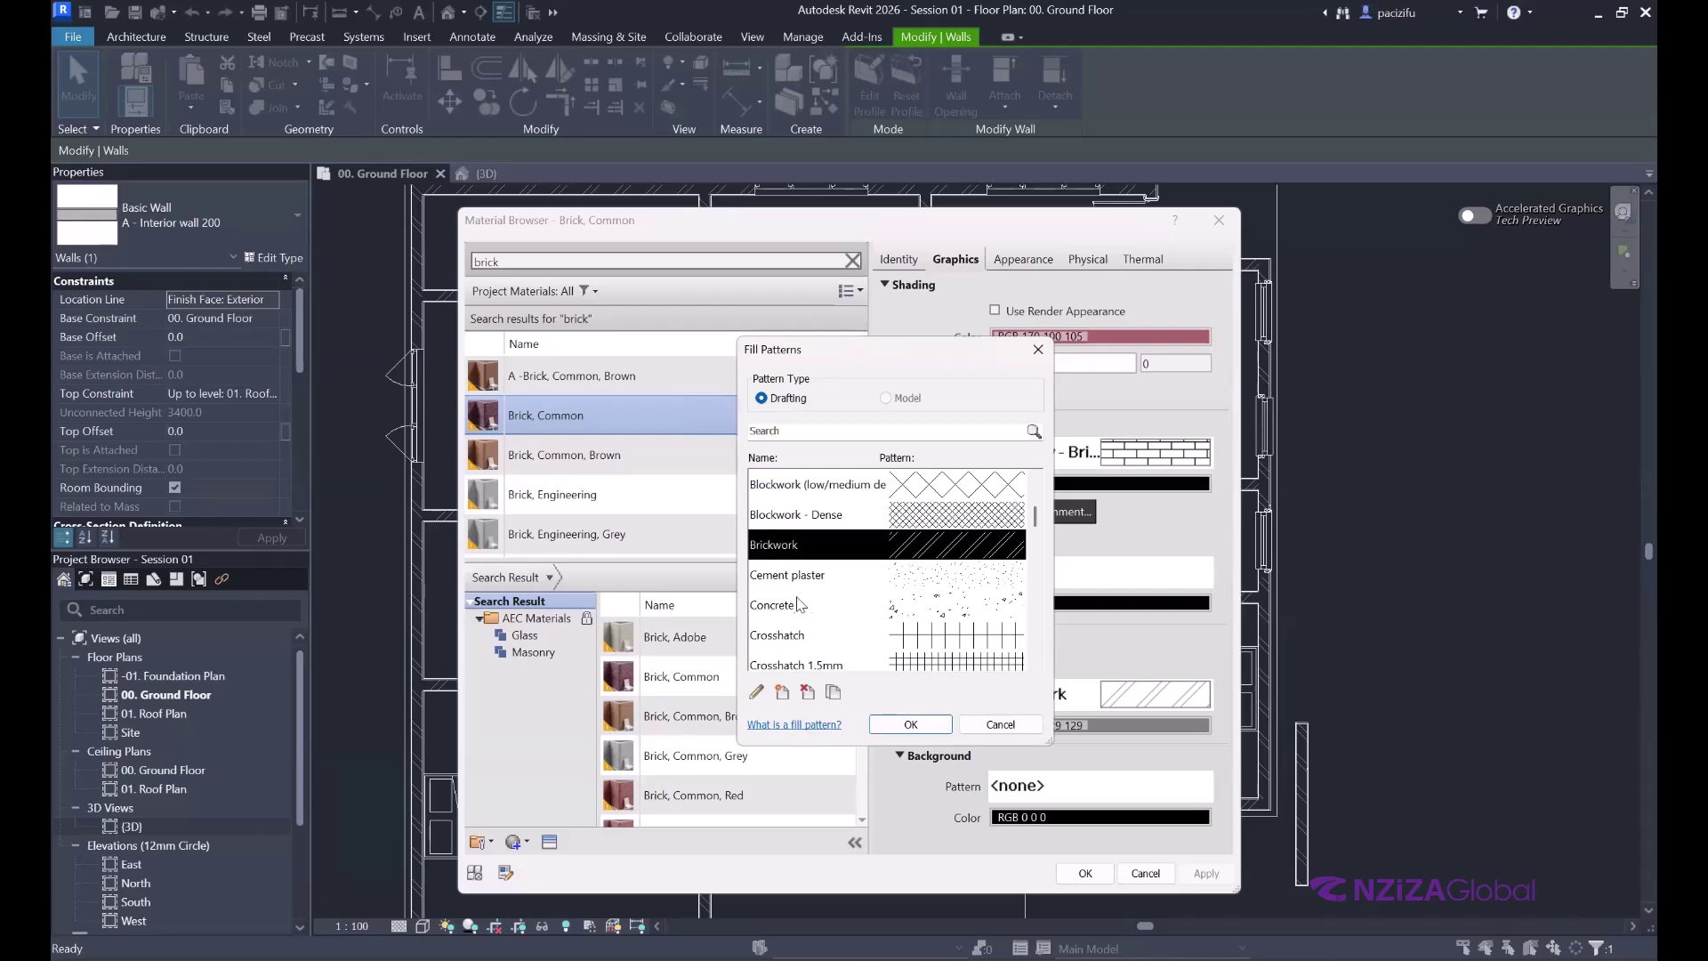
pyautogui.click(939, 612)
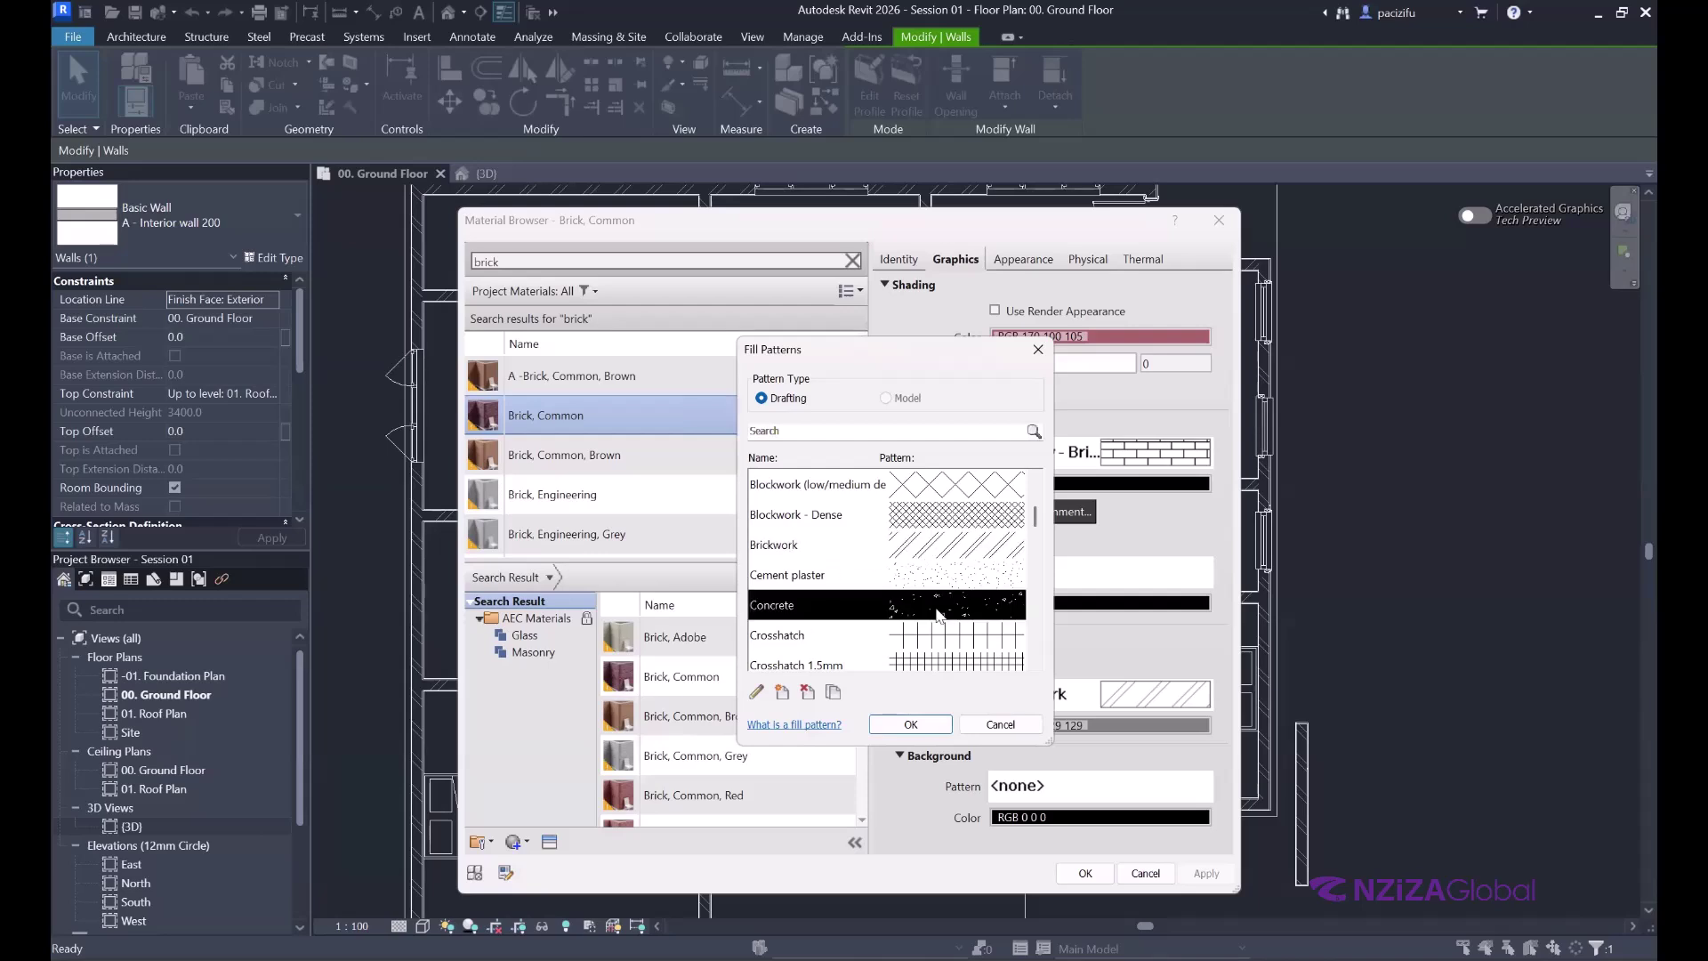
pyautogui.click(910, 724)
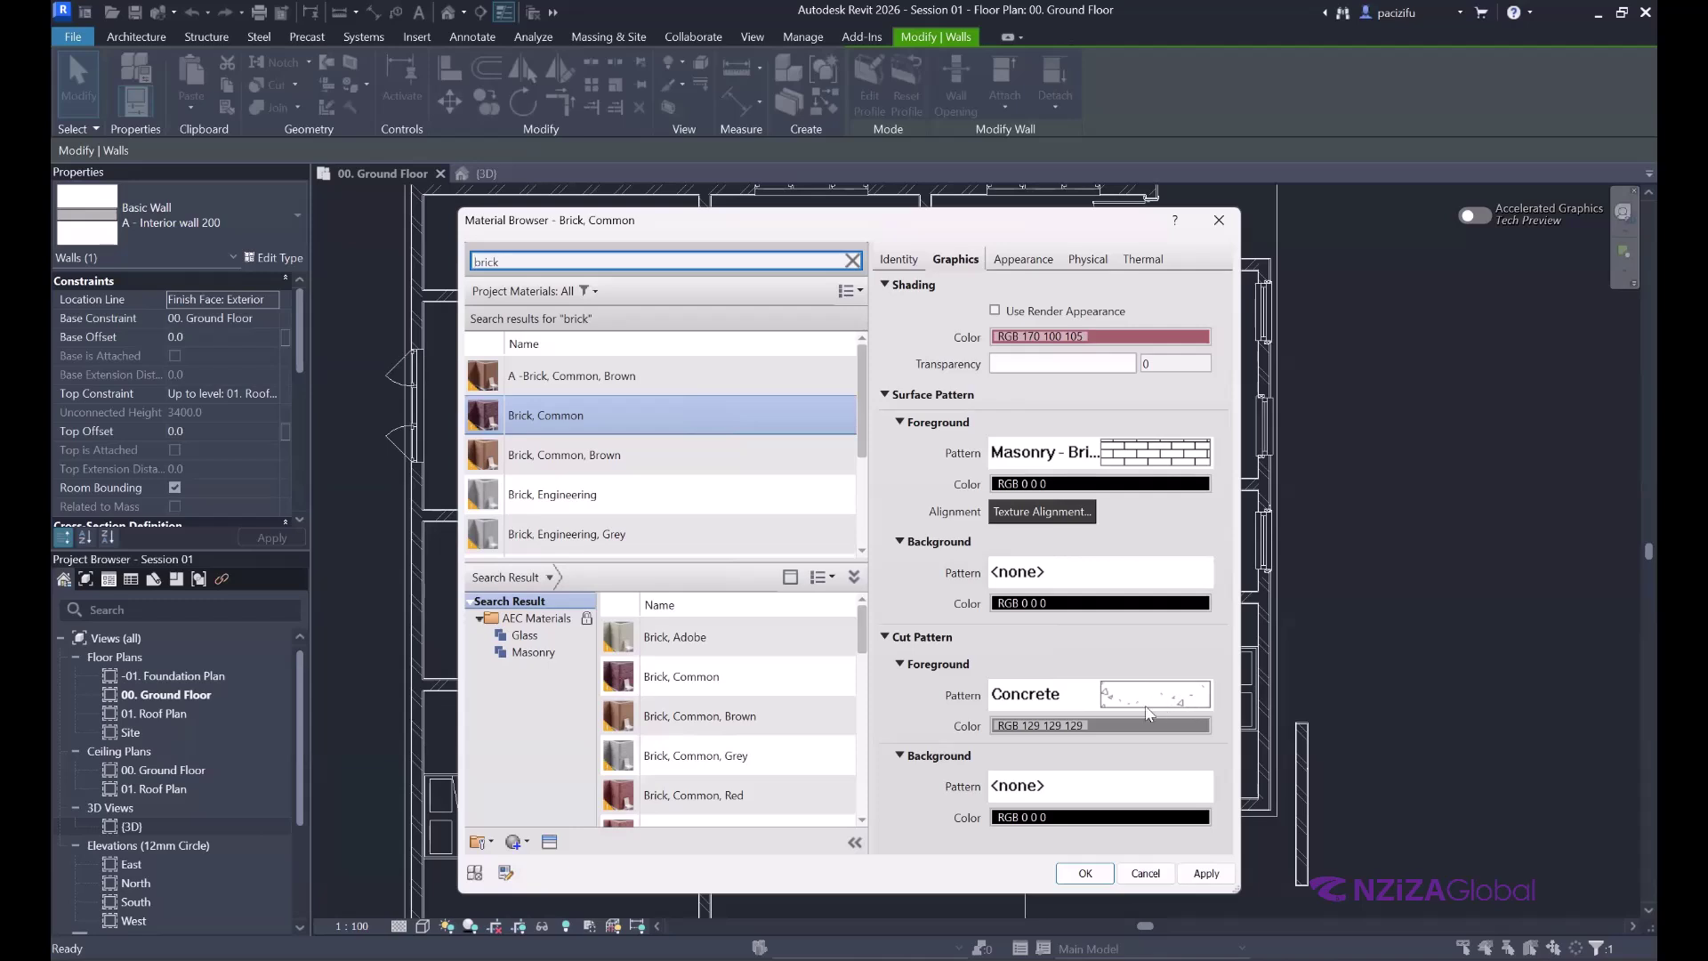
# - Set the Brick, Common cut pattern's foreground color to RGB 28-28-28 and apply the material to the interior wall type
pyautogui.click(1096, 726)
pyautogui.moveTo(1064, 512); pyautogui.dragTo(1071, 576)
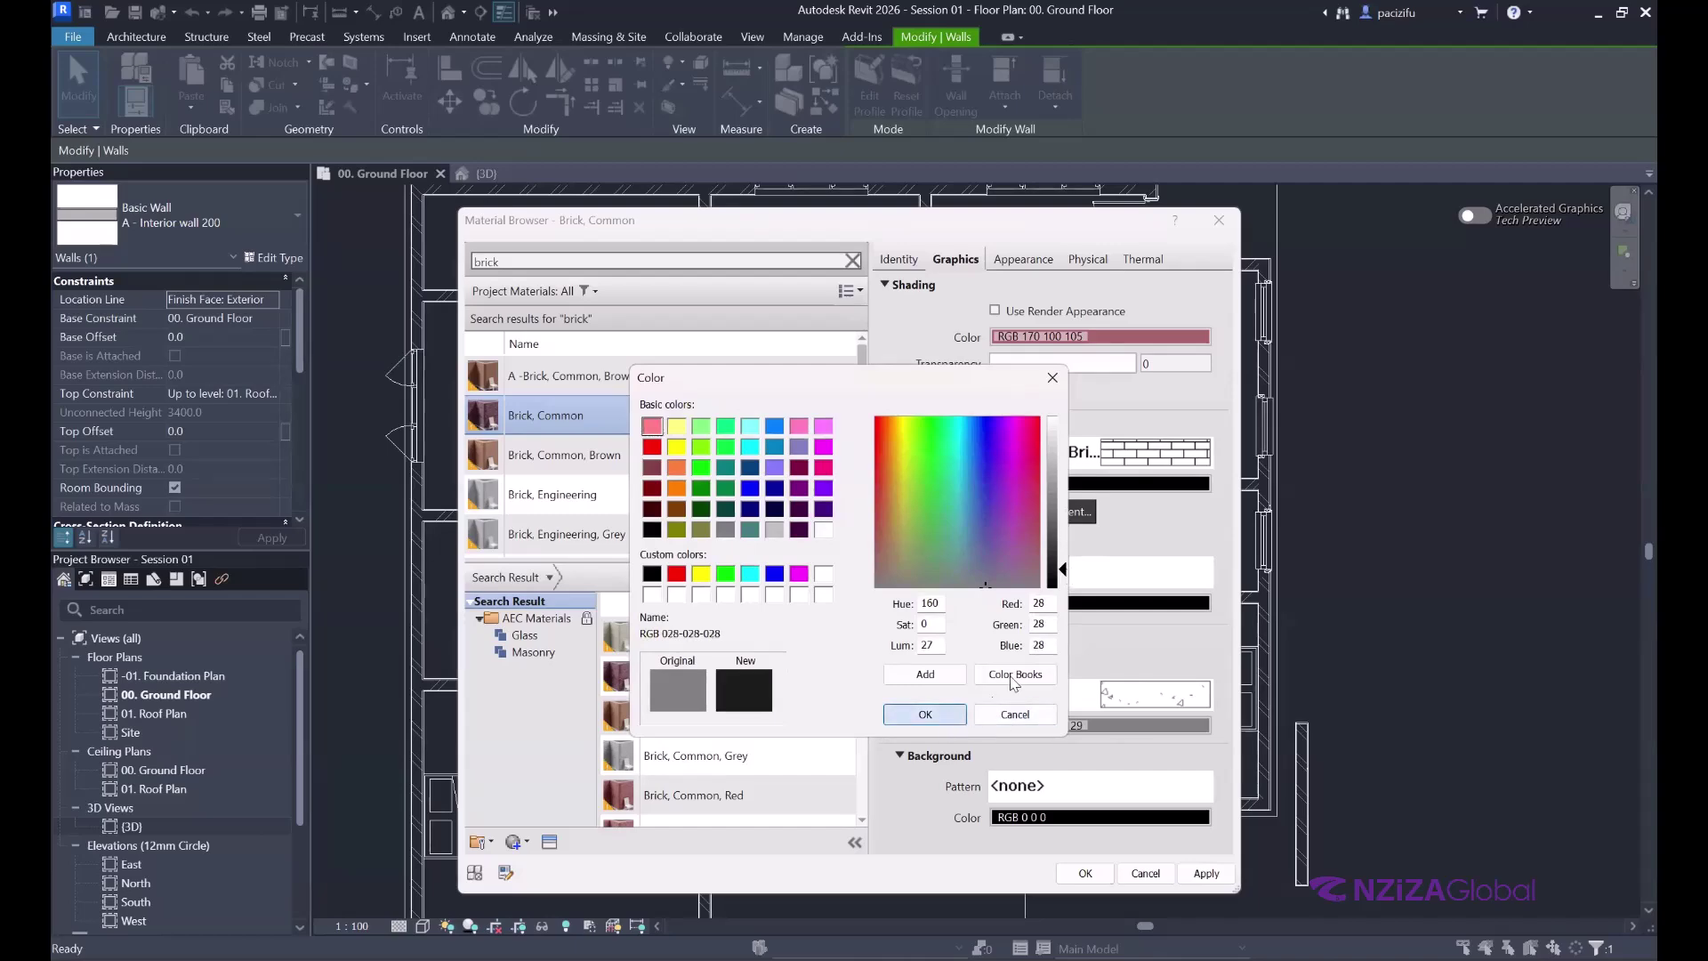
pyautogui.click(925, 713)
pyautogui.click(1085, 873)
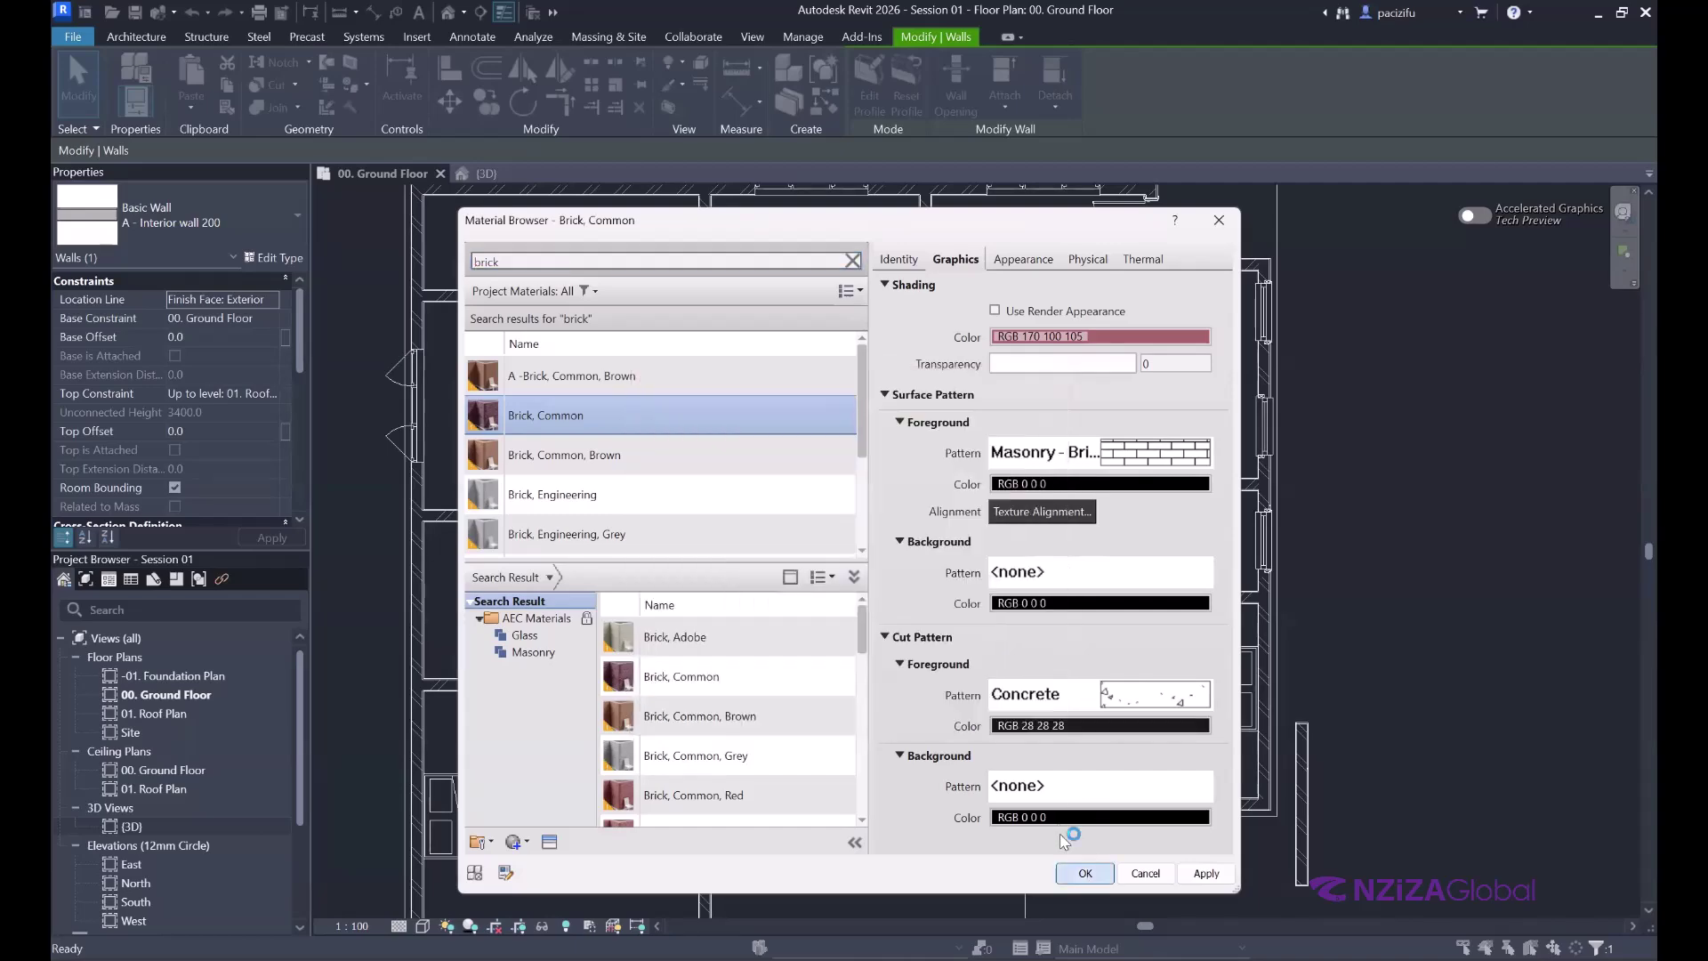
pyautogui.click(939, 746)
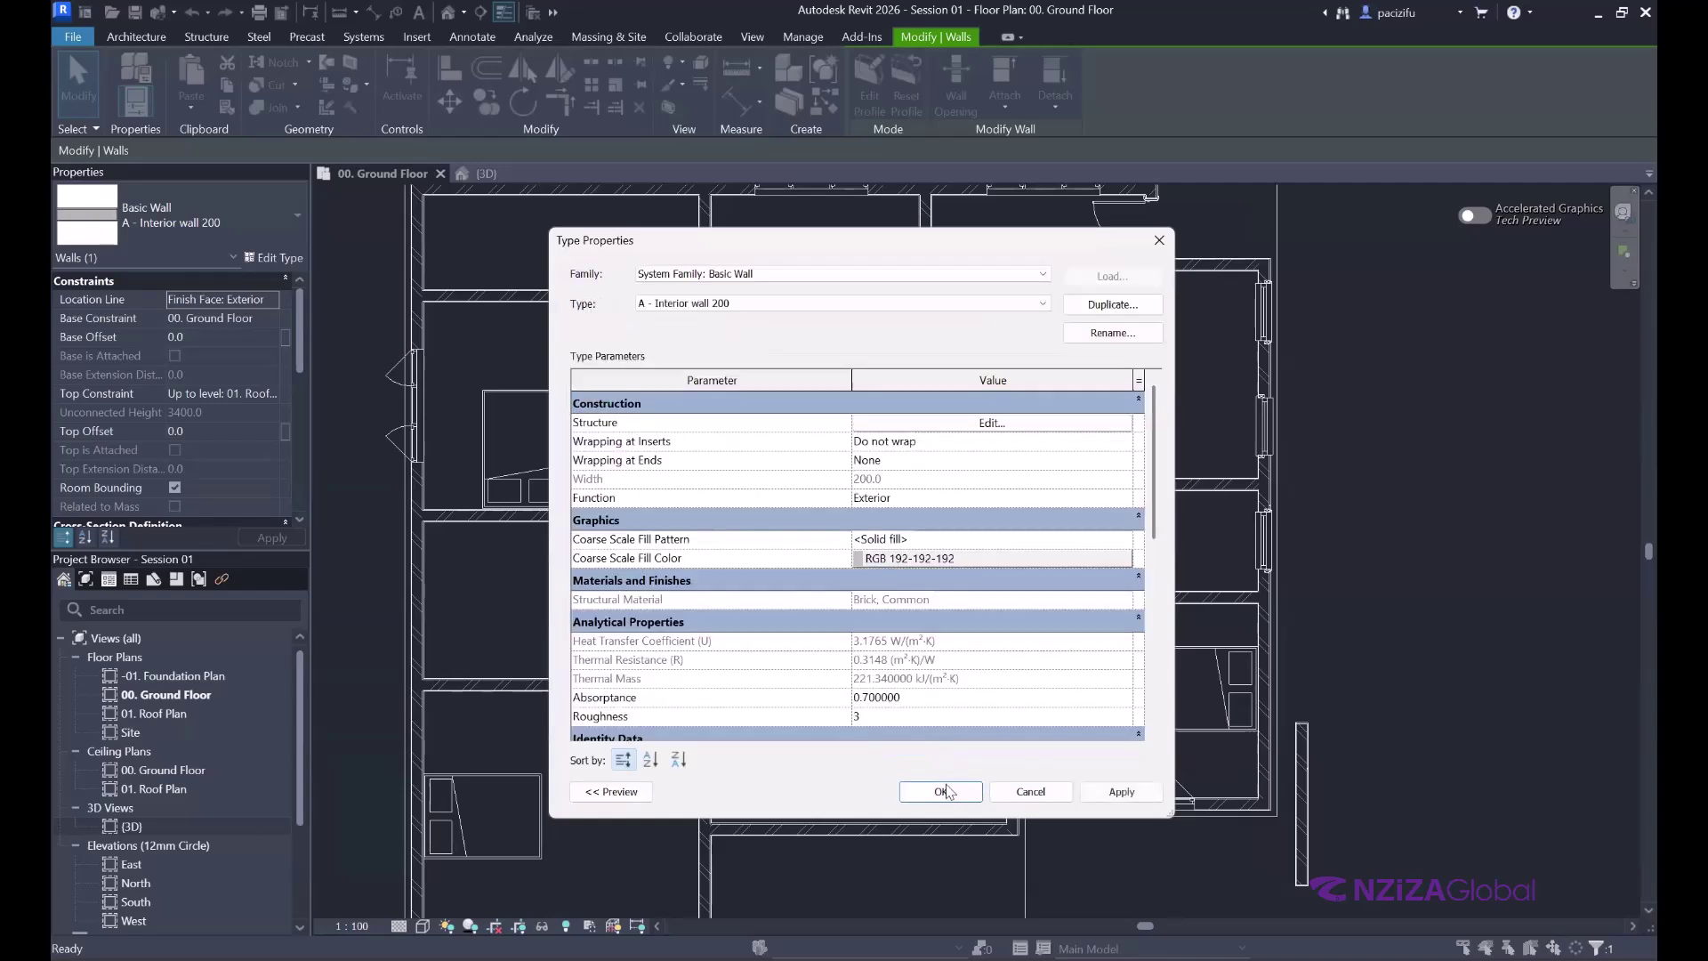
pyautogui.click(941, 791)
# - Examine the cut pattern in the ground floor's interior walls and at their junction with the exterior wall
pyautogui.scroll(4, 913, 411)
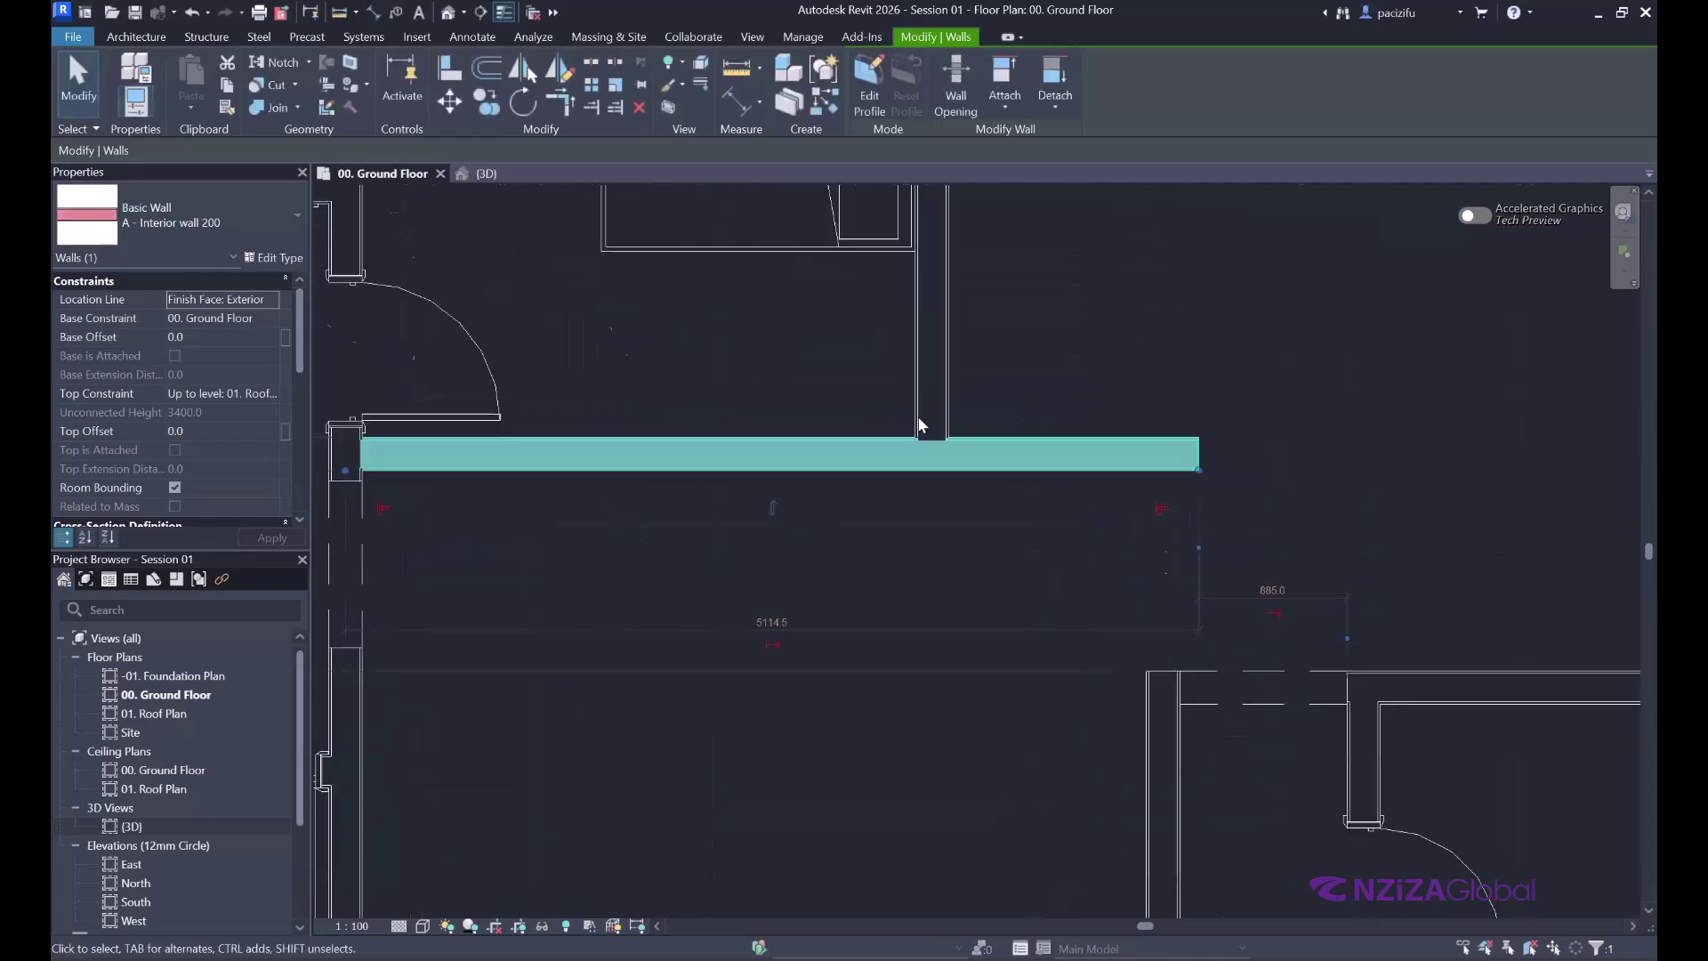
pyautogui.click(1093, 353)
pyautogui.scroll(-2, 696, 604)
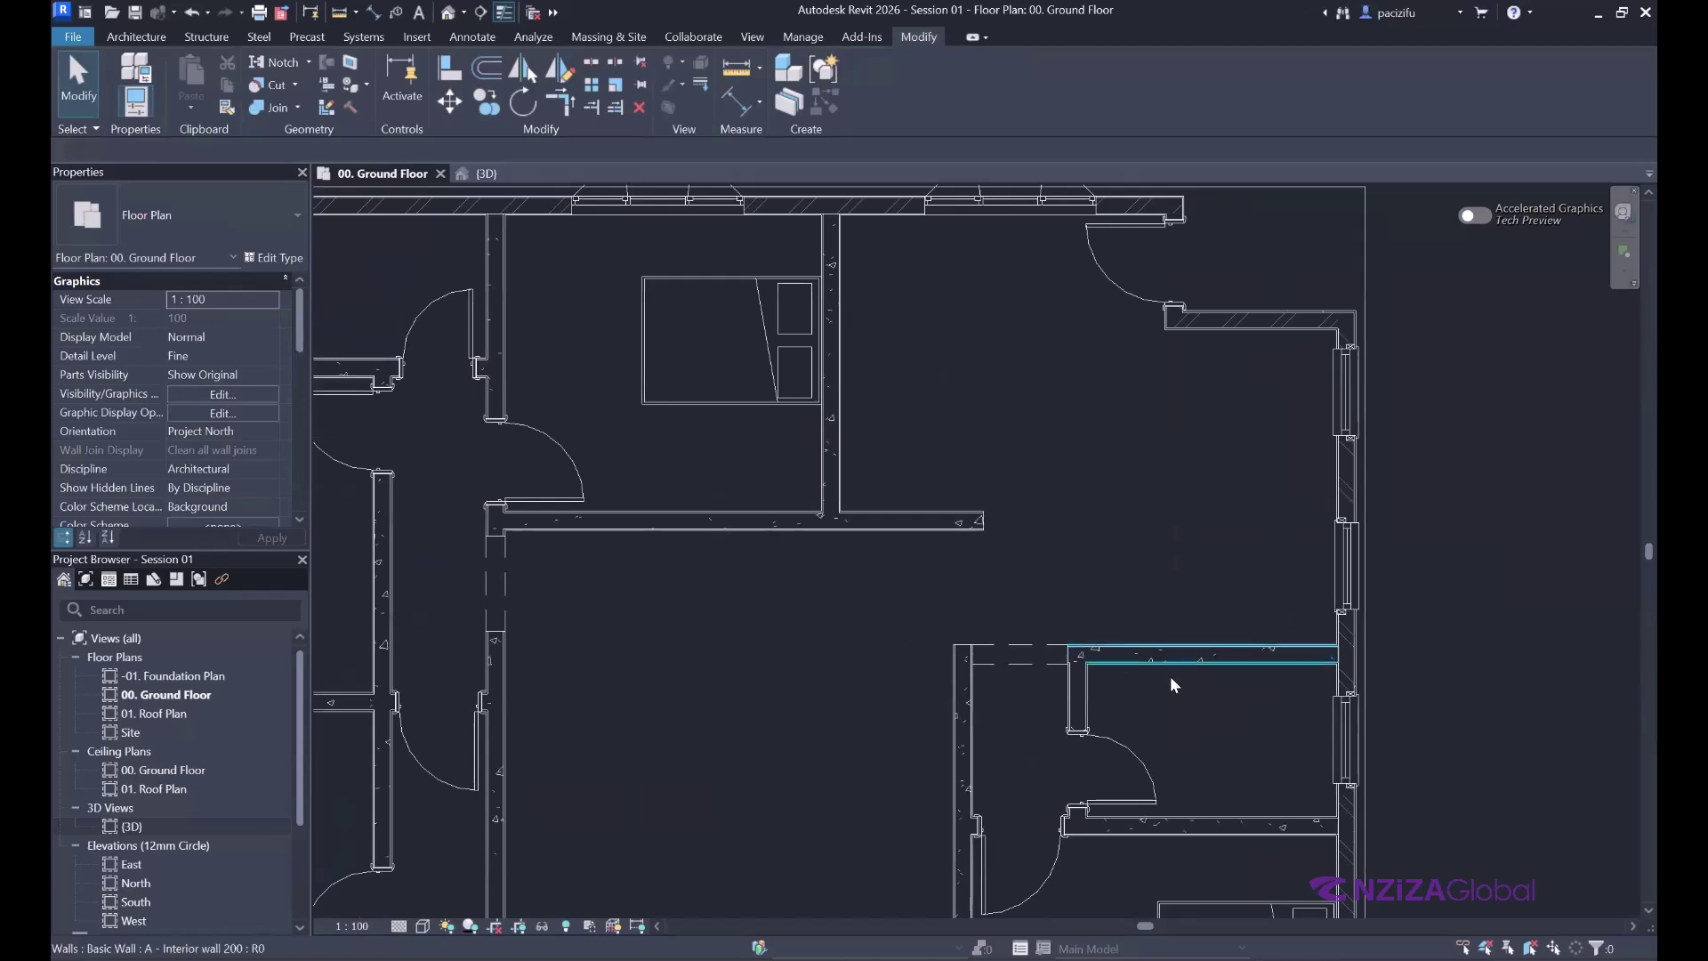
pyautogui.scroll(3, 1171, 676)
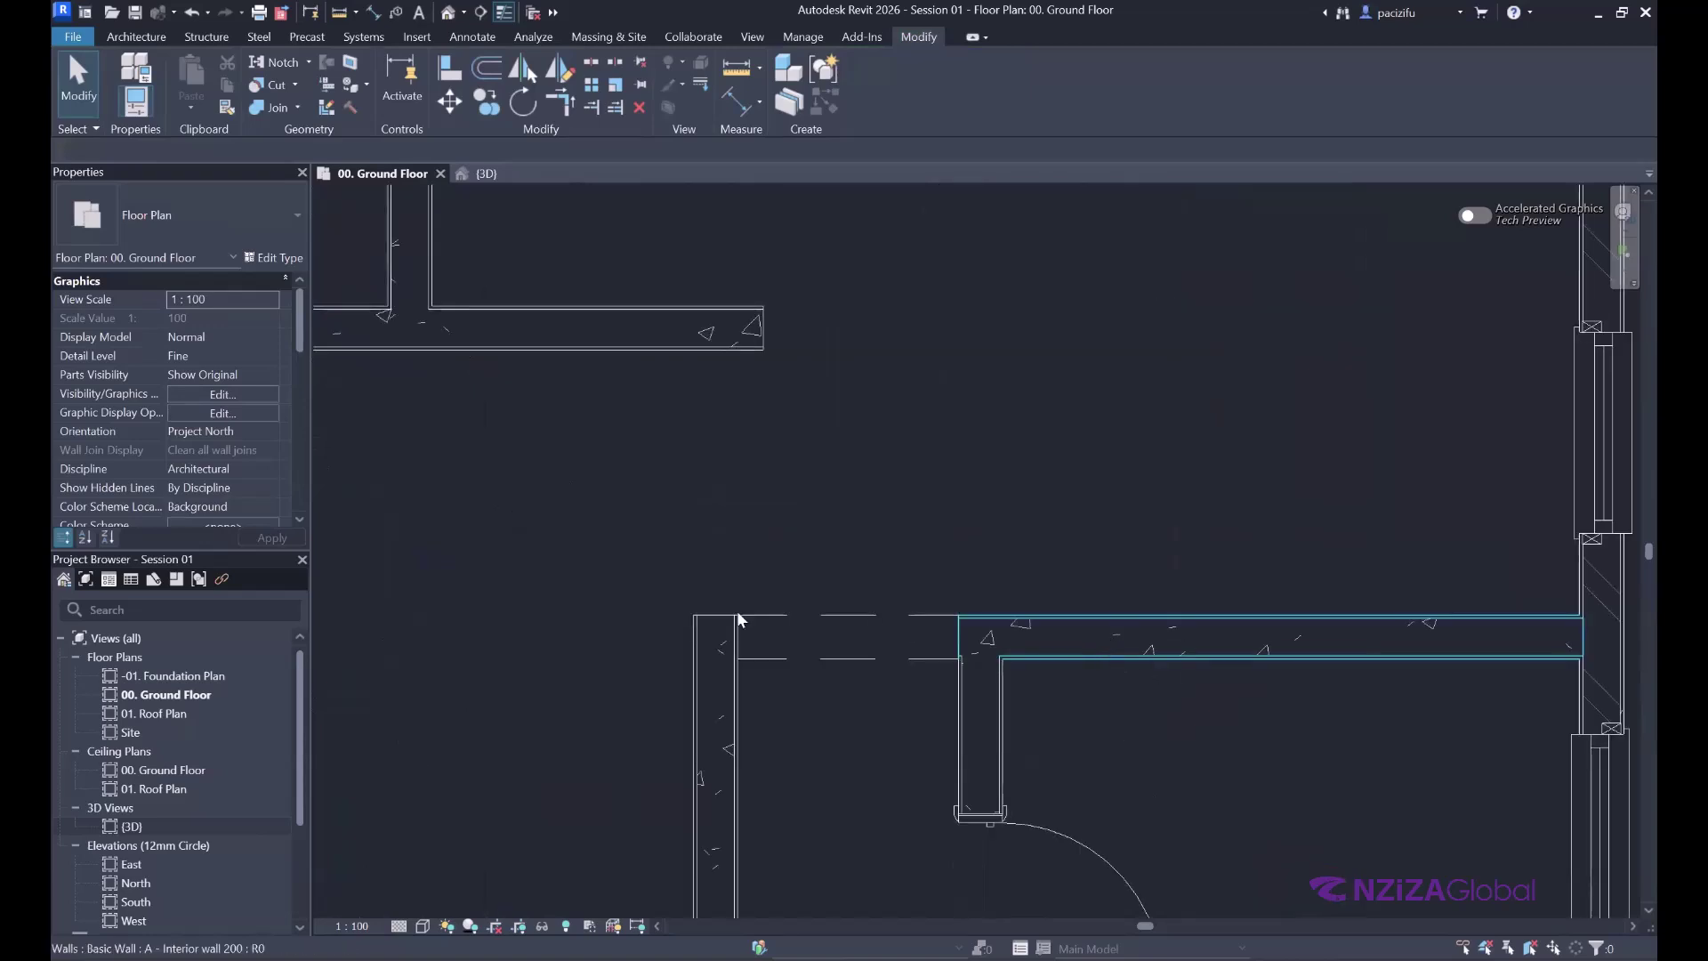
pyautogui.scroll(-2, 969, 638)
pyautogui.scroll(2, 1401, 610)
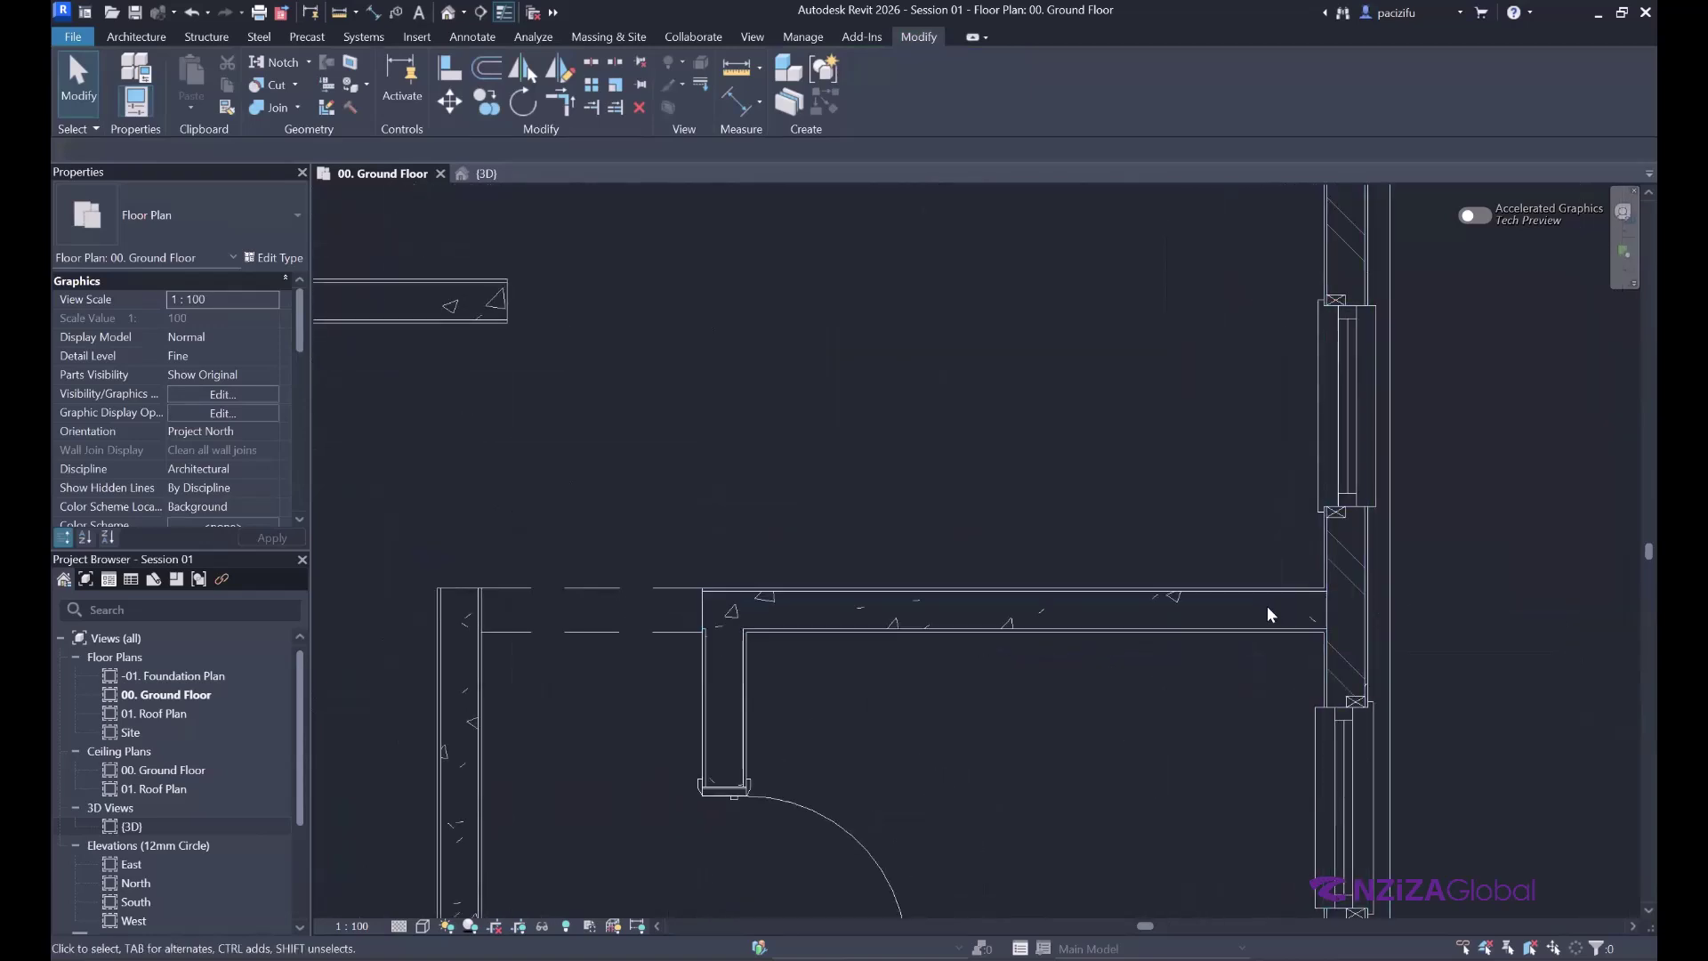
pyautogui.scroll(-2, 1075, 633)
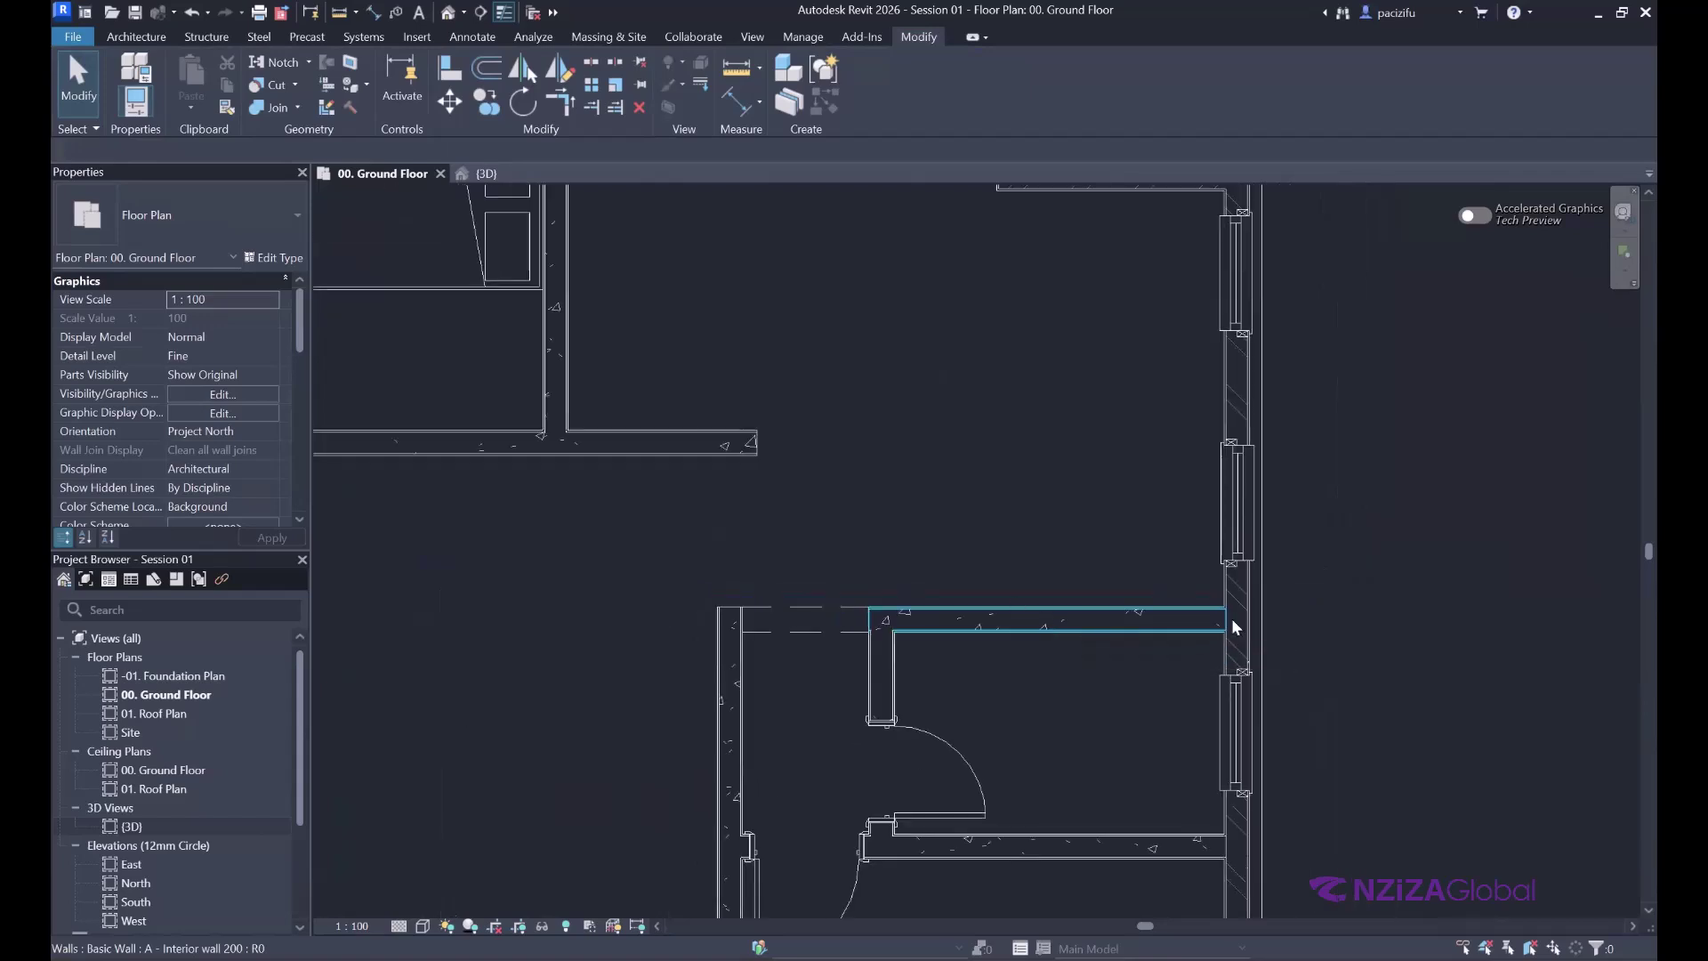
pyautogui.scroll(2, 1212, 628)
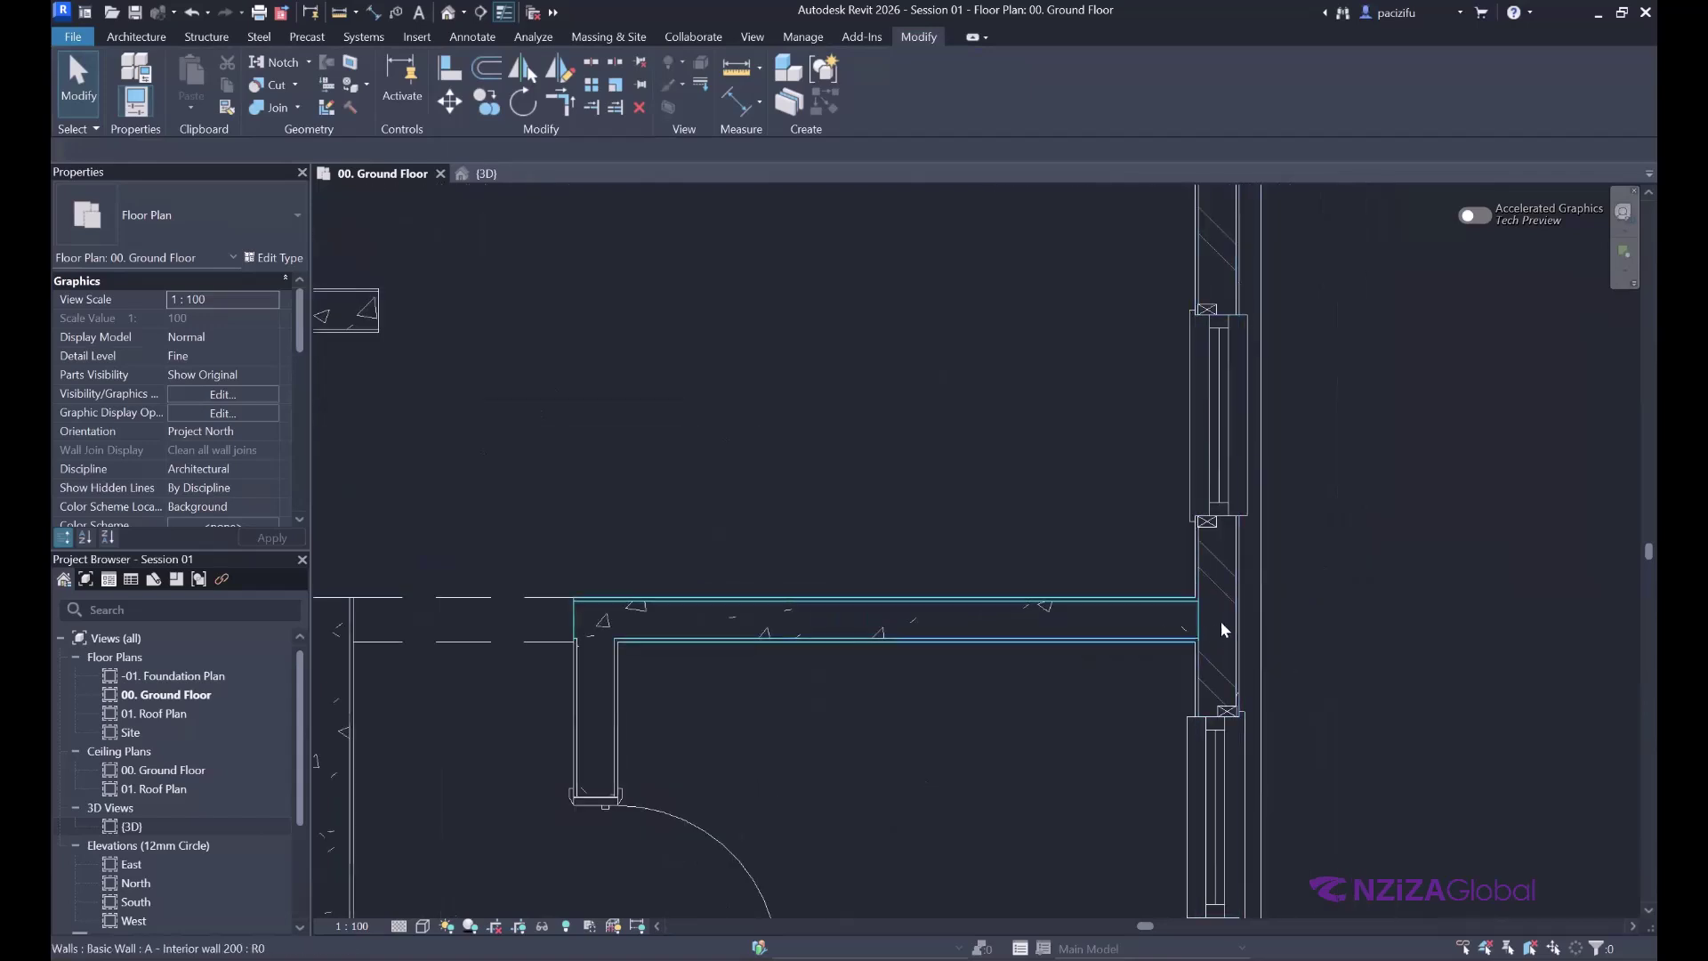
pyautogui.scroll(2, 1273, 629)
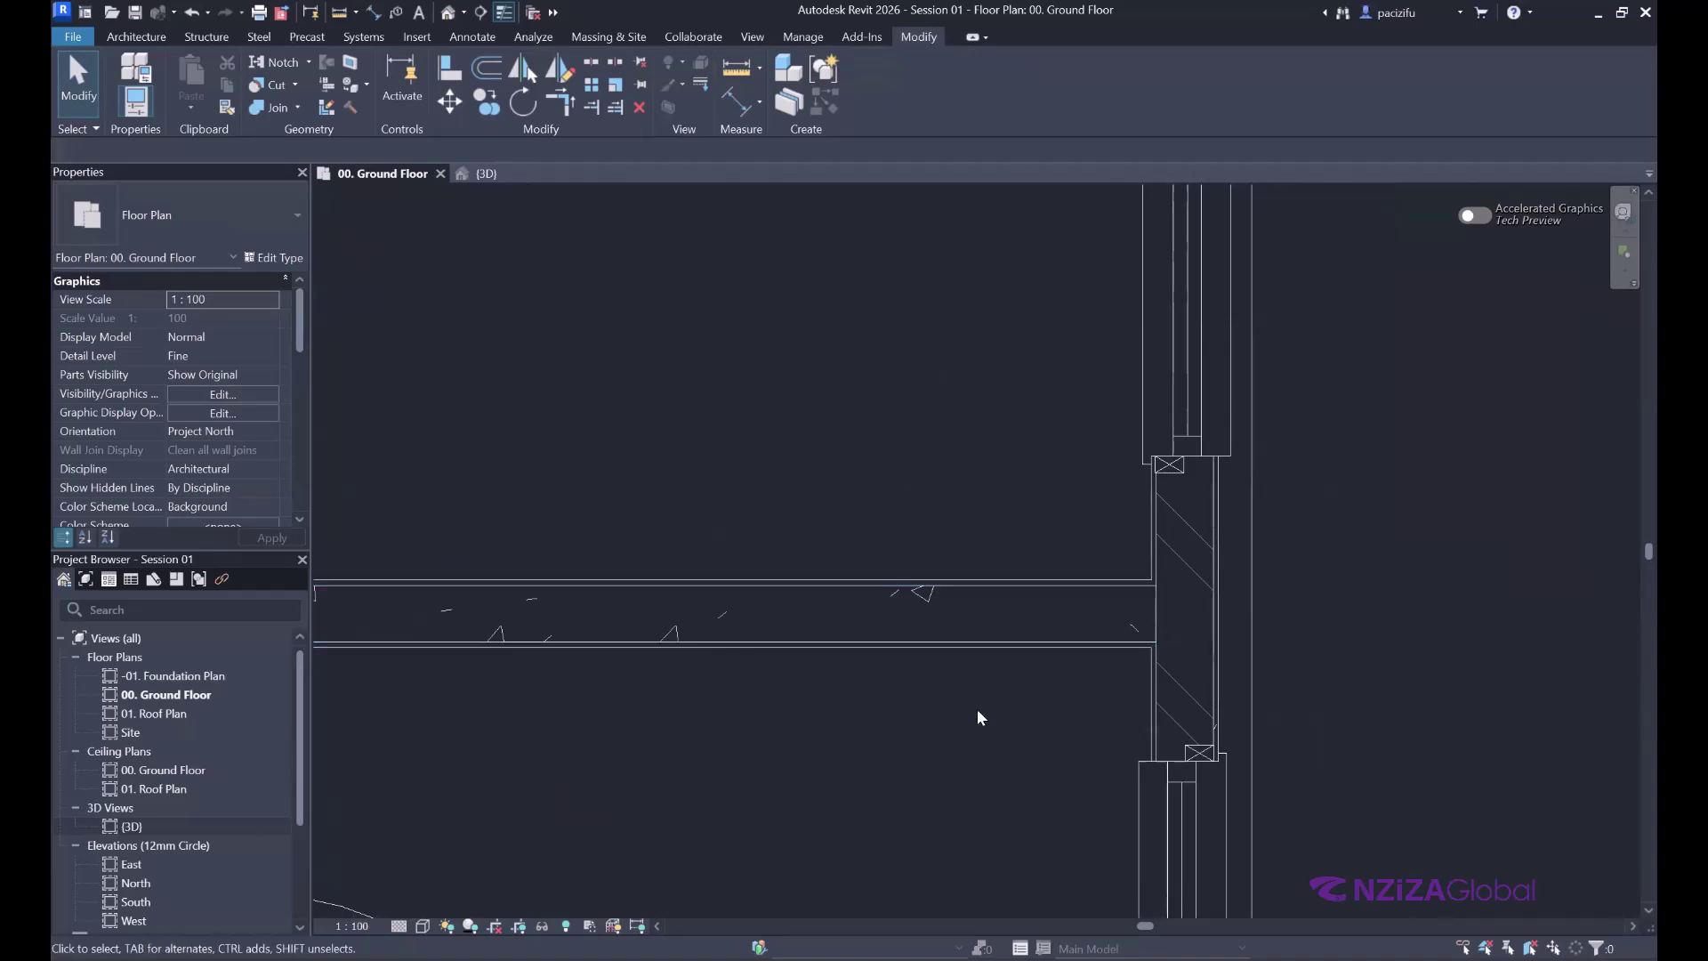
# - Select the horizontal interior wall meeting the exterior wall and reopen the material of its type's Structure layer
pyautogui.scroll(2, 964, 690)
pyautogui.click(915, 532)
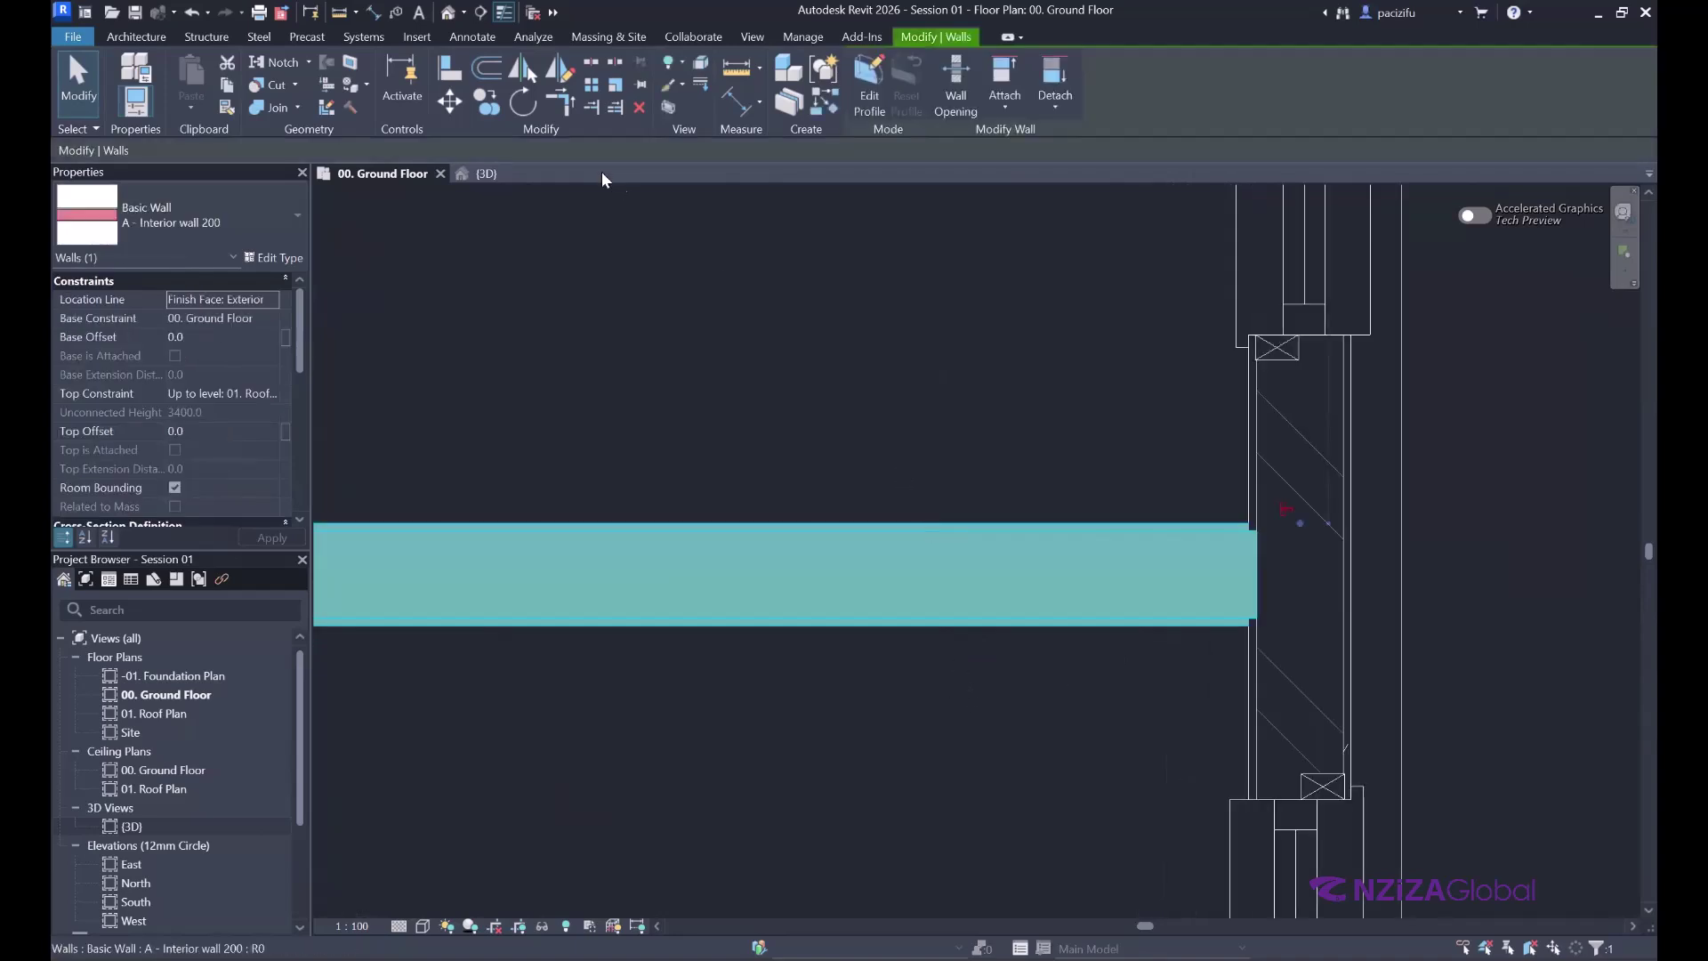
pyautogui.click(639, 106)
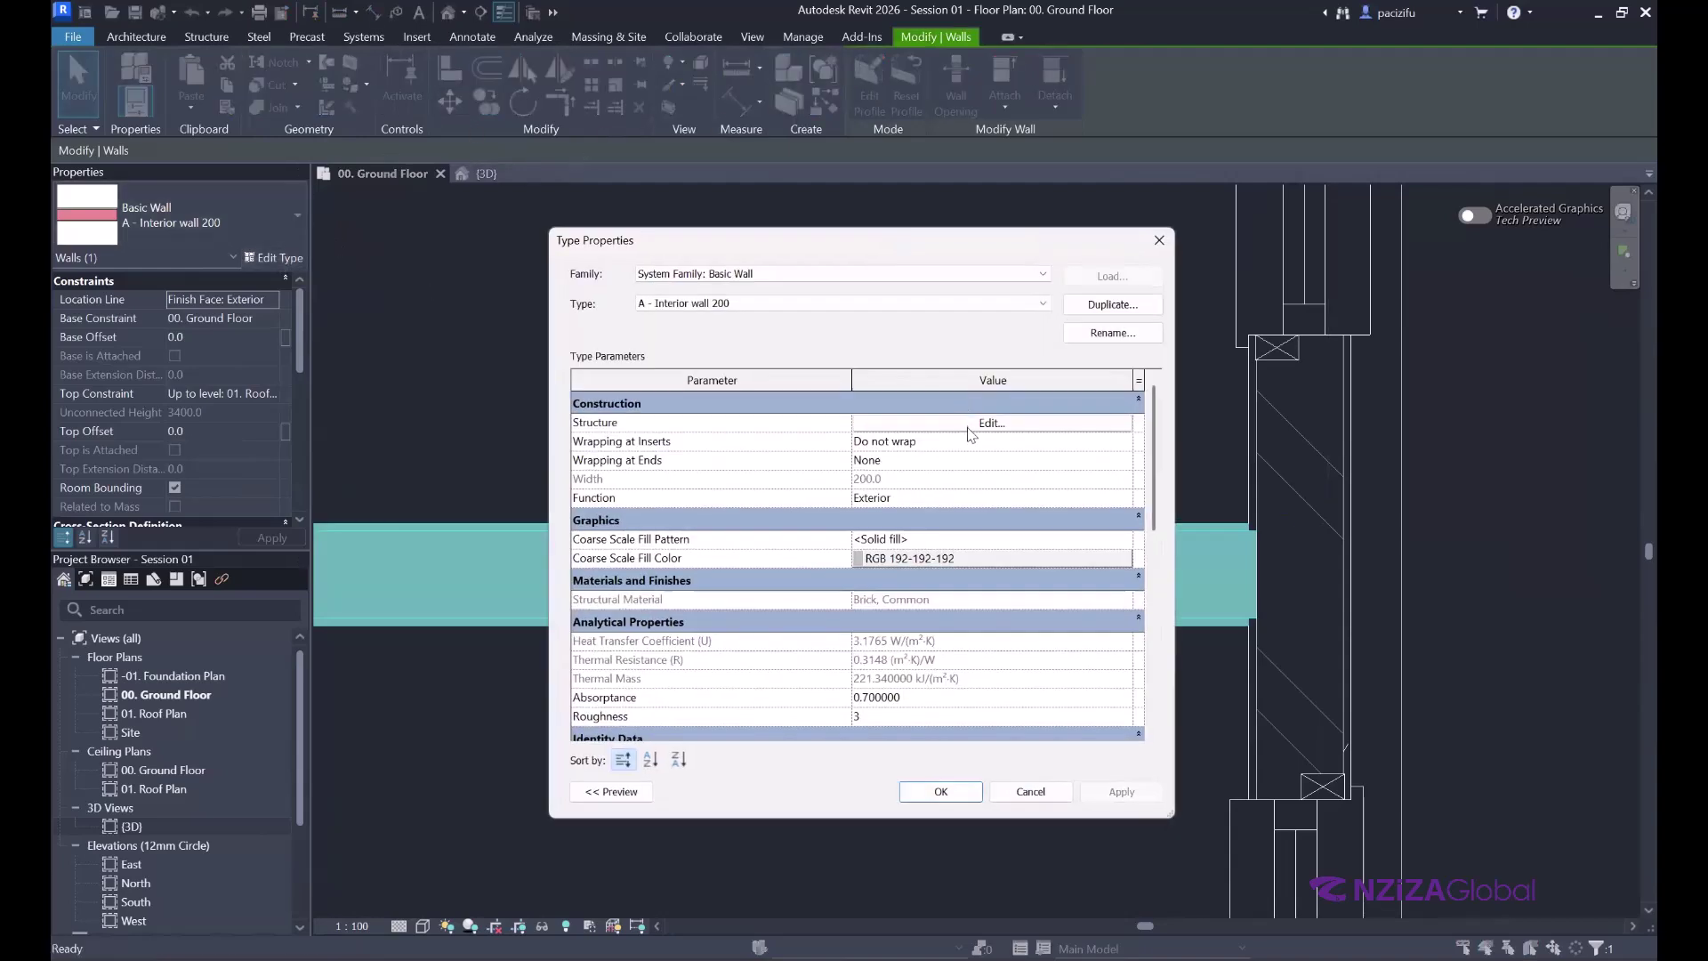
pyautogui.click(968, 427)
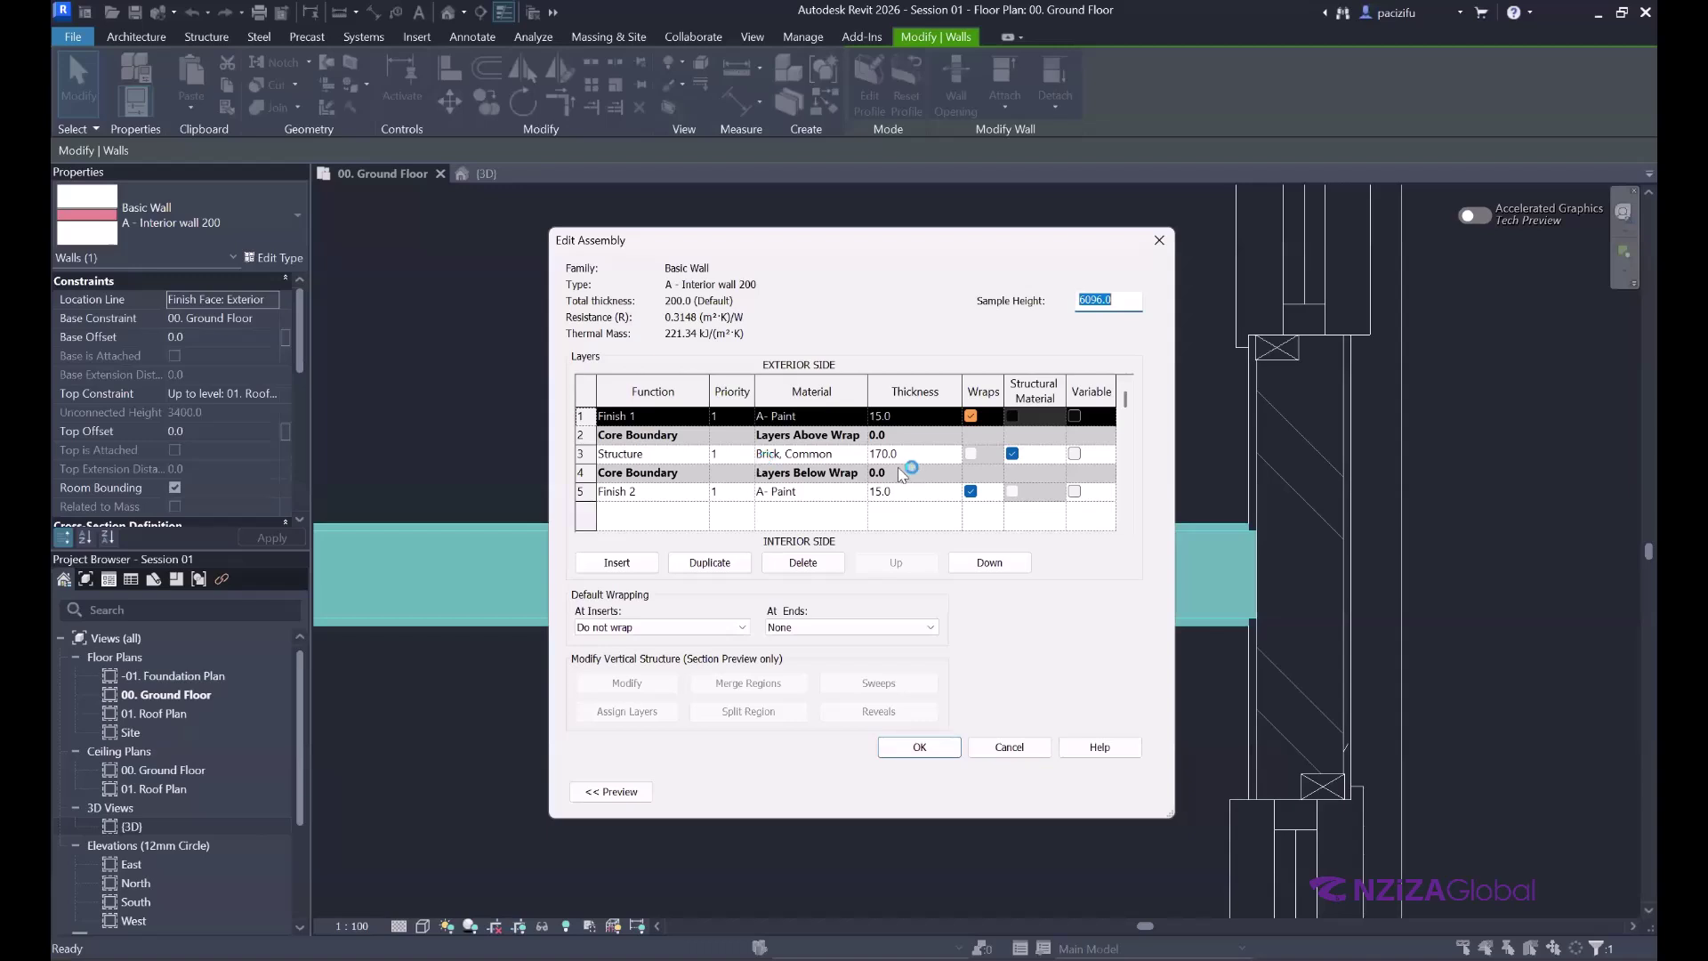
pyautogui.click(852, 455)
pyautogui.click(861, 454)
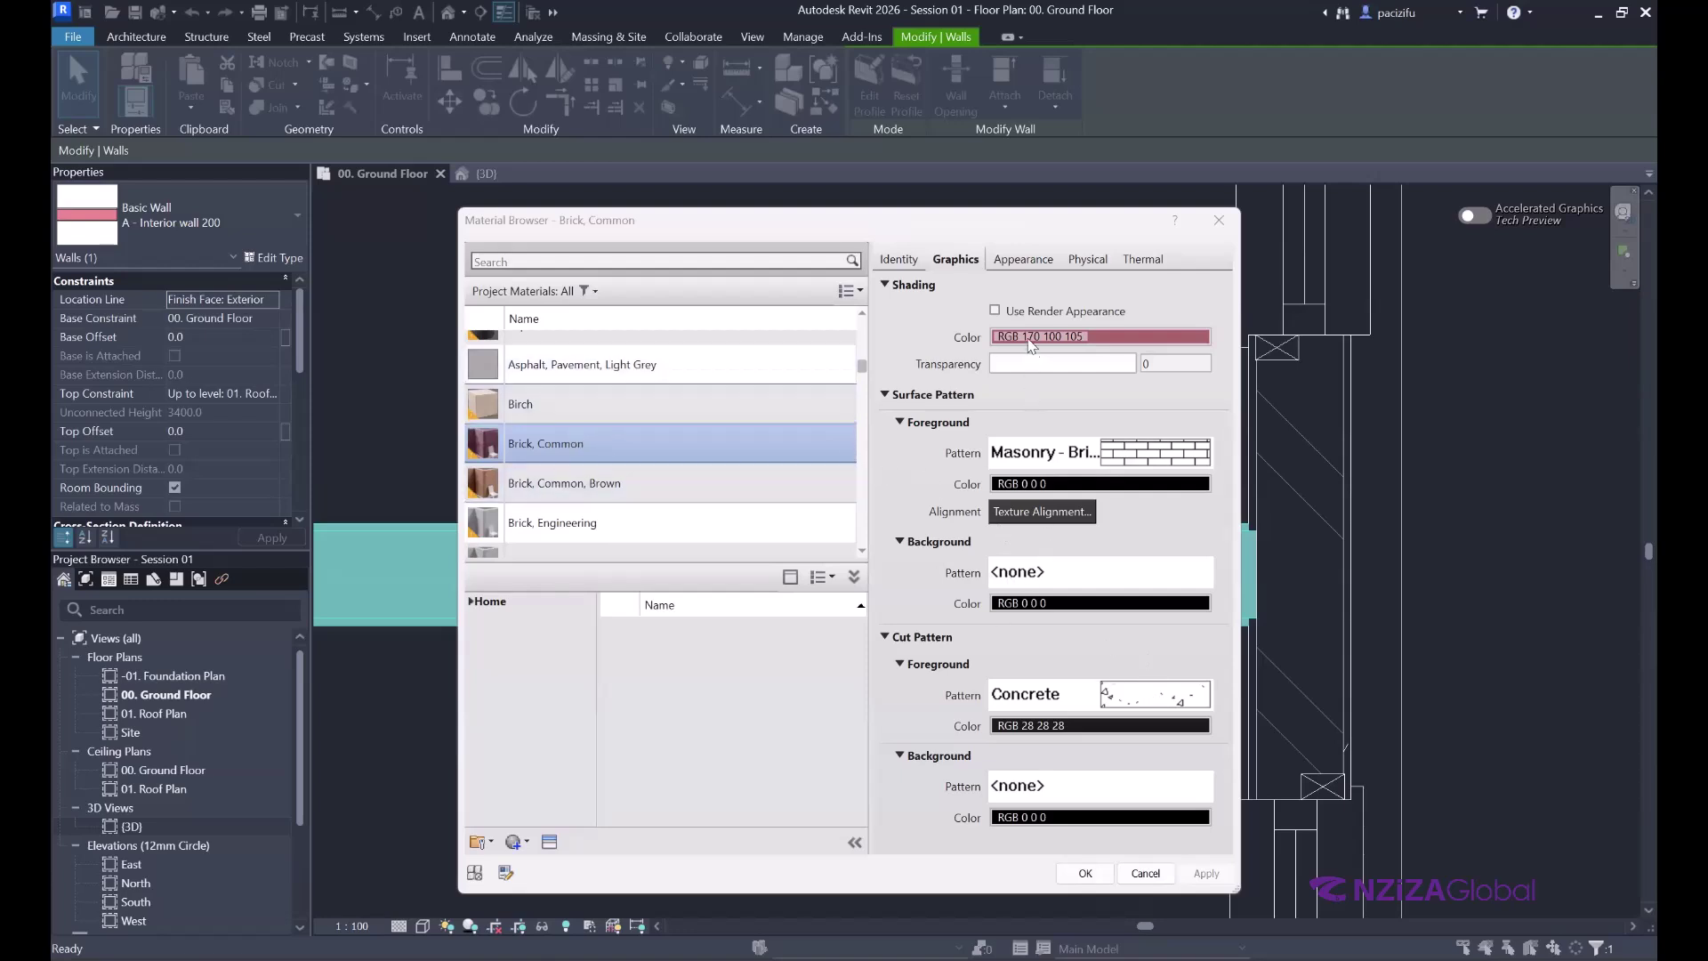
# - Keep Concrete as the foreground cut pattern of Brick, Common and set its color to RGB 165-165-165
pyautogui.click(1142, 700)
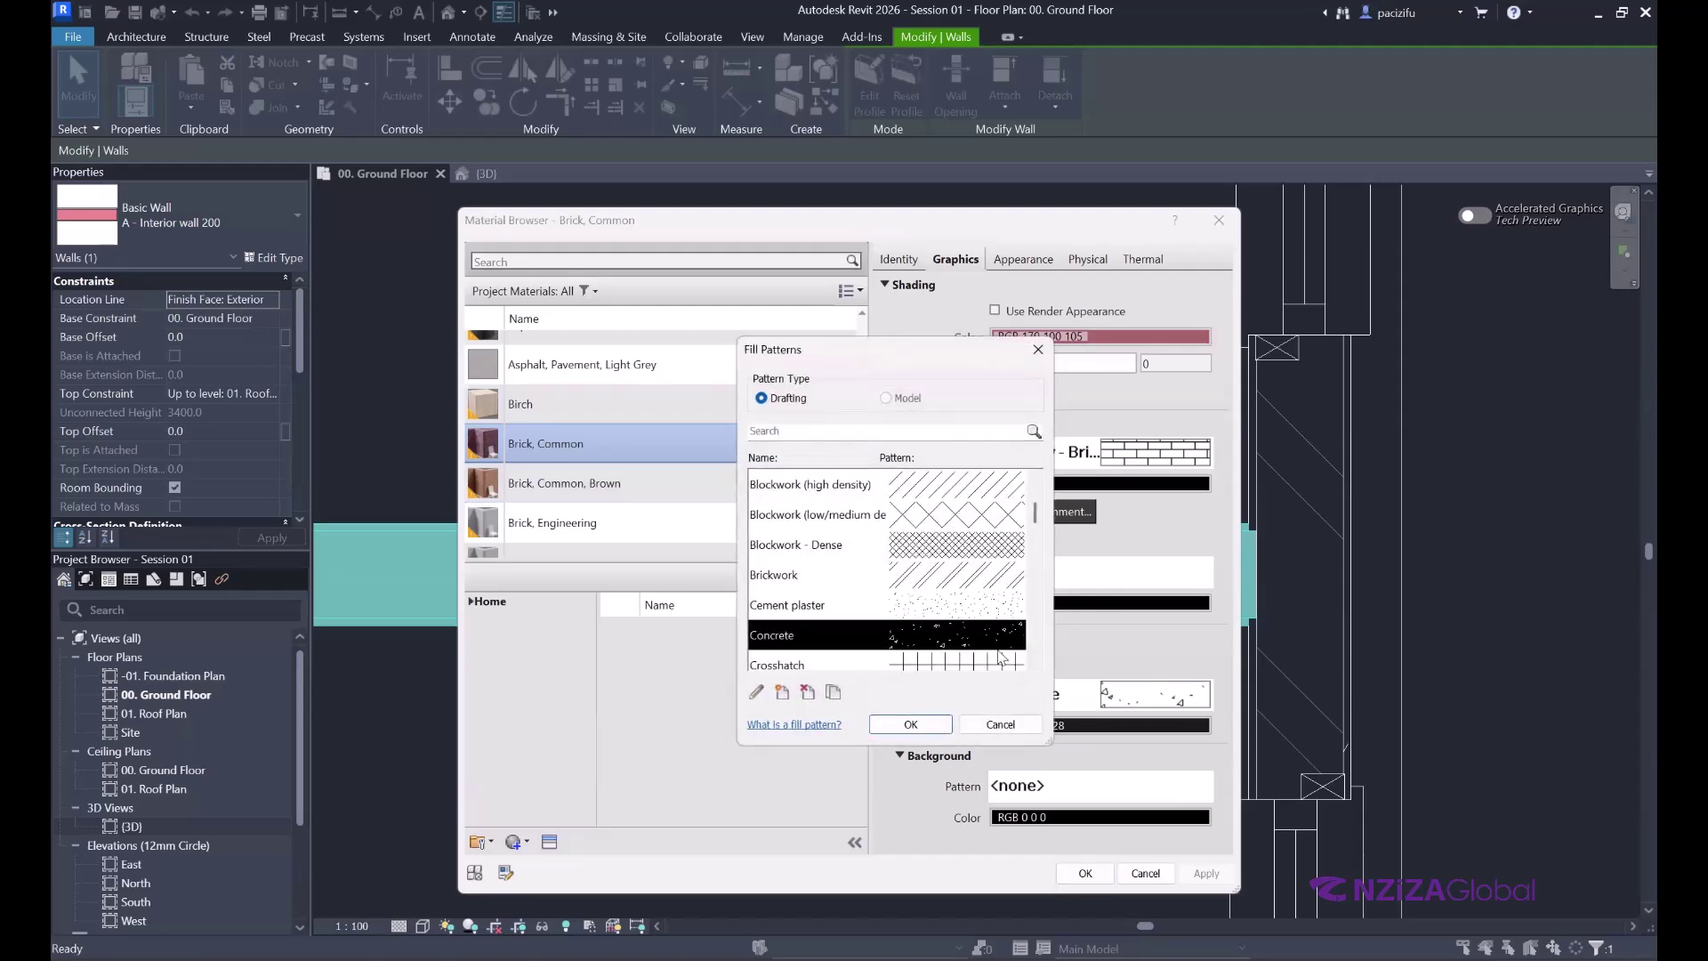
pyautogui.click(934, 724)
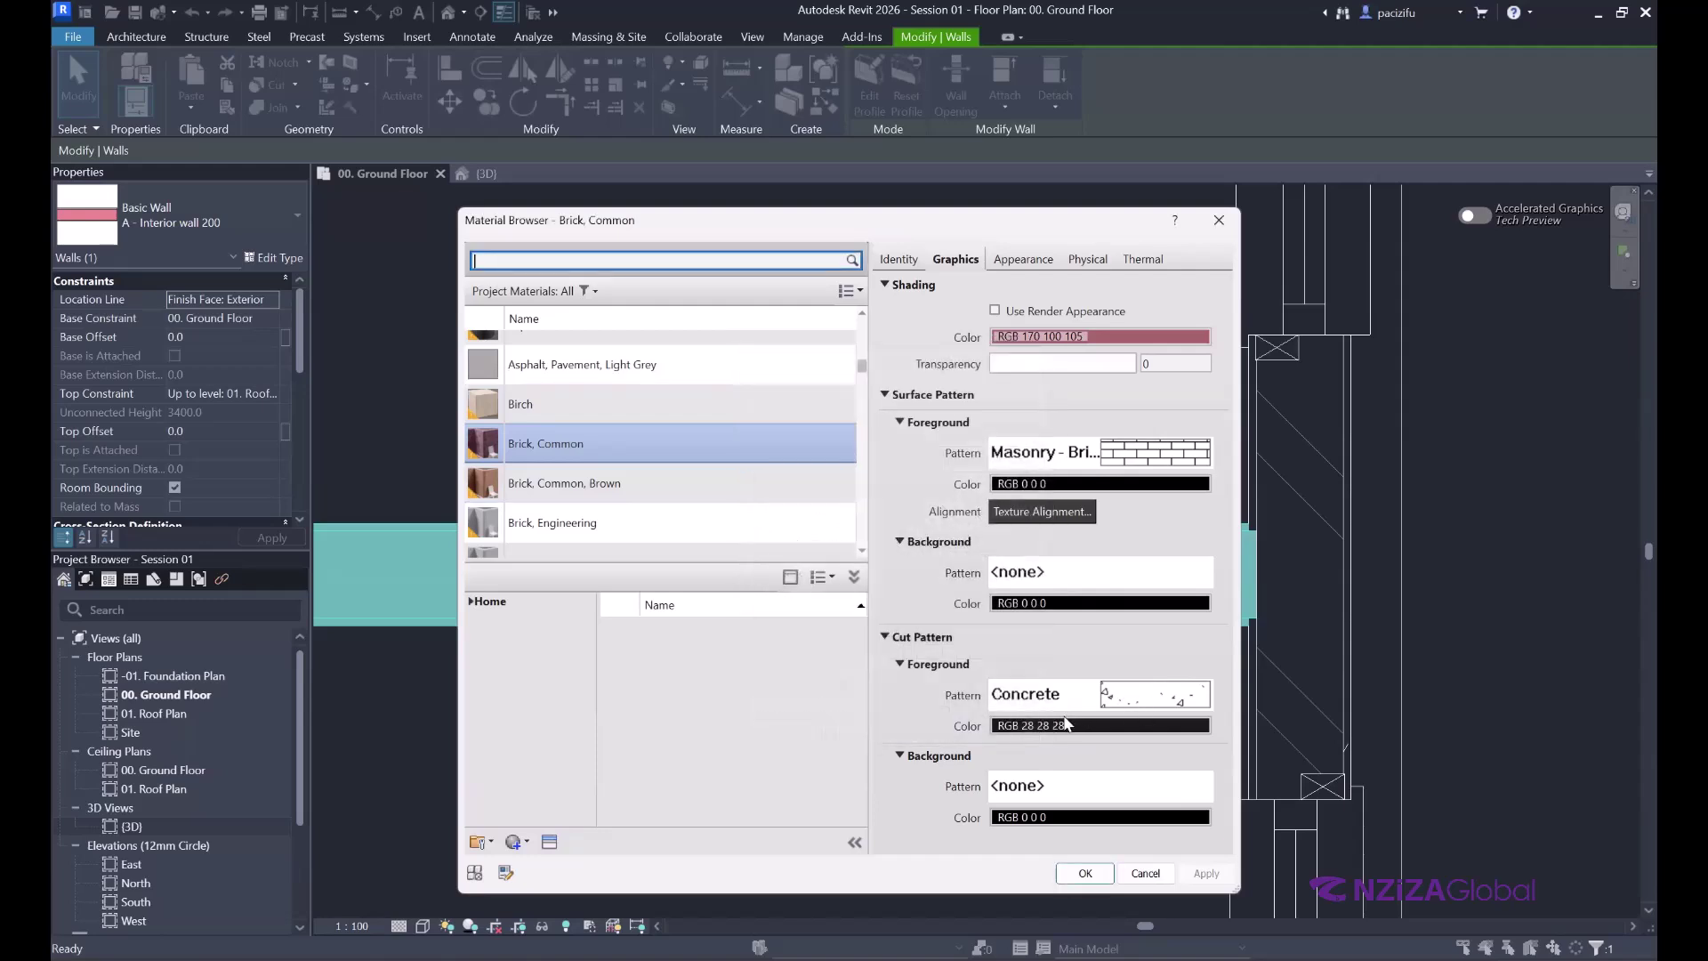
pyautogui.click(1181, 726)
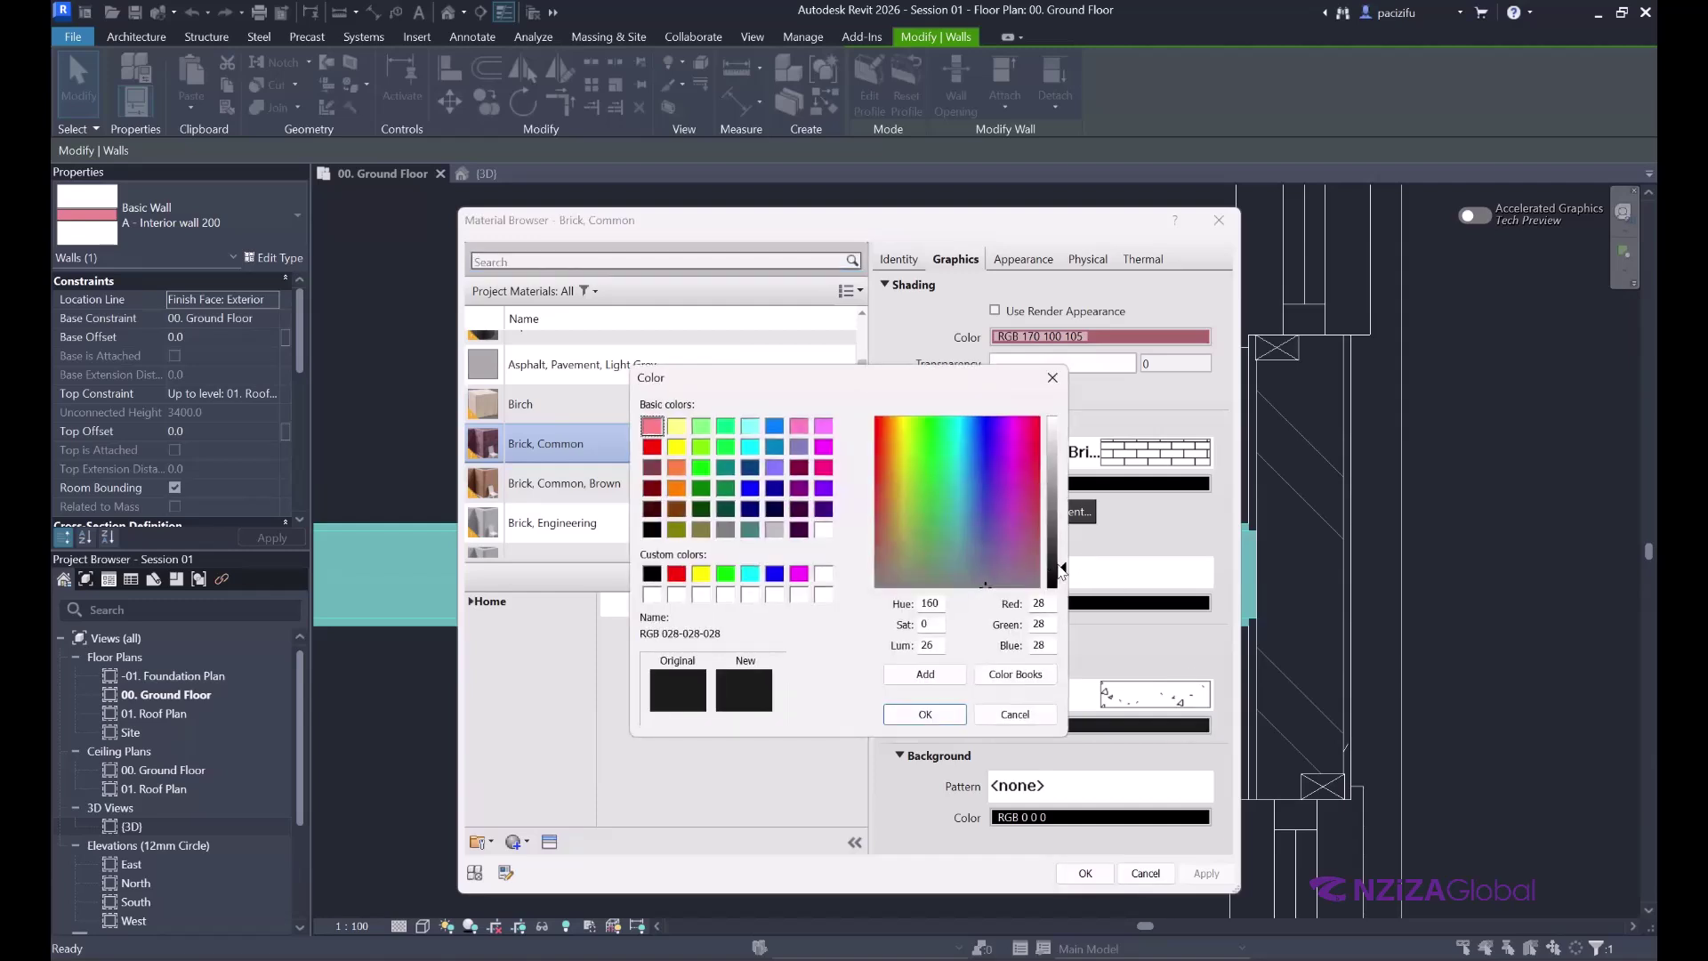
pyautogui.moveTo(1065, 560); pyautogui.dragTo(1064, 480)
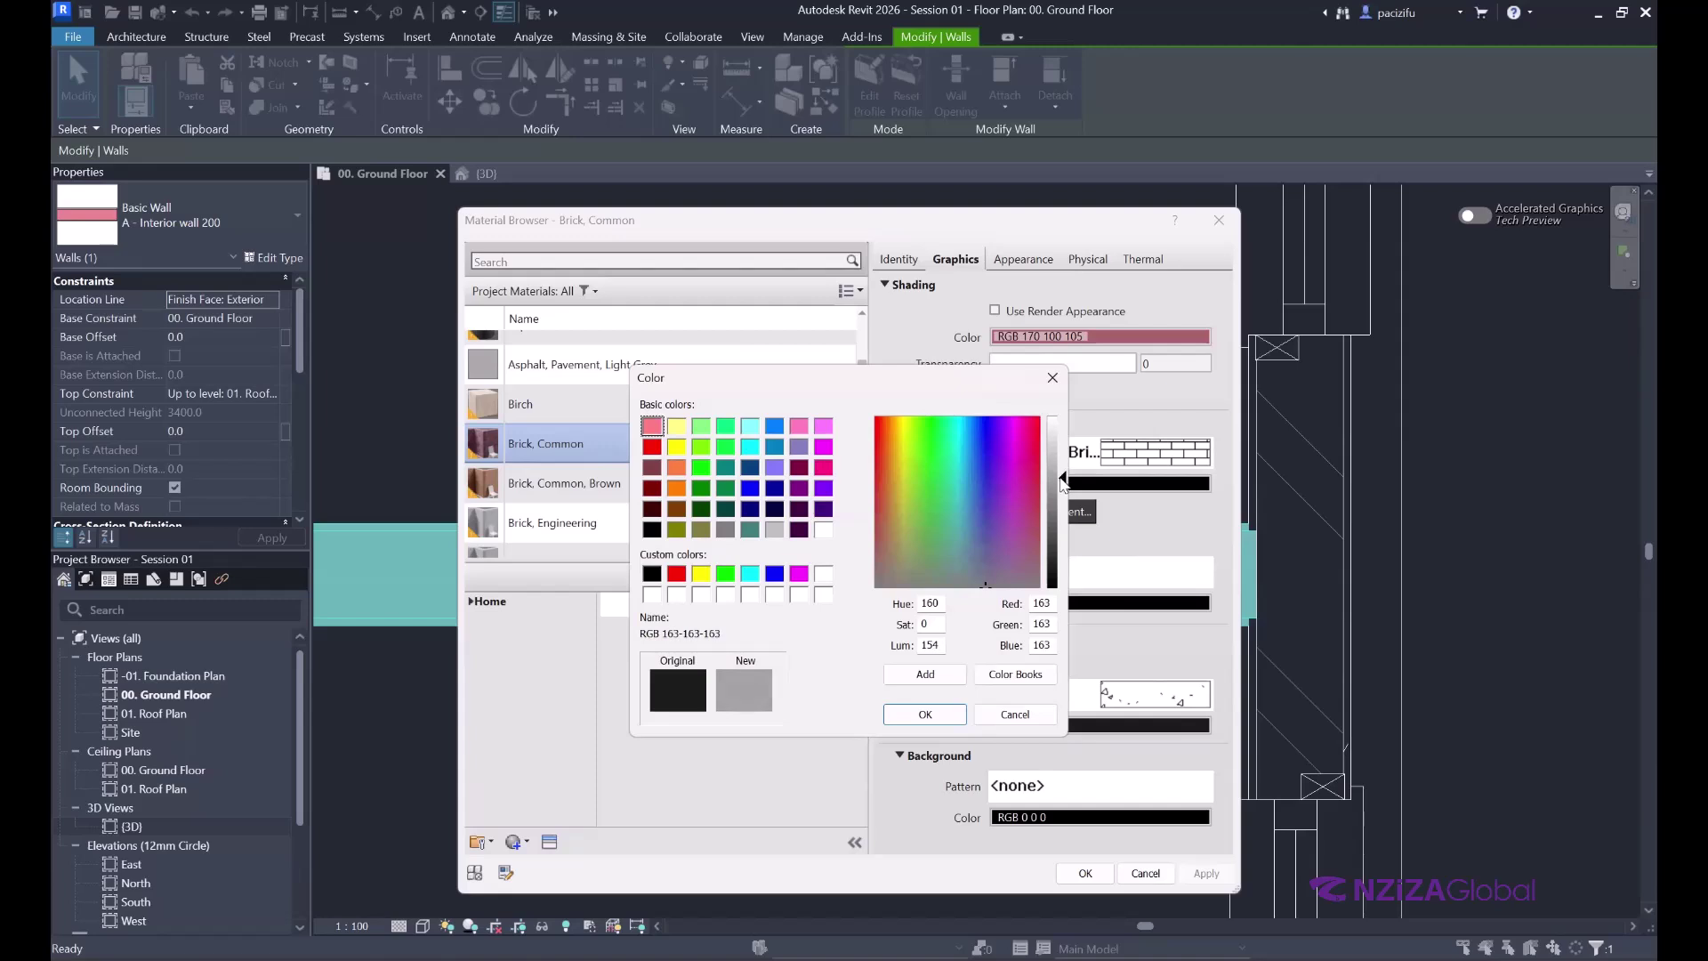
pyautogui.click(926, 714)
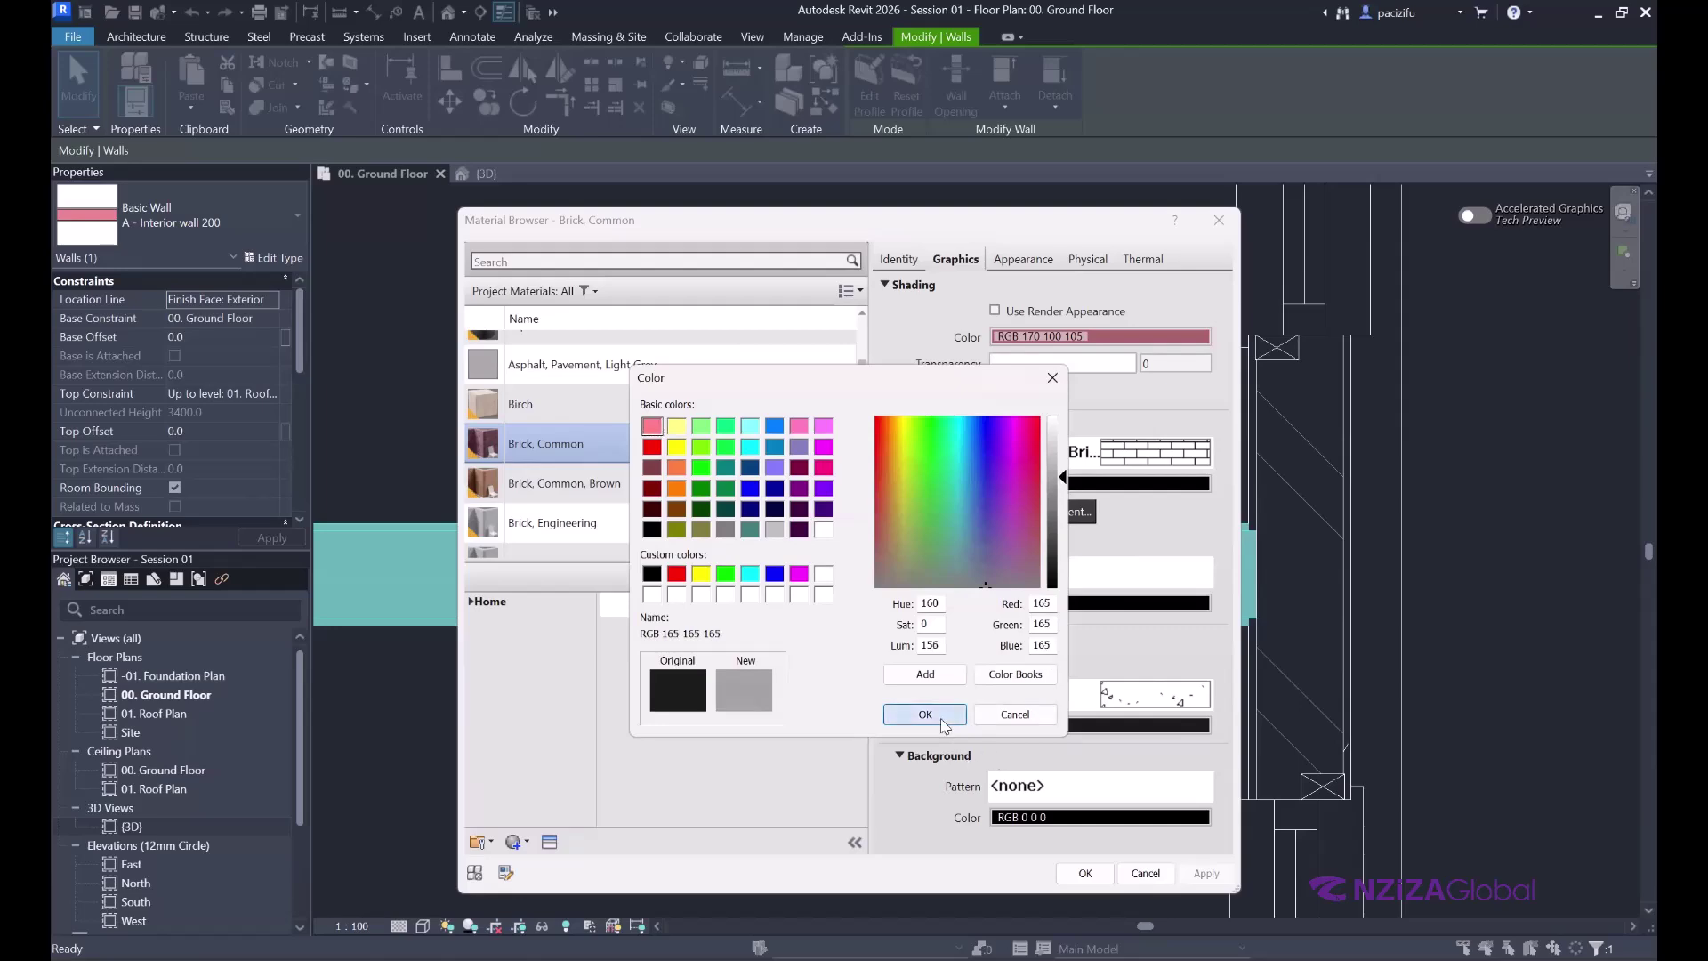
pyautogui.click(1082, 873)
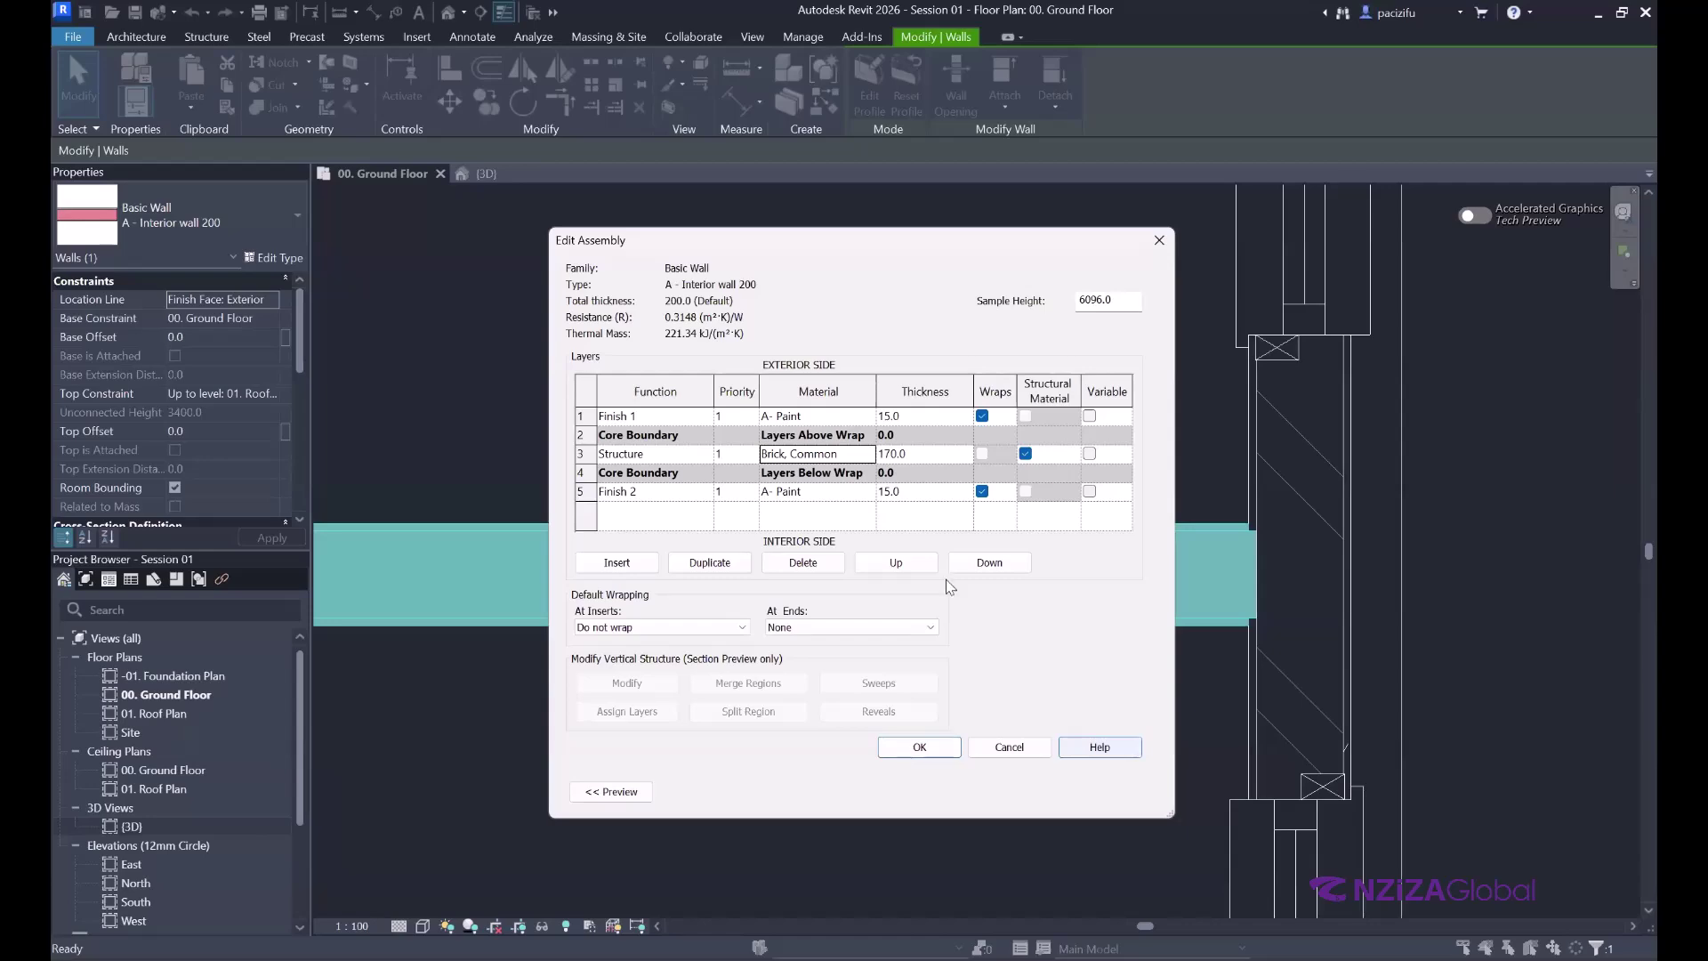
# - Apply the edited layer structure and material to the interior wall type, then clear the wall selection
pyautogui.press('Return')
pyautogui.click(934, 791)
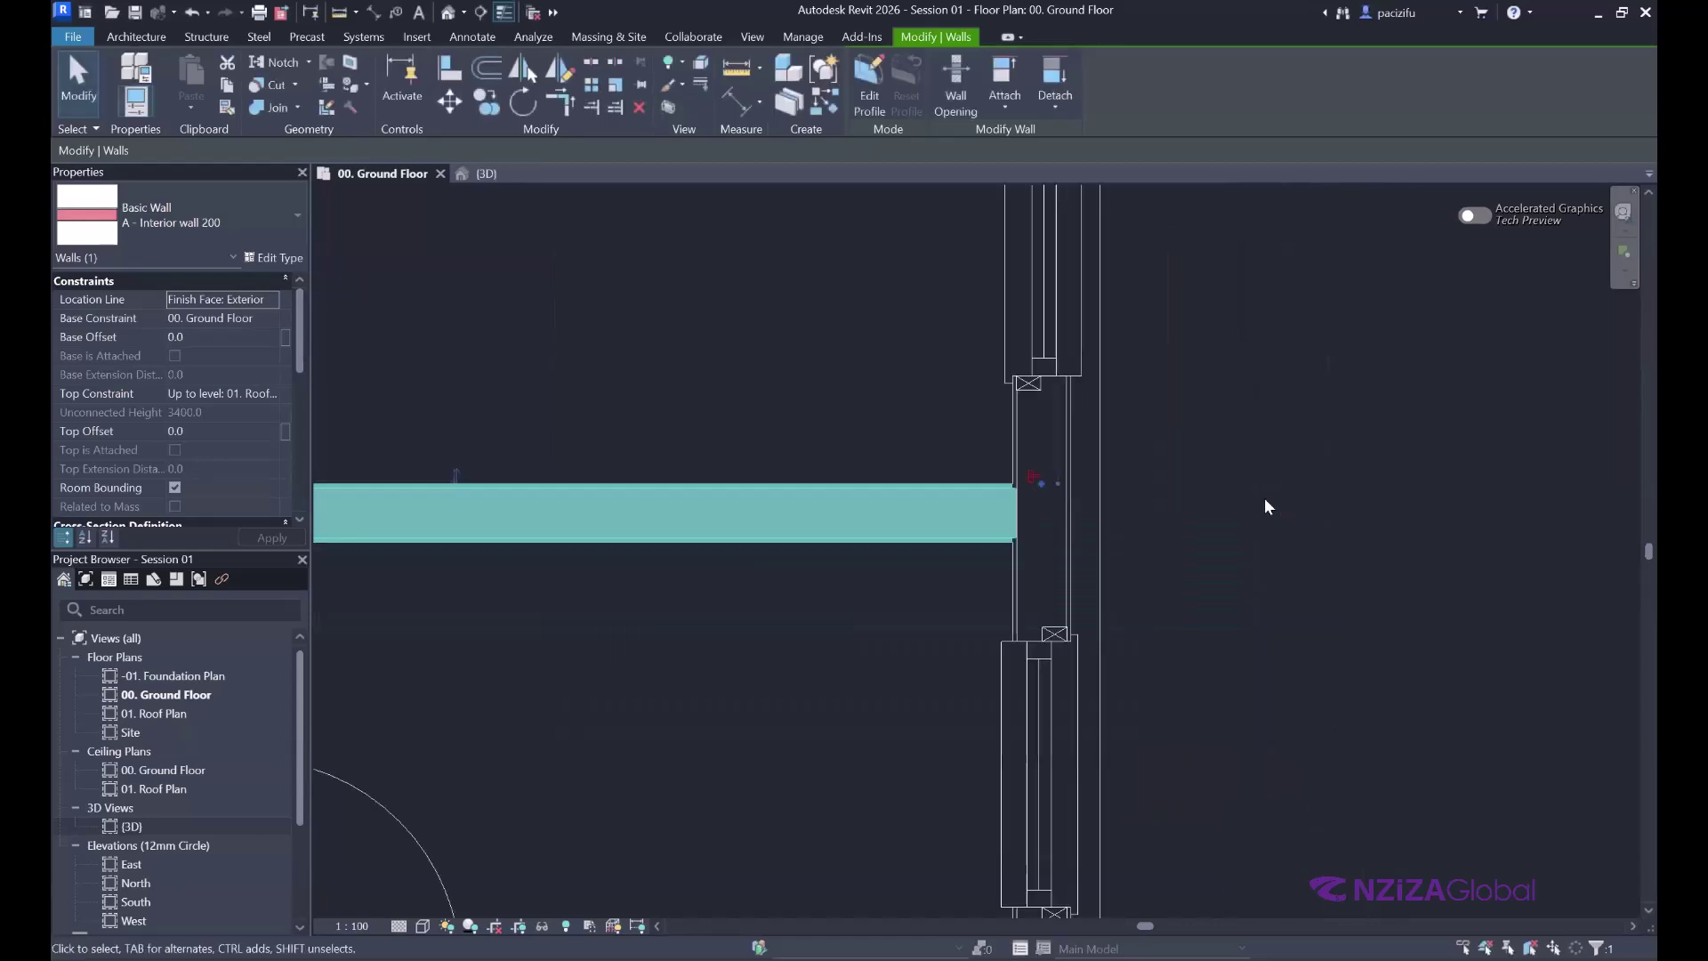
pyautogui.click(1265, 499)
# - Examine the concrete cut pattern in the ground floor's interior walls and at their junction with the exterior wall
pyautogui.scroll(-2, 978, 534)
pyautogui.scroll(3, 994, 554)
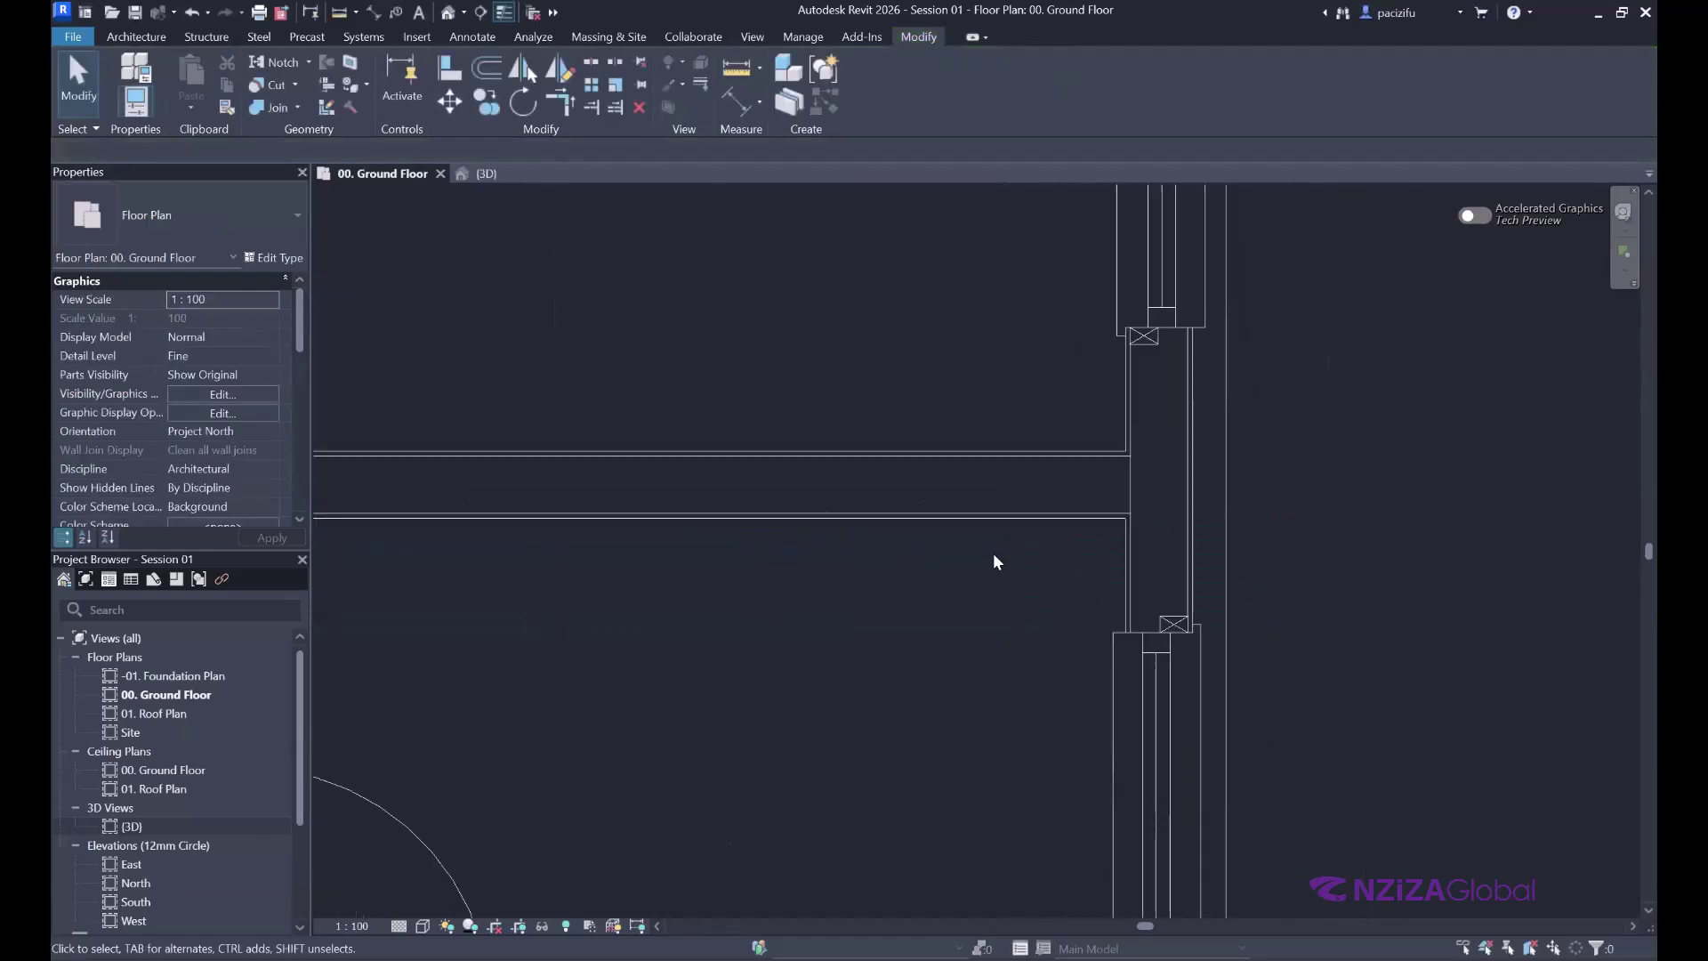
pyautogui.scroll(1, 920, 502)
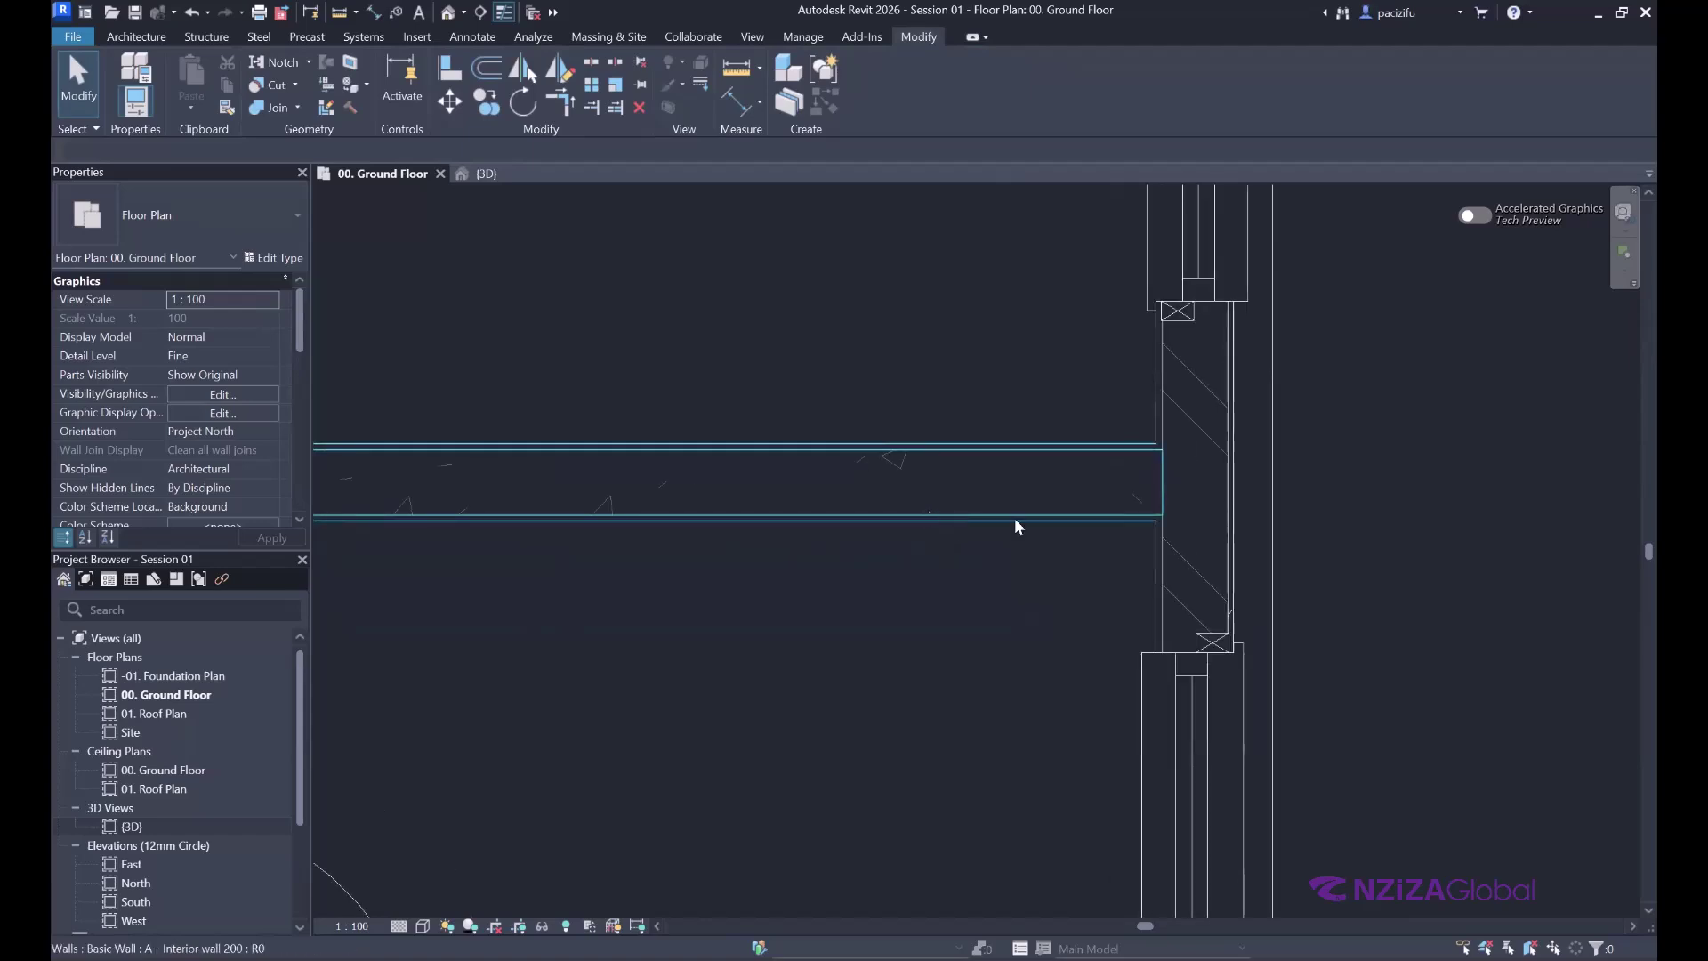
pyautogui.scroll(-3, 963, 536)
pyautogui.scroll(-2, 681, 420)
pyautogui.scroll(3, 682, 420)
pyautogui.scroll(-1, 625, 486)
pyautogui.scroll(1, 681, 441)
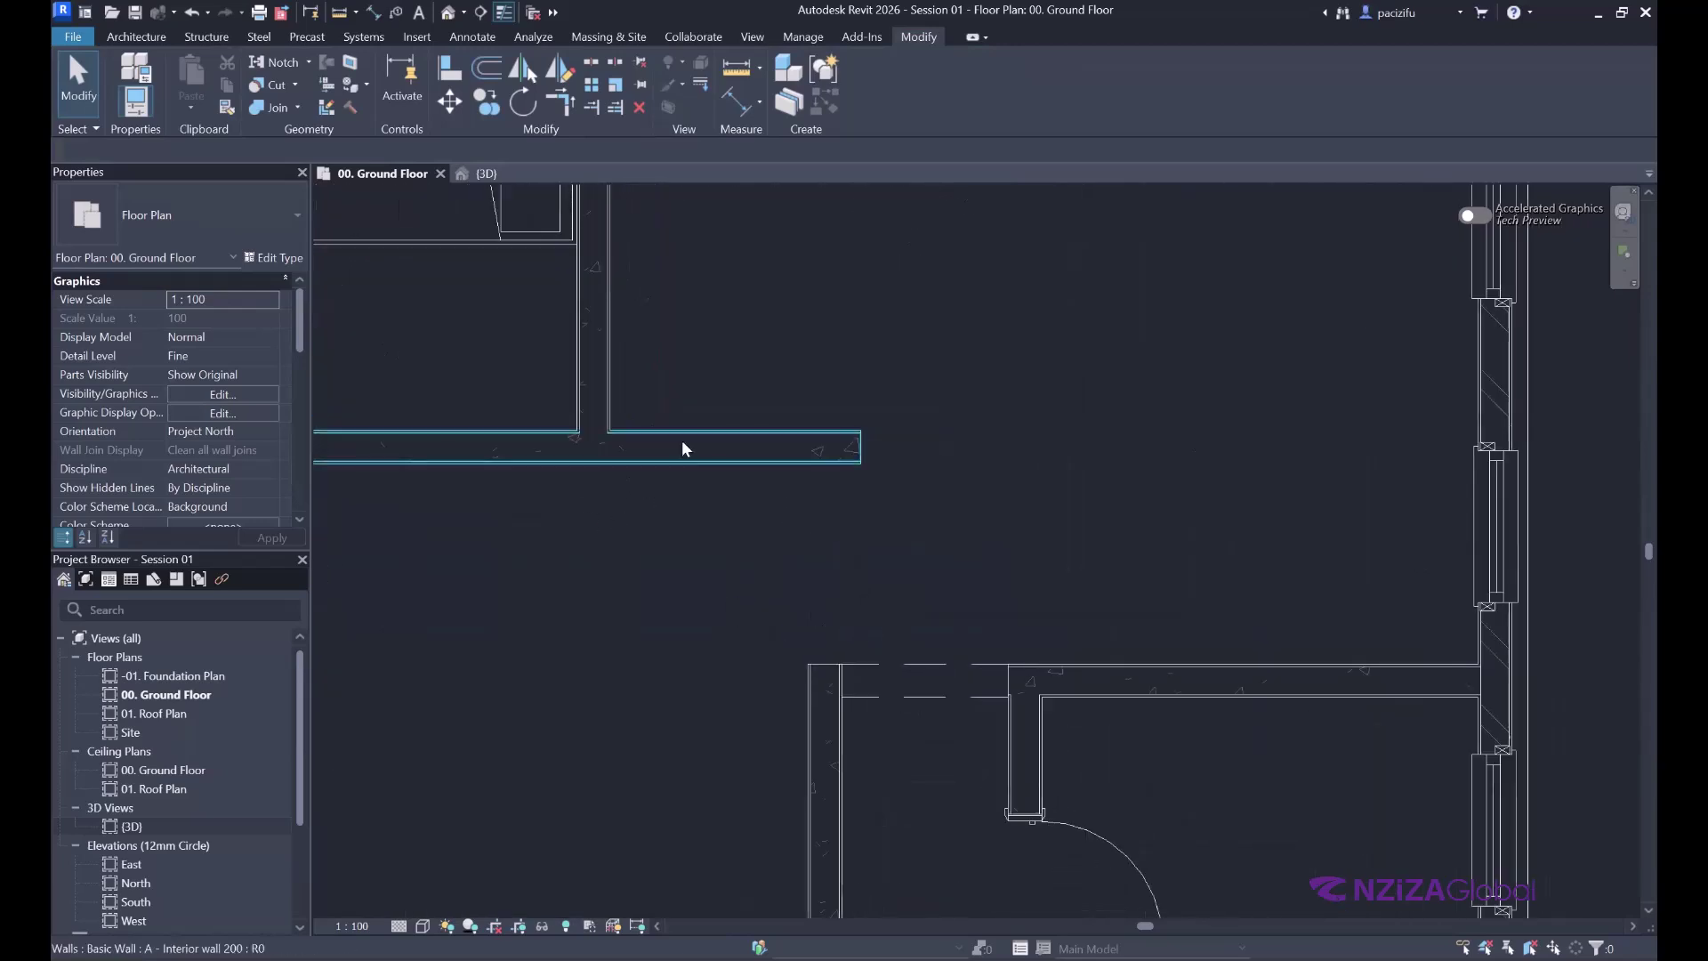
pyautogui.click(681, 441)
pyautogui.click(258, 259)
pyautogui.click(991, 428)
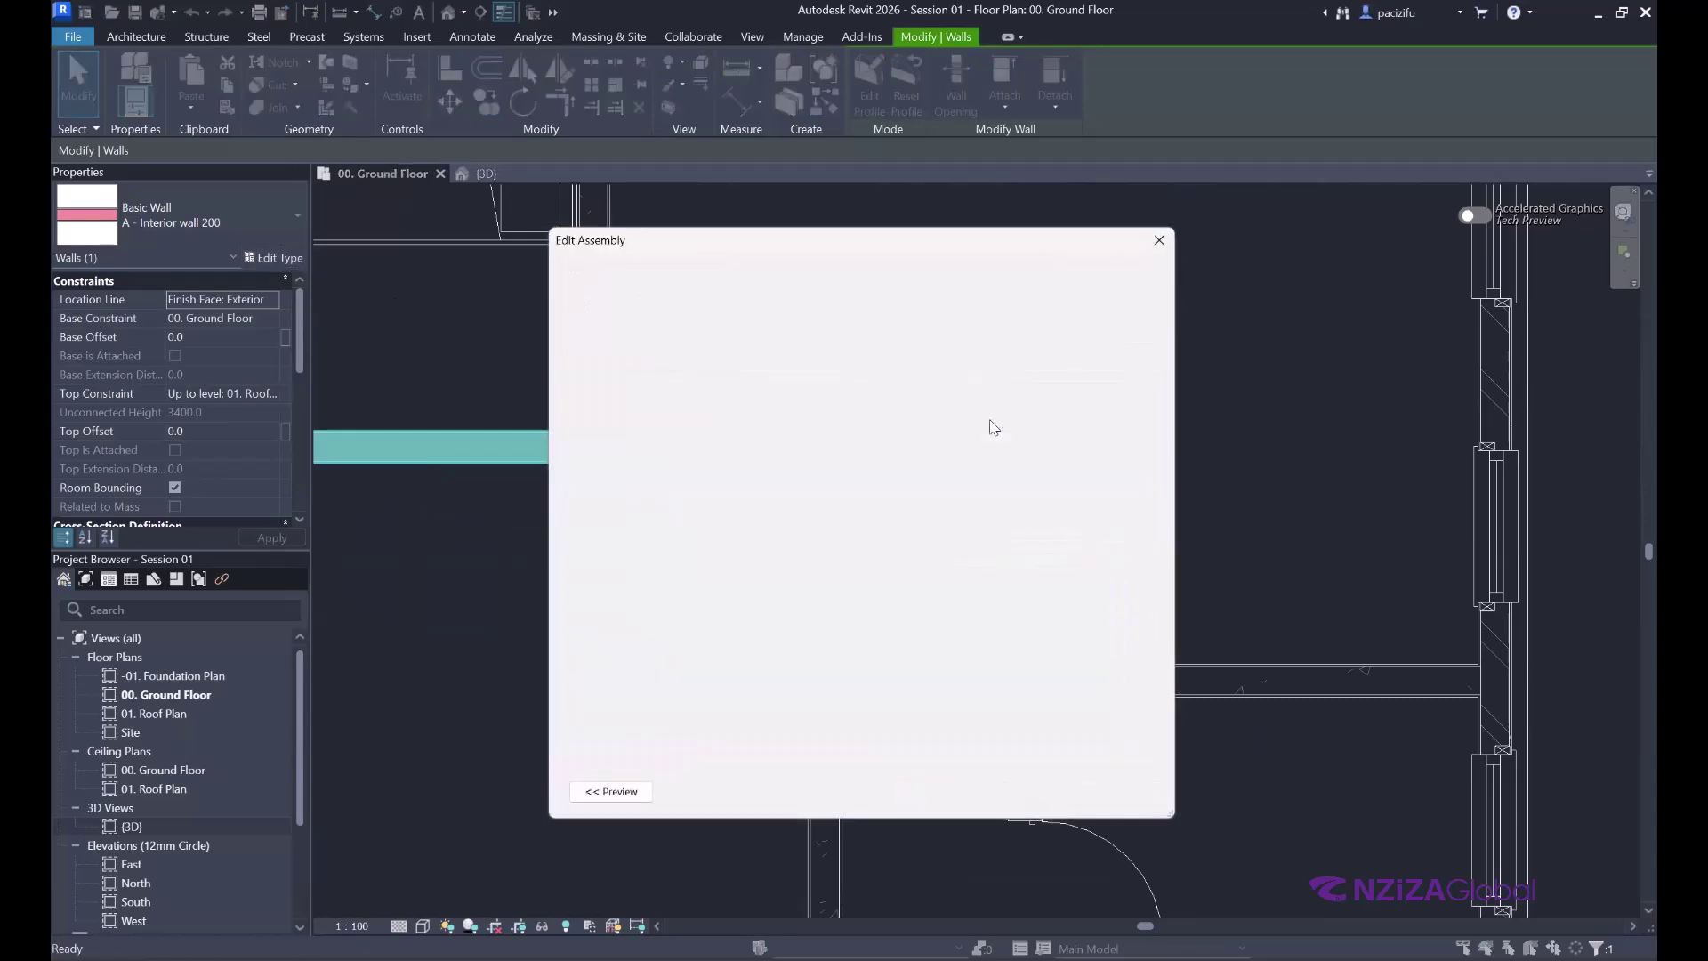
pyautogui.click(826, 454)
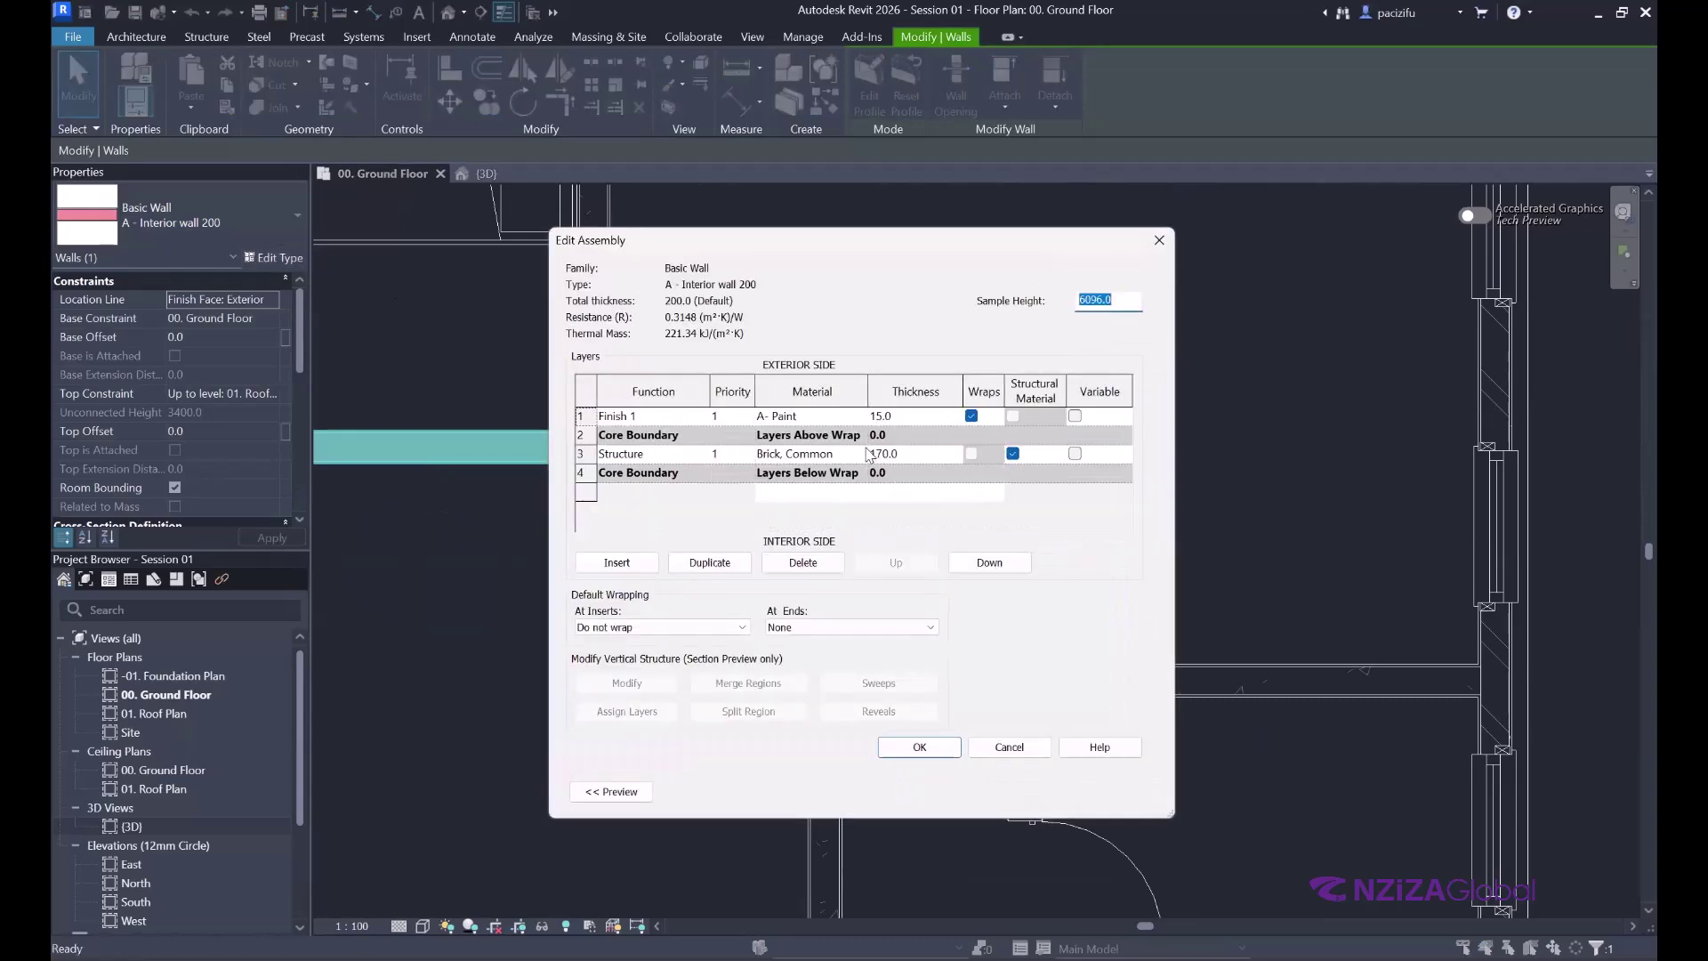
pyautogui.click(1159, 241)
pyautogui.click(1158, 240)
# - Select the vertical interior wall beside the bedroom and open the material of its type's Structure layer
pyautogui.scroll(-1, 684, 442)
pyautogui.click(672, 441)
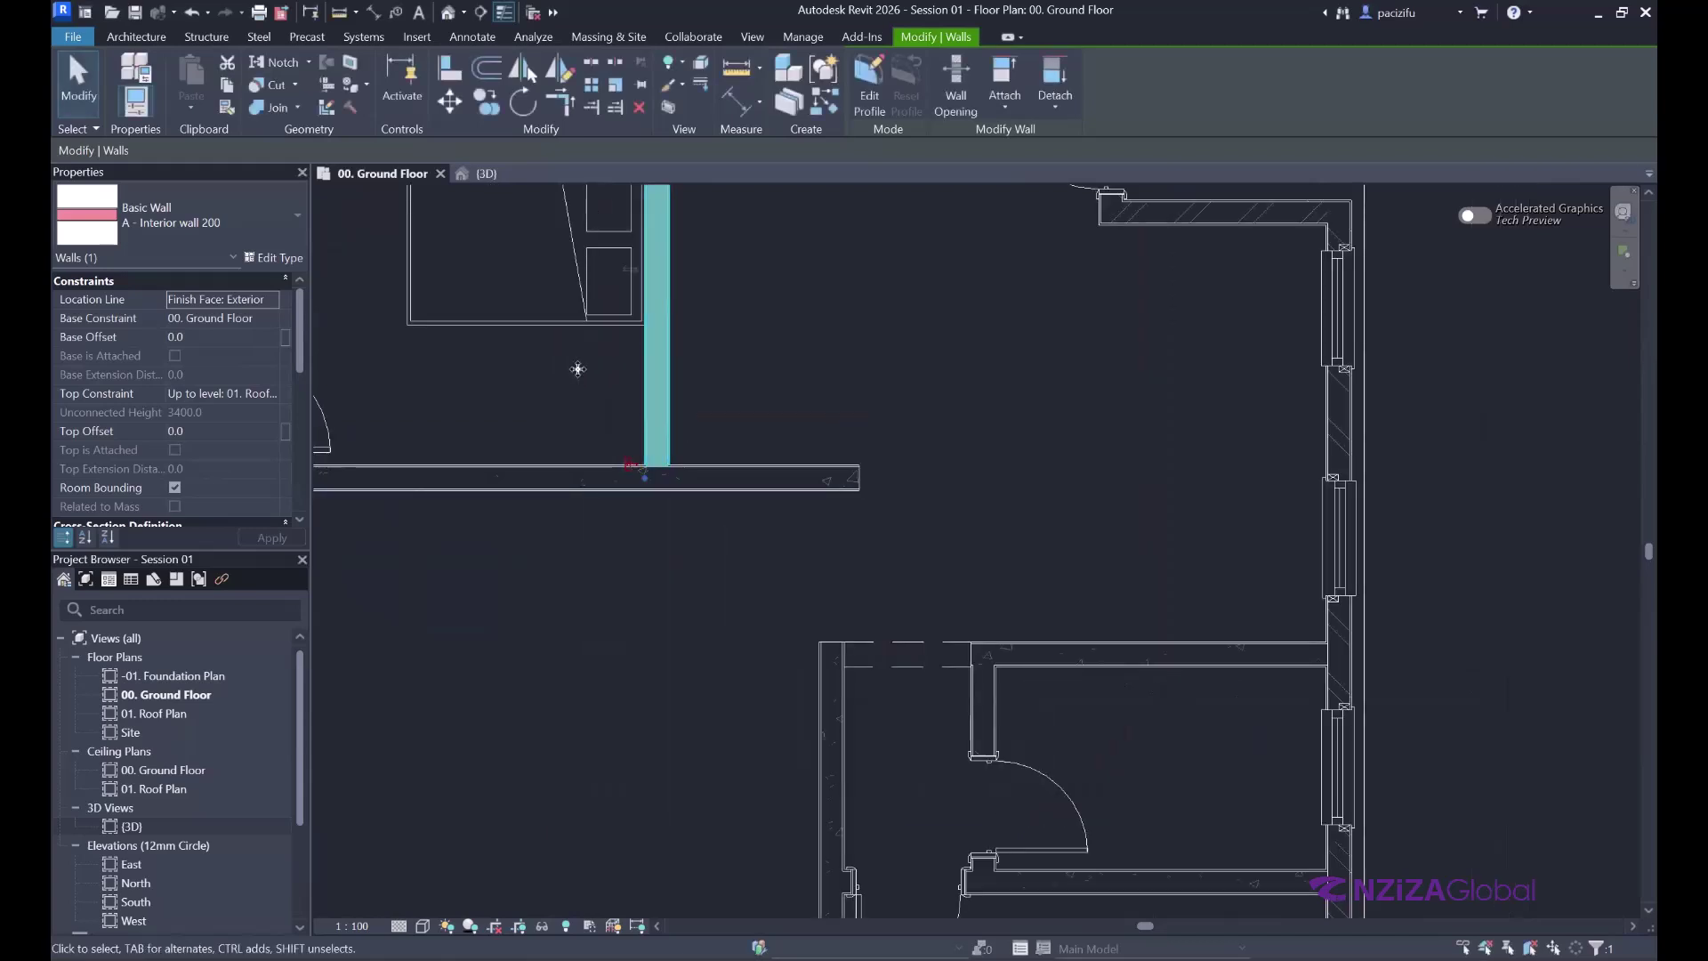
pyautogui.scroll(-2, 947, 473)
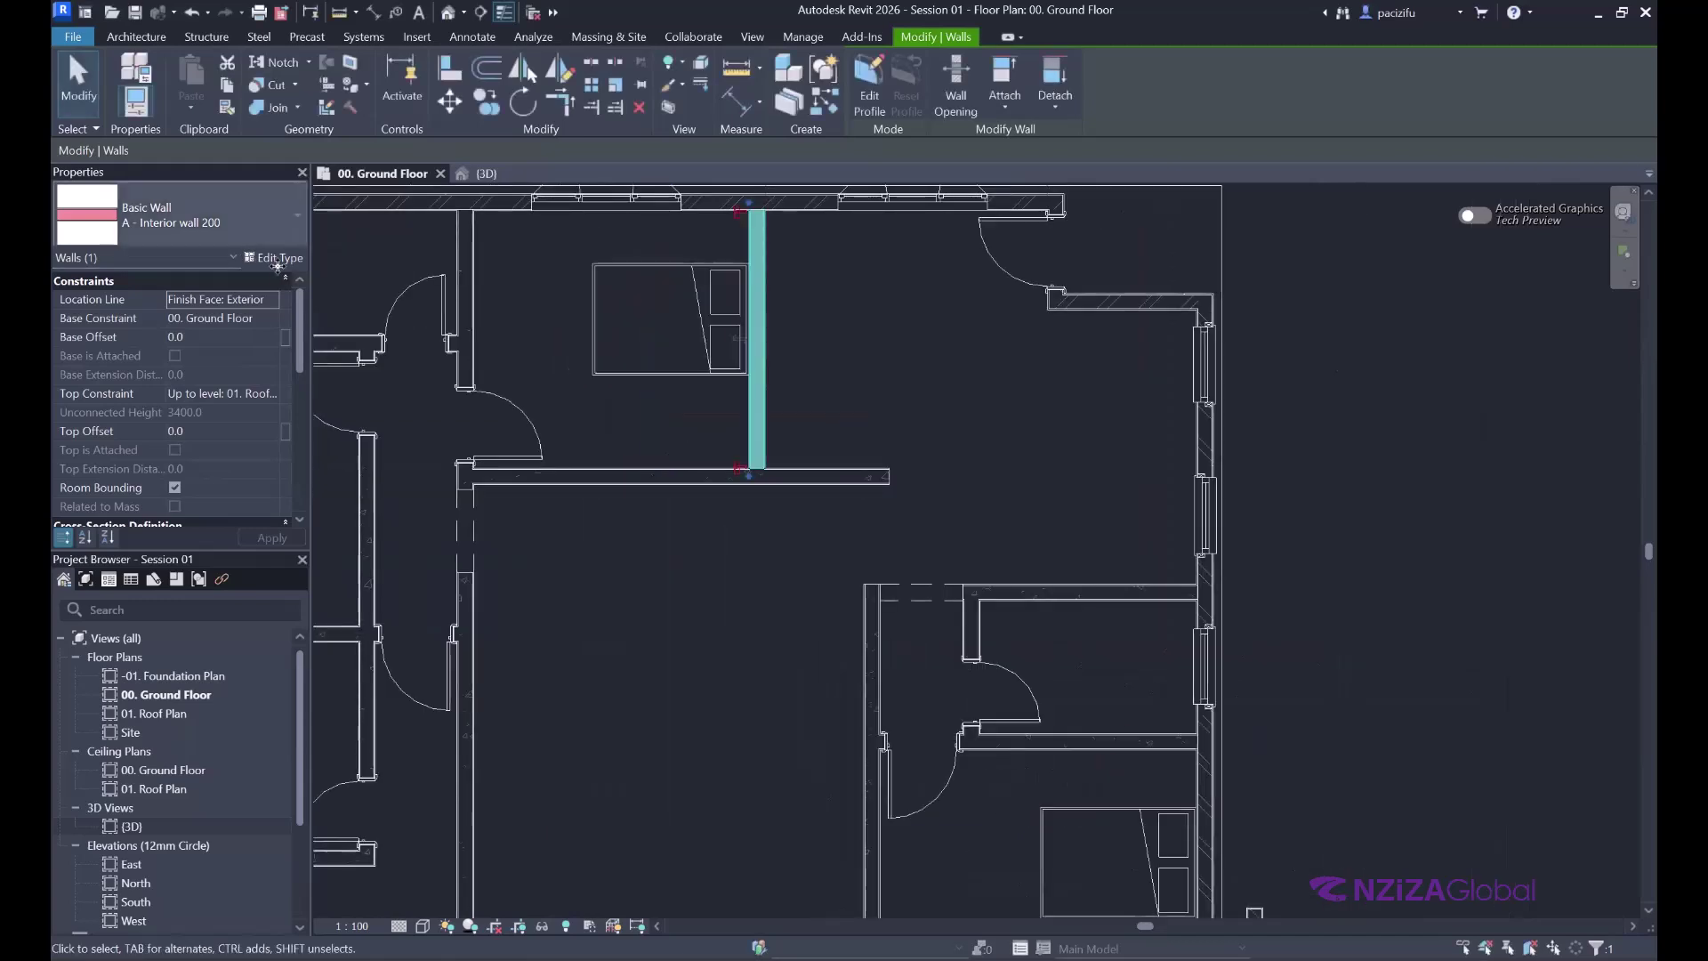
pyautogui.click(277, 258)
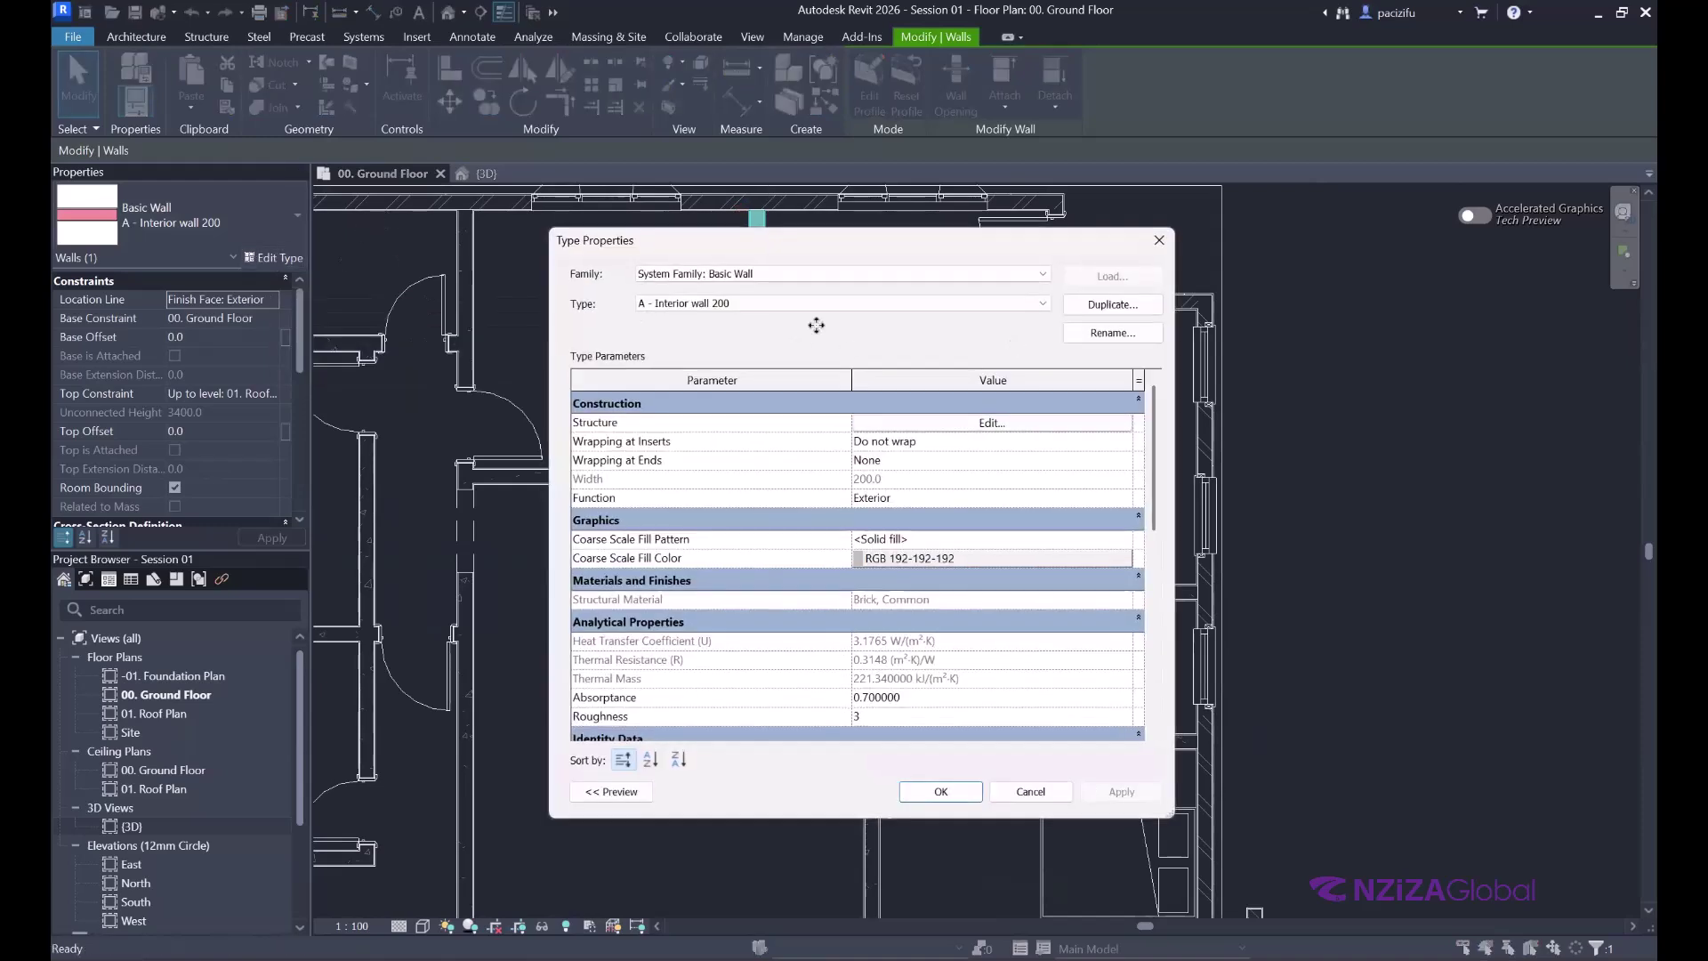
pyautogui.click(984, 422)
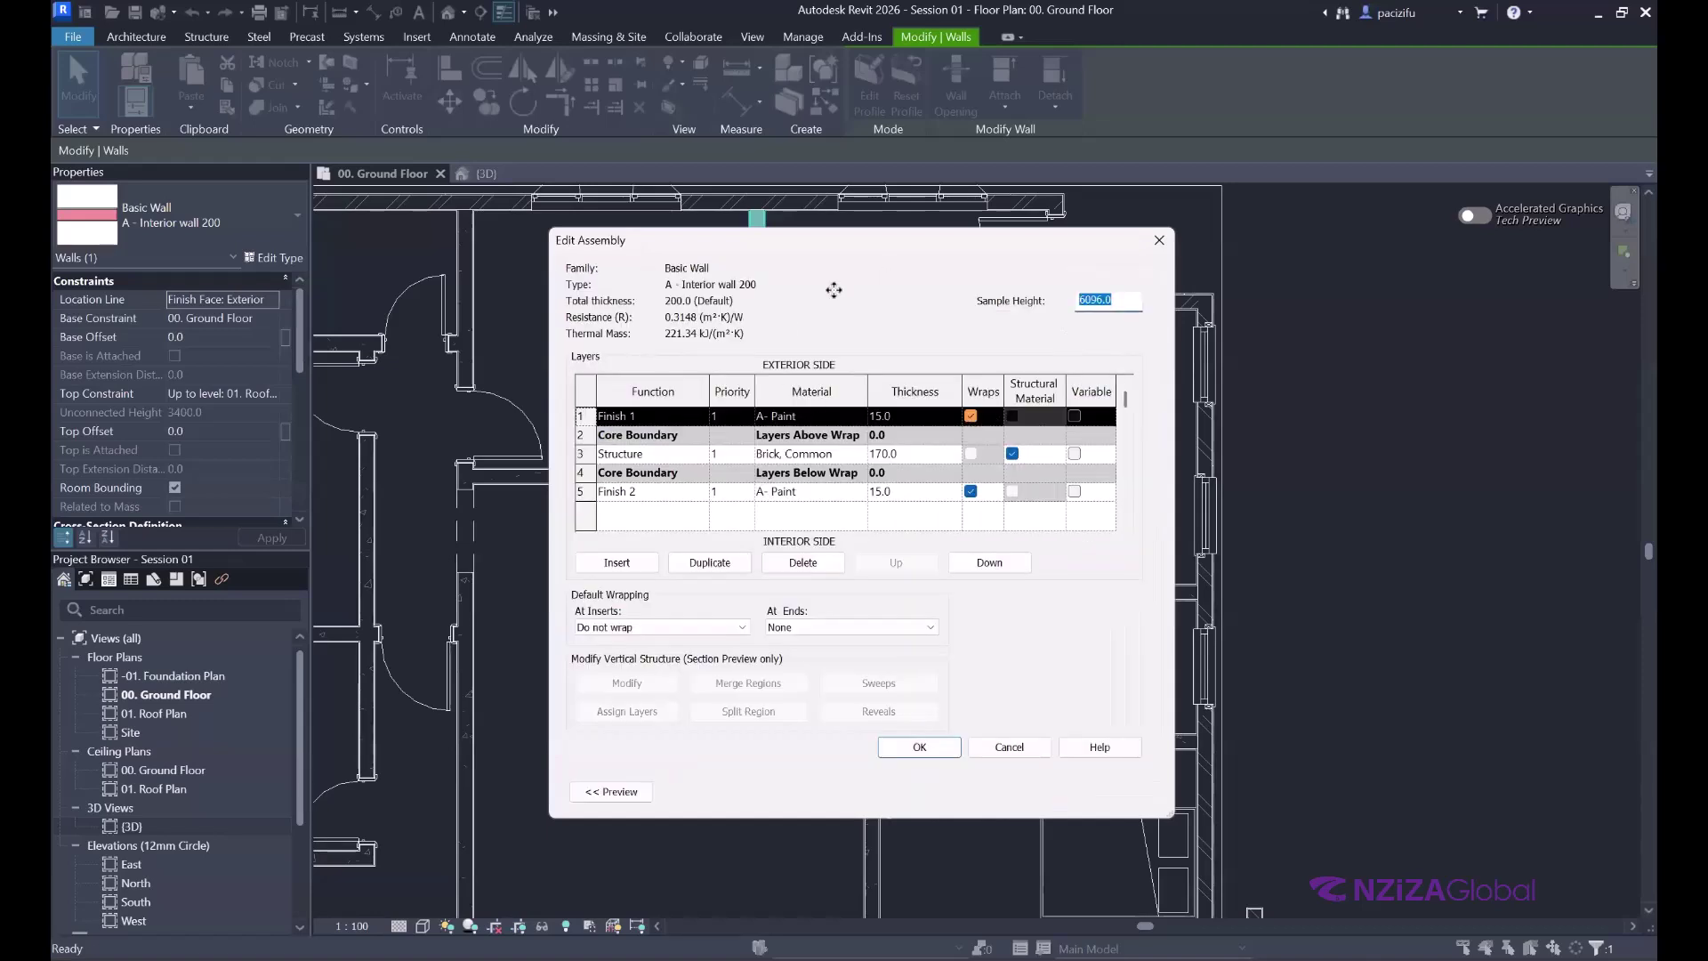
pyautogui.click(599, 455)
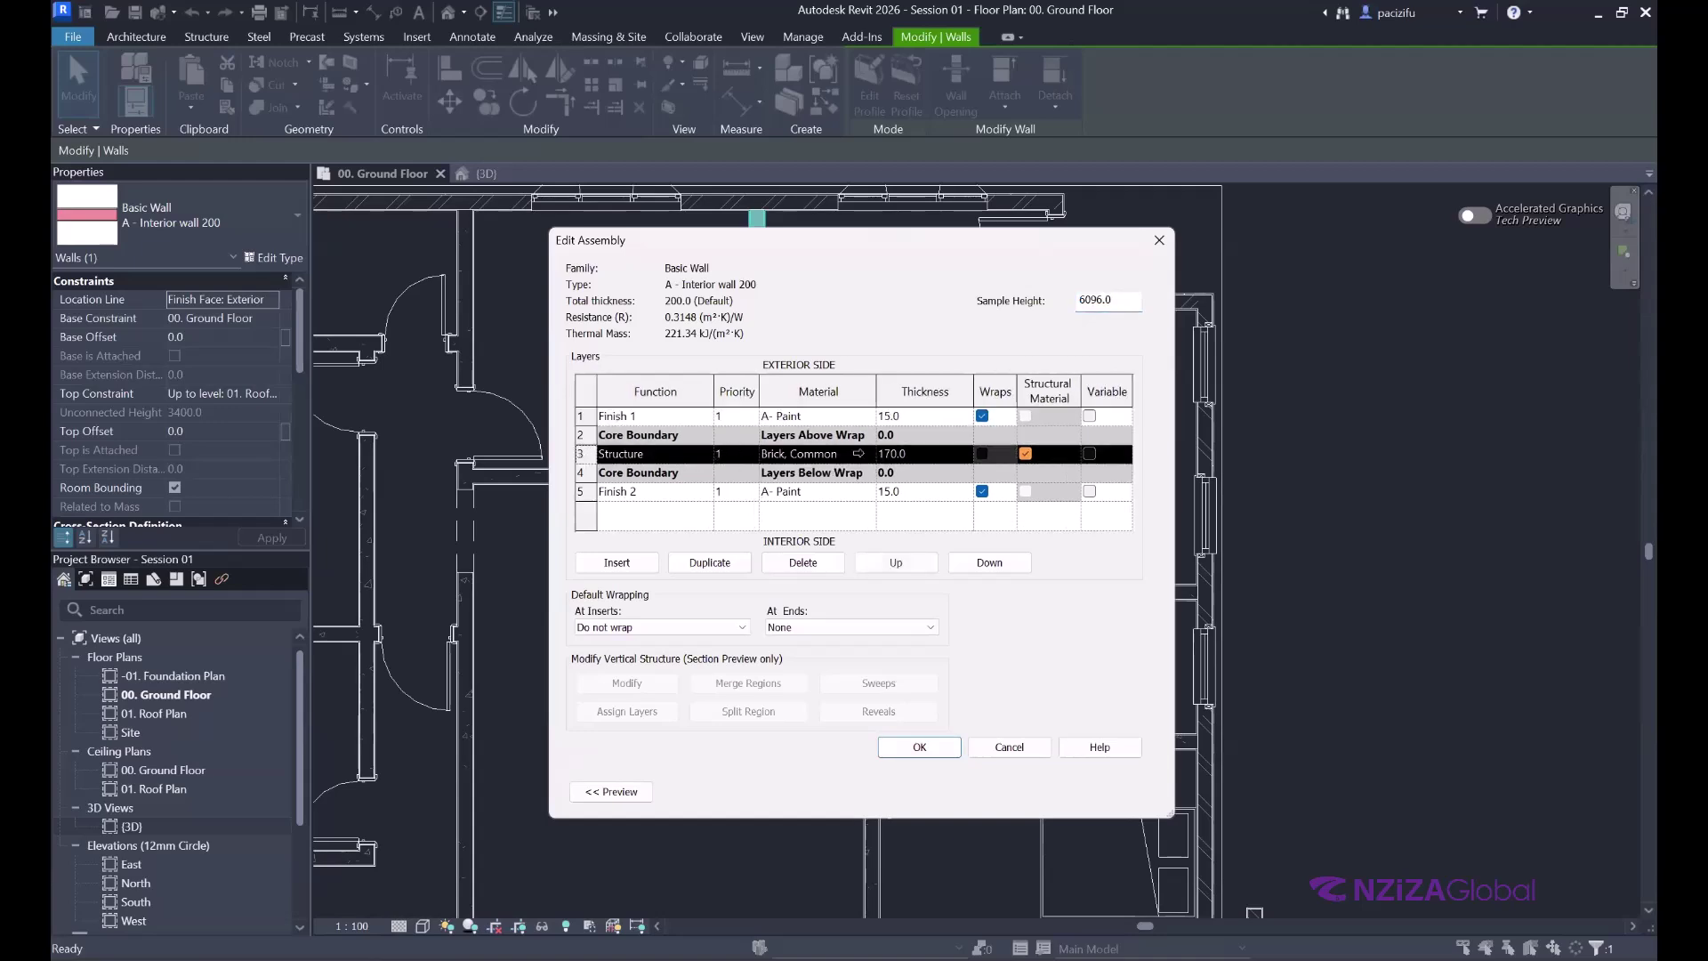
pyautogui.click(798, 450)
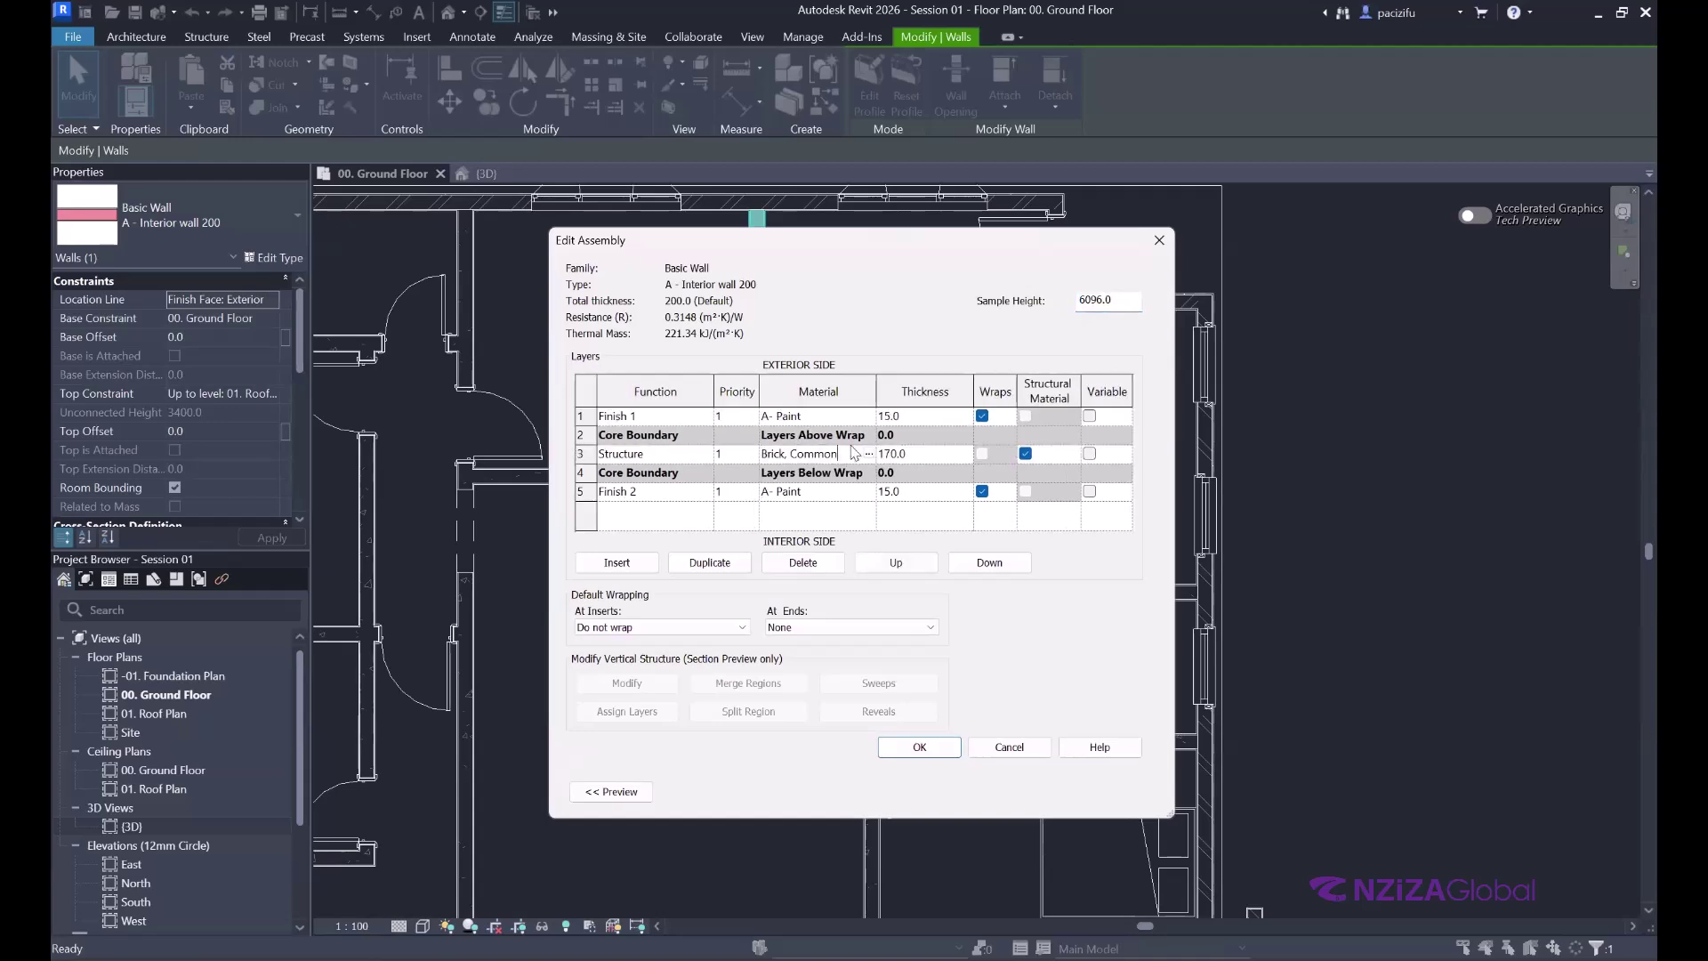
pyautogui.click(869, 455)
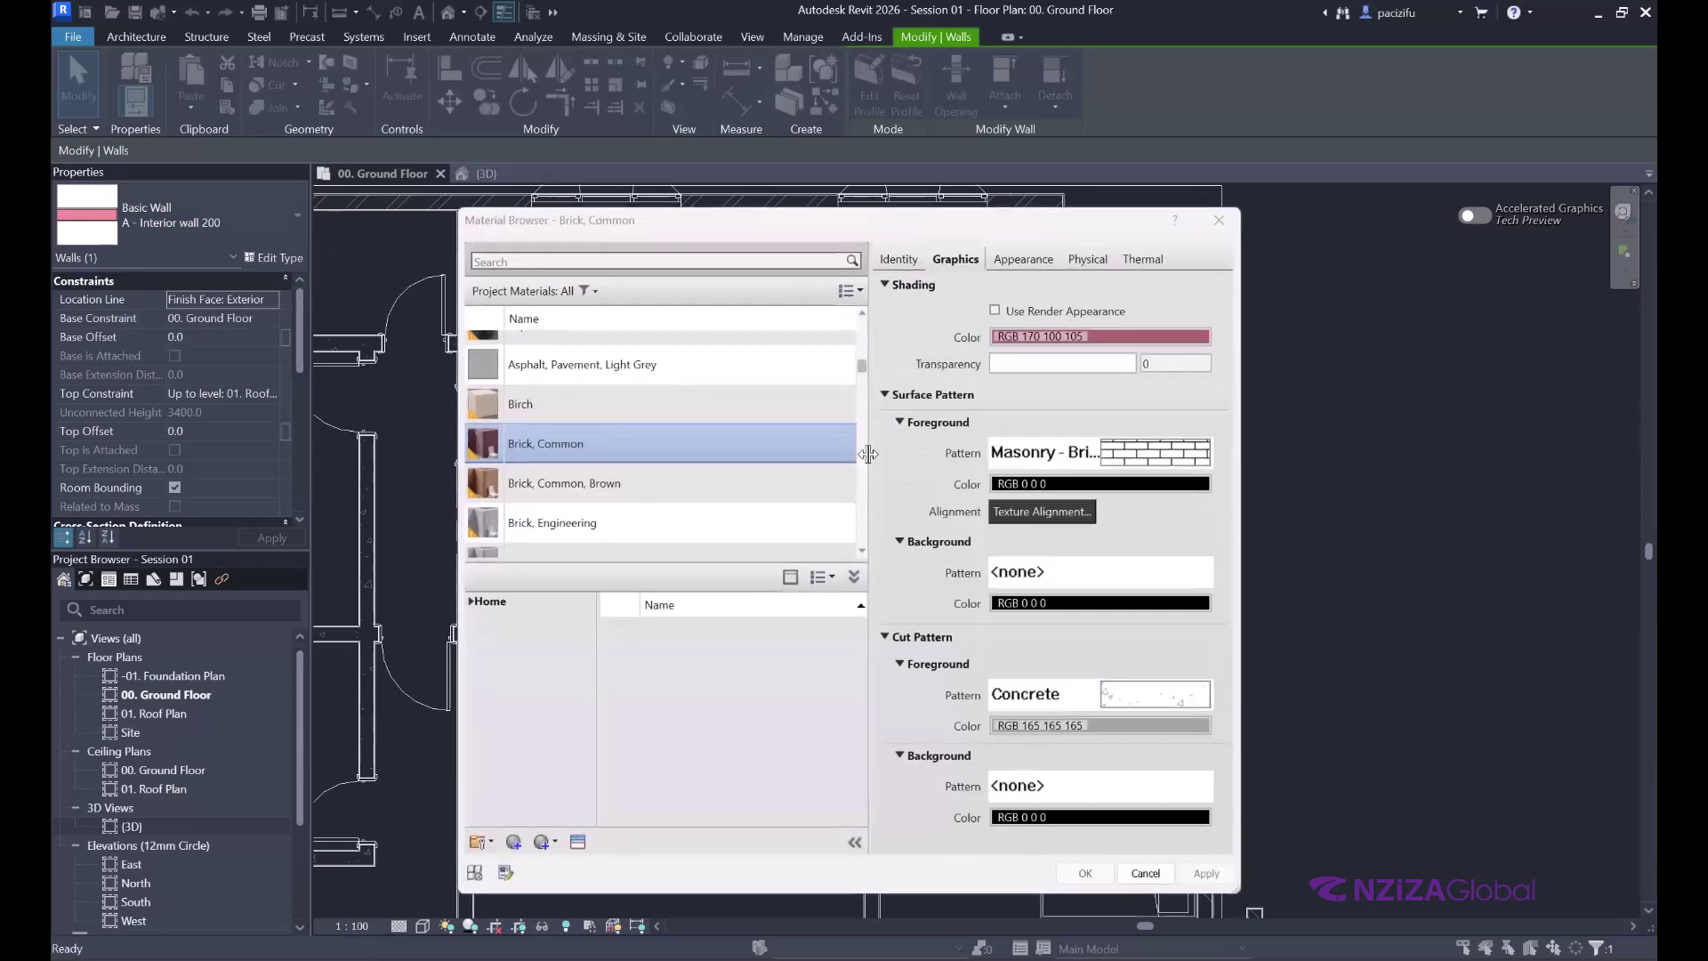
# - Set the foreground cut pattern of Brick, Common to Brickwork and apply it to the interior wall type
pyautogui.click(1157, 696)
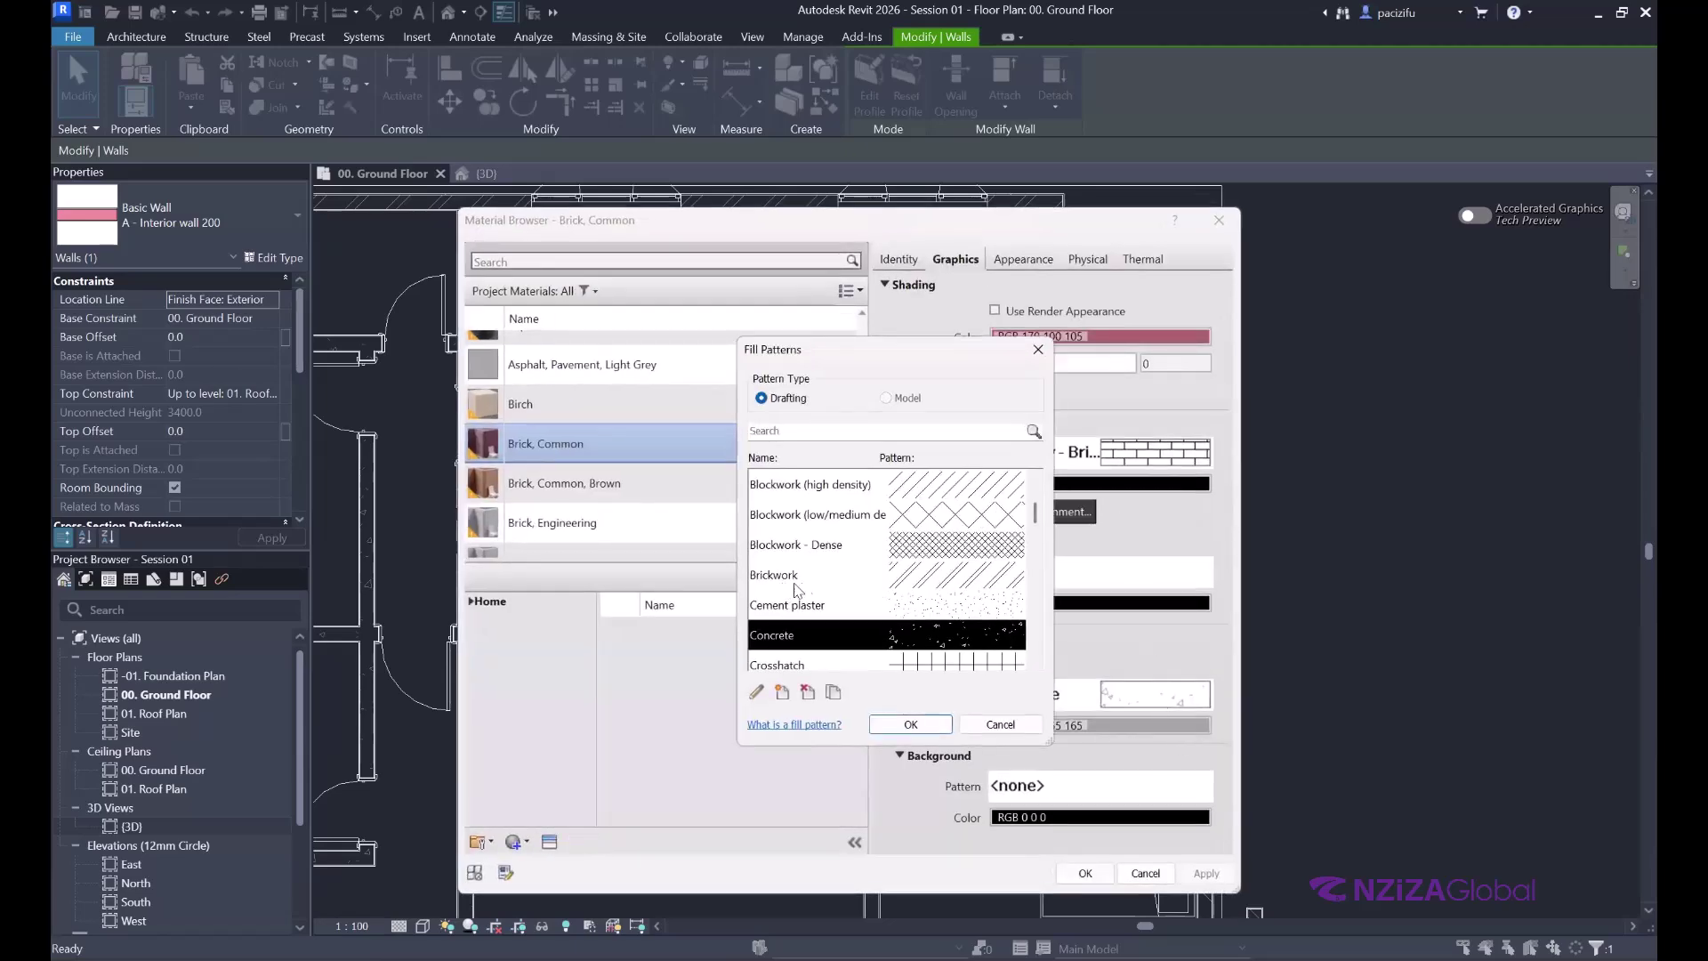
pyautogui.click(950, 576)
pyautogui.click(910, 726)
pyautogui.click(1103, 875)
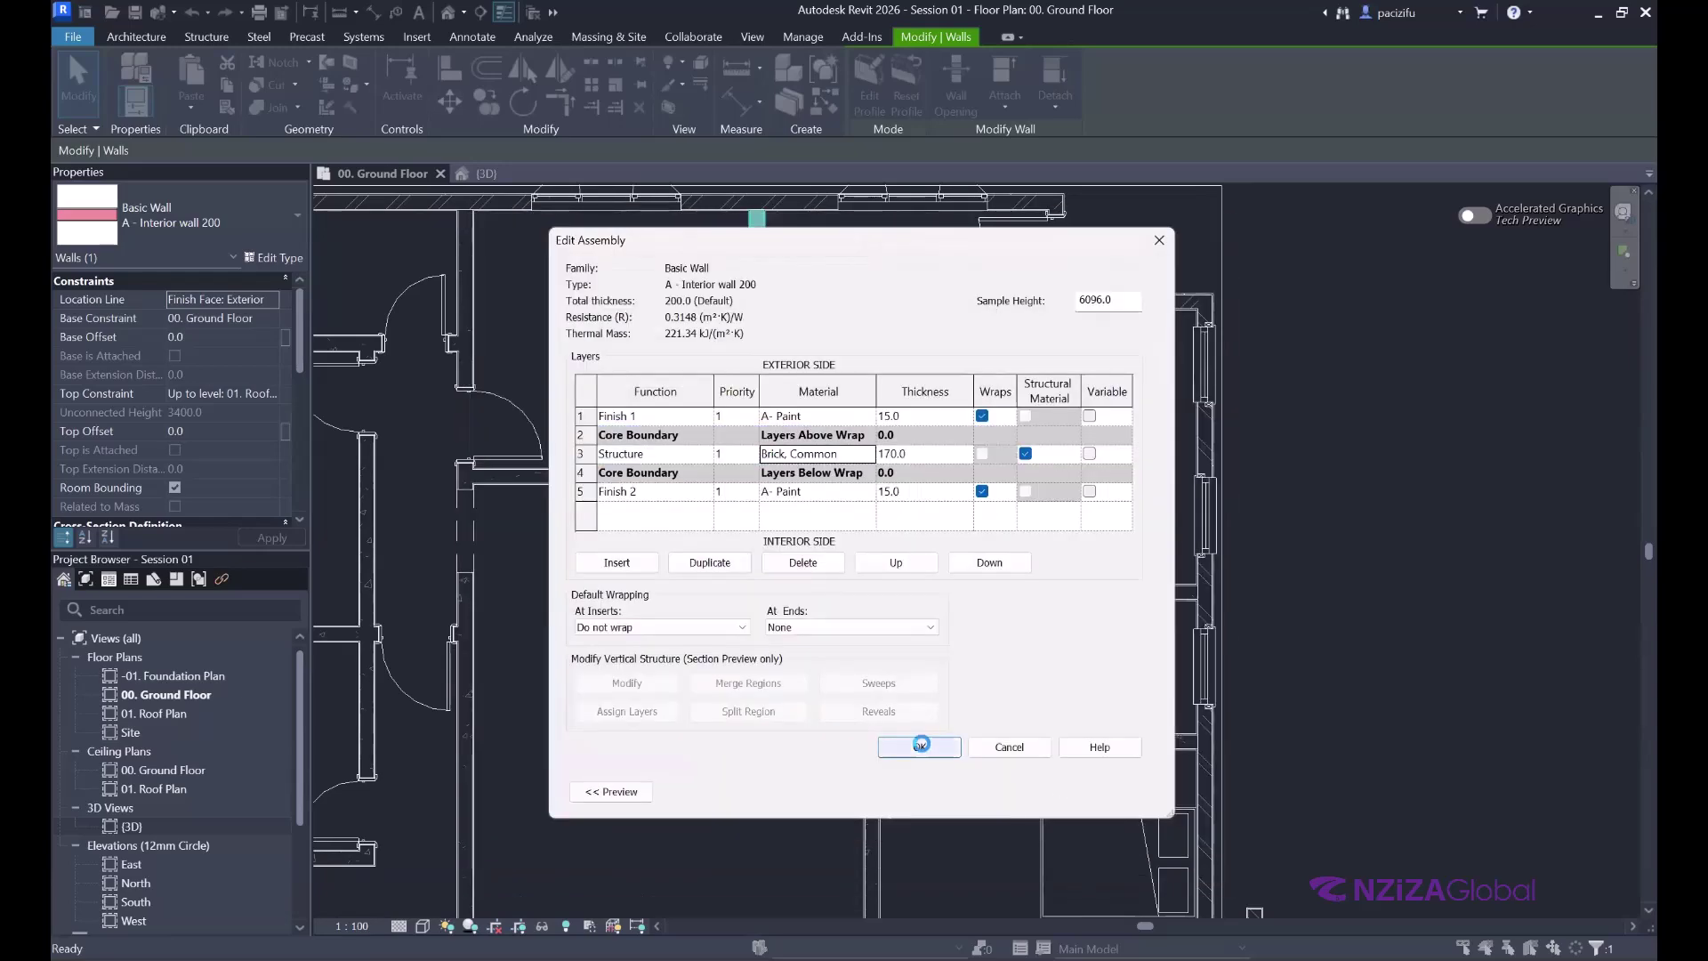
pyautogui.click(921, 747)
pyautogui.click(940, 795)
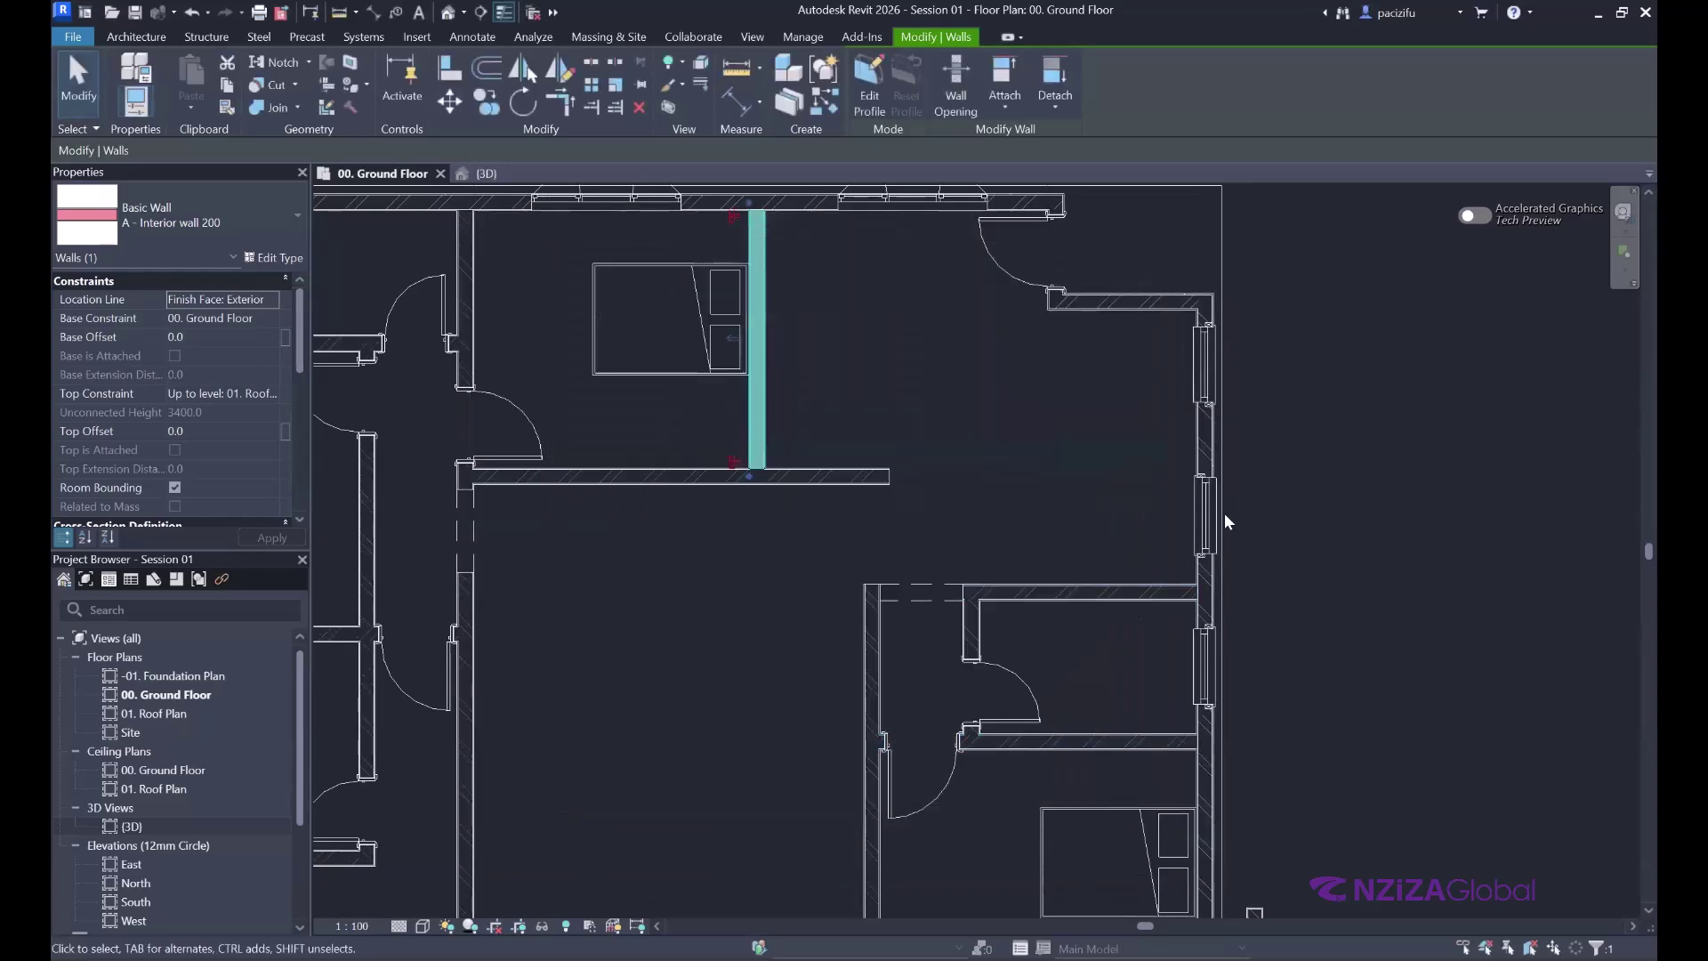
pyautogui.press('Escape')
# - Insert a new layer in the horizontal interior wall's type structure and place it between Finish 1 and the core boundary
pyautogui.scroll(3, 1193, 600)
pyautogui.scroll(2, 1193, 600)
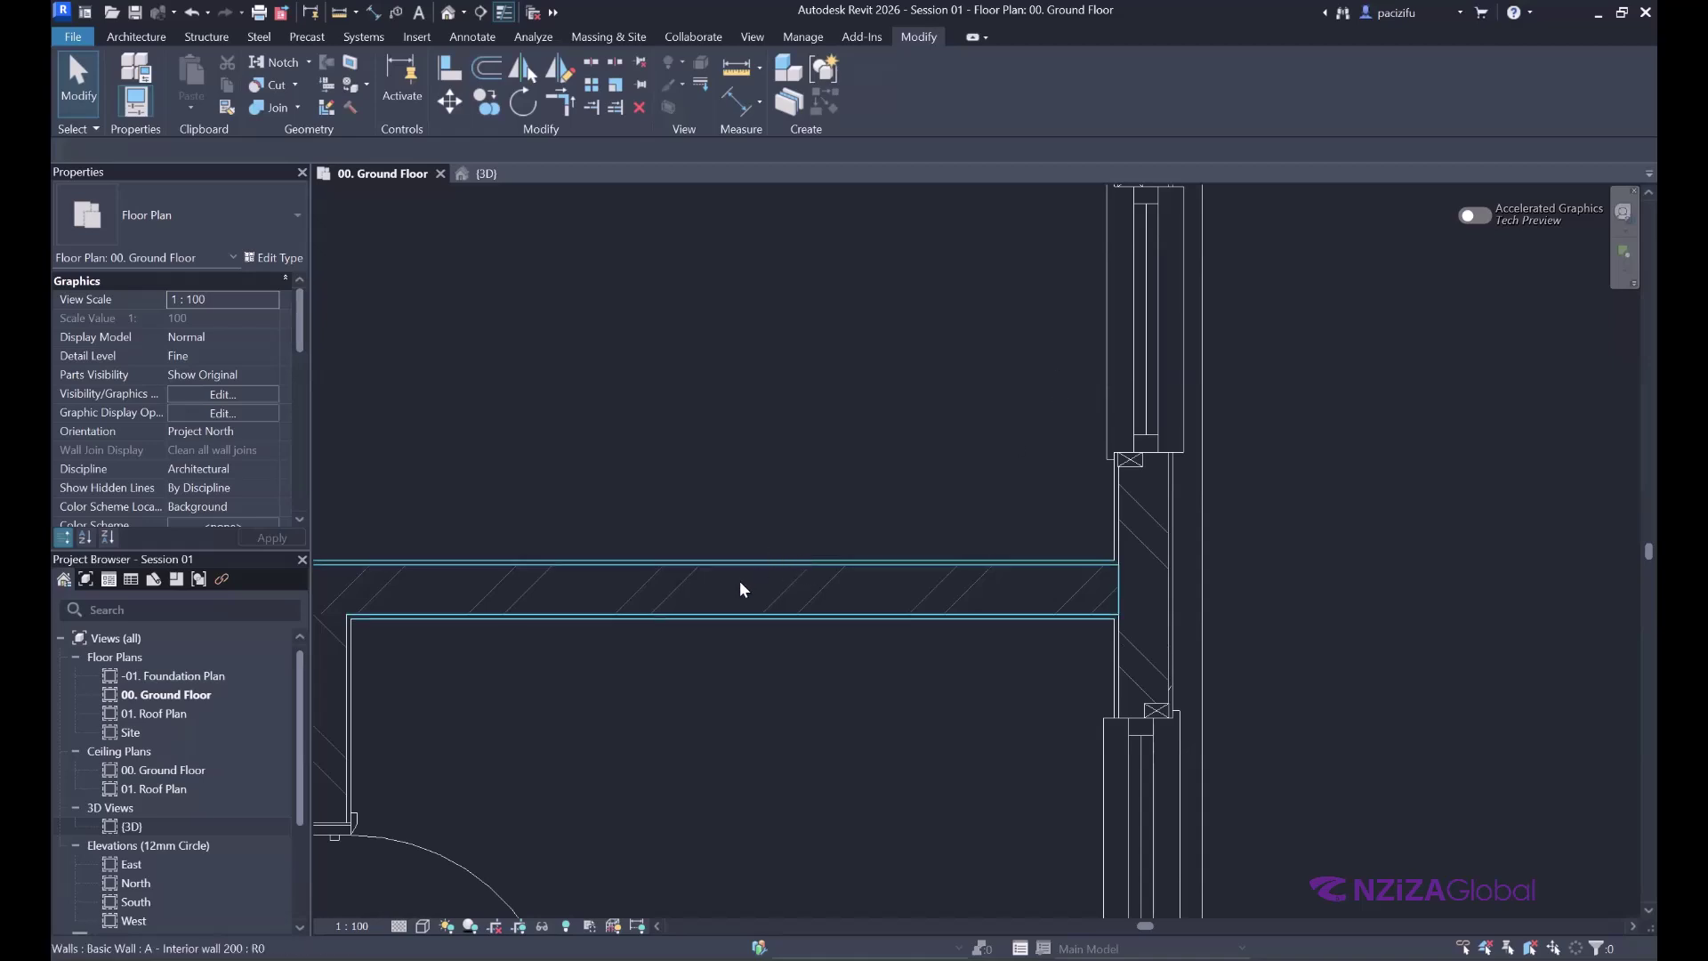
pyautogui.scroll(-2, 746, 576)
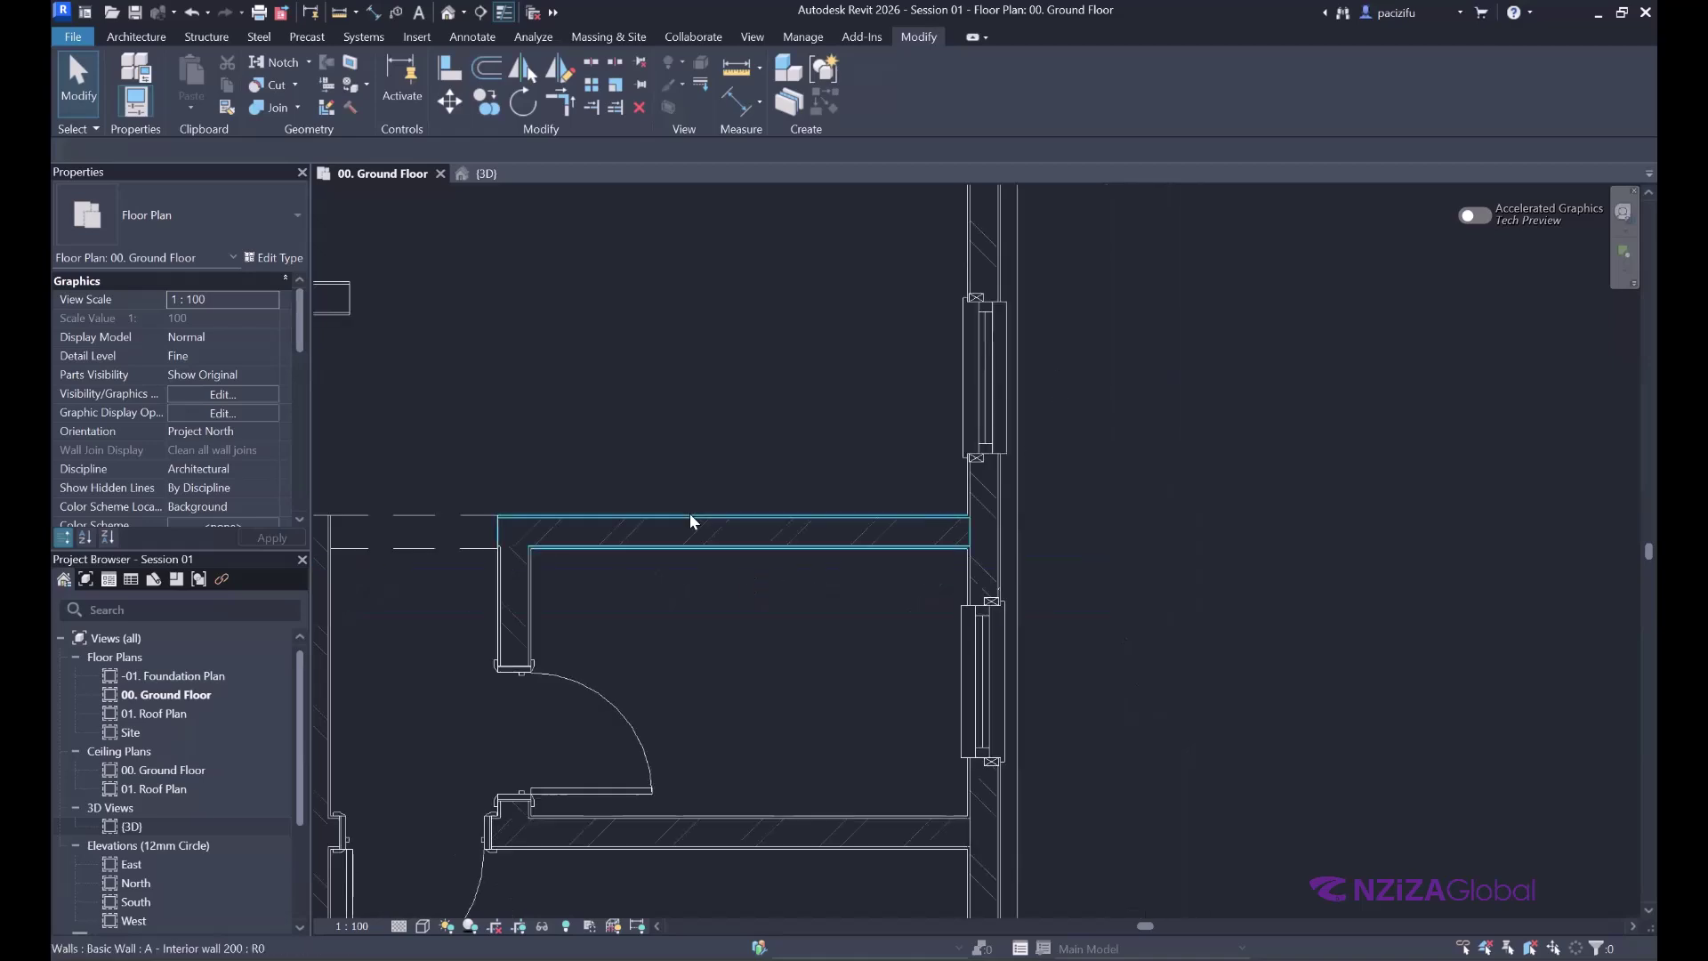
pyautogui.click(691, 516)
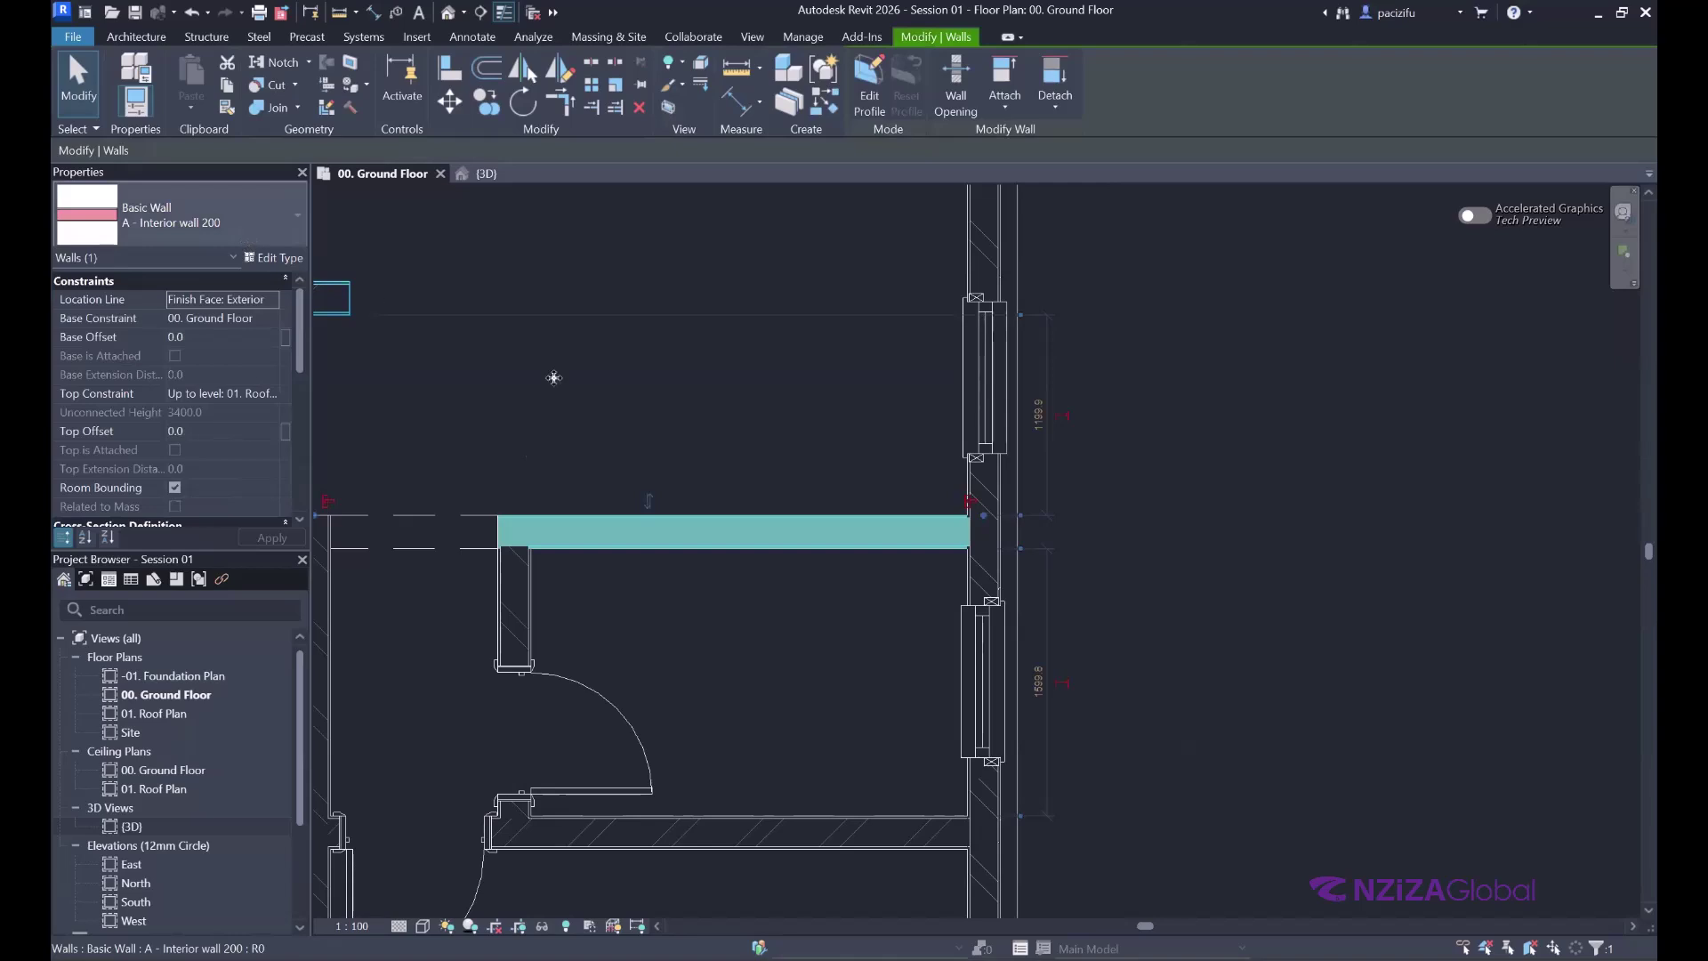
pyautogui.click(271, 258)
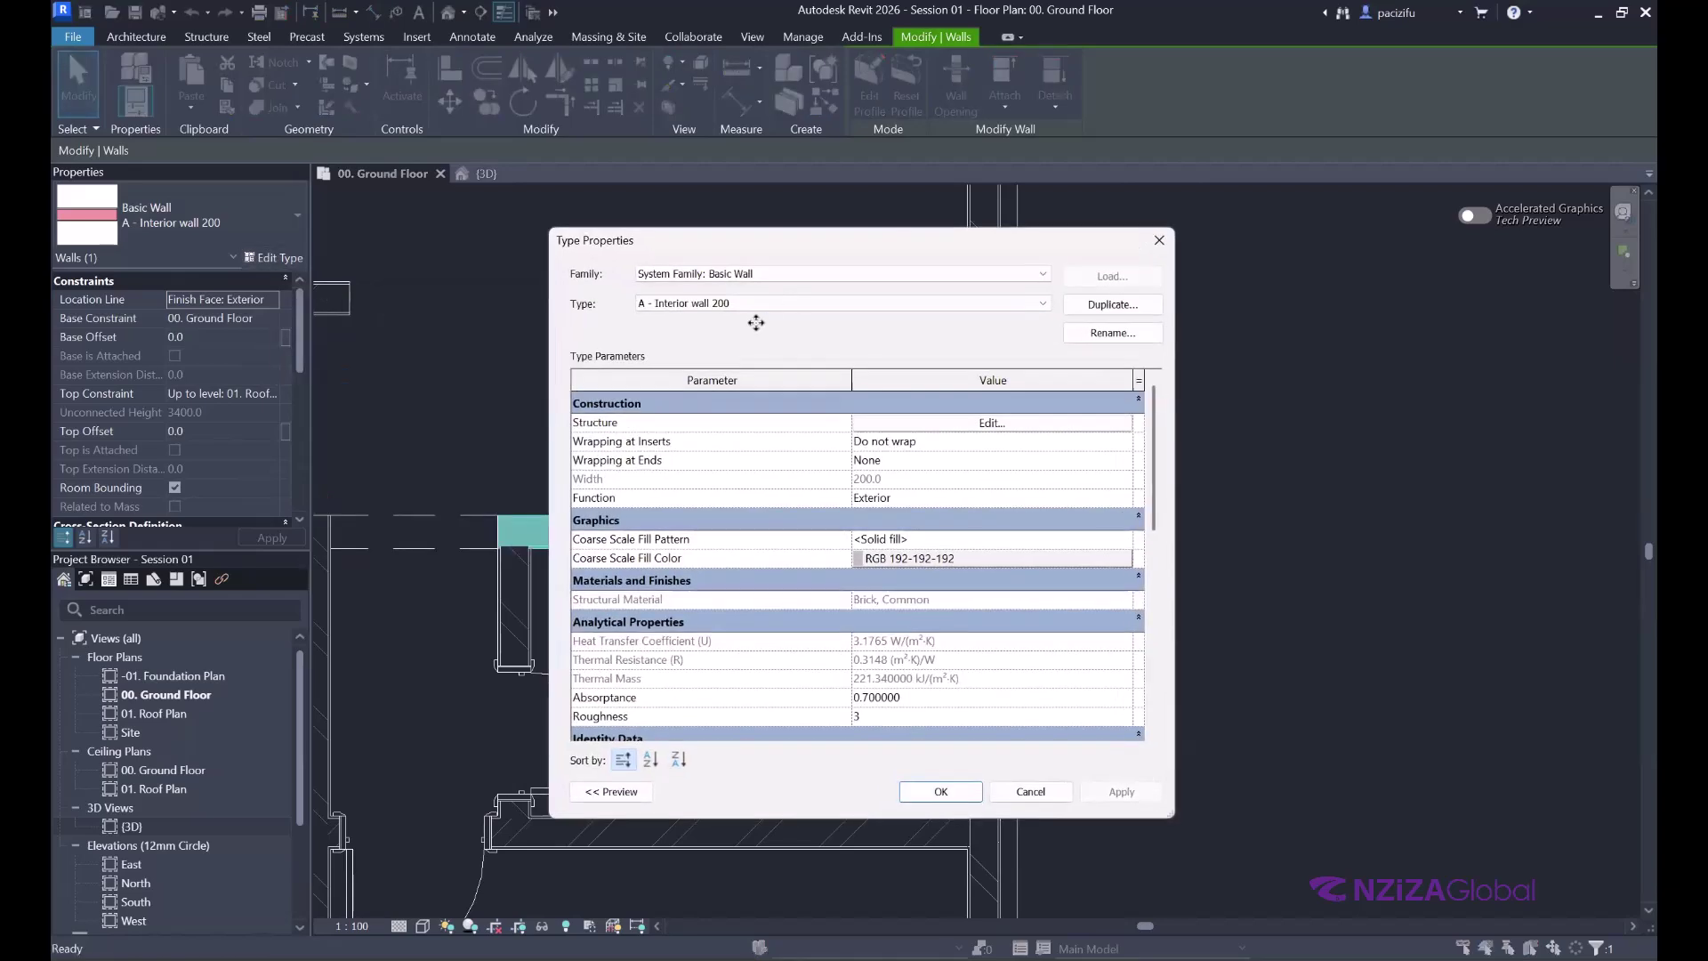
pyautogui.moveTo(753, 251); pyautogui.dragTo(762, 229)
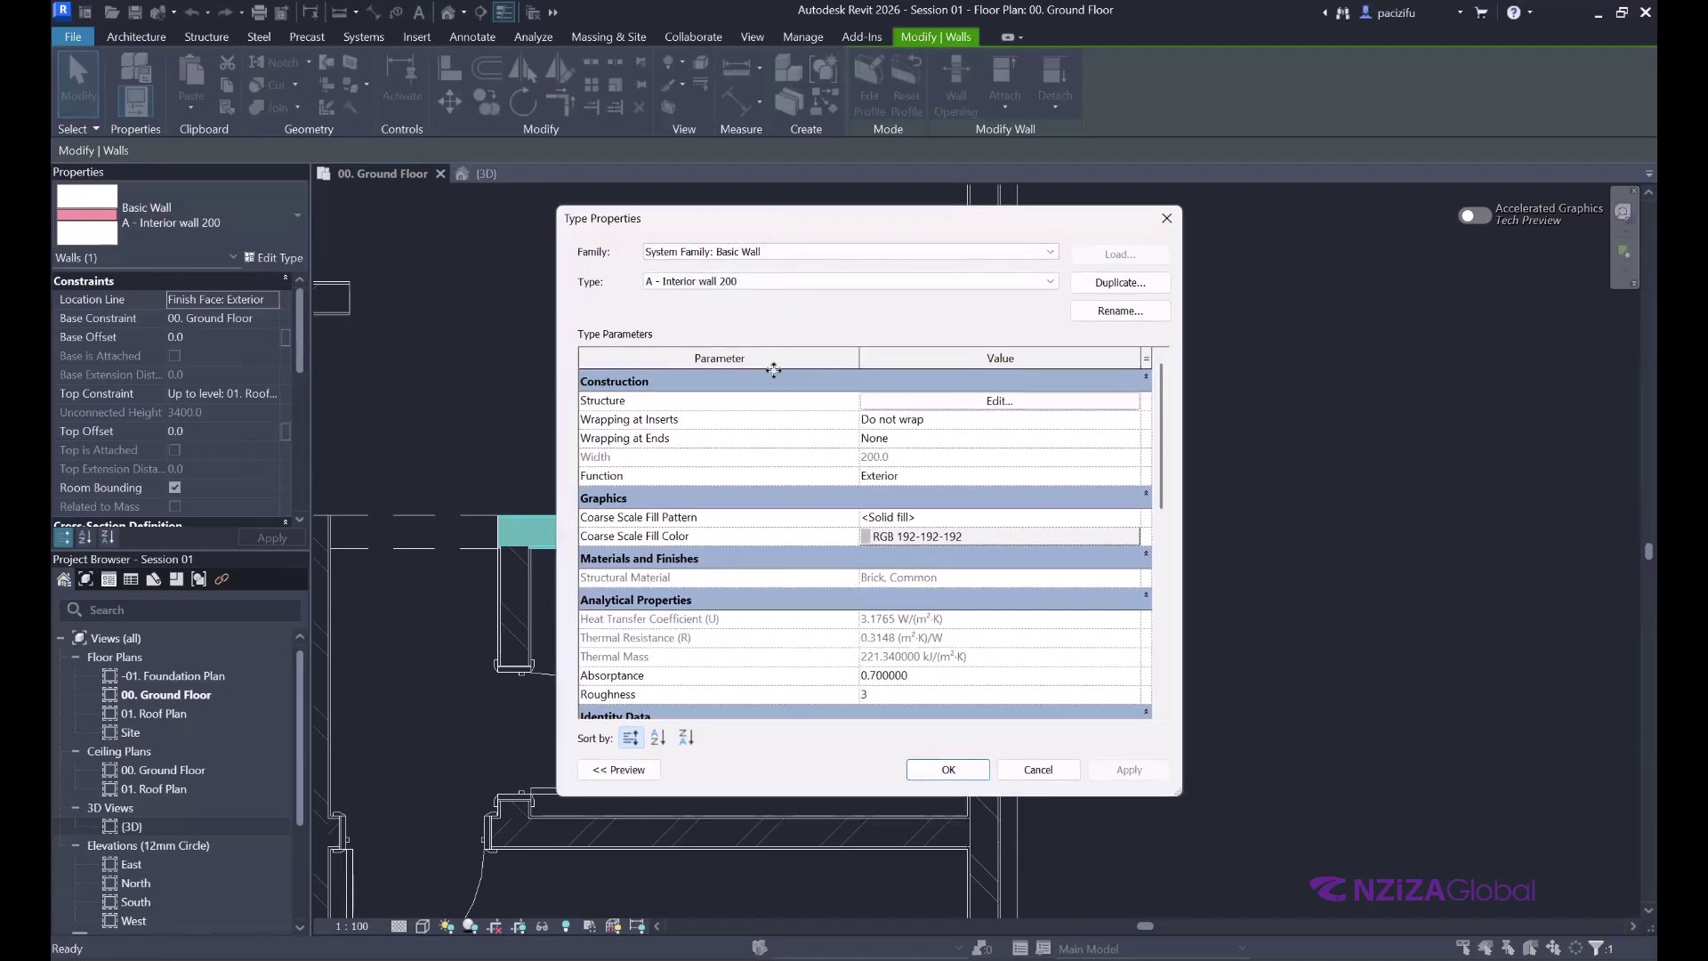
pyautogui.click(973, 405)
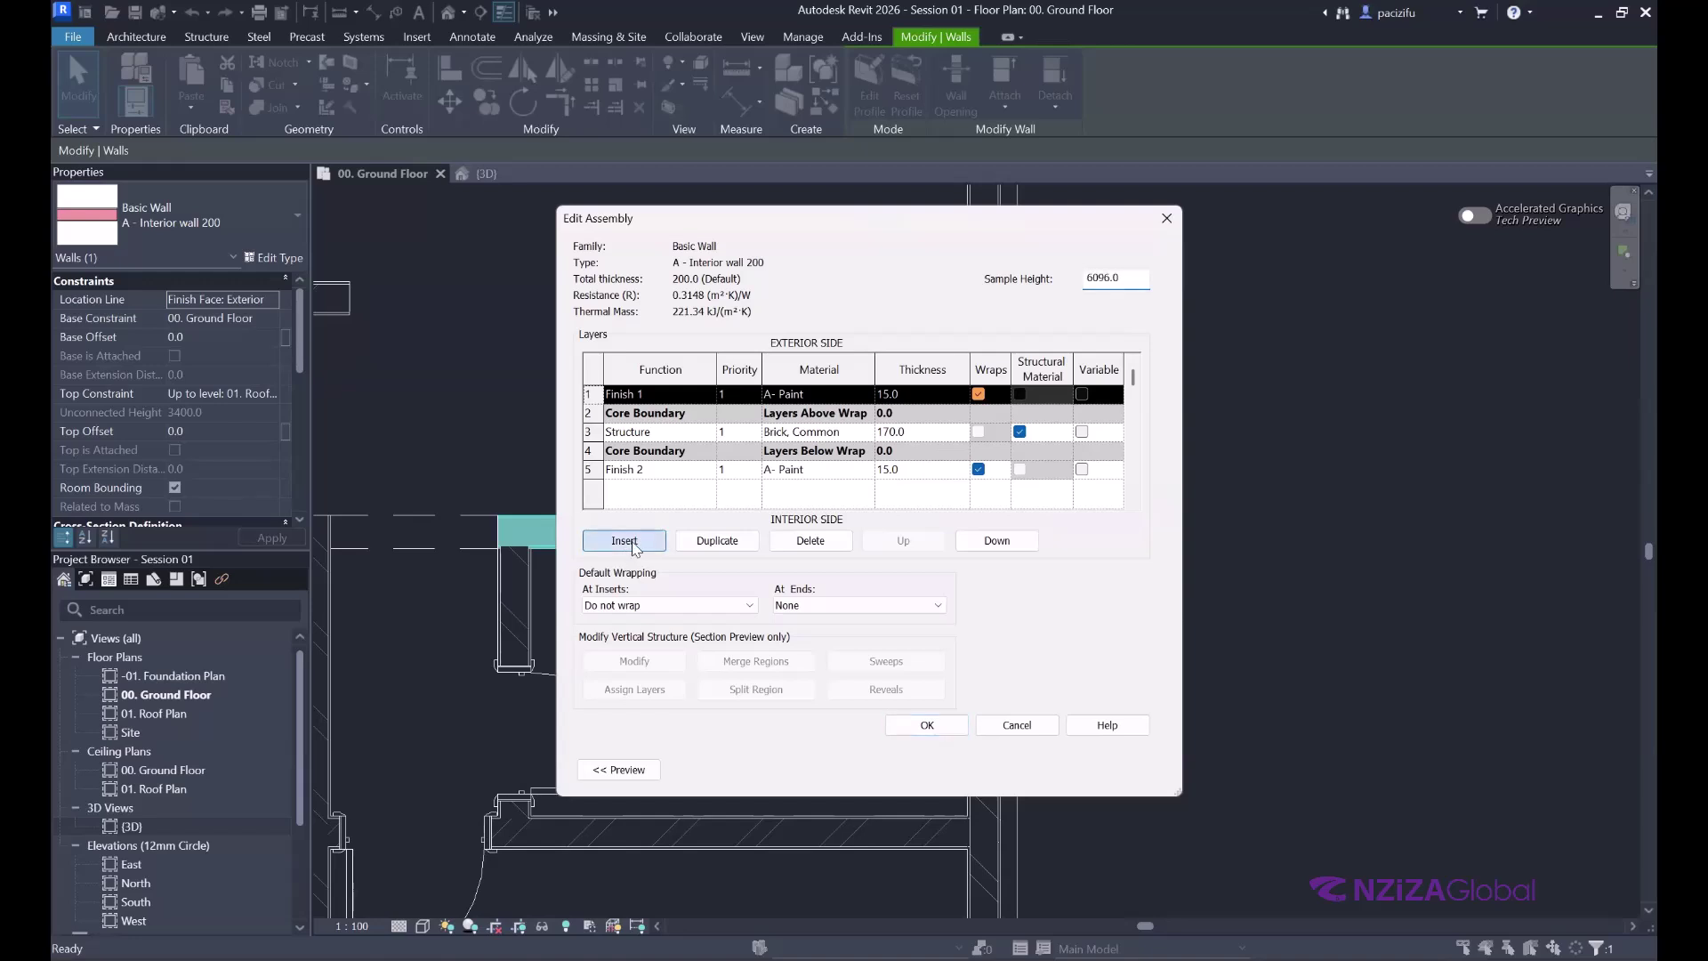
pyautogui.click(626, 541)
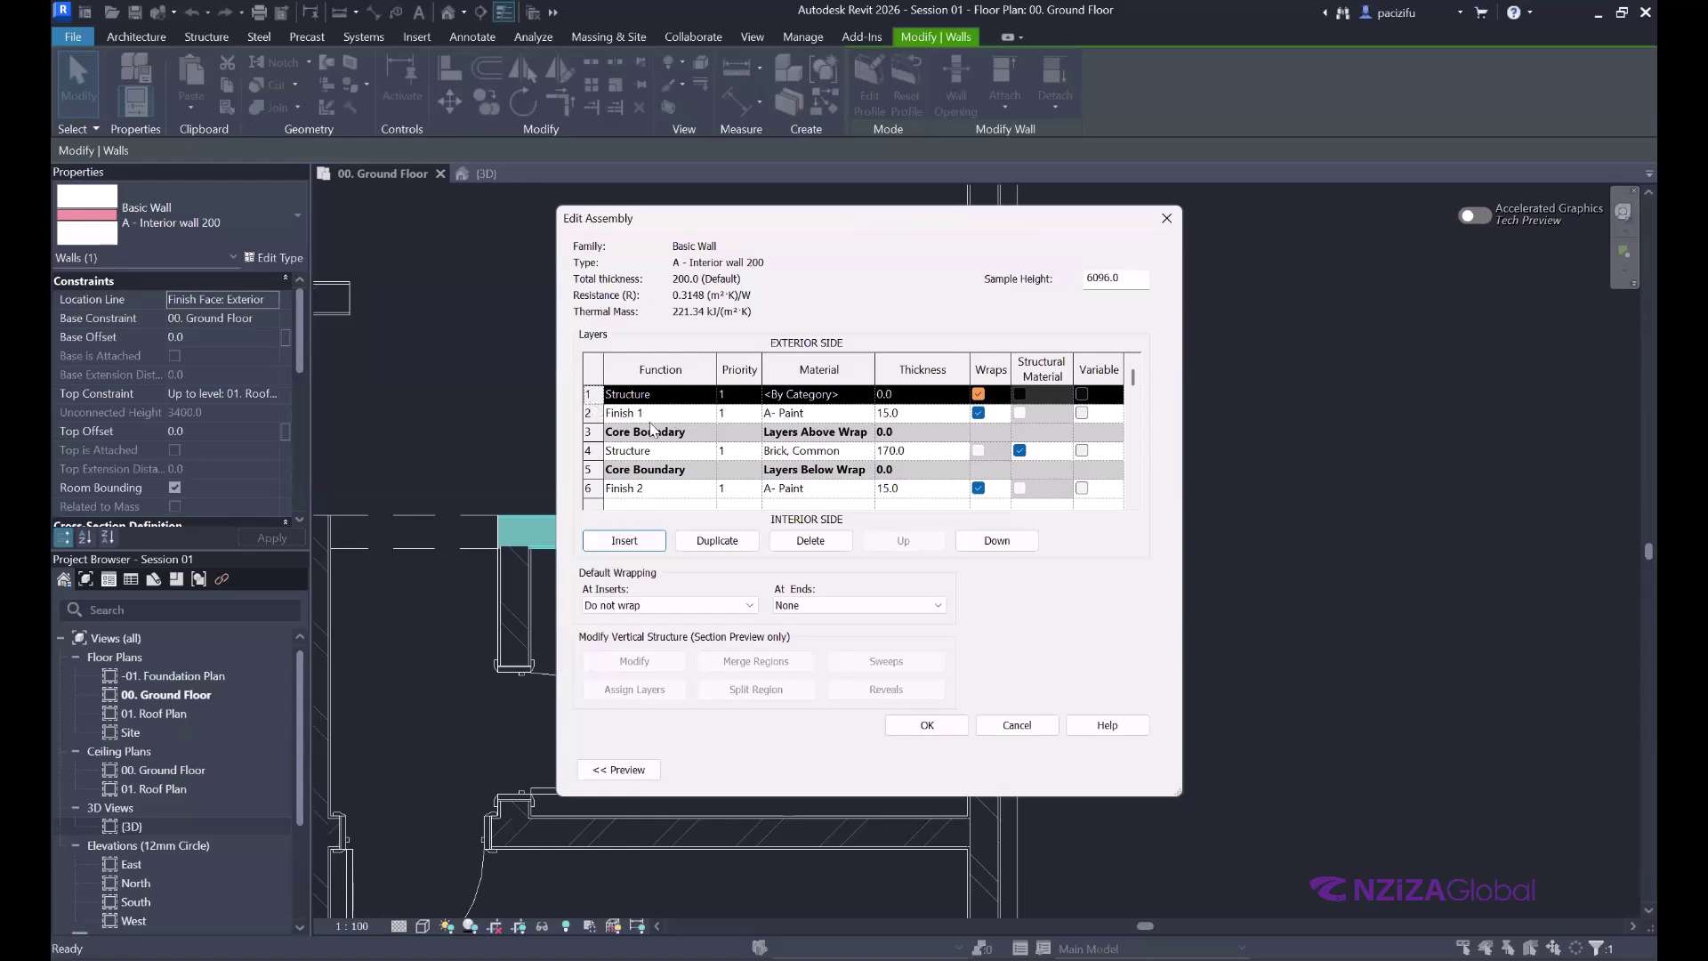
pyautogui.click(1003, 543)
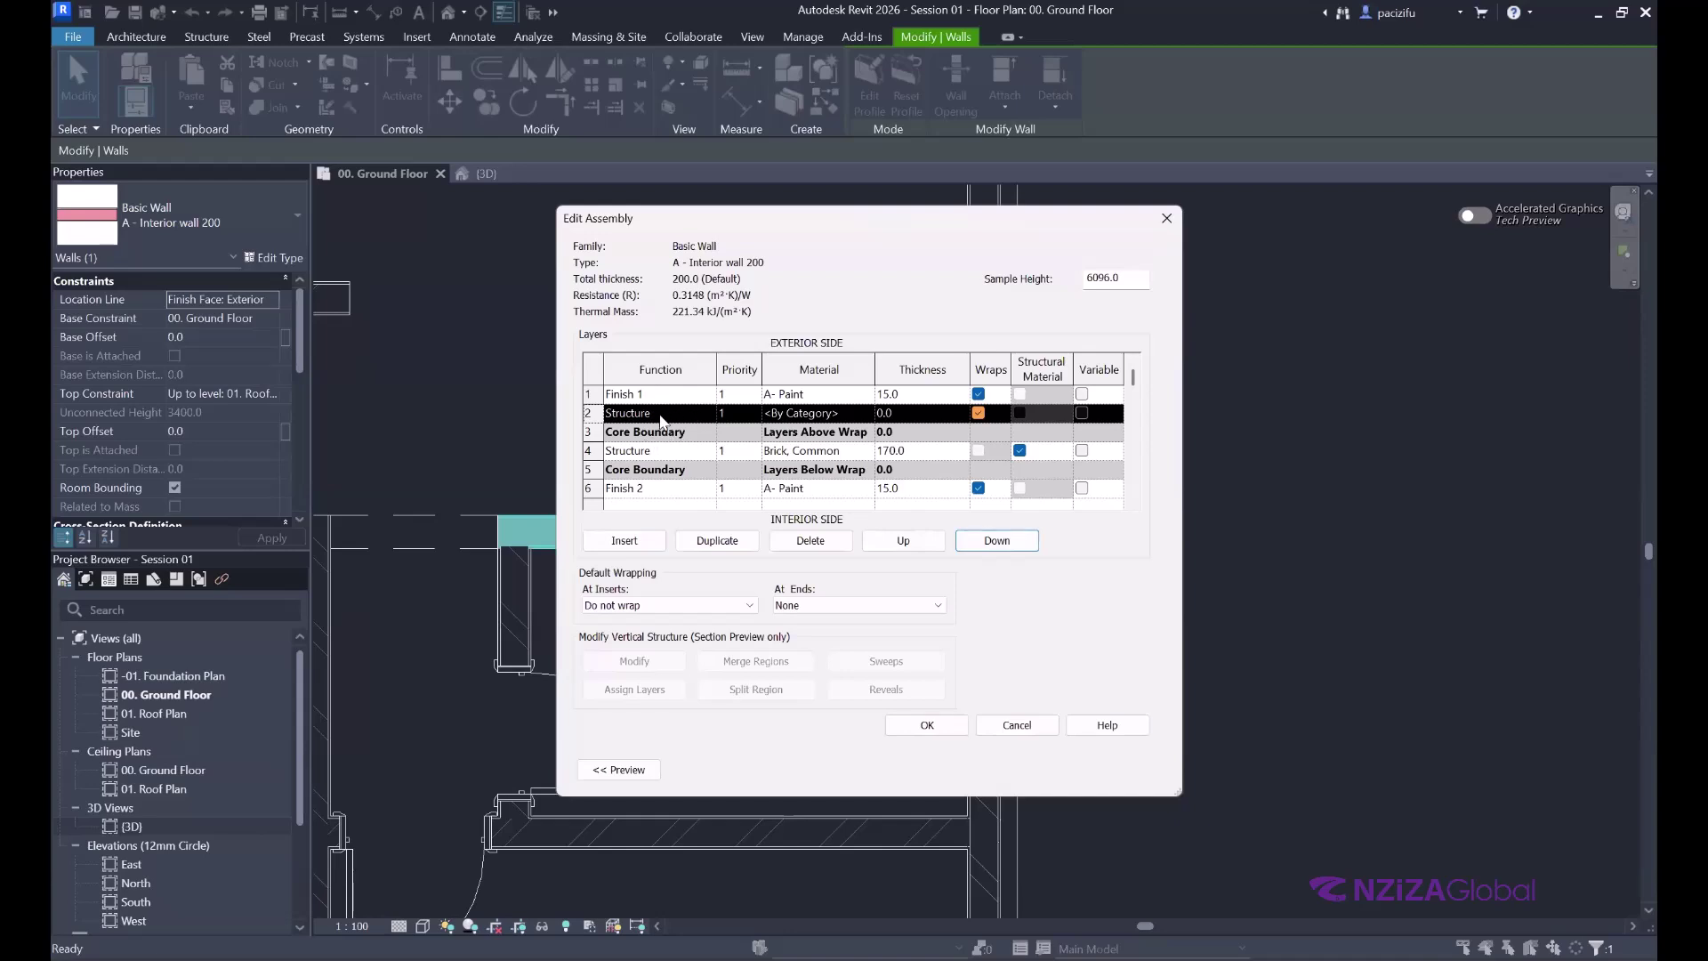
# - Search the project materials for "cement" and choose Concrete as the new layer's material
pyautogui.click(852, 415)
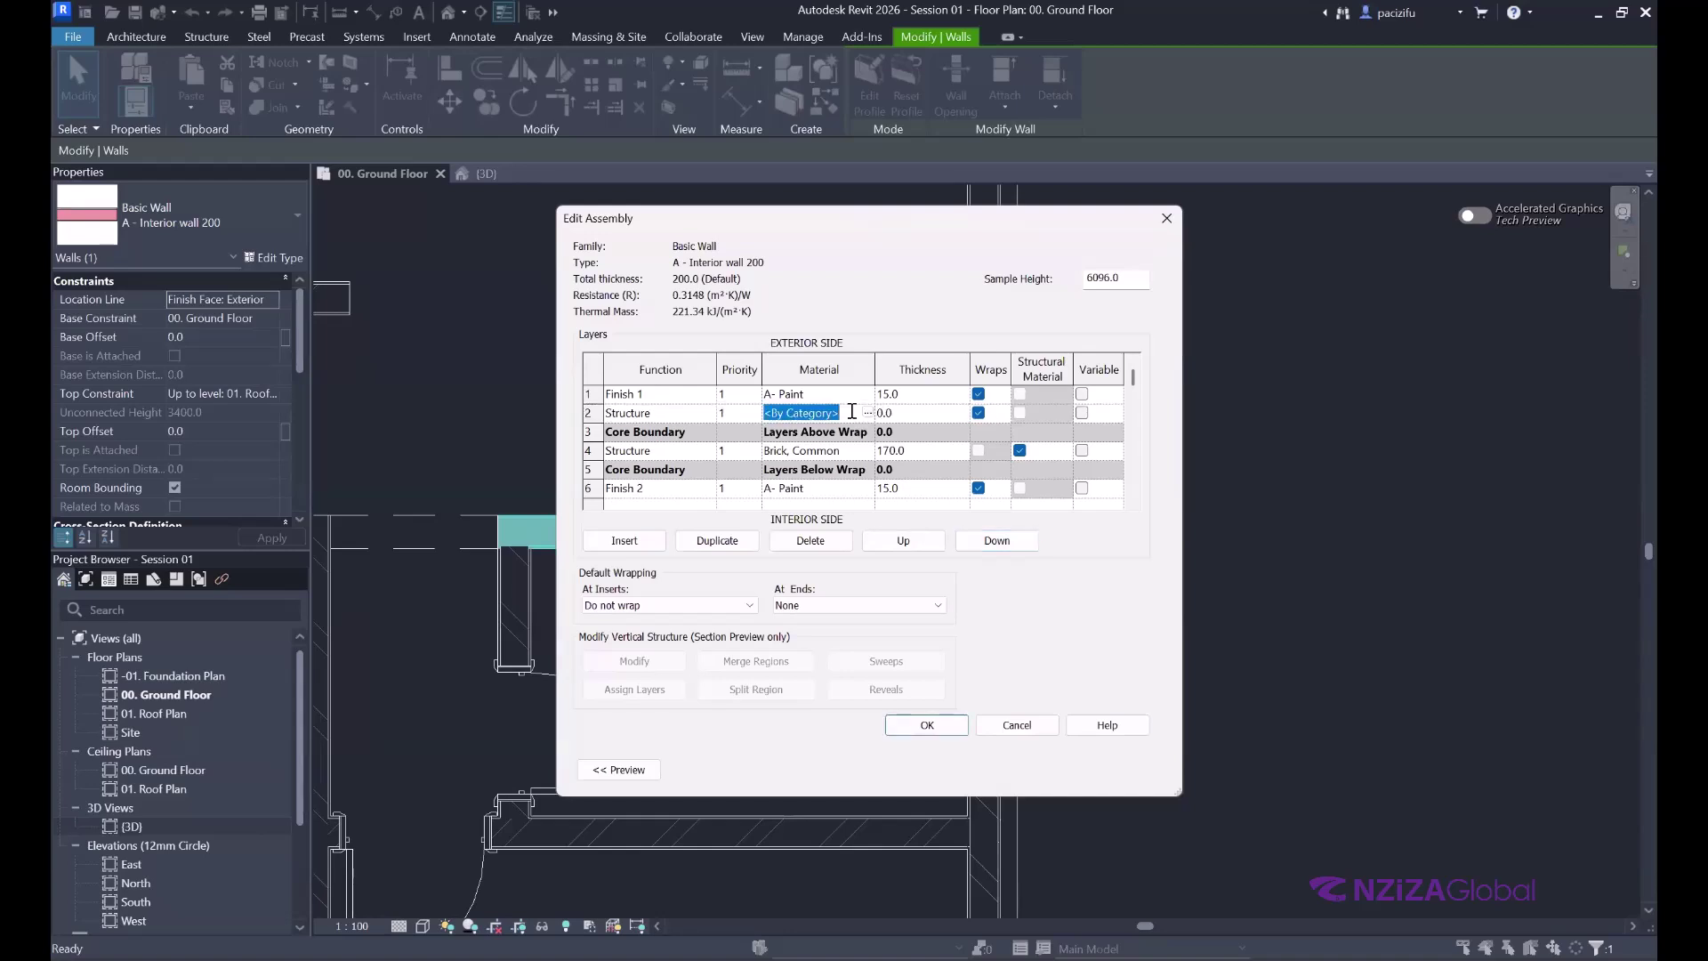
pyautogui.click(869, 413)
pyautogui.scroll(3, 585, 414)
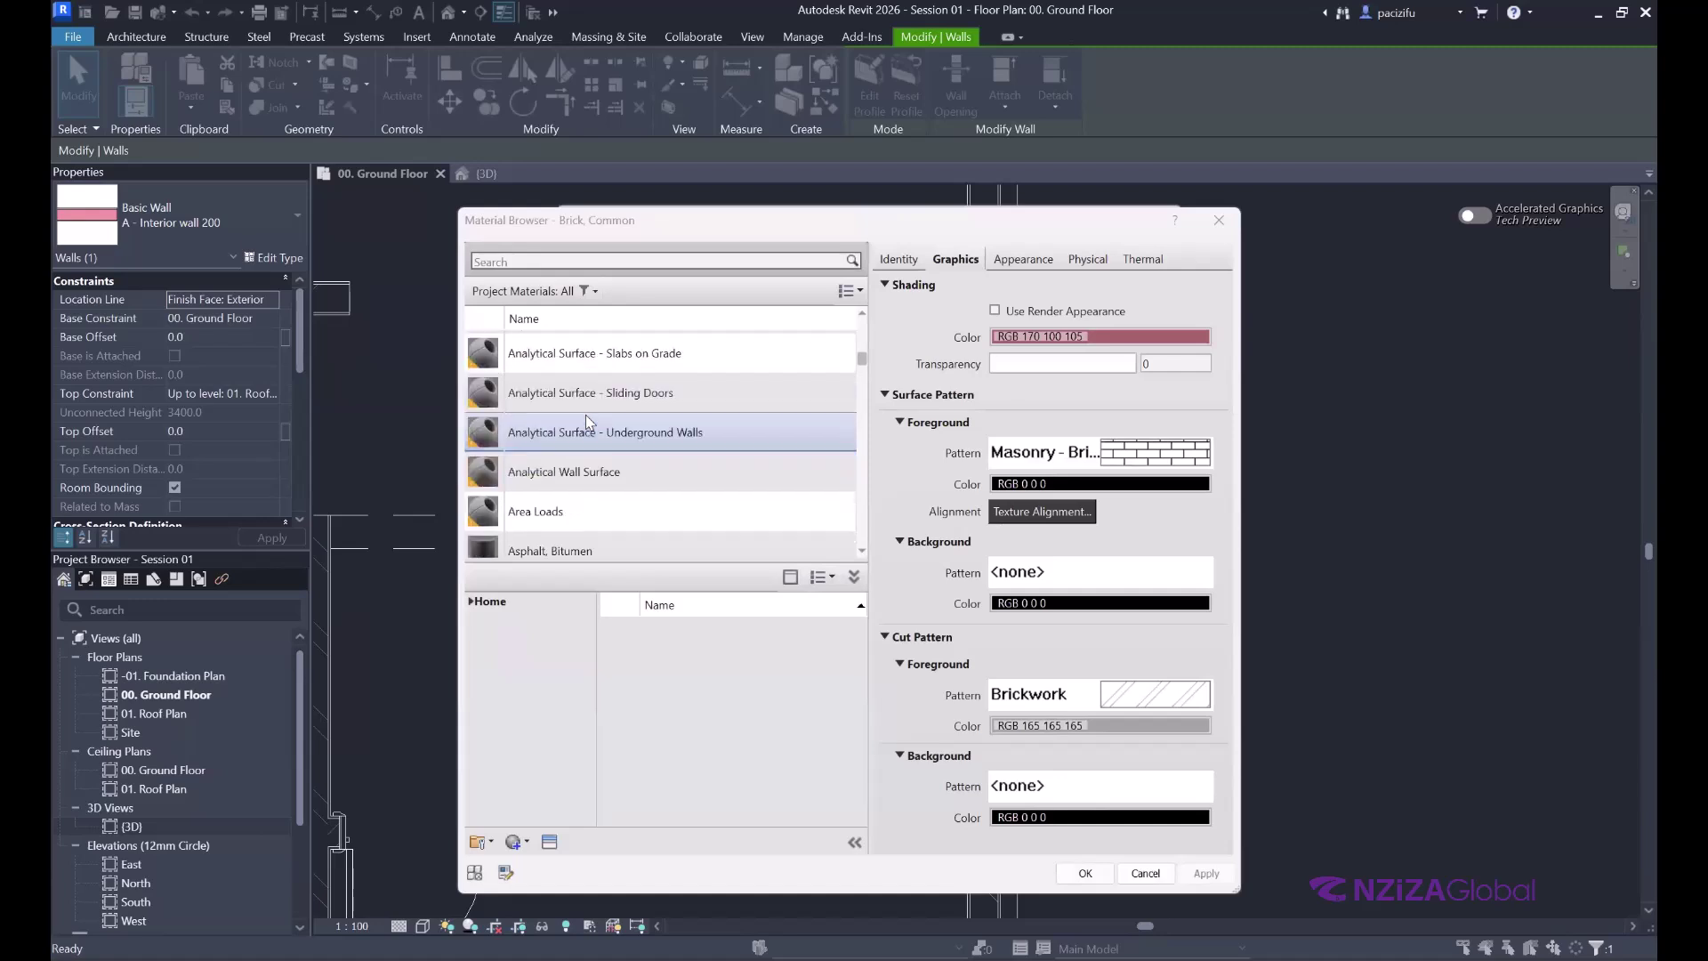
pyautogui.scroll(-2, 561, 415)
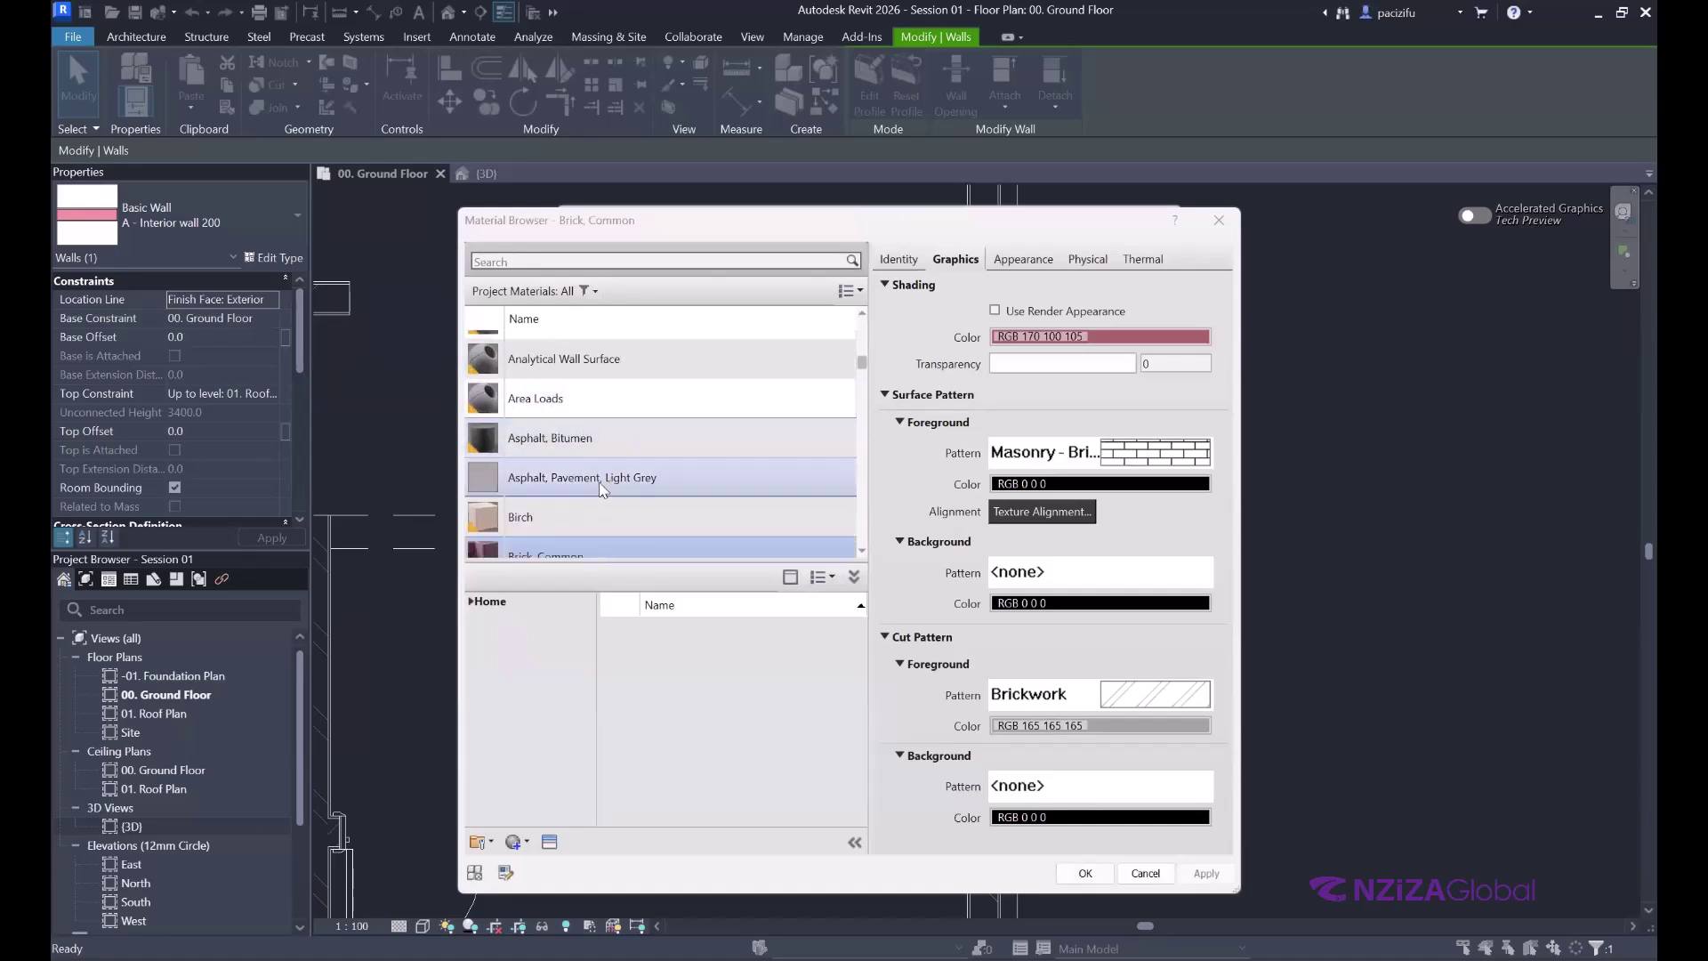
pyautogui.scroll(-3, 560, 476)
pyautogui.scroll(-5, 560, 476)
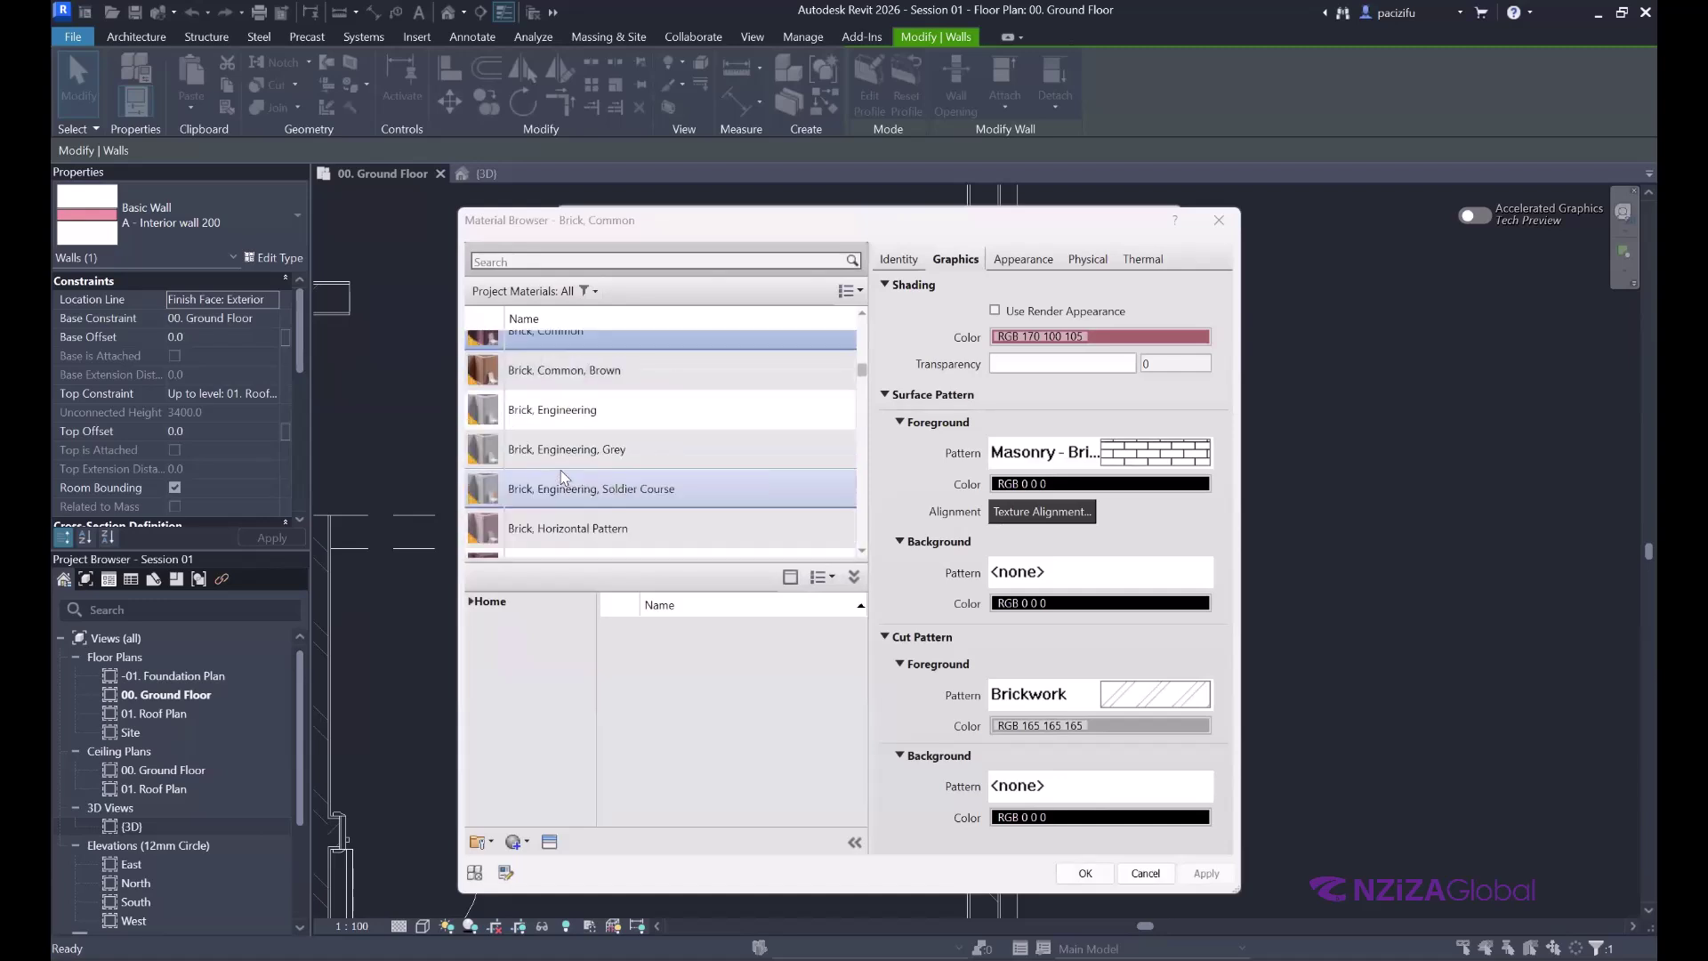
pyautogui.click(535, 258)
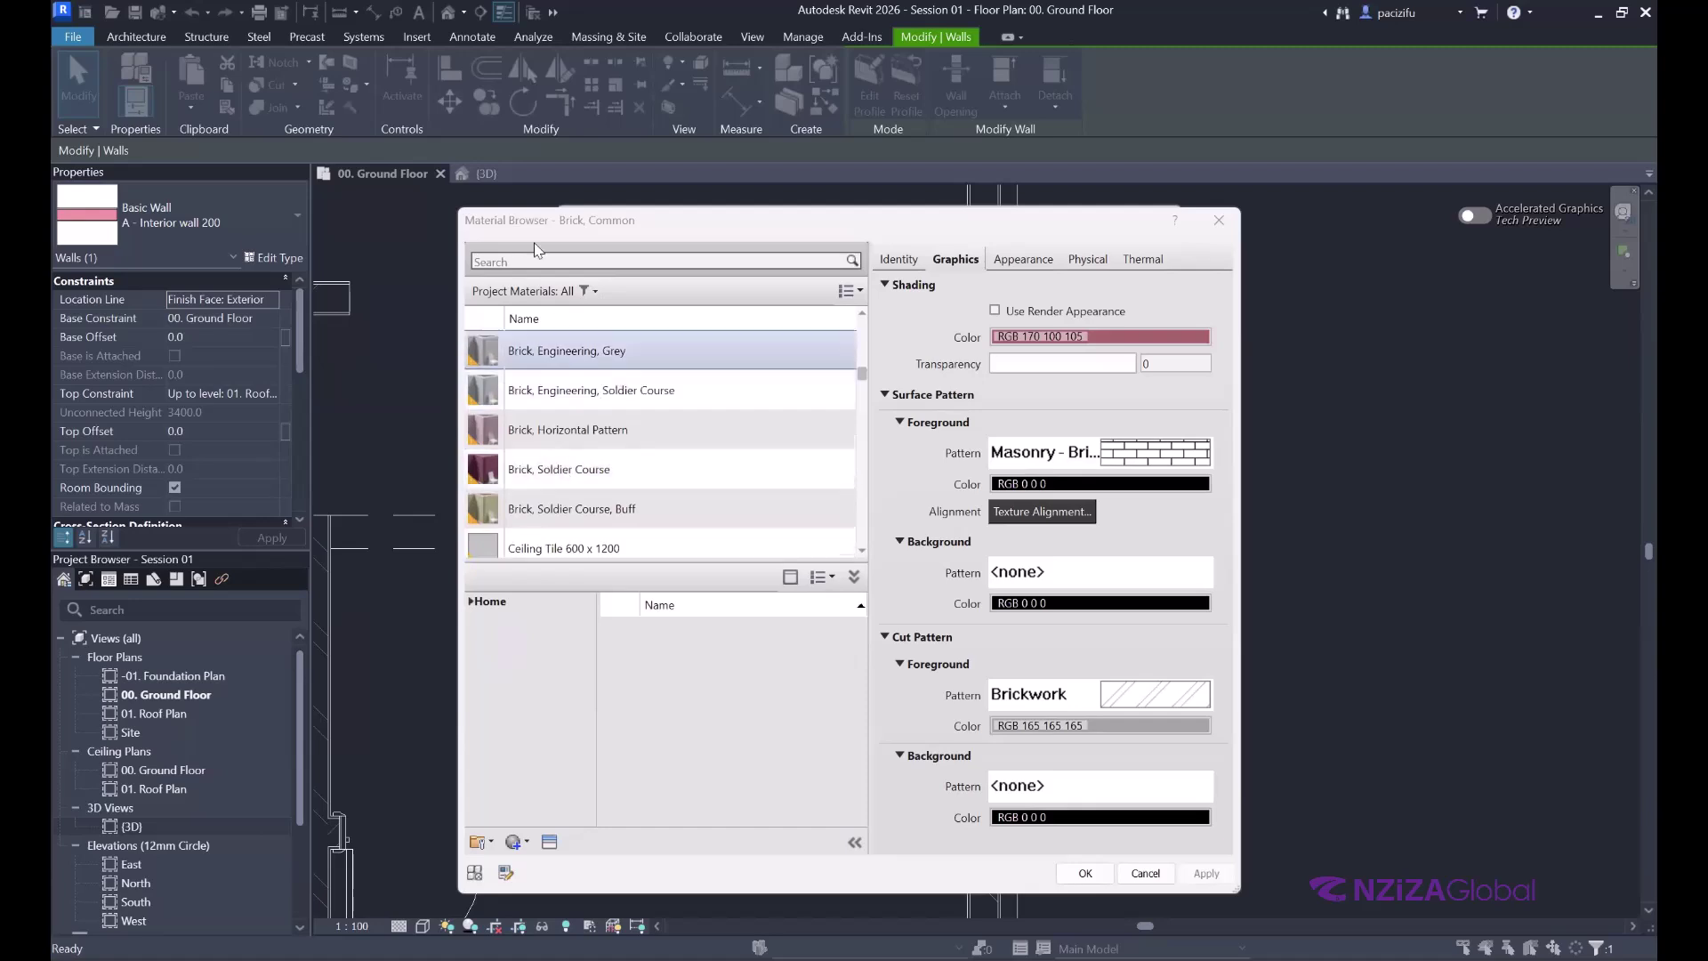
pyautogui.write('cement')
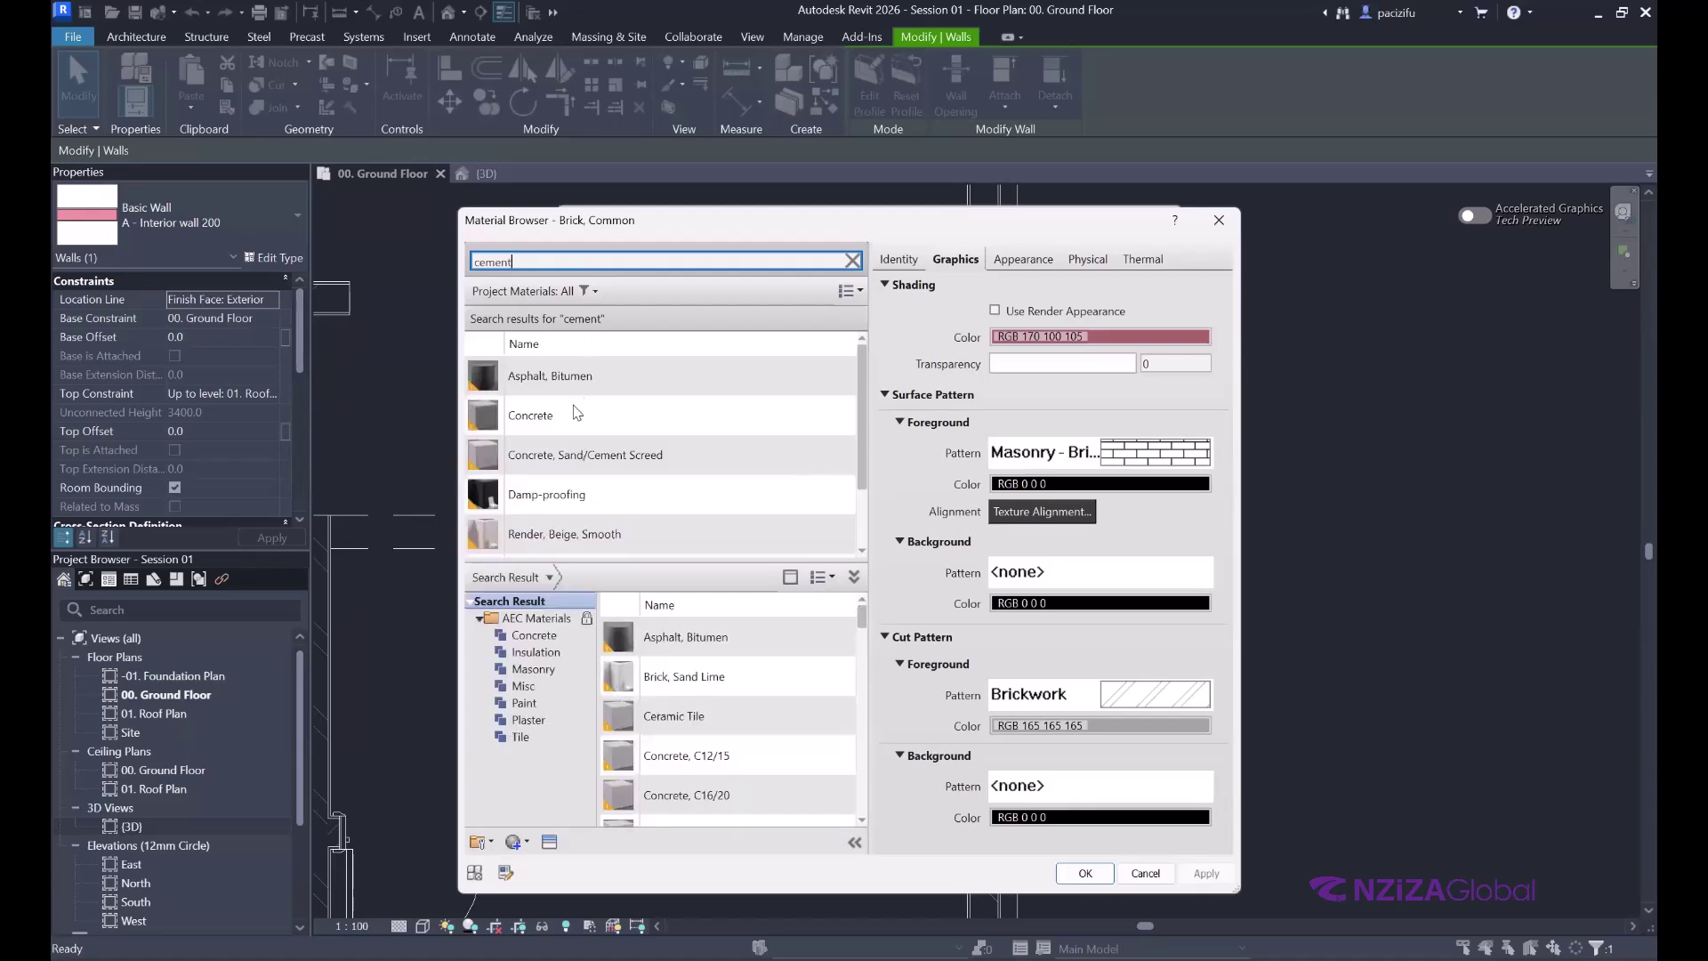
pyautogui.click(541, 415)
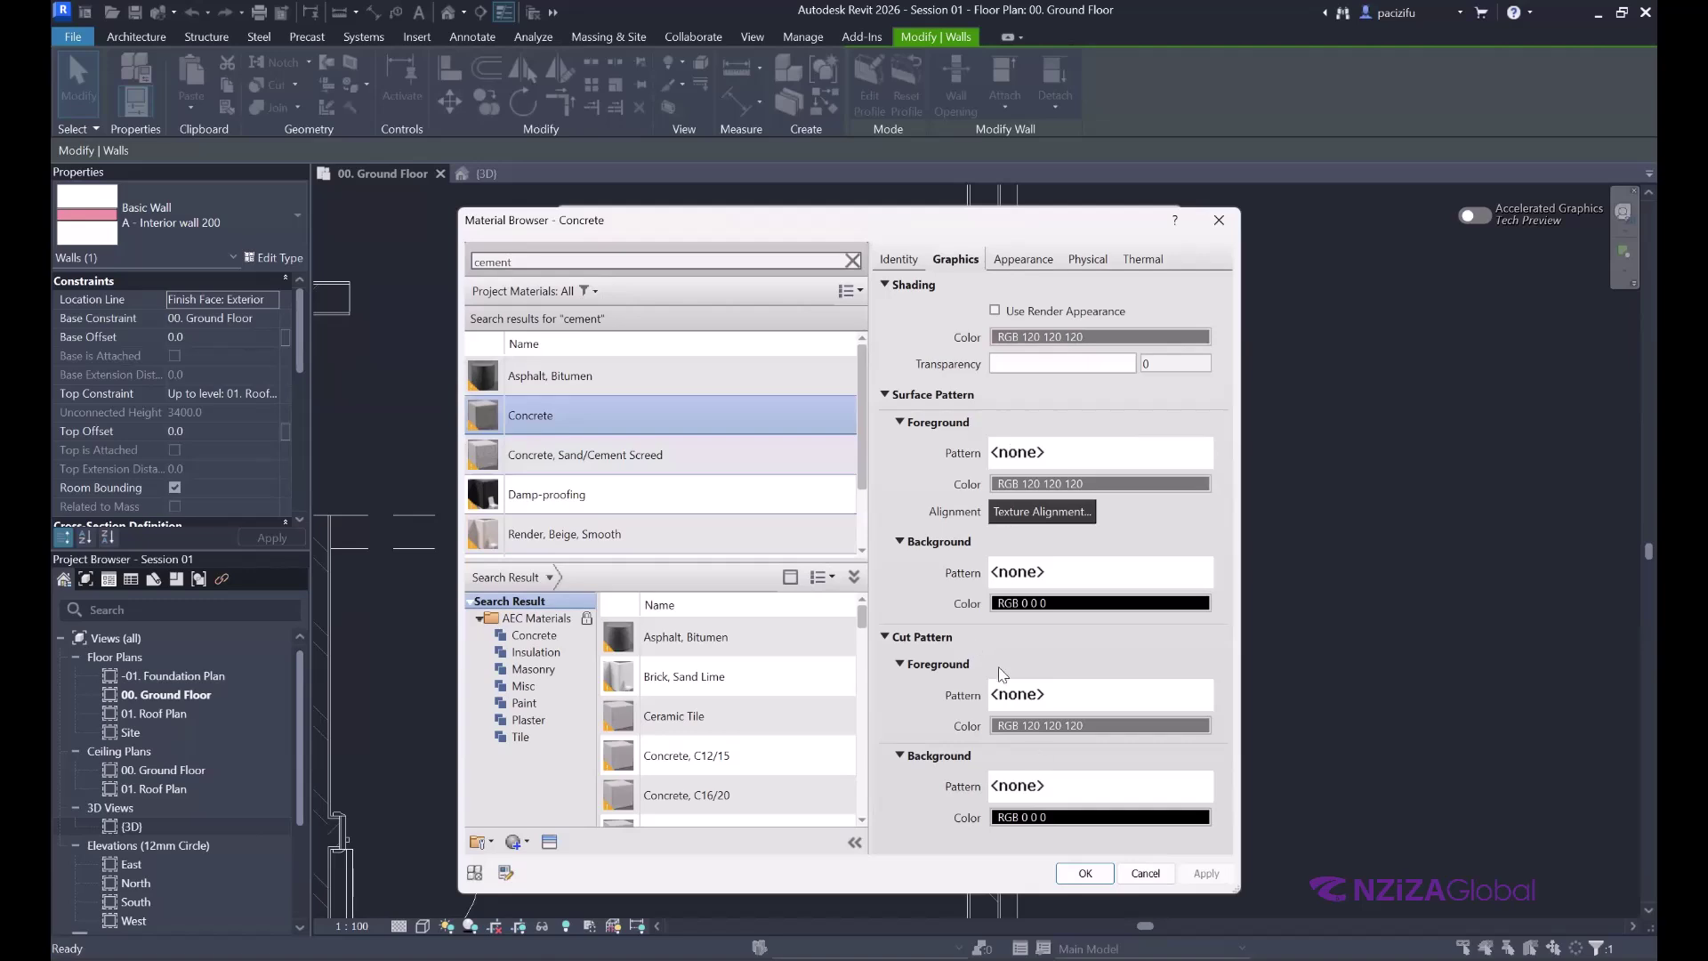
# - Set Concrete's foreground cut pattern to Gypsum-Plaster and assign the material to the new layer
pyautogui.click(1054, 697)
pyautogui.scroll(-4, 937, 625)
pyautogui.scroll(-3, 937, 626)
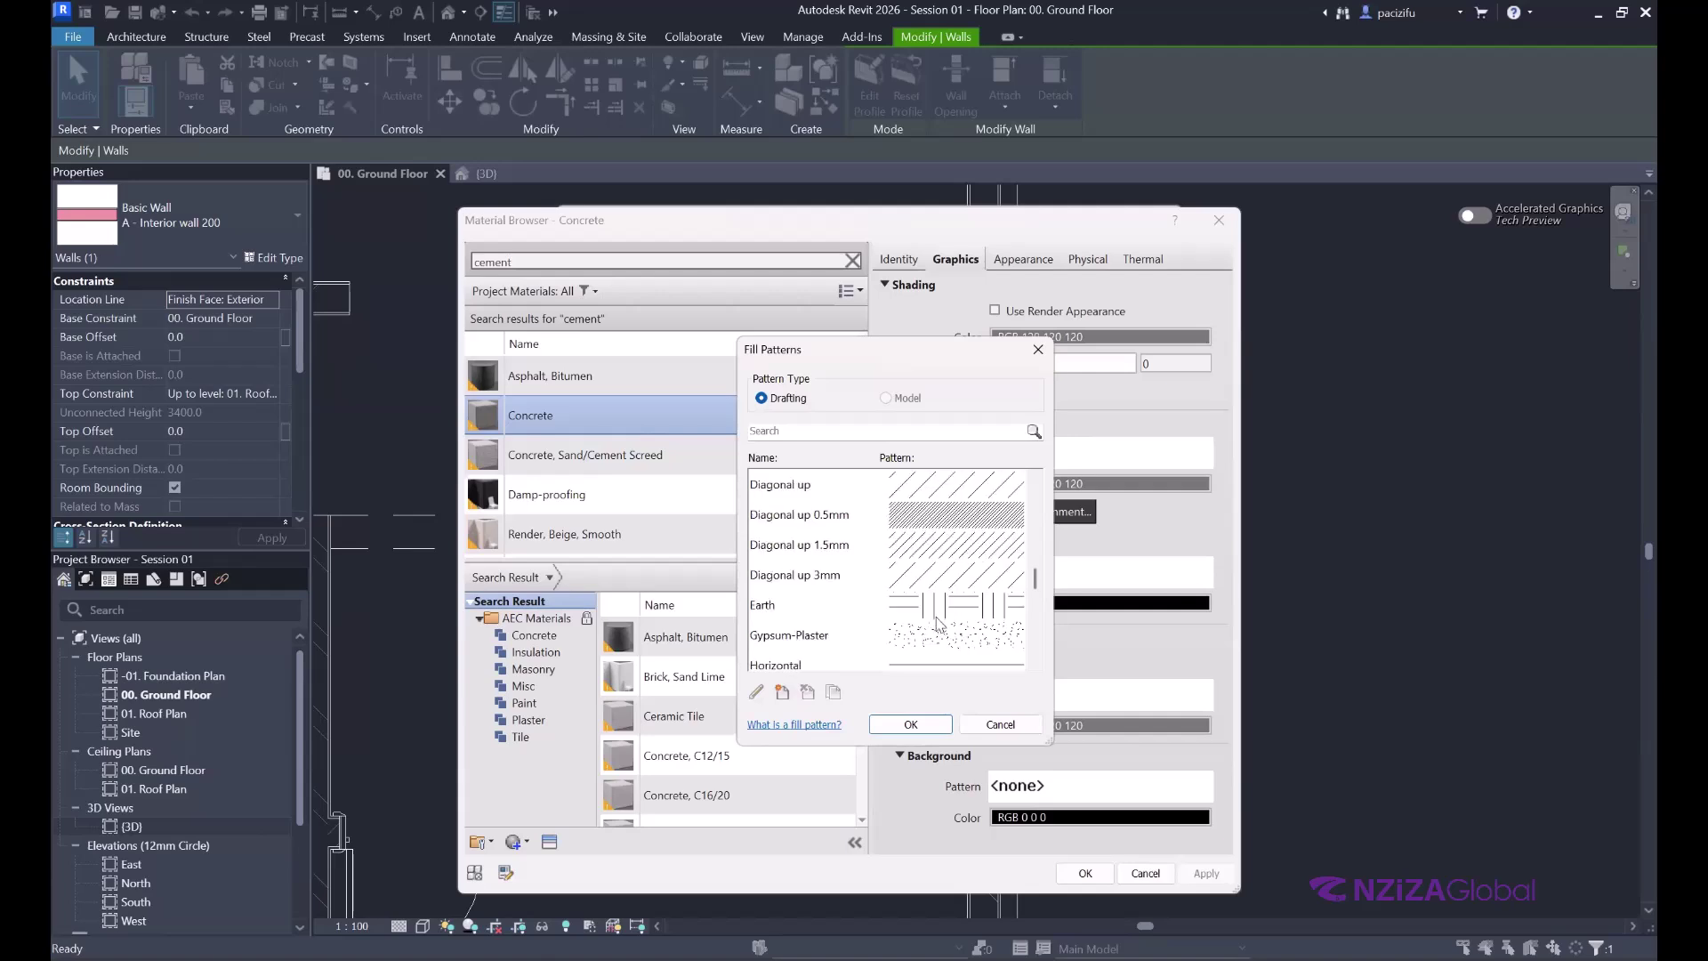
pyautogui.click(941, 638)
pyautogui.click(913, 723)
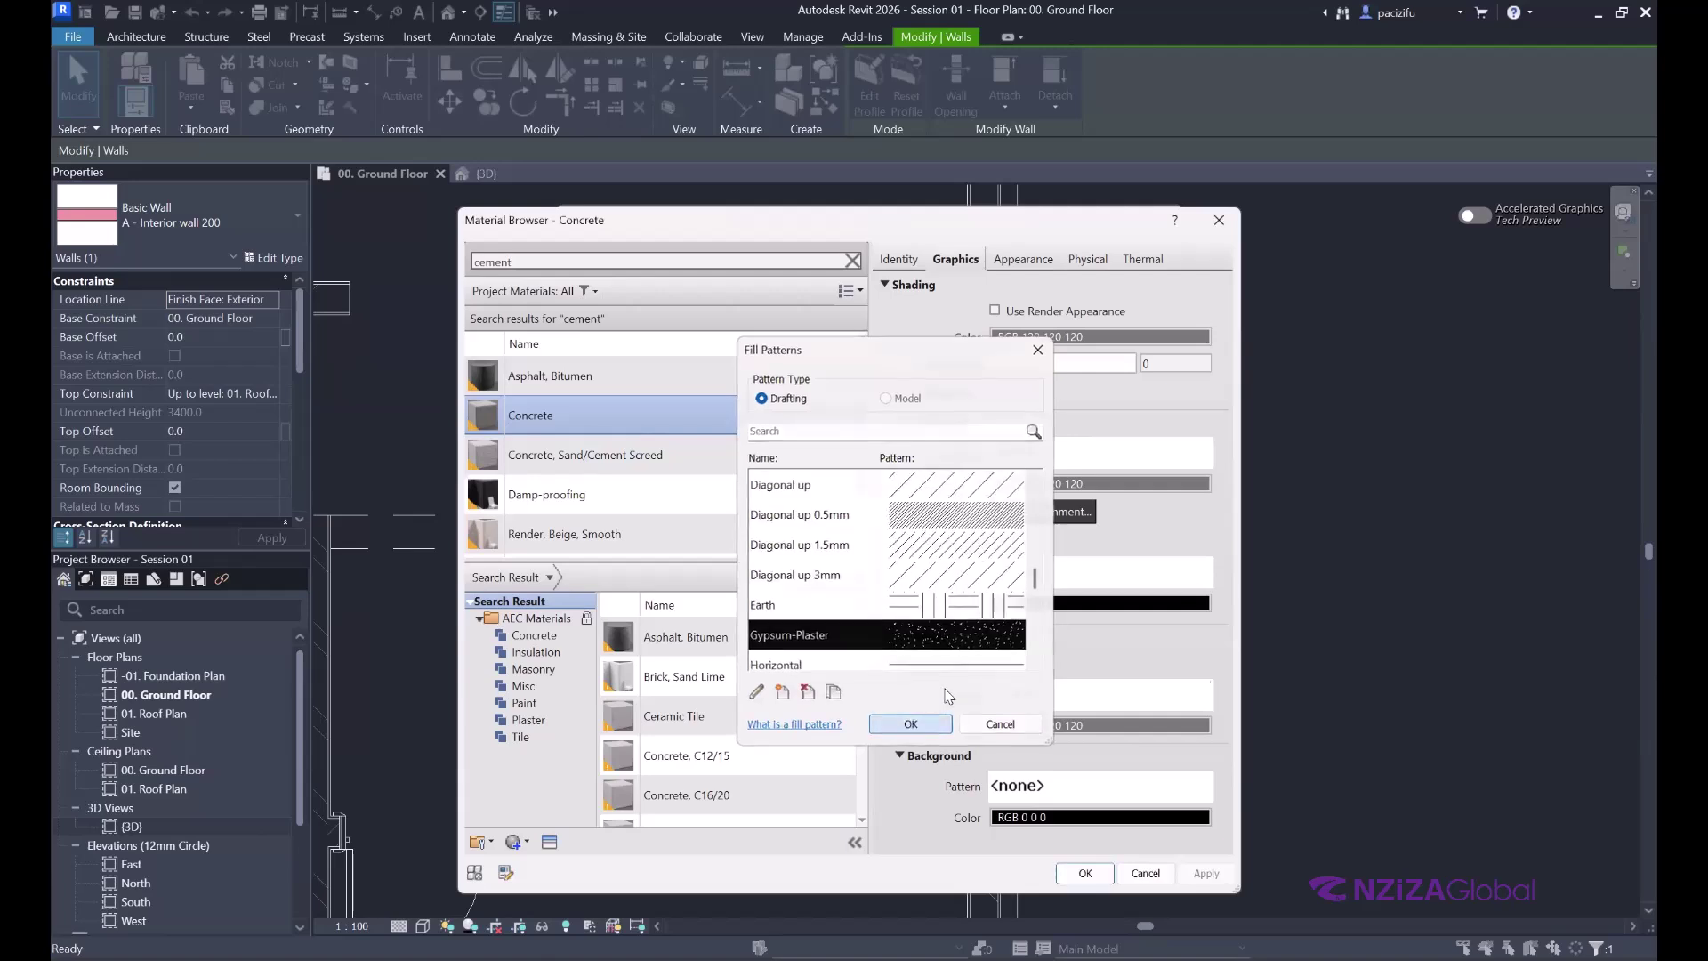
pyautogui.click(998, 262)
pyautogui.click(956, 259)
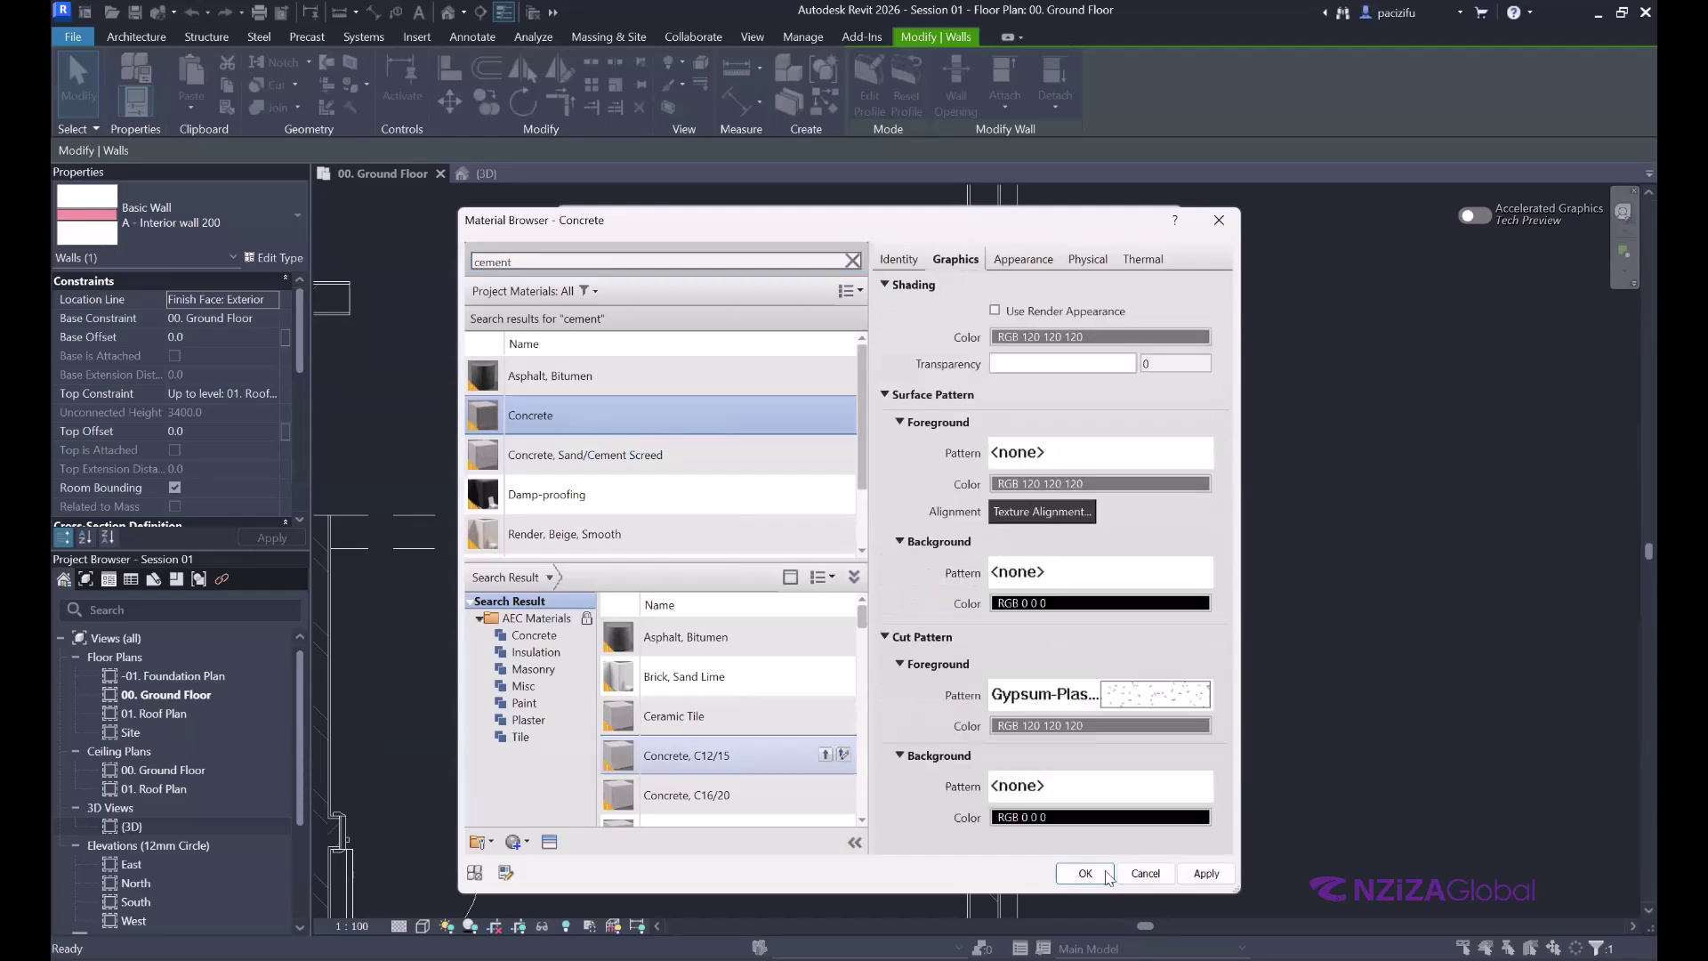
pyautogui.click(1086, 875)
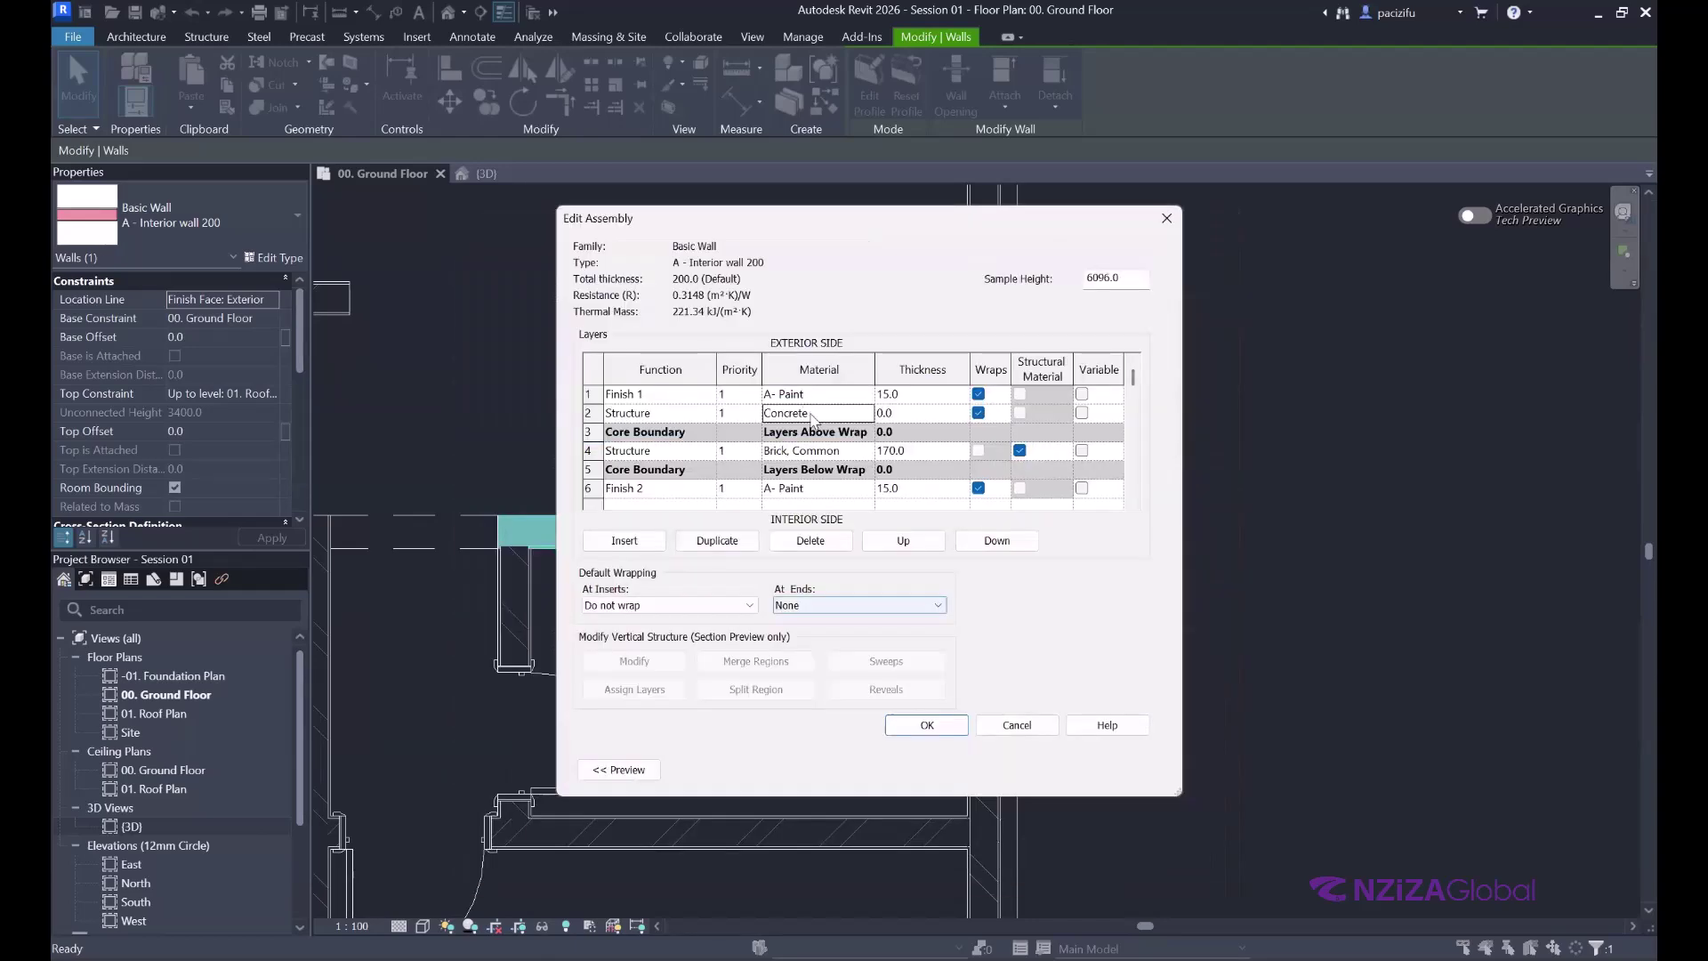
# - Set the Concrete layer's thickness to 30 and its function to Substrate, and apply the structure to the interior wall type
pyautogui.click(909, 412)
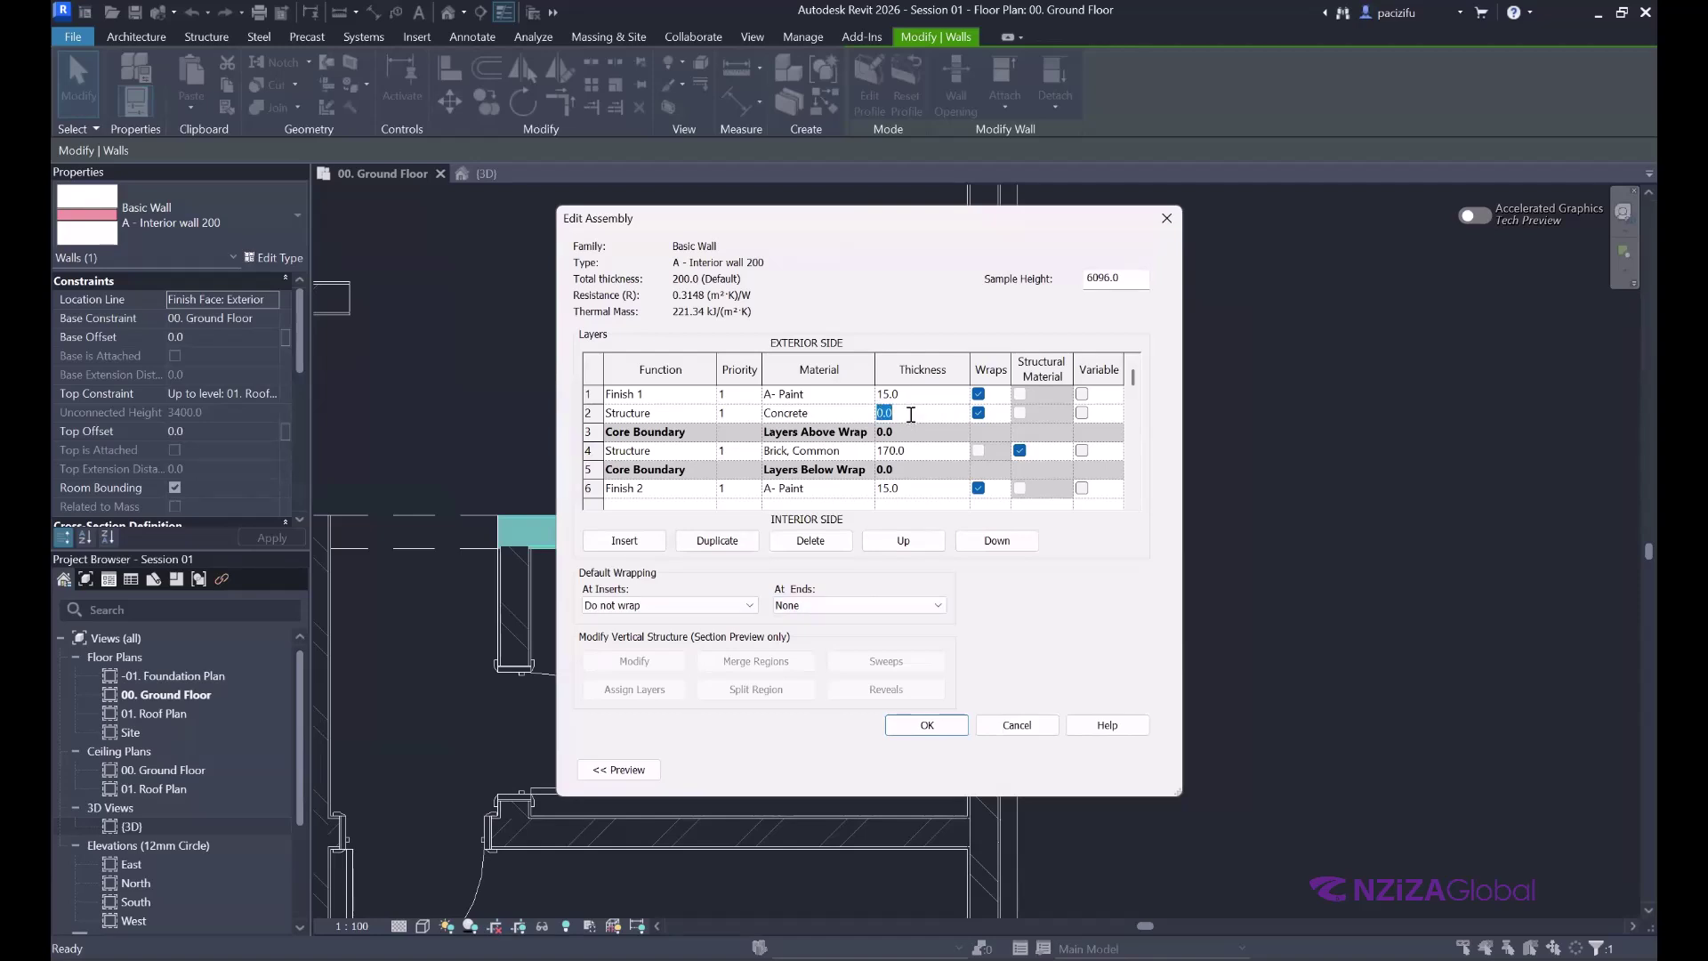
pyautogui.write('30')
pyautogui.click(683, 418)
pyautogui.click(707, 412)
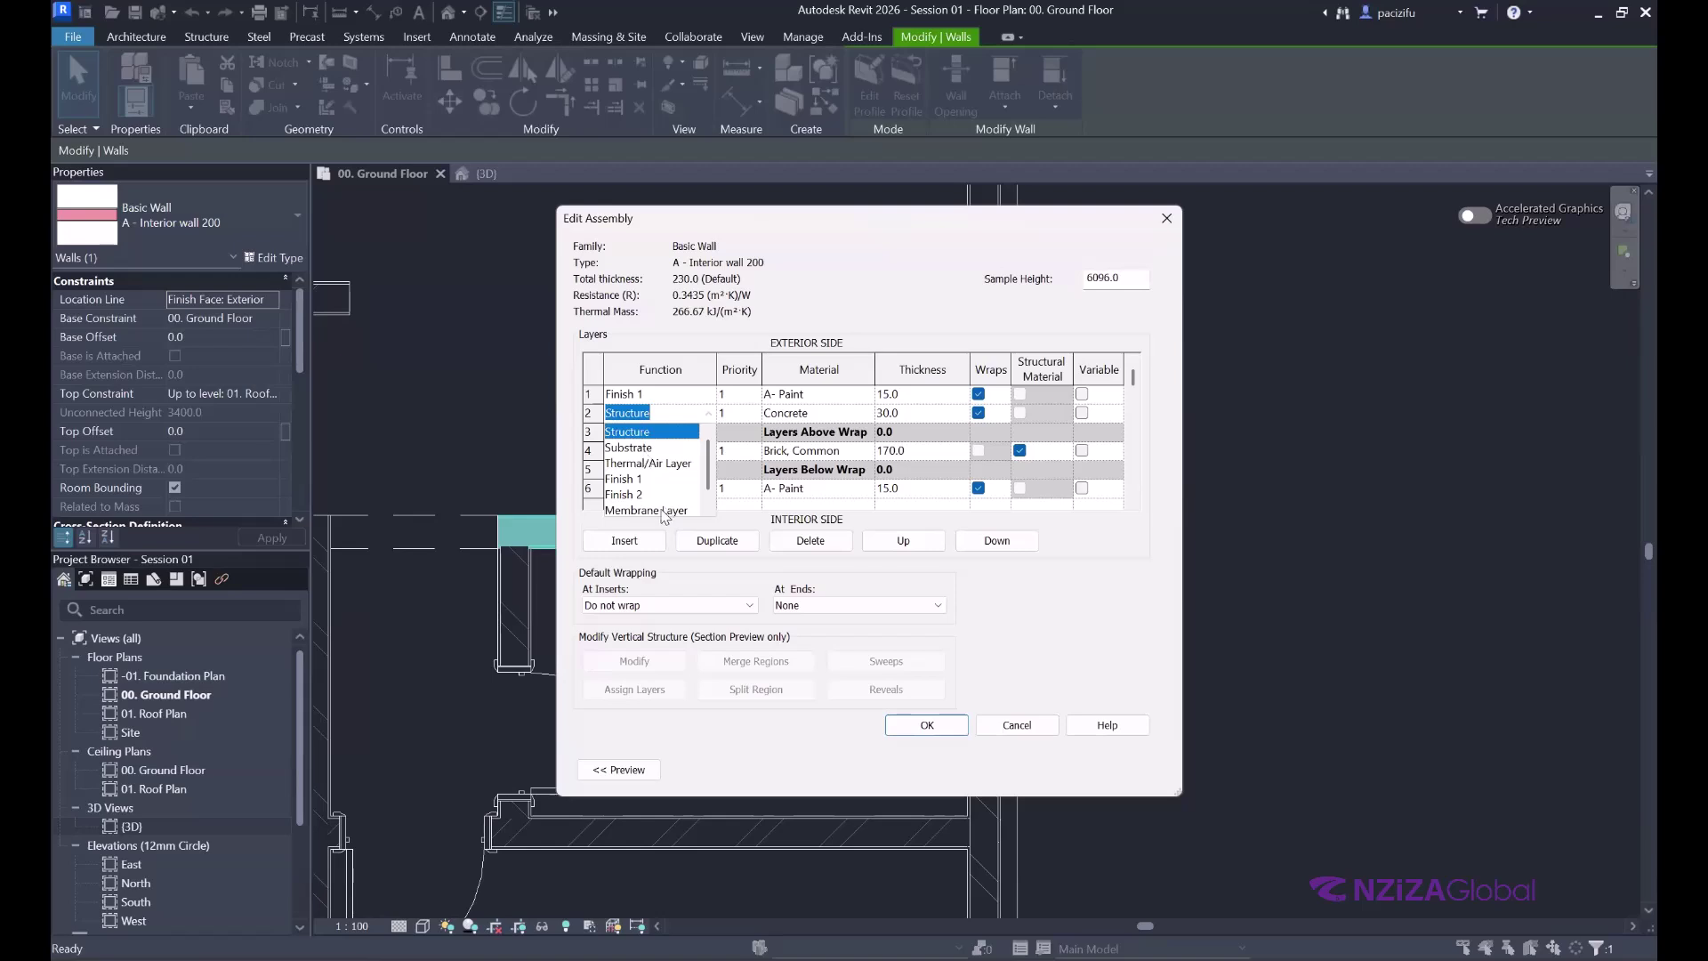
pyautogui.click(640, 449)
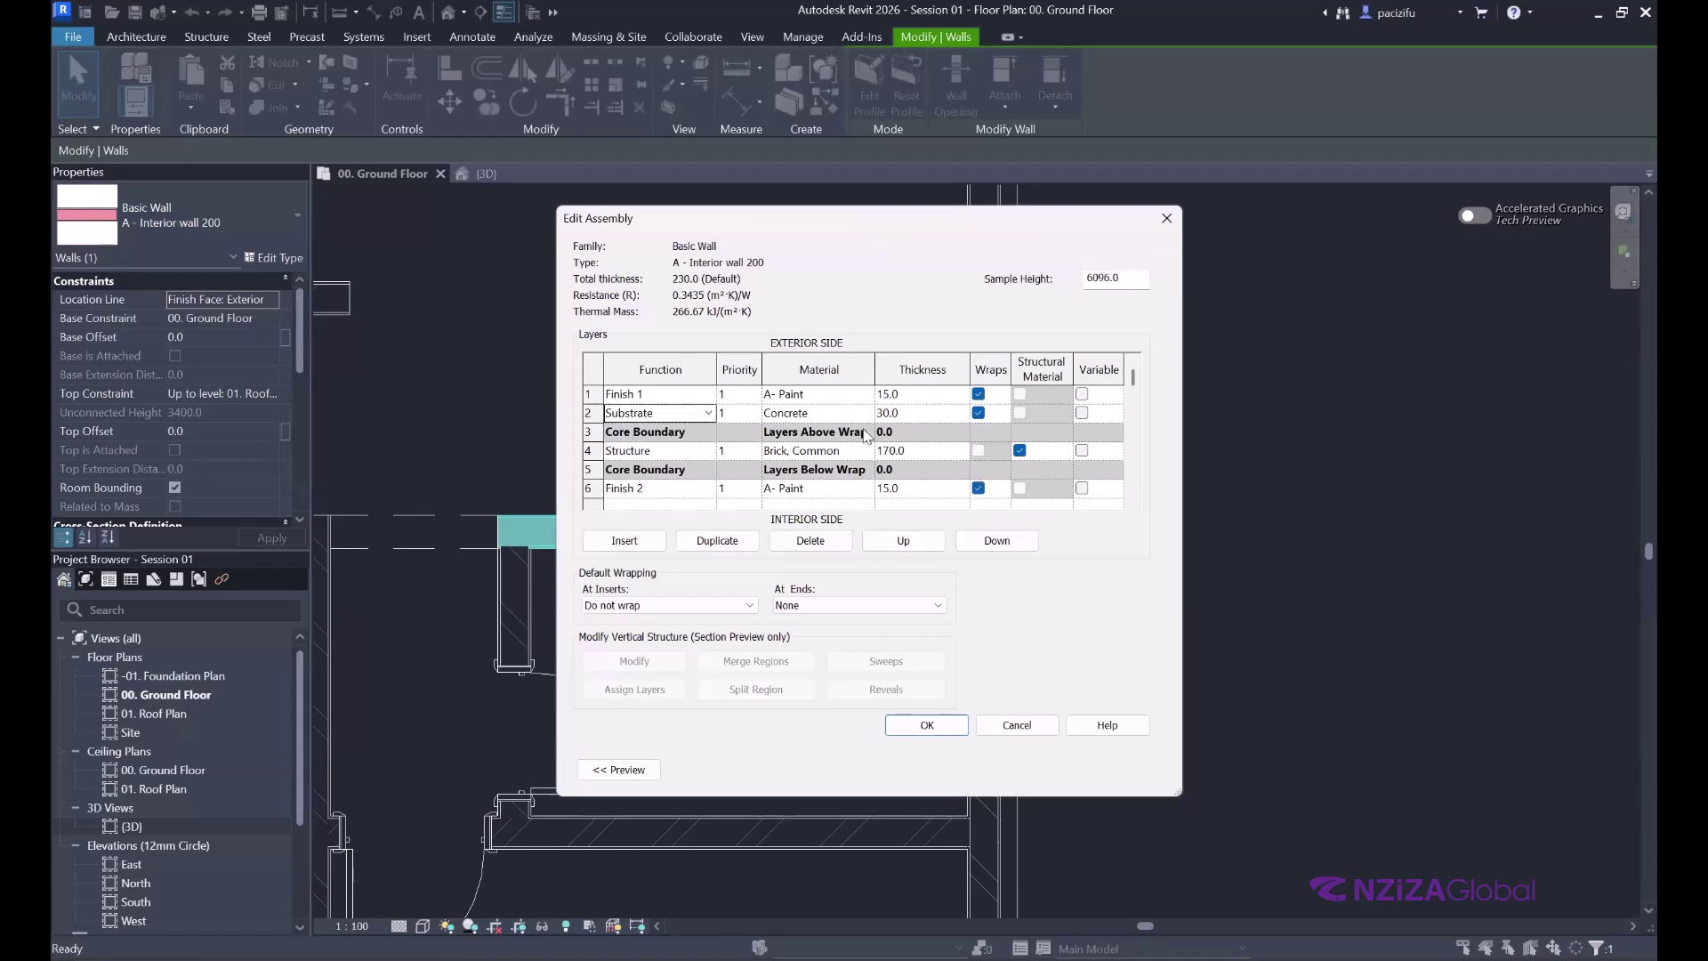
pyautogui.click(928, 726)
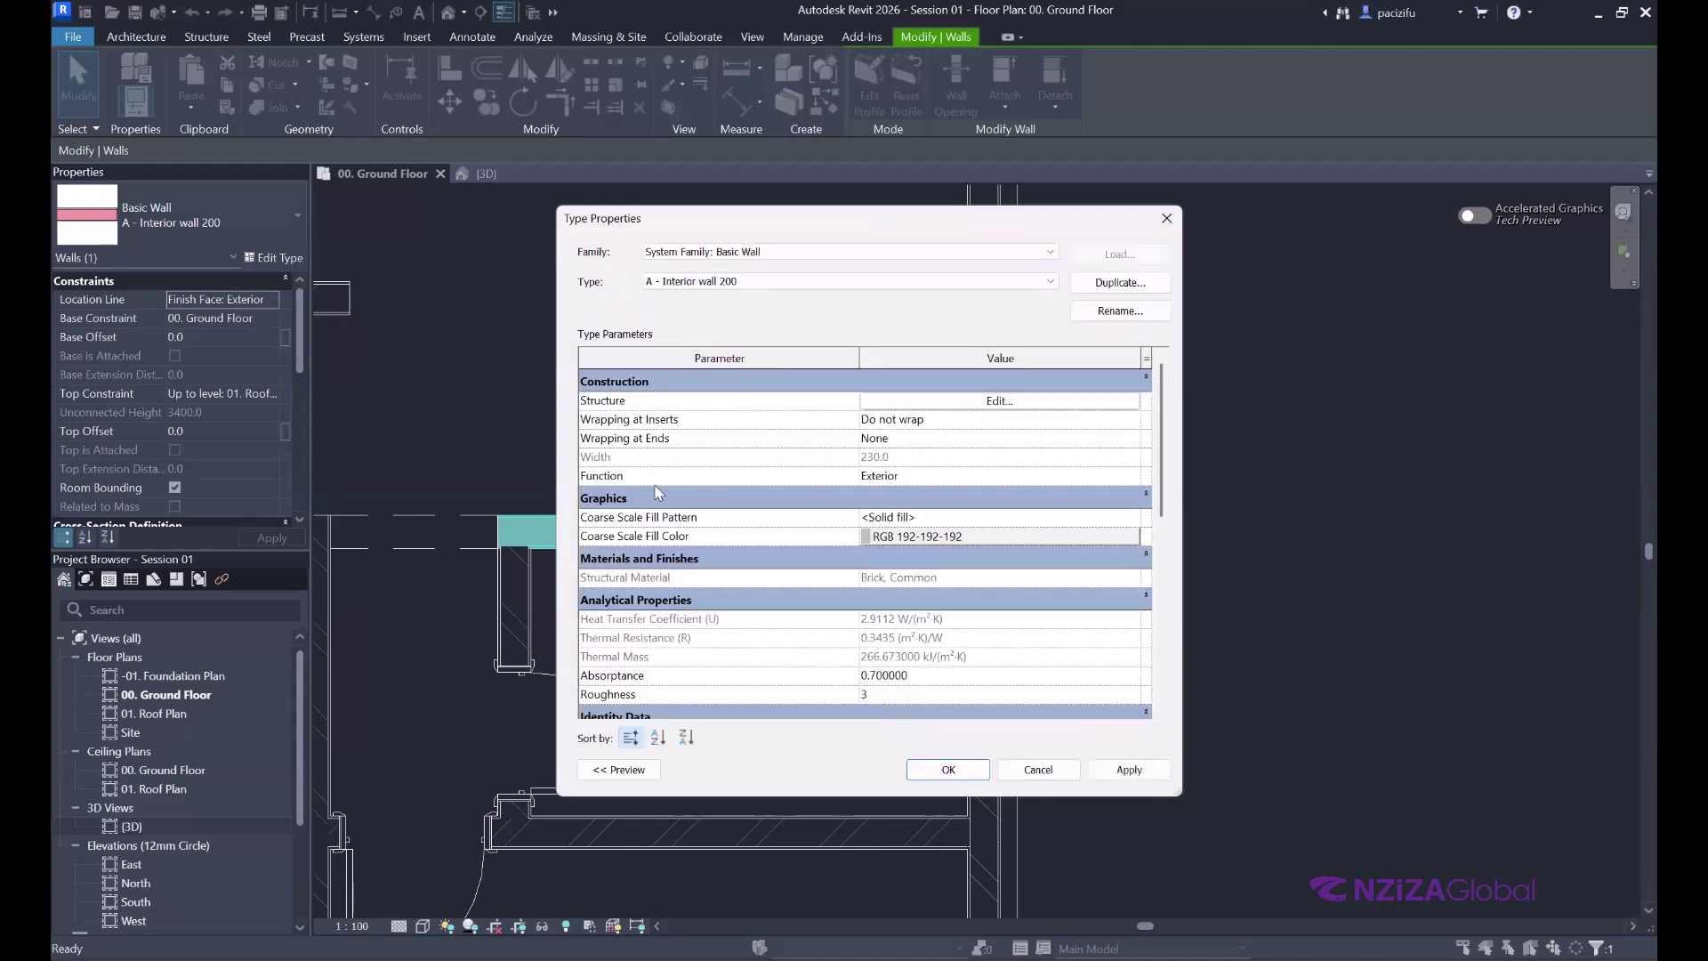
pyautogui.click(949, 769)
# - Inspect the interior wall's layers and cut patterns in the ground floor plan and check its type properties
pyautogui.scroll(-2, 562, 568)
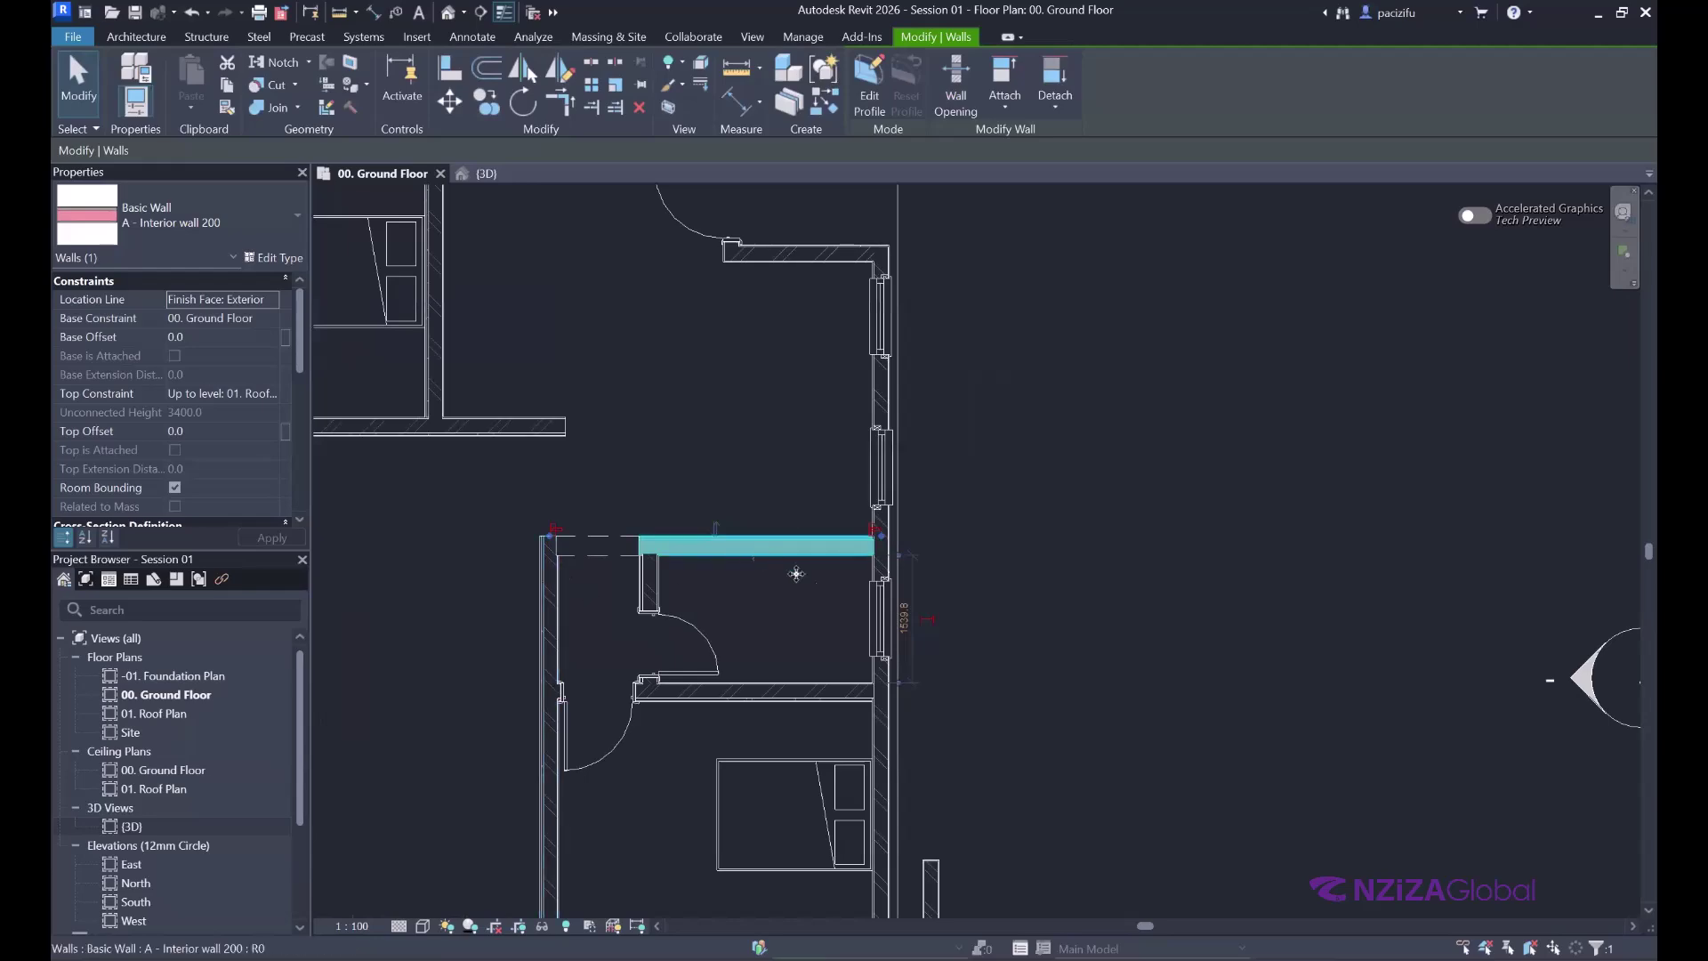
pyautogui.scroll(3, 779, 561)
pyautogui.click(1188, 491)
pyautogui.scroll(2, 989, 535)
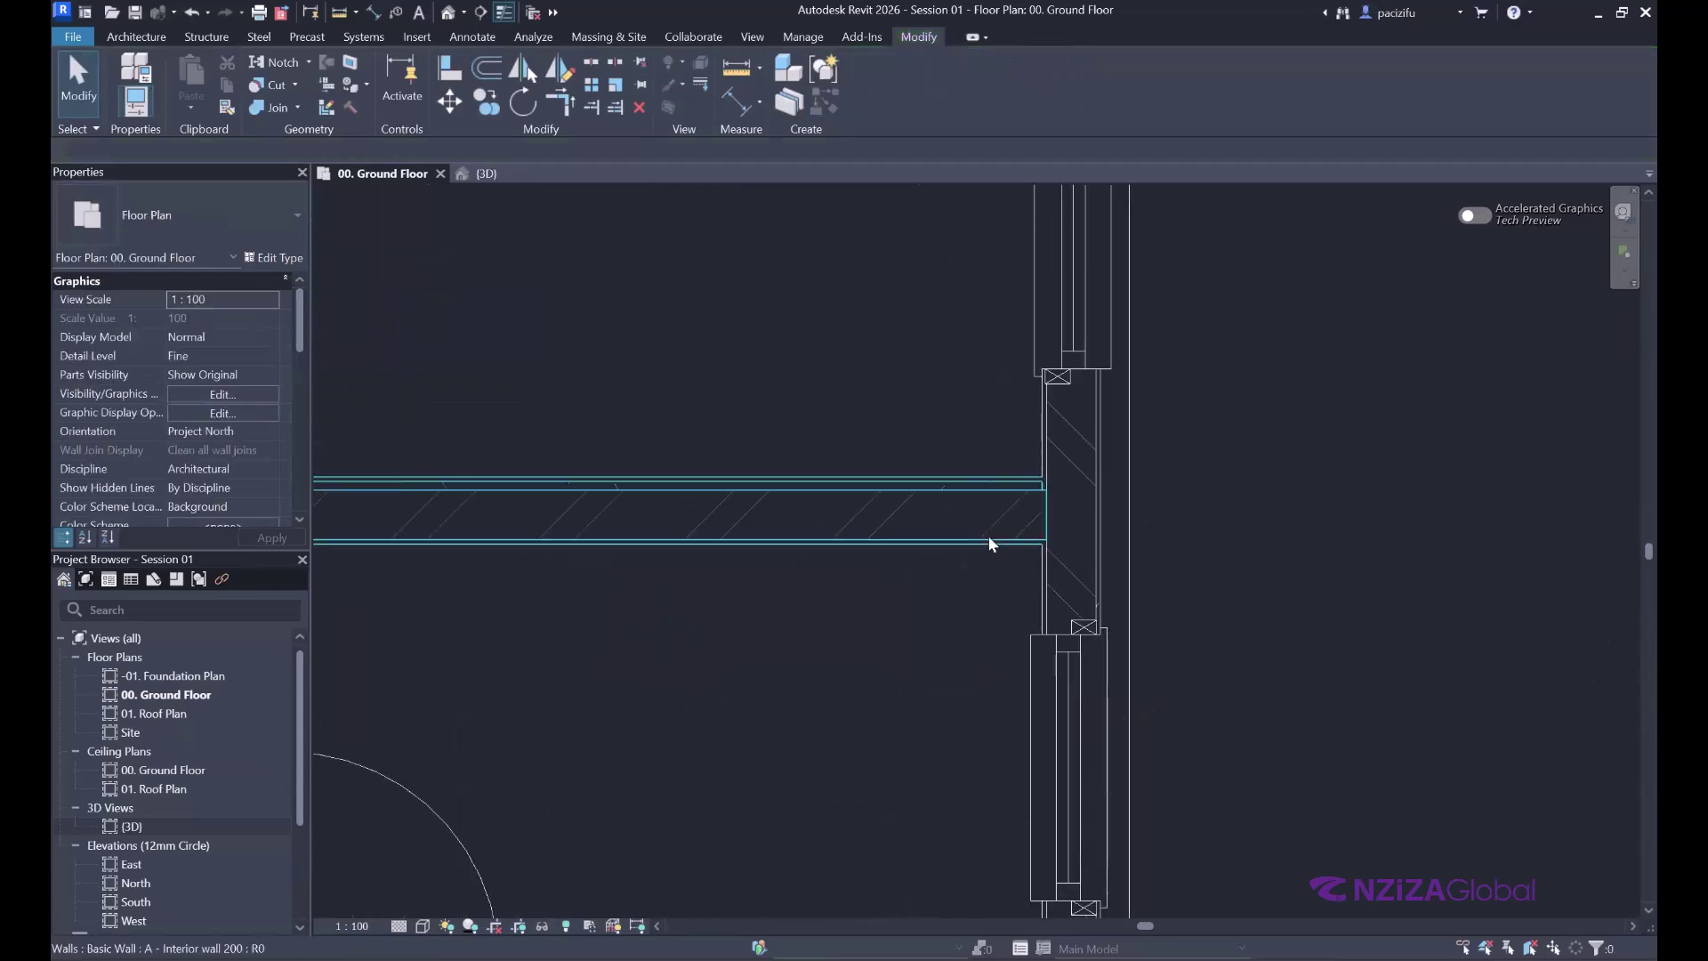
pyautogui.scroll(3, 1014, 510)
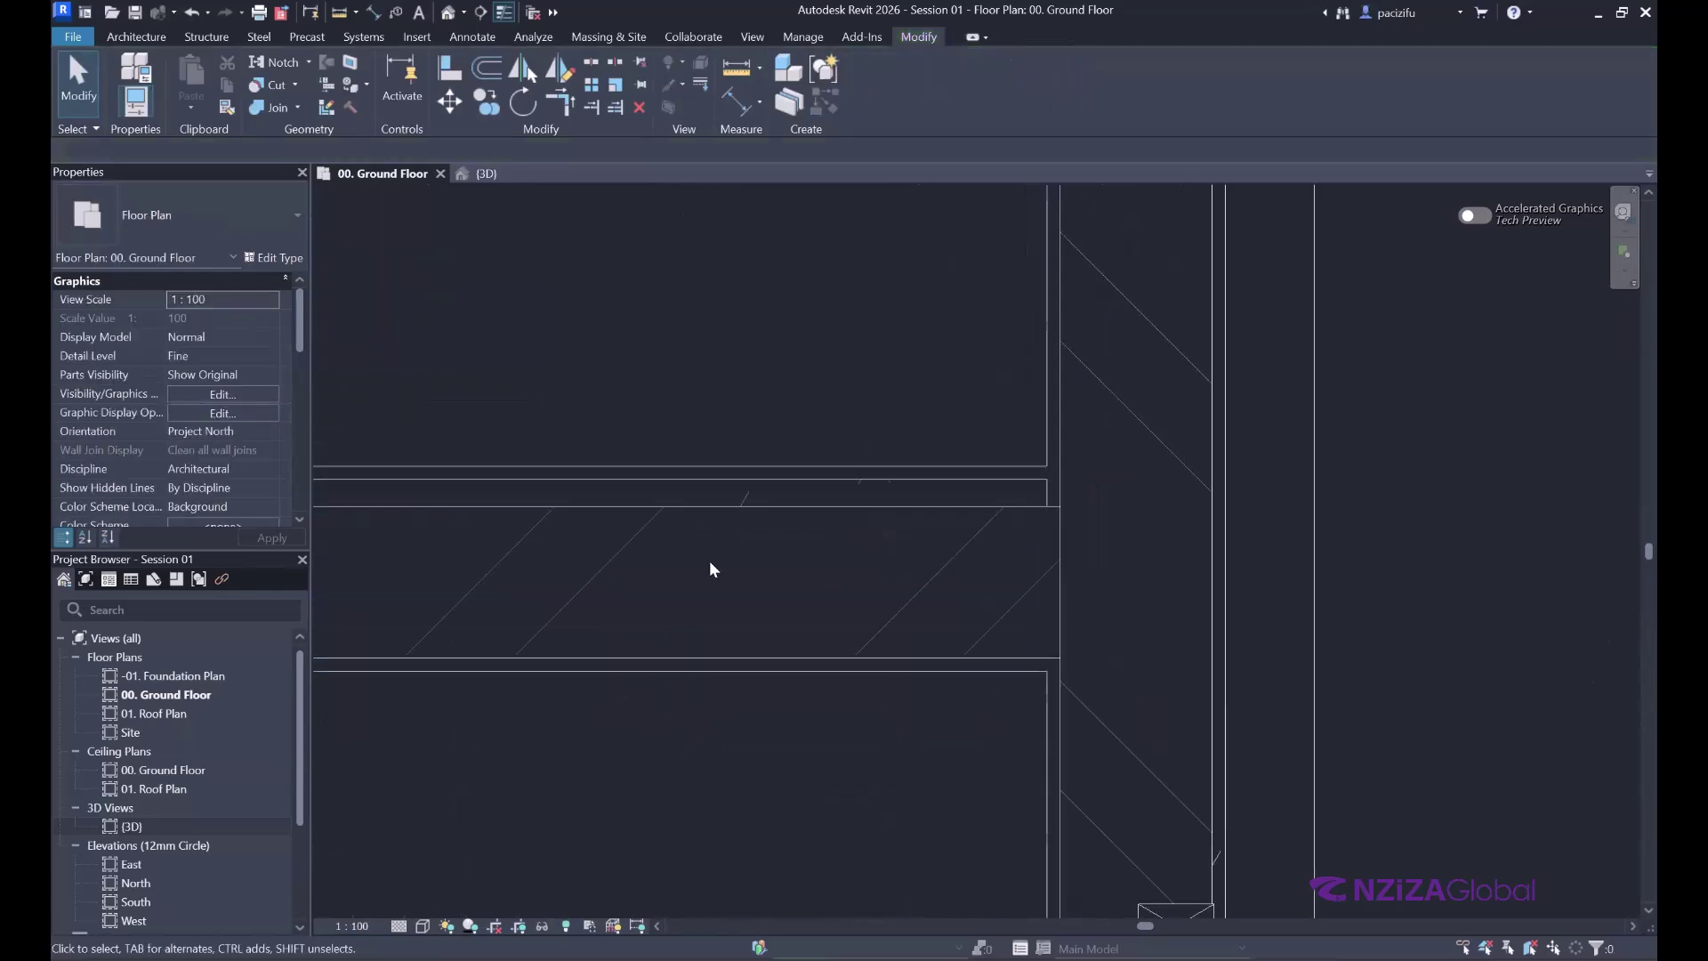
pyautogui.click(295, 261)
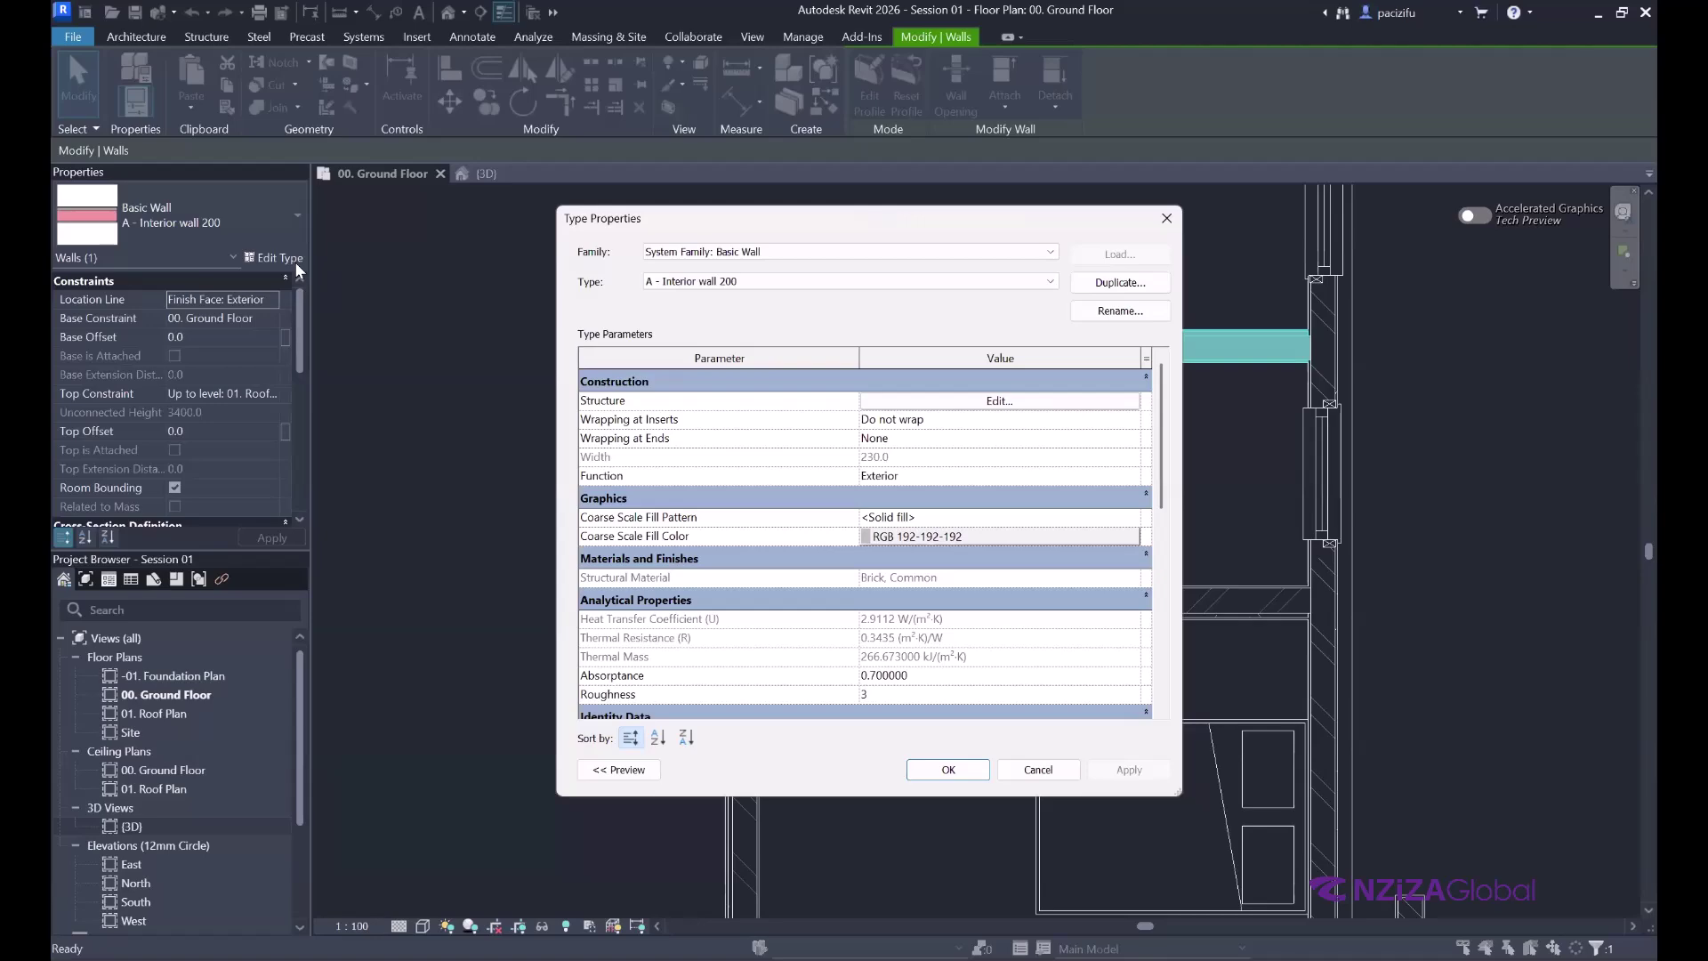
pyautogui.click(1166, 218)
pyautogui.scroll(-2, 983, 396)
pyautogui.scroll(-2, 1176, 355)
pyautogui.click(1176, 355)
pyautogui.scroll(1, 703, 302)
pyautogui.scroll(-1, 1058, 355)
pyautogui.scroll(1, 814, 389)
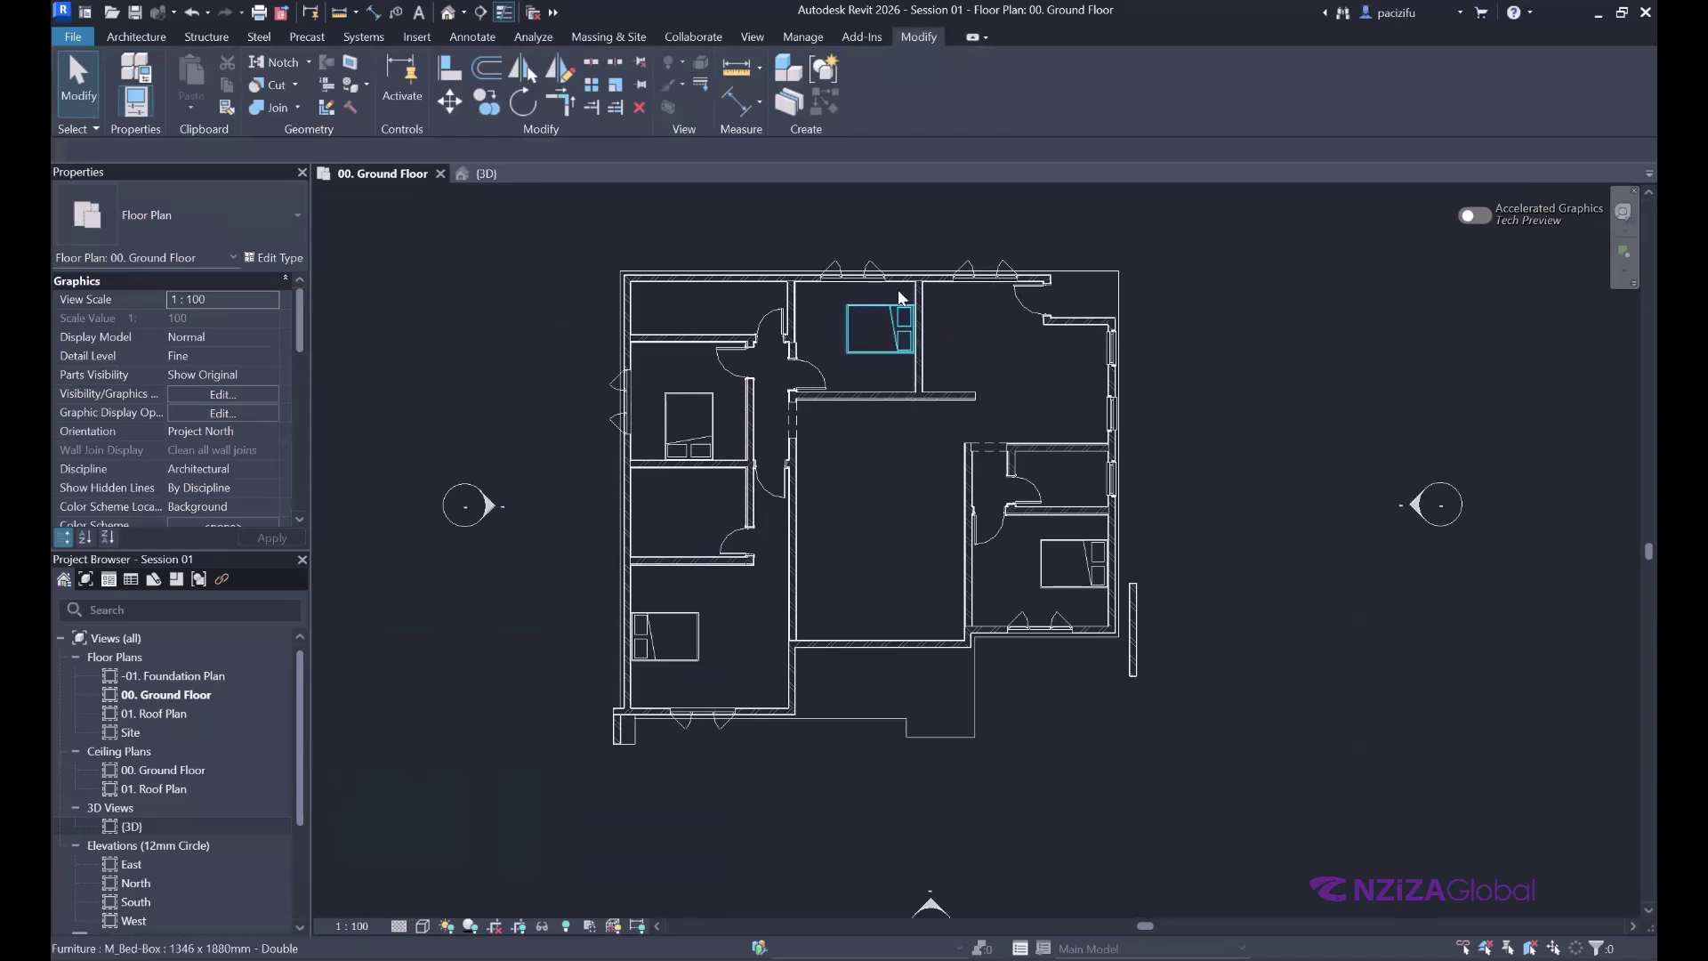
# - Start a Roof by Footprint with type Roof_Generic-125mm and choose straight lines for its boundary
pyautogui.click(142, 36)
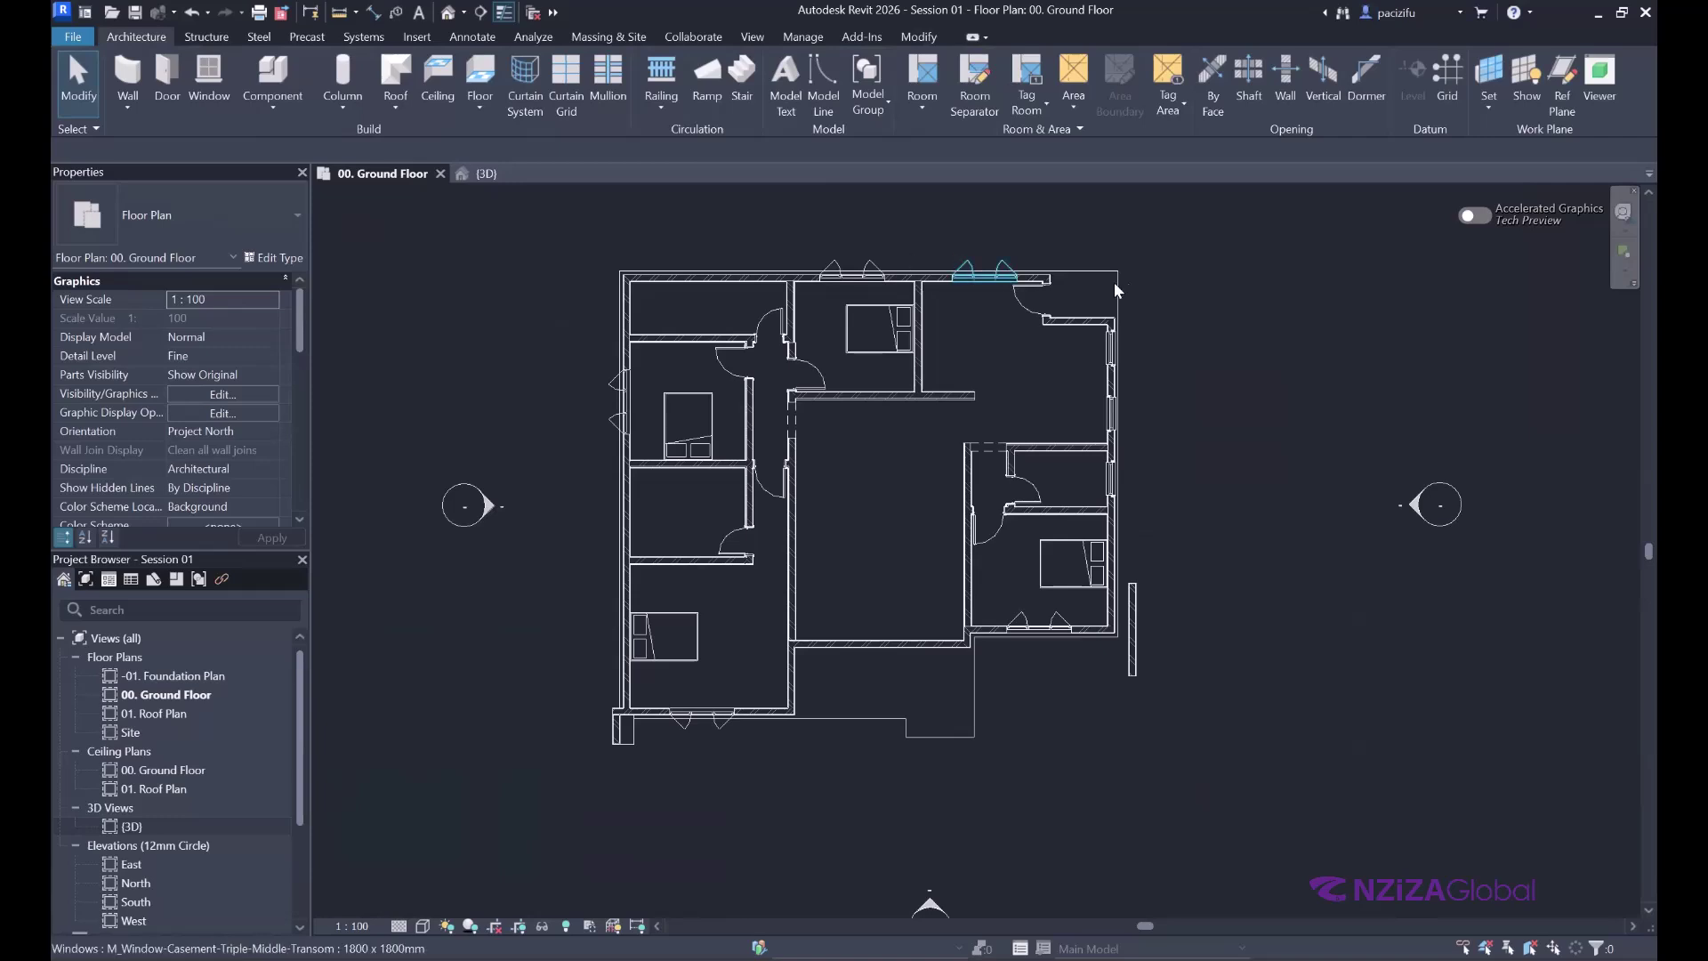
pyautogui.click(391, 105)
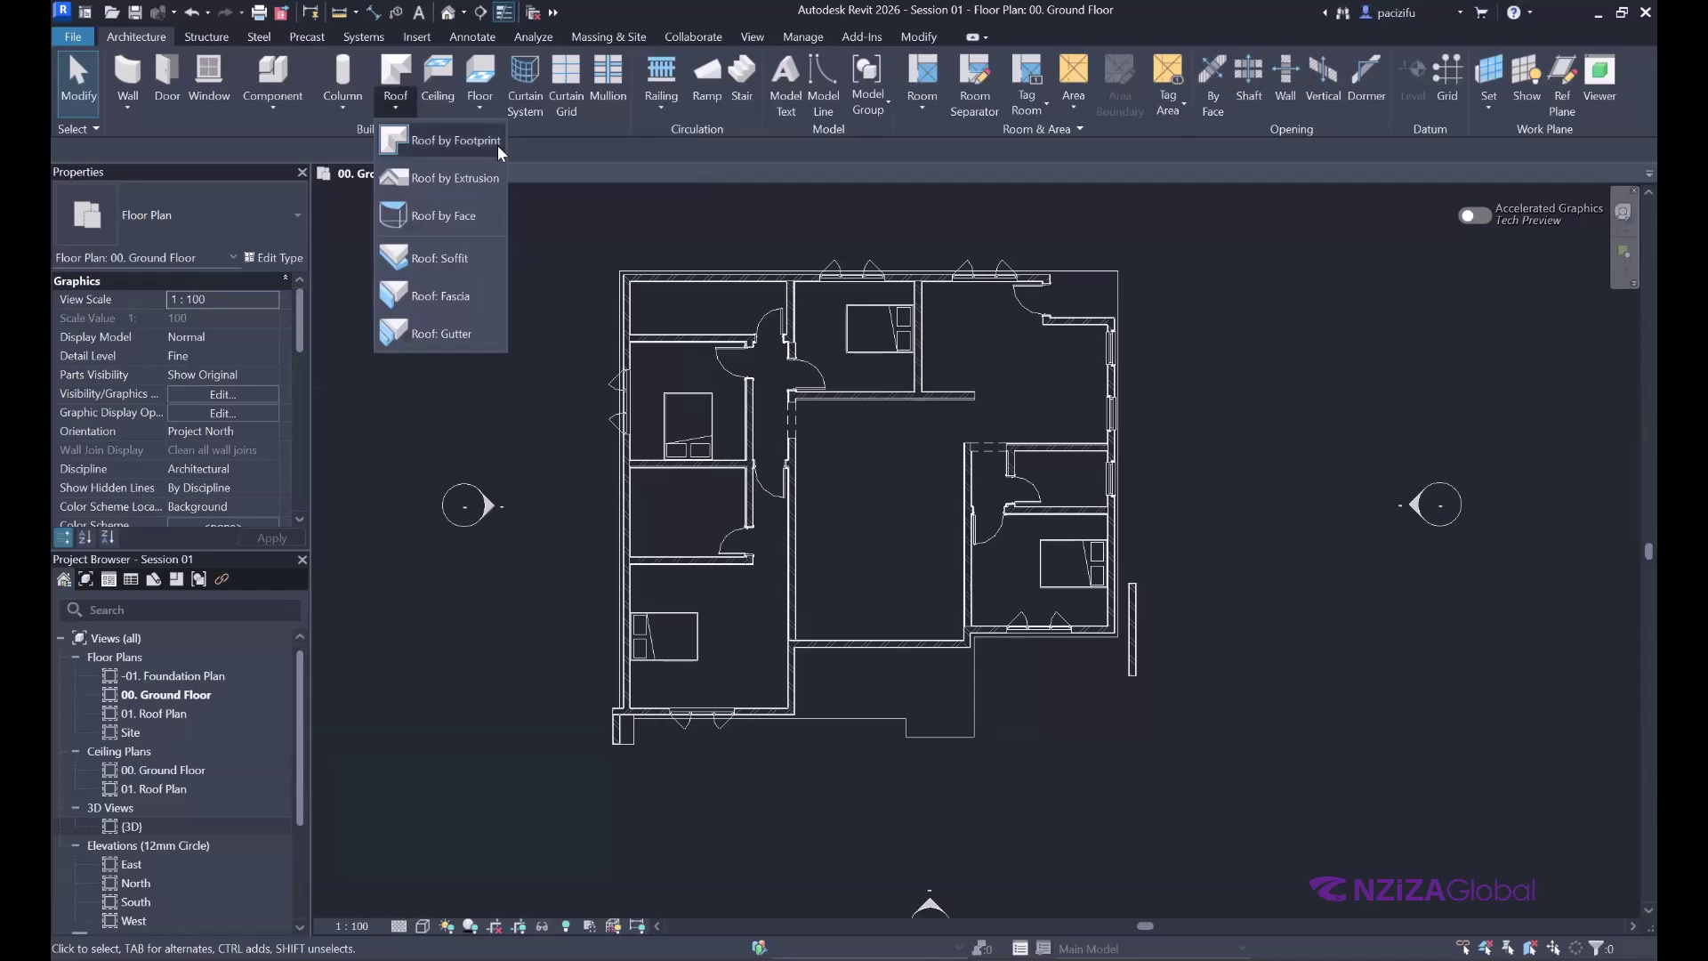
pyautogui.click(431, 138)
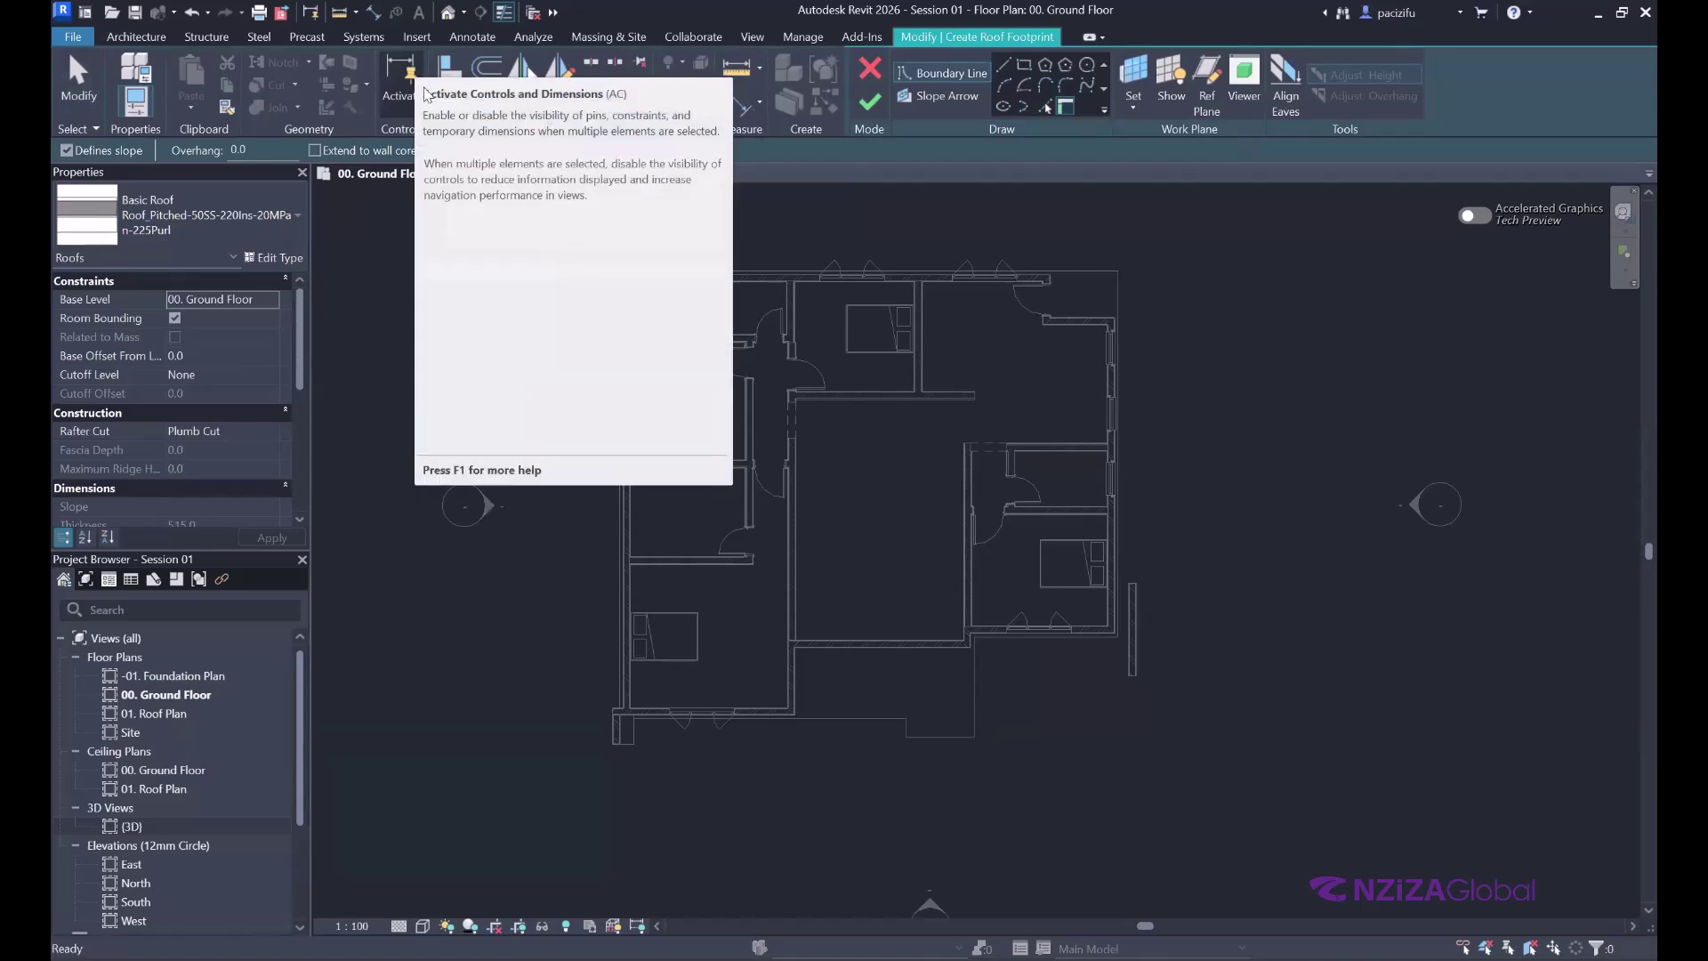
pyautogui.scroll(-2, 651, 353)
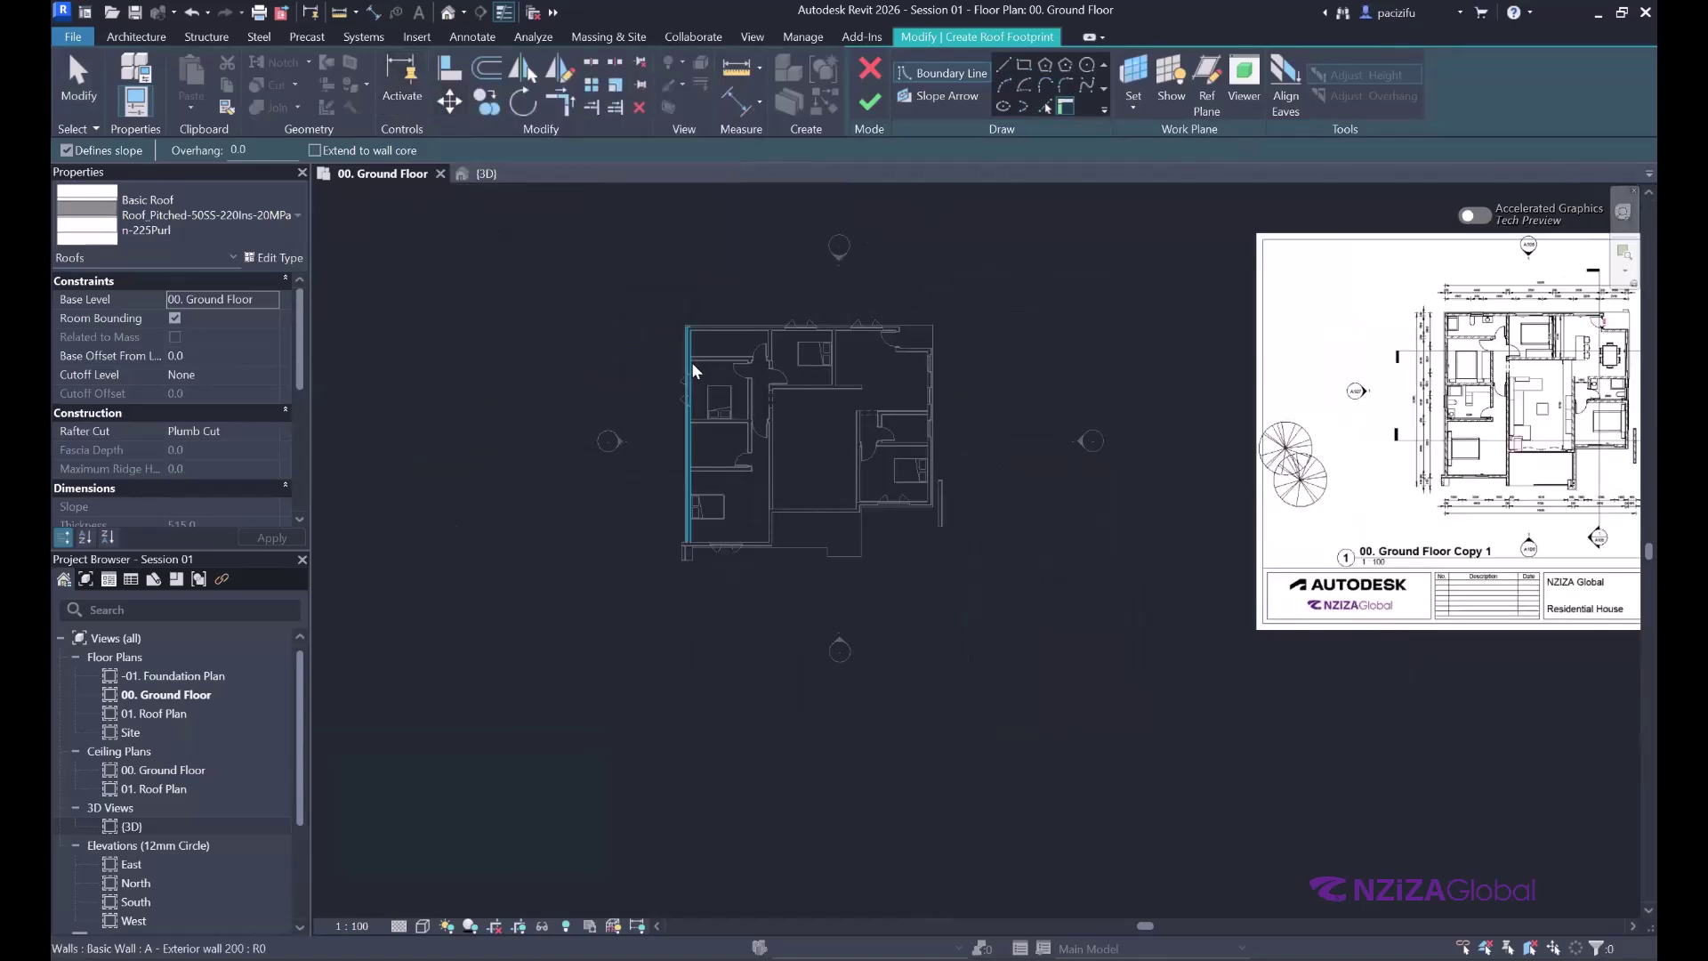
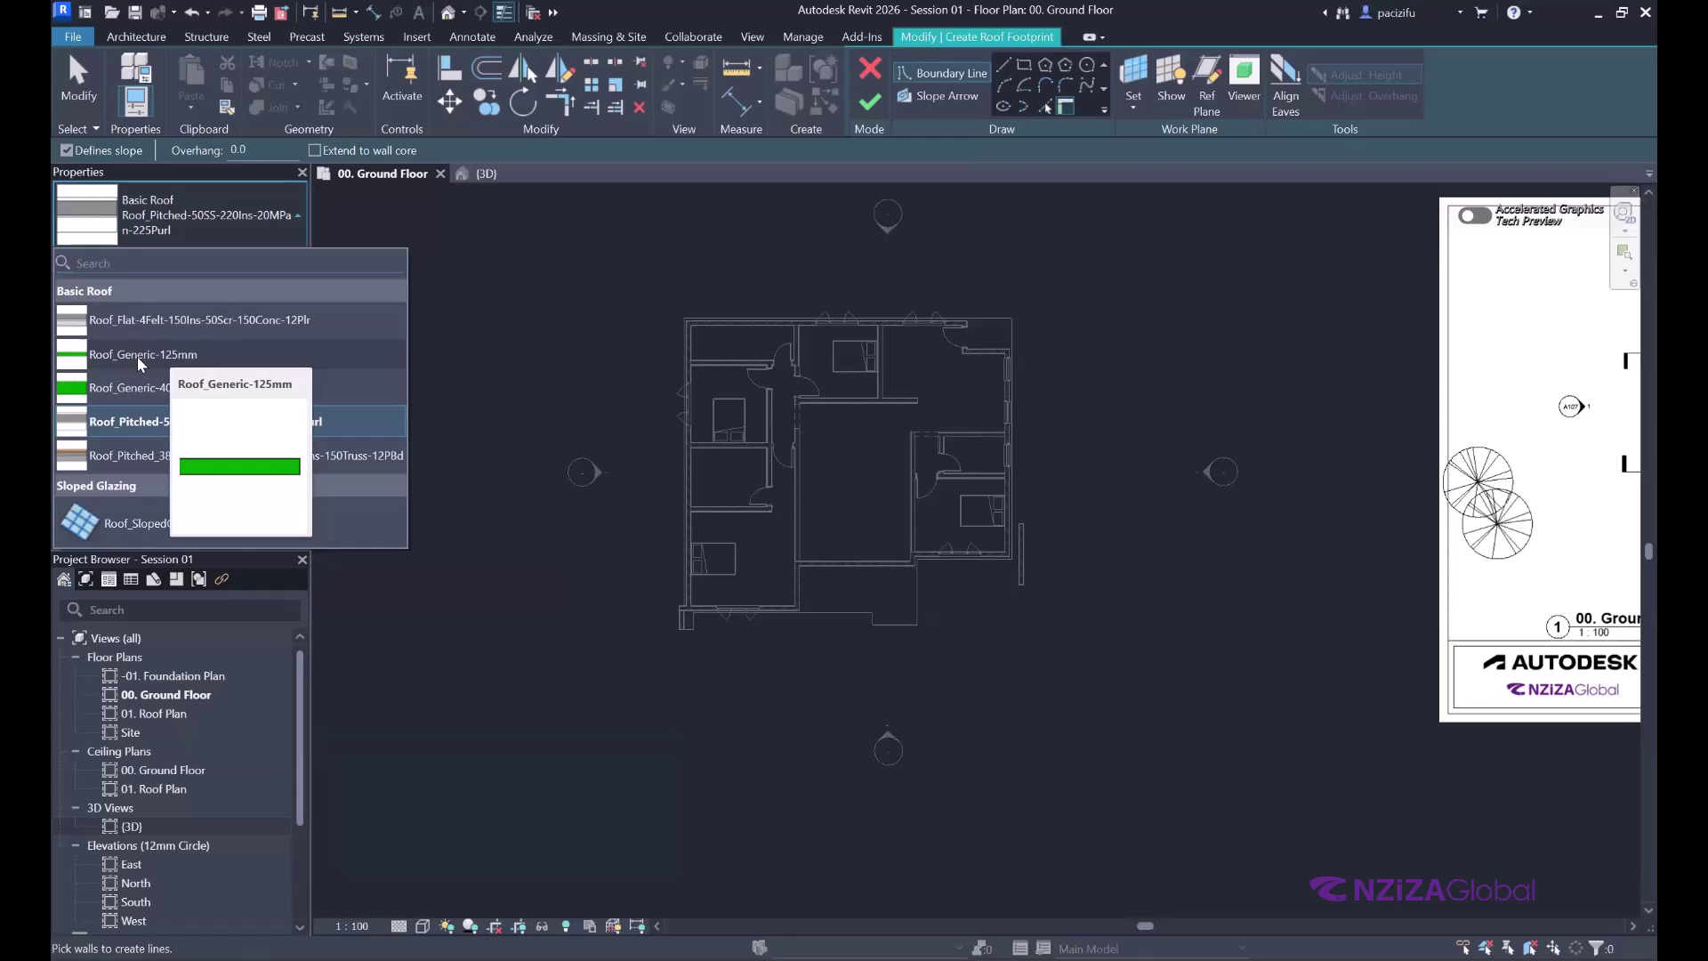
pyautogui.click(137, 356)
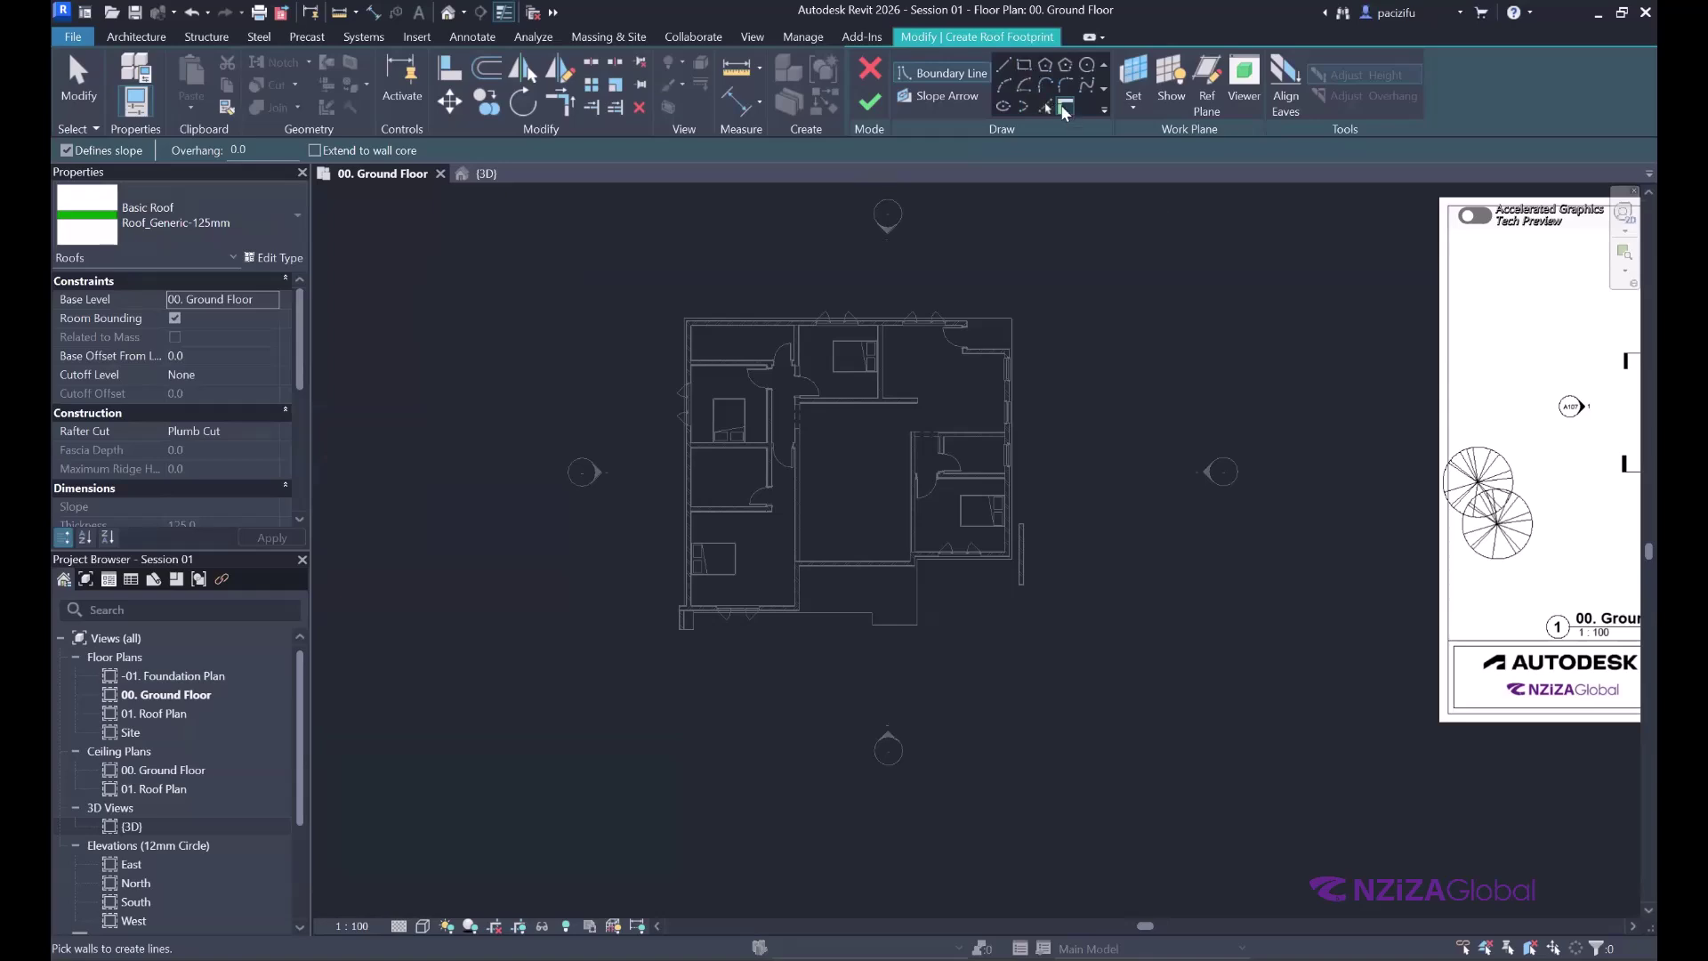
pyautogui.scroll(1, 930, 312)
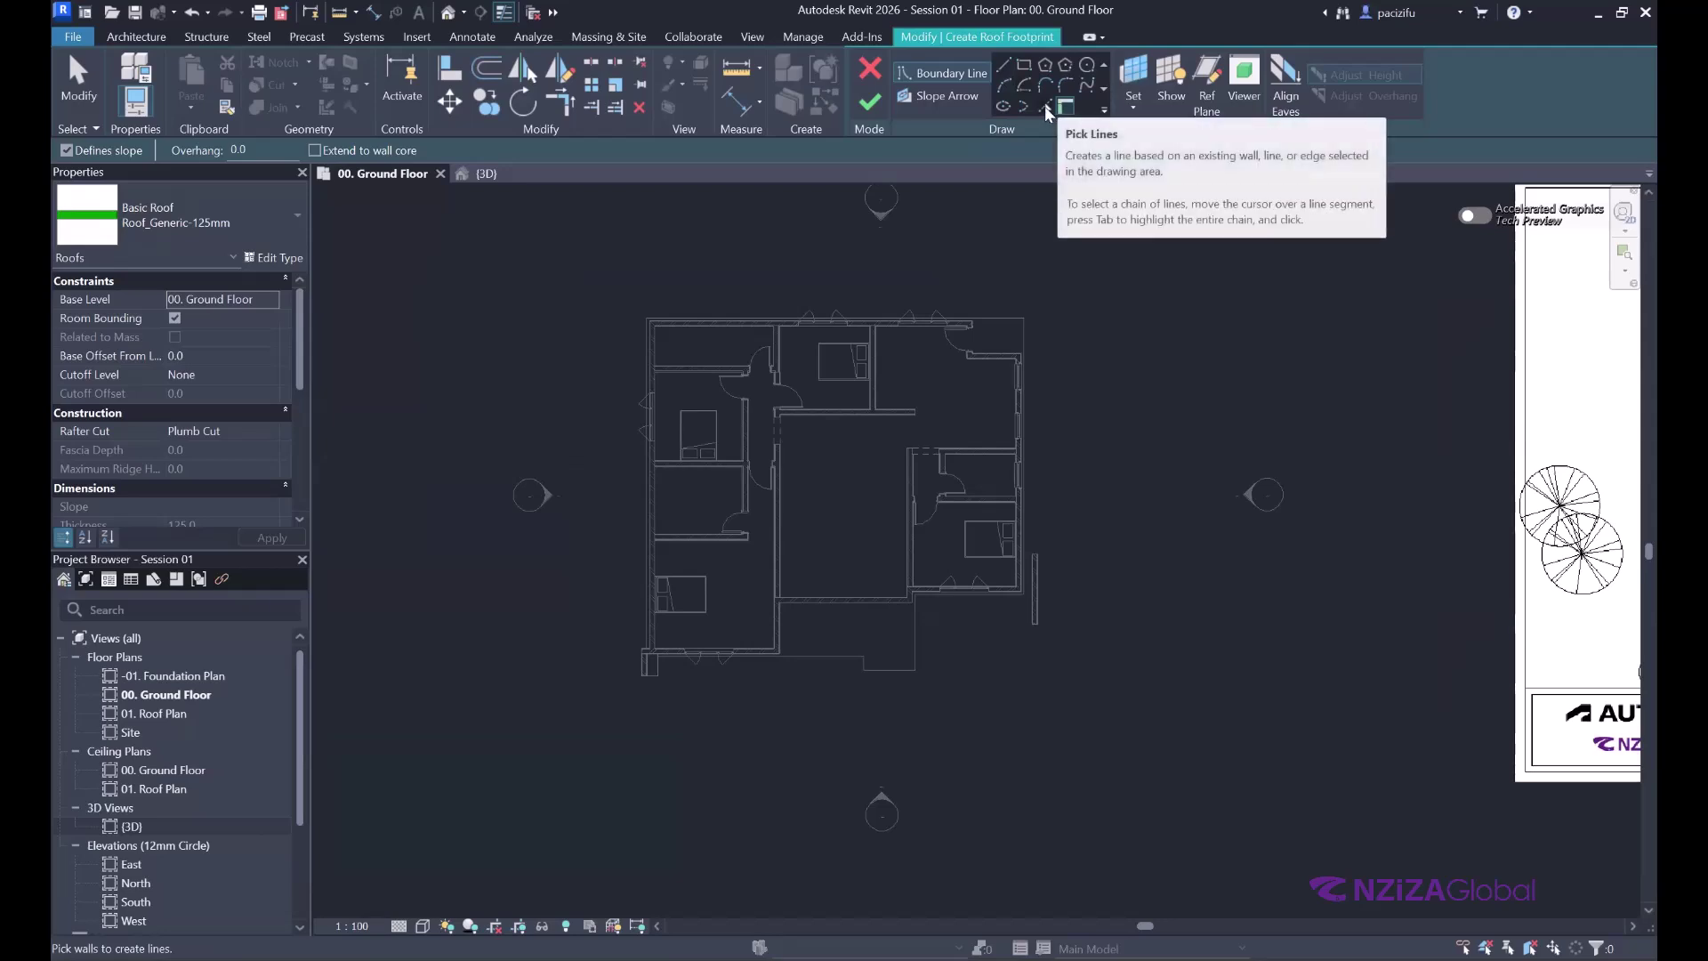
pyautogui.click(1003, 67)
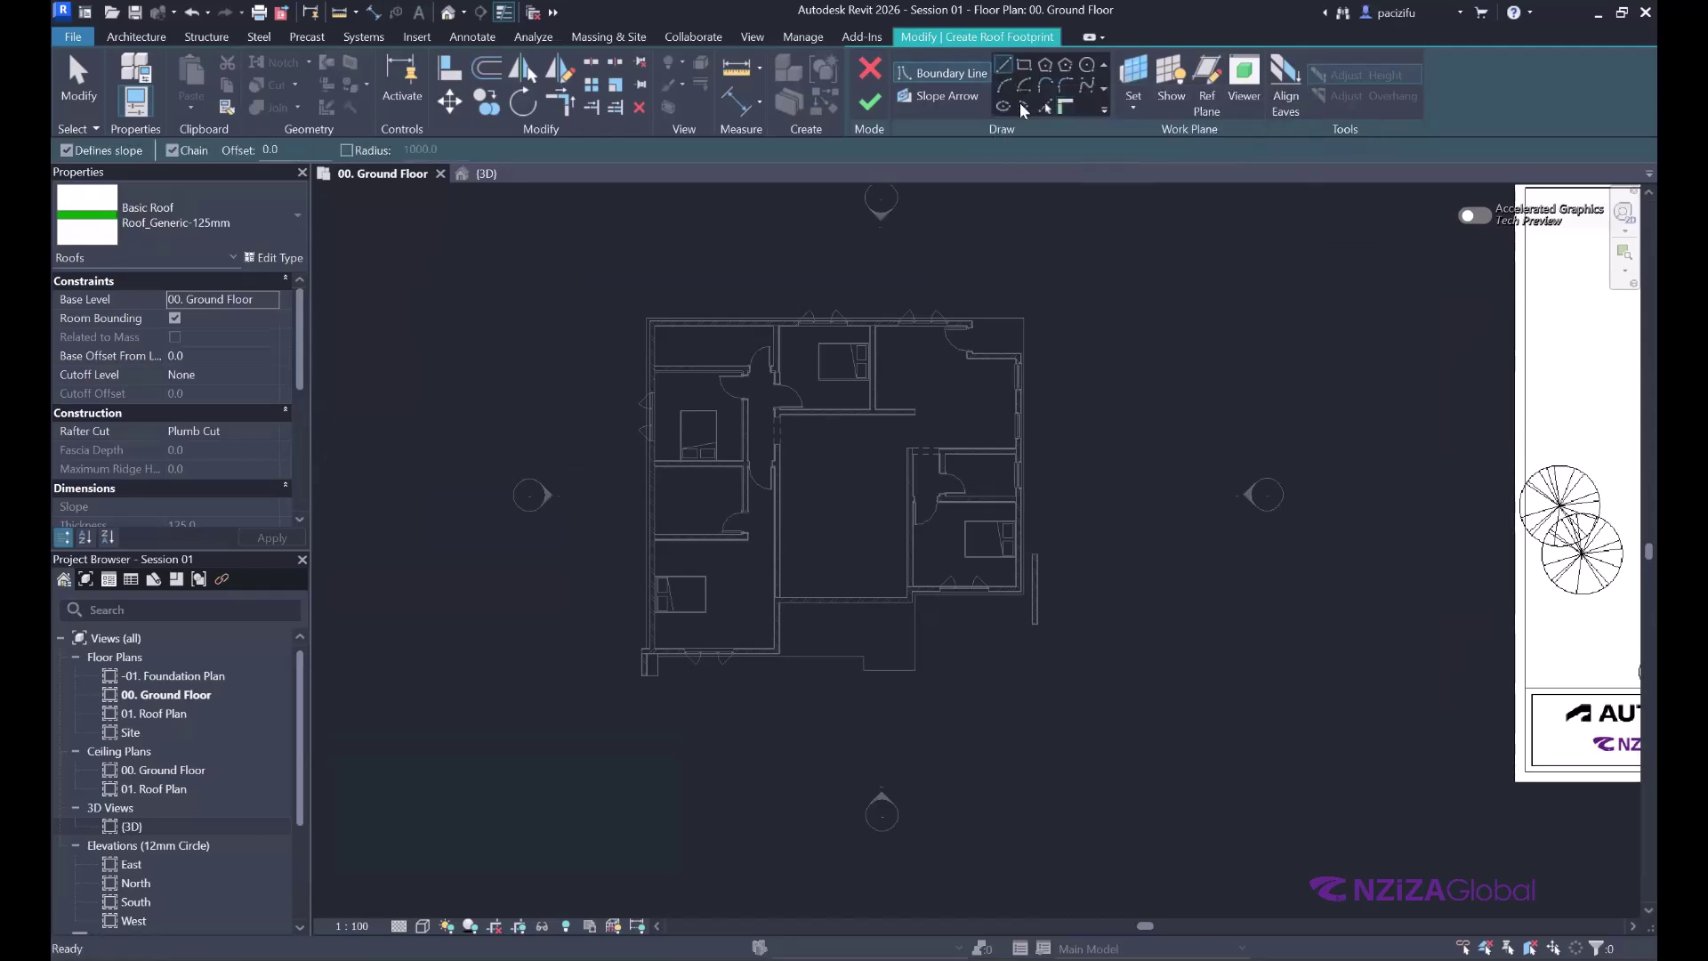
pyautogui.scroll(5, 1012, 294)
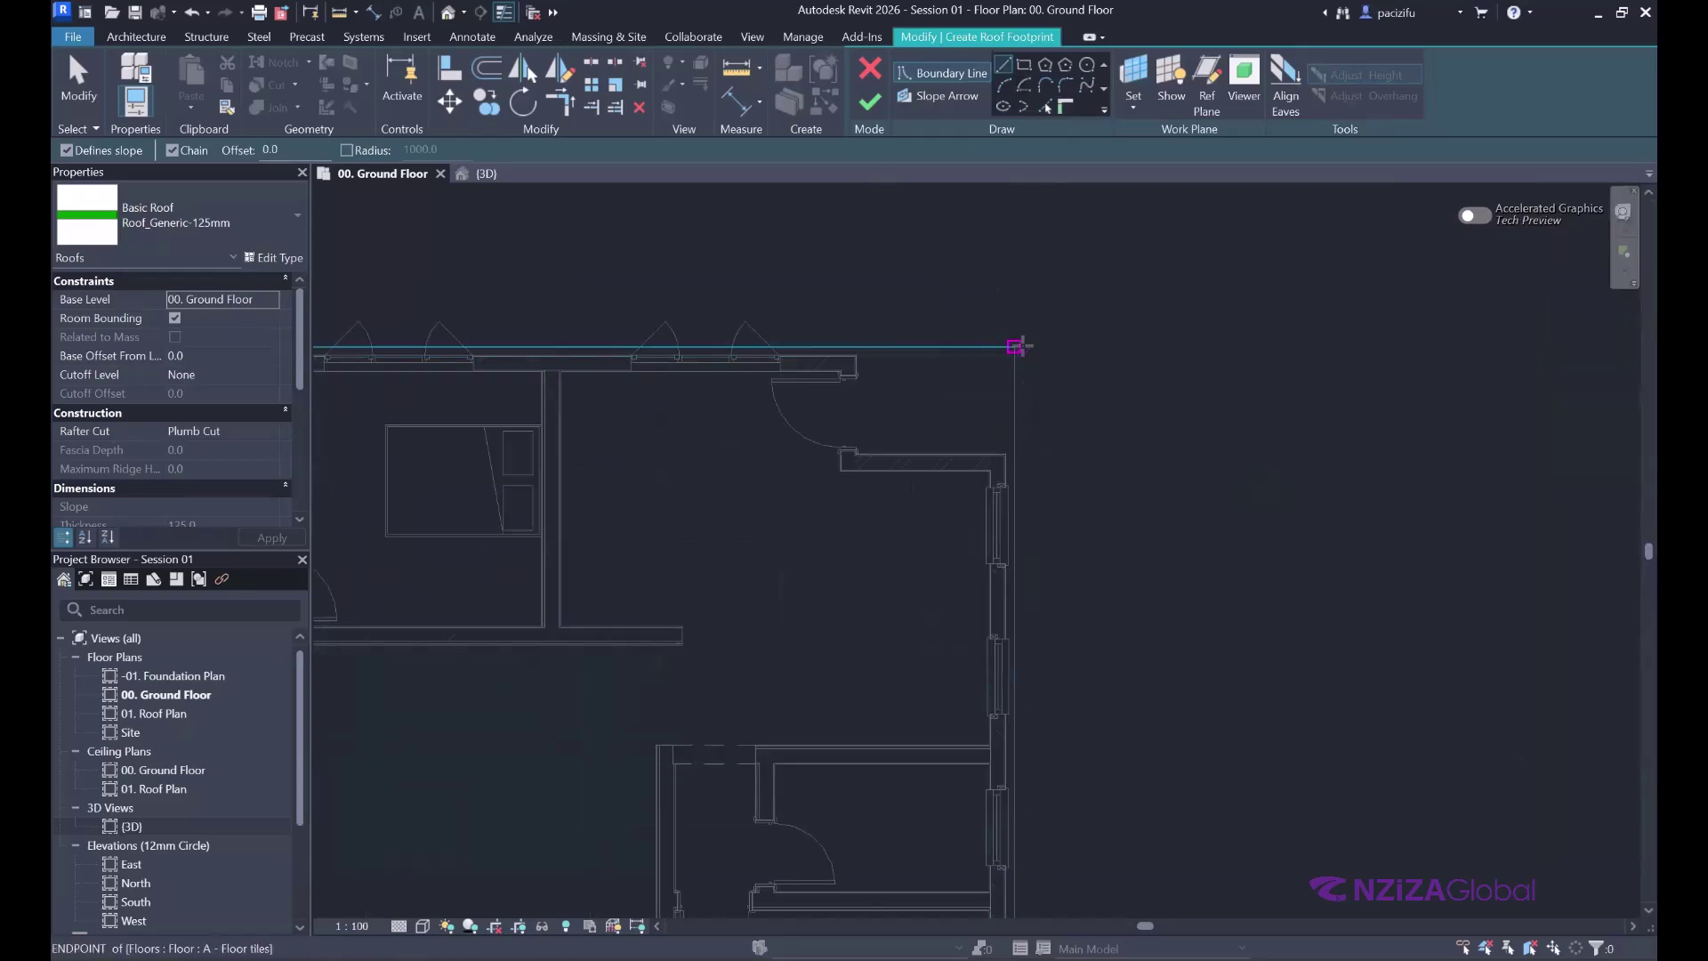
pyautogui.click(1003, 343)
pyautogui.scroll(-5, 809, 320)
pyautogui.scroll(4, 810, 343)
pyautogui.scroll(3, 809, 336)
pyautogui.click(820, 352)
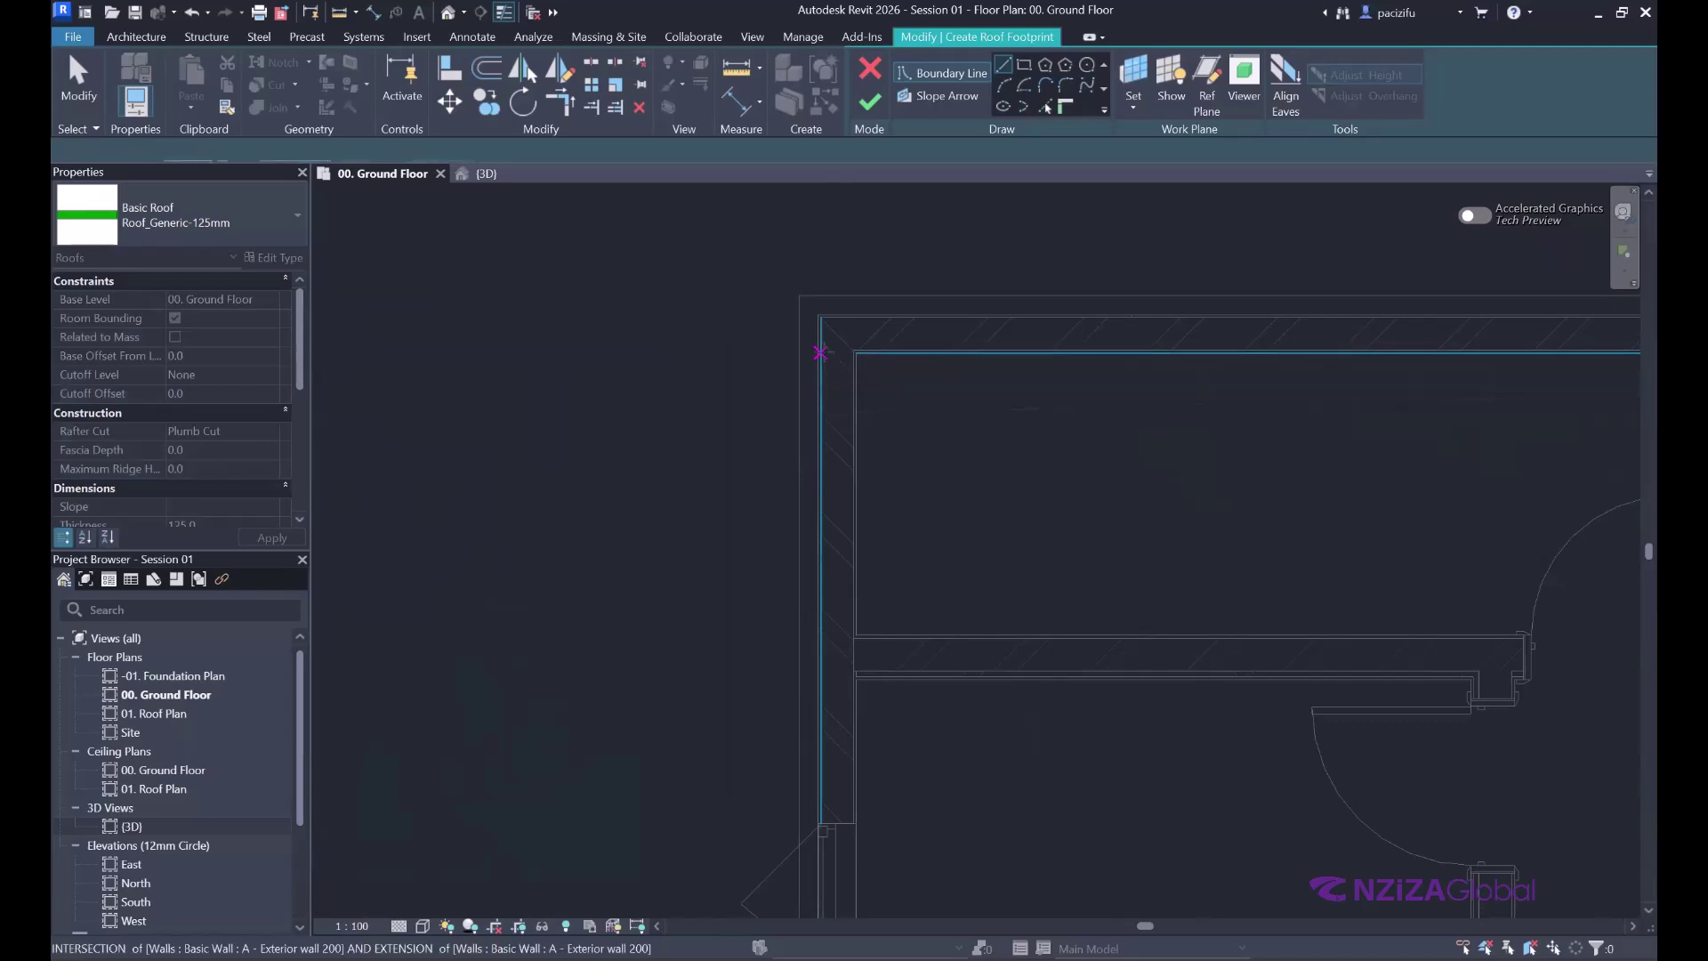
pyautogui.press('Escape')
# - Draw the west roof boundary line along the exterior wall's outer face, from the north-west corner to the south-west corner
pyautogui.scroll(-3, 659, 303)
pyautogui.scroll(-1, 647, 302)
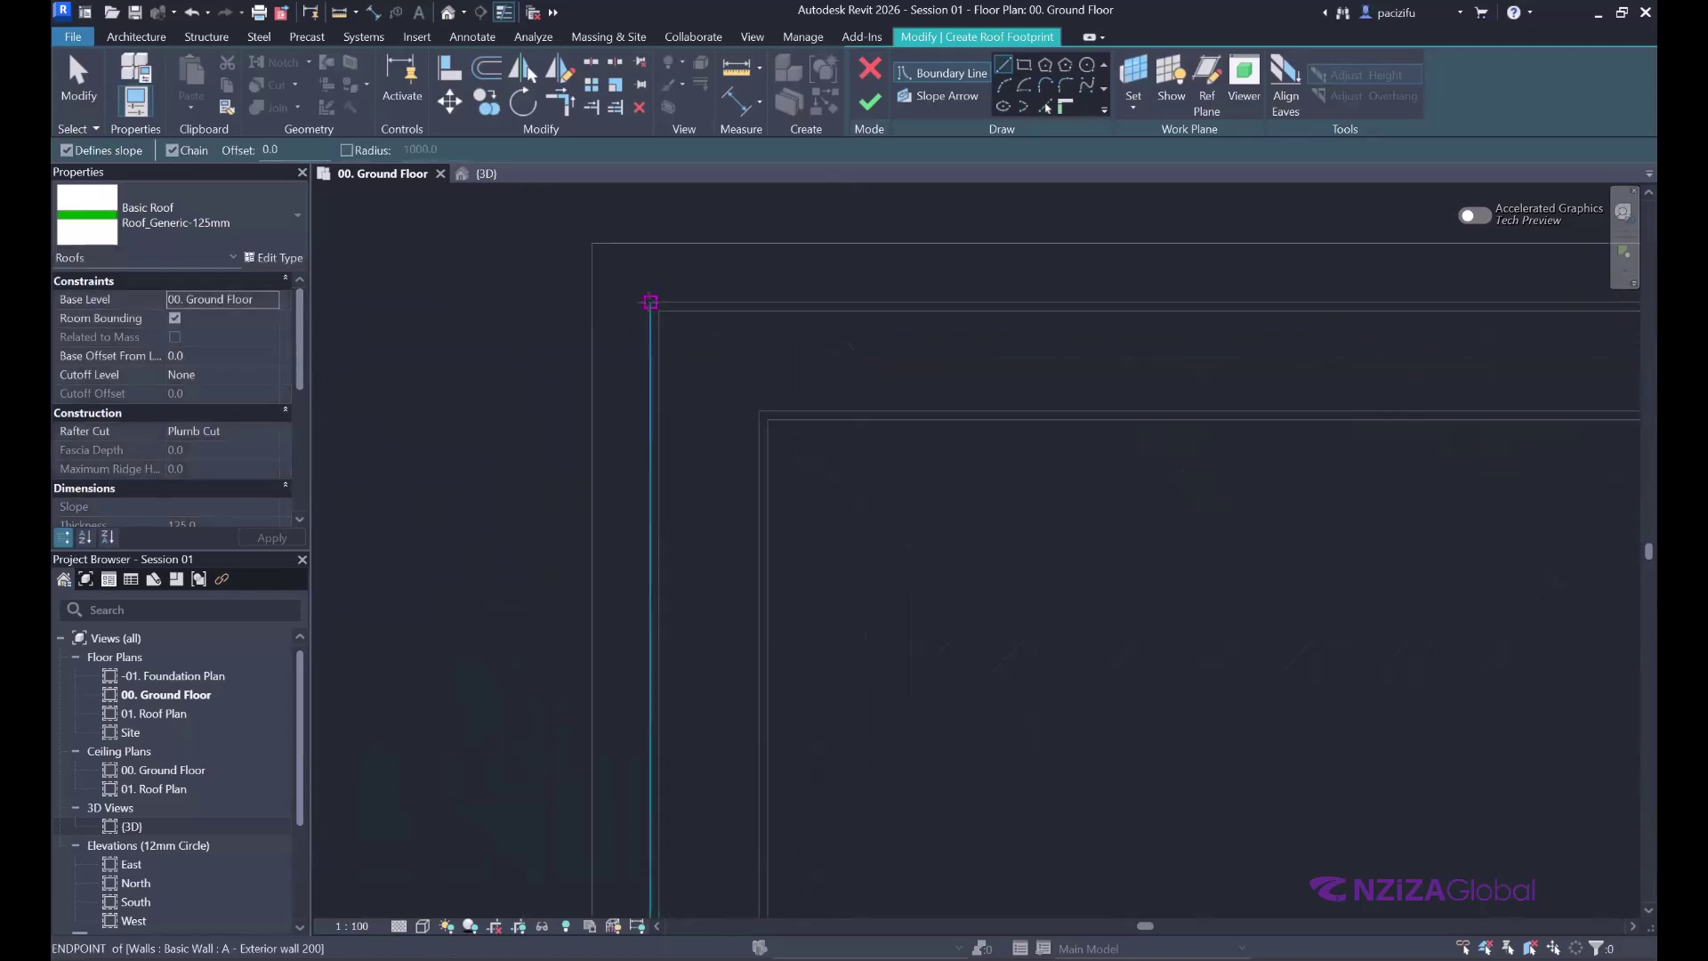
pyautogui.click(648, 296)
pyautogui.scroll(-3, 623, 275)
pyautogui.scroll(-2, 636, 249)
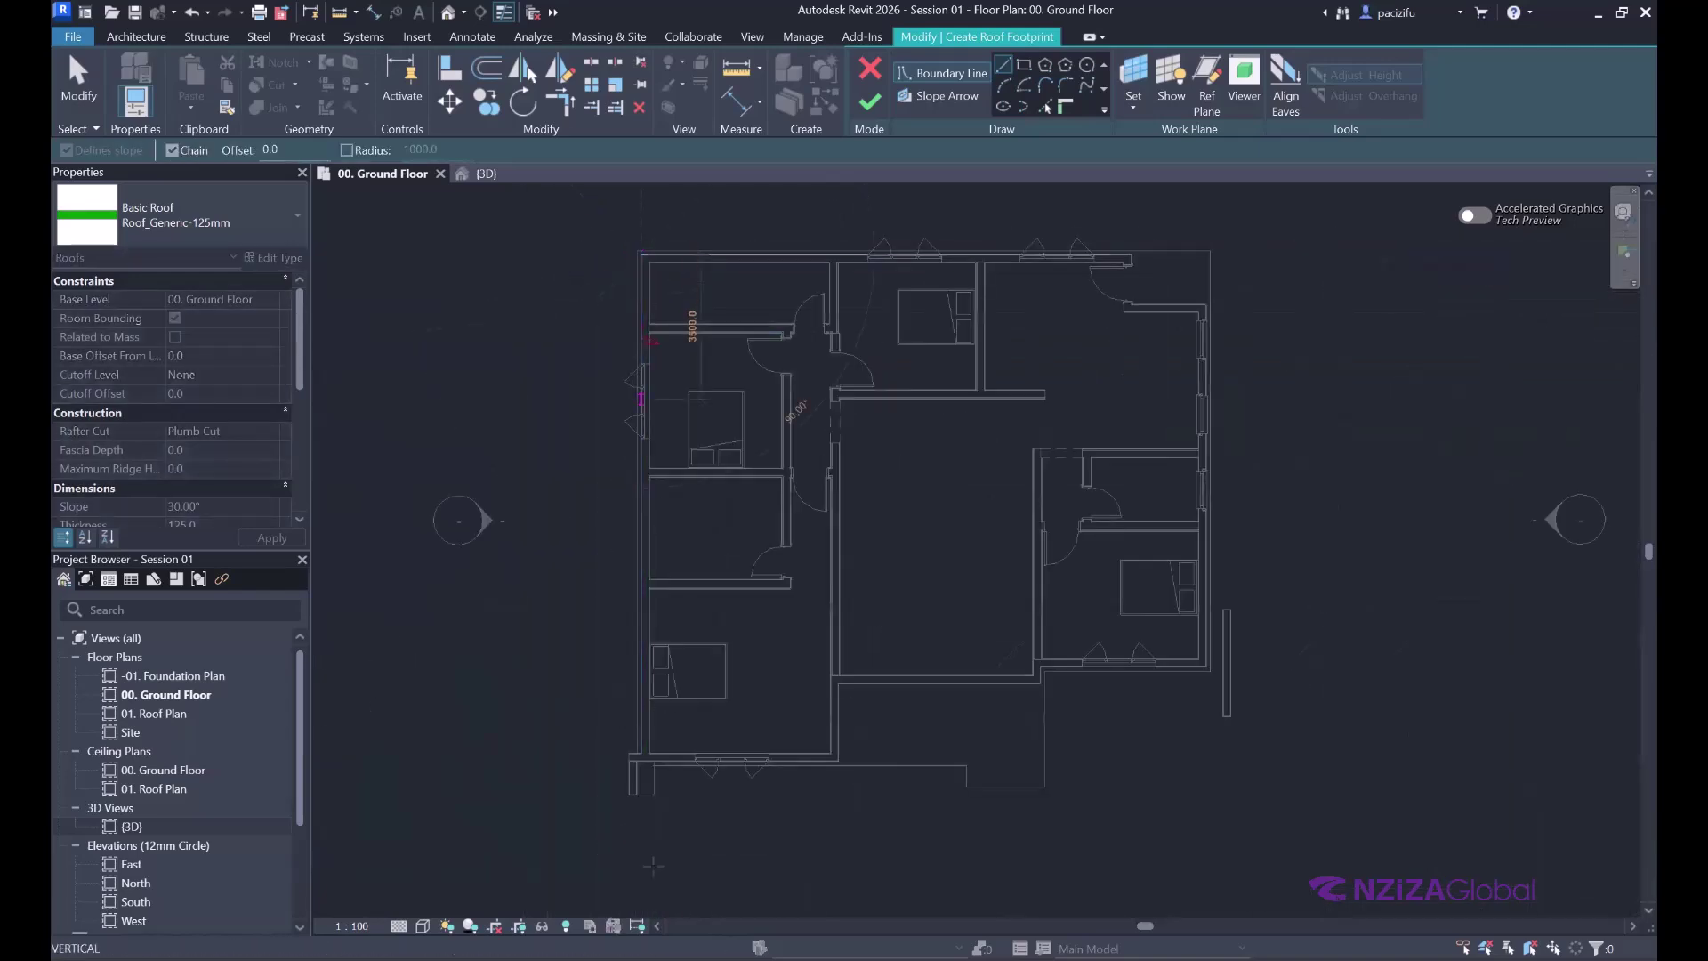
pyautogui.scroll(4, 642, 668)
pyautogui.click(643, 703)
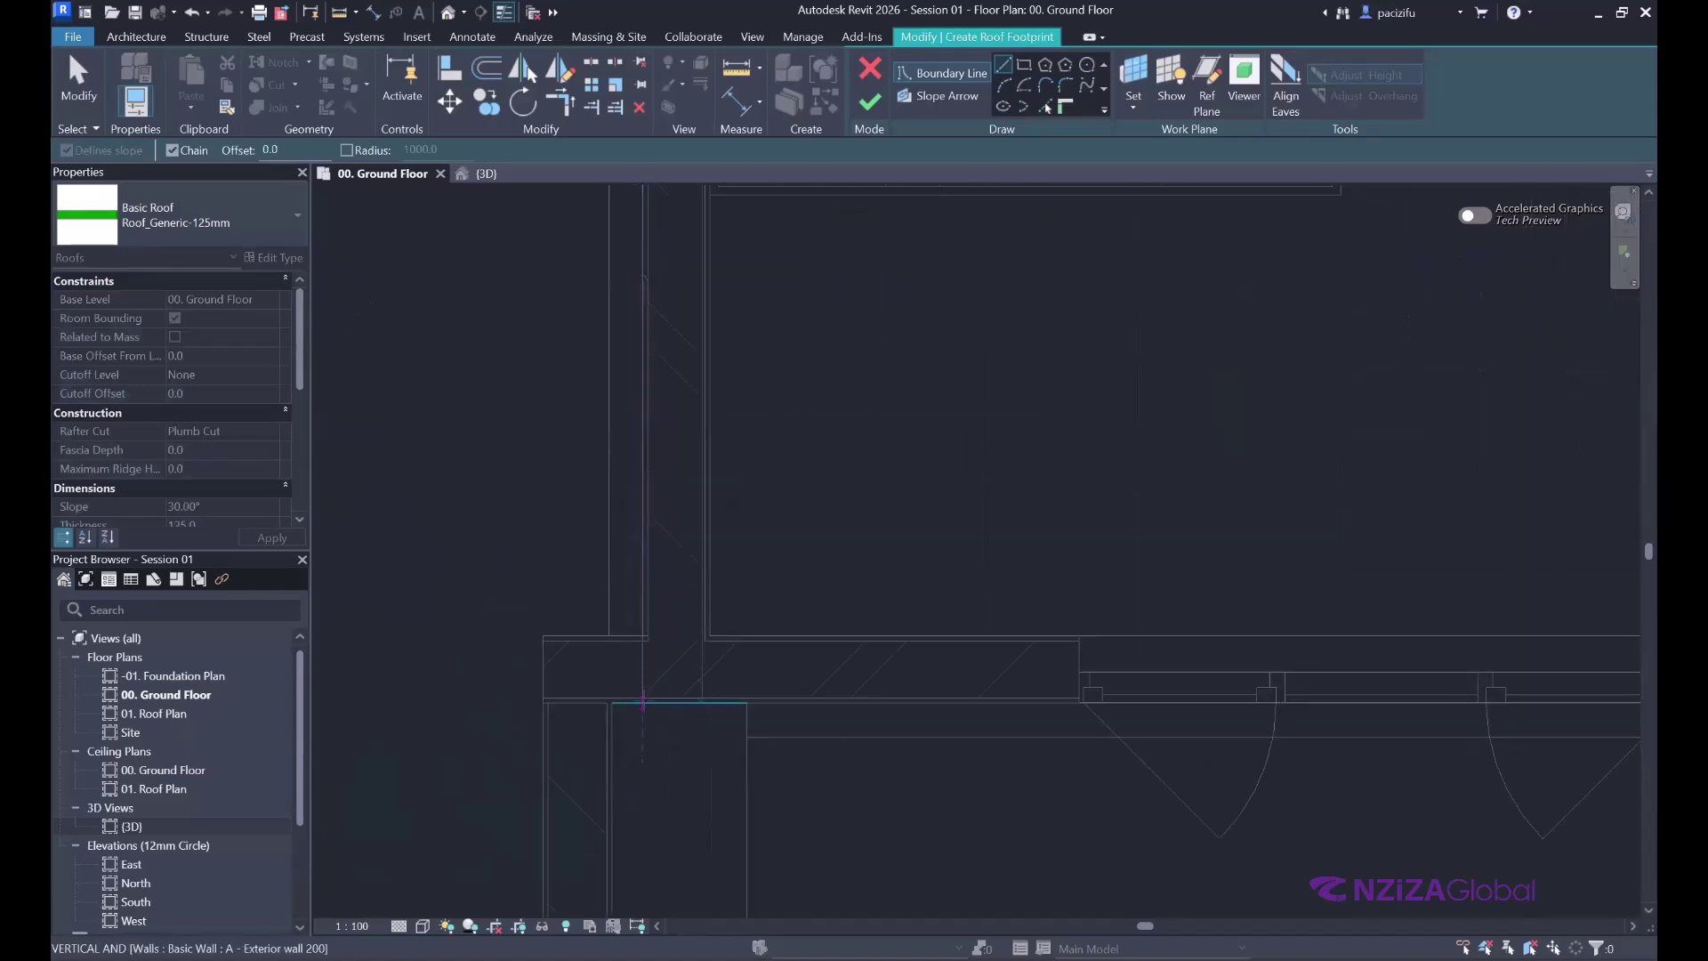
# - Continue the roof boundary east along the south wall's outer face until it aligns with the porch's east edge
pyautogui.scroll(-4, 417, 668)
pyautogui.scroll(3, 960, 667)
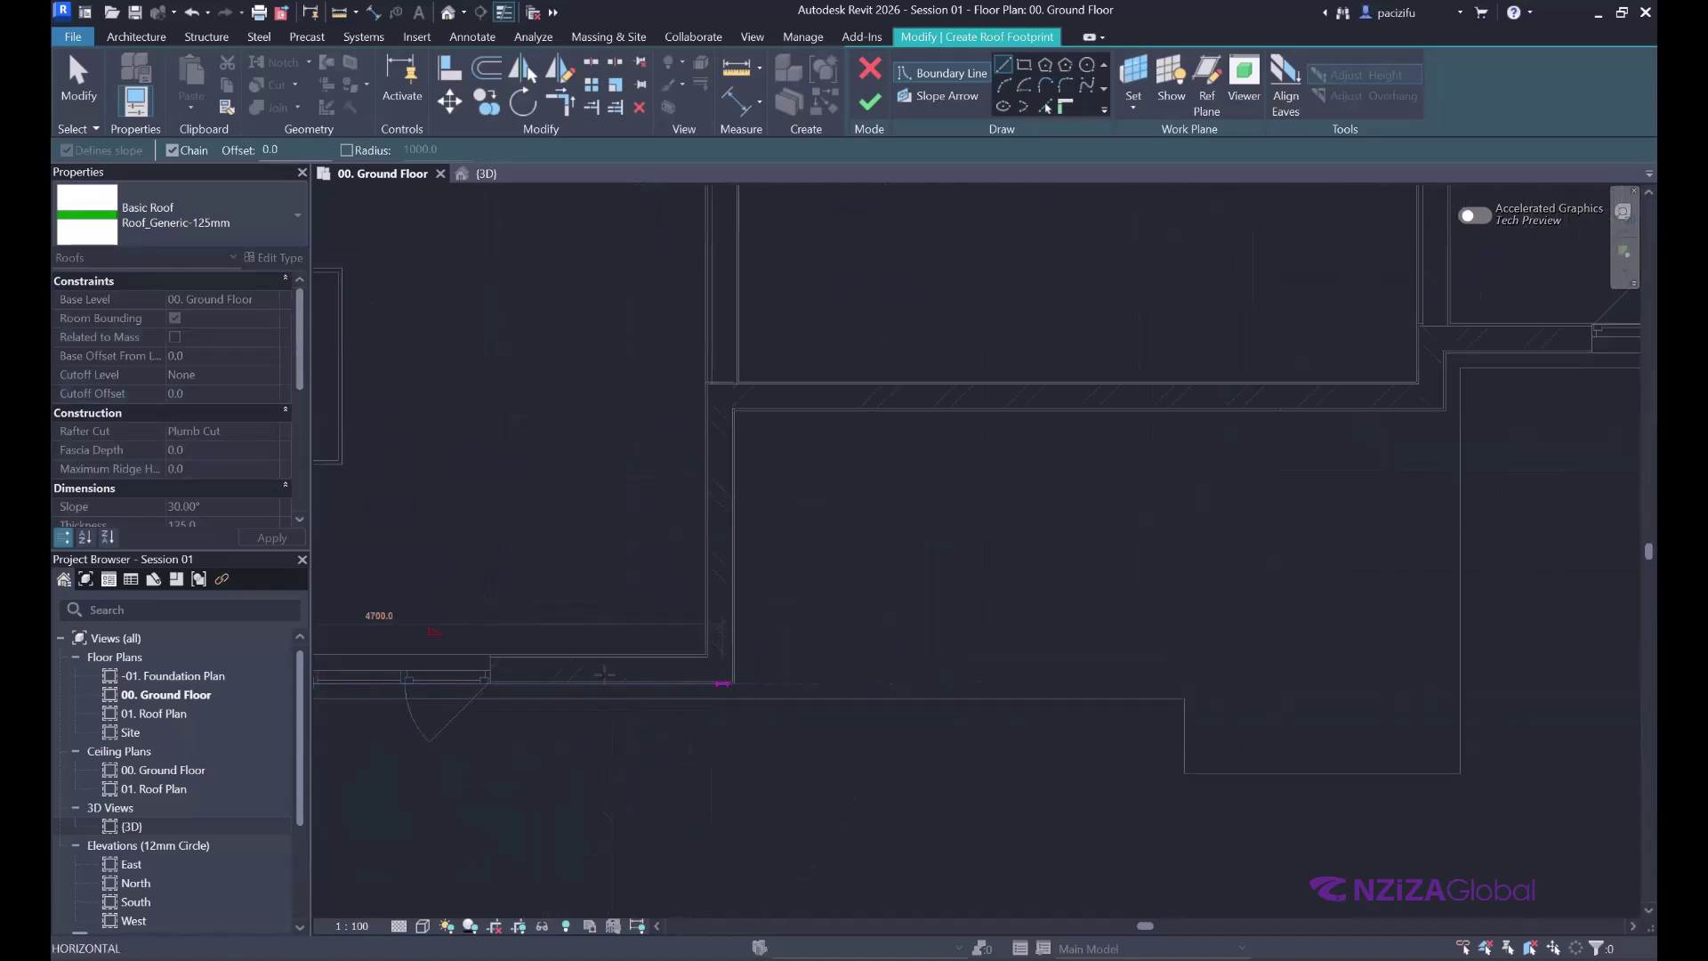
pyautogui.scroll(1, 1023, 667)
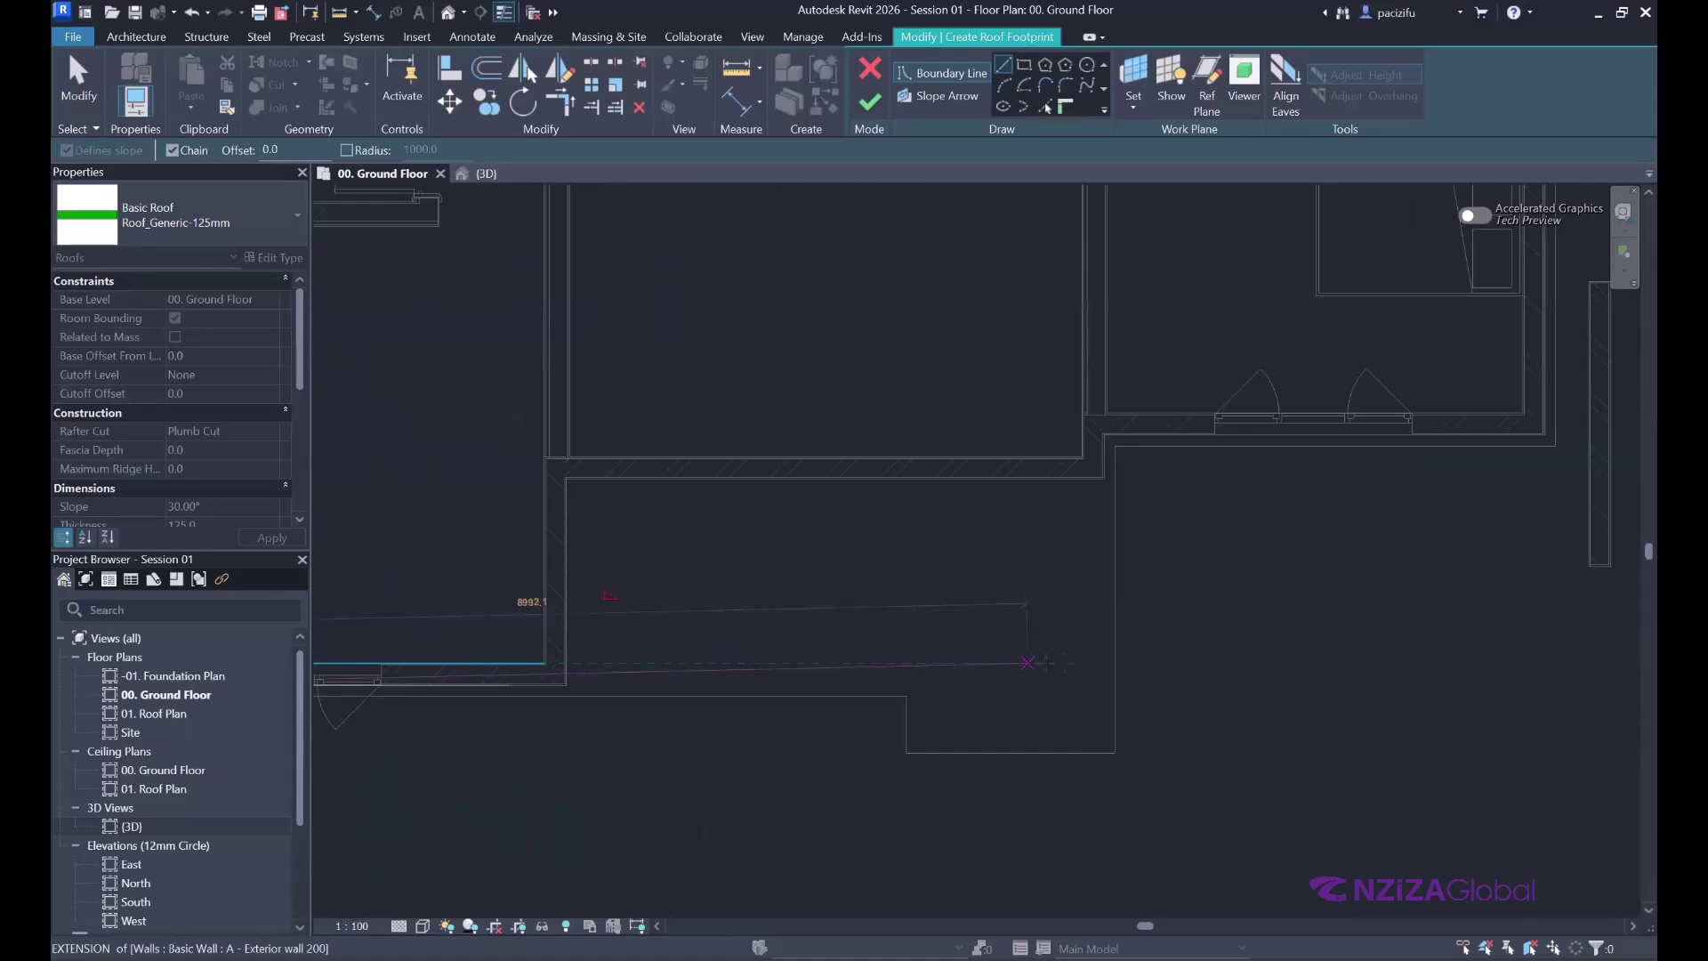
pyautogui.scroll(-2, 1050, 623)
pyautogui.scroll(-3, 1050, 622)
pyautogui.scroll(5, 848, 613)
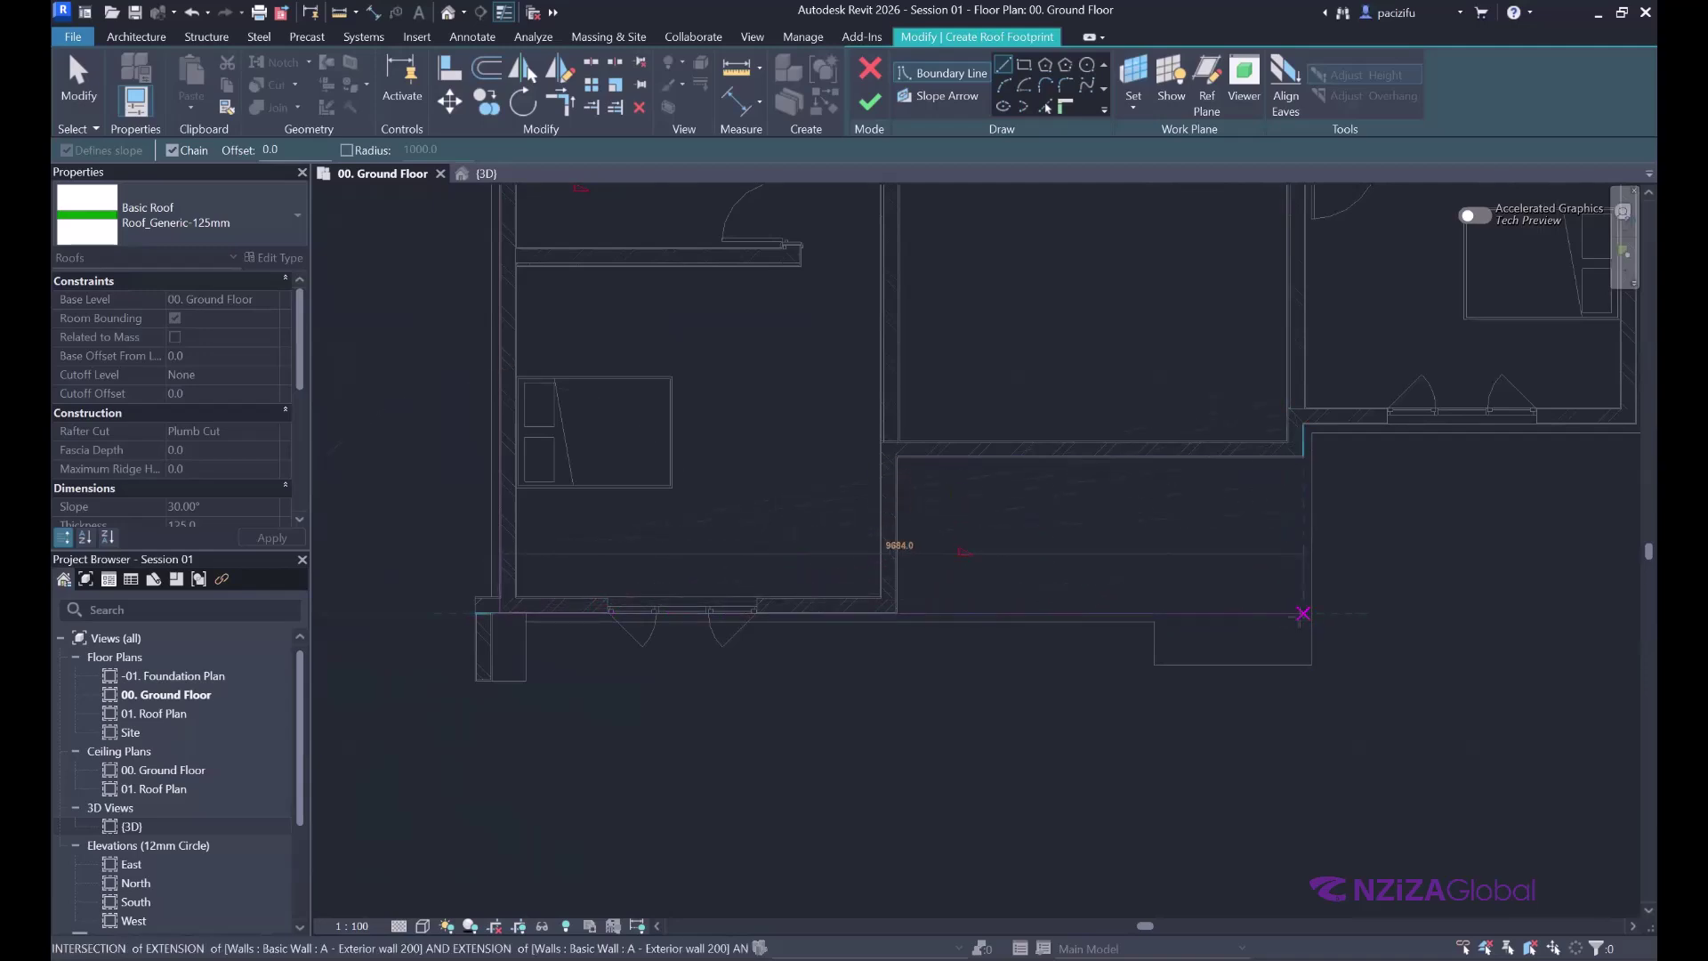
pyautogui.click(1303, 614)
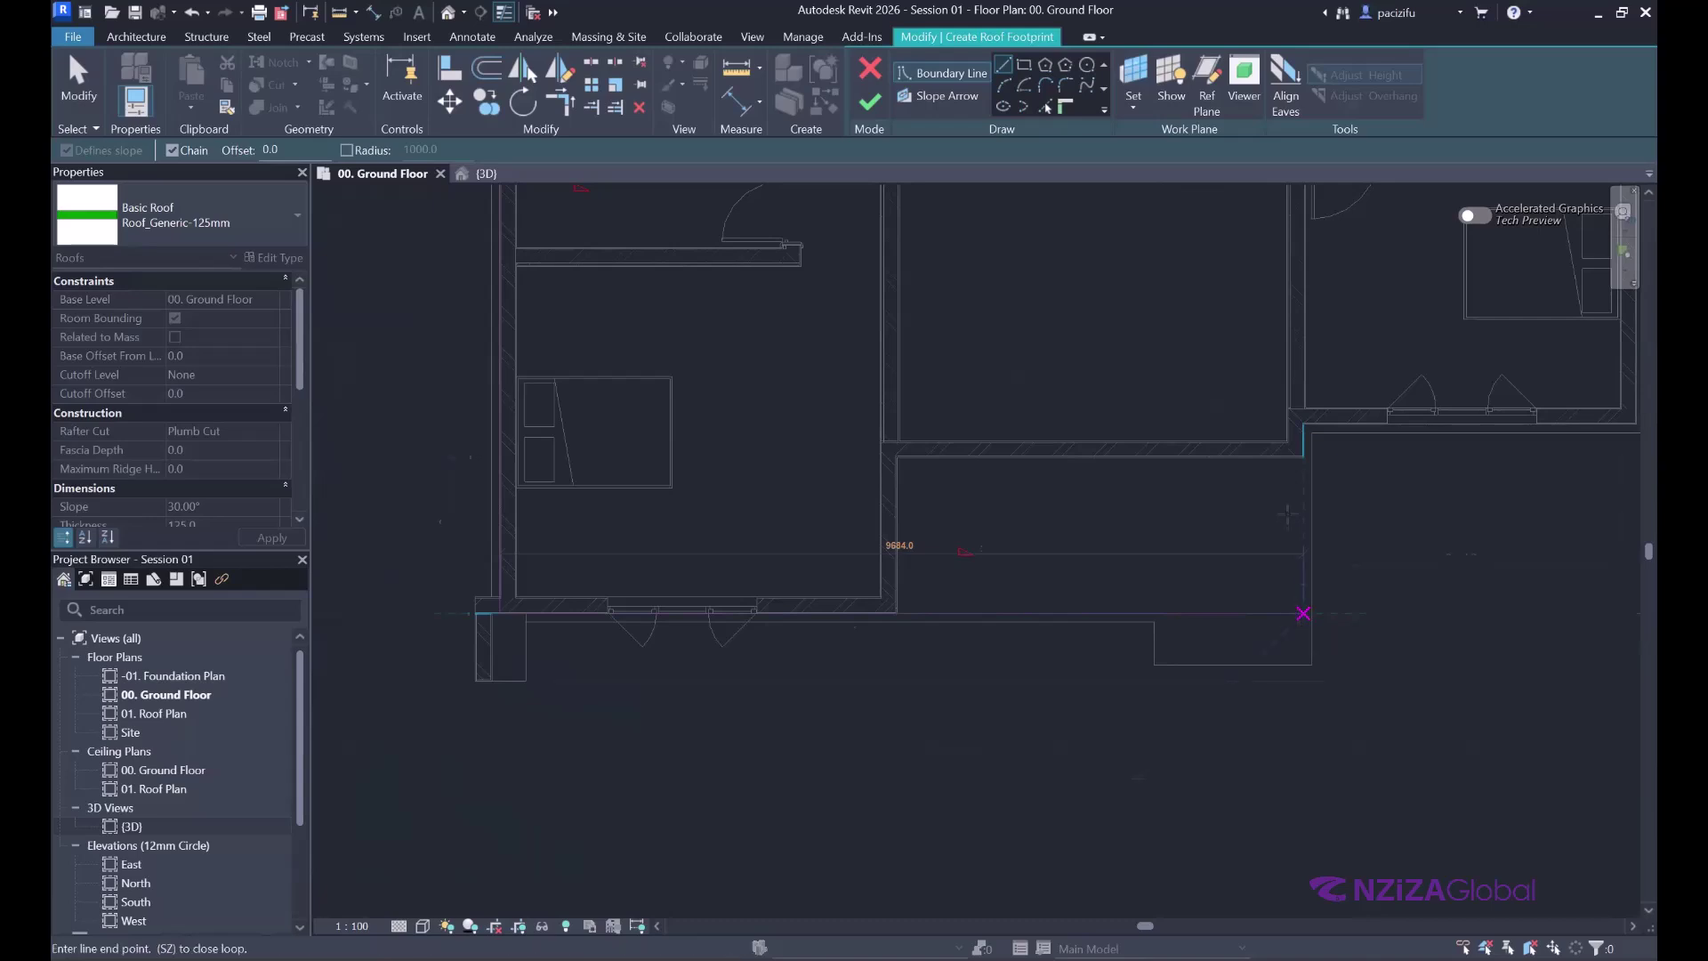
# - Continue the boundary north to the south-east bedroom's outer wall and along it to the house's south-east corner
pyautogui.scroll(2, 1157, 543)
pyautogui.scroll(1, 1147, 533)
pyautogui.scroll(1, 1258, 706)
pyautogui.scroll(1, 1035, 565)
pyautogui.scroll(-1, 1035, 564)
pyautogui.scroll(3, 1086, 543)
pyautogui.click(1111, 534)
# - Draw the east boundary line up to the north-east corner and close the loop along the north wall's outer face
pyautogui.scroll(-4, 1125, 649)
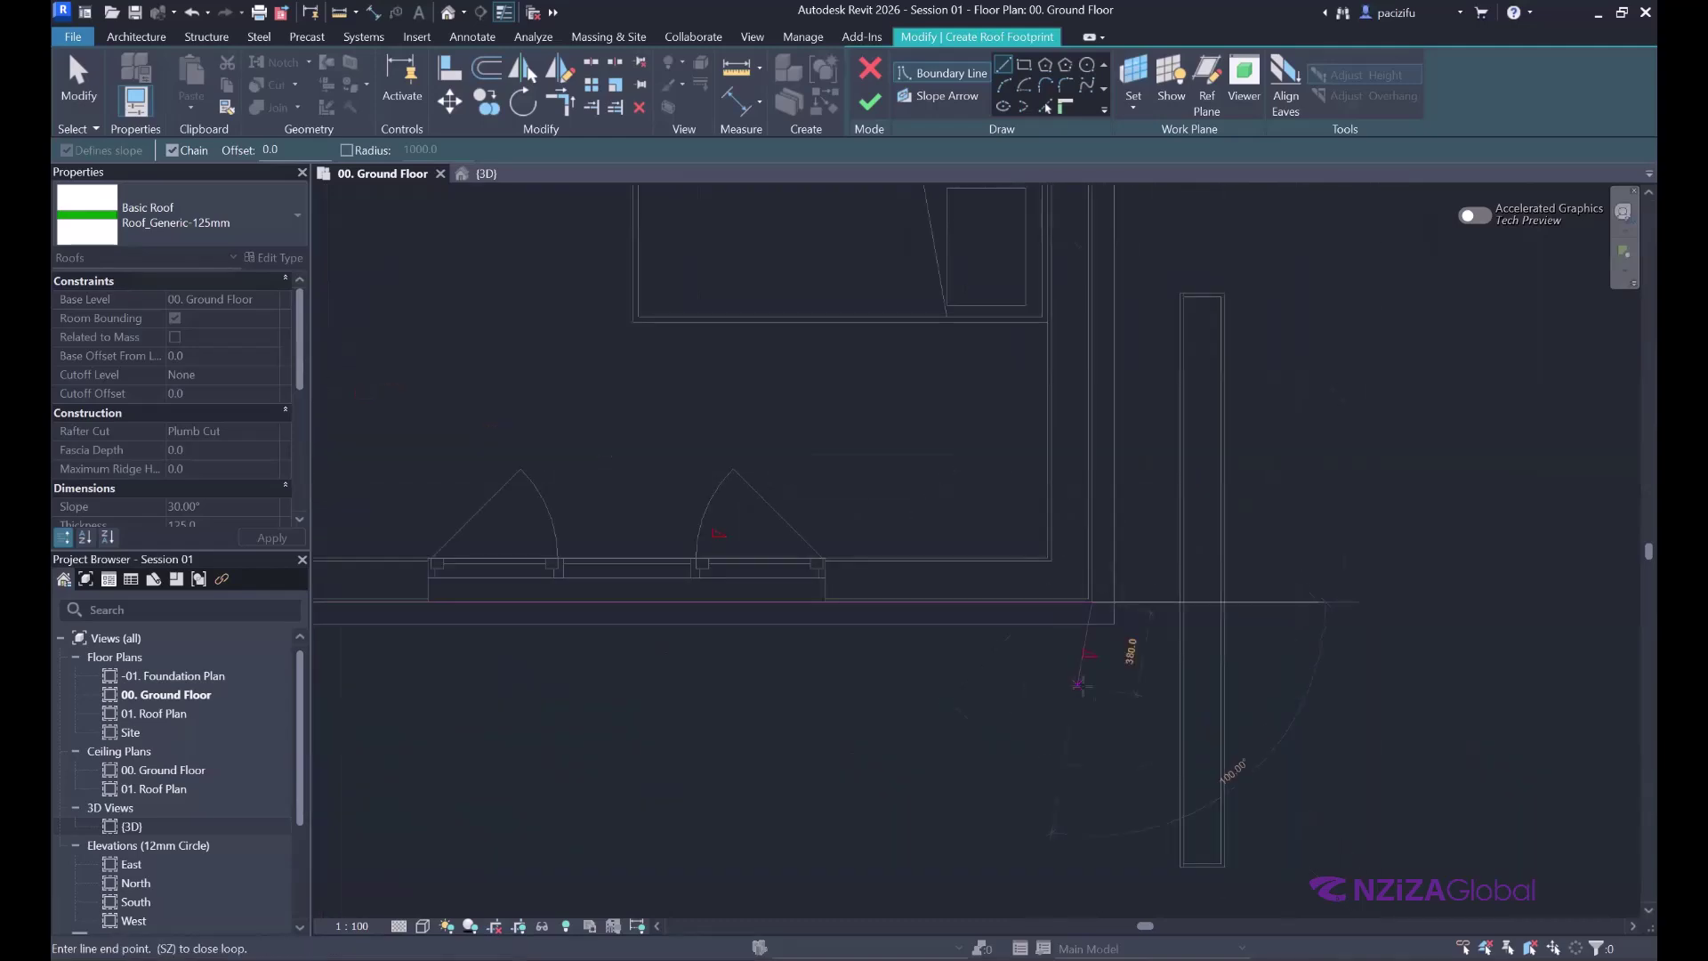
pyautogui.scroll(3, 1086, 629)
pyautogui.scroll(2, 1101, 430)
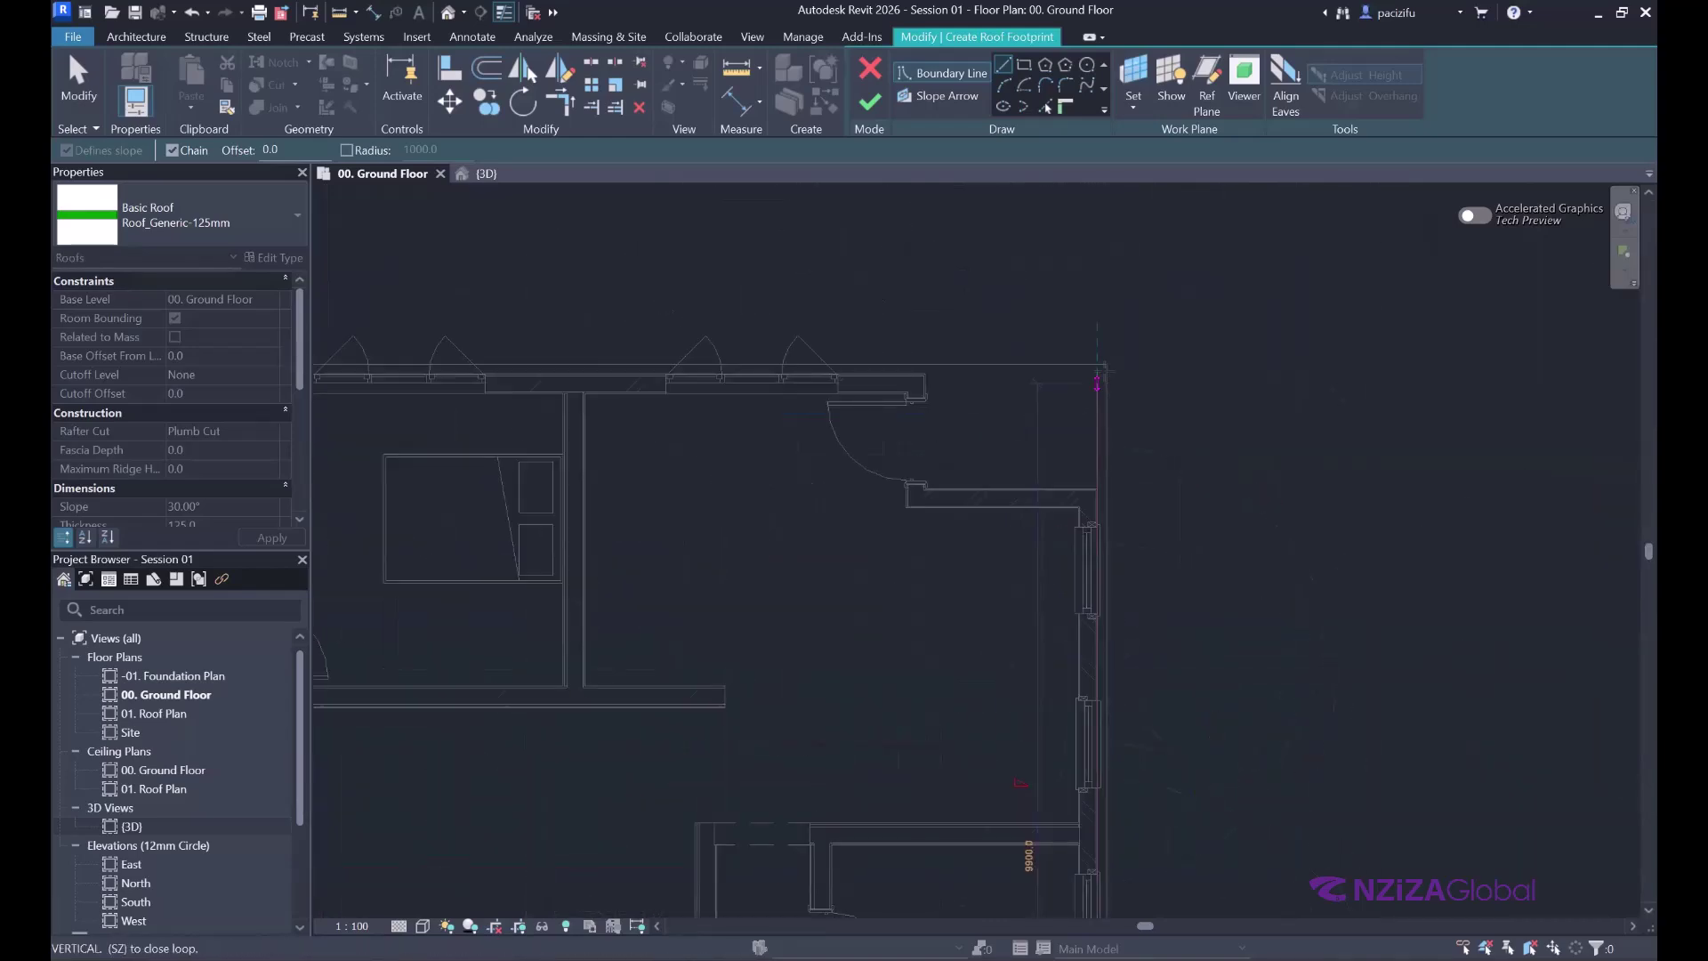
pyautogui.scroll(2, 1086, 375)
pyautogui.click(1086, 376)
pyautogui.scroll(-4, 1087, 376)
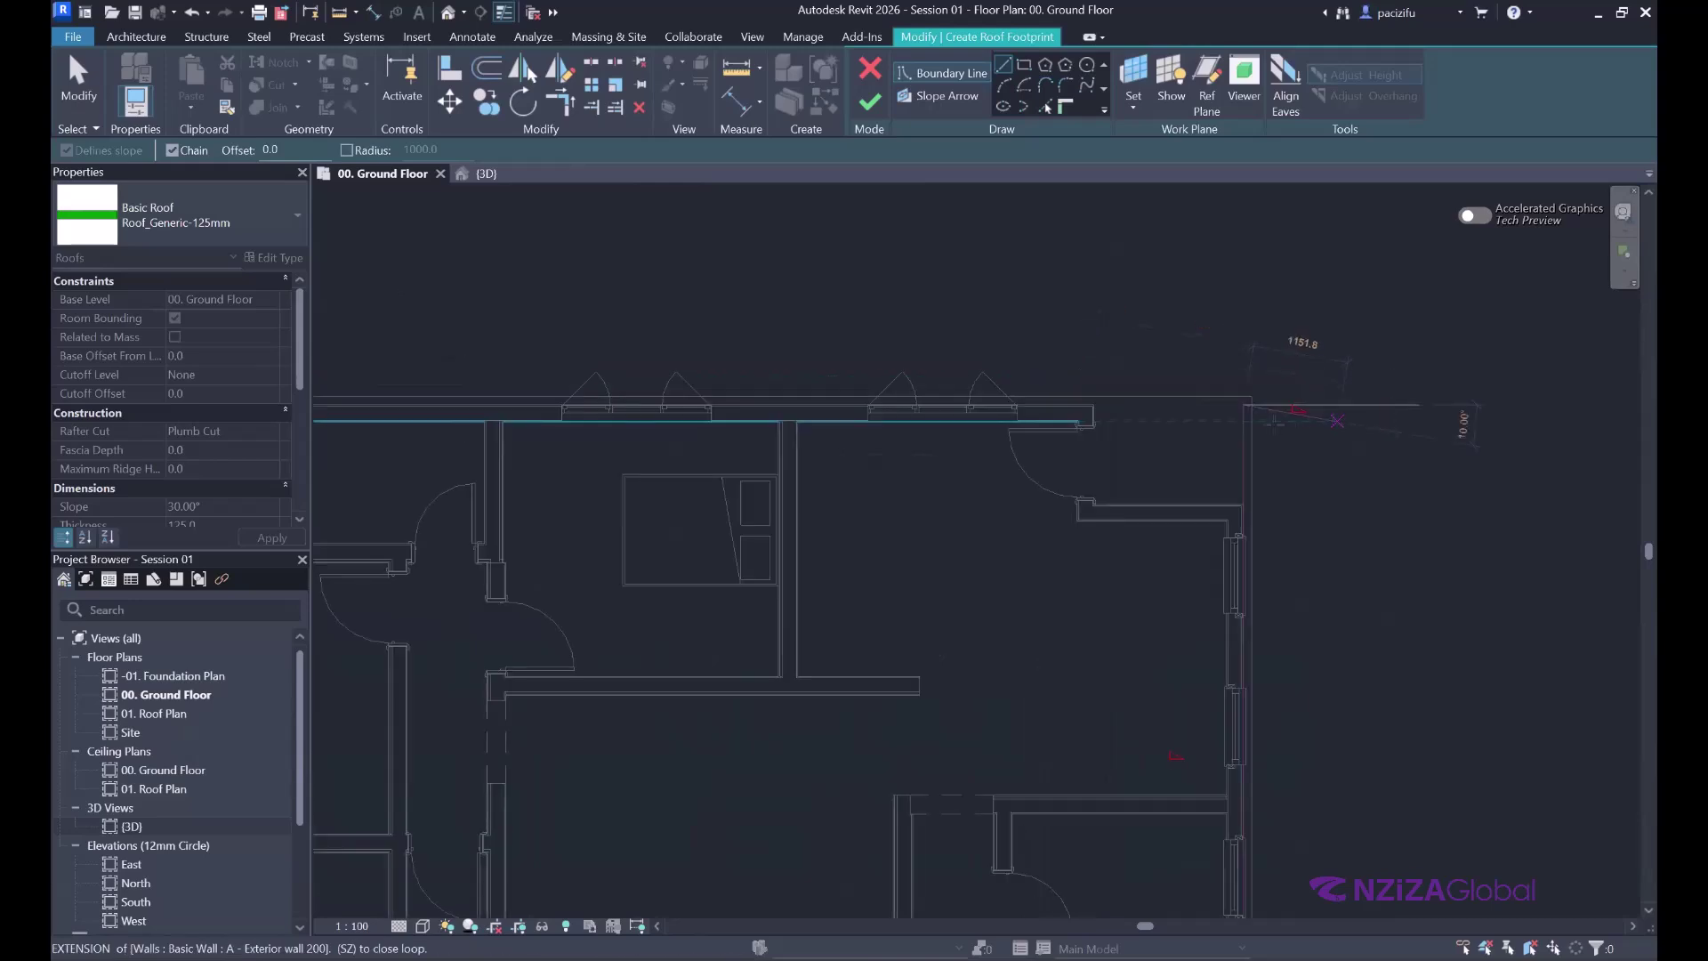
pyautogui.scroll(4, 680, 382)
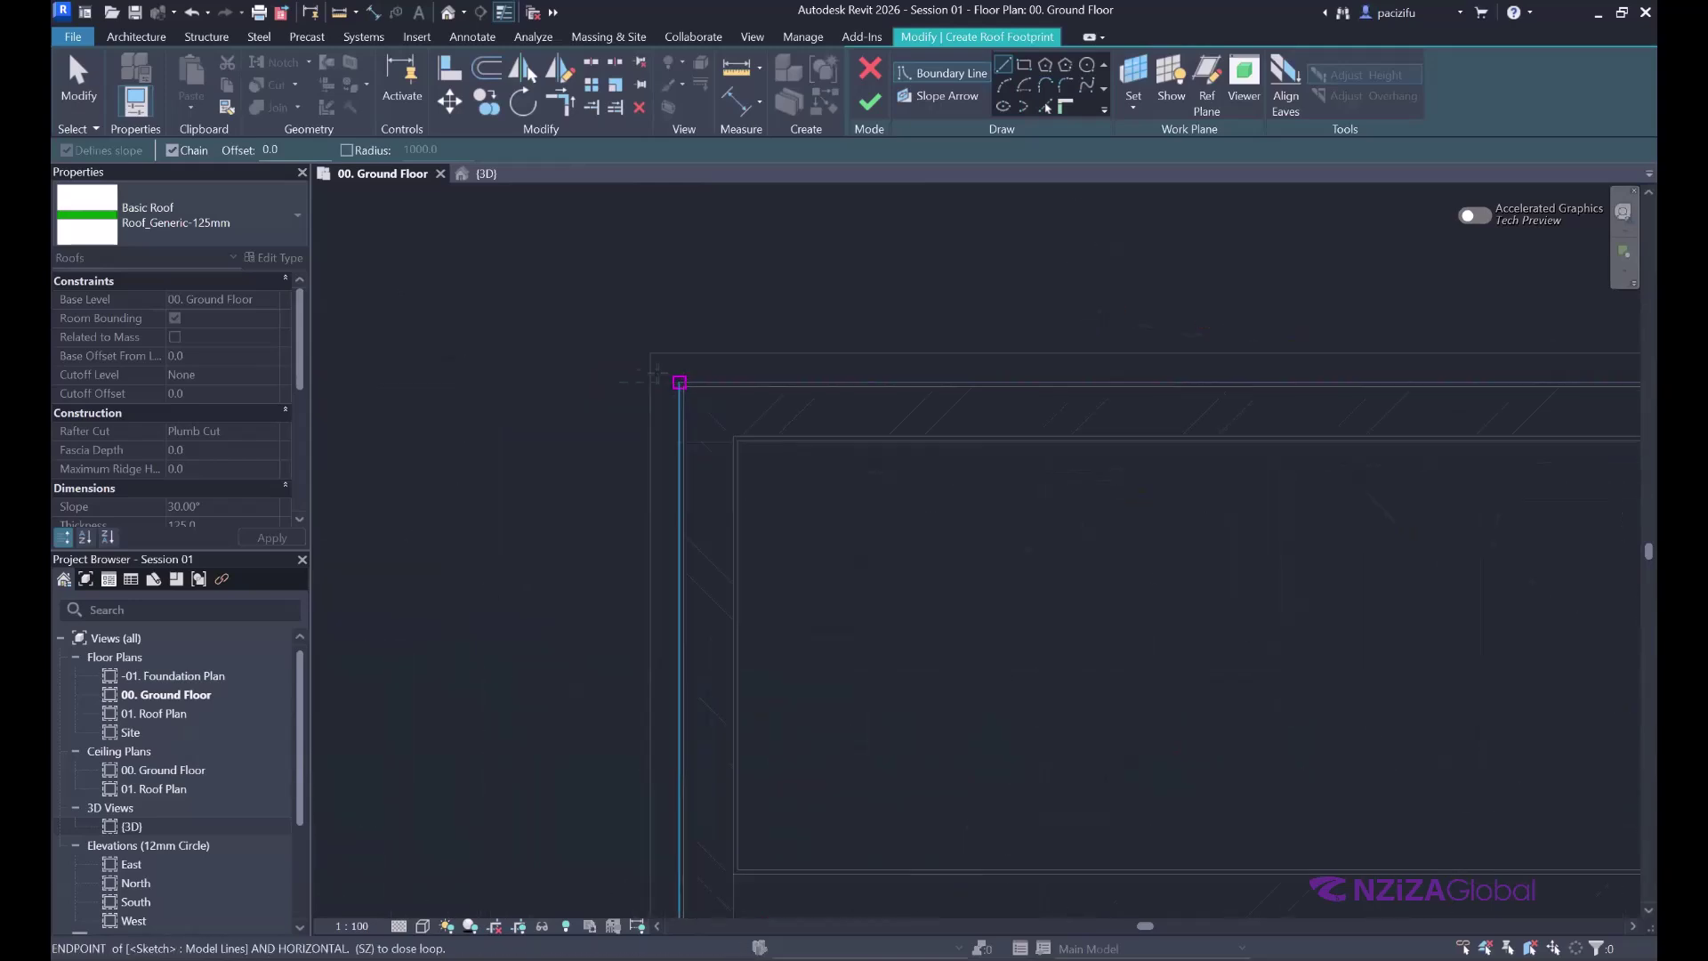
pyautogui.click(680, 382)
# - Finish the footprint sketch to create the sloped roof, and clear the selection
pyautogui.scroll(-5, 680, 382)
pyautogui.scroll(1, 642, 462)
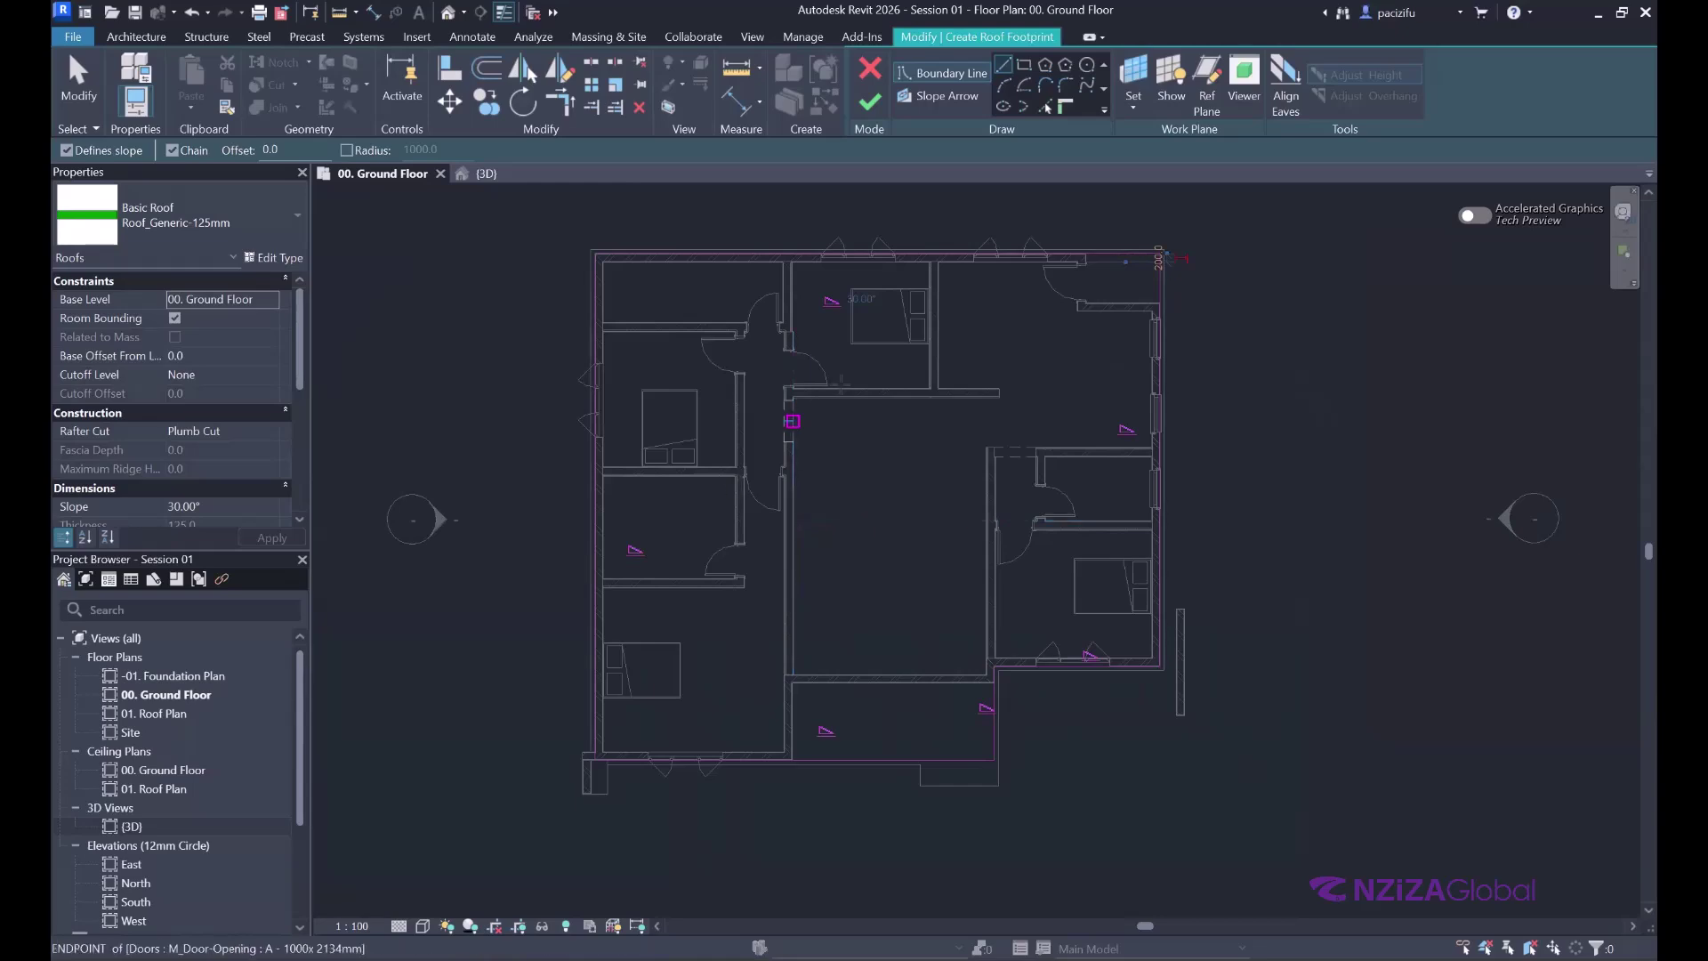
pyautogui.scroll(1, 767, 414)
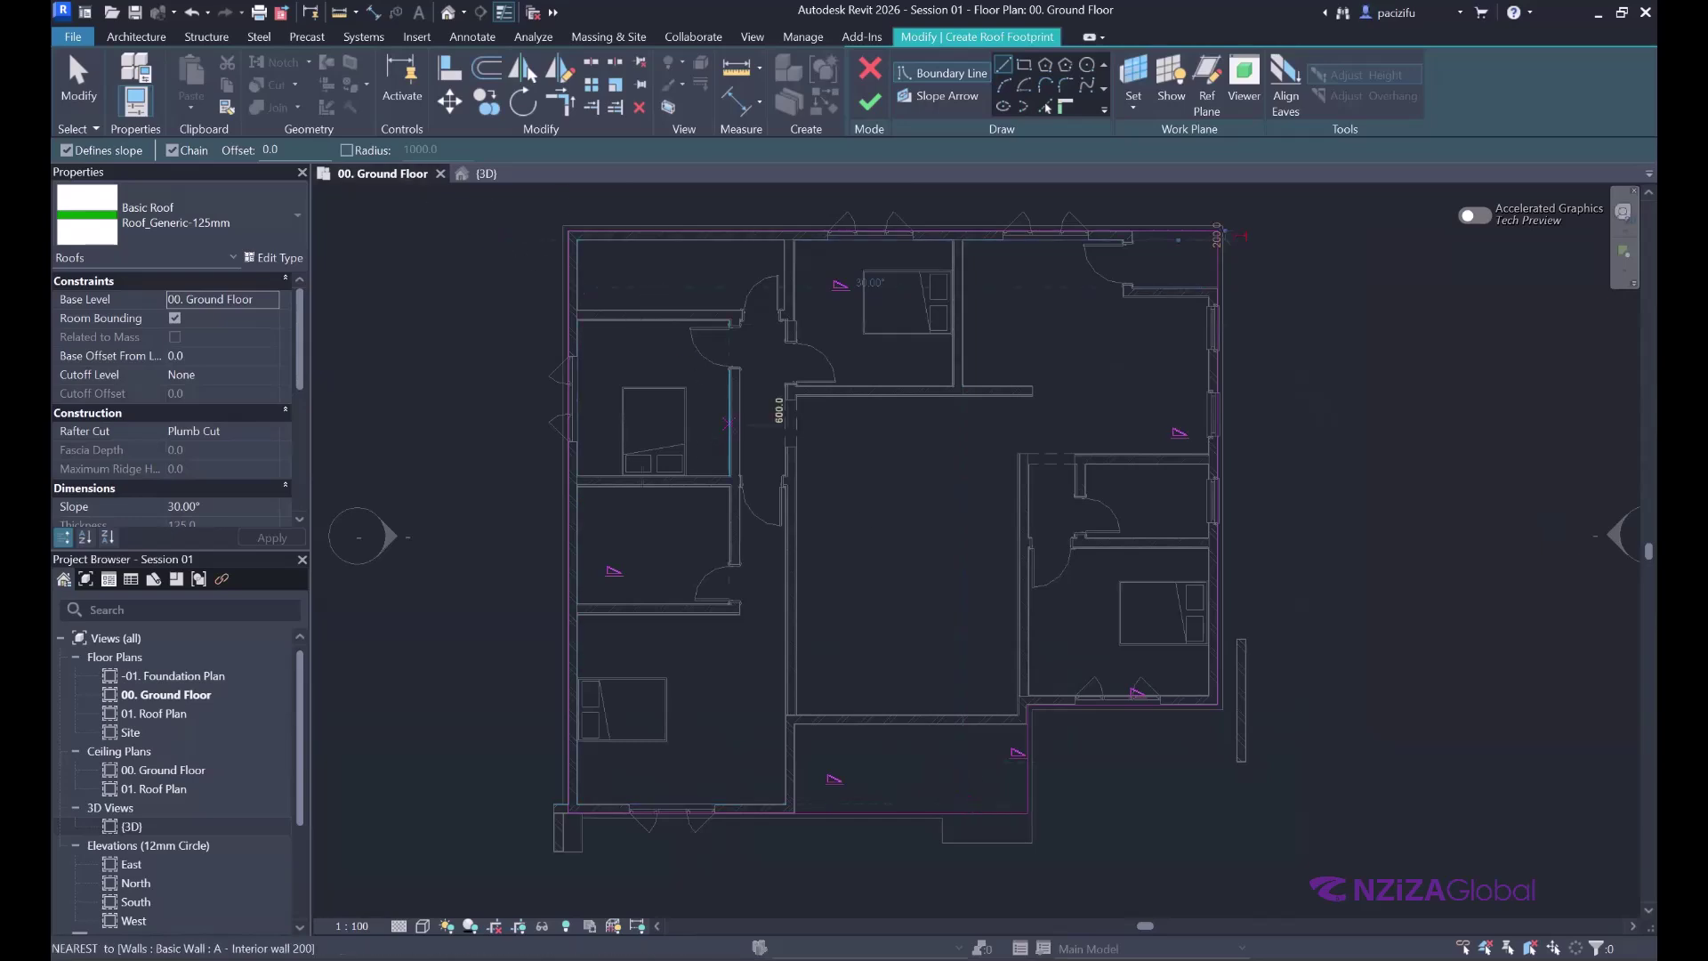
pyautogui.scroll(-2, 889, 374)
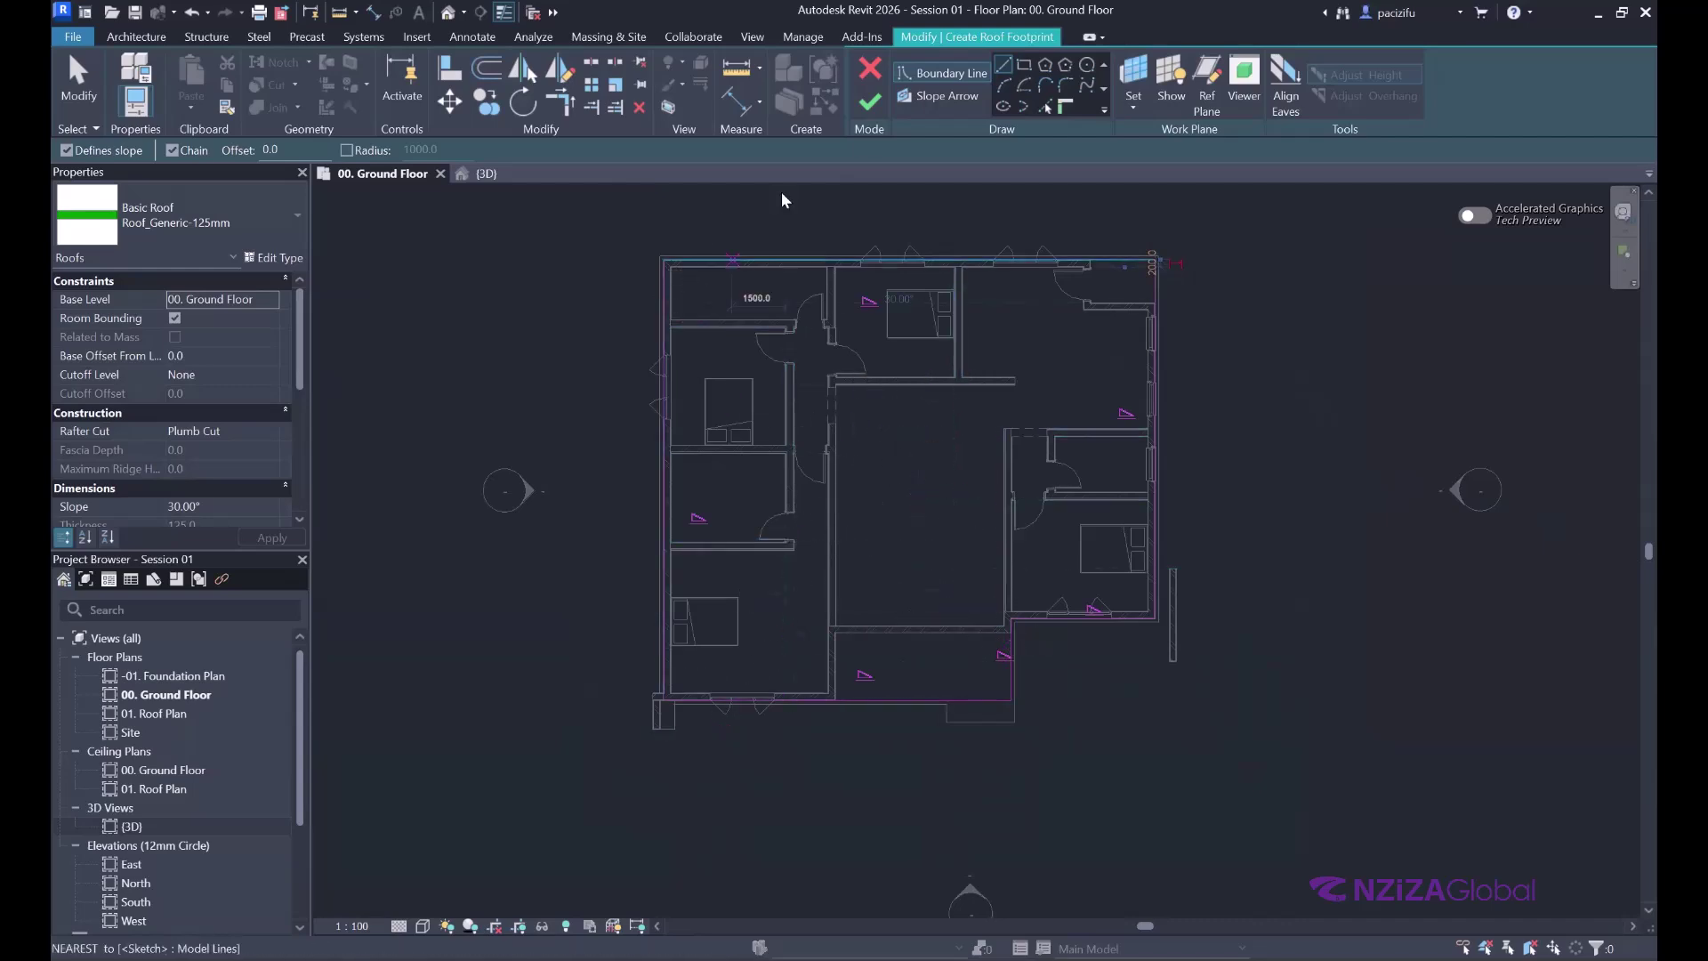
pyautogui.click(870, 105)
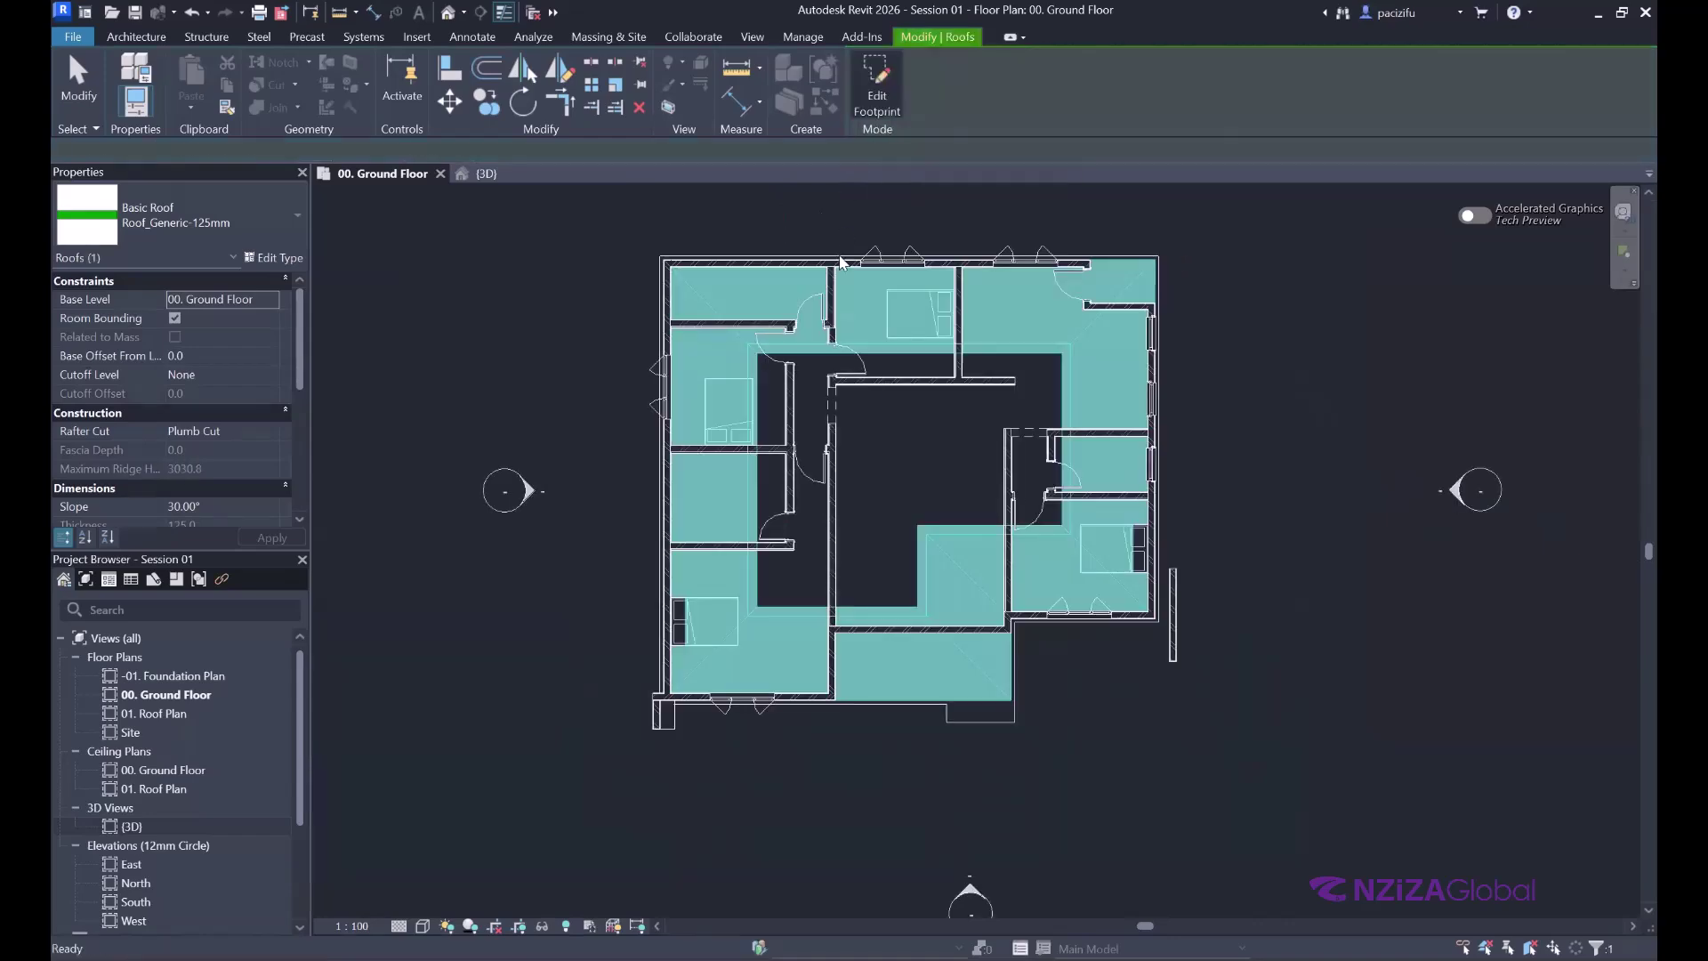
pyautogui.click(520, 287)
pyautogui.scroll(1, 858, 333)
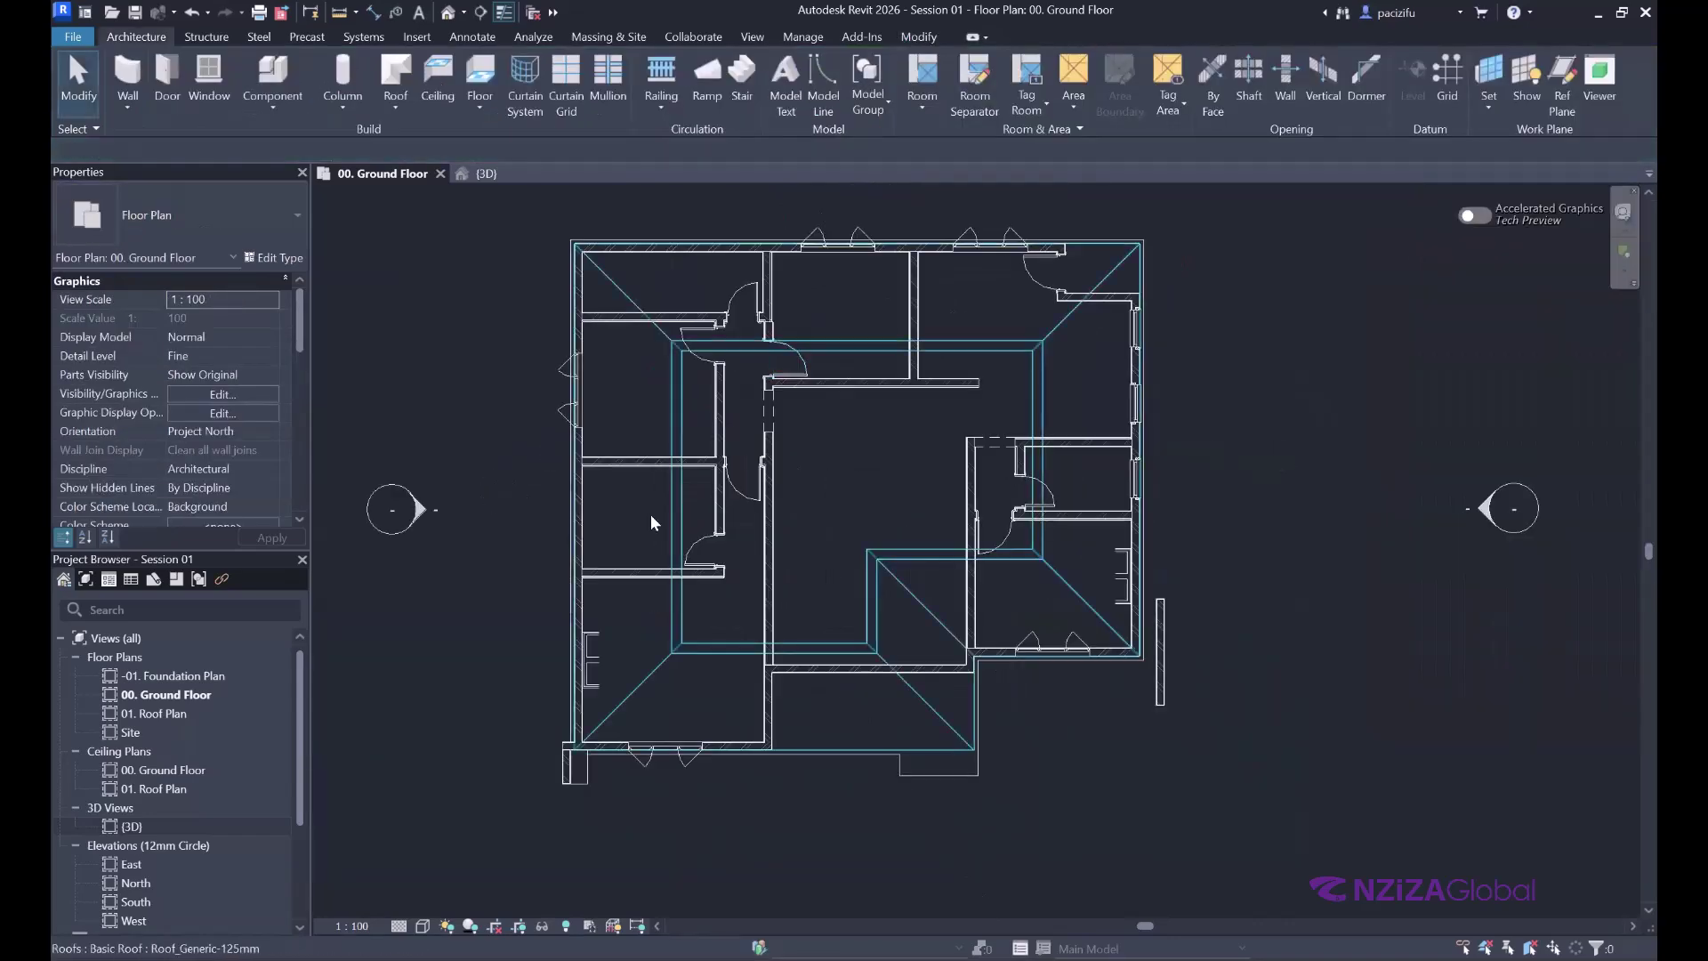
# - Reopen the roof's footprint on the ground floor plan to check its boundary, and undo the roof's creation
pyautogui.click(841, 340)
pyautogui.scroll(-2, 1059, 484)
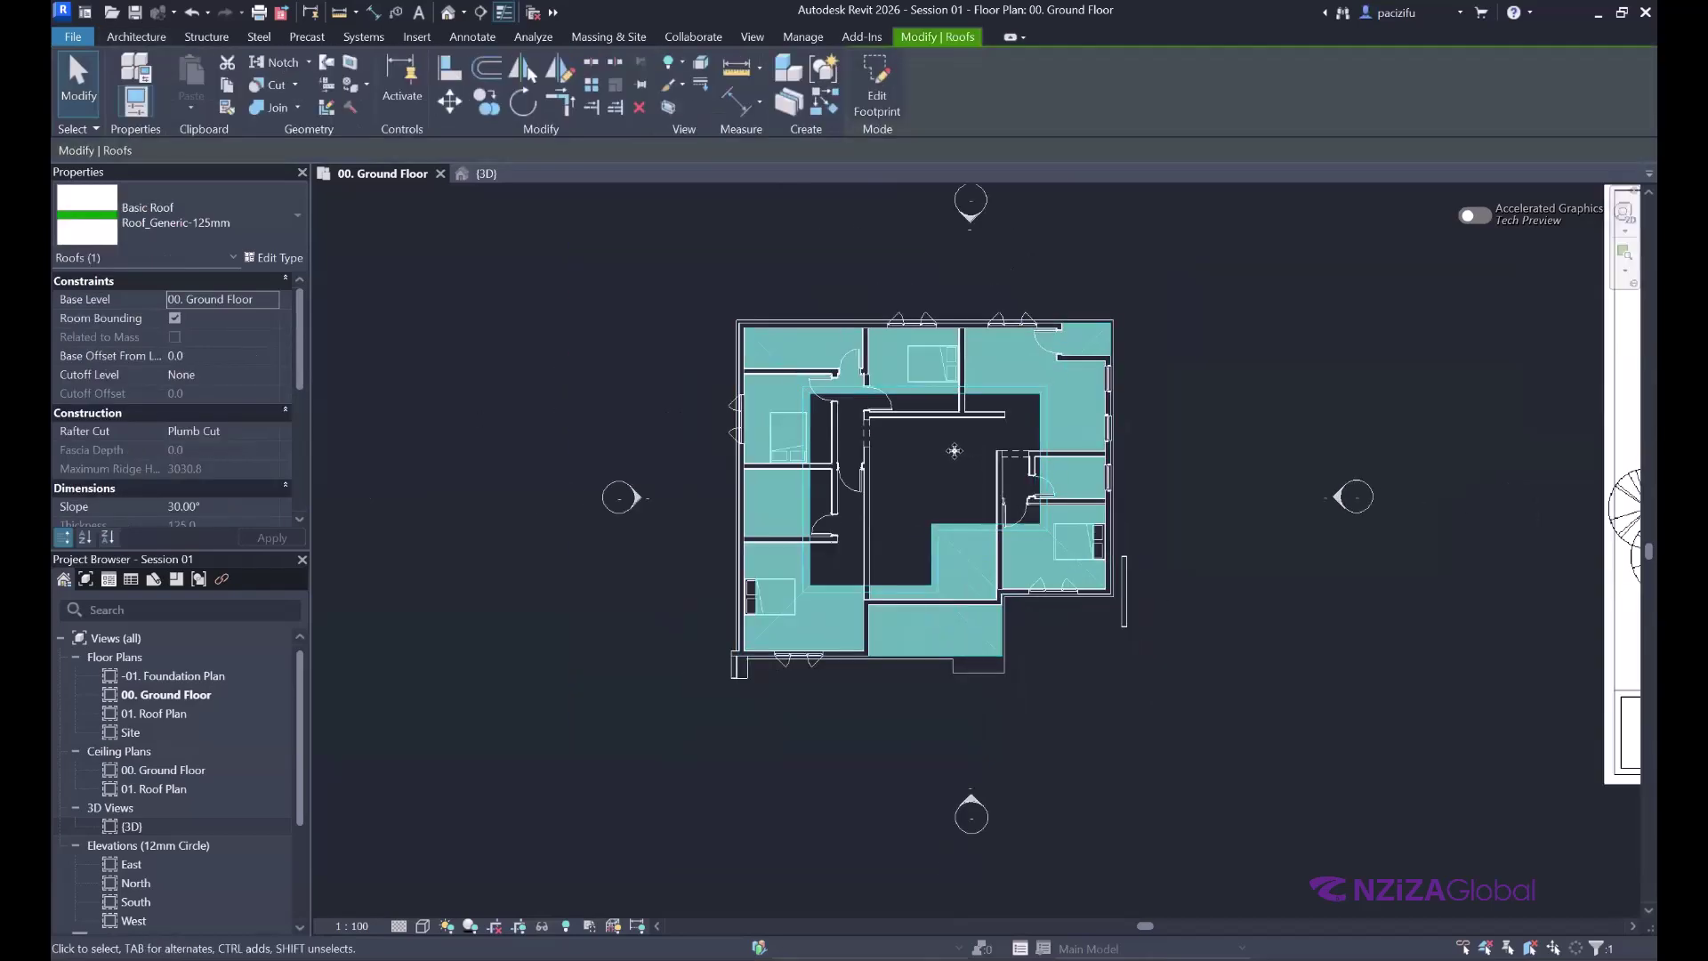
pyautogui.doubleClick(659, 368)
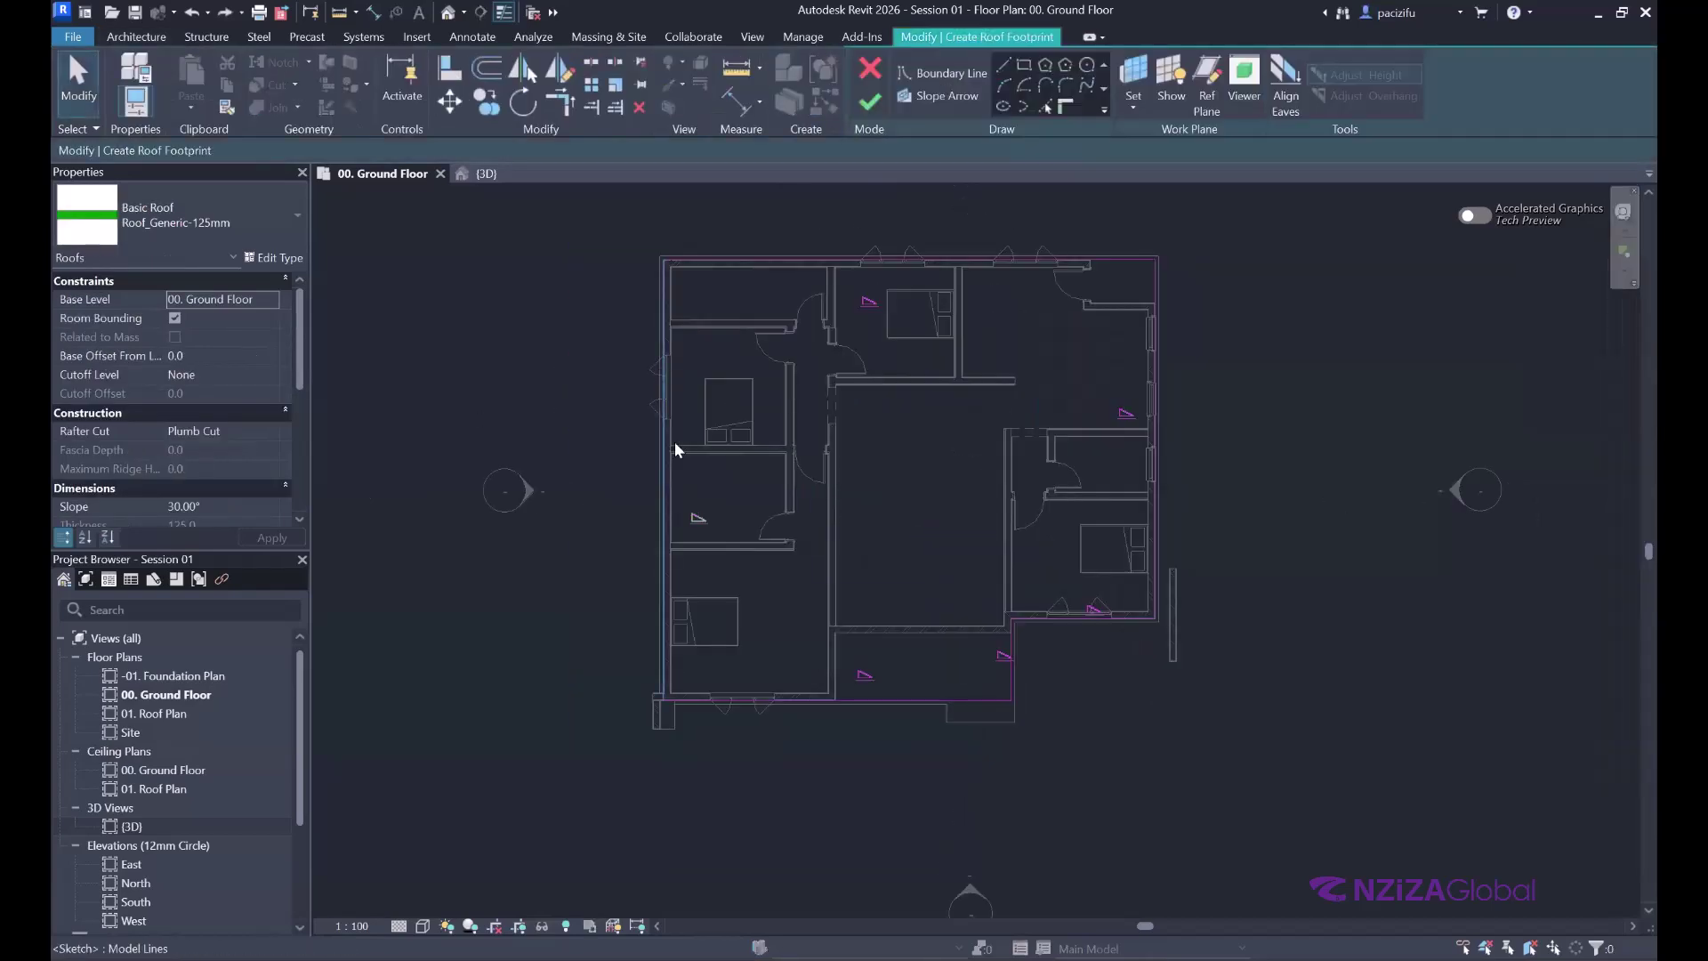
pyautogui.scroll(8, 674, 439)
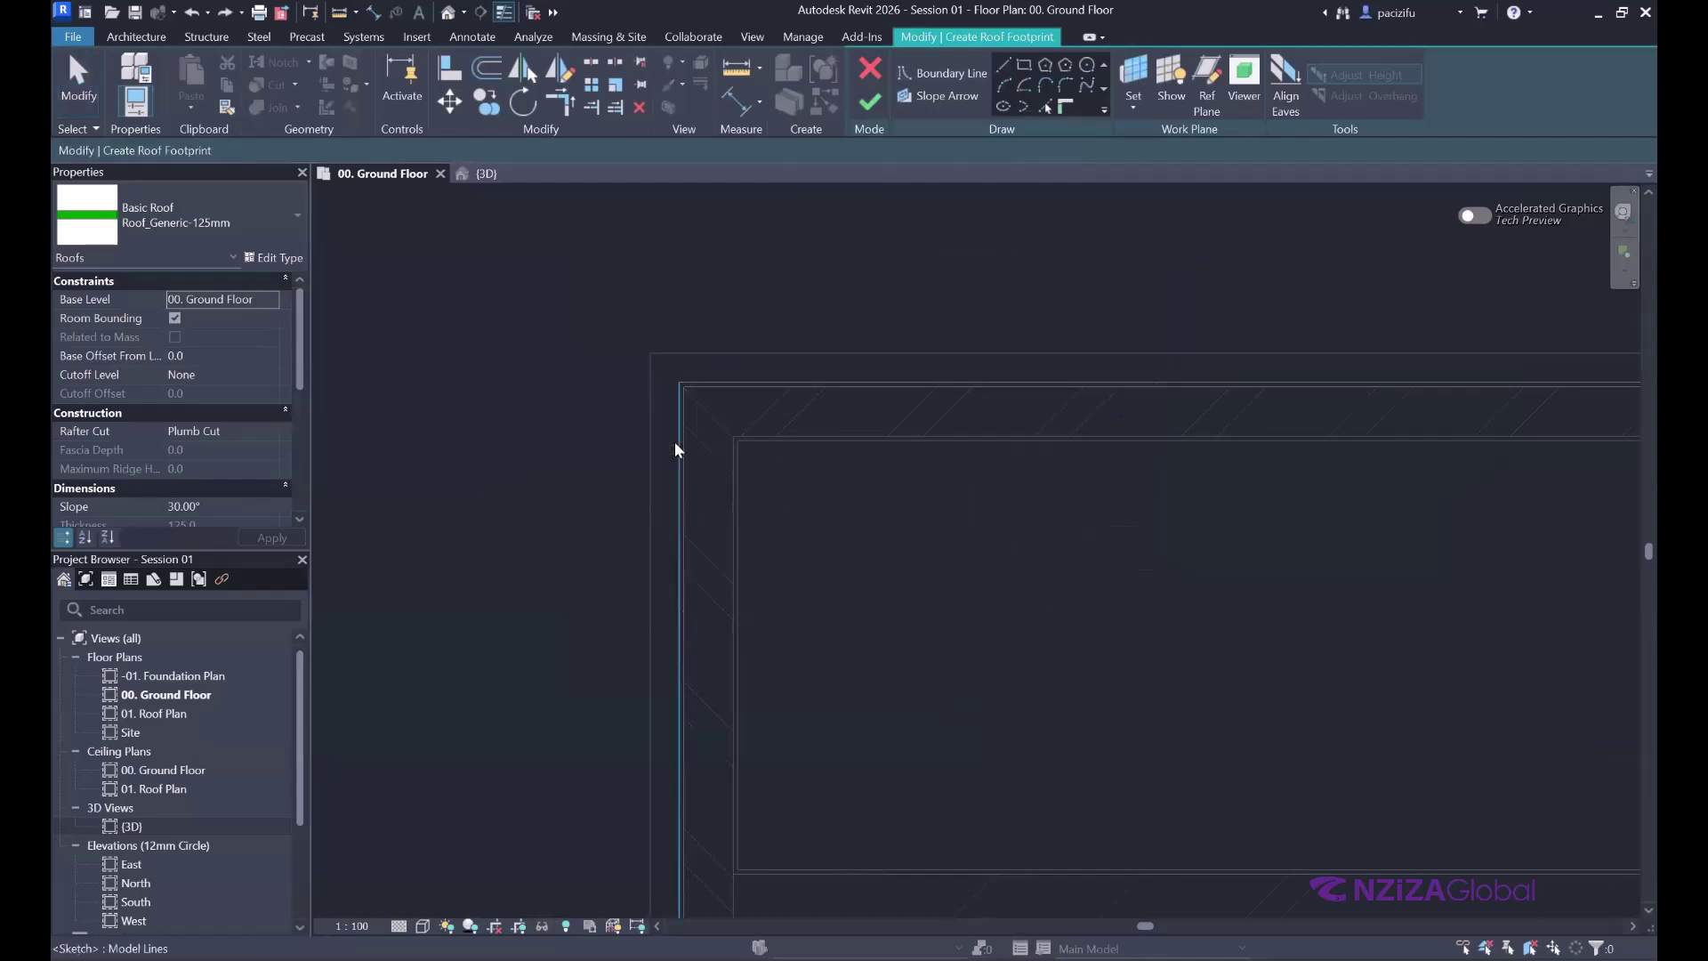
pyautogui.scroll(-4, 1011, 575)
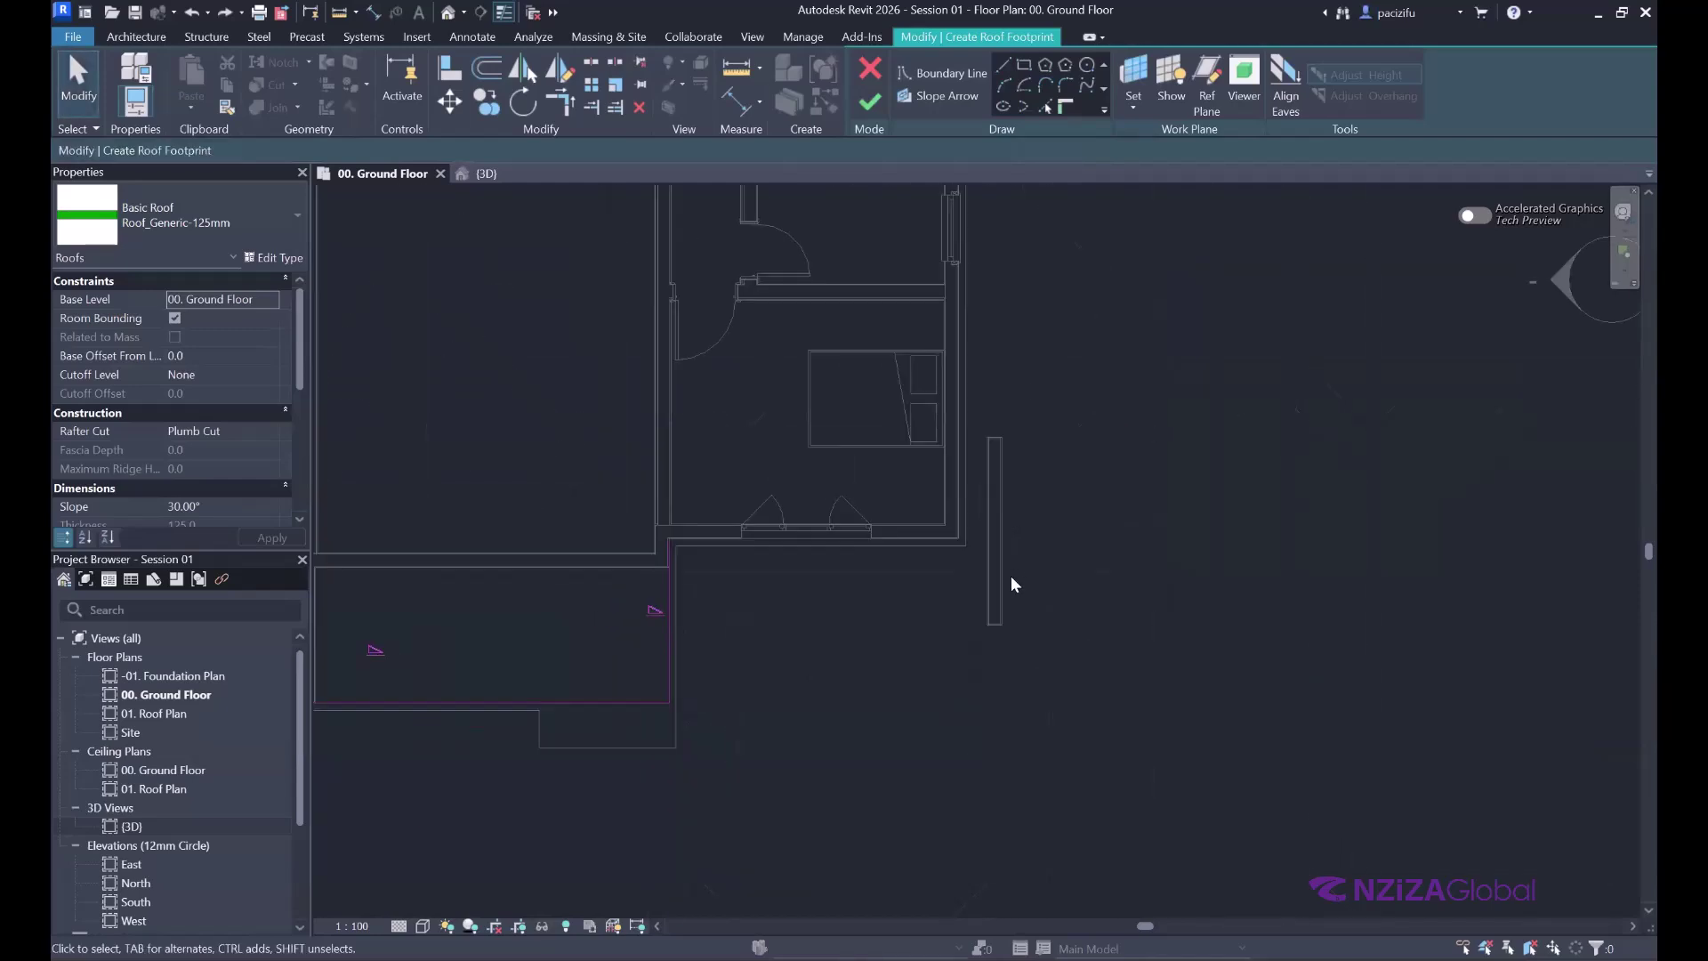
pyautogui.scroll(6, 1011, 578)
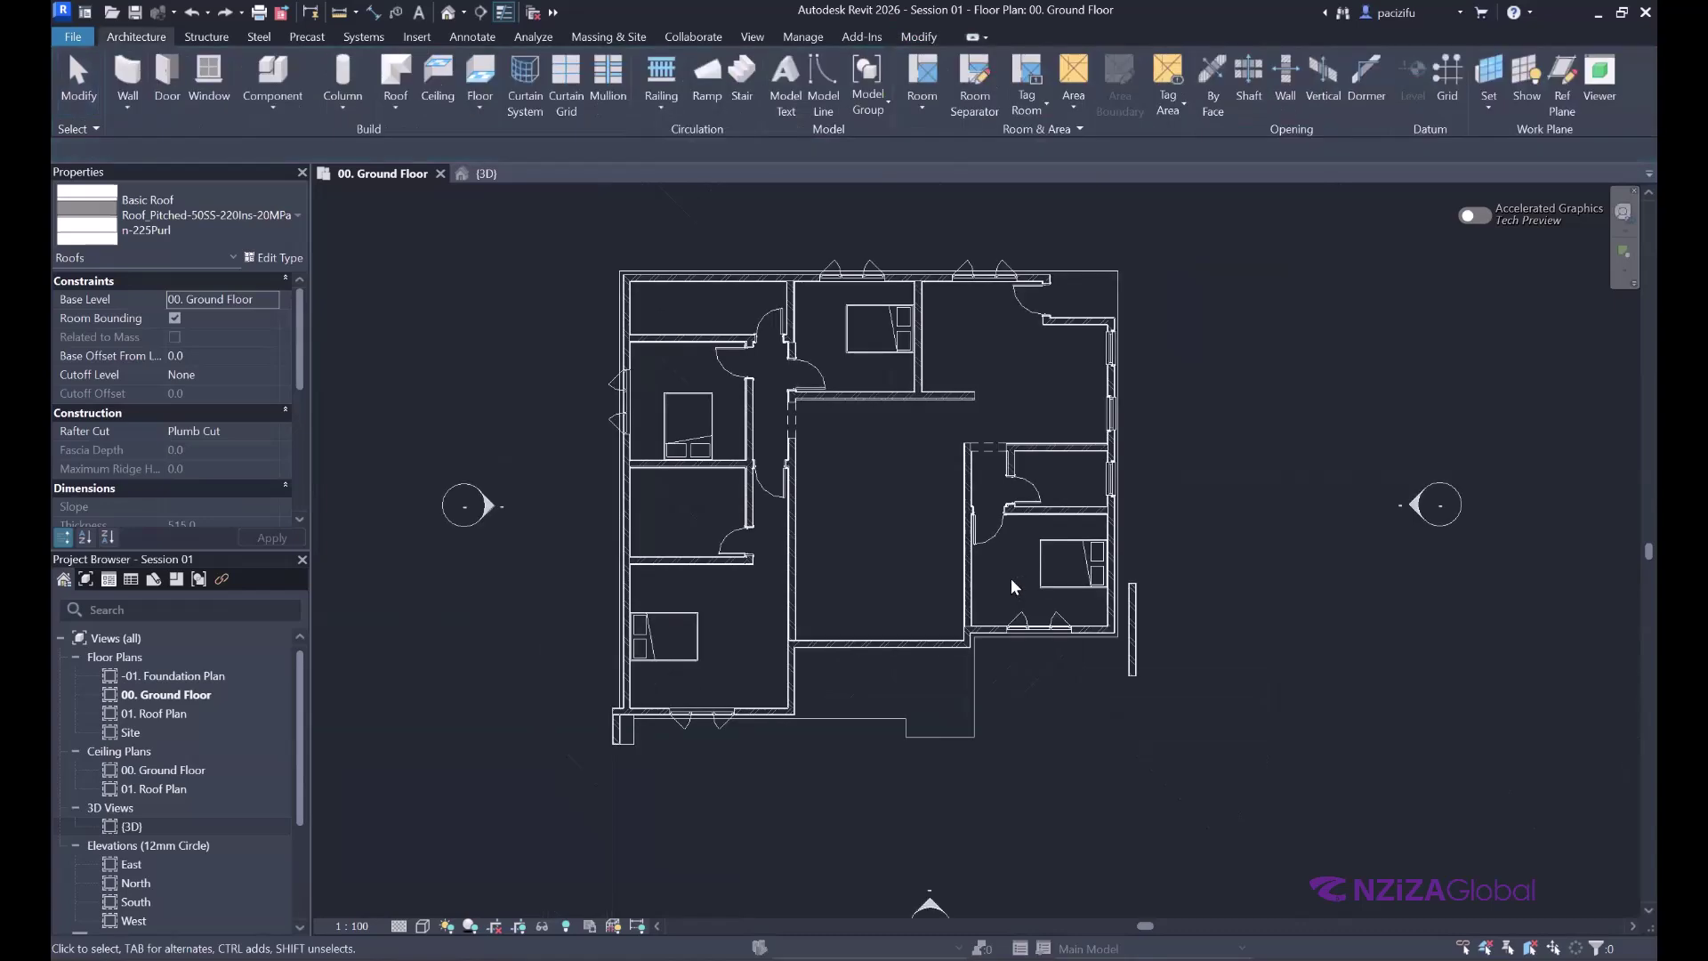
# - Open the 01. Roof Plan floor plan and start a roof by footprint using the Roof_Generic-125mm type
pyautogui.doubleClick(146, 712)
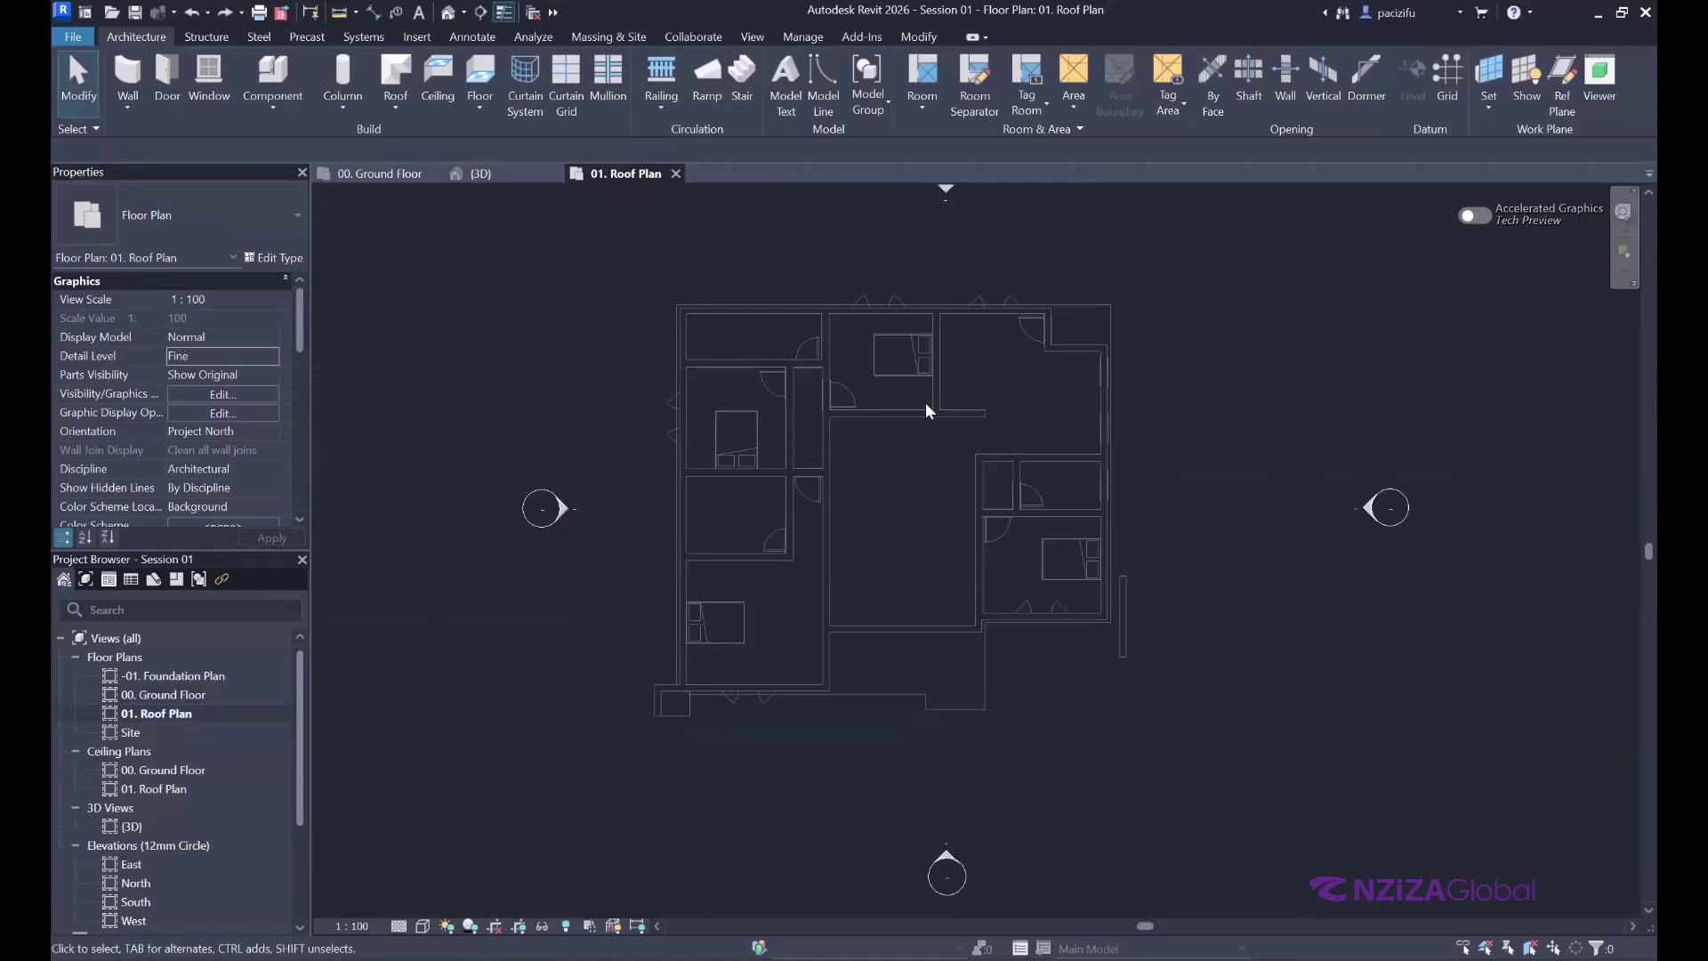
pyautogui.scroll(2, 925, 402)
pyautogui.click(395, 71)
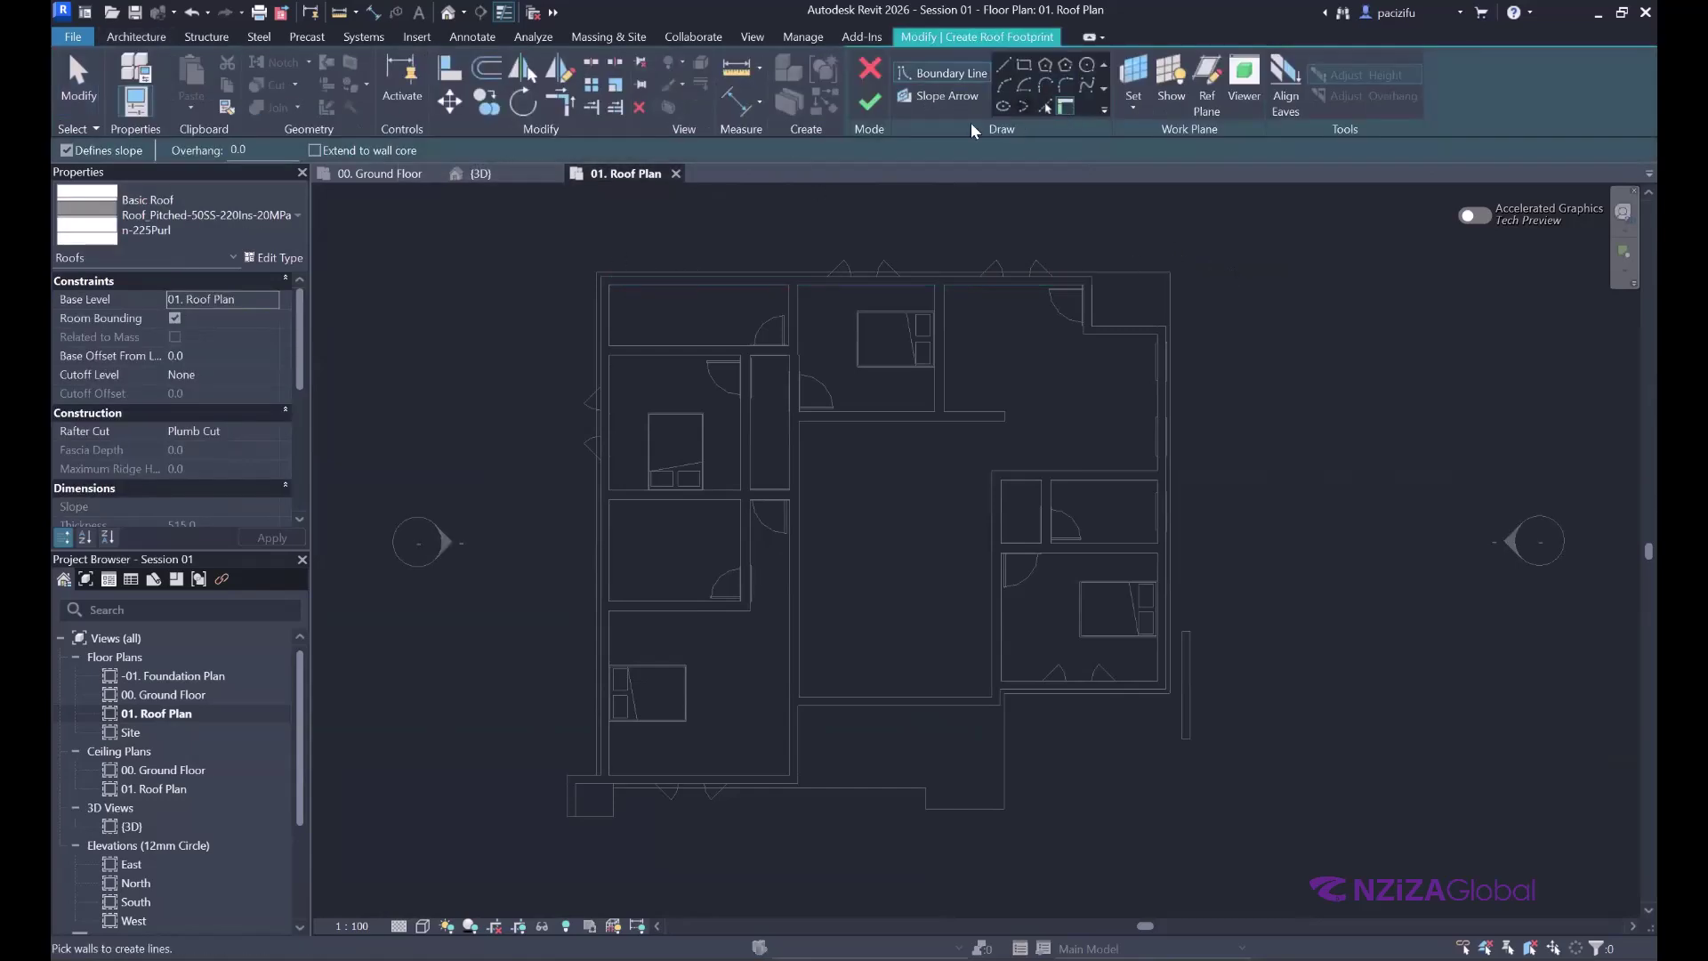
pyautogui.click(222, 213)
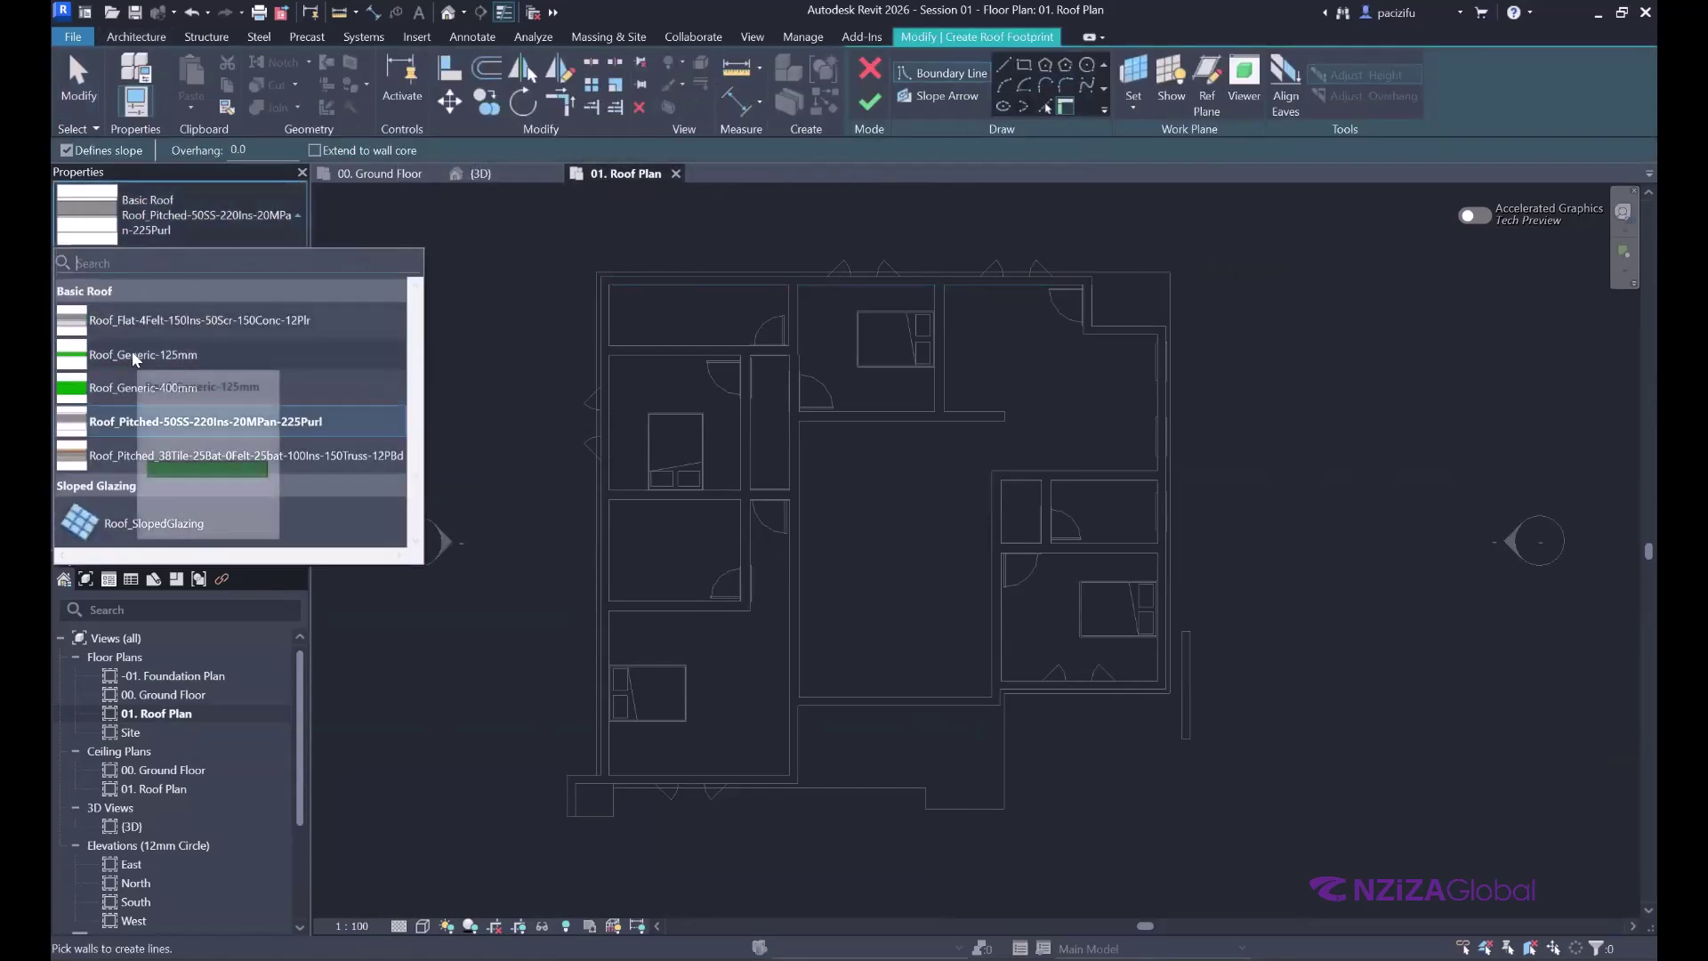
pyautogui.click(132, 351)
# - Draw the west roof boundary line along the exterior wall's outer face from the north-west corner to the south-west corner
pyautogui.scroll(3, 502, 290)
pyautogui.scroll(3, 524, 338)
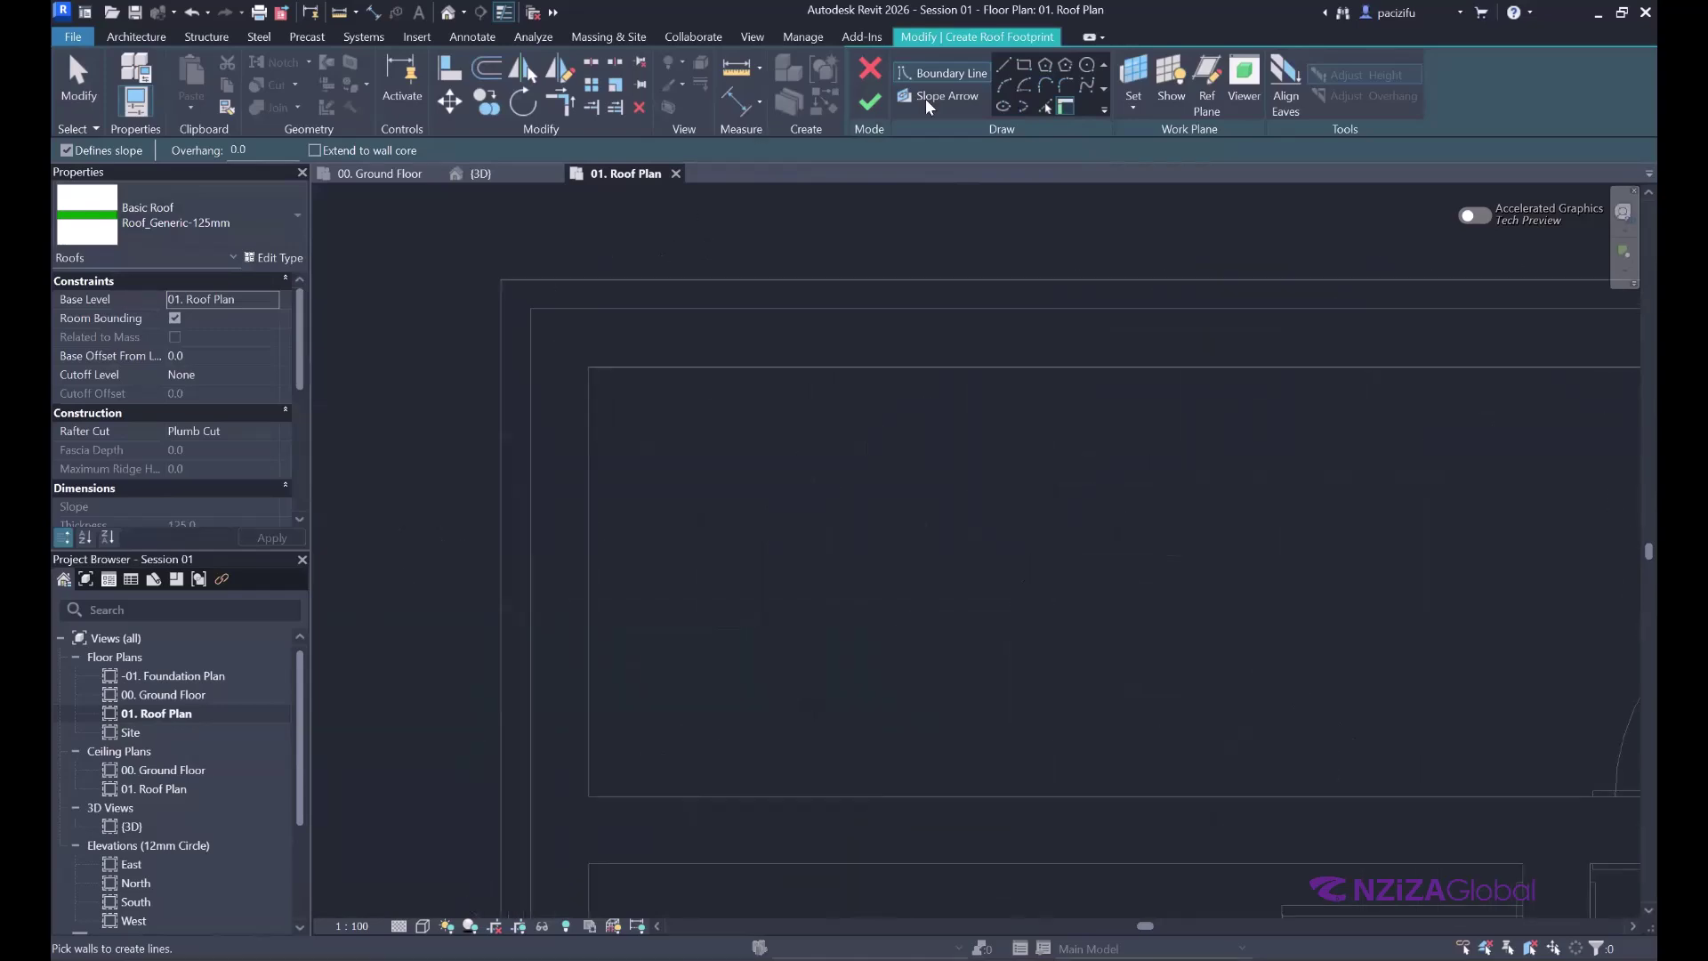
pyautogui.click(1004, 65)
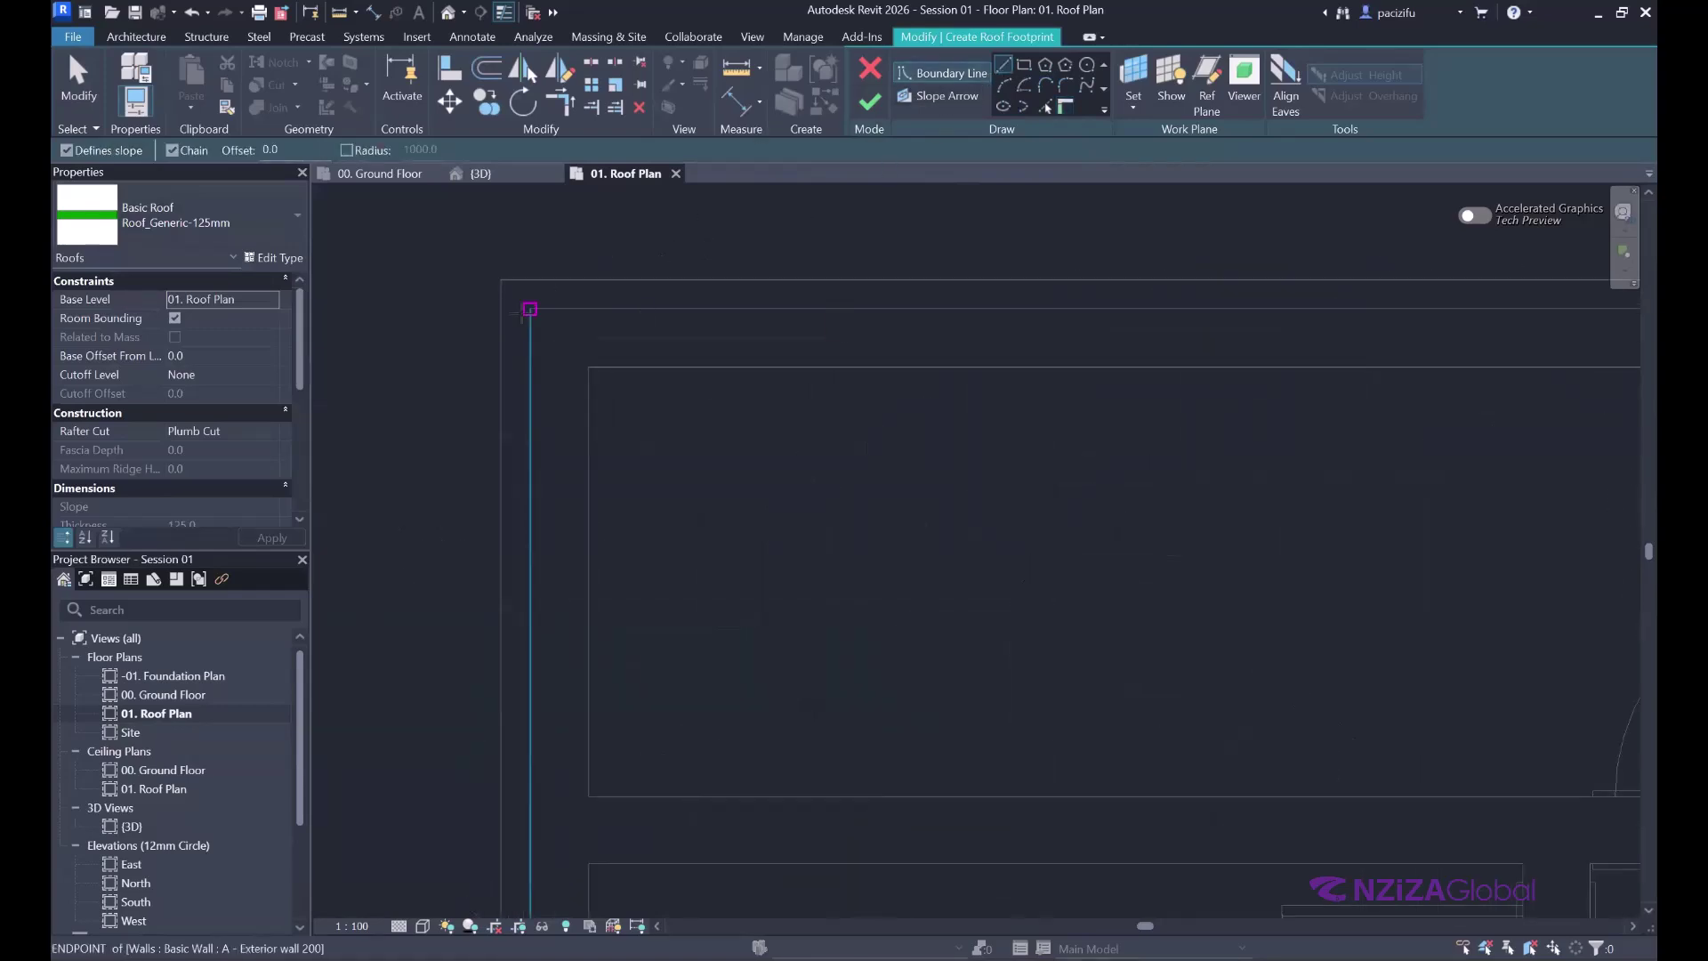
pyautogui.scroll(-3, 481, 293)
pyautogui.scroll(3, 480, 845)
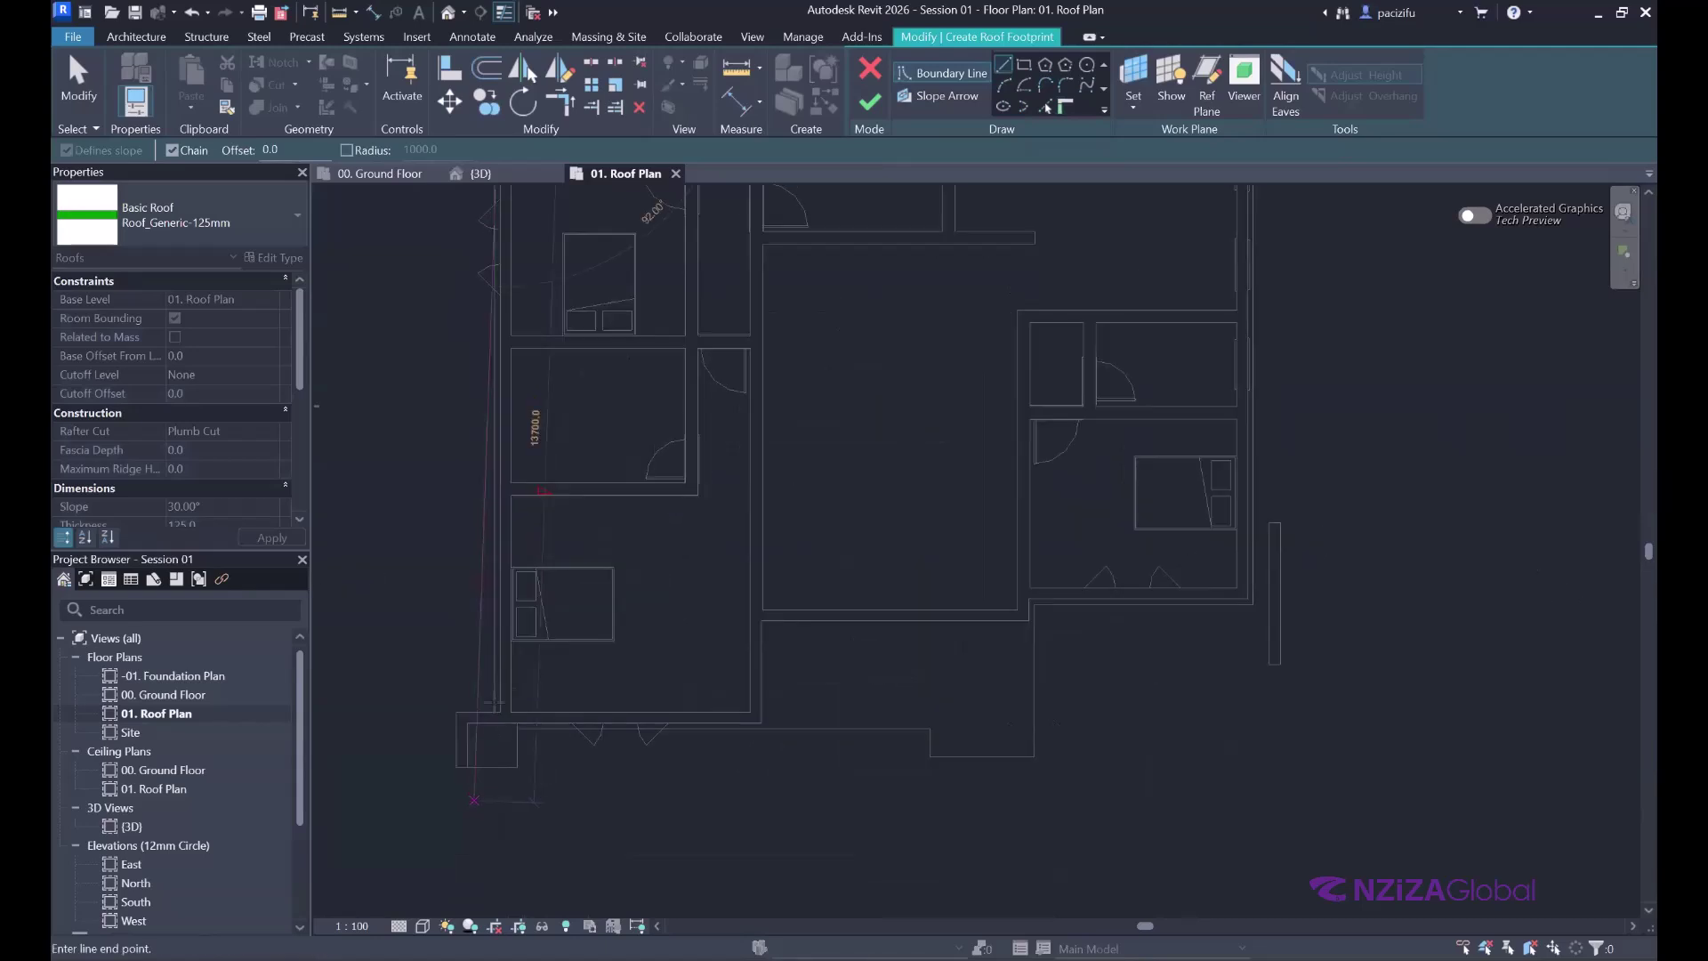
pyautogui.click(524, 677)
# - Continue the roof boundary east along the south wall's outer face up to the porch's east side
pyautogui.scroll(-3, 524, 677)
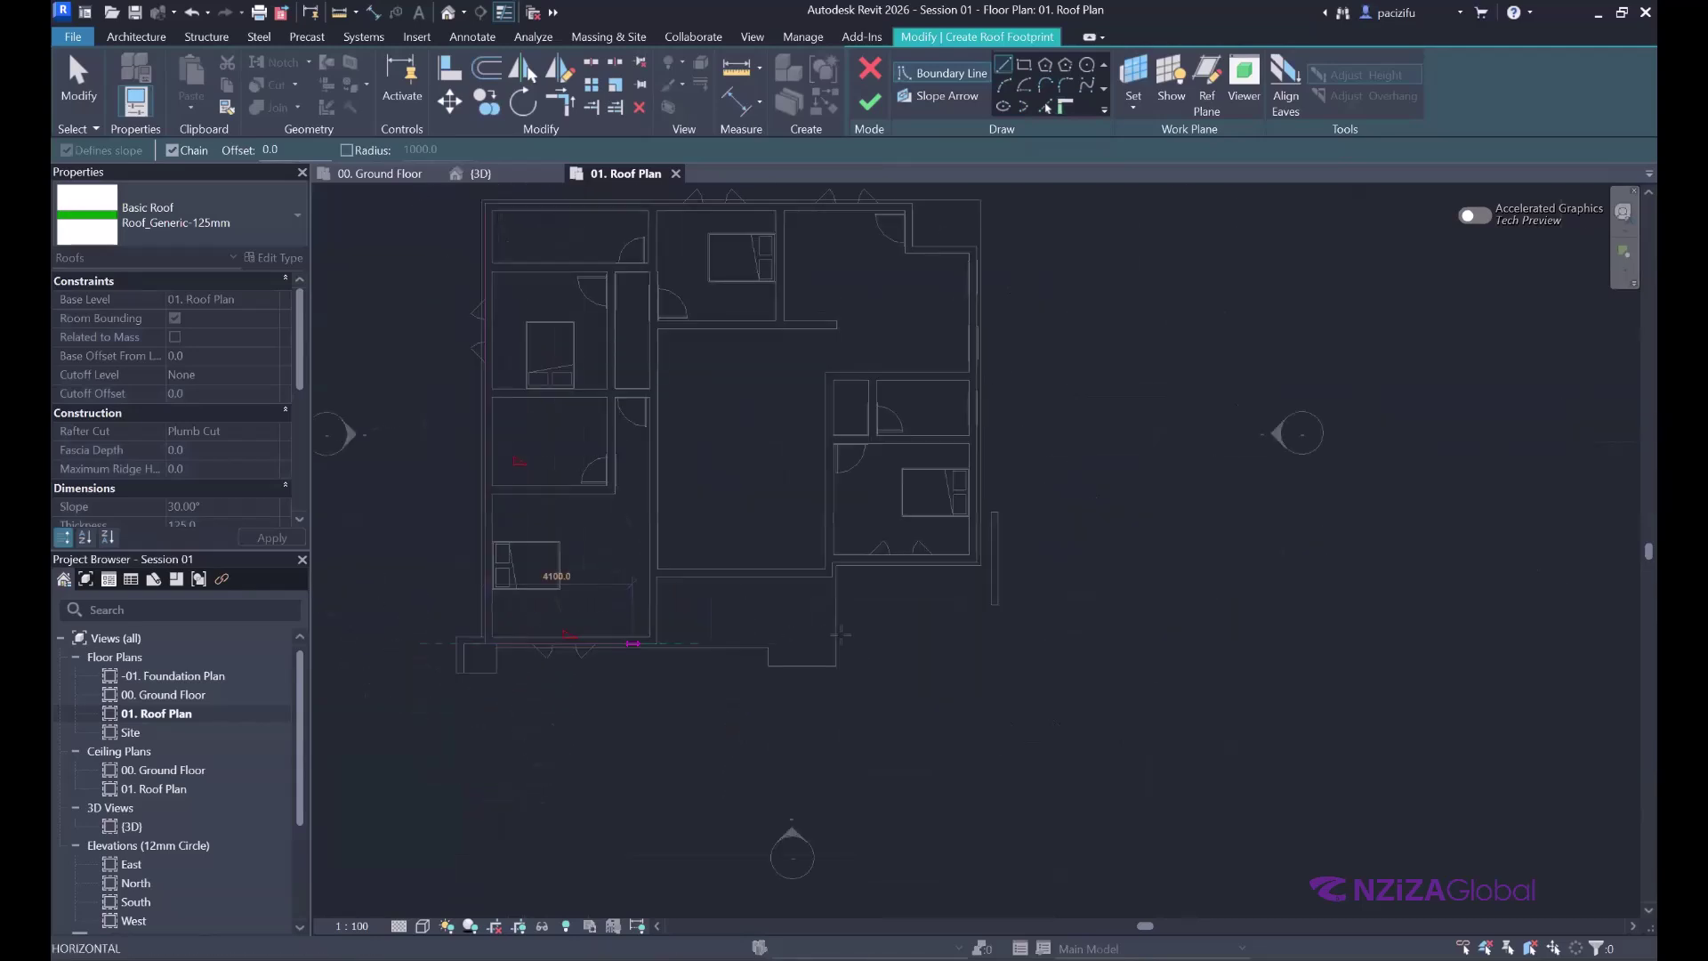
pyautogui.scroll(3, 811, 652)
pyautogui.click(812, 652)
pyautogui.scroll(2, 814, 652)
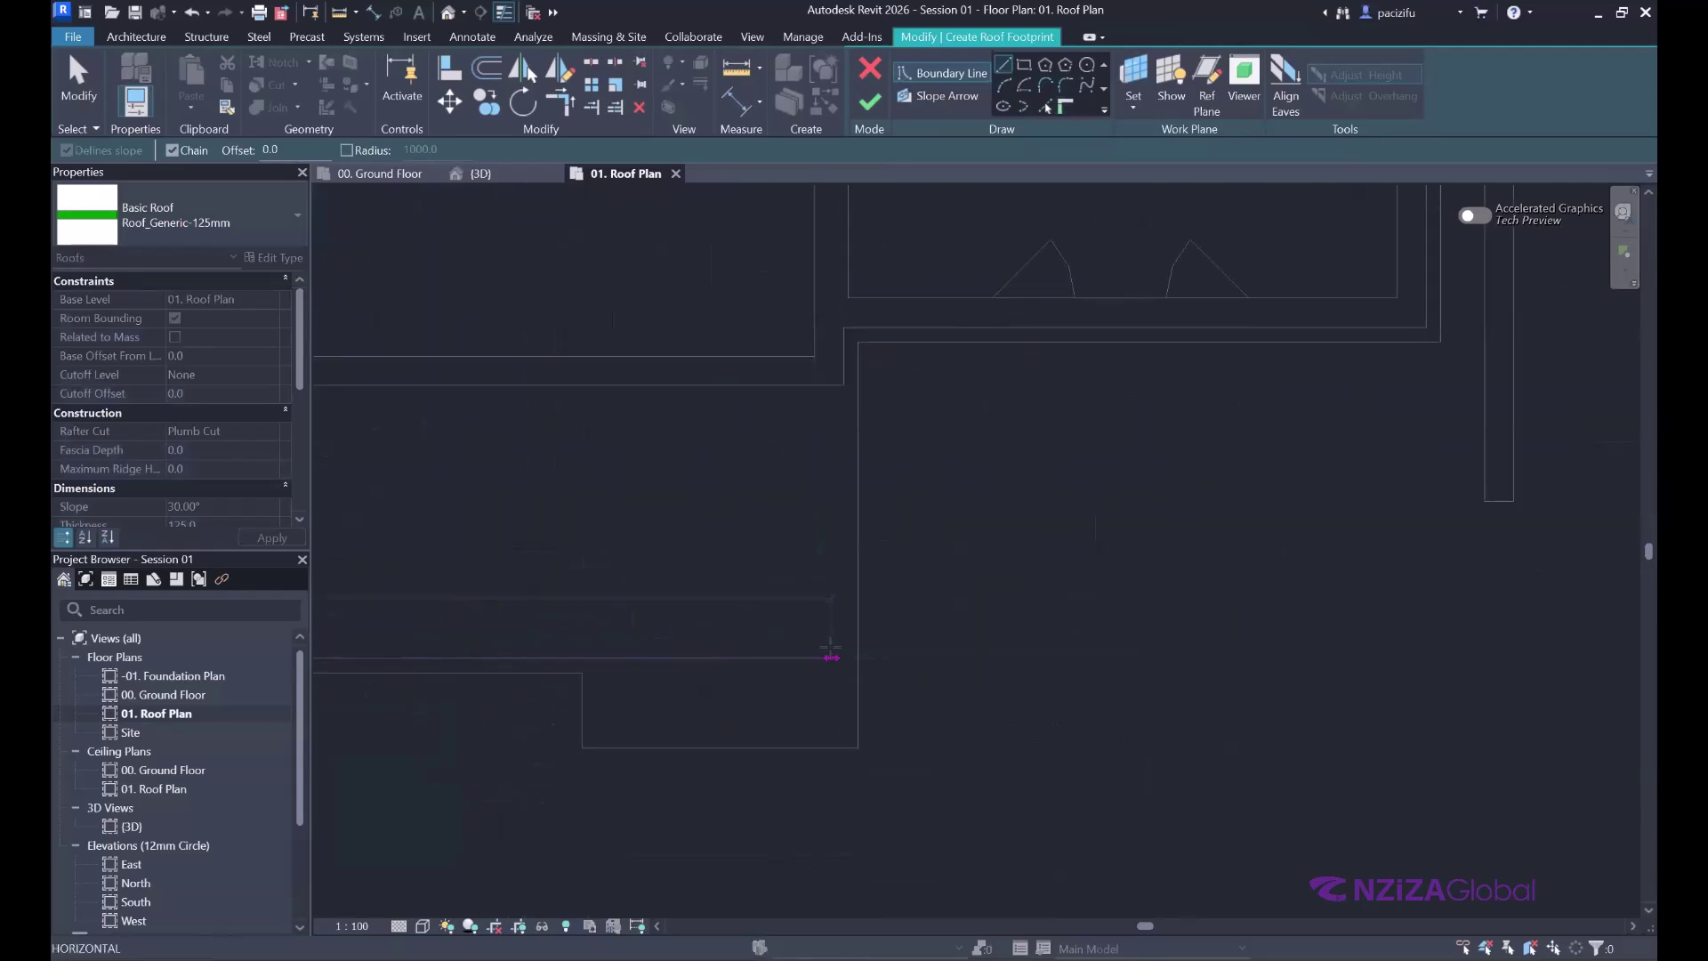
# - Continue the boundary north to the south-east bedroom's outer wall face and east along it to the house's south-east corner
pyautogui.scroll(2, 833, 500)
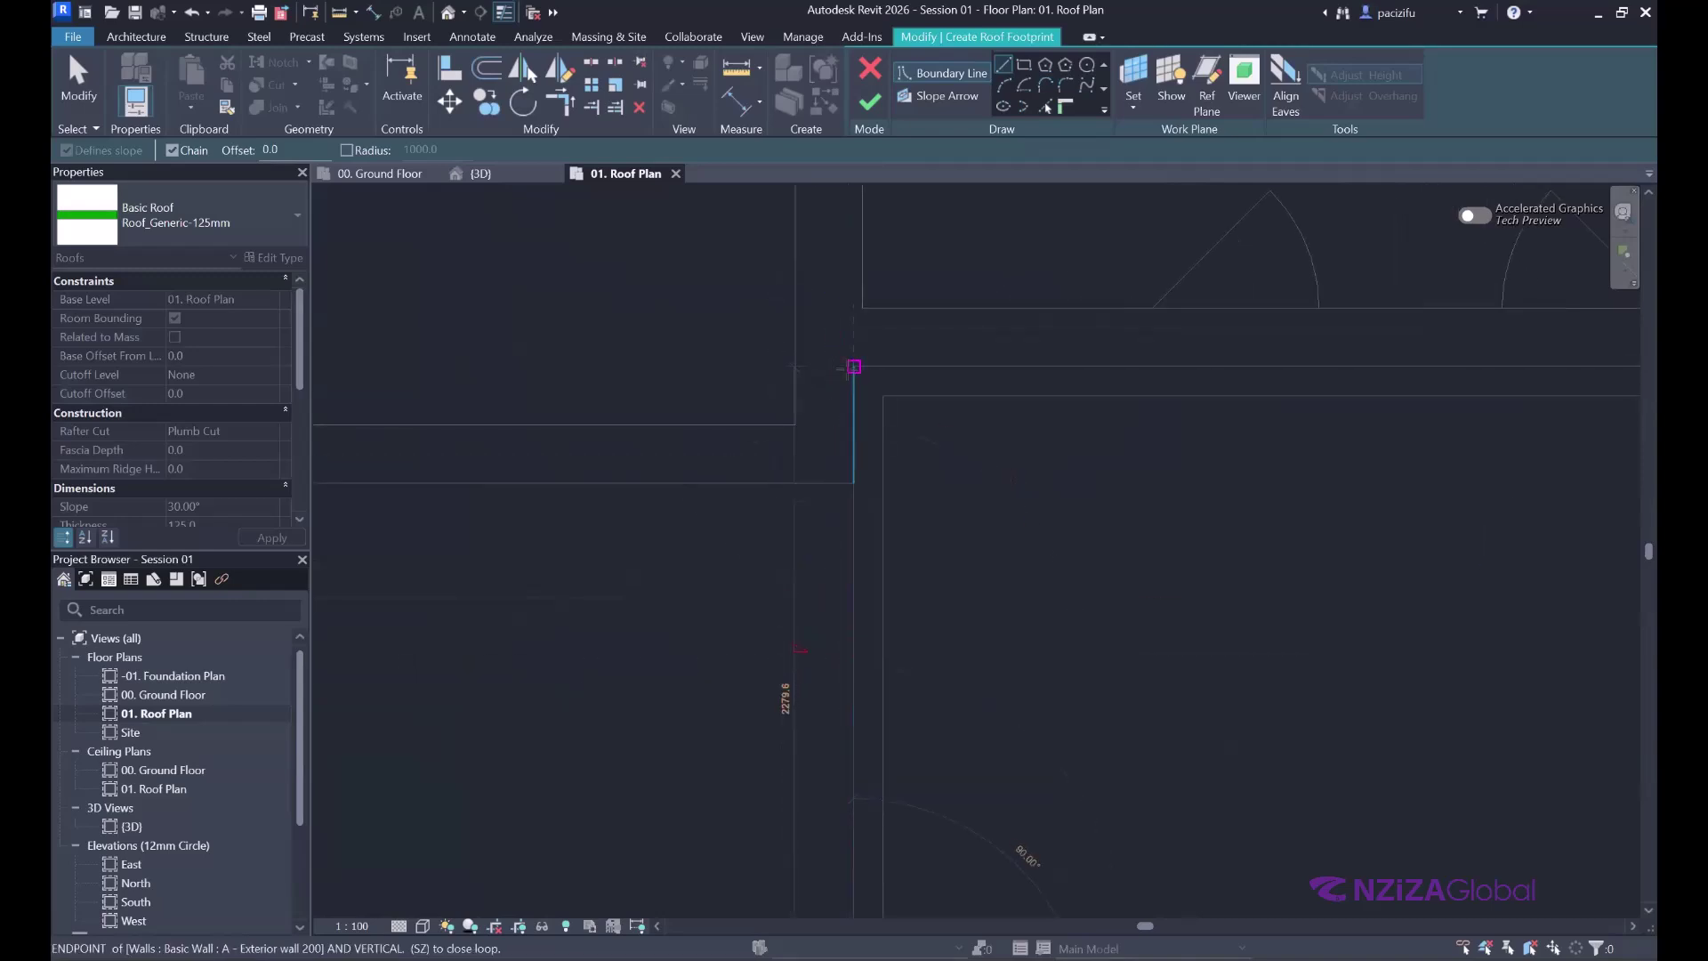
pyautogui.click(854, 366)
pyautogui.scroll(-2, 854, 367)
pyautogui.scroll(2, 1067, 499)
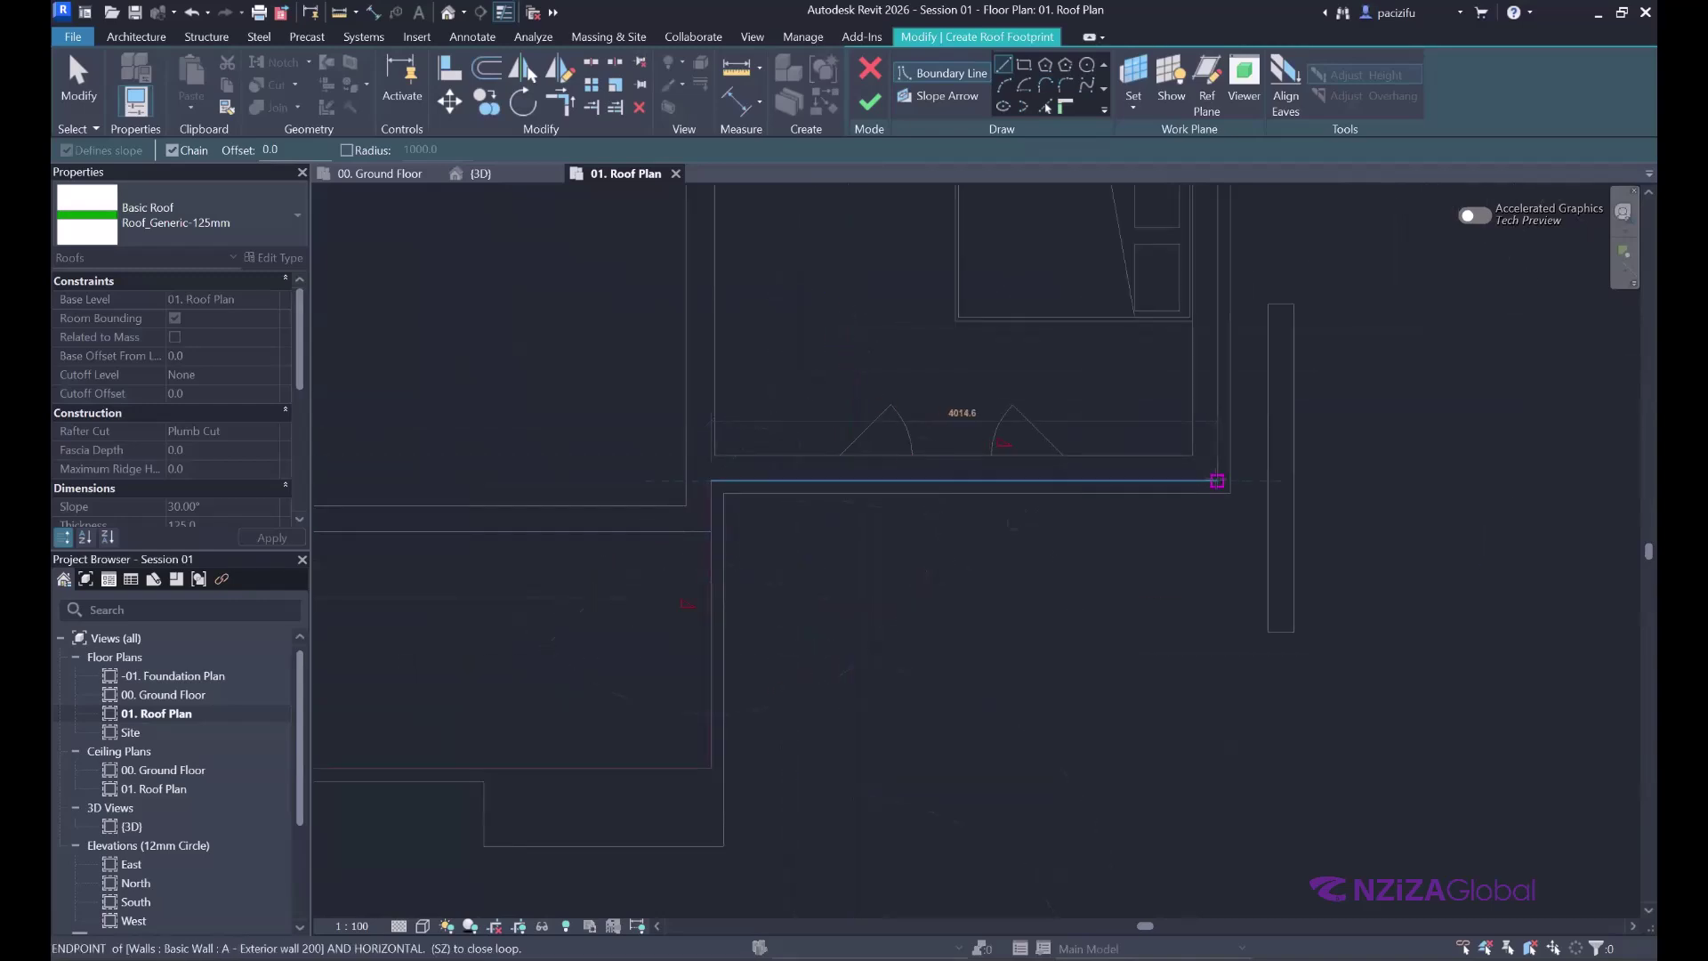
pyautogui.scroll(-3, 965, 508)
pyautogui.scroll(4, 972, 344)
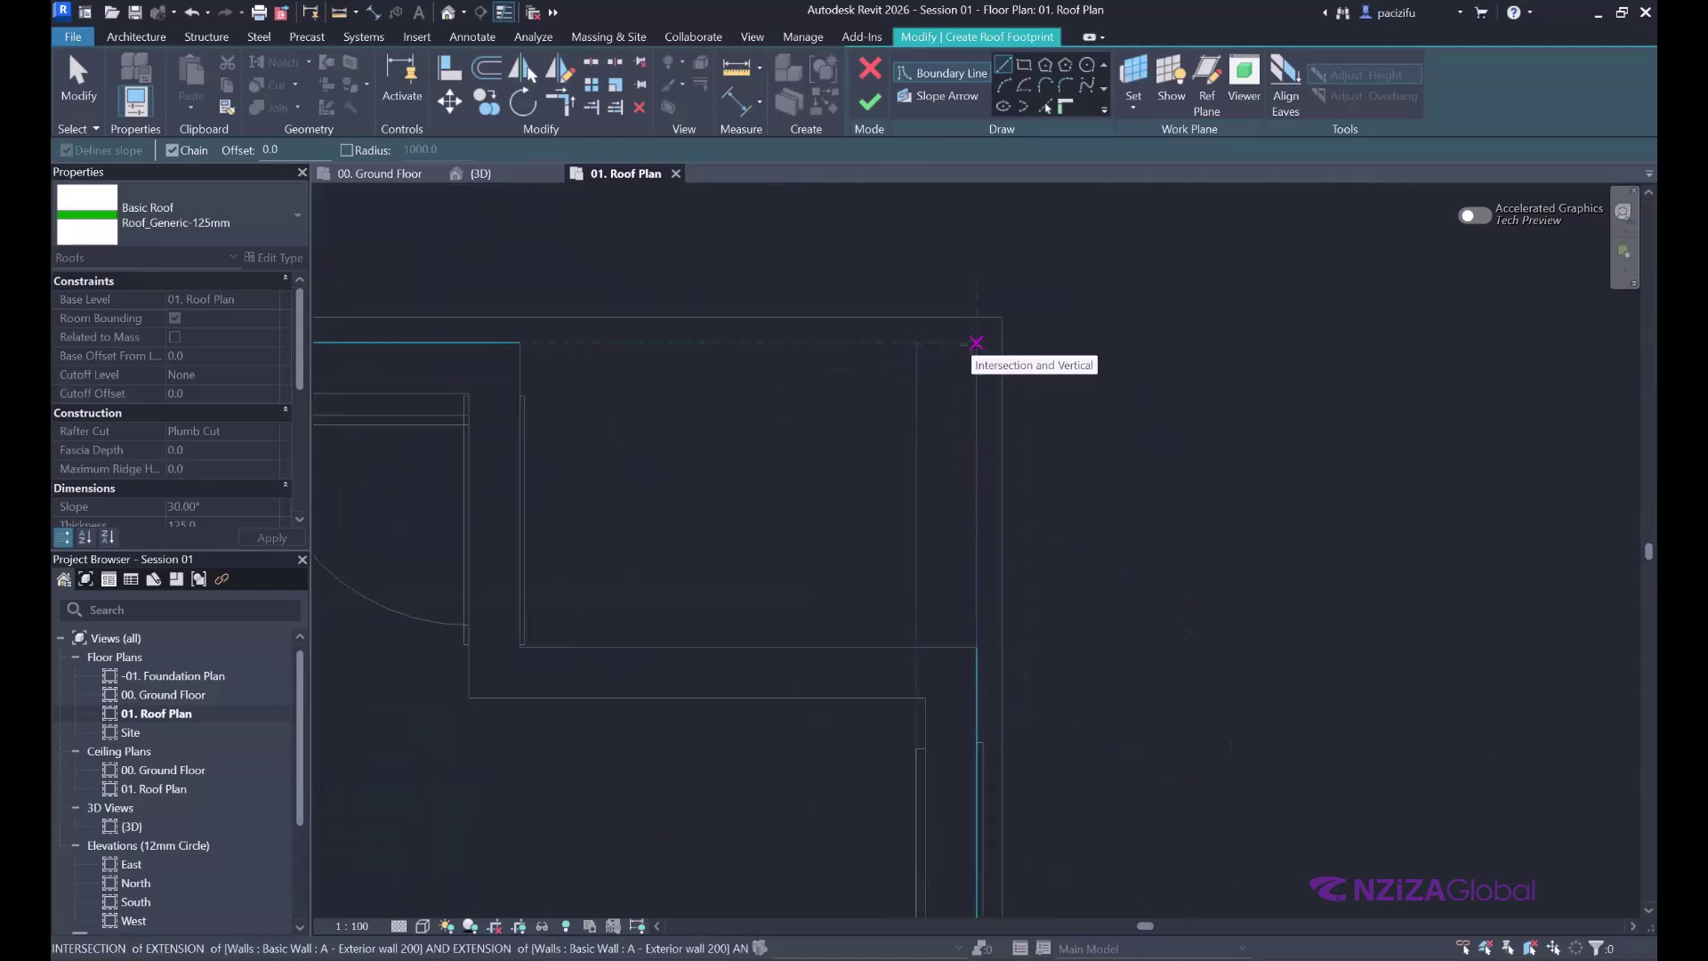
# - Draw the boundary's east side up to the north-east corner, close the loop along the north wall, and end the line command
pyautogui.click(976, 343)
pyautogui.scroll(-4, 979, 374)
pyautogui.scroll(4, 691, 331)
pyautogui.click(691, 331)
pyautogui.scroll(-3, 649, 322)
pyautogui.press('Escape')
pyautogui.press('Escape')
# - Examine the closed roof boundary and its slope markers, checking the slope settings of the south boundary line
pyautogui.scroll(-2, 817, 345)
pyautogui.scroll(3, 801, 408)
pyautogui.scroll(1, 912, 313)
pyautogui.scroll(-2, 810, 473)
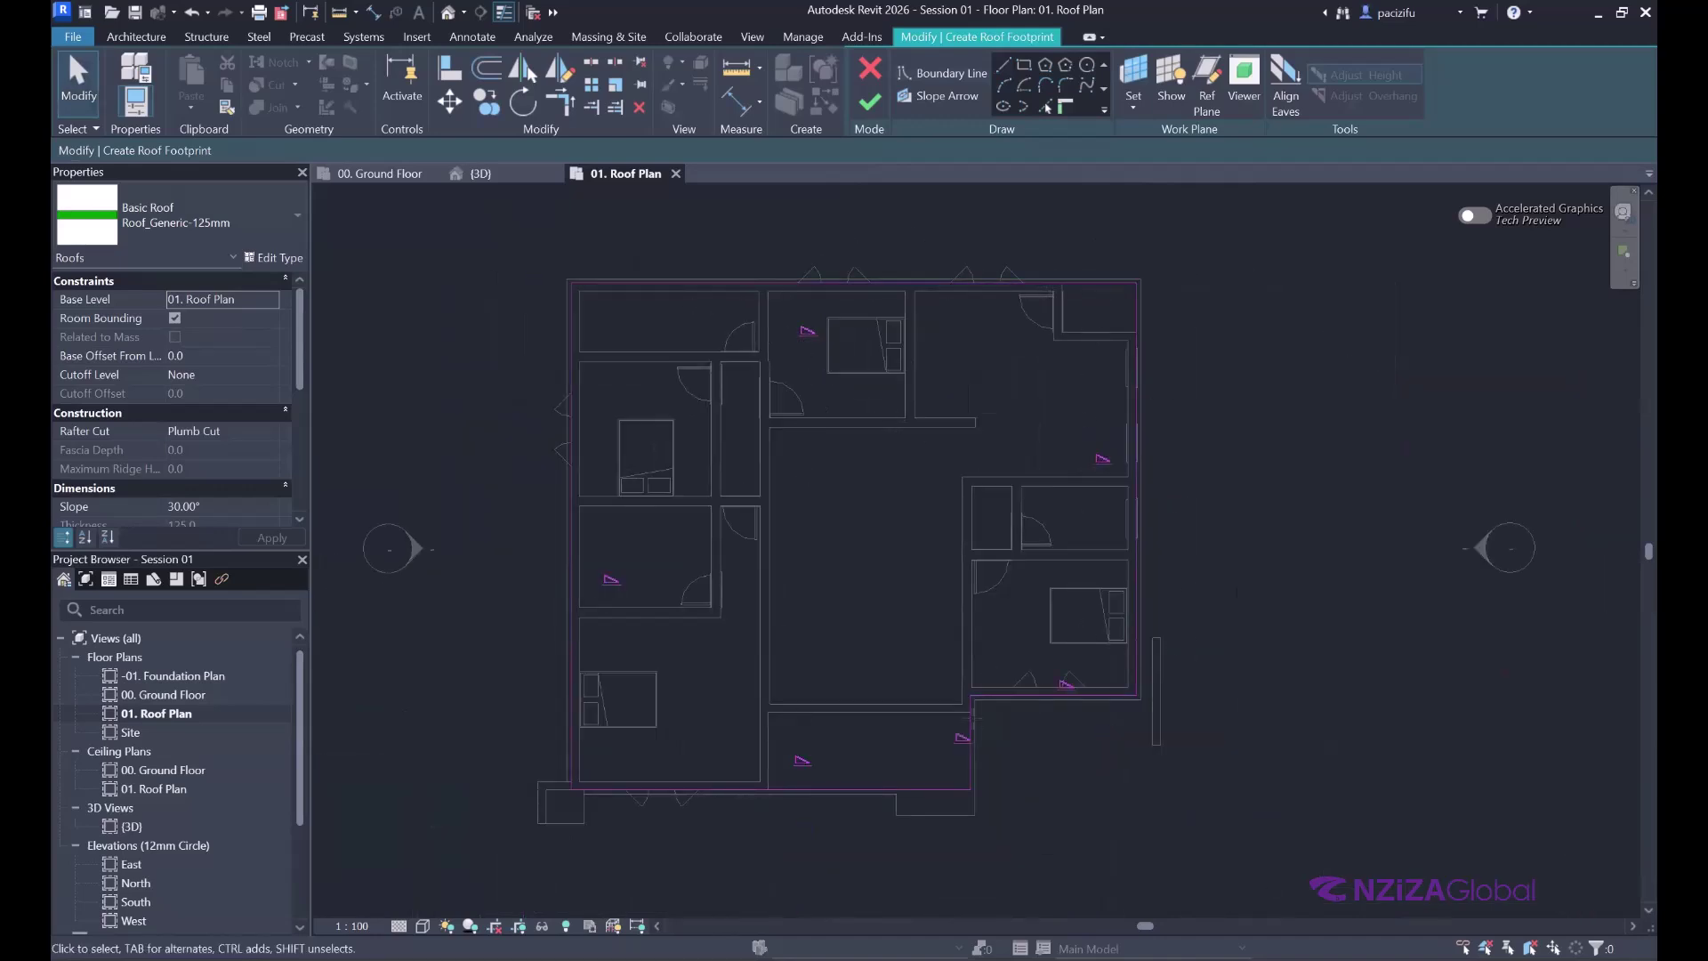
pyautogui.scroll(3, 777, 755)
pyautogui.scroll(1, 776, 755)
pyautogui.scroll(3, 807, 735)
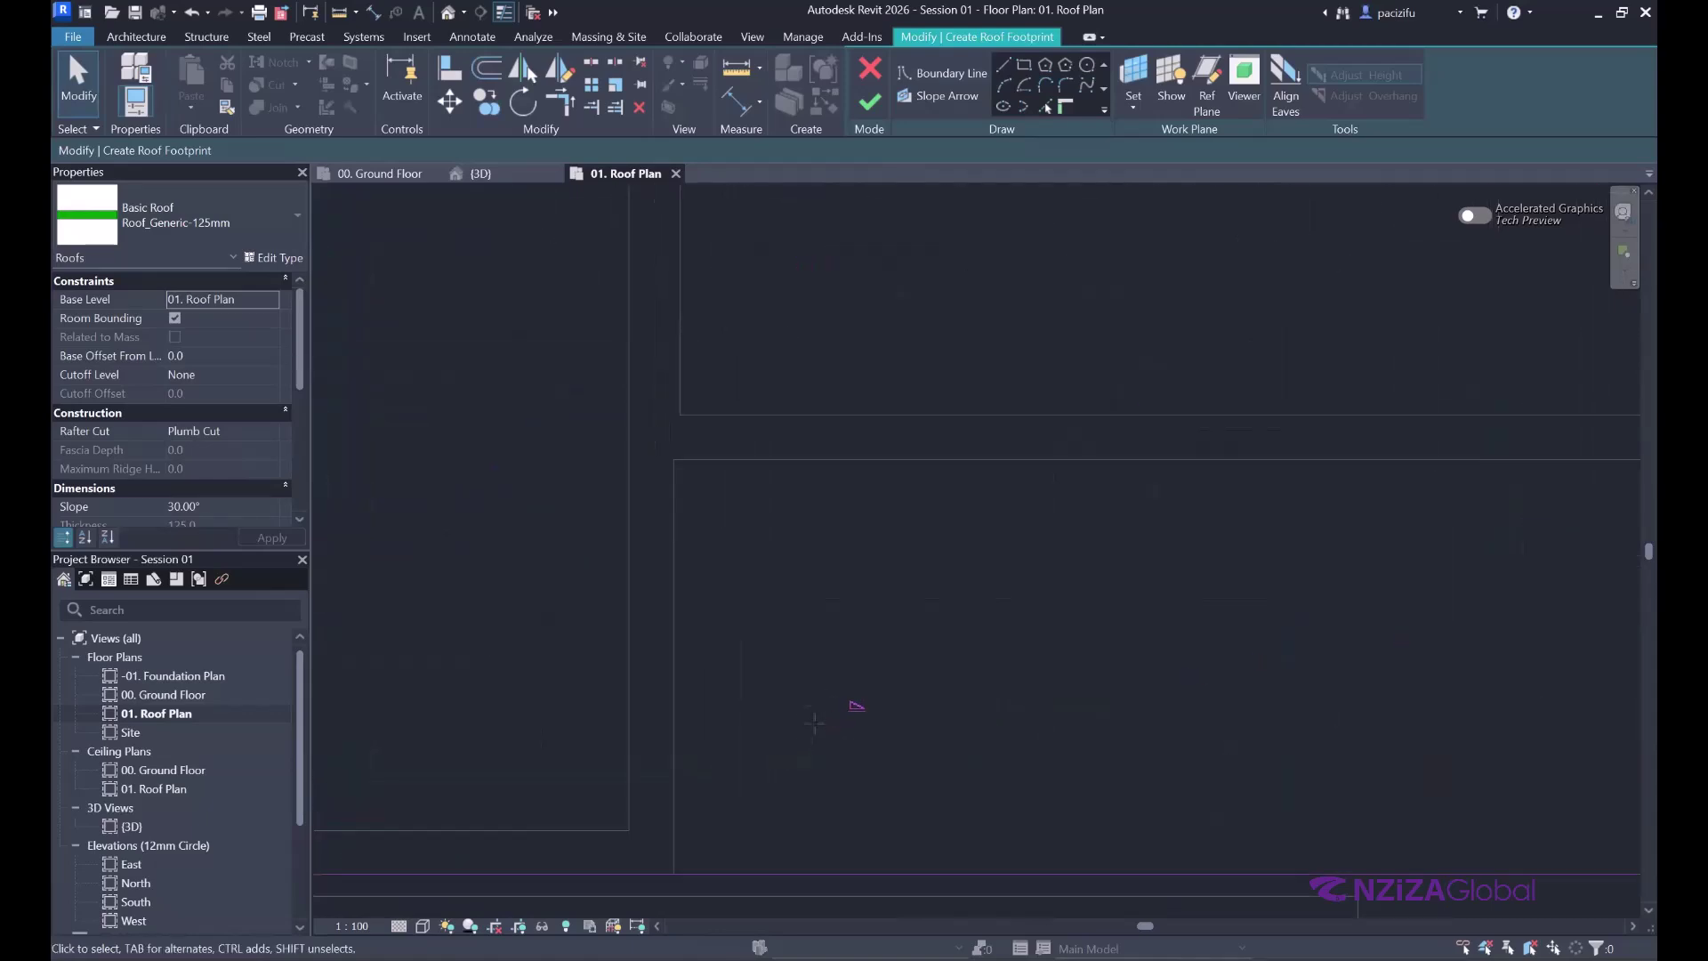
pyautogui.scroll(-3, 1191, 656)
pyautogui.scroll(3, 1181, 657)
pyautogui.scroll(-2, 1007, 618)
pyautogui.click(631, 777)
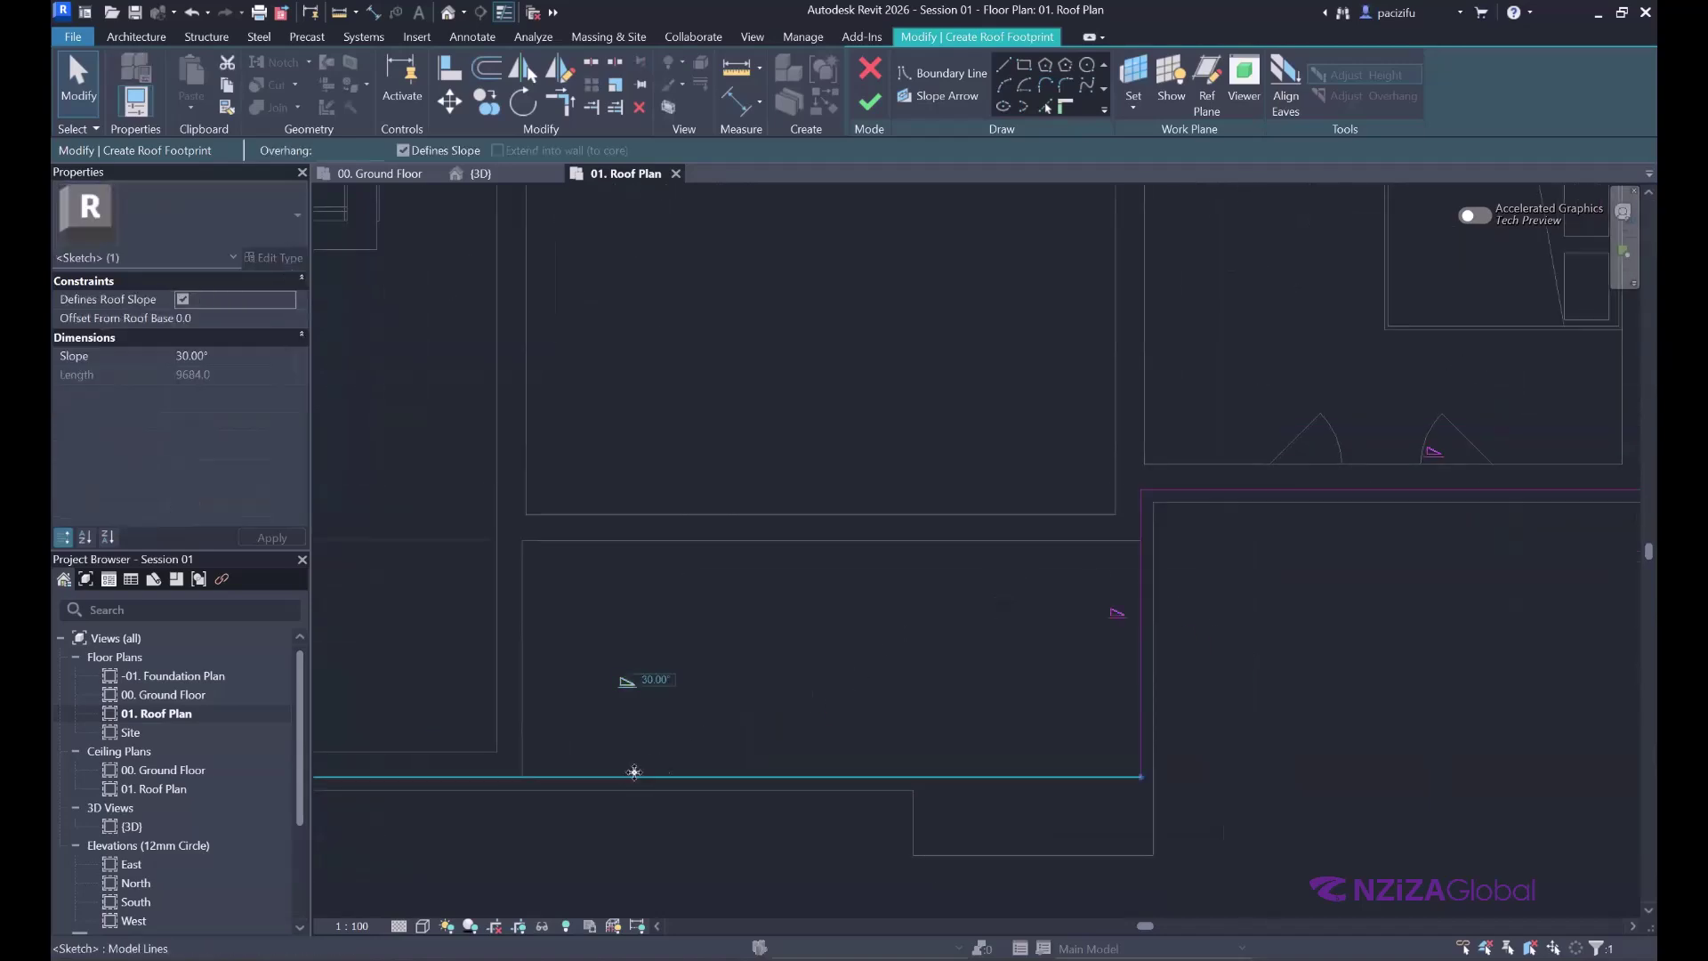
pyautogui.scroll(-2, 1077, 644)
pyautogui.scroll(-2, 731, 692)
pyautogui.scroll(4, 980, 685)
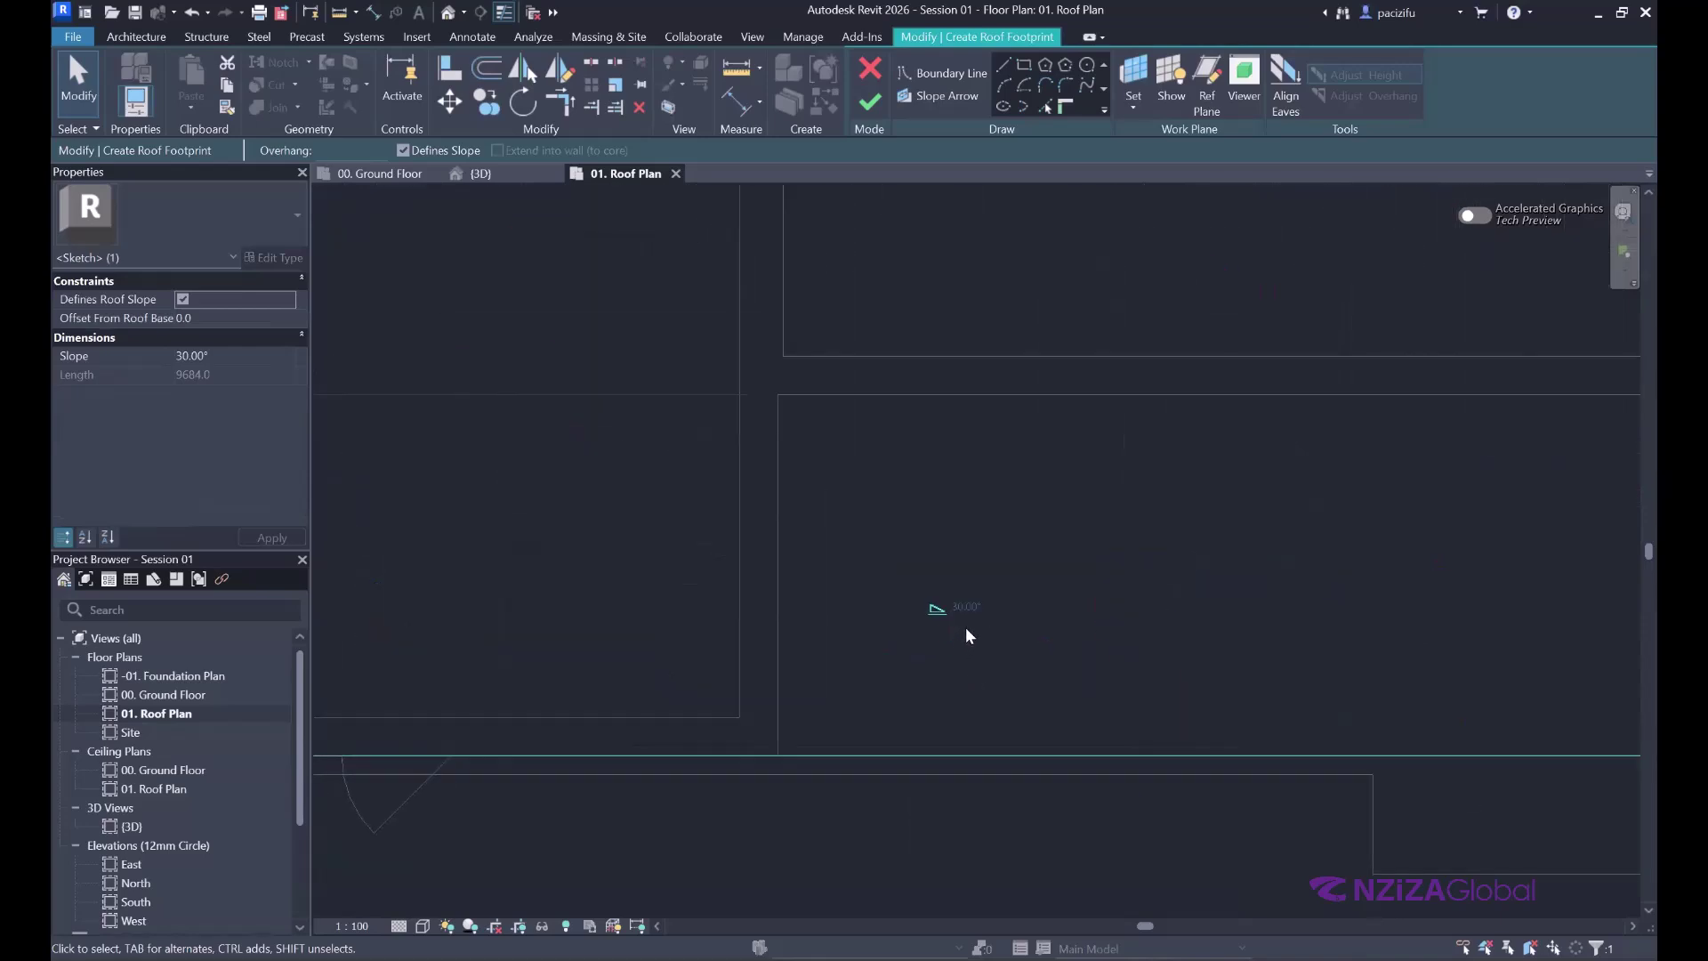
pyautogui.scroll(-2, 879, 707)
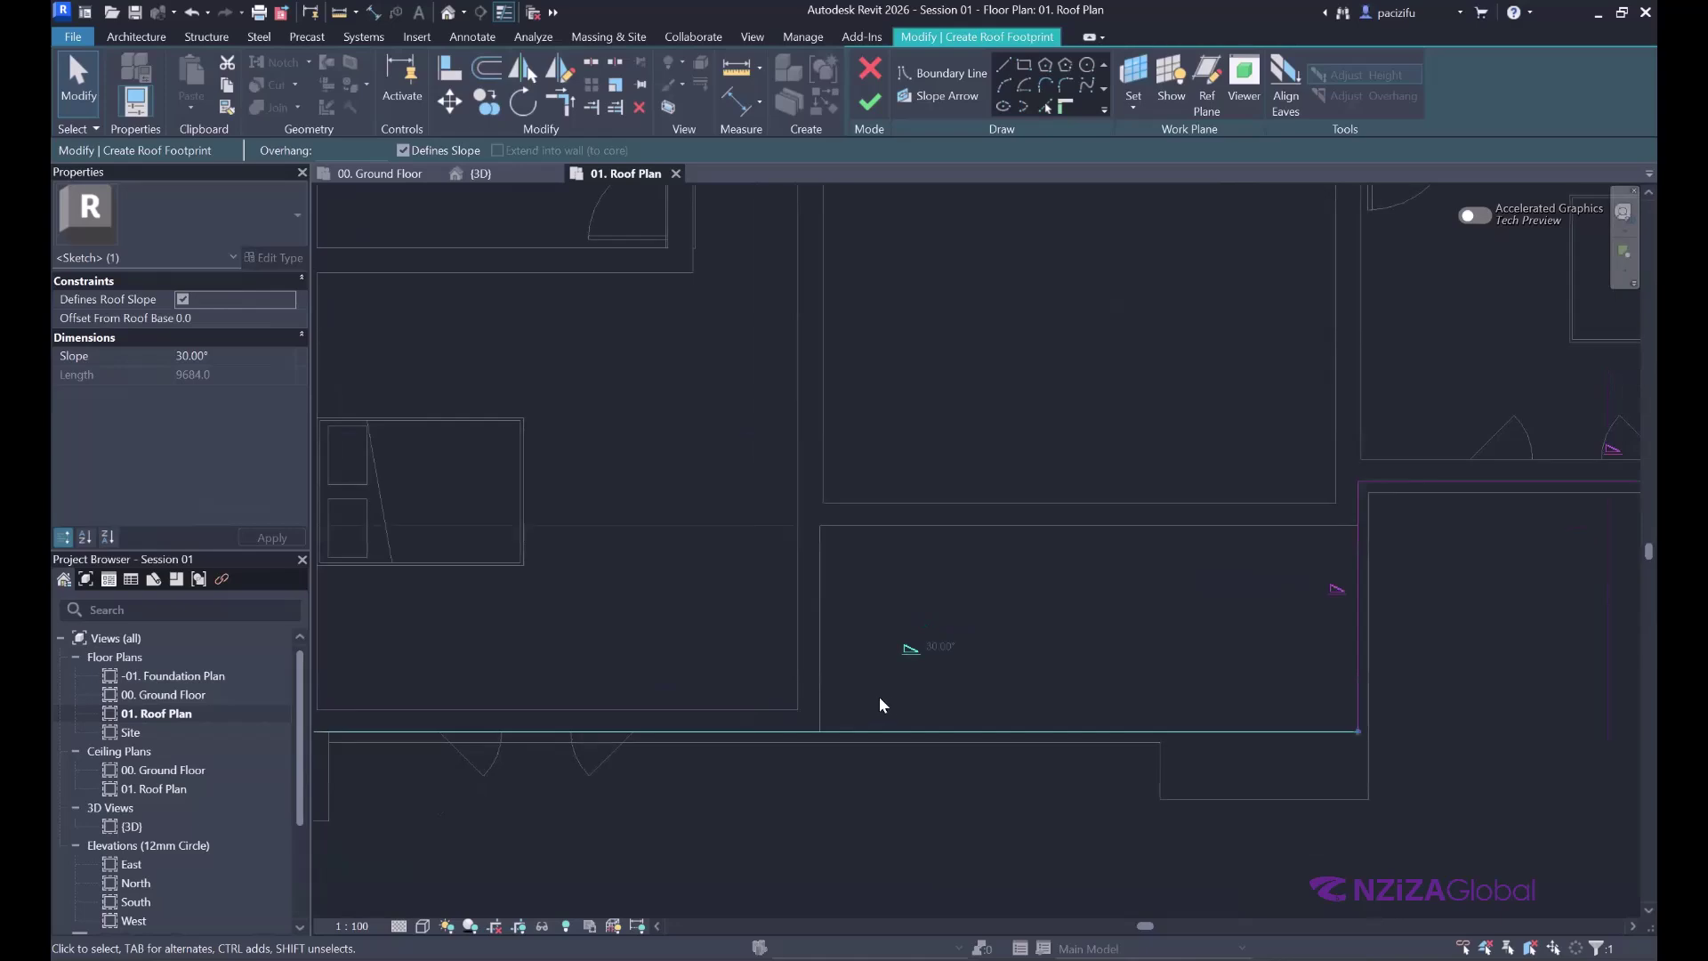
pyautogui.scroll(-3, 921, 691)
pyautogui.click(904, 746)
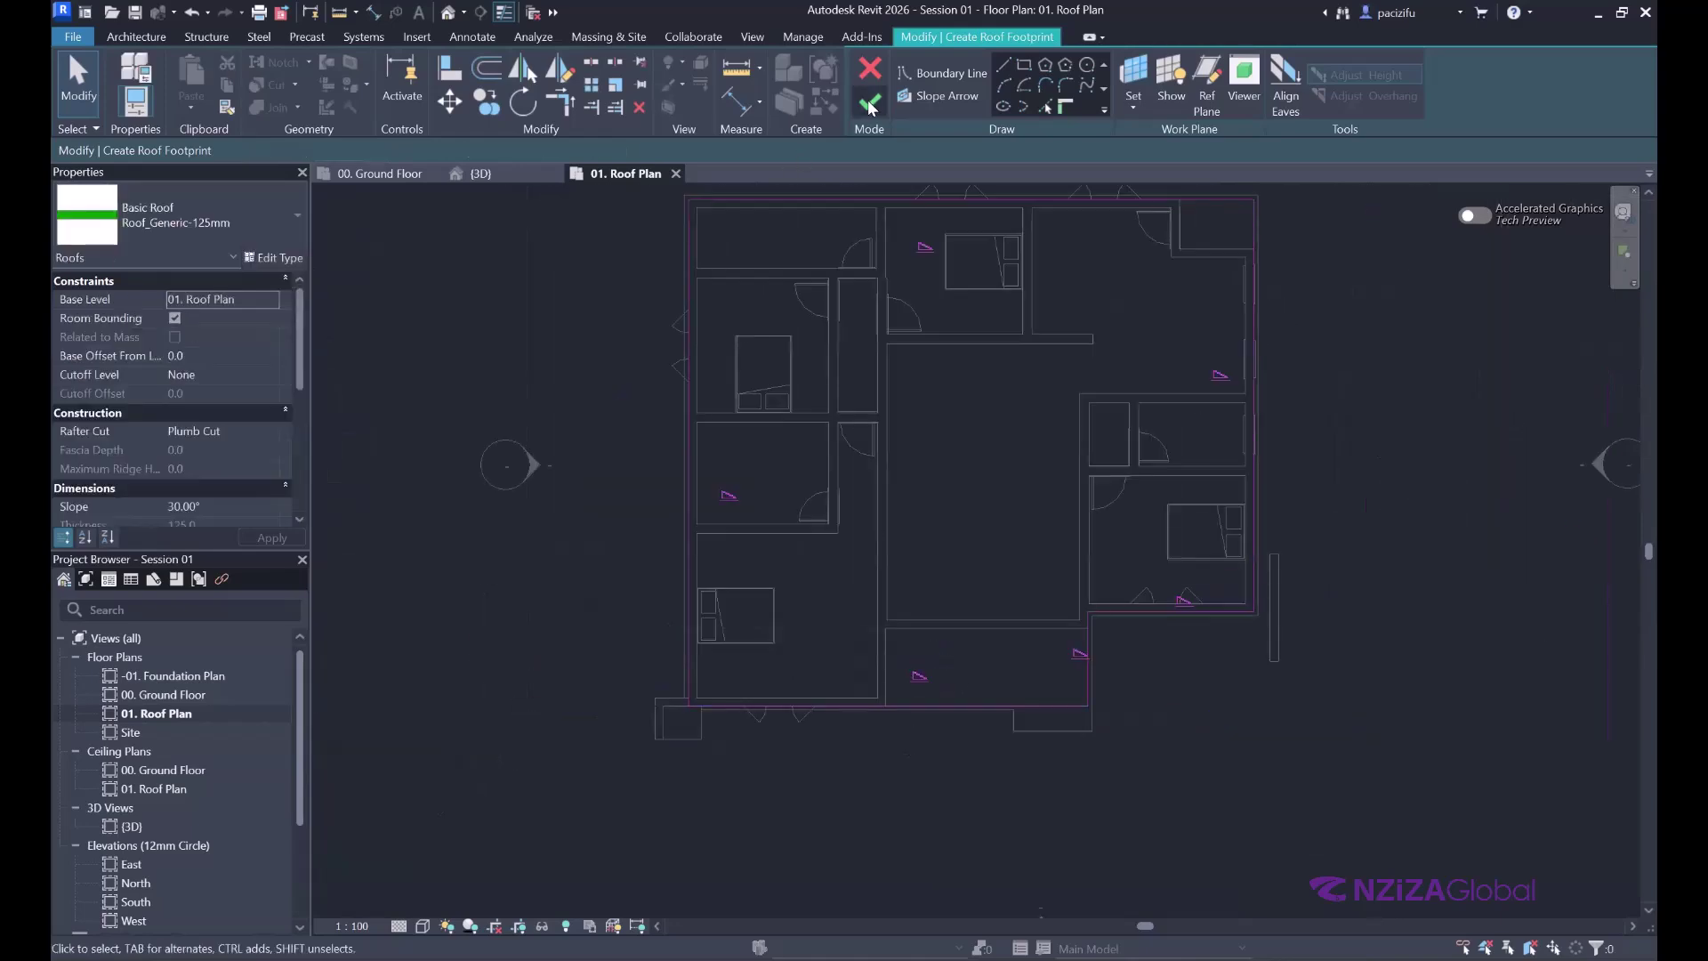
# - Finish the footprint sketch to create the roof at roof plan level, and clear the selection
pyautogui.click(871, 107)
pyautogui.scroll(-2, 766, 377)
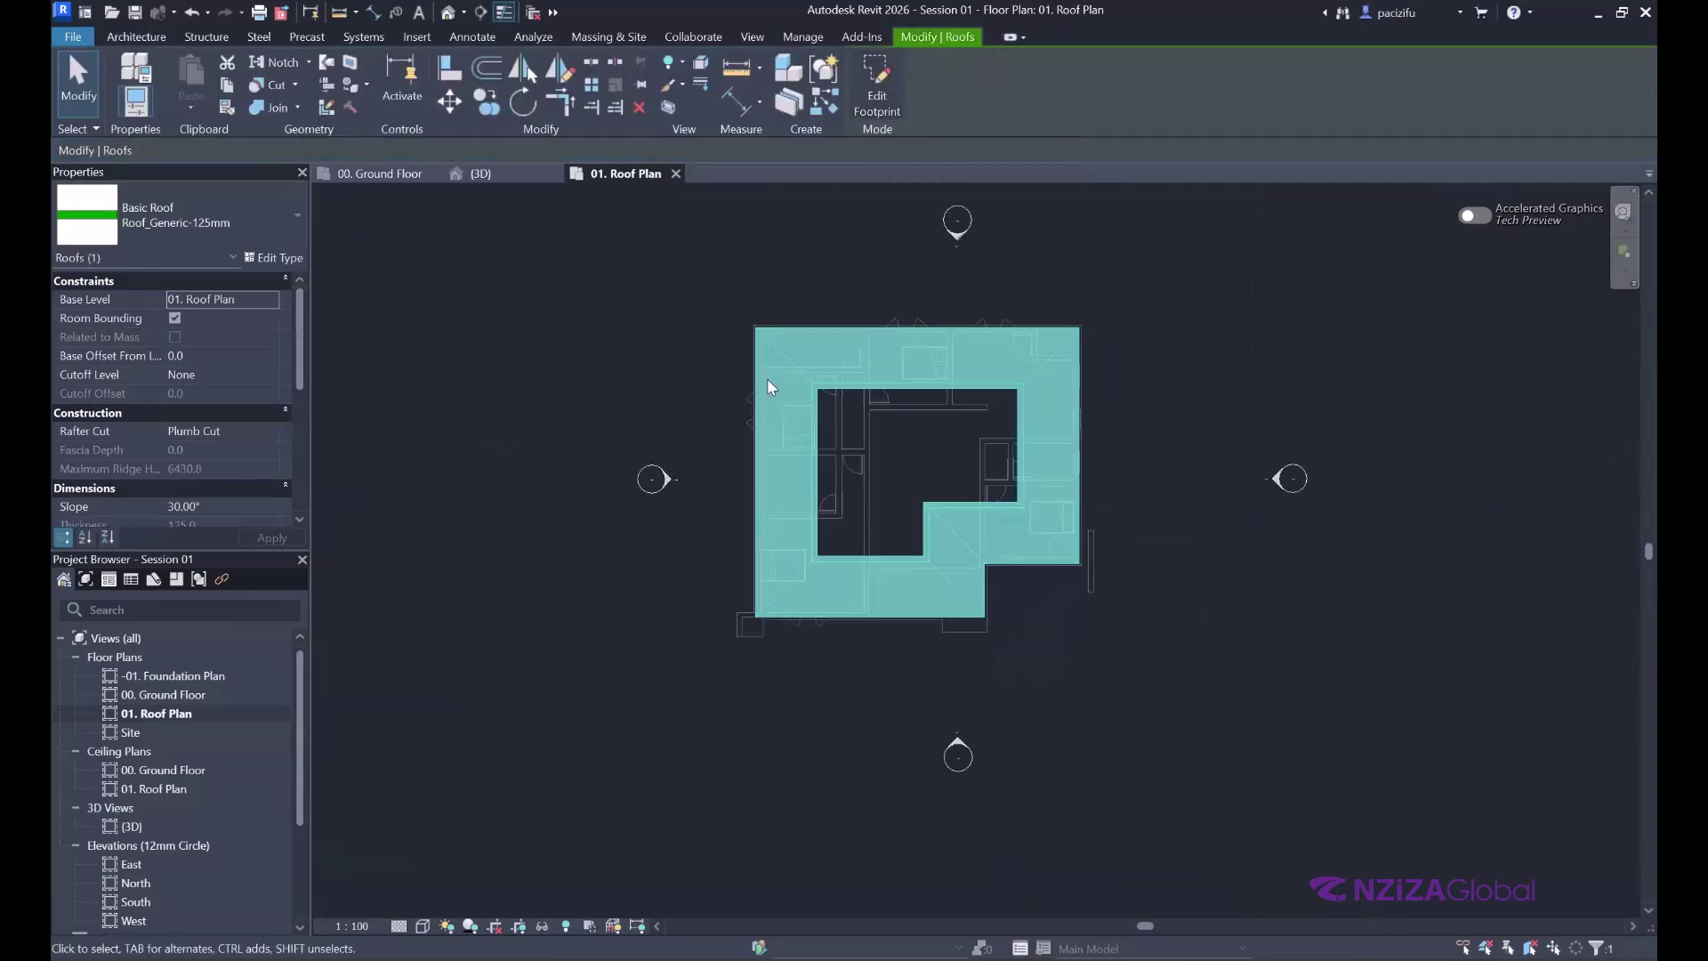
pyautogui.click(658, 345)
pyautogui.scroll(2, 943, 423)
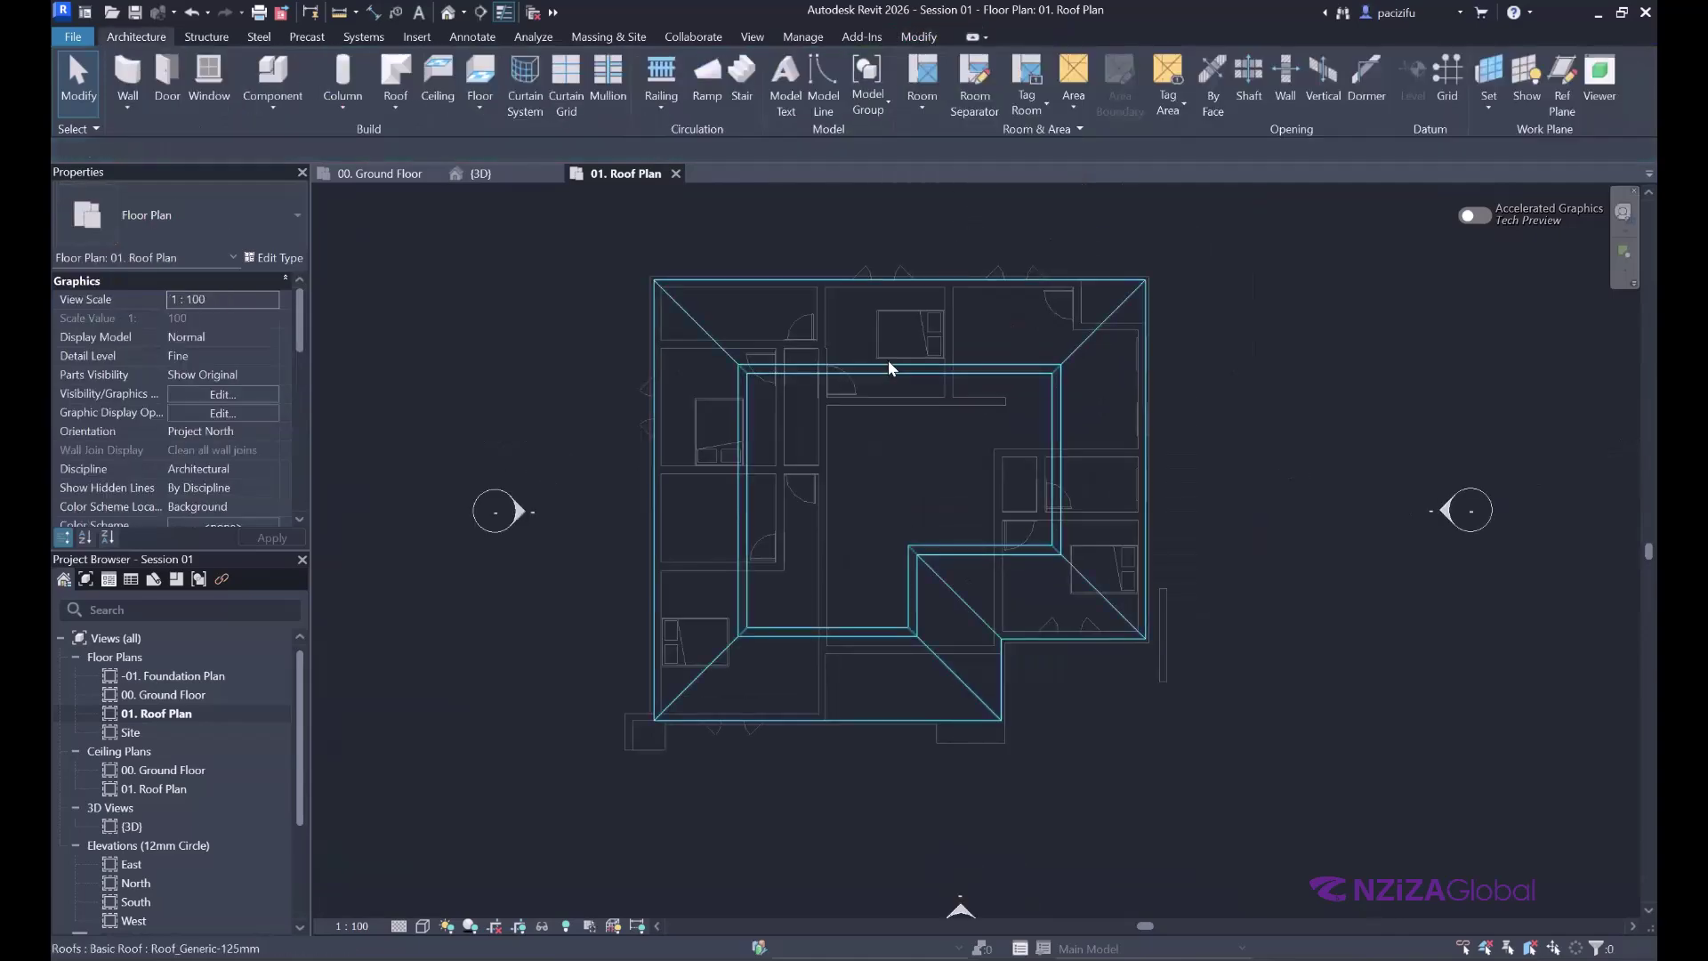
pyautogui.click(888, 359)
pyautogui.click(573, 360)
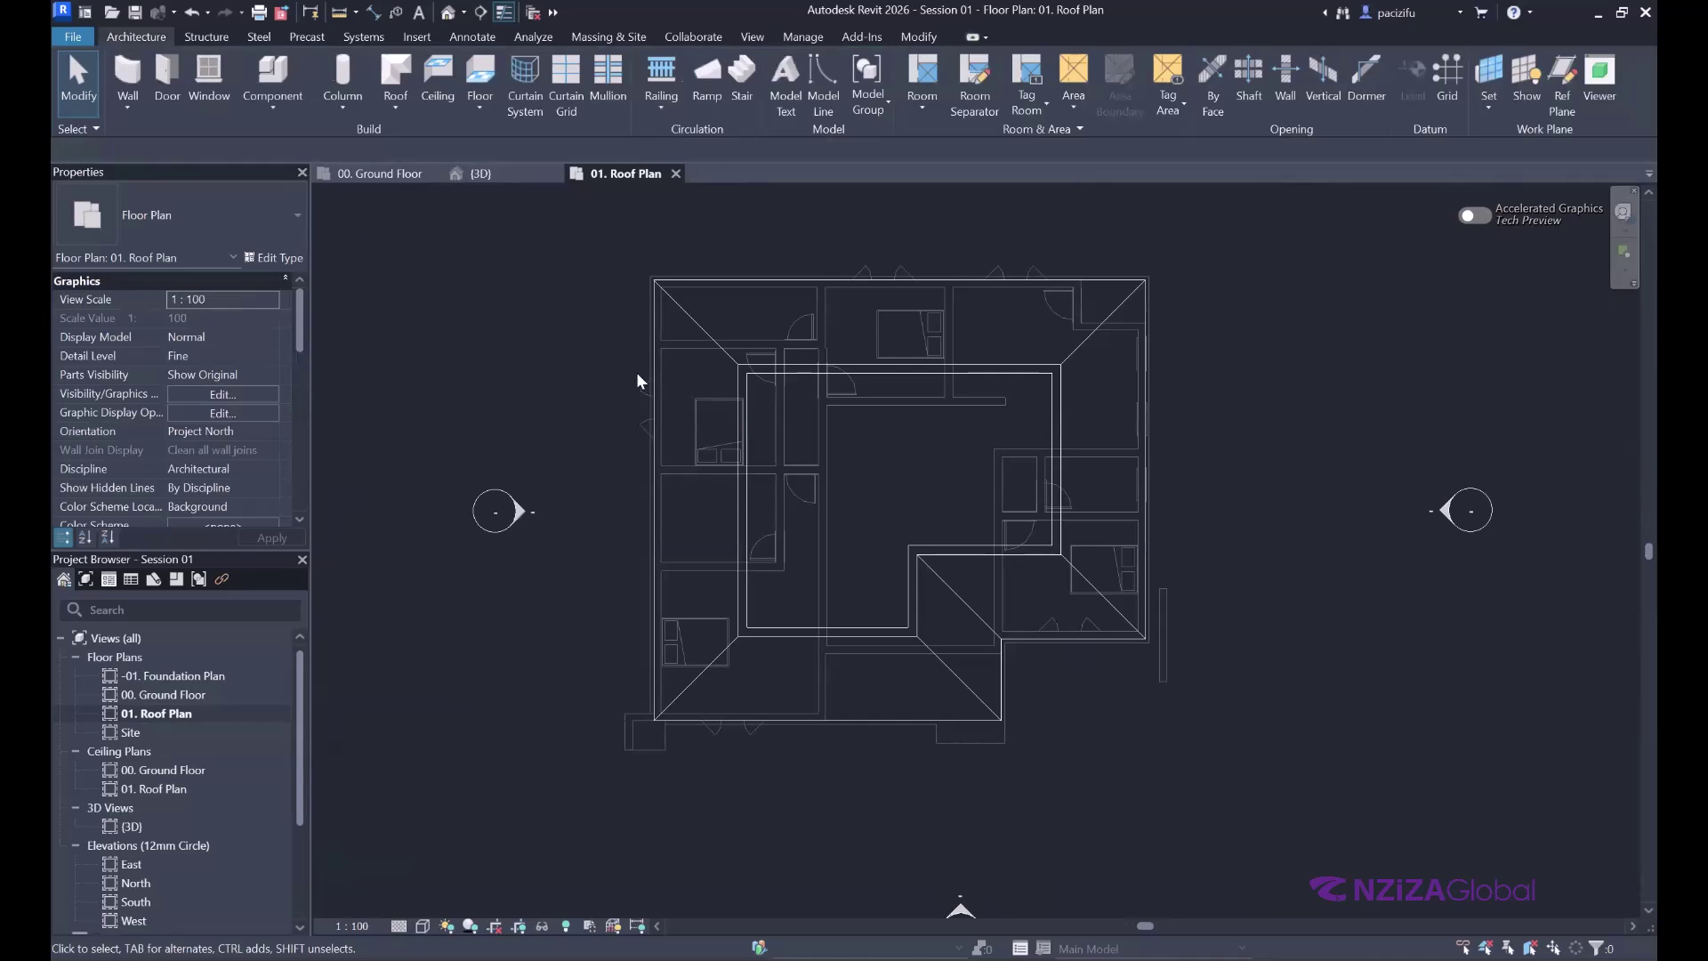
# - Examine the new roof on the house from several angles in the 3D view
pyautogui.click(479, 175)
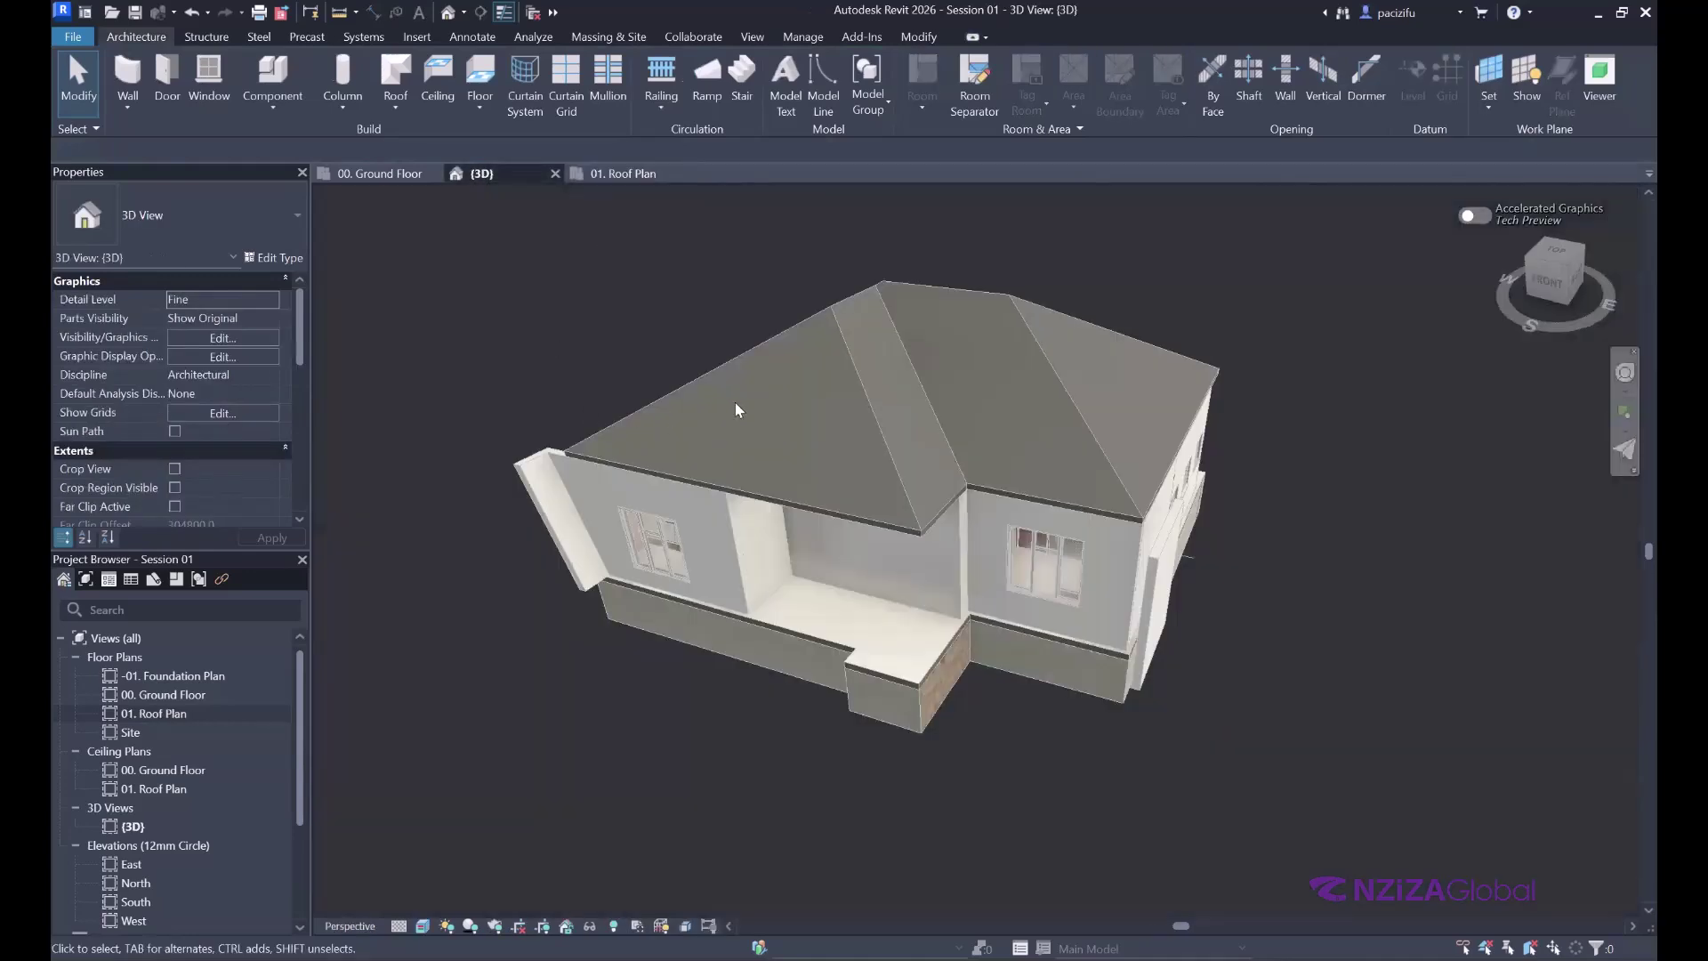
pyautogui.click(1625, 372)
pyautogui.moveTo(1472, 420); pyautogui.dragTo(840, 424)
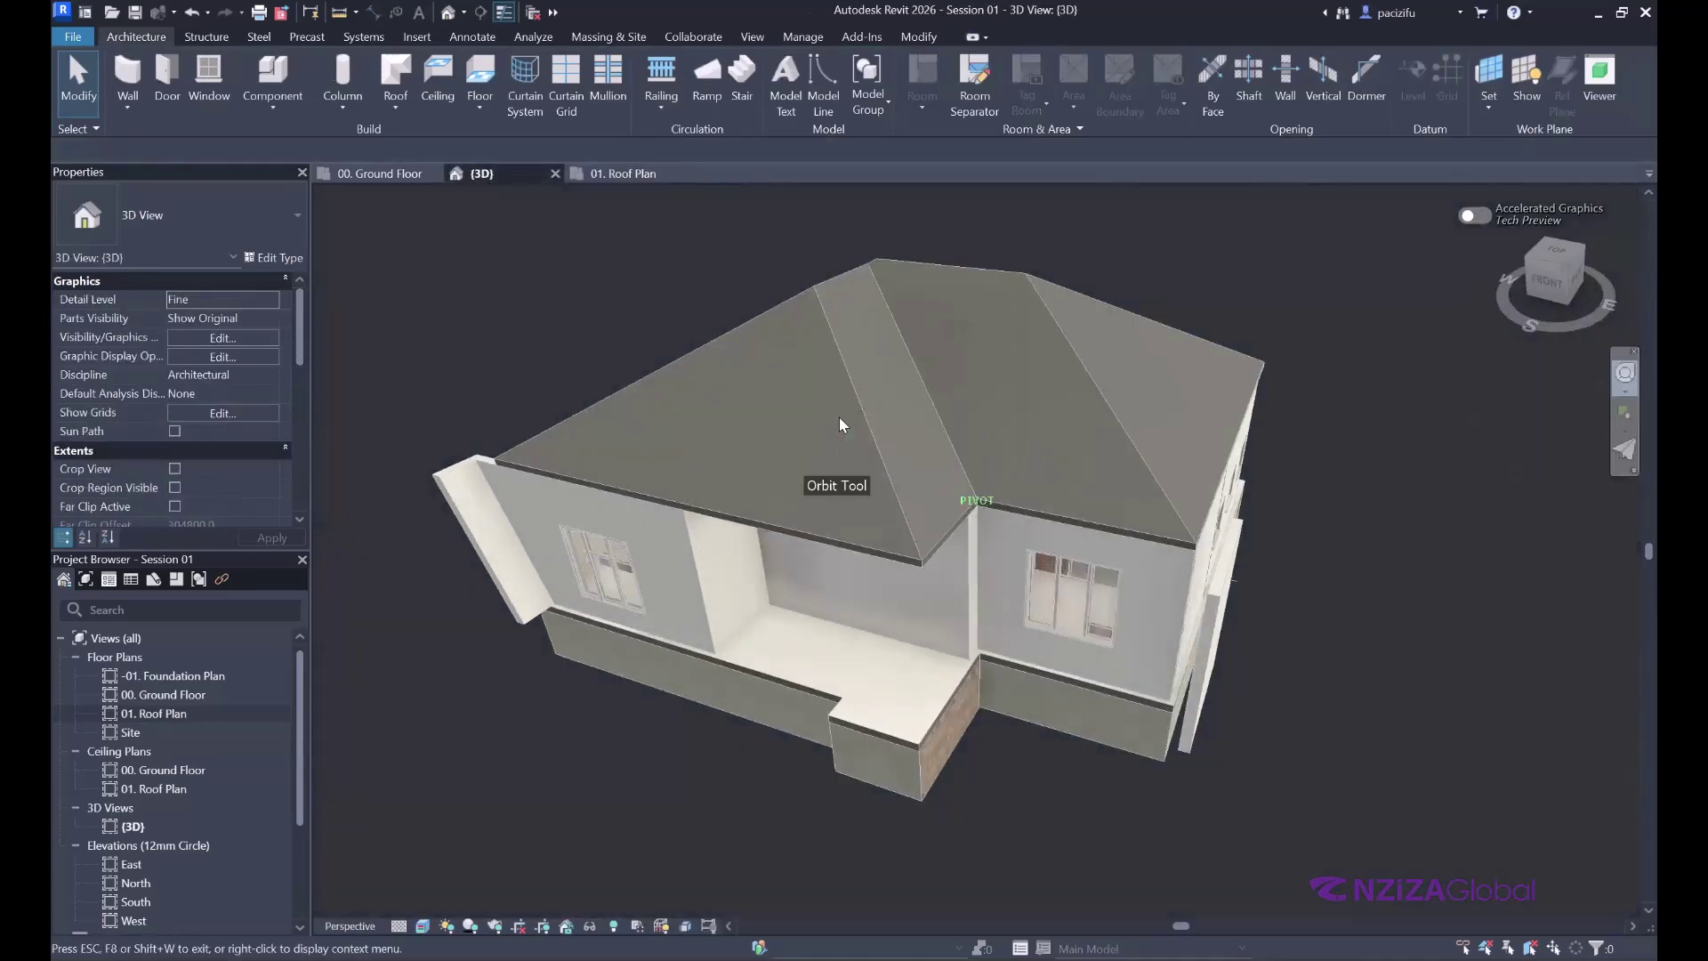
pyautogui.moveTo(733, 324); pyautogui.dragTo(707, 414)
pyautogui.moveTo(1100, 500); pyautogui.dragTo(687, 503)
pyautogui.scroll(5, 840, 318)
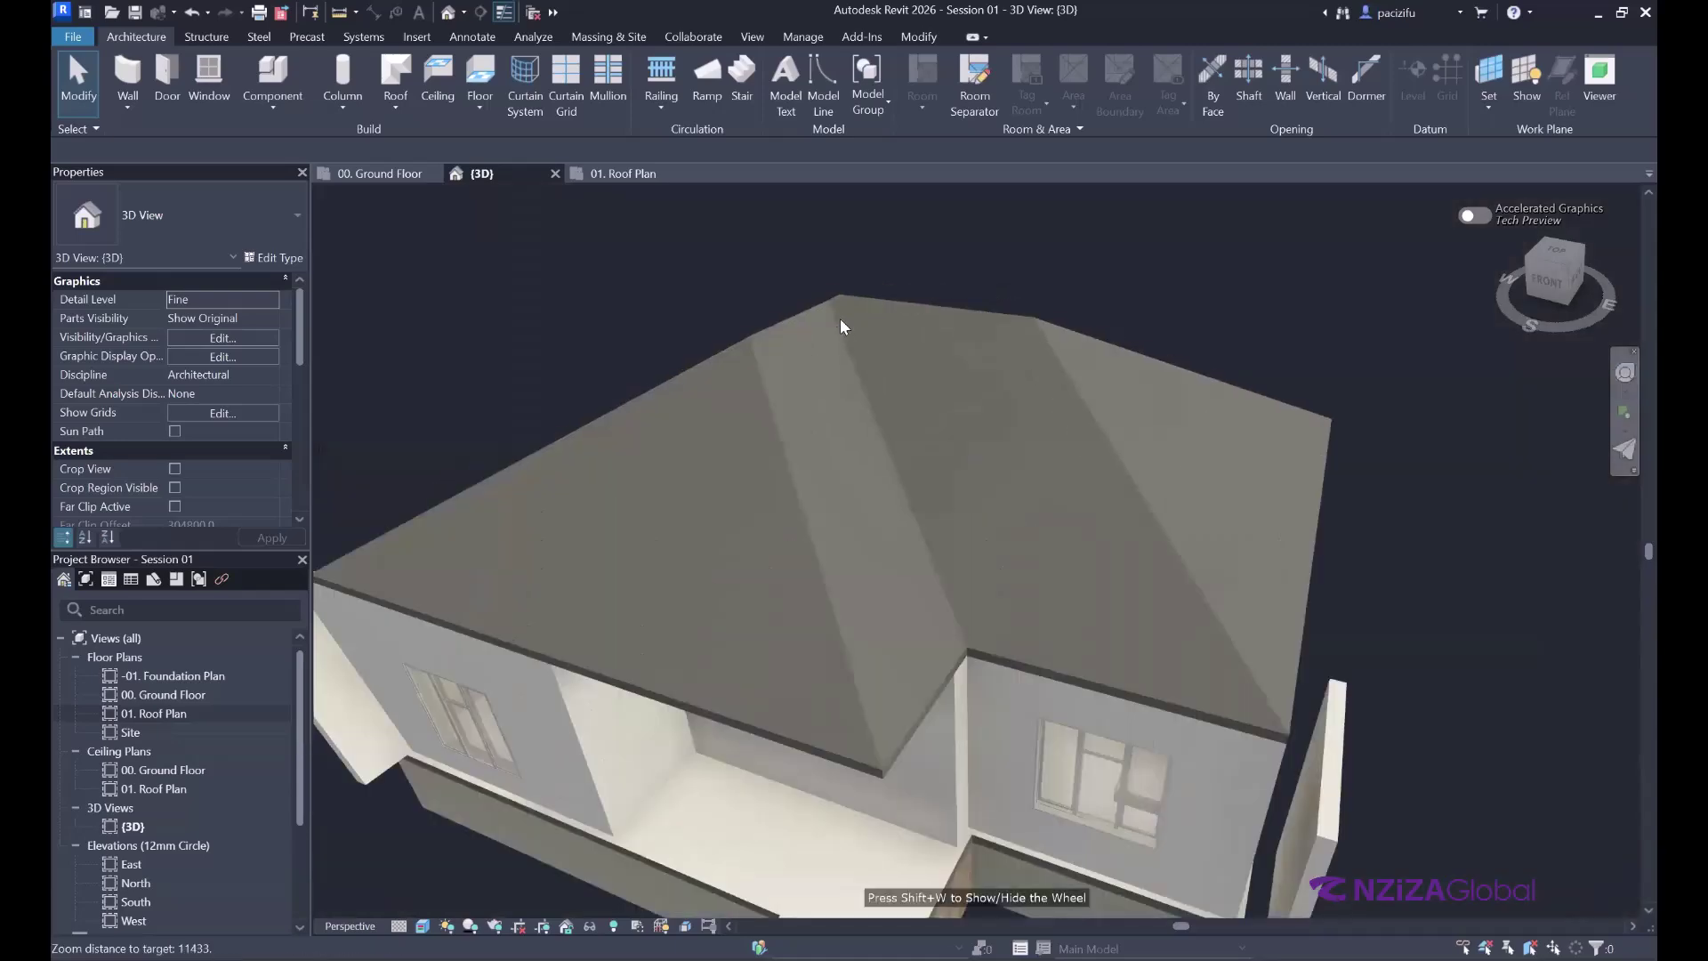
pyautogui.scroll(-3, 776, 475)
pyautogui.hotkey('shift', 'w')
pyautogui.moveTo(854, 501); pyautogui.dragTo(783, 445)
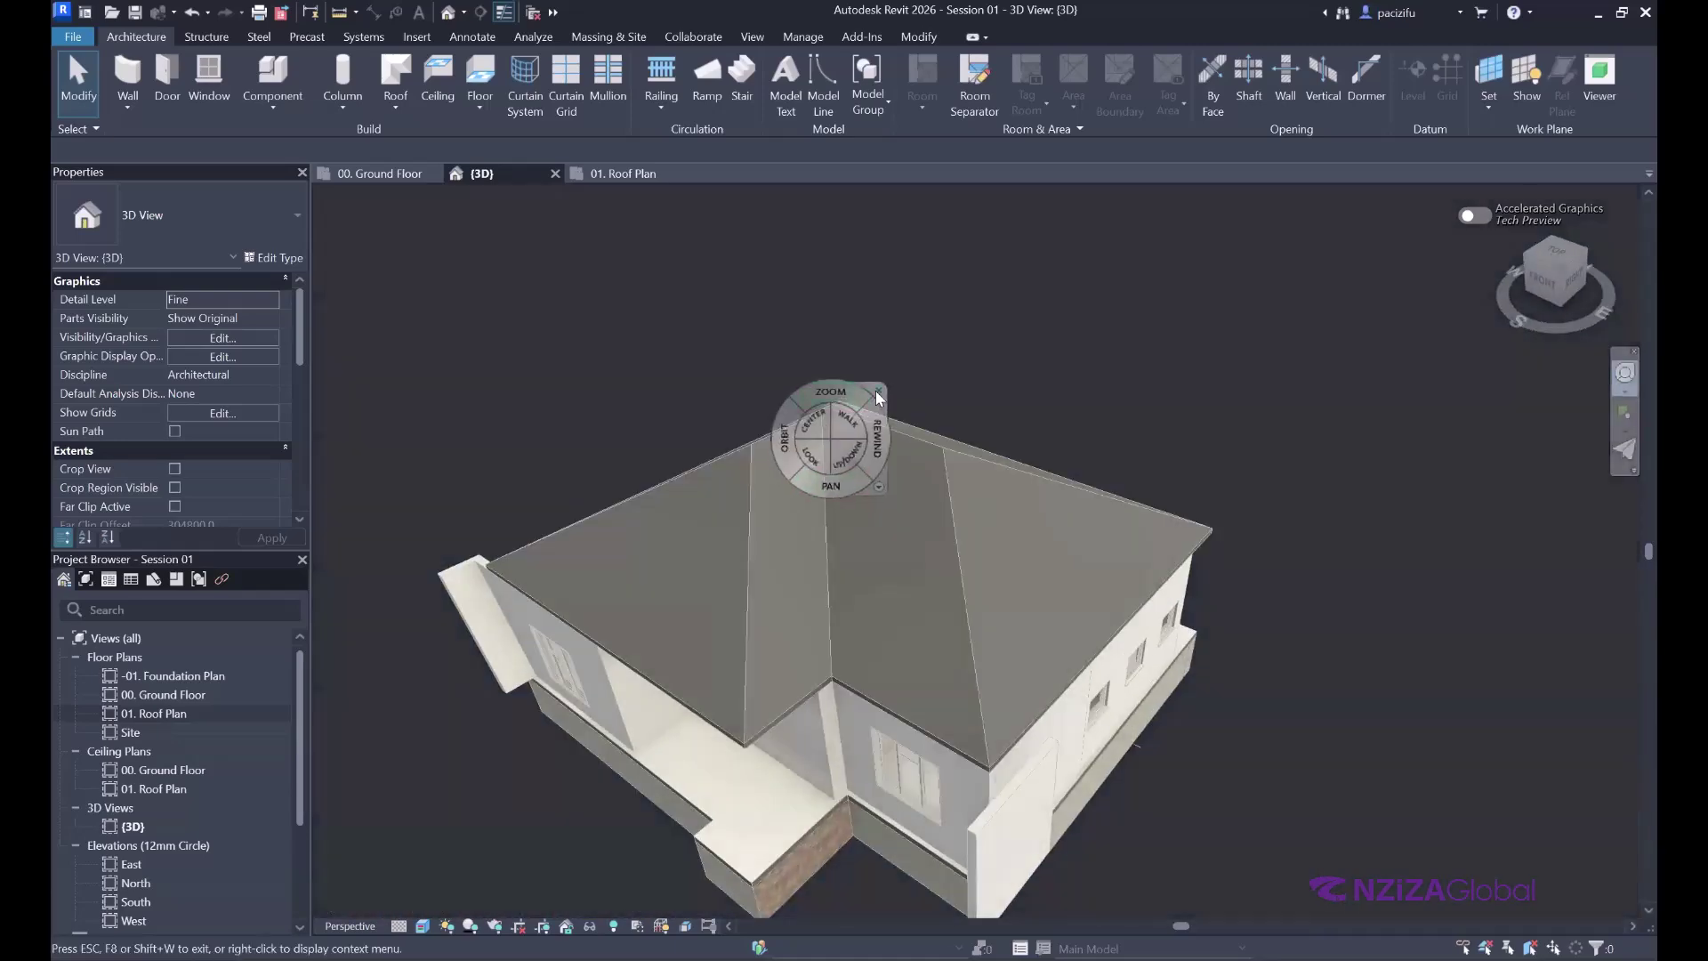
pyautogui.click(878, 390)
pyautogui.scroll(3, 738, 707)
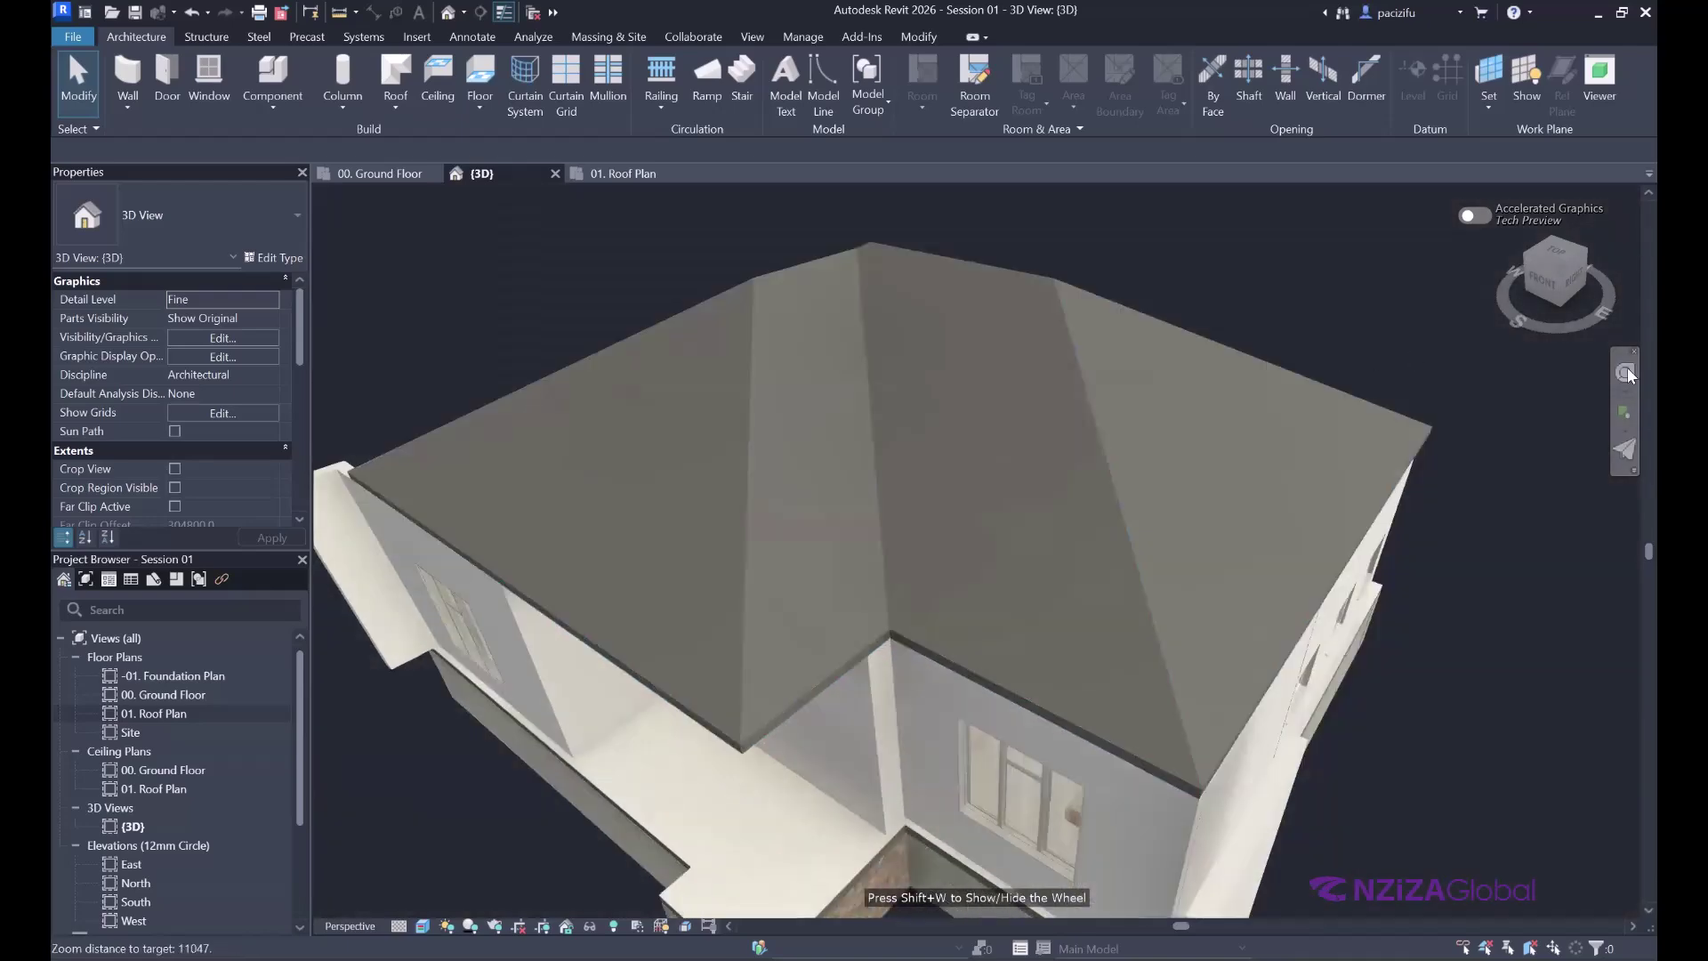
pyautogui.scroll(-4, 631, 236)
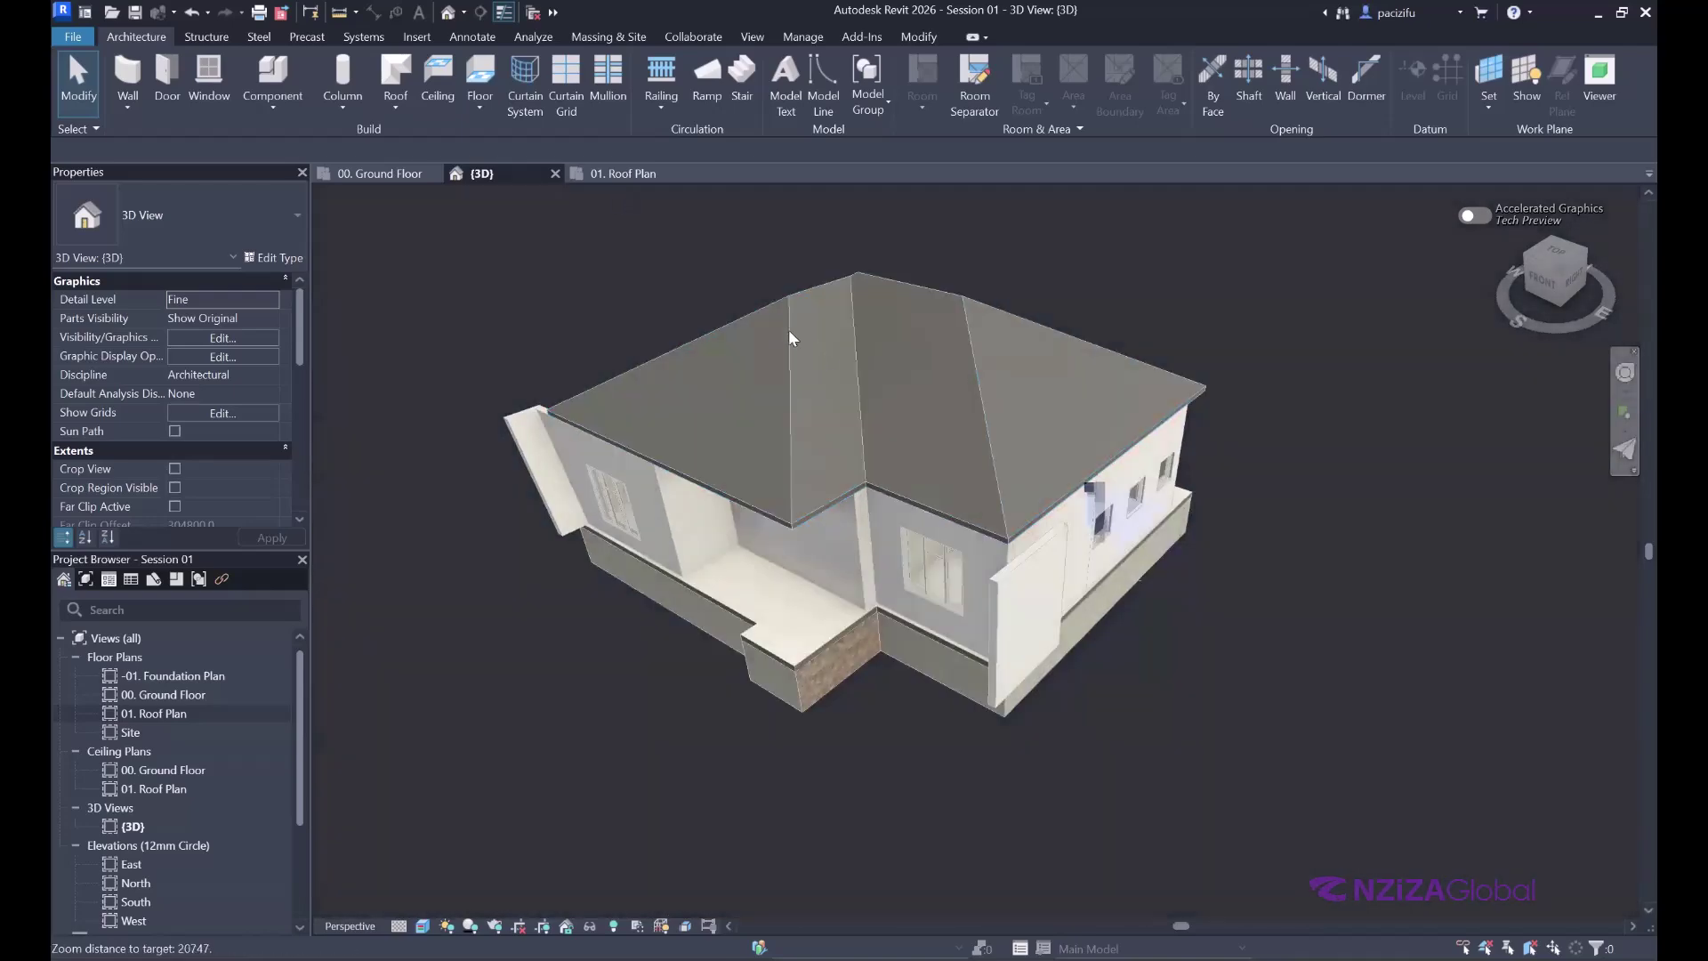
# - Delete the roof from the house model and return to the 01. Roof Plan view
pyautogui.click(790, 338)
pyautogui.press('Delete')
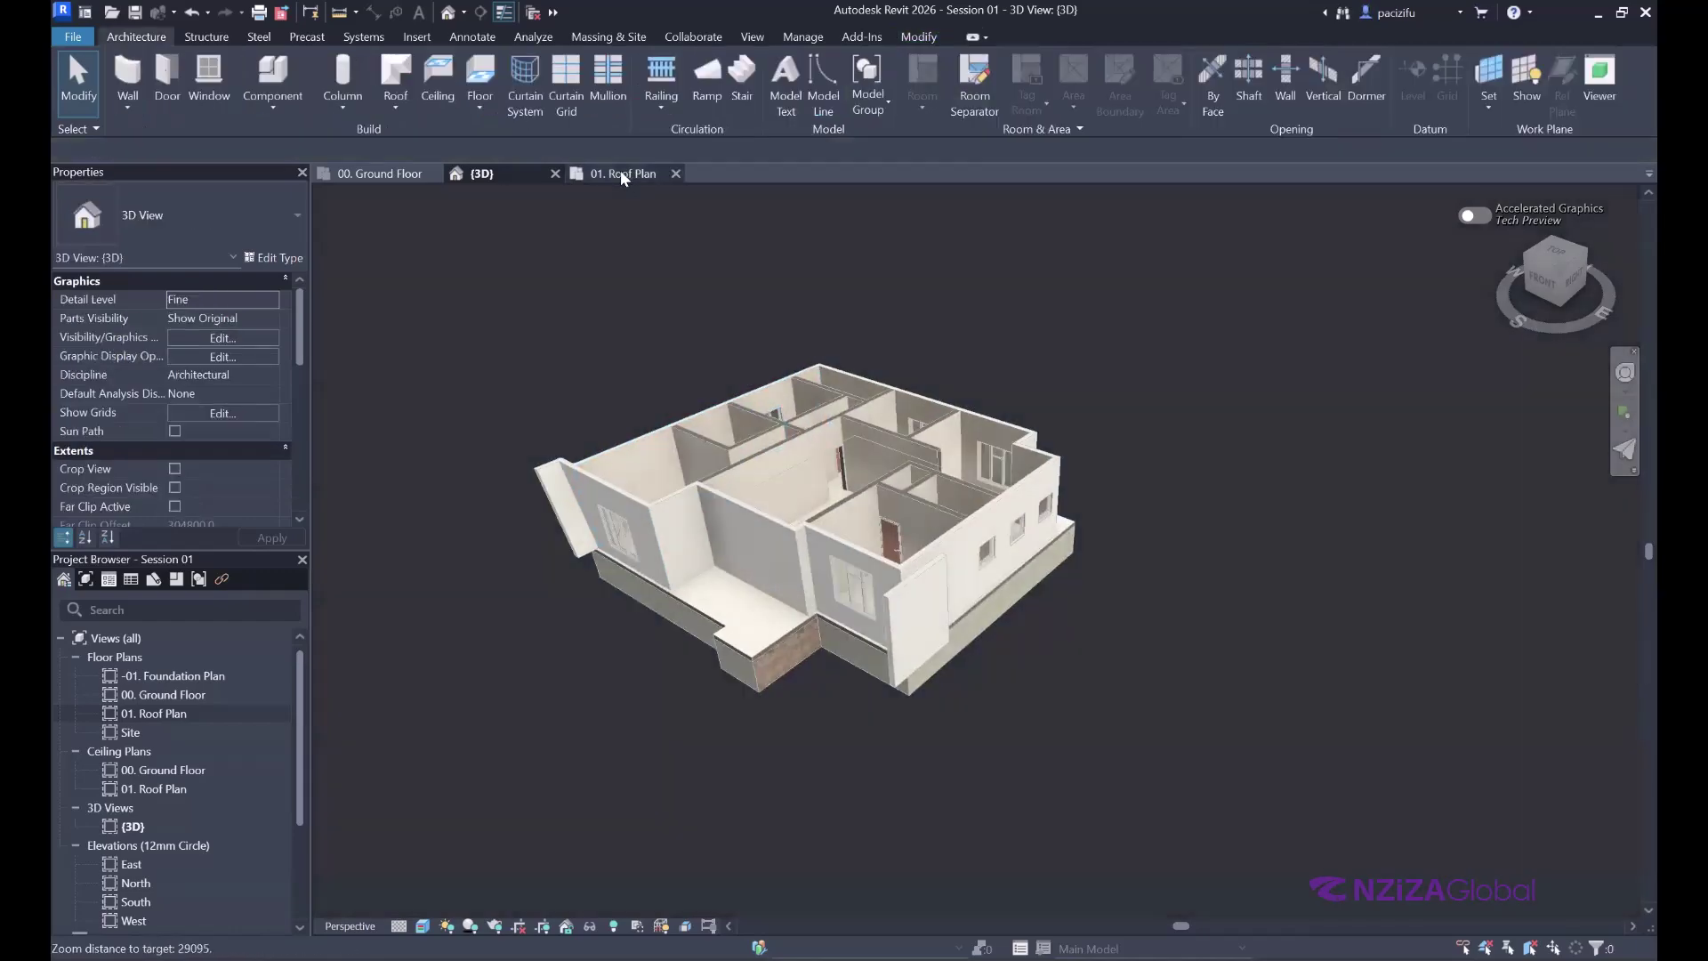
pyautogui.click(622, 171)
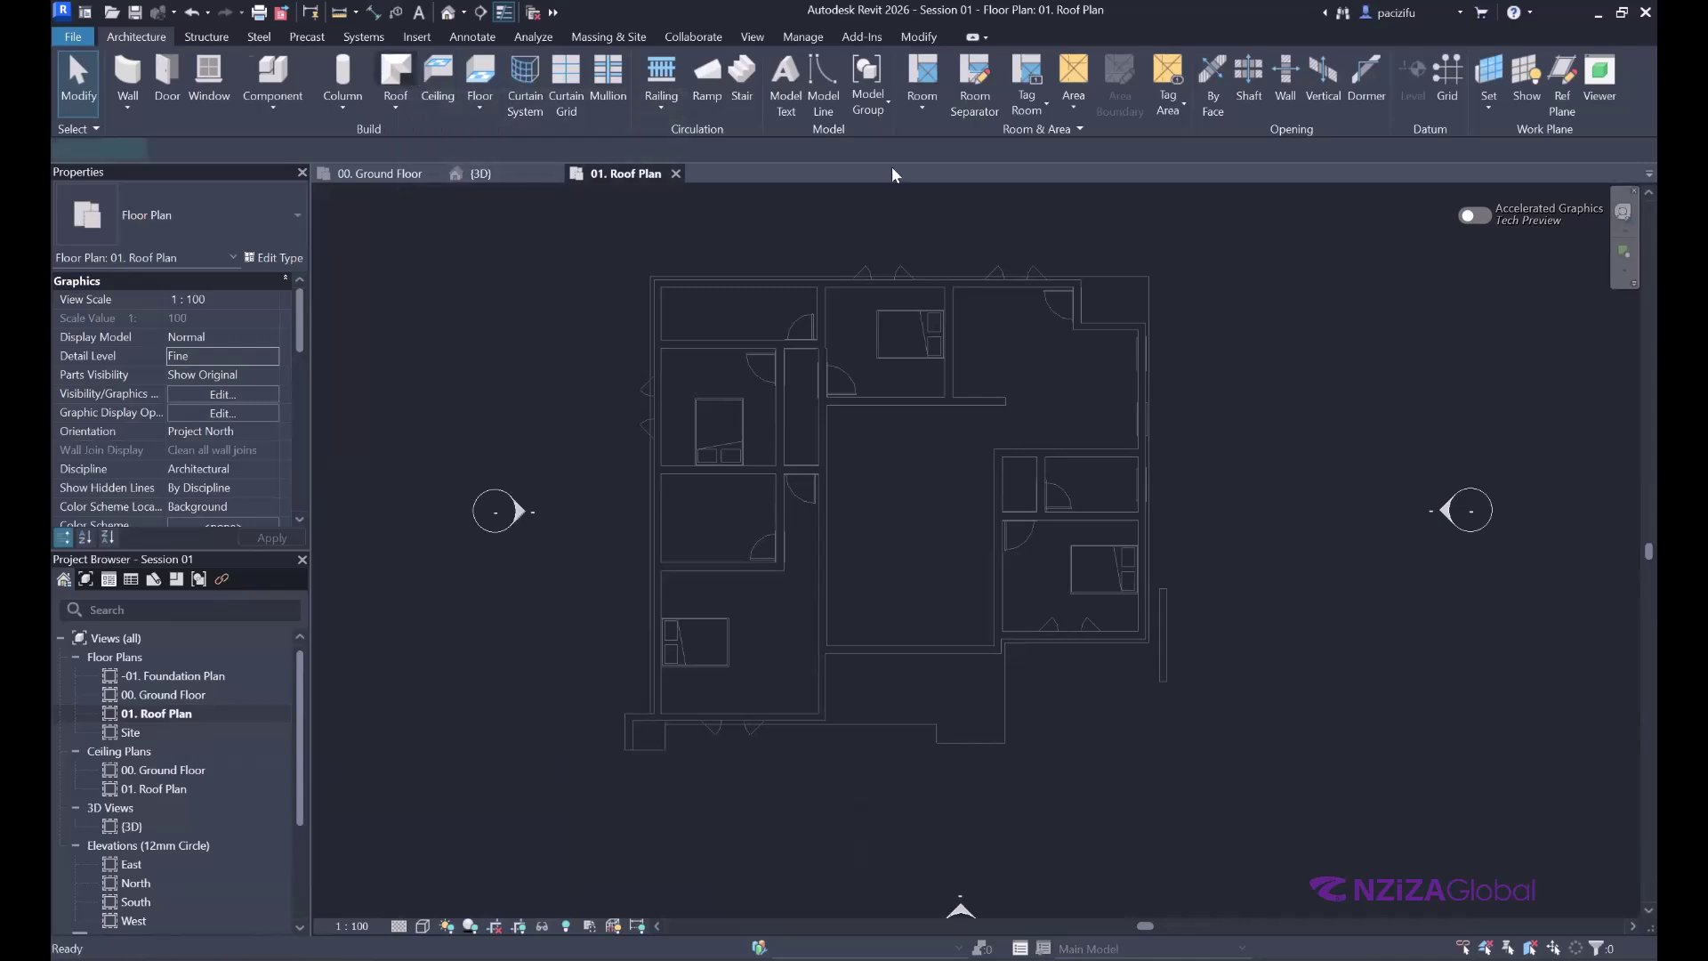
# - Start a new roof by footprint with Pick Lines and pick the house's north and west outer edges as slope-defining boundaries
pyautogui.click(1043, 107)
pyautogui.scroll(5, 813, 269)
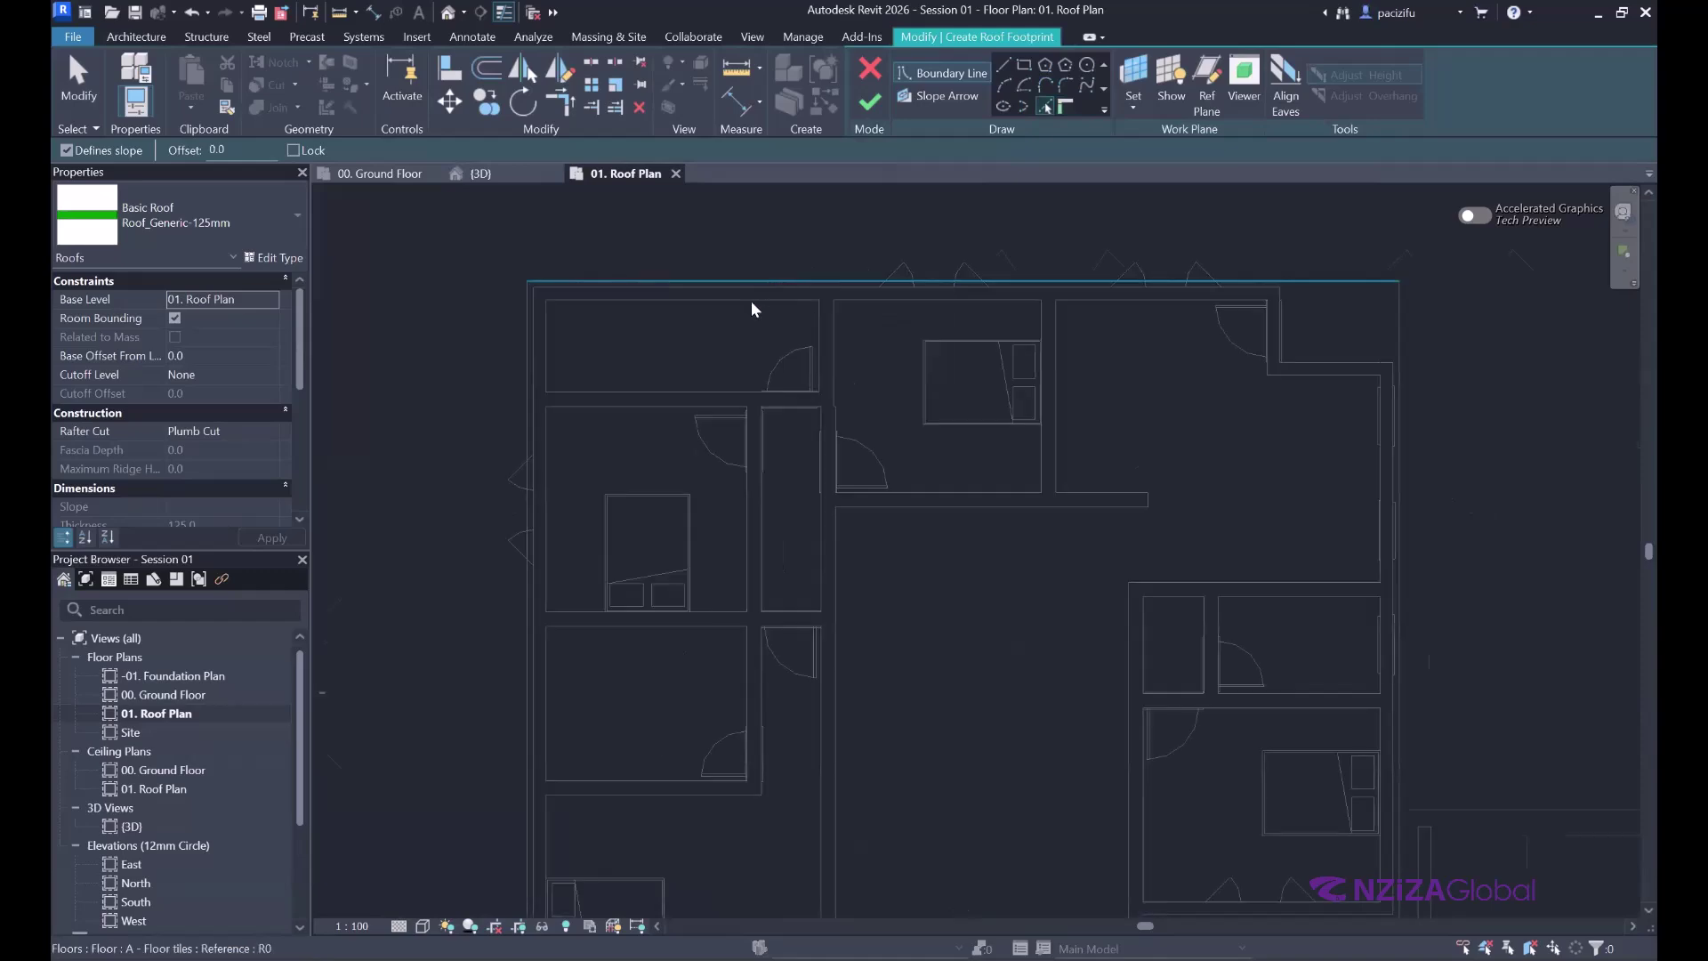
pyautogui.click(758, 271)
pyautogui.scroll(-2, 758, 268)
pyautogui.scroll(2, 450, 392)
pyautogui.click(531, 500)
# - Pick the south wall, the short jog beside the porch, the south-east bedroom's south wall and the east edge as boundary lines
pyautogui.scroll(-4, 642, 742)
pyautogui.scroll(5, 644, 754)
pyautogui.click(644, 754)
pyautogui.scroll(-3, 521, 634)
pyautogui.scroll(5, 998, 519)
pyautogui.click(994, 530)
pyautogui.moveTo(1170, 496); pyautogui.dragTo(862, 585, button='middle')
pyautogui.click(1087, 600)
pyautogui.click(1194, 504)
# - Trim the picked boundary lines into corners so the footprint closes around the house, then finish the roof
pyautogui.click(573, 109)
pyautogui.scroll(-2, 1183, 494)
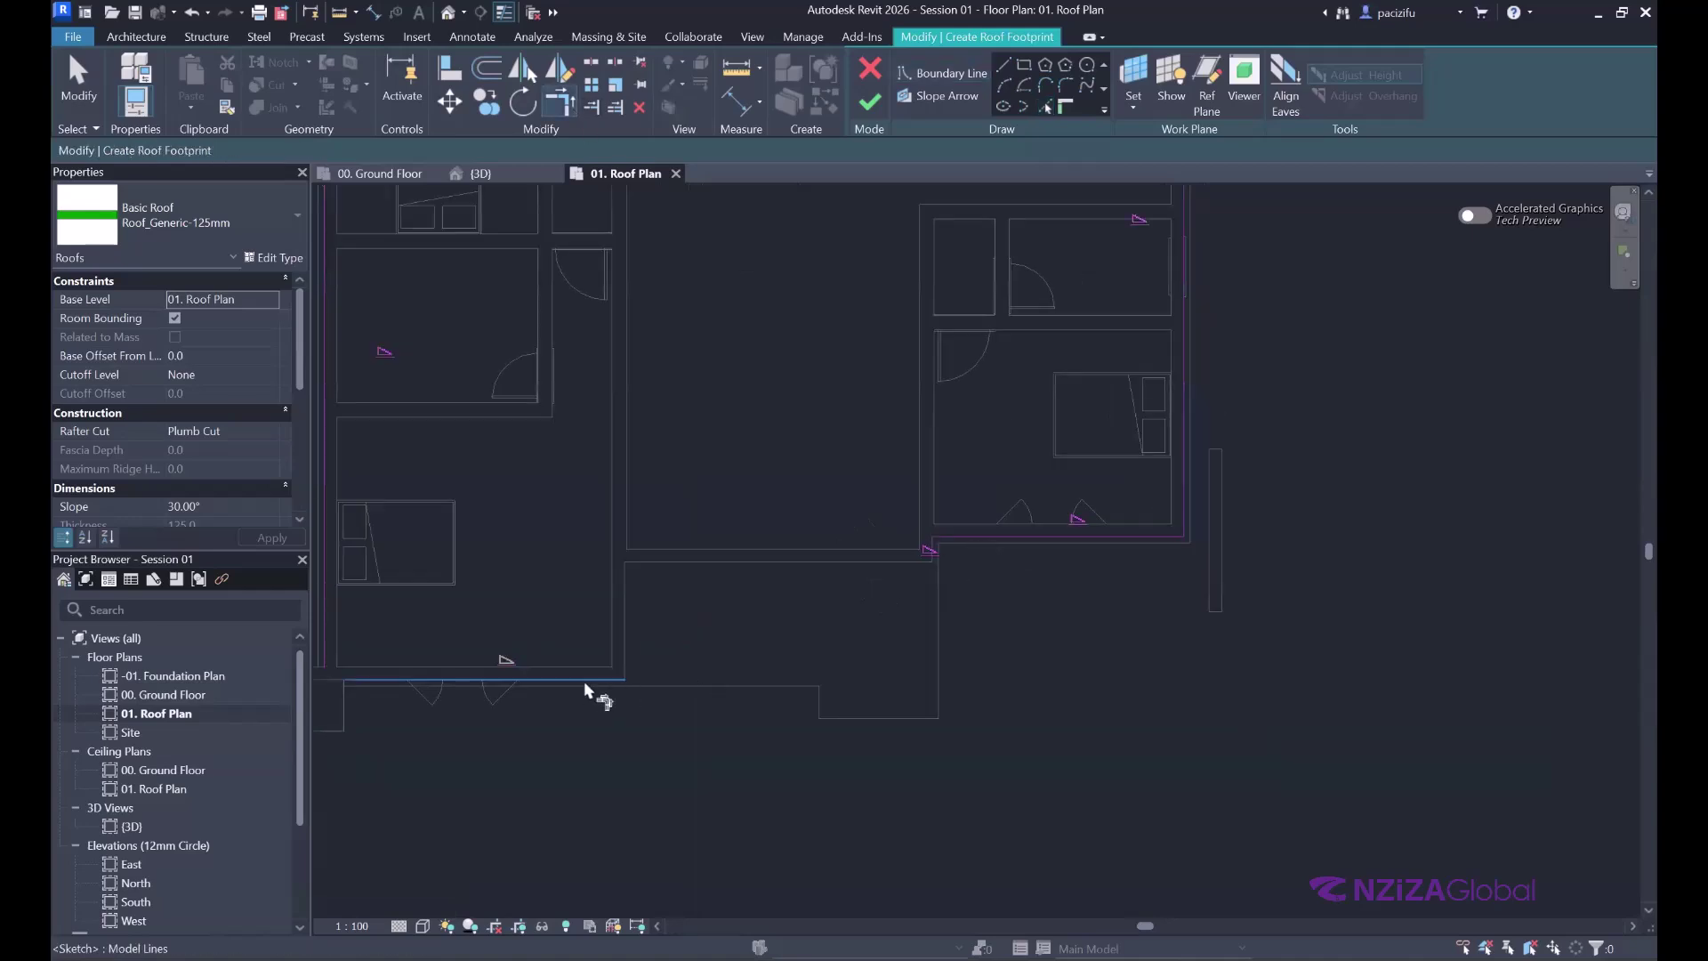
pyautogui.scroll(2, 934, 595)
pyautogui.scroll(-4, 996, 530)
pyautogui.scroll(2, 991, 495)
pyautogui.scroll(2, 1057, 405)
pyautogui.scroll(-4, 1087, 370)
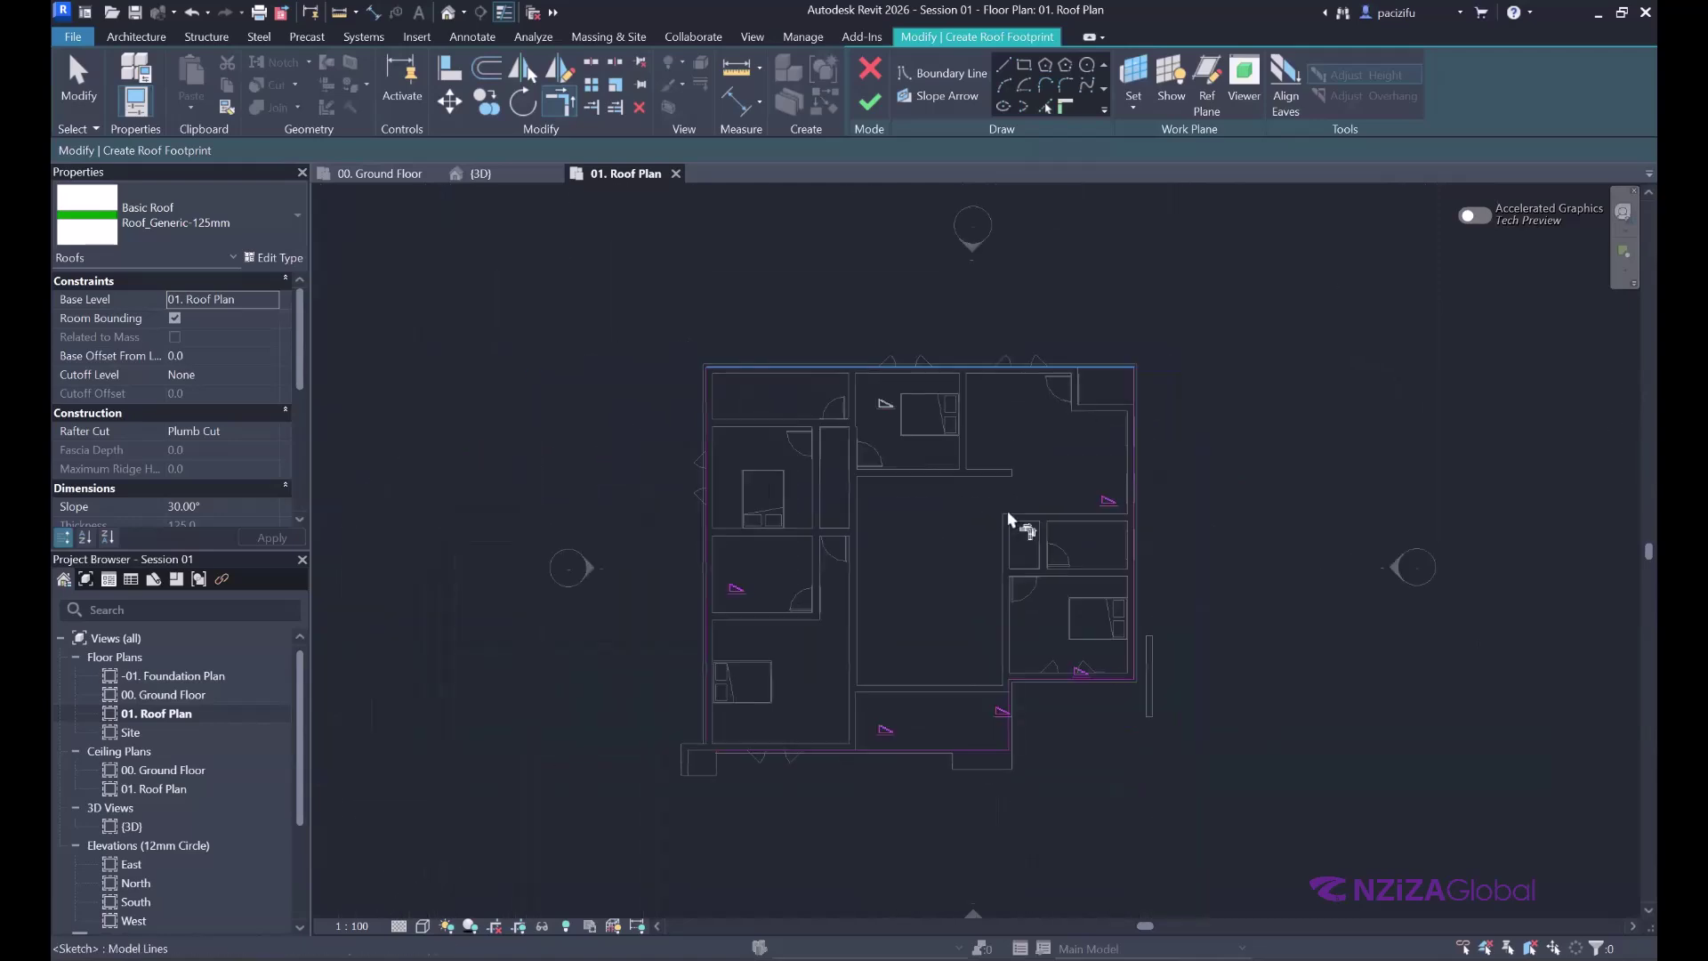
pyautogui.scroll(2, 747, 736)
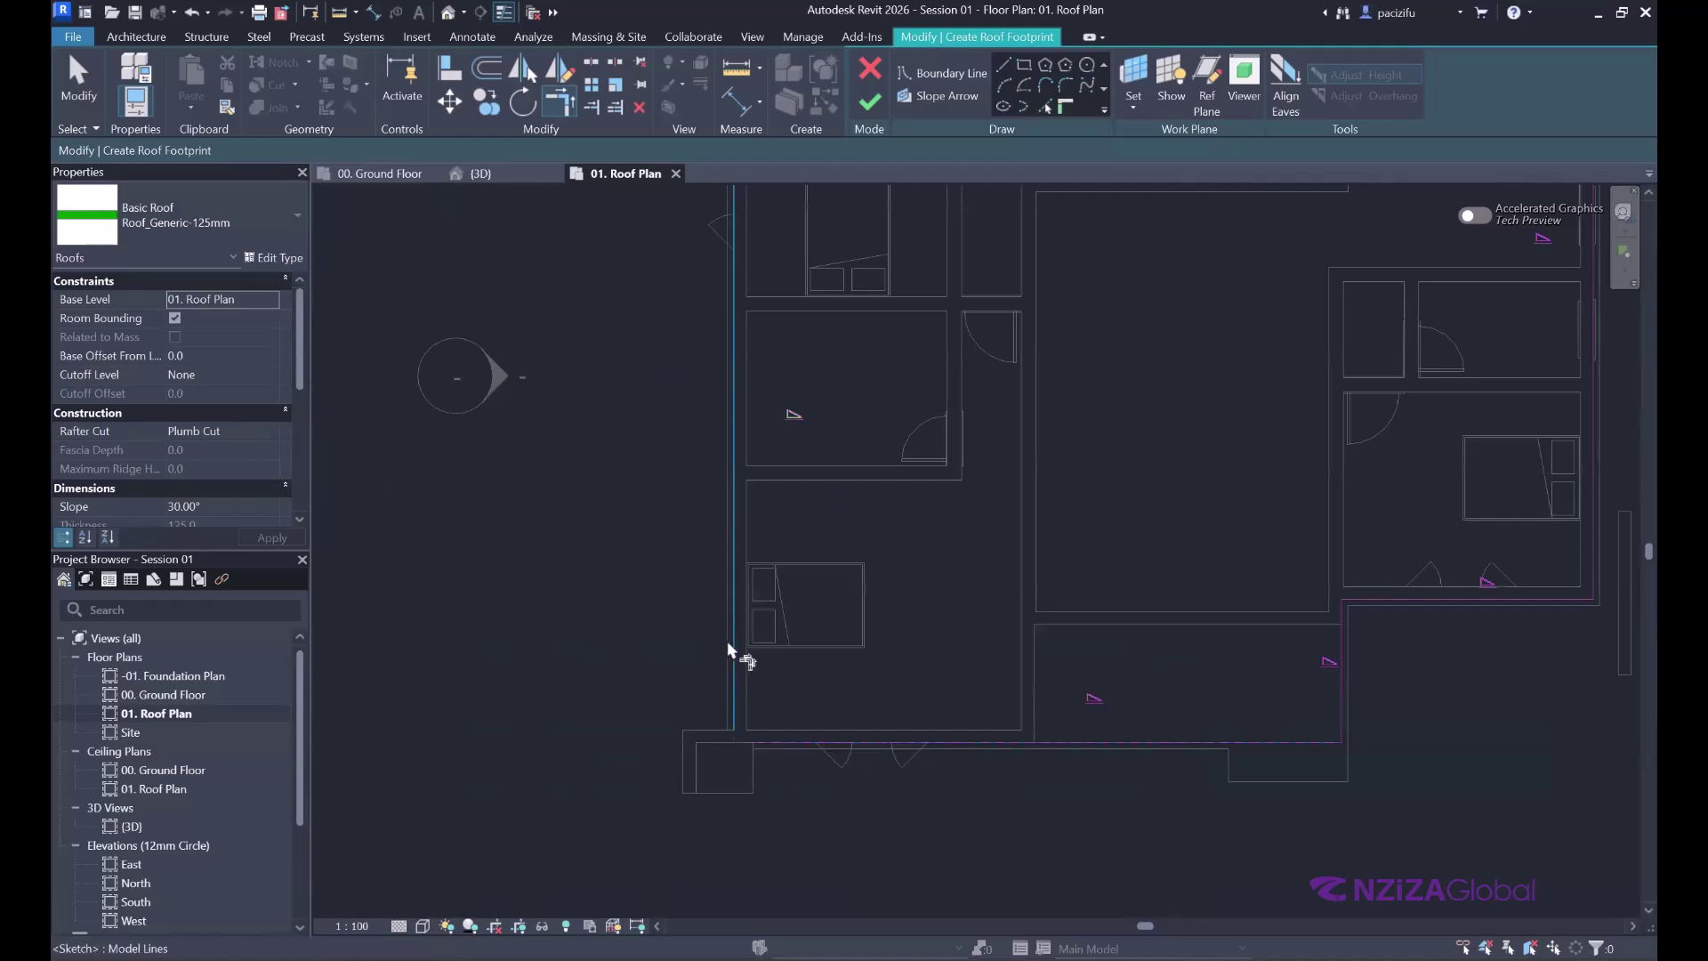
pyautogui.press('t')
pyautogui.press('r')
pyautogui.scroll(-3, 725, 614)
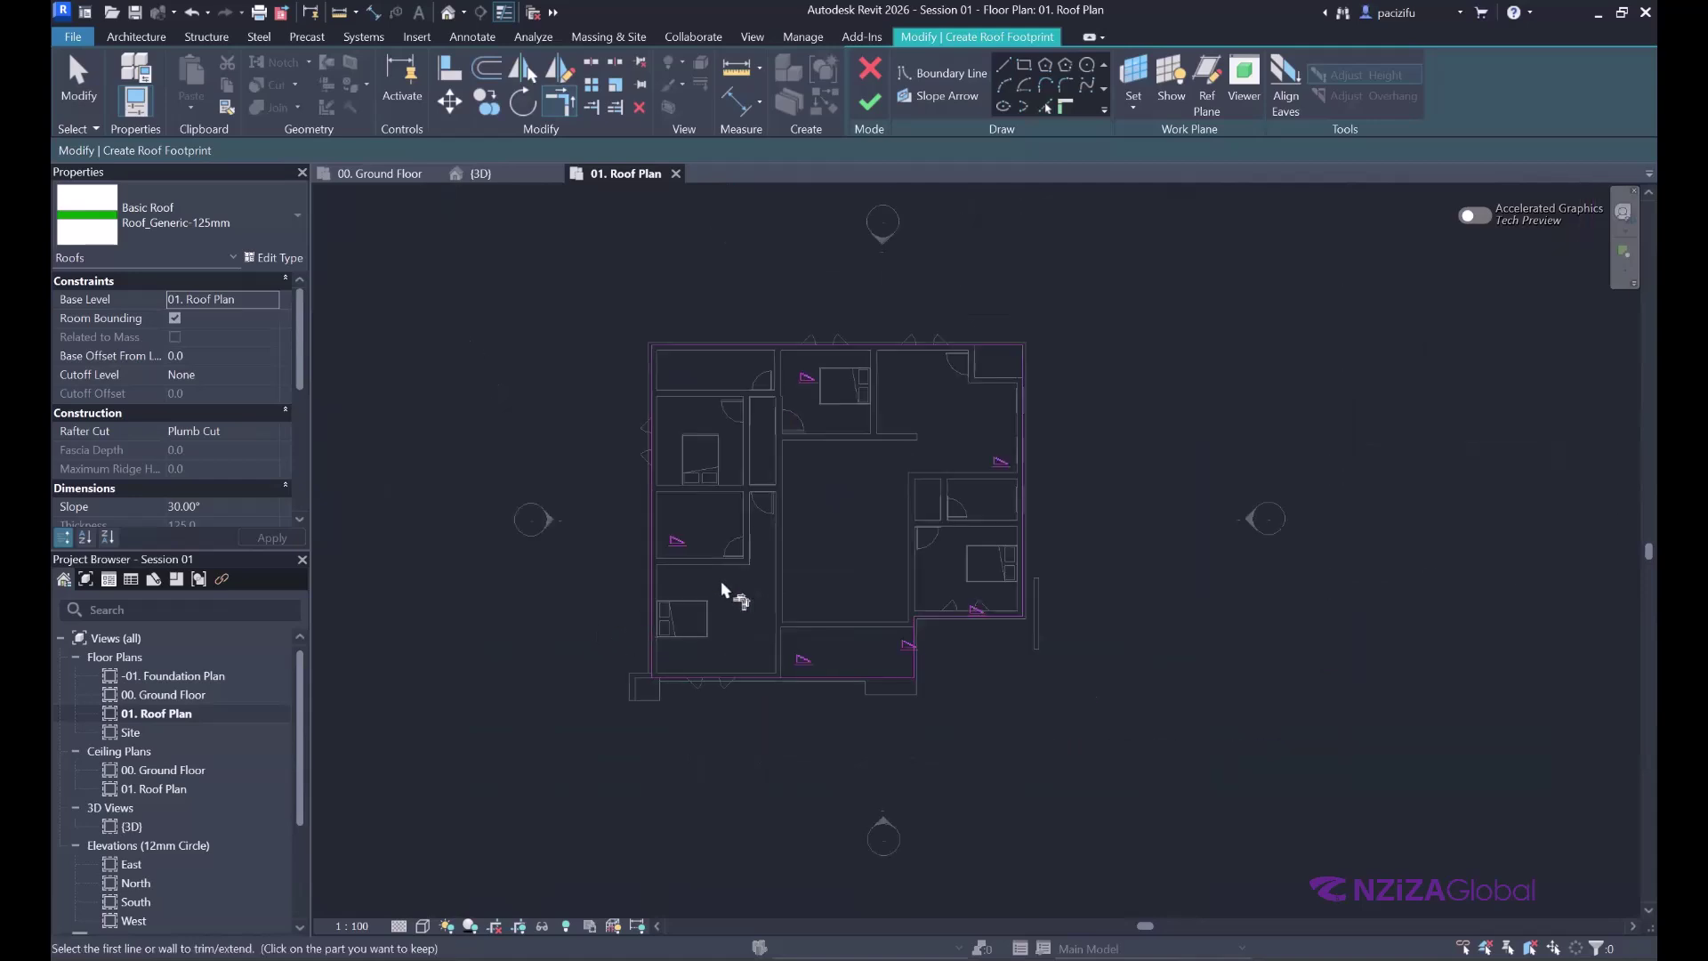
pyautogui.click(79, 89)
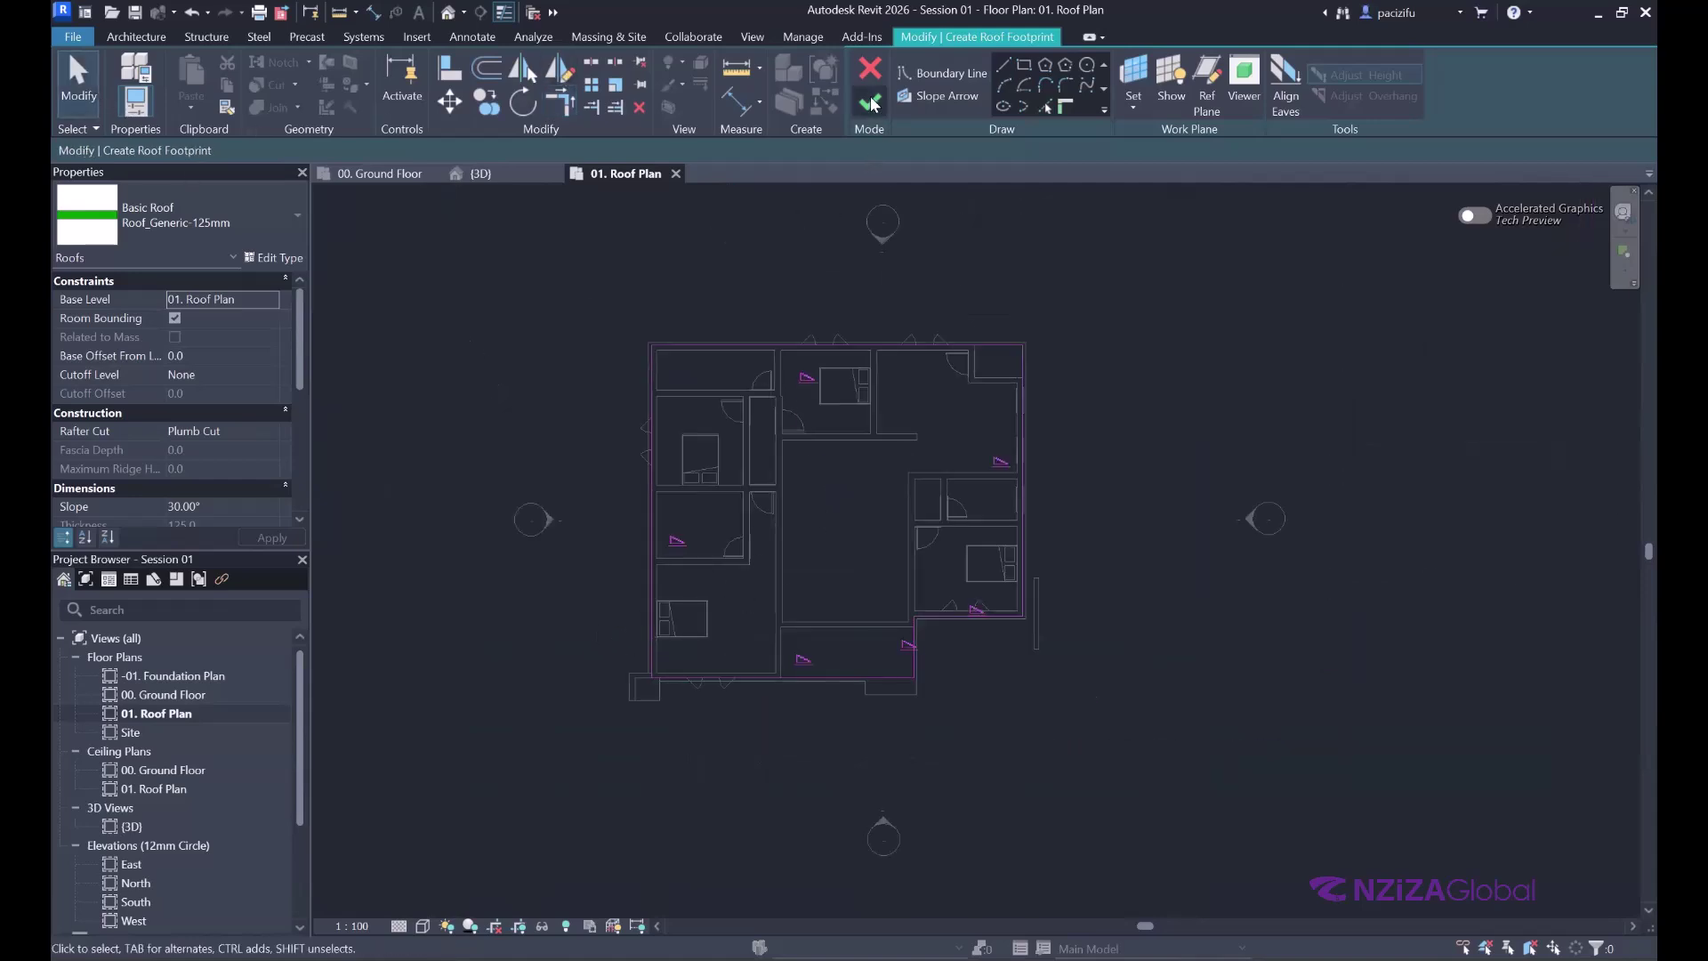
pyautogui.click(872, 104)
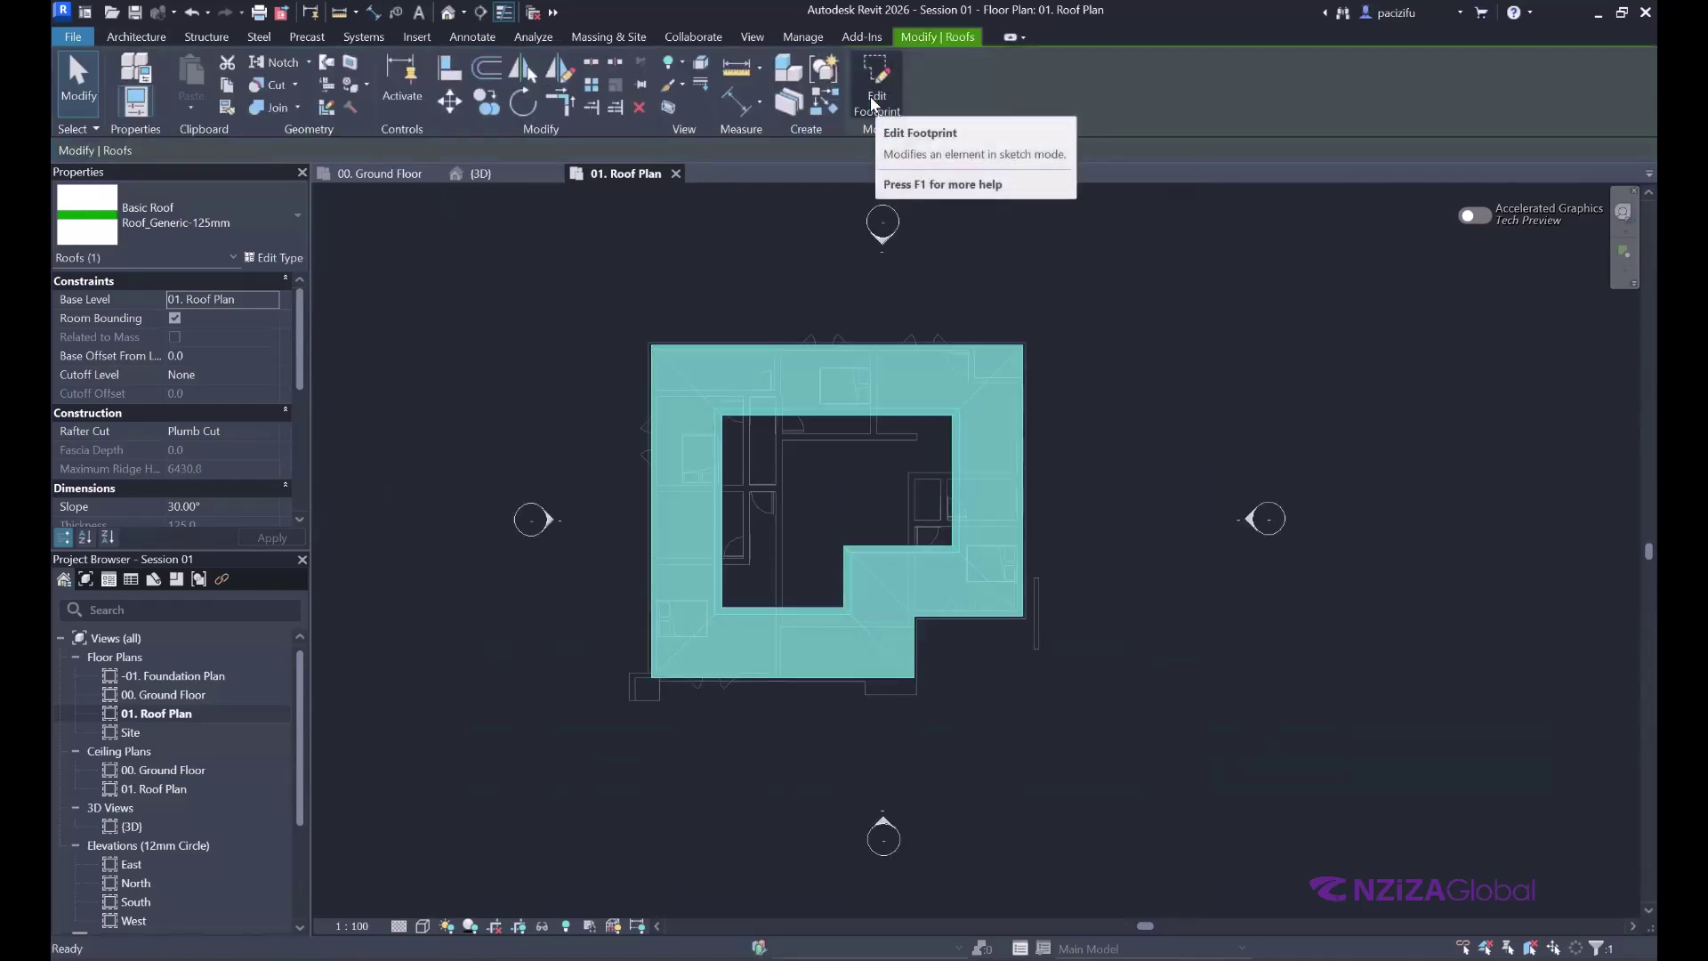
# - Examine the new roof in plan, then view it on the house in the 3D view
pyautogui.scroll(3, 906, 312)
pyautogui.scroll(-3, 890, 356)
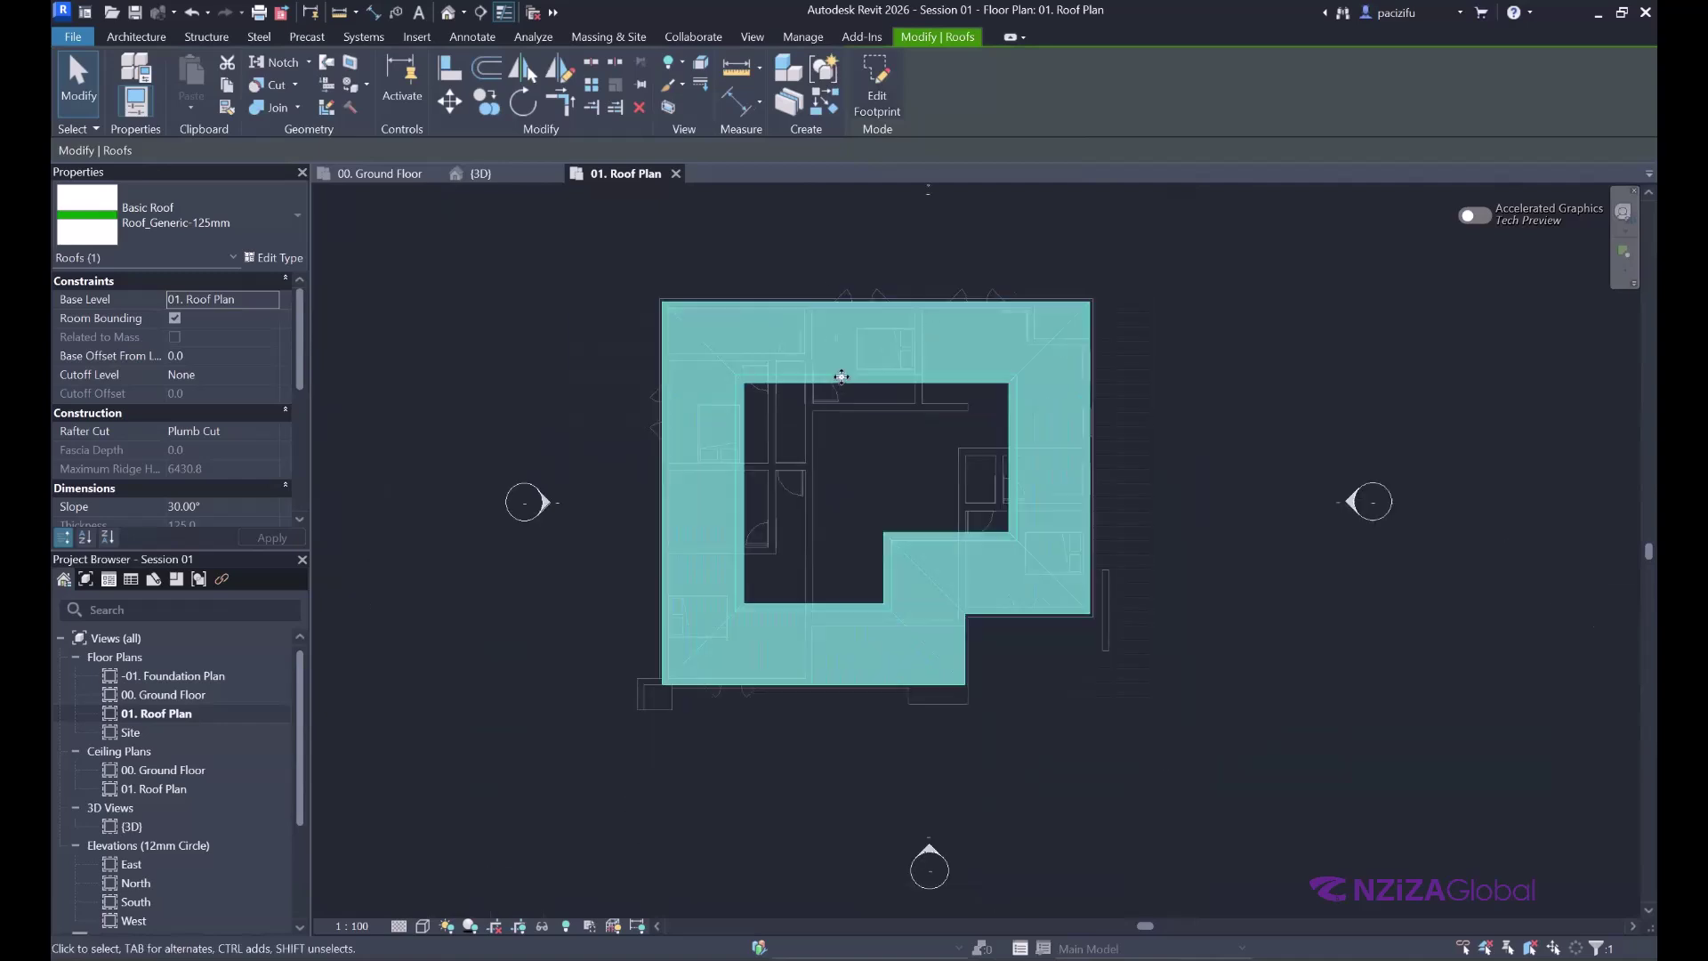
pyautogui.scroll(2, 841, 385)
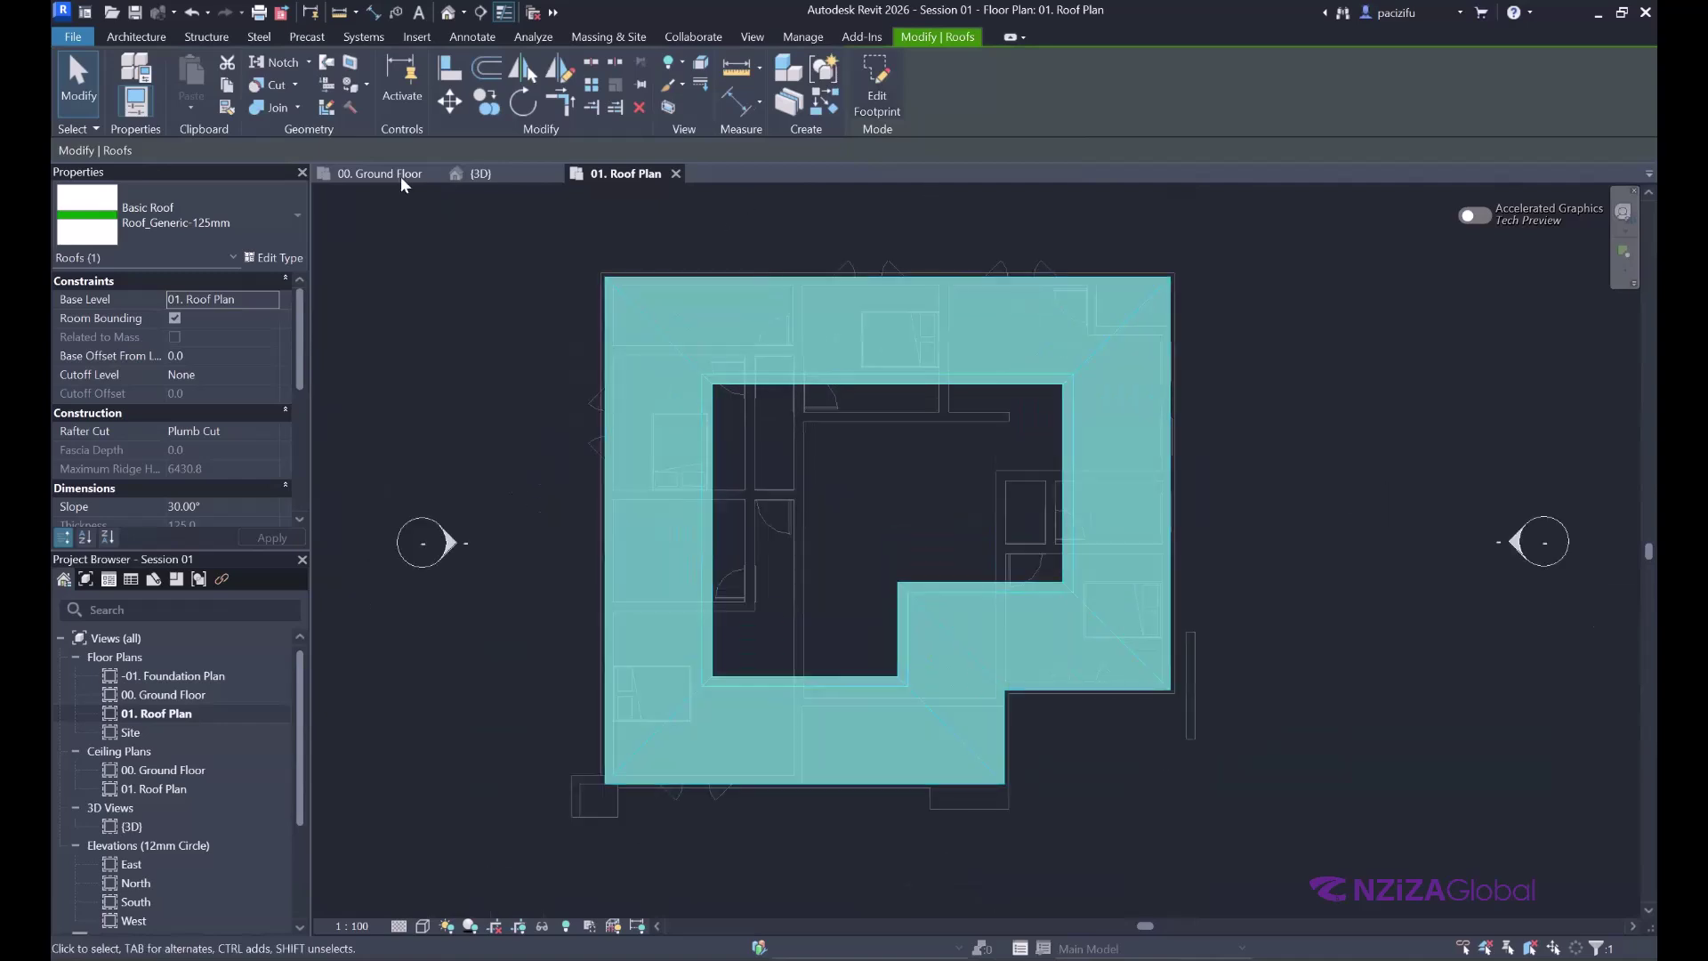
pyautogui.click(470, 173)
pyautogui.scroll(2, 583, 690)
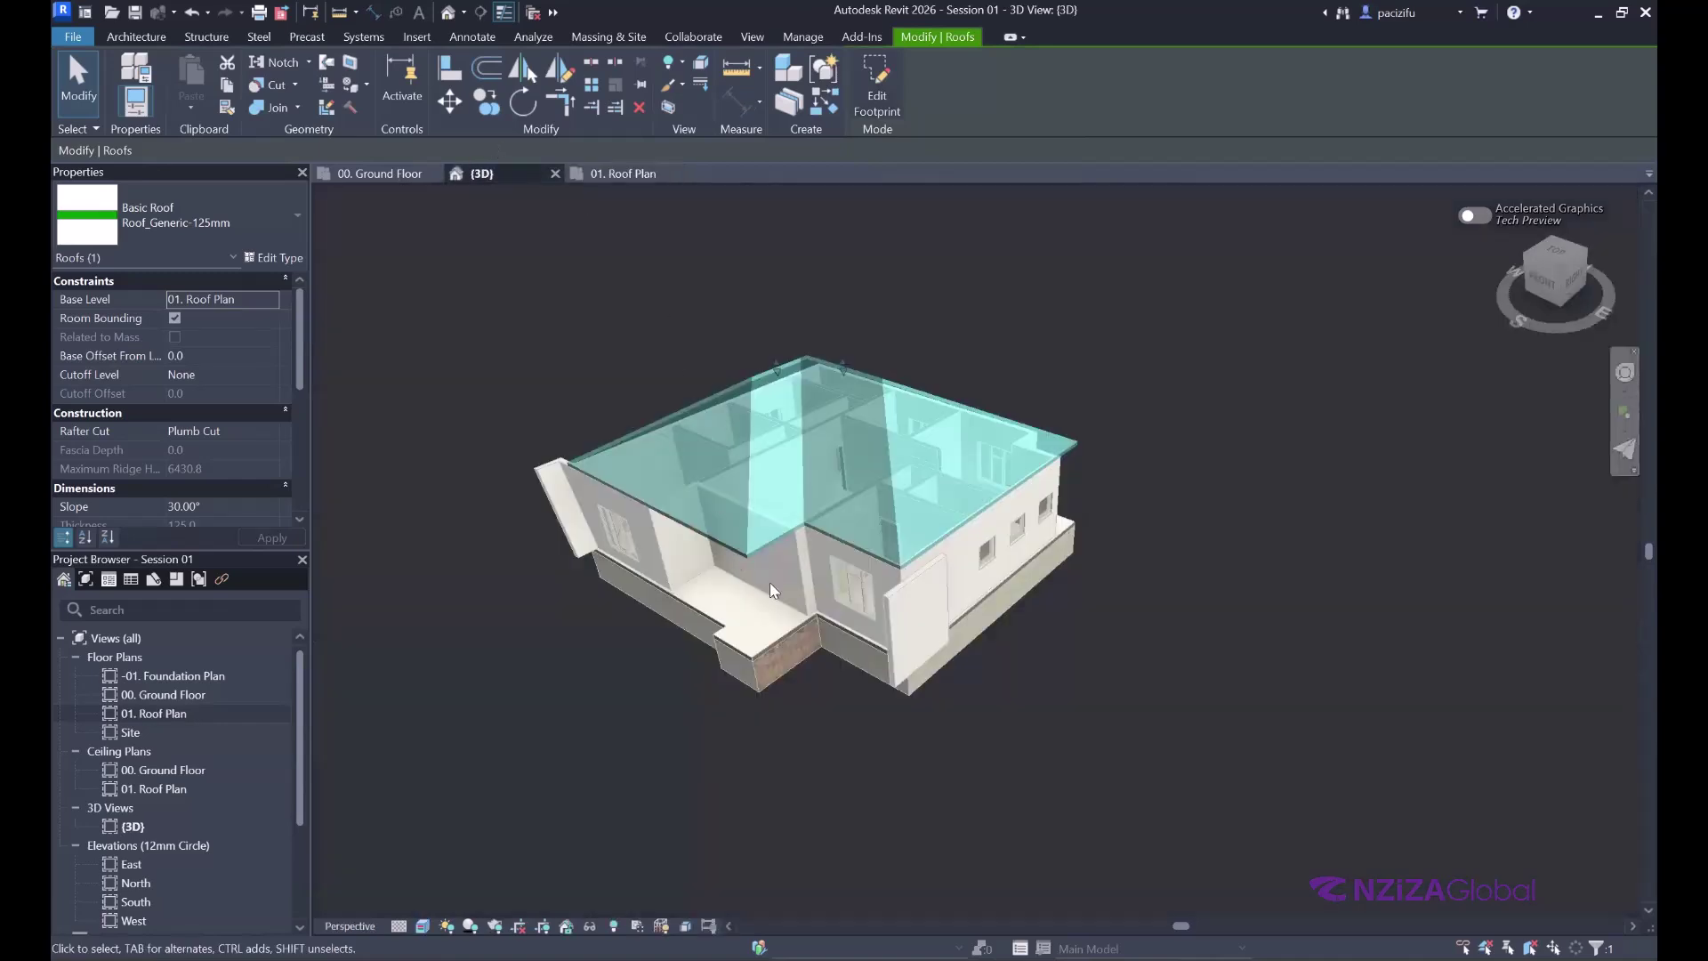
pyautogui.click(583, 690)
pyautogui.scroll(3, 1625, 383)
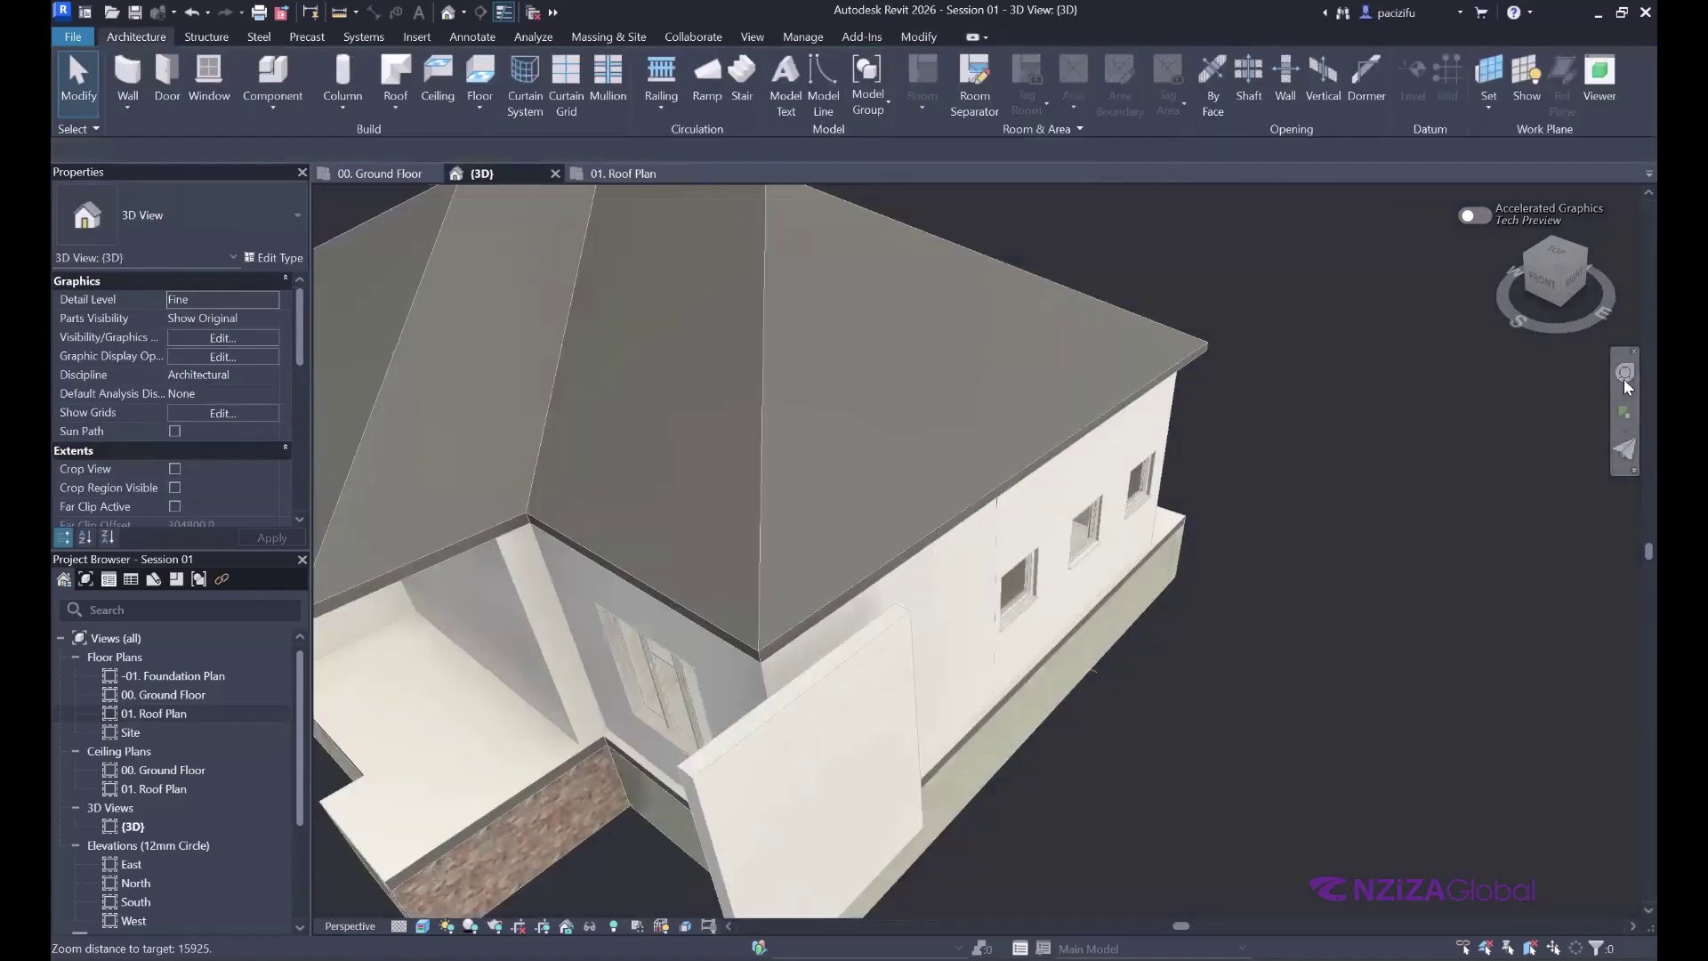
# - Inspect the roof edge along the exterior walls up close and from several angles for its overhang
pyautogui.keyDown('shift'); pyautogui.moveTo(767, 500); pyautogui.dragTo(633, 440, button='middle'); pyautogui.keyUp('shift')
pyautogui.moveTo(1157, 400); pyautogui.dragTo(916, 572)
pyautogui.keyDown('shift'); pyautogui.moveTo(916, 572); pyautogui.dragTo(819, 498, button='middle'); pyautogui.keyUp('shift')
pyautogui.moveTo(1232, 491); pyautogui.dragTo(988, 534)
pyautogui.keyDown('shift'); pyautogui.moveTo(988, 534); pyautogui.dragTo(1176, 387, button='middle'); pyautogui.keyUp('shift')
pyautogui.click(1178, 375)
pyautogui.scroll(5, 1049, 436)
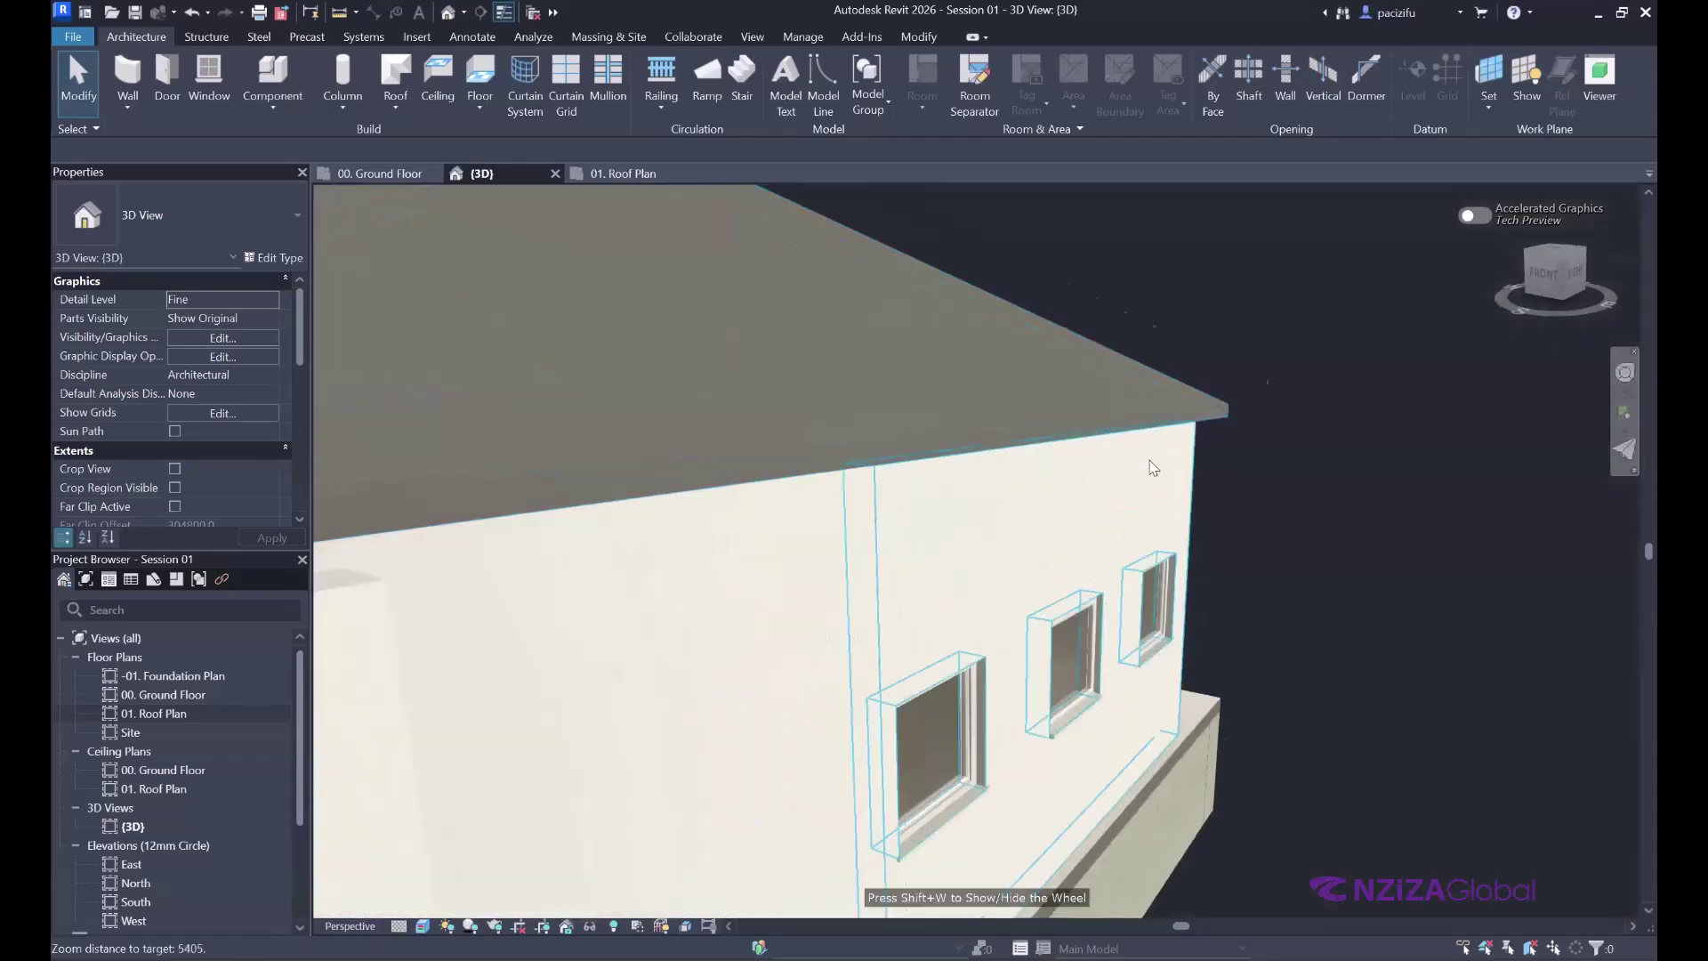
pyautogui.hotkey('shift', 'w')
pyautogui.moveTo(1059, 494); pyautogui.dragTo(1112, 498)
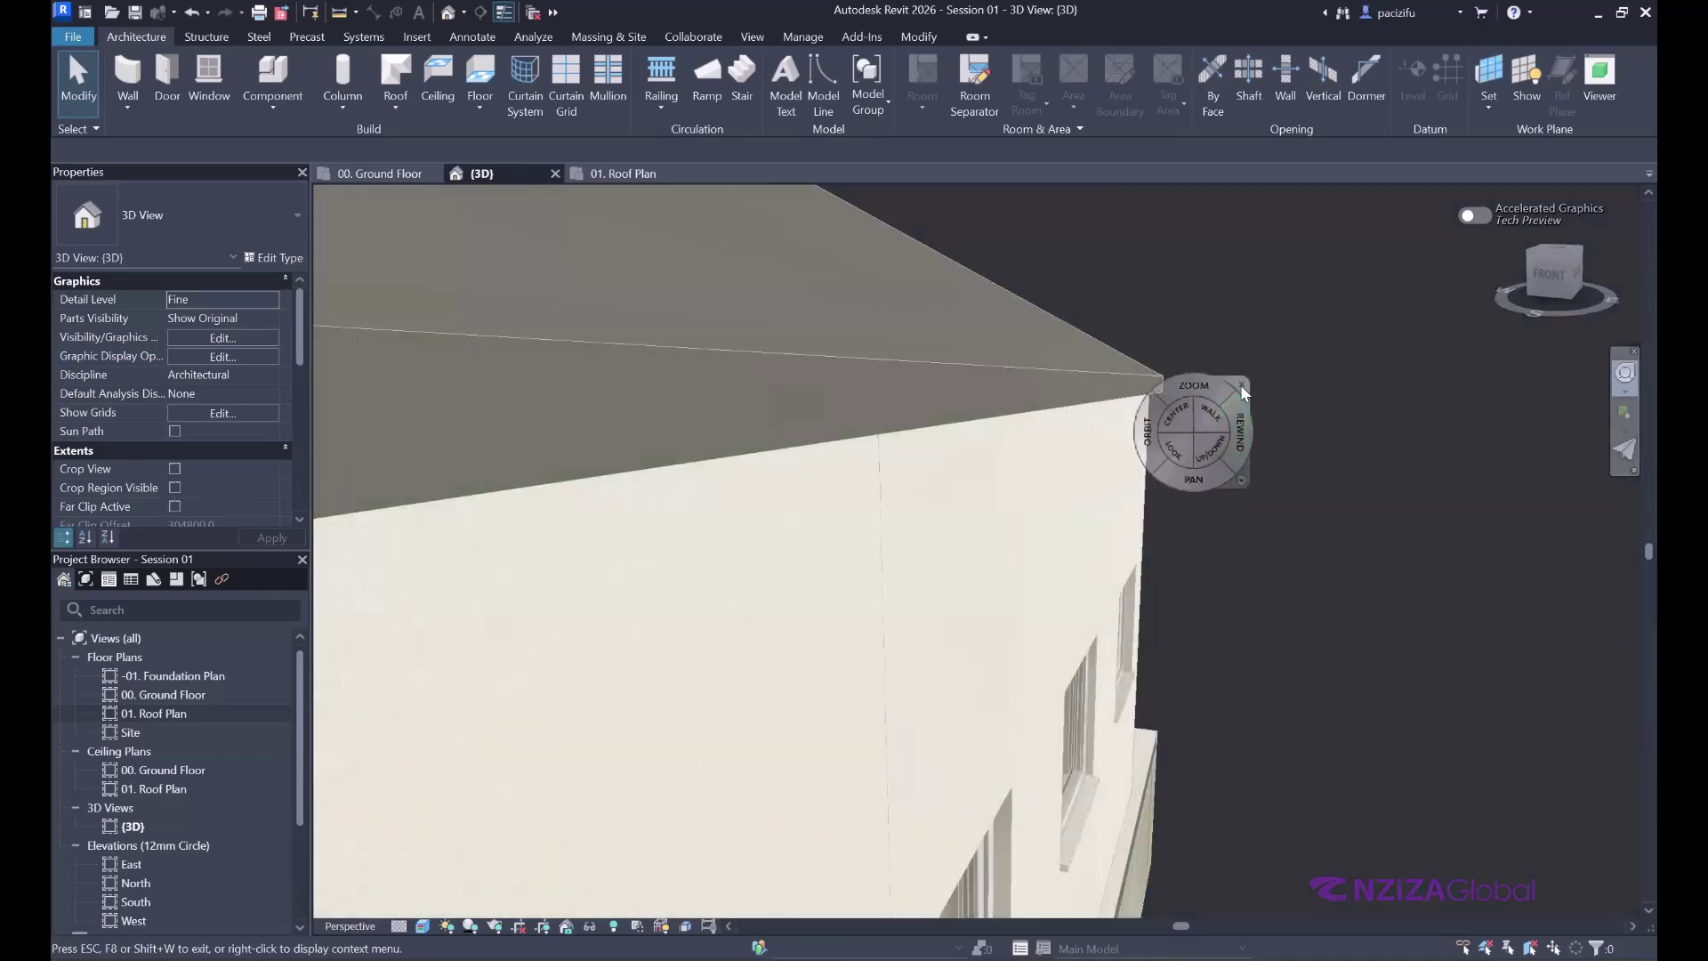
pyautogui.click(1241, 384)
pyautogui.scroll(3, 1194, 480)
pyautogui.scroll(-5, 1194, 479)
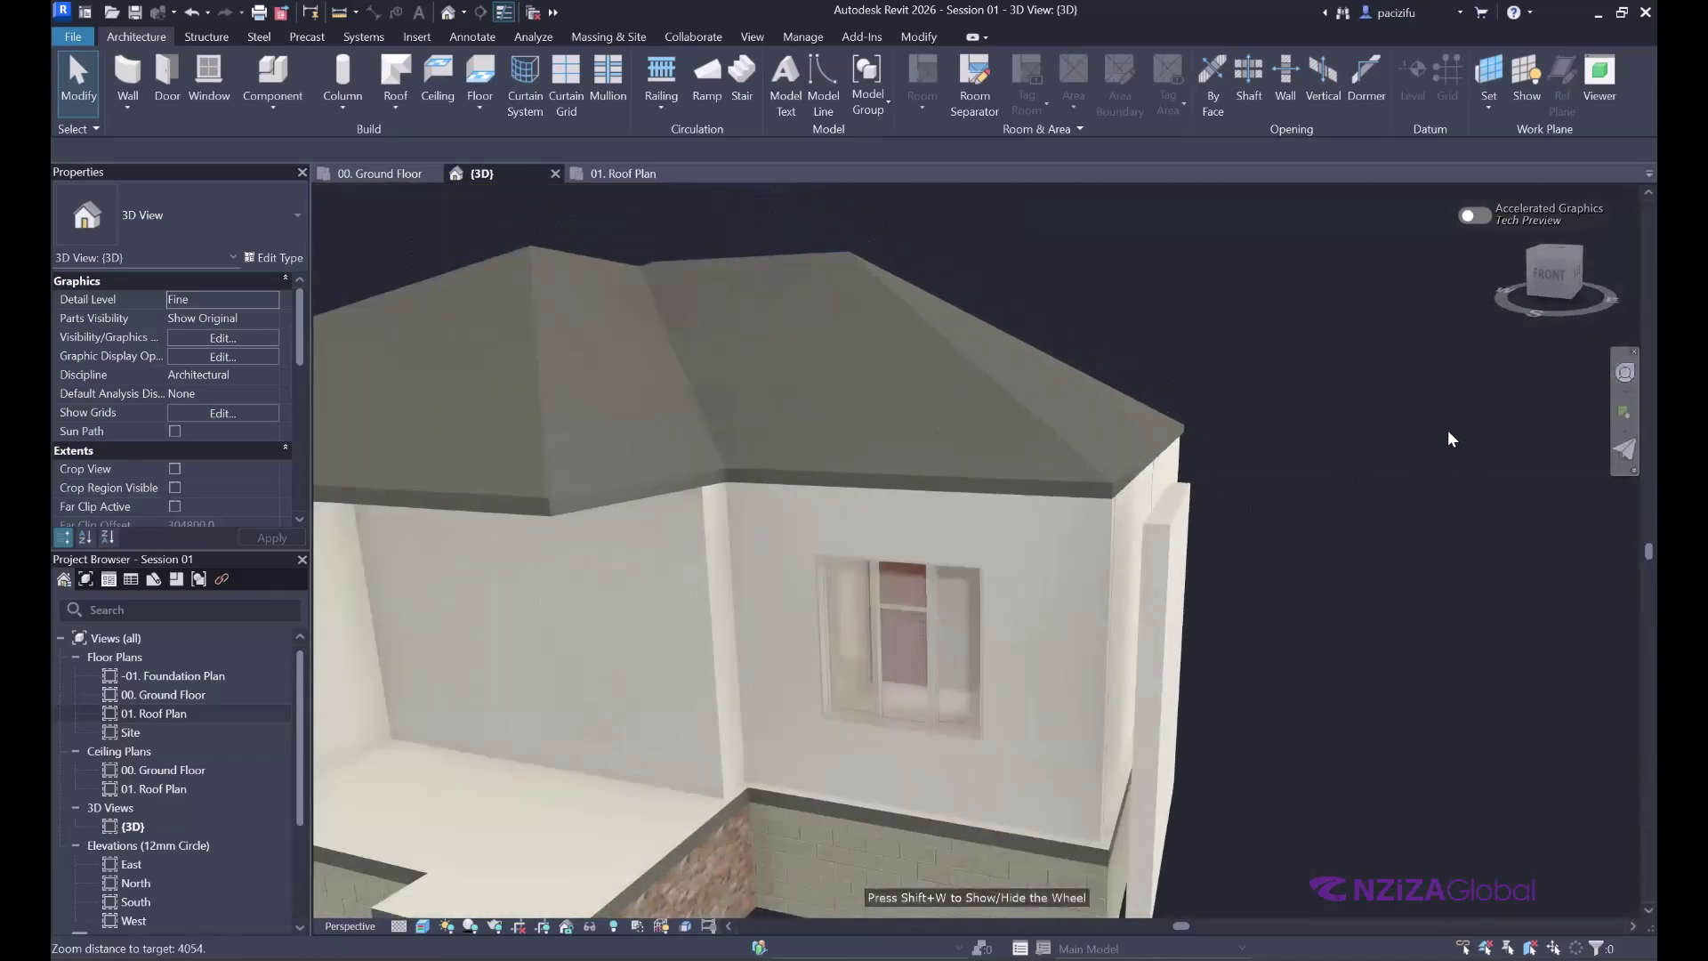
pyautogui.scroll(-3, 1160, 442)
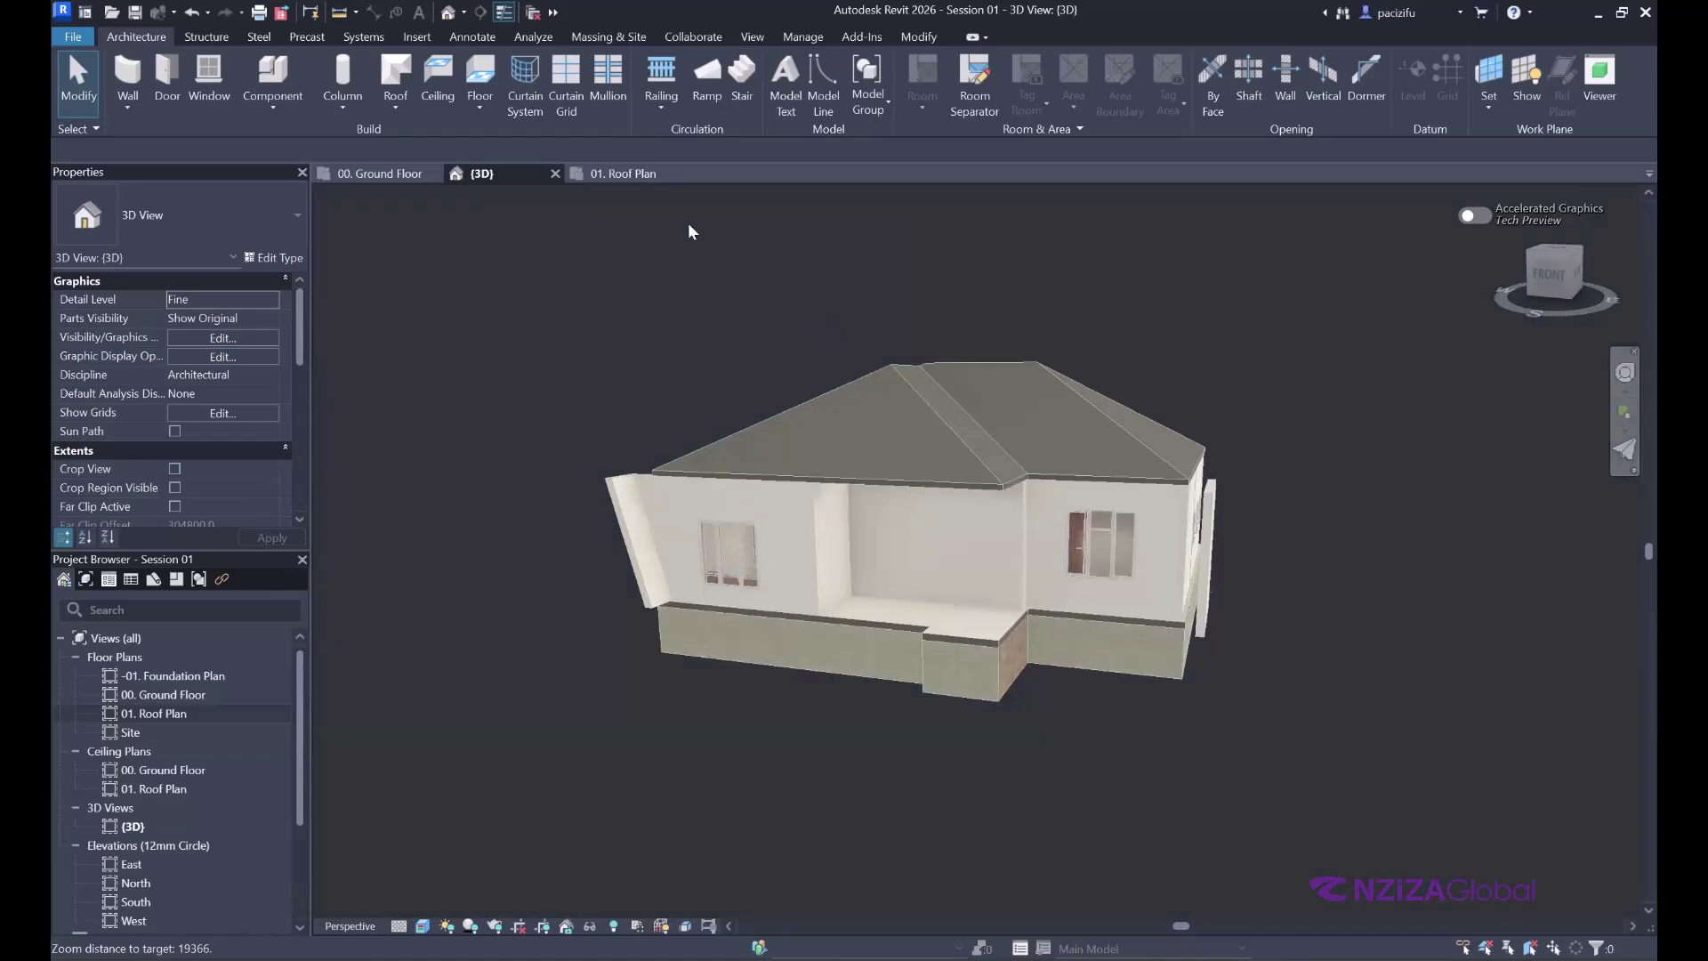
# - Delete the roof from the house model and start a new roof by footprint in the 01. Roof Plan view
pyautogui.click(908, 372)
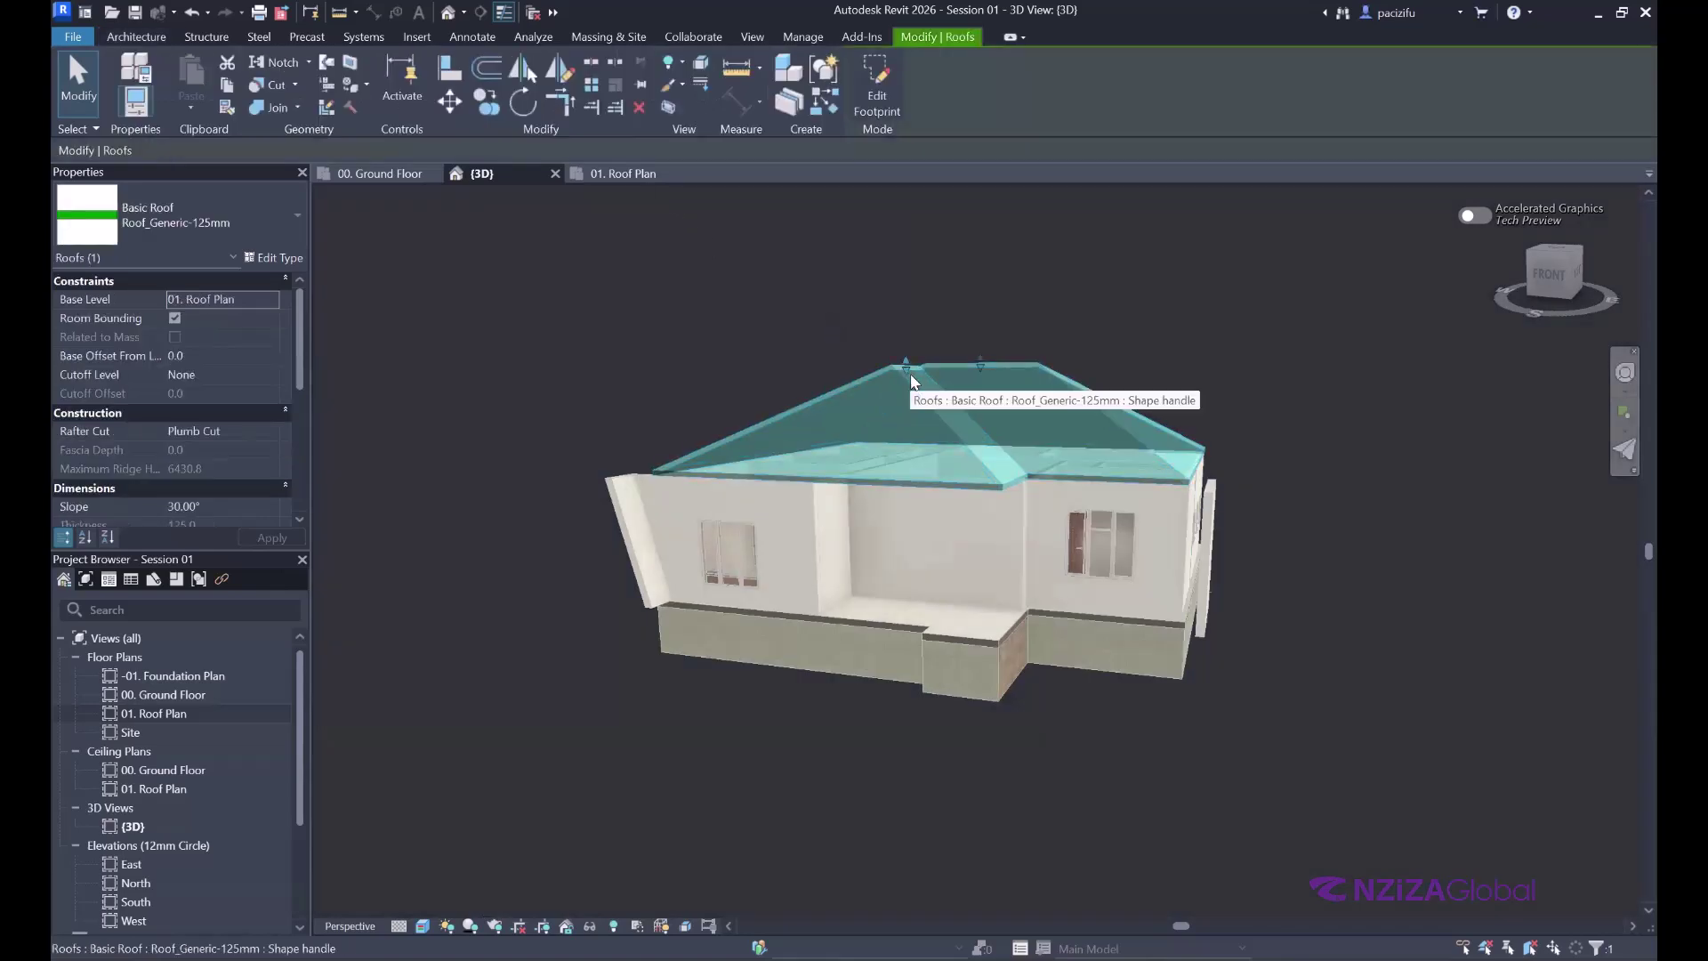
pyautogui.press('Delete')
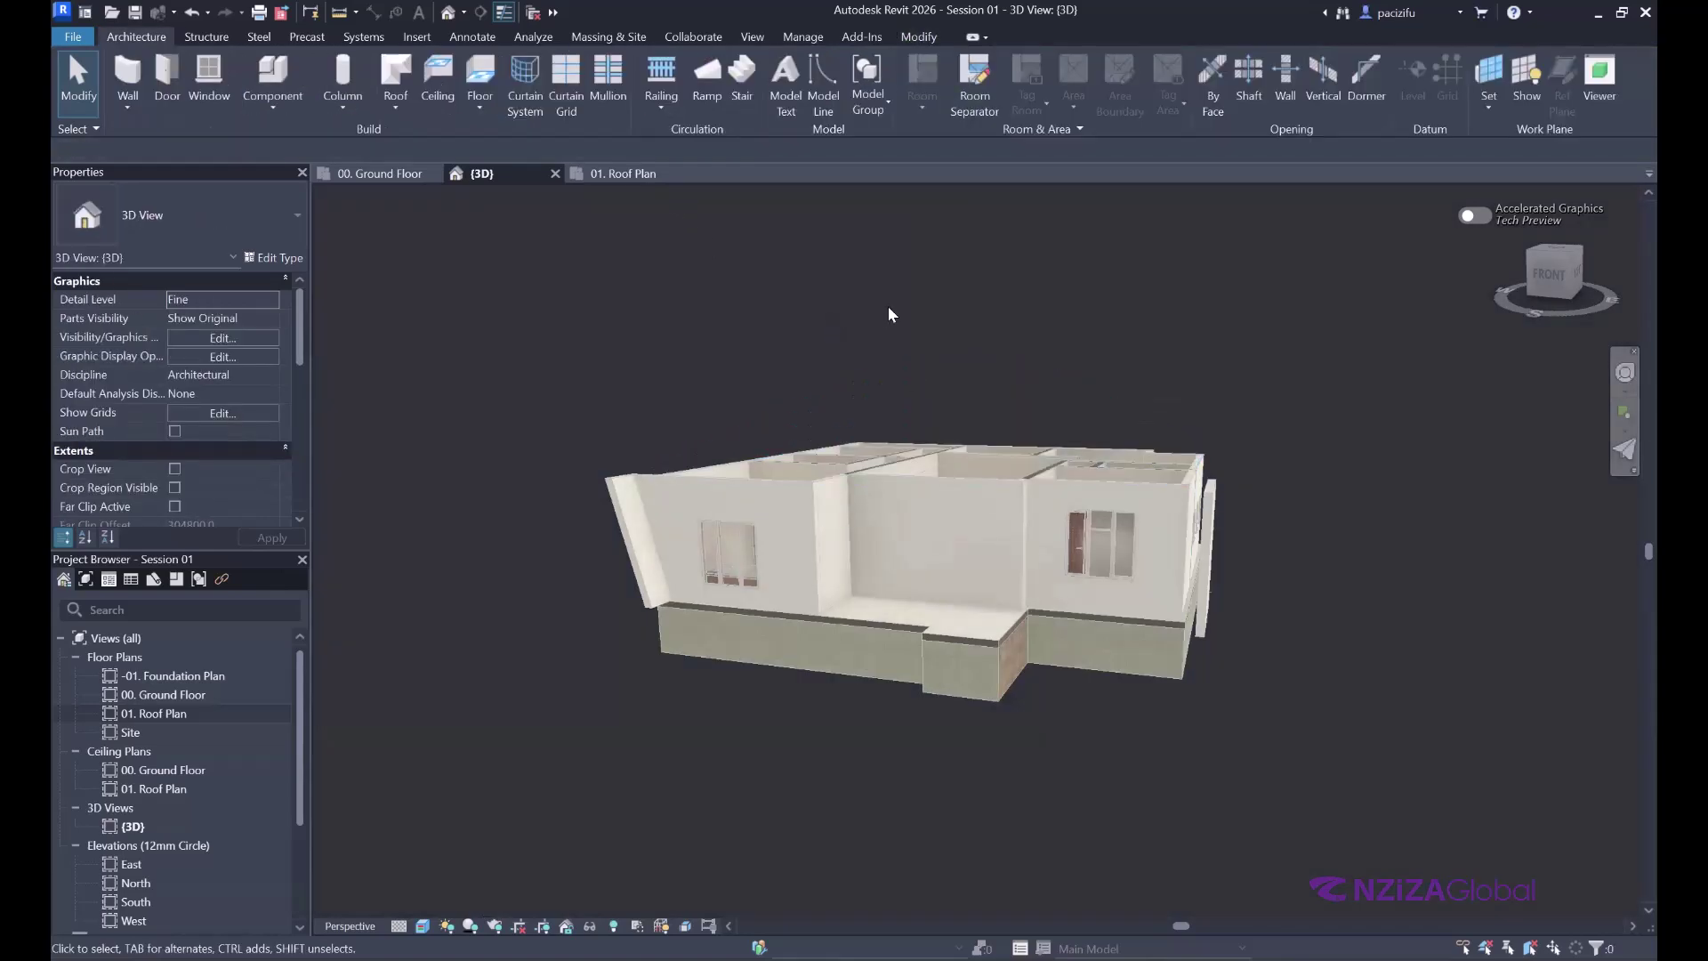
pyautogui.click(396, 82)
pyautogui.click(614, 175)
pyautogui.scroll(-2, 716, 498)
pyautogui.press('z')
pyautogui.press('f')
pyautogui.scroll(1, 481, 290)
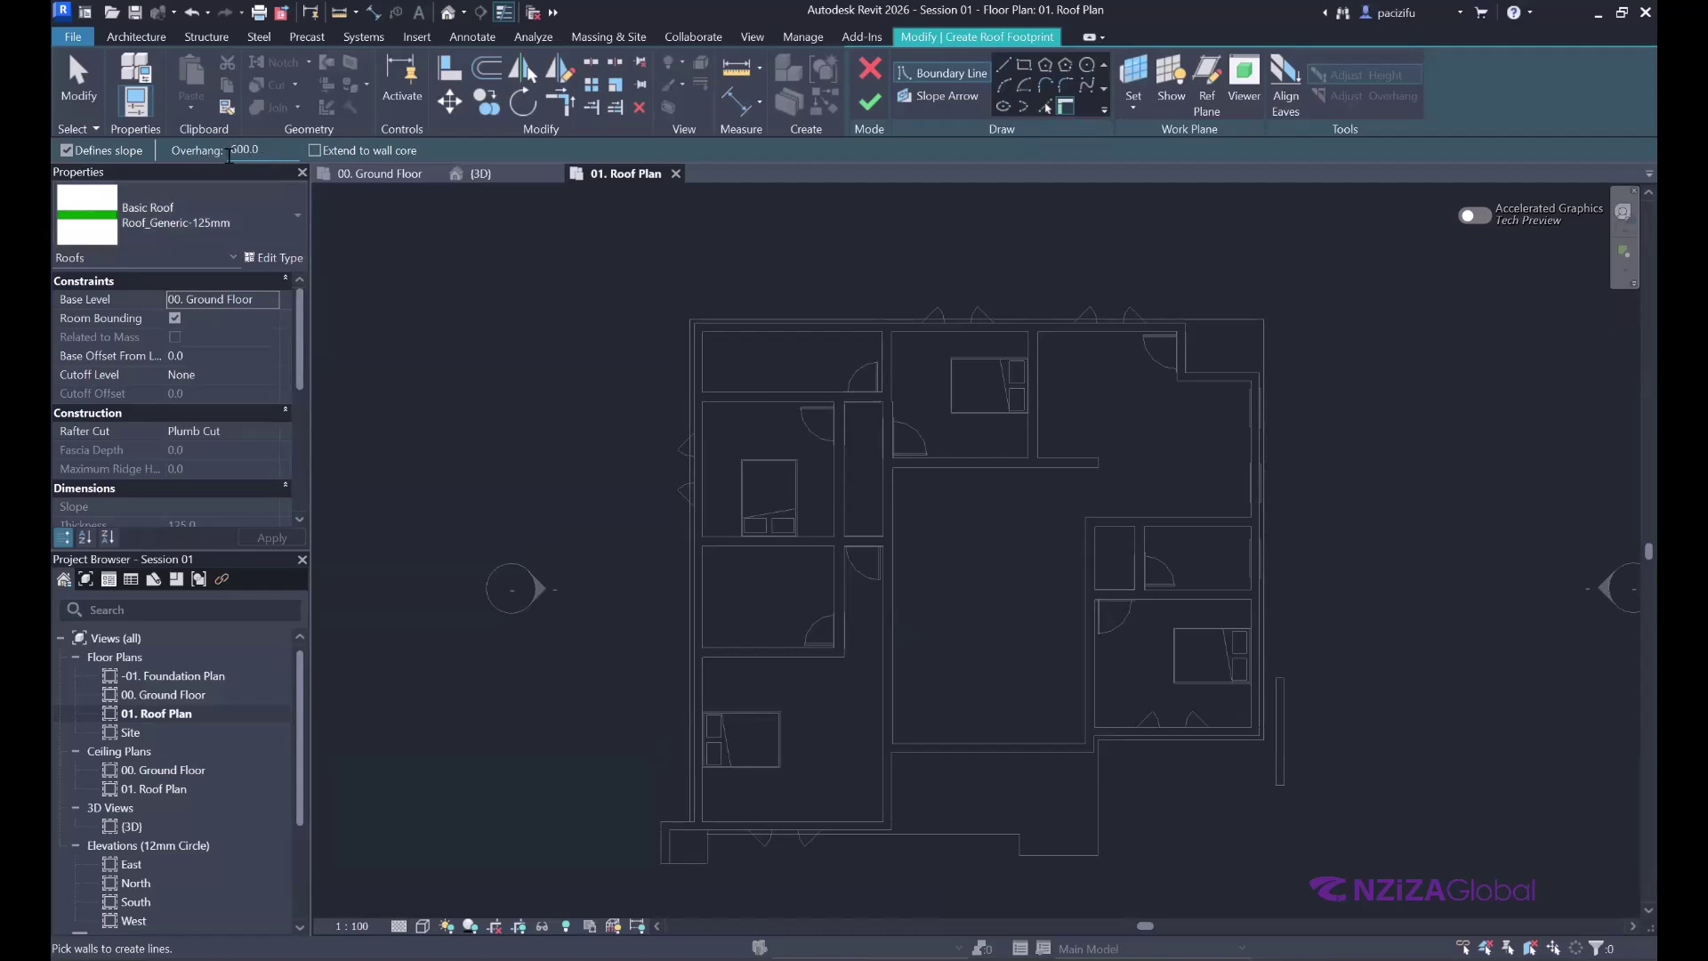
# - Use Pick Lines to add the north and west edges, the south-west bedroom's south wall and the porch's west wall as boundaries
pyautogui.scroll(1, 1033, 226)
pyautogui.click(1046, 107)
pyautogui.scroll(2, 830, 322)
pyautogui.click(823, 351)
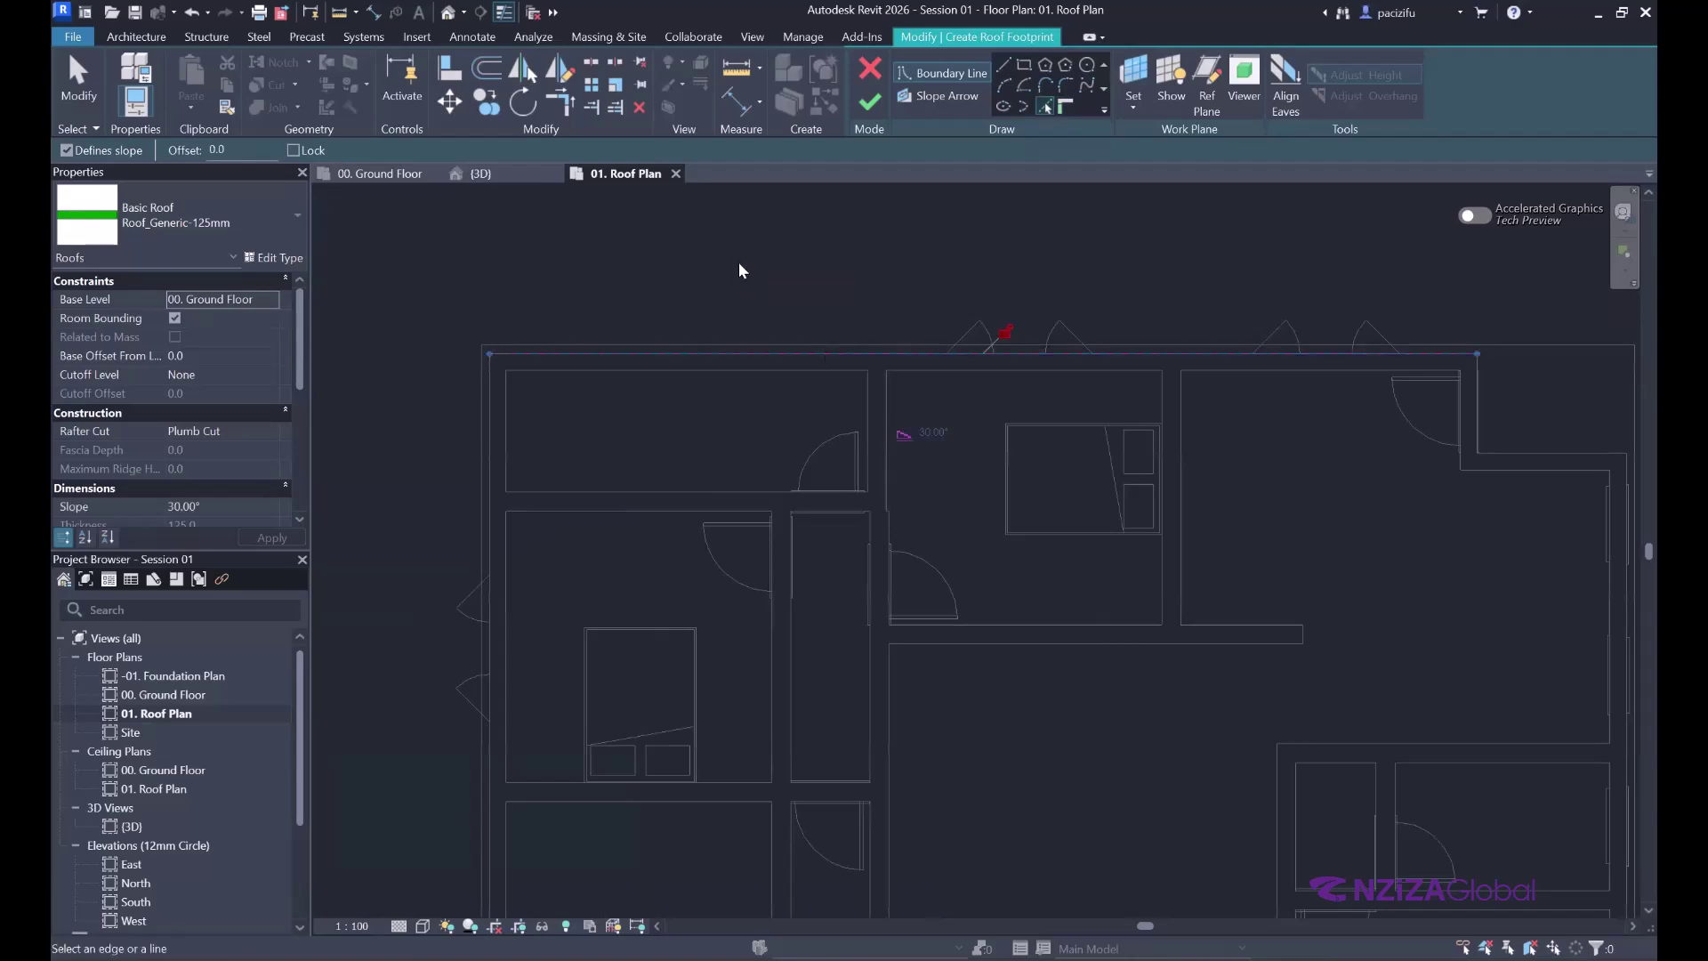
pyautogui.scroll(-1, 740, 267)
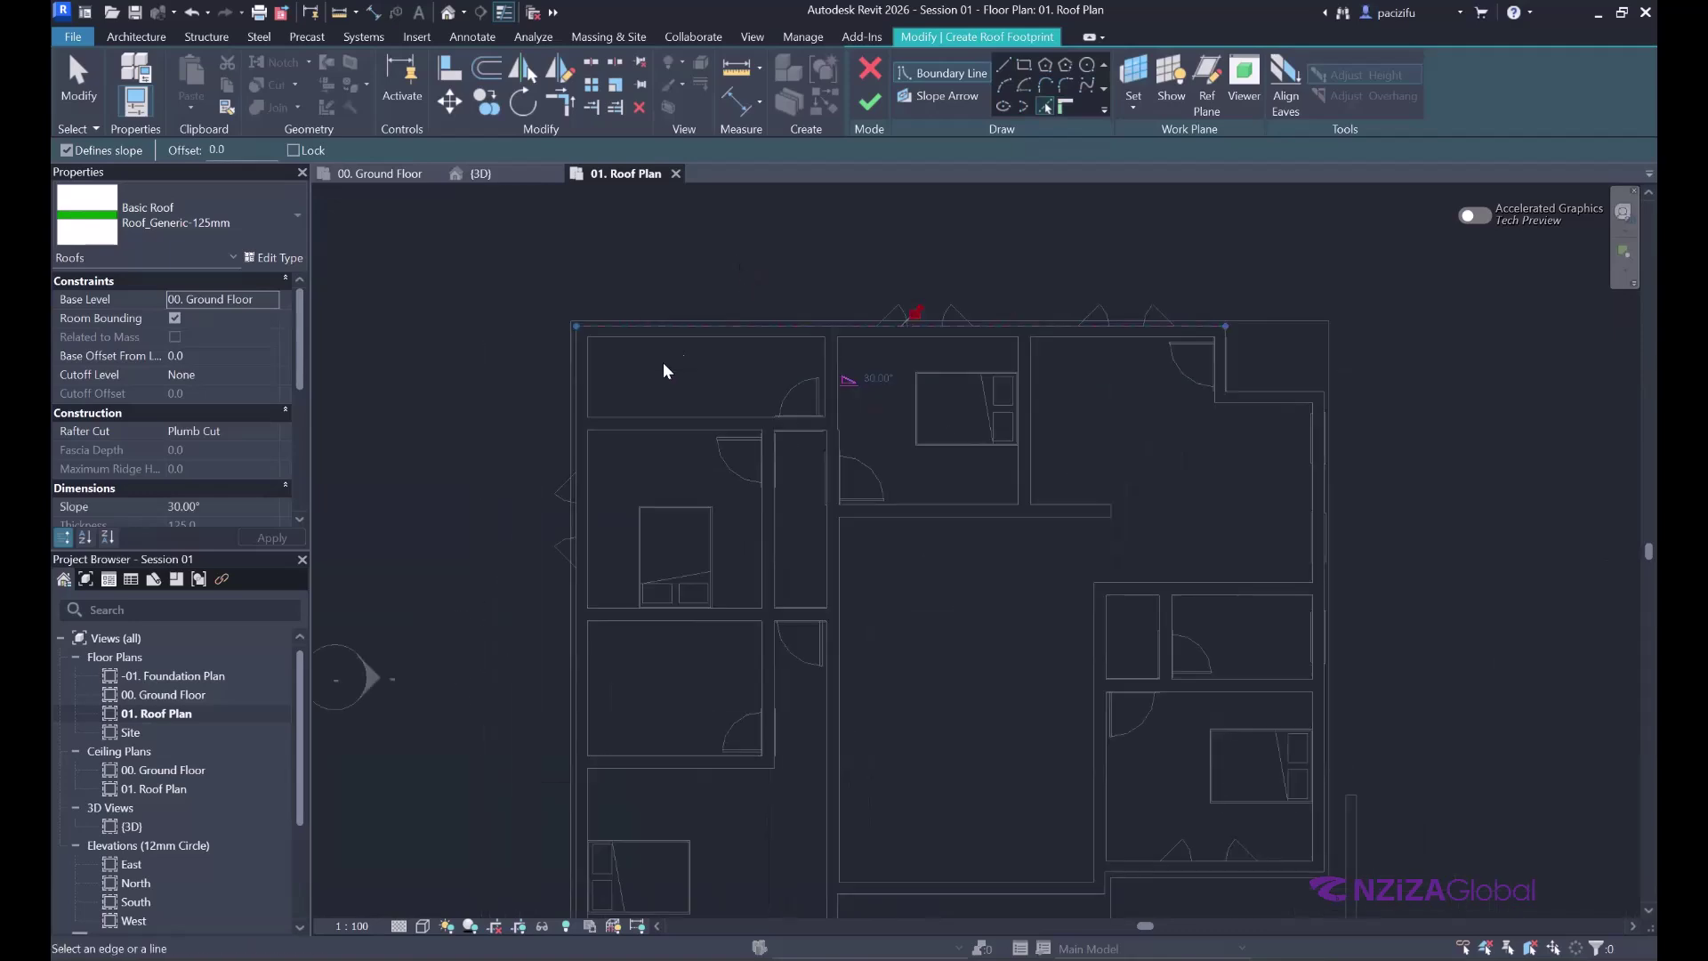
pyautogui.click(570, 375)
pyautogui.scroll(-2, 570, 376)
pyautogui.scroll(1, 646, 803)
pyautogui.scroll(3, 647, 804)
pyautogui.click(701, 790)
pyautogui.scroll(-2, 890, 663)
pyautogui.scroll(1, 903, 660)
pyautogui.click(903, 660)
# - Pick the porch's back wall, the short jog, the south-east bedroom's south wall and the east edge as boundary lines
pyautogui.moveTo(1121, 603); pyautogui.dragTo(872, 601, button='middle')
pyautogui.scroll(-1, 873, 602)
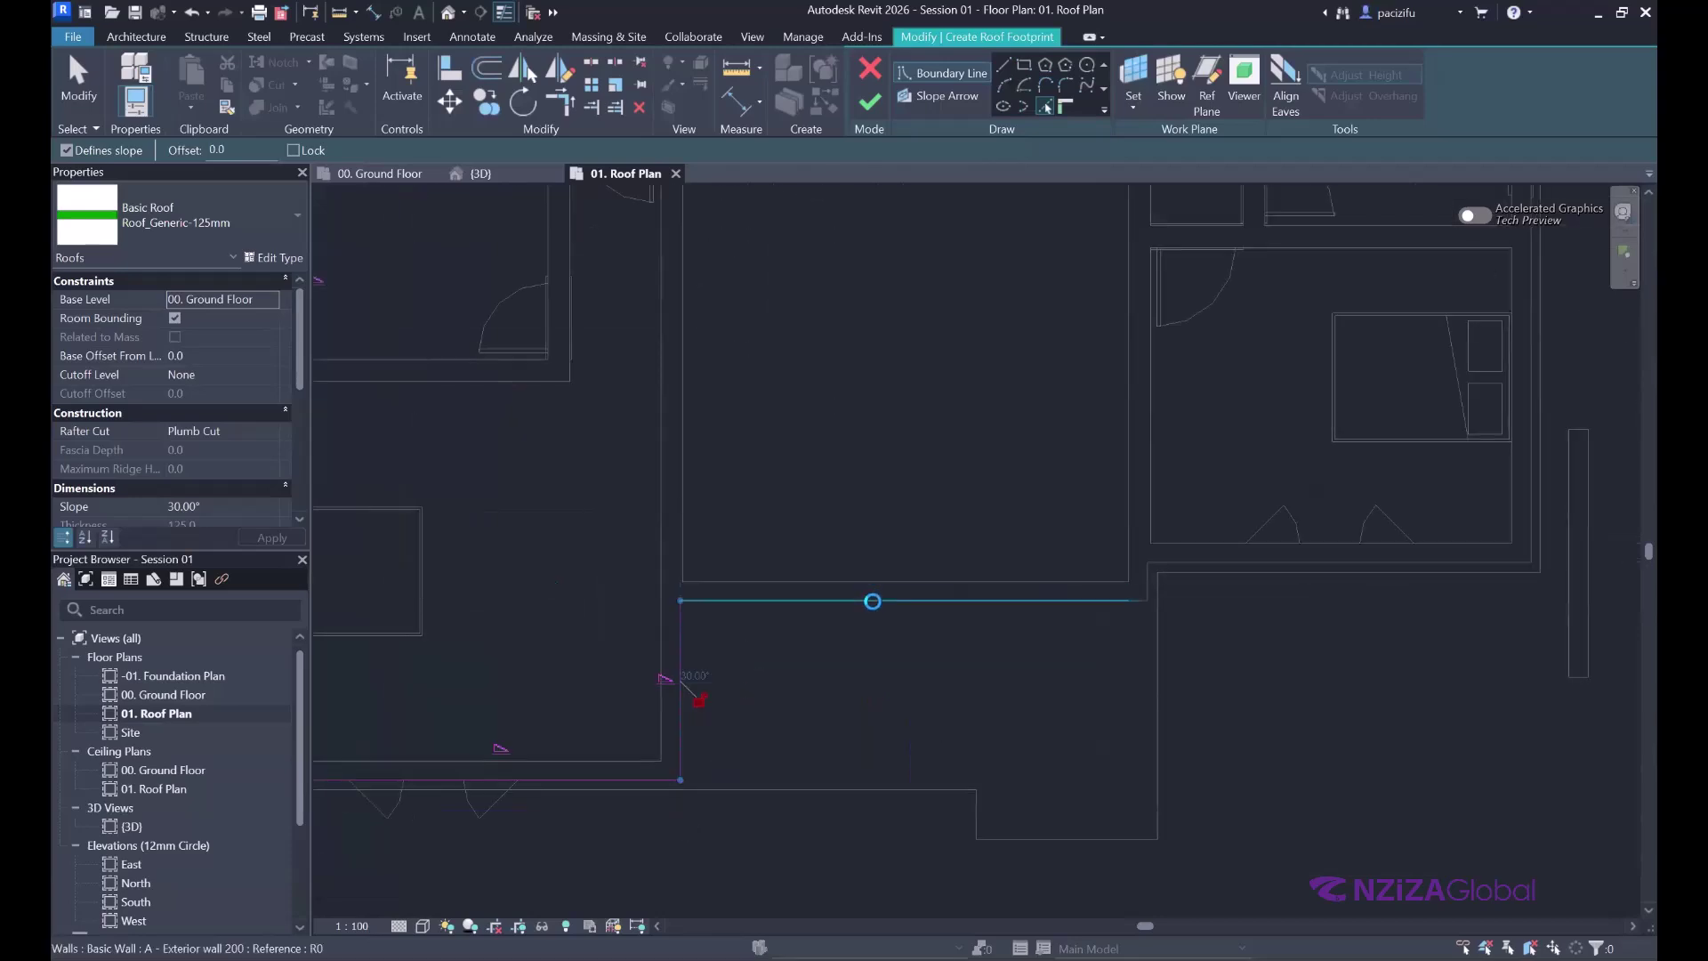
pyautogui.click(1108, 592)
pyautogui.scroll(2, 1109, 593)
pyautogui.scroll(-3, 992, 556)
pyautogui.scroll(1, 992, 556)
pyautogui.click(992, 556)
pyautogui.scroll(-2, 992, 556)
pyautogui.click(1086, 549)
pyautogui.scroll(-1, 1087, 551)
pyautogui.scroll(-1, 602, 686)
pyautogui.scroll(-2, 545, 702)
pyautogui.scroll(4, 546, 702)
pyautogui.scroll(-1, 602, 712)
# - Trim the open corners of the roof boundary so the outline closes around the house
pyautogui.press('Escape')
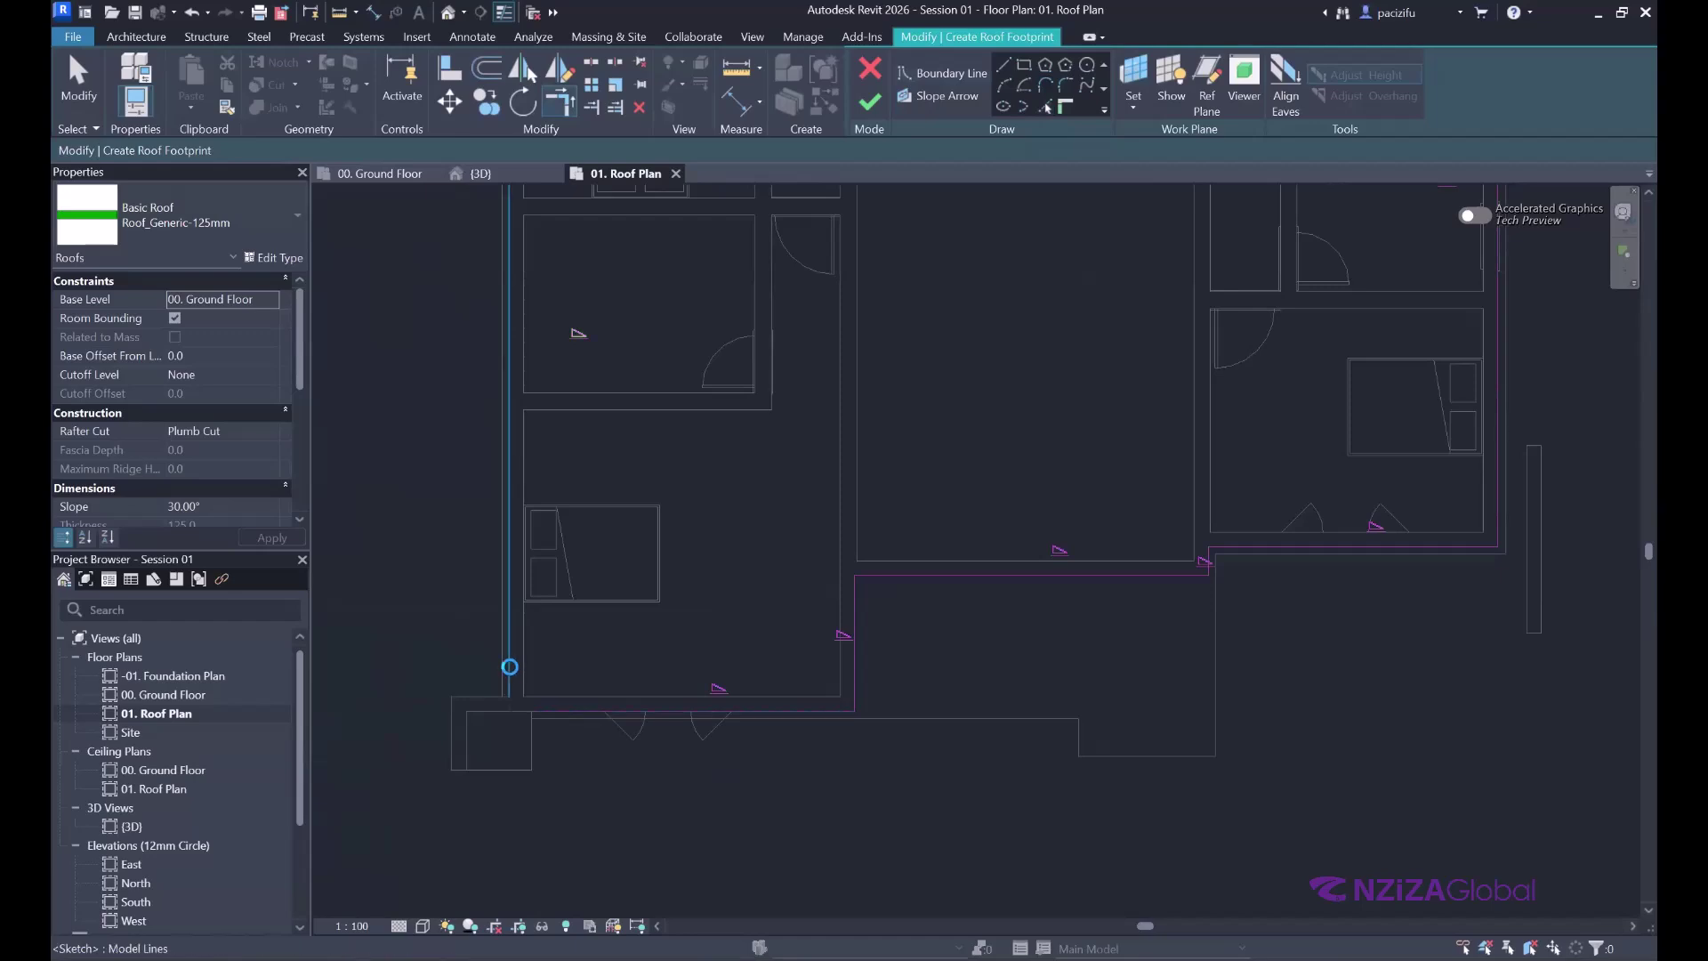
pyautogui.press('t')
pyautogui.press('r')
pyautogui.scroll(-3, 938, 335)
pyautogui.scroll(3, 960, 353)
pyautogui.click(968, 359)
pyautogui.click(827, 244)
pyautogui.press('Escape')
pyautogui.scroll(-3, 1076, 347)
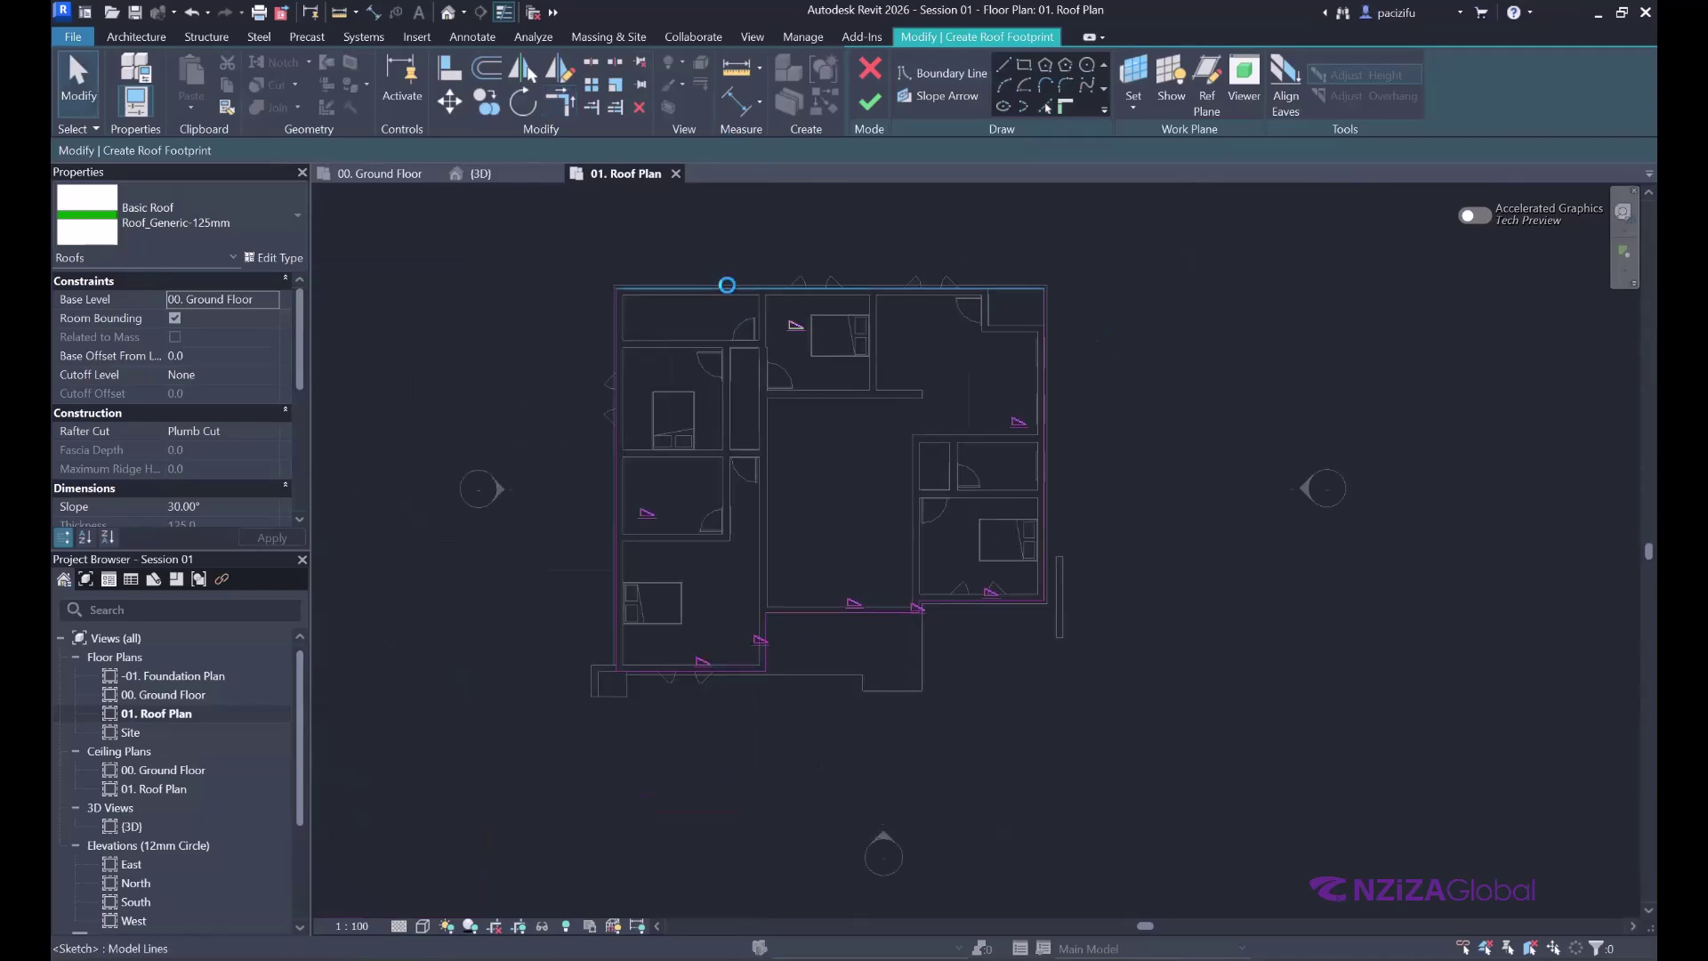
# - Select all the boundary lines around the house and delete them from the roof sketch
pyautogui.scroll(2, 648, 253)
pyautogui.click(655, 289)
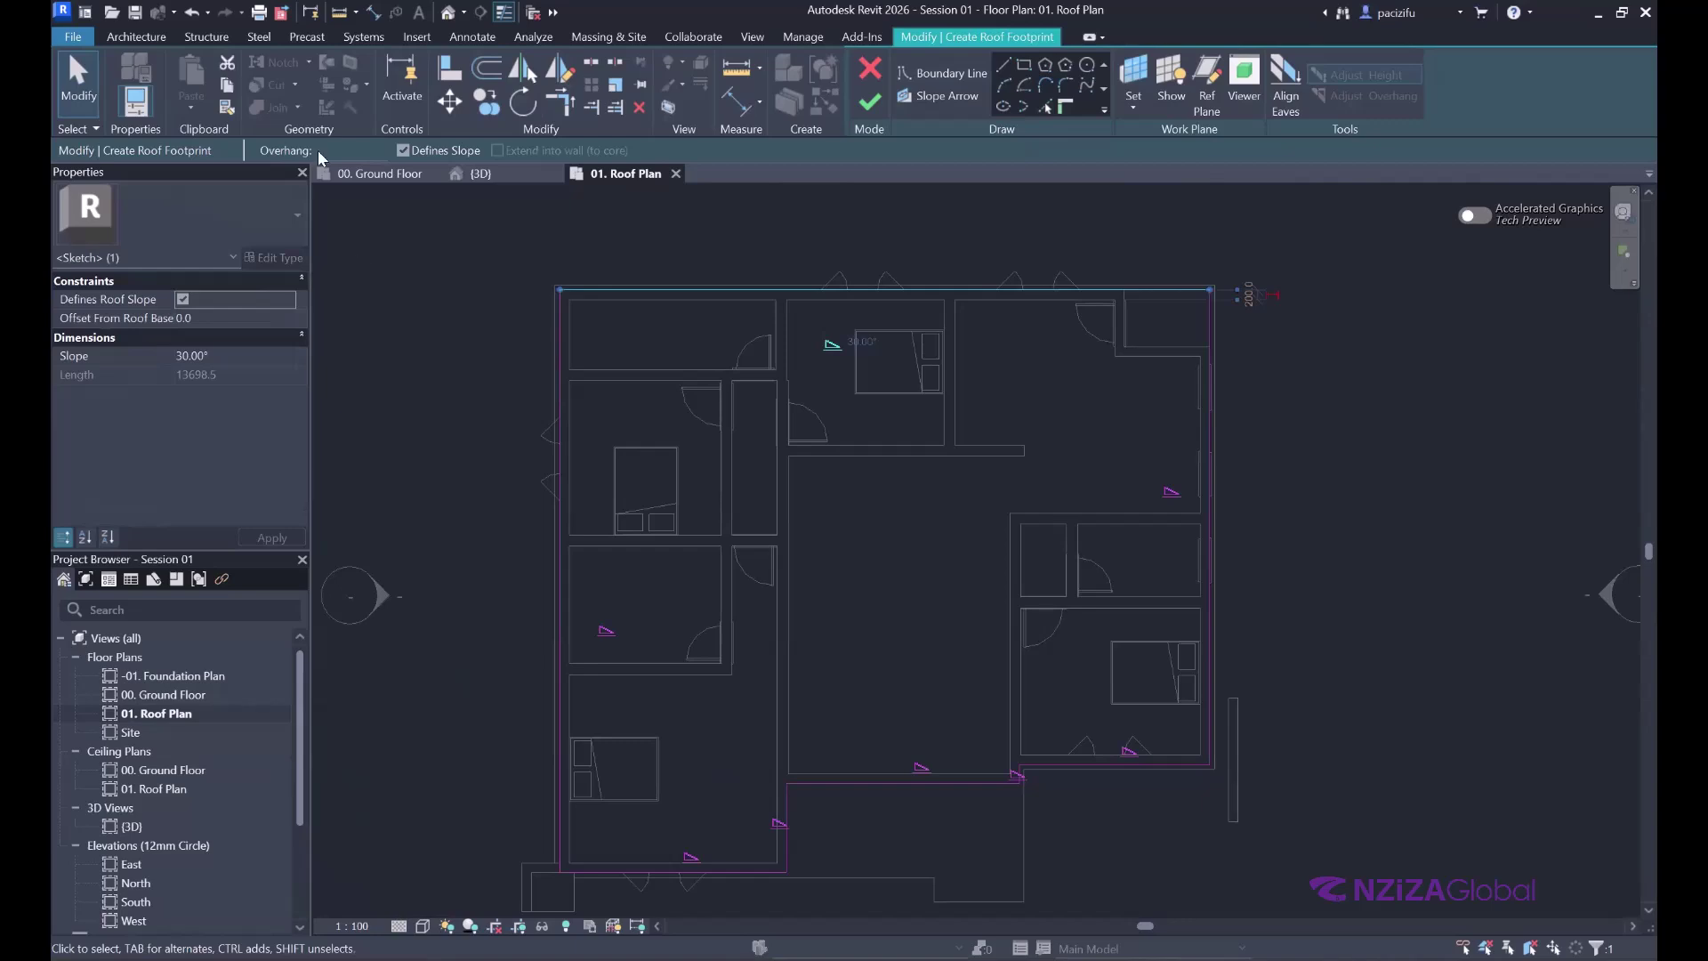
pyautogui.click(805, 443)
pyautogui.scroll(-1, 978, 578)
pyautogui.moveTo(1219, 777)
pyautogui.mouseDown()
pyautogui.moveTo(579, 235)
pyautogui.moveTo(515, 215)
pyautogui.mouseUp()
pyautogui.press('Escape')
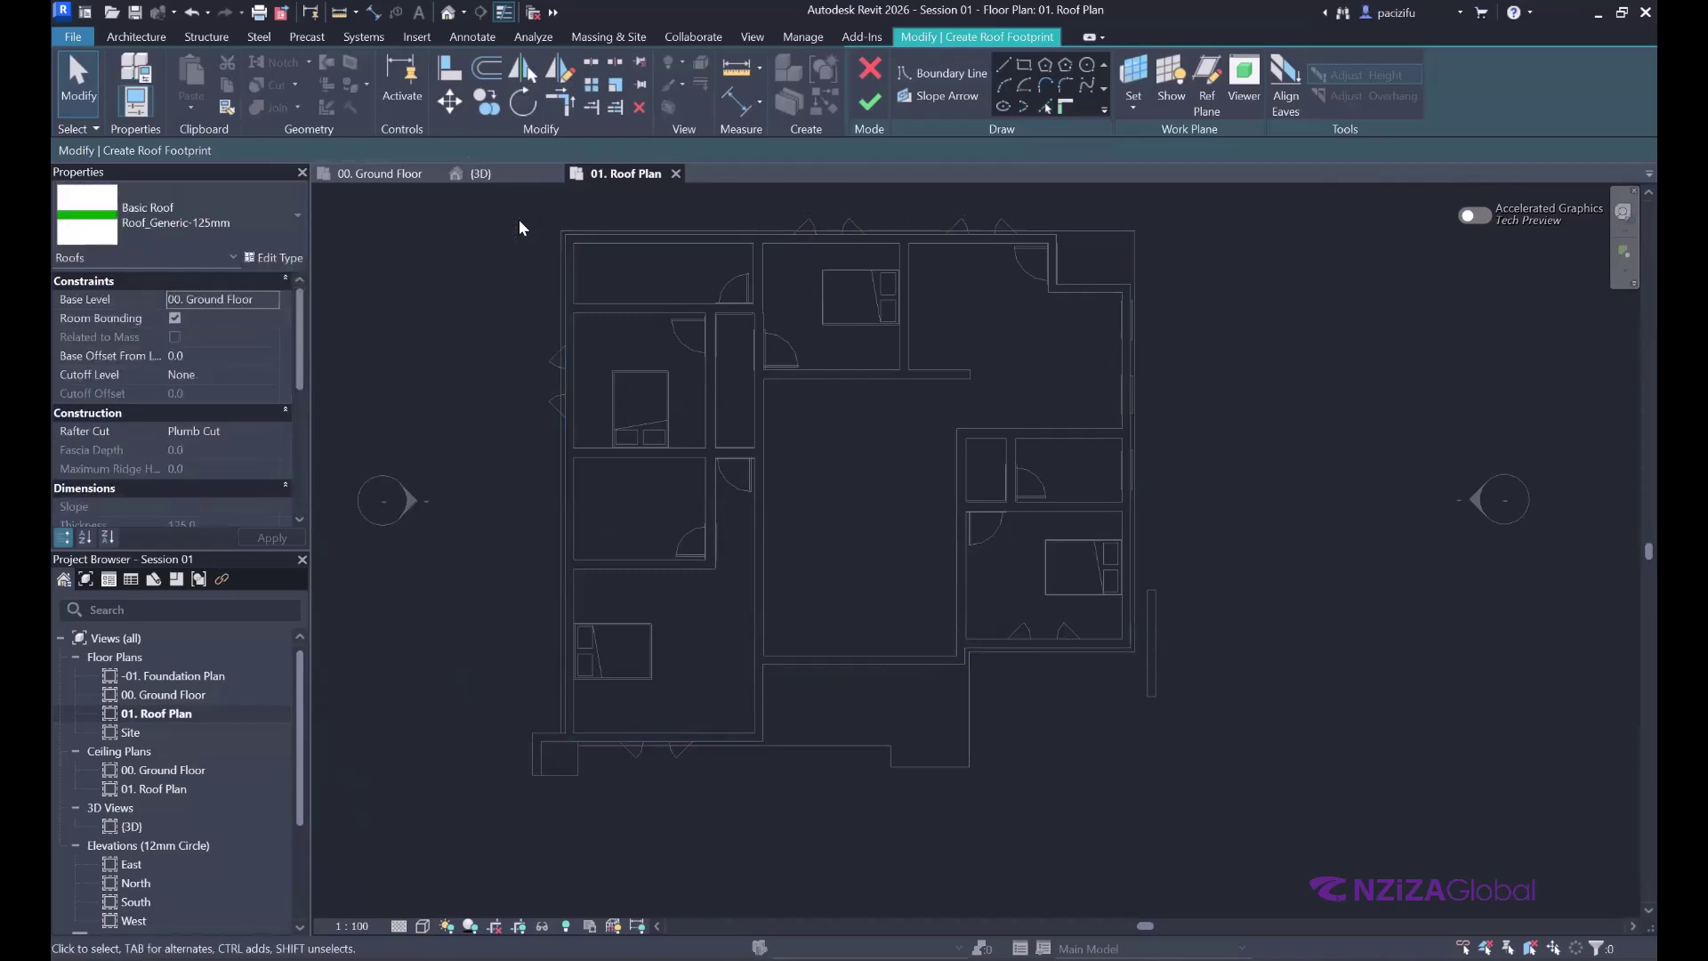
# - Draw a slope-defining straight boundary line along the north wall from the north-west to the north-east corner, with an offset of 600
pyautogui.click(1044, 106)
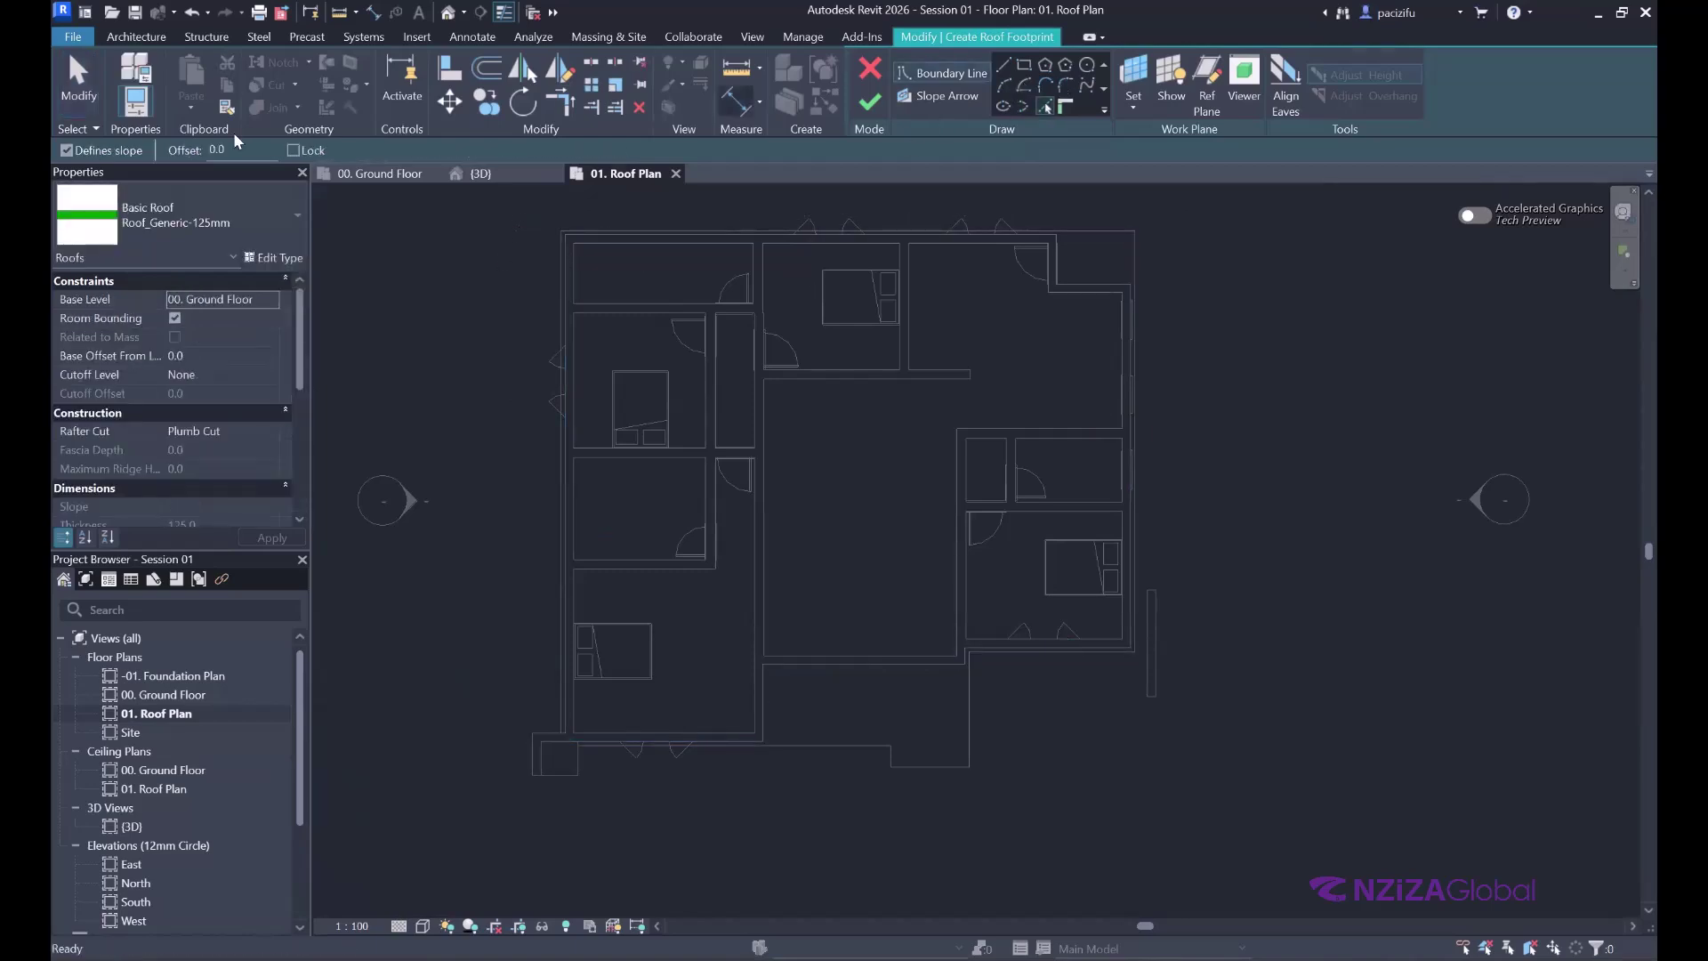
pyautogui.click(1000, 62)
pyautogui.click(301, 151)
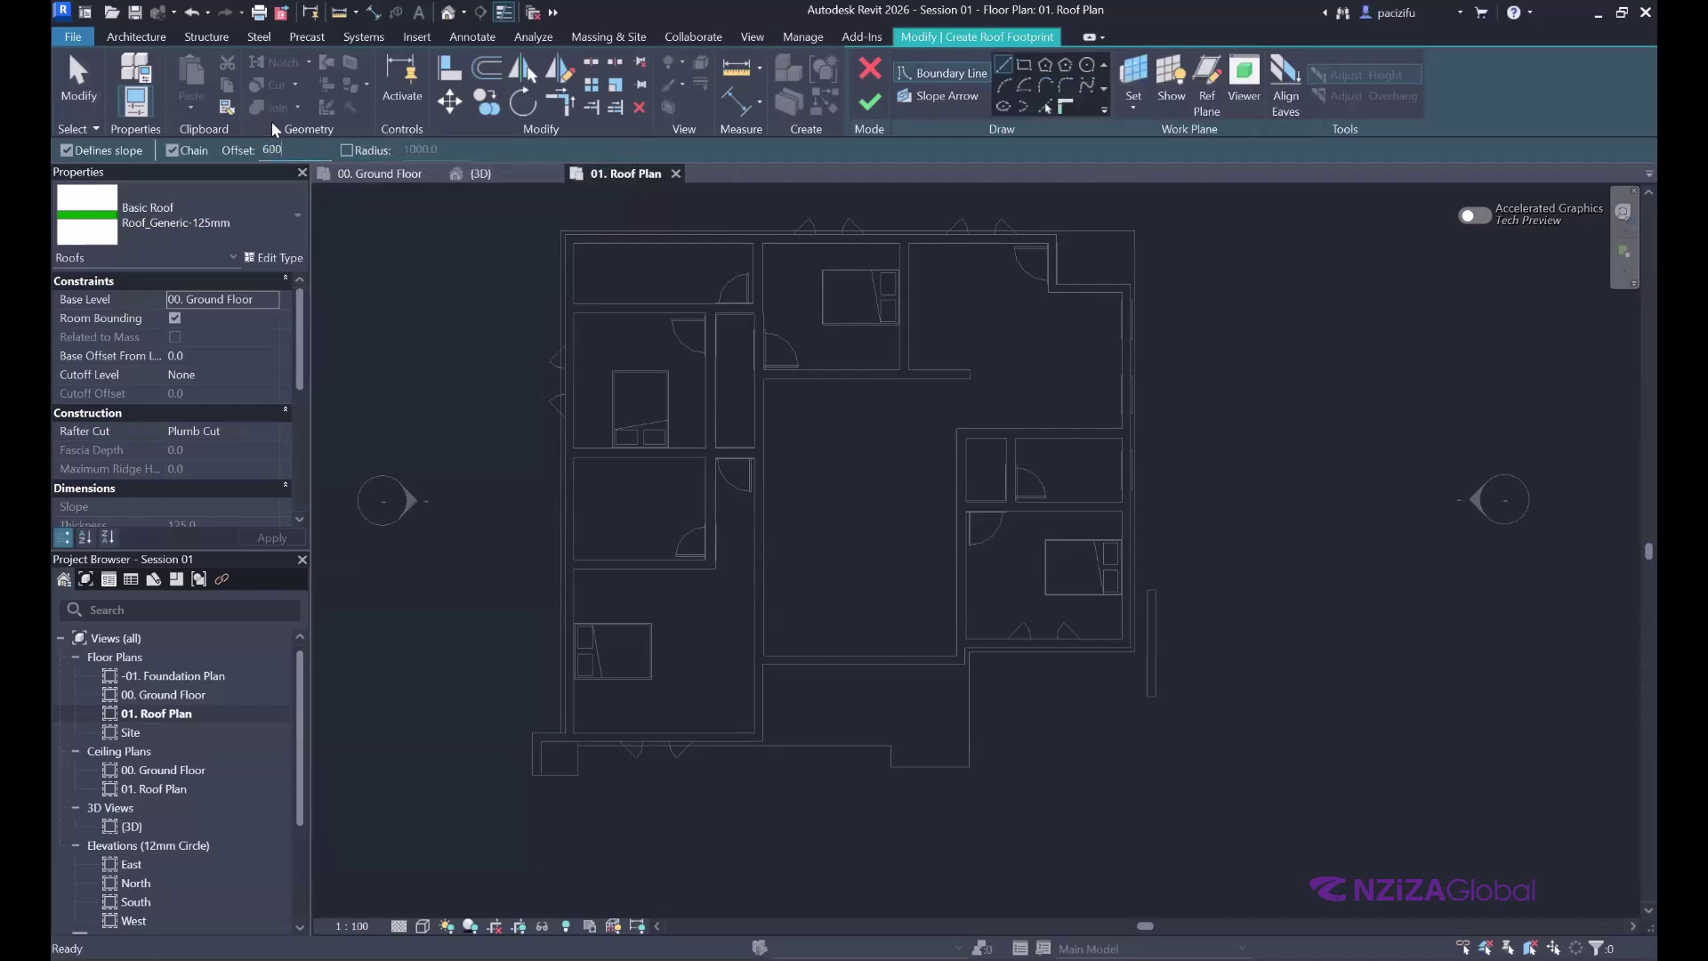
pyautogui.write('600')
pyautogui.press('Return')
pyautogui.scroll(5, 597, 282)
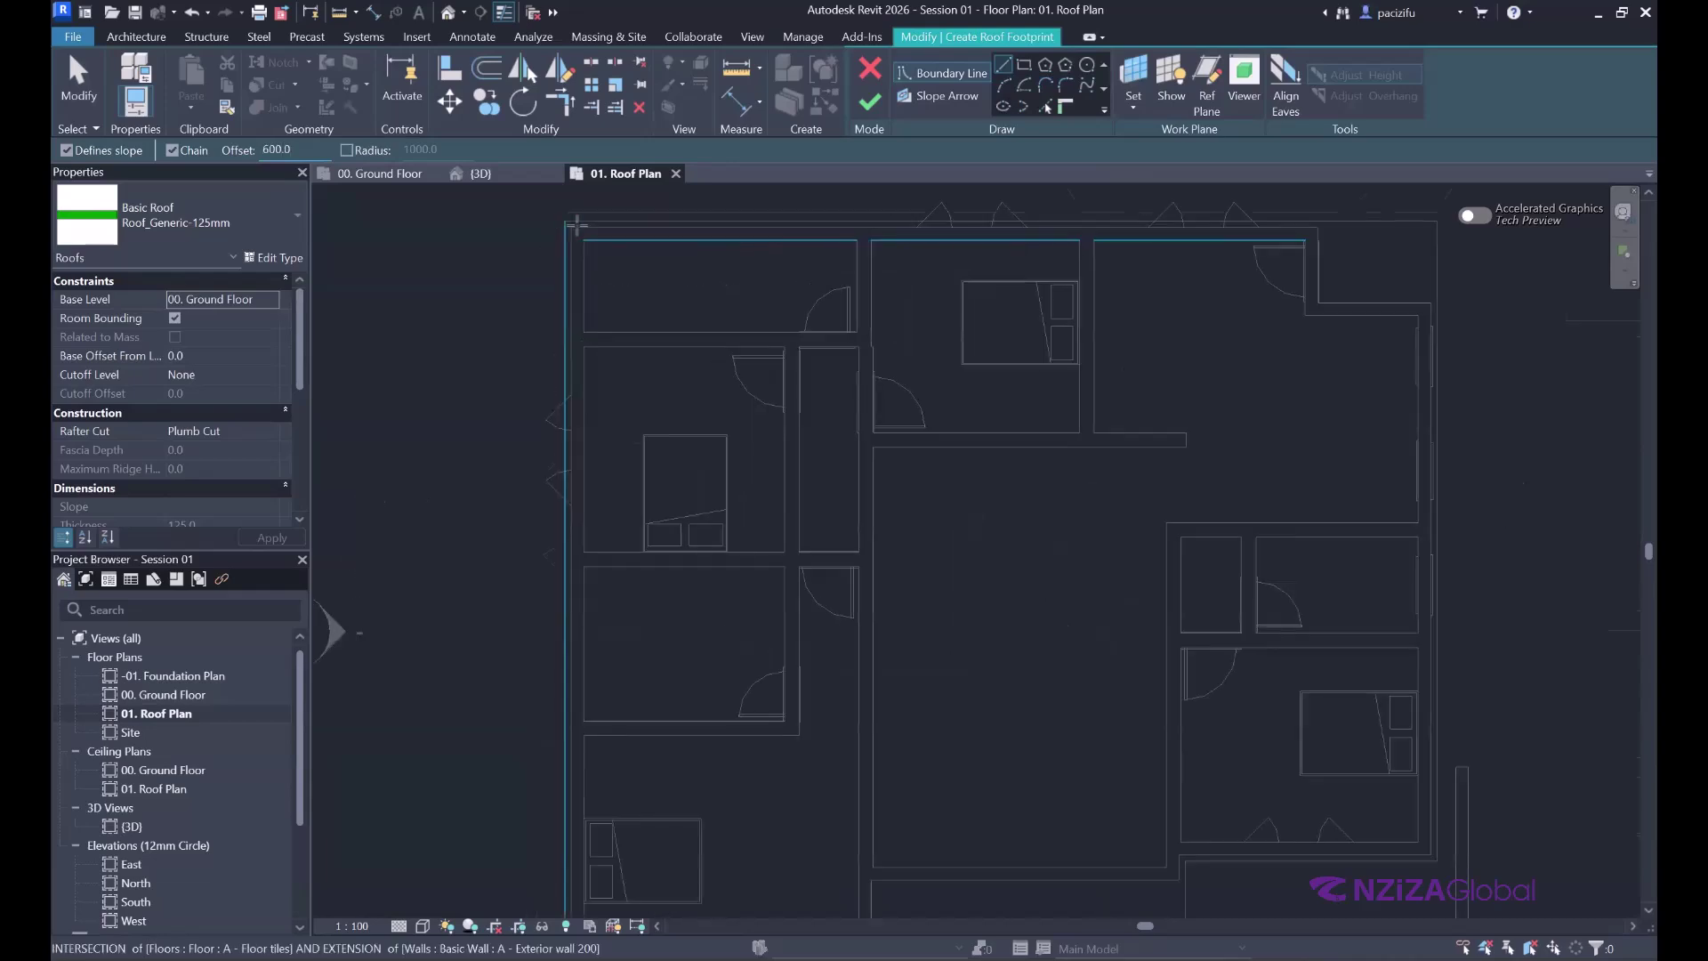
pyautogui.scroll(3, 564, 390)
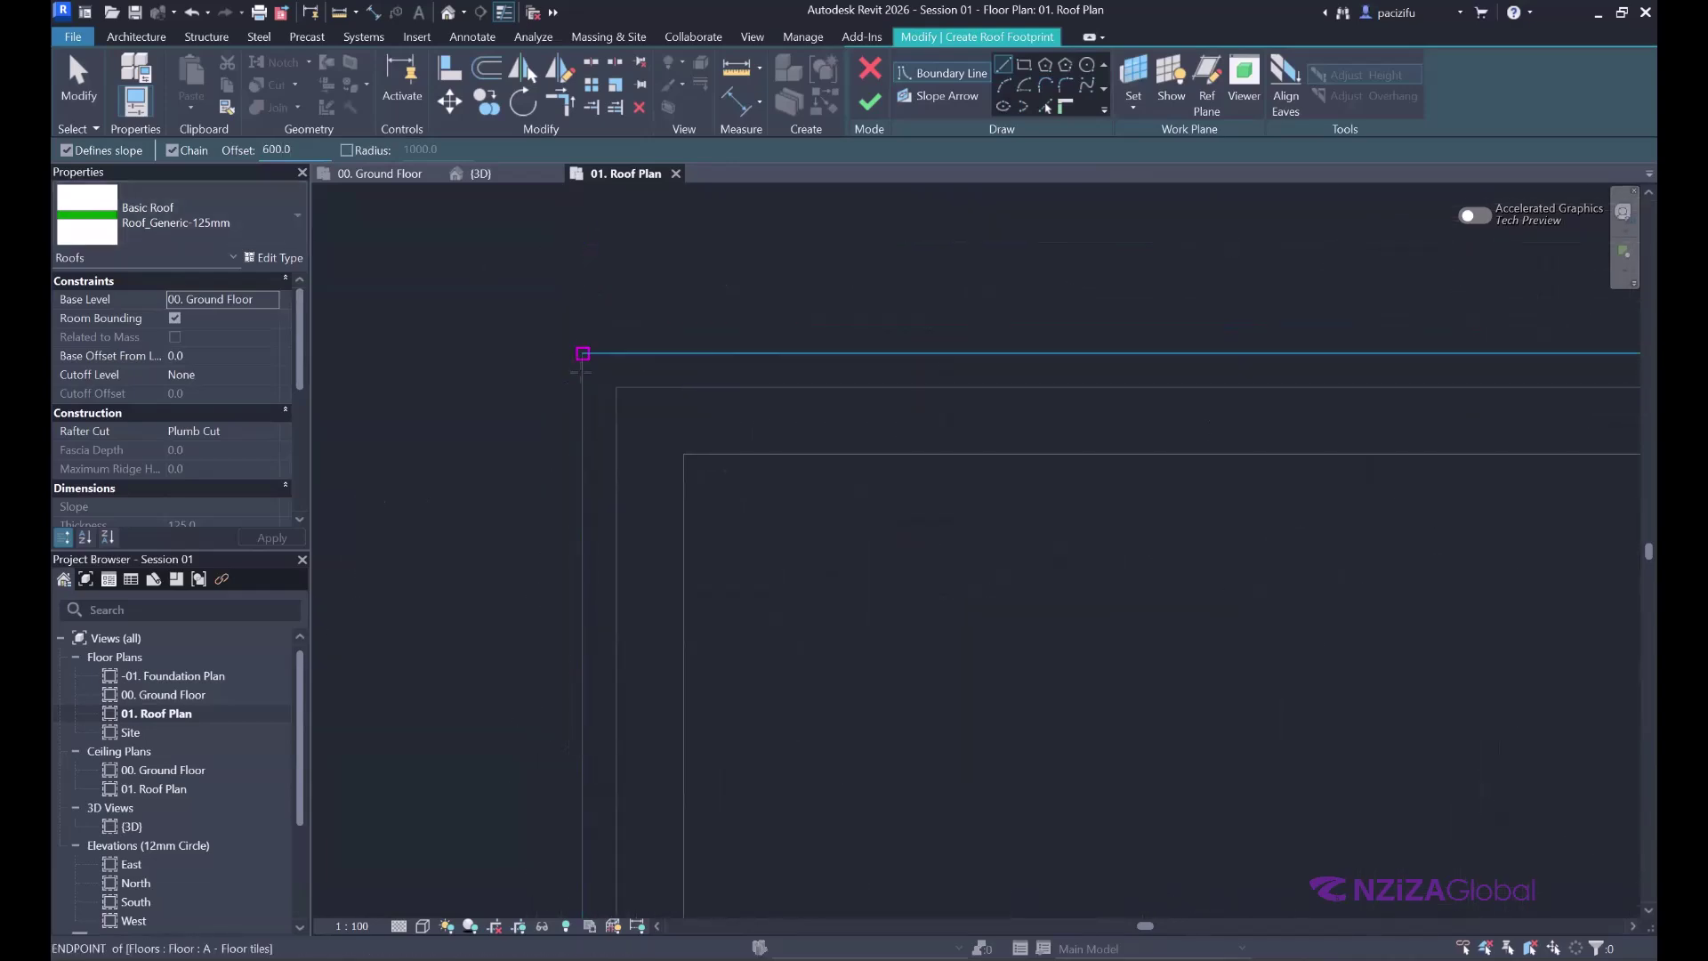
pyautogui.click(623, 394)
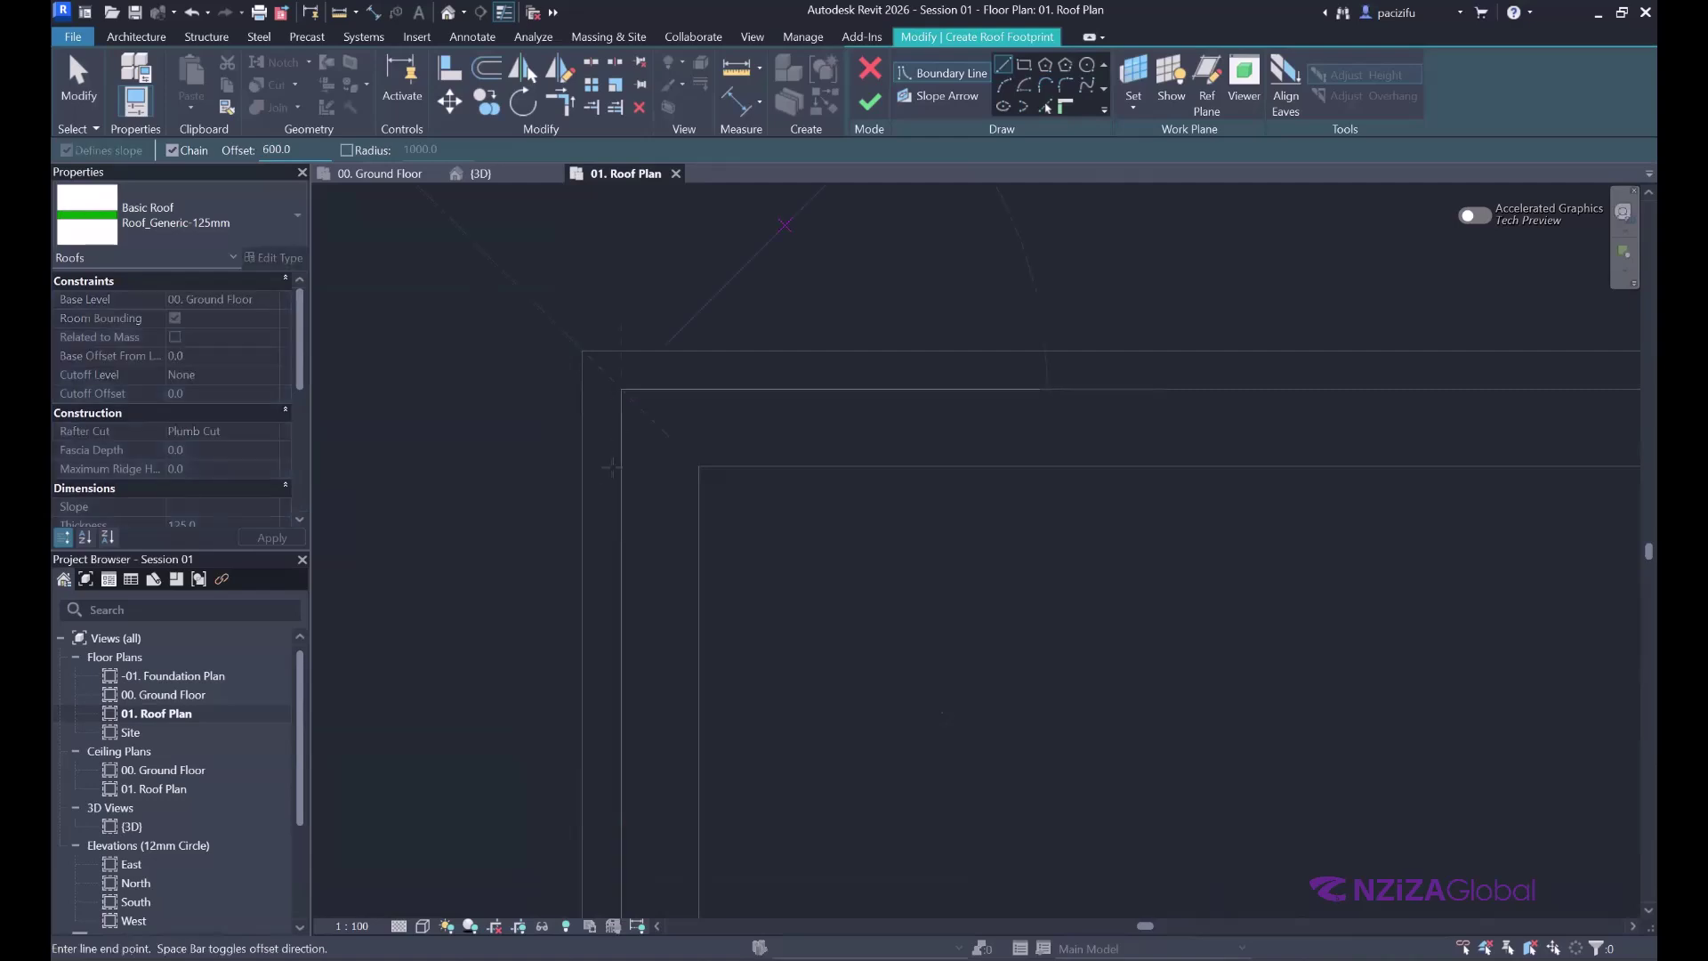
pyautogui.scroll(-4, 625, 409)
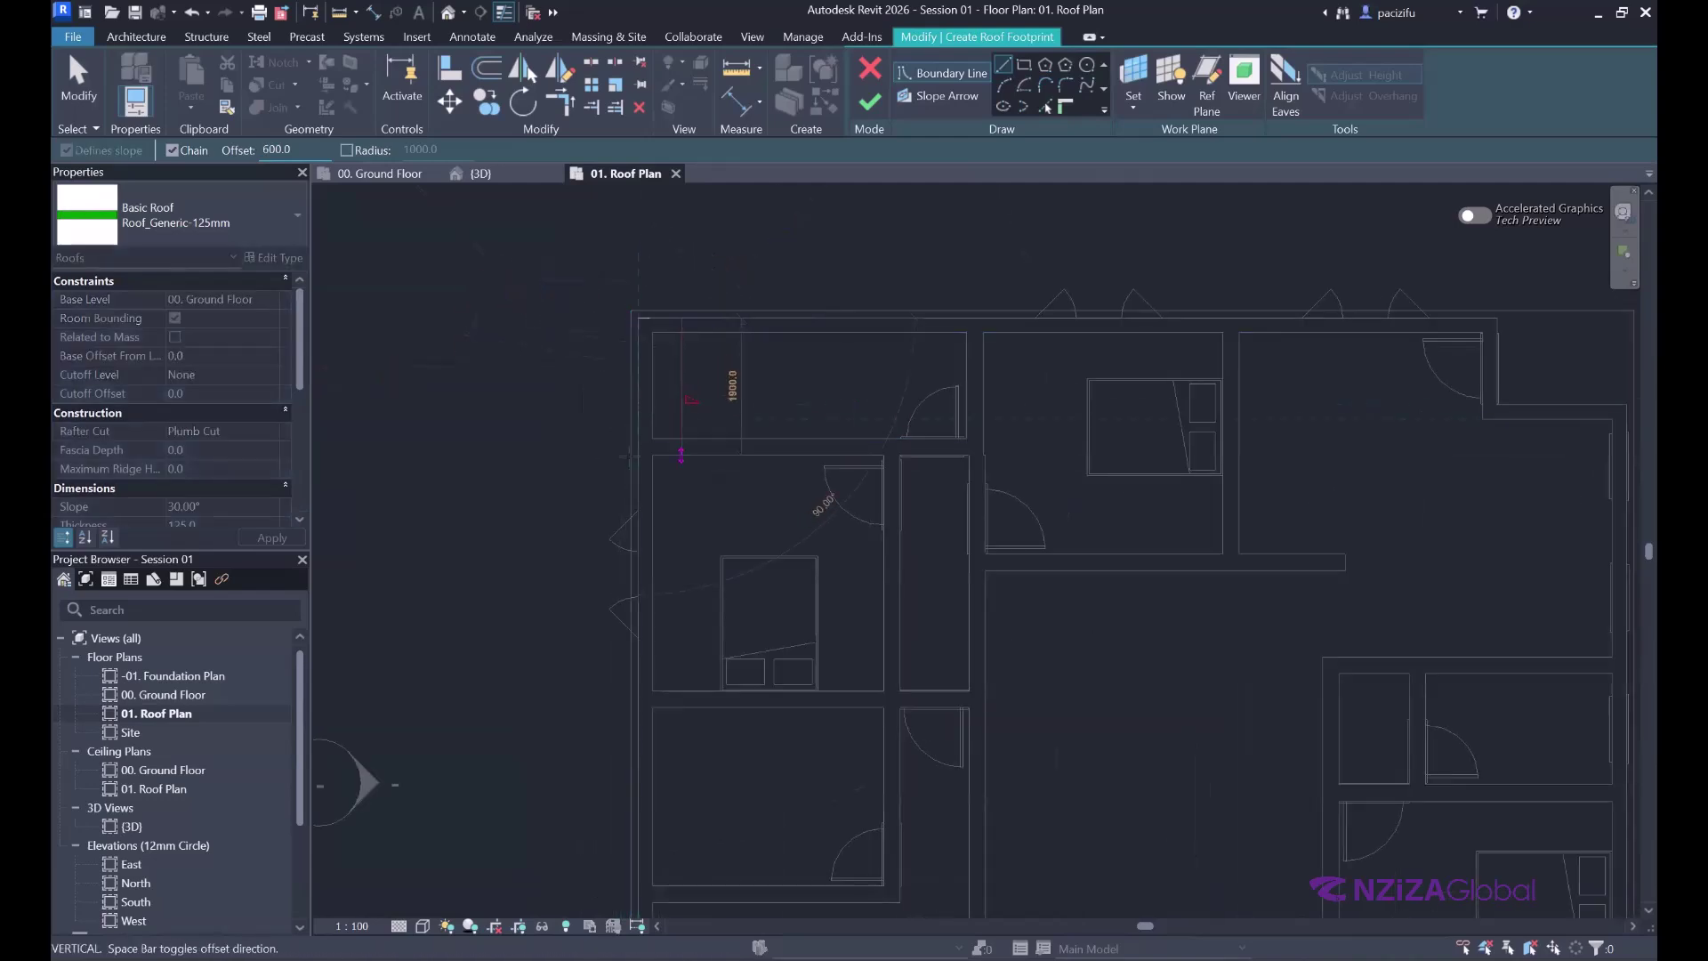
pyautogui.scroll(-2, 639, 509)
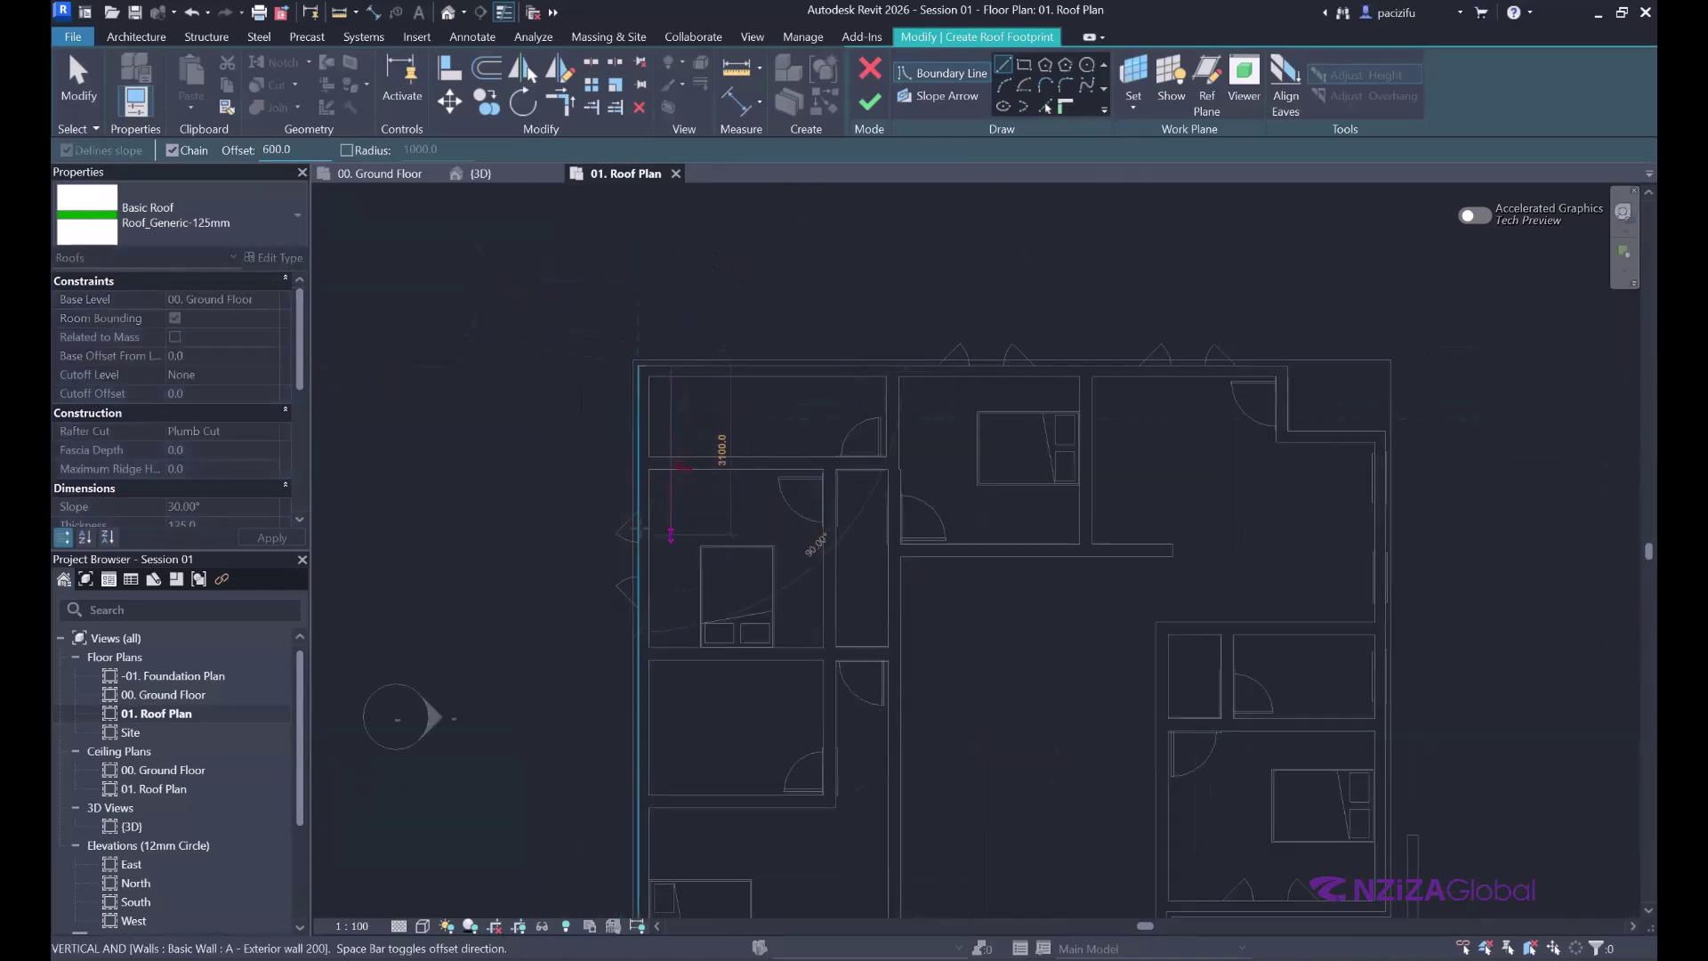
pyautogui.scroll(2, 1321, 363)
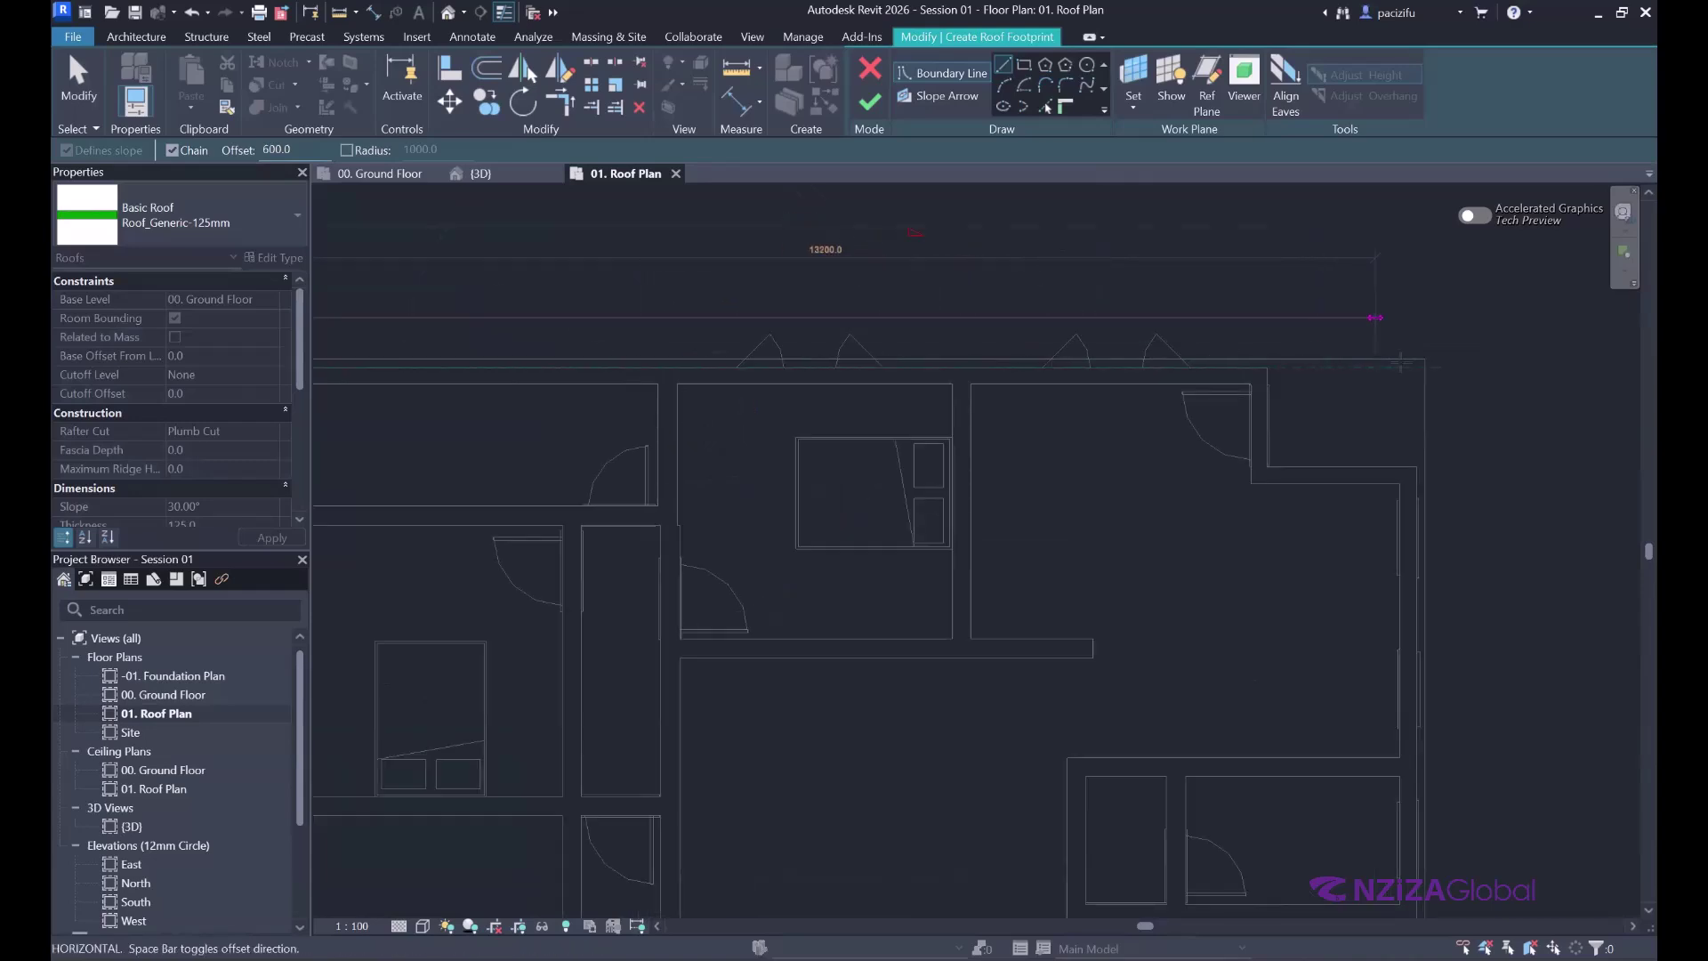
pyautogui.scroll(3, 1281, 258)
pyautogui.scroll(-4, 1279, 258)
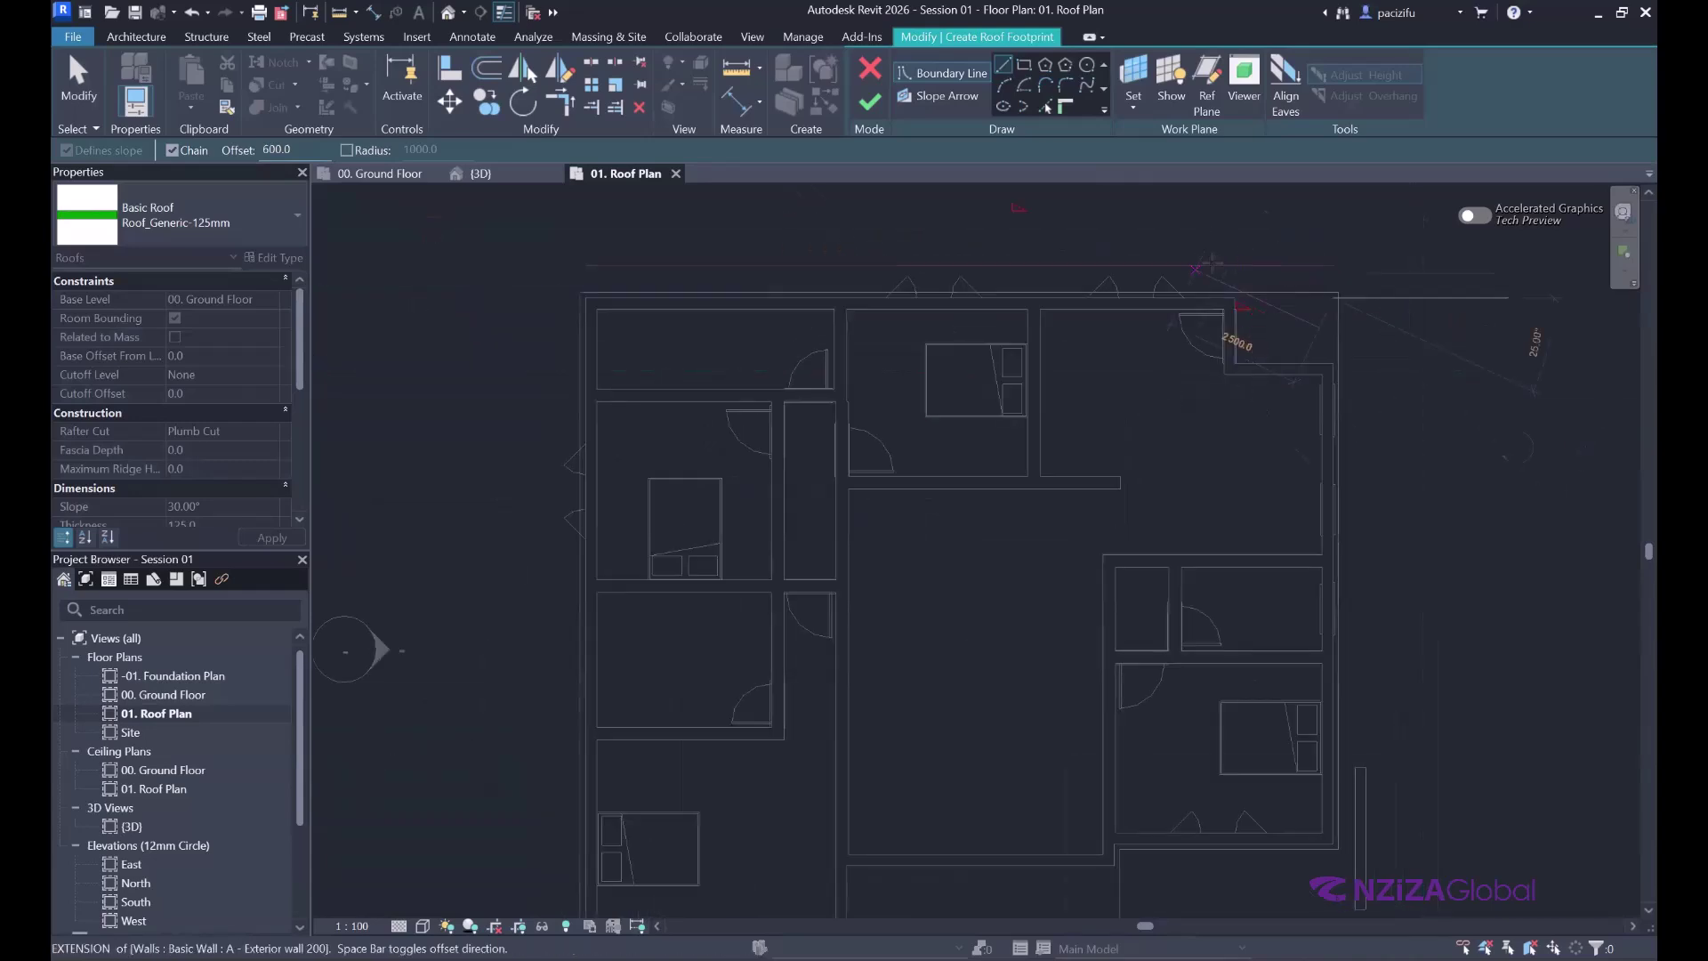
# - Continue the roof boundary with a 600 offset down the east wall, along the south-east bedroom's south wall and down the porch's side
pyautogui.scroll(5, 1277, 477)
pyautogui.scroll(3, 1285, 482)
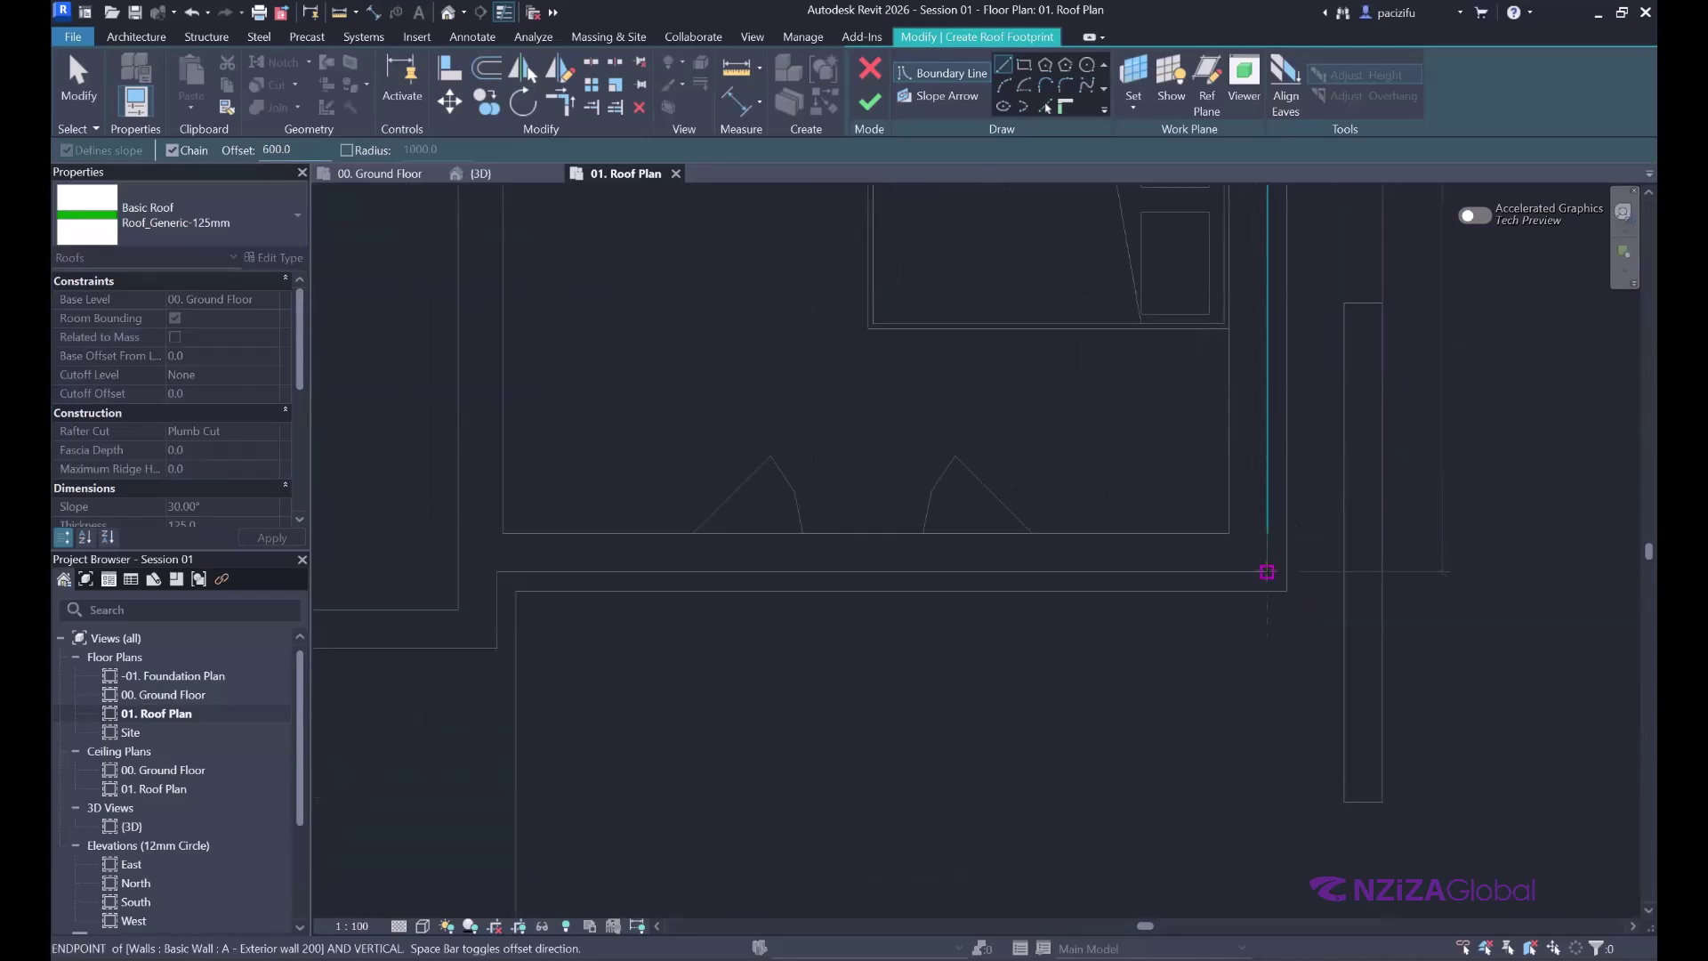
pyautogui.click(1267, 572)
pyautogui.scroll(-3, 1267, 572)
pyautogui.scroll(2, 979, 507)
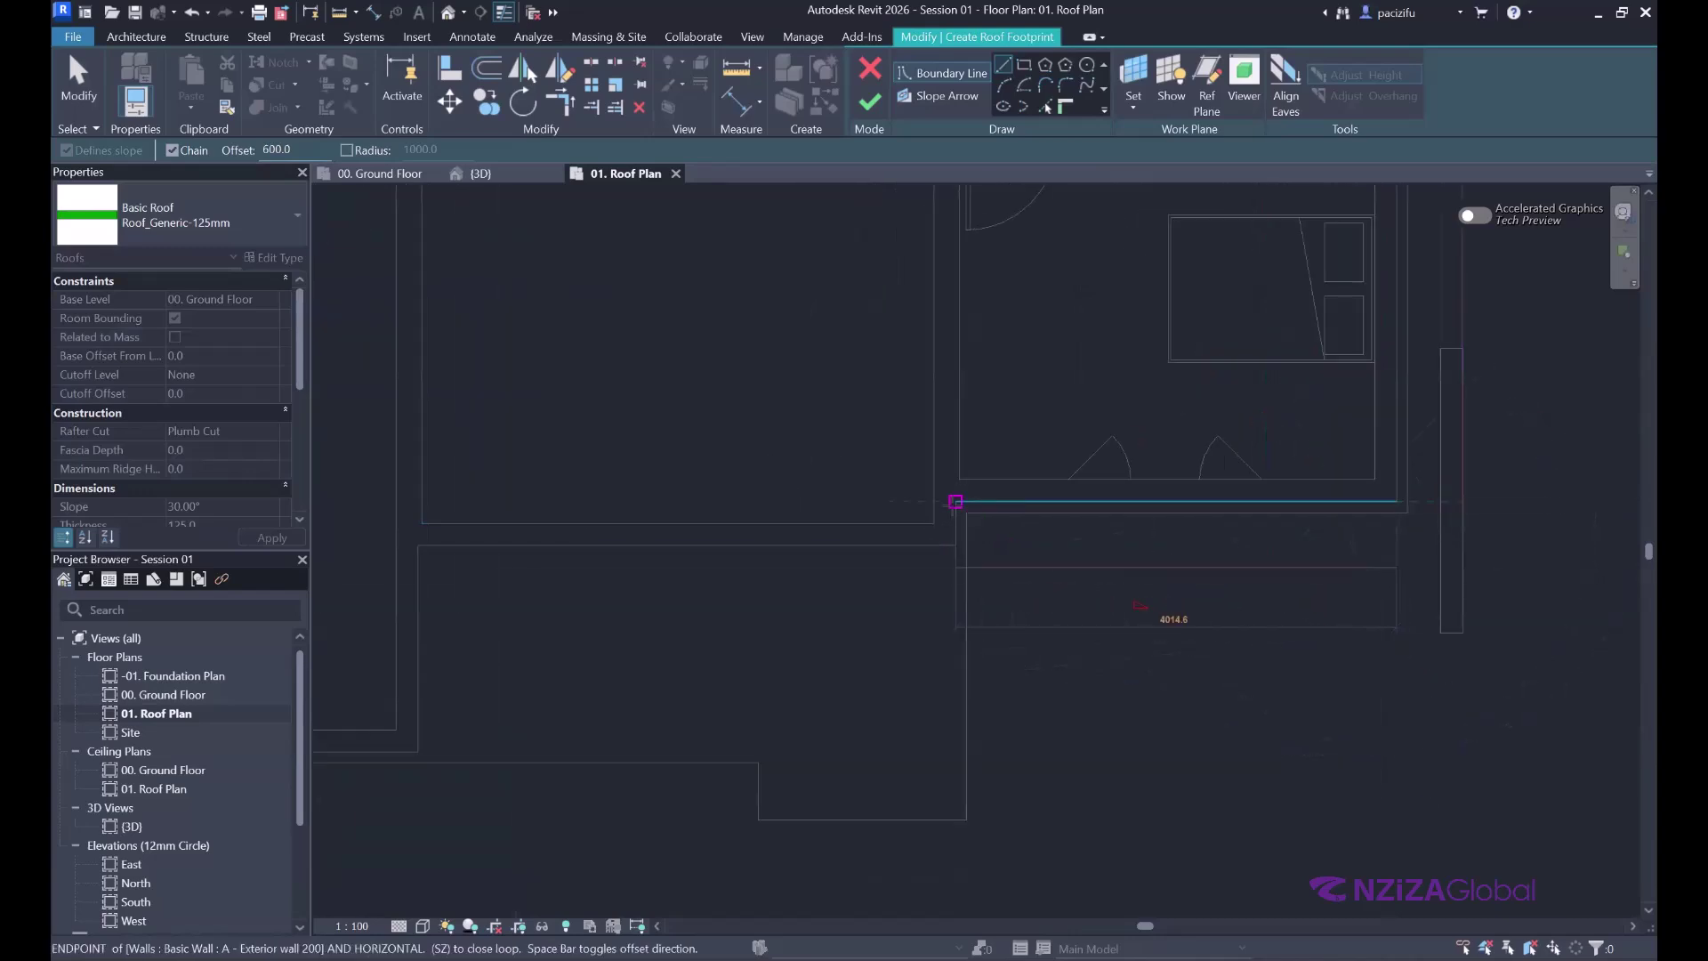
pyautogui.click(955, 502)
pyautogui.click(955, 729)
pyautogui.scroll(-3, 1029, 824)
pyautogui.scroll(3, 648, 619)
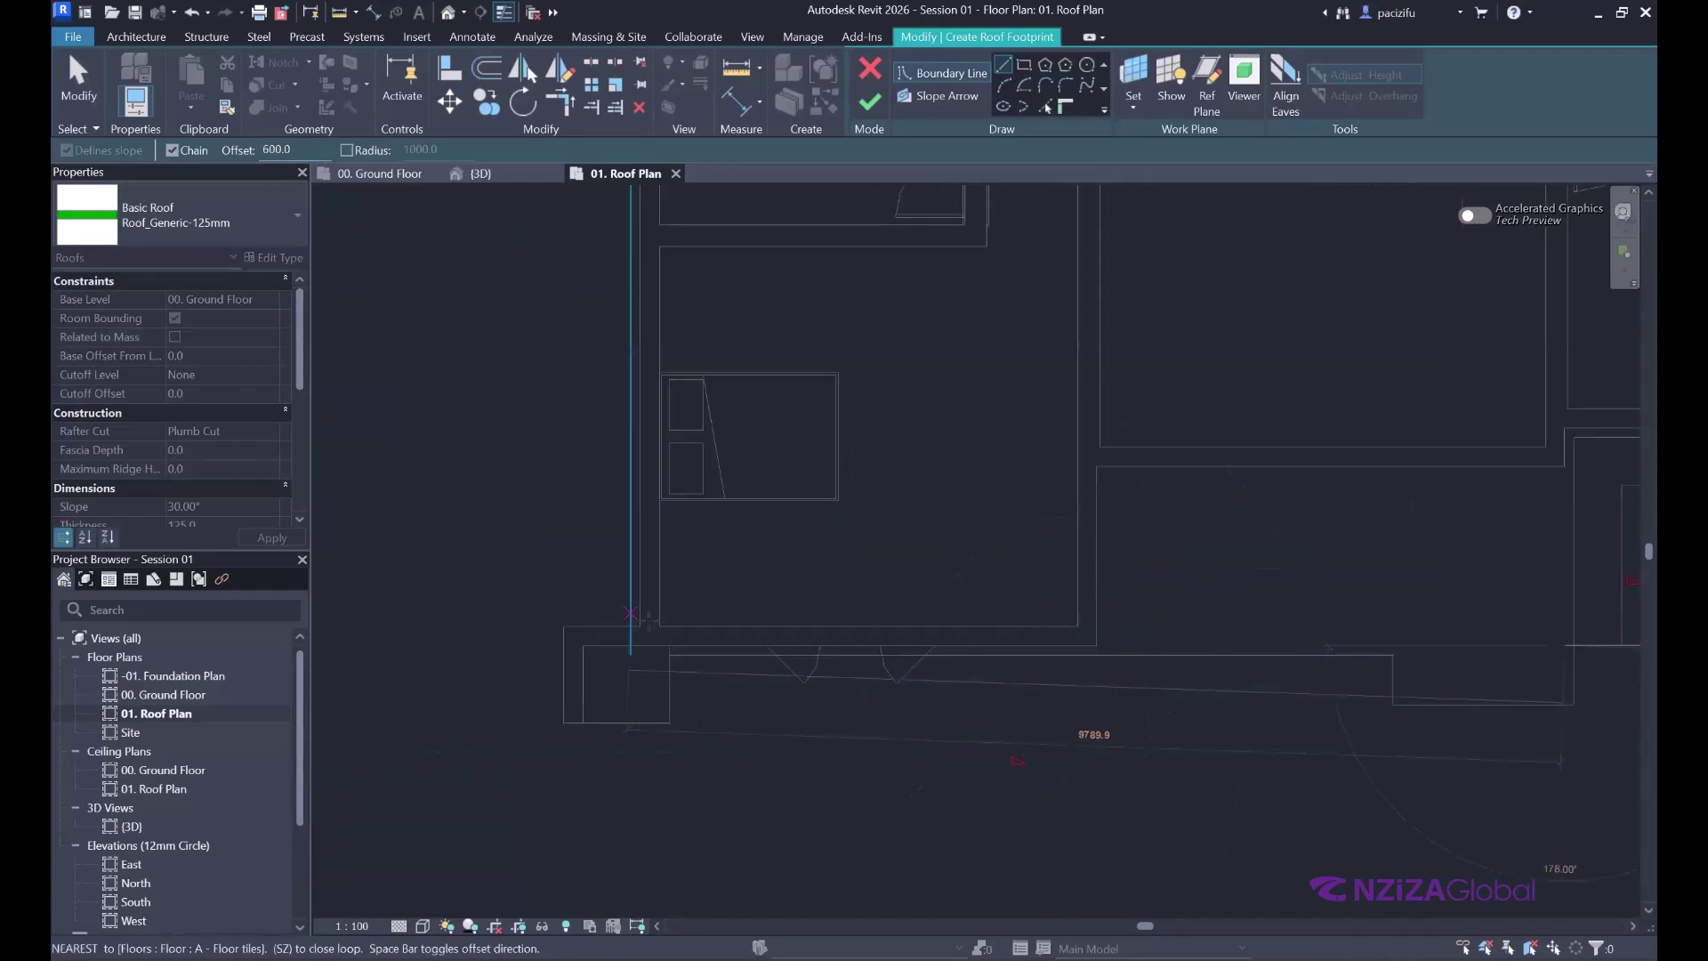
# - Close the roof boundary along the south front and up the west wall with a 600 offset, and finish the roof
pyautogui.scroll(-2, 638, 702)
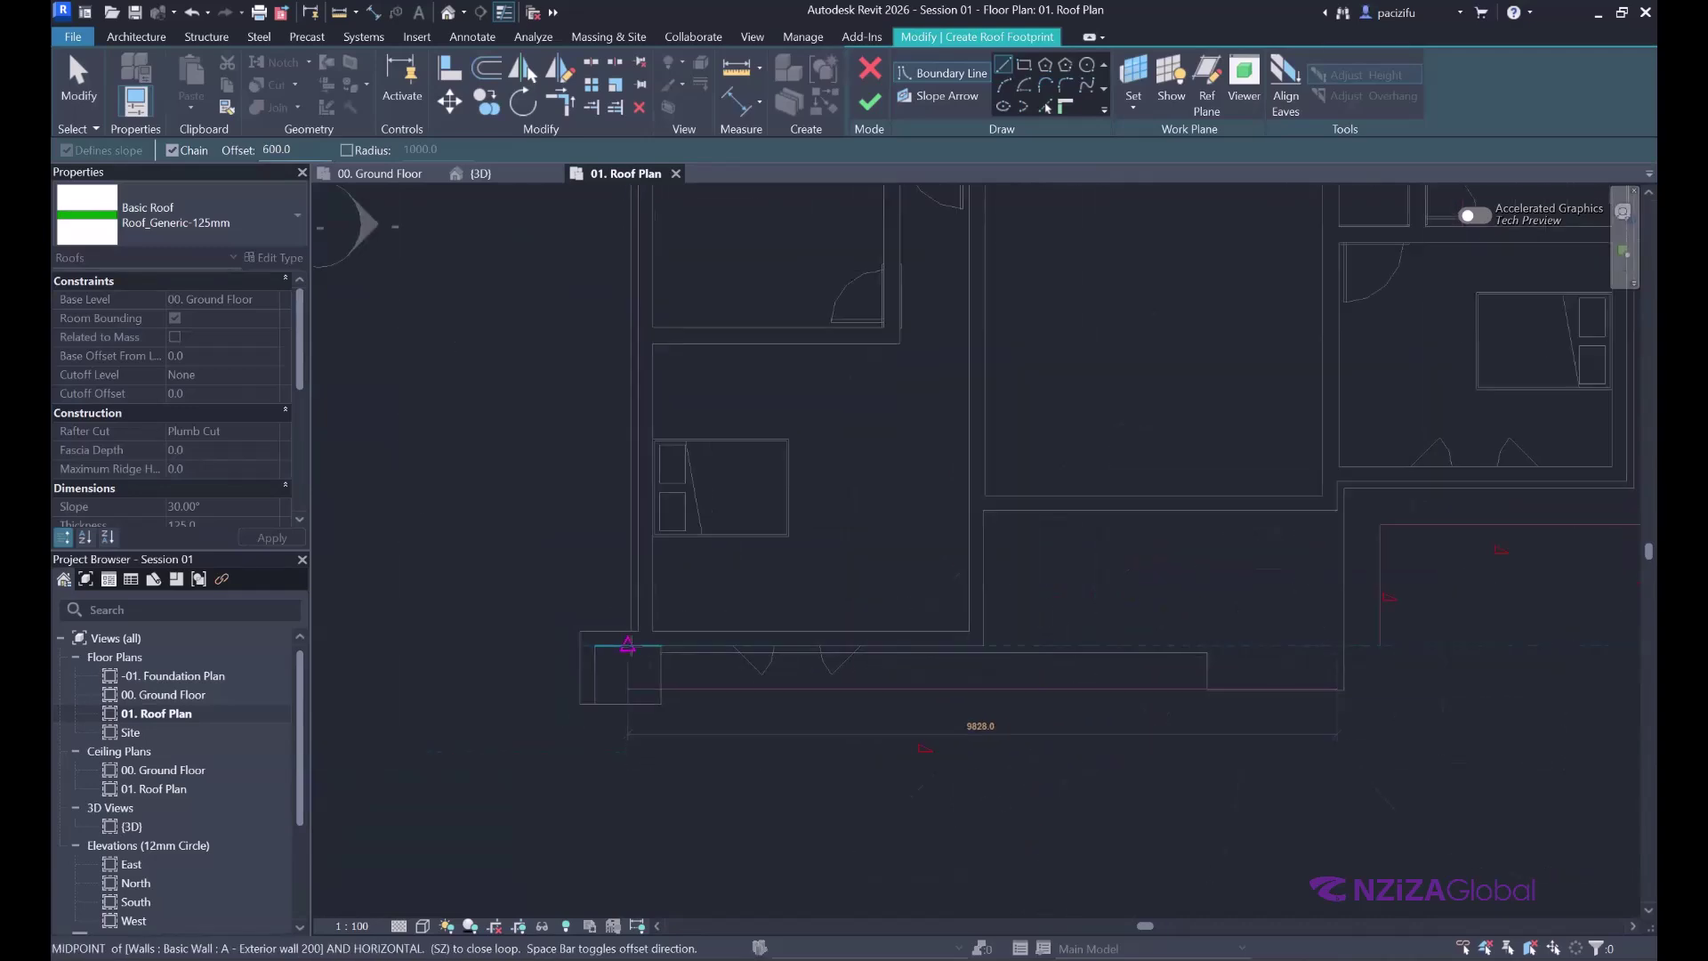
pyautogui.scroll(4, 645, 642)
pyautogui.scroll(-4, 632, 630)
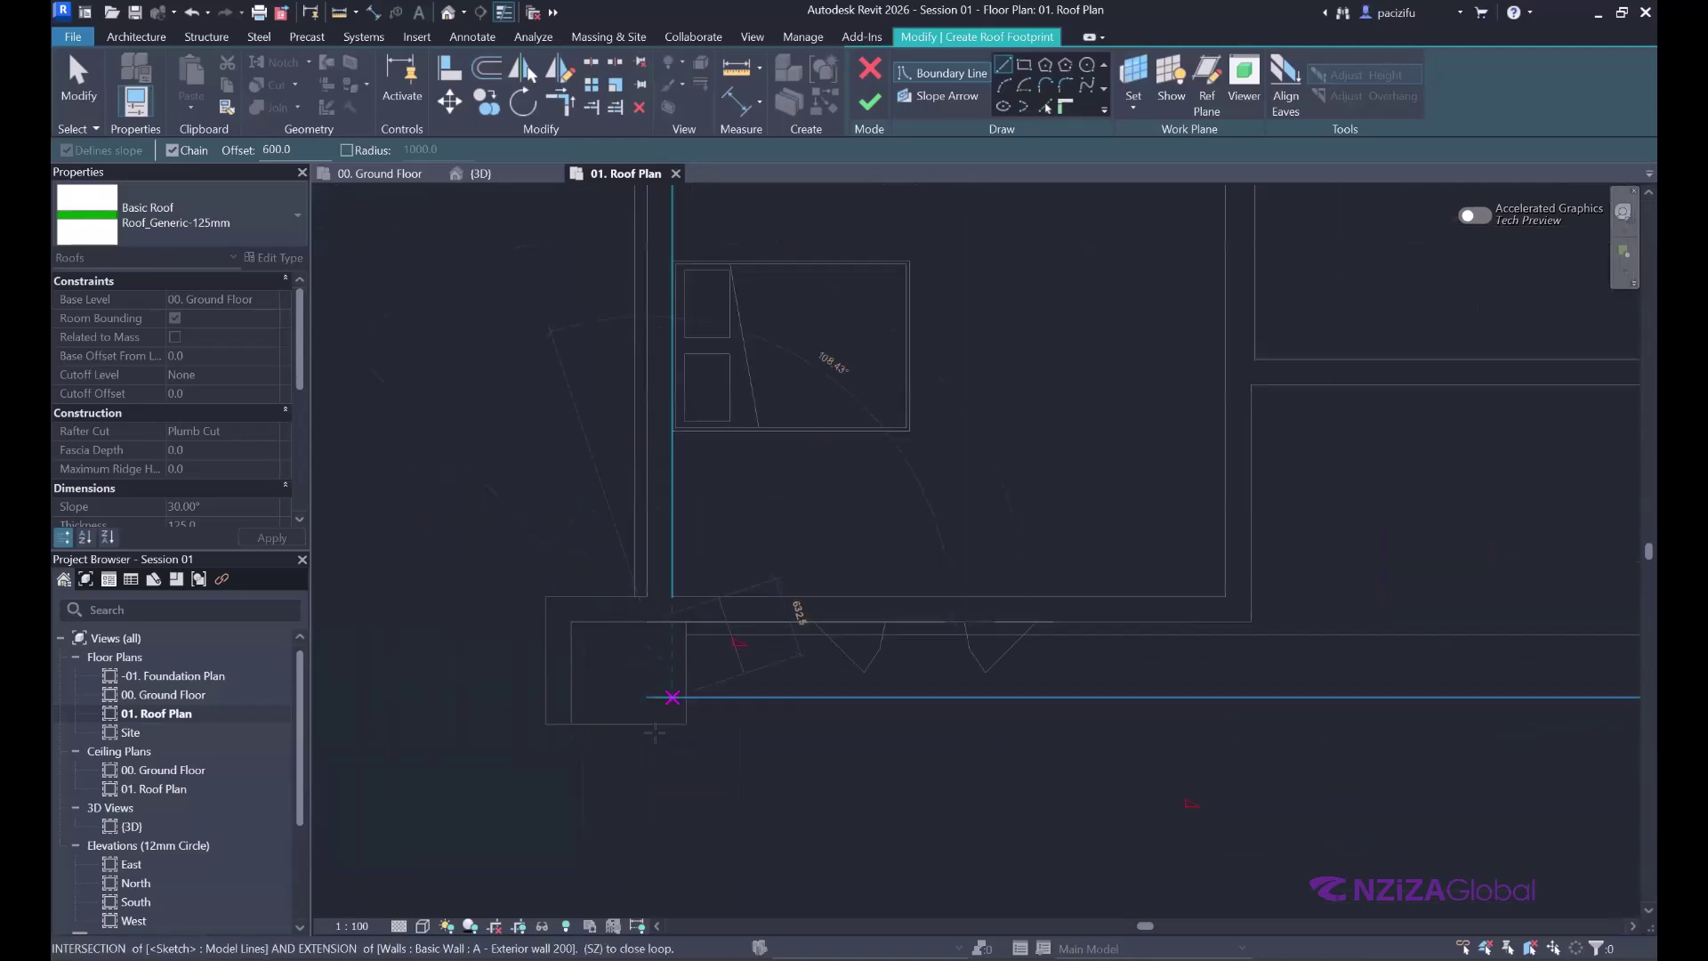
pyautogui.scroll(1, 627, 349)
pyautogui.scroll(3, 654, 379)
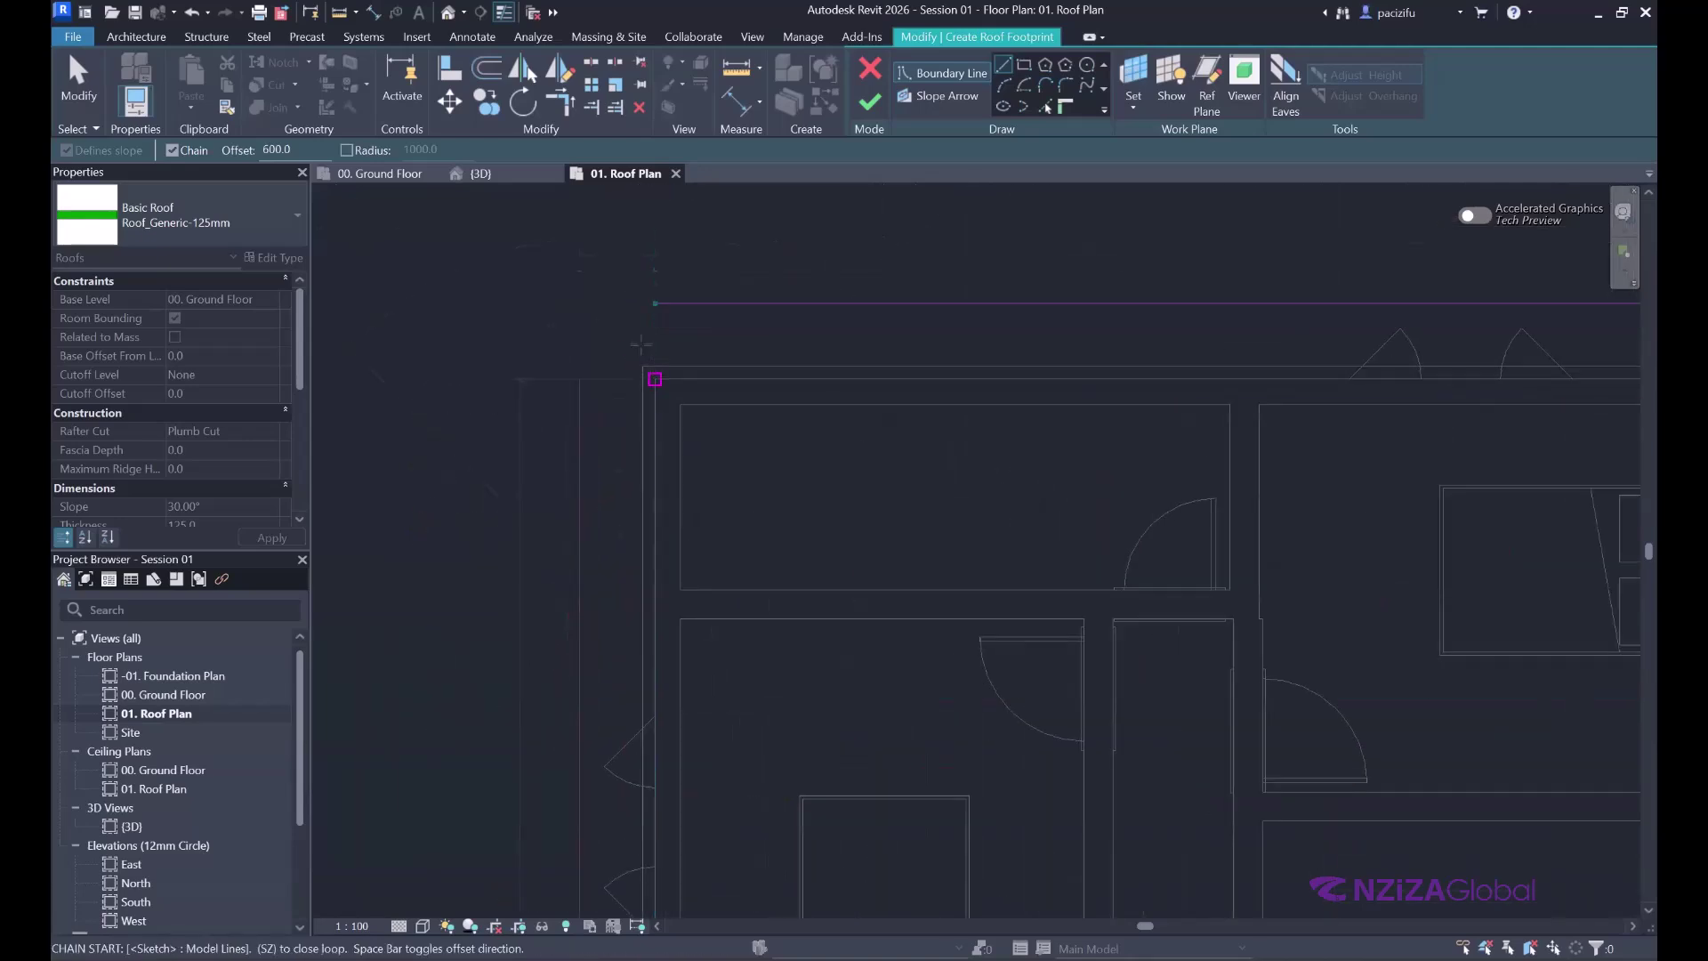
pyautogui.press('Escape')
pyautogui.press('Escape')
pyautogui.scroll(-3, 641, 344)
pyautogui.scroll(-2, 670, 303)
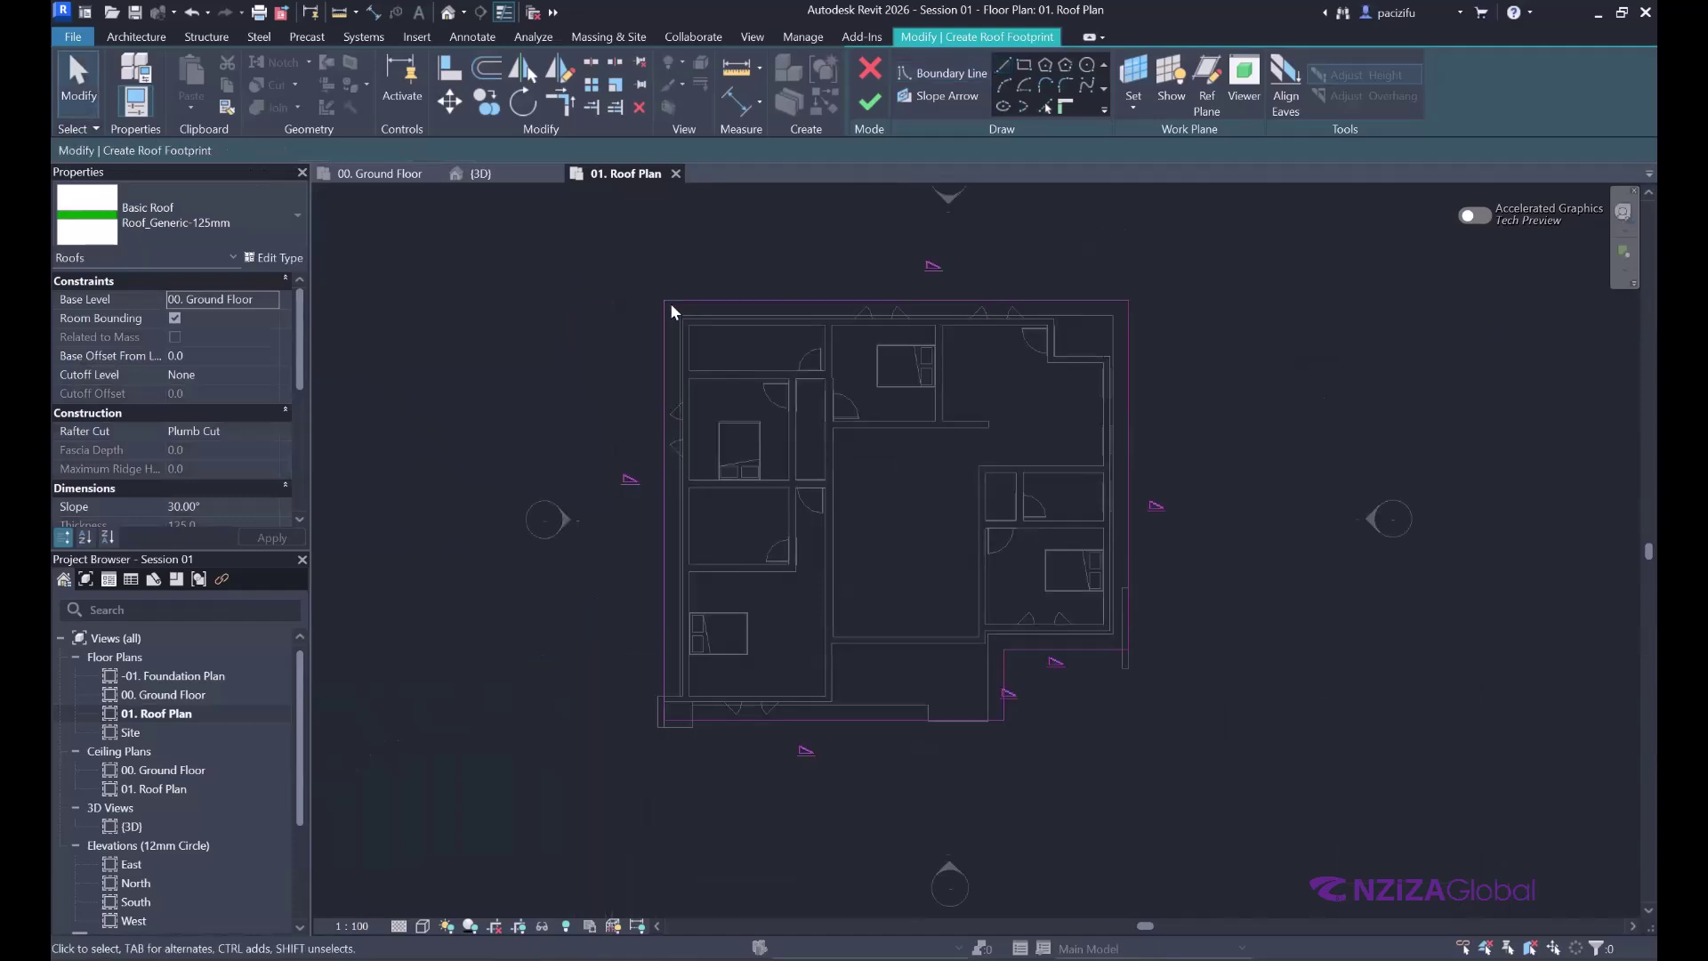
pyautogui.click(870, 102)
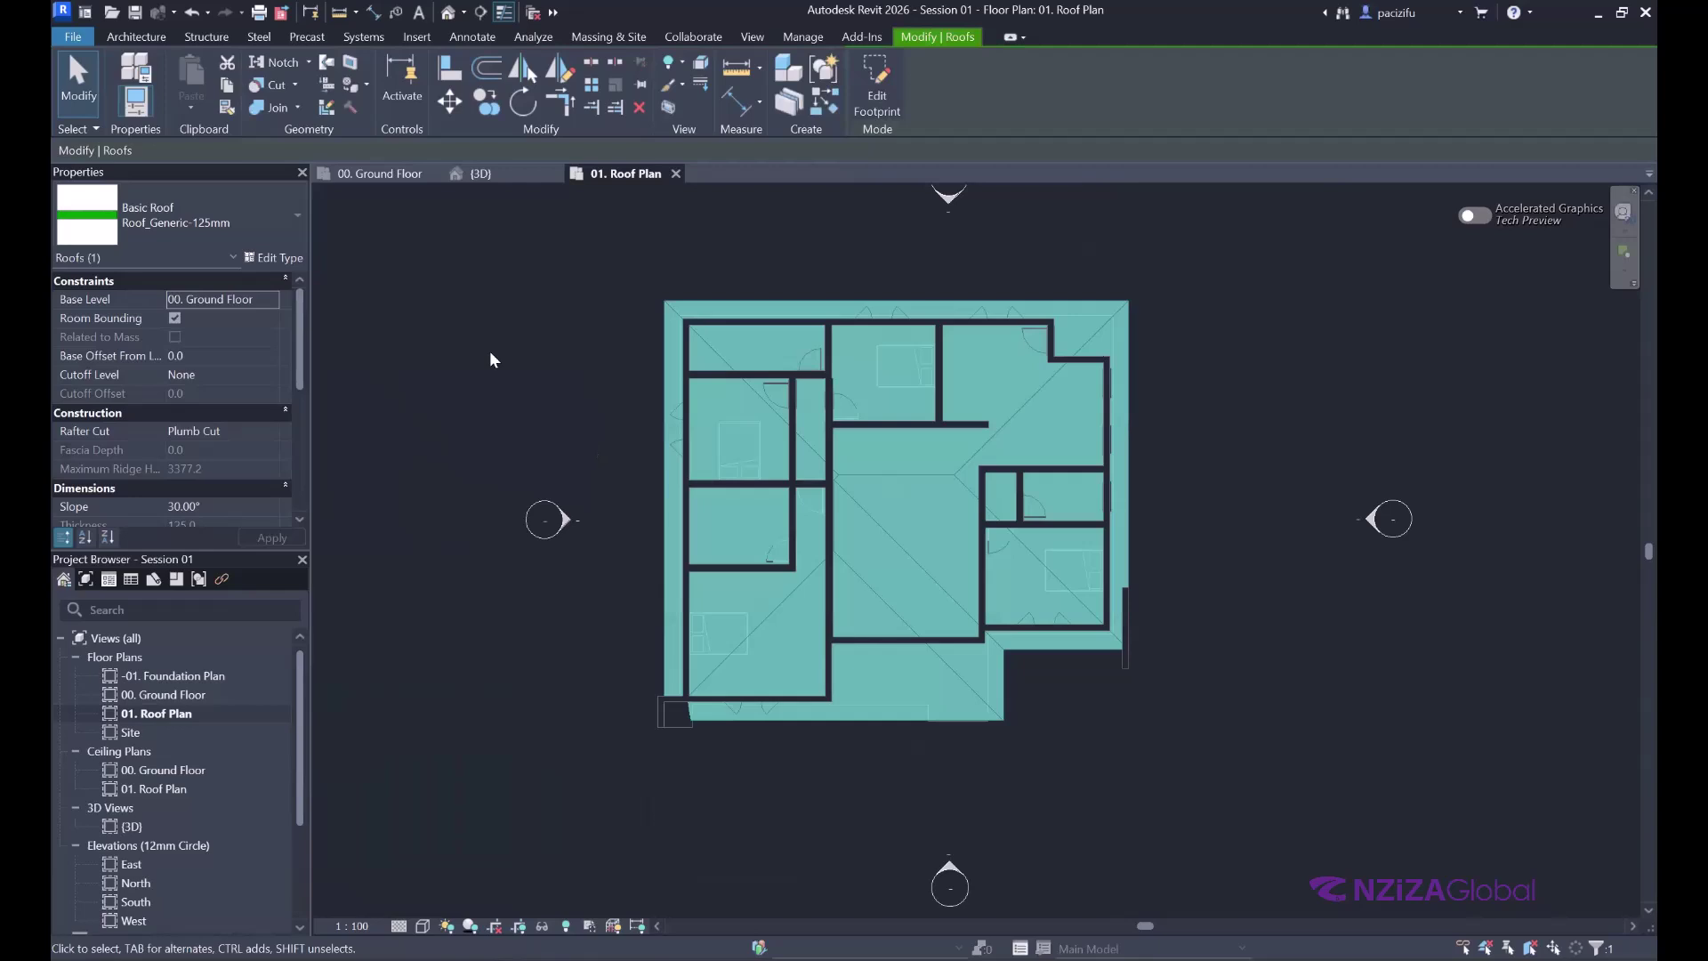
# - Set the new roof's base level to 01. Roof Plan in the 3D view and inspect the roof from the front corner
pyautogui.click(488, 173)
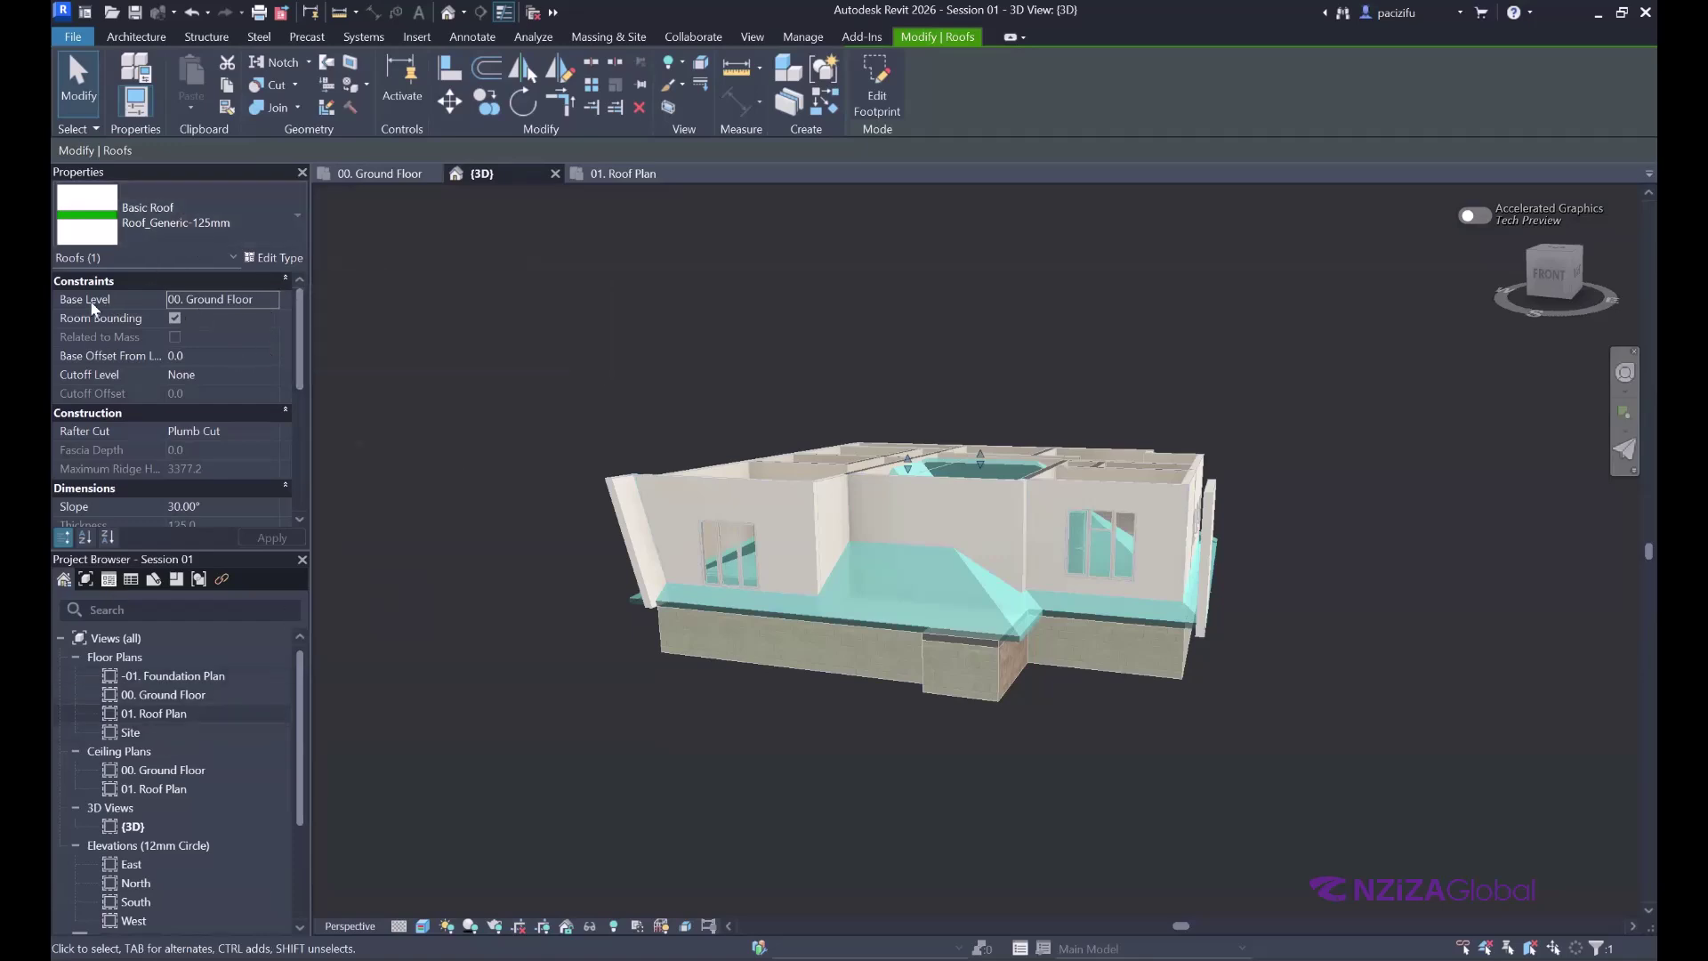
pyautogui.click(268, 300)
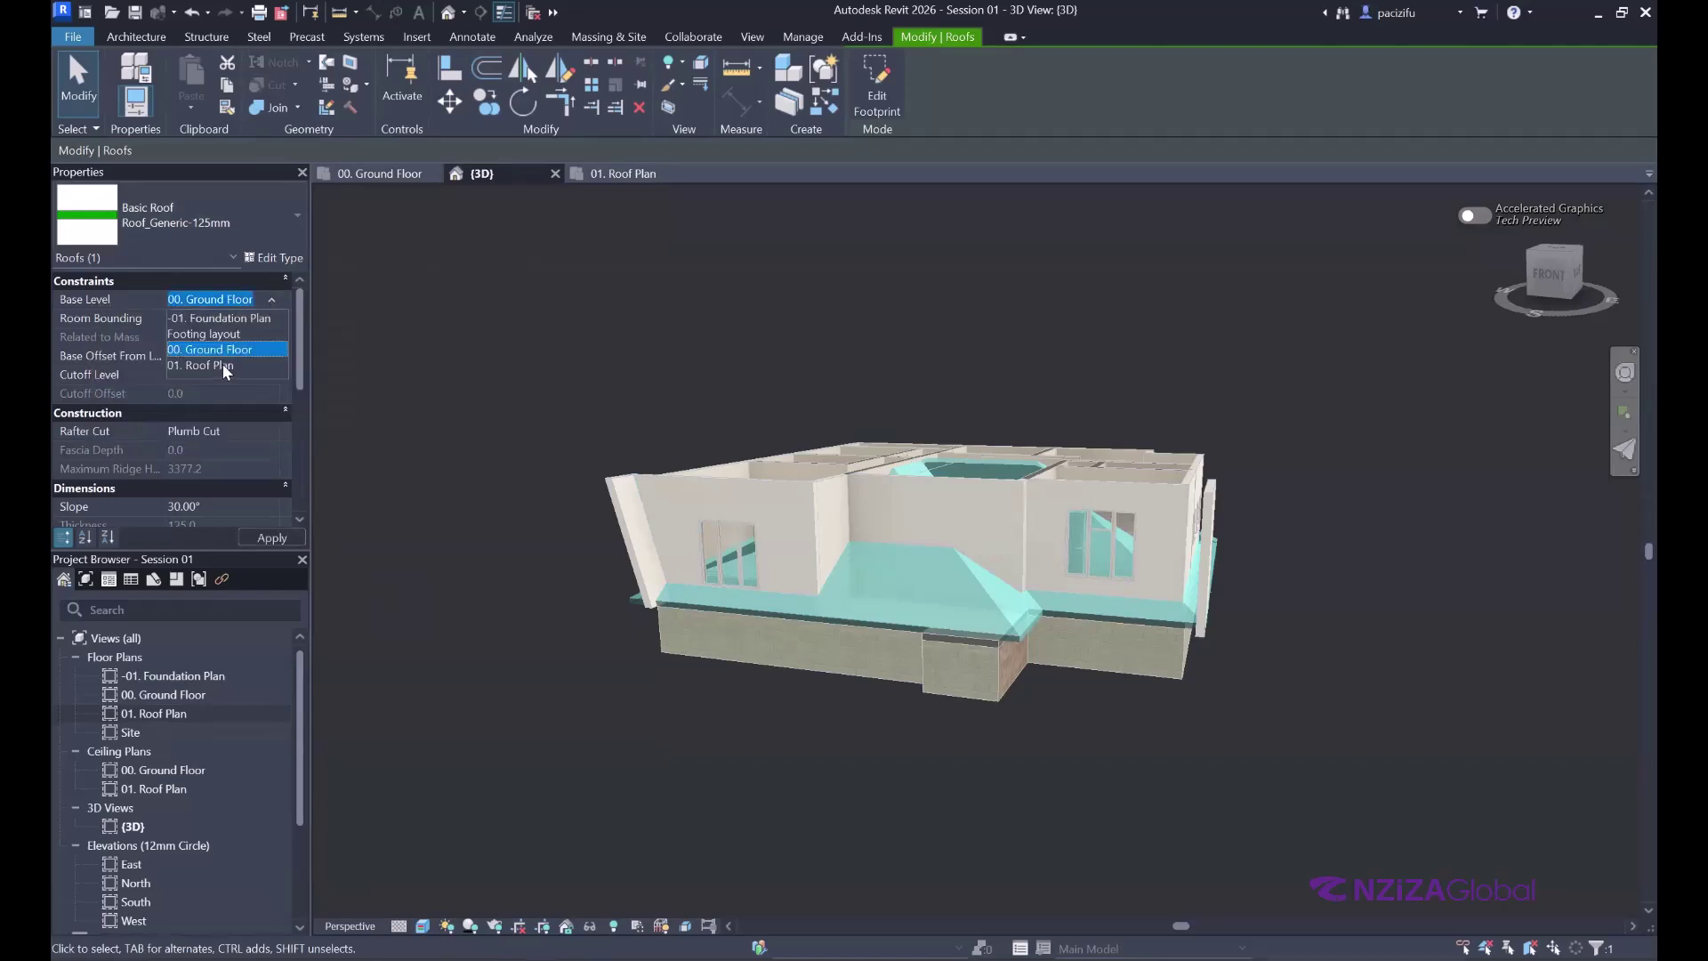
pyautogui.click(222, 365)
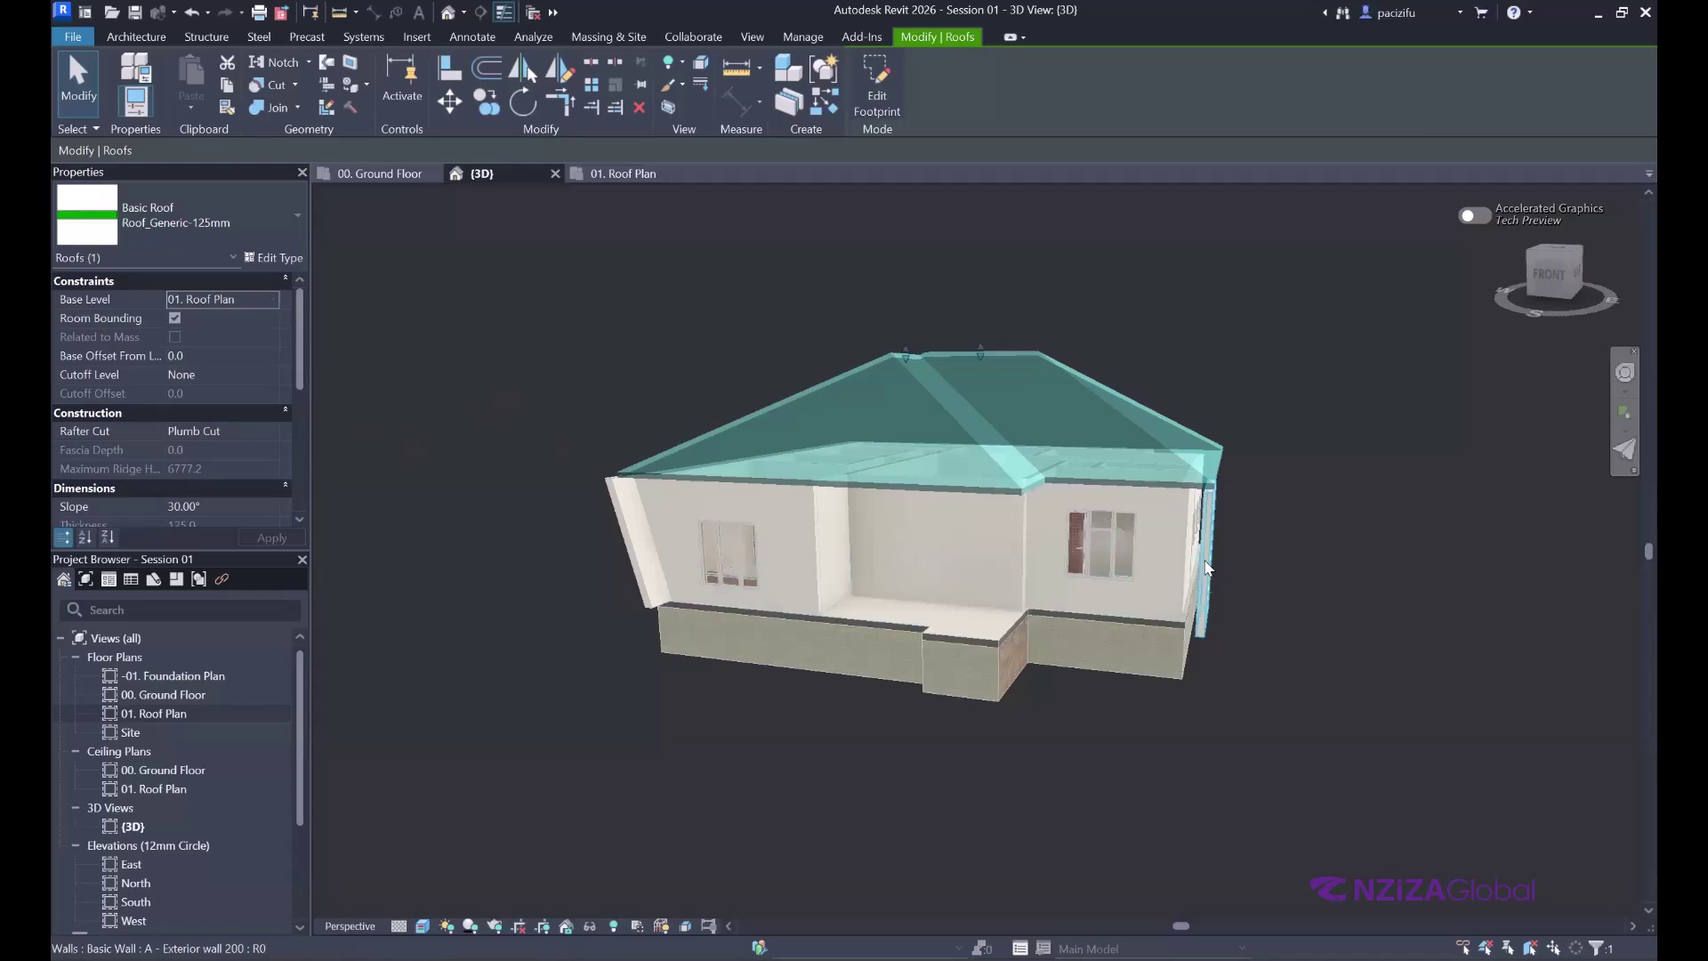
pyautogui.scroll(2, 1206, 567)
pyautogui.press('Escape')
pyautogui.press('F8')
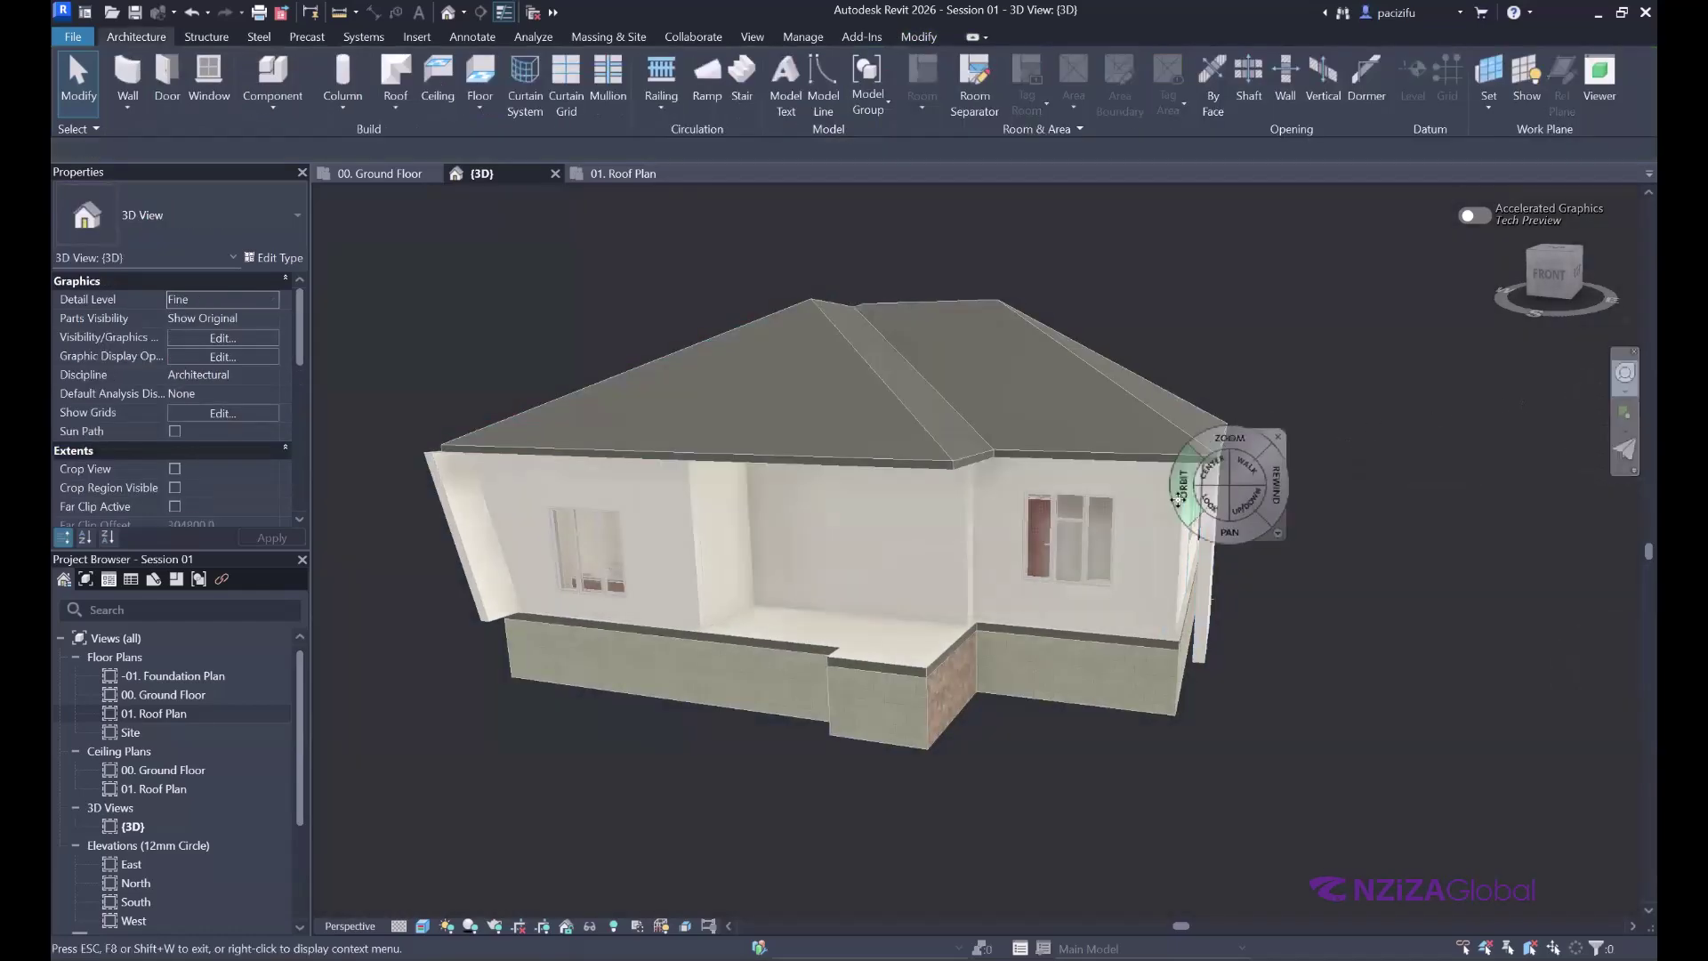
pyautogui.moveTo(1179, 498); pyautogui.dragTo(1145, 435)
pyautogui.scroll(-4, 1177, 436)
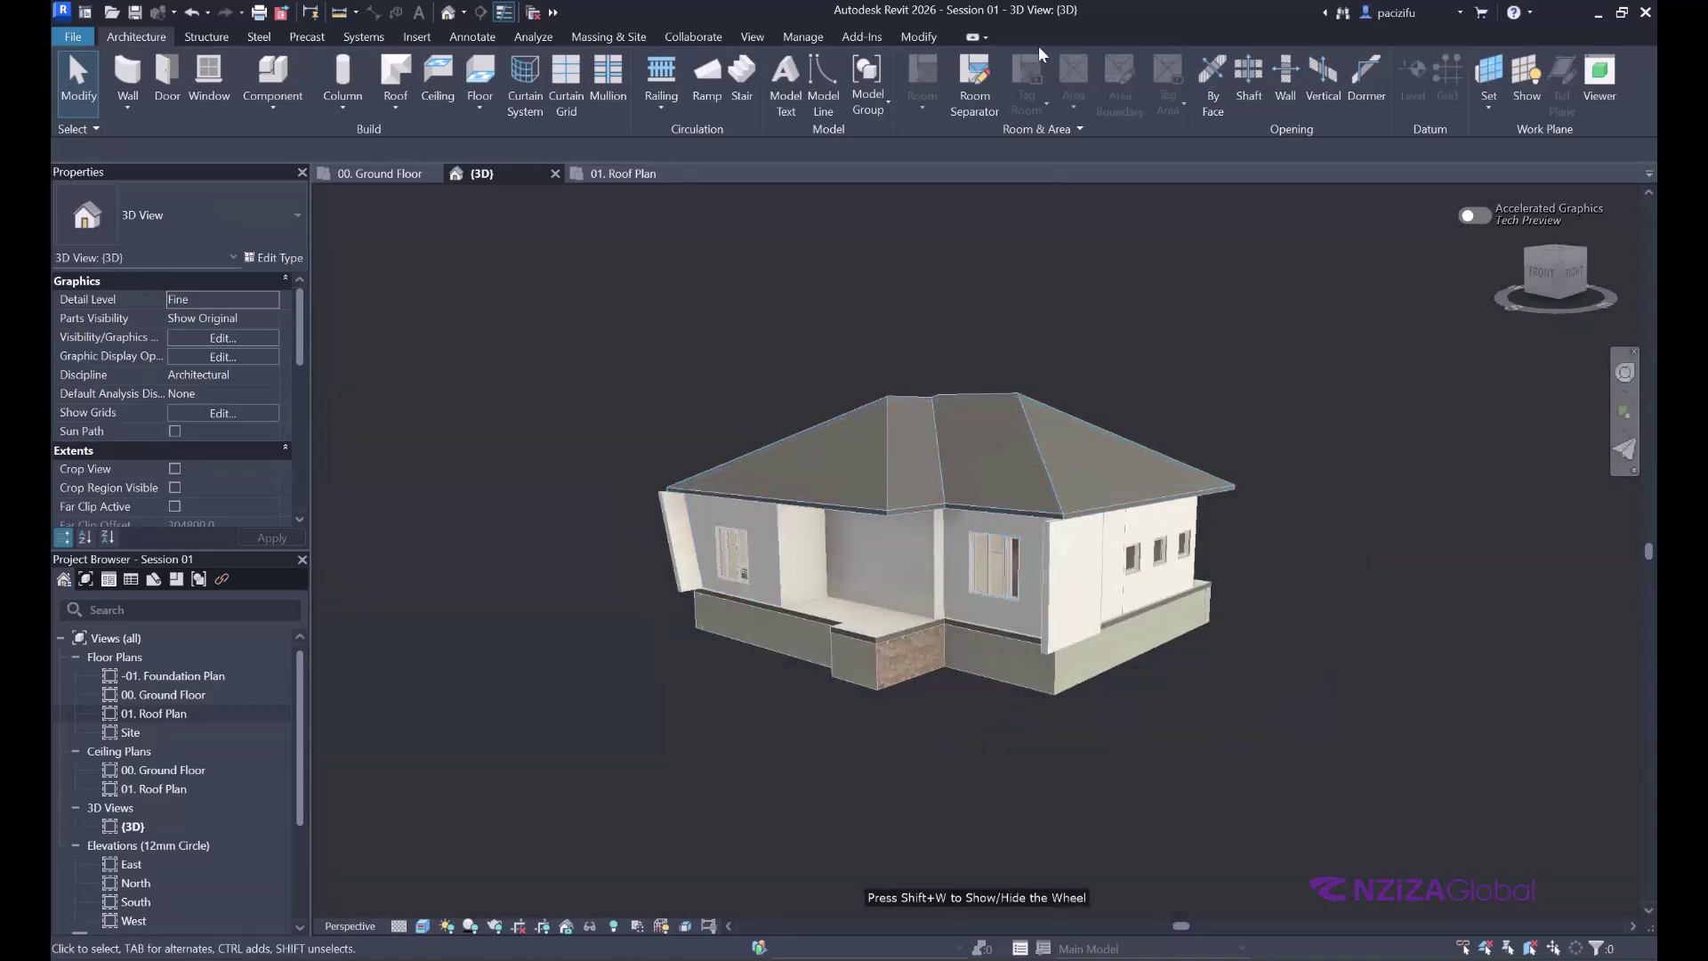
pyautogui.scroll(-1, 824, 403)
pyautogui.scroll(3, 836, 344)
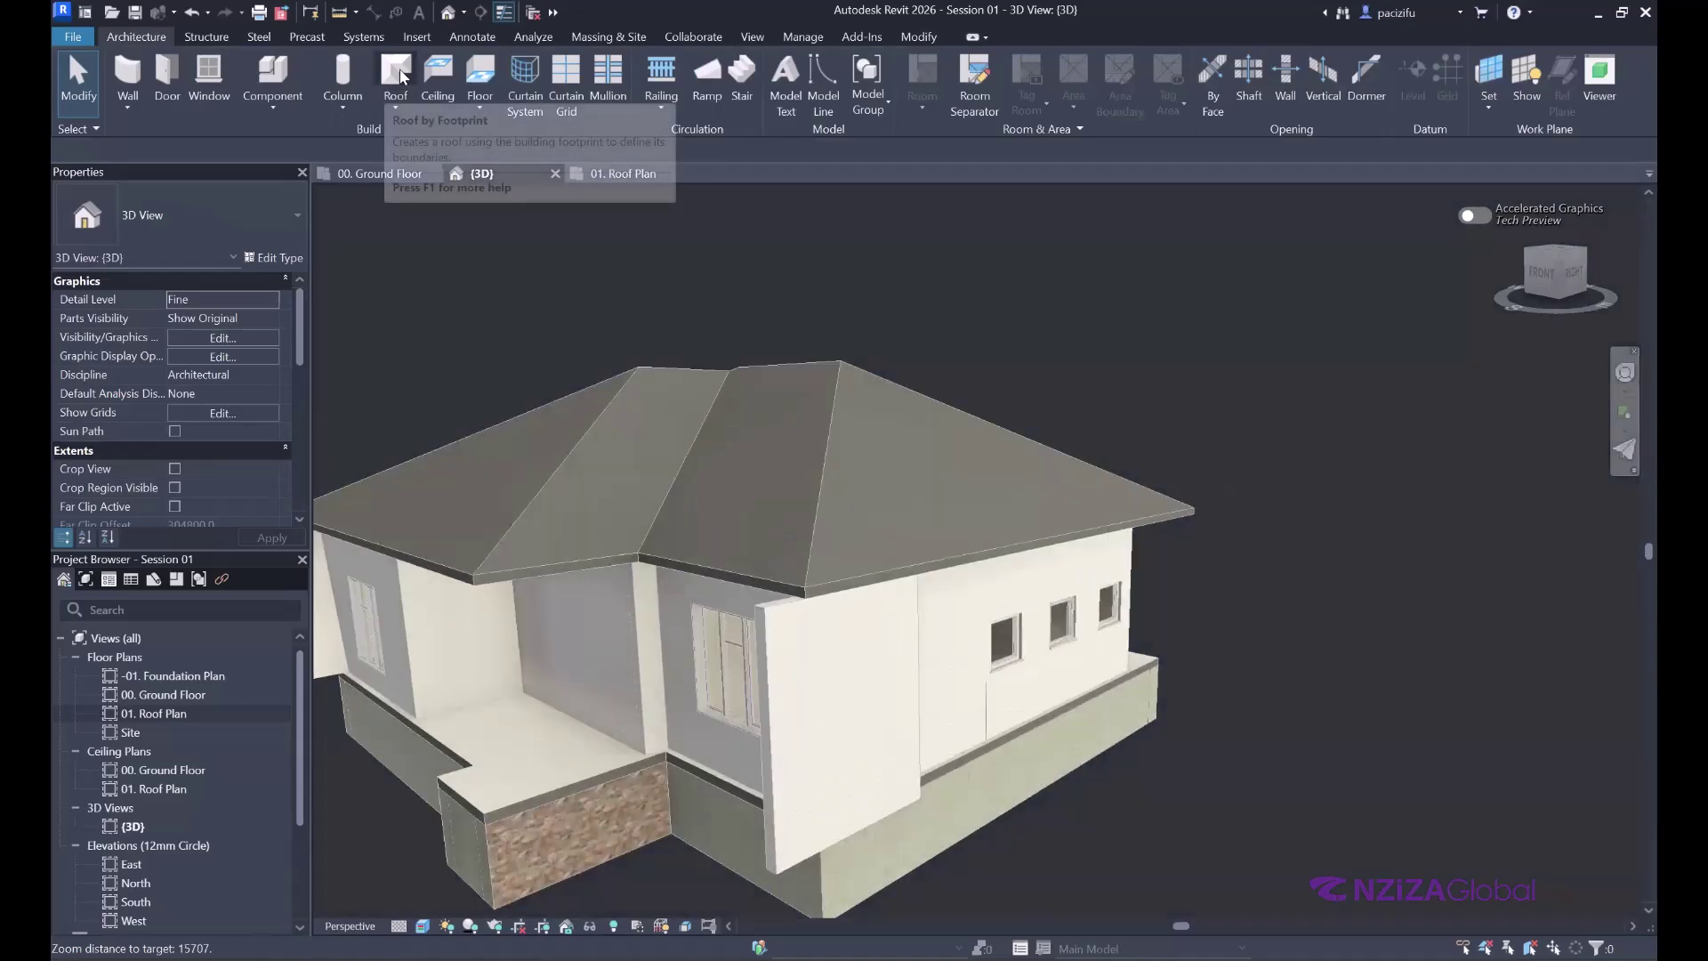
pyautogui.click(395, 75)
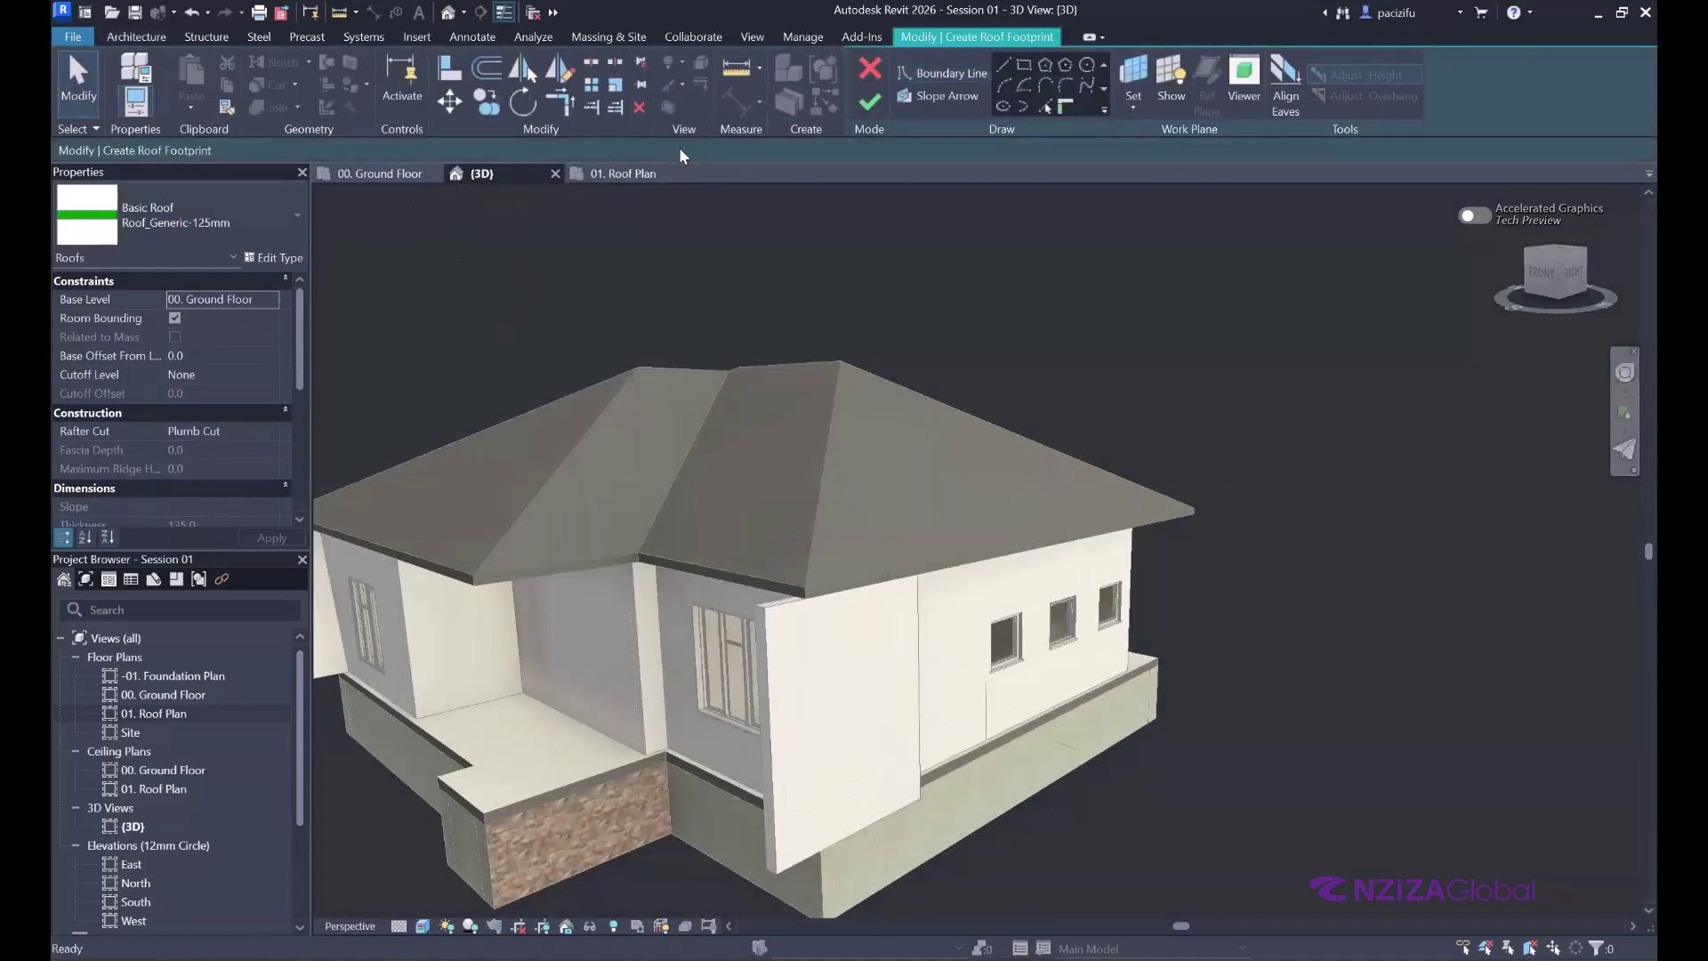
pyautogui.click(381, 172)
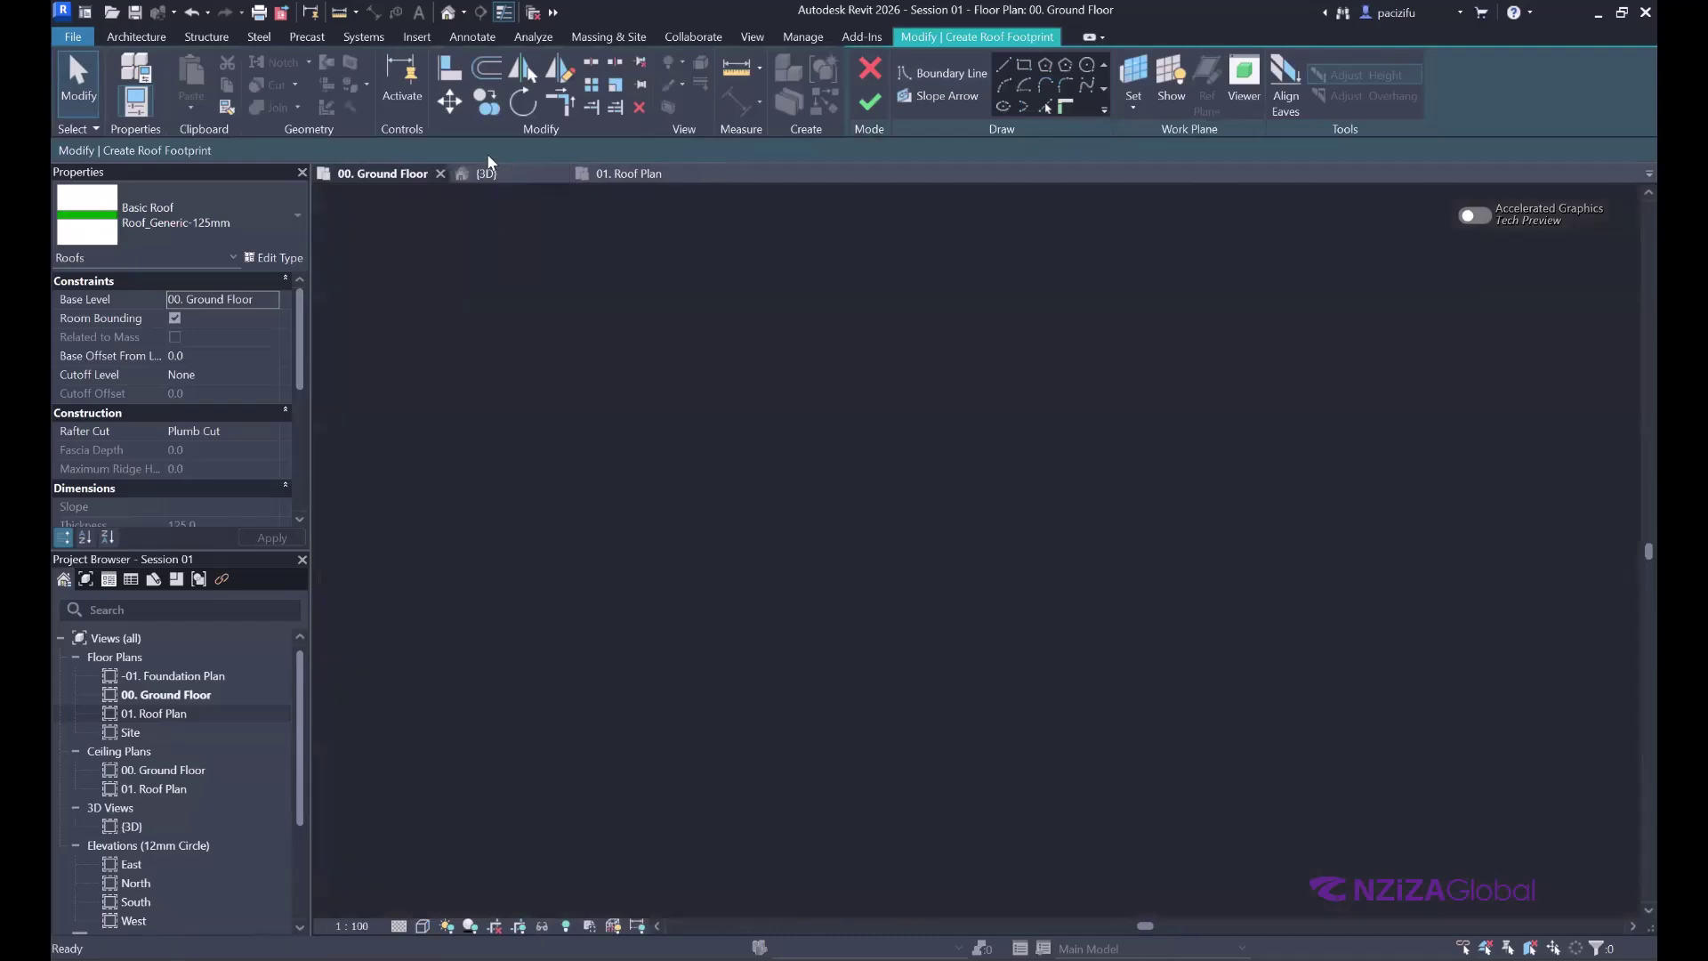
pyautogui.scroll(2, 541, 376)
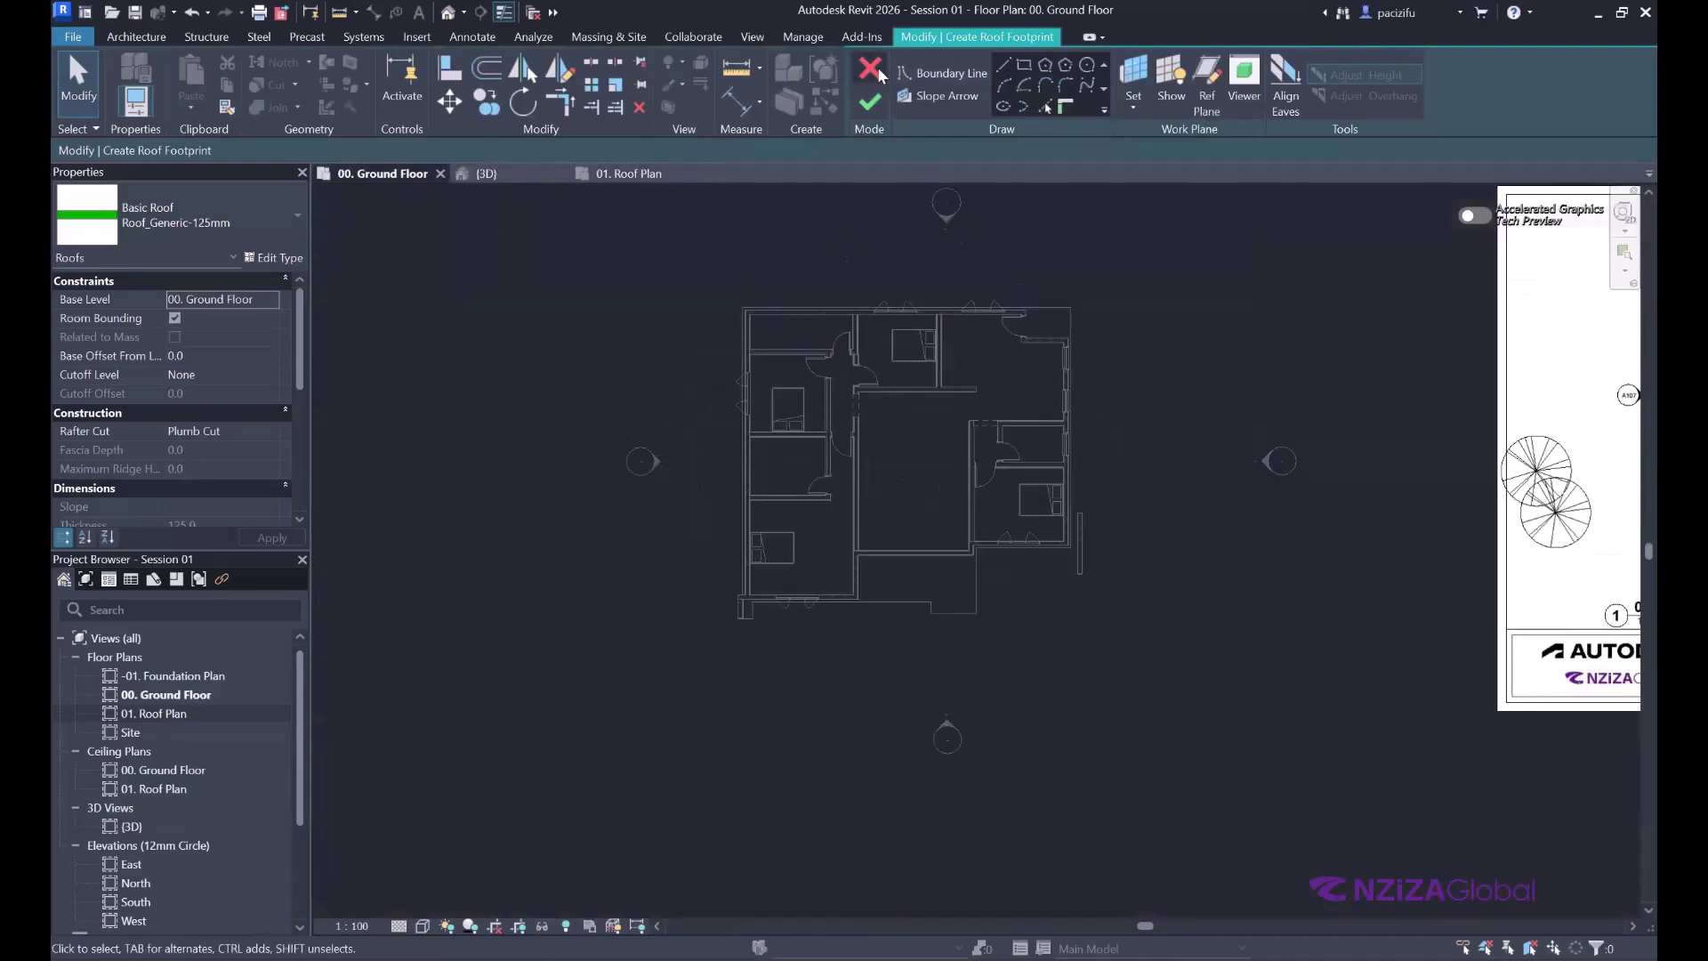
pyautogui.click(872, 68)
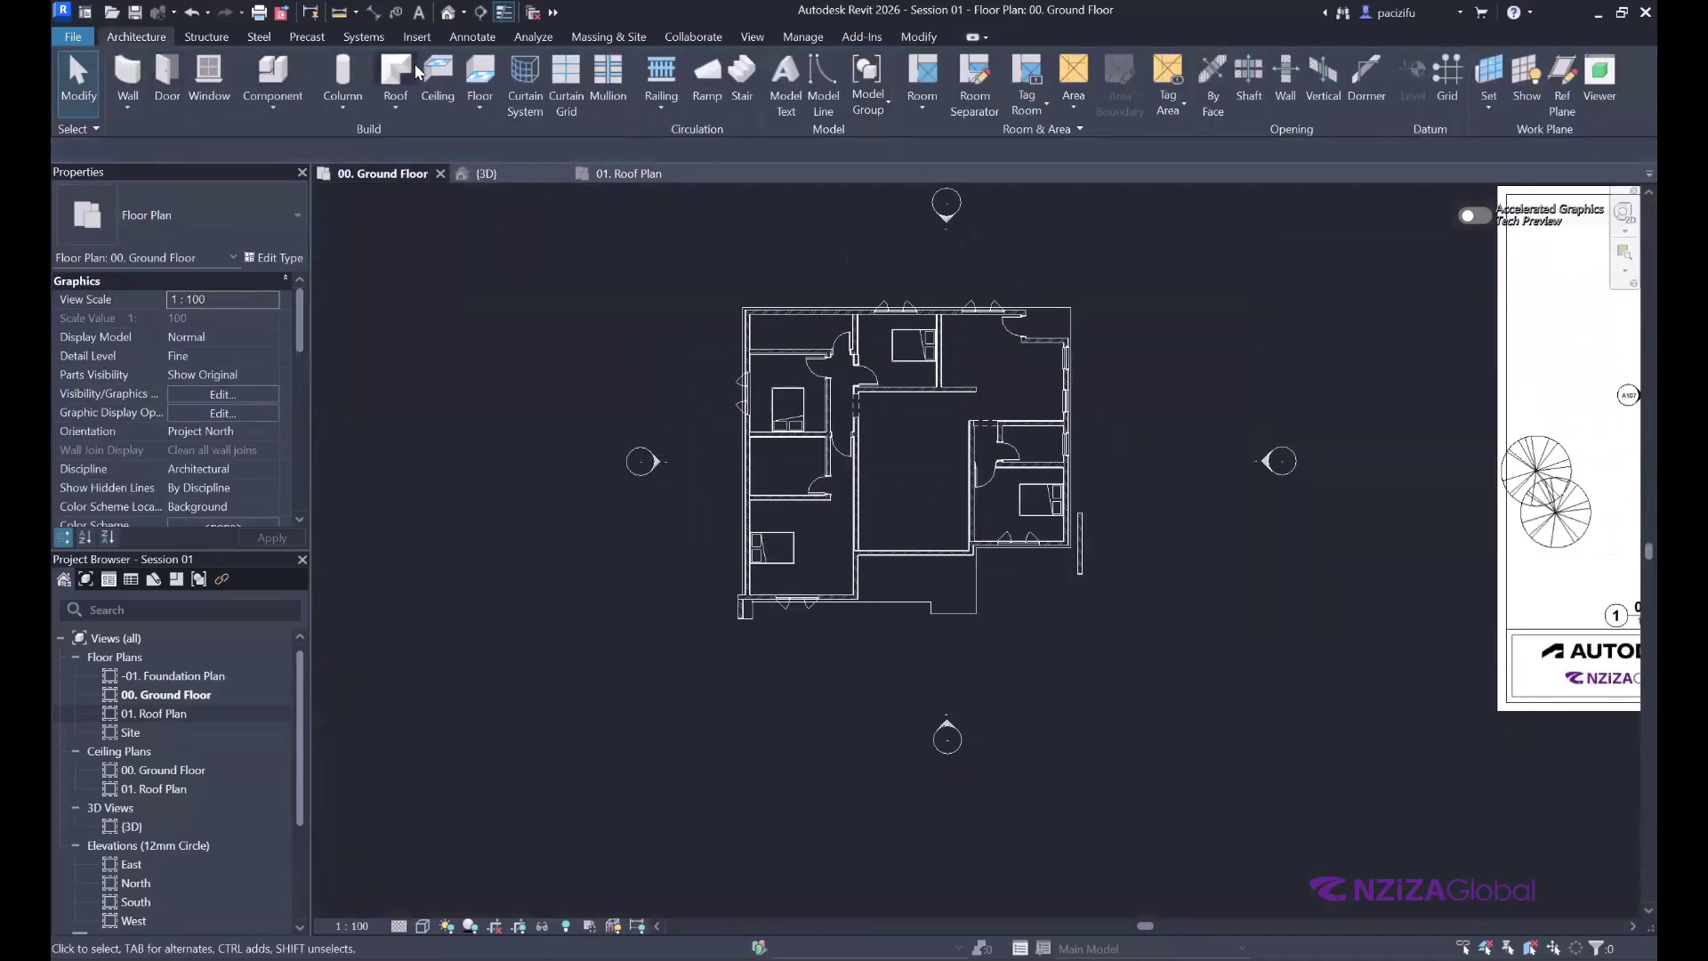
# - Create a footprint roof on the ground floor plan from a slope-defining six-sided polygon drawn west of the house
pyautogui.click(1047, 65)
pyautogui.scroll(-2, 777, 470)
pyautogui.scroll(2, 778, 470)
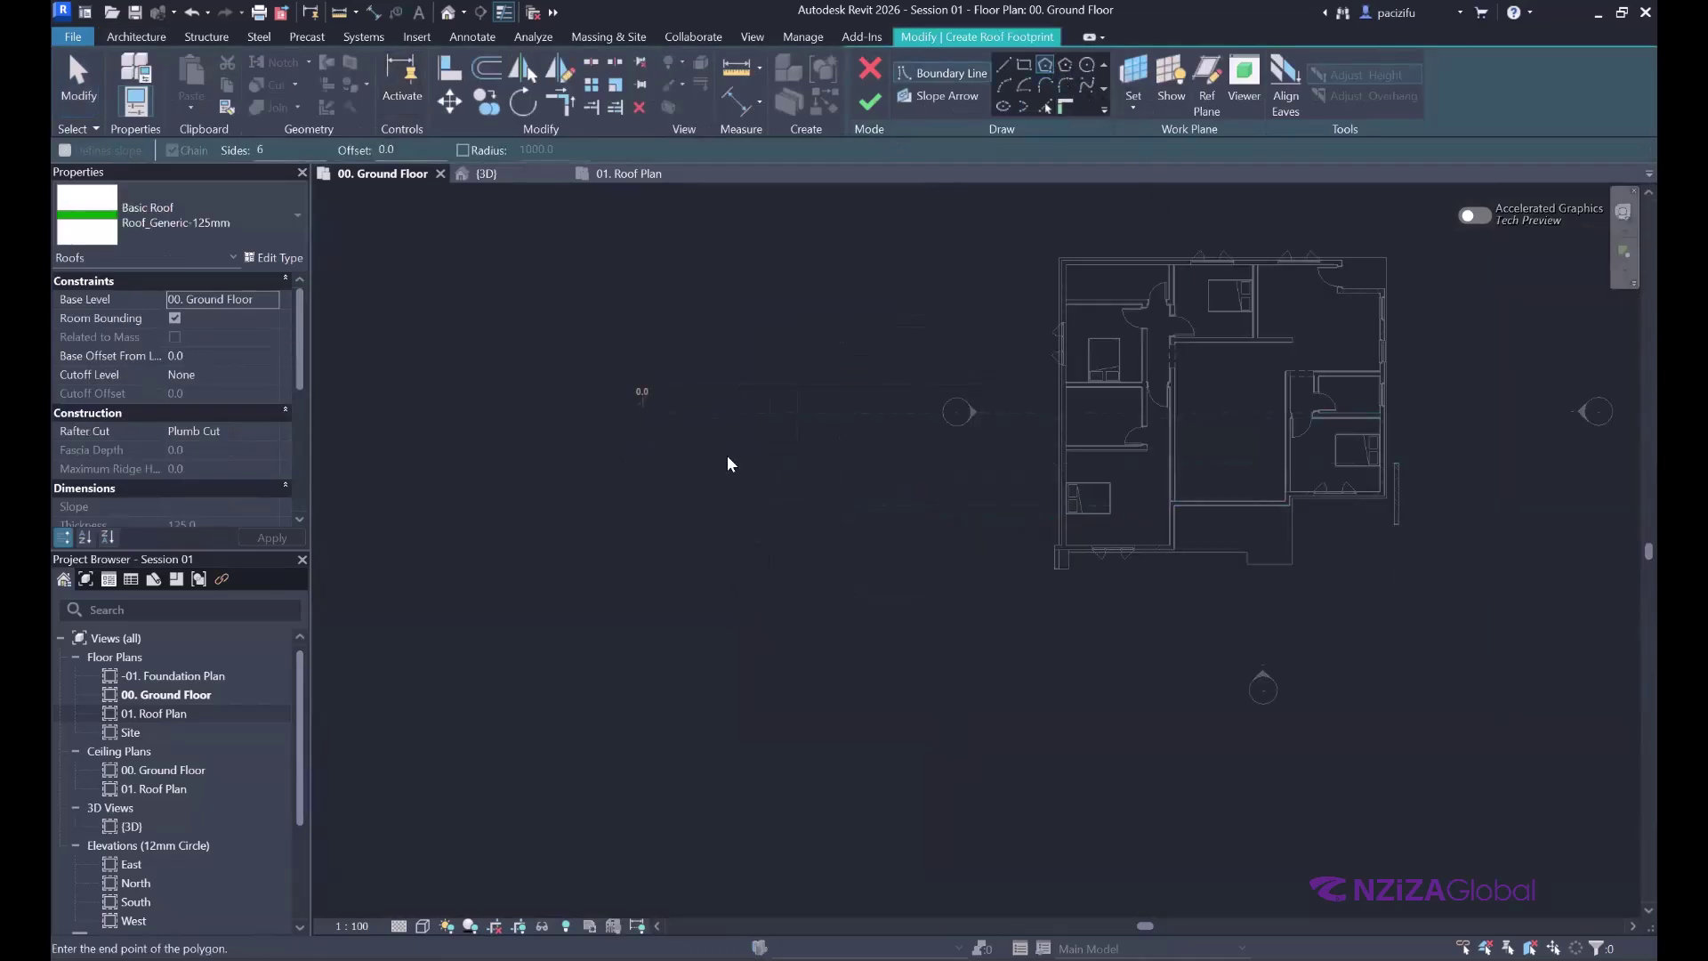
pyautogui.click(722, 356)
pyautogui.scroll(2, 529, 381)
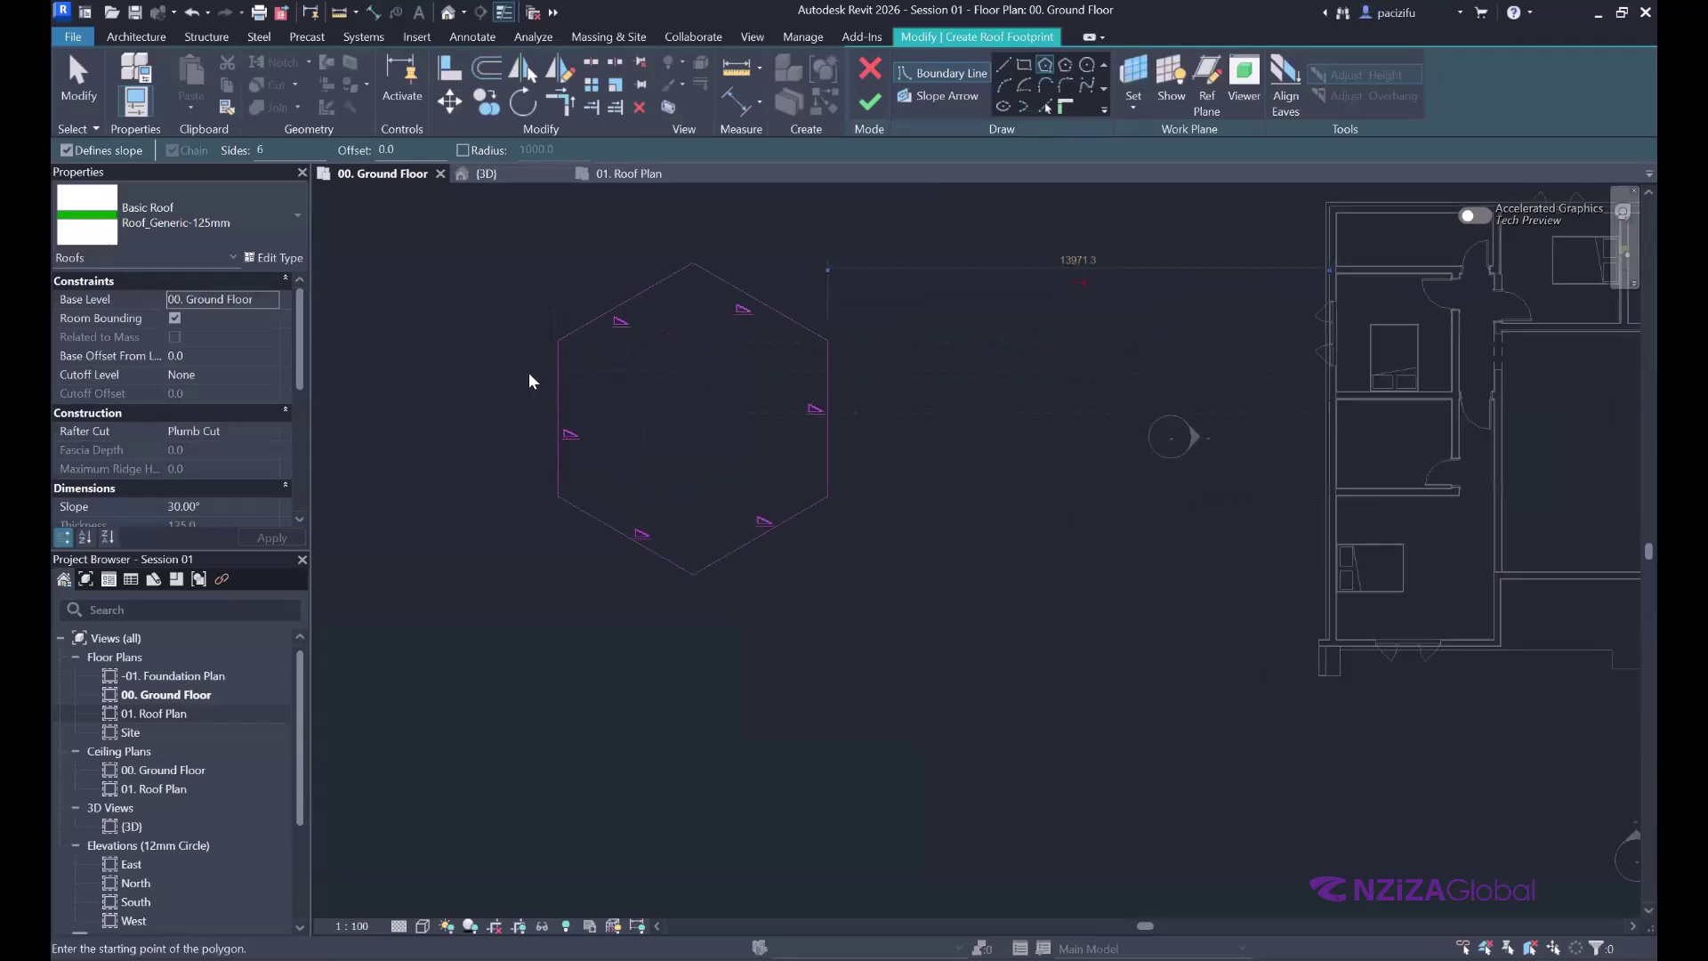
pyautogui.scroll(-1, 745, 386)
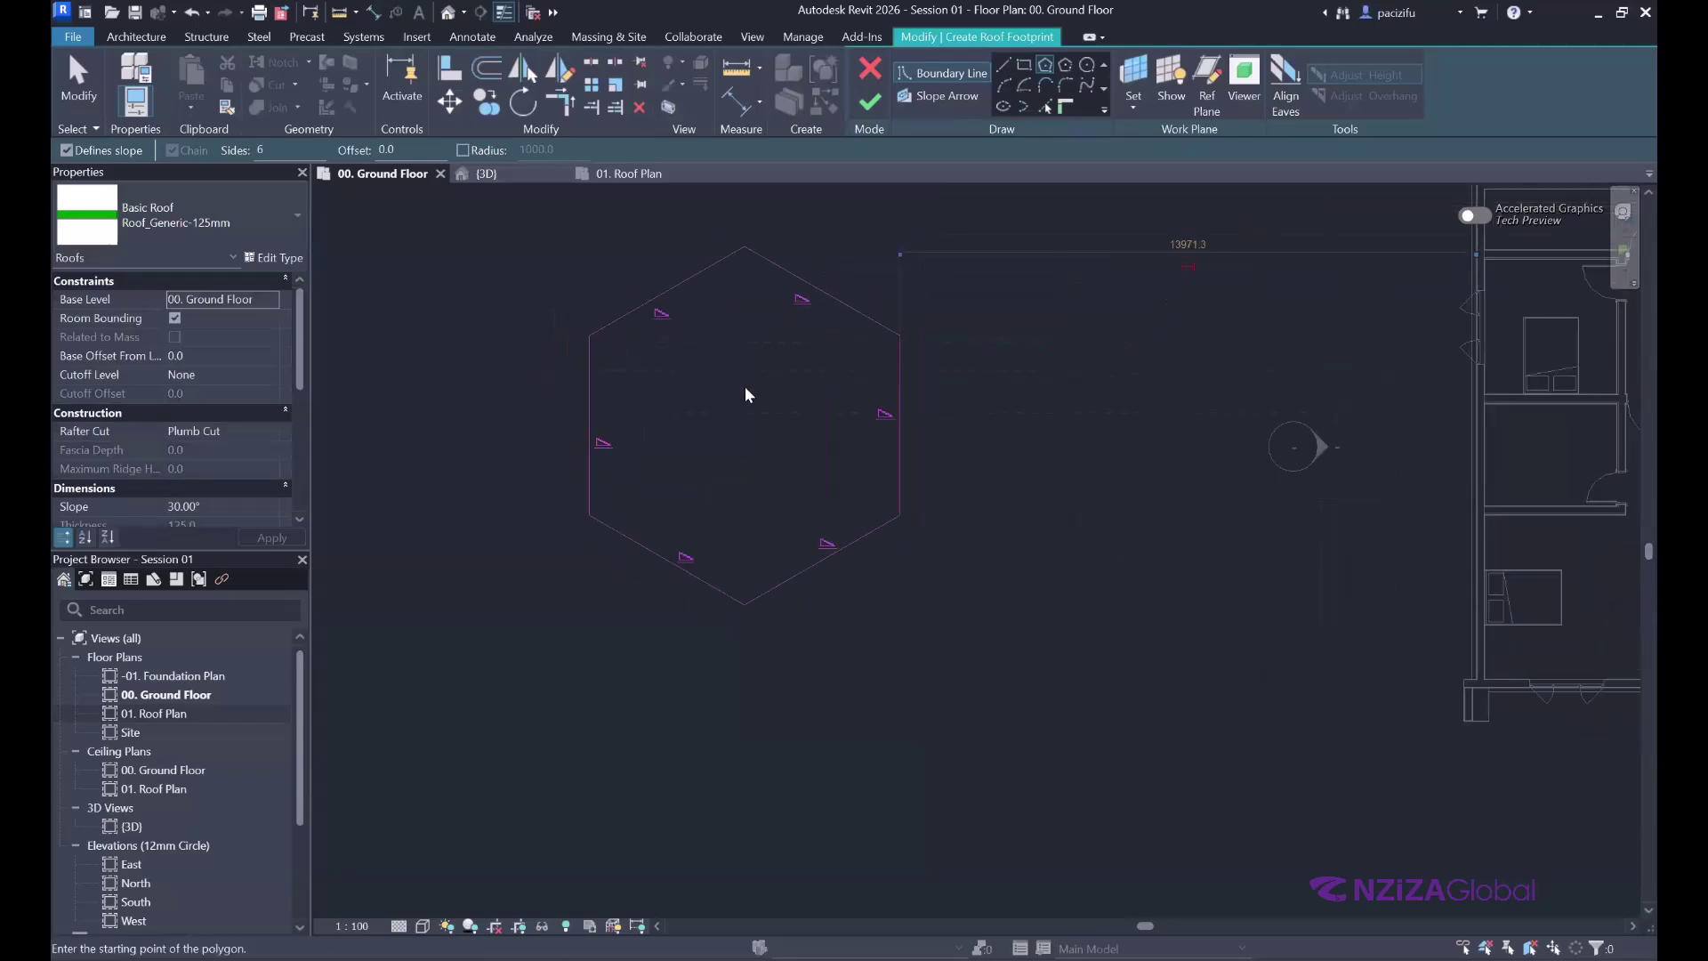
pyautogui.click(868, 104)
pyautogui.scroll(2, 686, 371)
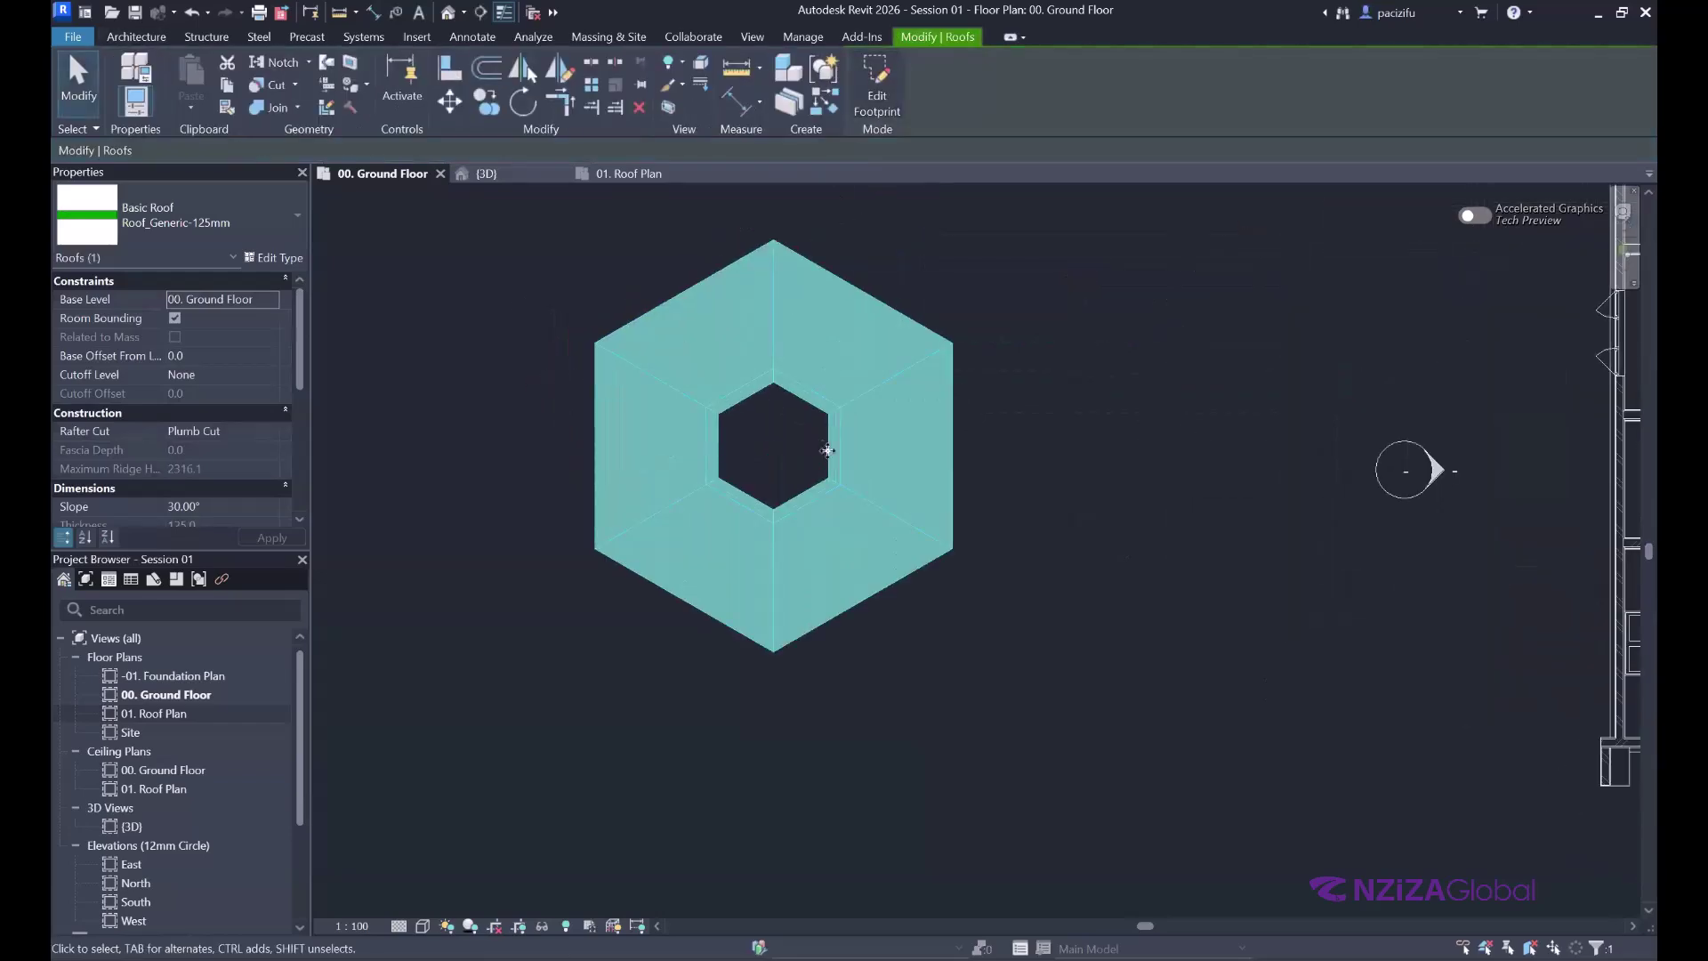
# - Examine the hexagonal roof's shape in the 3D view
pyautogui.click(814, 445)
pyautogui.scroll(-2, 809, 441)
pyautogui.scroll(2, 809, 443)
pyautogui.click(516, 169)
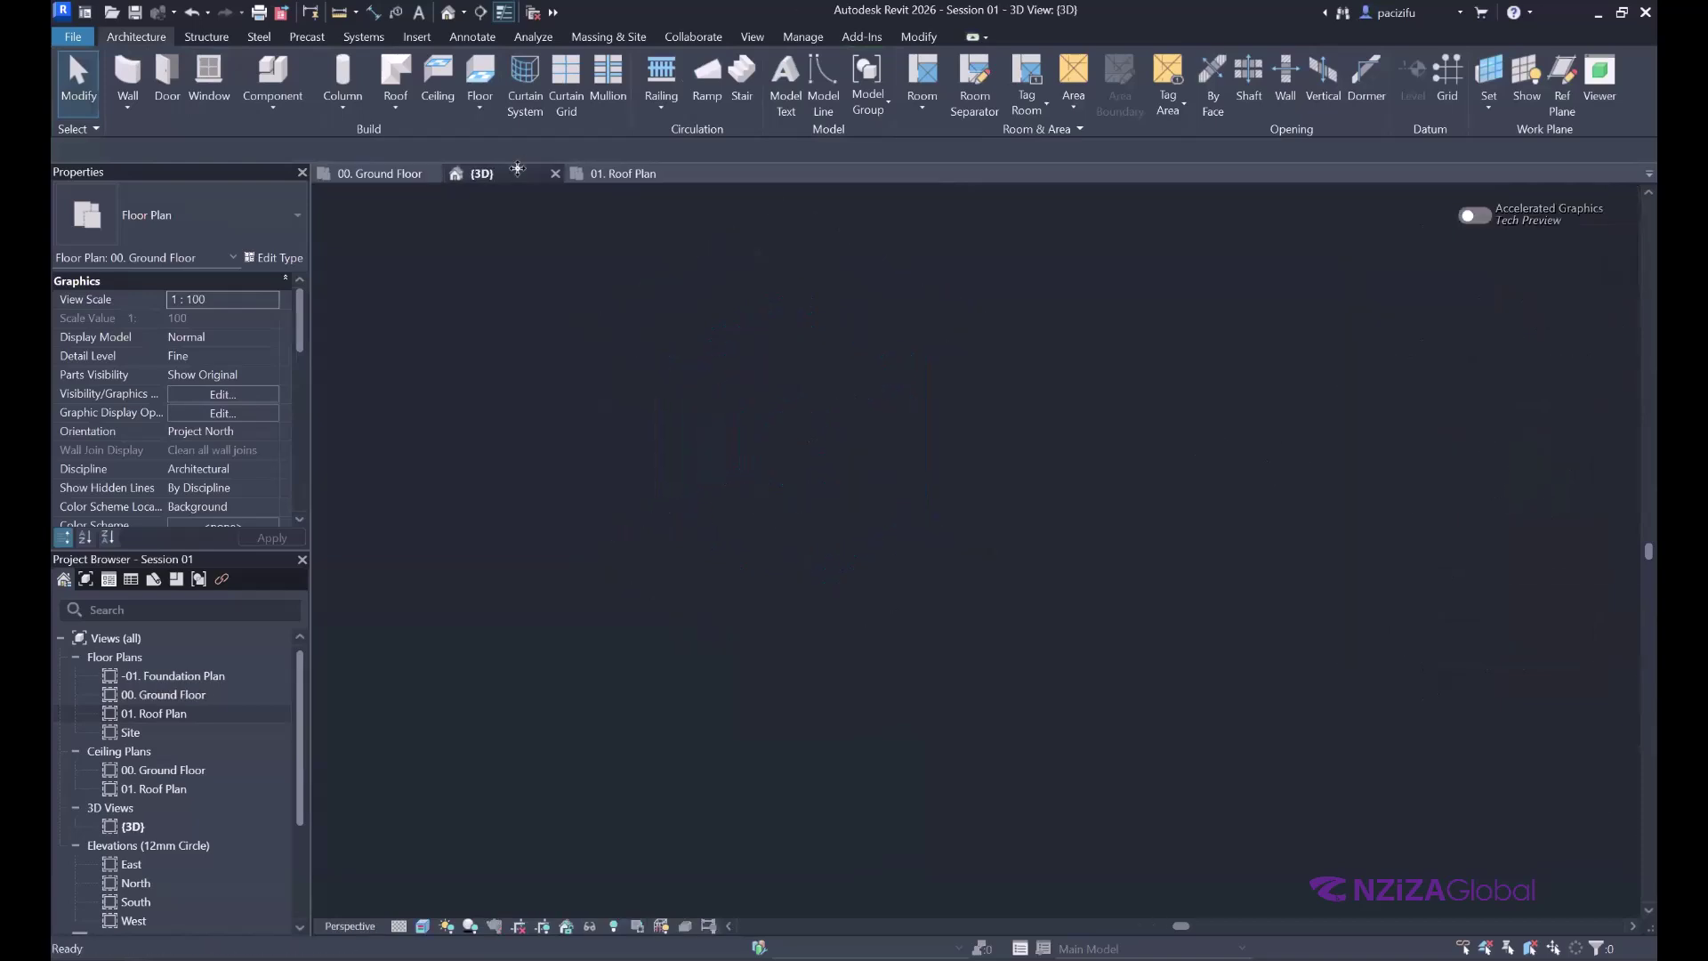
pyautogui.scroll(-3, 884, 634)
pyautogui.scroll(3, 730, 586)
pyautogui.scroll(5, 730, 586)
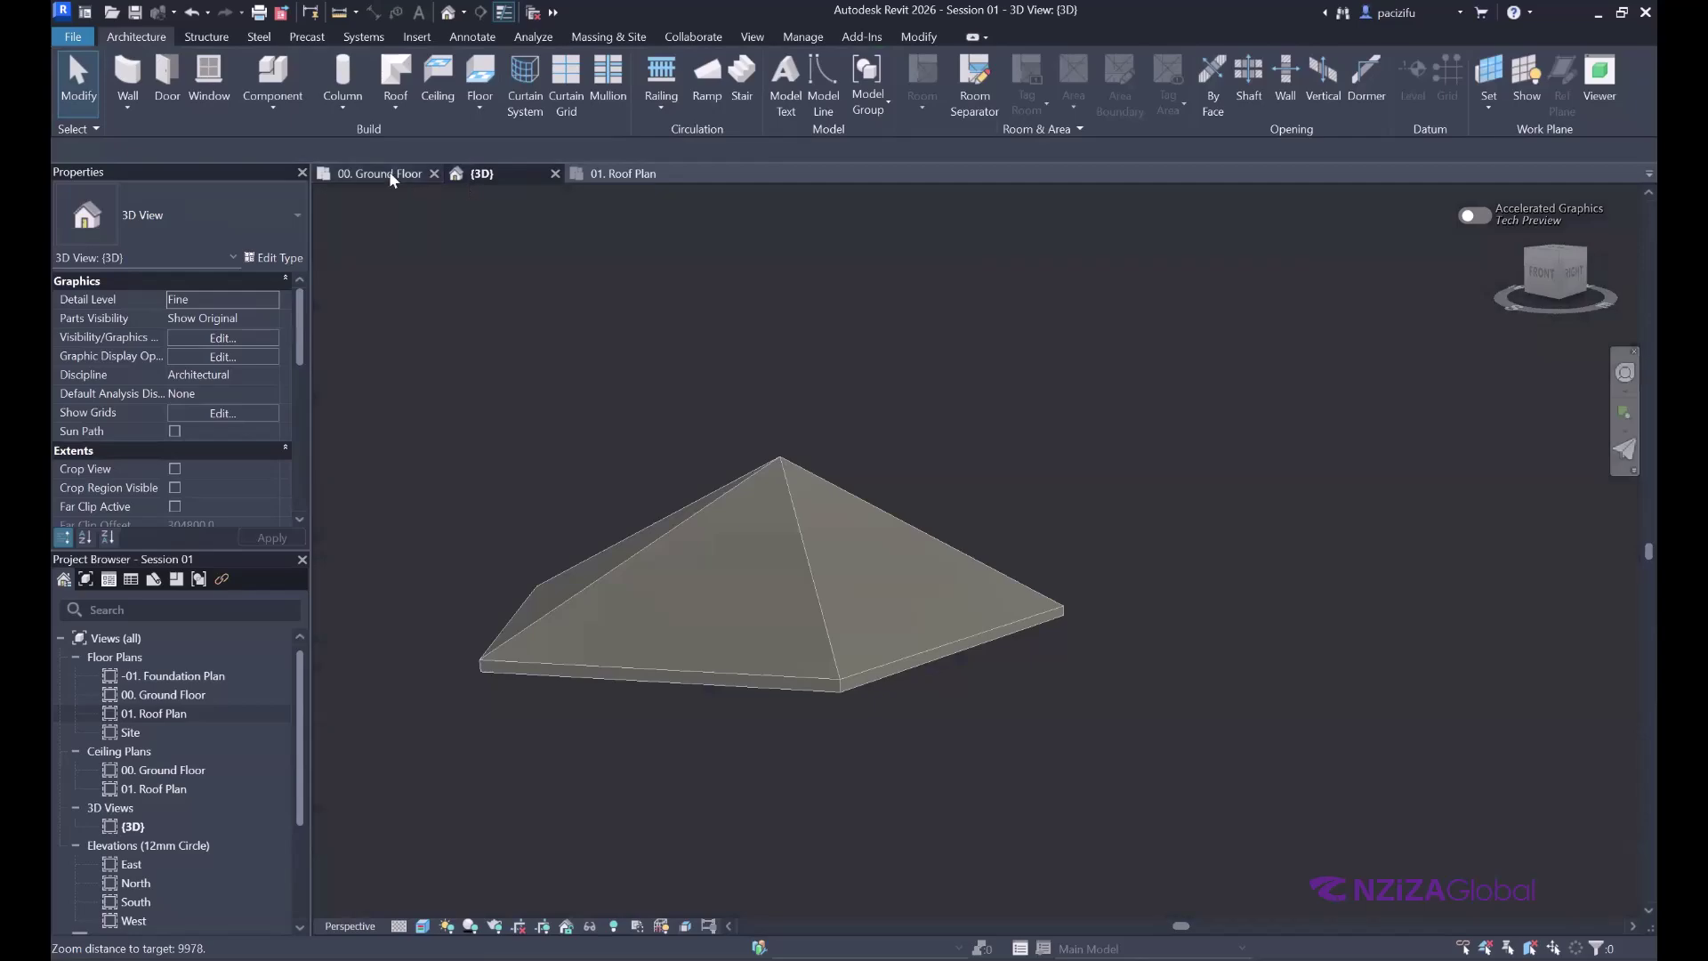
# - Compare how the hexagonal roof and the house roof display in the 00. Ground Floor and 01. Roof Plan views
pyautogui.click(383, 173)
pyautogui.scroll(-2, 776, 491)
pyautogui.scroll(-2, 624, 426)
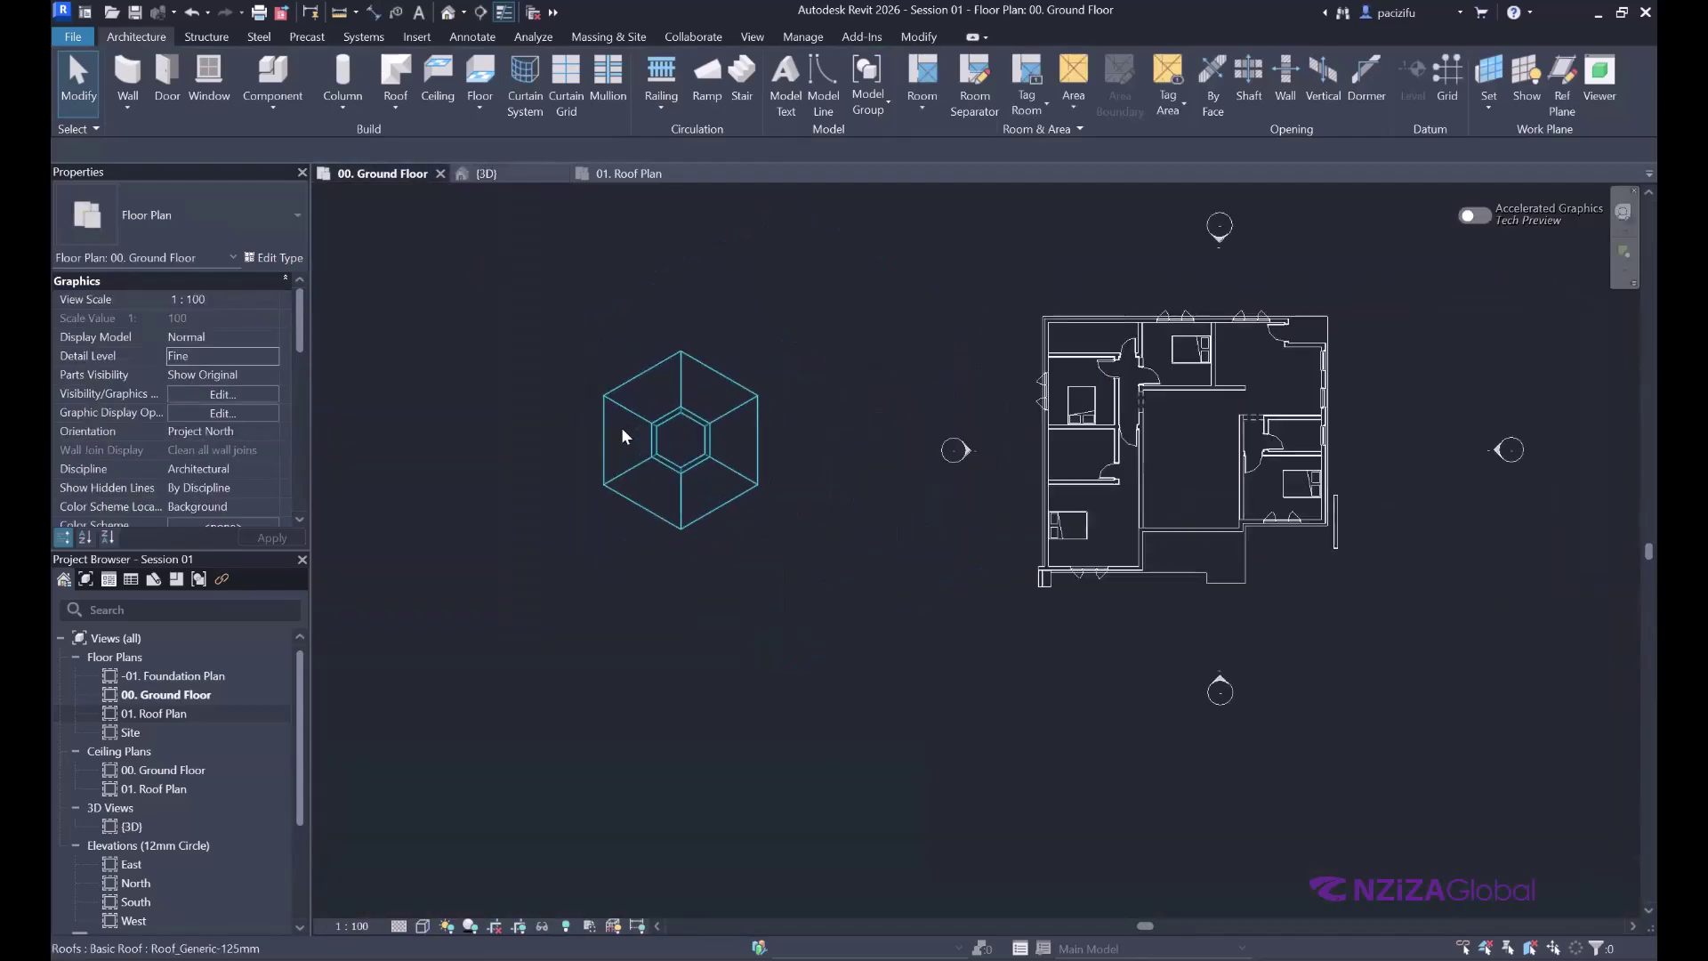
pyautogui.click(627, 173)
pyautogui.scroll(-1, 561, 423)
pyautogui.scroll(1, 756, 383)
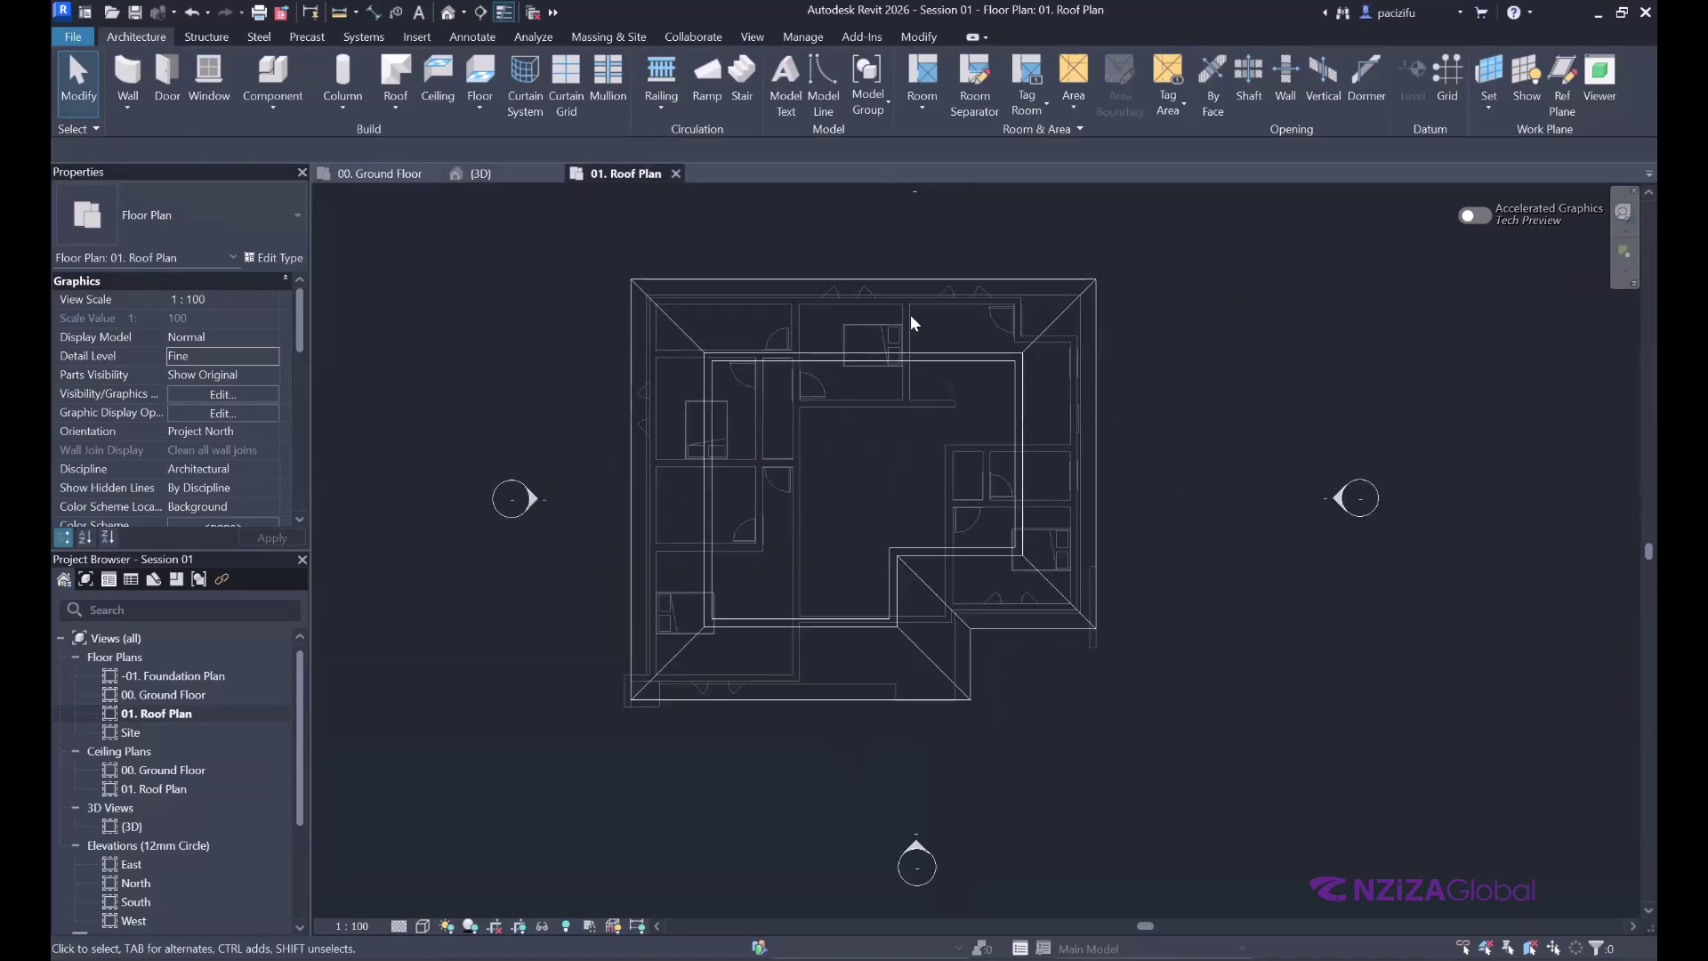
pyautogui.click(1043, 290)
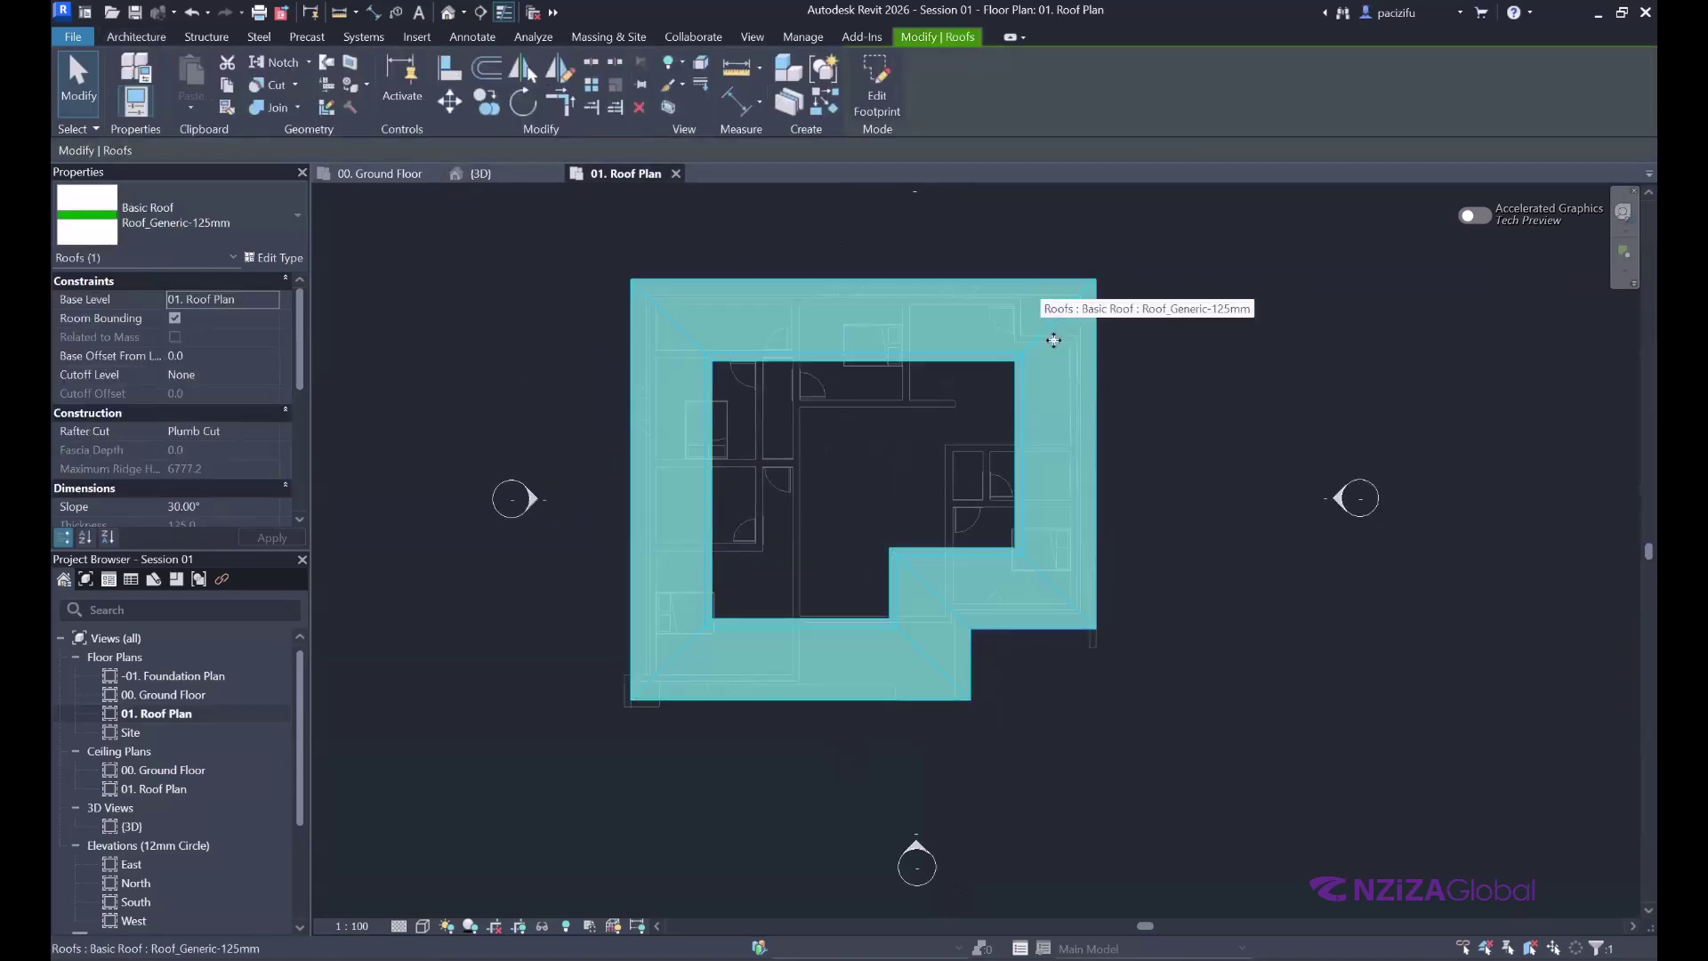
pyautogui.scroll(-3, 1073, 426)
pyautogui.scroll(-3, 1146, 430)
pyautogui.scroll(2, 733, 435)
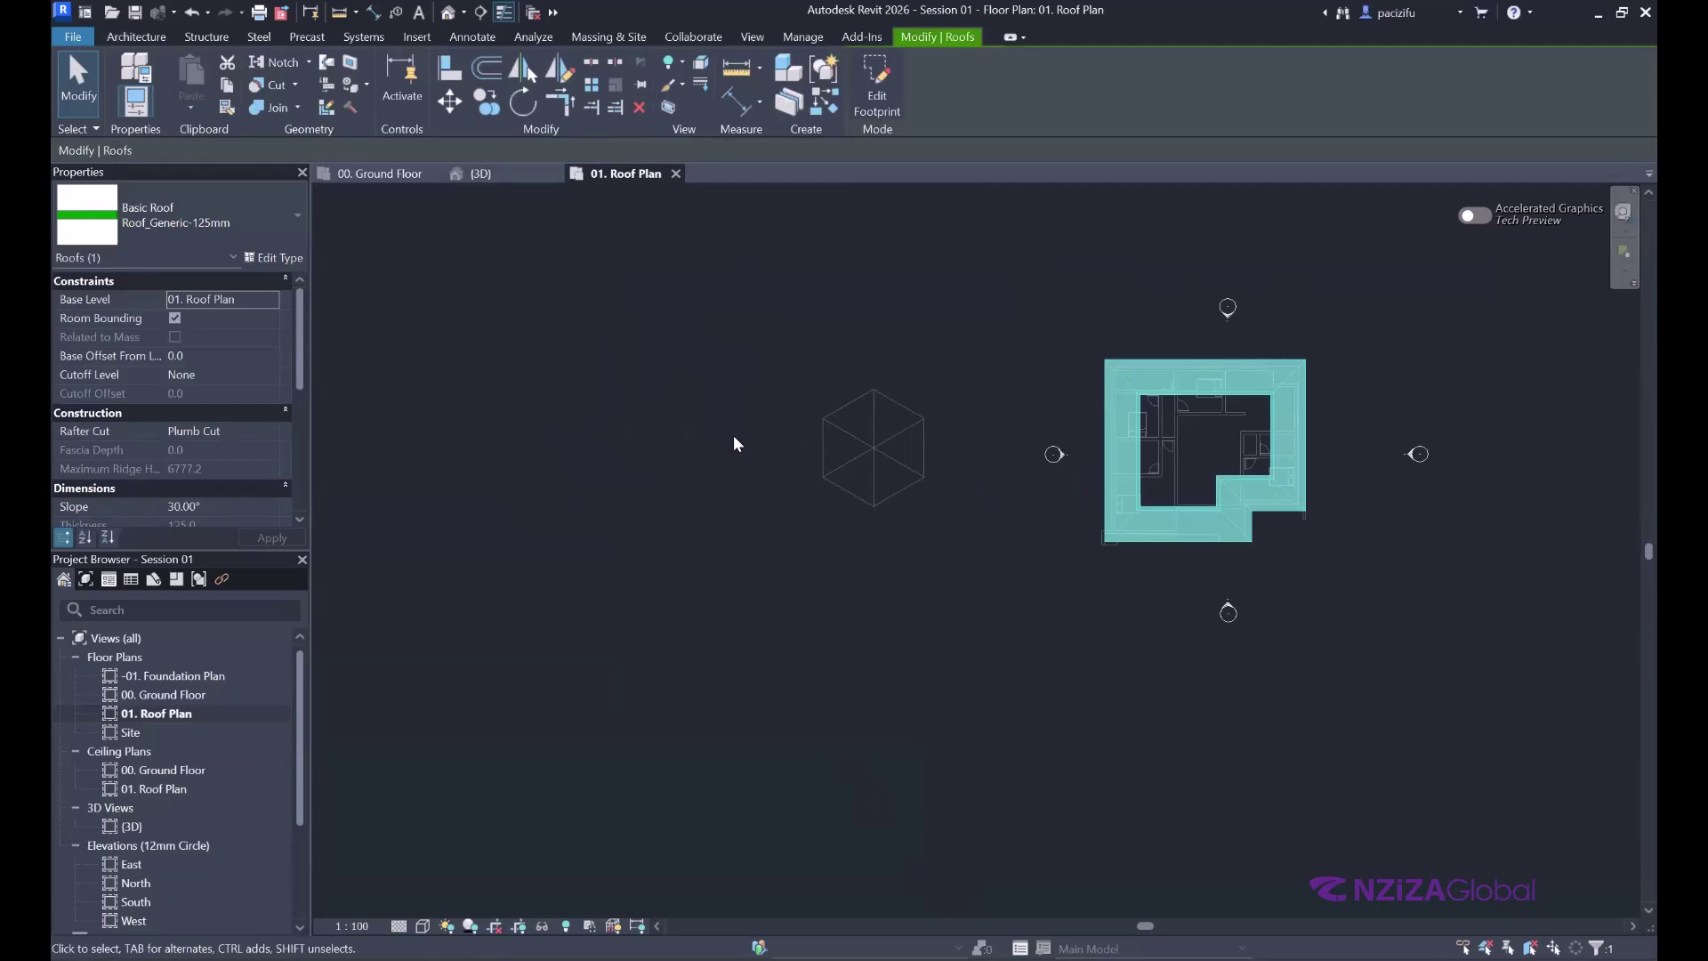
pyautogui.click(733, 435)
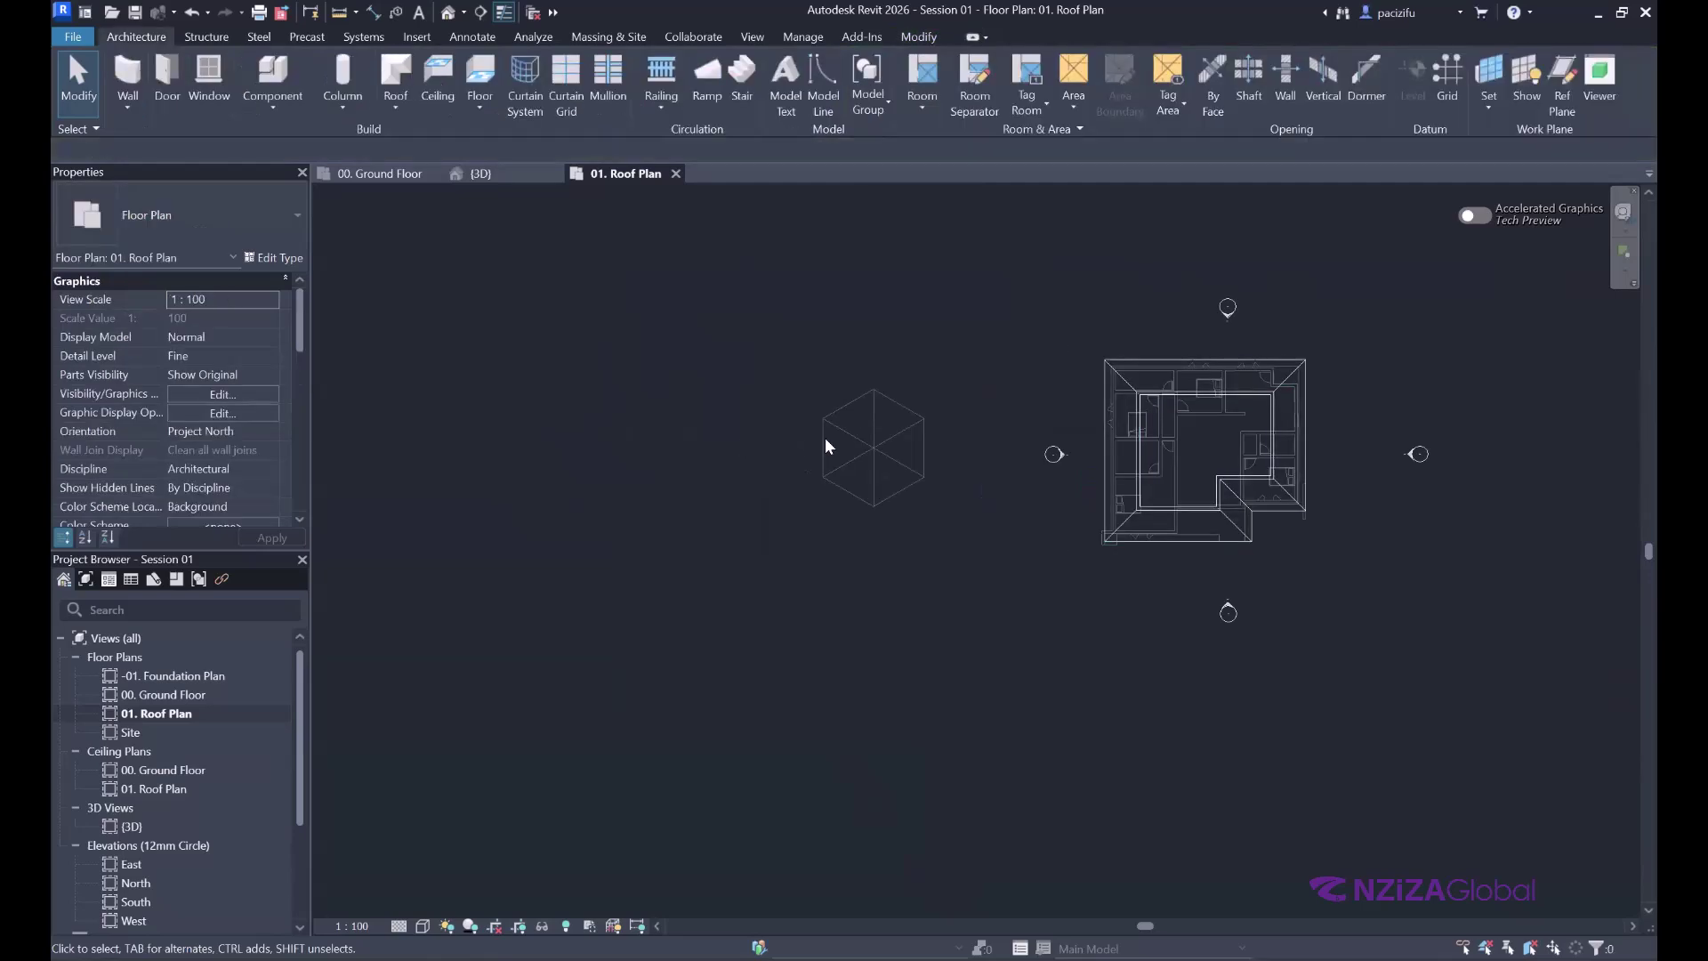
pyautogui.scroll(1, 862, 377)
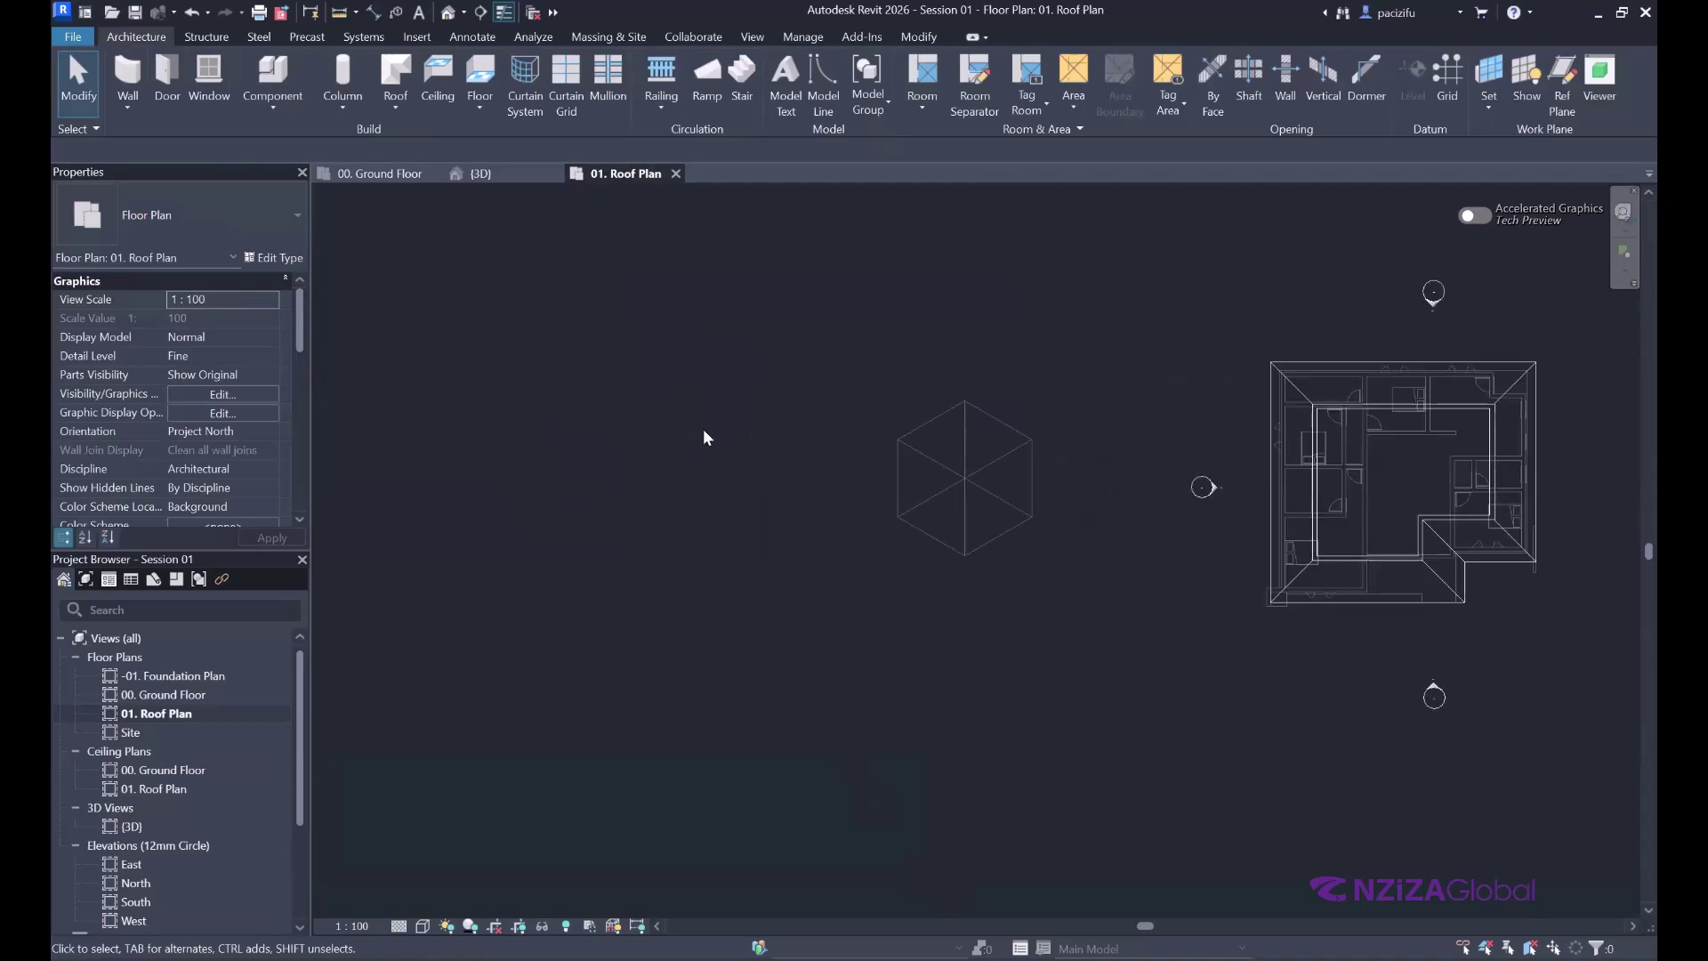
pyautogui.scroll(-2, 863, 340)
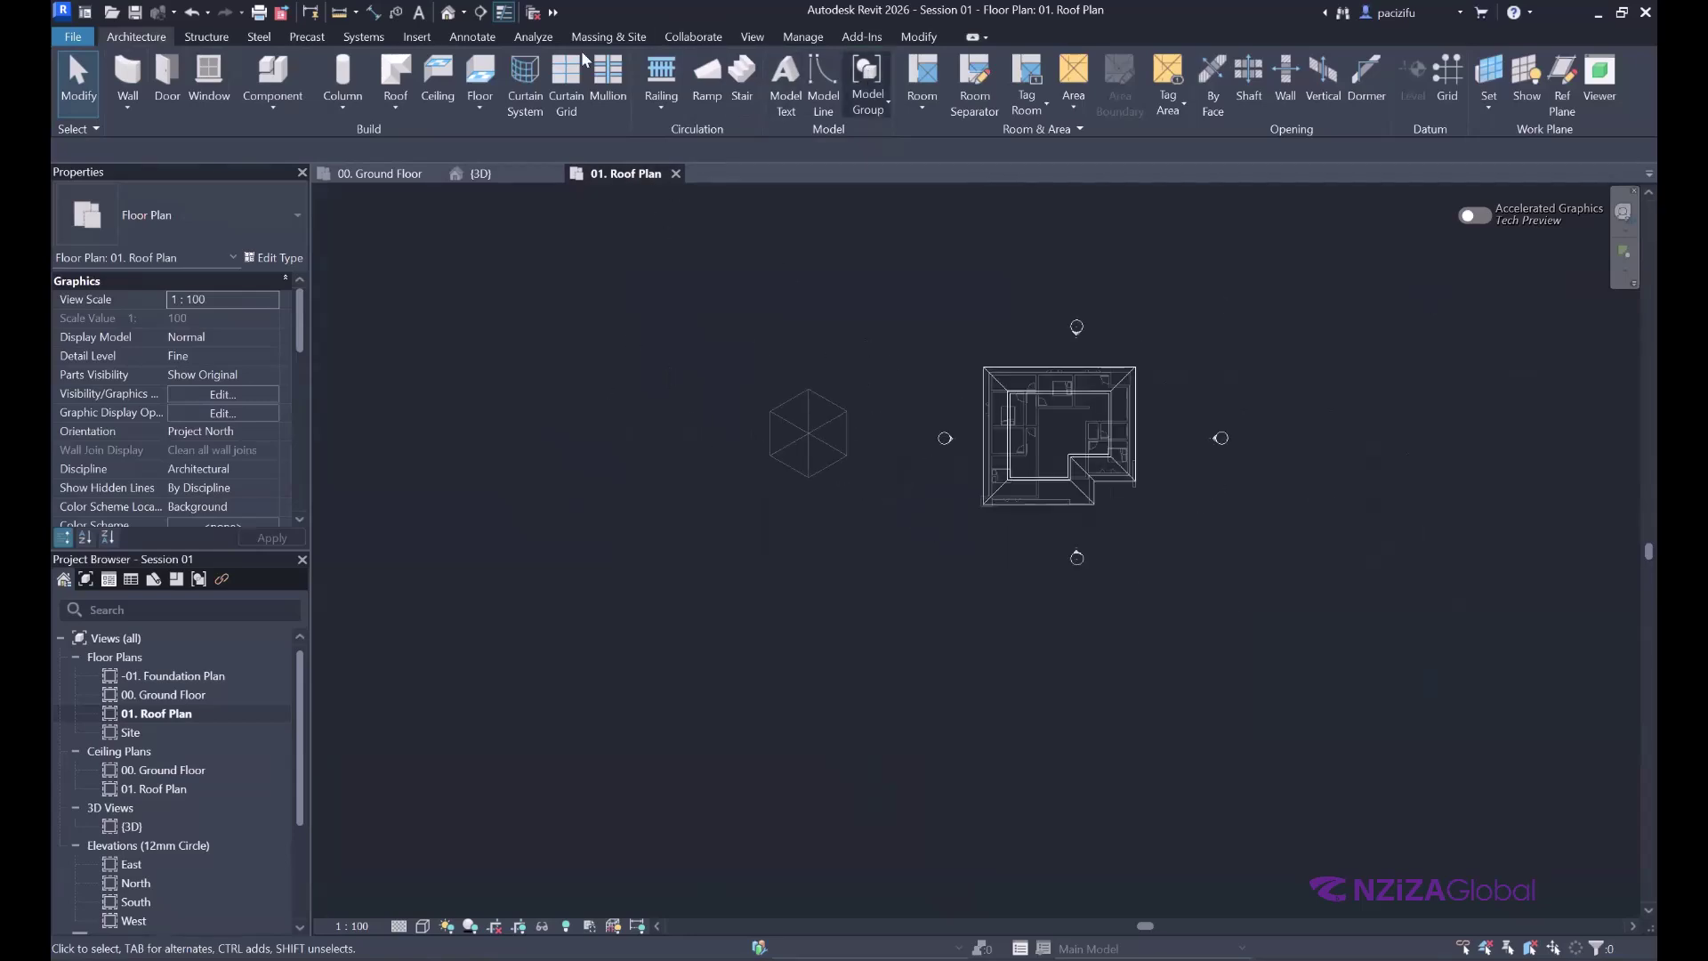
# - Start another footprint roof and draw a closed, slope-defining stepped boundary west of the hexagonal roof, with a 10000 long north edge and zero offset
pyautogui.click(395, 72)
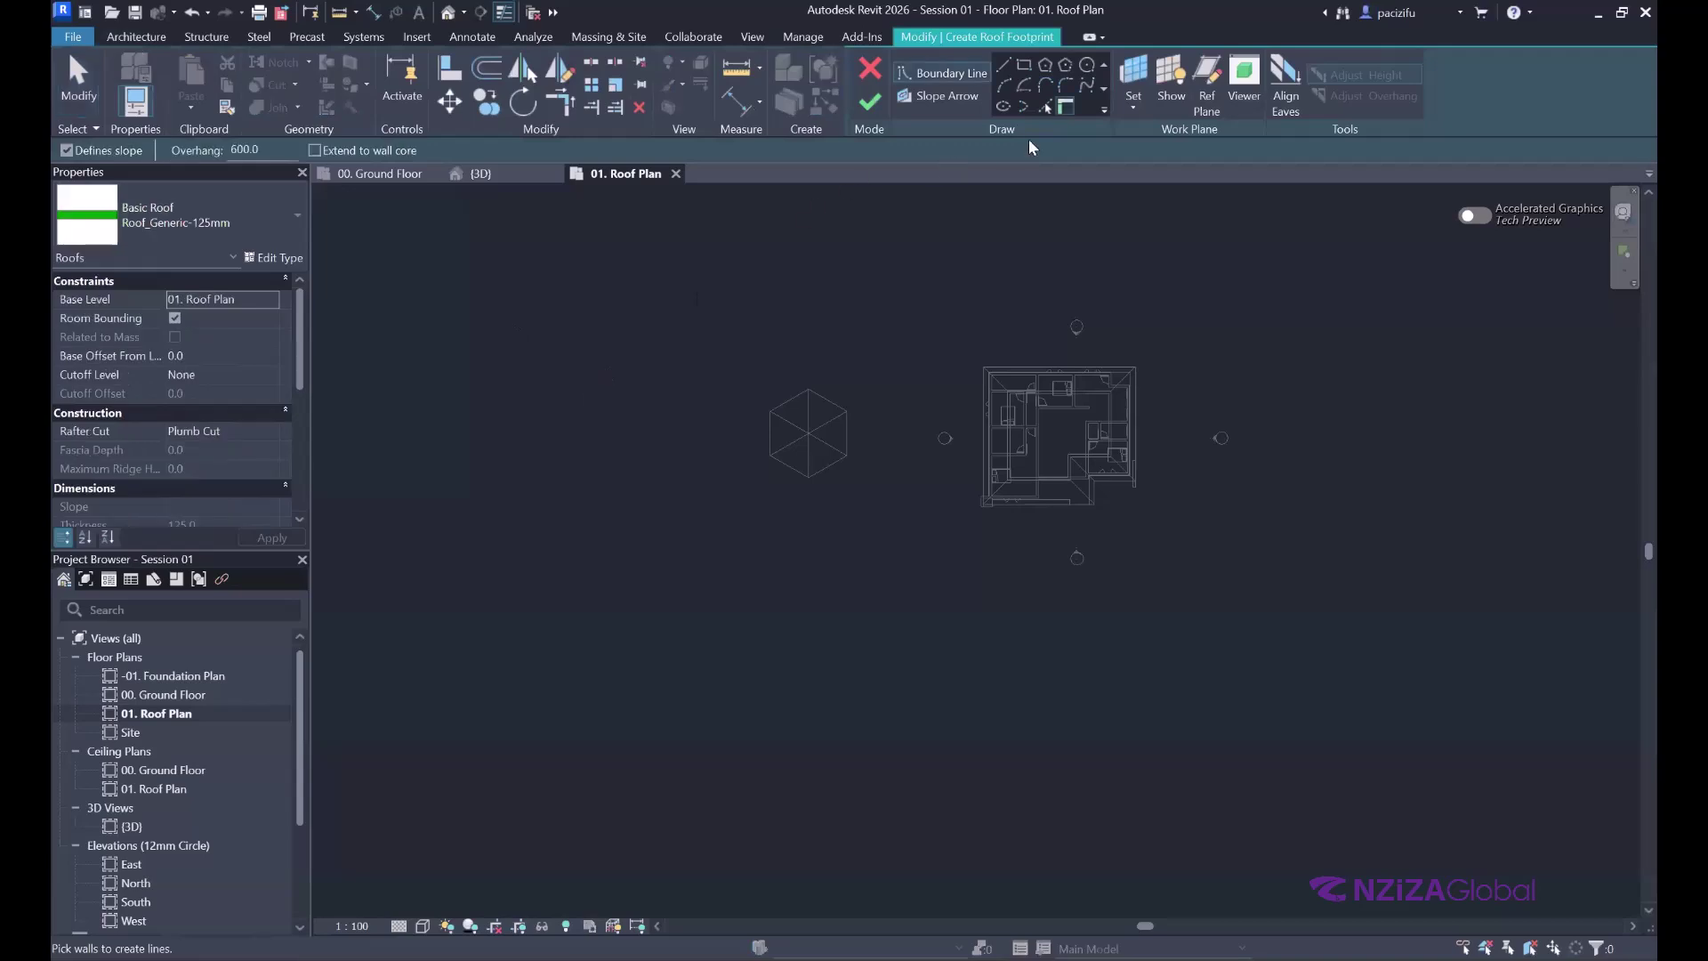
pyautogui.click(1027, 61)
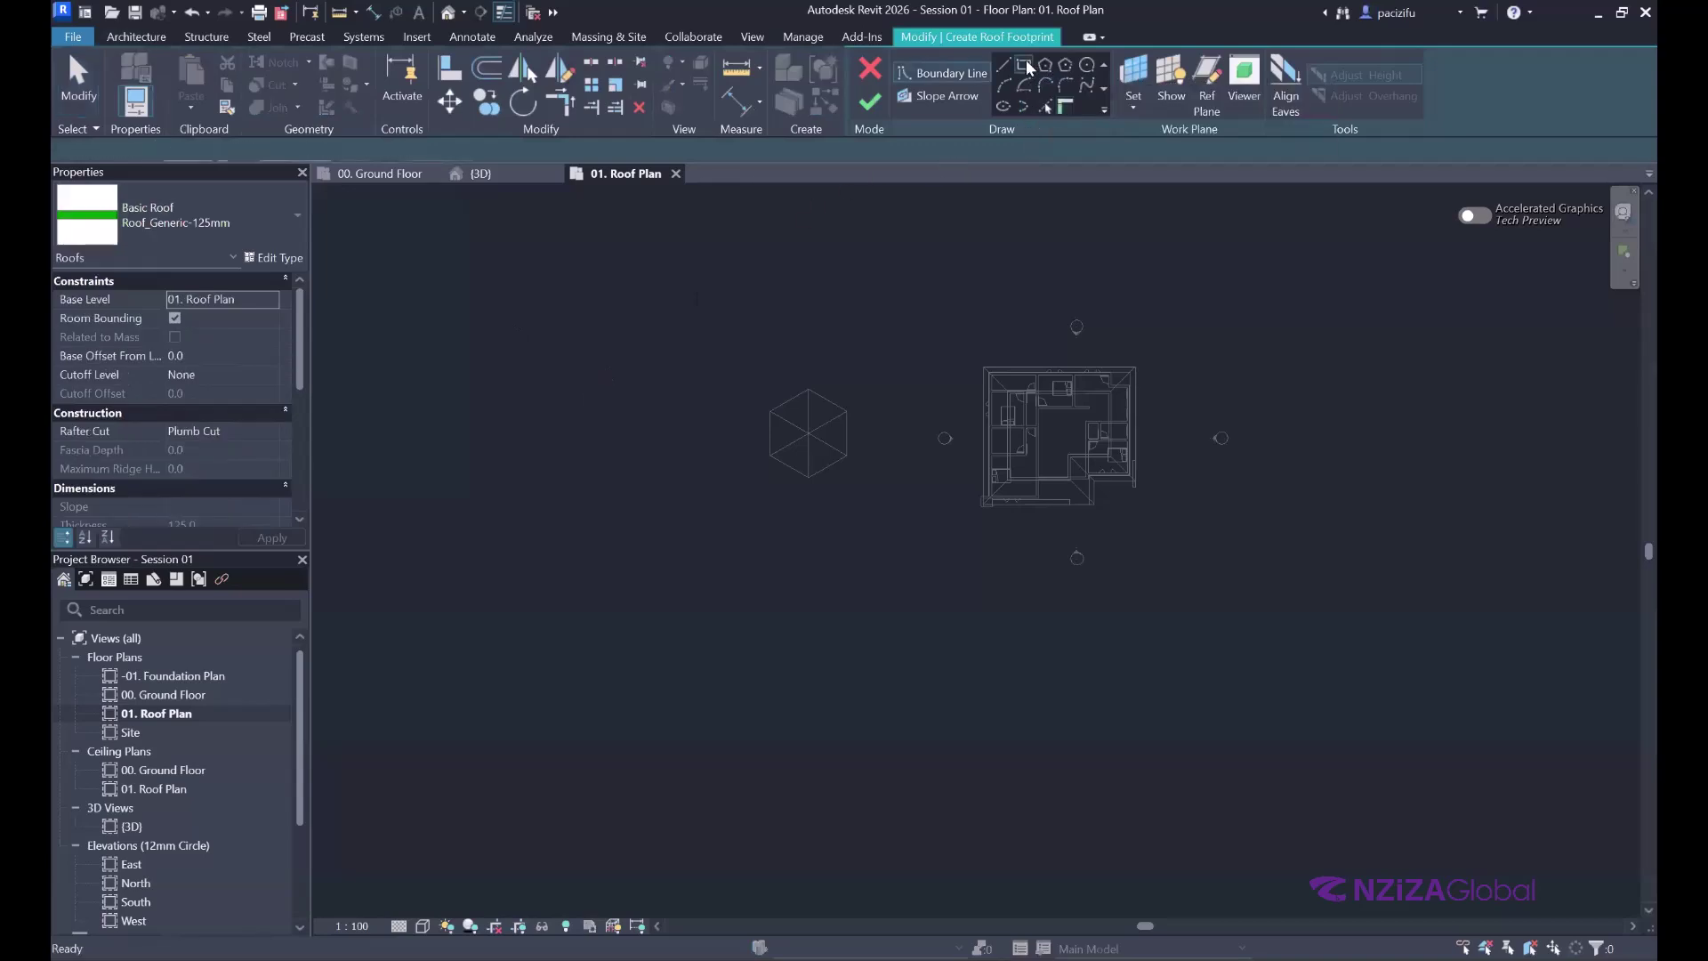
pyautogui.click(1004, 64)
pyautogui.moveTo(416, 487)
pyautogui.mouseDown(button='middle')
pyautogui.moveTo(871, 348)
pyautogui.moveTo(692, 501)
pyautogui.mouseUp(button='middle')
pyautogui.scroll(2, 693, 501)
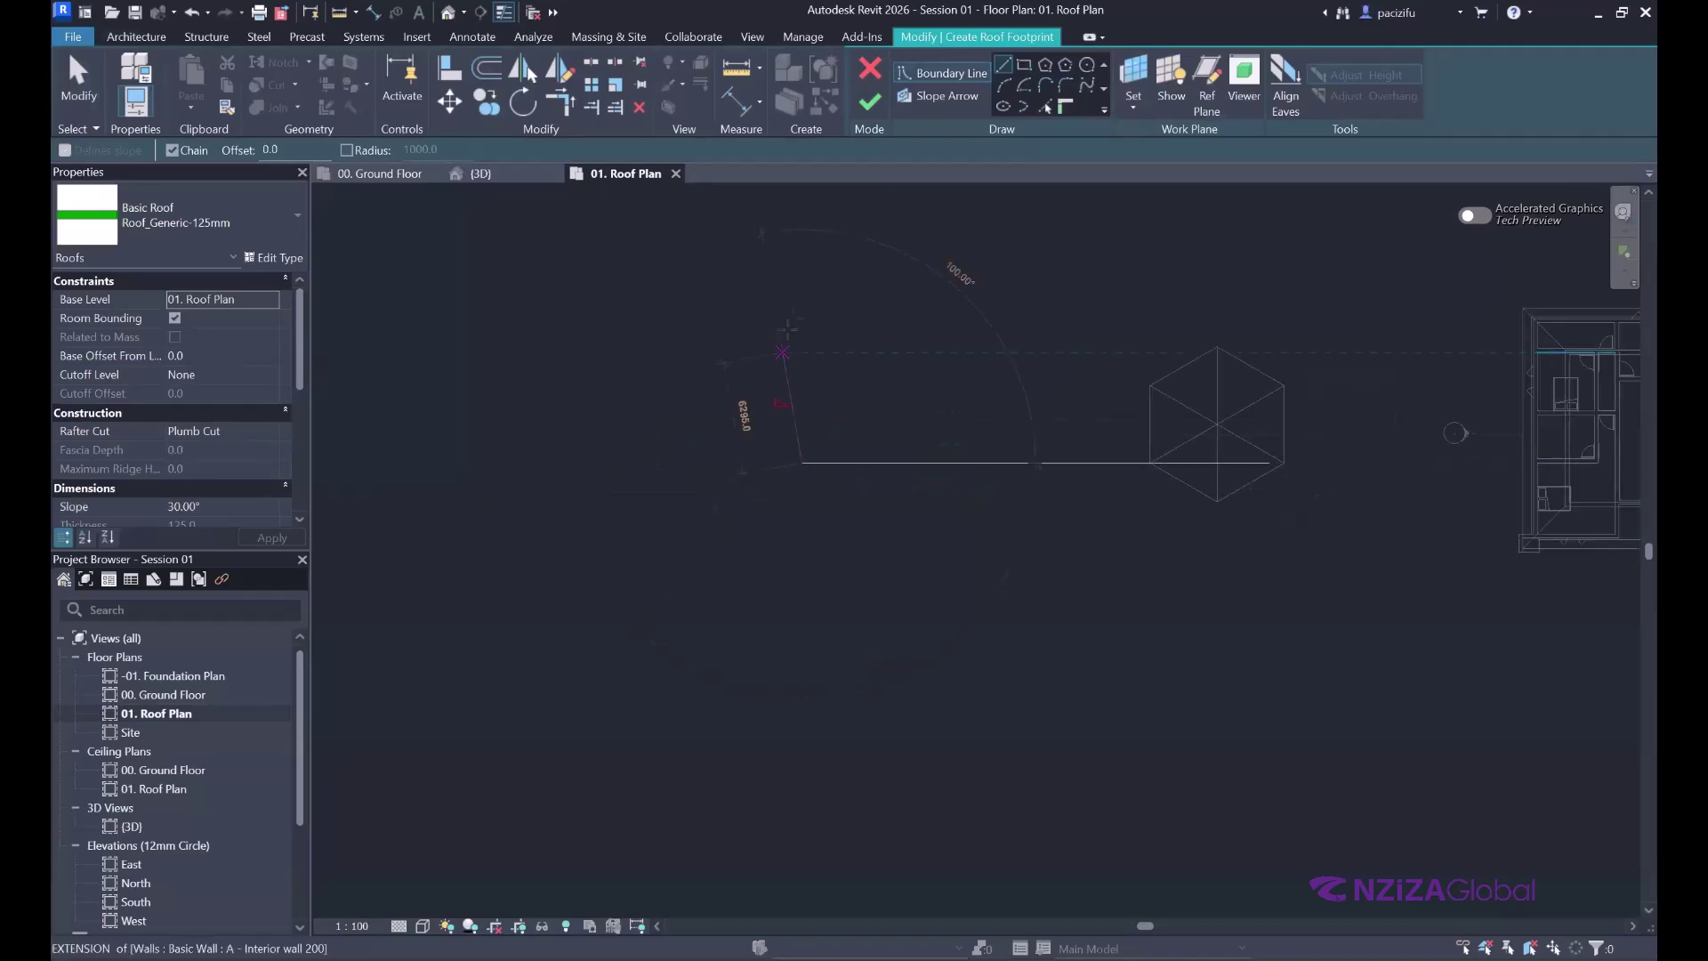
pyautogui.click(803, 463)
pyautogui.click(802, 301)
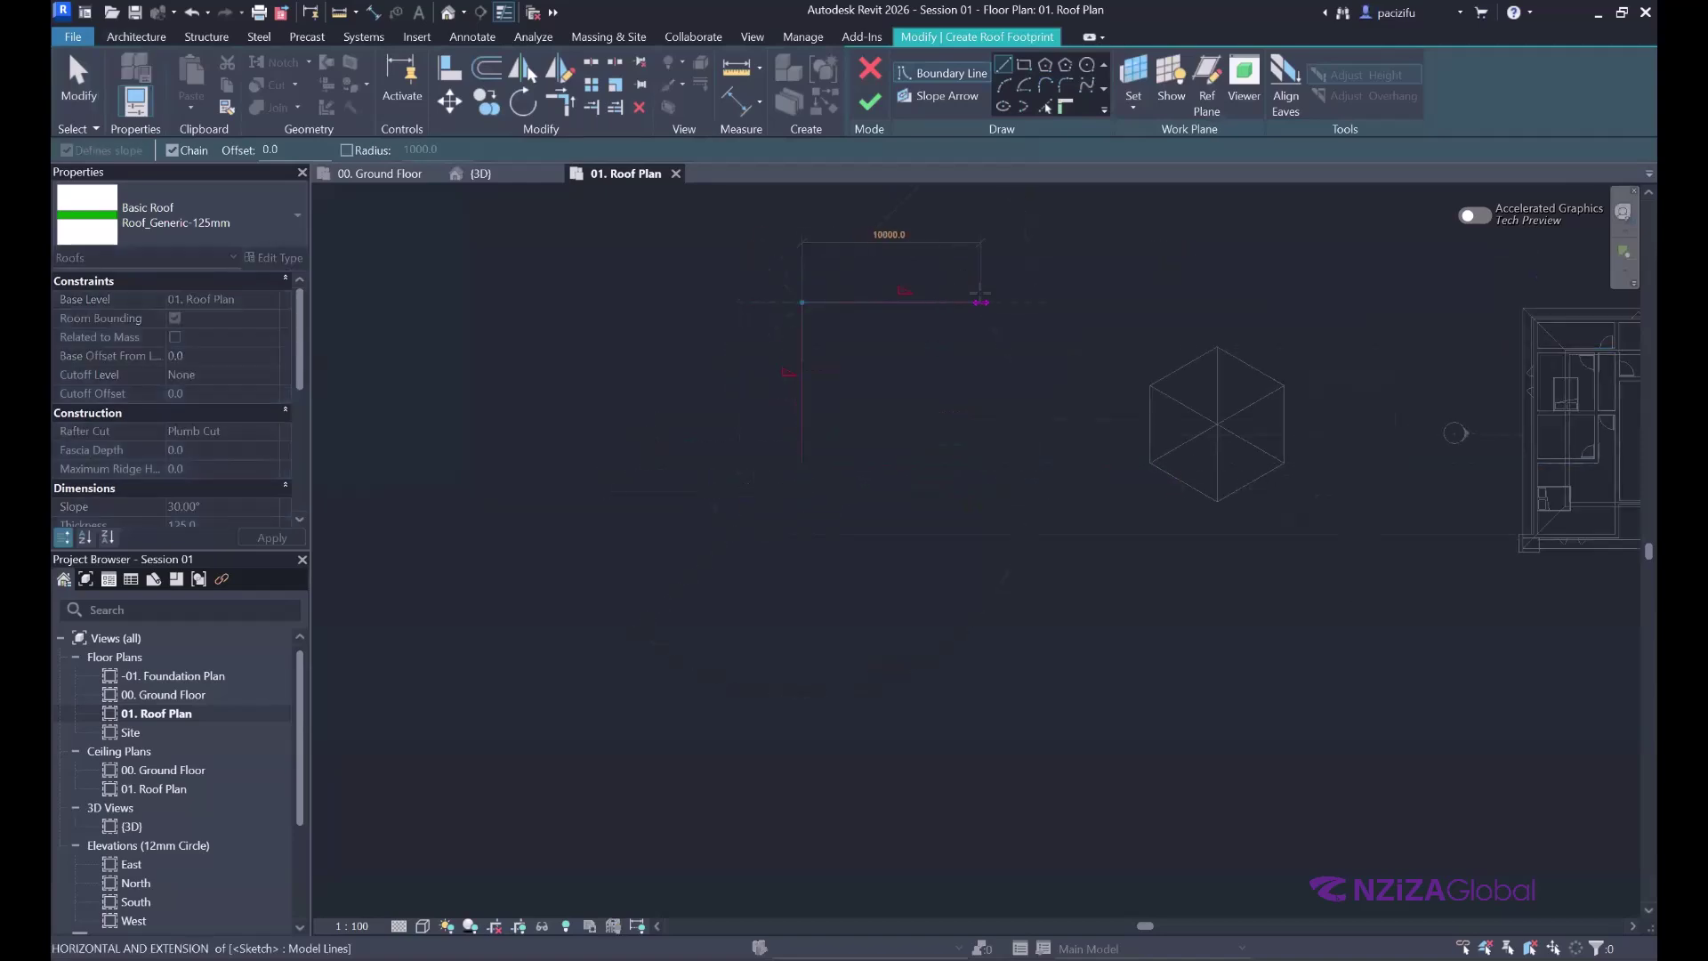
pyautogui.click(981, 301)
pyautogui.click(981, 391)
pyautogui.click(1051, 392)
pyautogui.click(1052, 605)
pyautogui.click(802, 605)
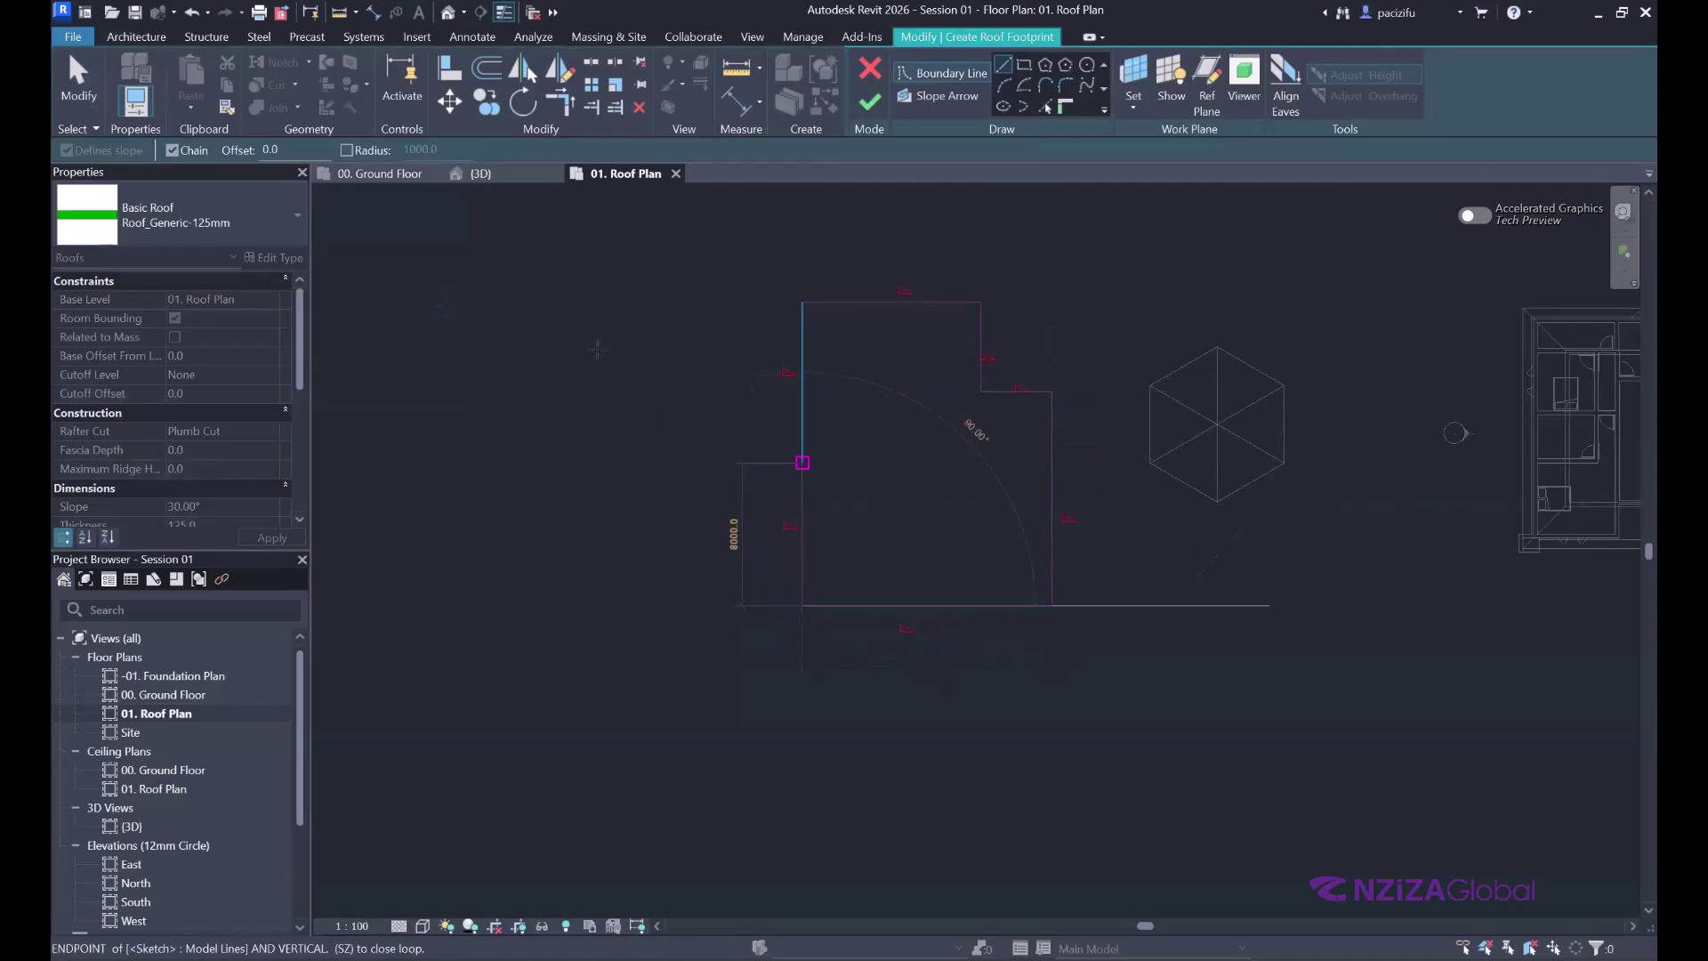
pyautogui.click(802, 462)
pyautogui.press('Escape')
pyautogui.press('Escape')
pyautogui.scroll(1, 819, 498)
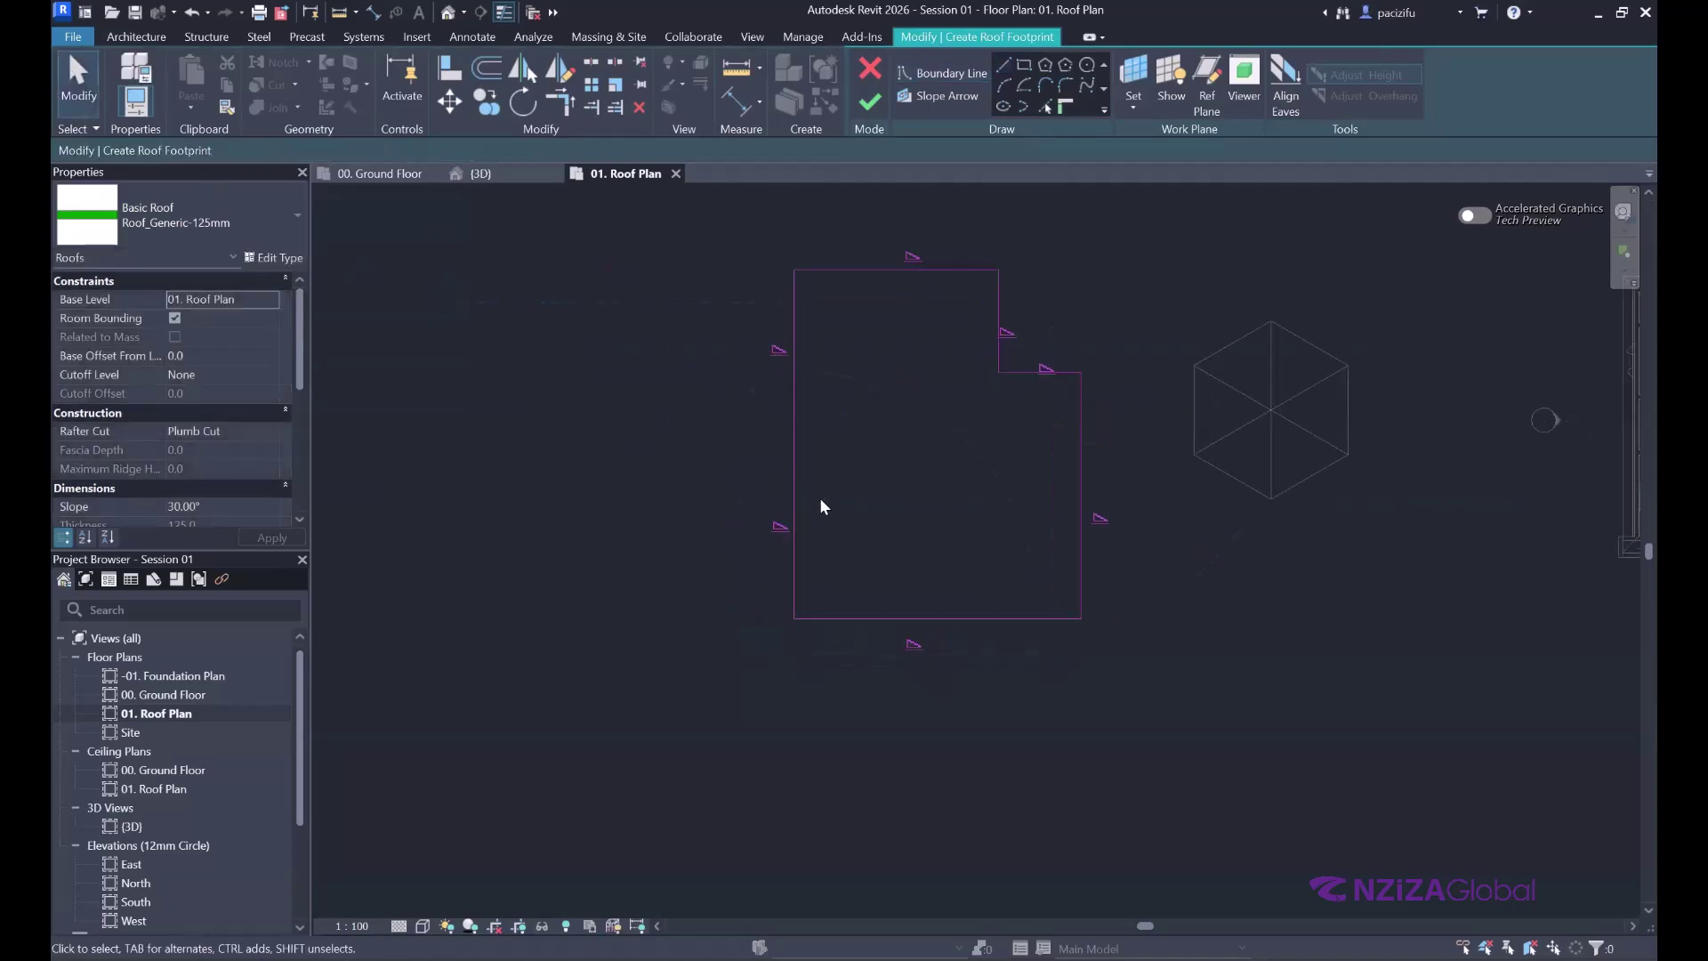
# - Delete the lower segment of the west boundary and extend the upper segment to meet the south line at a corner
pyautogui.click(794, 495)
pyautogui.press('Delete')
pyautogui.click(560, 103)
pyautogui.click(799, 320)
pyautogui.click(889, 618)
pyautogui.click(58, 89)
pyautogui.scroll(1, 1008, 416)
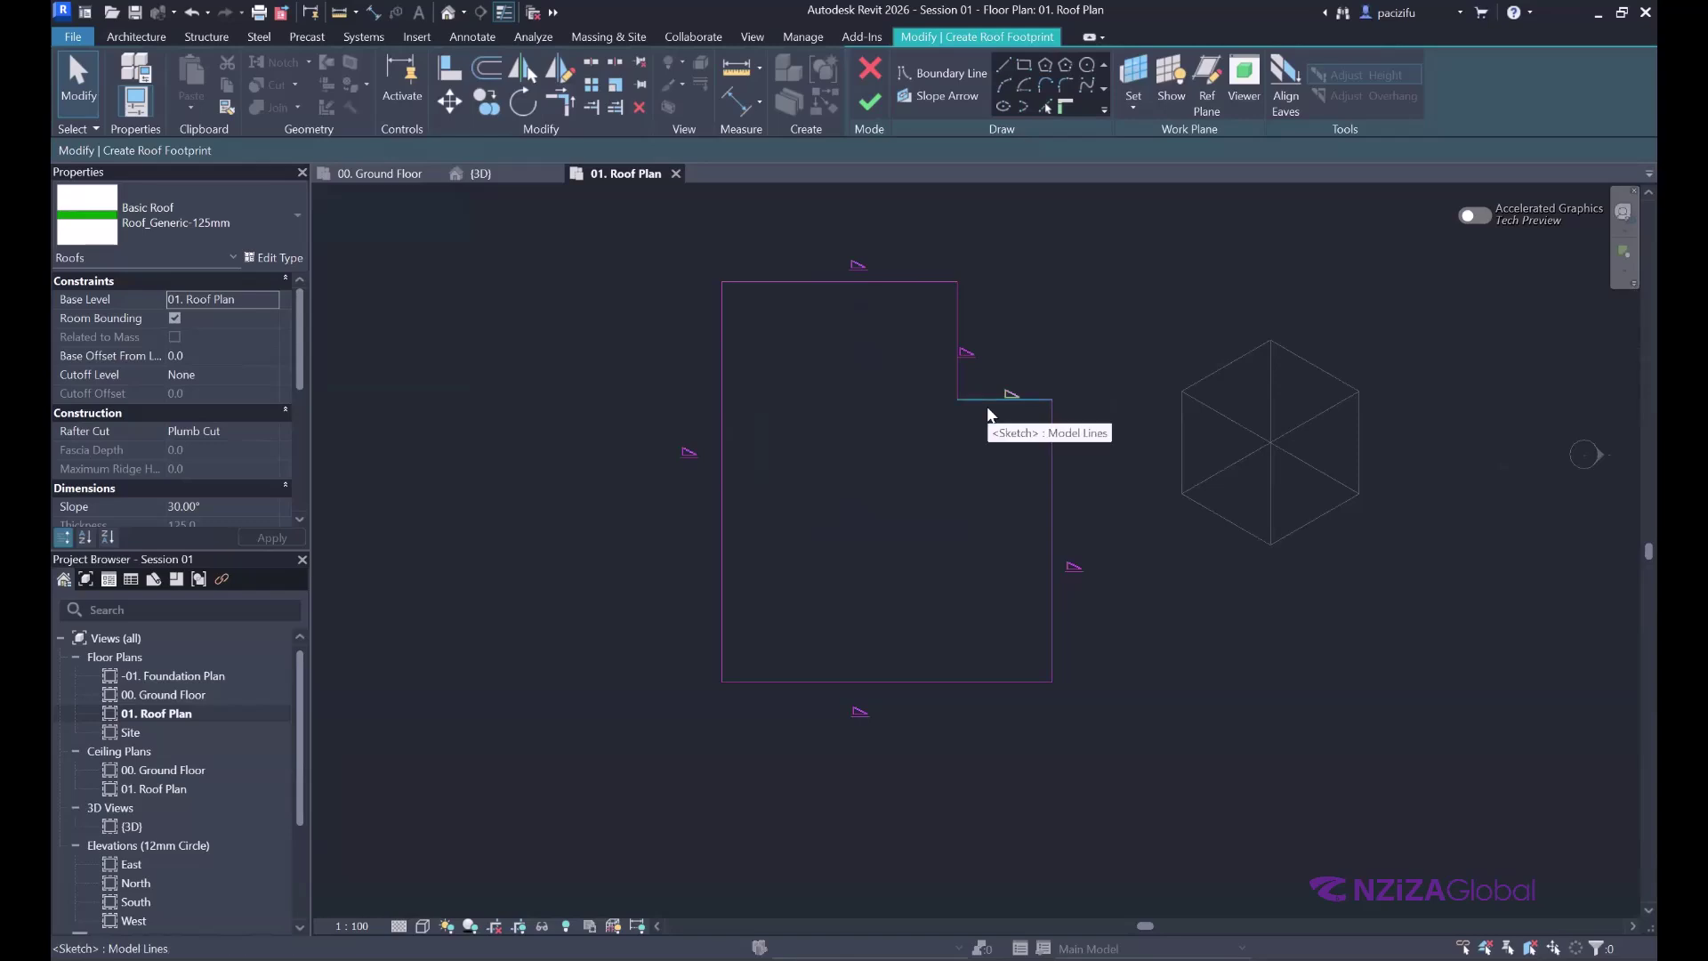
# - Remove the slope definition from the upper horizontal edge of the L-shaped roof footprint
pyautogui.scroll(1, 834, 293)
pyautogui.click(835, 270)
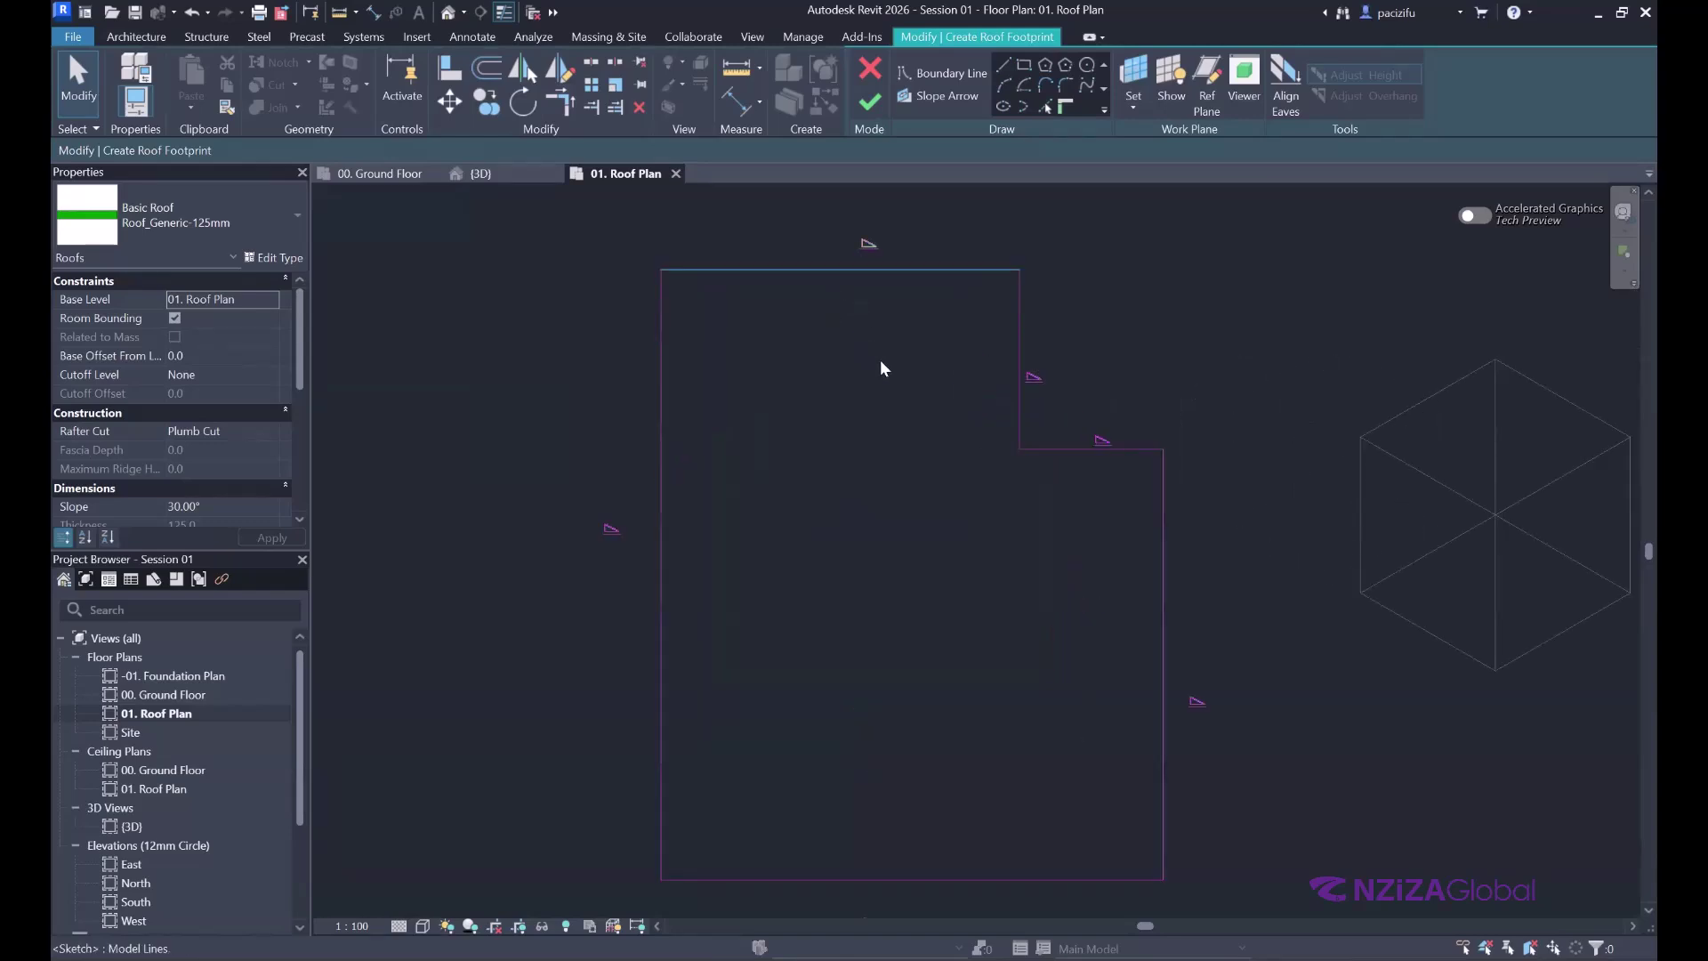
pyautogui.scroll(-1, 888, 382)
pyautogui.scroll(3, 869, 314)
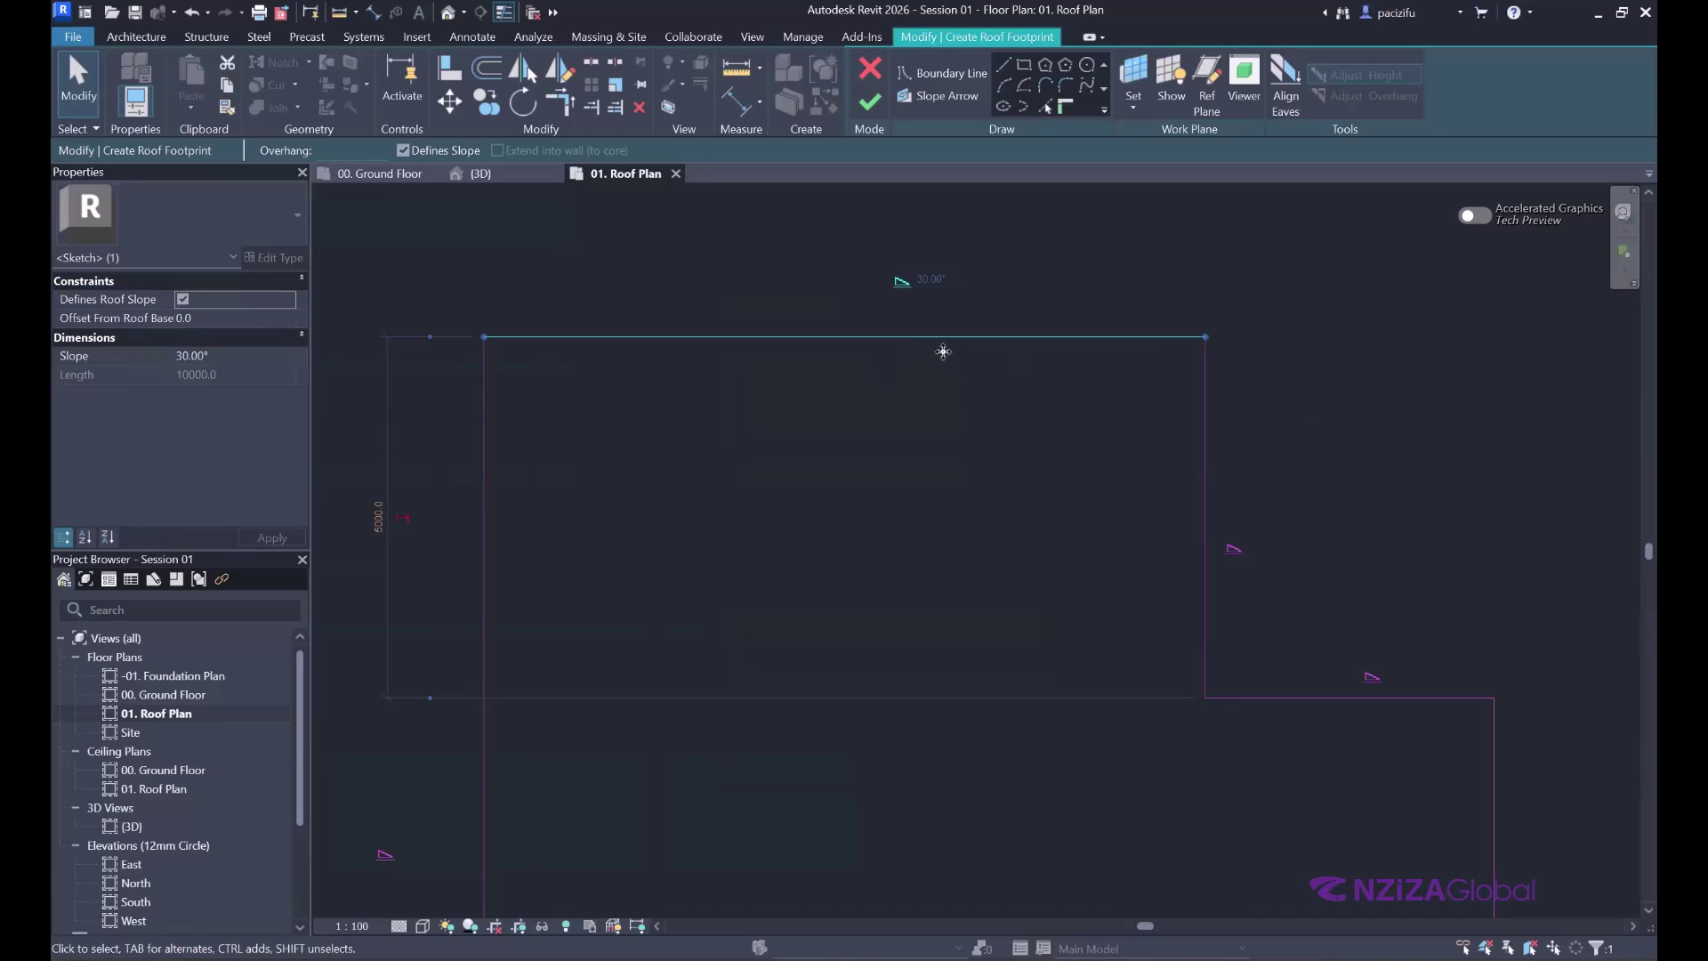
pyautogui.scroll(-4, 890, 329)
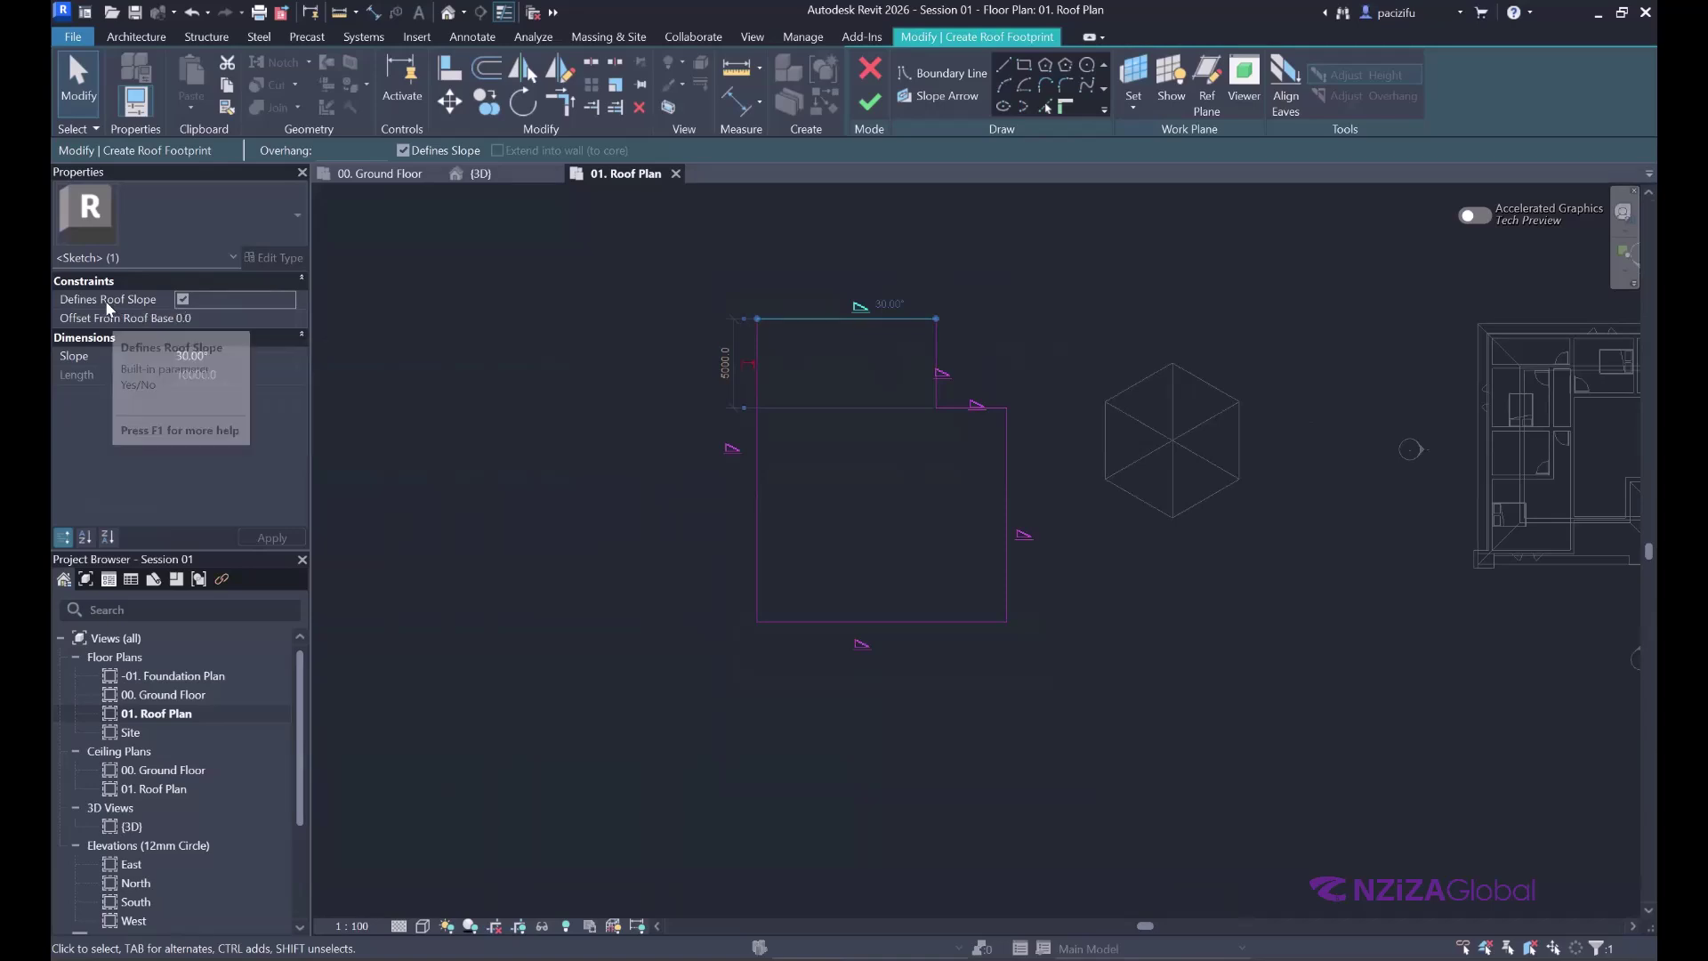
pyautogui.click(182, 300)
pyautogui.scroll(2, 916, 377)
pyautogui.click(819, 278)
pyautogui.scroll(1, 820, 309)
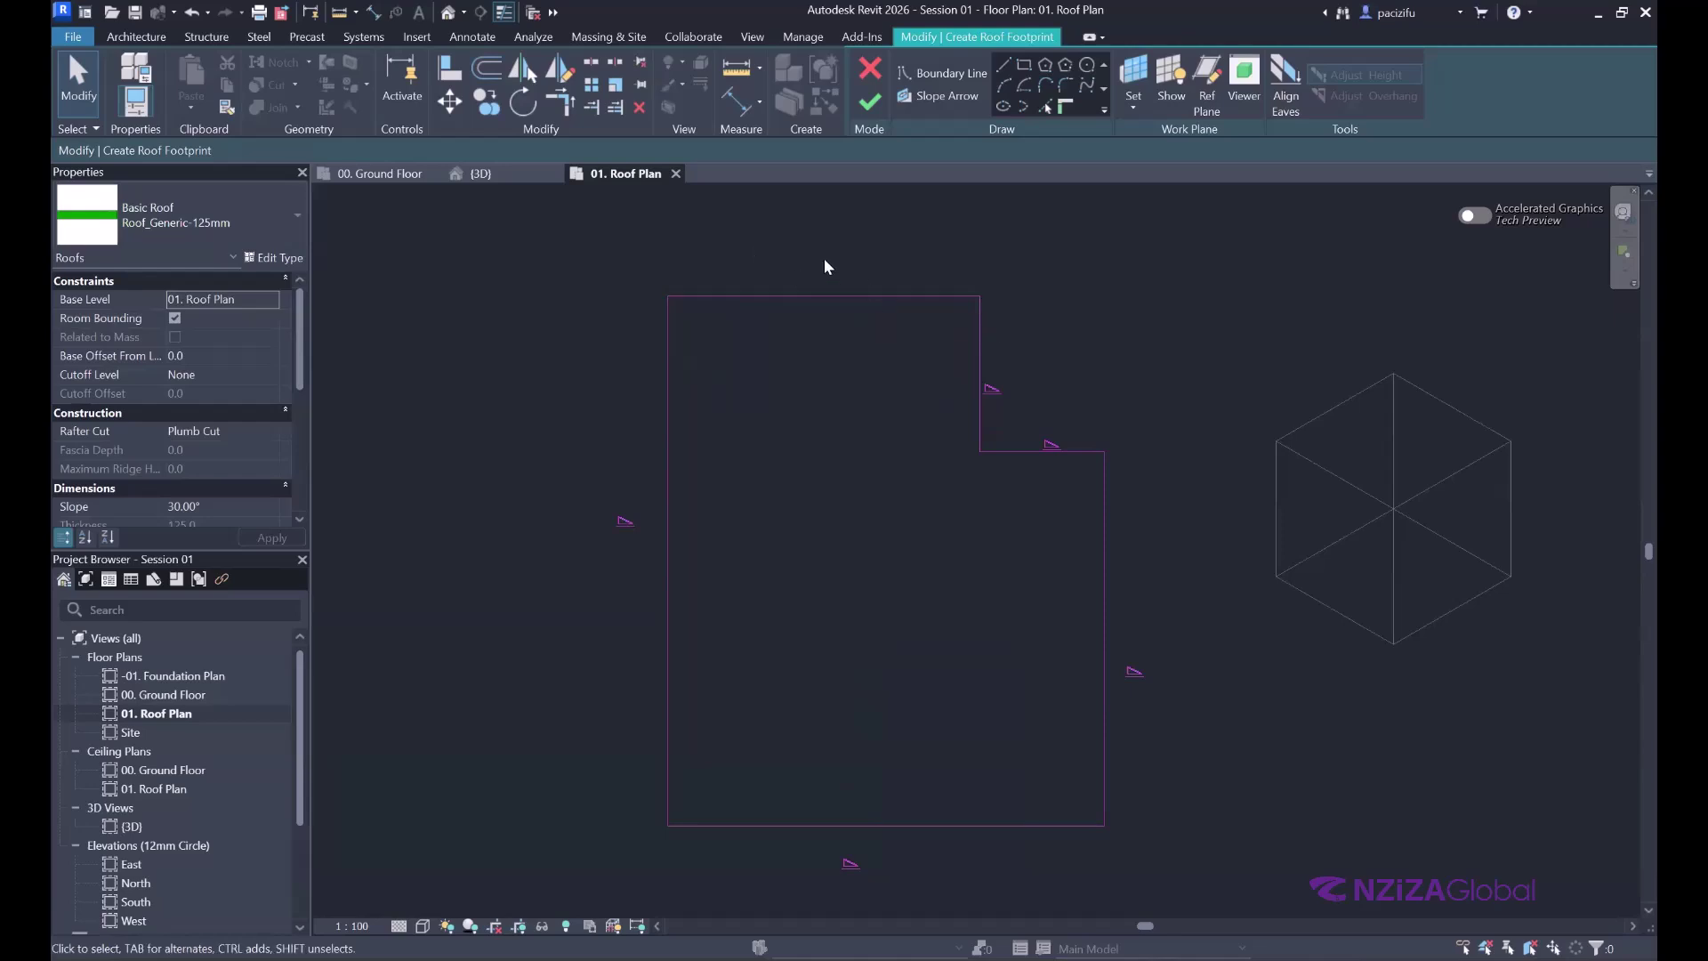
# - Finish the roof footprint sketch to create the L-shaped roof and deselect it
pyautogui.scroll(-1, 772, 246)
pyautogui.scroll(1, 820, 350)
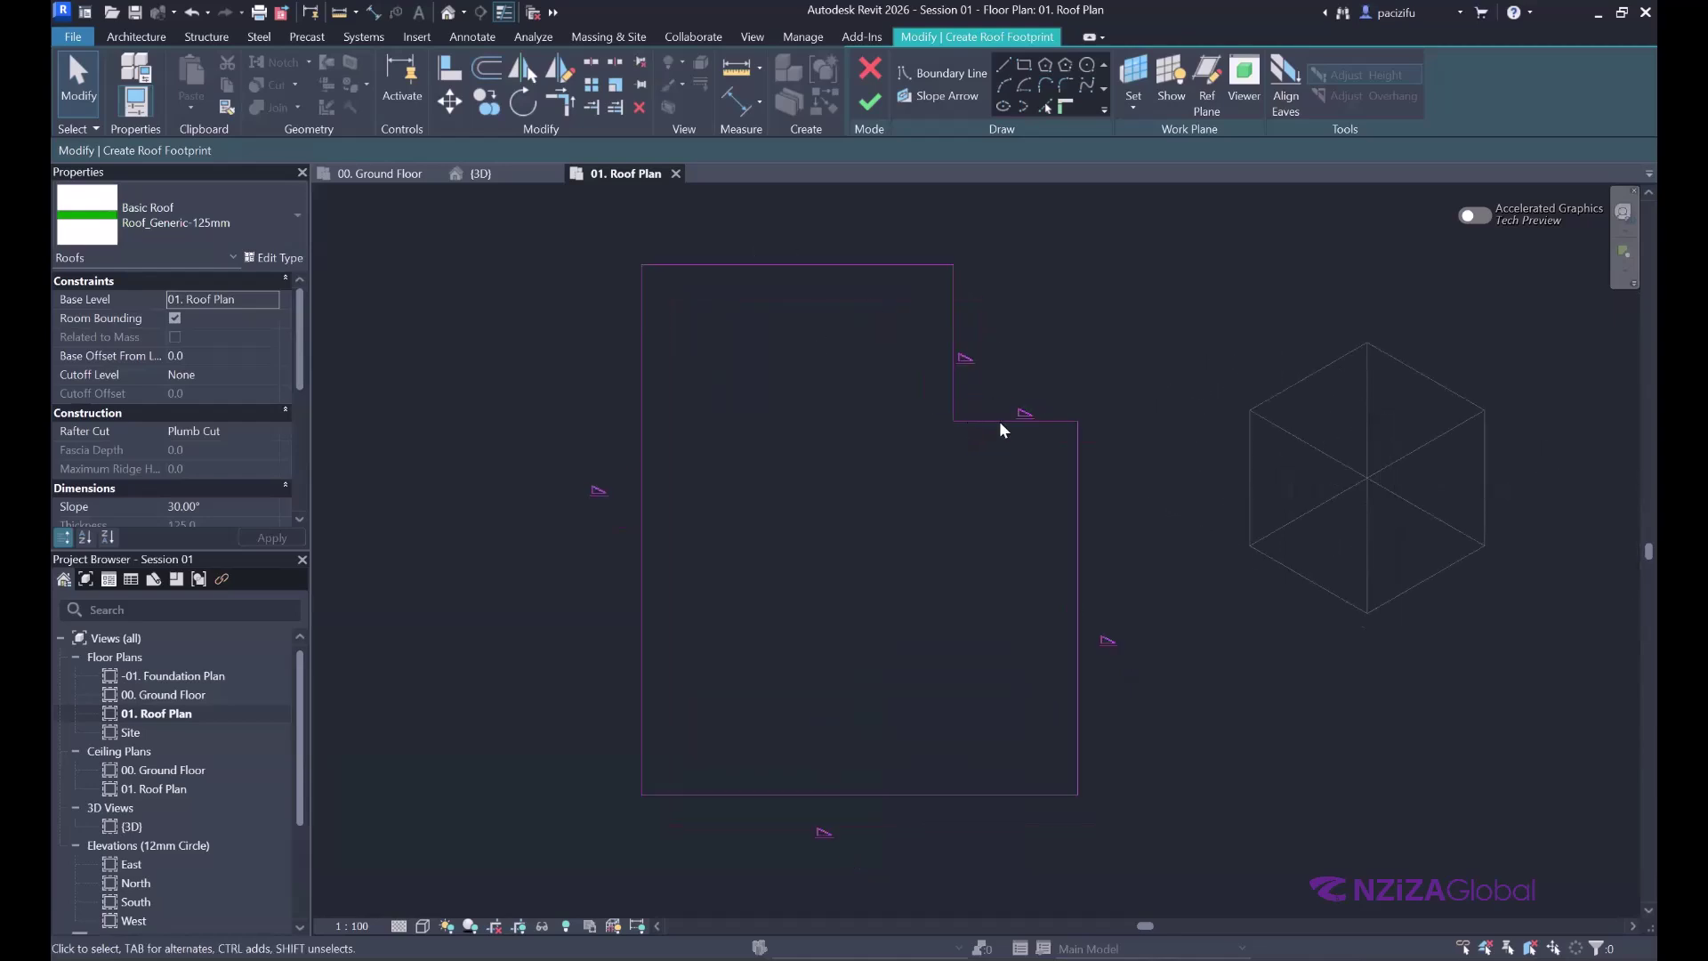
pyautogui.click(1001, 429)
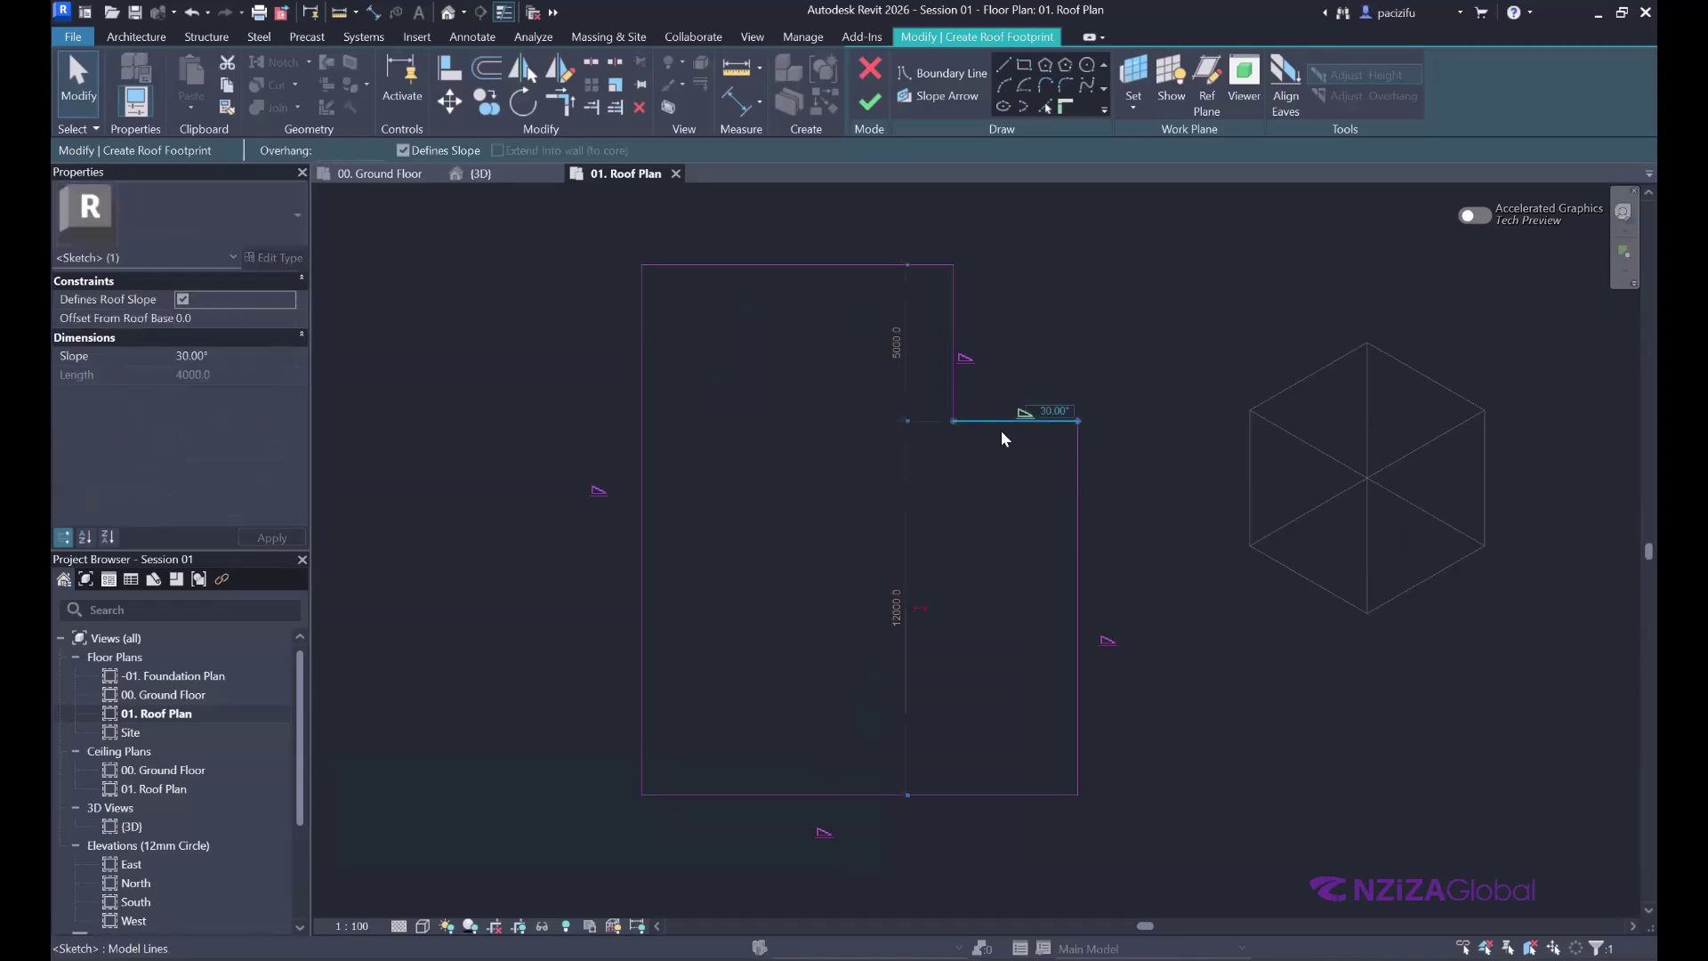
pyautogui.click(794, 386)
pyautogui.scroll(-1, 732, 507)
pyautogui.scroll(1, 755, 509)
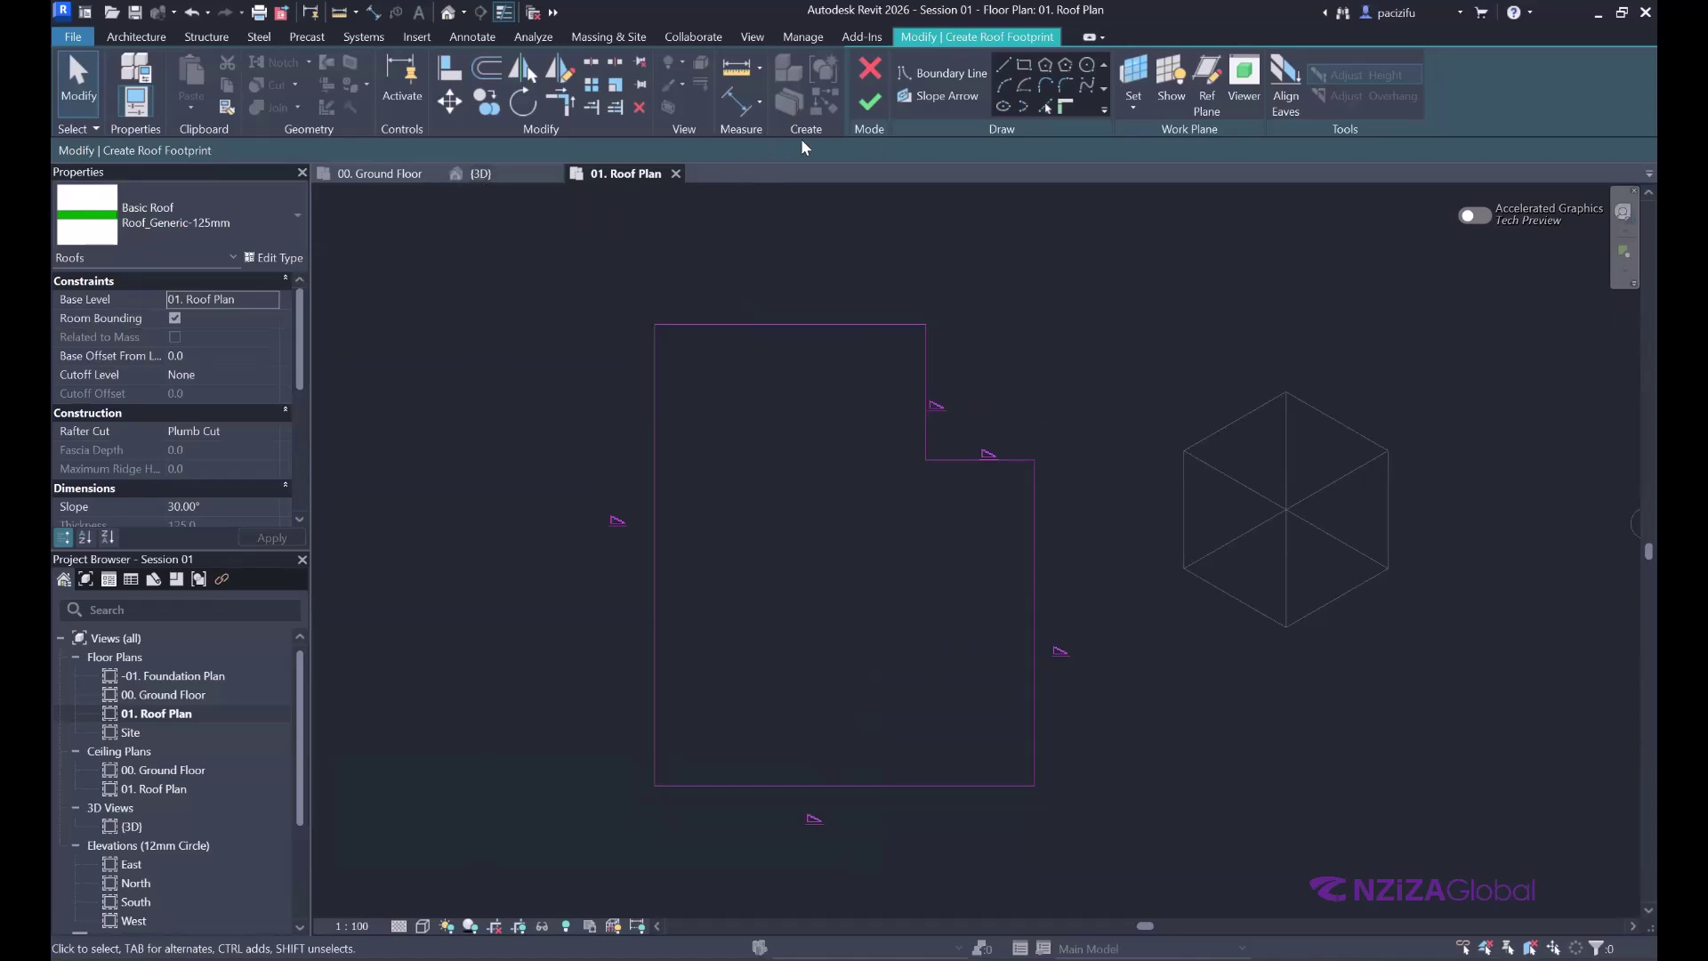
pyautogui.click(870, 101)
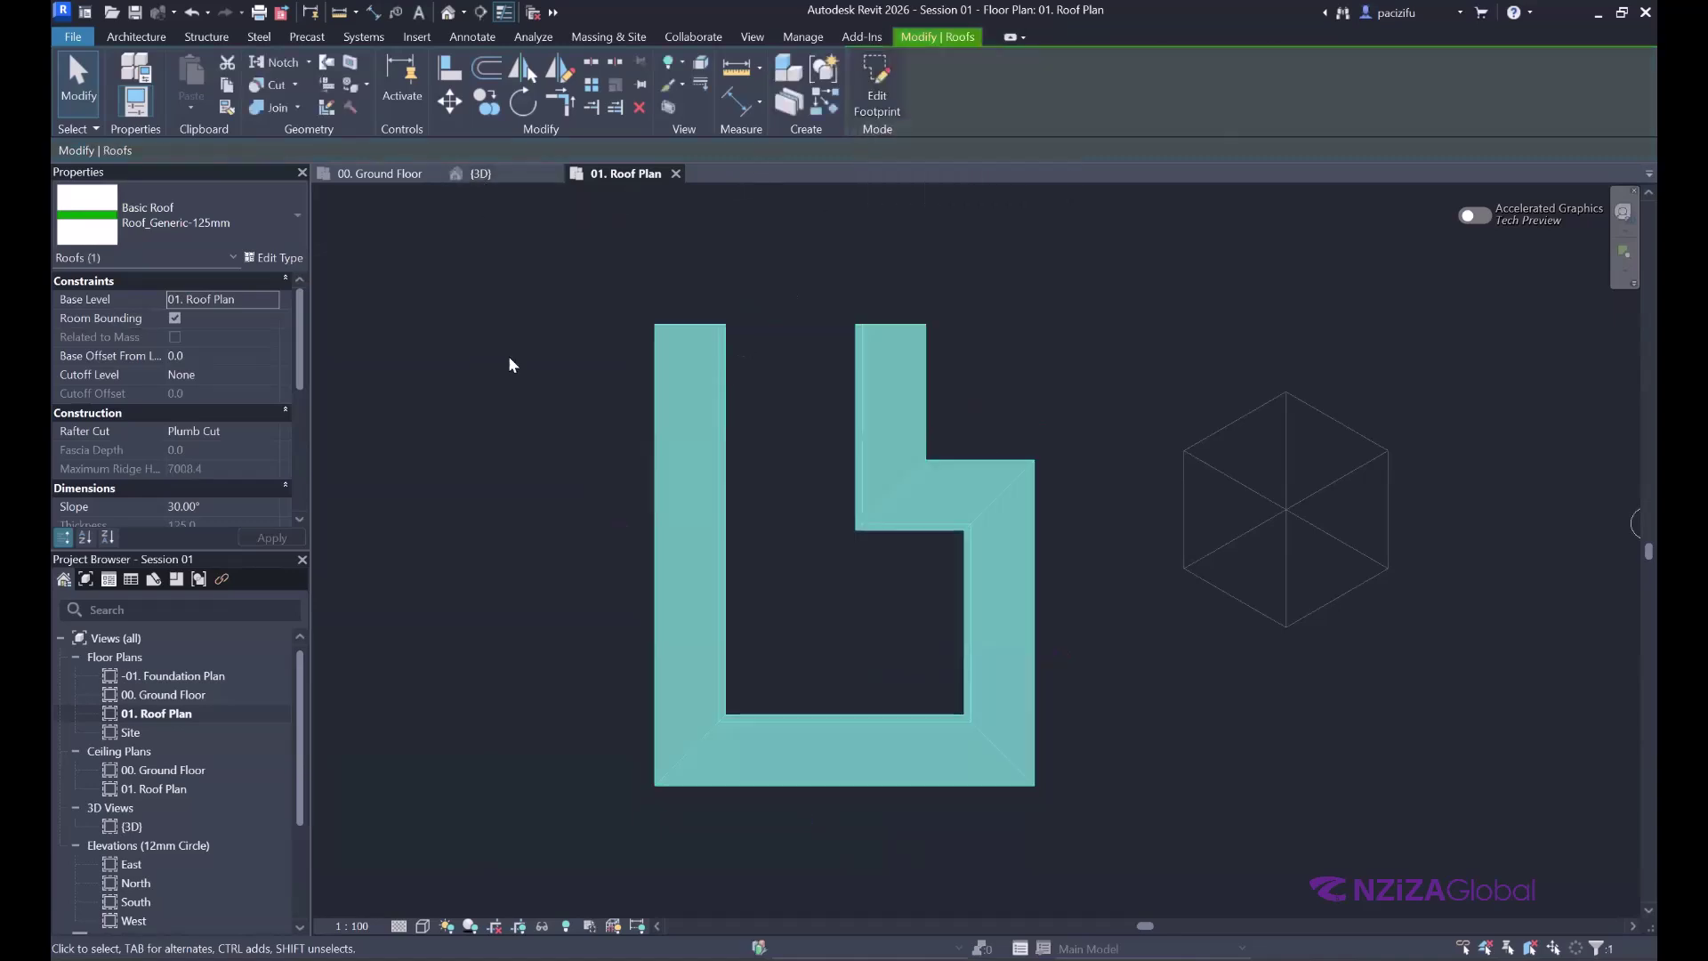
pyautogui.click(509, 365)
# - Open the 3D view and examine the L-shaped roof, especially the end at the edge without a slope
pyautogui.click(512, 173)
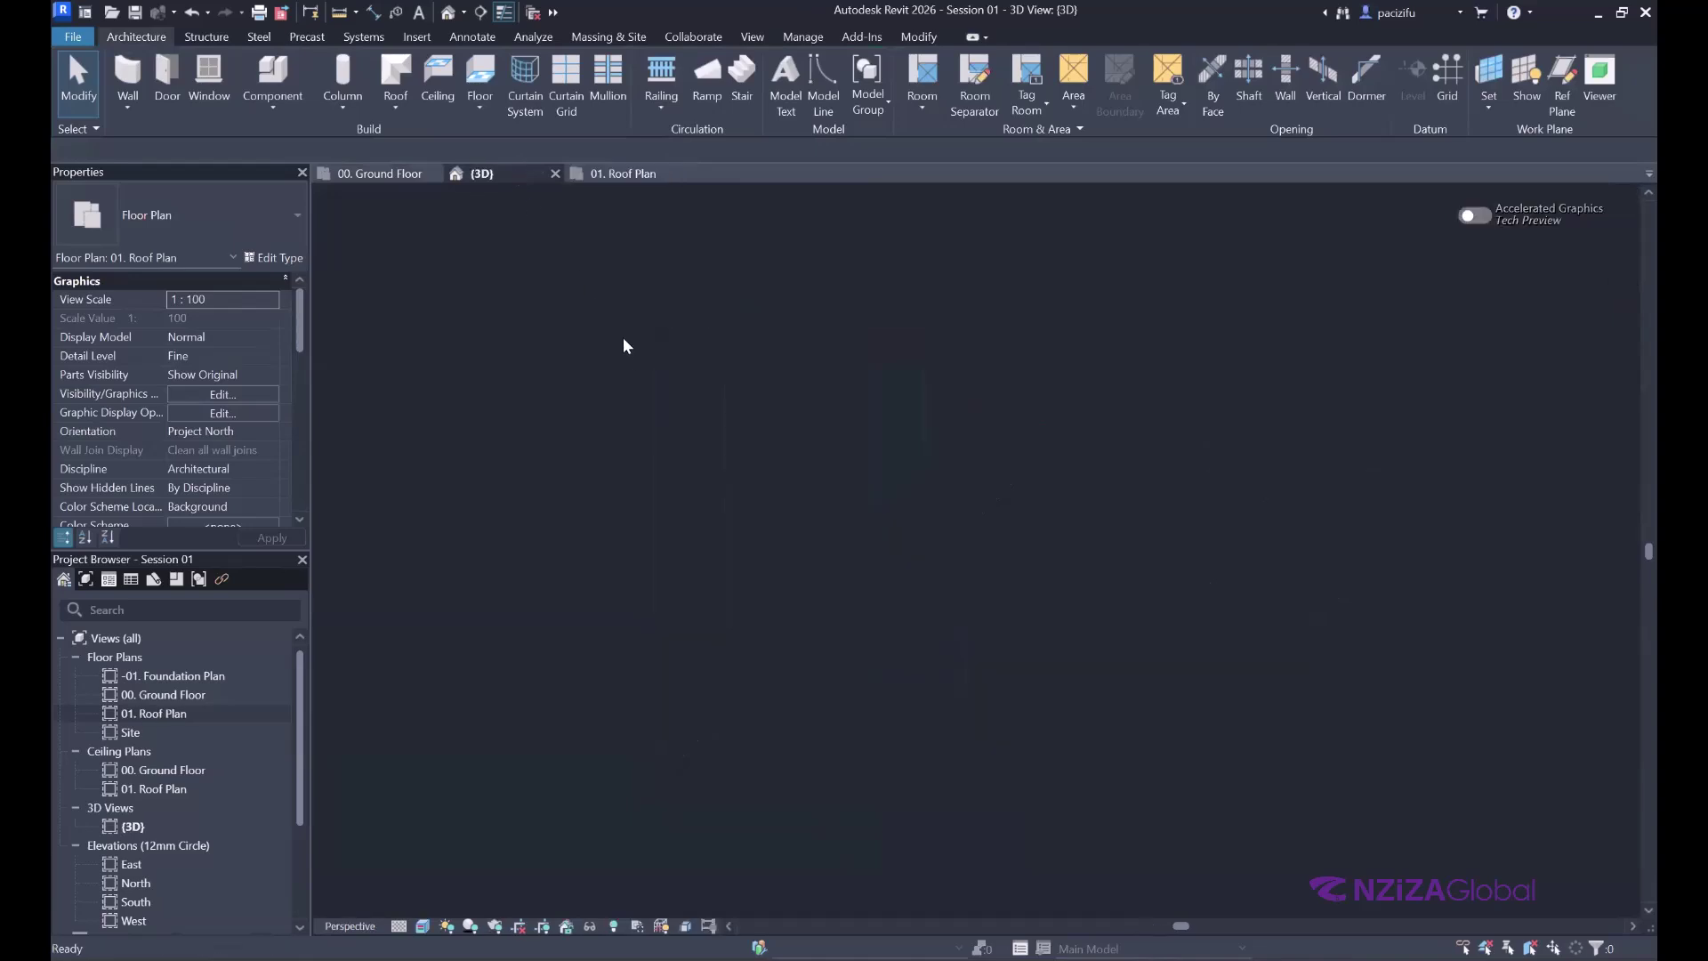
pyautogui.scroll(-2, 989, 445)
pyautogui.click(1624, 375)
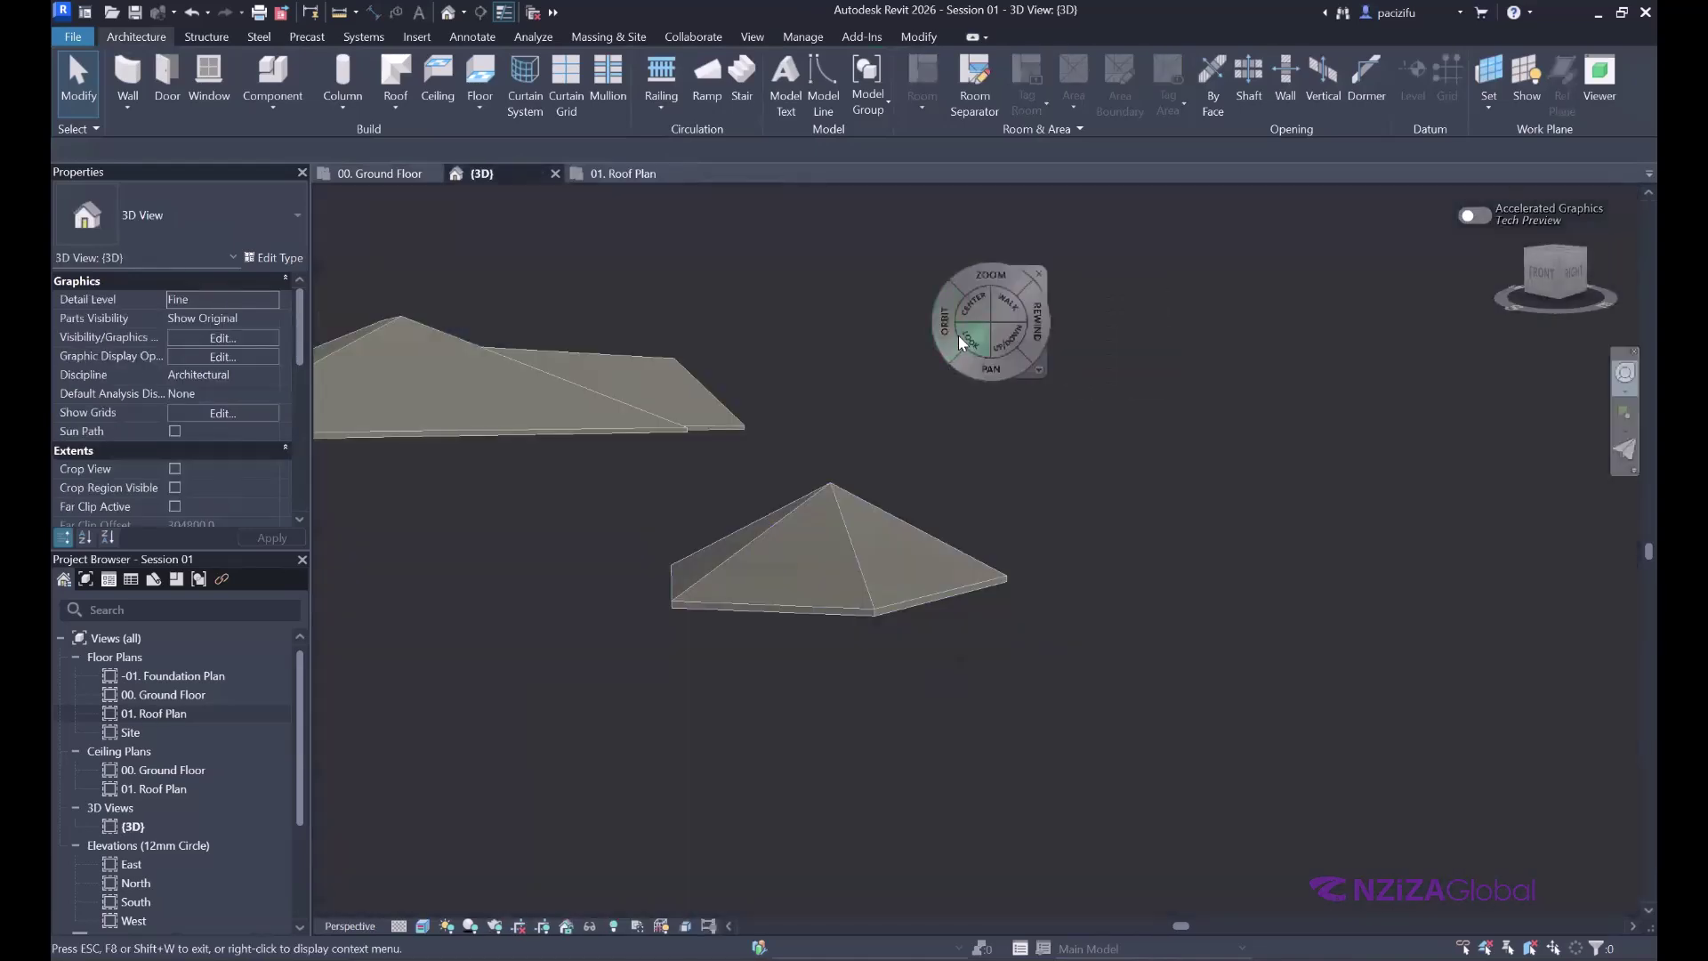
pyautogui.moveTo(970, 340); pyautogui.dragTo(872, 340)
pyautogui.press('Escape')
pyautogui.click(718, 267)
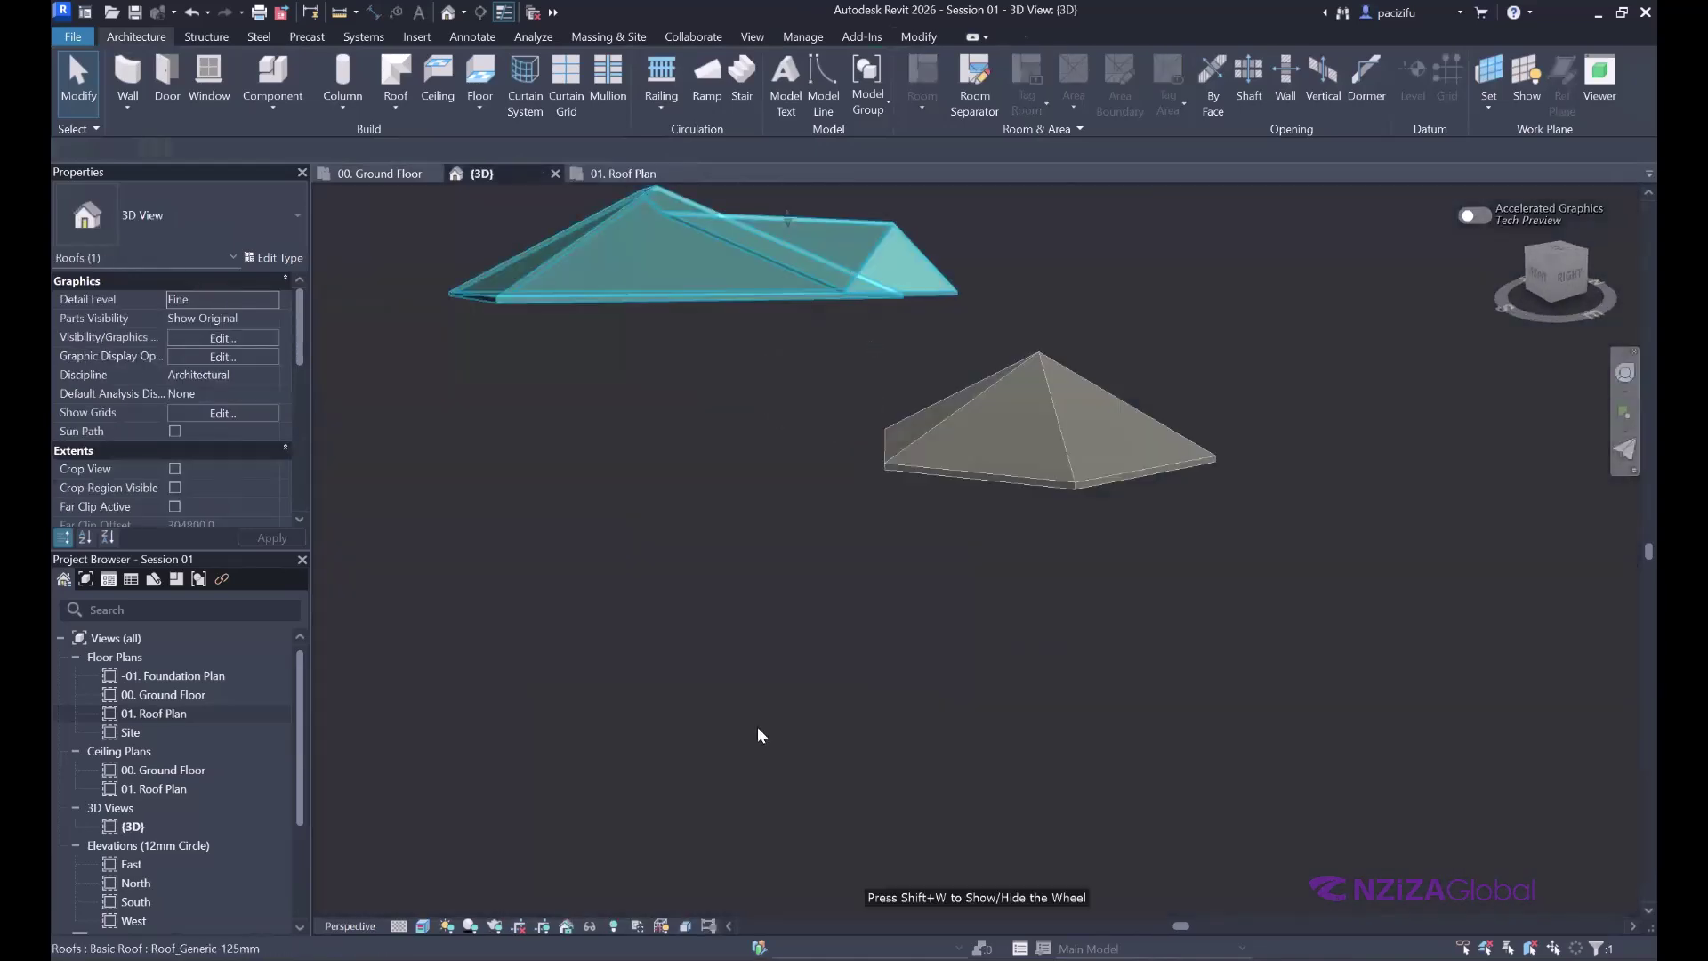
pyautogui.scroll(-2, 796, 536)
pyautogui.scroll(5, 797, 536)
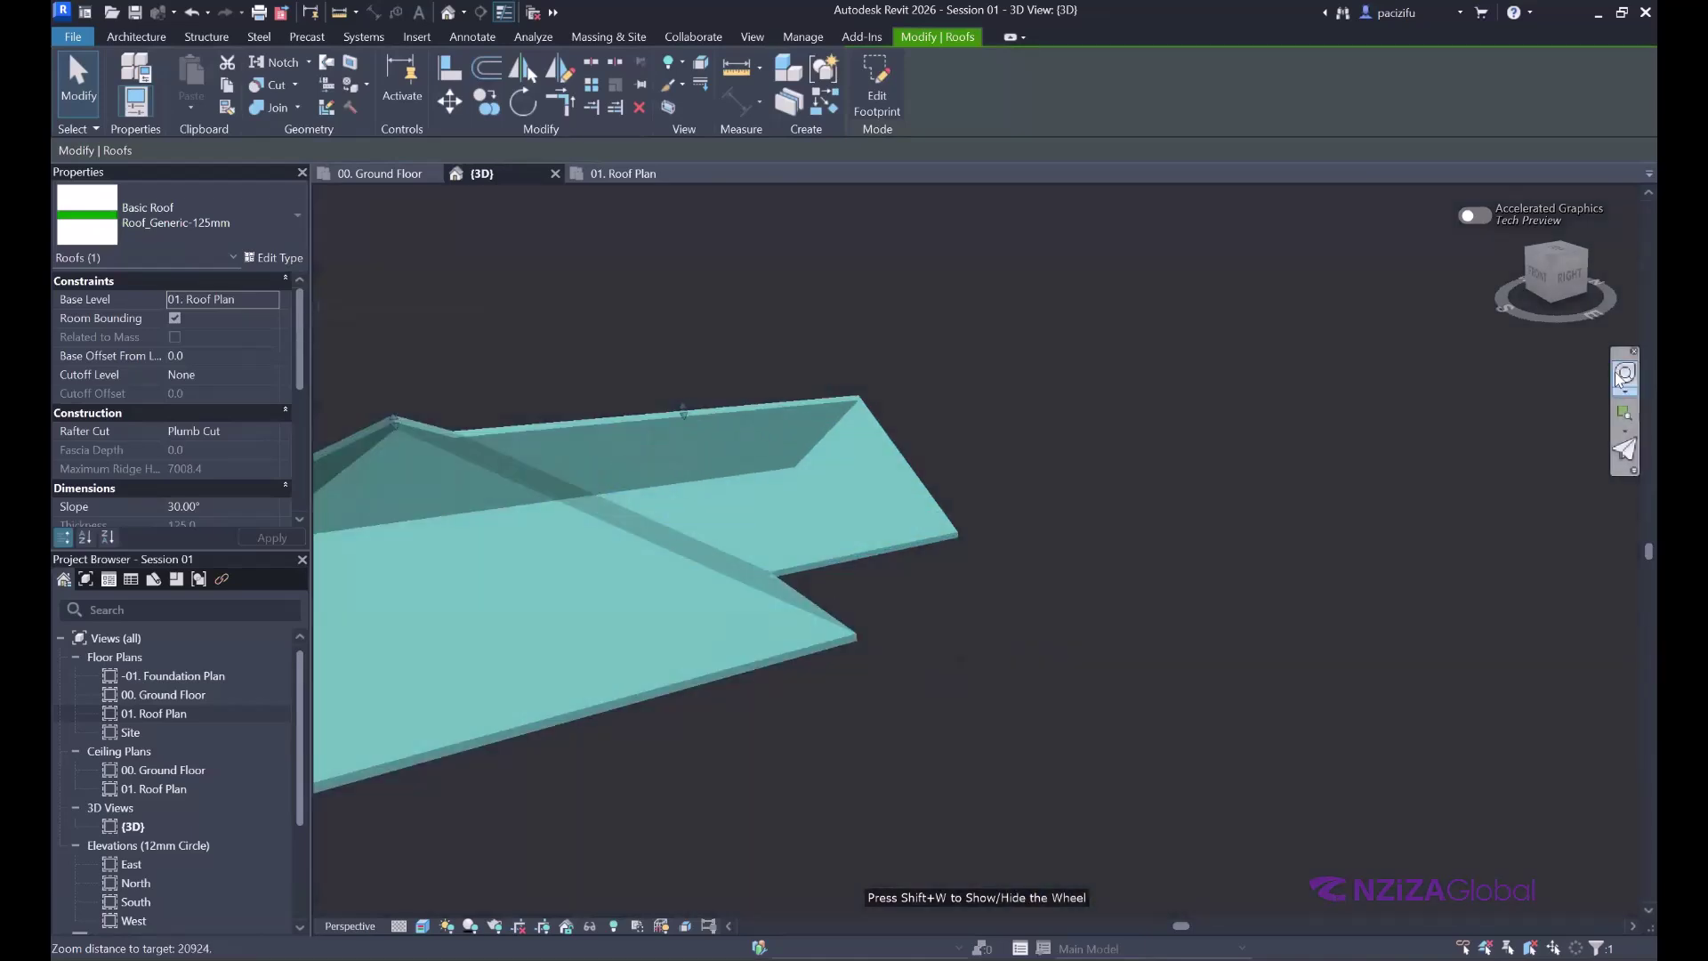
pyautogui.click(1625, 374)
pyautogui.moveTo(940, 557); pyautogui.dragTo(587, 566)
pyautogui.press('Escape')
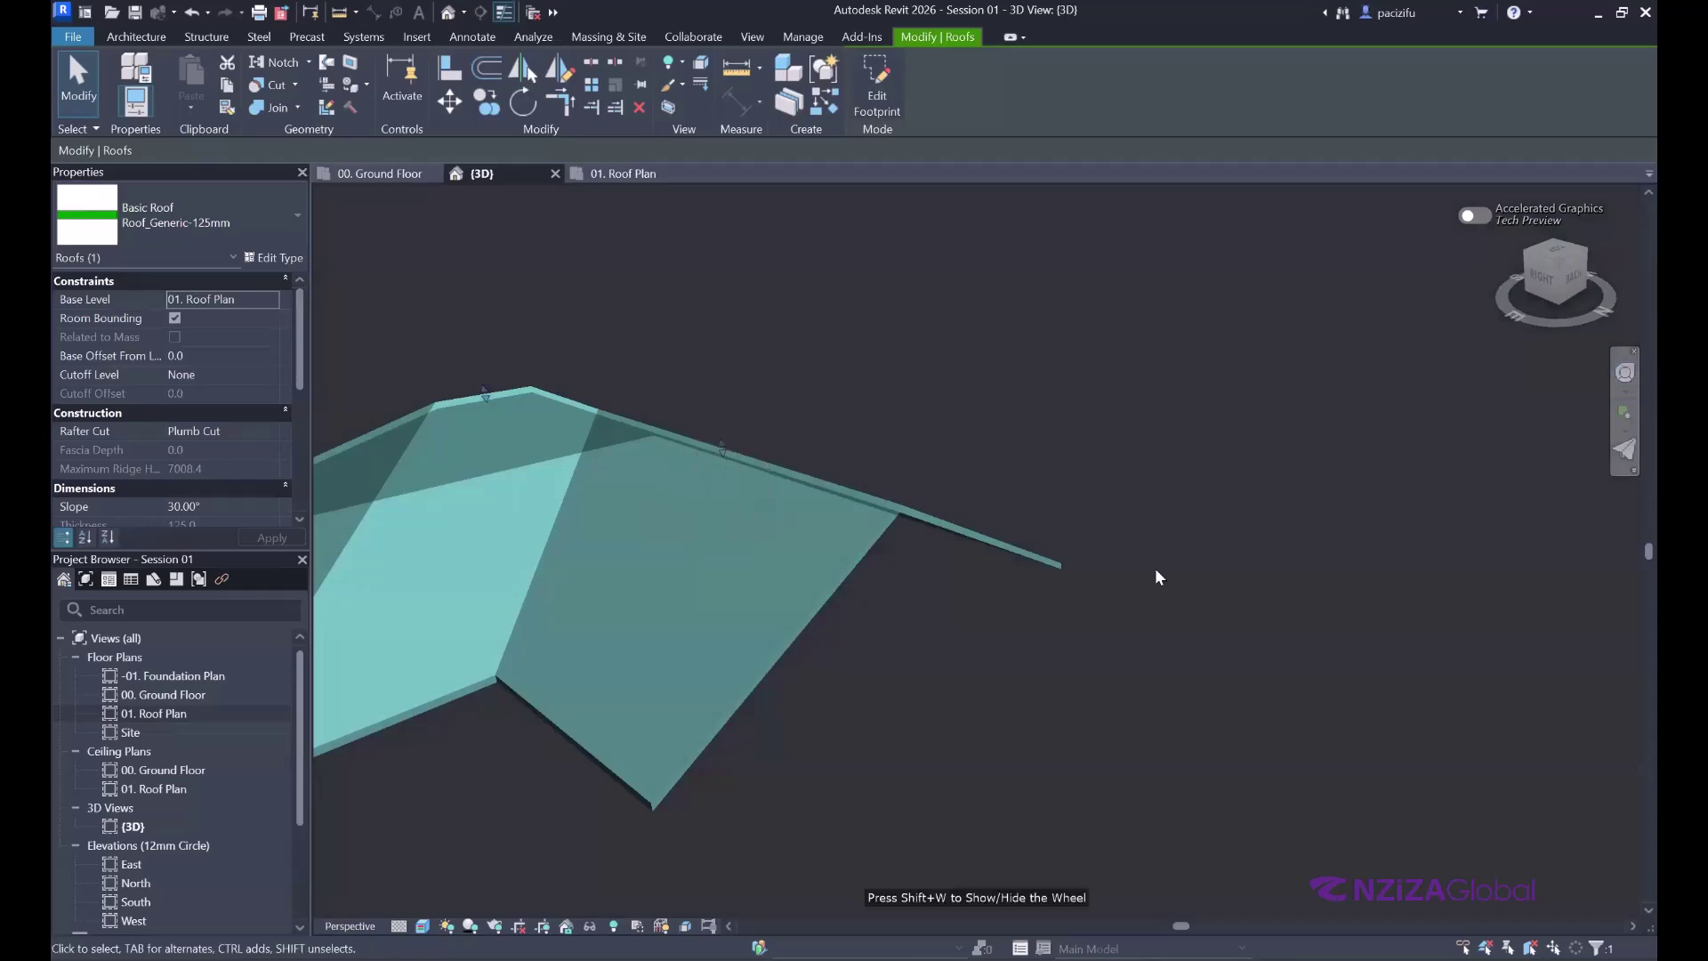
pyautogui.scroll(-3, 1035, 607)
pyautogui.click(1015, 607)
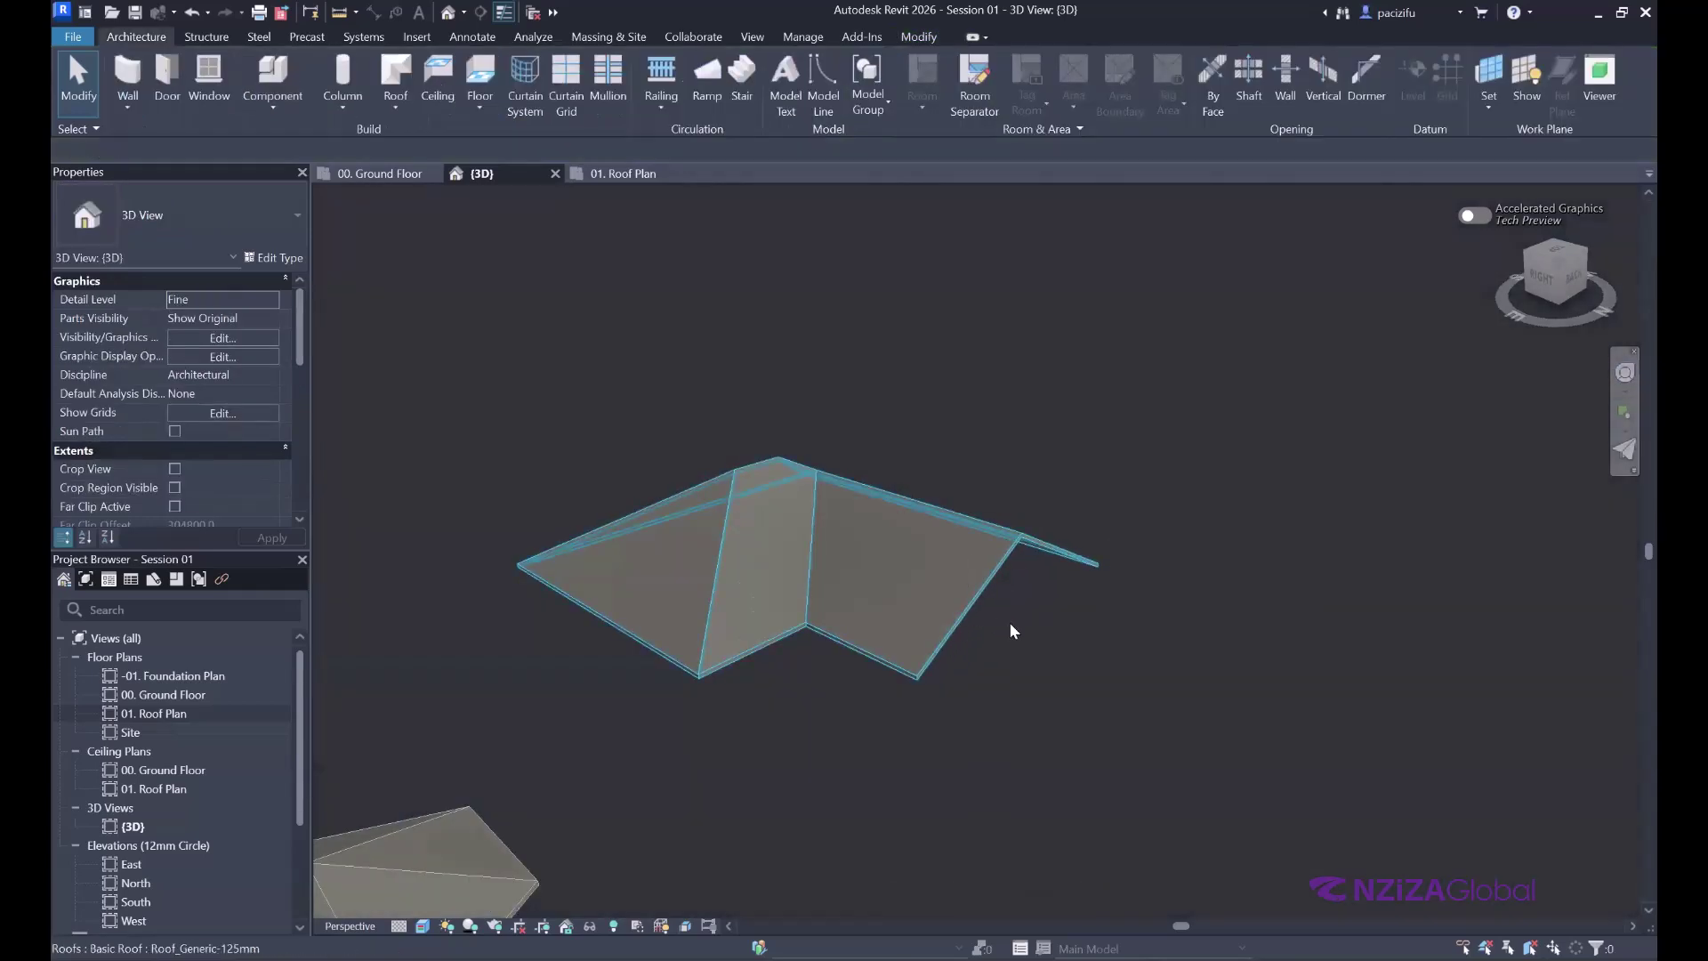
pyautogui.scroll(3, 1009, 621)
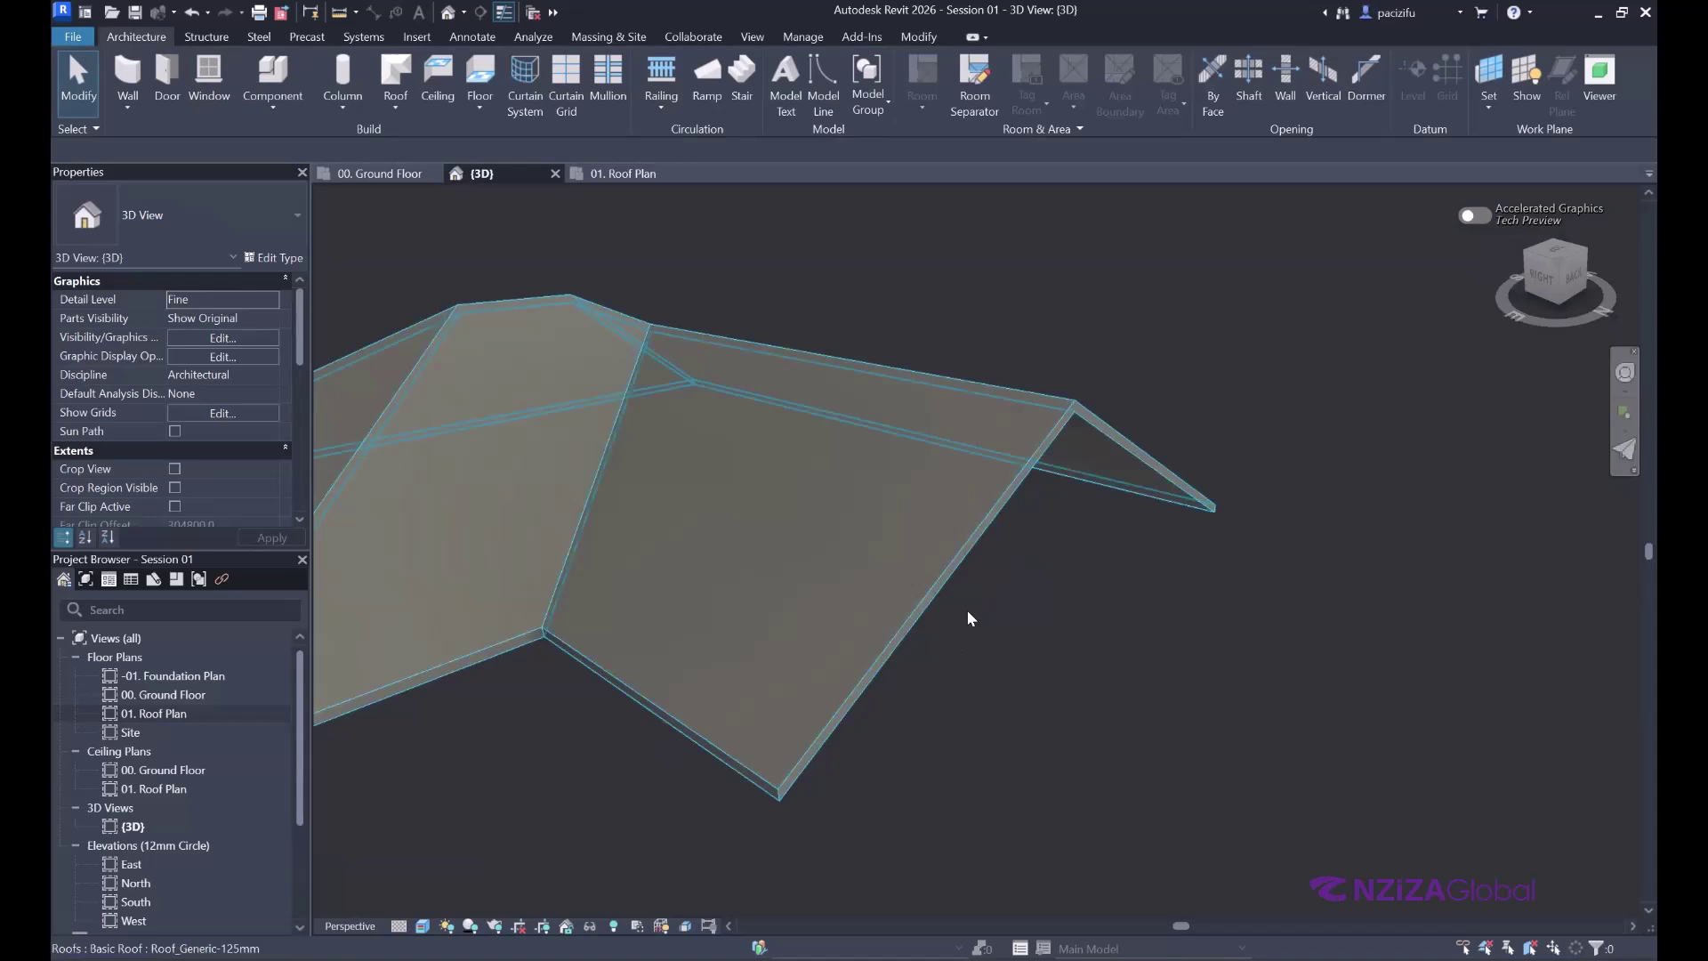
pyautogui.scroll(-4, 794, 638)
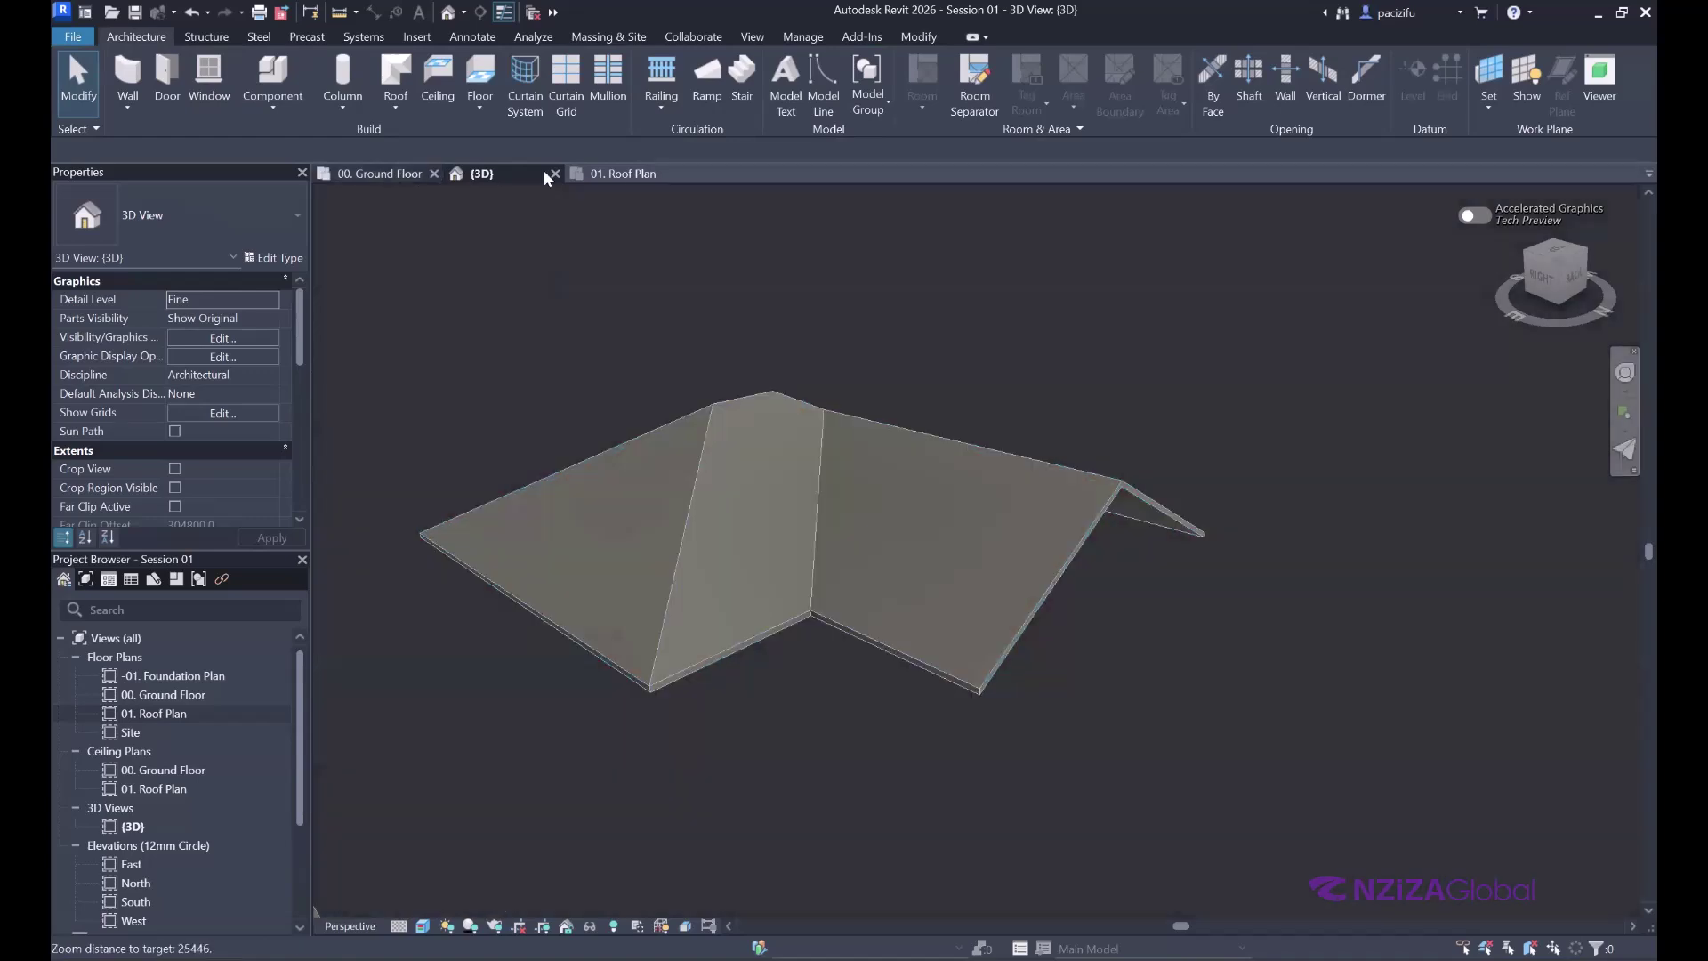
# - Edit the roof's footprint to remove the slope definition from the 12000 mm edge, then finish the sketch
pyautogui.click(712, 426)
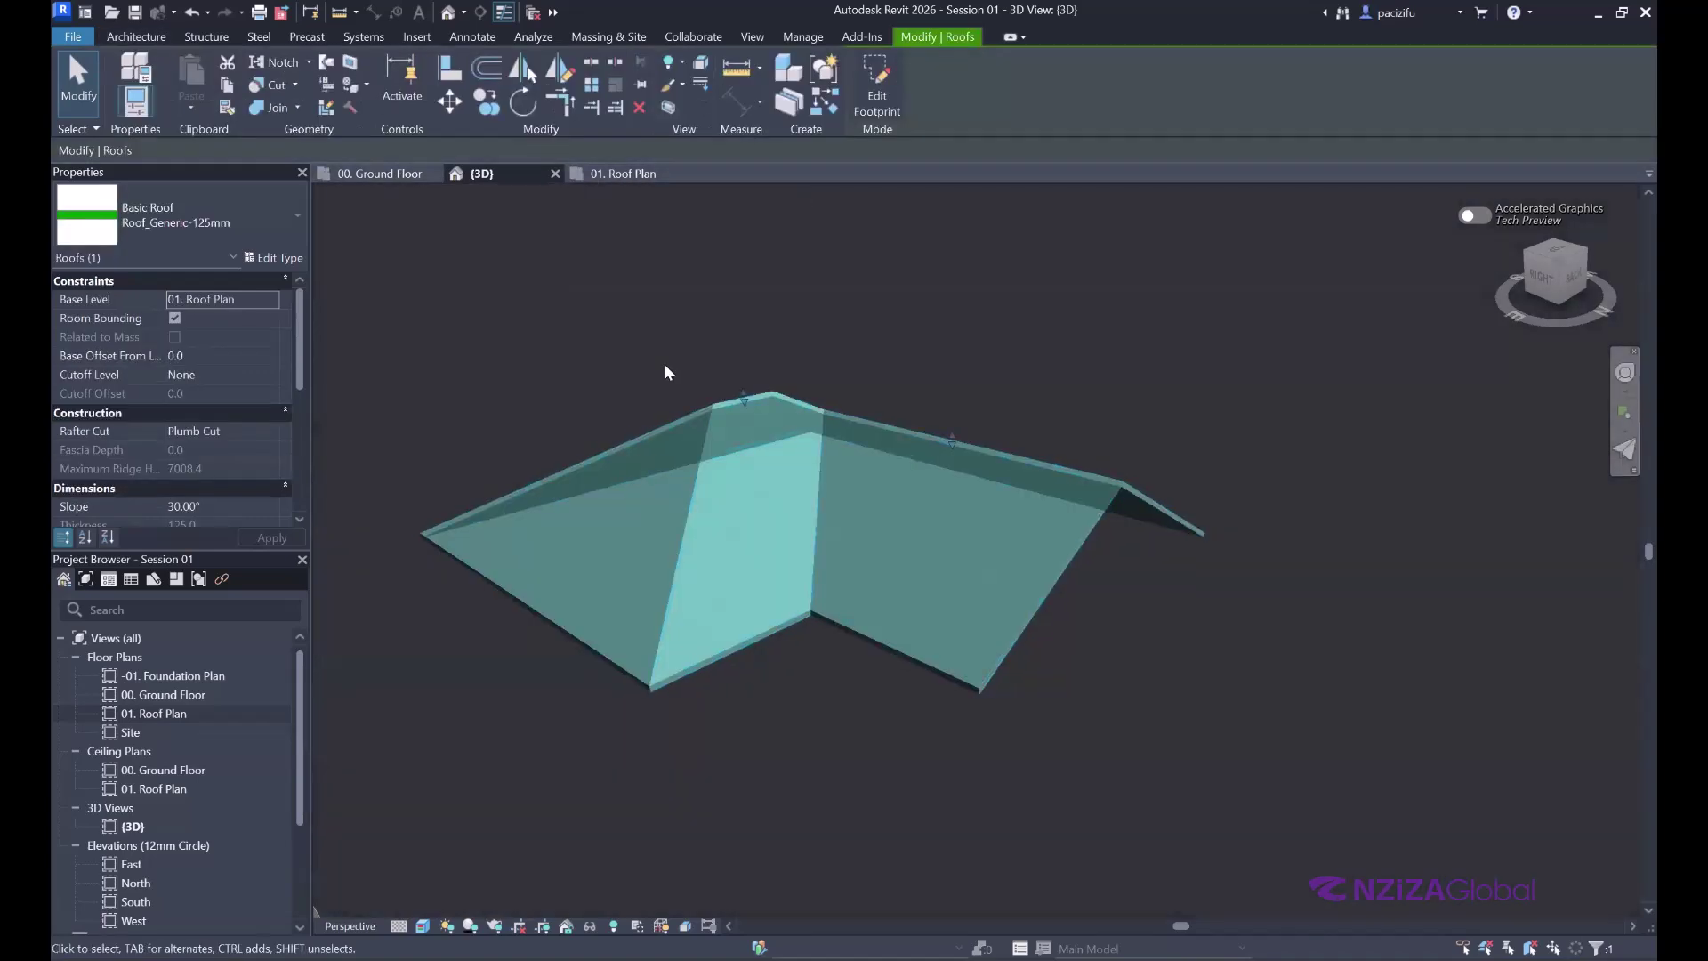
pyautogui.click(886, 98)
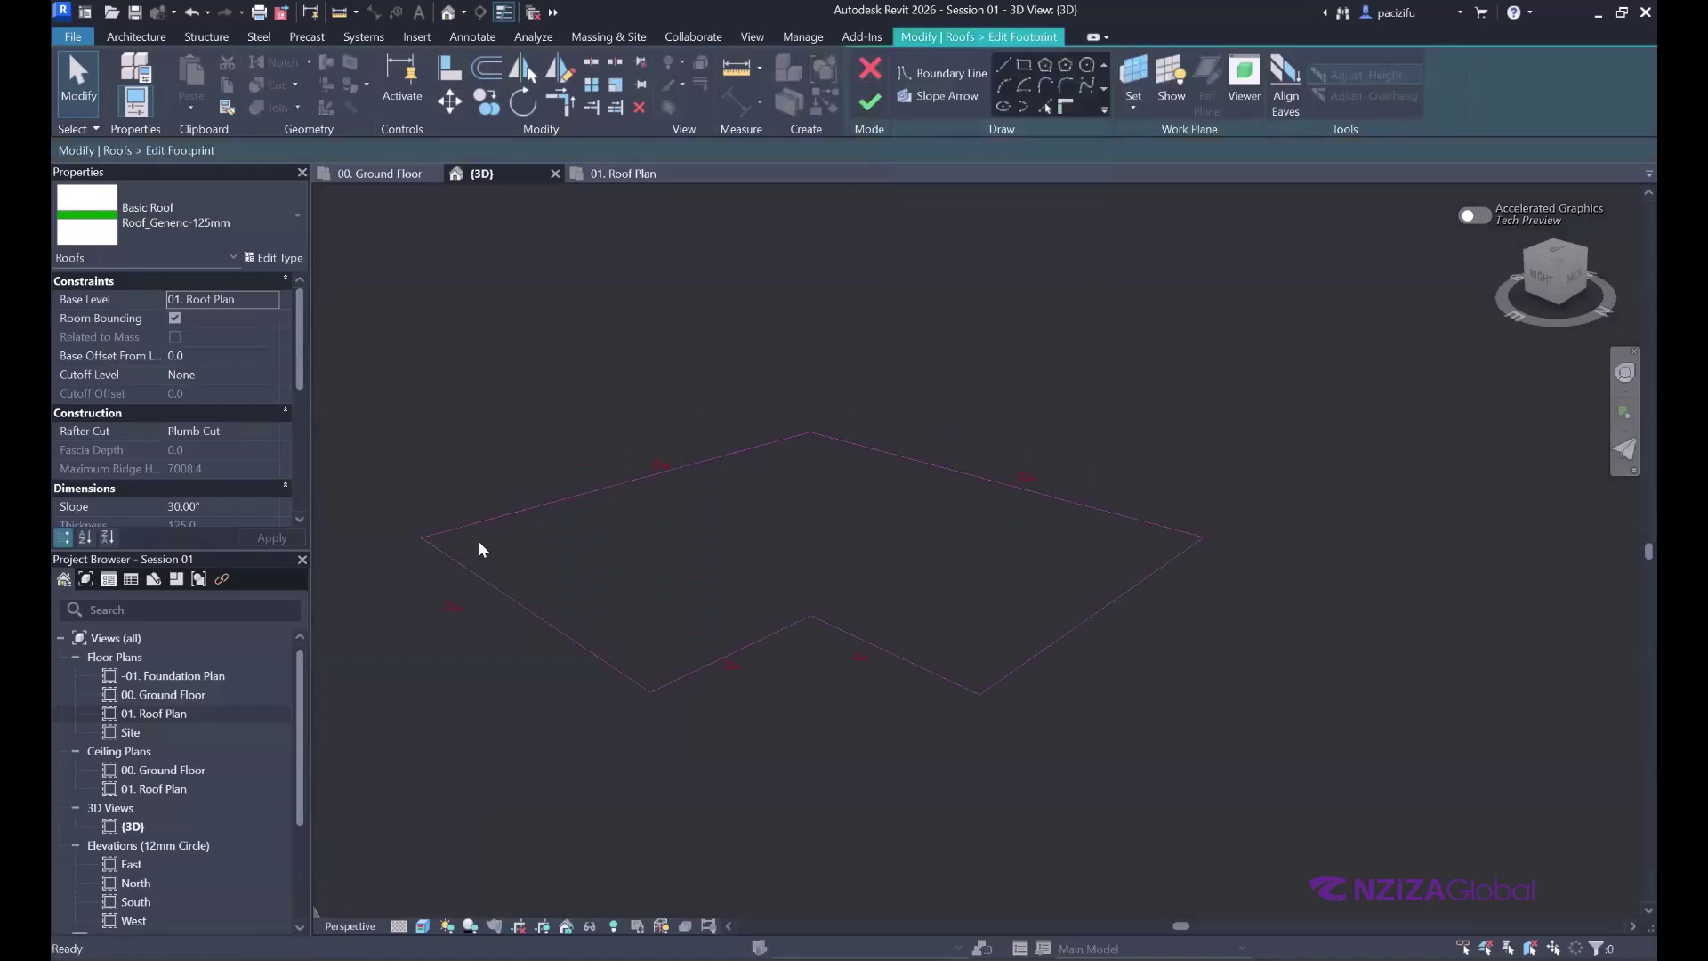
pyautogui.click(501, 598)
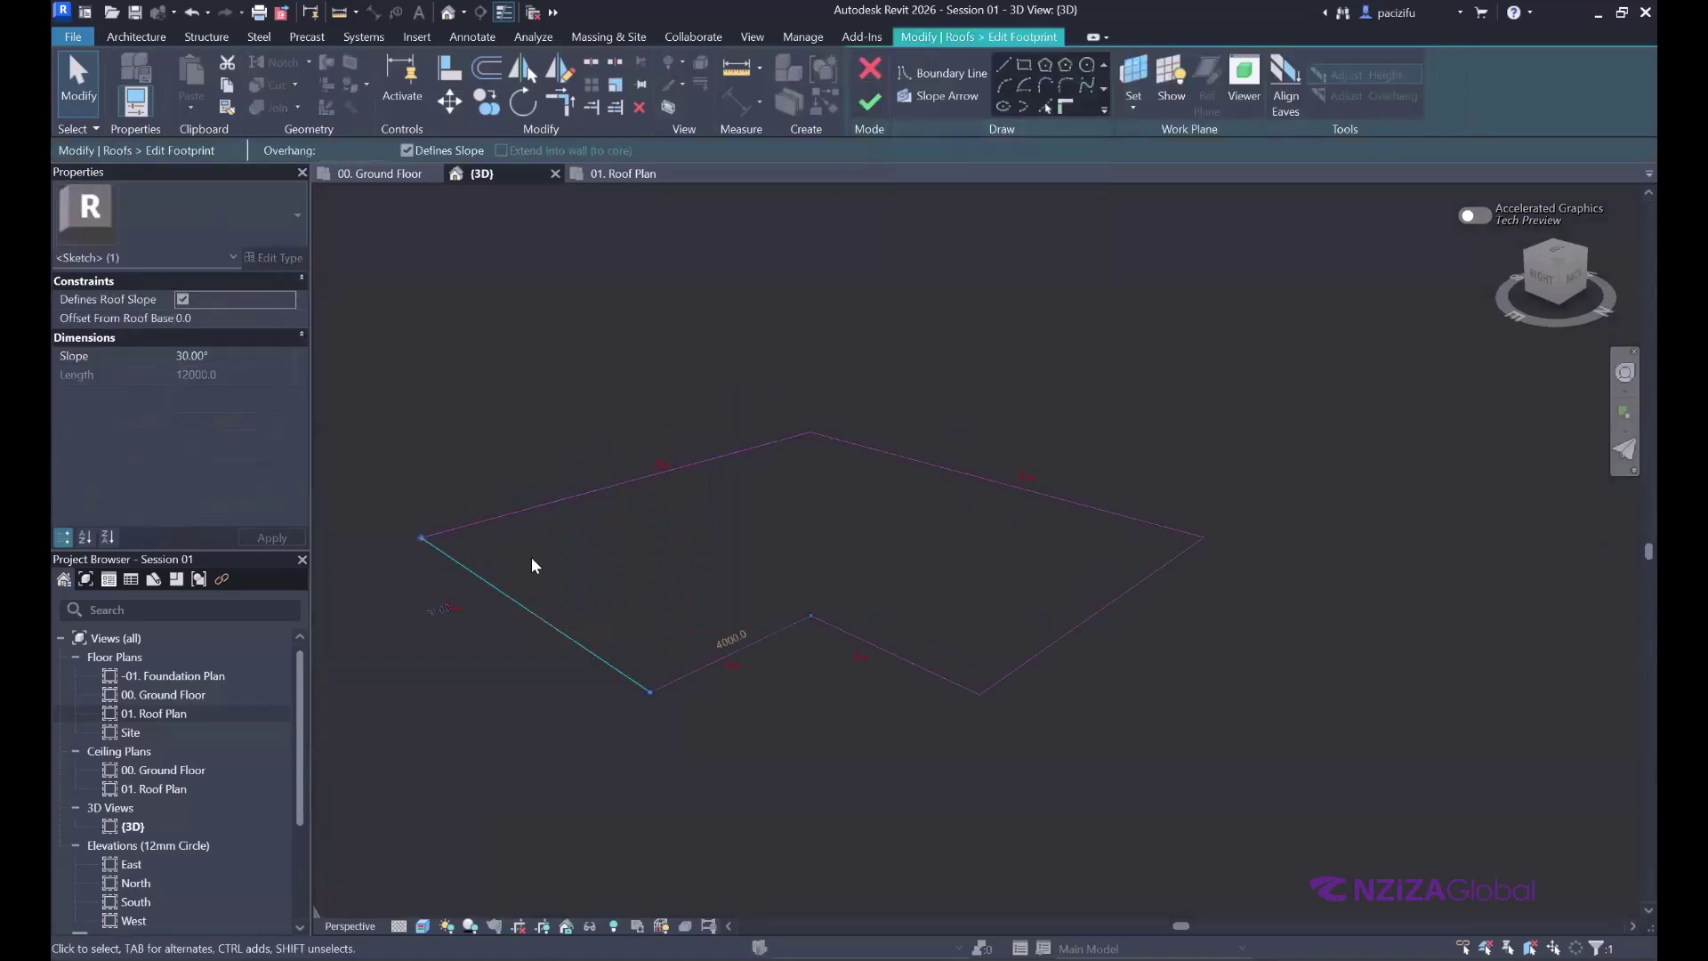
pyautogui.click(182, 299)
pyautogui.scroll(1, 525, 499)
pyautogui.scroll(1, 476, 606)
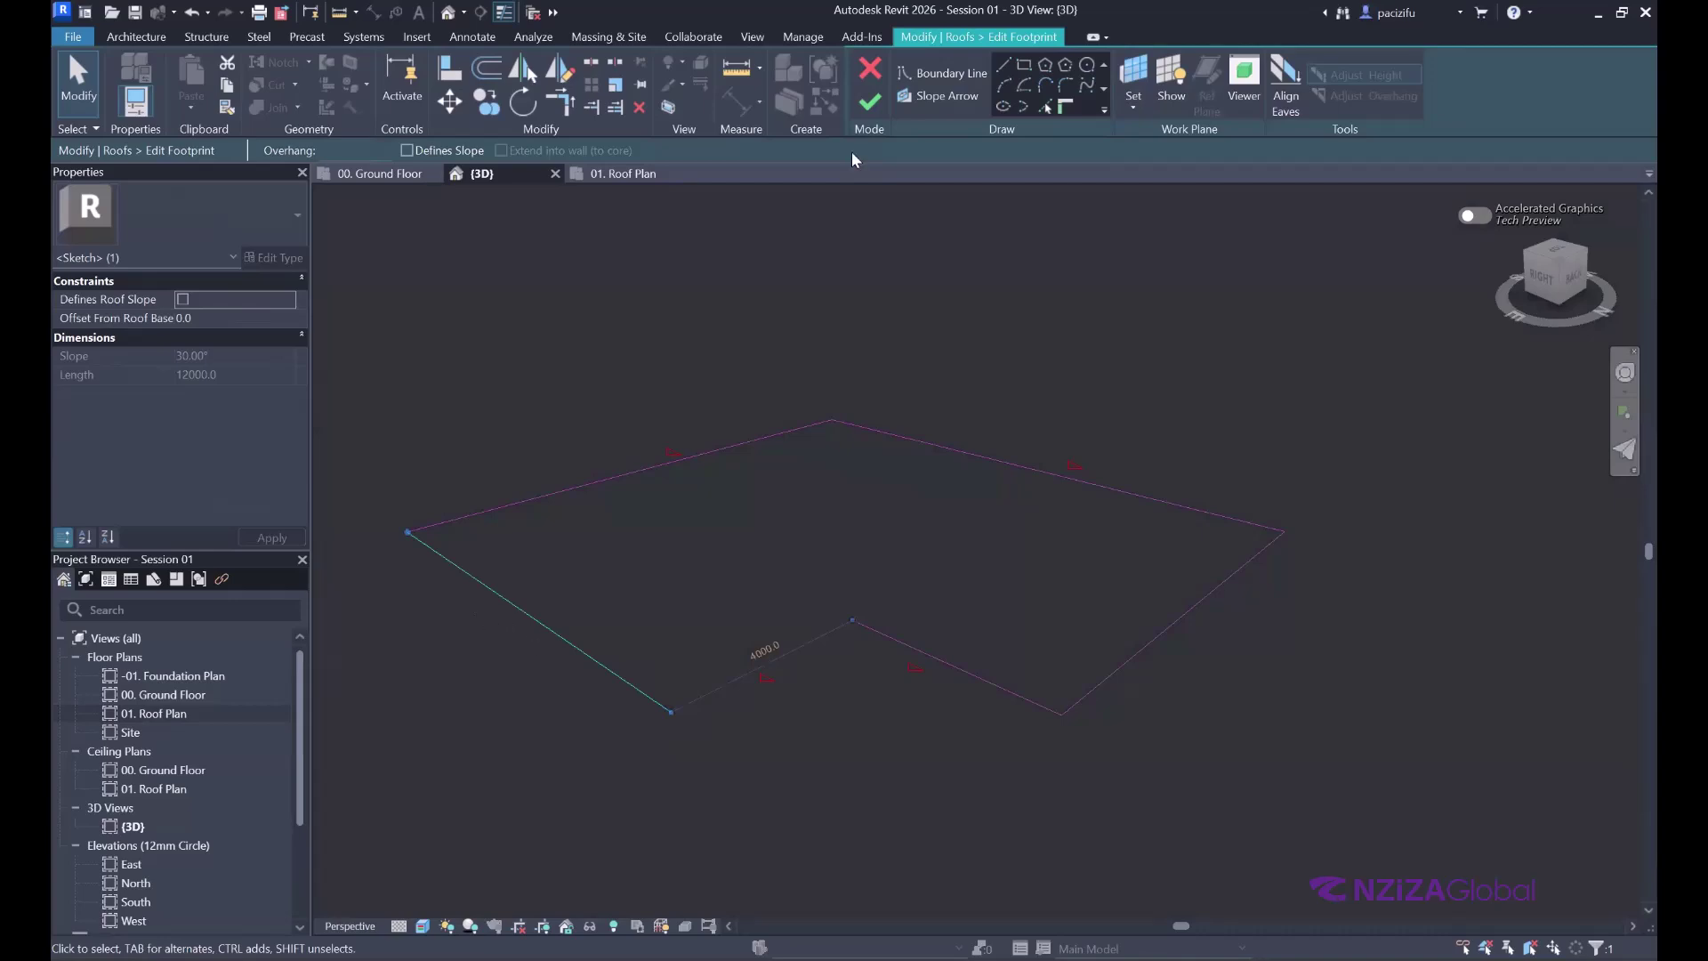
pyautogui.click(869, 105)
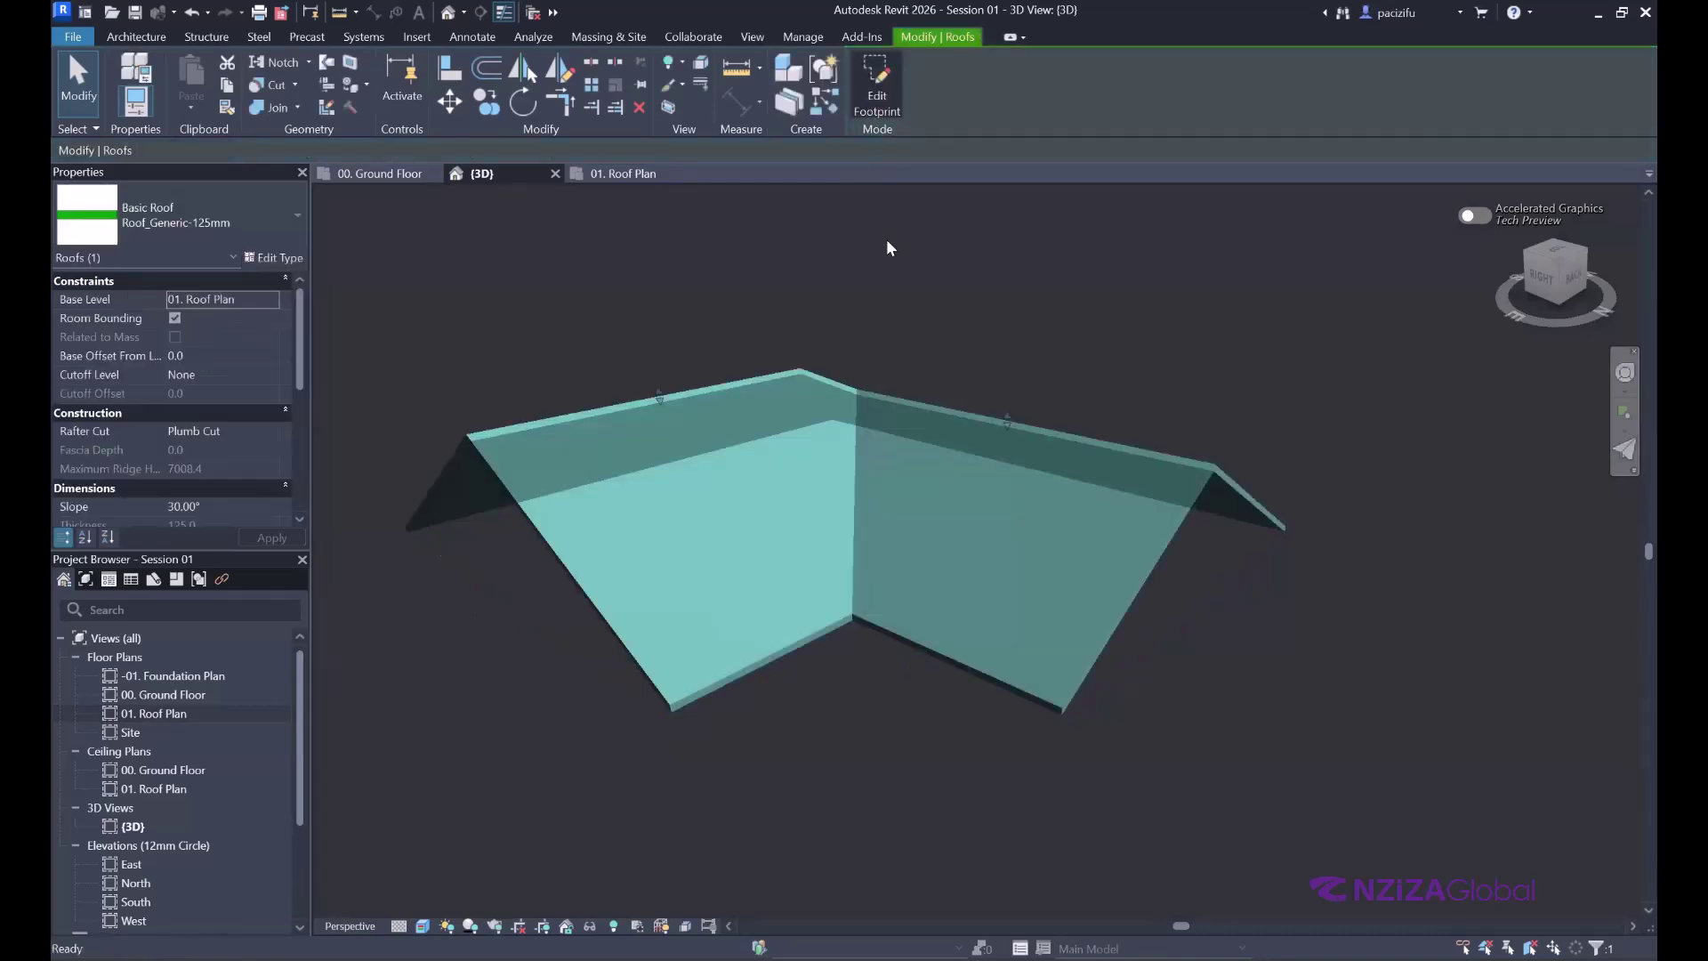
pyautogui.click(787, 301)
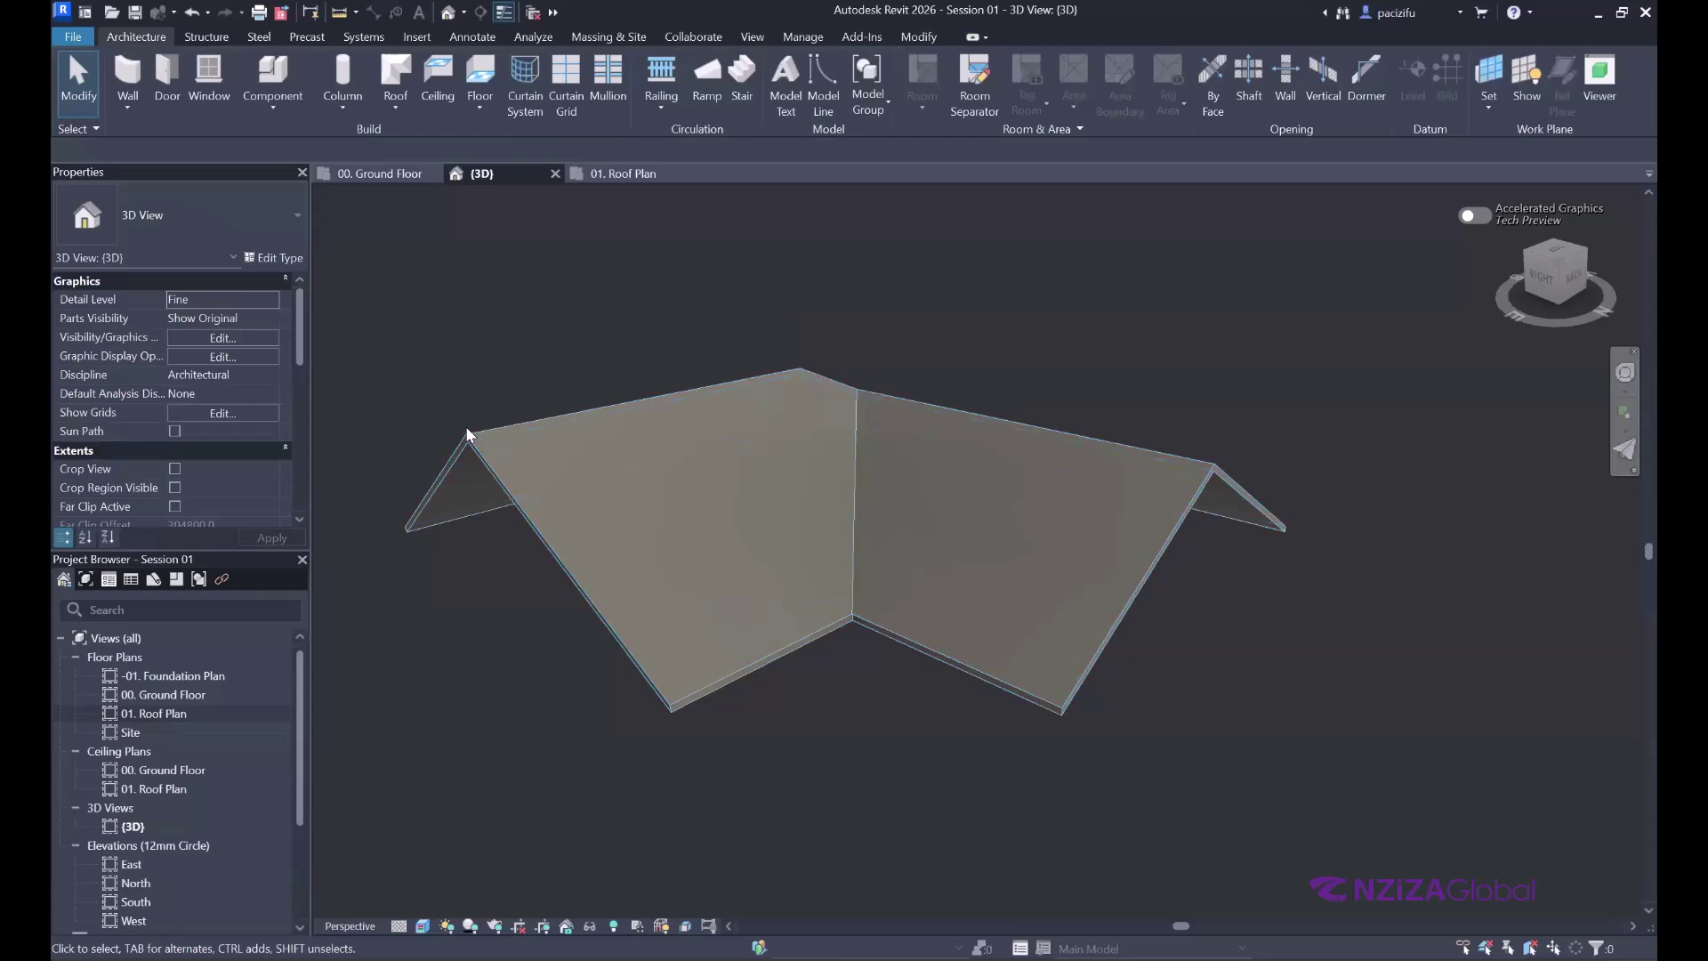
# - Reopen the roof's footprint for editing and remove the slope definition from both edges forming the inner corner
pyautogui.scroll(-1, 553, 596)
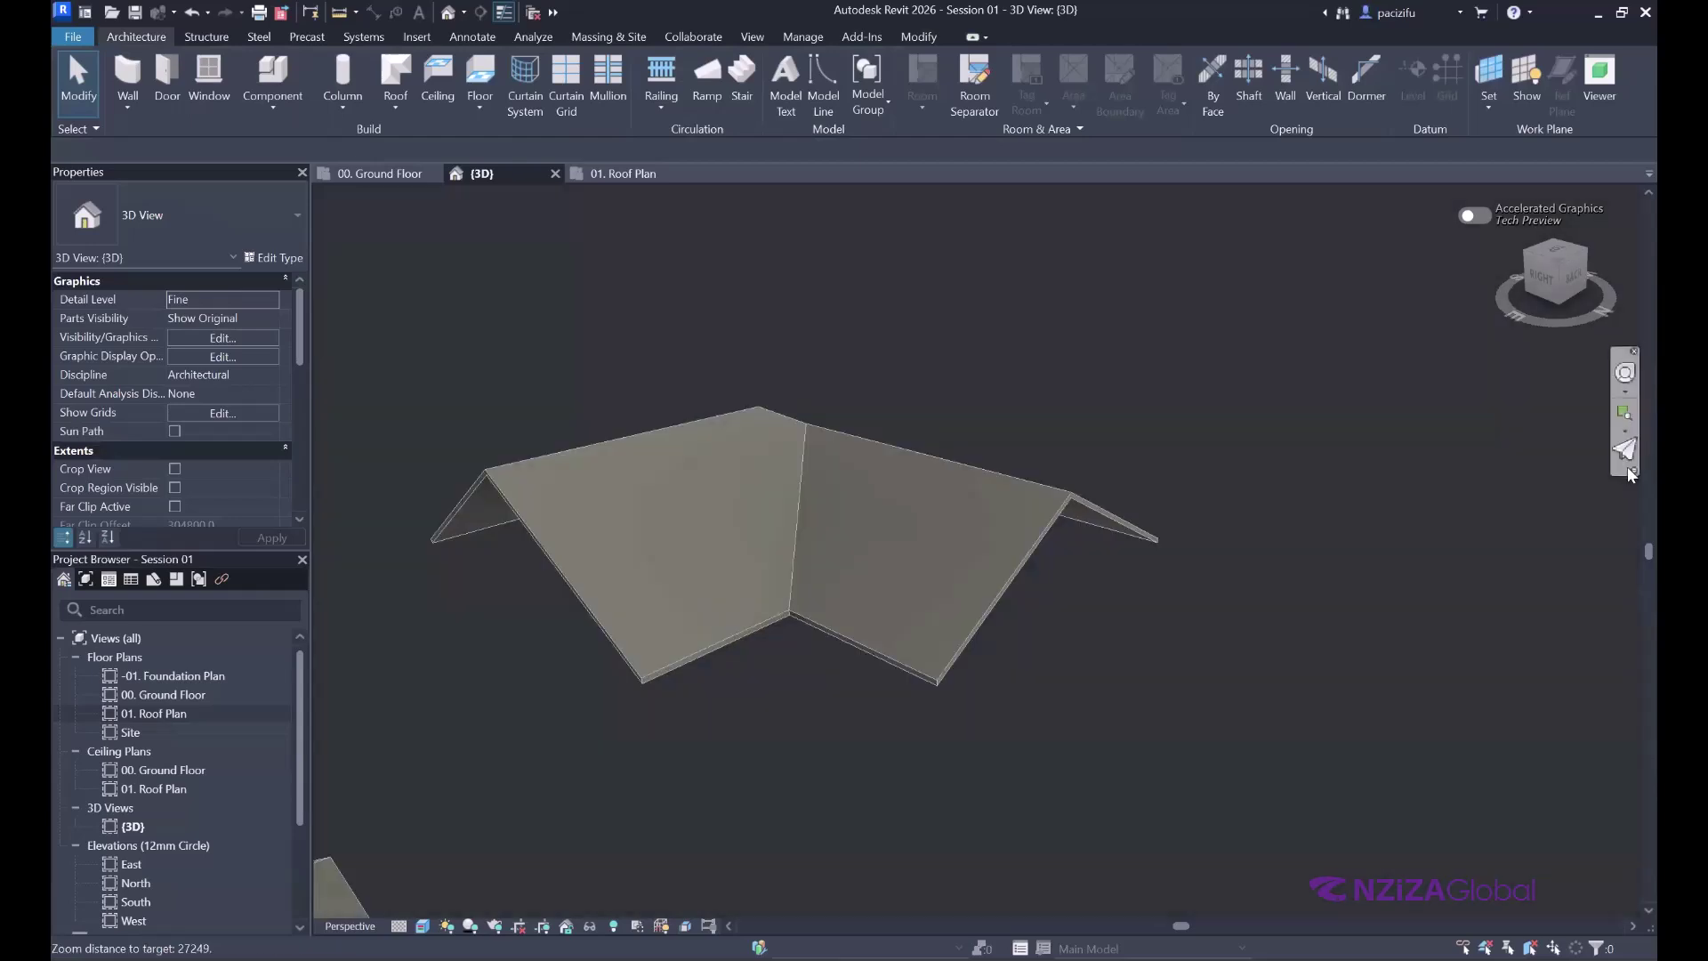
pyautogui.moveTo(952, 485)
pyautogui.keyDown('shift'); pyautogui.mouseDown(button='middle')
pyautogui.moveTo(968, 454)
pyautogui.moveTo(1144, 451)
pyautogui.moveTo(947, 488)
pyautogui.moveTo(776, 450)
pyautogui.moveTo(979, 377)
pyautogui.moveTo(956, 422)
pyautogui.moveTo(1092, 338)
pyautogui.mouseUp(button='middle'); pyautogui.keyUp('shift')
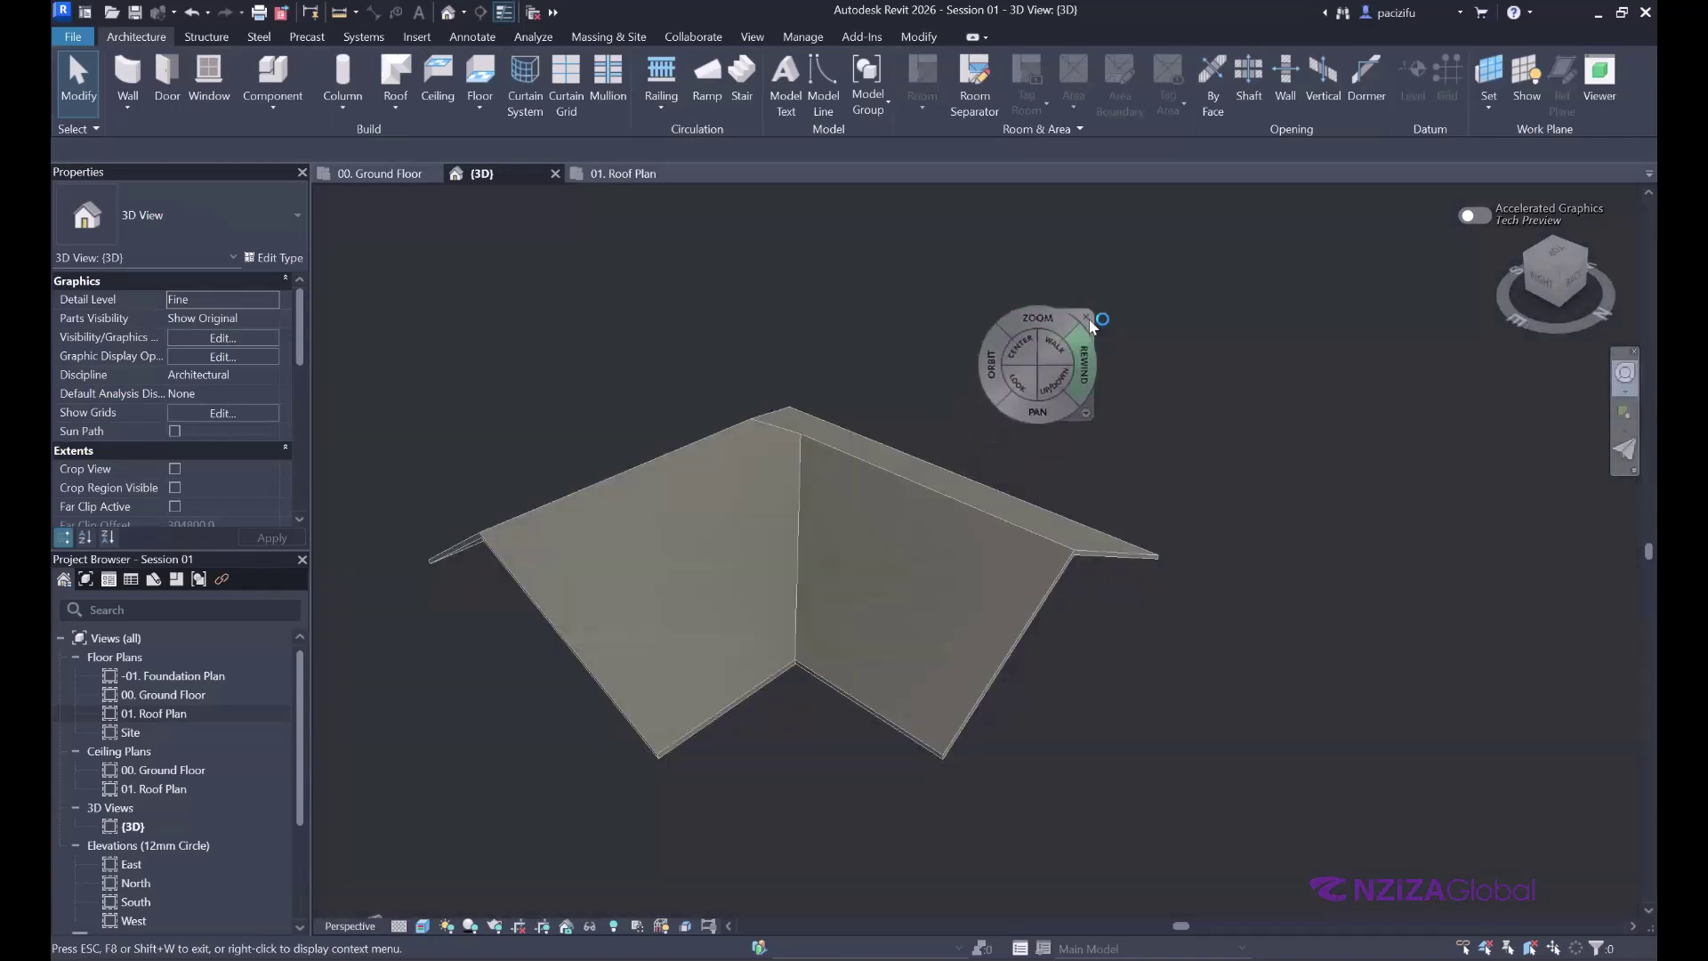
pyautogui.click(1103, 331)
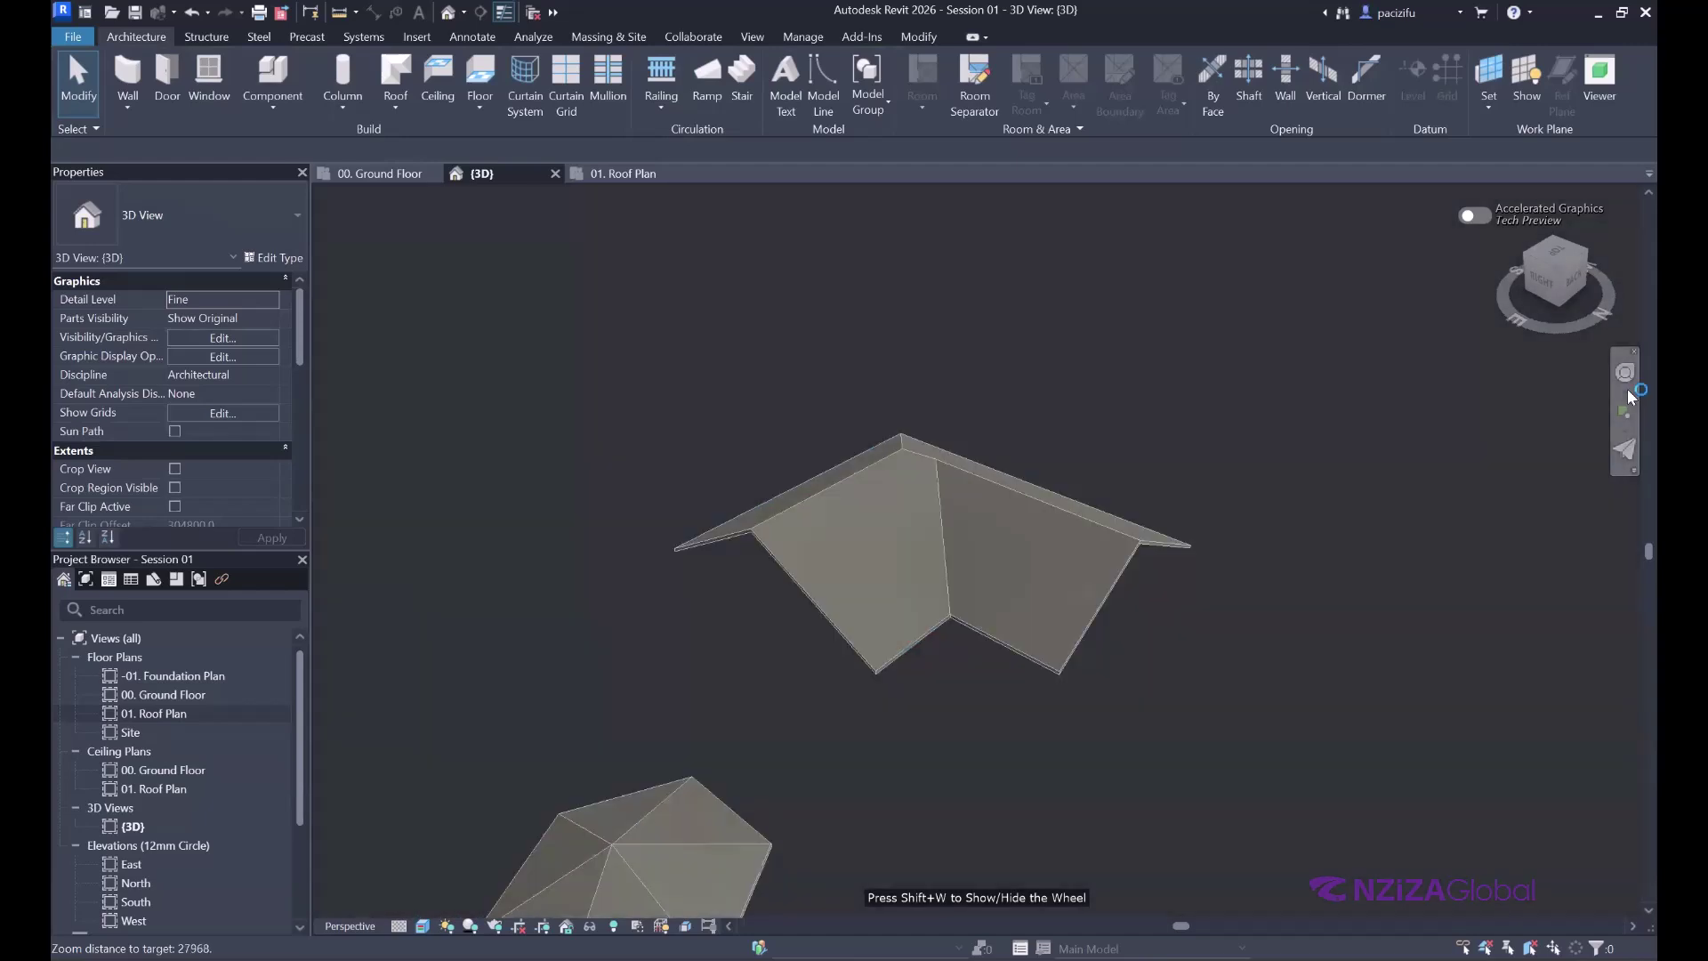
pyautogui.click(1625, 371)
pyautogui.moveTo(1302, 412); pyautogui.dragTo(1268, 383)
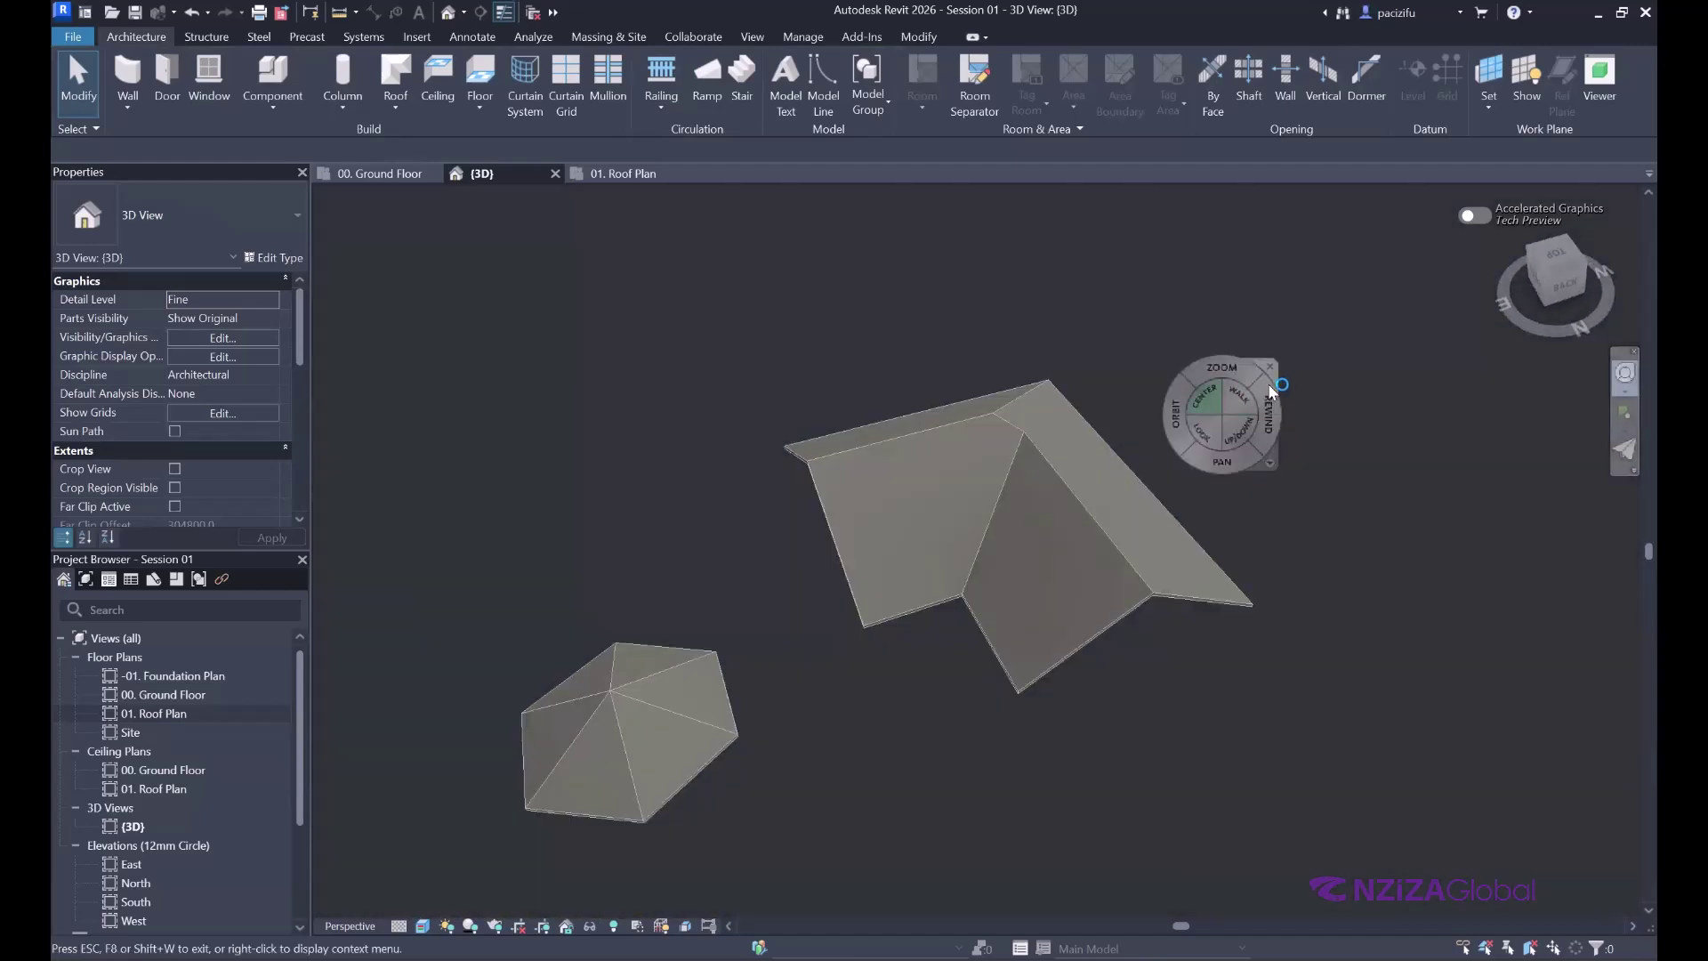
pyautogui.click(1271, 366)
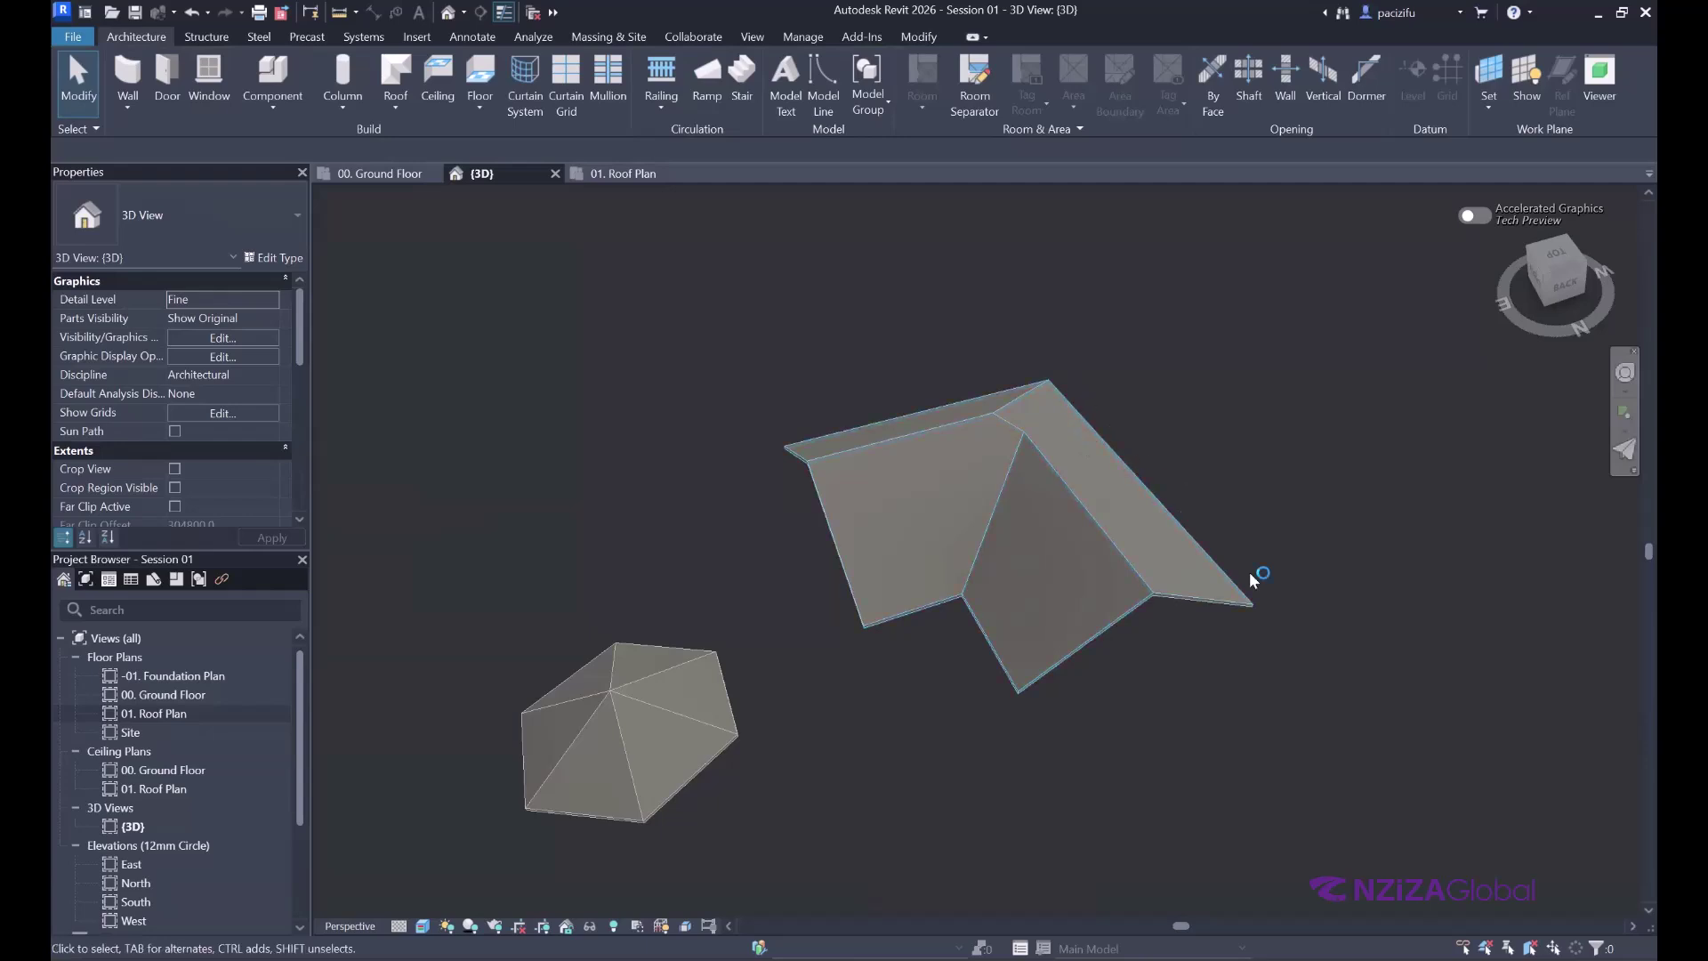
pyautogui.click(1005, 414)
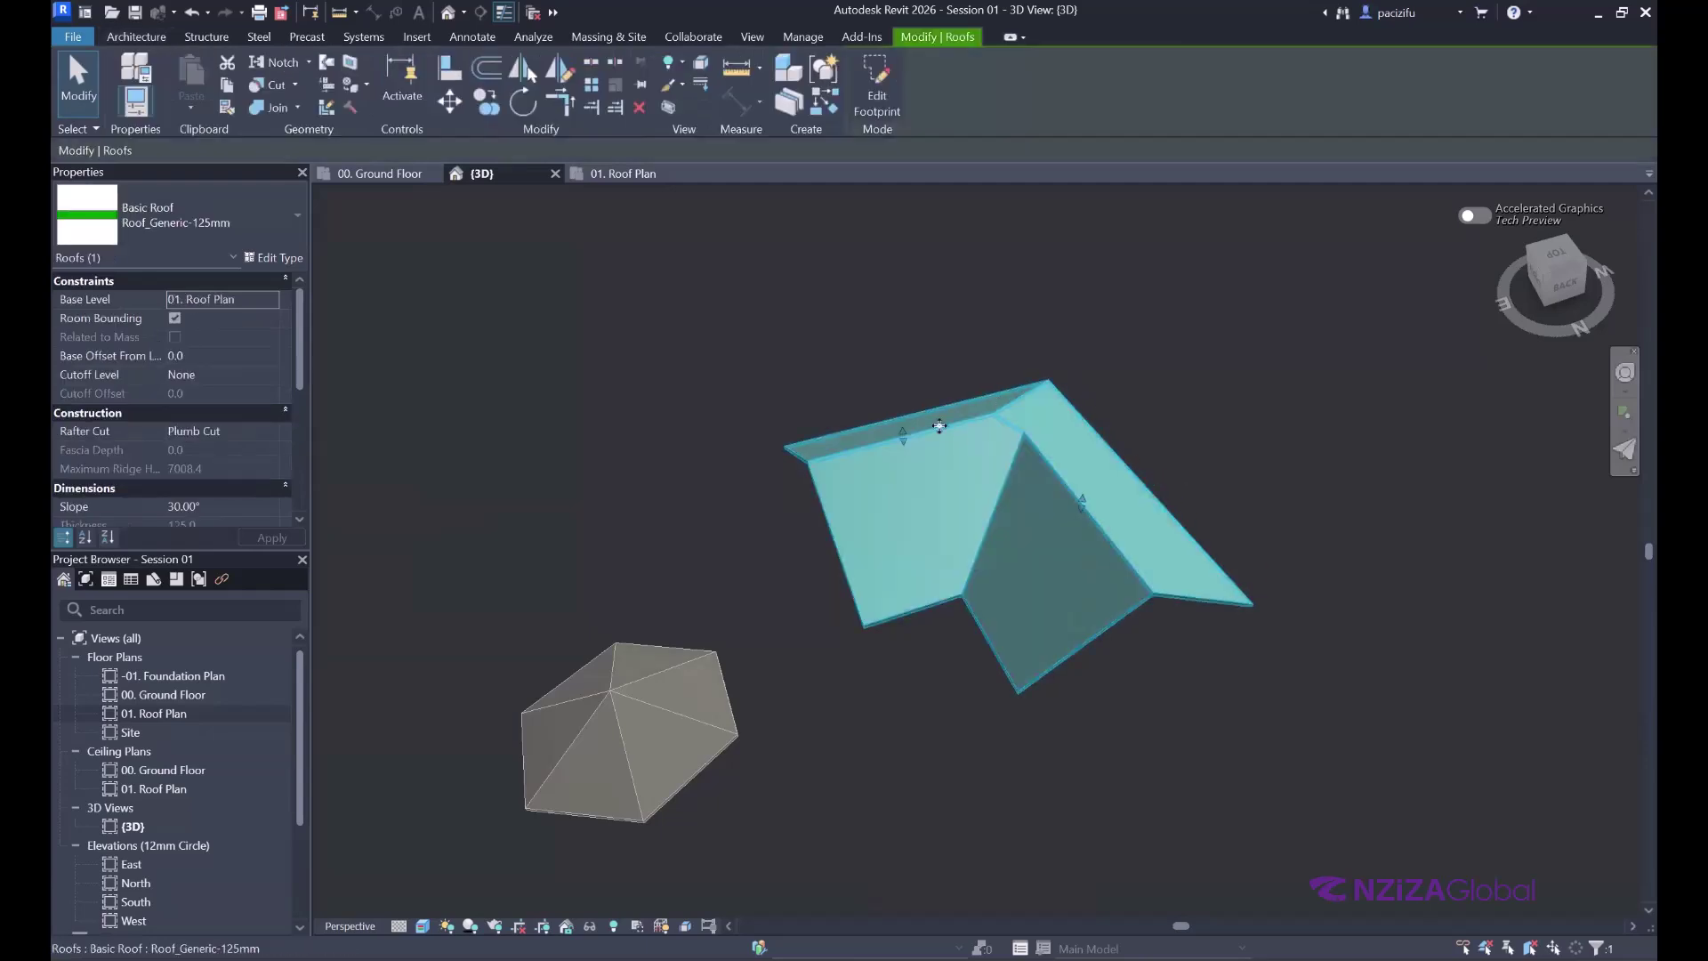
pyautogui.click(880, 92)
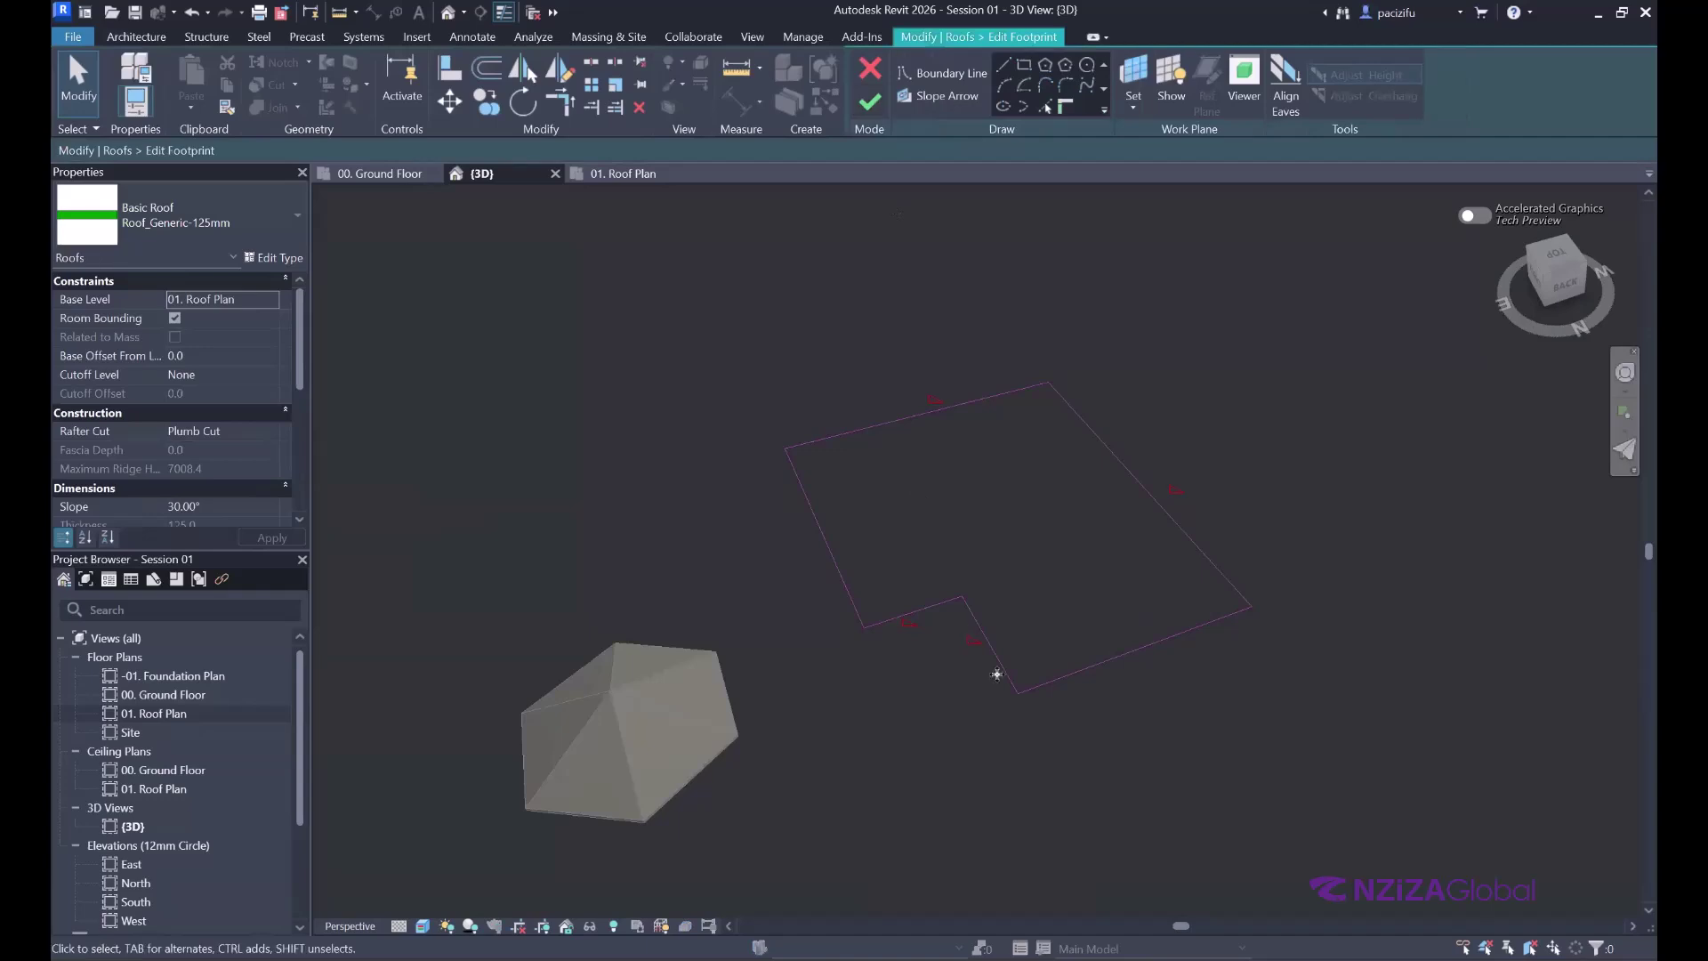
pyautogui.moveTo(1012, 654); pyautogui.dragTo(924, 585)
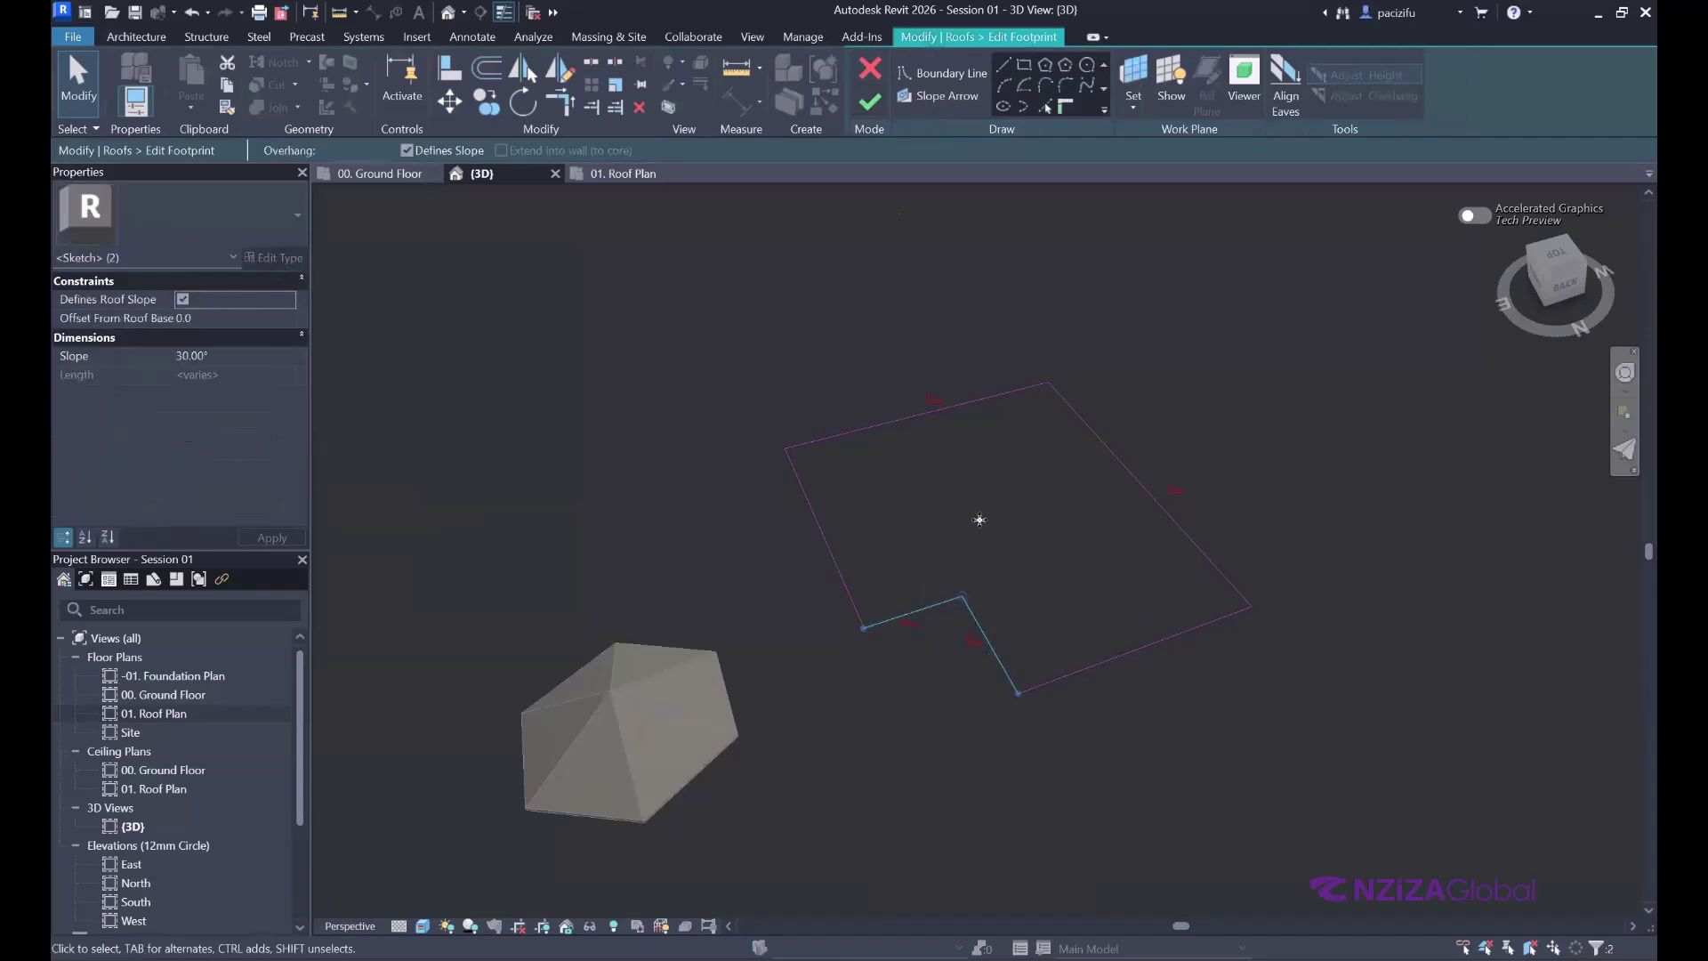
pyautogui.click(182, 300)
# - Remove the slope definition from the 14000 mm footprint edge and finish the sketch to rebuild the roof
pyautogui.click(934, 412)
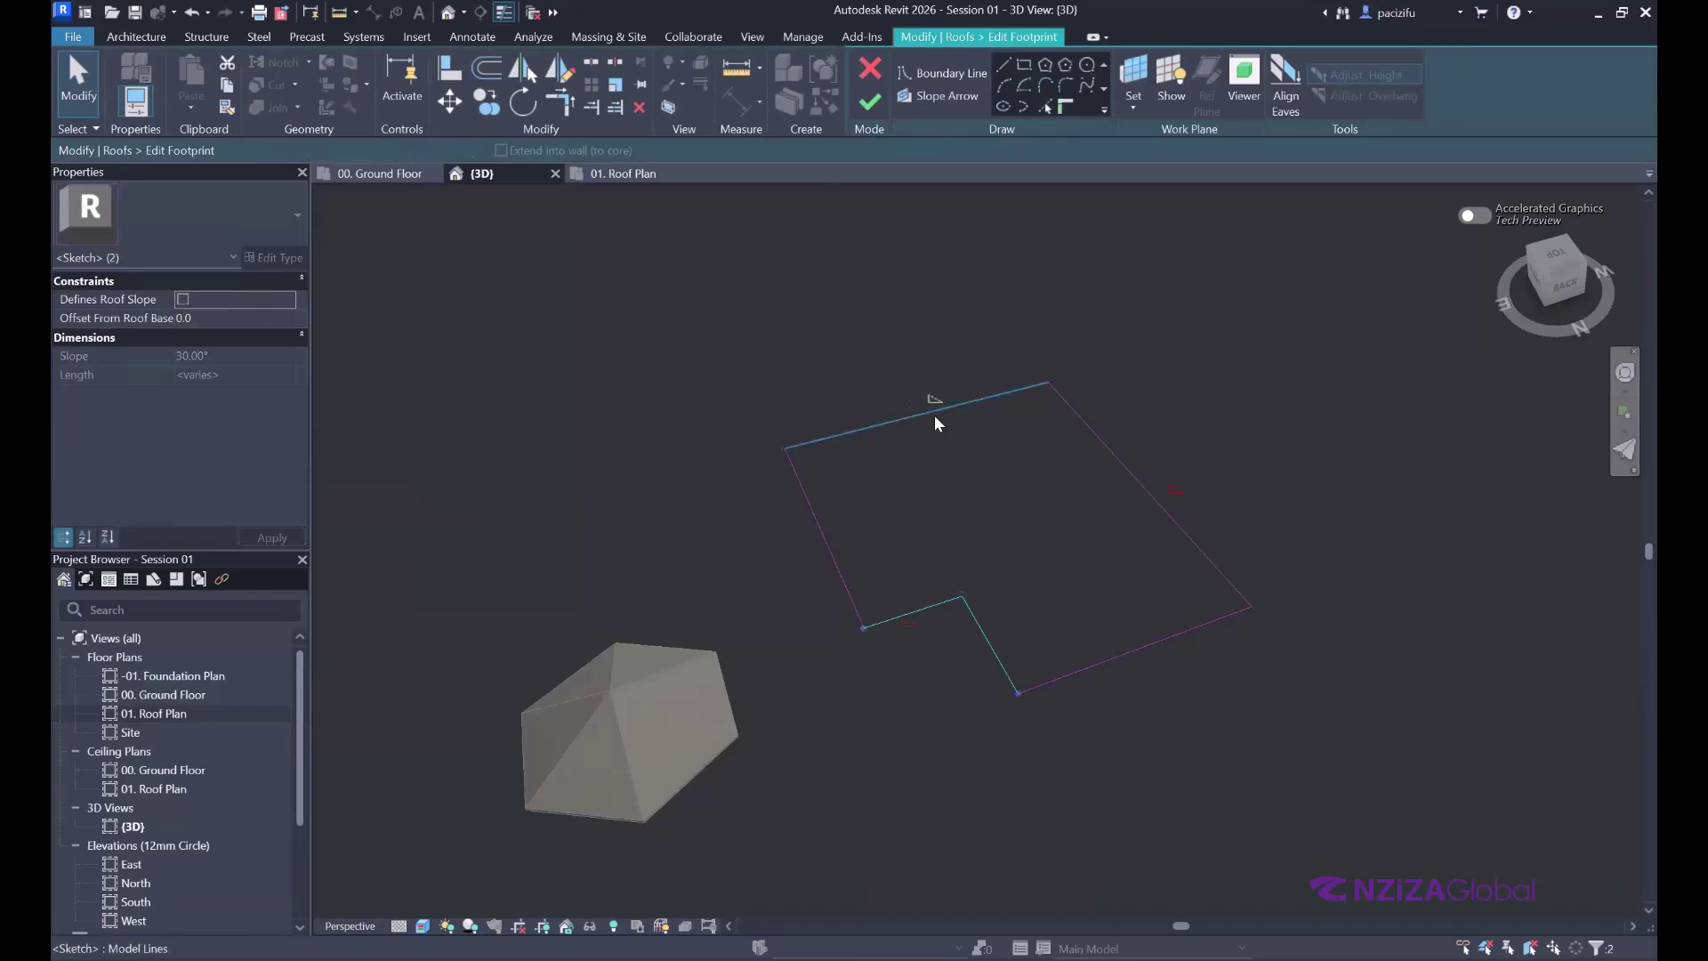
pyautogui.click(184, 299)
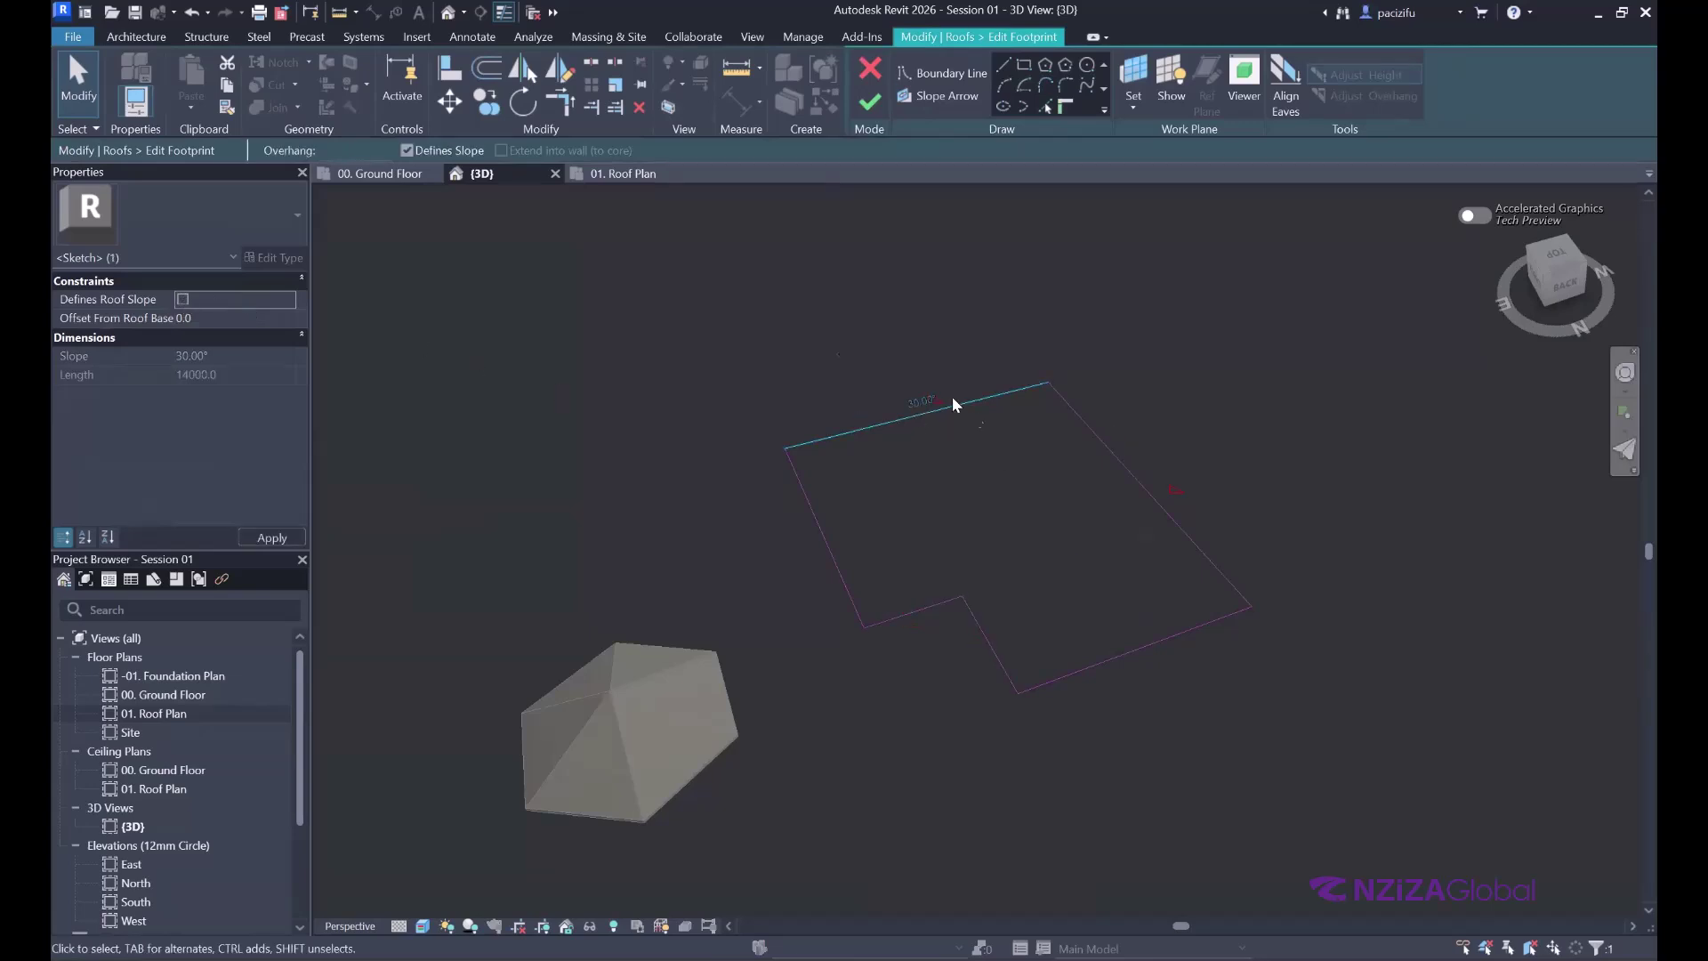
pyautogui.click(1309, 471)
pyautogui.scroll(2, 1219, 542)
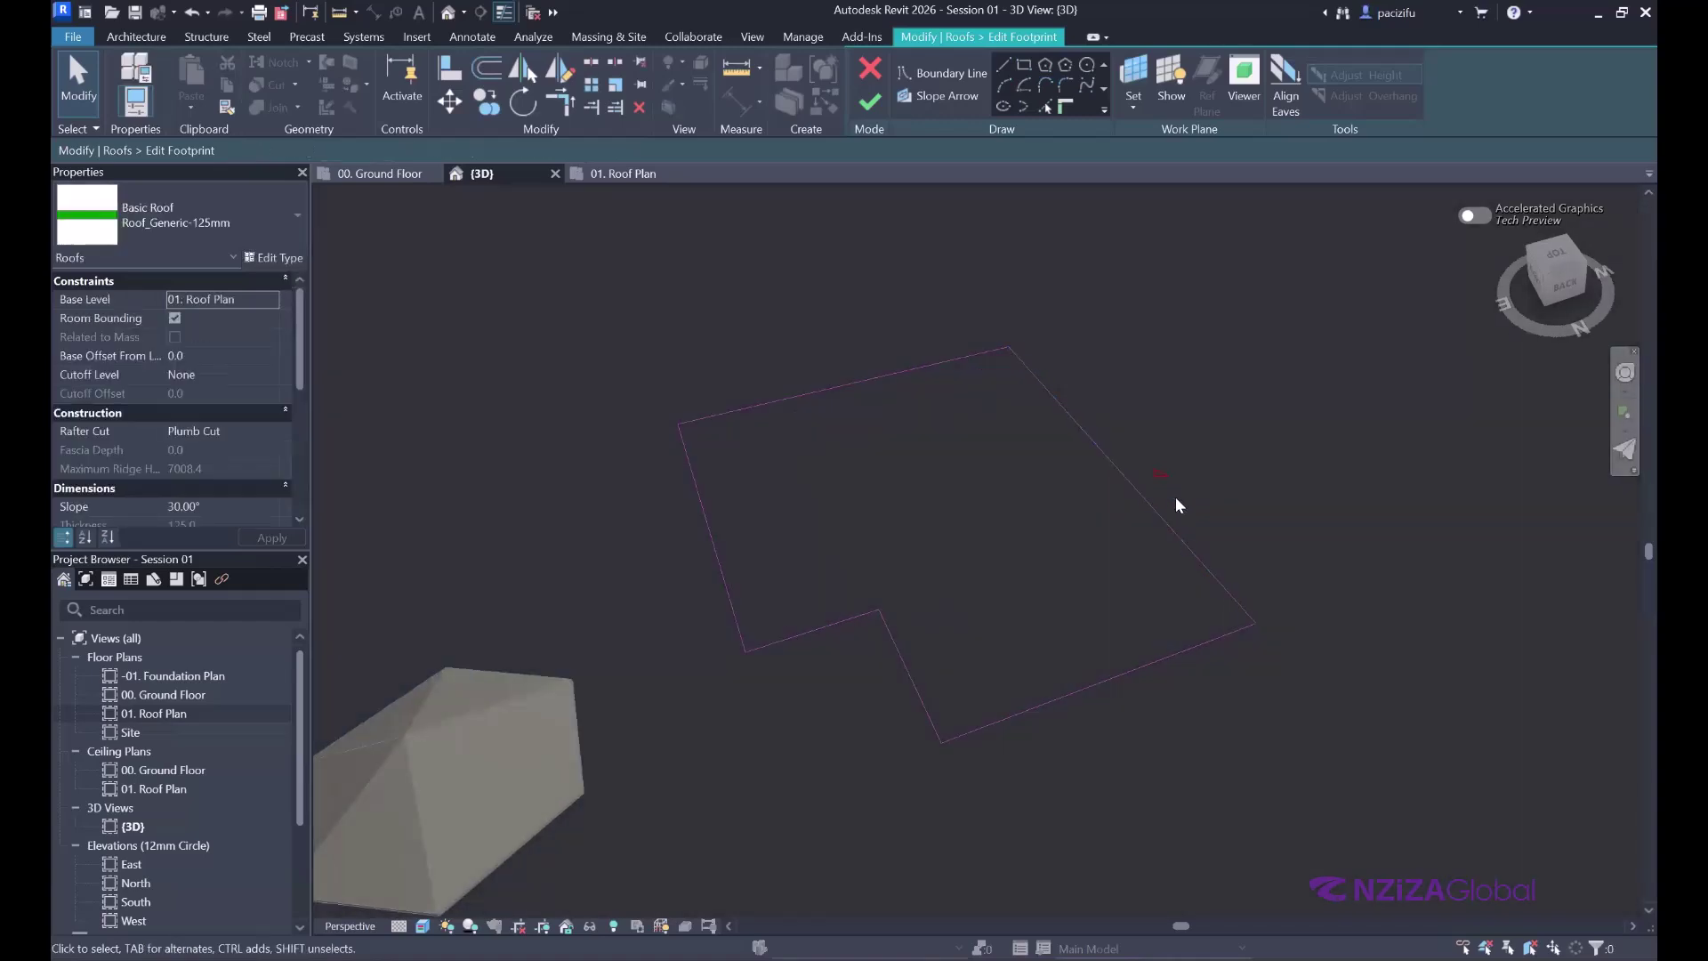
pyautogui.scroll(2, 1166, 498)
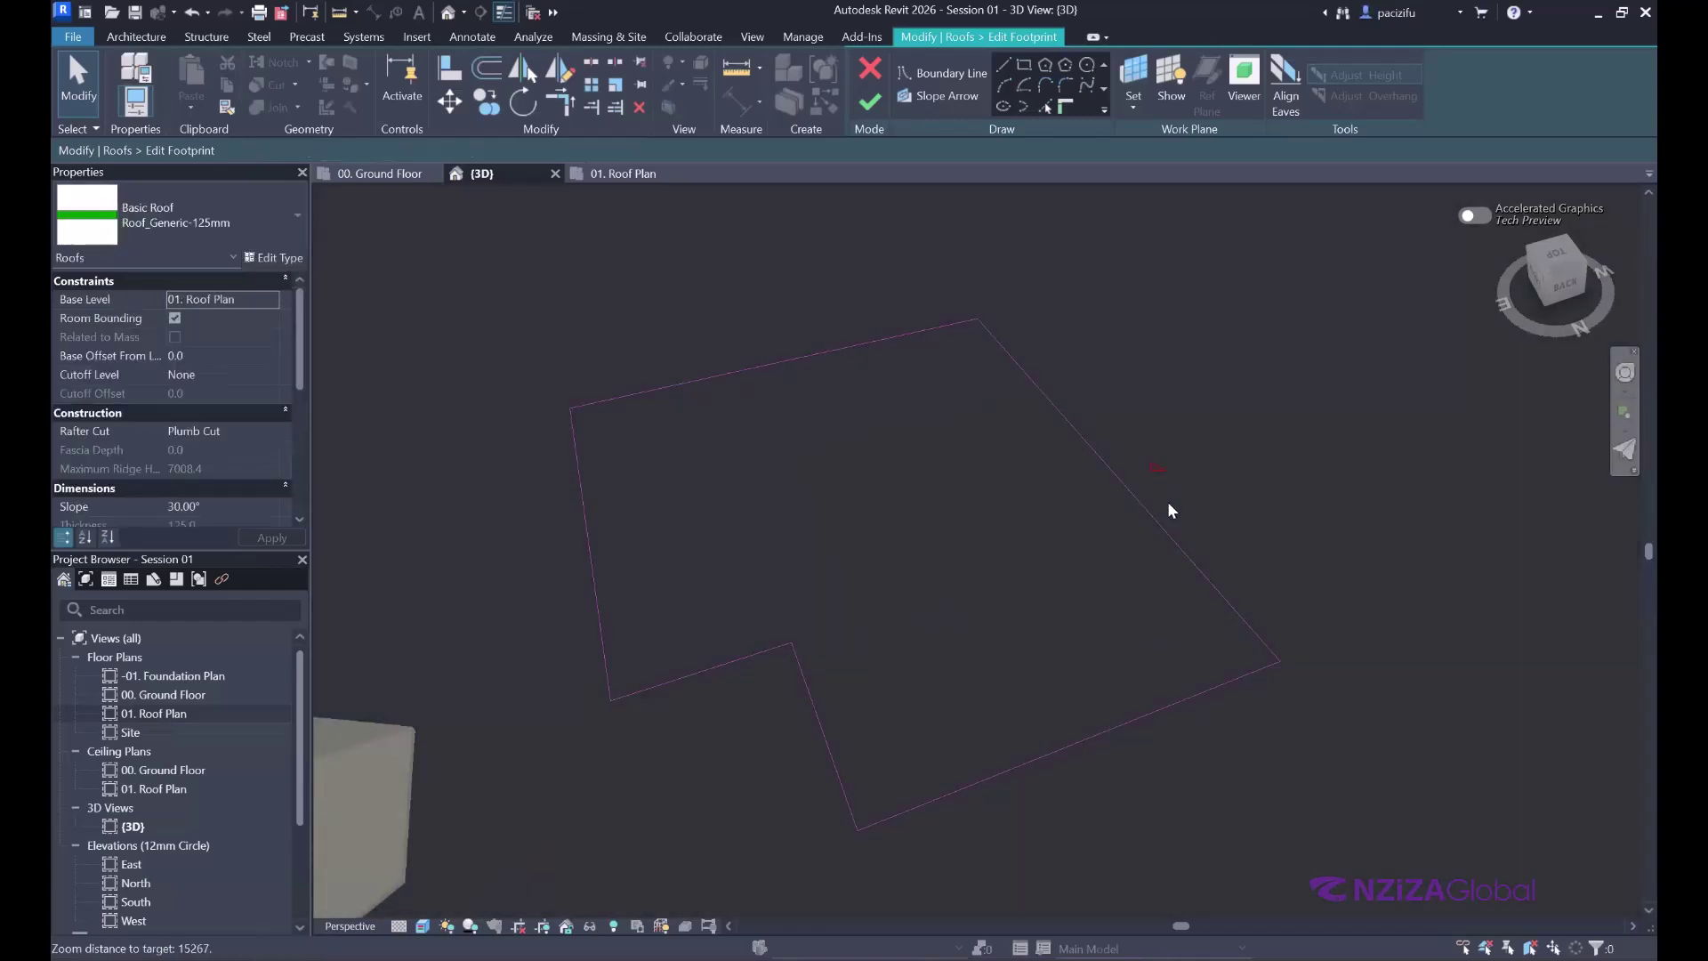
pyautogui.click(871, 115)
pyautogui.scroll(-4, 908, 469)
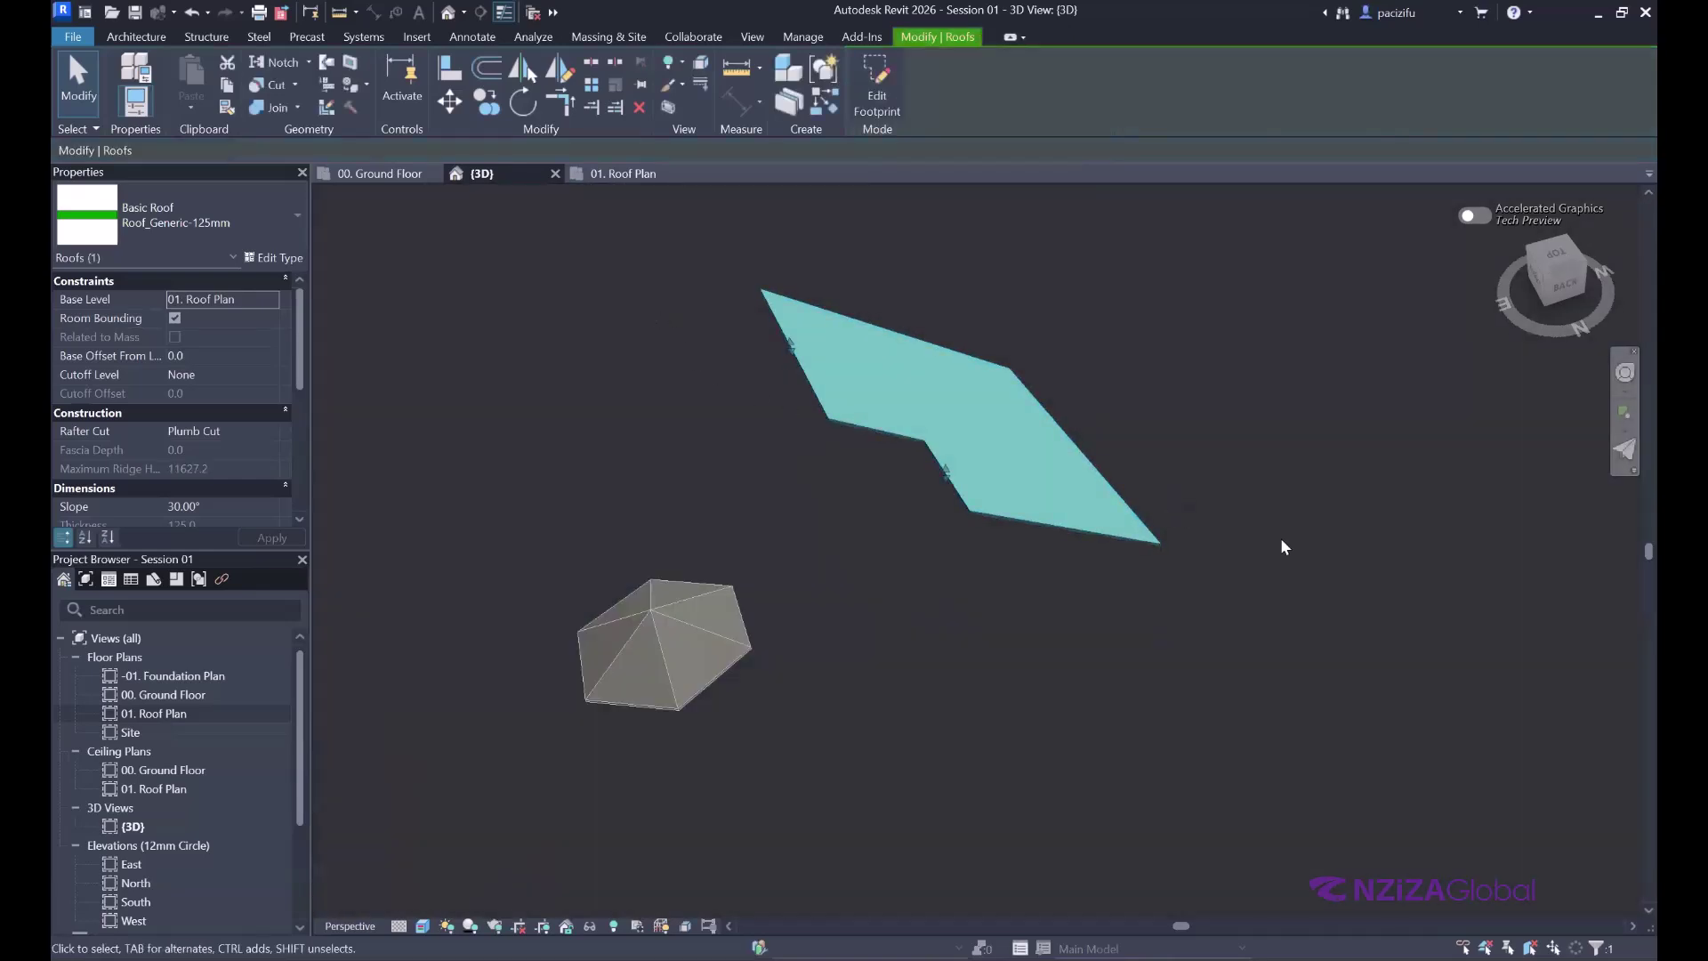
# - Edit the roof's footprint to set the slope of the 17000 mm edge to 10°, then finish the sketch
pyautogui.click(1625, 372)
pyautogui.moveTo(1188, 509); pyautogui.dragTo(1063, 449)
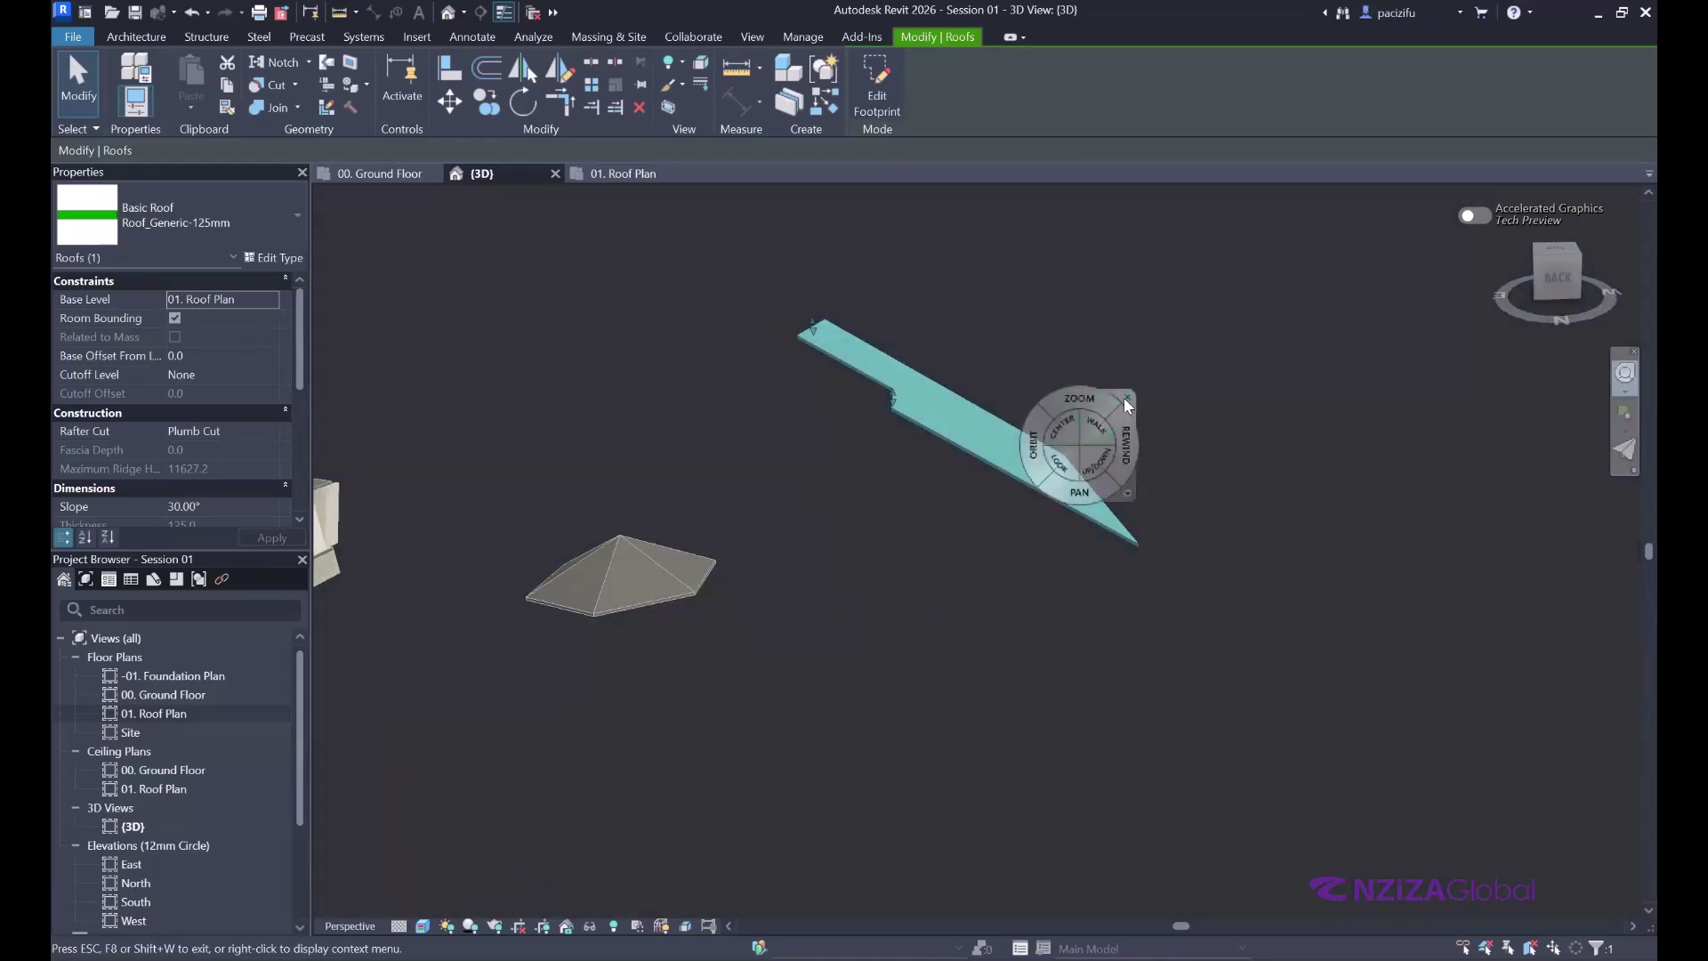
pyautogui.click(1123, 397)
pyautogui.scroll(3, 965, 383)
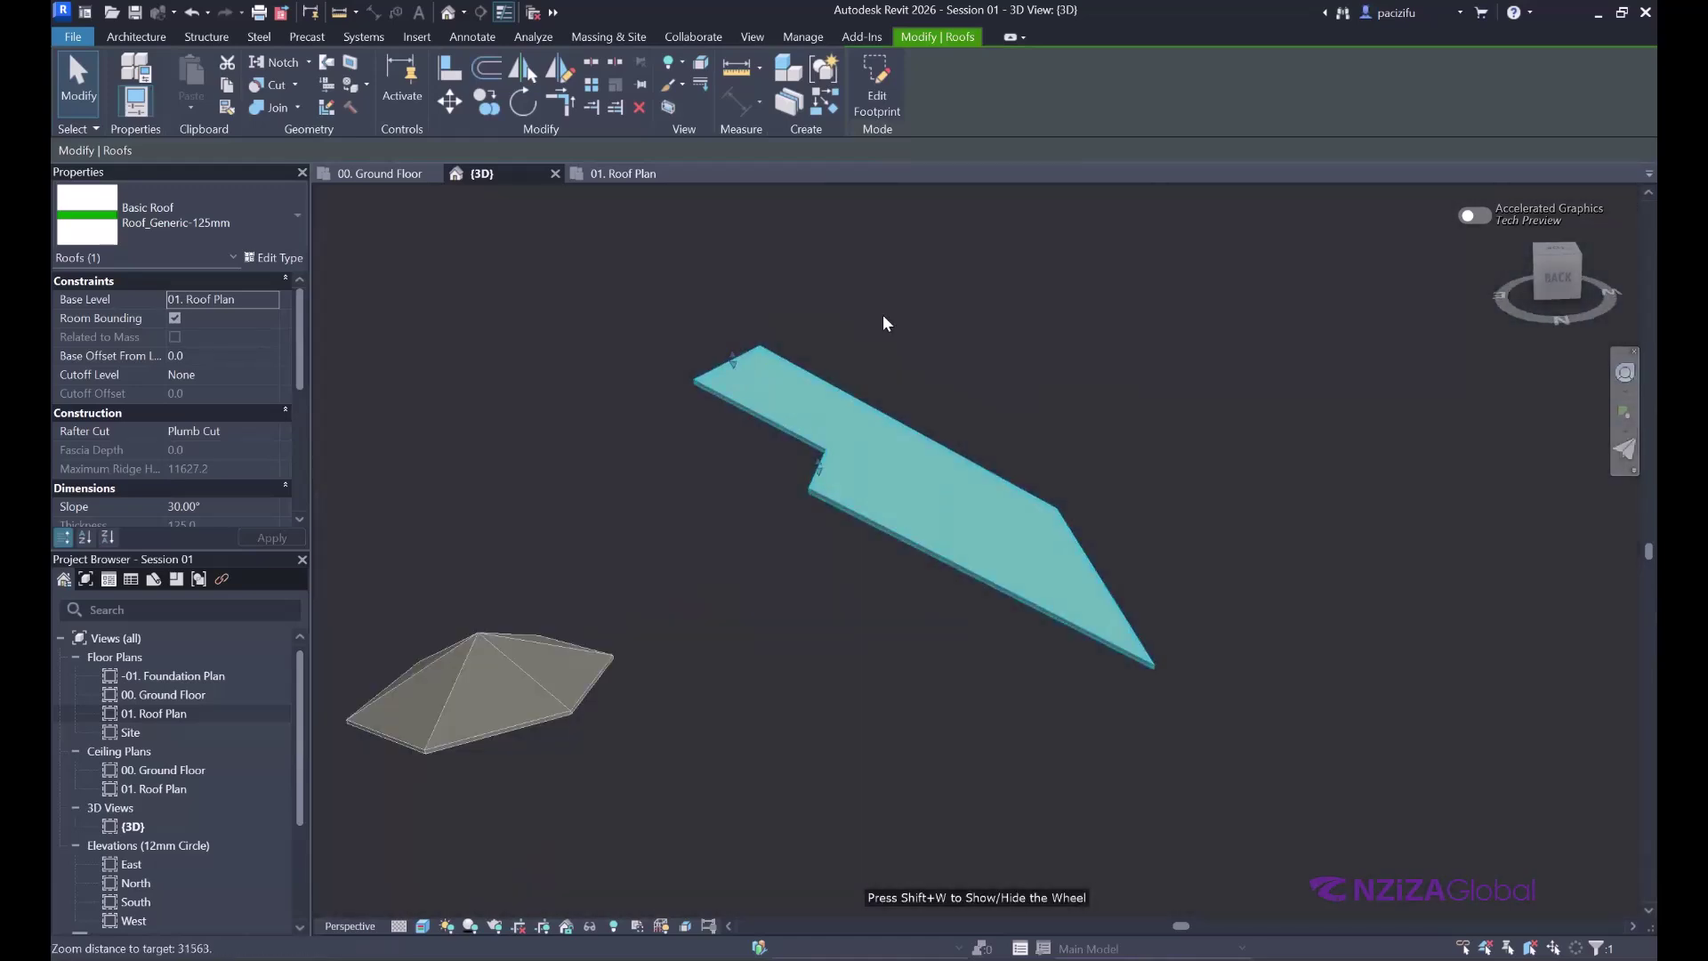
pyautogui.click(874, 81)
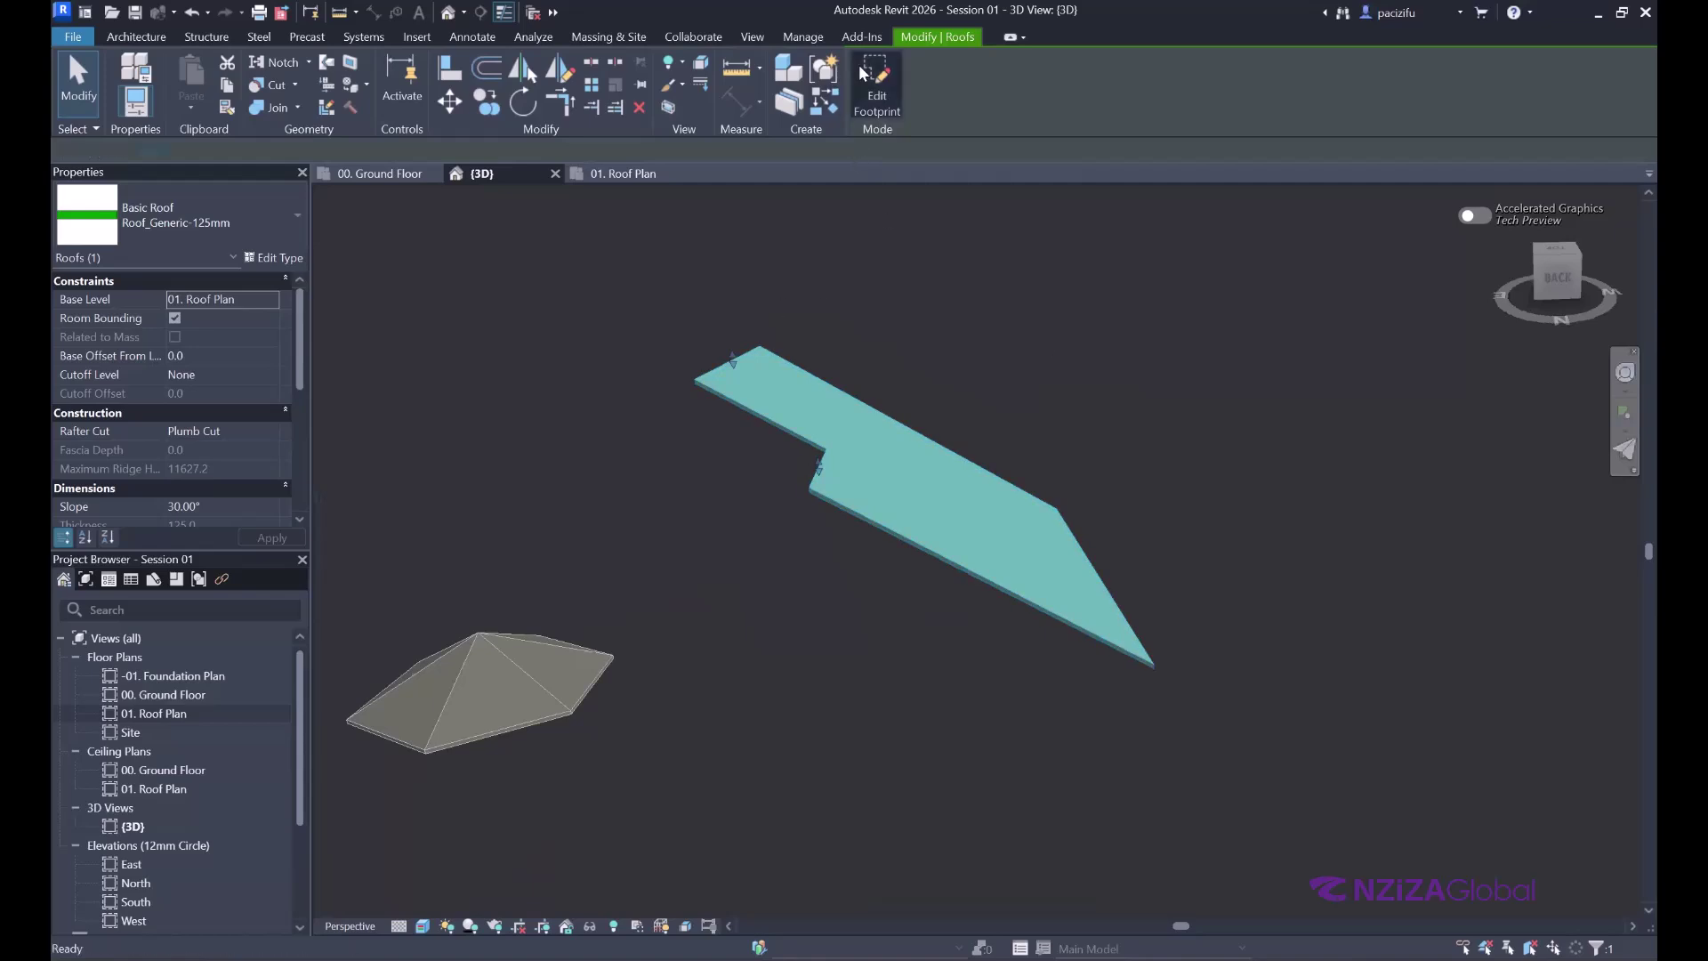
pyautogui.scroll(2, 1059, 623)
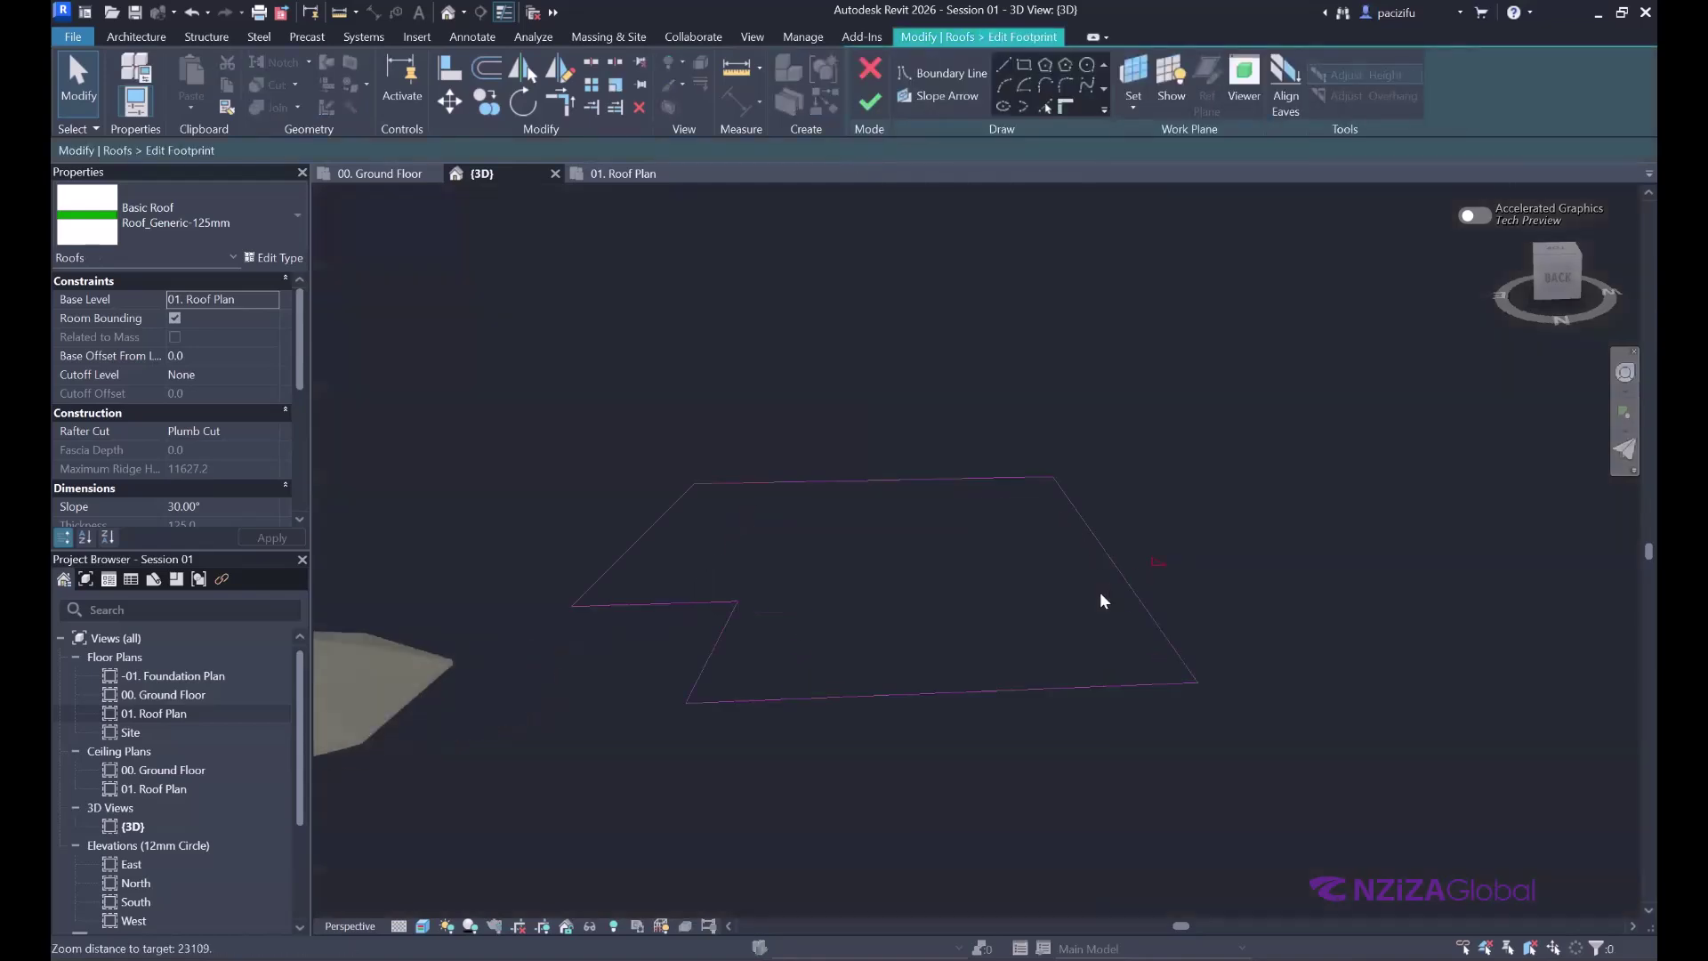
pyautogui.click(1101, 541)
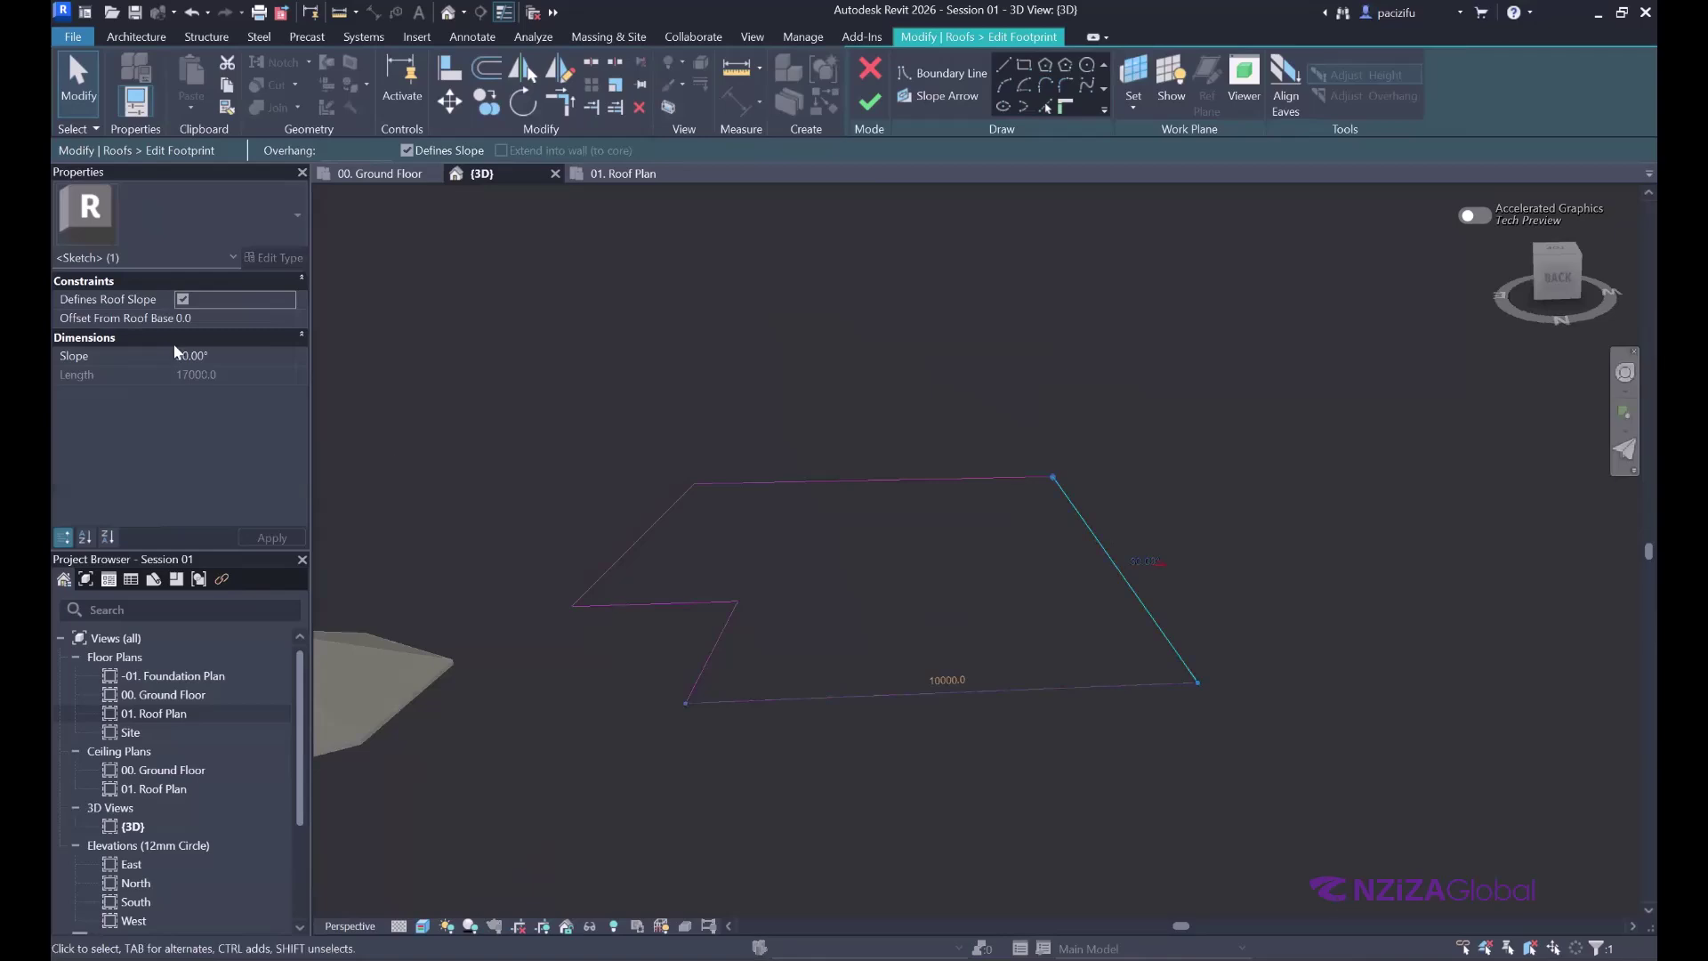
pyautogui.click(190, 355)
pyautogui.write('1')
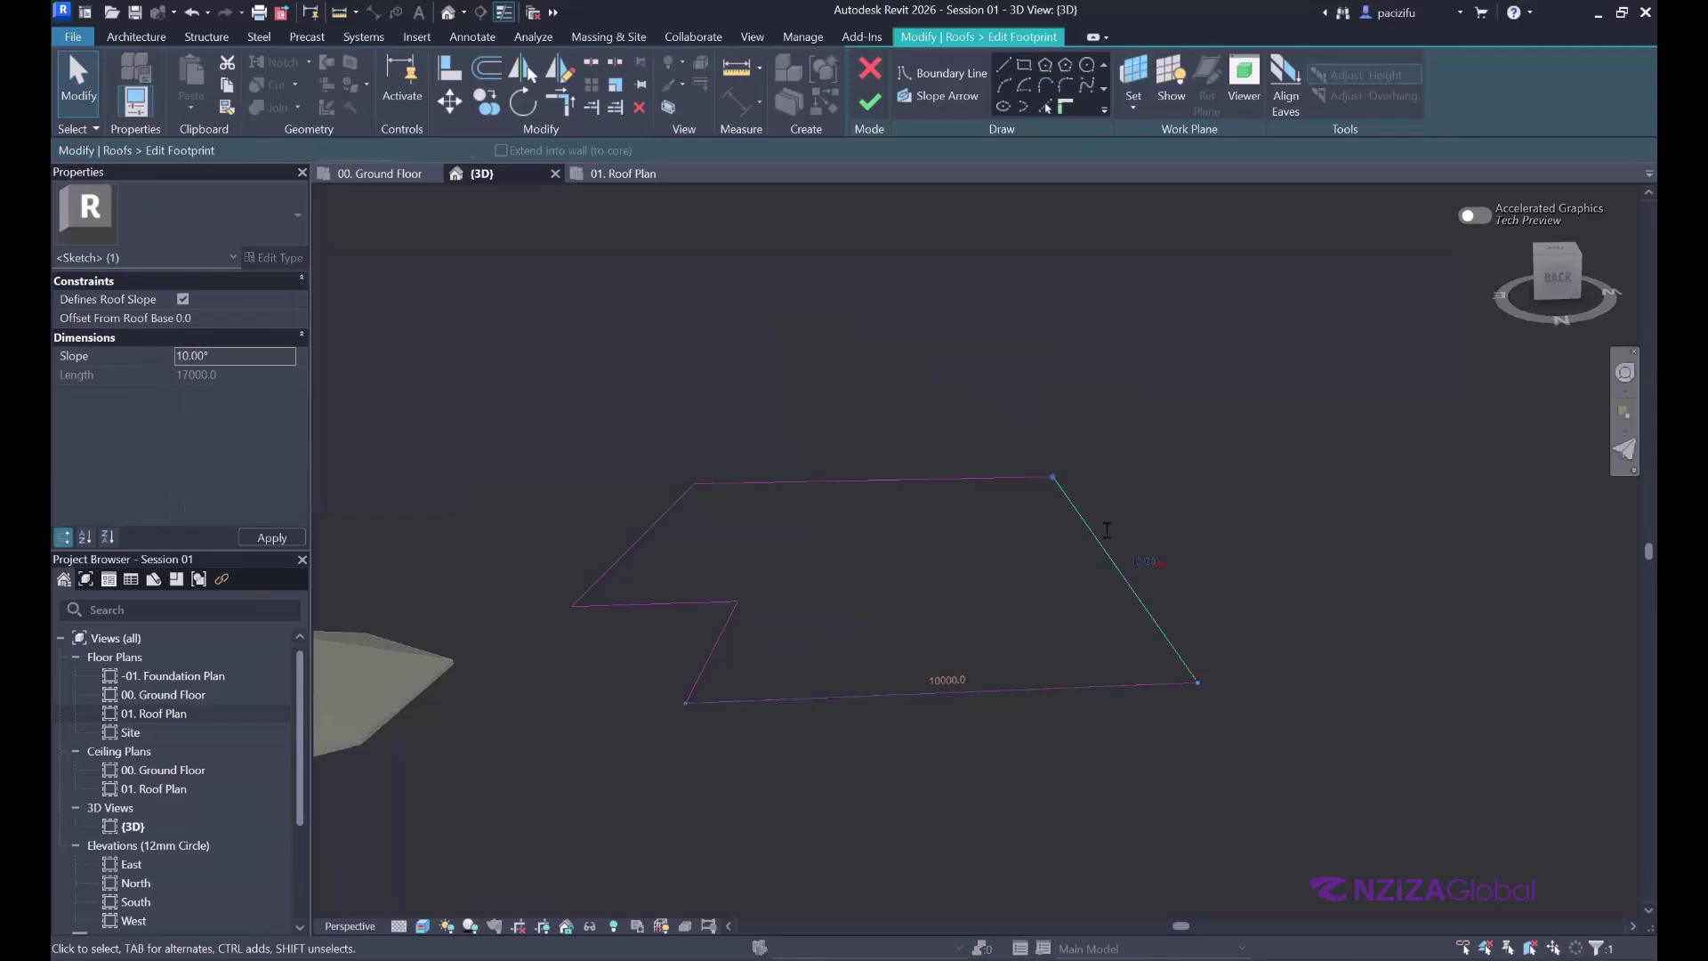
pyautogui.scroll(2, 1171, 557)
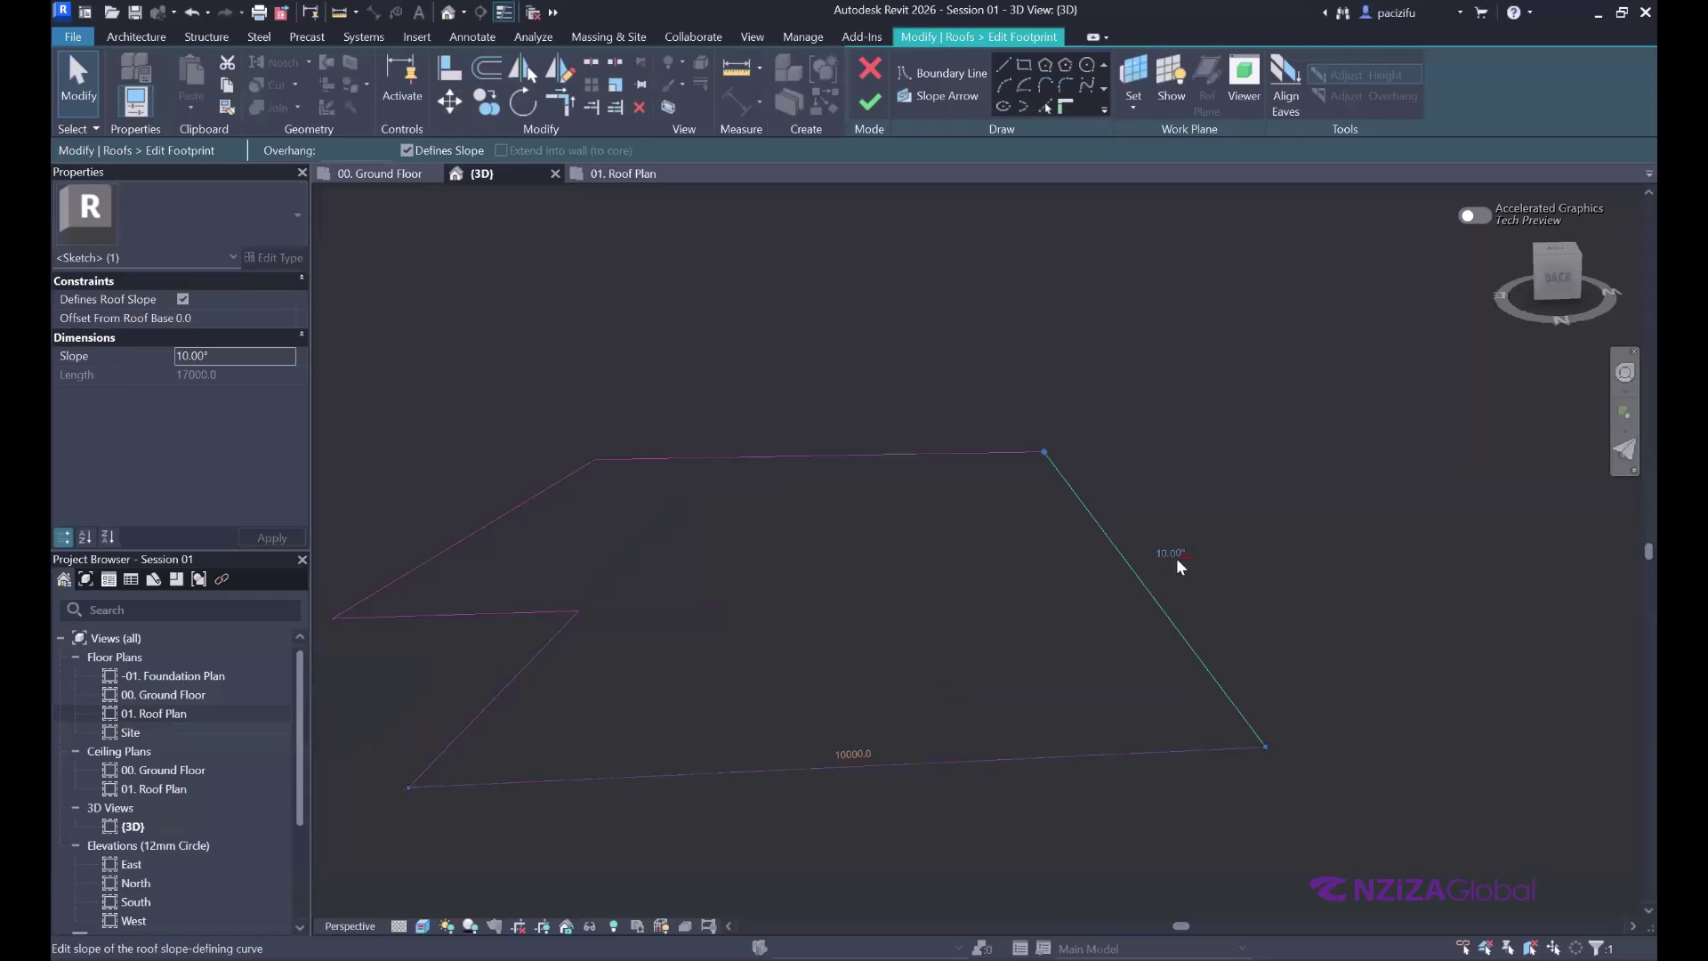
pyautogui.click(875, 104)
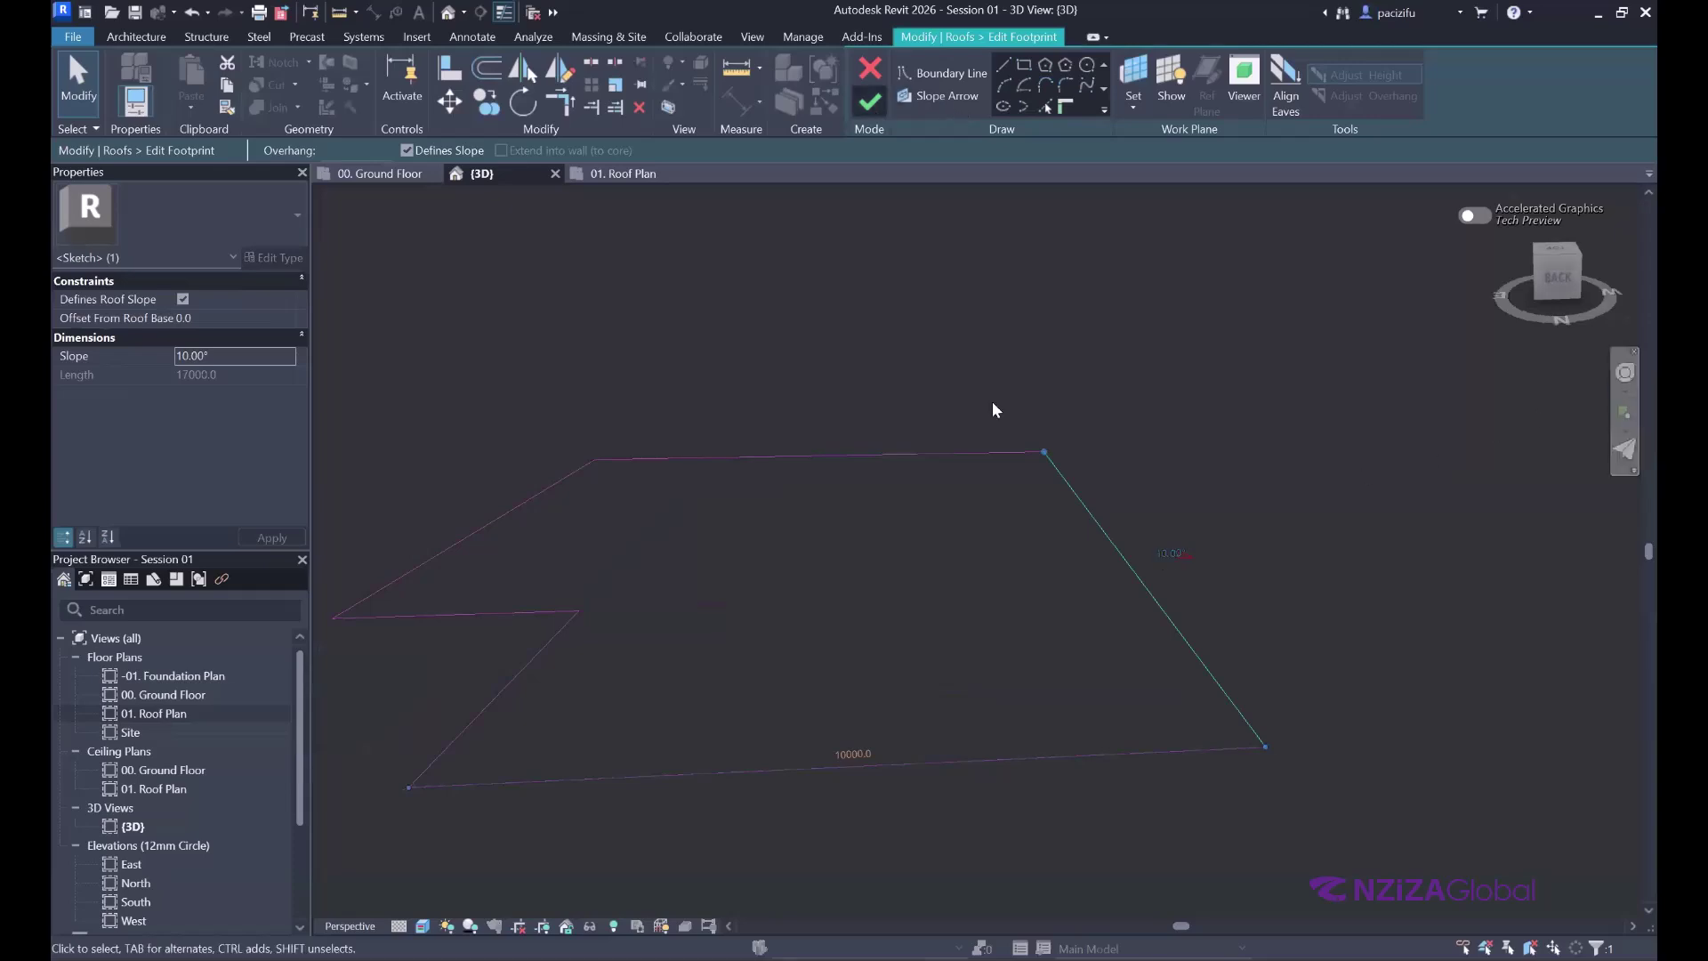
# - Examine the rebuilt single-slope roof in 3D from the opposite side to judge its shallower pitch
pyautogui.scroll(-2, 1157, 507)
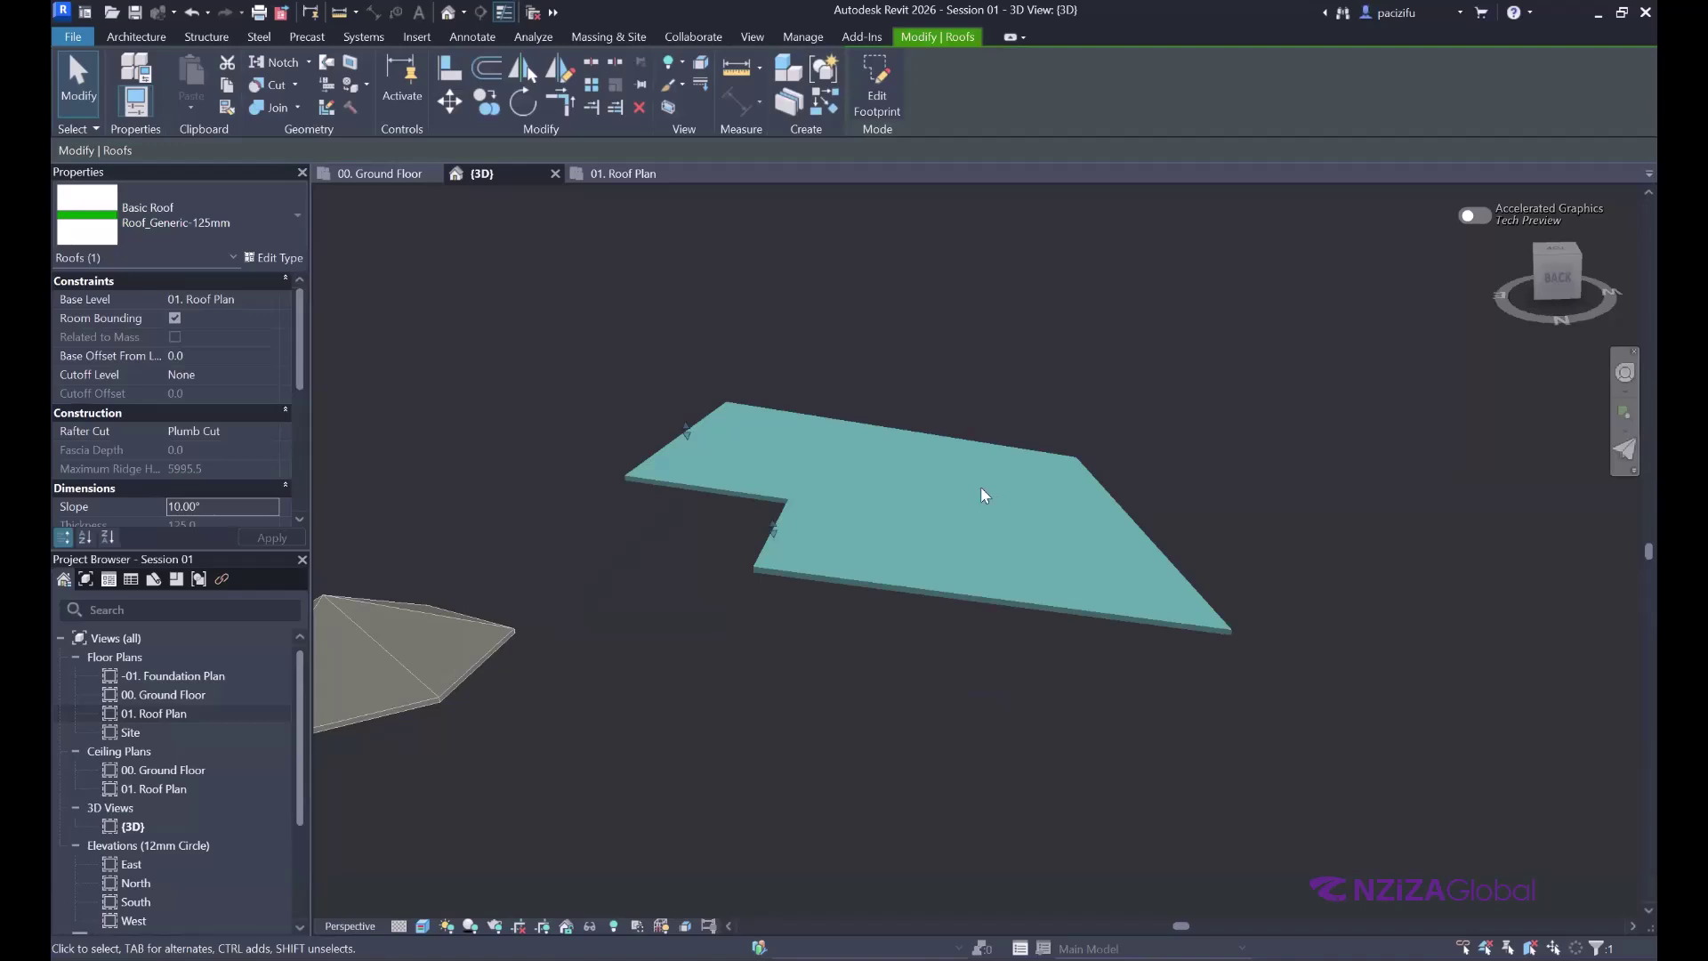
pyautogui.click(1625, 376)
pyautogui.moveTo(761, 431); pyautogui.dragTo(660, 418)
pyautogui.press('Escape')
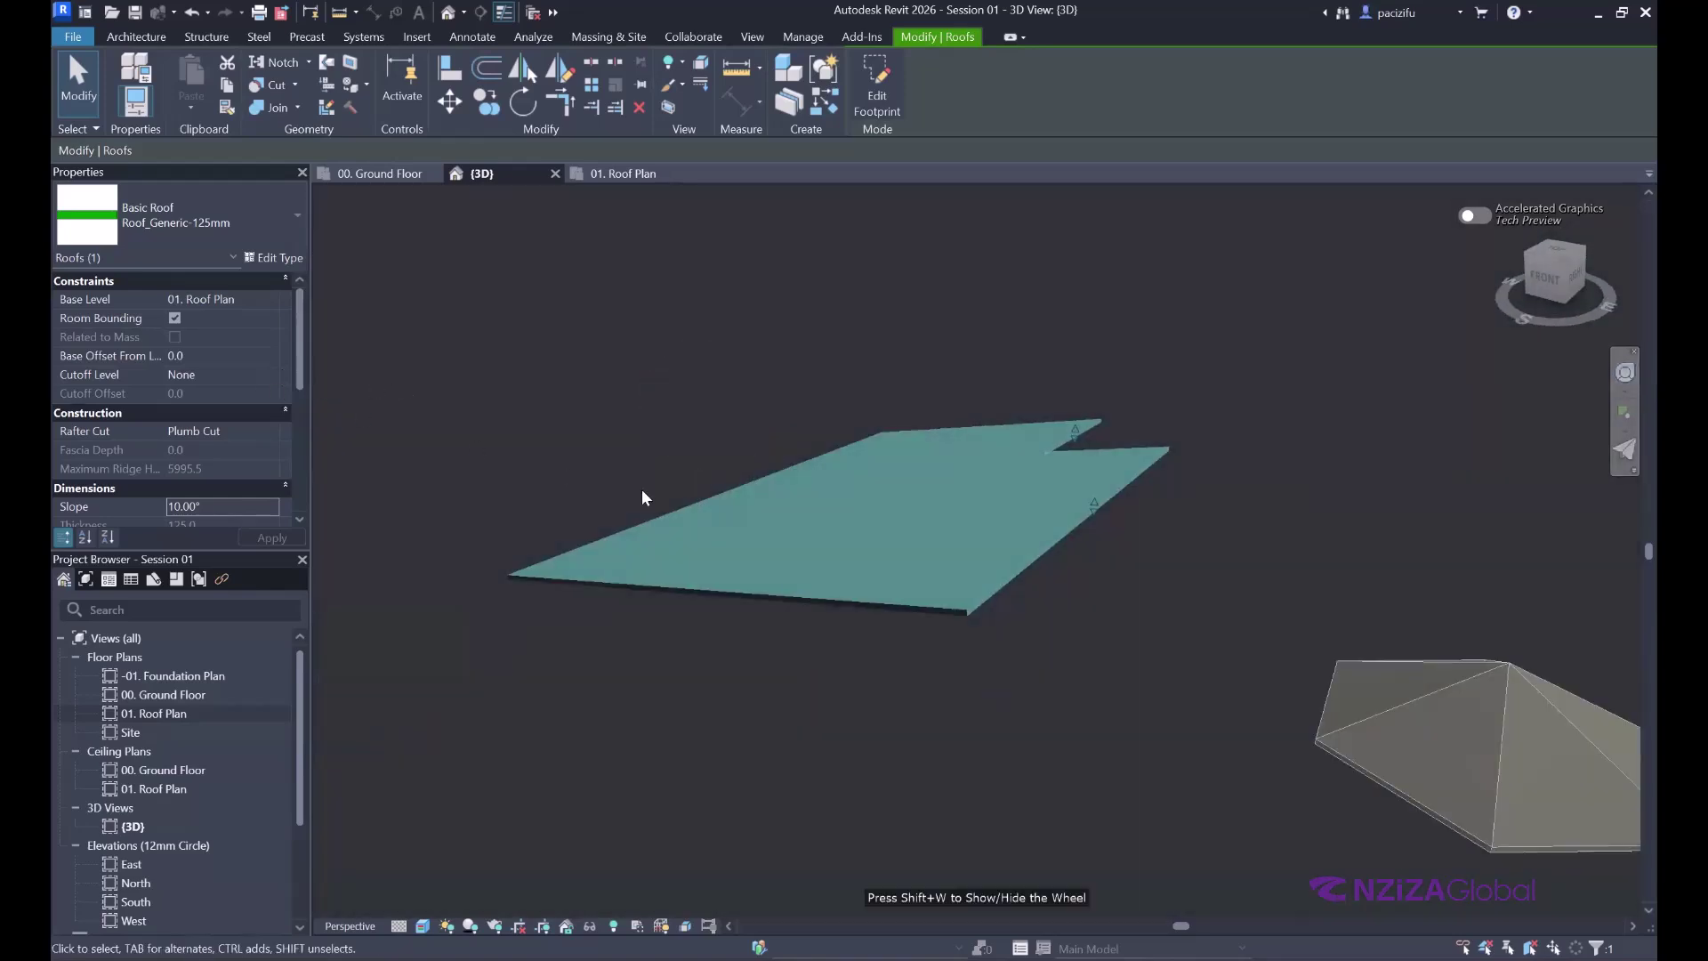
pyautogui.scroll(-2, 642, 496)
pyautogui.scroll(-2, 178, 419)
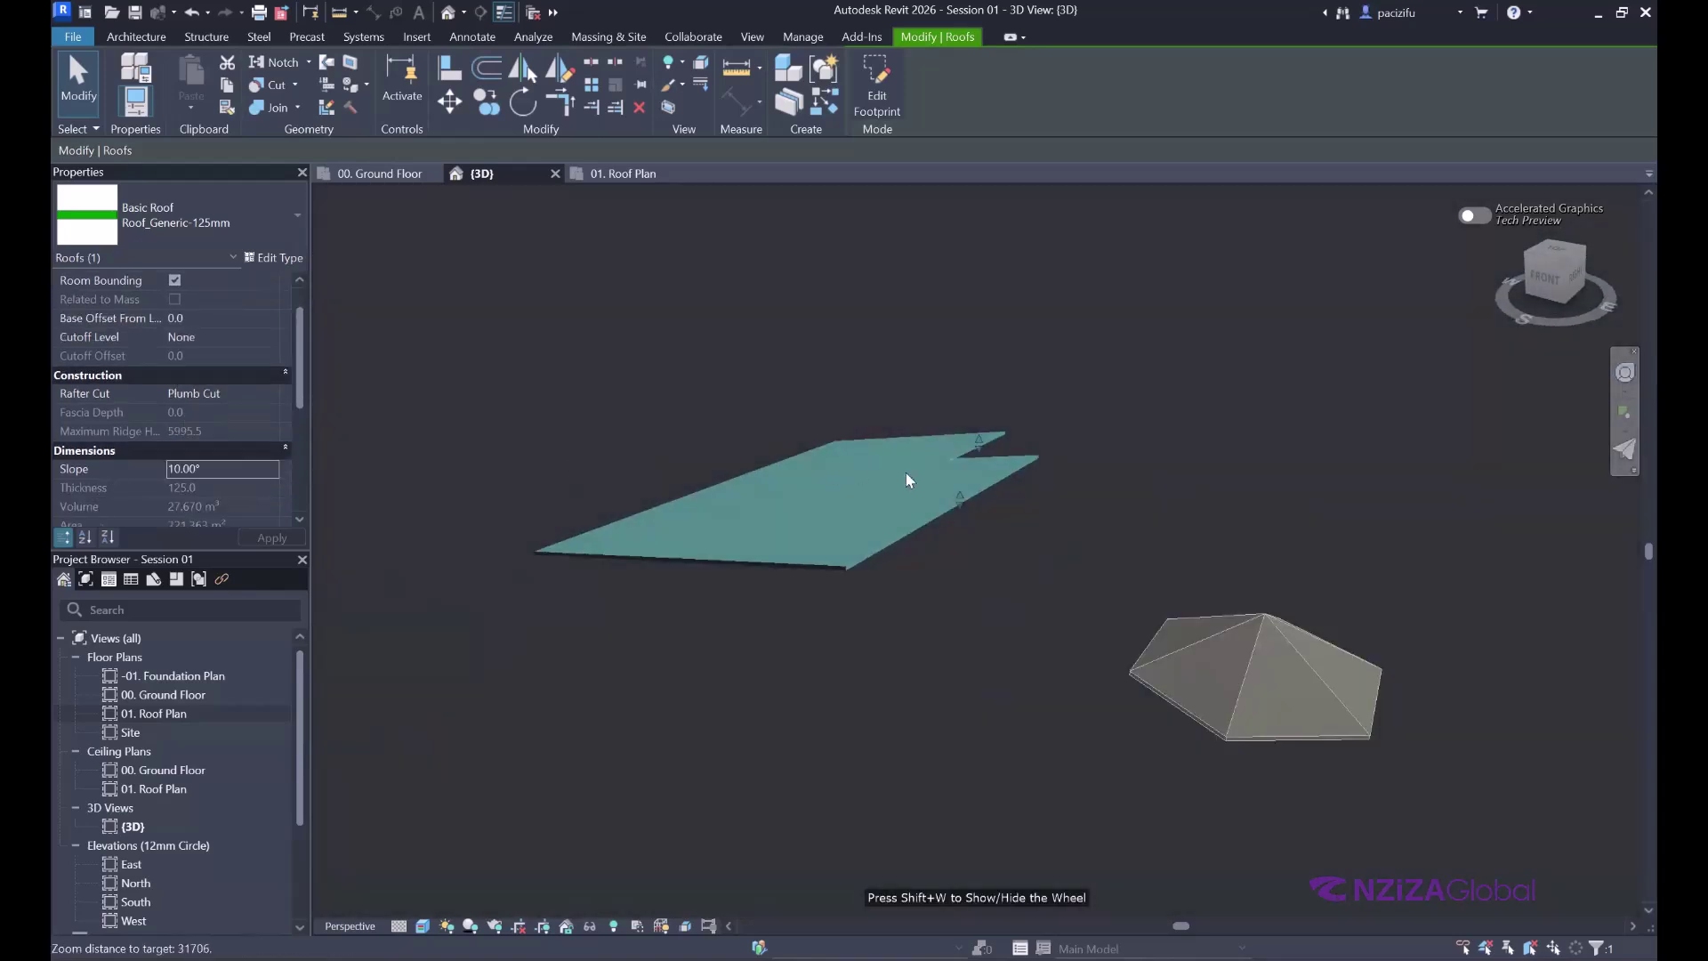
pyautogui.scroll(2, 758, 482)
pyautogui.click(719, 329)
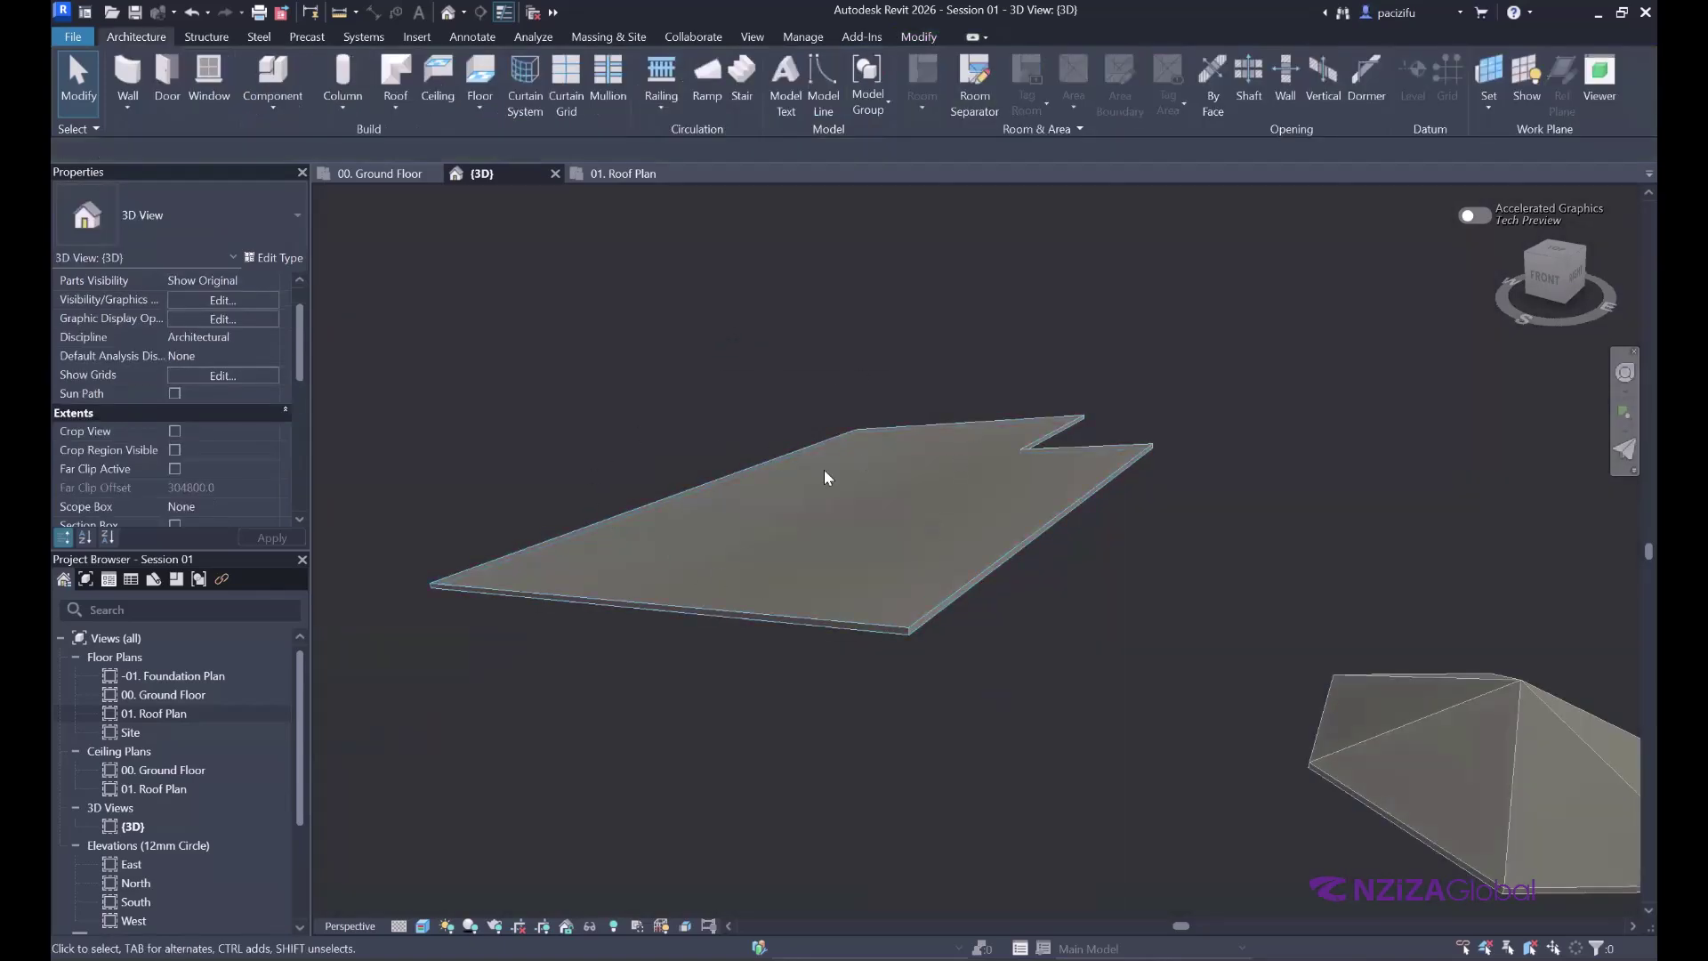
# - Set the L-shaped roof's slope to 25° in its properties and apply the change
pyautogui.click(868, 624)
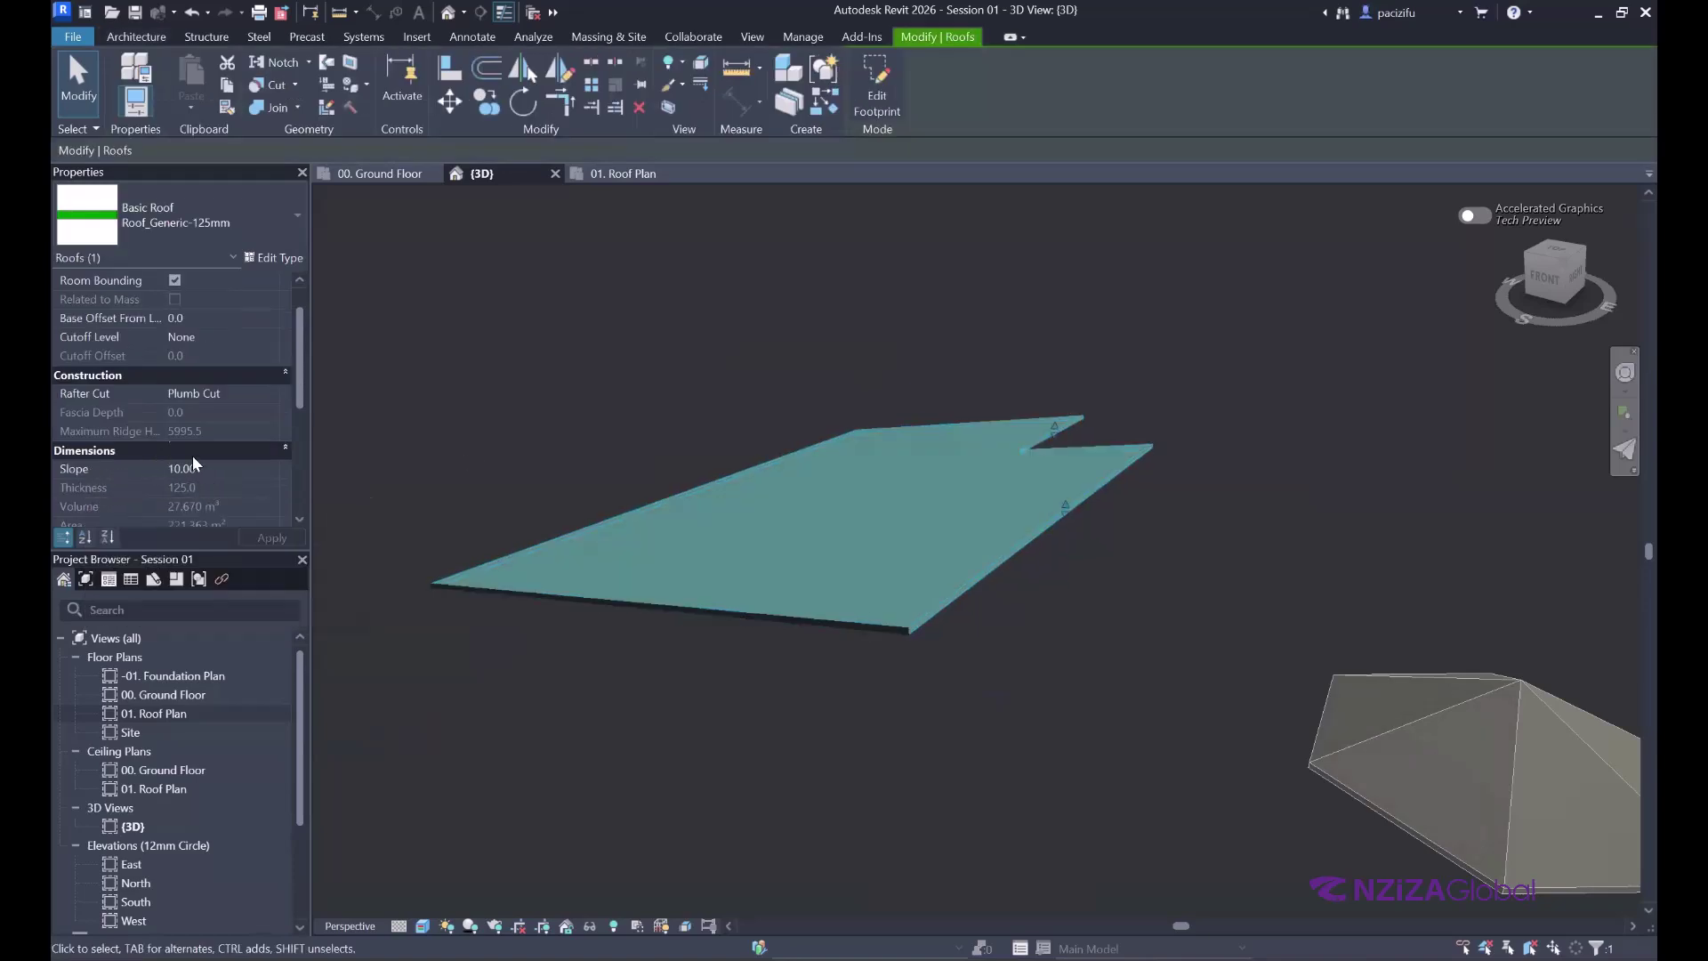
pyautogui.scroll(-1, 171, 285)
pyautogui.click(212, 412)
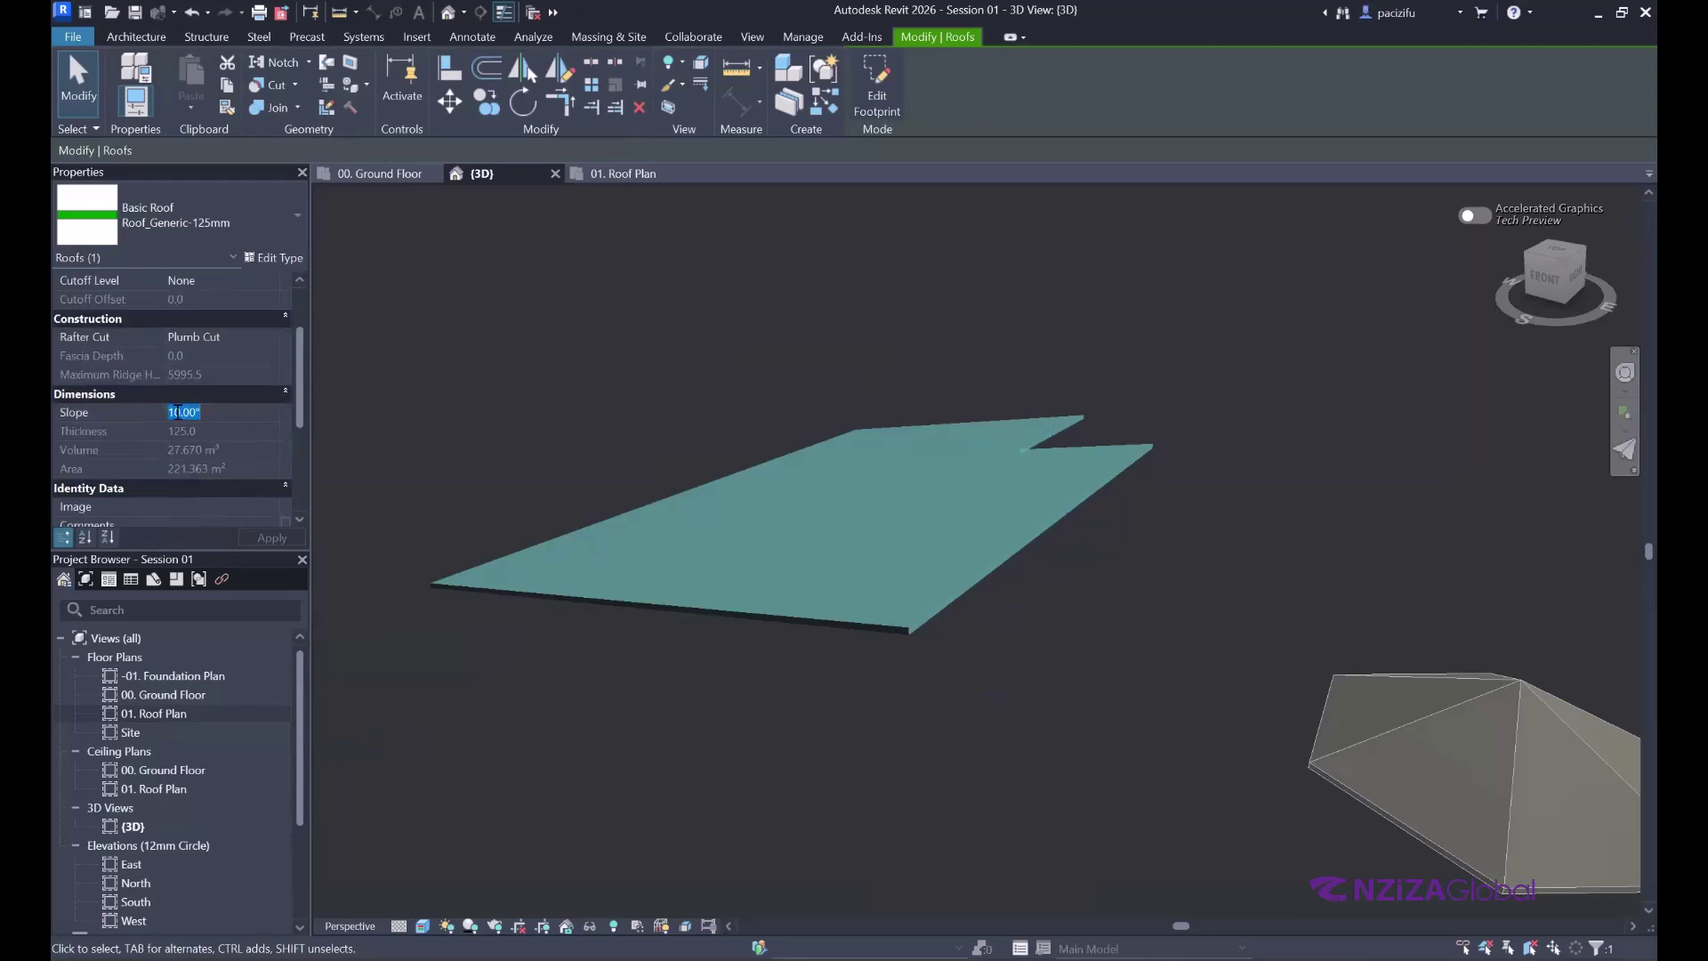
pyautogui.moveTo(178, 411); pyautogui.dragTo(166, 418)
pyautogui.write('25')
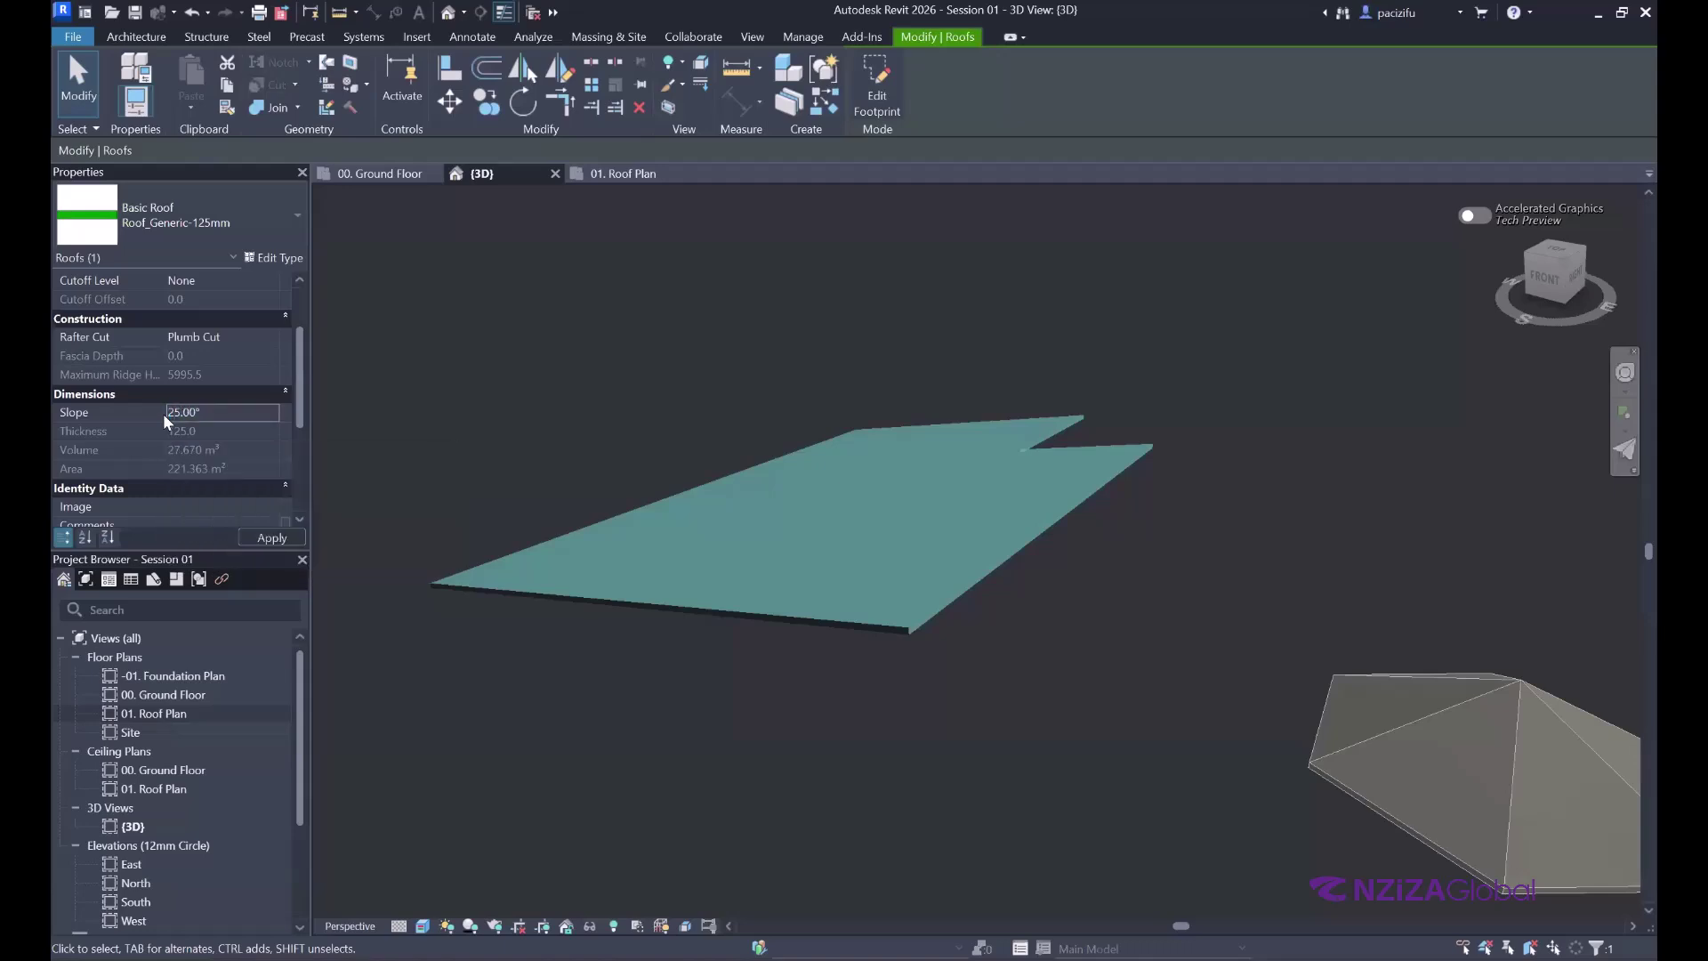
pyautogui.click(267, 536)
# - Set the L-shaped roof's slope to 15° in its properties
pyautogui.scroll(-3, 934, 627)
pyautogui.keyDown('shift'); pyautogui.moveTo(934, 633); pyautogui.dragTo(1178, 542, button='middle'); pyautogui.keyUp('shift')
pyautogui.moveTo(1178, 543)
pyautogui.mouseDown()
pyautogui.moveTo(1129, 548)
pyautogui.moveTo(1156, 534)
pyautogui.mouseUp()
pyautogui.press('Escape')
pyautogui.click(221, 412)
pyautogui.write('1')
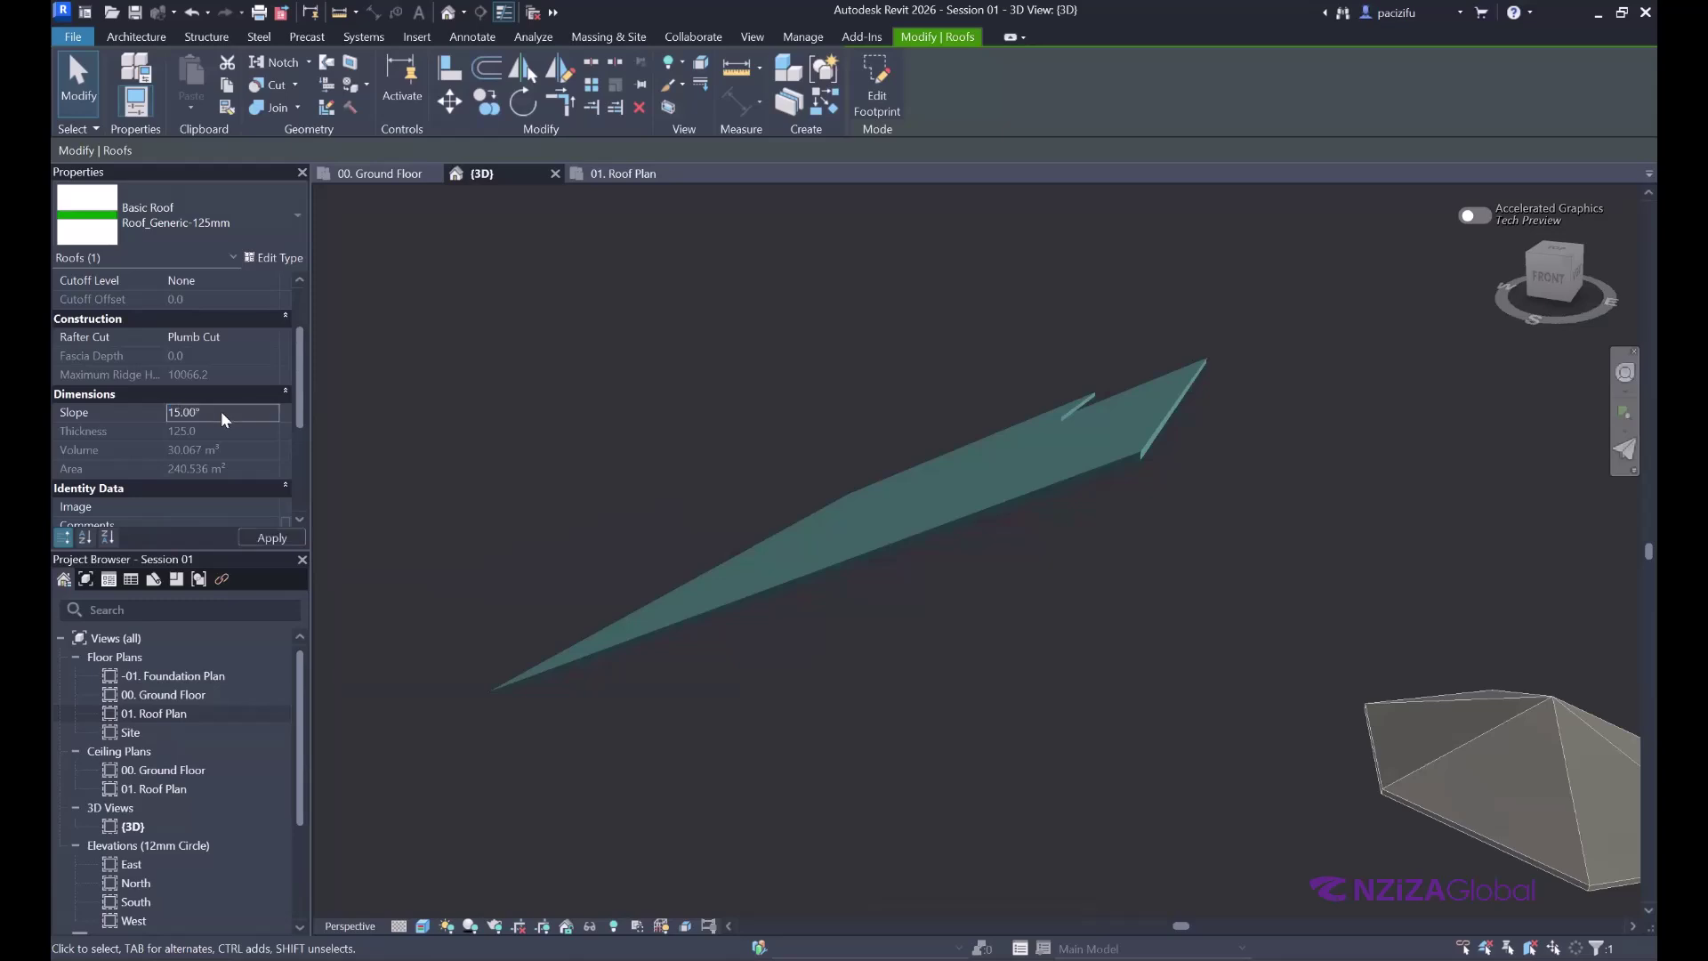
pyautogui.scroll(2, 885, 537)
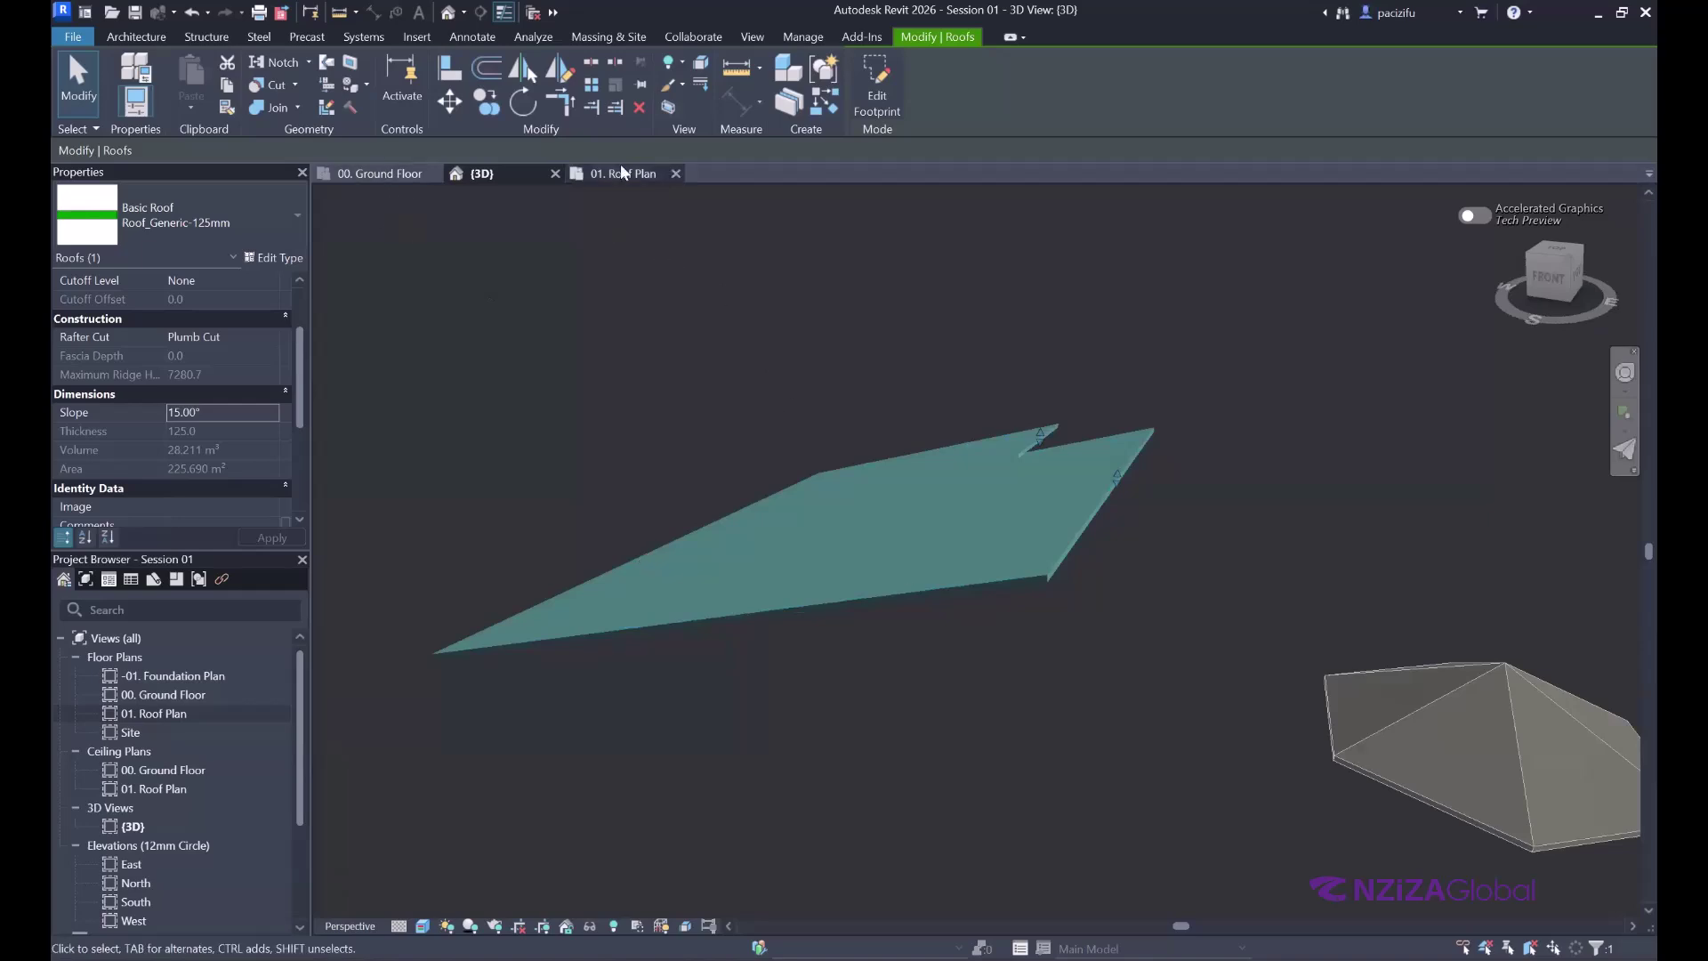
# - Edit the roof's footprint so the 14000 mm and 12000 mm edges also define slope, then finish the sketch
pyautogui.click(878, 84)
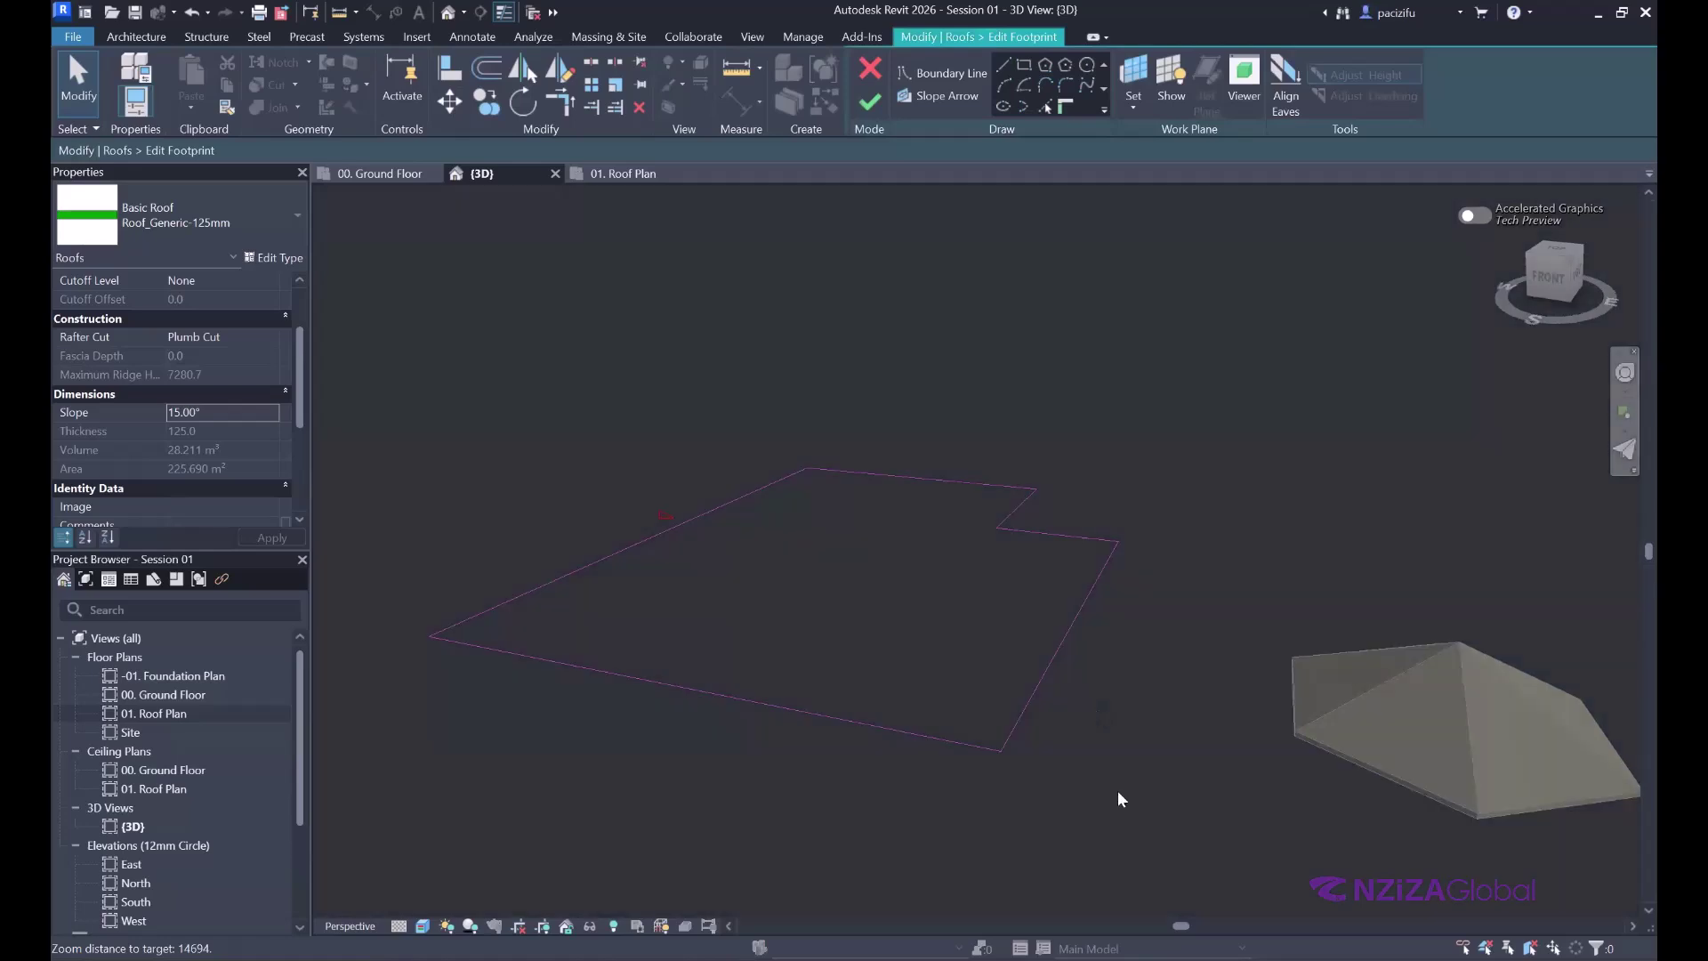
pyautogui.moveTo(1103, 790); pyautogui.dragTo(972, 747)
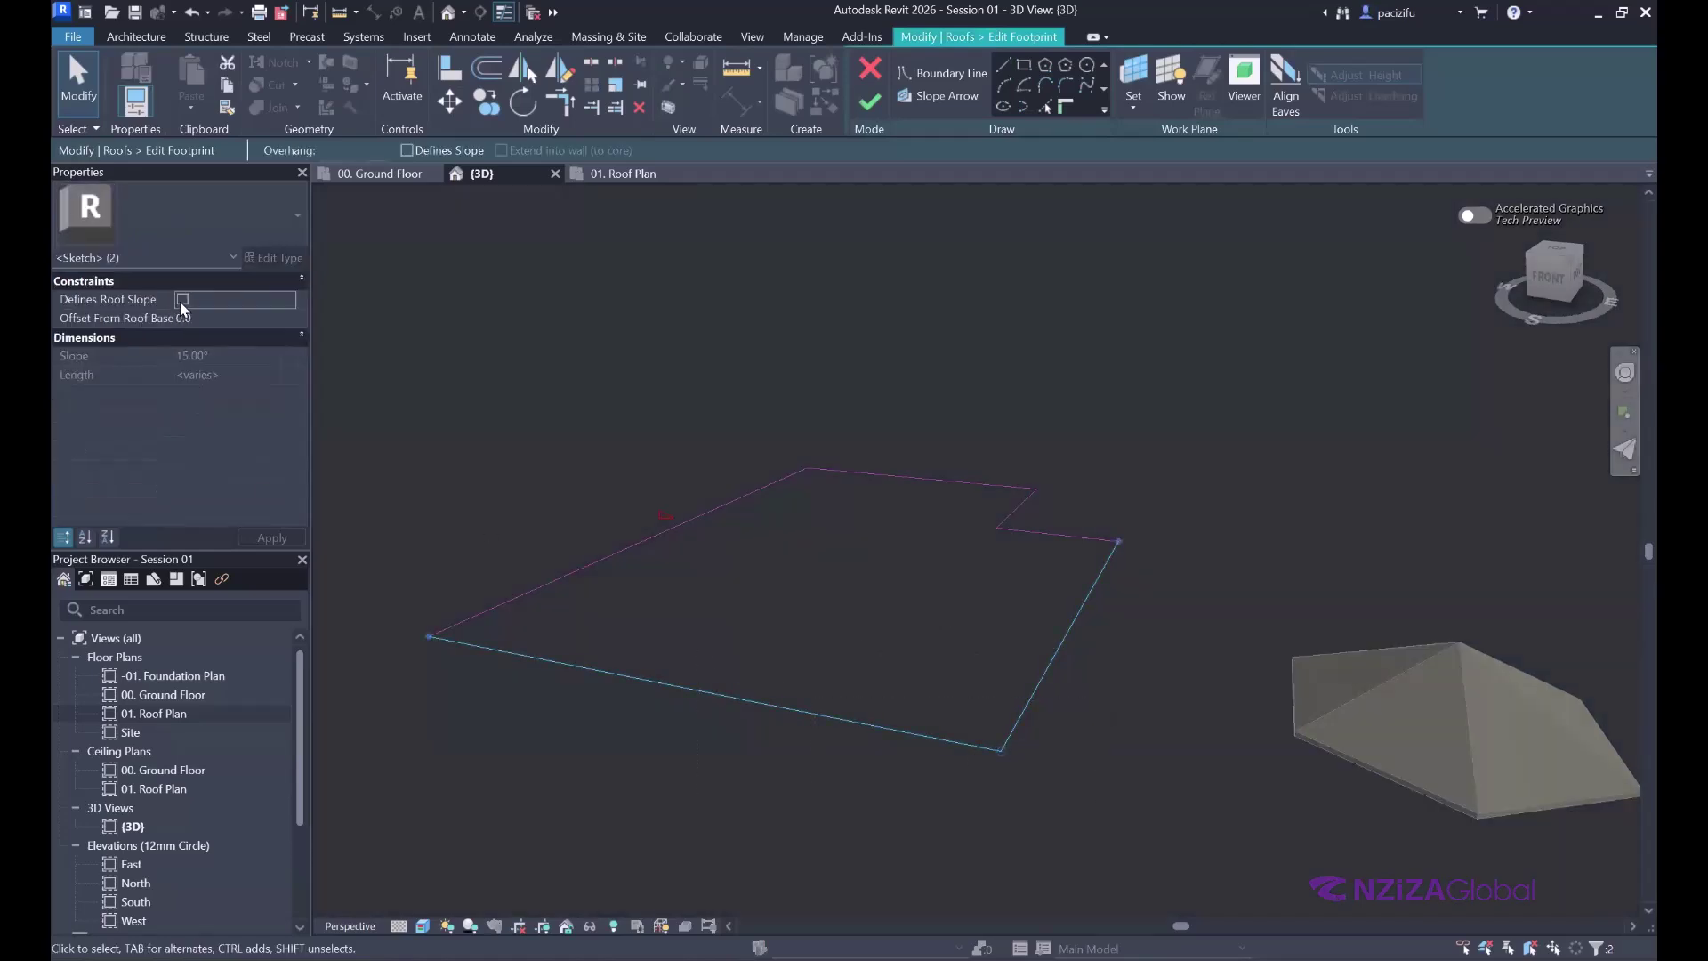
pyautogui.click(182, 301)
pyautogui.click(498, 437)
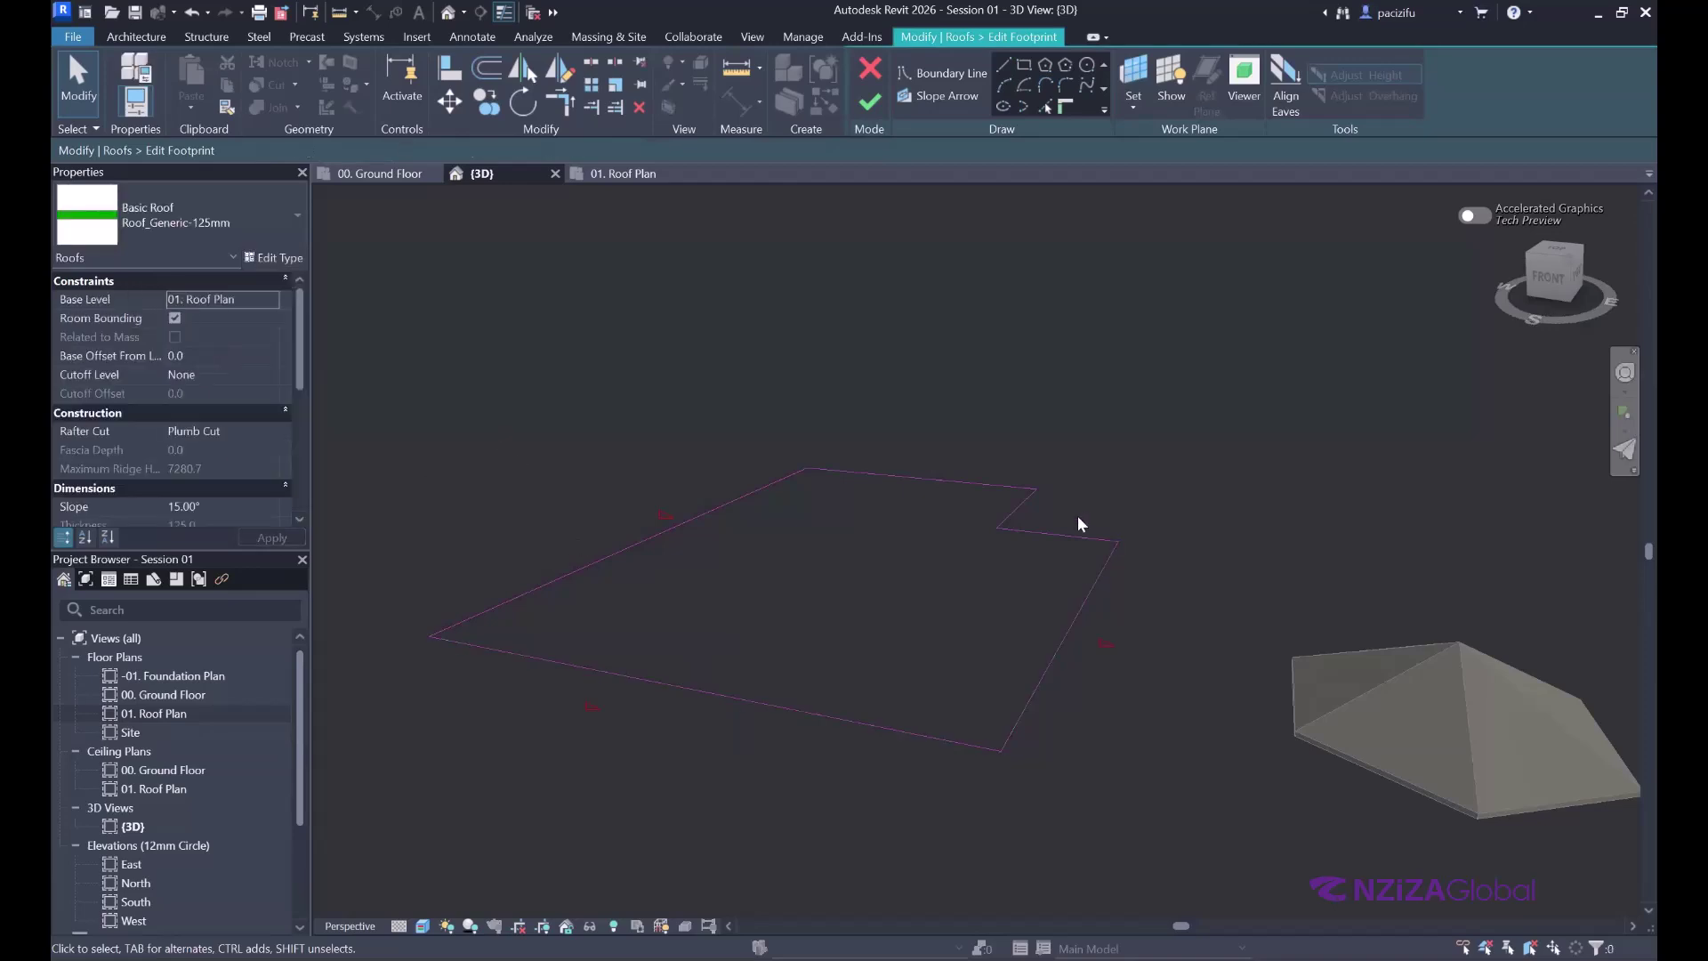
pyautogui.scroll(2, 1004, 561)
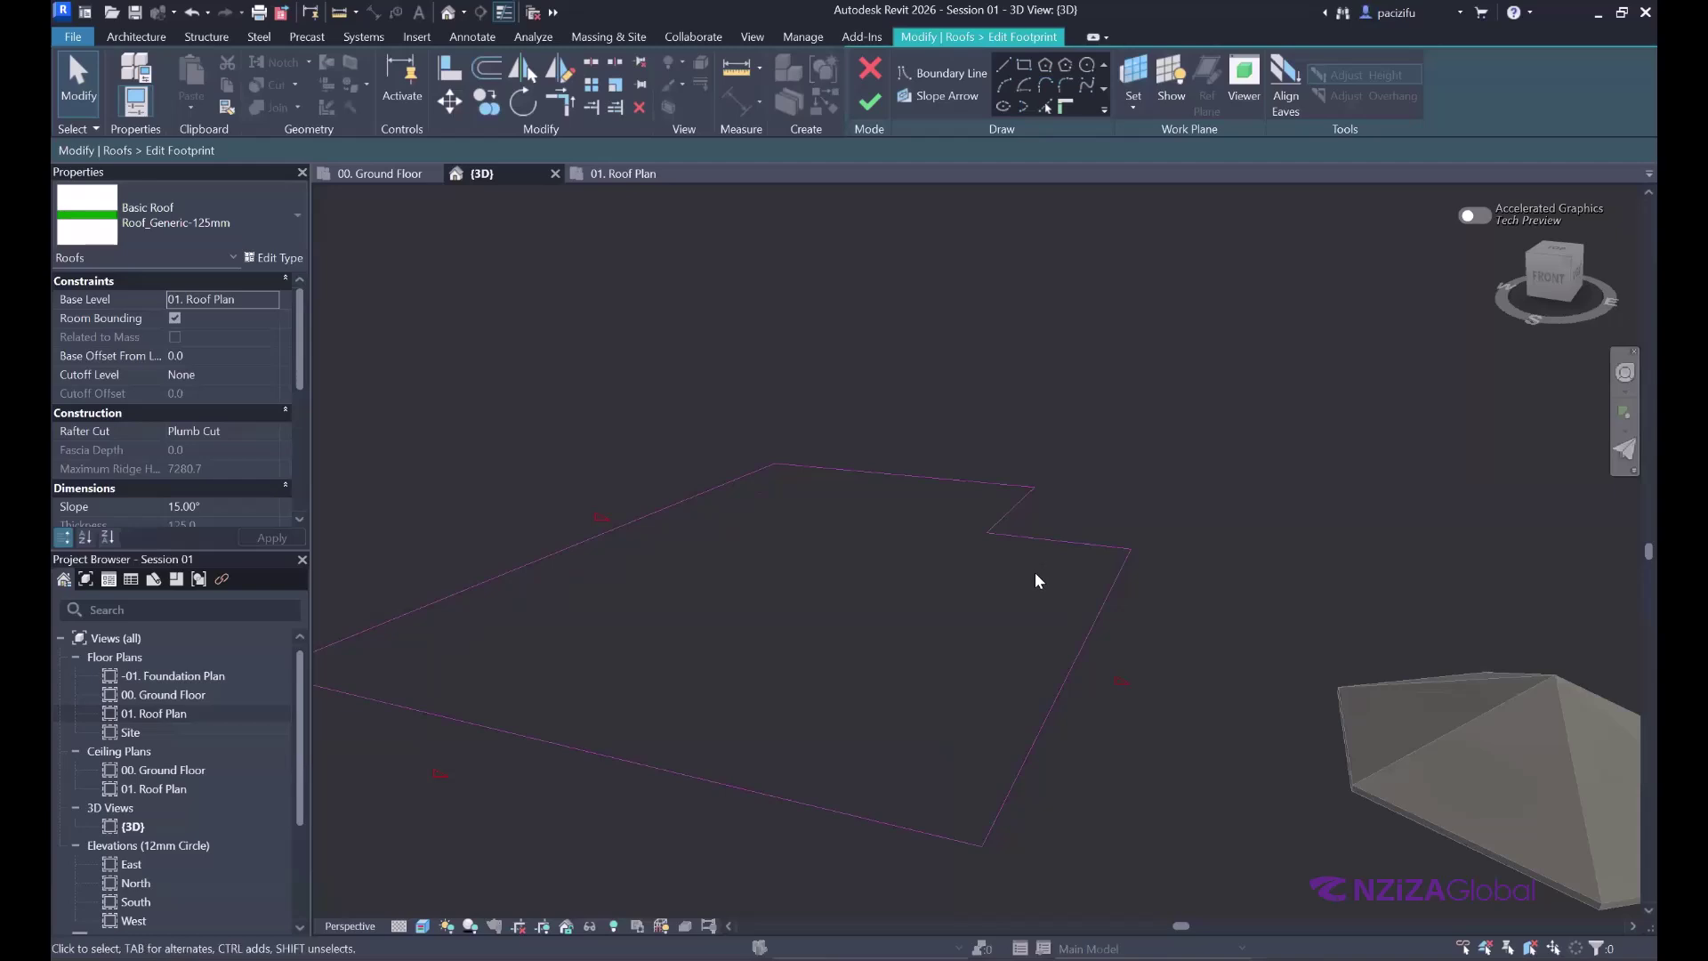
pyautogui.click(865, 105)
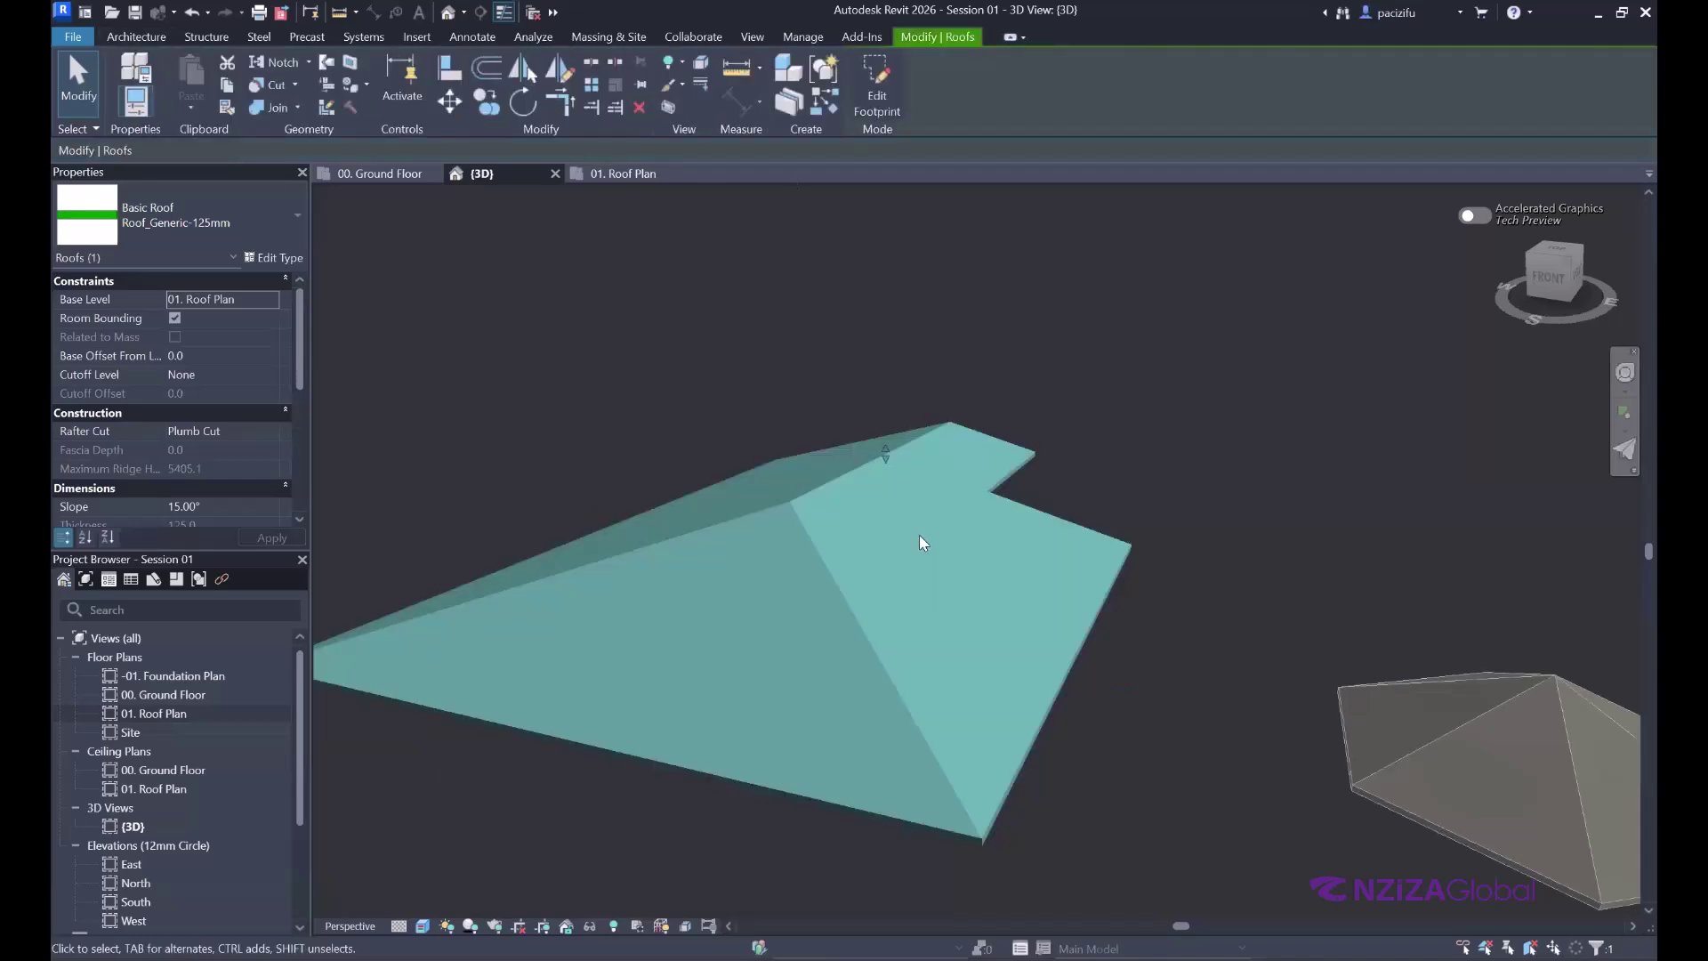
# - Examine the roof in 3D from the inner-corner side, looking at its ridge, hips and unsloped ends
pyautogui.scroll(-2, 1343, 439)
pyautogui.click(1625, 374)
pyautogui.moveTo(1070, 450); pyautogui.dragTo(916, 338)
pyautogui.press('Escape')
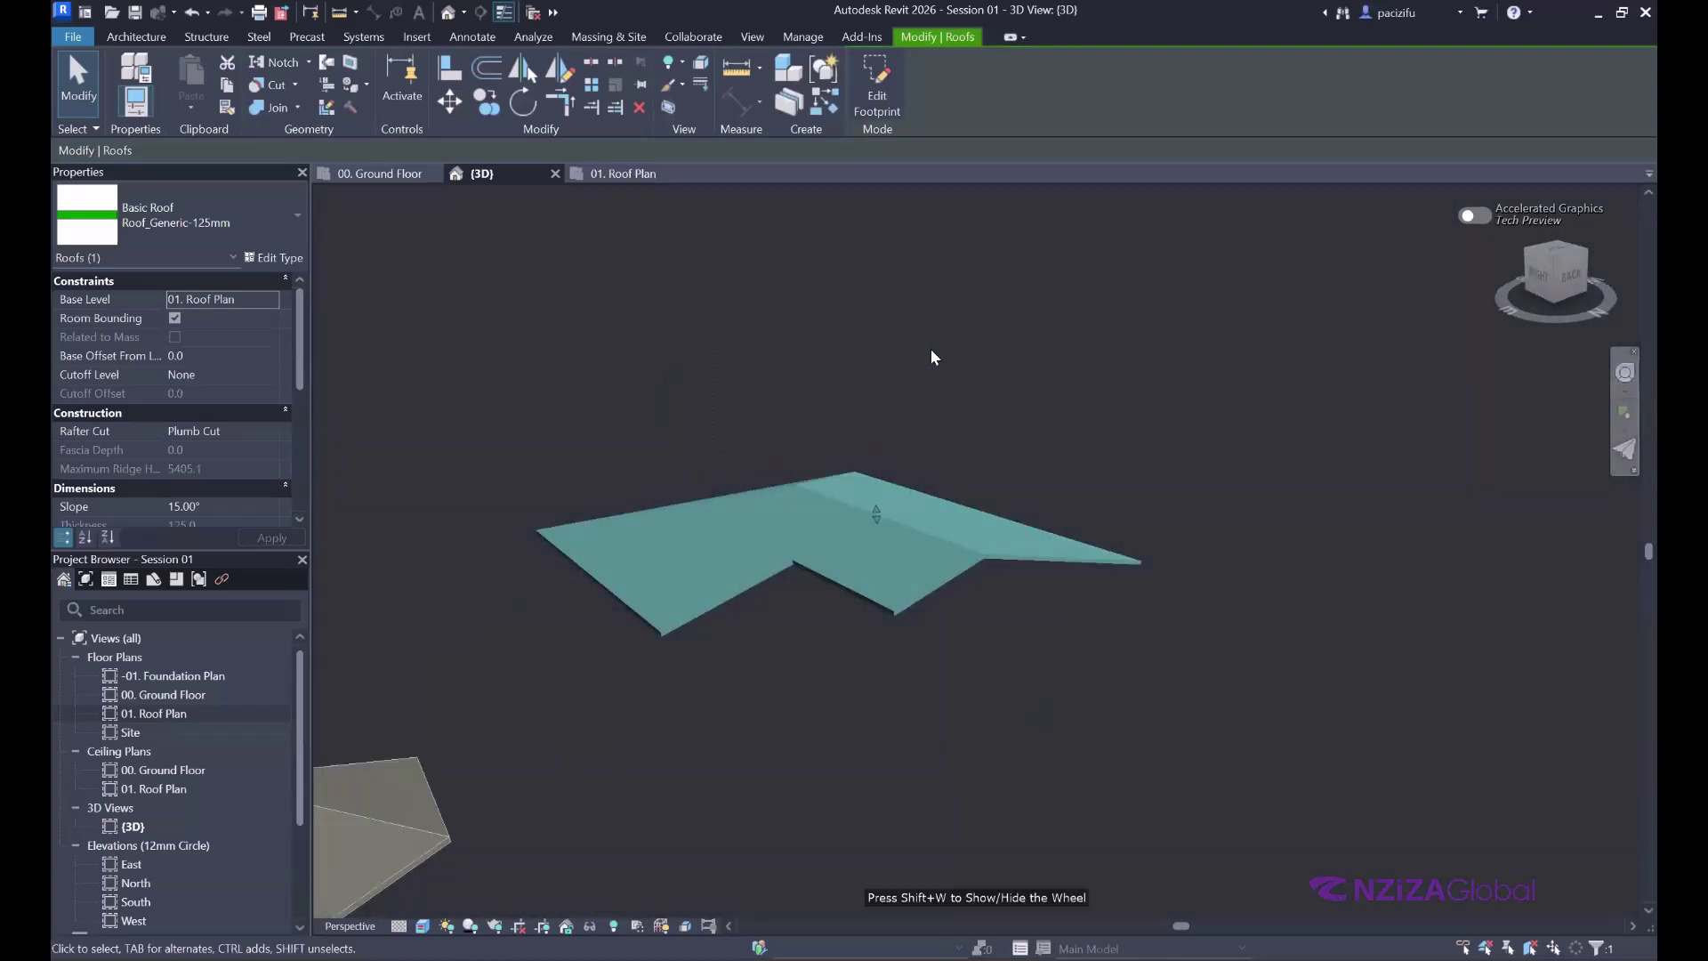
pyautogui.press('Escape')
pyautogui.scroll(3, 748, 612)
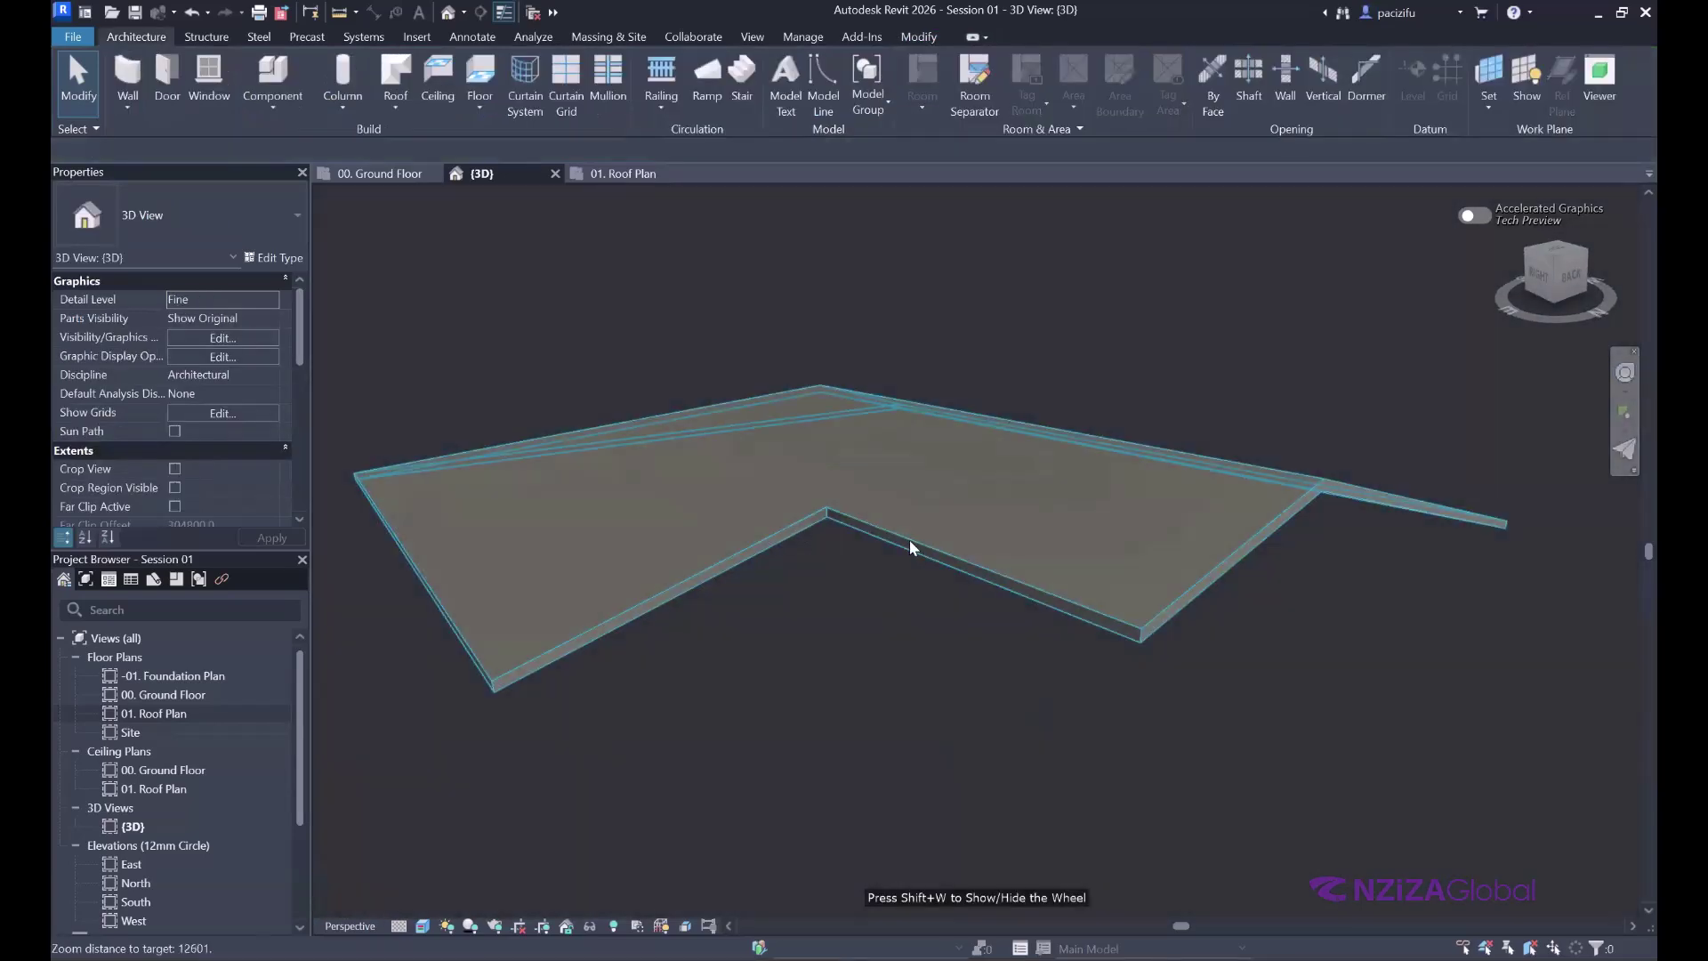
pyautogui.click(1625, 374)
pyautogui.click(744, 578)
pyautogui.moveTo(744, 578); pyautogui.dragTo(819, 543)
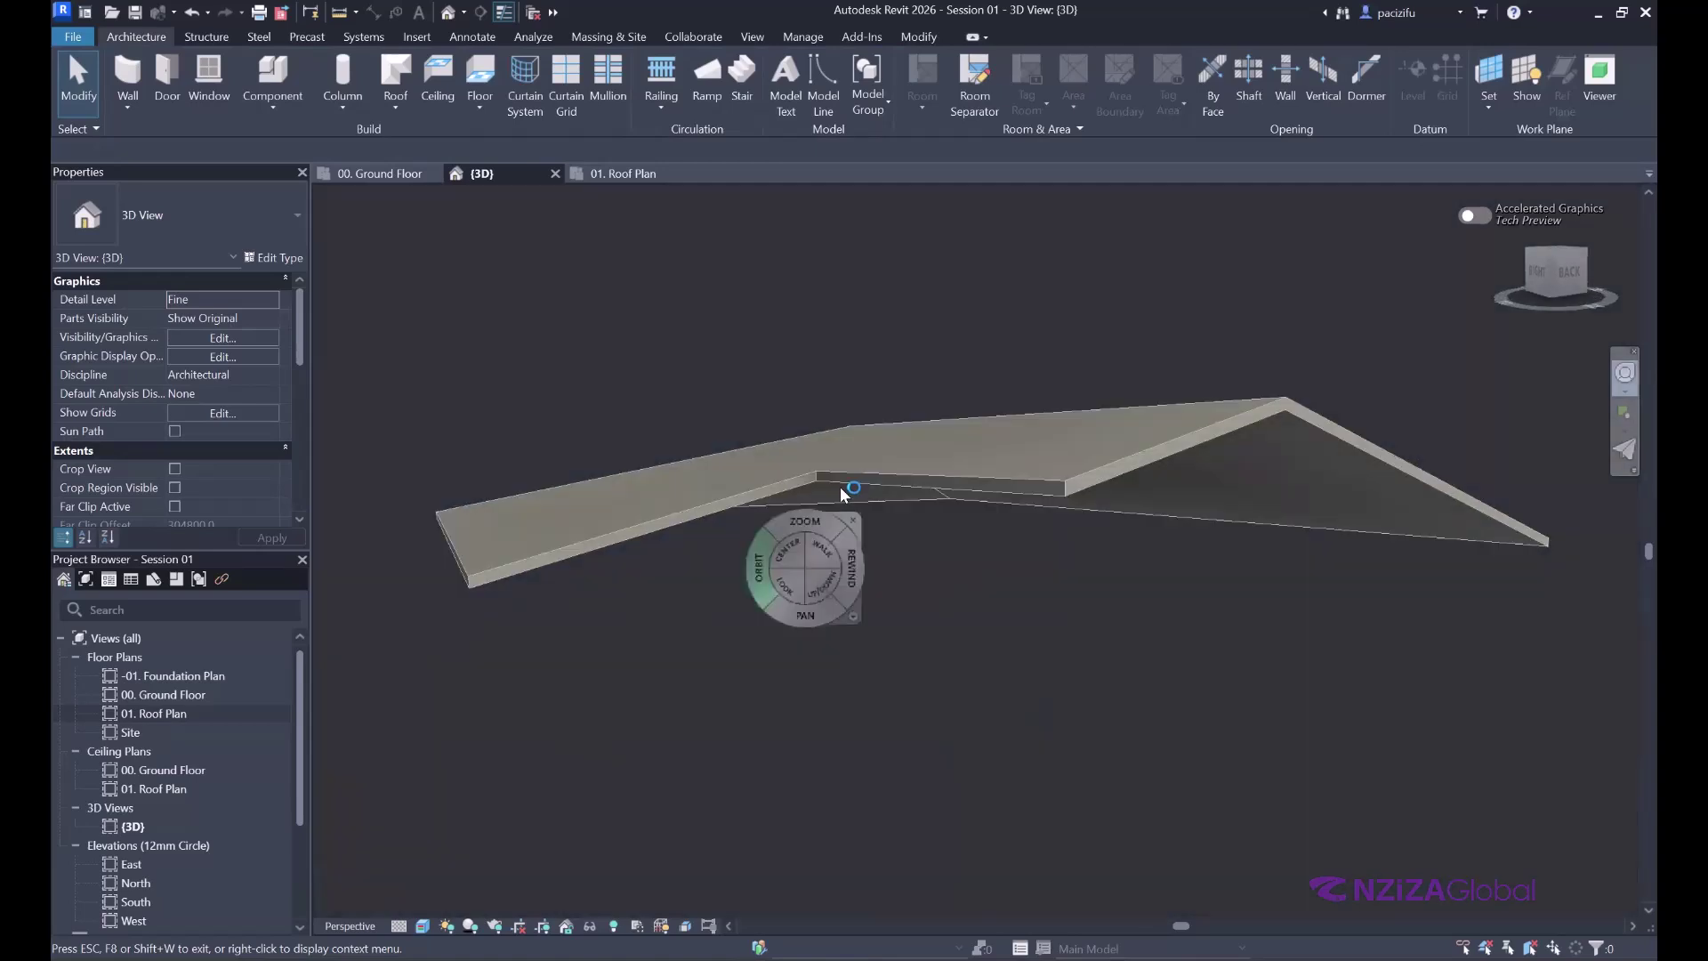
pyautogui.press('Escape')
# - Edit the roof's footprint so the 4000 mm edge at the inner corner defines slope, then finish the sketch
pyautogui.click(942, 477)
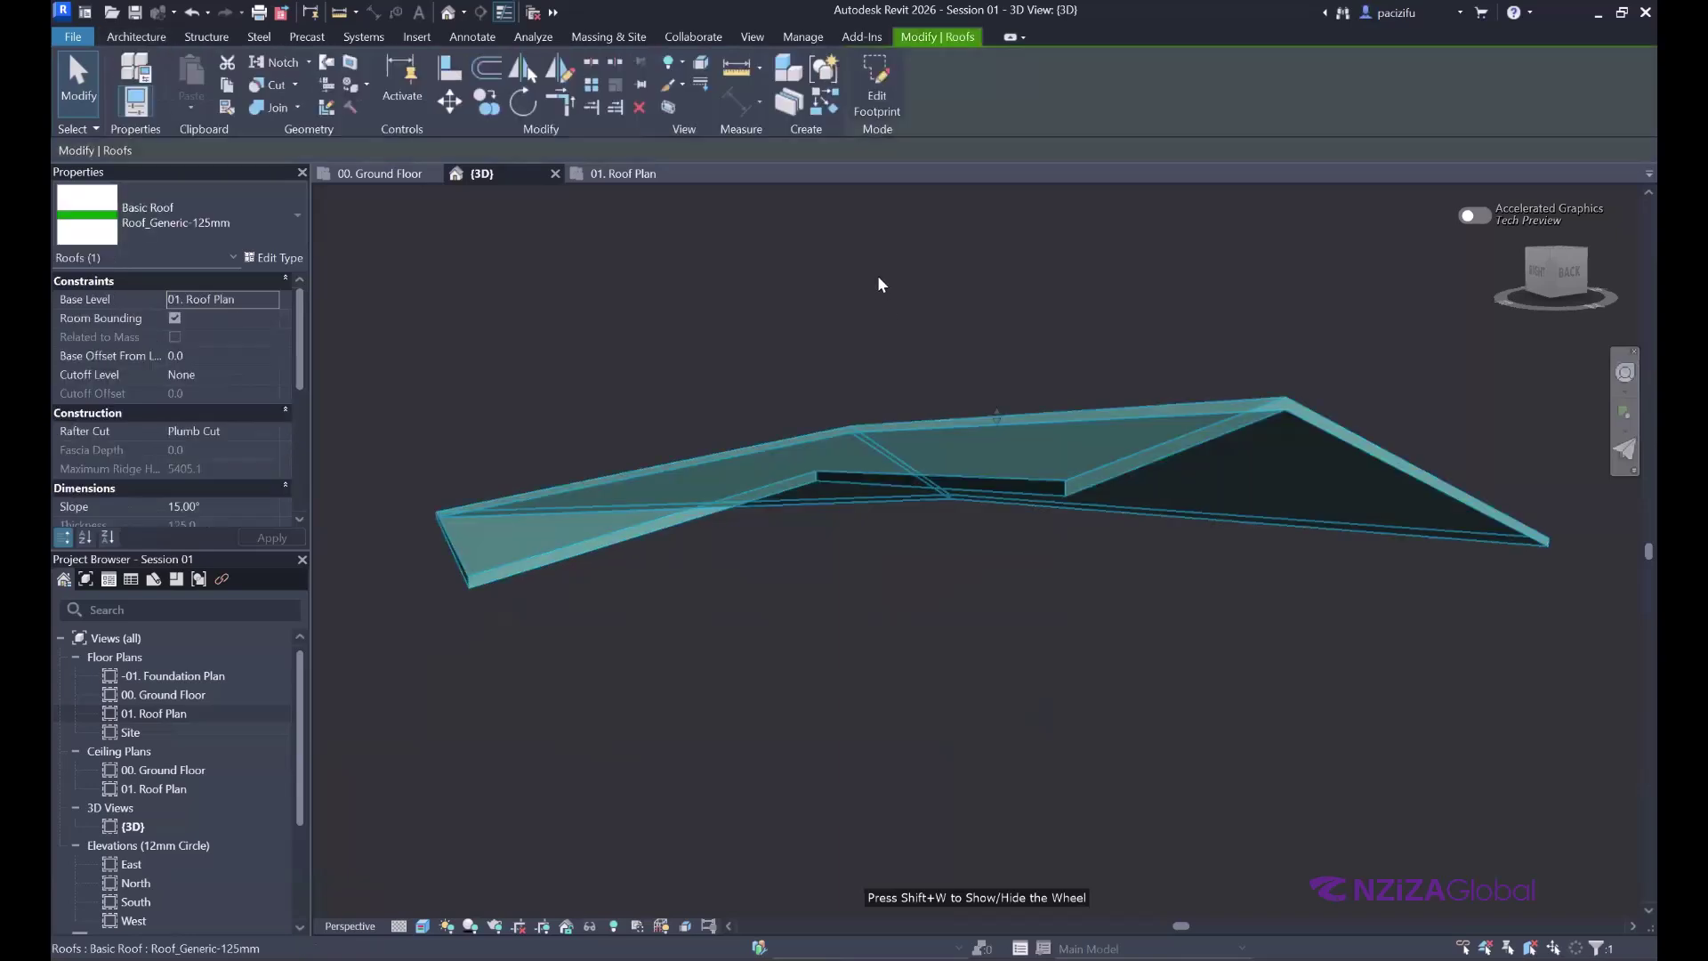
pyautogui.click(875, 105)
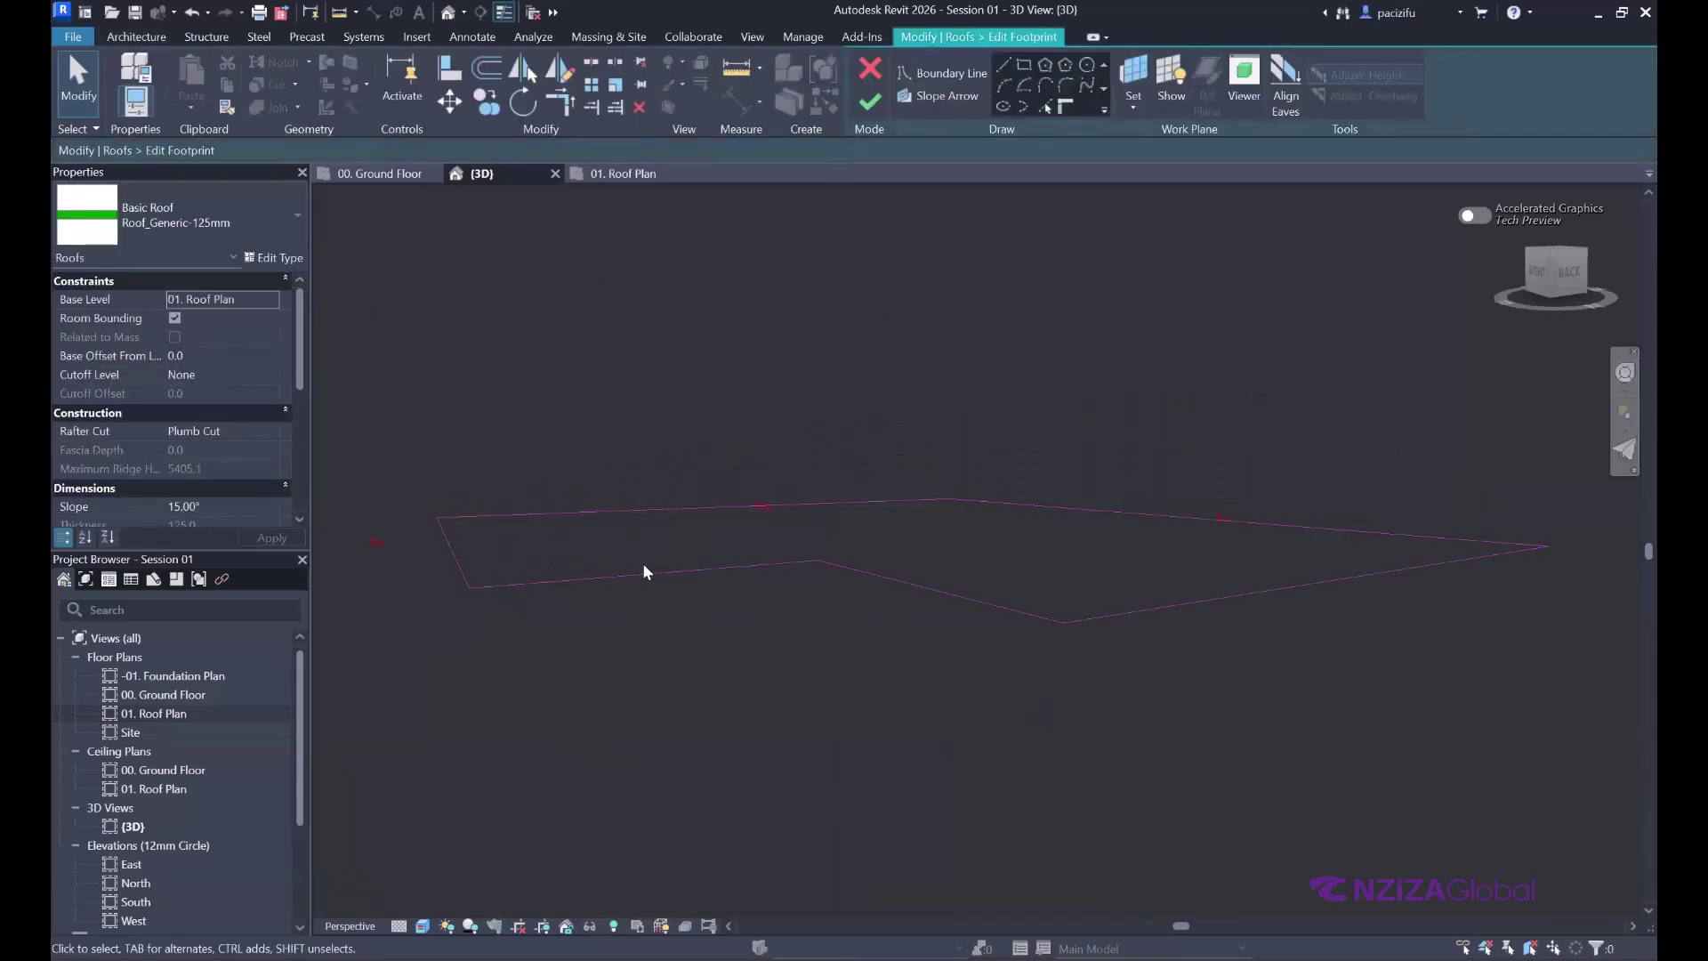
pyautogui.click(663, 572)
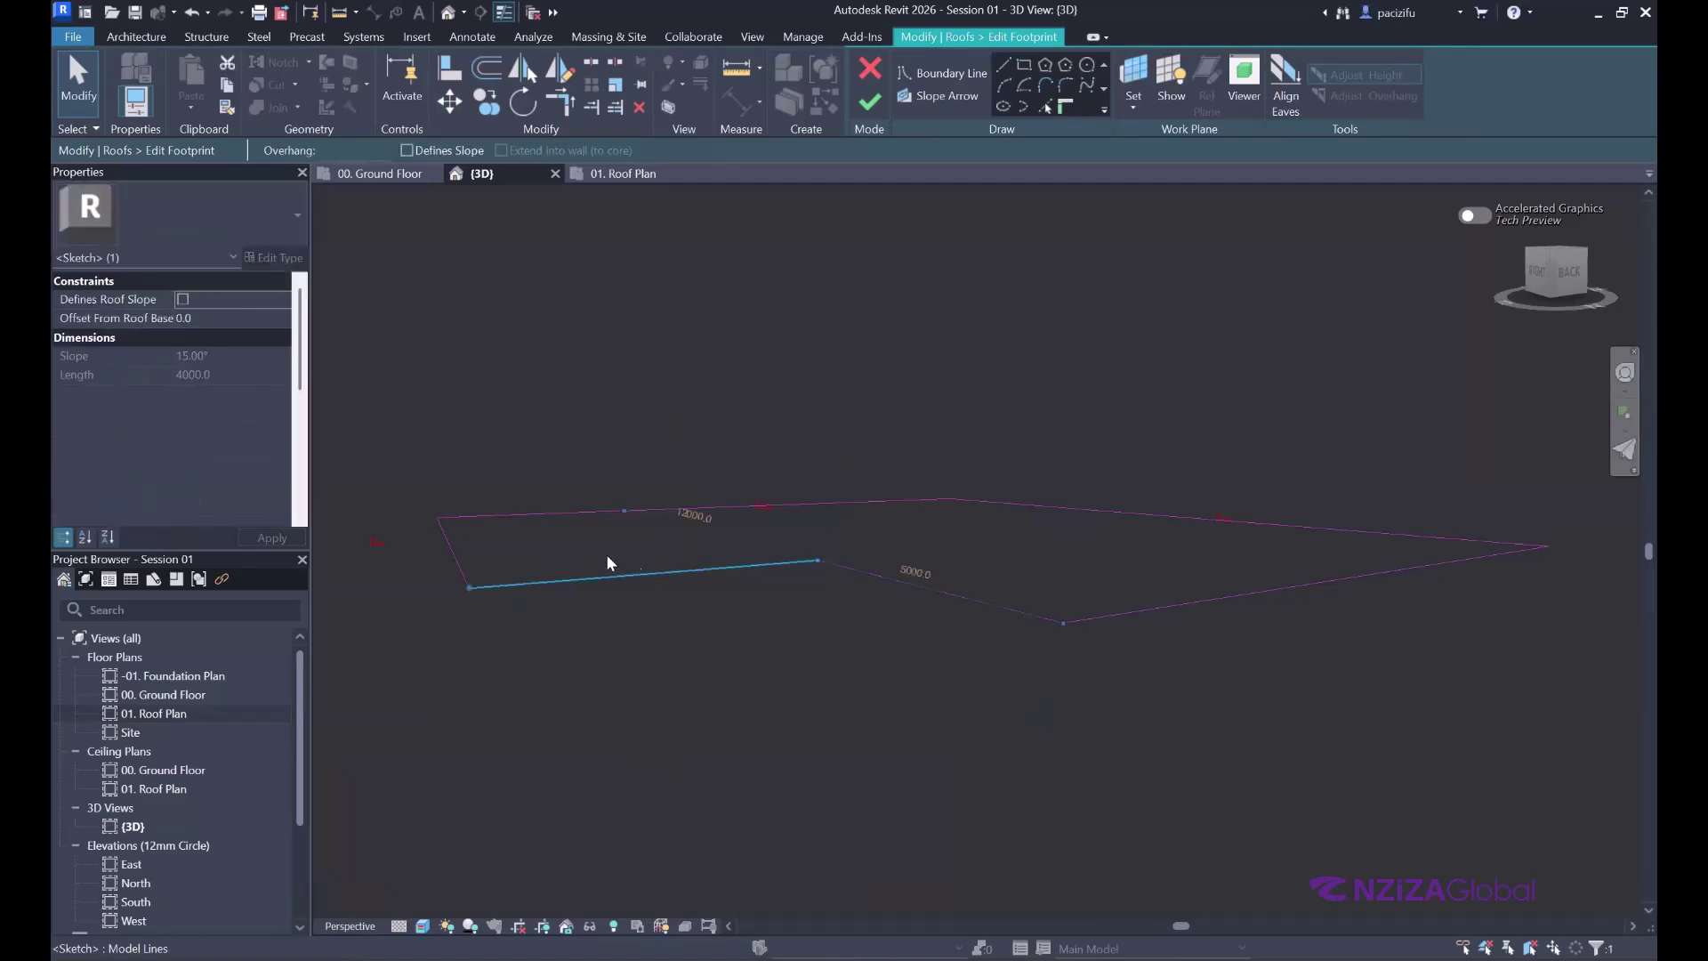
pyautogui.click(182, 299)
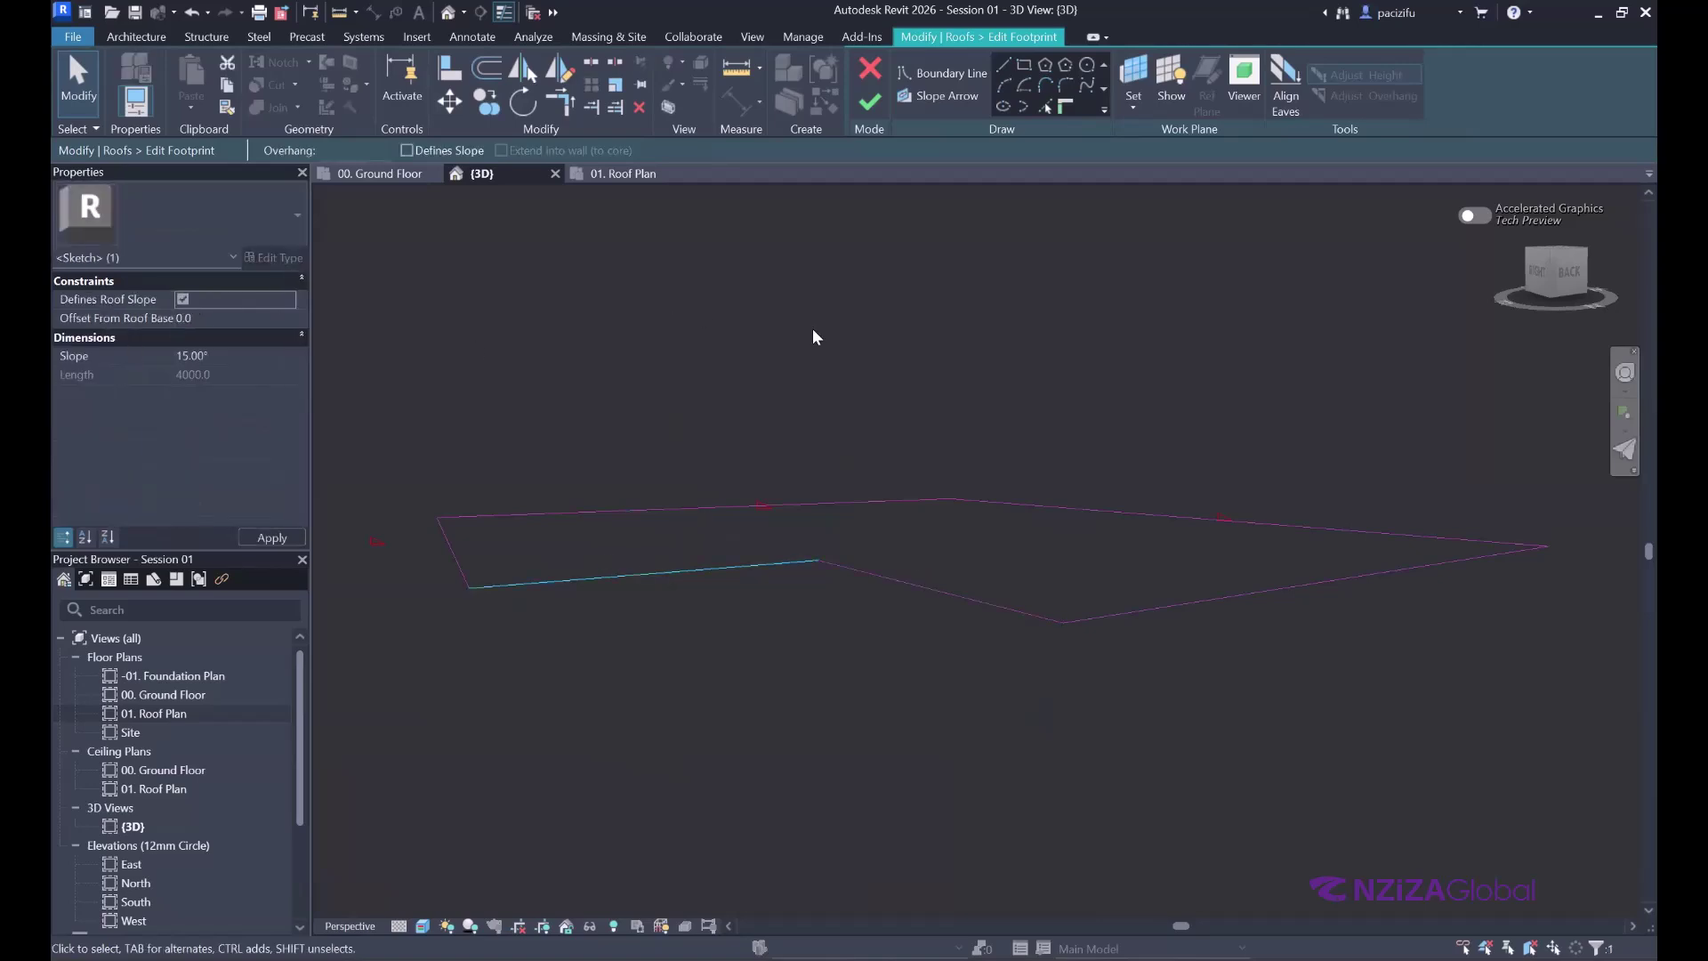
pyautogui.click(906, 355)
pyautogui.click(870, 101)
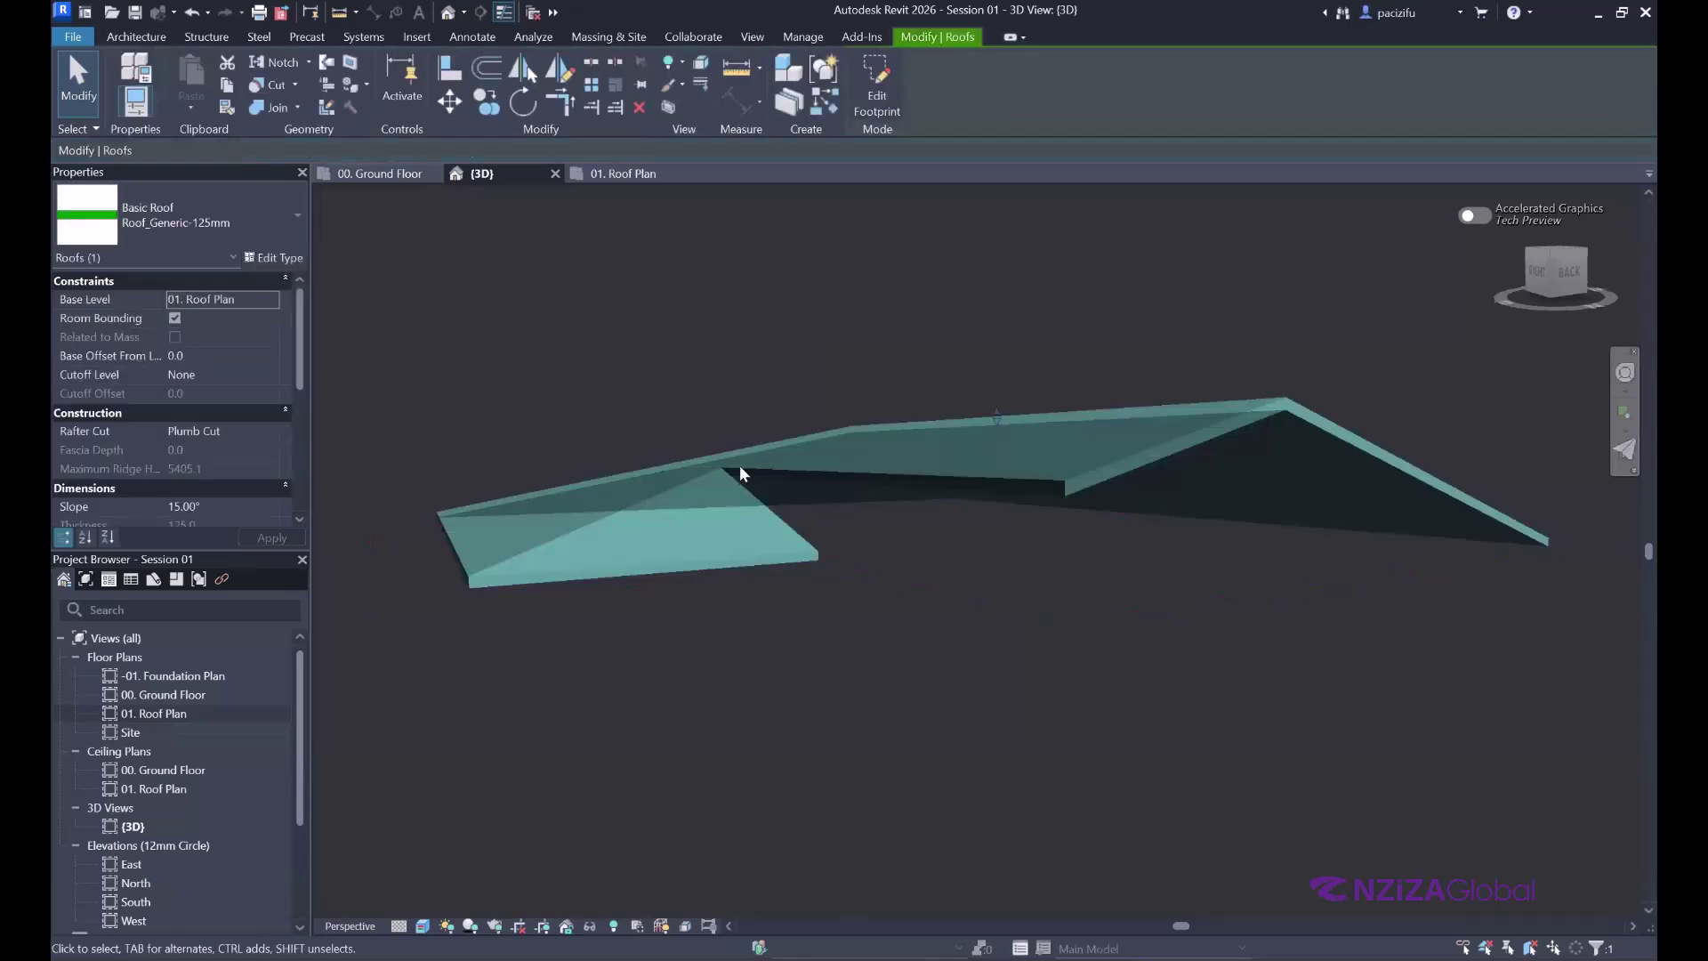
# - Open the L-shaped roof's footprint for editing and bring up its lower-left corner in the 01. Roof Plan view
pyautogui.scroll(3, 1460, 435)
pyautogui.moveTo(892, 356)
pyautogui.keyDown('shift'); pyautogui.mouseDown(button='middle')
pyautogui.moveTo(718, 384)
pyautogui.moveTo(918, 381)
pyautogui.moveTo(917, 344)
pyautogui.moveTo(599, 389)
pyautogui.mouseUp(button='middle'); pyautogui.keyUp('shift')
pyautogui.moveTo(598, 389); pyautogui.dragTo(782, 363)
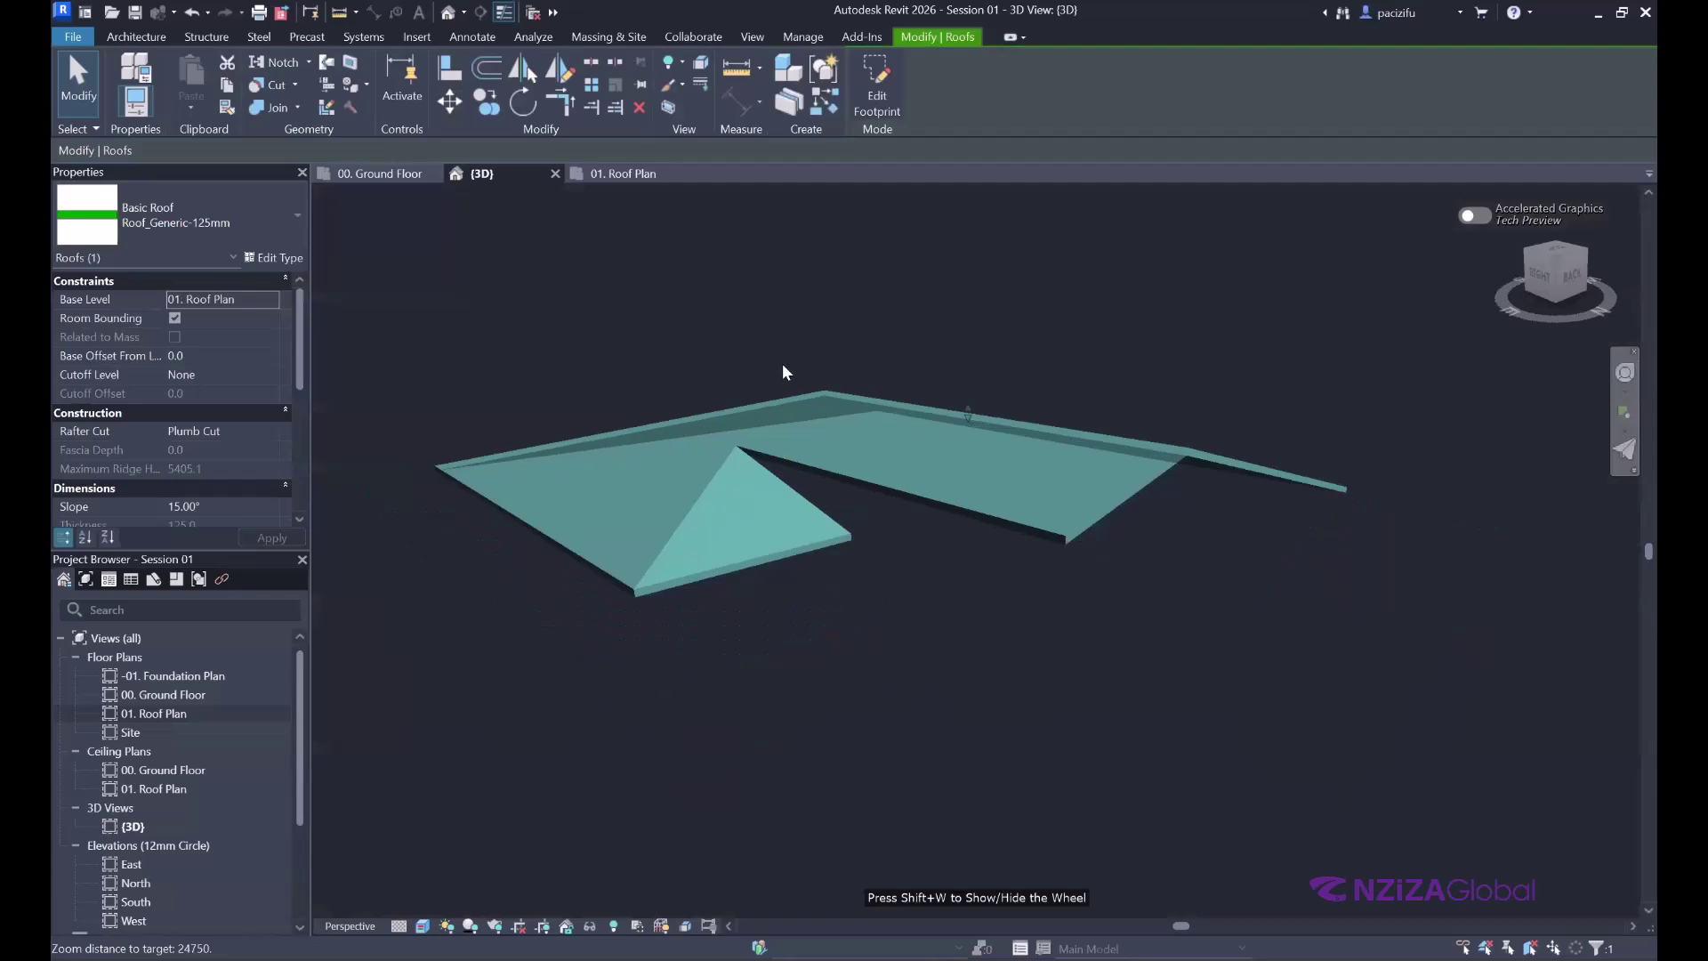
pyautogui.scroll(2, 810, 445)
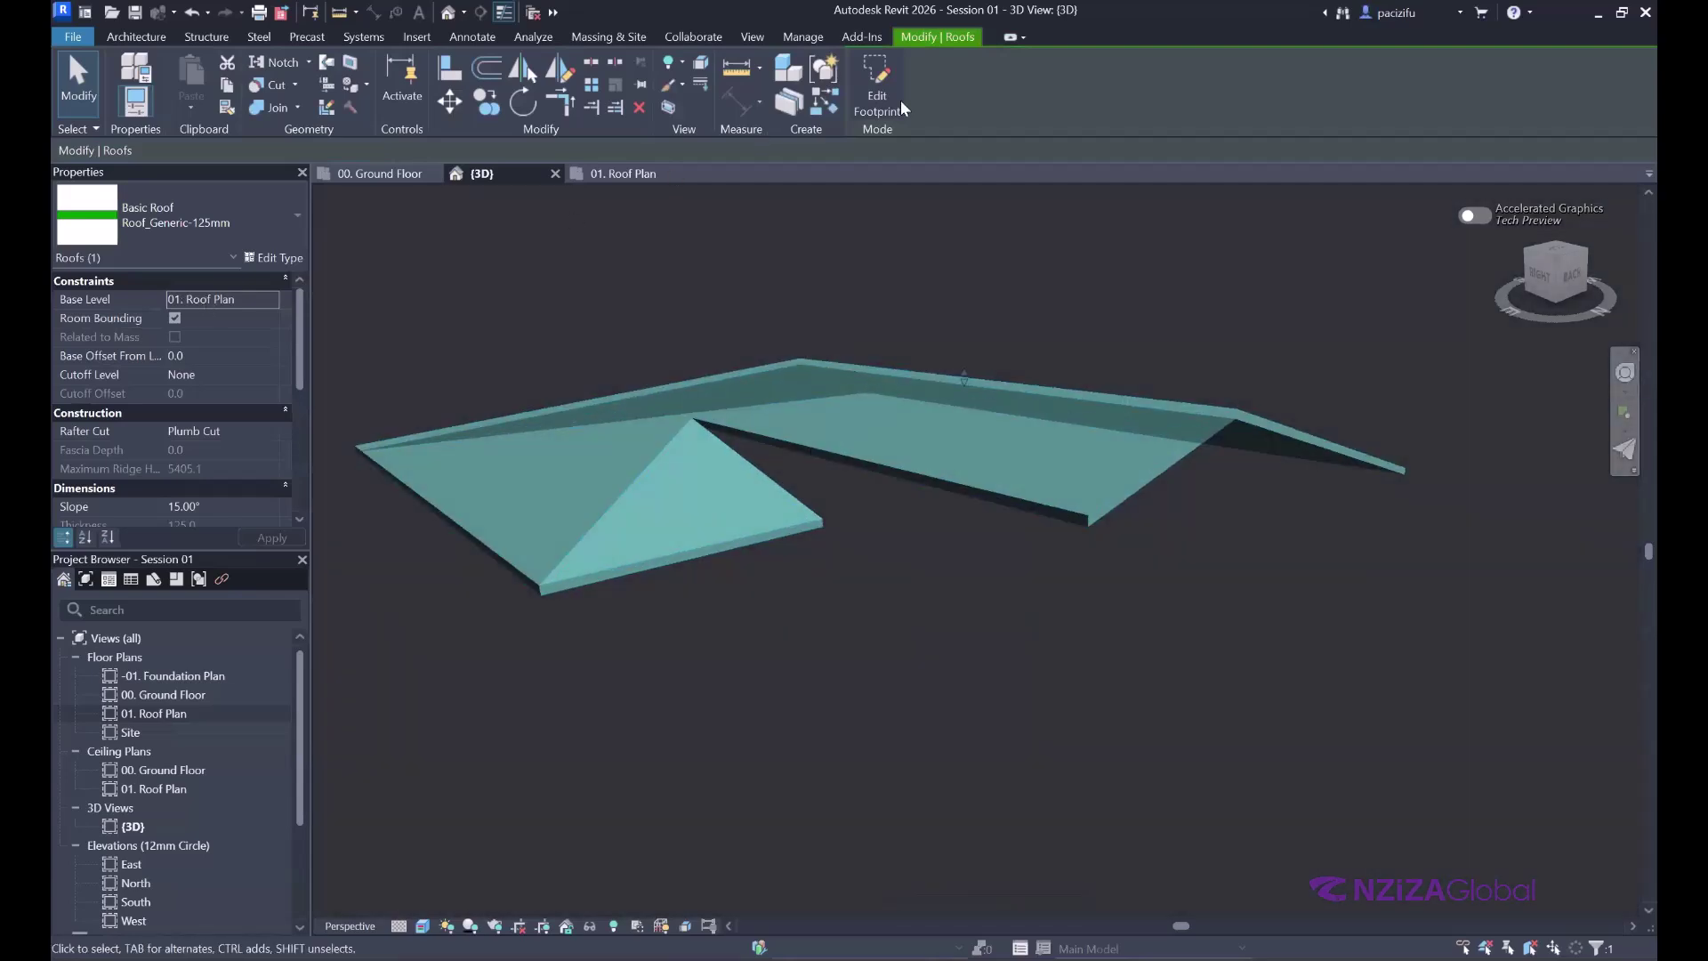
pyautogui.click(883, 87)
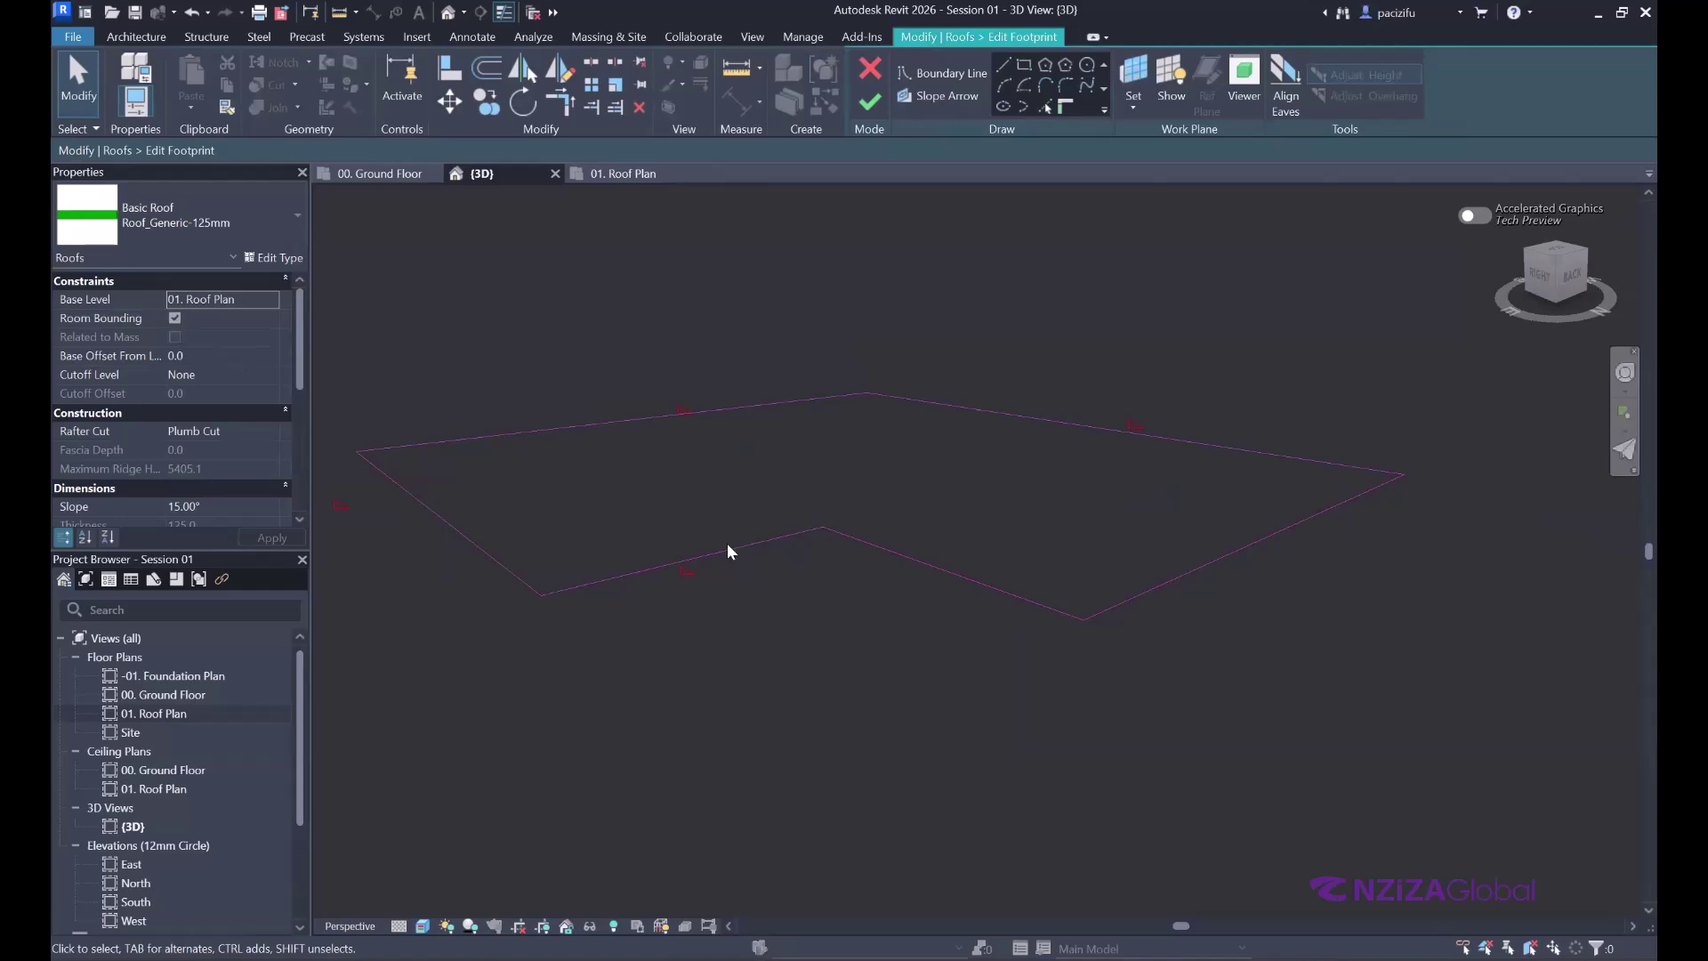
pyautogui.scroll(-2, 809, 643)
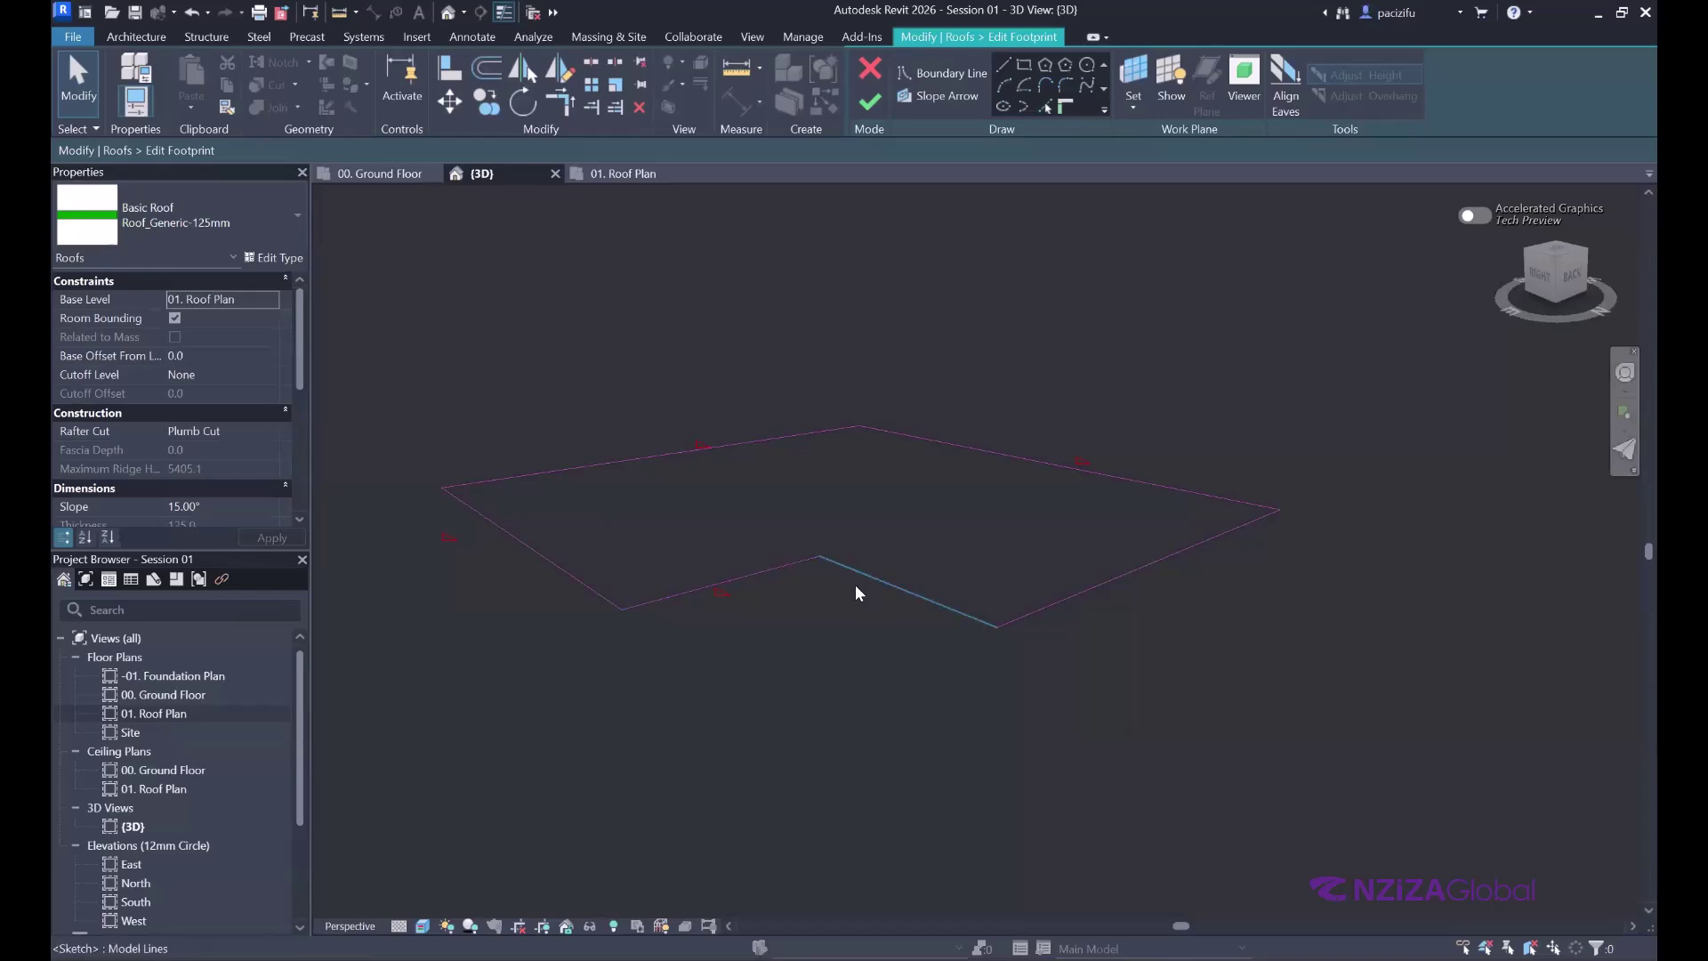
pyautogui.click(856, 585)
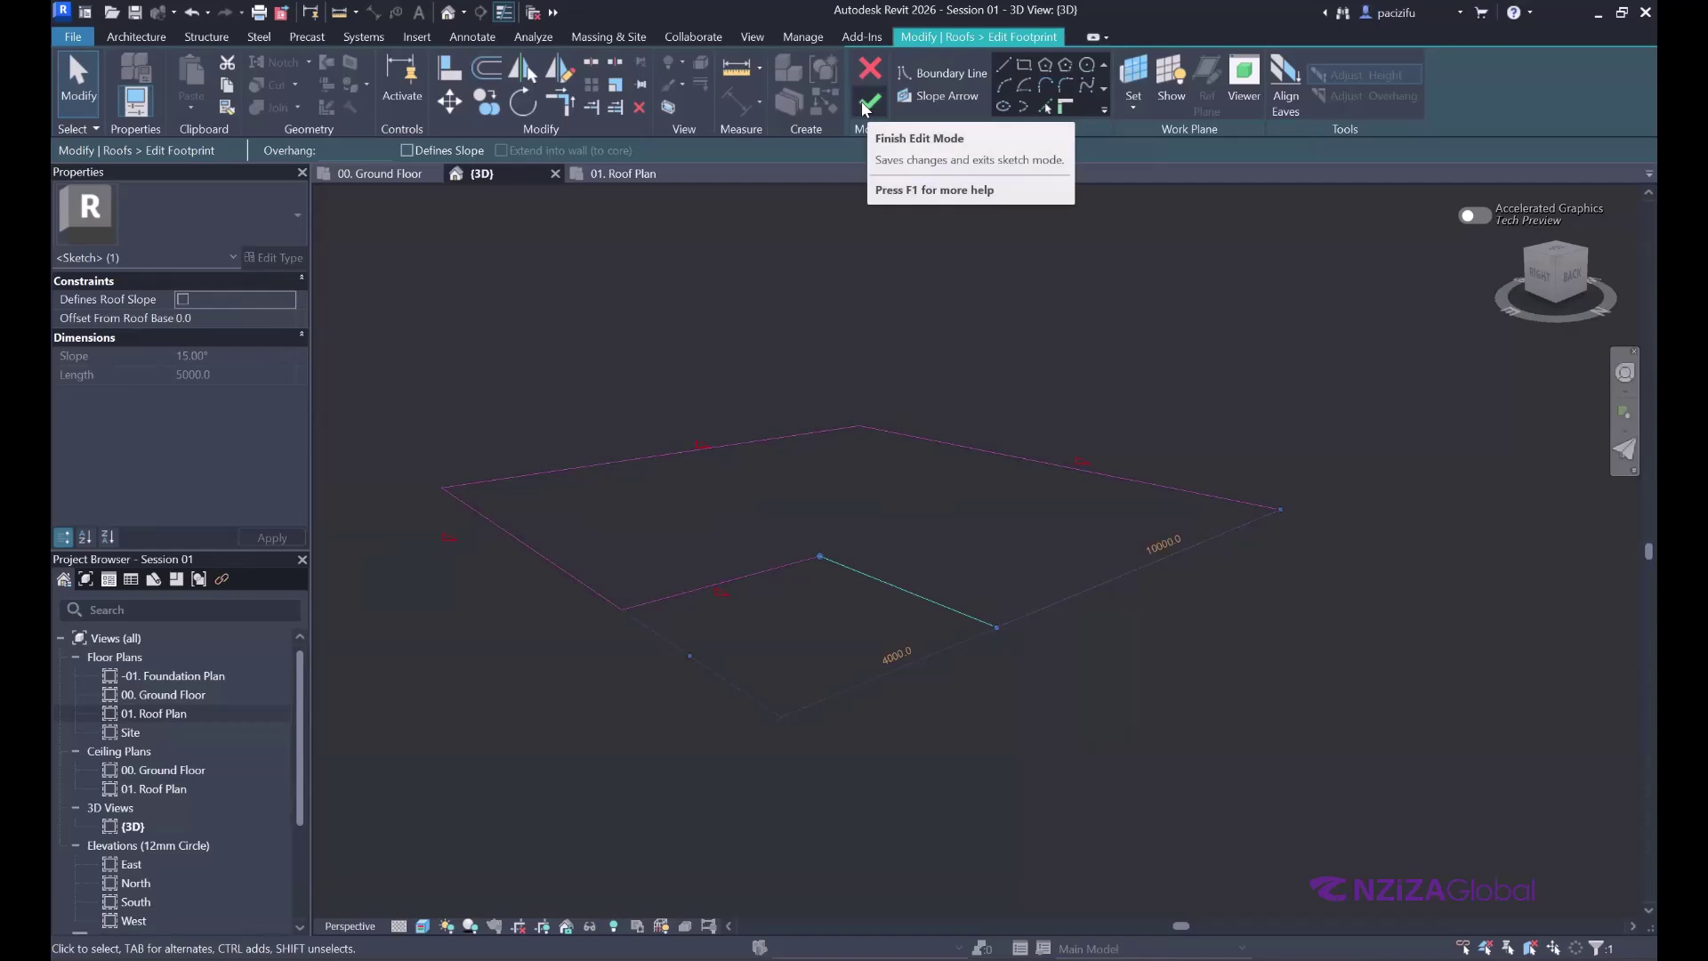
pyautogui.press('F8')
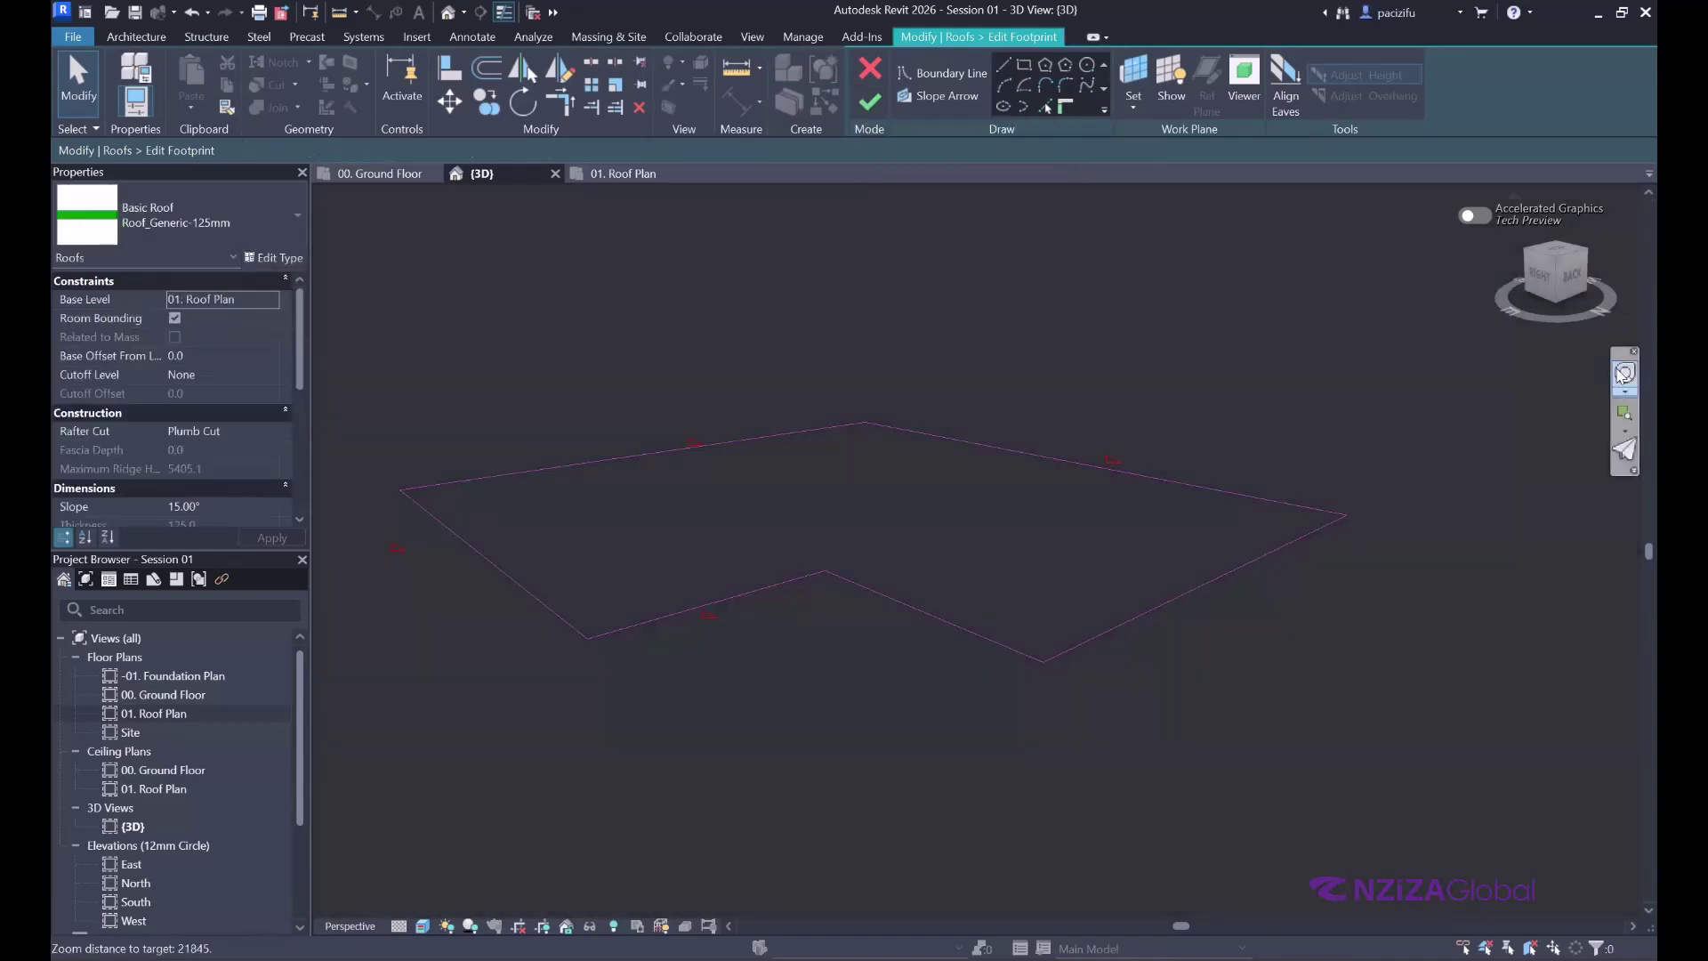
pyautogui.moveTo(709, 332)
pyautogui.mouseDown()
pyautogui.moveTo(507, 420)
pyautogui.moveTo(498, 367)
pyautogui.moveTo(679, 313)
pyautogui.mouseUp()
pyautogui.press('Escape')
pyautogui.click(623, 174)
pyautogui.scroll(-2, 812, 747)
pyautogui.scroll(5, 599, 782)
pyautogui.scroll(2, 758, 754)
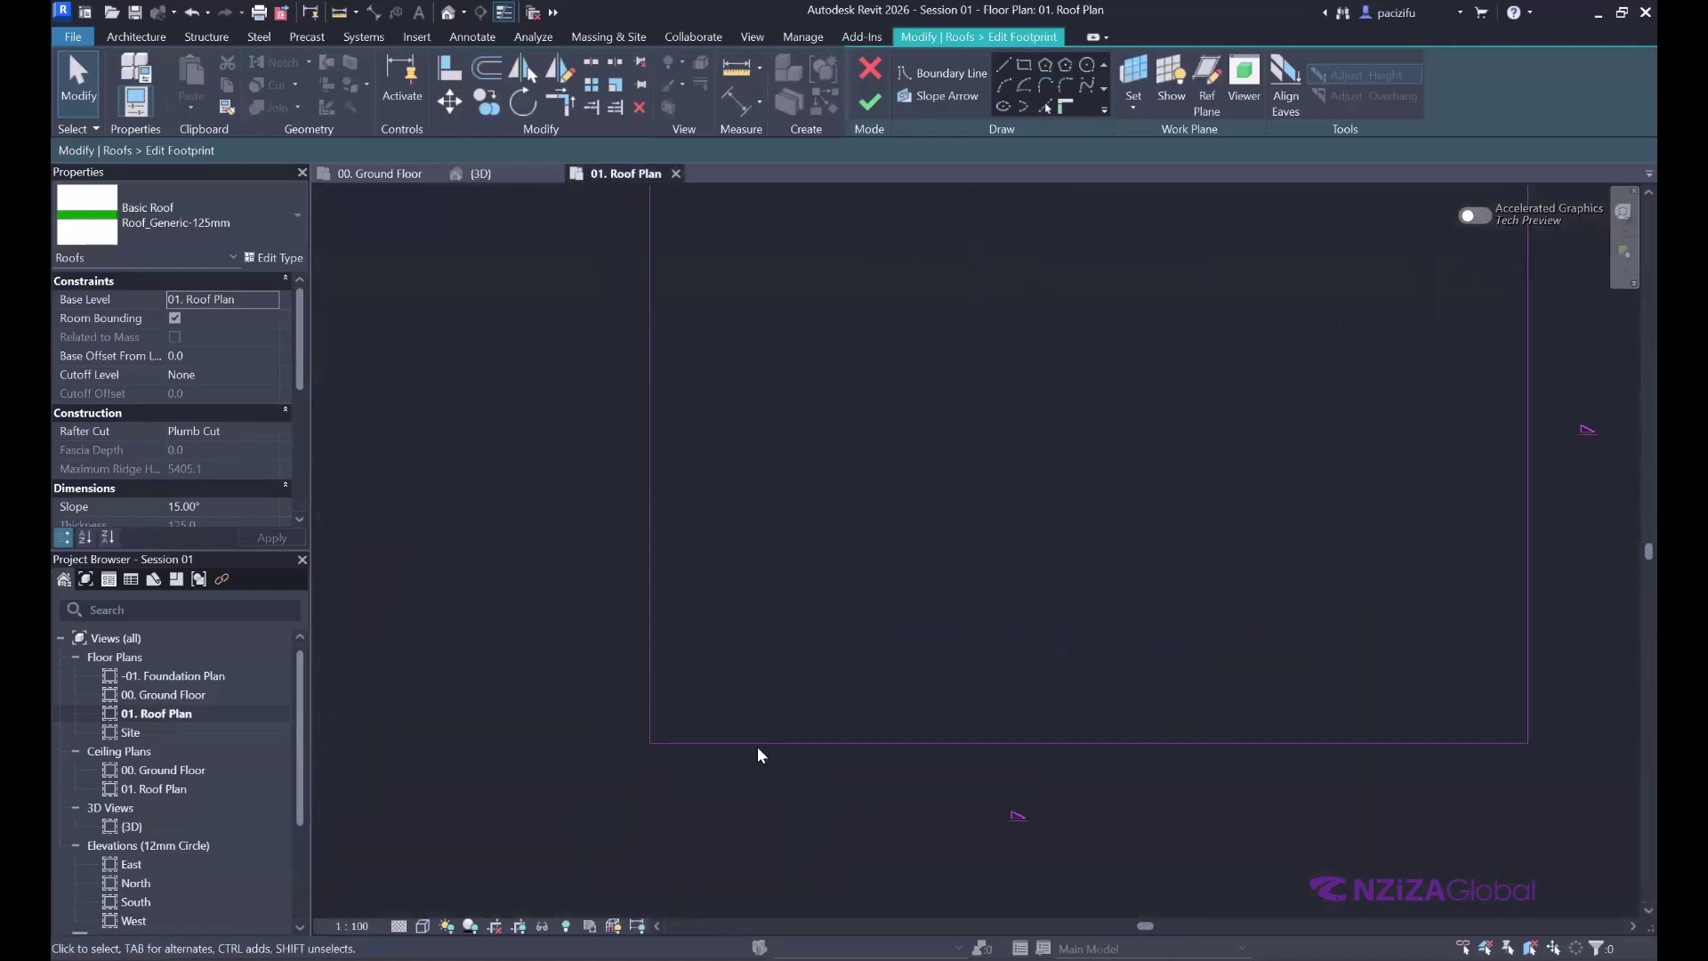
# - Draw an outward-curving boundary arc of about 2000 mm radius across the footprint's lower-left corner, meeting both edges tangentially
pyautogui.click(1003, 84)
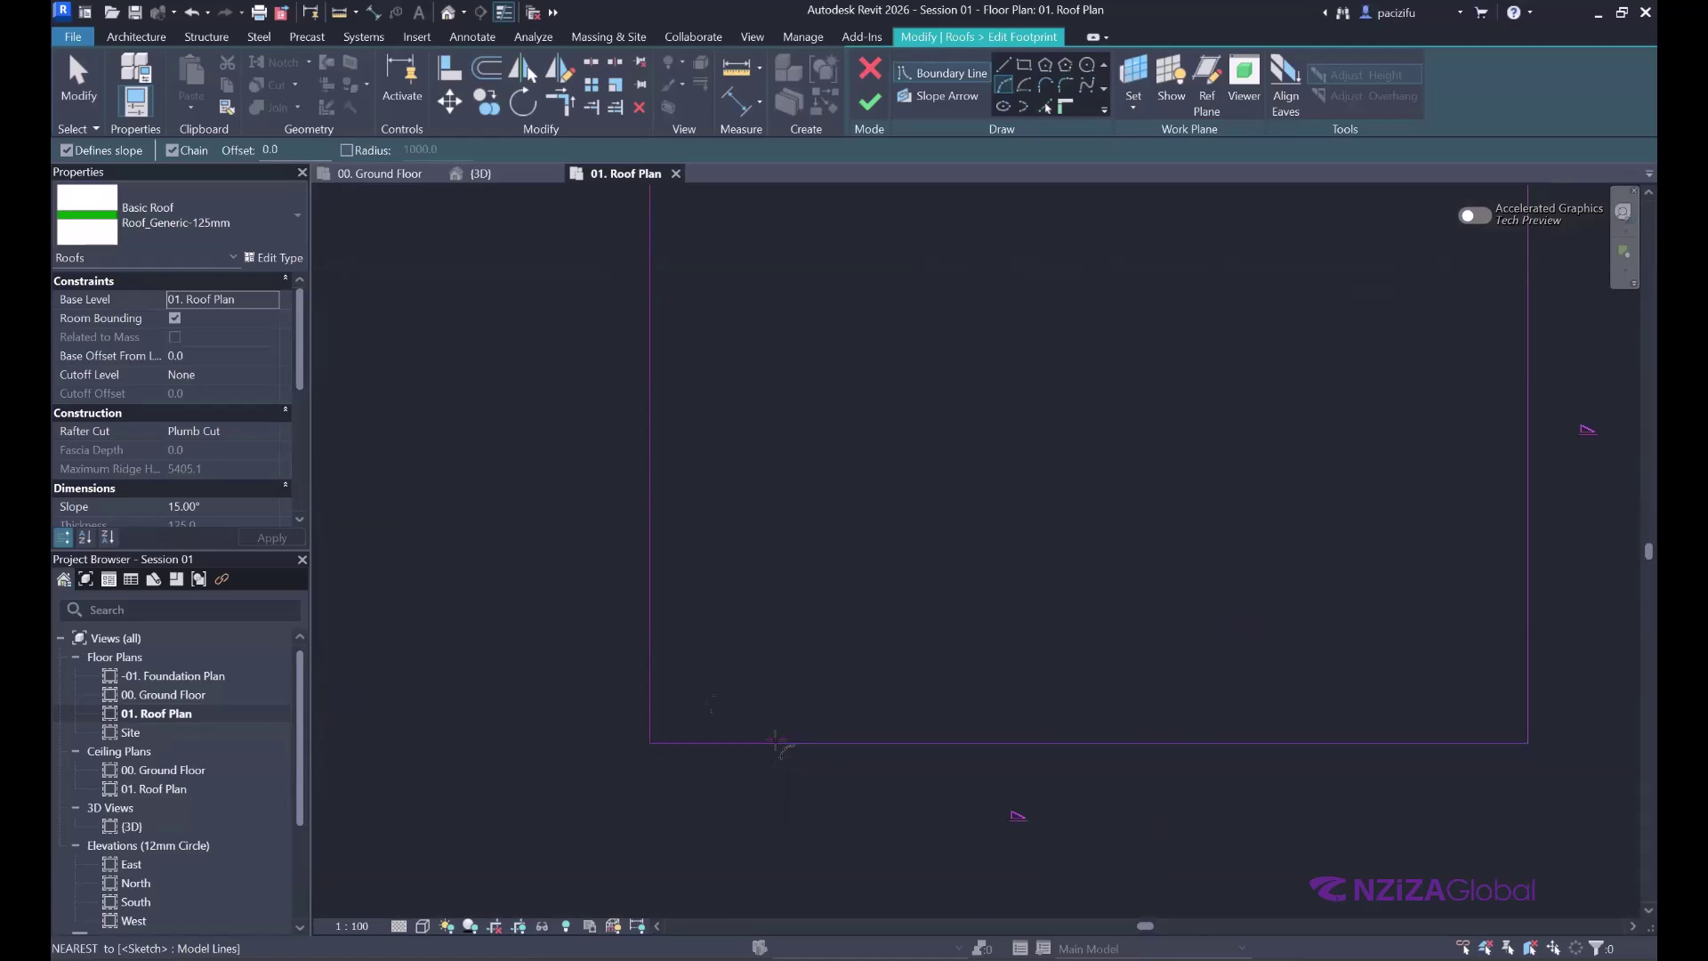
pyautogui.click(783, 744)
pyautogui.scroll(3, 659, 640)
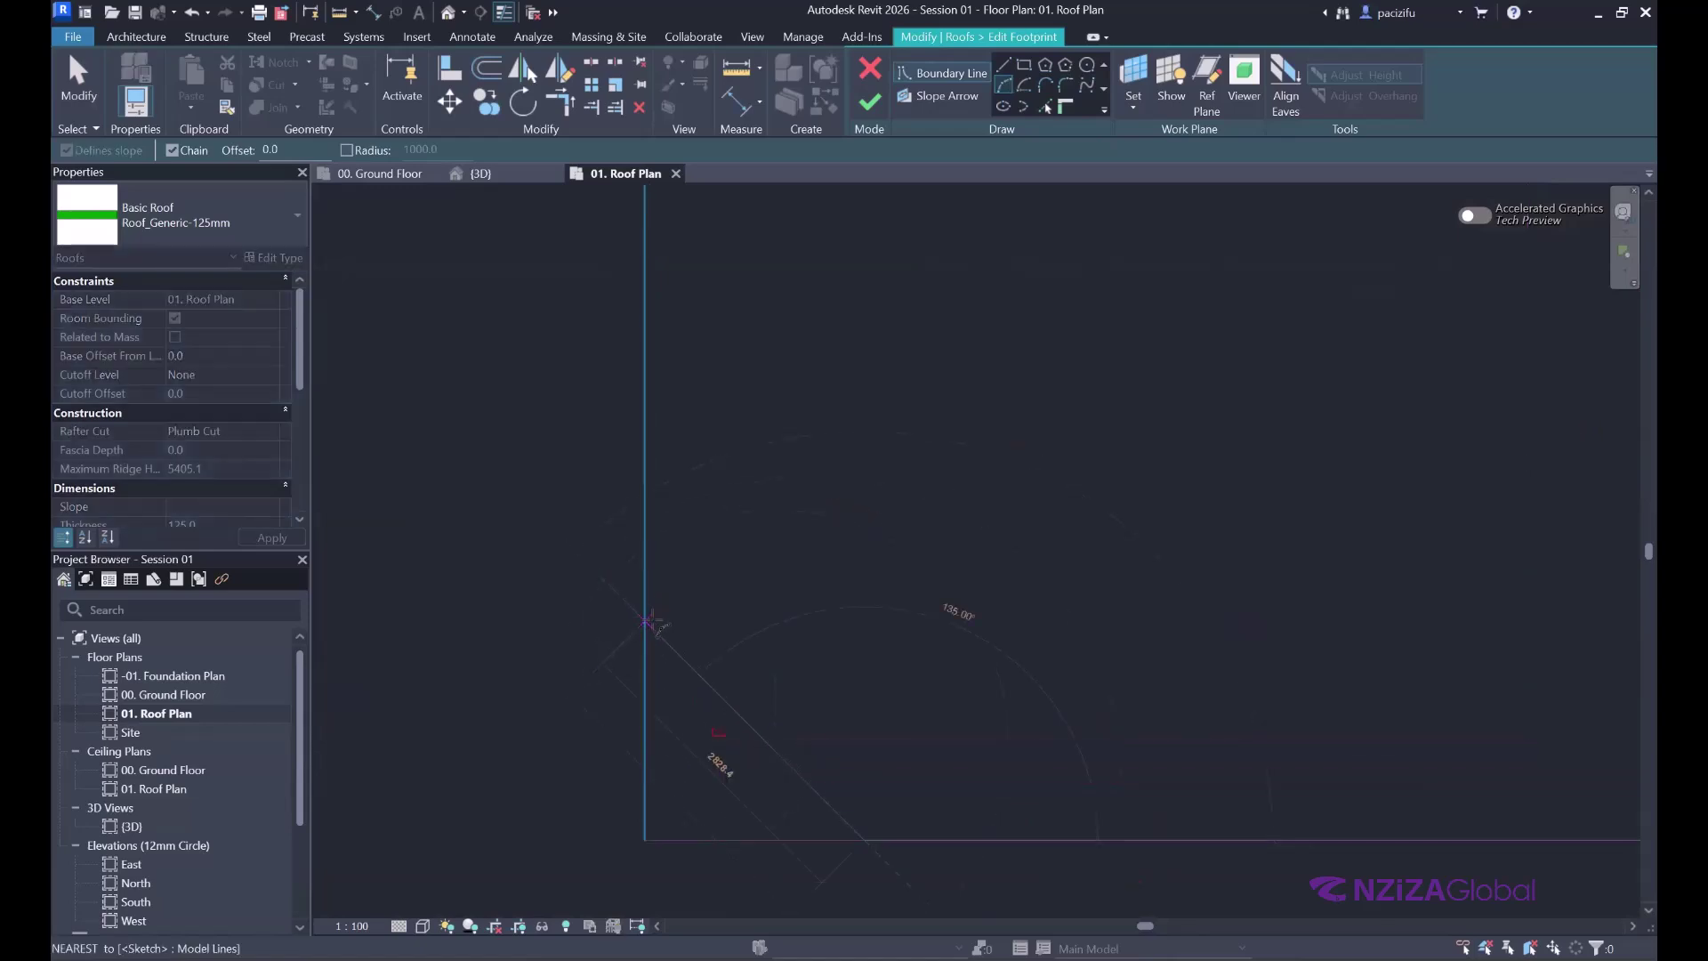
pyautogui.click(646, 617)
pyautogui.scroll(-3, 605, 614)
pyautogui.press('Escape')
pyautogui.press('Escape')
pyautogui.scroll(2, 622, 732)
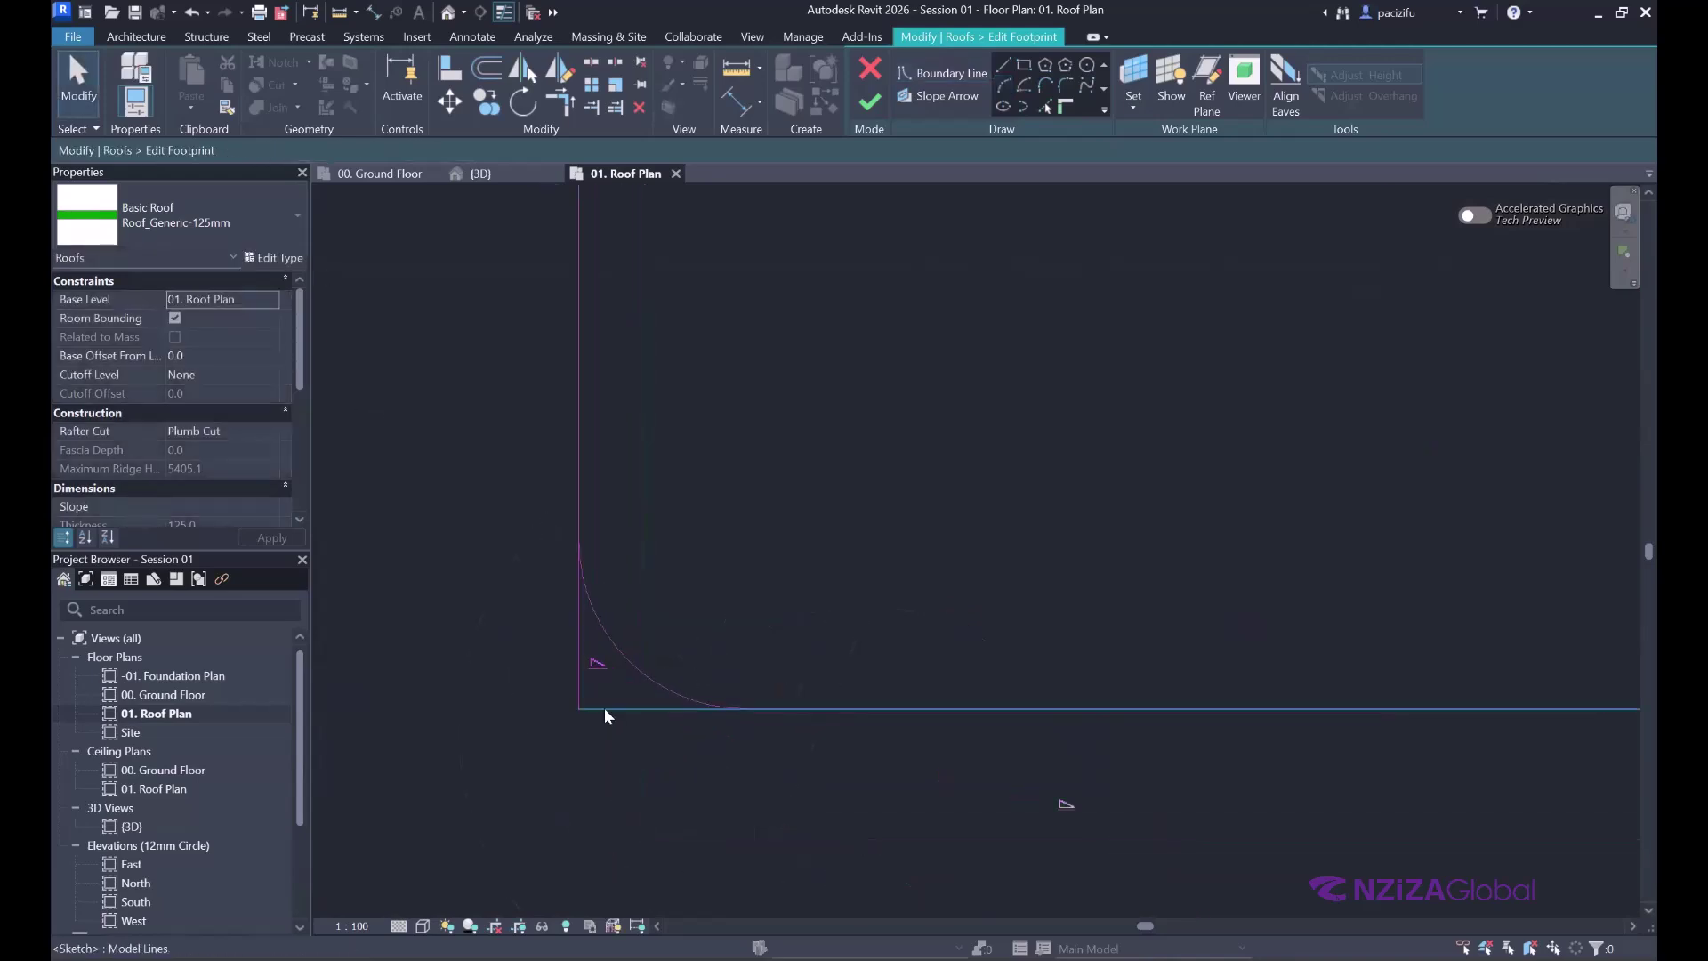
# - Trim the footprint's left and bottom edges back to the corner arc, then try to finish the sketch
pyautogui.click(655, 709)
pyautogui.scroll(-1, 712, 605)
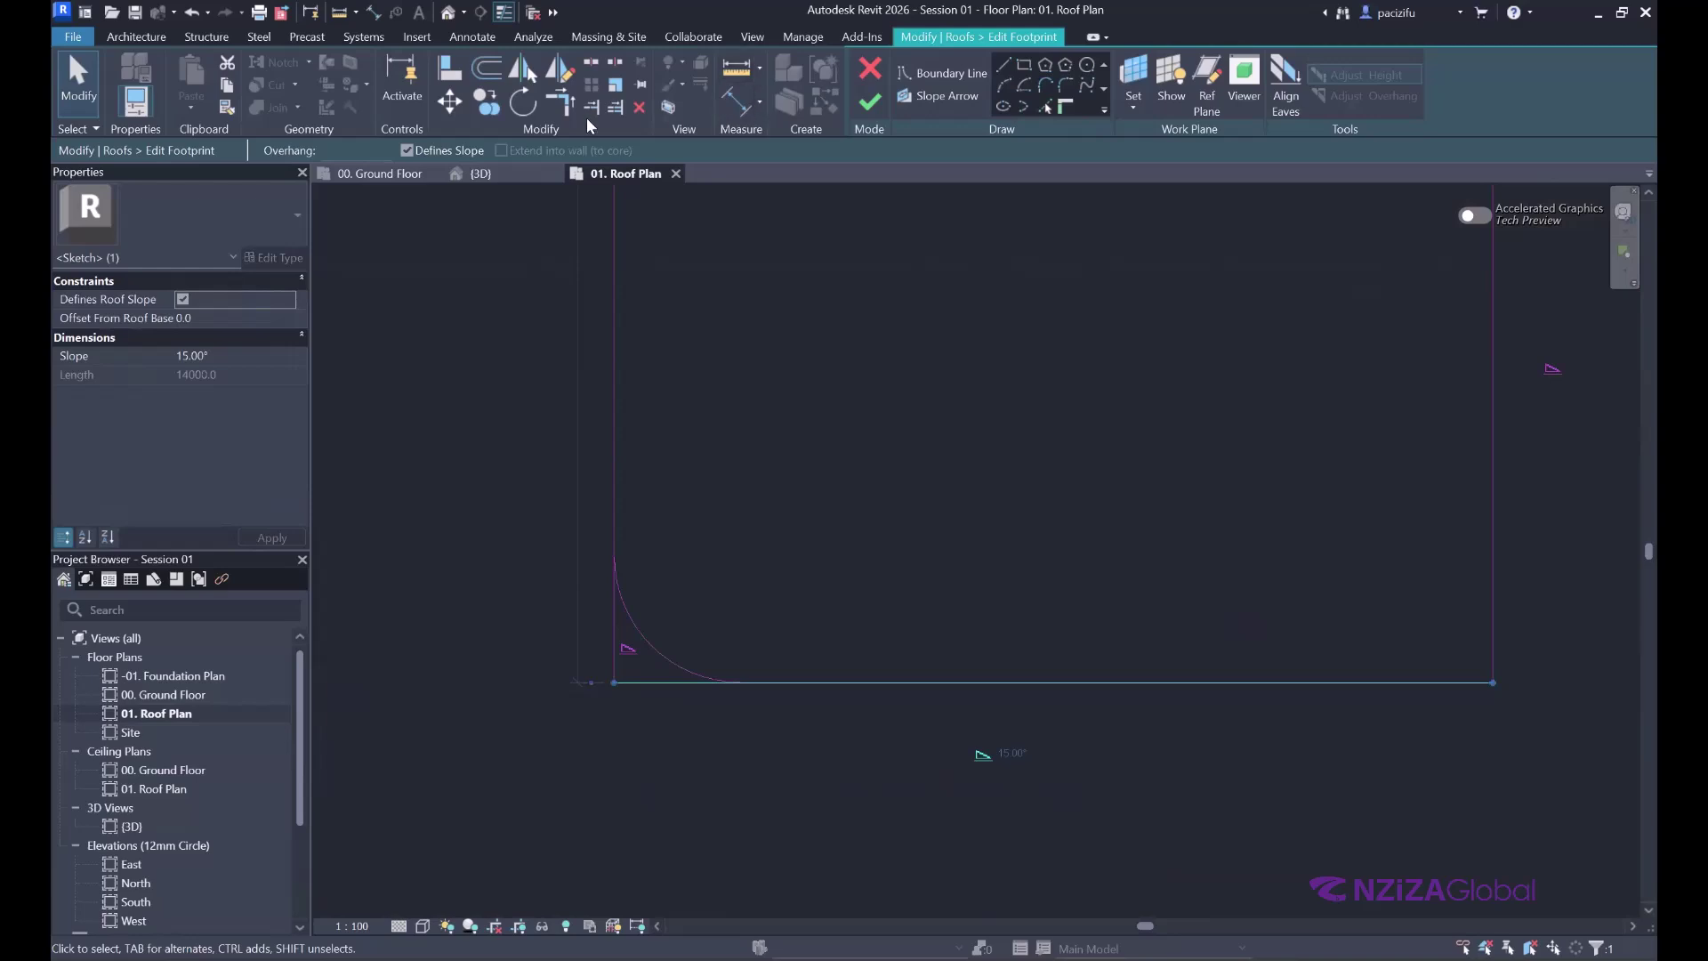
pyautogui.click(1003, 732)
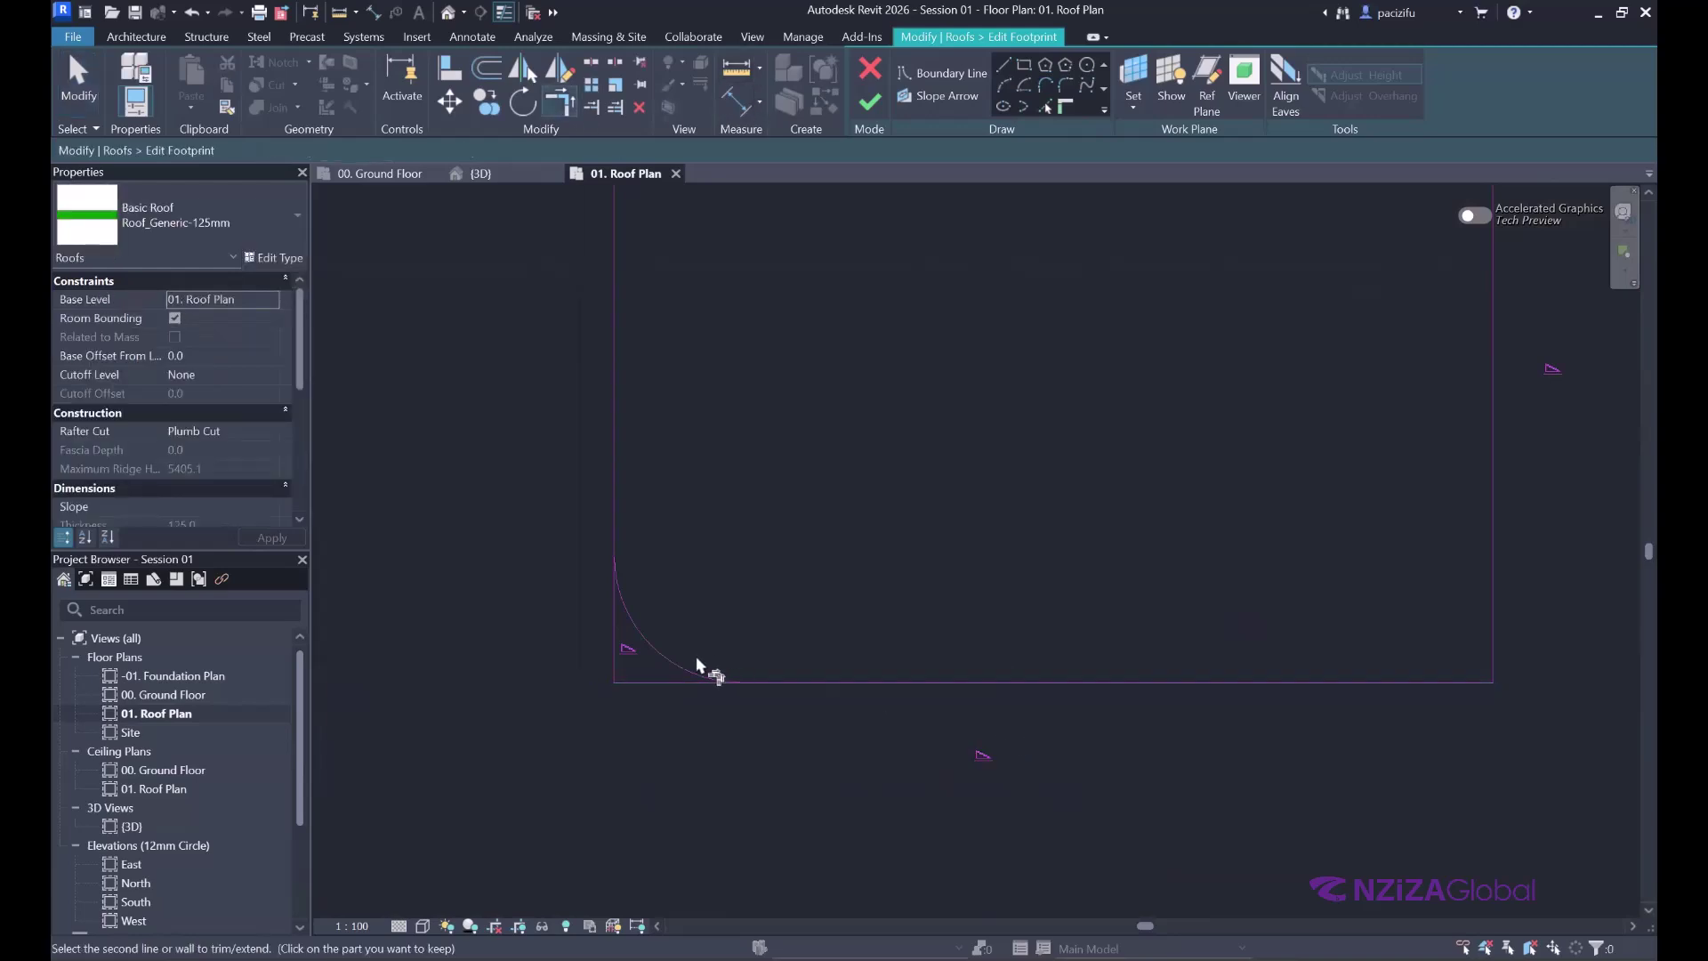
pyautogui.press('t')
pyautogui.press('r')
pyautogui.scroll(-3, 640, 561)
pyautogui.click(60, 105)
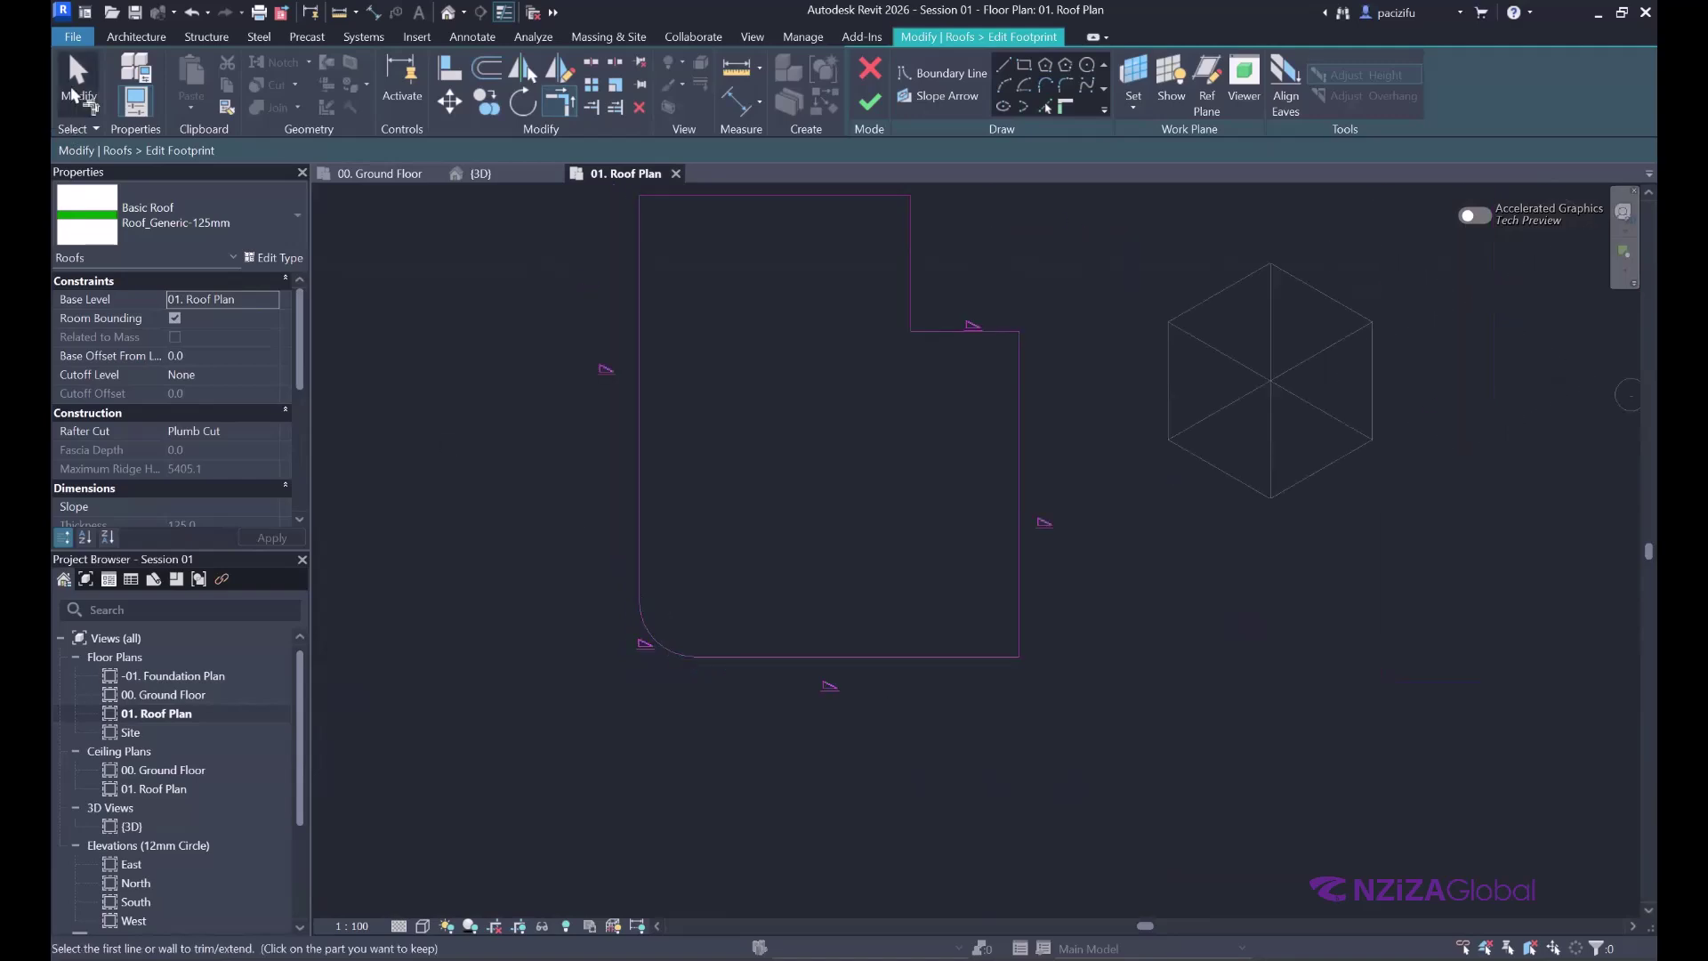
pyautogui.click(870, 100)
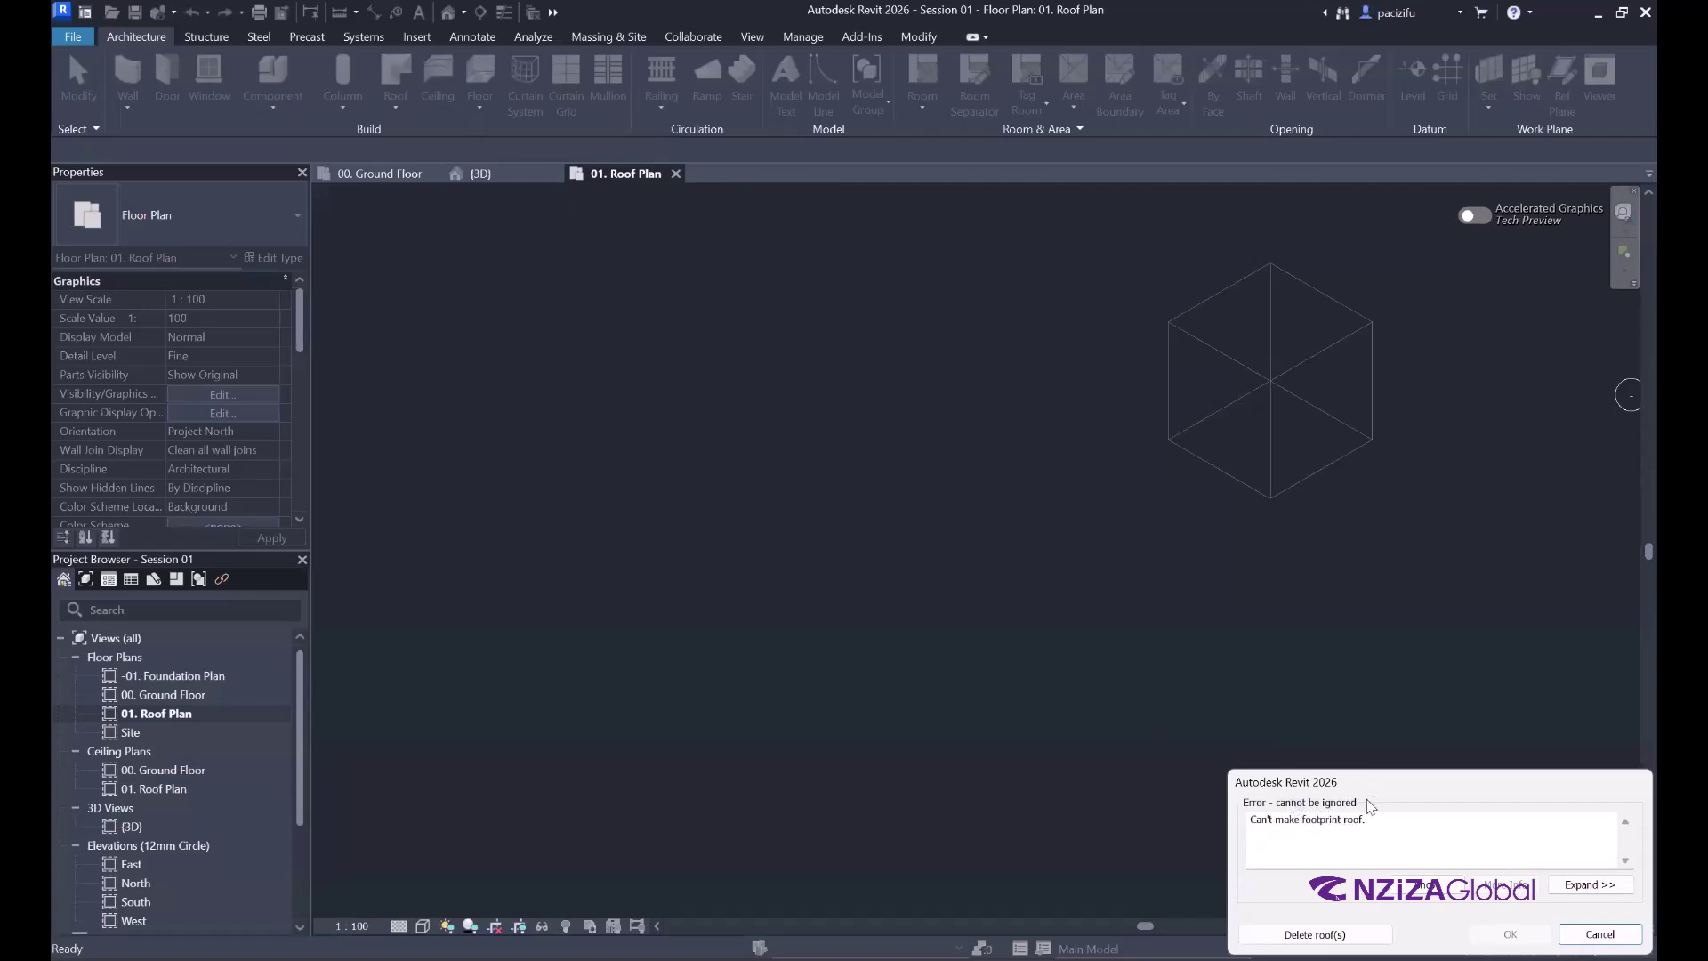
pyautogui.click(1600, 934)
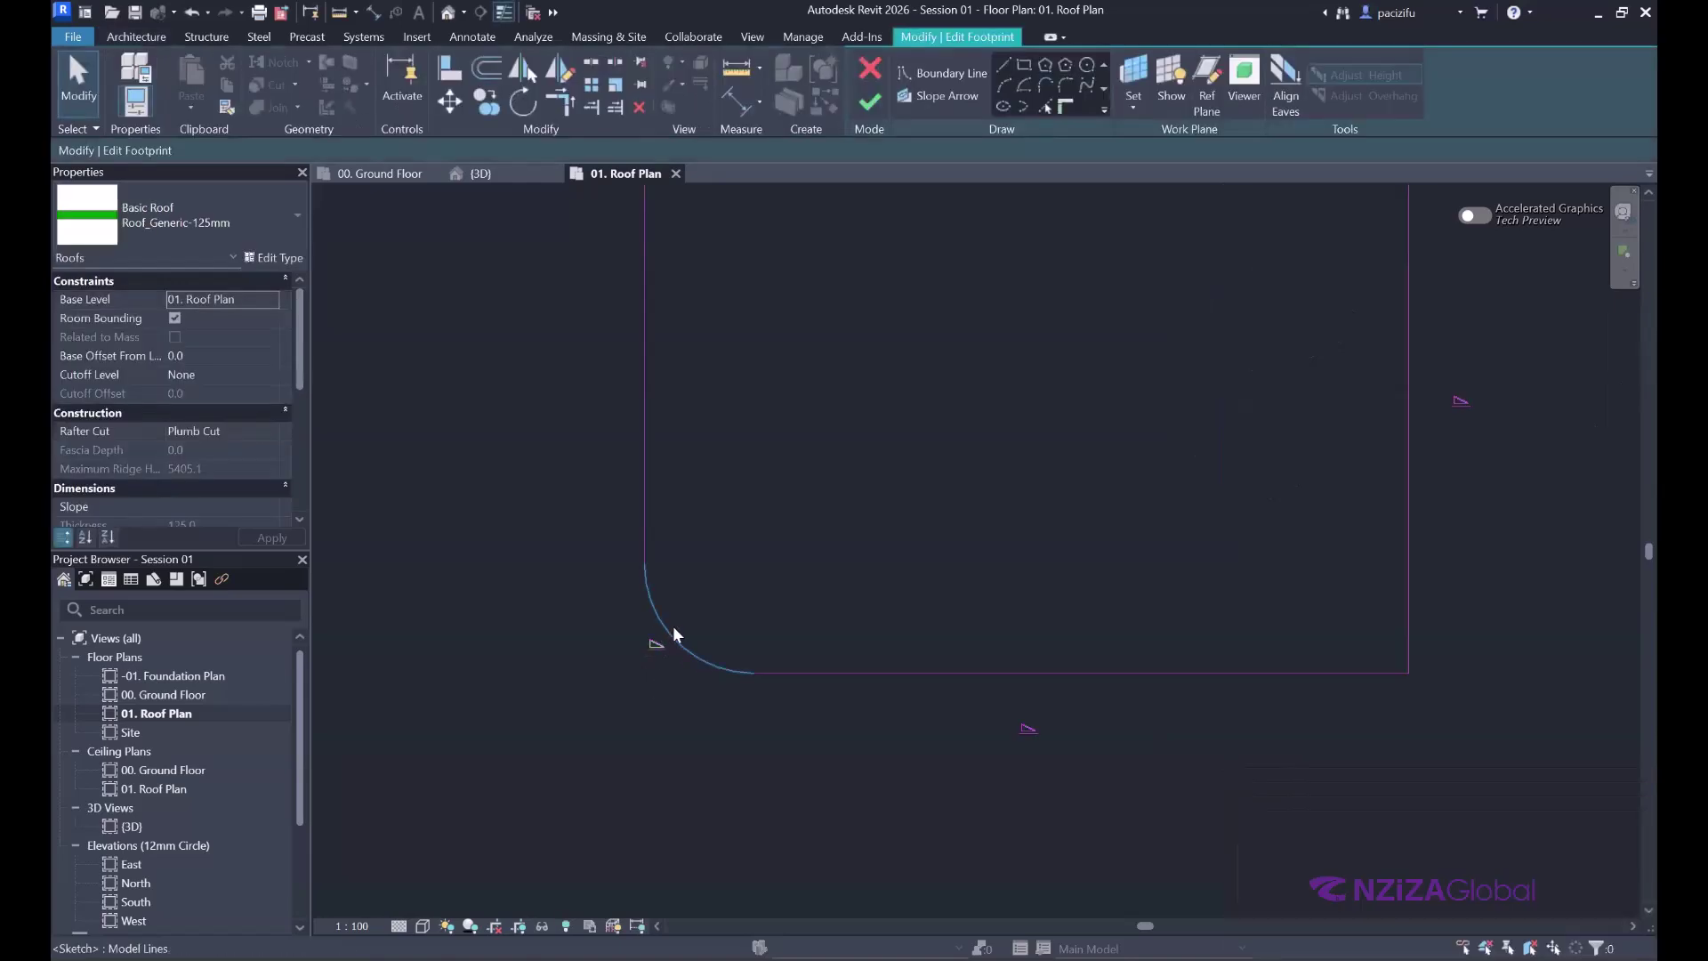
# - Stop the corner arc and the adjoining 12000 mm bottom edge from defining slope, then finish the footprint sketch
pyautogui.click(672, 627)
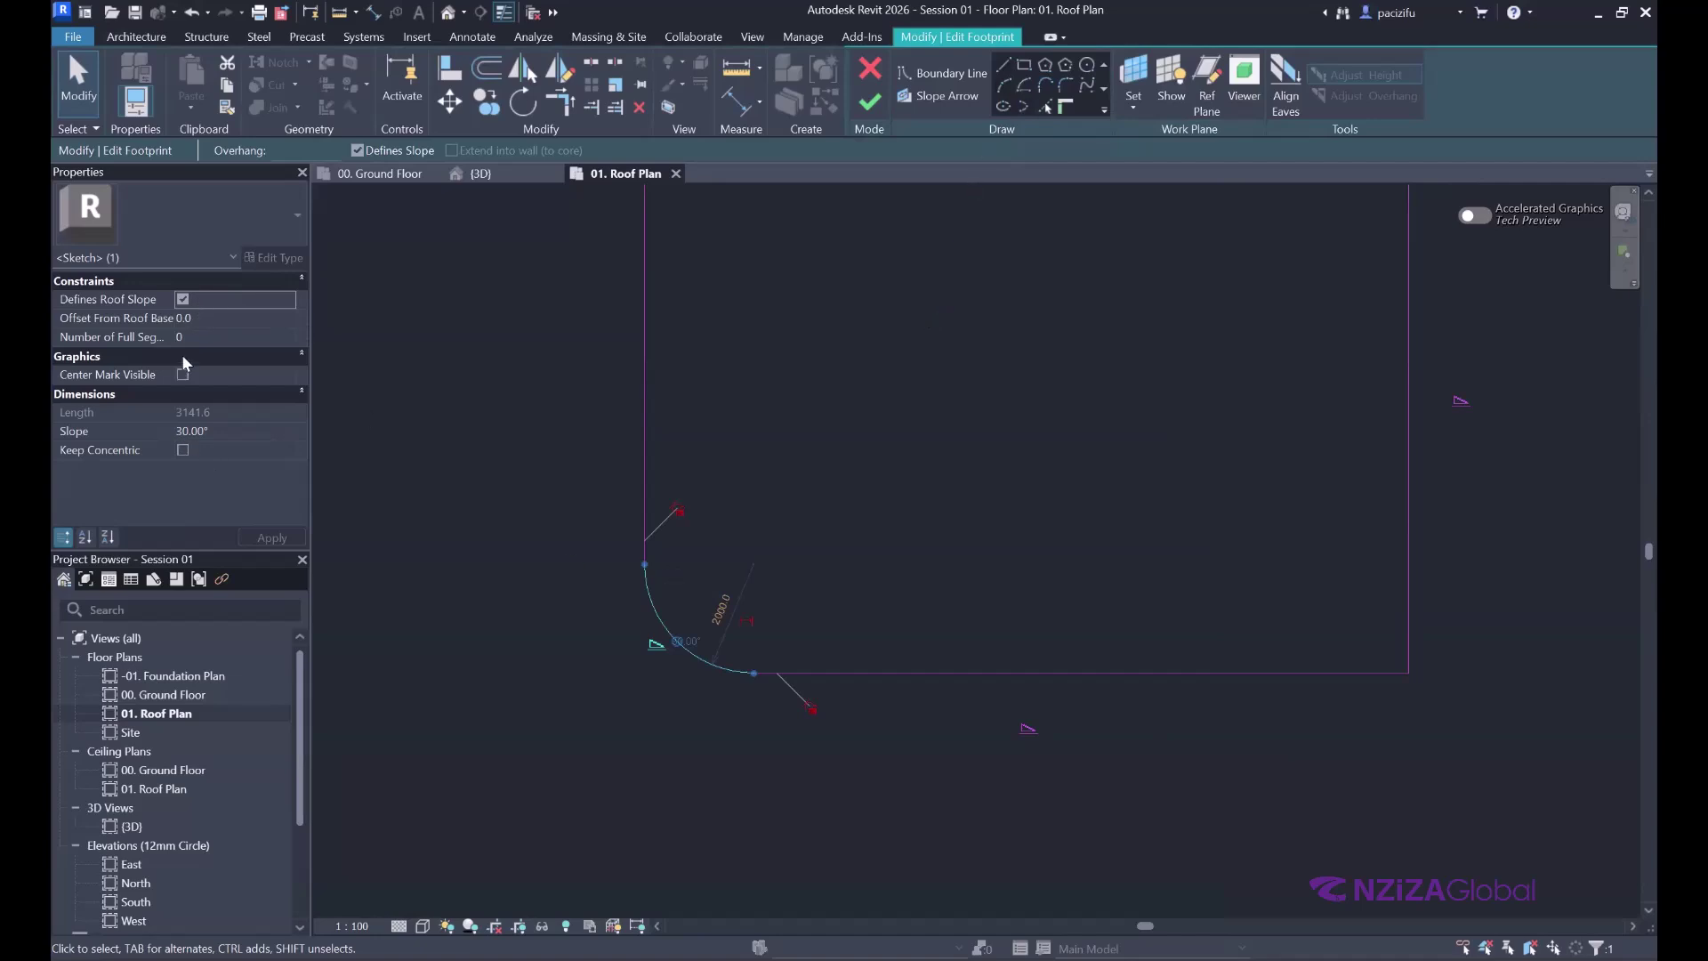
pyautogui.click(182, 299)
pyautogui.scroll(-4, 658, 671)
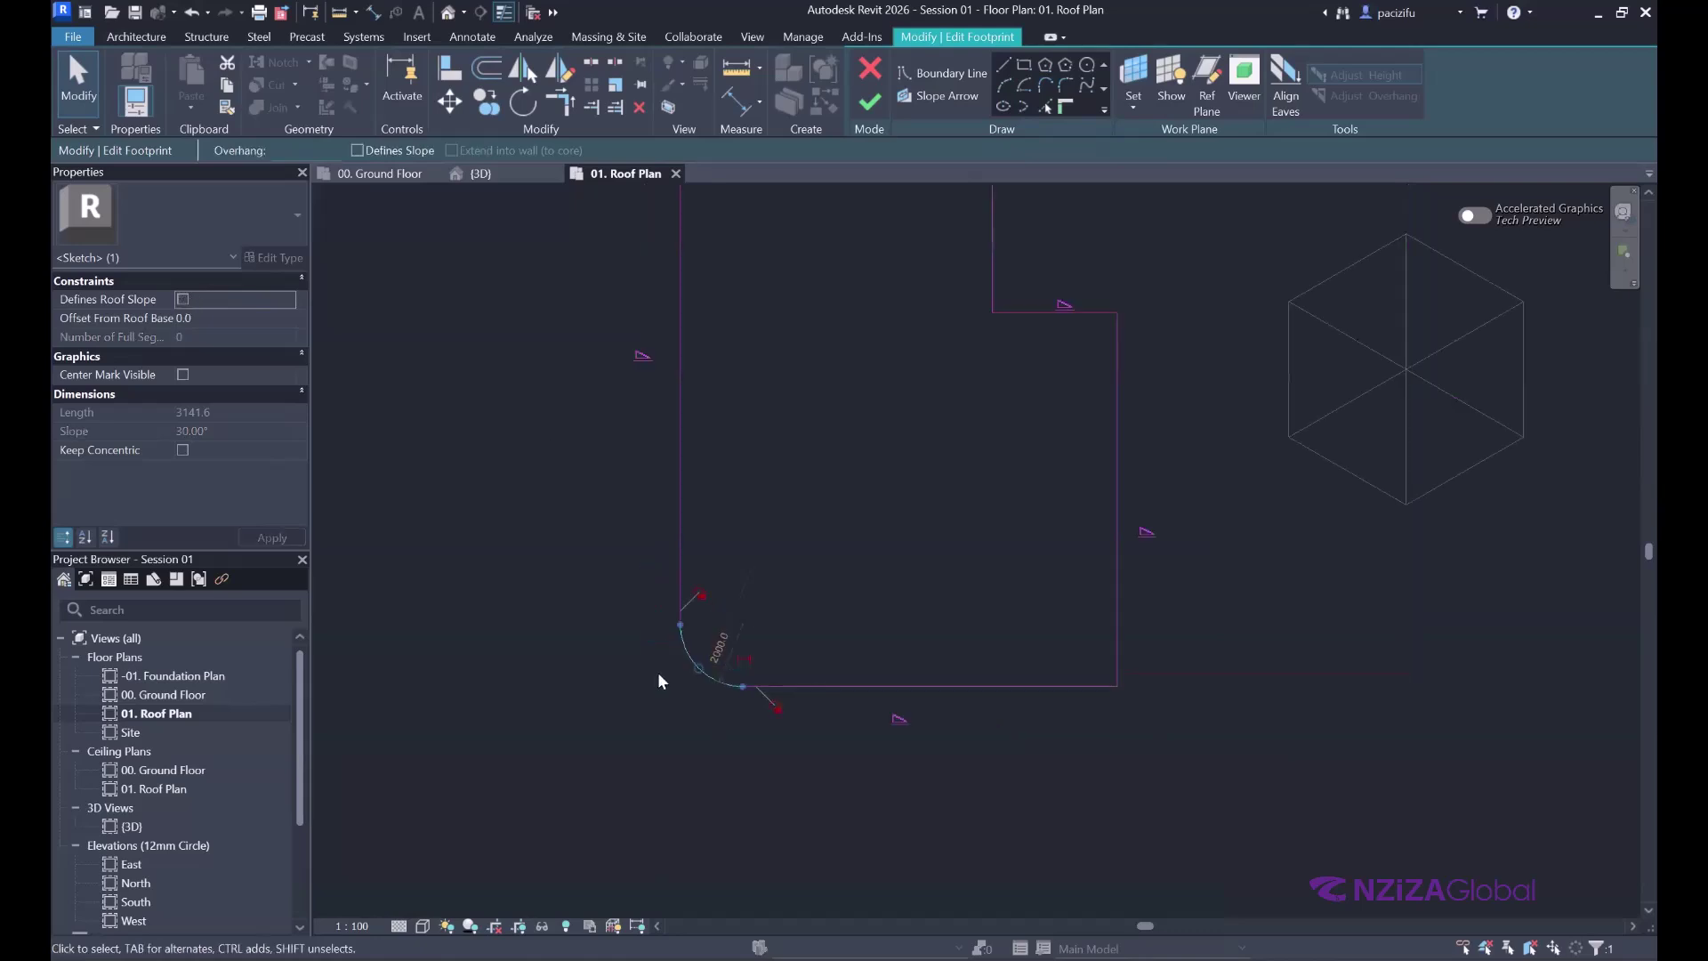
pyautogui.click(660, 576)
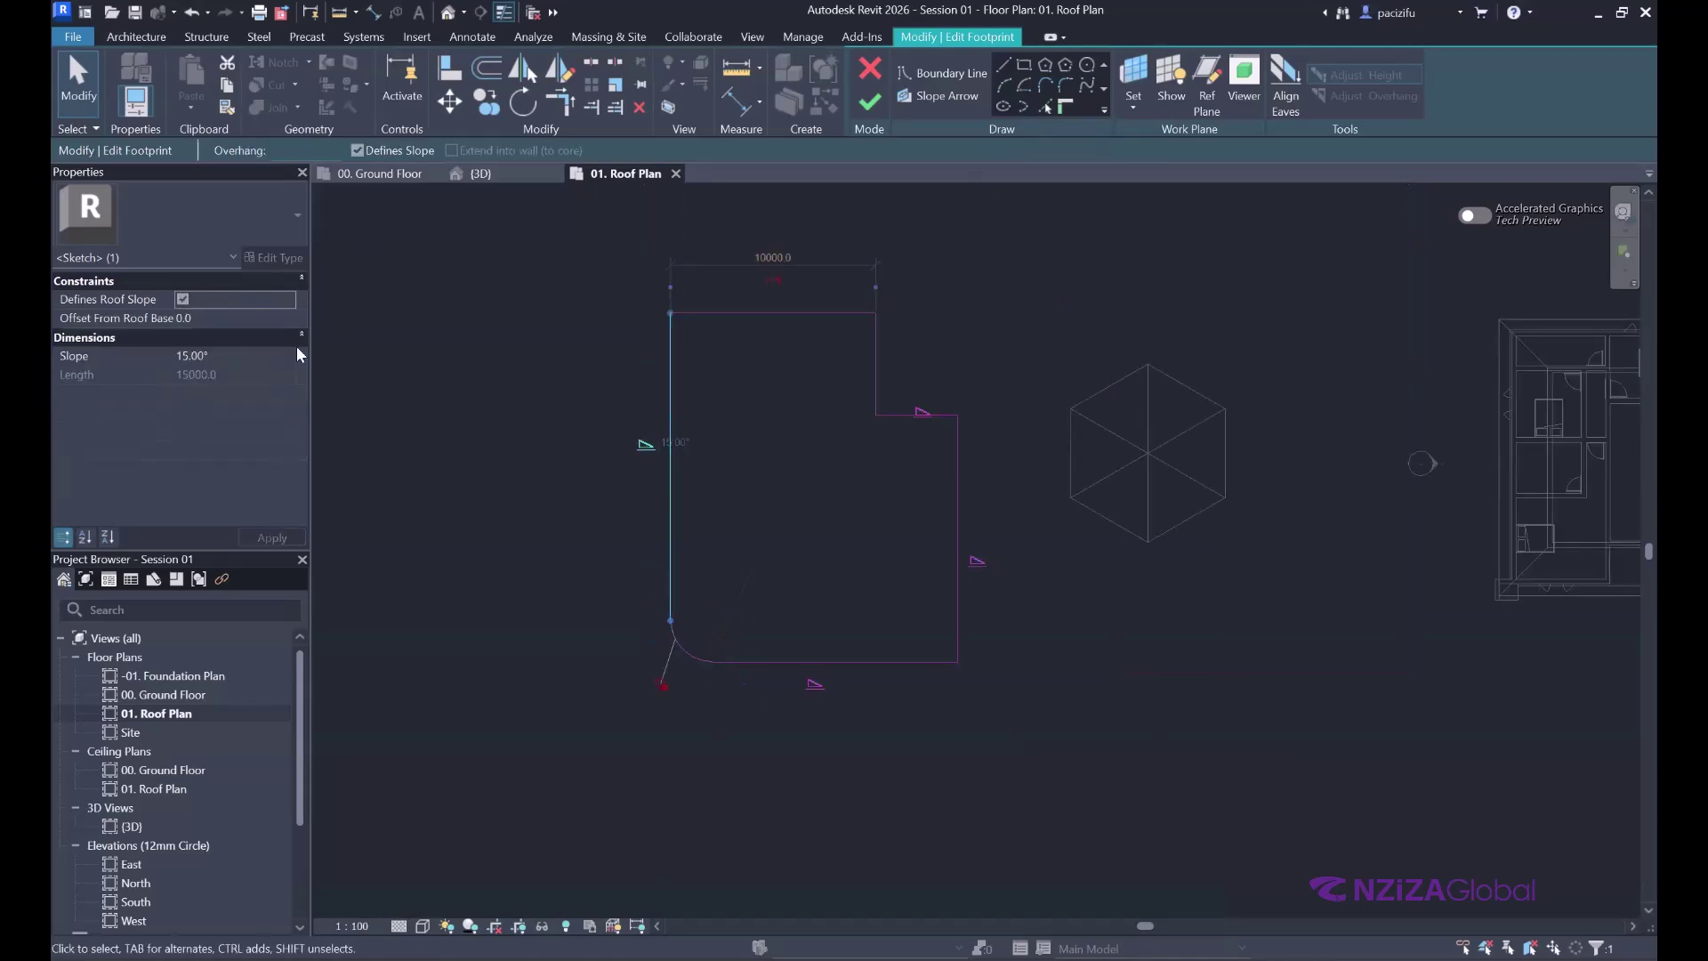
pyautogui.click(789, 663)
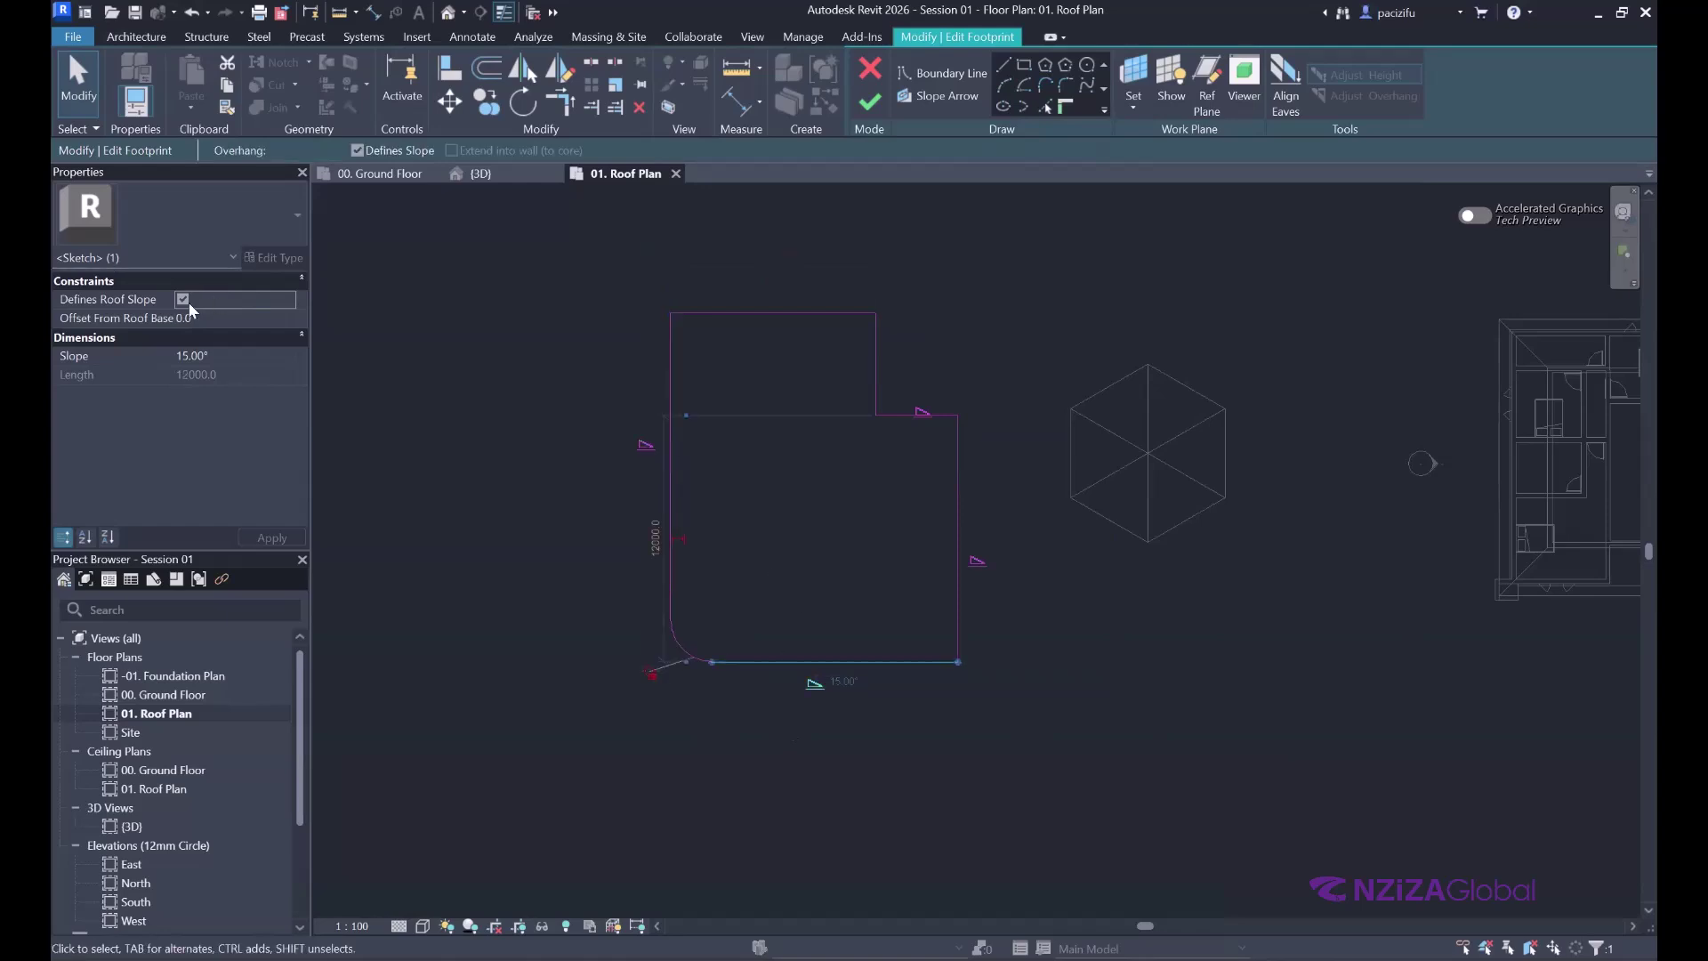
pyautogui.click(997, 405)
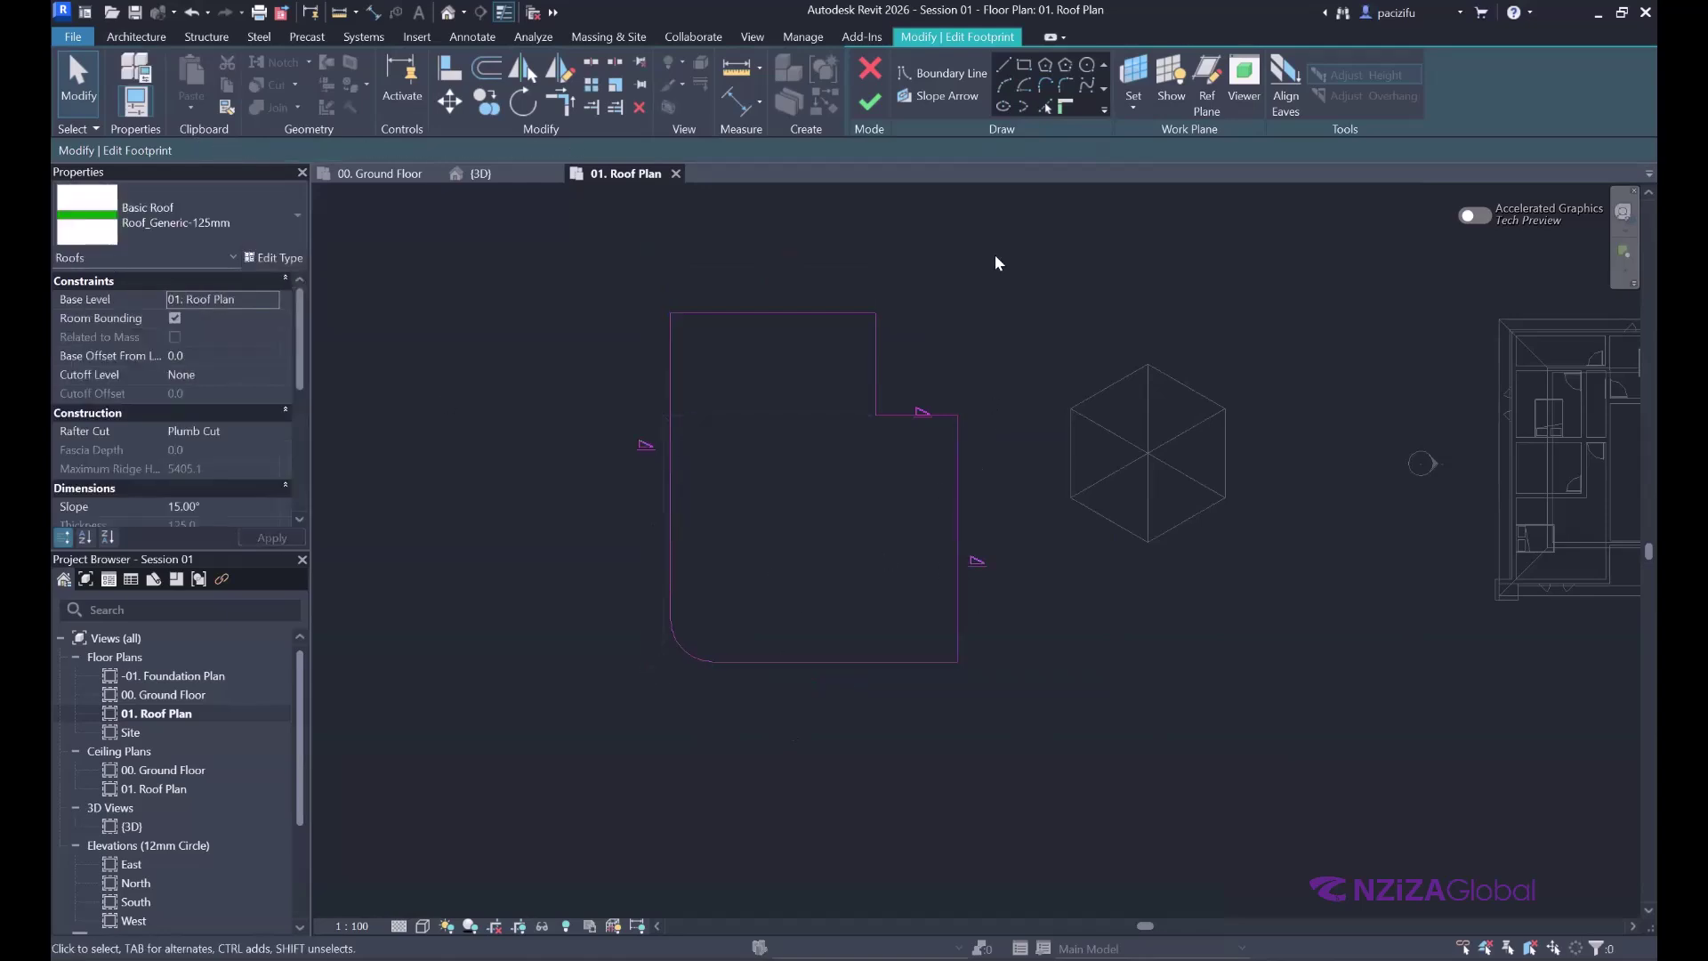
pyautogui.click(870, 102)
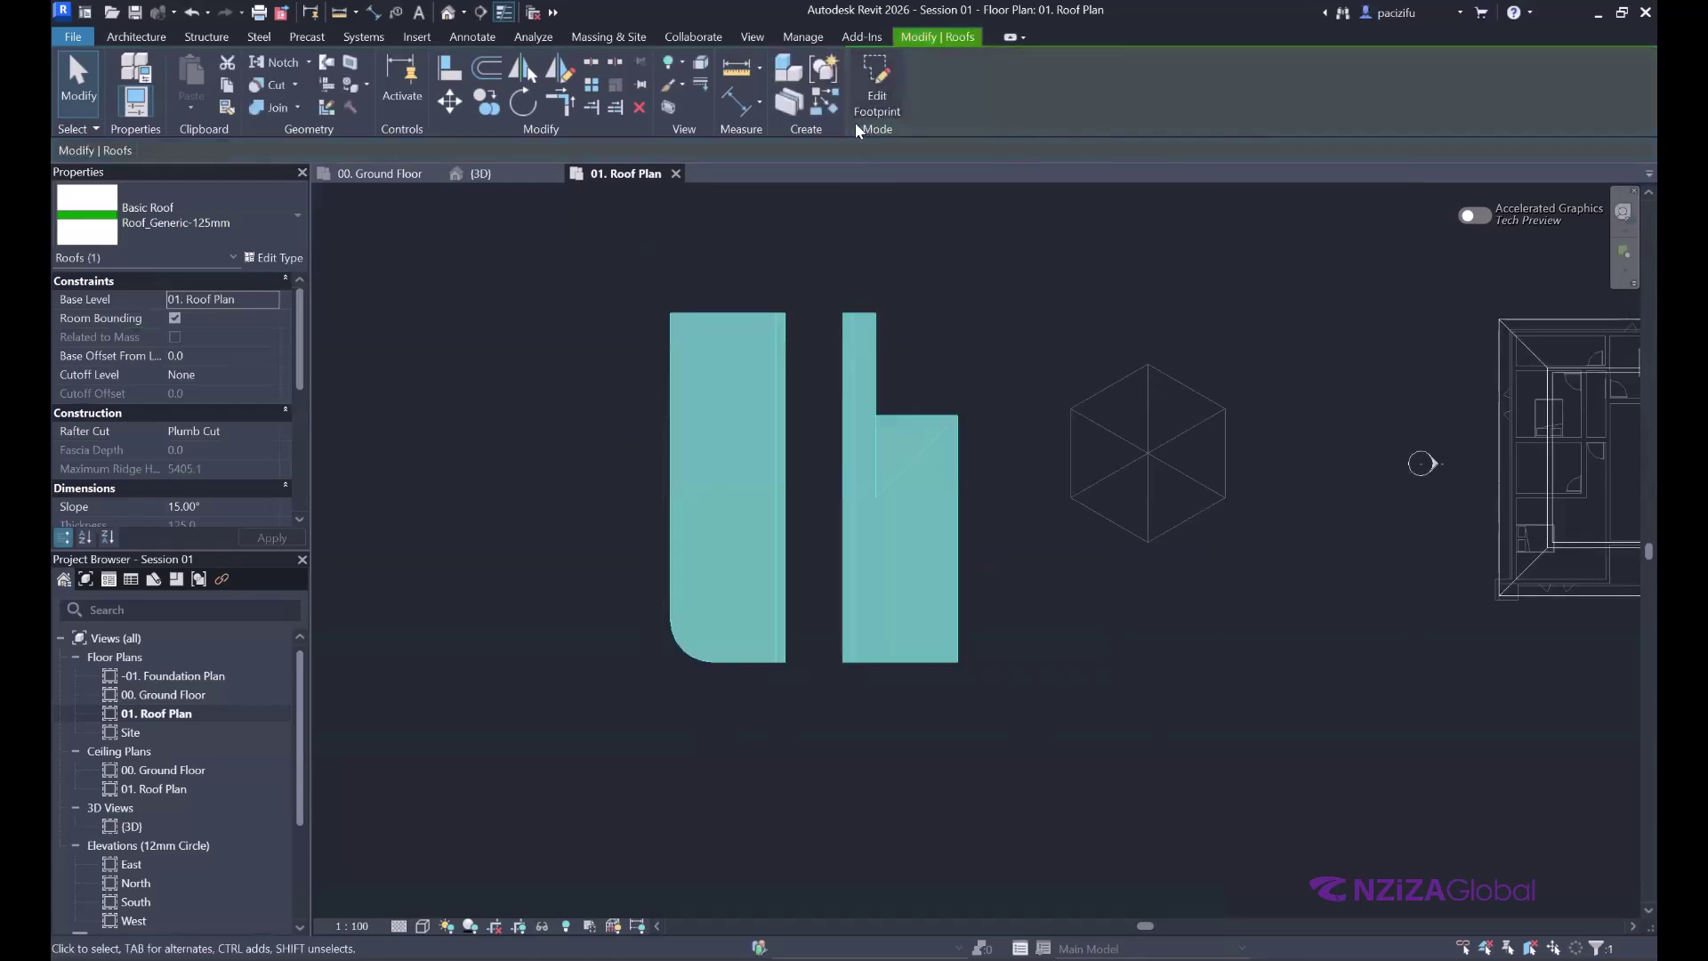
# - Examine the roof with its rounded corner in the 3D view, looking at its ridge and open ends from several sides
pyautogui.press('Escape')
pyautogui.click(498, 176)
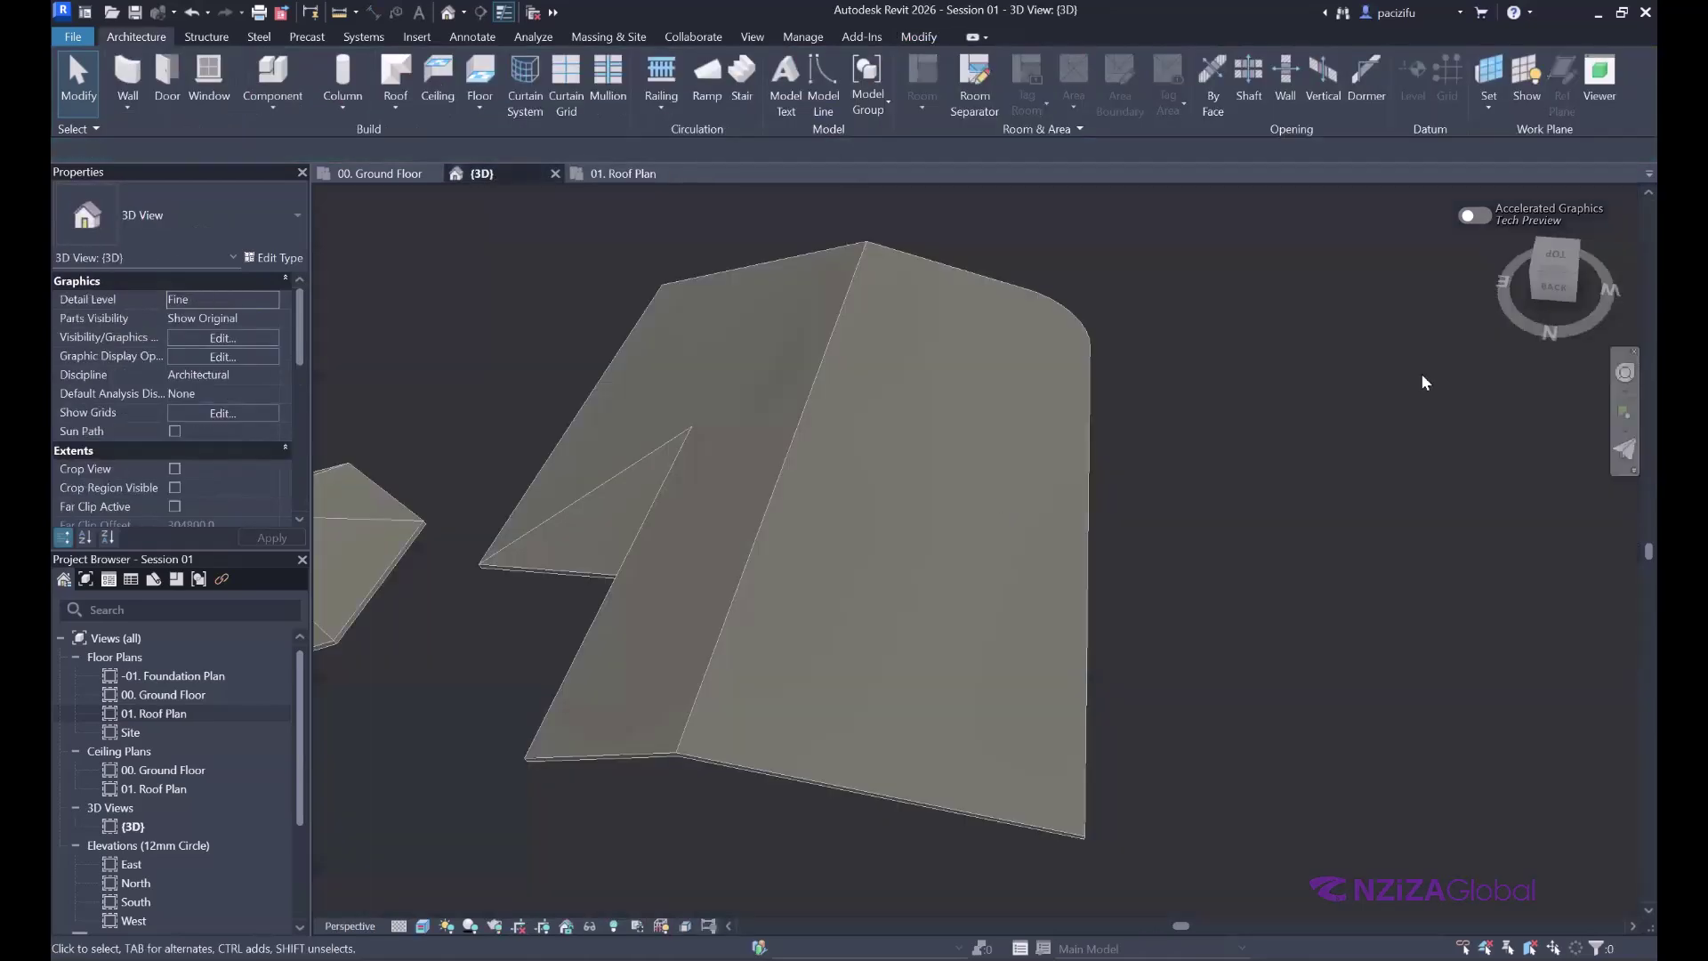
pyautogui.click(1625, 372)
pyautogui.moveTo(1229, 317); pyautogui.dragTo(1172, 370)
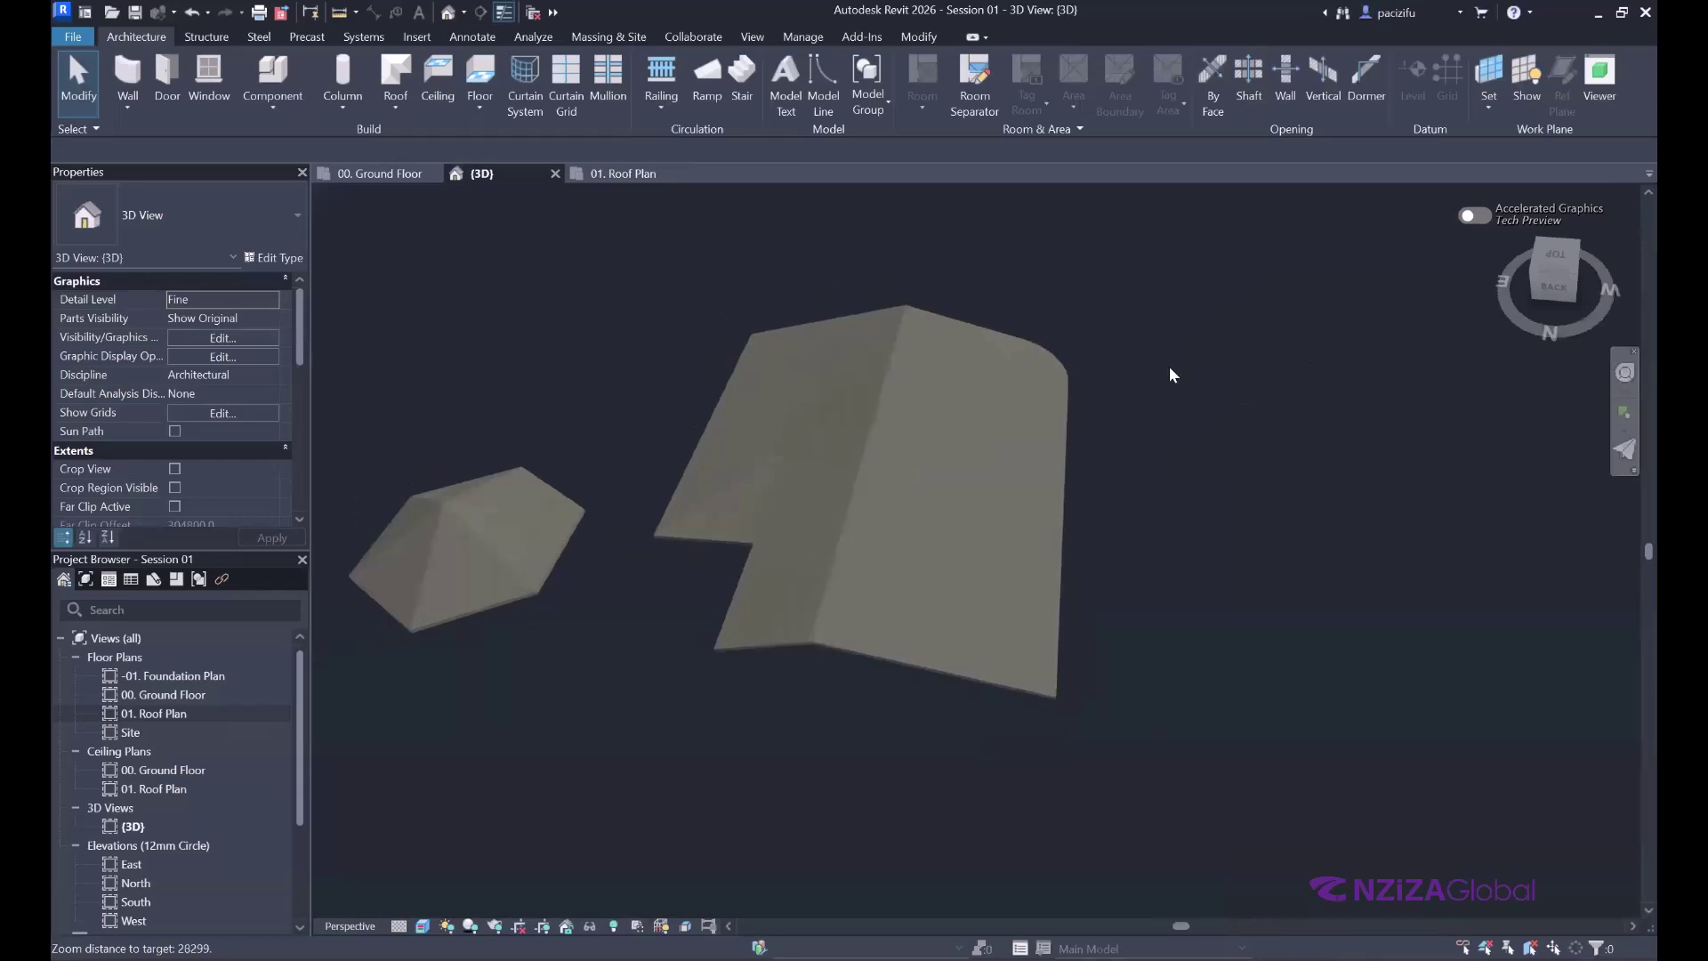
pyautogui.keyDown('shift'); pyautogui.moveTo(549, 287); pyautogui.dragTo(620, 337, button='middle'); pyautogui.keyUp('shift')
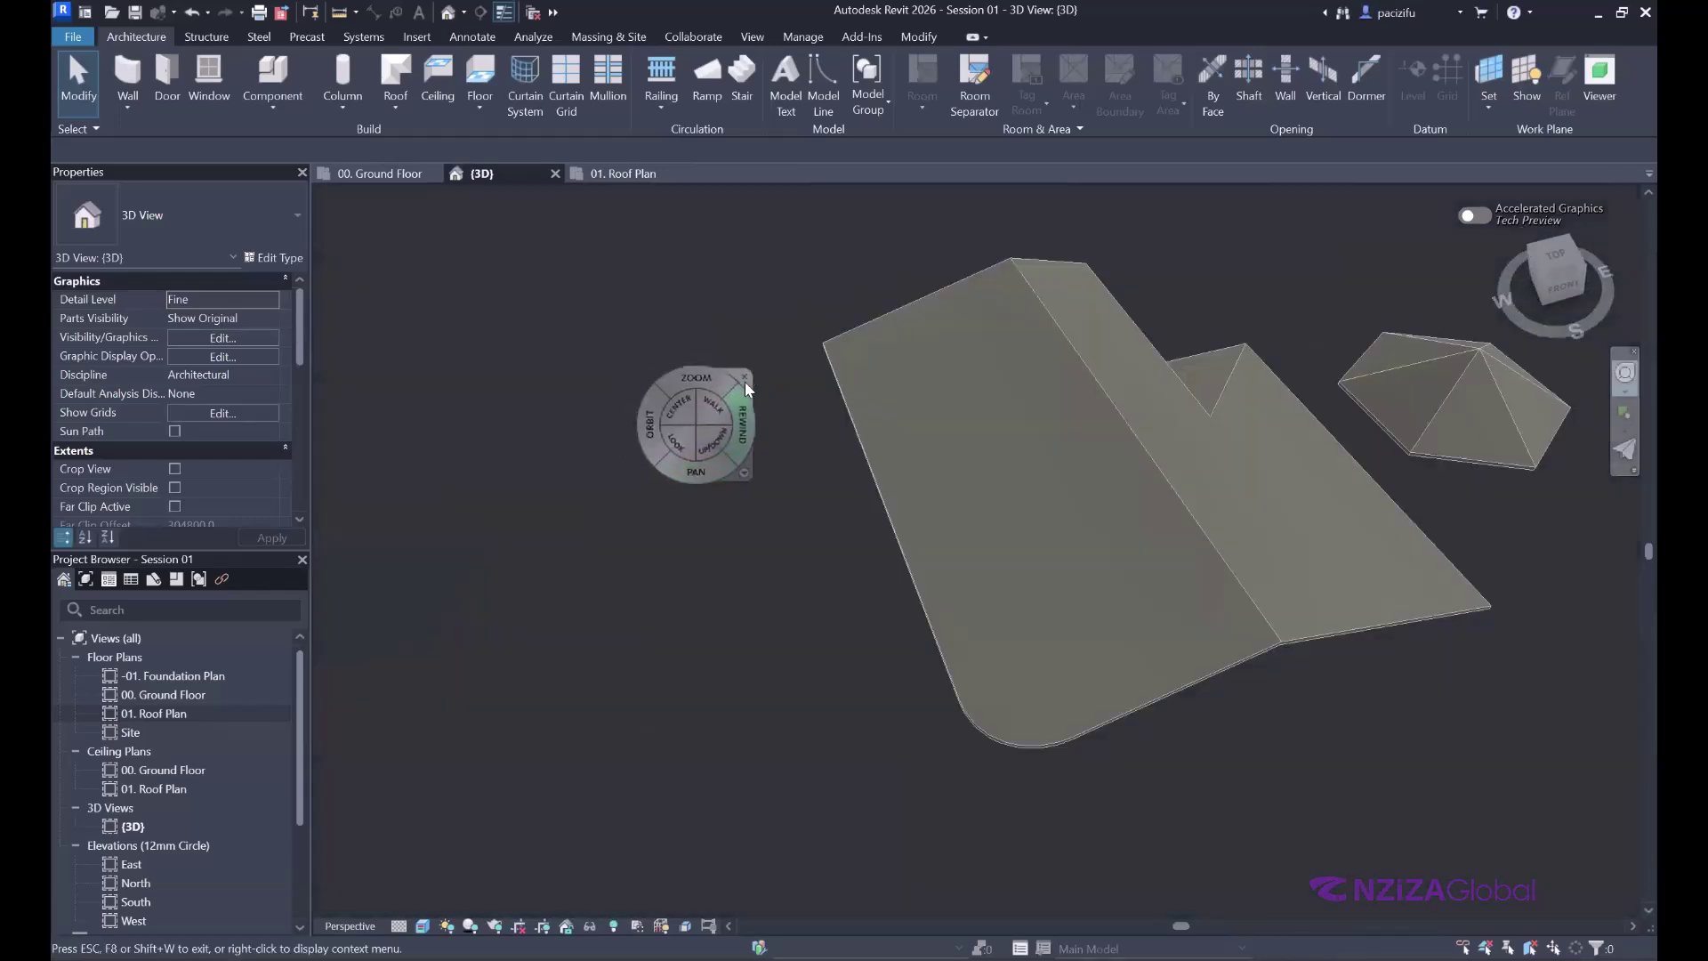
pyautogui.press('Escape')
pyautogui.scroll(-2, 870, 545)
pyautogui.scroll(2, 976, 557)
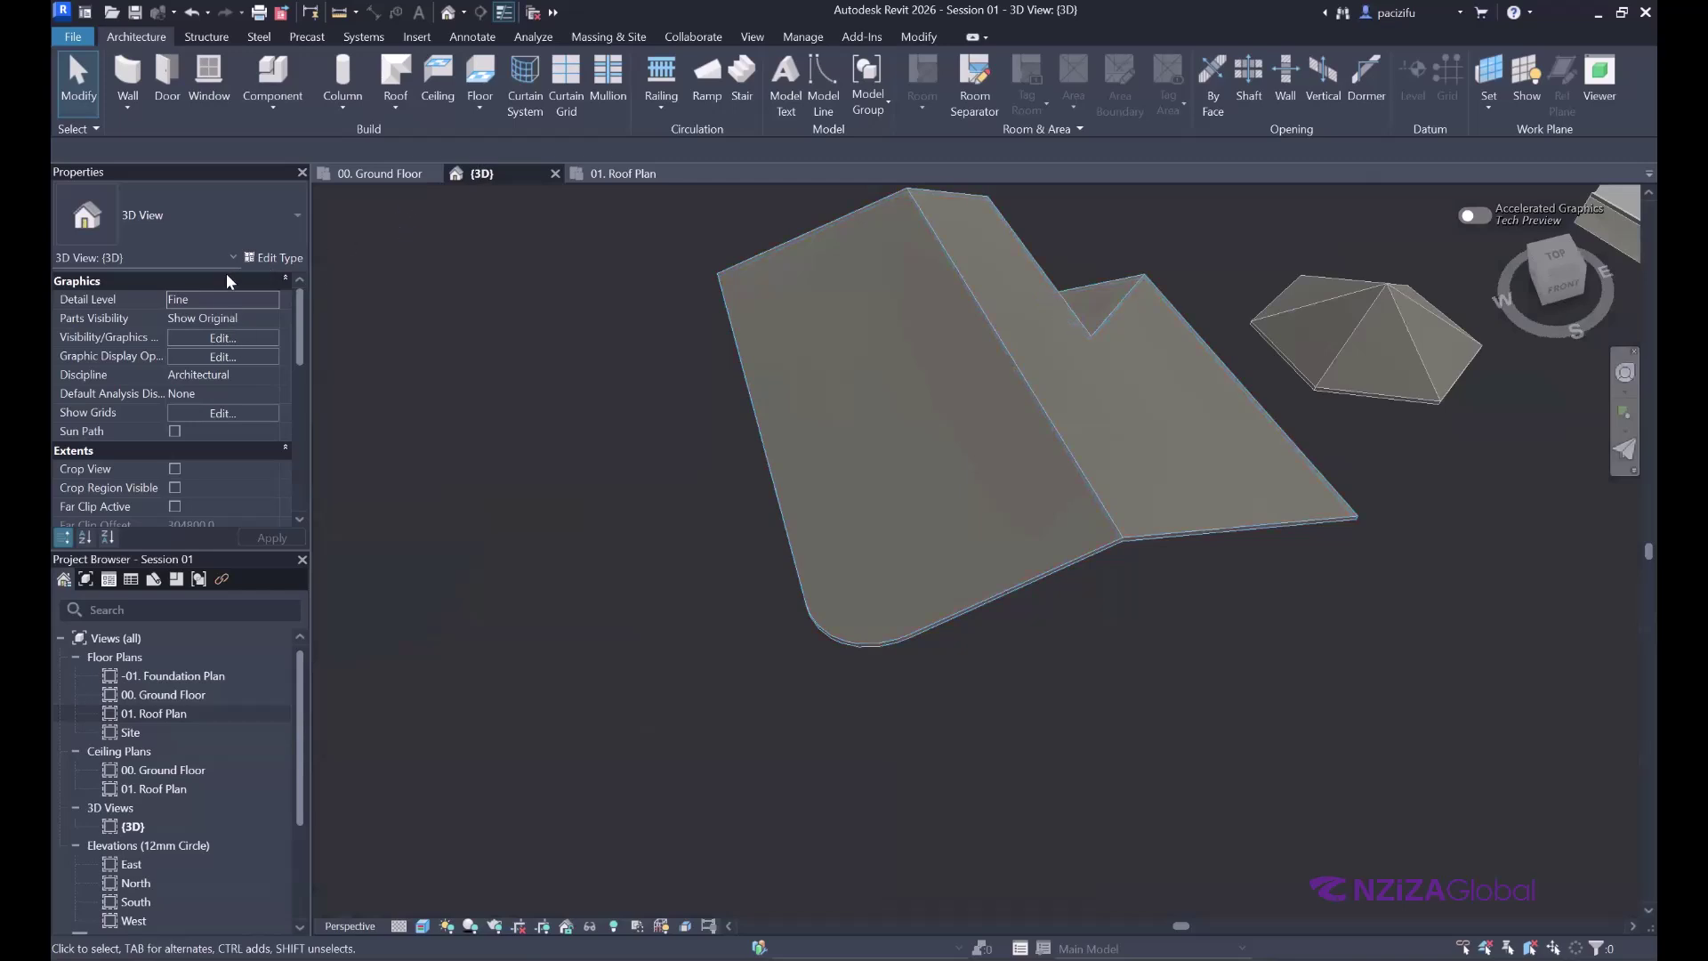
# - Edit the roof's footprint so the 12000 mm straight edge beside the rounded corner defines slope, then finish the sketch
pyautogui.click(994, 337)
pyautogui.click(870, 85)
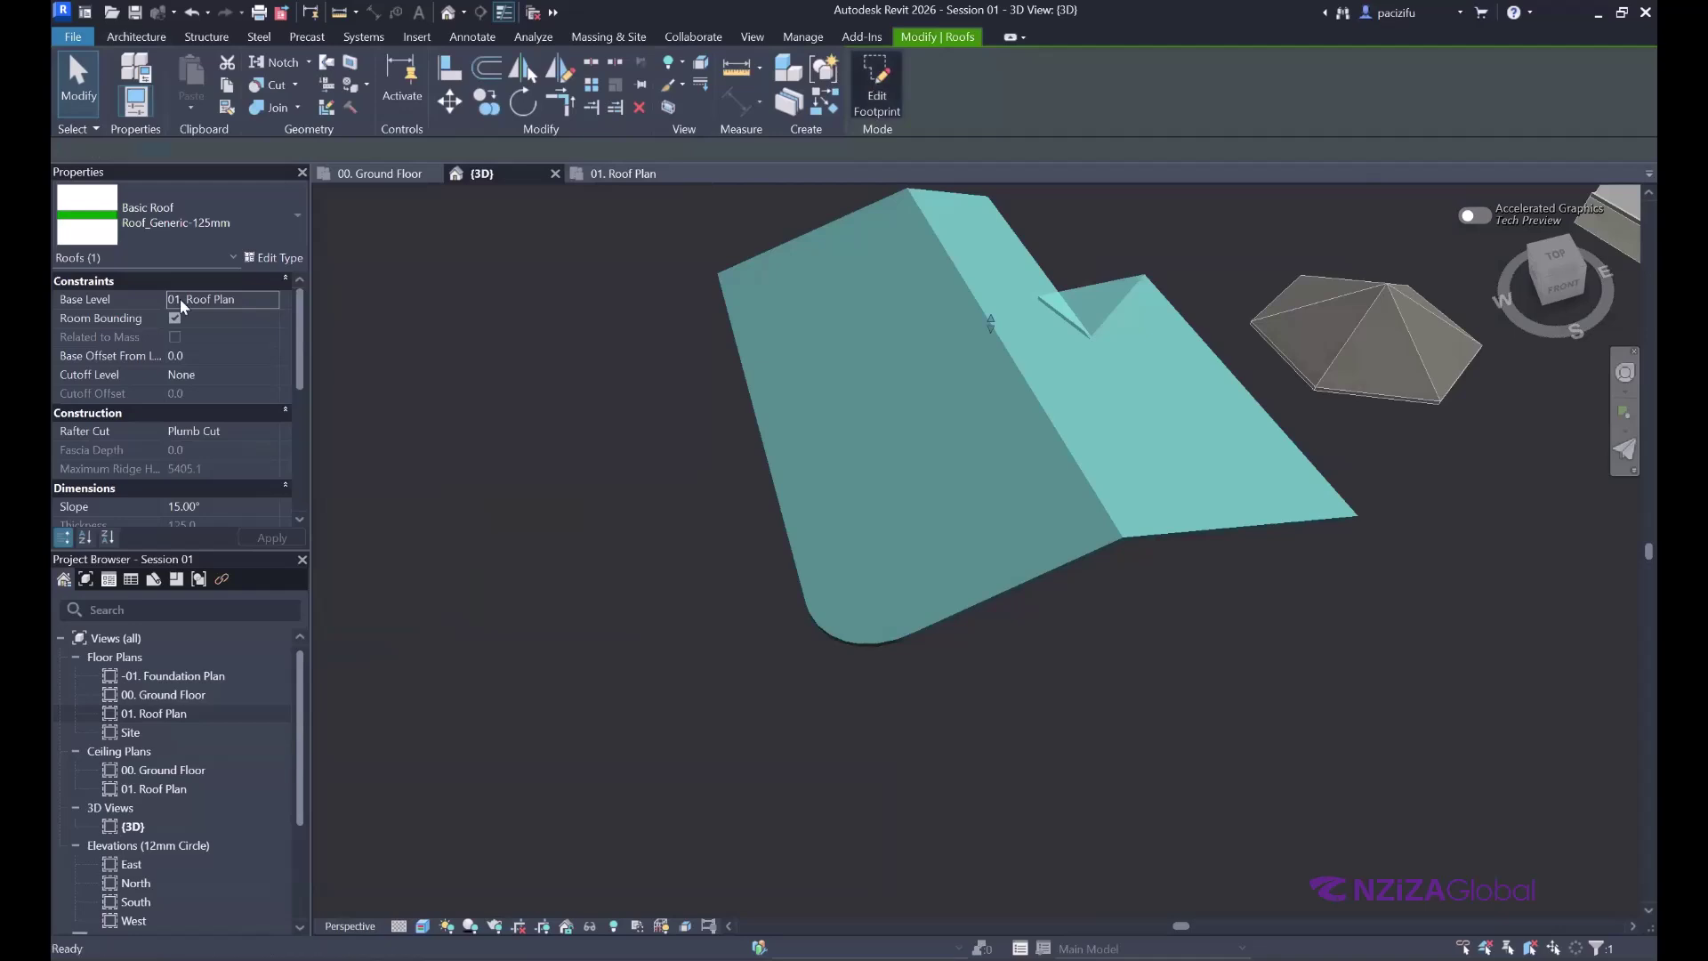
pyautogui.click(1078, 602)
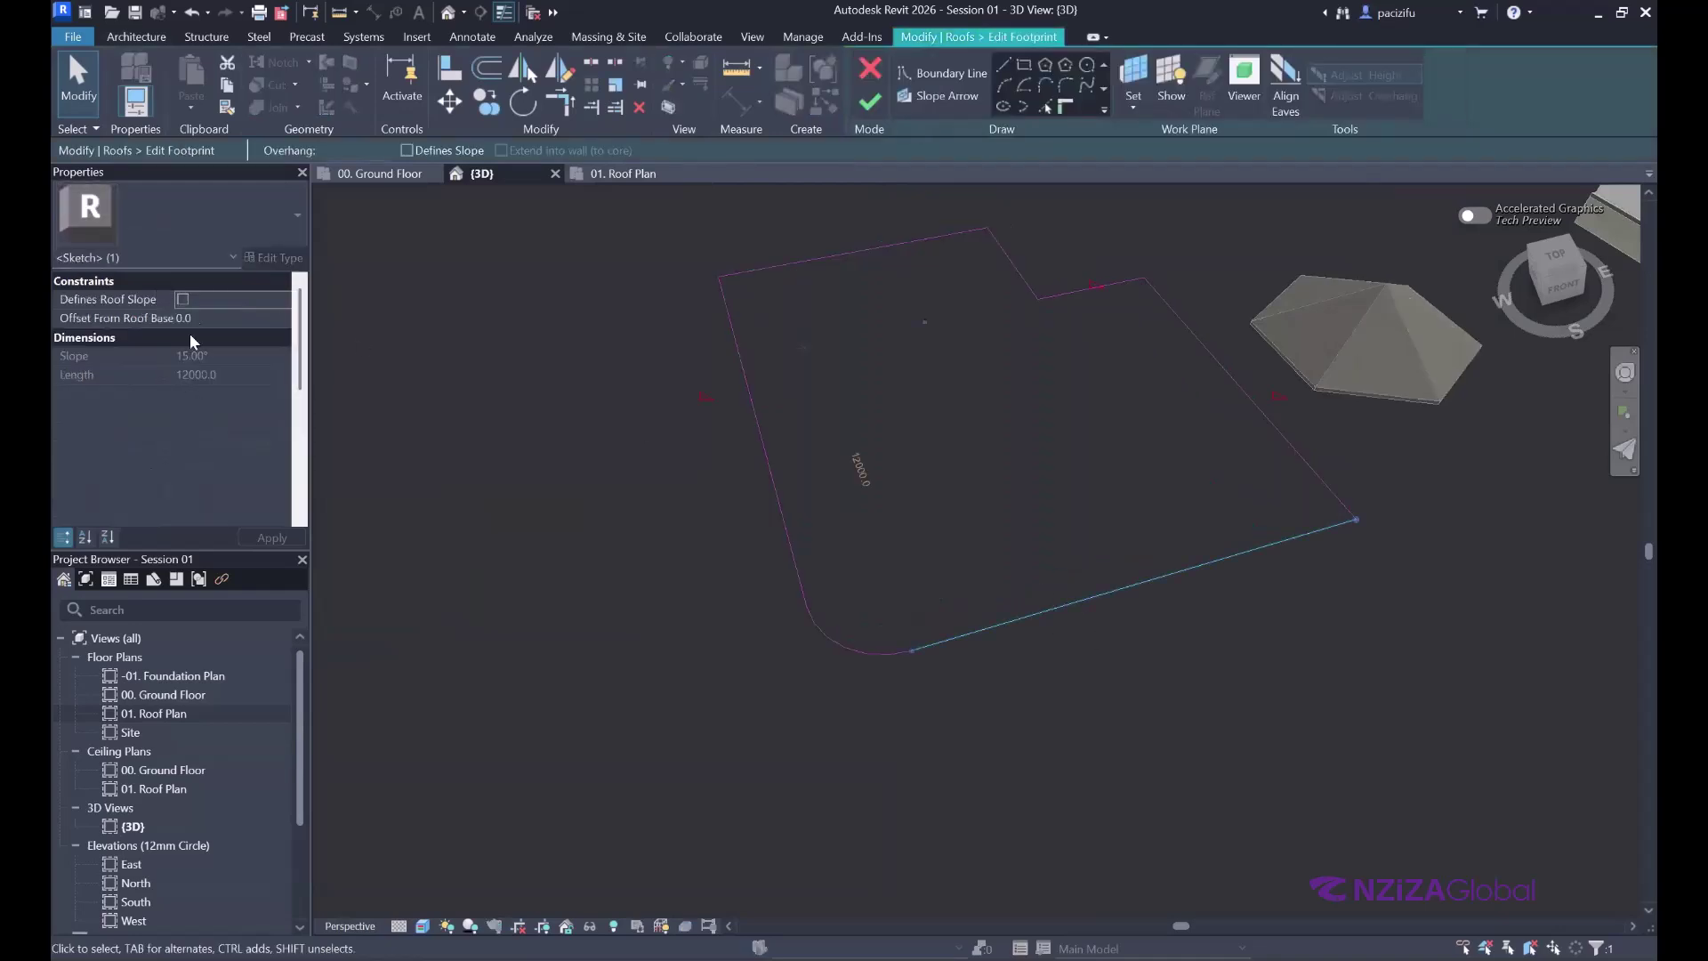
pyautogui.click(183, 300)
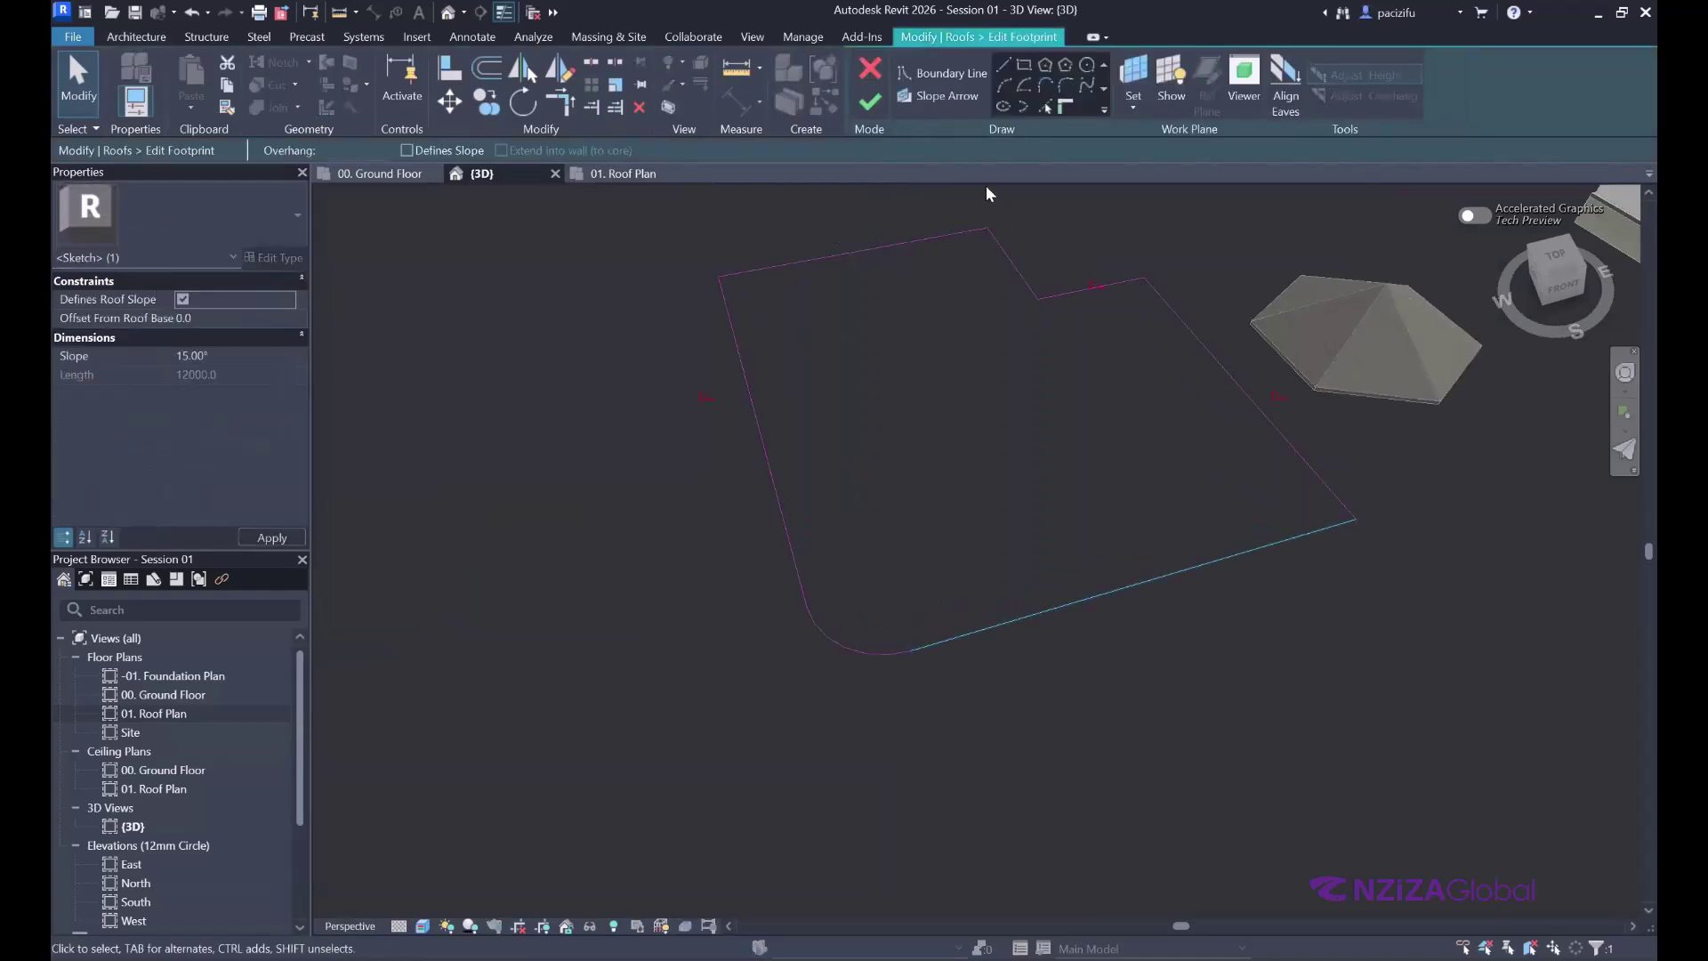
pyautogui.click(870, 101)
pyautogui.press('Escape')
# - Examine in 3D how the roof's hips and ridge meet and how one hip runs into the rounded corner
pyautogui.click(1625, 372)
pyautogui.moveTo(950, 549); pyautogui.dragTo(987, 532)
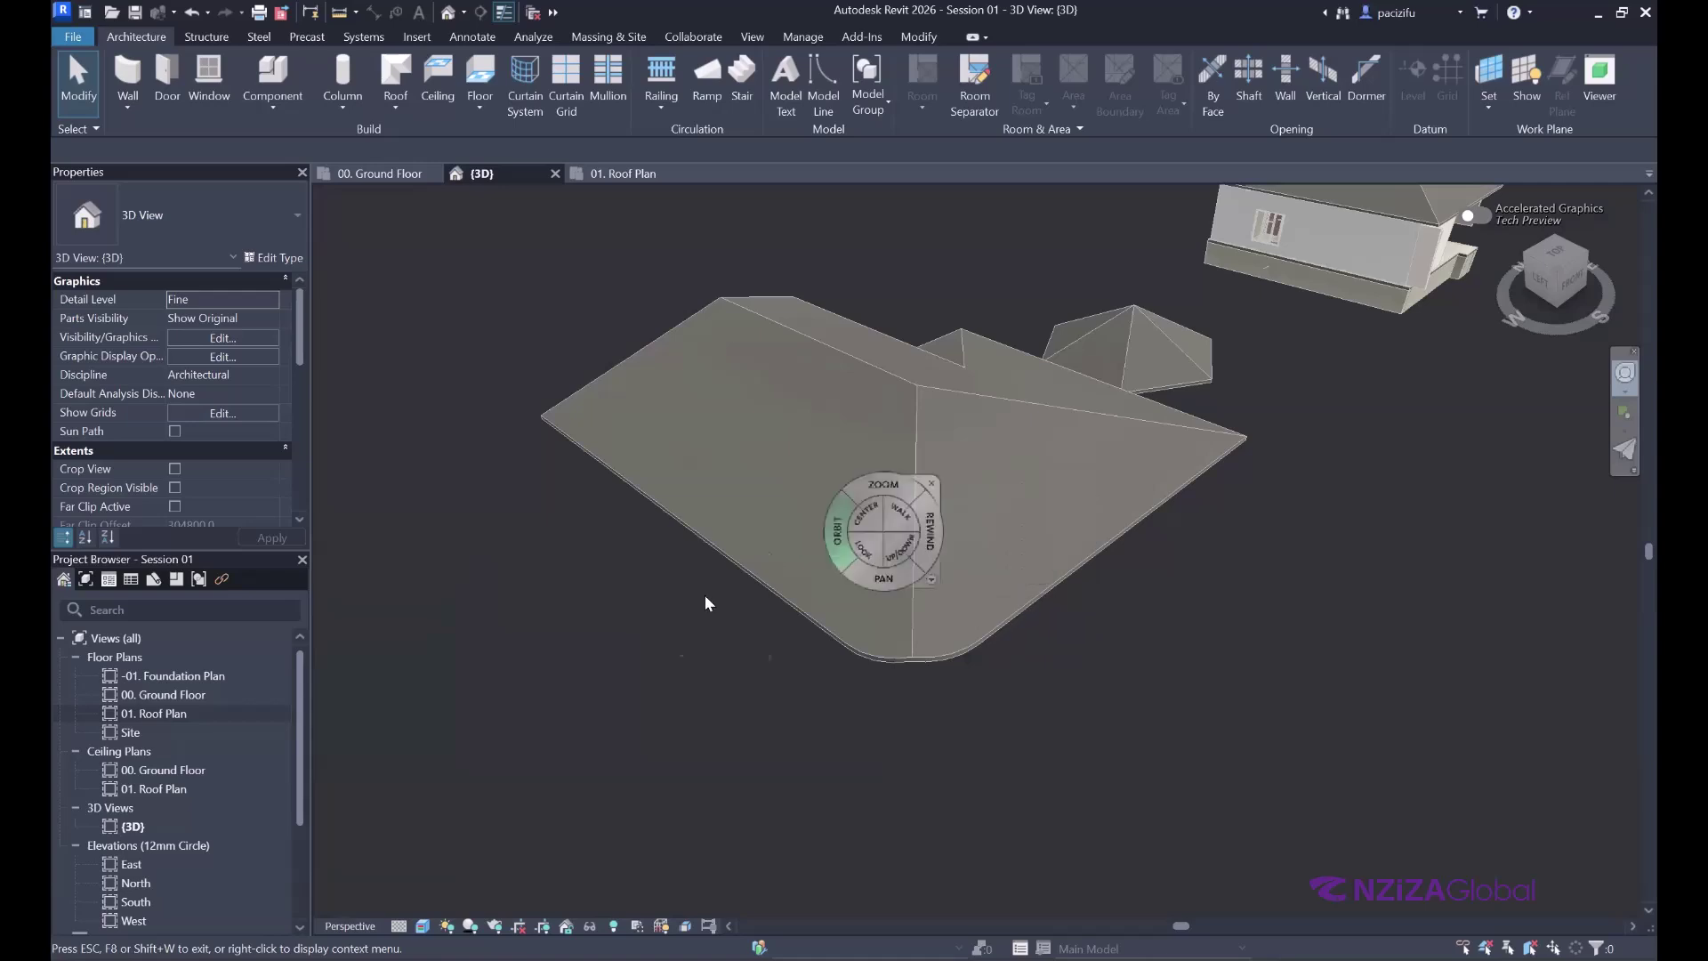
pyautogui.click(764, 563)
pyautogui.scroll(3, 1225, 335)
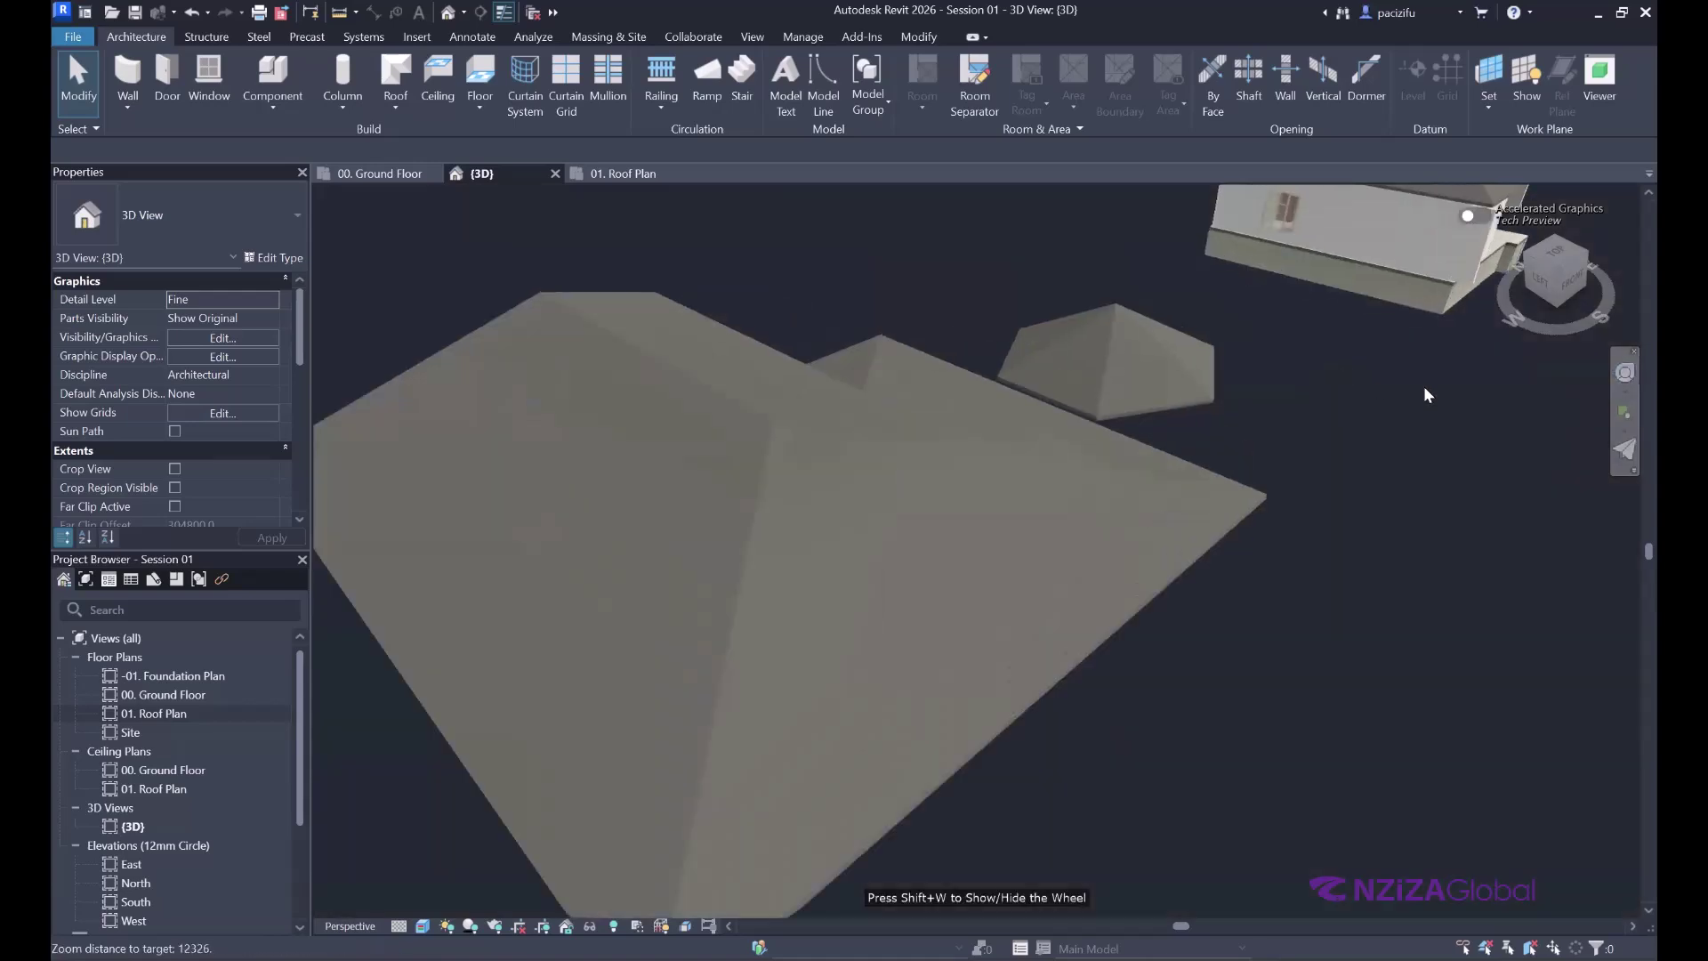
pyautogui.hotkey('shift', 'w')
pyautogui.scroll(-5, 970, 460)
pyautogui.moveTo(934, 507); pyautogui.dragTo(1041, 386)
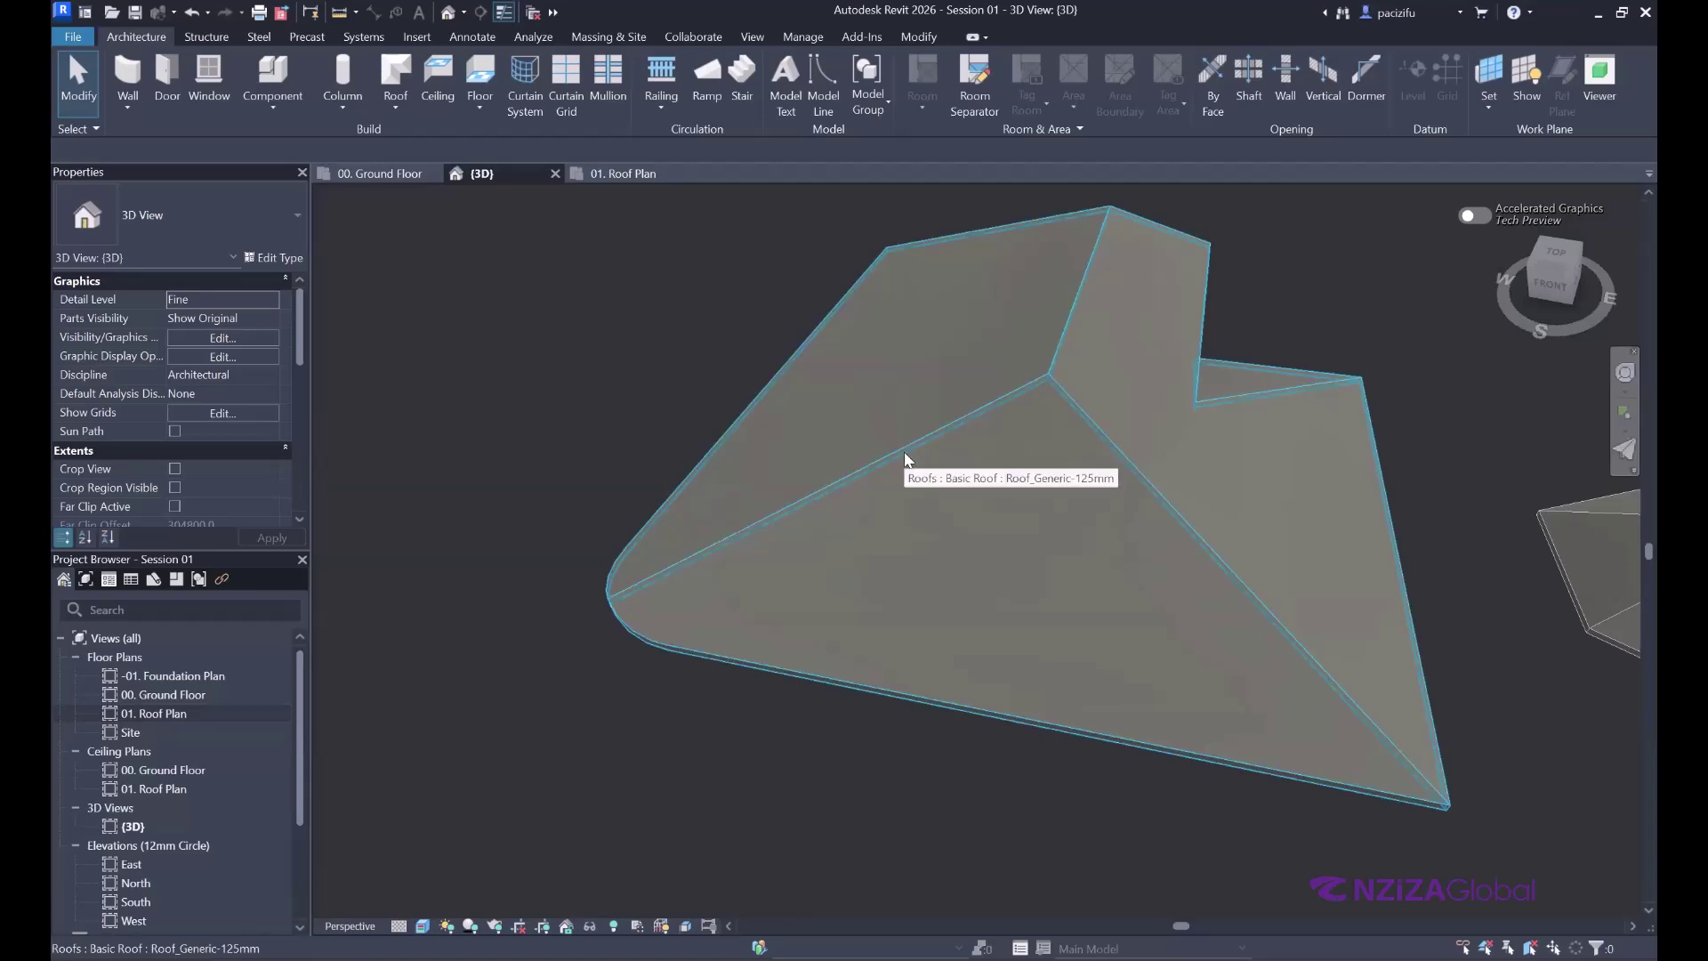
pyautogui.scroll(5, 855, 466)
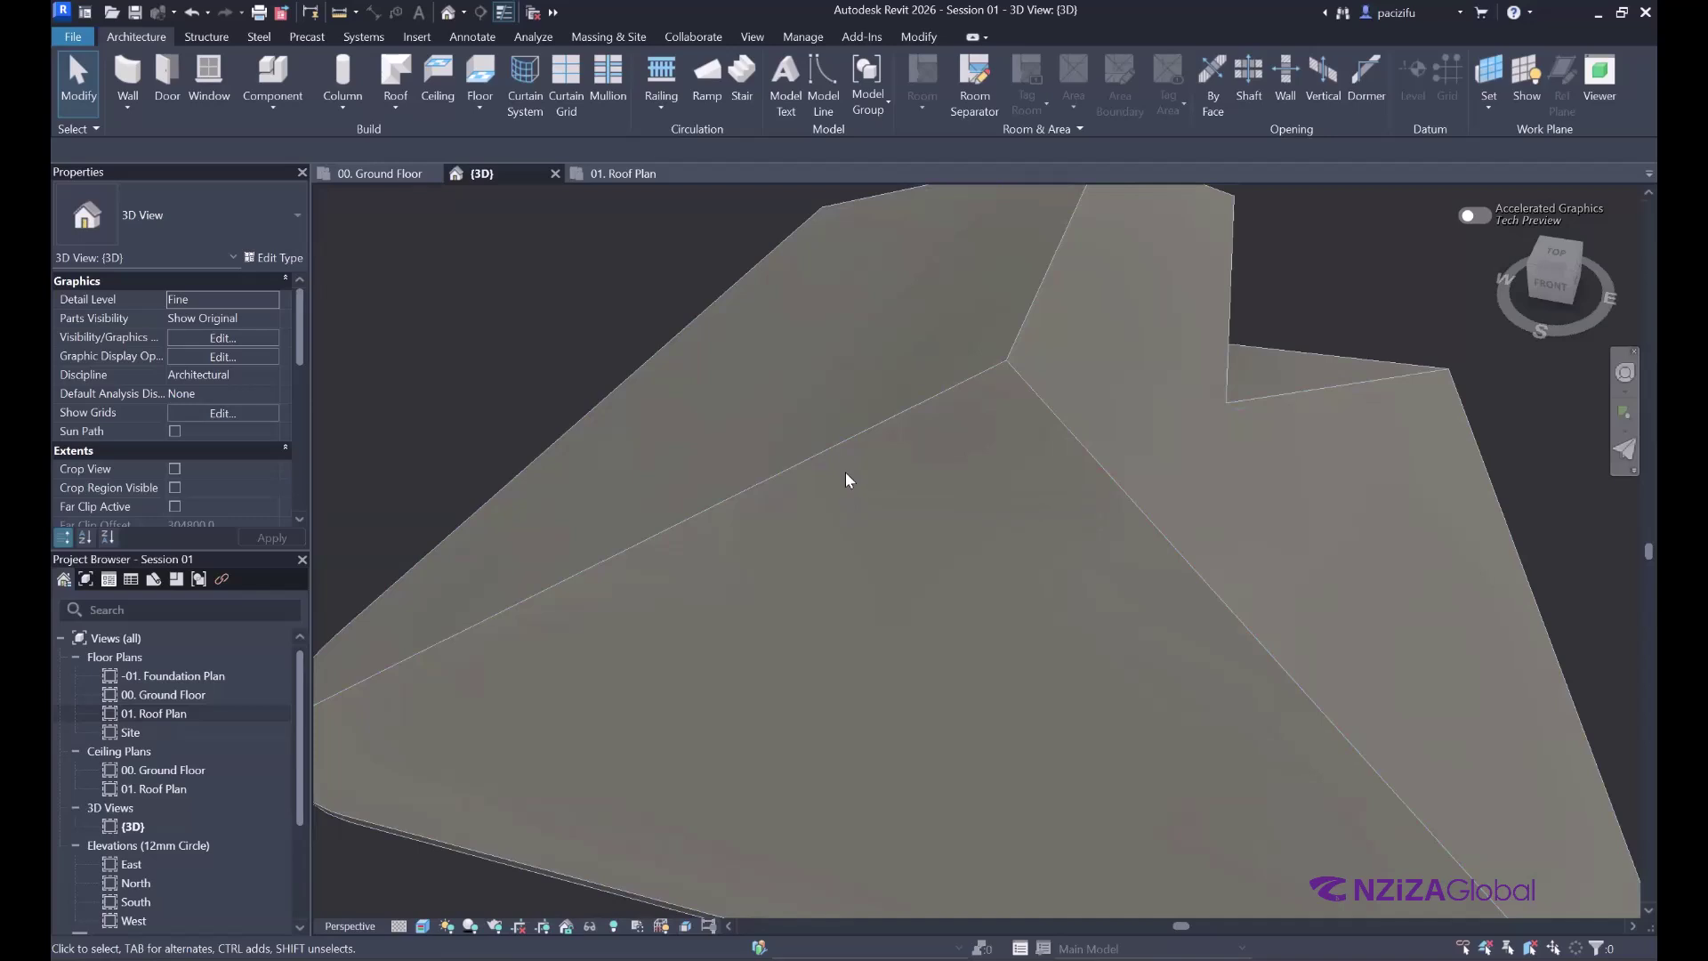
pyautogui.scroll(-3, 877, 396)
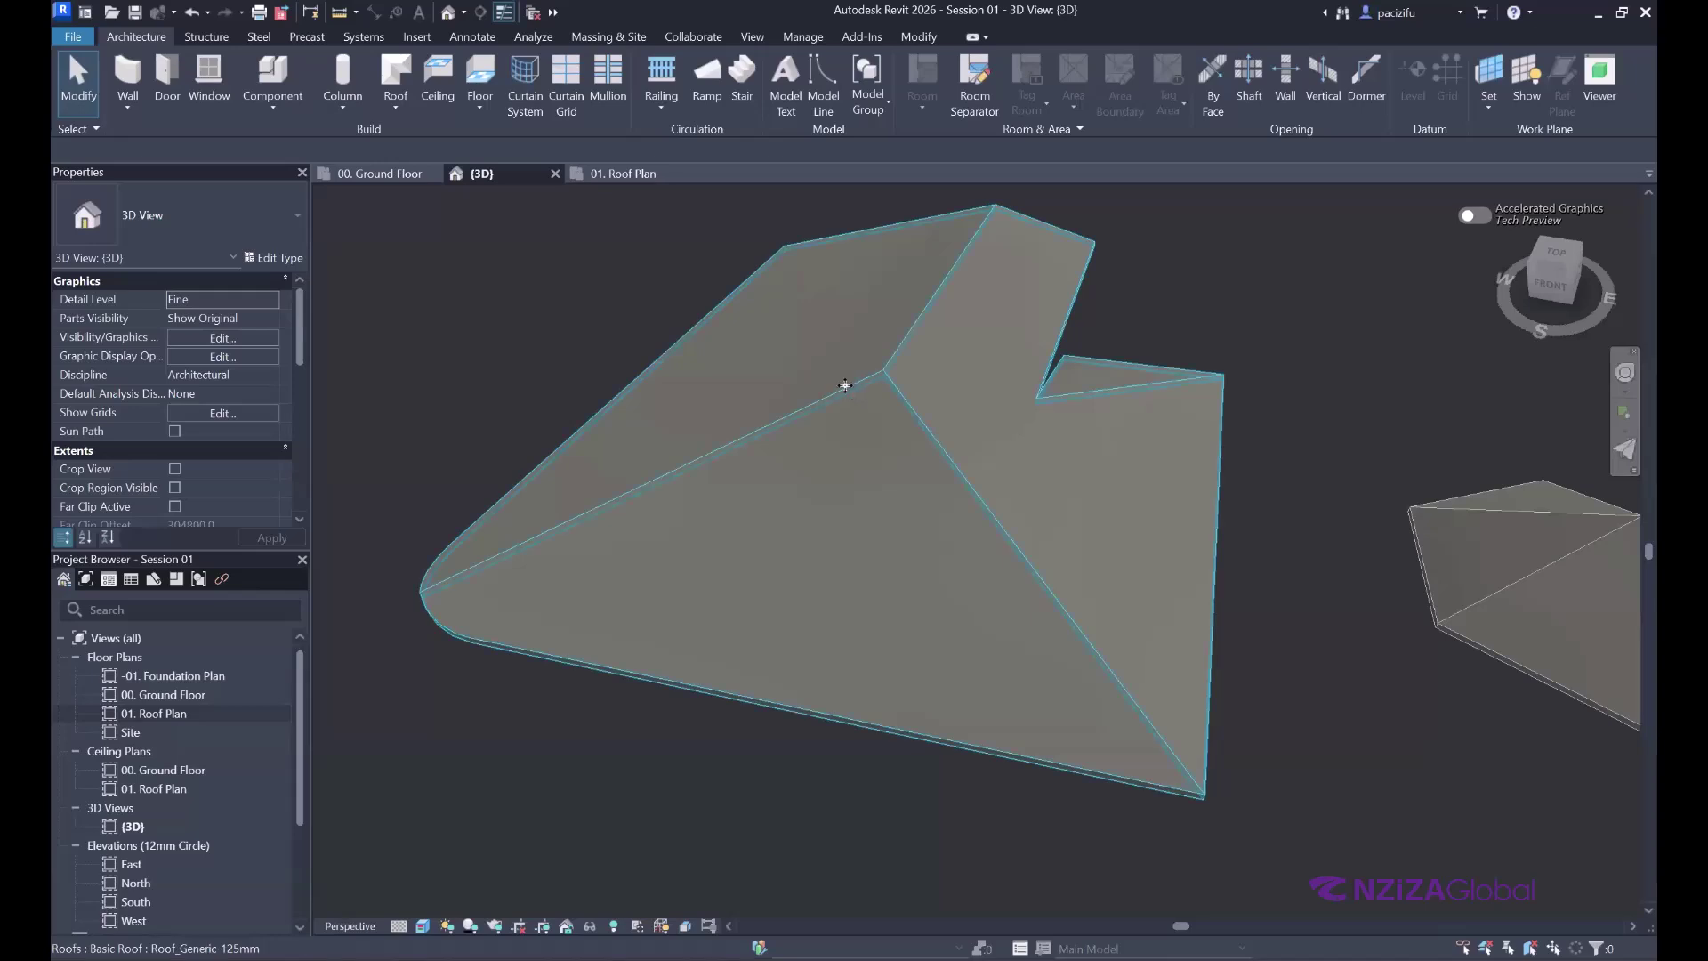
pyautogui.click(848, 380)
pyautogui.scroll(2, 961, 285)
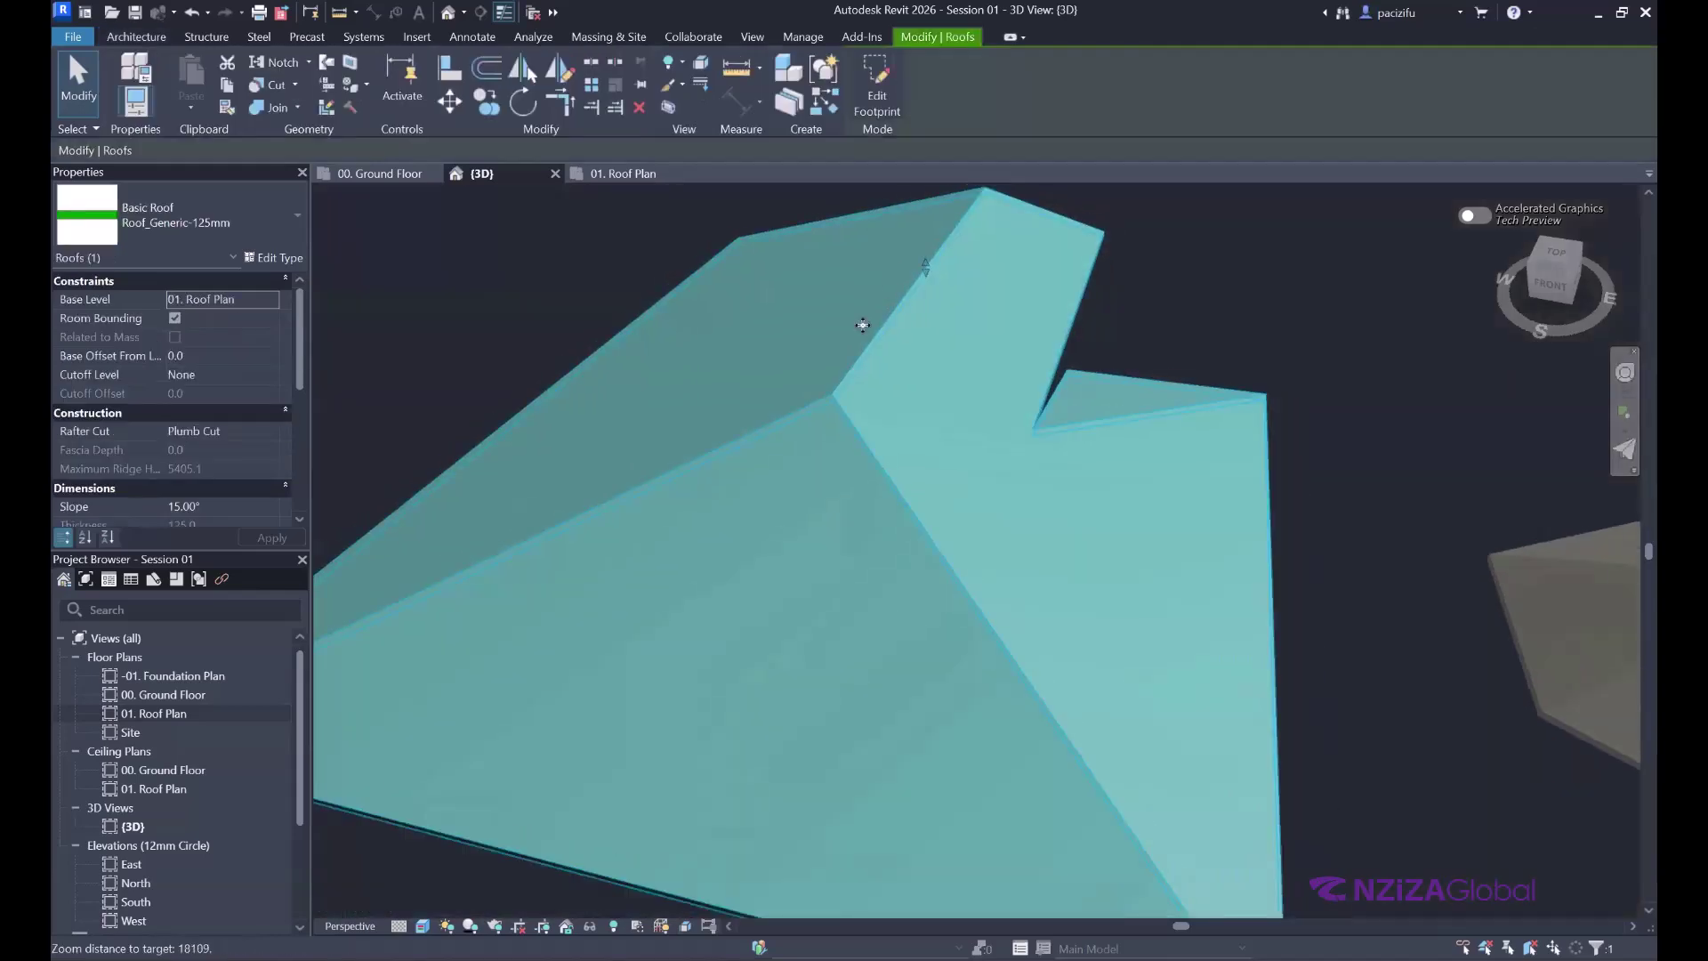
pyautogui.scroll(-4, 862, 320)
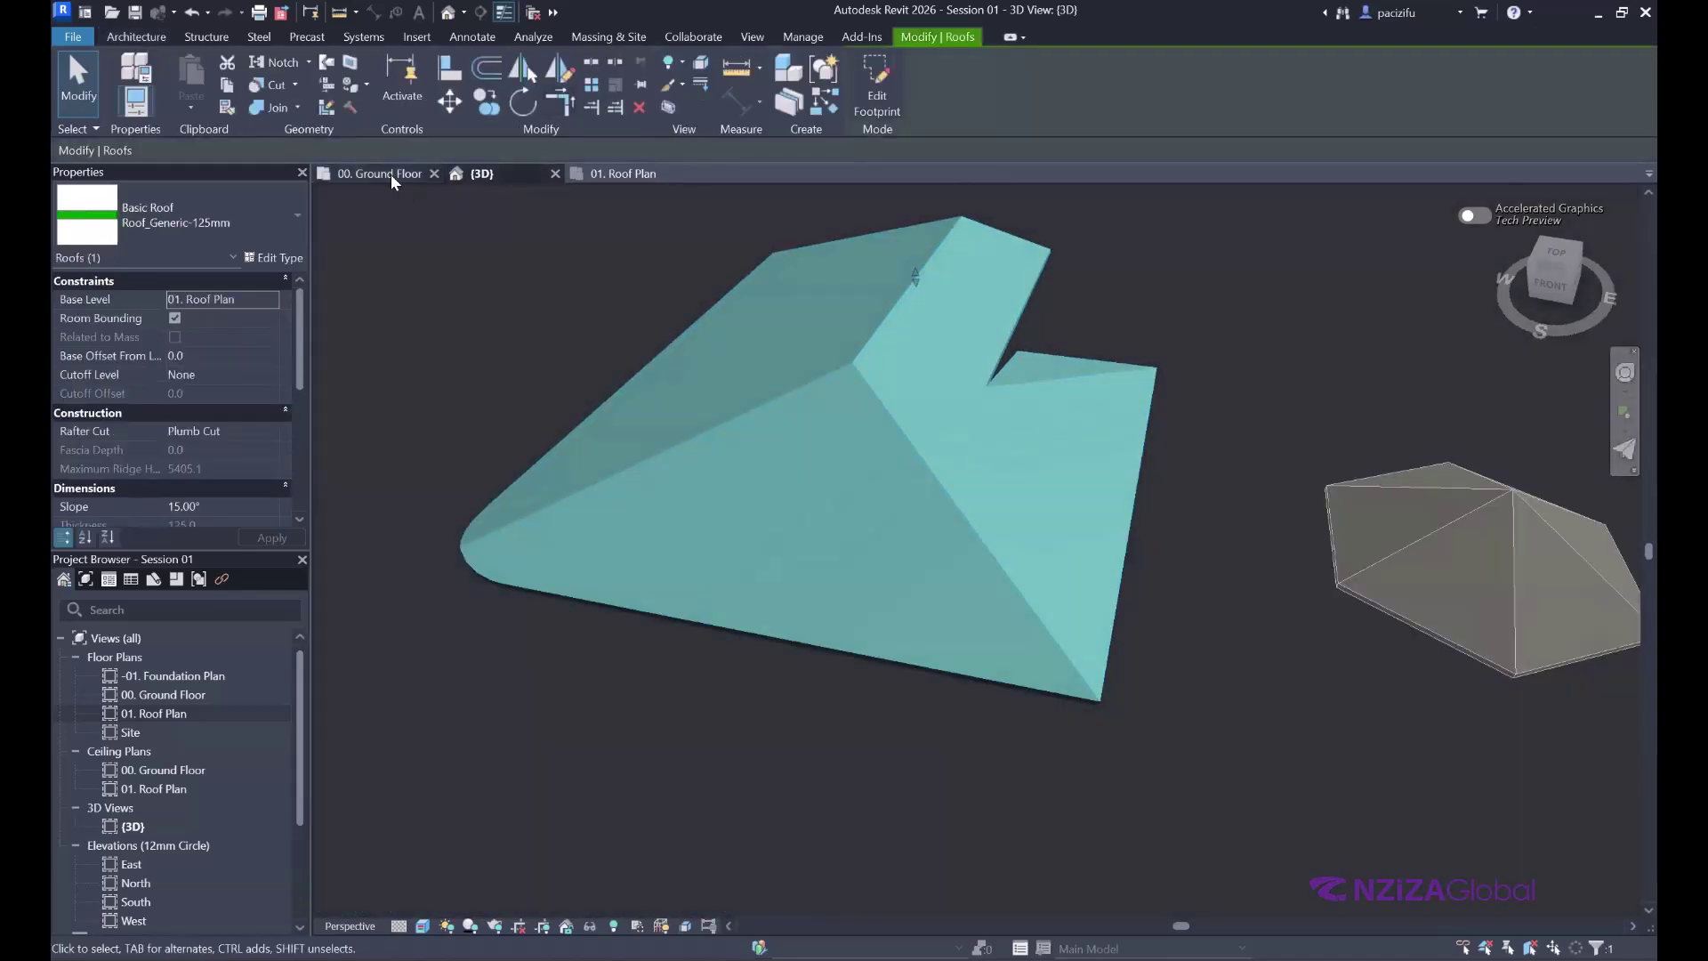
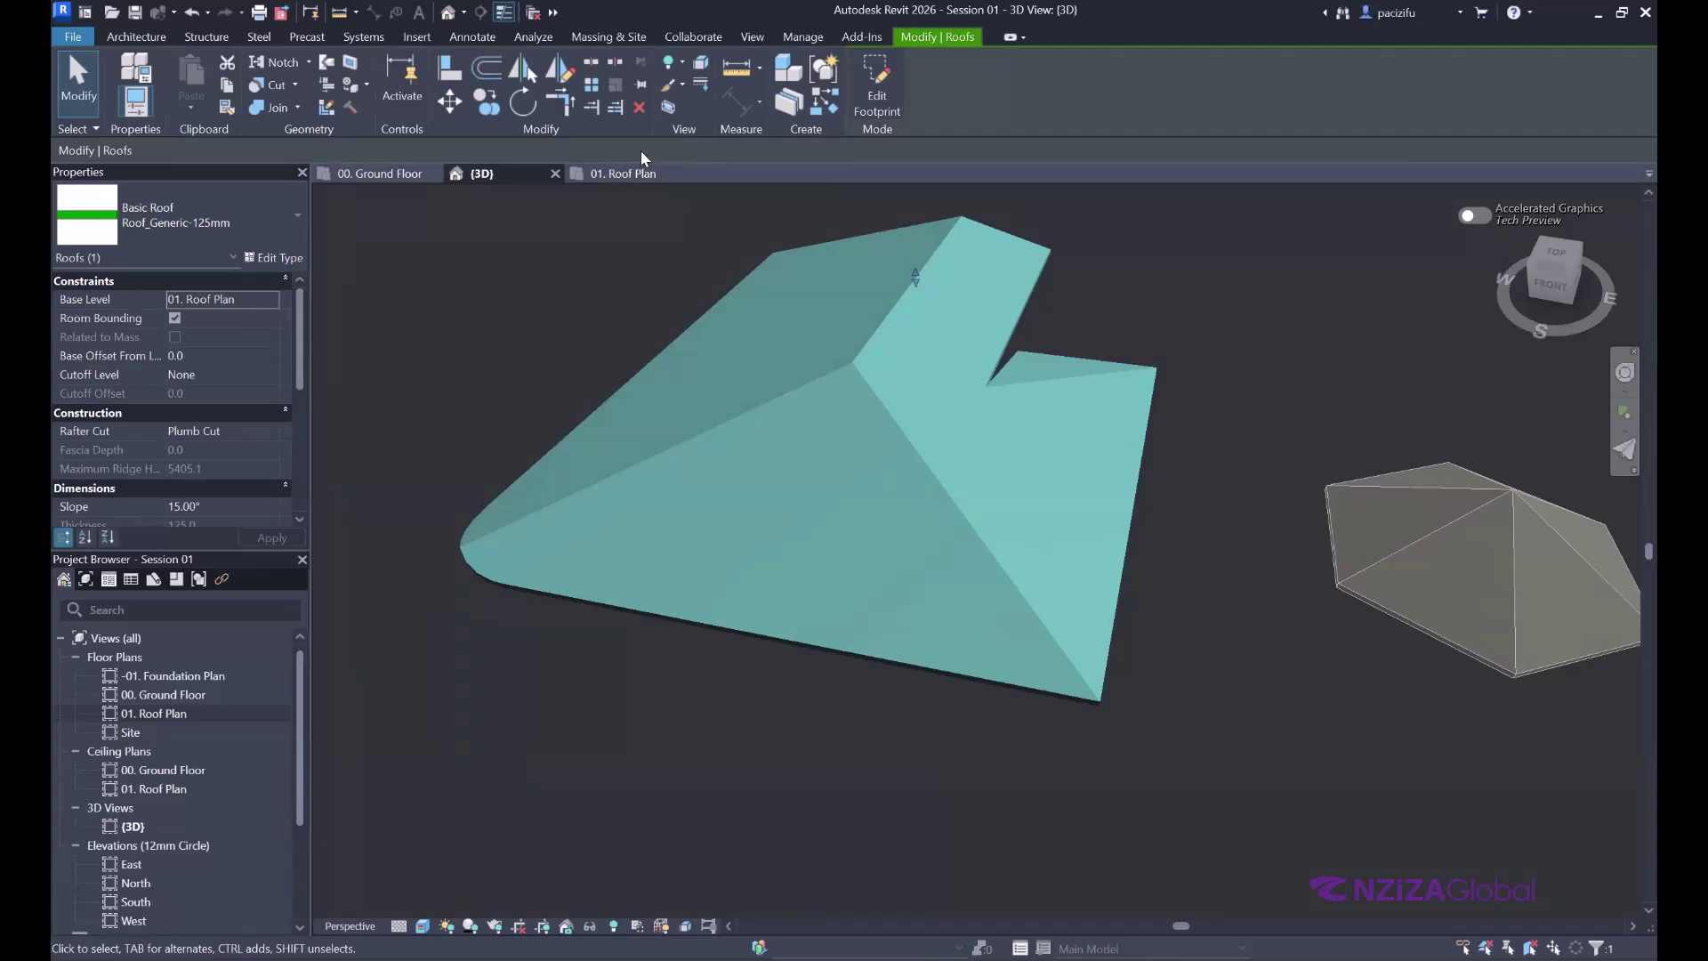
# - Examine the rounded-corner roof in 3D from several sides, checking its hips, ridge and re-entrant corner
pyautogui.scroll(1, 884, 467)
pyautogui.scroll(-1, 887, 461)
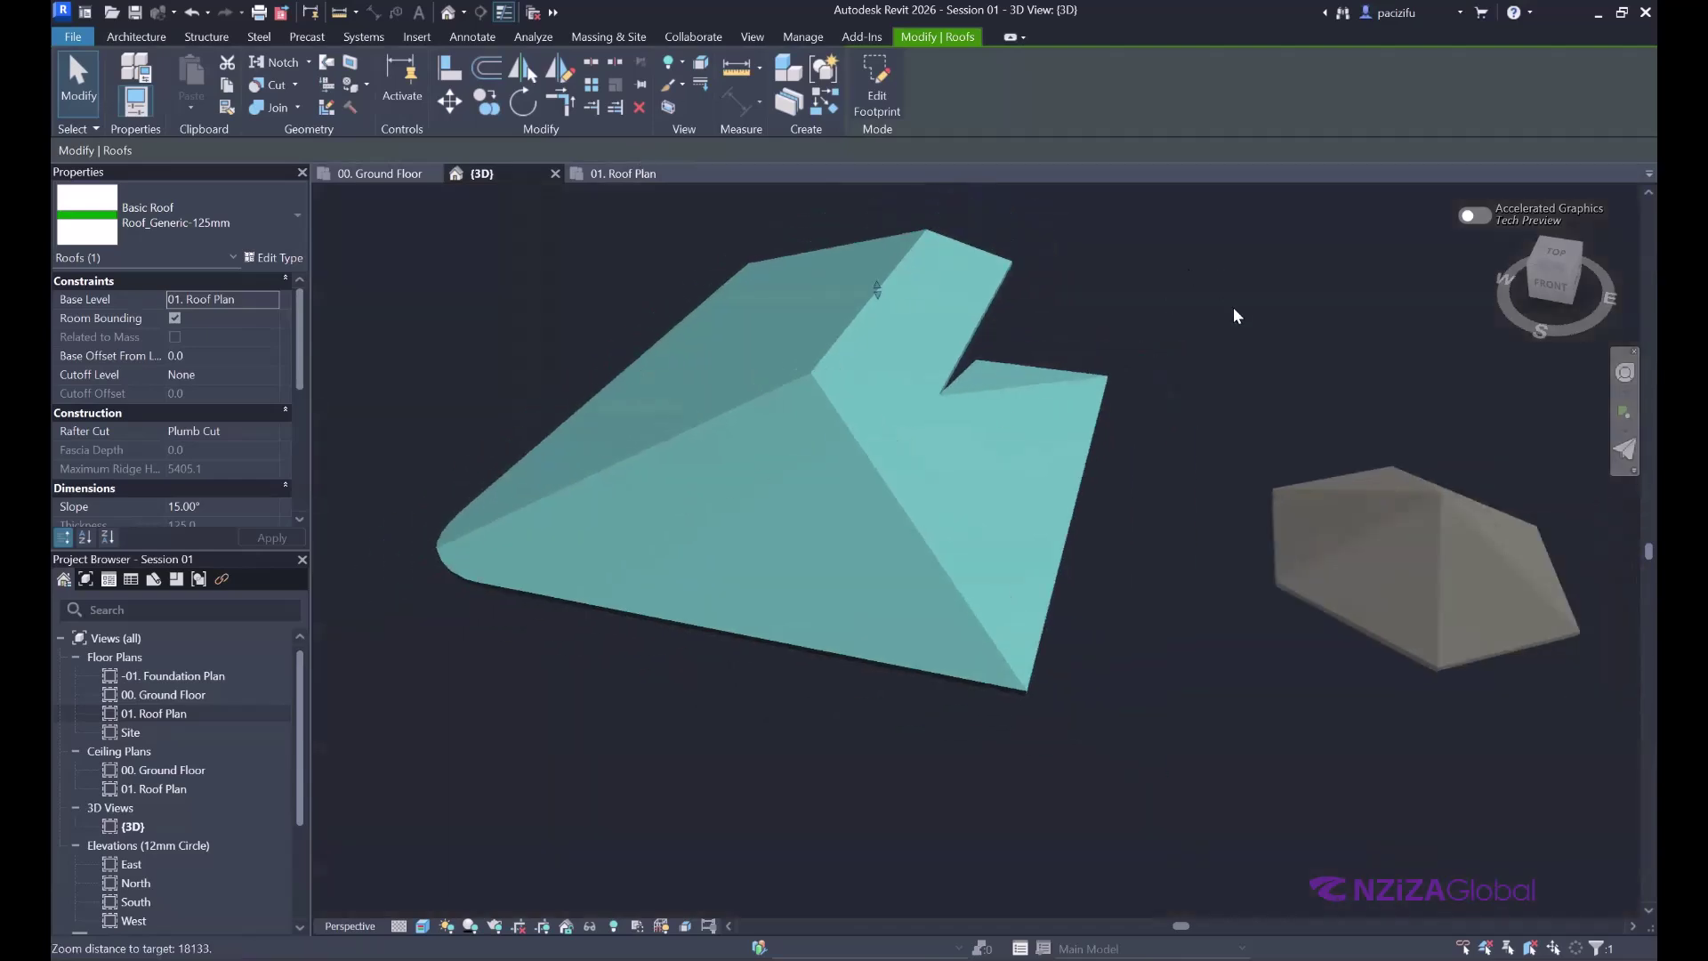
pyautogui.click(1234, 316)
pyautogui.hotkey('shift', 'w')
pyautogui.moveTo(1183, 283); pyautogui.dragTo(1086, 315)
pyautogui.click(1087, 285)
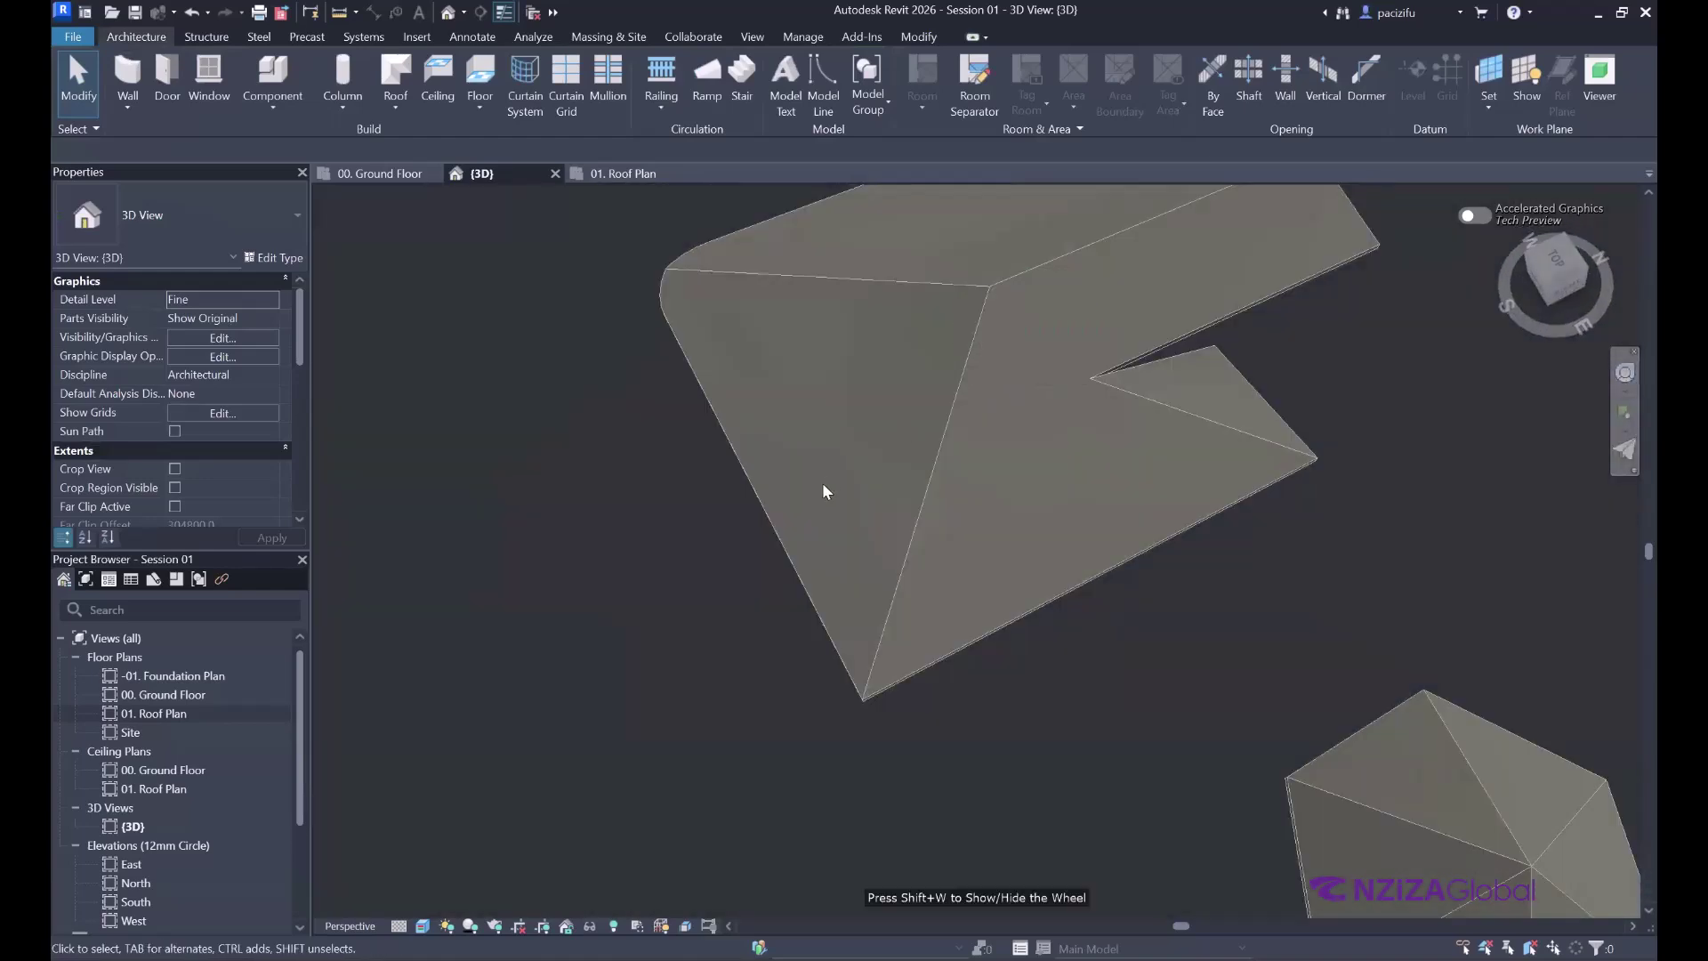
pyautogui.scroll(1, 826, 491)
pyautogui.click(938, 362)
pyautogui.scroll(-2, 959, 325)
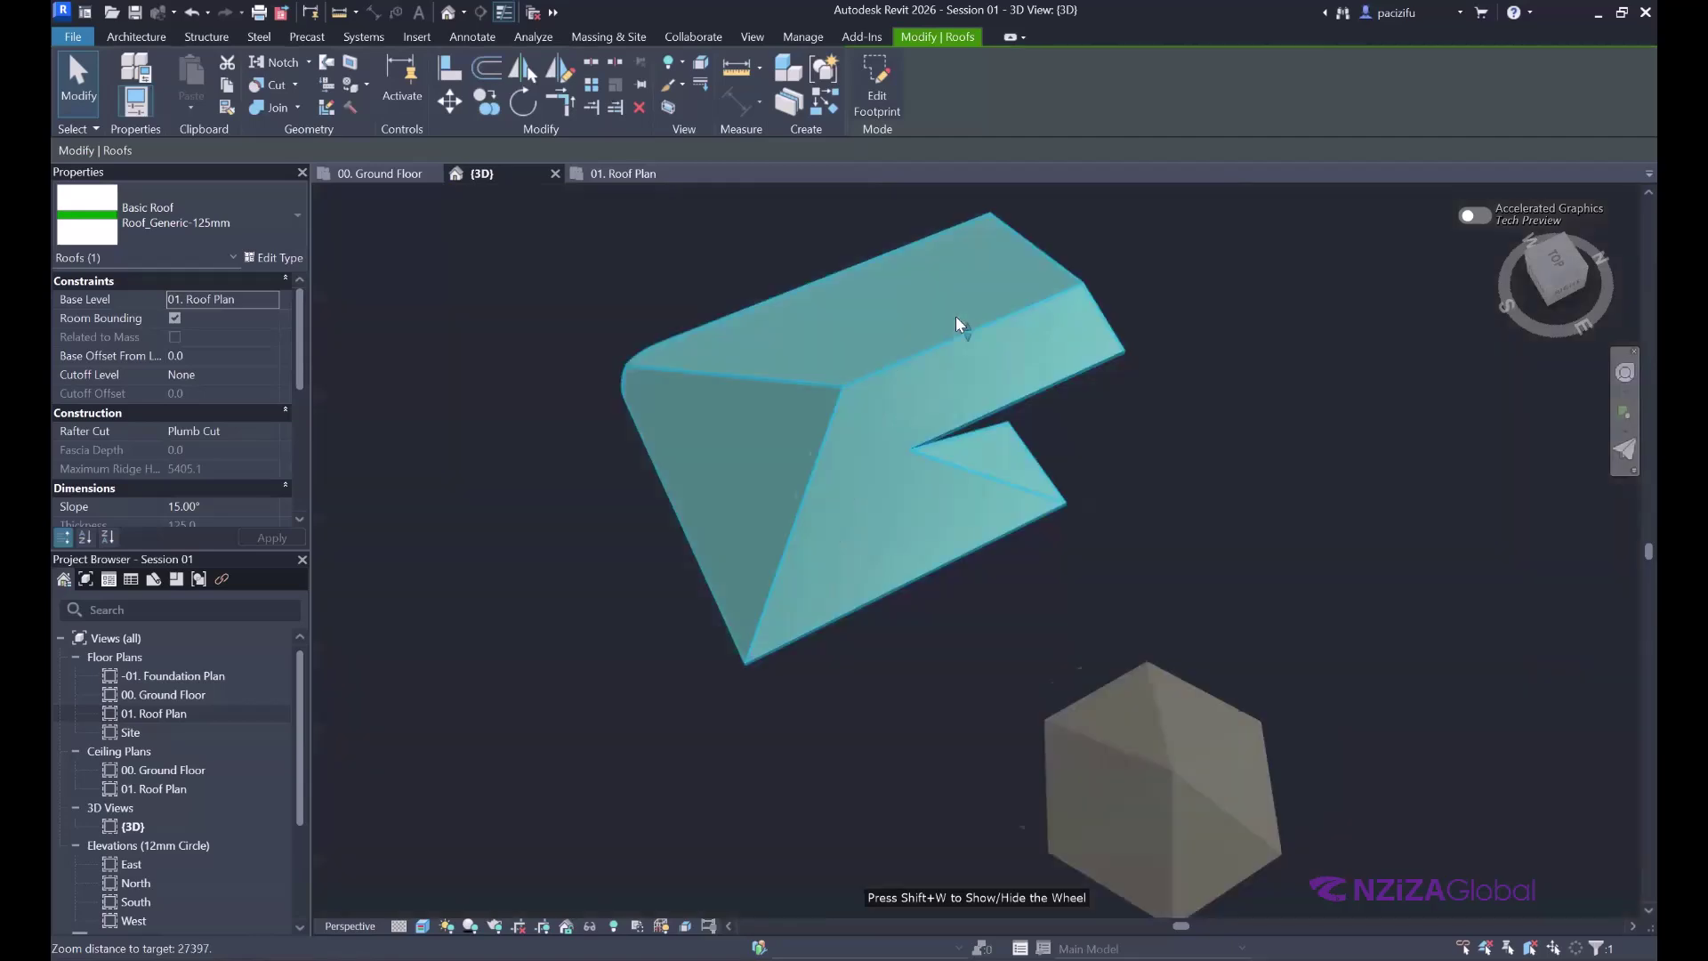
pyautogui.scroll(2, 905, 398)
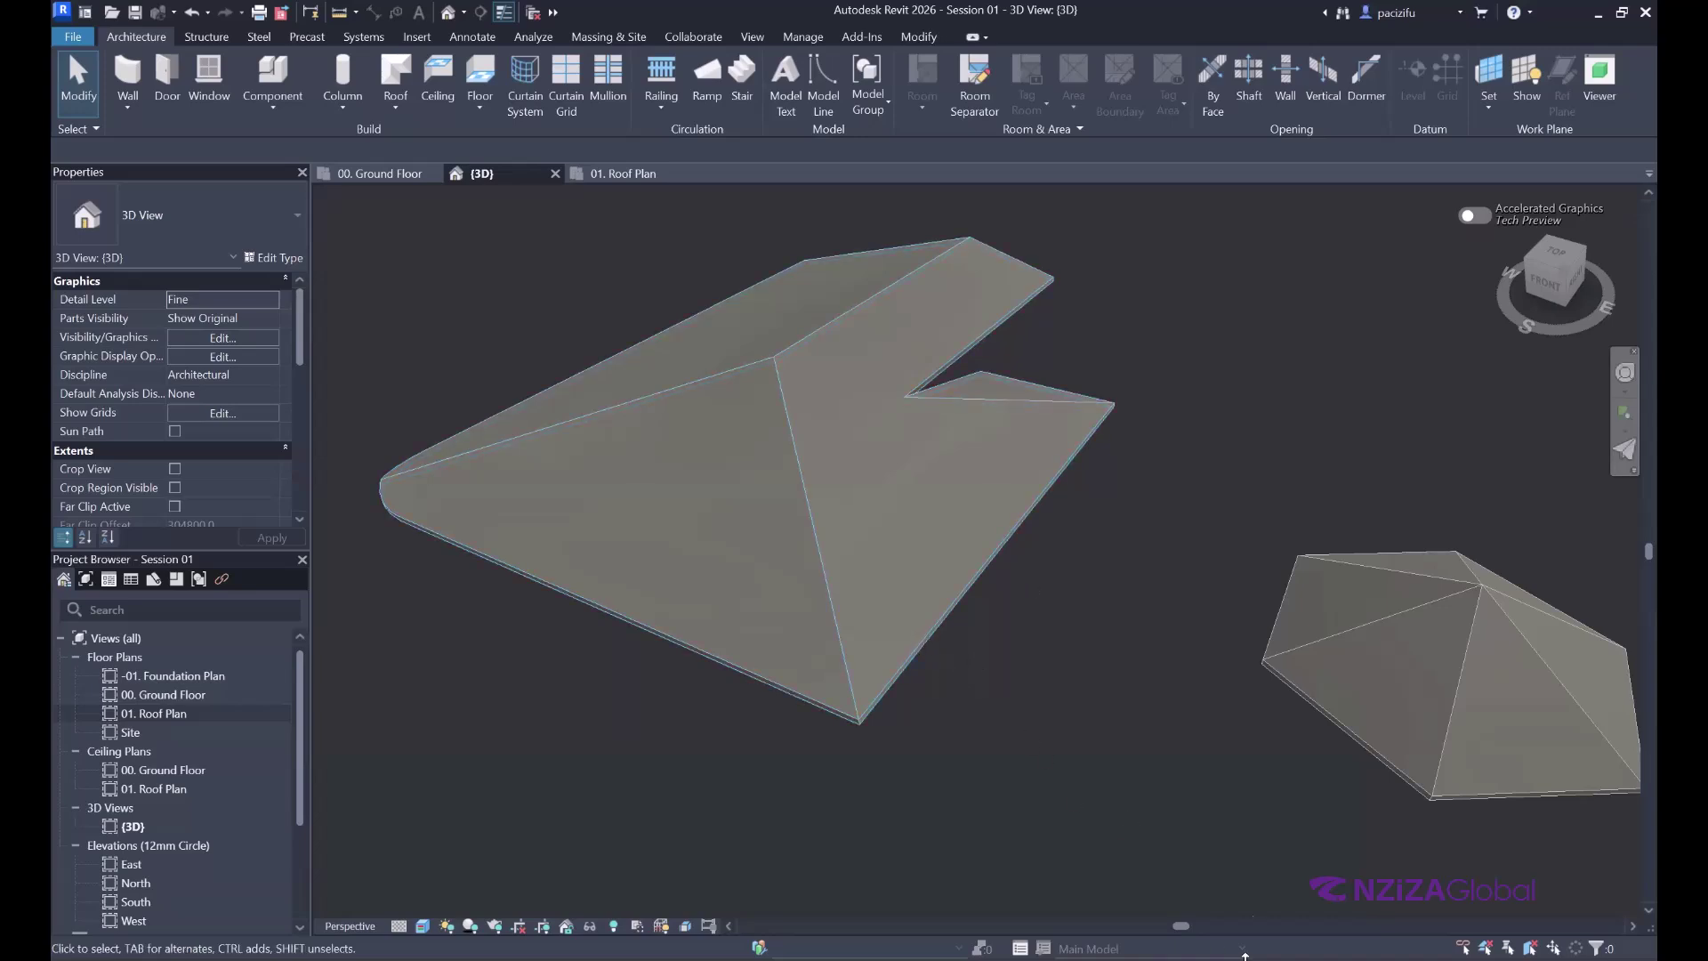
# - Switch to Chrome, search Google for BIM OBJECT in a new tab and open the BIMobject website
pyautogui.hotkey('alt', 'Tab')
pyautogui.hotkey('ctrl', 't')
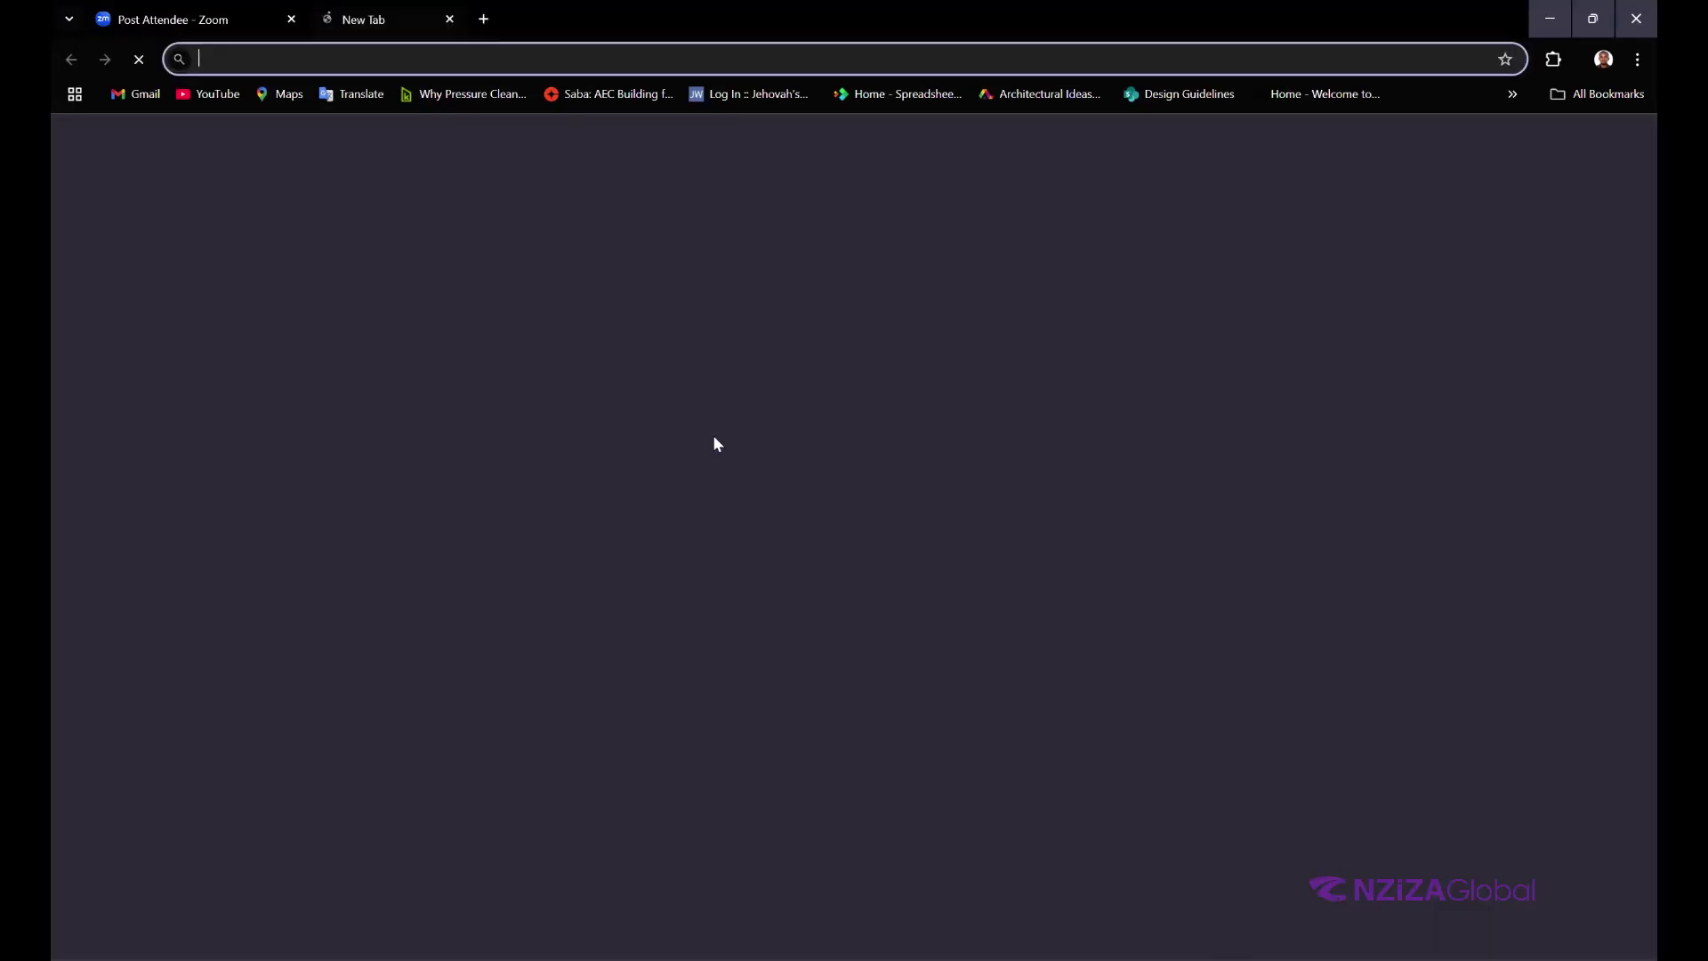
pyautogui.click(730, 389)
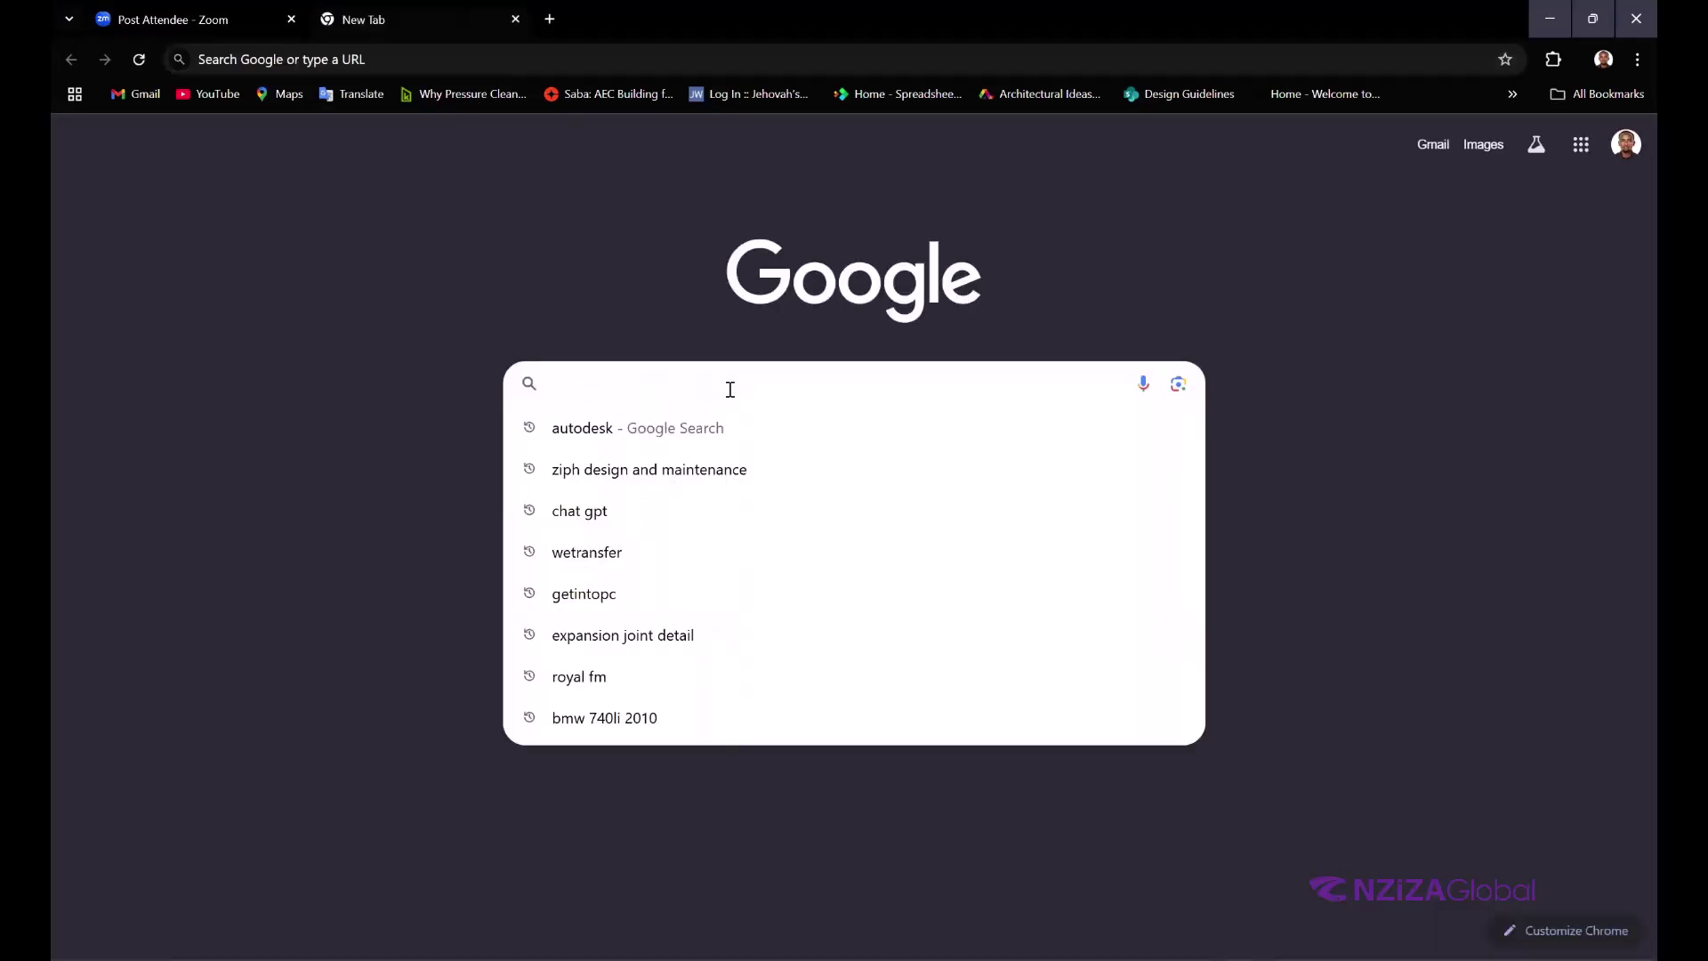
pyautogui.write('BIM O')
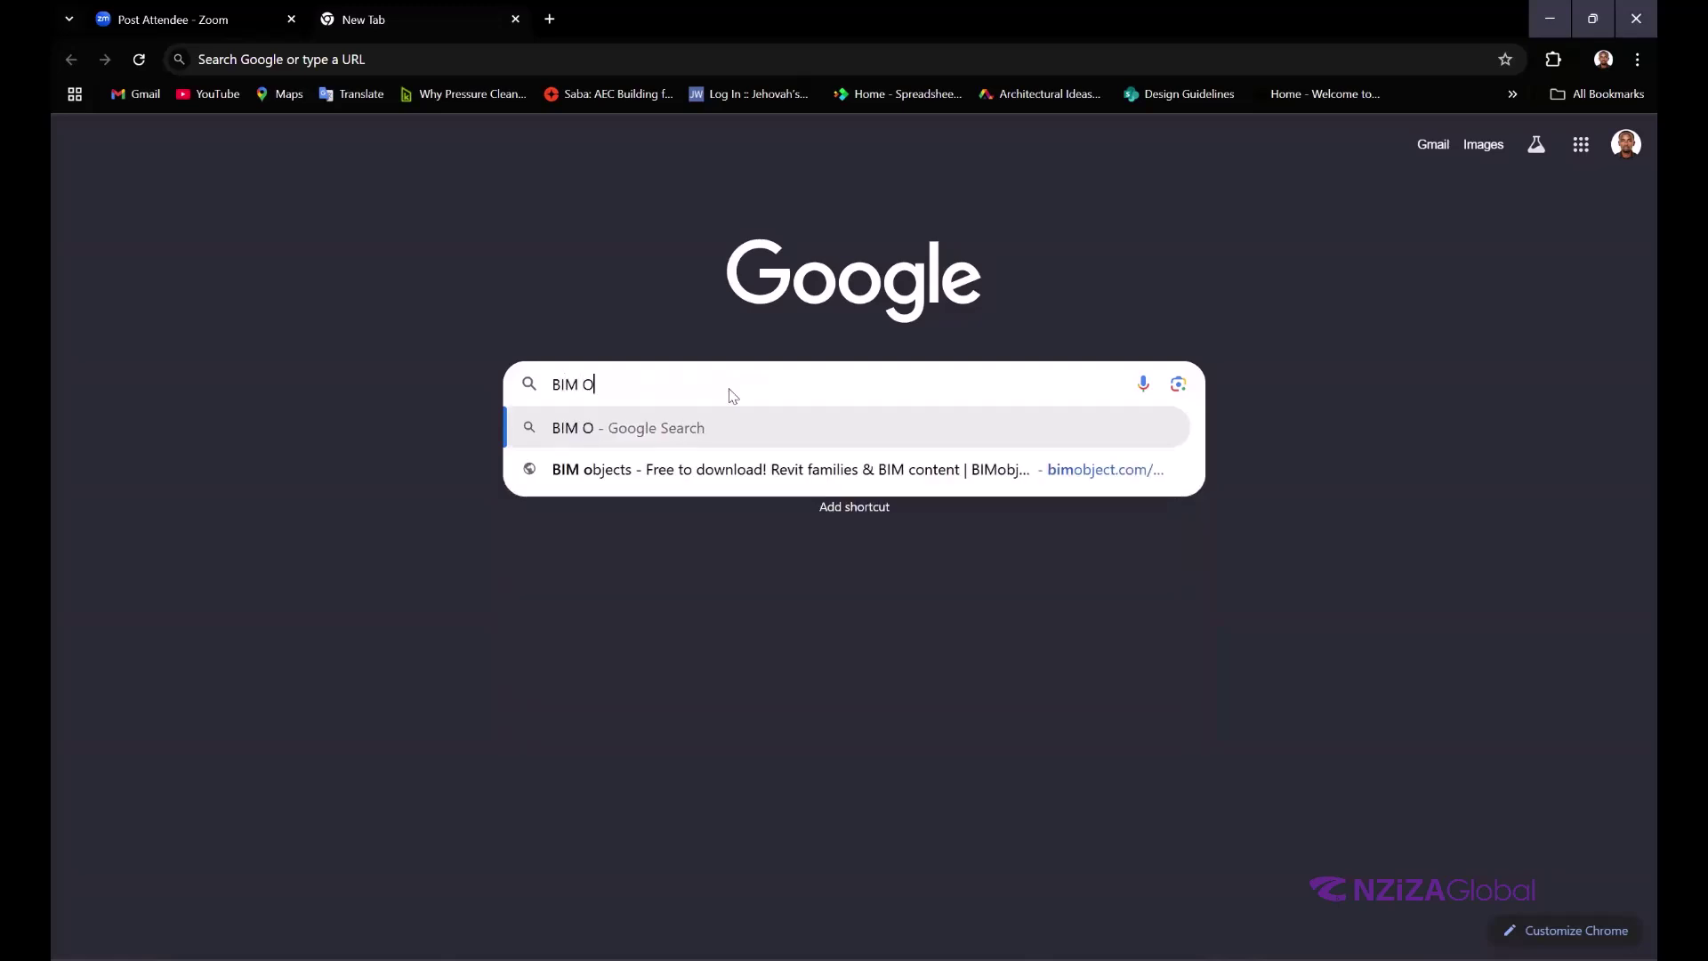
pyautogui.write('BJECT')
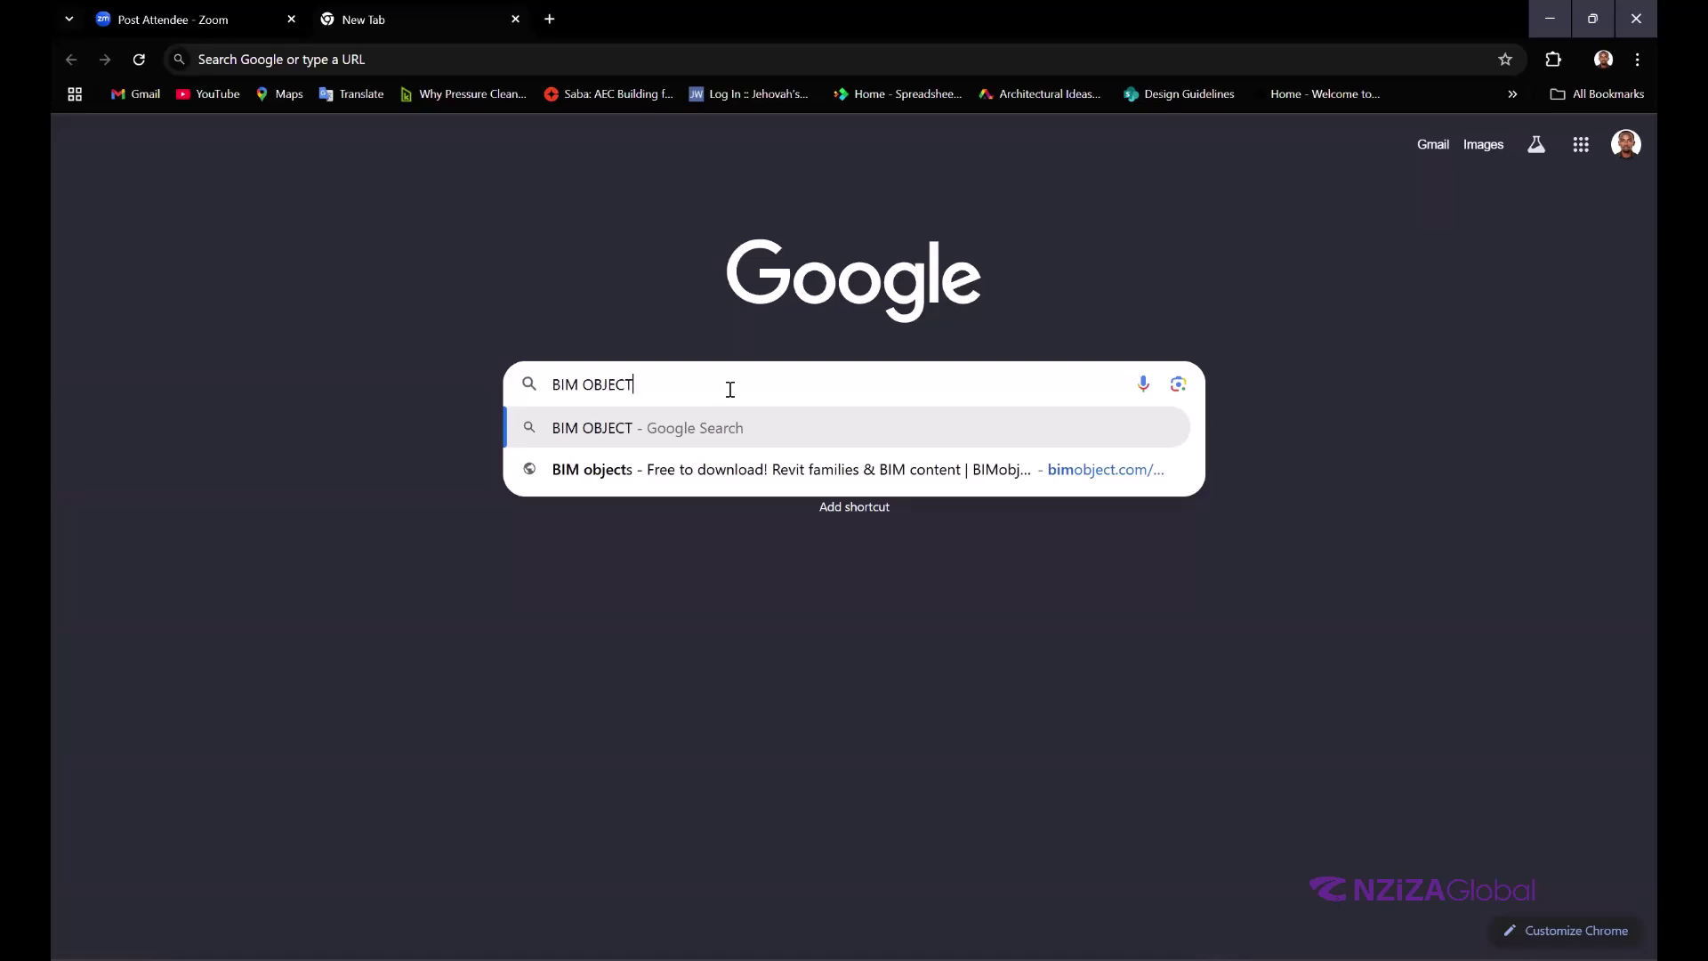
pyautogui.press('Return')
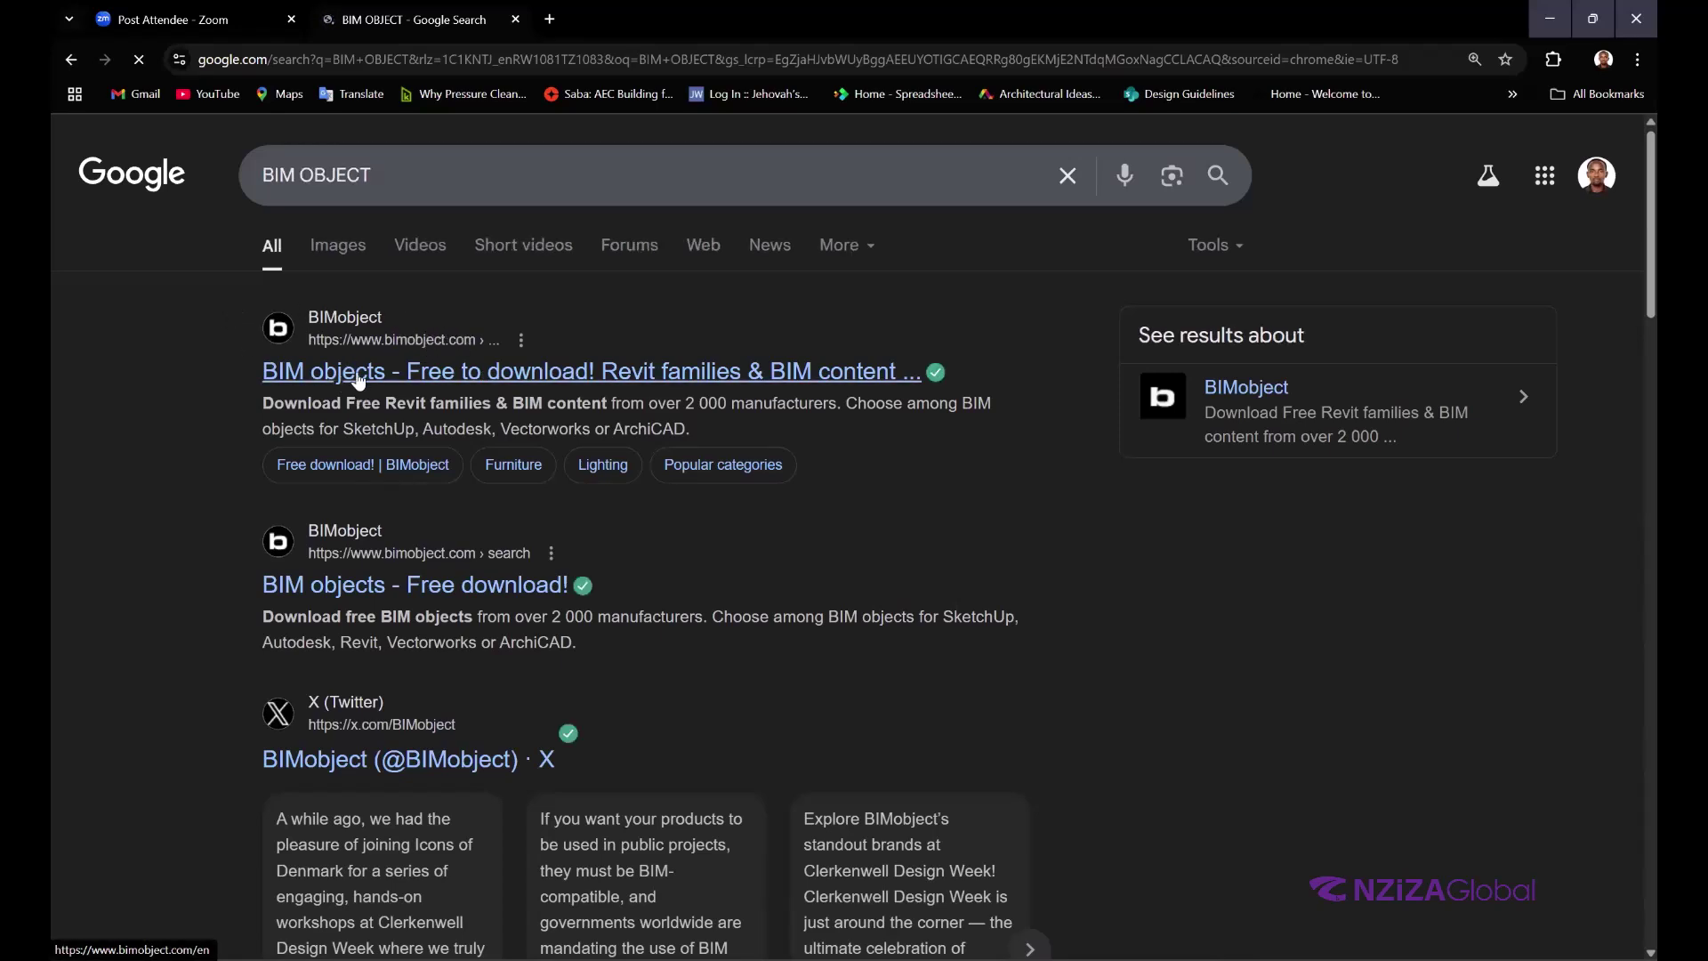
pyautogui.click(406, 372)
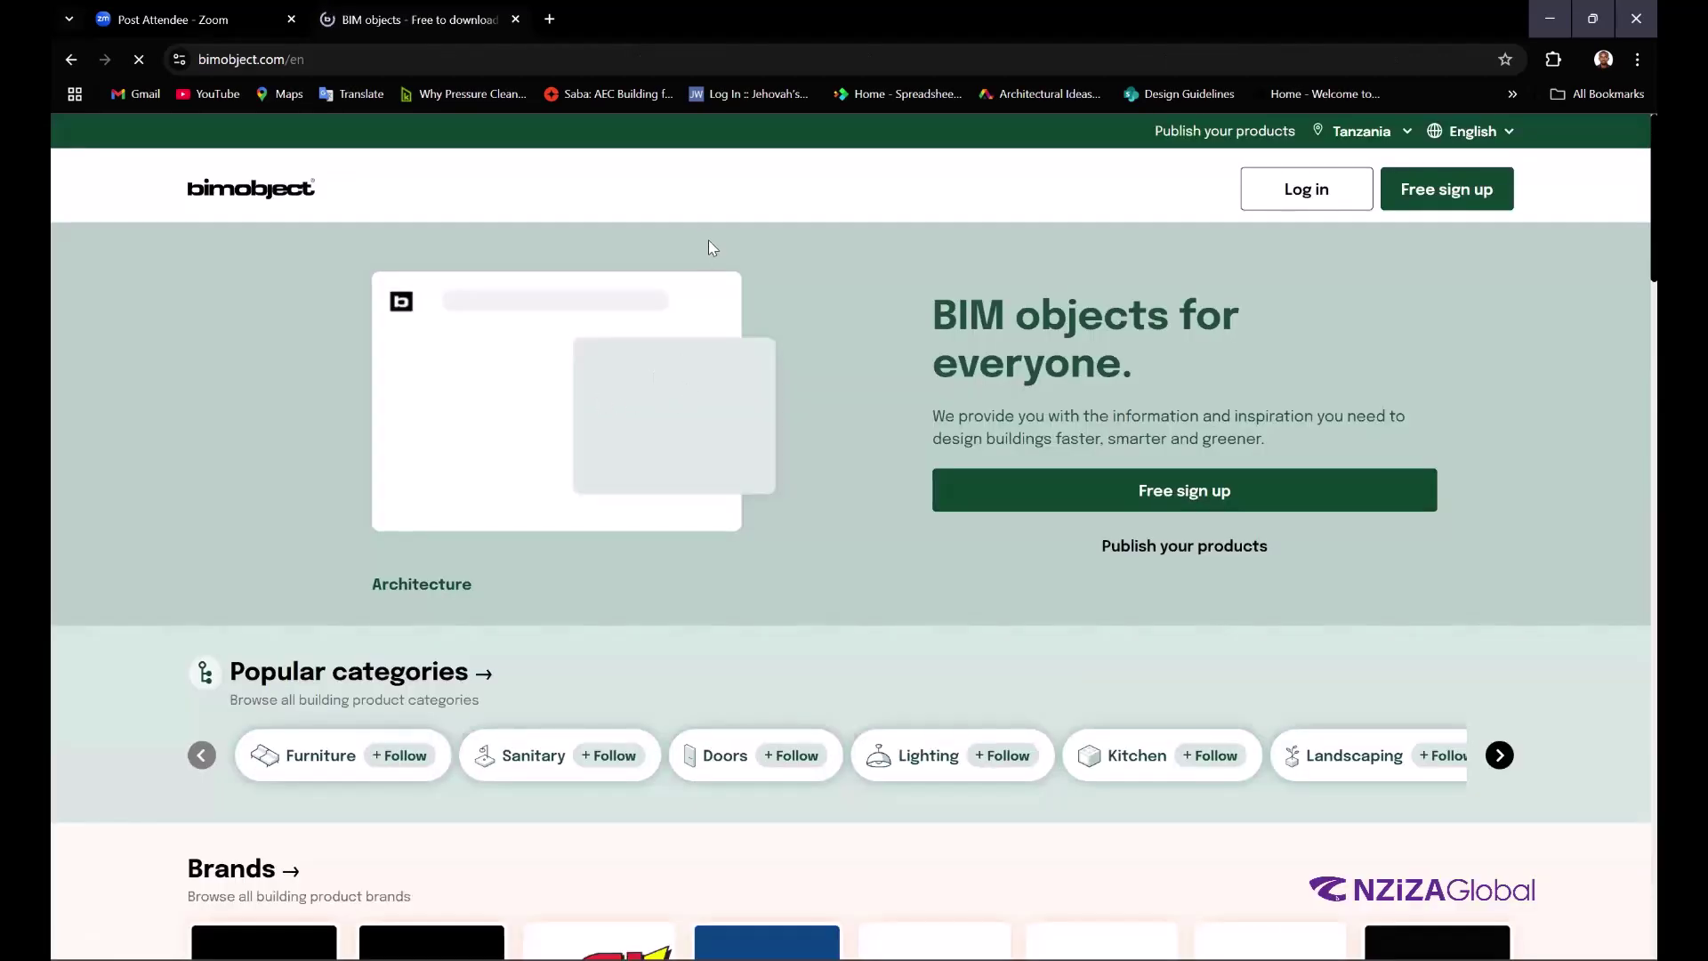
# - Search the BIMobject library for SLIDING DOOR
pyautogui.click(577, 188)
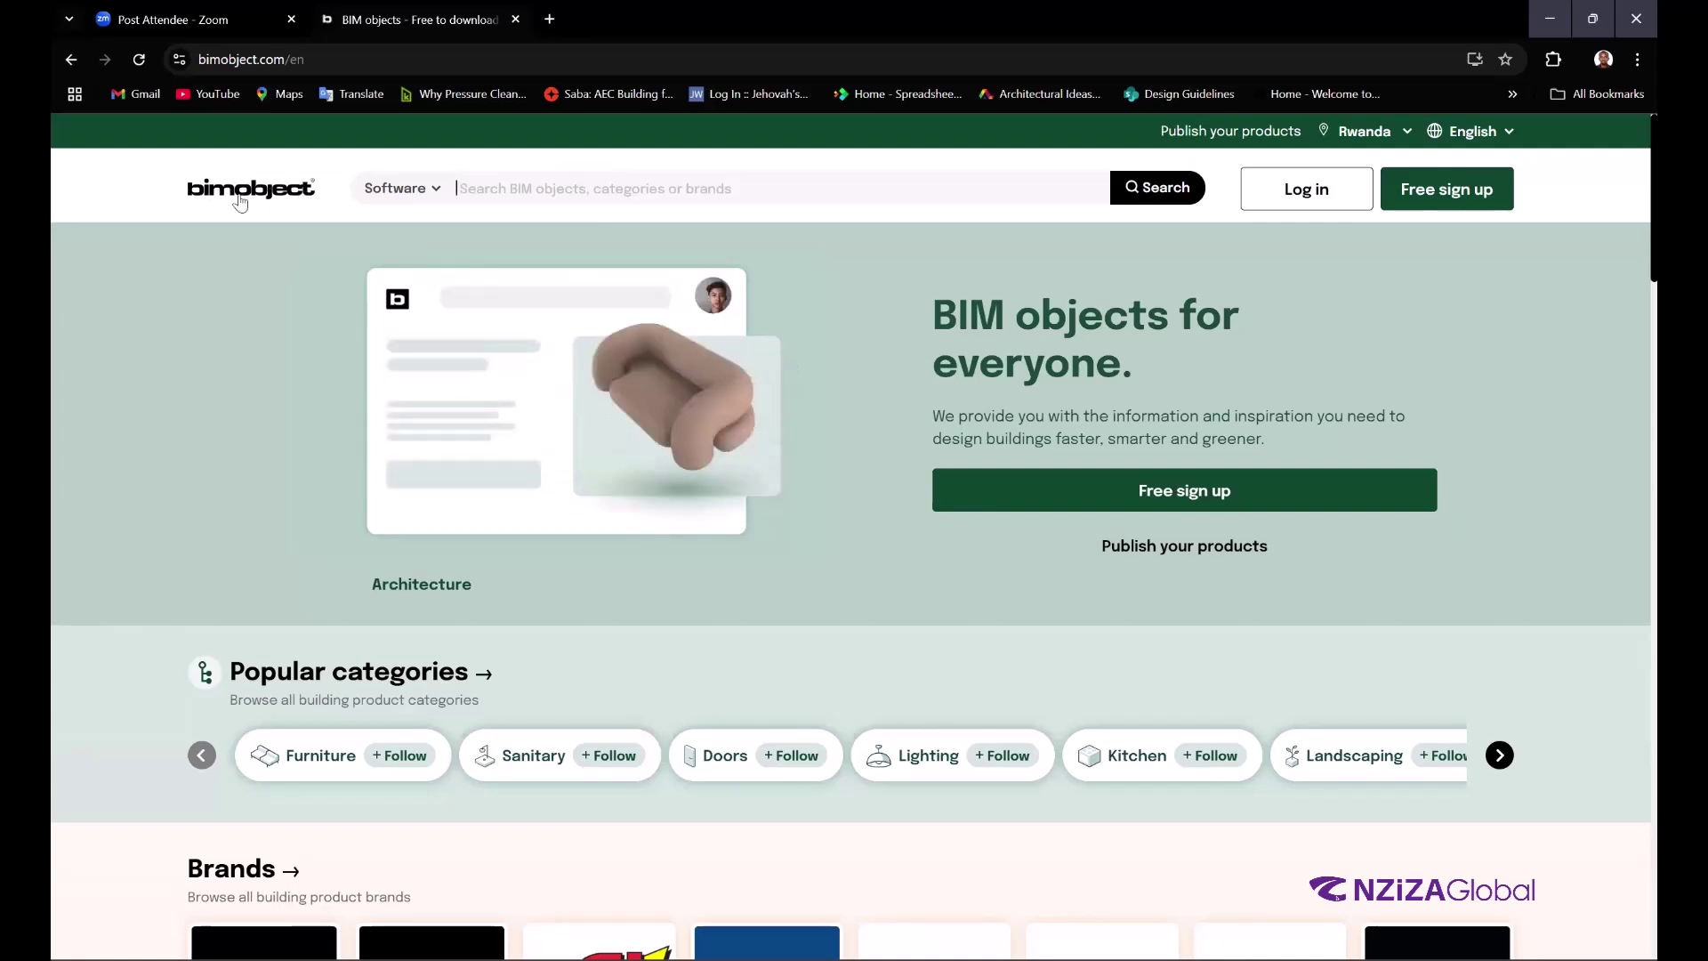
pyautogui.moveTo(940, 311); pyautogui.dragTo(1168, 310)
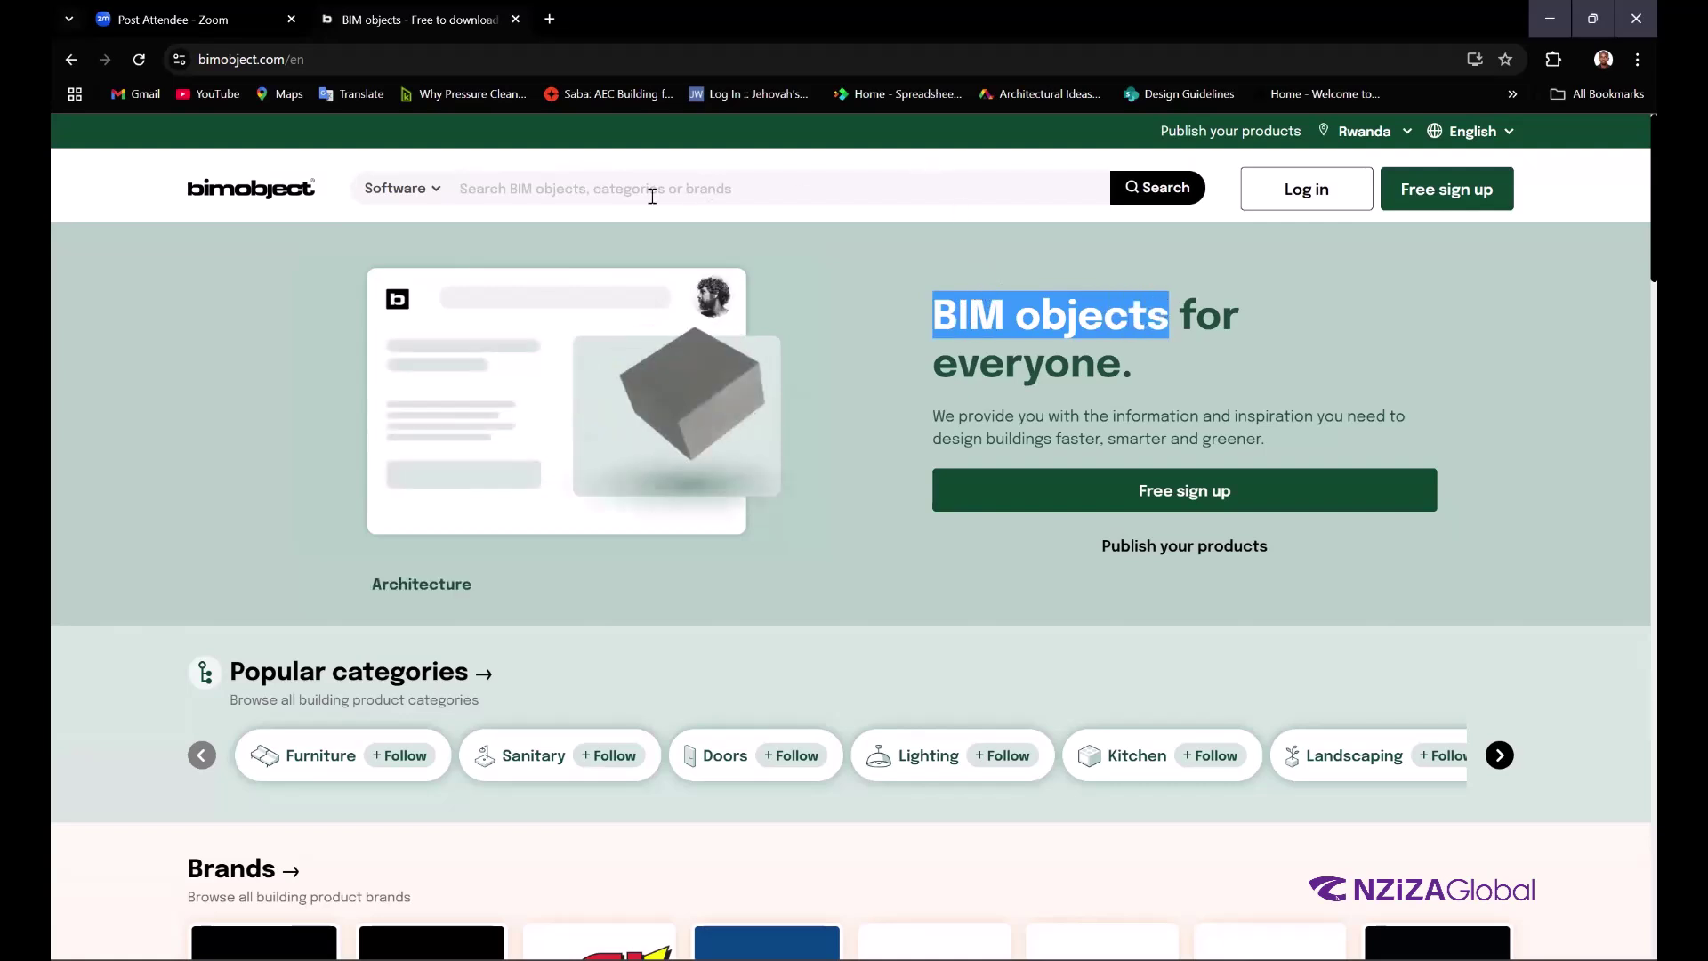
pyautogui.click(593, 184)
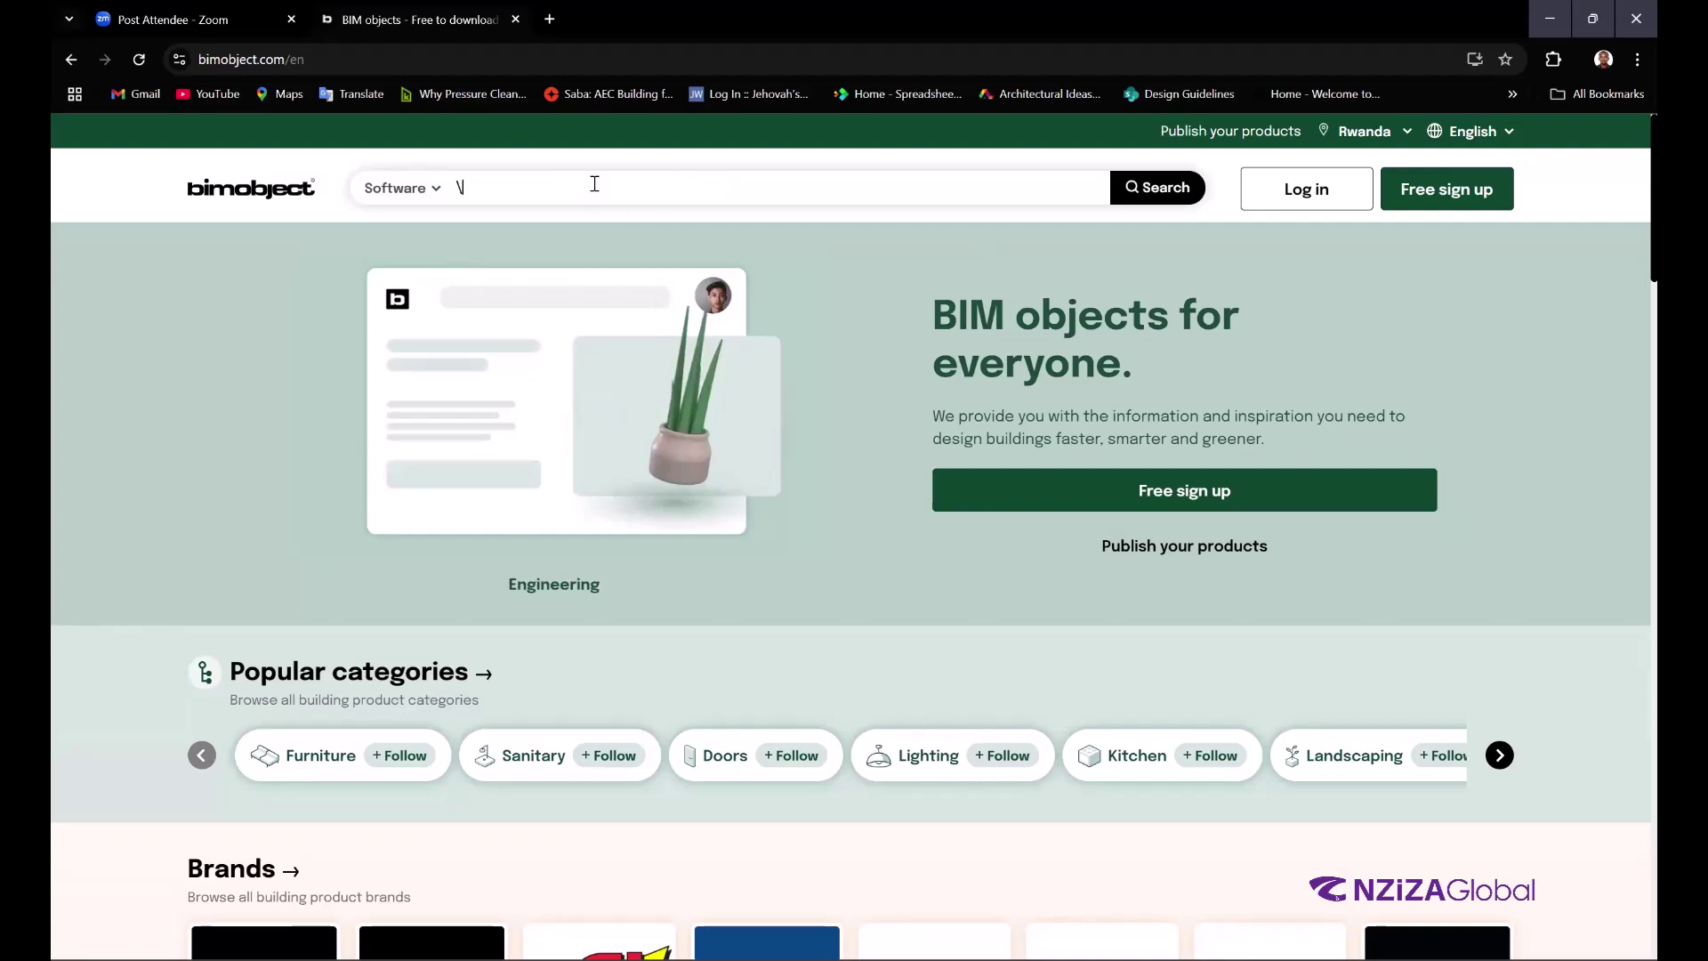
pyautogui.write('SLIDING ')
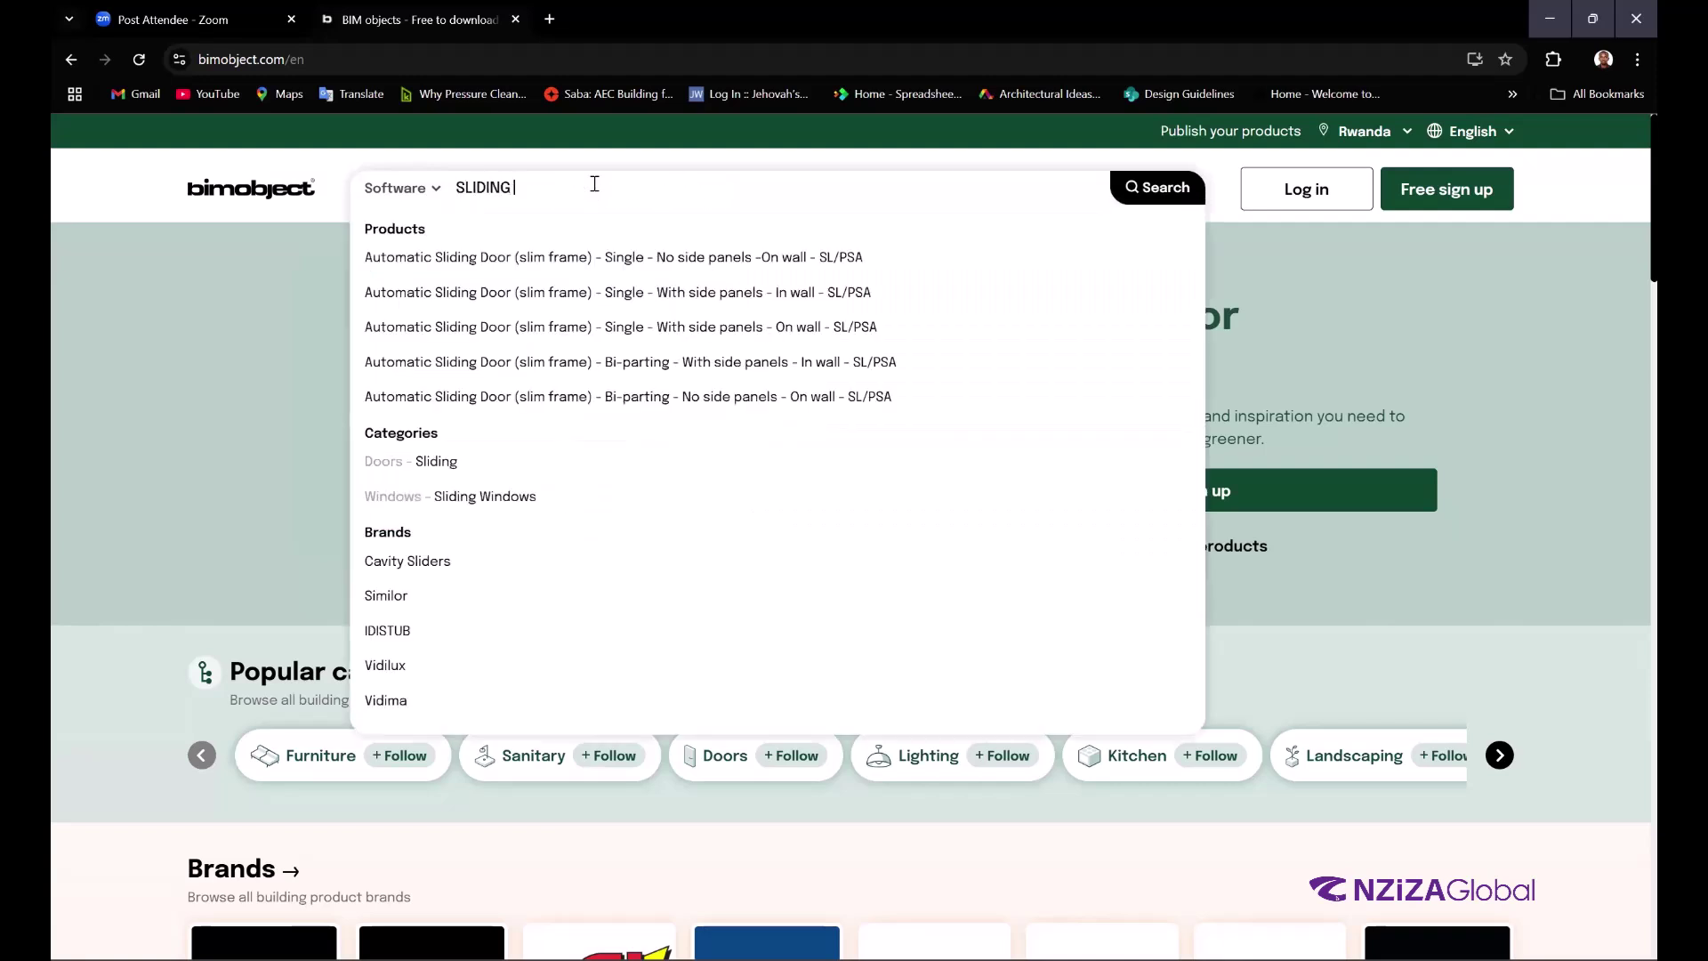
pyautogui.write('DOOR')
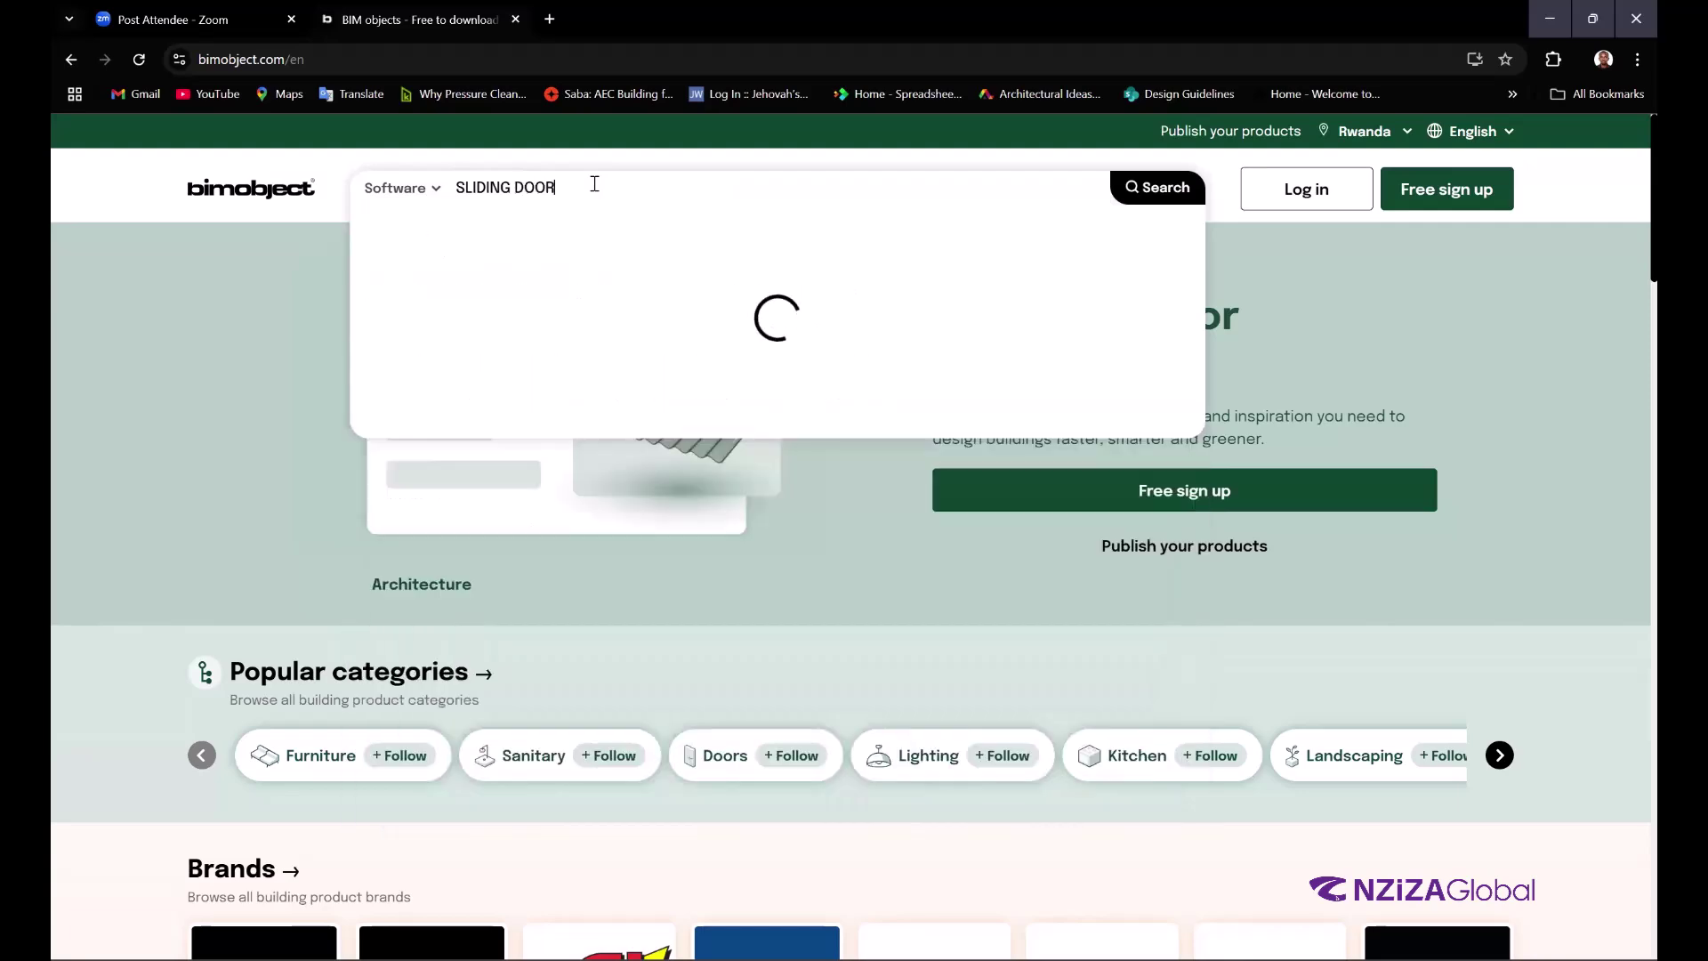
pyautogui.press('Return')
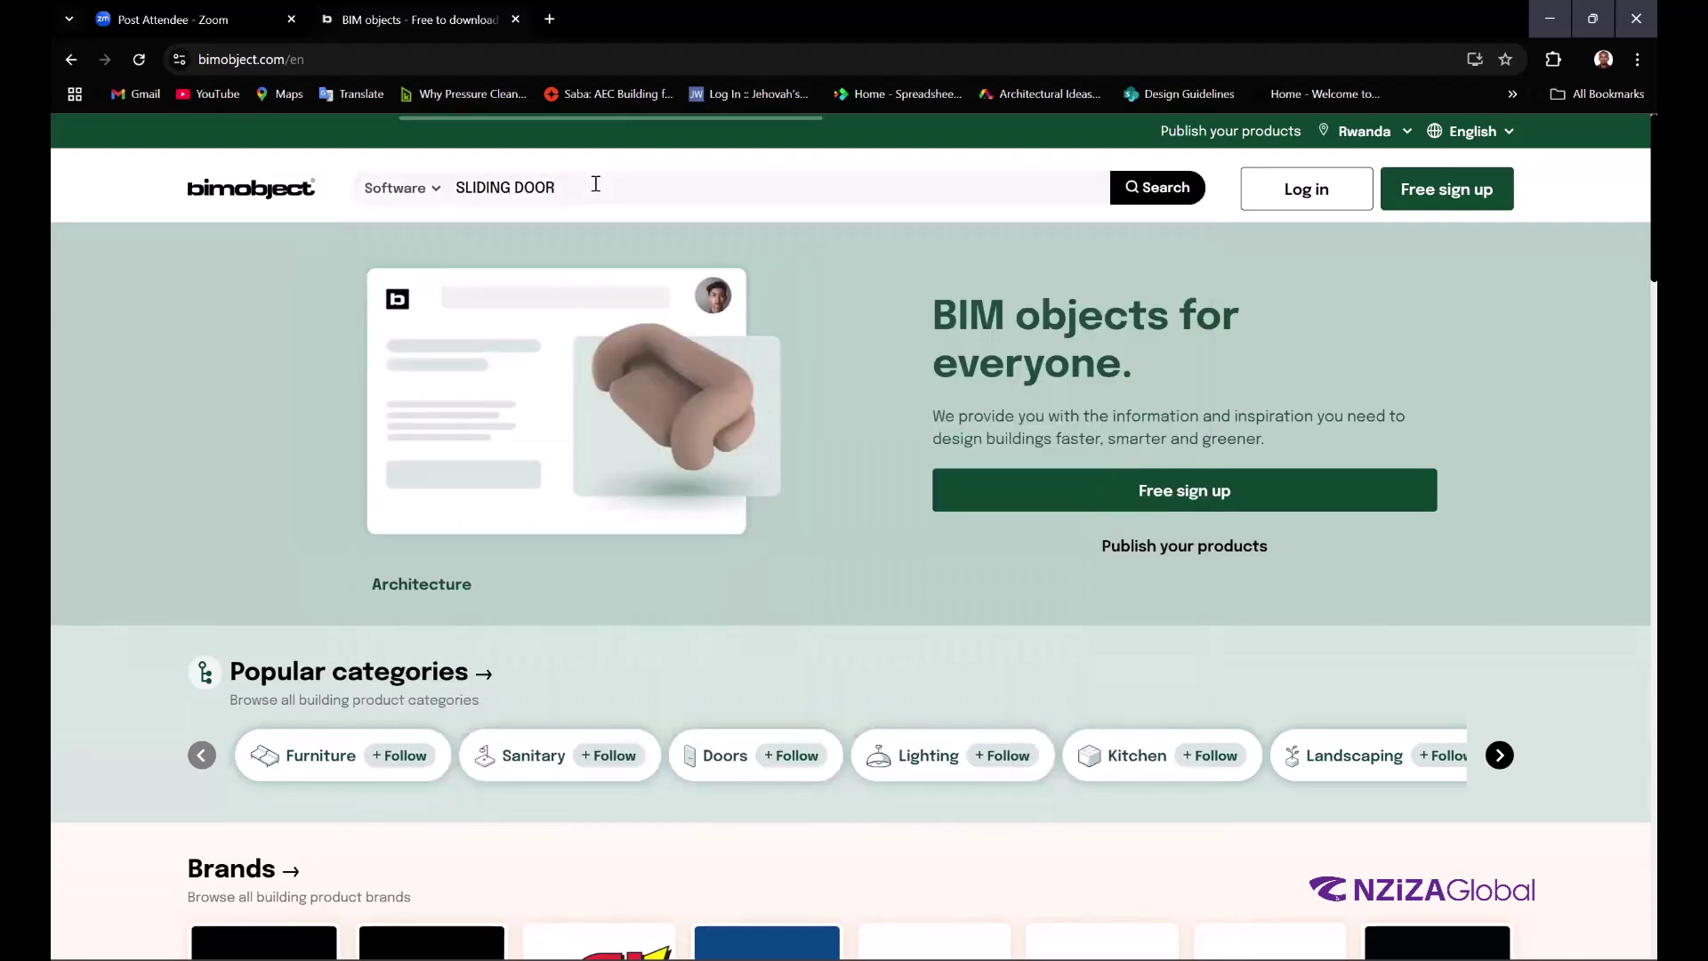
# - Browse the sliding door results, open Aluprof's MB-Skyline Sliding Door 2-sash Slide - Slide and view its second image
pyautogui.scroll(-4, 738, 447)
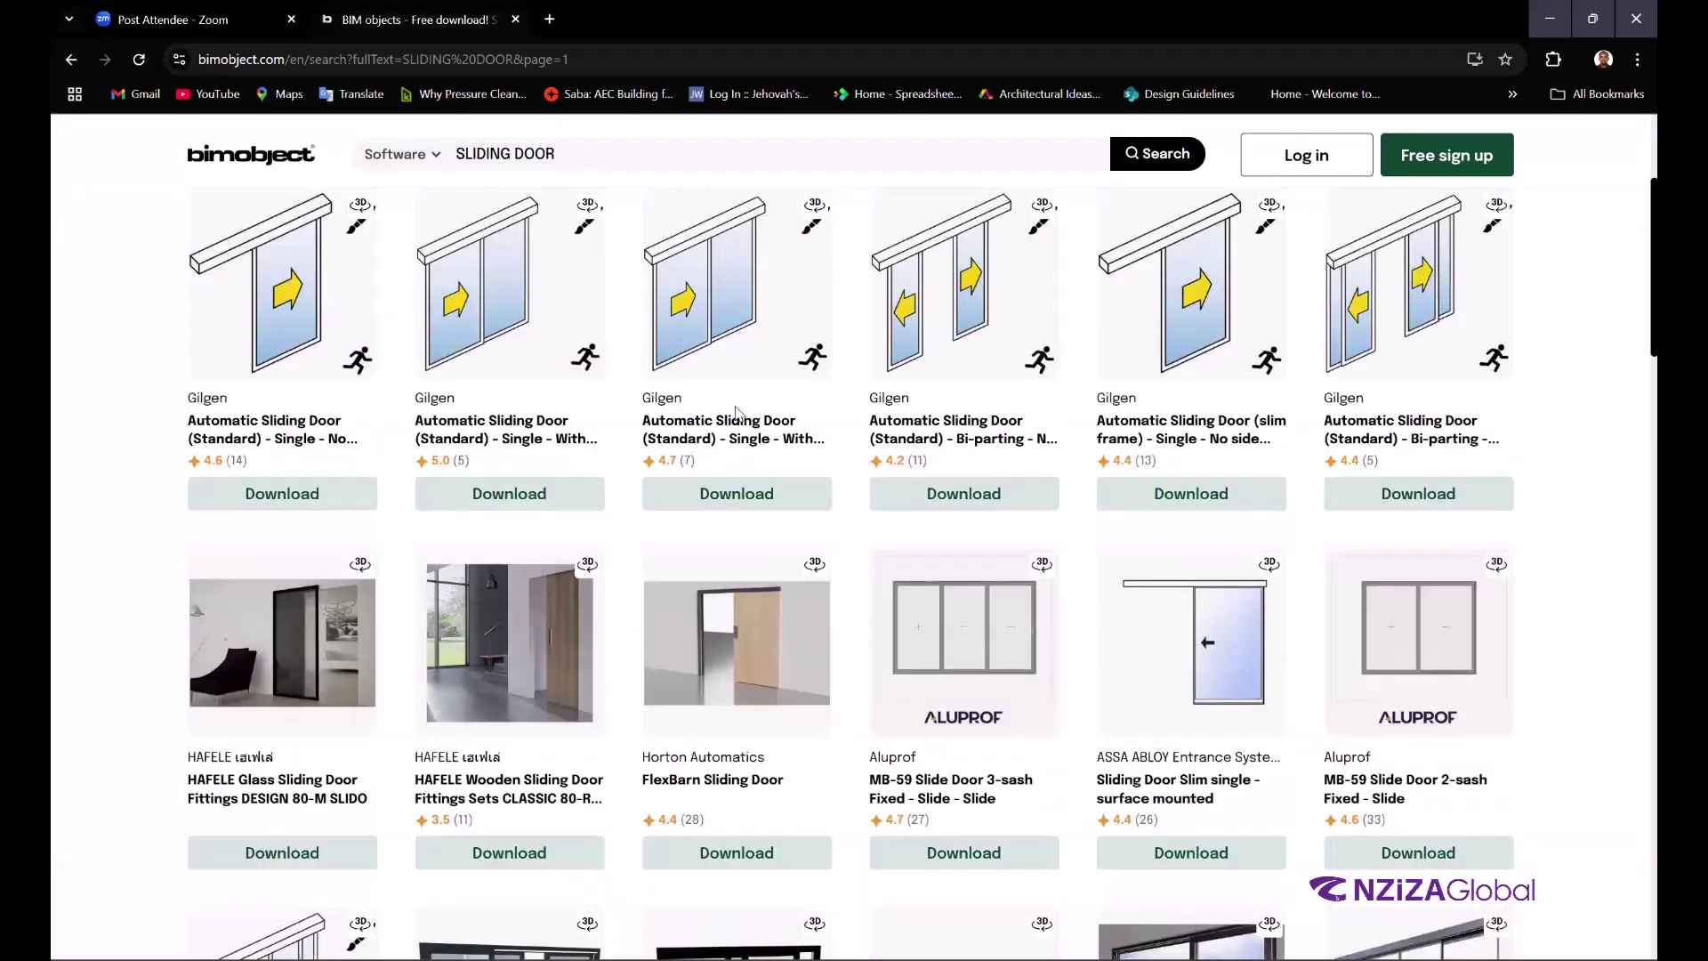
pyautogui.scroll(-3, 724, 462)
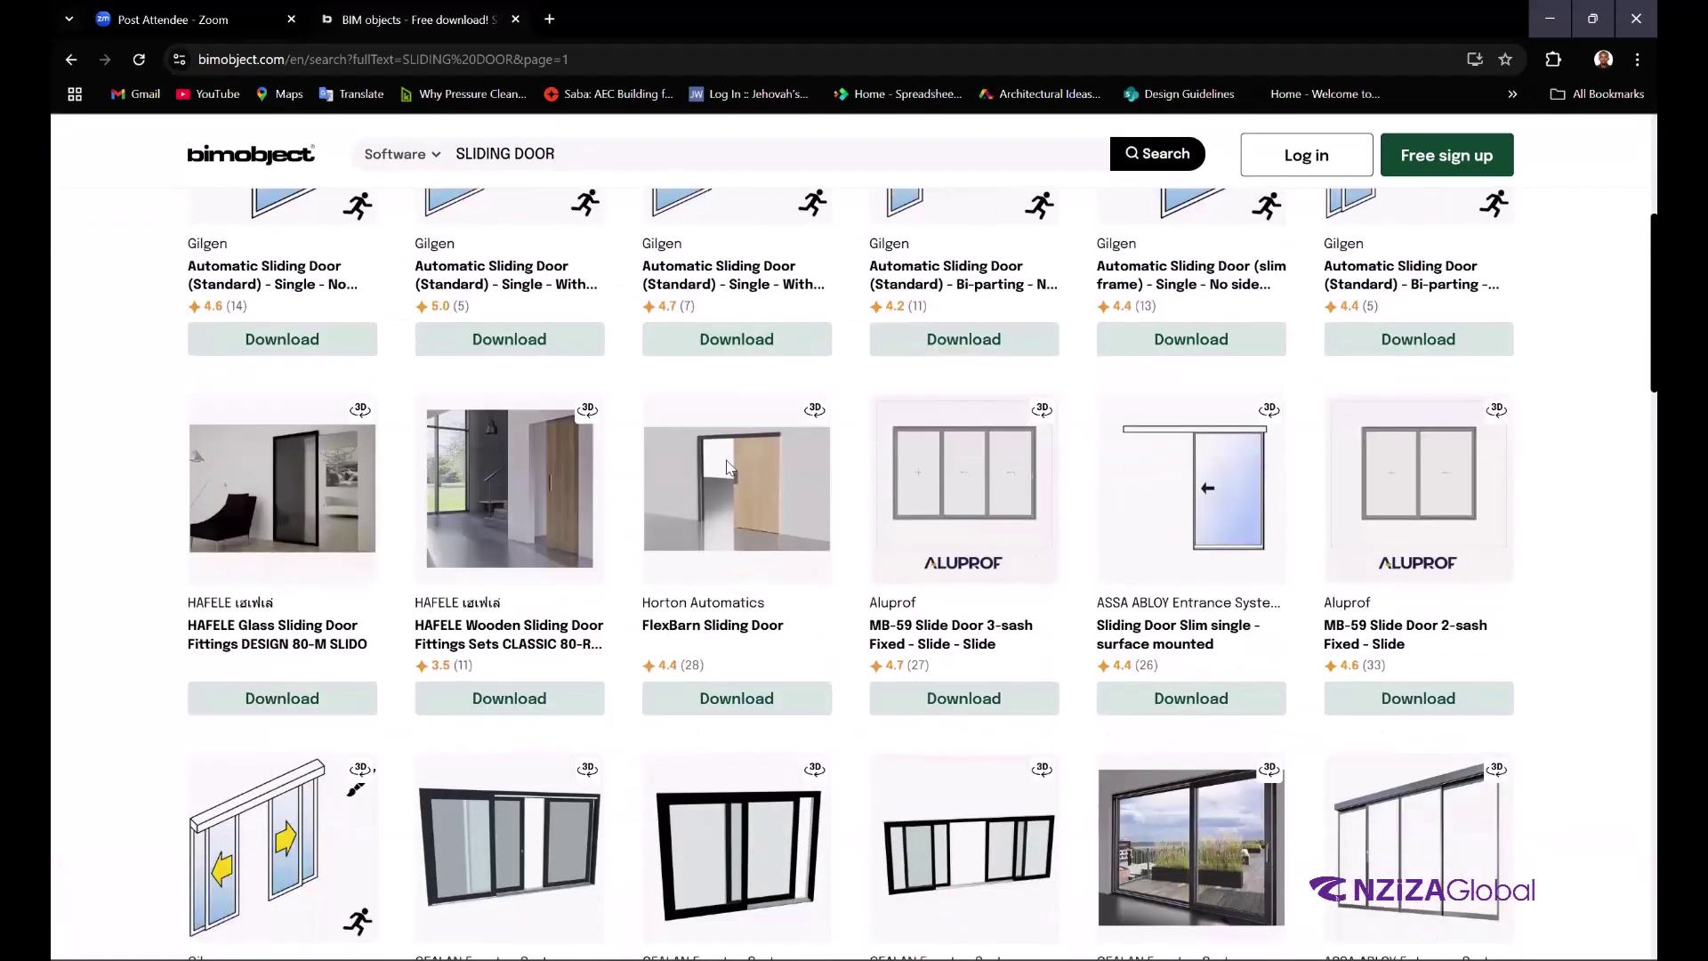
pyautogui.scroll(-1, 683, 416)
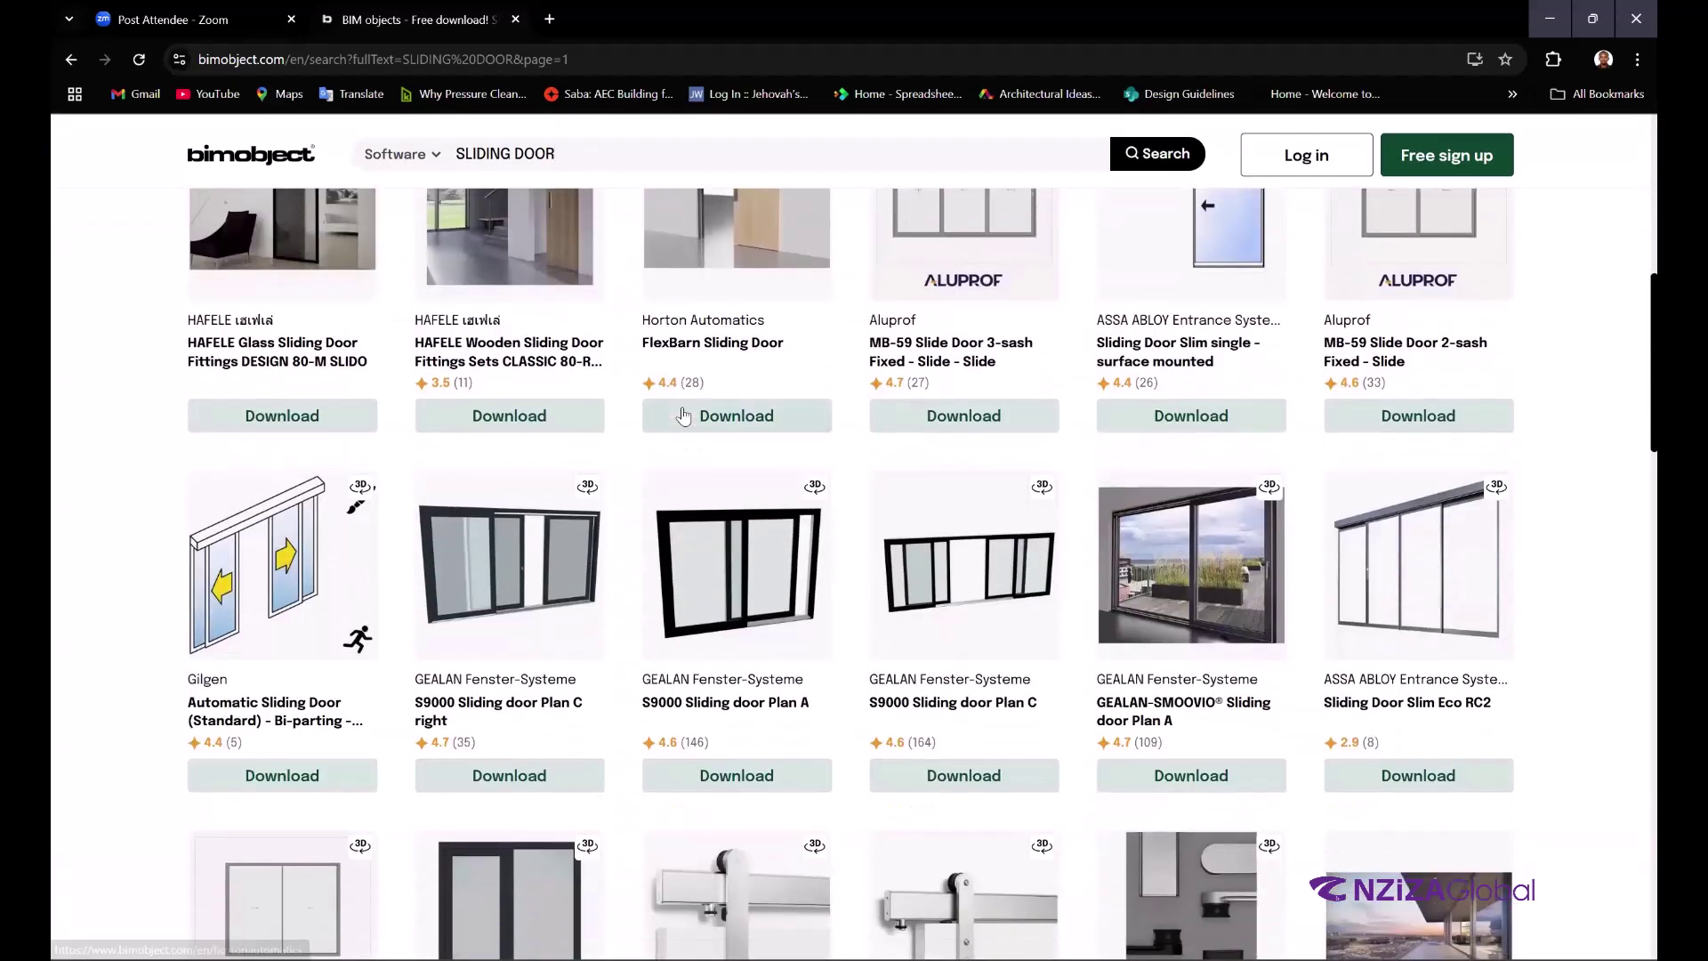
pyautogui.scroll(-3, 683, 416)
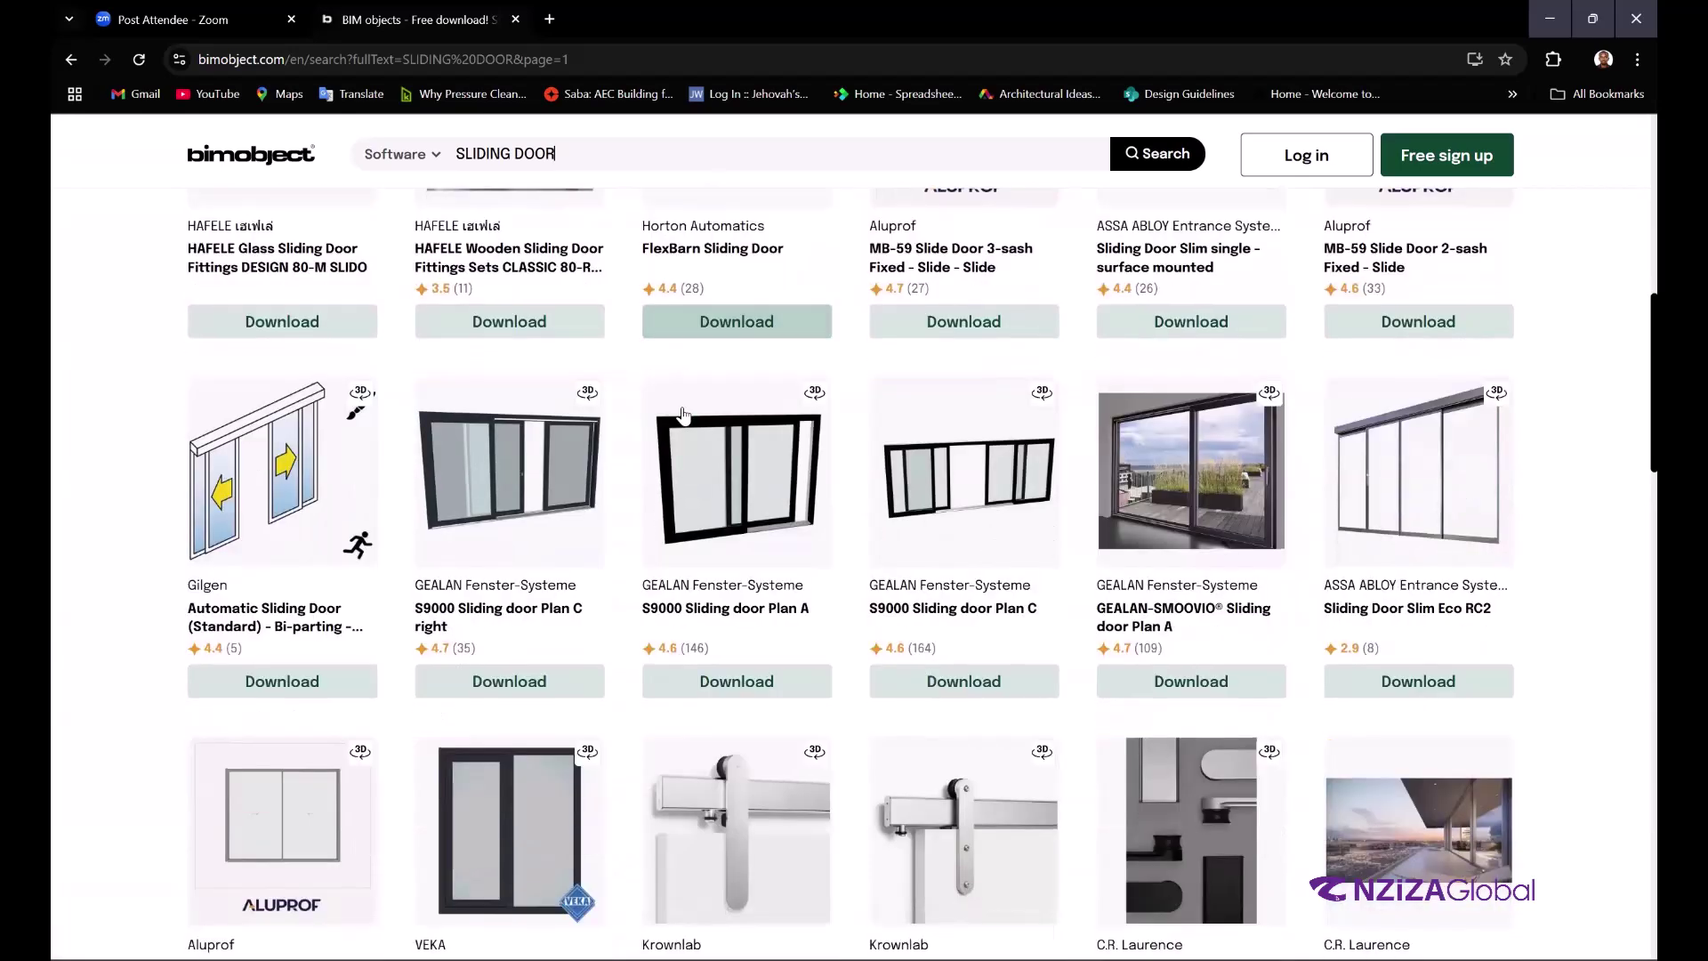
pyautogui.scroll(-1, 683, 415)
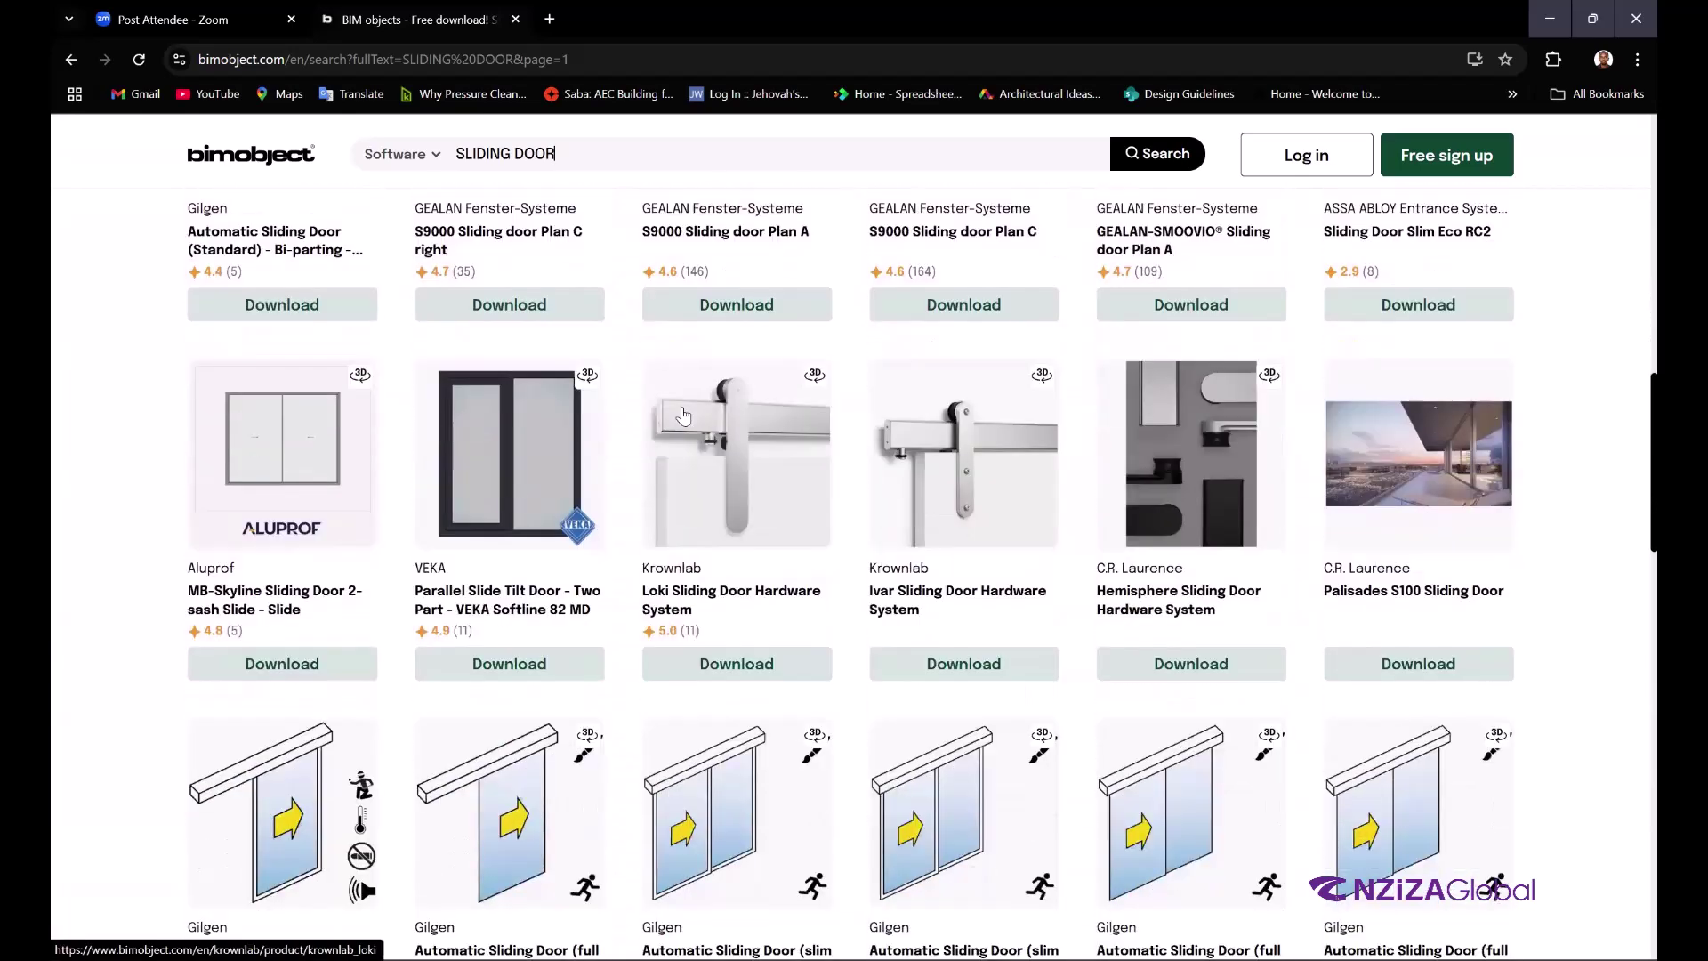
pyautogui.scroll(1, 360, 485)
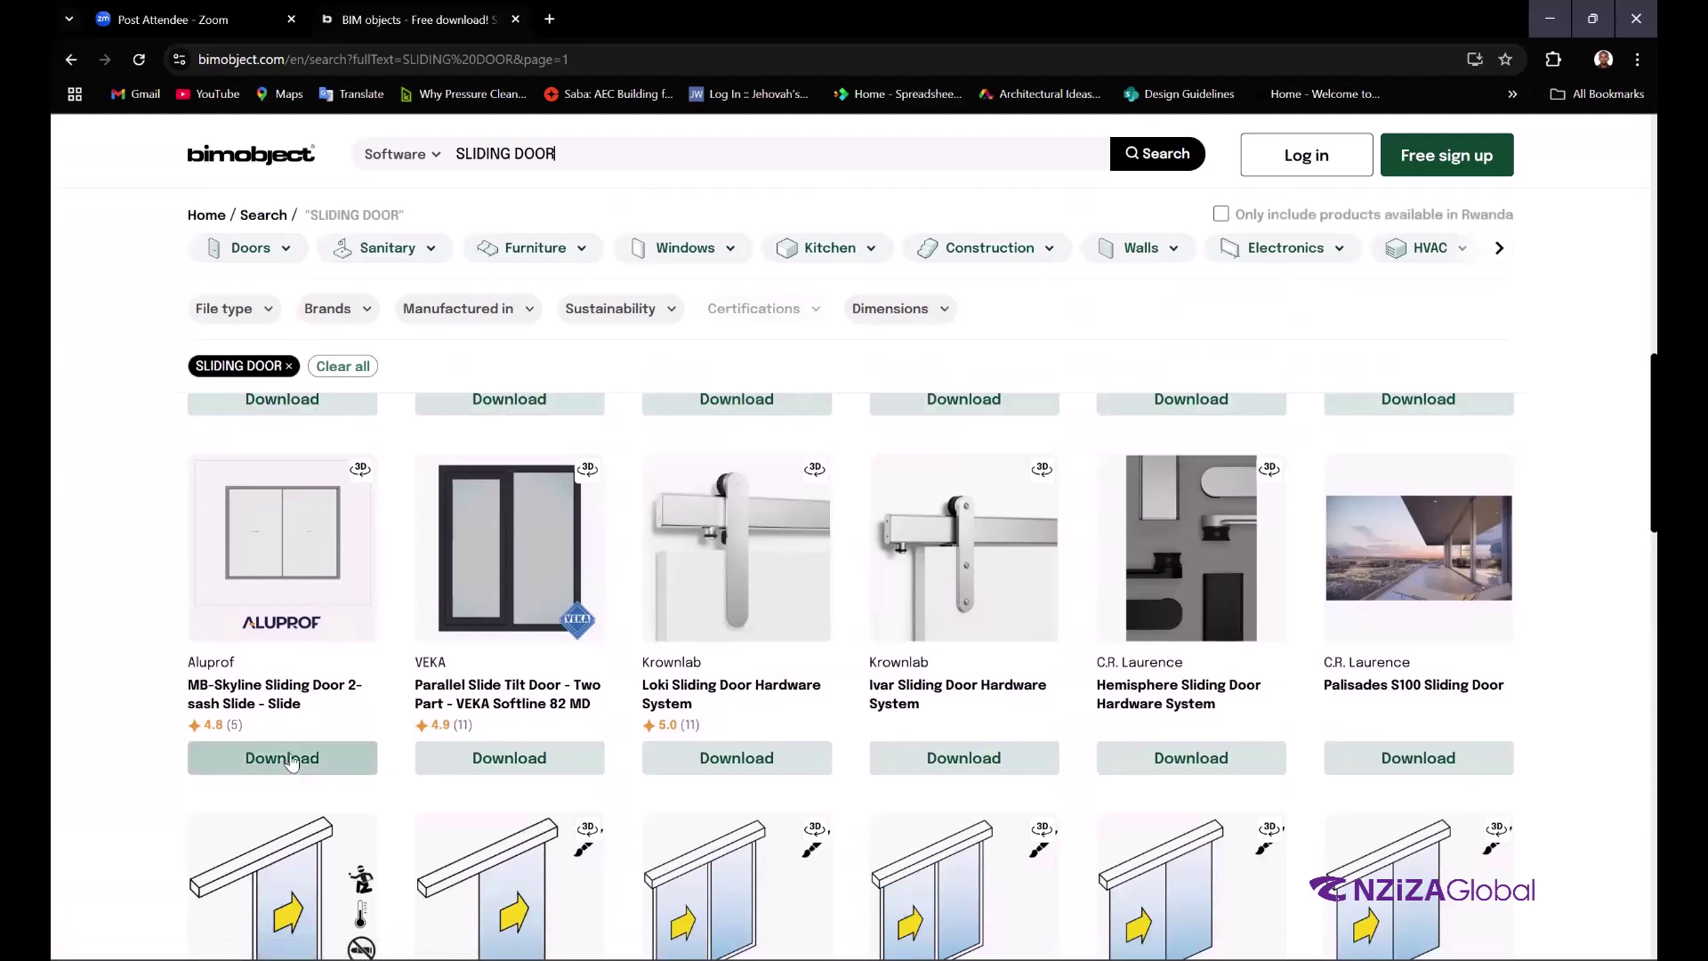
pyautogui.click(284, 544)
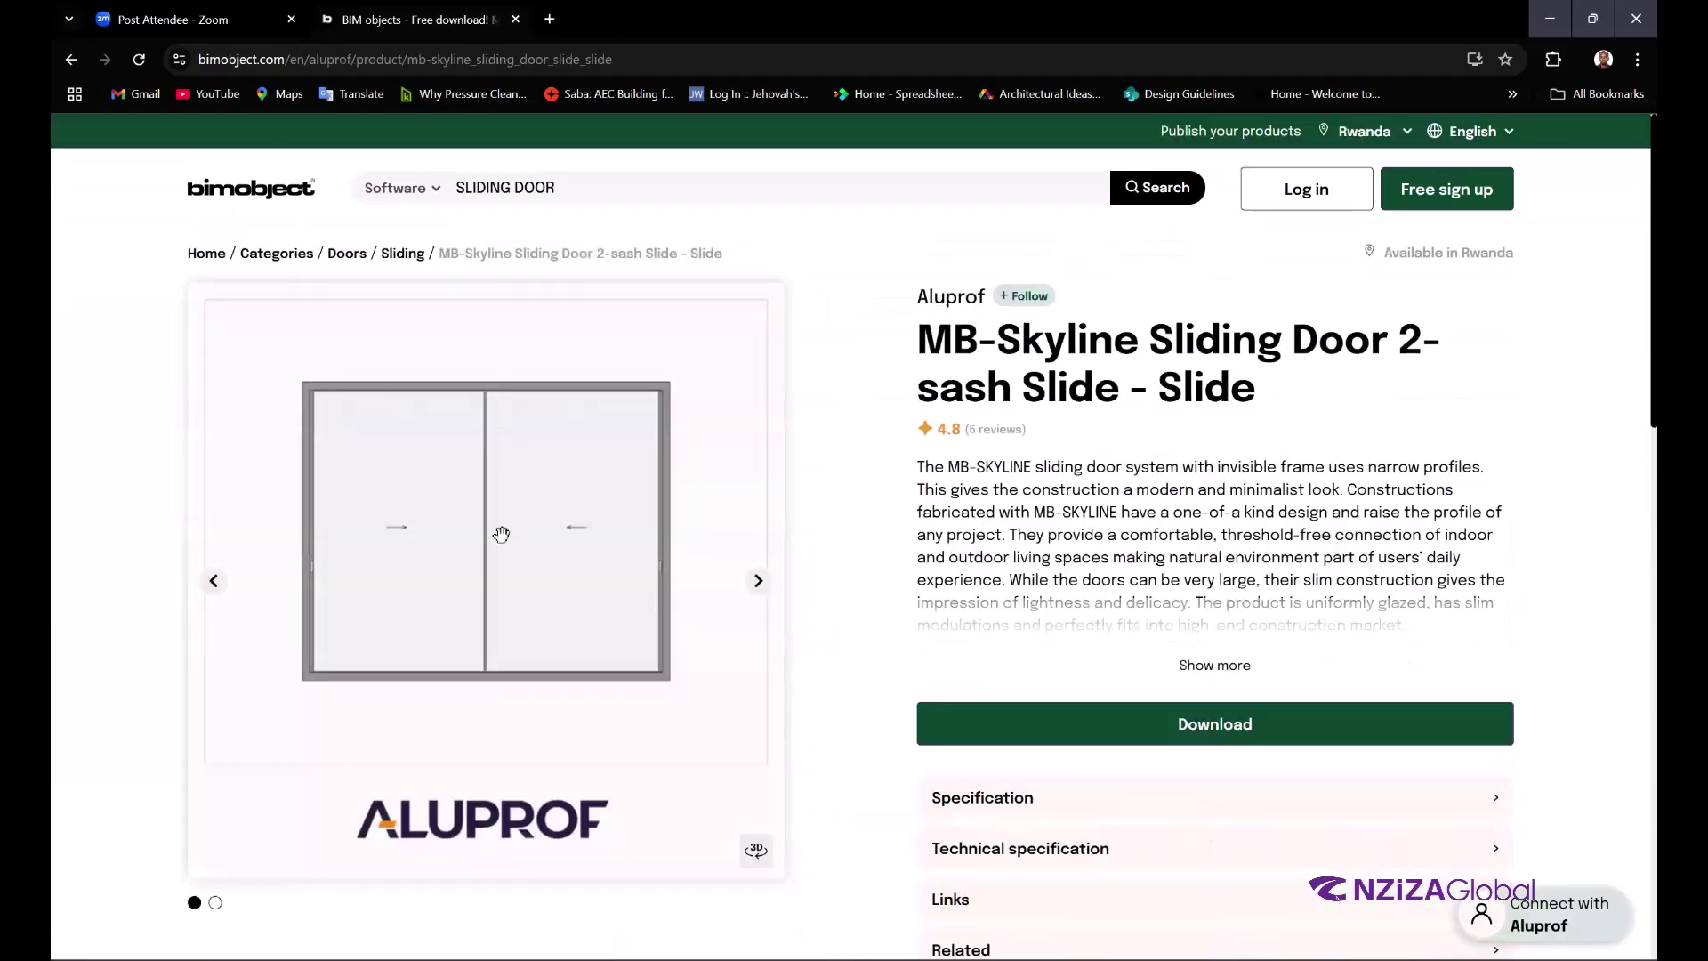
pyautogui.click(763, 597)
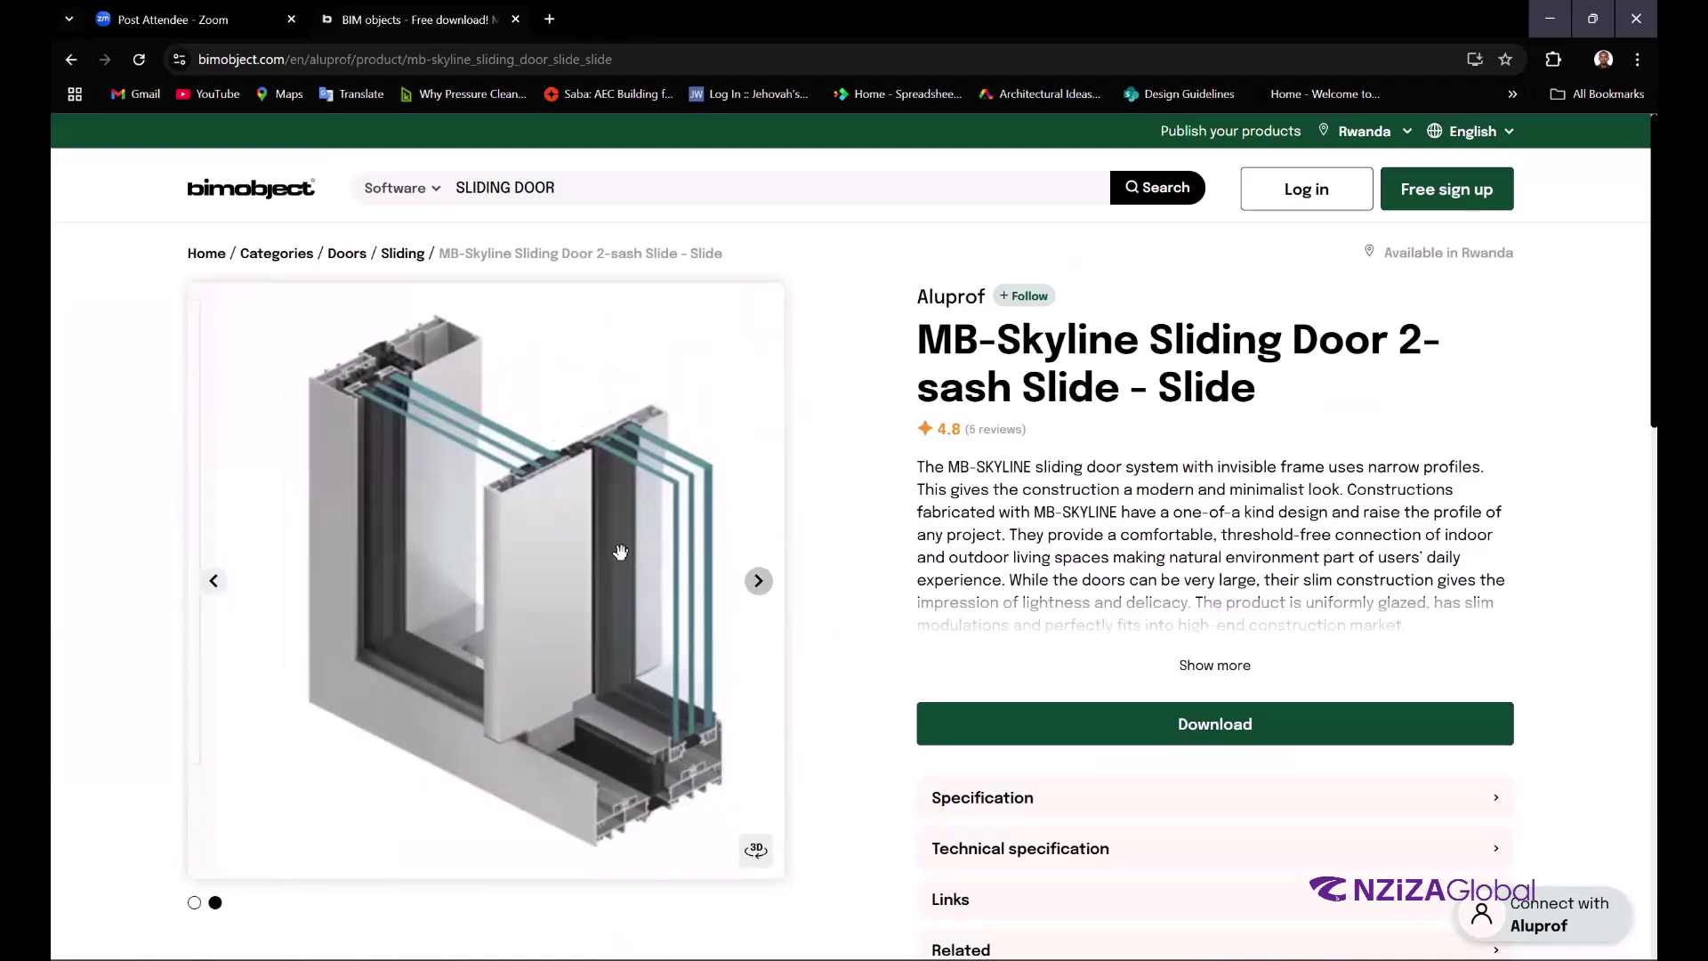
# - Sign in for the product download by allowing Bim.com access to the Autodesk identity and skipping the company activity question
pyautogui.click(1219, 731)
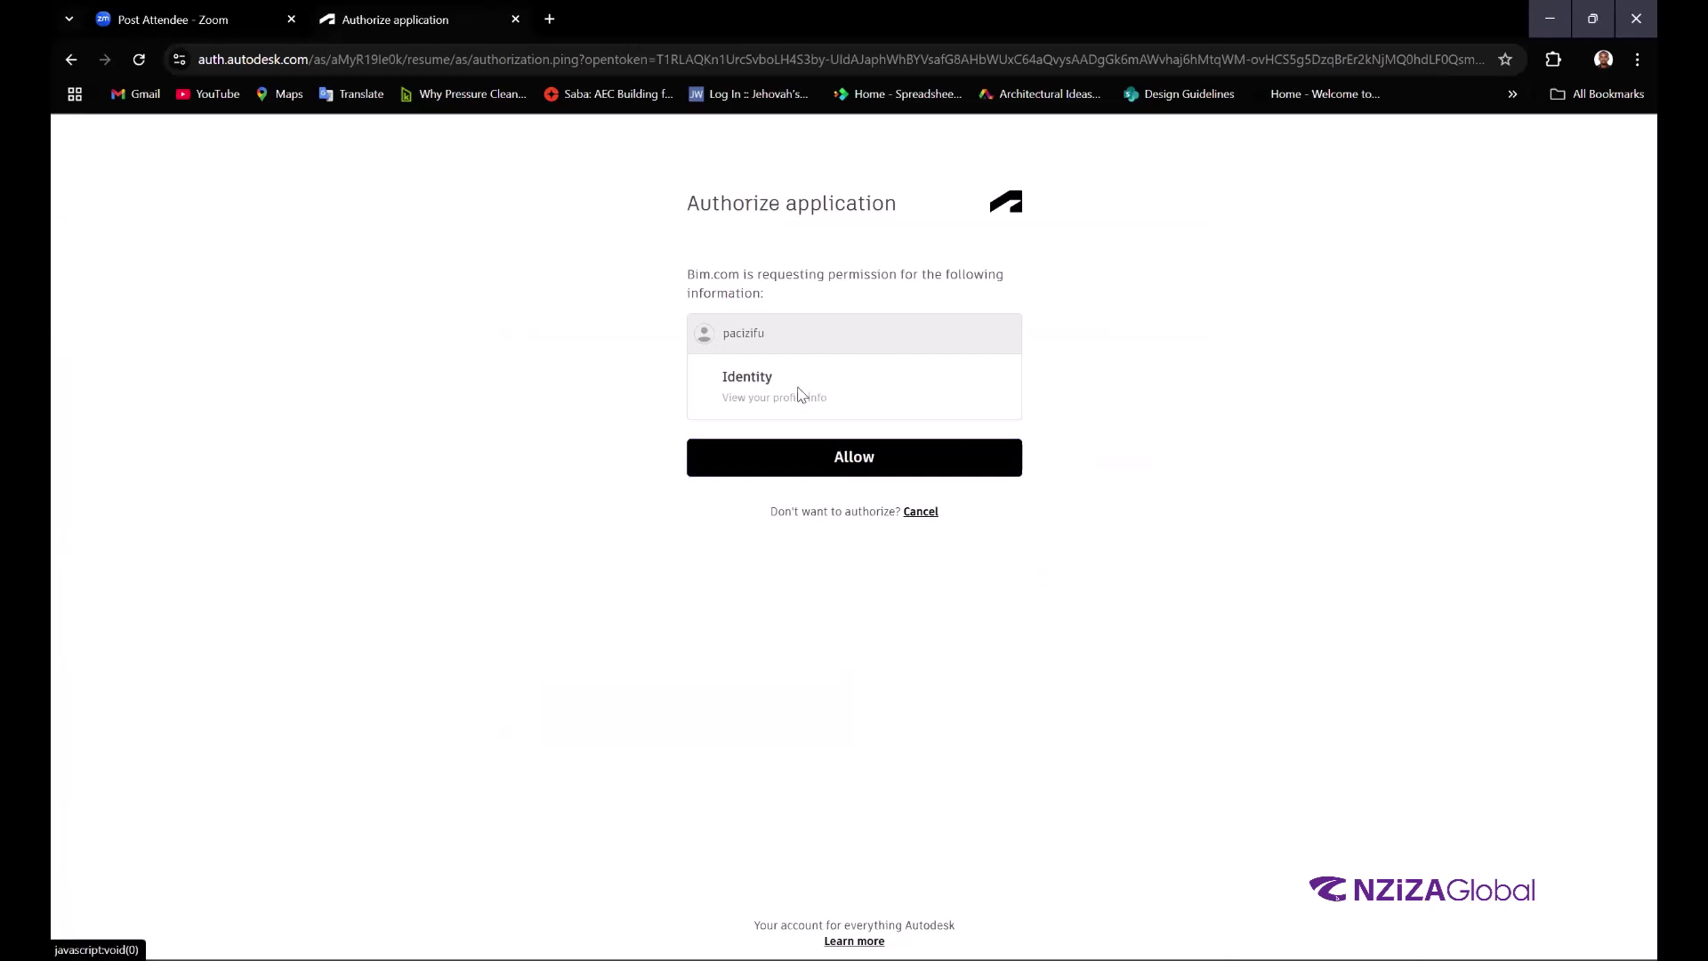
pyautogui.click(864, 458)
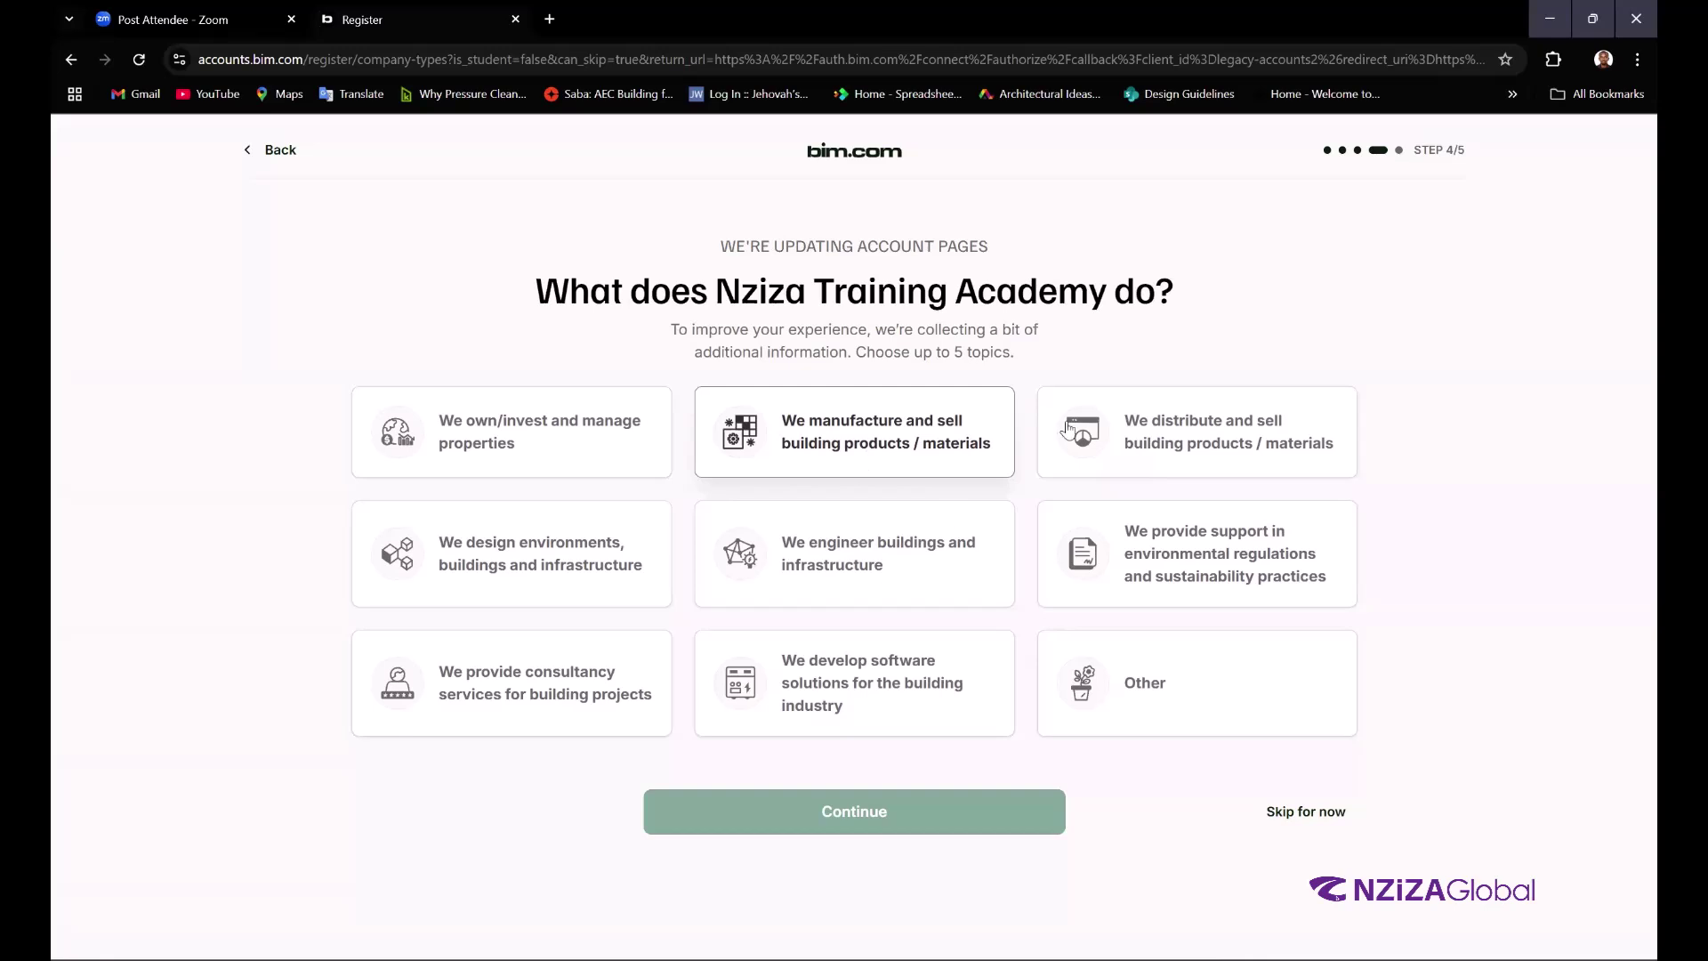
pyautogui.click(1307, 812)
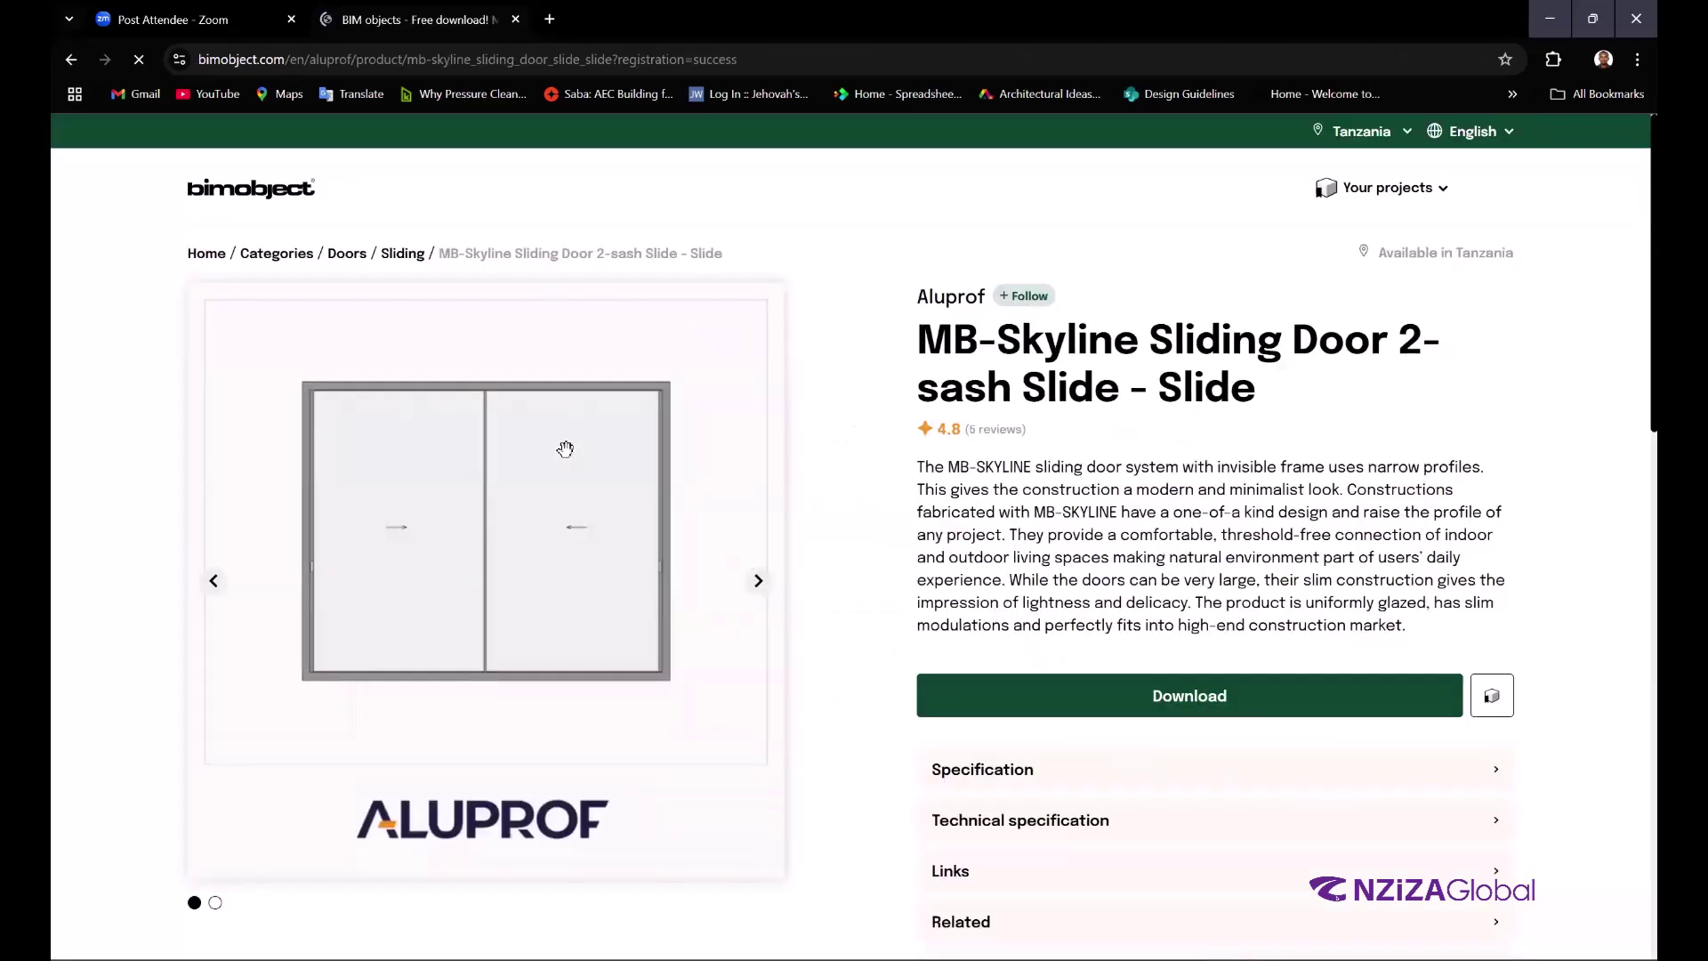
# - Download only the Revit .rfa file of the MB-Skyline sliding door, leaving out the PDF files
pyautogui.scroll(-2, 996, 560)
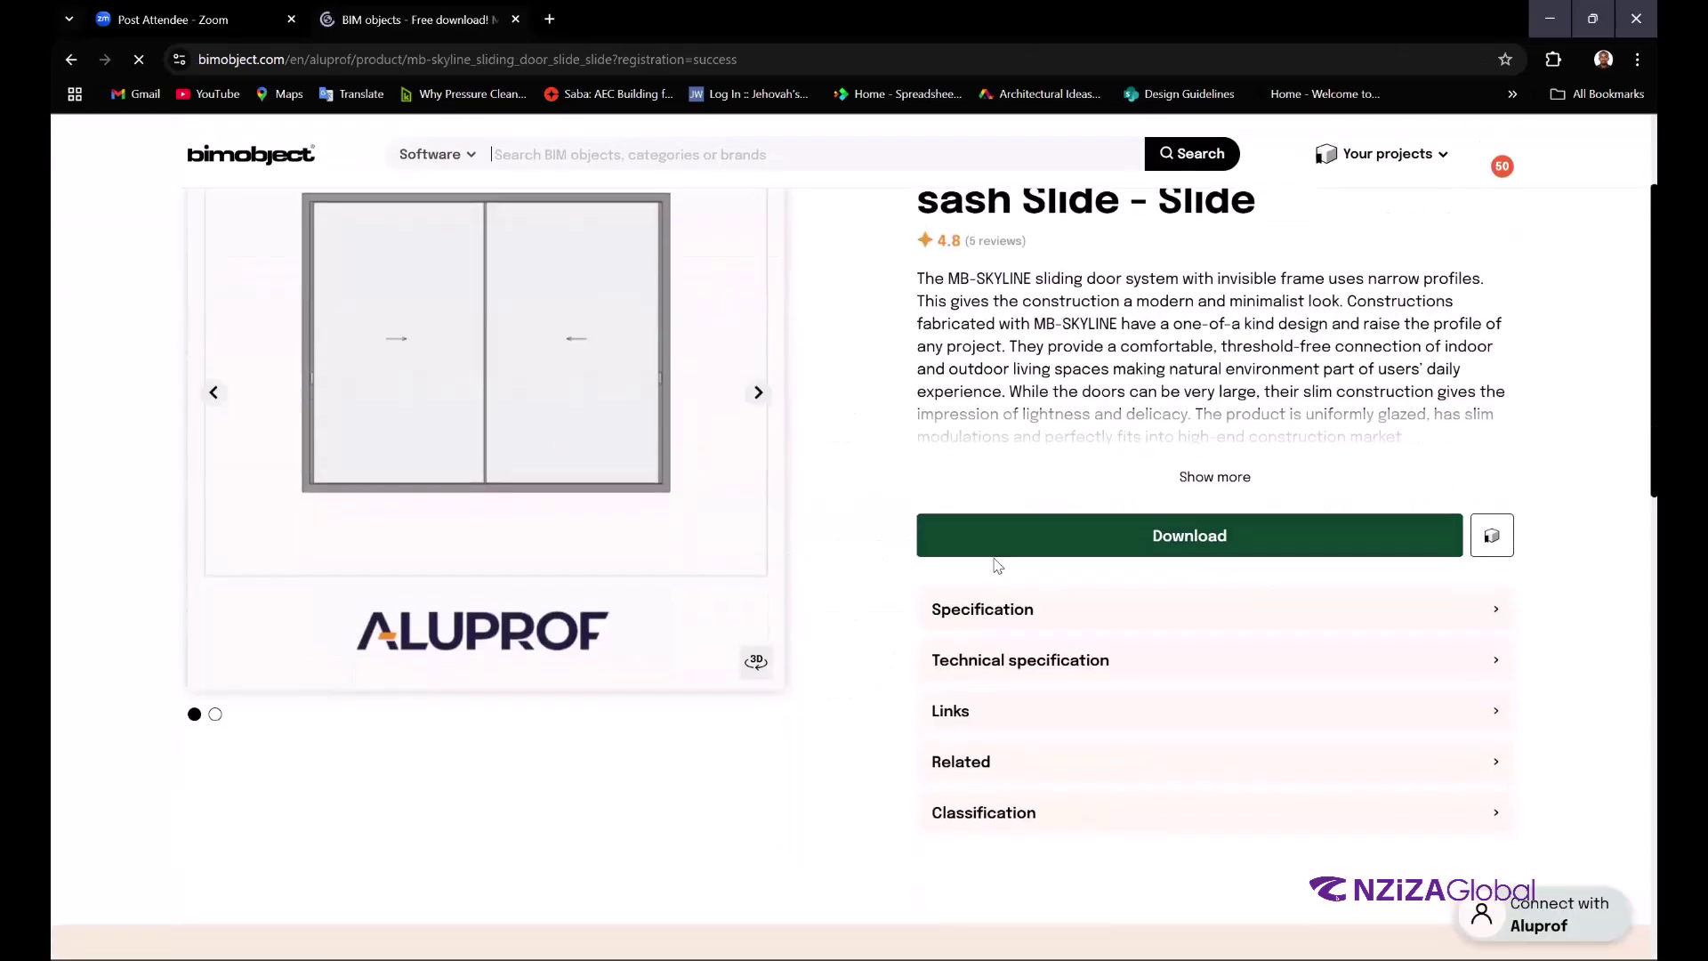
pyautogui.click(1063, 543)
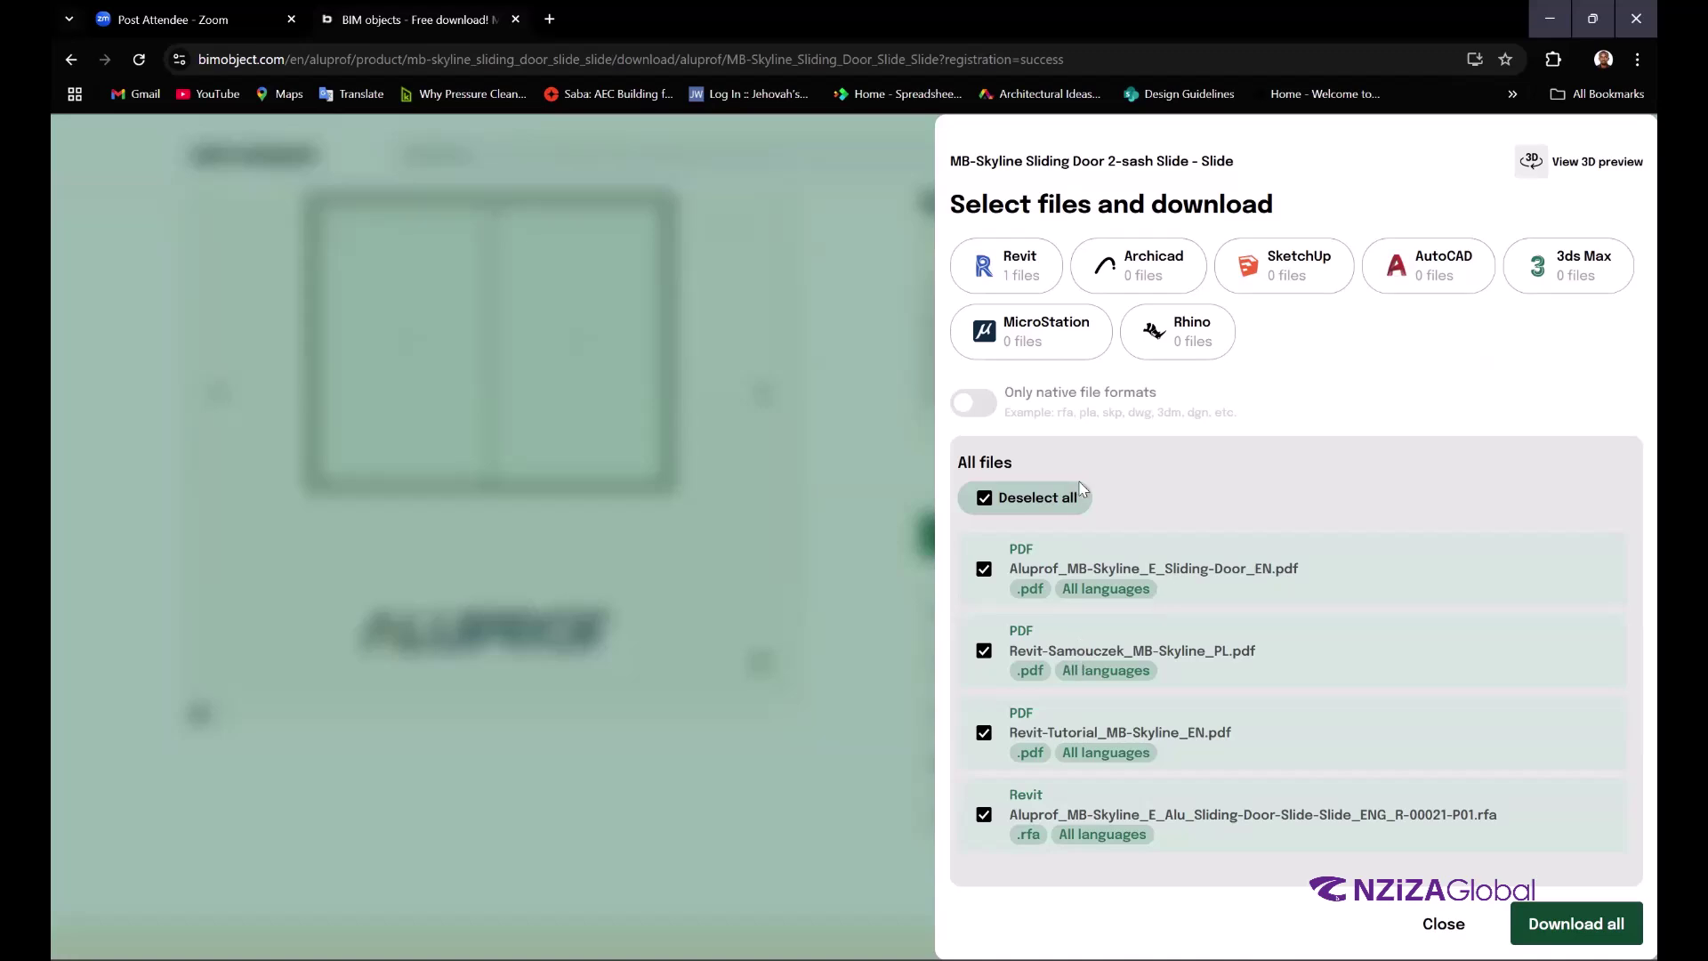
pyautogui.click(983, 500)
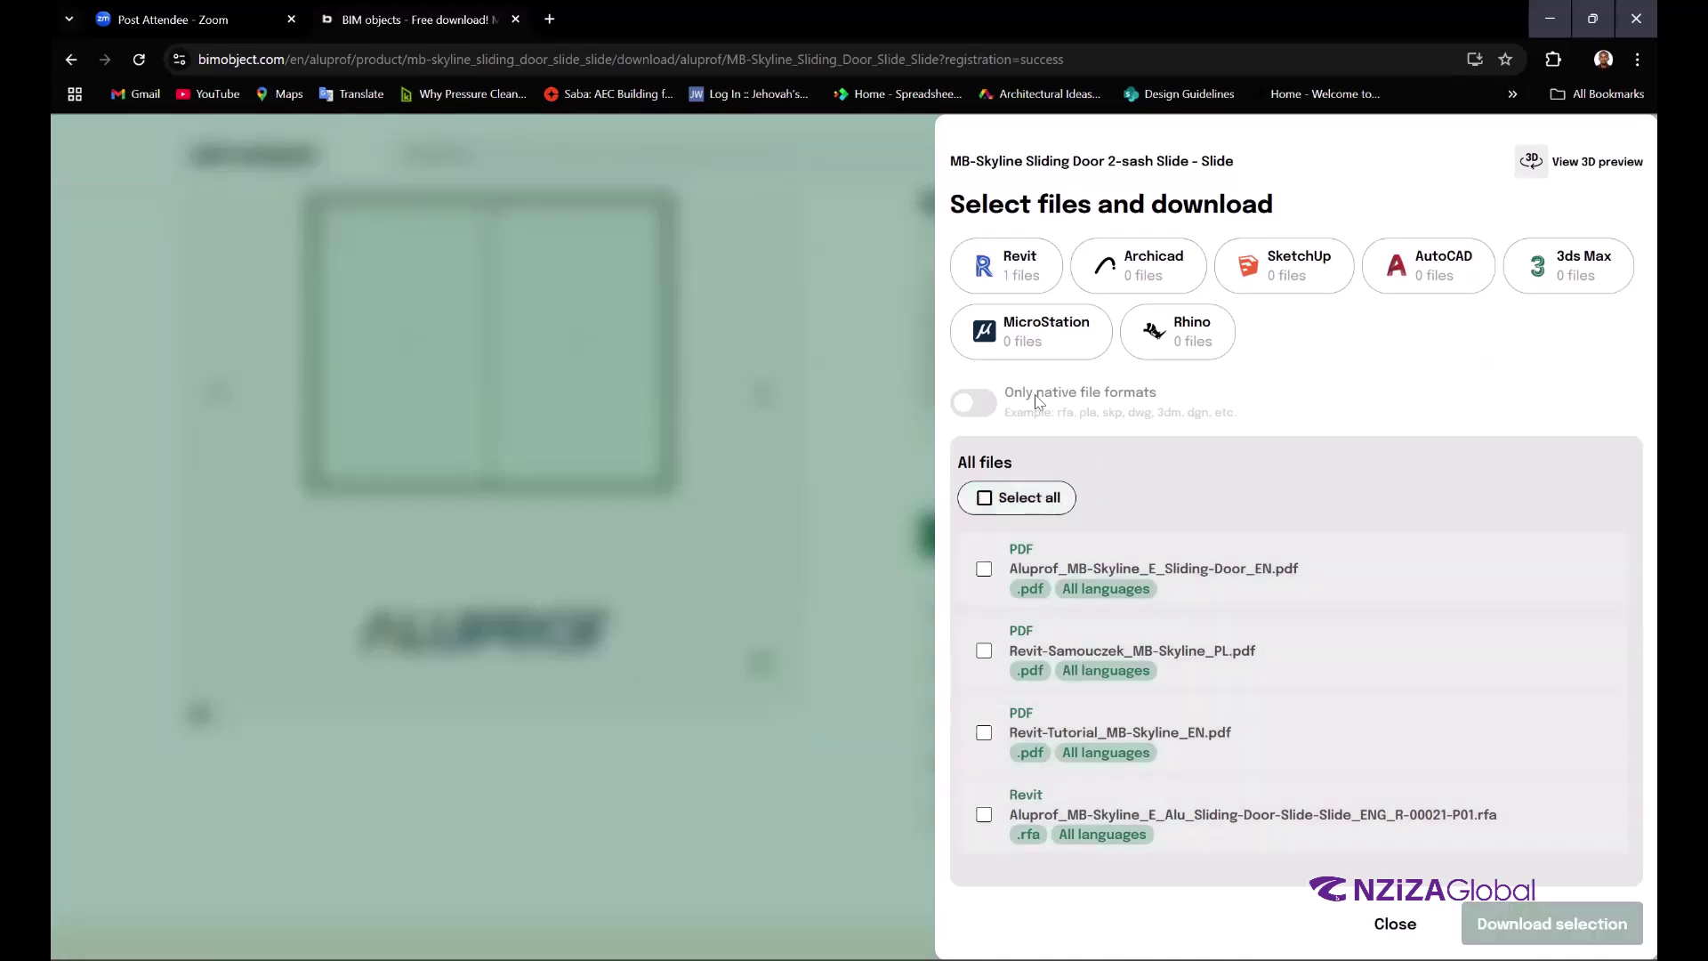
pyautogui.click(1012, 260)
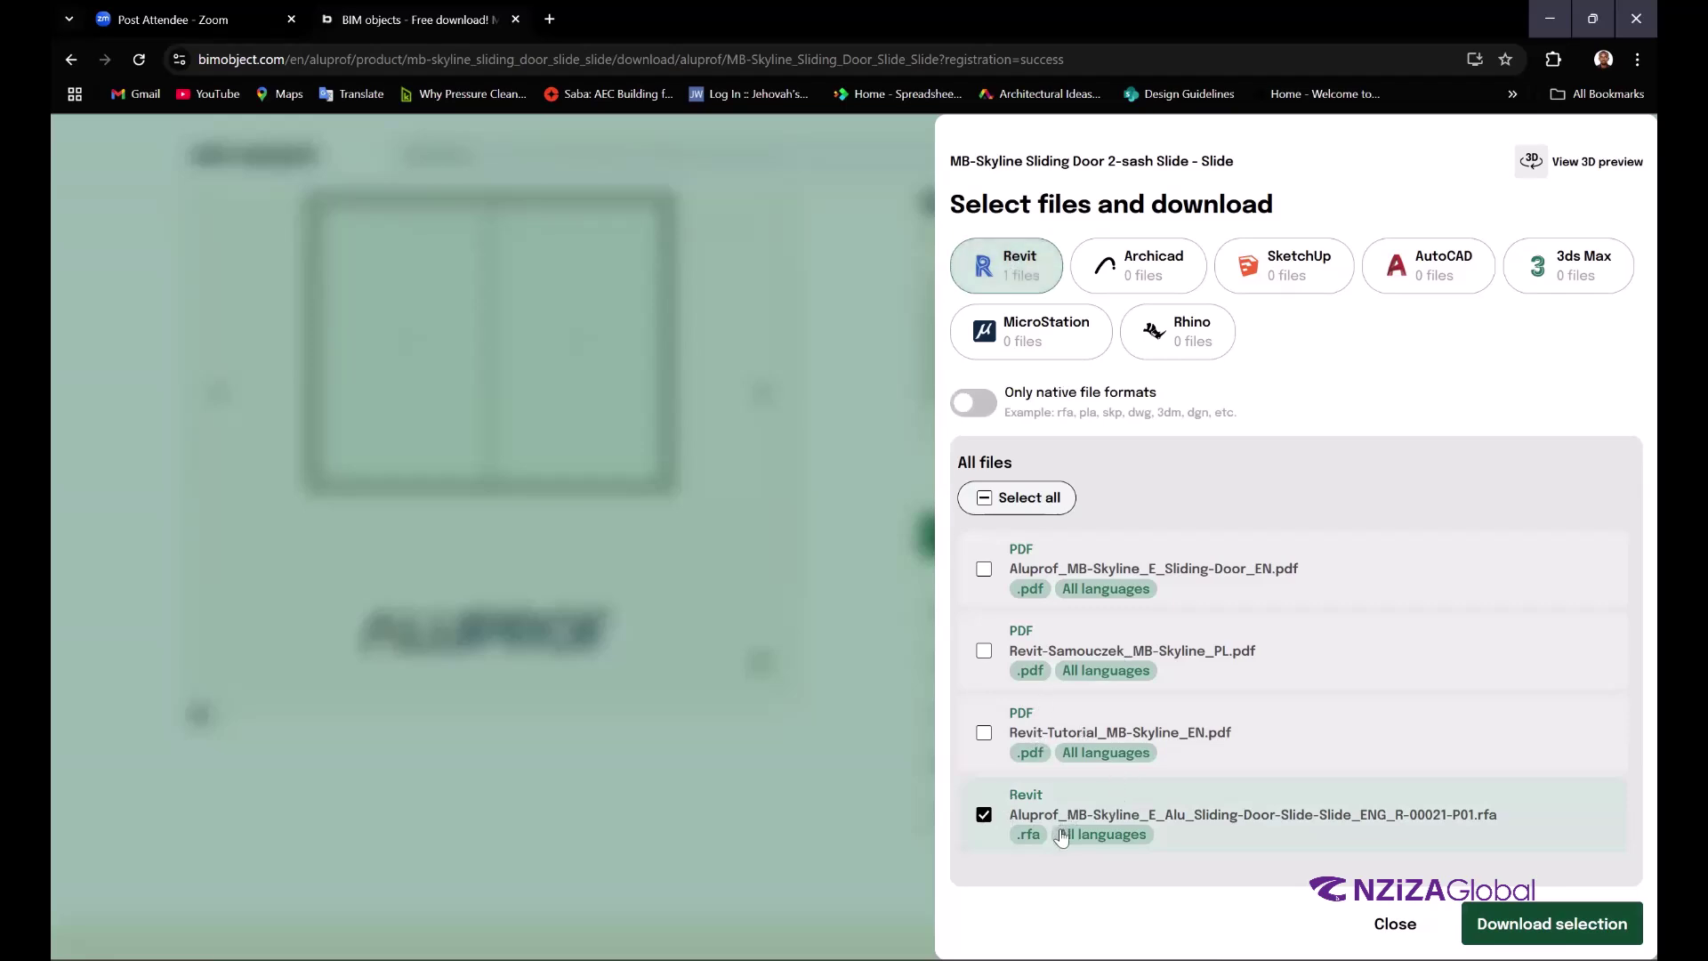
pyautogui.click(1530, 932)
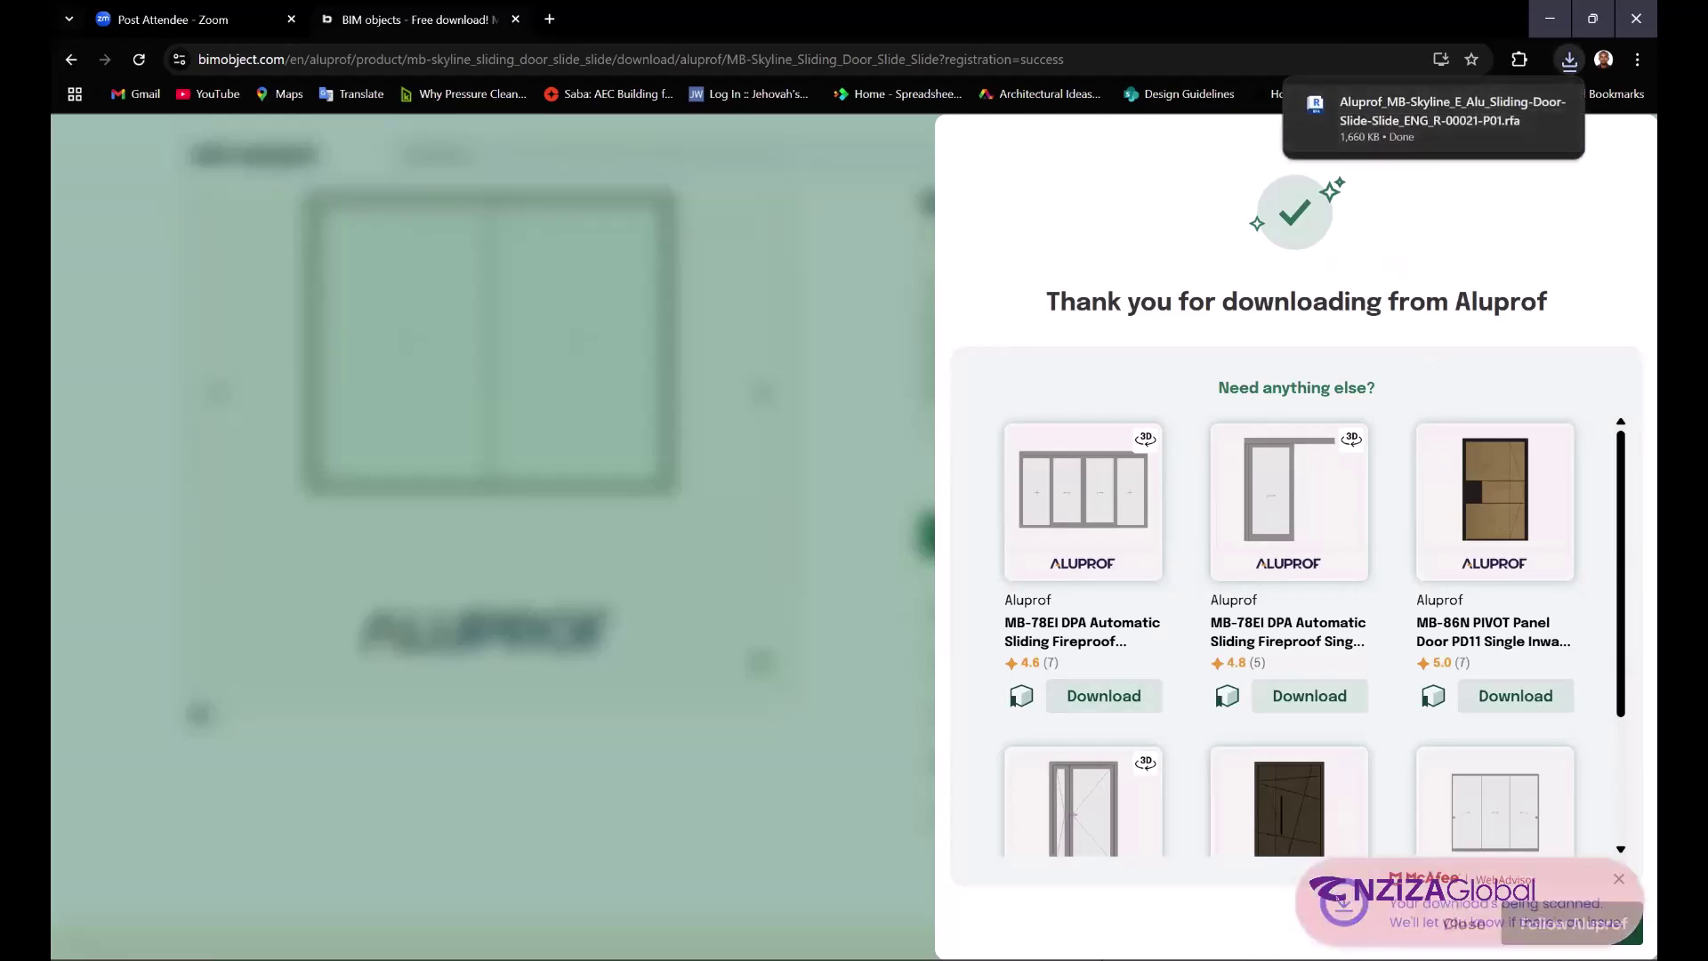
# - Switch back to Revit and open the 00. Ground Floor plan around the house's lower rooms
pyautogui.click(1148, 854)
pyautogui.scroll(-2, 645, 439)
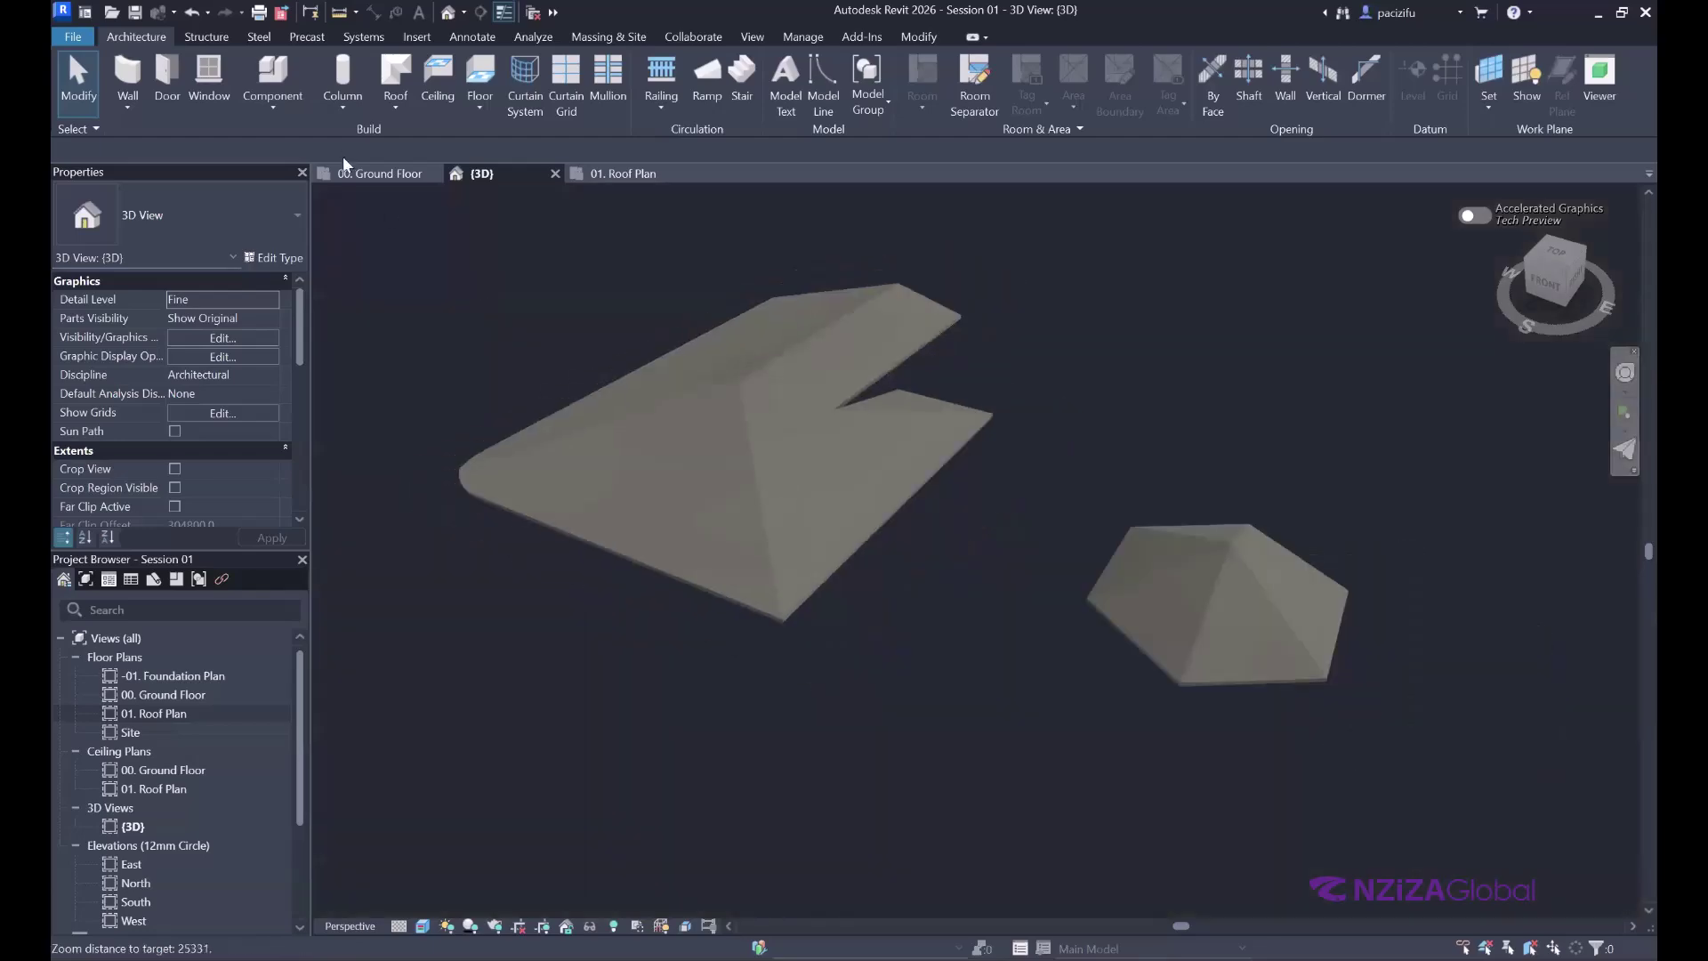
pyautogui.click(380, 173)
pyautogui.scroll(5, 1024, 498)
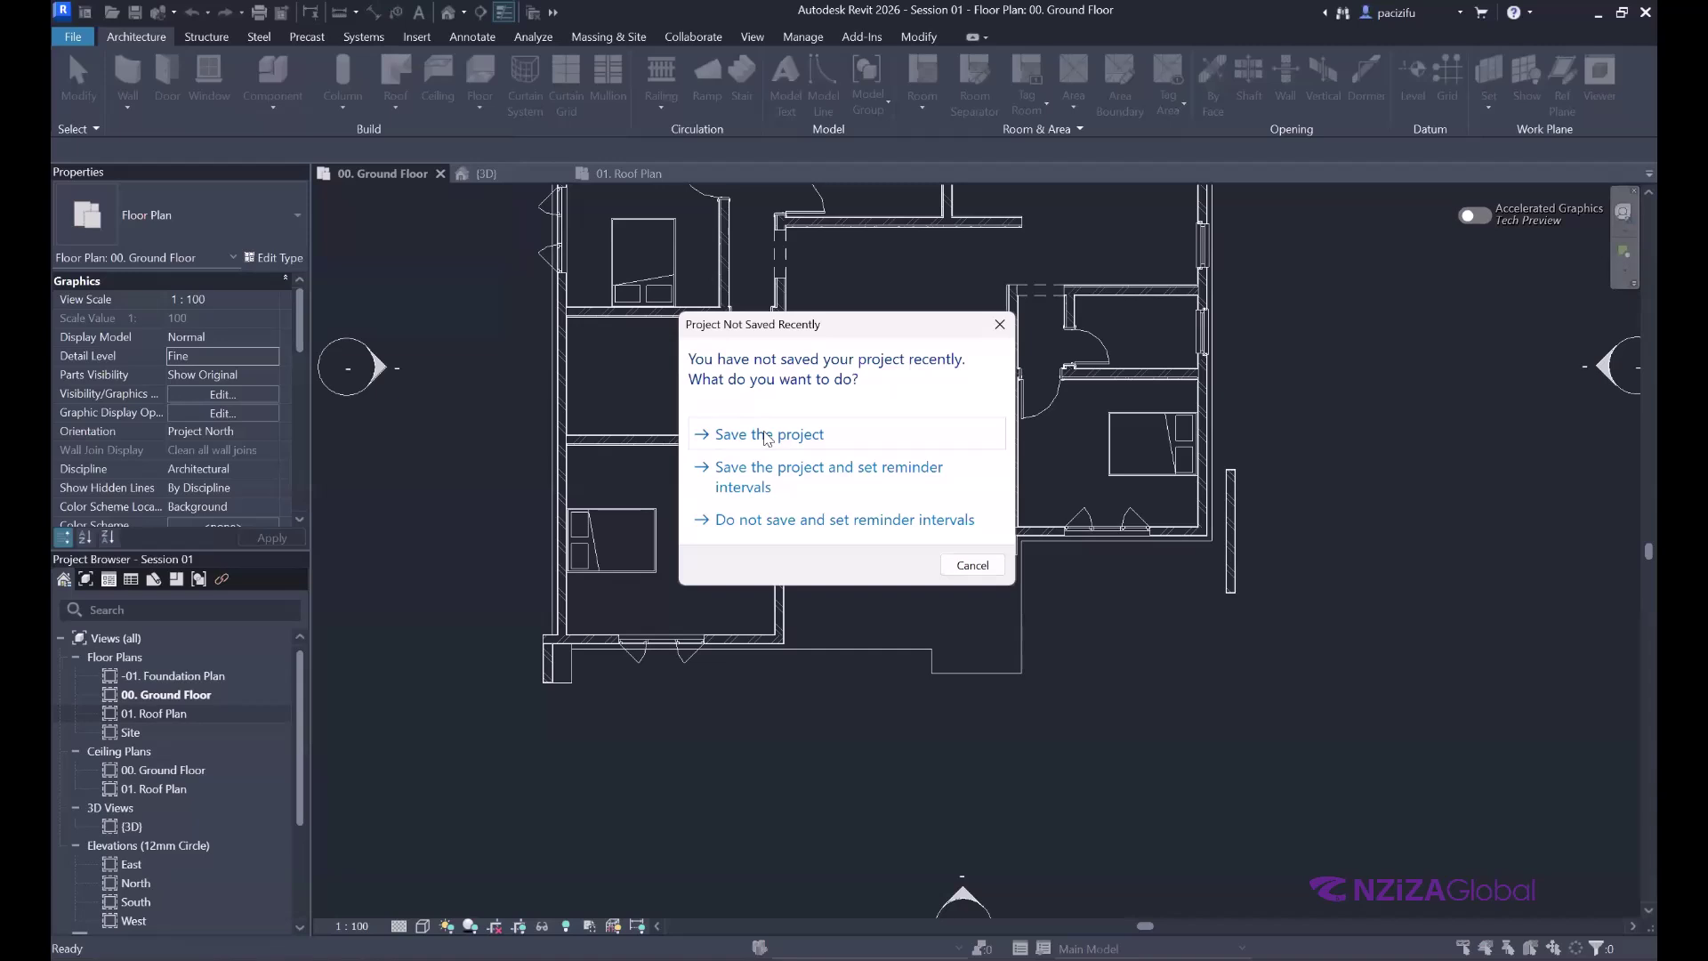
# - Save the project and load the Aluprof MB-Skyline sliding door family from the Downloads folder
pyautogui.click(767, 436)
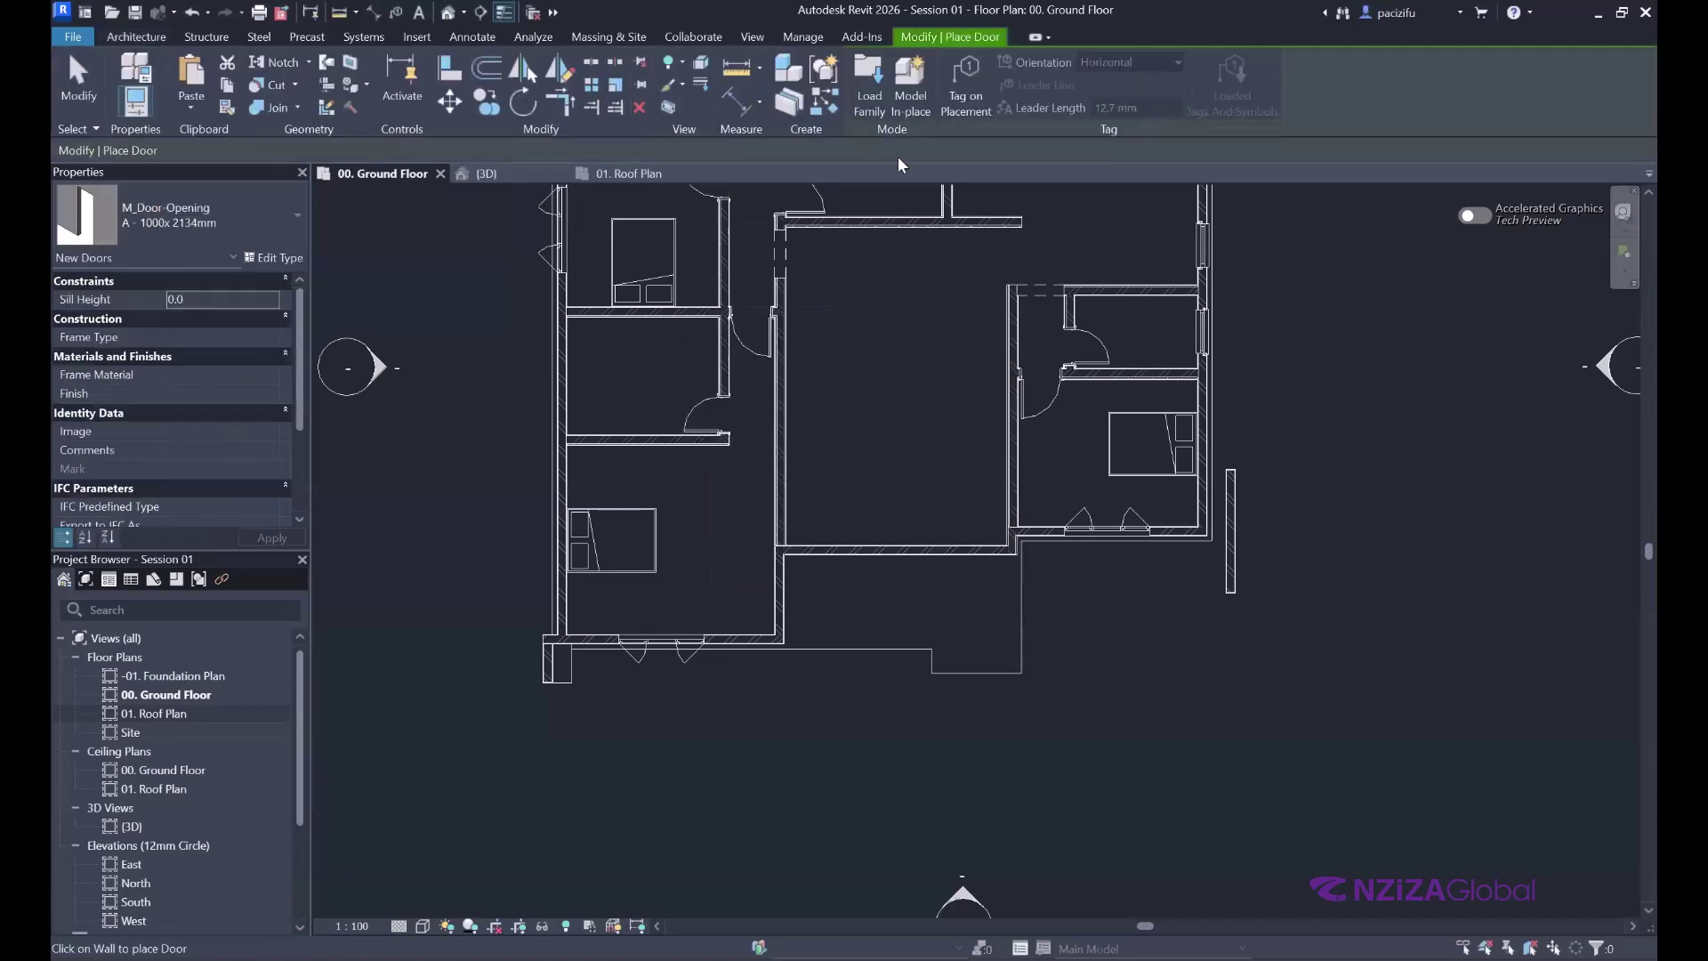
pyautogui.click(867, 78)
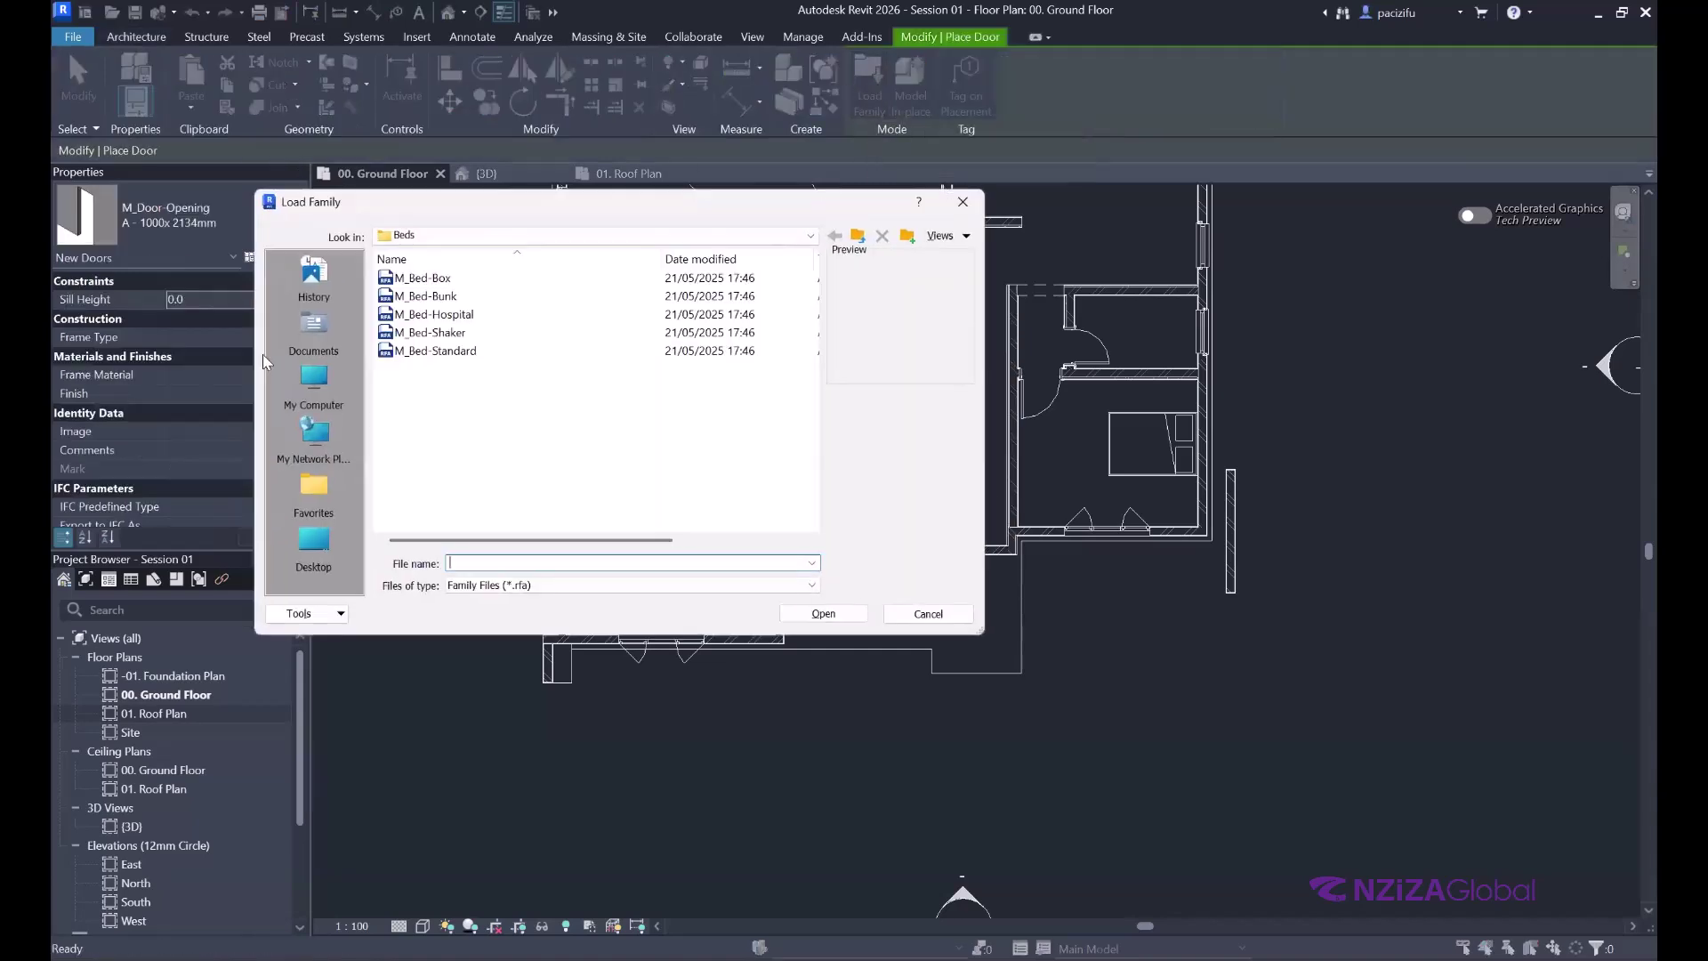
pyautogui.click(321, 383)
pyautogui.click(314, 538)
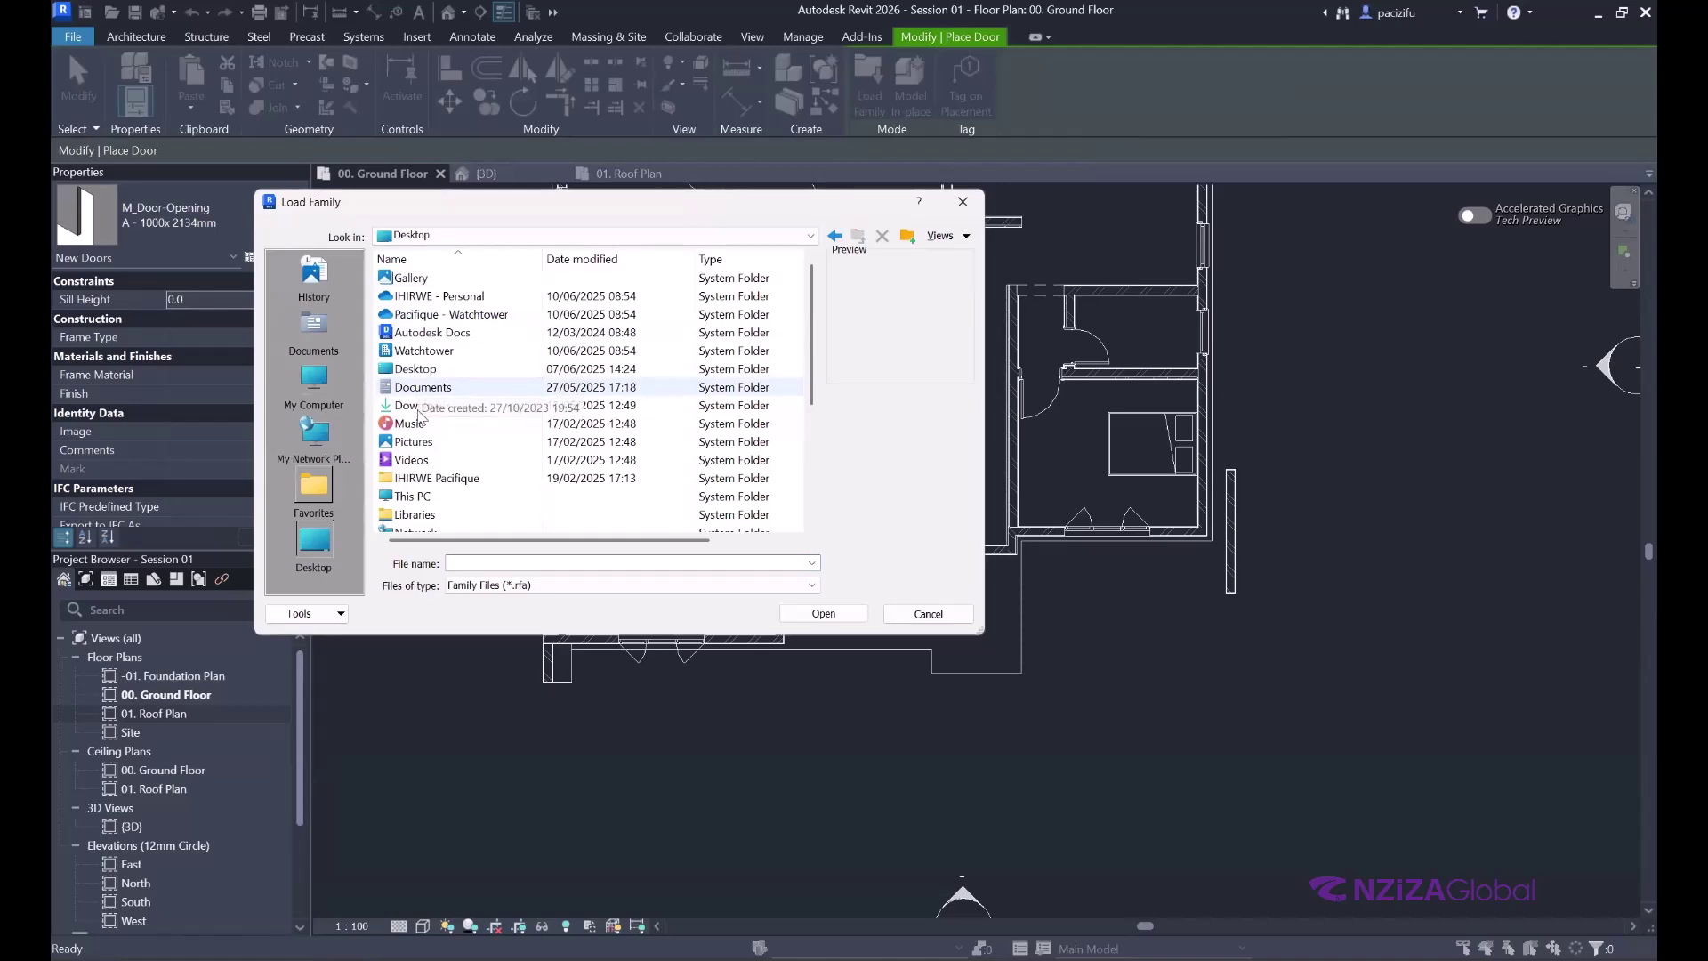
pyautogui.click(422, 407)
pyautogui.doubleClick(420, 407)
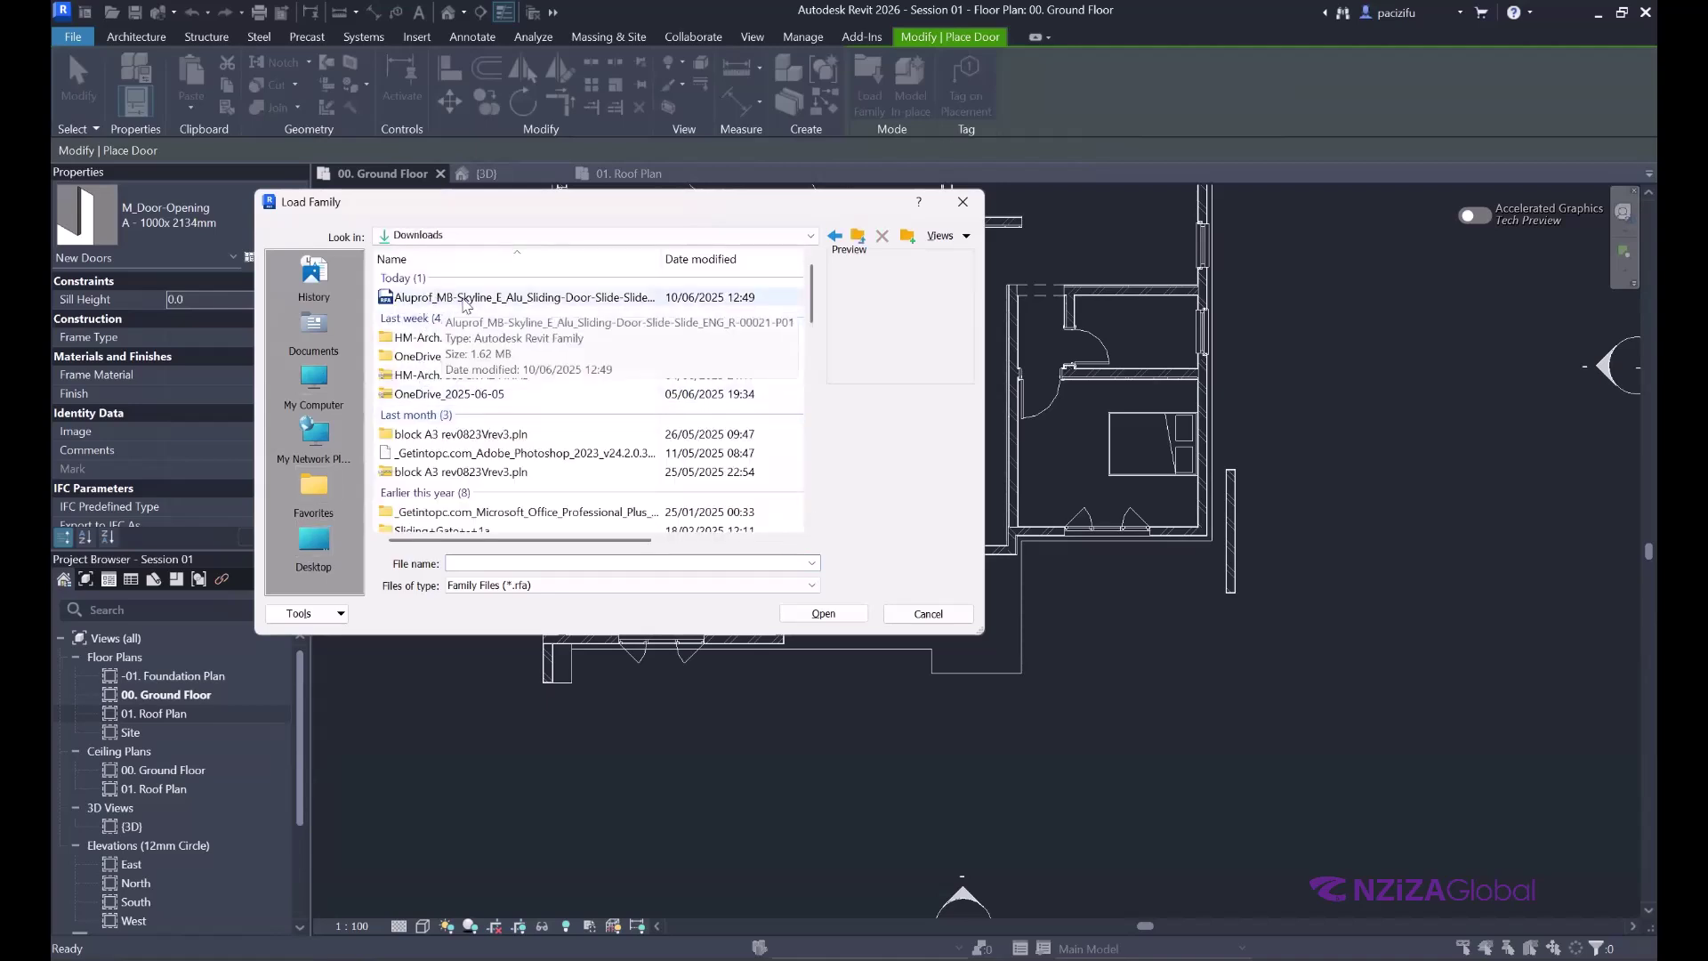
pyautogui.click(463, 299)
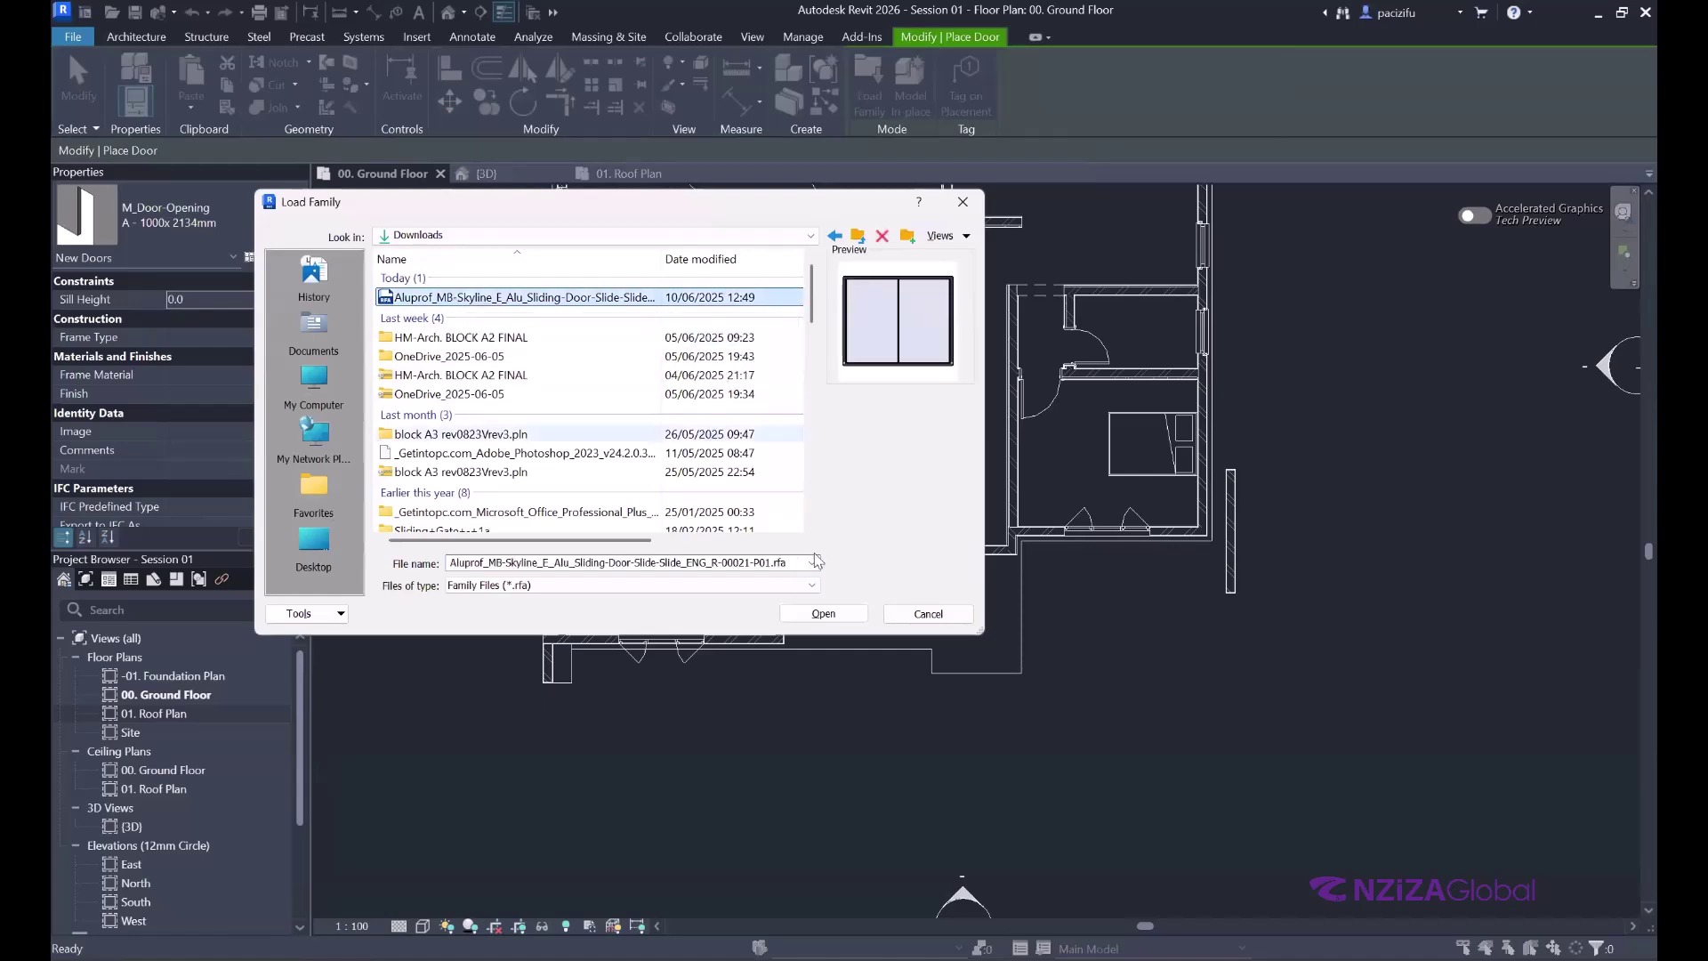
pyautogui.click(823, 614)
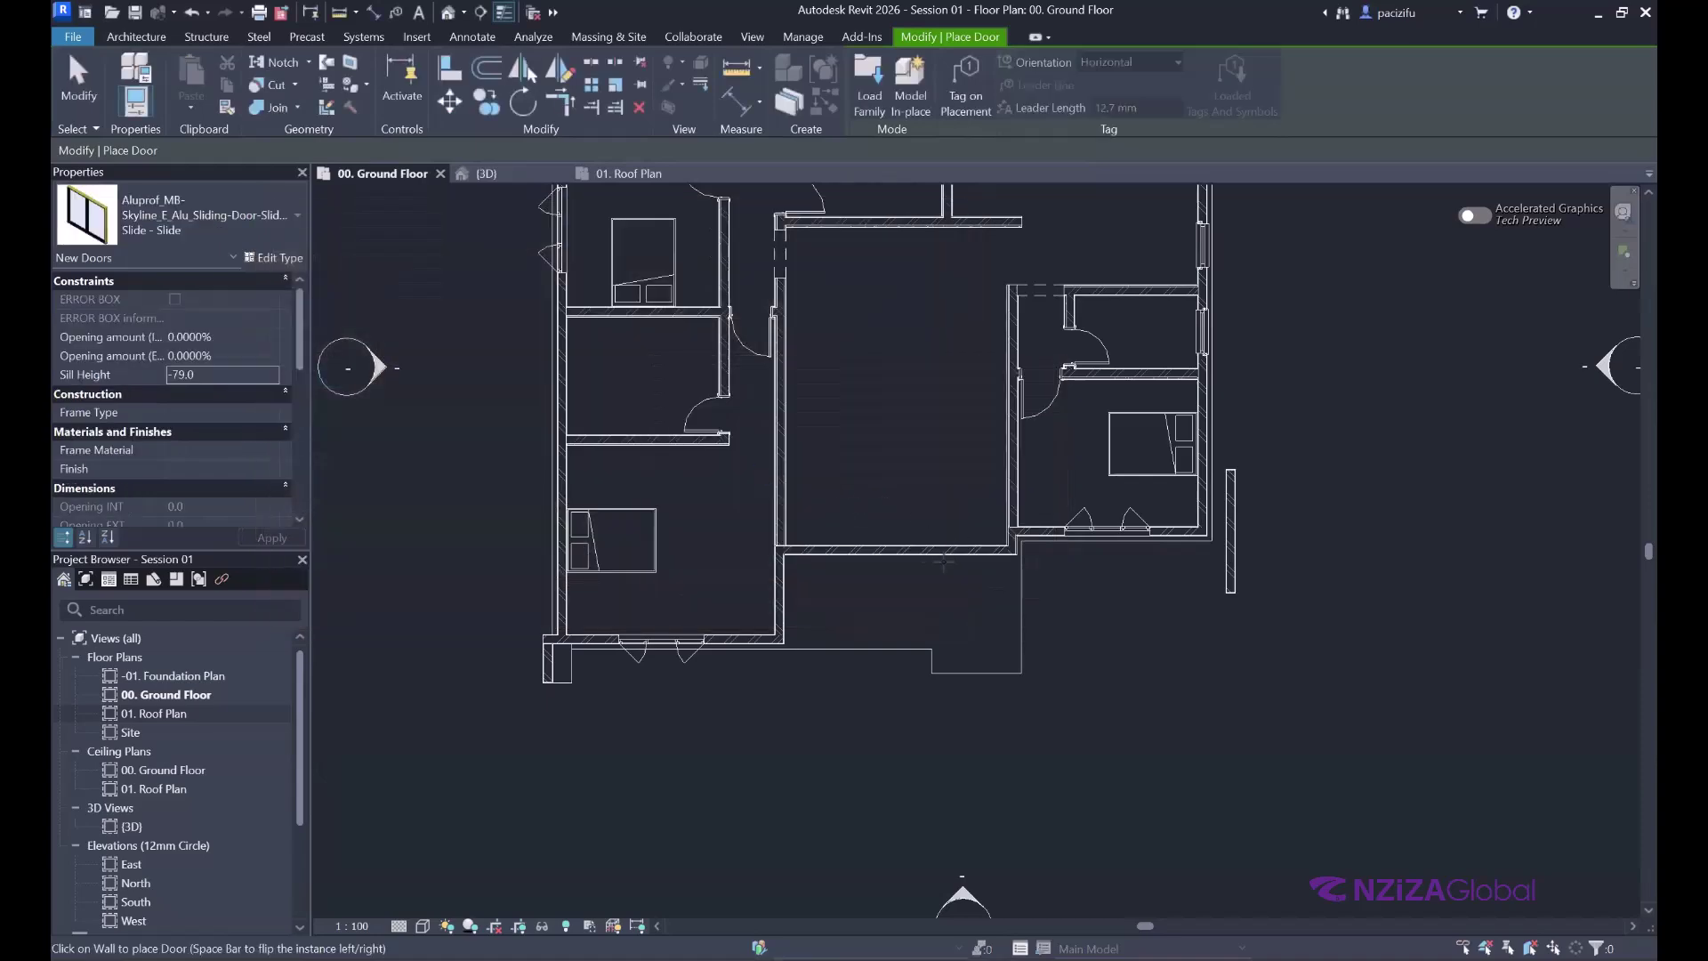
# - Place the Aluprof sliding door in the lower exterior wall of the large central room, between the two bedrooms
pyautogui.scroll(2, 934, 556)
pyautogui.scroll(2, 890, 551)
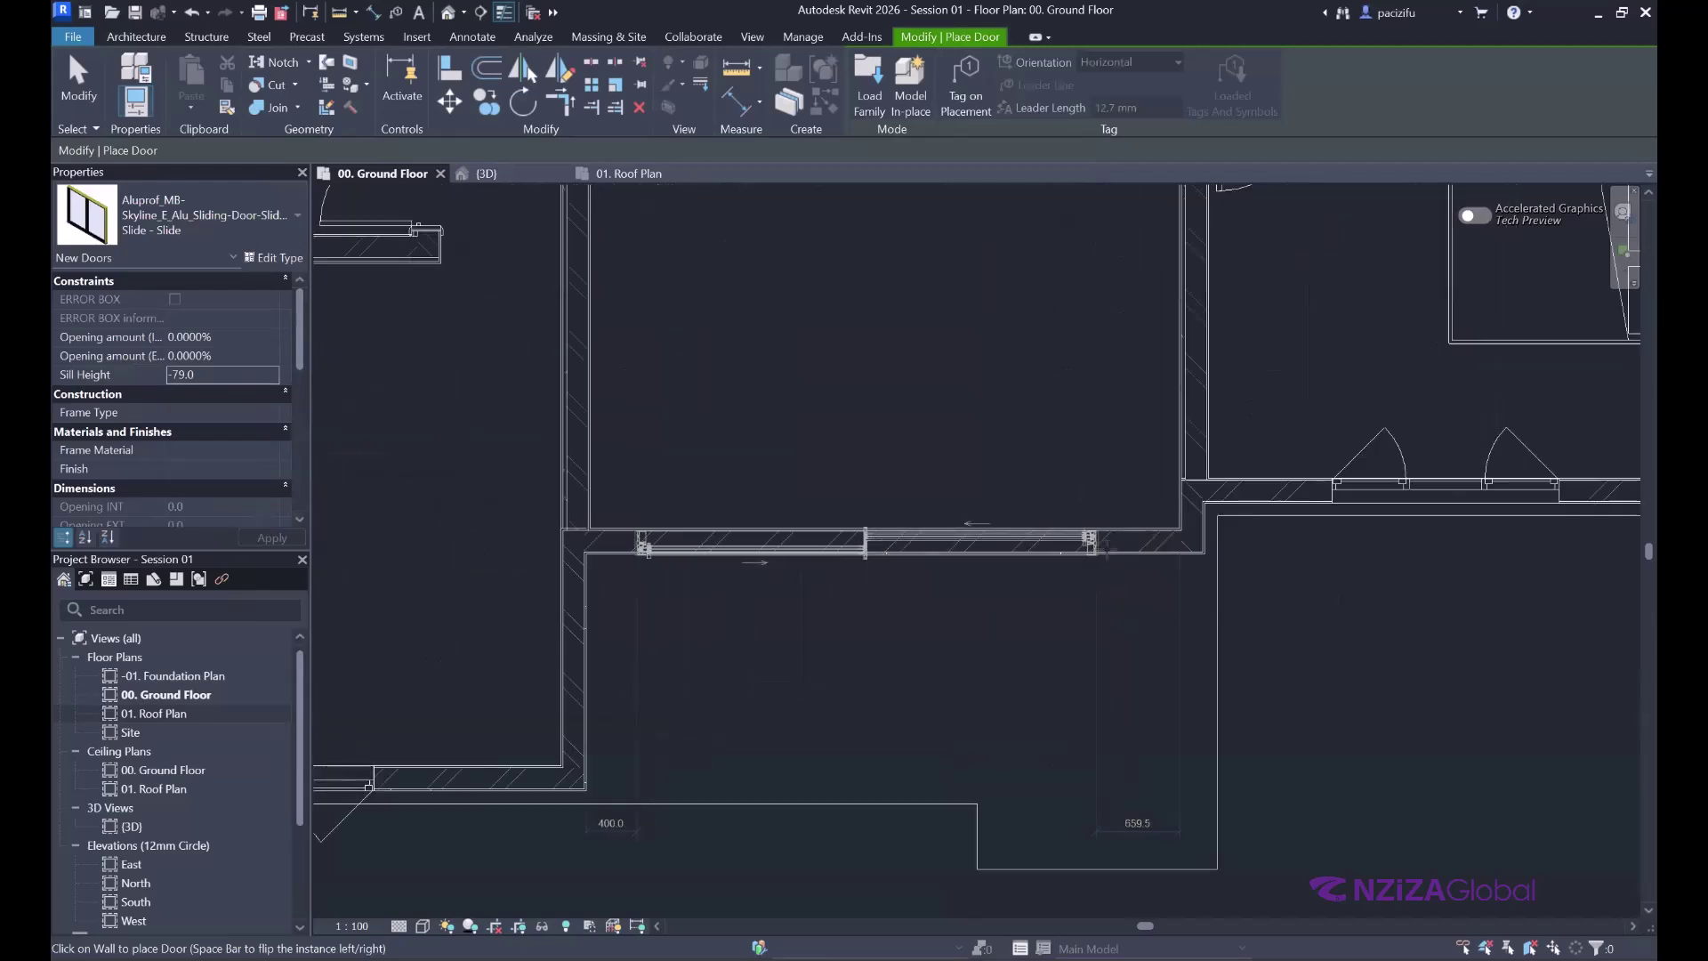
pyautogui.scroll(-2, 956, 676)
pyautogui.press('Escape')
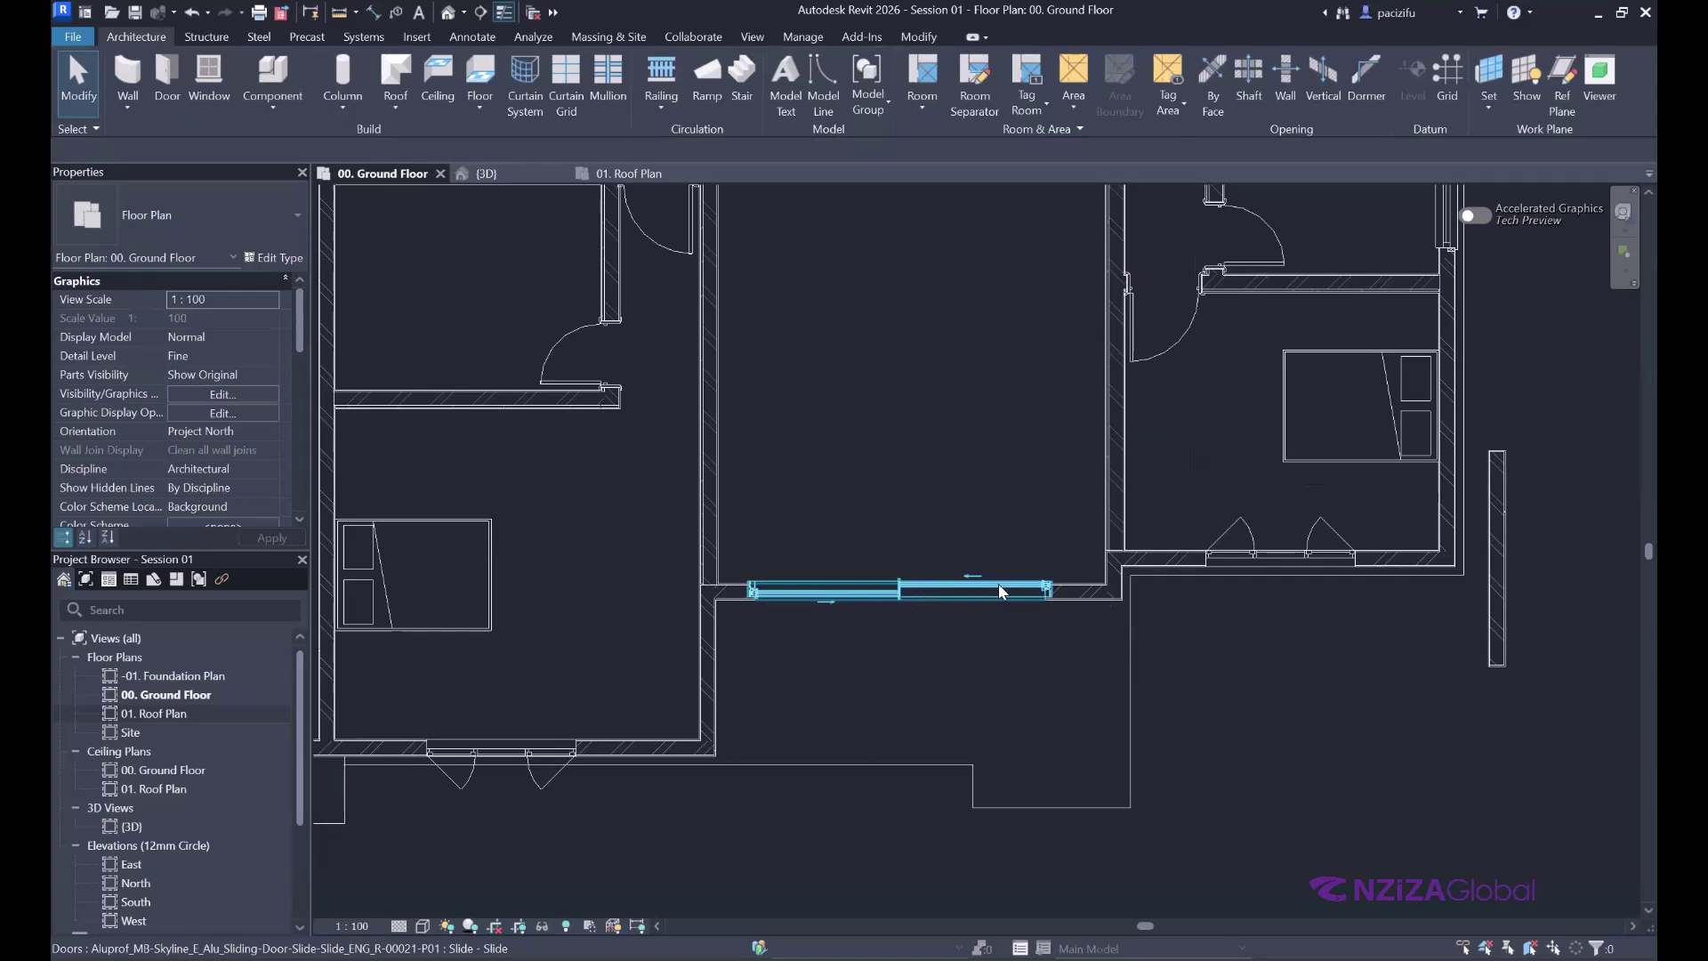
pyautogui.scroll(-1, 870, 637)
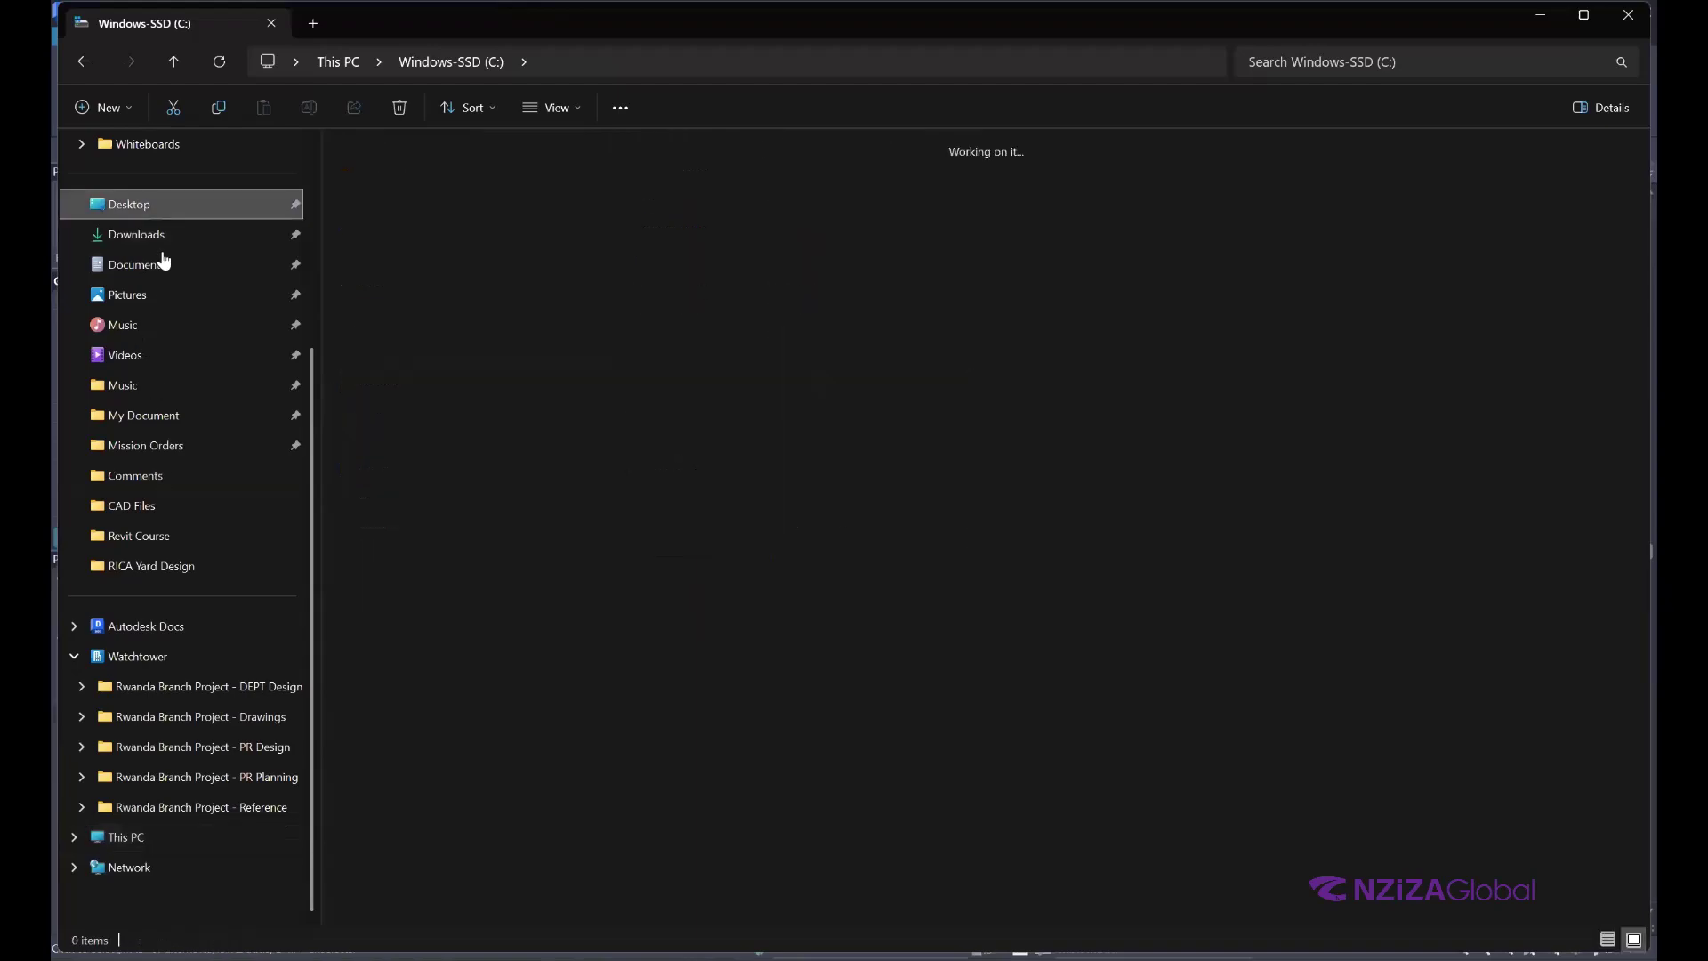
# - Switch to File Explorer and cut the Aluprof MB-Skyline sliding door family file from the Downloads folder
pyautogui.click(138, 236)
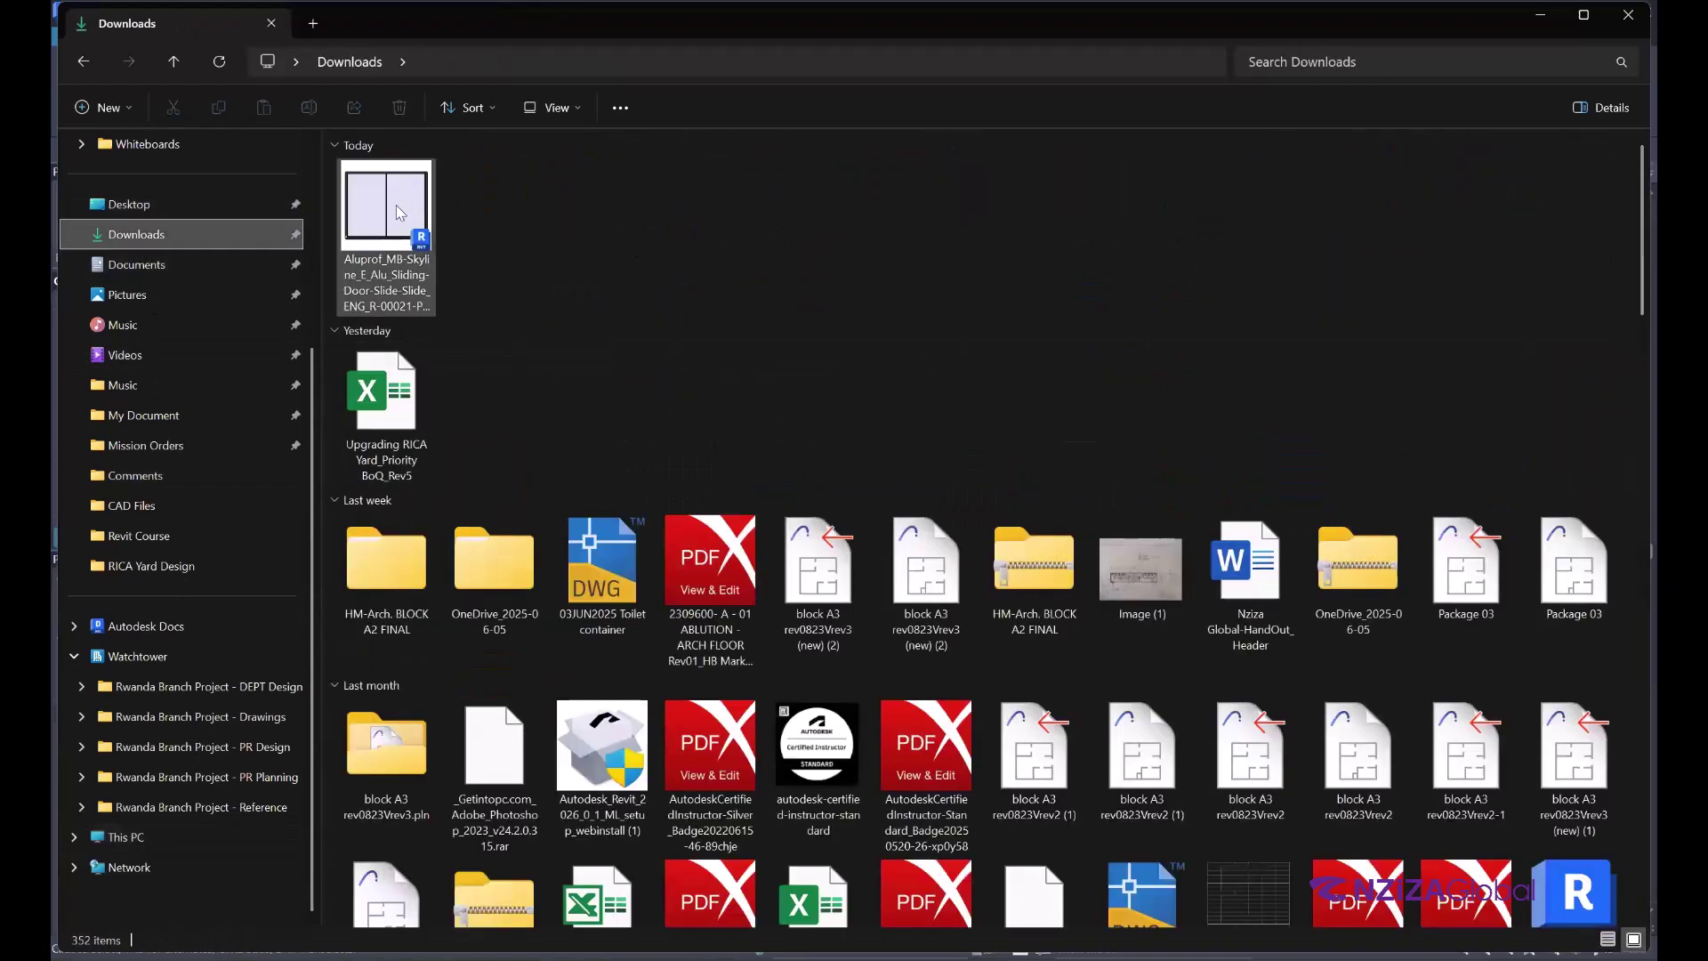
pyautogui.rightClick(395, 206)
pyautogui.click(429, 240)
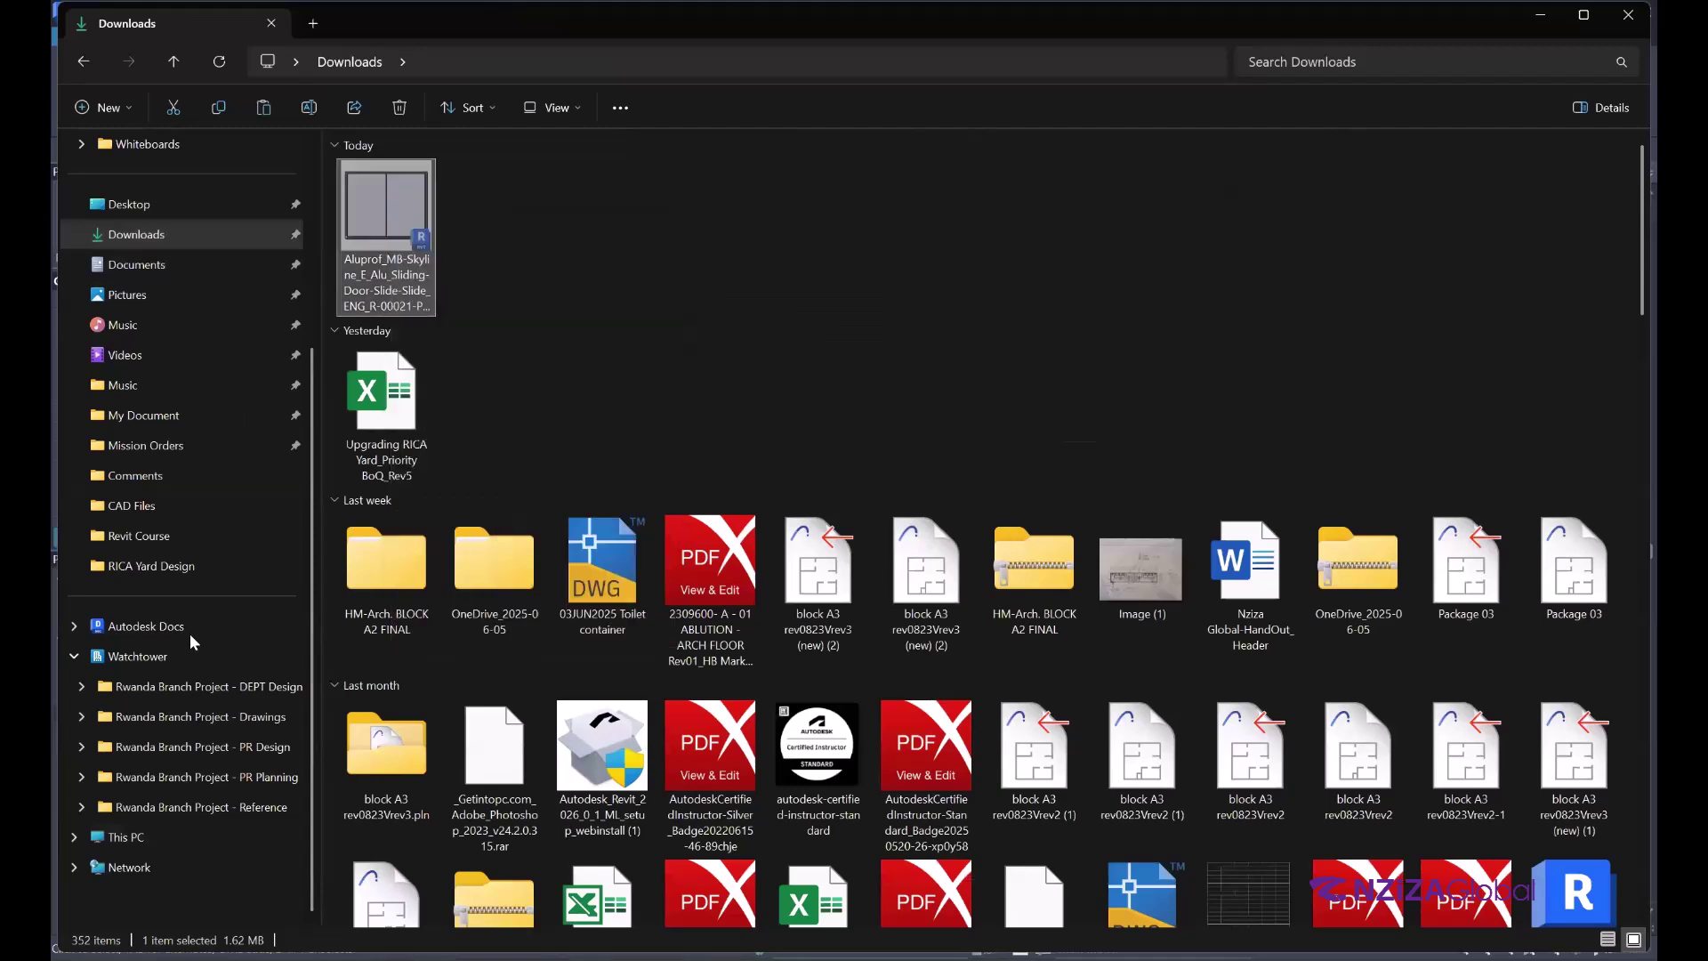
# - Open the Revit library folder at C:\ProgramData\Autodesk\RVT 2026\Libraries
pyautogui.click(127, 837)
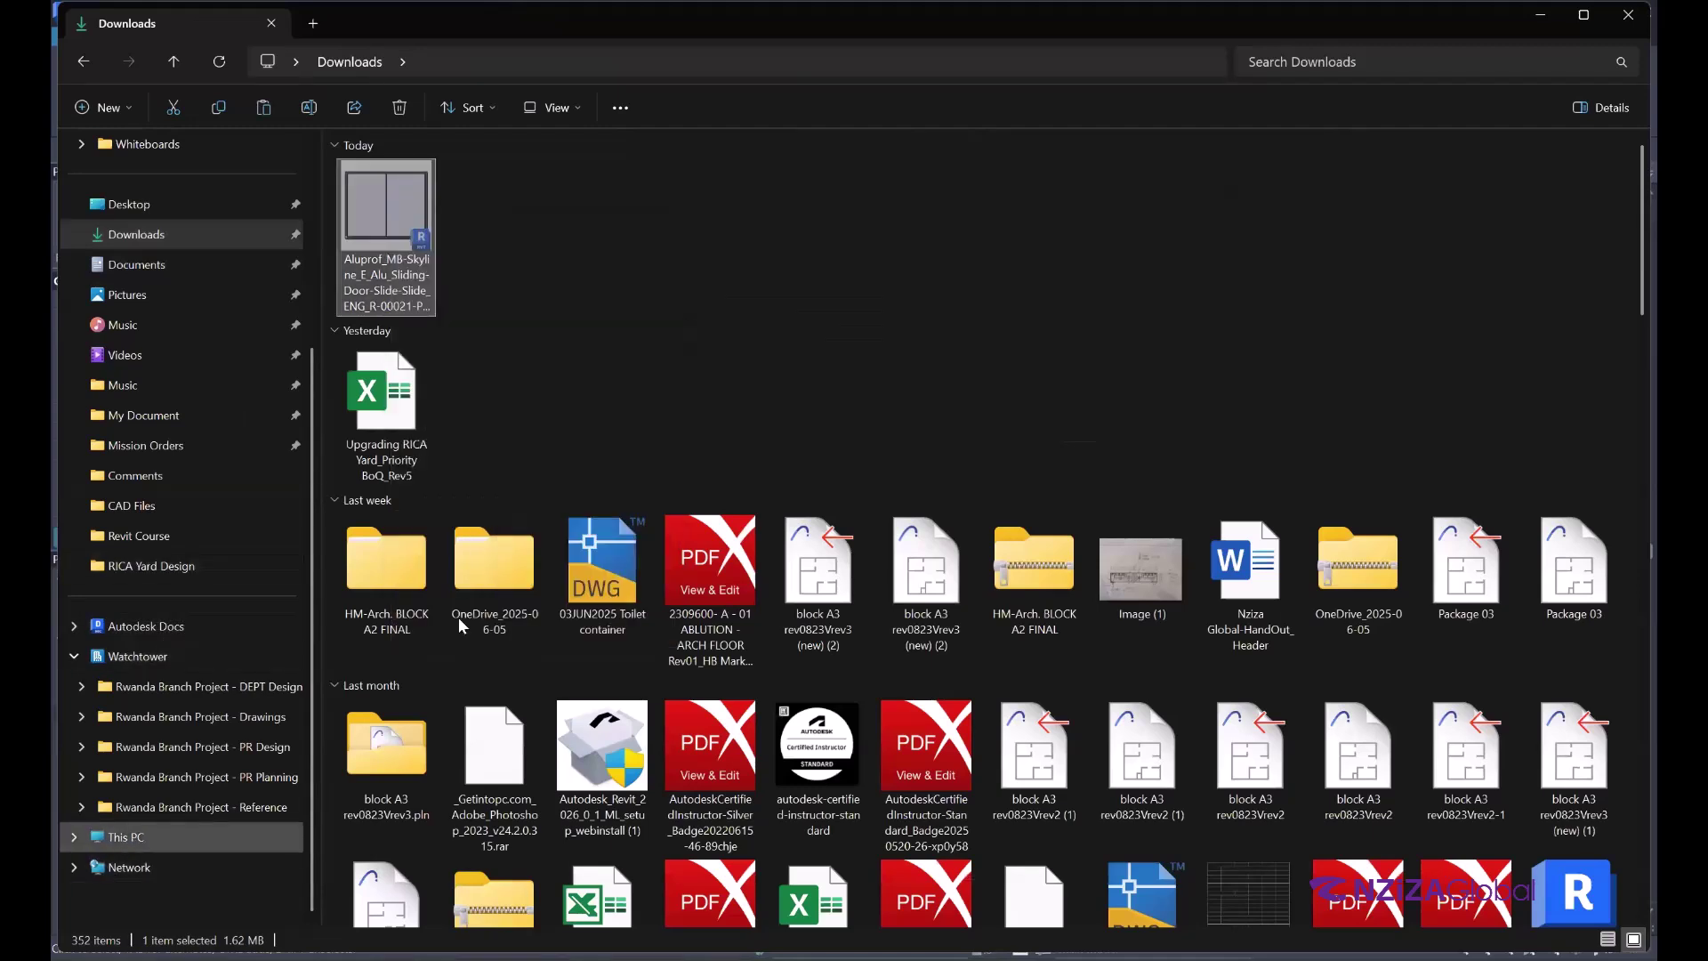
pyautogui.doubleClick(457, 183)
pyautogui.doubleClick(396, 361)
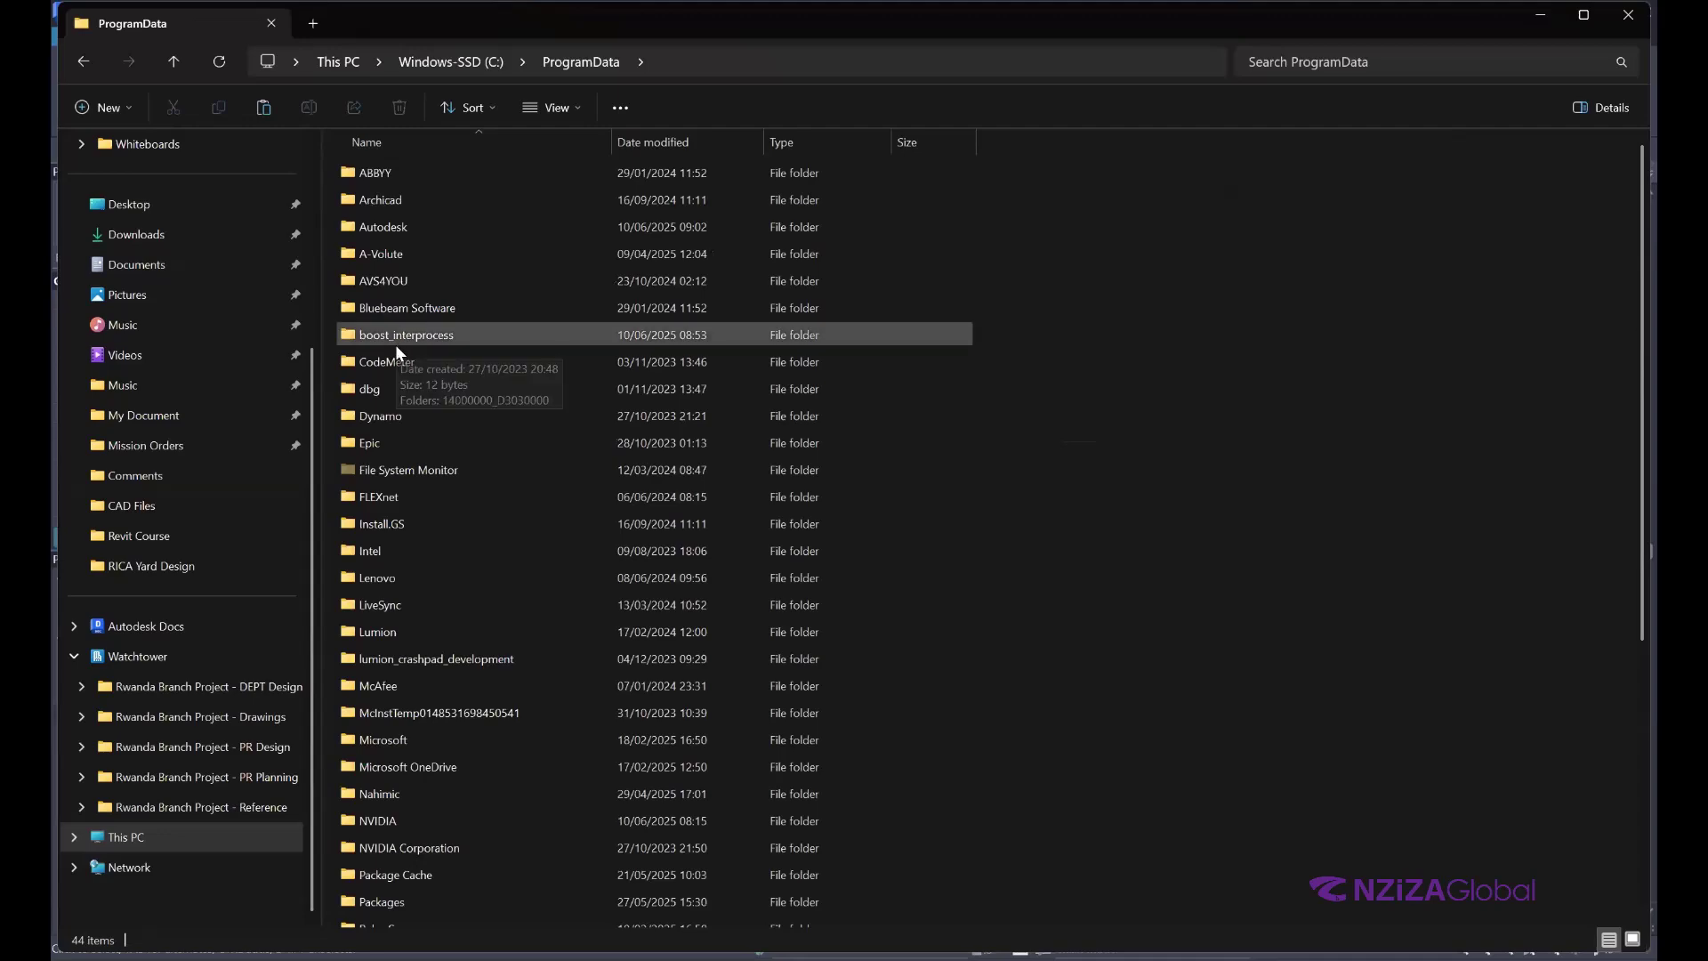
pyautogui.scroll(-4, 431, 694)
pyautogui.scroll(-1, 440, 682)
pyautogui.scroll(5, 439, 682)
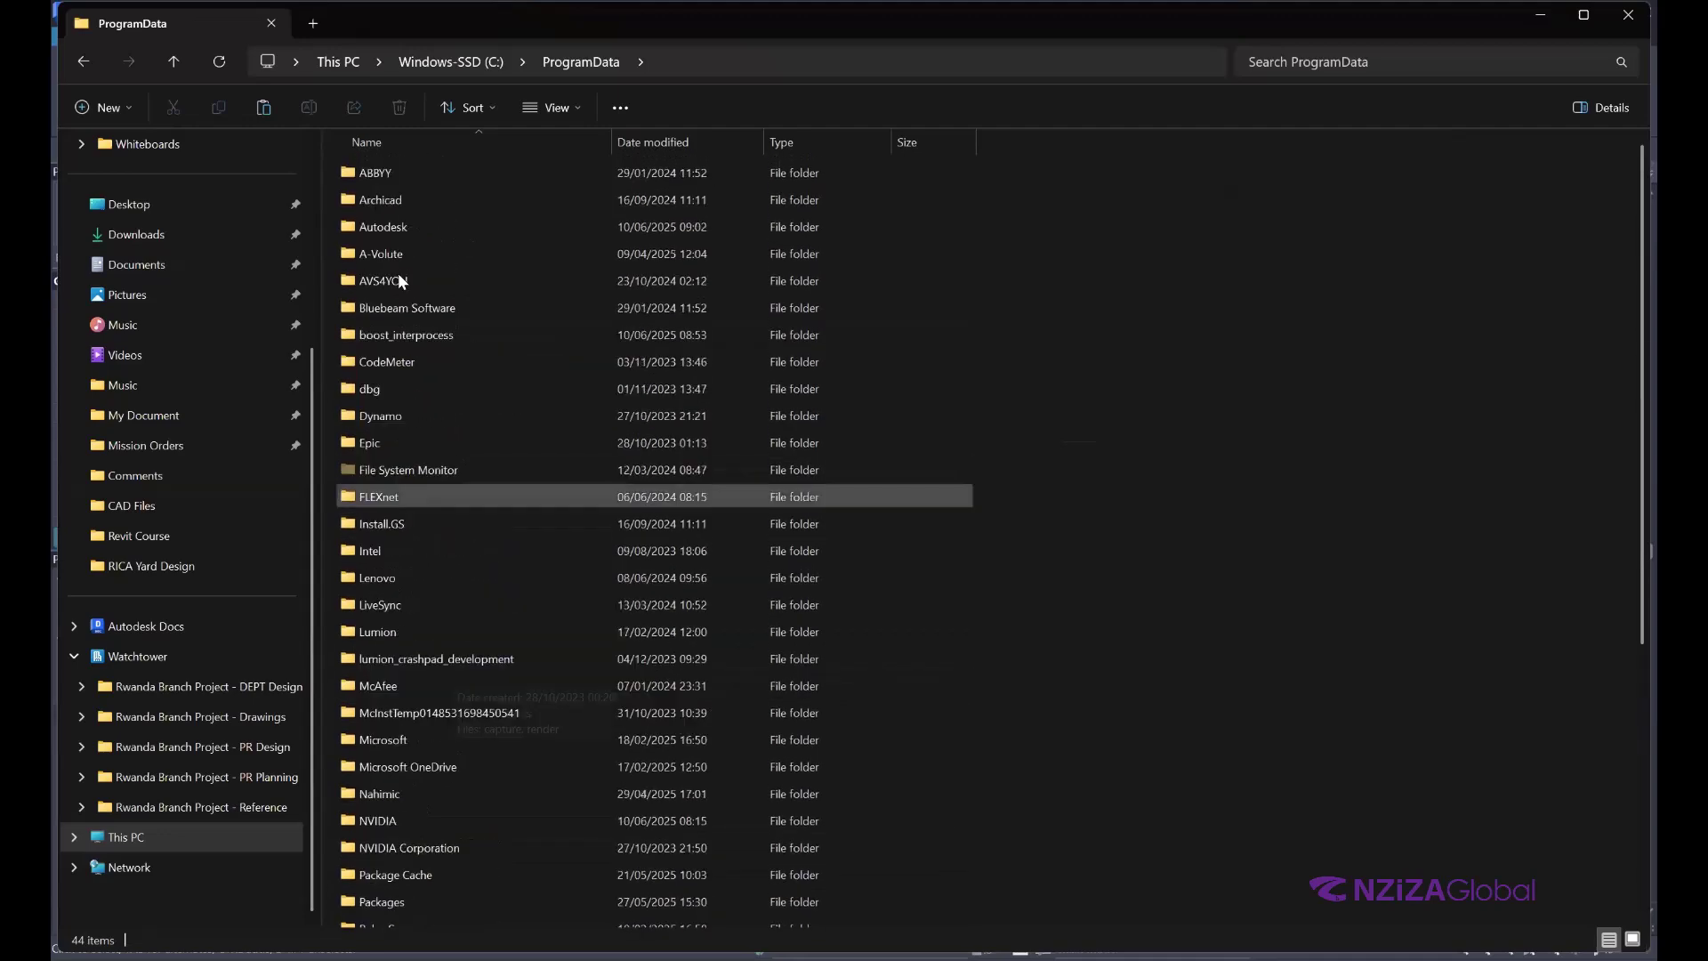
pyautogui.doubleClick(392, 228)
pyautogui.scroll(-9, 431, 662)
pyautogui.scroll(7, 431, 662)
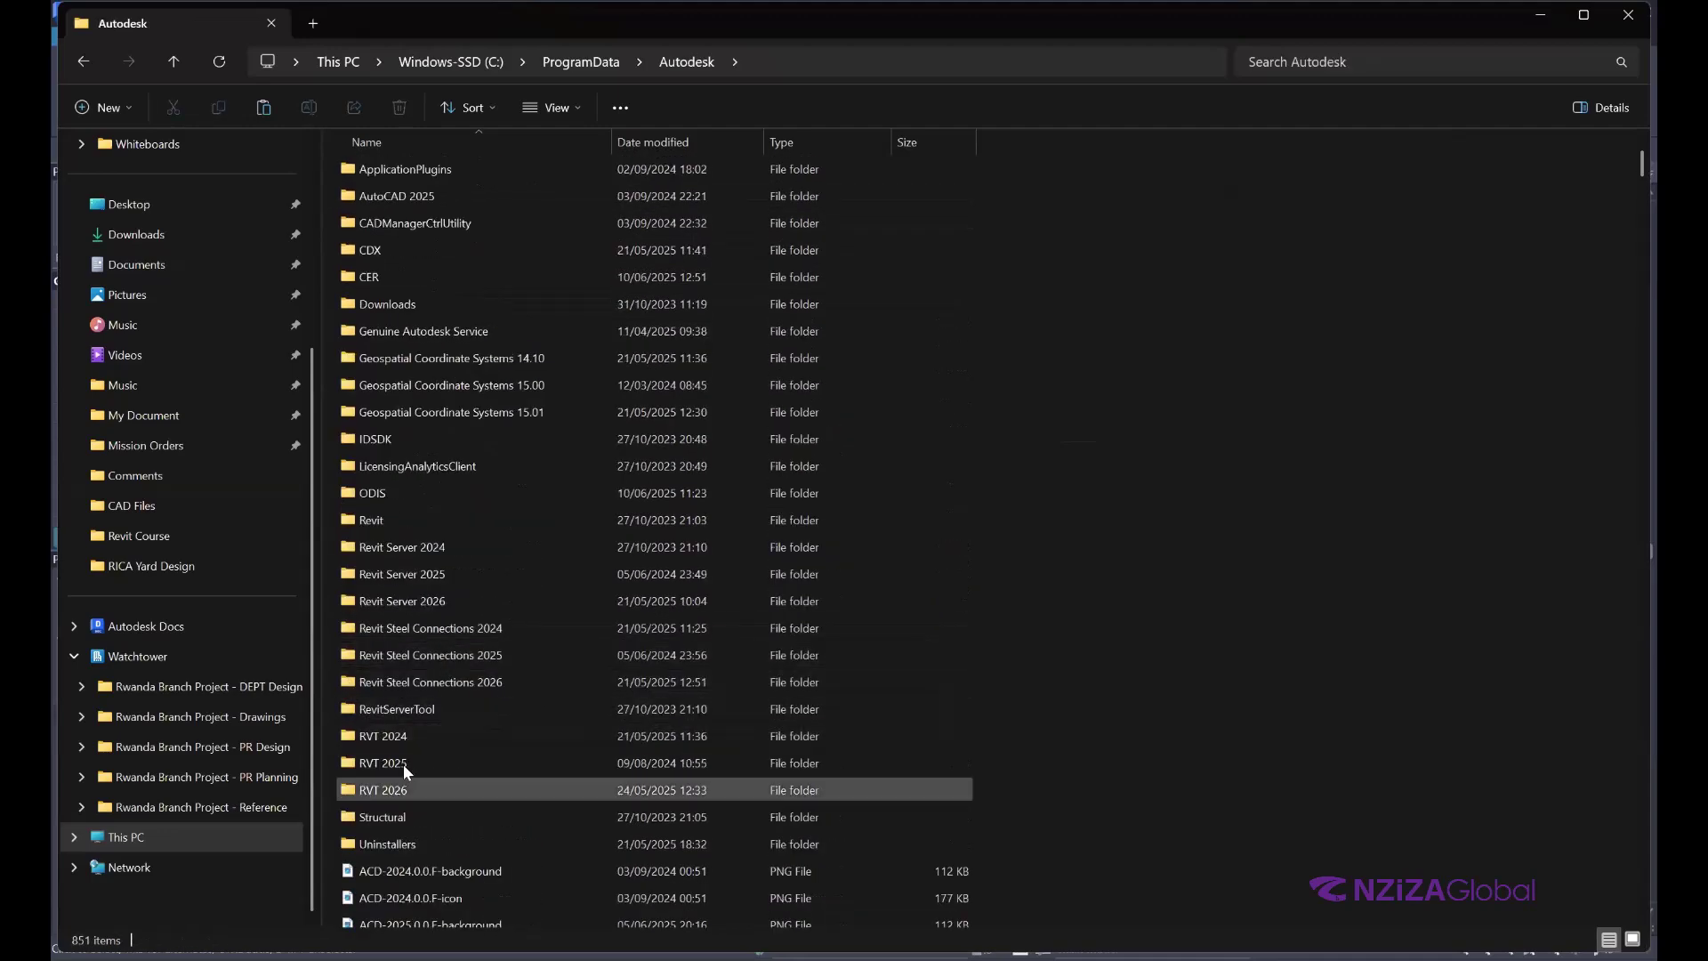
pyautogui.click(393, 790)
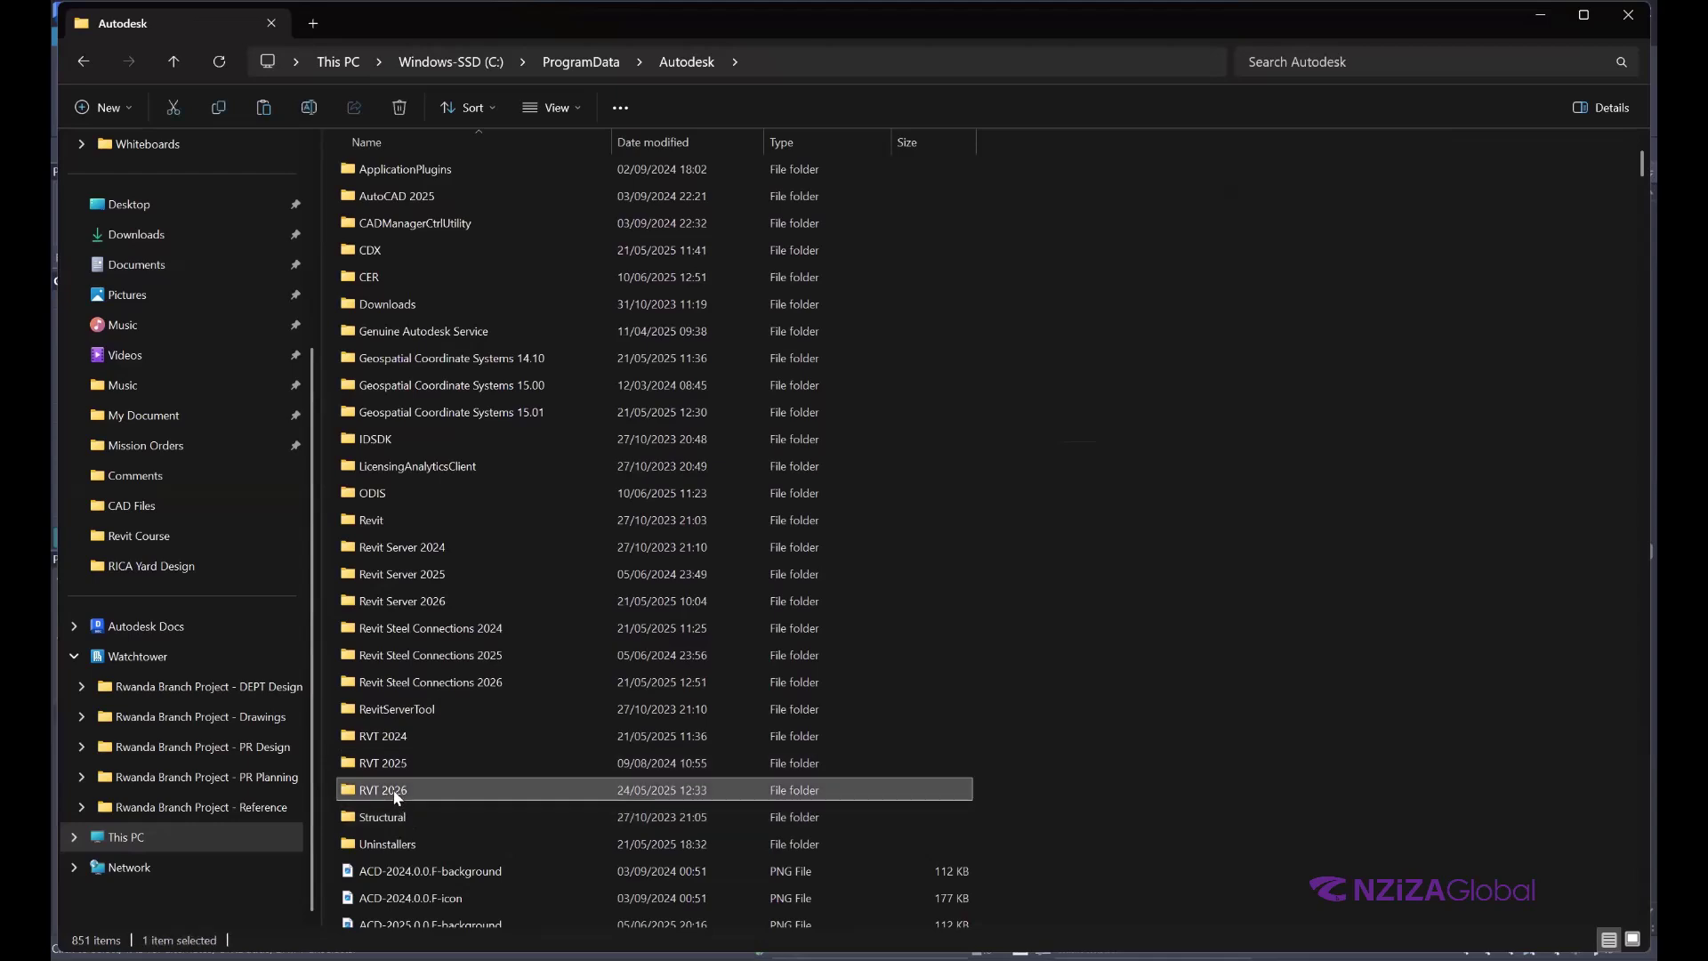
pyautogui.doubleClick(395, 792)
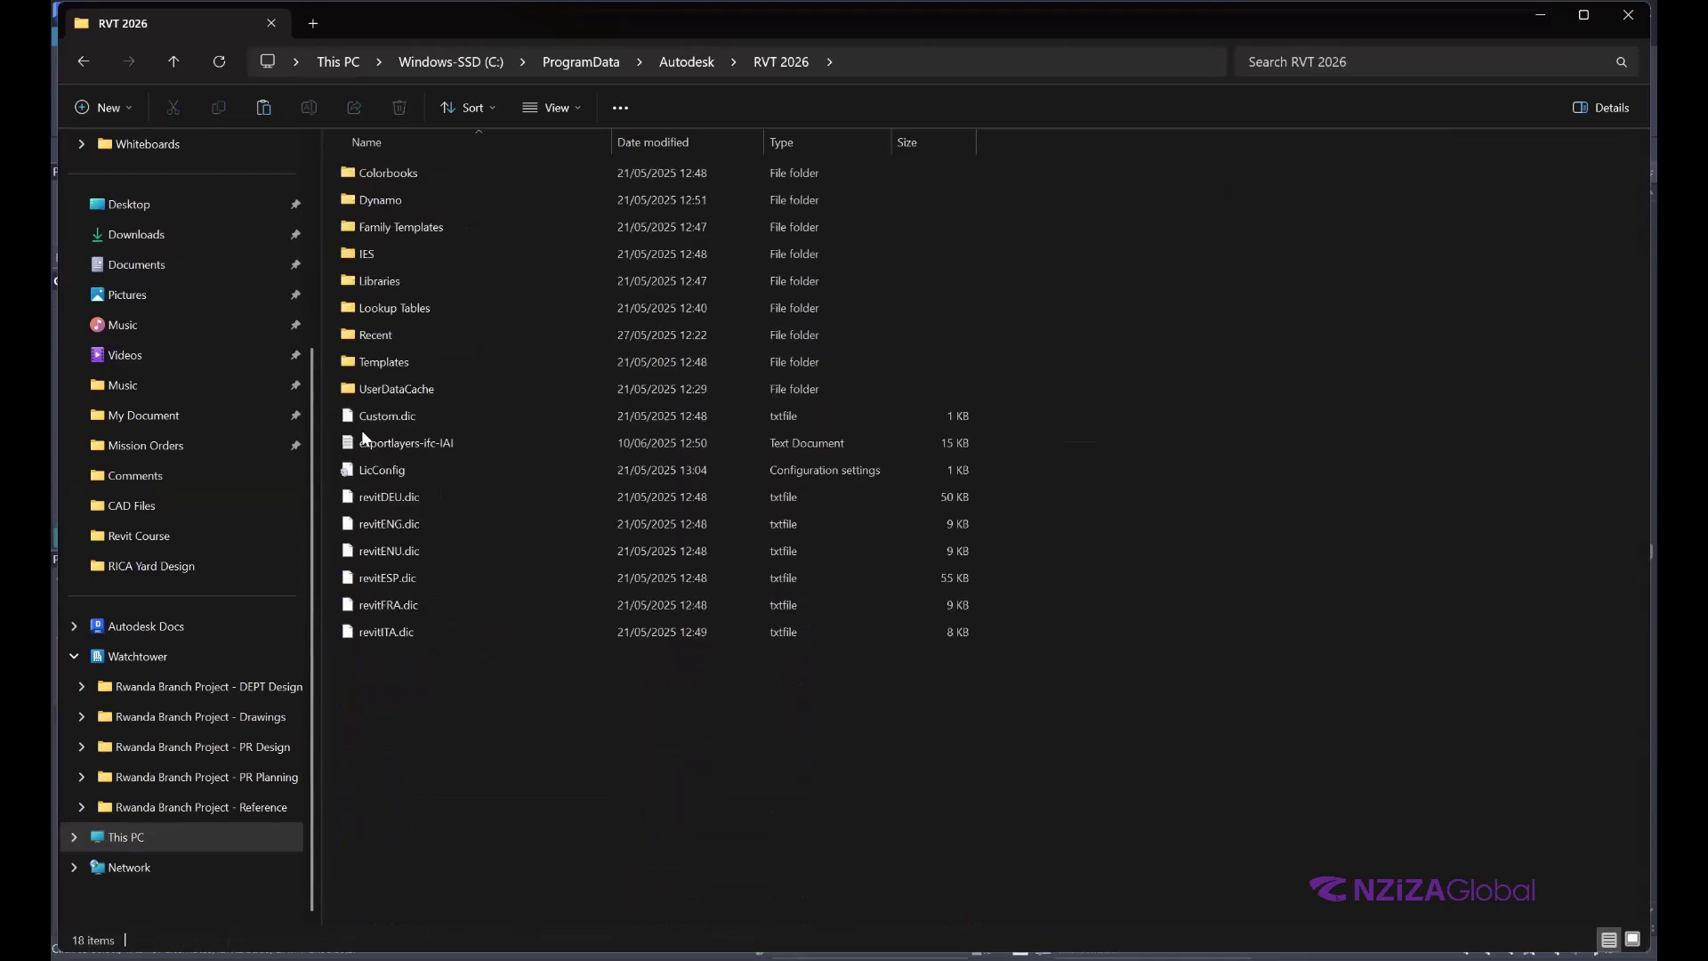
pyautogui.doubleClick(374, 283)
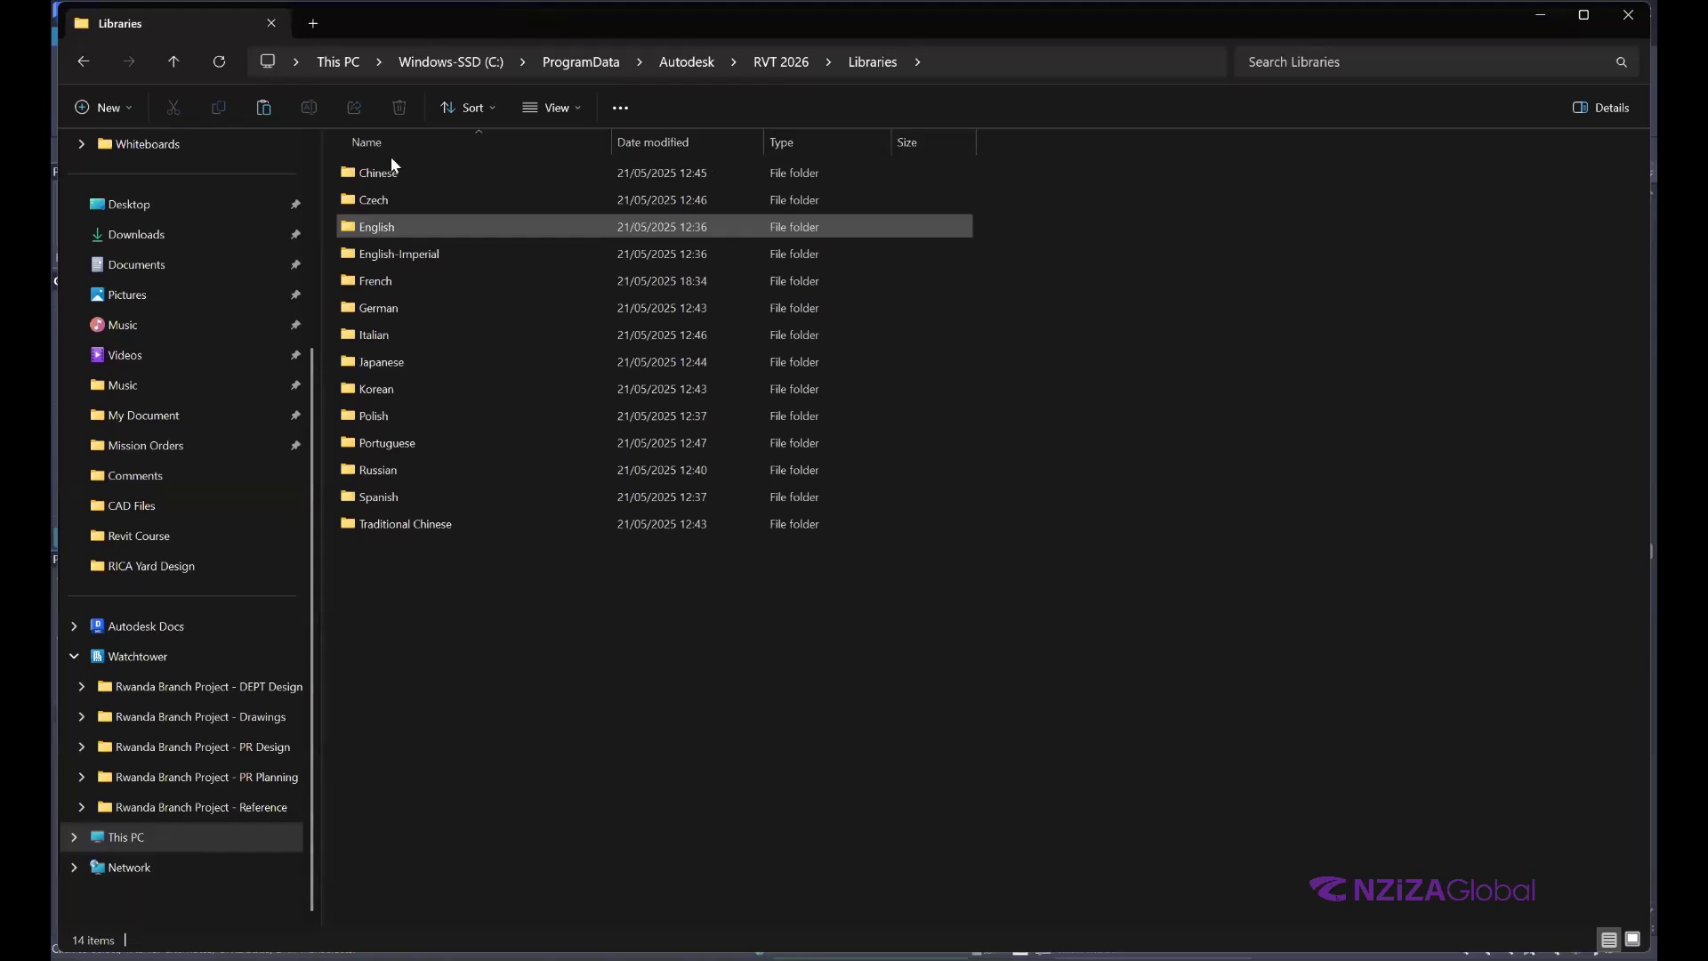
# - Create a new folder named My Families inside the Libraries folder
pyautogui.rightClick(404, 579)
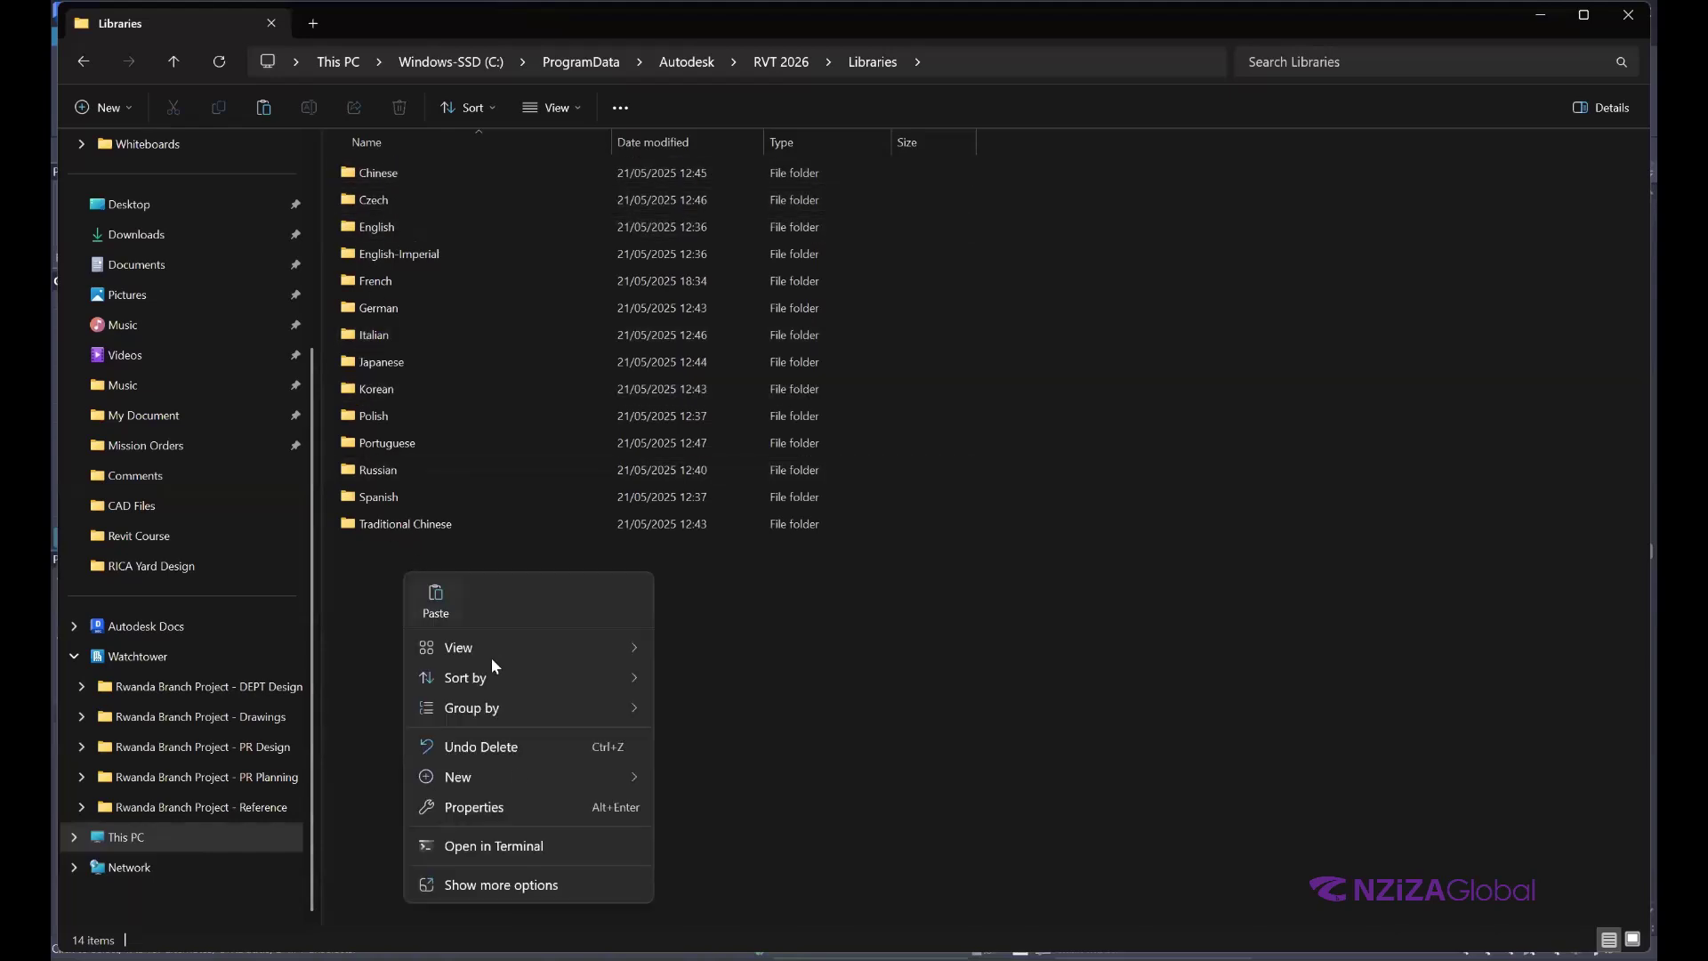
pyautogui.moveTo(534, 781)
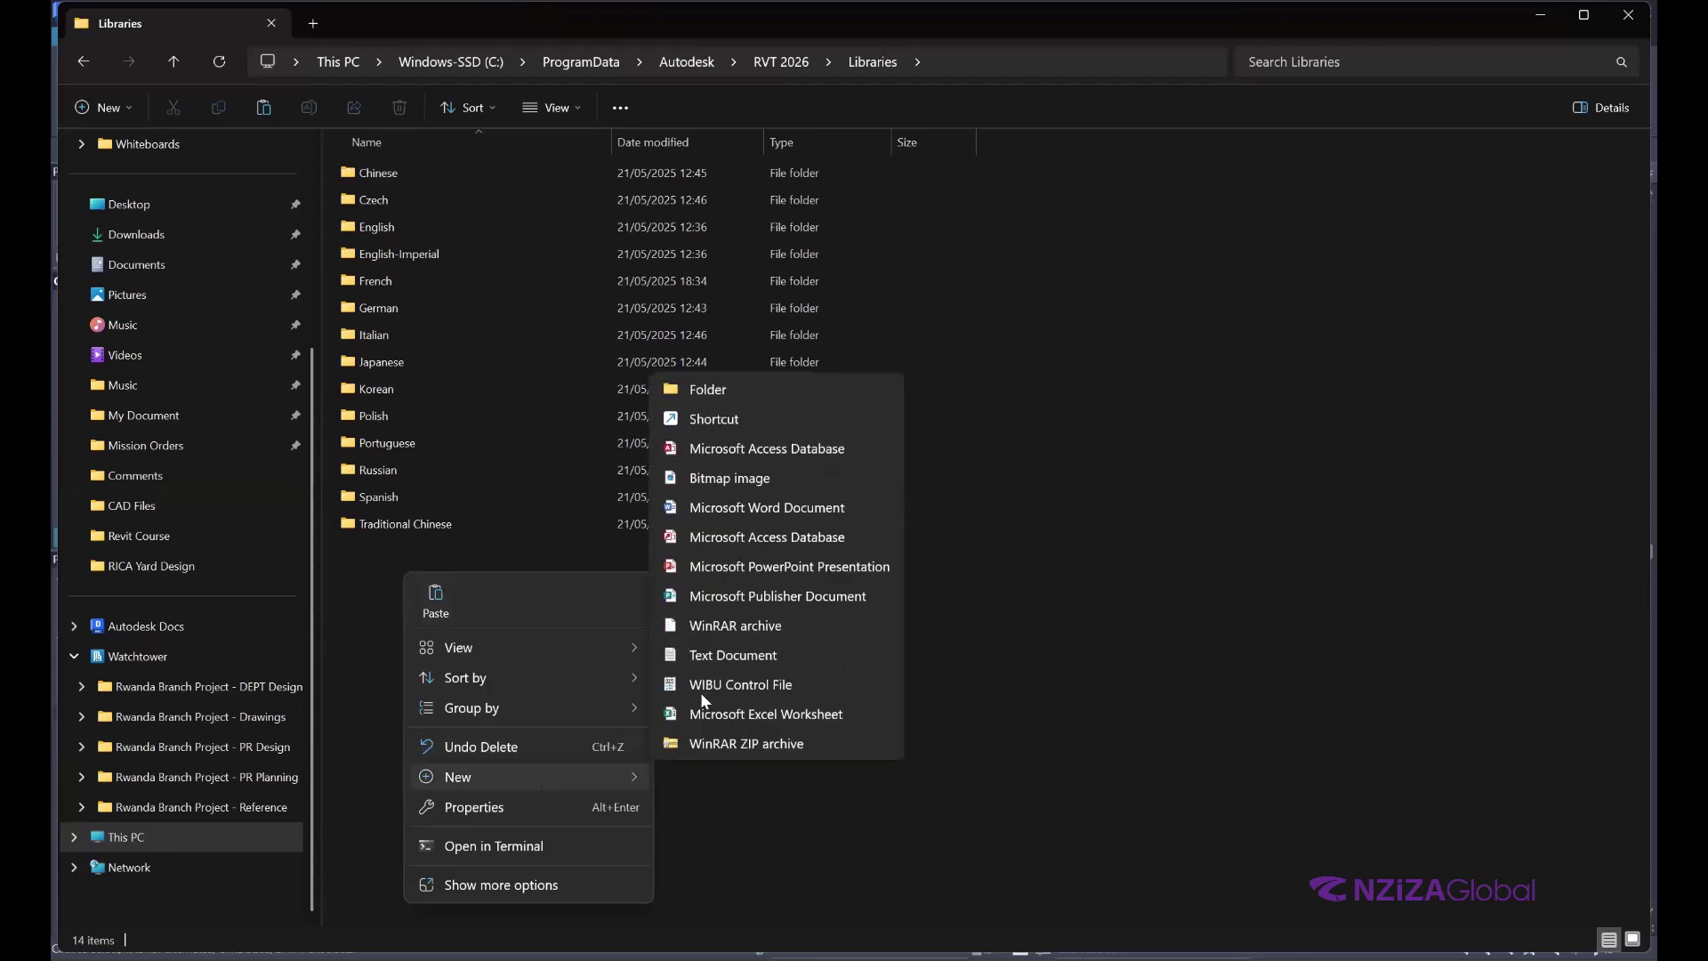
pyautogui.click(716, 392)
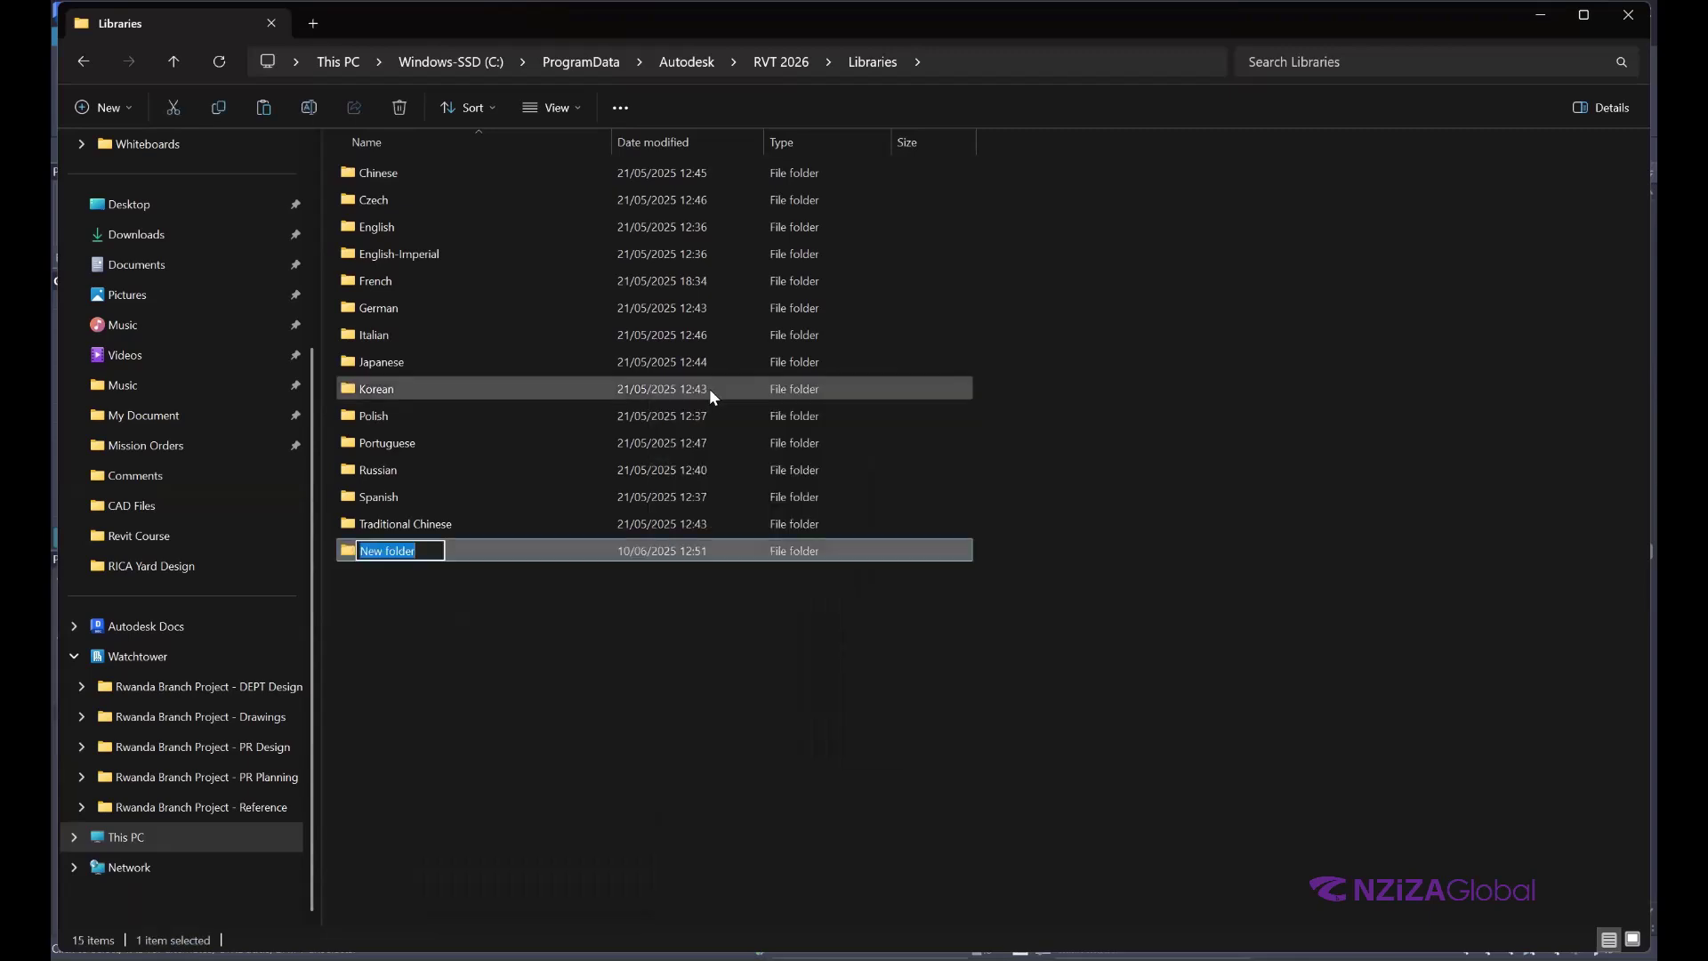
pyautogui.write('My Families')
pyautogui.click(477, 794)
# - Paste the cut sliding door family file into the My Families folder
pyautogui.doubleClick(402, 551)
pyautogui.rightClick(472, 377)
pyautogui.click(504, 411)
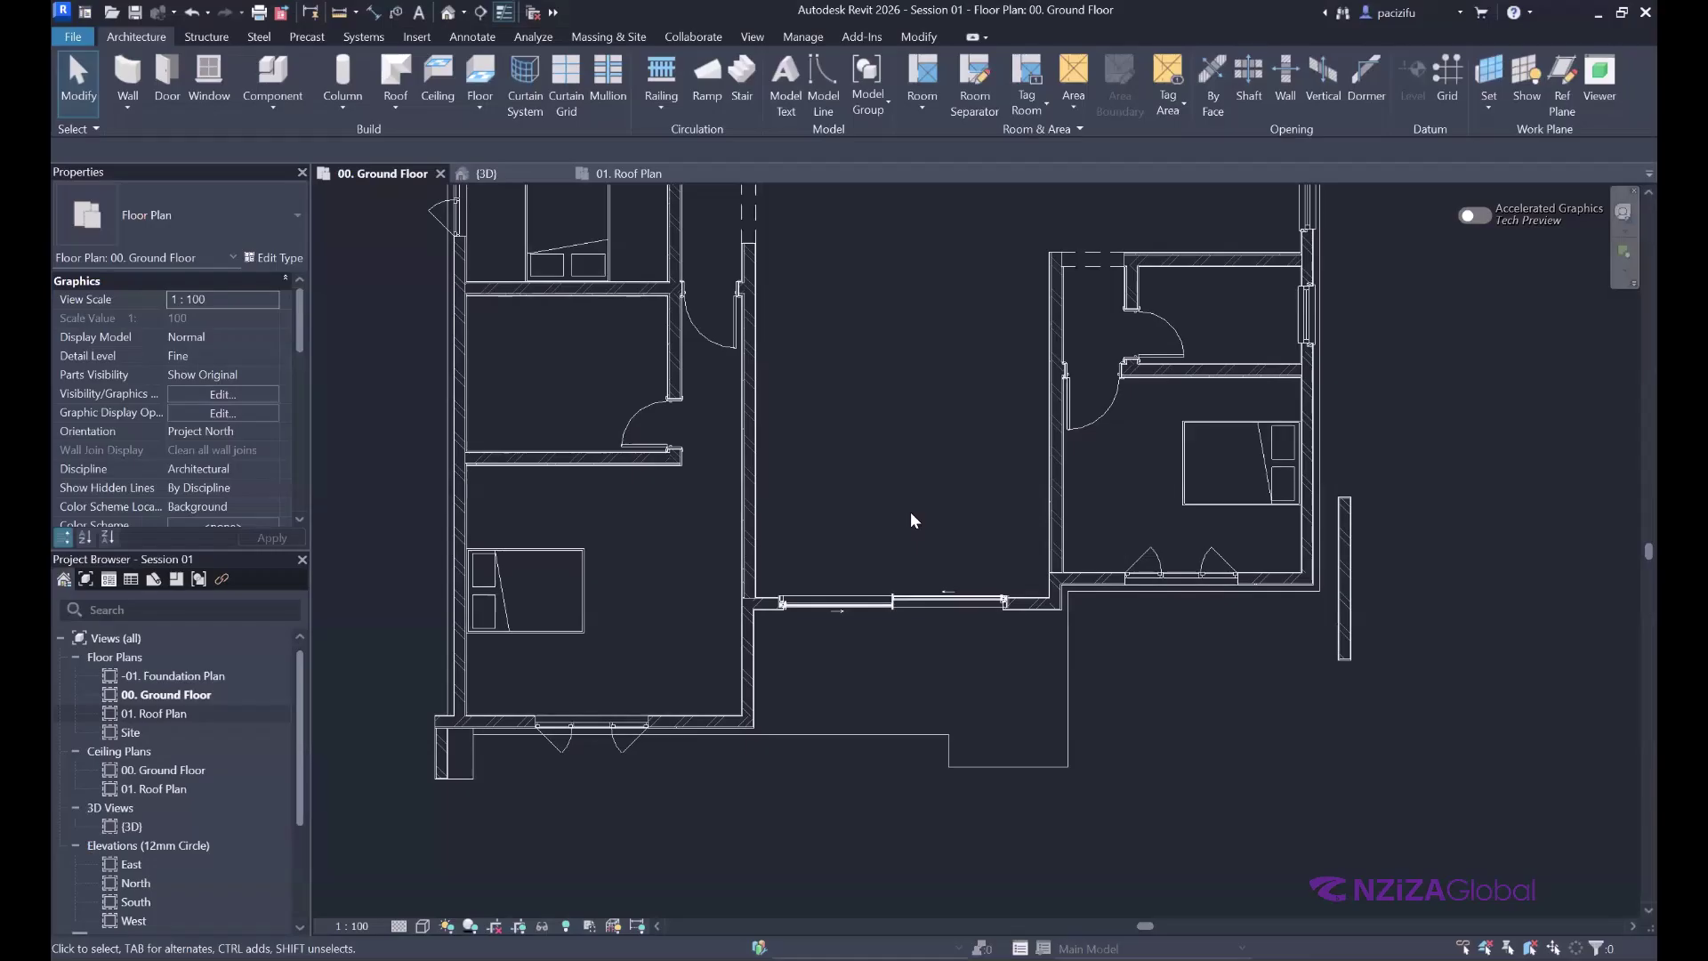
# - Switch back to Revit, start loading a door family and browse to C:\ProgramData\Autodesk
pyautogui.scroll(-2, 911, 519)
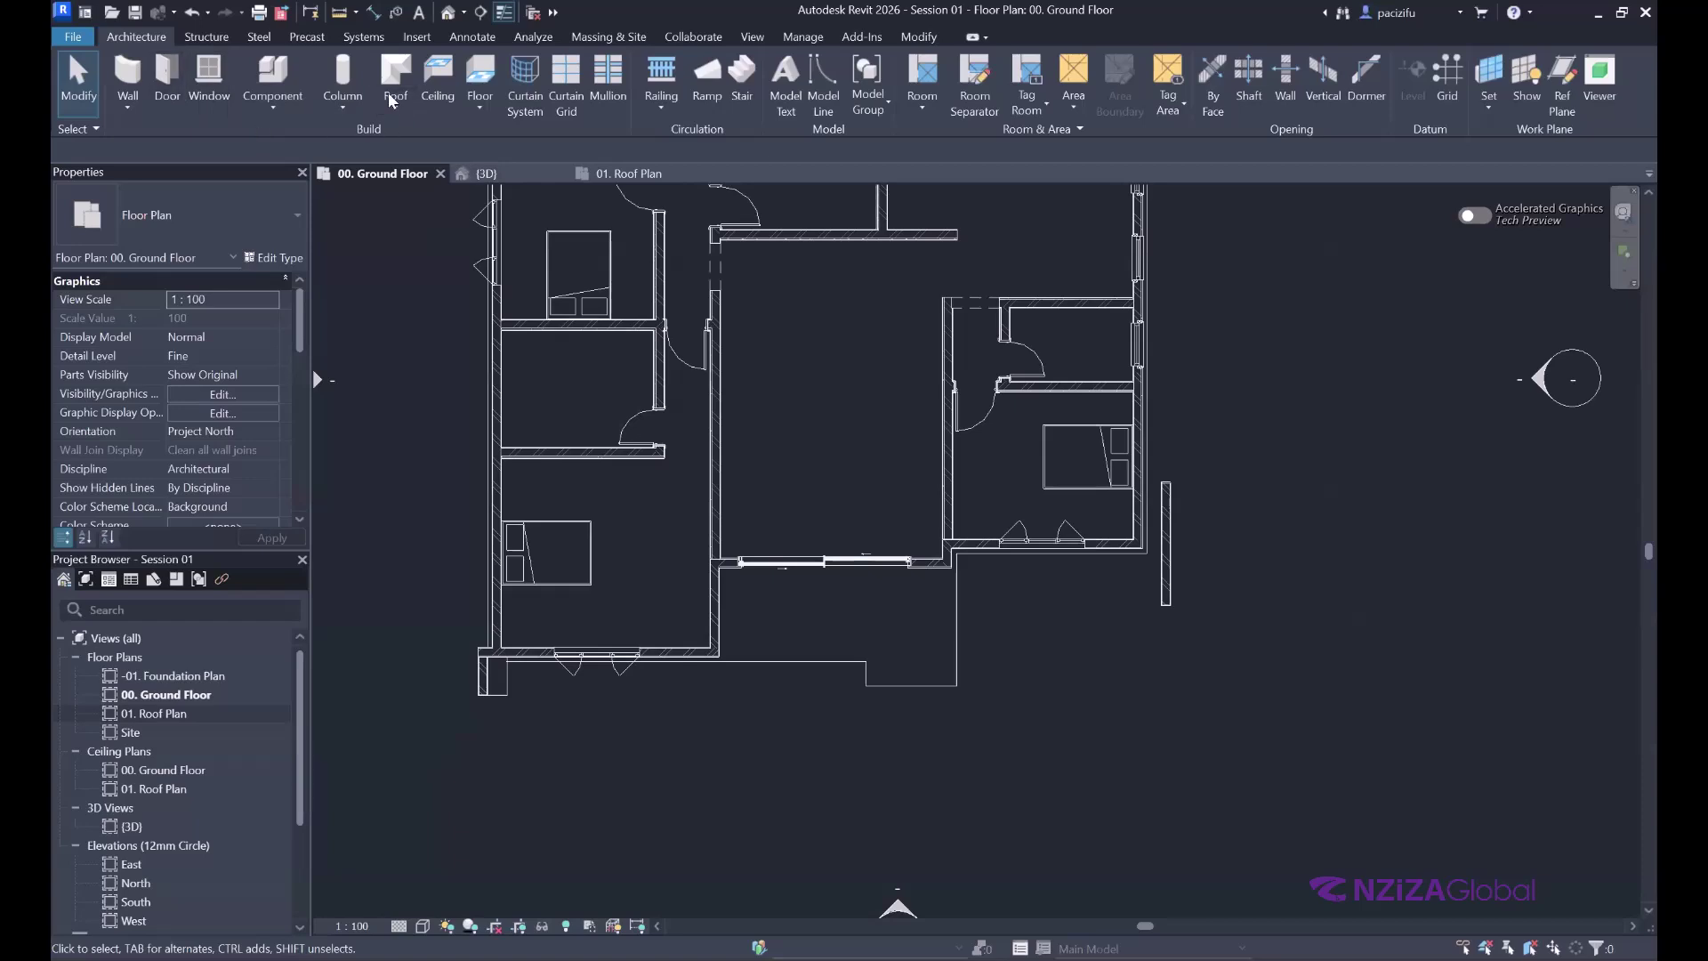
pyautogui.click(167, 78)
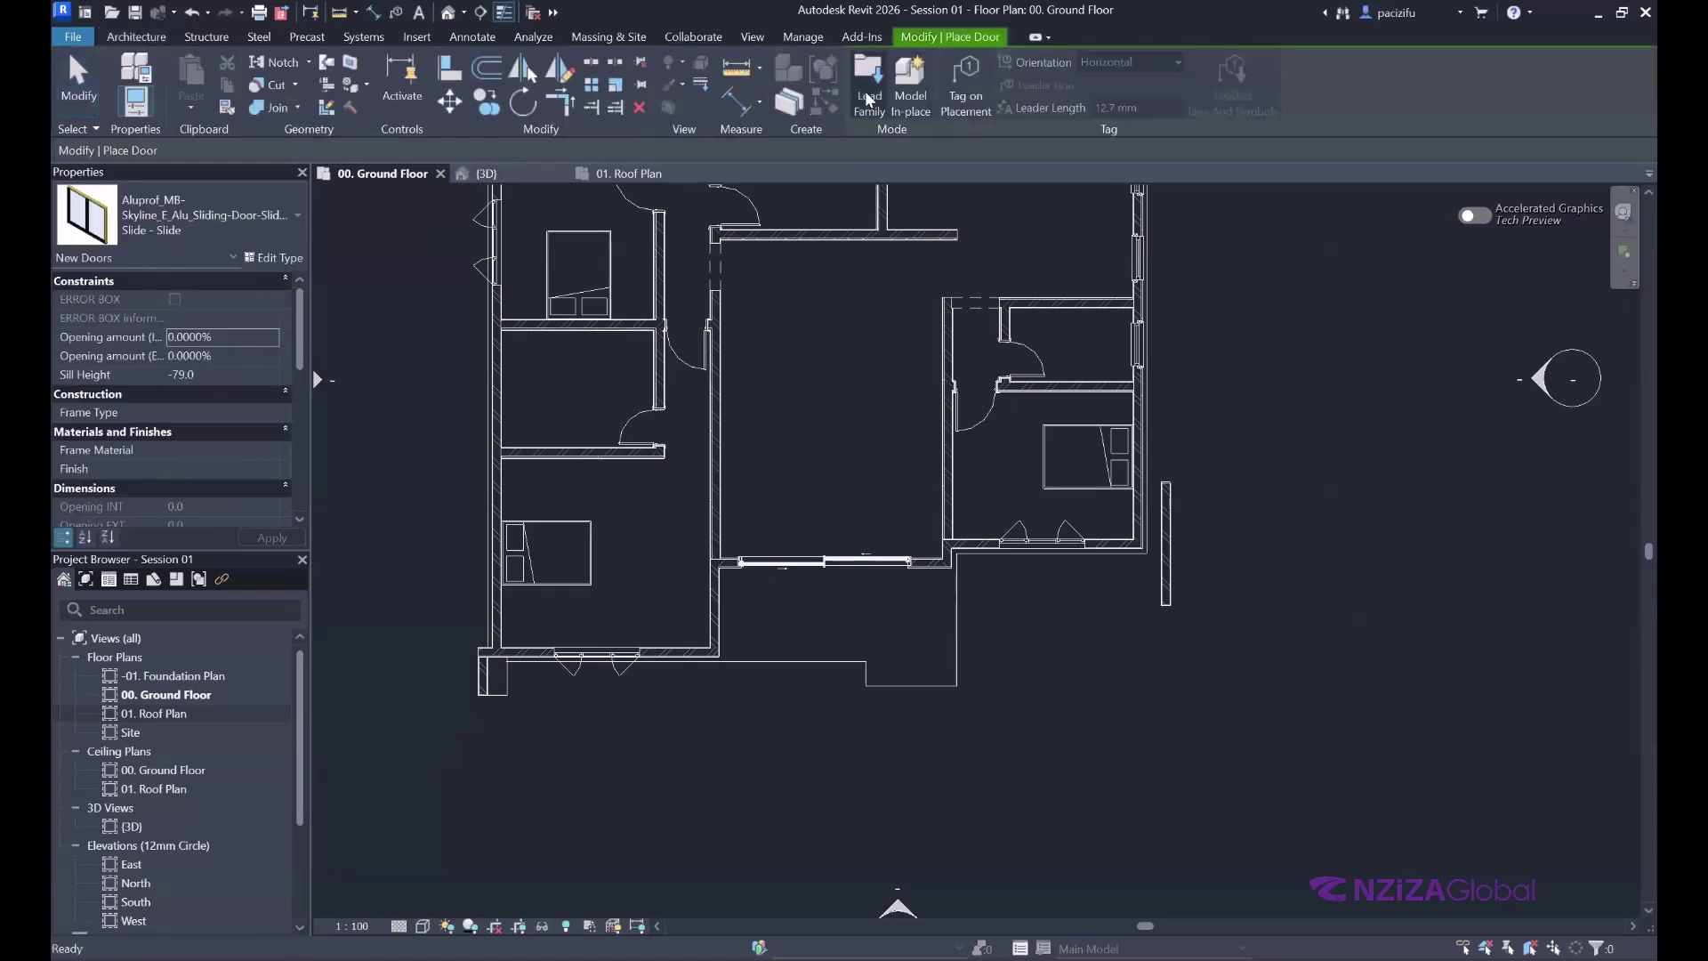
pyautogui.click(867, 92)
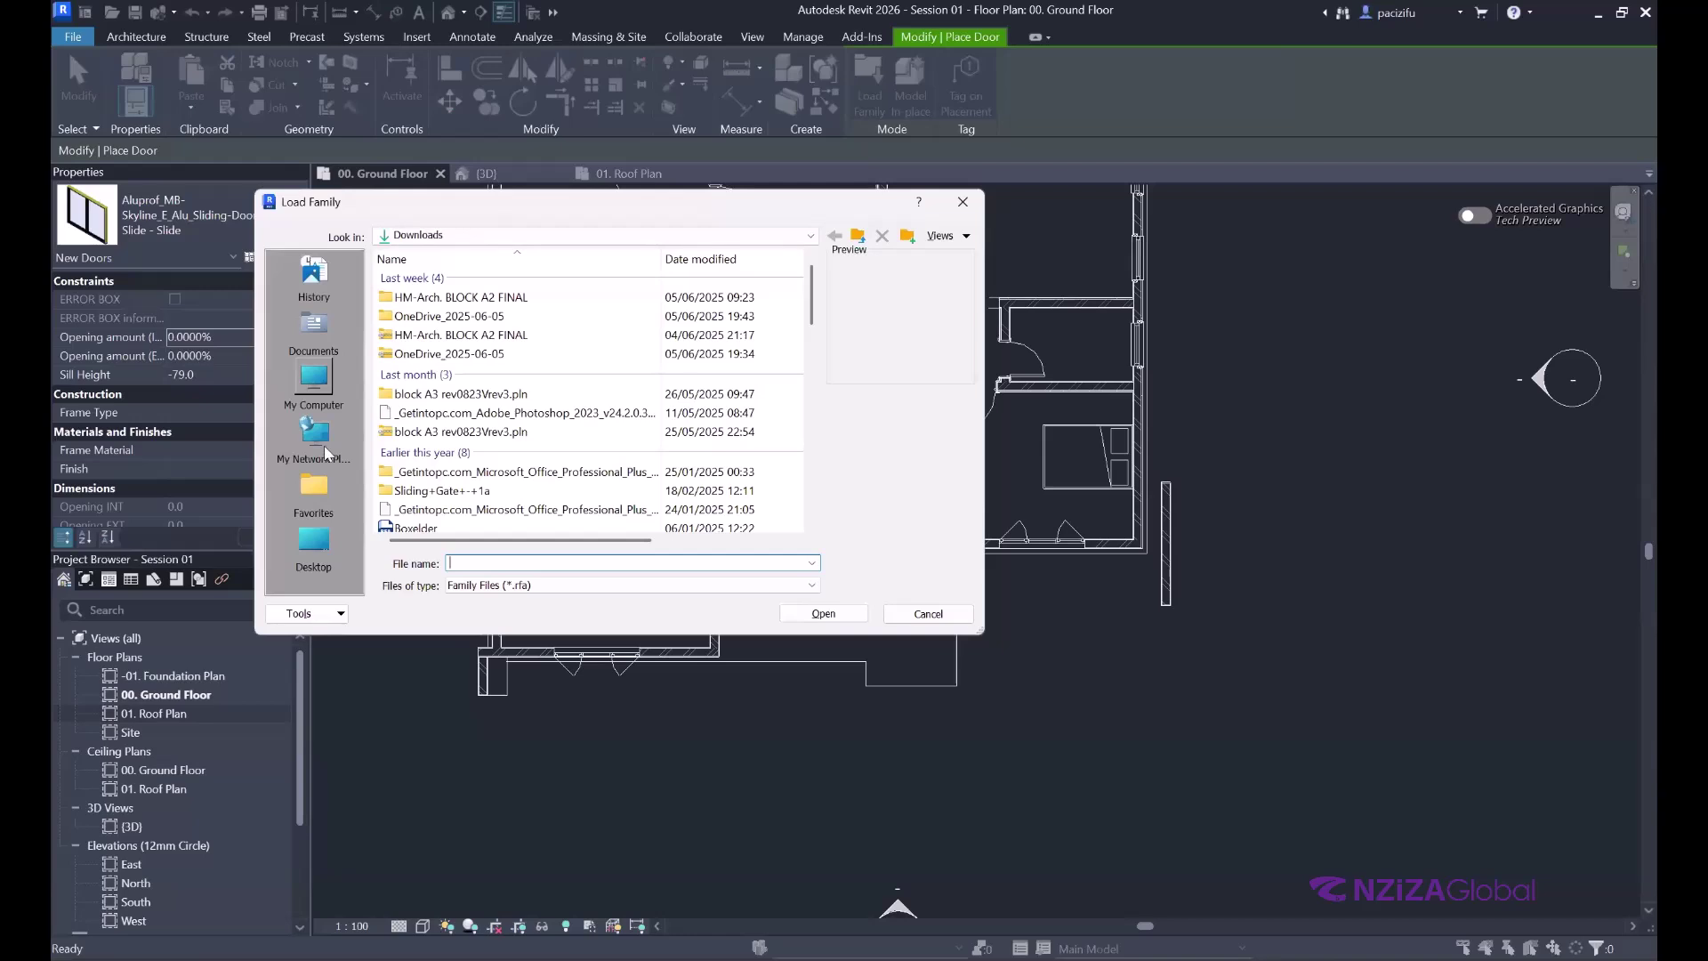
pyautogui.click(315, 385)
pyautogui.doubleClick(412, 297)
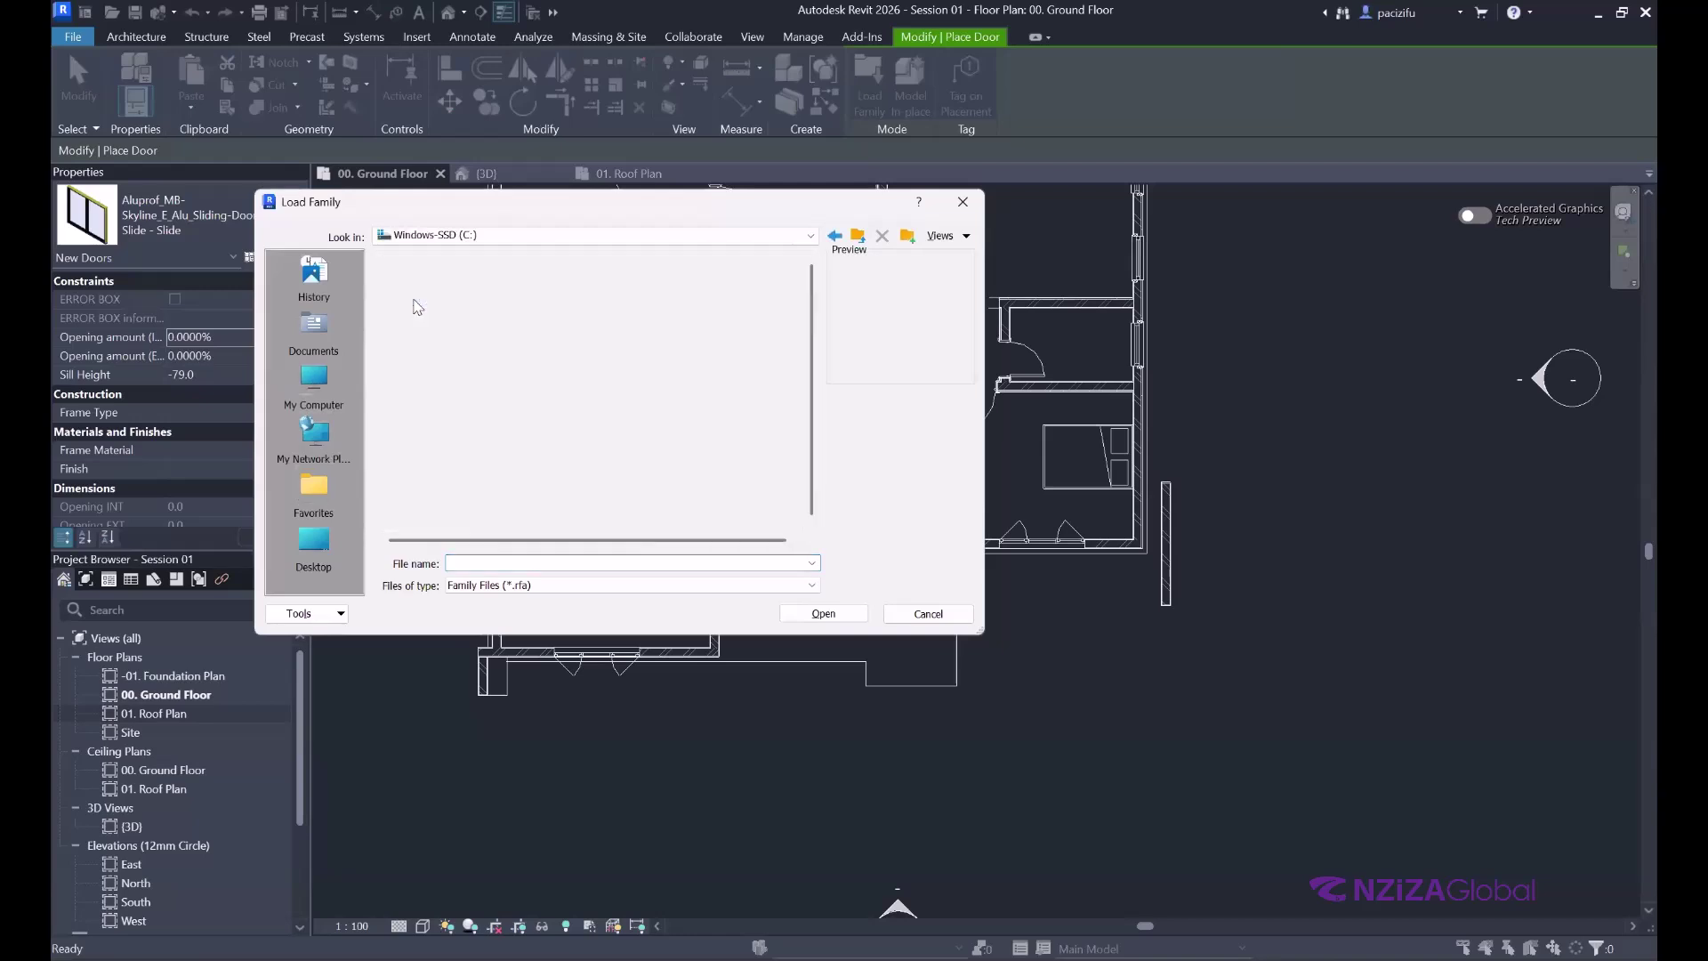
pyautogui.doubleClick(427, 406)
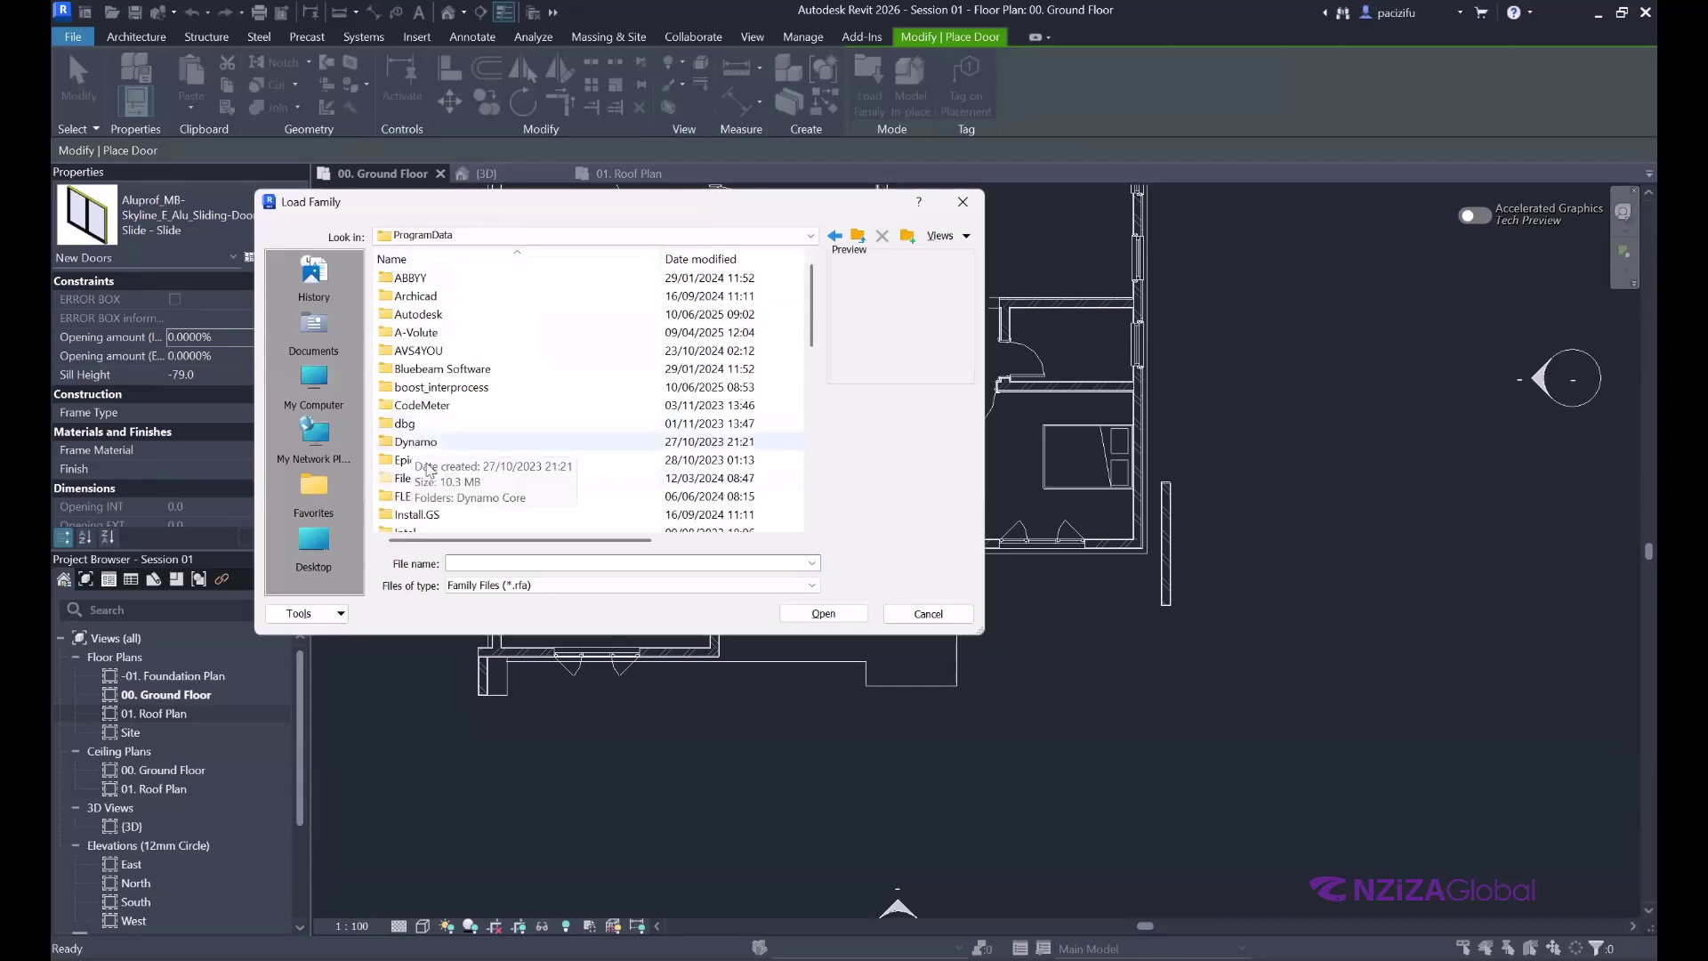
pyautogui.doubleClick(419, 316)
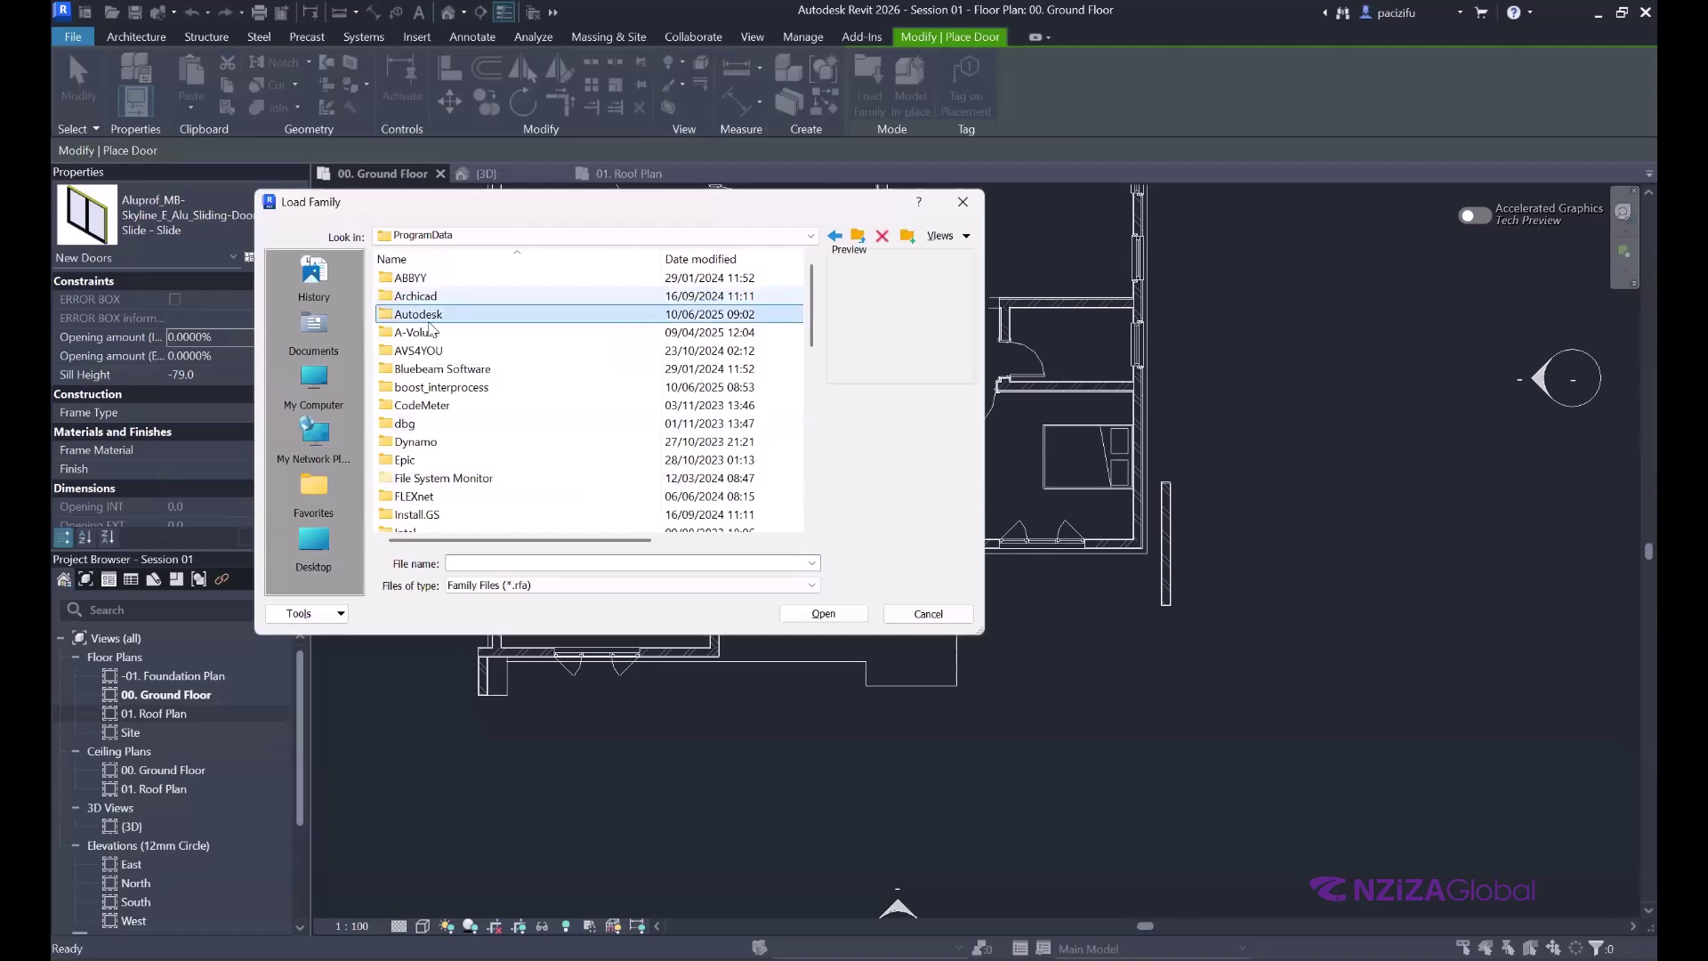
# - Browse through RVT 2026 and Libraries to My Families and select the Aluprof sliding door file for preview
pyautogui.scroll(-2, 462, 487)
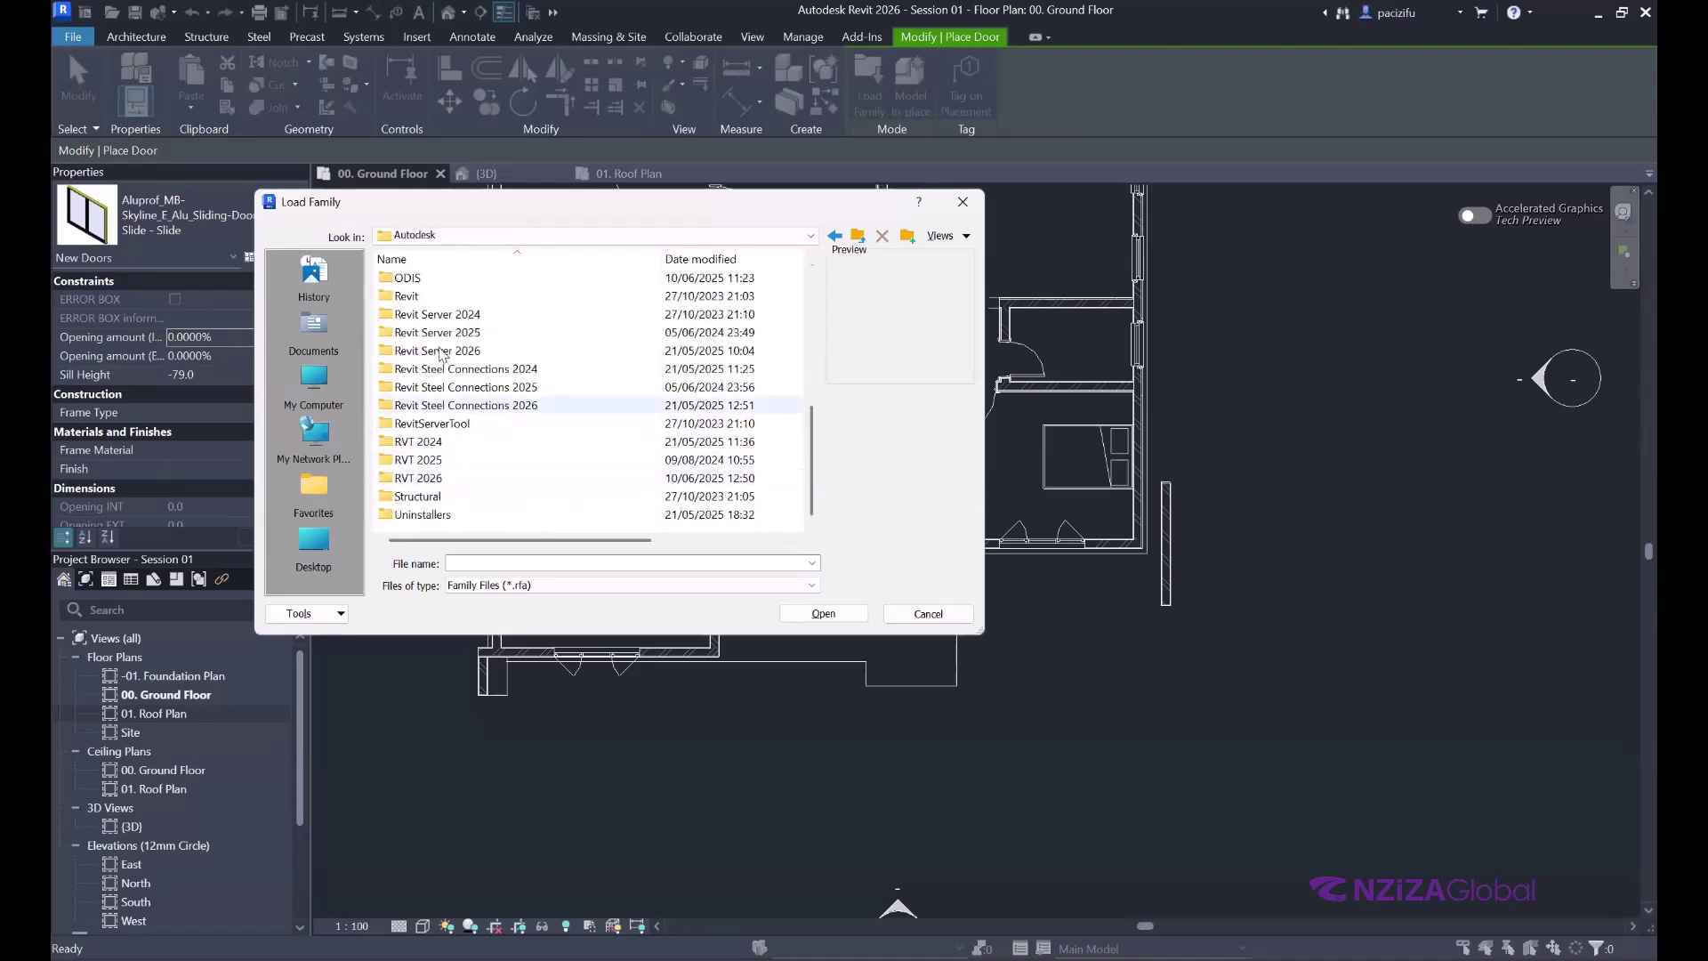
pyautogui.click(430, 482)
pyautogui.doubleClick(430, 481)
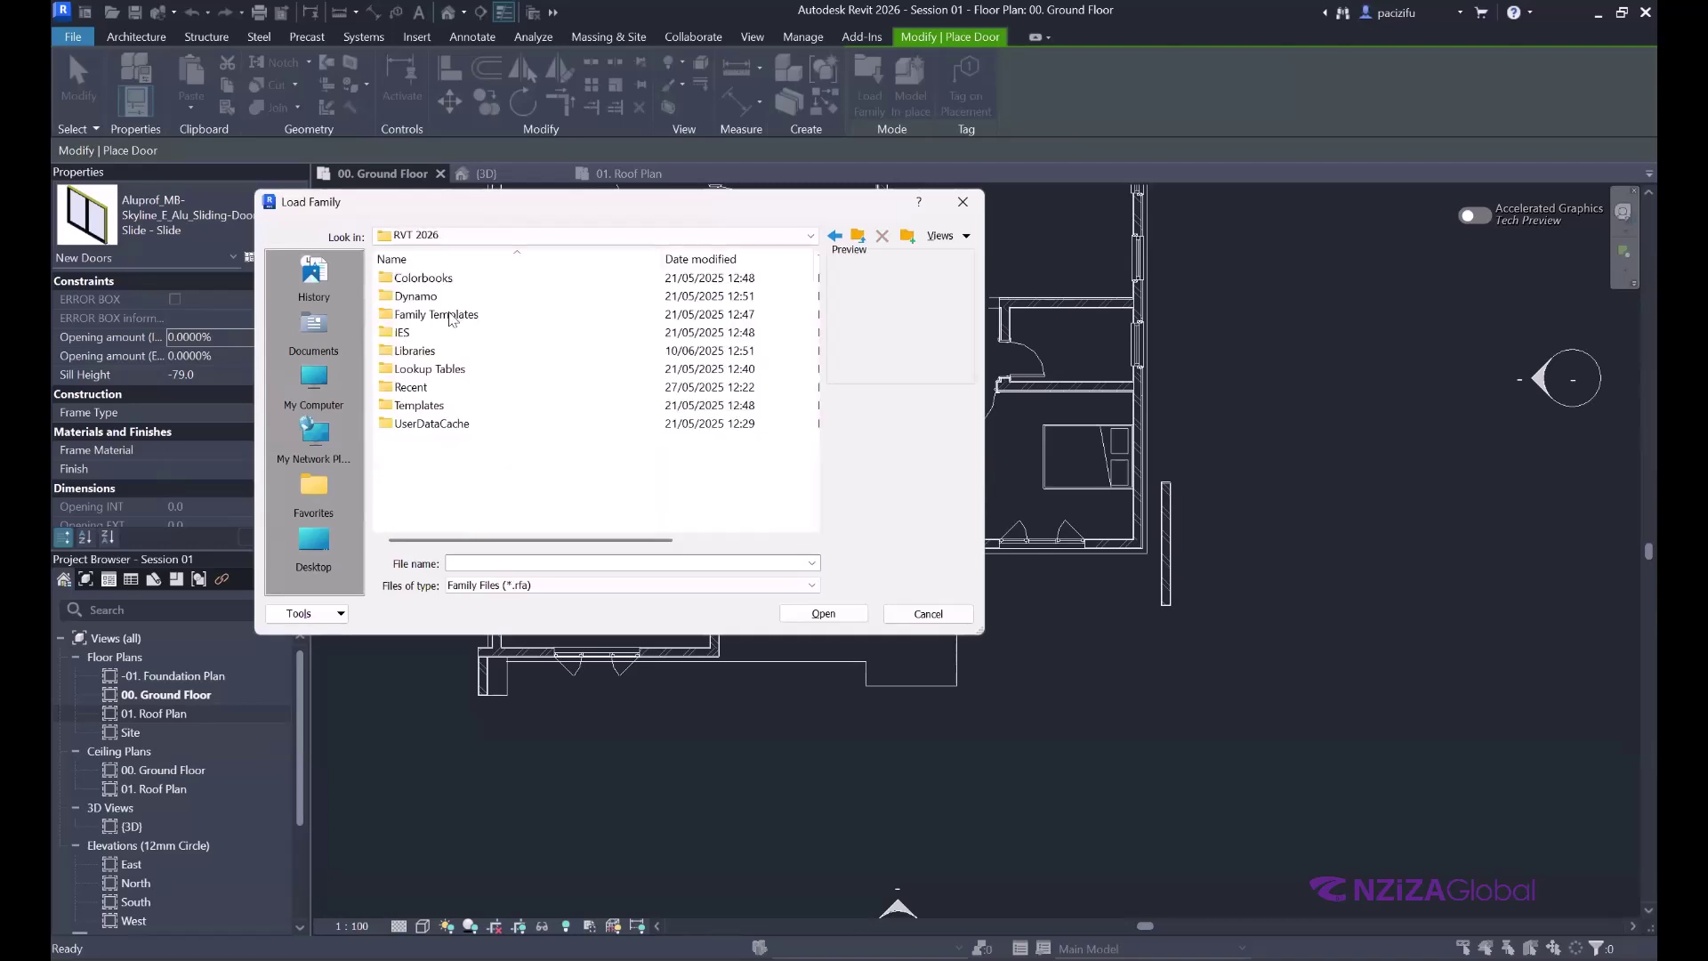
pyautogui.doubleClick(425, 352)
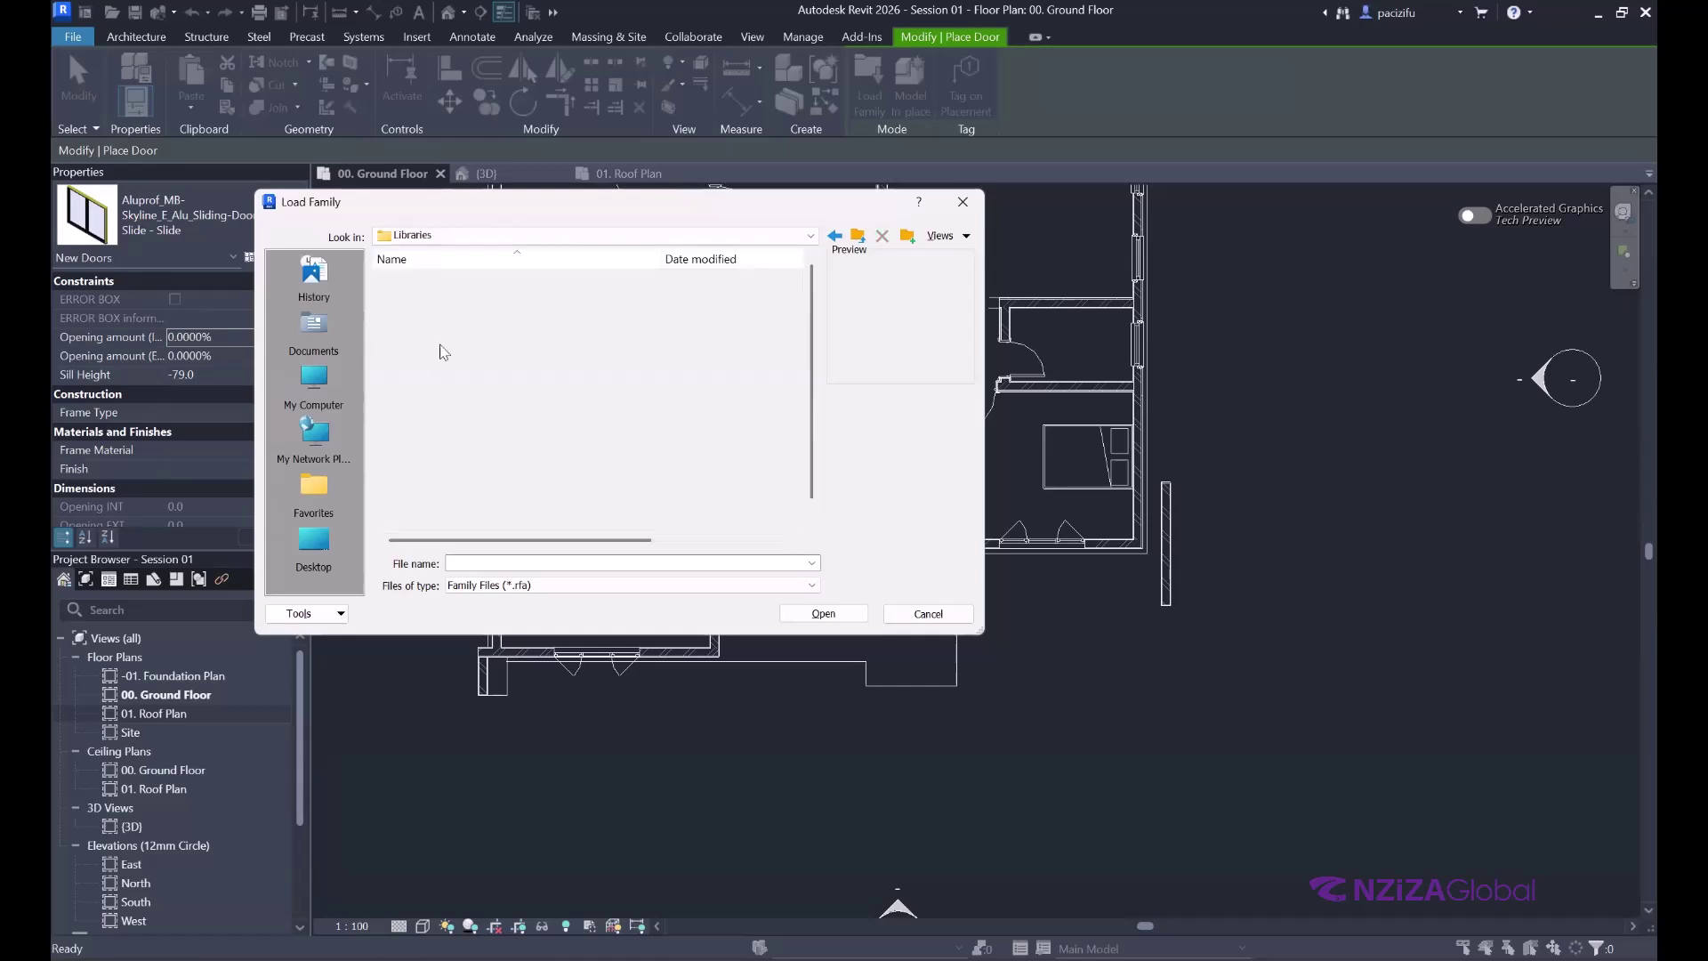
pyautogui.scroll(-1, 430, 411)
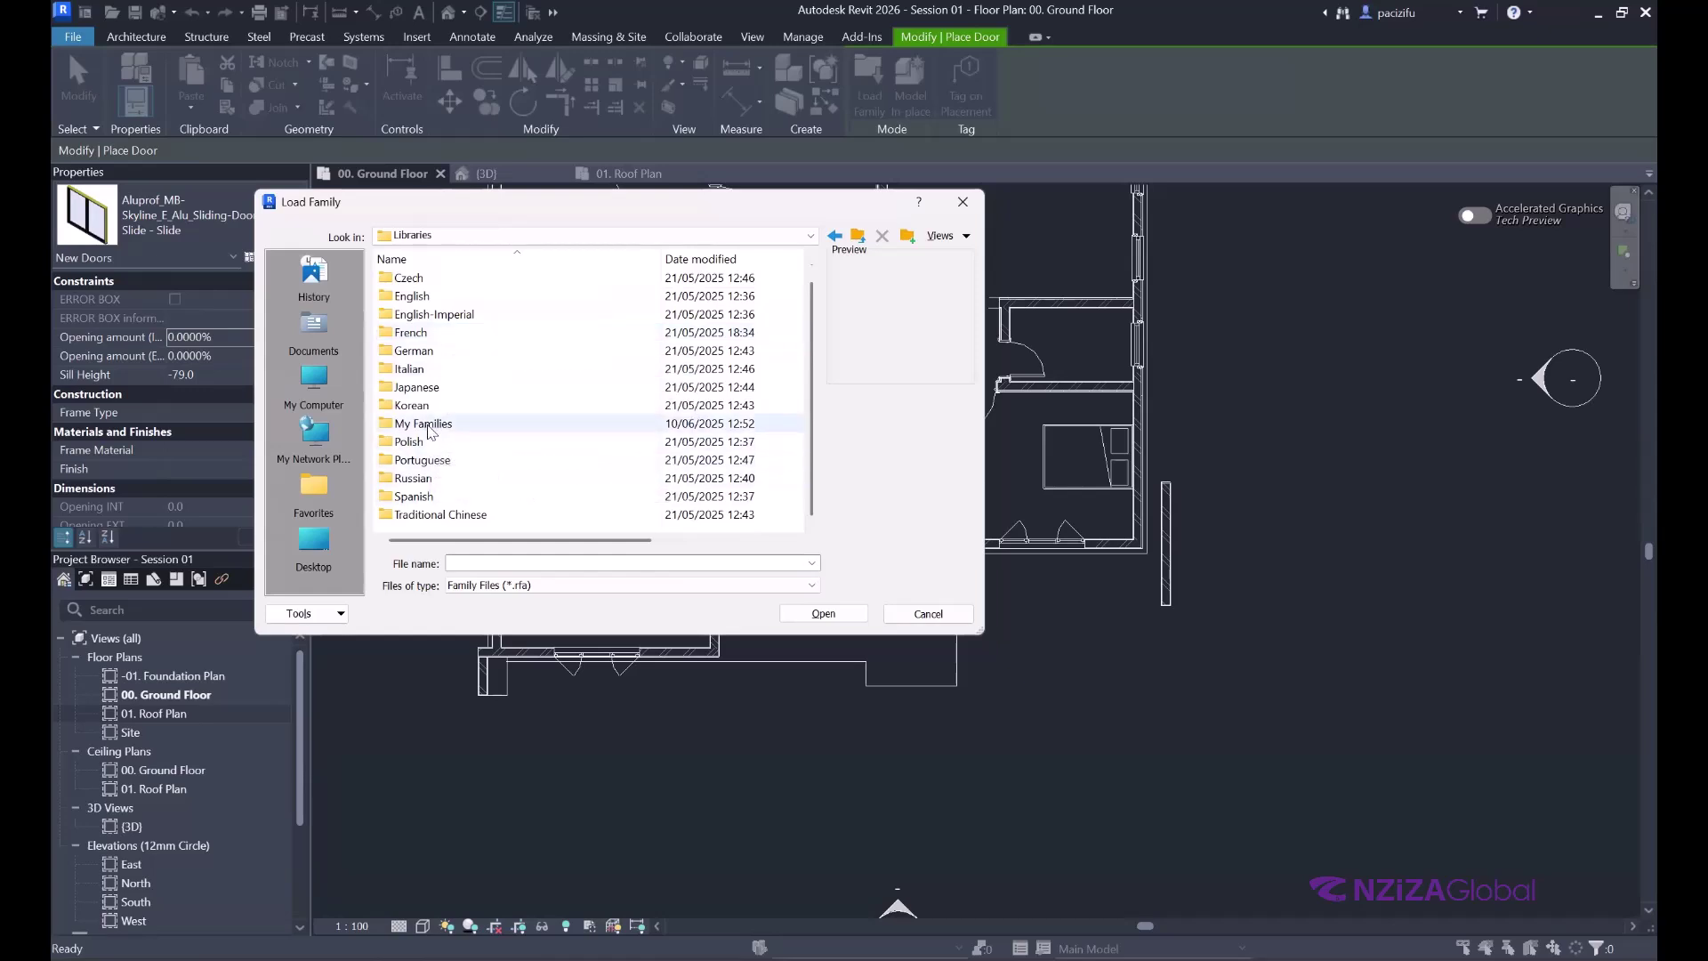
pyautogui.doubleClick(430, 425)
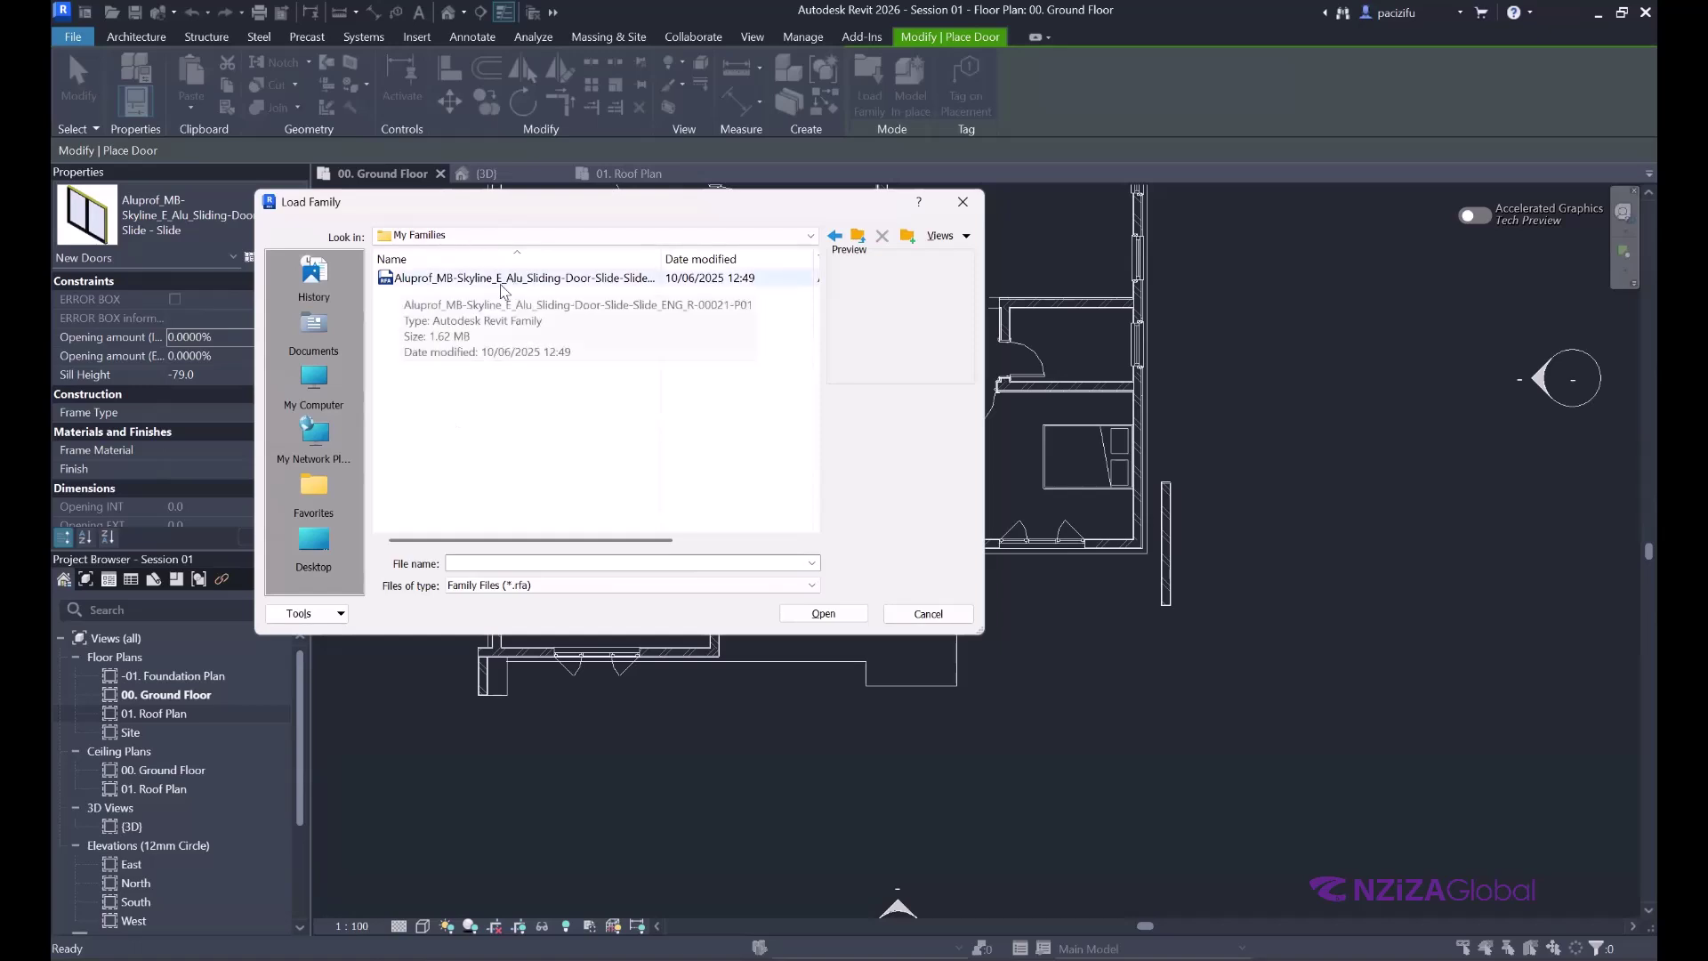
pyautogui.click(501, 282)
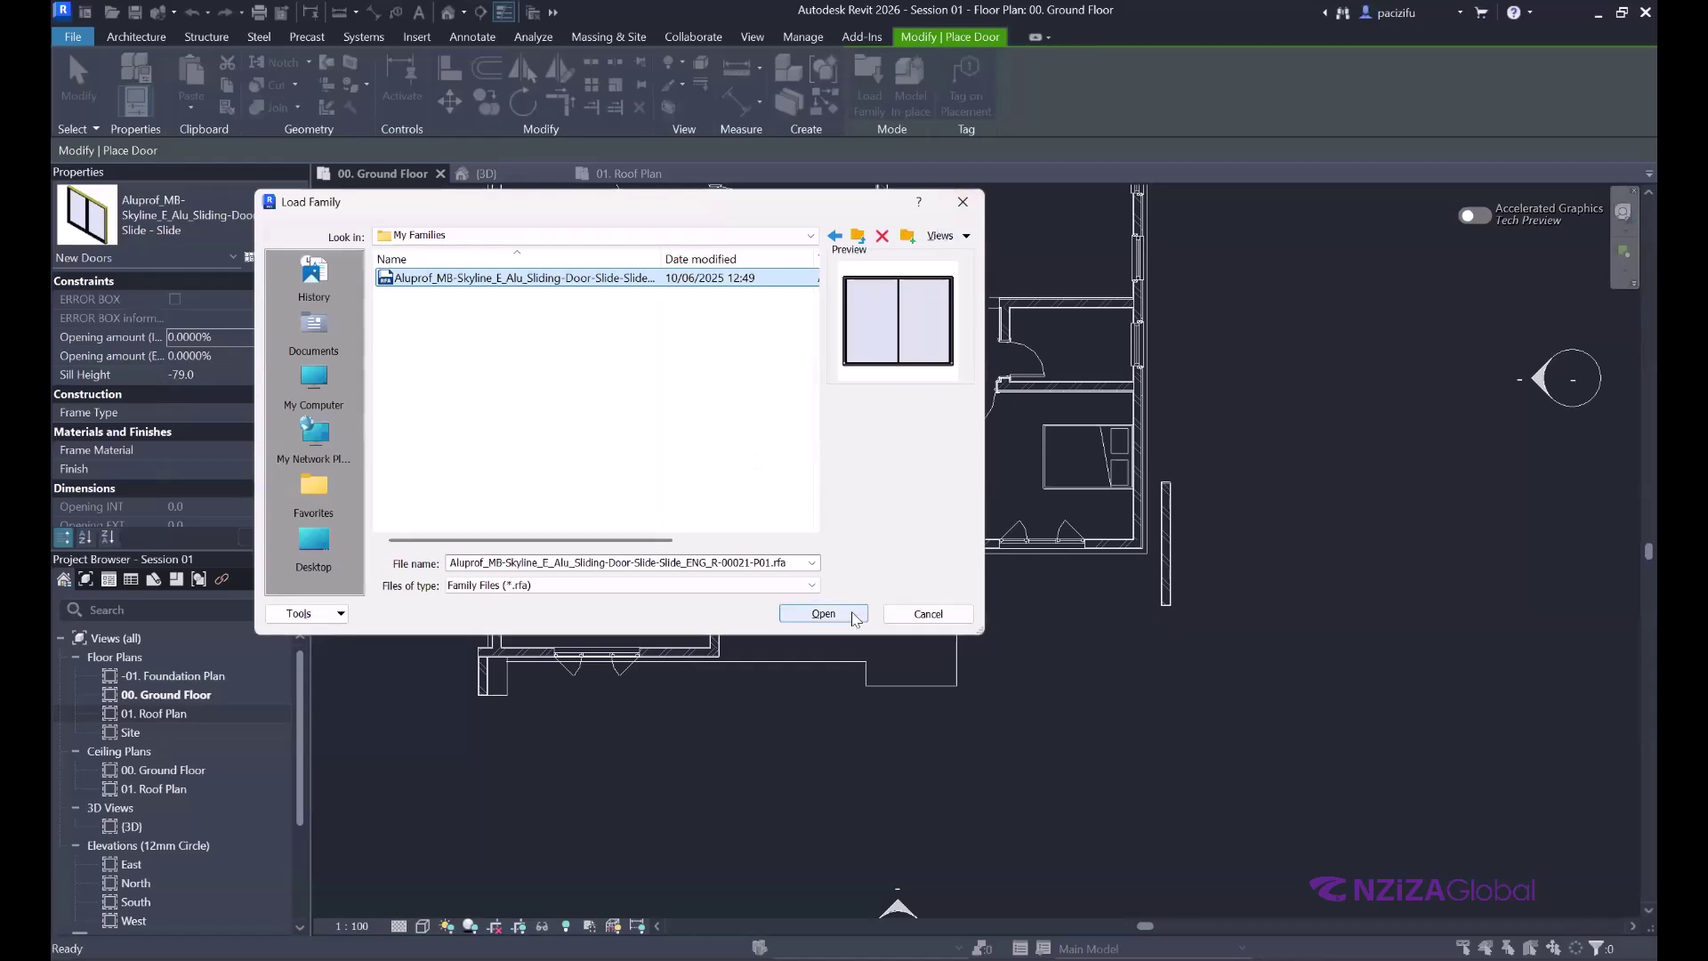
# - Go back up to the Autodesk folder and look inside the Revit Server 2025 and Revit Server 2024 folders
pyautogui.click(859, 236)
pyautogui.click(860, 235)
pyautogui.click(859, 236)
pyautogui.click(860, 235)
pyautogui.scroll(-4, 460, 495)
pyautogui.scroll(-2, 460, 495)
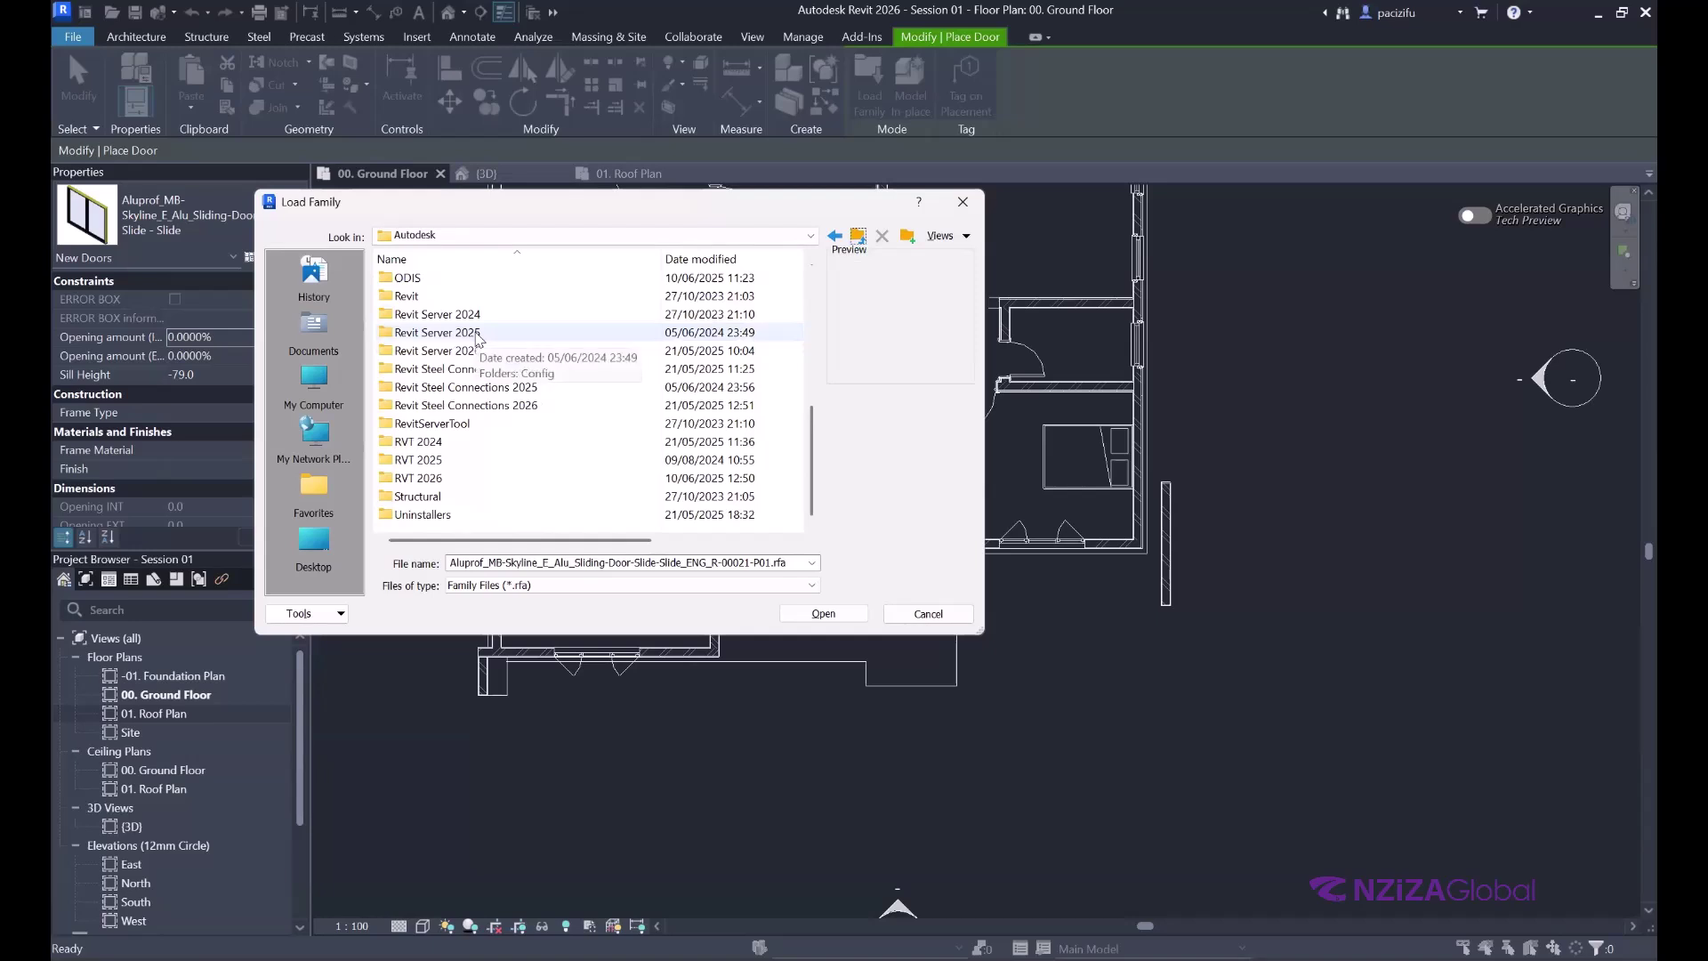
pyautogui.doubleClick(477, 333)
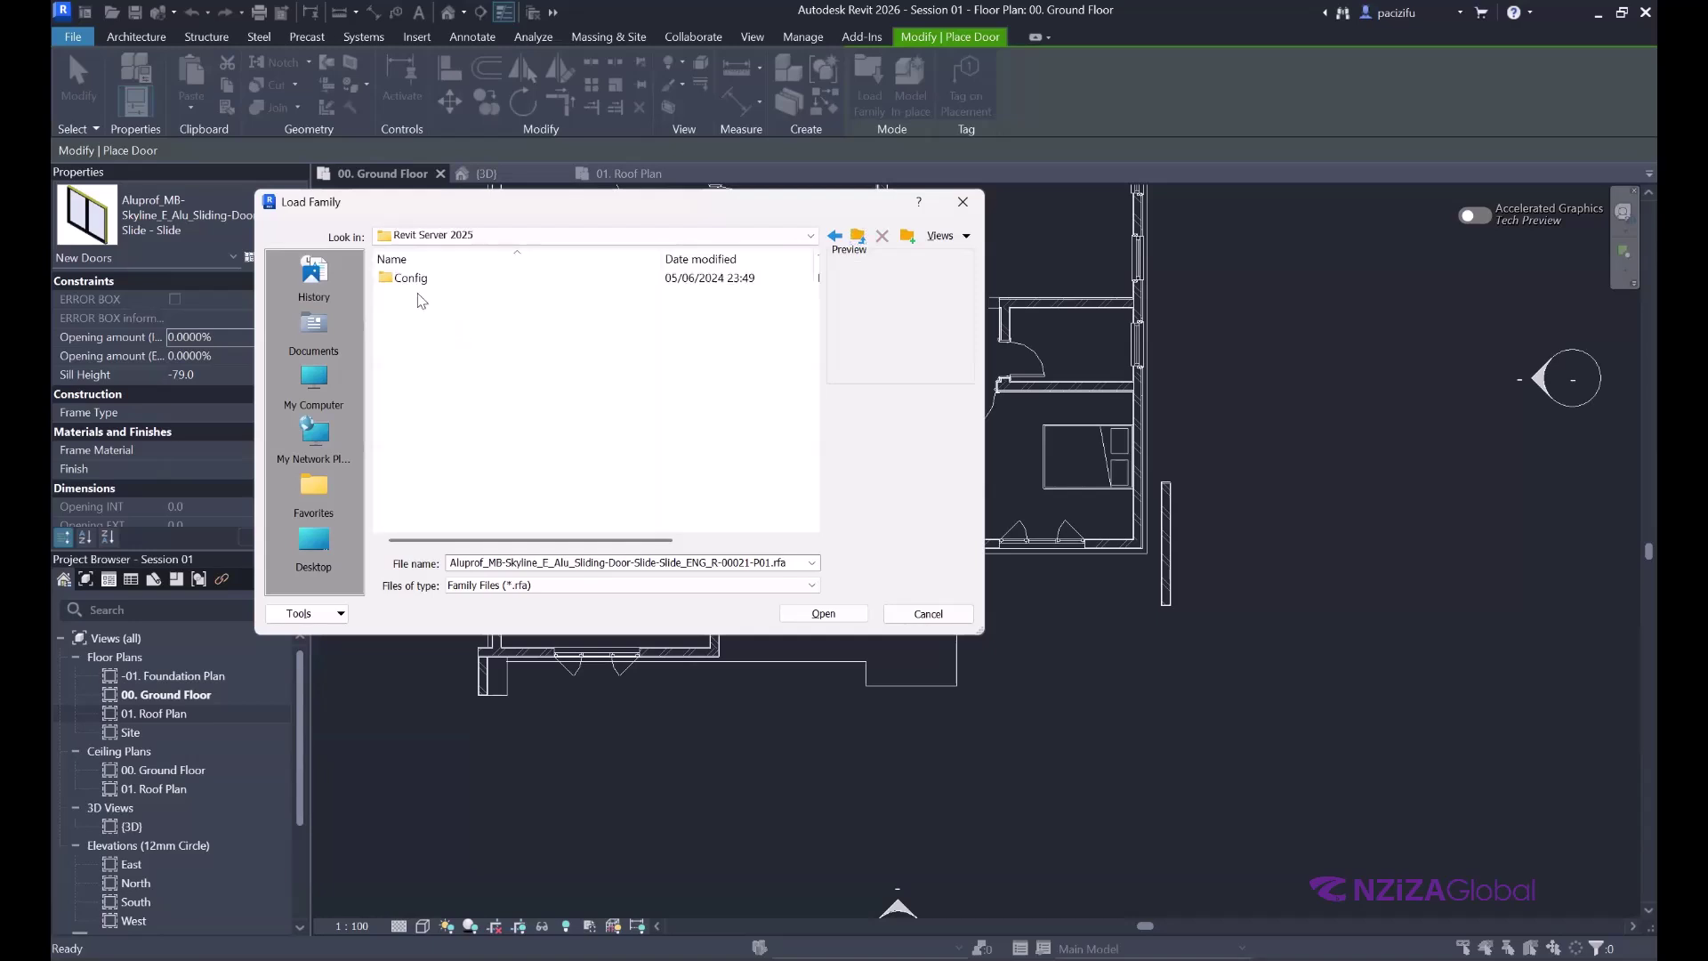
pyautogui.click(858, 236)
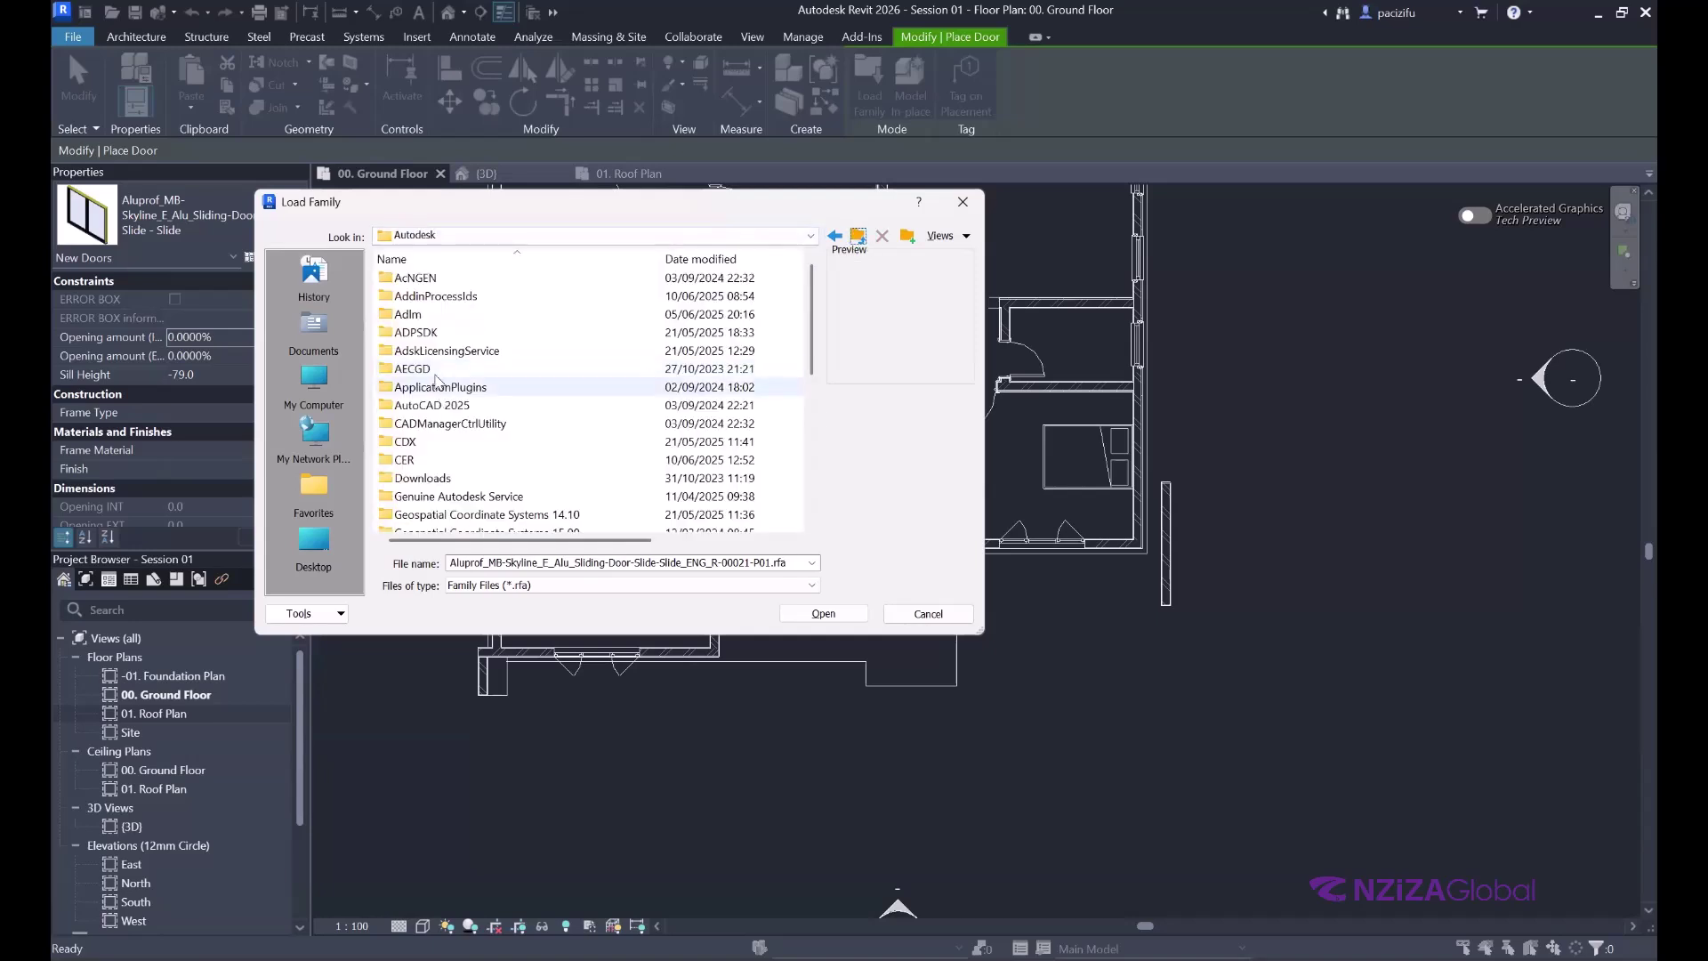
pyautogui.scroll(-5, 474, 456)
pyautogui.doubleClick(449, 370)
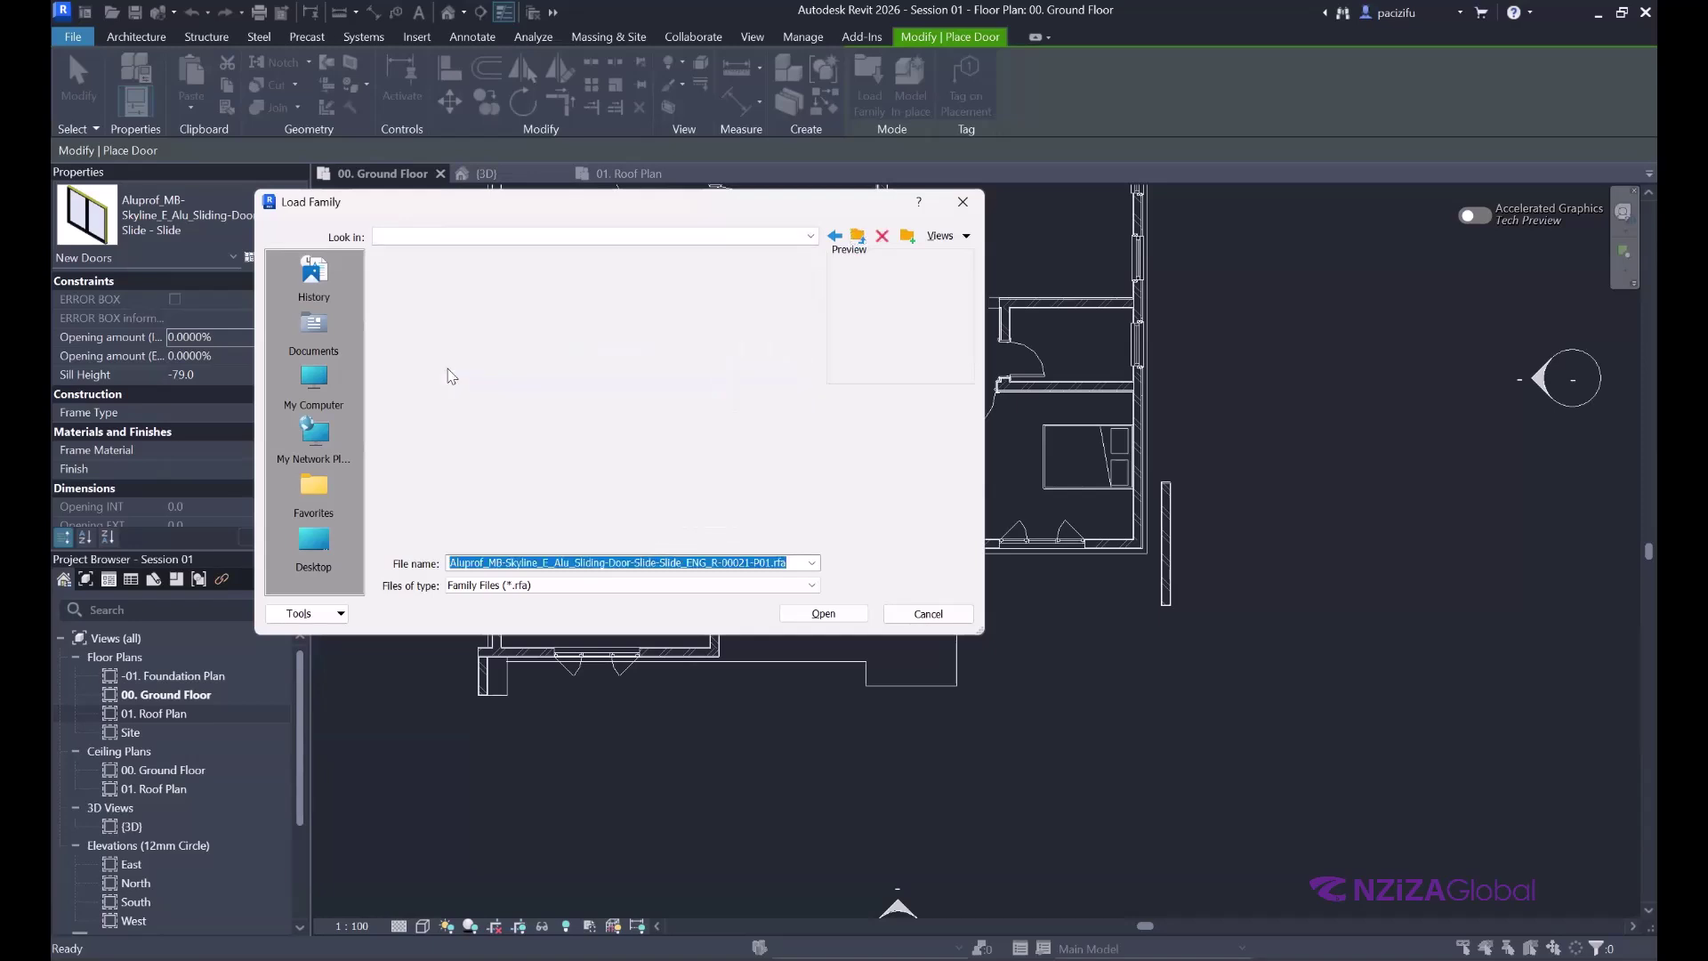
pyautogui.click(411, 278)
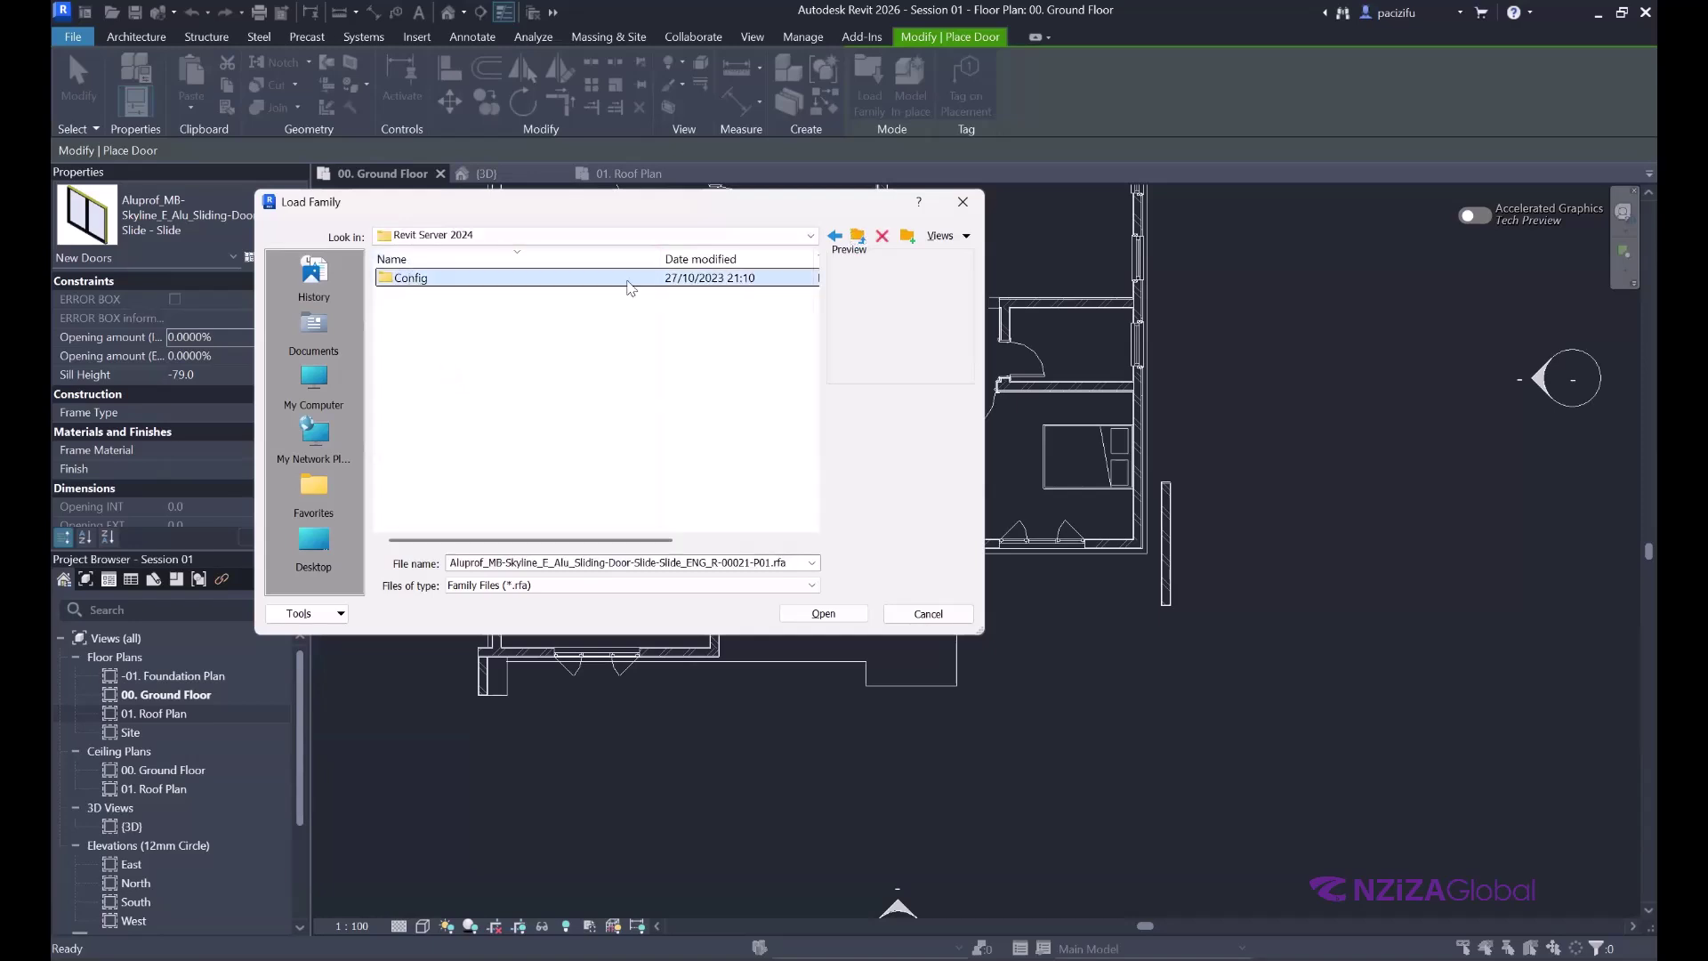
pyautogui.click(859, 237)
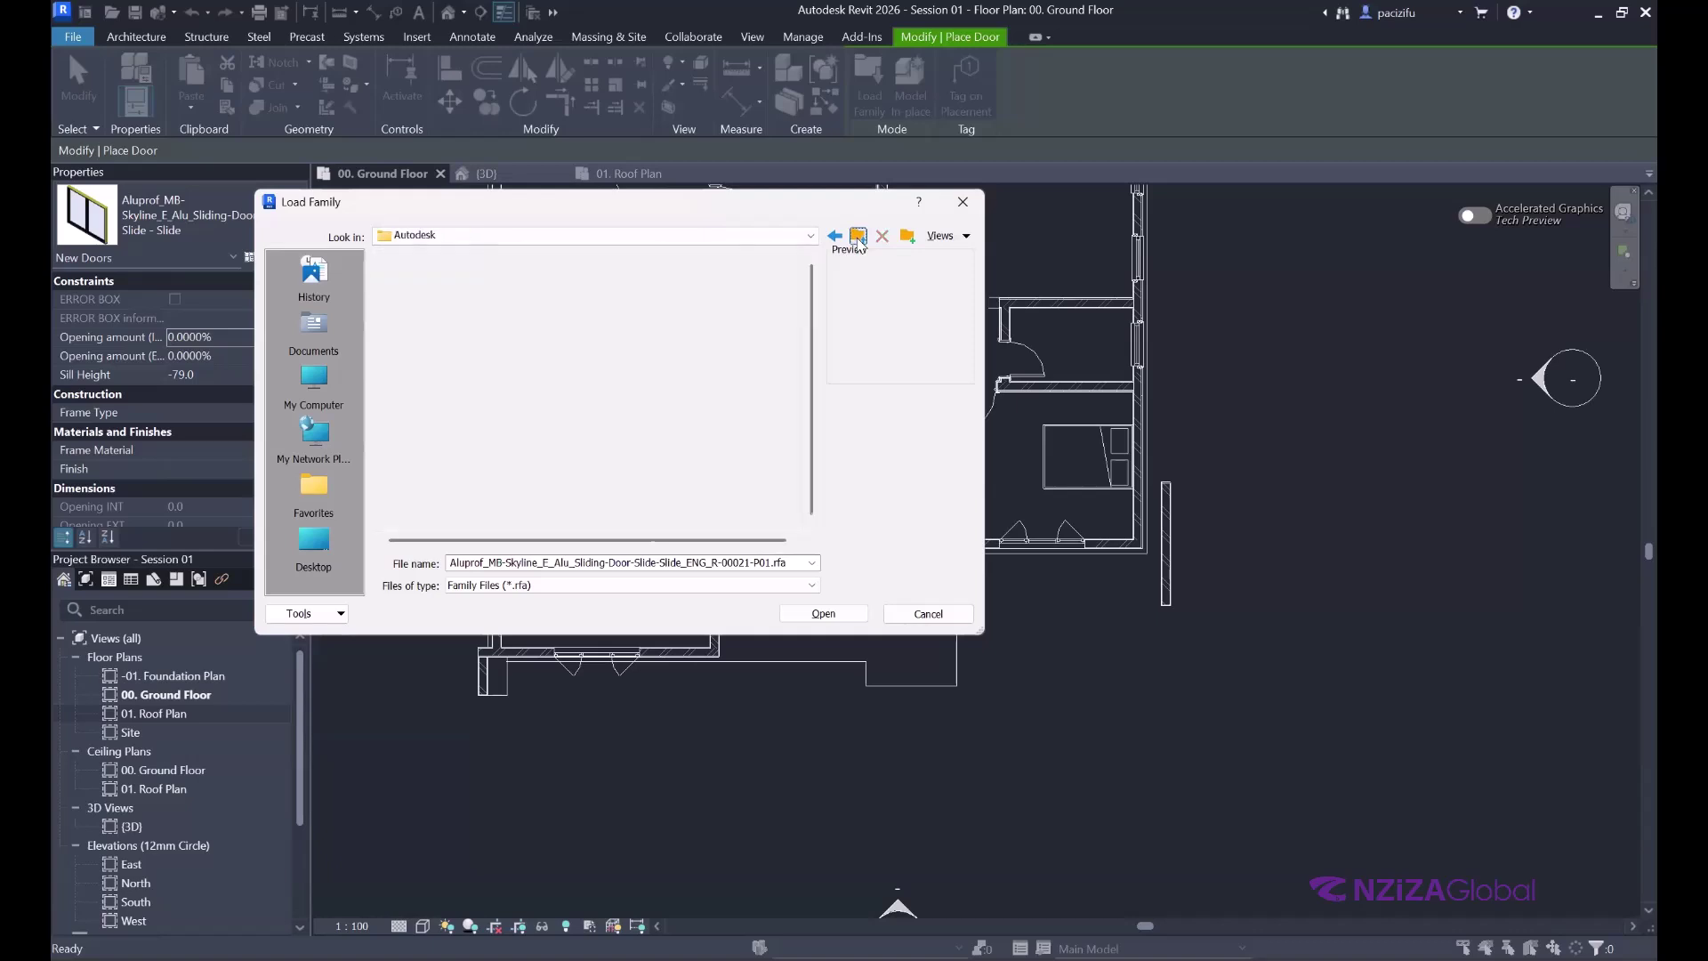
# - Go up to the ProgramData folder, sort its folders by name in ascending order and reopen the Autodesk folder
pyautogui.scroll(-7, 471, 495)
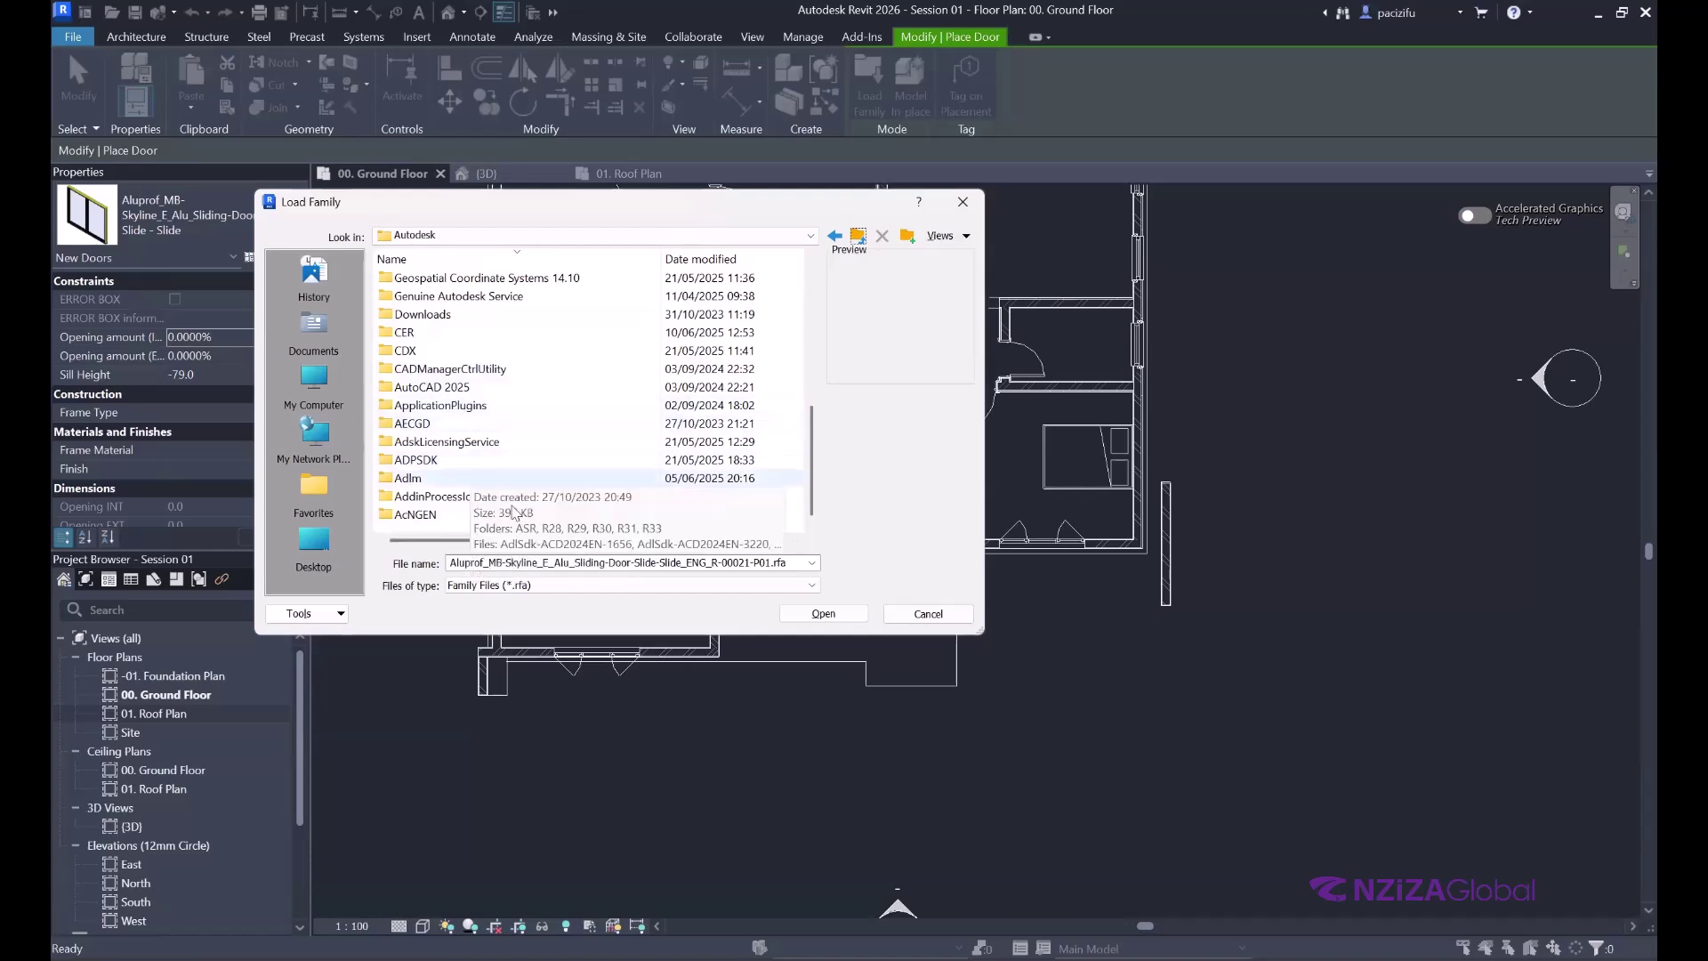
pyautogui.click(857, 238)
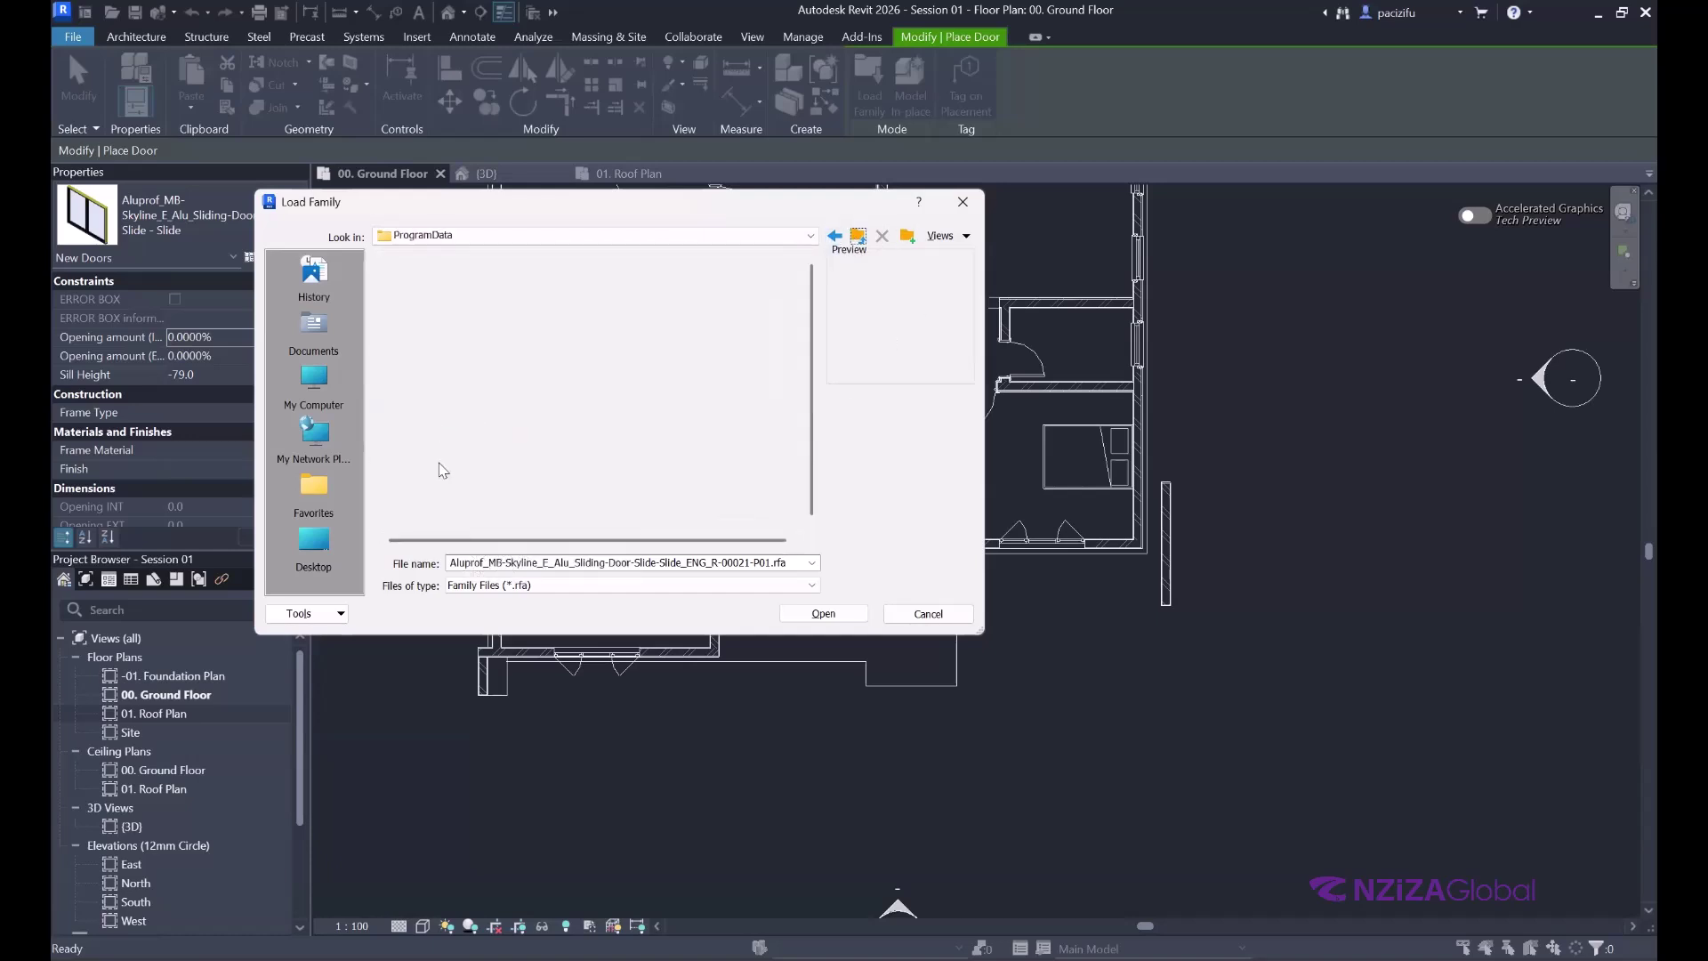
pyautogui.scroll(-10, 442, 474)
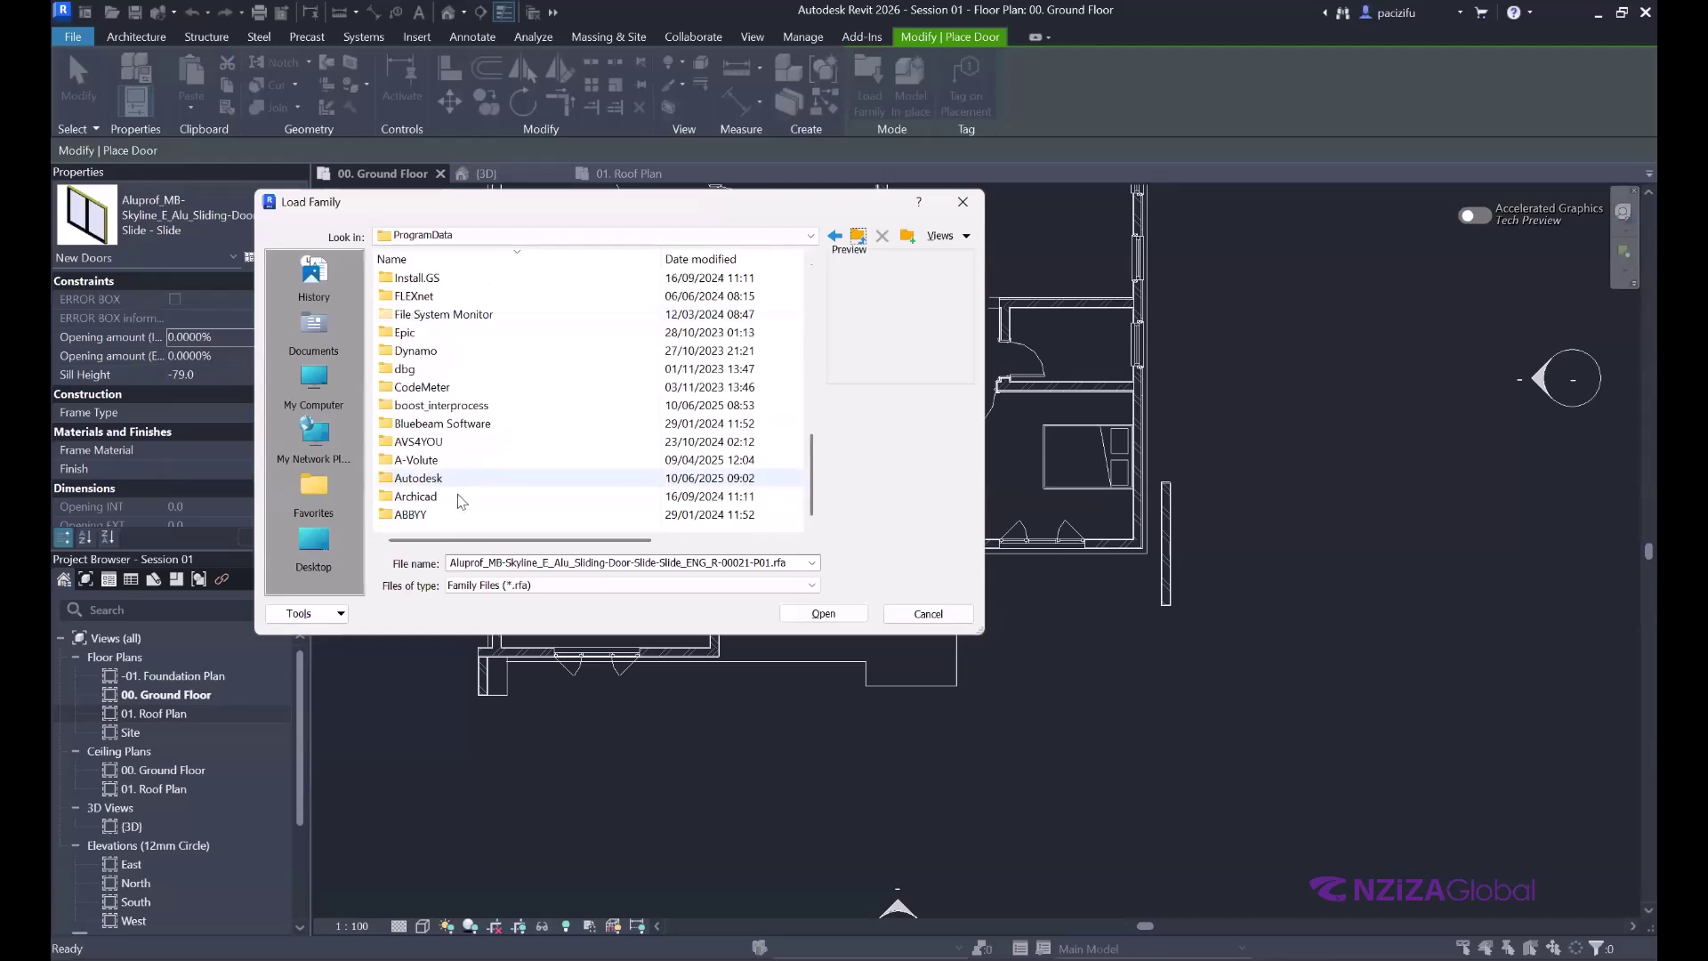
pyautogui.scroll(10, 488, 354)
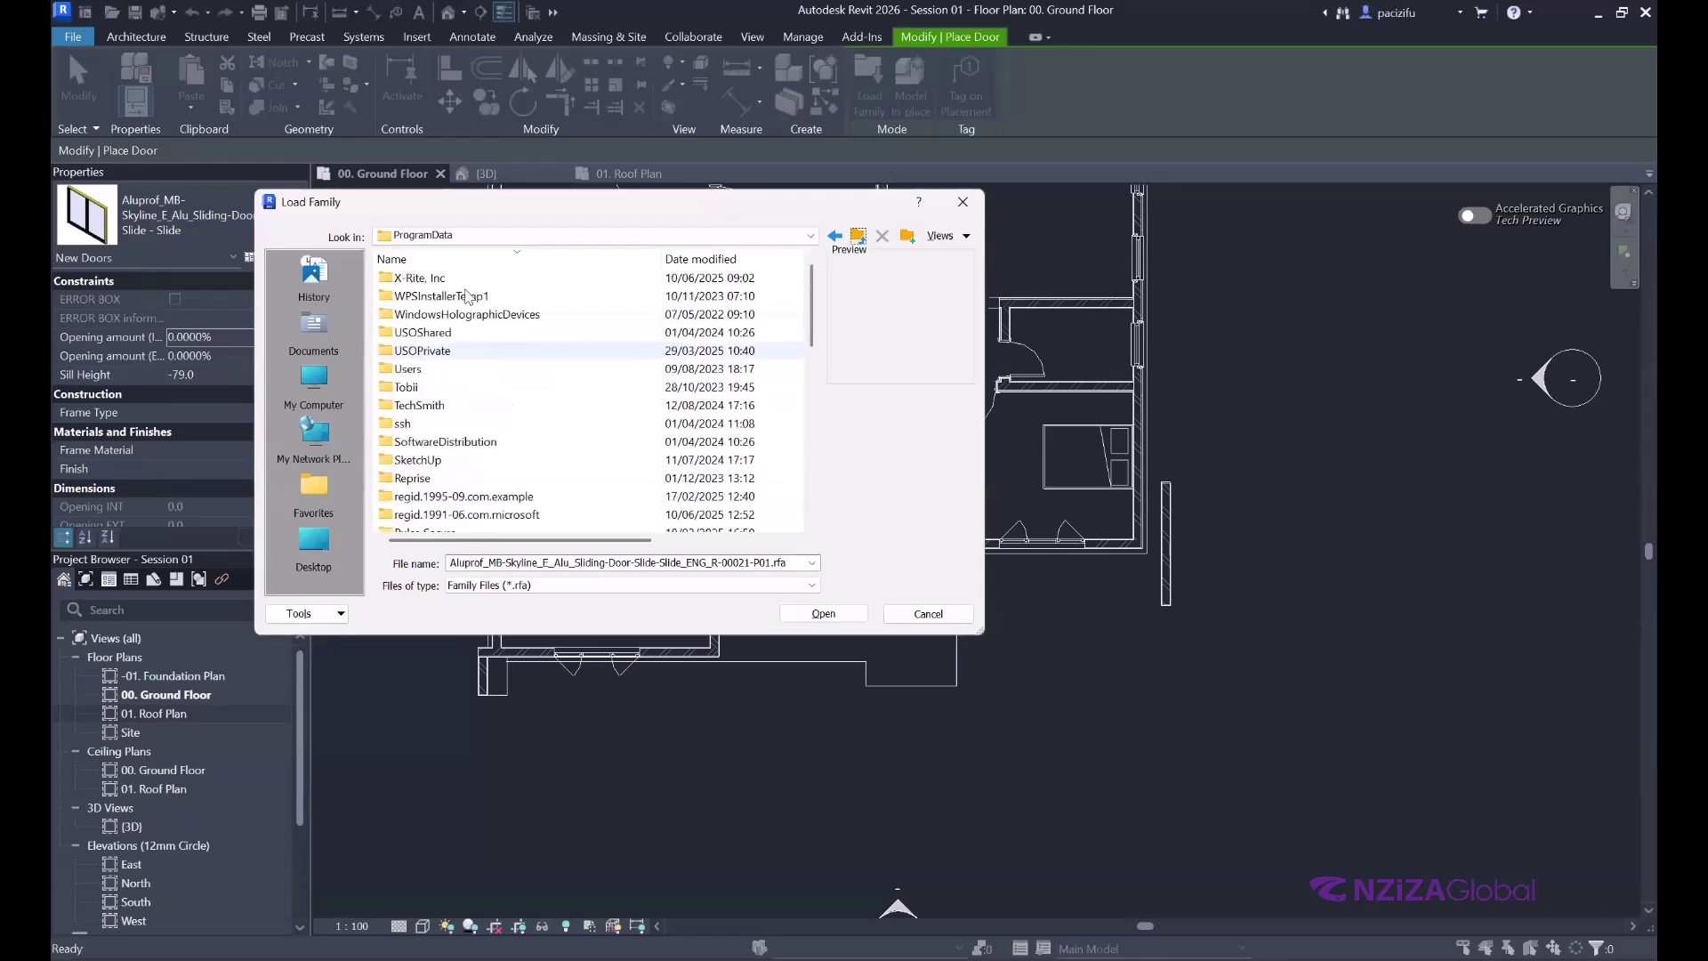
pyautogui.click(513, 263)
pyautogui.scroll(-10, 424, 372)
pyautogui.scroll(7, 427, 378)
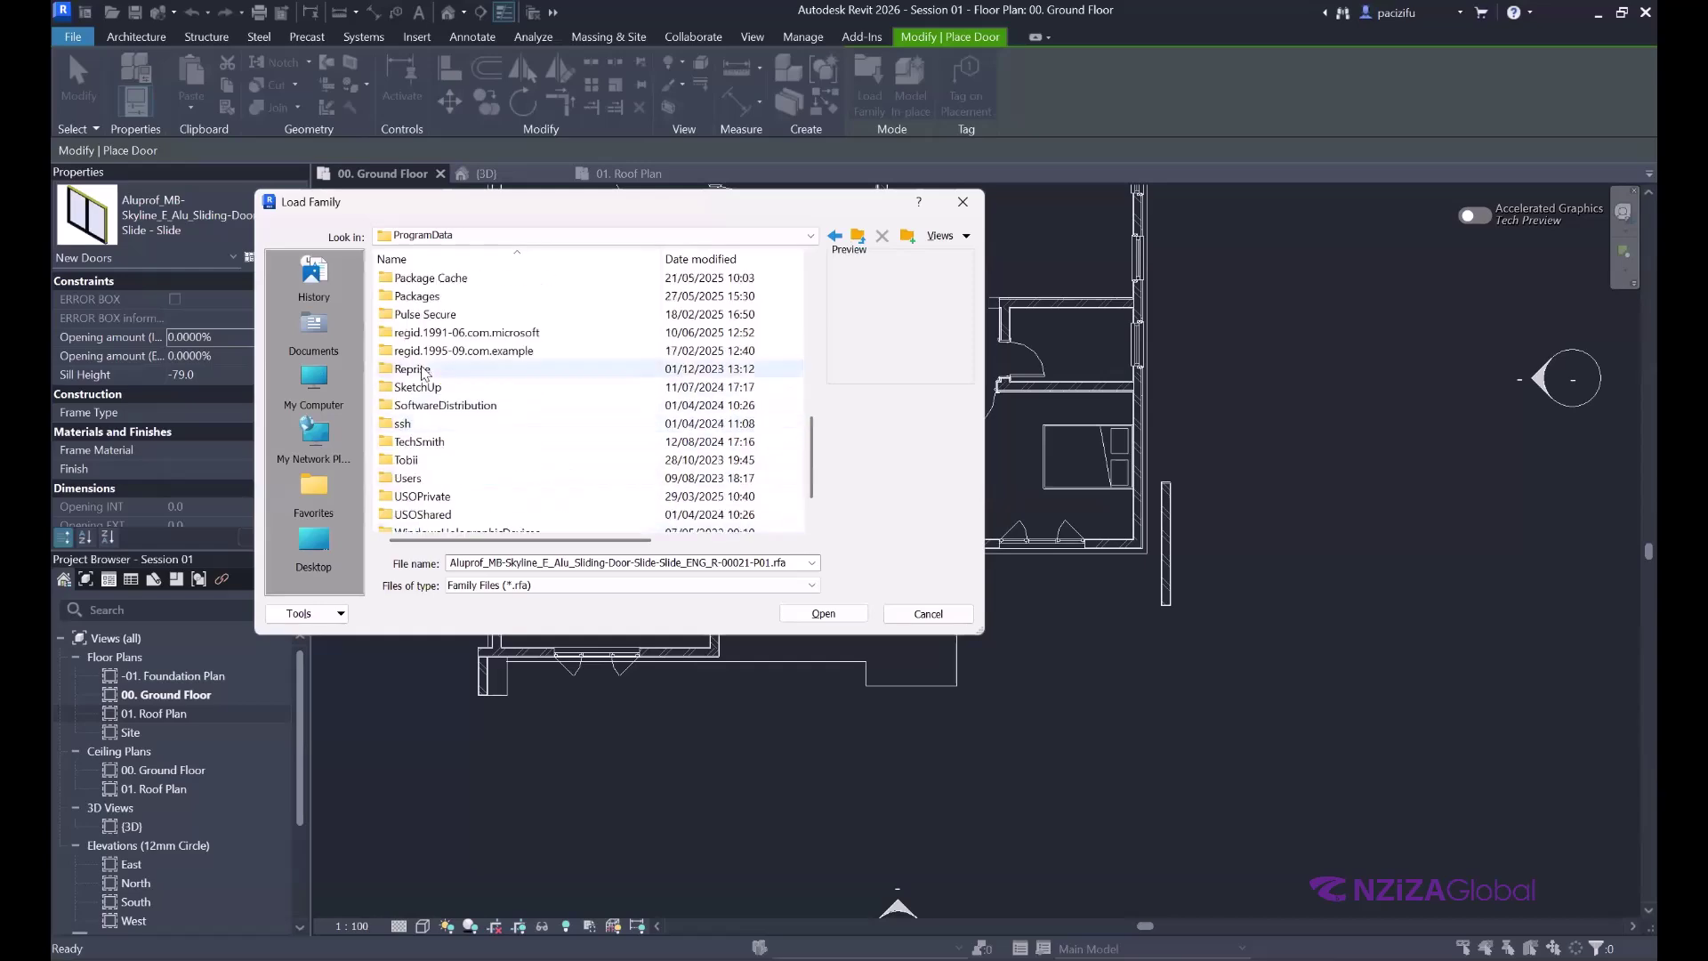
pyautogui.scroll(5, 435, 391)
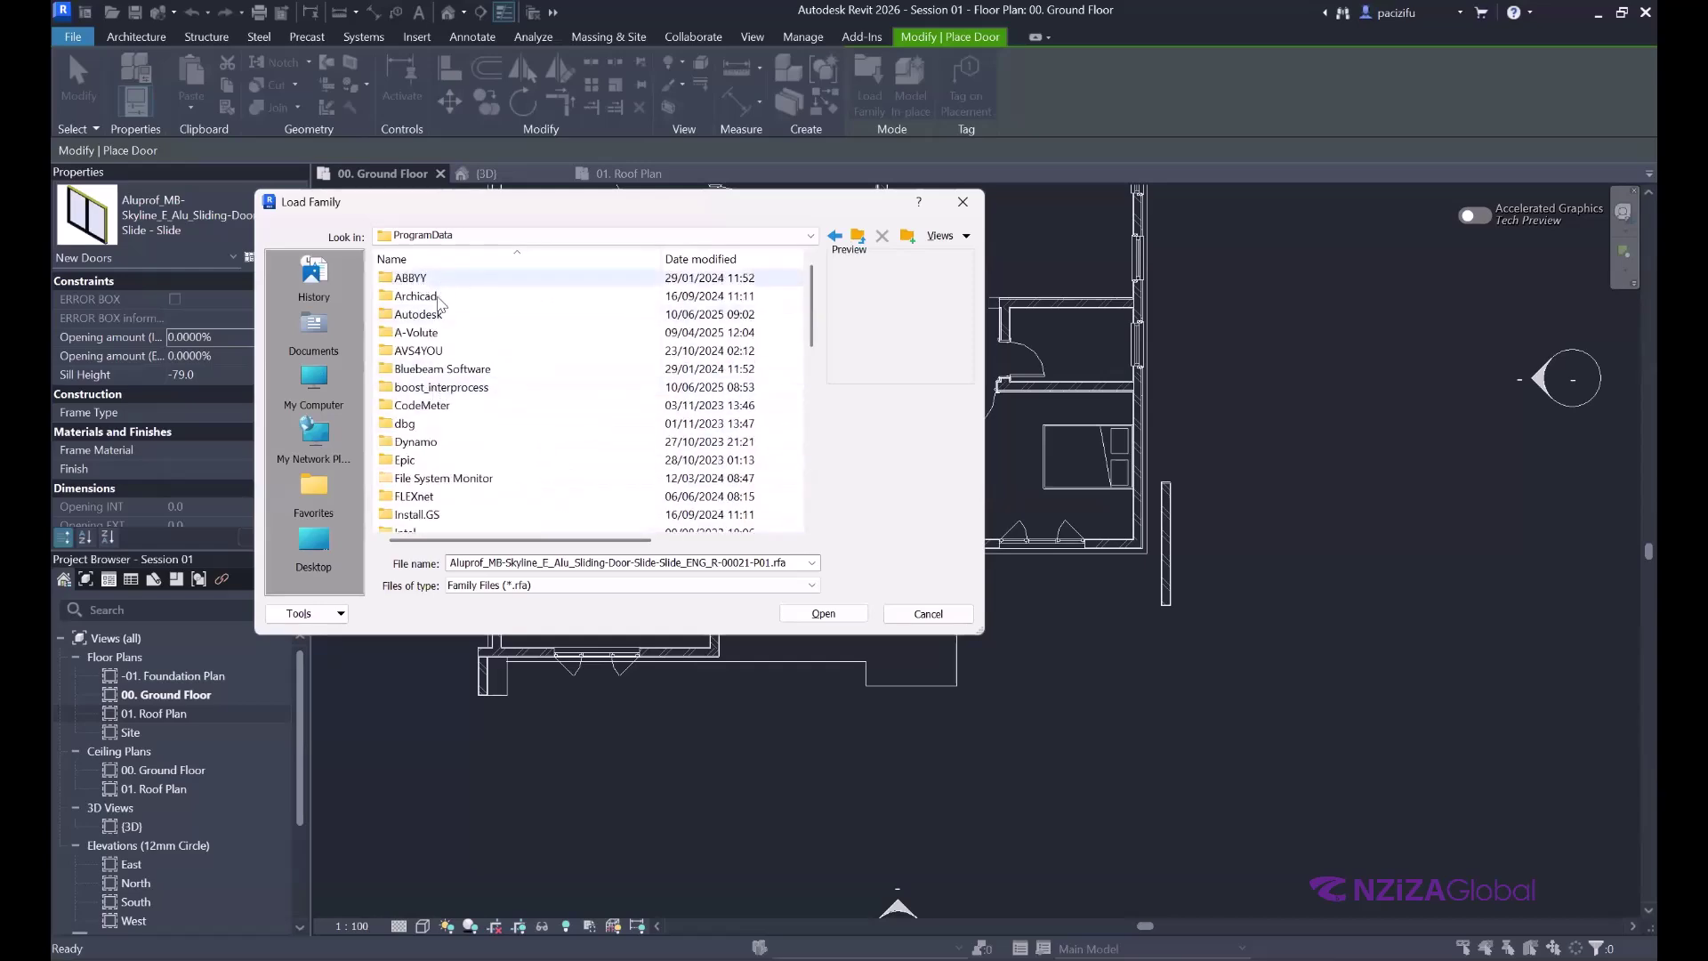
pyautogui.doubleClick(434, 314)
# - Browse through RVT 2025 and Libraries to My Families and preview the Family1 and Reccessed-skirting files
pyautogui.scroll(-5, 437, 373)
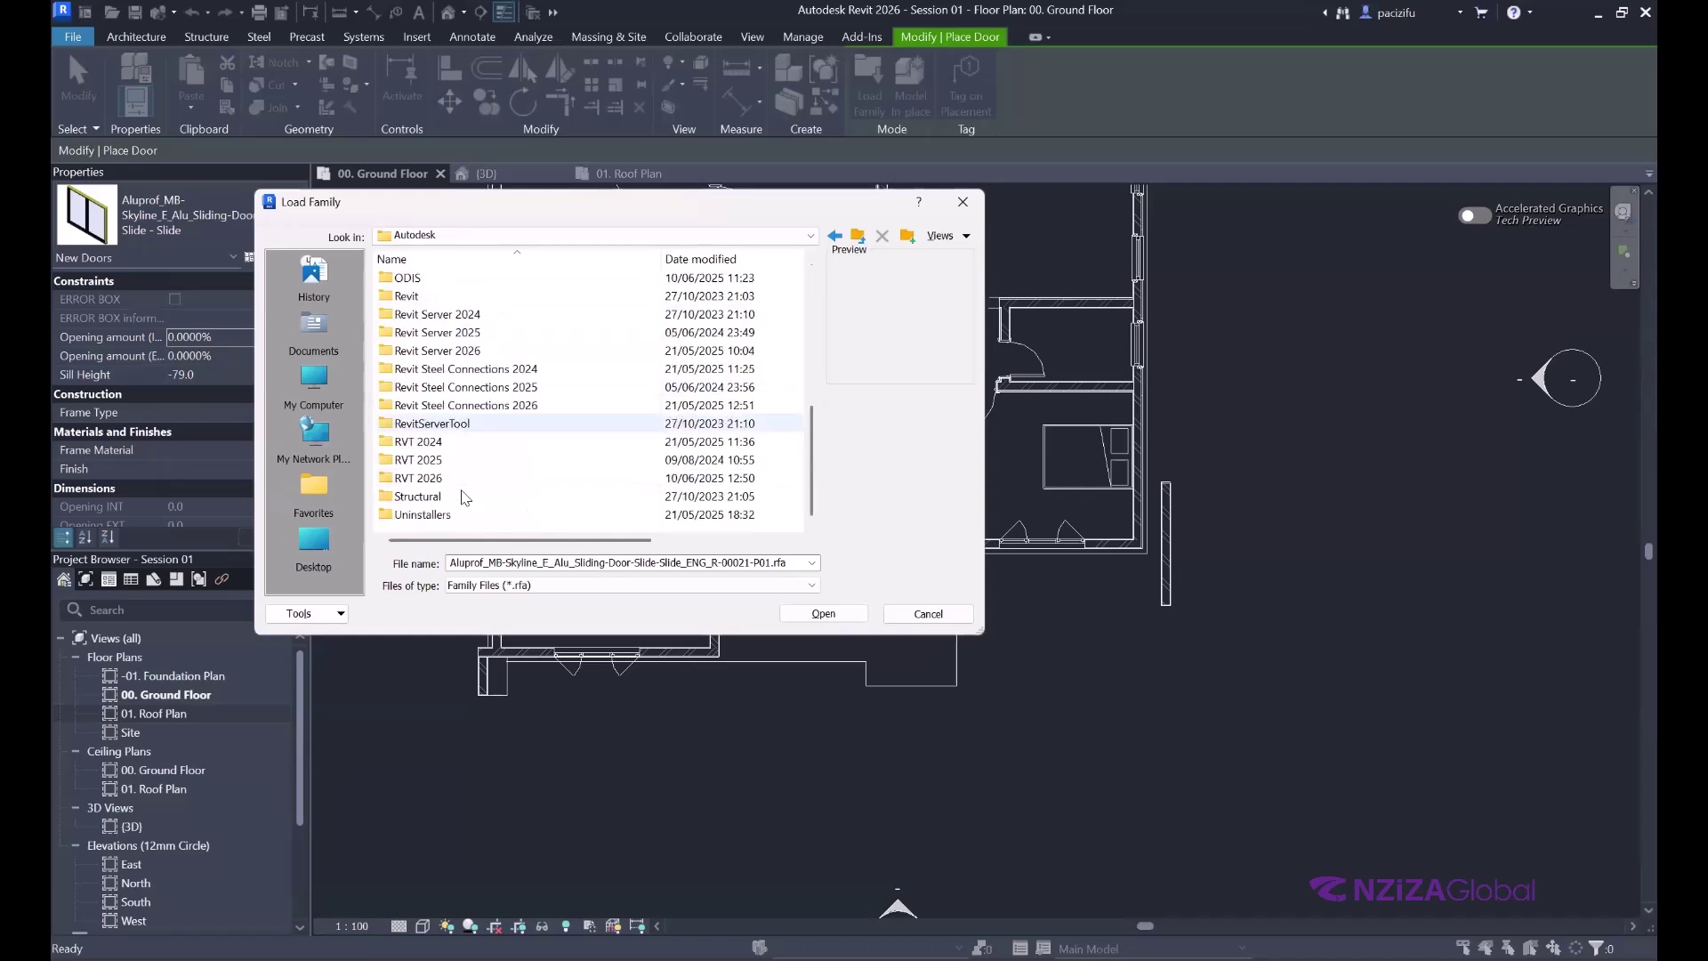
pyautogui.doubleClick(418, 459)
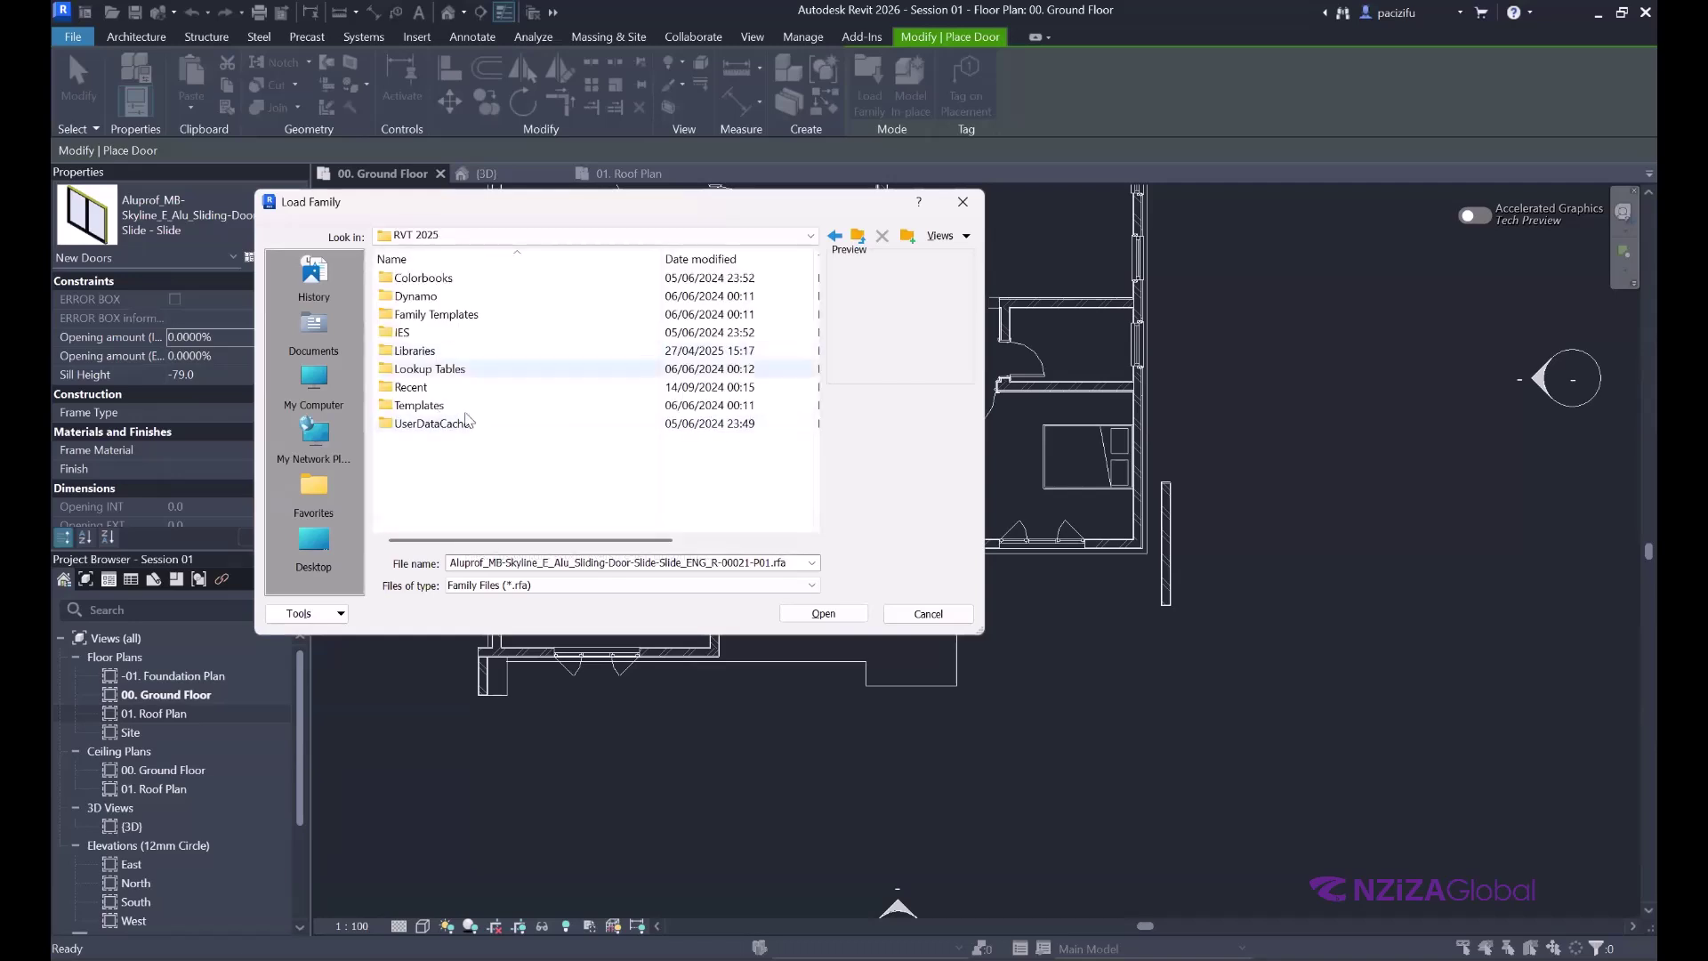
pyautogui.click(449, 315)
pyautogui.click(425, 355)
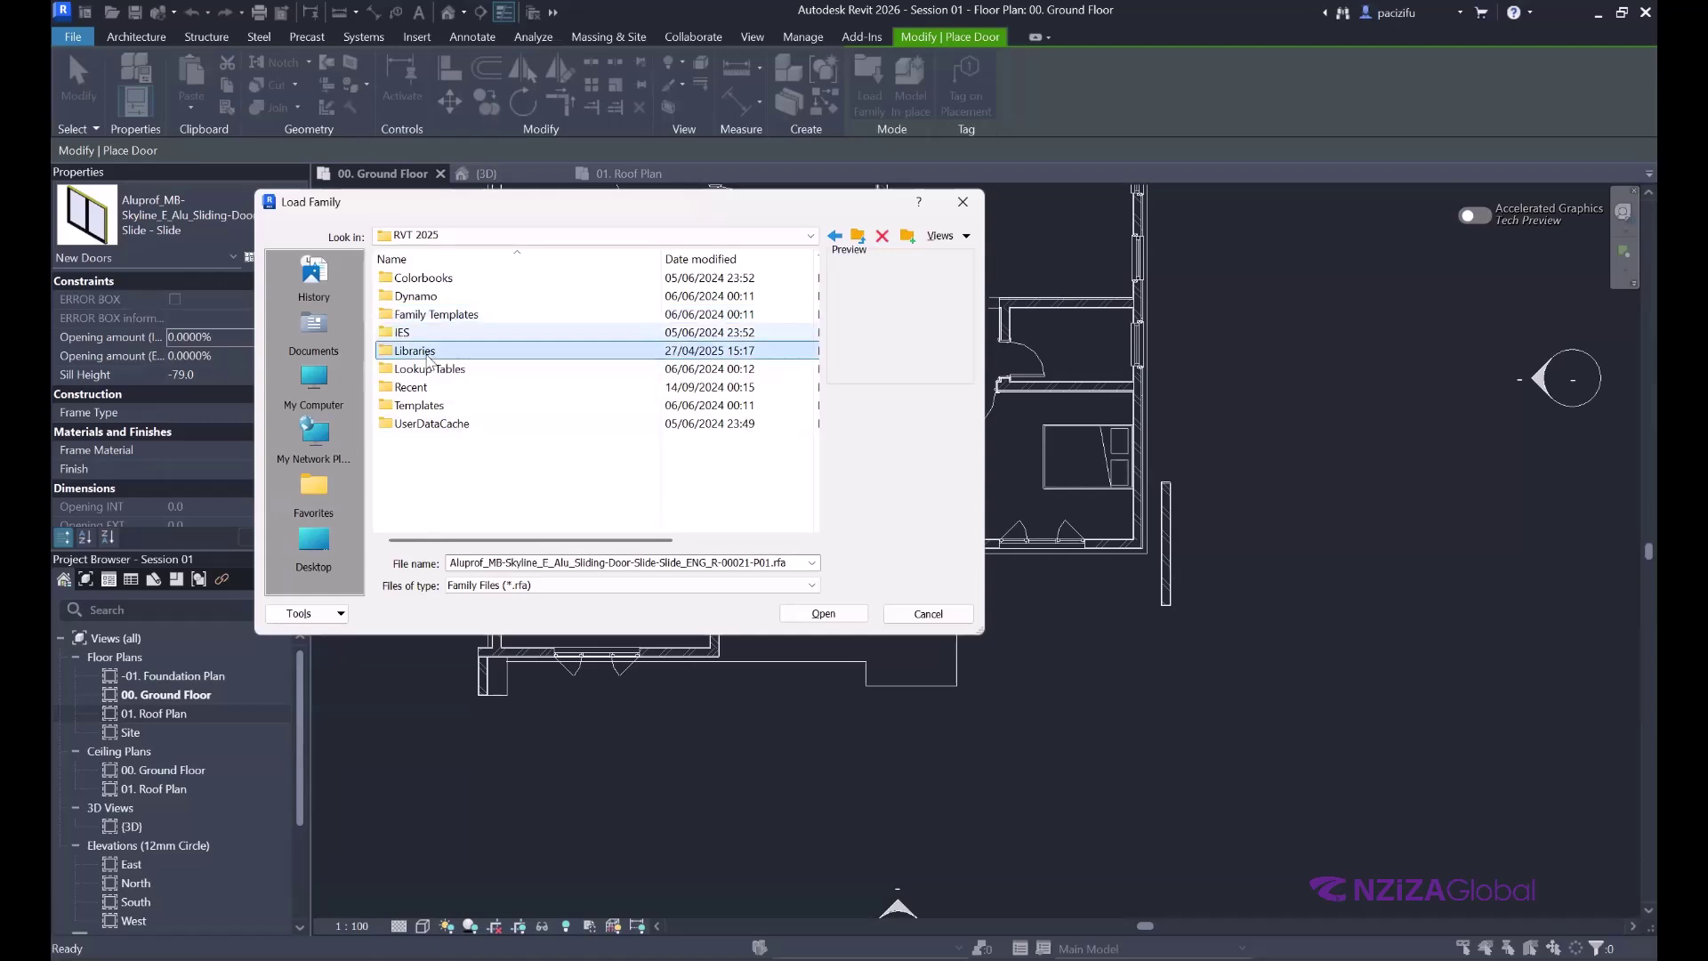
pyautogui.doubleClick(425, 354)
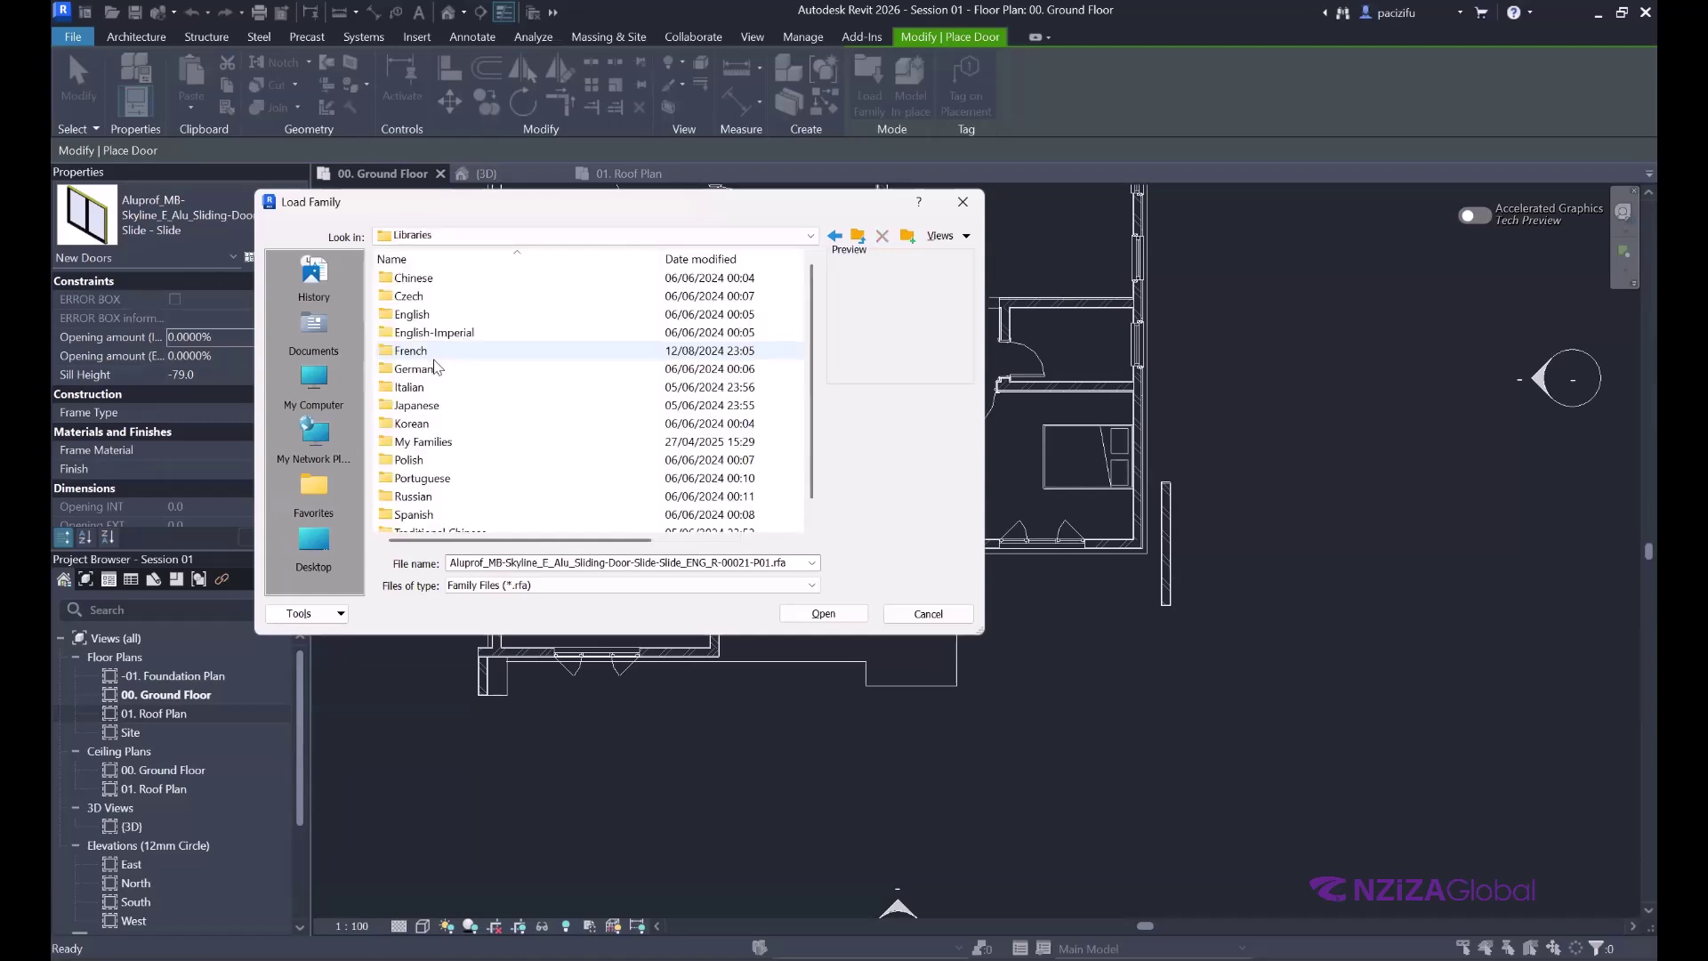
pyautogui.scroll(-1, 441, 405)
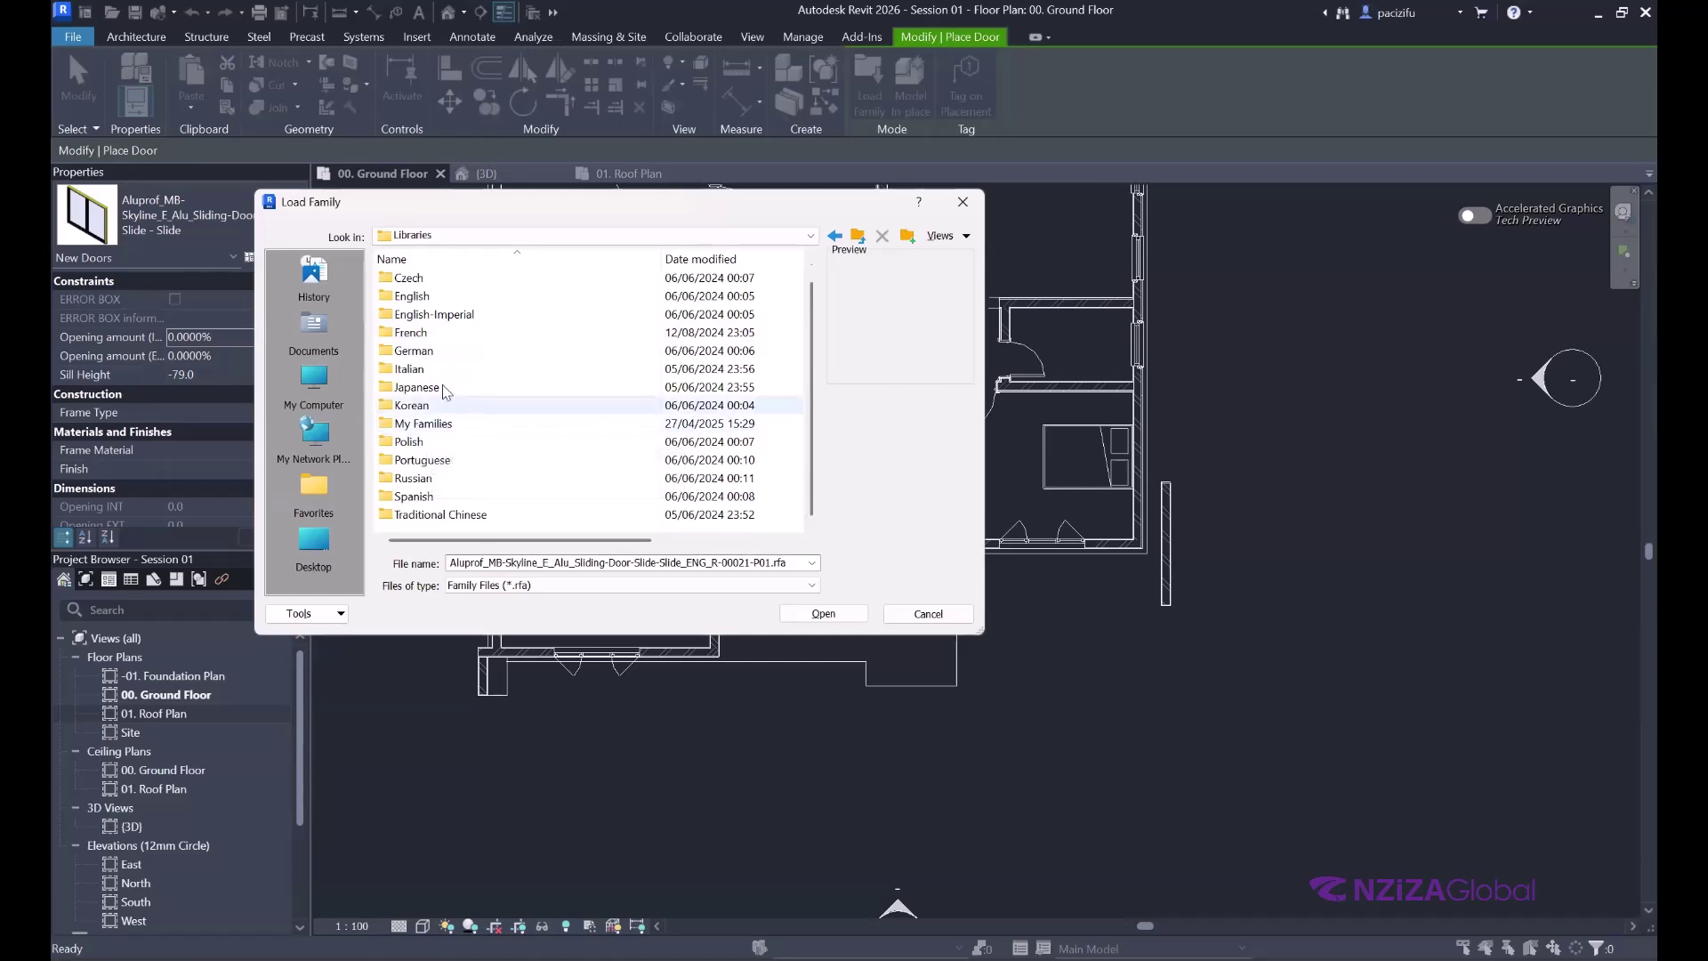
pyautogui.click(425, 424)
pyautogui.doubleClick(424, 427)
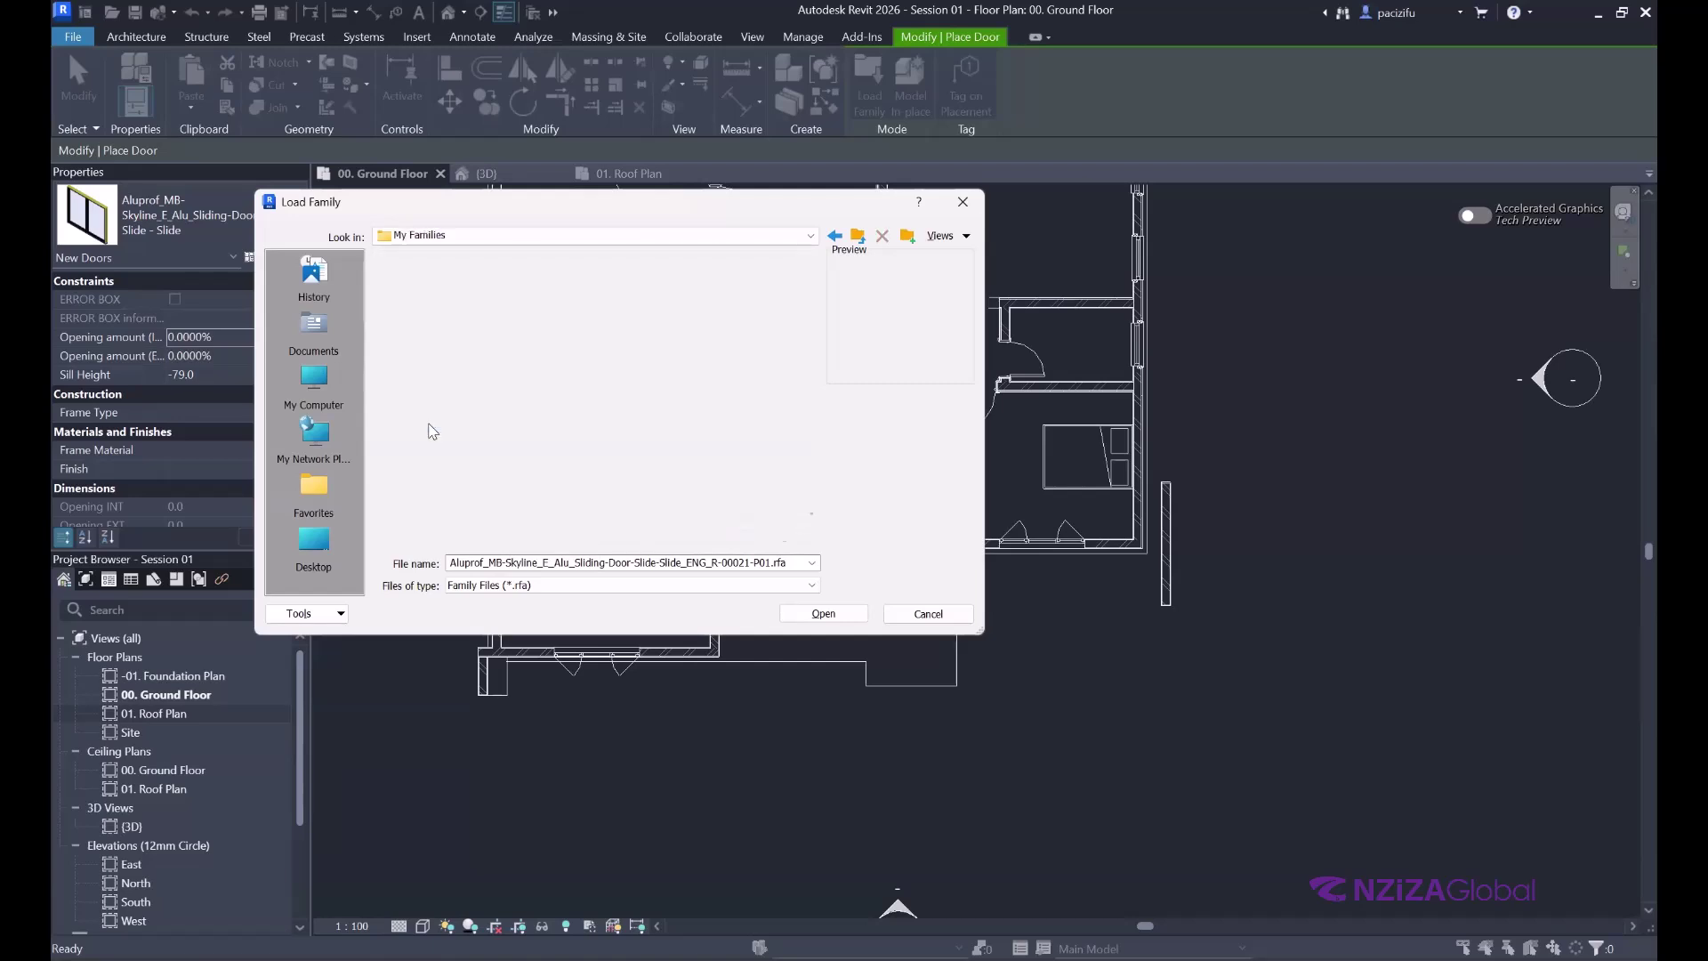
pyautogui.click(413, 281)
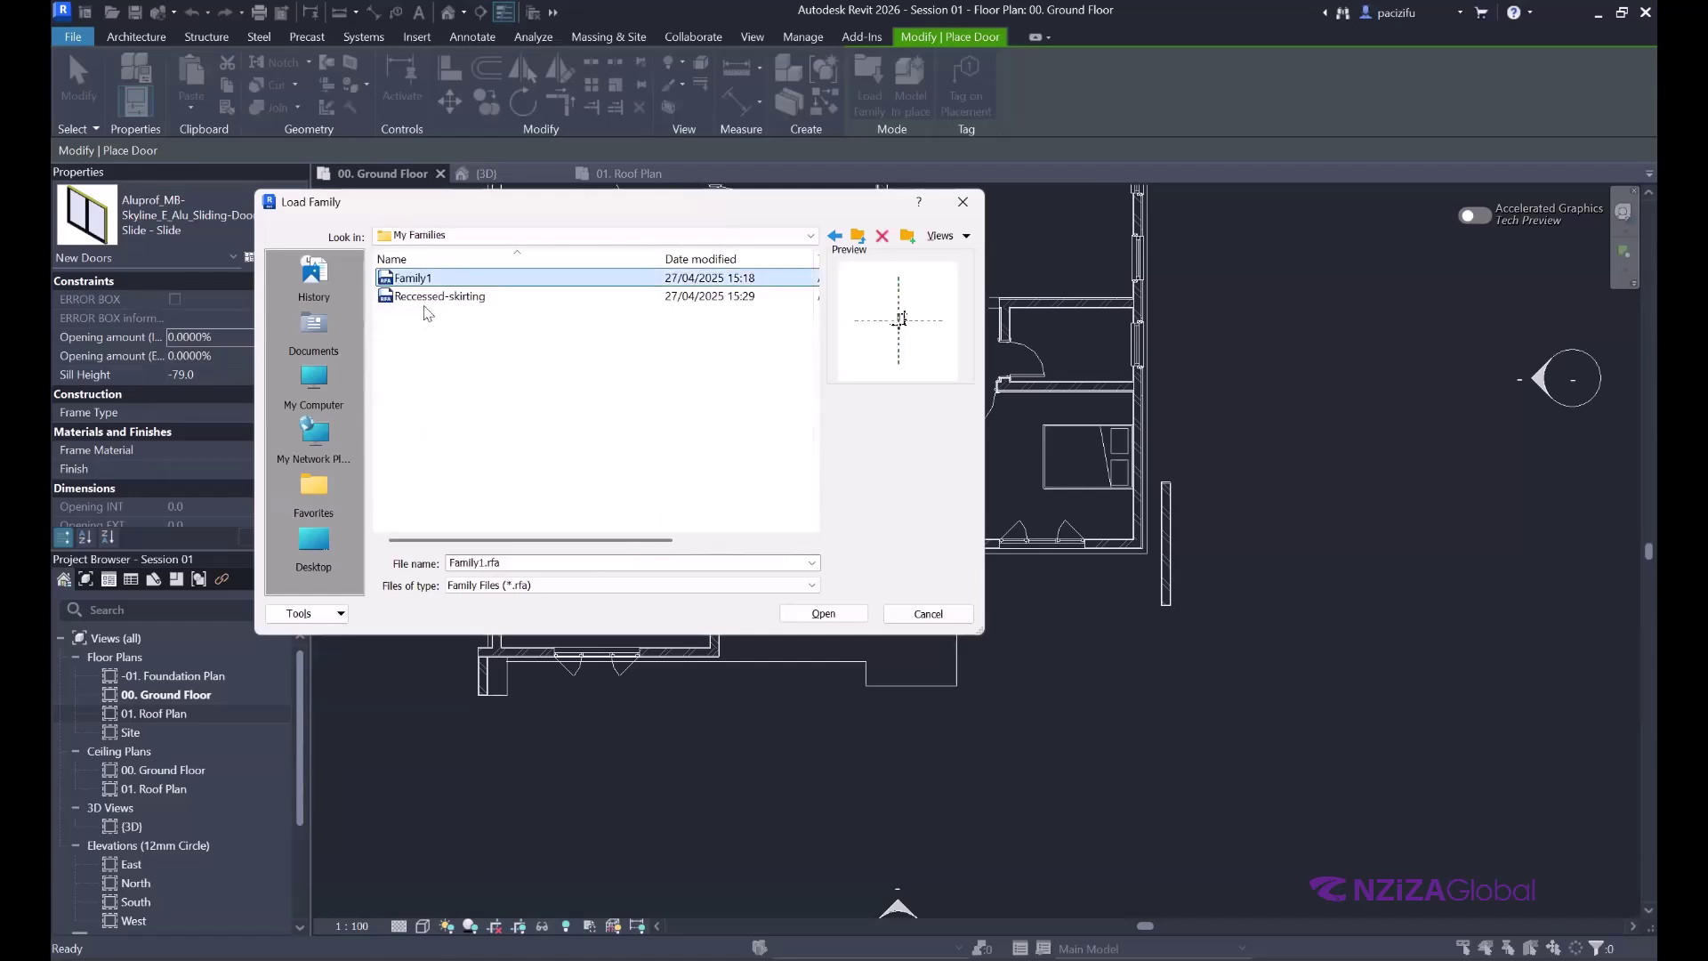
pyautogui.click(425, 300)
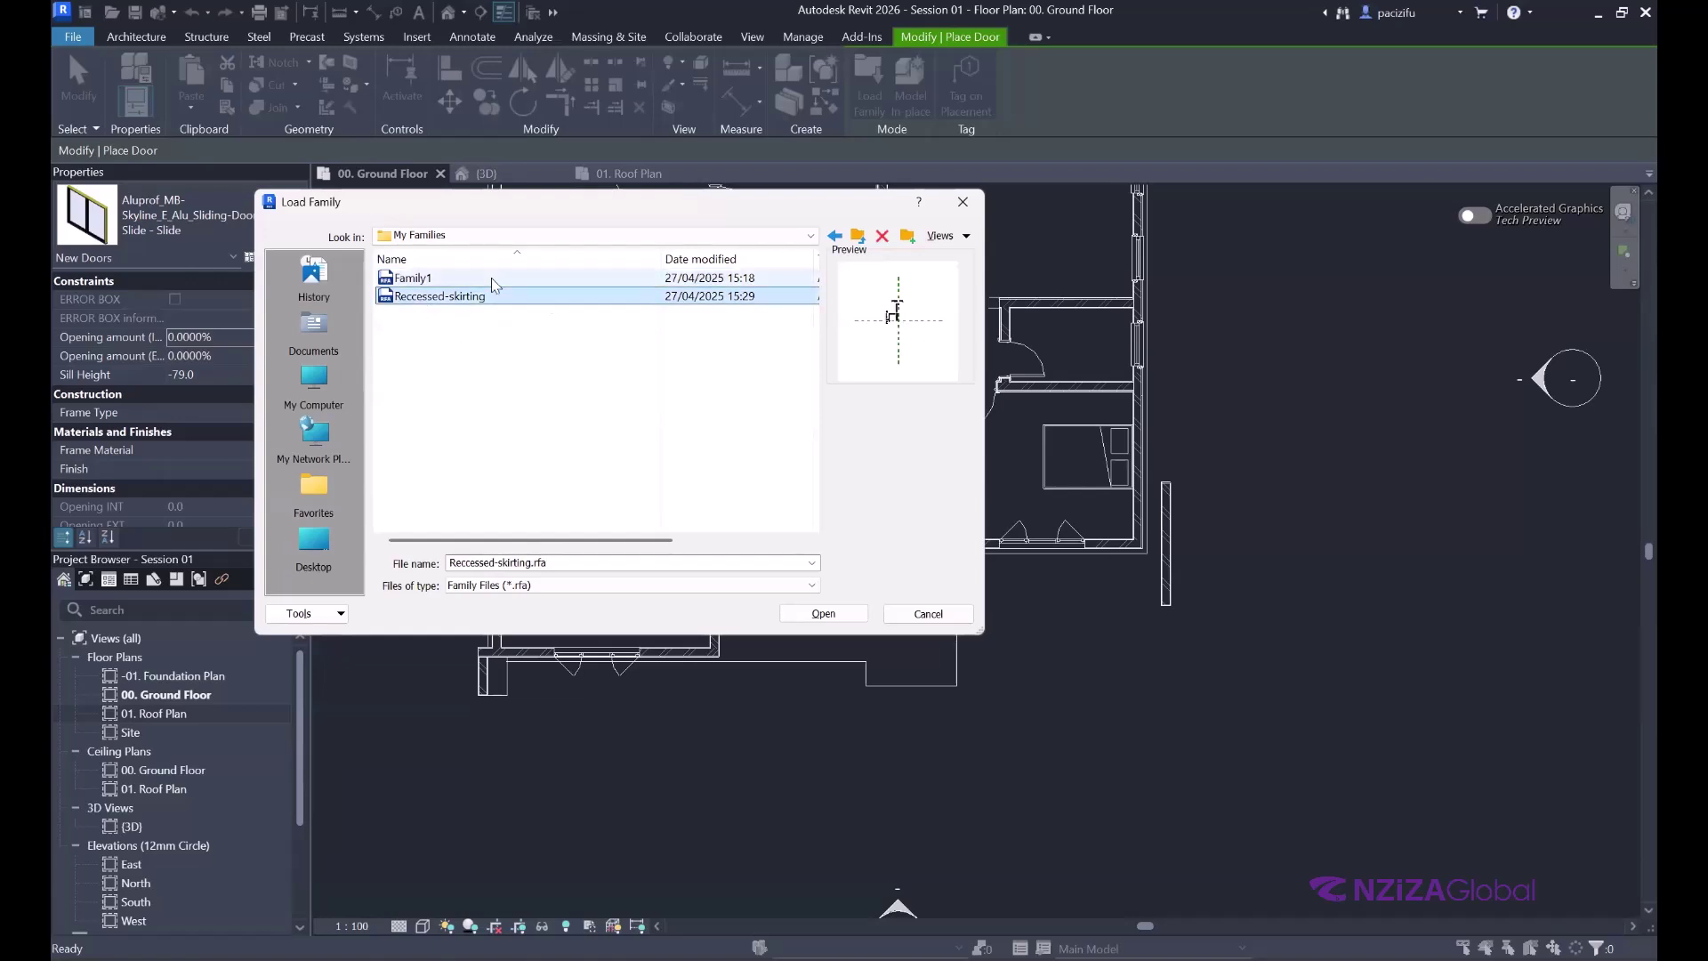
# - Return to the Autodesk folder and browse through RVT 2024, Libraries and English to its My Families folder
pyautogui.click(859, 236)
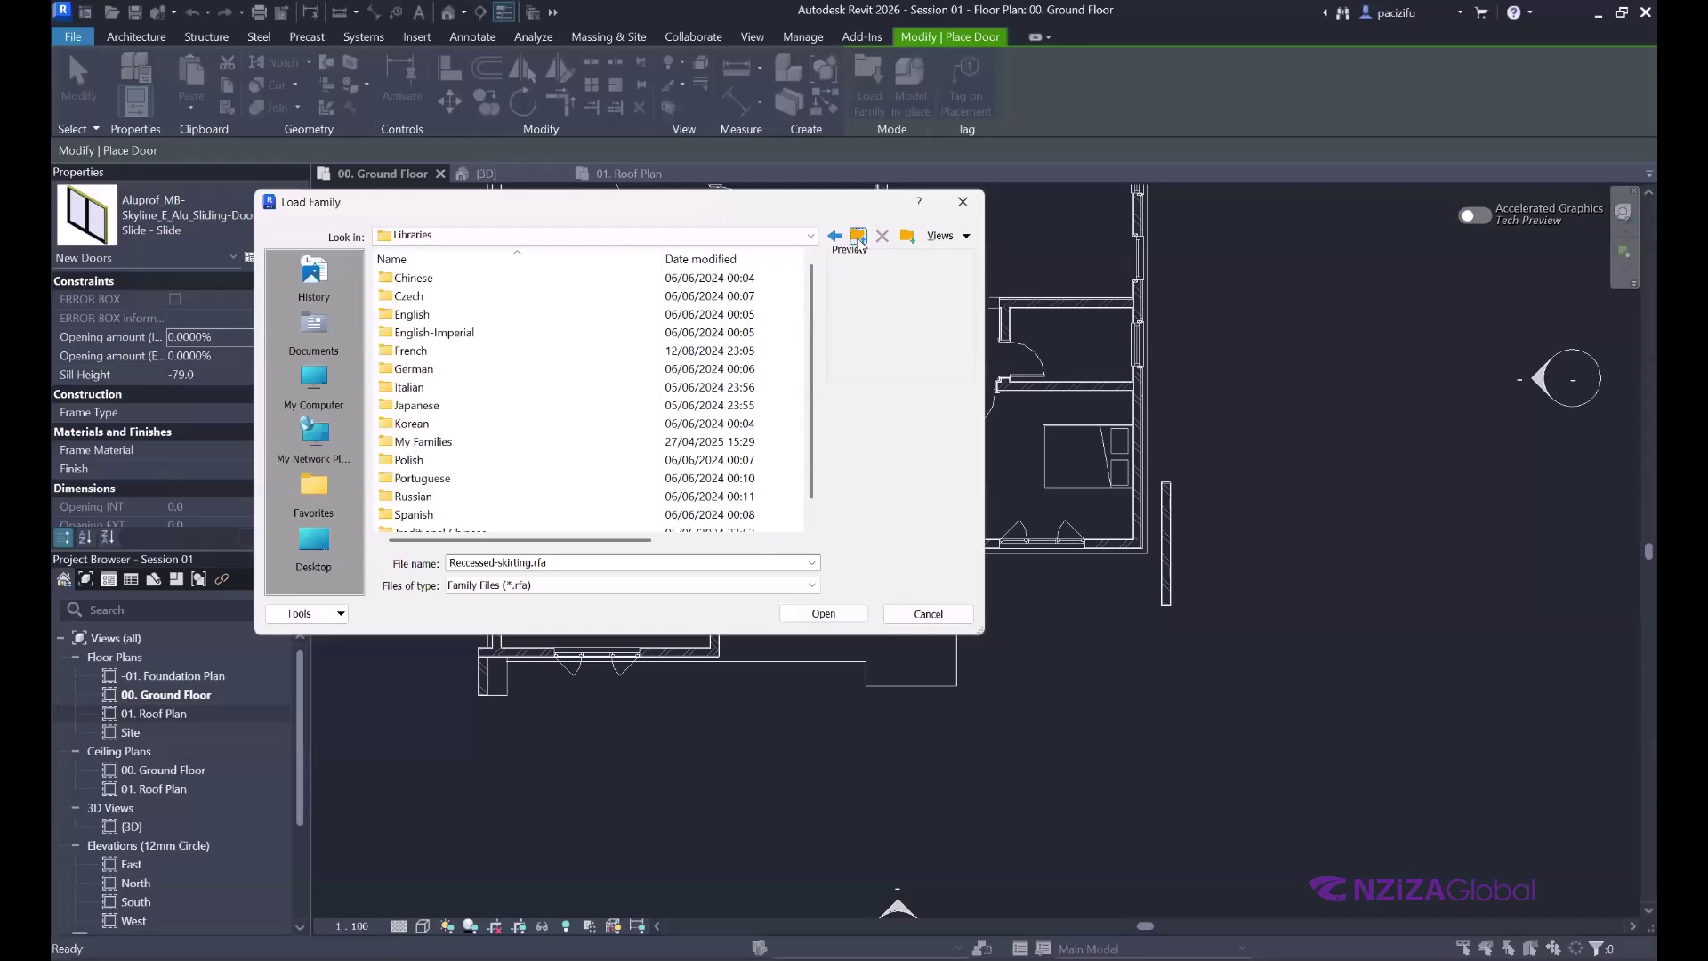
pyautogui.click(859, 236)
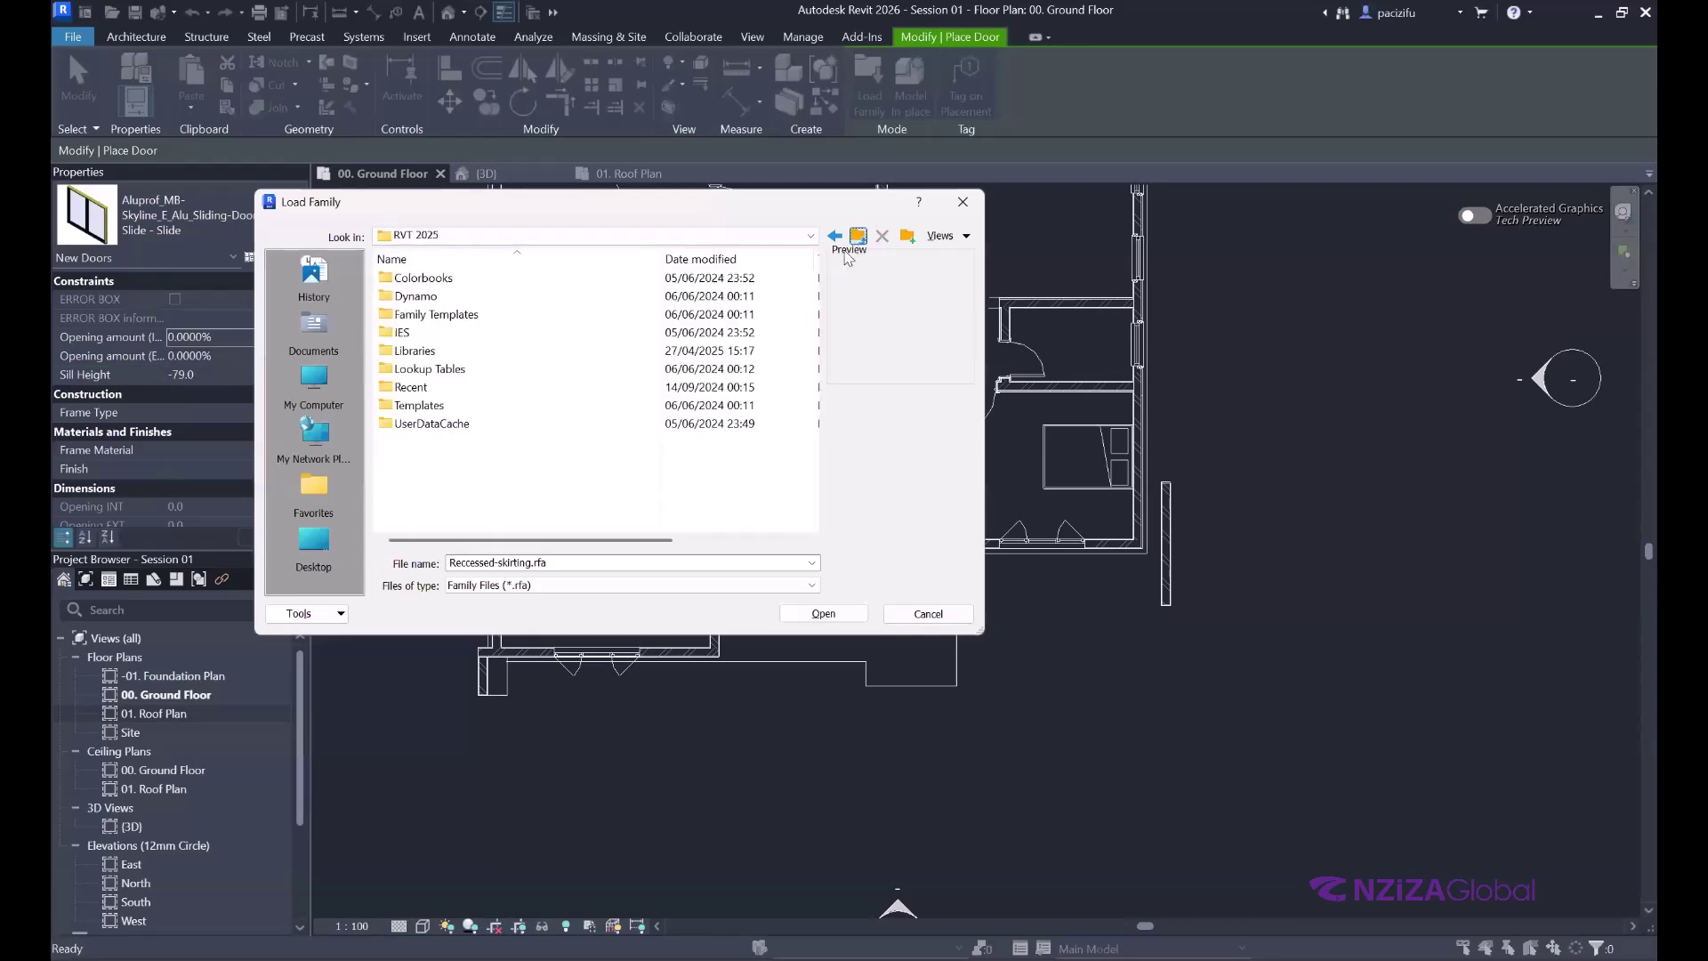
pyautogui.click(858, 235)
pyautogui.scroll(-5, 471, 427)
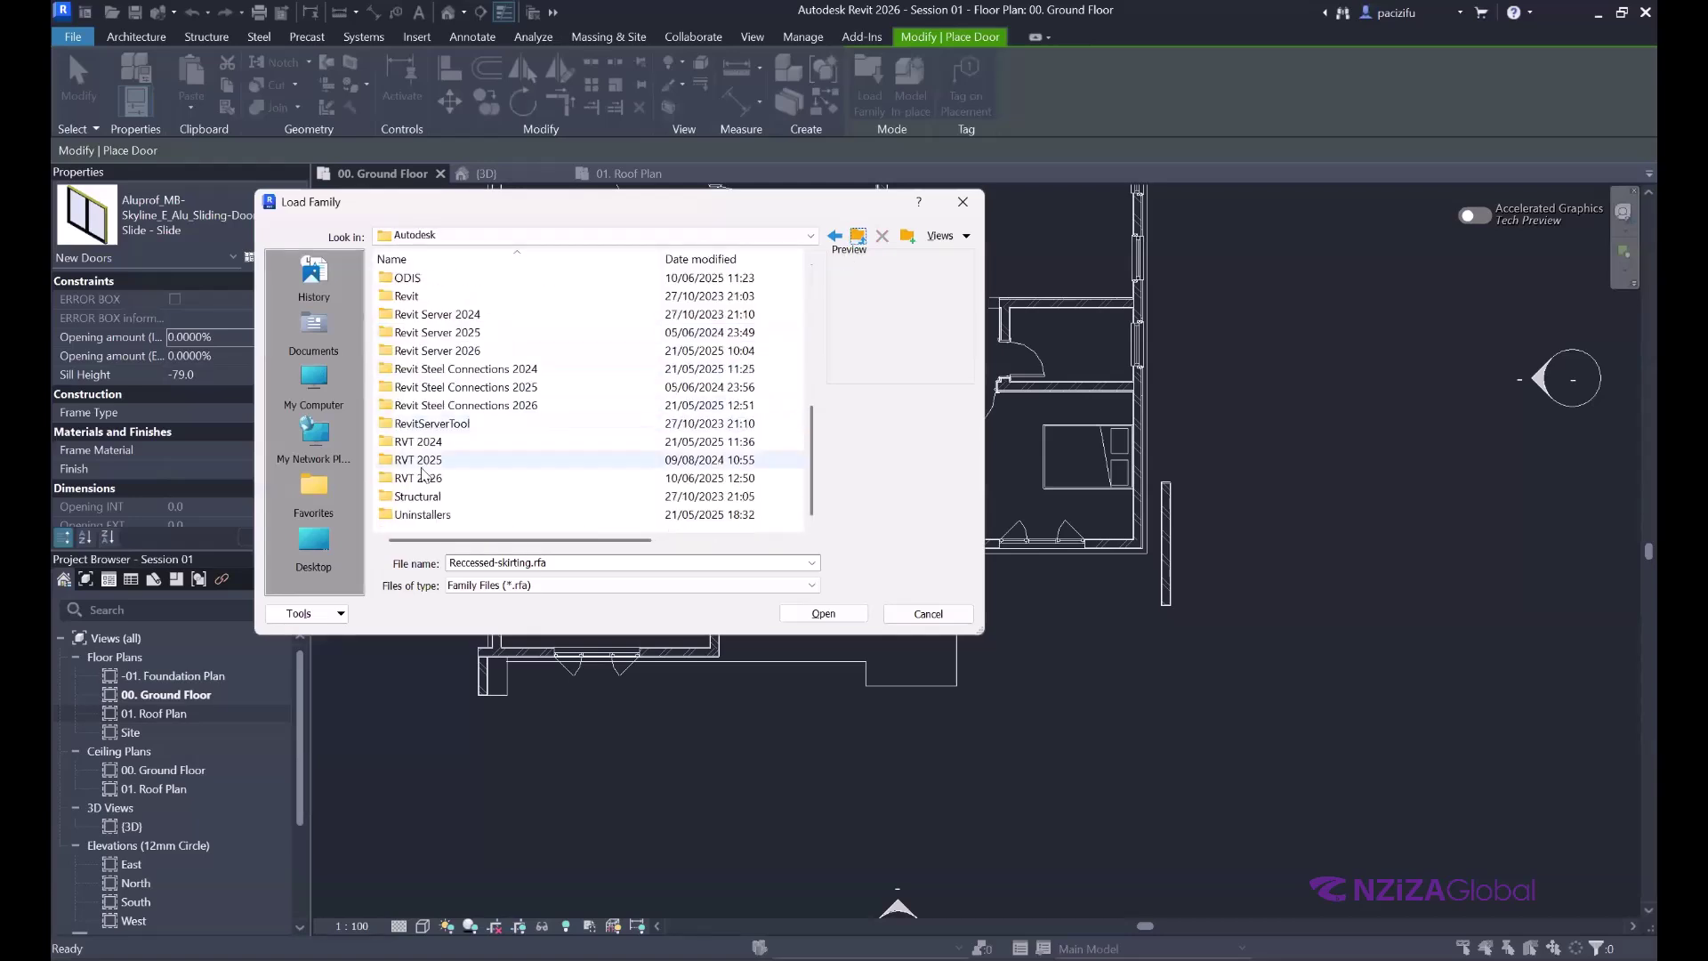
pyautogui.doubleClick(418, 441)
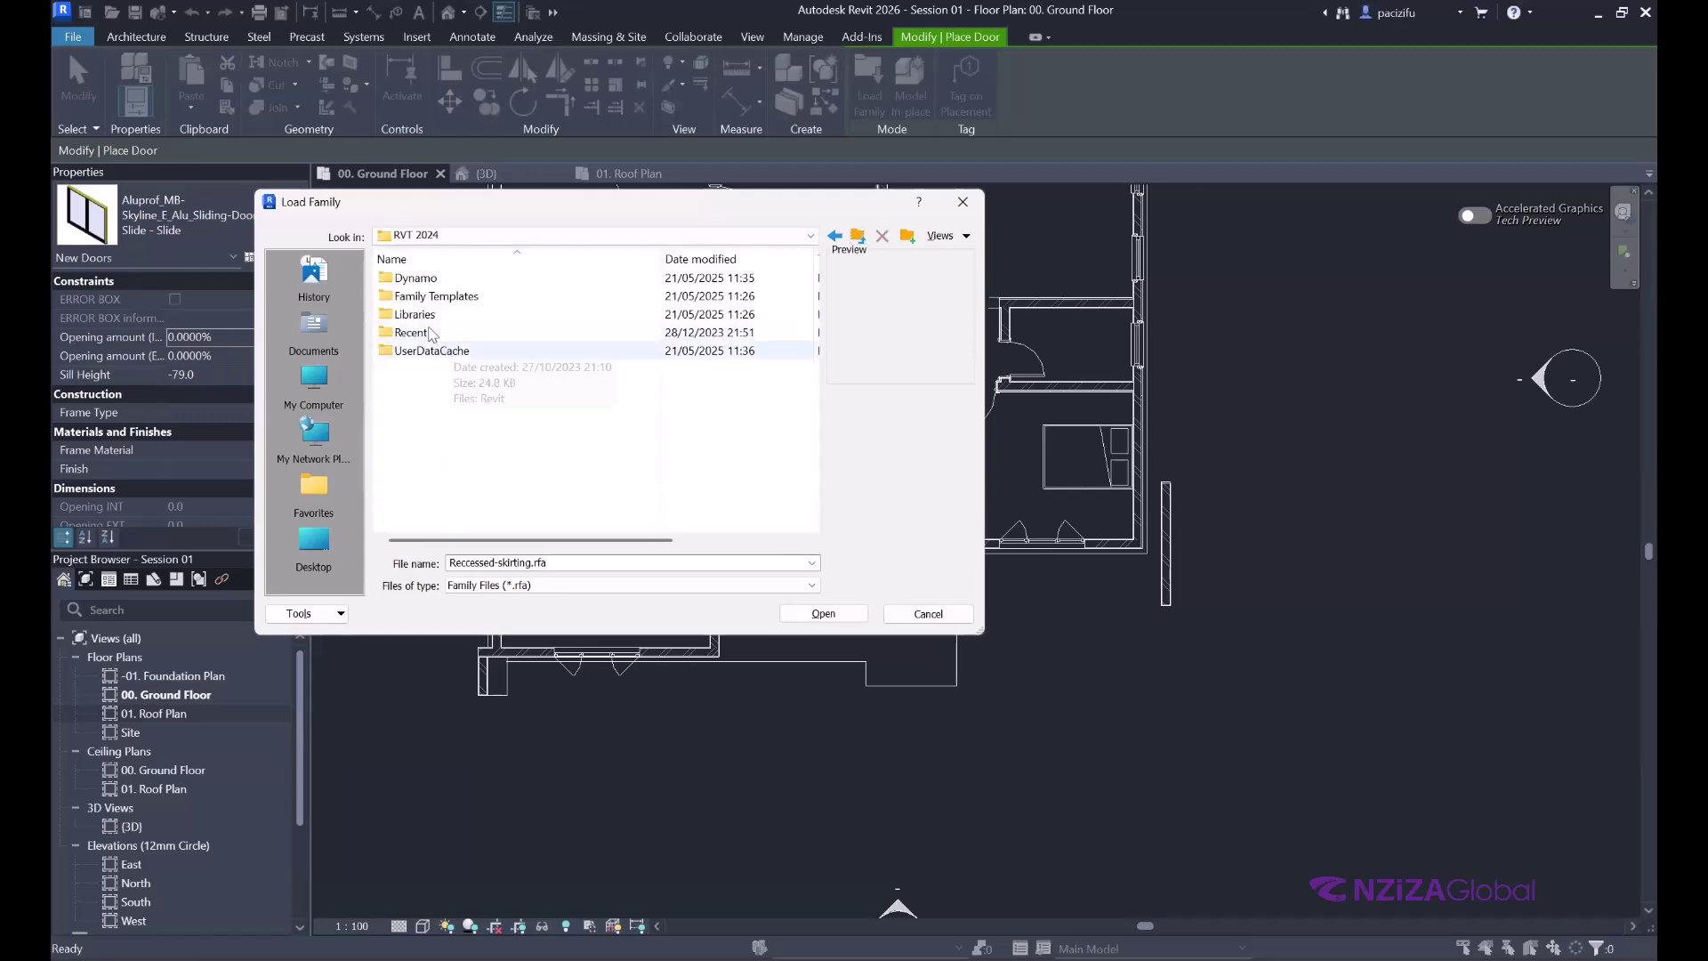
pyautogui.doubleClick(420, 316)
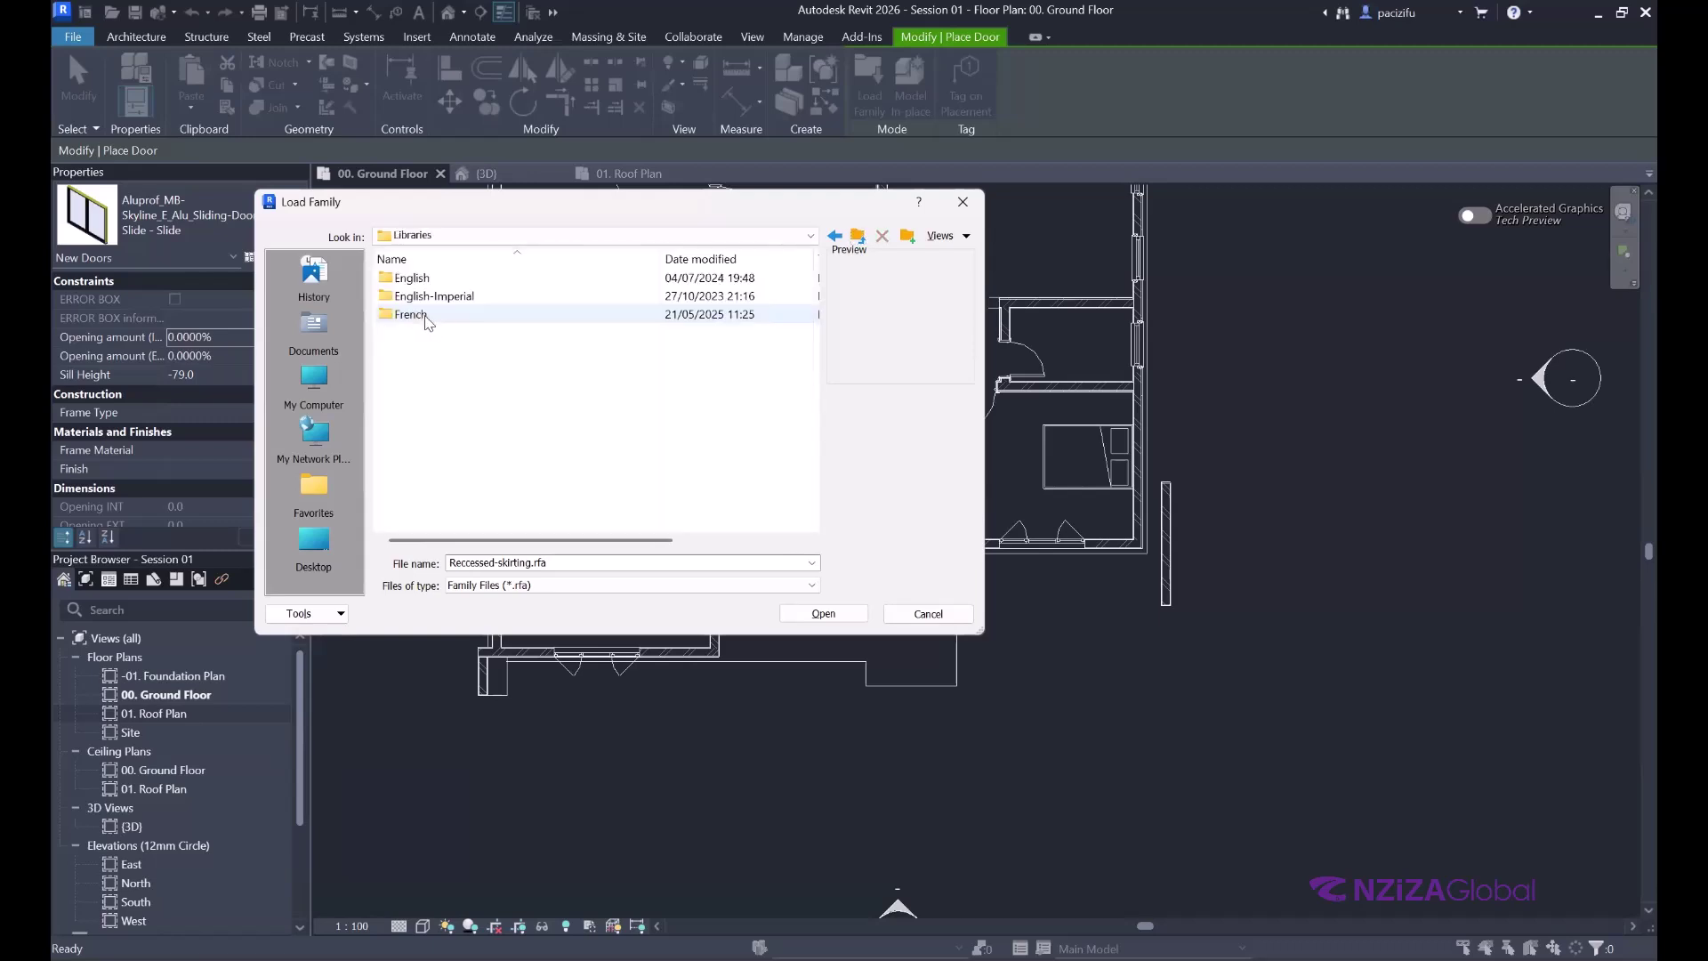
pyautogui.click(419, 279)
pyautogui.doubleClick(419, 283)
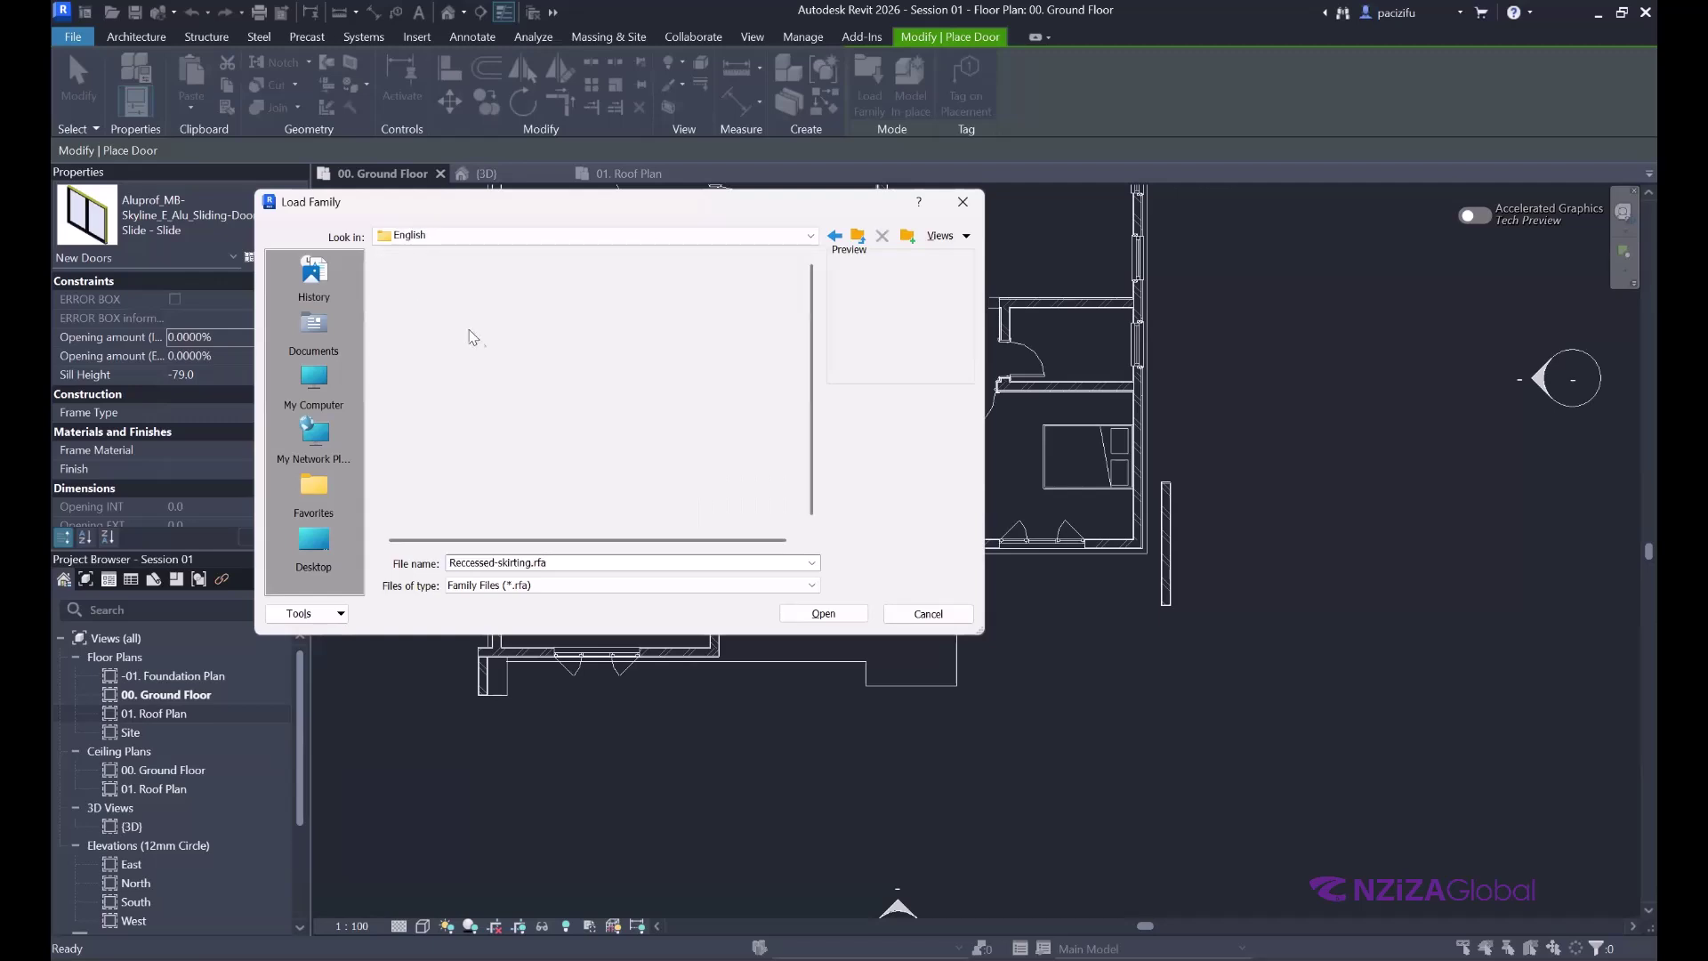
pyautogui.click(428, 278)
pyautogui.click(430, 300)
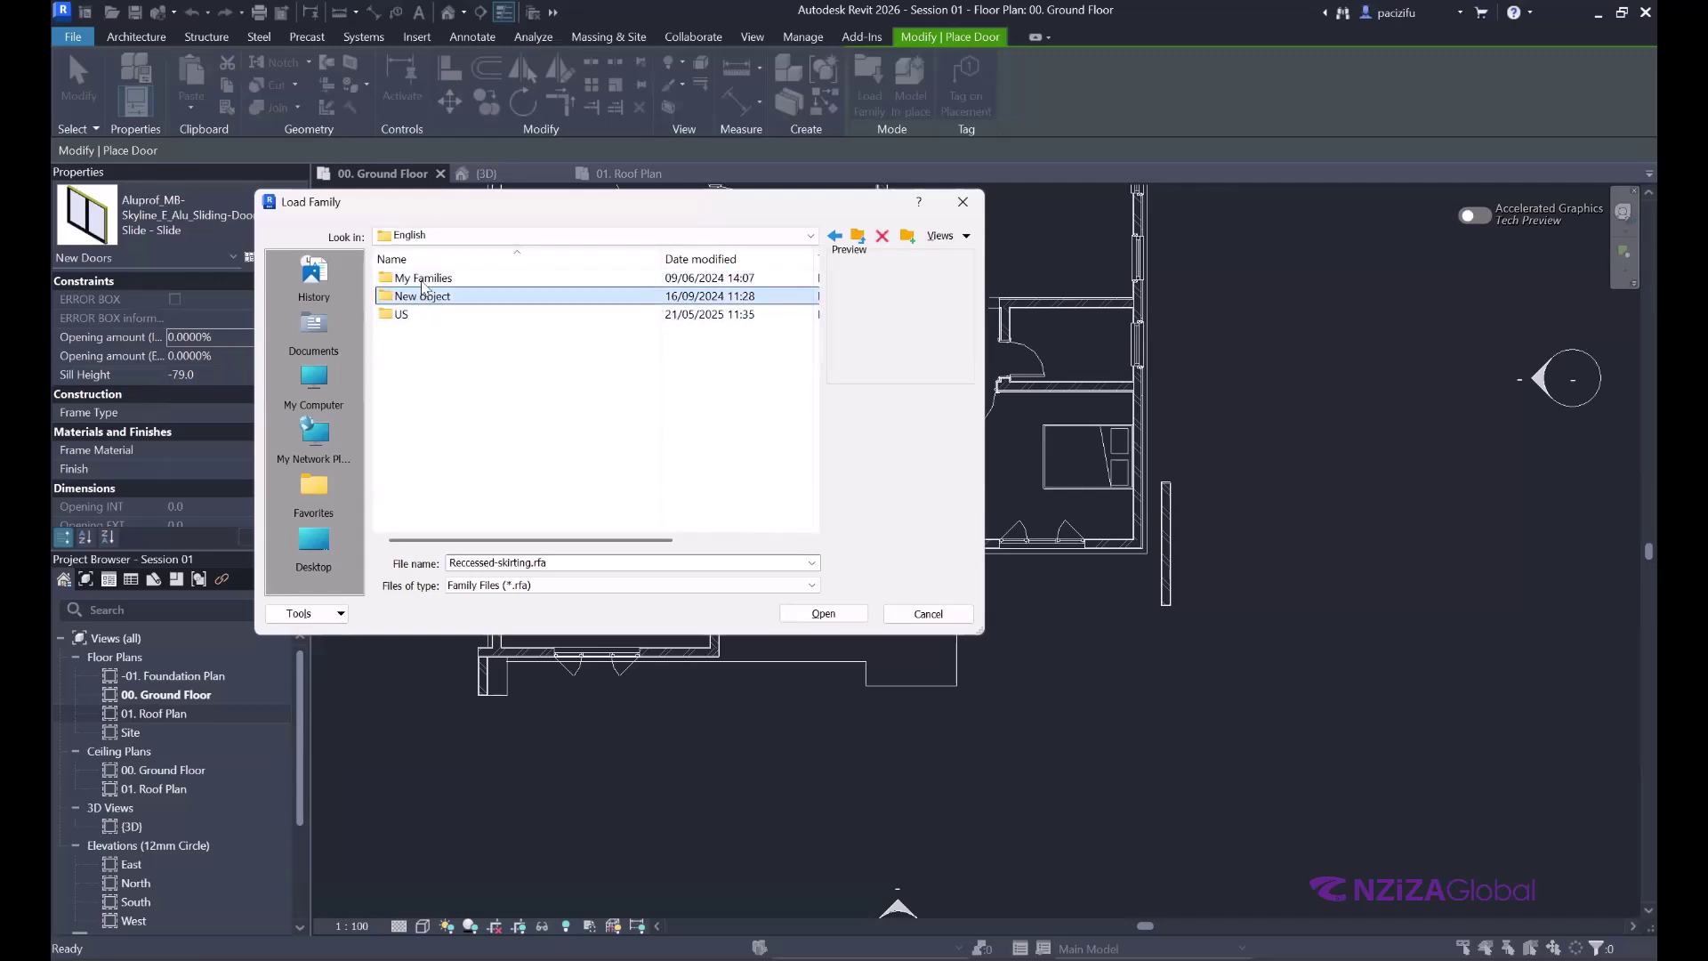
pyautogui.click(421, 280)
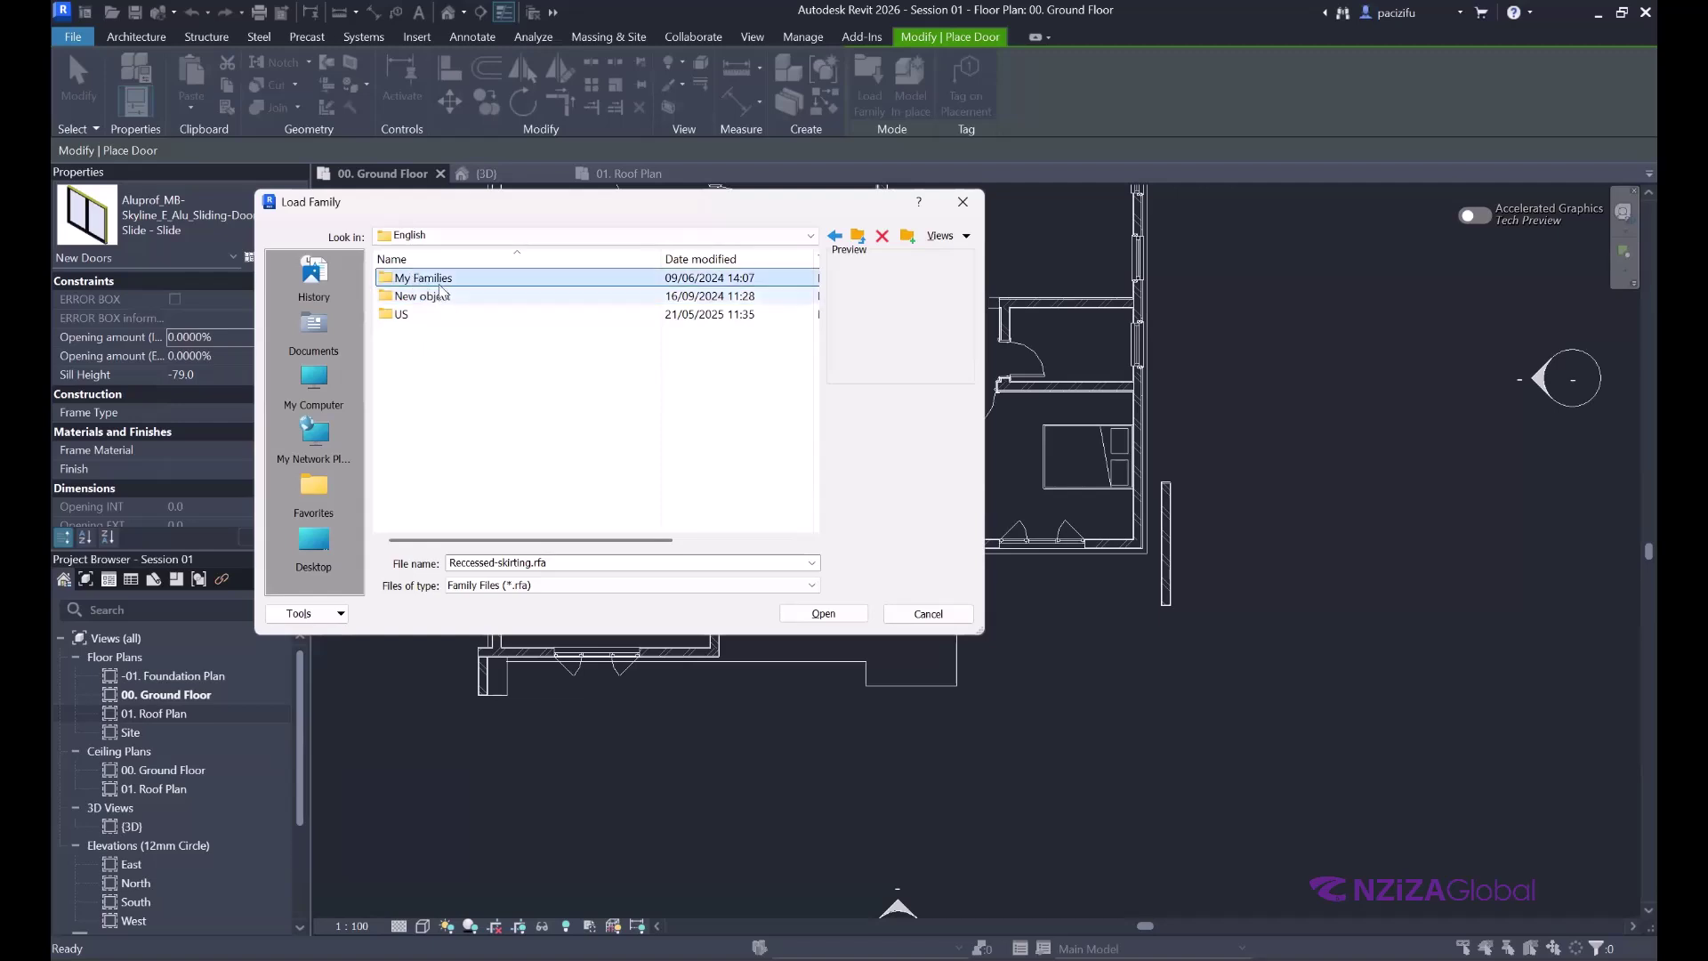
pyautogui.doubleClick(431, 280)
# - Preview the stored family files in the RVT 2024 My Families folder, from Roof covering.0001 up to Copping 175 wall thick, plus Roof covering
pyautogui.scroll(-1, 511, 441)
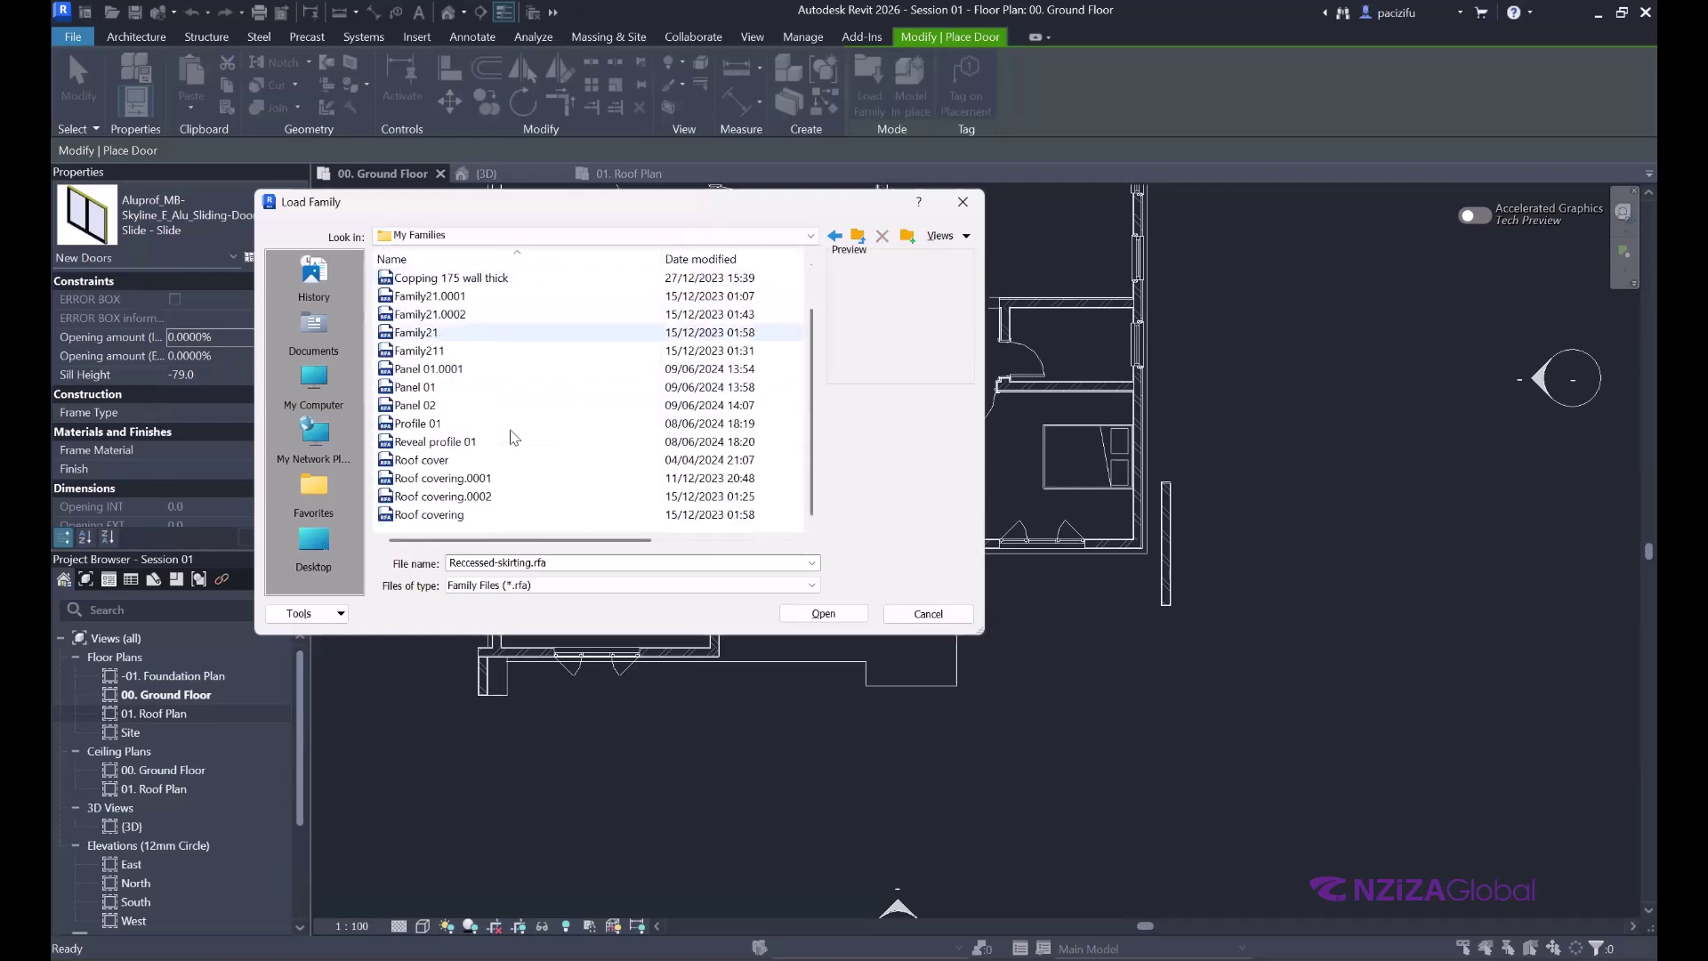
pyautogui.click(435, 475)
pyautogui.press('Up')
pyautogui.press('Up')
pyautogui.press('Up')
pyautogui.press('Up')
pyautogui.press('Up')
pyautogui.press('Up')
pyautogui.press('Up')
pyautogui.press('Up')
pyautogui.press('Up')
pyautogui.press('Up')
pyautogui.press('Up')
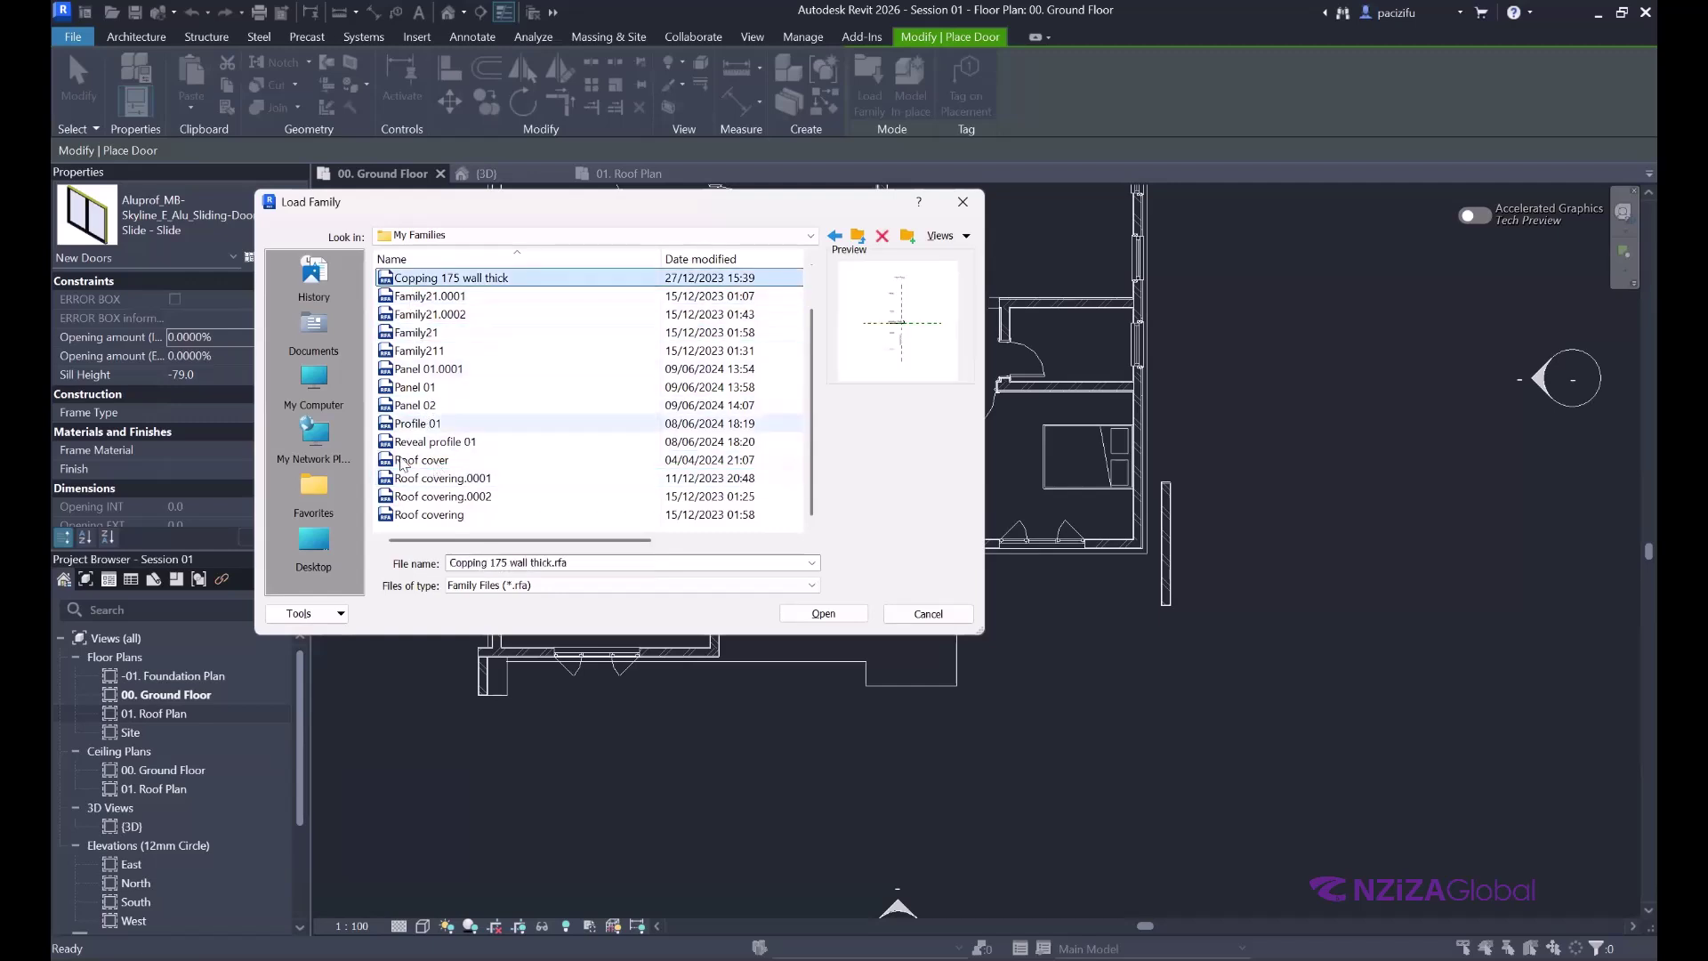
pyautogui.click(429, 514)
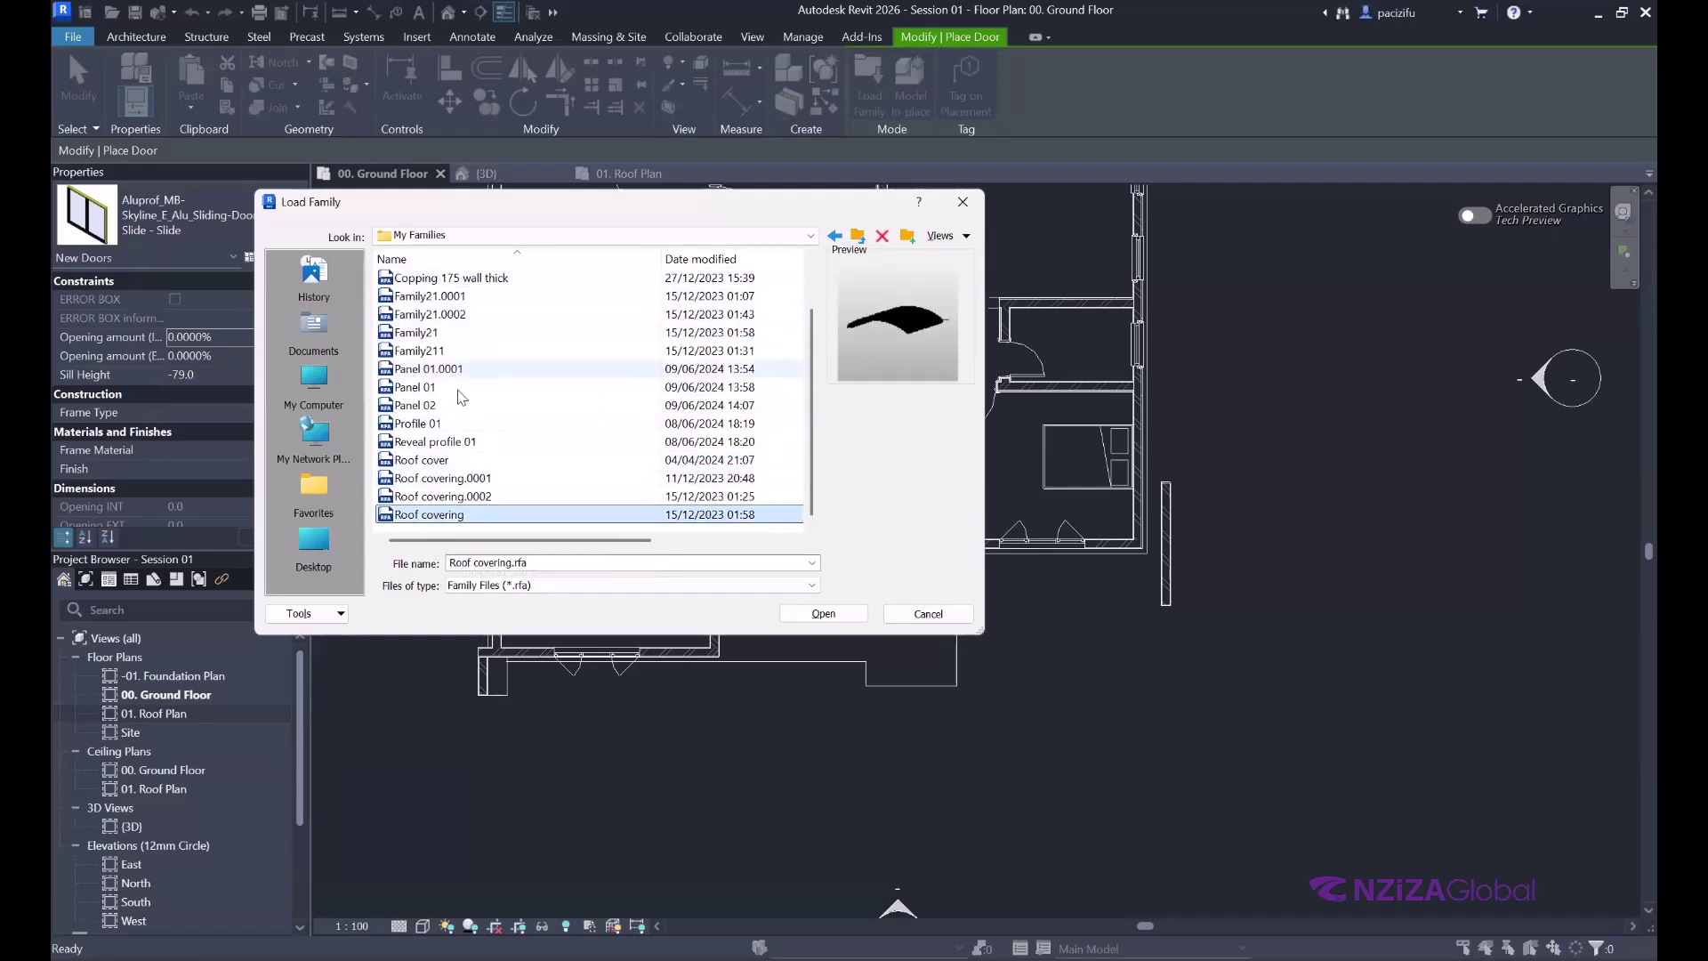
# - Look inside the New object folder of the English library and close the Load Family dialog without loading a family
pyautogui.press('BackSpace')
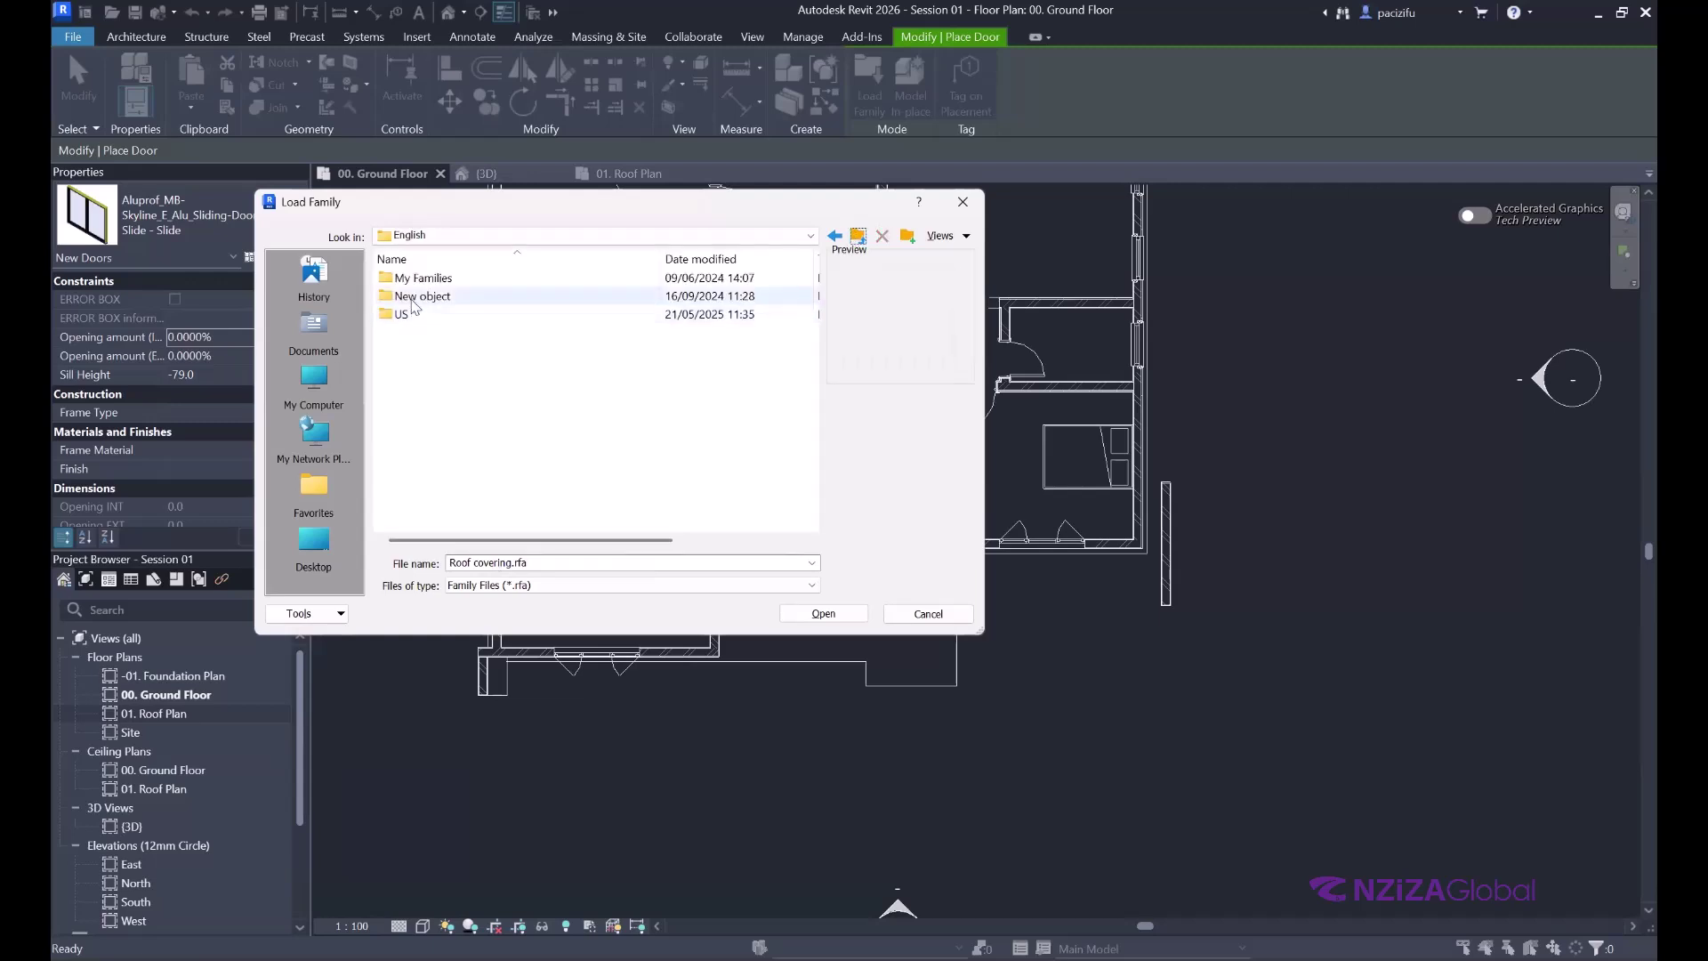
pyautogui.doubleClick(420, 297)
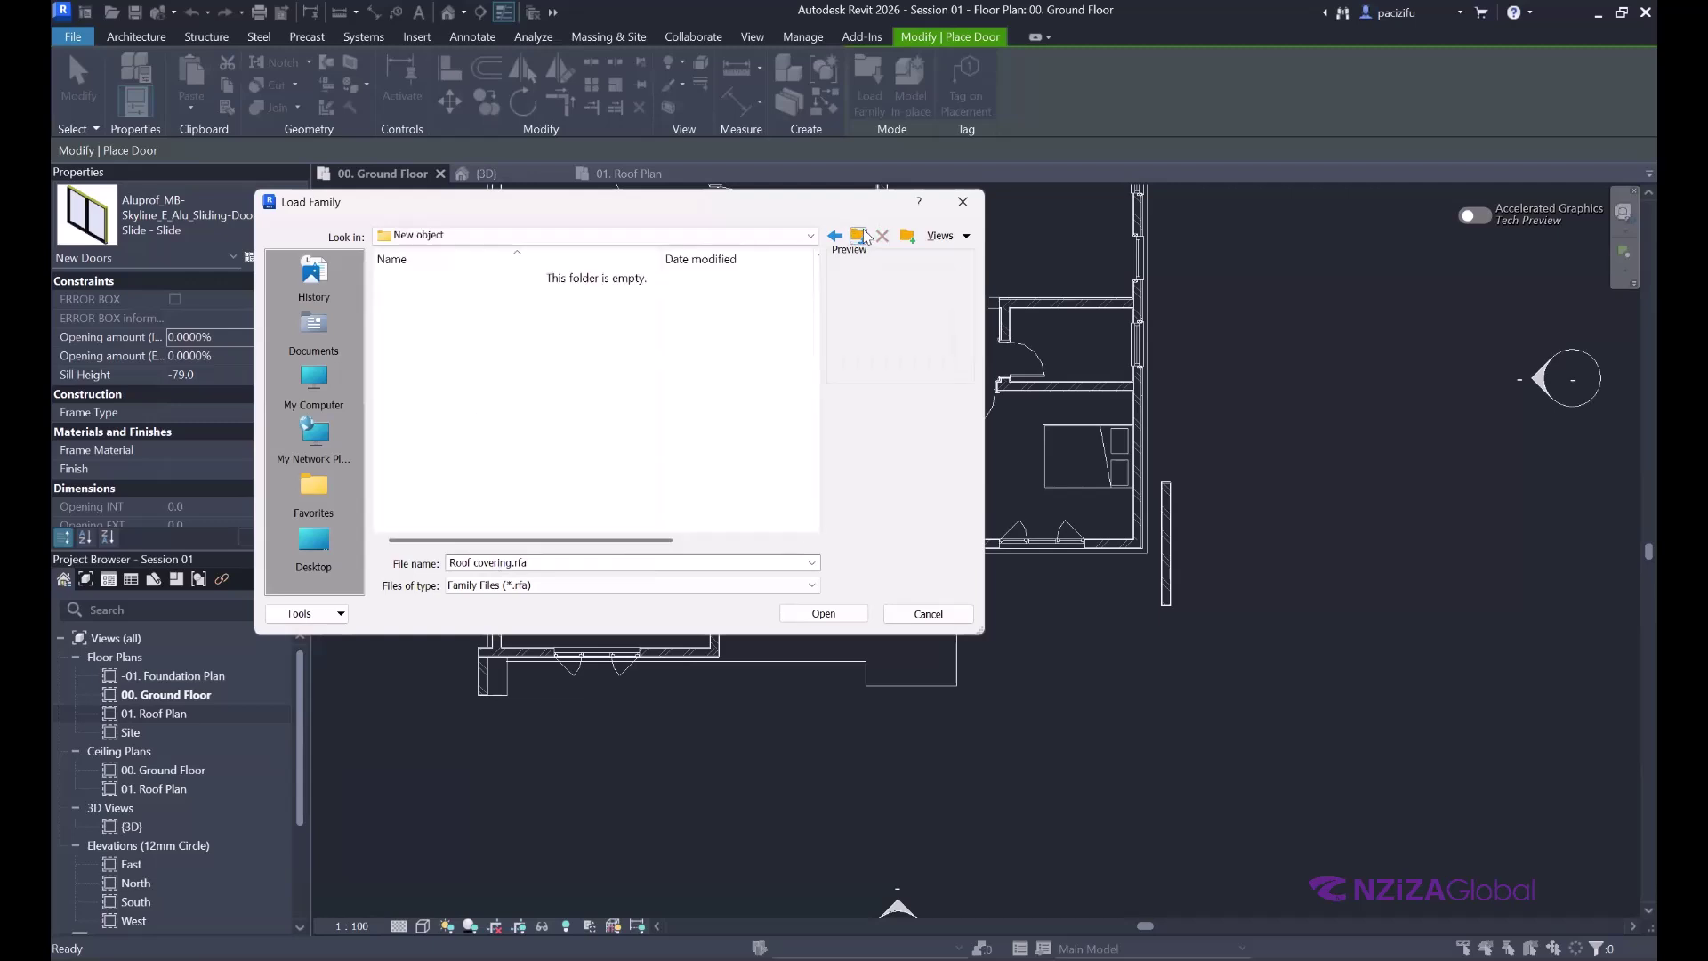
pyautogui.press('BackSpace')
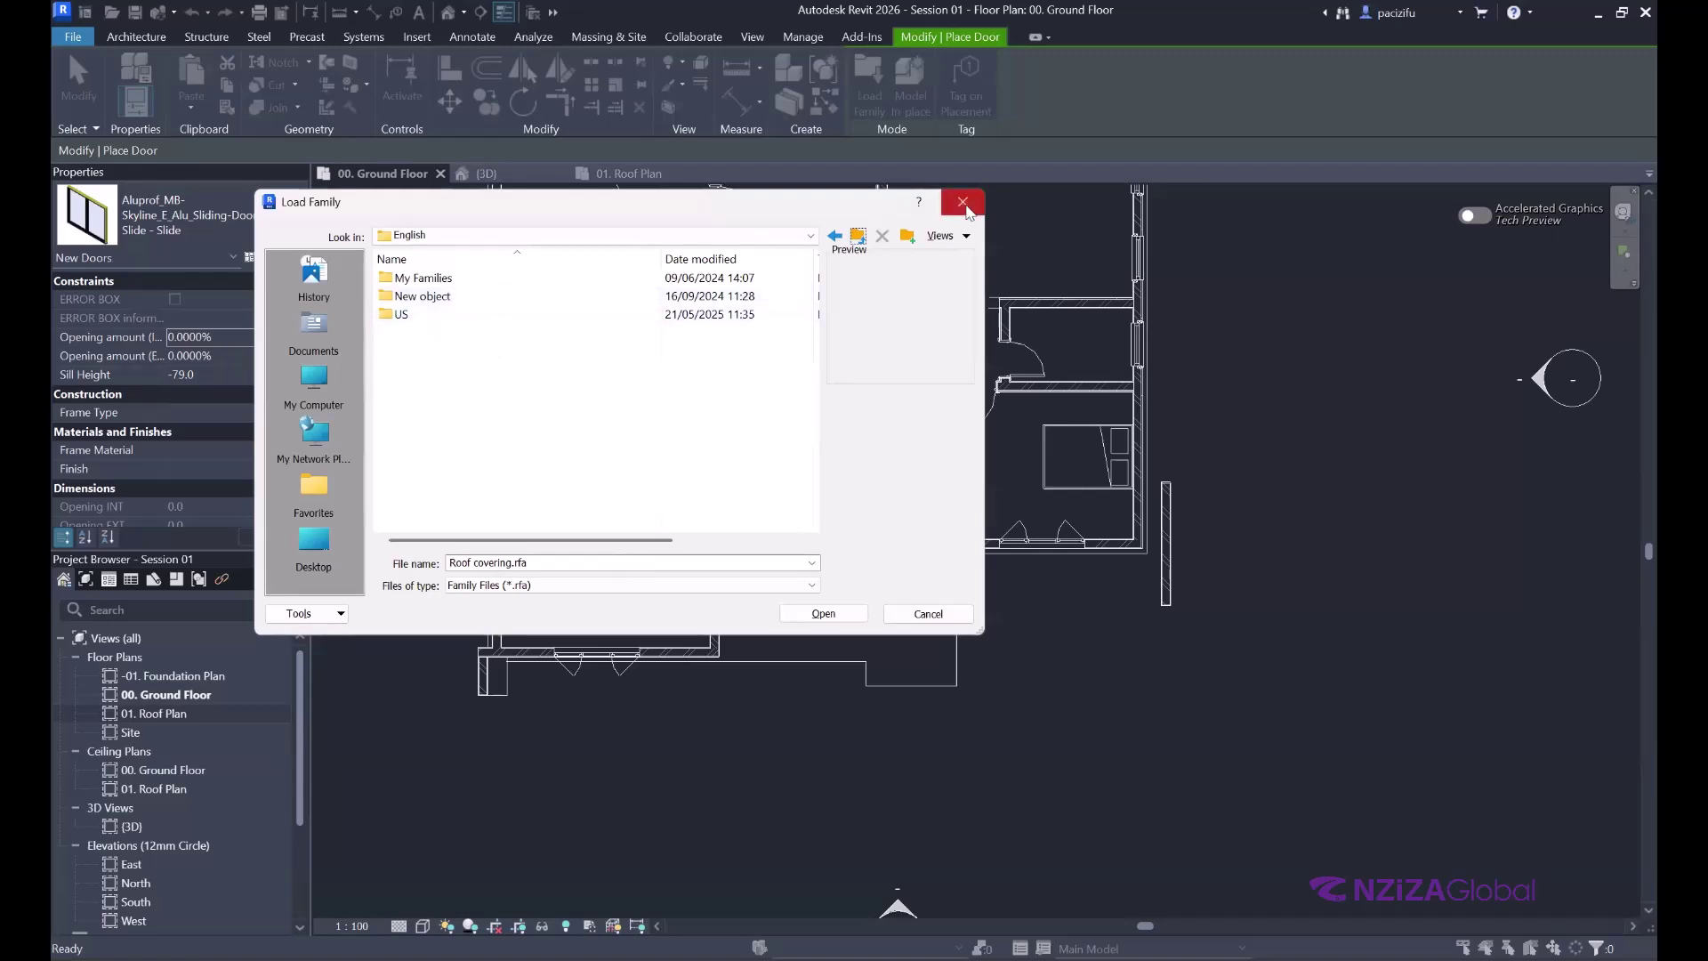
pyautogui.press('Escape')
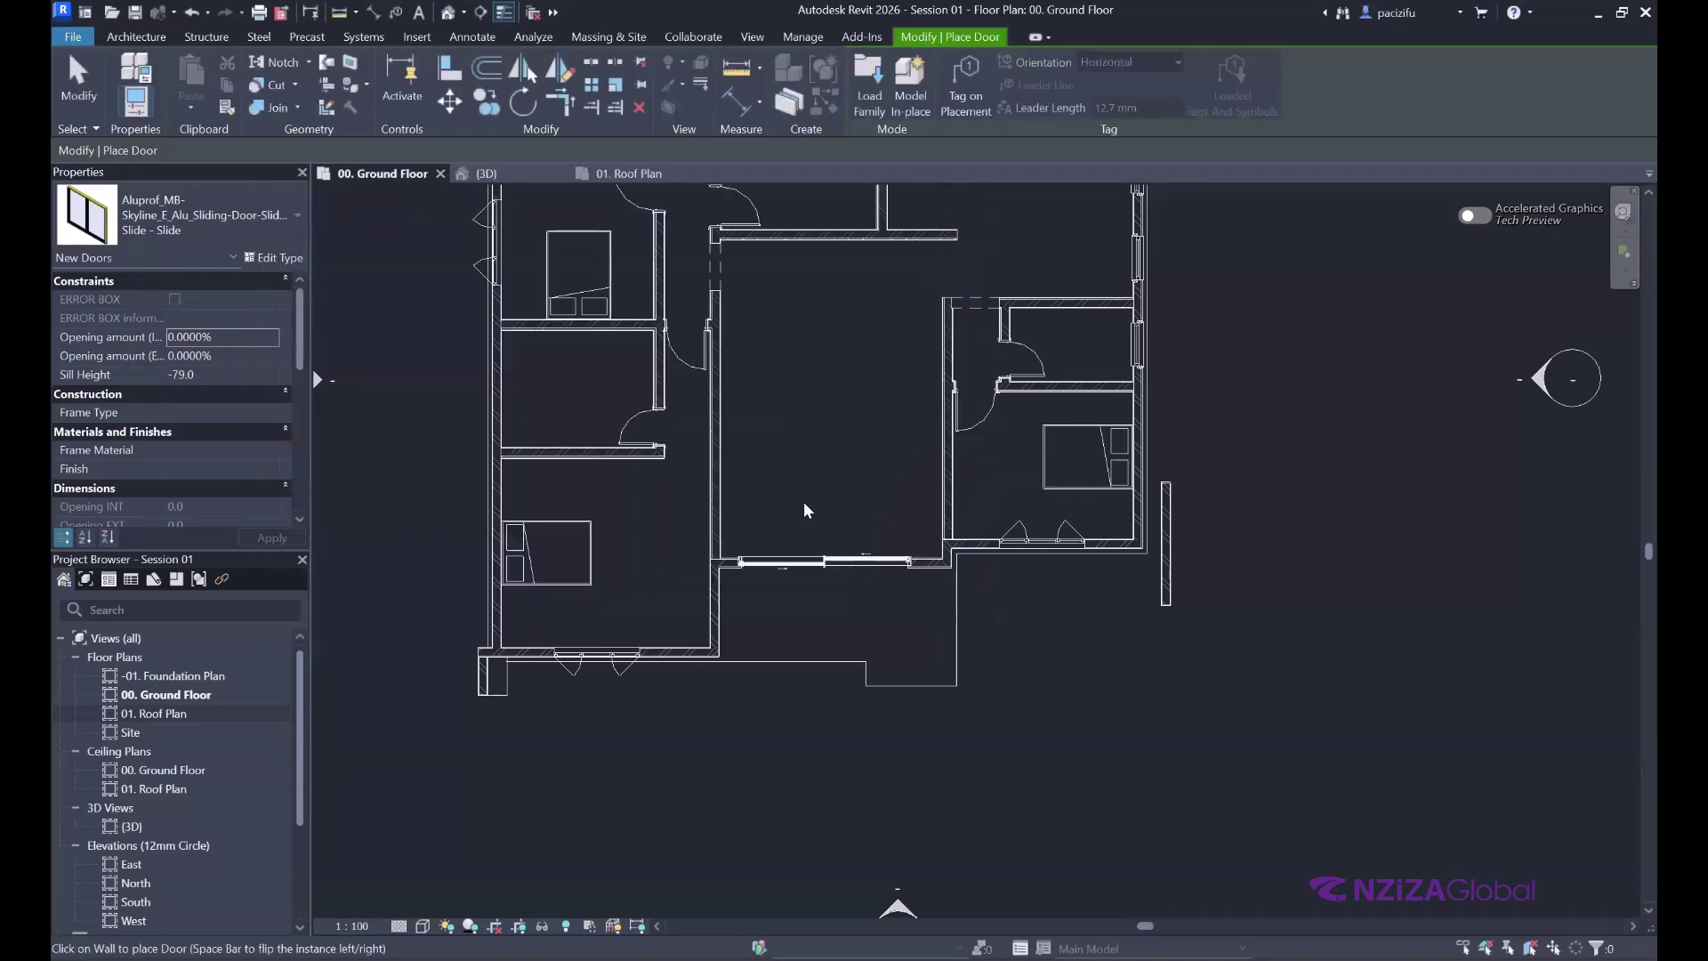
# - End the door placement and examine the sliding door on the house's front facade in the 3D view
pyautogui.press('Escape')
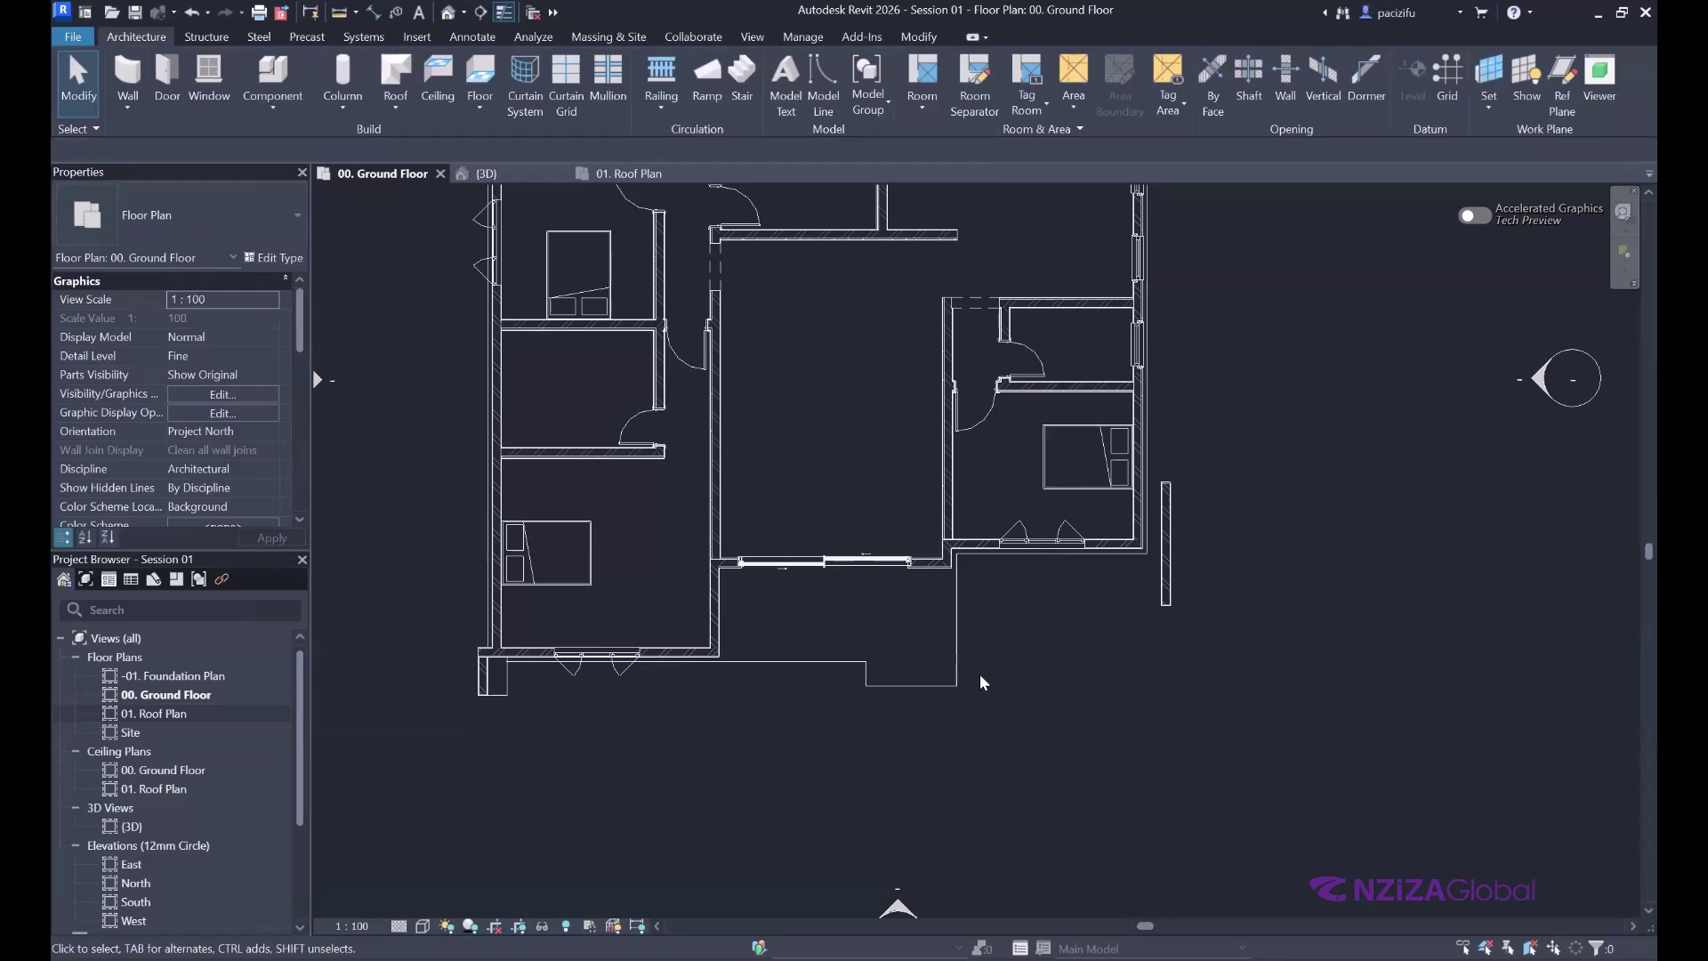
pyautogui.scroll(-3, 961, 649)
pyautogui.scroll(8, 931, 599)
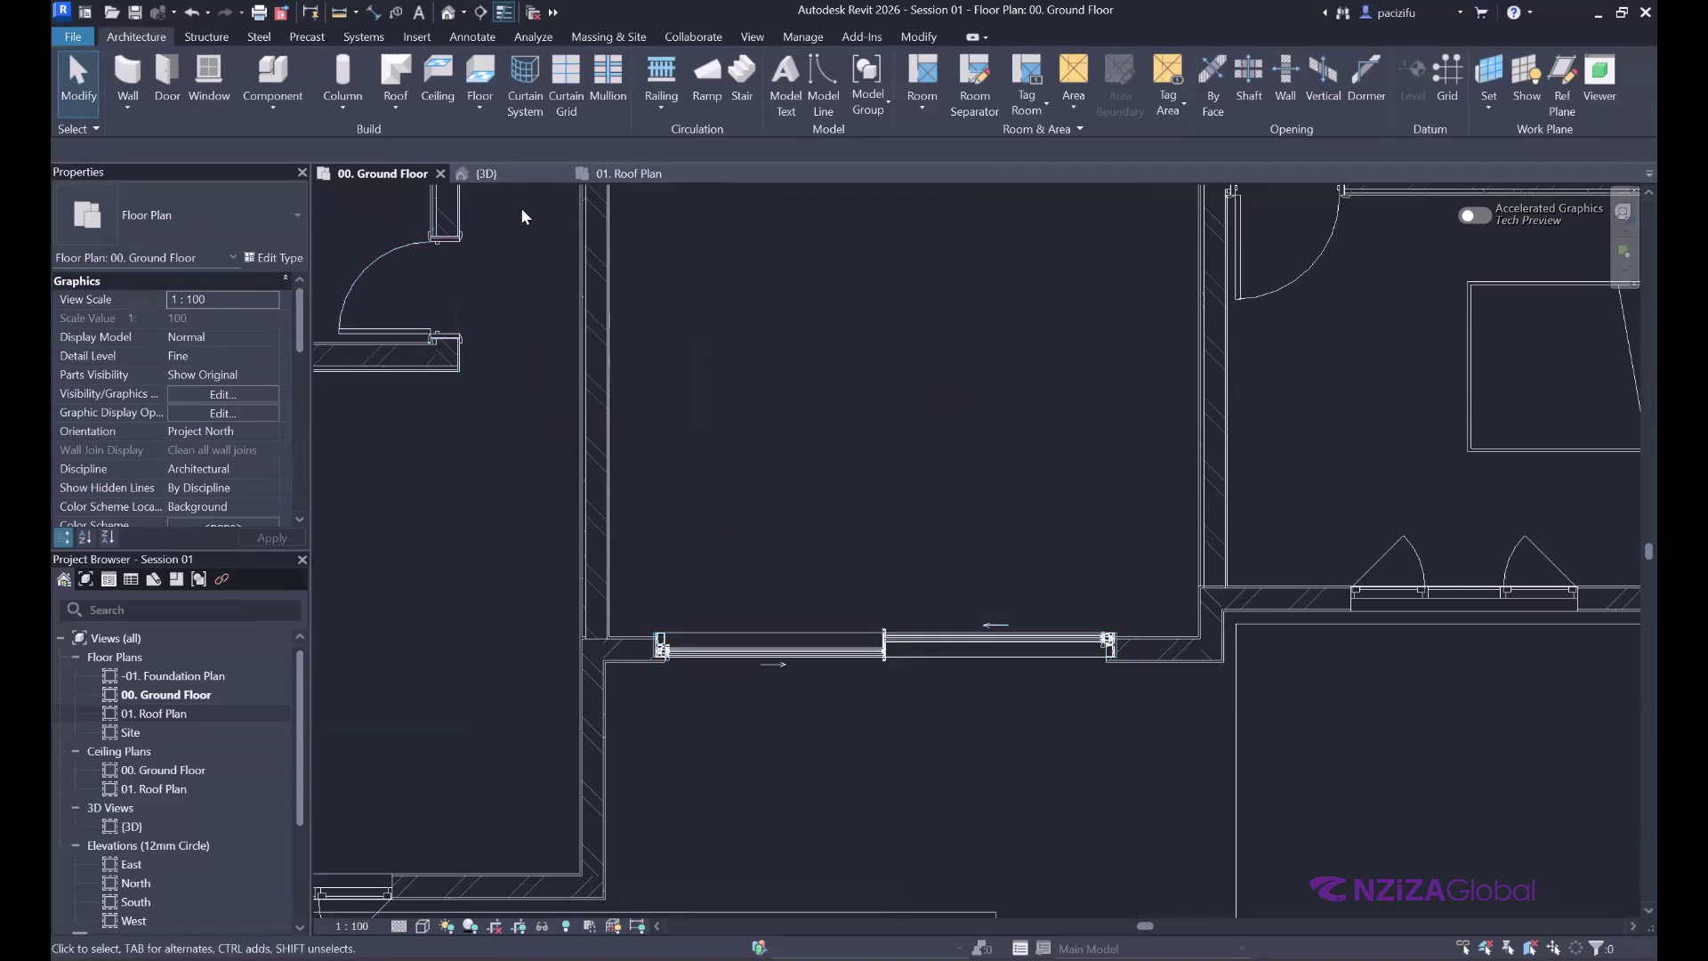
pyautogui.click(516, 173)
pyautogui.scroll(-5, 601, 360)
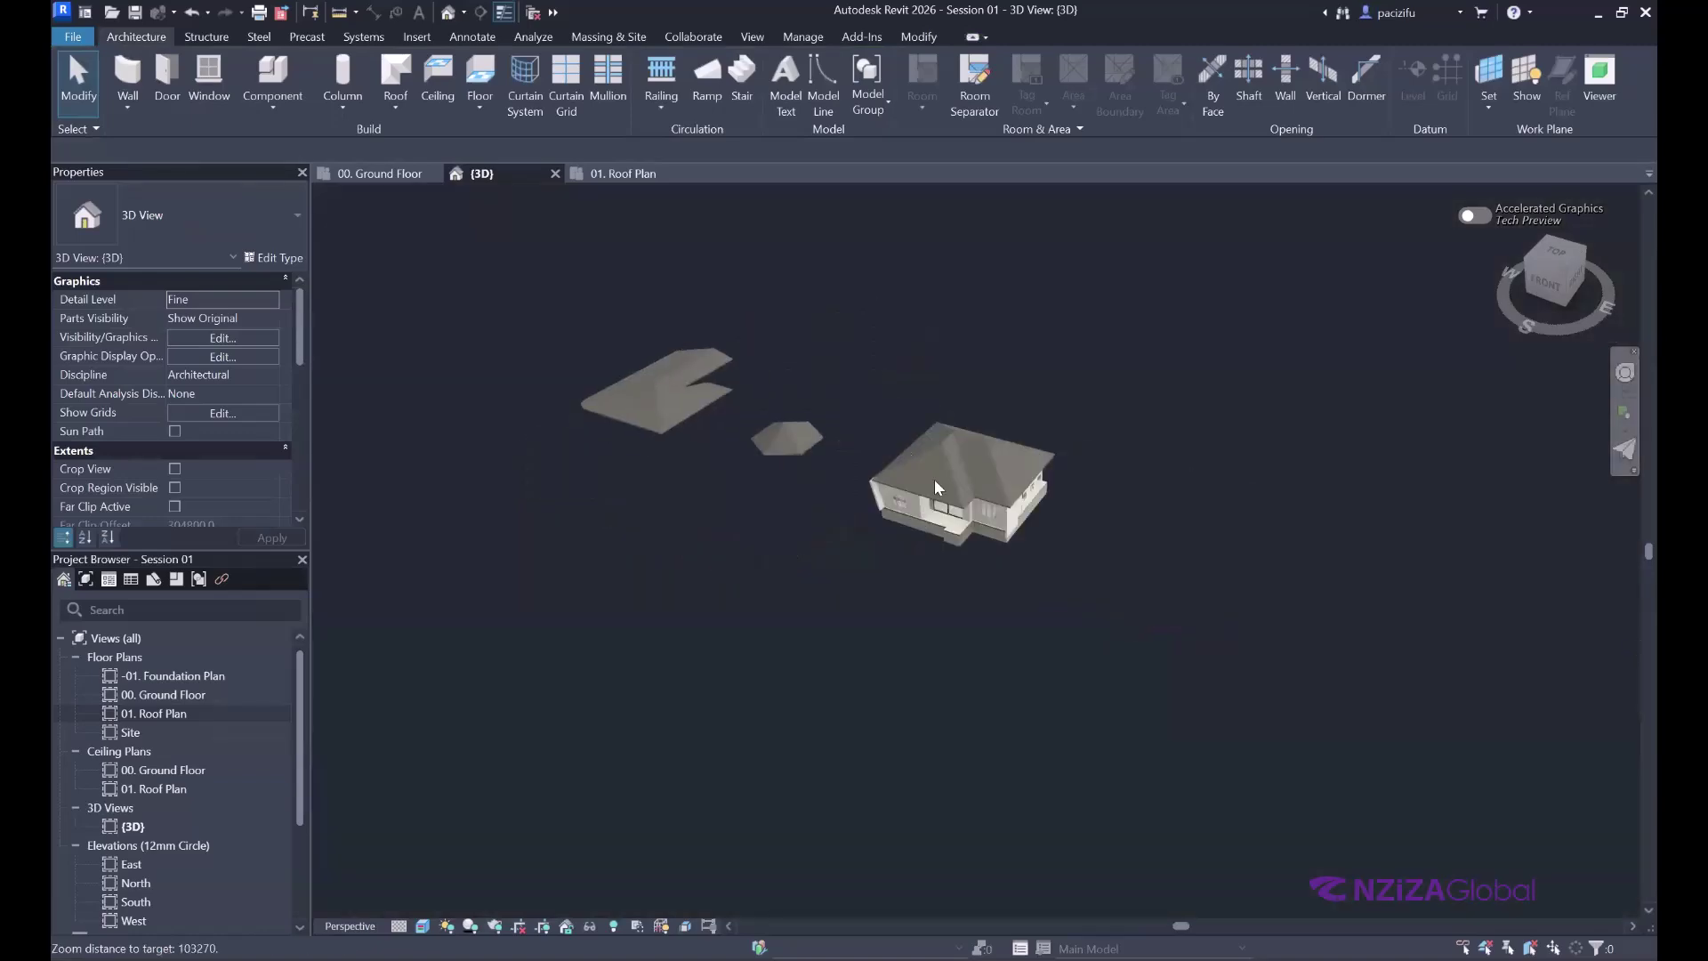
pyautogui.scroll(10, 1072, 461)
pyautogui.scroll(-3, 1544, 376)
pyautogui.keyDown('shift'); pyautogui.moveTo(1172, 417); pyautogui.dragTo(1205, 327, button='middle'); pyautogui.keyUp('shift')
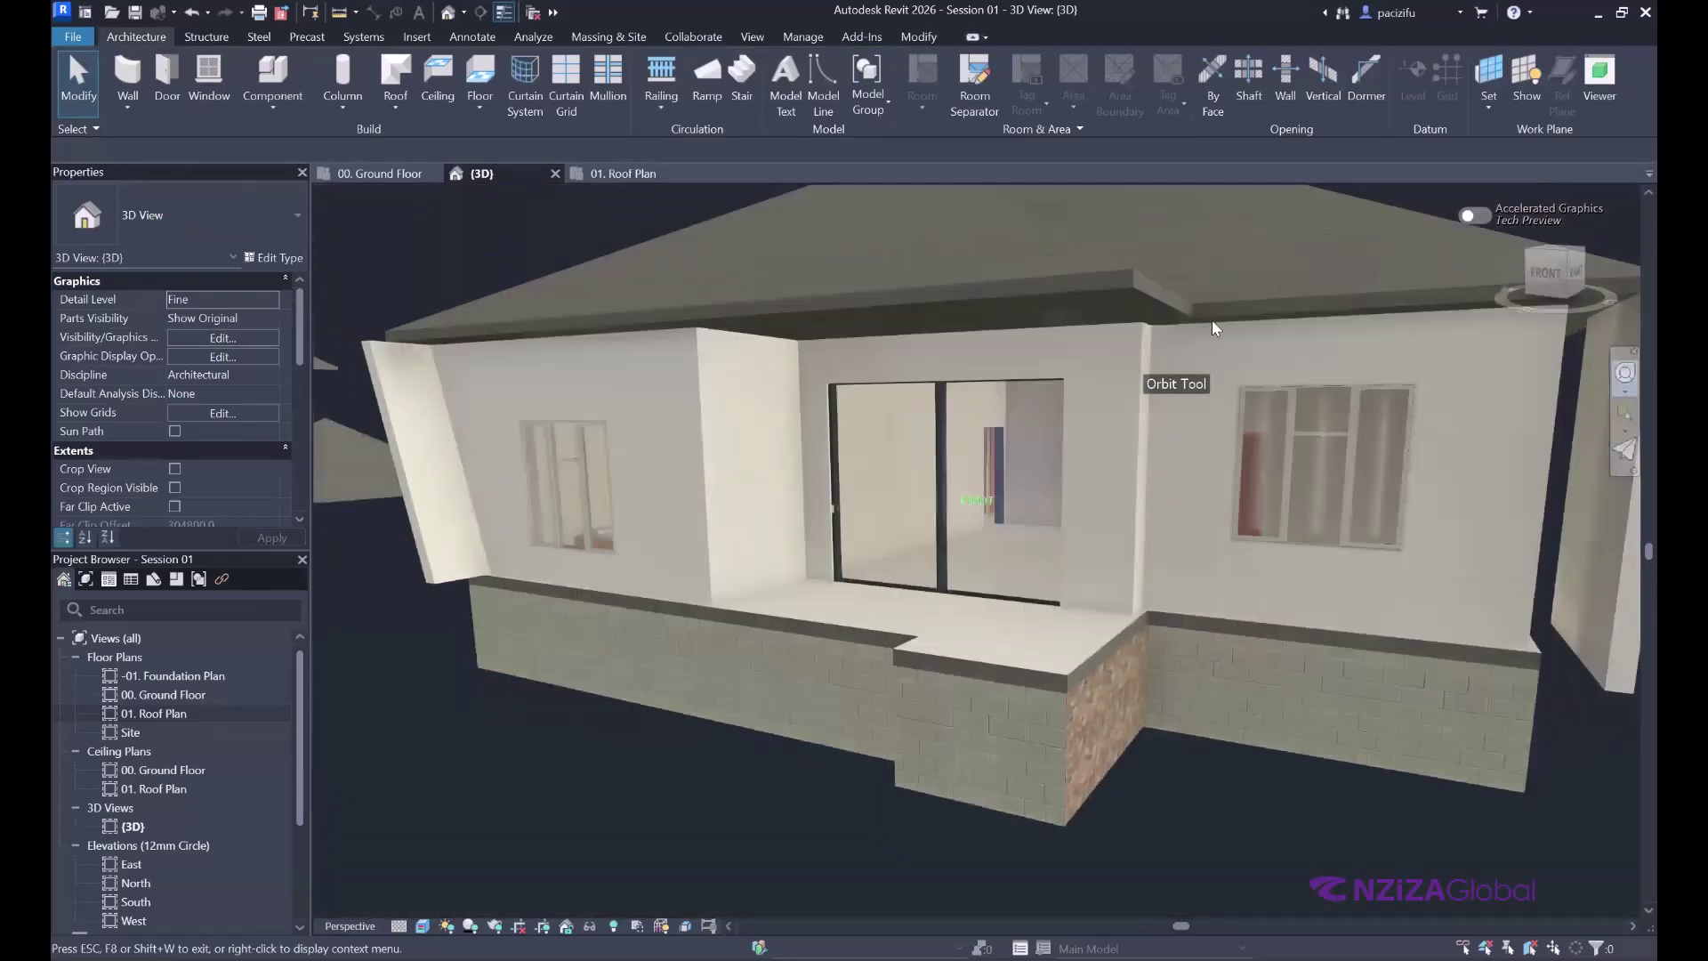
pyautogui.hotkey('shift', 'w')
pyautogui.scroll(5, 842, 420)
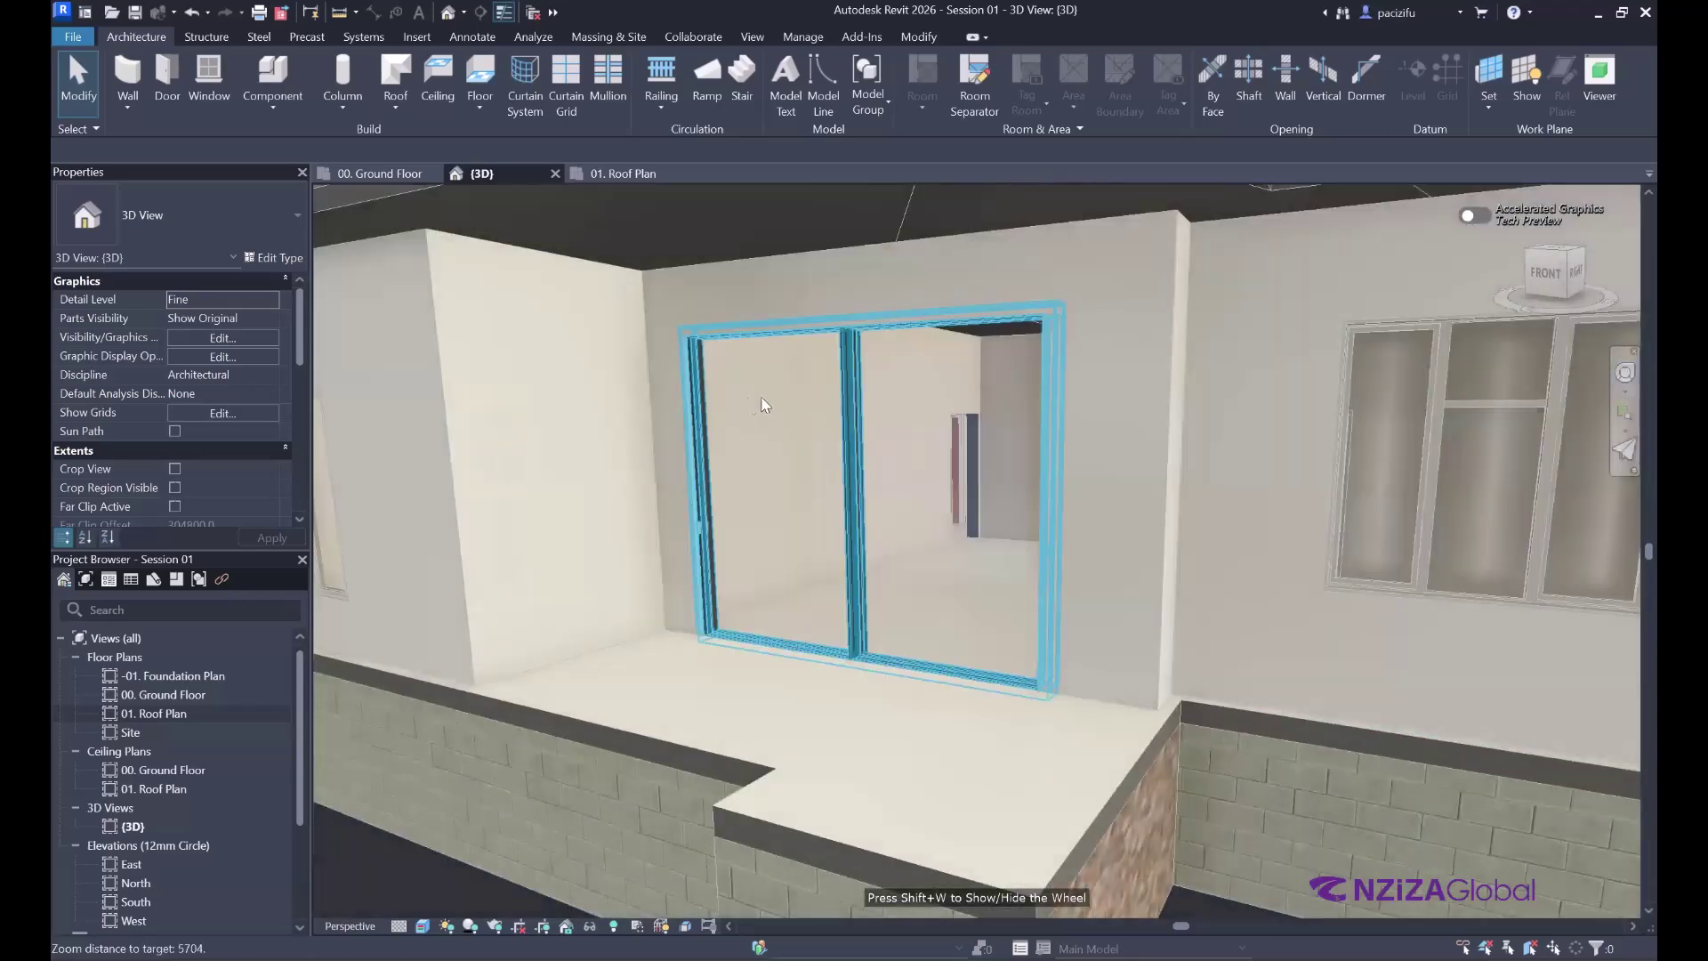
# - Inspect the sliding door's frame, handle and glazing up close in the 3D view
pyautogui.click(756, 407)
pyautogui.scroll(4, 757, 407)
pyautogui.scroll(5, 692, 499)
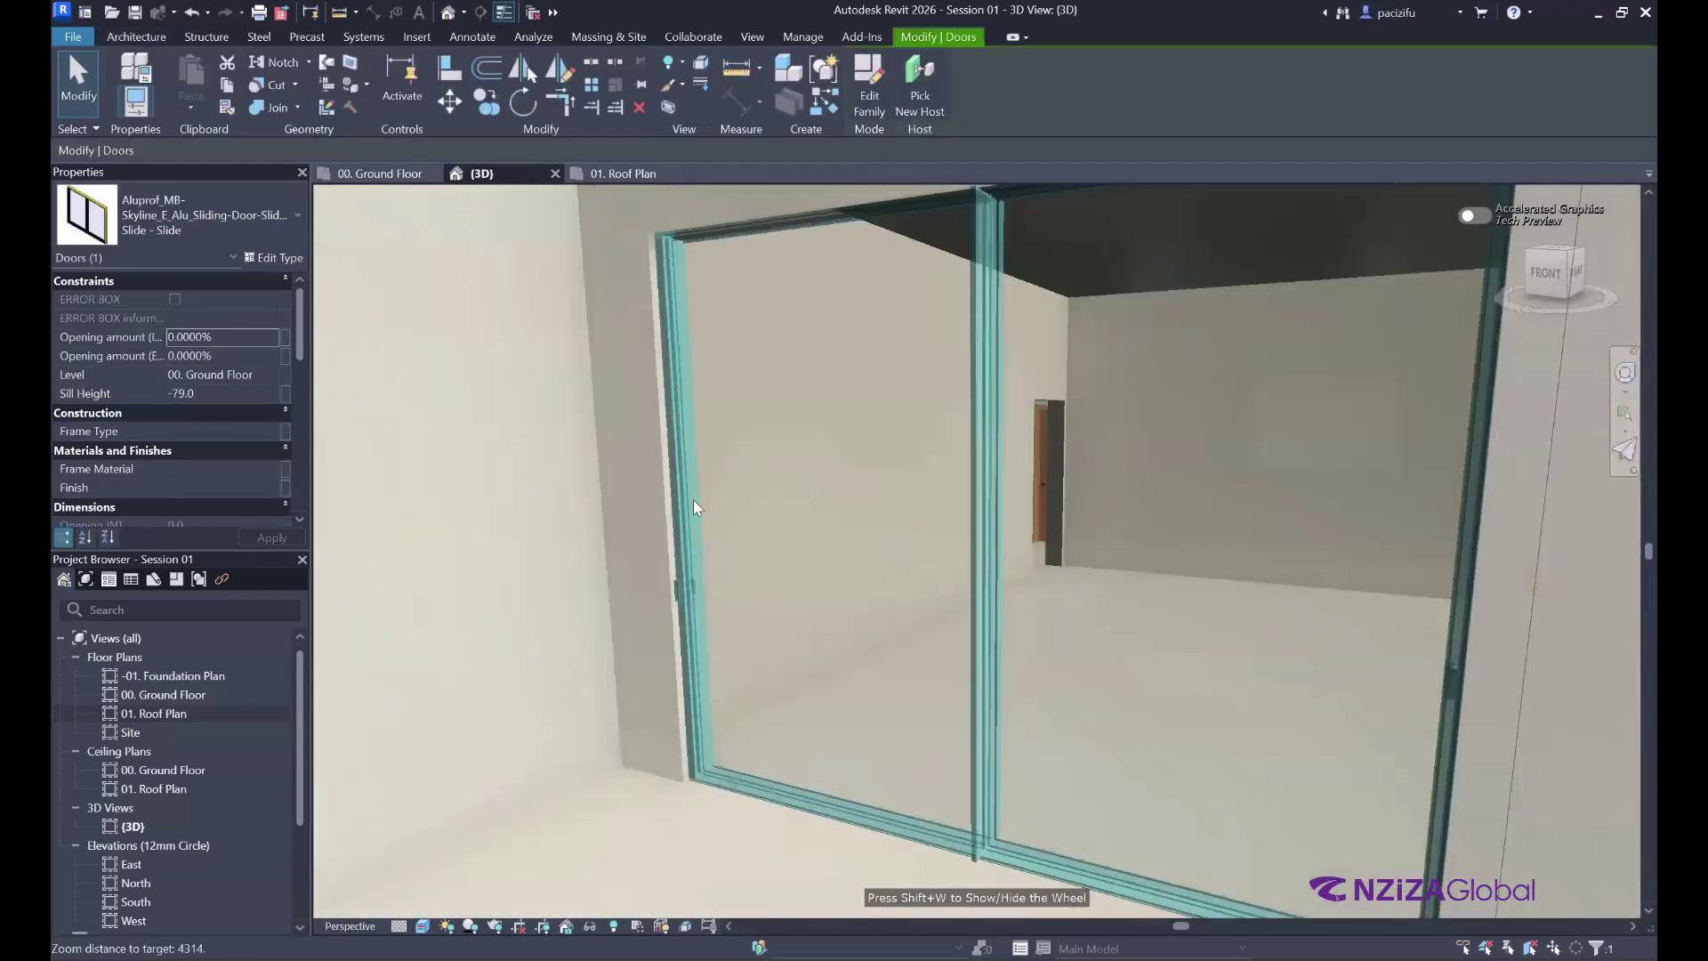
pyautogui.press('Escape')
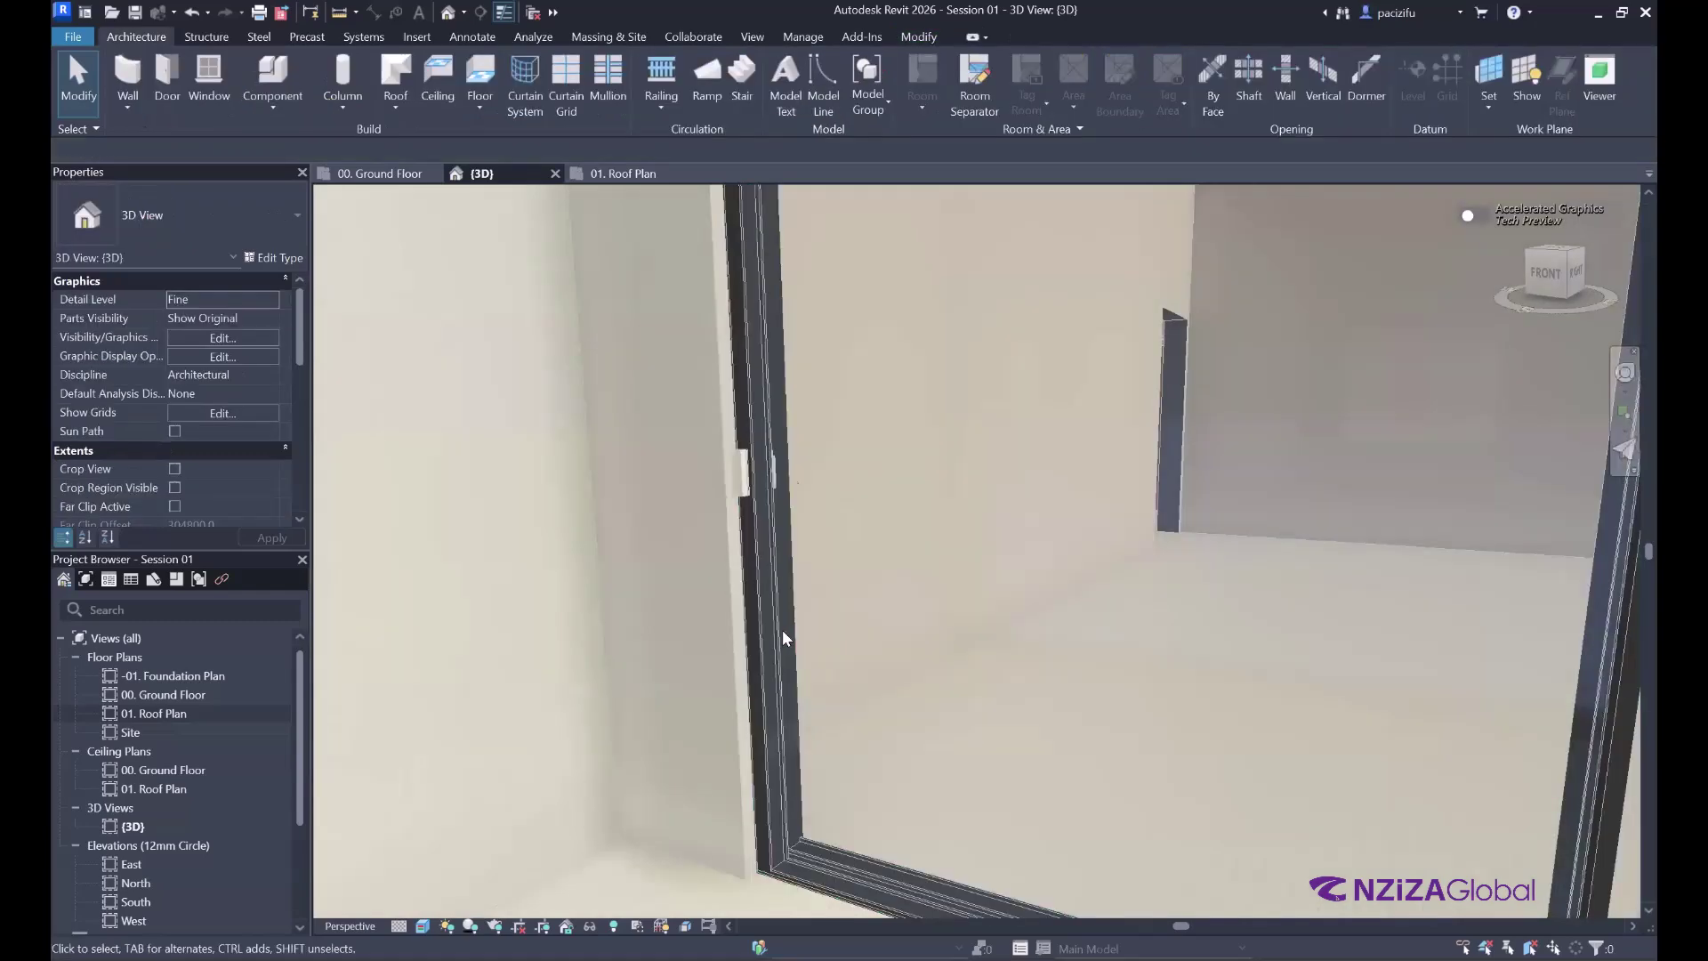
pyautogui.scroll(2, 777, 466)
pyautogui.scroll(3, 691, 461)
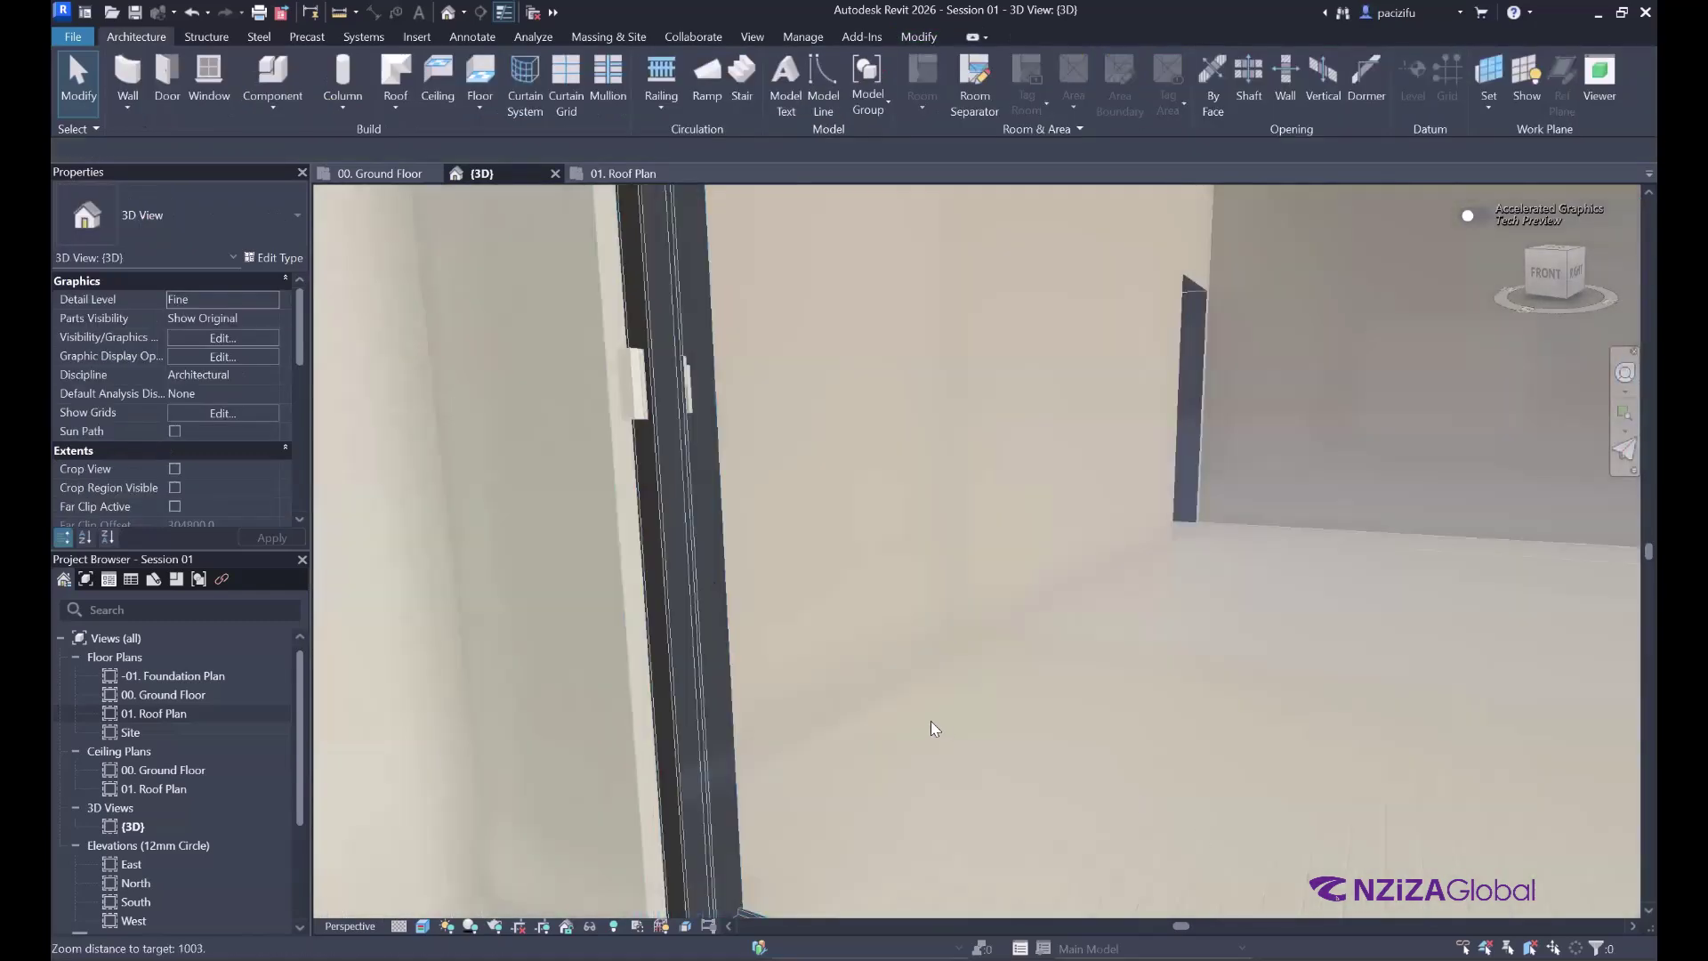
pyautogui.scroll(-3, 770, 537)
pyautogui.scroll(2, 879, 717)
pyautogui.scroll(-4, 909, 744)
pyautogui.scroll(-2, 910, 478)
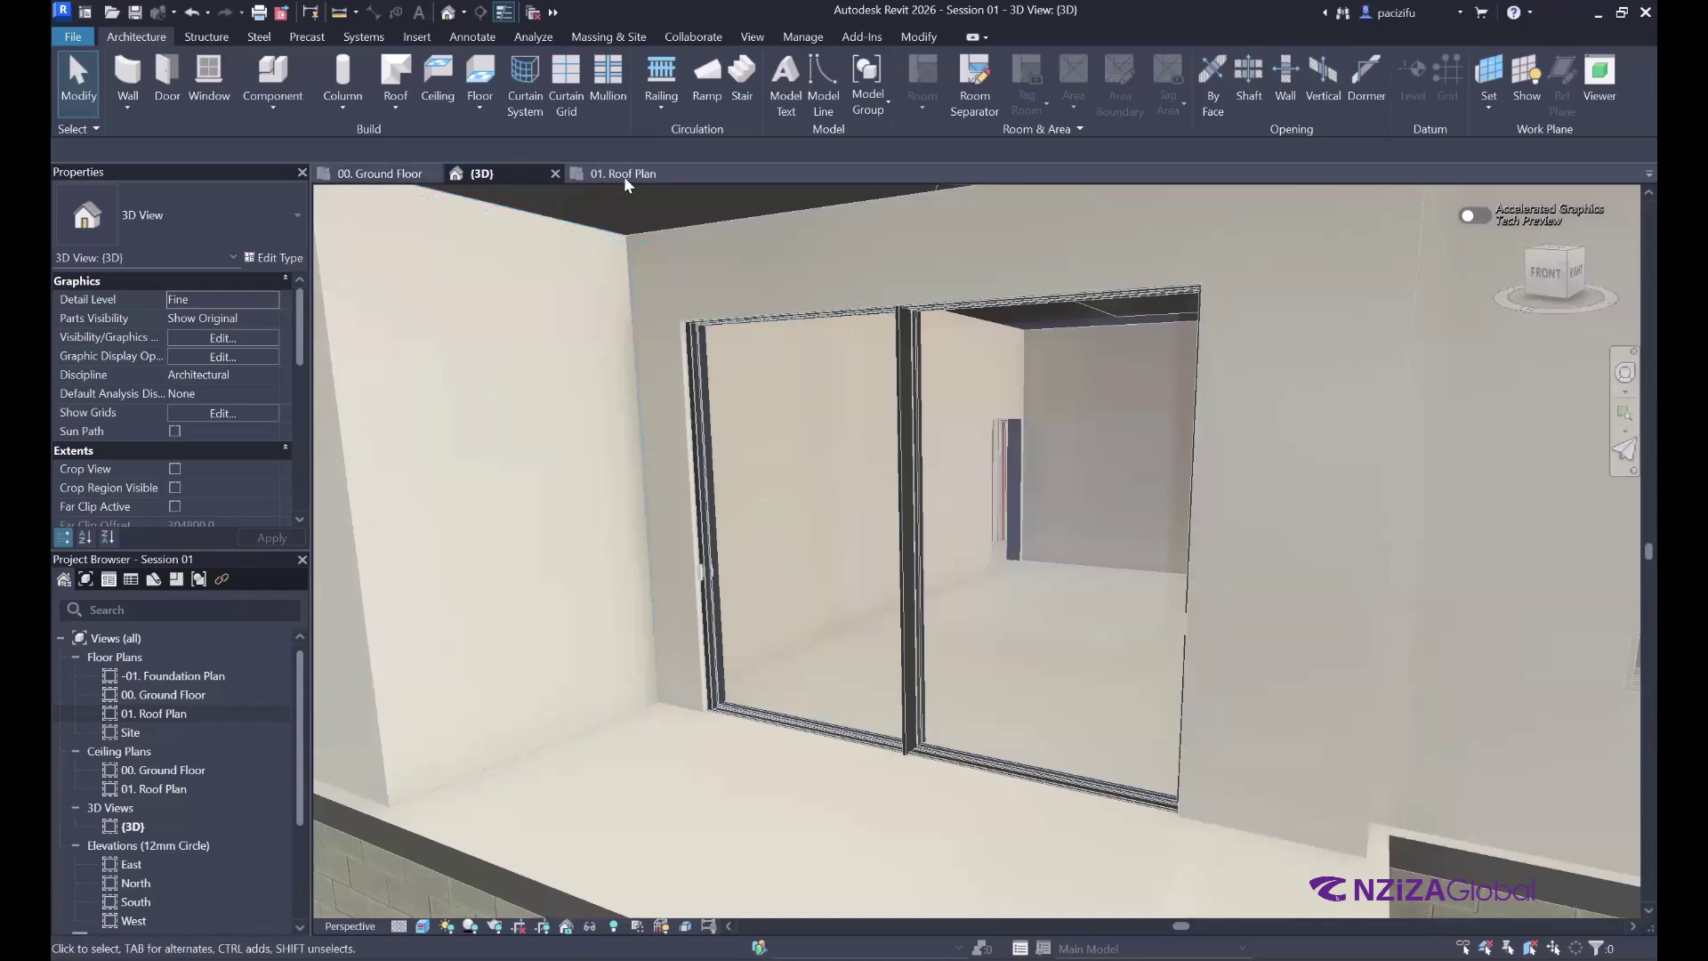
# - Return to the 00. Ground Floor plan and examine the sliding door's frame detail where it meets the wall on its west side
pyautogui.click(400, 175)
pyautogui.scroll(5, 623, 605)
pyautogui.scroll(-1, 1049, 547)
pyautogui.scroll(3, 524, 481)
pyautogui.scroll(-4, 522, 476)
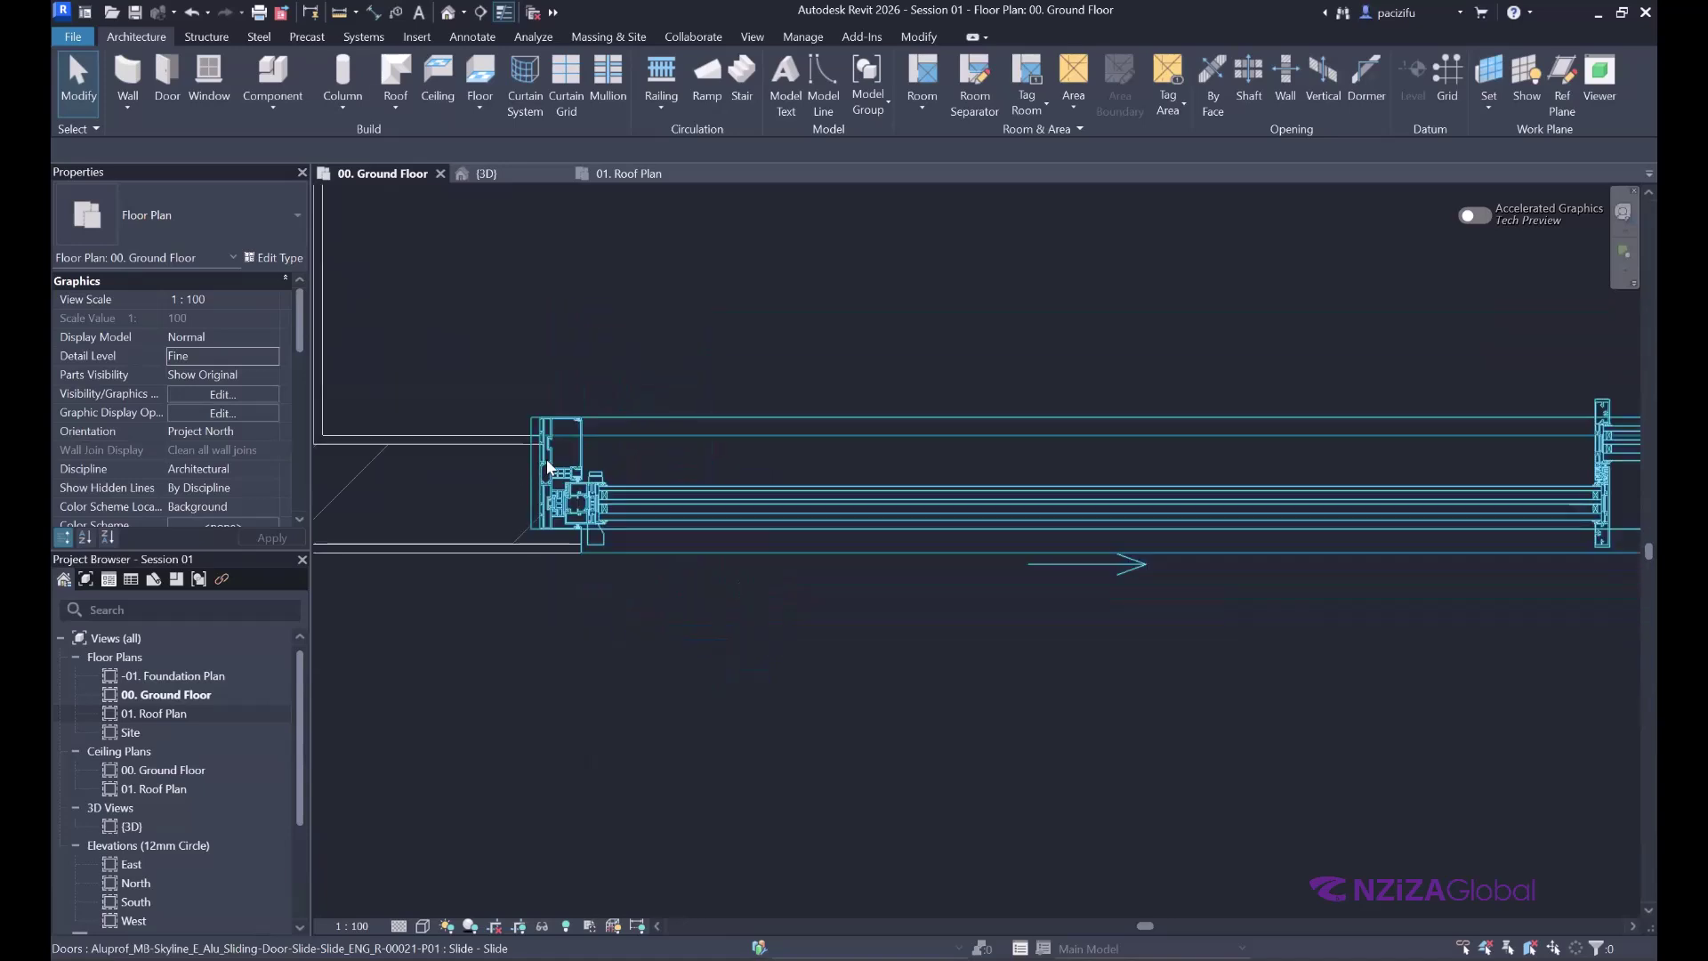
pyautogui.scroll(2, 562, 495)
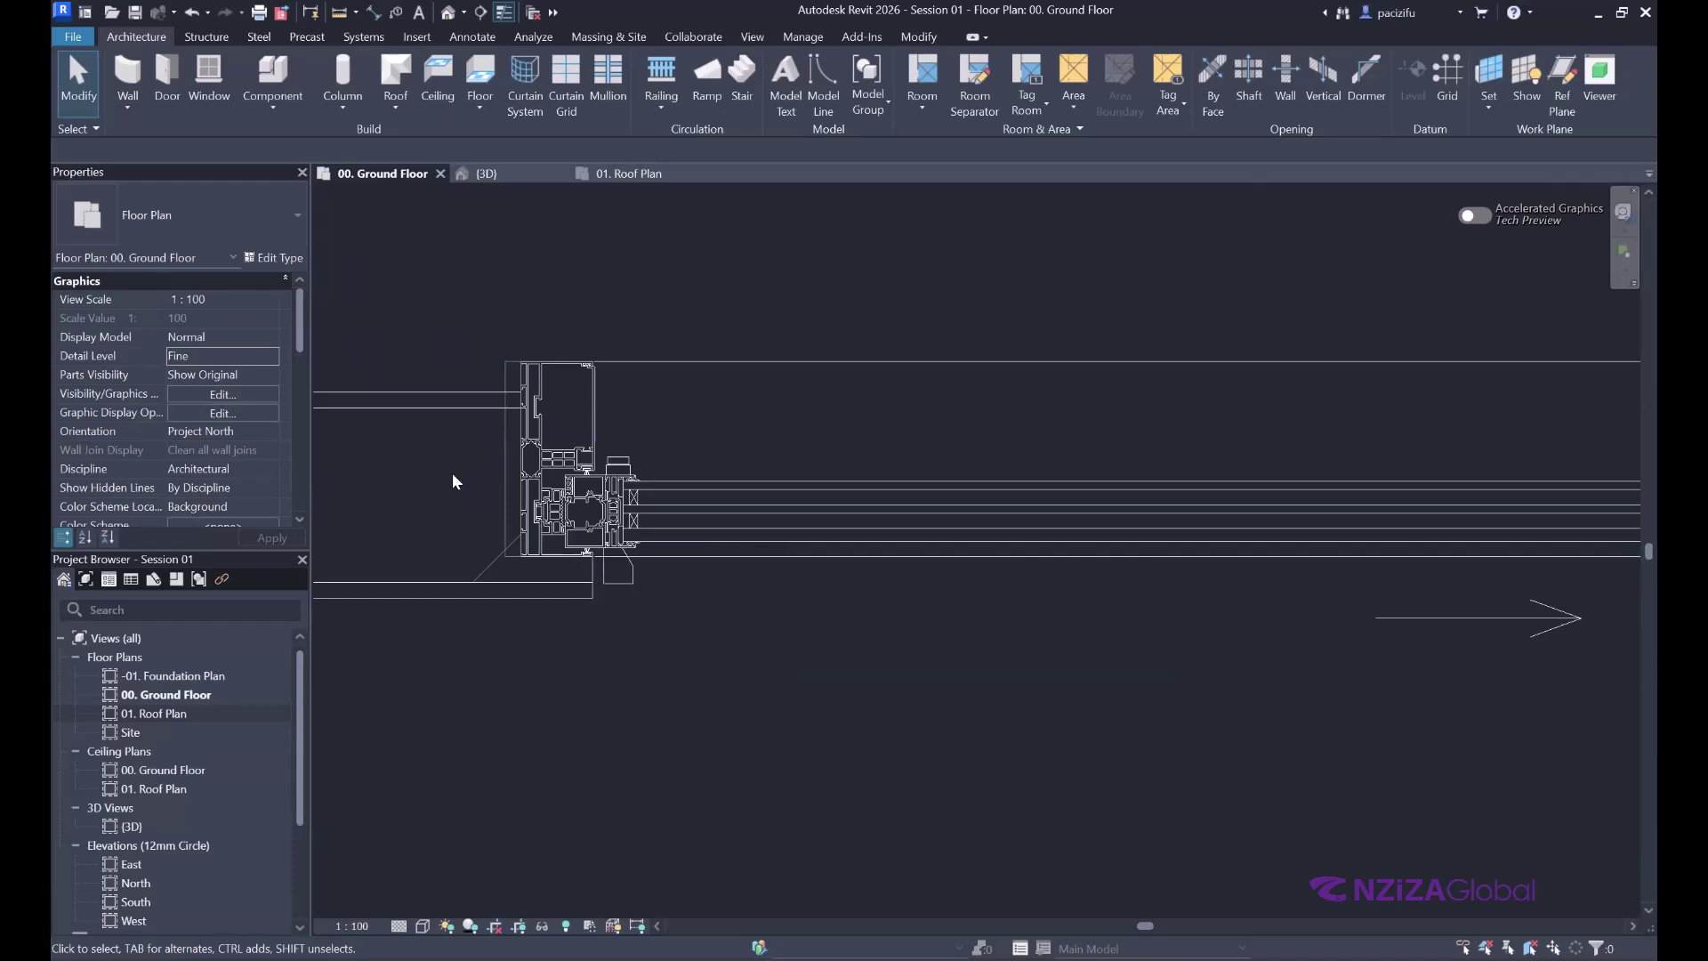
pyautogui.scroll(2, 452, 481)
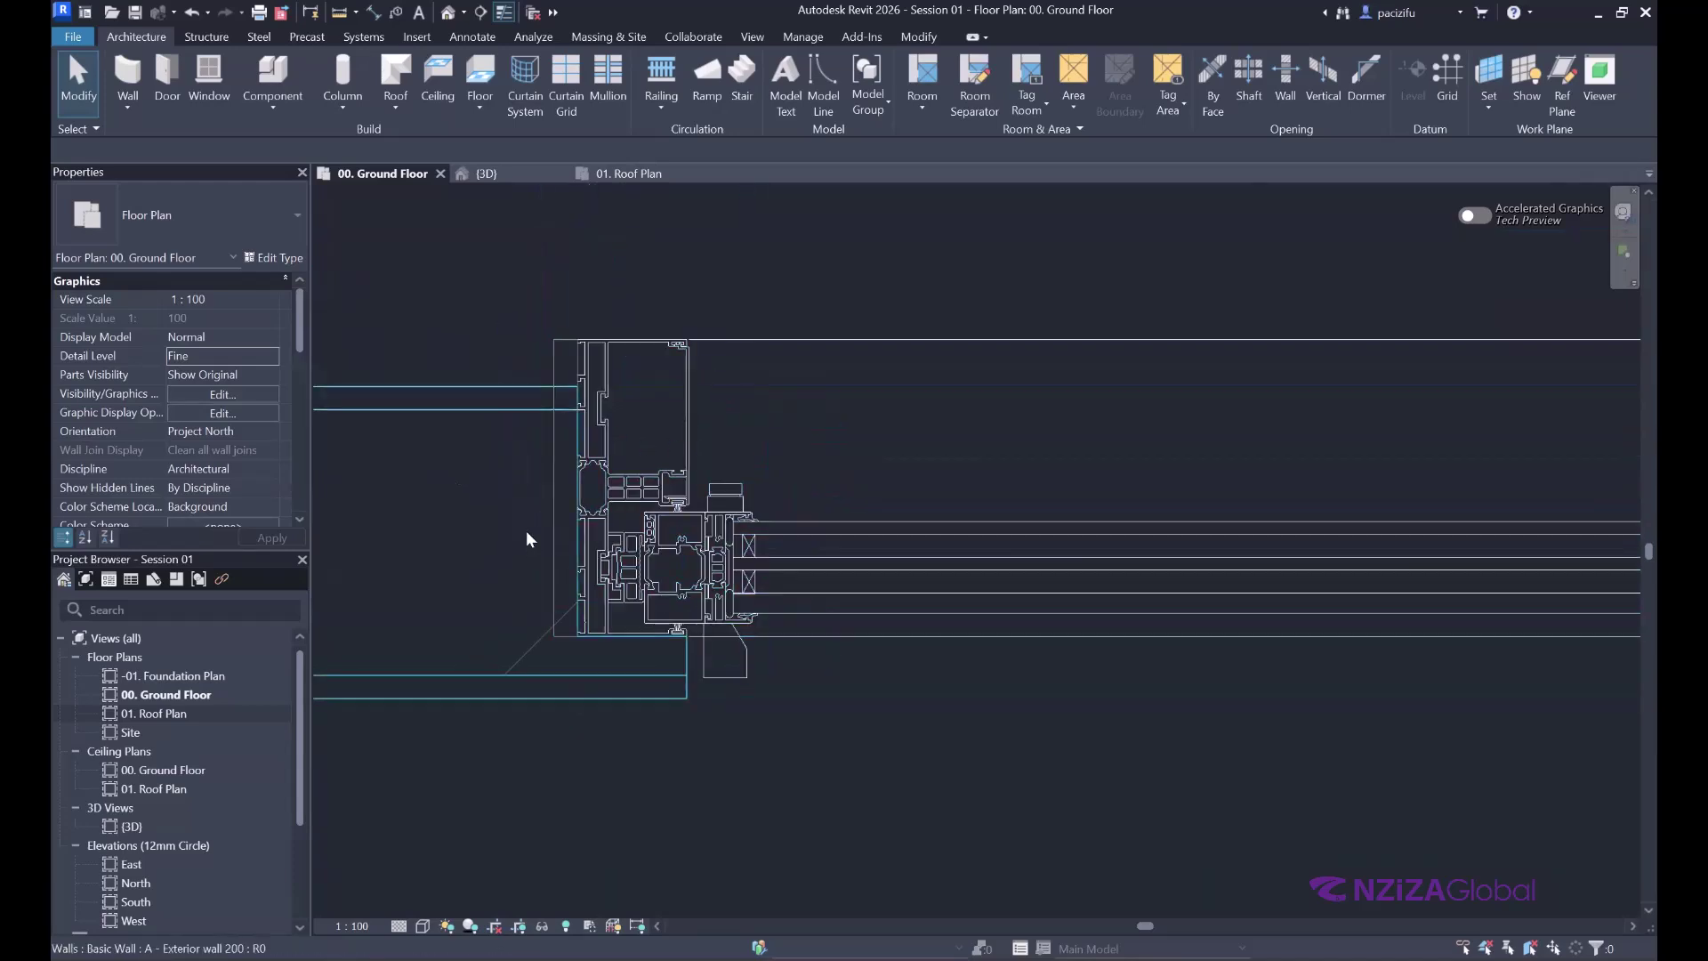
pyautogui.scroll(-1, 427, 392)
pyautogui.scroll(-2, 374, 461)
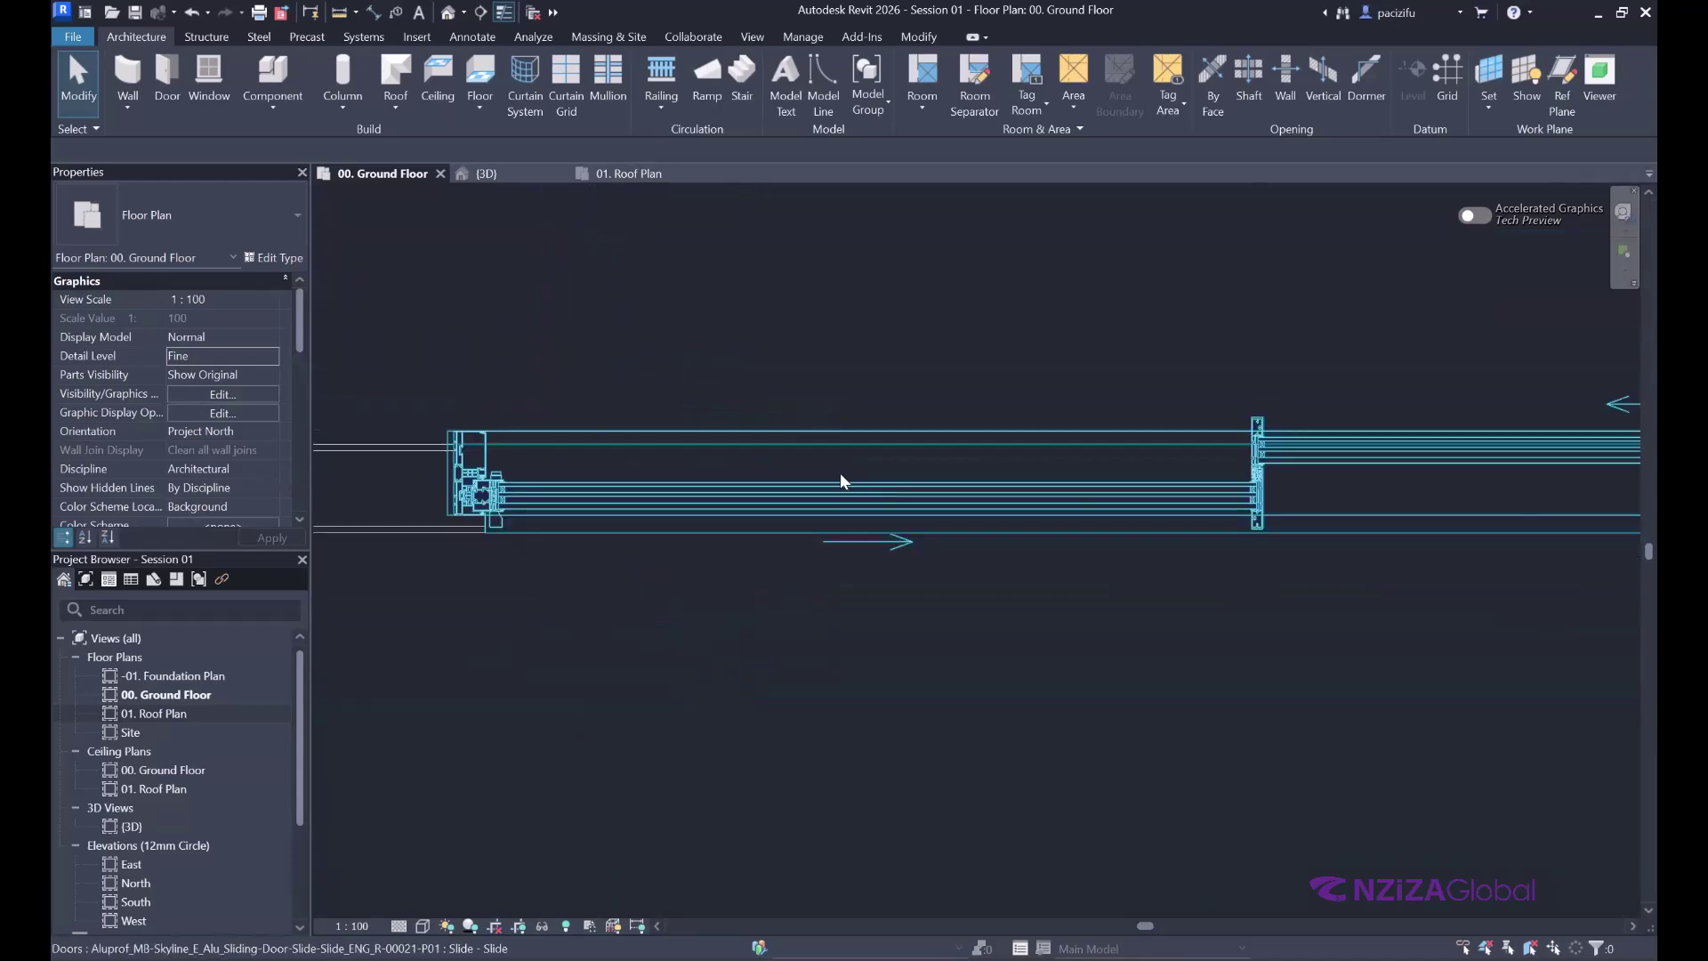
# - Examine the profile detail where the two sliding door panels meet in the ground floor plan
pyautogui.scroll(1, 840, 472)
pyautogui.scroll(3, 1010, 480)
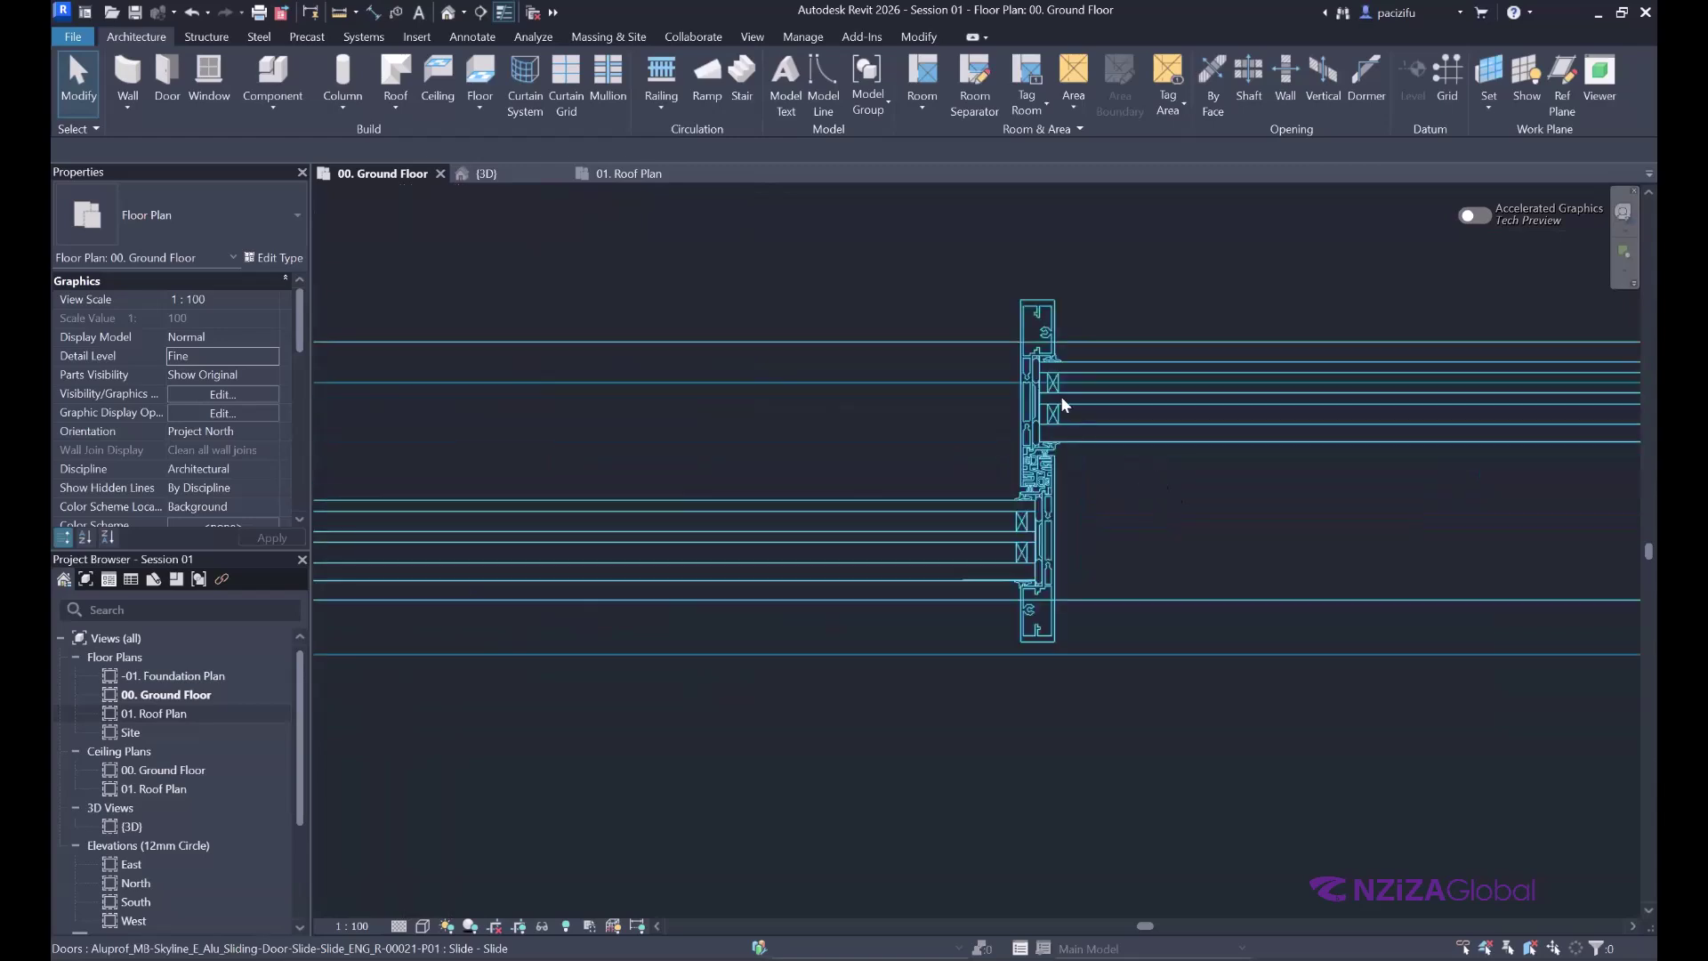
pyautogui.scroll(1, 997, 394)
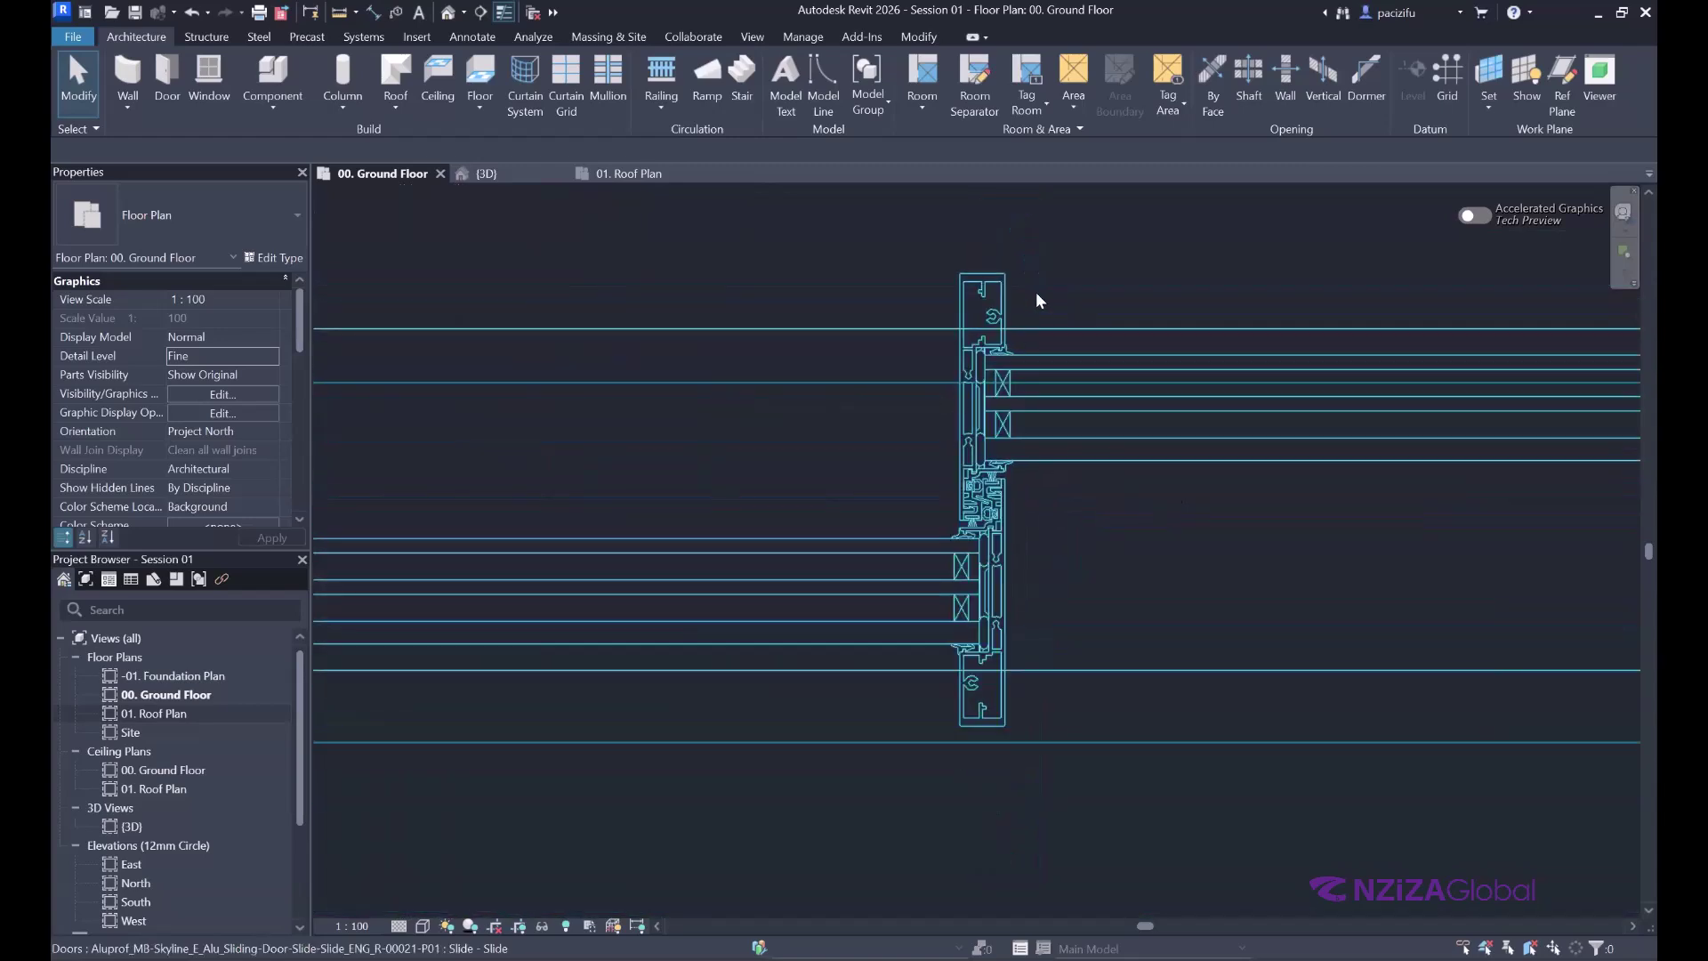
pyautogui.scroll(-2, 672, 537)
pyautogui.scroll(-3, 867, 543)
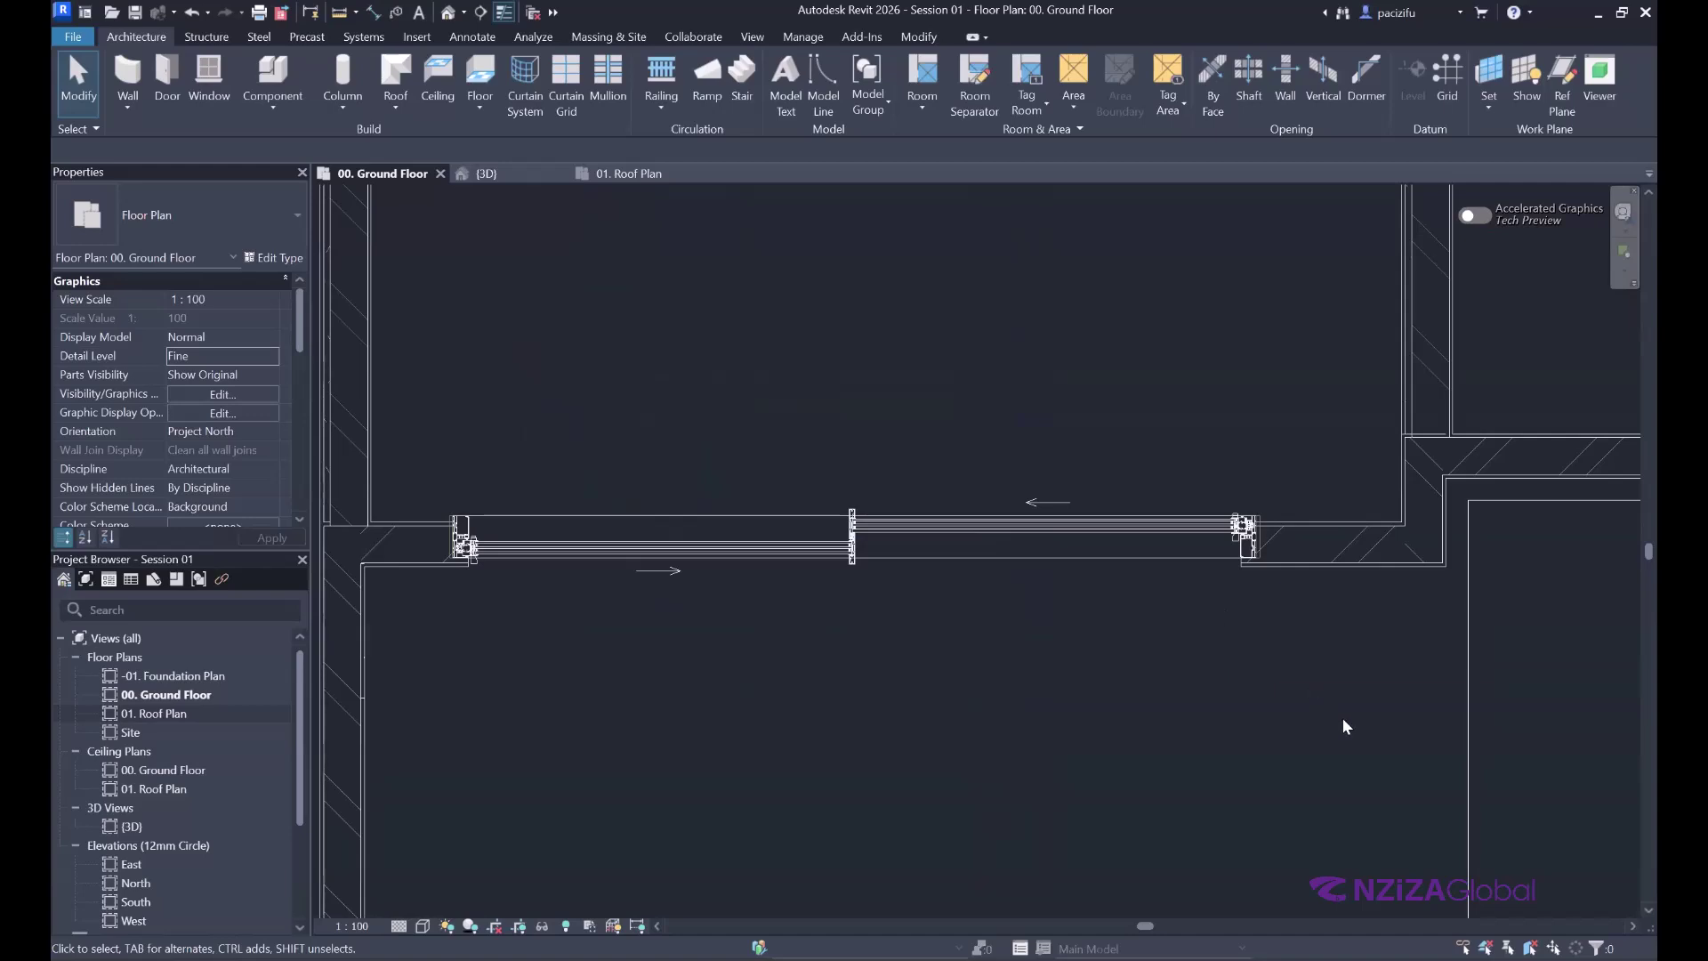
pyautogui.scroll(-5, 1188, 509)
pyautogui.scroll(1, 841, 547)
pyautogui.scroll(5, 534, 792)
pyautogui.scroll(-3, 907, 427)
pyautogui.scroll(4, 892, 331)
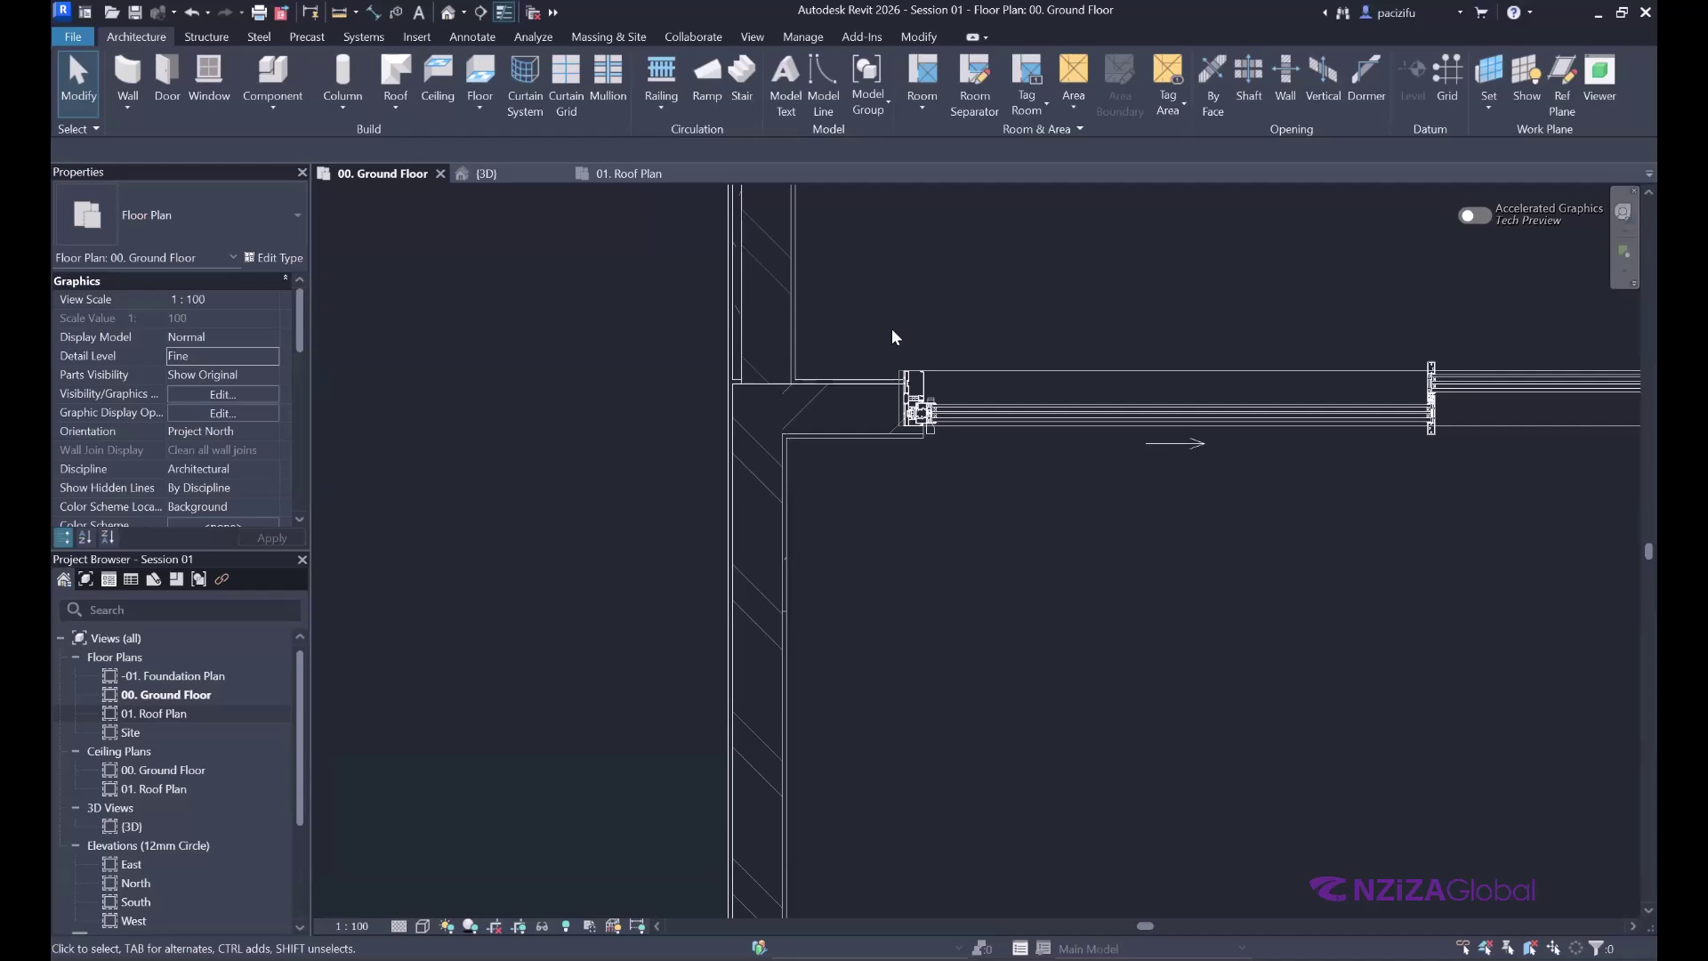
pyautogui.press('z')
pyautogui.press('f')
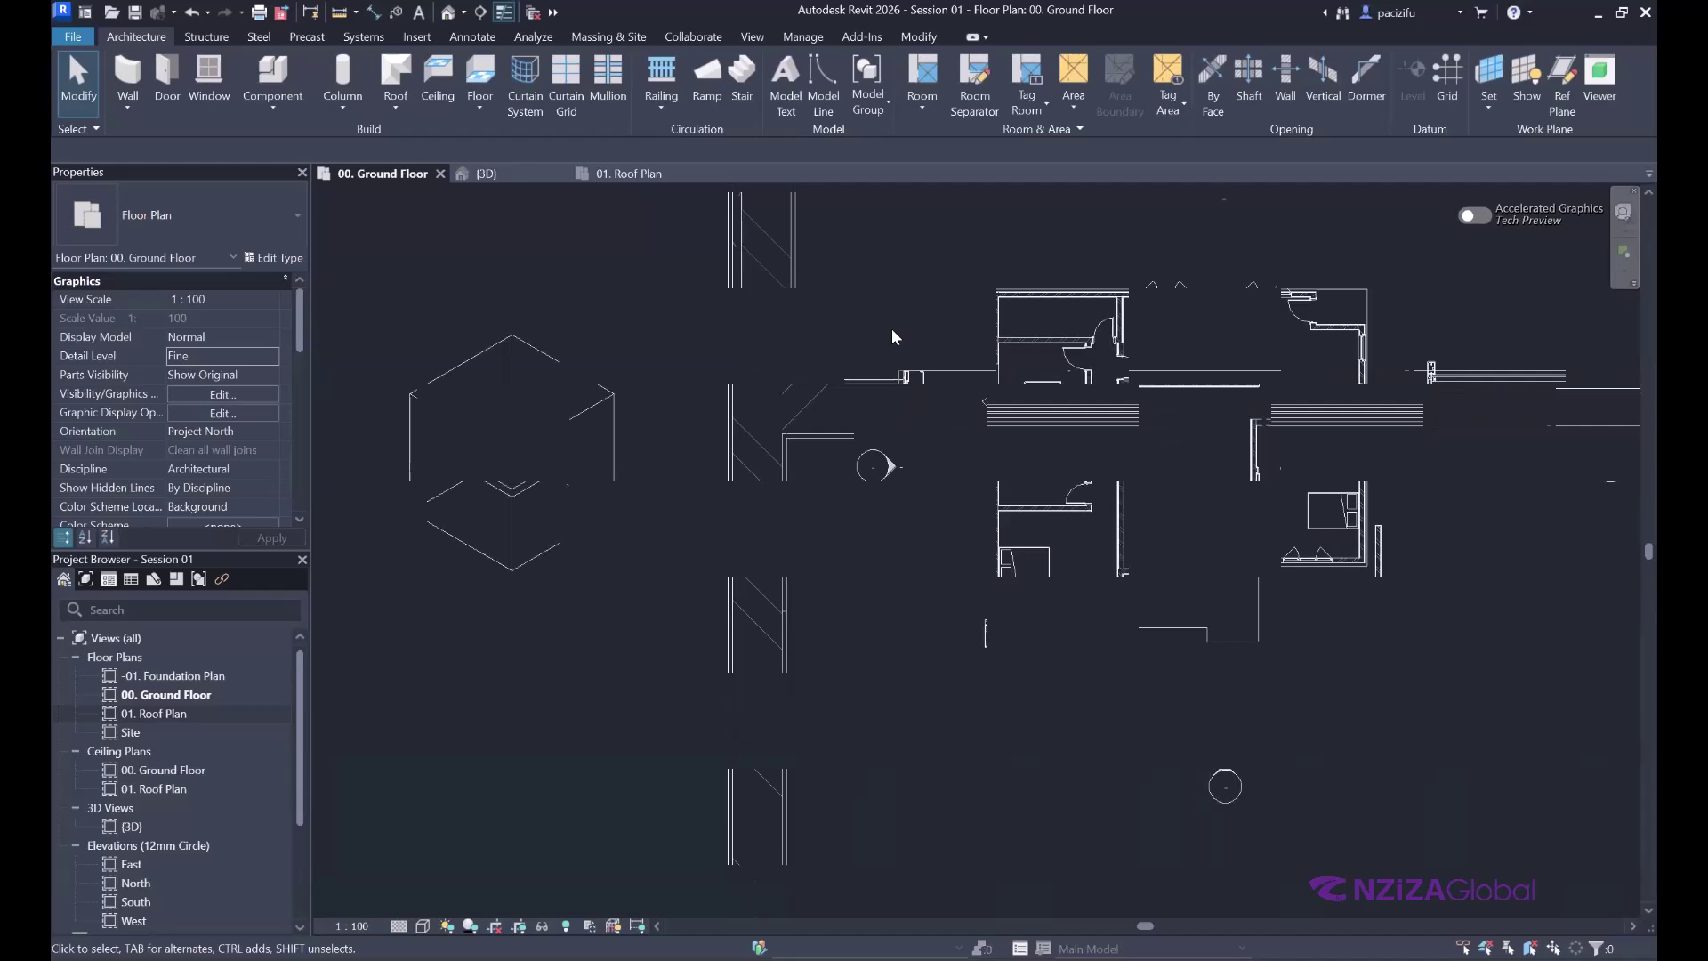
pyautogui.scroll(-3, 921, 444)
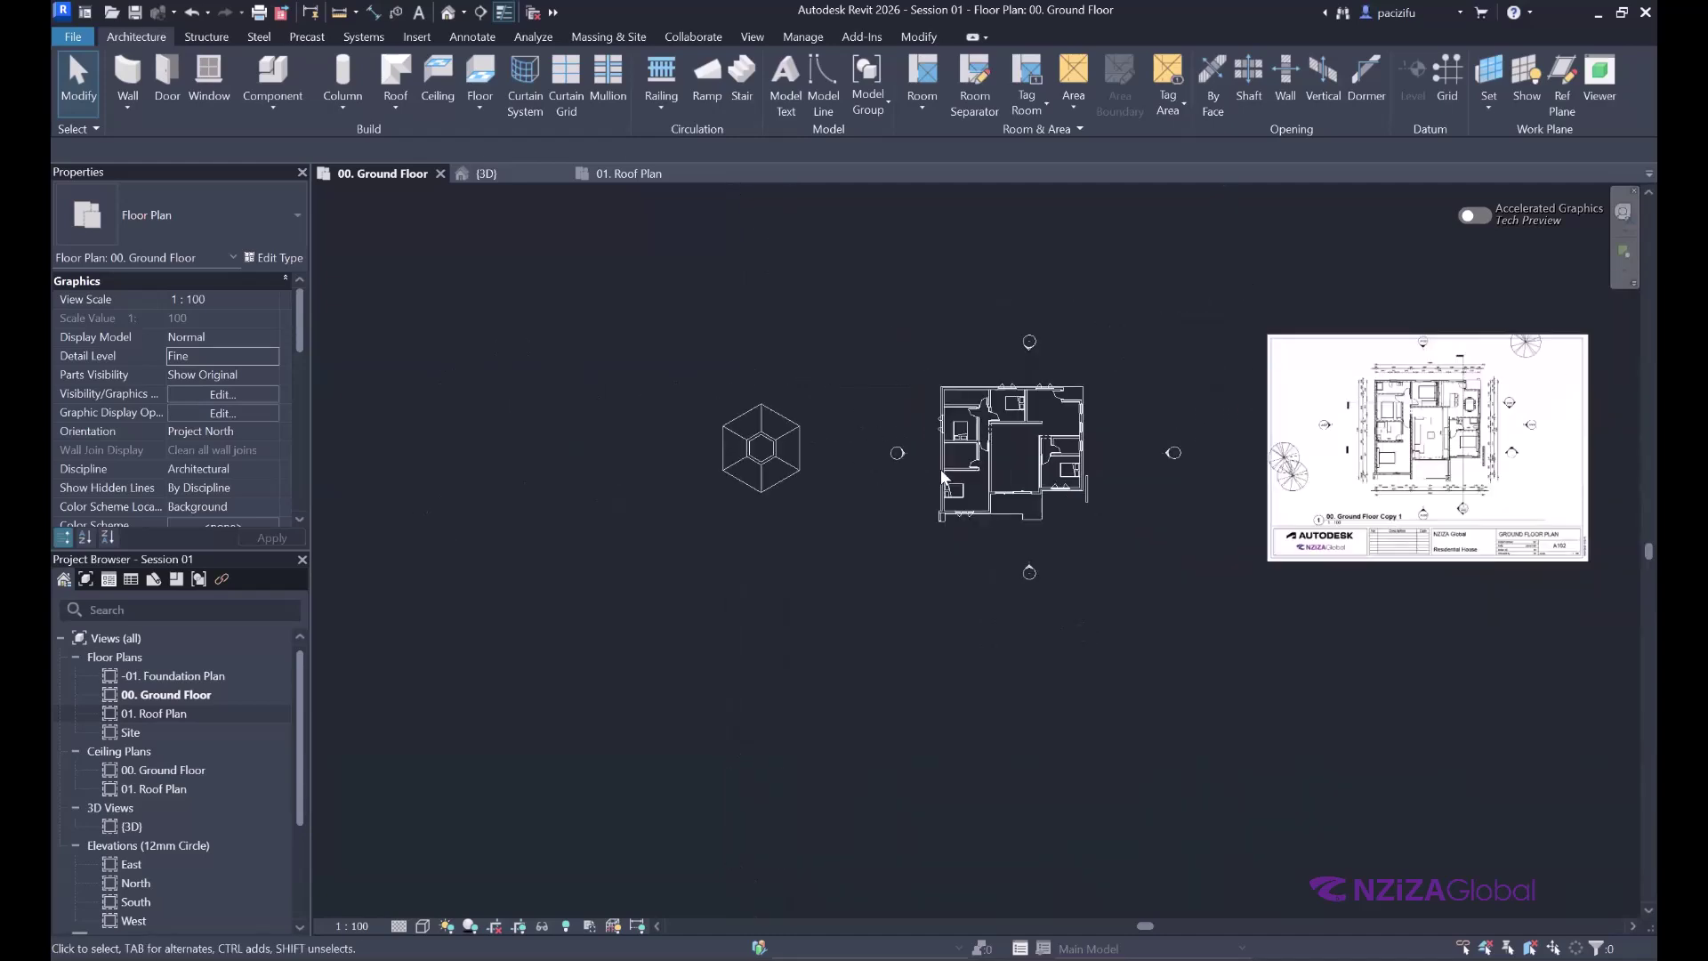
pyautogui.scroll(1, 1097, 432)
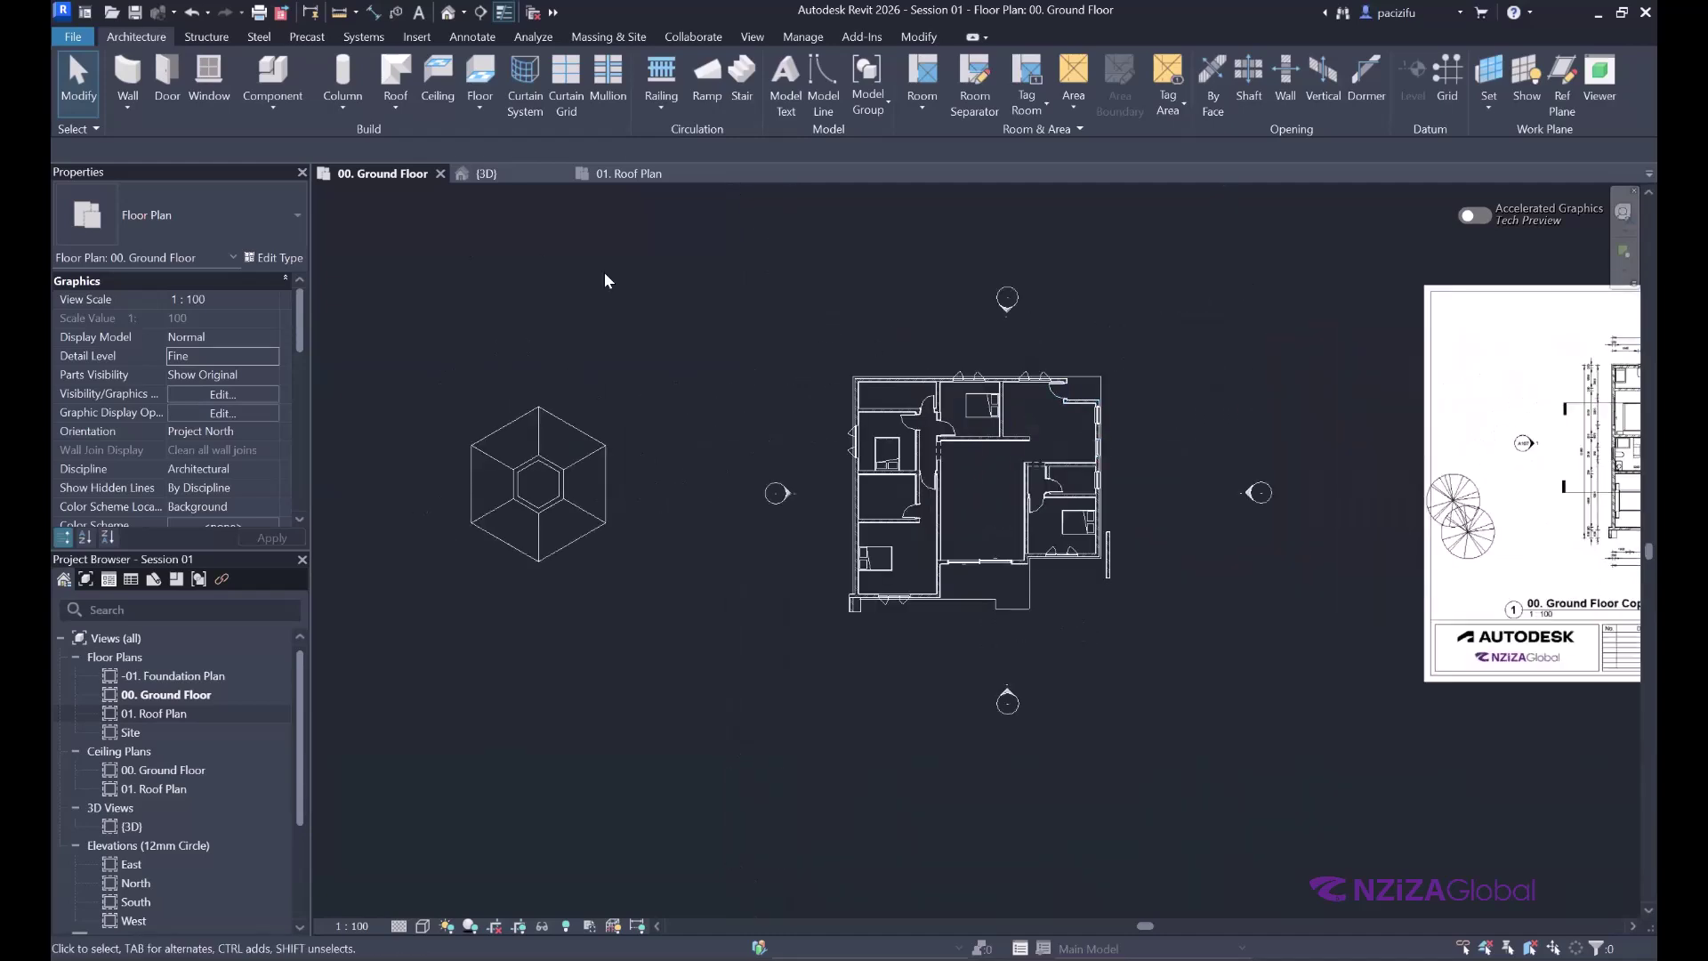
pyautogui.scroll(-2, 756, 401)
pyautogui.scroll(3, 627, 369)
pyautogui.scroll(-2, 827, 499)
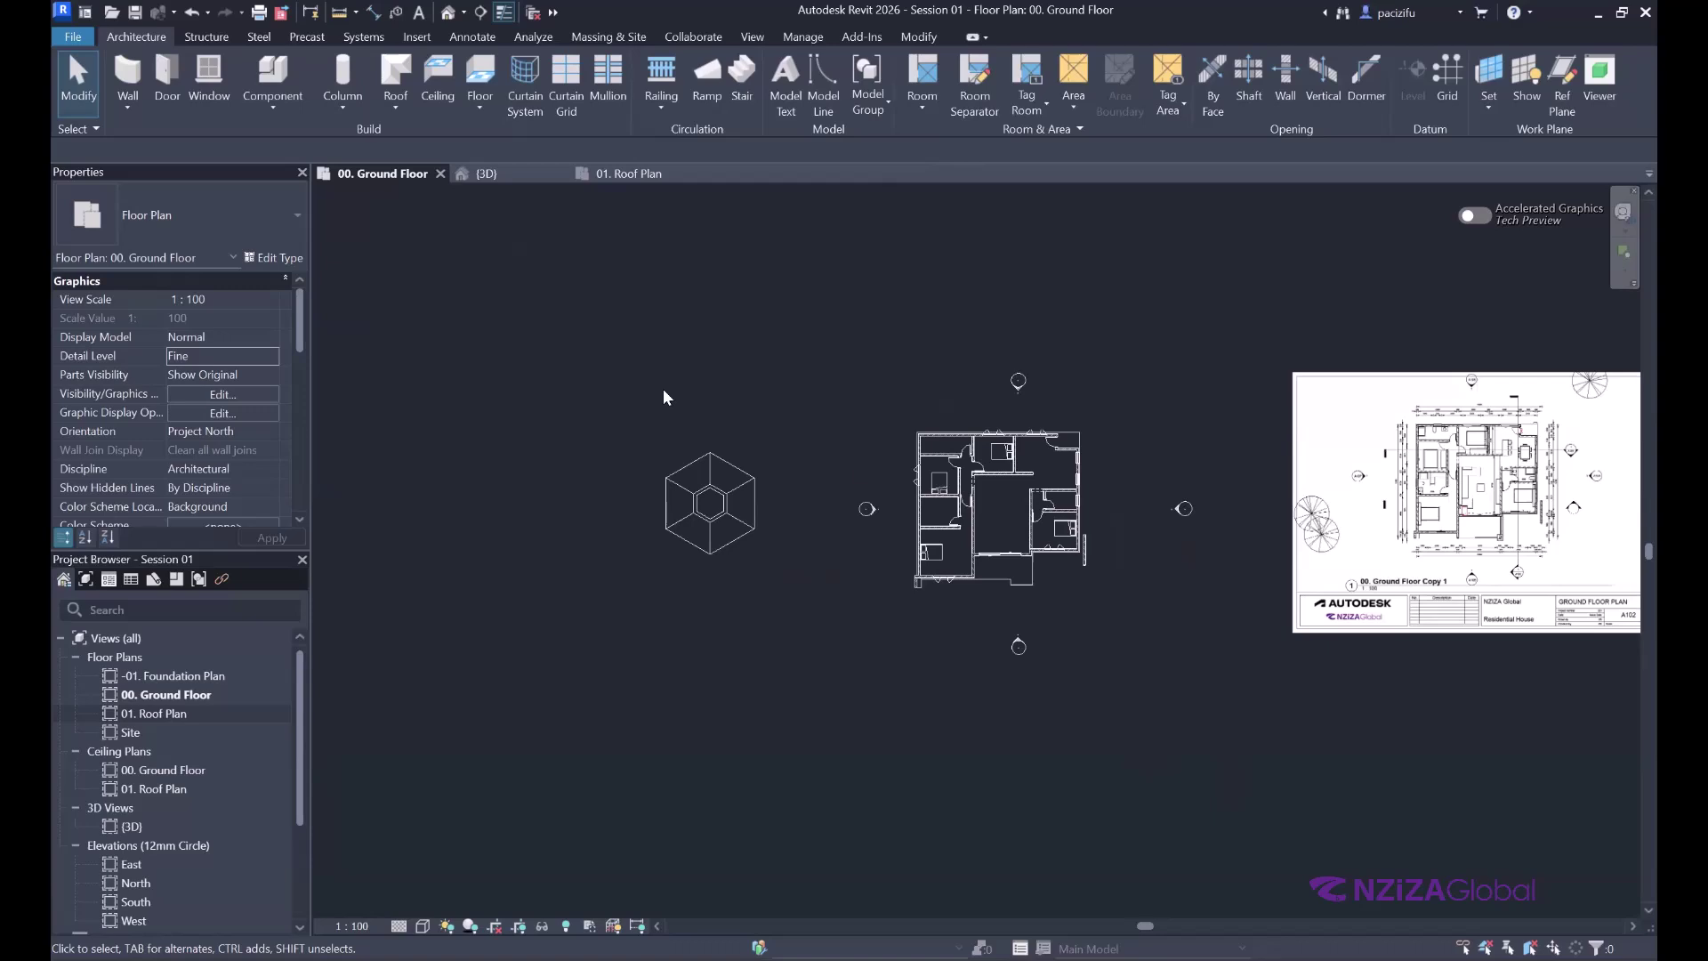
pyautogui.scroll(1, 862, 454)
pyautogui.scroll(-2, 836, 418)
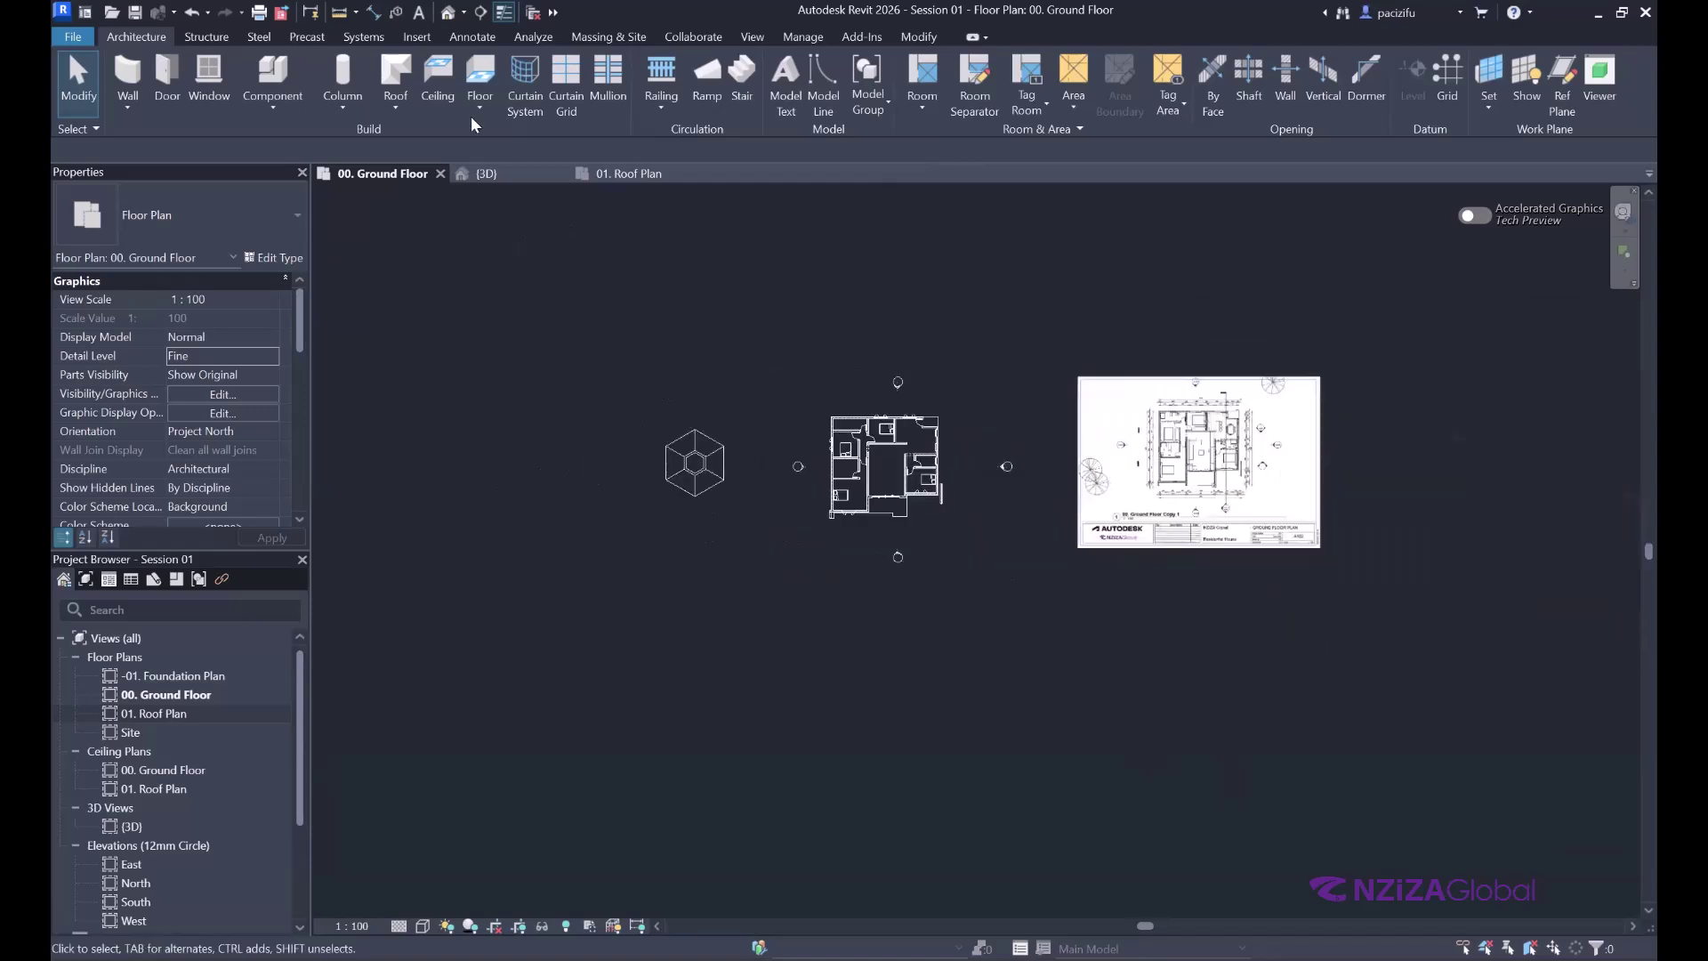
pyautogui.click(394, 106)
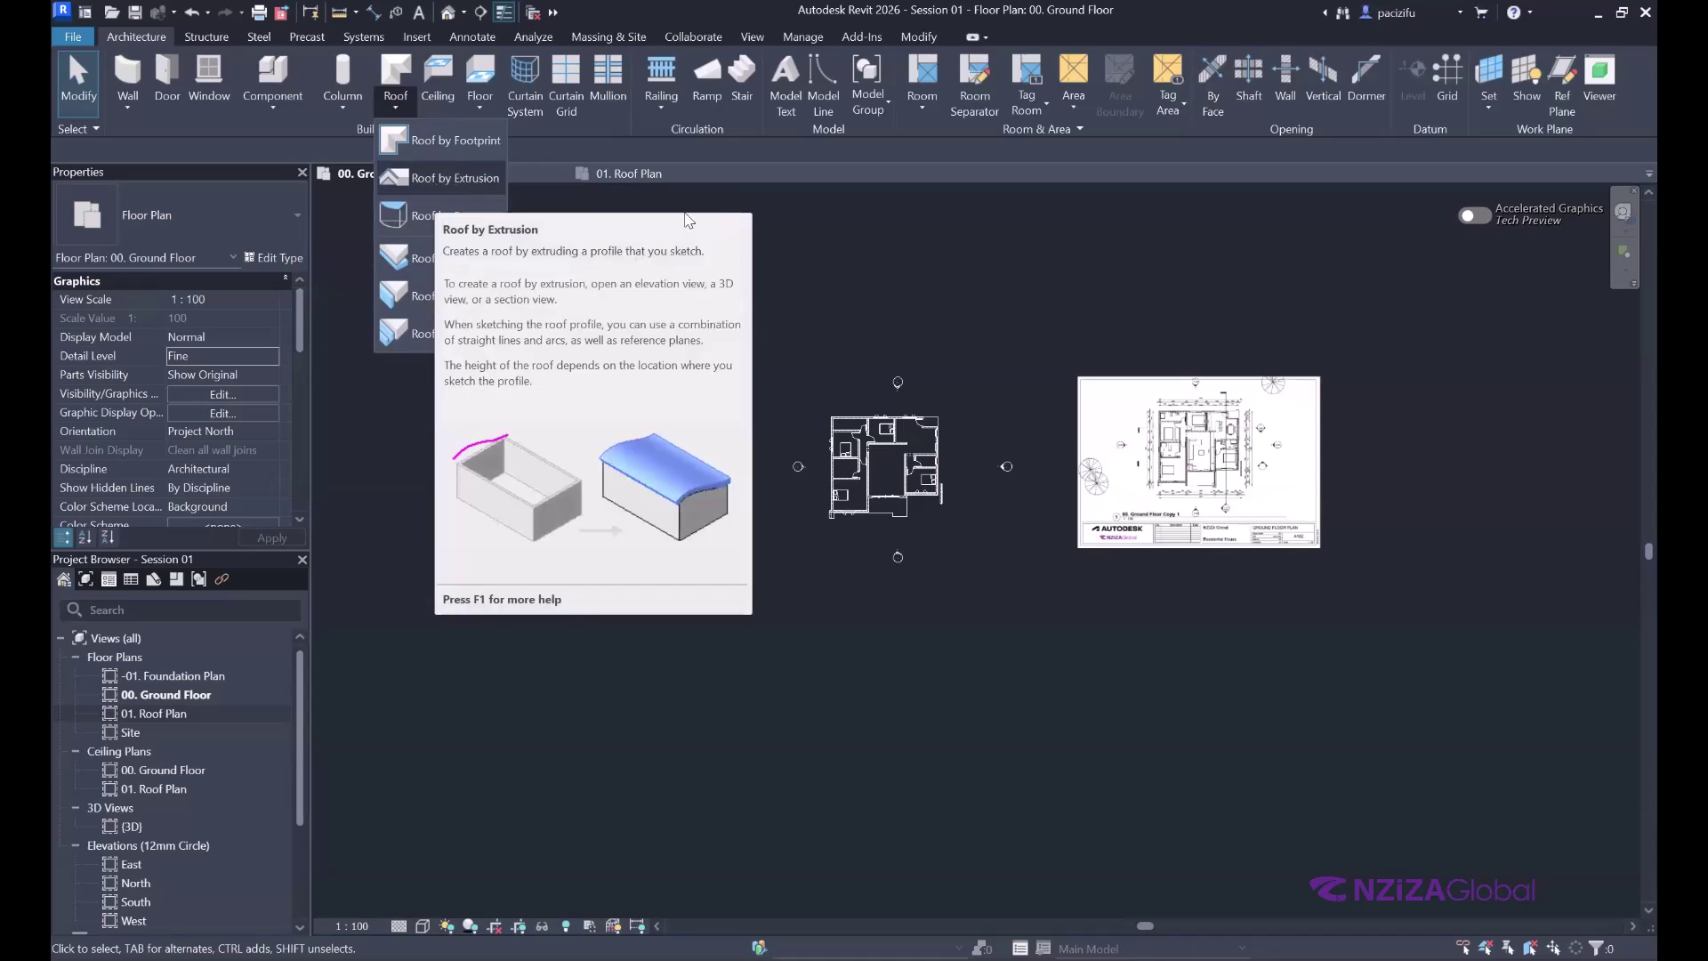
pyautogui.click(441, 181)
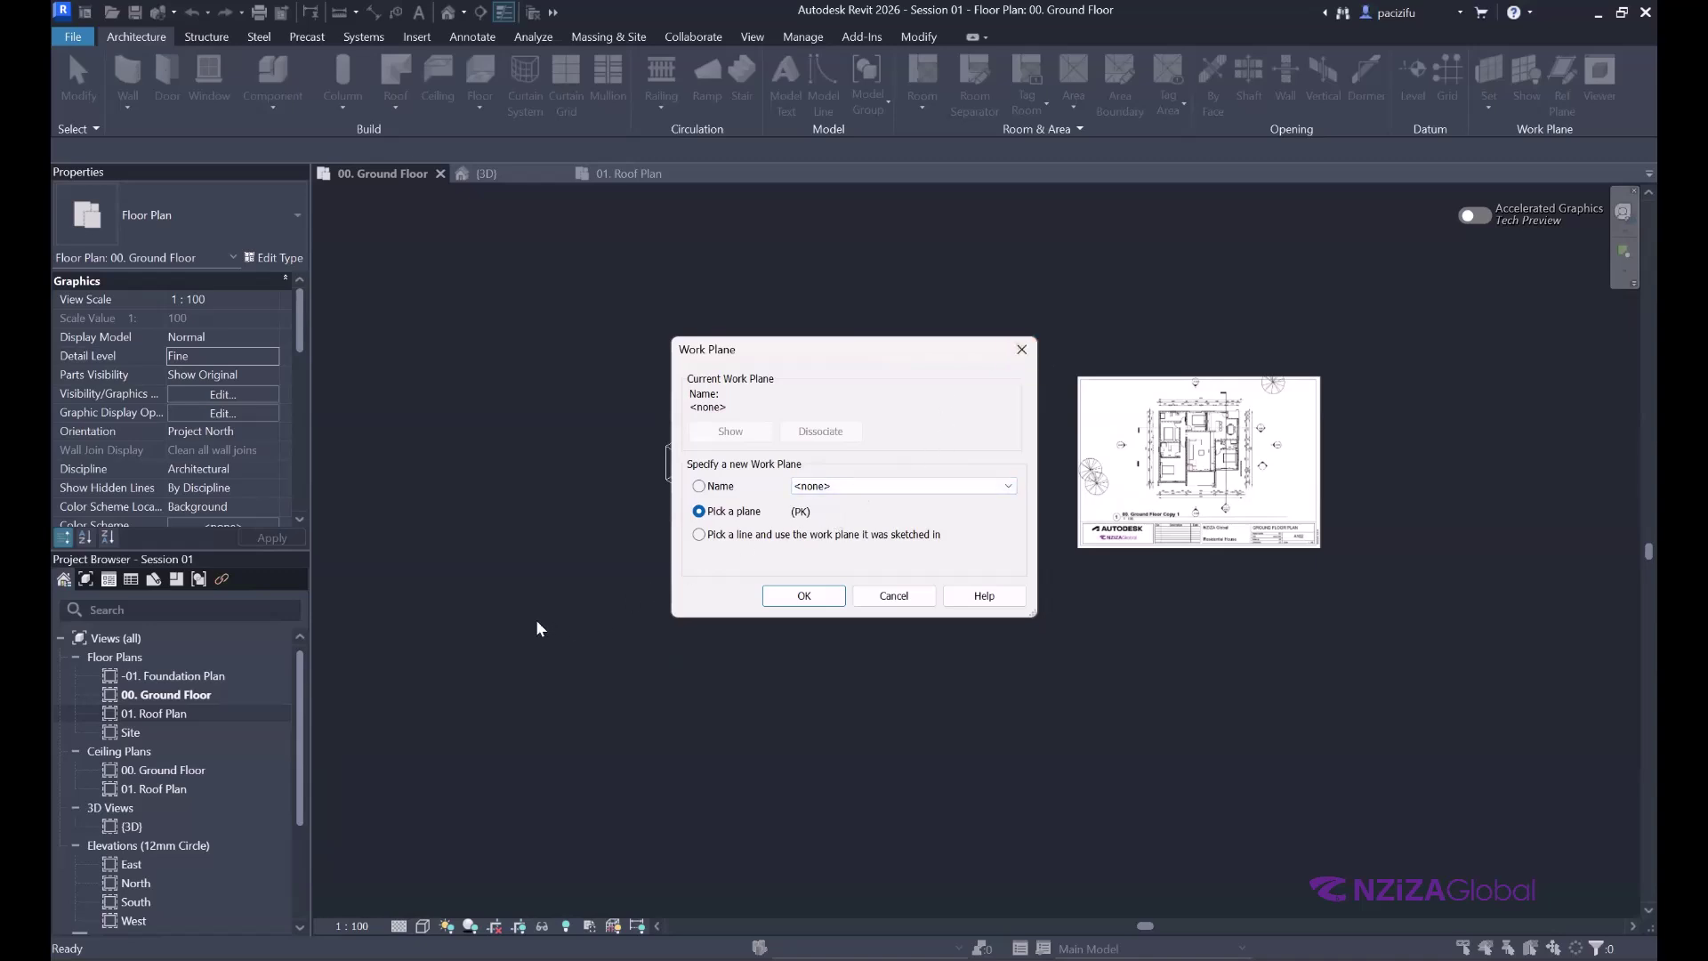
pyautogui.click(701, 488)
pyautogui.click(1008, 489)
pyautogui.click(1002, 501)
pyautogui.click(700, 510)
pyautogui.press('Return')
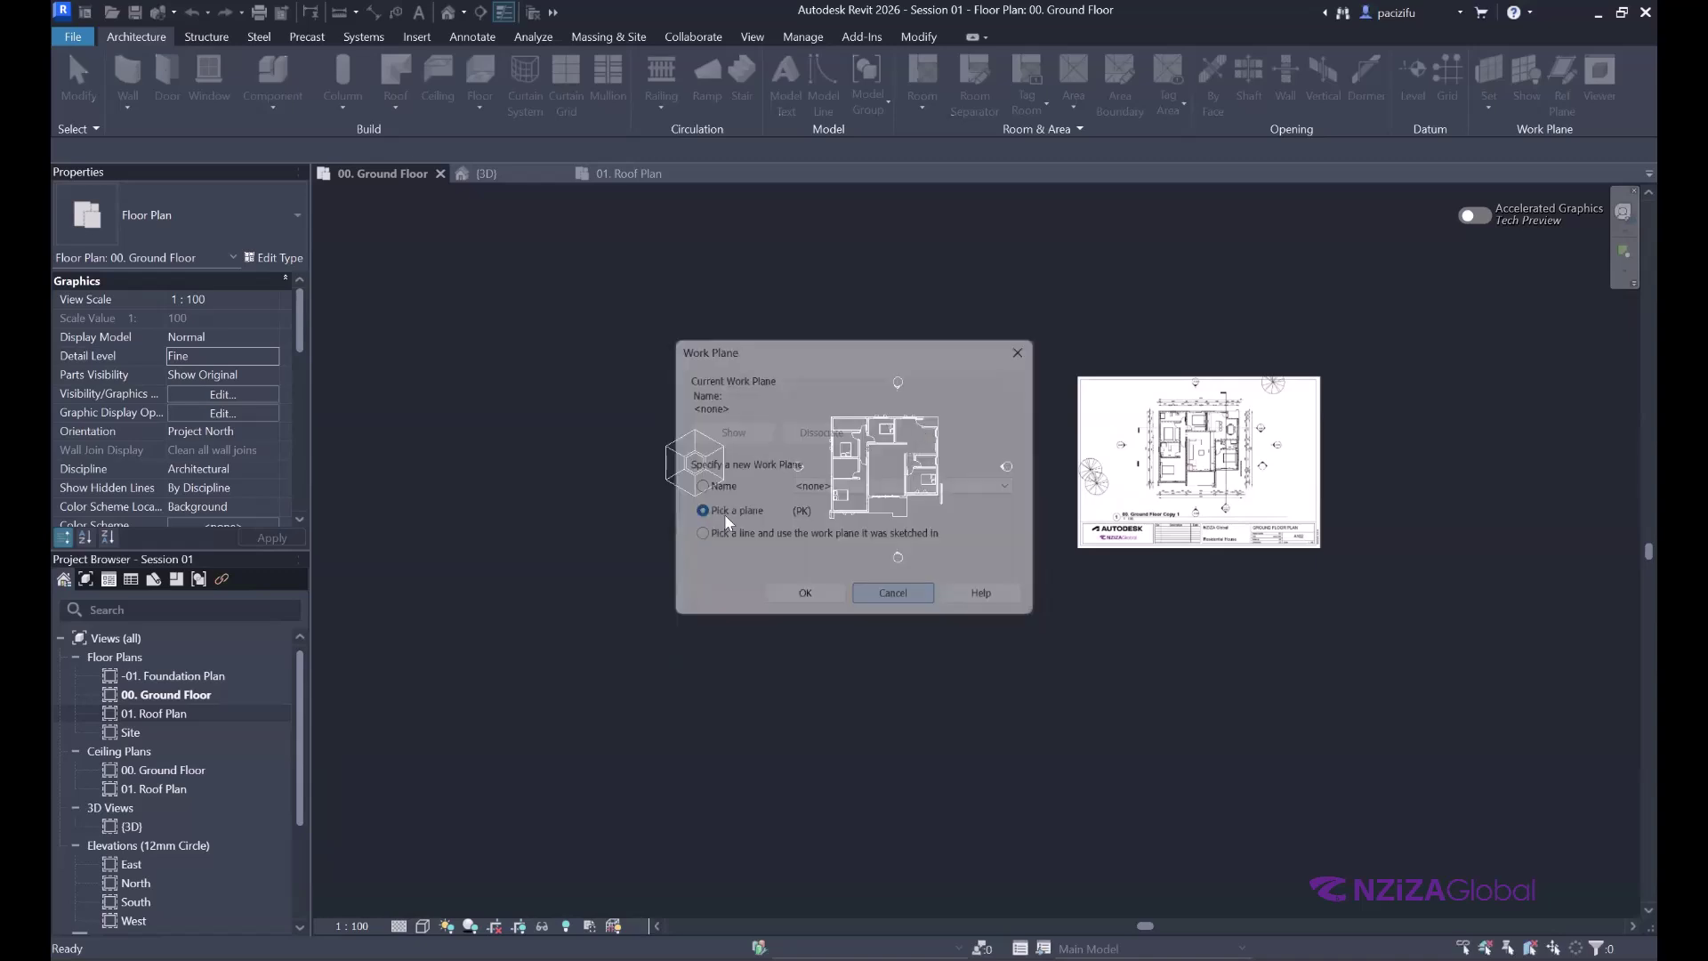
# - Draw a vertical reference plane in empty space west of the hexagonal roof, about 45000 mm from the house
pyautogui.scroll(5, 744, 467)
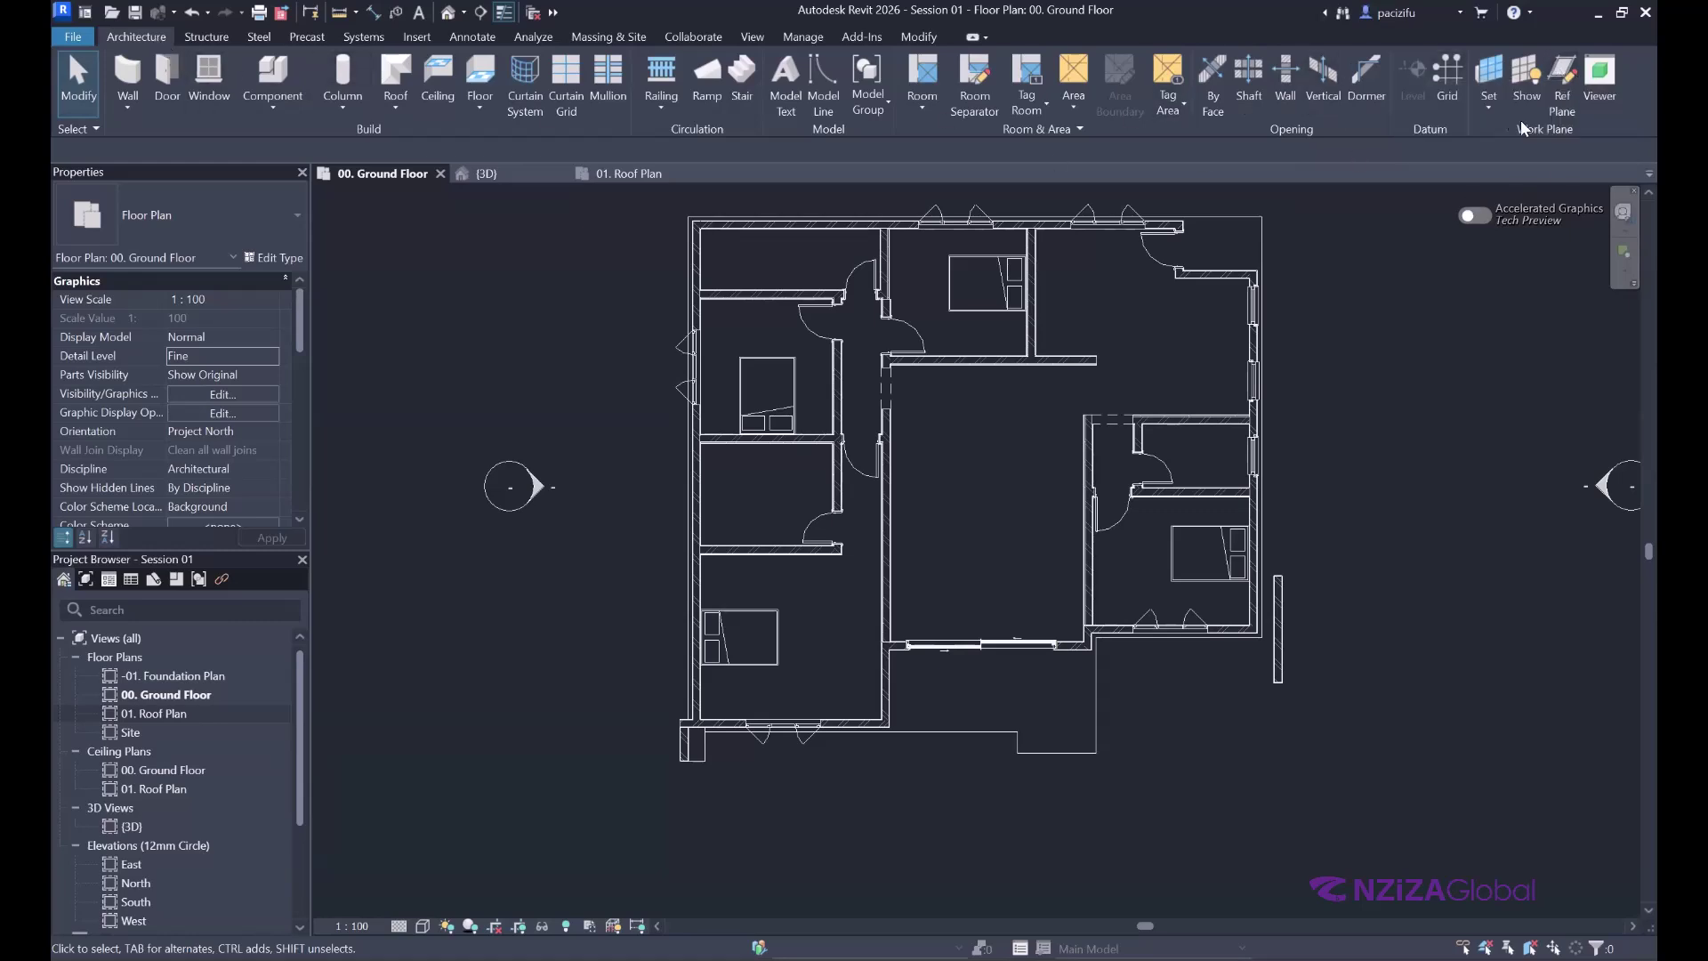
pyautogui.click(1563, 77)
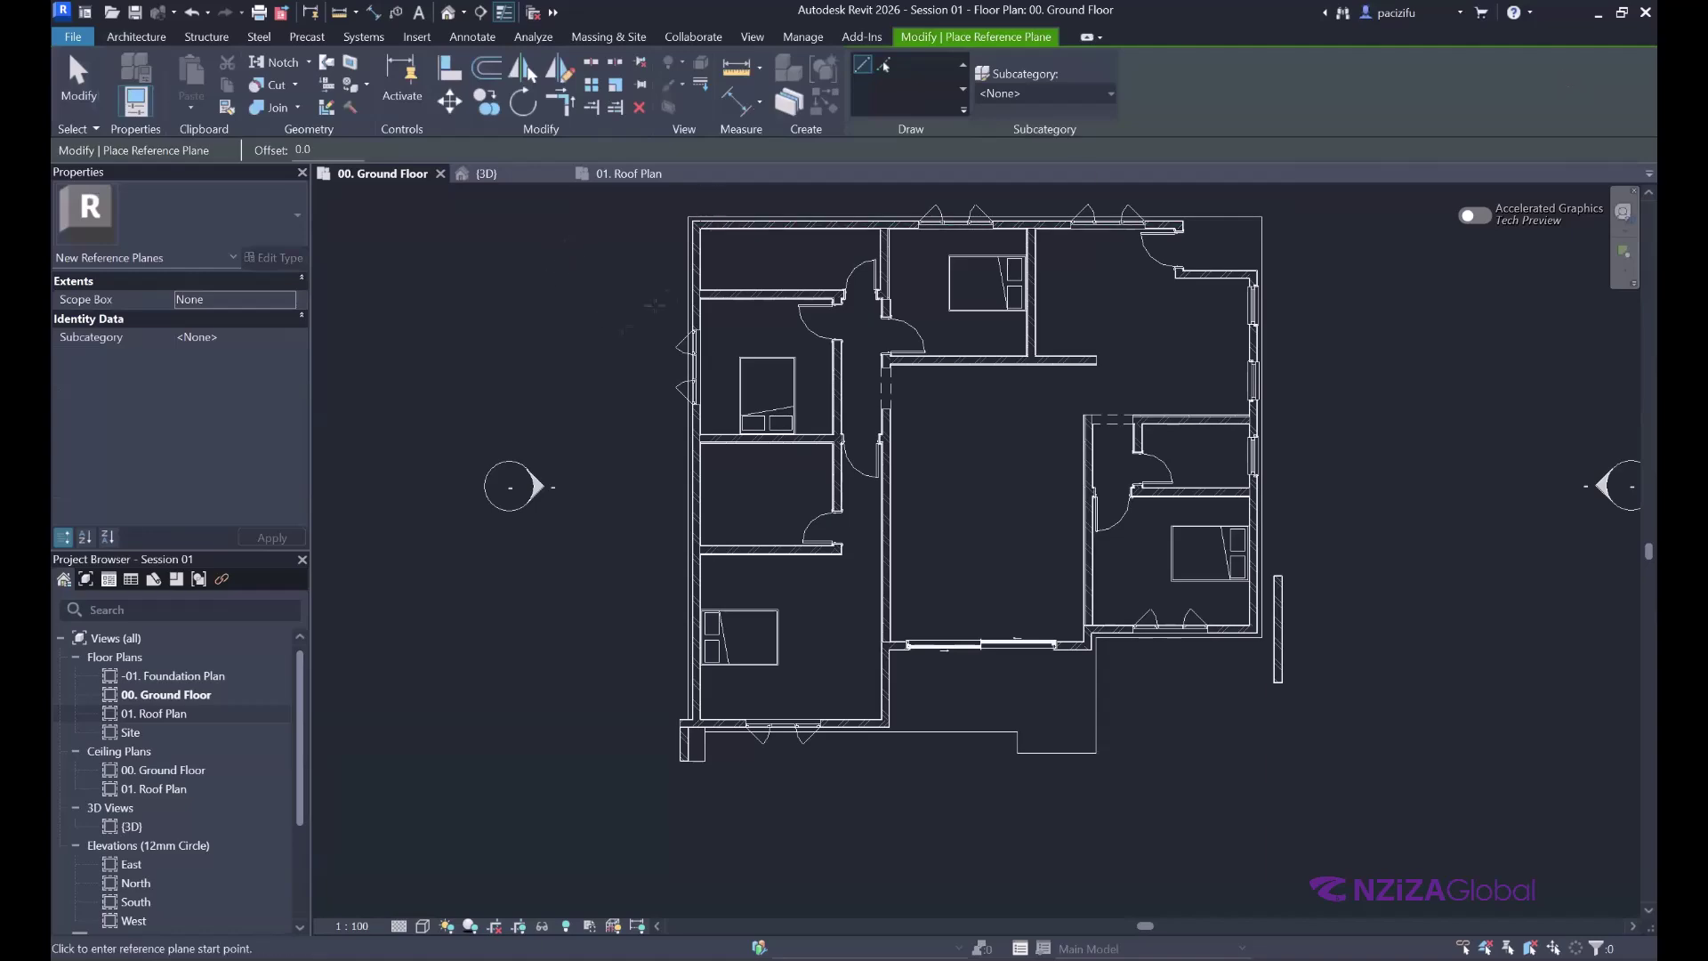
pyautogui.scroll(5, 687, 214)
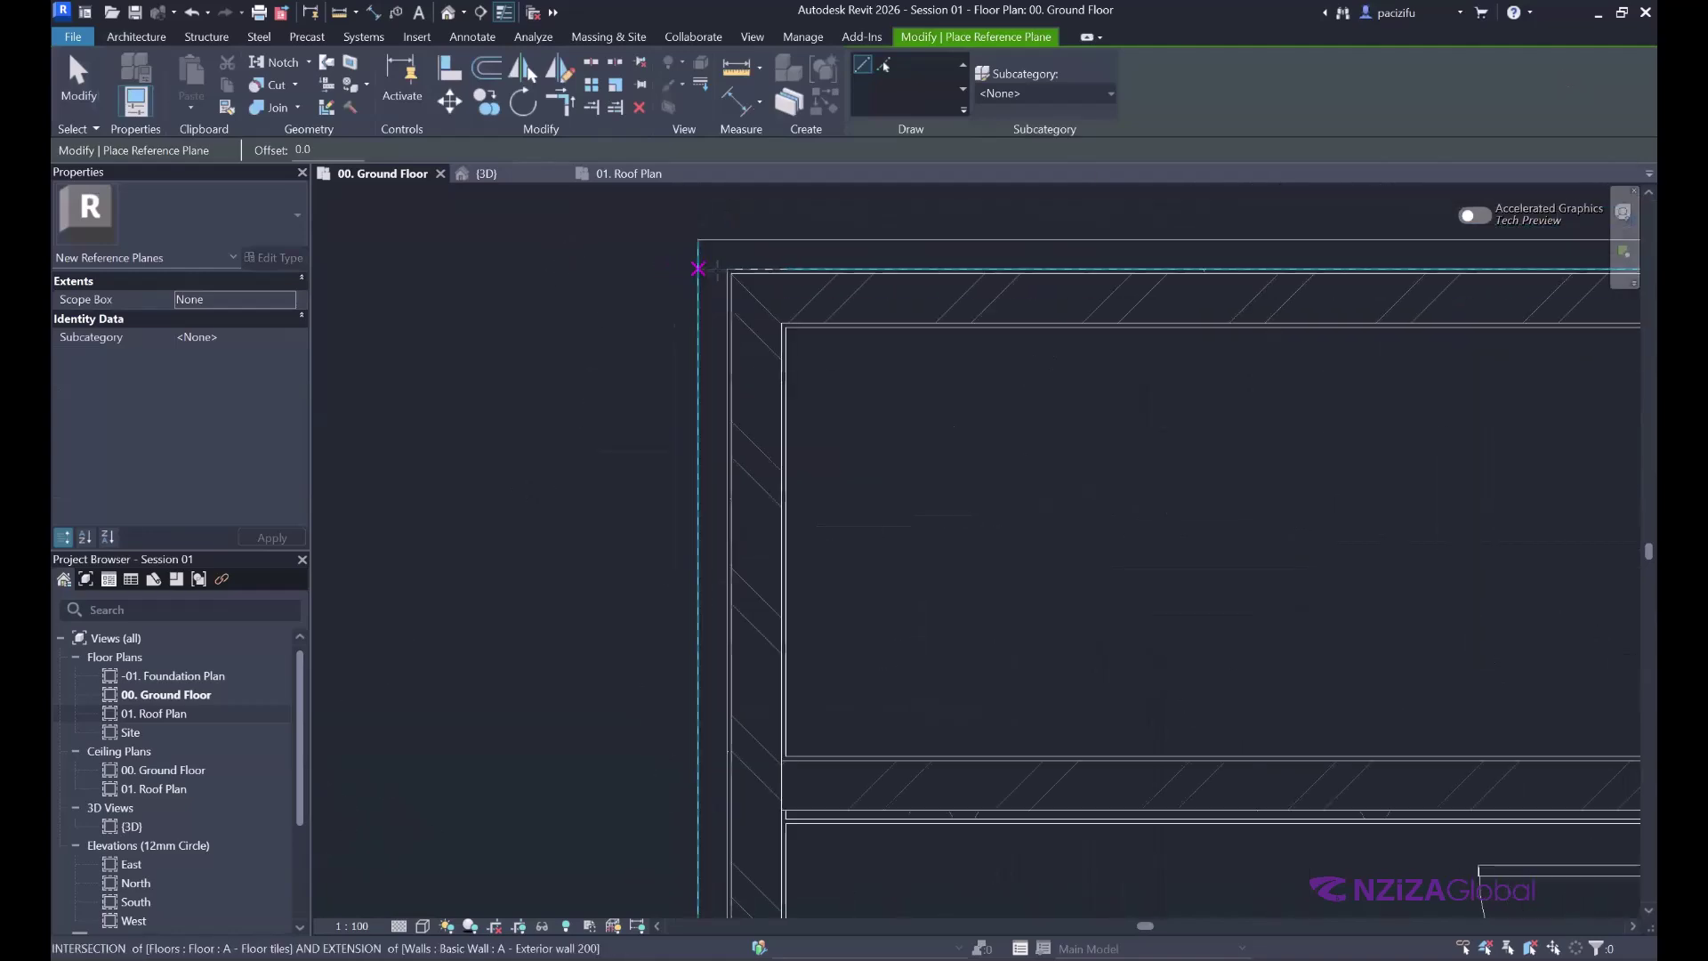
pyautogui.scroll(-10, 890, 427)
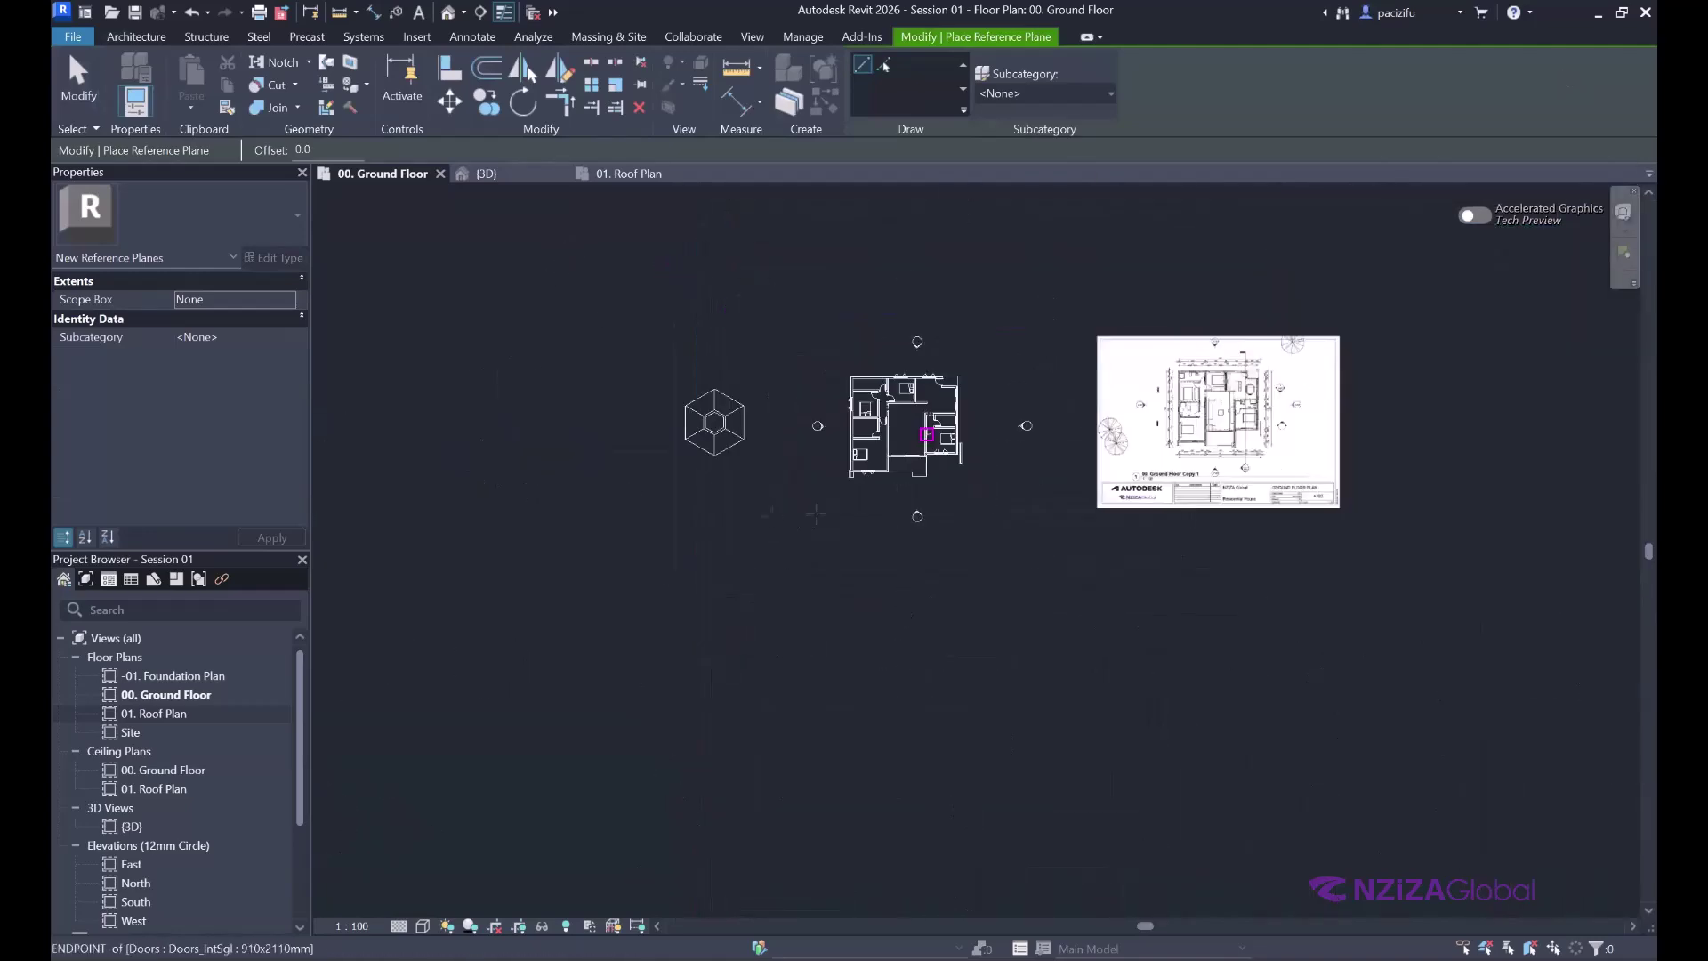
pyautogui.scroll(-2, 897, 481)
pyautogui.scroll(2, 1151, 372)
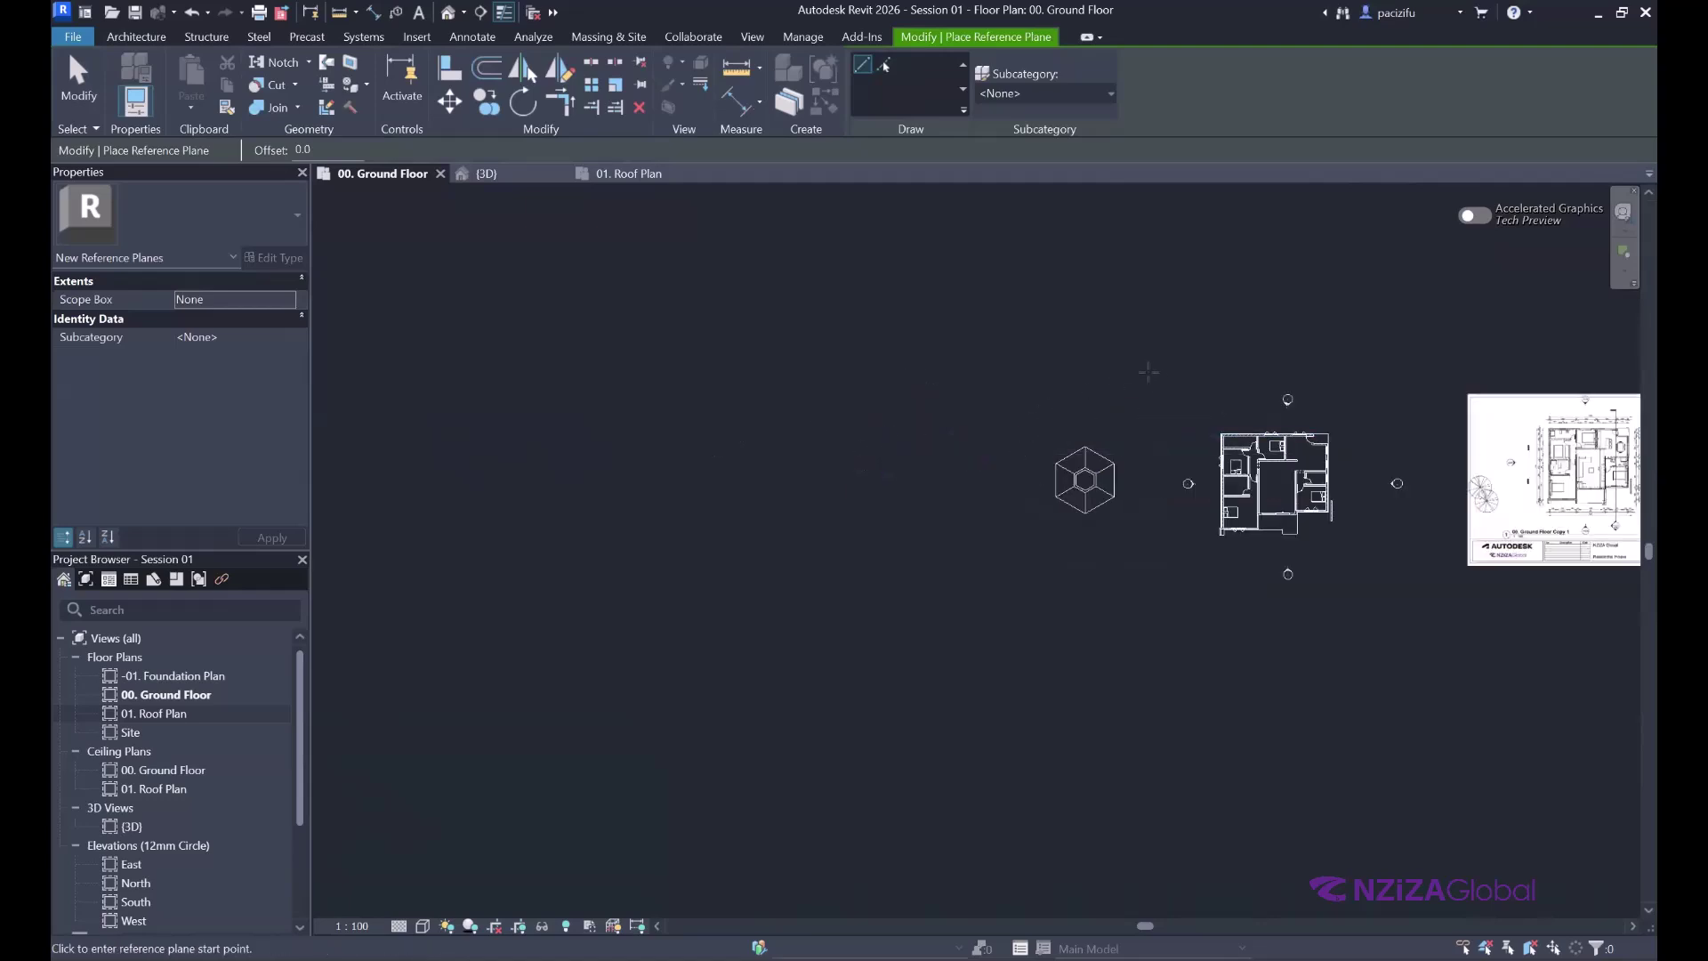
pyautogui.scroll(1, 1150, 372)
pyautogui.click(833, 455)
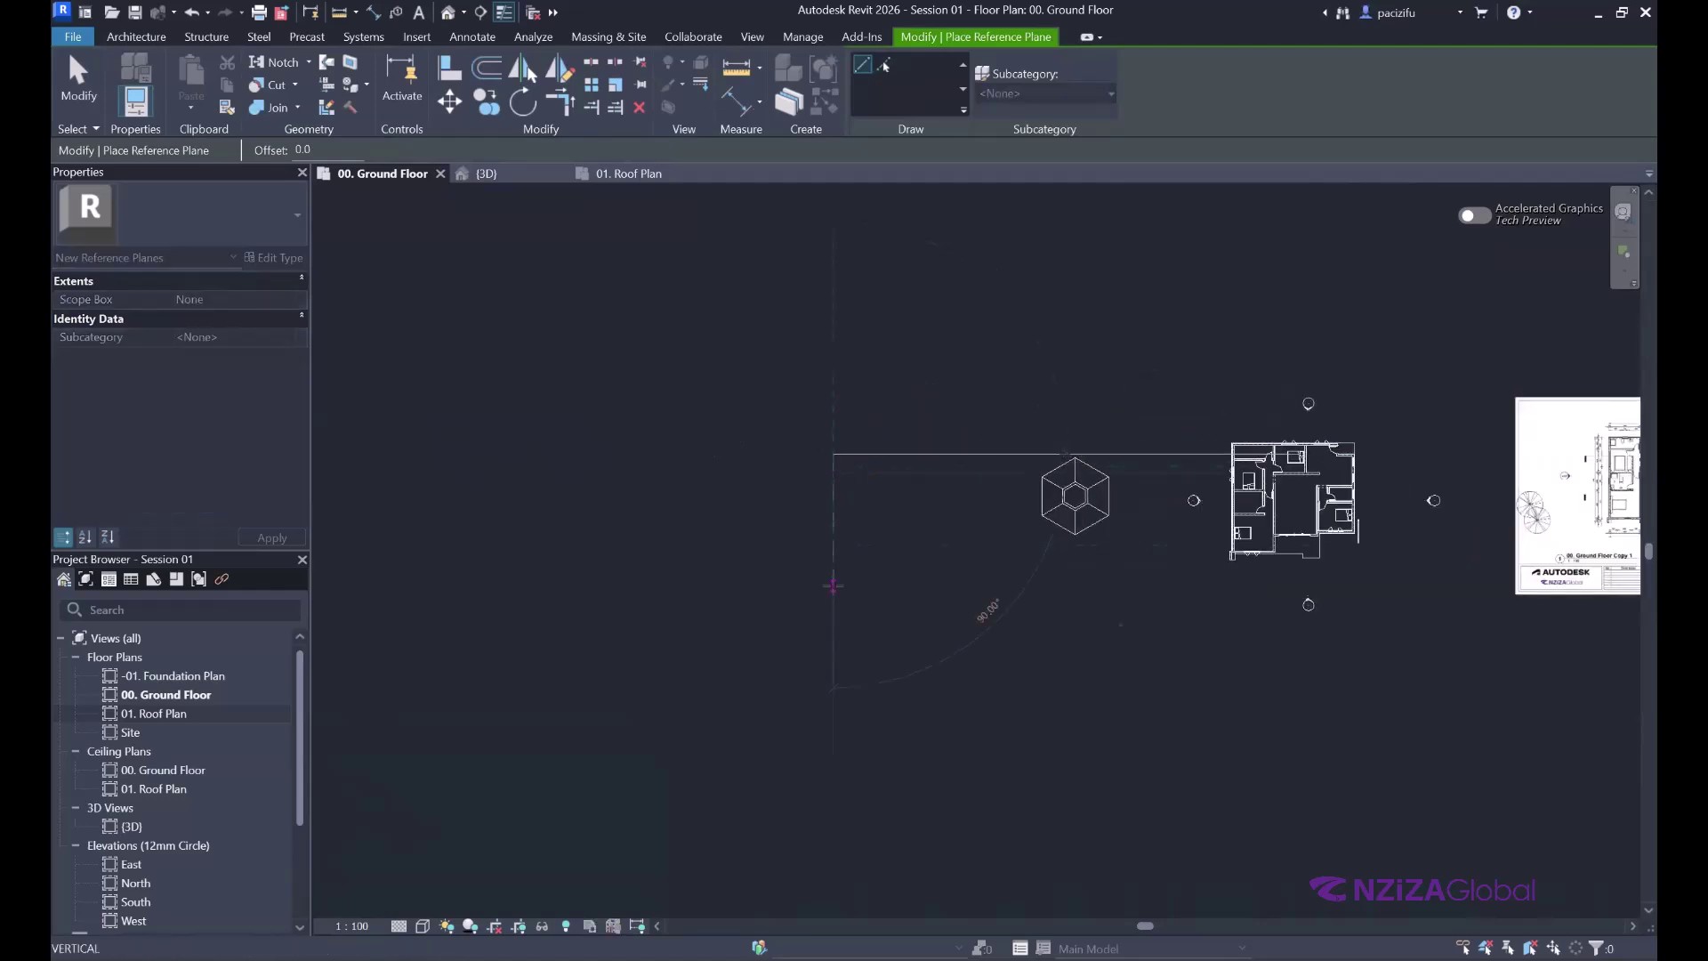
pyautogui.scroll(2, 832, 585)
pyautogui.click(833, 612)
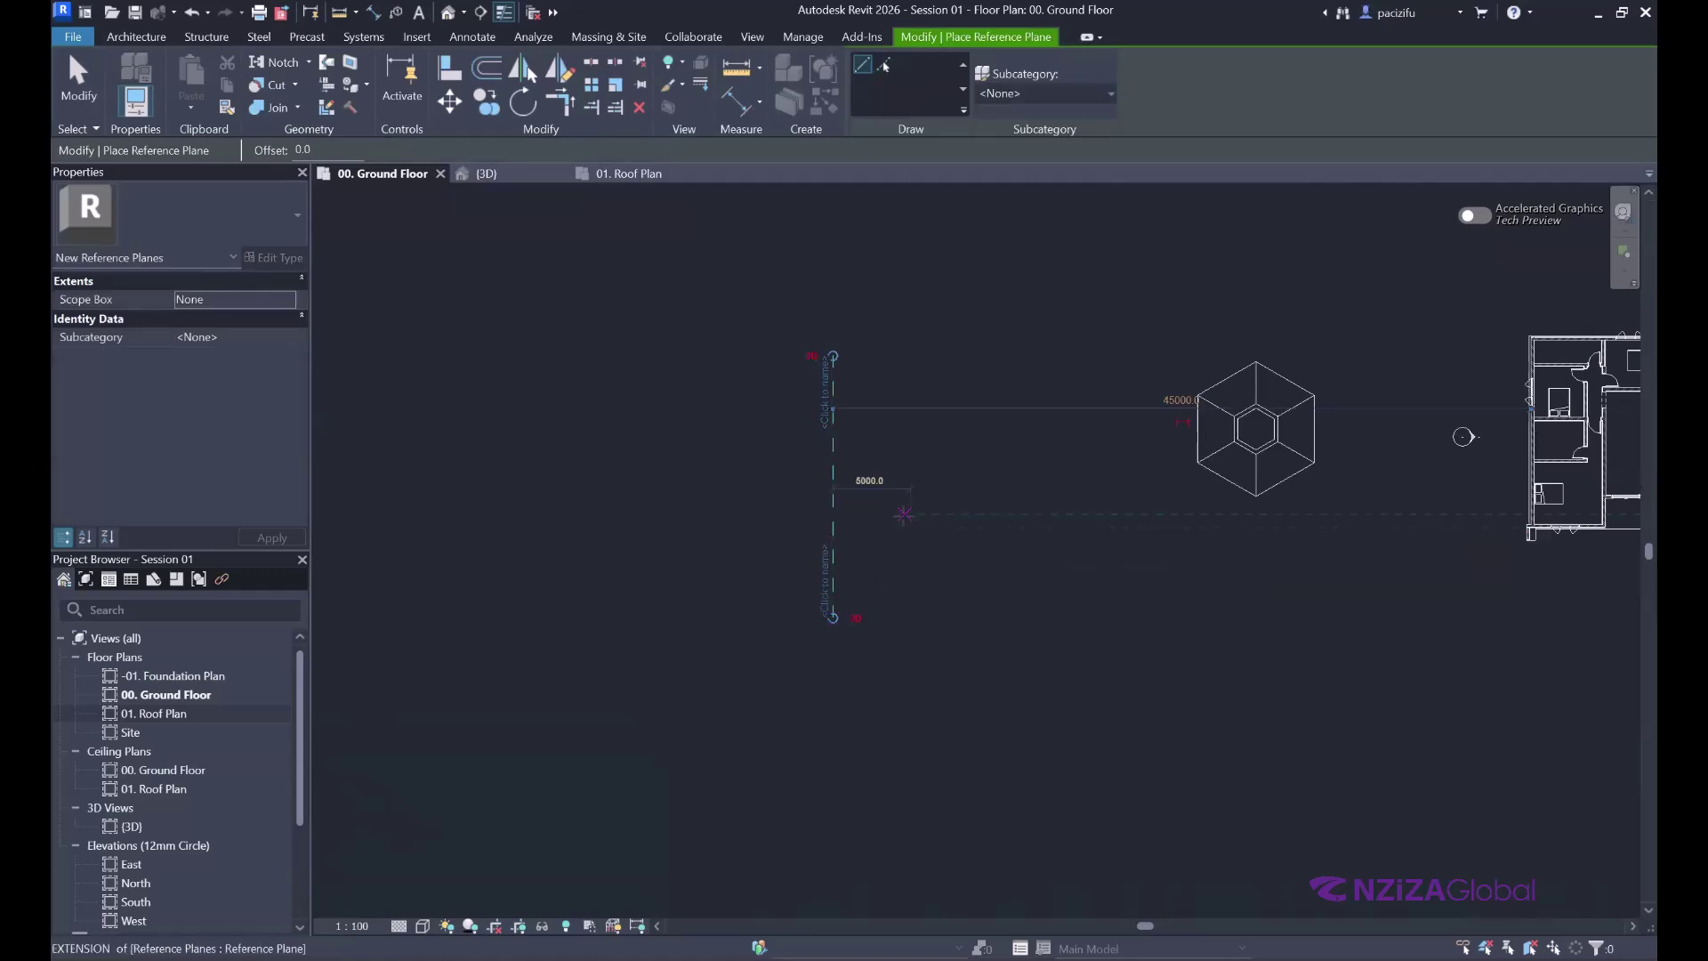
pyautogui.press('Escape')
pyautogui.press('Escape')
# - Start a roof by extrusion and pick the vertical reference plane west of the hexagonal roof as its work plane
pyautogui.scroll(-2, 623, 478)
pyautogui.scroll(5, 783, 482)
pyautogui.scroll(-3, 757, 286)
pyautogui.scroll(1, 944, 285)
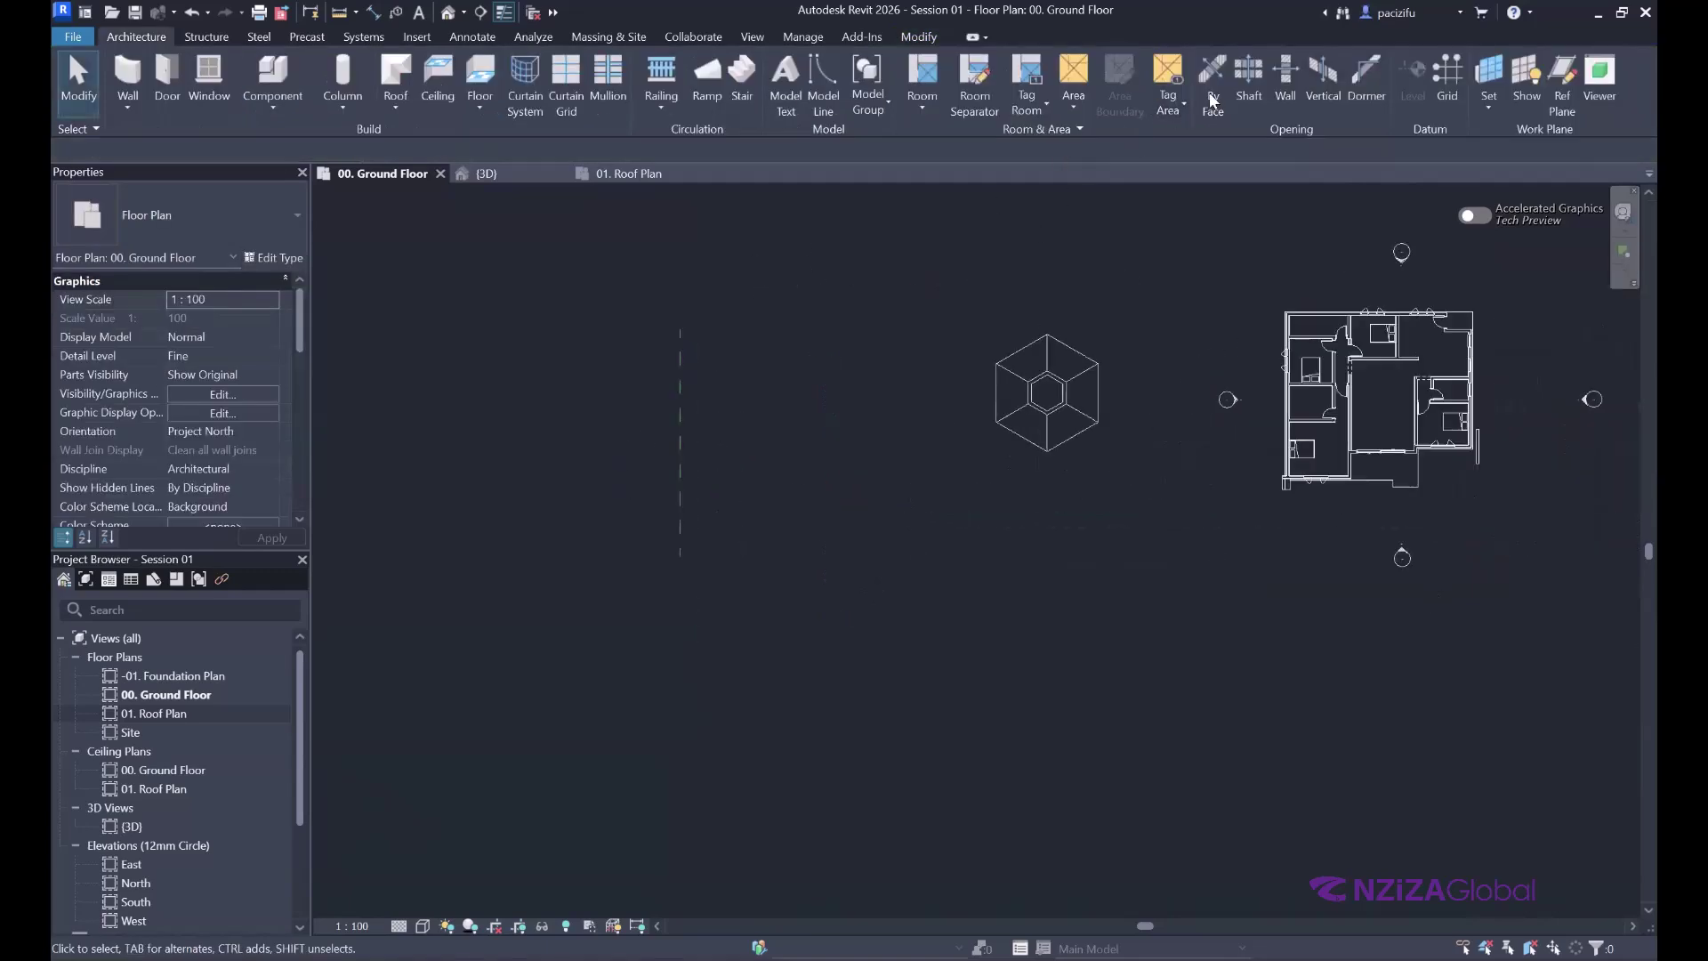
pyautogui.click(397, 103)
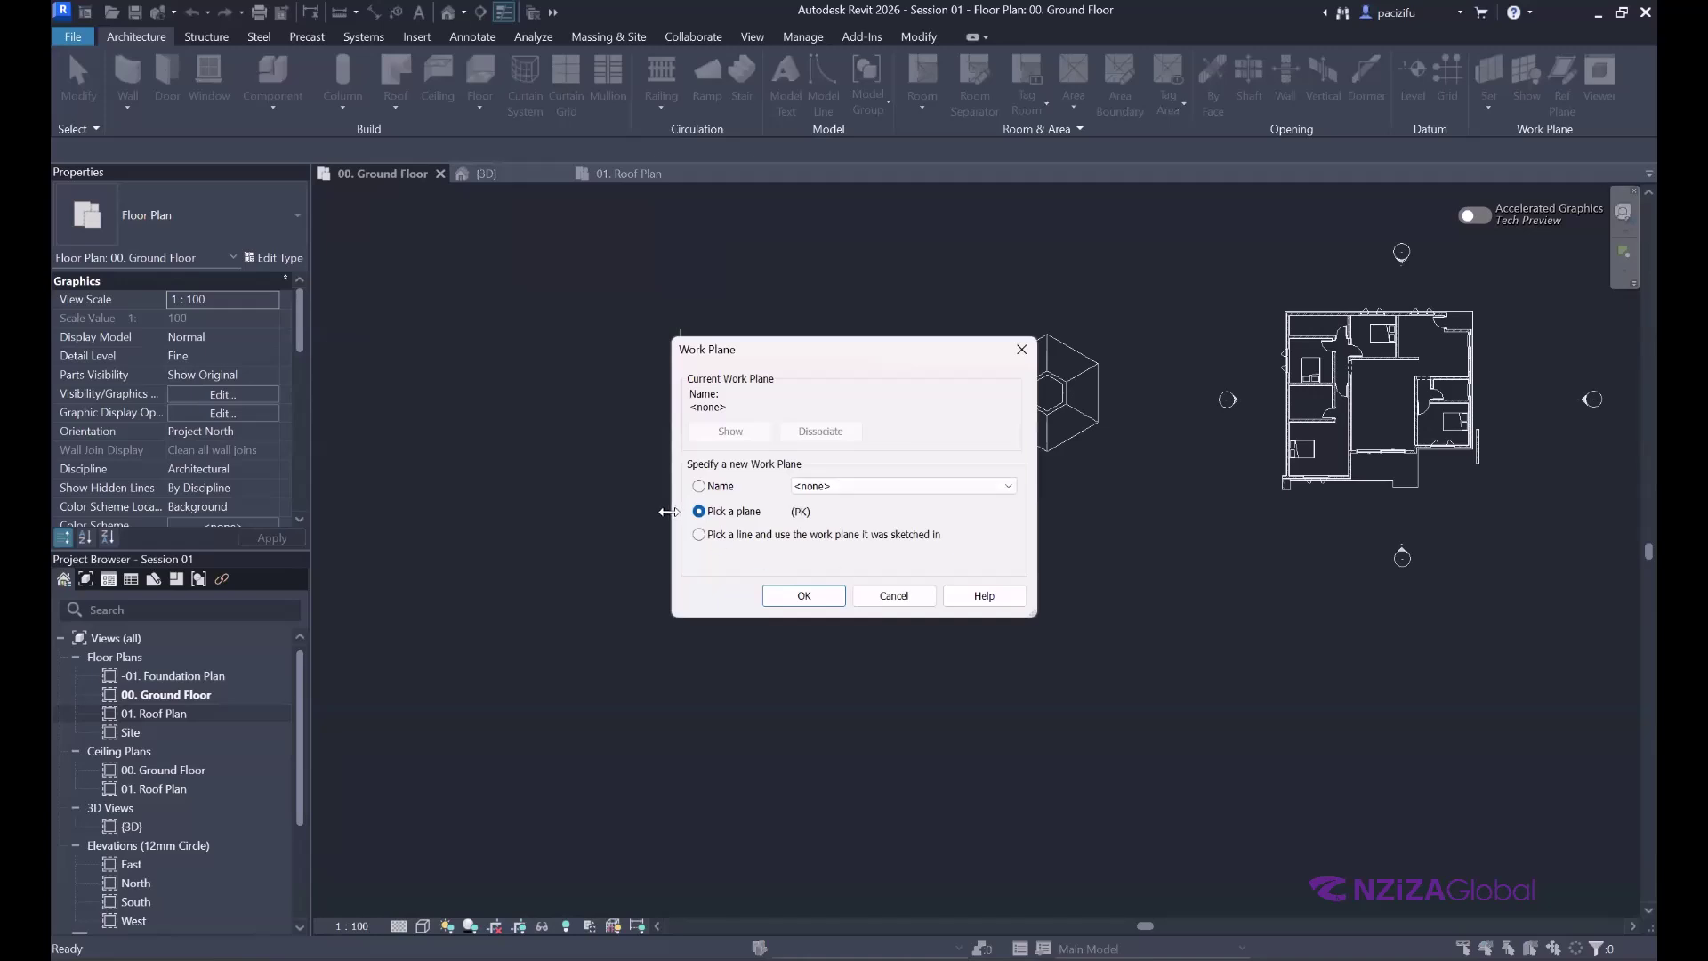
pyautogui.click(806, 595)
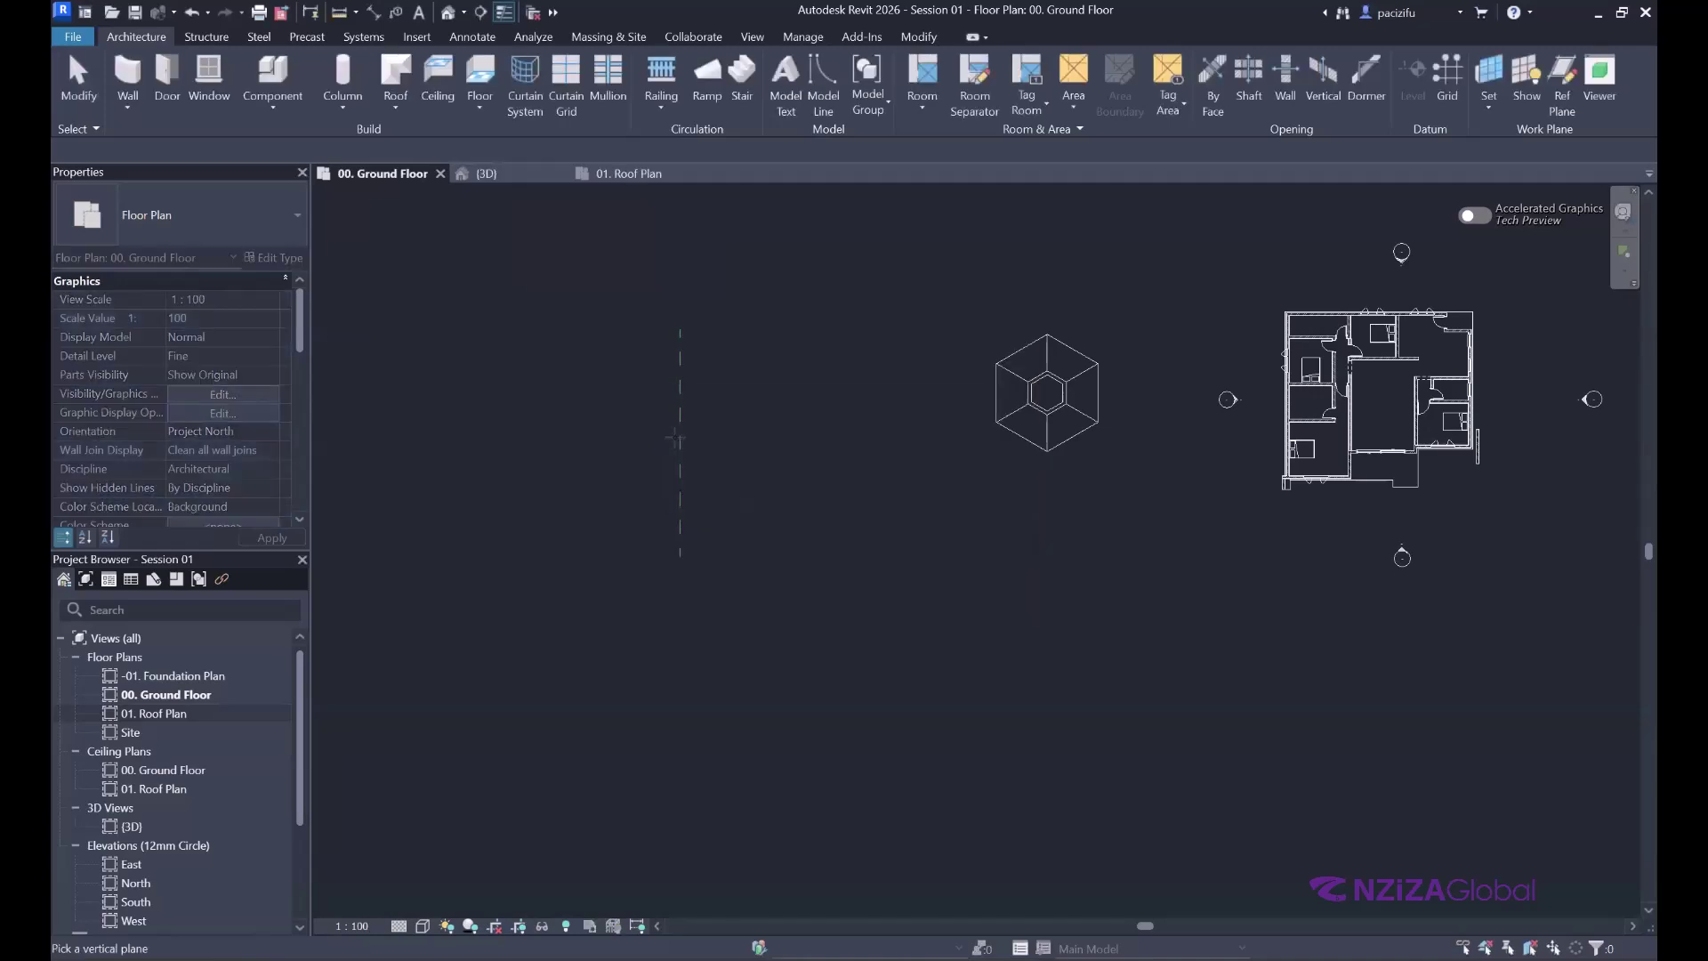
pyautogui.scroll(2, 700, 424)
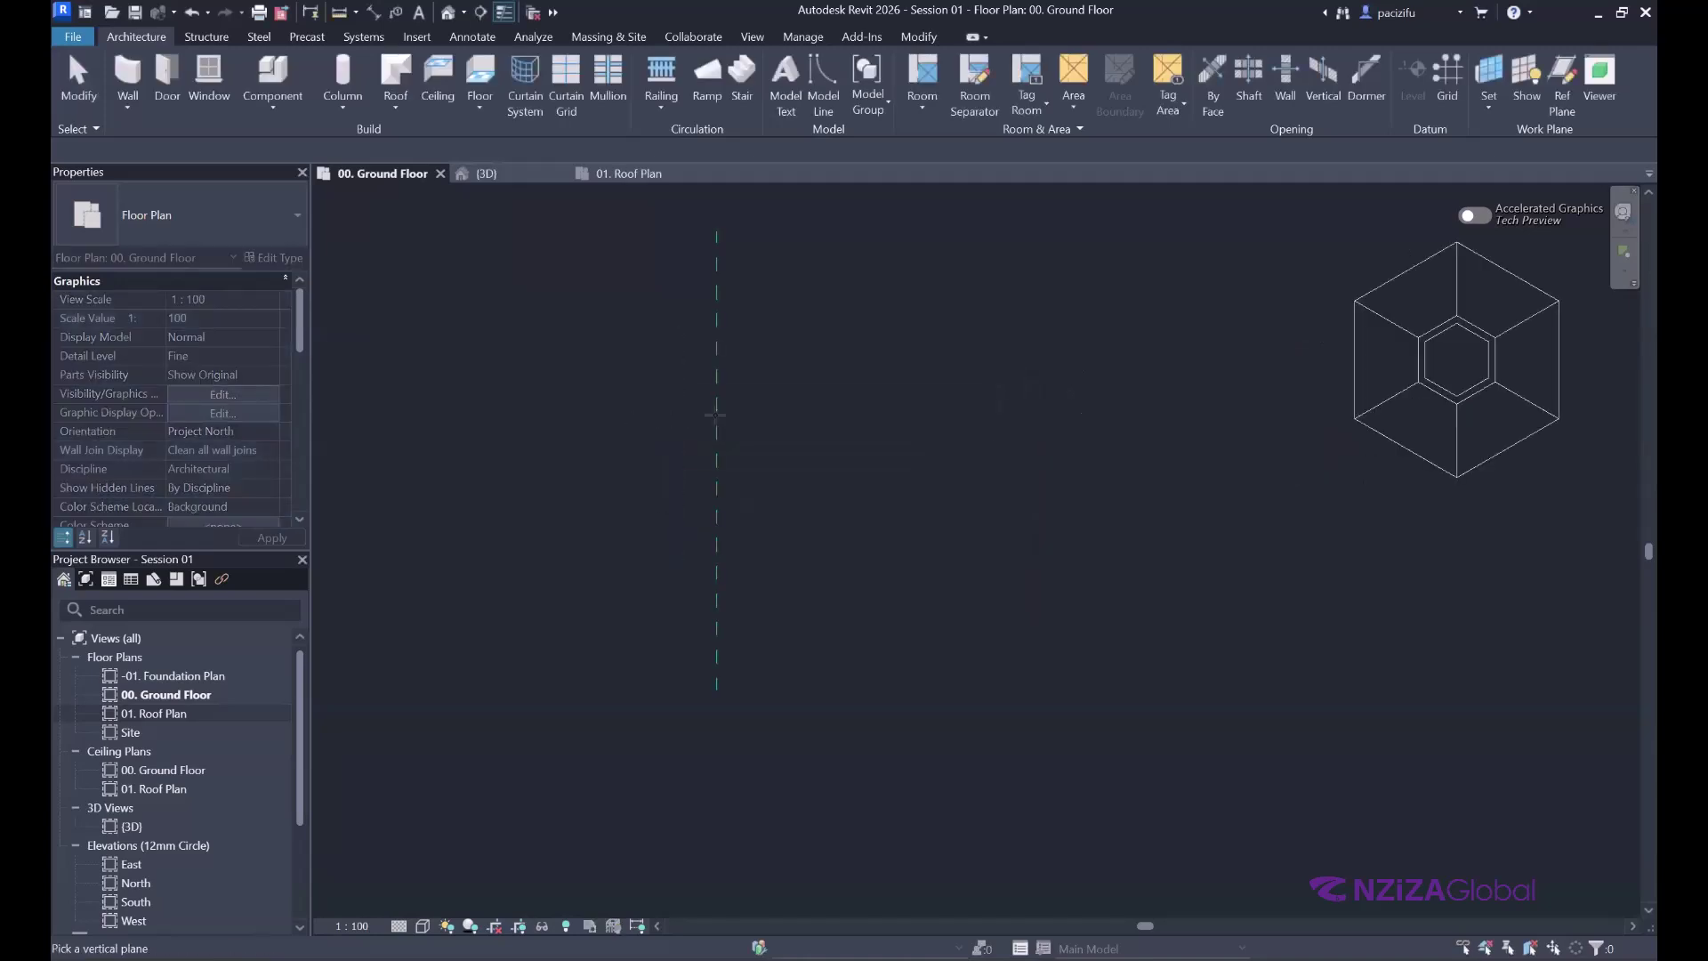
pyautogui.click(719, 410)
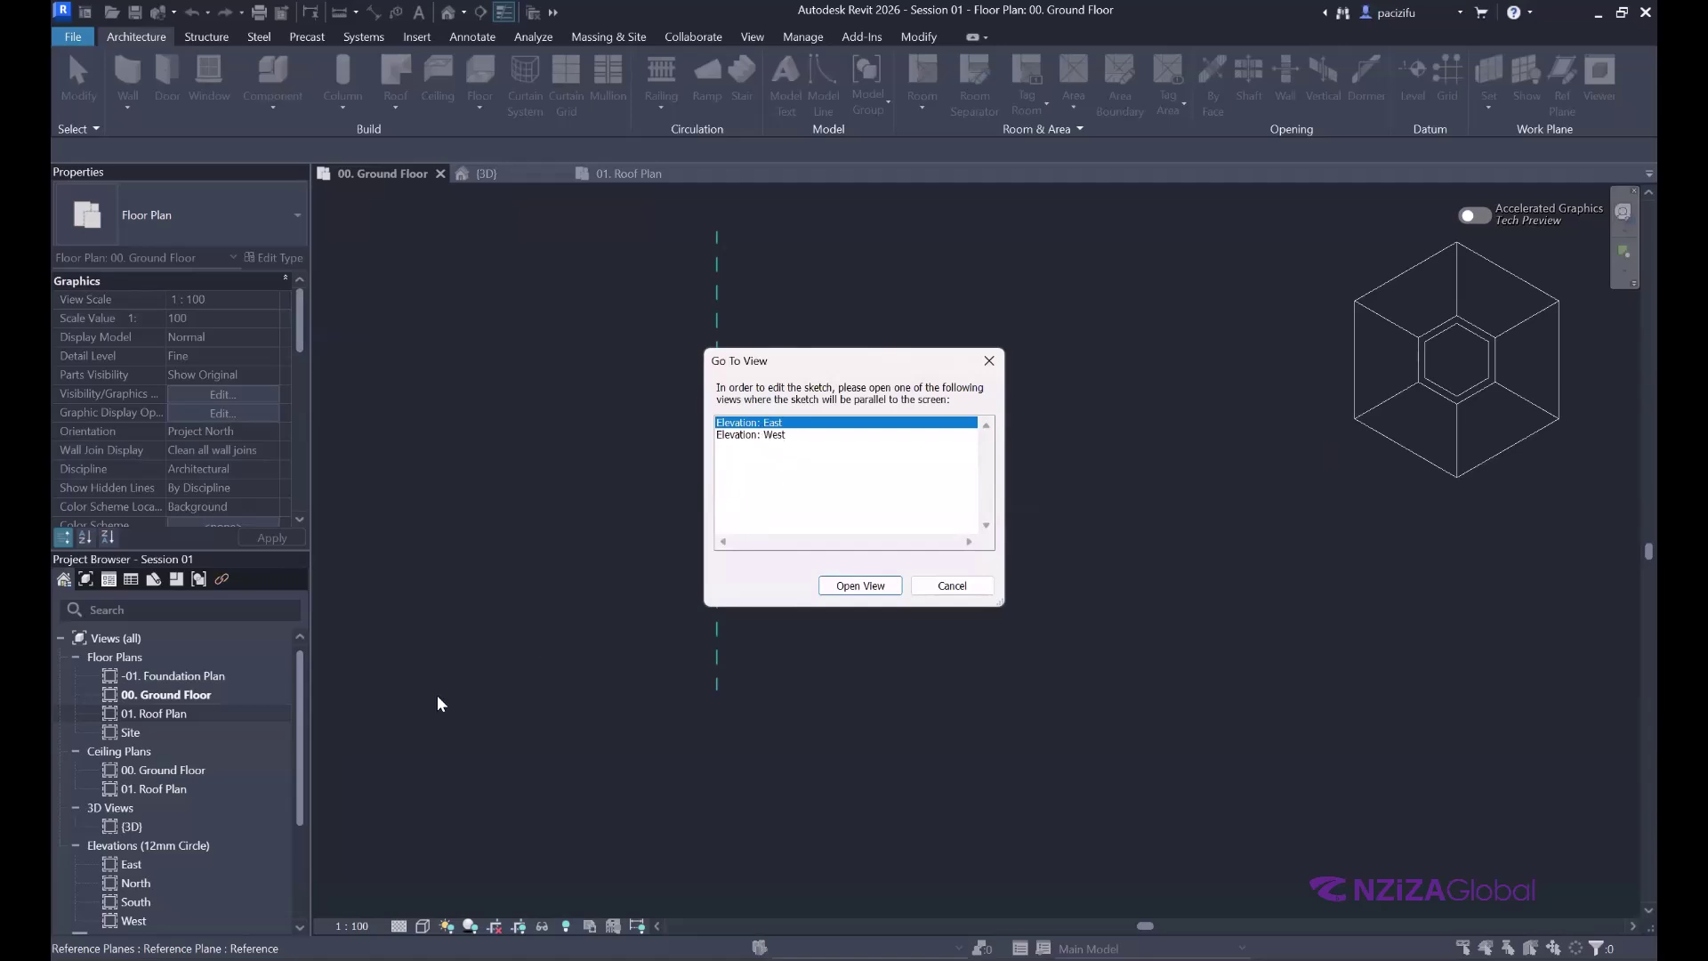
# - Open the East elevation for the profile sketch and accept 01. Roof Plan as the roof's reference level with offset 0.0
pyautogui.click(859, 586)
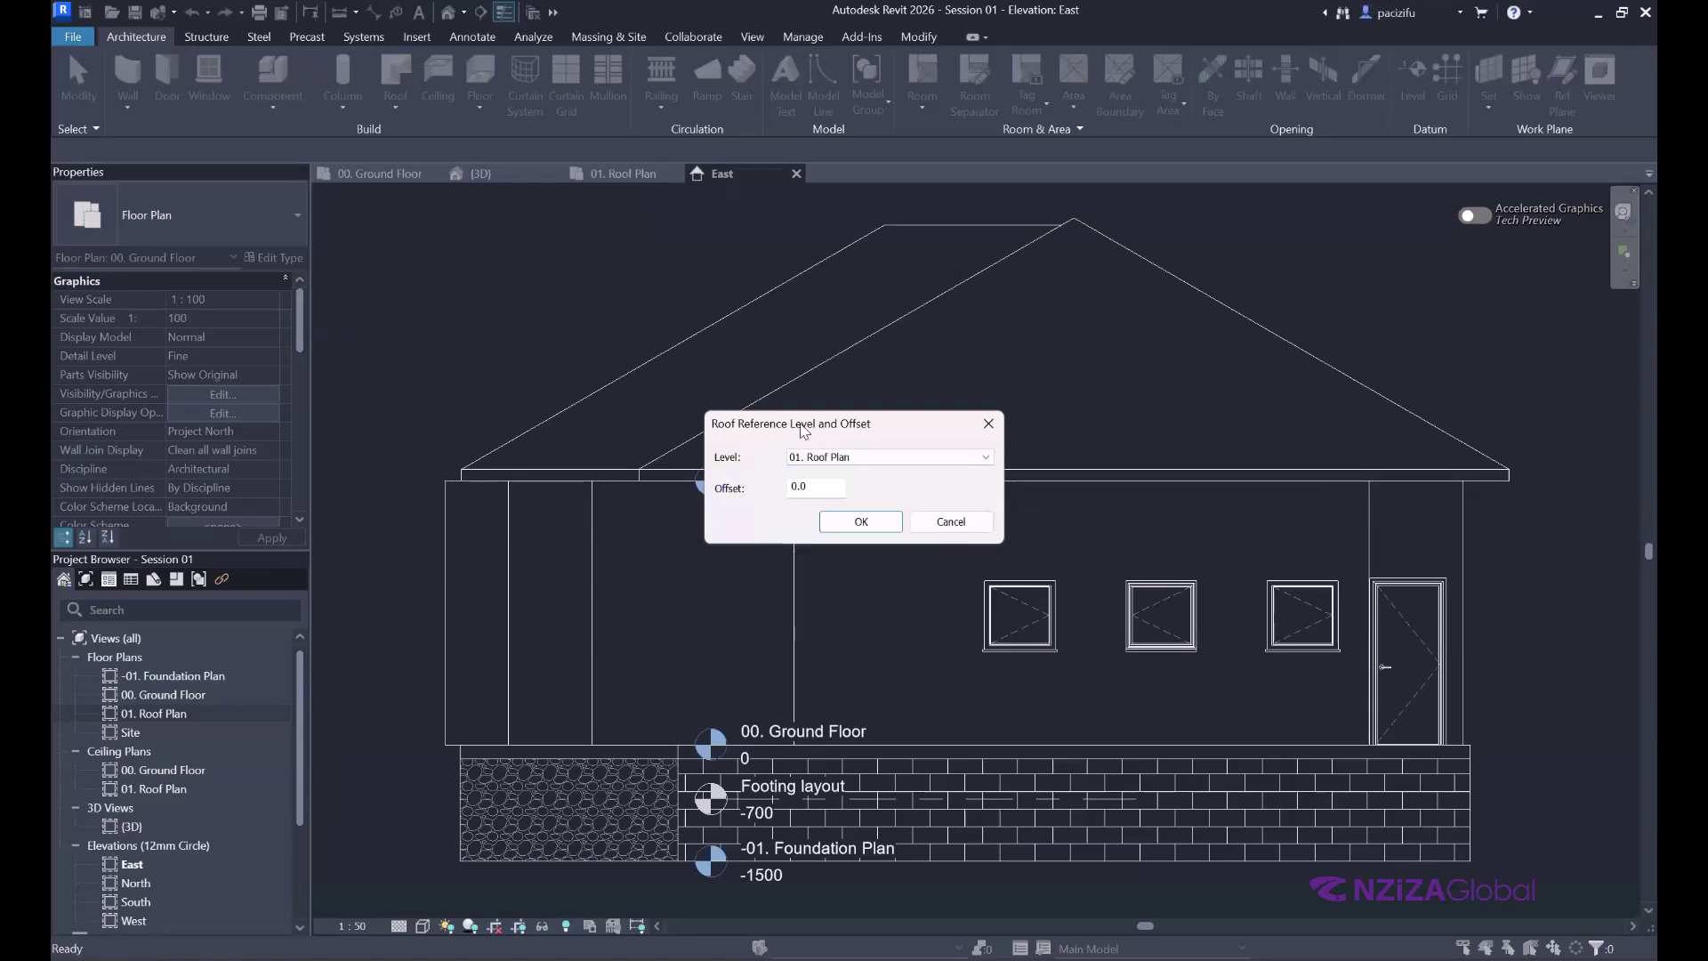
pyautogui.moveTo(805, 429); pyautogui.dragTo(576, 288)
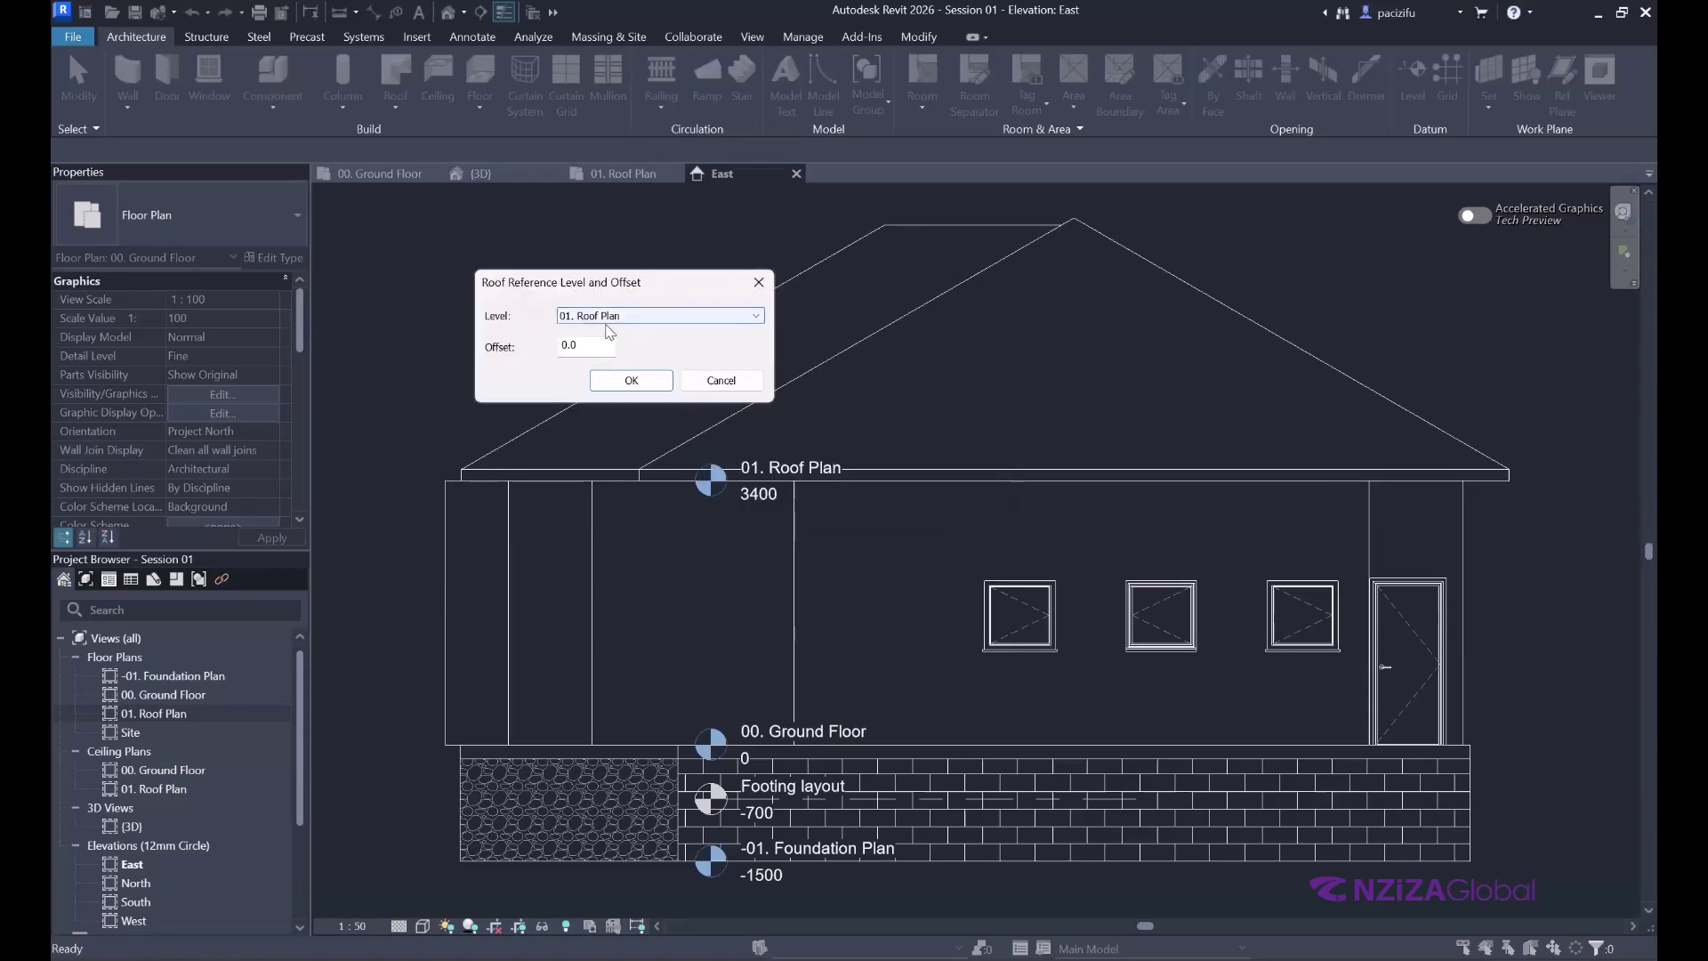
pyautogui.click(632, 380)
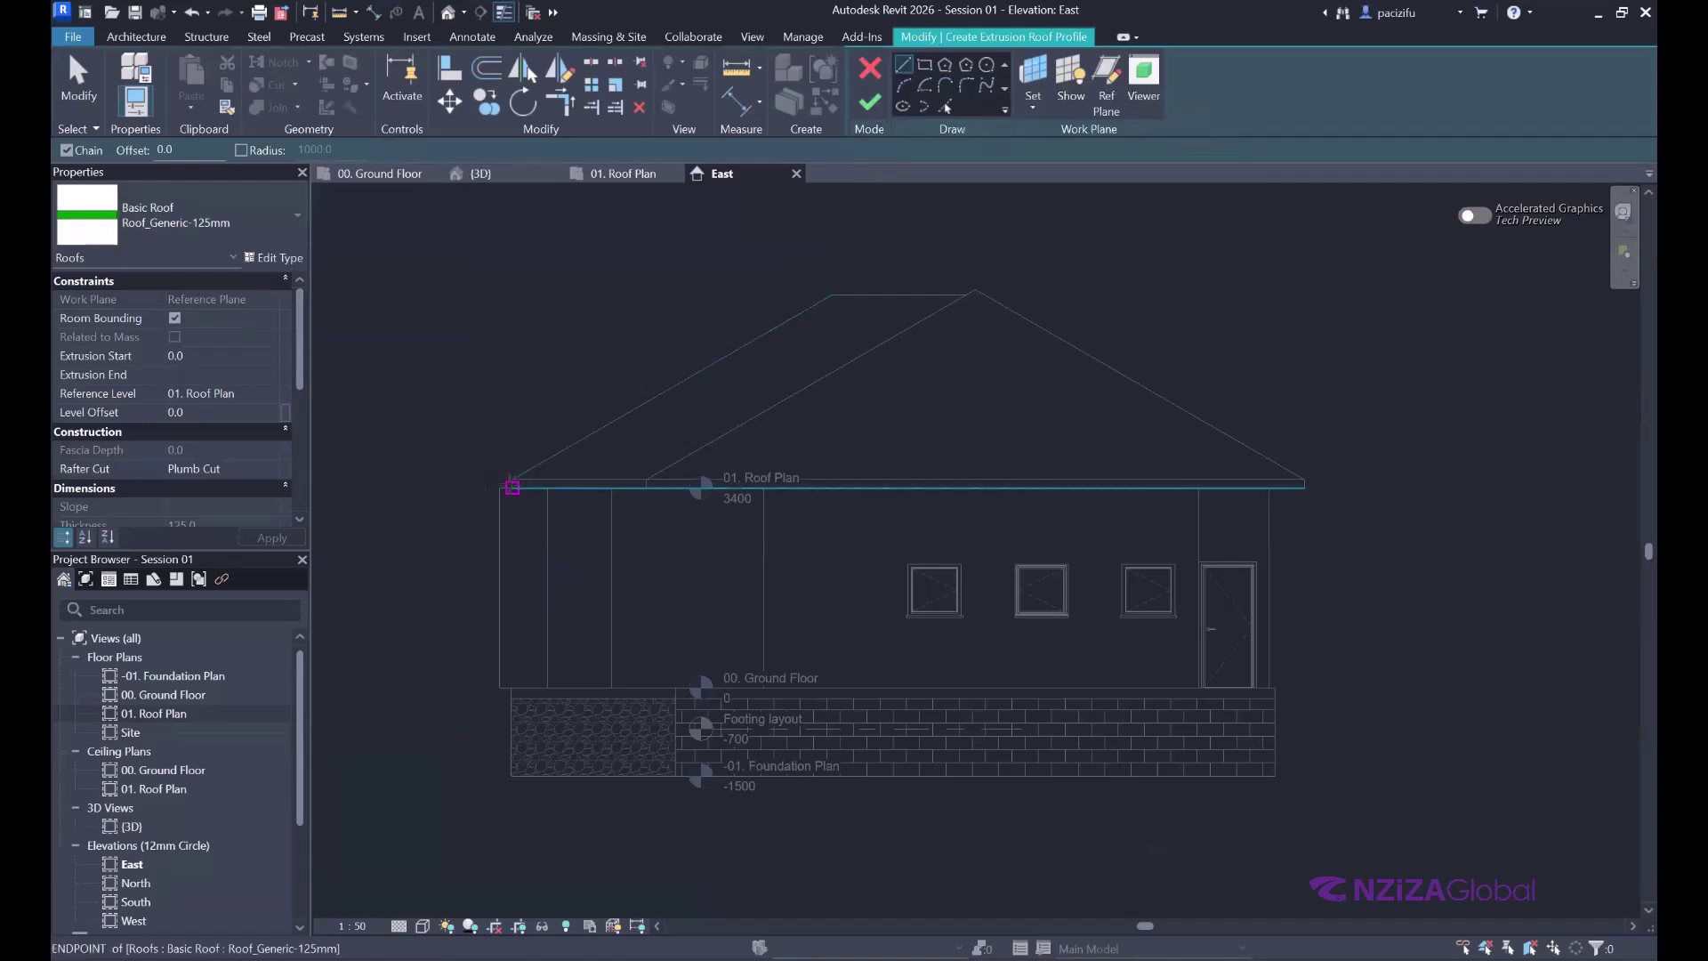
# - Sketch an open five-segment profile from the house's south eave, over a flat top, down to roof level above the door, and finish the roof
pyautogui.scroll(2, 494, 489)
pyautogui.click(492, 490)
pyautogui.scroll(-3, 492, 490)
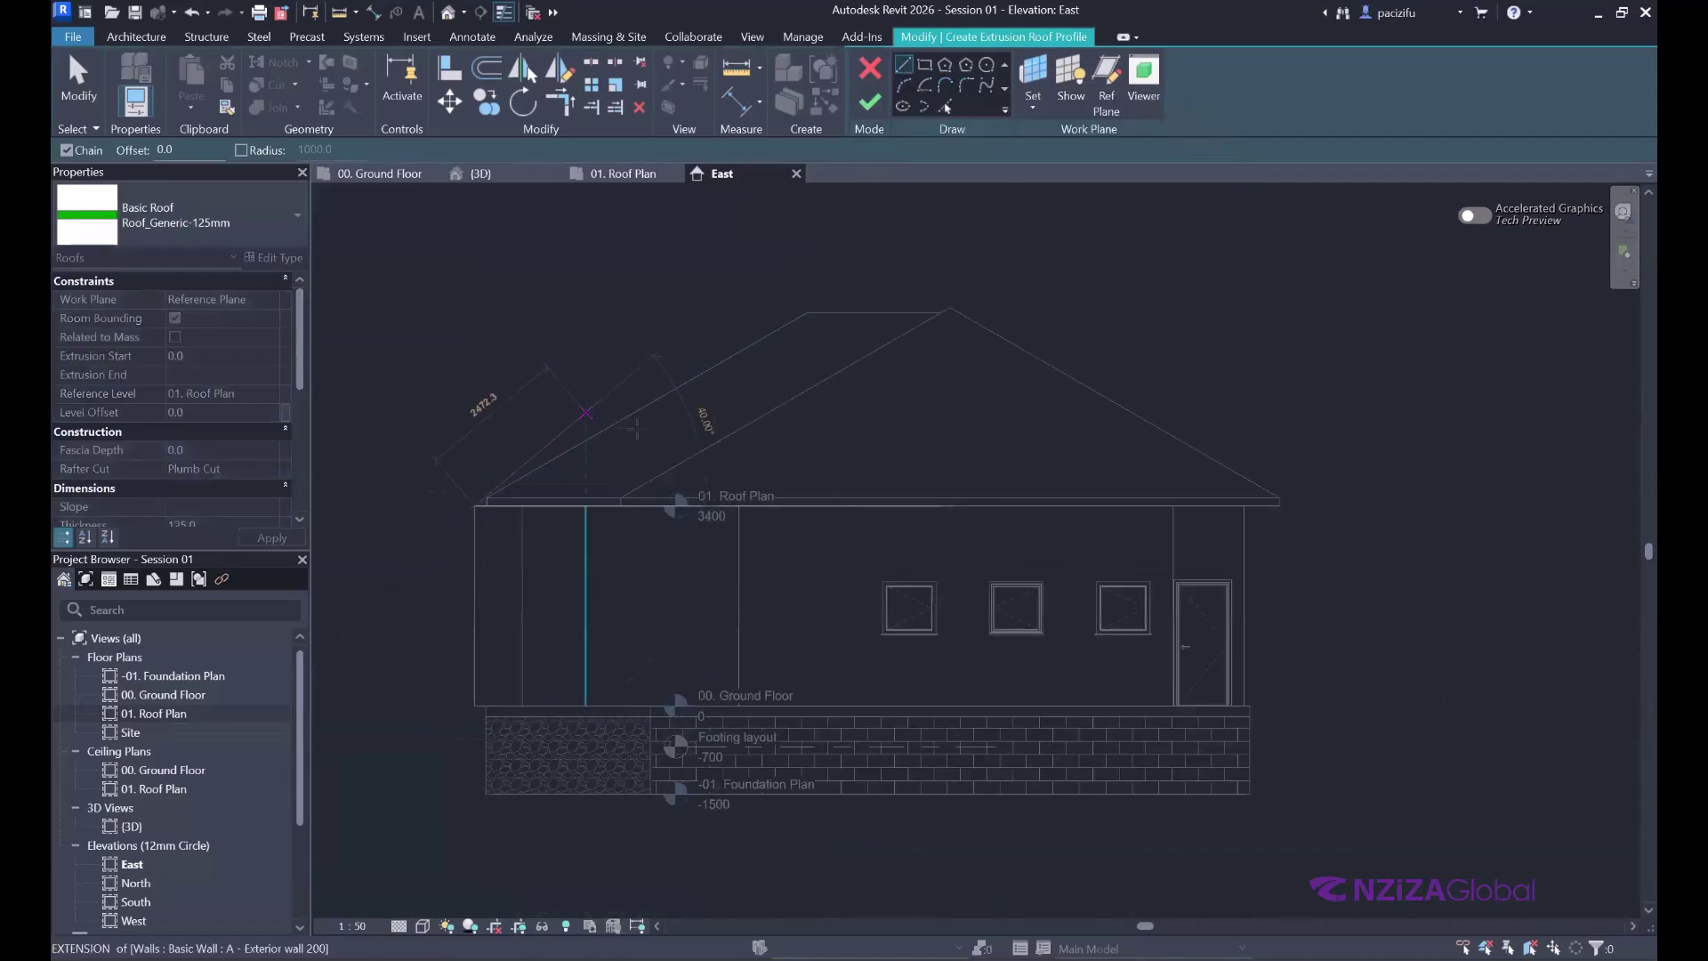
pyautogui.scroll(2, 623, 396)
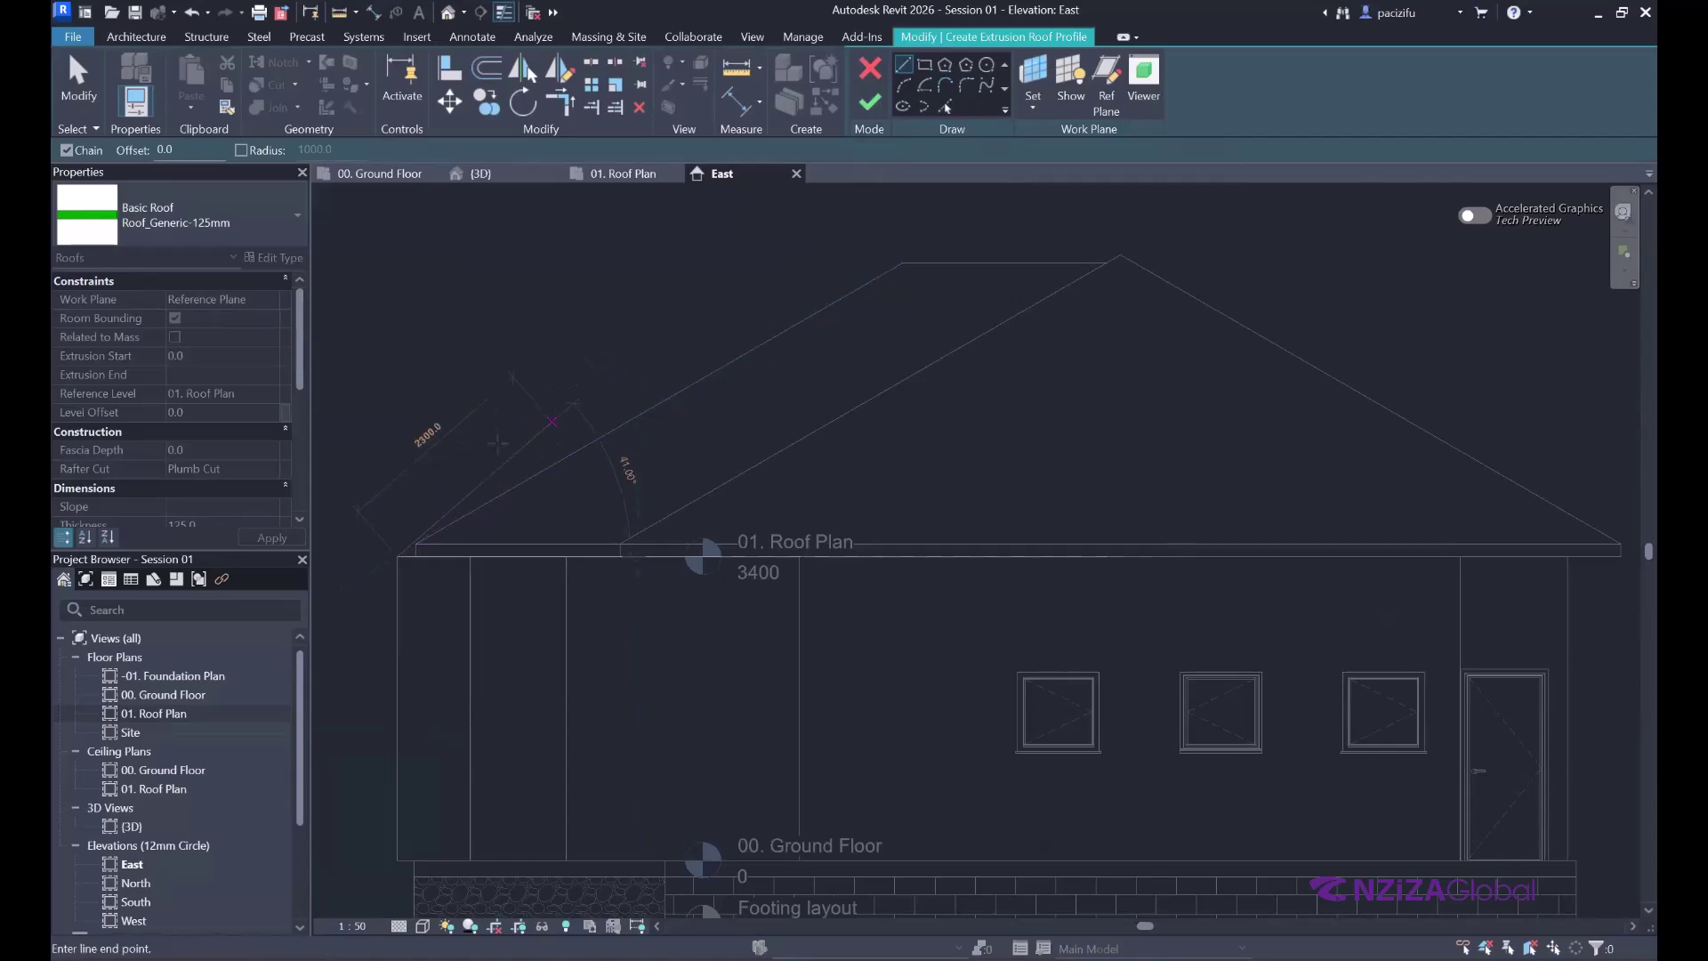
pyautogui.click(526, 408)
pyautogui.click(775, 312)
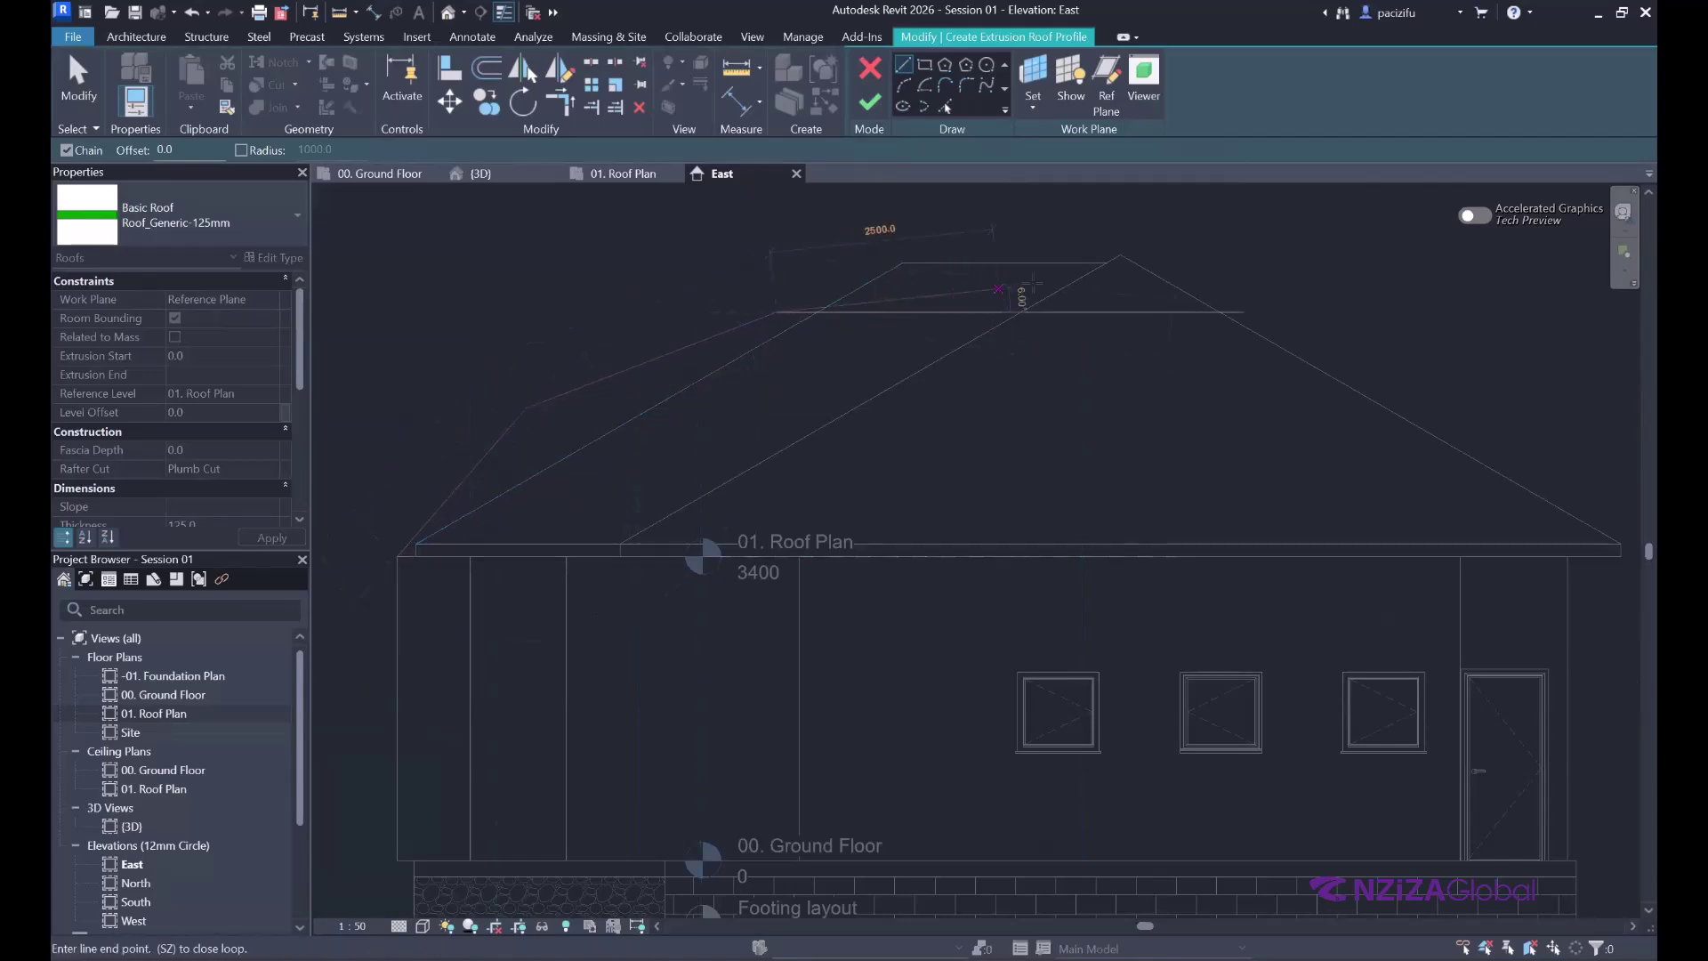
pyautogui.click(1084, 311)
pyautogui.scroll(-1, 755, 283)
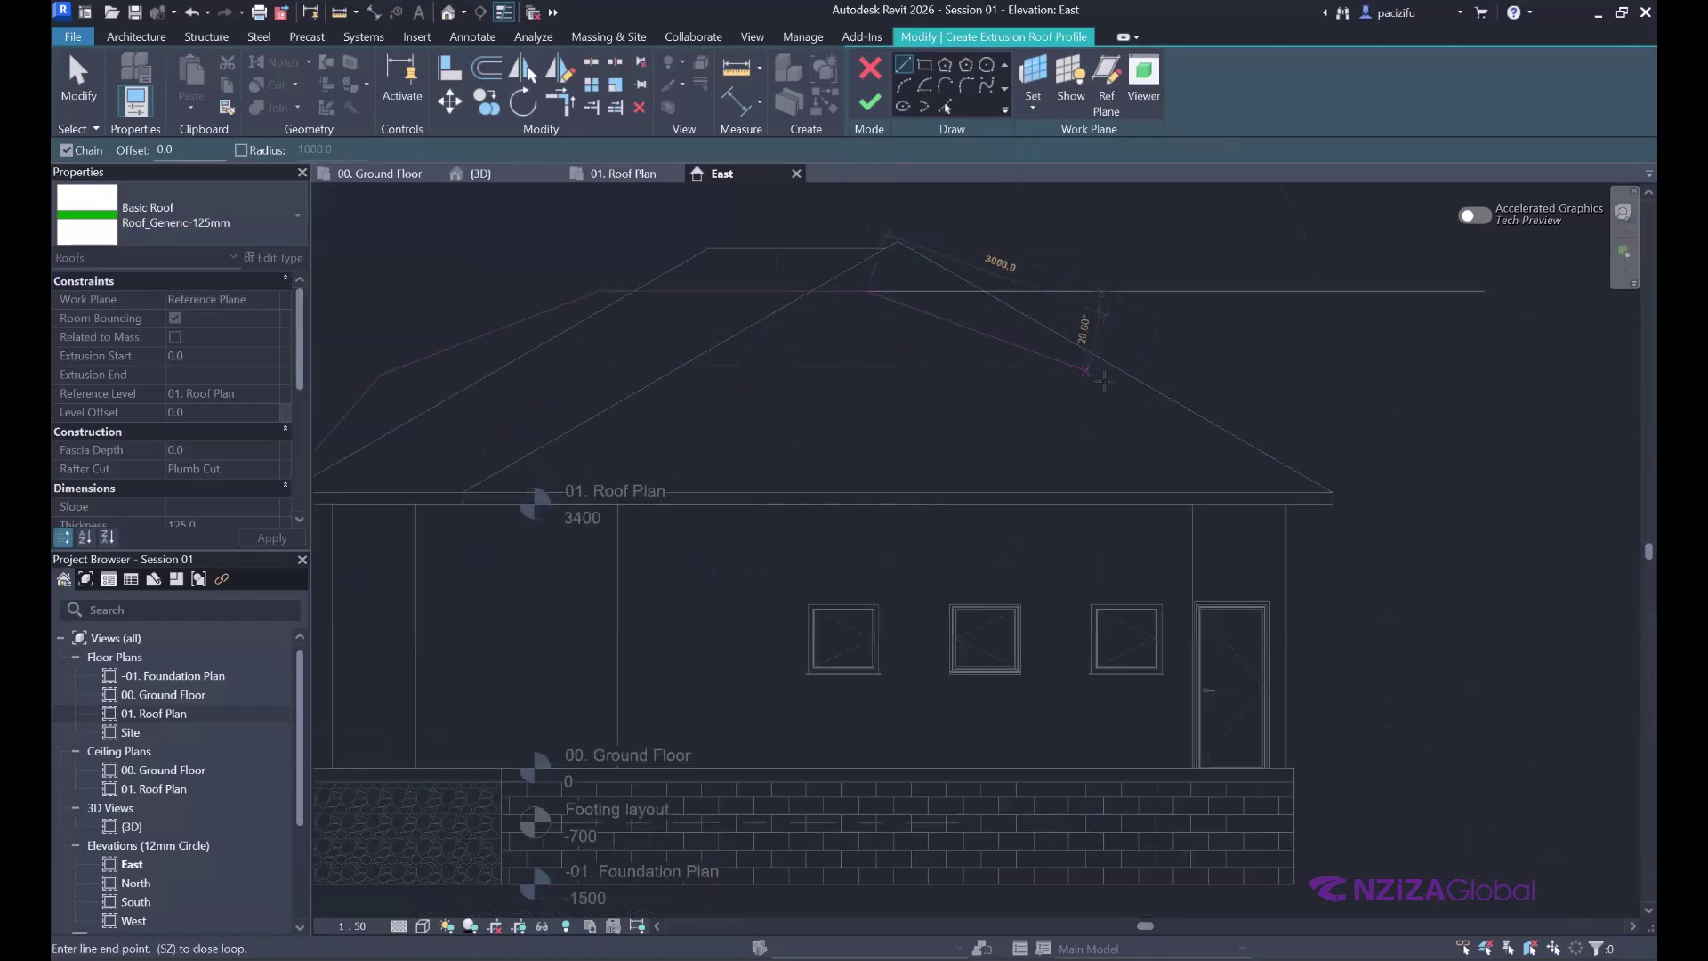
pyautogui.click(1090, 373)
pyautogui.click(1234, 481)
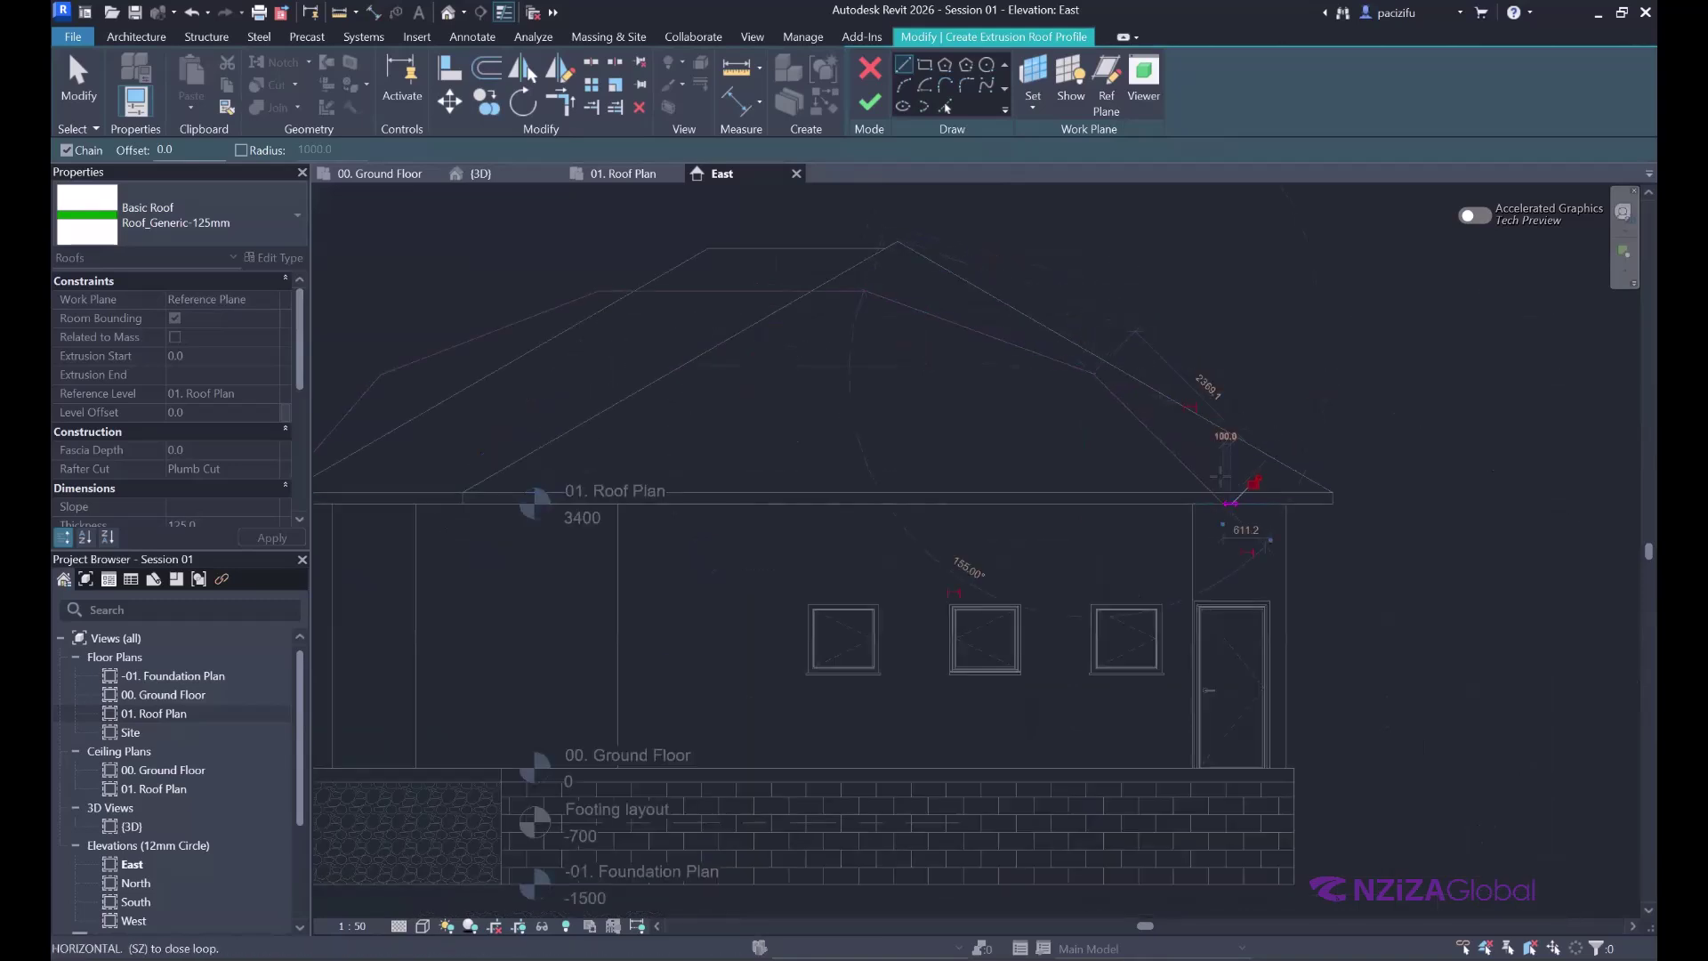
pyautogui.scroll(-2, 1243, 360)
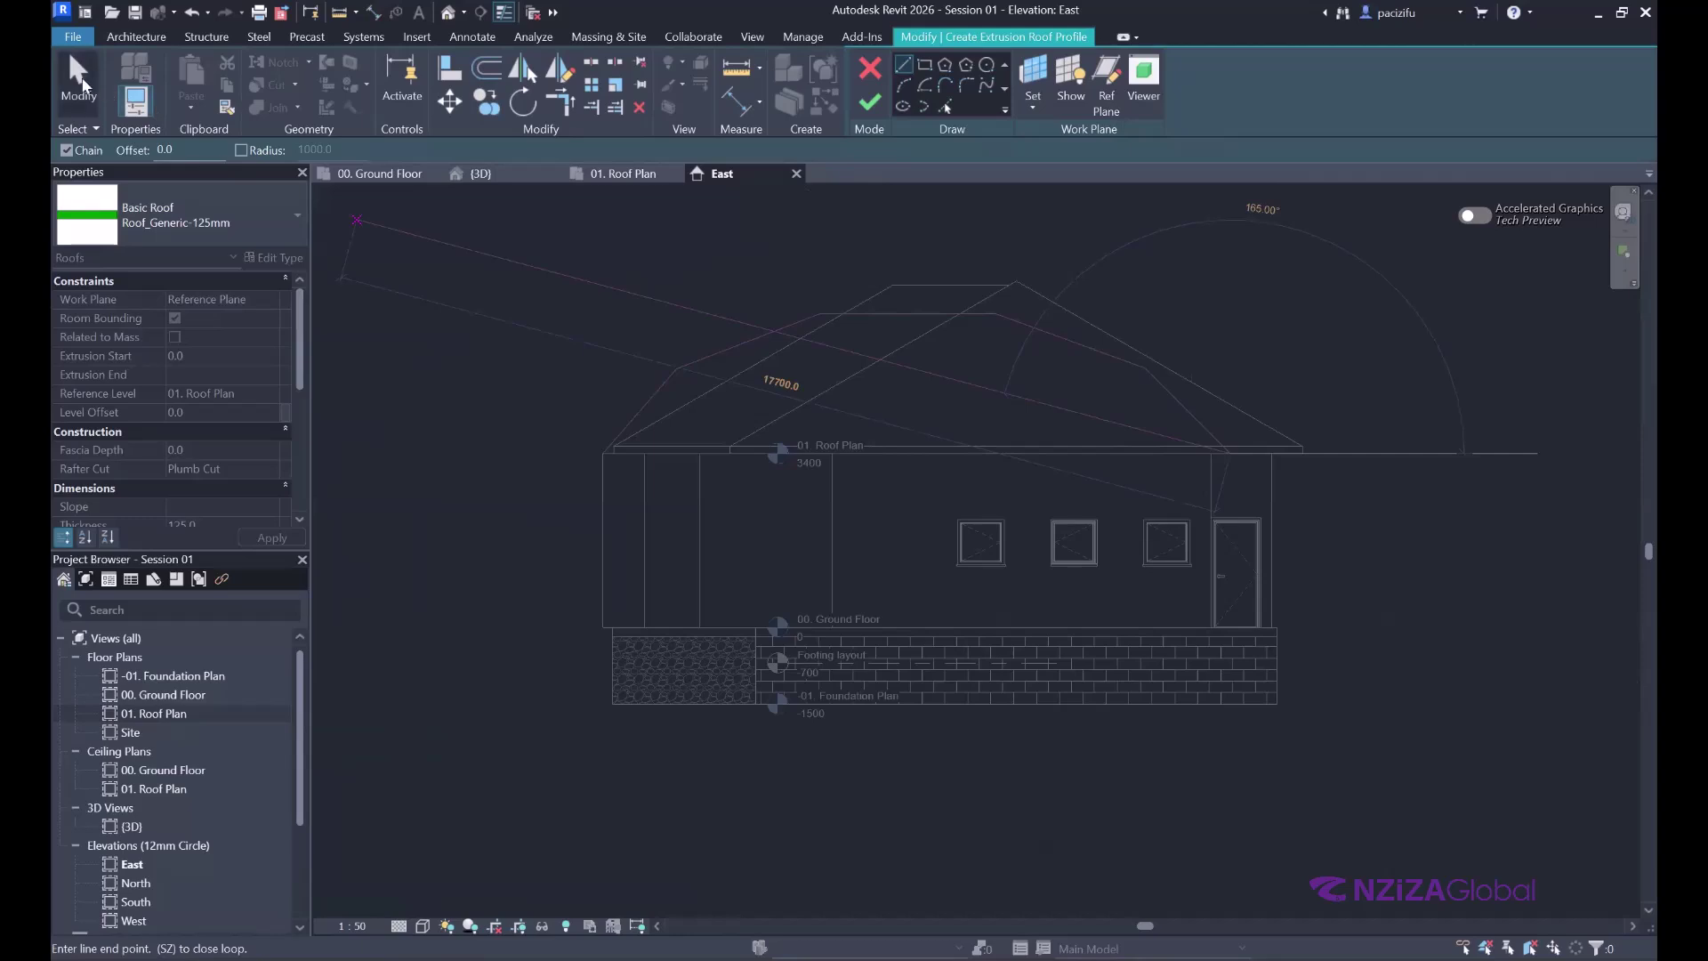
pyautogui.click(78, 80)
pyautogui.scroll(1, 1000, 307)
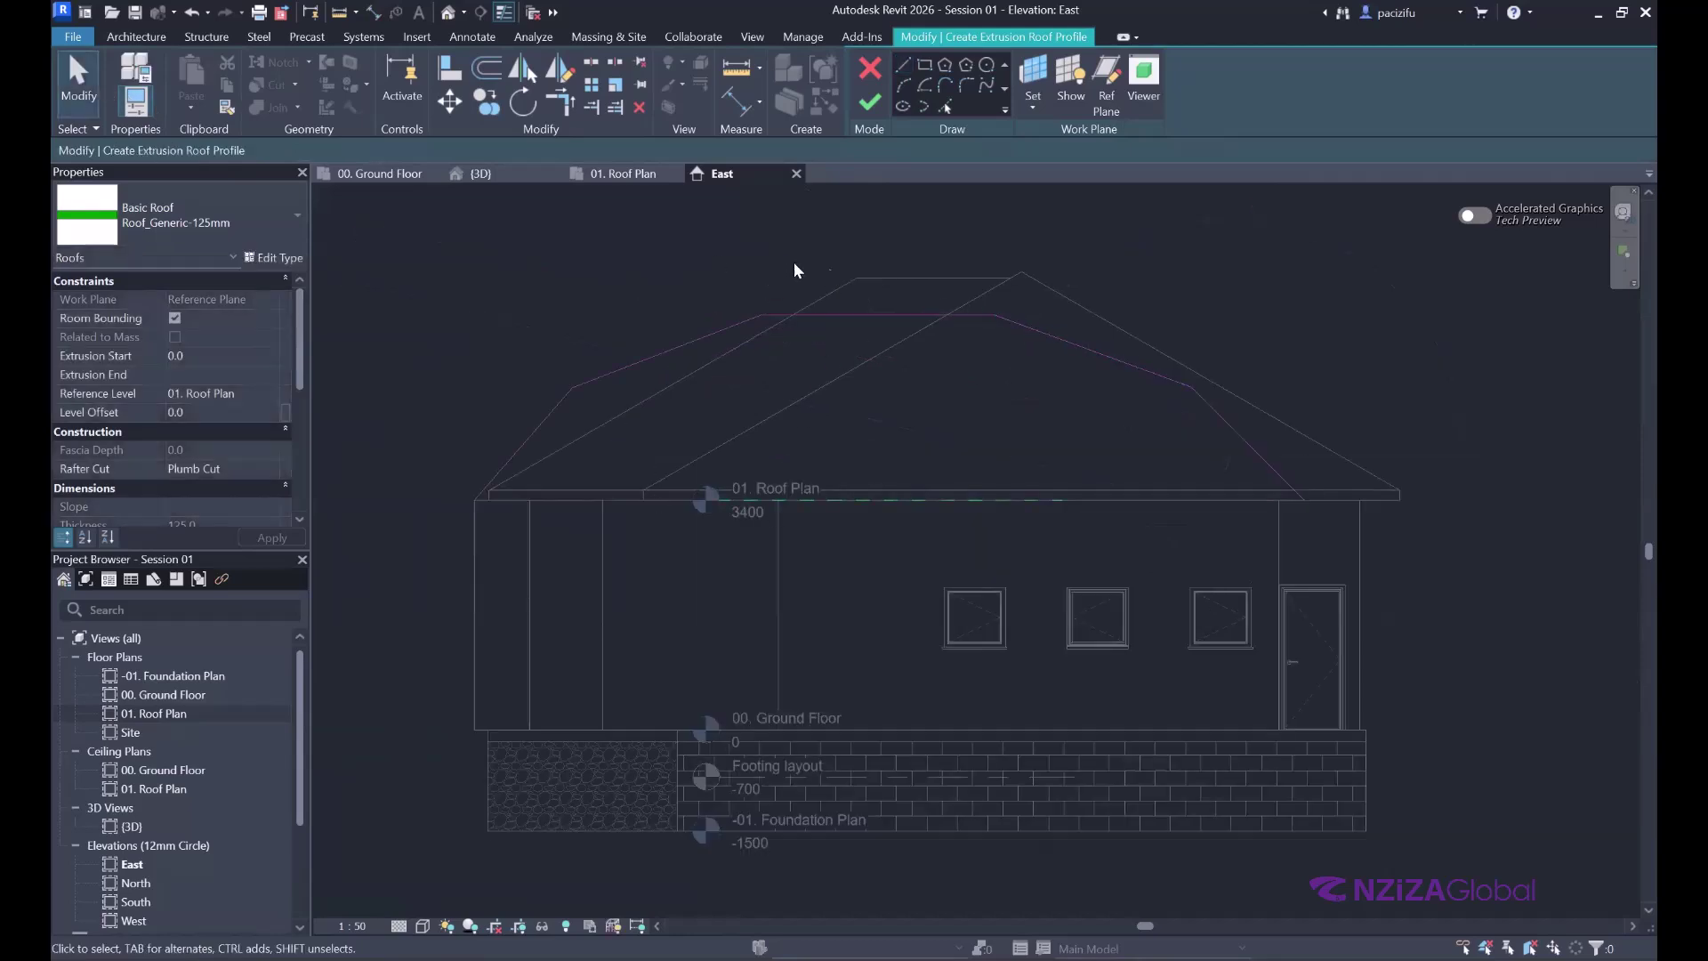
pyautogui.click(872, 105)
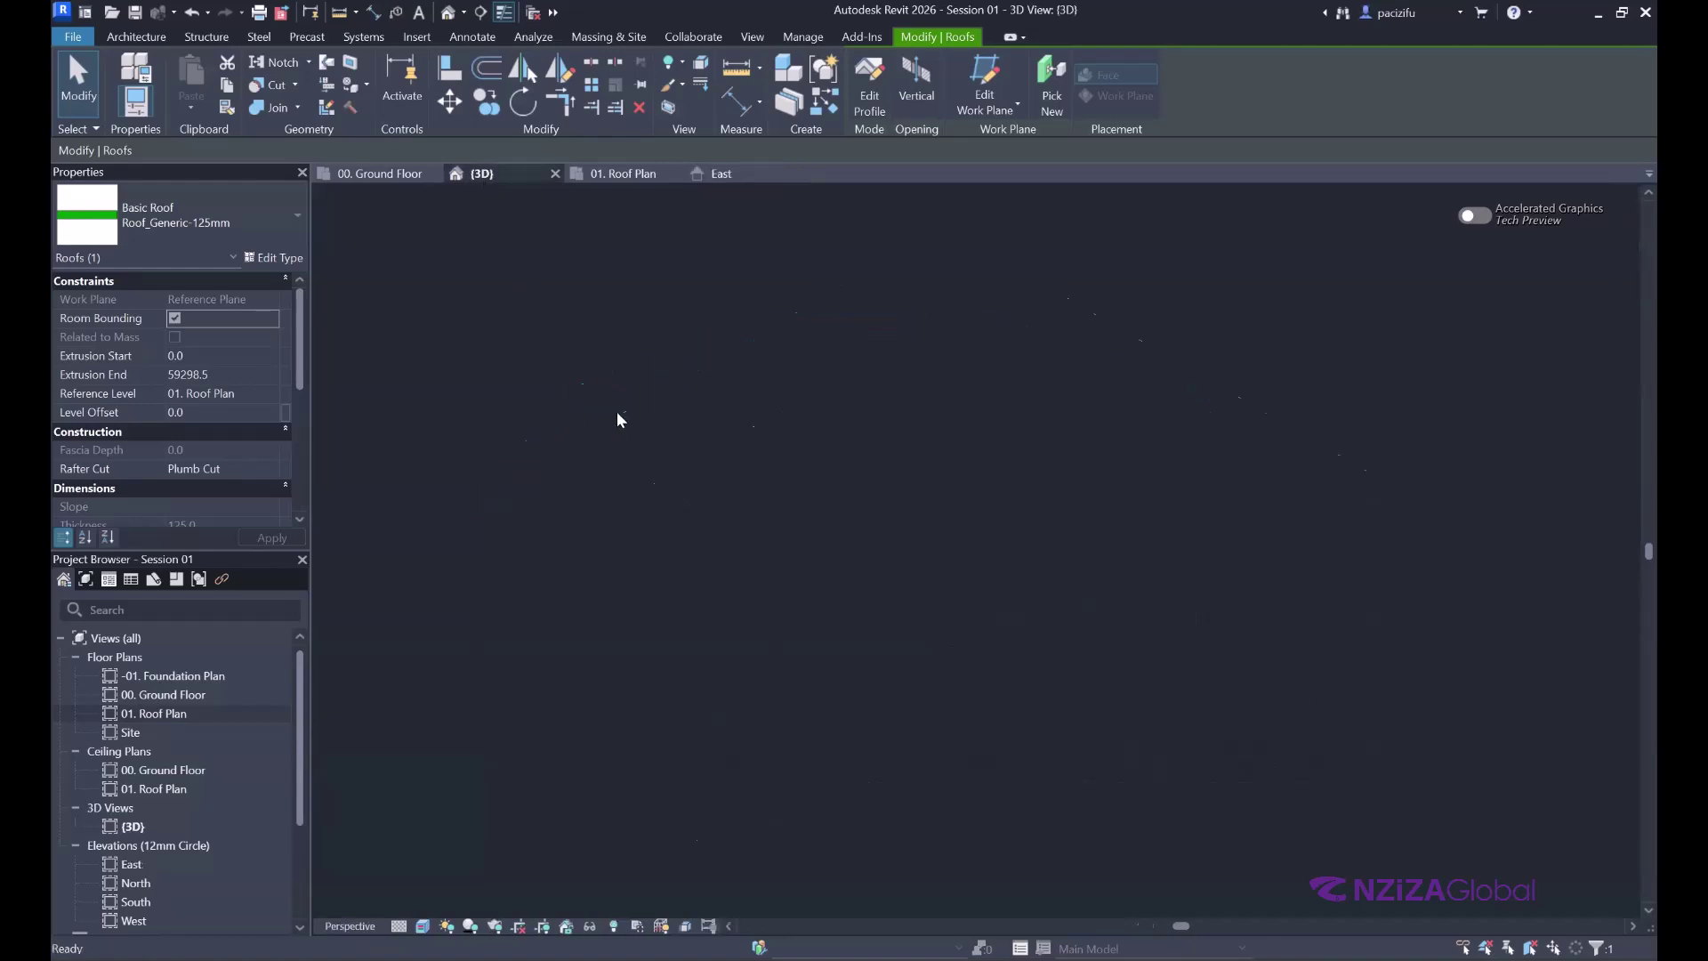
# - Examine the extruded roof from above in the 3D view, including how it runs from the reference plane over the house
pyautogui.hotkey('ctrl', 'Tab')
pyautogui.scroll(-10, 861, 648)
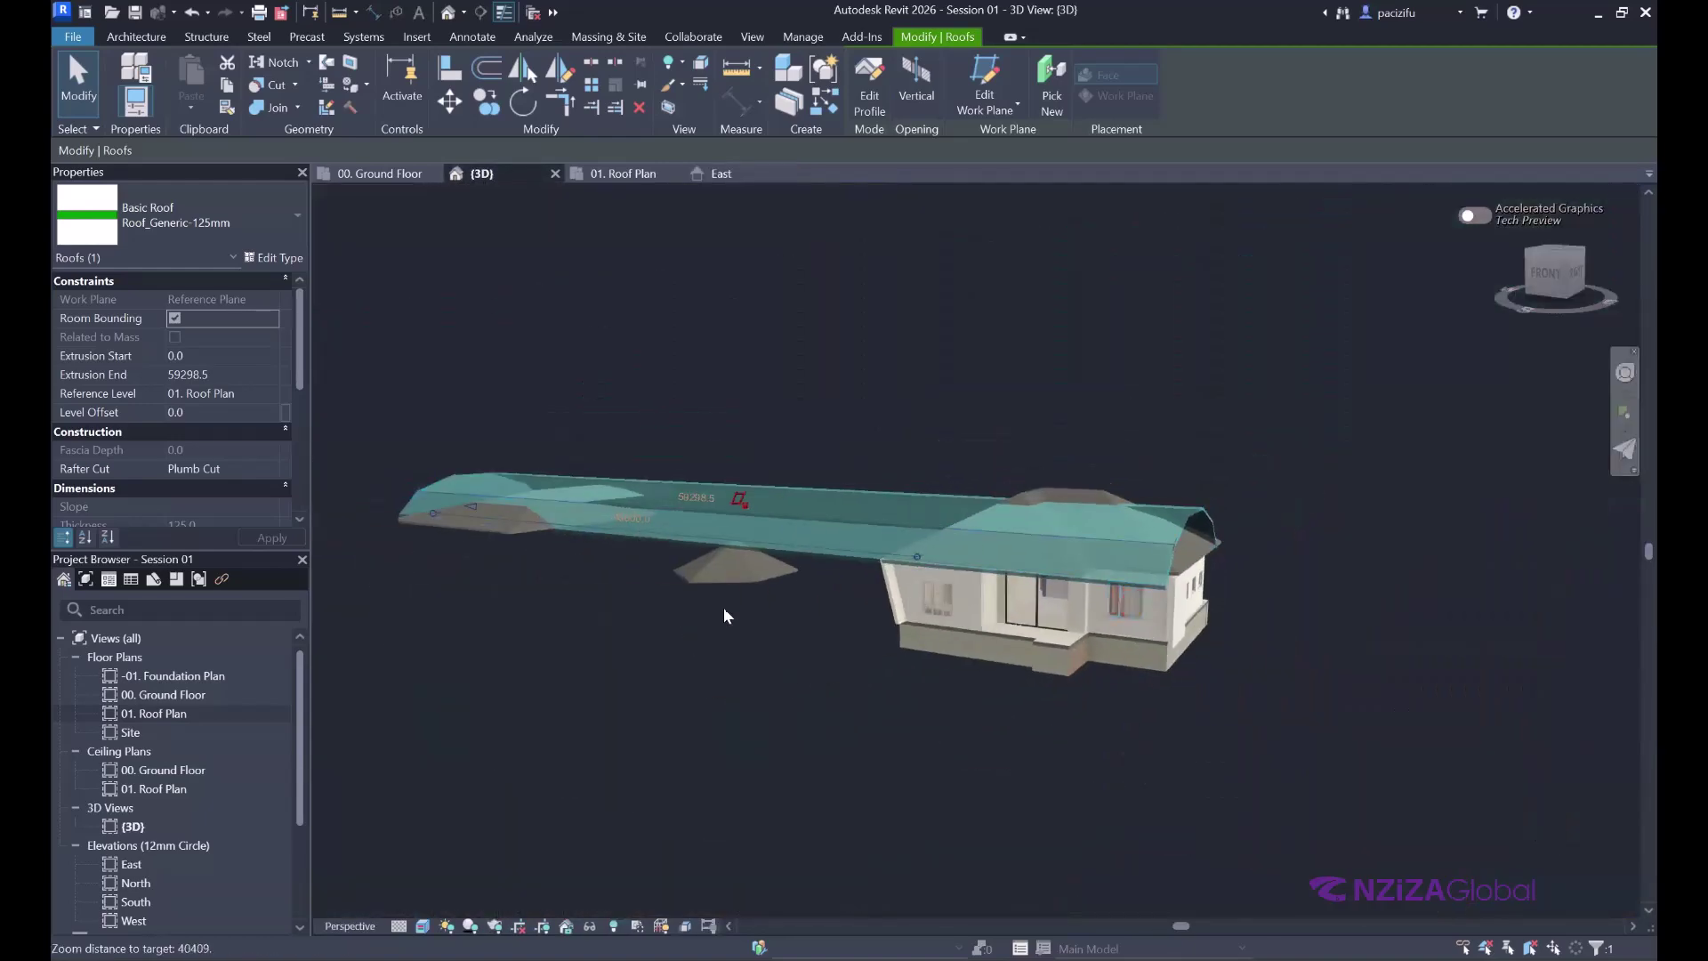
pyautogui.scroll(2, 808, 368)
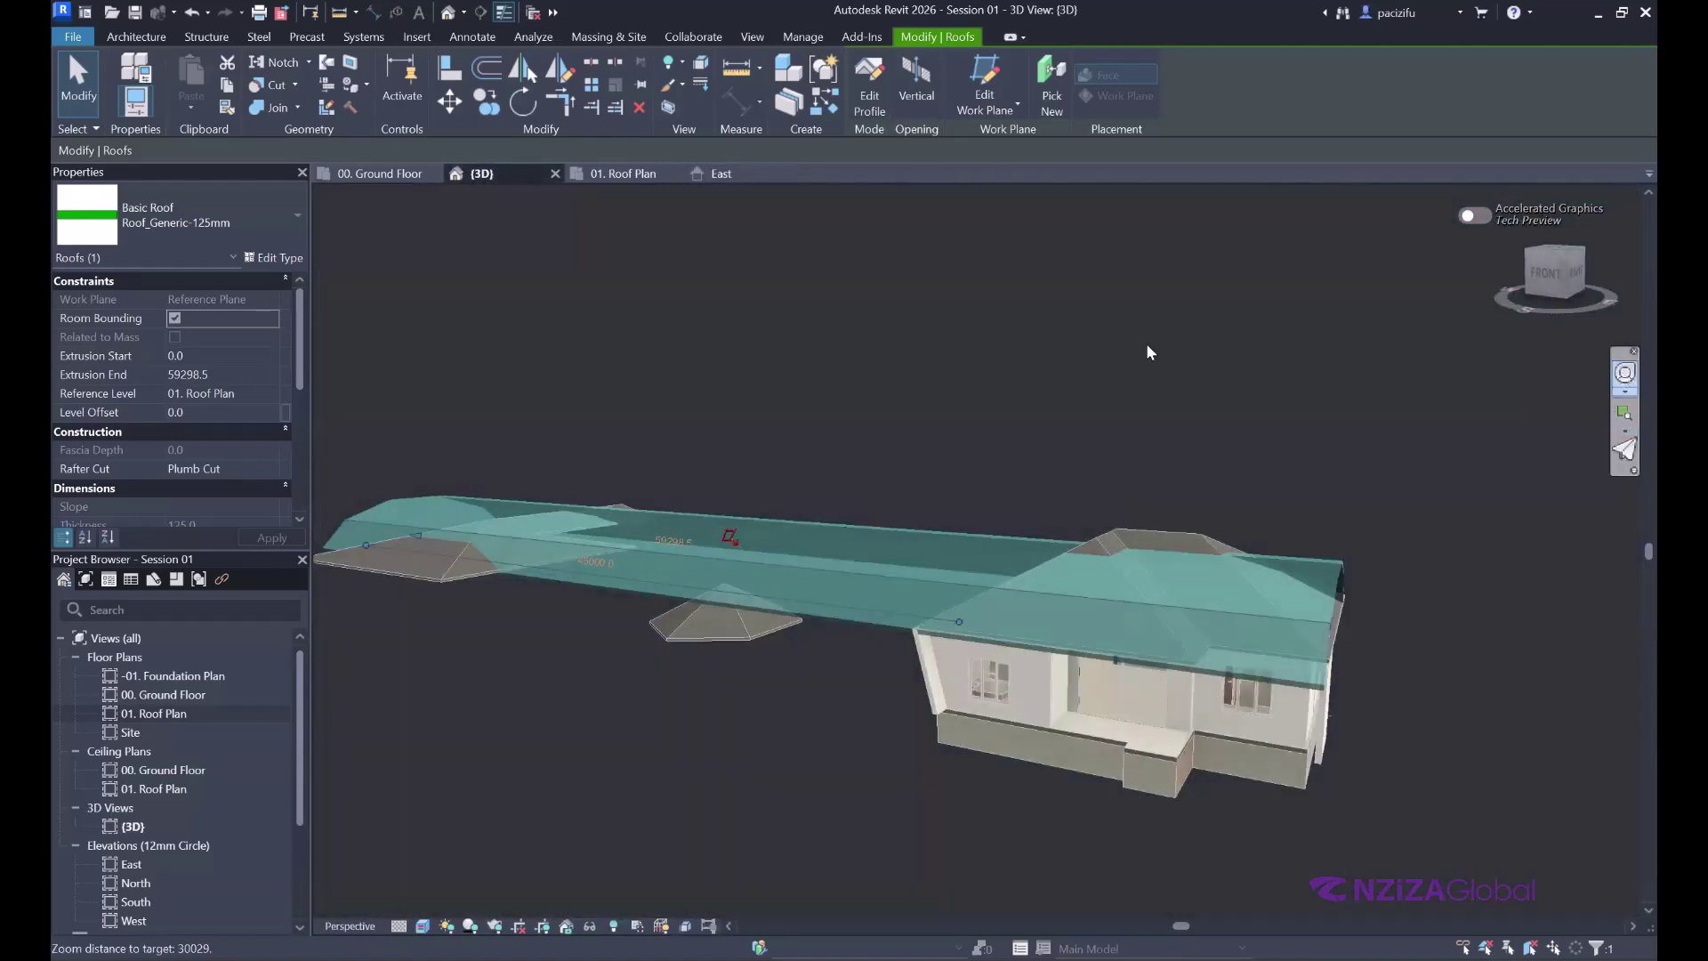
pyautogui.press('F8')
pyautogui.moveTo(1145, 372); pyautogui.dragTo(1169, 336)
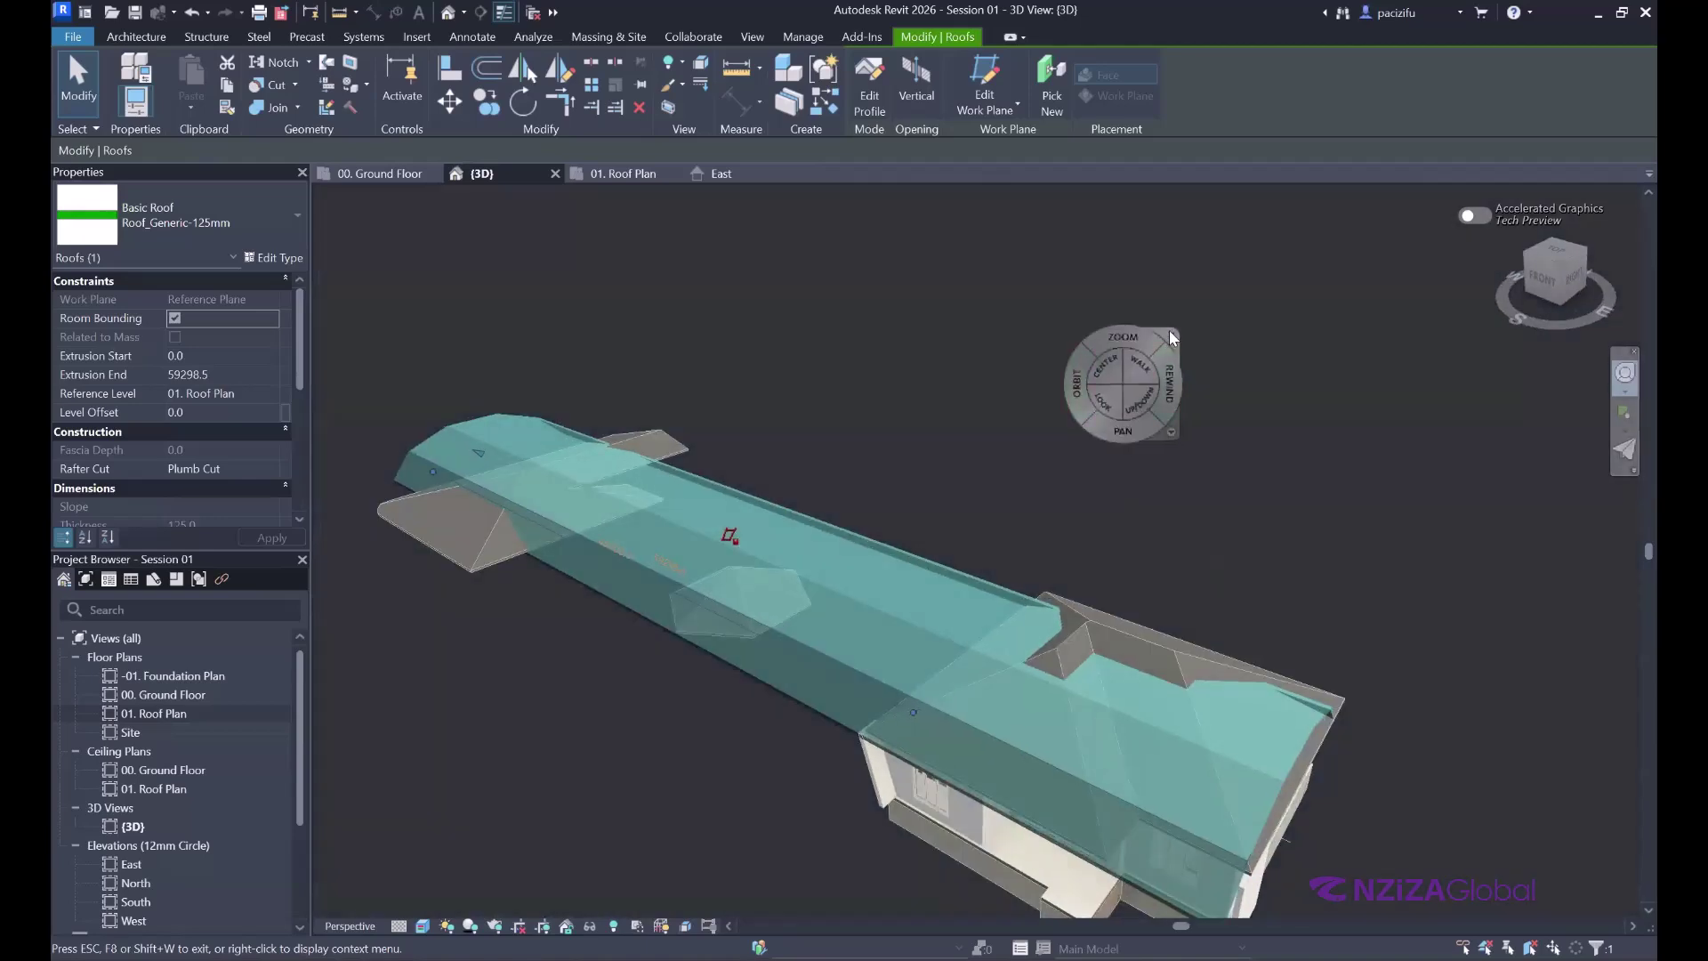
pyautogui.click(1170, 336)
pyautogui.scroll(-2, 873, 409)
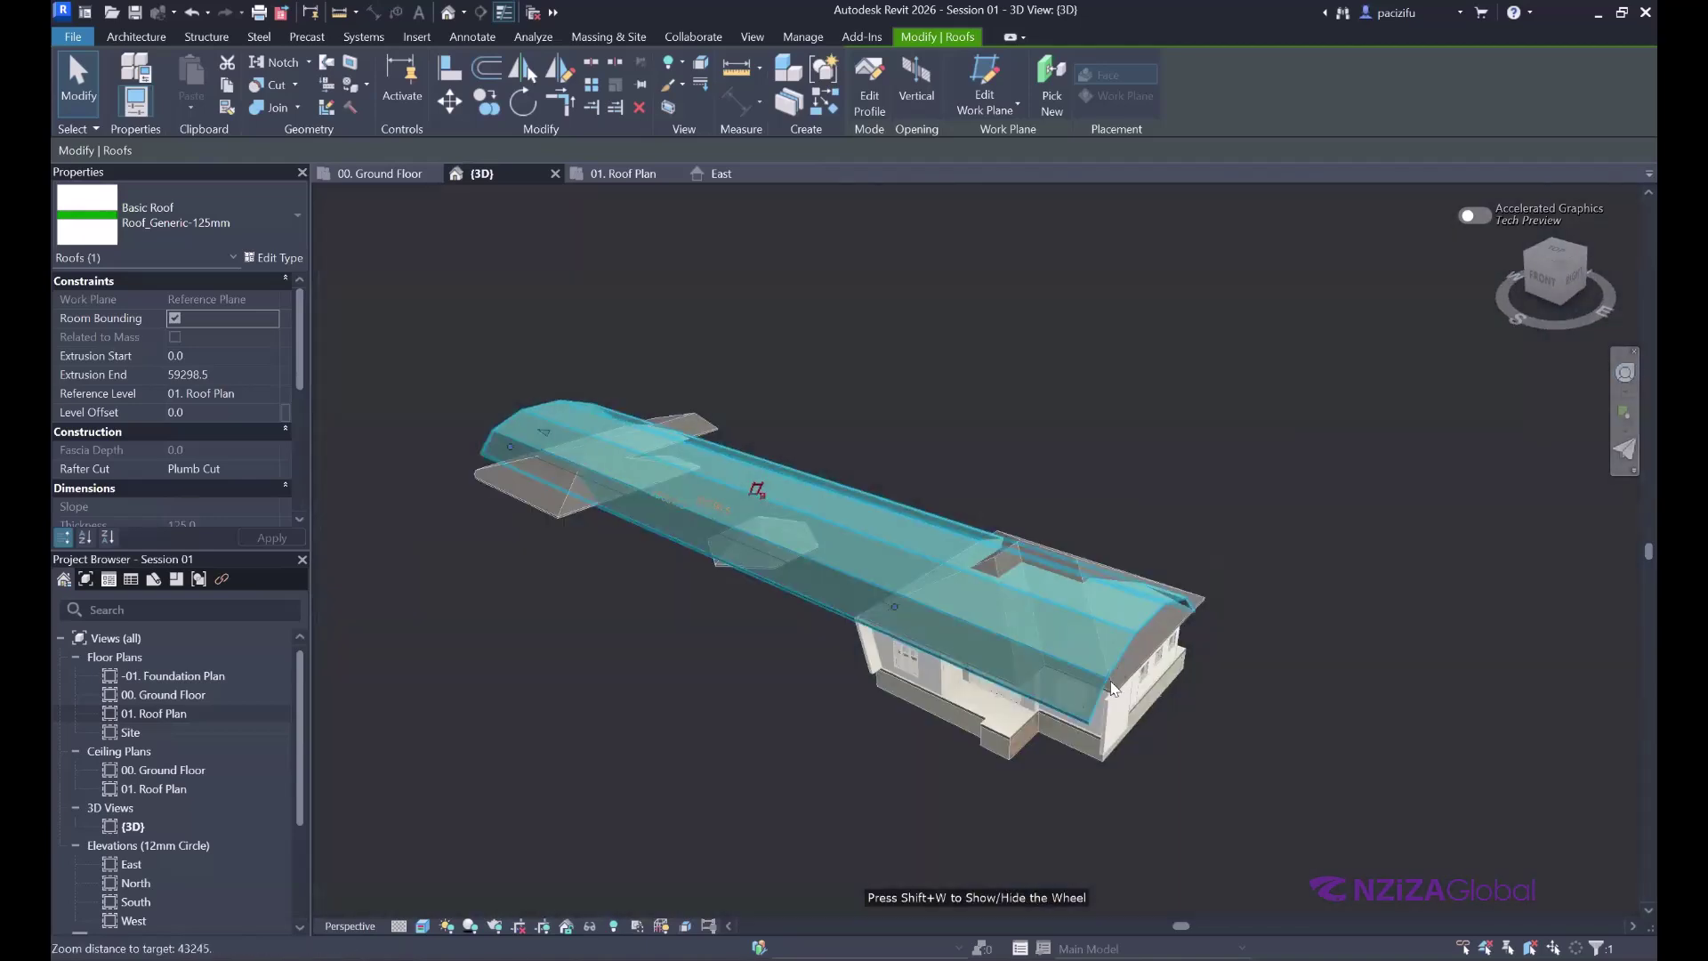
pyautogui.scroll(1, 1113, 687)
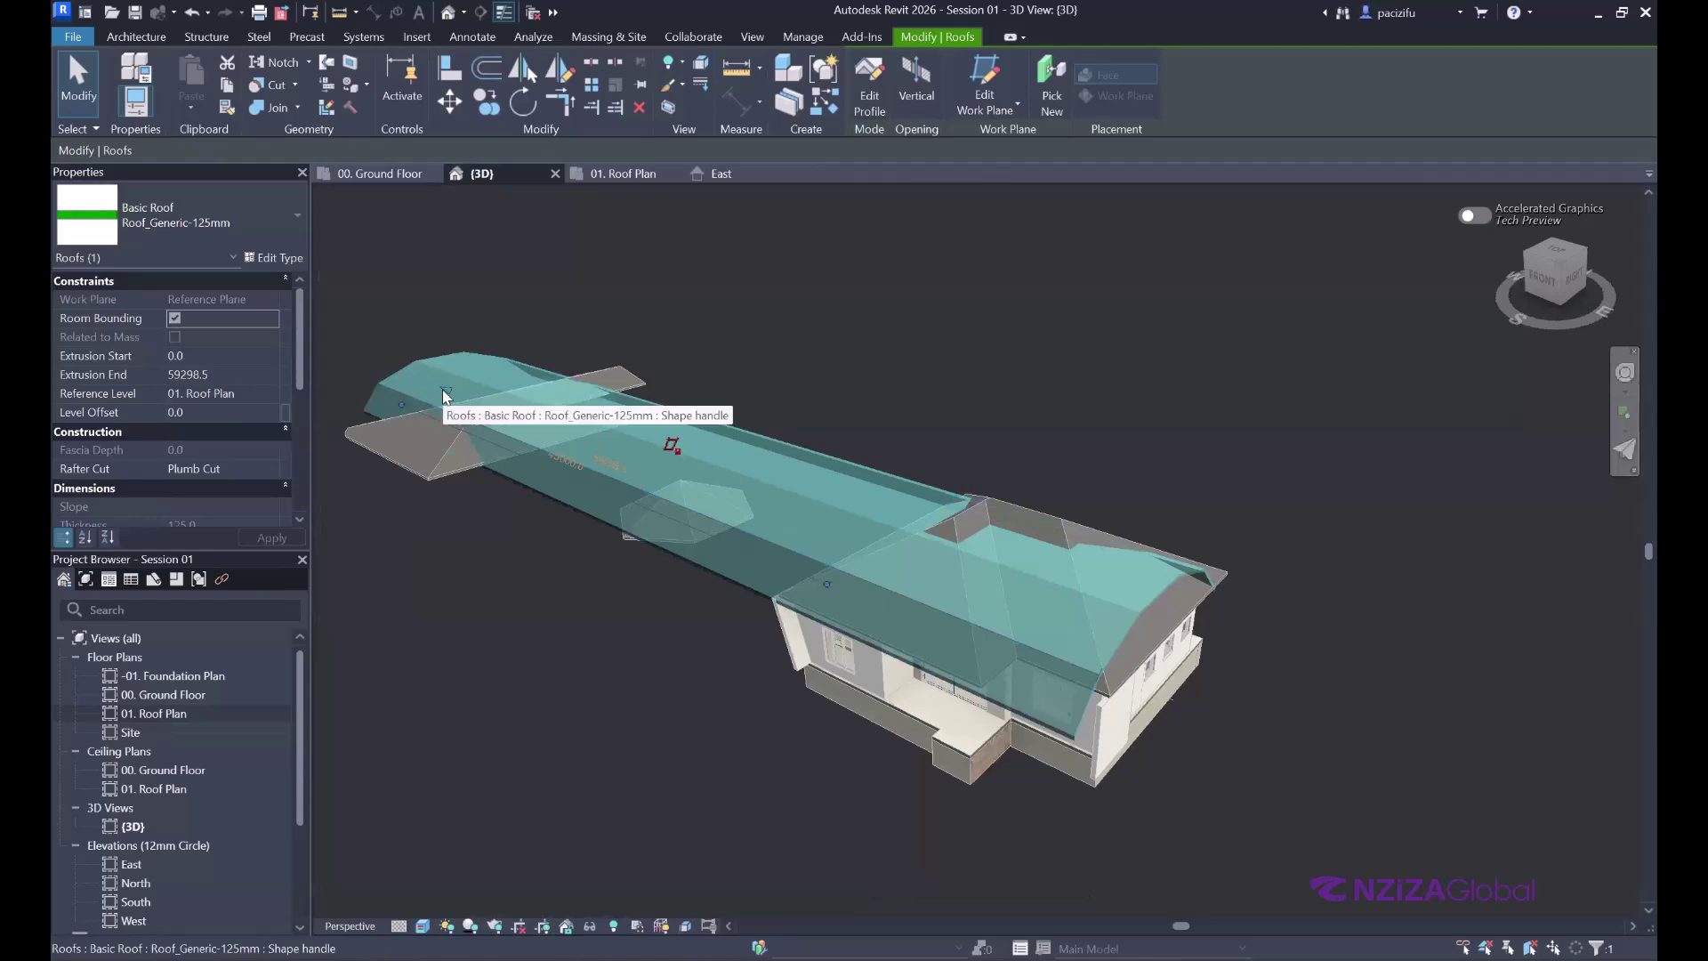
# - Shorten the extruded roof by pulling its far west end toward the house, to an extrusion start of about 39876 mm
pyautogui.moveTo(441, 388); pyautogui.dragTo(776, 493)
pyautogui.scroll(2, 775, 489)
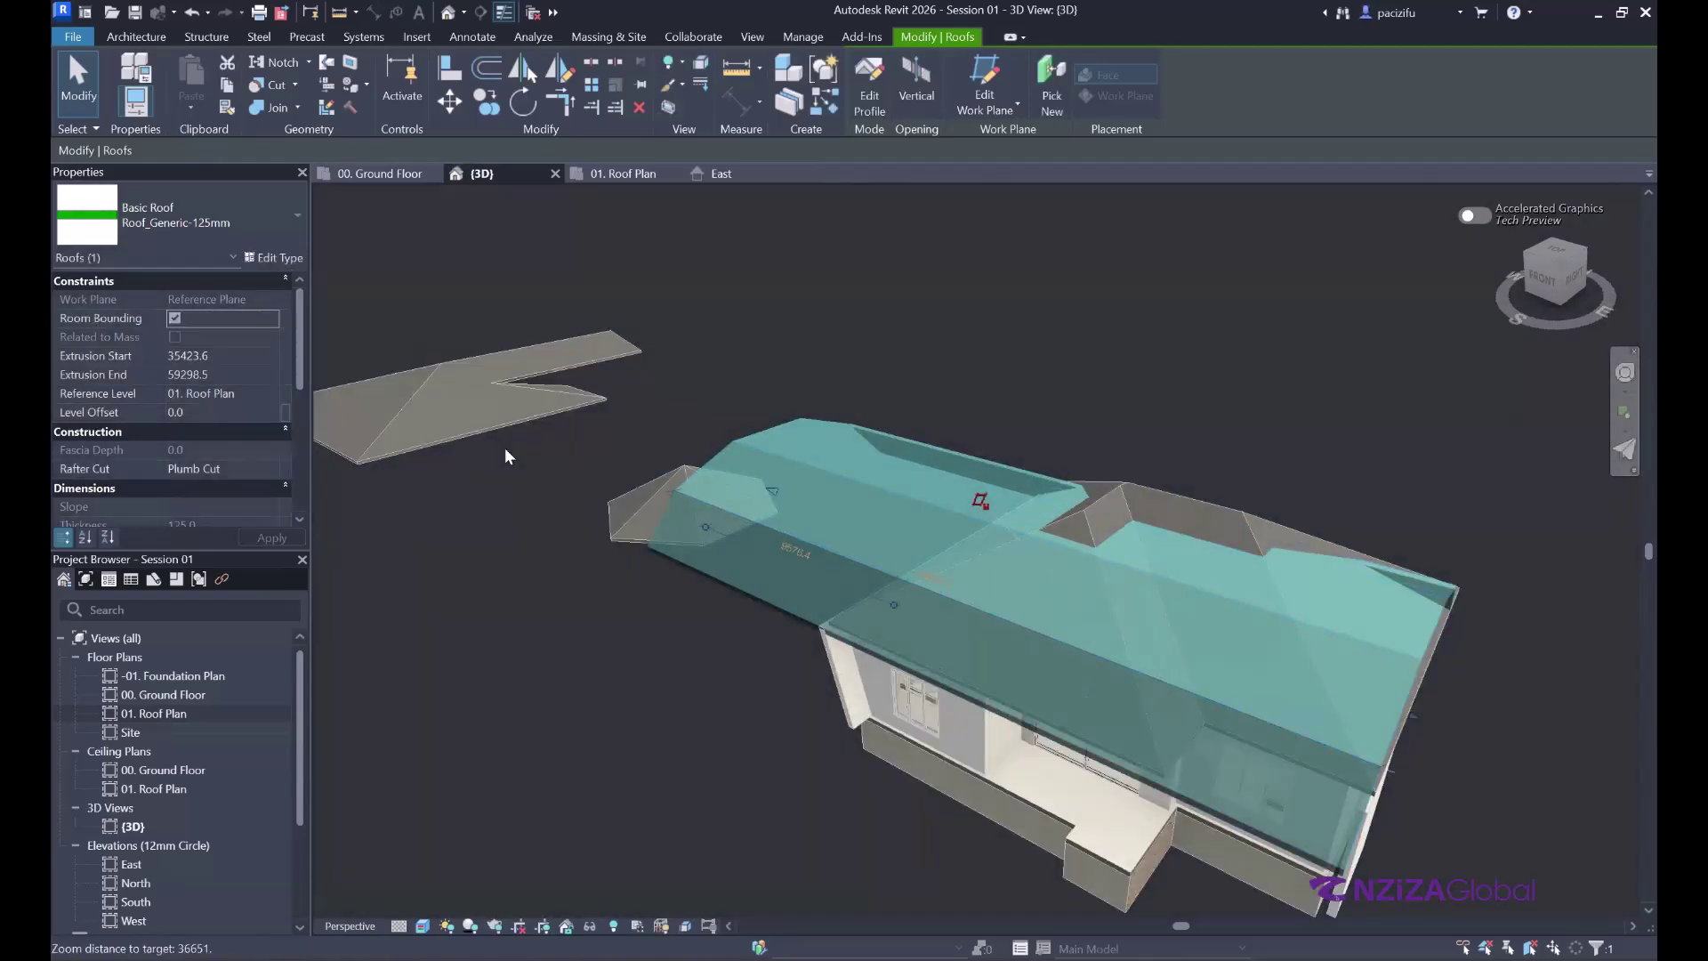
pyautogui.scroll(-3, 489, 392)
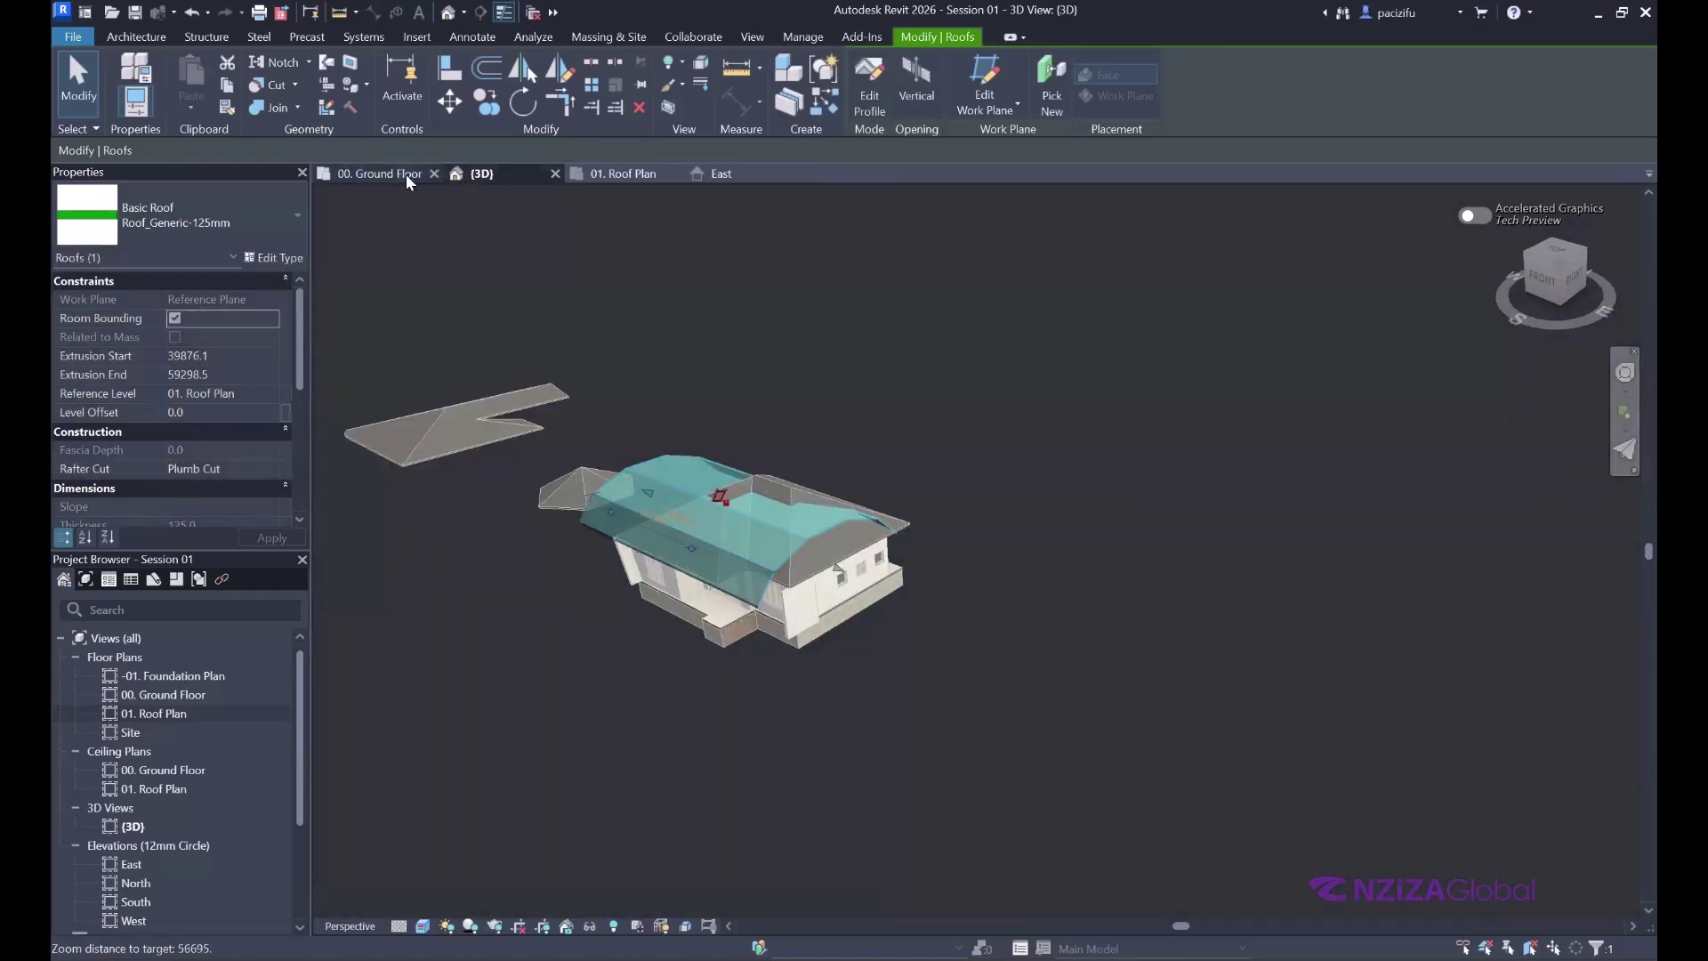
# - Switch to the 01. Roof Plan view and bring the extruded roof and the house into view
pyautogui.click(405, 174)
pyautogui.click(629, 175)
pyautogui.scroll(-3, 642, 456)
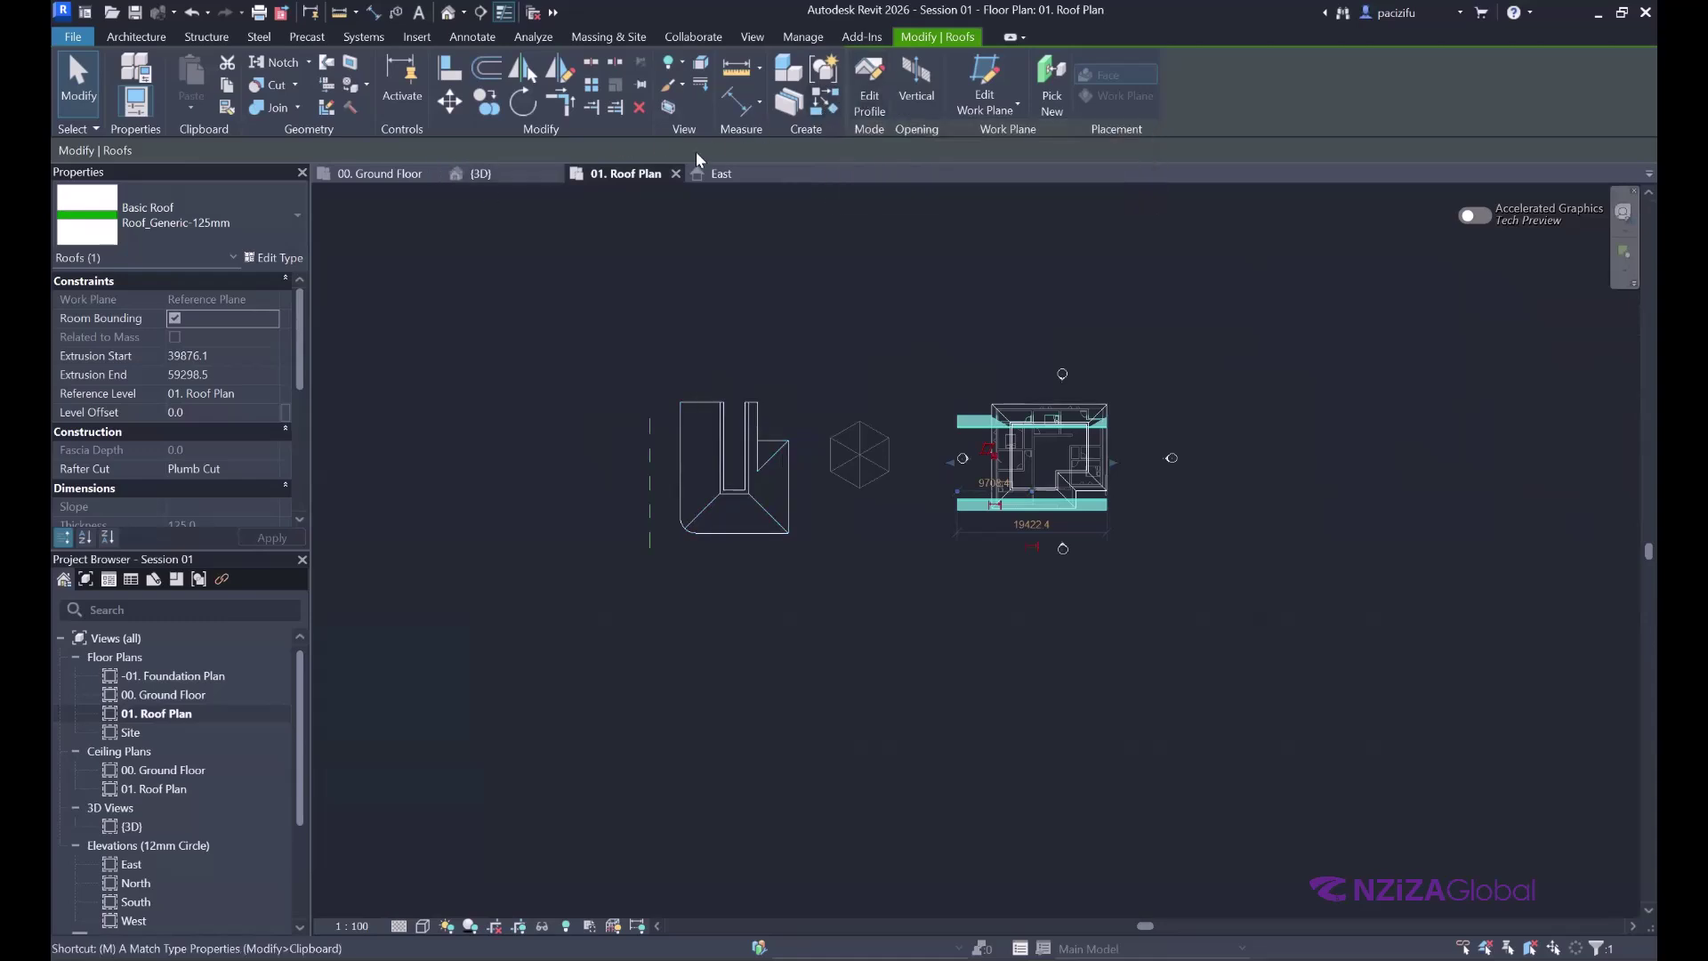
pyautogui.press('v')
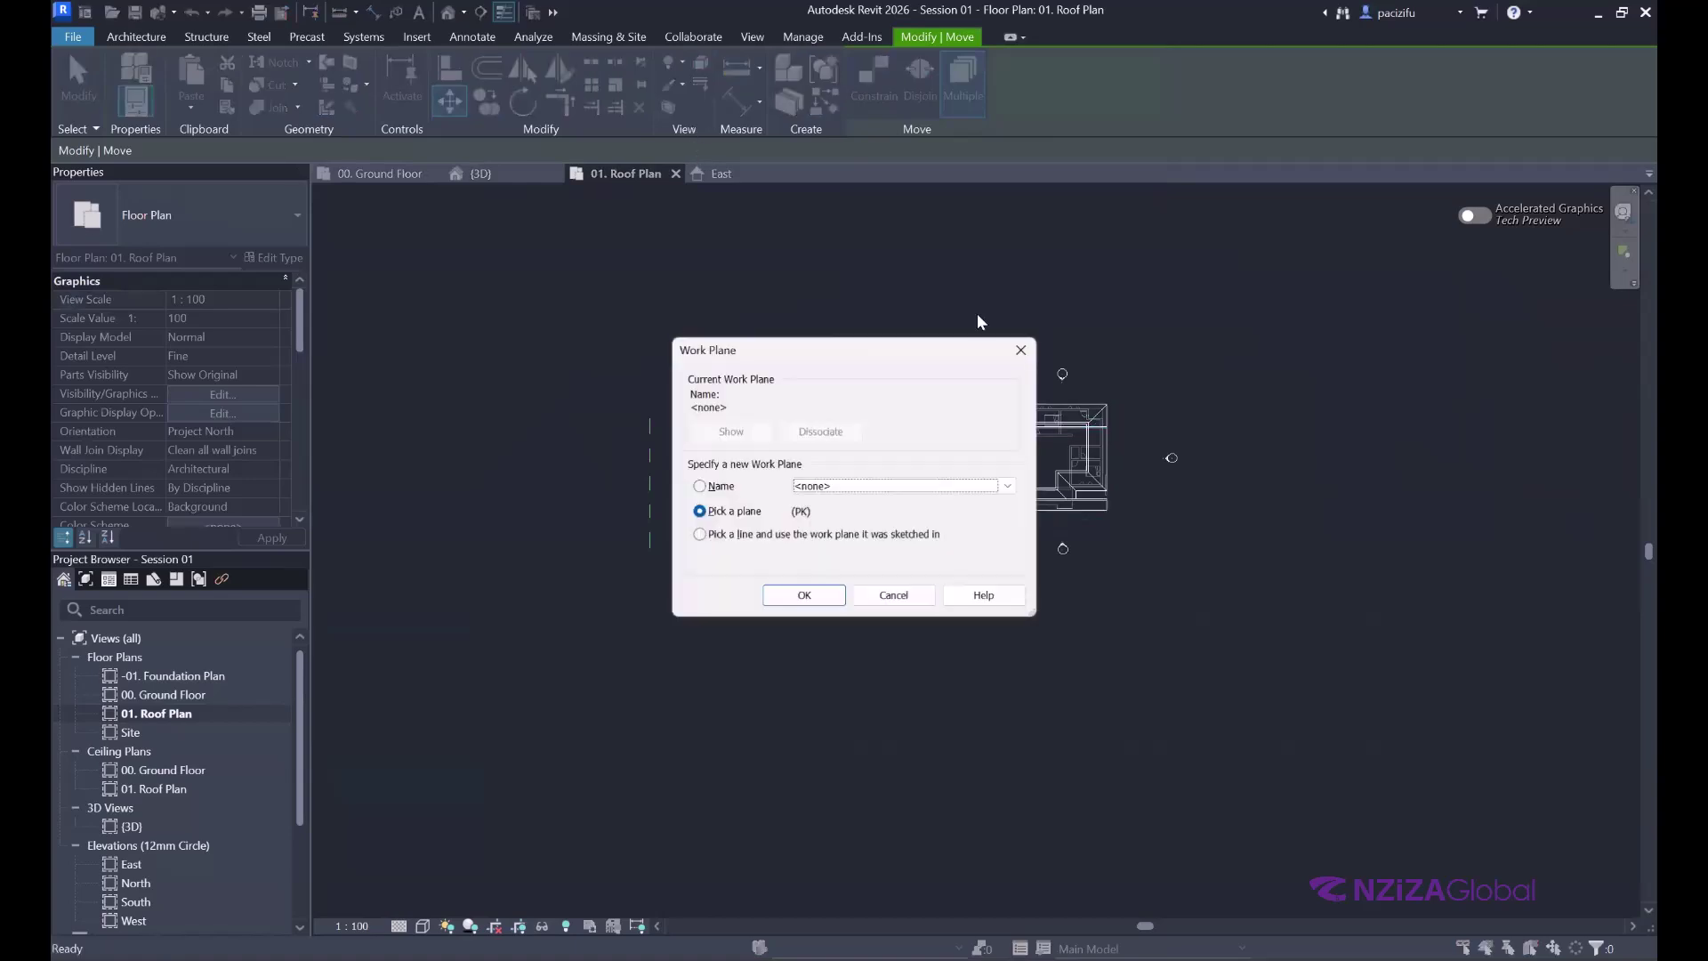
pyautogui.press('Escape')
pyautogui.scroll(1, 969, 432)
pyautogui.click(772, 423)
pyautogui.press('m')
pyautogui.press('v')
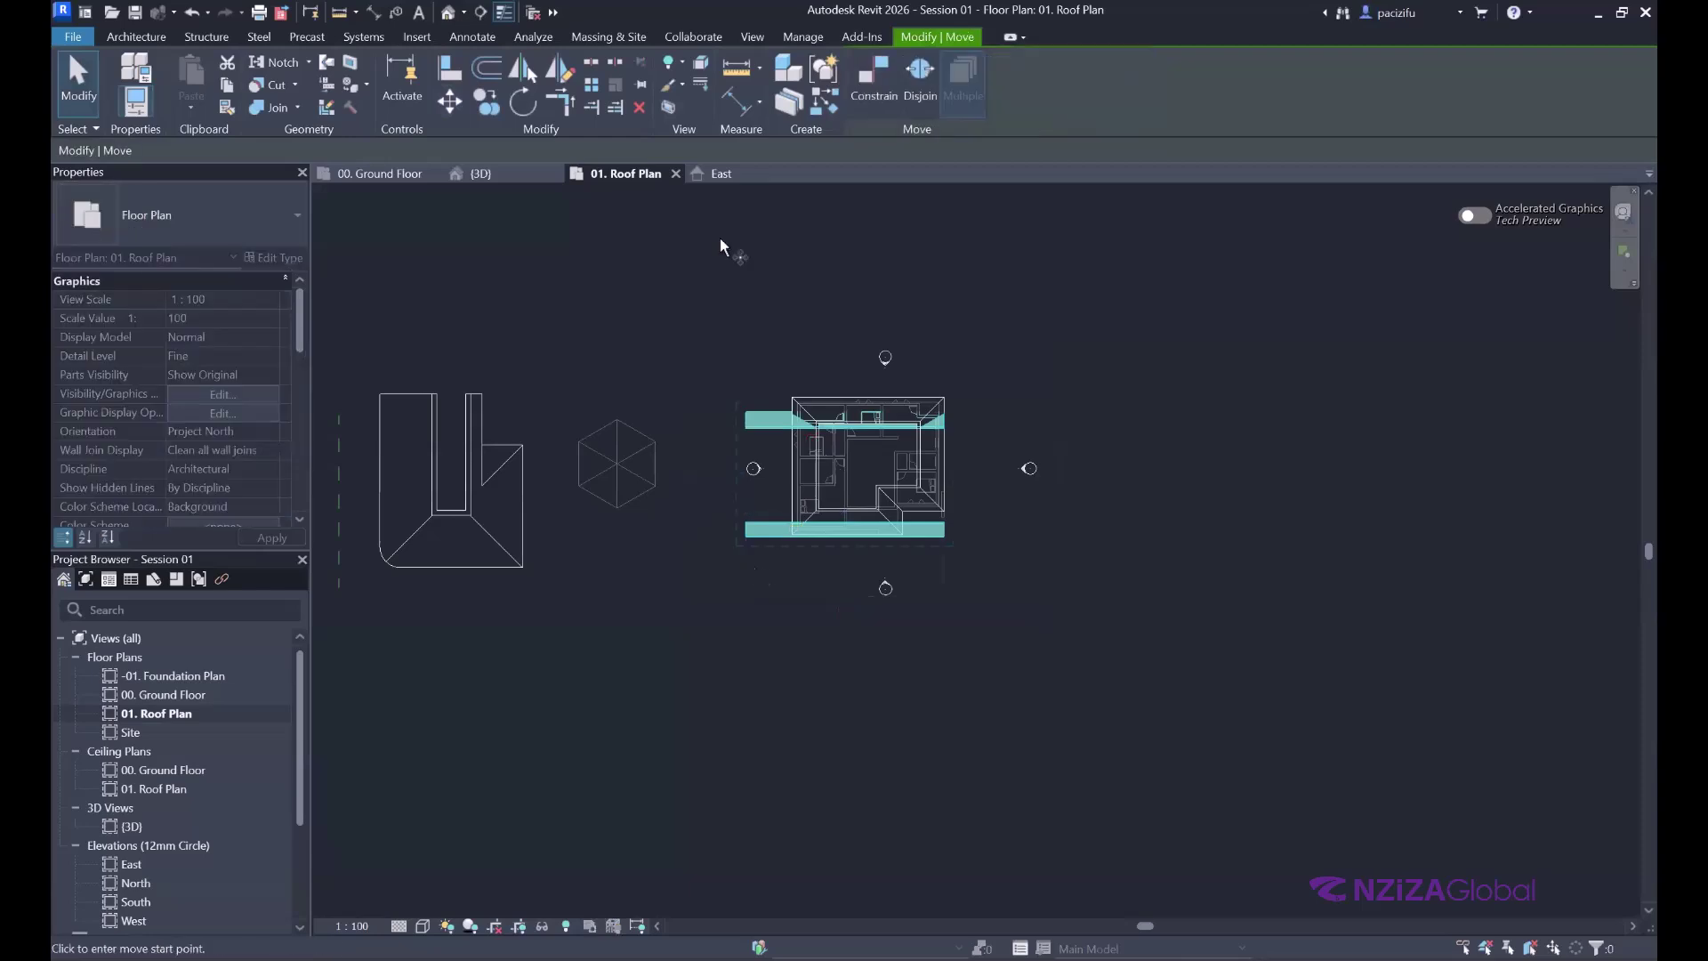
pyautogui.scroll(2, 783, 463)
pyautogui.click(752, 559)
pyautogui.scroll(-3, 757, 507)
pyautogui.press('Escape')
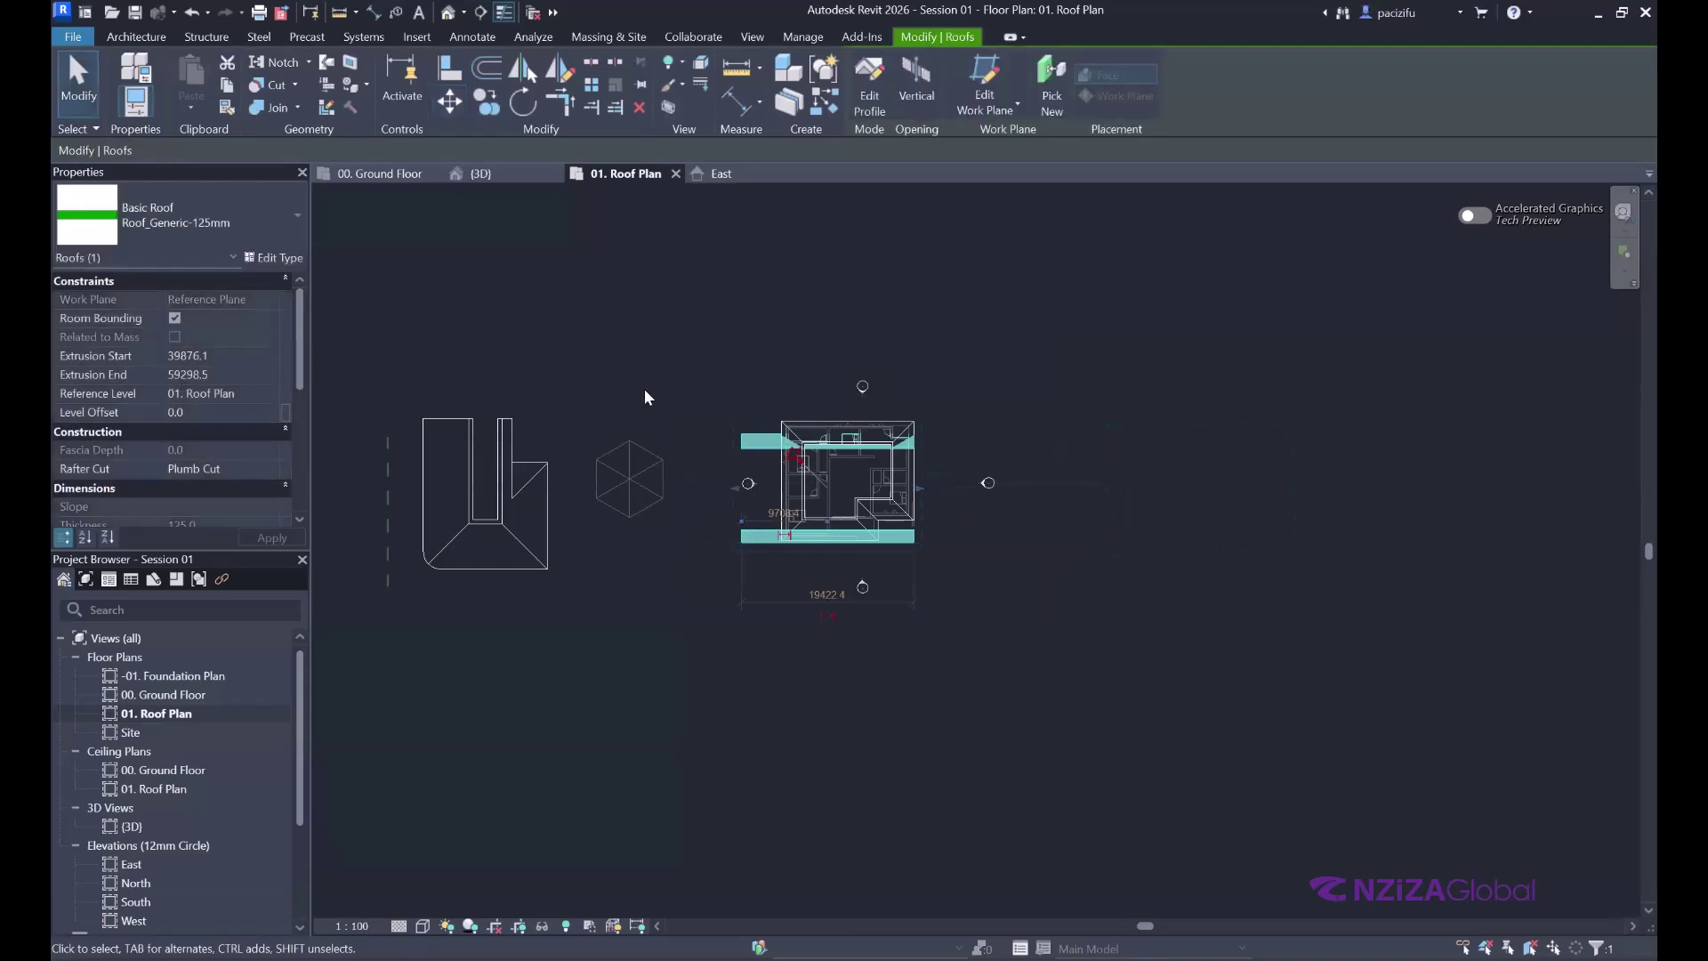
# - Stretch both ends of the extruded roof east of the house, to extrusion start 75876.1 and end 98876.1, and dissociate its work plane
pyautogui.moveTo(921, 488); pyautogui.dragTo(1269, 487)
pyautogui.moveTo(941, 484); pyautogui.dragTo(1064, 484)
pyautogui.scroll(3, 1142, 480)
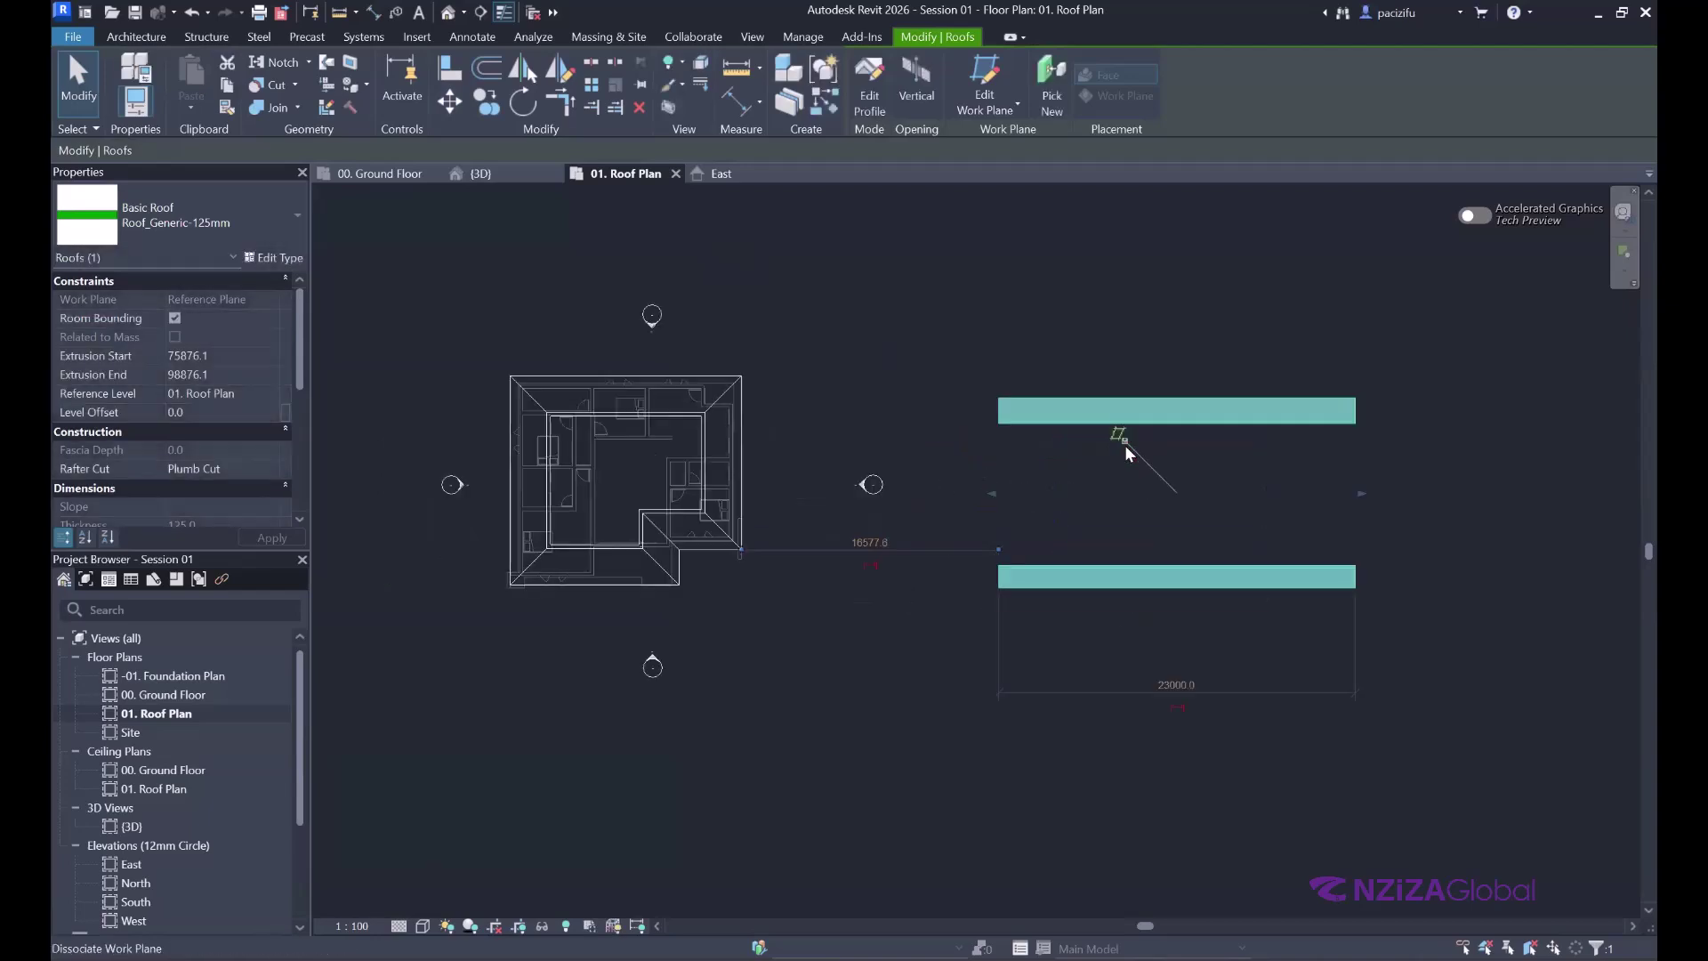
pyautogui.press('Escape')
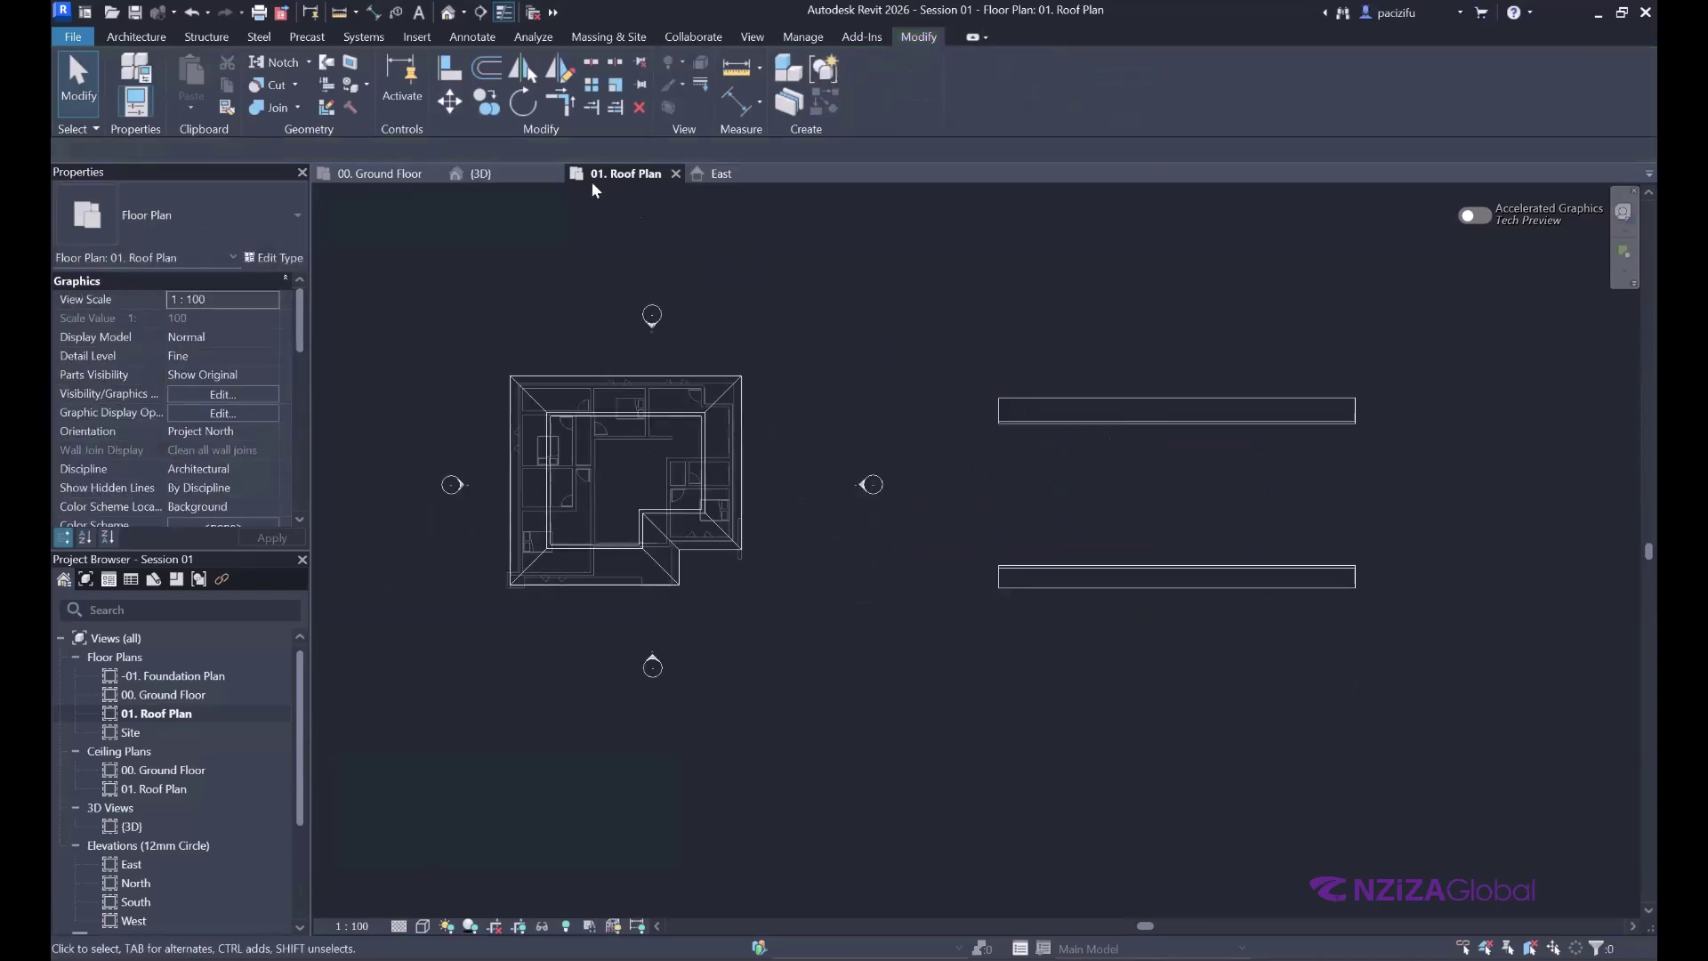
# - Select the relocated extruded roof in the 3D view and open its profile sketch for editing
pyautogui.click(472, 174)
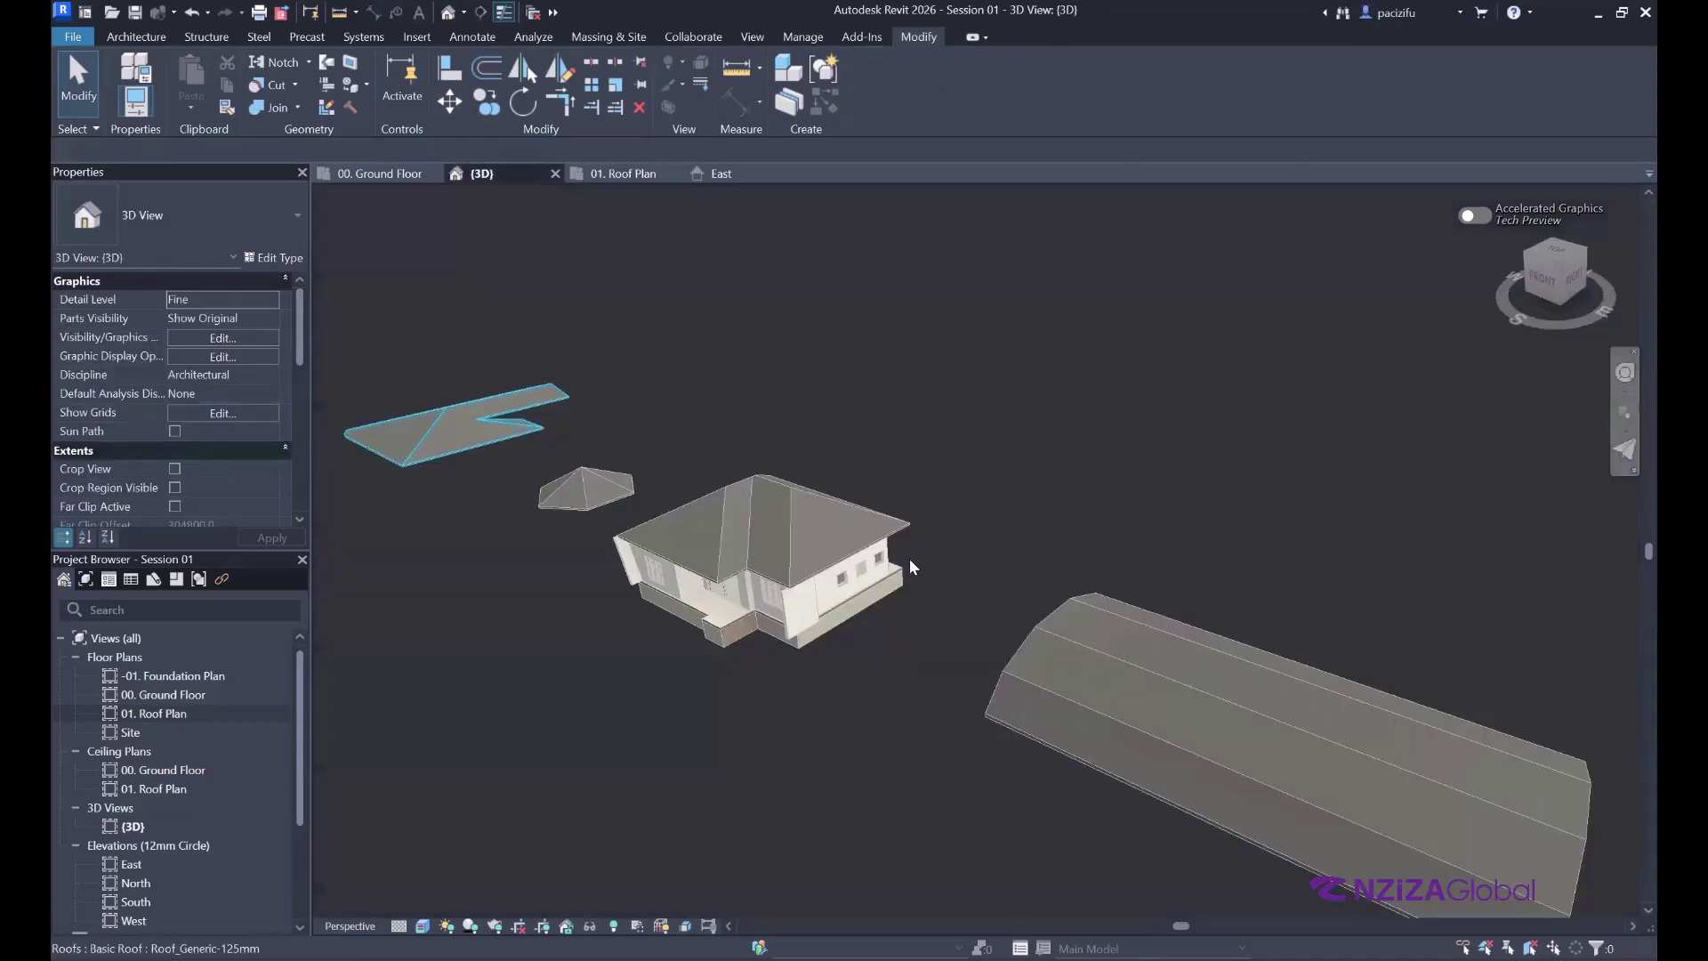
pyautogui.scroll(-3, 943, 552)
pyautogui.scroll(4, 899, 514)
pyautogui.click(871, 458)
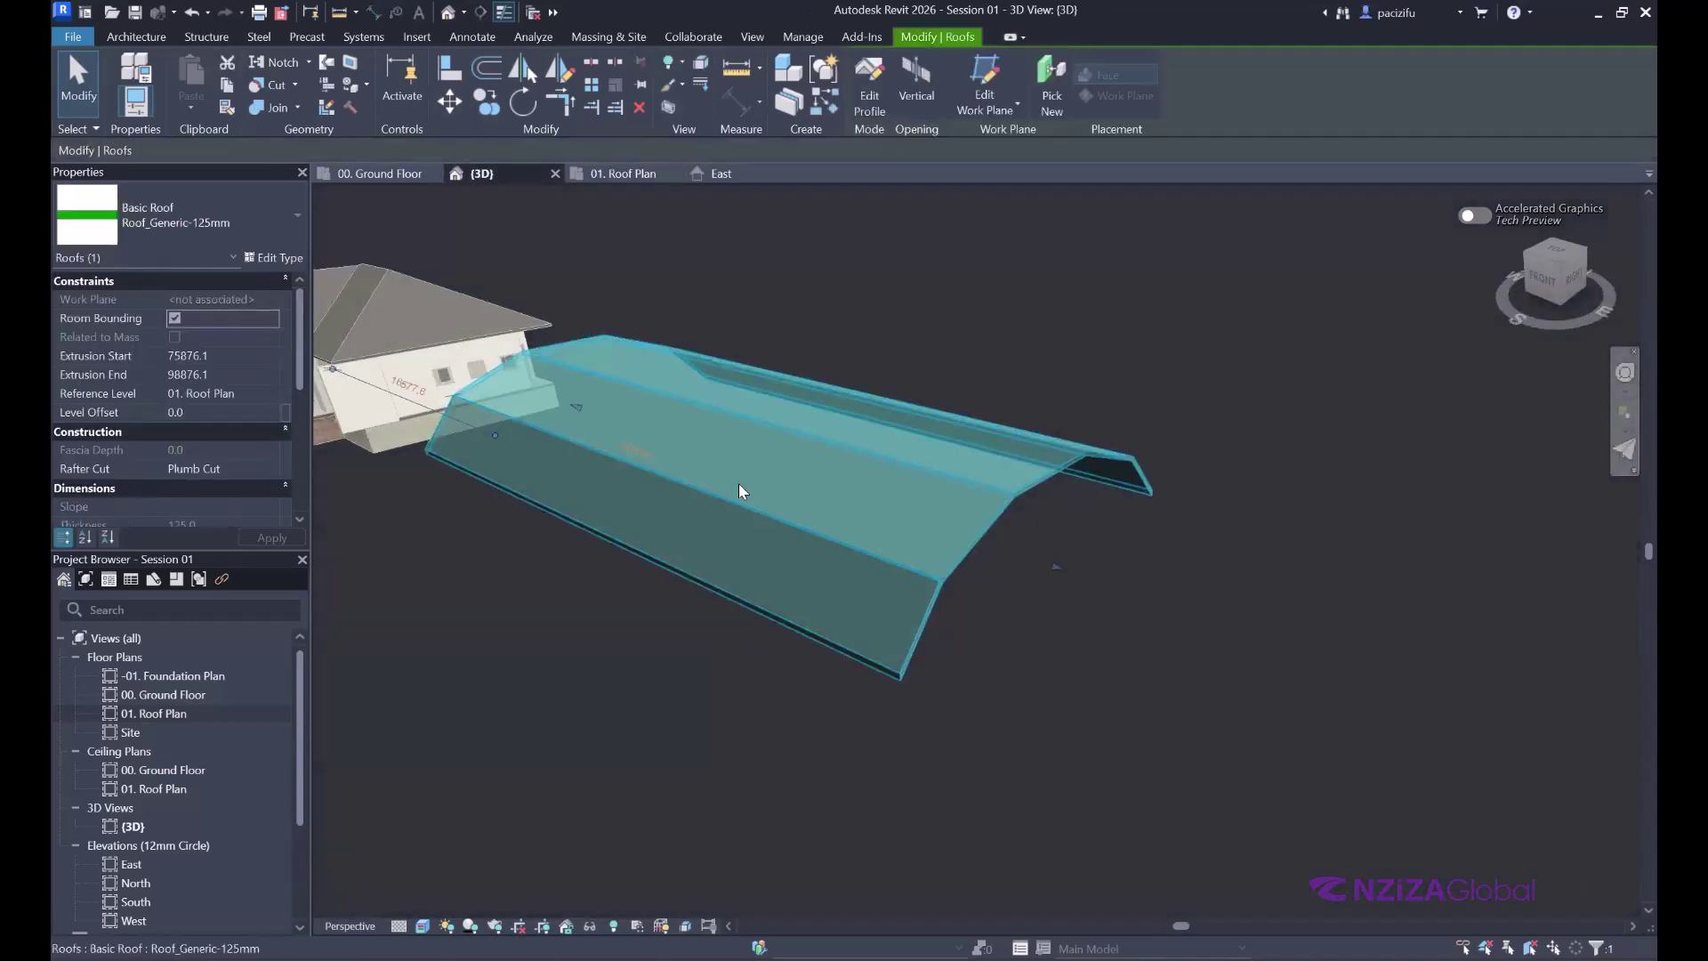
pyautogui.scroll(-1, 792, 383)
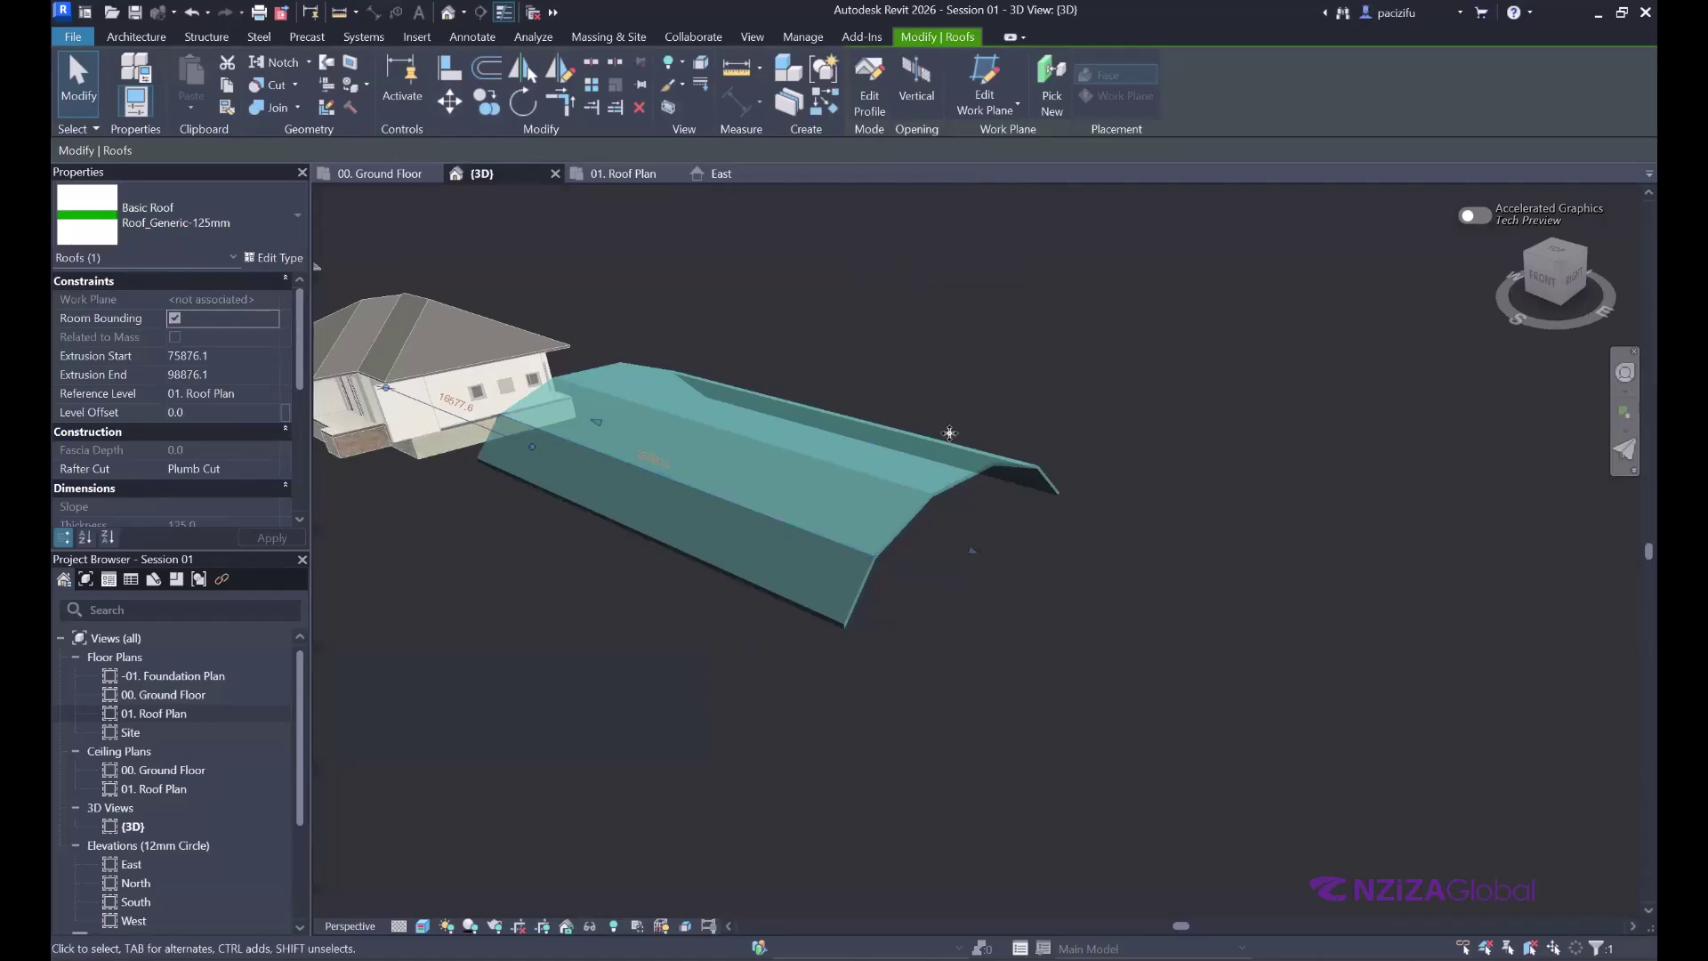
pyautogui.click(868, 101)
pyautogui.scroll(-3, 934, 587)
pyautogui.scroll(6, 566, 441)
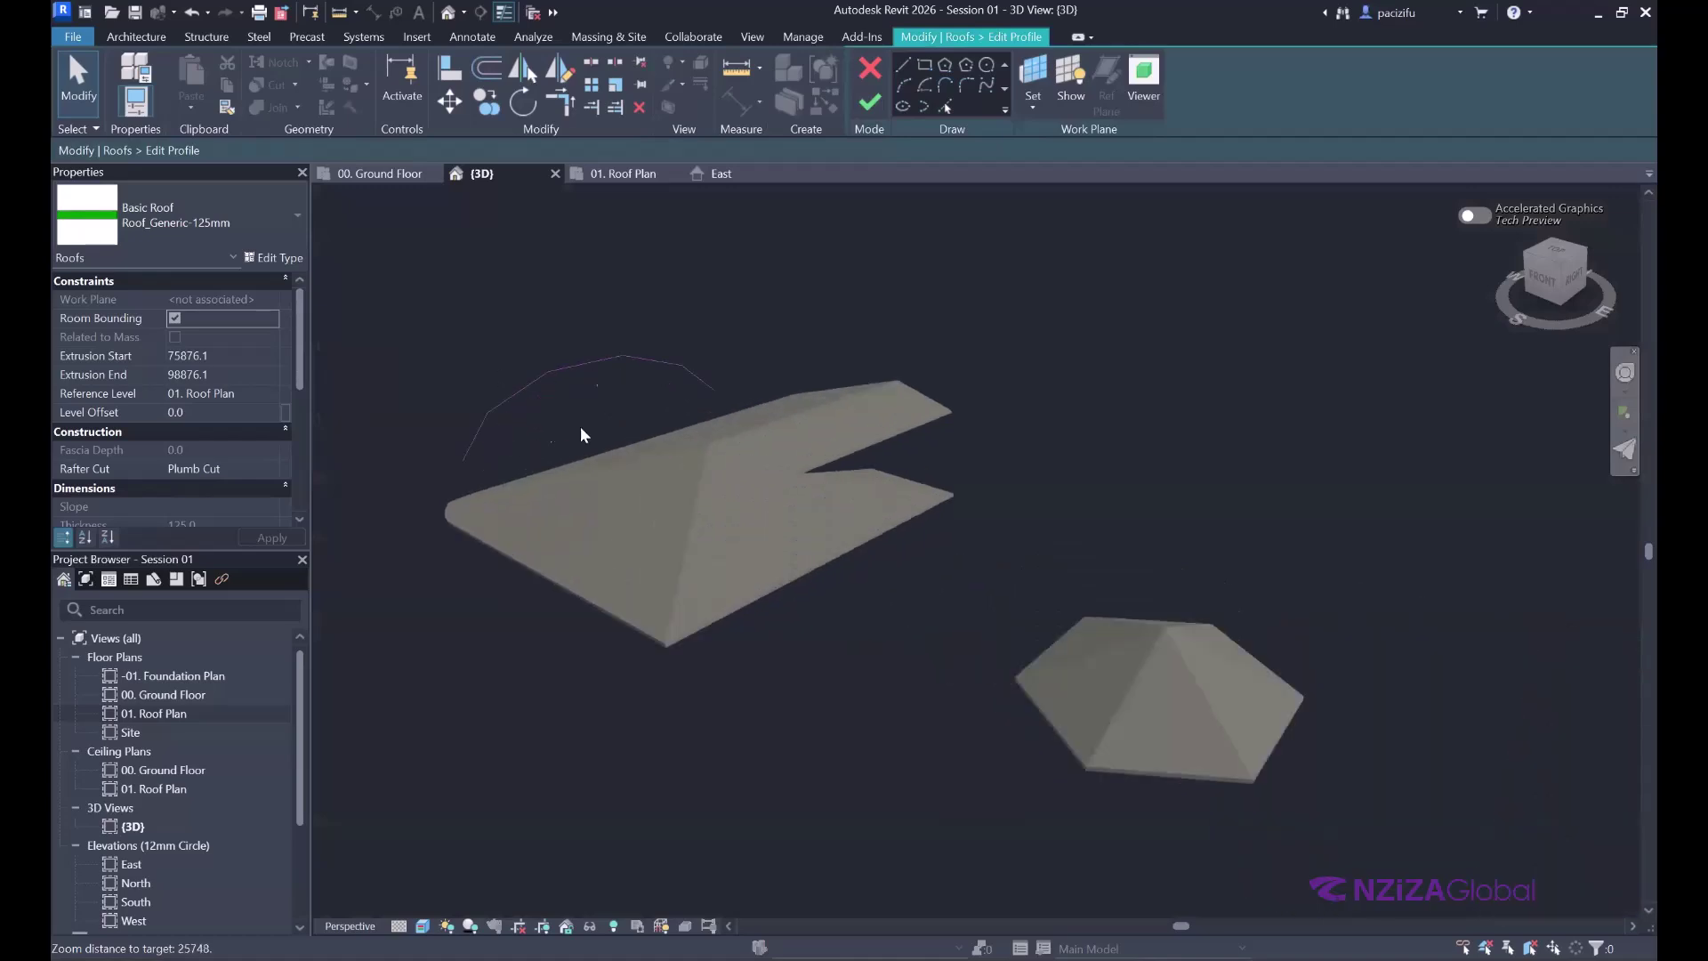
pyautogui.scroll(5, 538, 396)
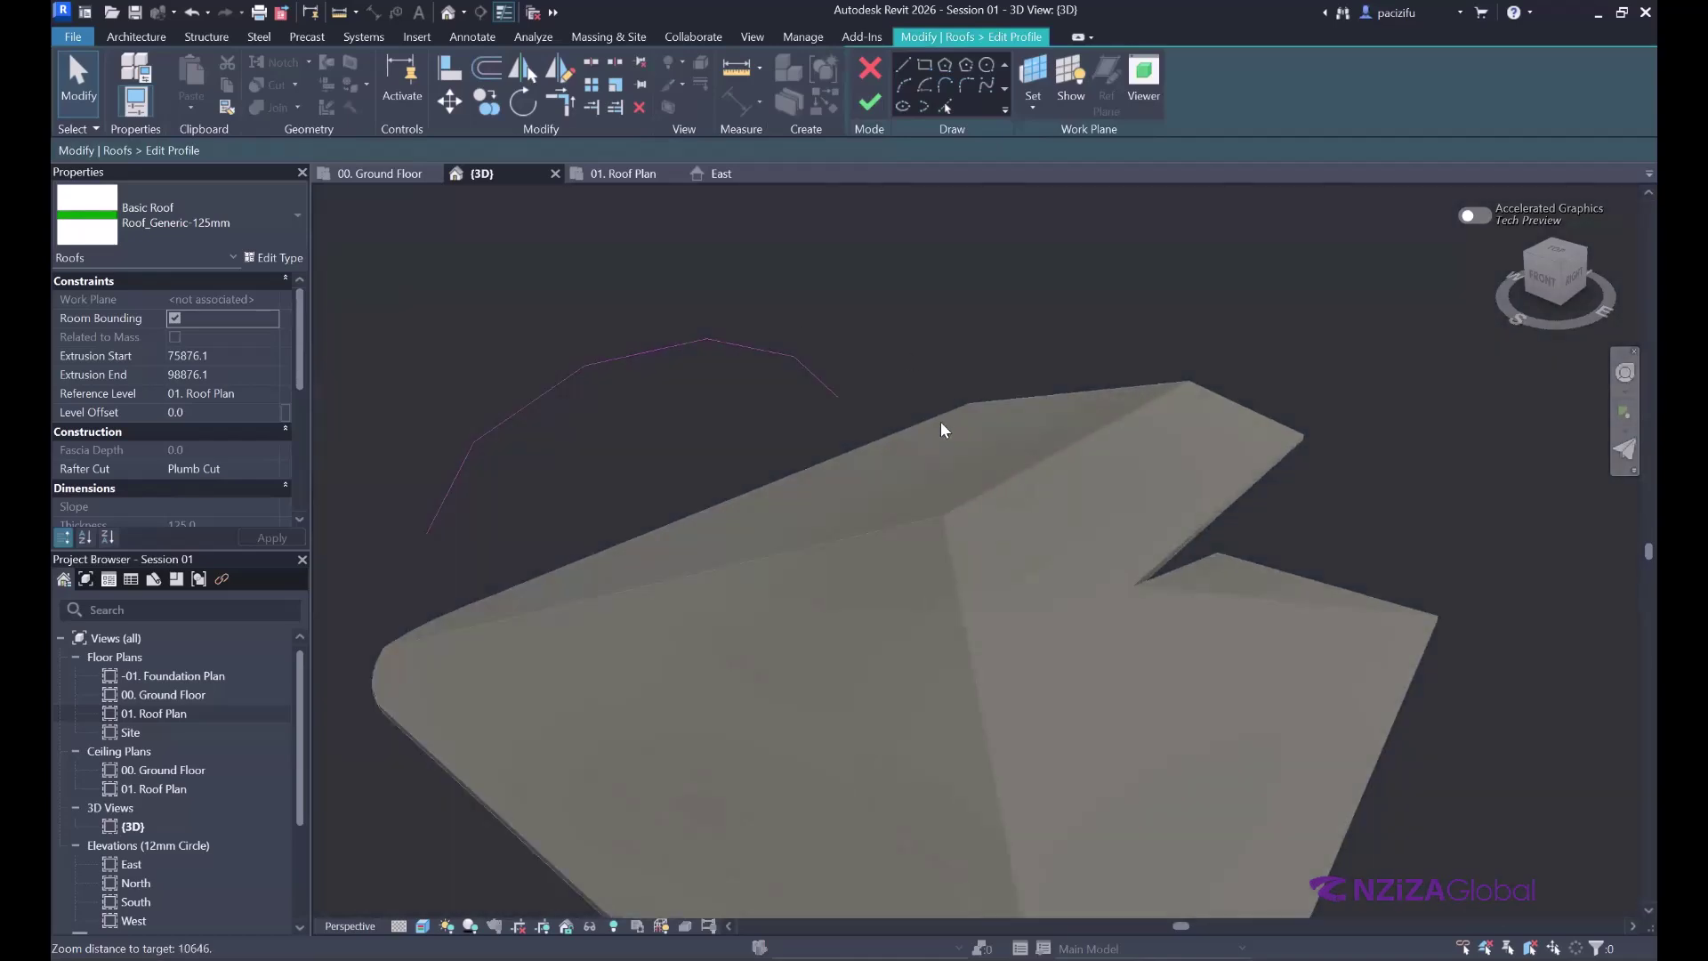
# - Switch to the East elevation to work on the roof's profile sketch face-on
pyautogui.click(716, 174)
pyautogui.scroll(-2, 734, 451)
pyautogui.scroll(1, 890, 427)
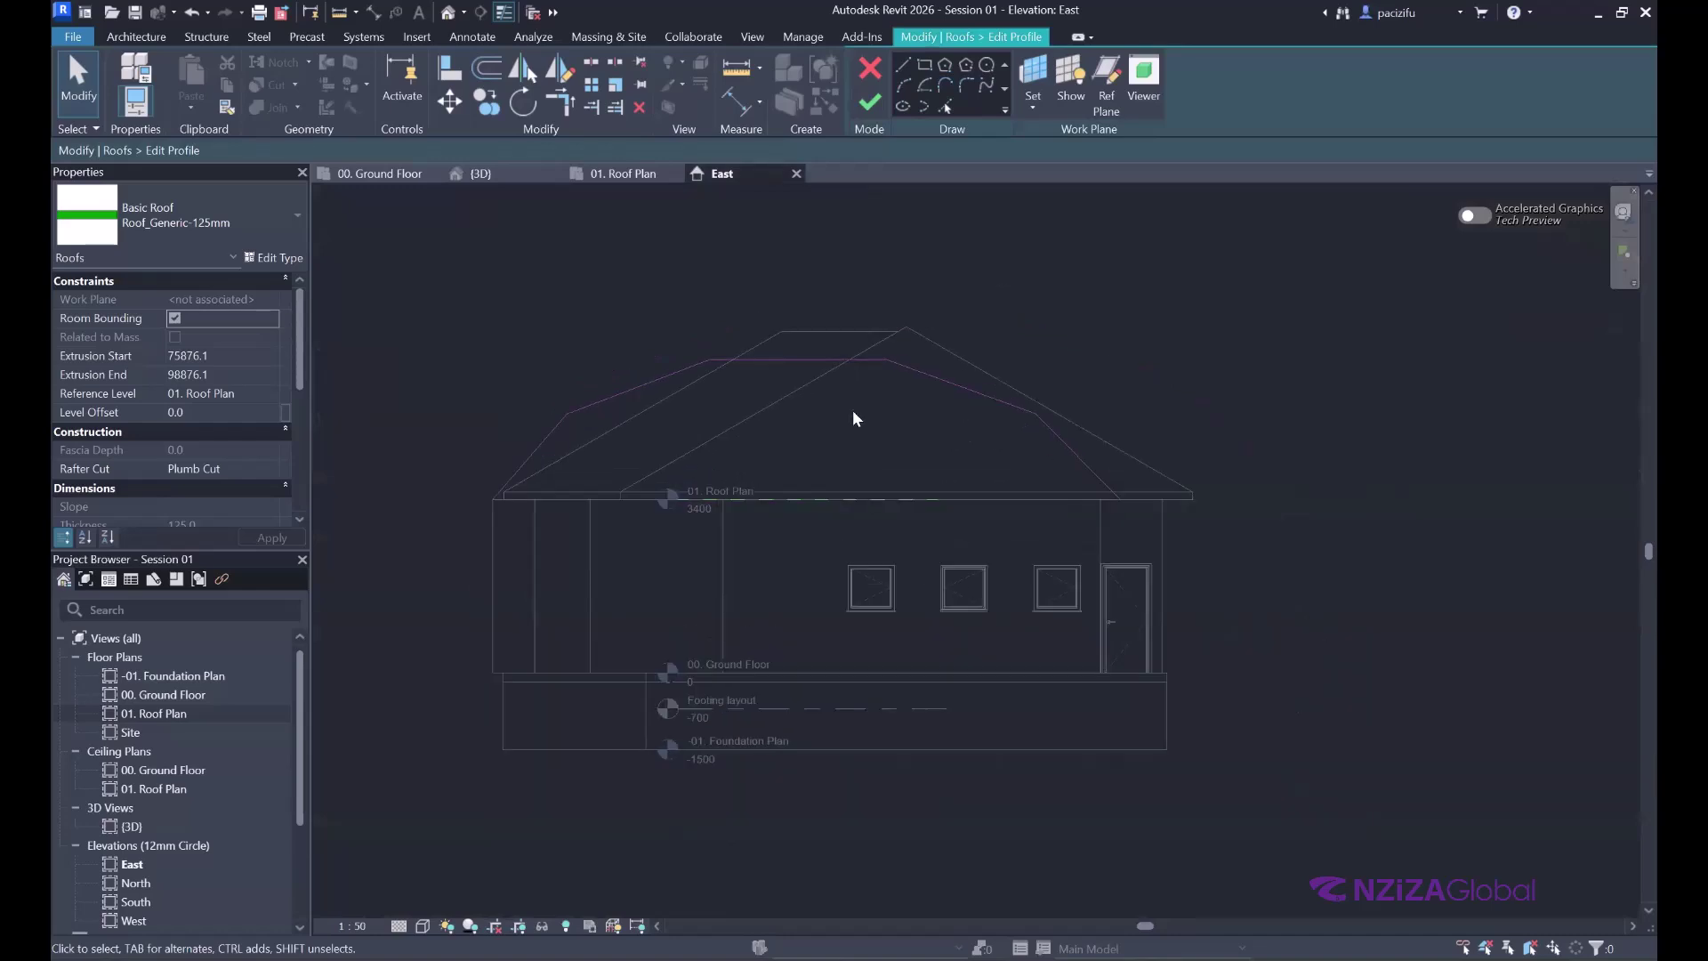
# - Delete the existing segmented profile lines from the extruded roof's sketch
pyautogui.scroll(1, 832, 400)
pyautogui.moveTo(1193, 540)
pyautogui.mouseDown()
pyautogui.moveTo(478, 325)
pyautogui.moveTo(543, 278)
pyautogui.mouseUp()
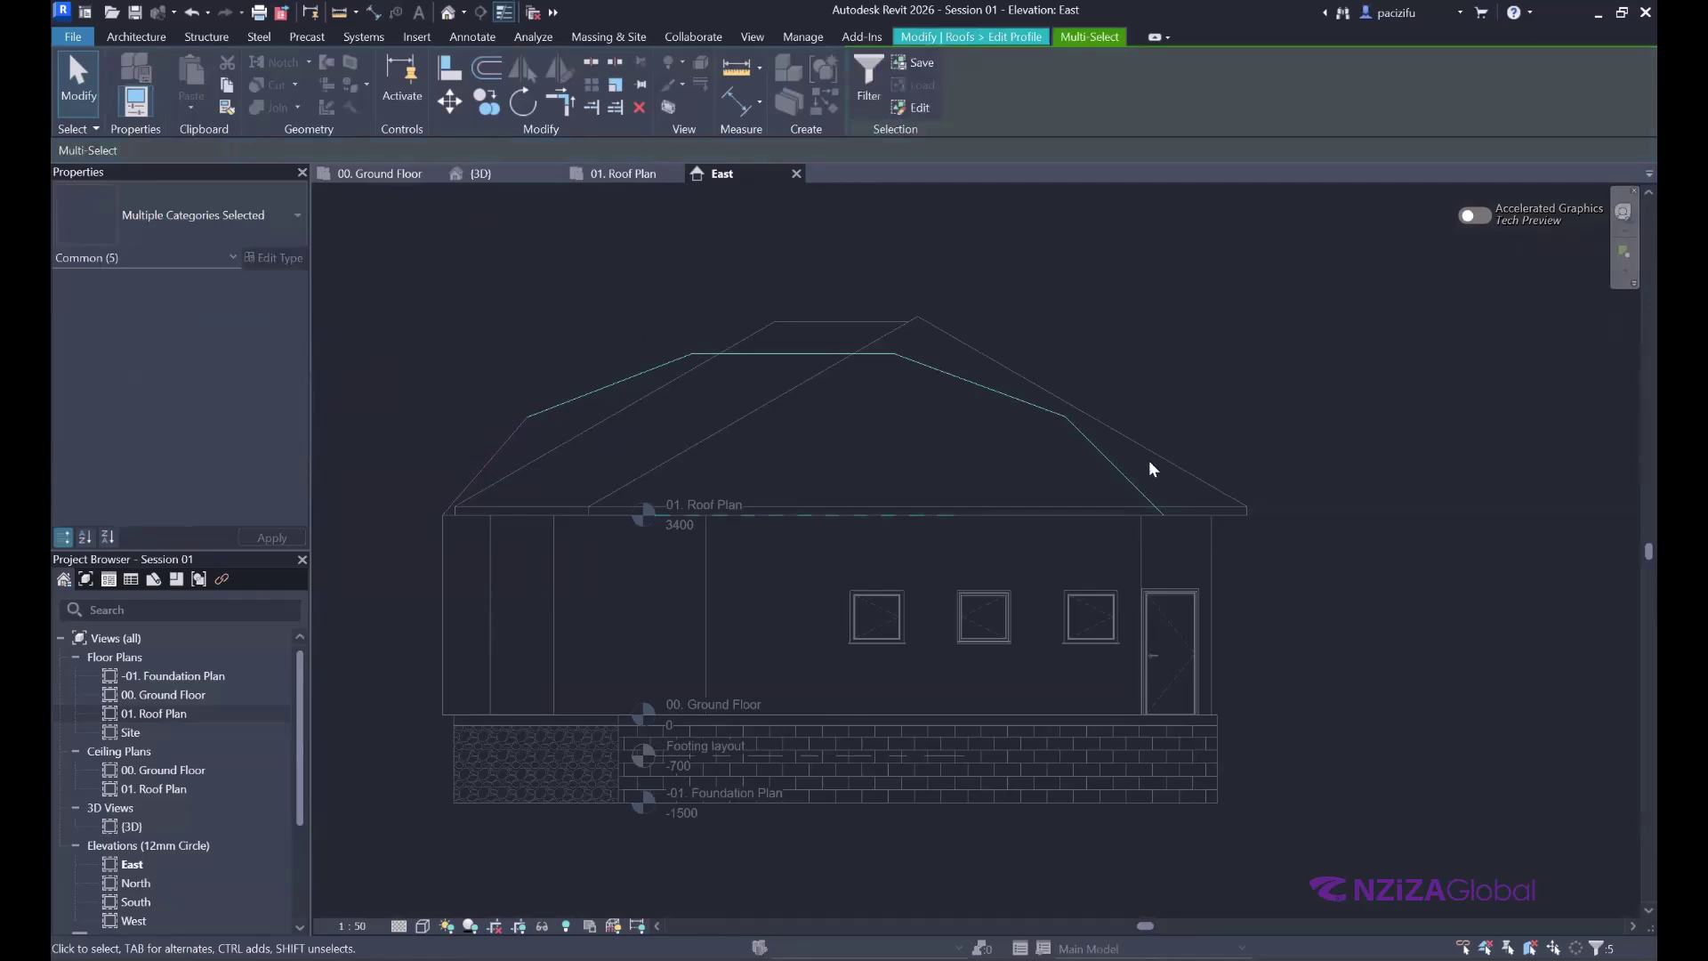
pyautogui.click(434, 263)
pyautogui.hotkey('ctrl', 'Left')
pyautogui.press('Delete')
# - Draw a three-point arc profile between the two eave corners of the house roof, rising above its ridge, and finish the profile edit
pyautogui.click(906, 88)
pyautogui.click(455, 504)
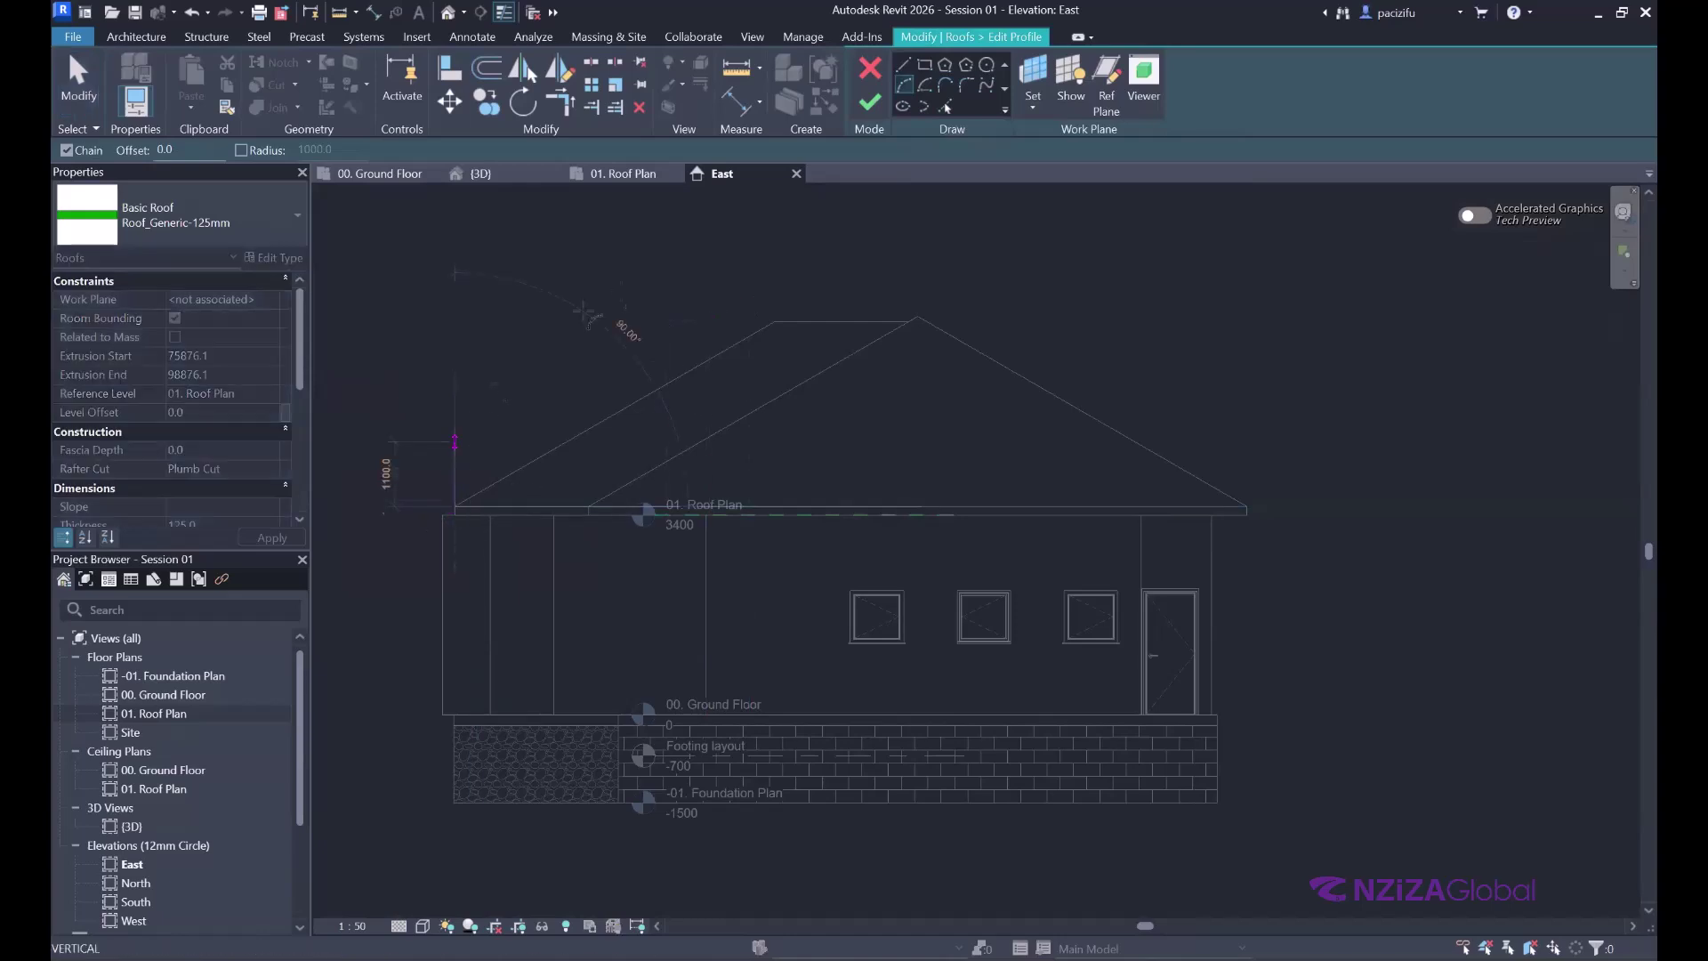
pyautogui.click(919, 319)
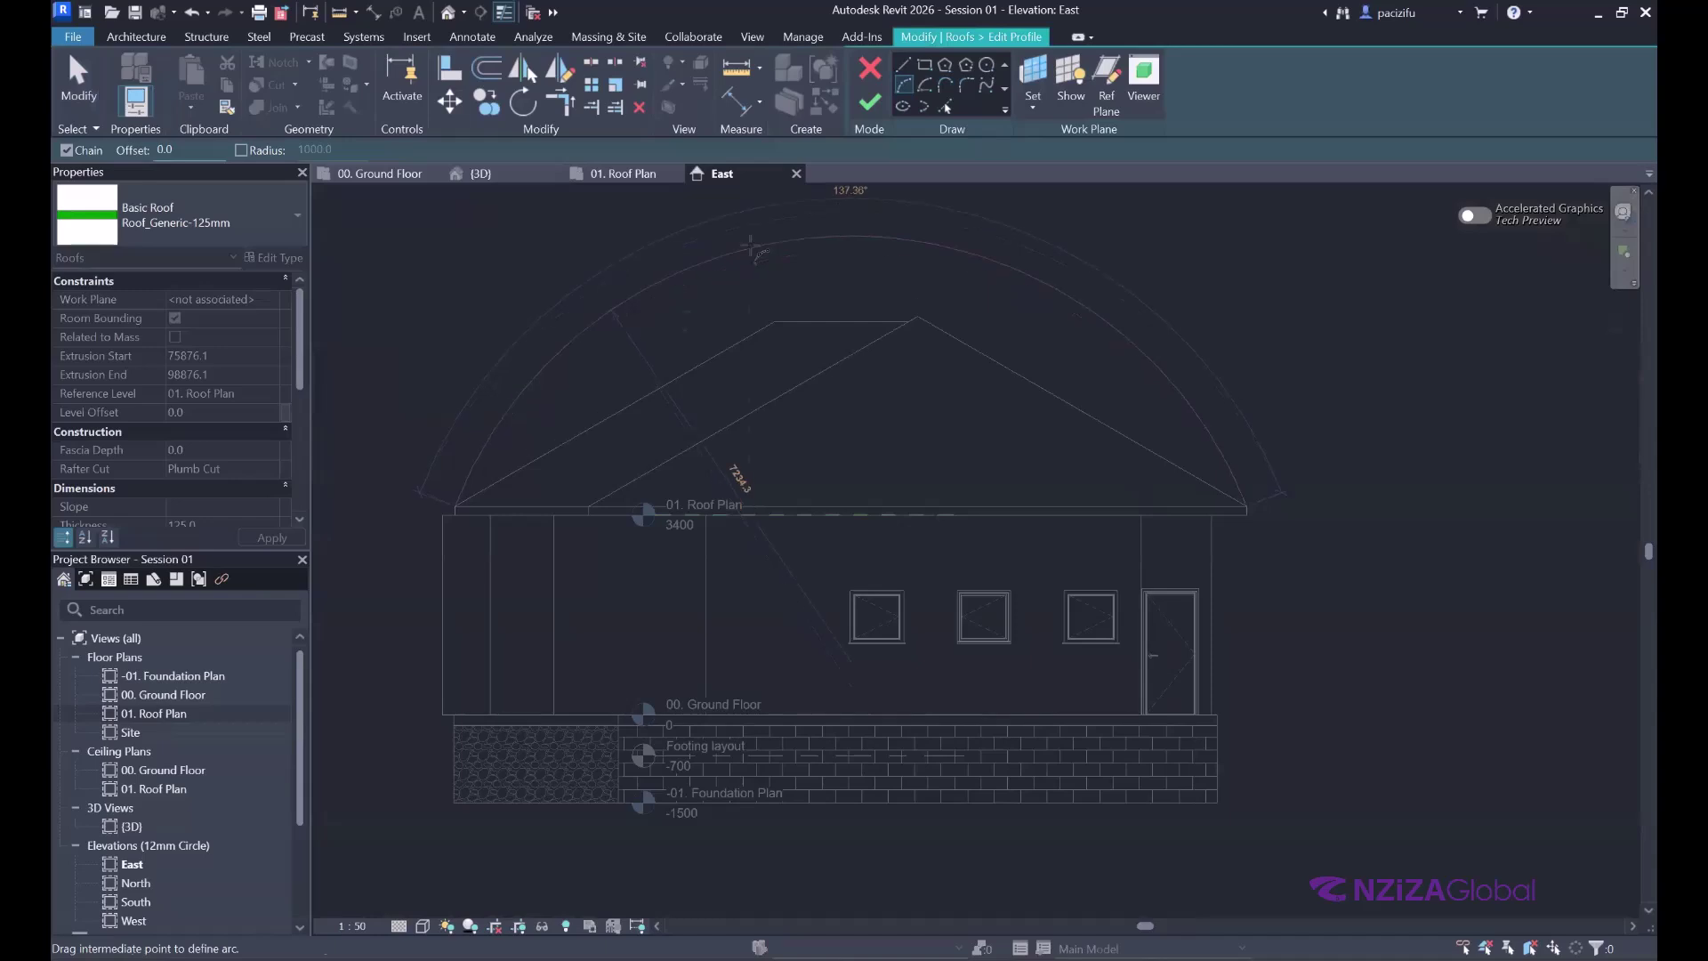
pyautogui.click(756, 283)
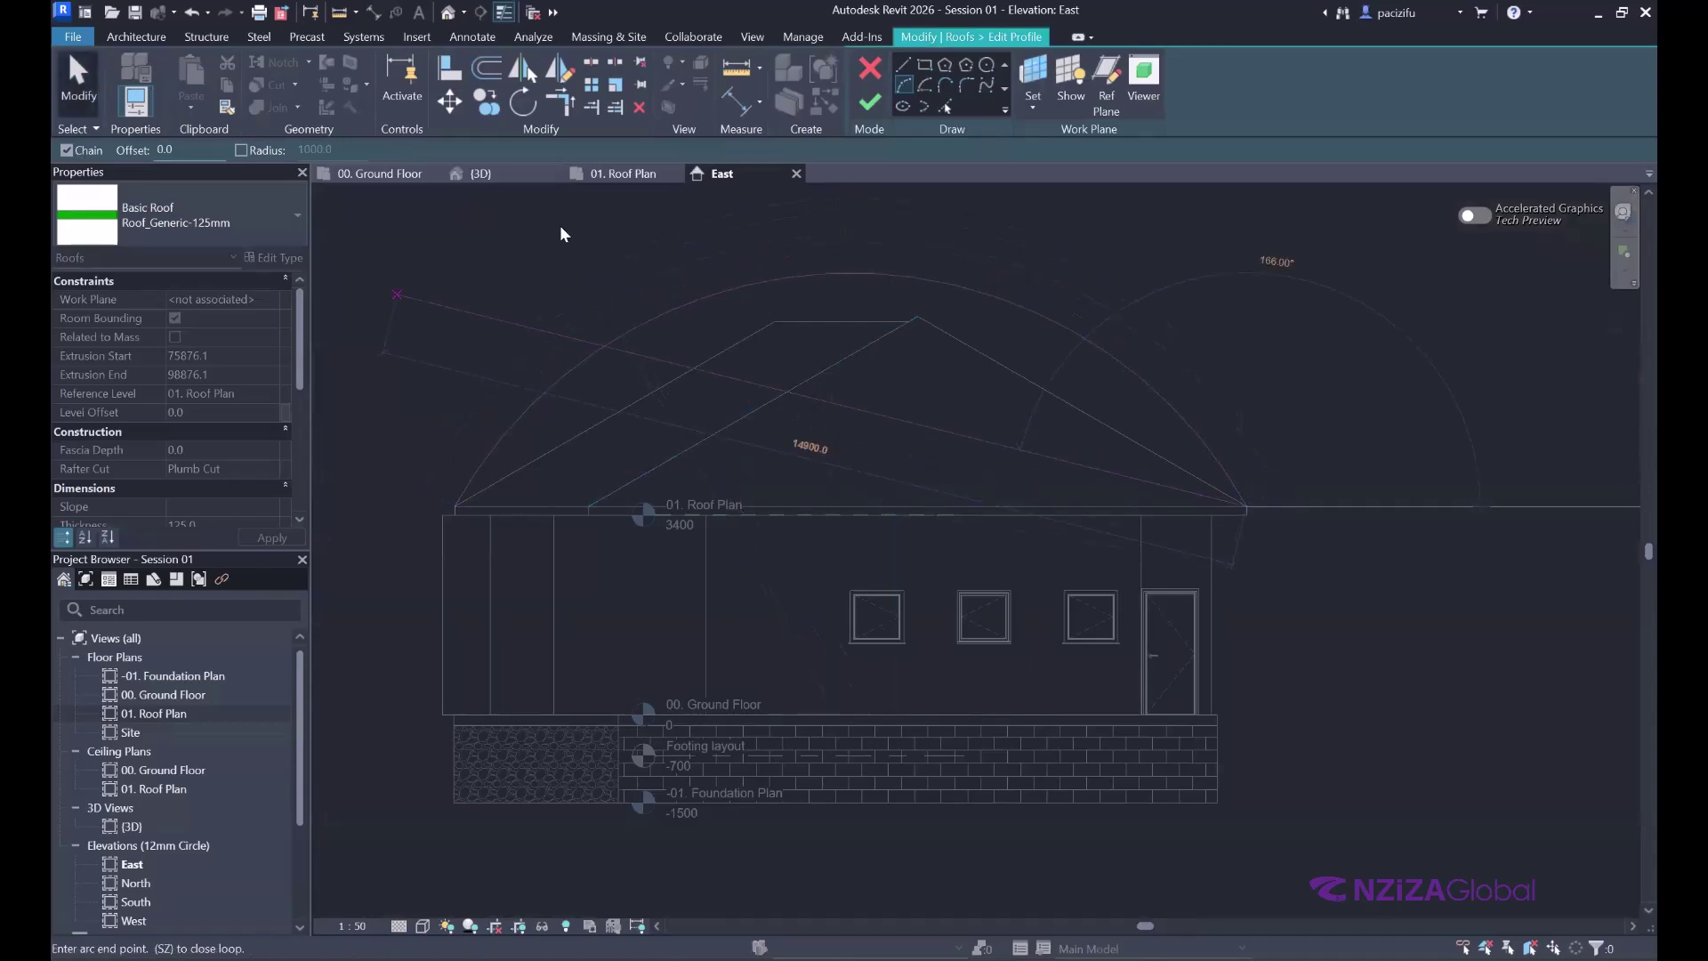
pyautogui.press('Escape')
pyautogui.press('Escape')
pyautogui.click(870, 69)
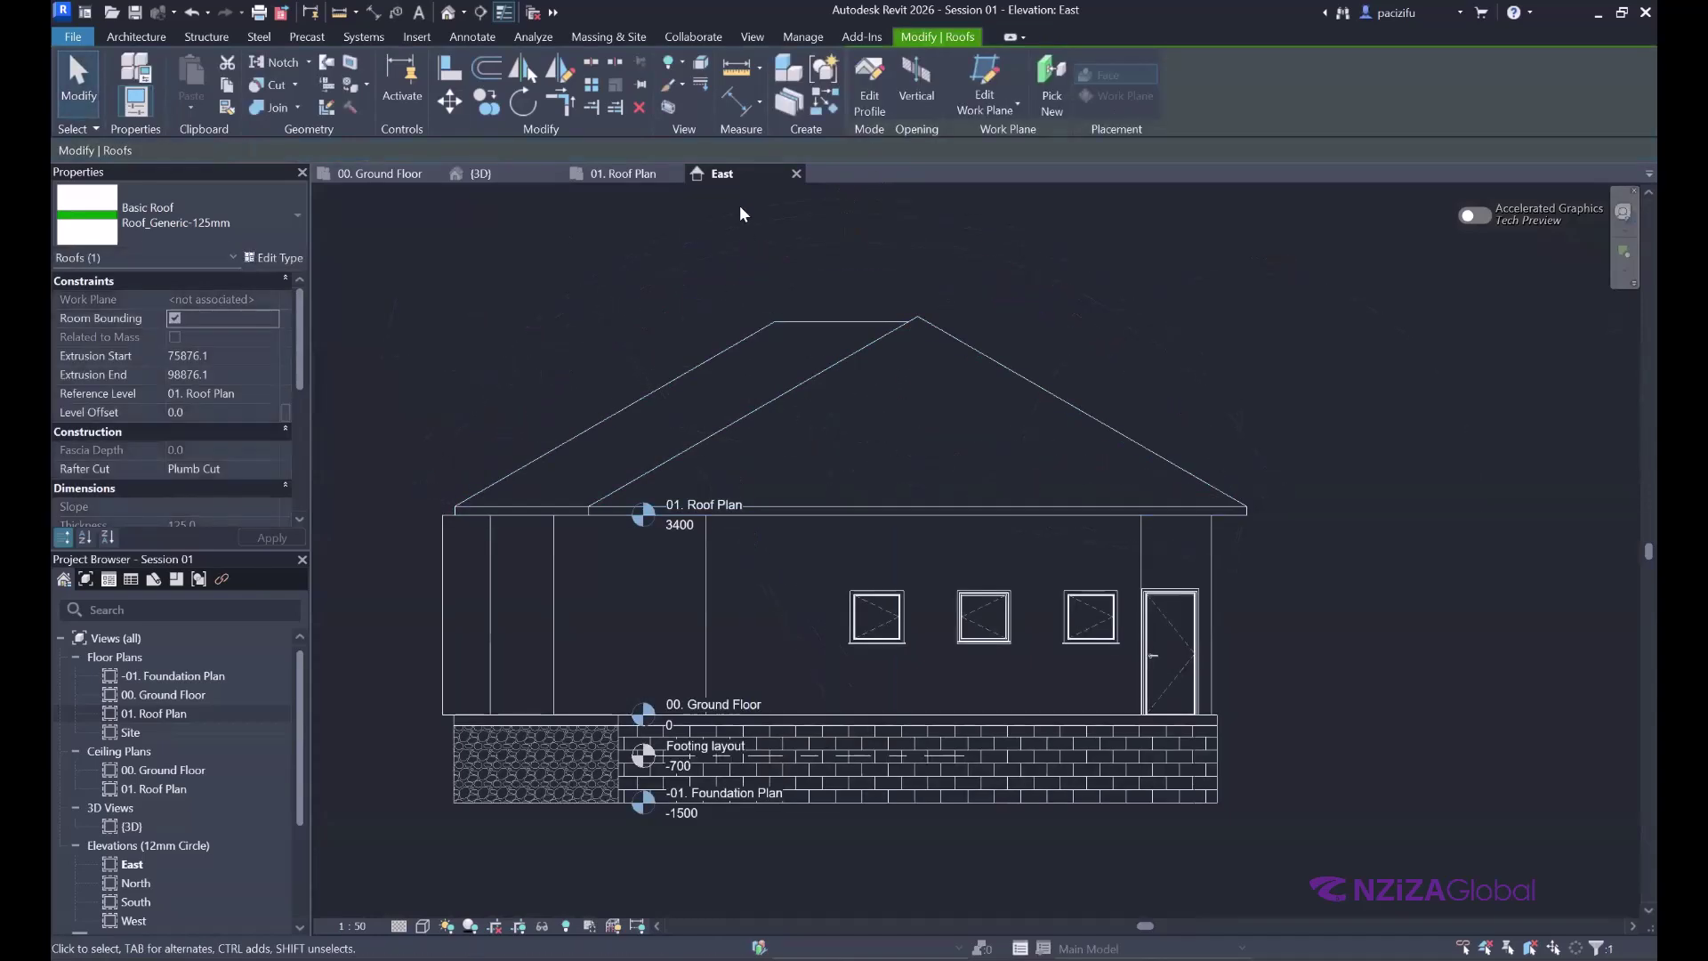
# - Examine the arched extruded roof in the 3D view
pyautogui.click(501, 172)
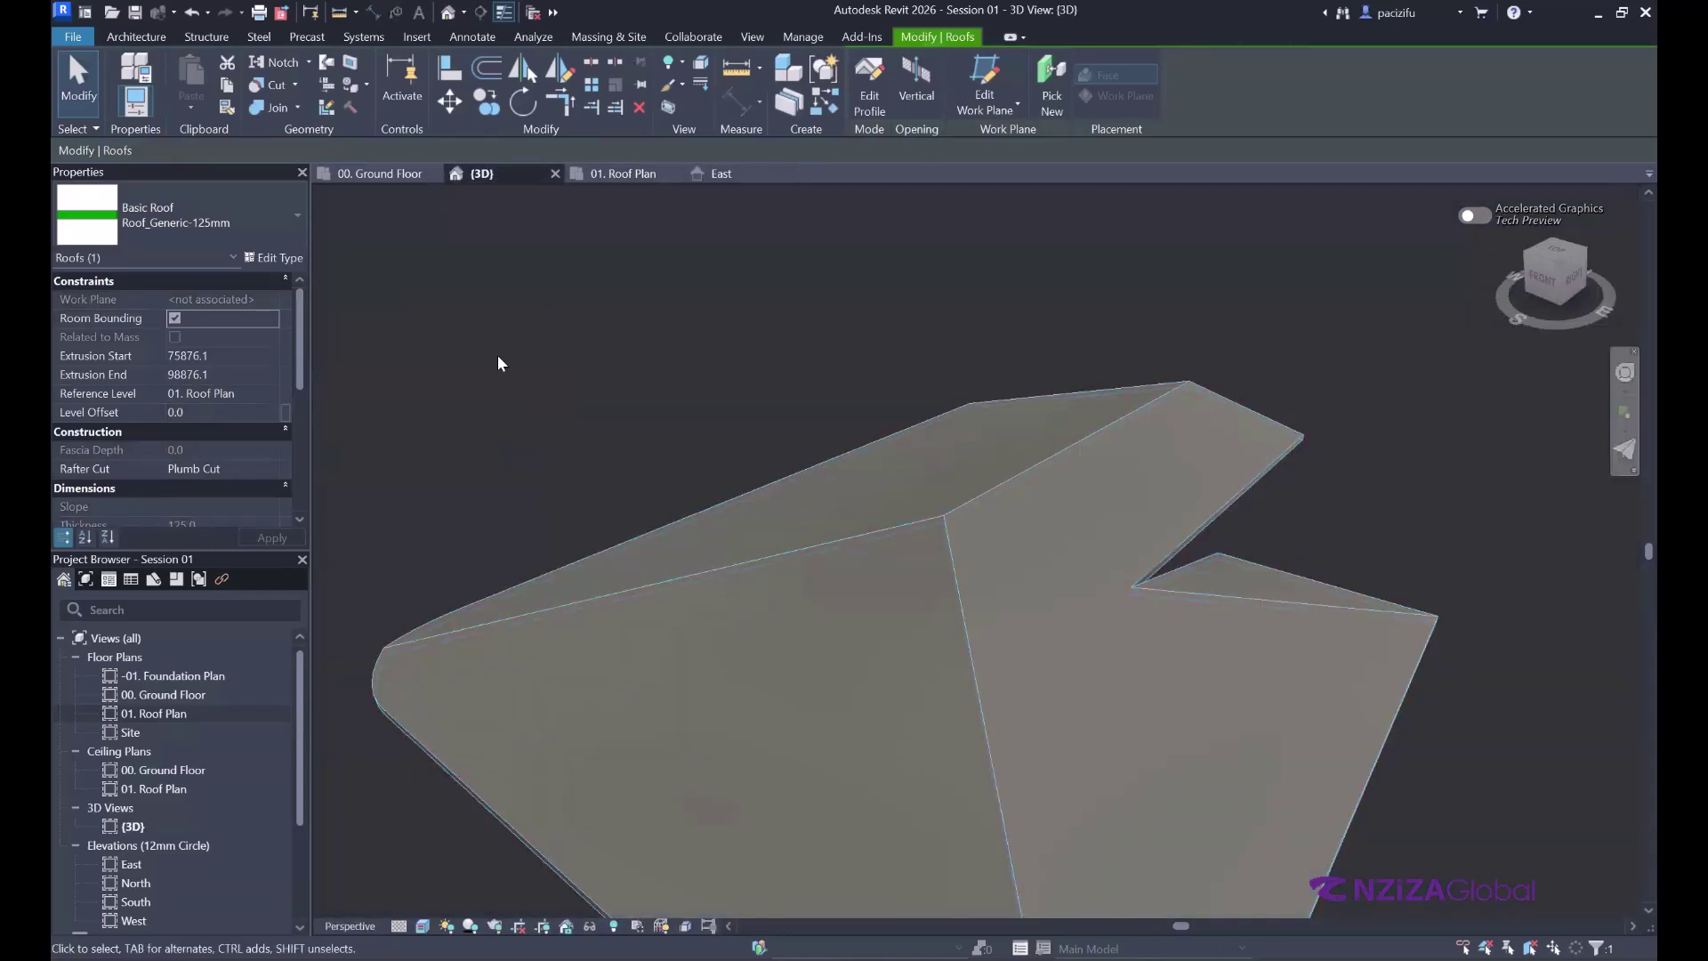
pyautogui.scroll(-5, 498, 363)
pyautogui.scroll(6, 754, 541)
pyautogui.press('Escape')
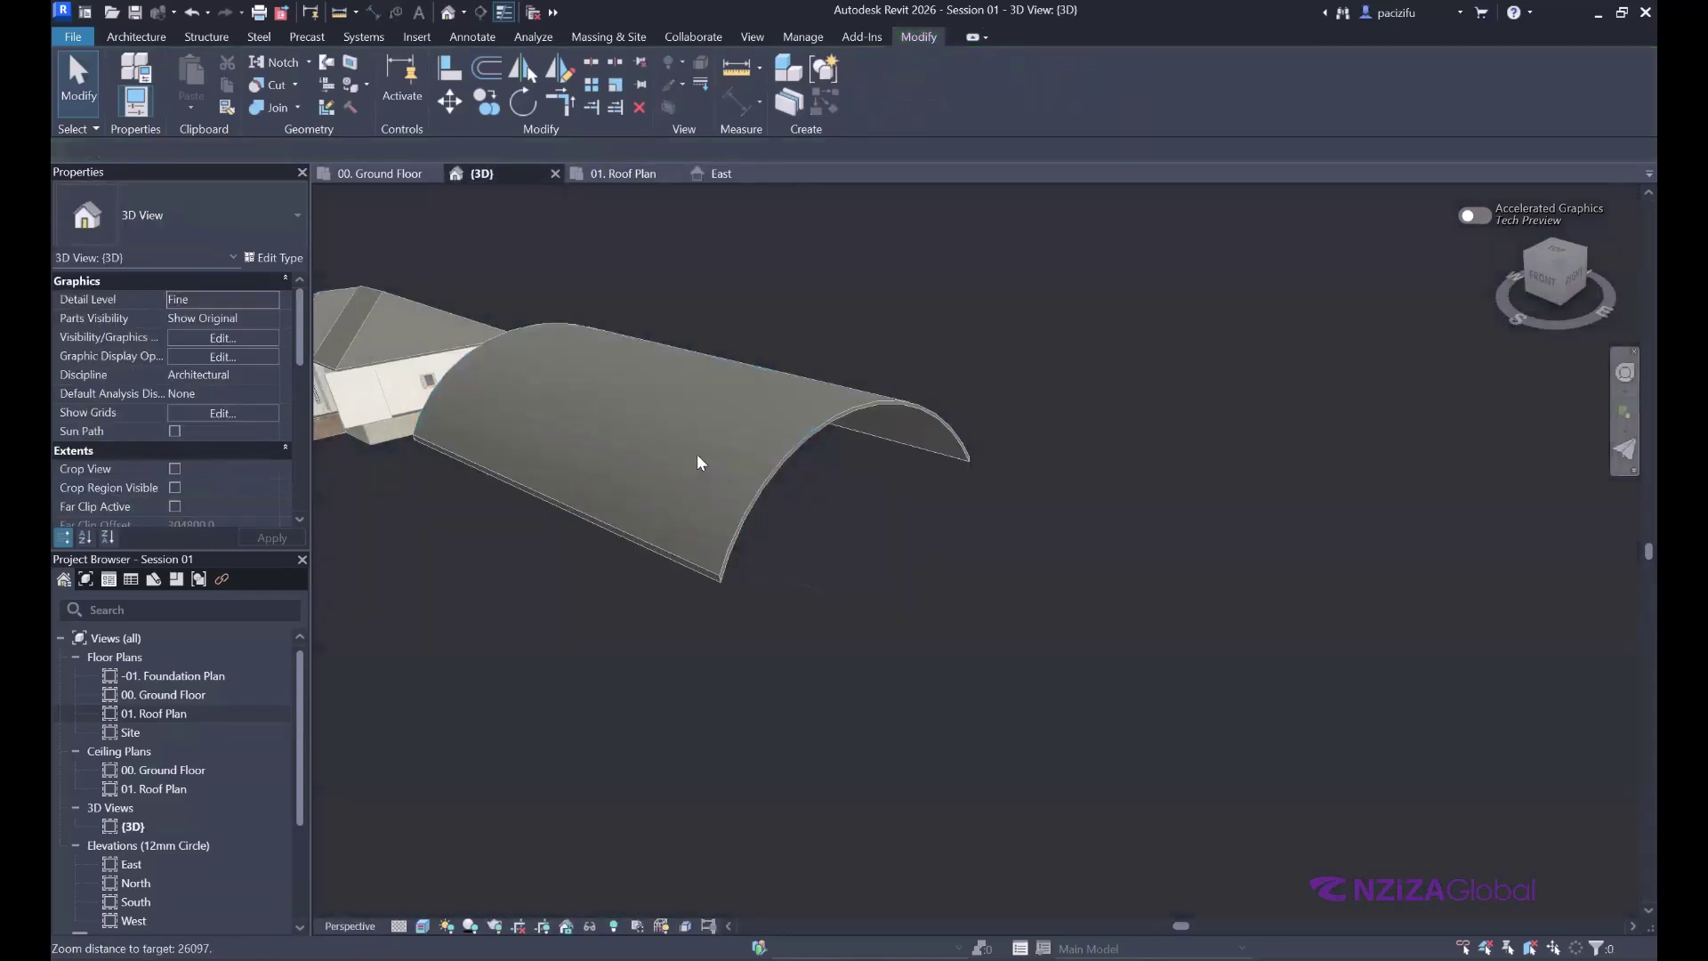
pyautogui.scroll(2, 662, 422)
pyautogui.click(819, 467)
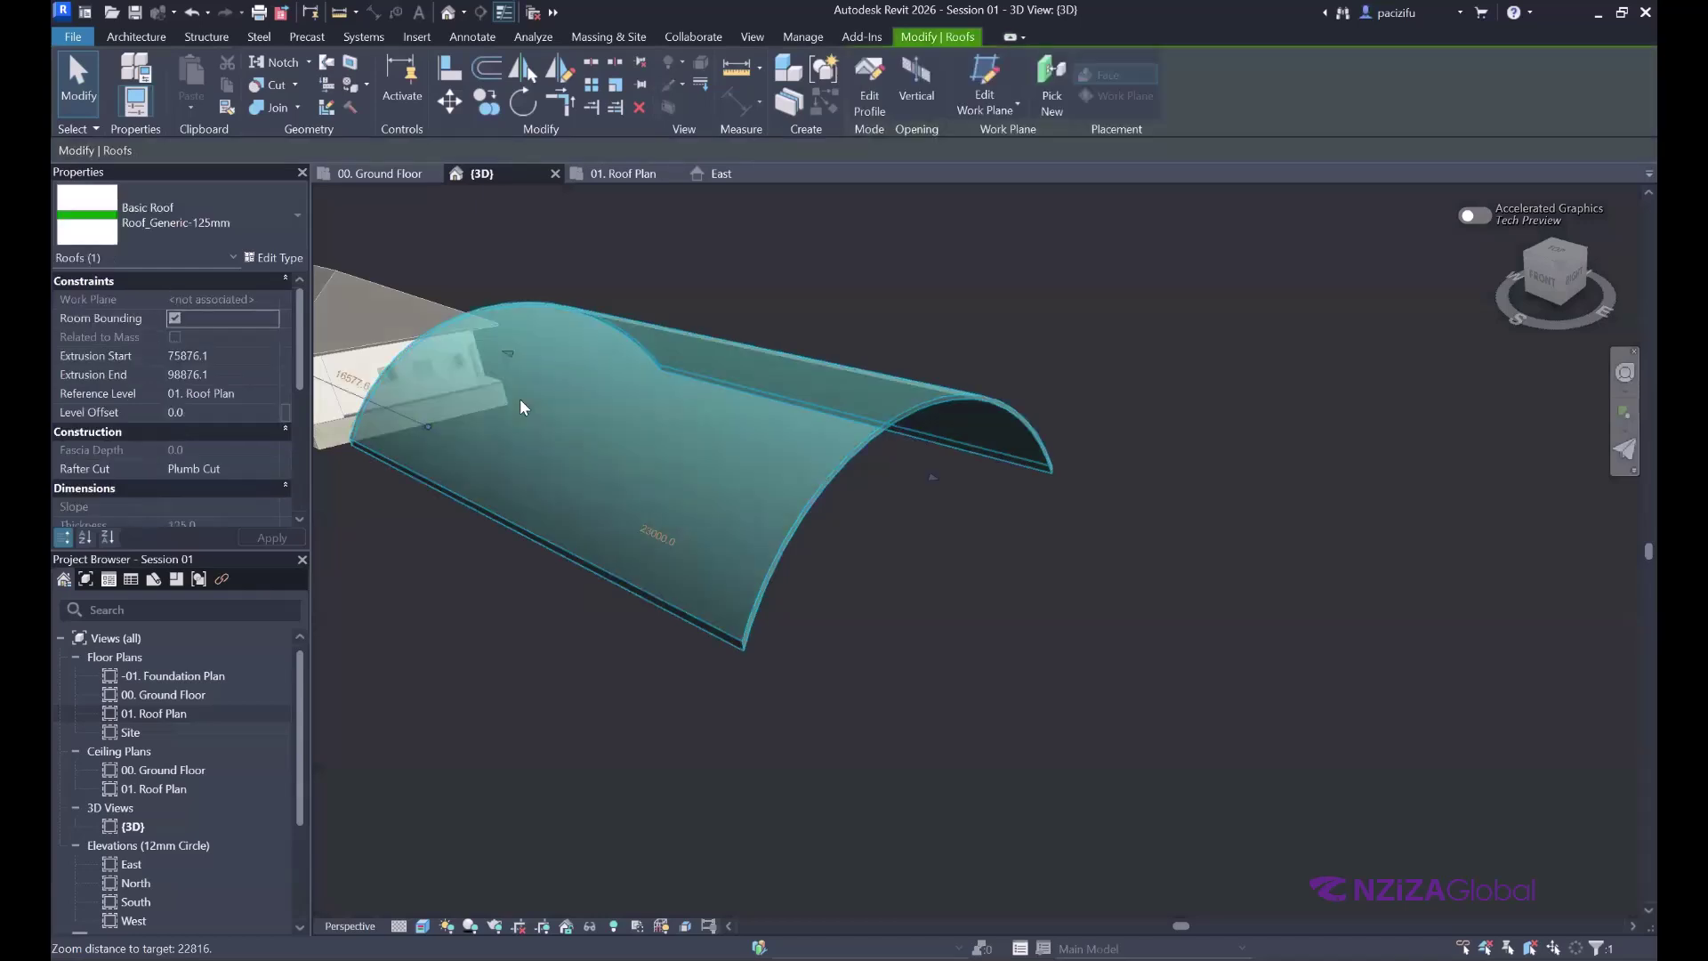
pyautogui.scroll(2, 1155, 579)
pyautogui.press('Escape')
pyautogui.scroll(2, 903, 347)
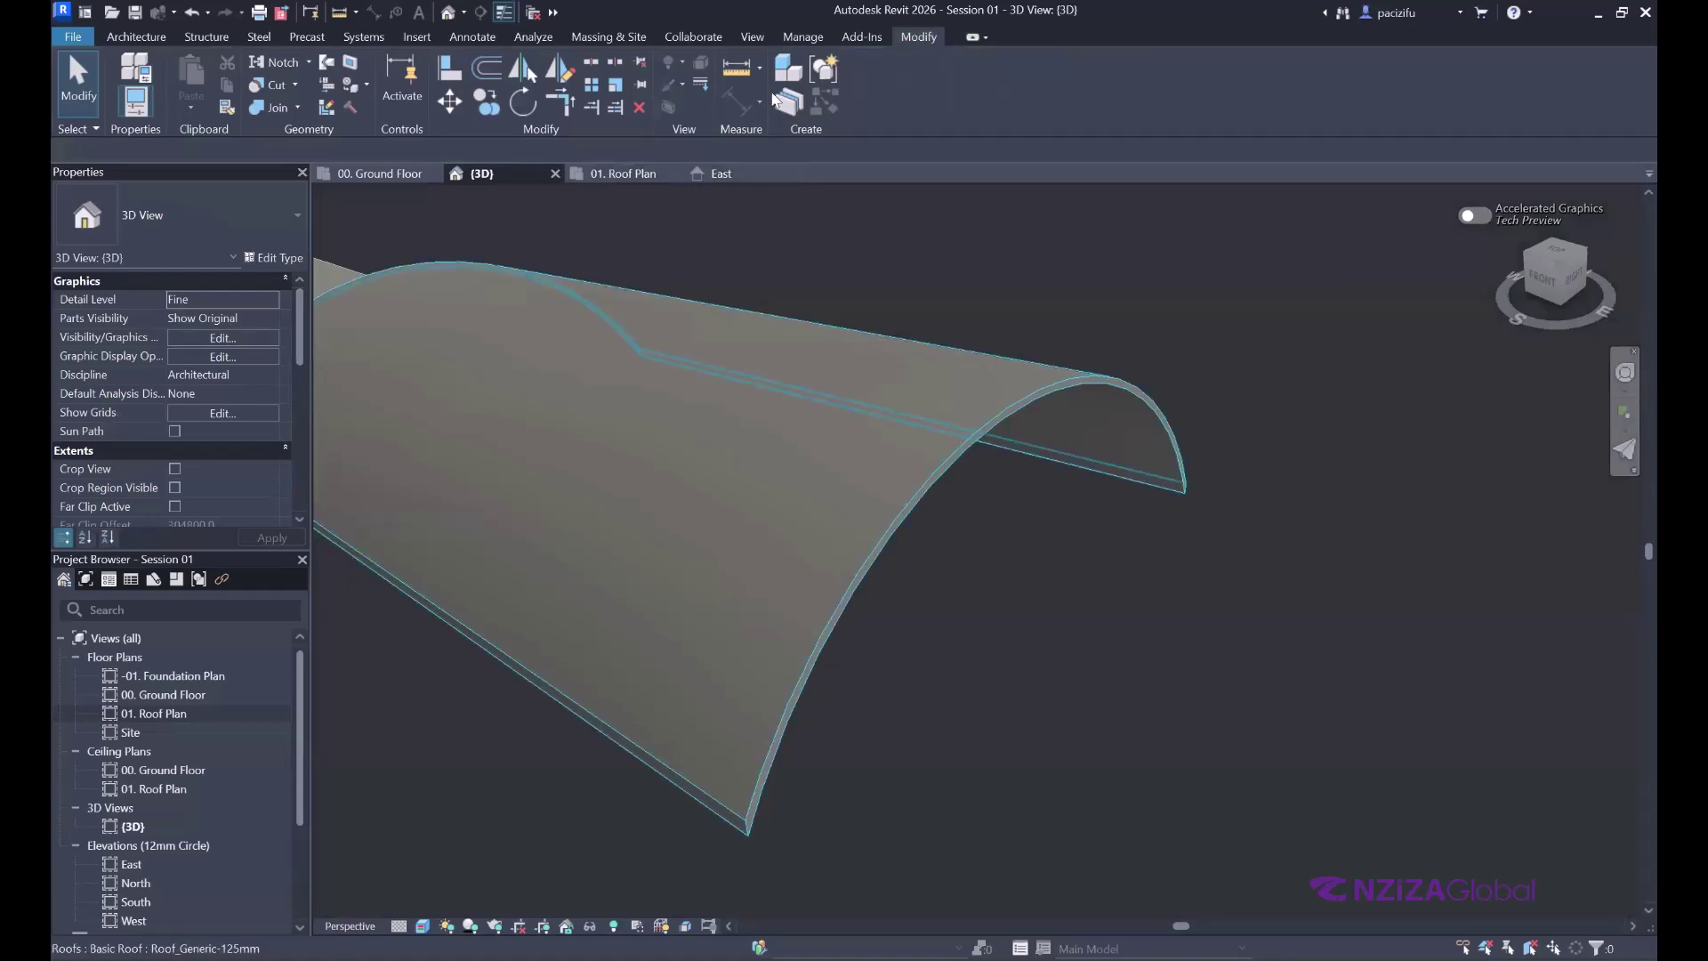
# - Reopen the extruded roof's profile sketch and delete its arc in the East elevation
pyautogui.doubleClick(993, 368)
pyautogui.scroll(-5, 991, 547)
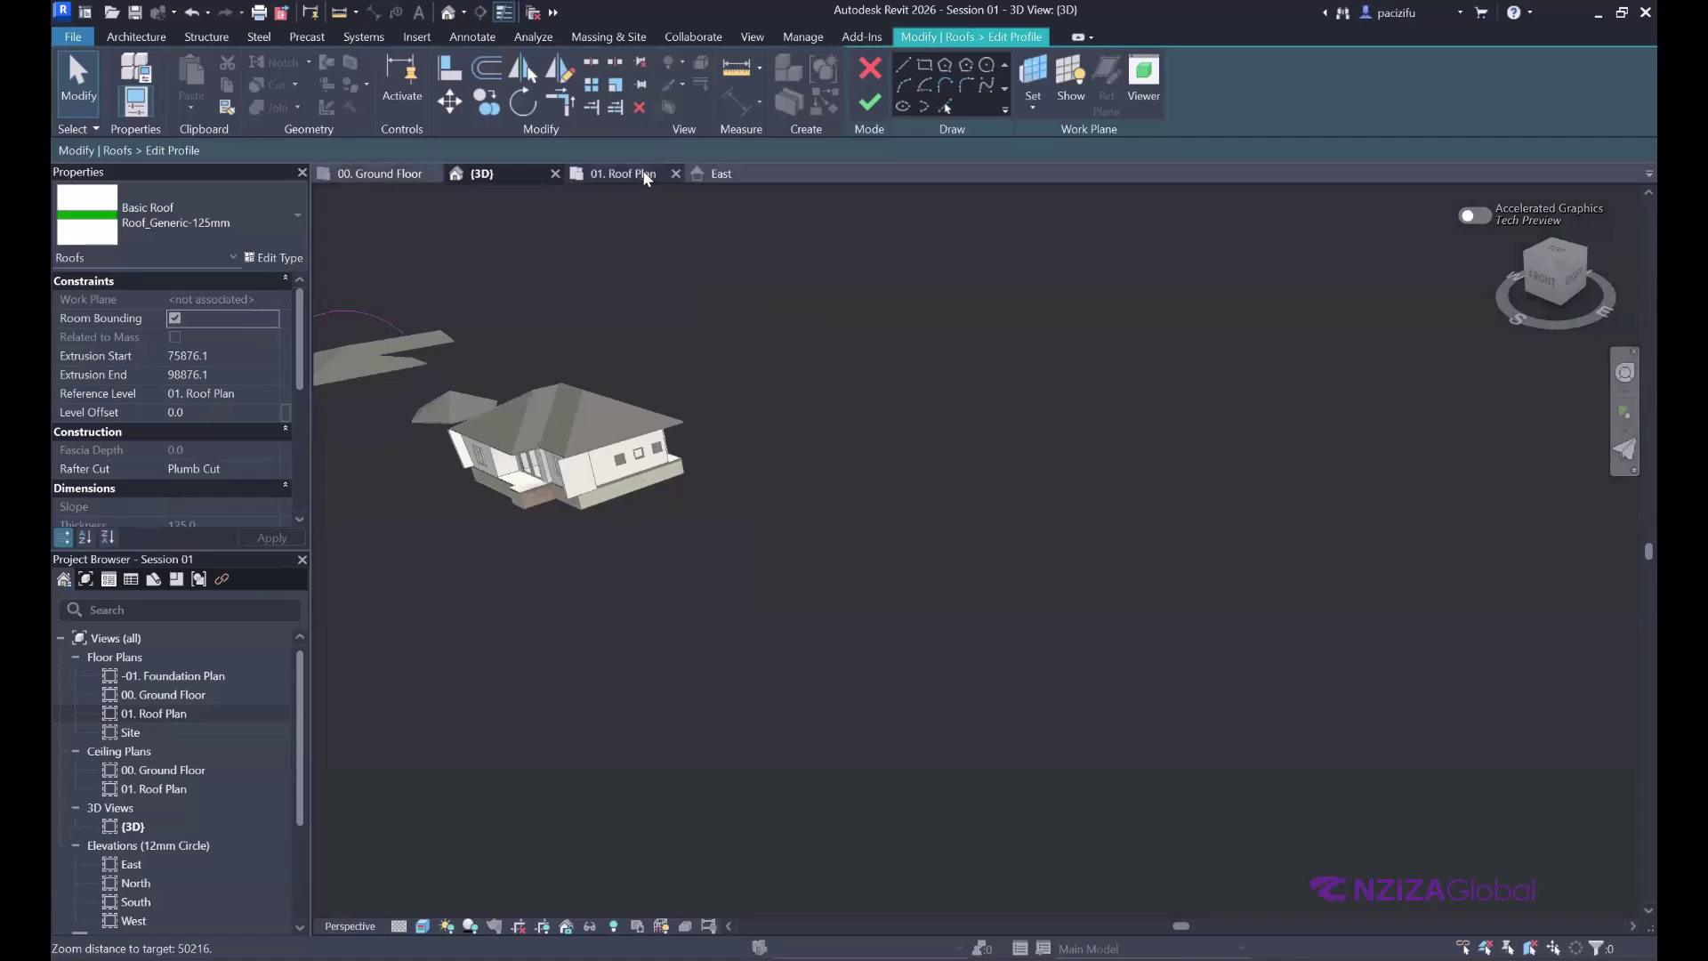
pyautogui.click(723, 172)
pyautogui.scroll(-1, 626, 442)
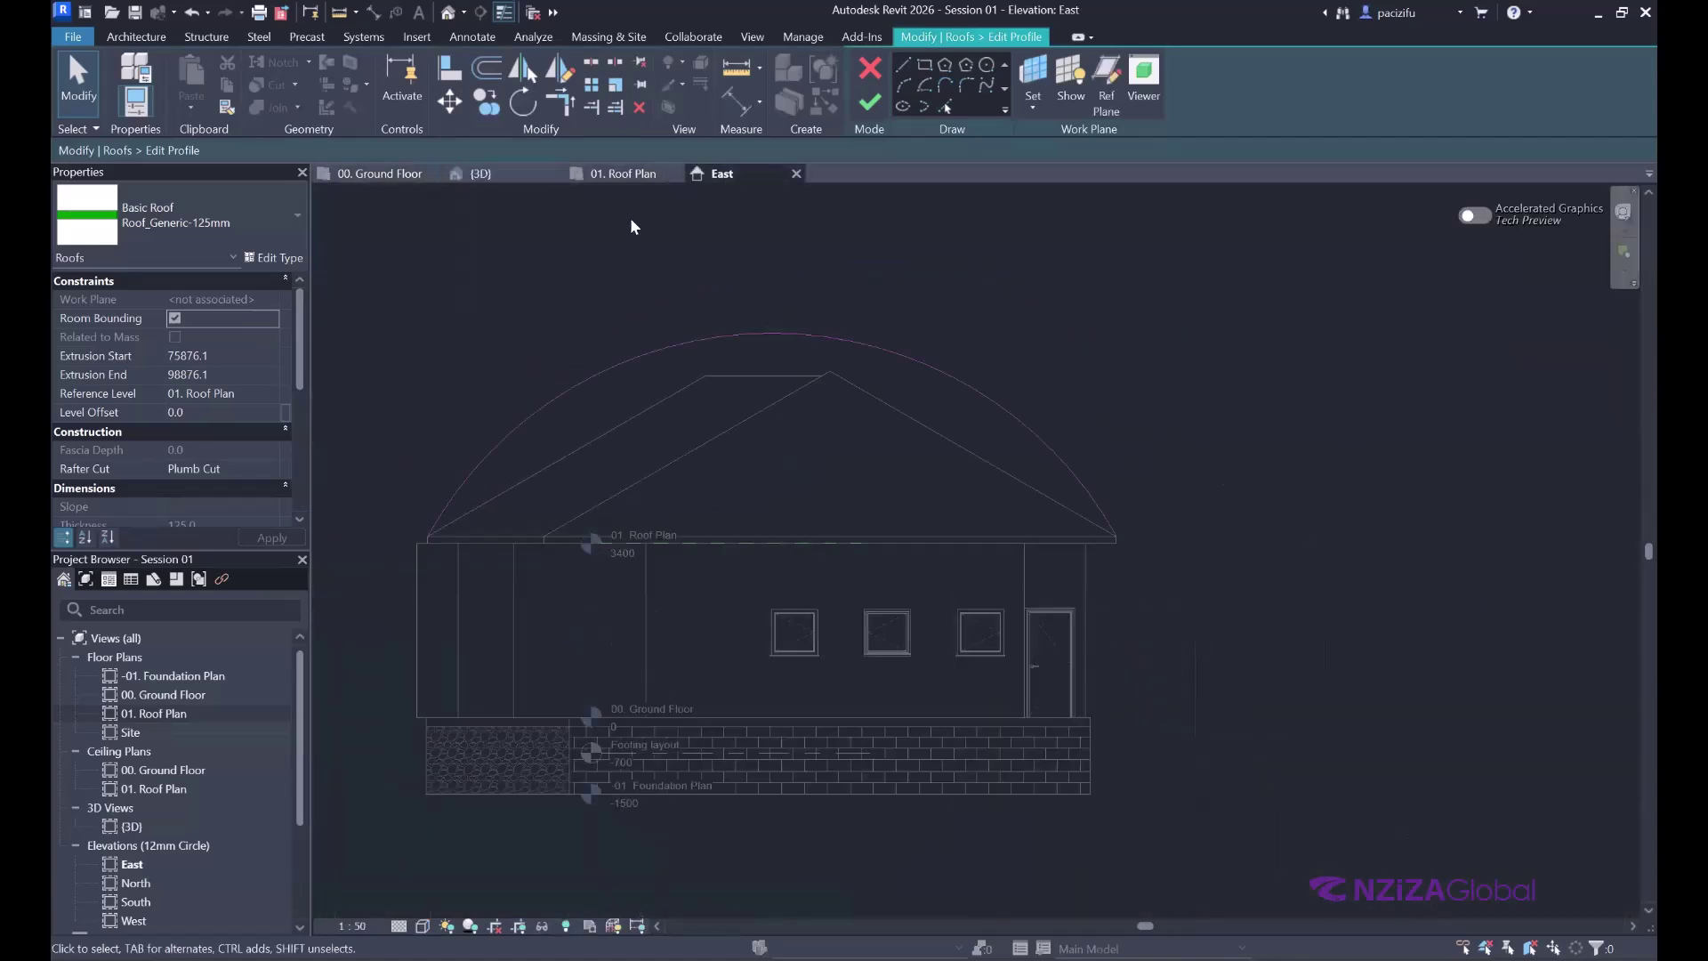
pyautogui.click(811, 334)
pyautogui.press('Delete')
# - Draw a wavy spline profile from beyond one eave, over the house roof, to well past the opposite eave, and finish the profile edit
pyautogui.click(986, 84)
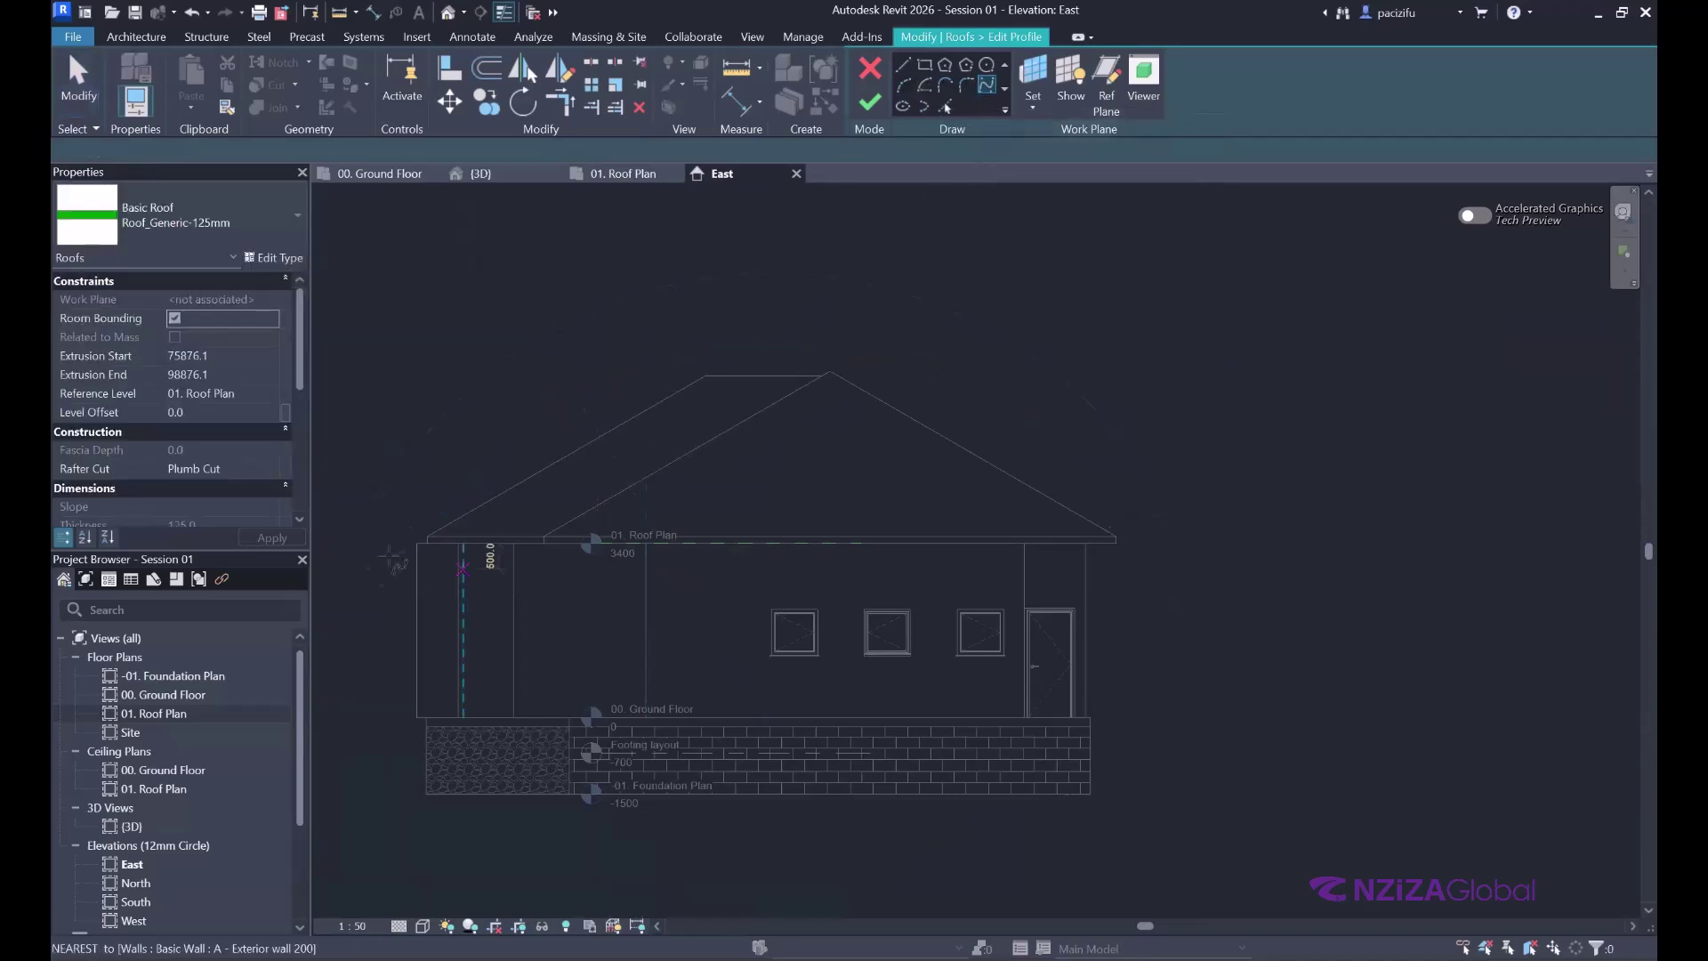
pyautogui.click(555, 407)
pyautogui.click(755, 436)
pyautogui.click(875, 294)
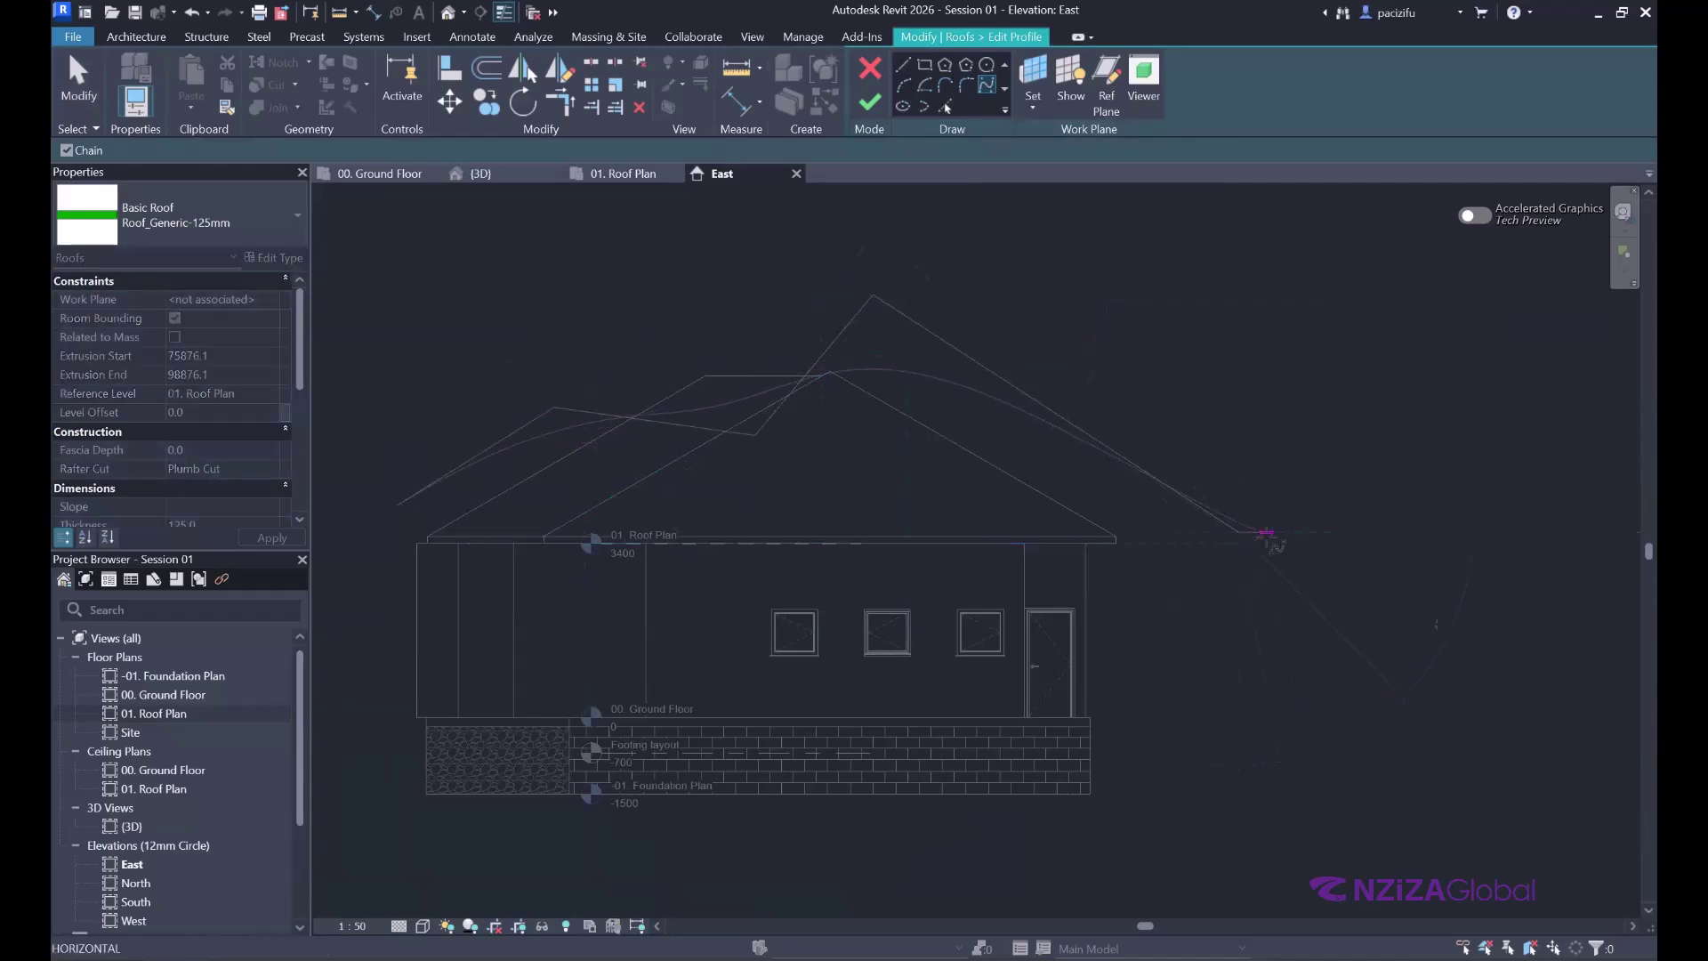
pyautogui.scroll(-3, 1041, 504)
pyautogui.click(1041, 505)
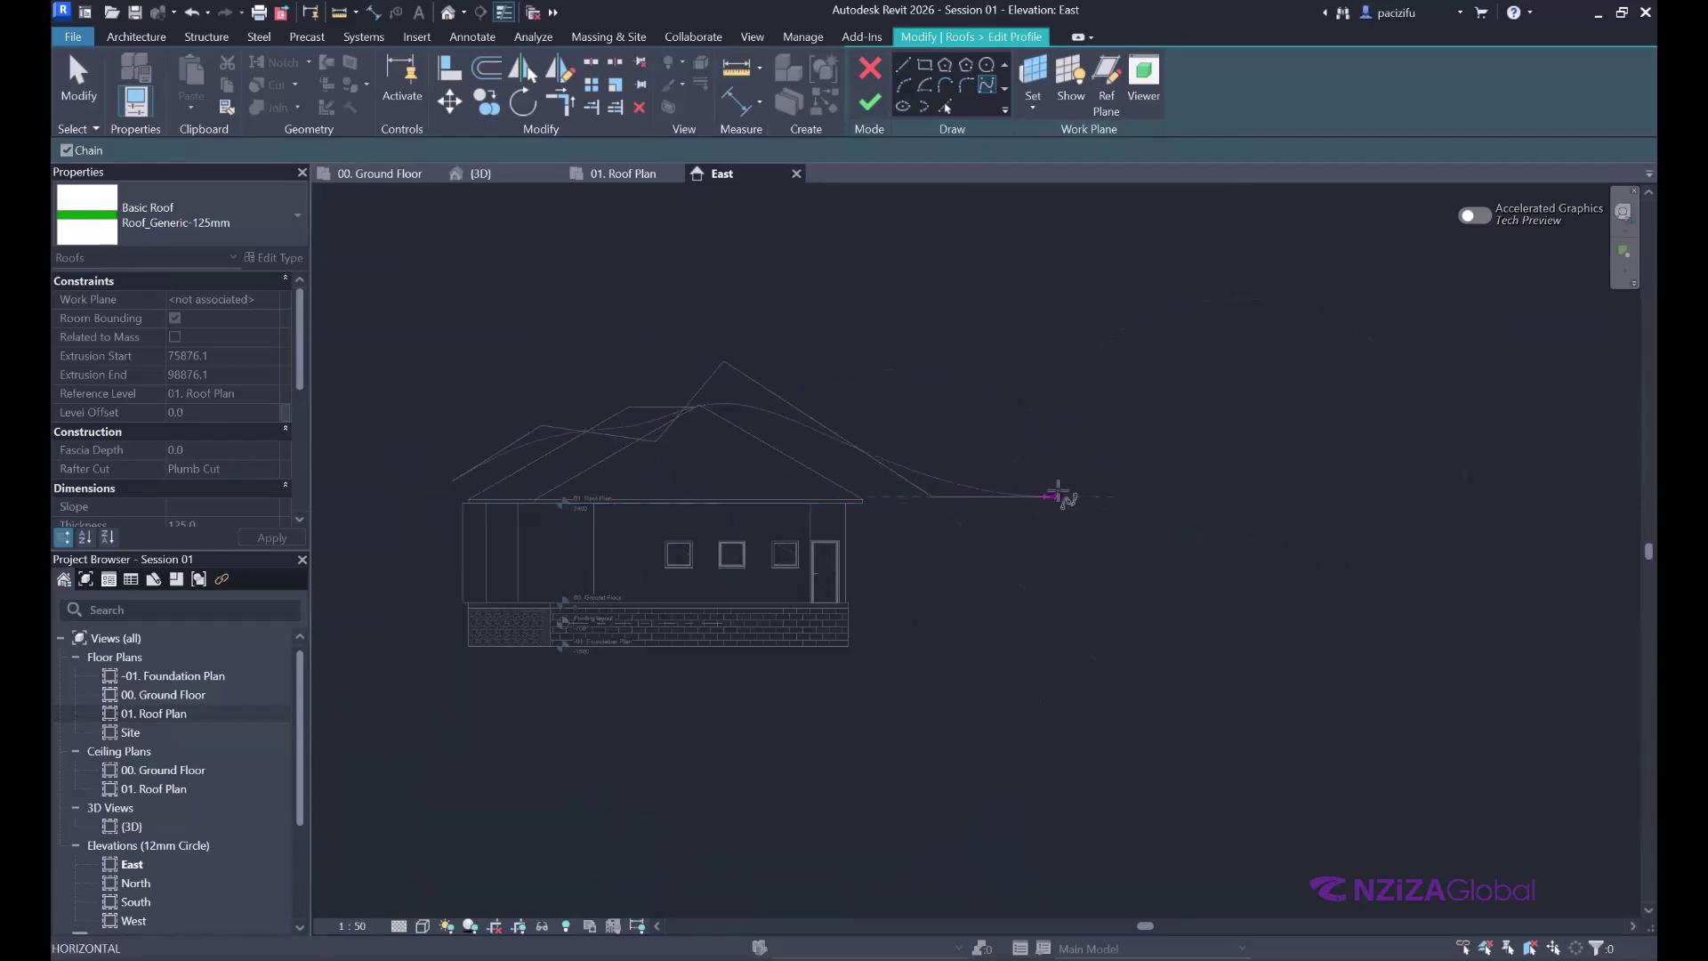
pyautogui.rightClick(1159, 448)
pyautogui.click(1197, 462)
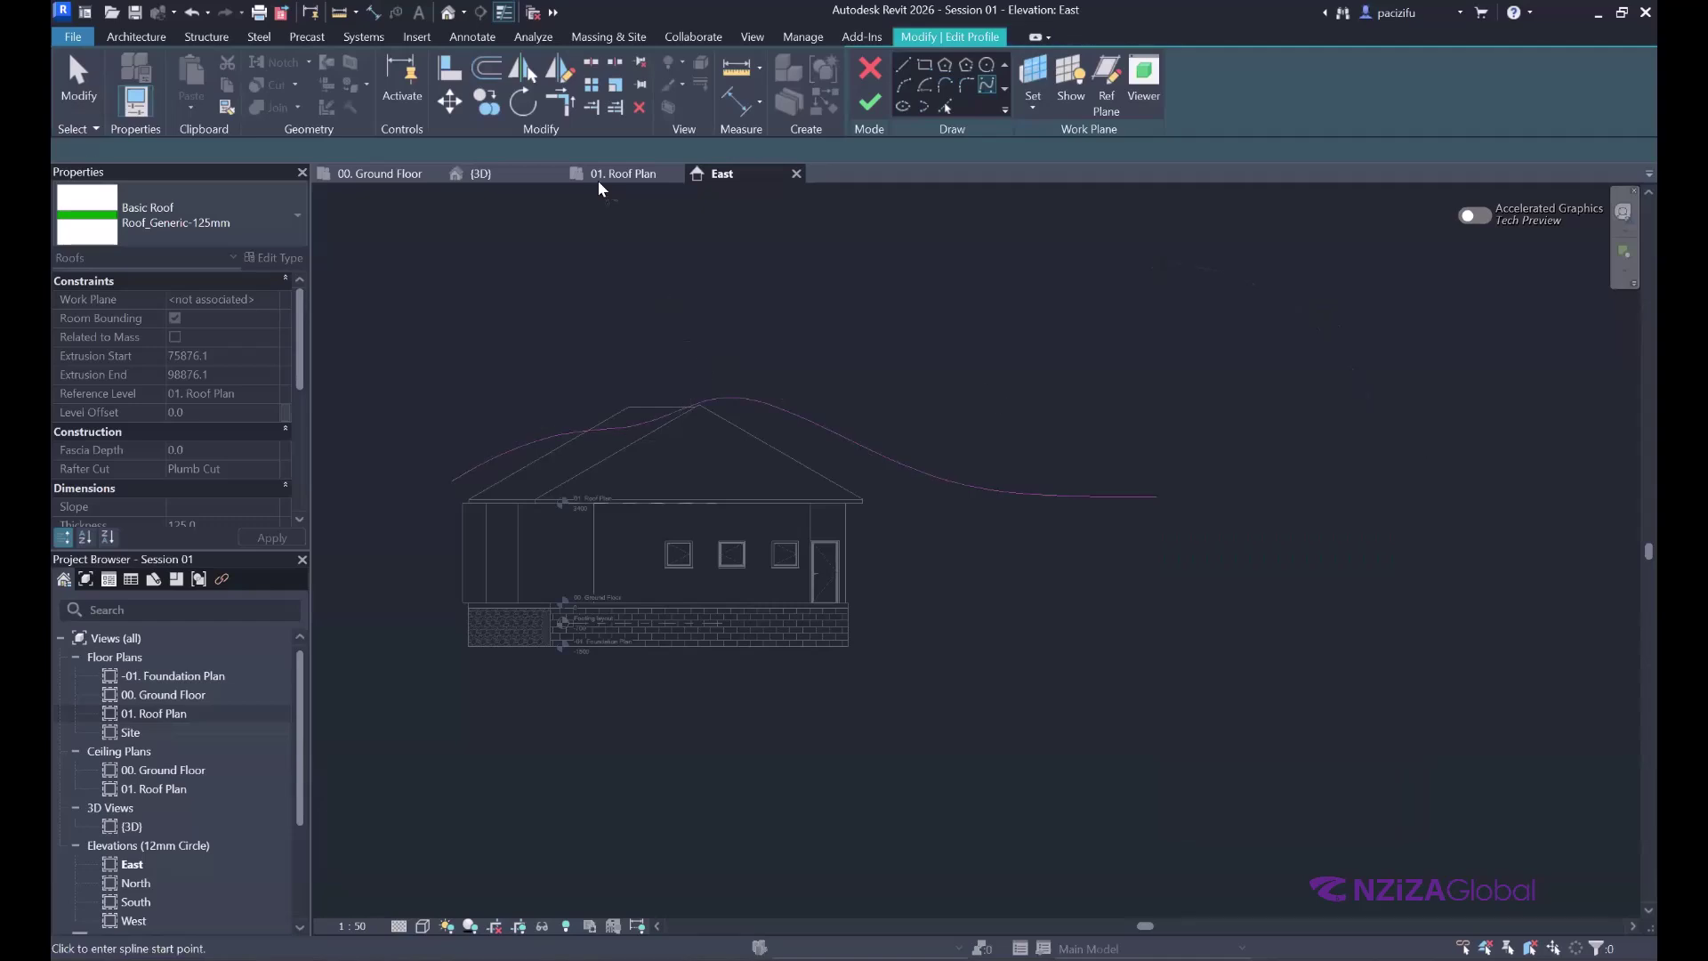
pyautogui.scroll(3, 503, 561)
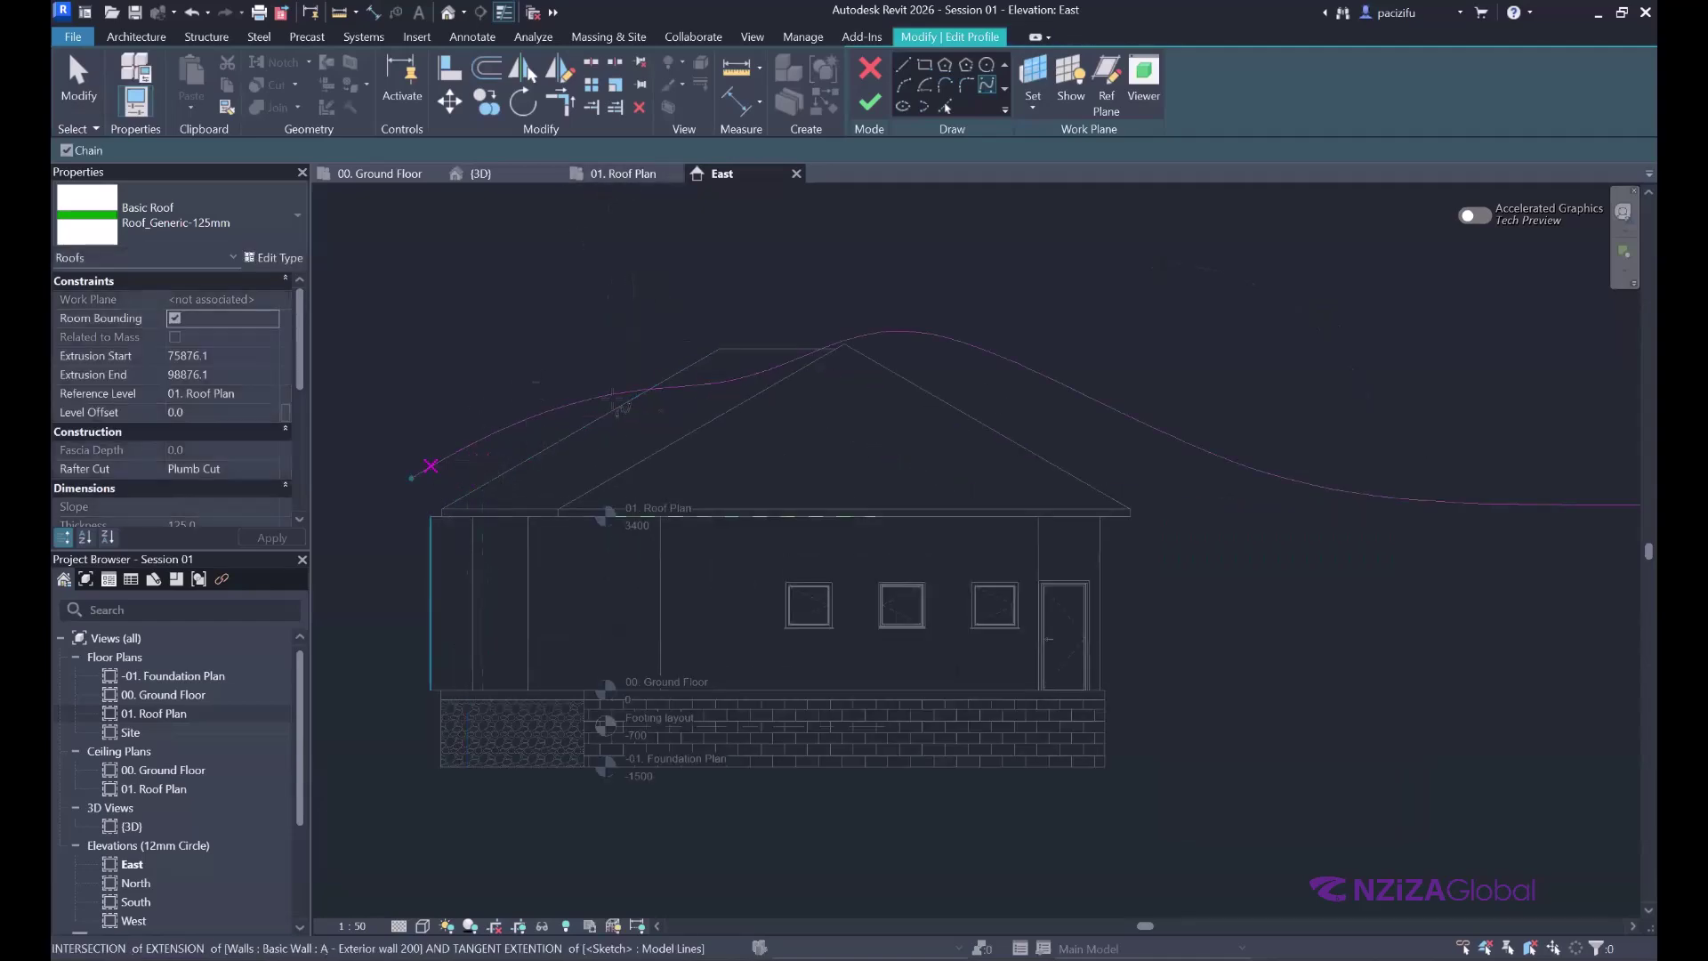
pyautogui.scroll(-3, 525, 462)
pyautogui.click(871, 103)
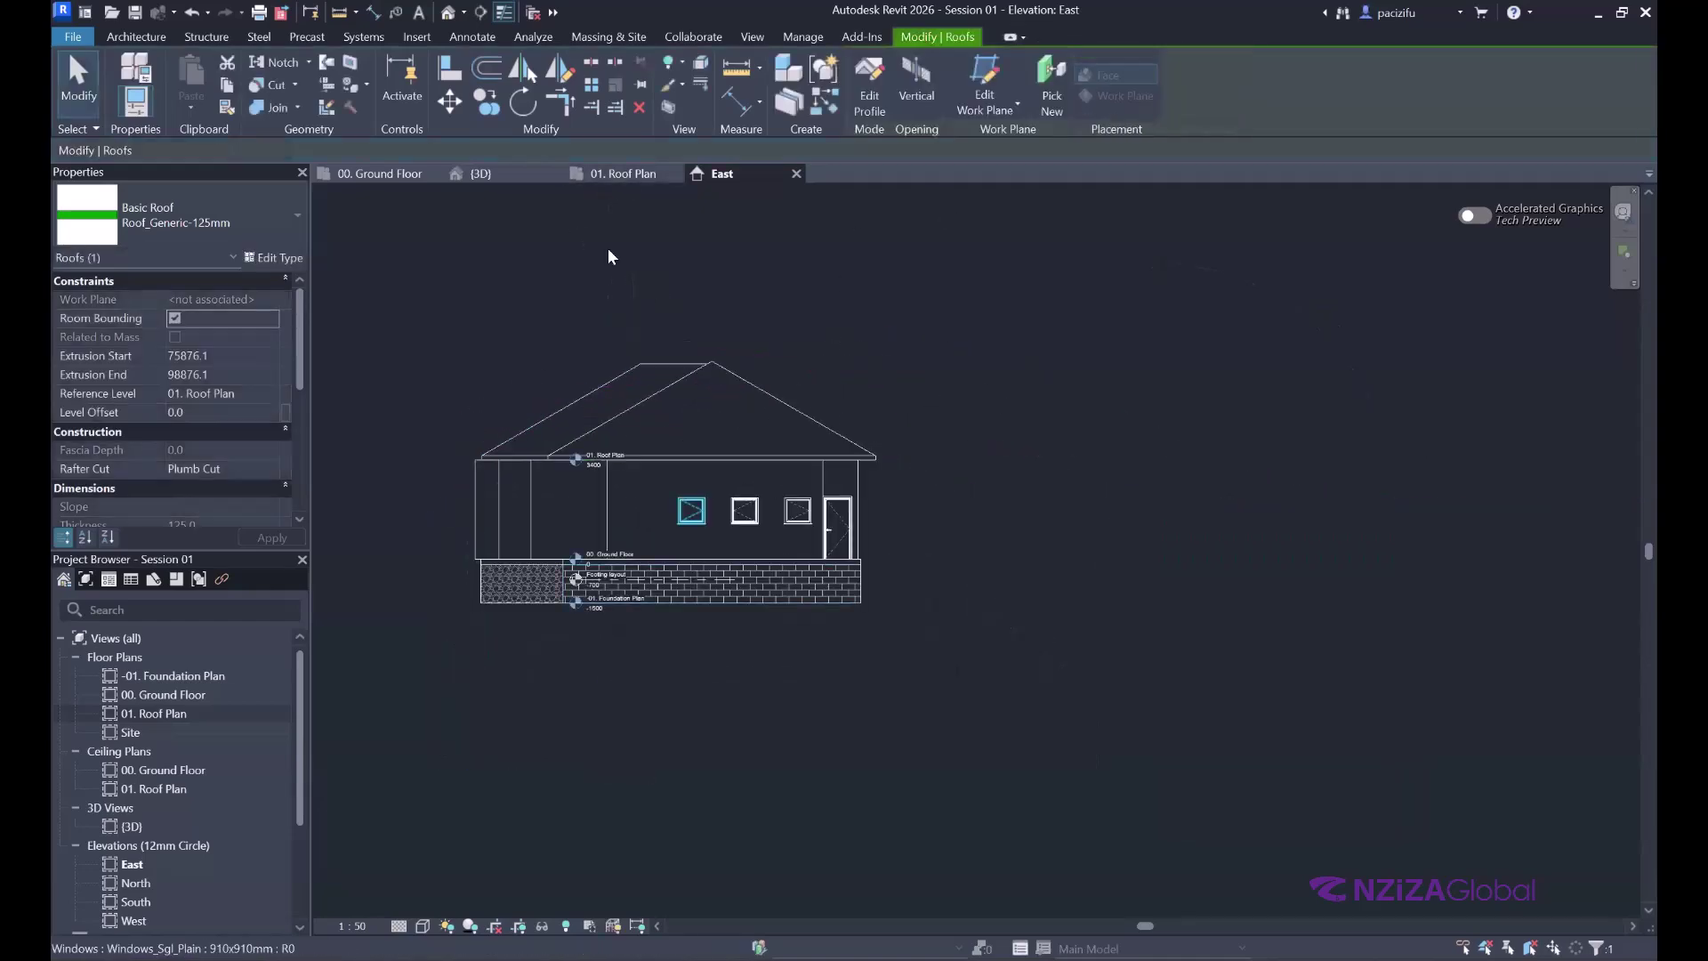
# - Examine the wavy extruded roof beside the house from several angles in the 3D view
pyautogui.click(480, 174)
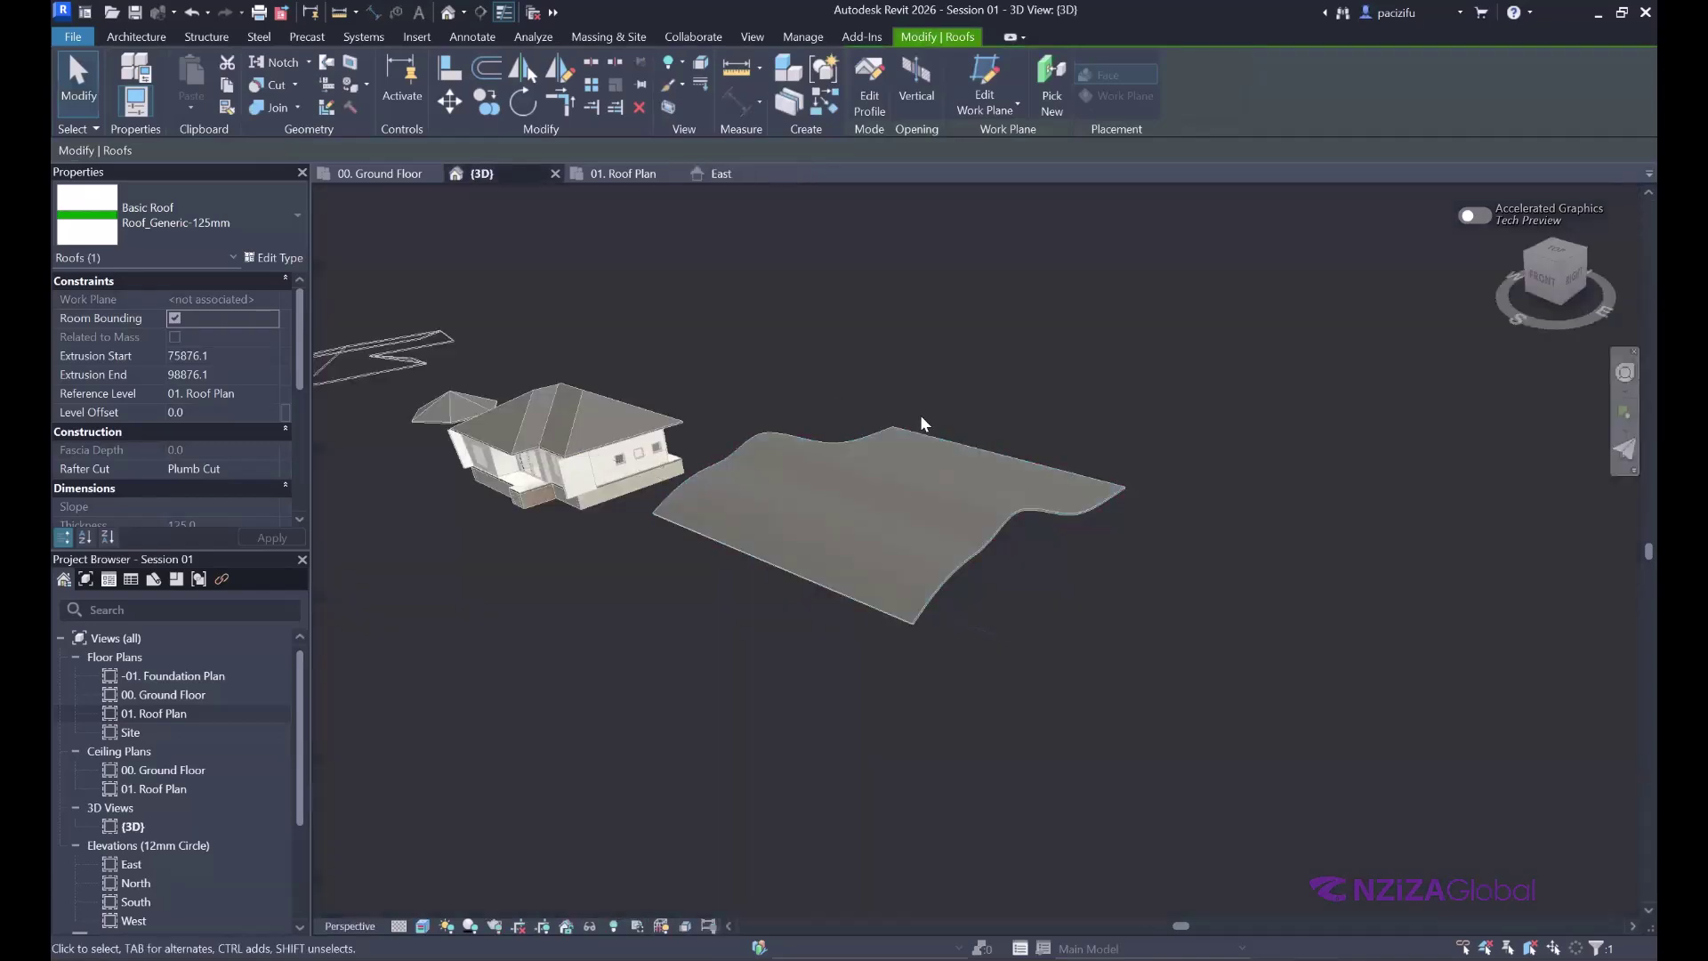
pyautogui.scroll(1, 1471, 445)
pyautogui.click(1625, 372)
pyautogui.moveTo(1343, 523)
pyautogui.mouseDown()
pyautogui.moveTo(995, 531)
pyautogui.moveTo(1166, 564)
pyautogui.moveTo(1204, 450)
pyautogui.mouseUp()
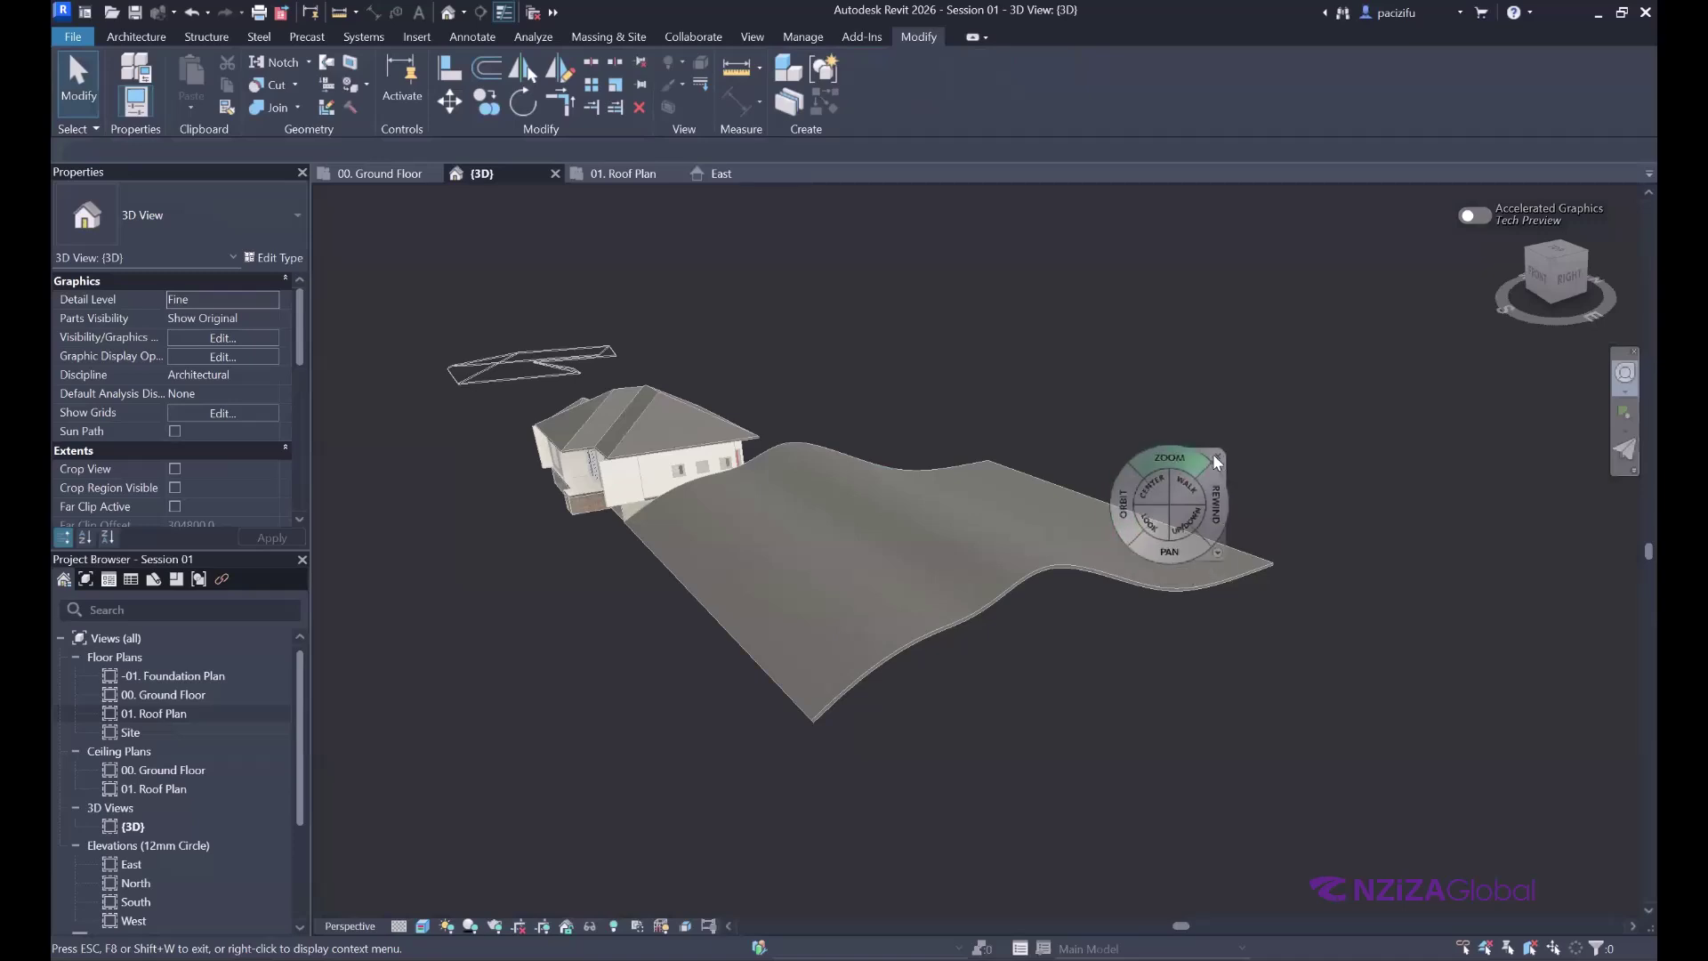
pyautogui.click(1218, 457)
pyautogui.click(1043, 615)
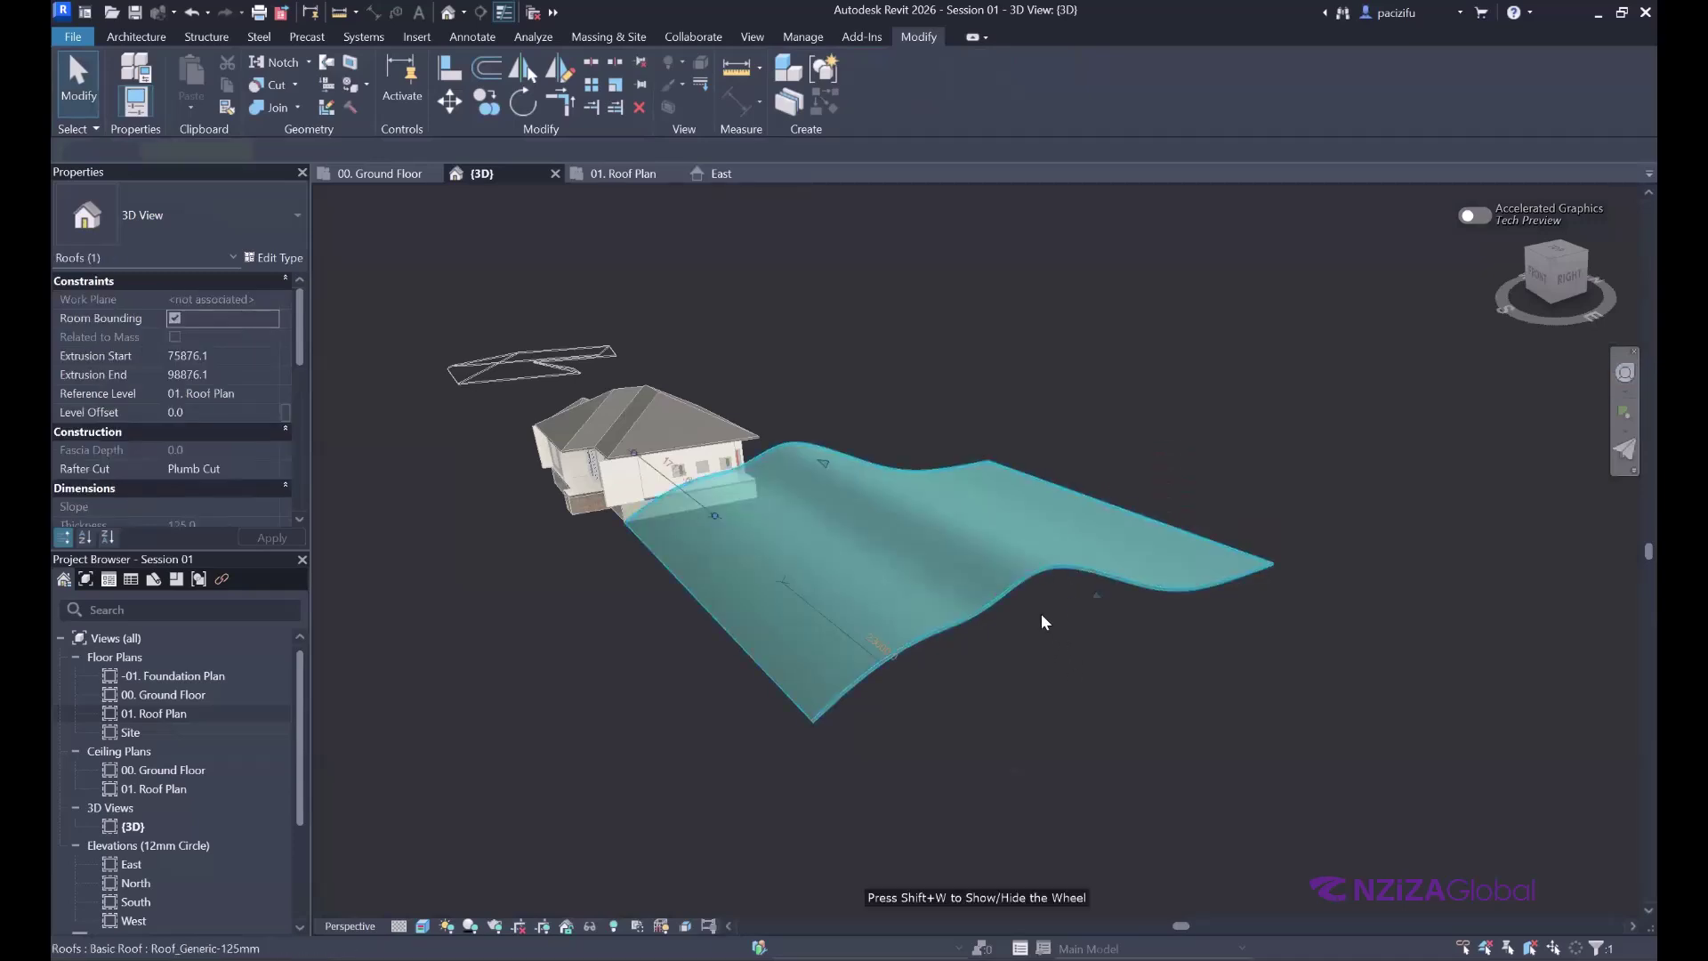
pyautogui.scroll(1, 1043, 616)
pyautogui.click(1161, 417)
pyautogui.scroll(-3, 587, 557)
pyautogui.scroll(2, 1010, 660)
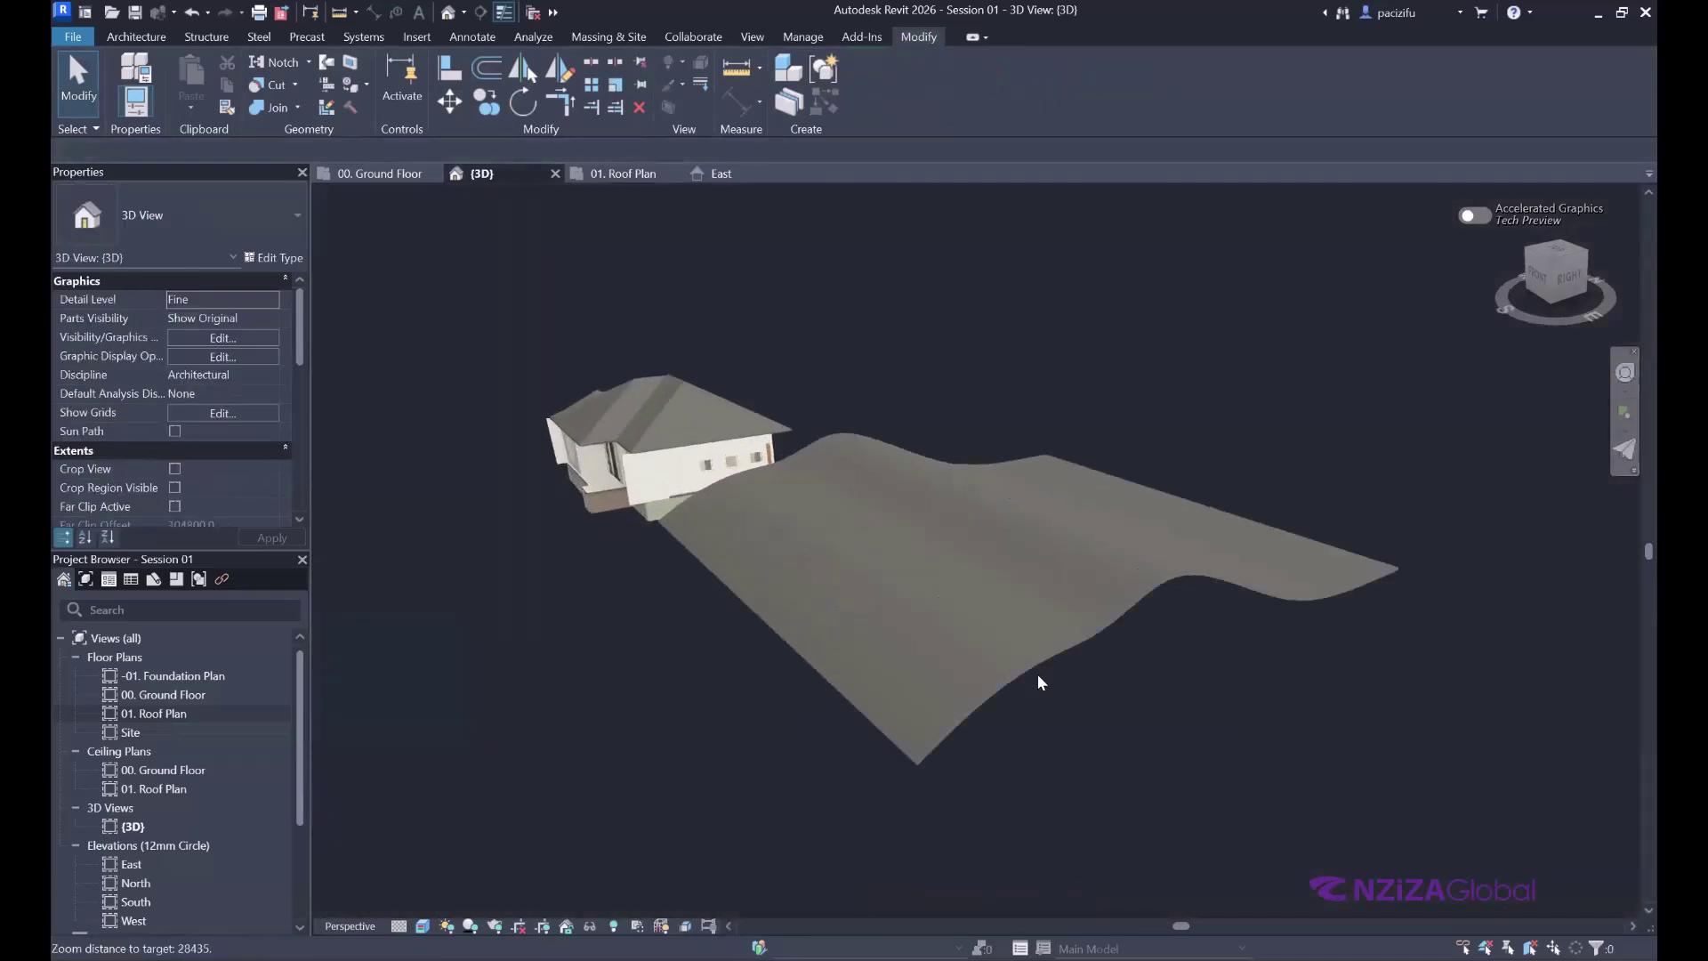
pyautogui.scroll(-1, 1364, 476)
pyautogui.scroll(1, 1365, 484)
pyautogui.click(1626, 372)
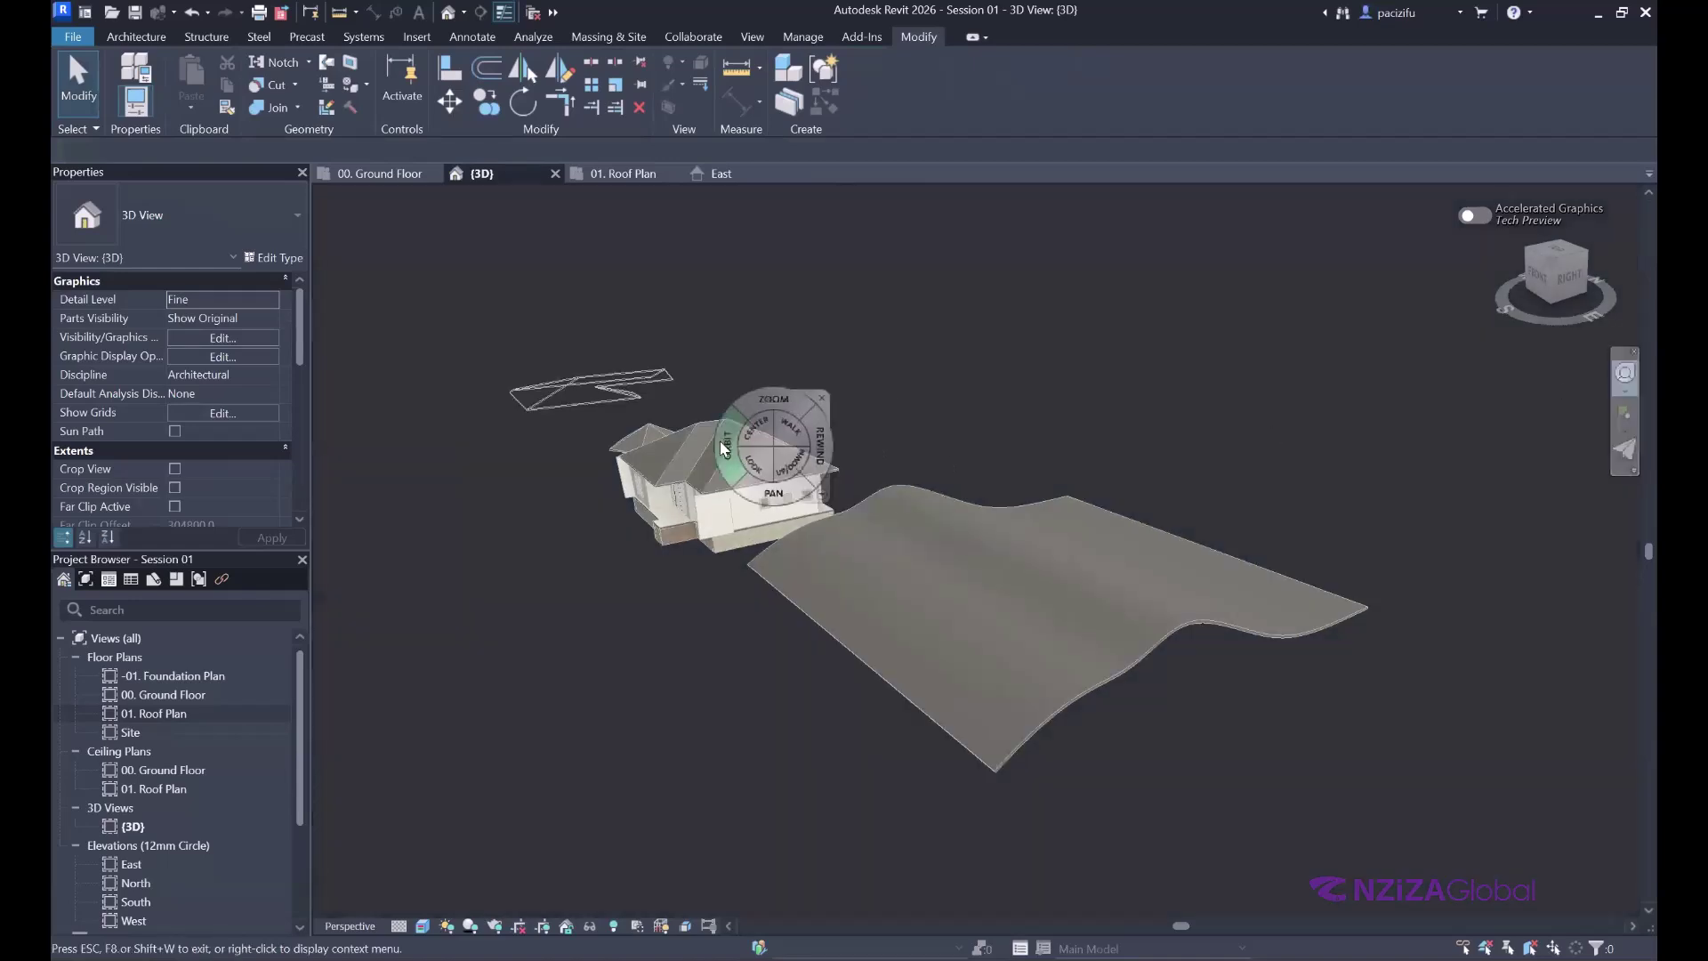
pyautogui.moveTo(735, 481); pyautogui.dragTo(741, 521)
pyautogui.scroll(-2, 750, 480)
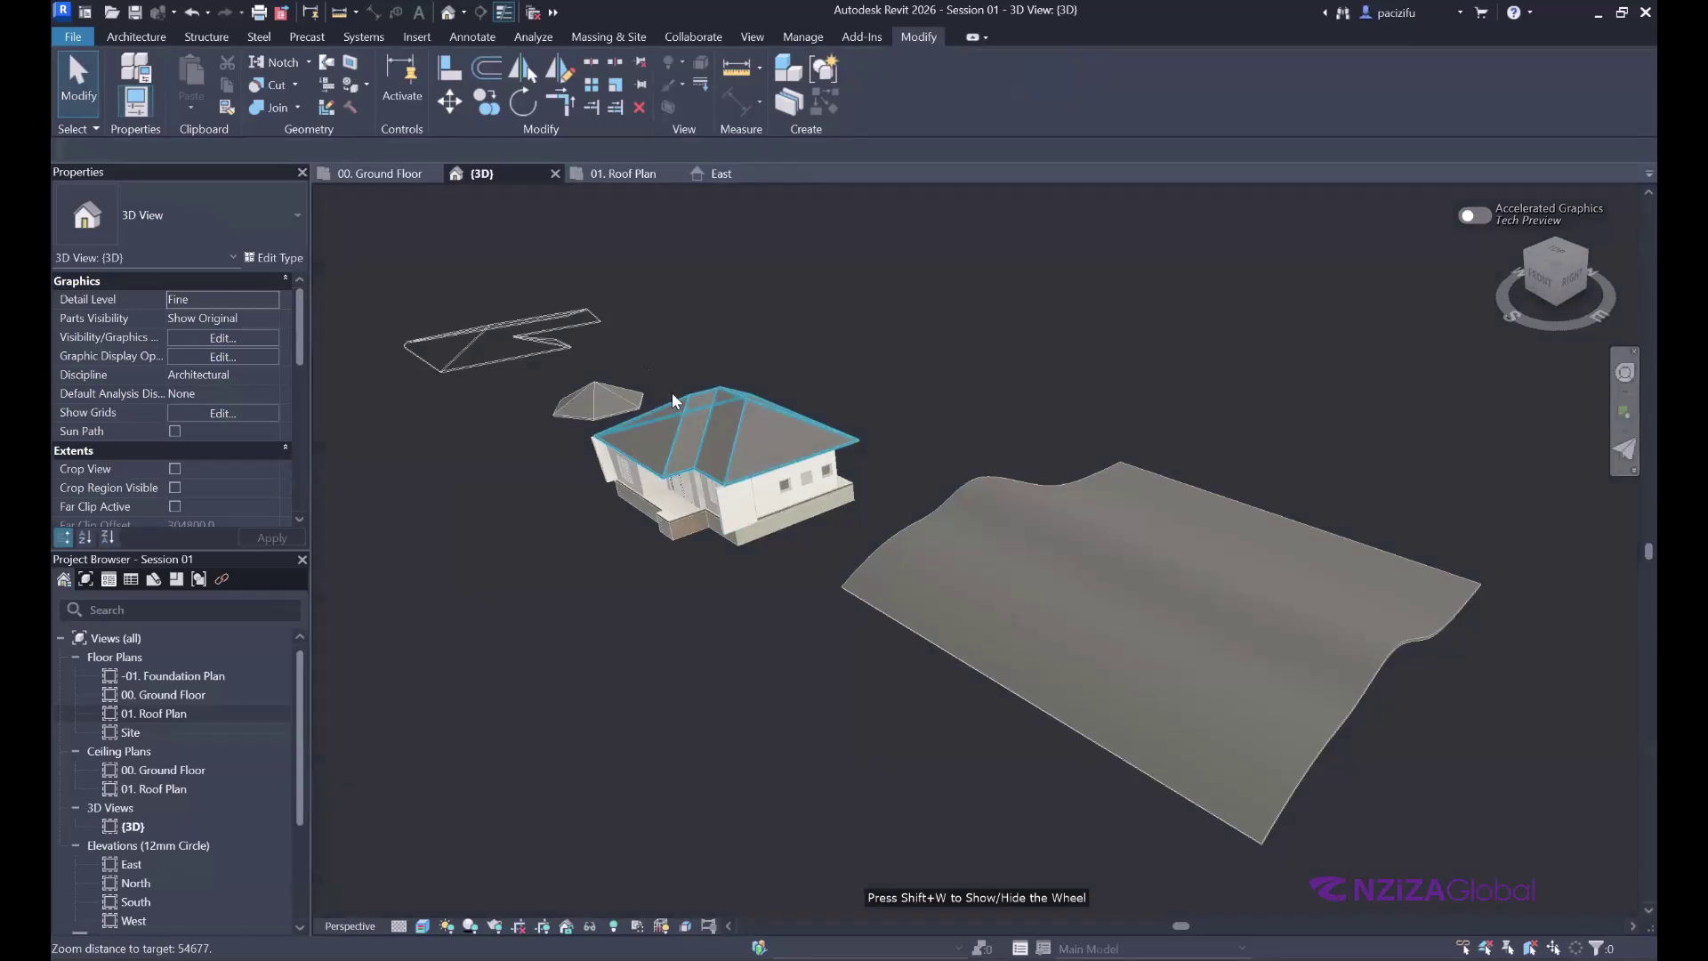
# - Select the house's hip roof and open the layer structure of its Roof_Generic-125mm type for editing
pyautogui.scroll(-1, 593, 459)
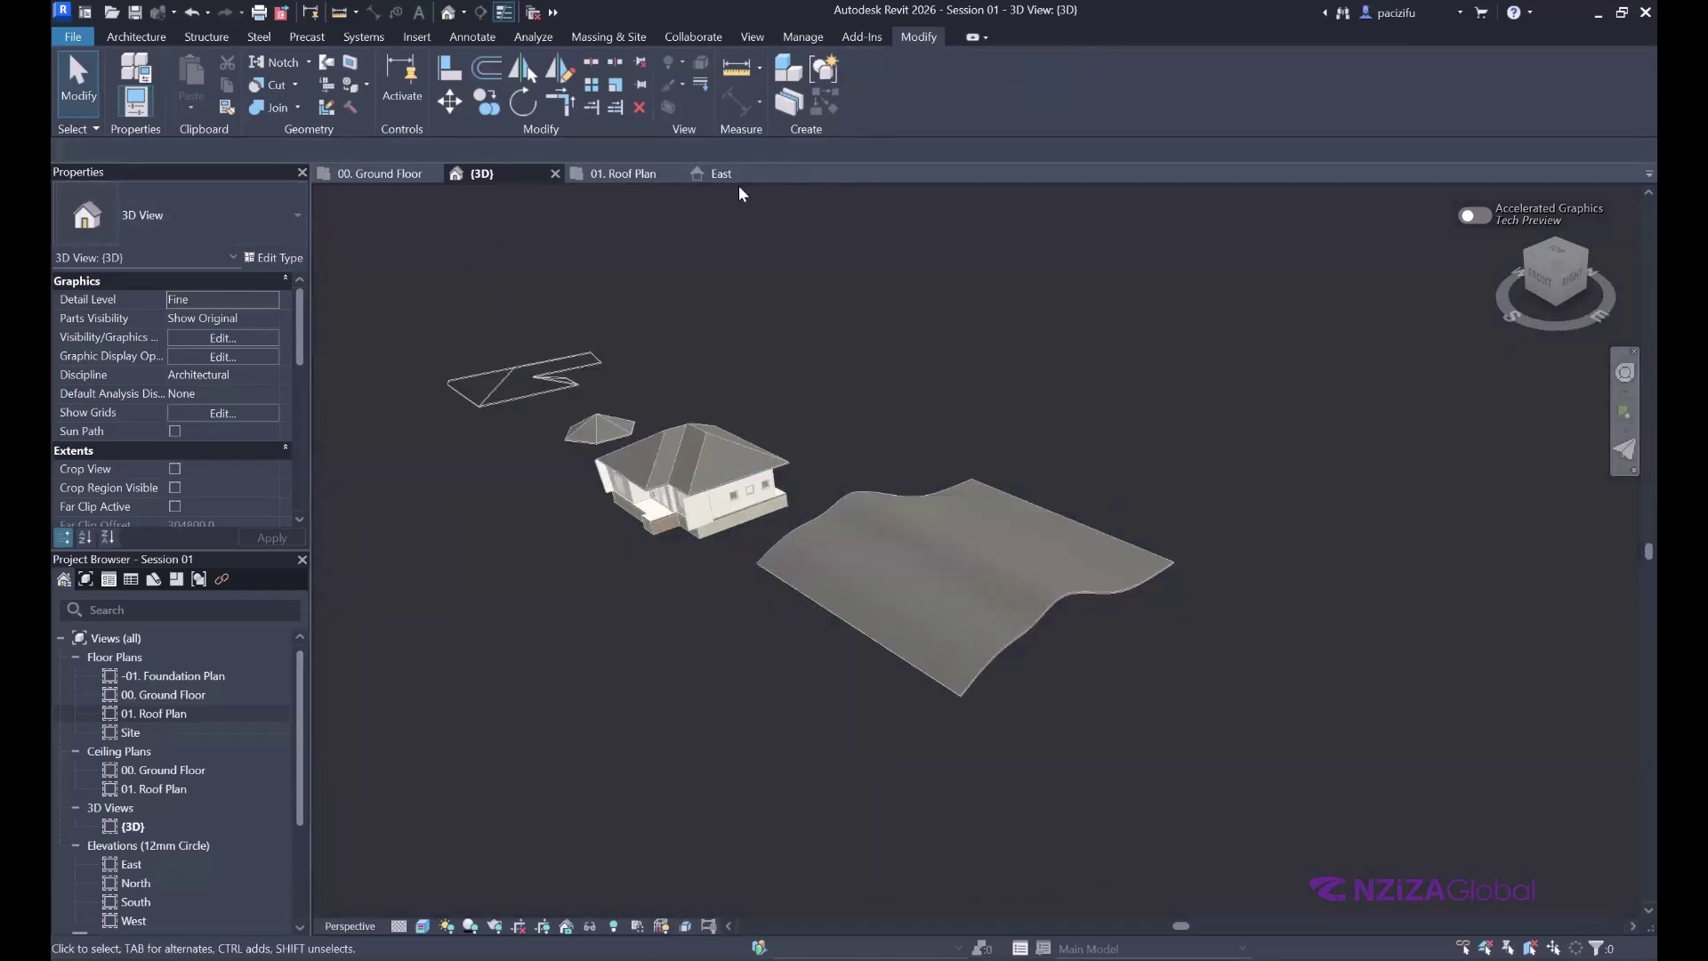
pyautogui.scroll(3, 486, 423)
pyautogui.scroll(-2, 789, 562)
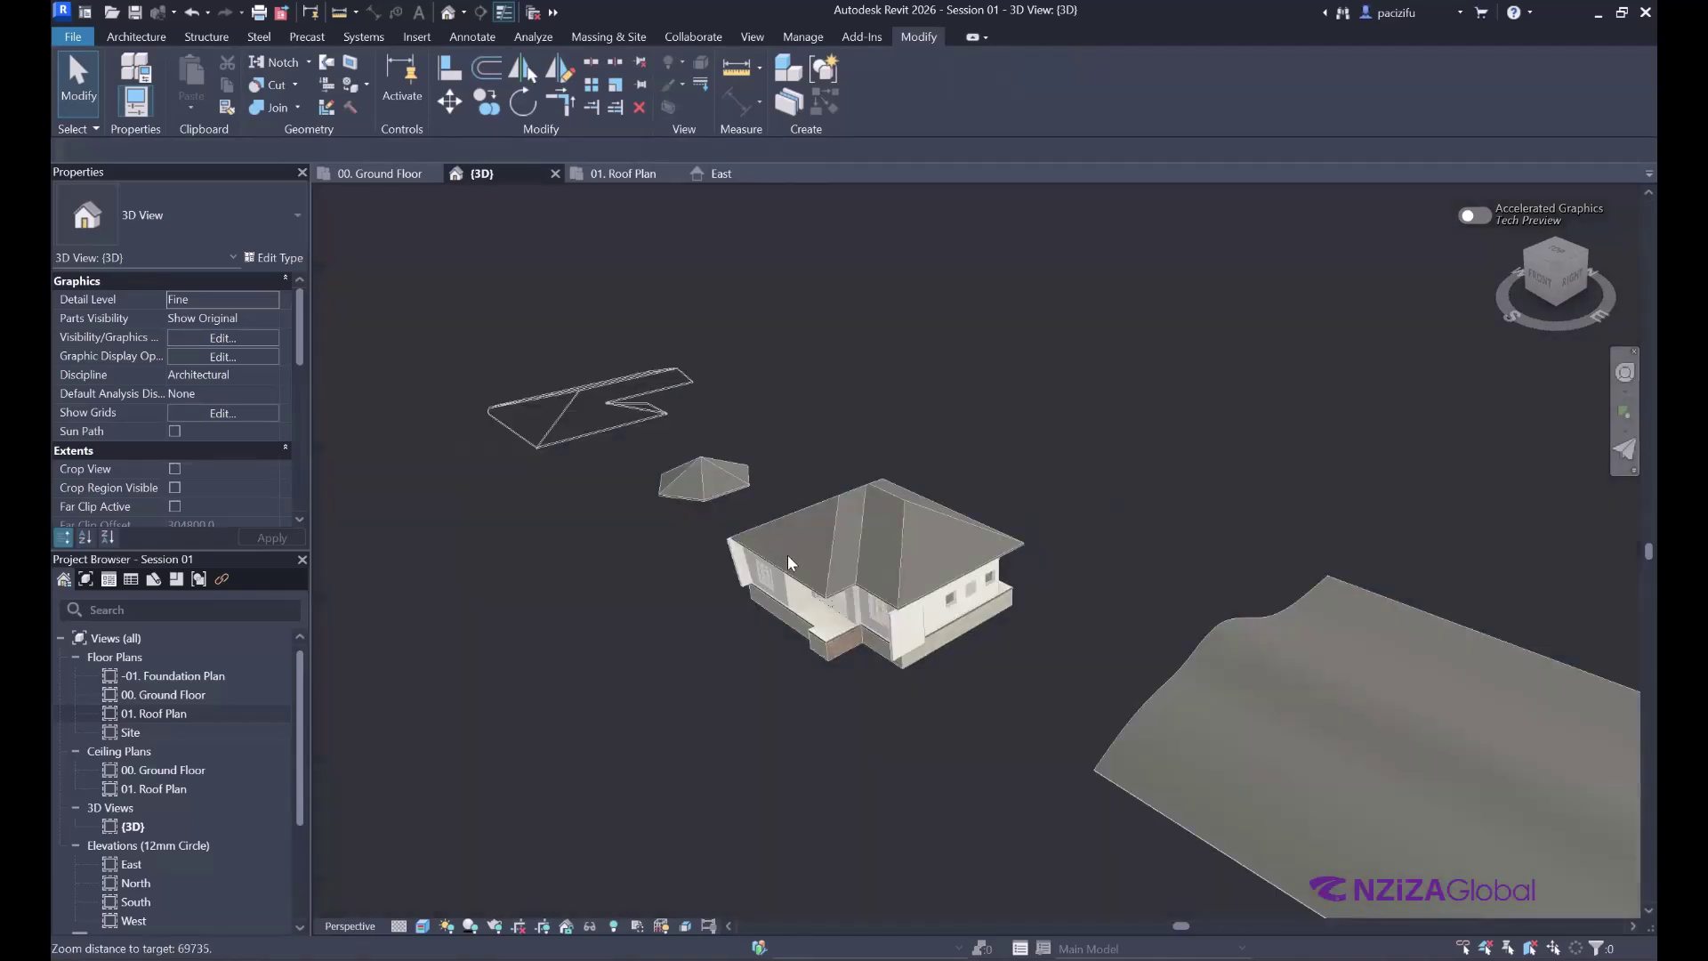
pyautogui.scroll(-2, 758, 559)
pyautogui.scroll(5, 728, 506)
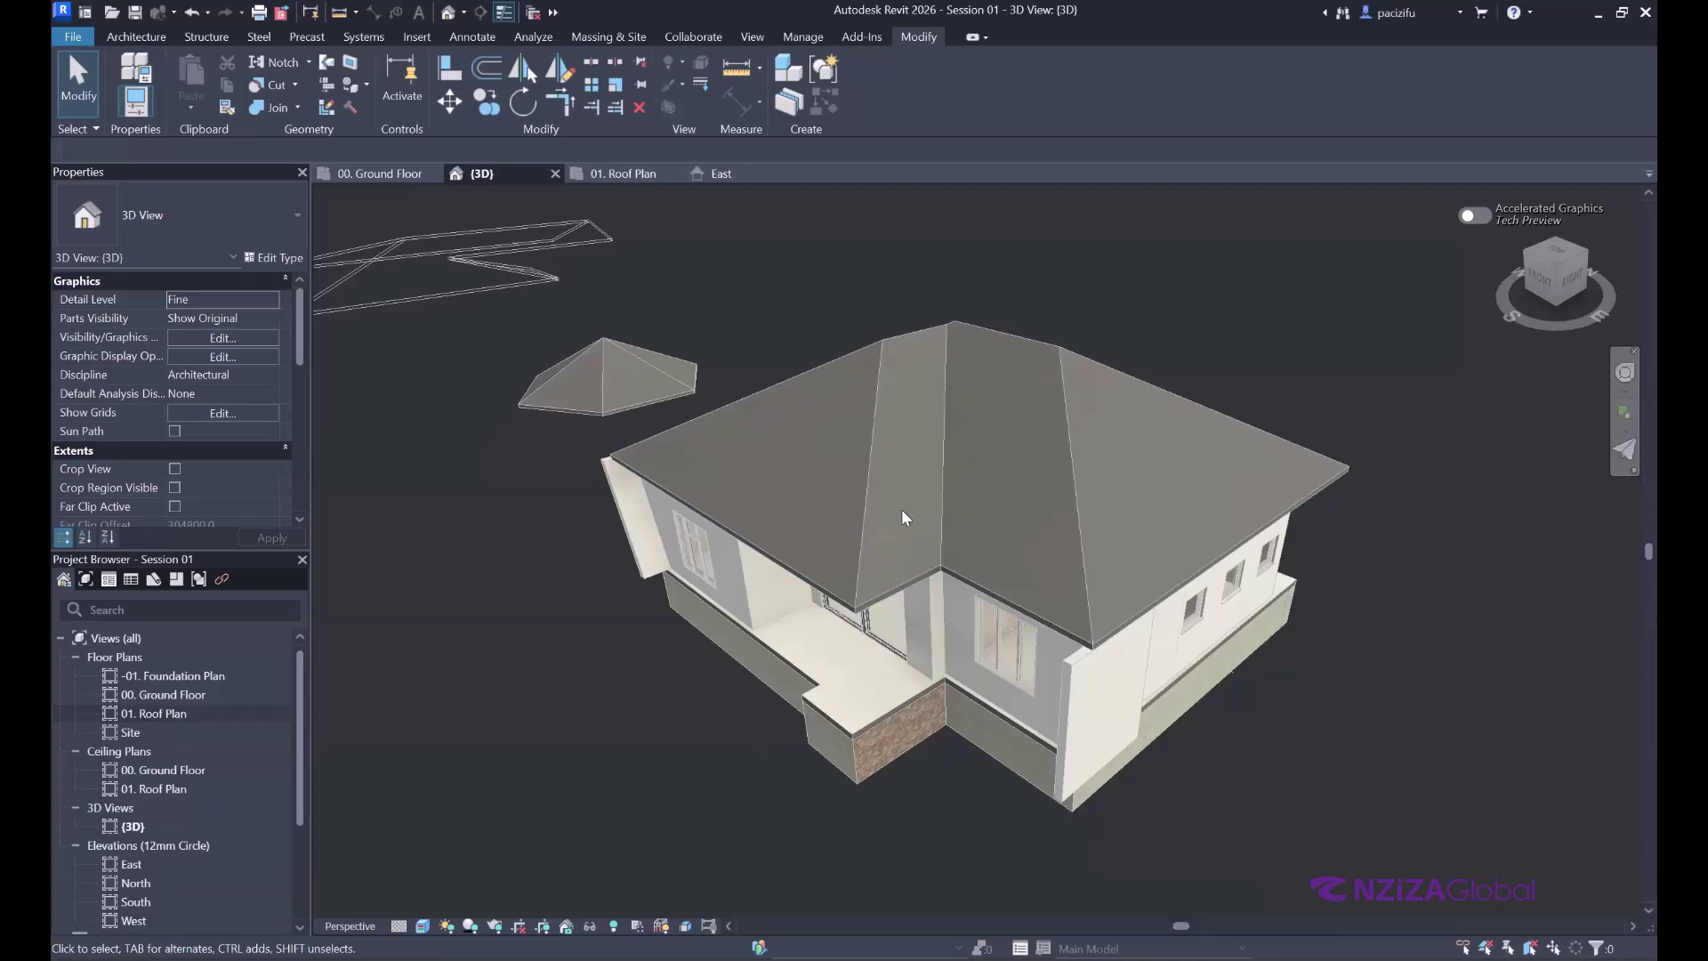
pyautogui.click(885, 359)
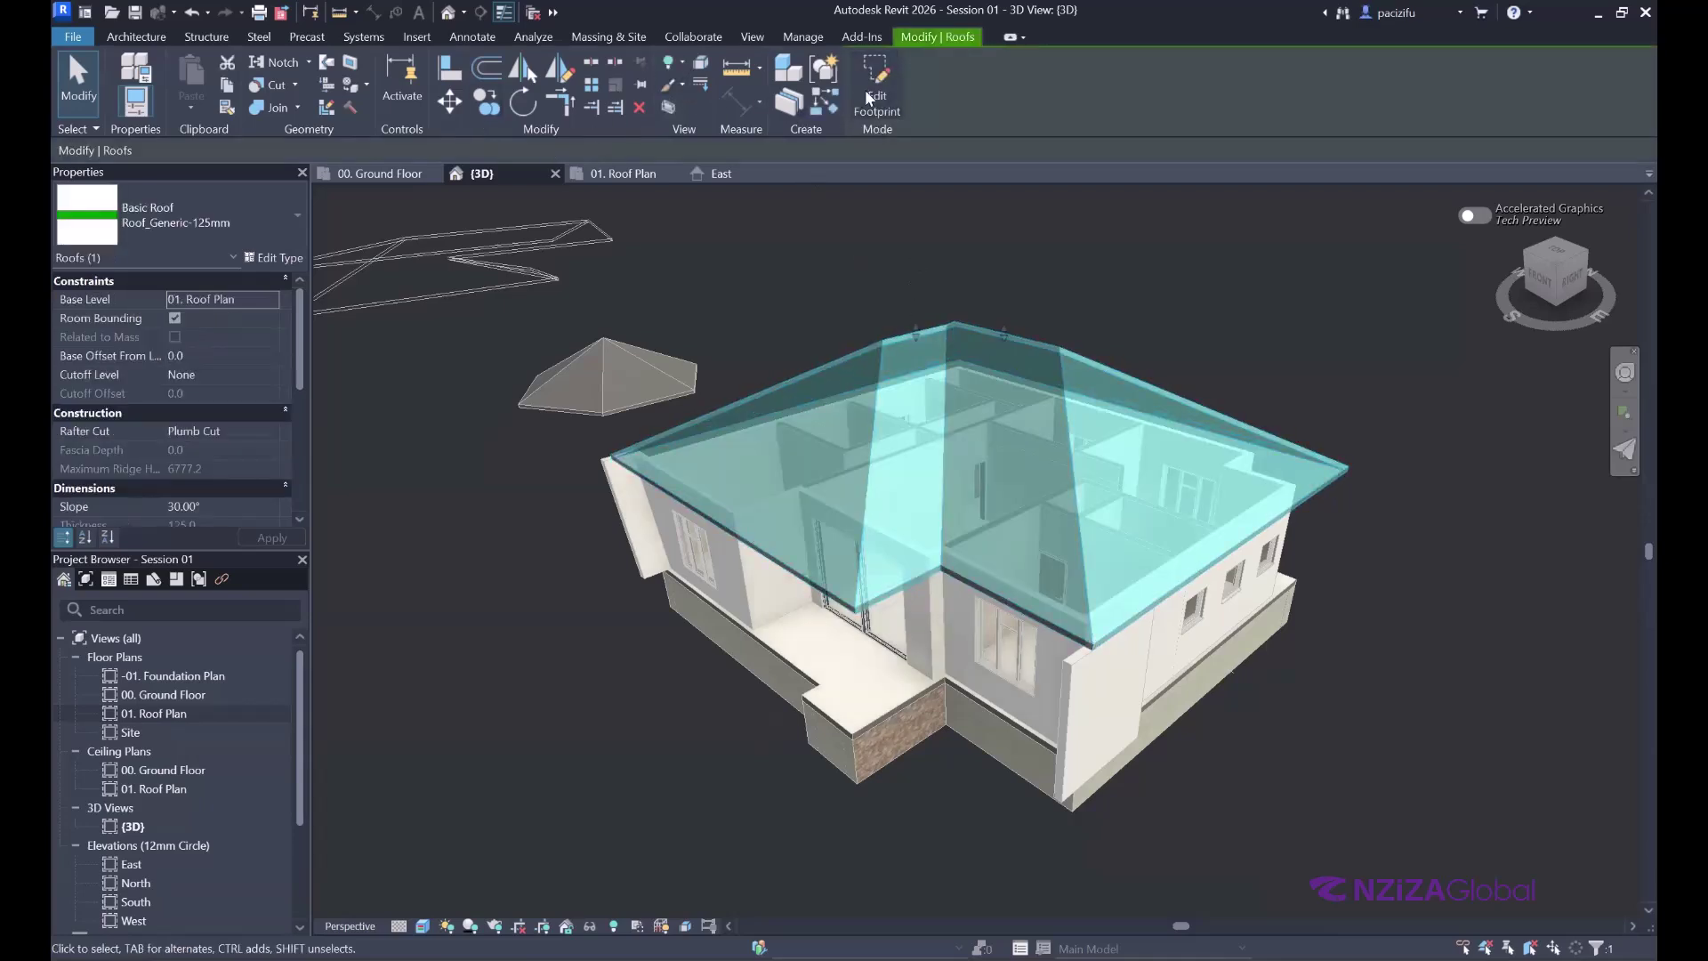
pyautogui.click(274, 258)
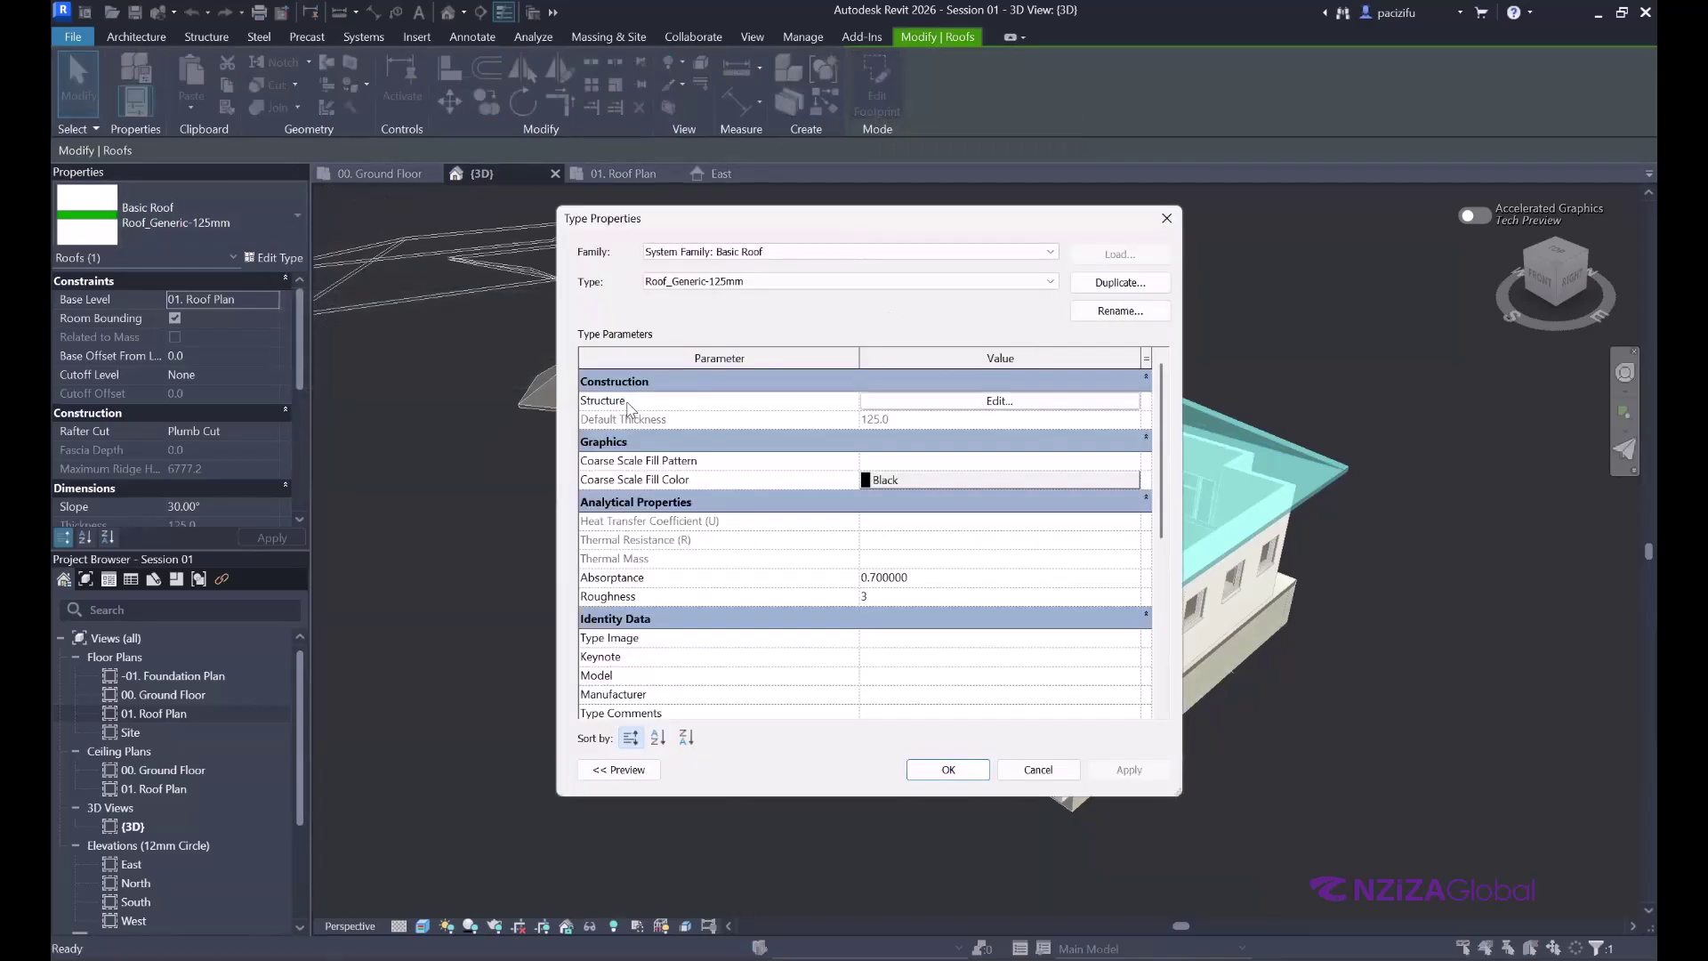
pyautogui.click(949, 401)
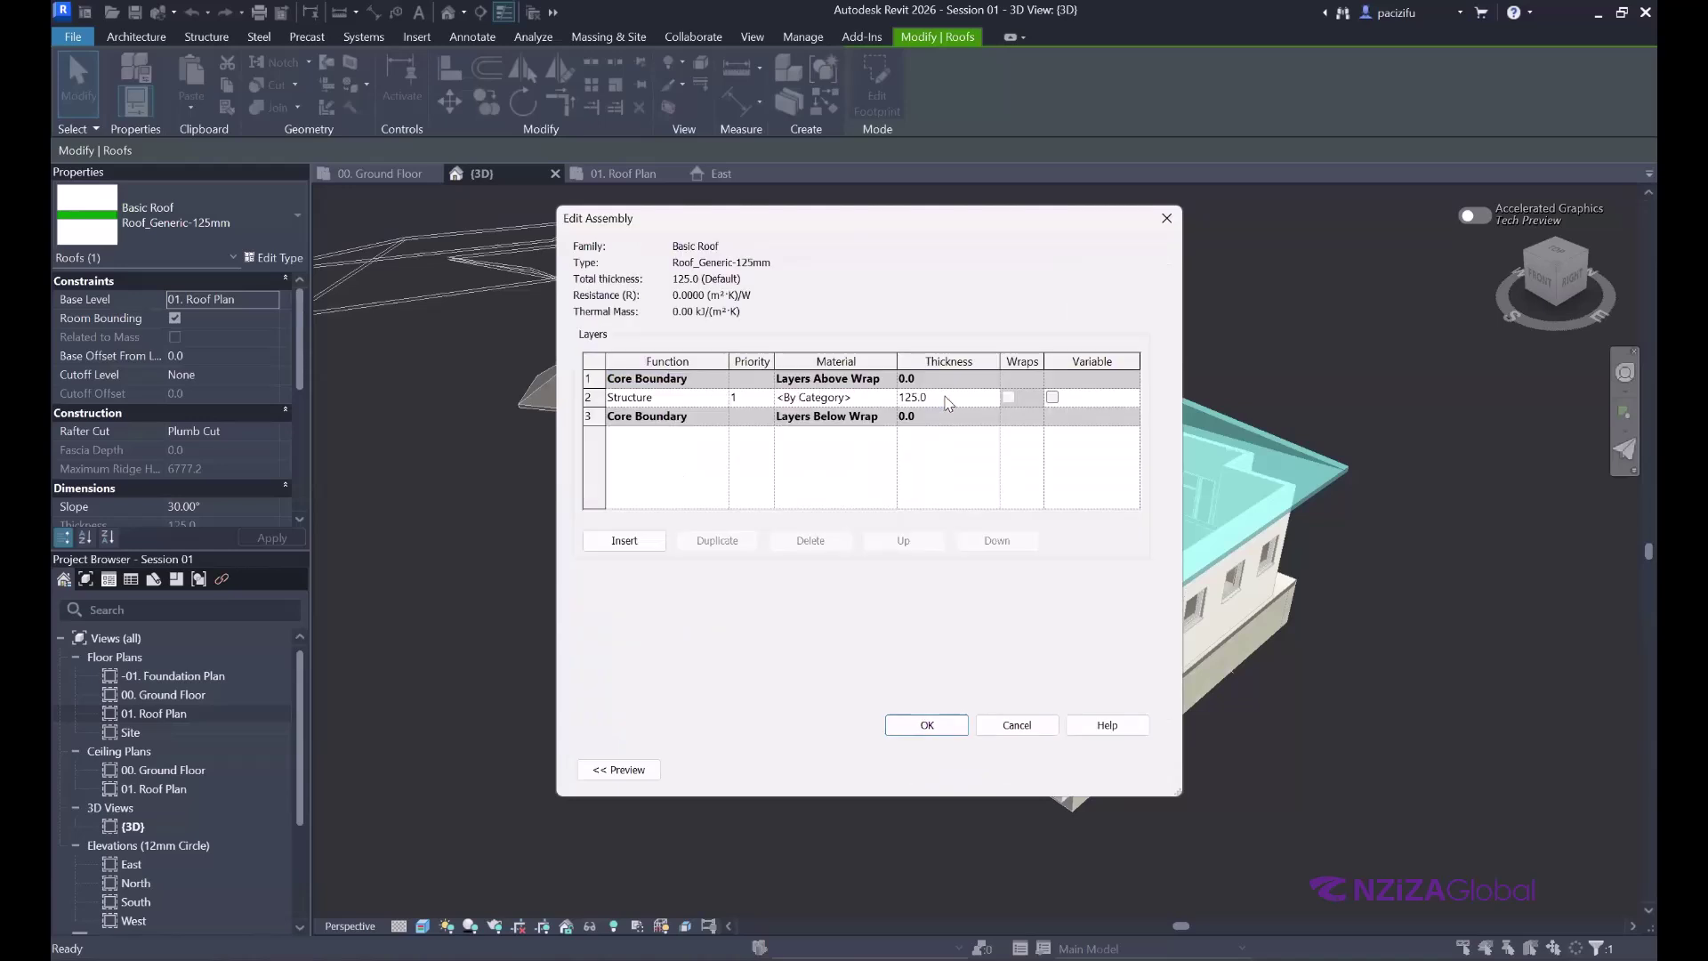
# - Open the material selection for the roof's Structure layer and search the materials for "ROOF"
pyautogui.click(859, 397)
pyautogui.click(889, 399)
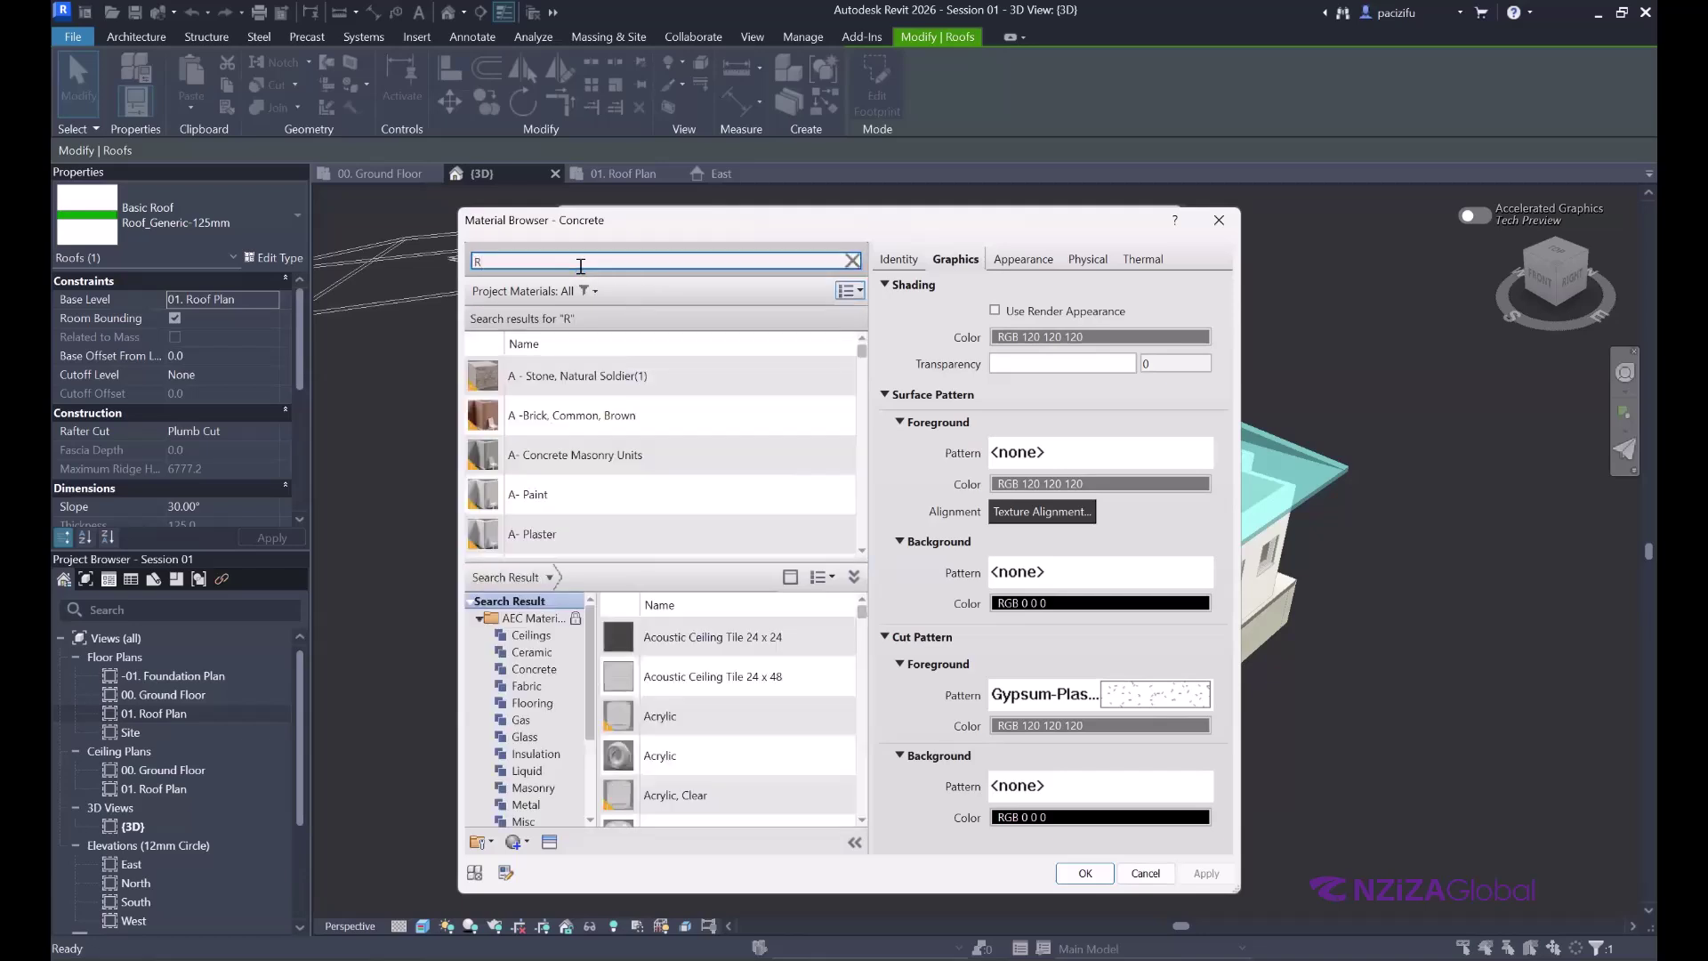
pyautogui.doubleClick(582, 264)
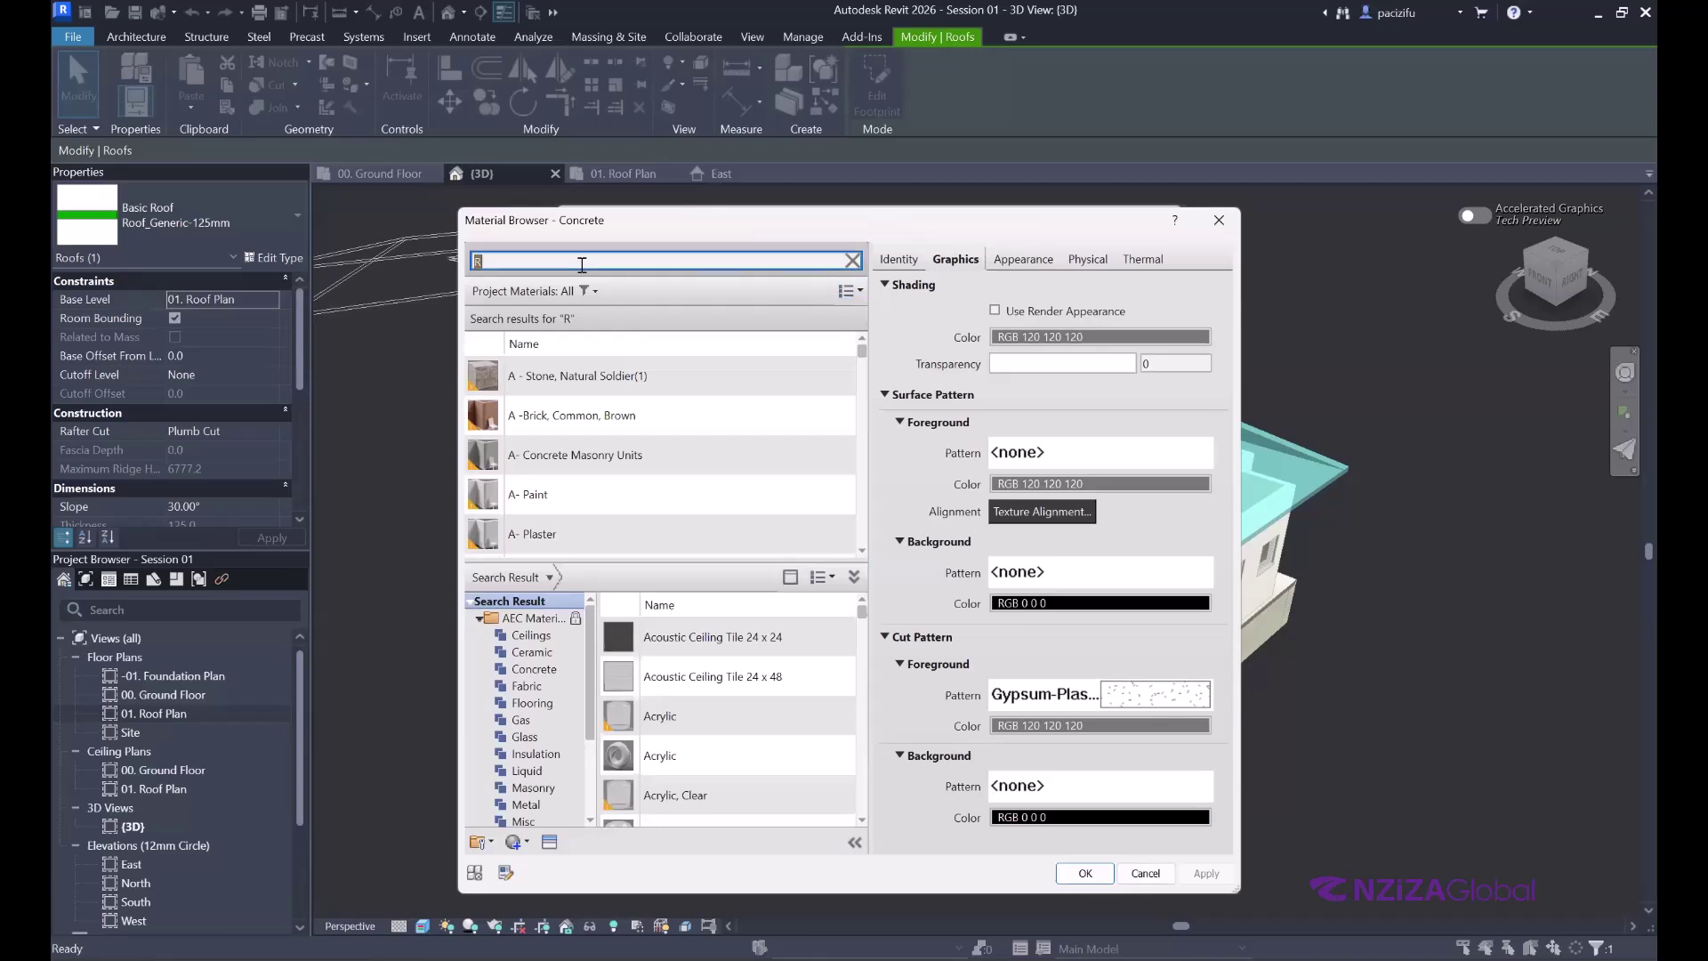
pyautogui.write('ROOF')
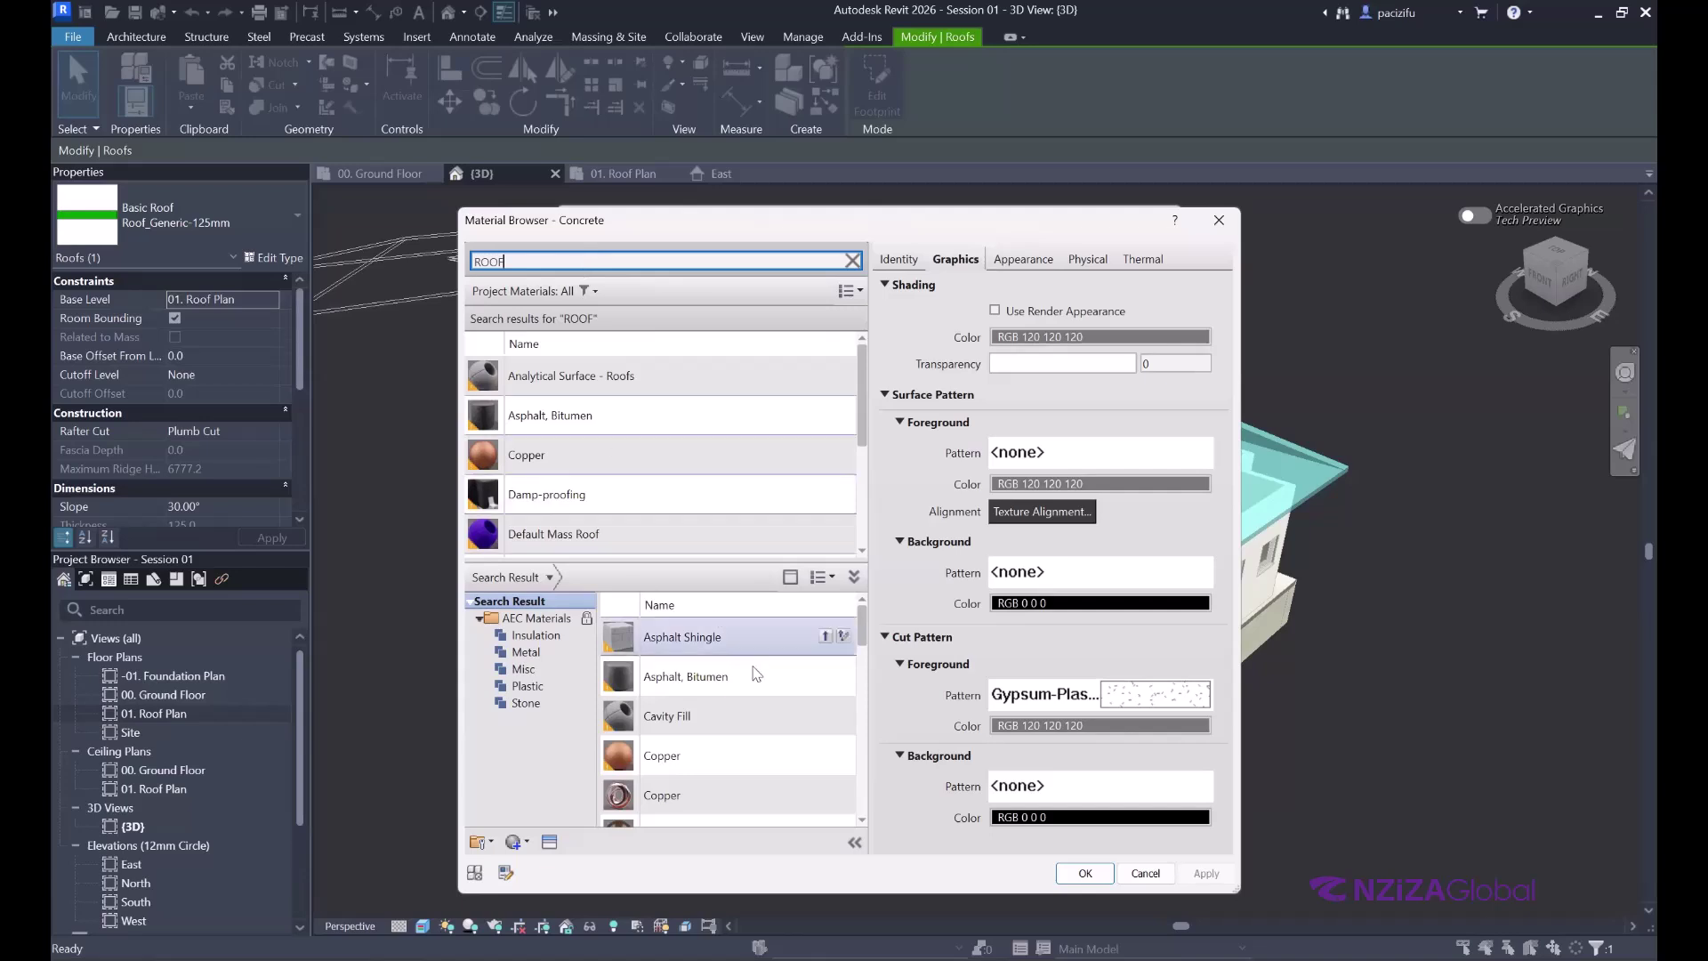
# - Add the library material "Roofing, Tile" to the project materials, replacing the existing appearance of the same name
pyautogui.scroll(-2, 744, 697)
pyautogui.scroll(-3, 744, 697)
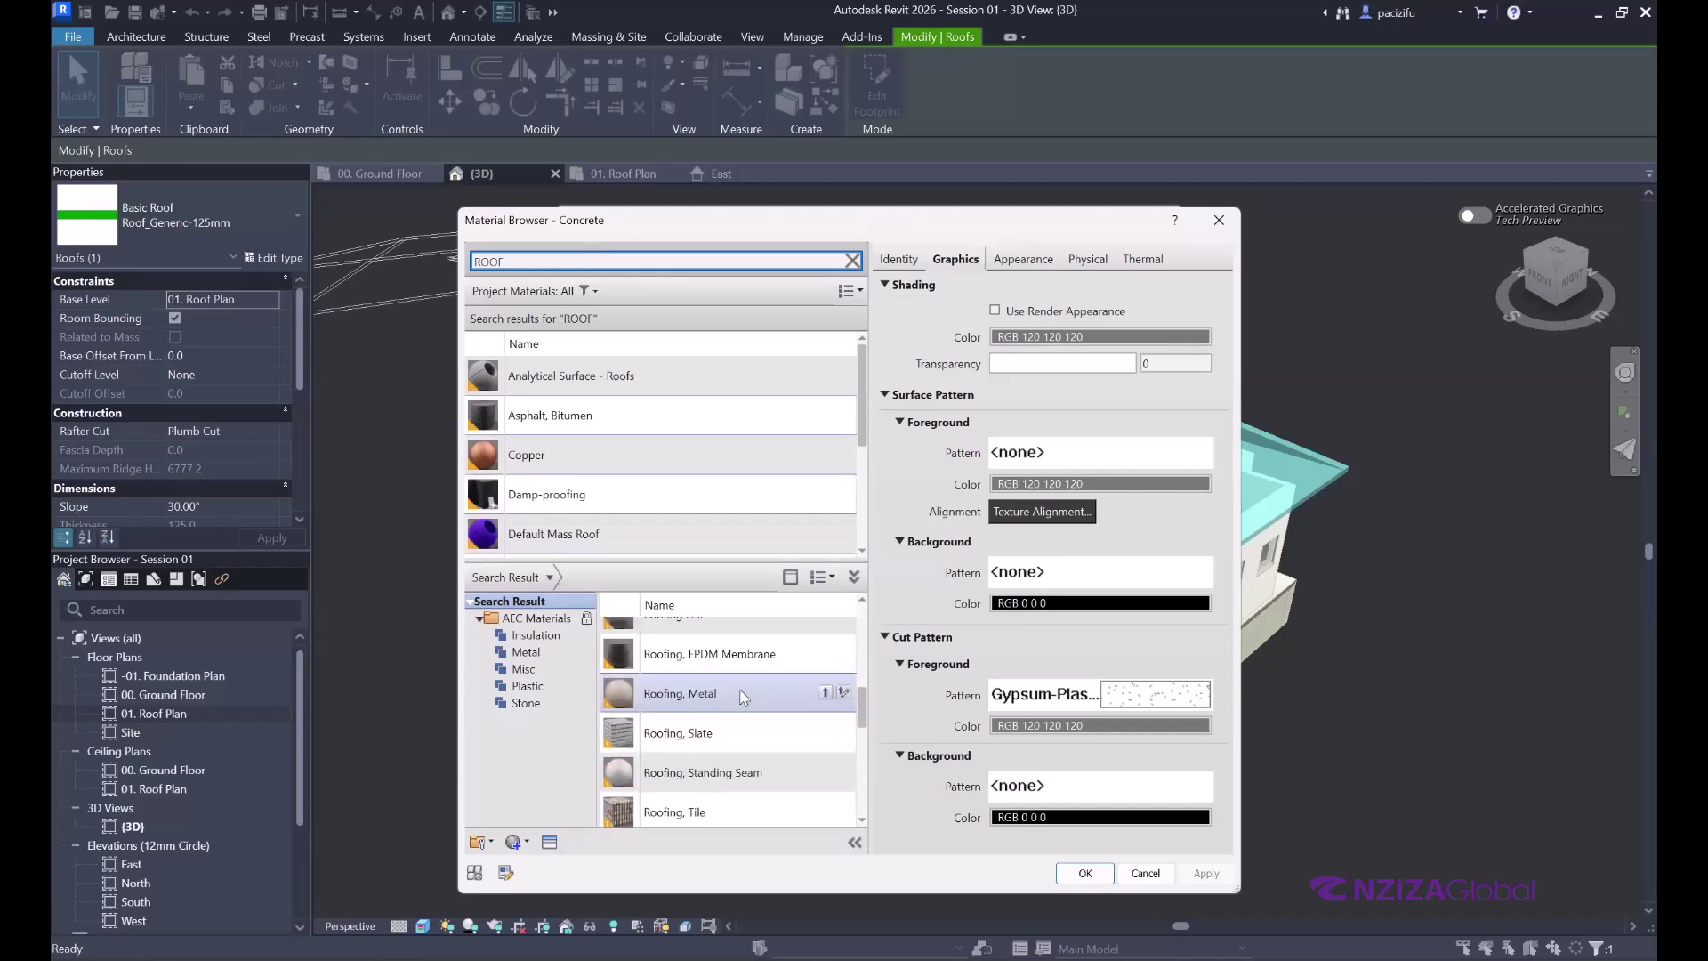
pyautogui.scroll(-1, 744, 696)
pyautogui.click(805, 716)
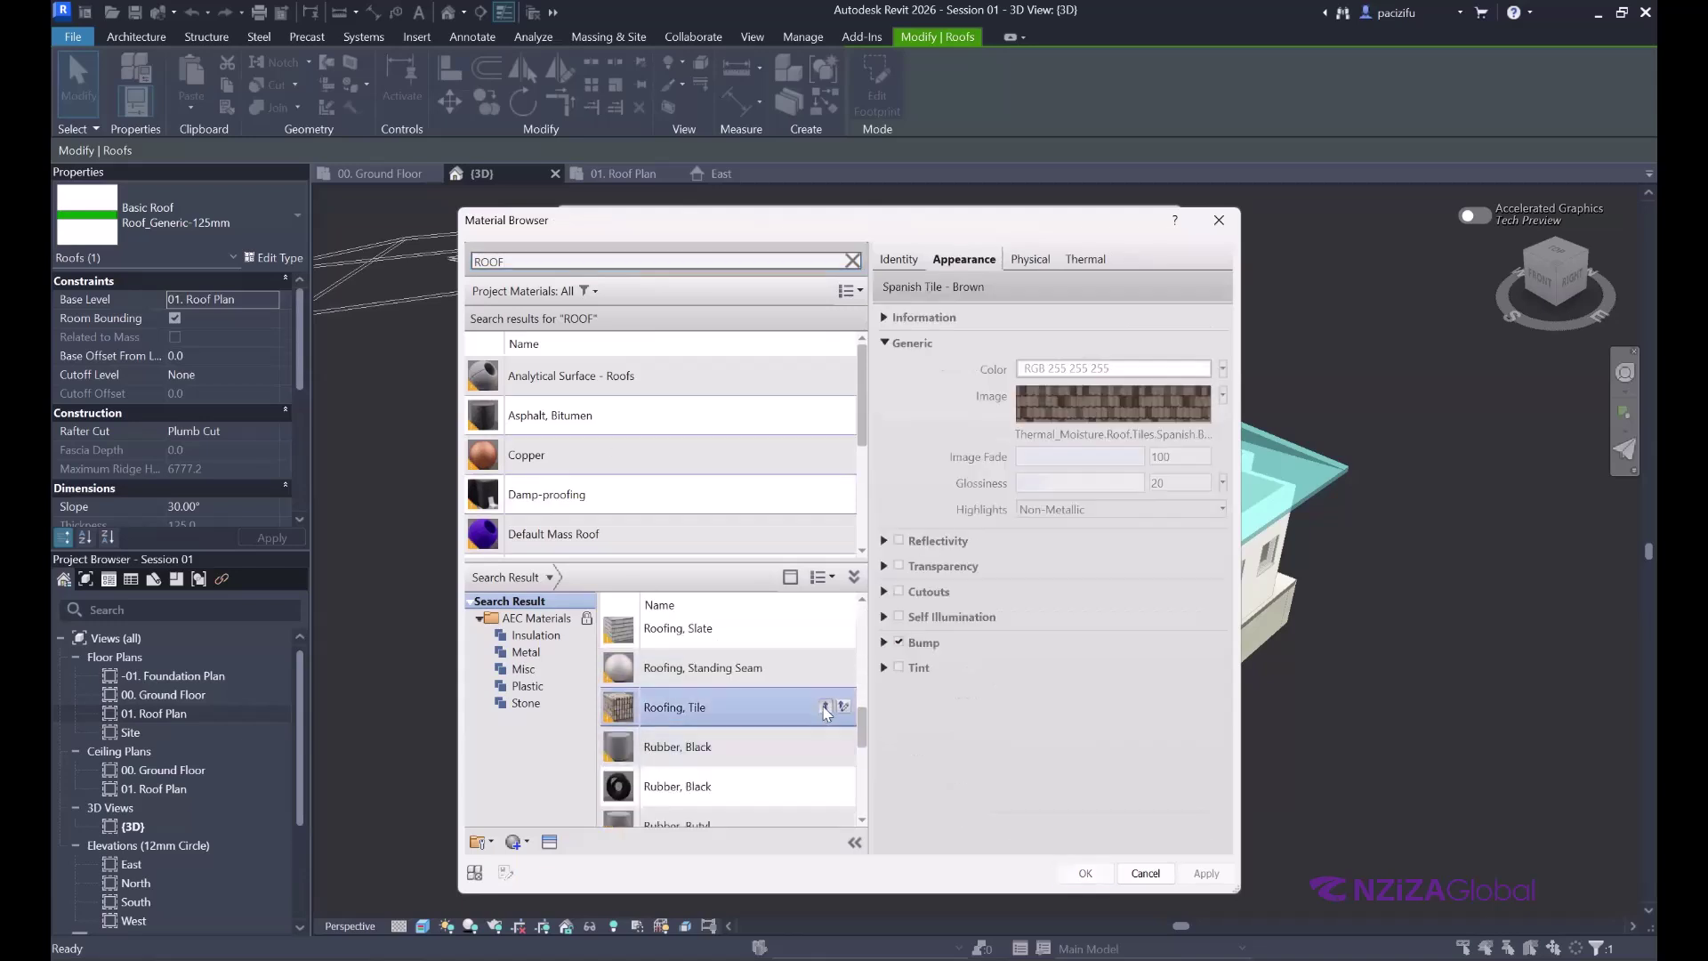
pyautogui.click(826, 707)
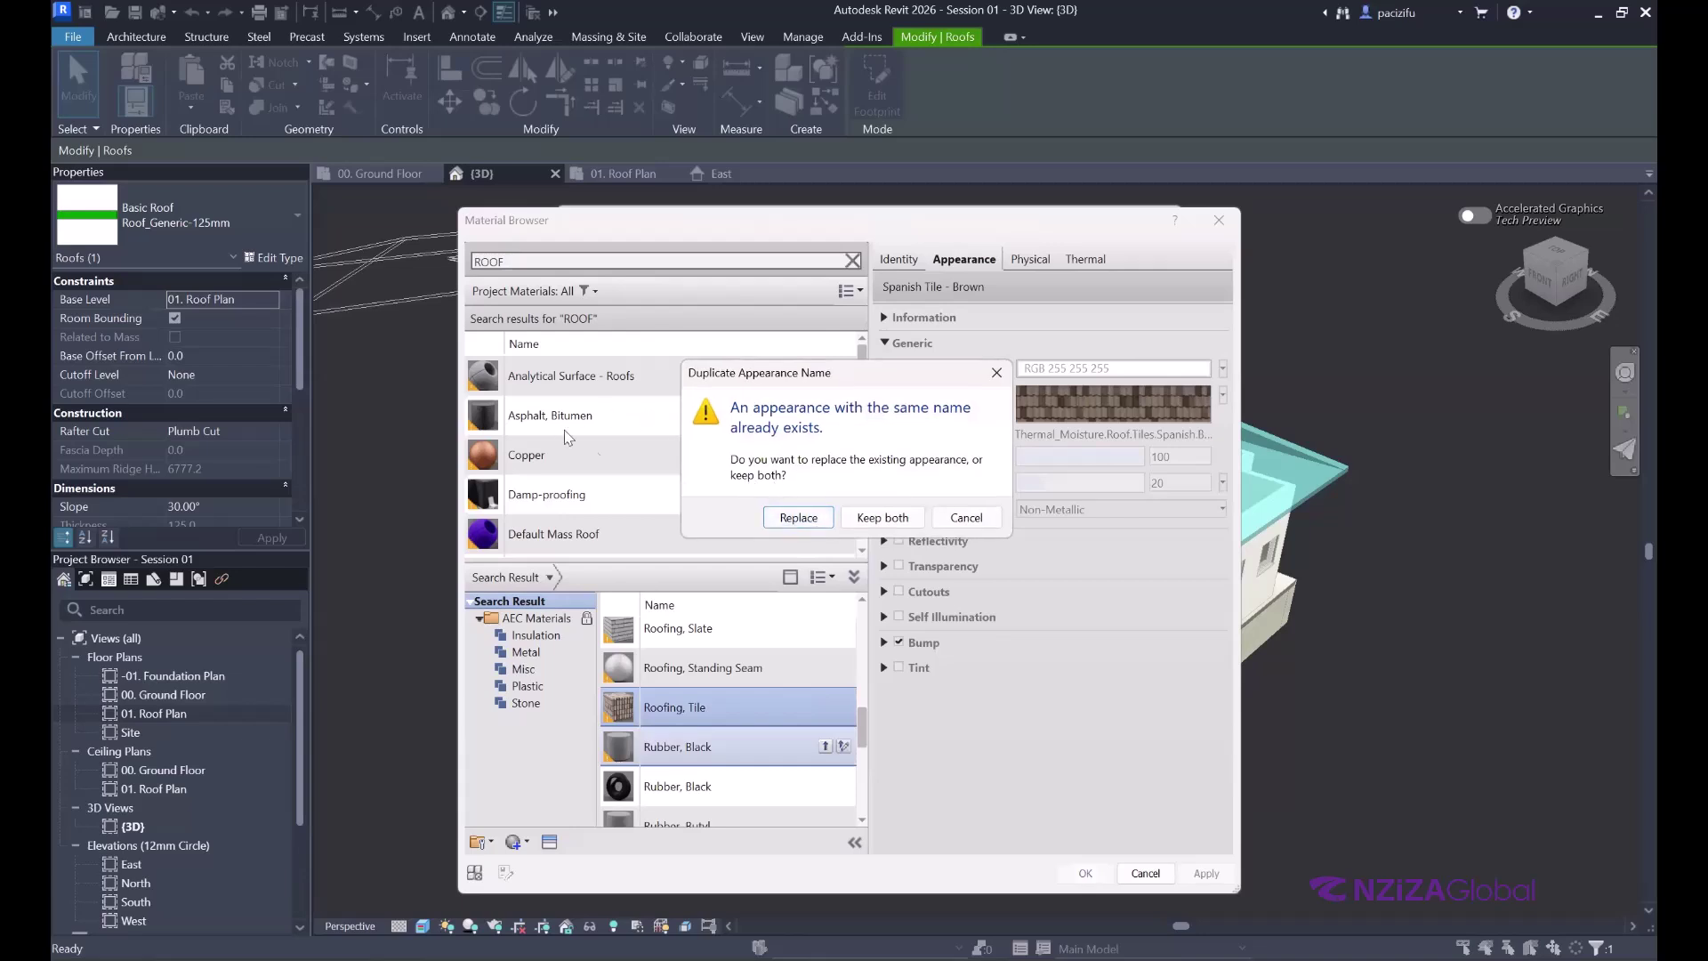
pyautogui.click(798, 518)
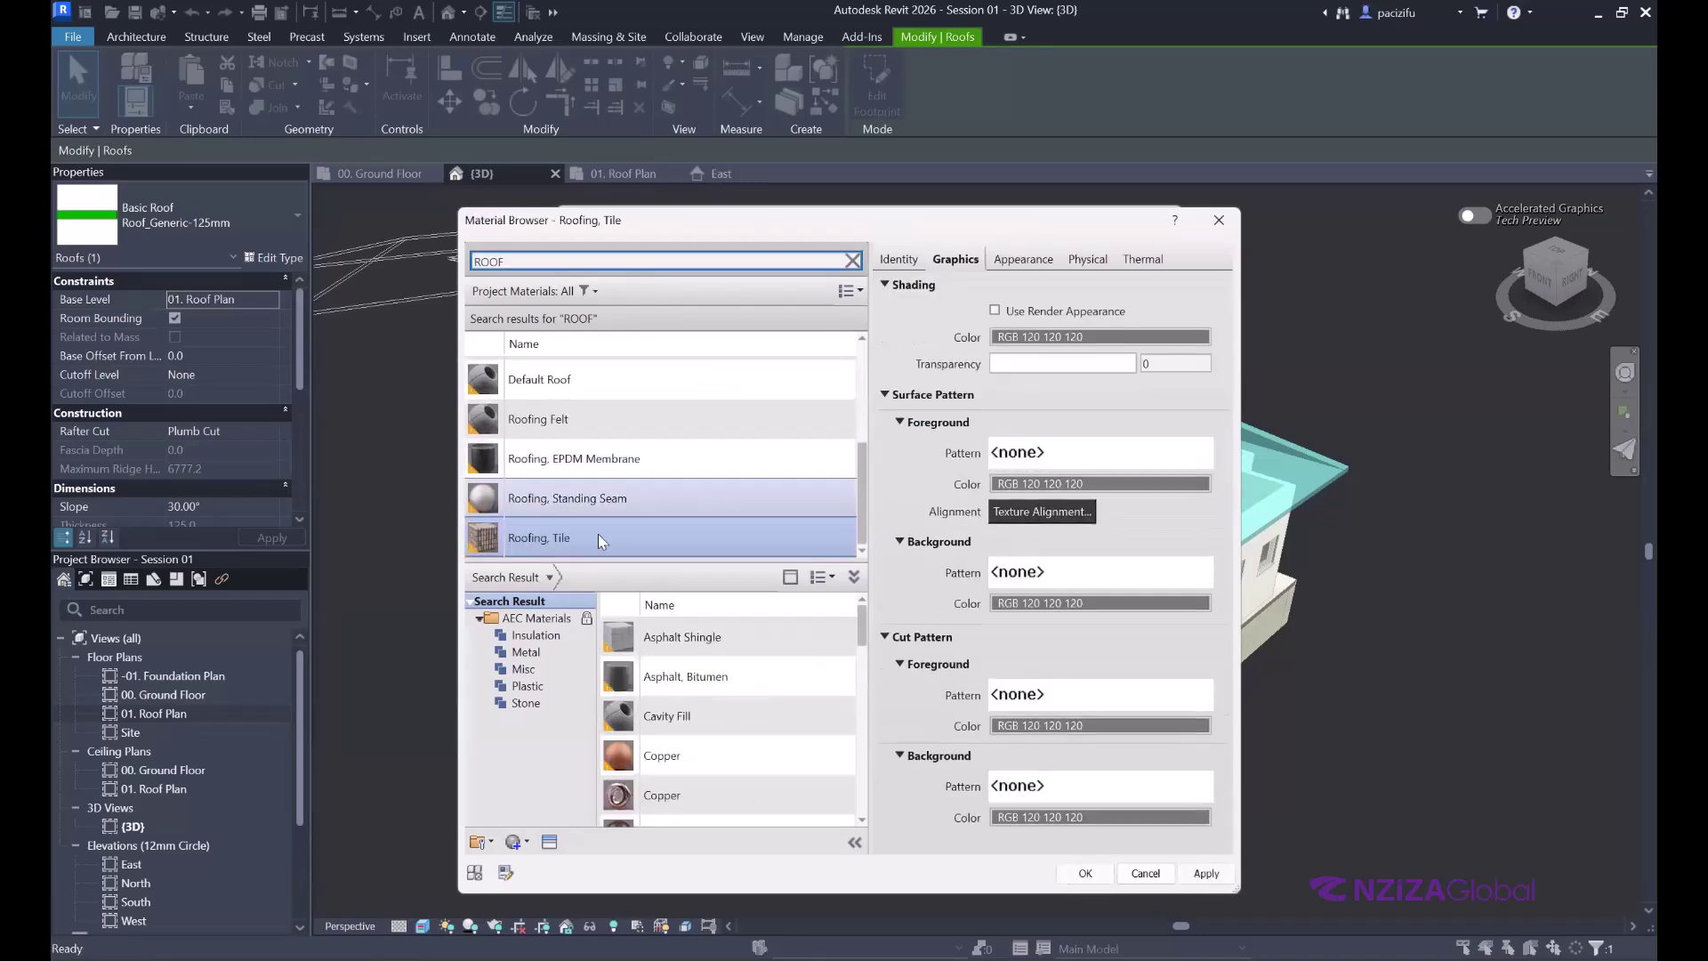
# - Duplicate the "Roofing, Tile" material, rename the copy "A - Roofing, Tile" and assign it to the roof's Structure layer
pyautogui.rightClick(598, 534)
pyautogui.click(639, 568)
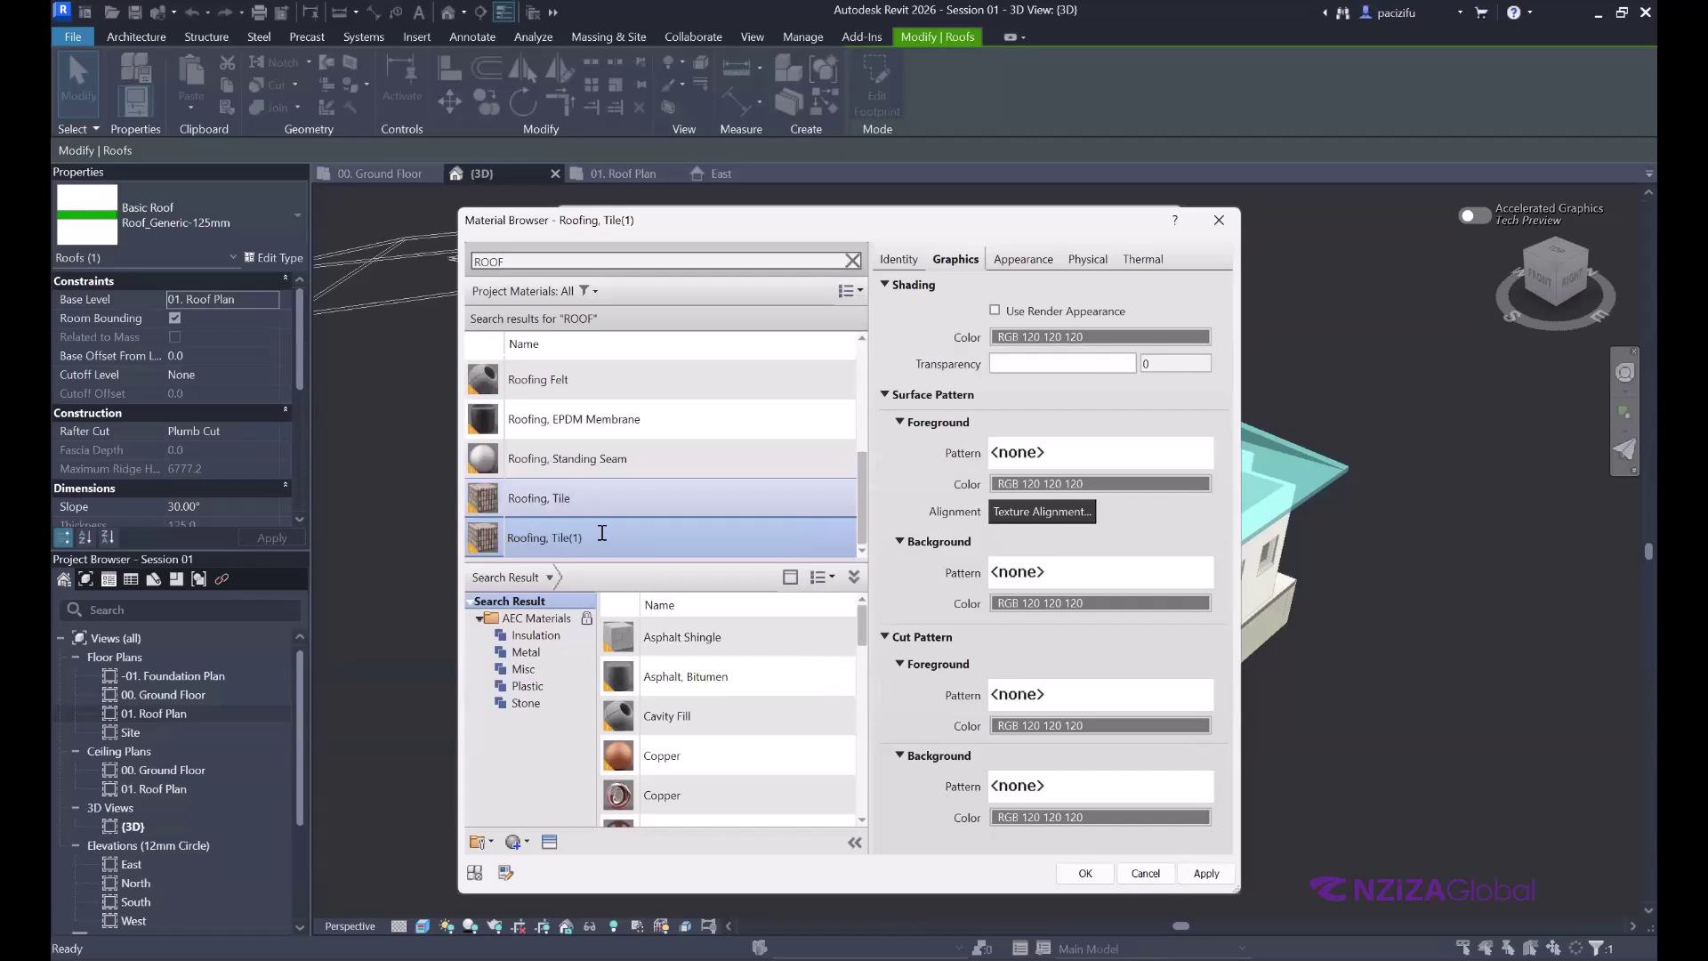
pyautogui.press('BackSpace')
pyautogui.click(511, 538)
pyautogui.write('a')
pyautogui.press('BackSpace')
pyautogui.write('A -')
pyautogui.press('Return')
pyautogui.click(1080, 871)
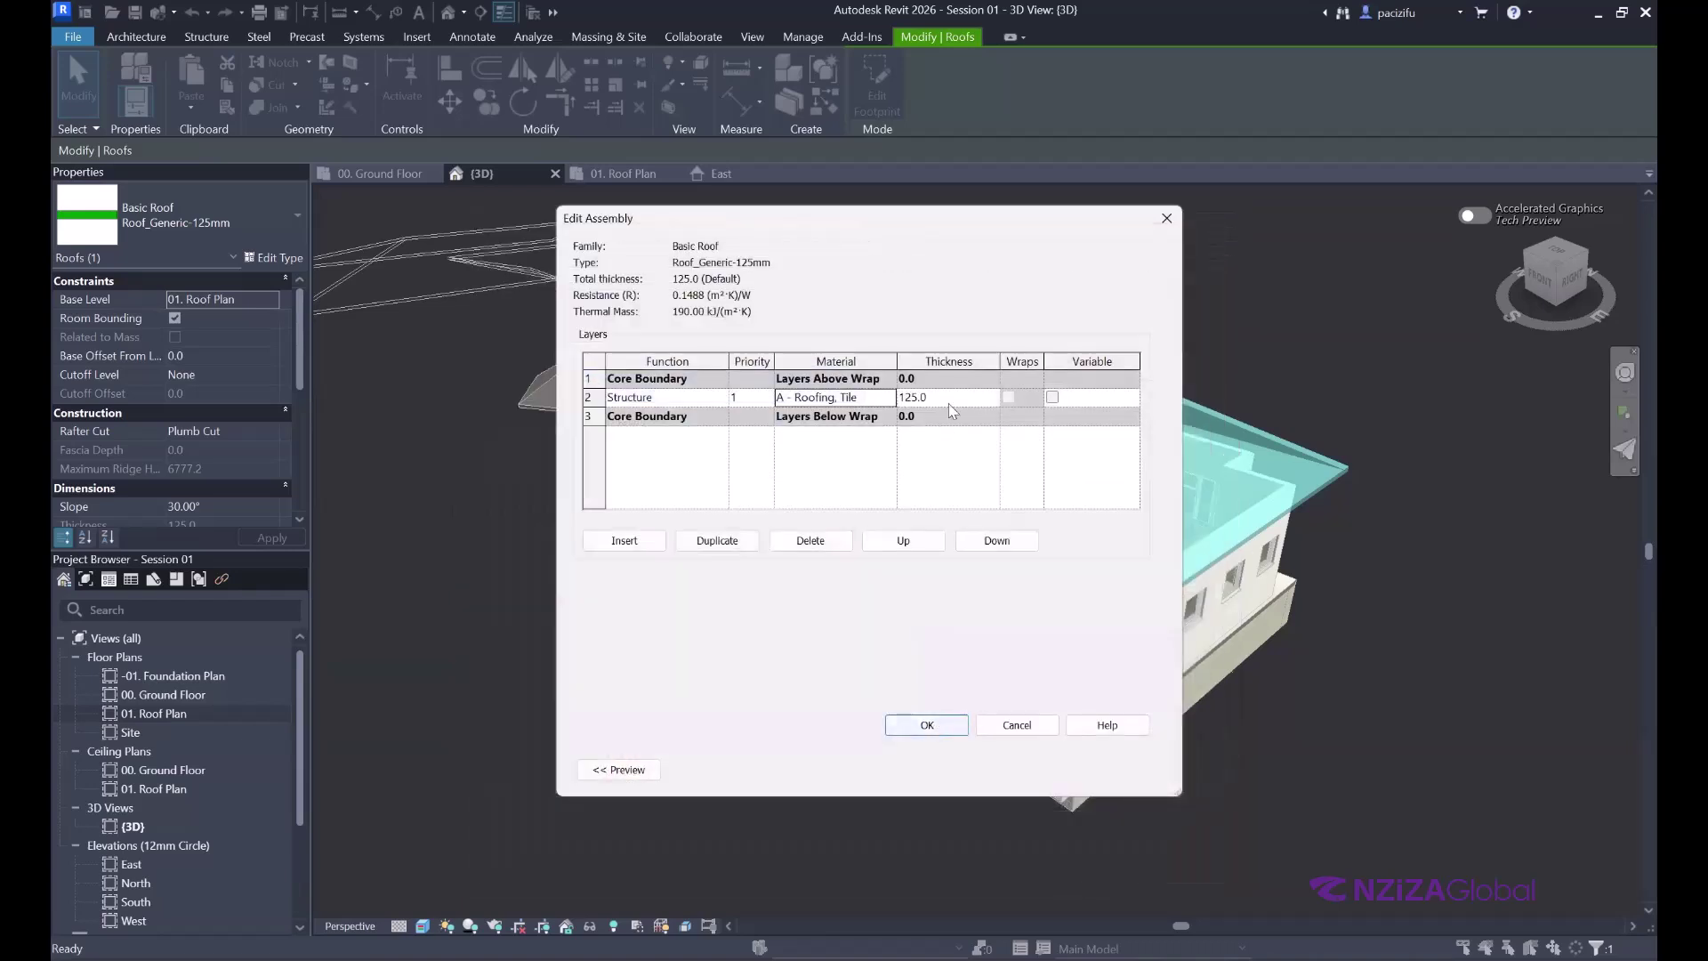
# - Set the roof's Structure layer thickness to 50 mm, accept the type changes and deselect the roof
pyautogui.click(936, 395)
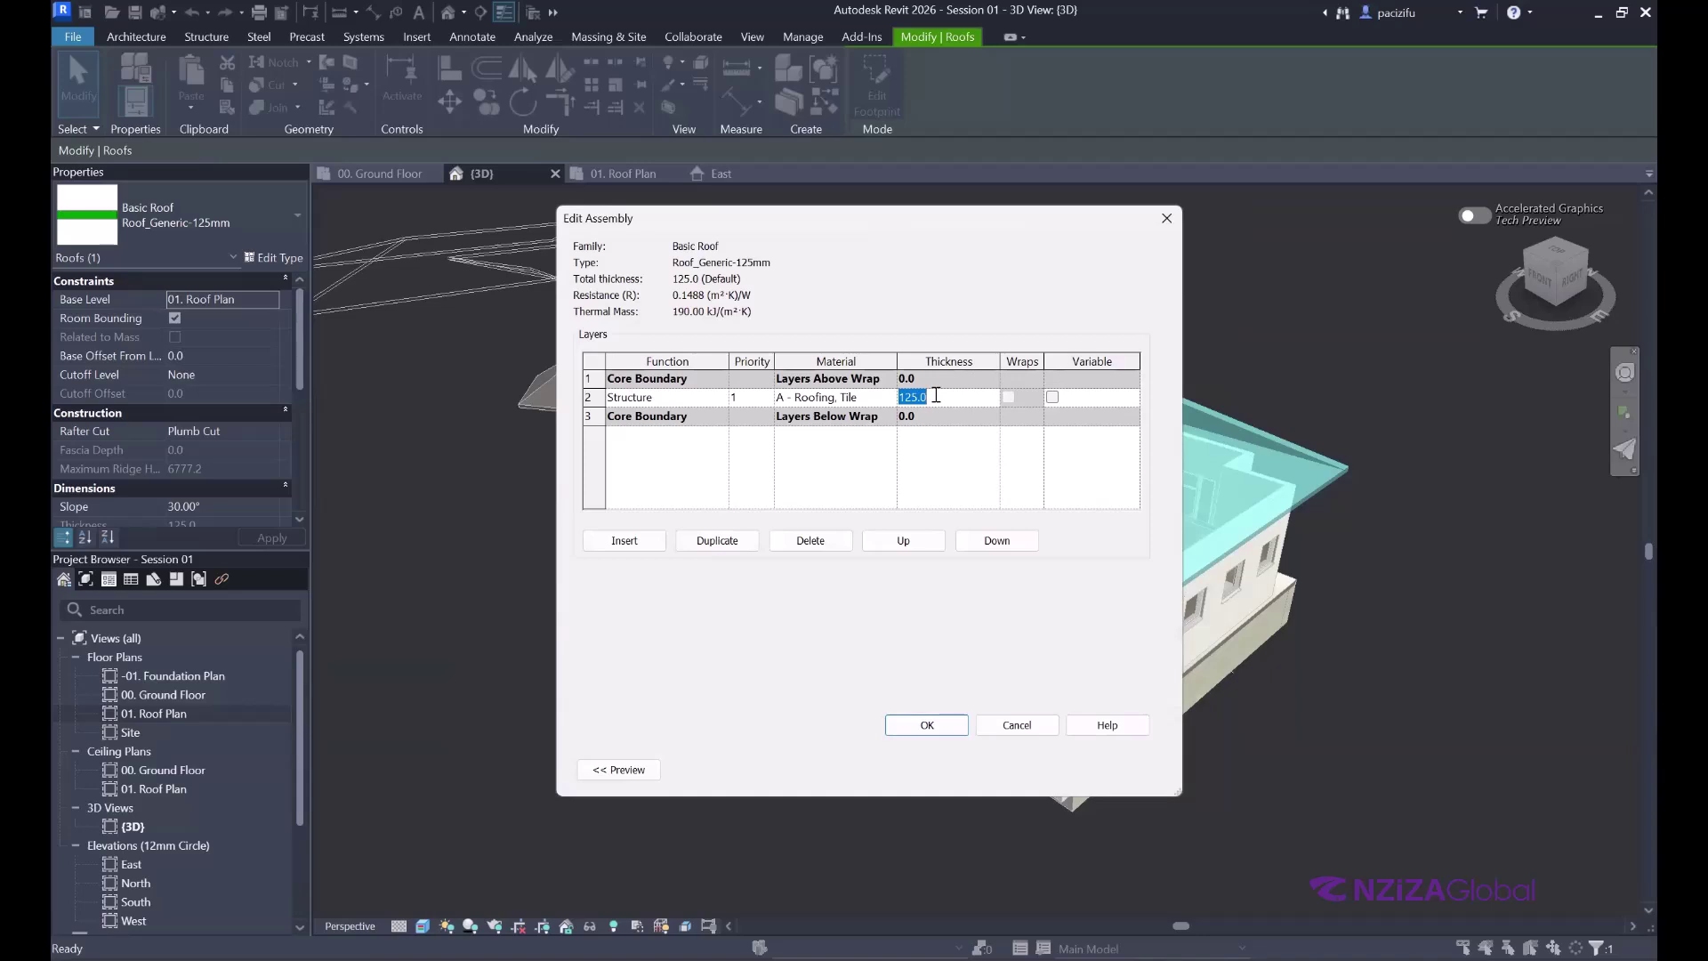
pyautogui.write('50')
pyautogui.click(927, 725)
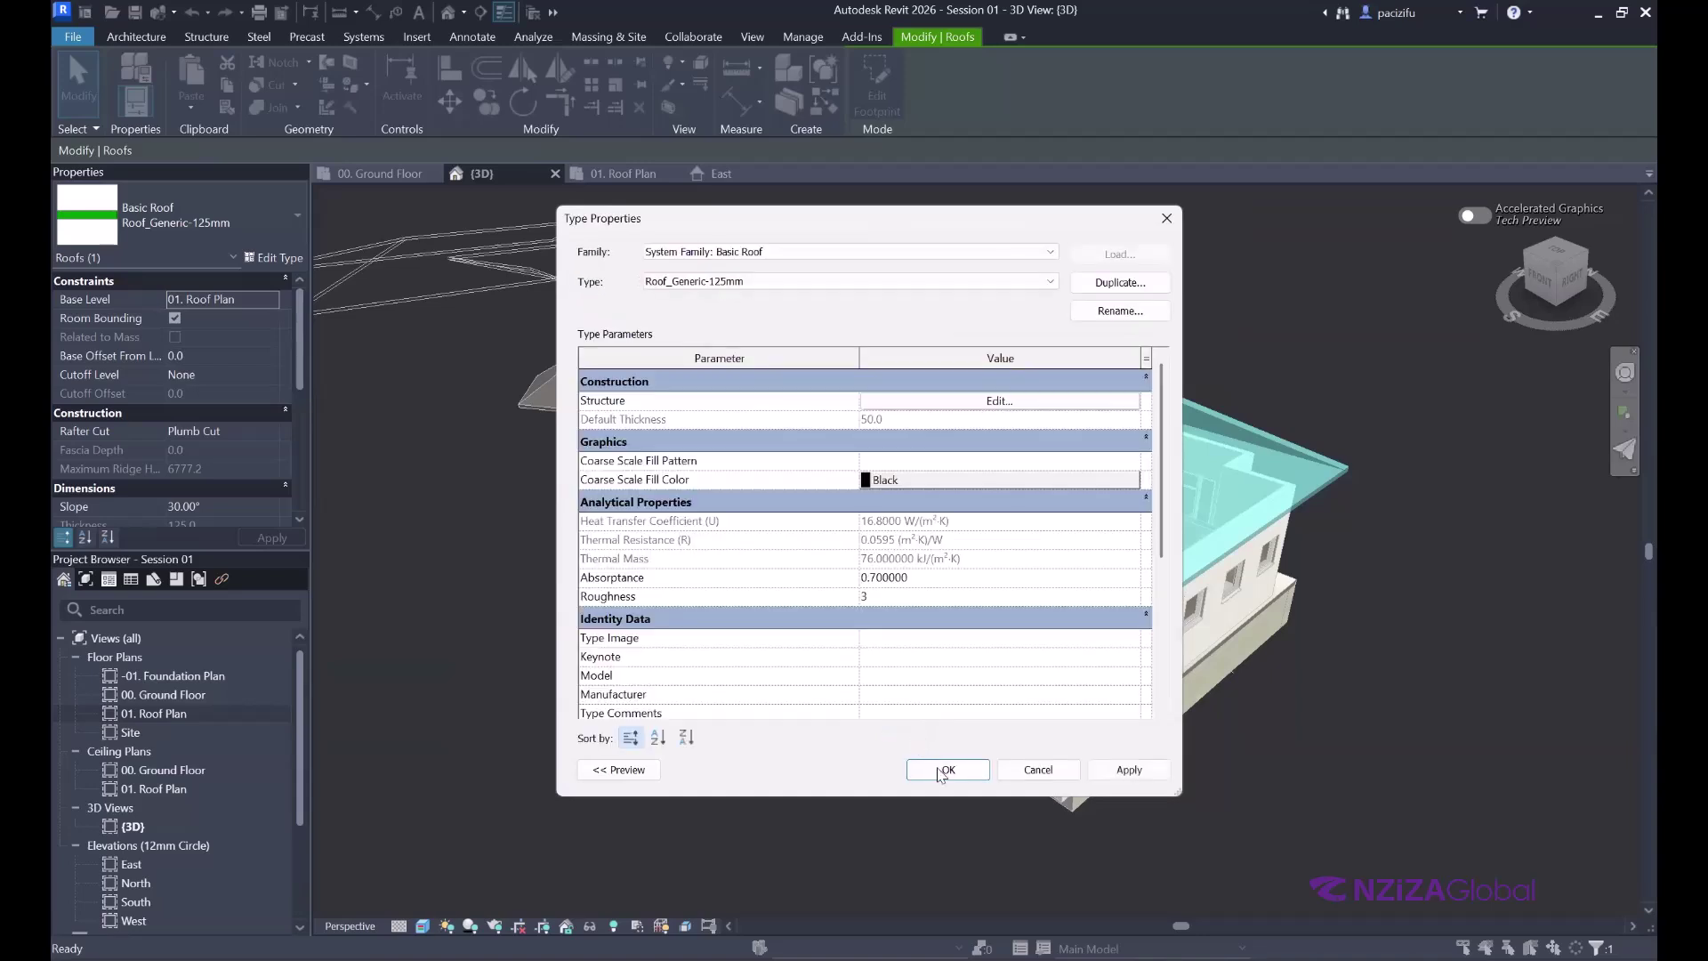
pyautogui.click(949, 770)
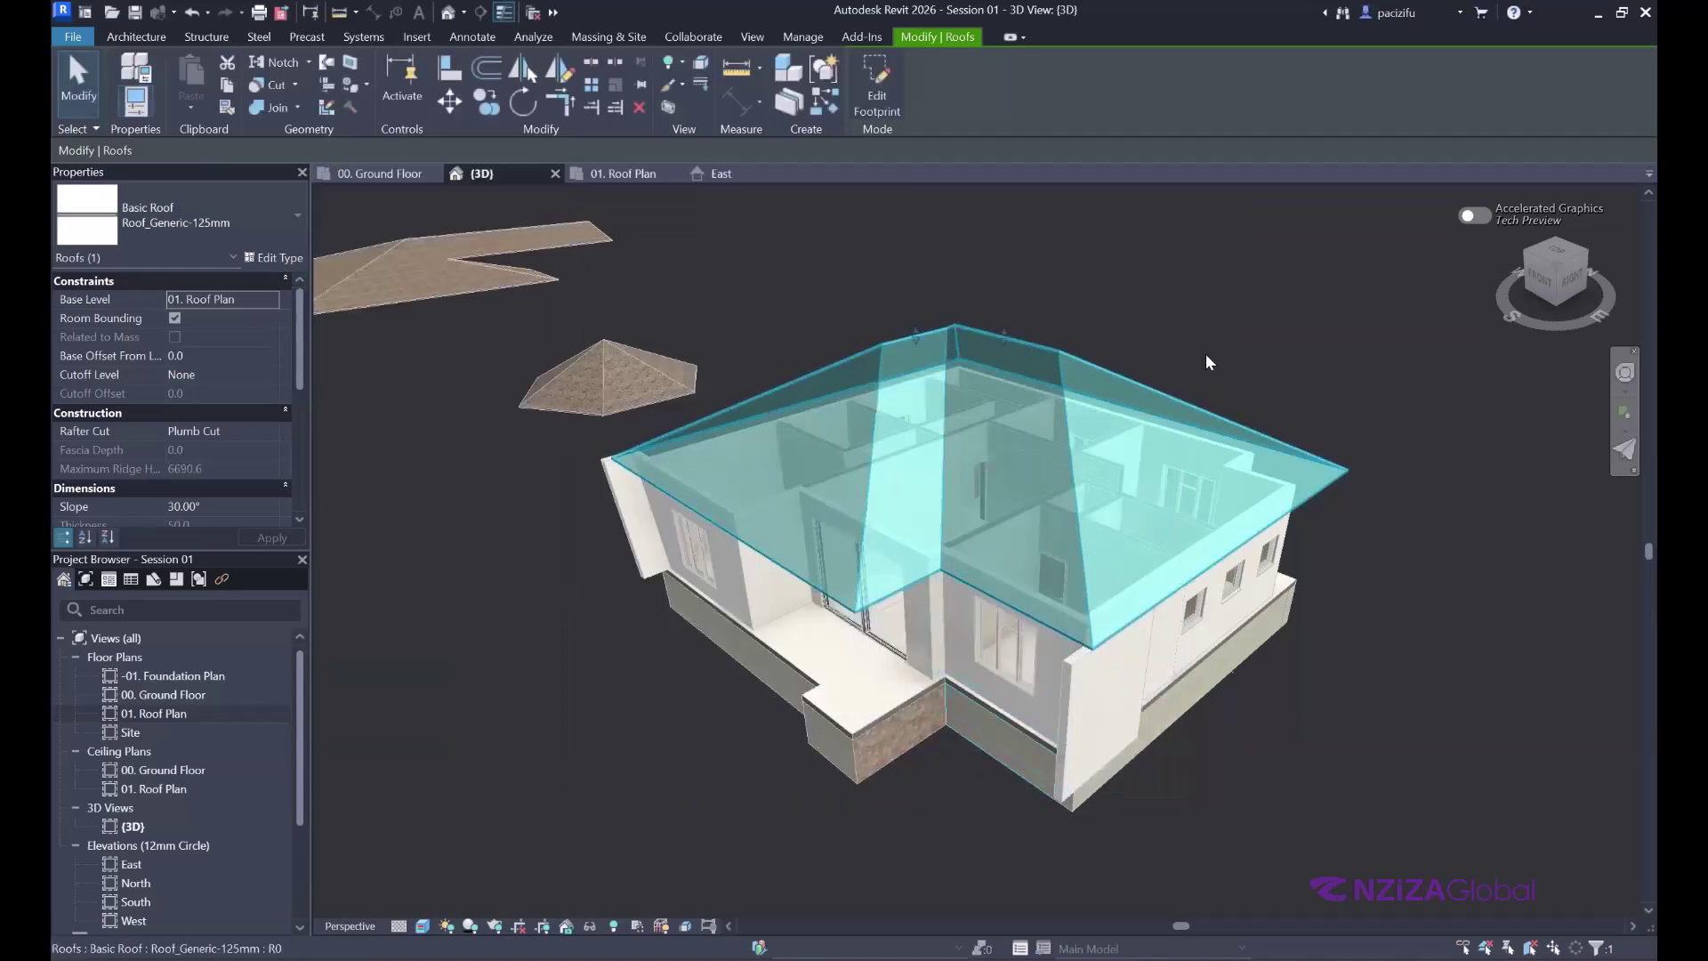
pyautogui.press('Escape')
# - Examine the tile texture on the house's hip roof up close in the 3D view
pyautogui.scroll(3, 969, 563)
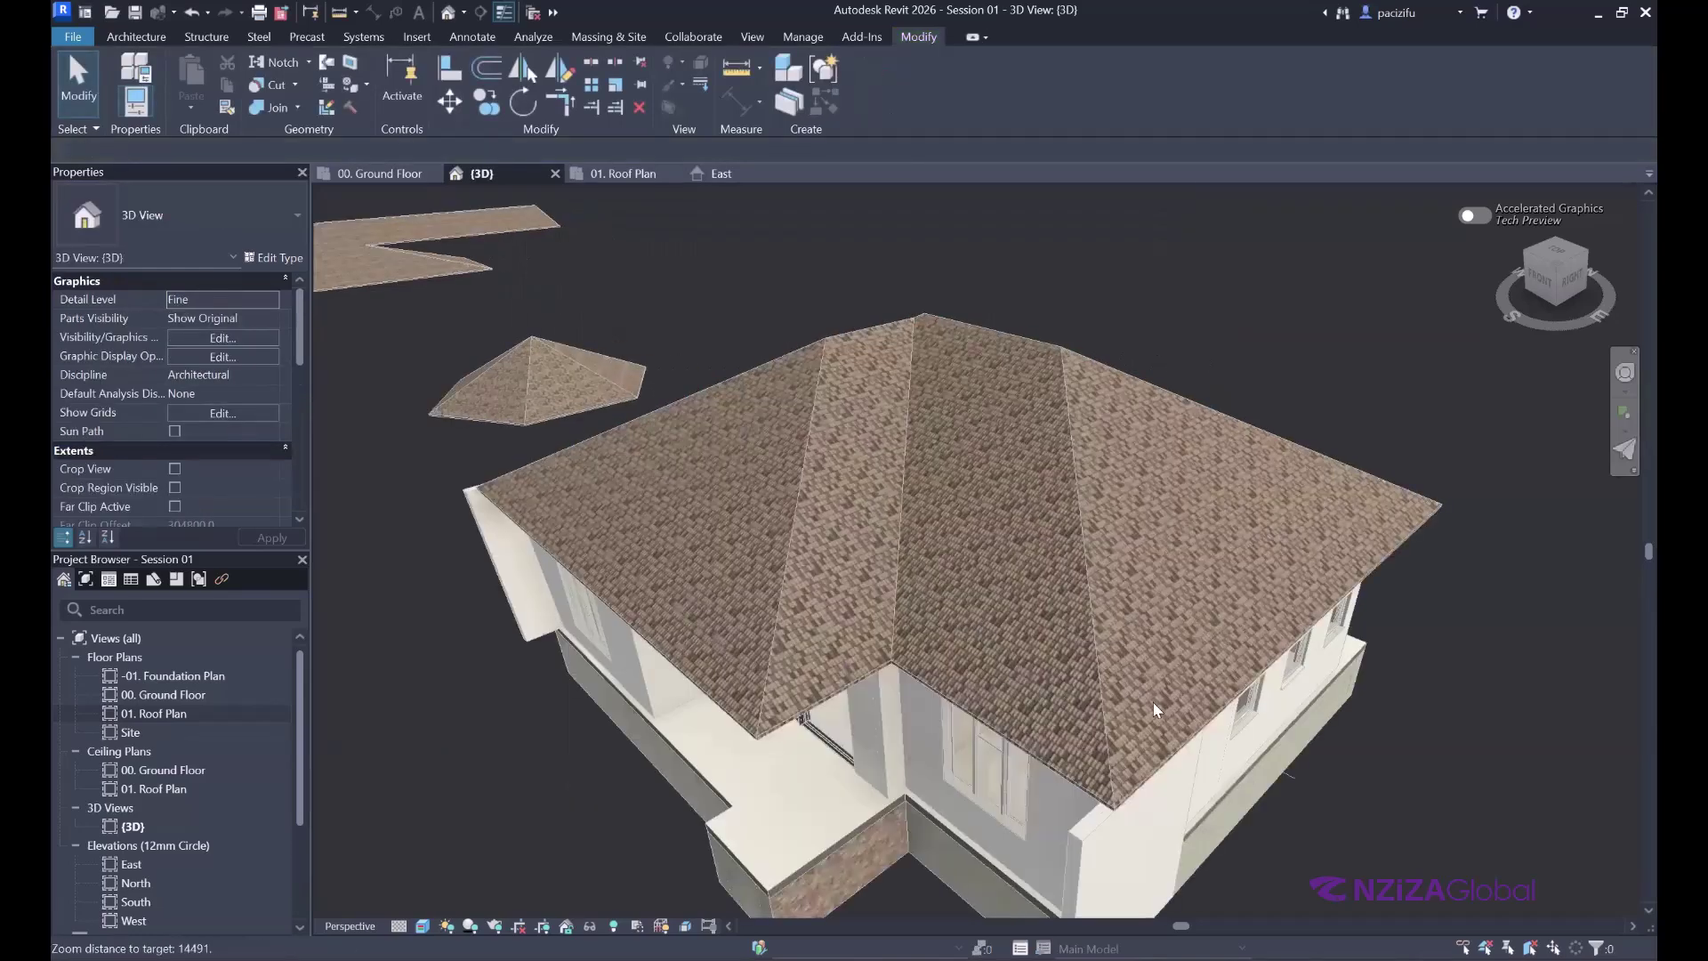
pyautogui.scroll(3, 904, 595)
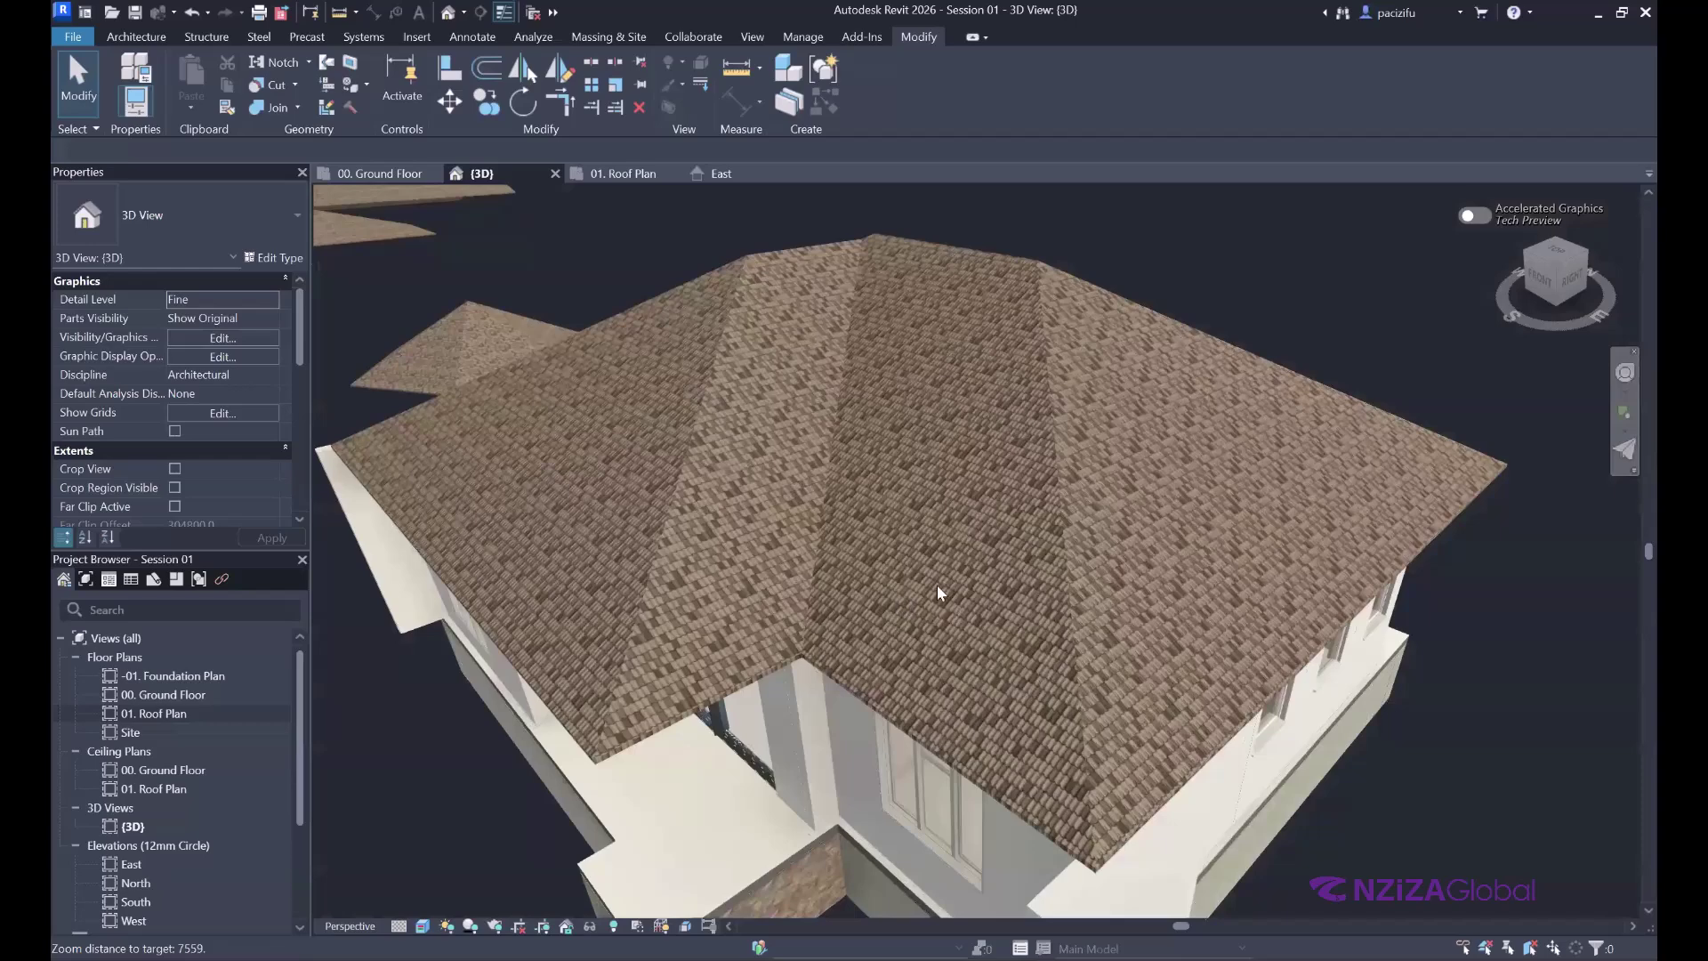
pyautogui.moveTo(904, 497)
pyautogui.keyDown('shift'); pyautogui.mouseDown(button='middle')
pyautogui.moveTo(841, 436)
pyautogui.moveTo(877, 618)
pyautogui.moveTo(900, 582)
pyautogui.moveTo(958, 589)
pyautogui.mouseUp(button='middle'); pyautogui.keyUp('shift')
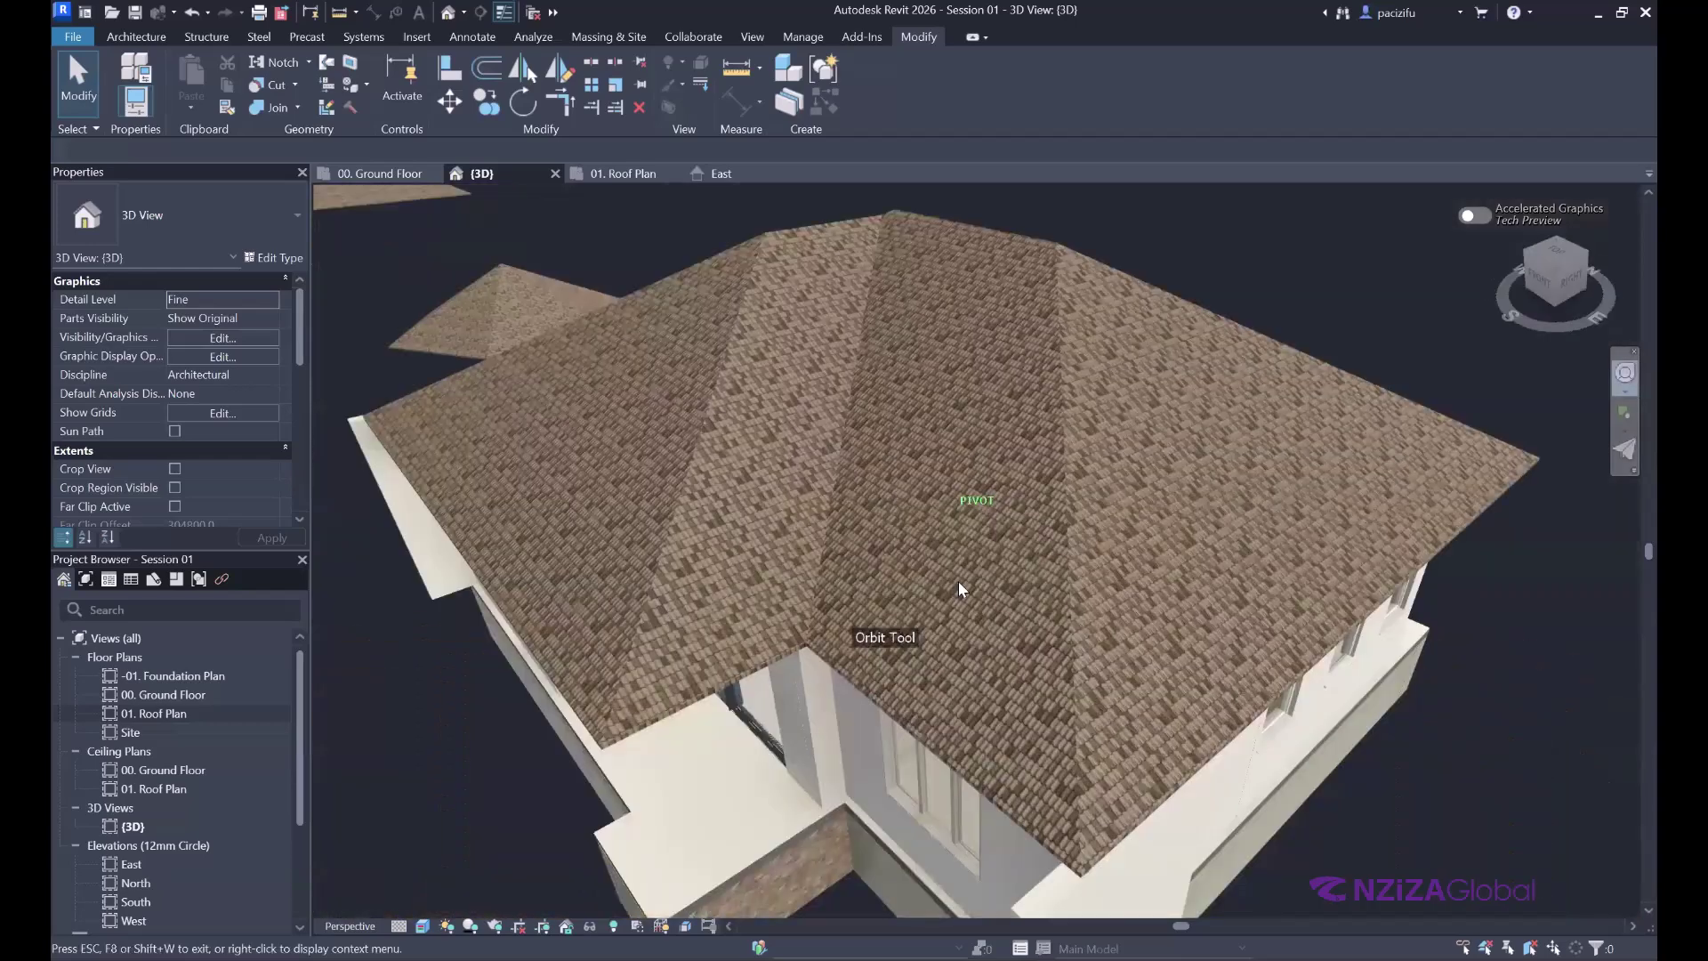
pyautogui.scroll(-1, 998, 570)
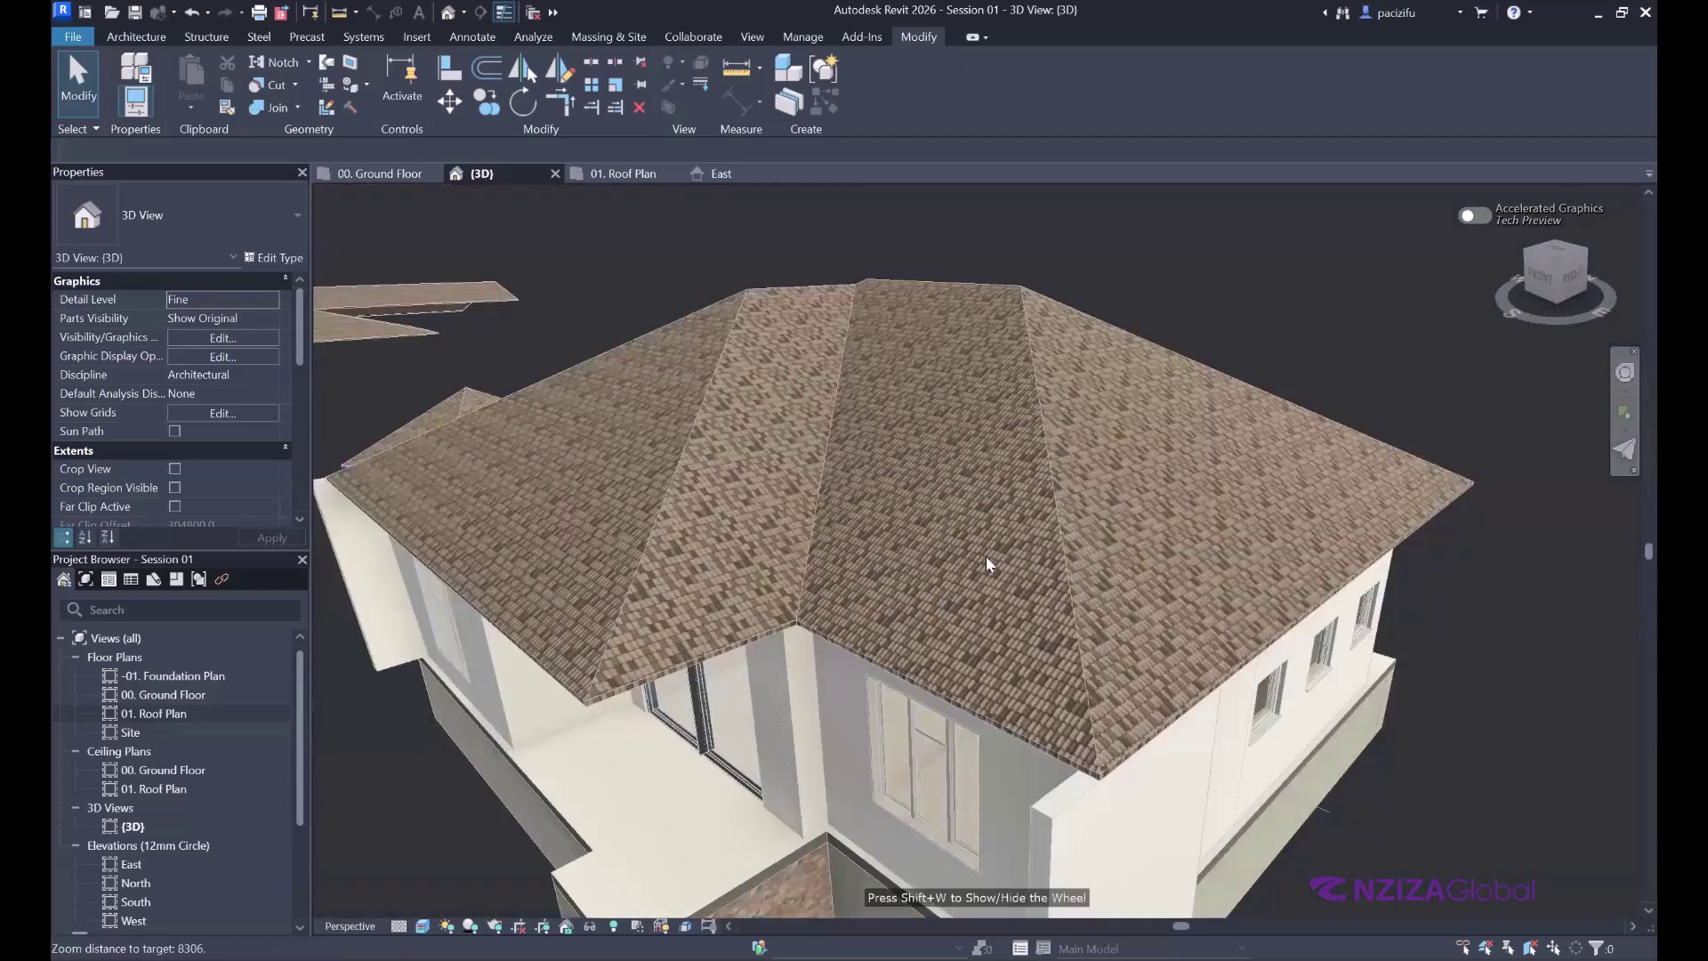
pyautogui.scroll(3, 594, 354)
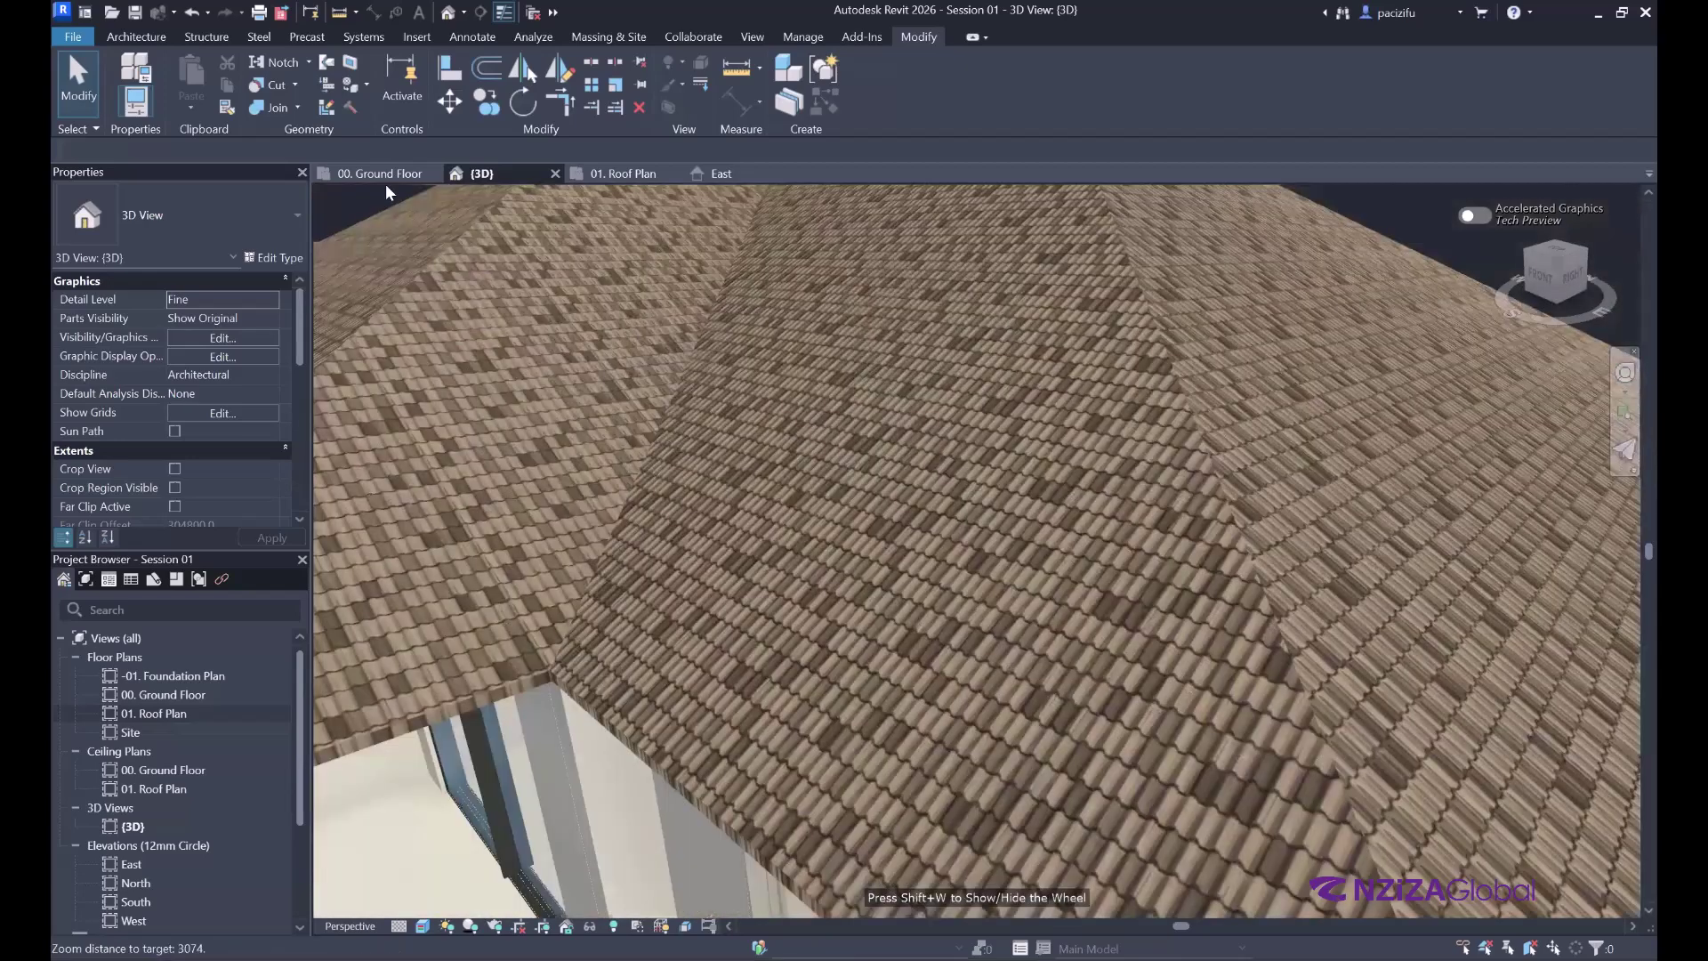
# - Open the South elevation from its elevation marker below the house in the 00. Ground Floor plan
pyautogui.hotkey('ctrl', 'Tab')
pyautogui.scroll(5, 901, 516)
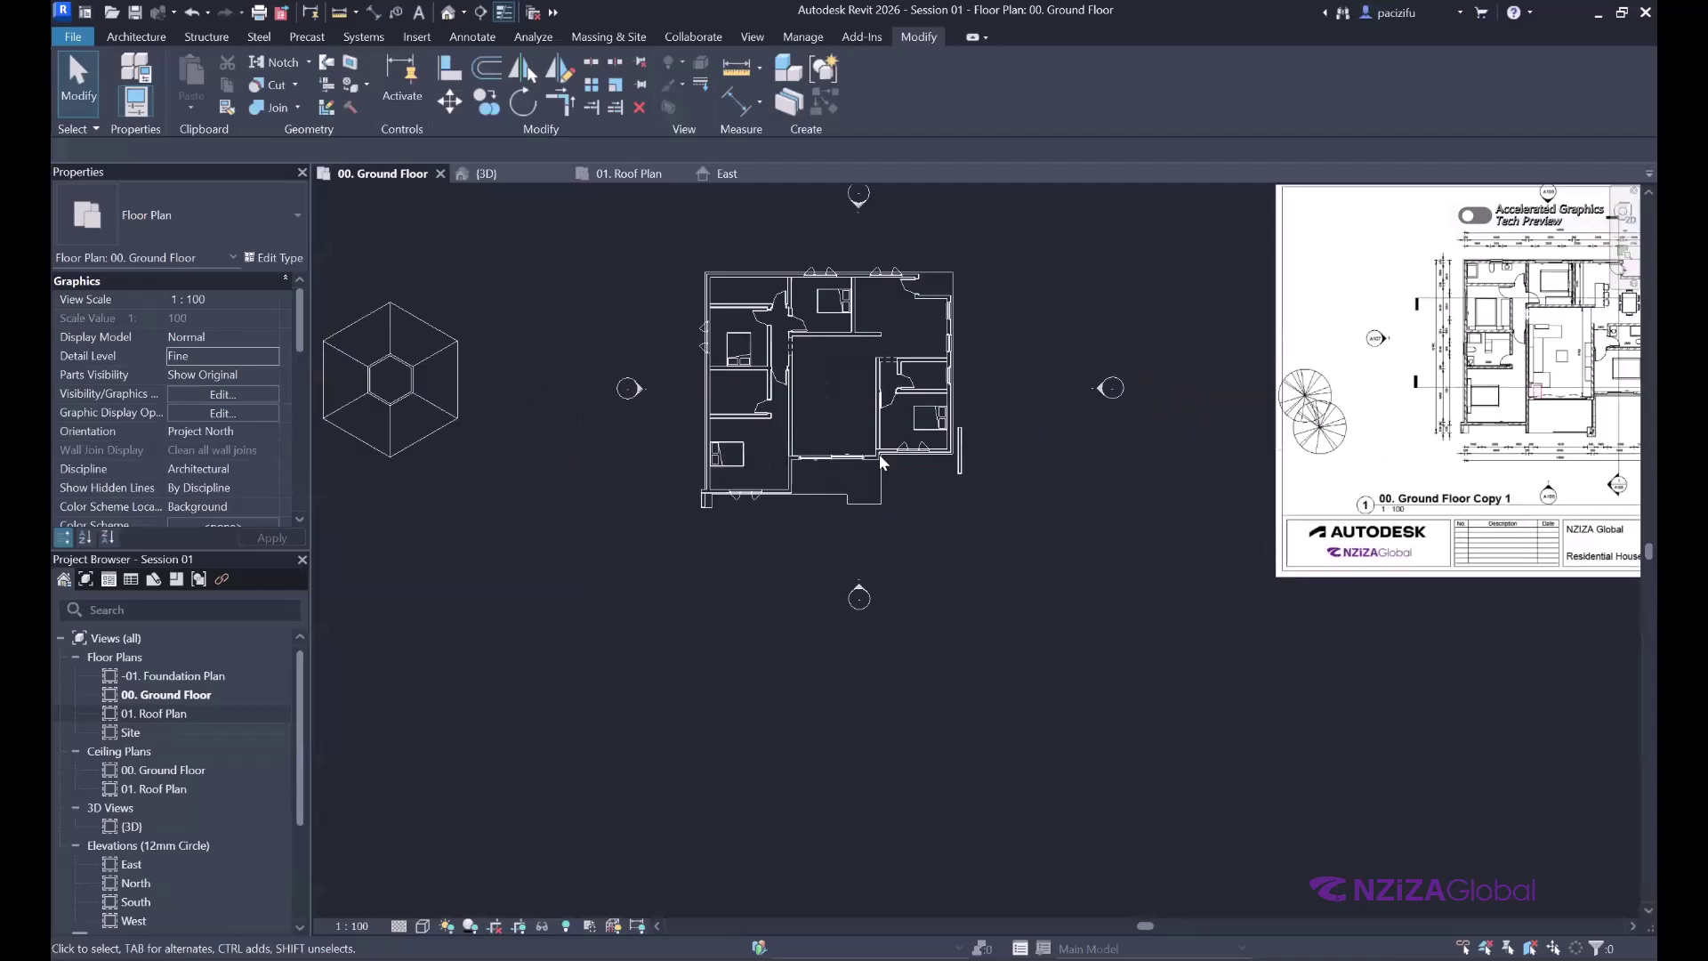
pyautogui.scroll(-3, 852, 652)
pyautogui.scroll(4, 832, 663)
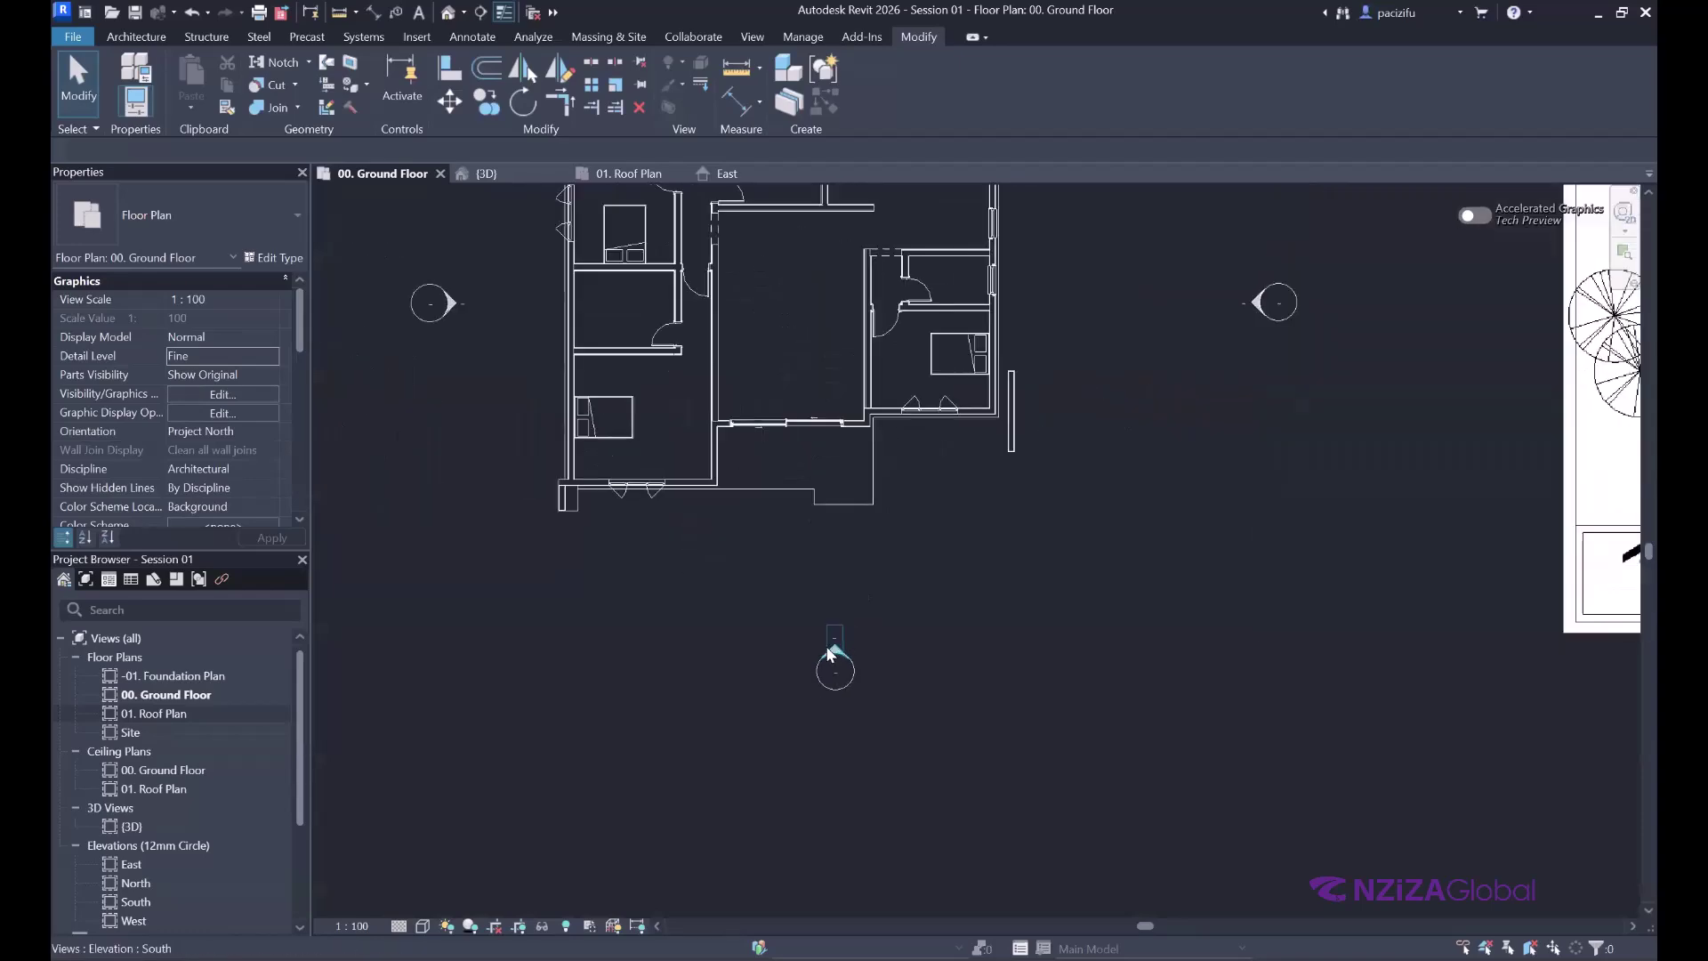
pyautogui.click(829, 656)
pyautogui.rightClick(829, 654)
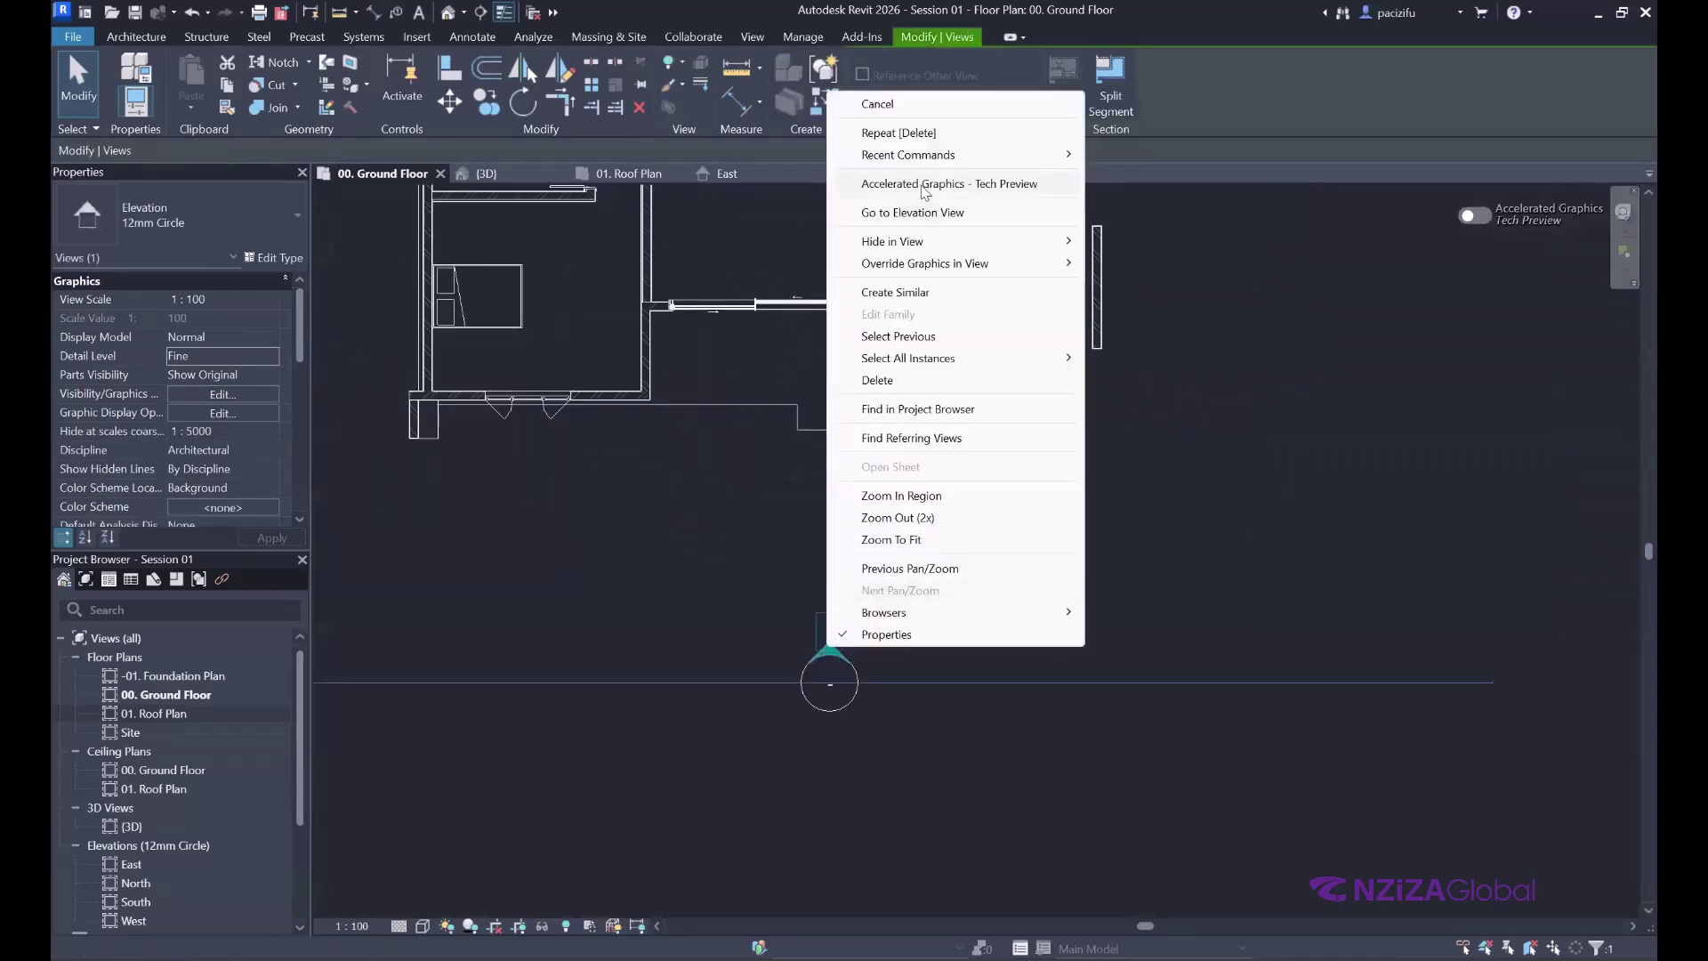
pyautogui.click(910, 213)
pyautogui.scroll(6, 1050, 552)
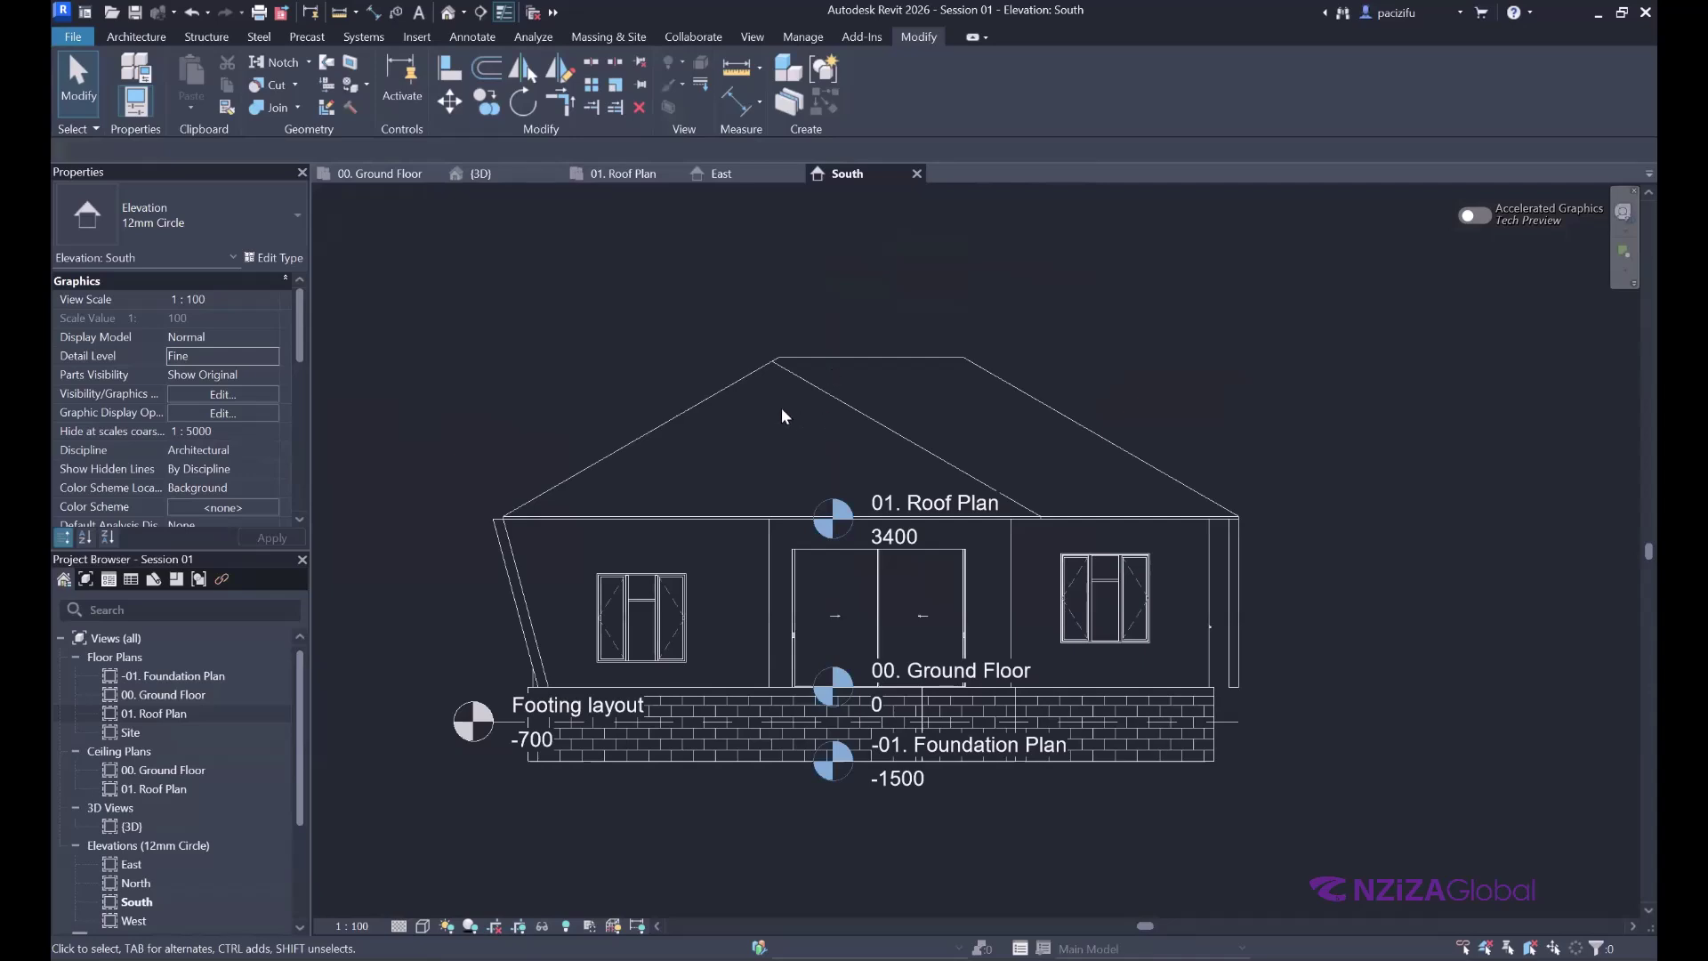
pyautogui.scroll(3, 772, 408)
pyautogui.scroll(-2, 905, 451)
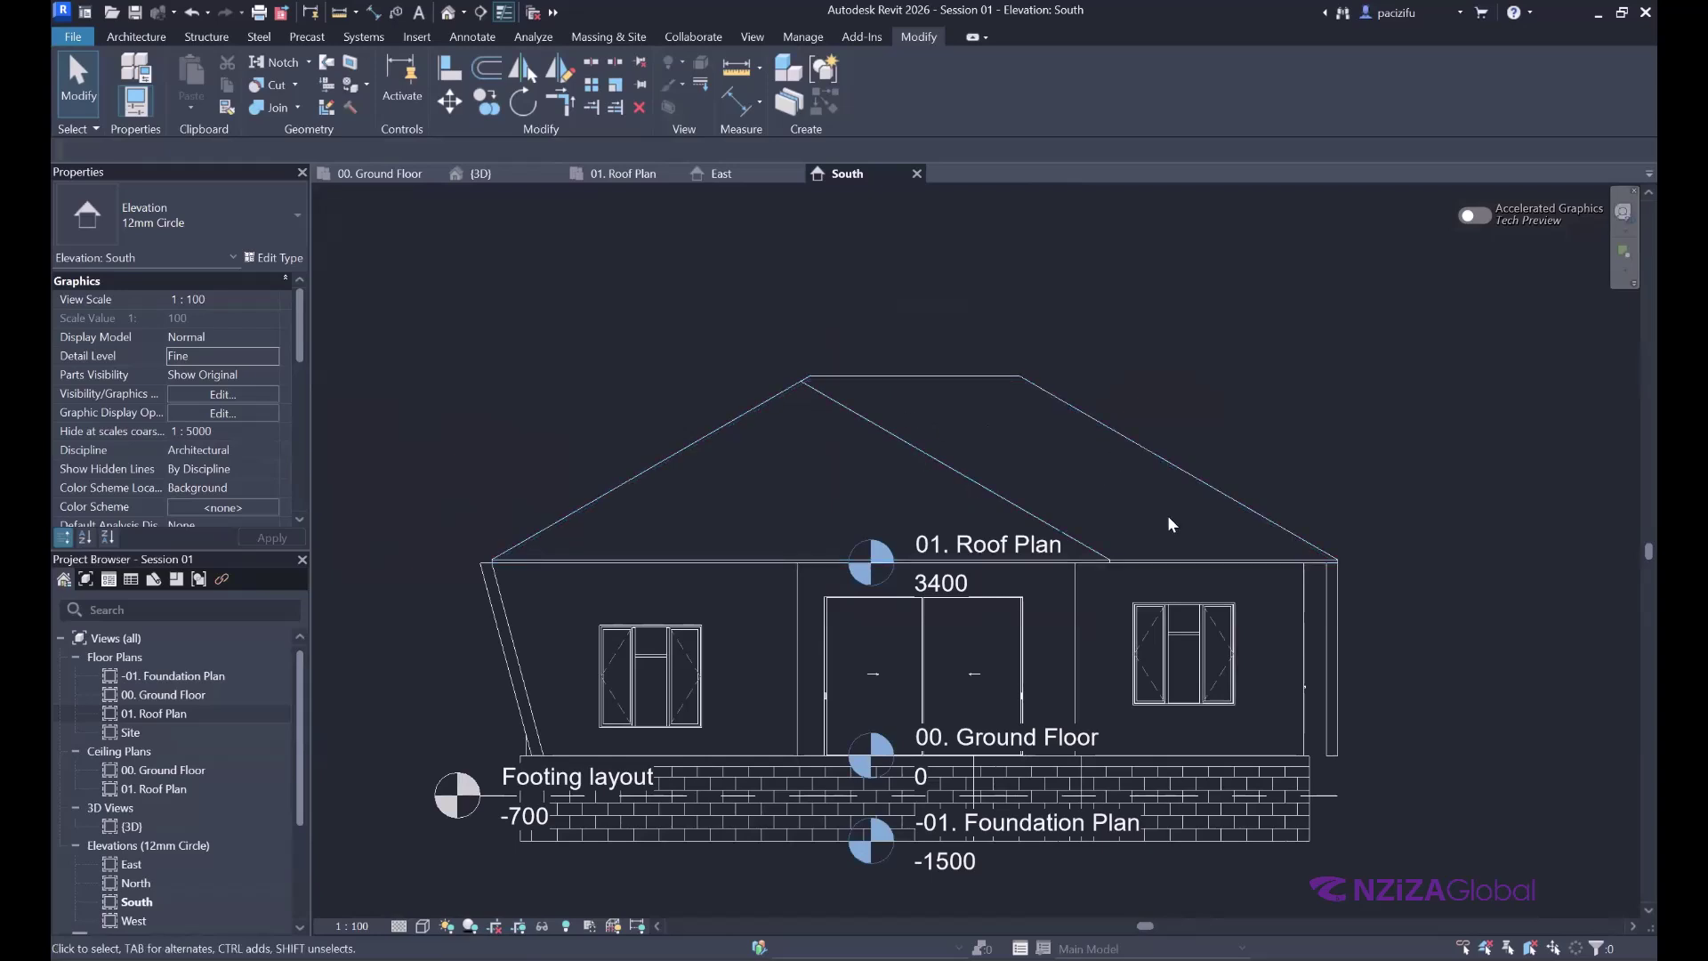
# - Select the hip roof in the South elevation and open its Structure layer material "A - Roofing, Tile" for editing
pyautogui.click(956, 381)
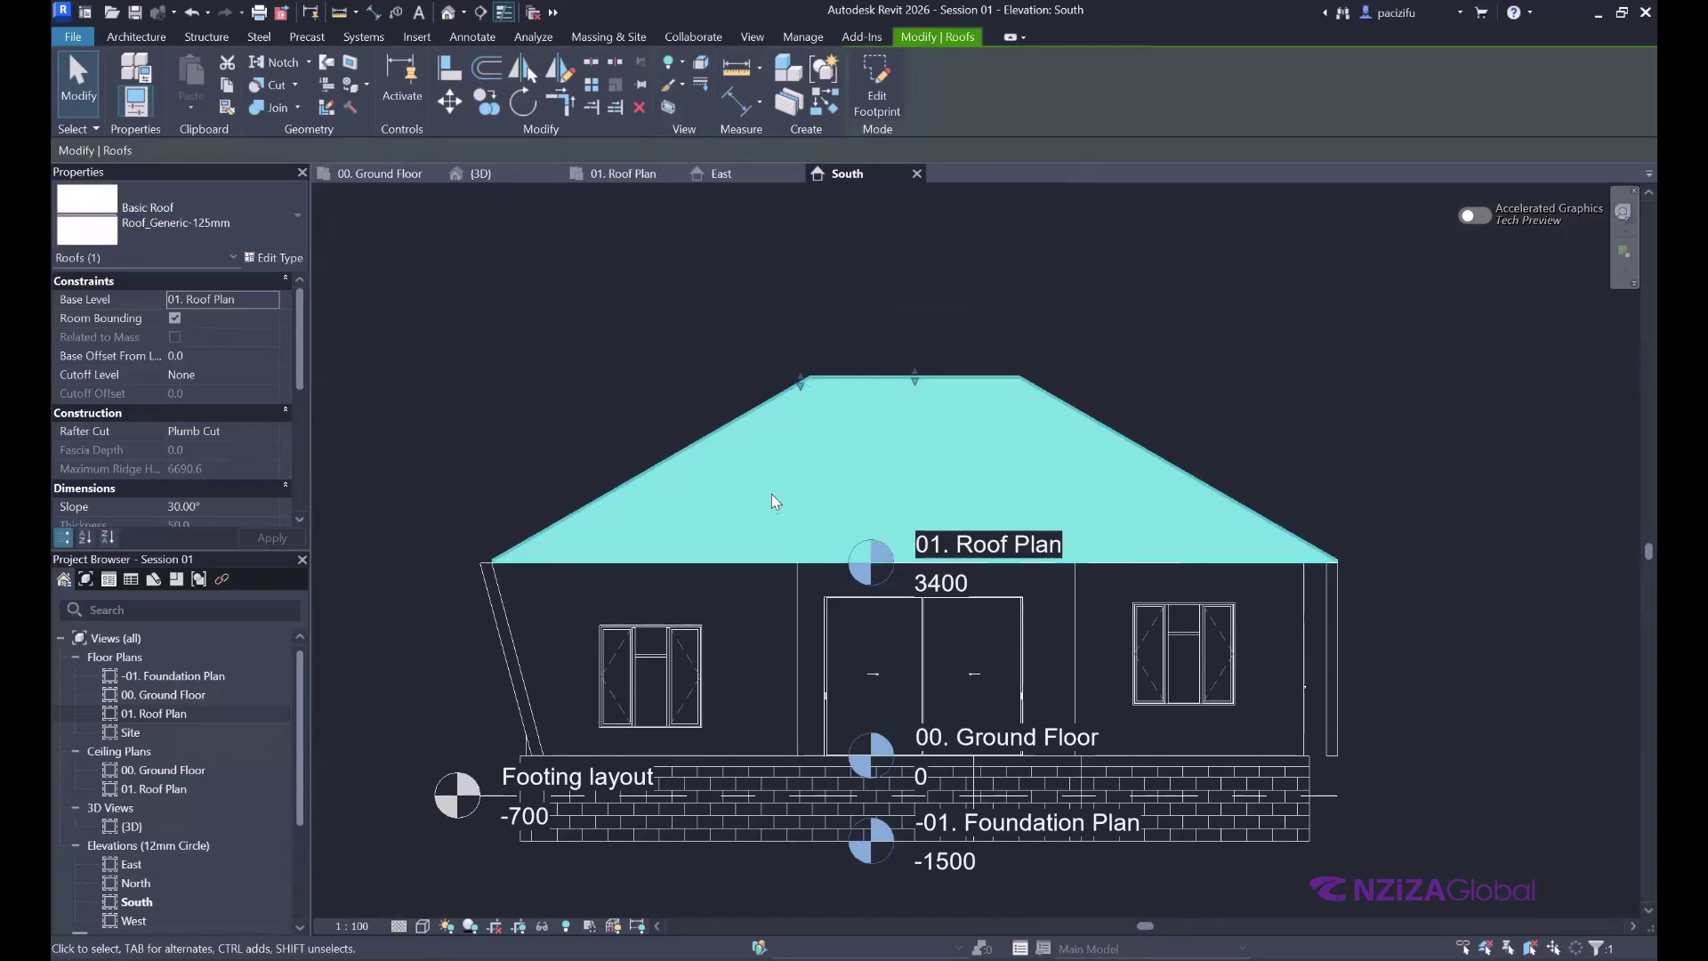
pyautogui.scroll(-2, 770, 494)
pyautogui.scroll(2, 1029, 549)
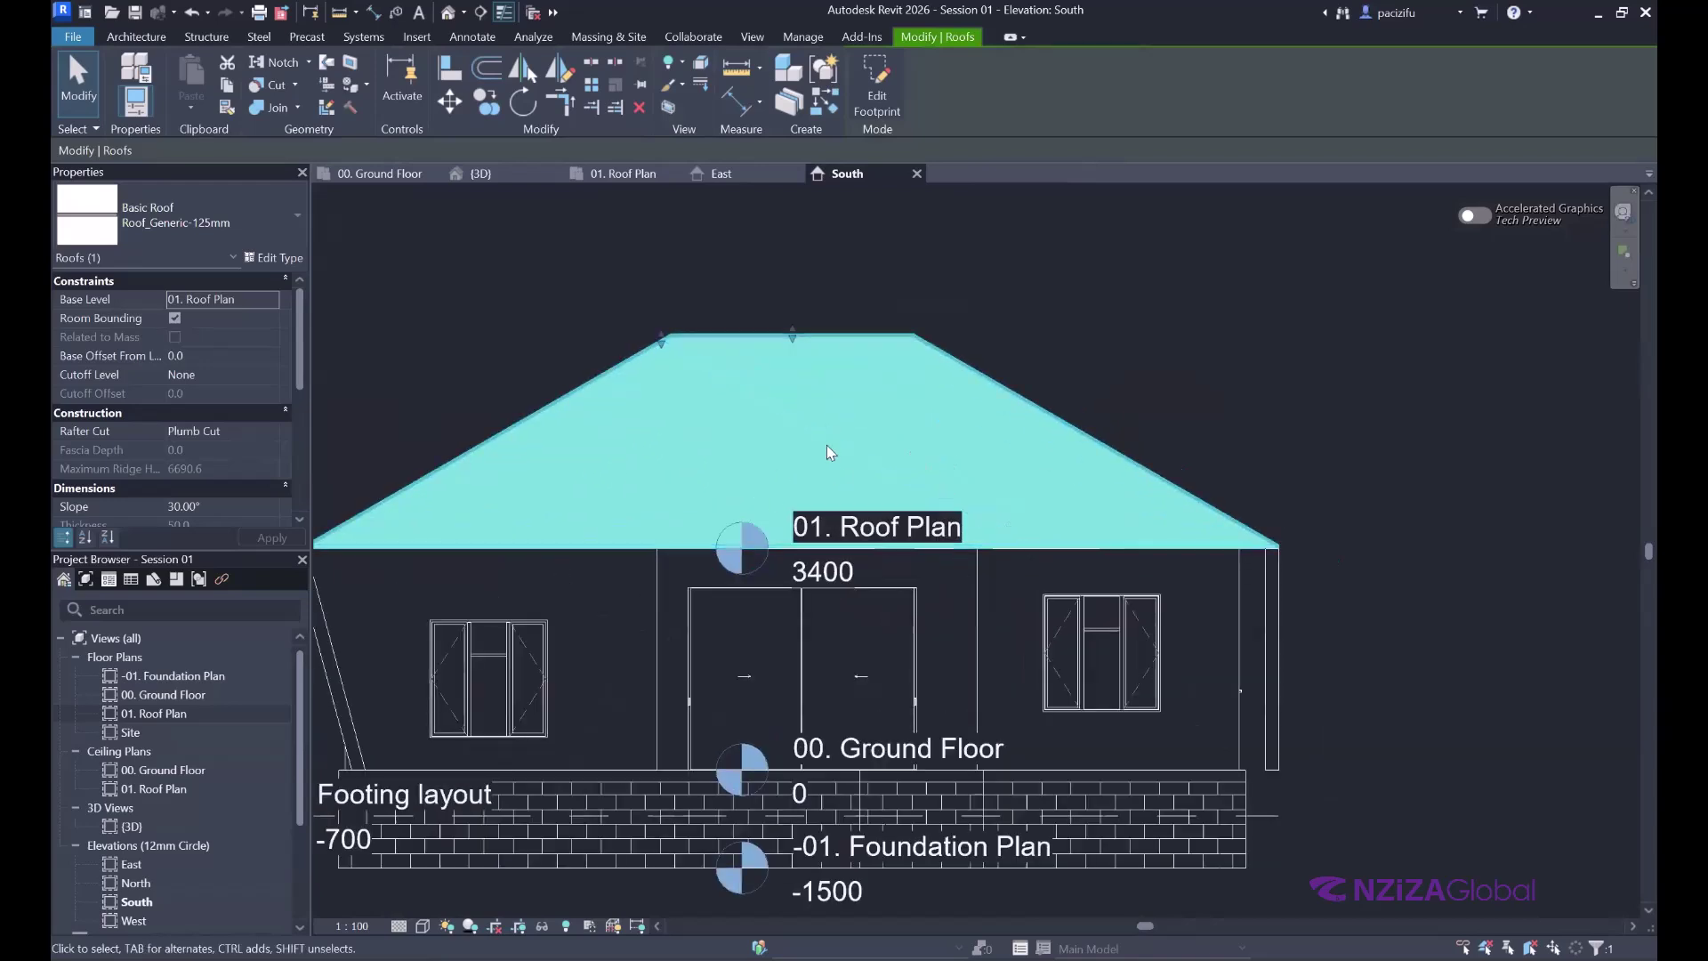
pyautogui.scroll(-3, 827, 450)
pyautogui.scroll(1, 725, 380)
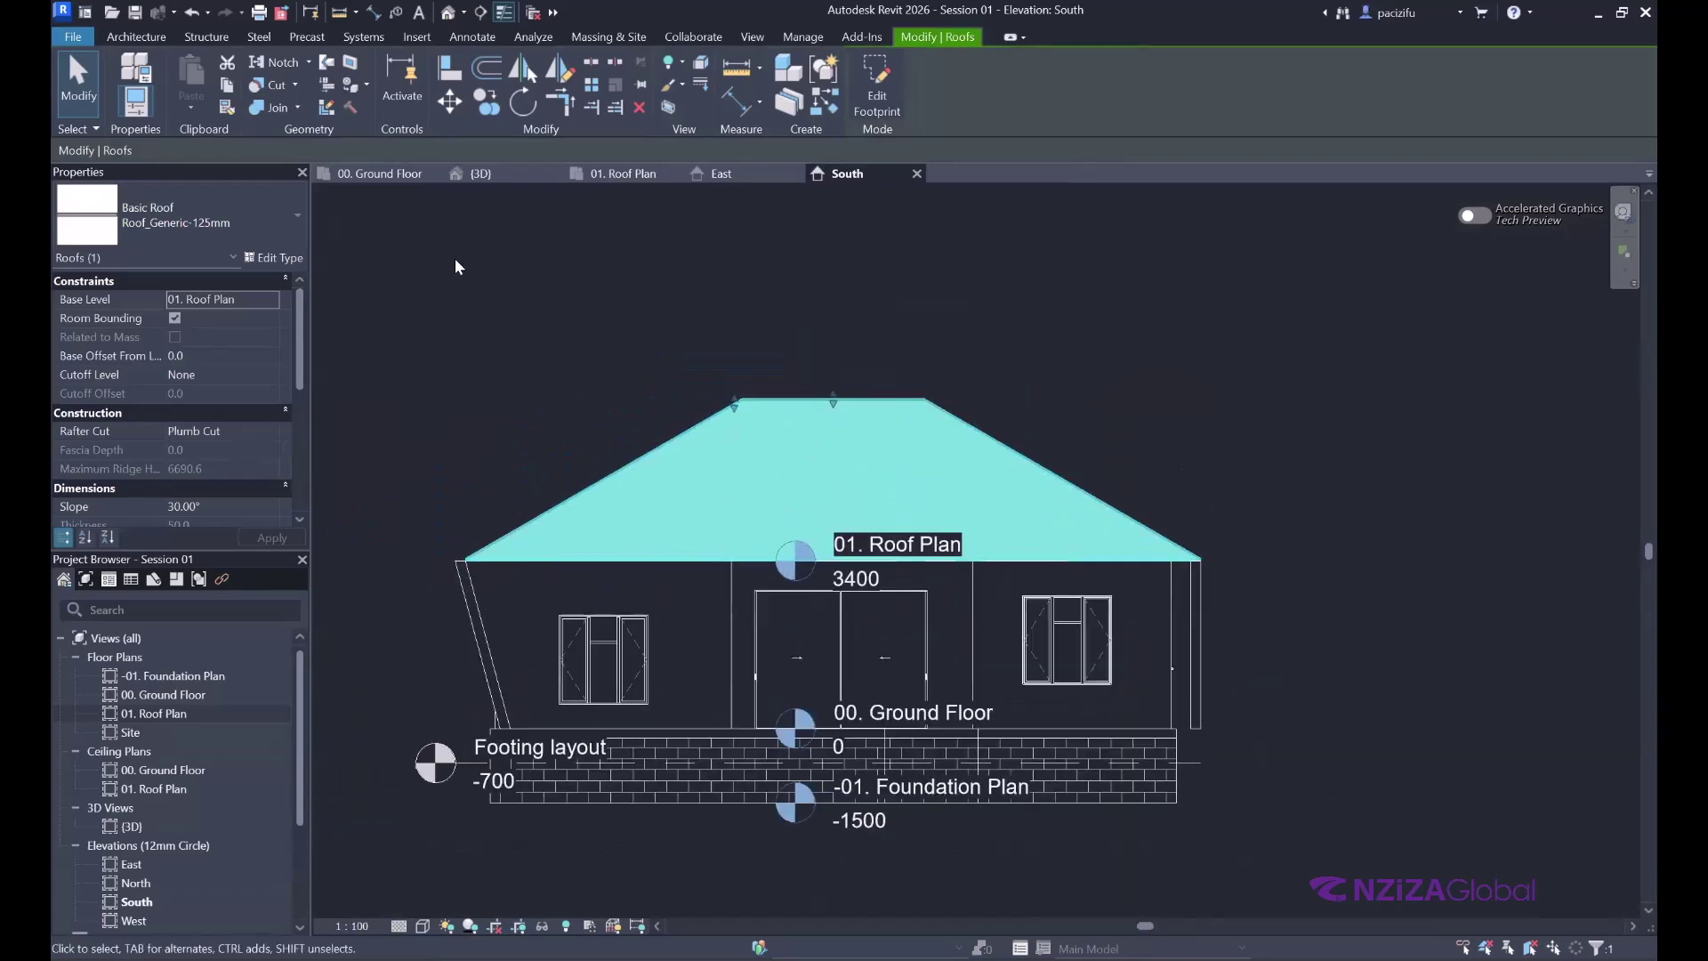
pyautogui.click(274, 258)
pyautogui.click(996, 402)
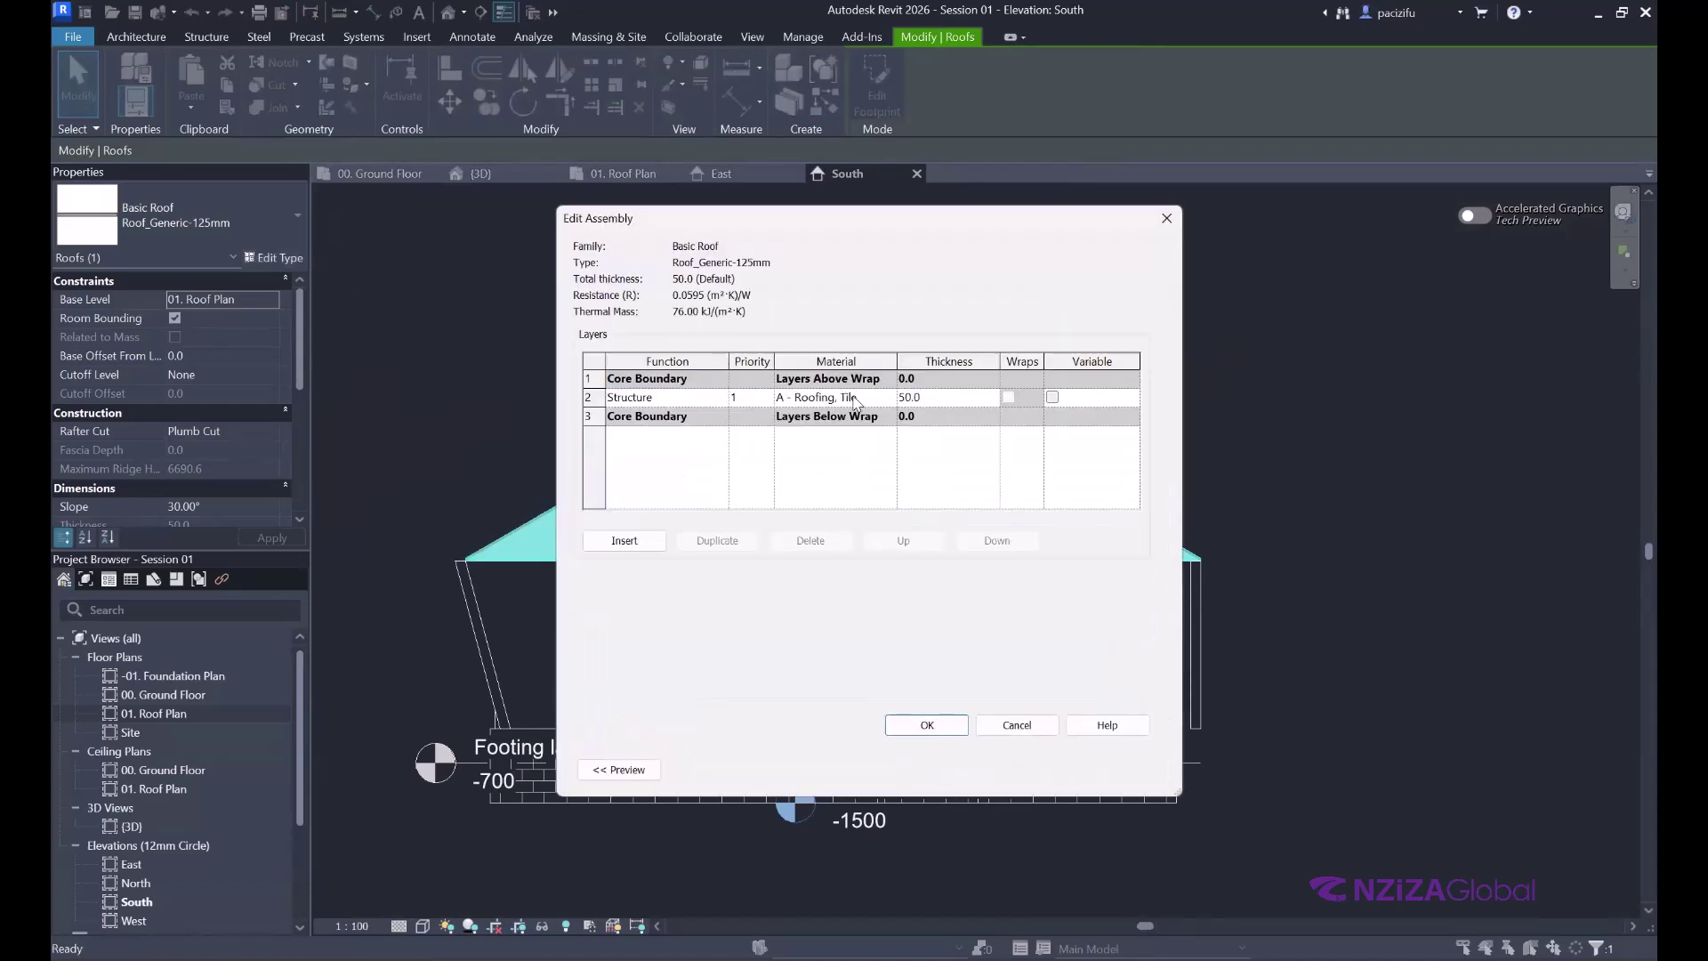
pyautogui.click(890, 401)
pyautogui.click(890, 399)
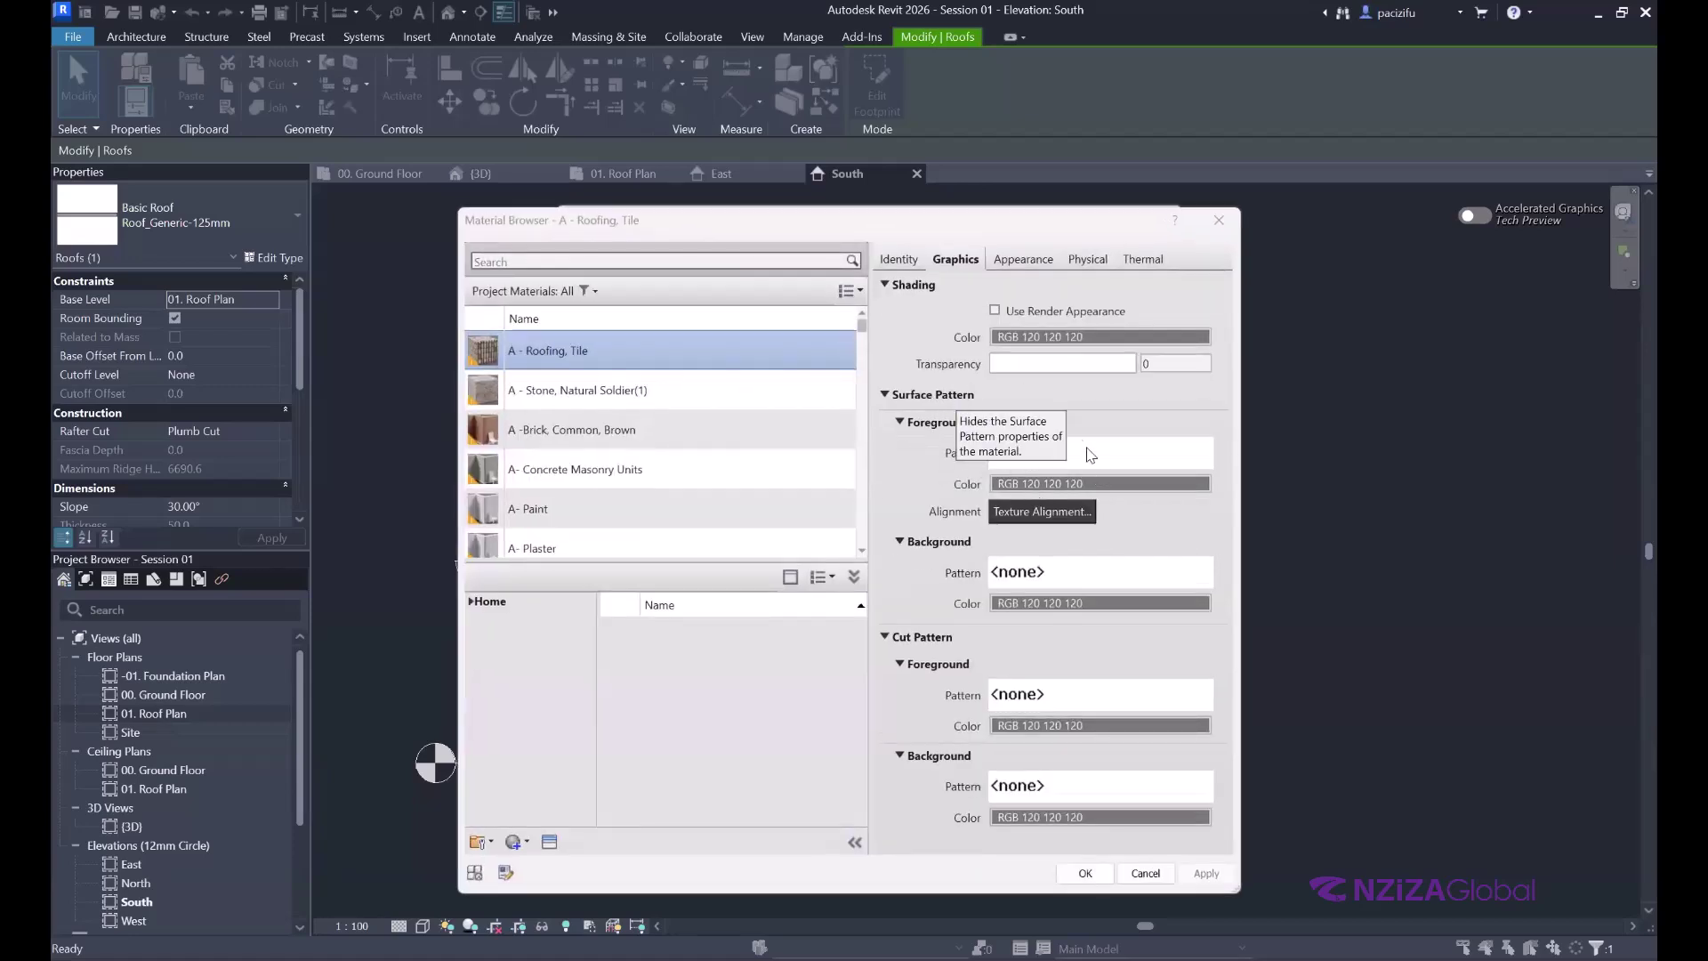
# - Set the roofing material's surface foreground pattern to the model pattern SpanishTile, accept all changes and deselect the roof
pyautogui.click(1056, 454)
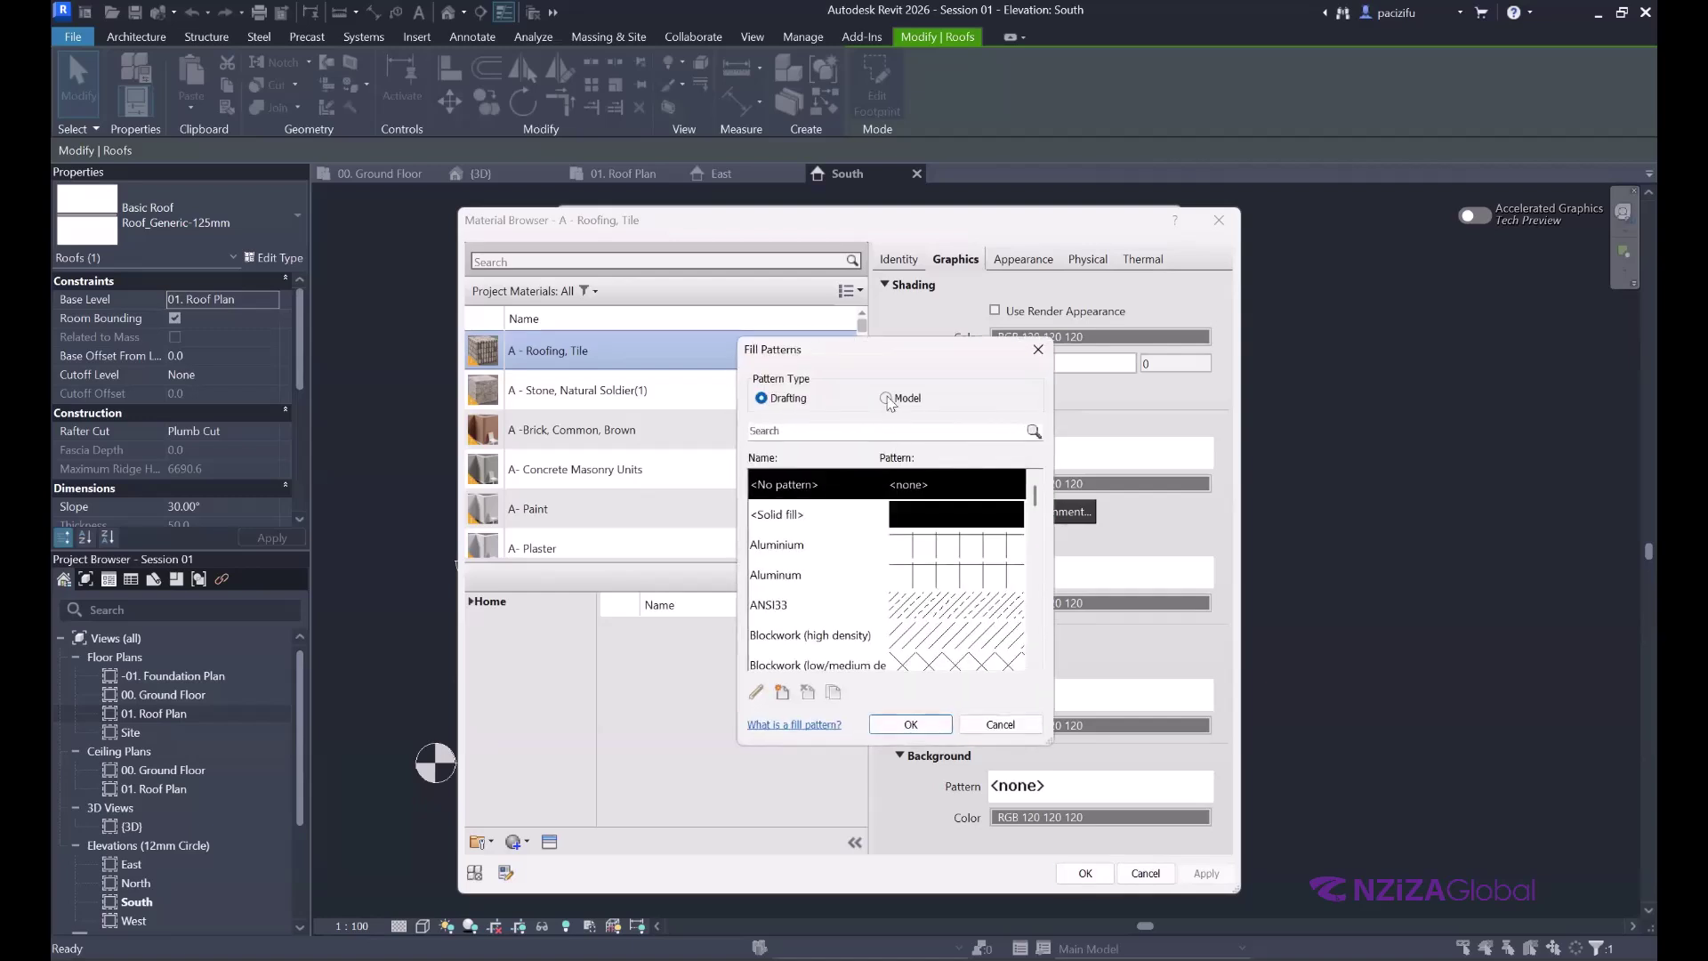
pyautogui.click(886, 398)
pyautogui.scroll(-10, 886, 583)
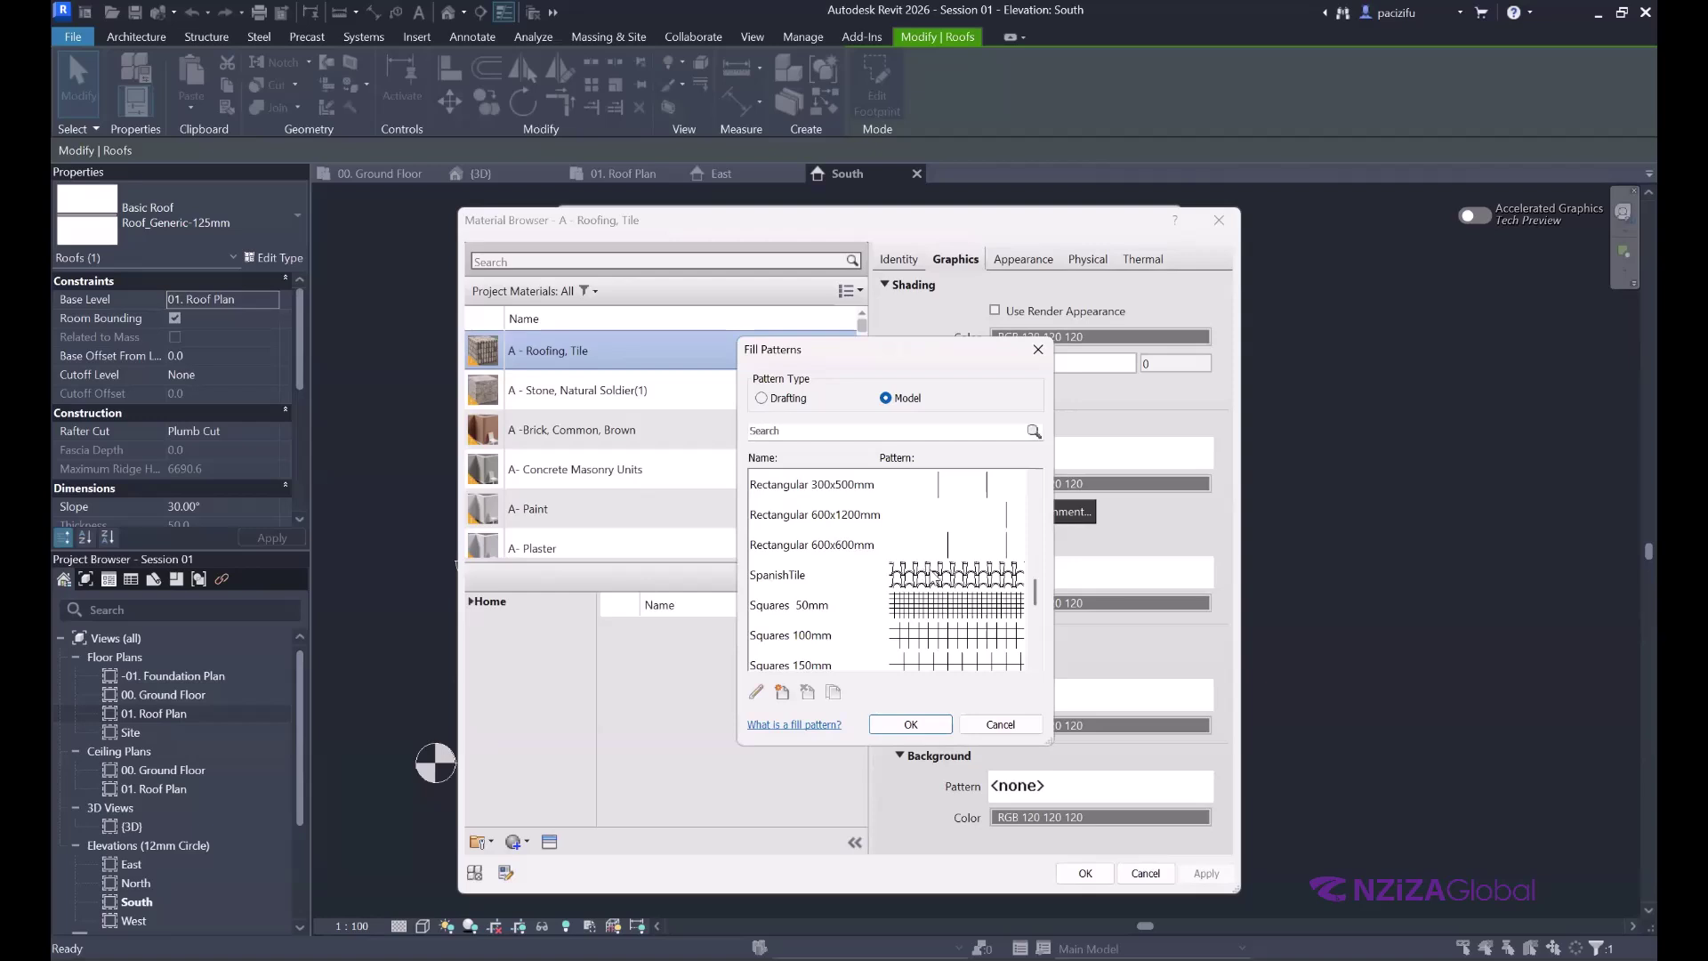
pyautogui.scroll(-3, 966, 592)
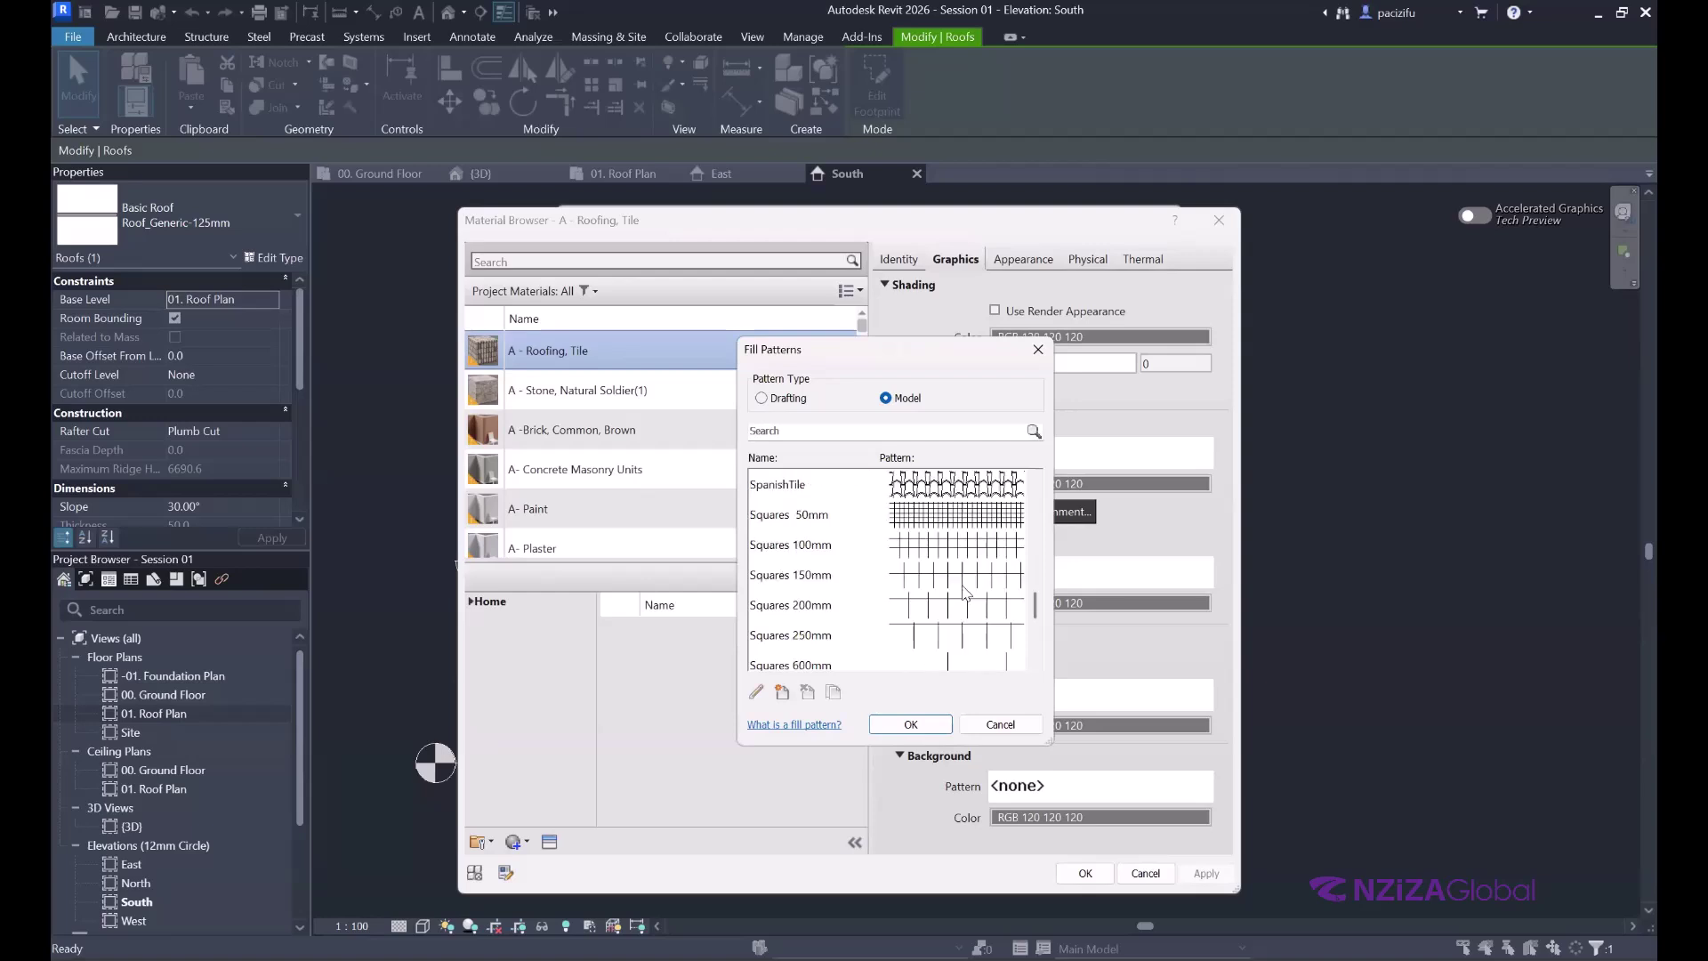
pyautogui.scroll(3, 966, 592)
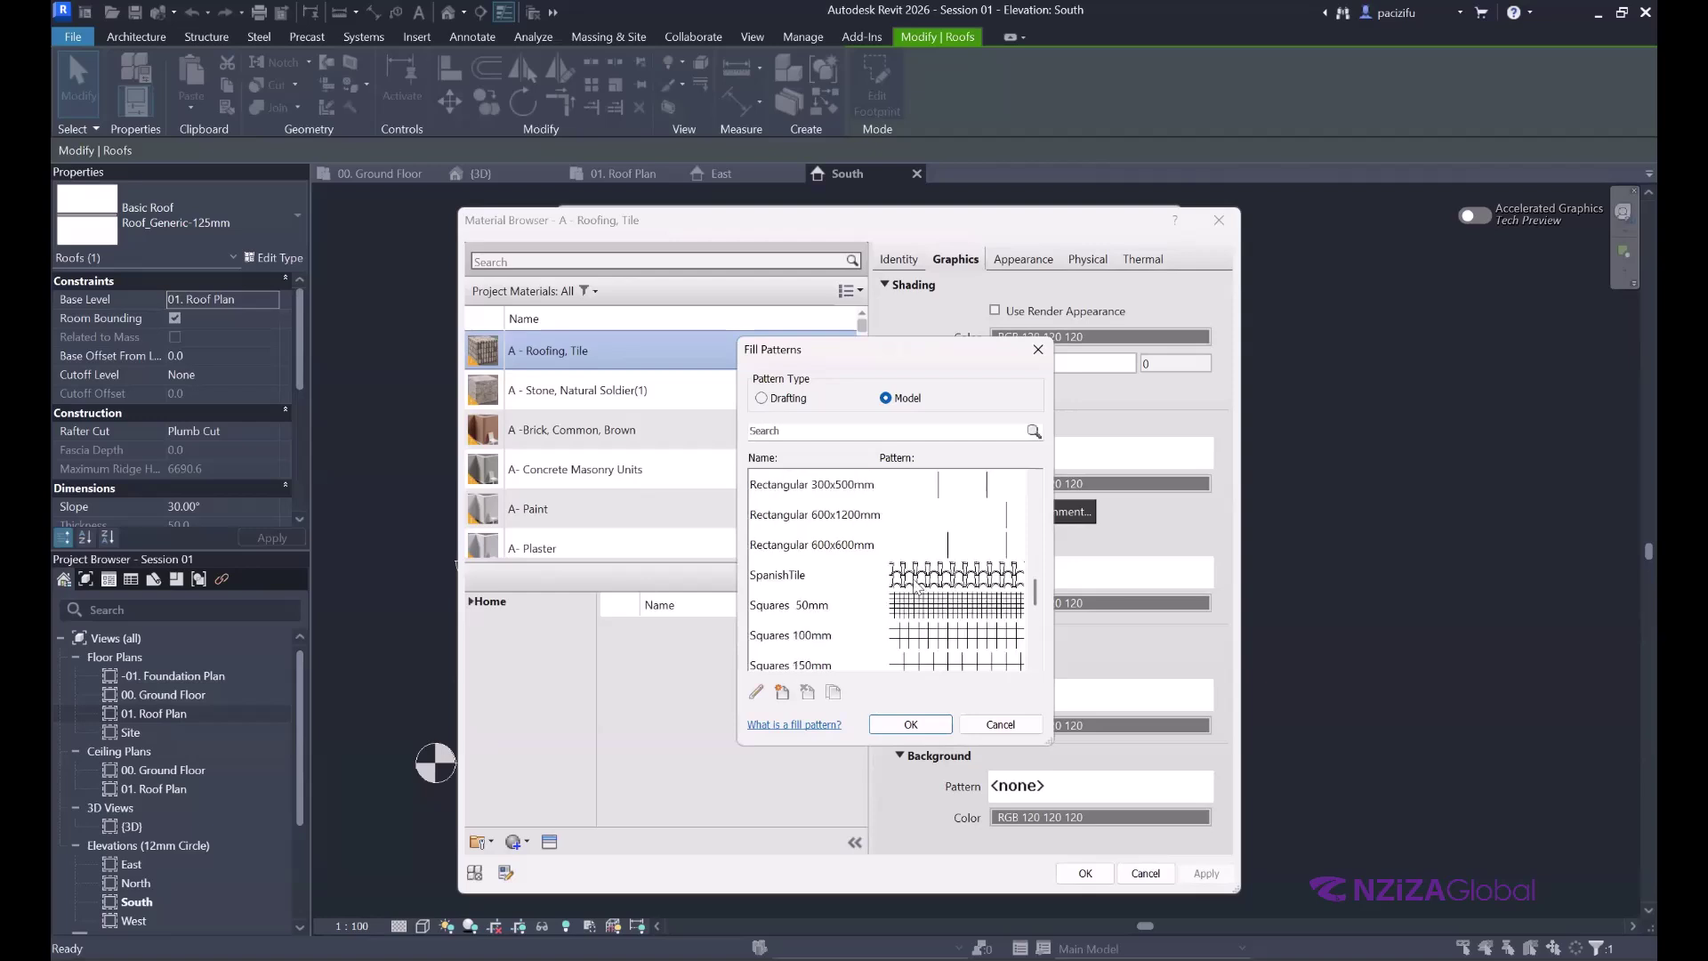
pyautogui.click(917, 578)
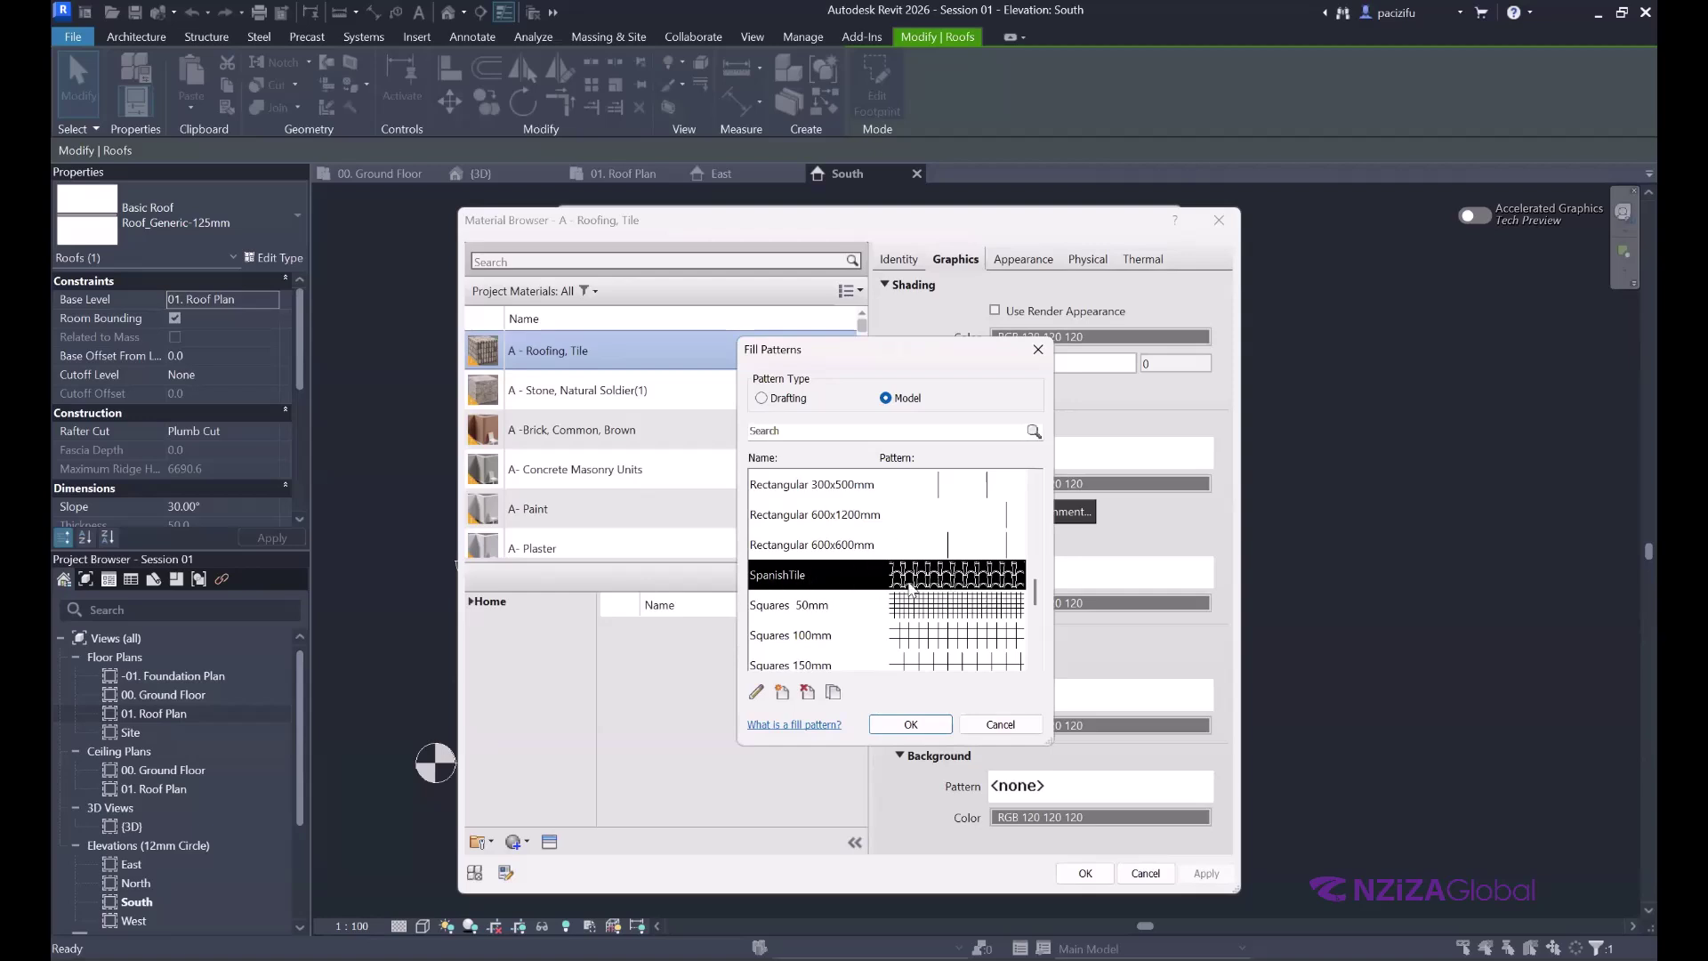
pyautogui.click(911, 725)
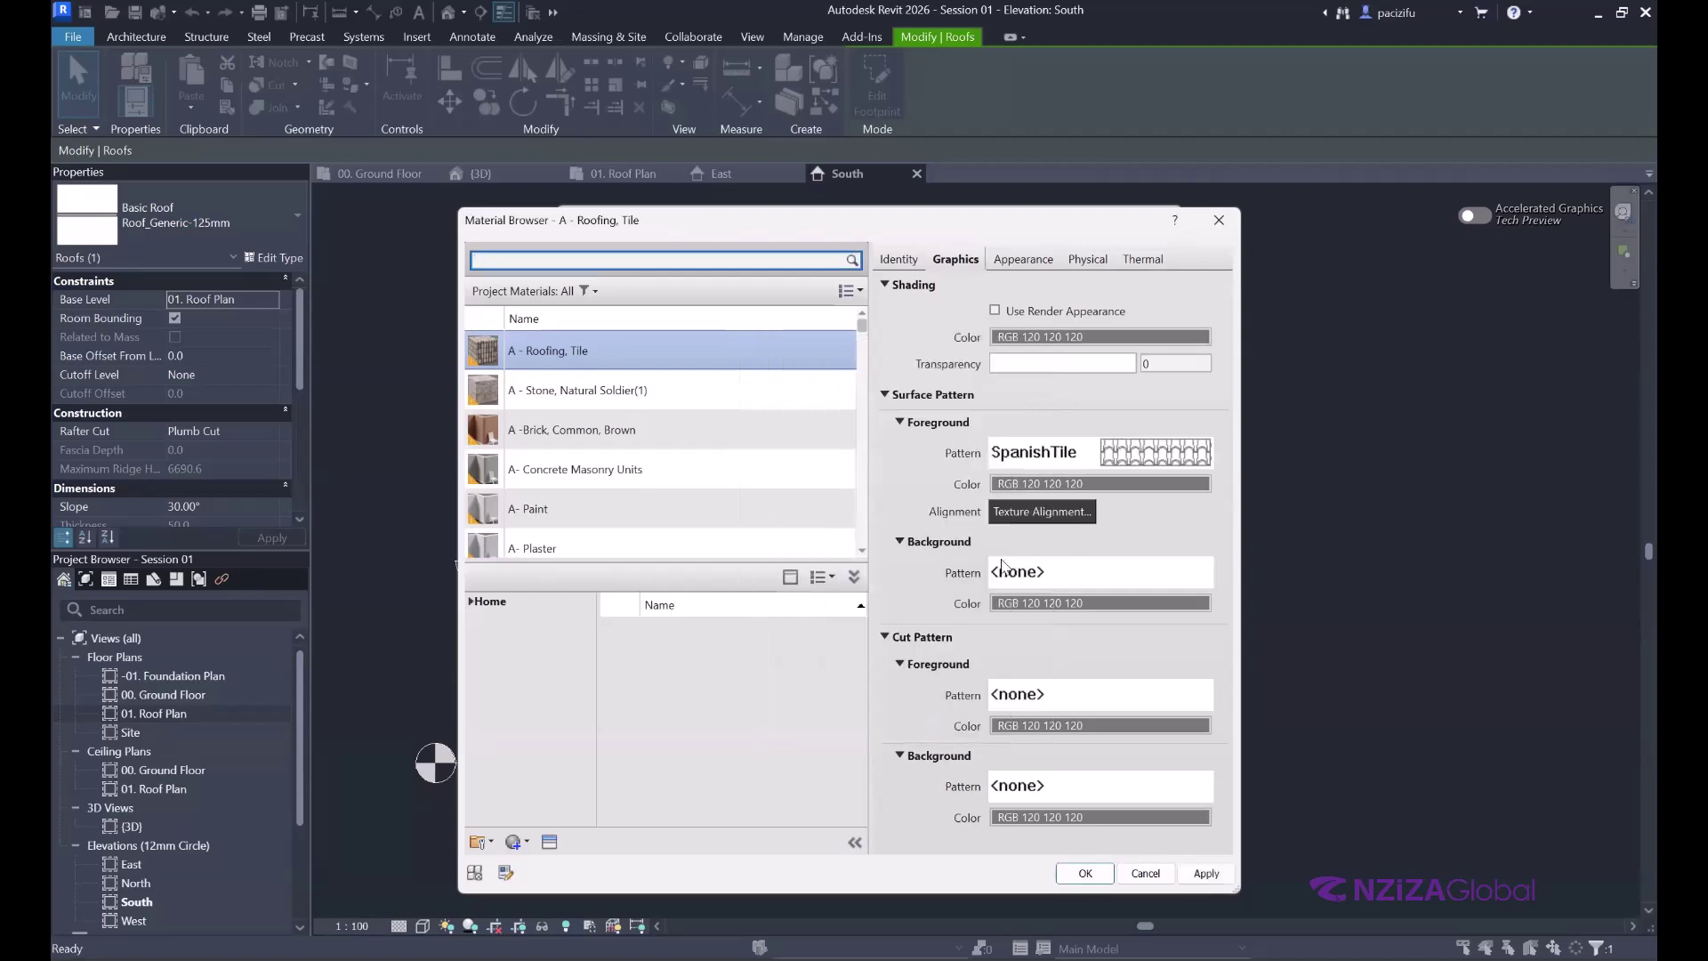
pyautogui.click(1086, 873)
pyautogui.click(930, 722)
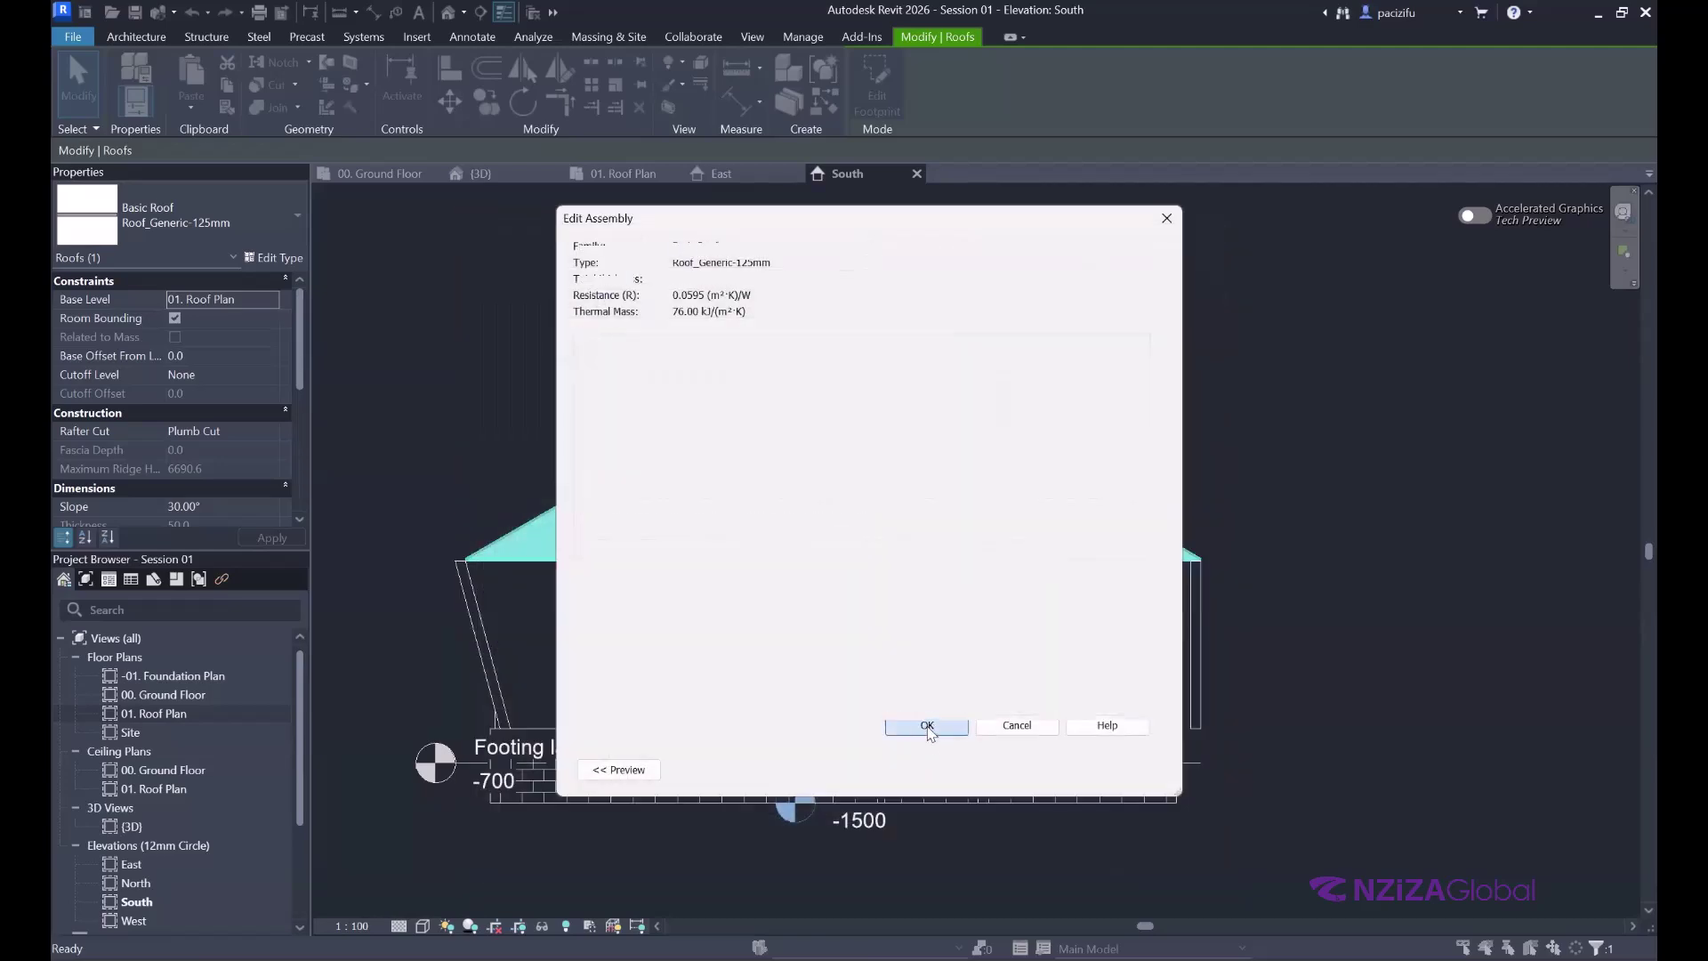
pyautogui.click(948, 770)
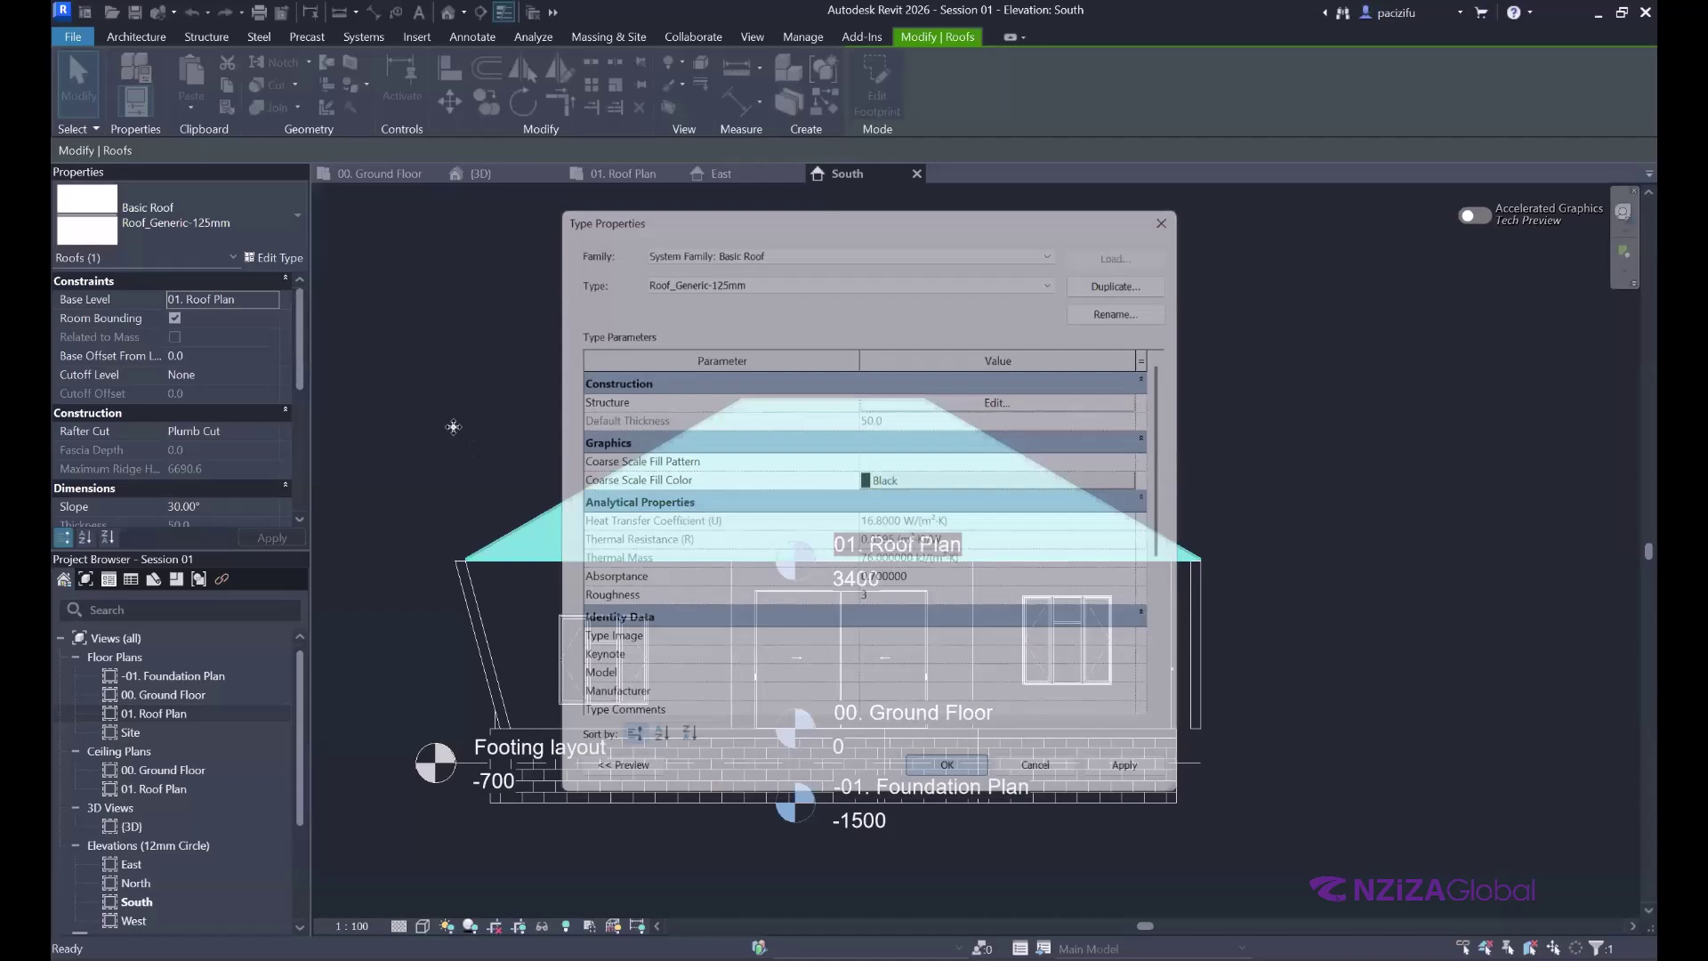
pyautogui.press('Escape')
# - Check the tile surface pattern on the hip roof in the South elevation
pyautogui.scroll(5, 864, 479)
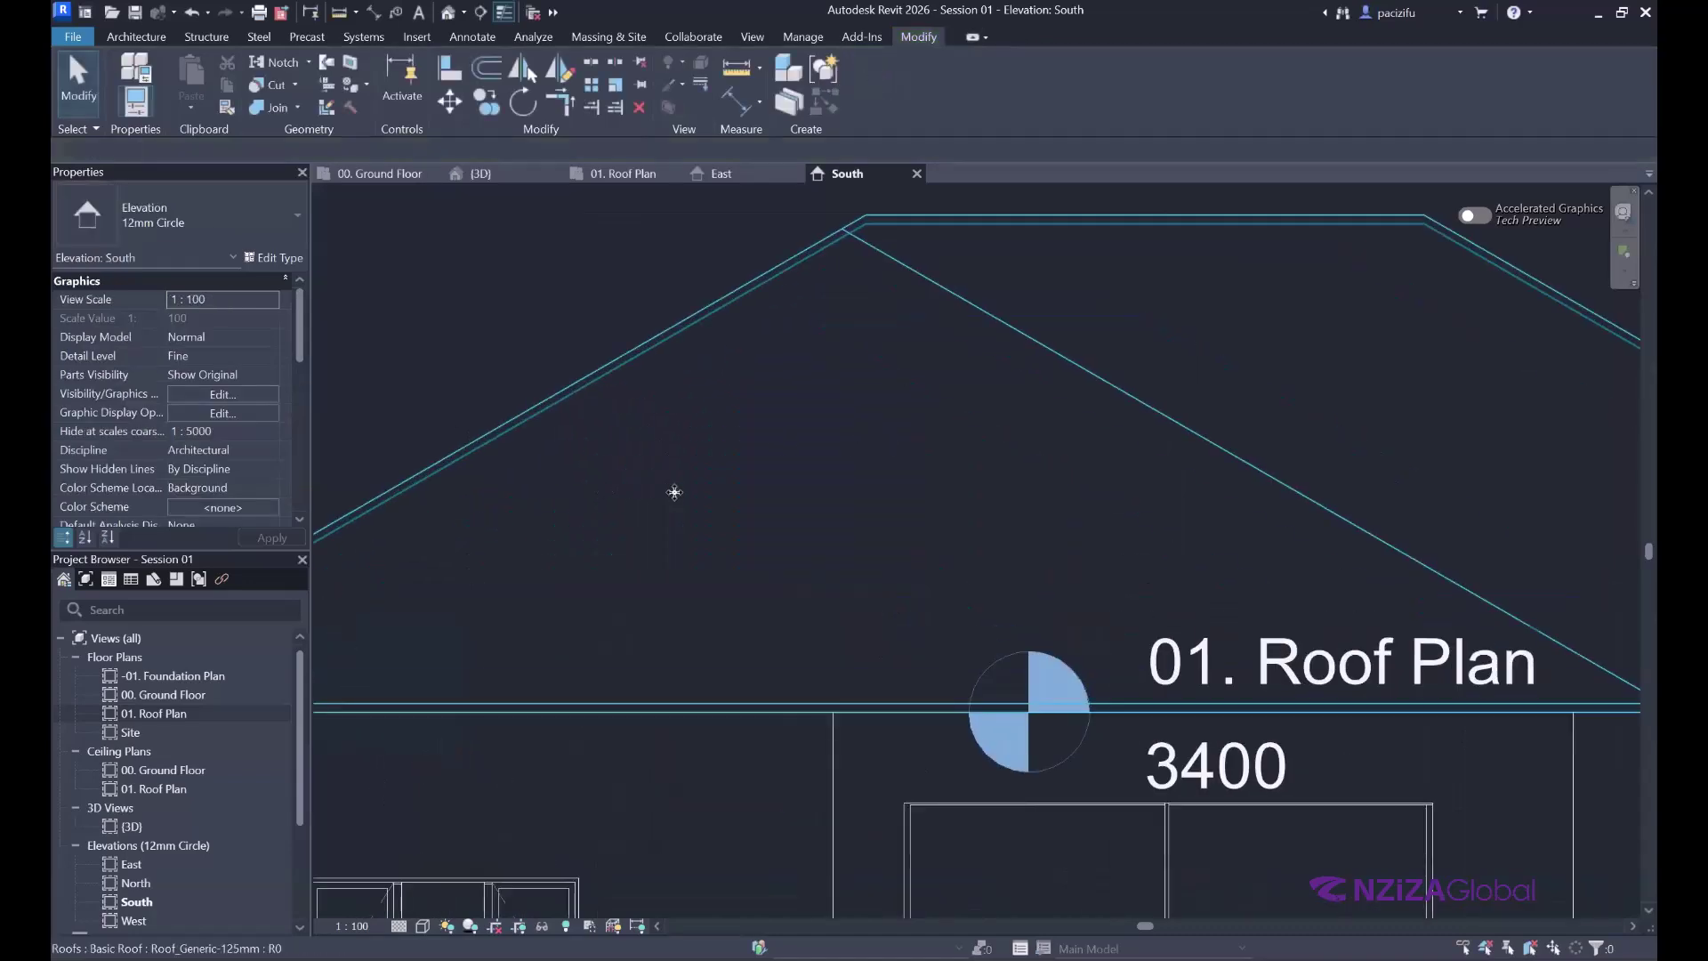
pyautogui.scroll(-2, 1025, 370)
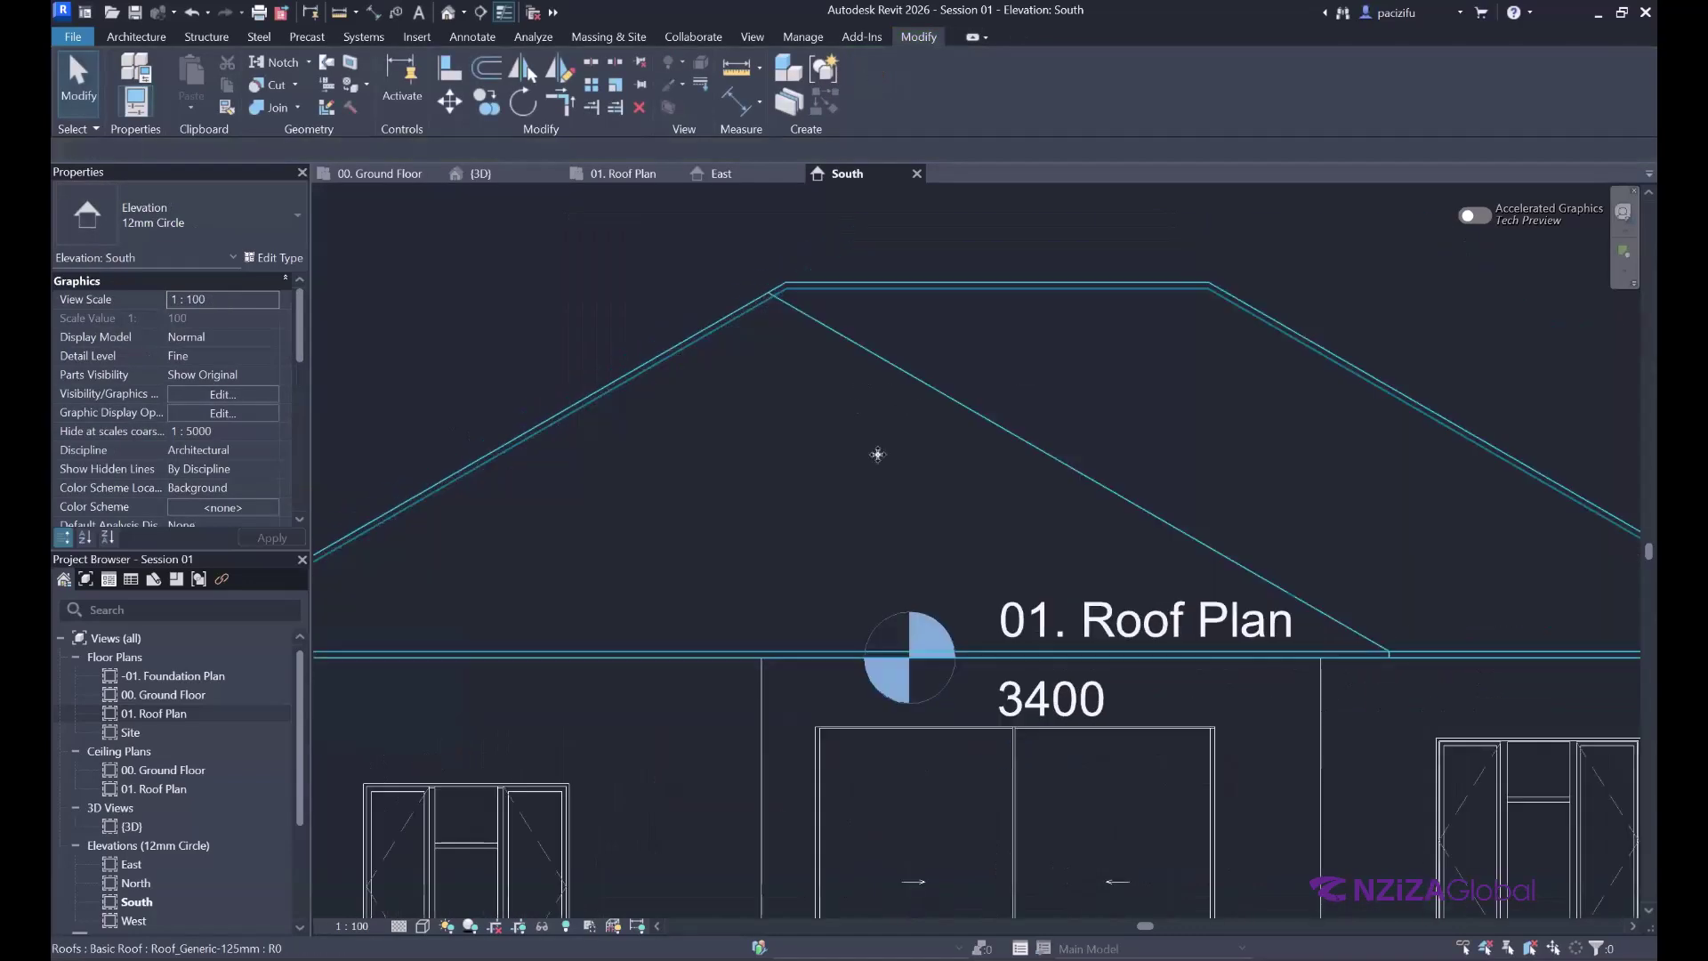
pyautogui.scroll(2, 676, 489)
pyautogui.scroll(-2, 377, 627)
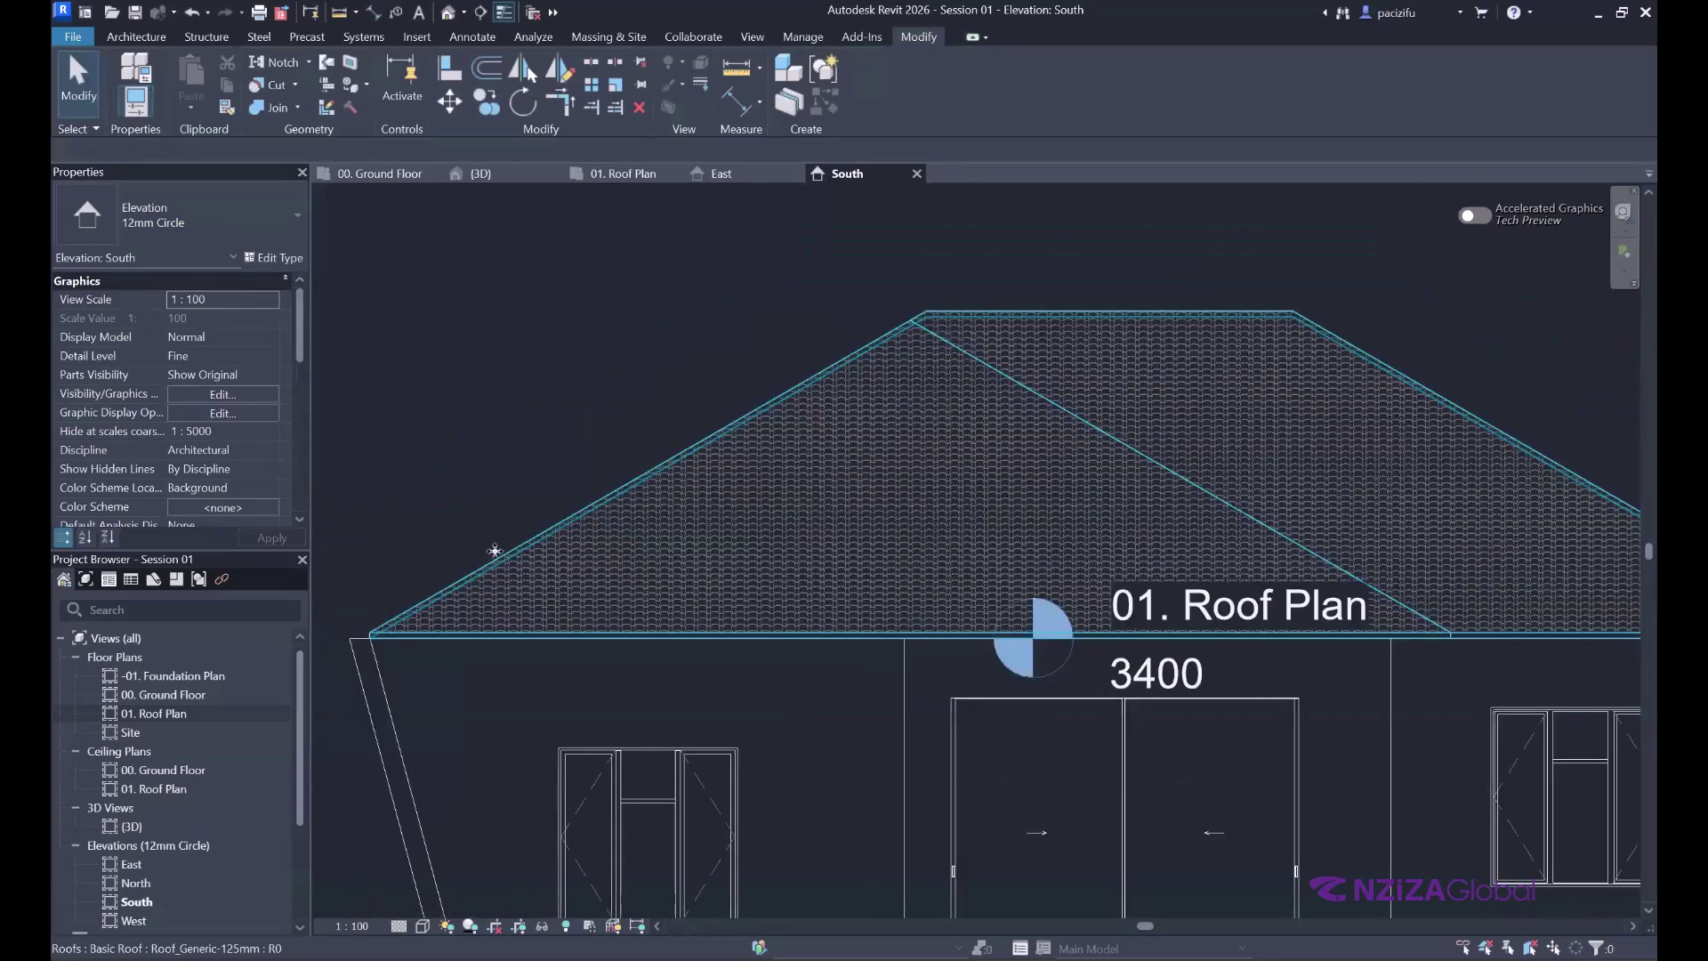
# - Select the hip roof in the South elevation and open the surface foreground pattern choices of its Structure layer material "A - Roofing, Tile"
pyautogui.scroll(1, 473, 477)
pyautogui.scroll(-3, 445, 495)
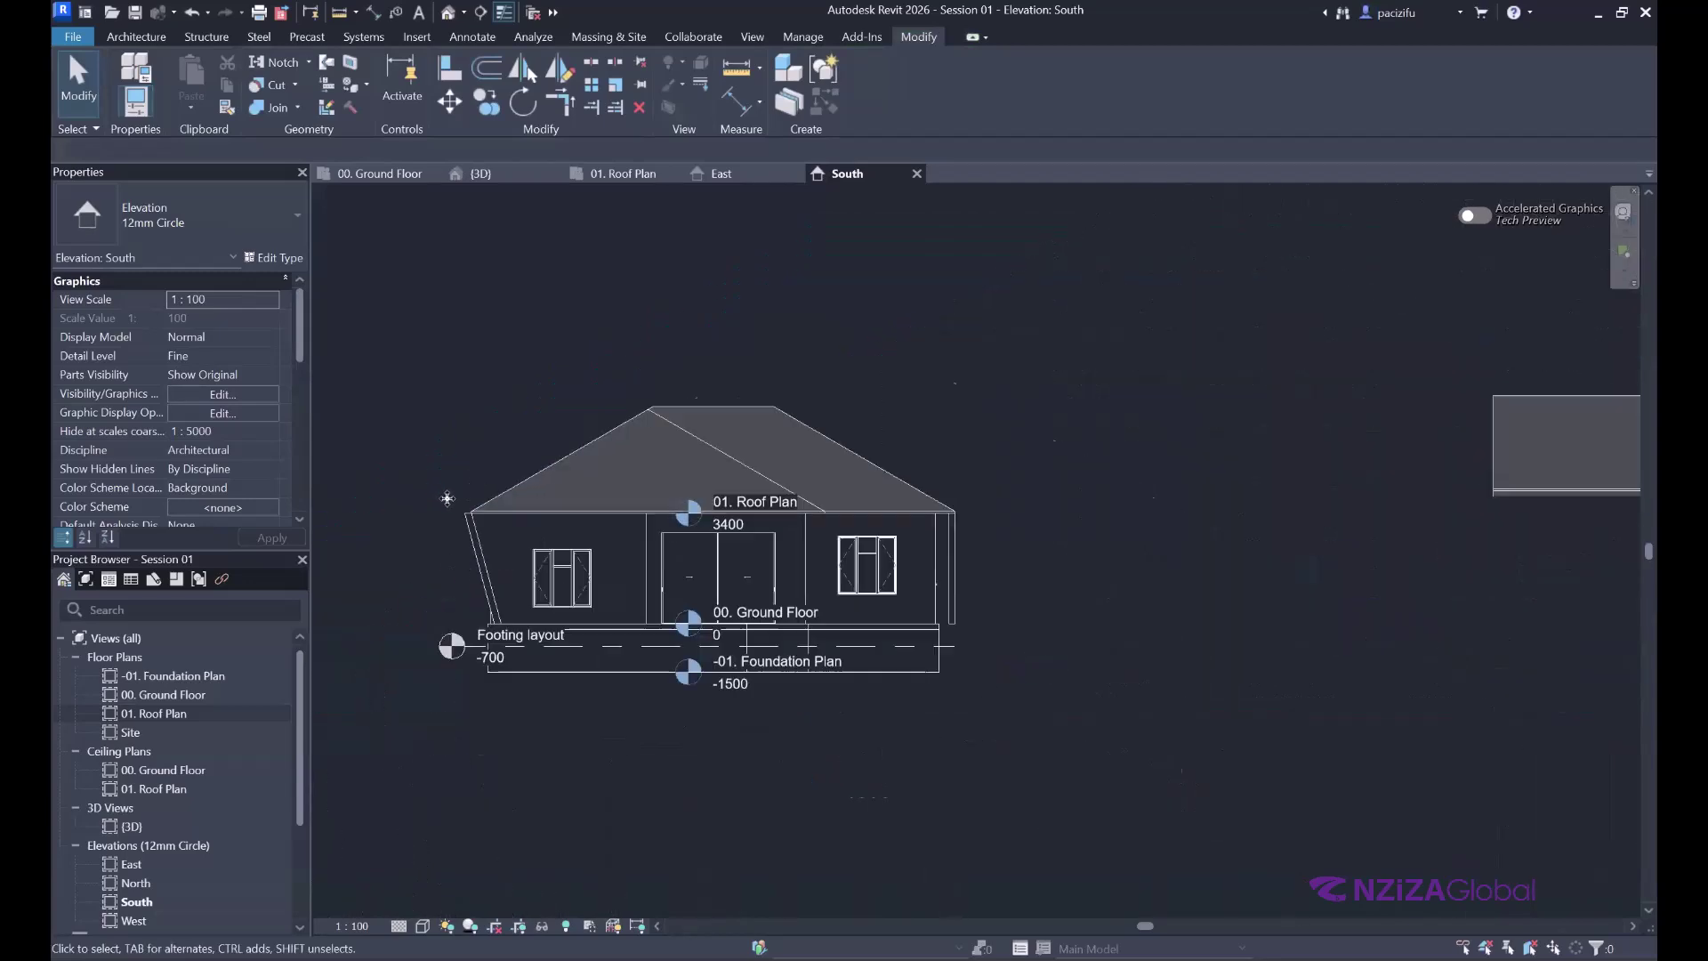
pyautogui.scroll(1, 896, 495)
pyautogui.scroll(2, 899, 499)
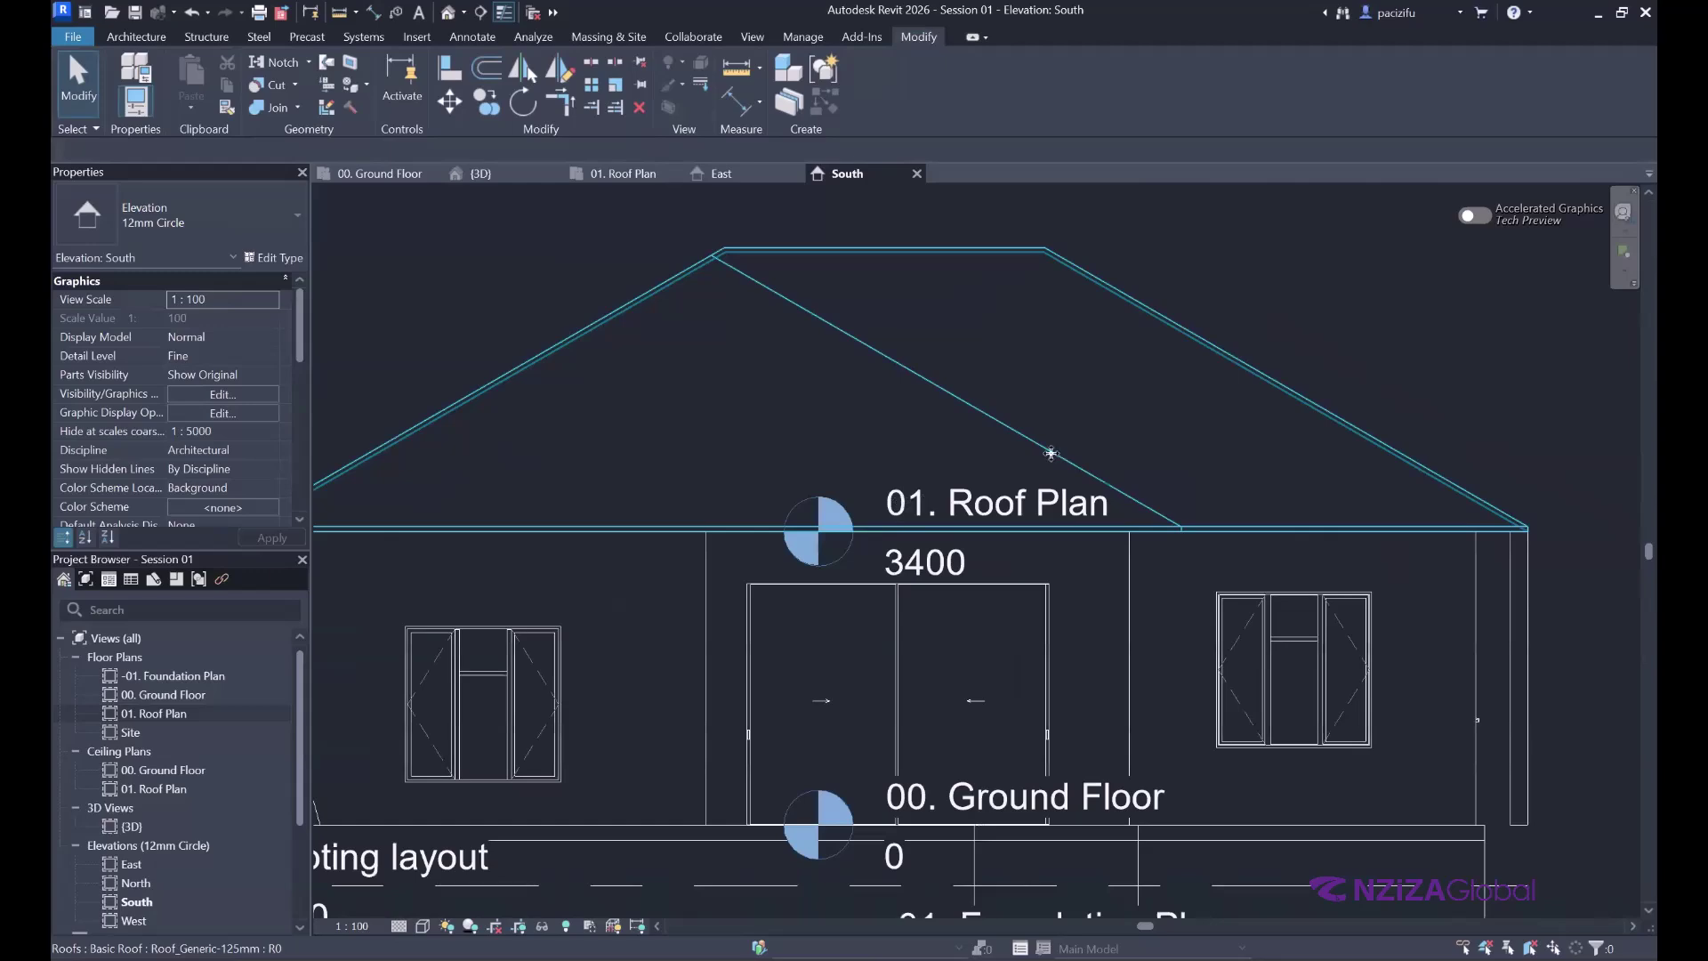
pyautogui.scroll(-1, 1049, 457)
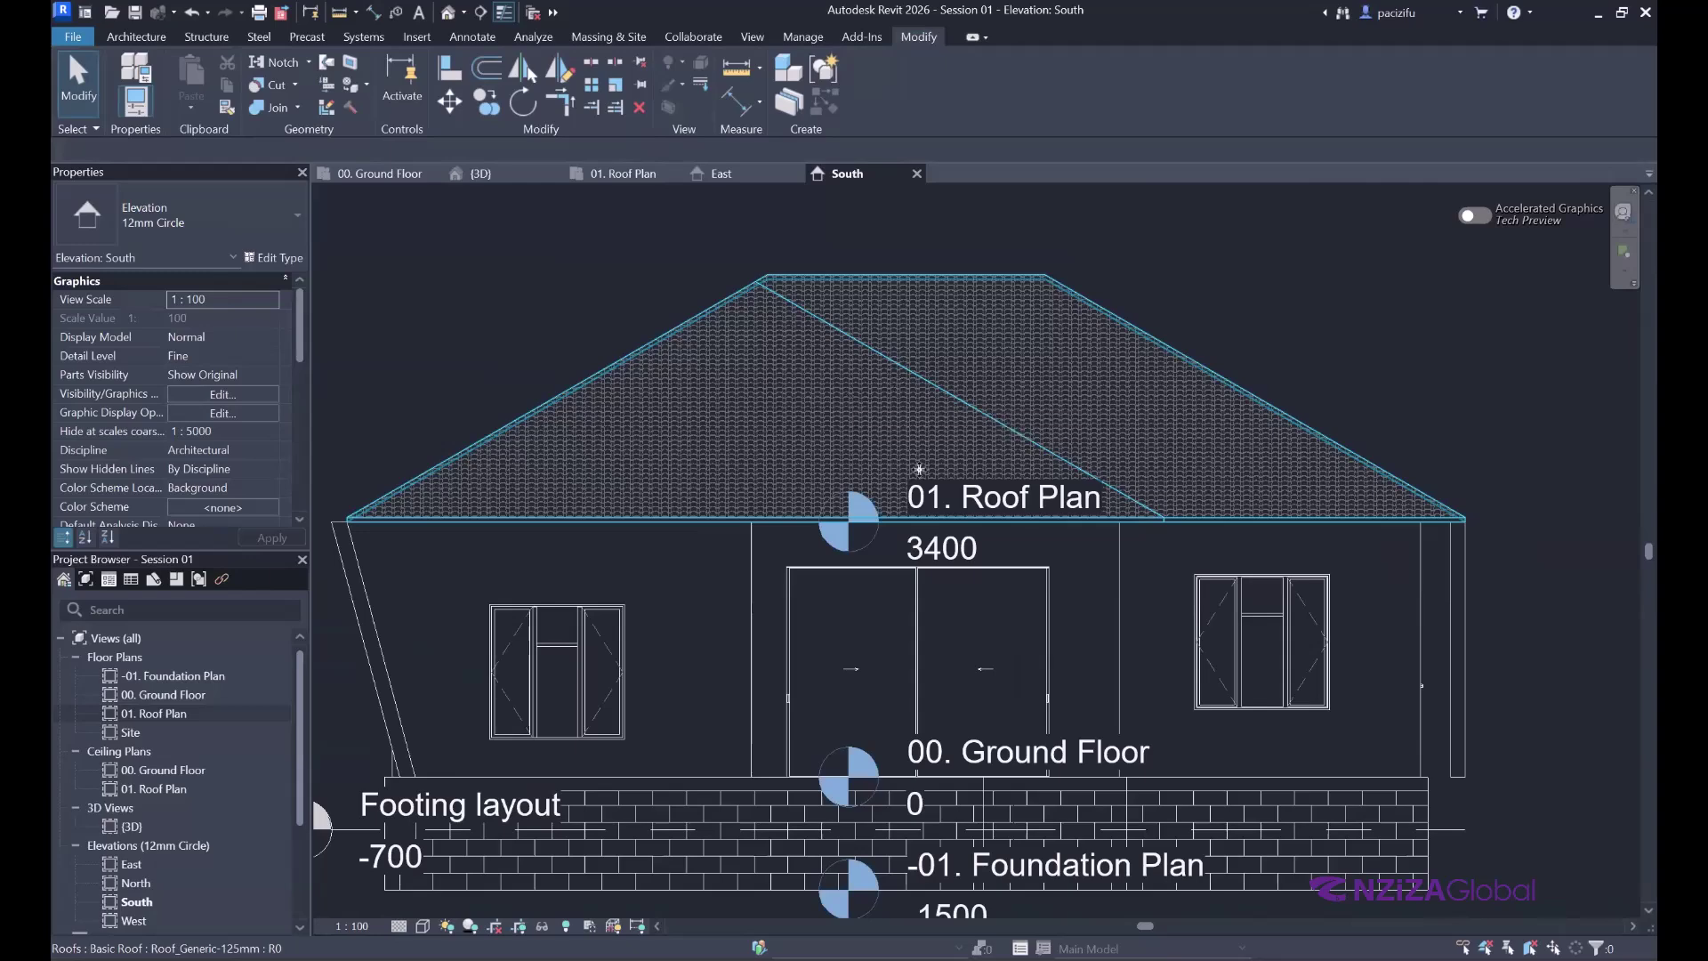
pyautogui.click(890, 362)
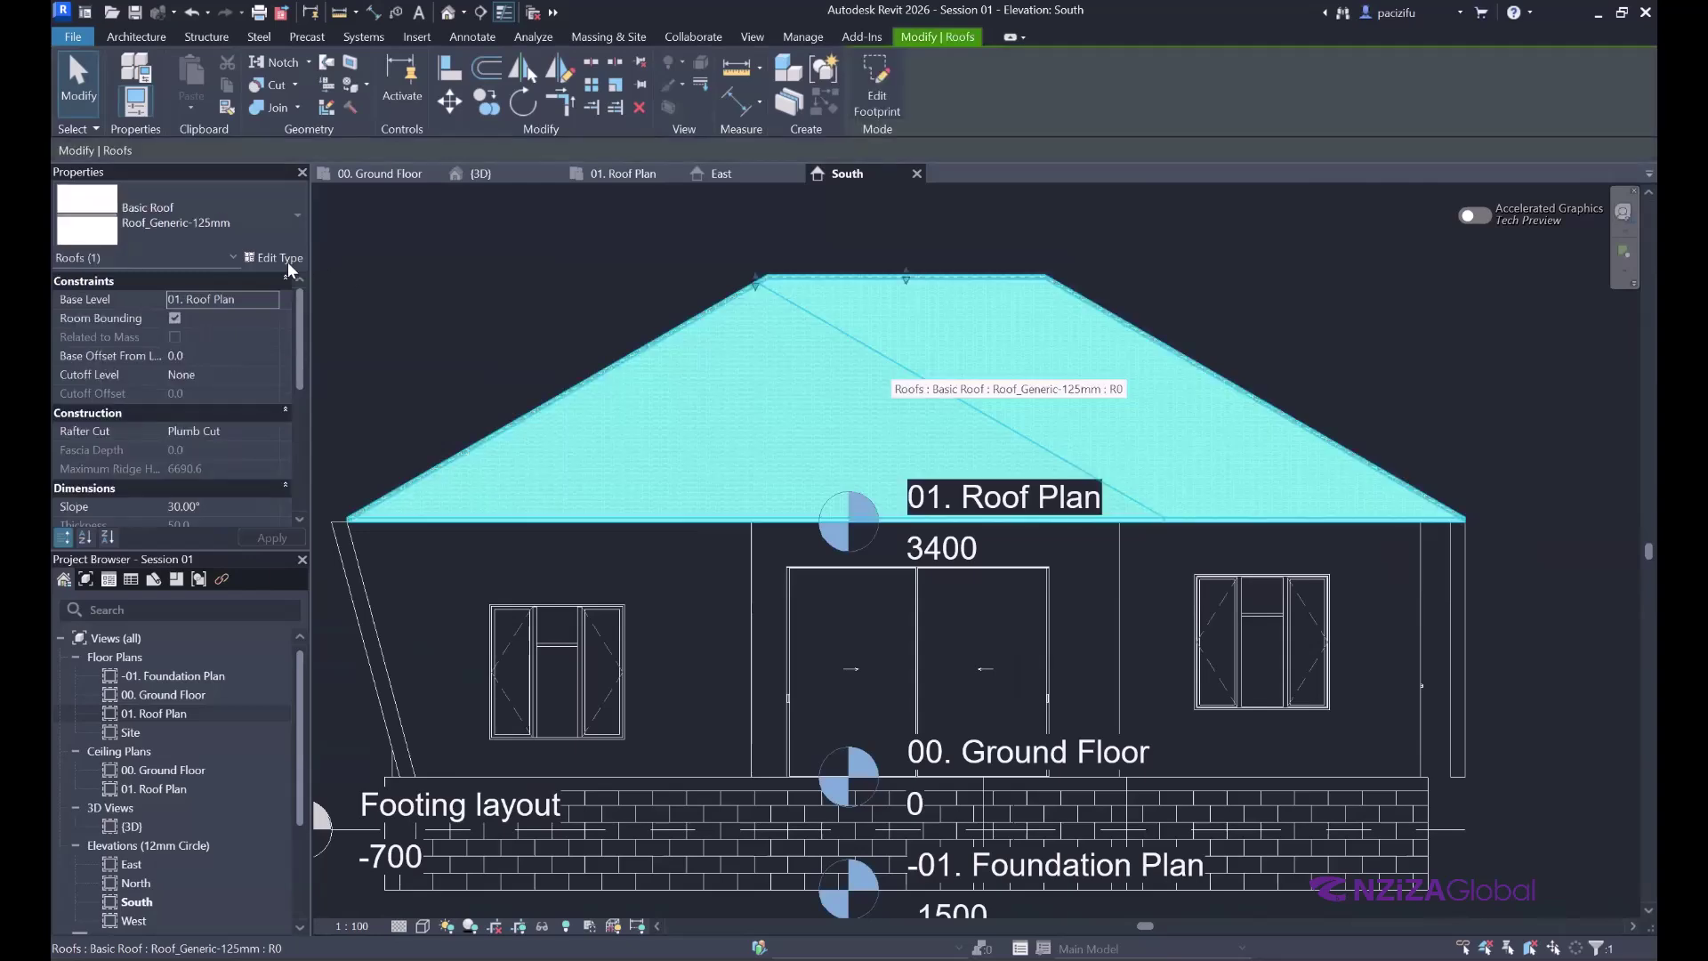
pyautogui.click(271, 258)
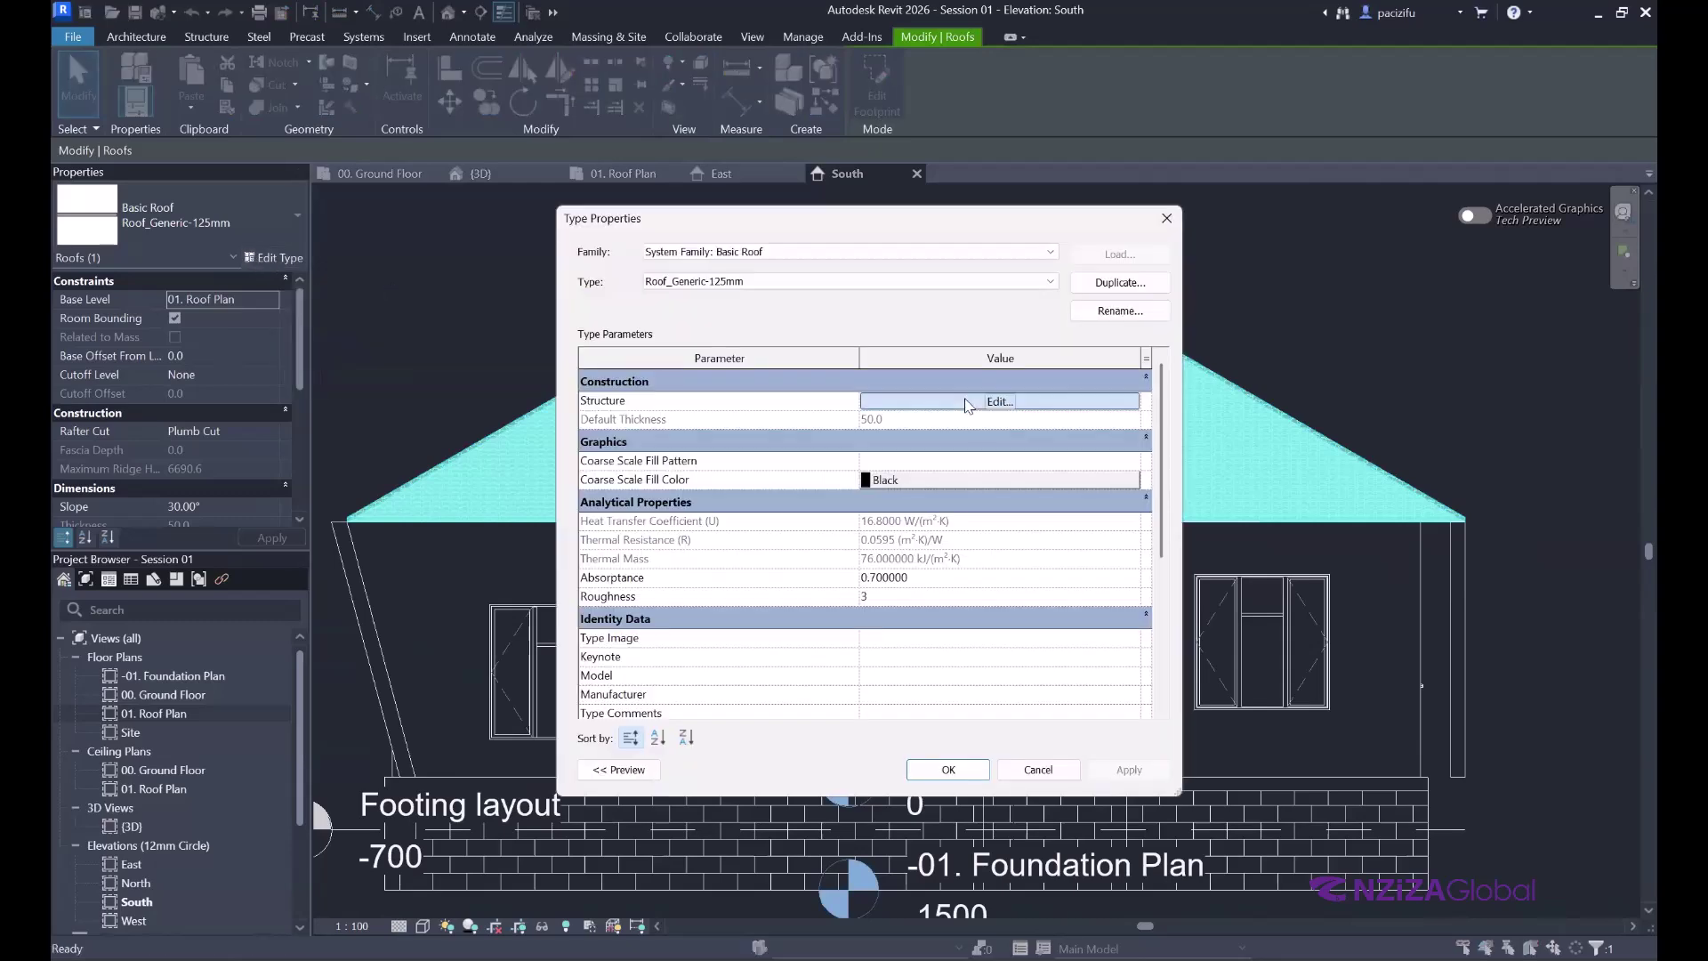
pyautogui.click(1018, 404)
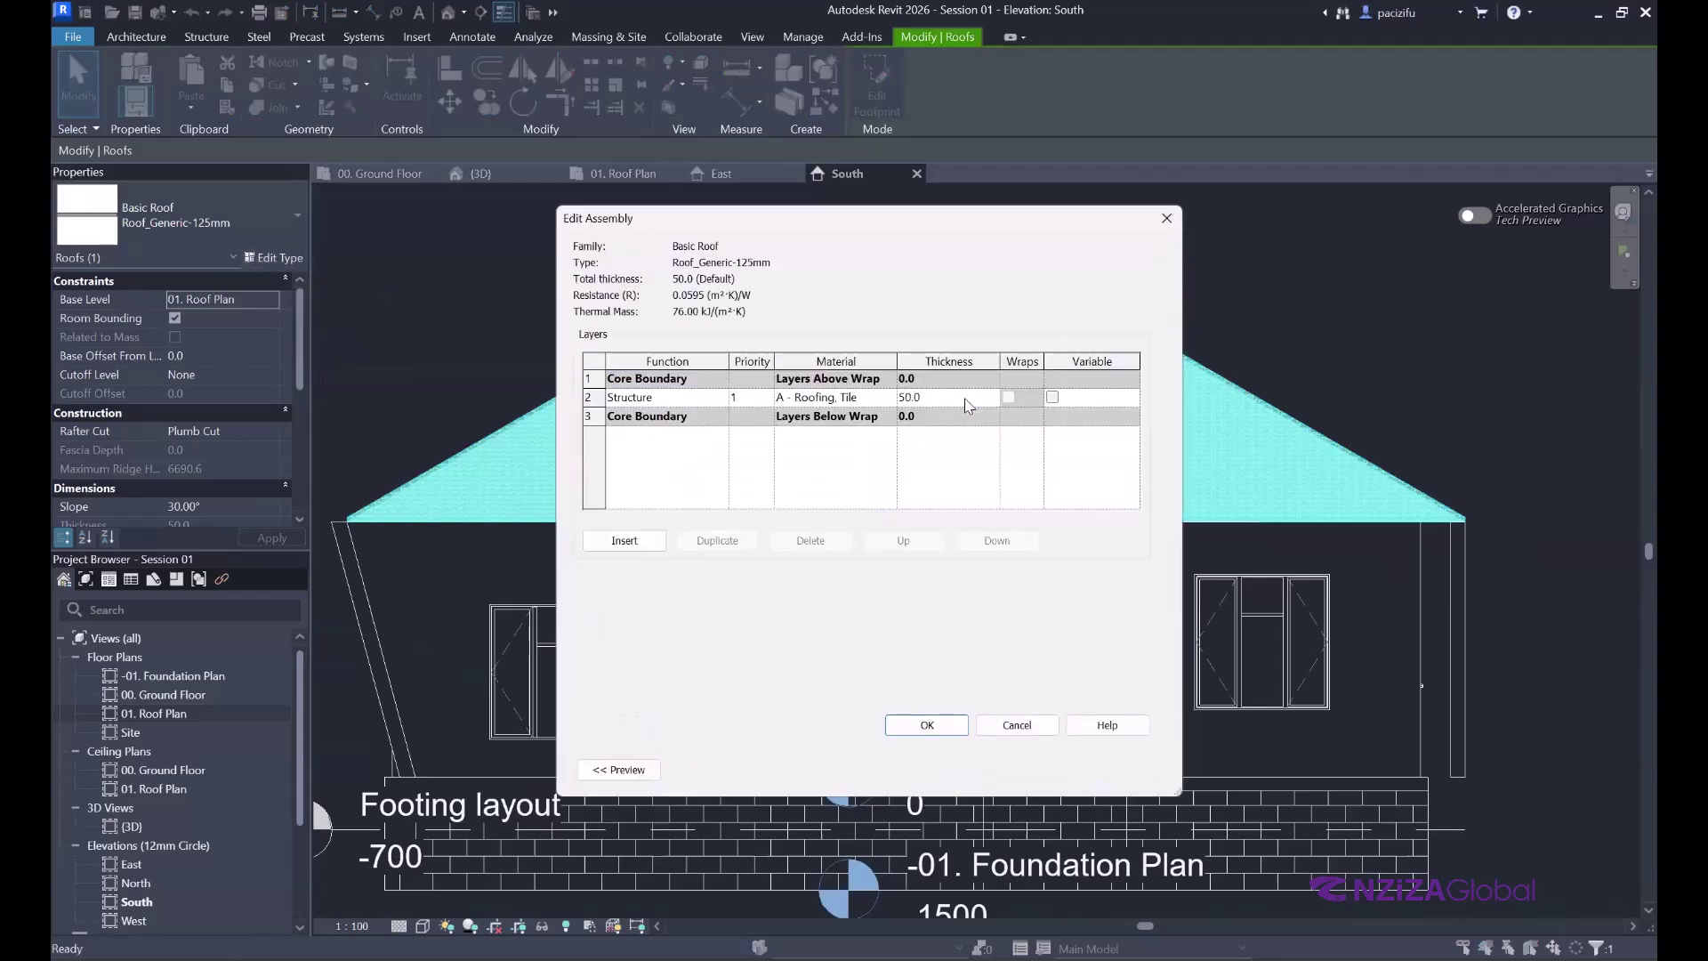
pyautogui.click(887, 402)
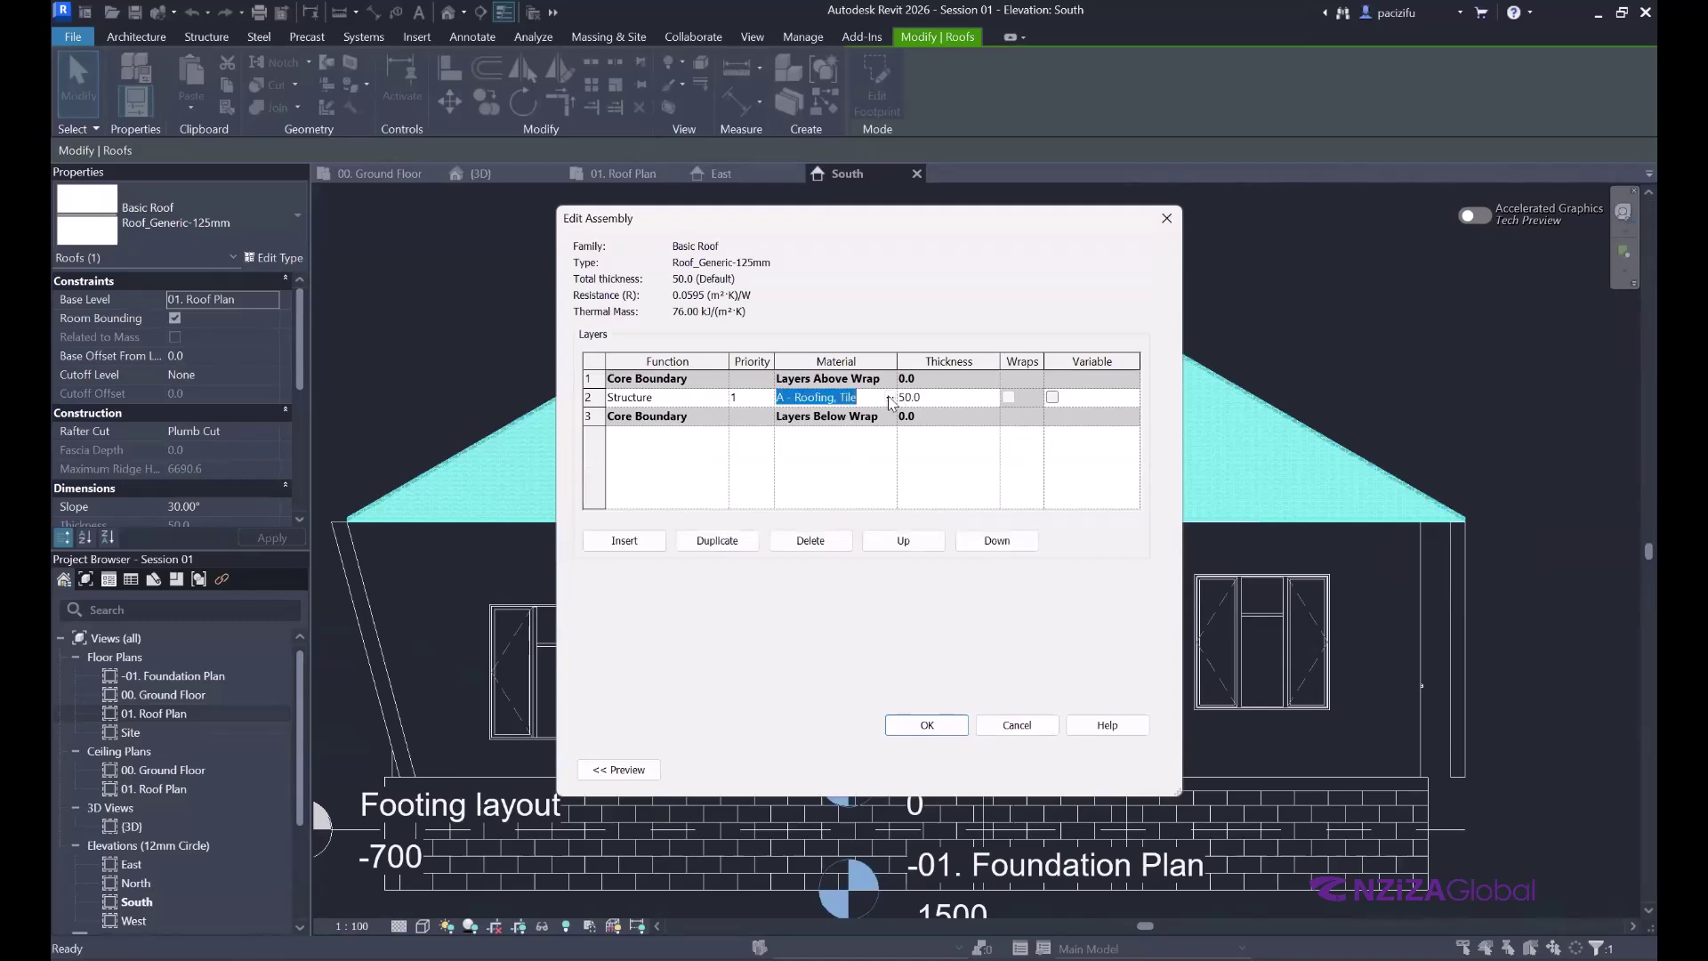
pyautogui.click(889, 397)
pyautogui.click(956, 259)
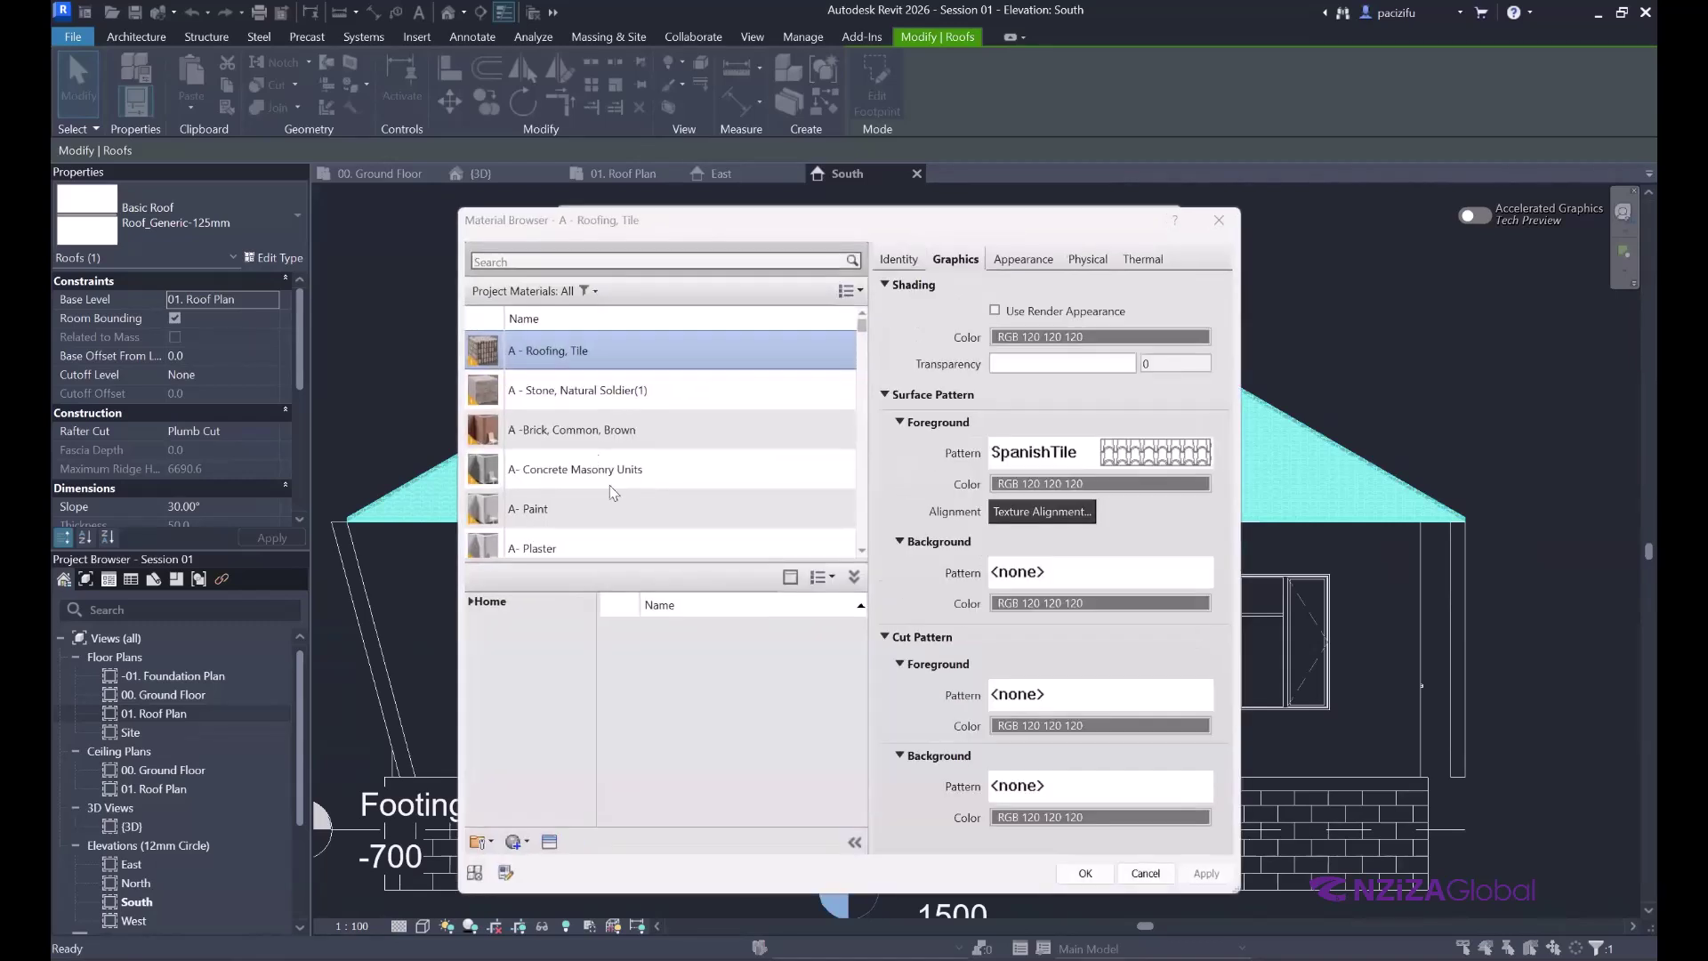
pyautogui.click(1148, 456)
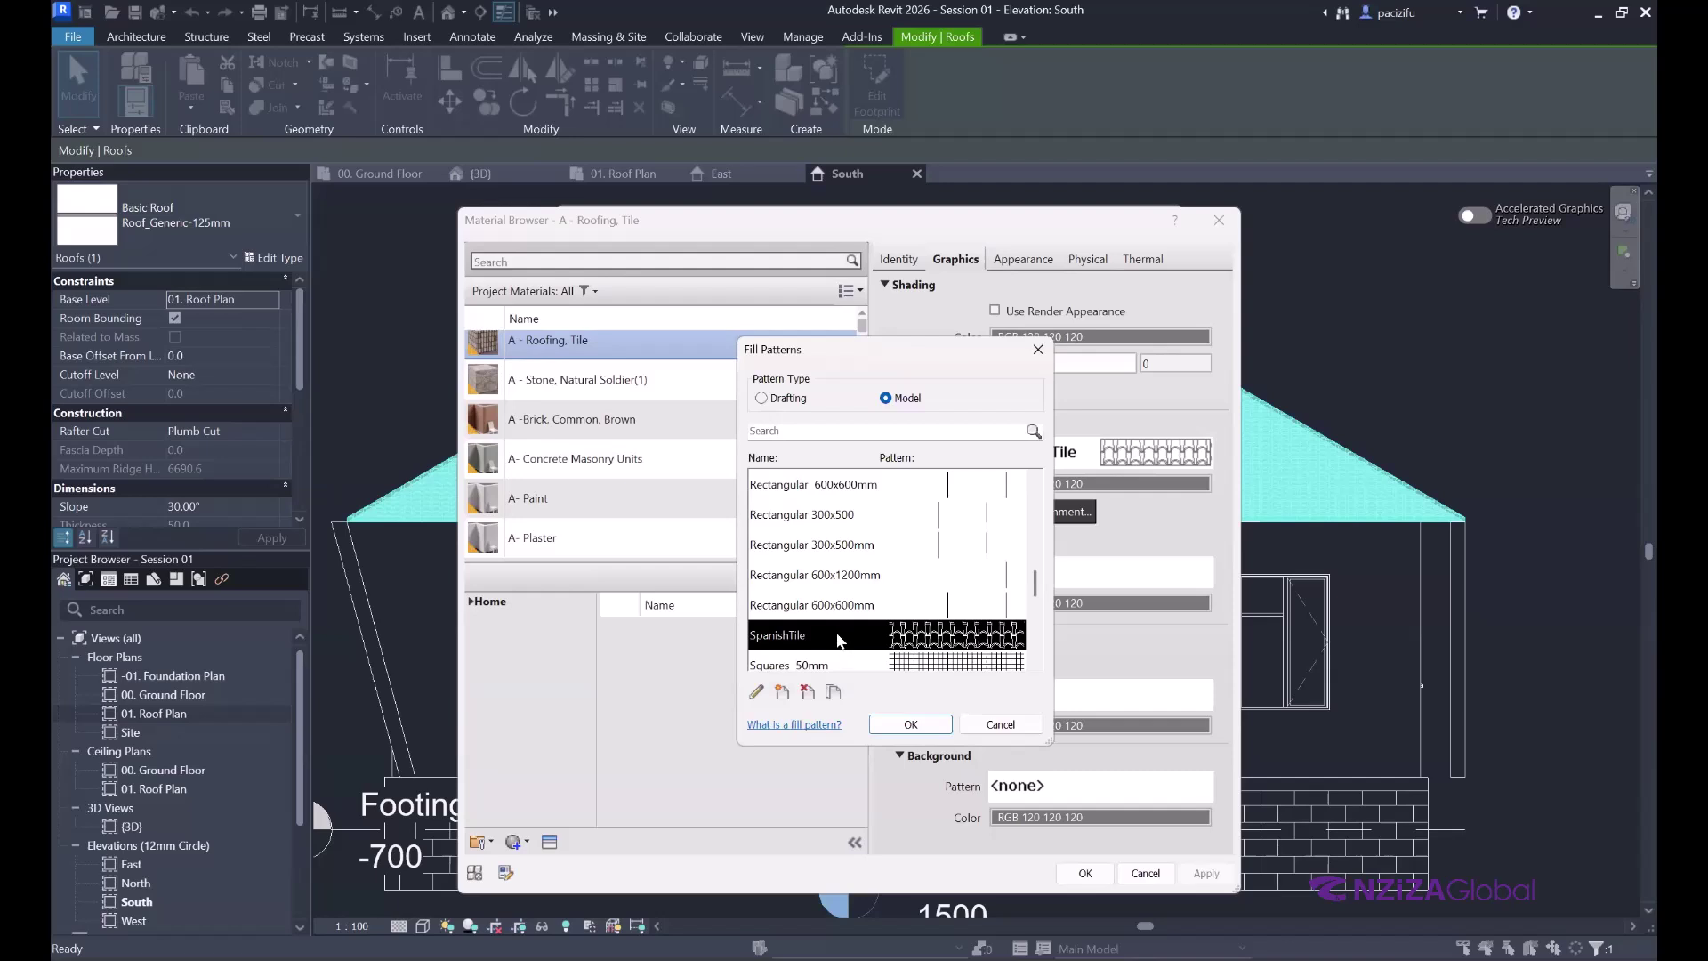
# - Duplicate the SpanishTile model fill pattern under the name "Roof sheet 02" with an import scale of 2
pyautogui.click(834, 698)
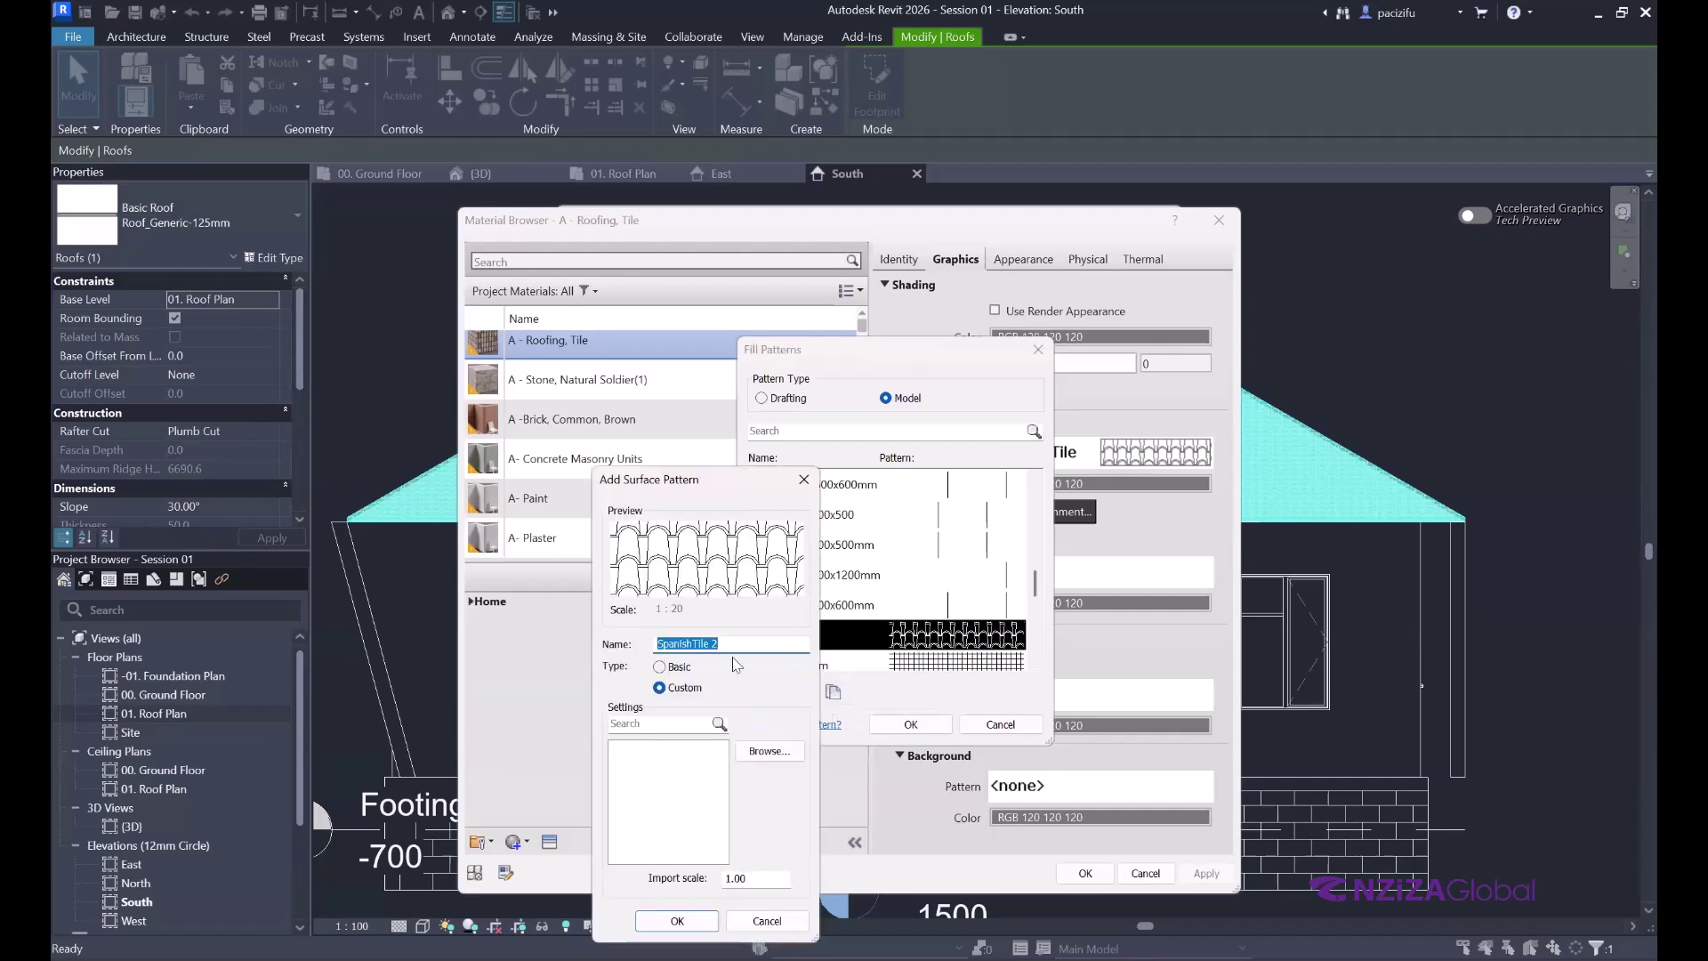
pyautogui.click(727, 642)
pyautogui.press('BackSpace')
pyautogui.press('BackSpace')
pyautogui.press('BackSpace')
pyautogui.press('BackSpace')
pyautogui.press('BackSpace')
pyautogui.press('BackSpace')
pyautogui.press('BackSpace')
pyautogui.press('BackSpace')
pyautogui.press('BackSpace')
pyautogui.press('BackSpace')
pyautogui.press('BackSpace')
pyautogui.press('BackSpace')
pyautogui.write('R')
pyautogui.write('oof sheet 02')
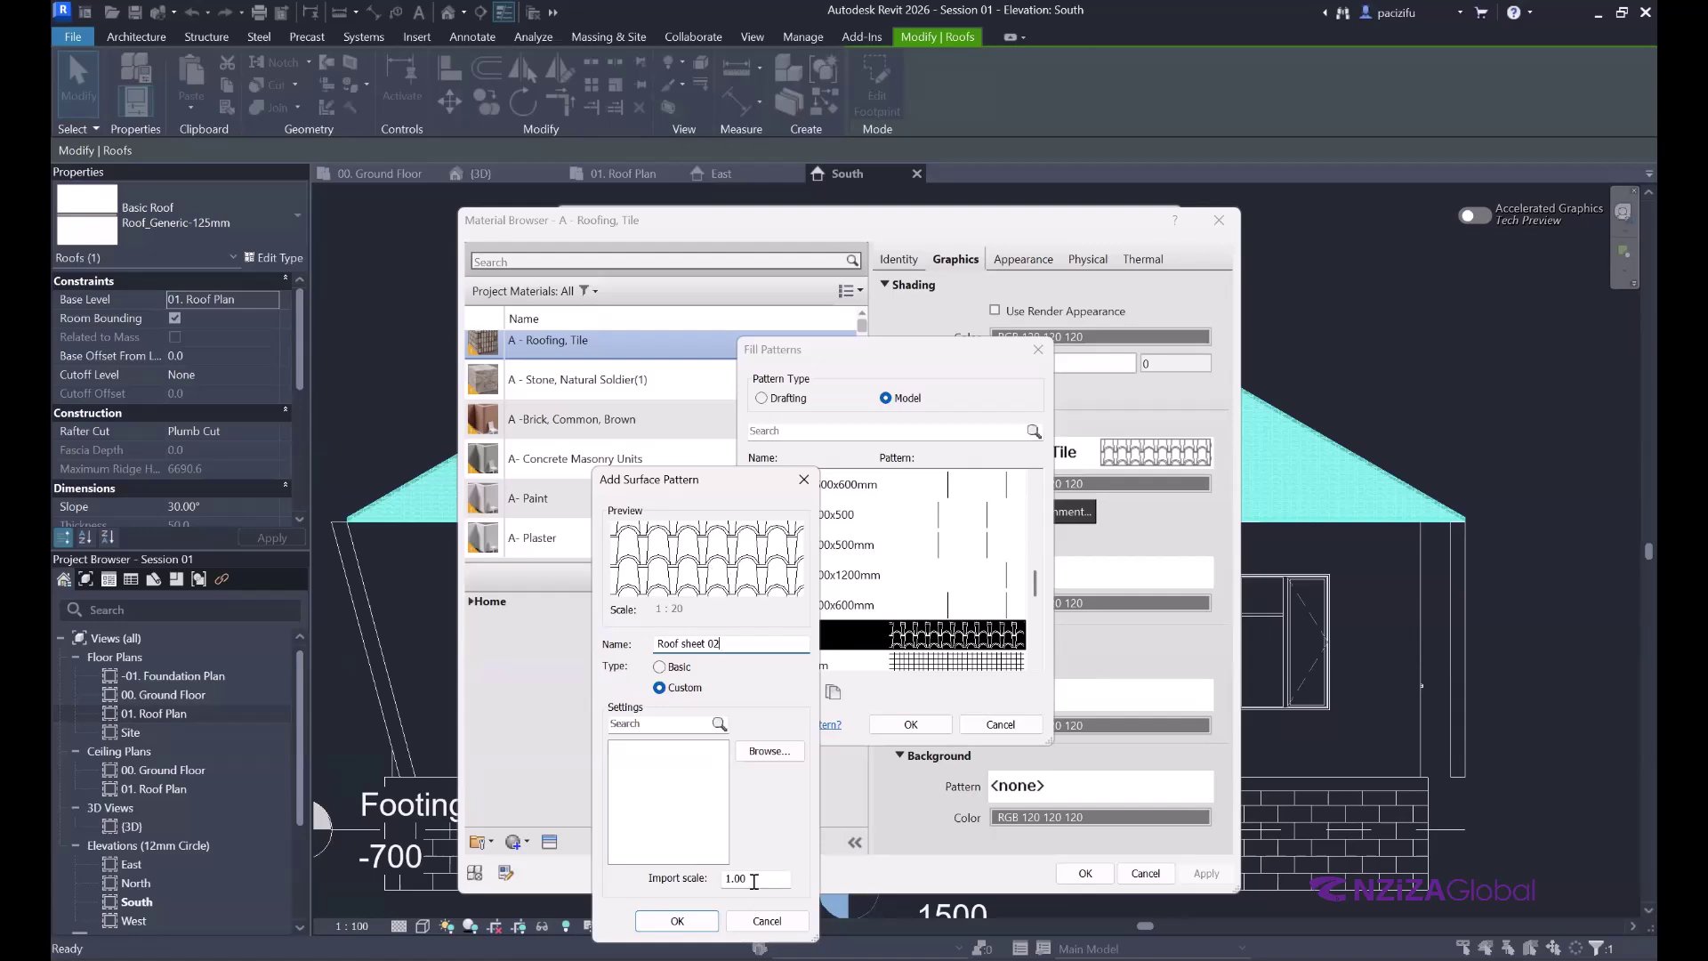
pyautogui.moveTo(752, 879); pyautogui.dragTo(731, 879)
pyautogui.write('2')
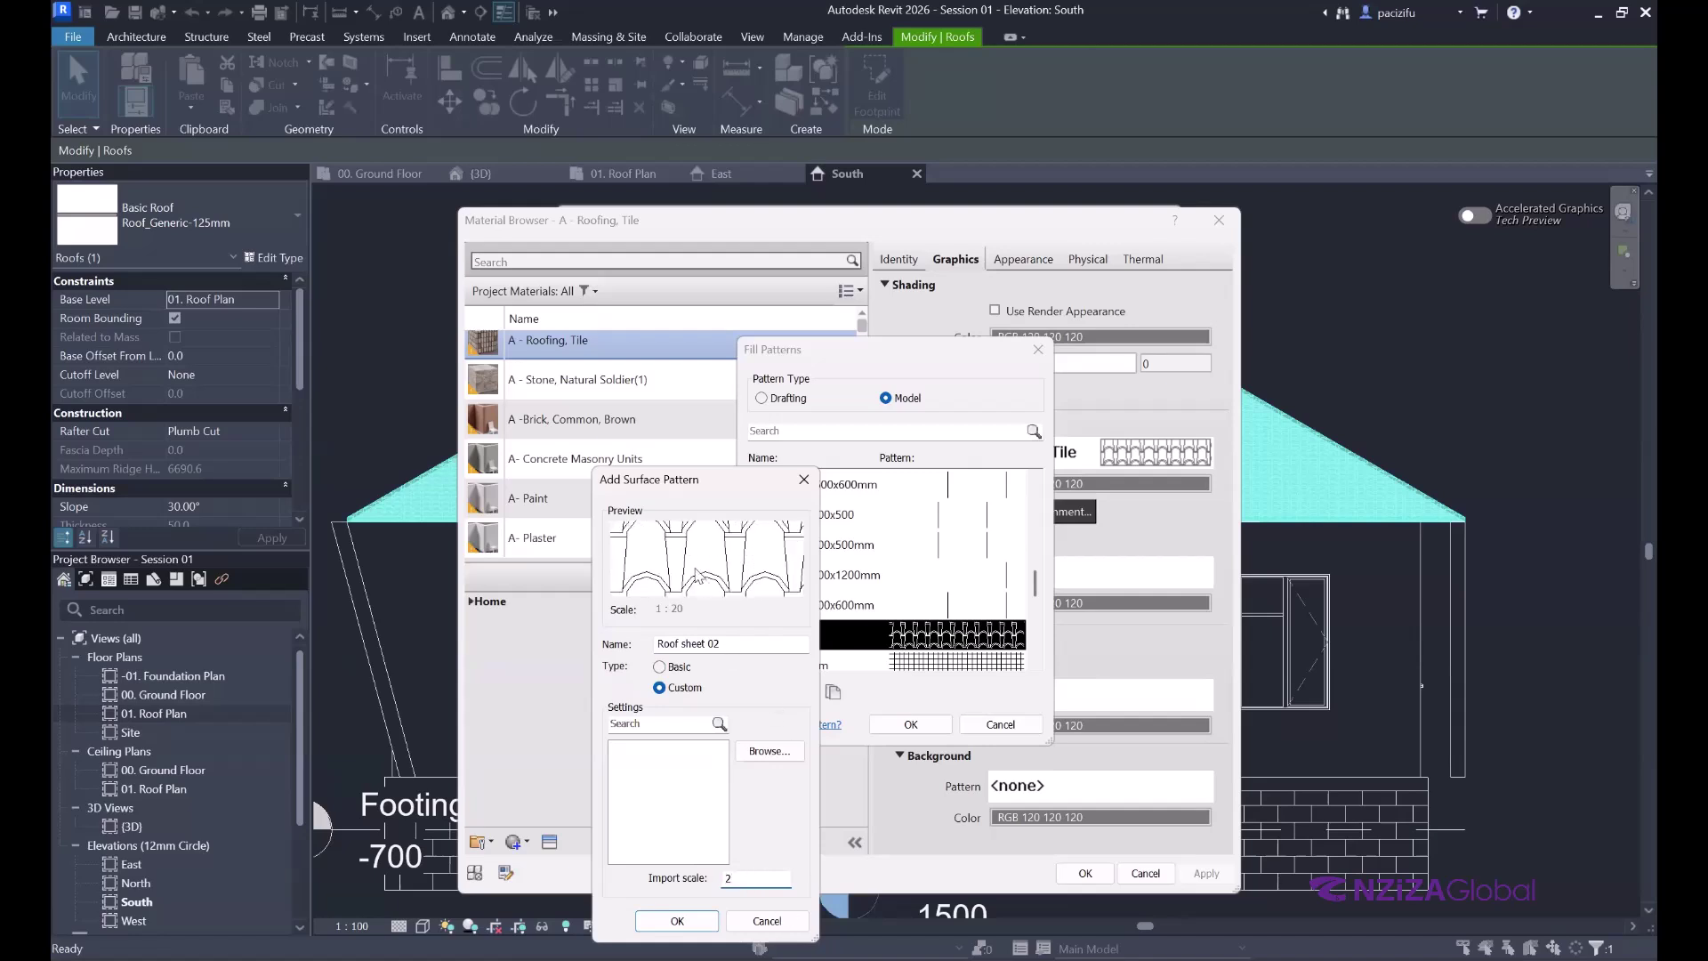
pyautogui.click(677, 921)
# - Assign the "Roof sheet 02" pattern as the roofing material's surface foreground, accept all changes and deselect the roof
pyautogui.scroll(-2, 909, 614)
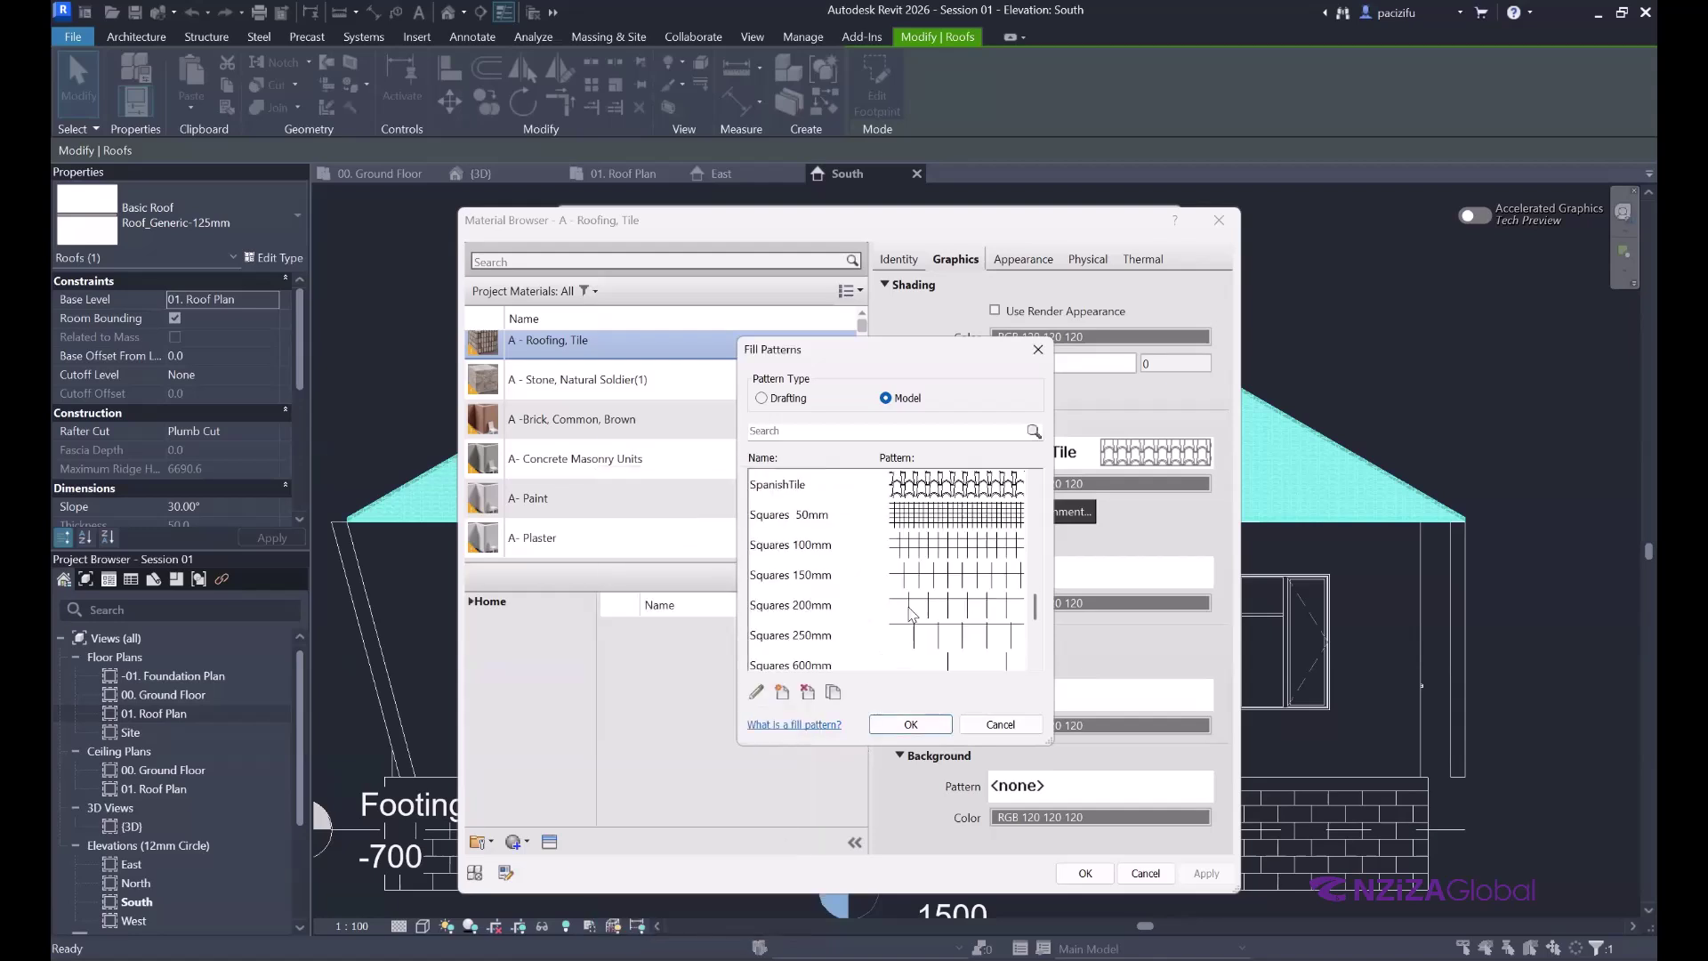
pyautogui.scroll(2, 909, 605)
pyautogui.click(885, 574)
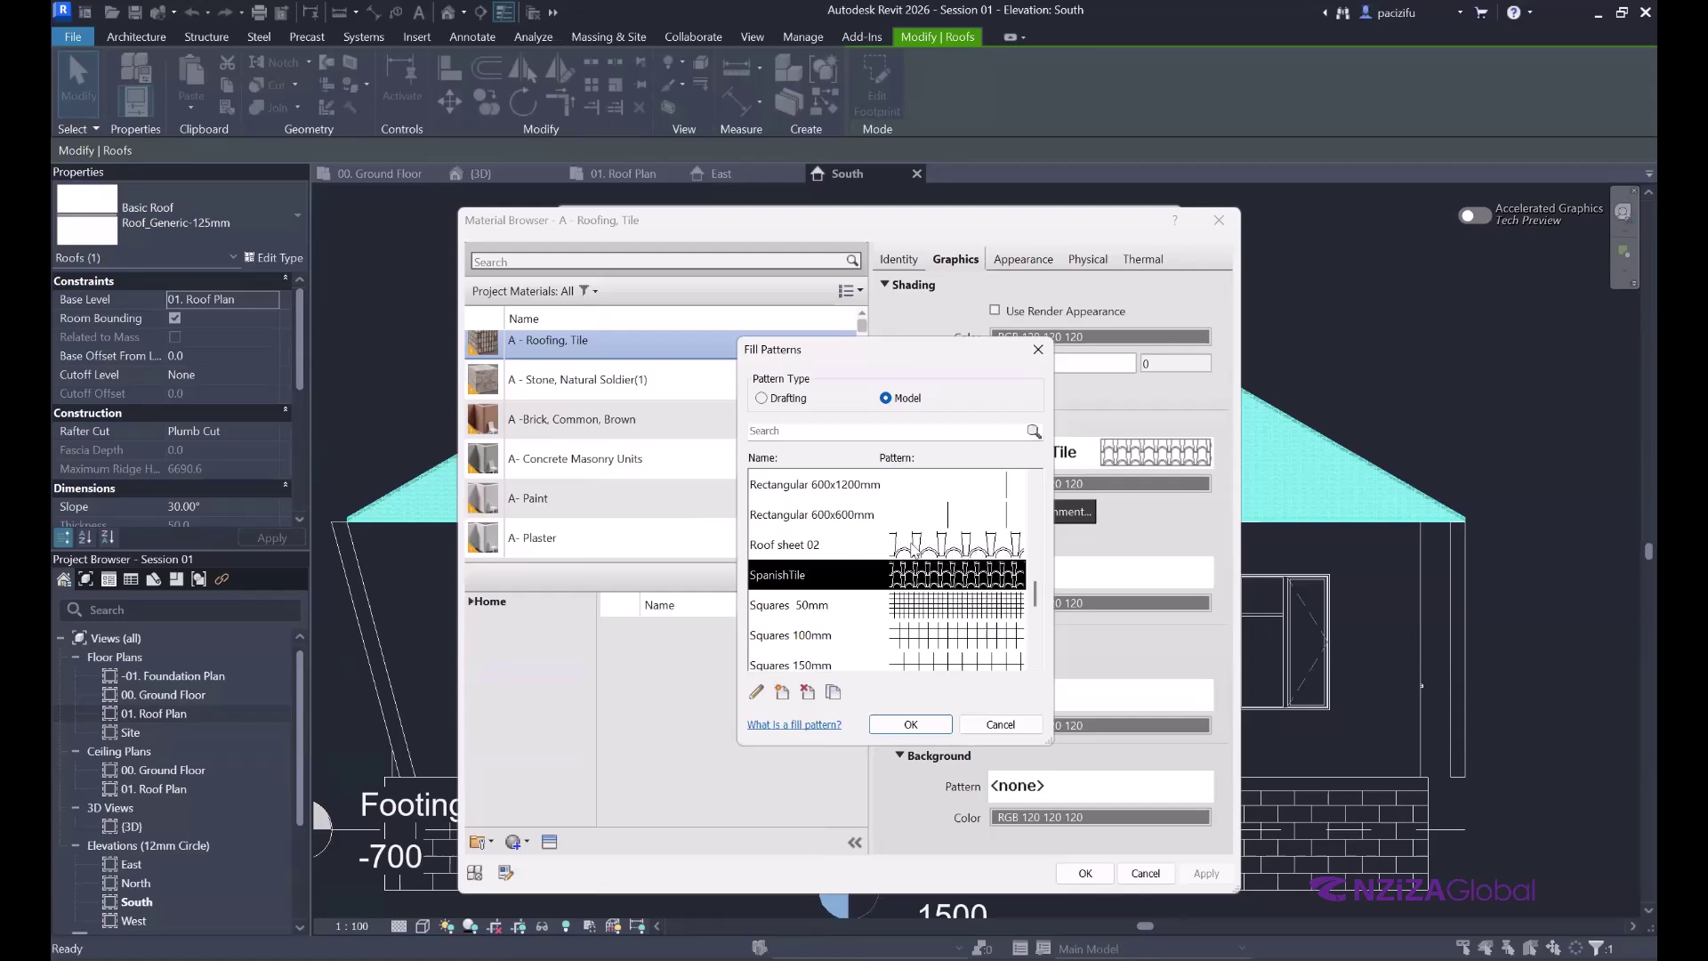
pyautogui.click(907, 545)
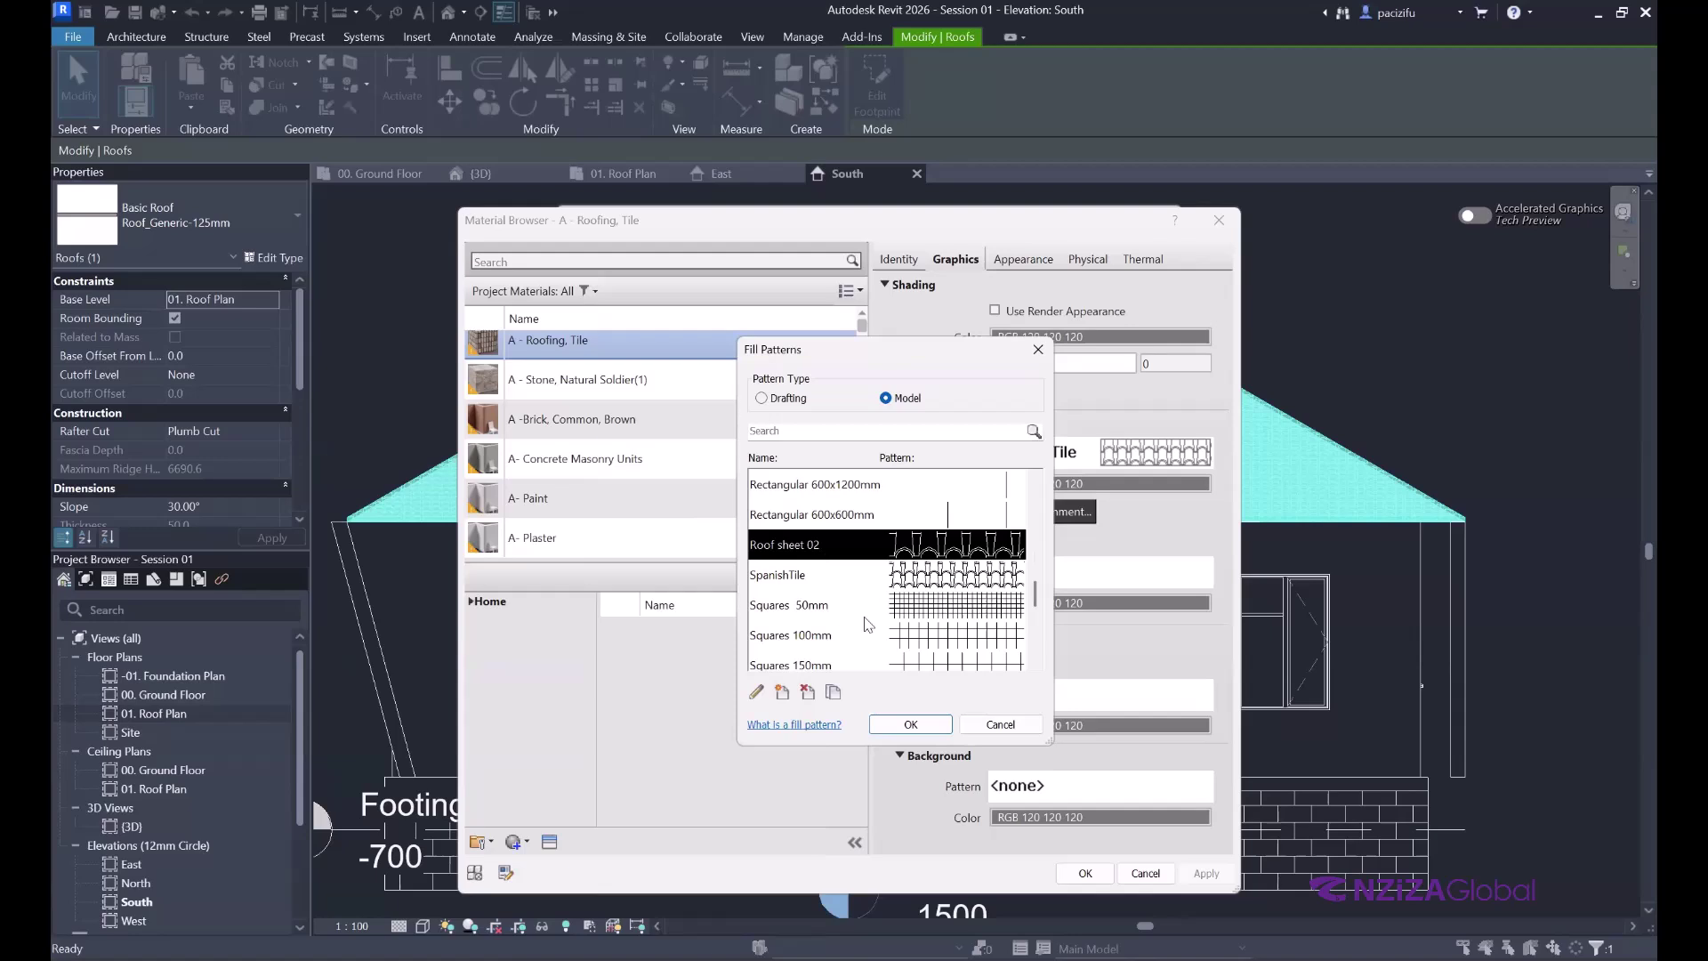
pyautogui.click(911, 723)
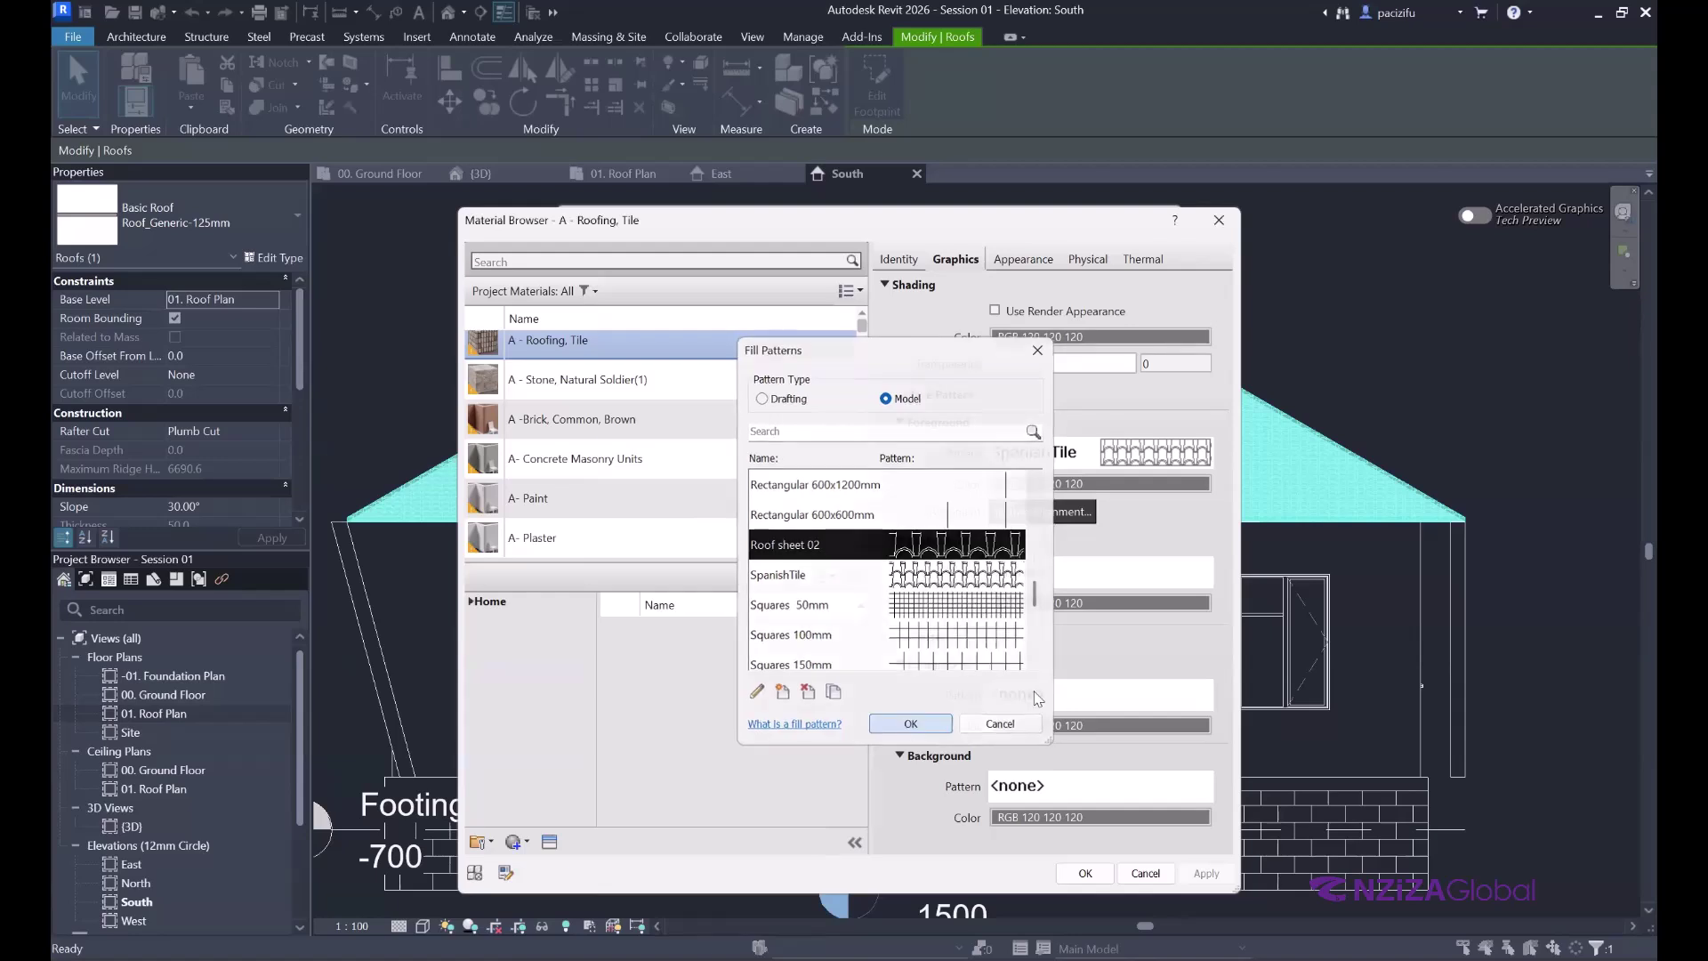
pyautogui.click(1085, 874)
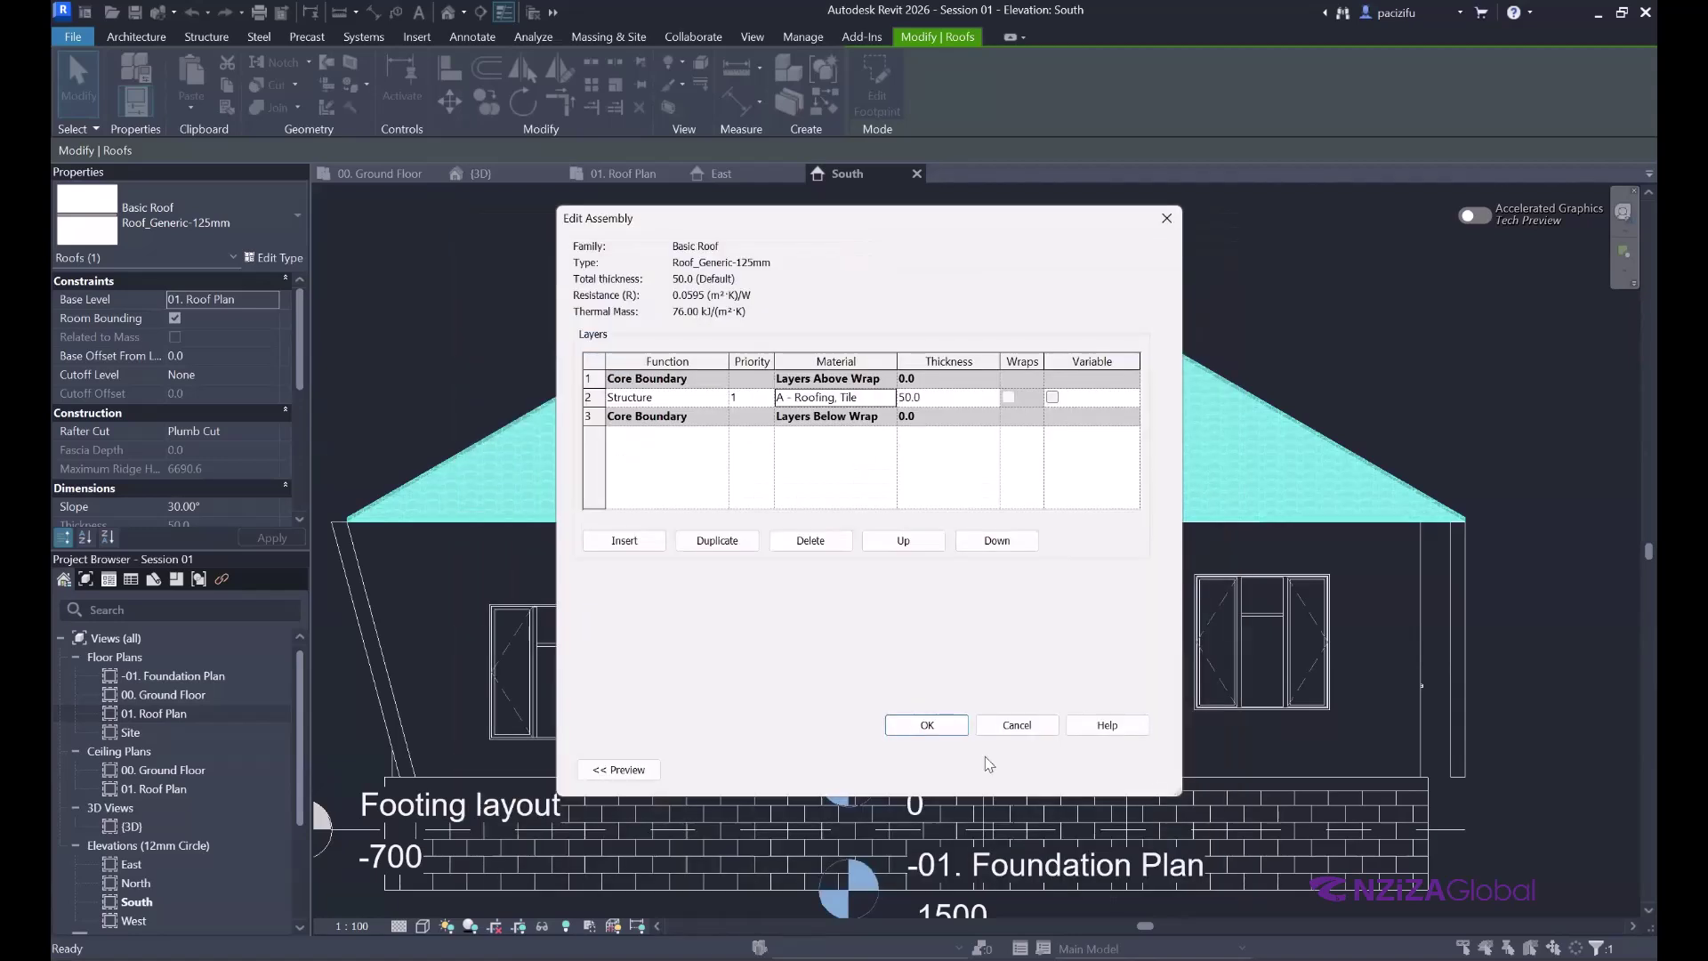
pyautogui.click(942, 733)
pyautogui.click(946, 762)
pyautogui.click(696, 500)
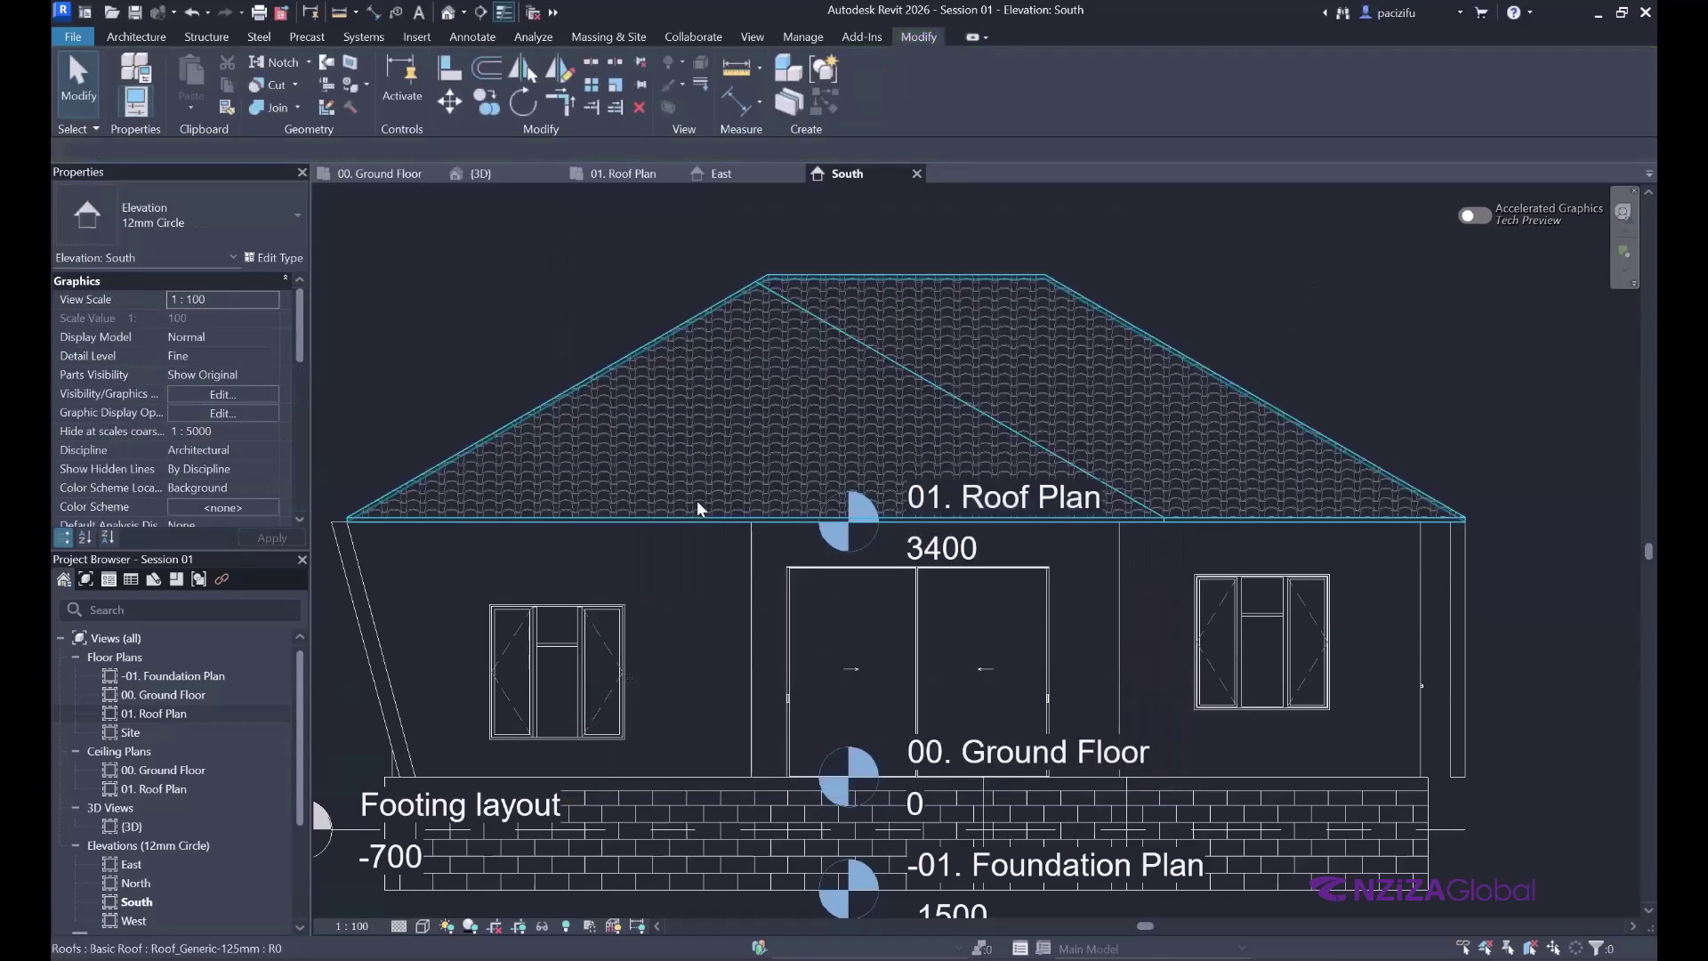
# - Examine the hip roof's surface pattern in the South elevation and its tile appearance up close in the {3D} view
pyautogui.scroll(2, 696, 504)
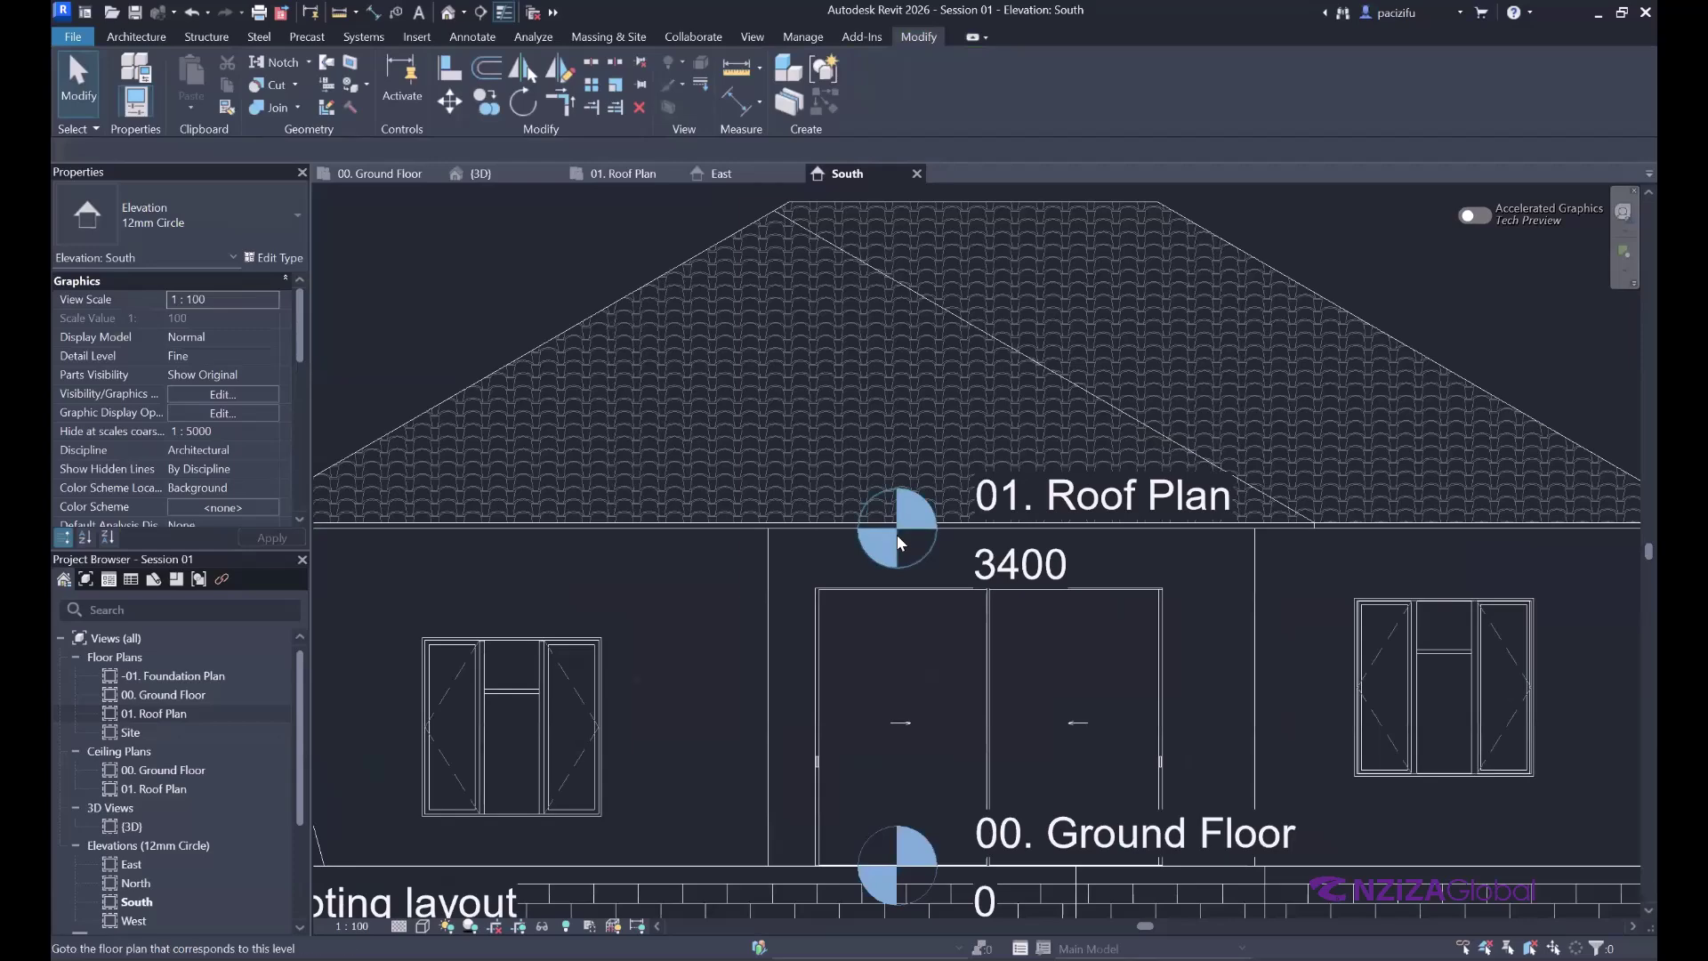
pyautogui.scroll(-2, 925, 548)
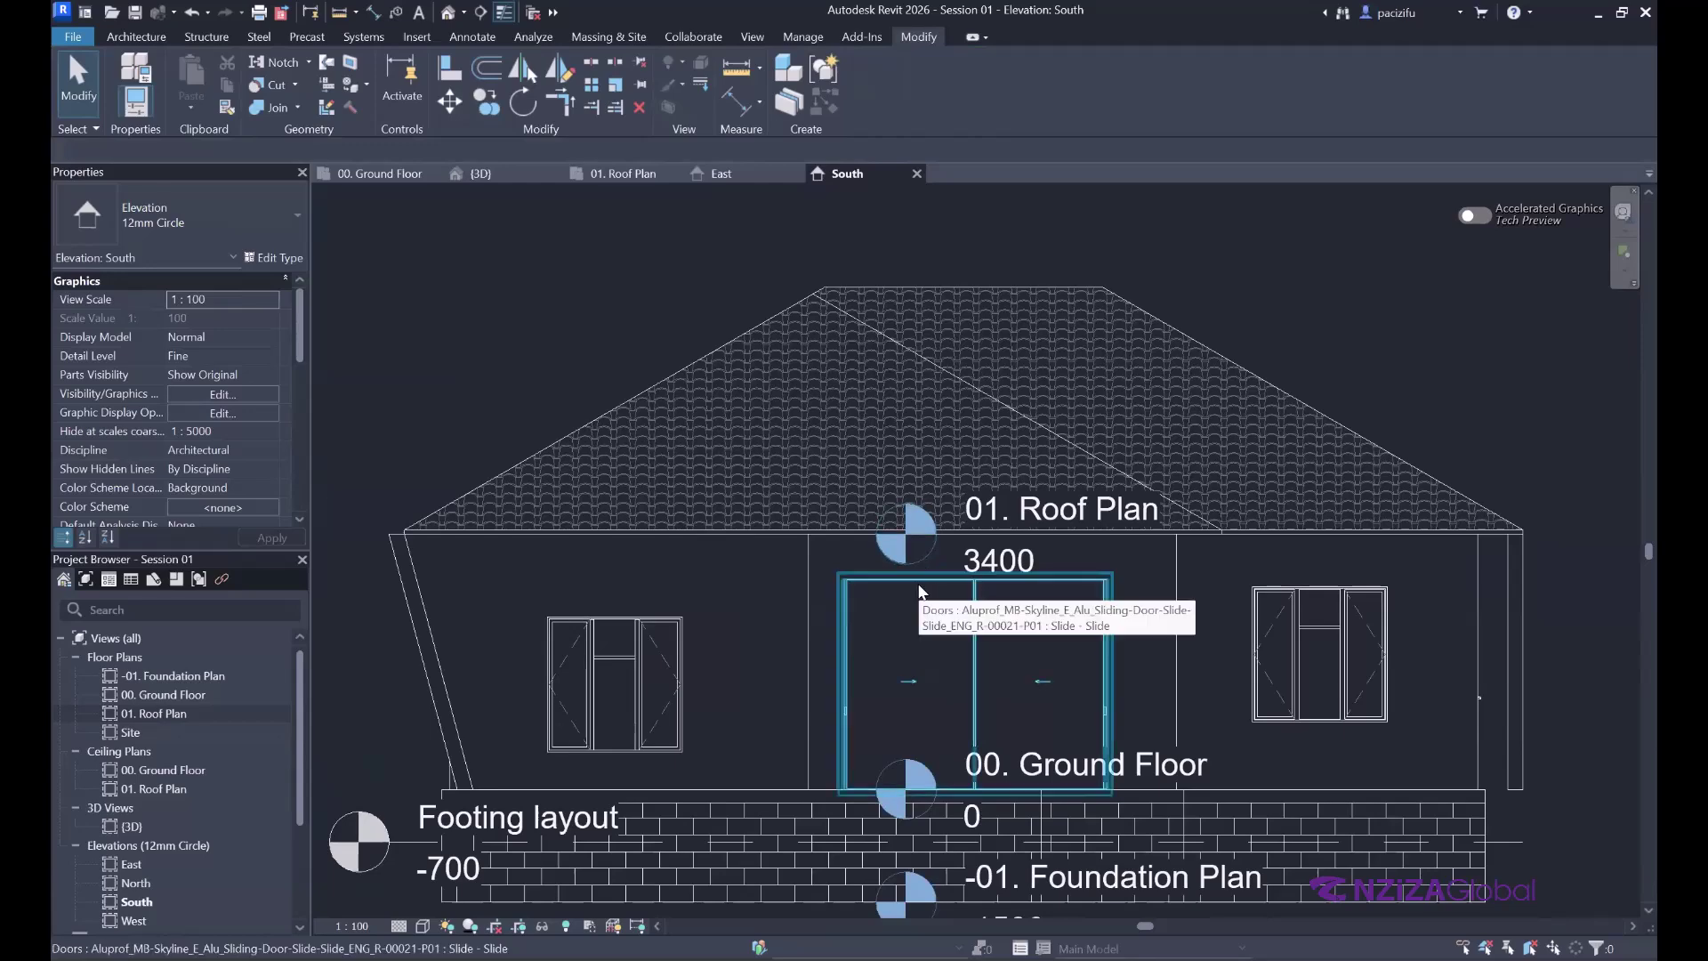
pyautogui.scroll(-1, 636, 534)
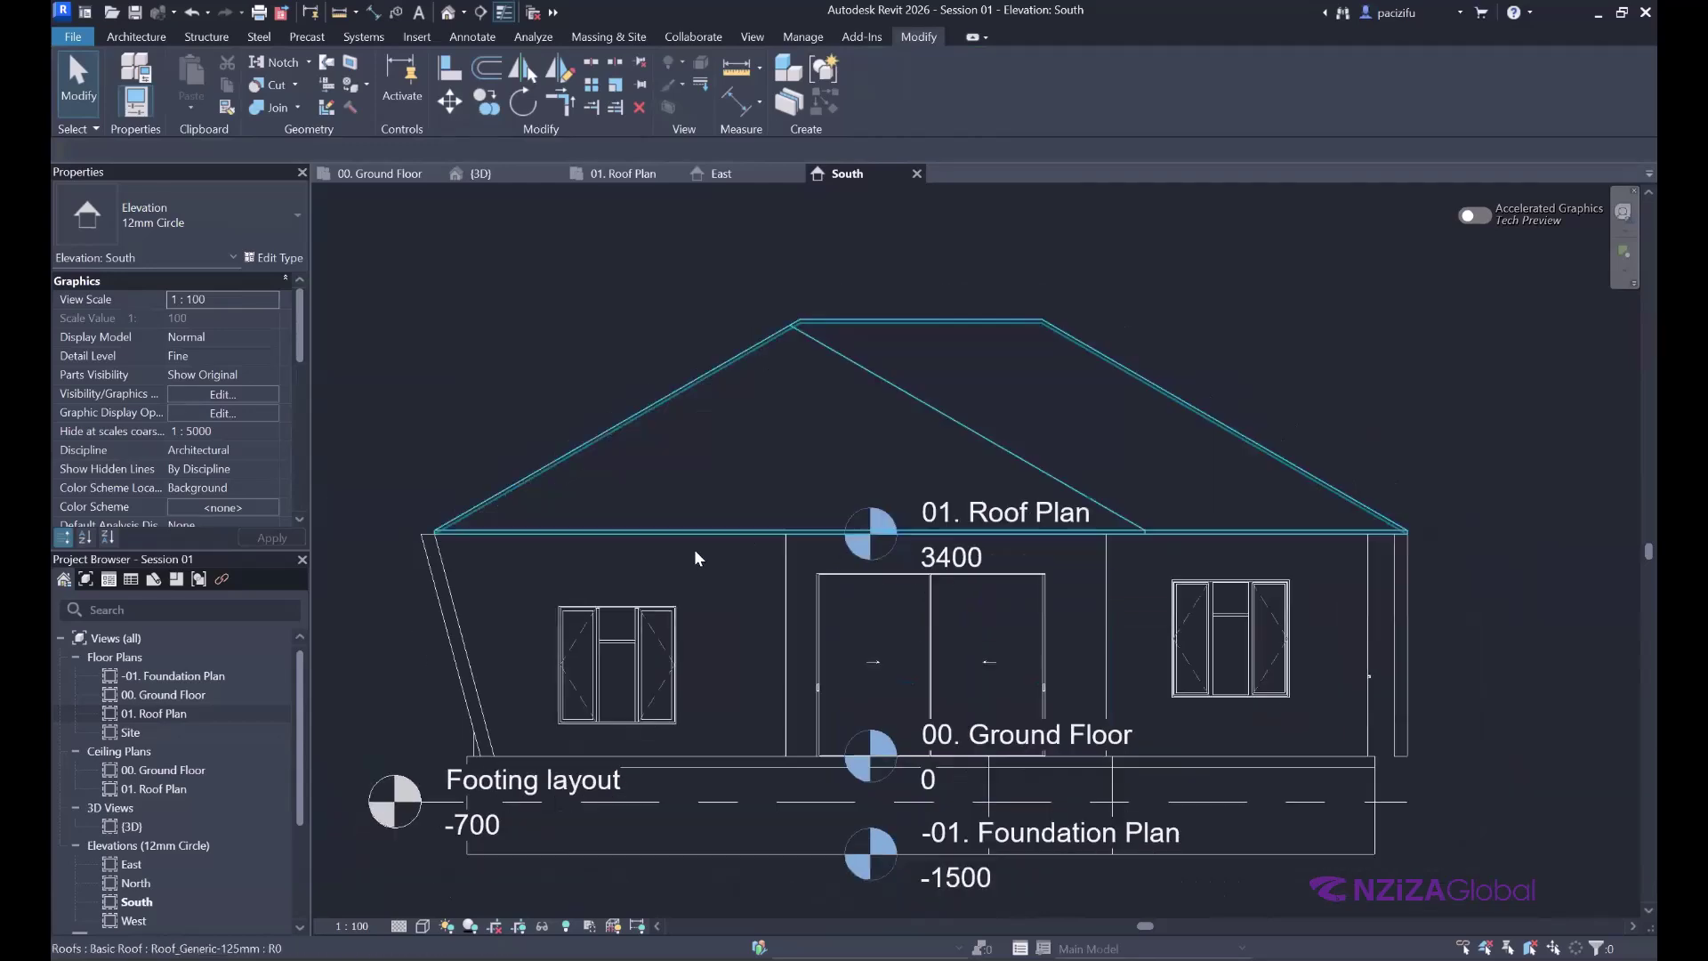
pyautogui.click(503, 169)
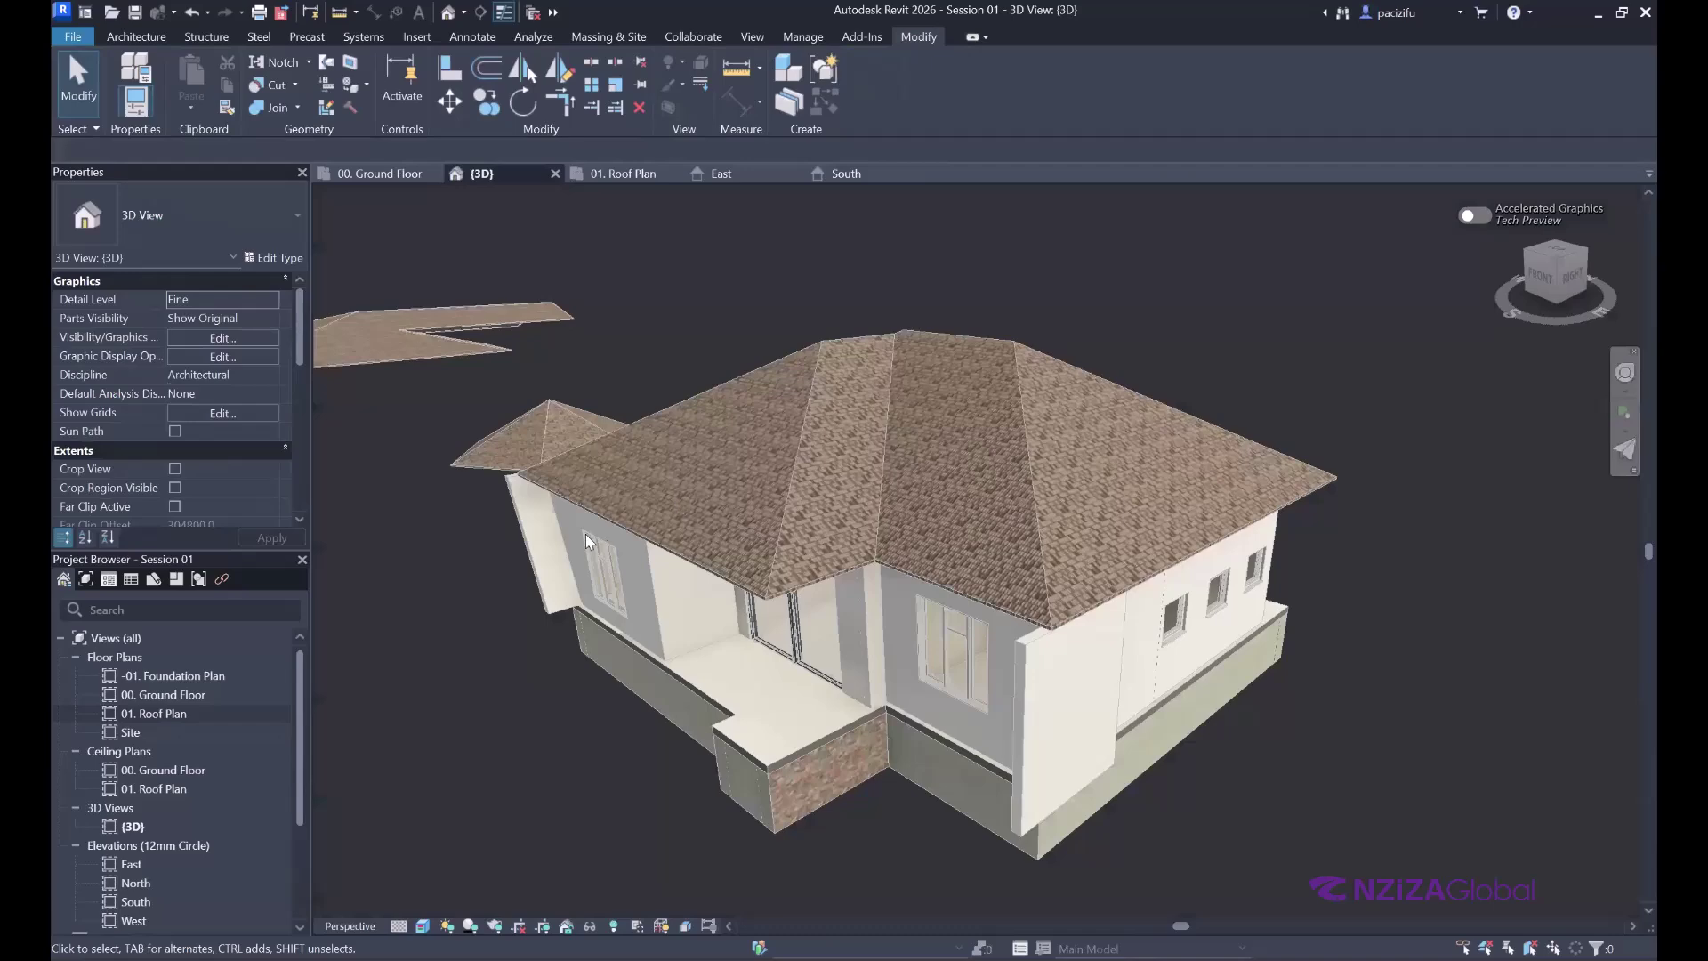
pyautogui.scroll(-2, 695, 446)
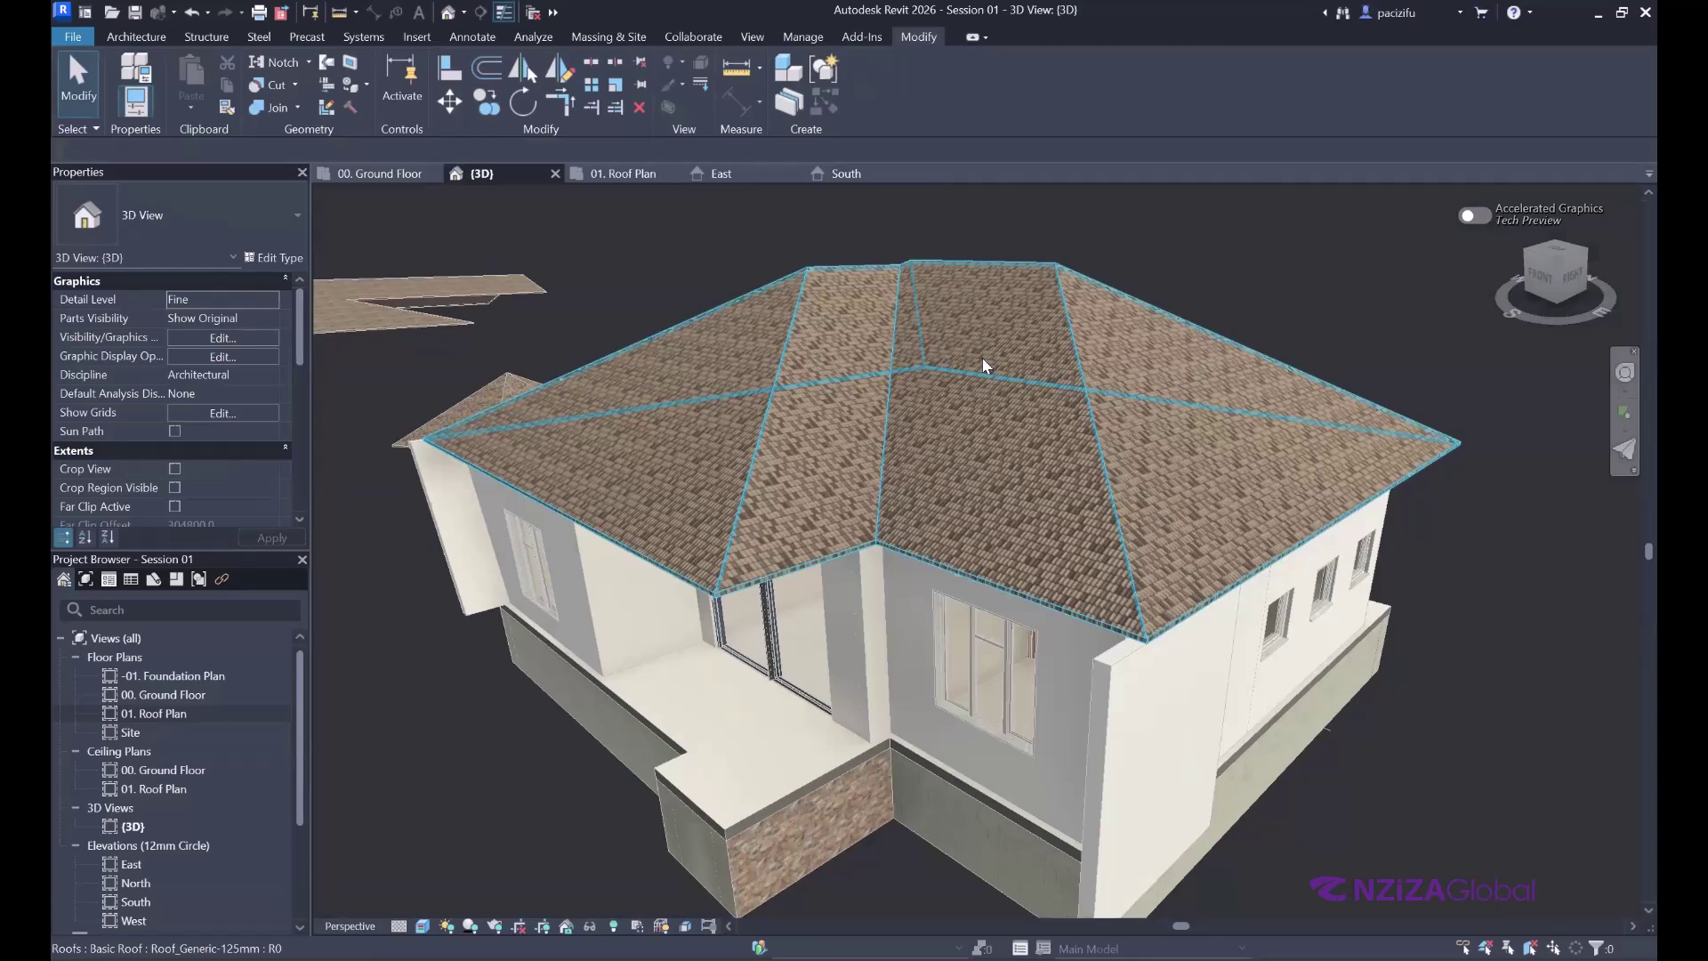
pyautogui.scroll(2, 1100, 482)
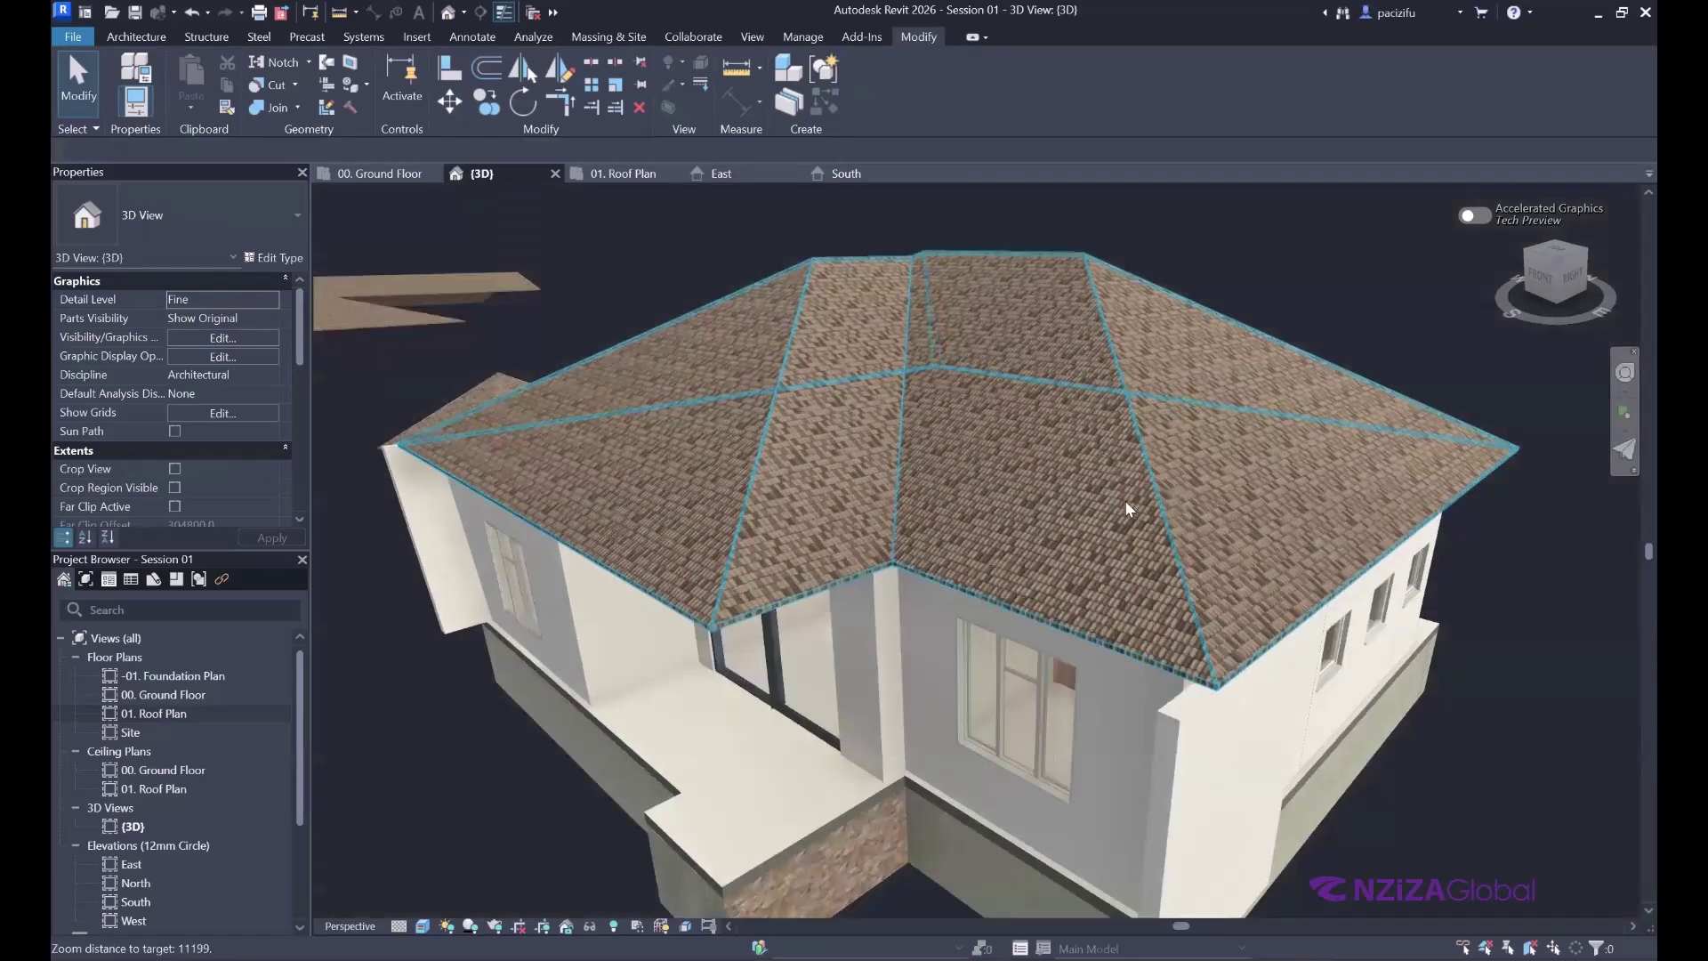
pyautogui.scroll(3, 1032, 462)
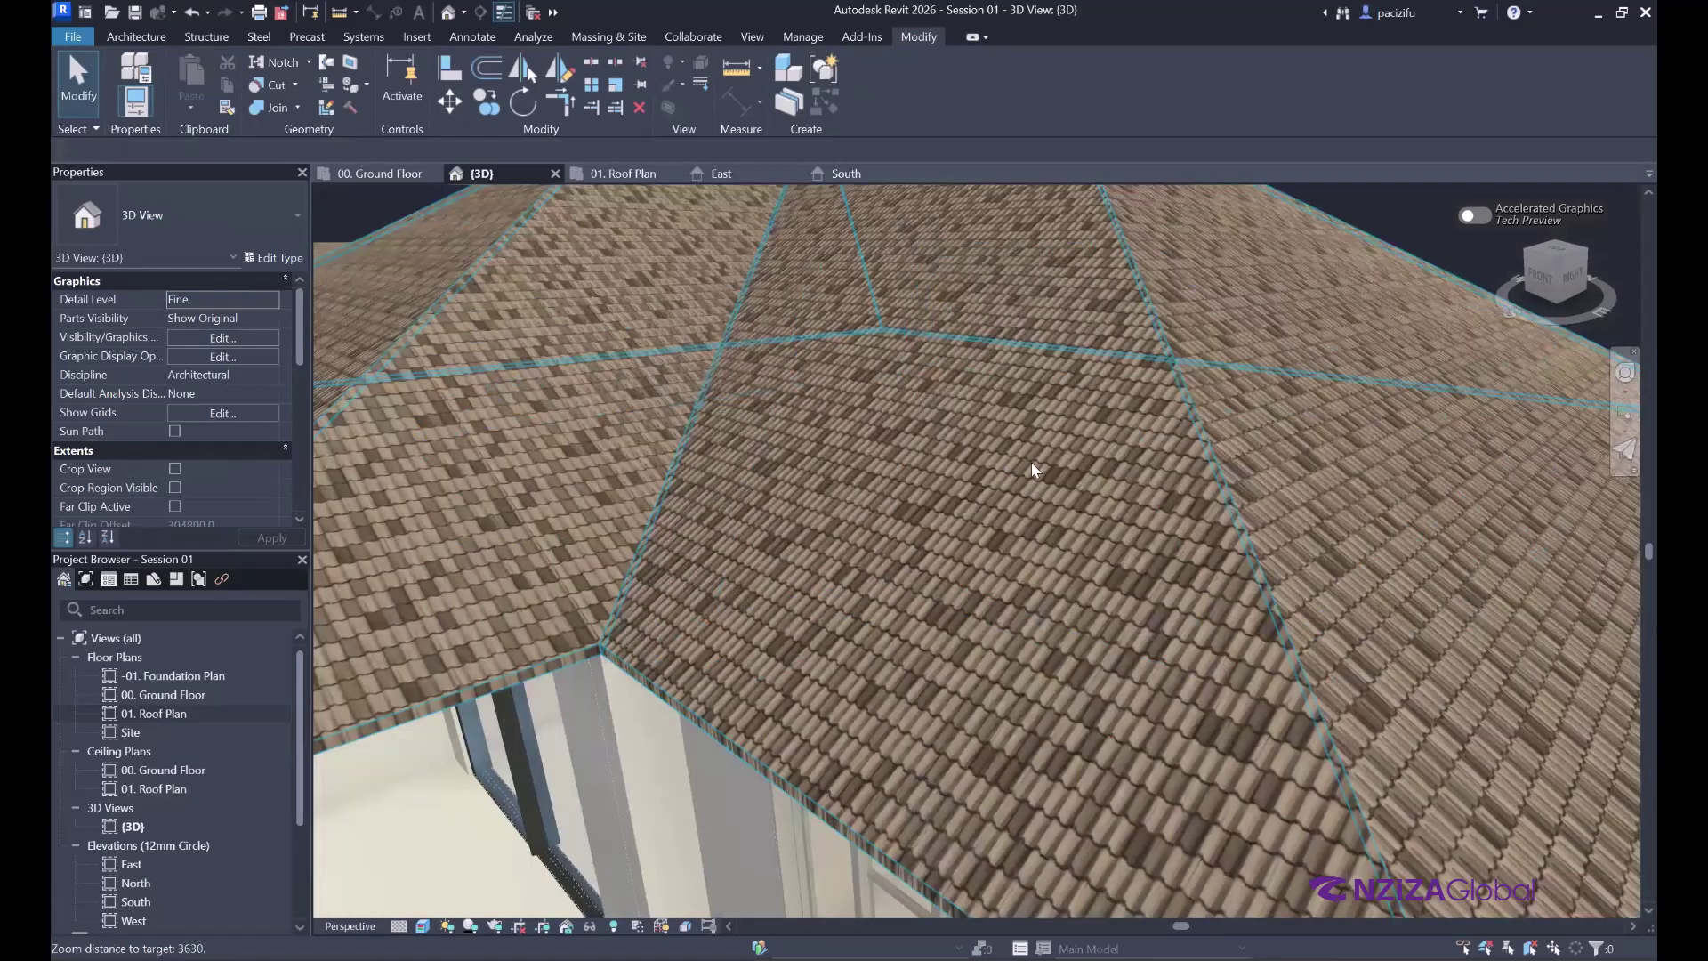
pyautogui.scroll(-5, 792, 354)
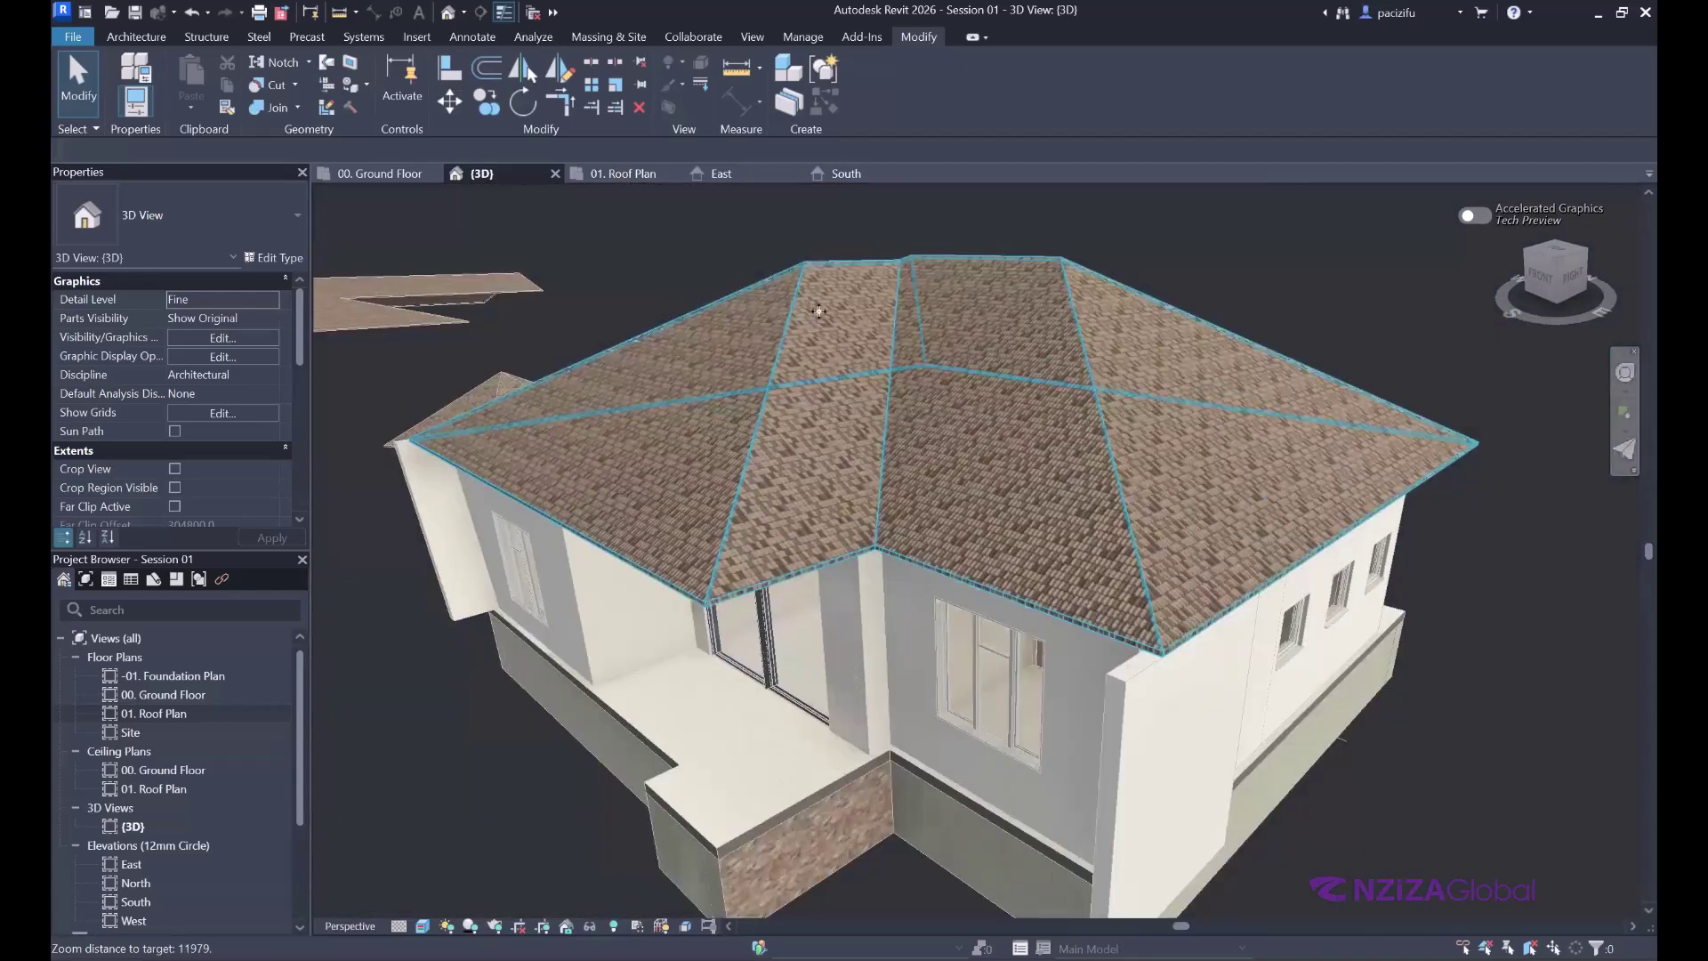
# - Select the hip roof in the {3D} view and open the appearance color of its "A - Roofing, Tile" material for editing
pyautogui.click(800, 317)
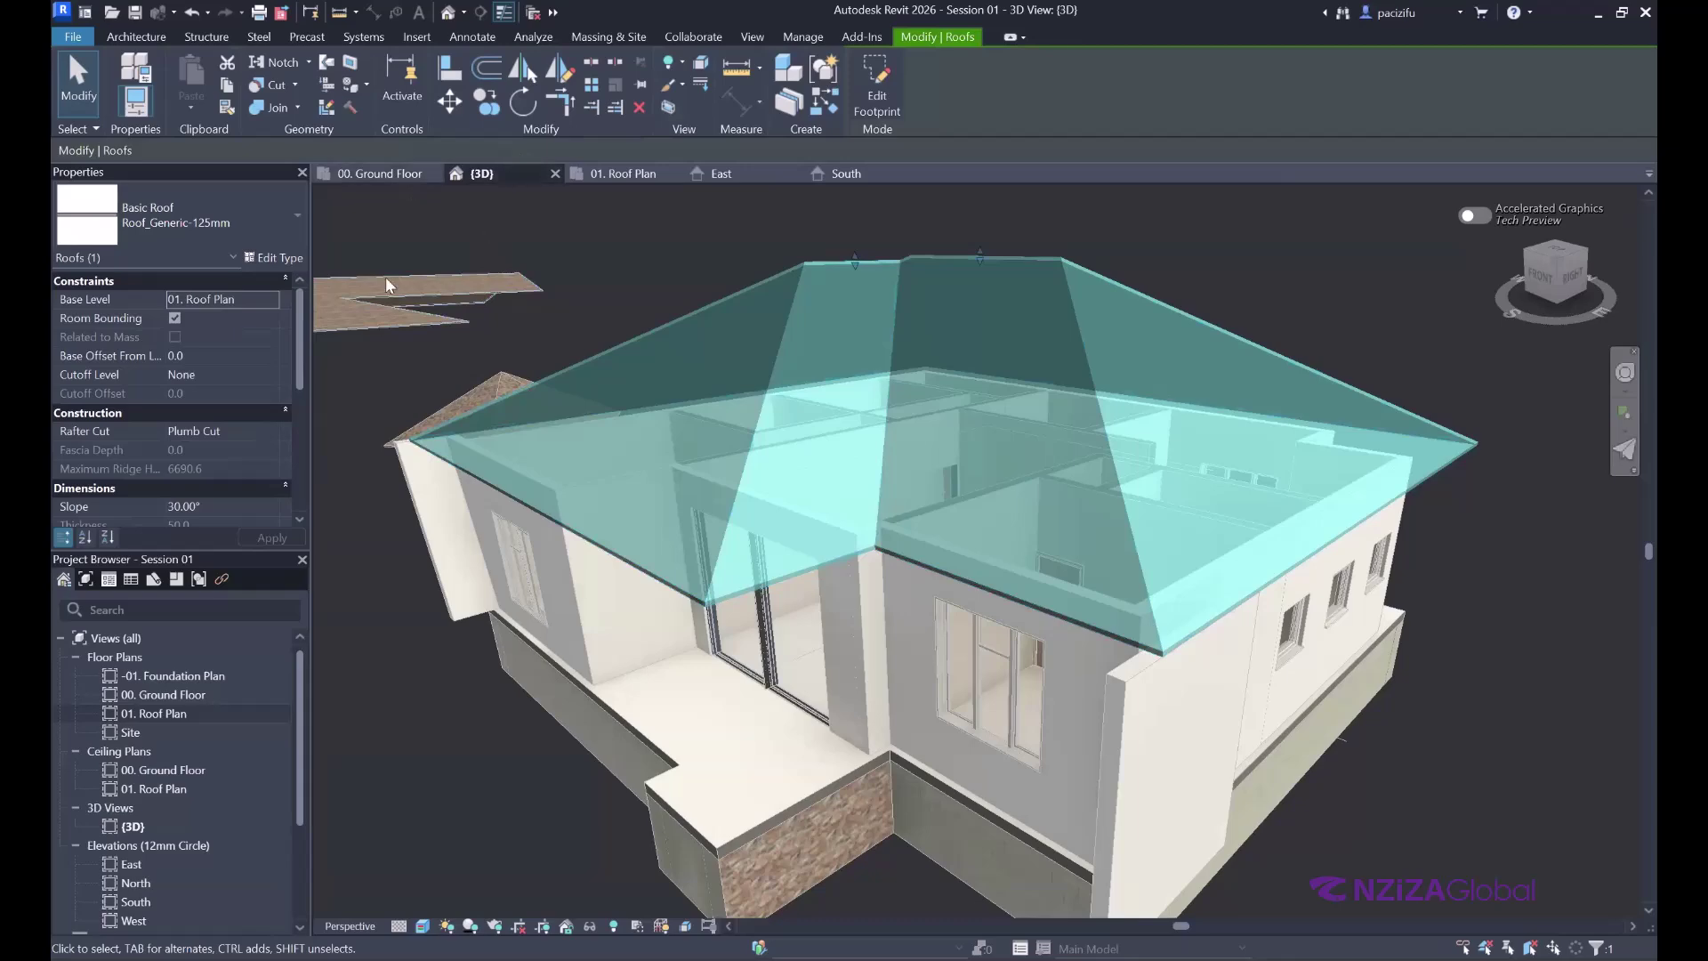
pyautogui.click(276, 258)
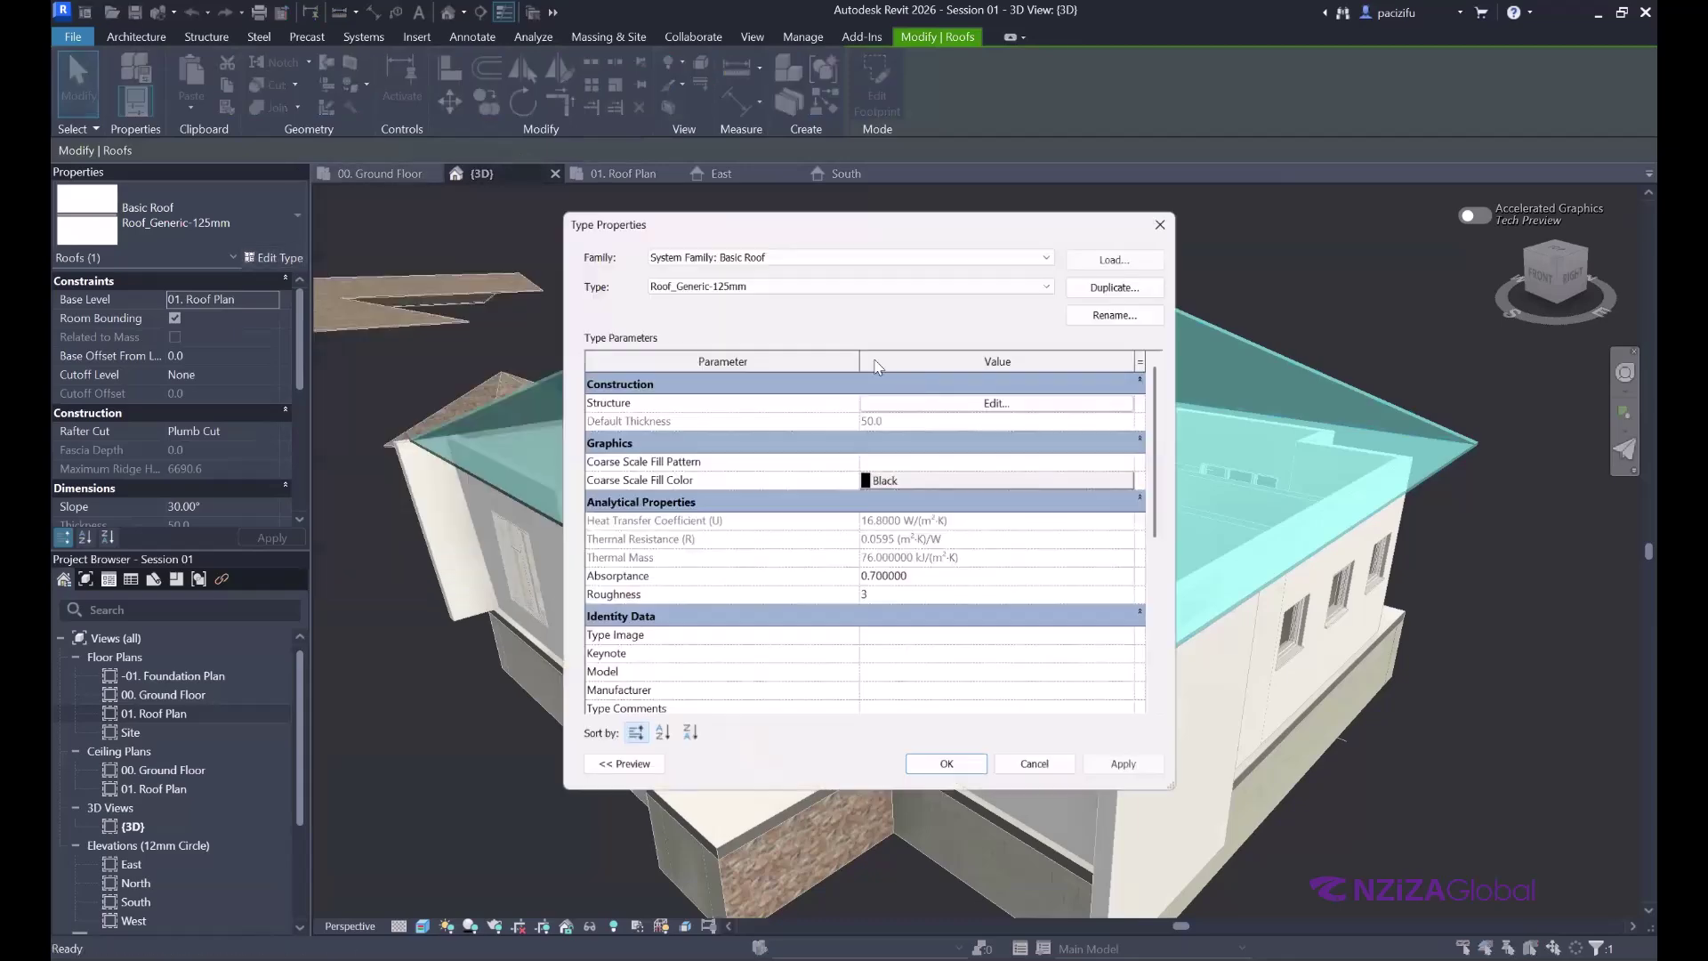
pyautogui.click(997, 403)
pyautogui.click(869, 397)
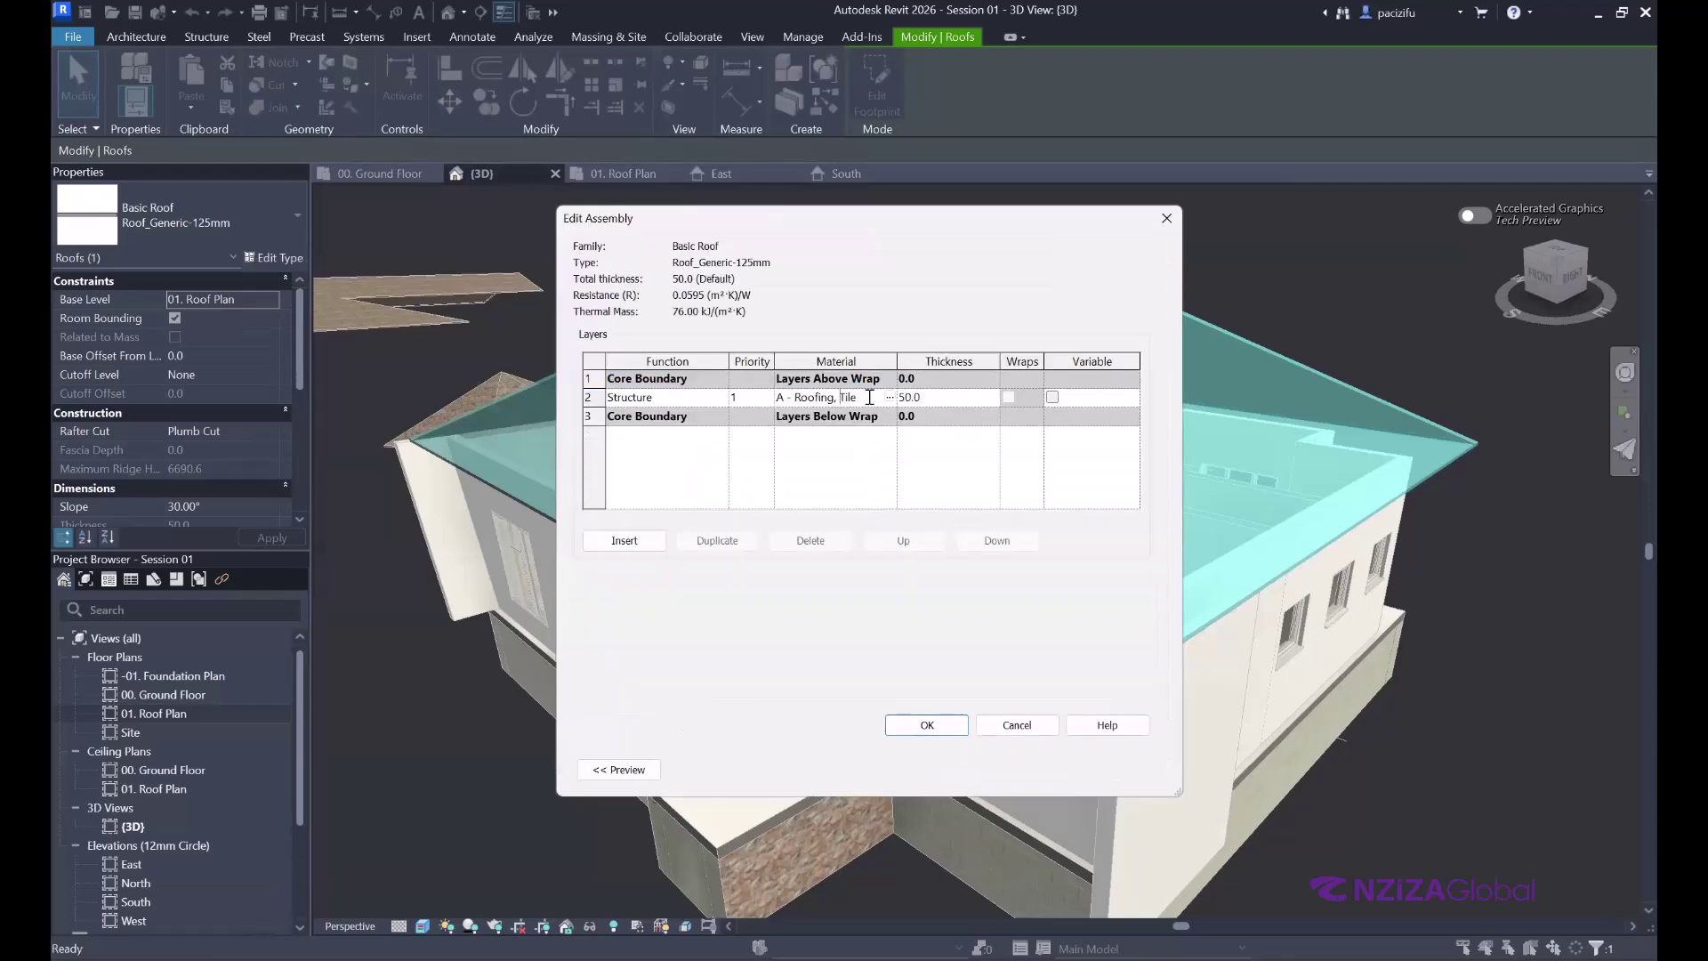
pyautogui.click(890, 397)
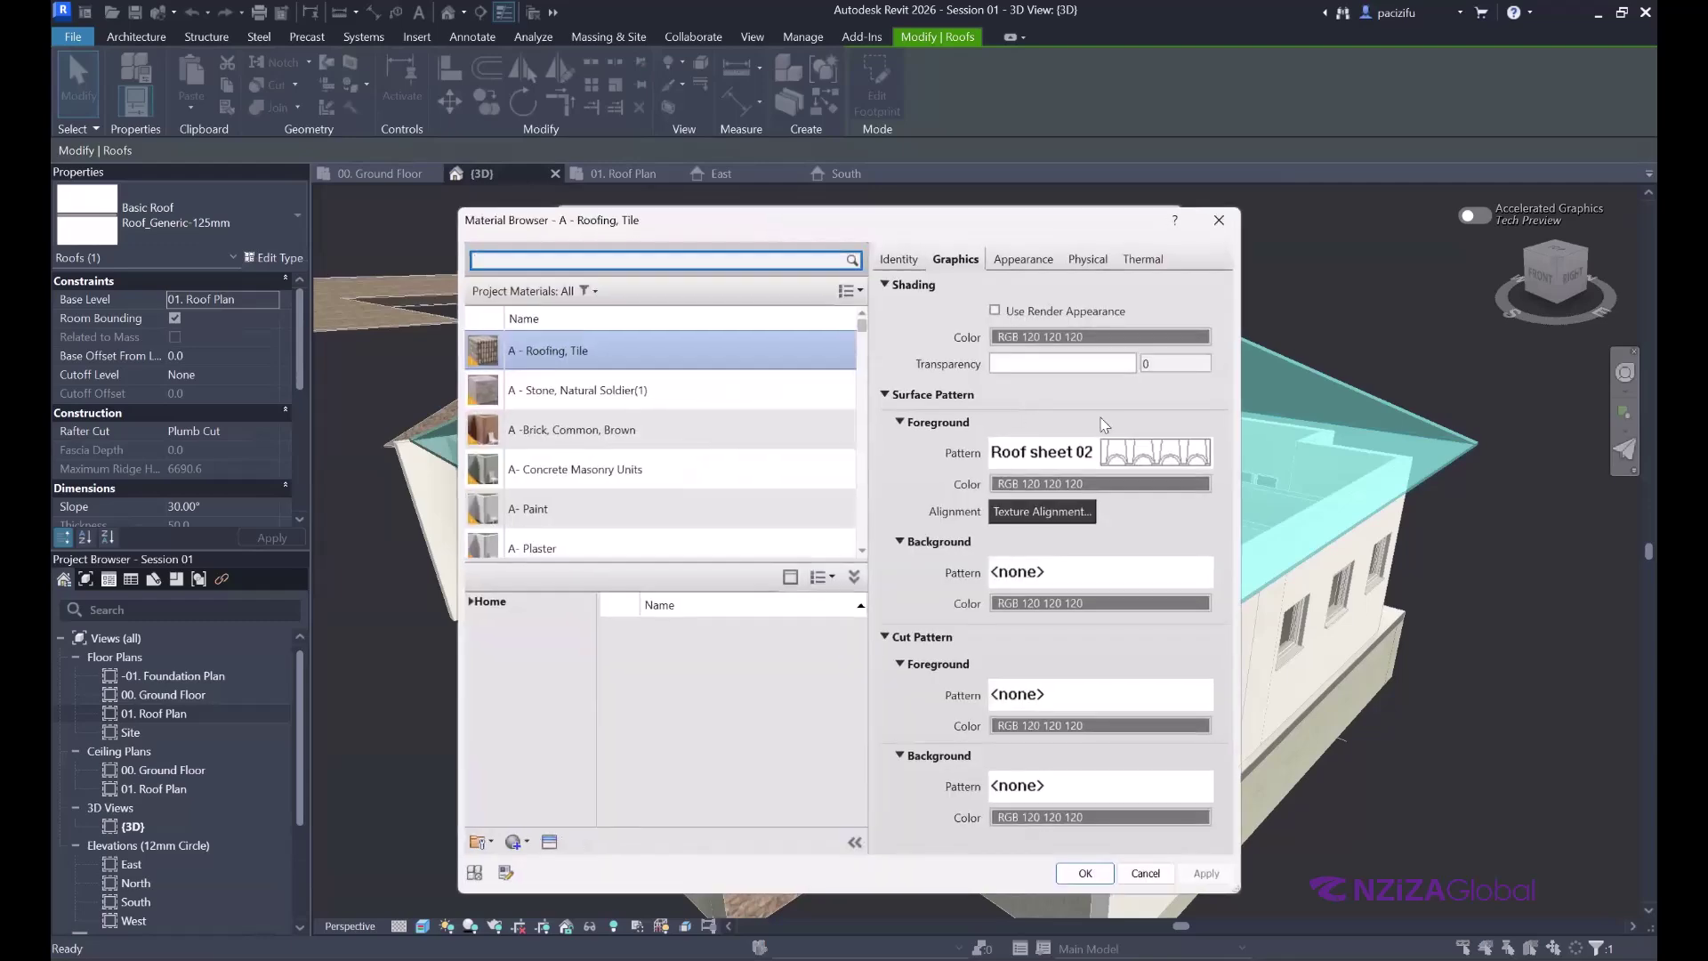
pyautogui.click(1011, 263)
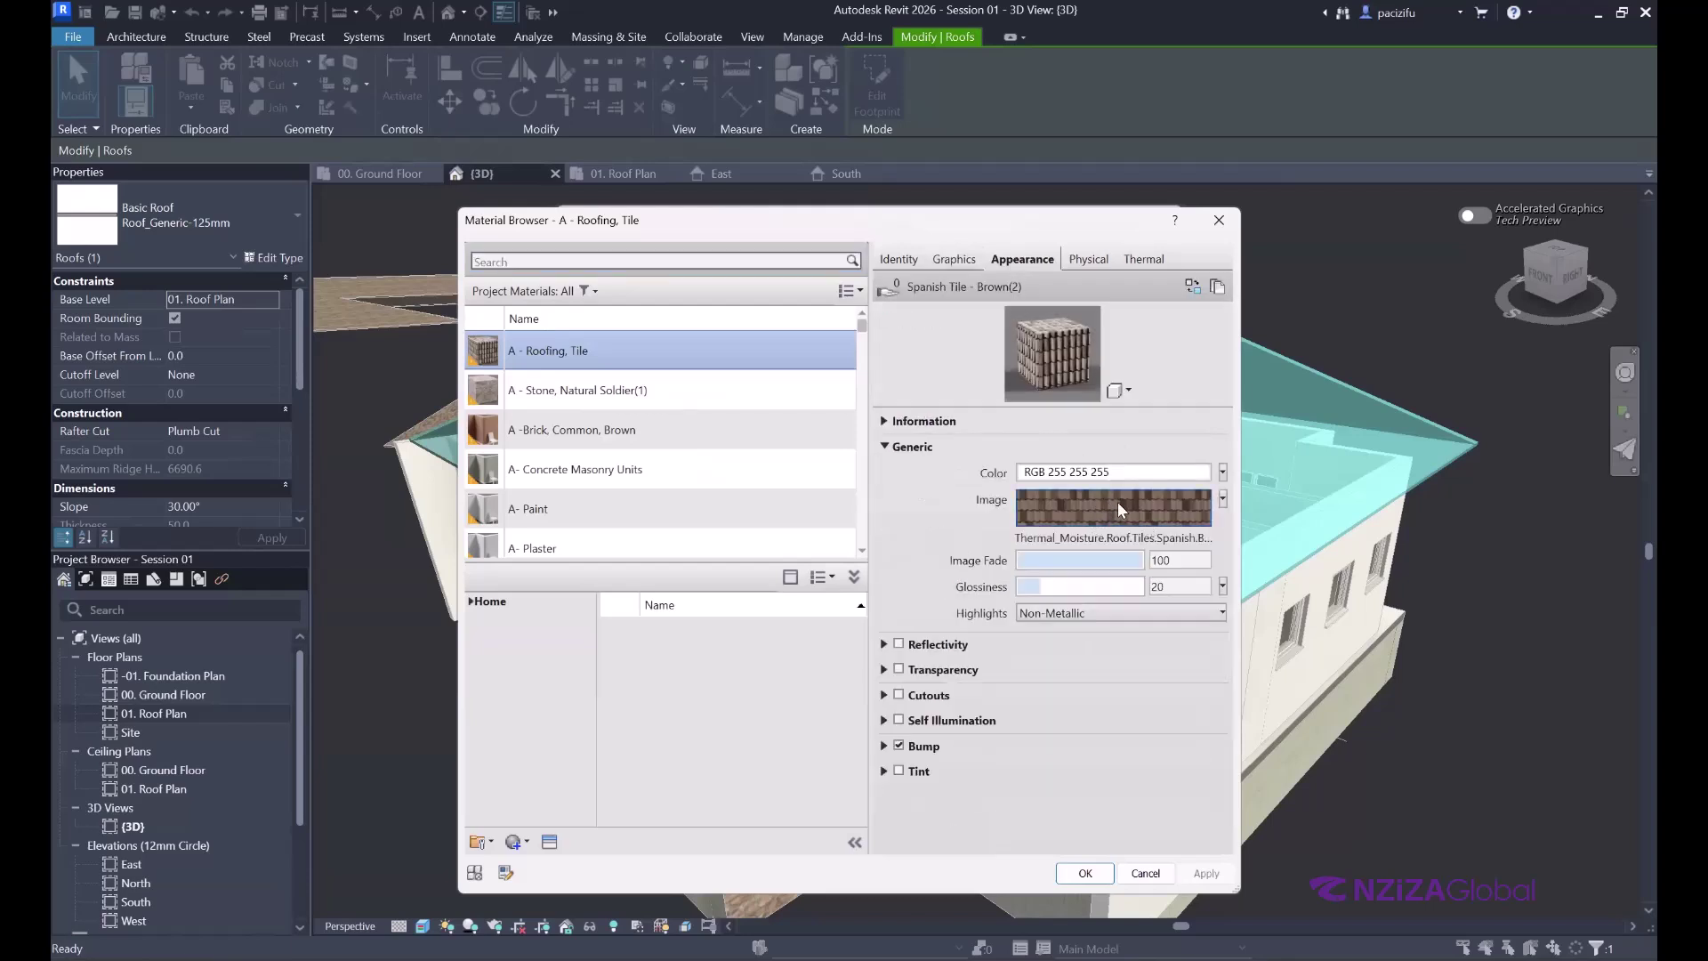
pyautogui.click(1053, 473)
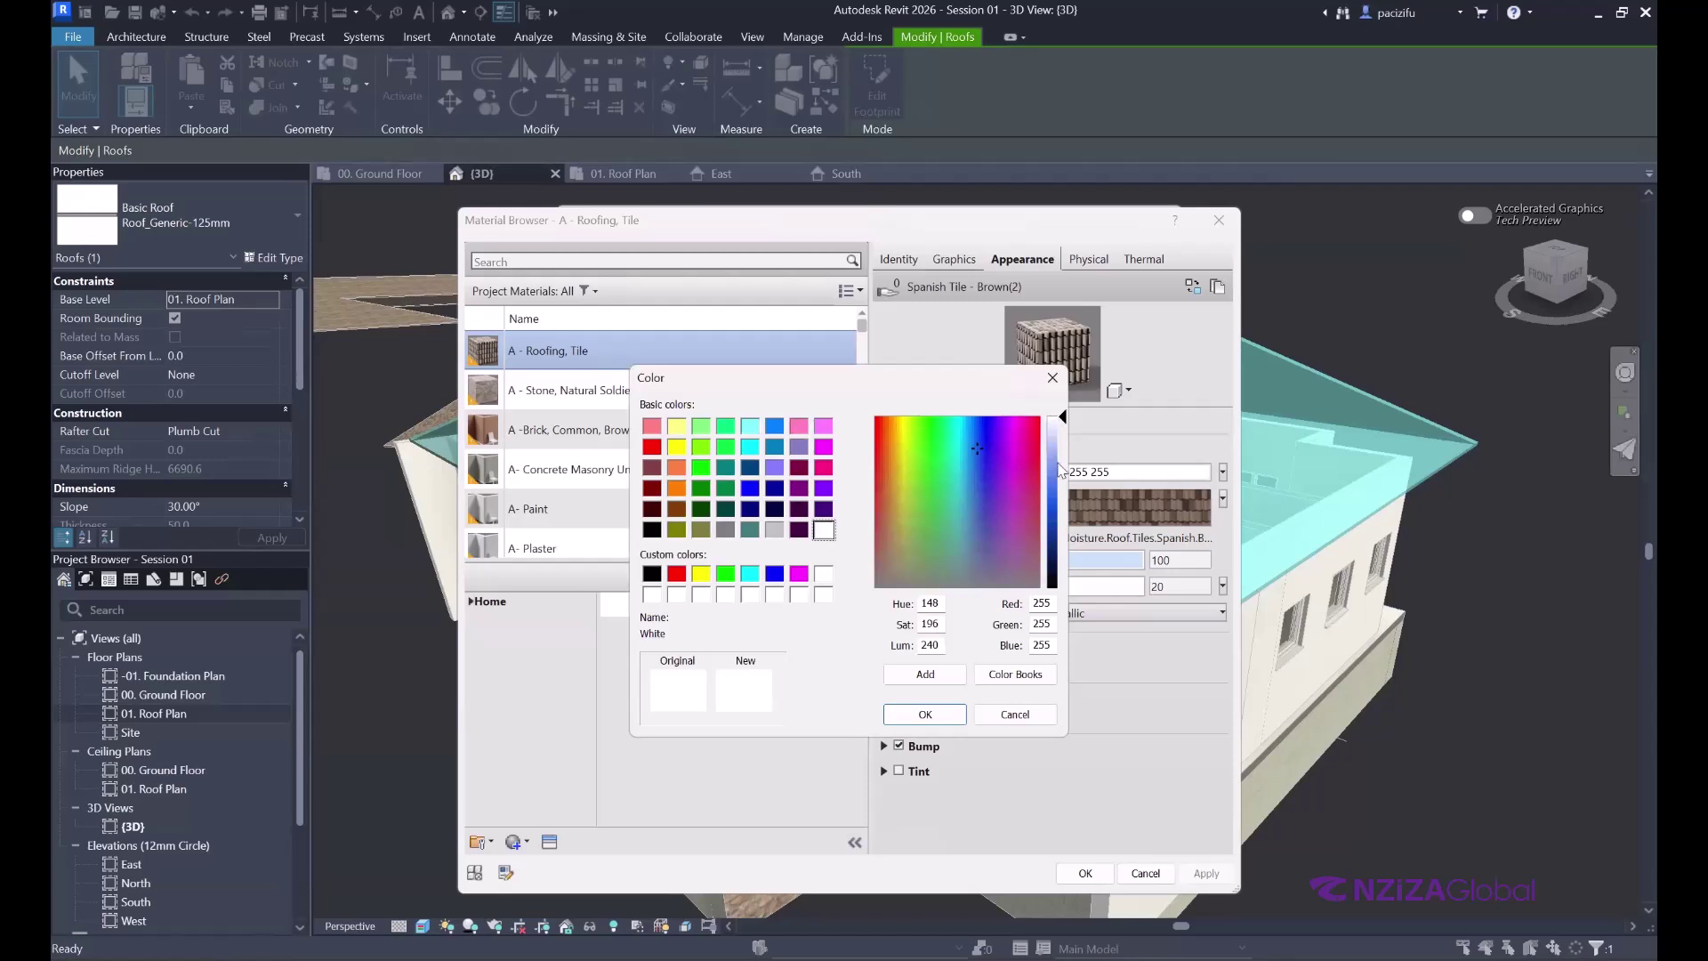
# - Set the roof tile material's appearance color to RGB 39 98 233 and its image fade to 19
pyautogui.click(1055, 496)
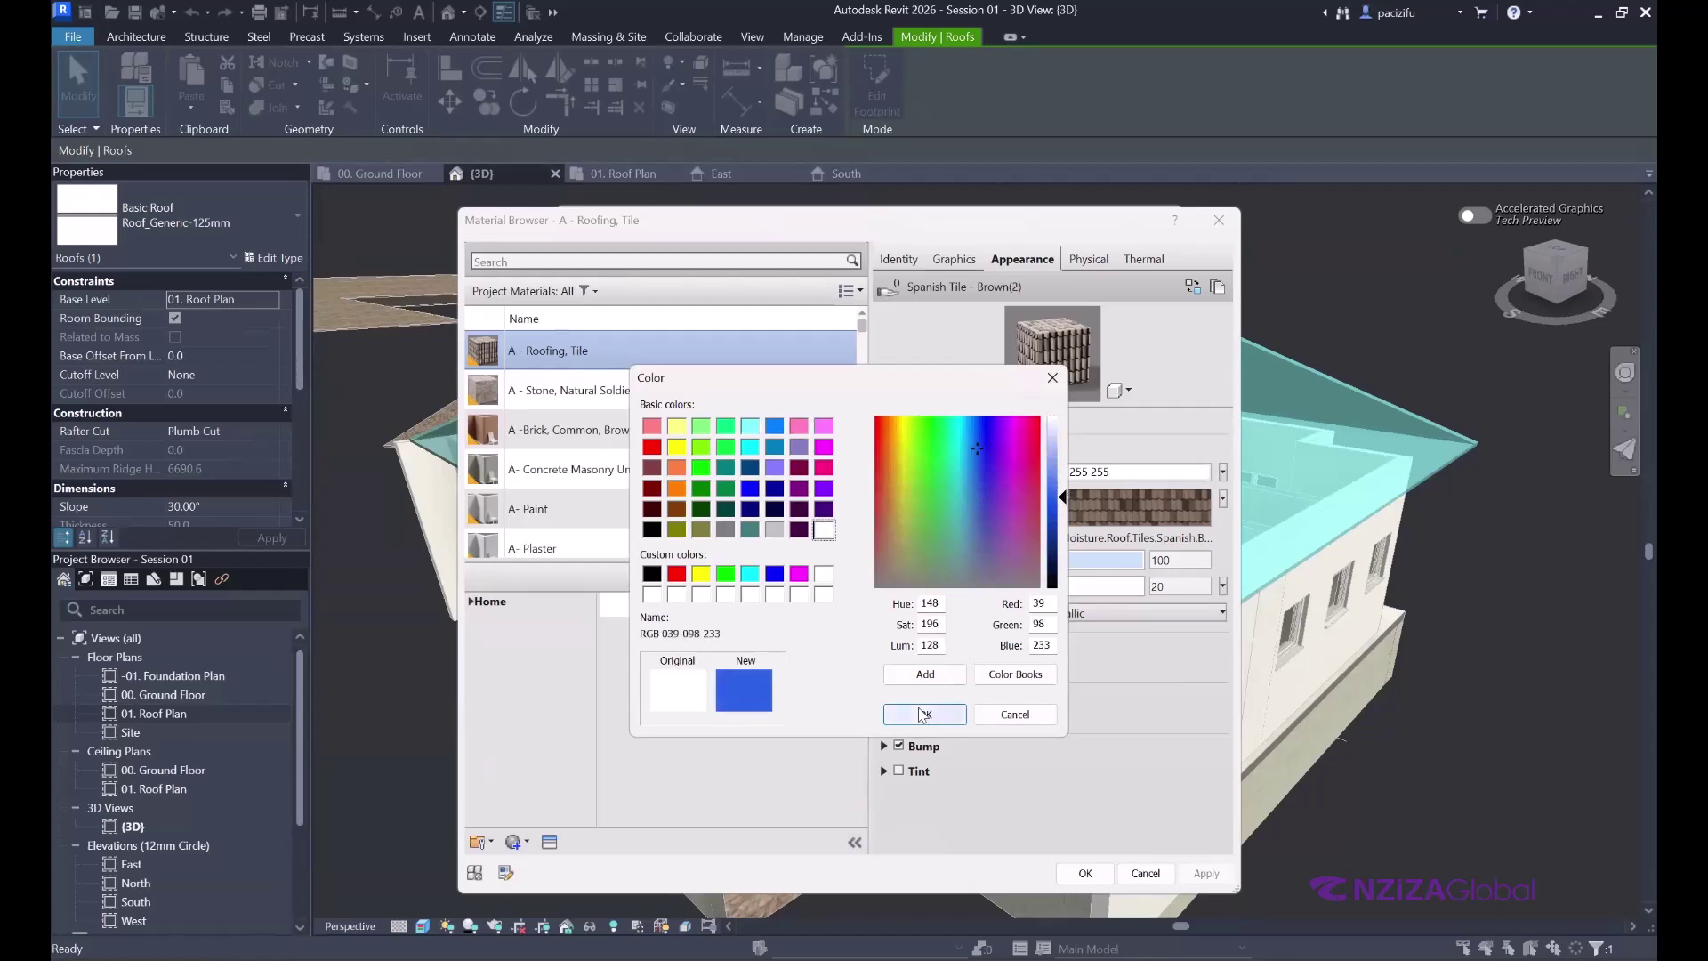
pyautogui.click(923, 715)
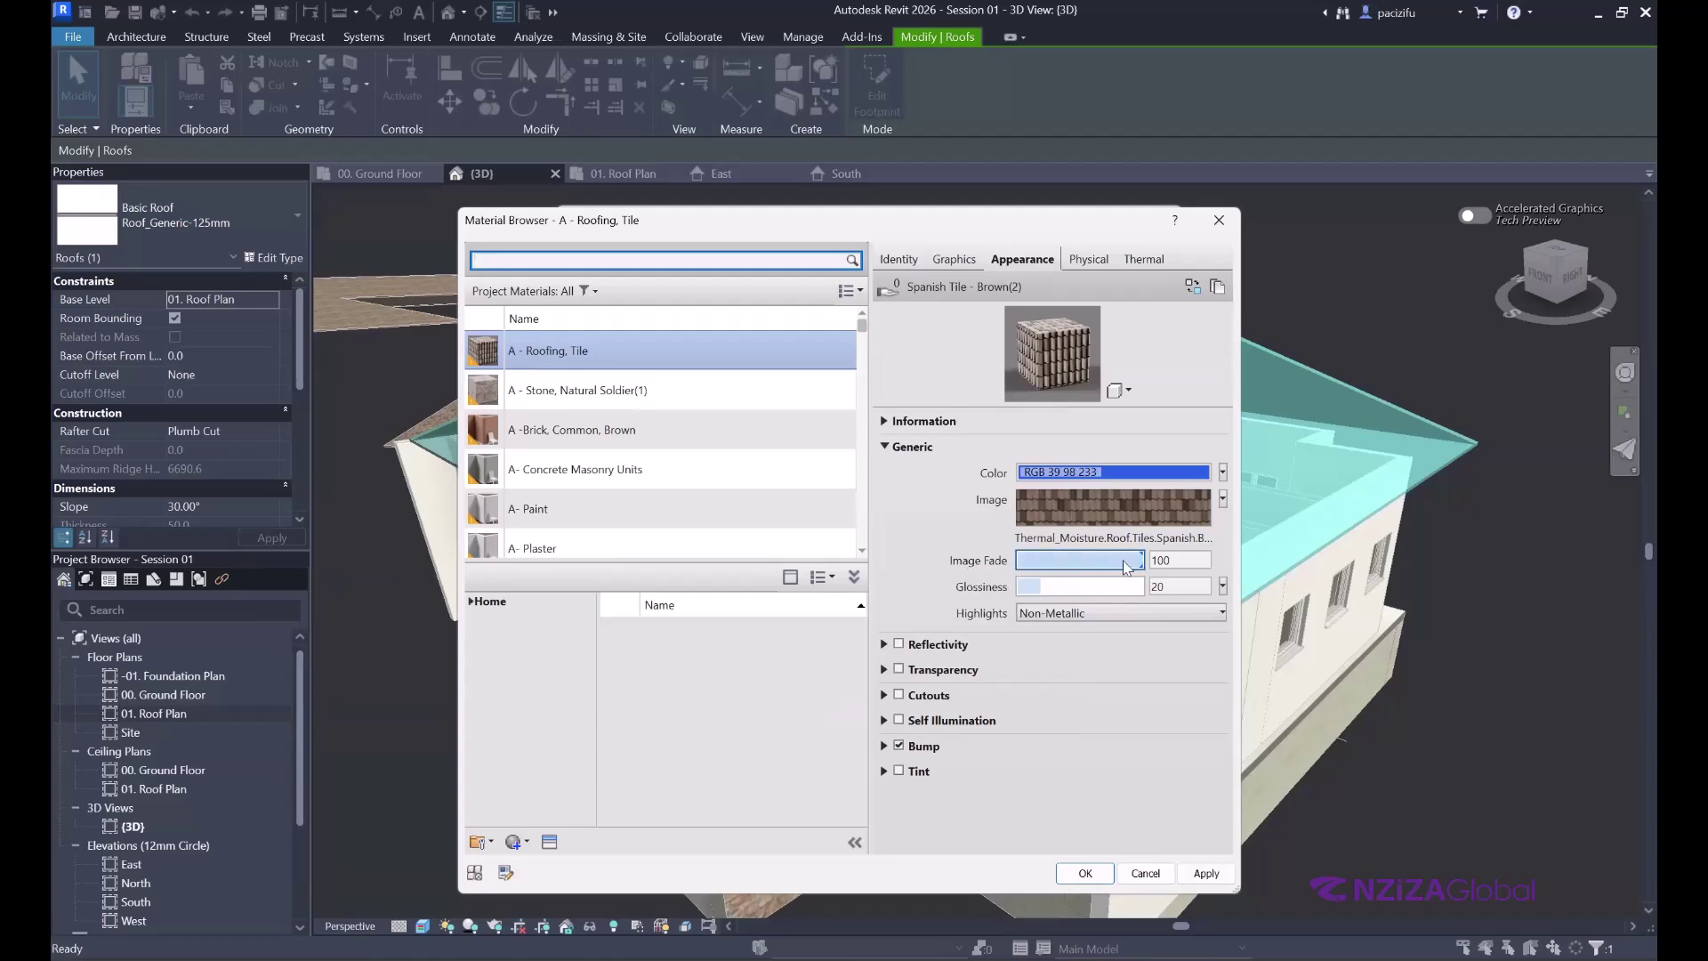
pyautogui.moveTo(1137, 562); pyautogui.dragTo(1039, 565)
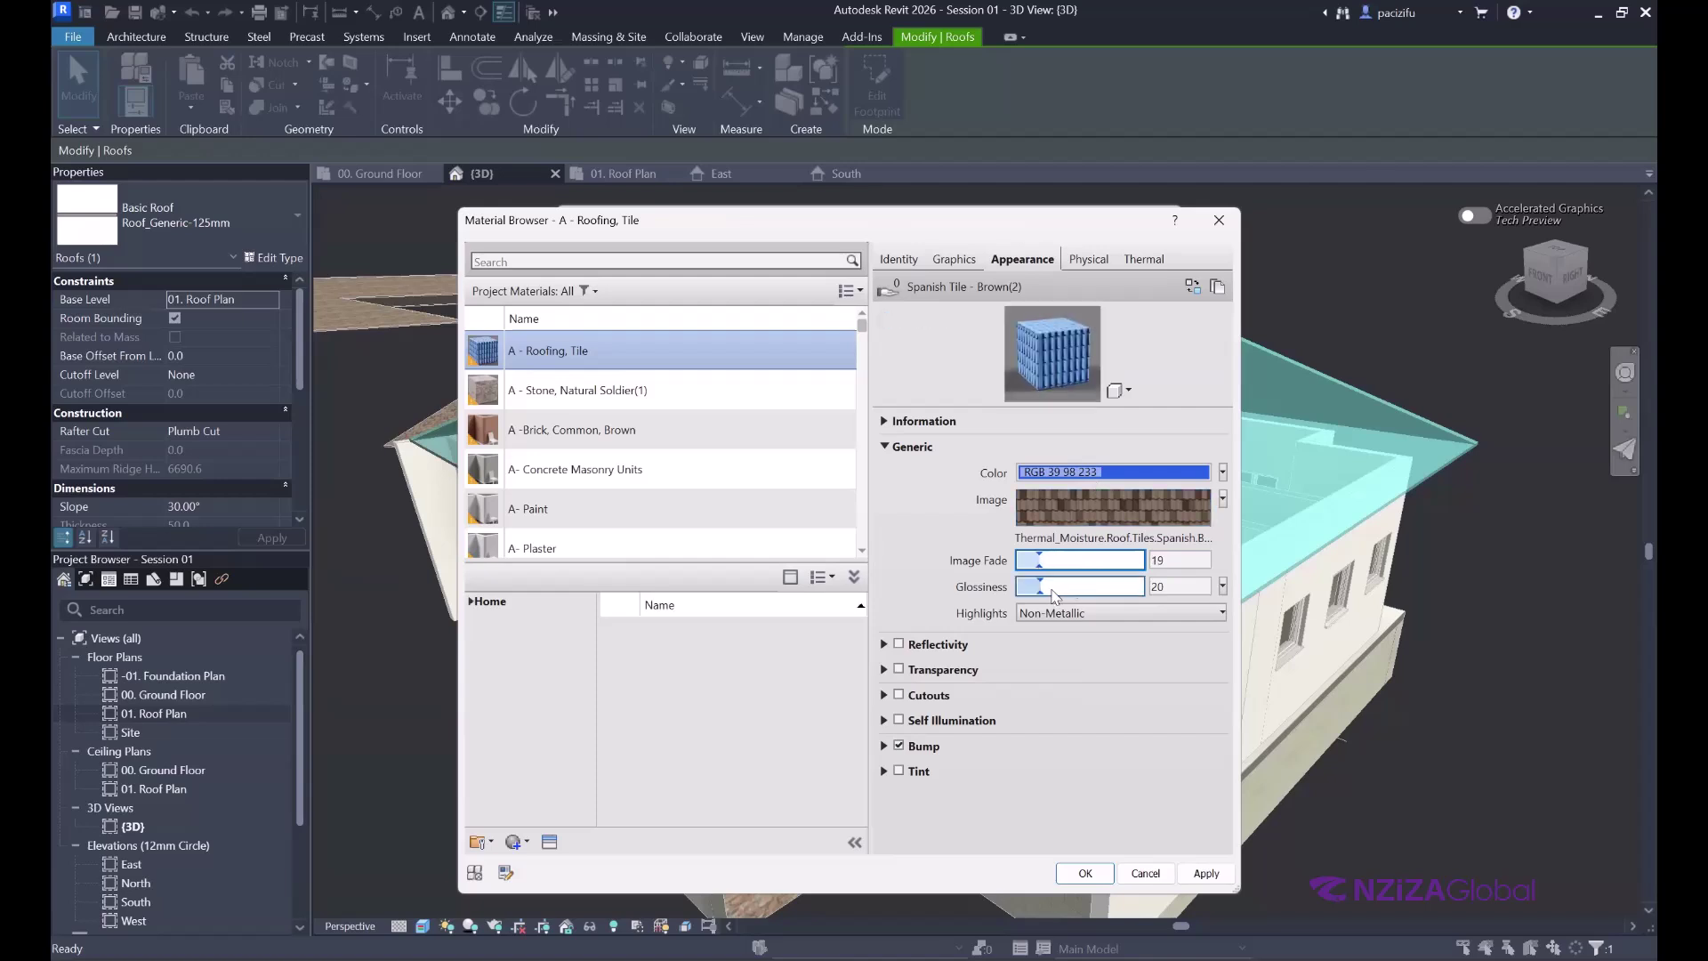
# - Set the roof tile material's glossiness to 87 and accept the changes to the roof type
pyautogui.click(1108, 592)
pyautogui.click(1107, 592)
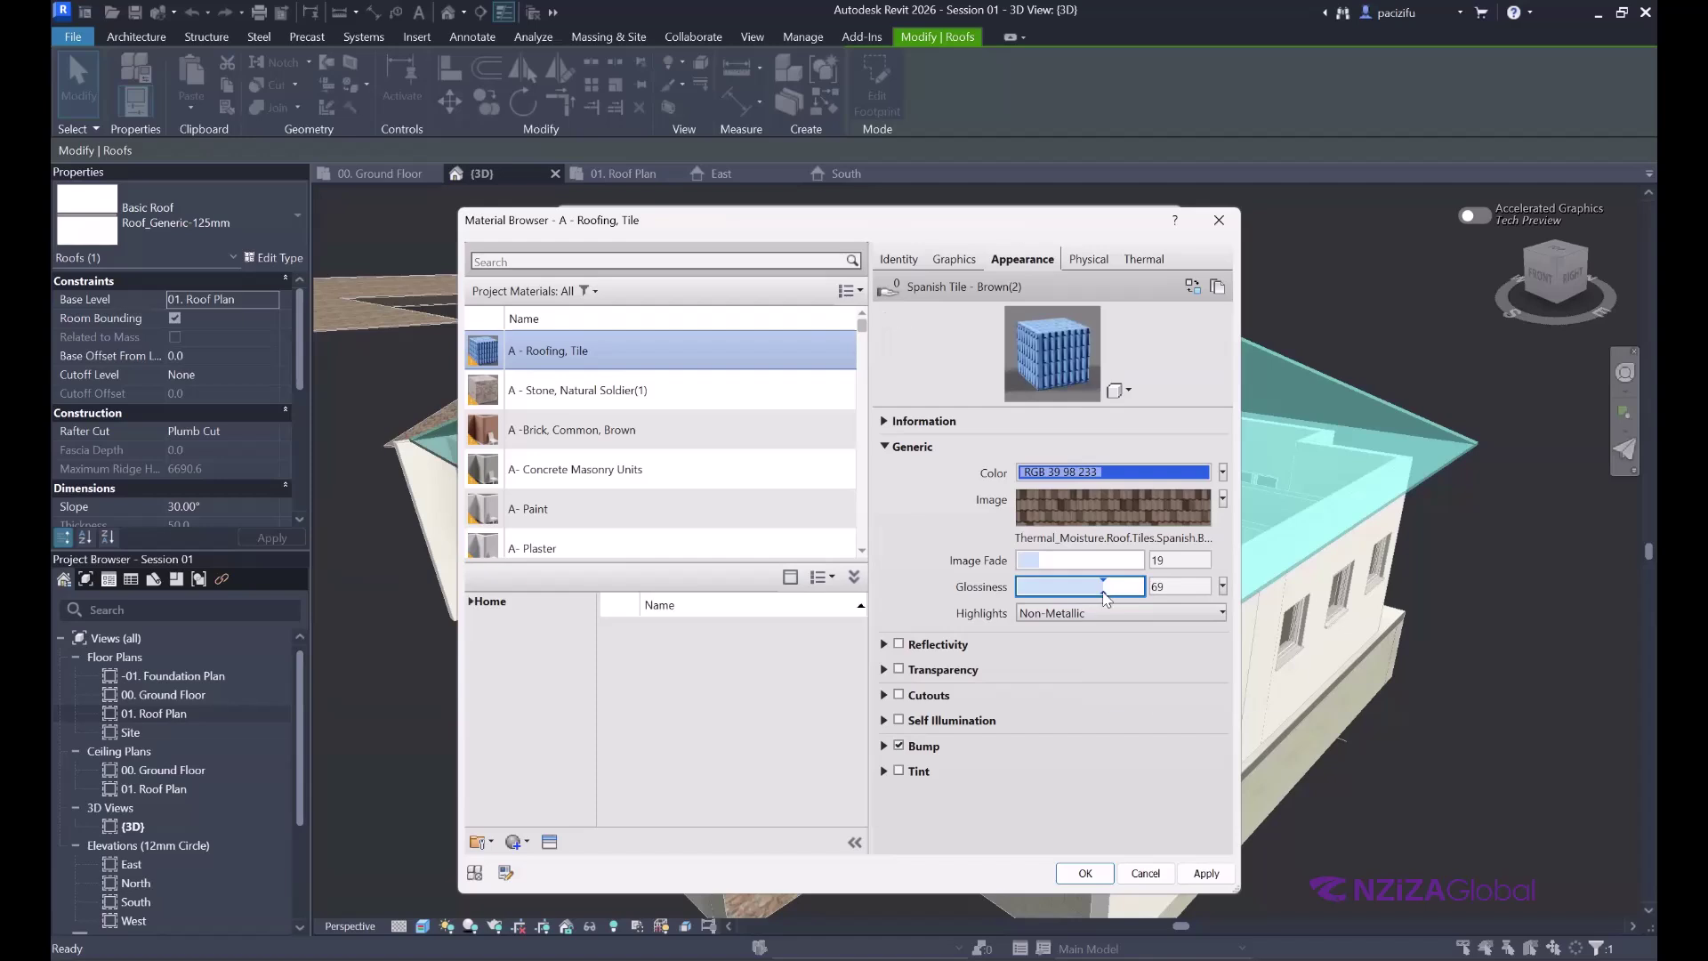
pyautogui.moveTo(1109, 593); pyautogui.dragTo(1126, 591)
pyautogui.click(1087, 874)
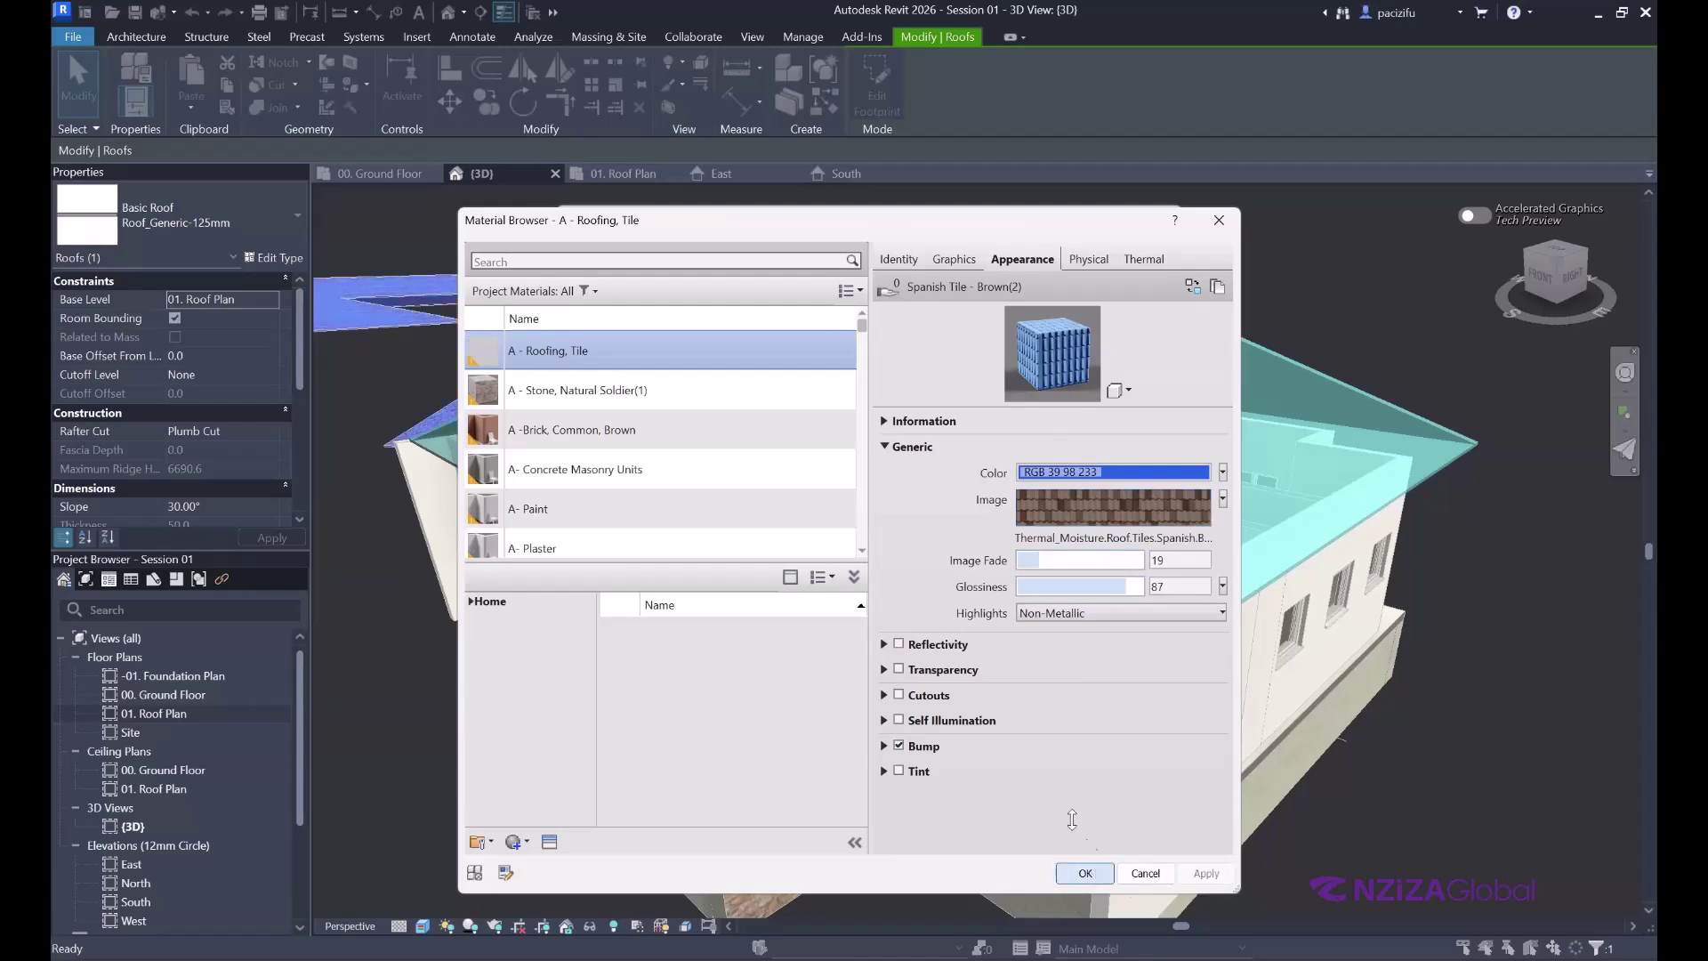
pyautogui.click(945, 734)
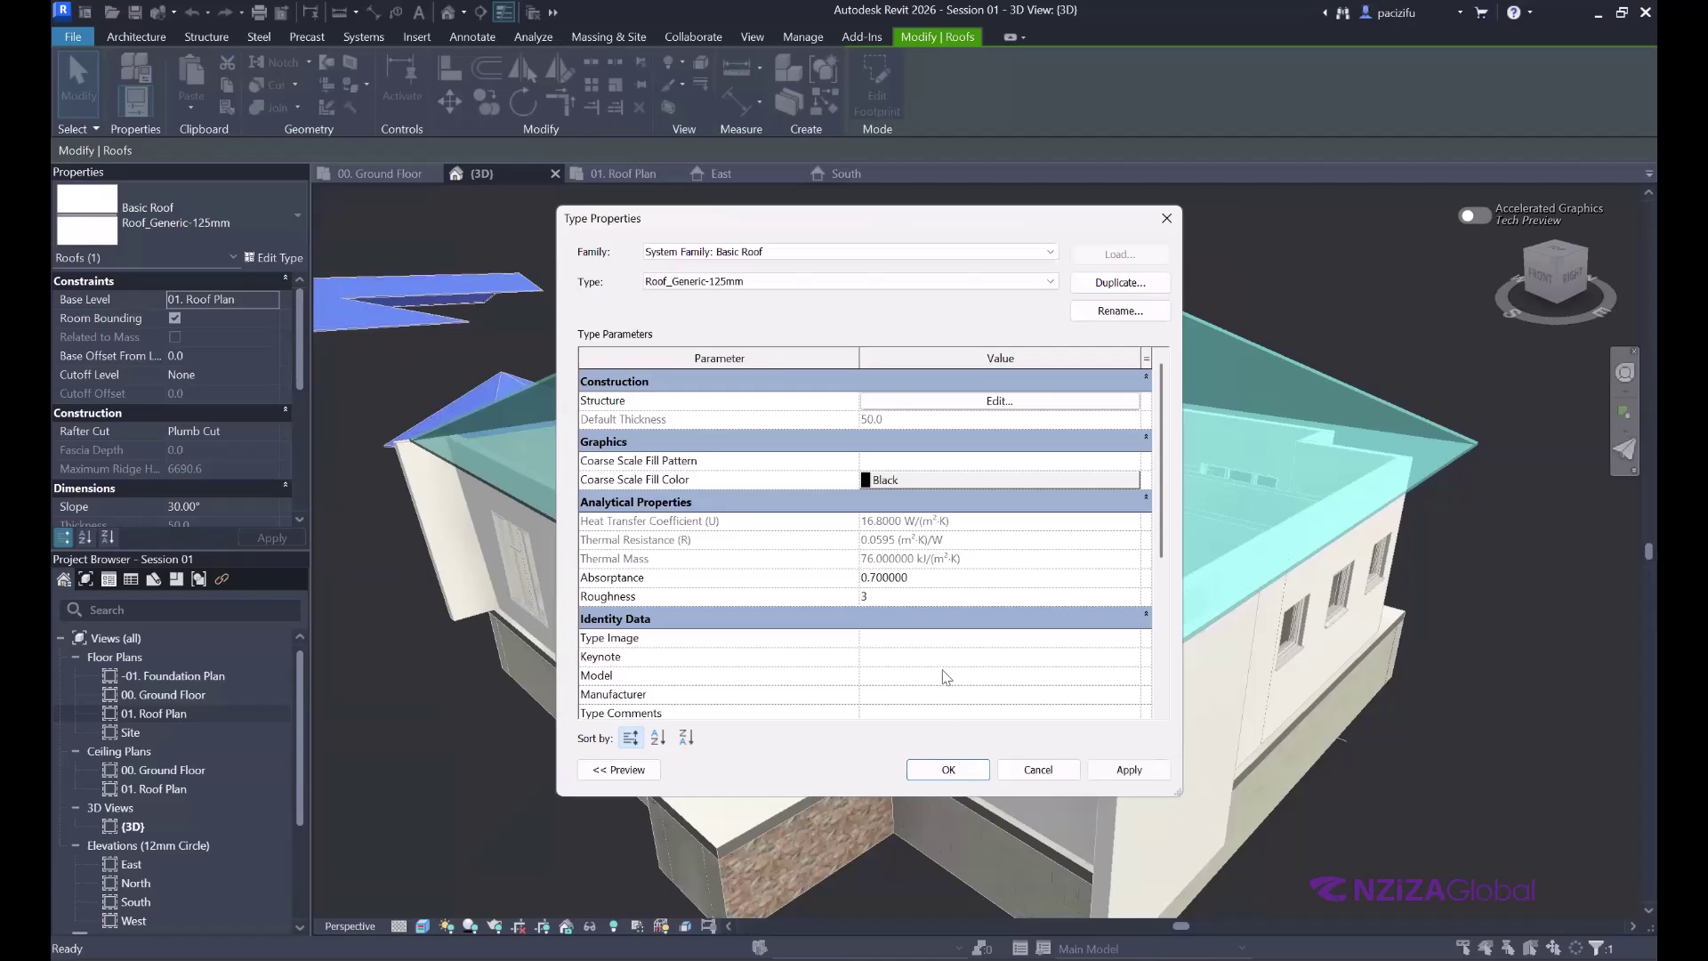
pyautogui.click(948, 770)
pyautogui.press('Escape')
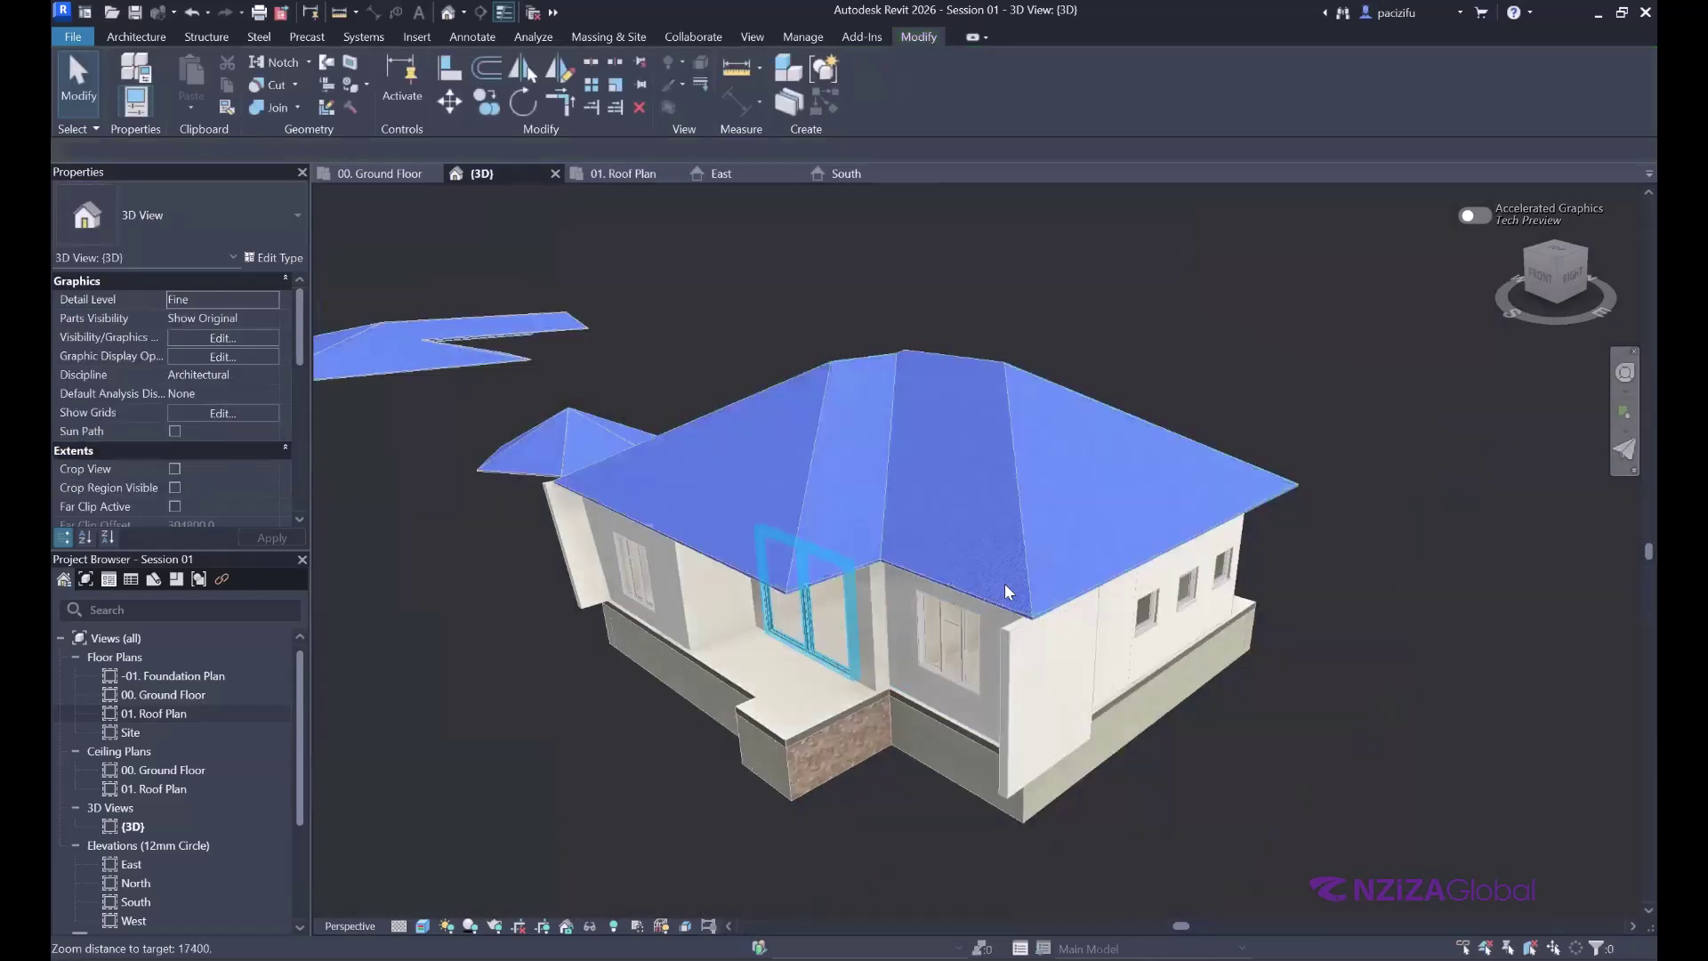
# - Examine the recolored tile roof on the house from several angles and distances in the 3D view
pyautogui.scroll(5, 1065, 587)
pyautogui.scroll(3, 1056, 574)
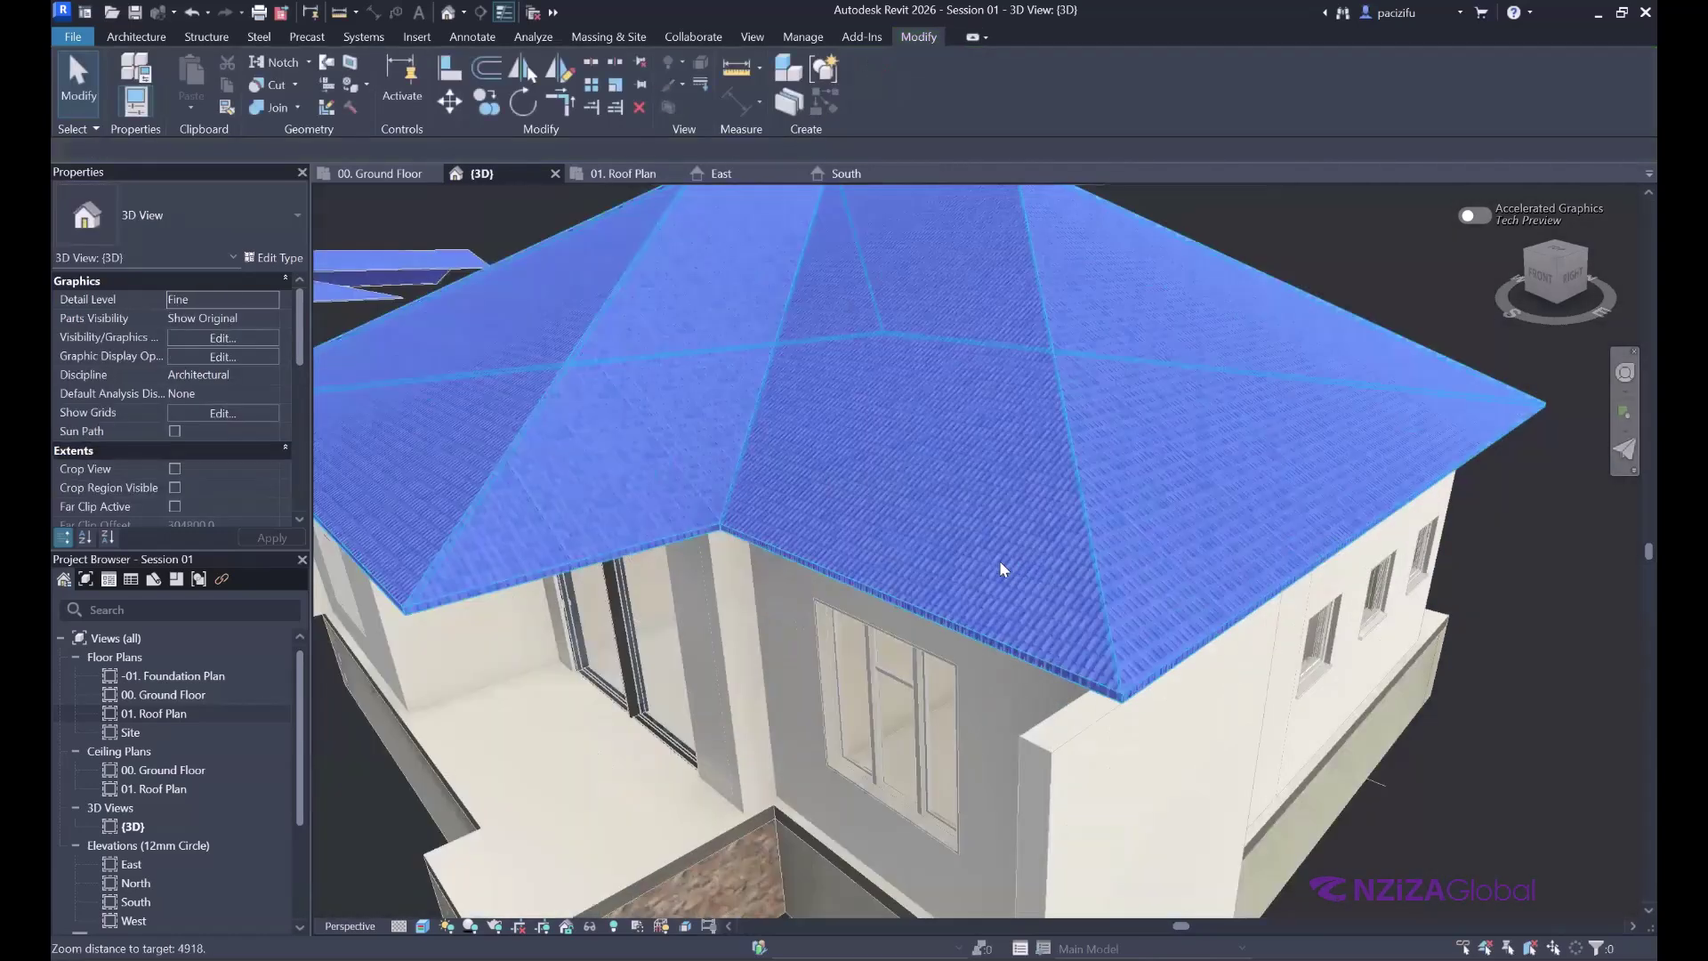
pyautogui.scroll(-3, 963, 569)
pyautogui.keyDown('shift'); pyautogui.moveTo(1050, 534); pyautogui.dragTo(1087, 505, button='middle'); pyautogui.keyUp('shift')
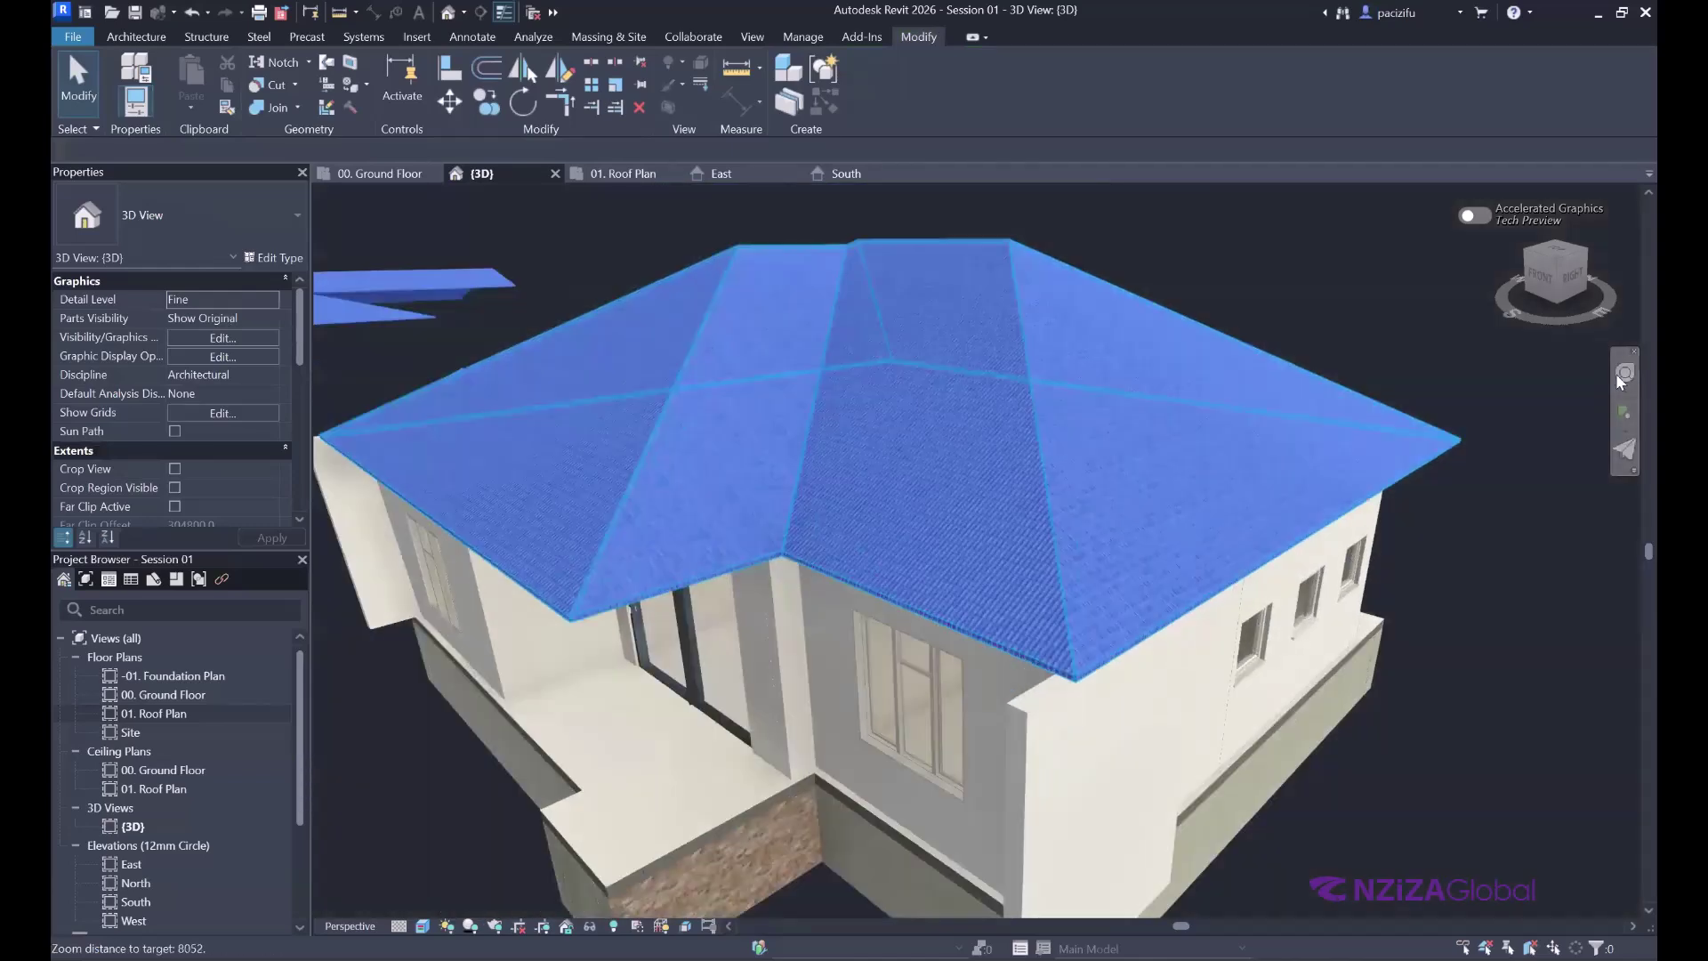
pyautogui.click(1624, 374)
pyautogui.moveTo(957, 530)
pyautogui.mouseDown()
pyautogui.moveTo(1075, 532)
pyautogui.moveTo(1150, 480)
pyautogui.mouseUp()
pyautogui.moveTo(943, 520); pyautogui.dragTo(1041, 511)
pyautogui.scroll(2, 735, 552)
pyautogui.scroll(-4, 1274, 413)
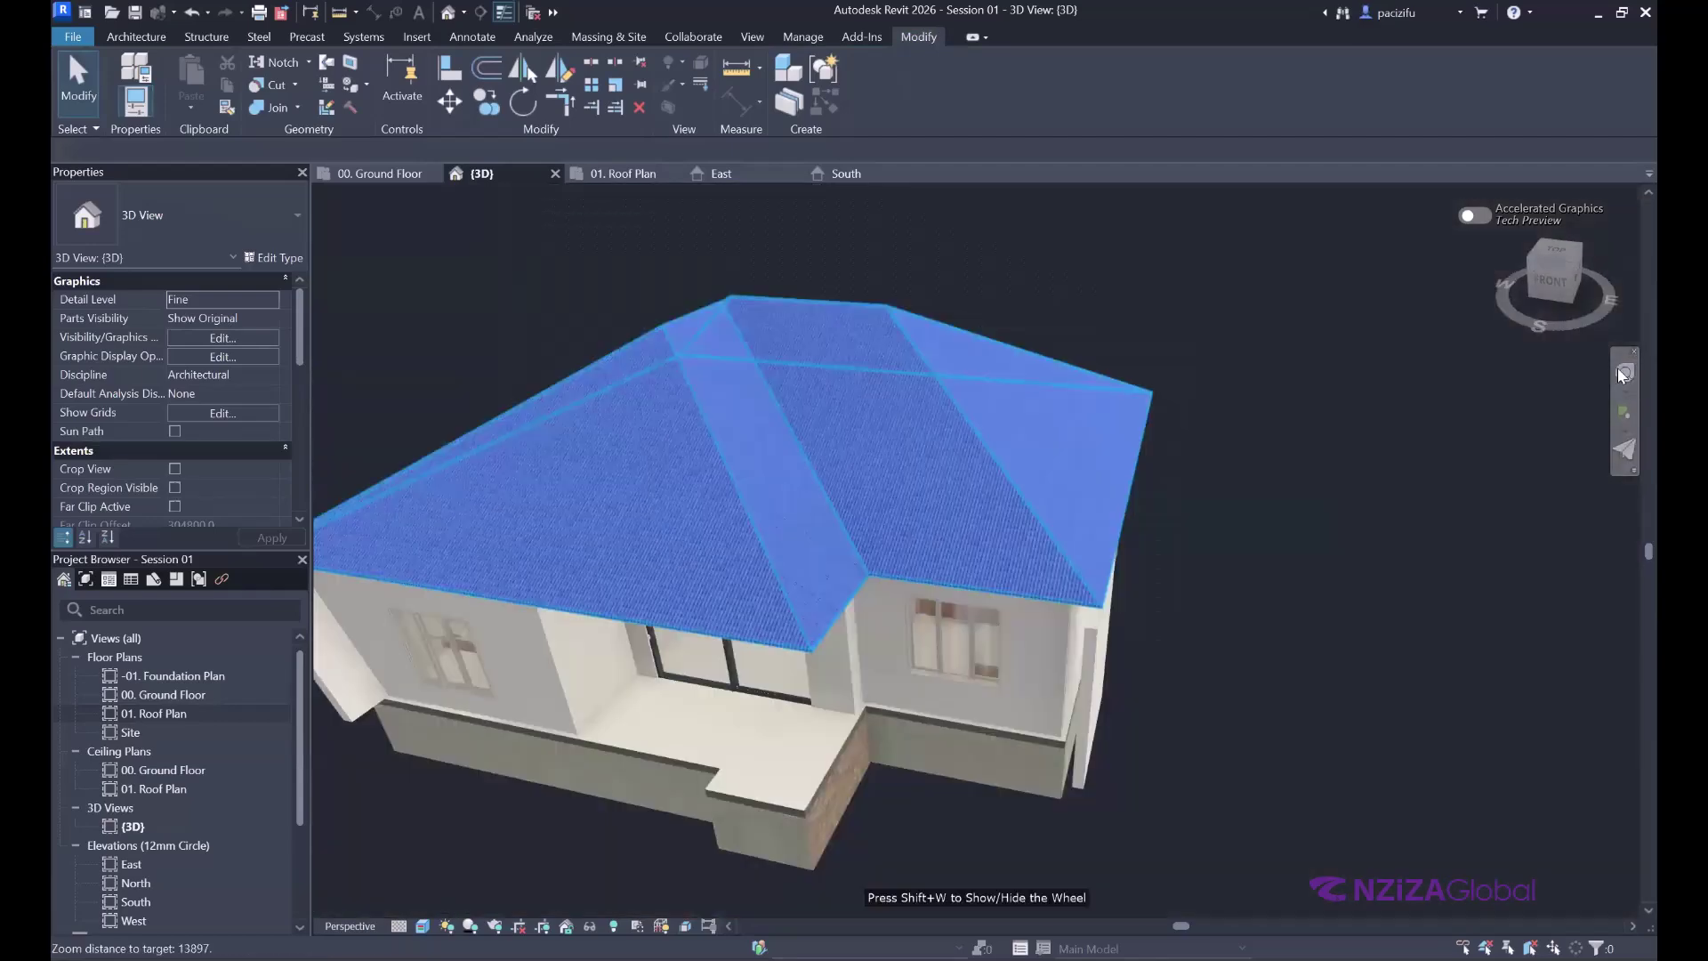
pyautogui.moveTo(832, 483); pyautogui.dragTo(889, 397)
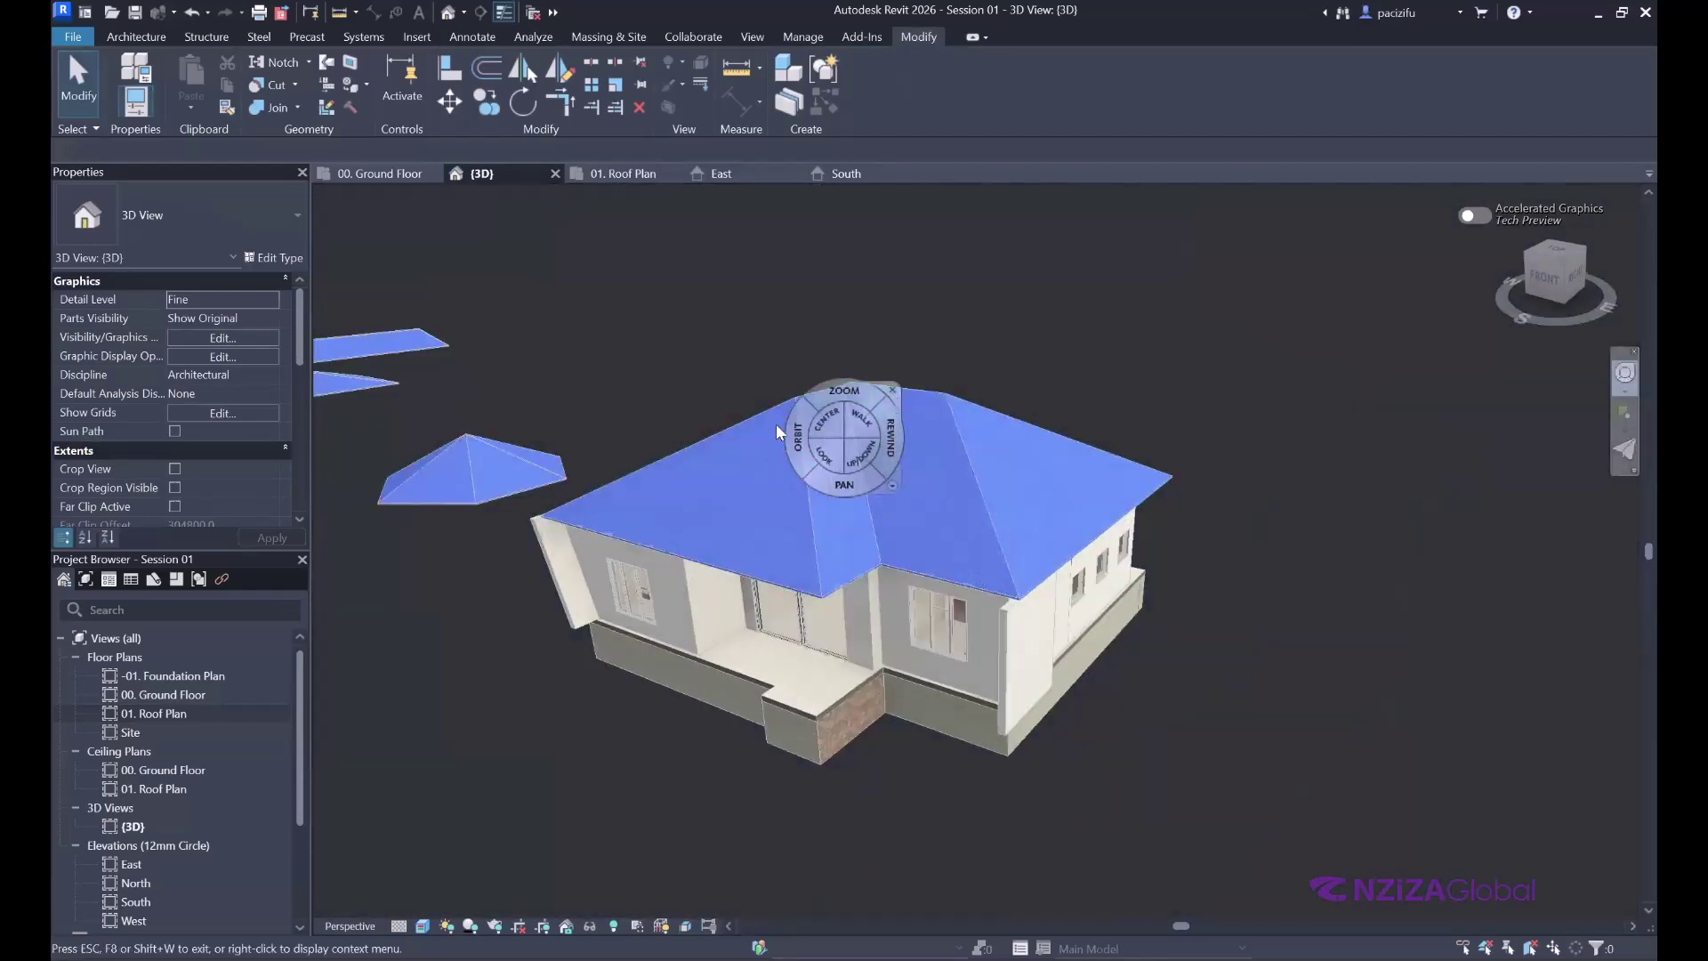
pyautogui.scroll(-3, 803, 470)
pyautogui.scroll(5, 819, 529)
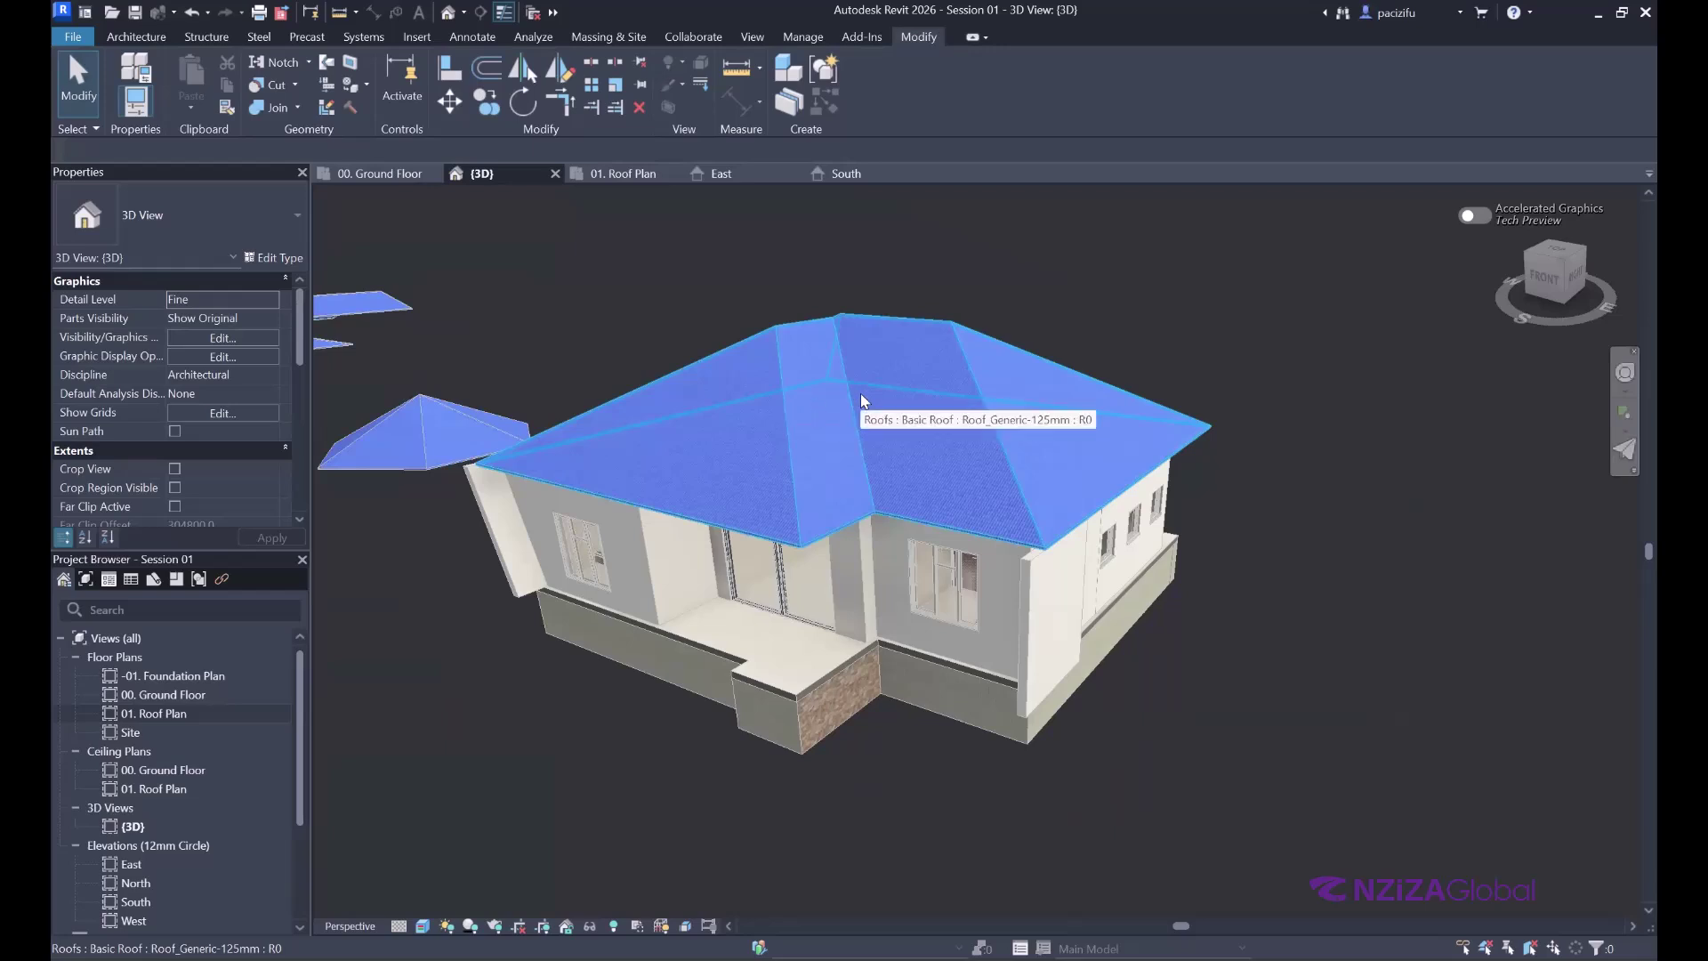
pyautogui.scroll(-5, 840, 387)
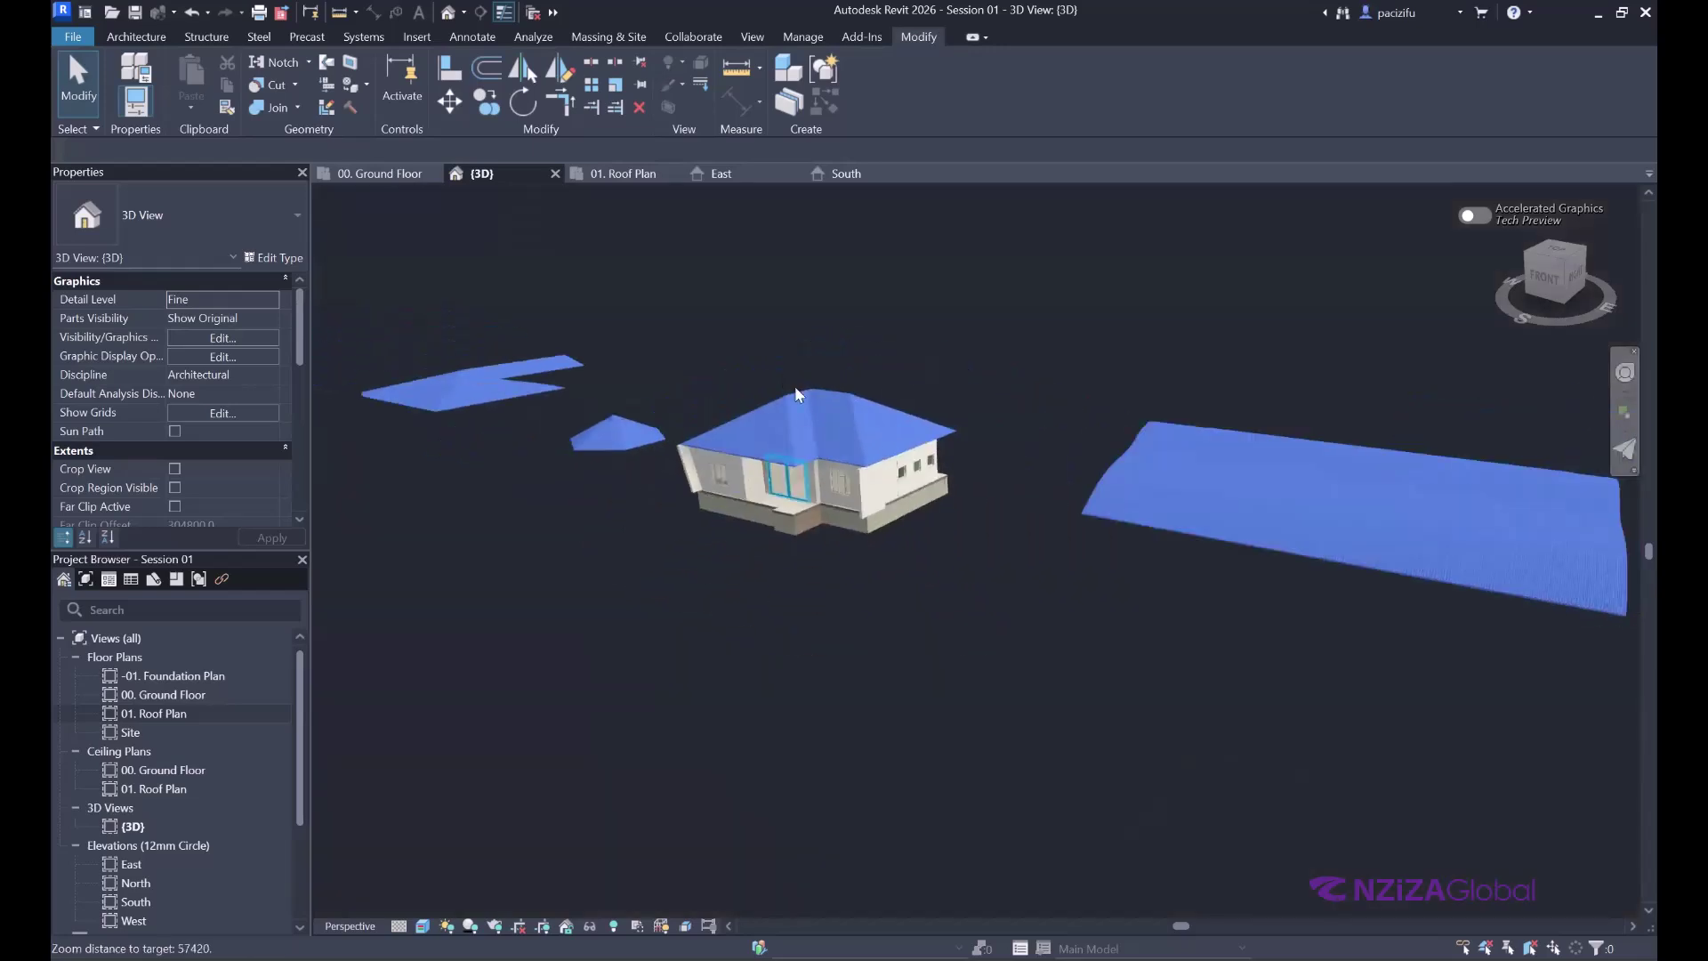
pyautogui.scroll(3, 804, 536)
pyautogui.scroll(-4, 783, 521)
pyautogui.scroll(4, 813, 509)
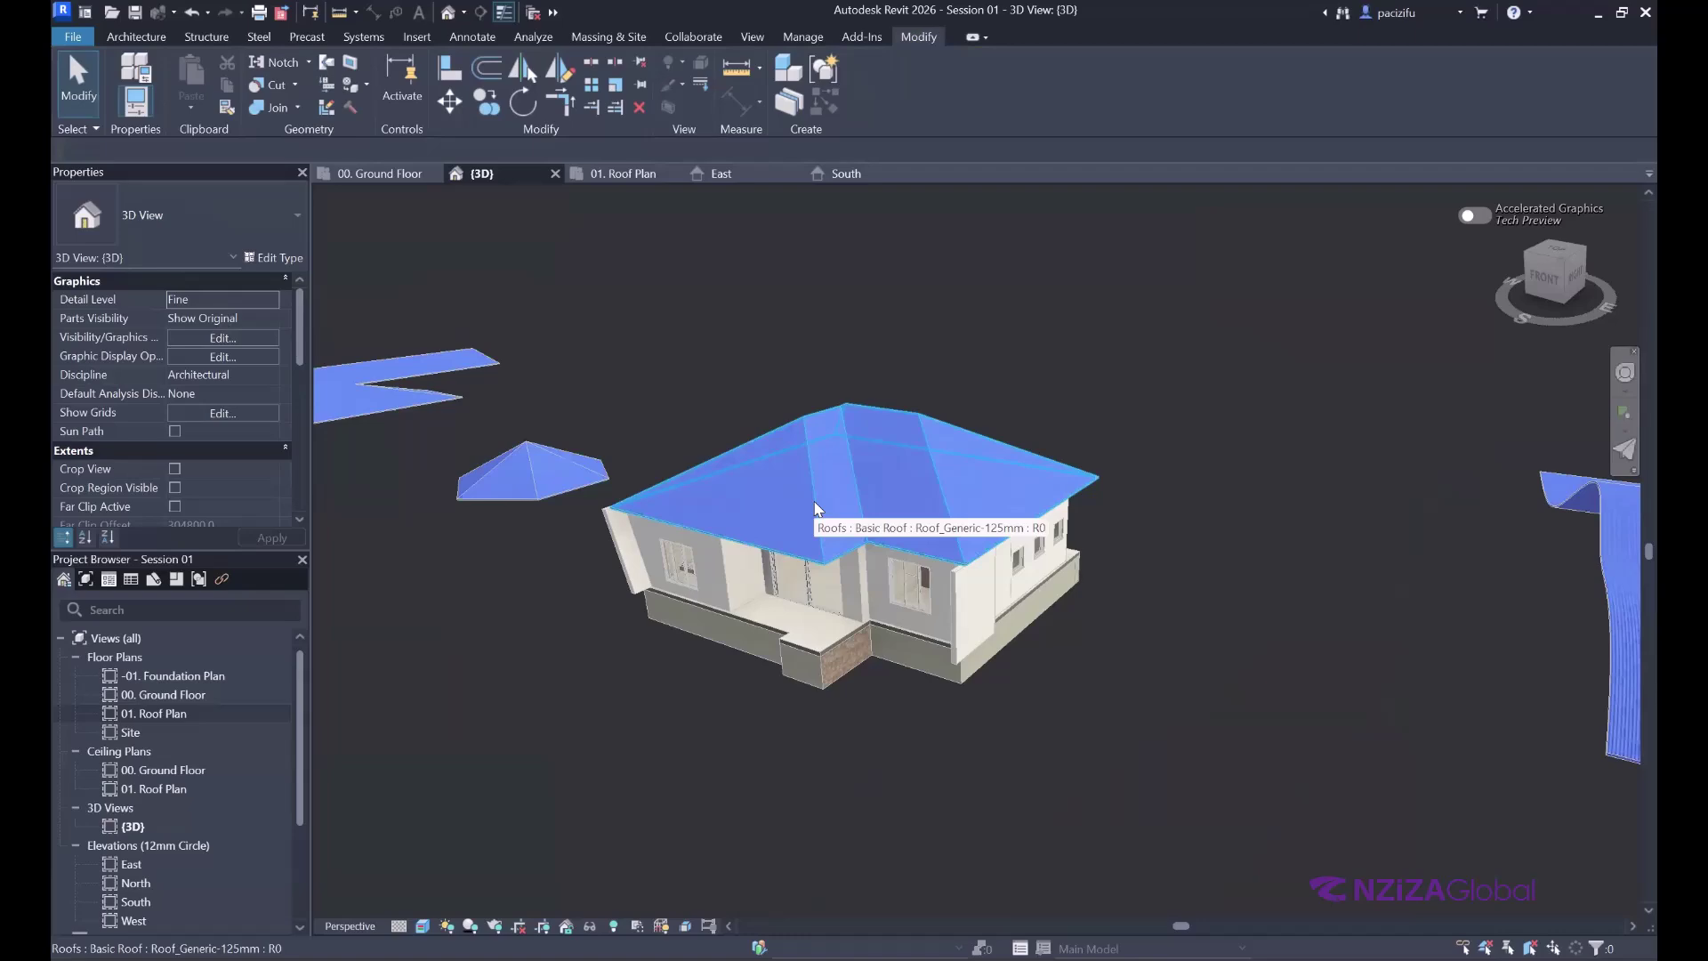
pyautogui.scroll(5, 813, 503)
pyautogui.scroll(-5, 791, 445)
pyautogui.scroll(3, 798, 463)
pyautogui.scroll(2, 799, 465)
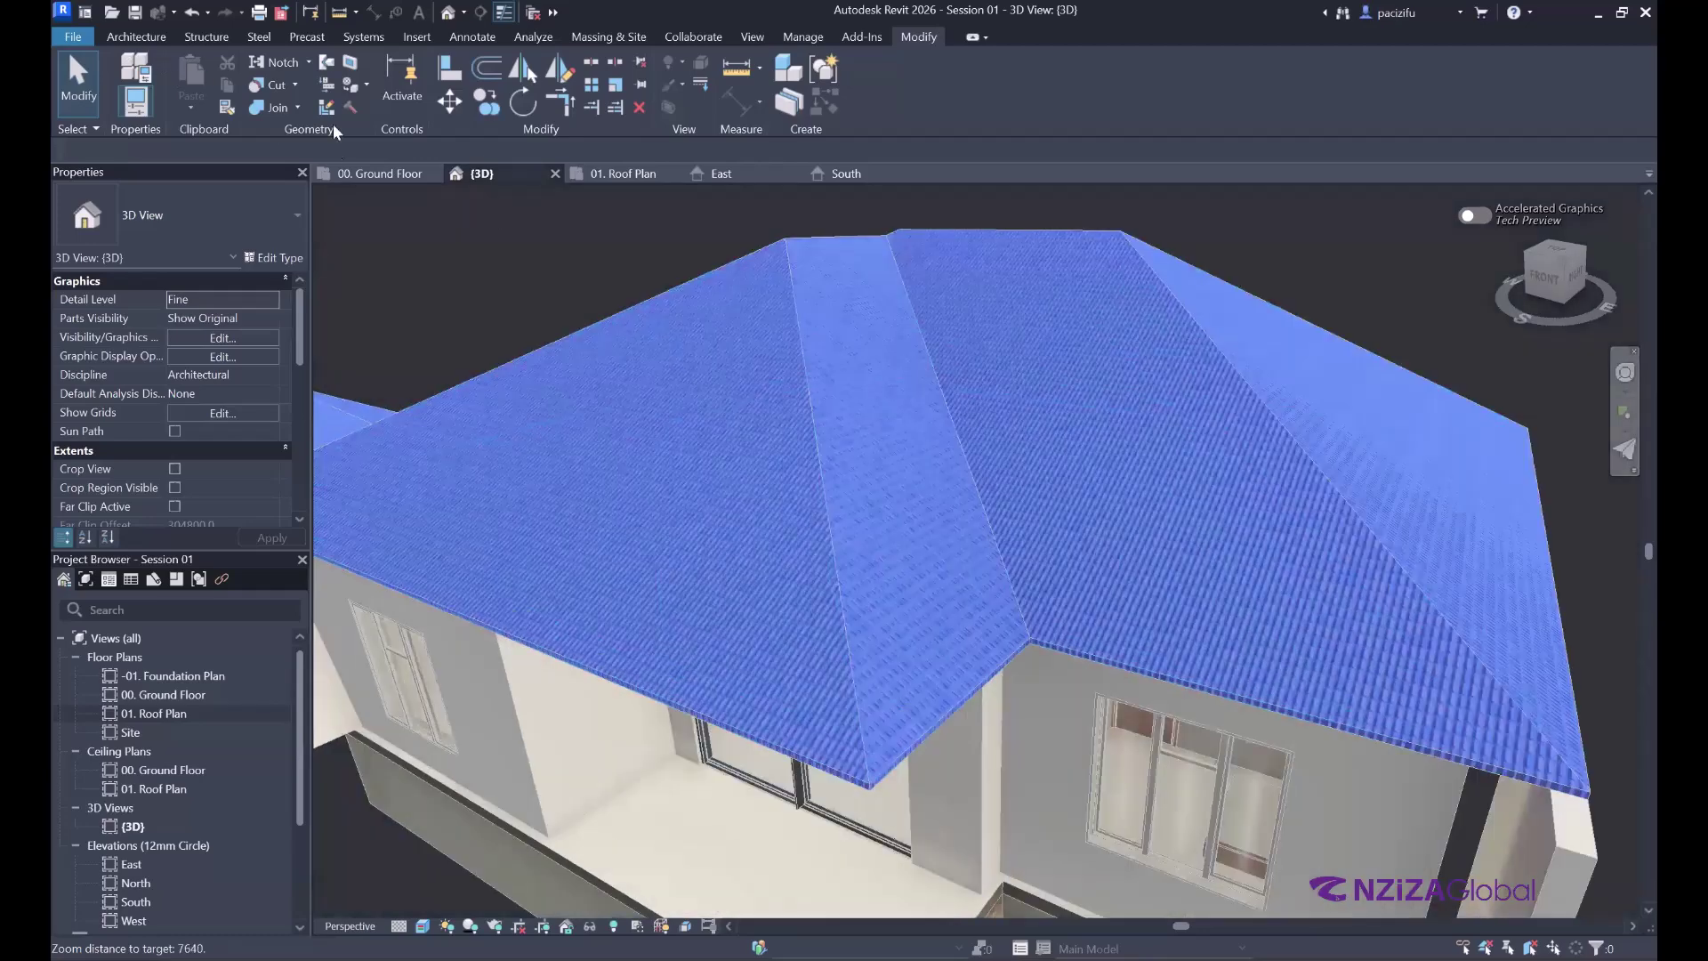
# - Start a roof gutter and set the Standard type's profile to Profiles_Gutter_Bevel : 150x150mm
pyautogui.scroll(13, 436, 133)
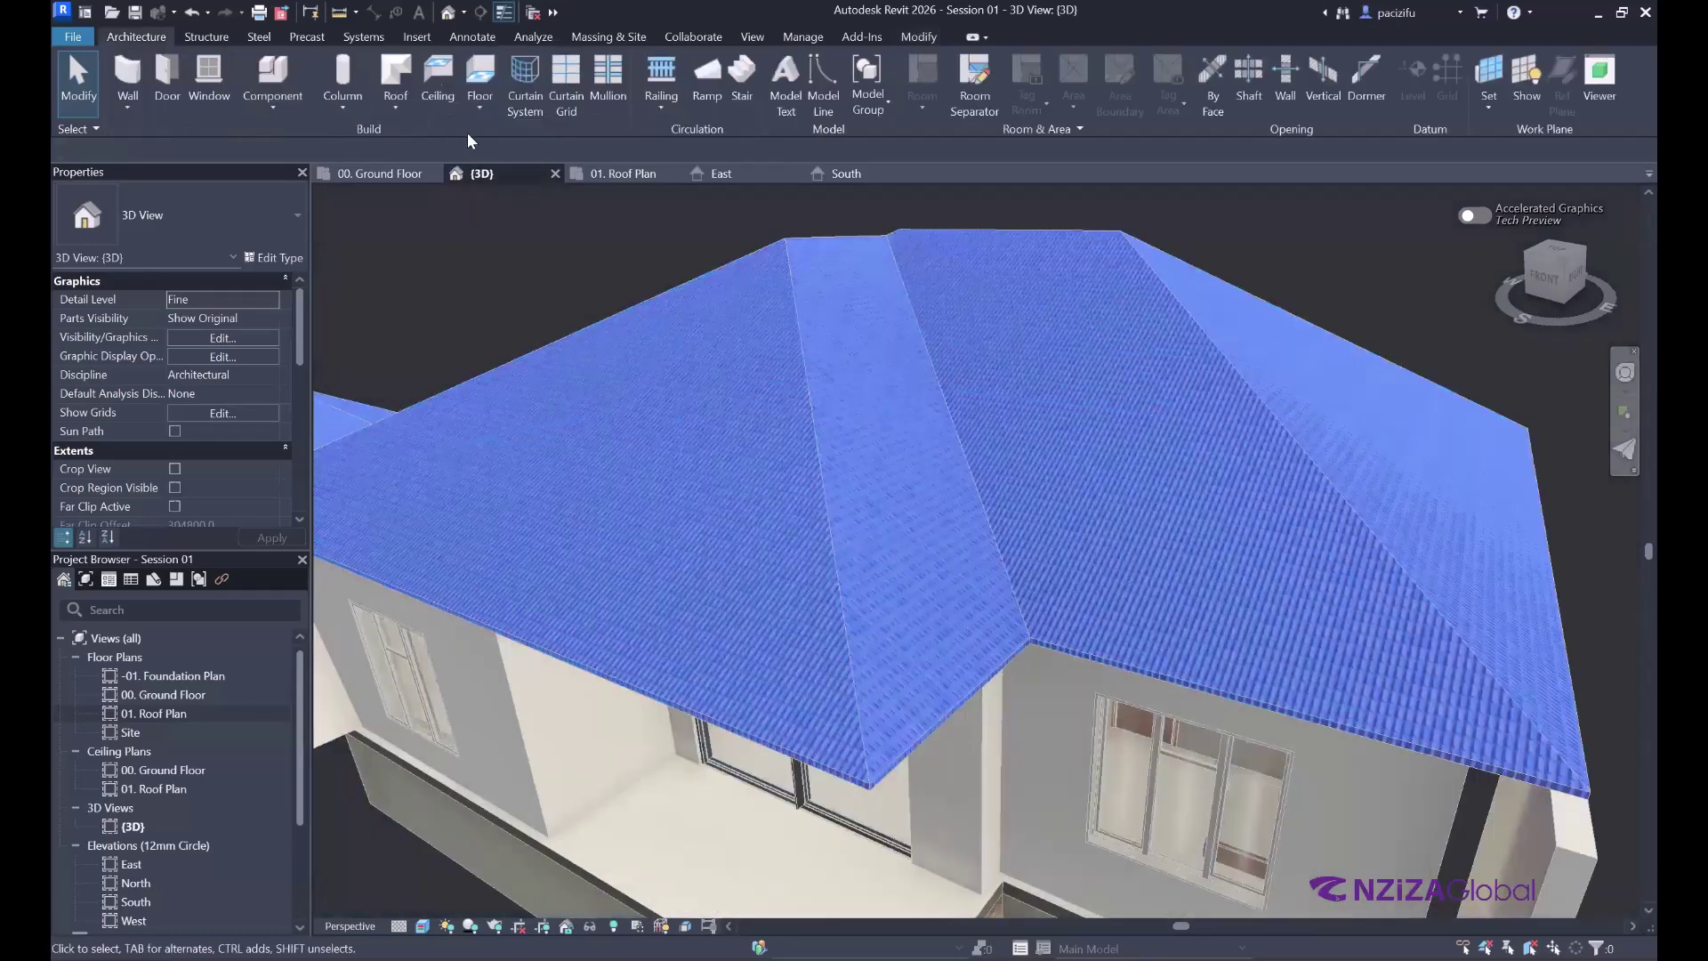
pyautogui.click(393, 103)
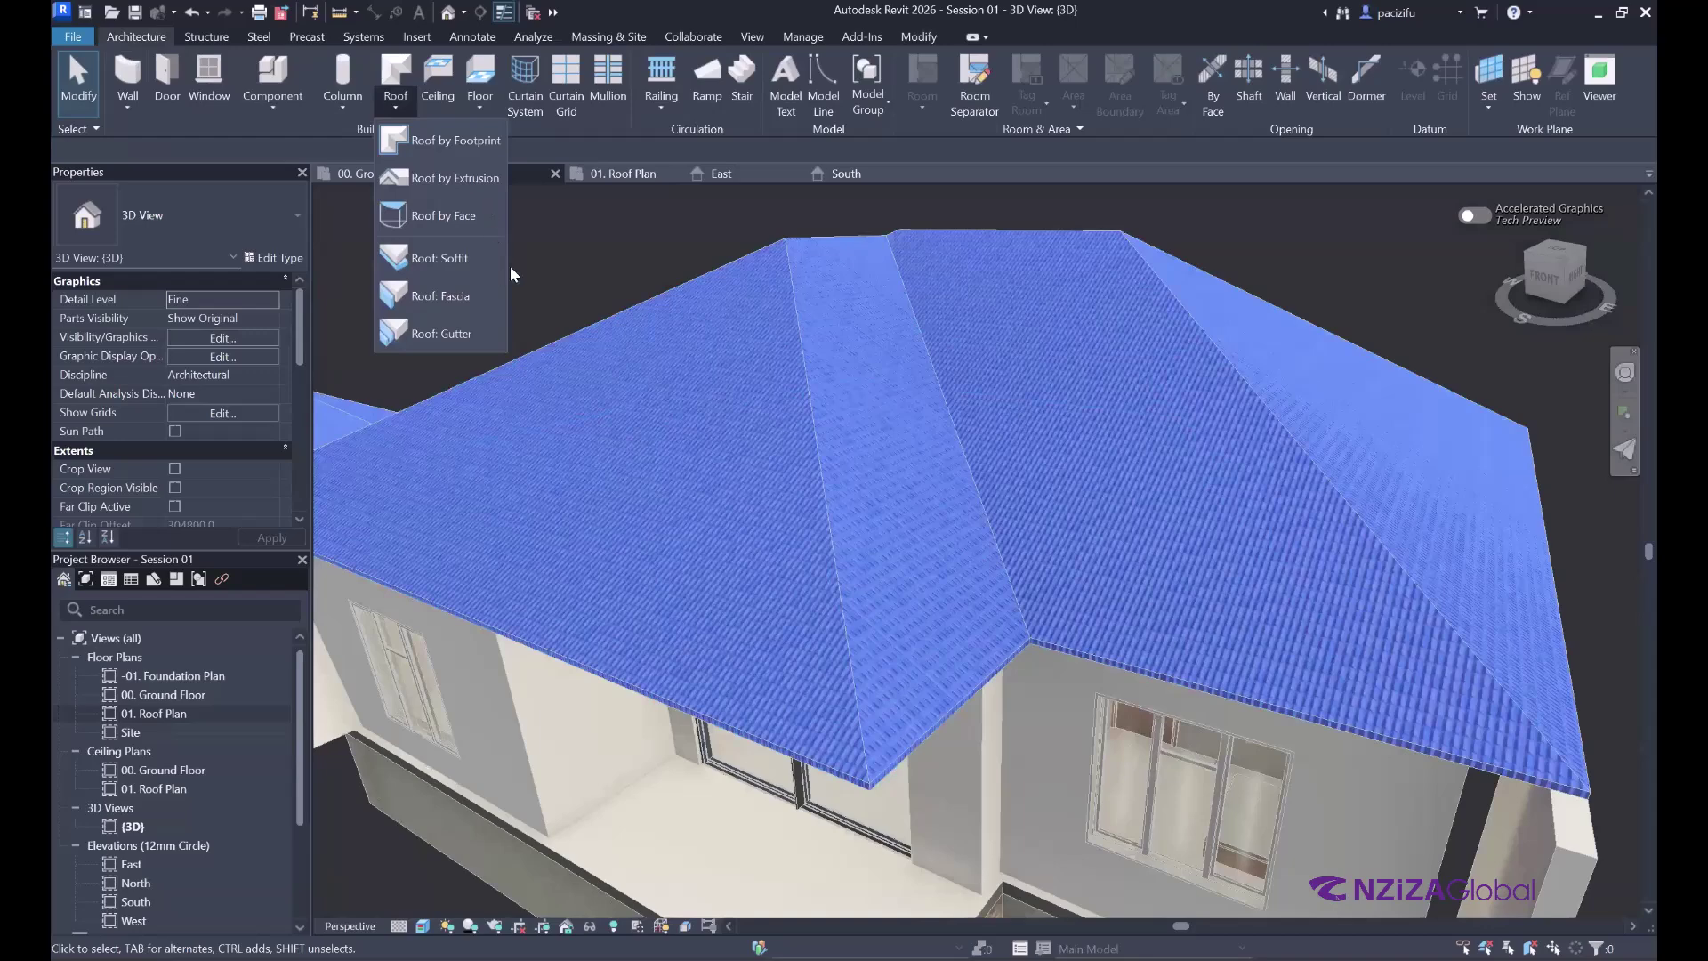
pyautogui.click(440, 333)
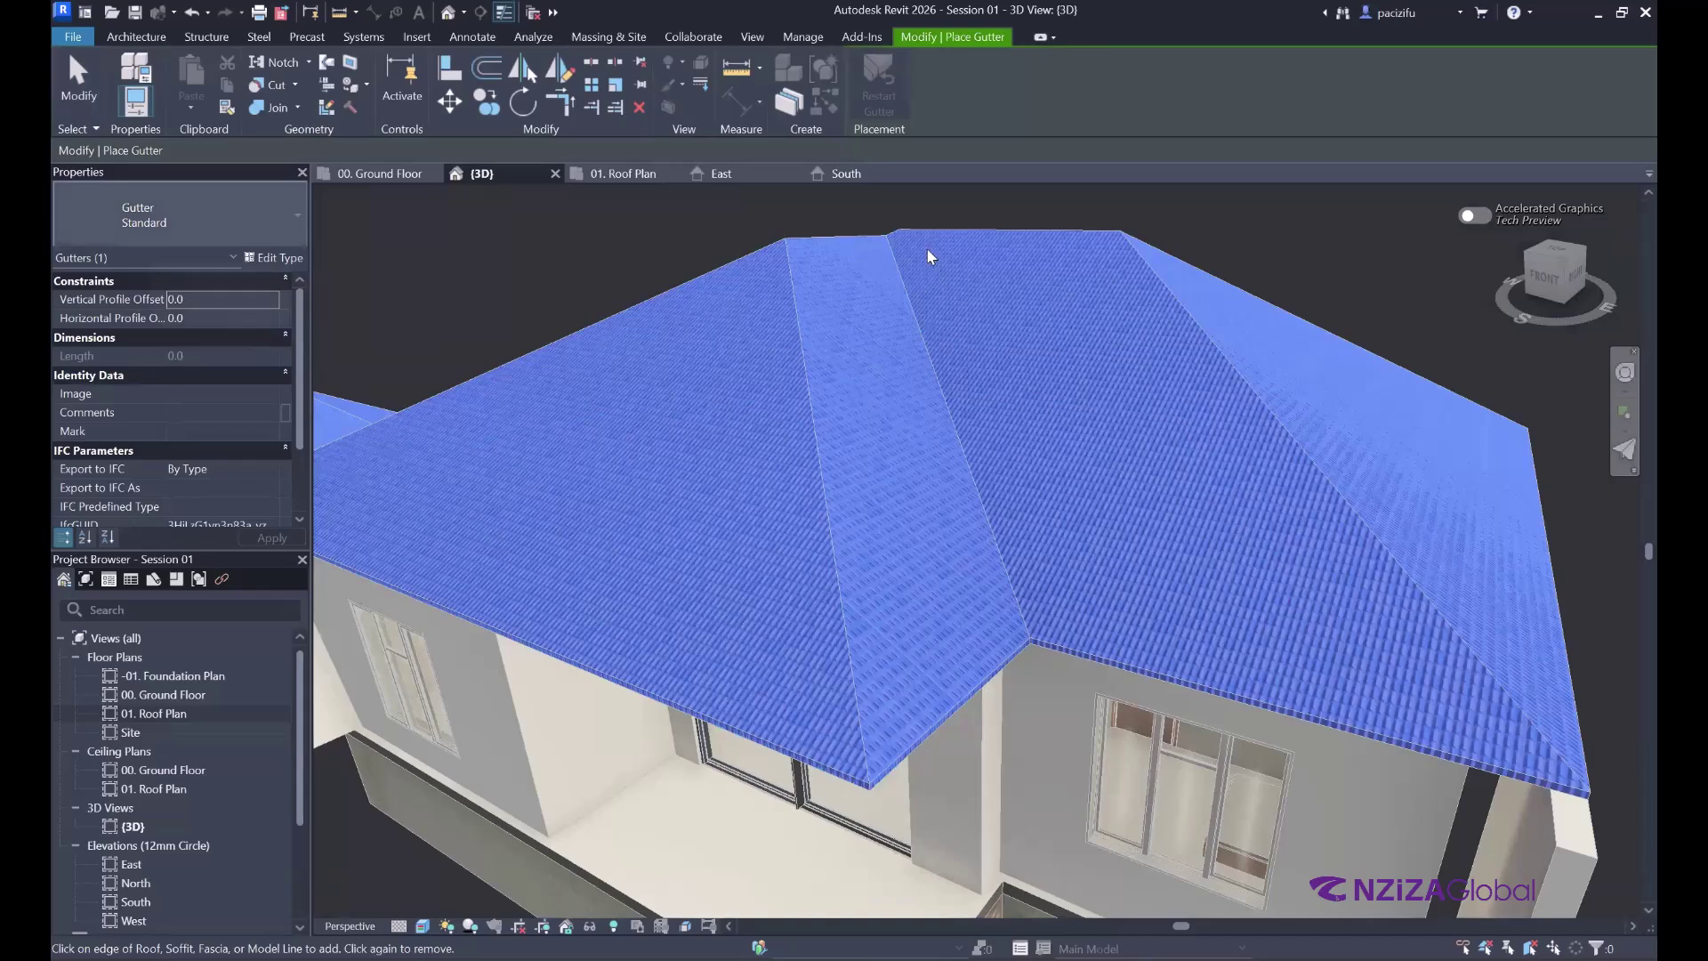
pyautogui.click(274, 257)
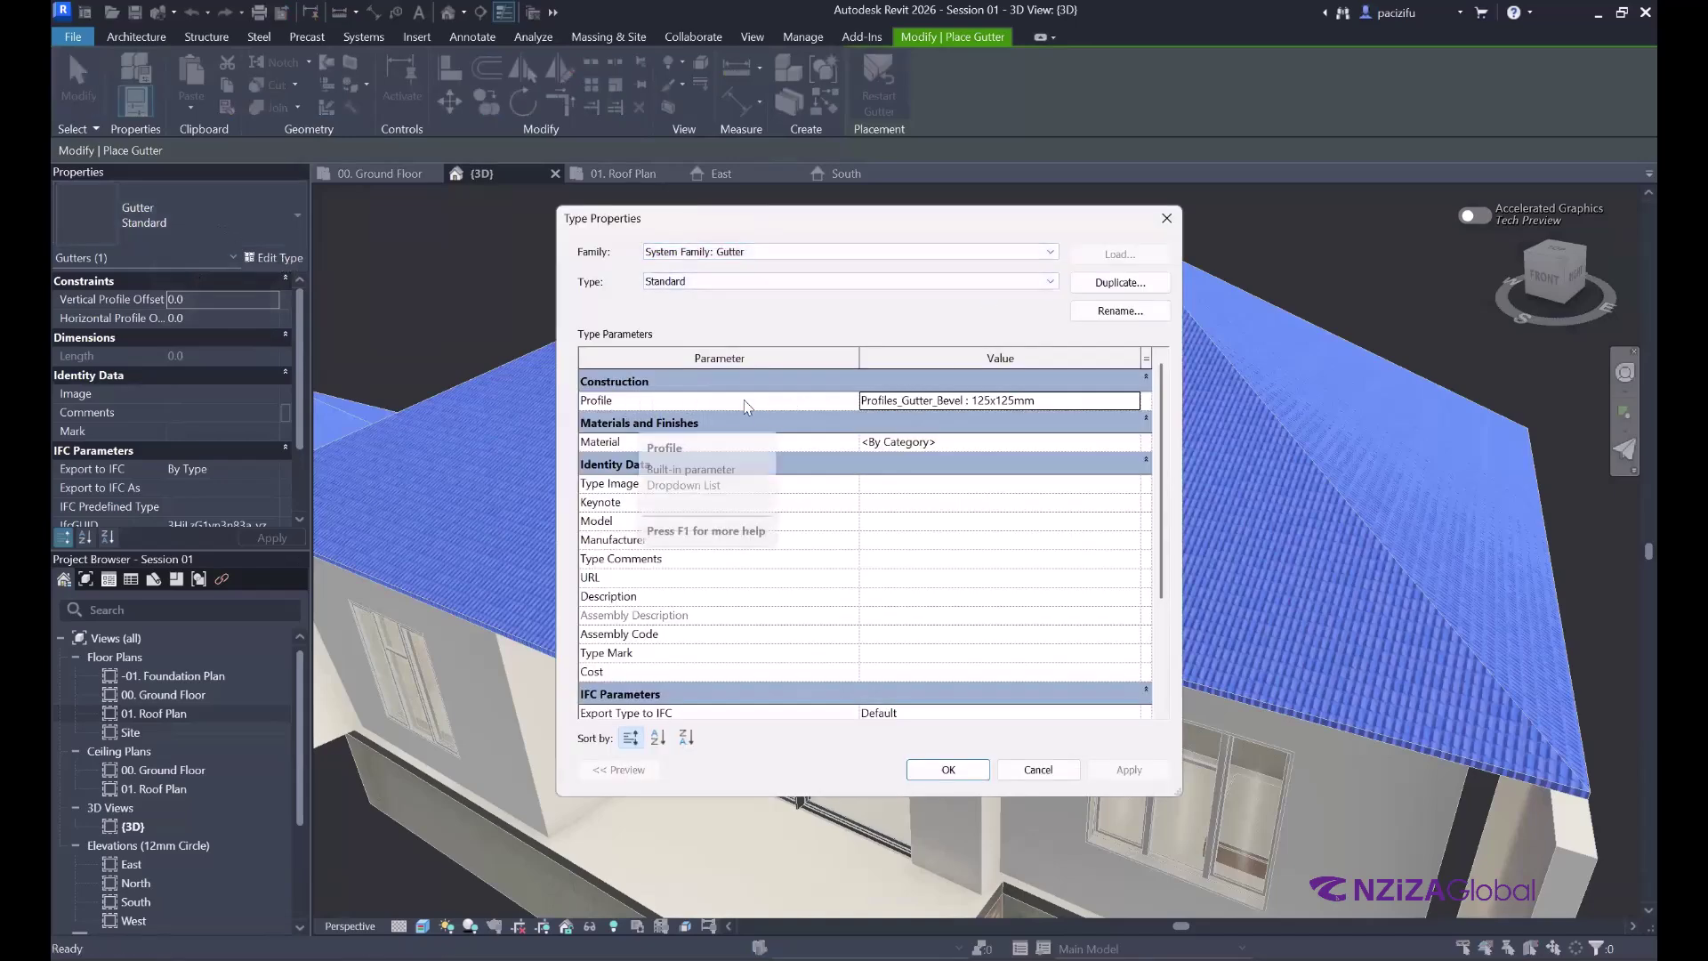
pyautogui.click(887, 402)
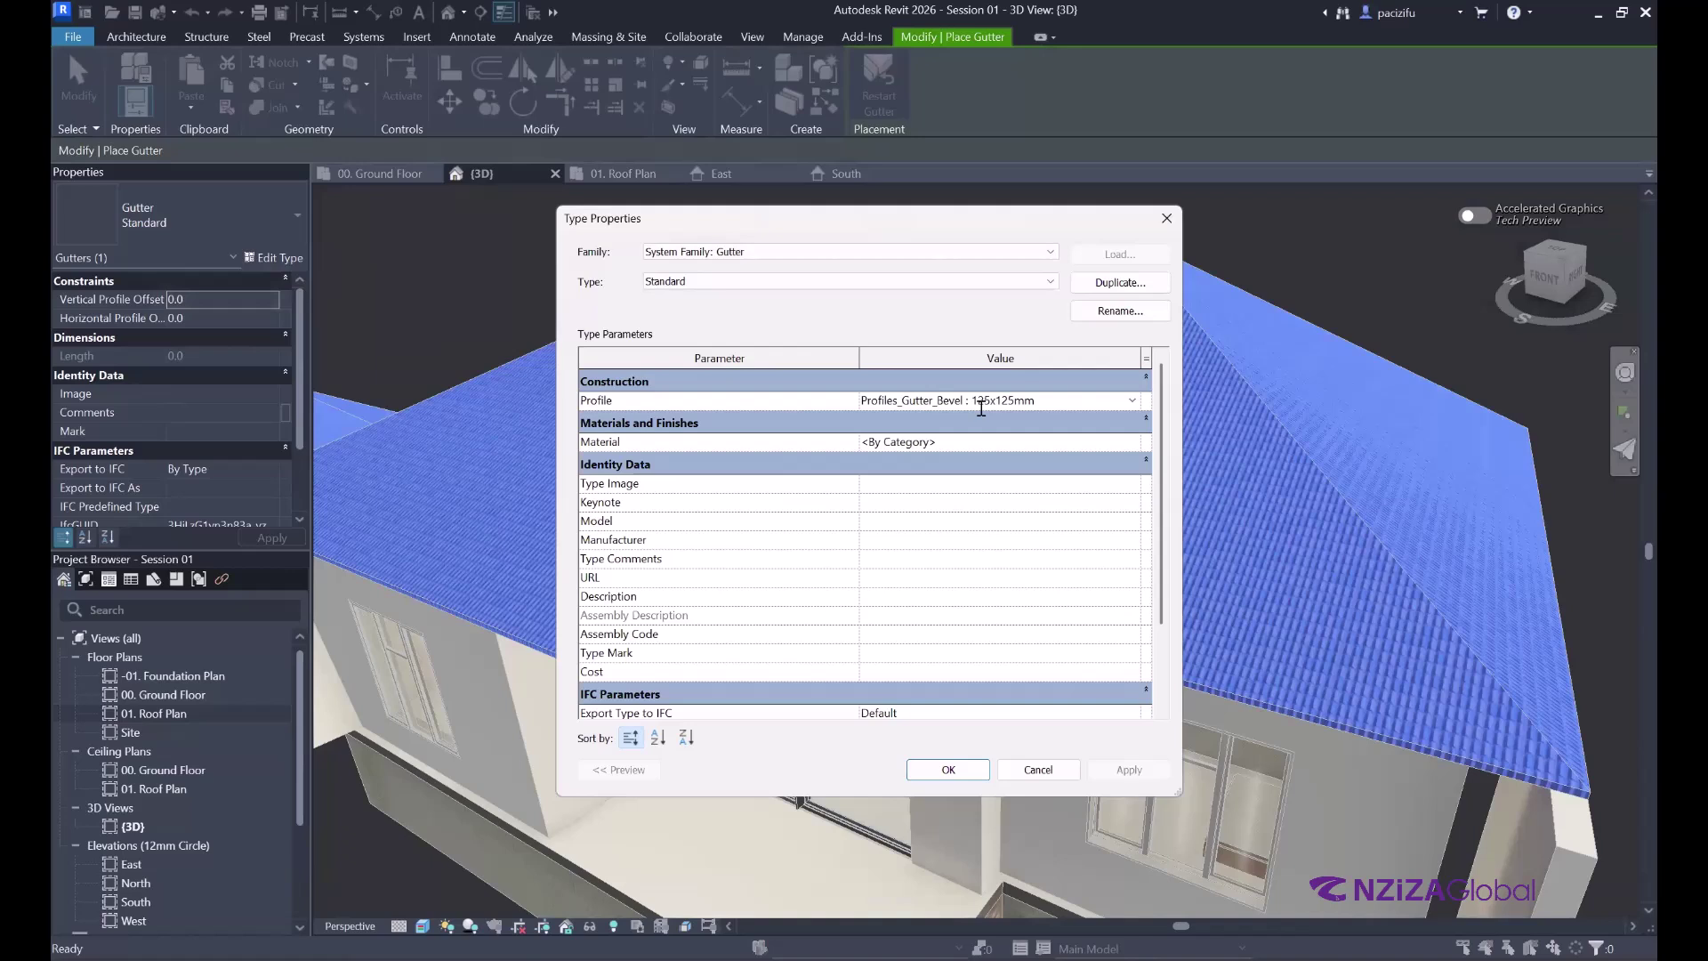
pyautogui.click(1131, 400)
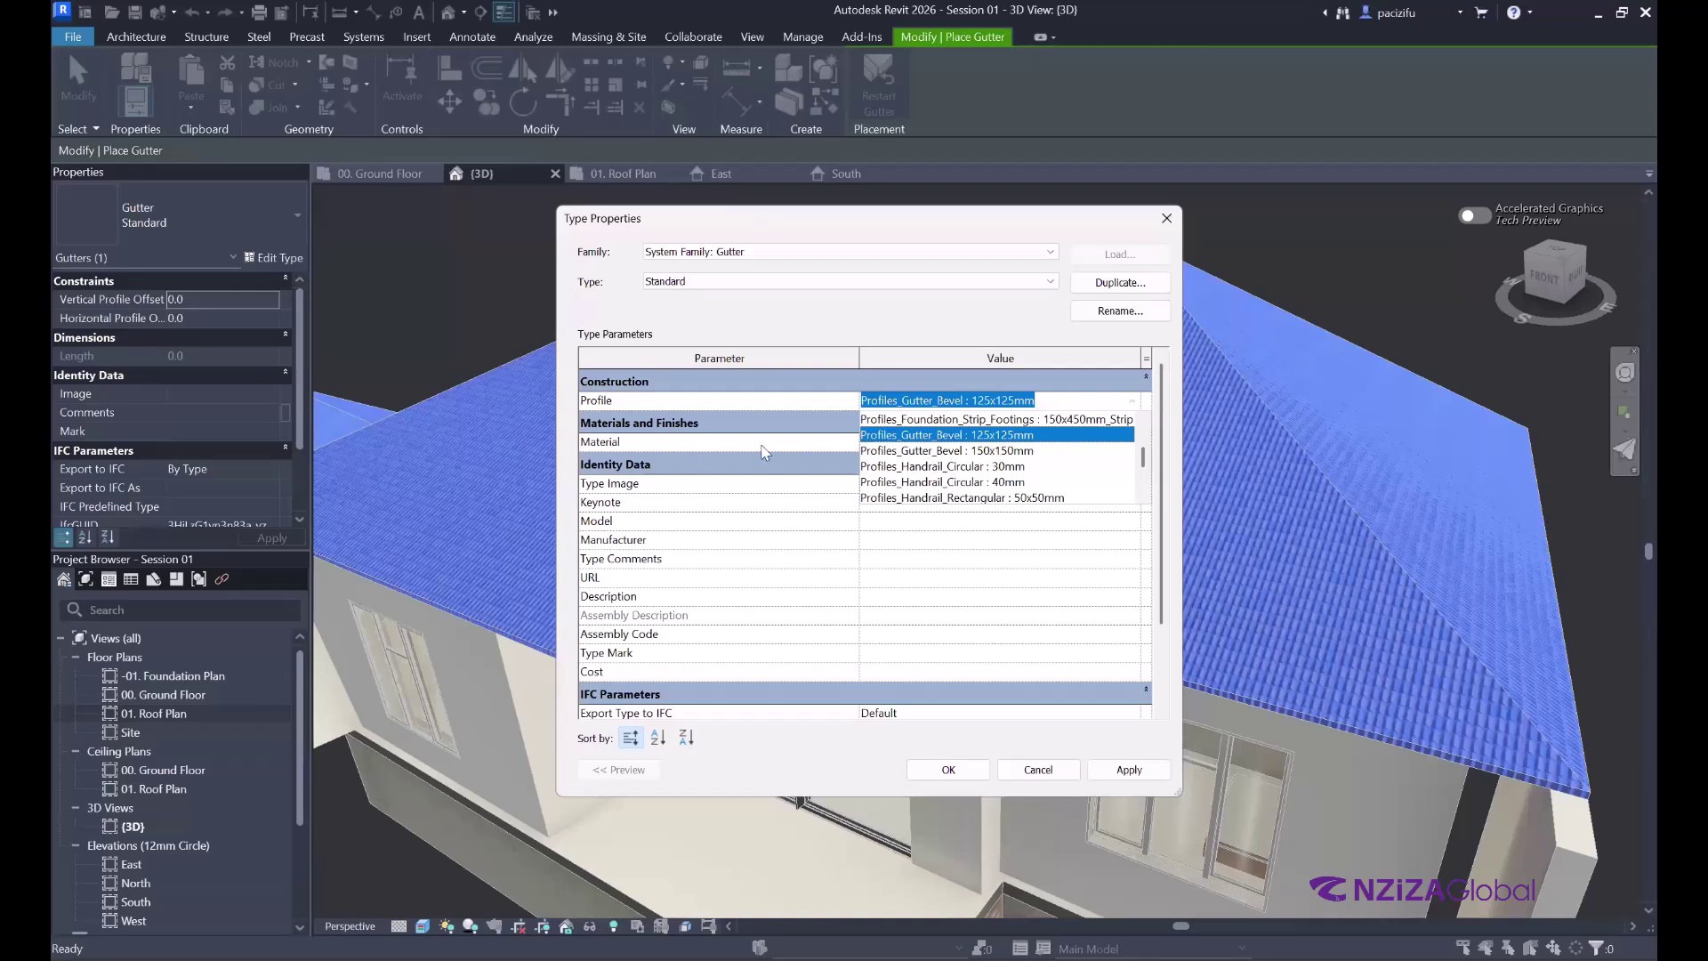
pyautogui.click(975, 450)
# - Search the gutter's material choices for "paint" and duplicate the Steel, Paint Finish, Dark Gray material
pyautogui.click(974, 441)
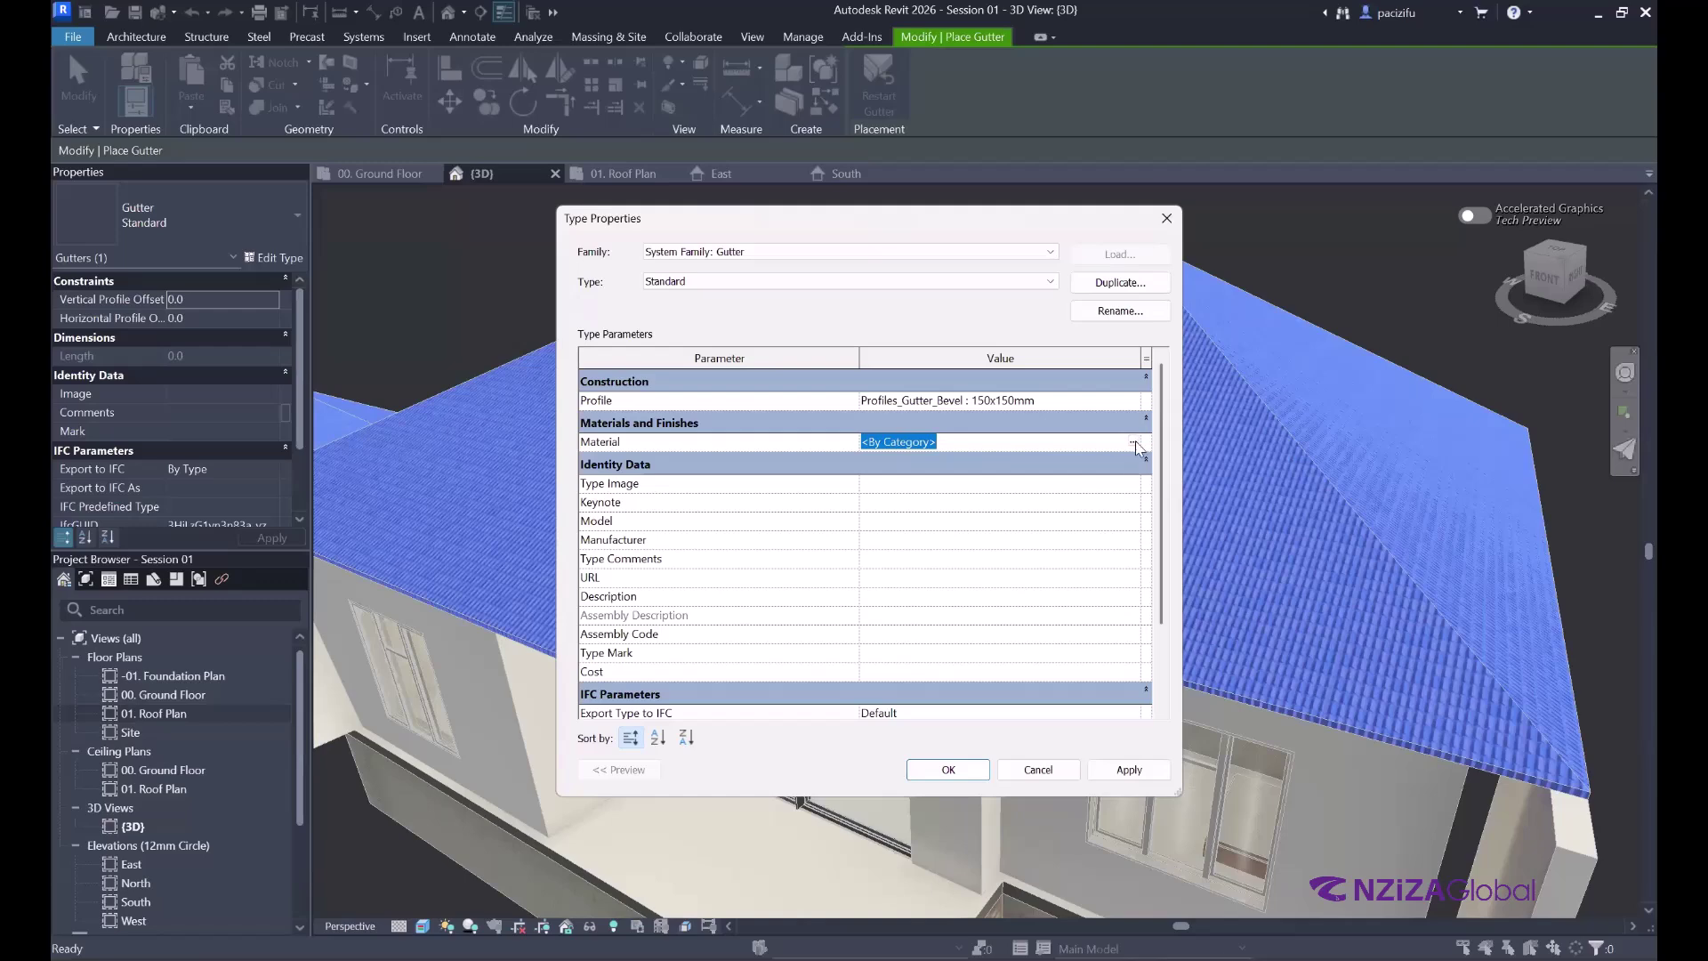
pyautogui.click(1135, 443)
pyautogui.click(536, 260)
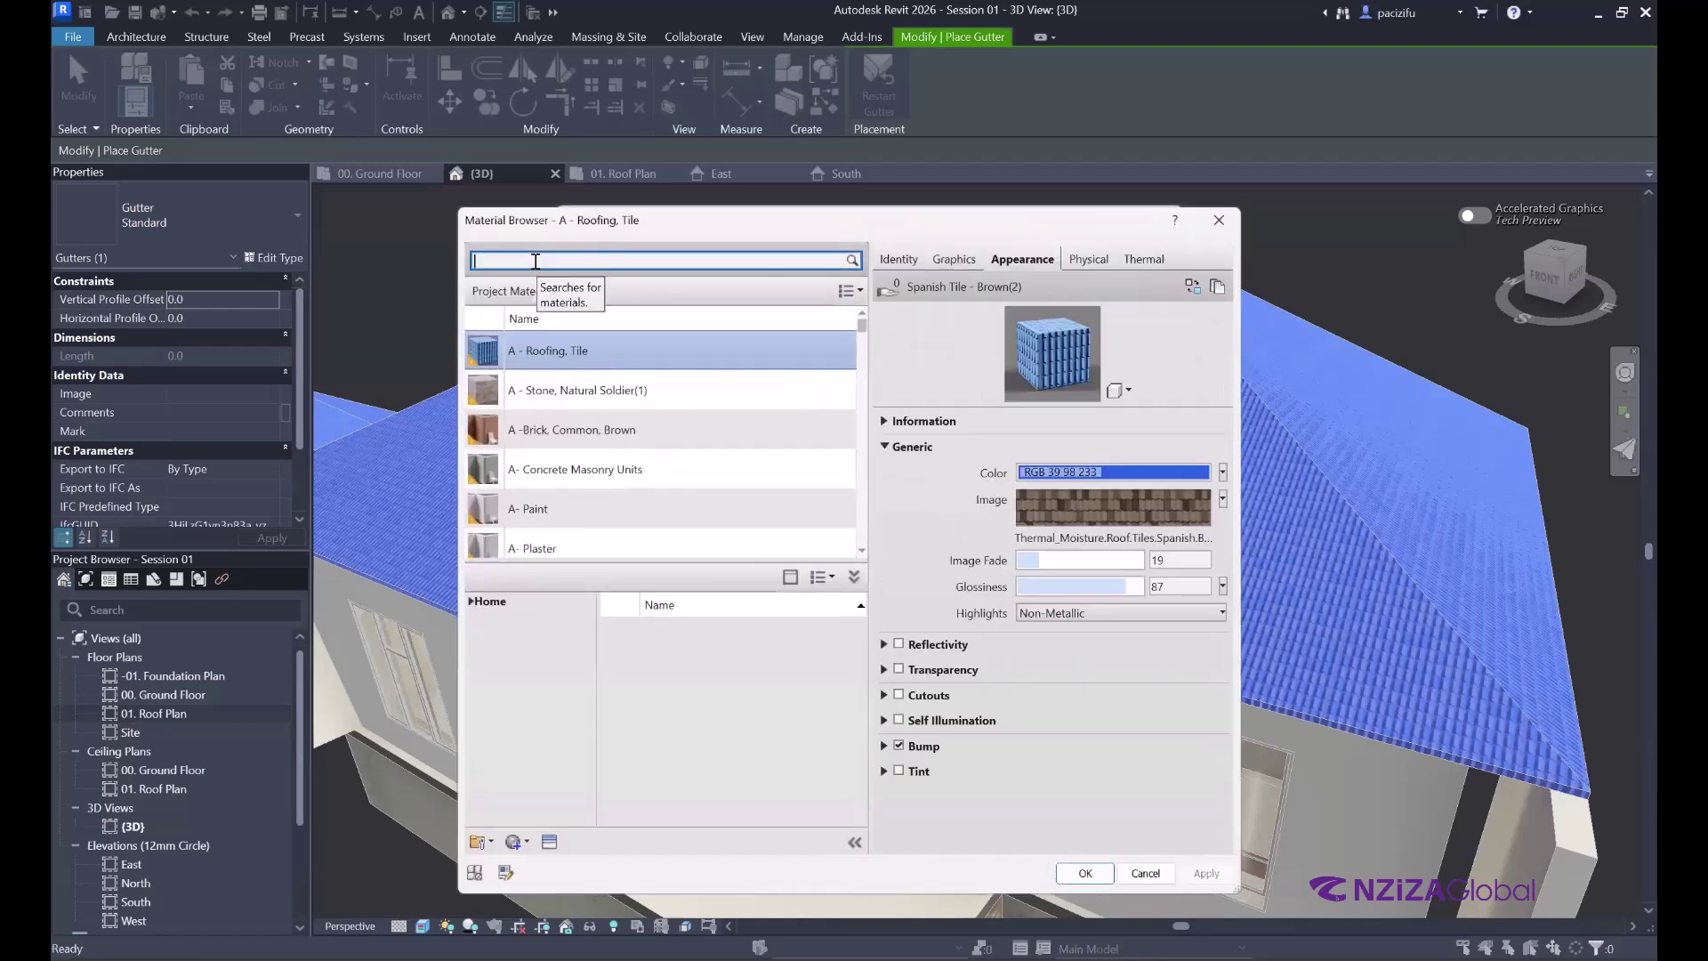
pyautogui.write('paint')
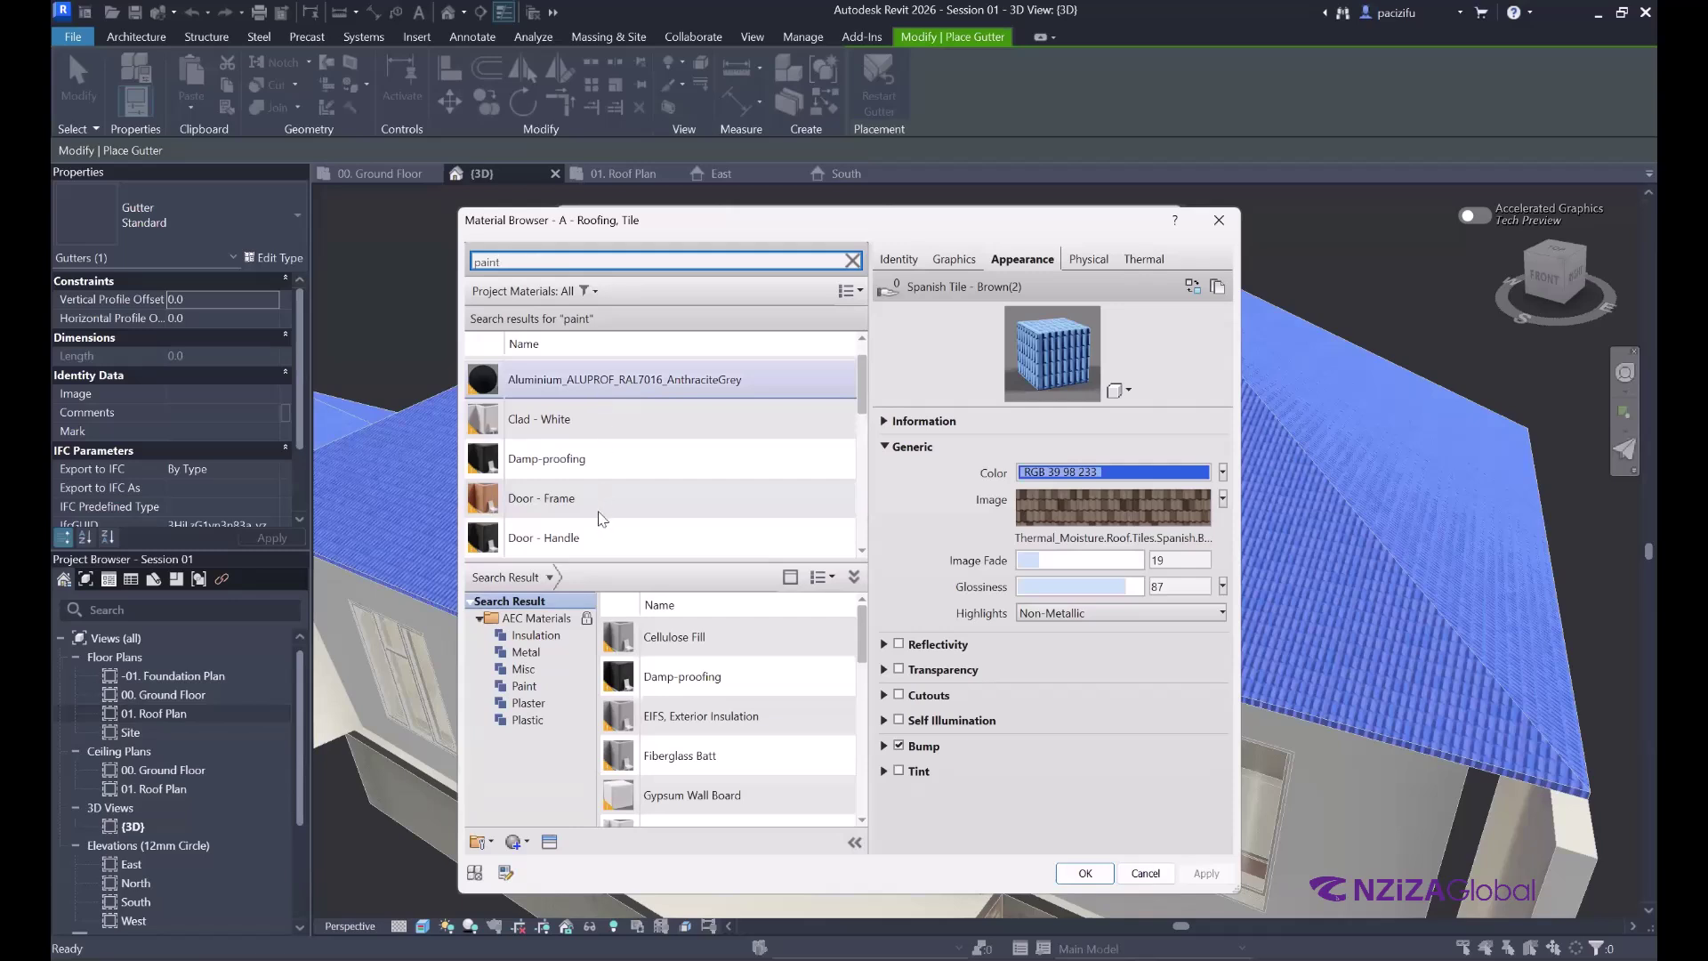
pyautogui.scroll(-4, 603, 533)
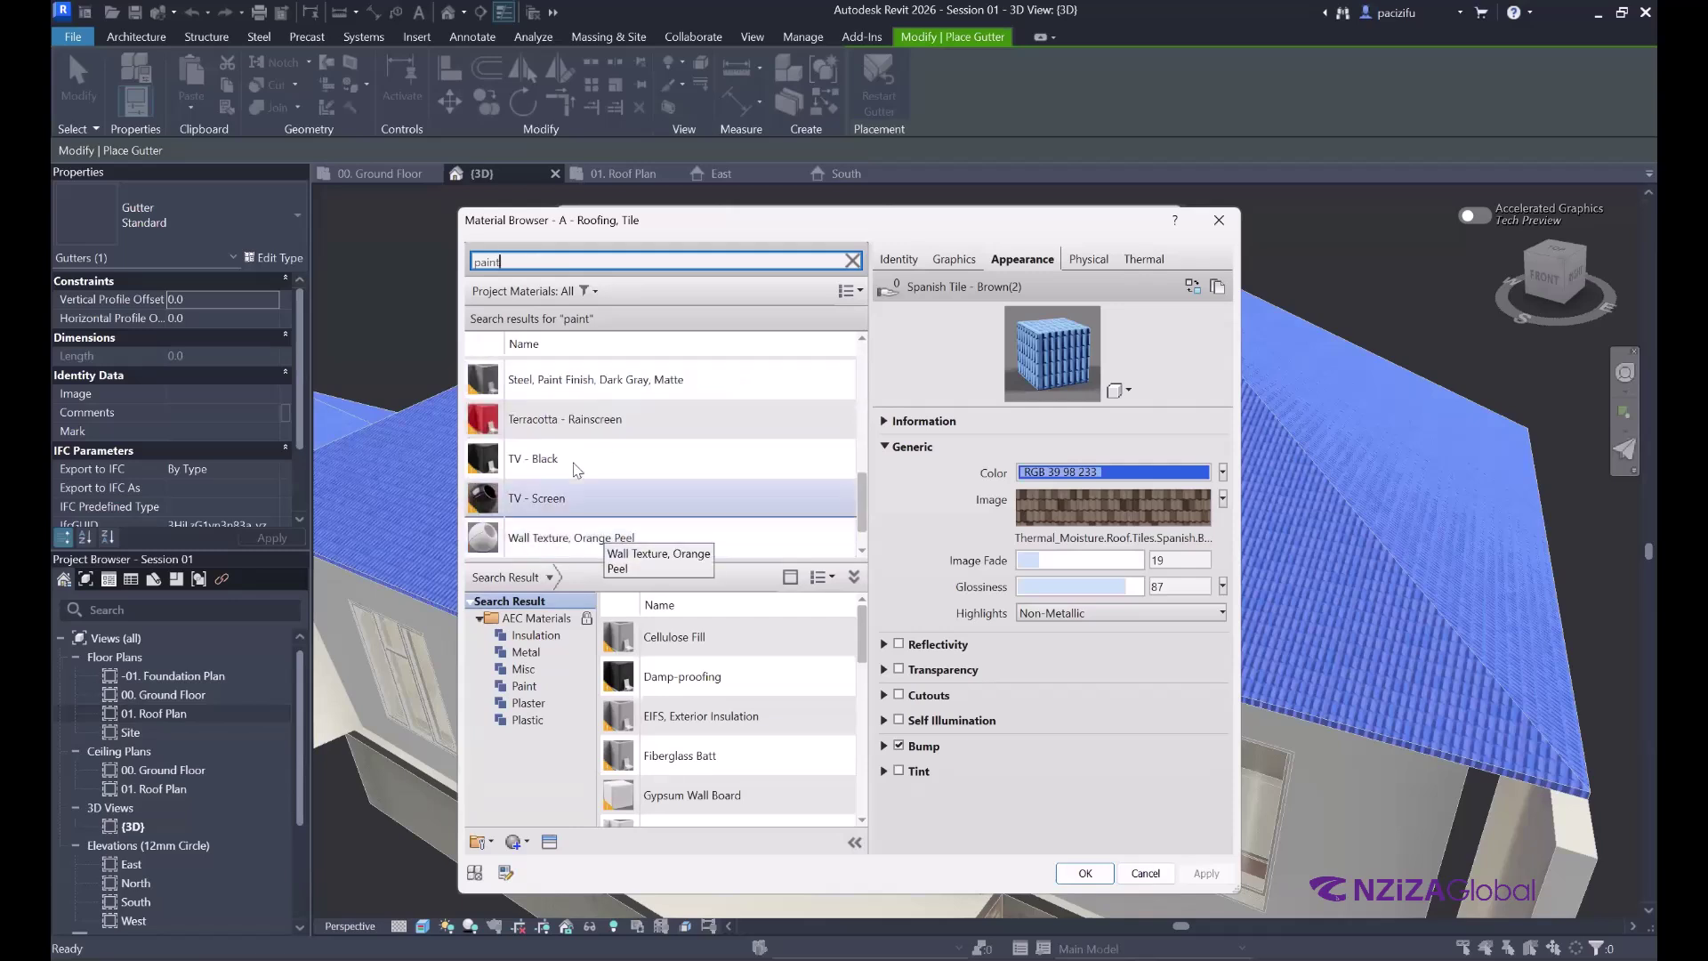
pyautogui.scroll(-1, 586, 495)
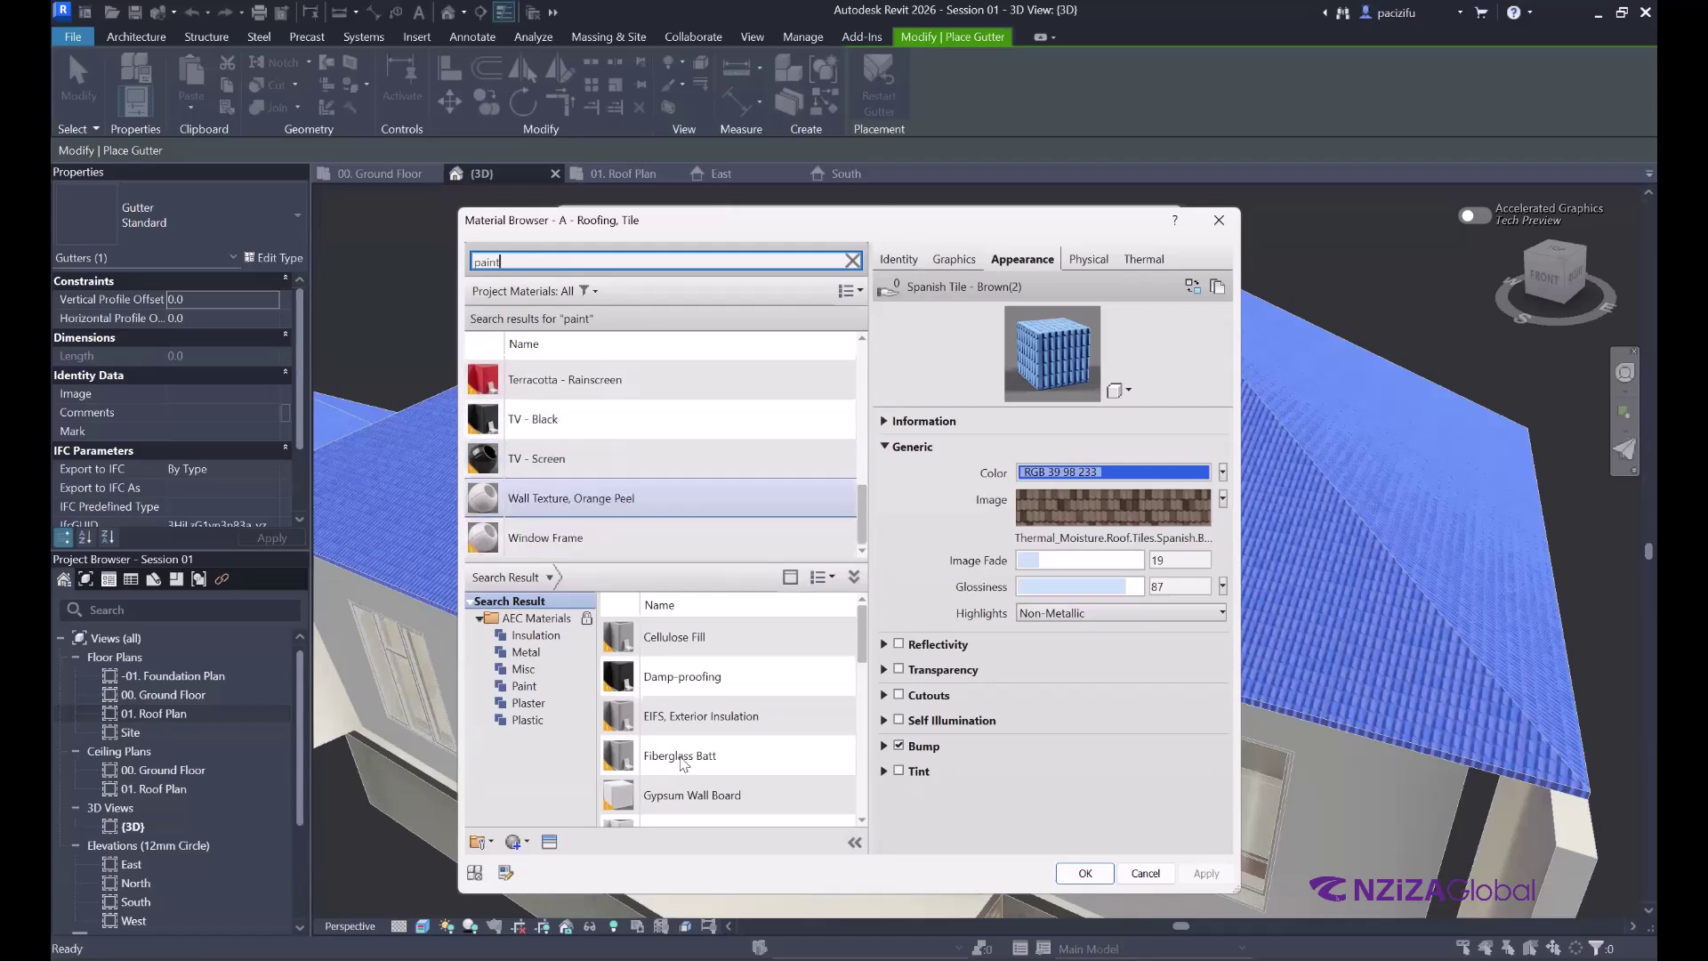
pyautogui.scroll(-6, 692, 752)
pyautogui.scroll(3, 692, 750)
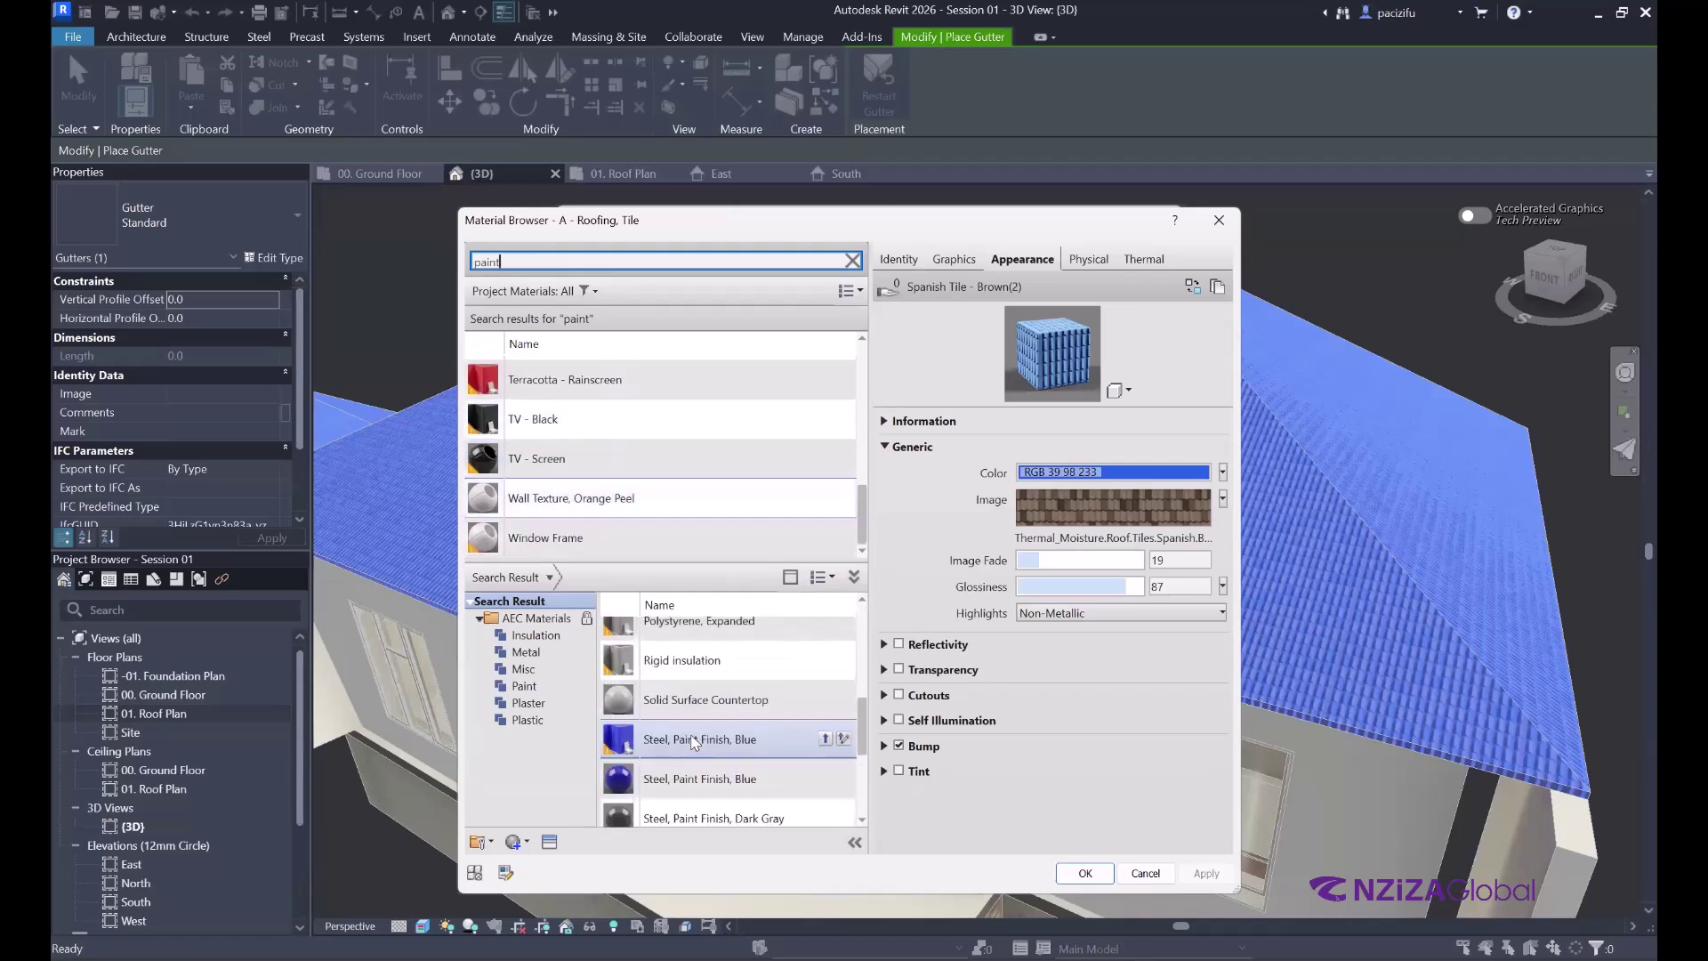
pyautogui.scroll(-4, 693, 750)
pyautogui.scroll(3, 660, 679)
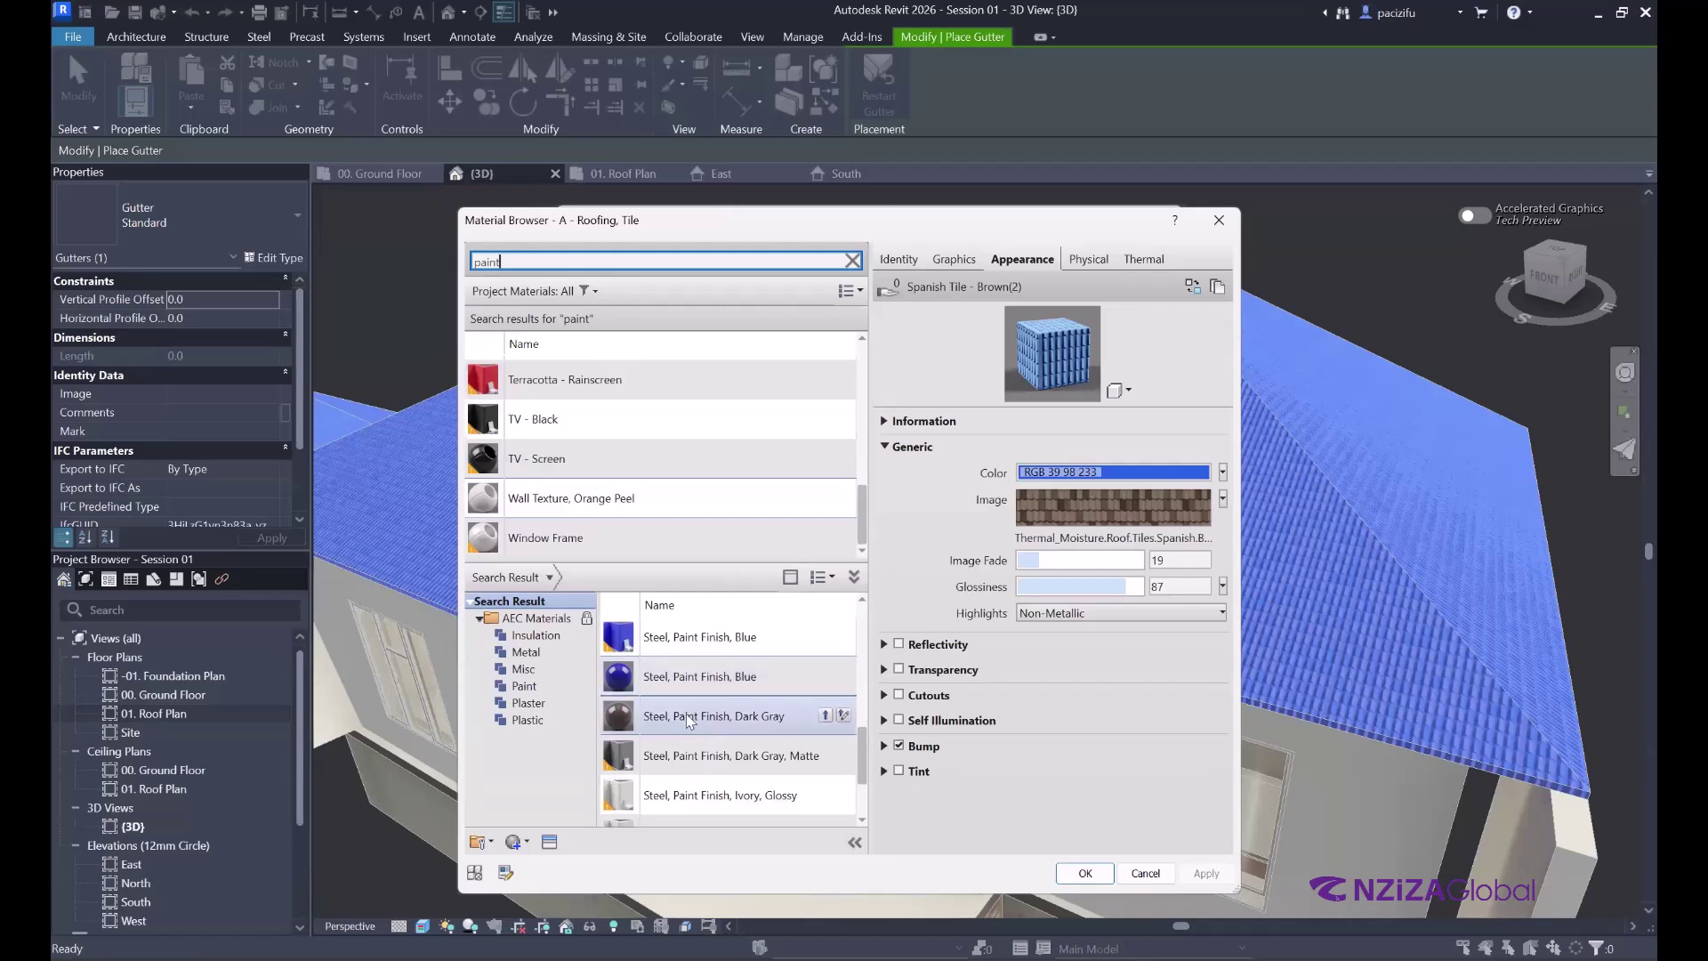
pyautogui.scroll(2, 612, 488)
pyautogui.rightClick(556, 450)
pyautogui.click(610, 477)
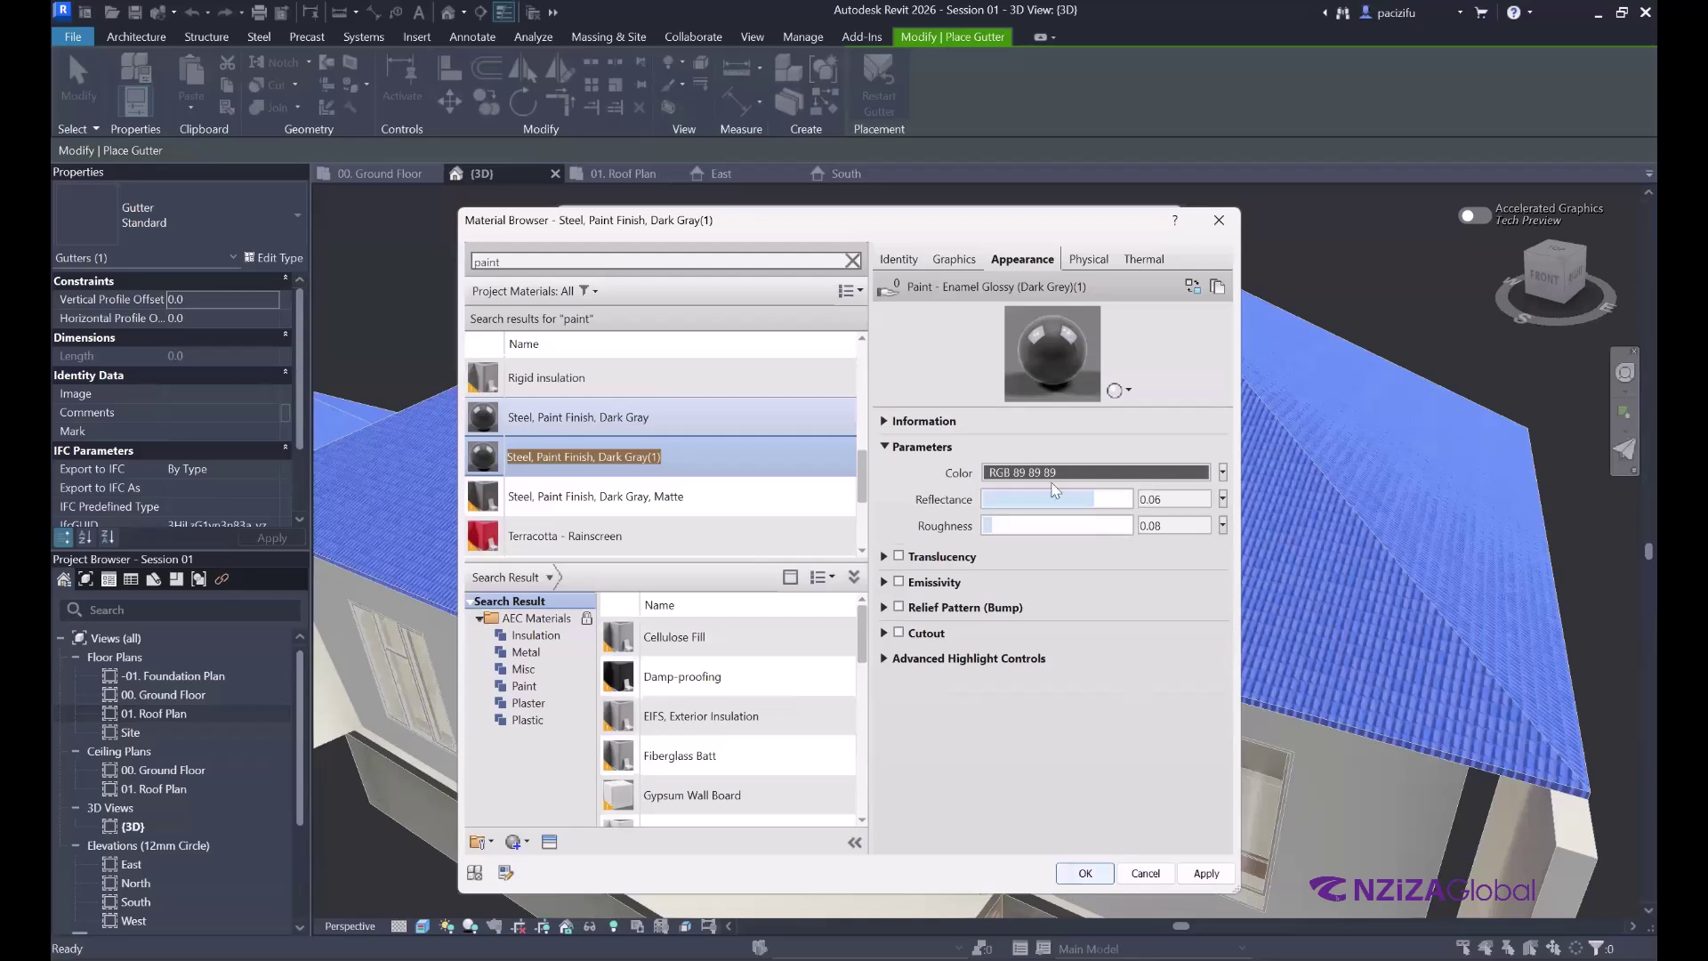
# - Darken the duplicated dark gray paint's appearance color and assign that material to the Standard gutter type
pyautogui.click(1094, 473)
pyautogui.click(1053, 551)
pyautogui.moveTo(1065, 558); pyautogui.dragTo(1065, 563)
pyautogui.click(925, 715)
pyautogui.click(1083, 873)
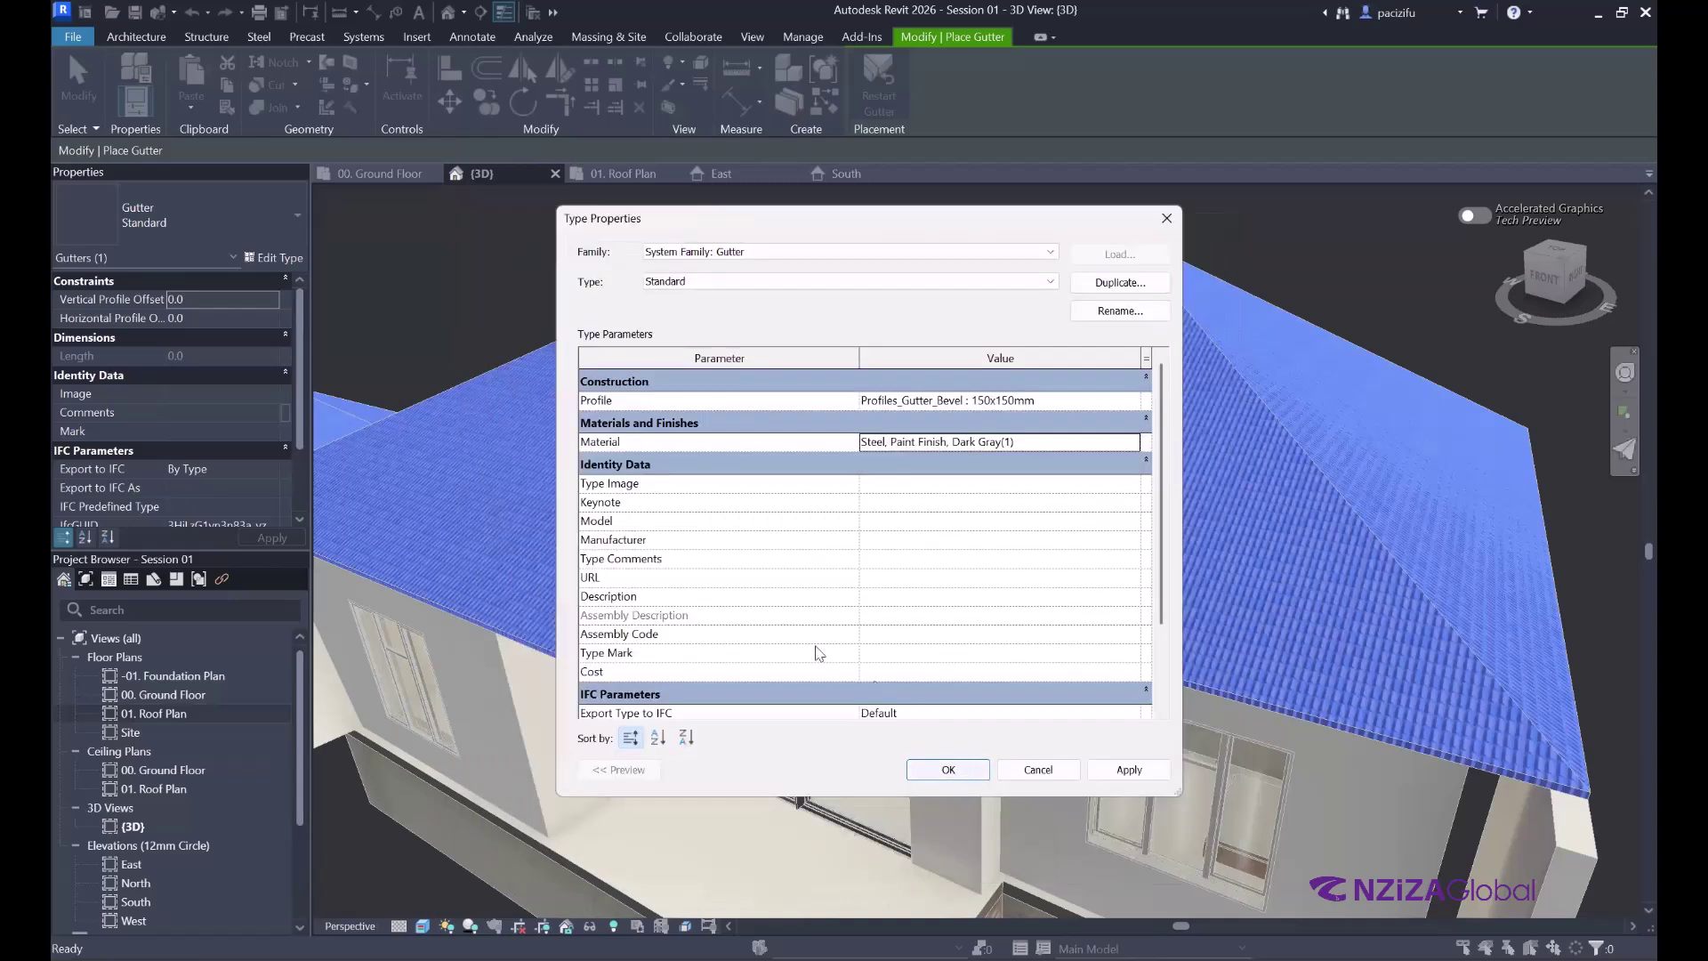
pyautogui.click(949, 770)
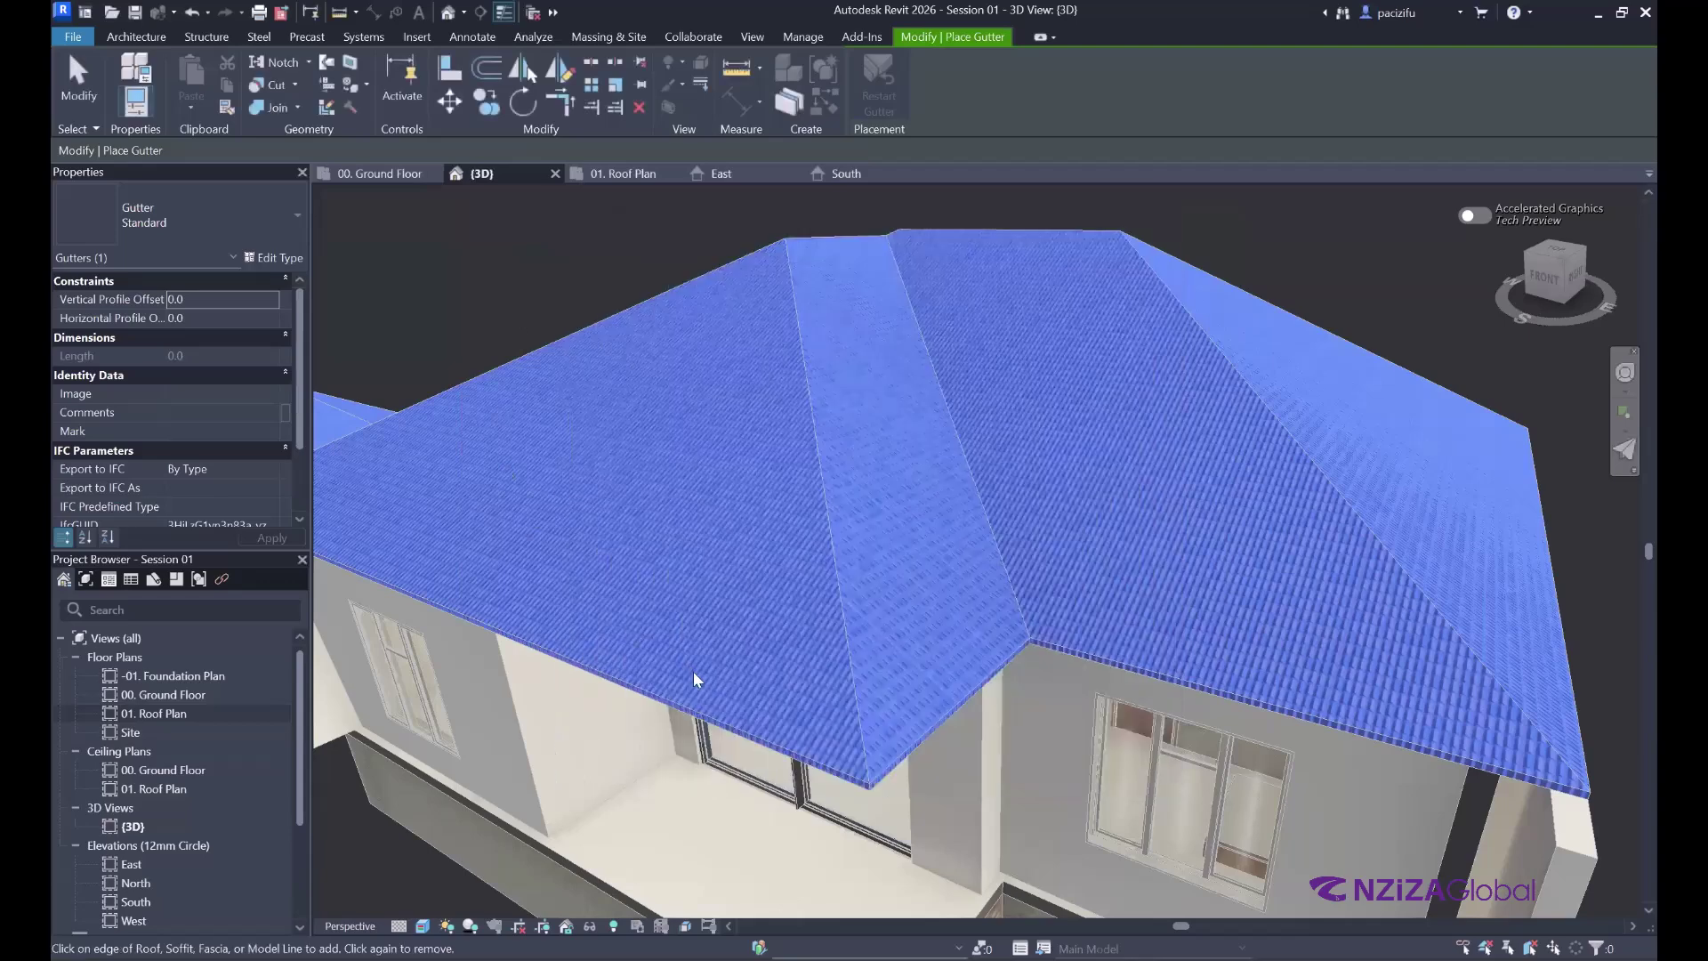
# - Place a gutter along the front eave edge of the main roof above the porch's glazed door
pyautogui.scroll(-2, 559, 575)
pyautogui.scroll(2, 690, 609)
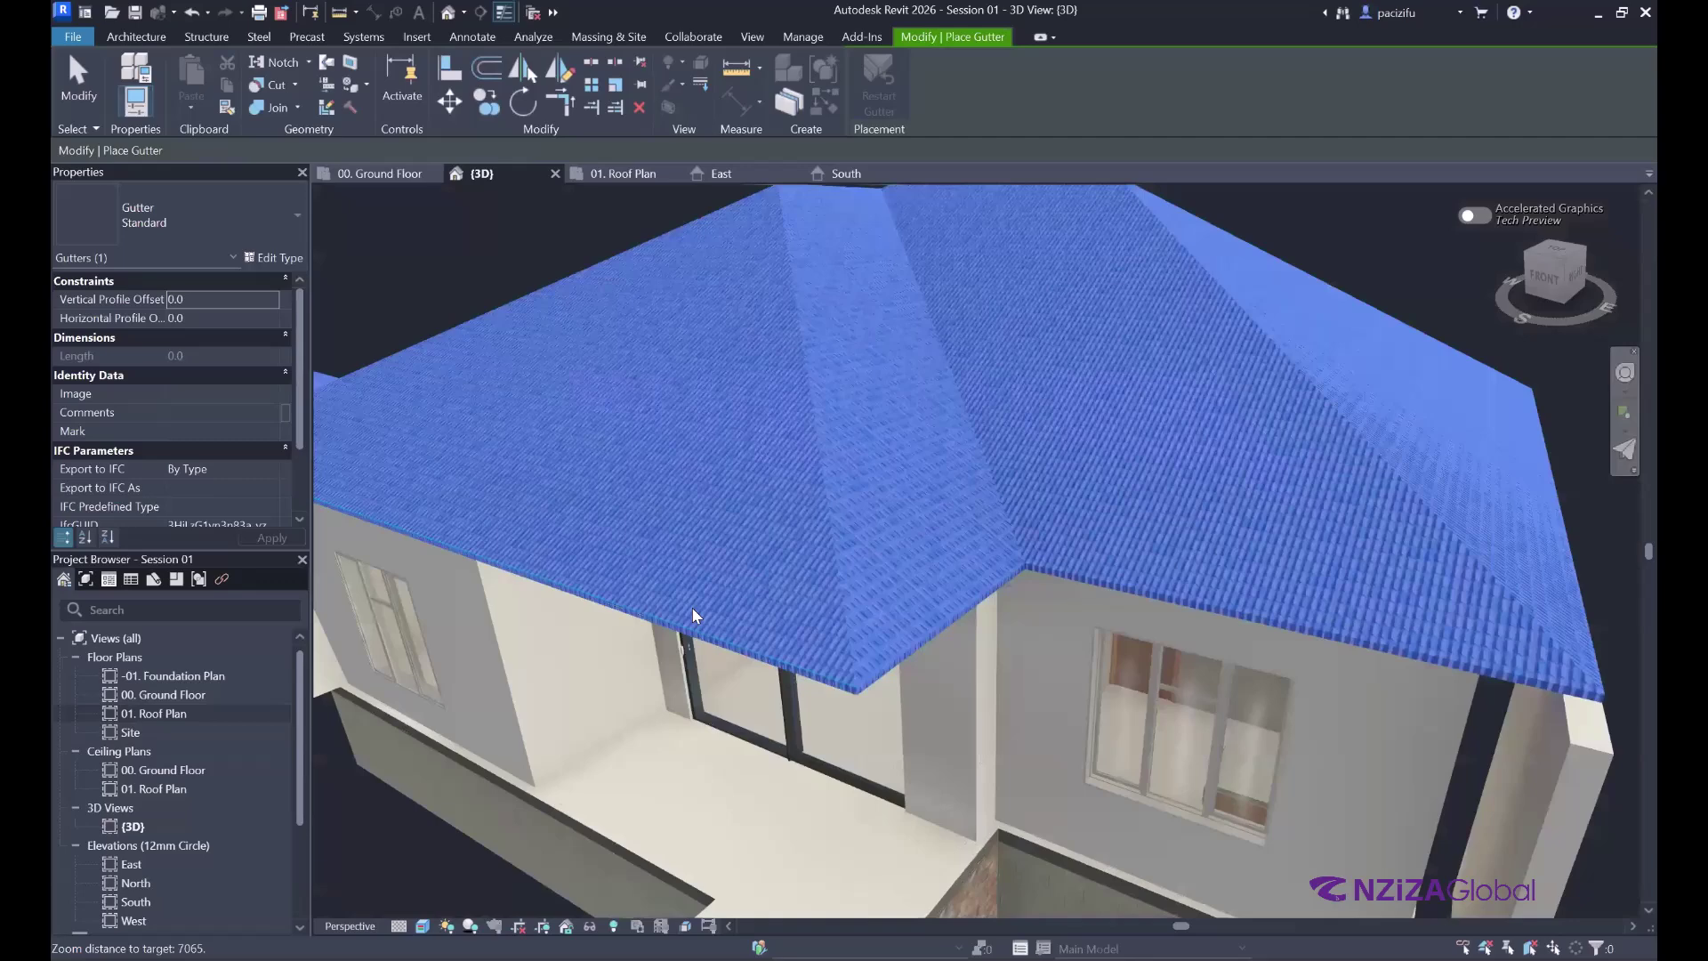
pyautogui.scroll(2, 692, 608)
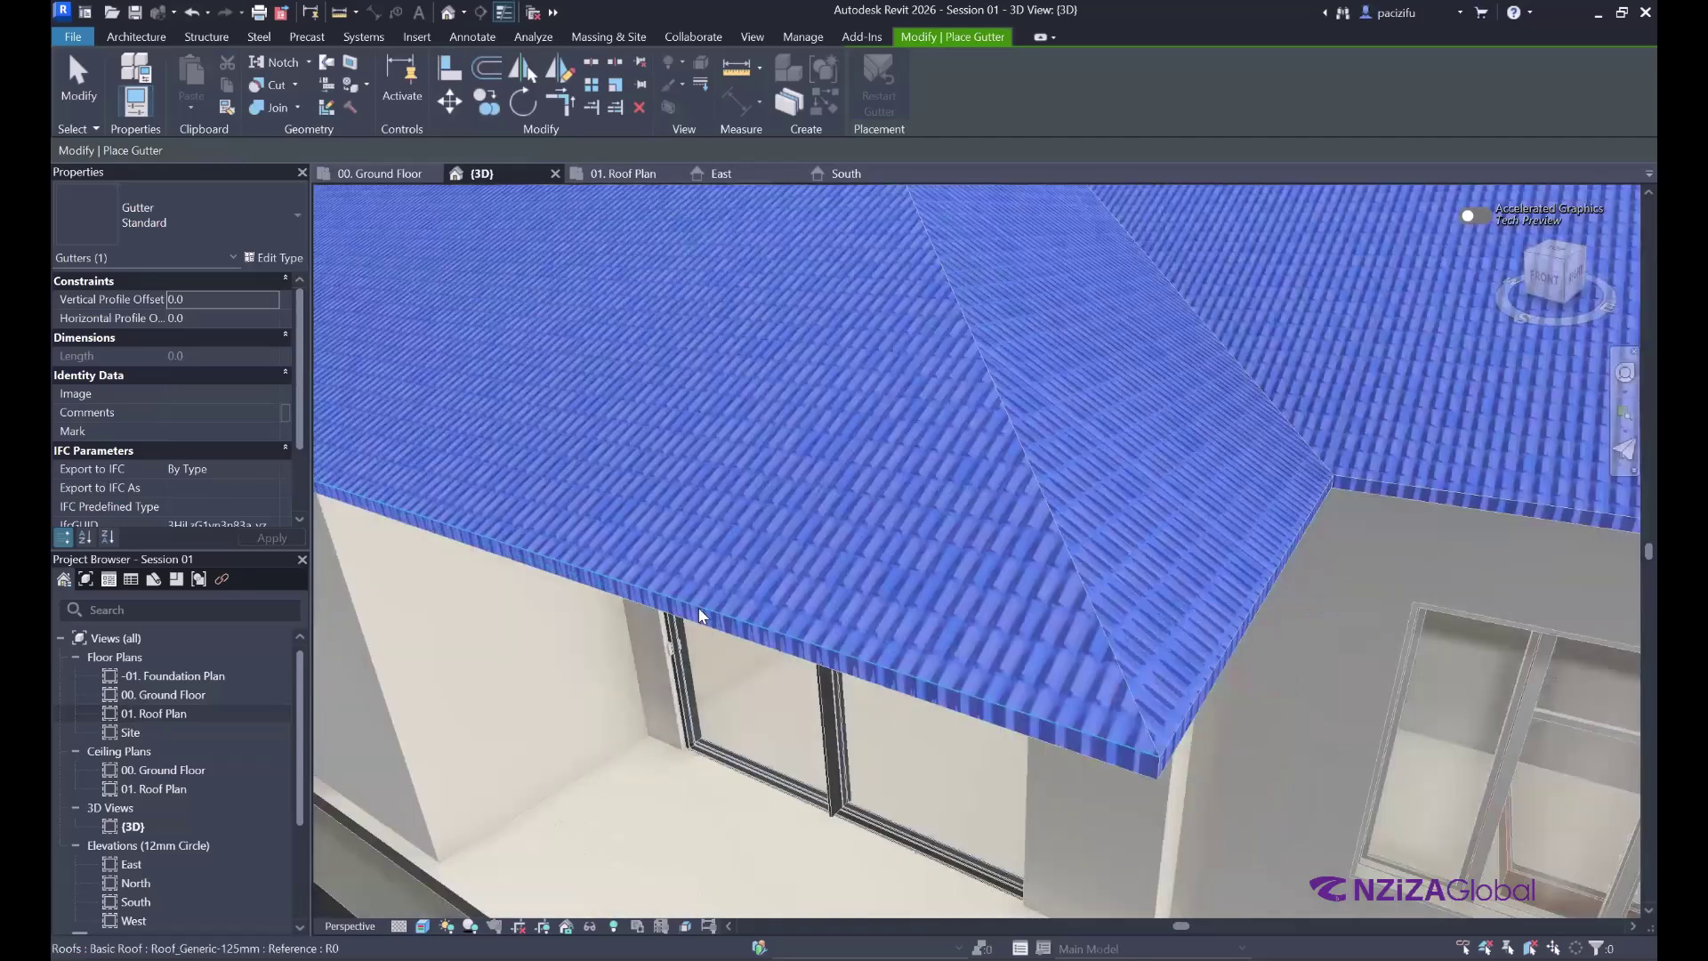
pyautogui.click(698, 612)
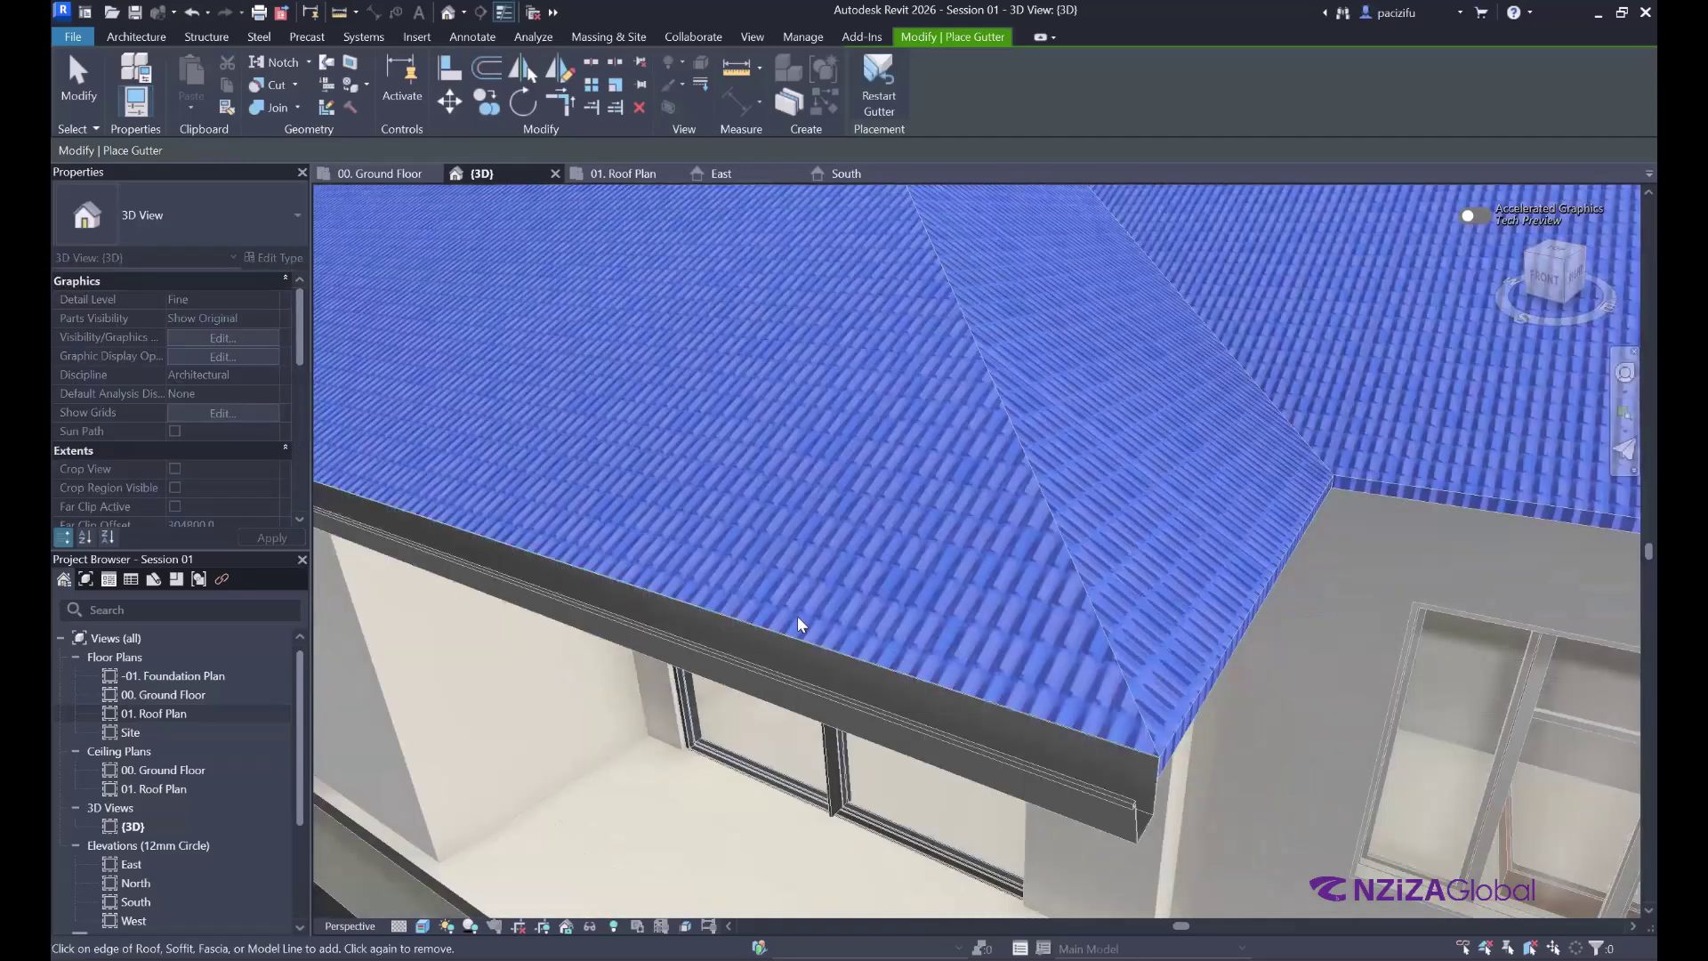
pyautogui.scroll(-3, 925, 615)
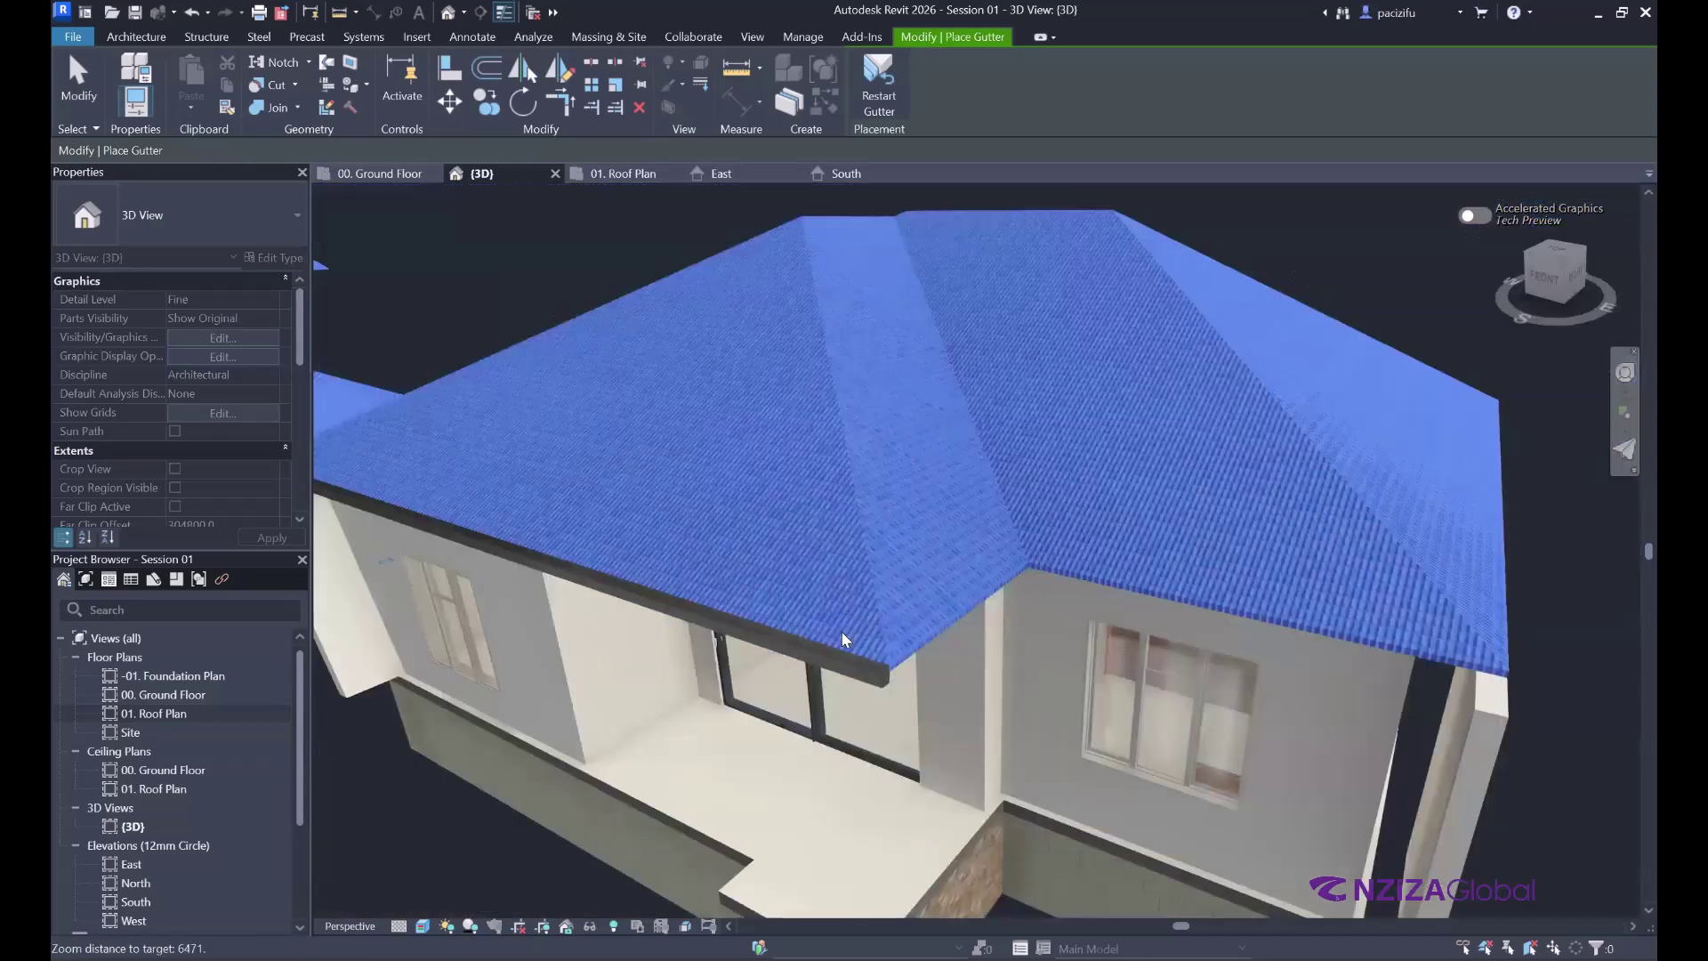
# - Place gutters along the porch projection's side eave and the adjoining front eave above the large window
pyautogui.scroll(1, 842, 631)
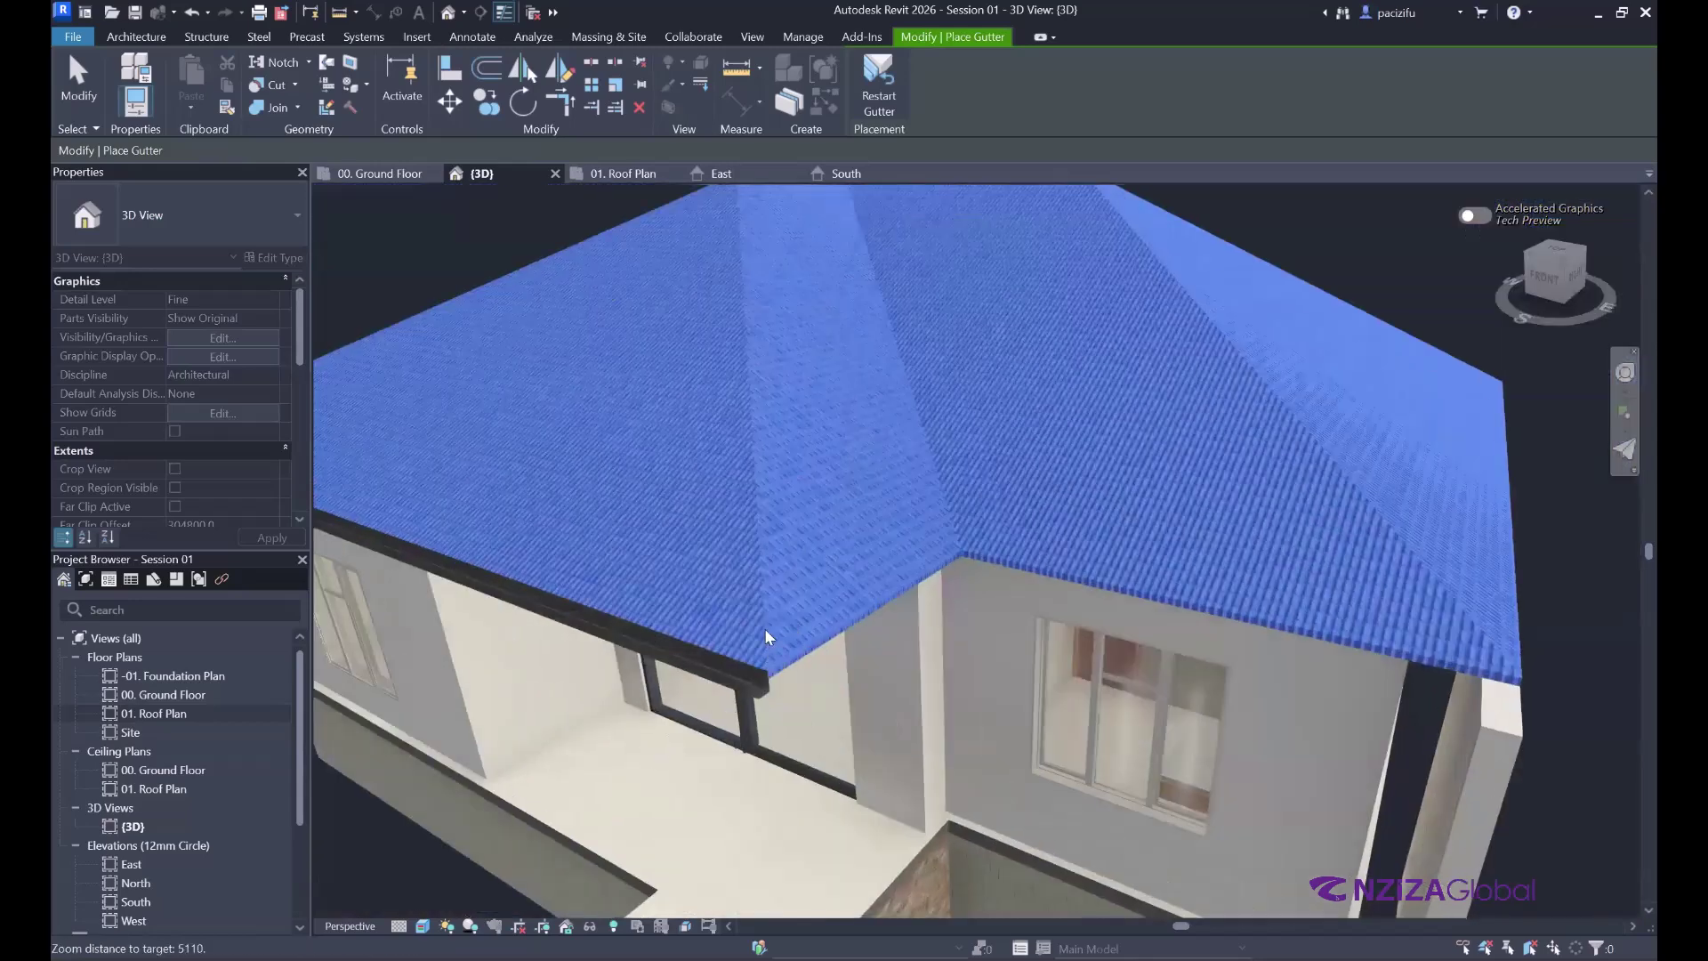
pyautogui.scroll(2, 762, 633)
pyautogui.scroll(1, 1112, 599)
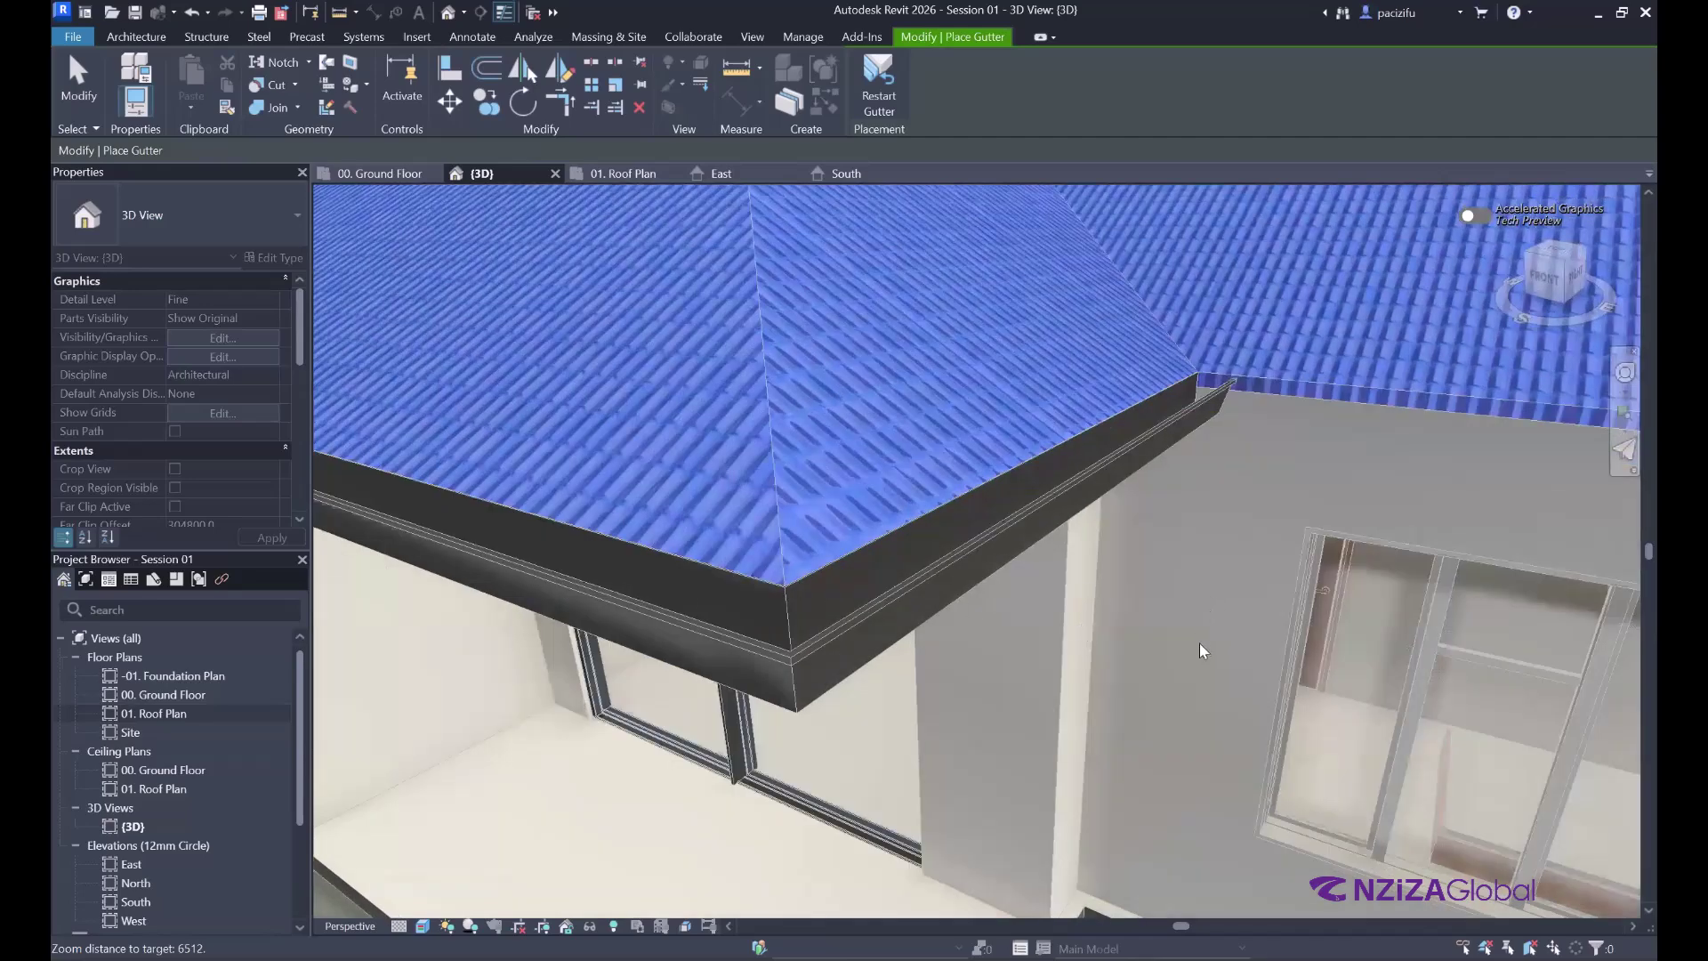
pyautogui.scroll(2, 1200, 642)
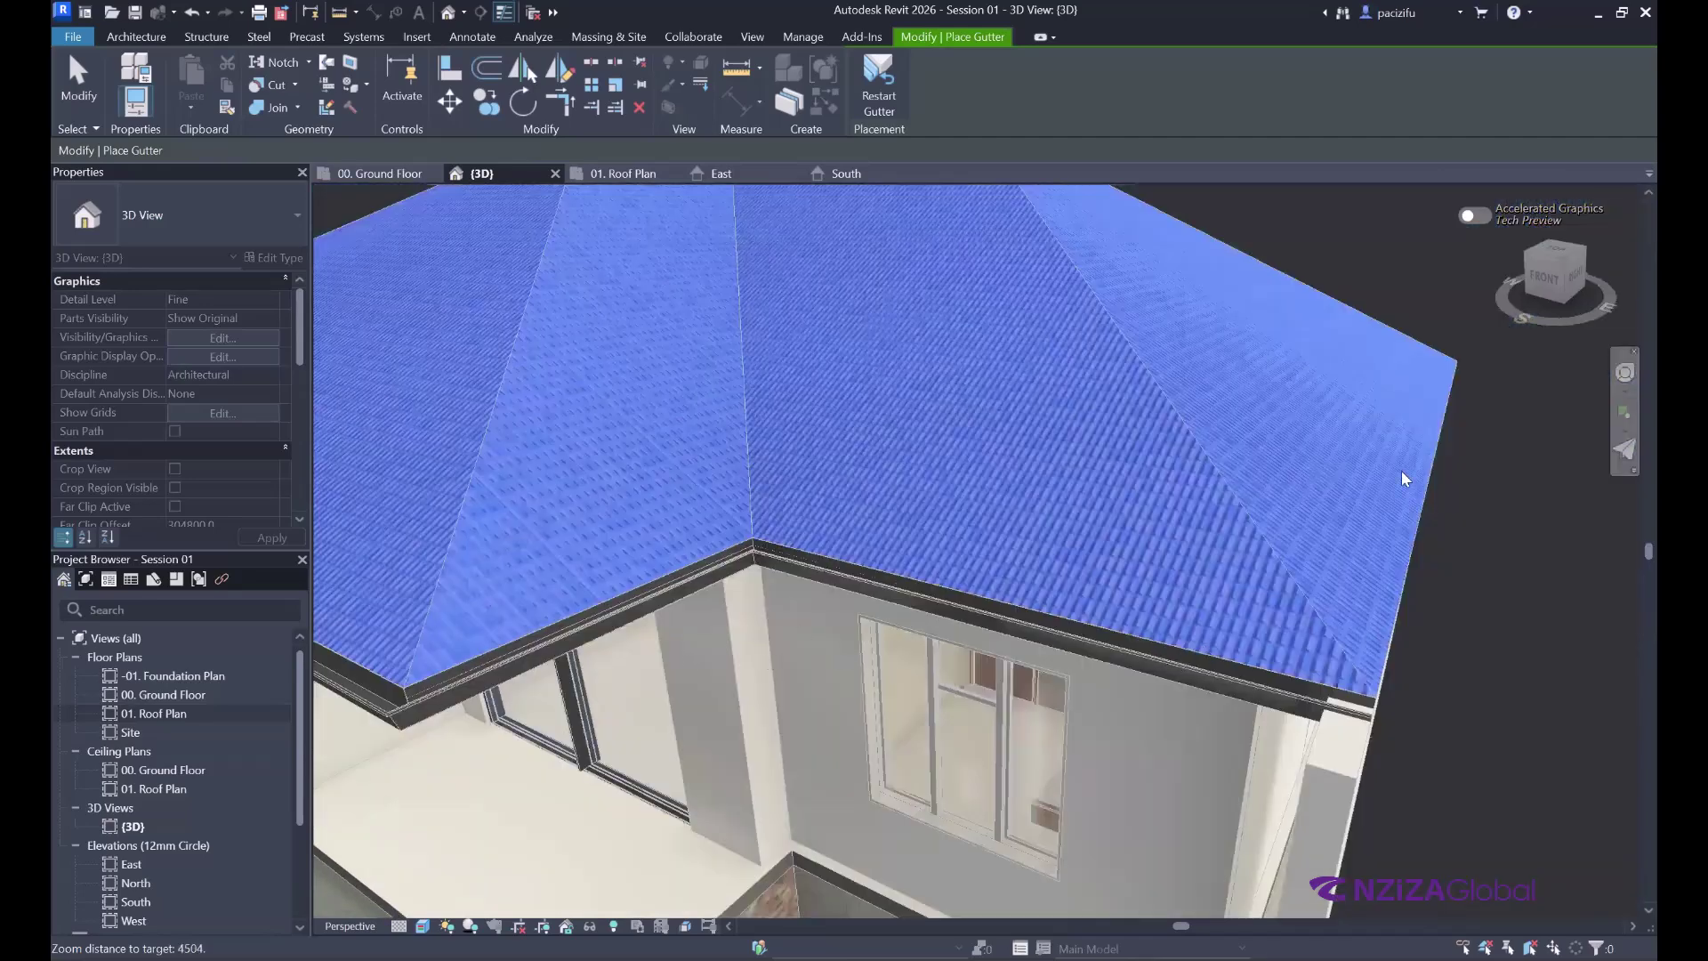
# - Continue the gutter along the main roof's east, north and west eaves to close the perimeter
pyautogui.scroll(2, 1292, 517)
pyautogui.scroll(-3, 979, 443)
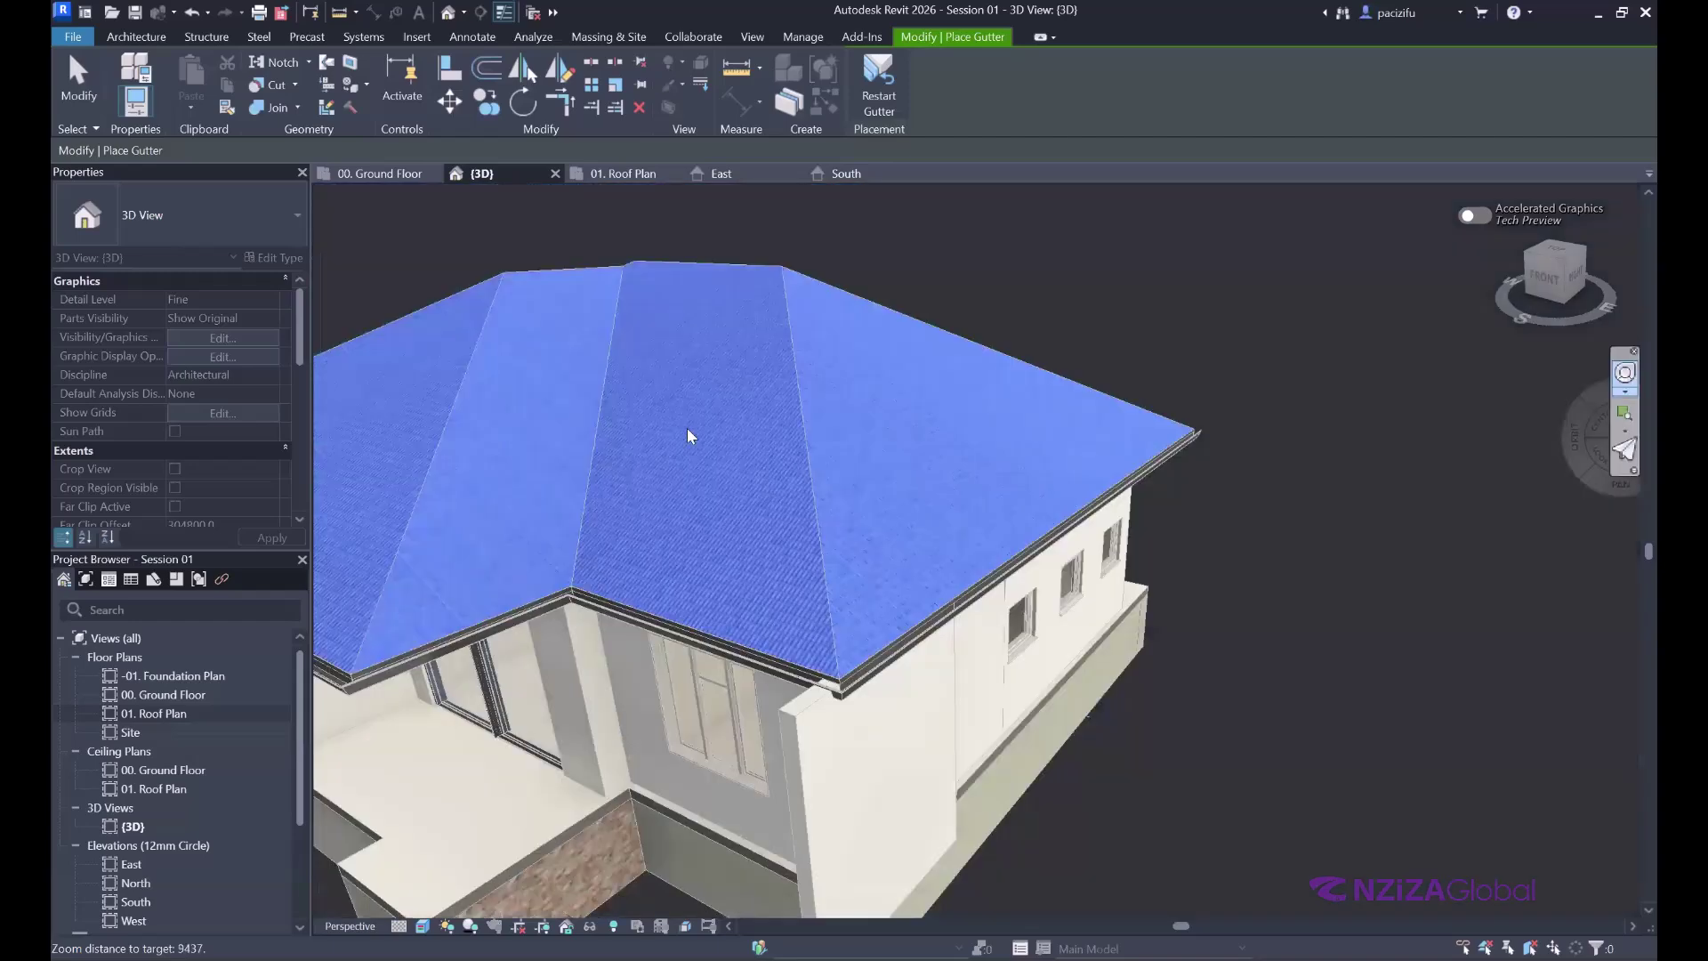
pyautogui.keyDown('shift'); pyautogui.moveTo(1082, 363); pyautogui.dragTo(1158, 356, button='middle'); pyautogui.keyUp('shift')
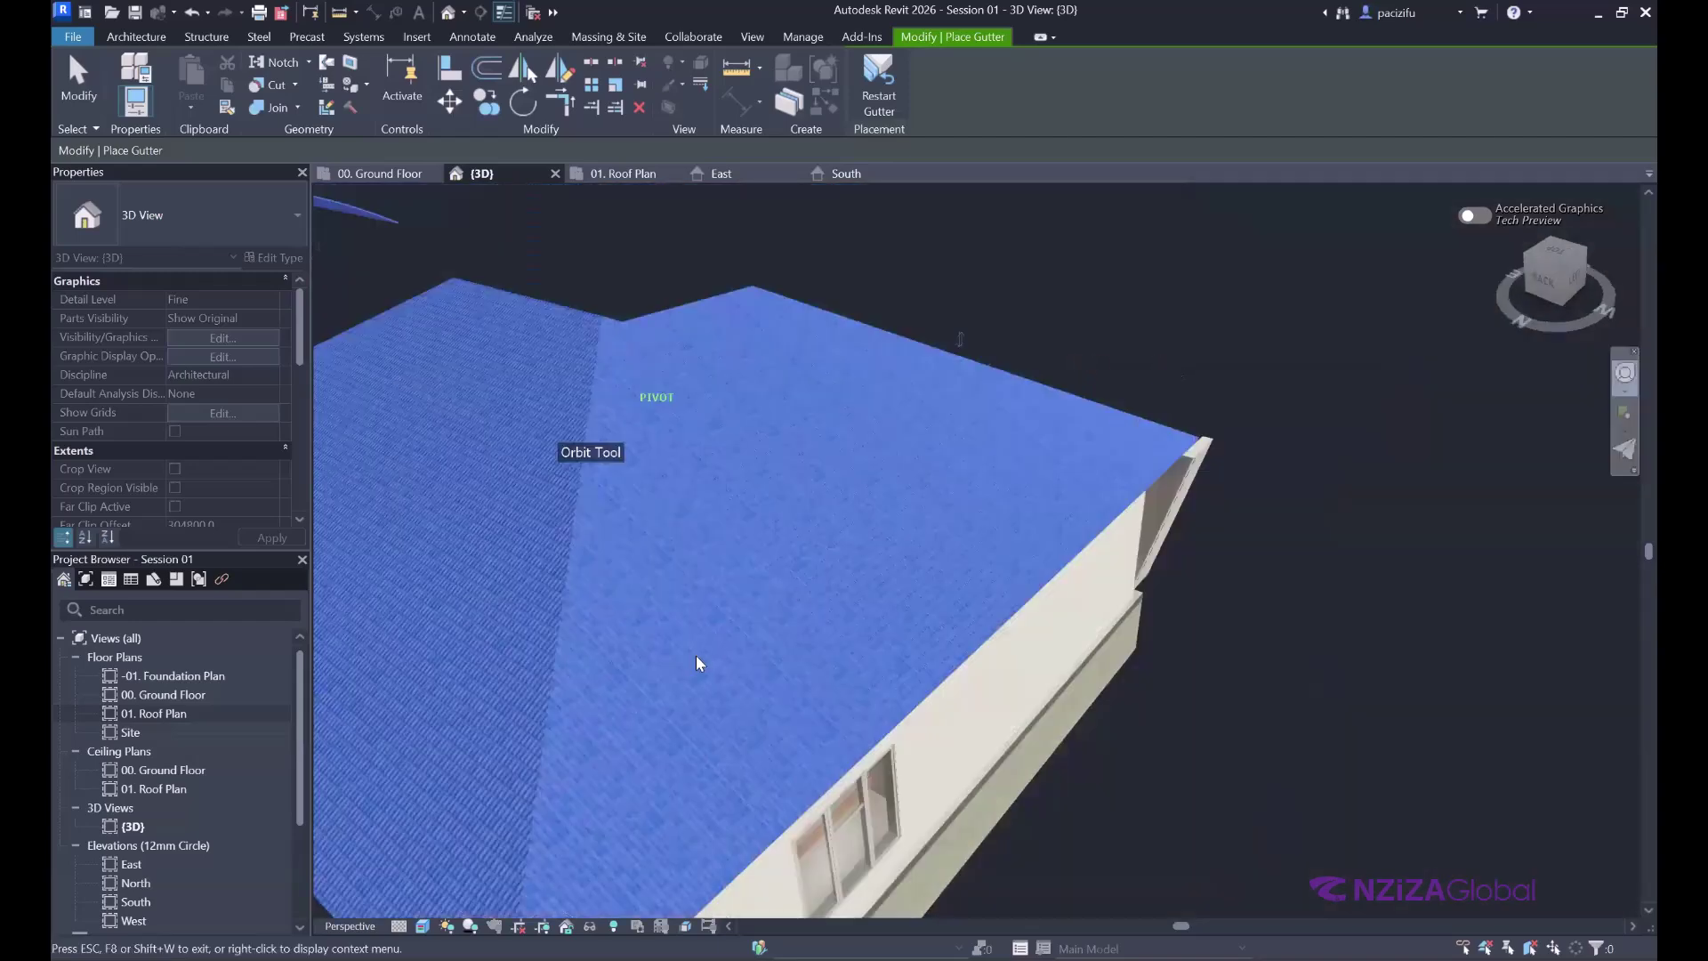
pyautogui.keyDown('shift'); pyautogui.moveTo(821, 676); pyautogui.dragTo(872, 574, button='middle'); pyautogui.keyUp('shift')
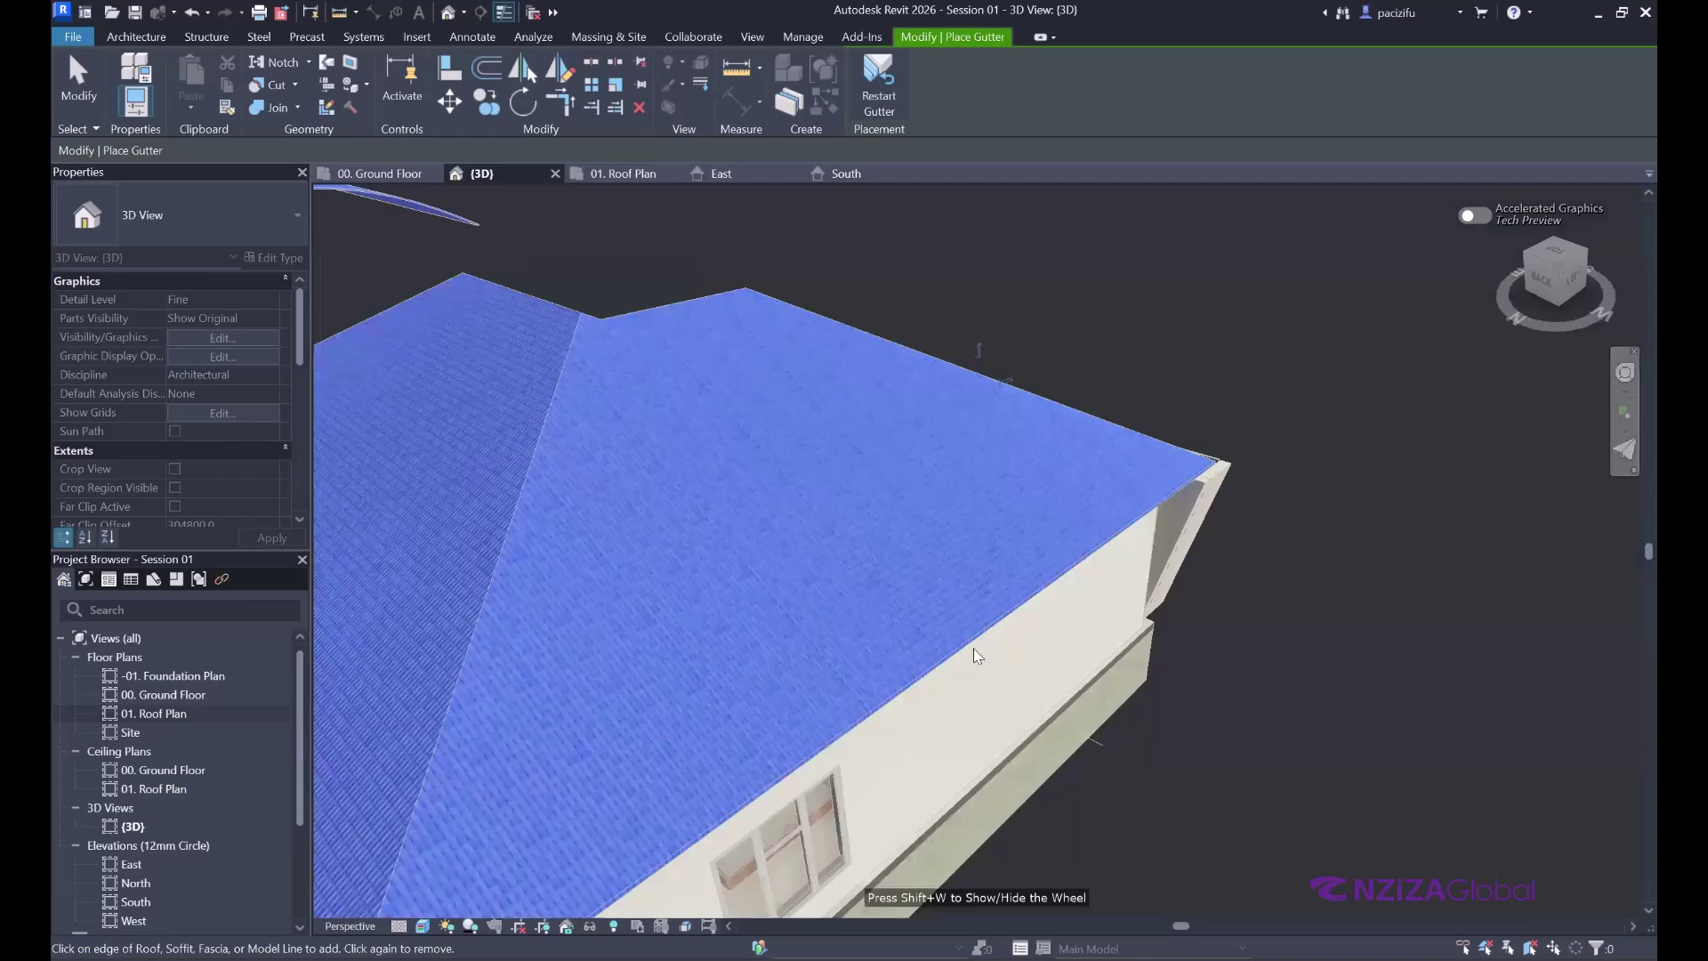
pyautogui.scroll(2, 749, 511)
# - Examine the new gutters around the rear and west sides of the main roof
pyautogui.click(1626, 409)
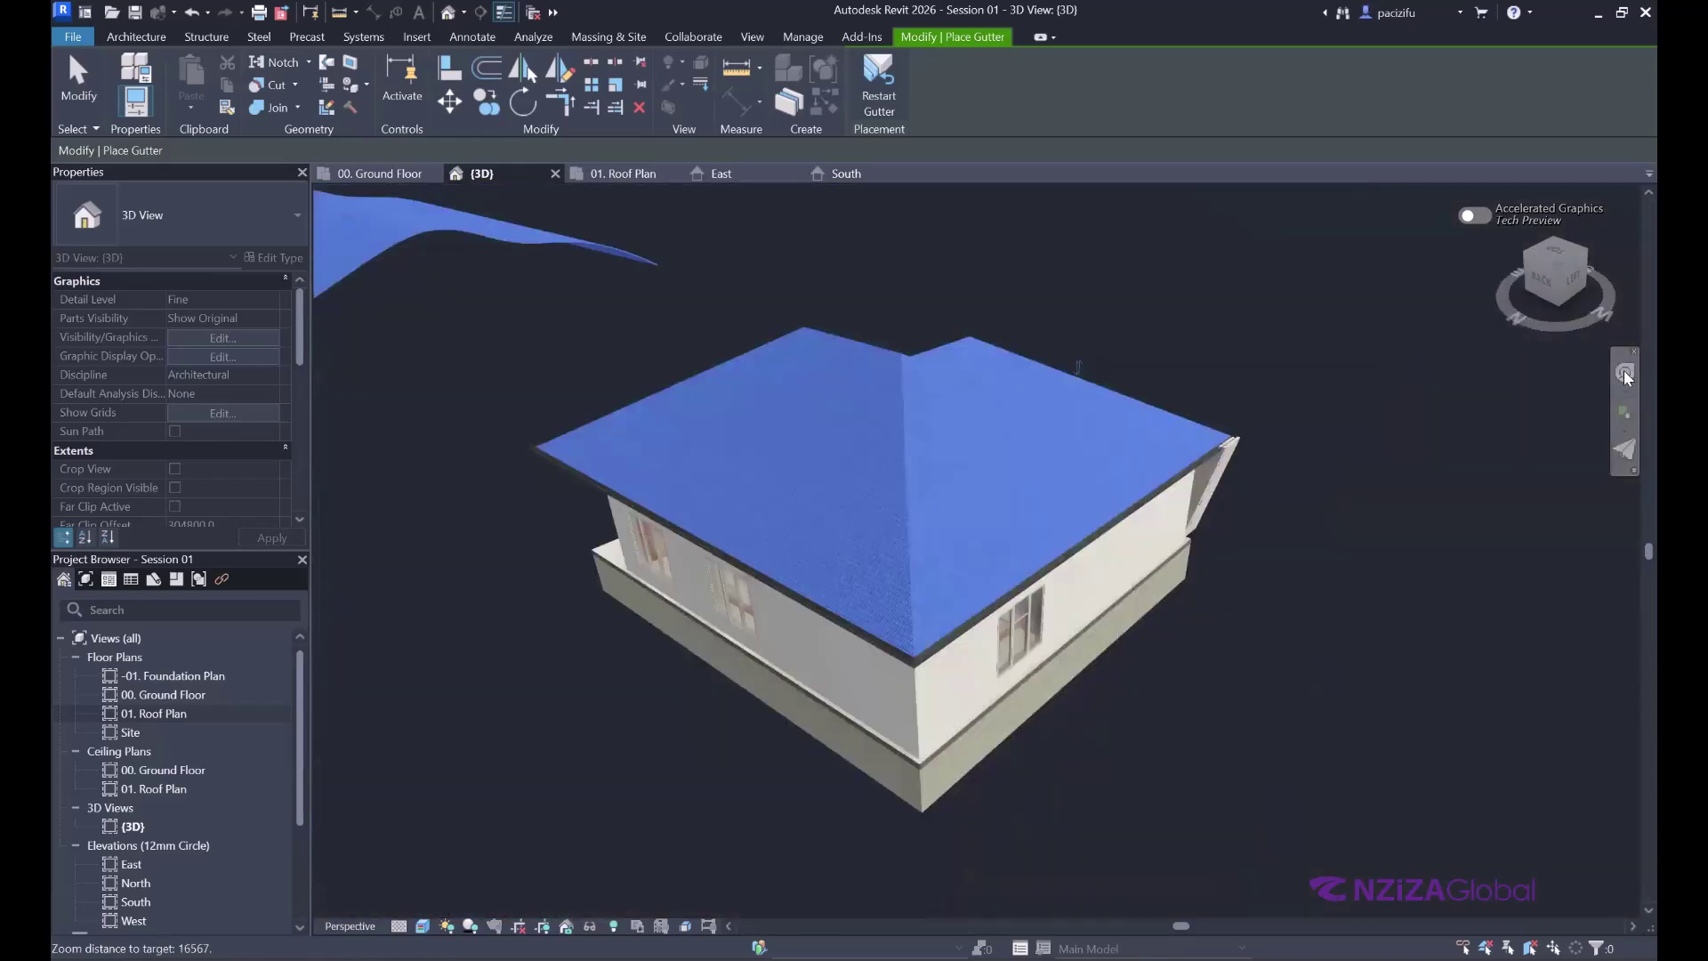
pyautogui.keyDown('shift'); pyautogui.moveTo(861, 414); pyautogui.dragTo(1082, 482, button='middle'); pyautogui.keyUp('shift')
pyautogui.keyDown('shift'); pyautogui.moveTo(804, 466); pyautogui.dragTo(1155, 476, button='middle'); pyautogui.keyUp('shift')
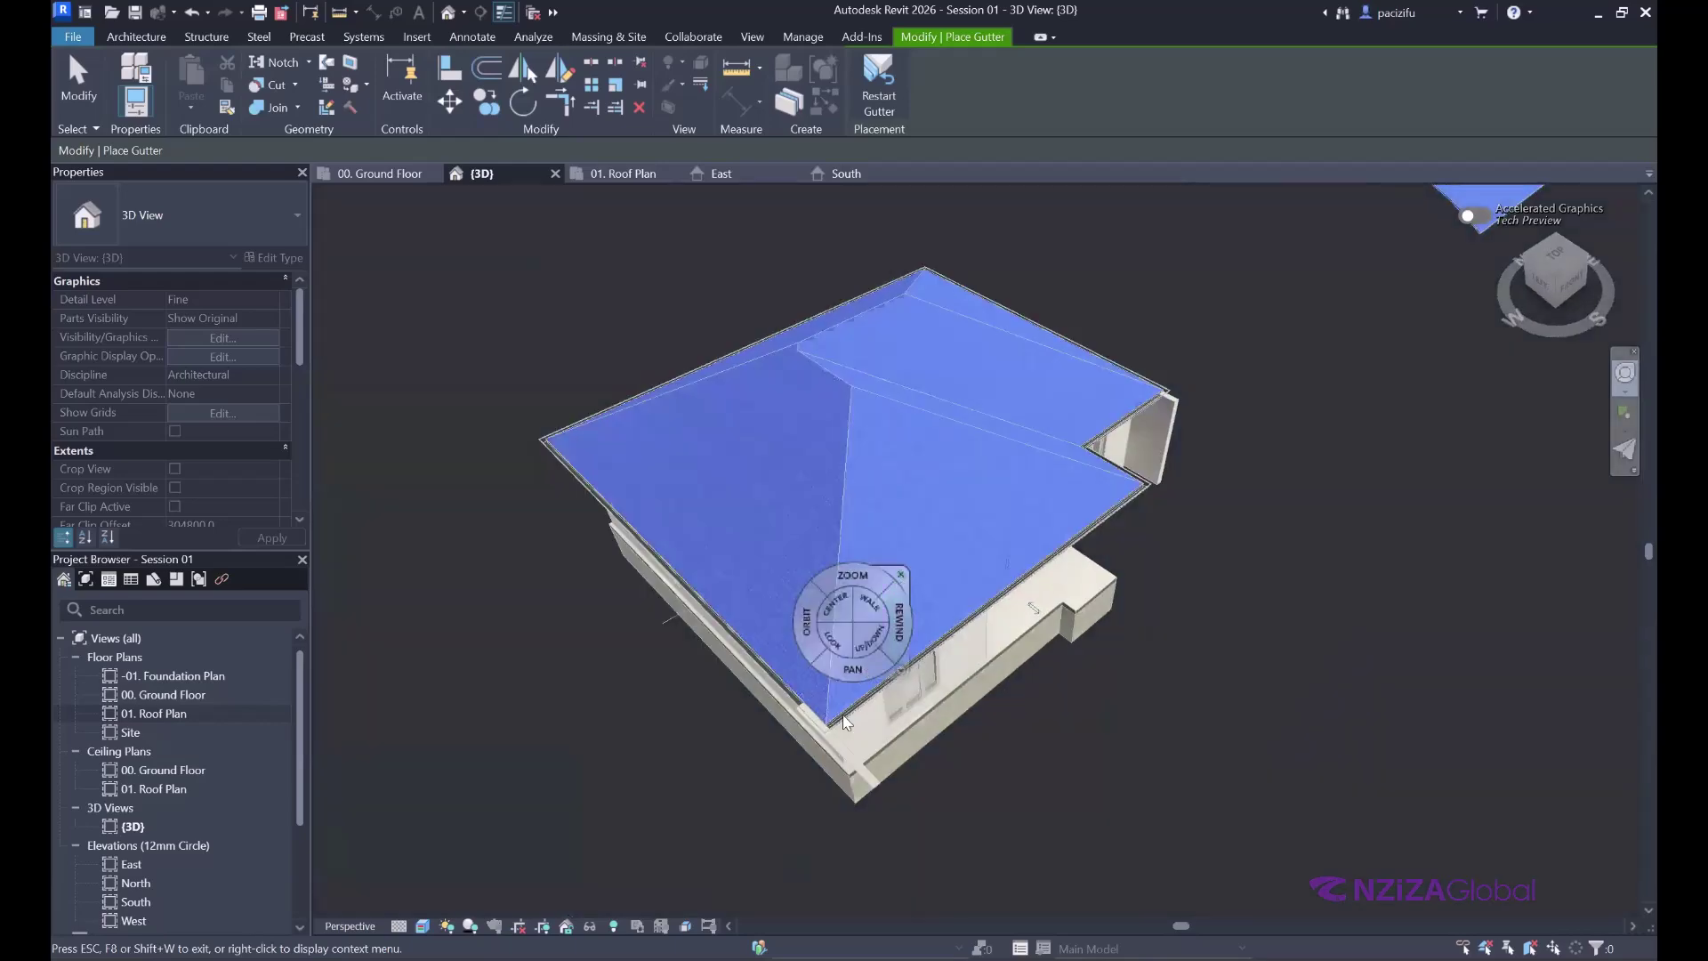
pyautogui.click(899, 575)
pyautogui.scroll(1, 755, 766)
pyautogui.scroll(3, 1129, 548)
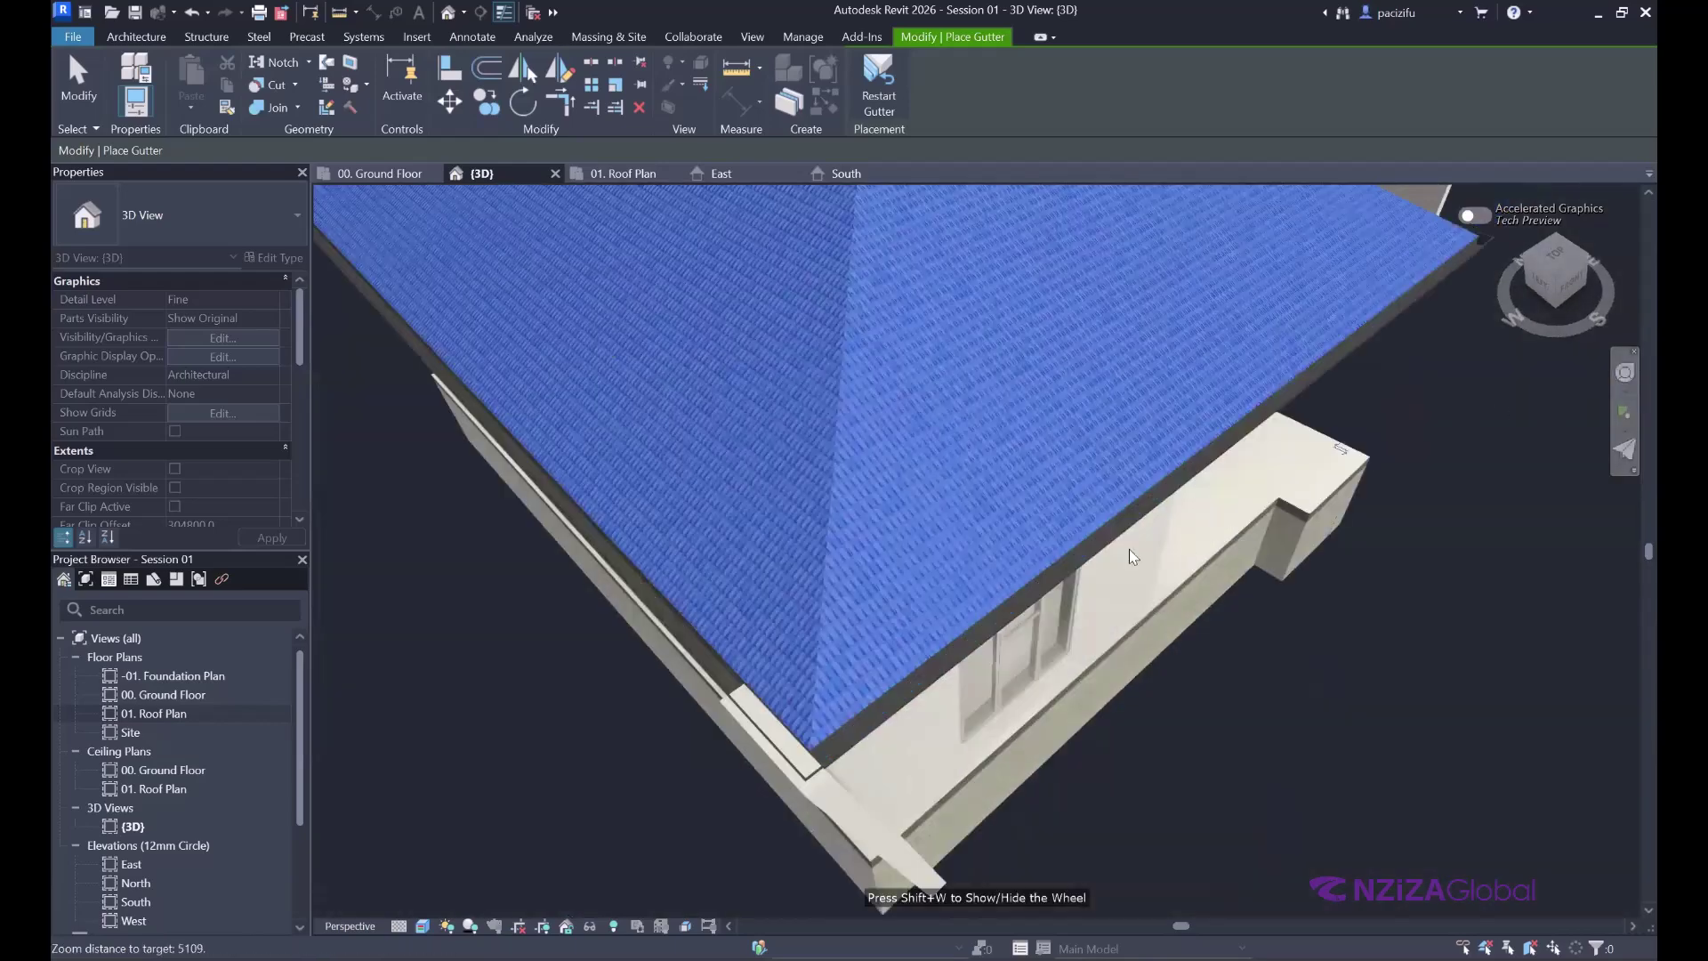
pyautogui.moveTo(814, 487)
pyautogui.keyDown('shift'); pyautogui.mouseDown(button='middle')
pyautogui.moveTo(863, 440)
pyautogui.moveTo(801, 491)
pyautogui.mouseUp(button='middle'); pyautogui.keyUp('shift')
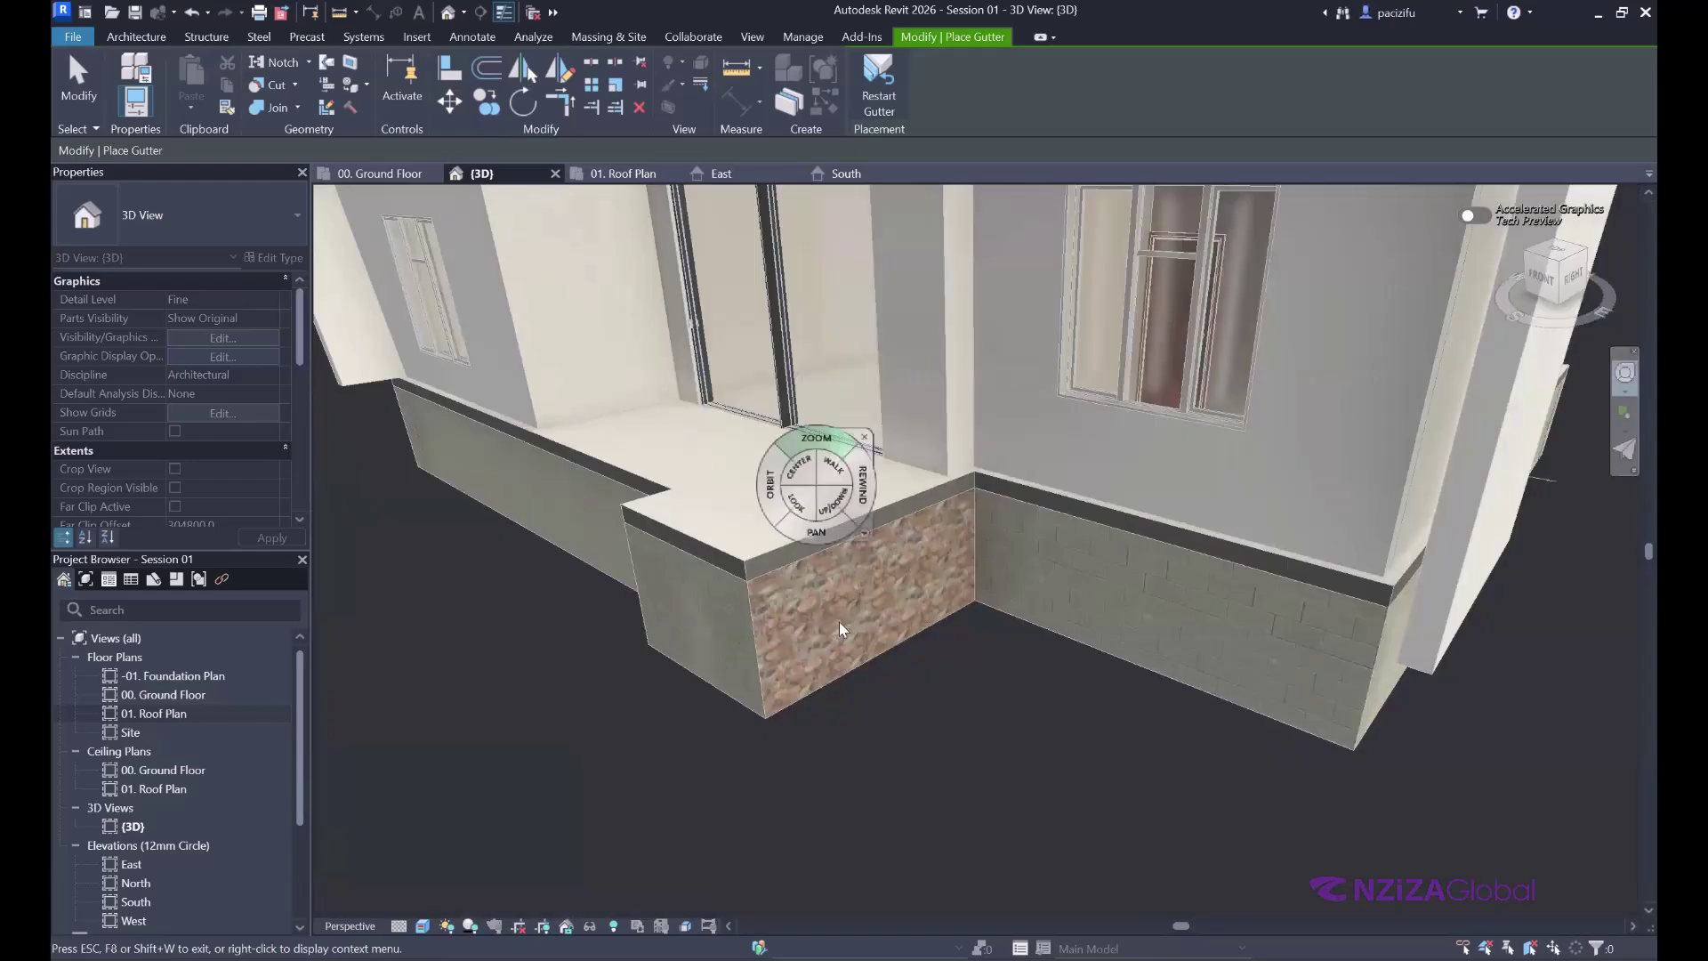
# - Examine how the gutters join at the porch roof corner and along the adjoining front and east eaves
pyautogui.scroll(-3, 800, 491)
pyautogui.scroll(3, 803, 494)
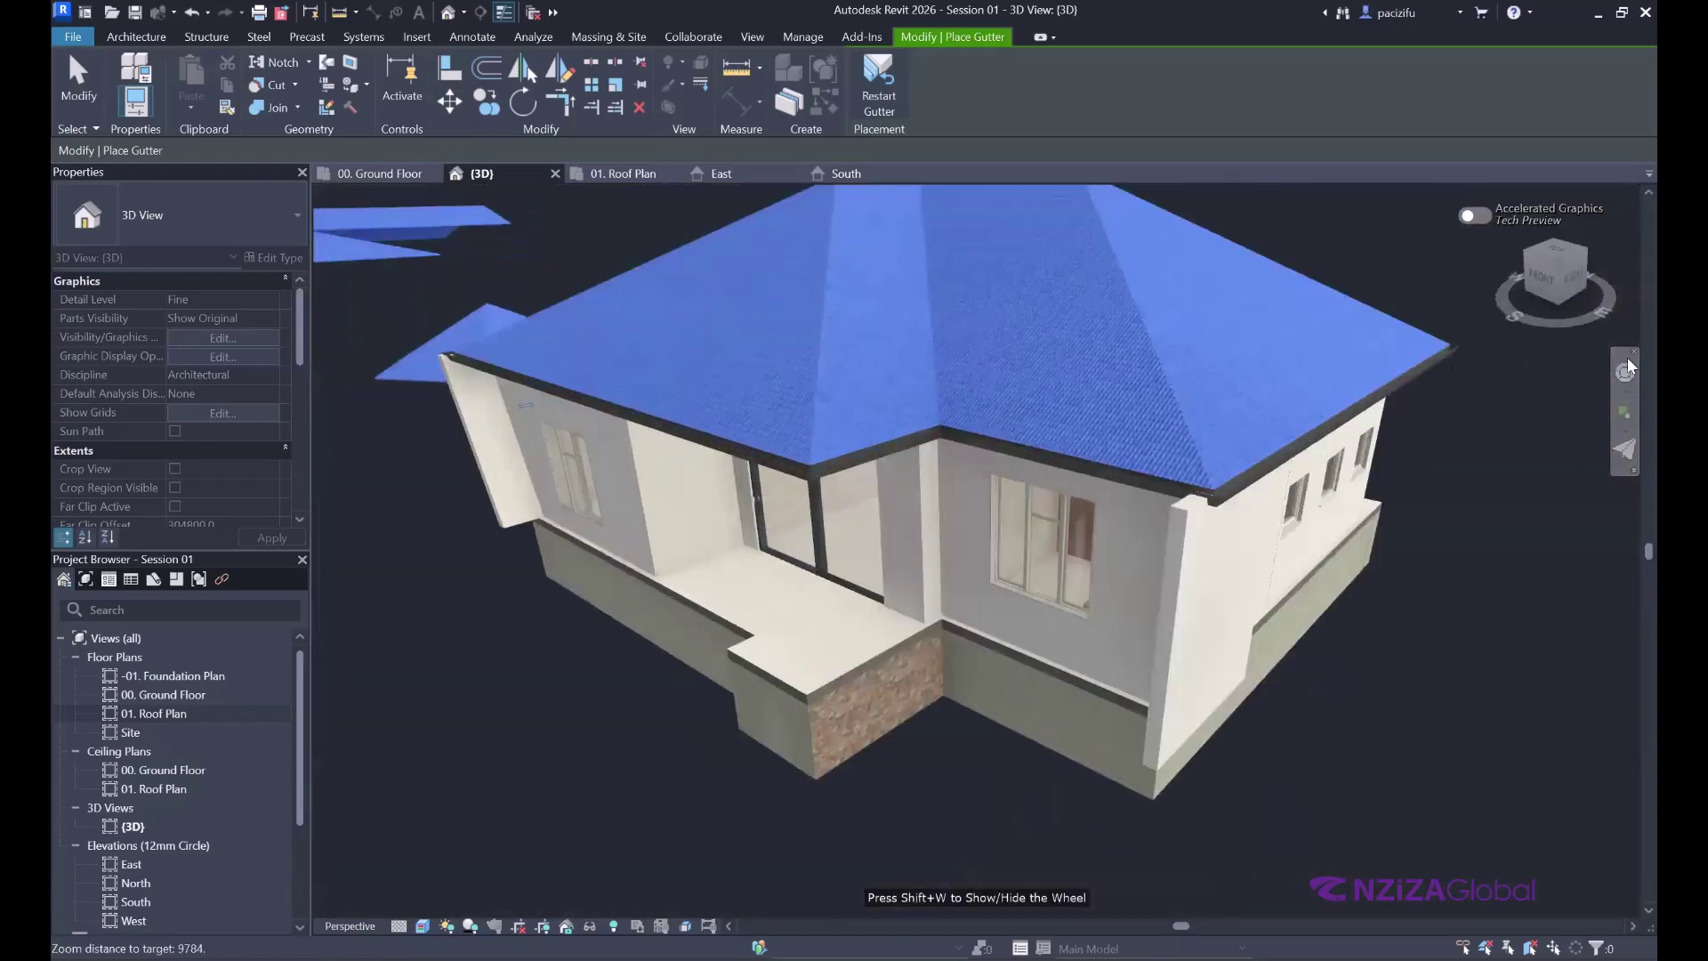
pyautogui.scroll(2, 1019, 338)
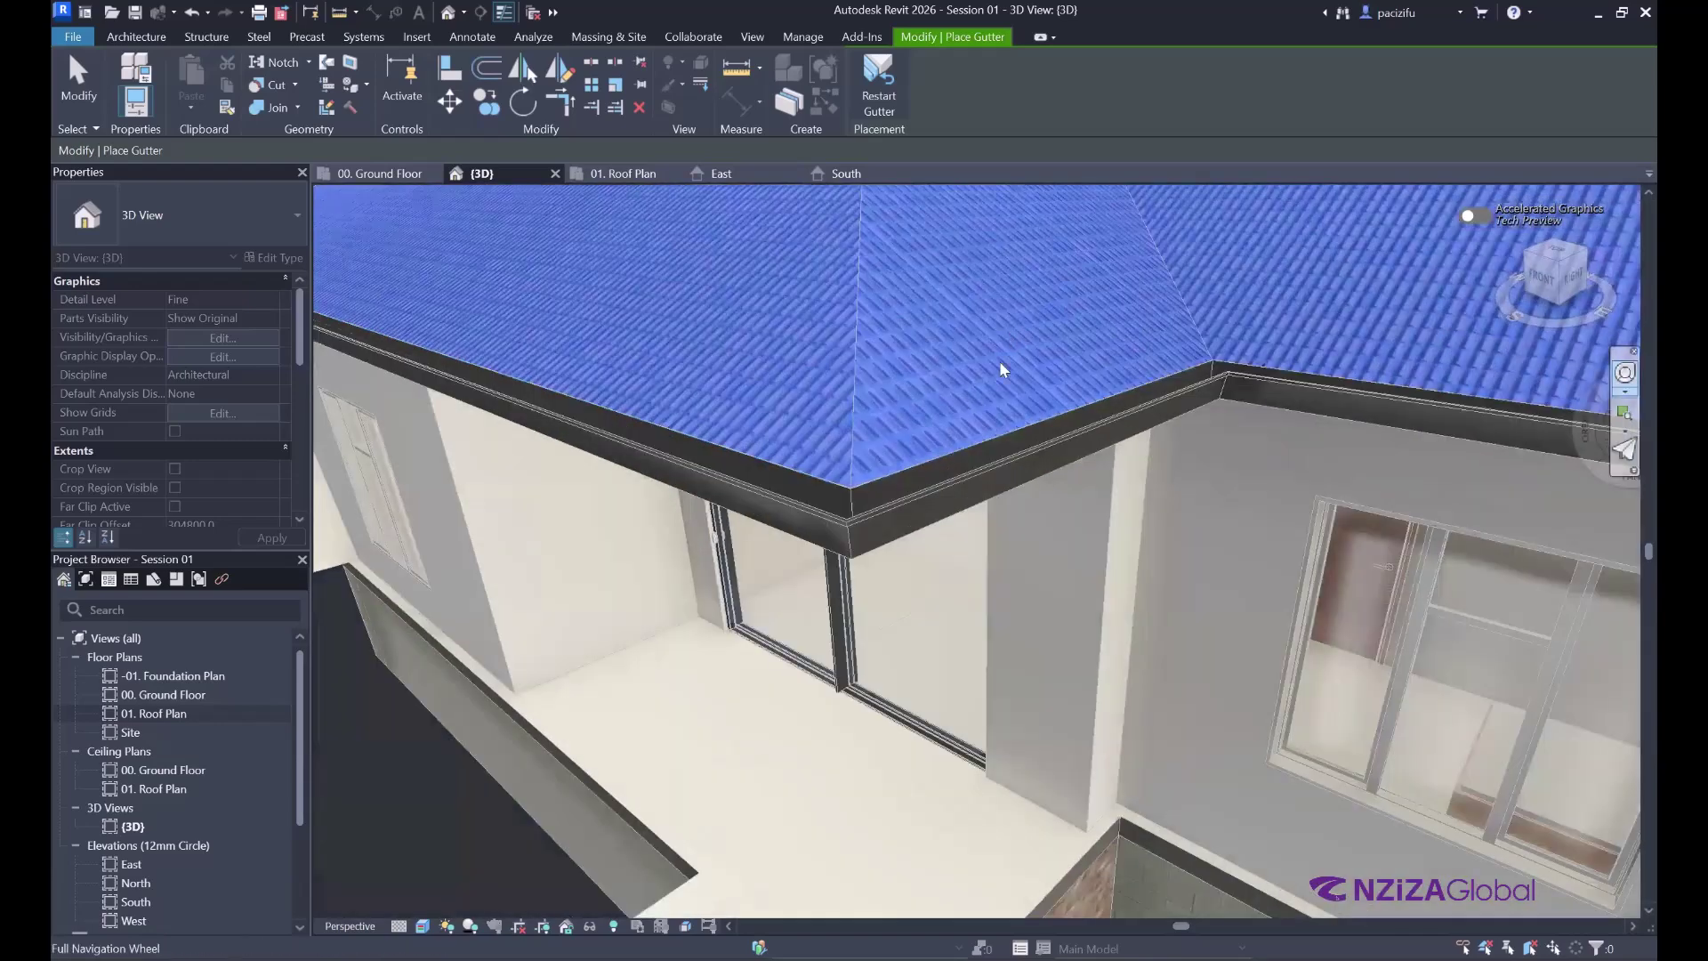
pyautogui.keyDown('shift'); pyautogui.moveTo(1004, 365); pyautogui.dragTo(861, 550, button='middle'); pyautogui.keyUp('shift')
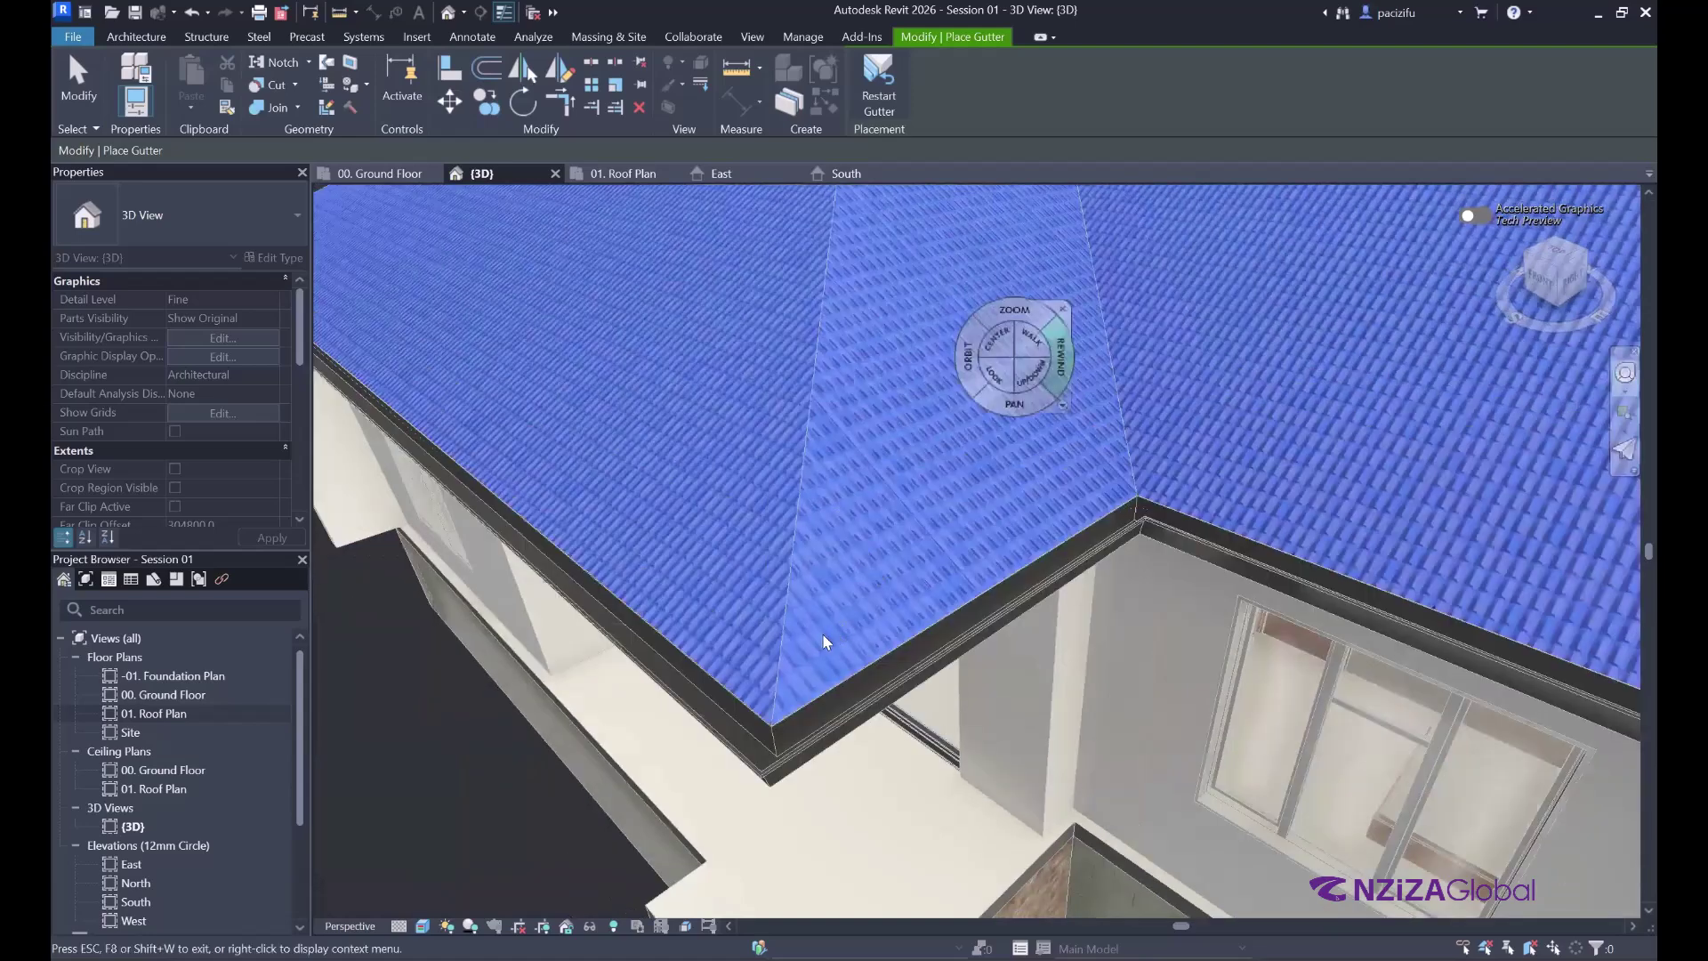
pyautogui.scroll(-2, 810, 632)
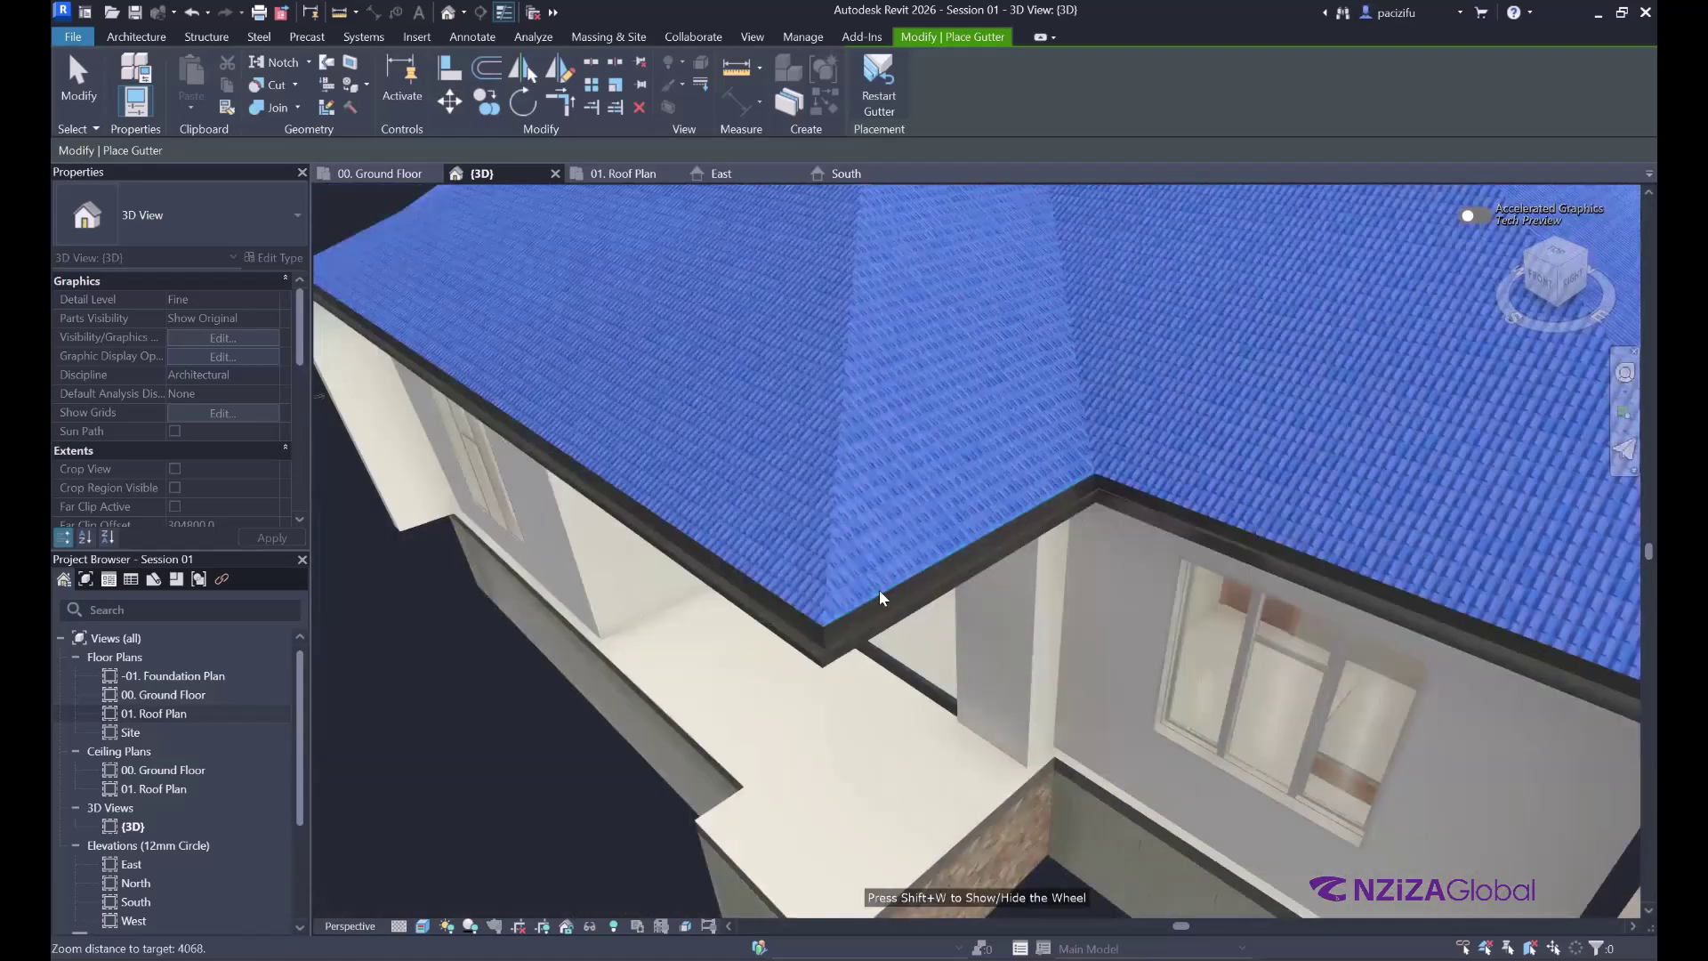
pyautogui.scroll(3, 879, 590)
pyautogui.scroll(-2, 816, 465)
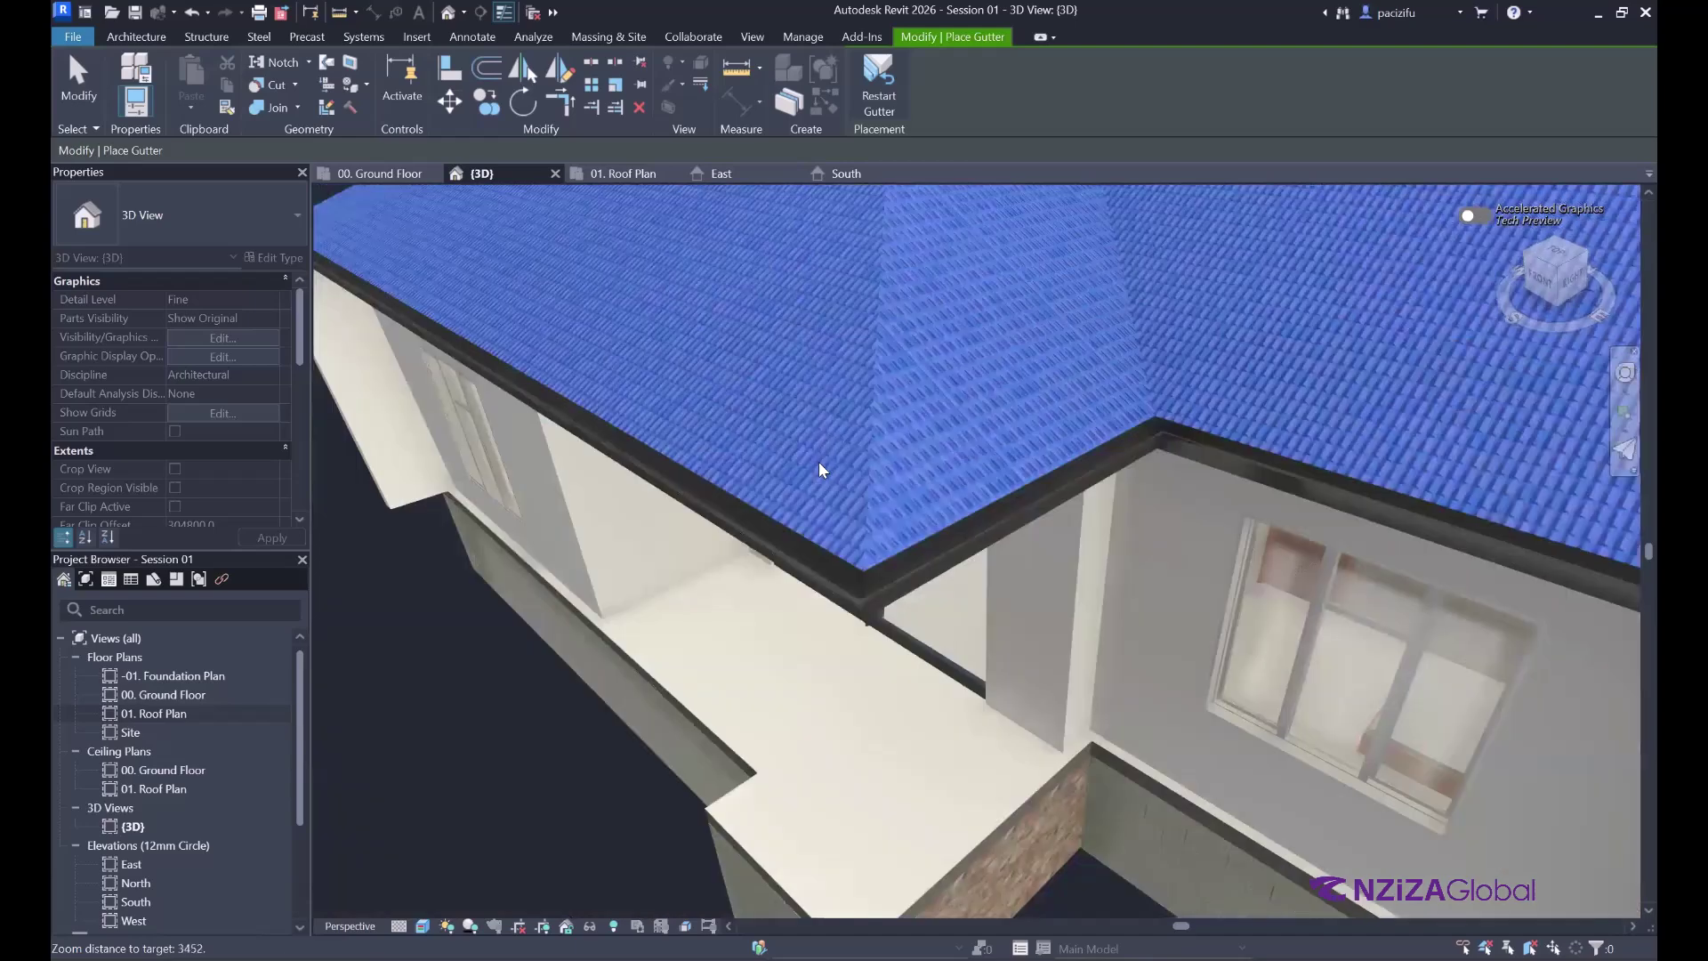
pyautogui.scroll(-1, 815, 459)
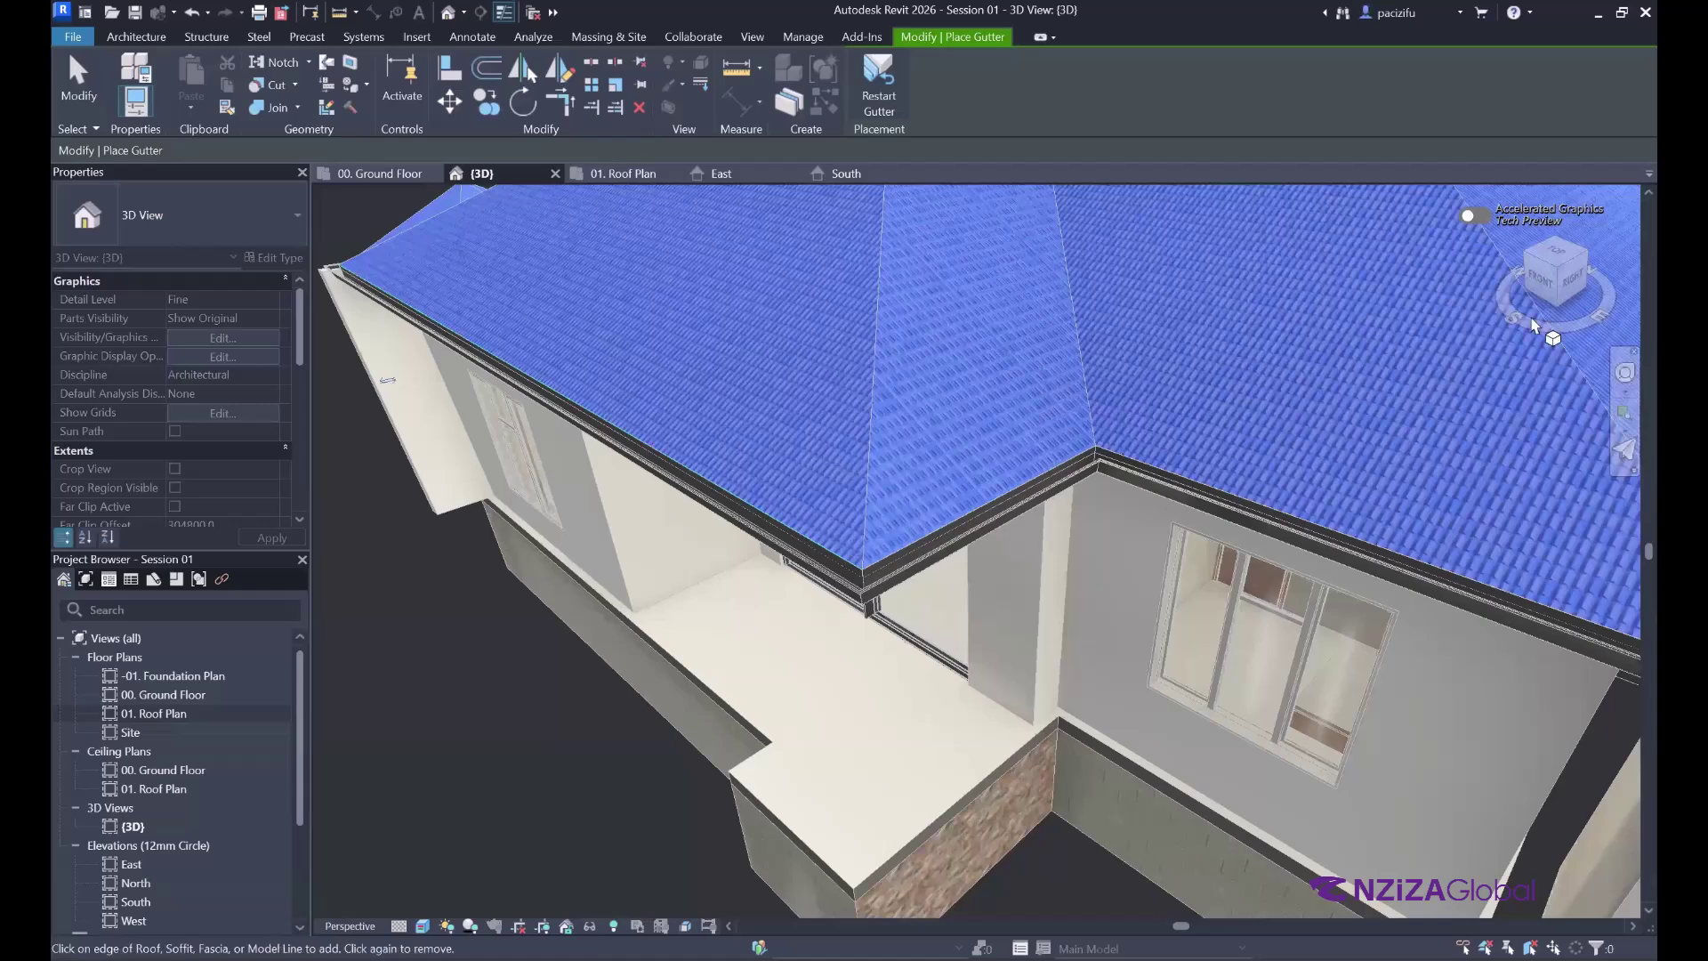
pyautogui.click(1625, 372)
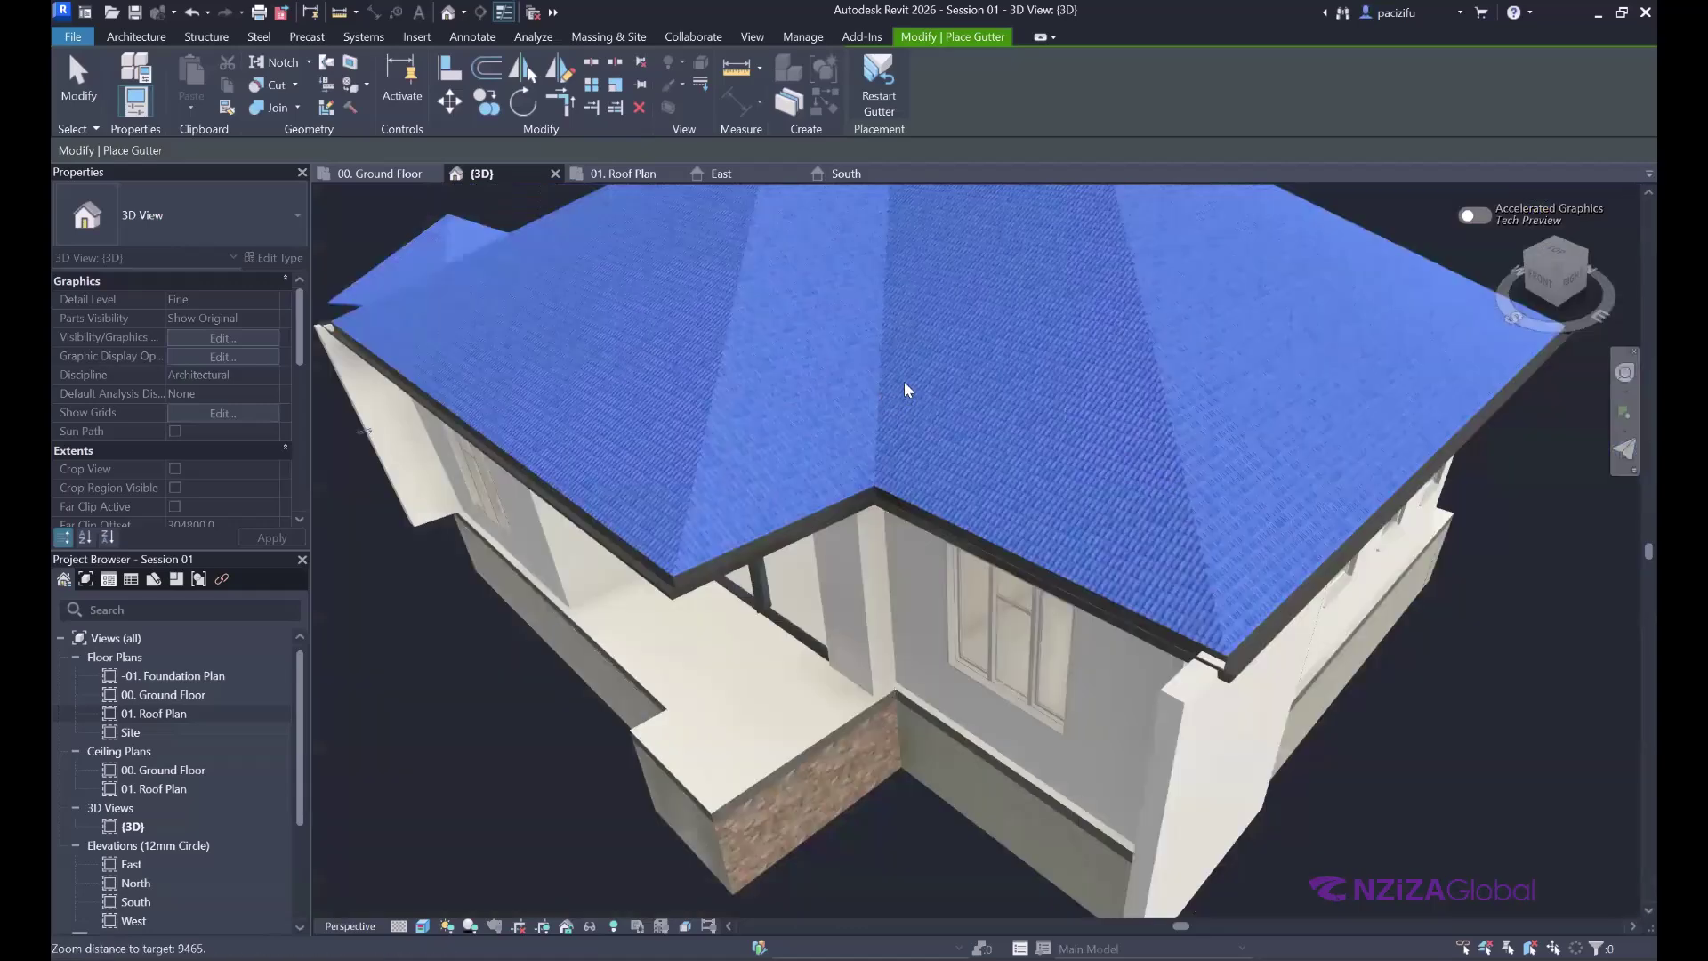
pyautogui.moveTo(904, 376); pyautogui.dragTo(955, 376)
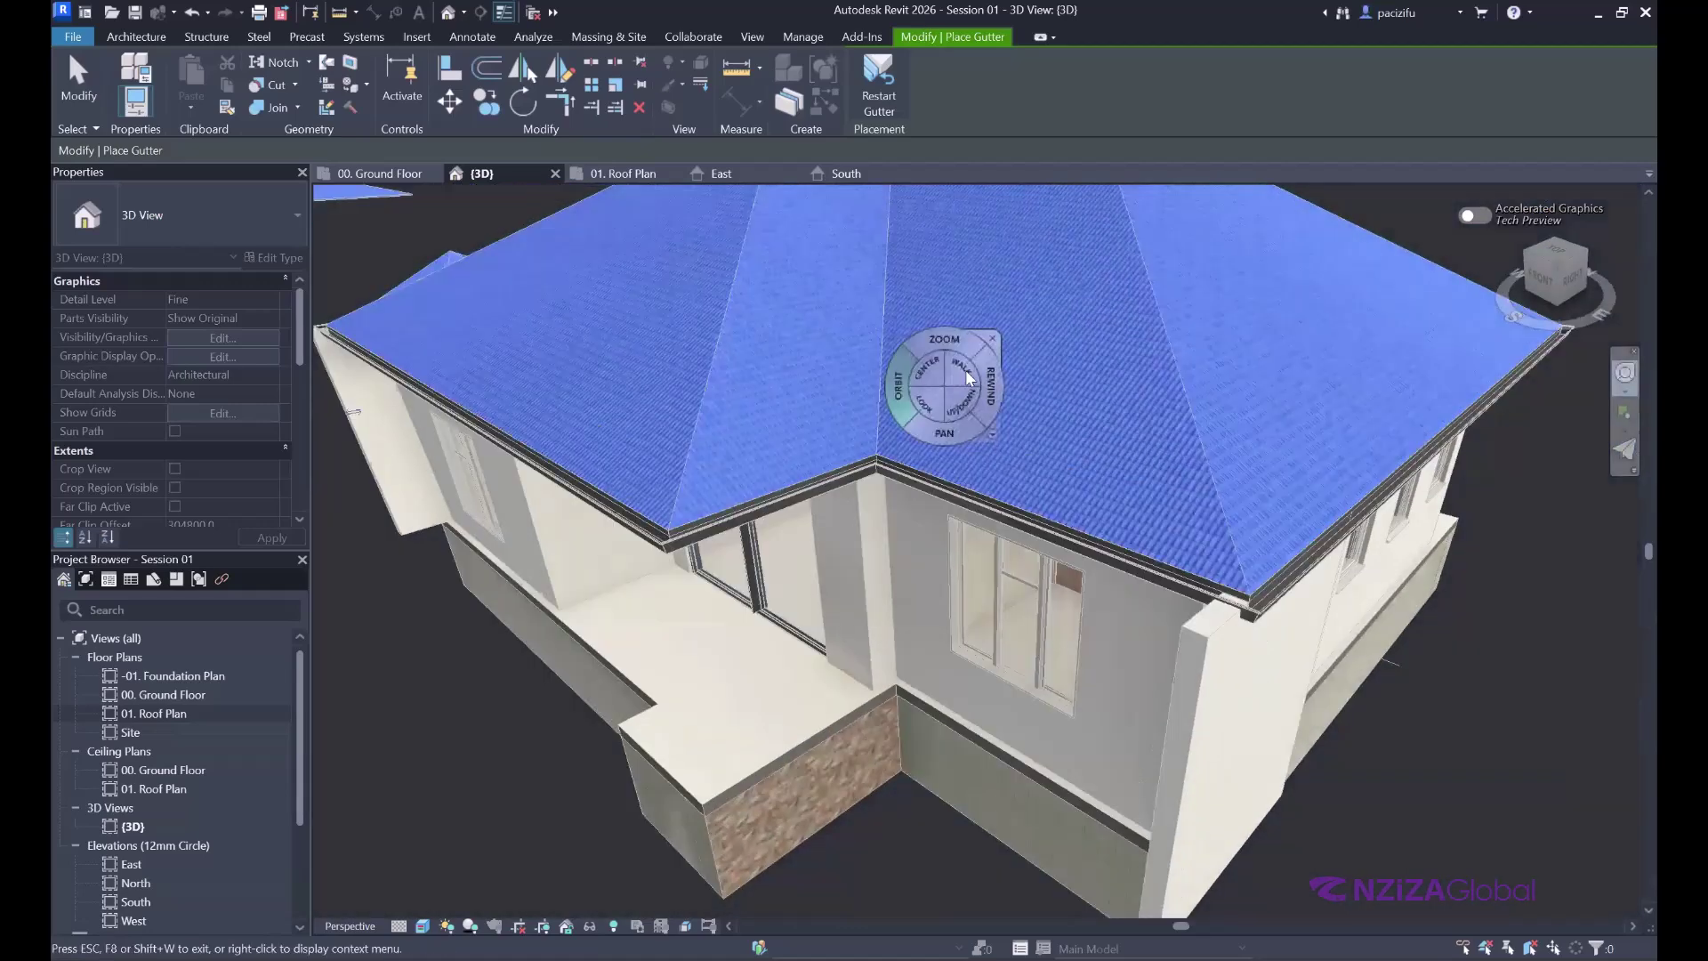
pyautogui.click(992, 340)
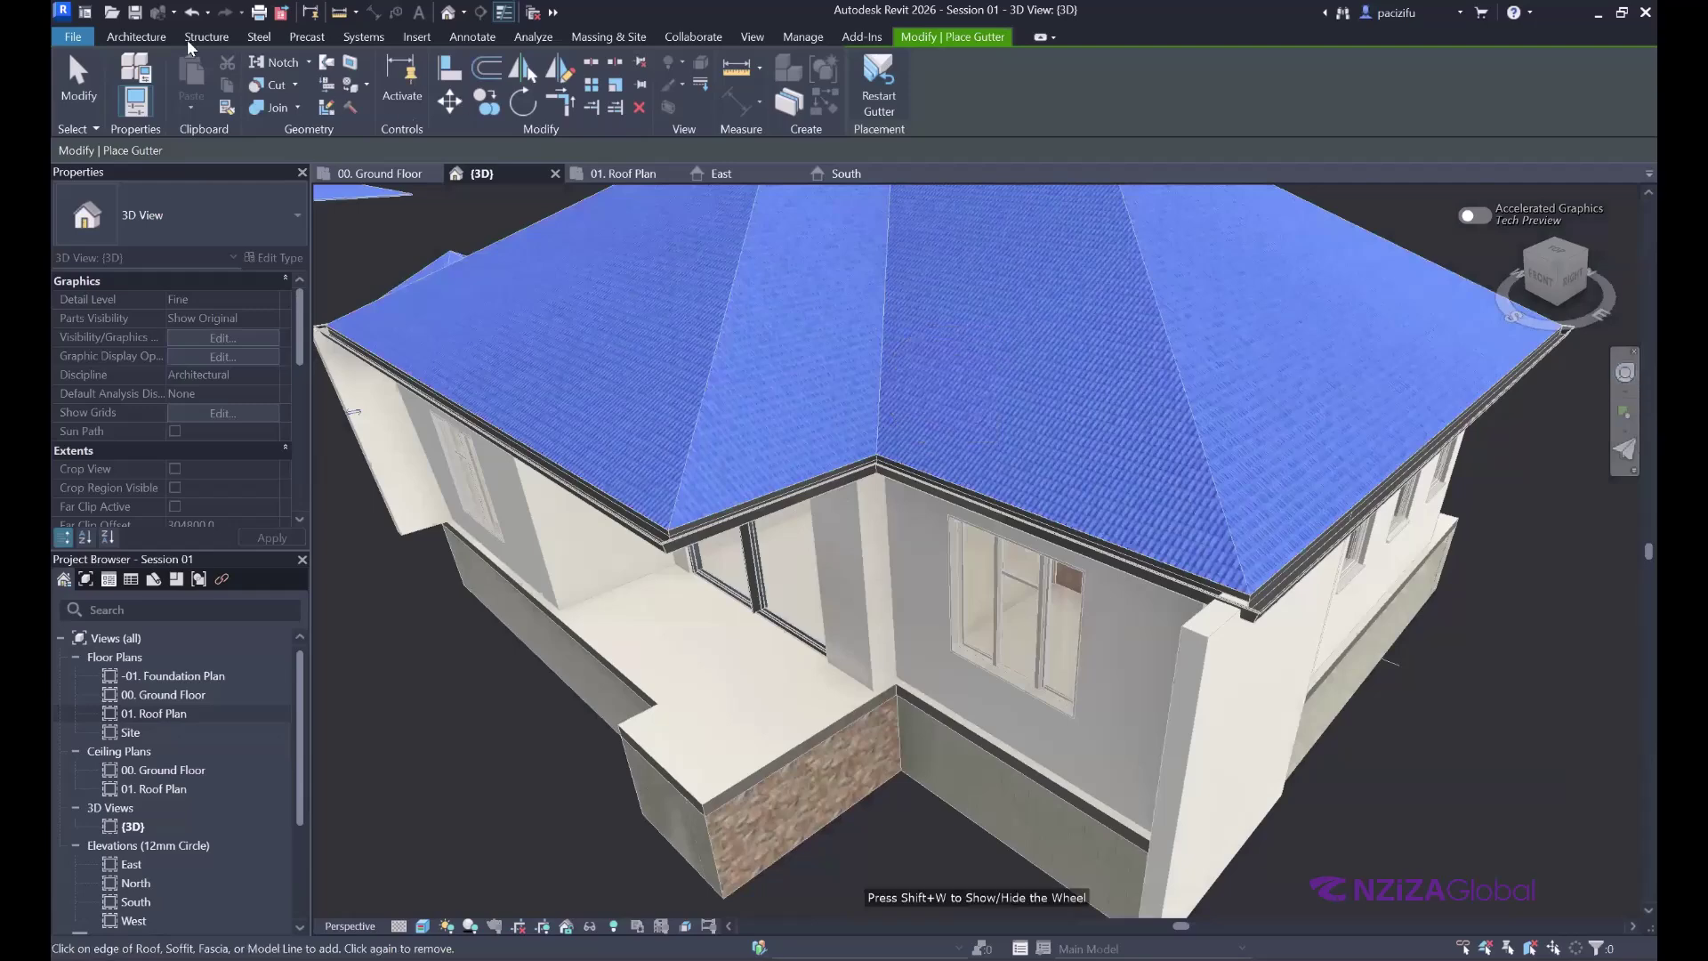
# - Start a new Standard roof gutter for the small detached polygonal roof beside the house
pyautogui.click(131, 37)
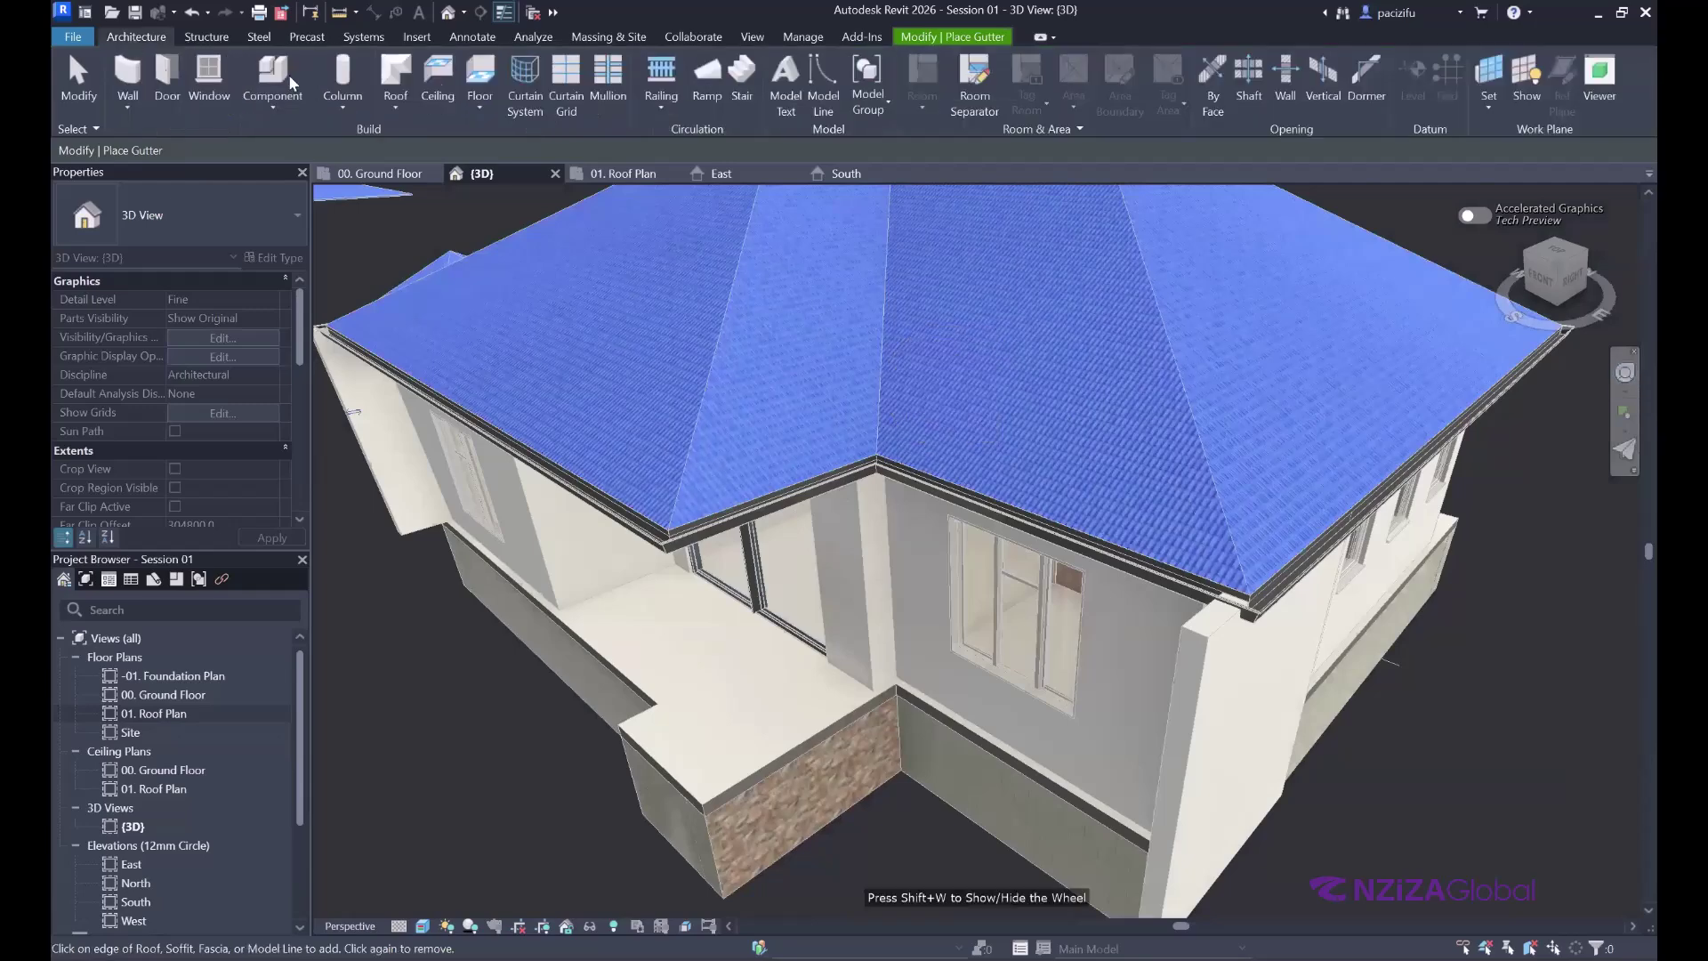
pyautogui.click(395, 107)
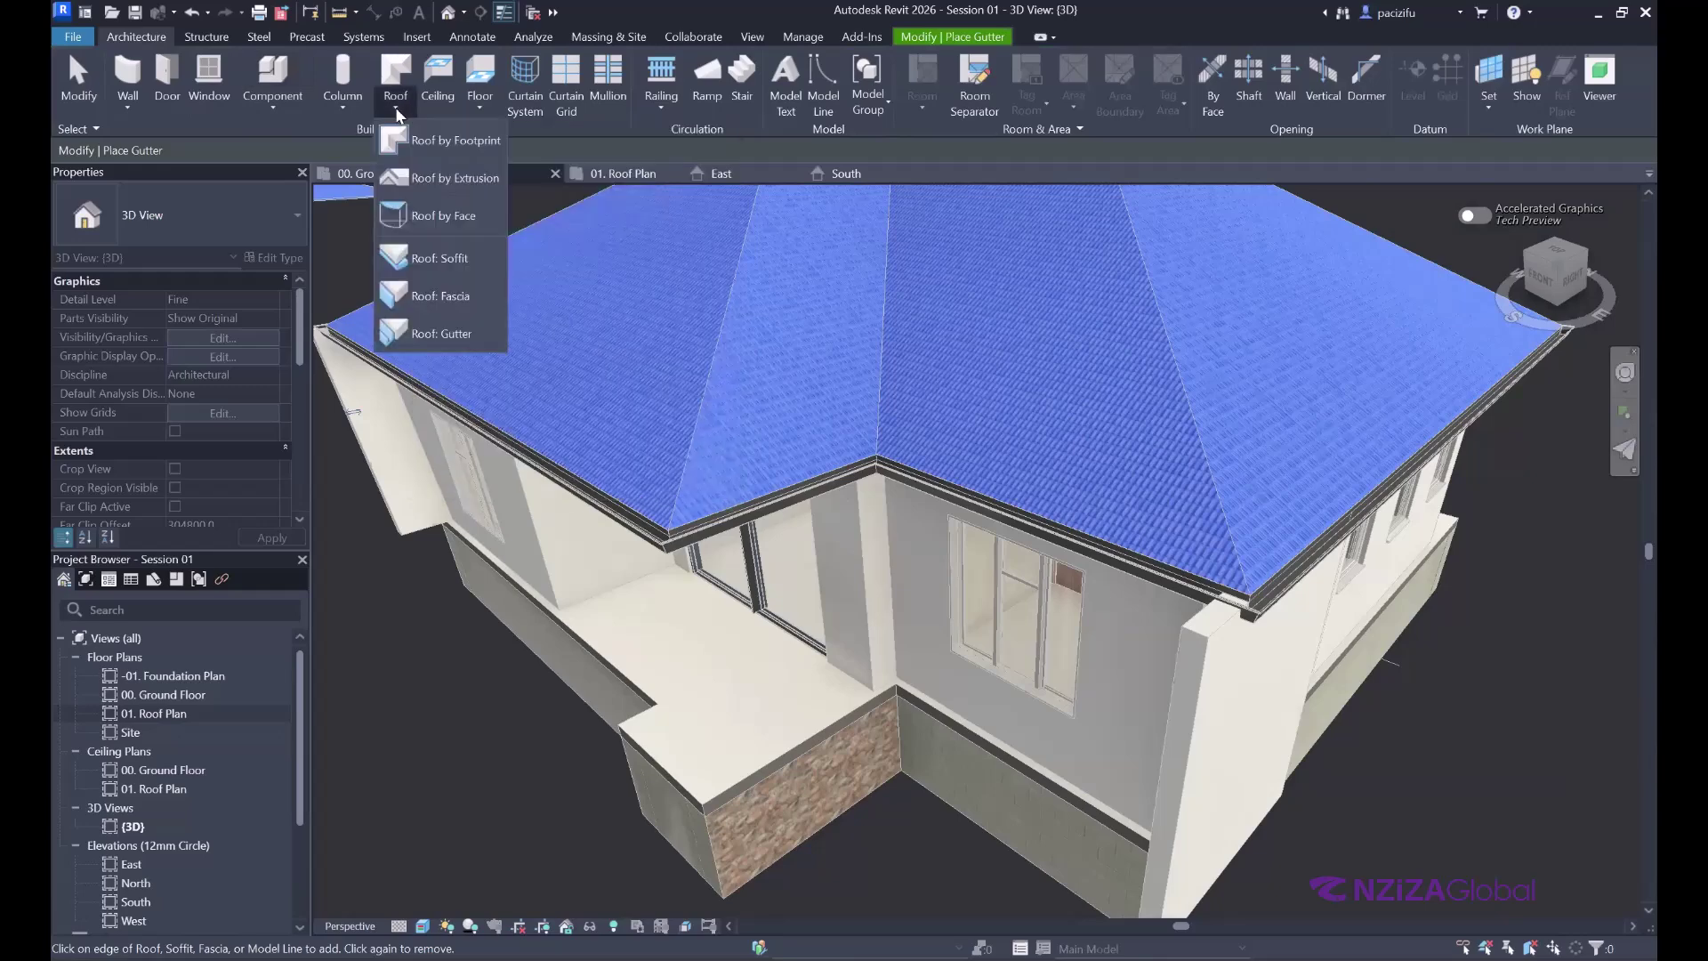
pyautogui.click(417, 339)
pyautogui.scroll(-6, 926, 538)
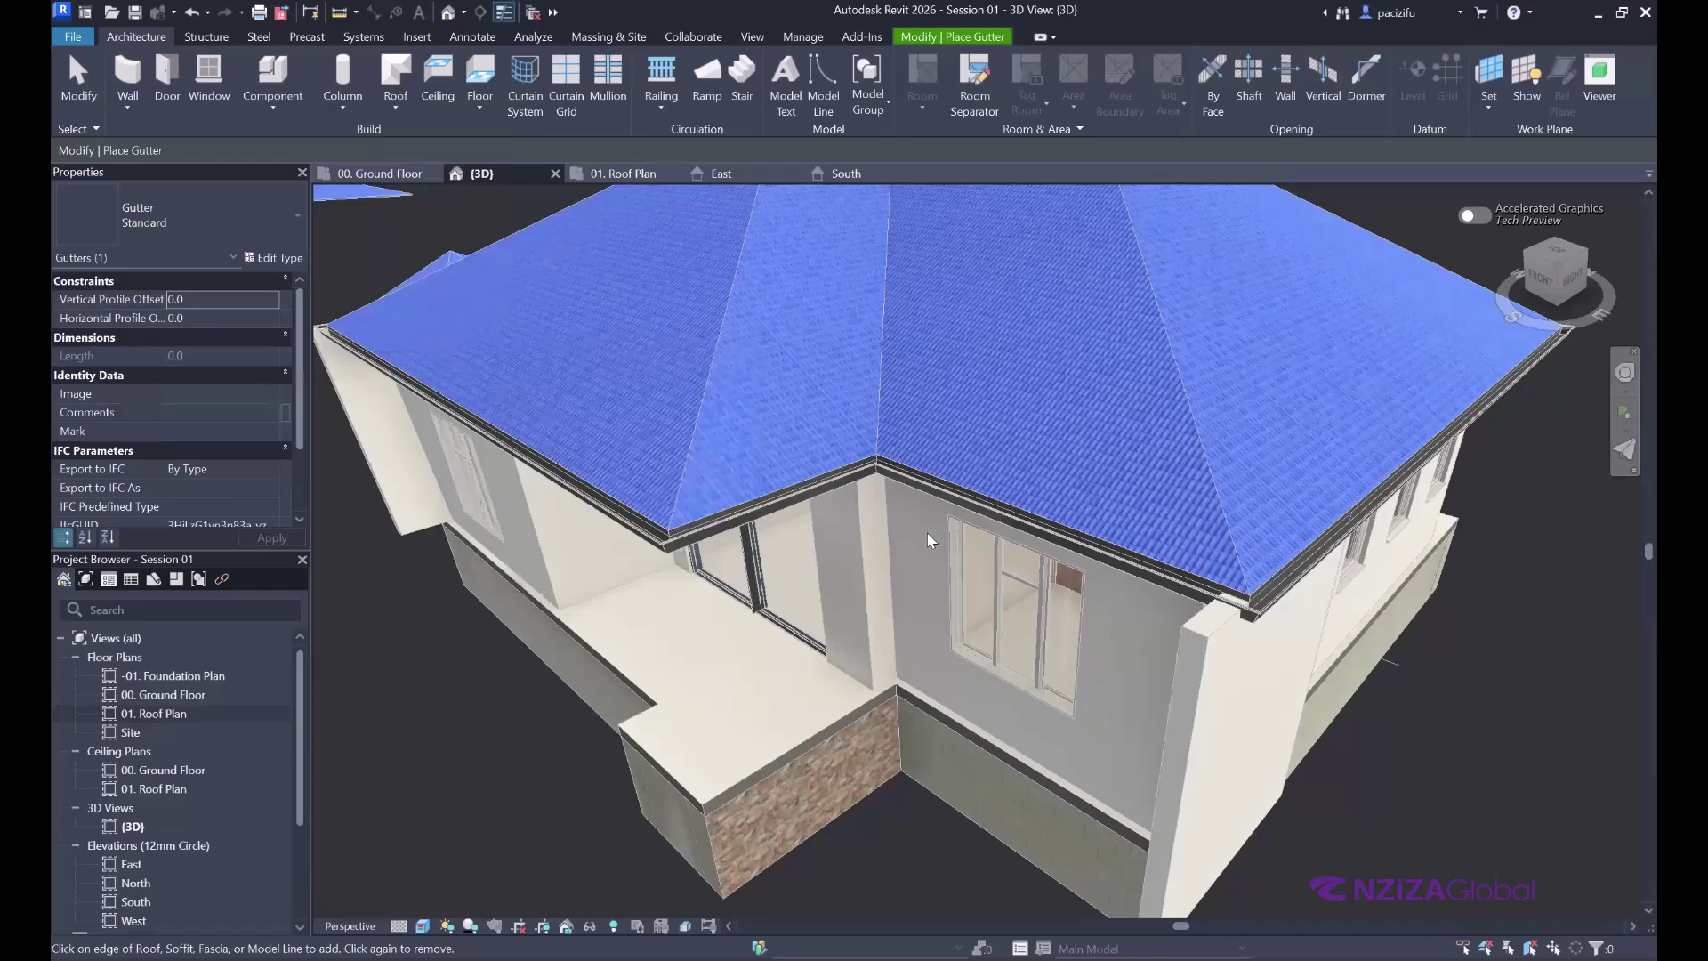
pyautogui.scroll(-5, 844, 424)
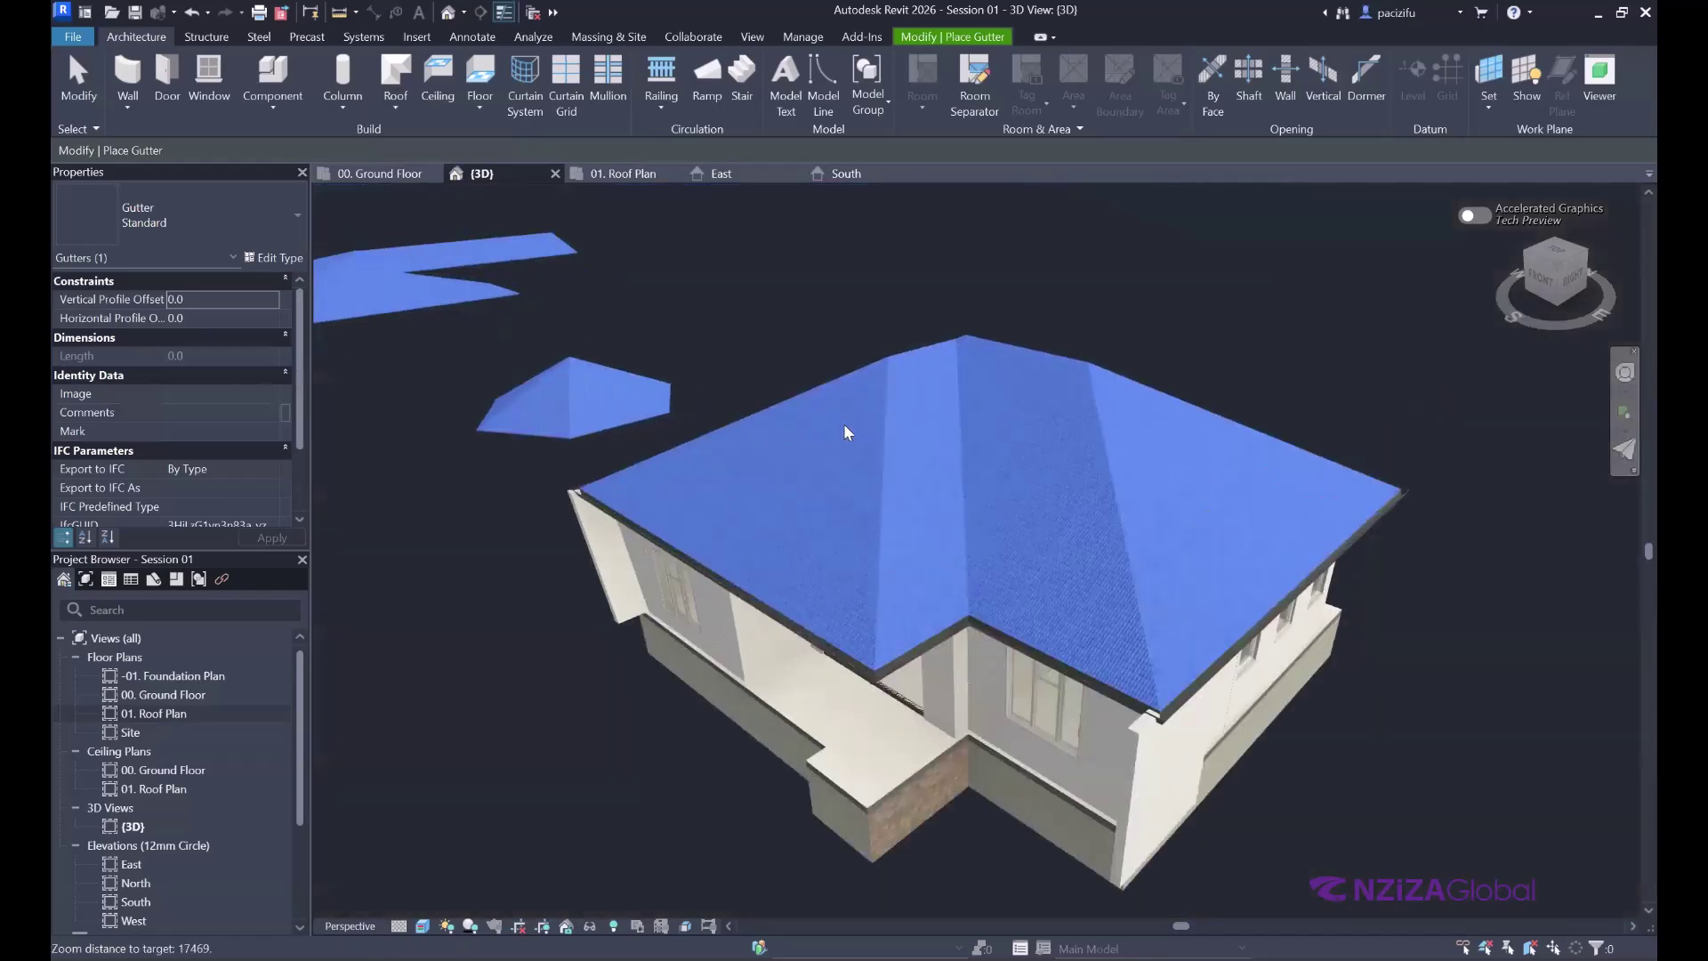
pyautogui.scroll(-4, 794, 492)
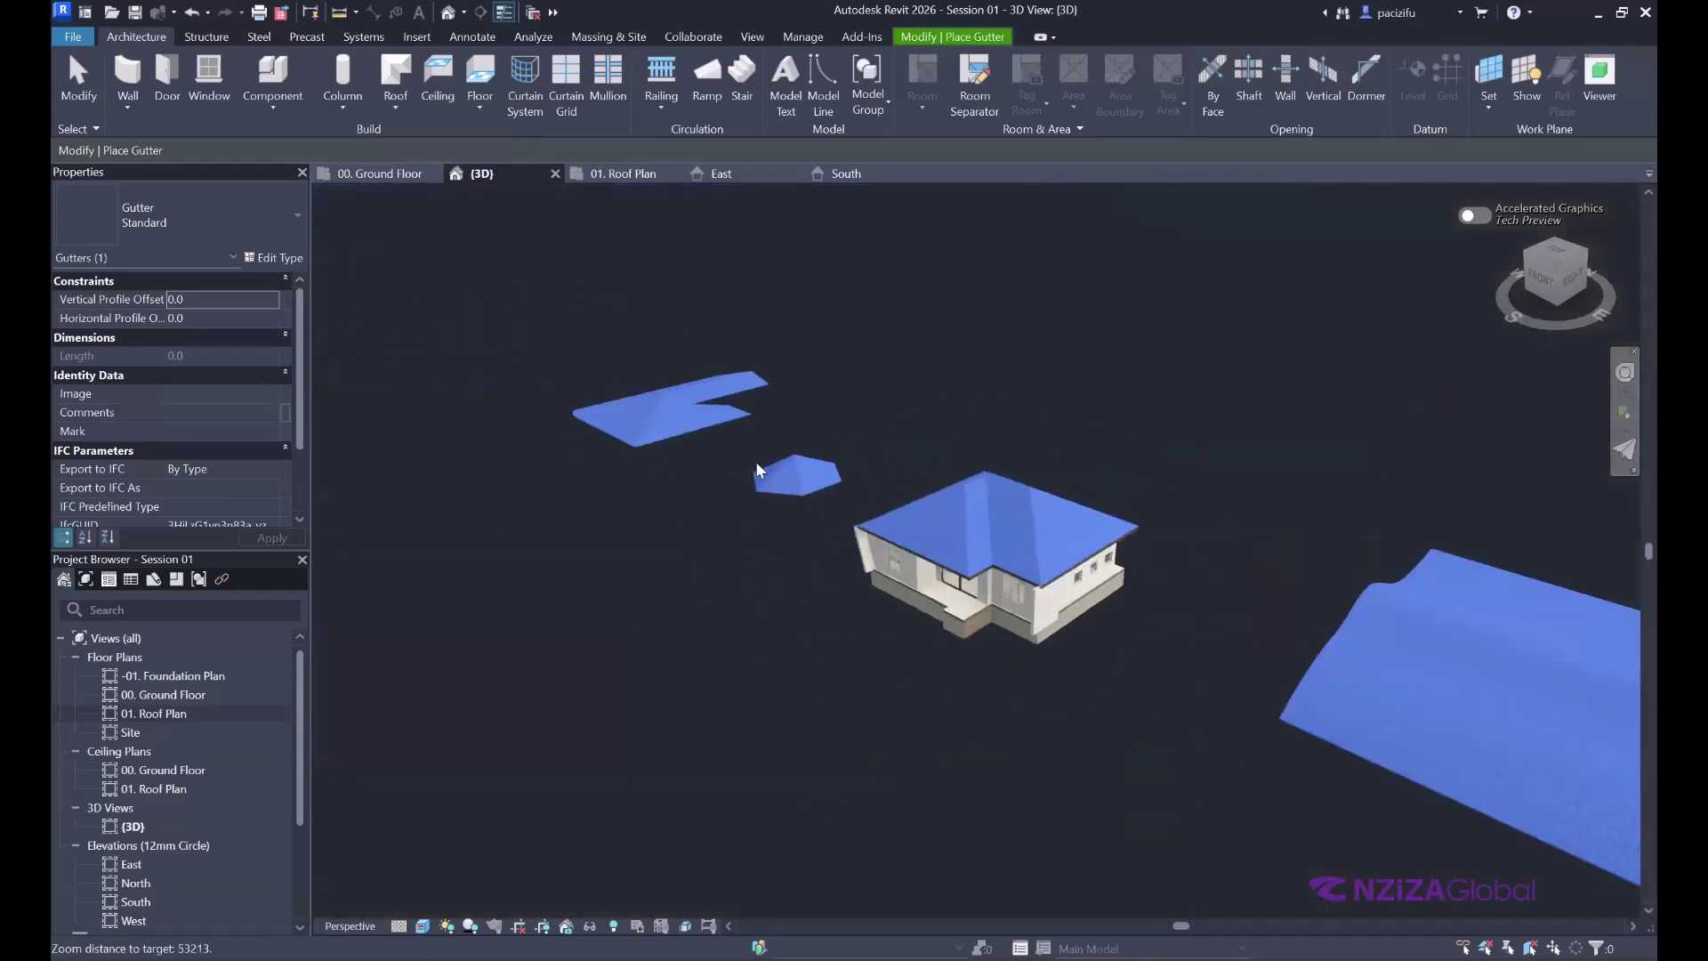
pyautogui.scroll(15, 746, 489)
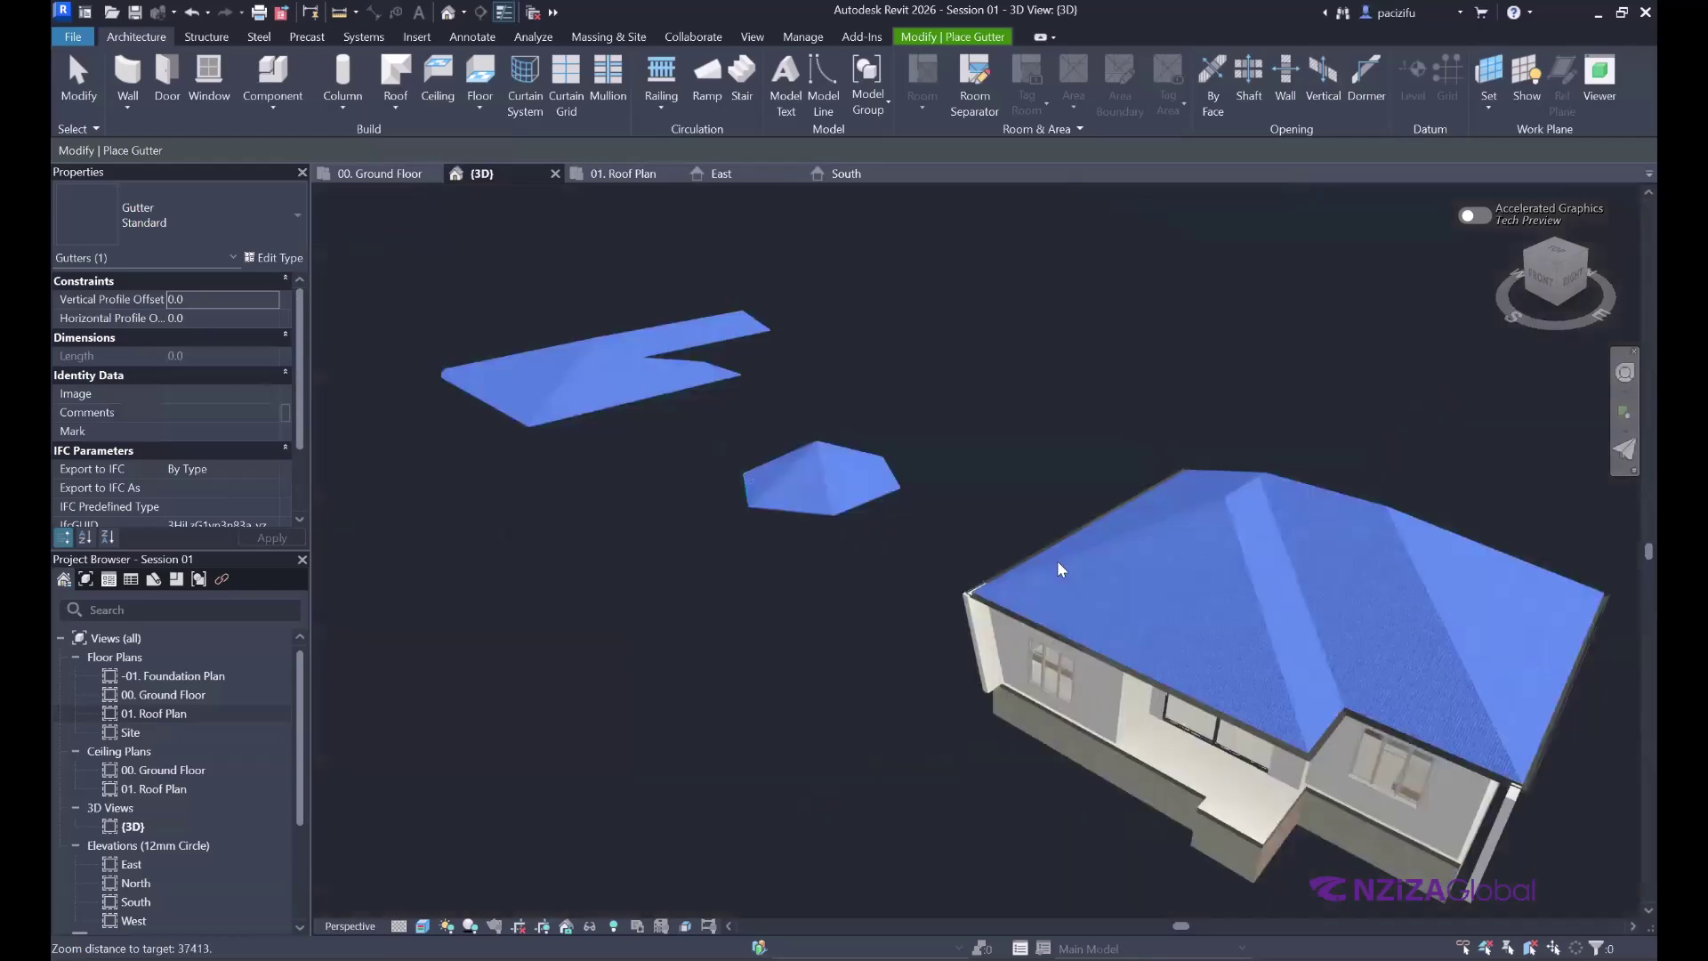
pyautogui.scroll(5, 1054, 472)
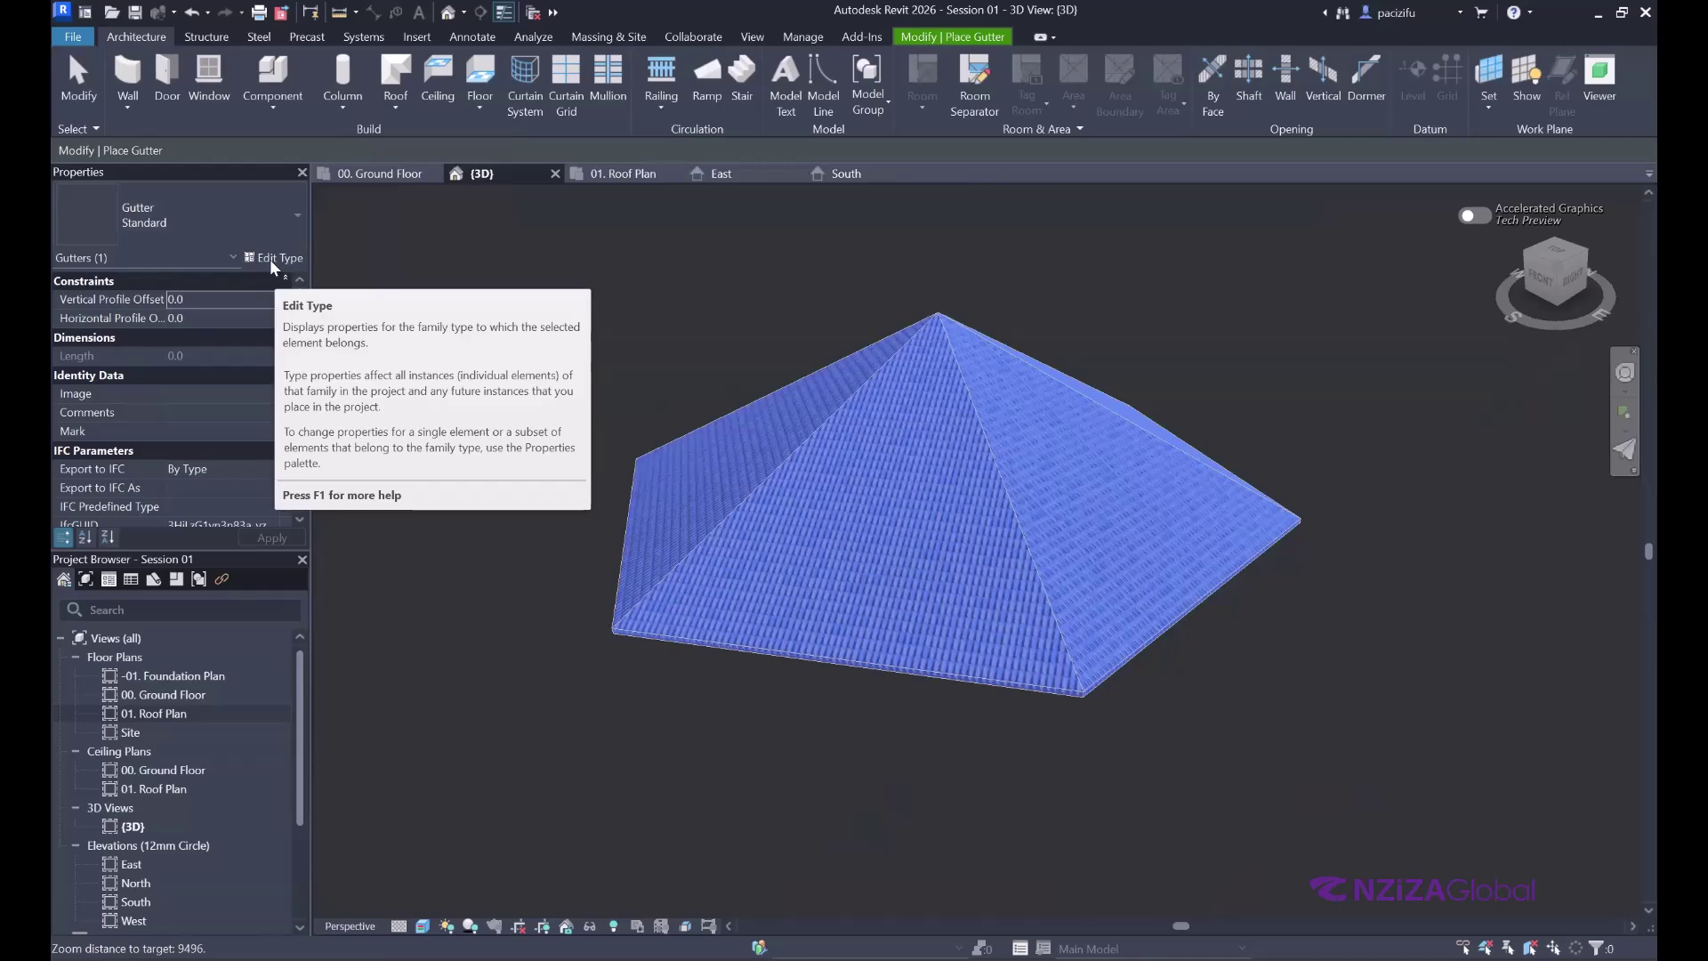
# - Review the Standard gutter type's available profiles and keep Profiles_Gutter_Bevel : 150x150mm for the small detached roof
pyautogui.click(270, 259)
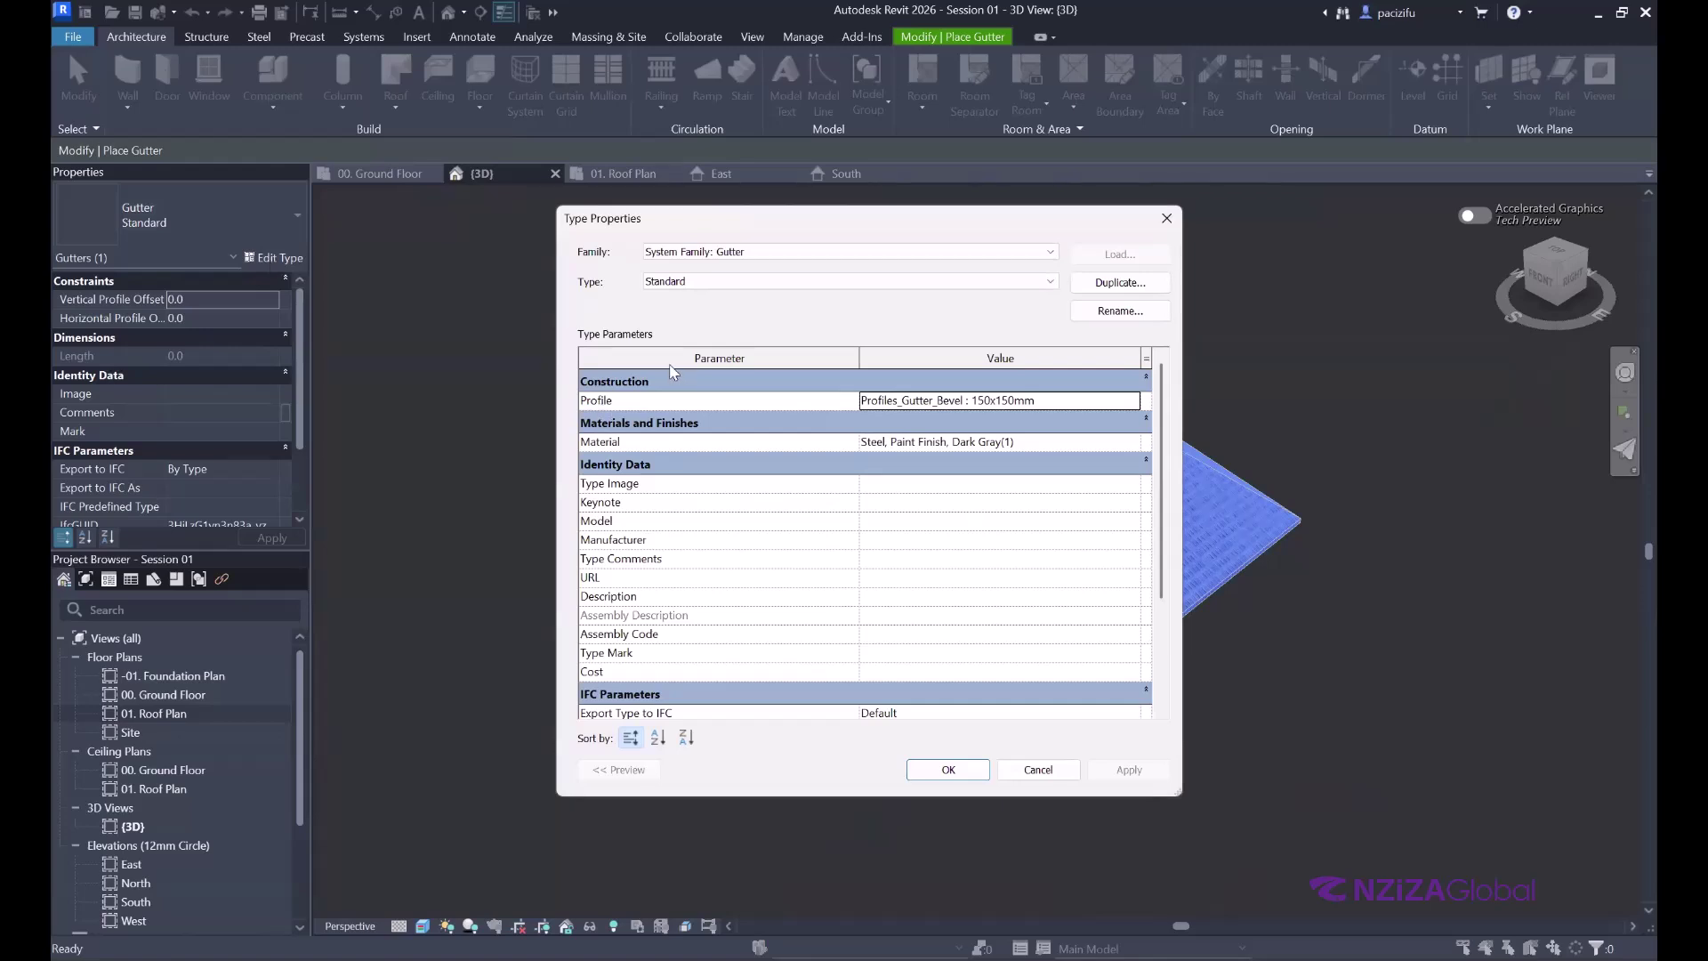
pyautogui.moveTo(665, 230); pyautogui.dragTo(597, 245)
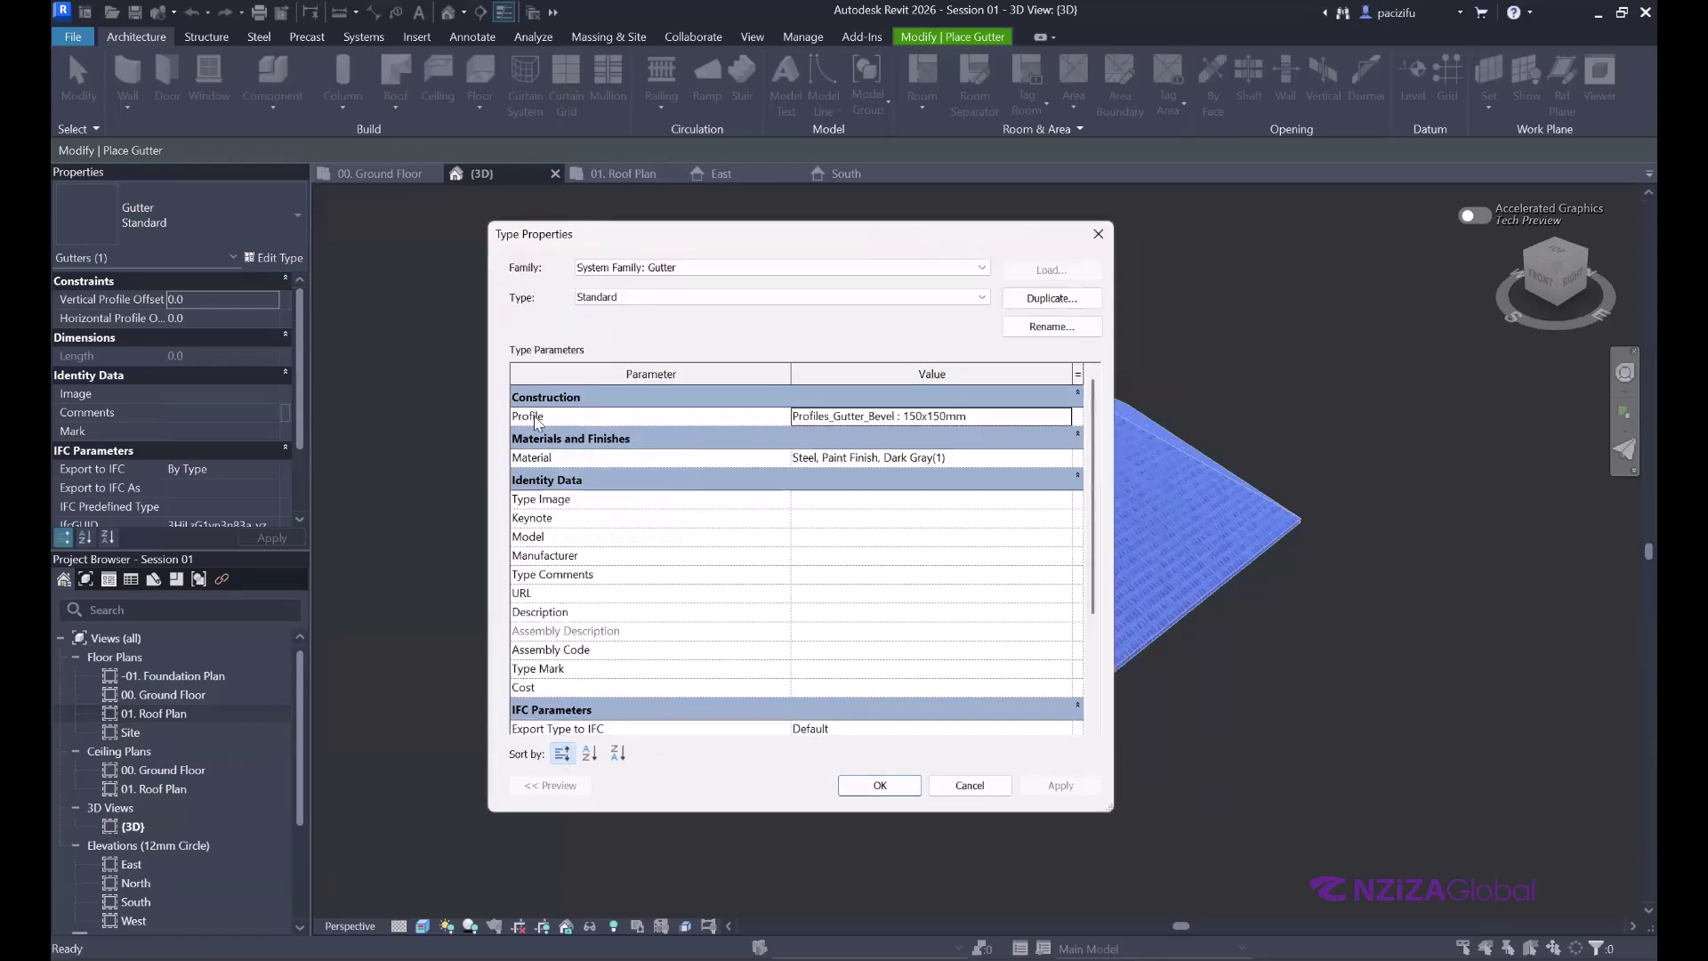
pyautogui.click(1015, 415)
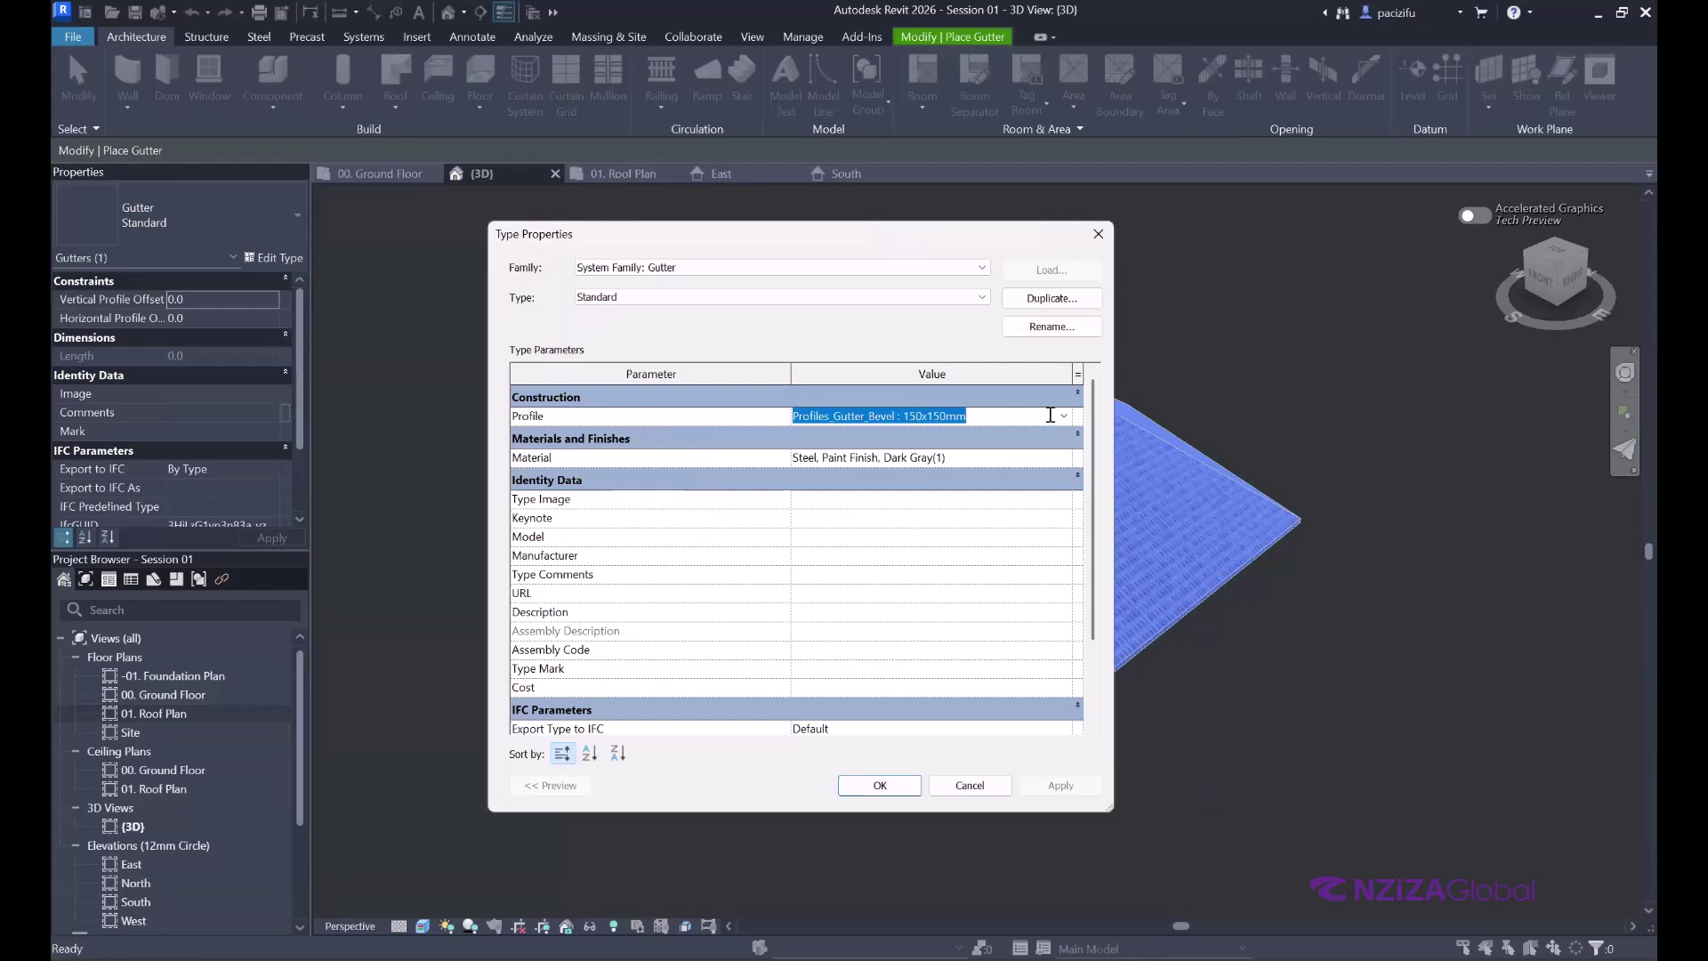
pyautogui.click(1064, 417)
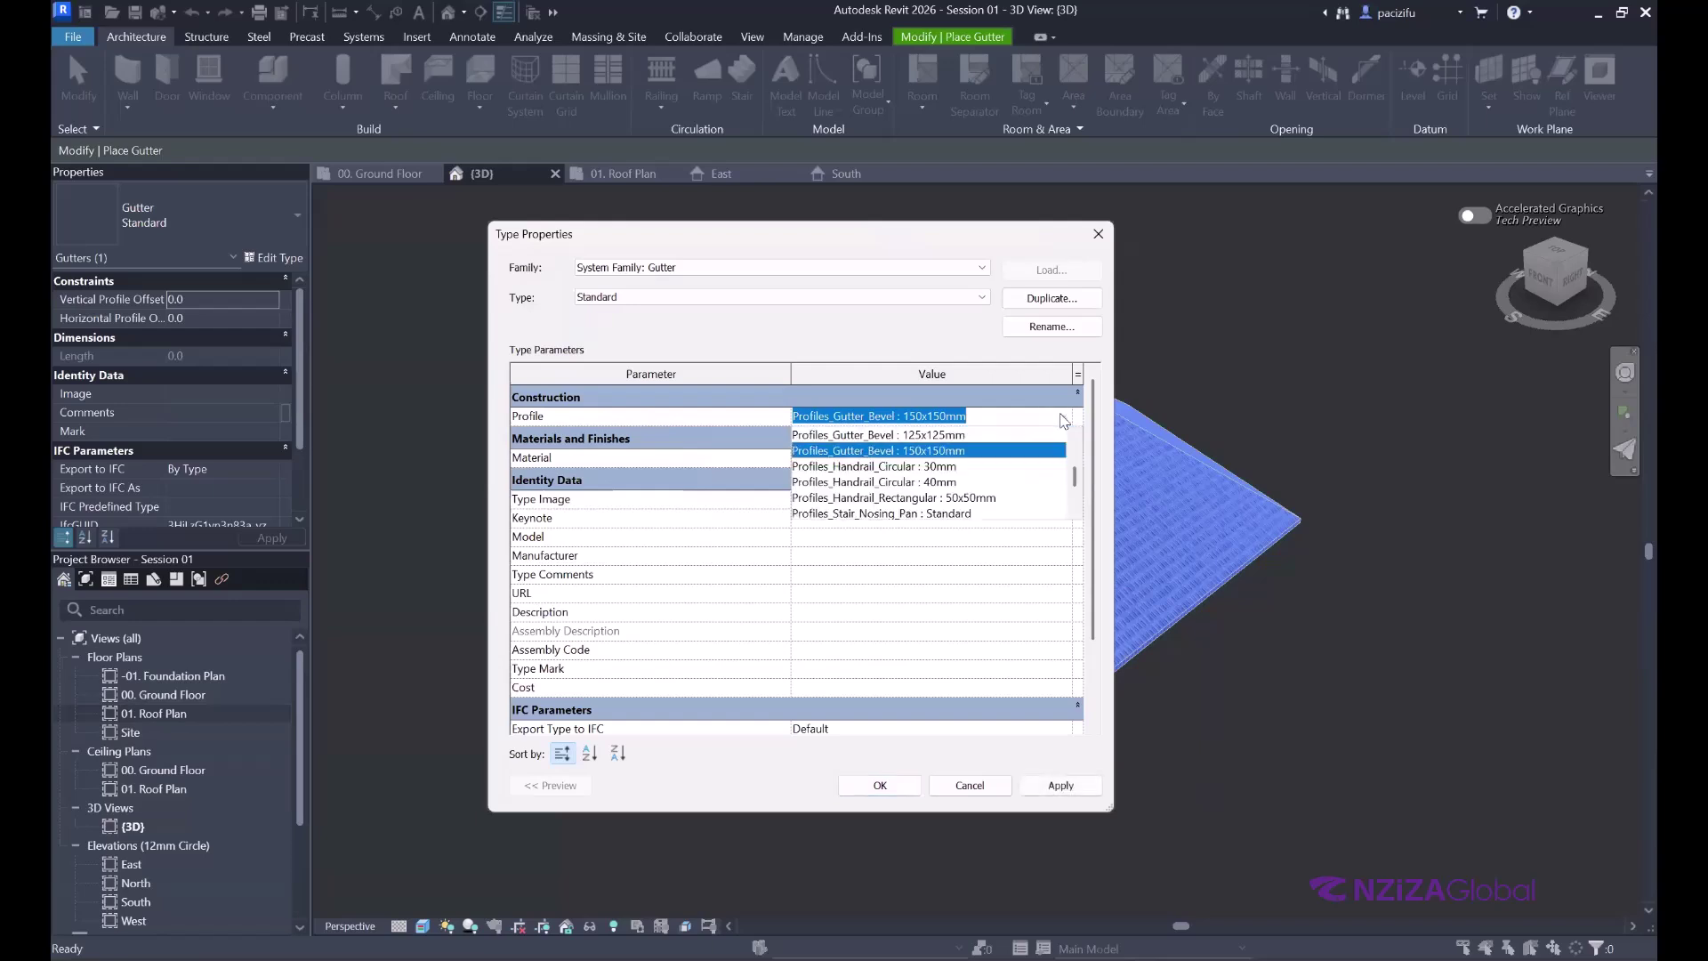
pyautogui.scroll(2, 946, 492)
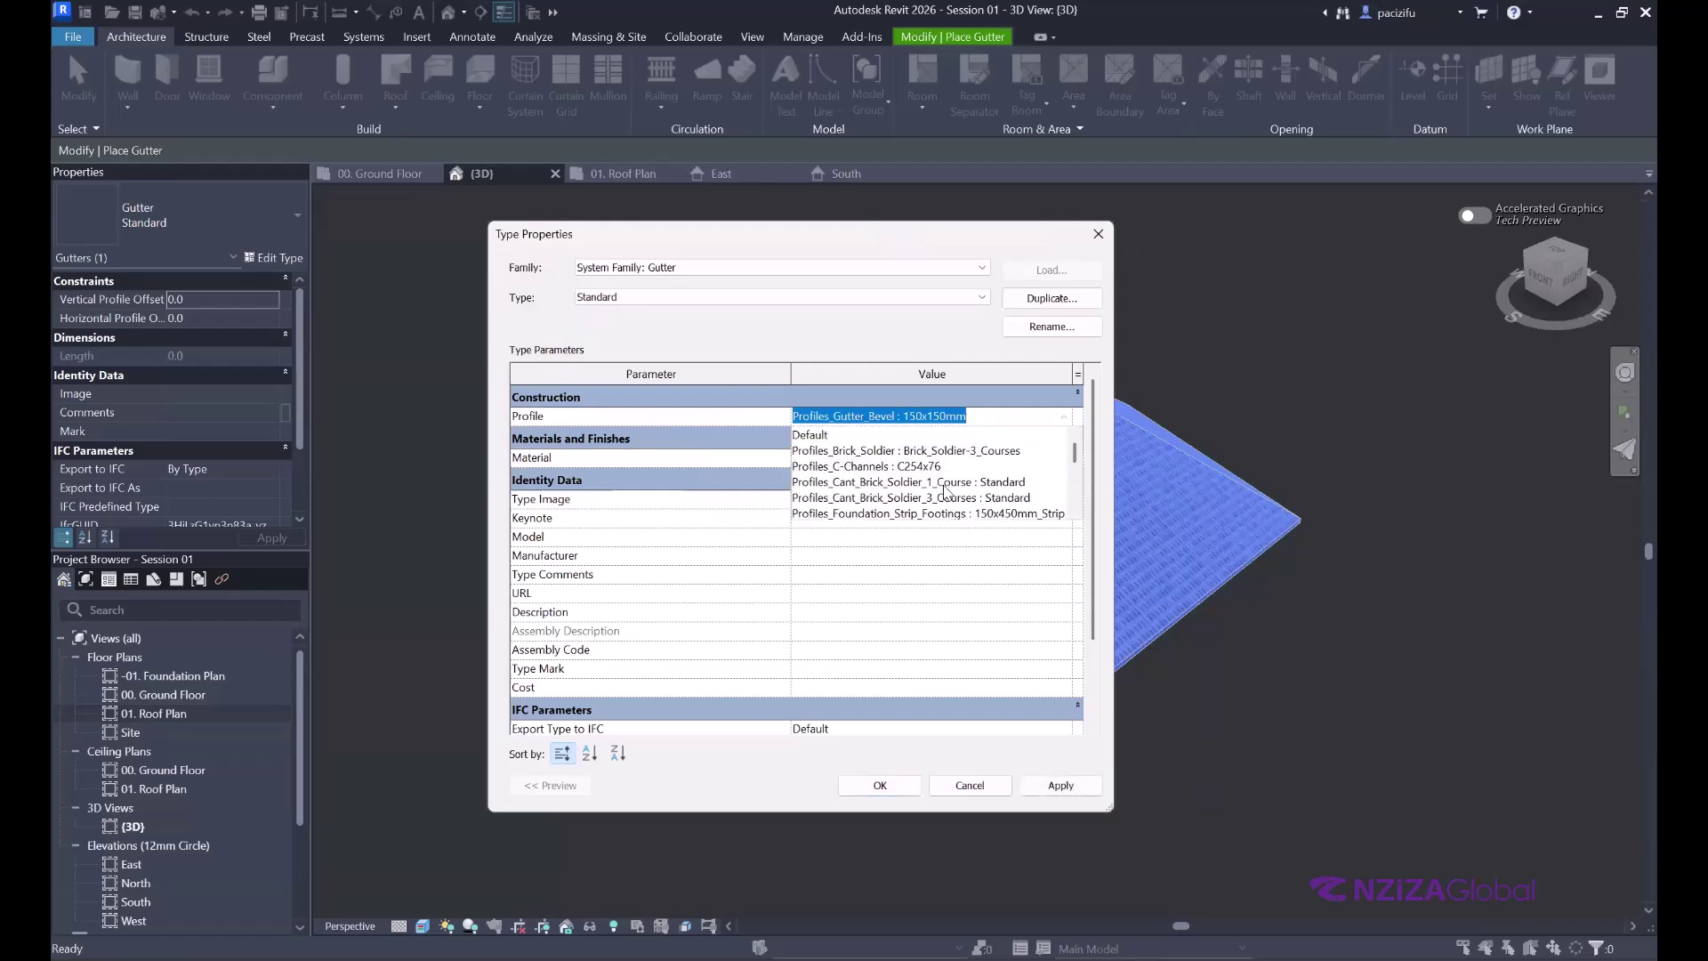
pyautogui.scroll(-3, 946, 492)
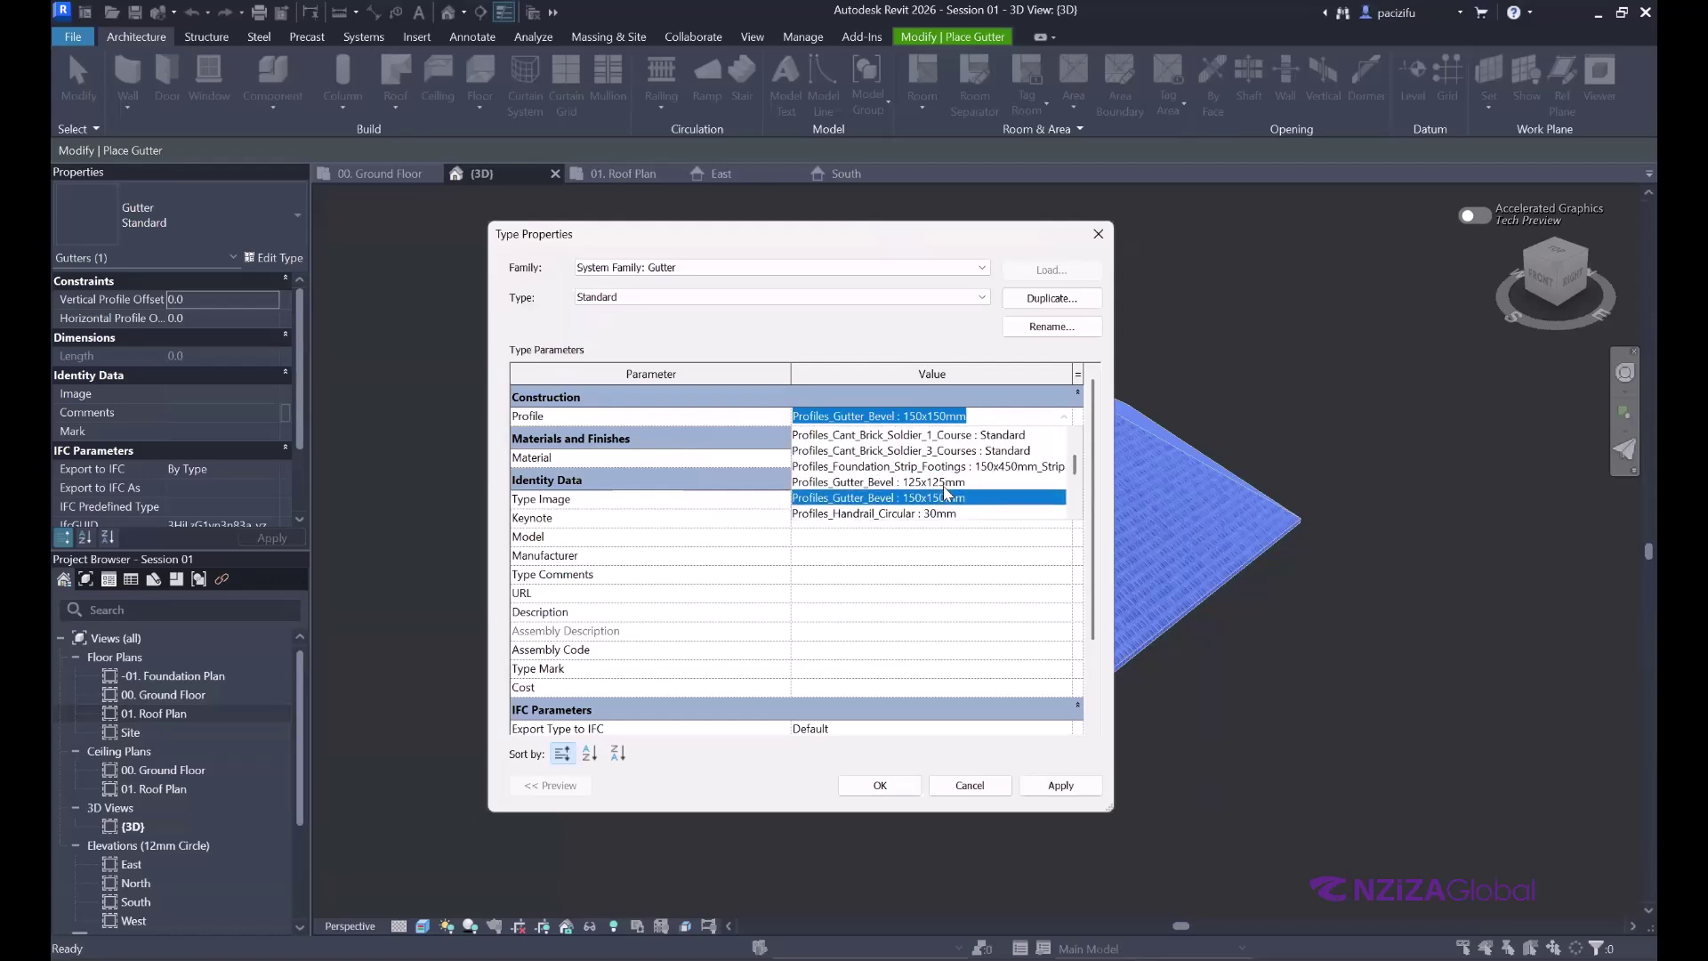
pyautogui.scroll(-1, 937, 475)
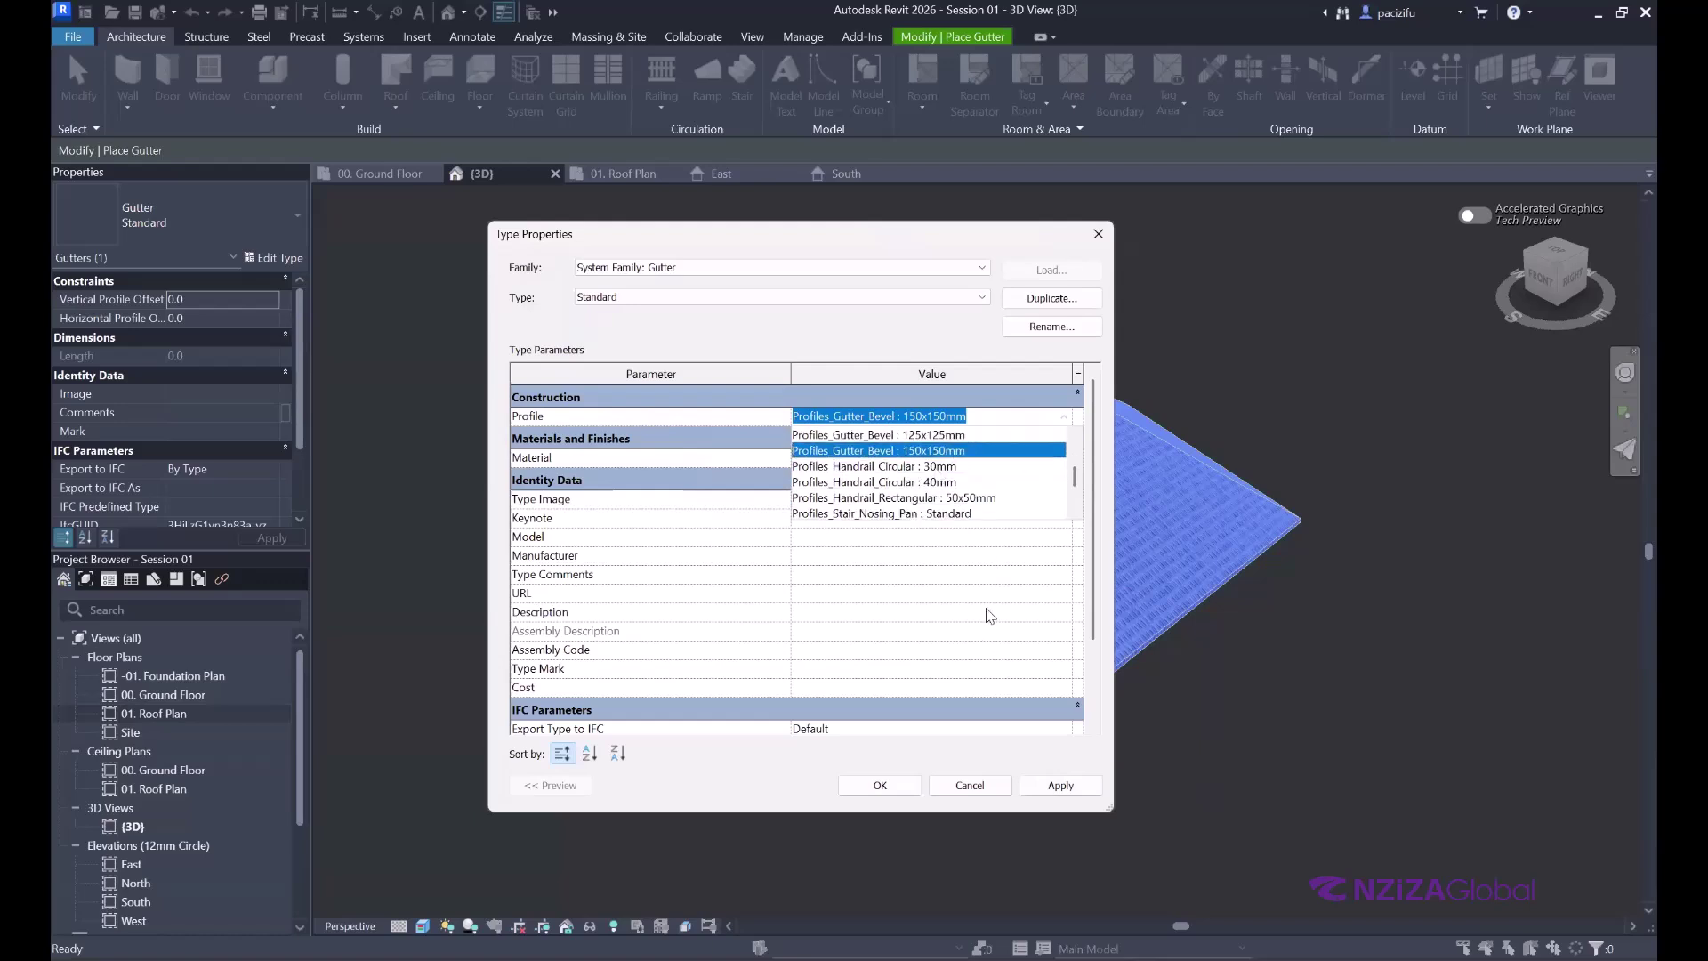
pyautogui.click(880, 790)
pyautogui.click(880, 786)
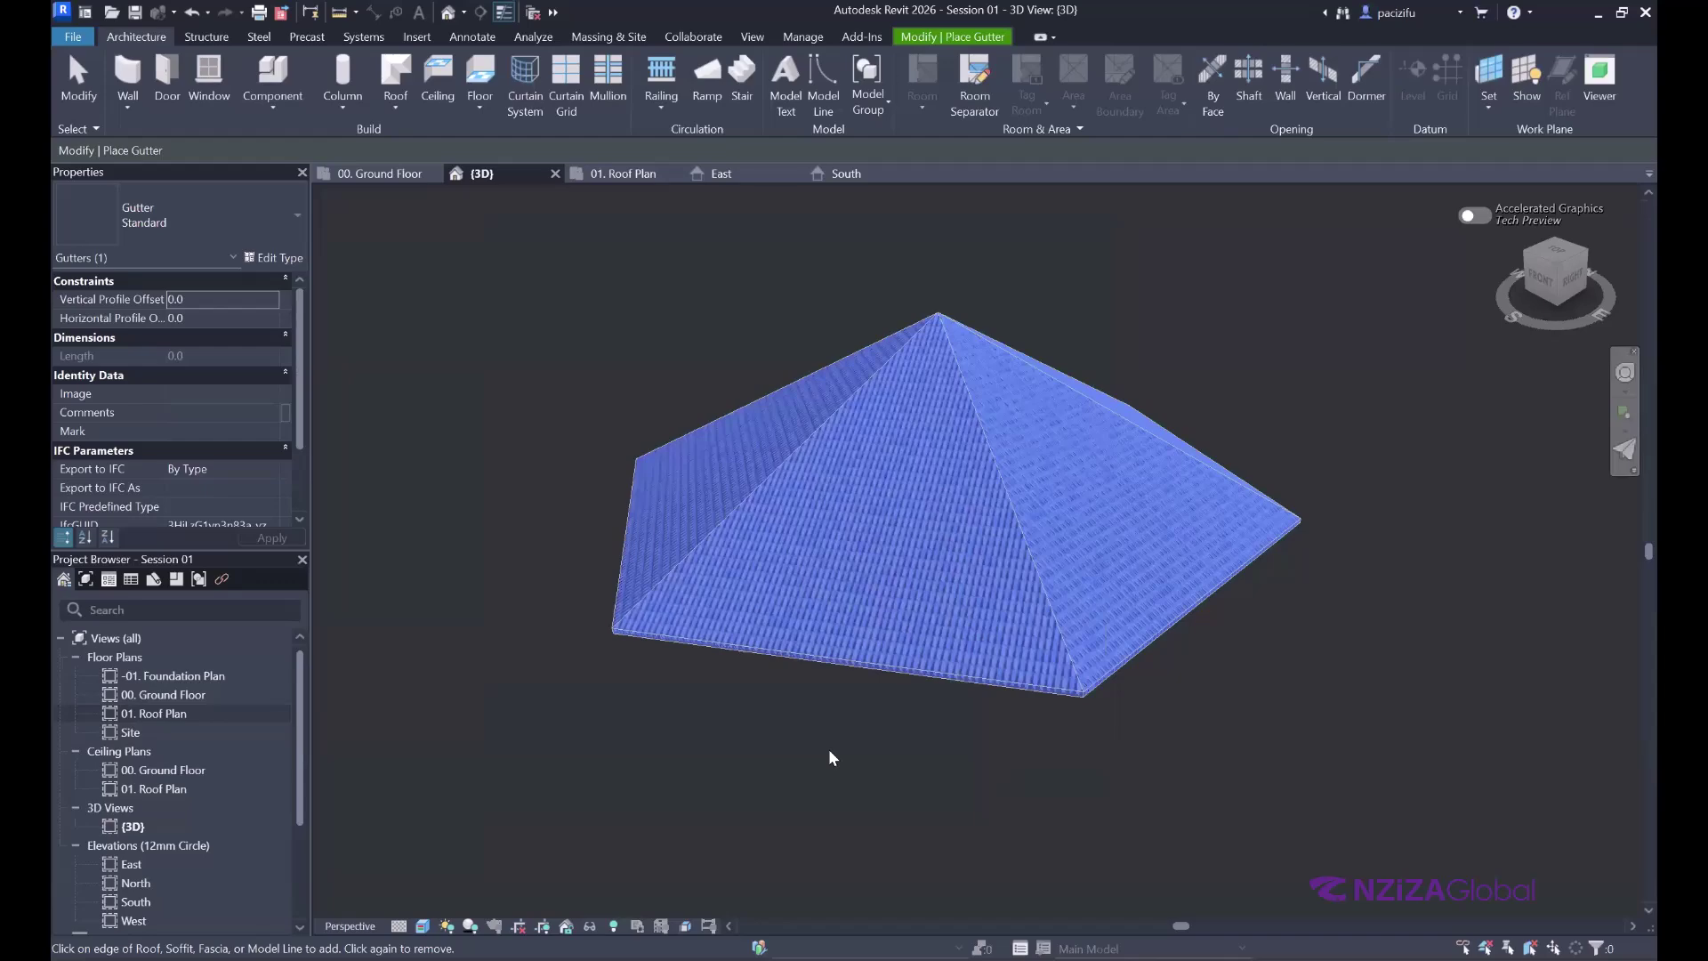
pyautogui.scroll(2, 1029, 749)
pyautogui.scroll(-1, 961, 623)
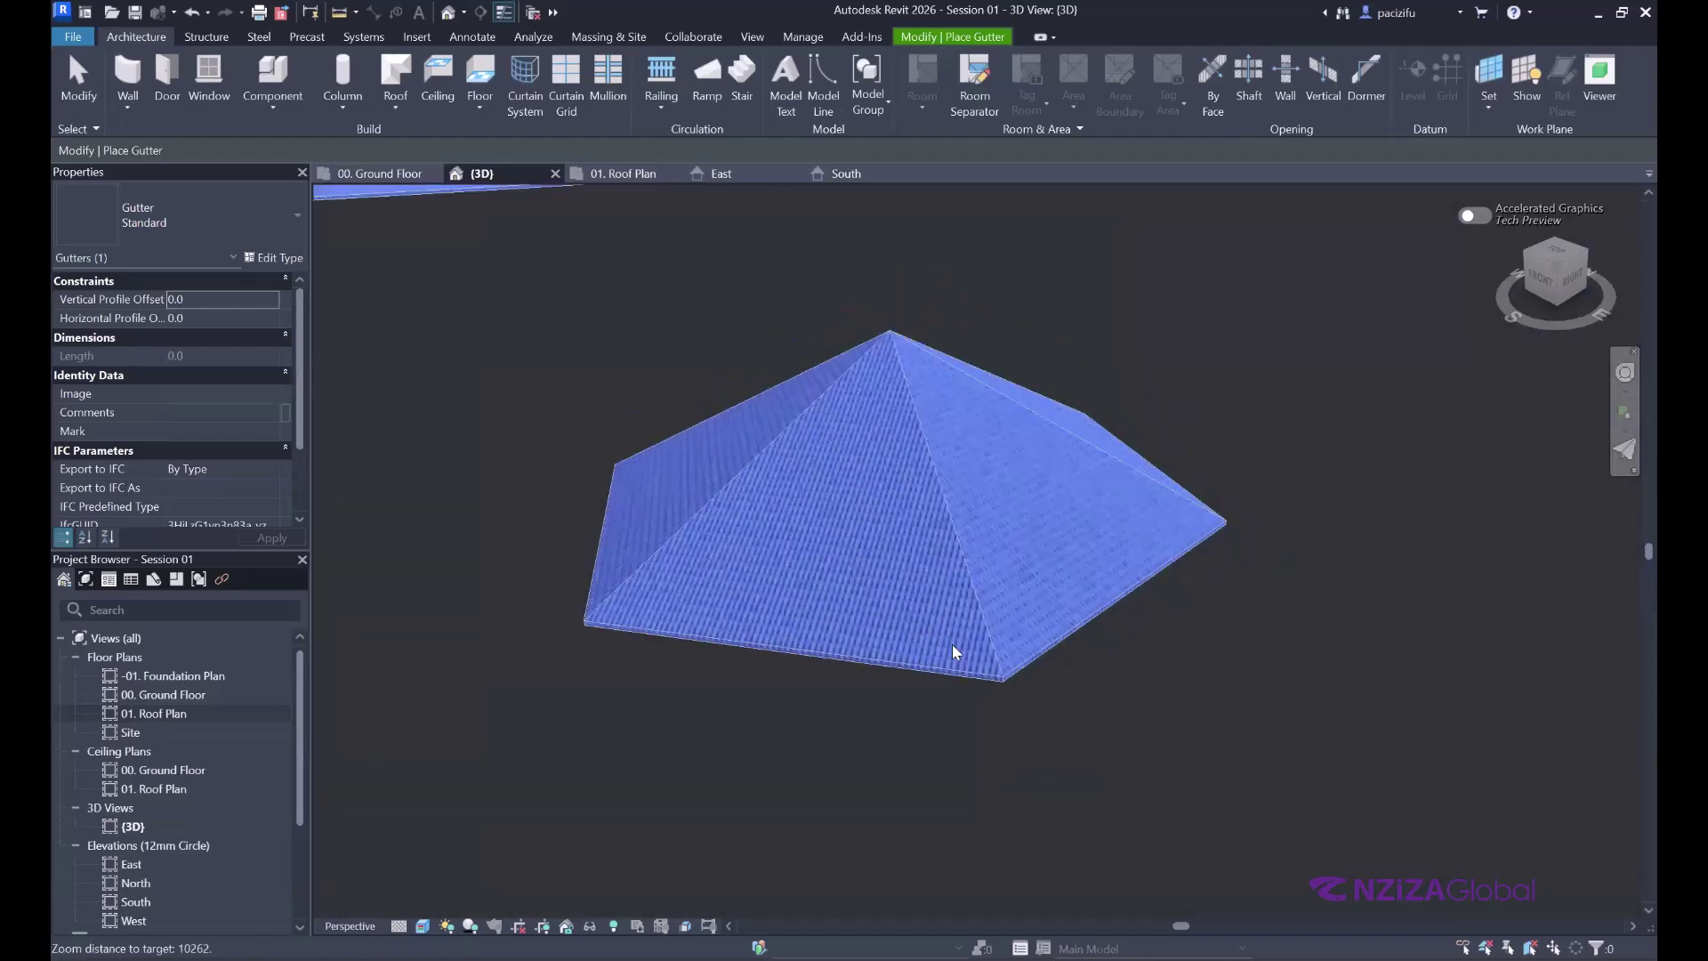
# - Place Standard gutters along the two front edges of the small polygonal roof that meet at its nearest corner
pyautogui.scroll(1, 952, 644)
pyautogui.scroll(1, 1050, 640)
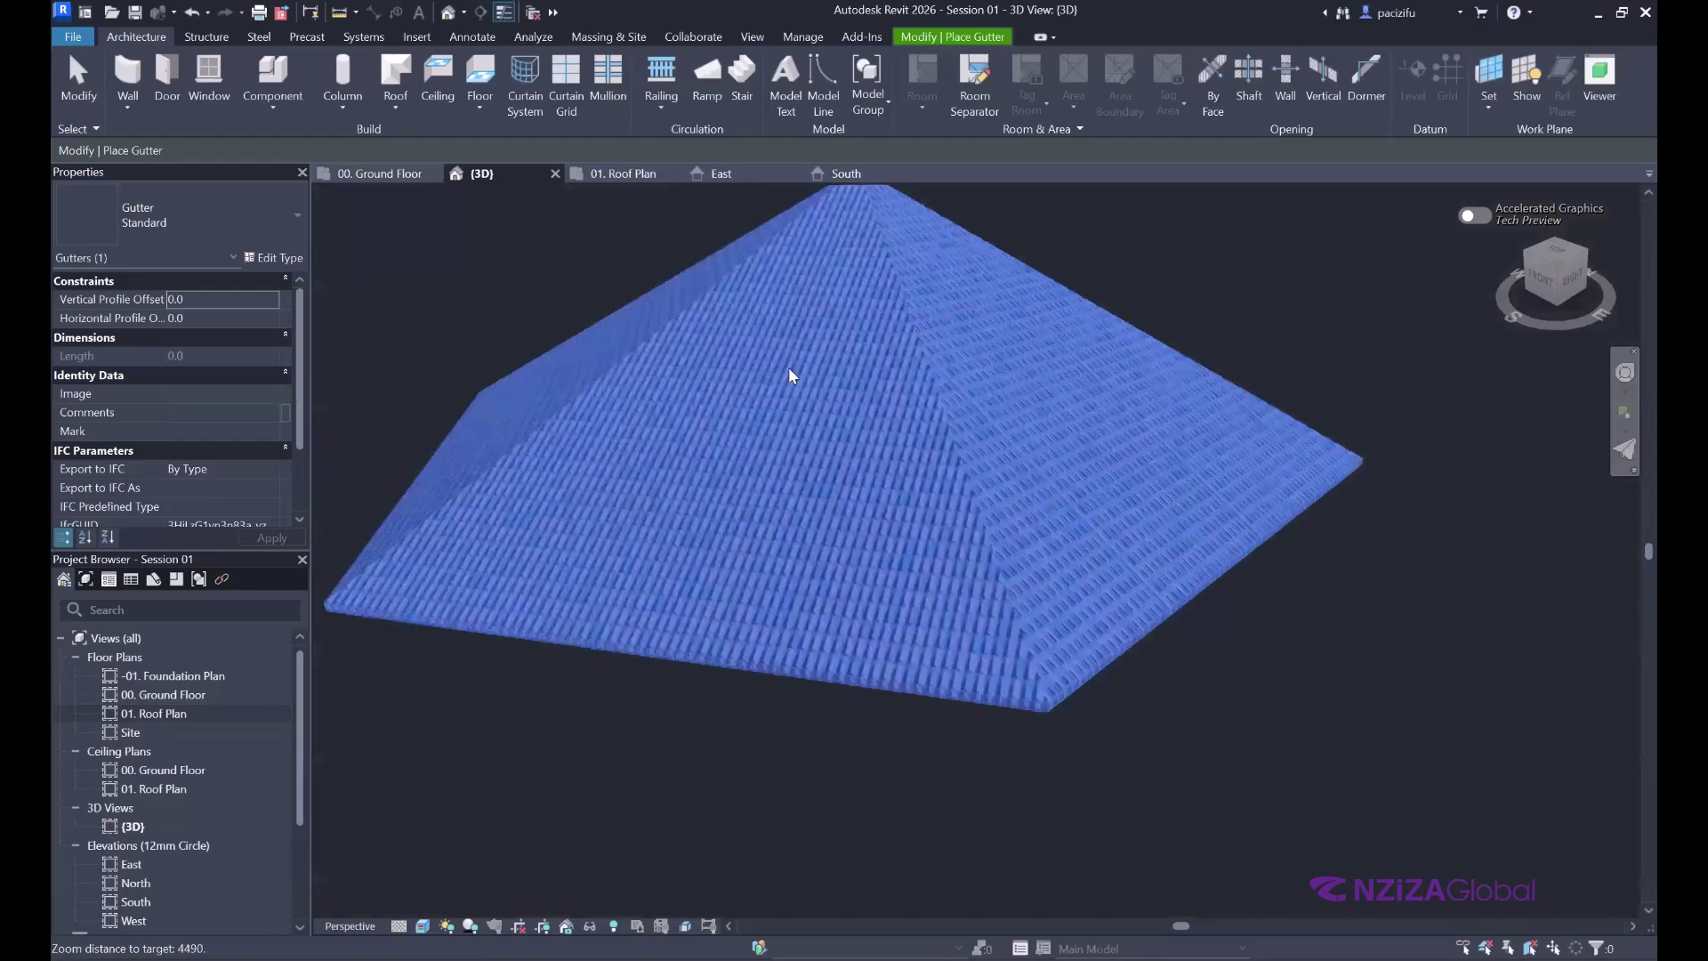
pyautogui.scroll(1, 770, 392)
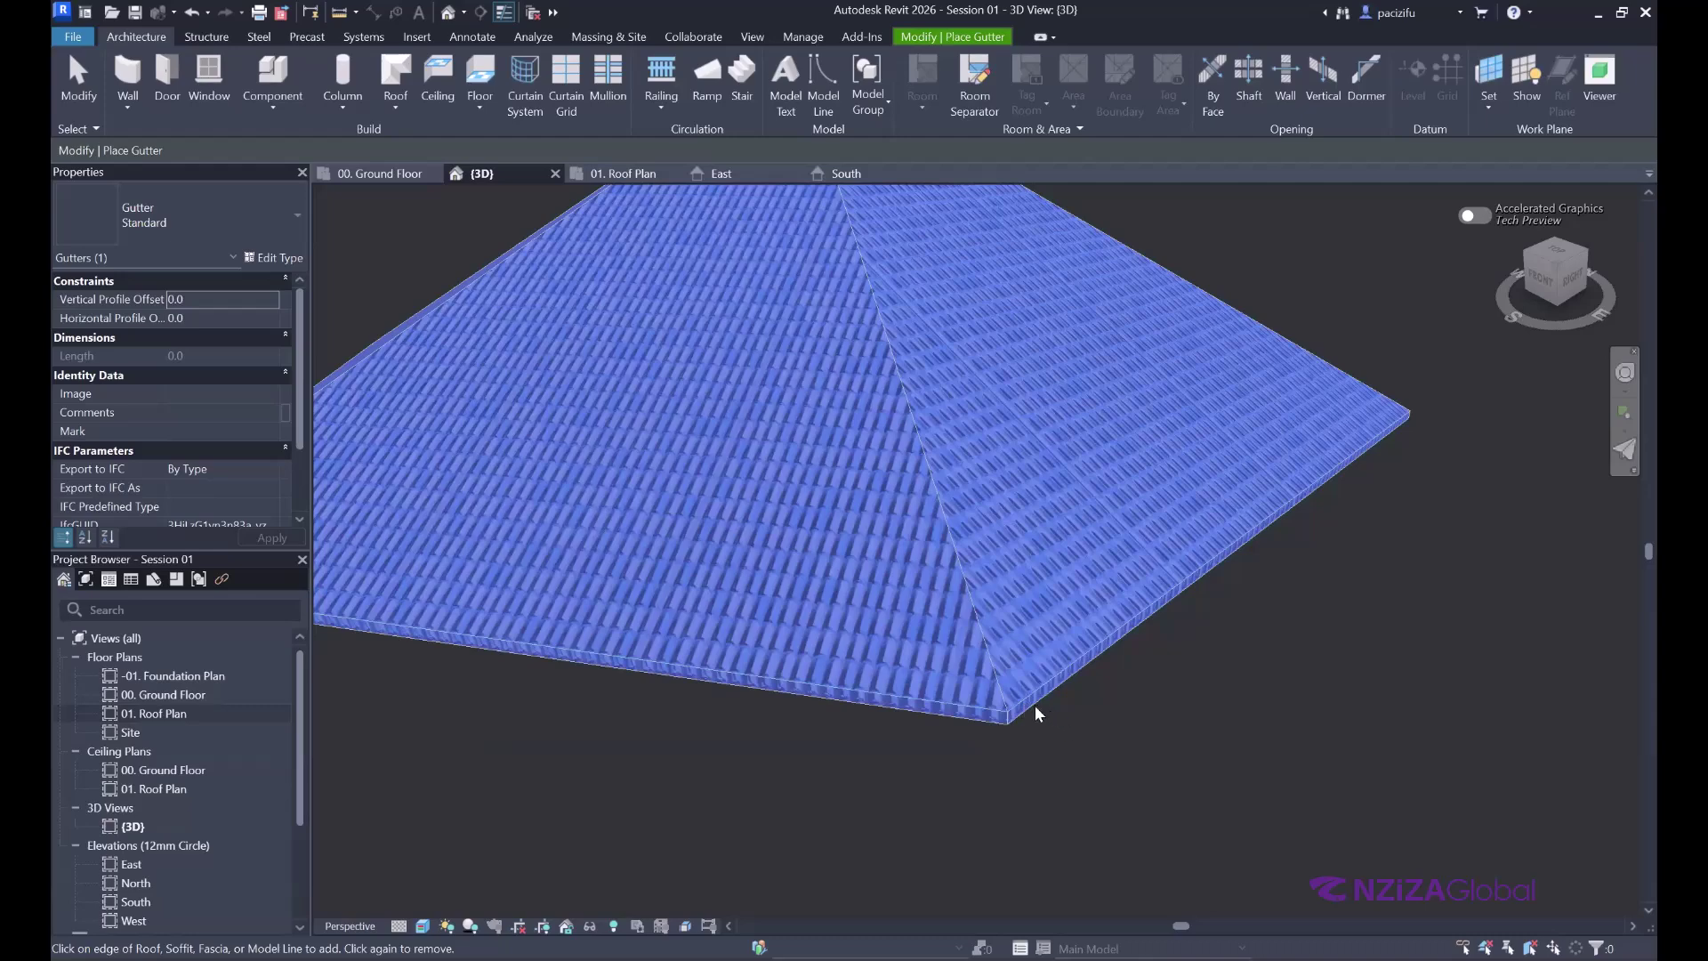
pyautogui.scroll(1, 840, 694)
pyautogui.scroll(1, 840, 654)
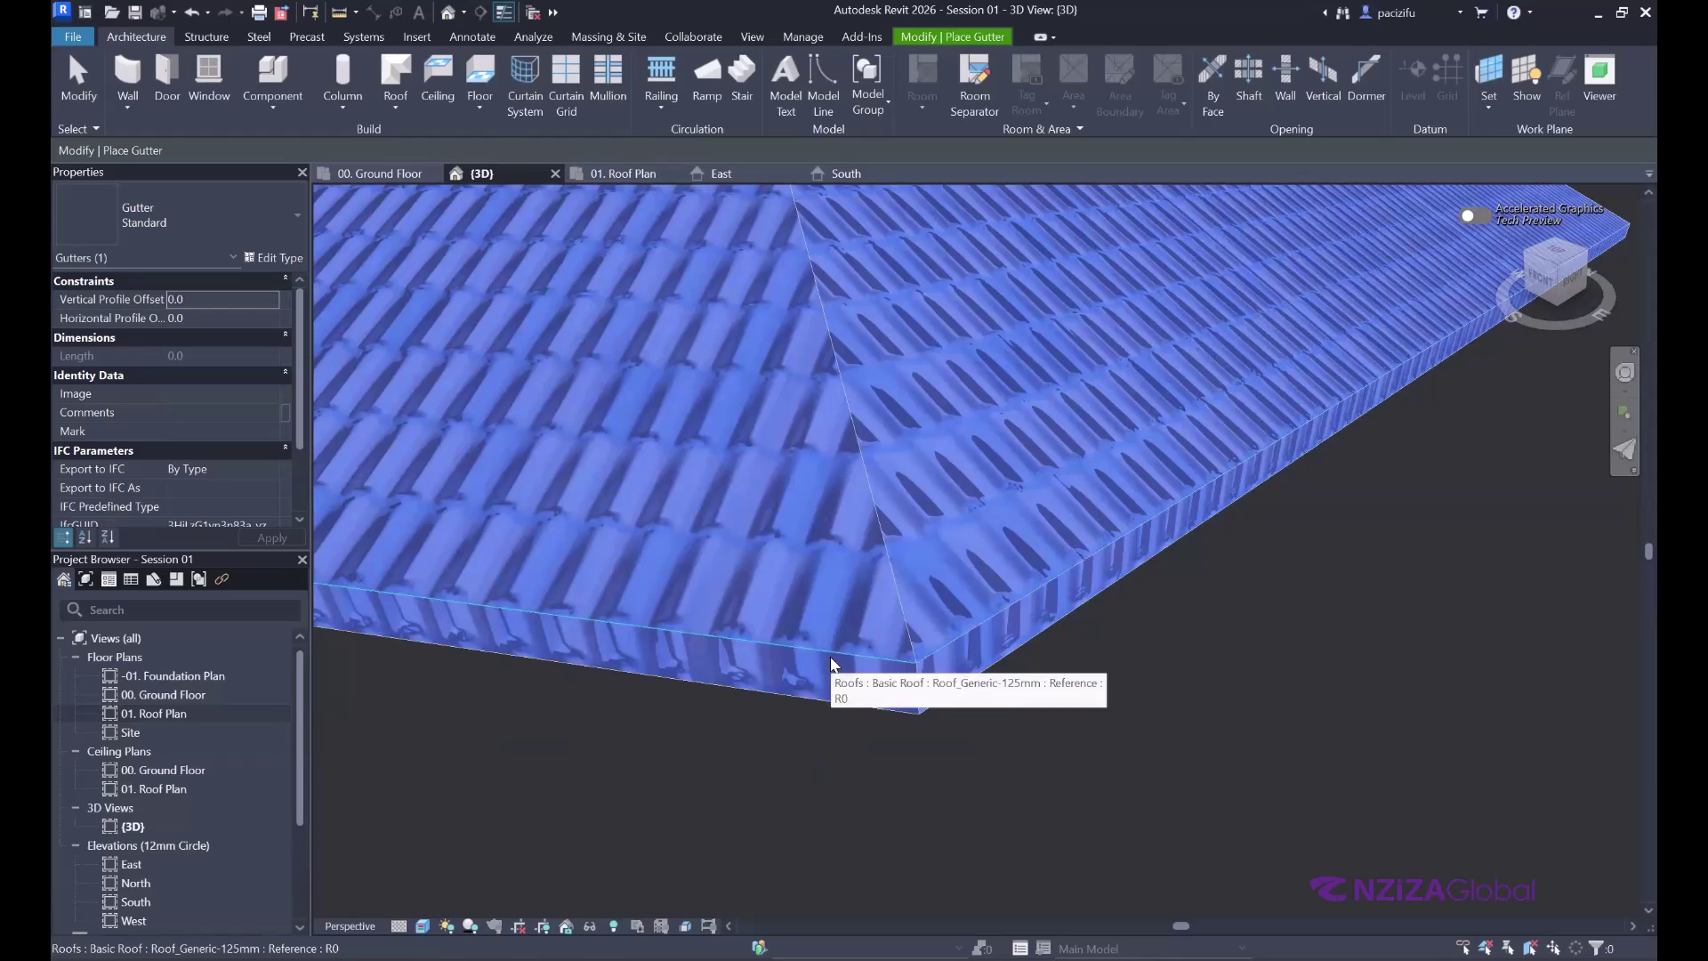
pyautogui.click(729, 740)
pyautogui.scroll(-3, 856, 661)
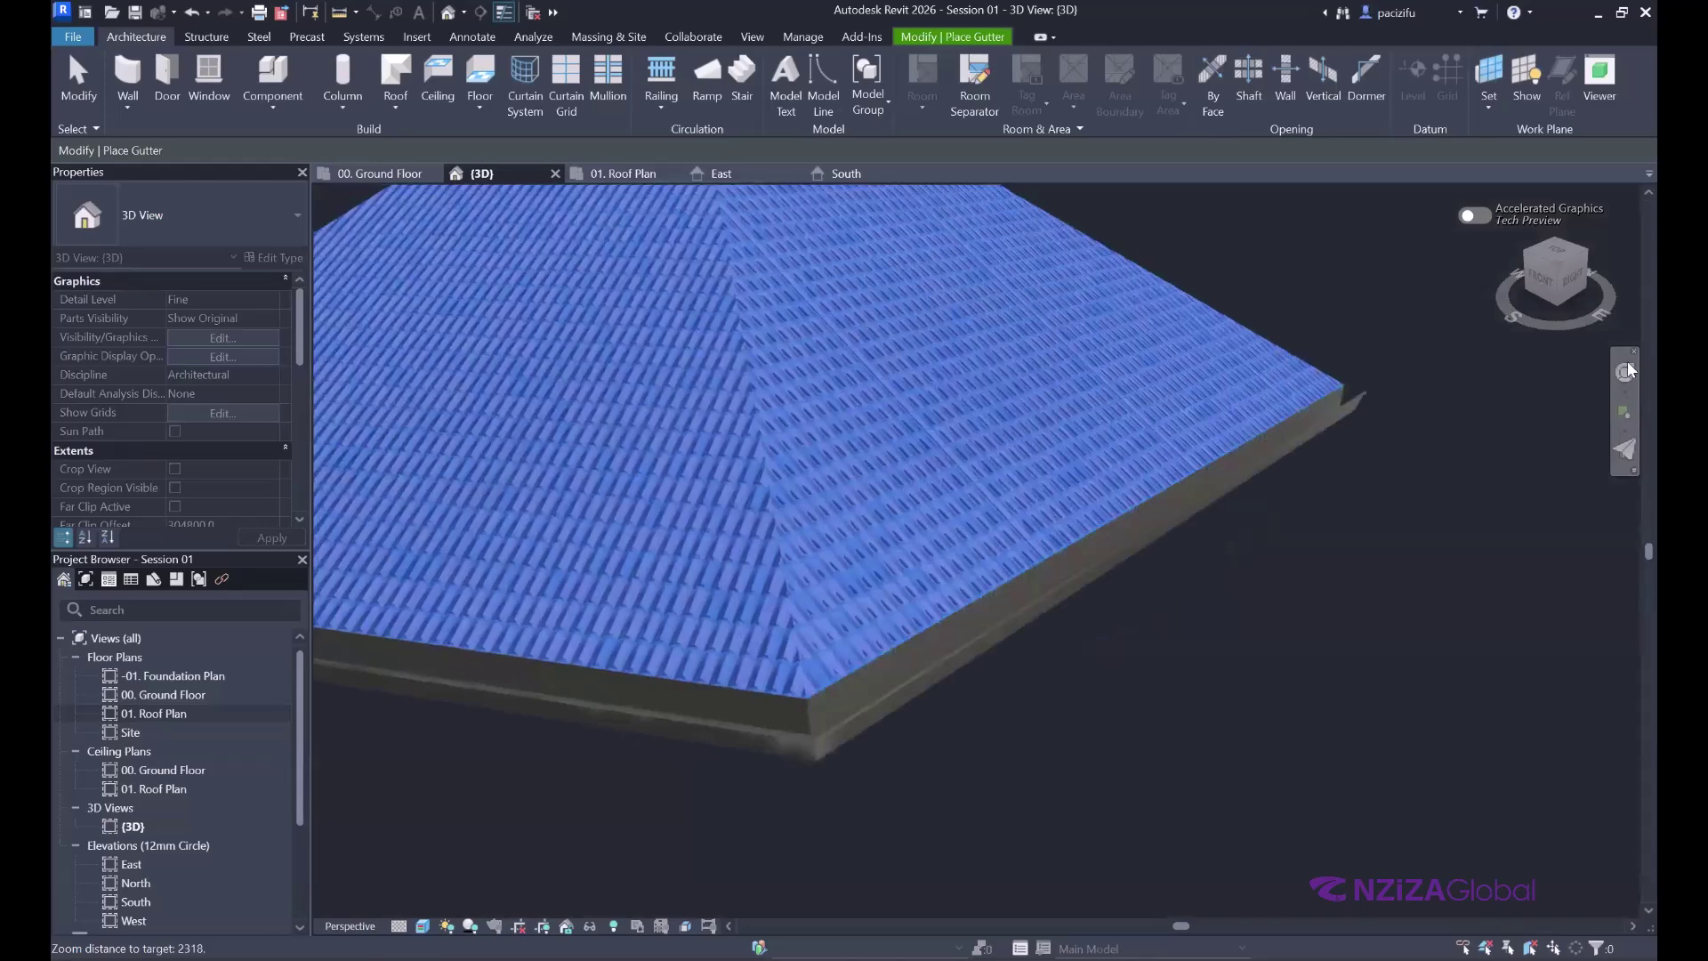
# - Continue the gutters along the next two edges on the back side of the small polygonal roof
pyautogui.click(1626, 372)
pyautogui.moveTo(857, 397)
pyautogui.keyDown('shift'); pyautogui.mouseDown(button='middle')
pyautogui.moveTo(833, 354)
pyautogui.moveTo(867, 340)
pyautogui.moveTo(865, 311)
pyautogui.mouseUp(button='middle'); pyautogui.keyUp('shift')
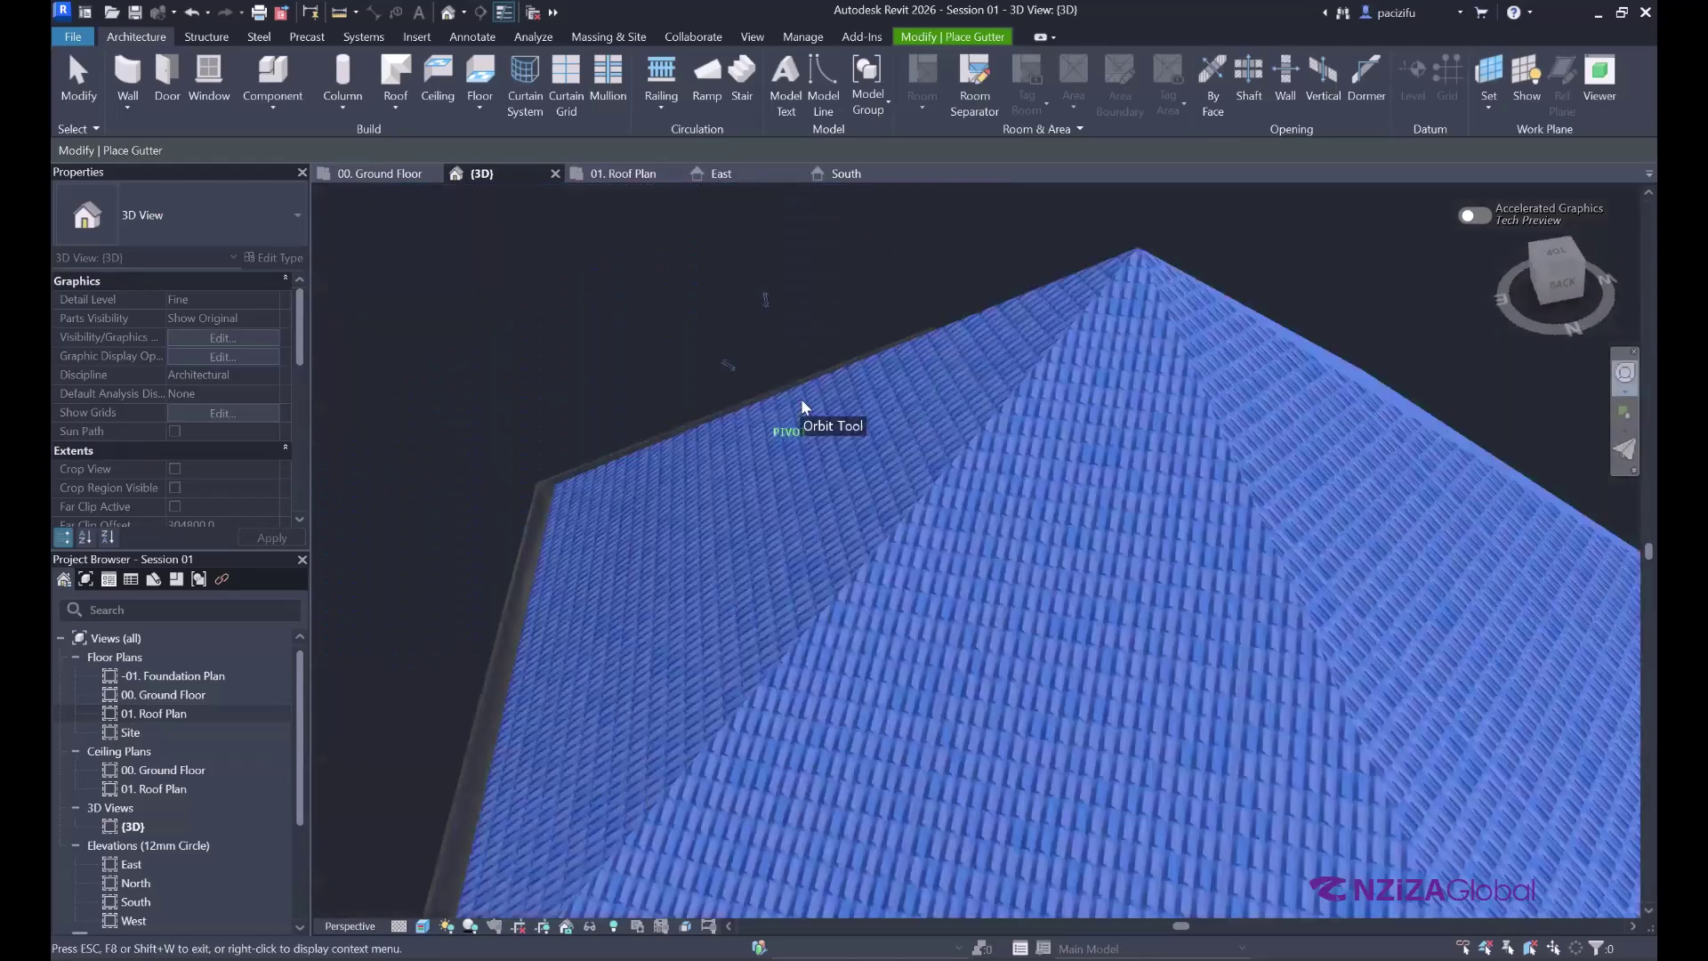
pyautogui.scroll(-2, 1086, 856)
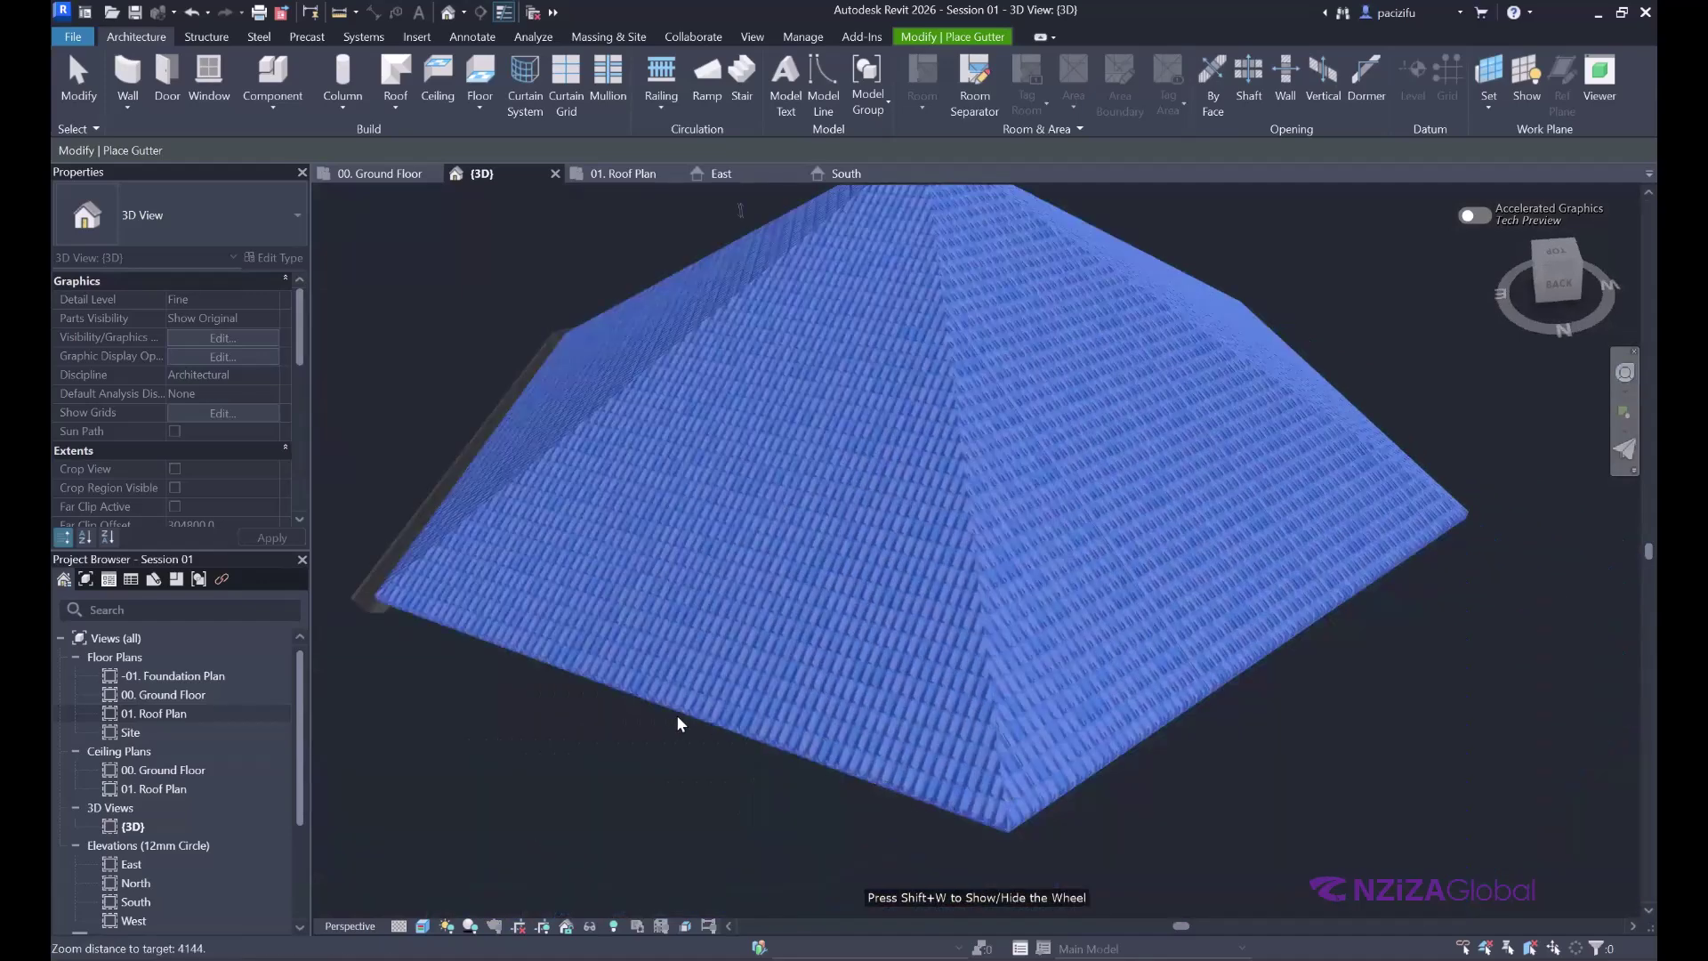
pyautogui.scroll(2, 1596, 386)
pyautogui.scroll(-3, 1499, 410)
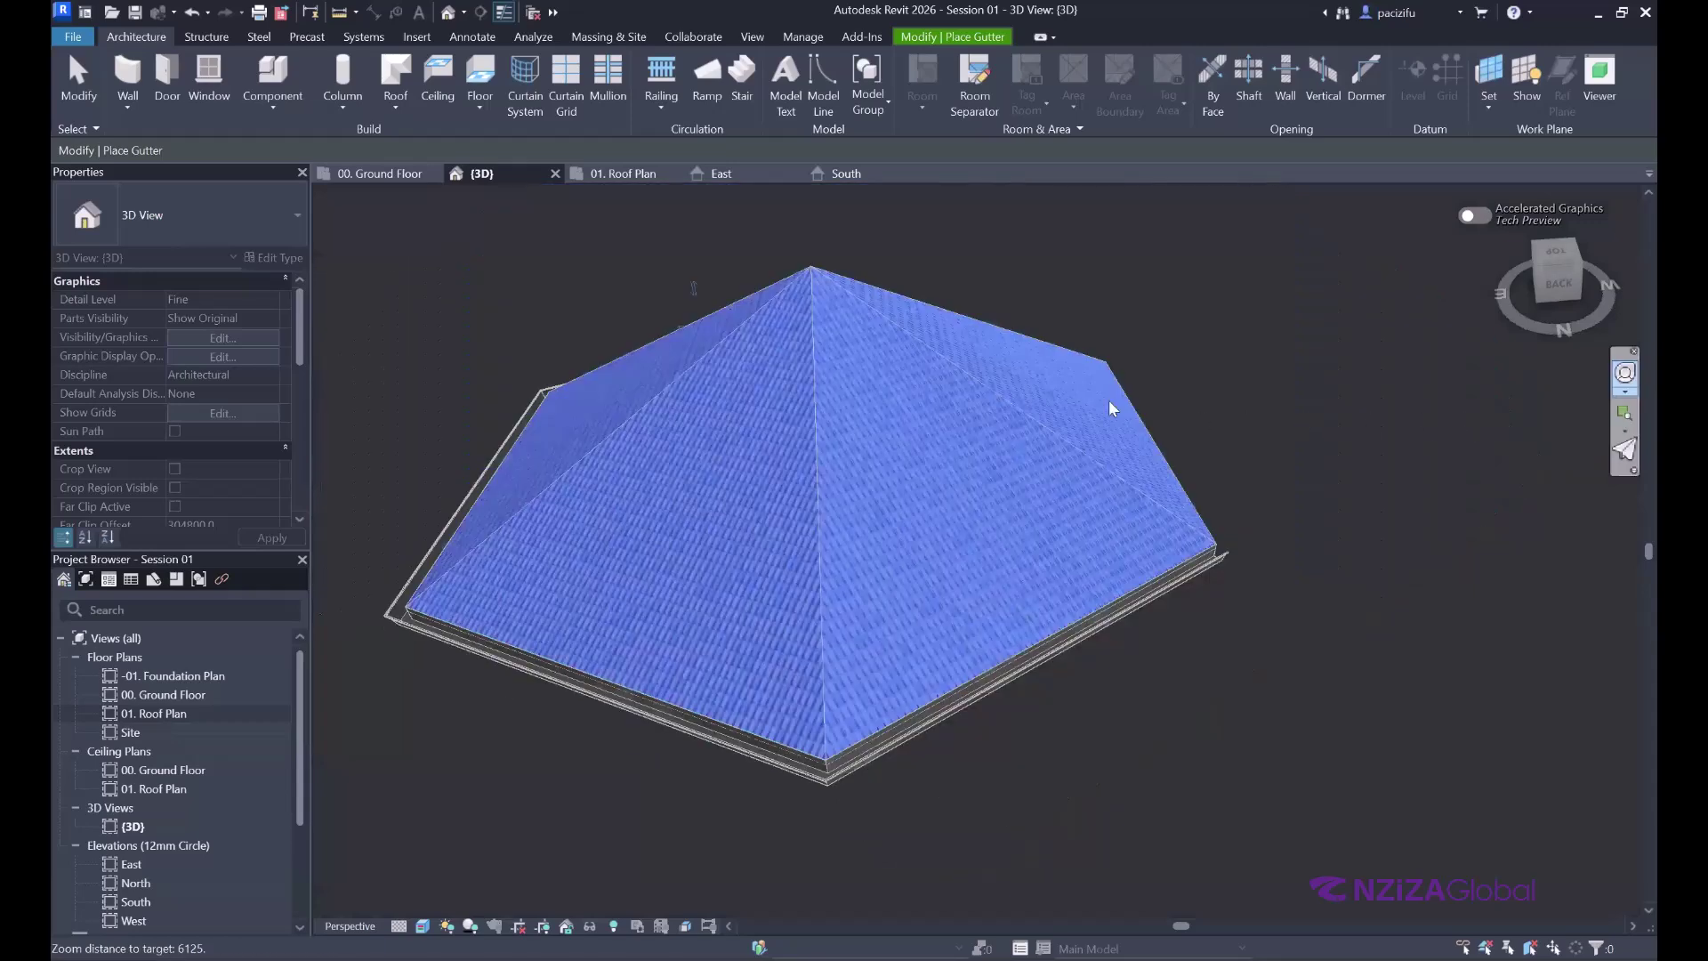
# - Add gutters to the last two bare edges of the small polygonal roof and check the run all the way around
pyautogui.keyDown('shift'); pyautogui.moveTo(1150, 408); pyautogui.dragTo(923, 404, button='middle'); pyautogui.keyUp('shift')
pyautogui.moveTo(1015, 339); pyautogui.dragTo(1027, 338)
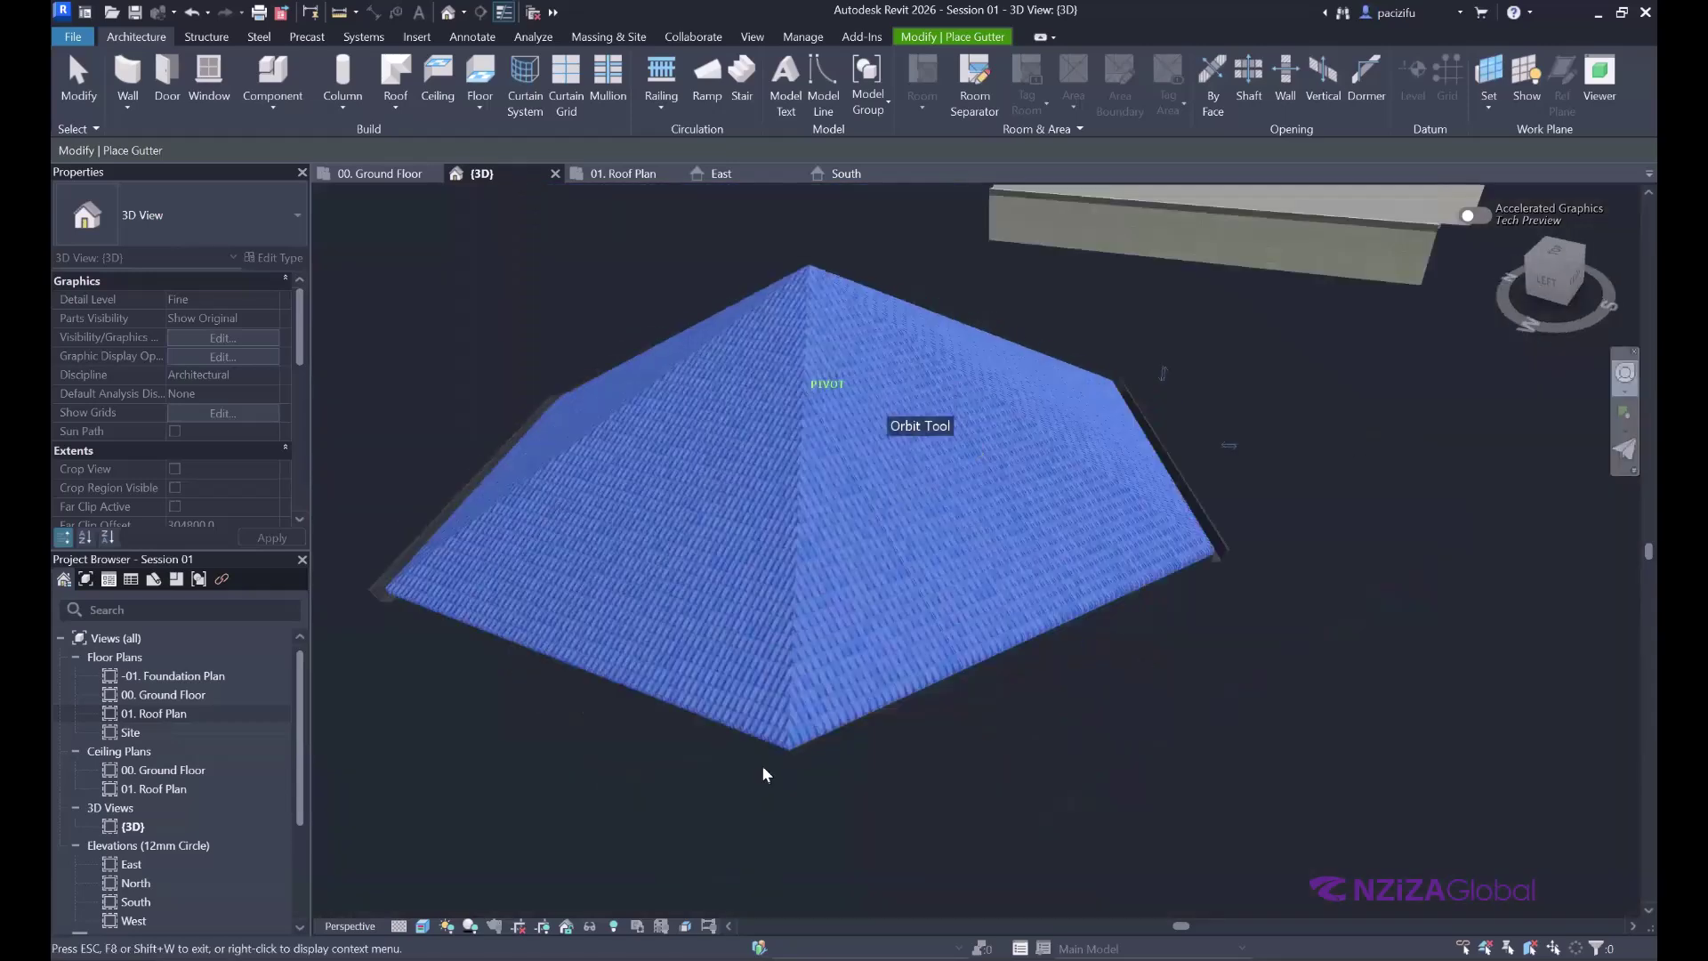
pyautogui.scroll(2, 776, 722)
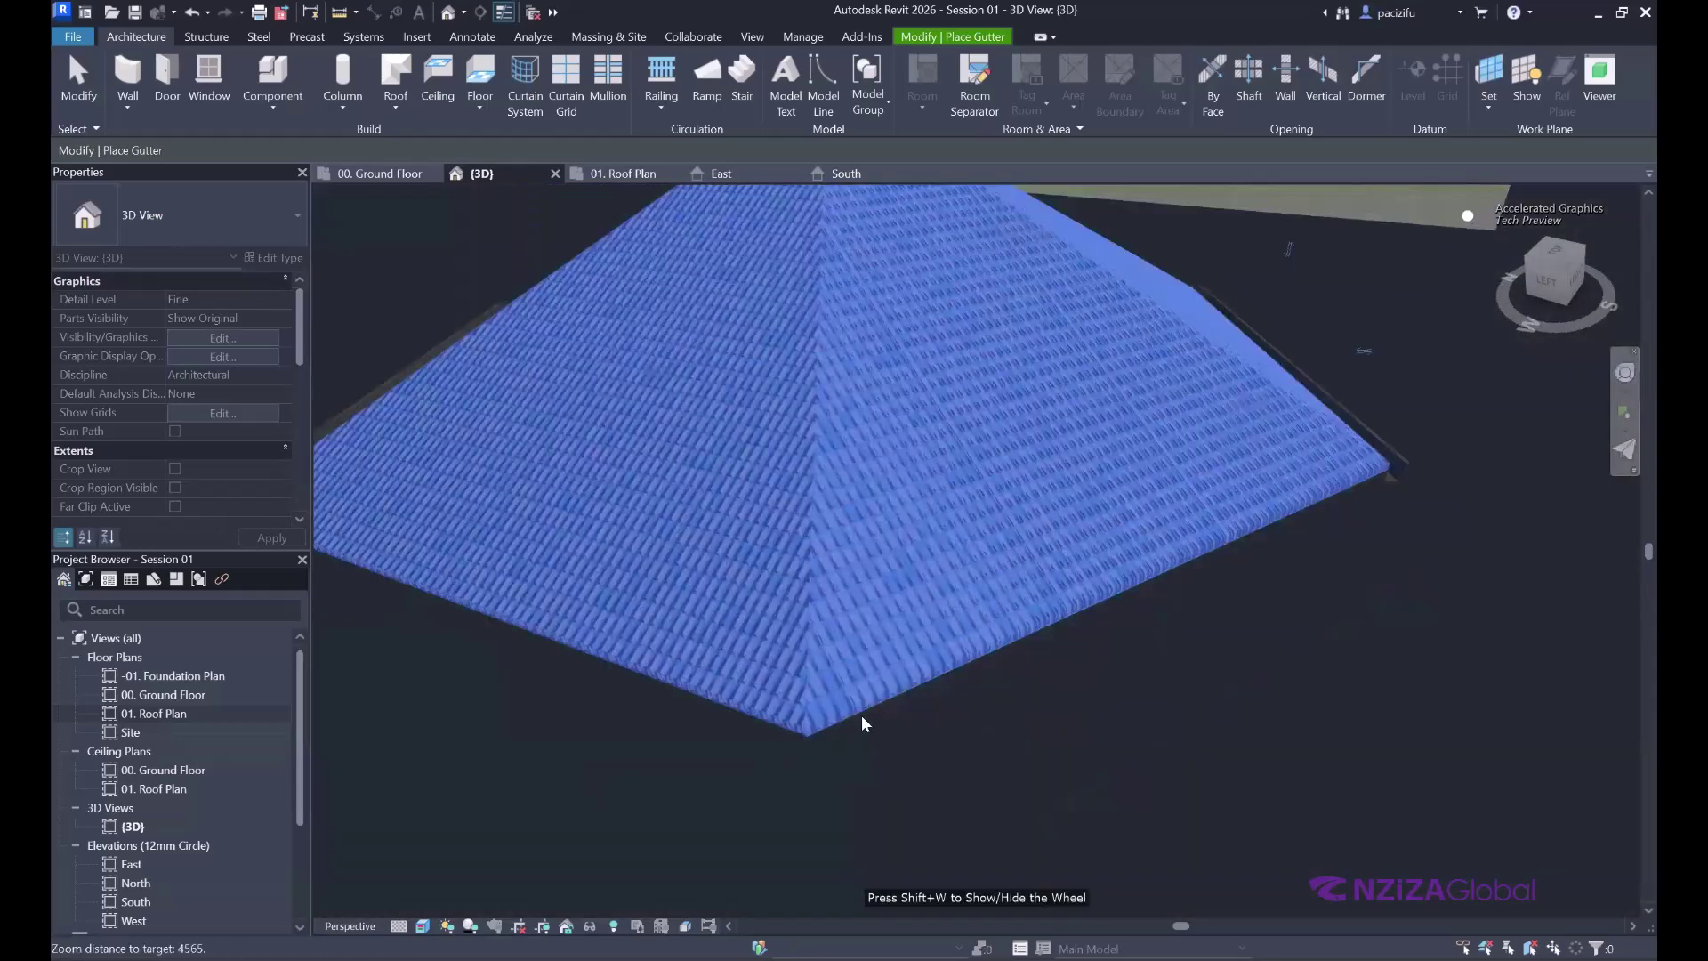
pyautogui.scroll(3, 861, 715)
pyautogui.scroll(-5, 850, 377)
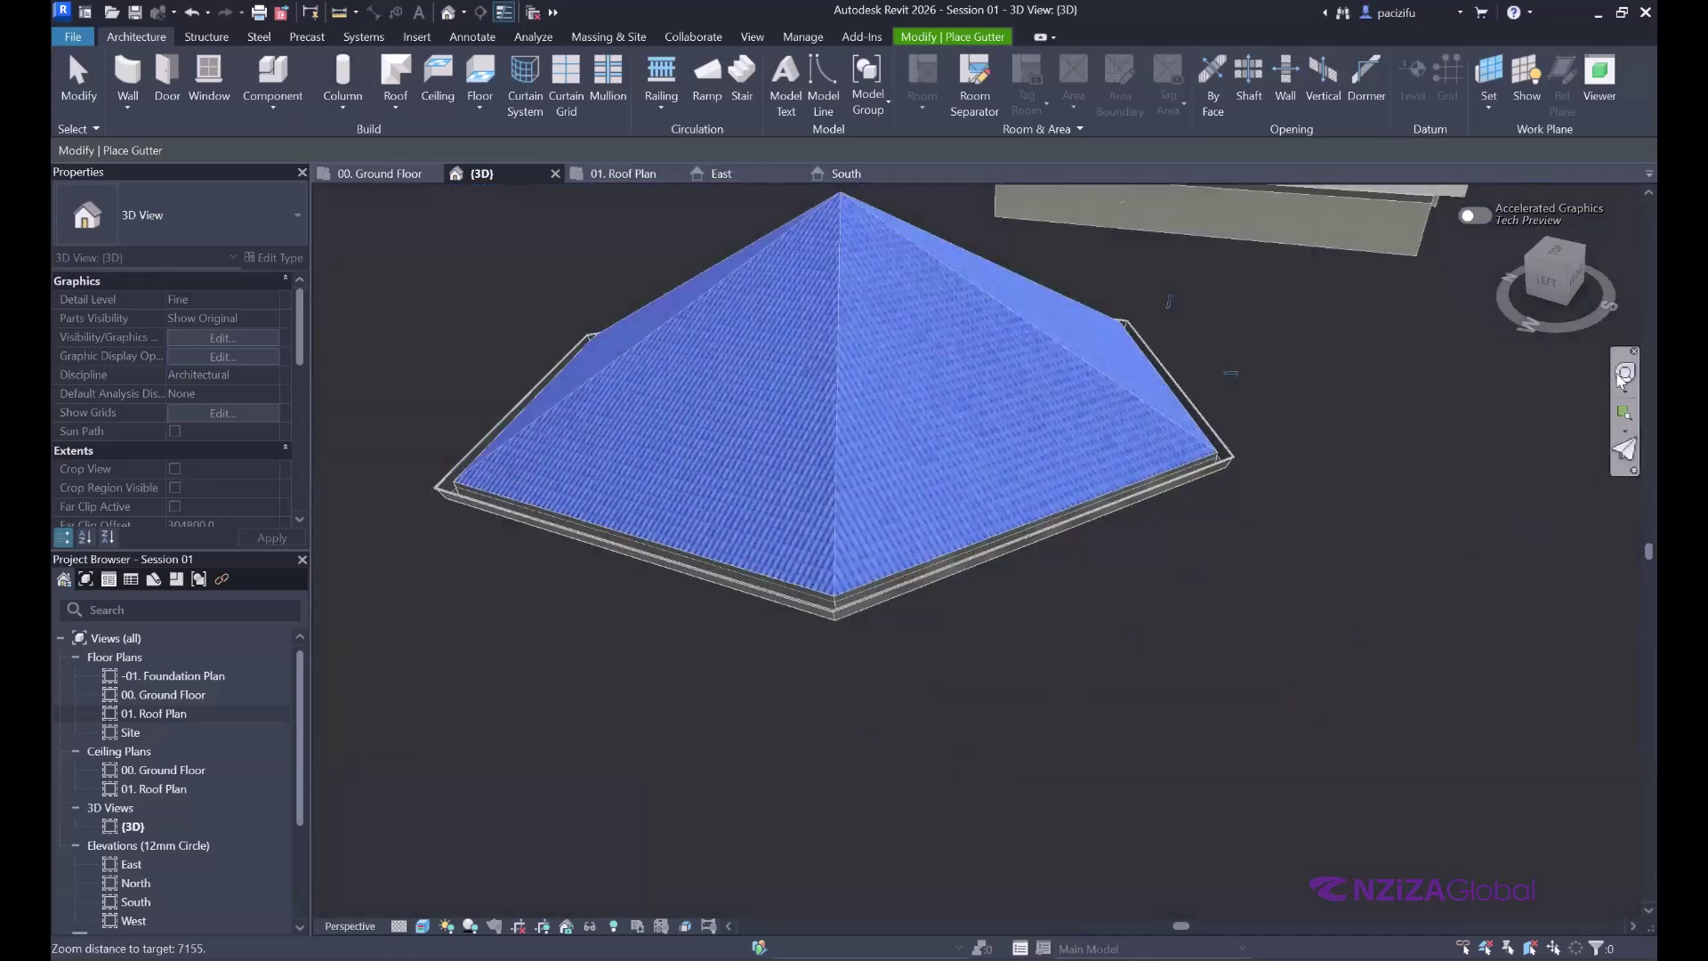
pyautogui.click(1626, 372)
pyautogui.moveTo(628, 363); pyautogui.dragTo(1052, 414)
pyautogui.moveTo(631, 404); pyautogui.dragTo(1114, 444)
pyautogui.moveTo(1221, 372); pyautogui.dragTo(592, 388)
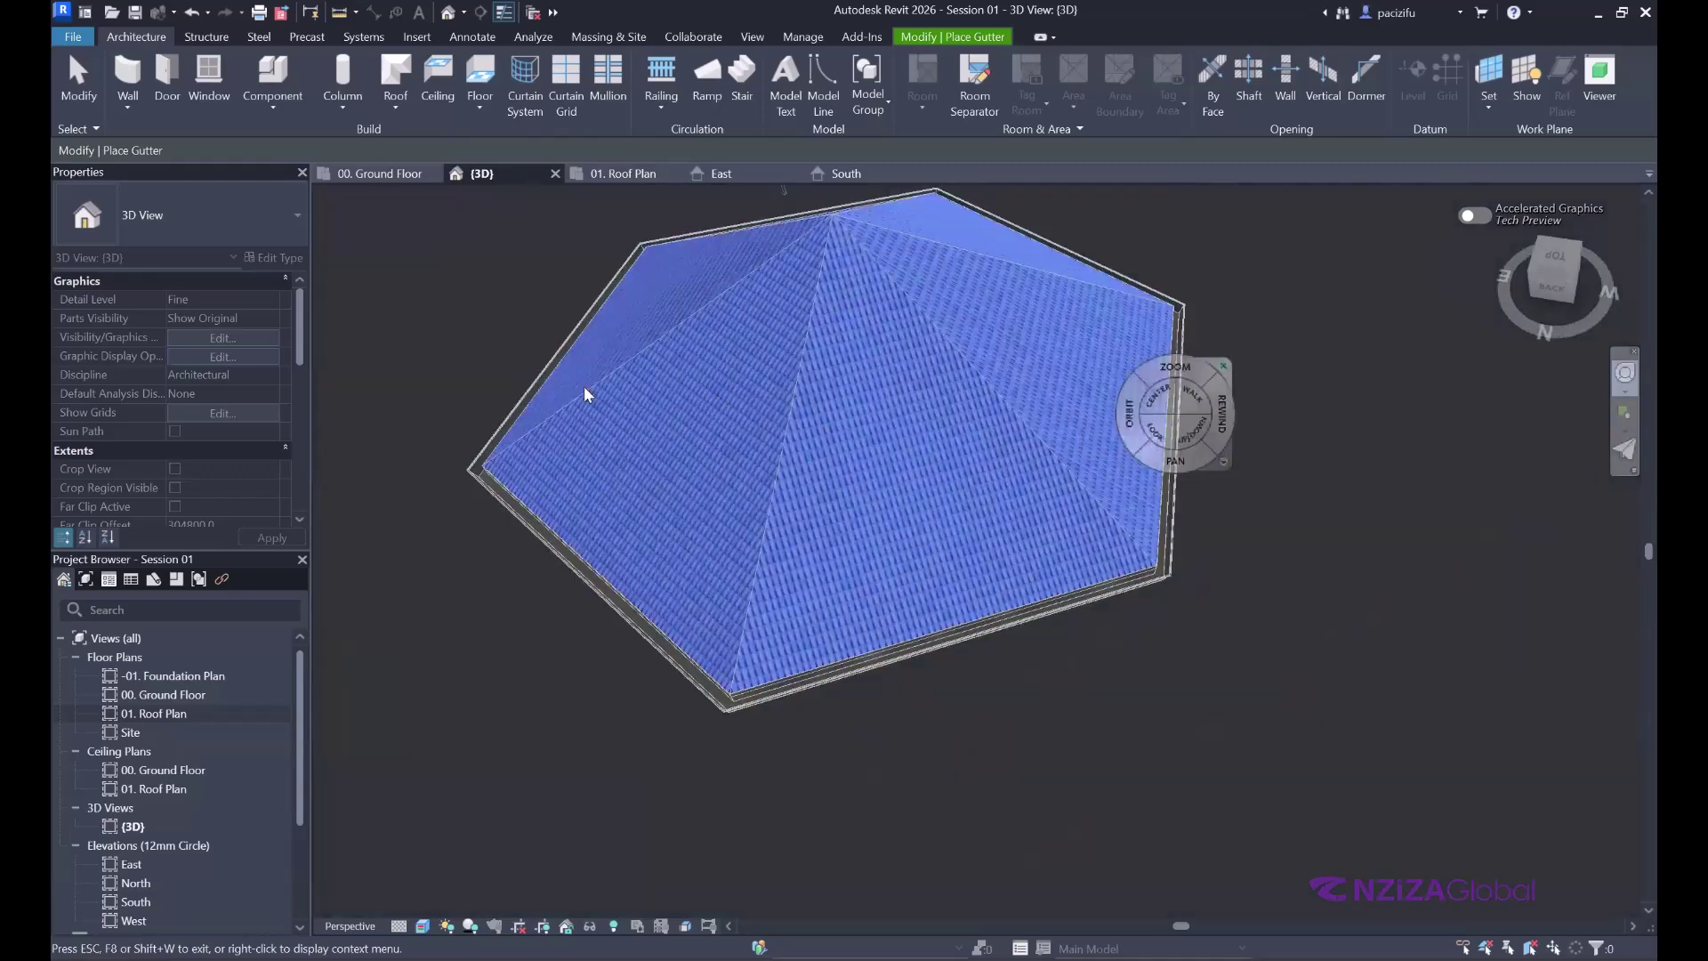
# - Start a Standard roof fascia for the gable end of the detached L-shaped roof
pyautogui.scroll(-10, 585, 387)
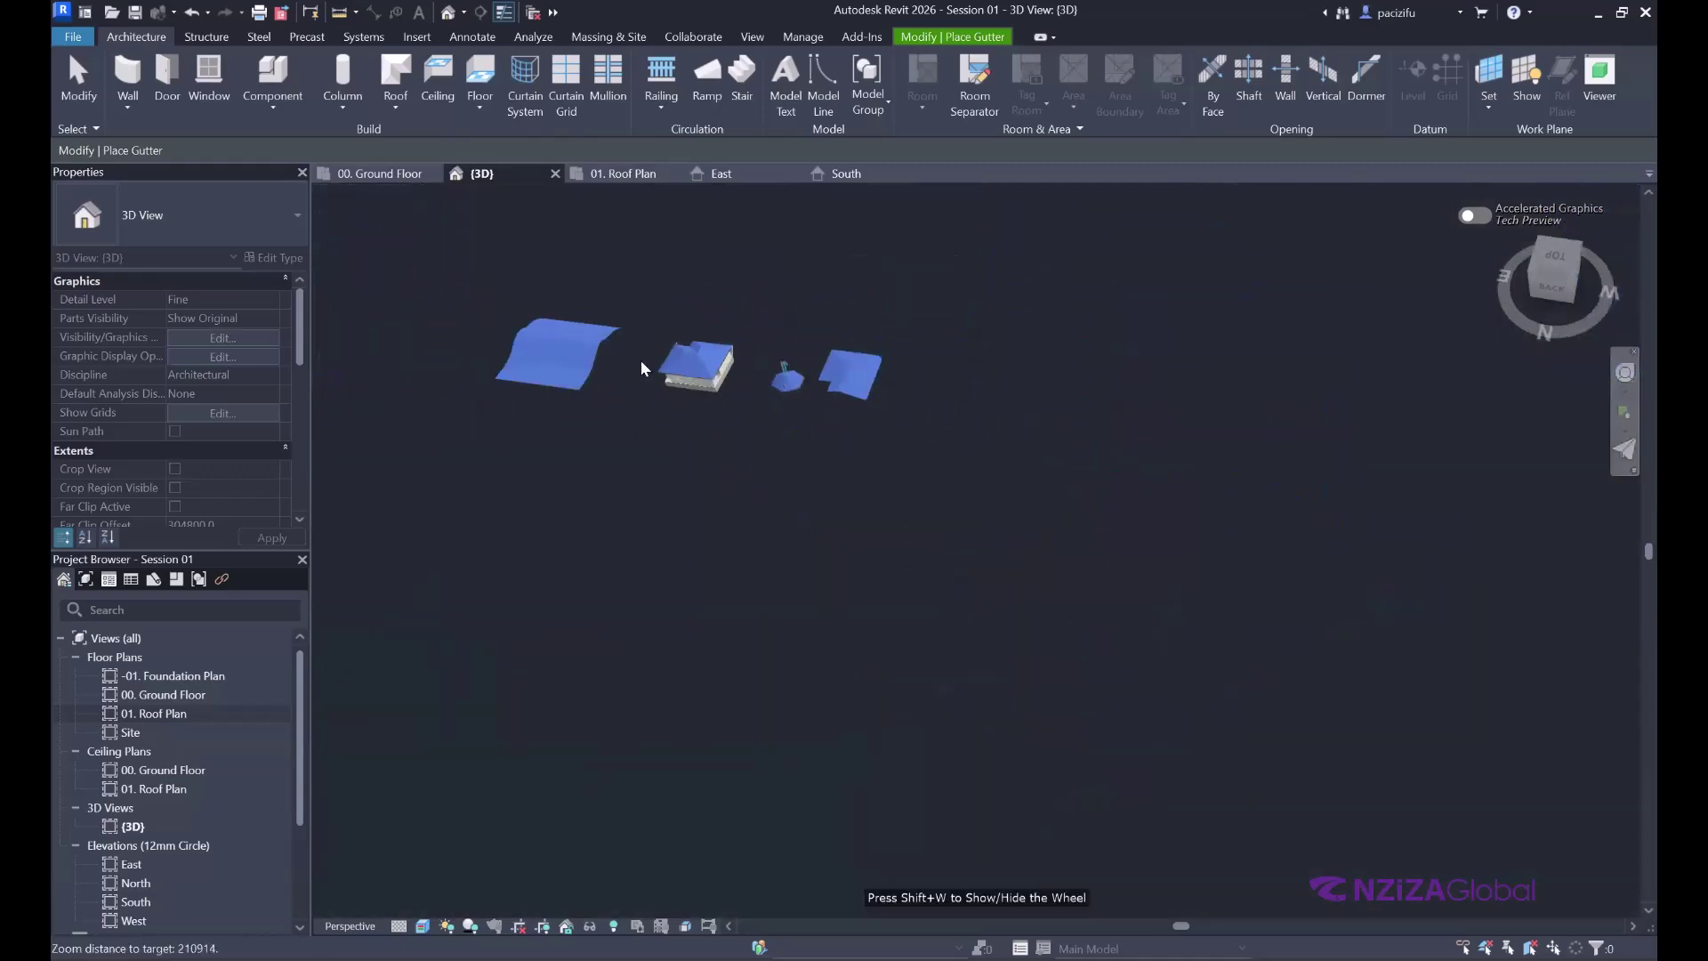
pyautogui.scroll(5, 640, 361)
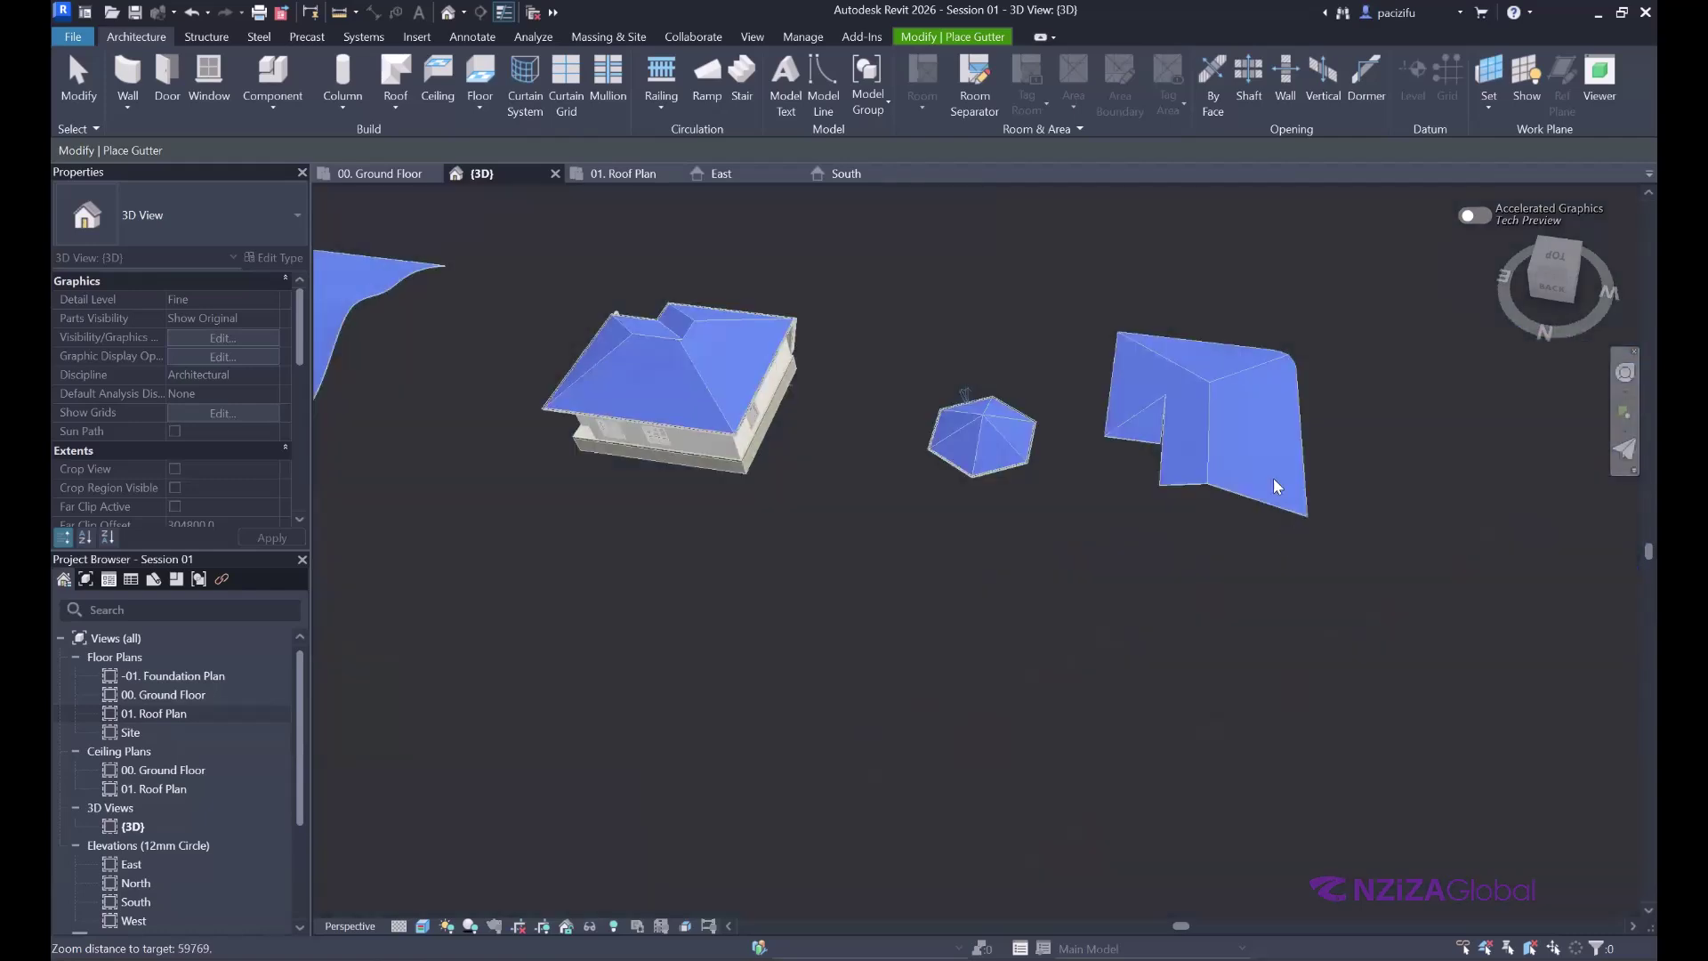
pyautogui.scroll(6, 1288, 502)
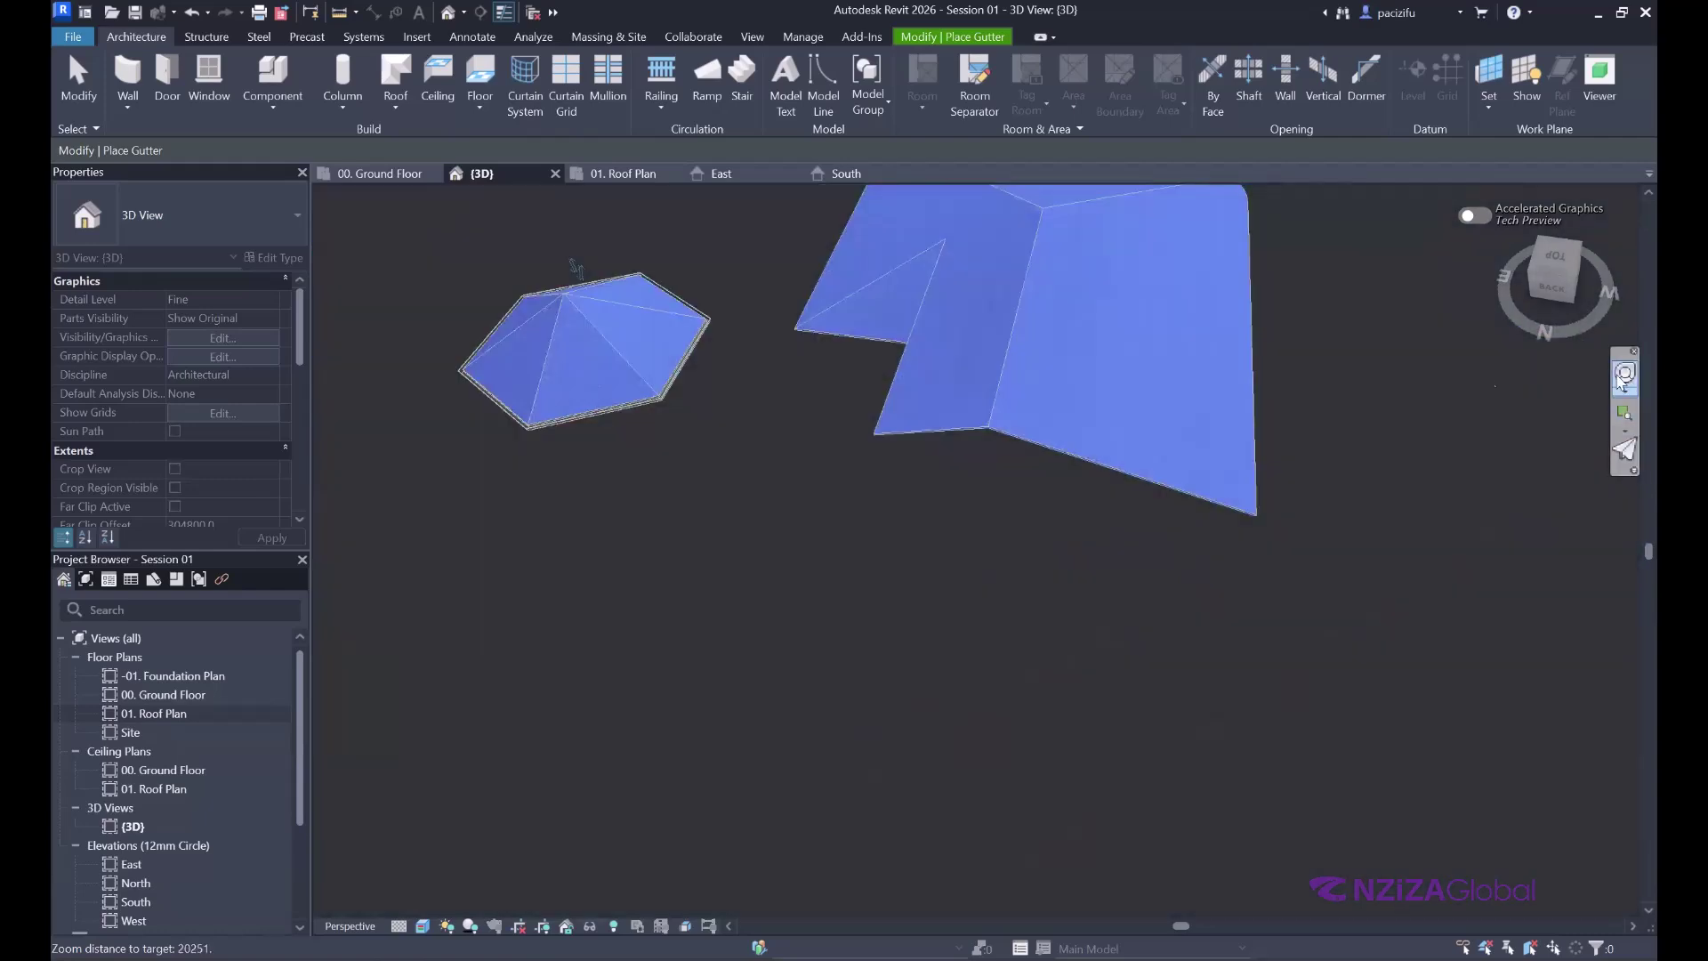
pyautogui.click(1626, 410)
pyautogui.moveTo(1033, 323); pyautogui.dragTo(1180, 318)
pyautogui.scroll(-3, 1015, 445)
pyautogui.scroll(8, 1037, 223)
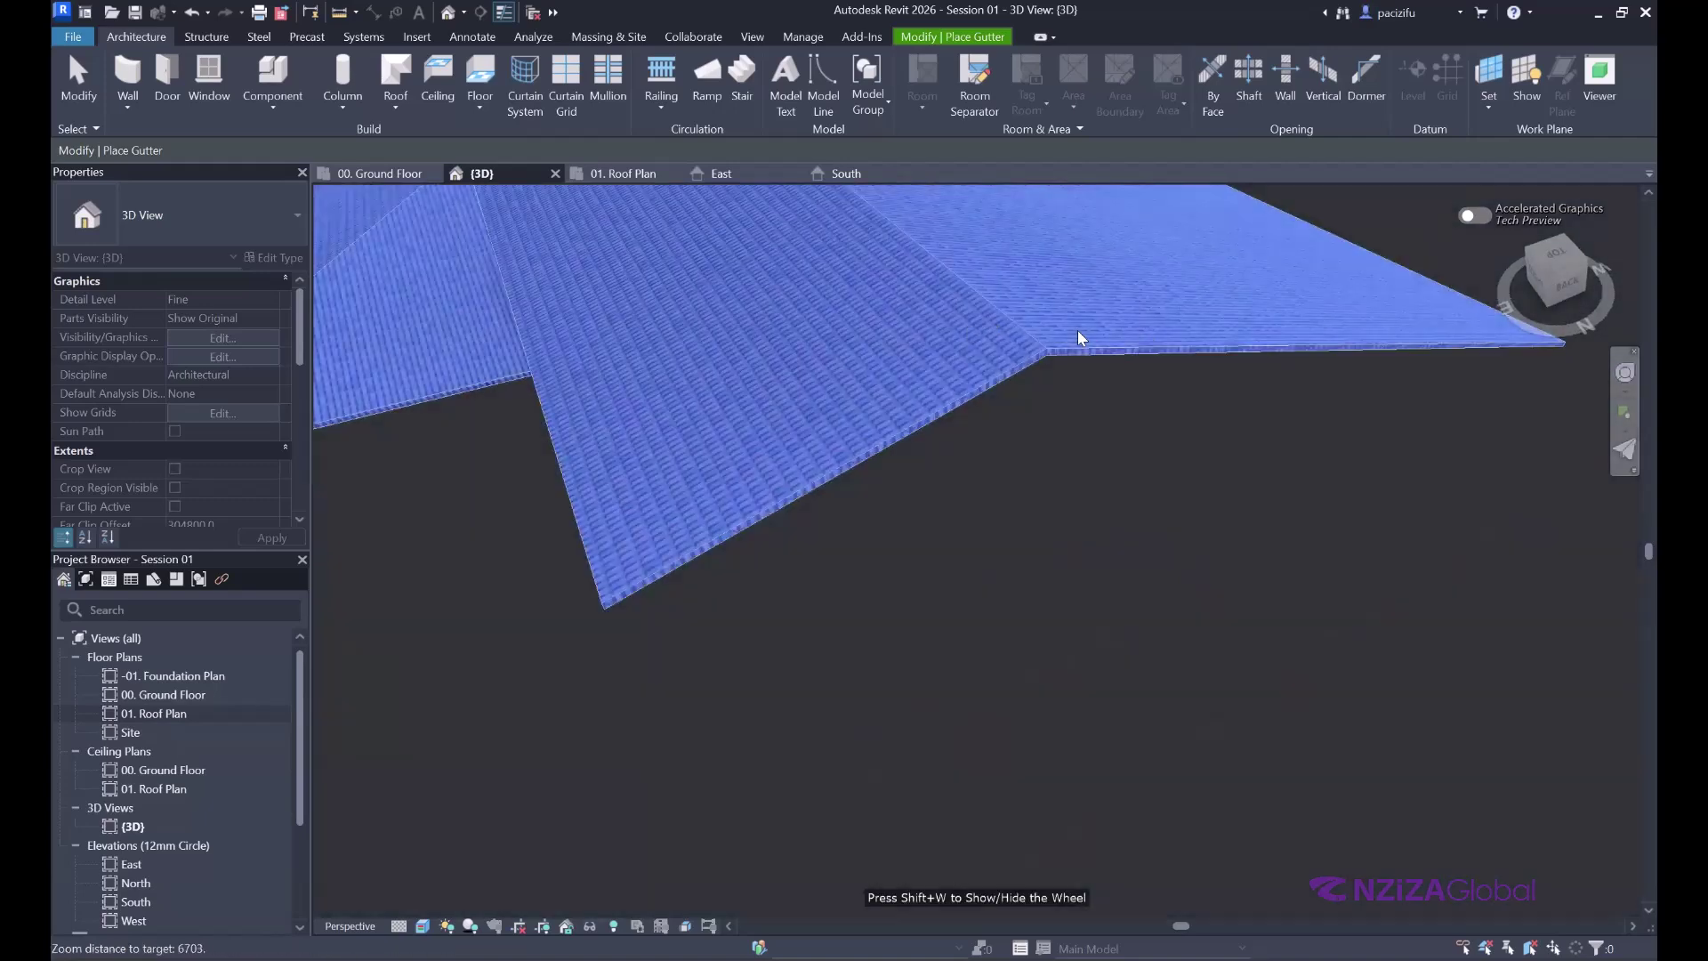
pyautogui.scroll(-2, 1004, 360)
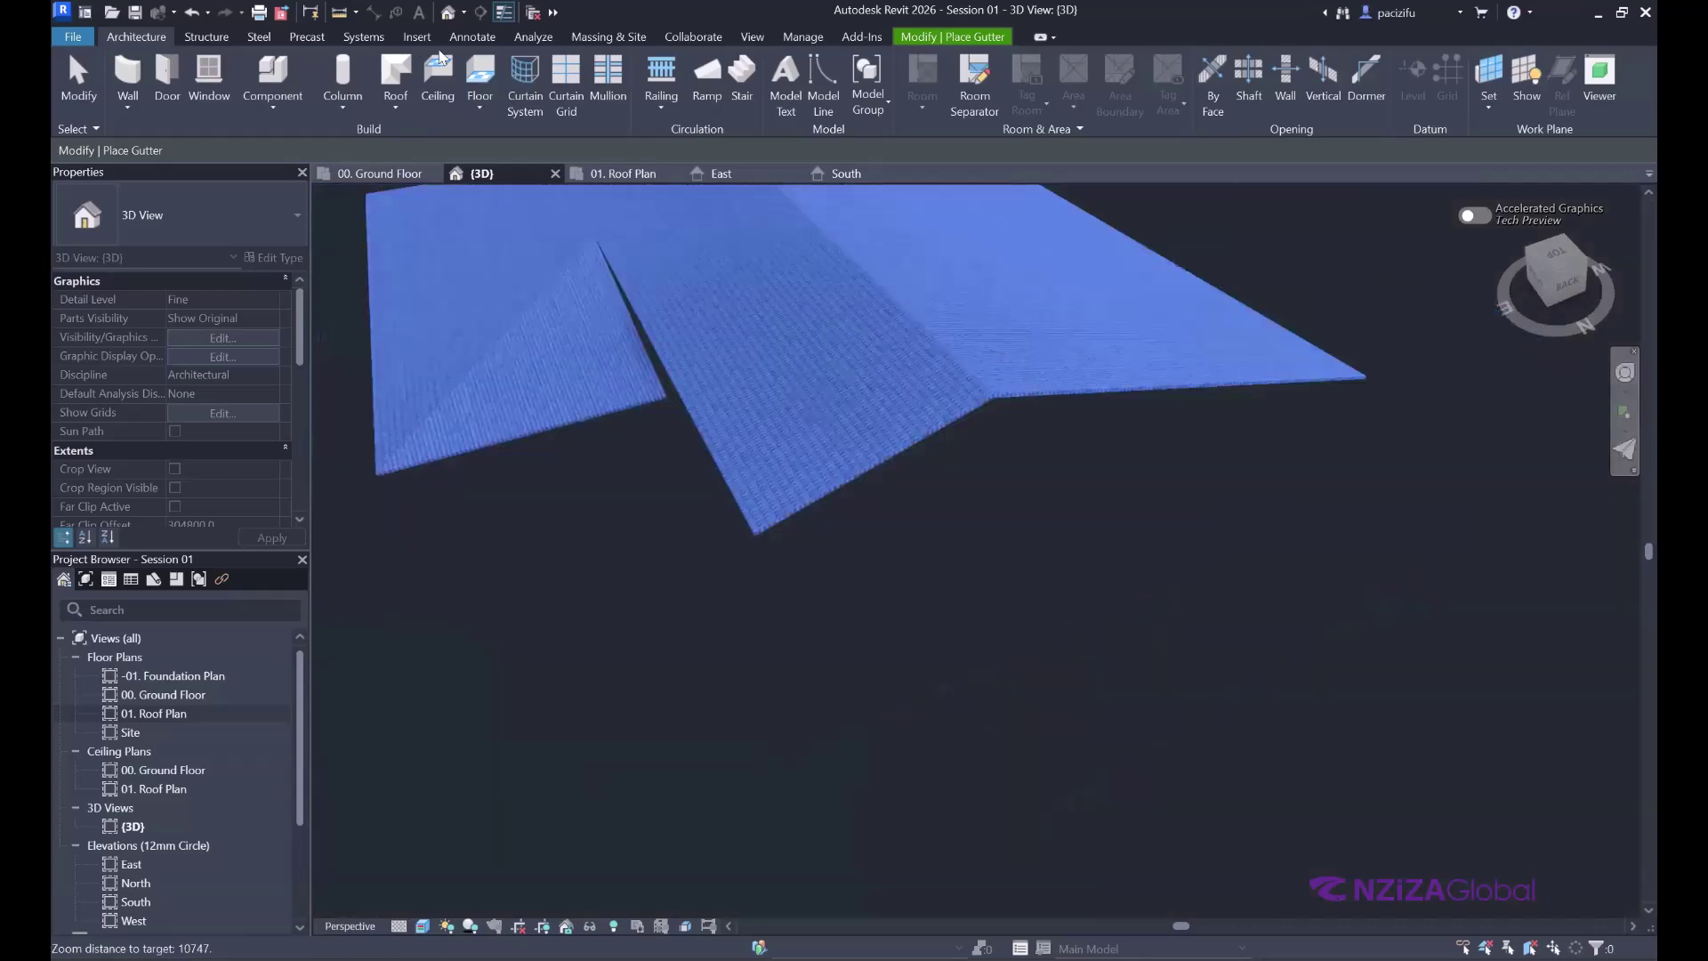
pyautogui.click(396, 106)
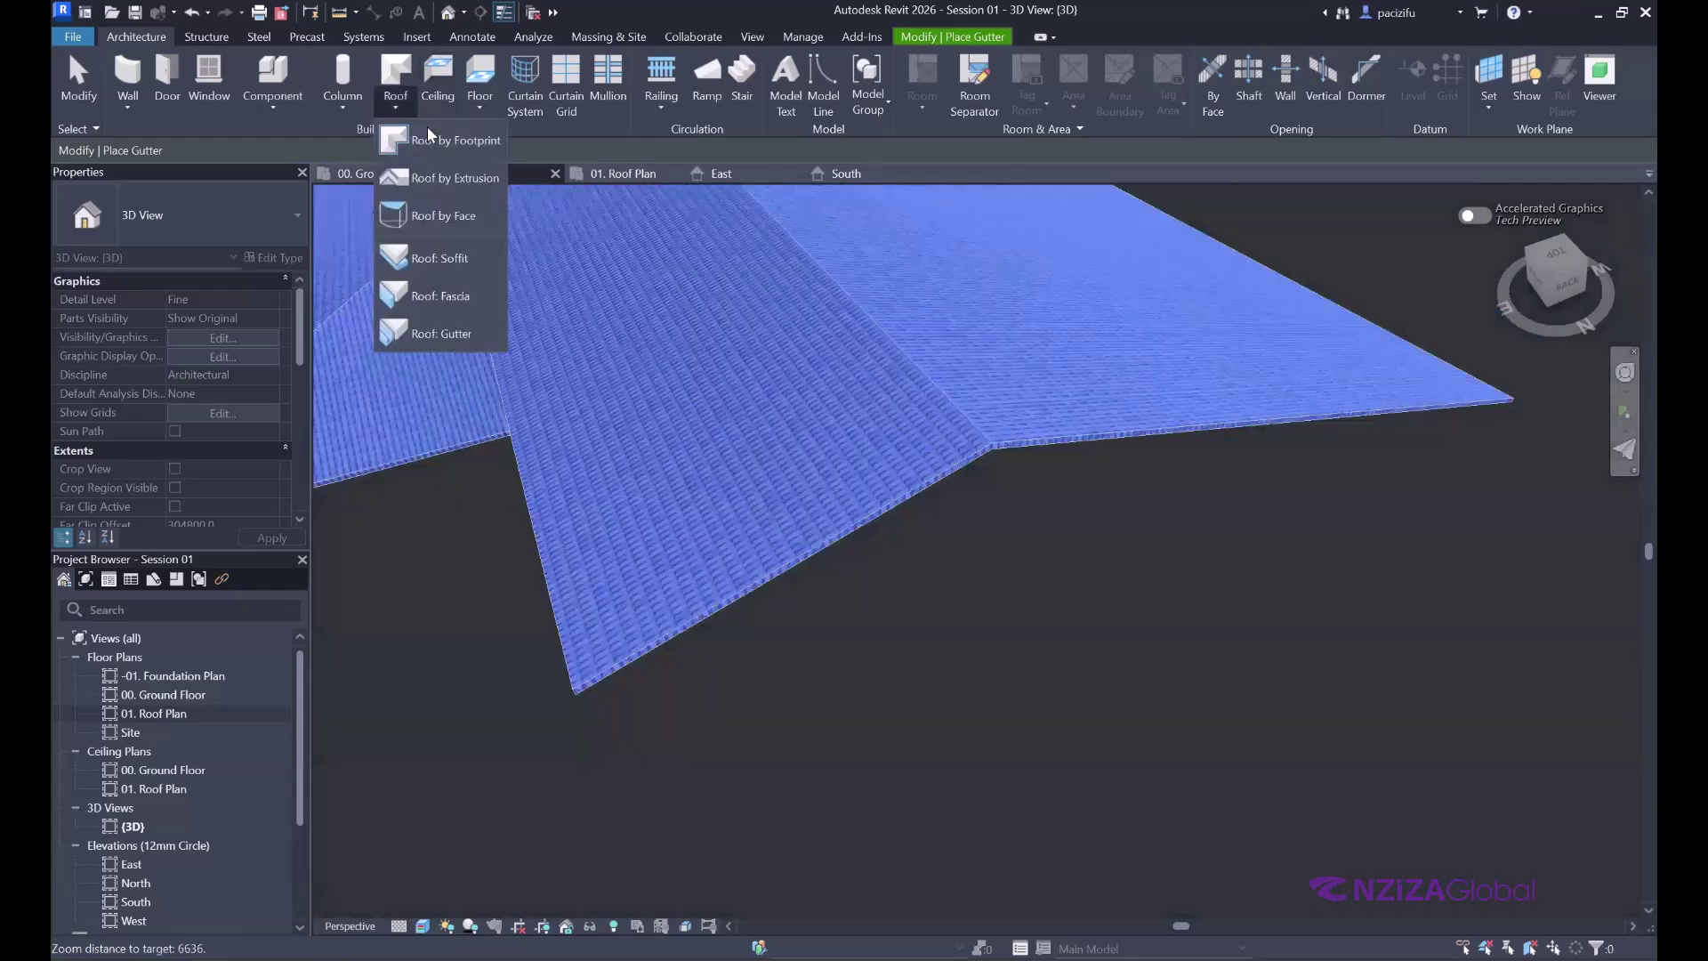
pyautogui.click(436, 296)
# - Set the Standard fascia type's profile to Profiles_Fascia_Flat : 19x140mm
pyautogui.click(285, 259)
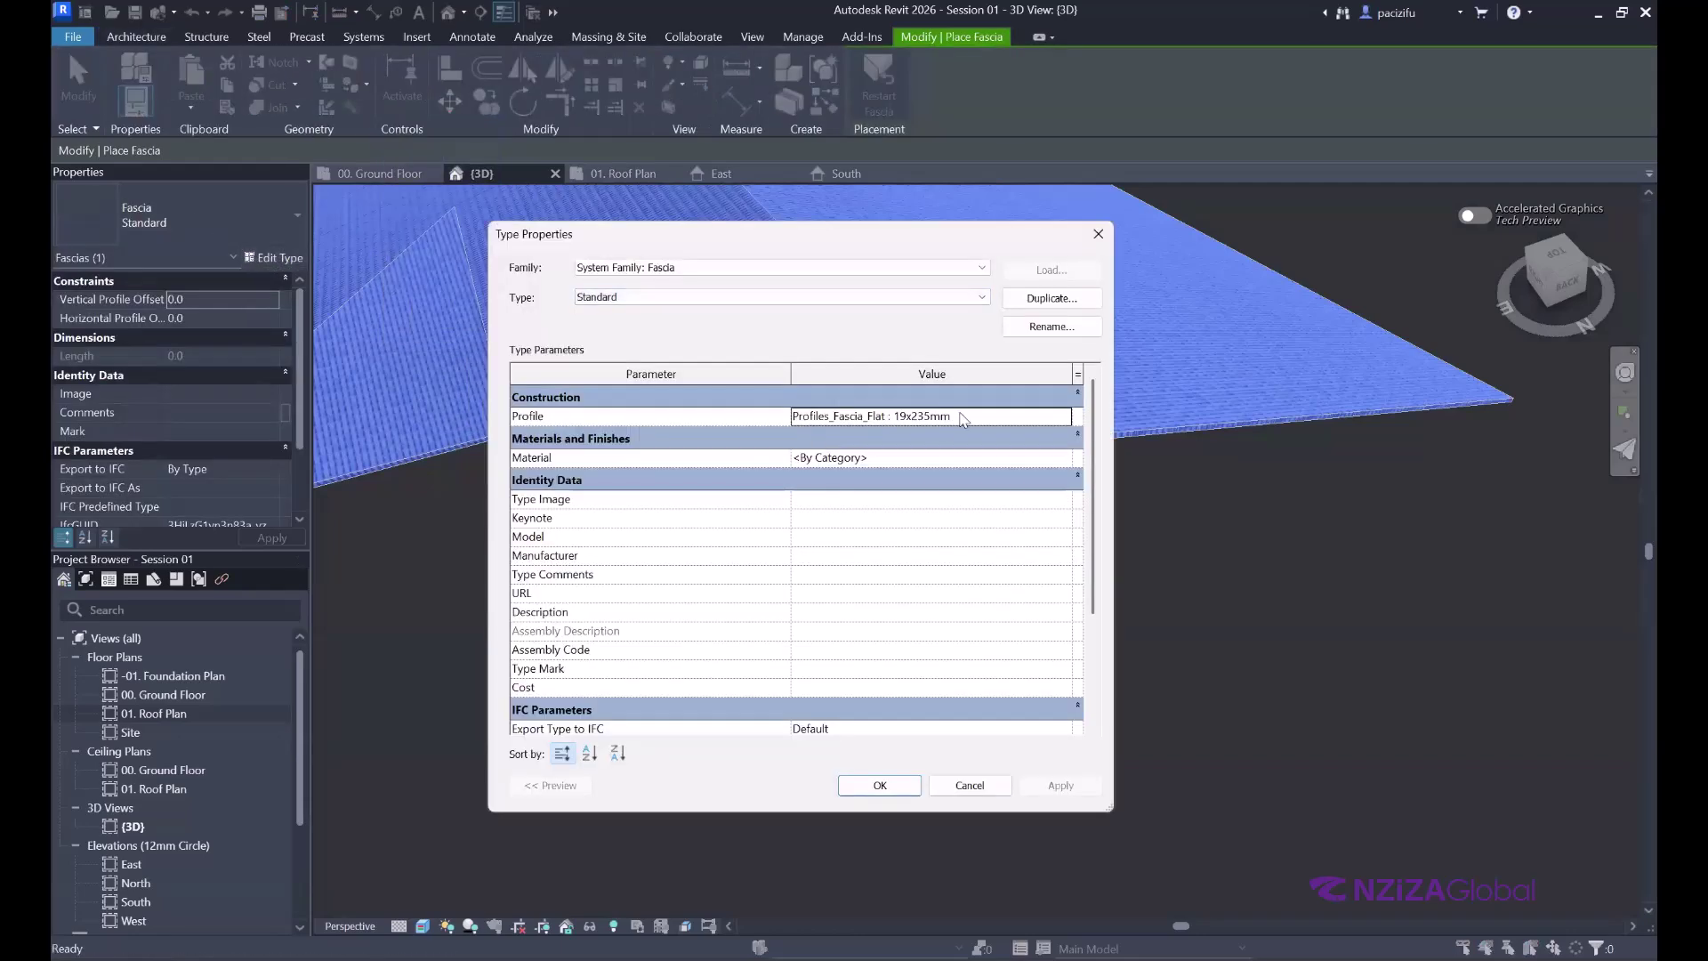
pyautogui.click(963, 418)
pyautogui.click(1066, 419)
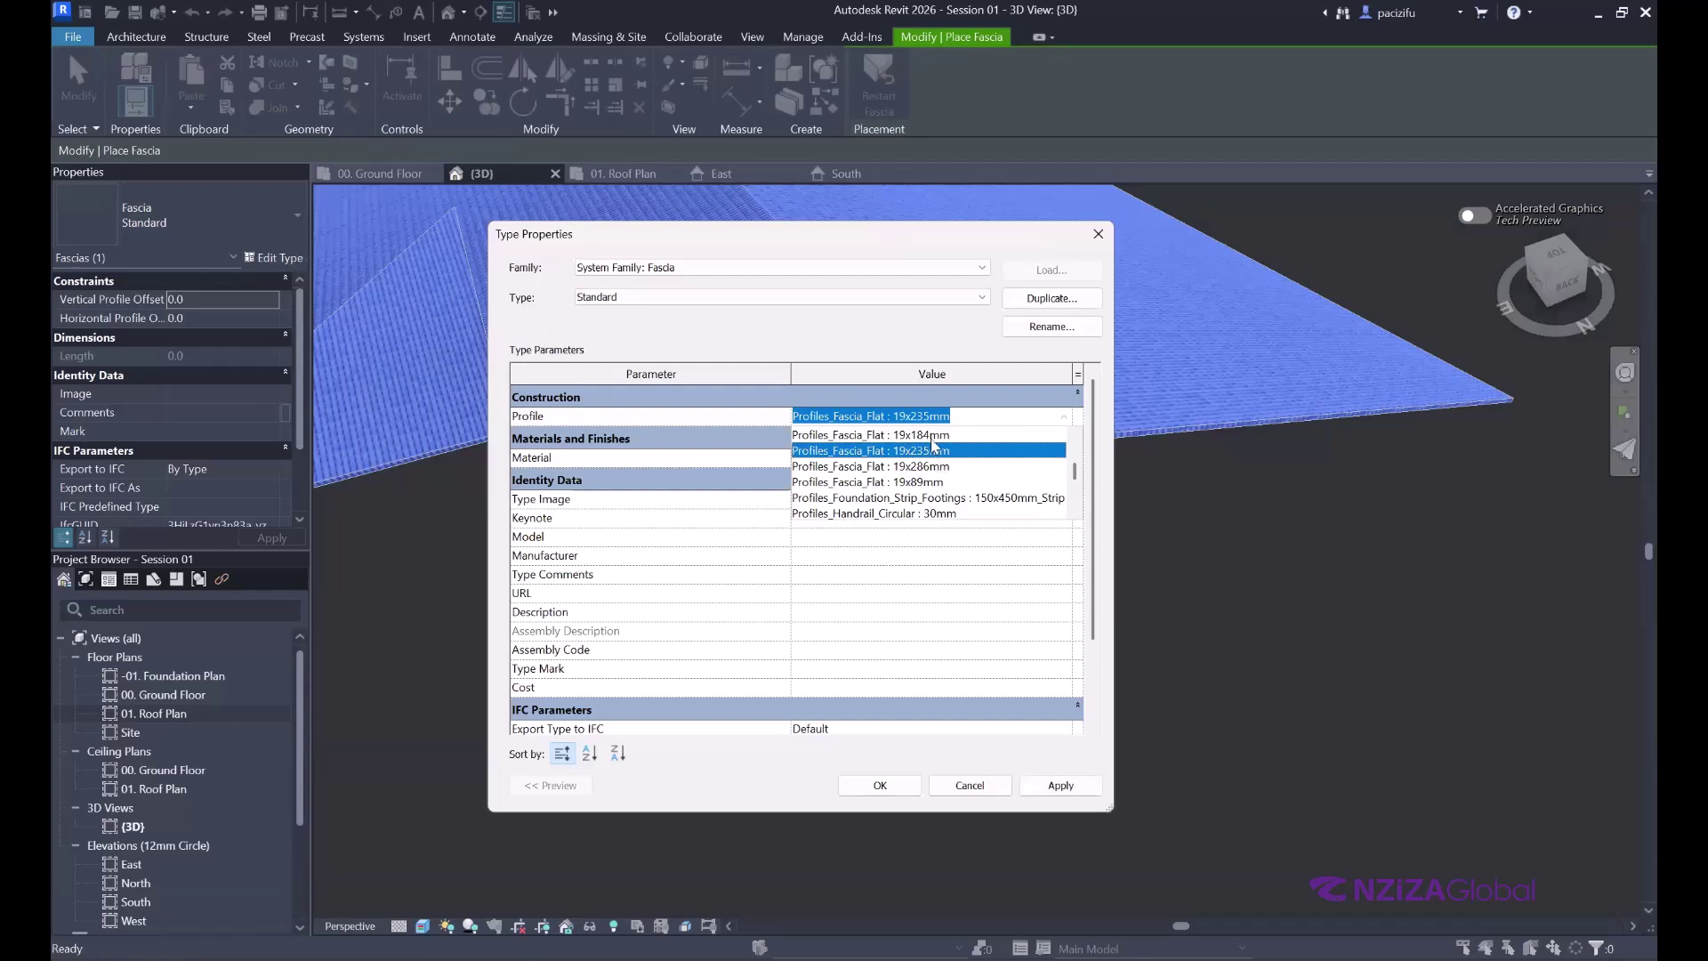
pyautogui.scroll(1, 932, 445)
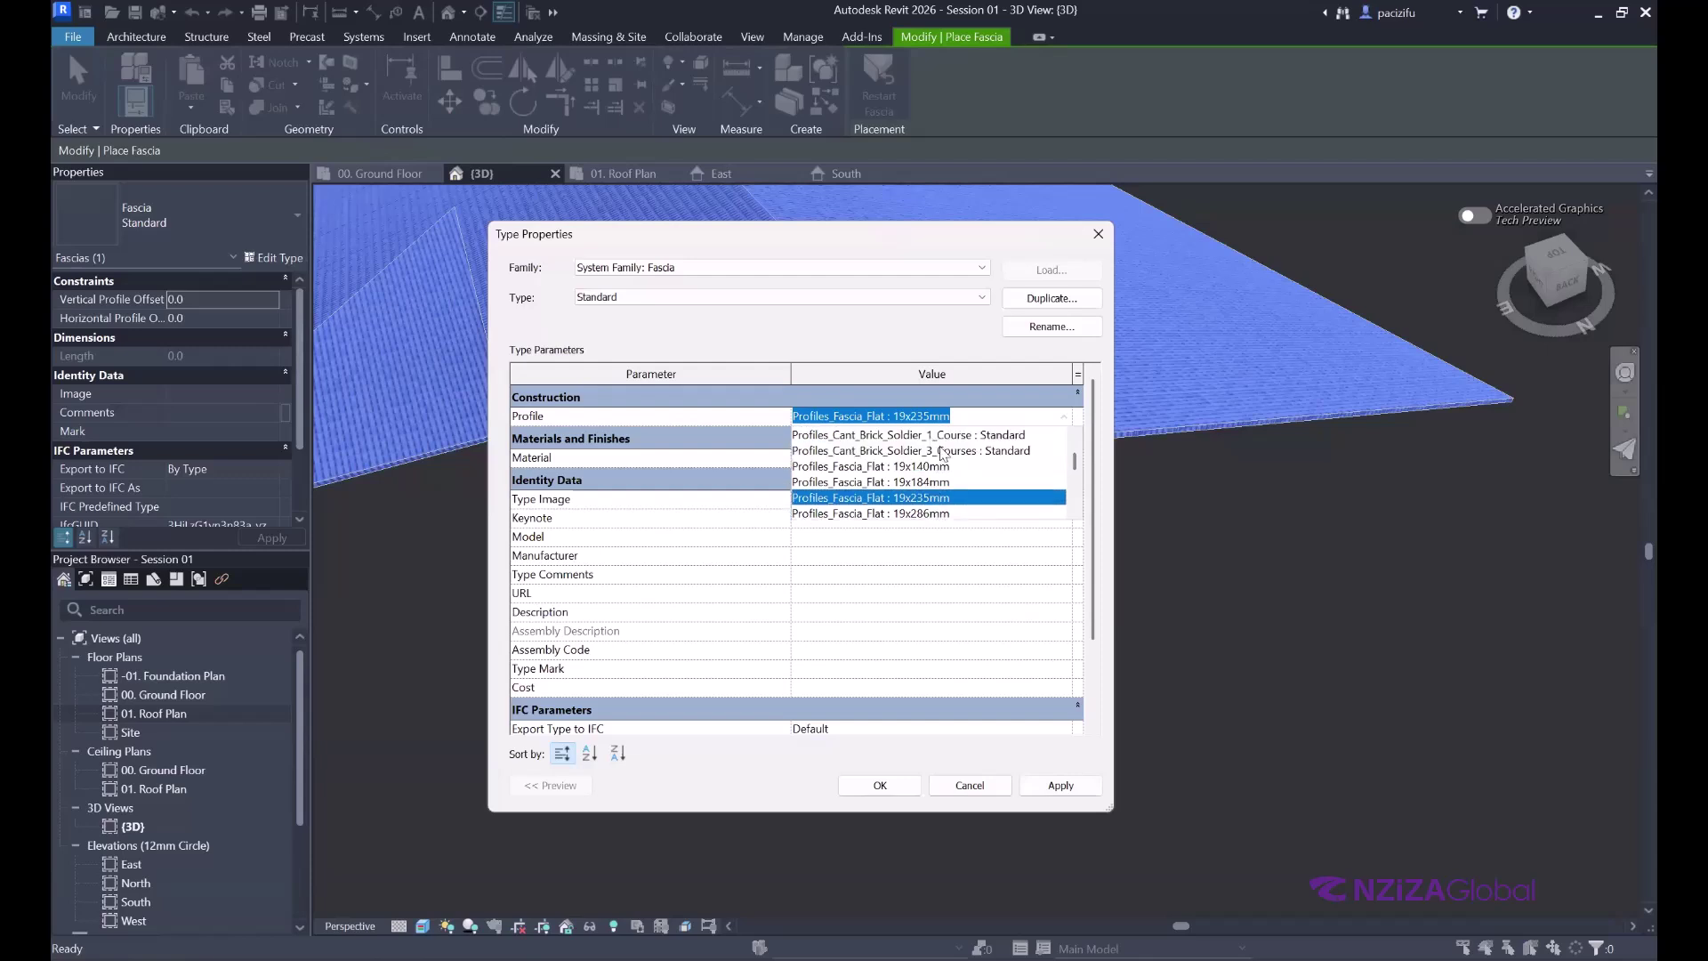
pyautogui.click(922, 467)
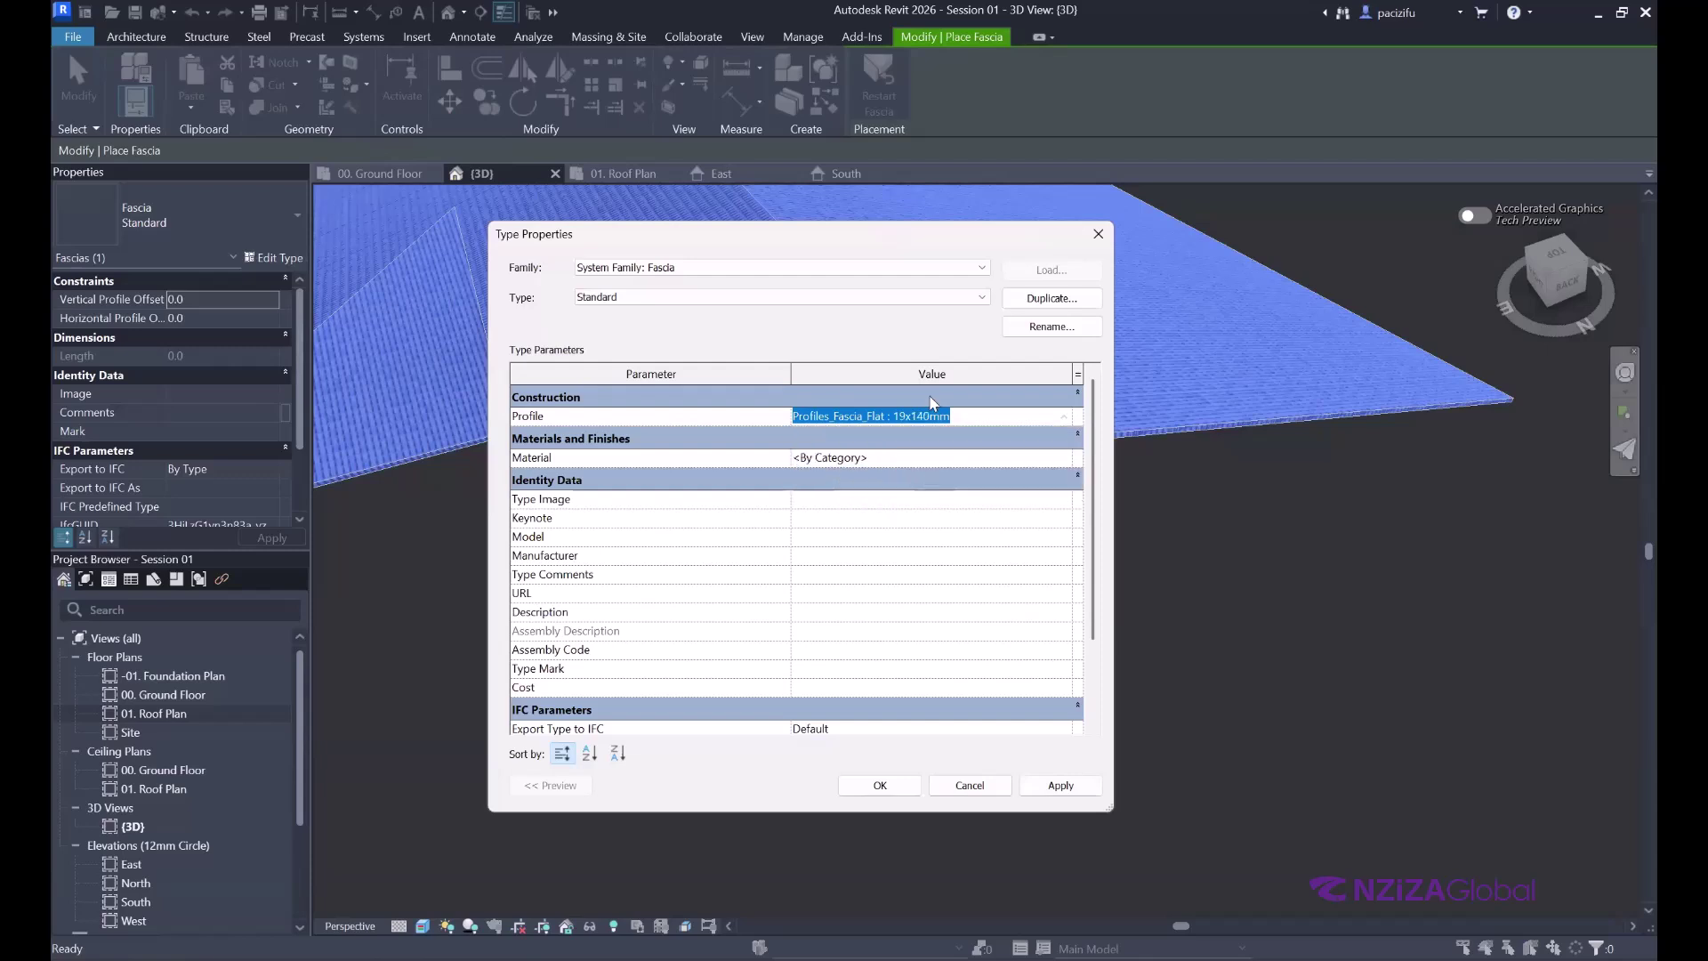
pyautogui.click(879, 785)
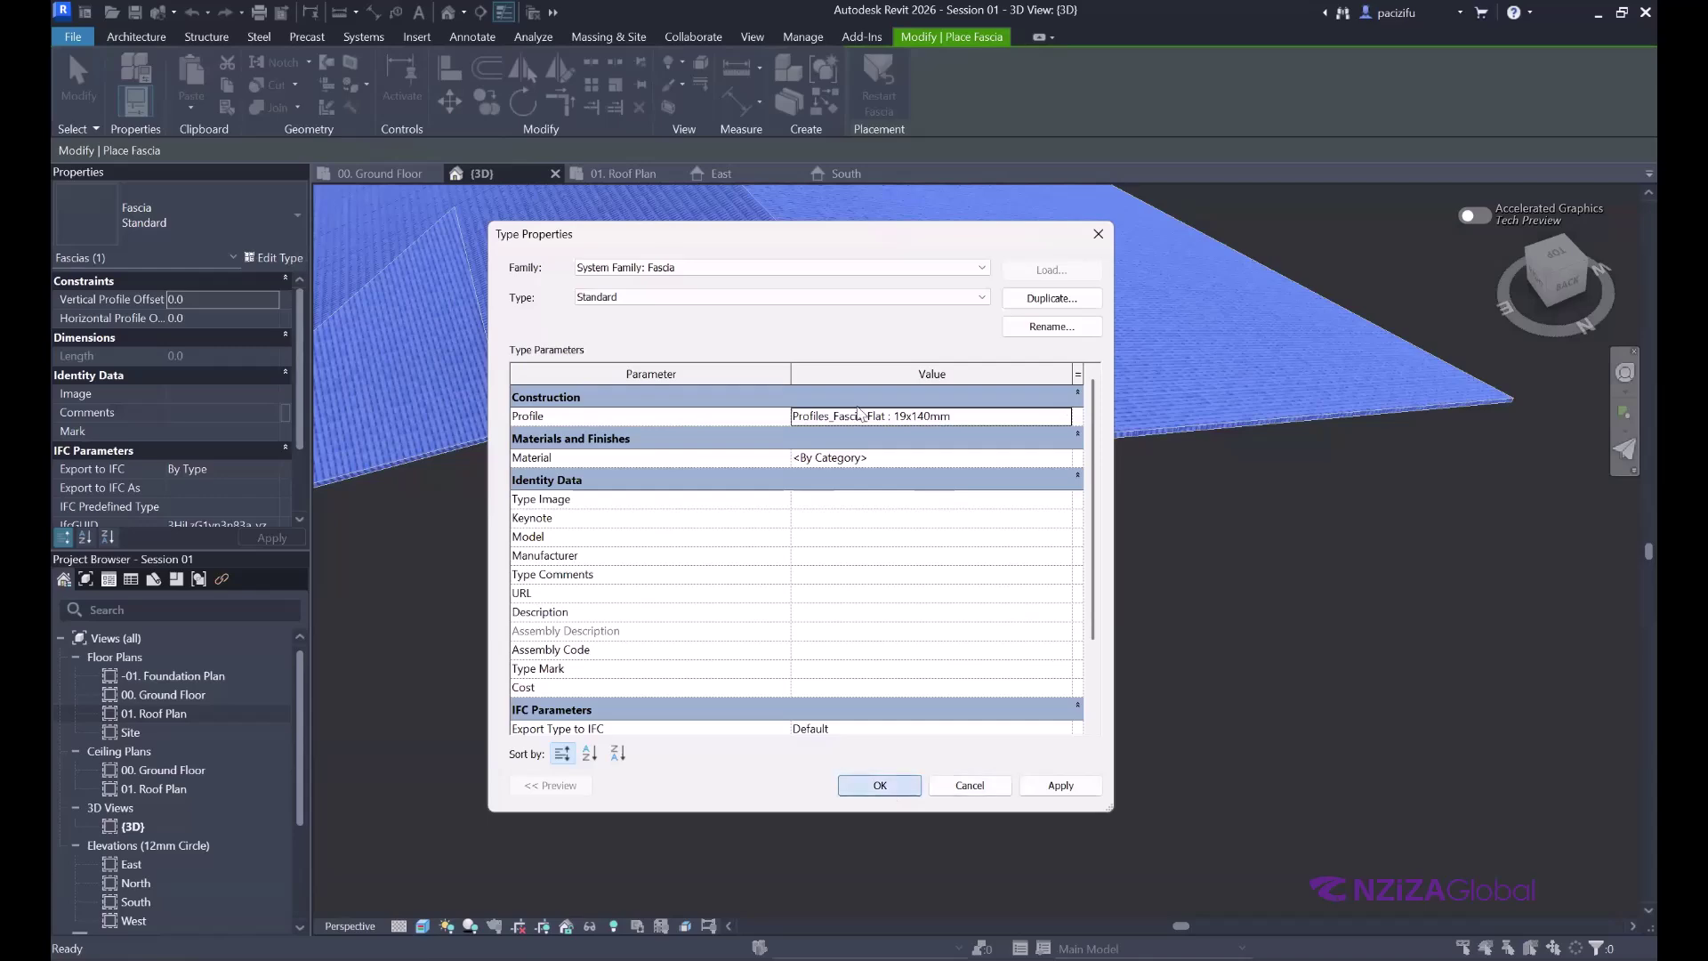
# - Place the fascia along both sloping edges of the L-shaped roof's gable end
pyautogui.scroll(3, 830, 530)
pyautogui.scroll(3, 1101, 511)
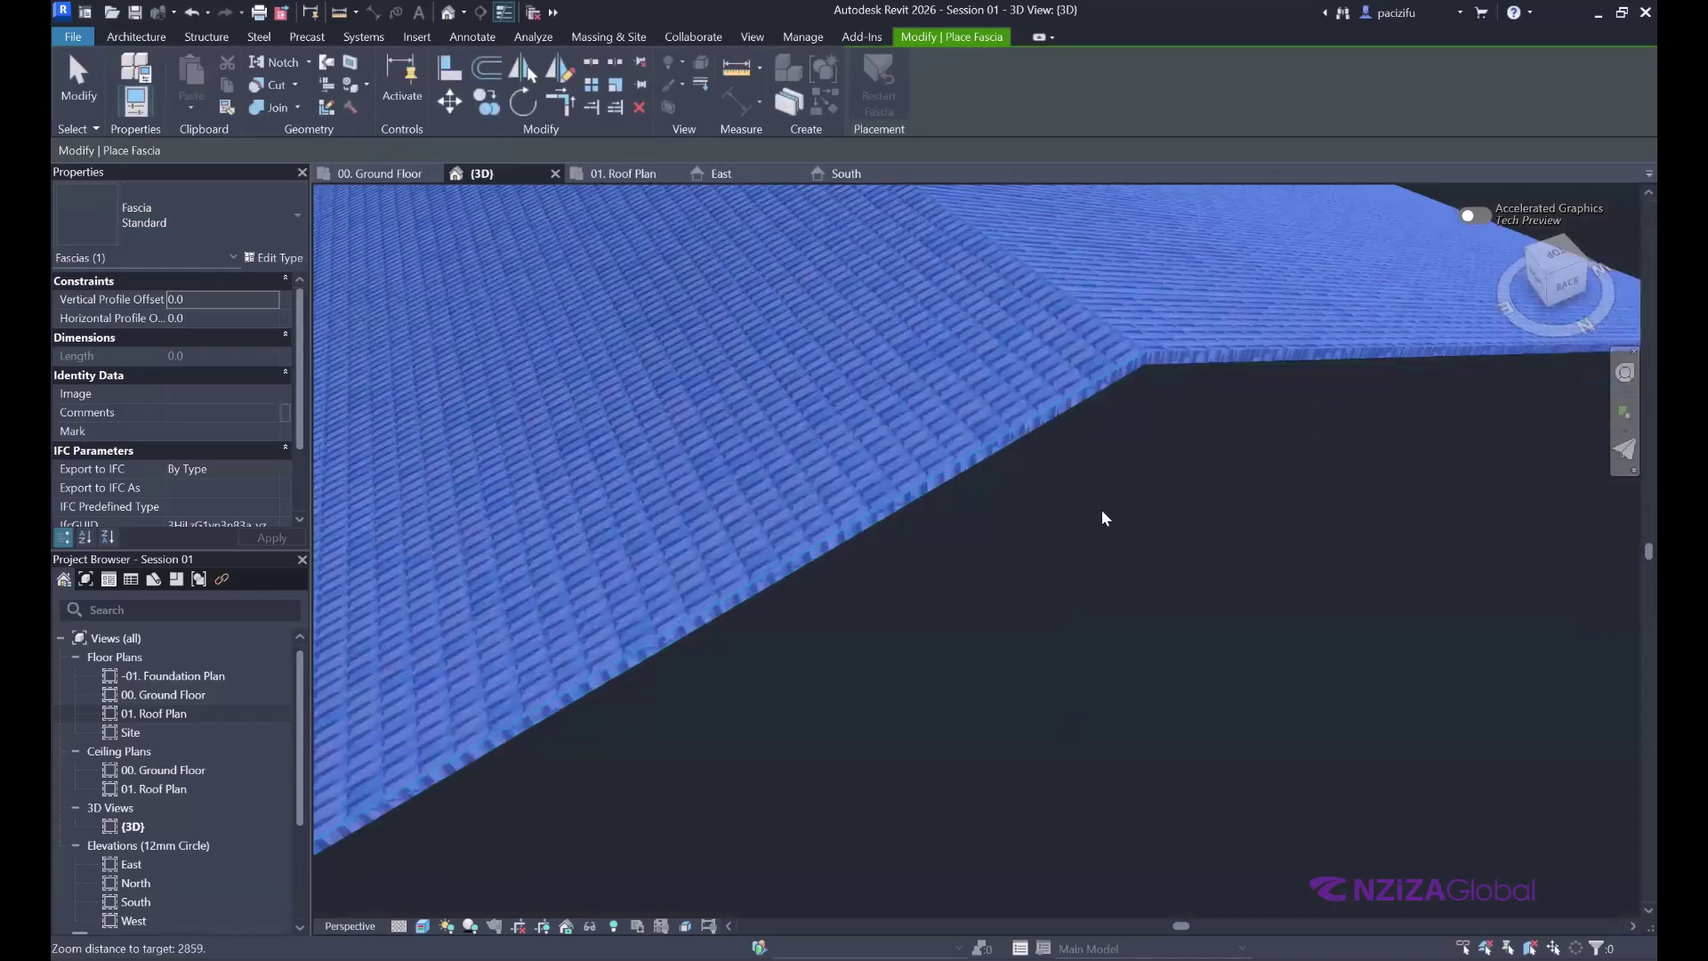
pyautogui.moveTo(1116, 452); pyautogui.dragTo(983, 454, button='middle')
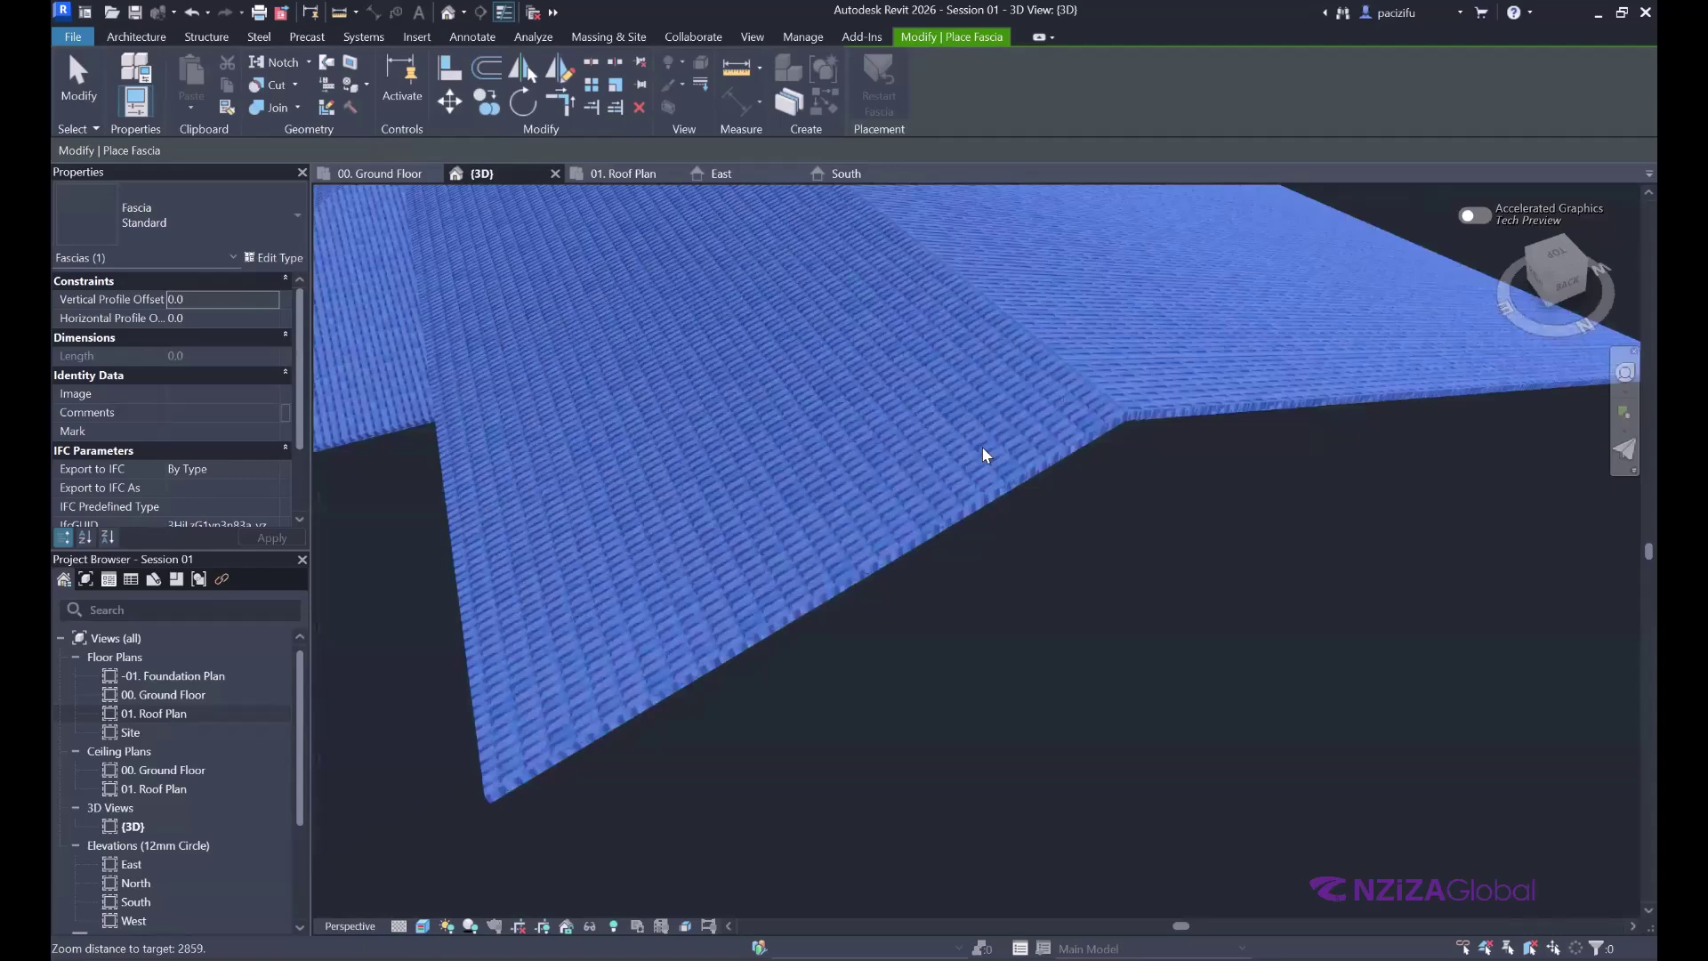
pyautogui.scroll(2, 988, 519)
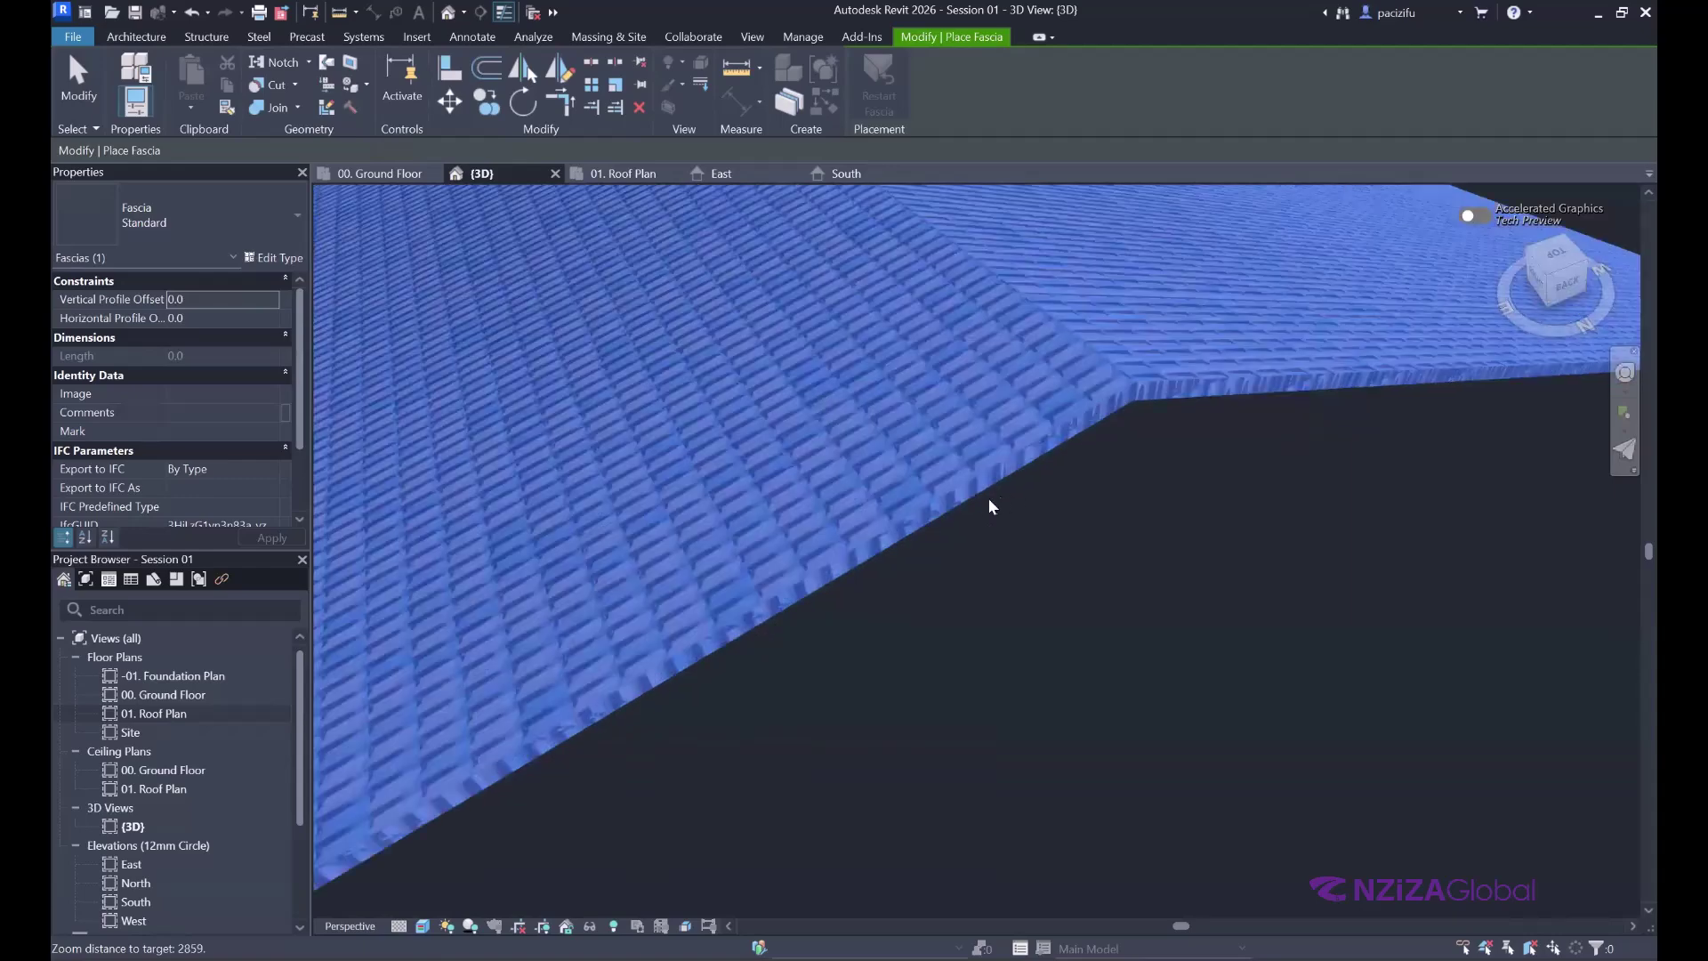
pyautogui.scroll(-1, 928, 585)
pyautogui.click(929, 585)
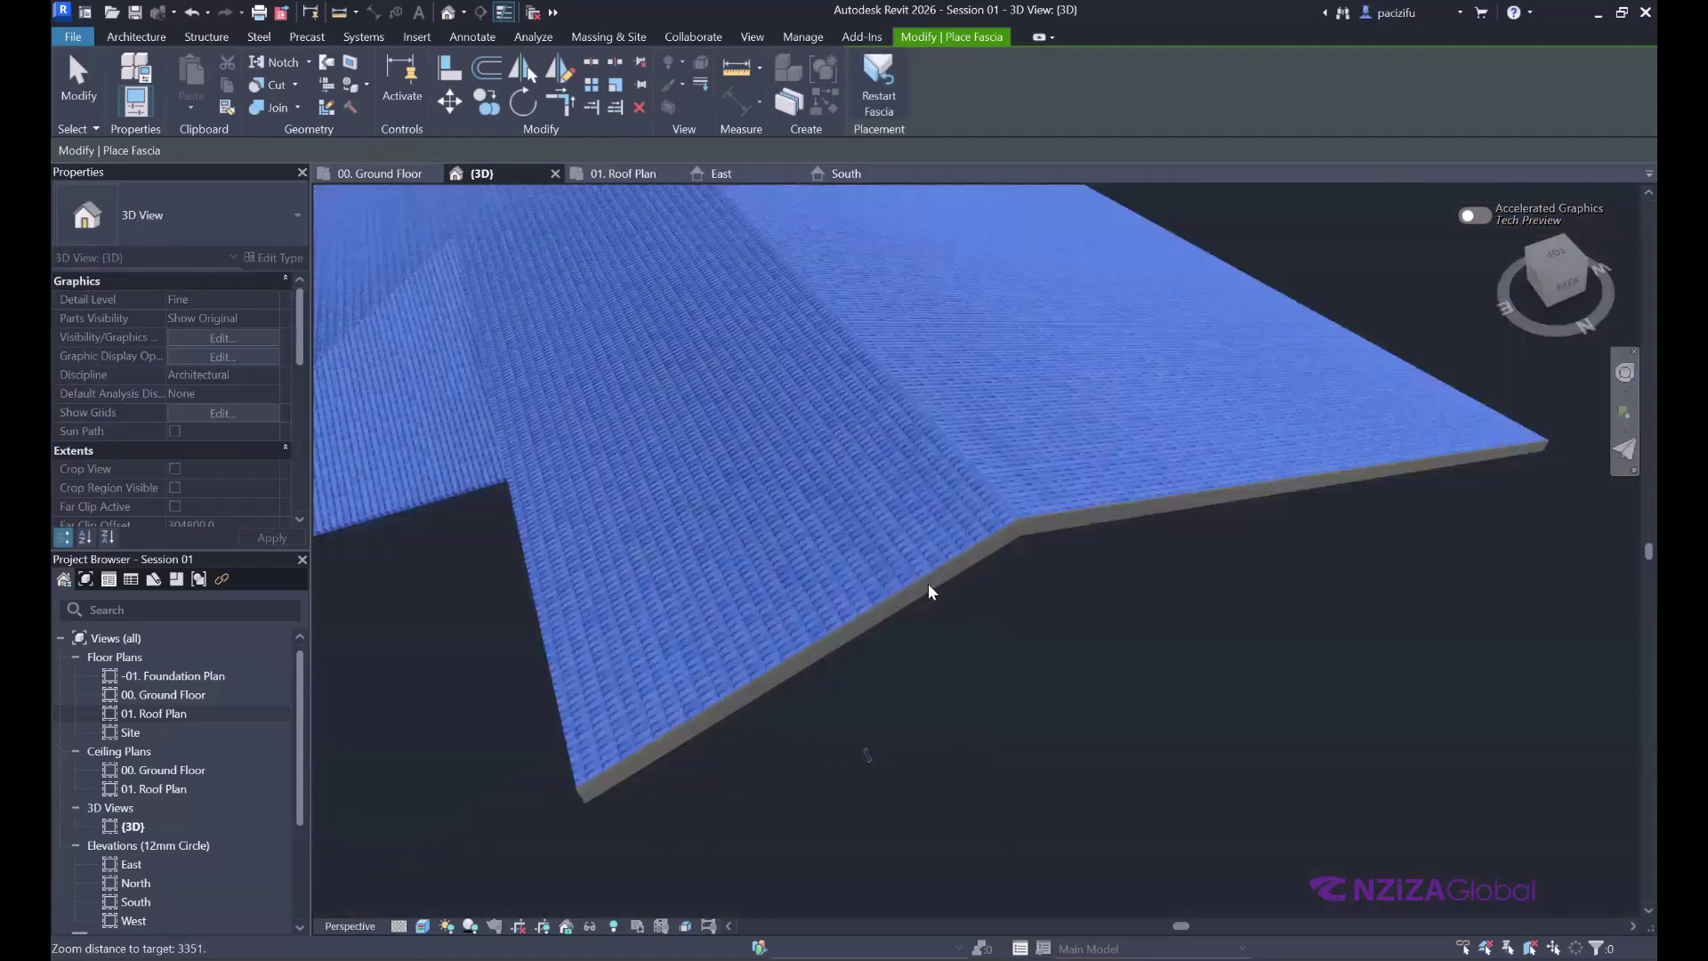
pyautogui.scroll(1, 1156, 498)
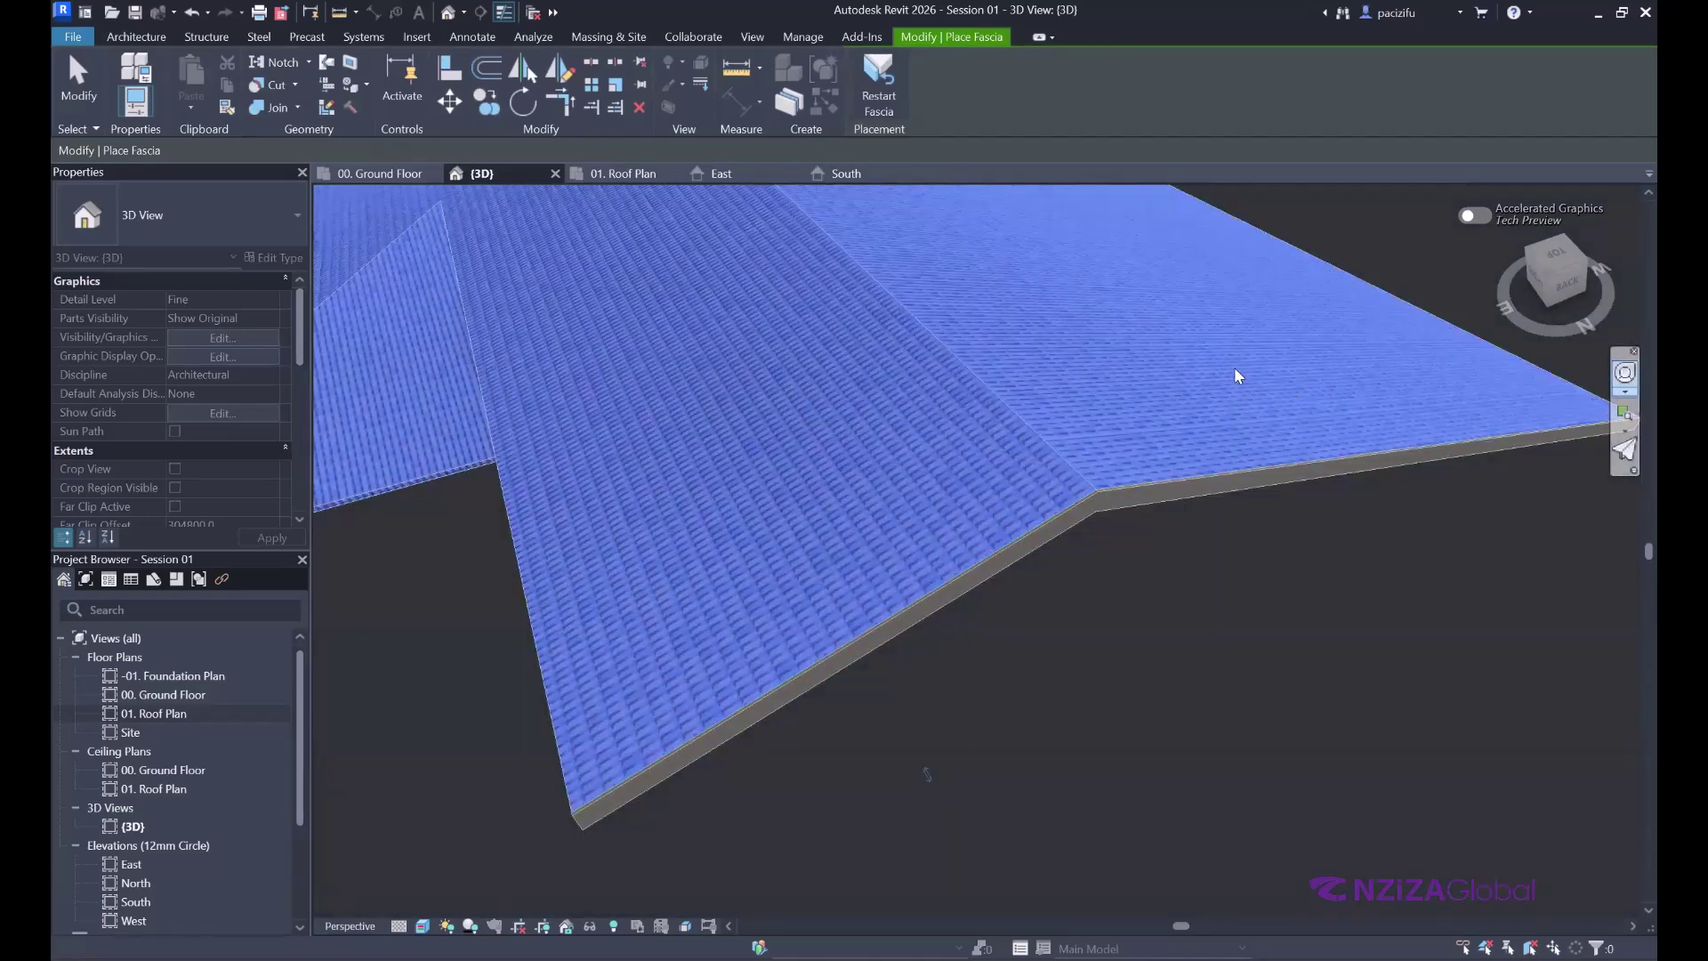
# - Examine the L-shaped roof and its gable fascia from the notched side, dismissing the save reminder without saving
pyautogui.keyDown('shift'); pyautogui.moveTo(1235, 366); pyautogui.dragTo(1069, 318, button='middle'); pyautogui.keyUp('shift')
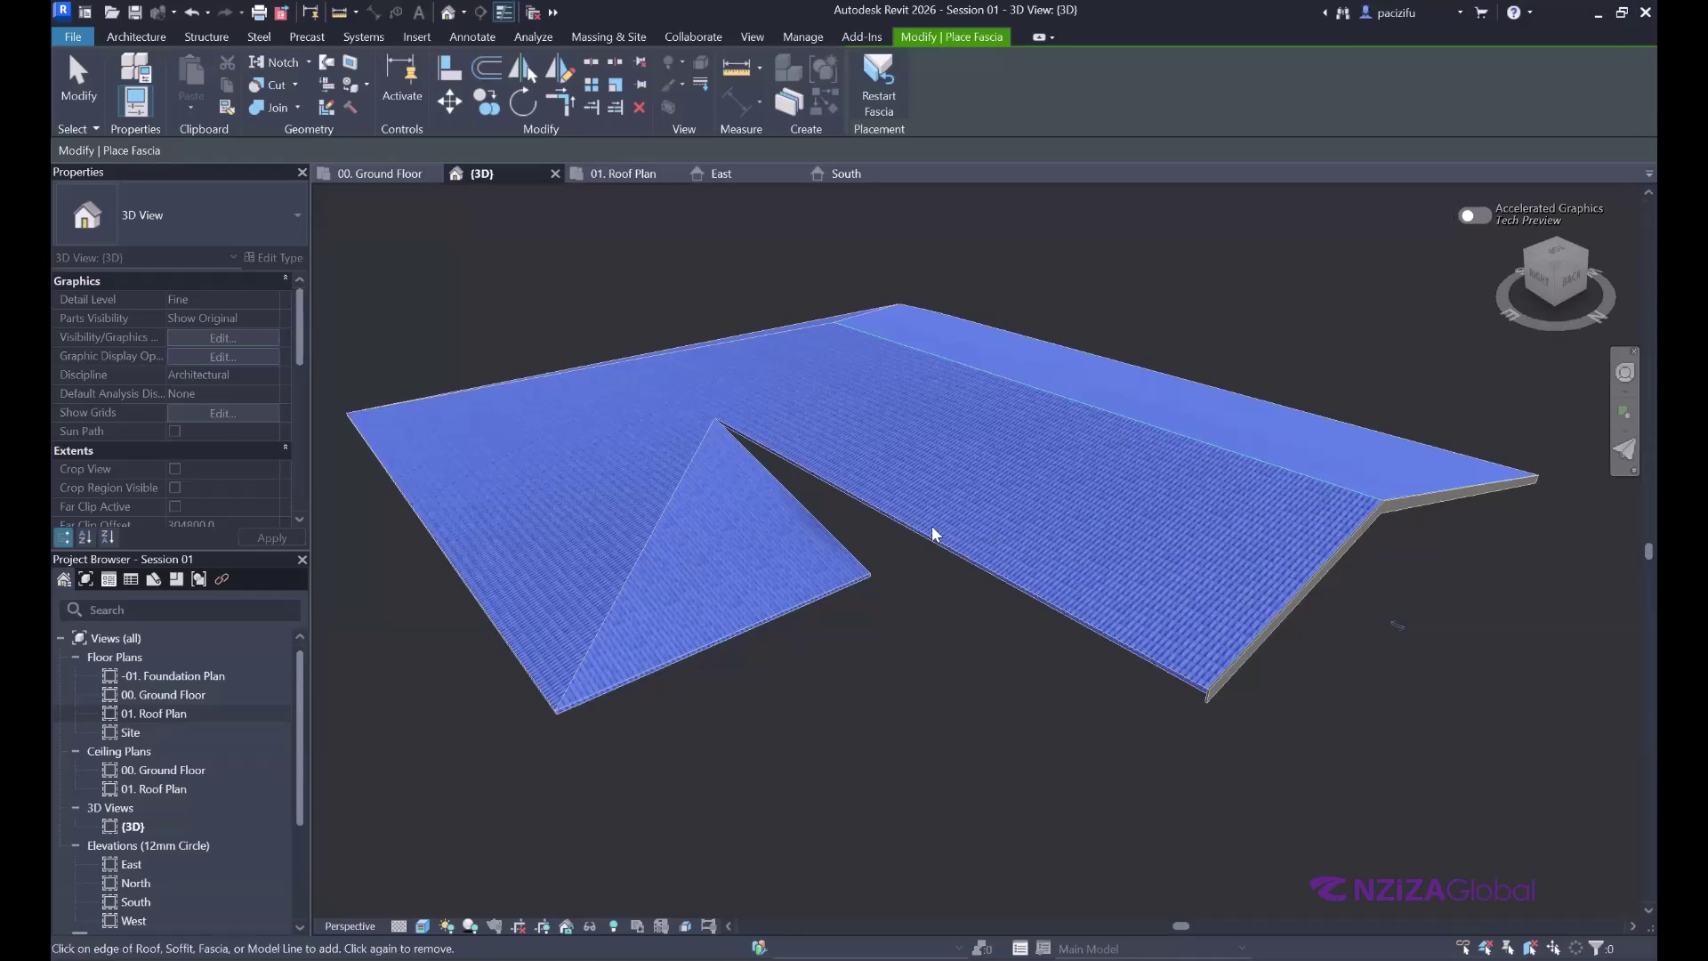
pyautogui.scroll(2, 974, 531)
pyautogui.scroll(-3, 992, 505)
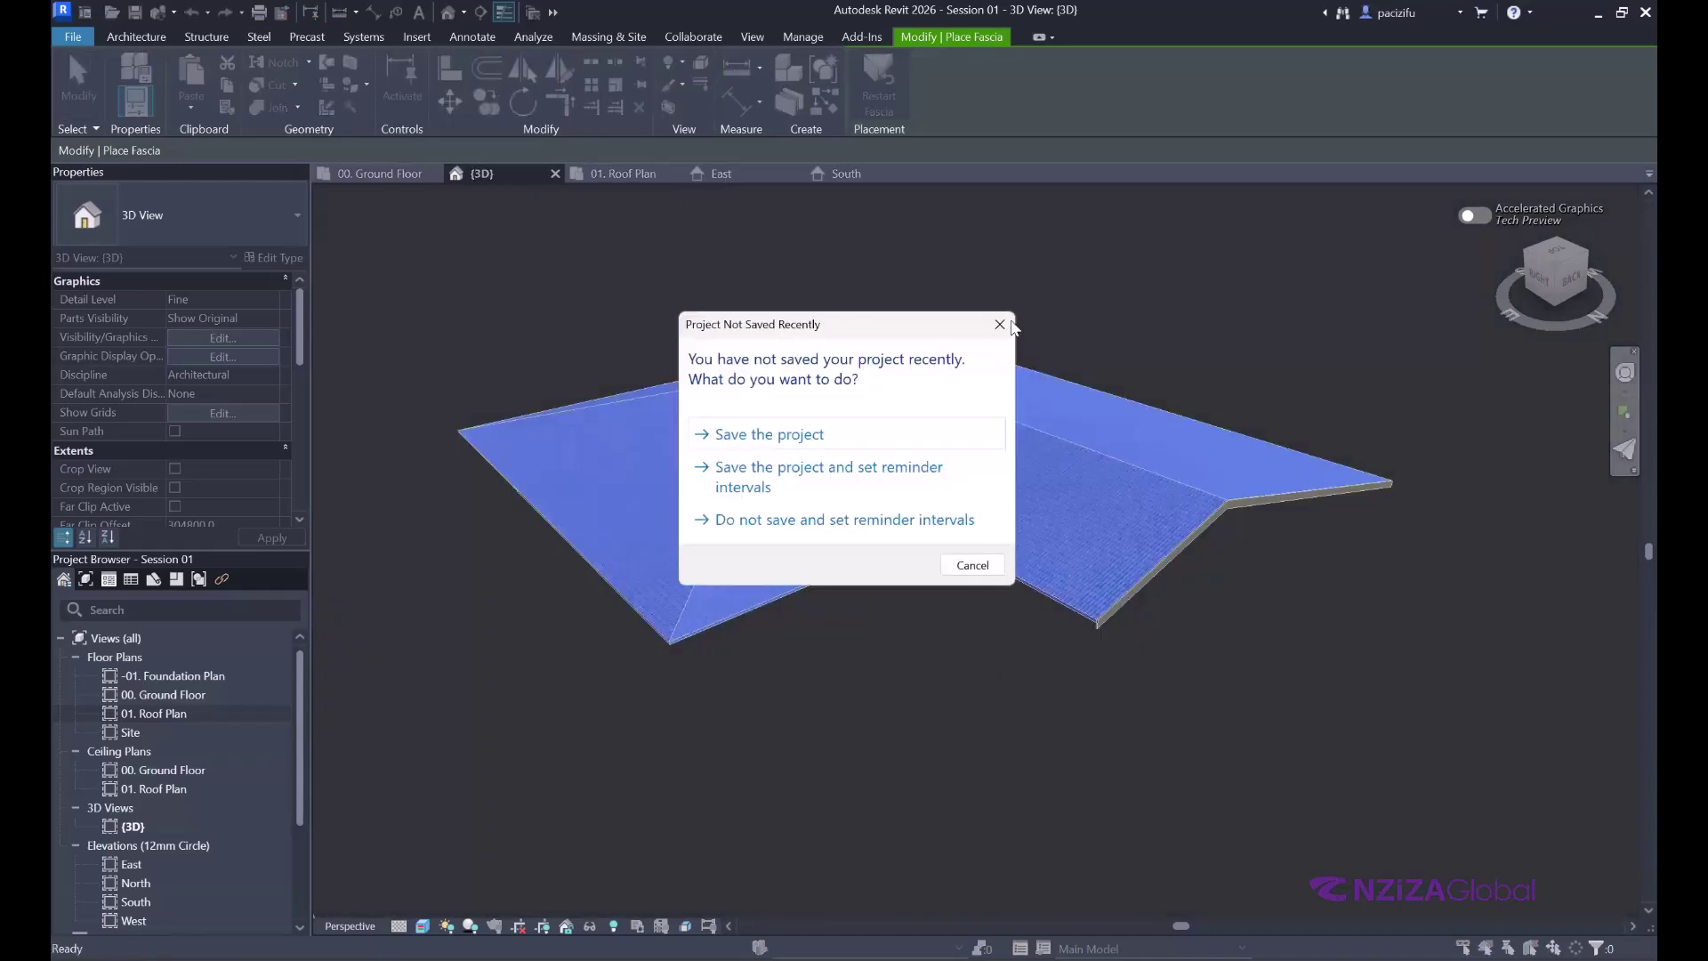
pyautogui.click(1000, 325)
pyautogui.click(1028, 514)
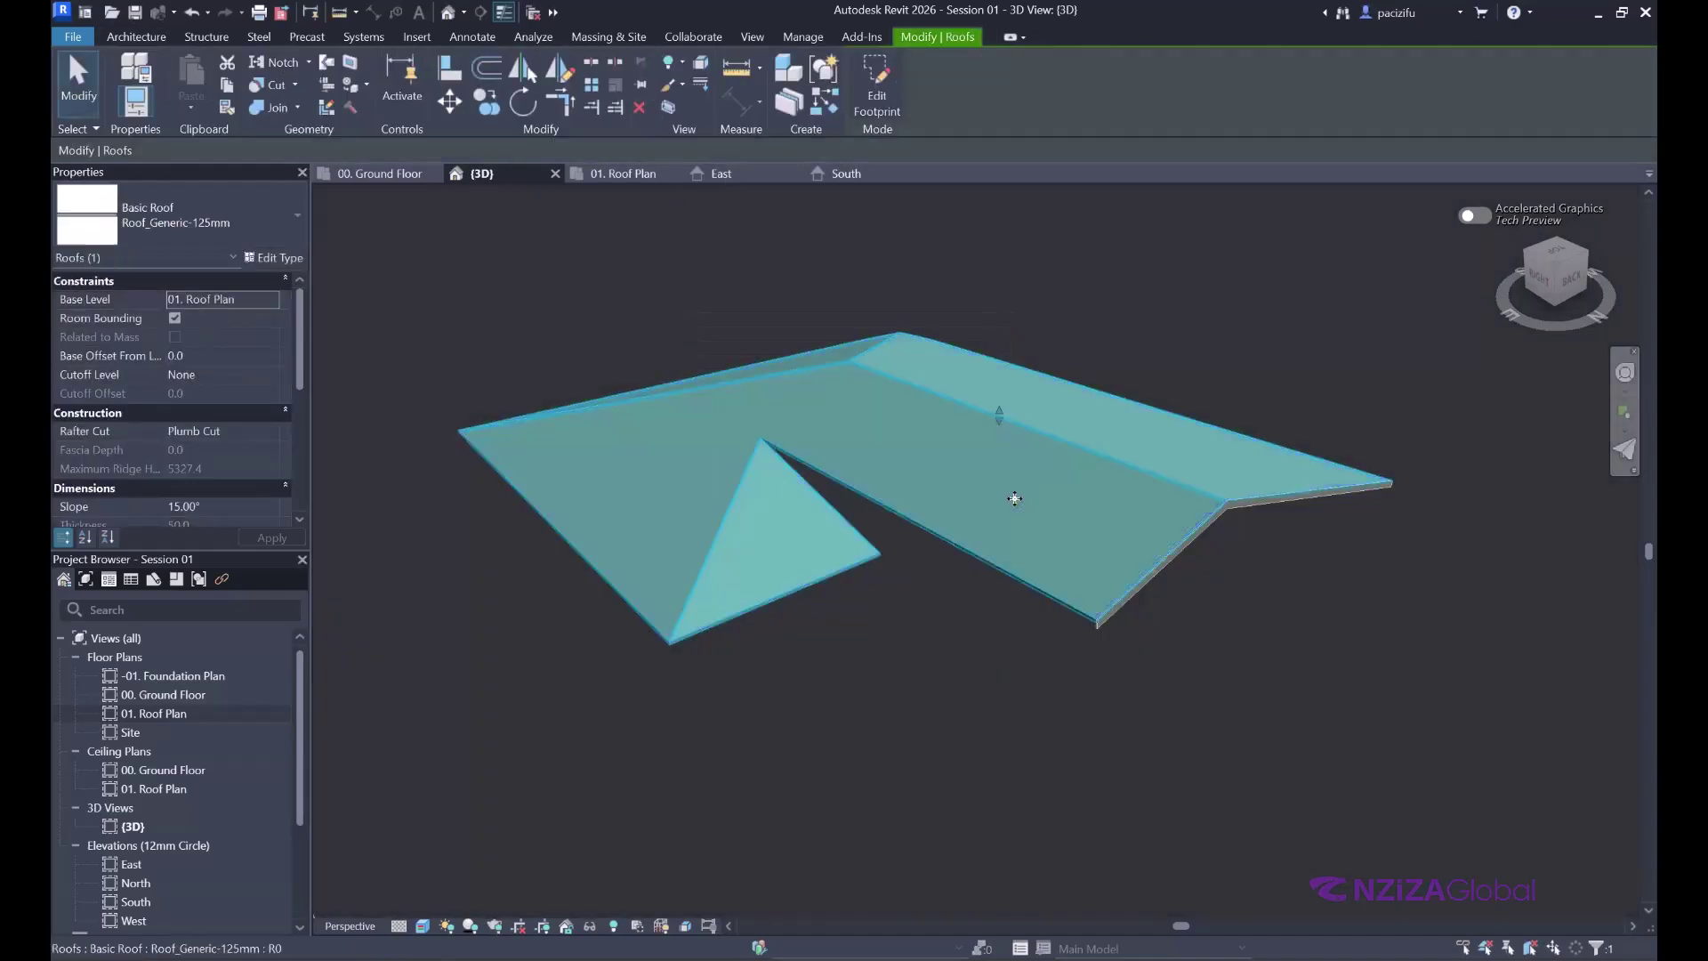
pyautogui.scroll(-3, 944, 497)
pyautogui.scroll(5, 1110, 370)
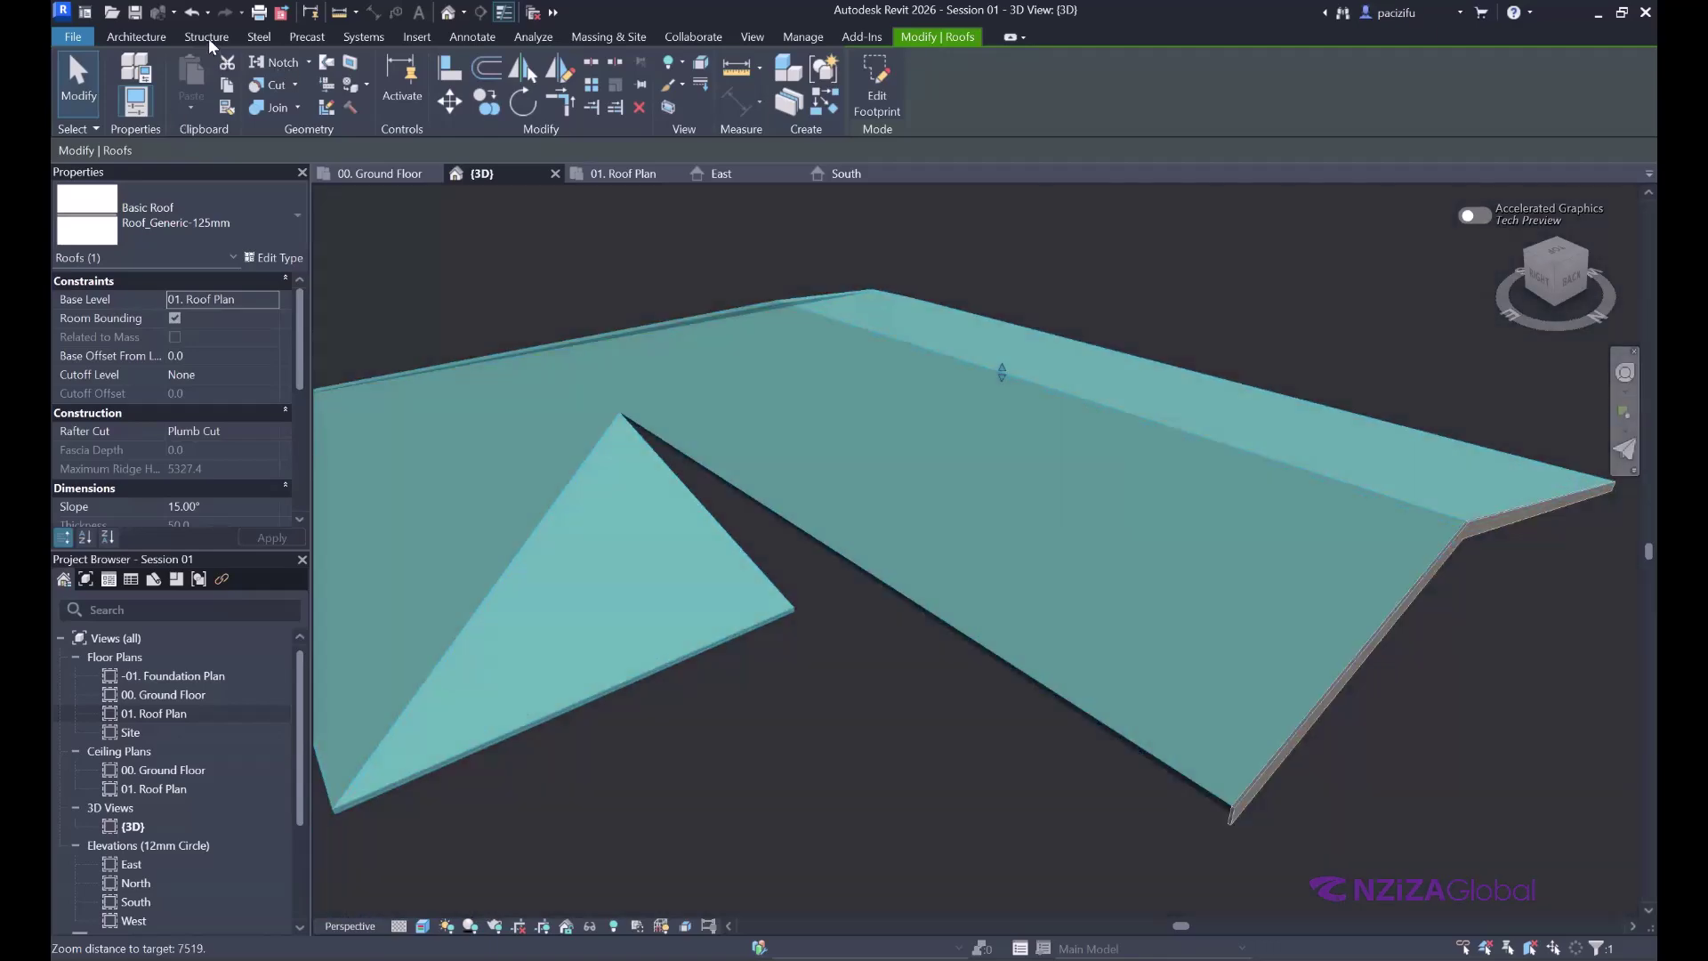
pyautogui.press('Escape')
pyautogui.press('z')
pyautogui.press('f')
# - Start placing a structural beam and browse for a family to load in C:\ProgramData\Autodesk\RVT 2026
pyautogui.click(205, 38)
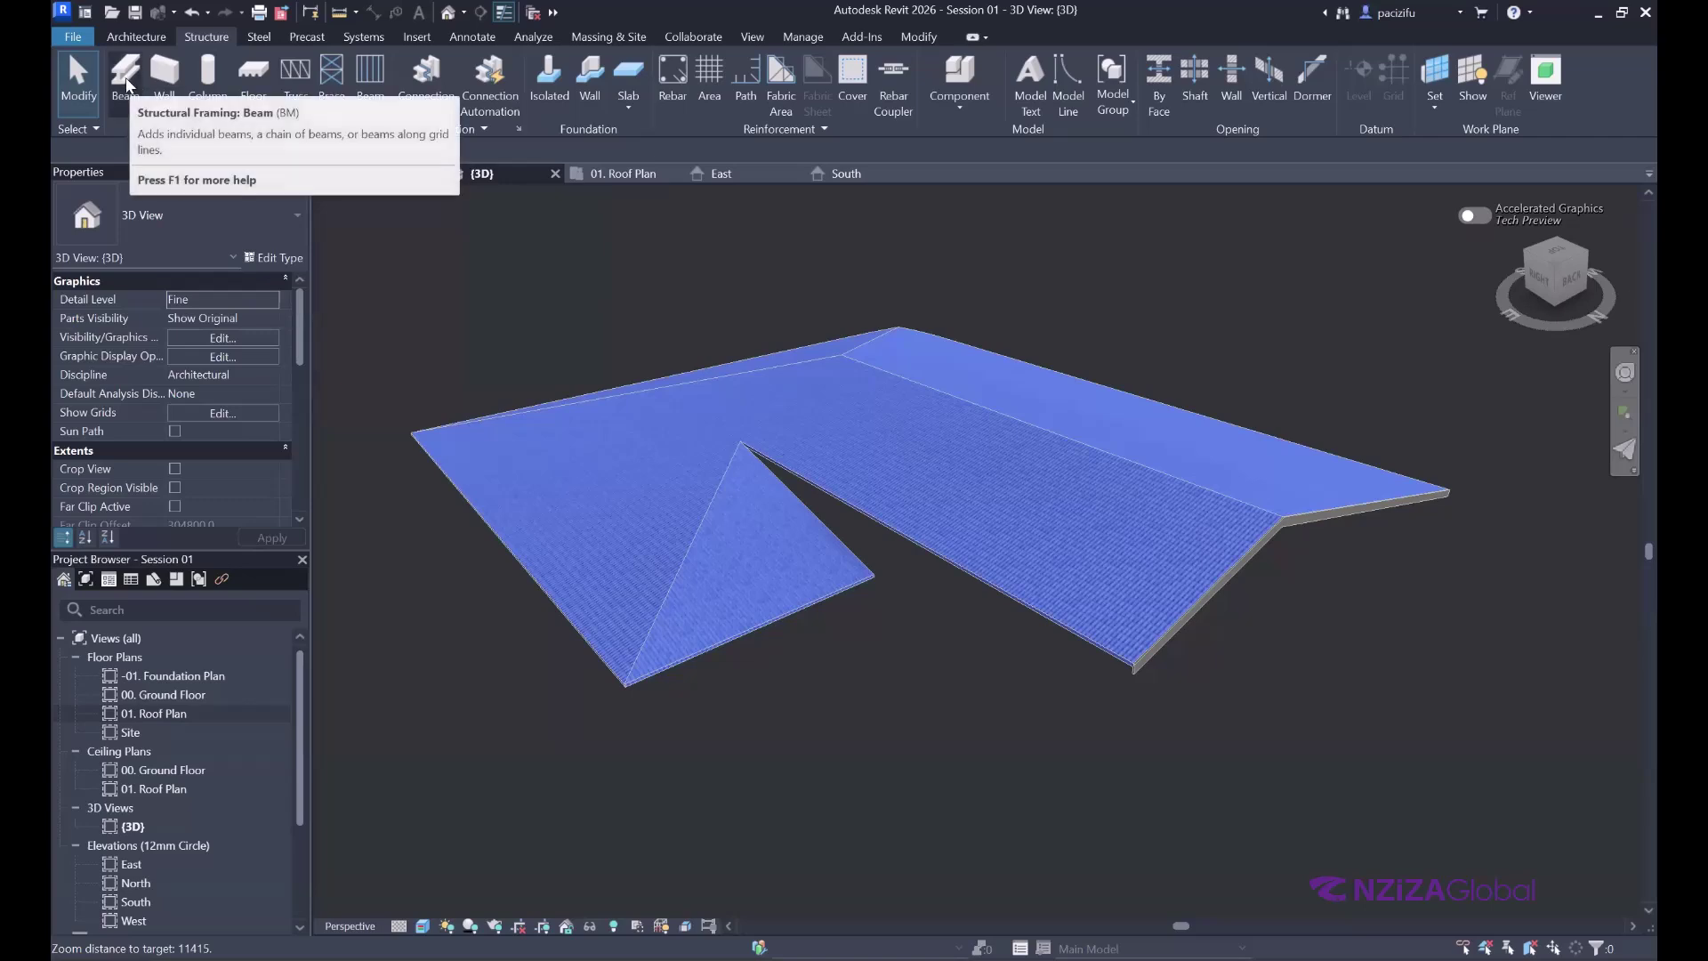
pyautogui.click(126, 78)
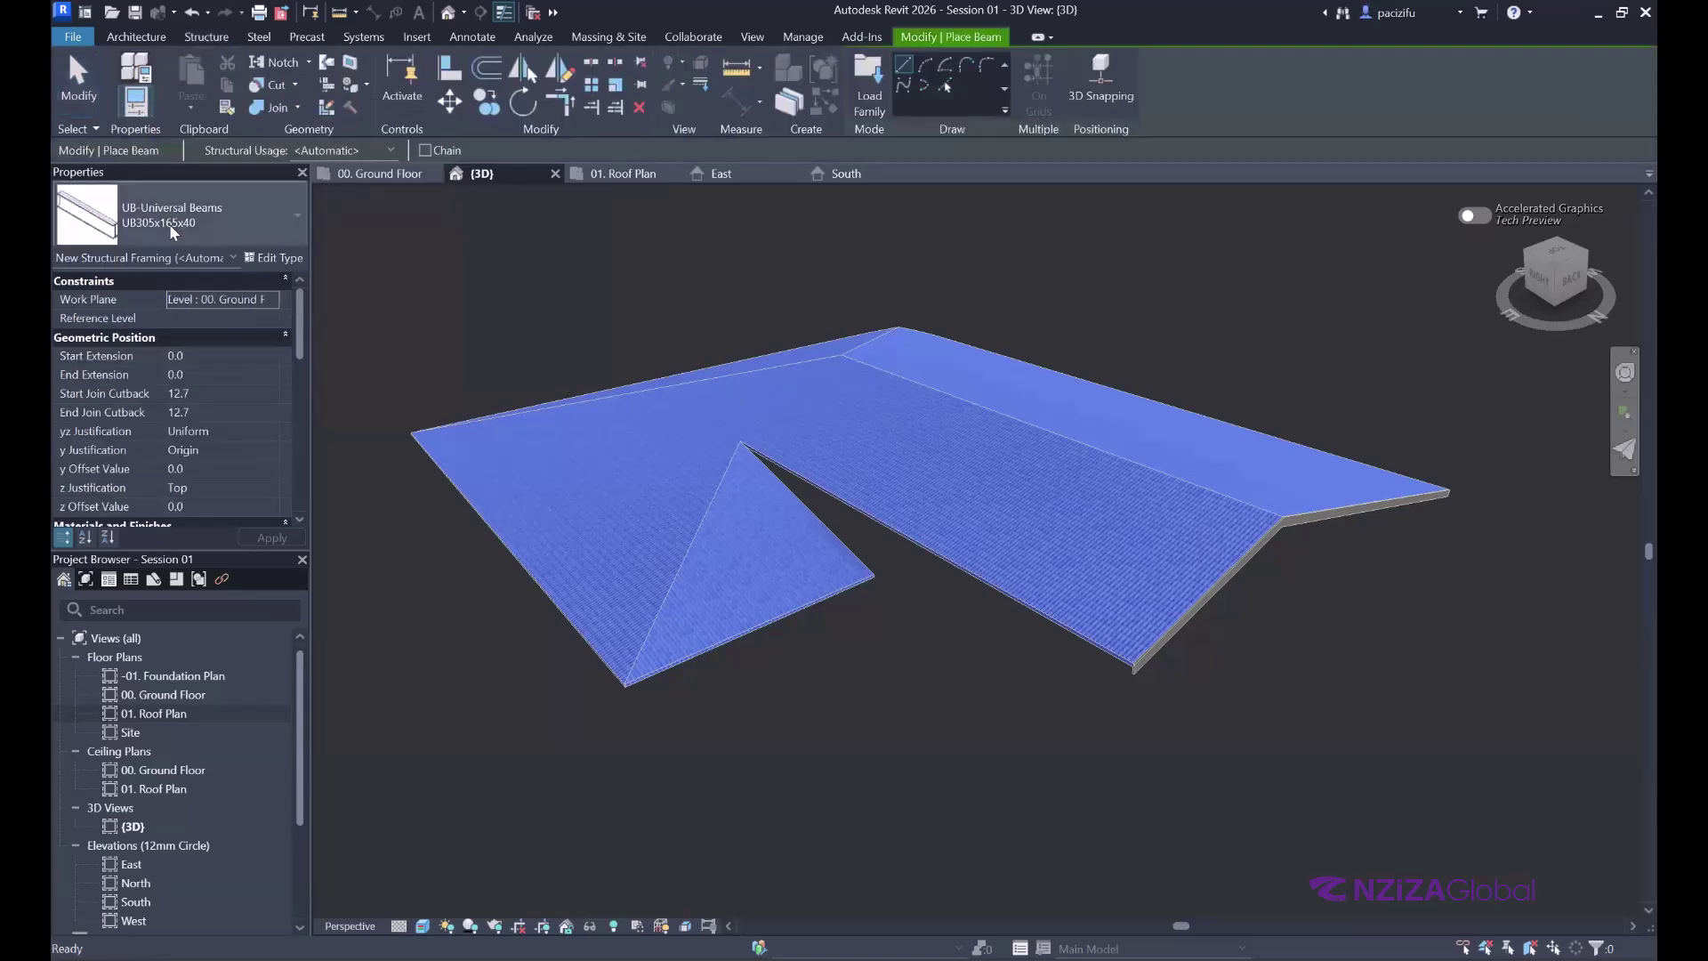
pyautogui.click(870, 84)
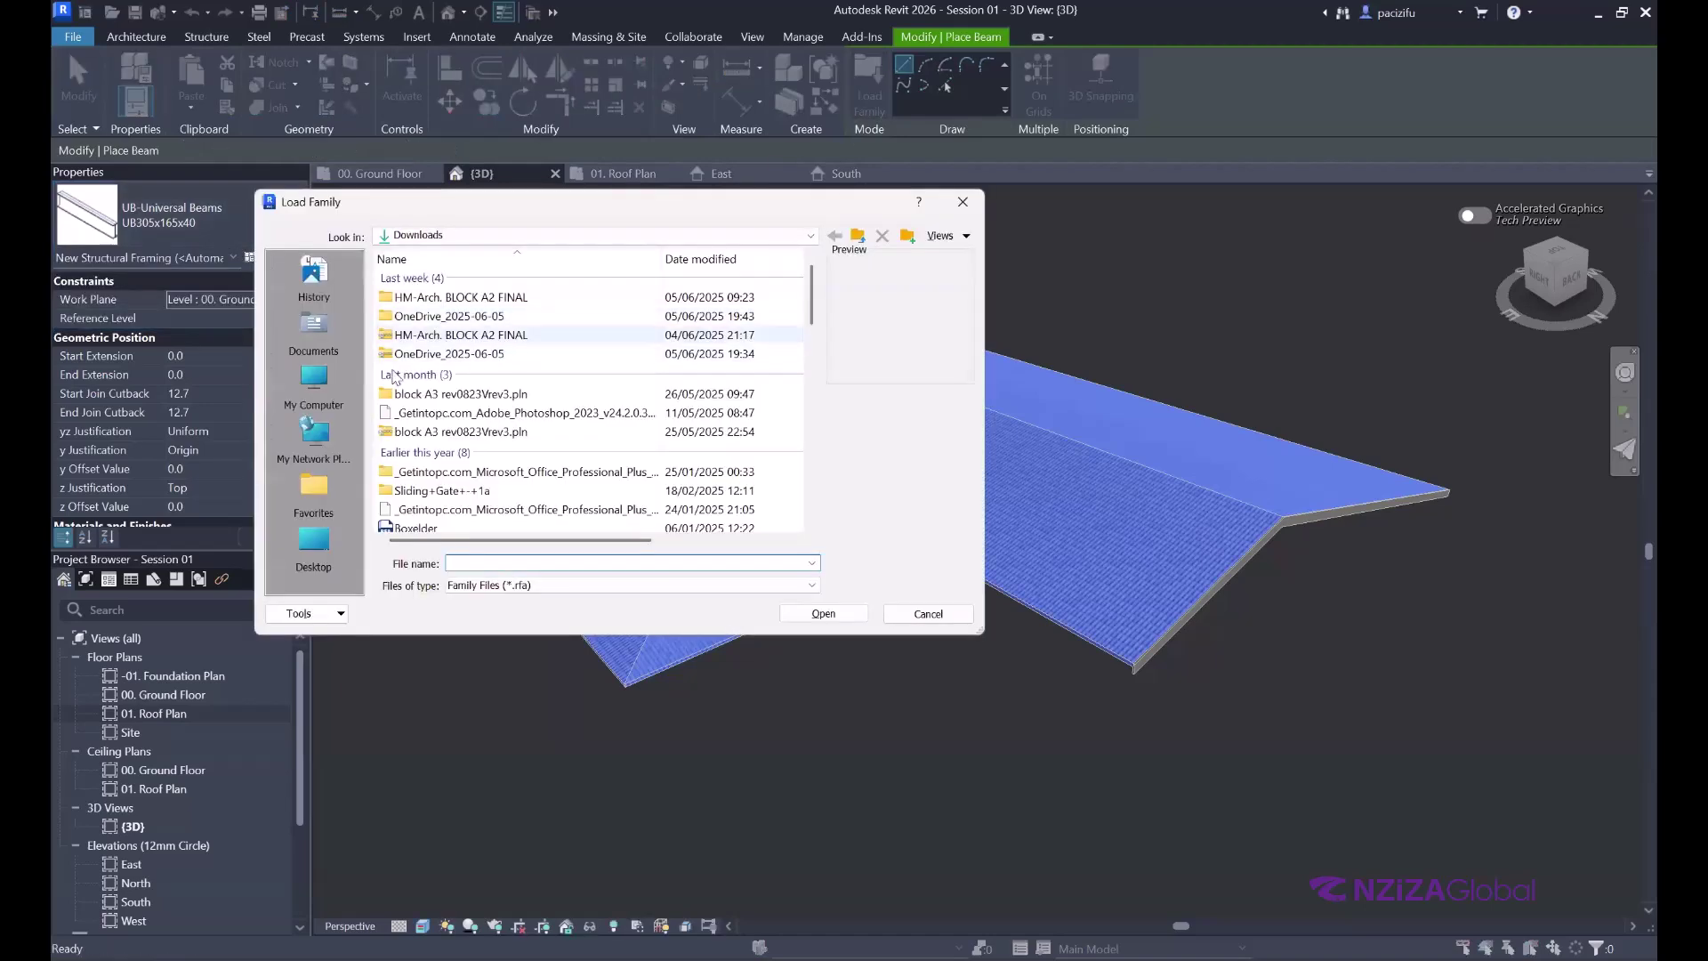
pyautogui.click(313, 378)
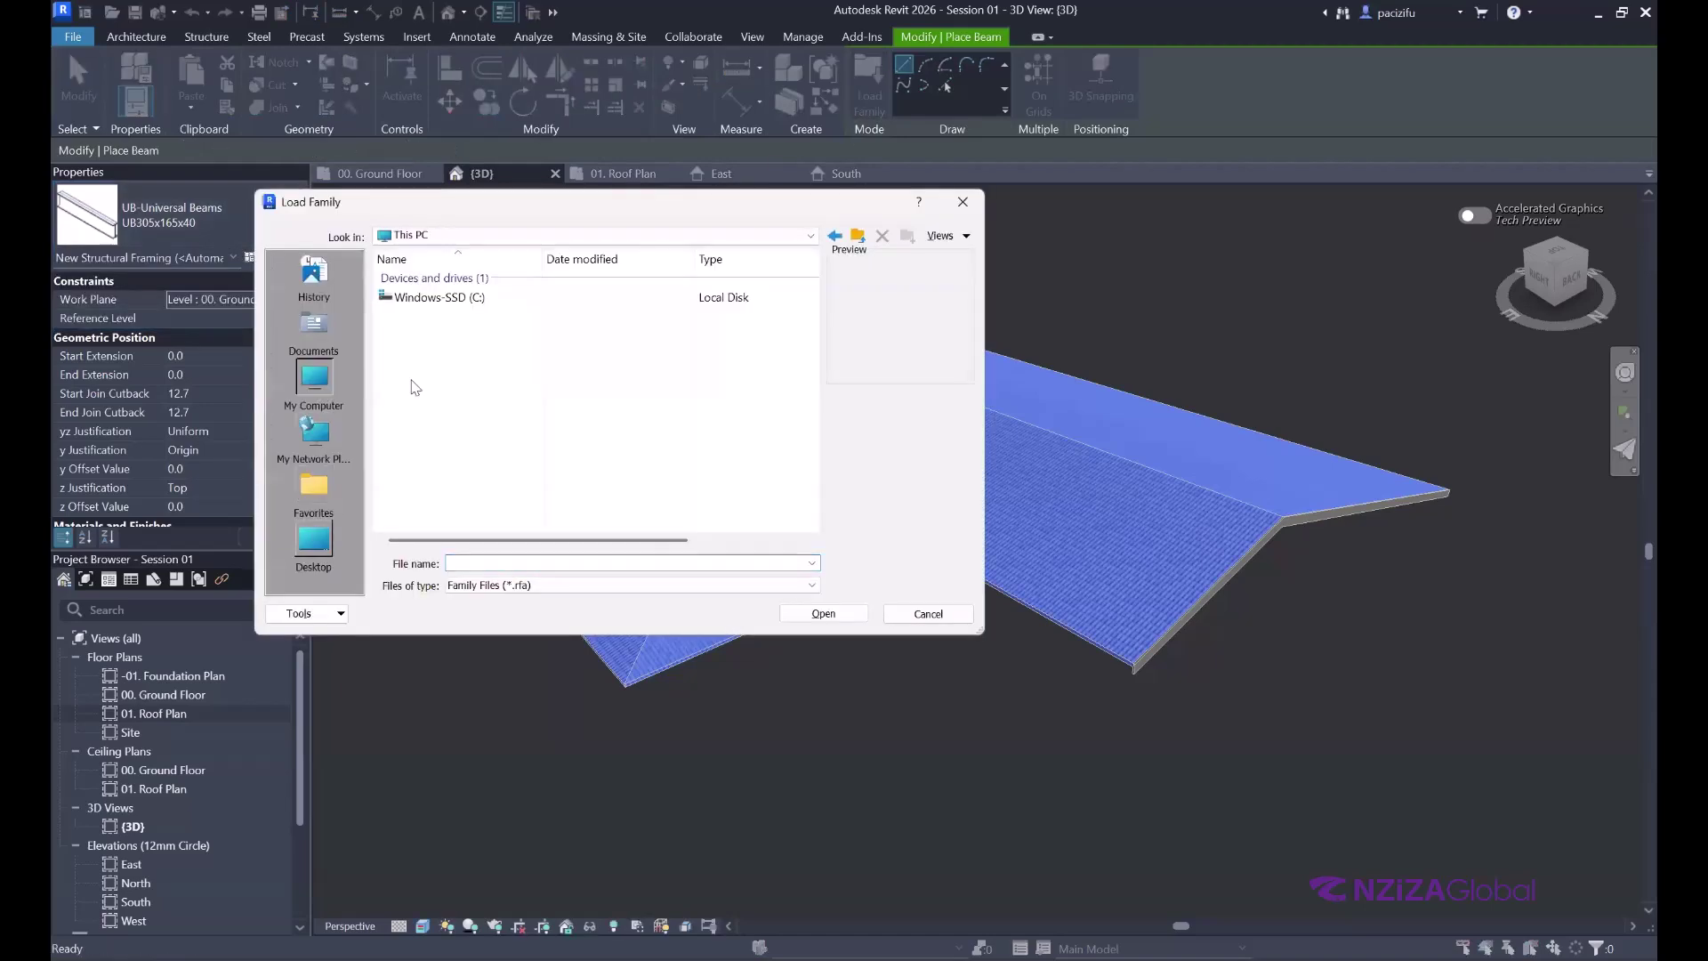
pyautogui.doubleClick(427, 297)
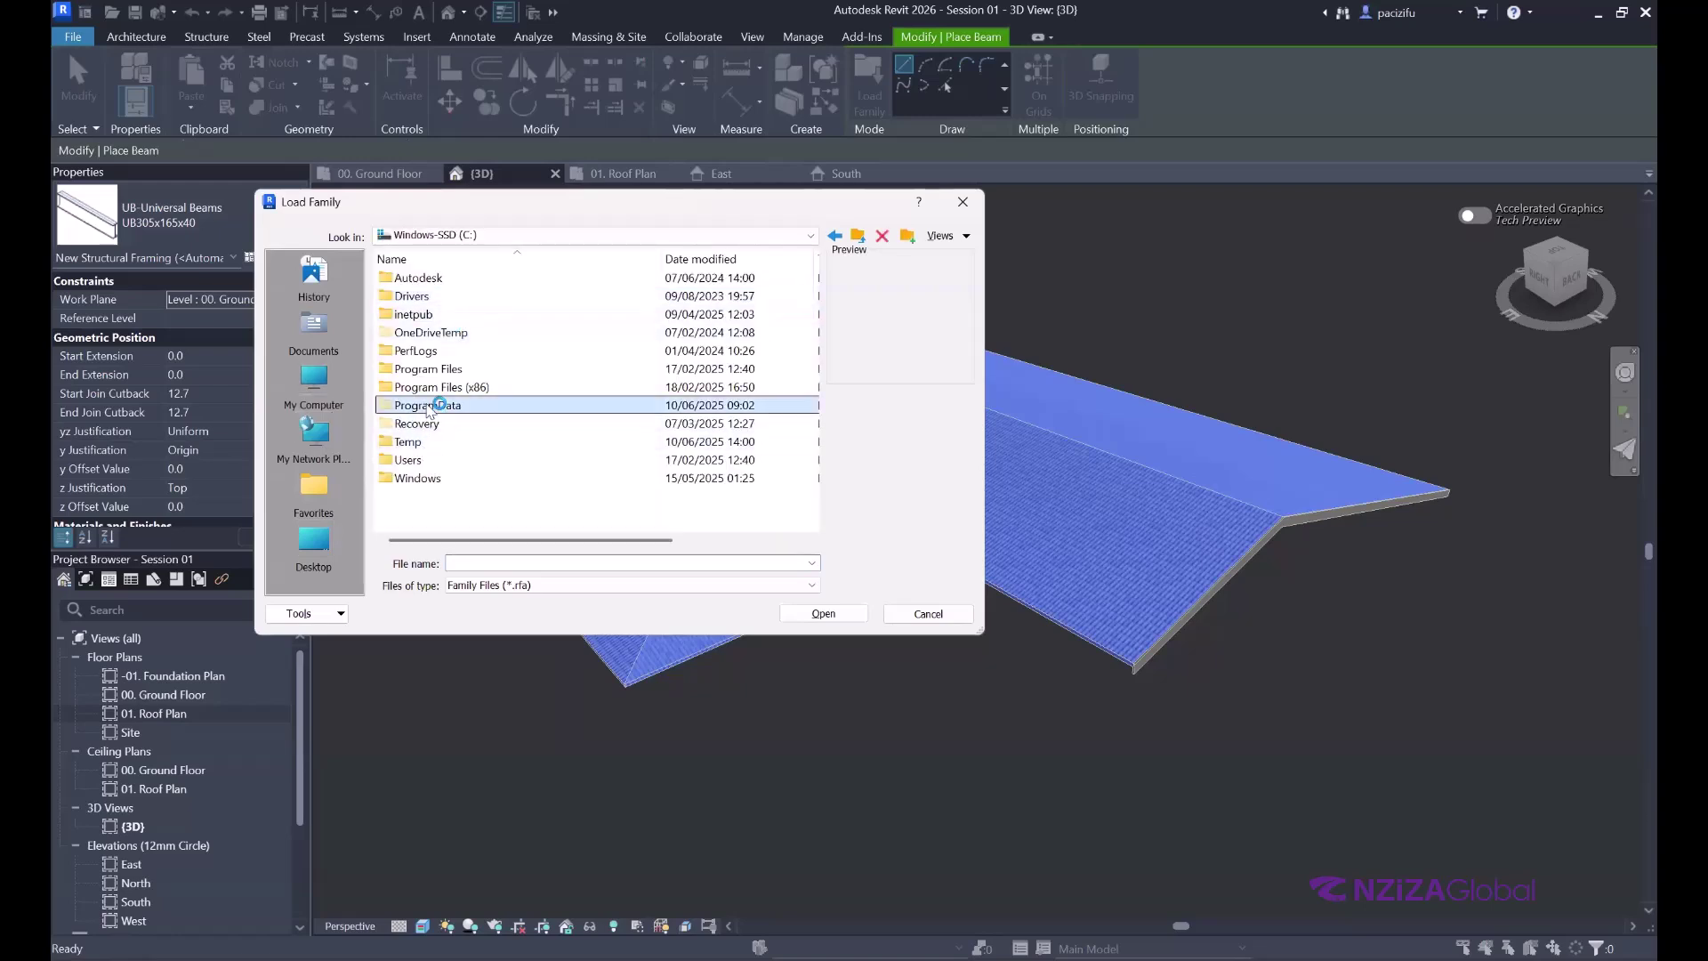
pyautogui.doubleClick(428, 405)
pyautogui.scroll(-10, 449, 436)
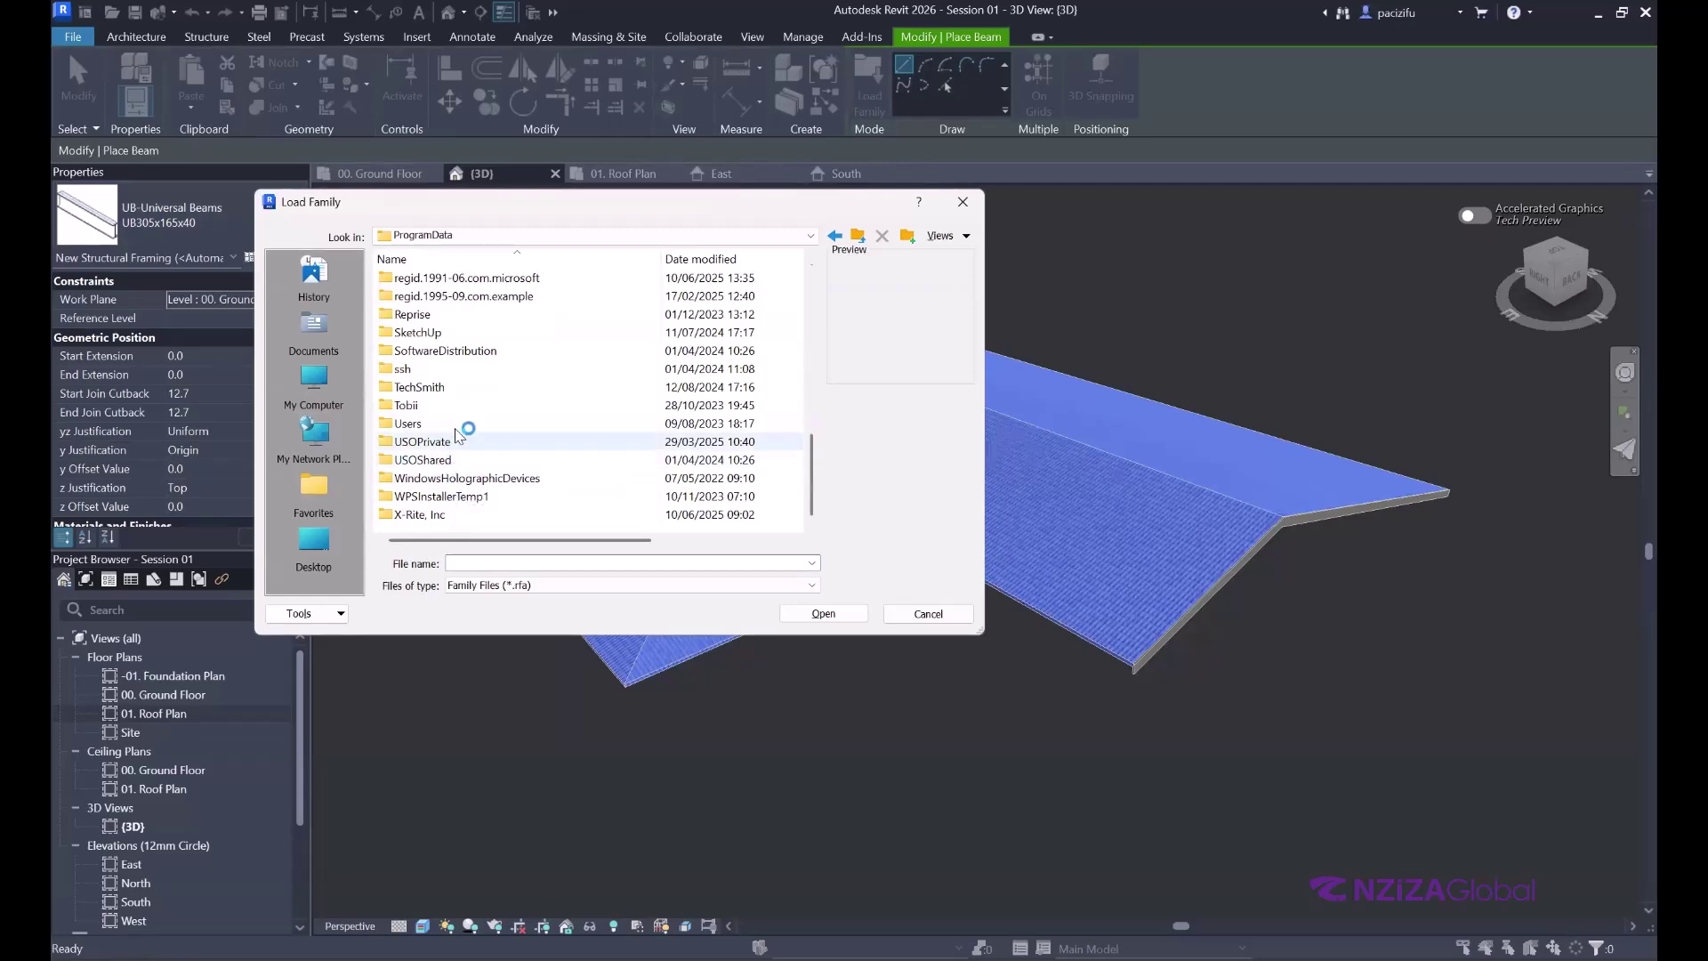
pyautogui.scroll(10, 449, 410)
pyautogui.click(411, 316)
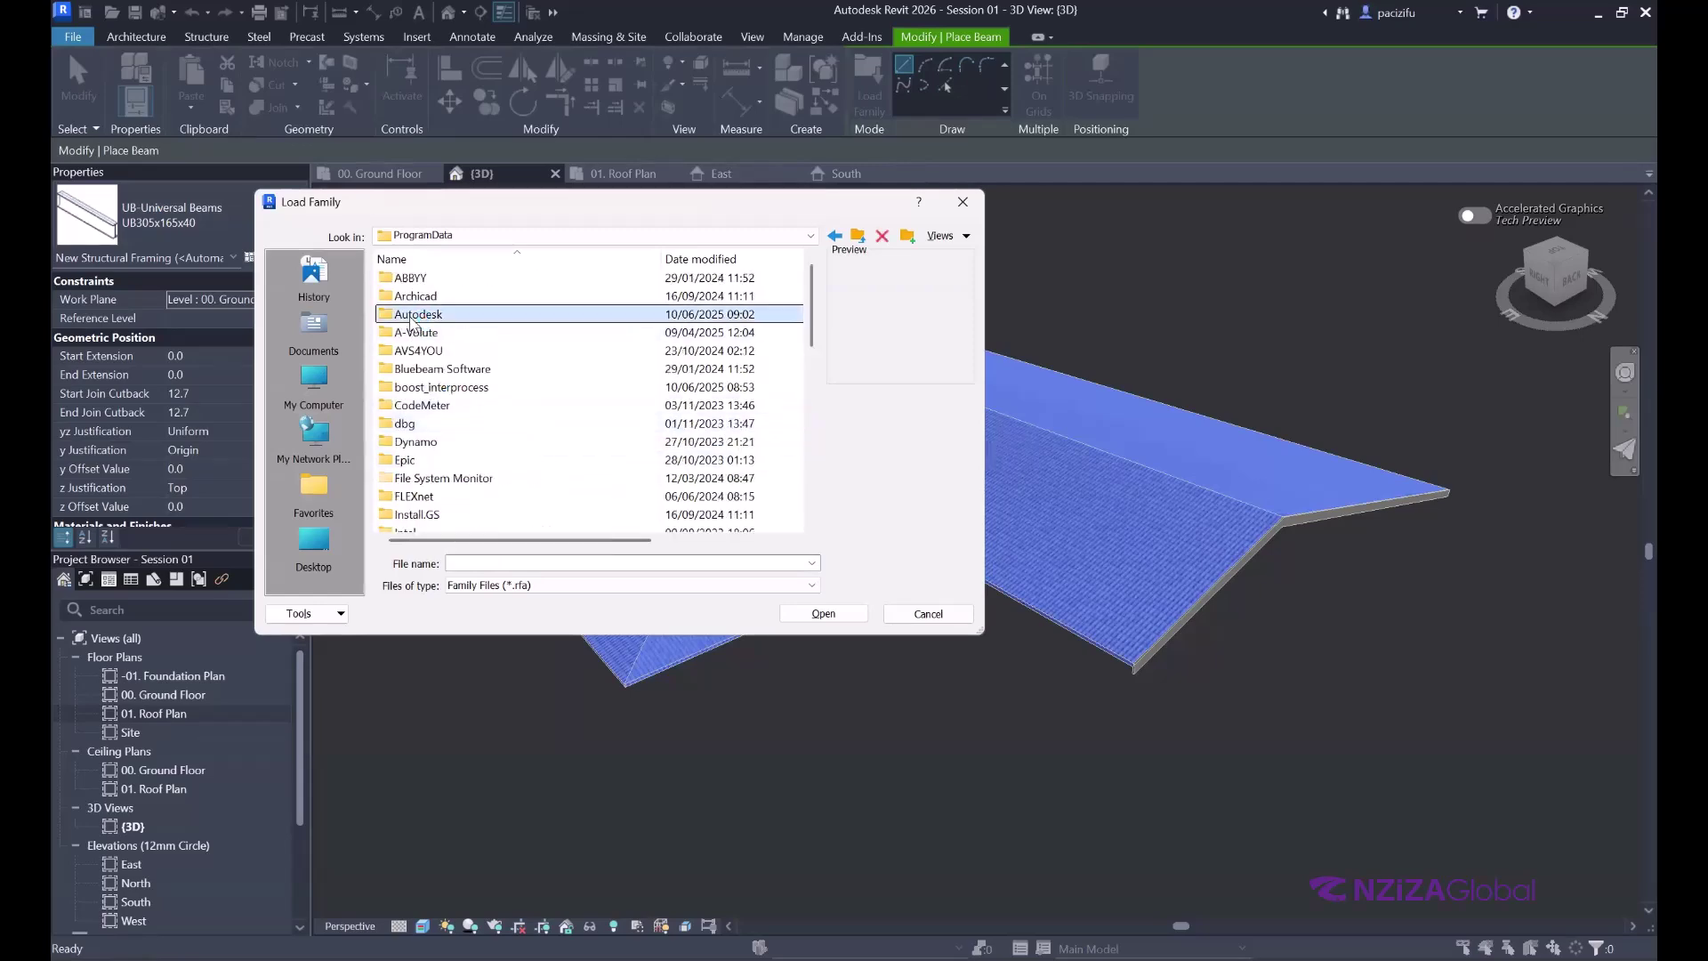
pyautogui.doubleClick(411, 316)
pyautogui.scroll(-8, 425, 400)
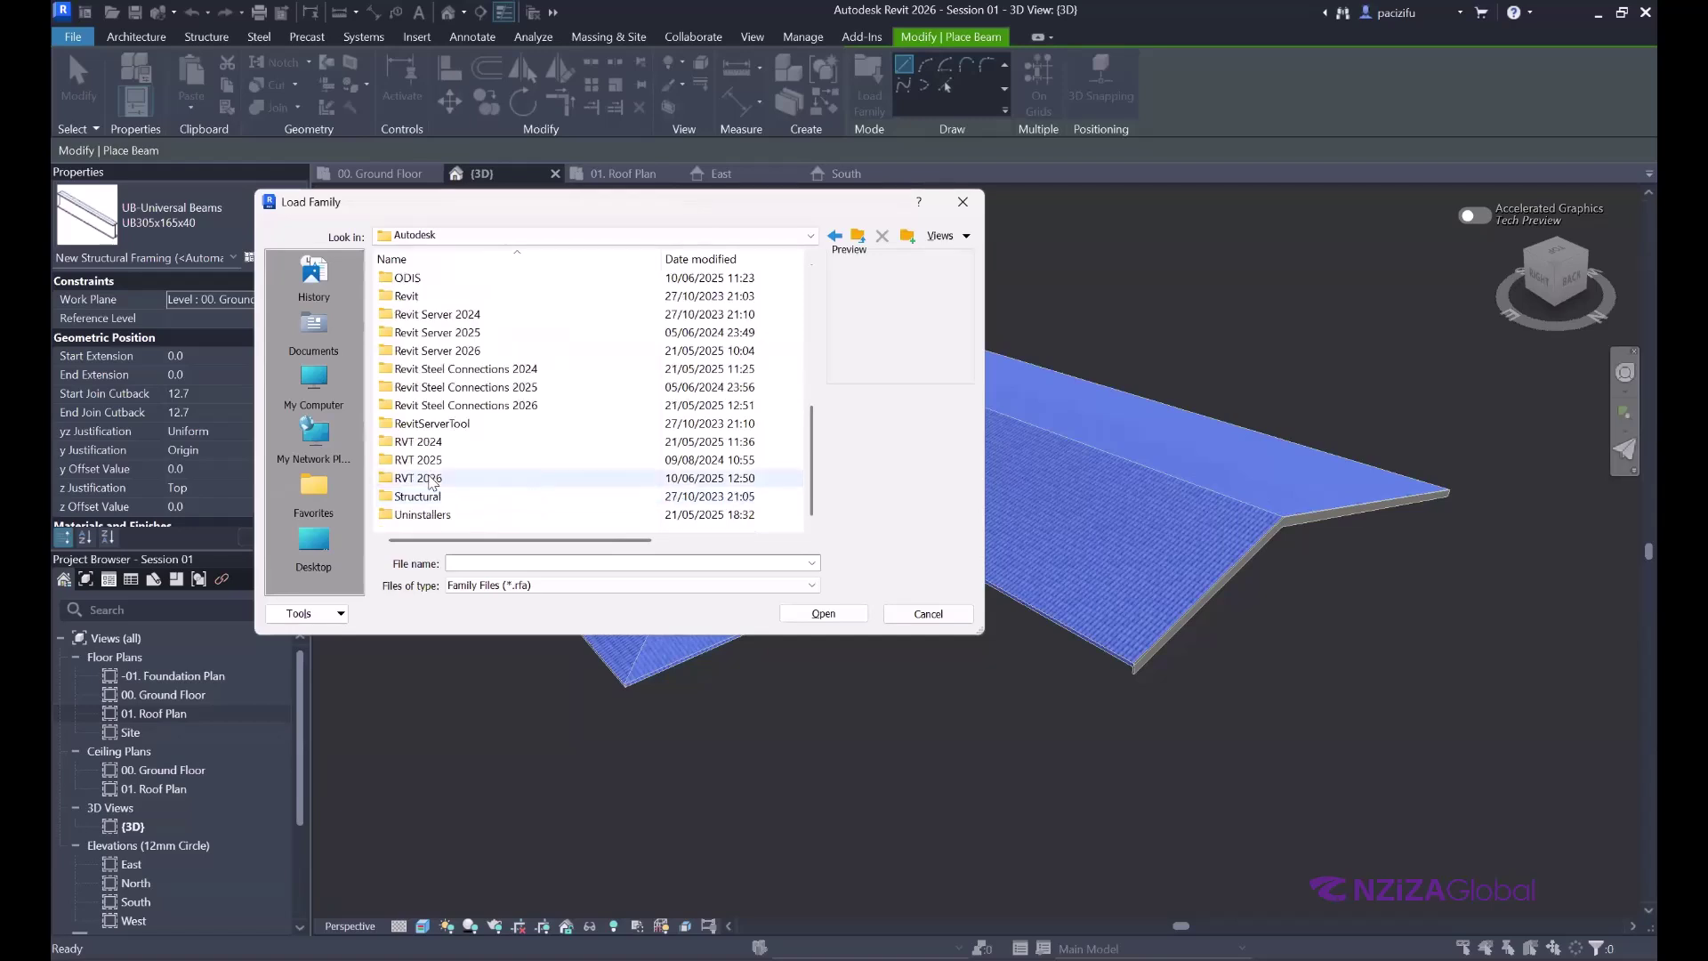
pyautogui.doubleClick(431, 482)
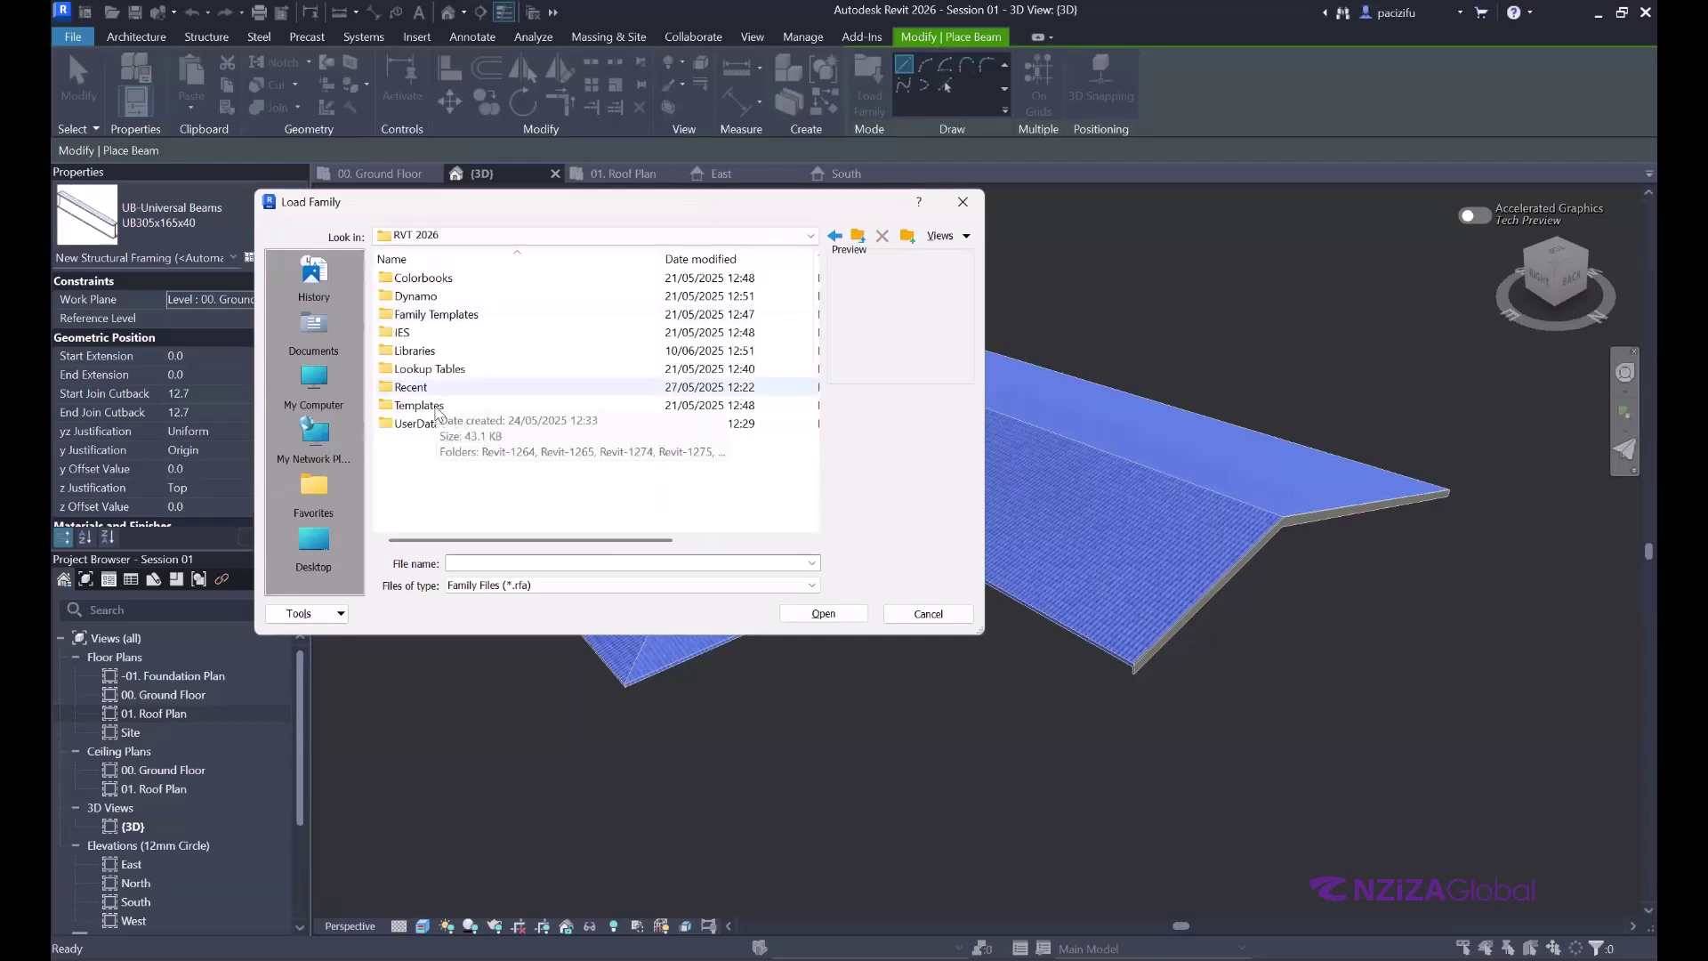
# - Open the Structural Framing family folder within Libraries, English, US
pyautogui.click(416, 351)
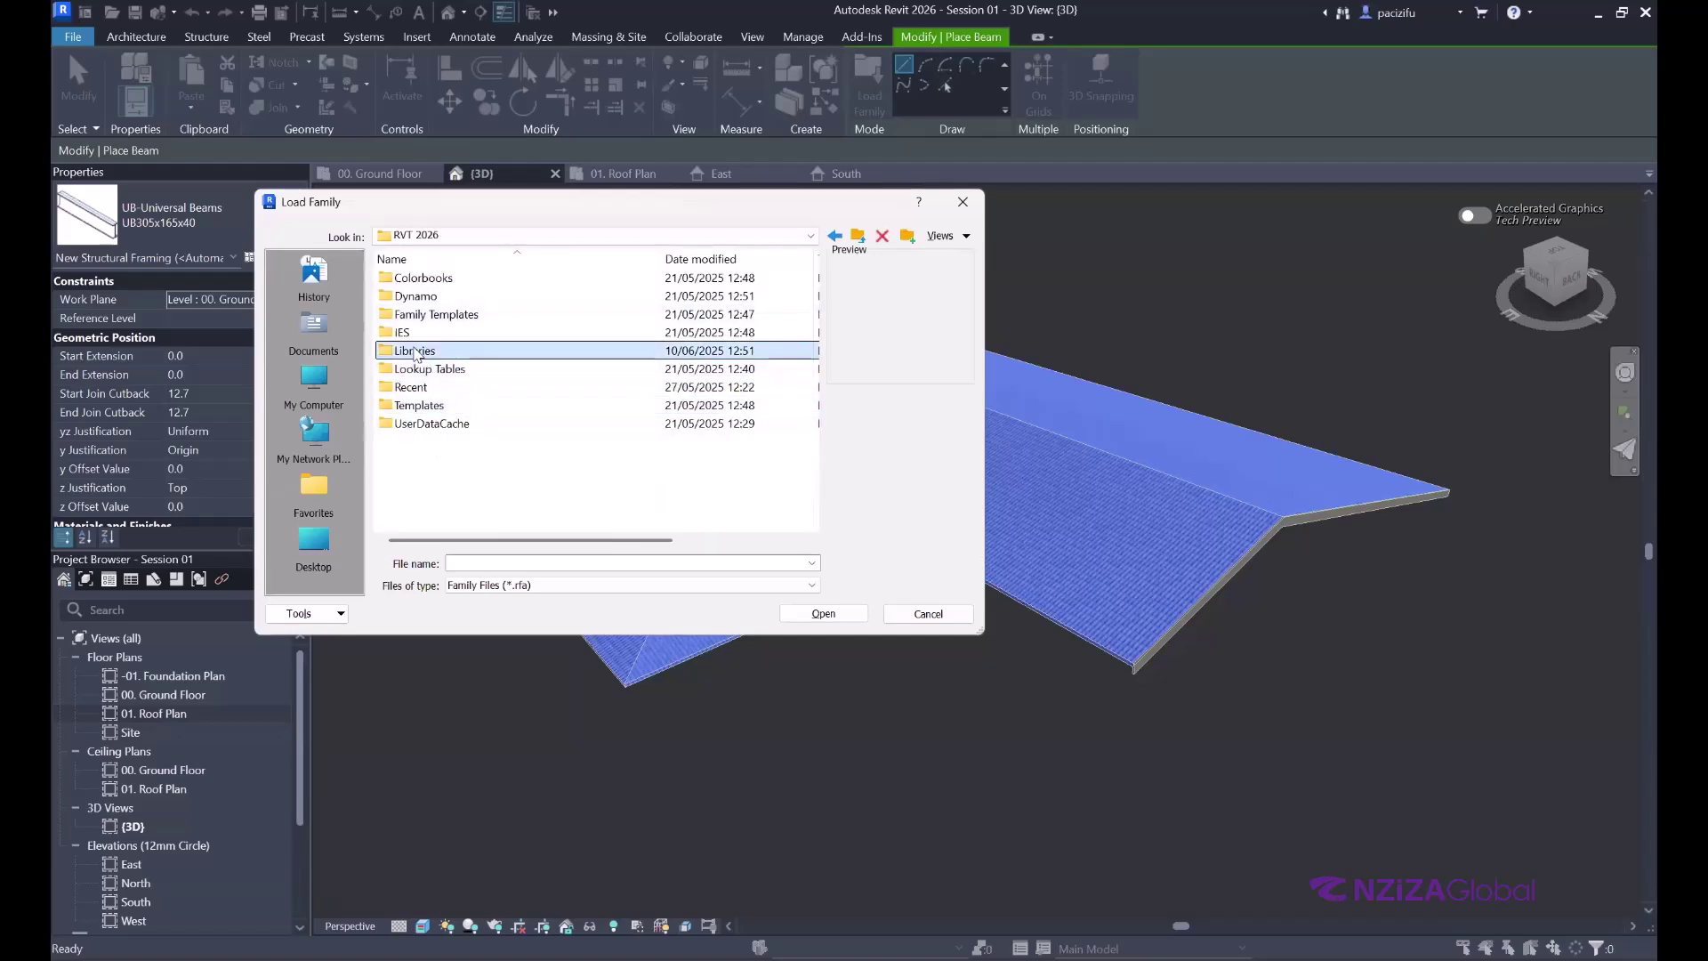
pyautogui.doubleClick(415, 351)
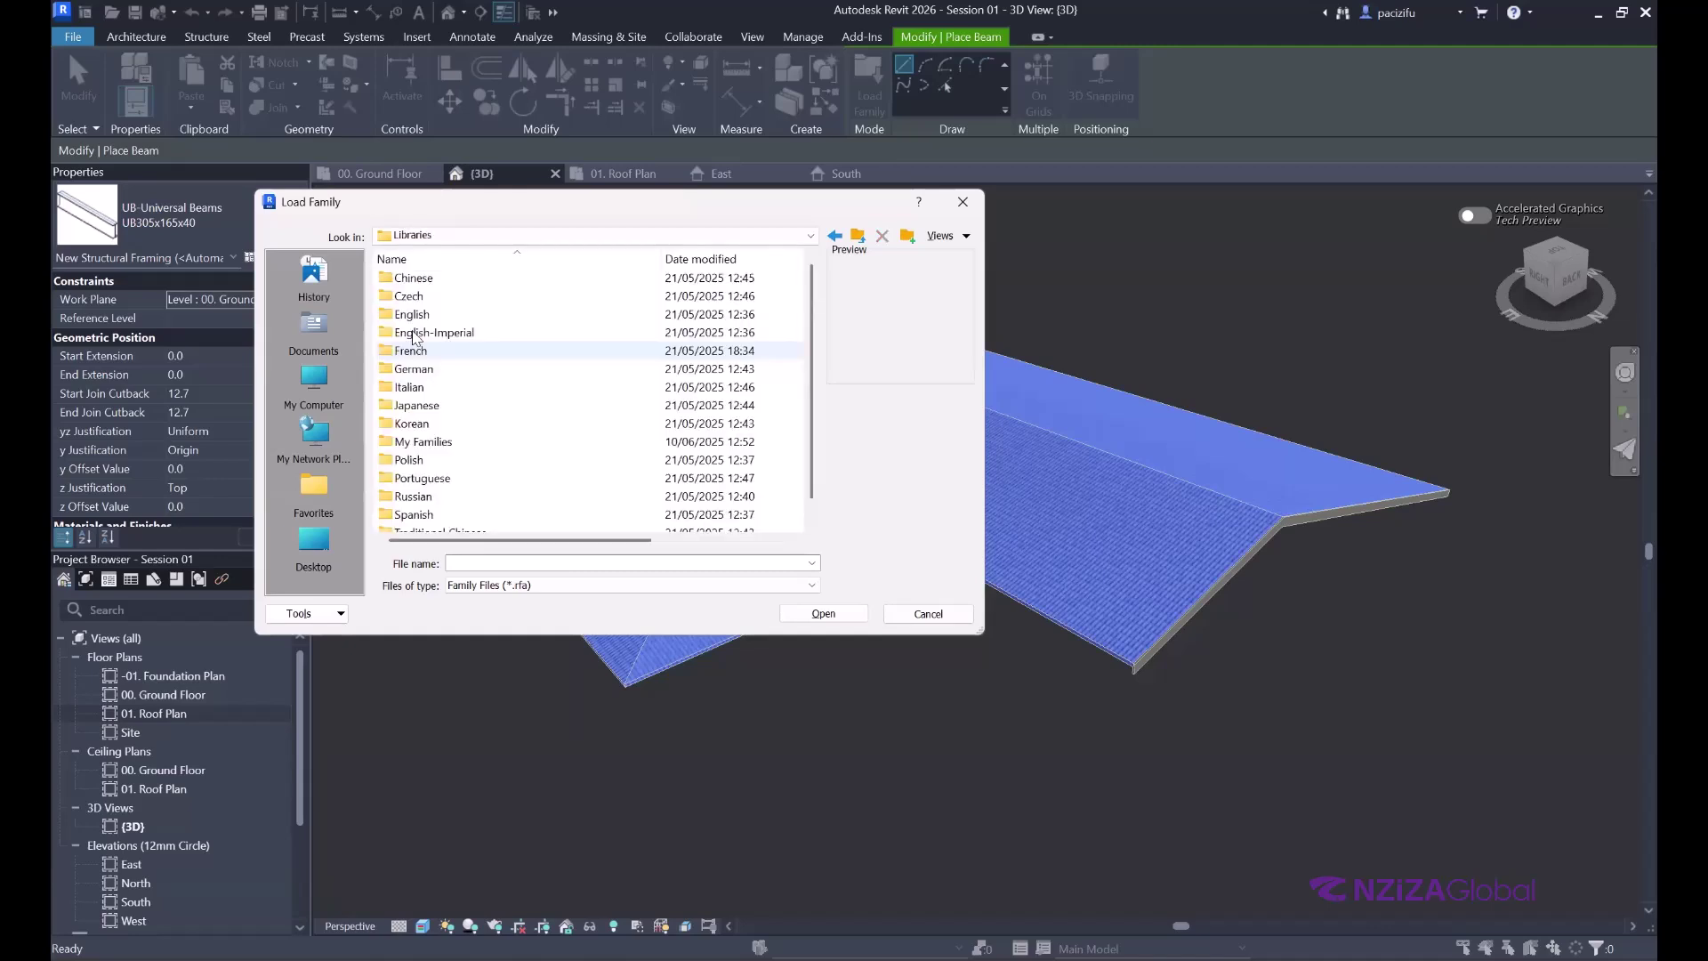
pyautogui.click(413, 317)
pyautogui.doubleClick(413, 316)
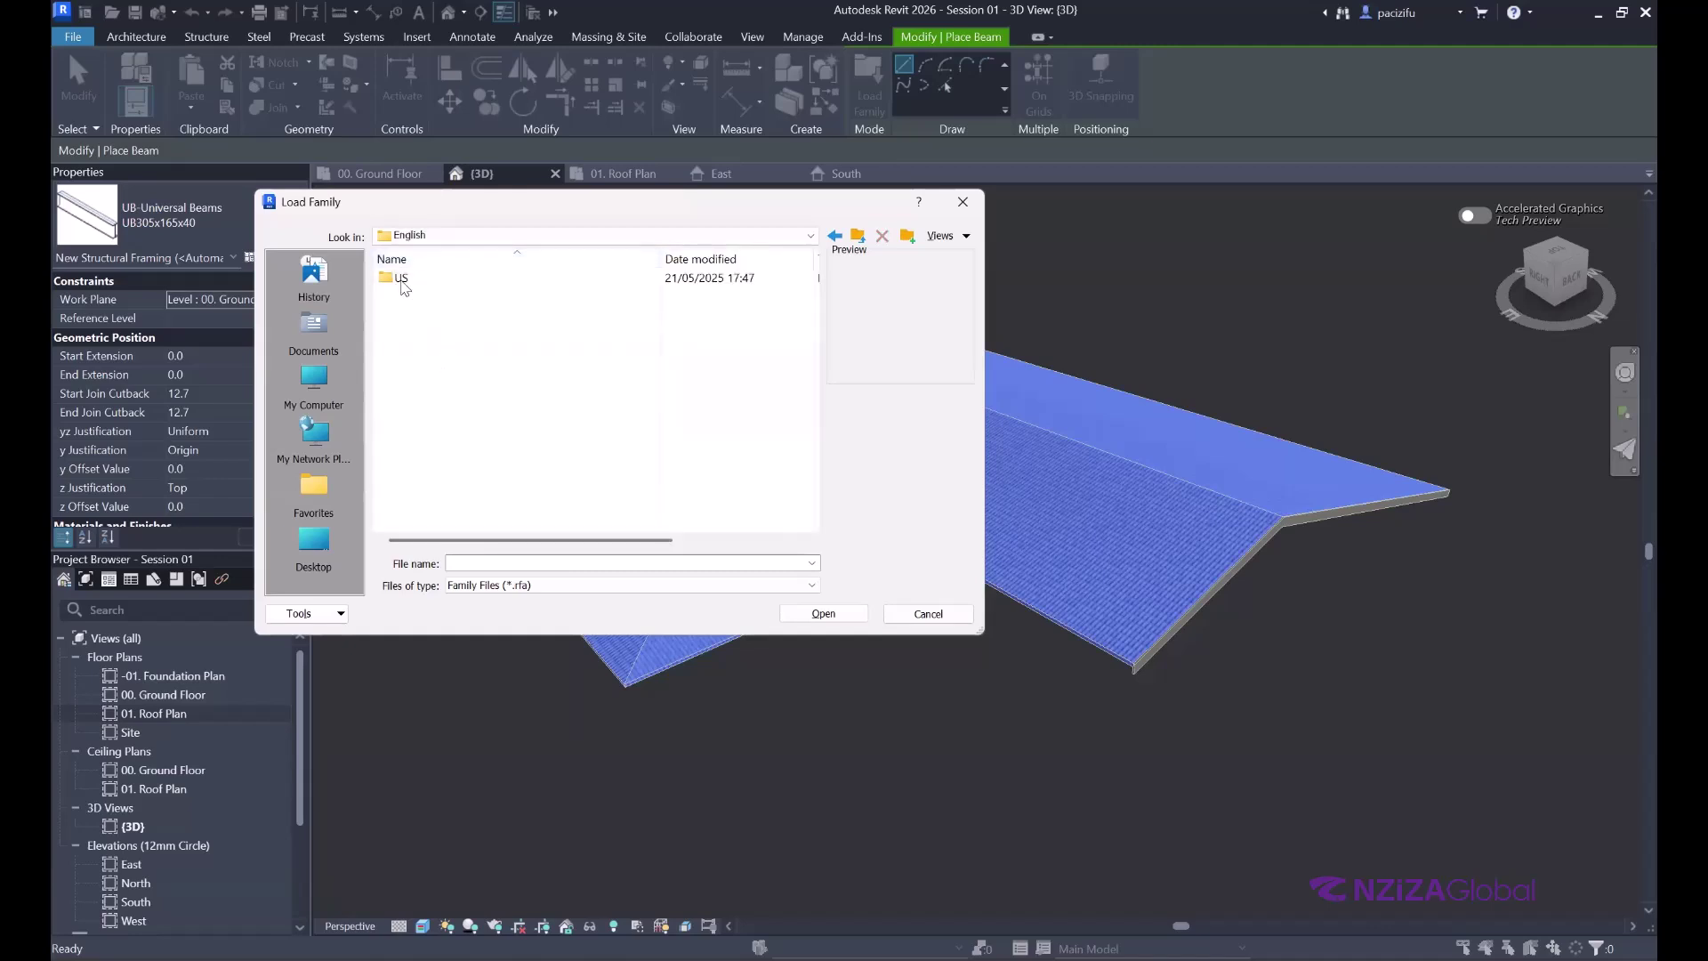
pyautogui.doubleClick(409, 278)
pyautogui.scroll(-5, 463, 427)
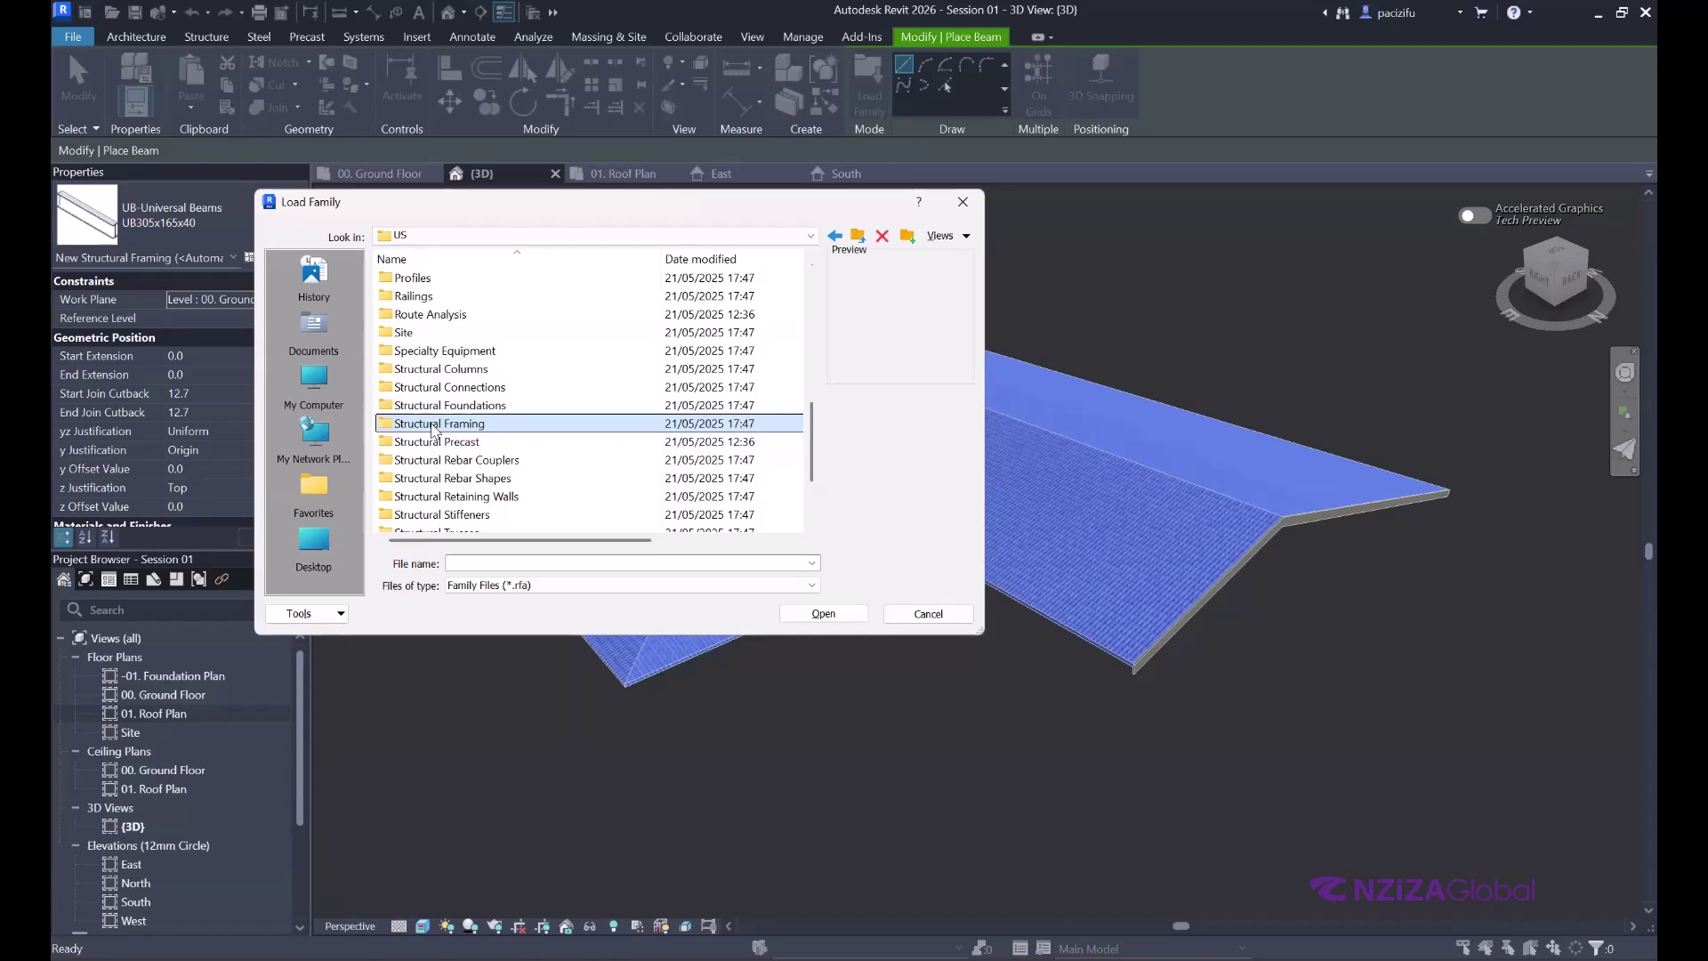
pyautogui.doubleClick(434, 424)
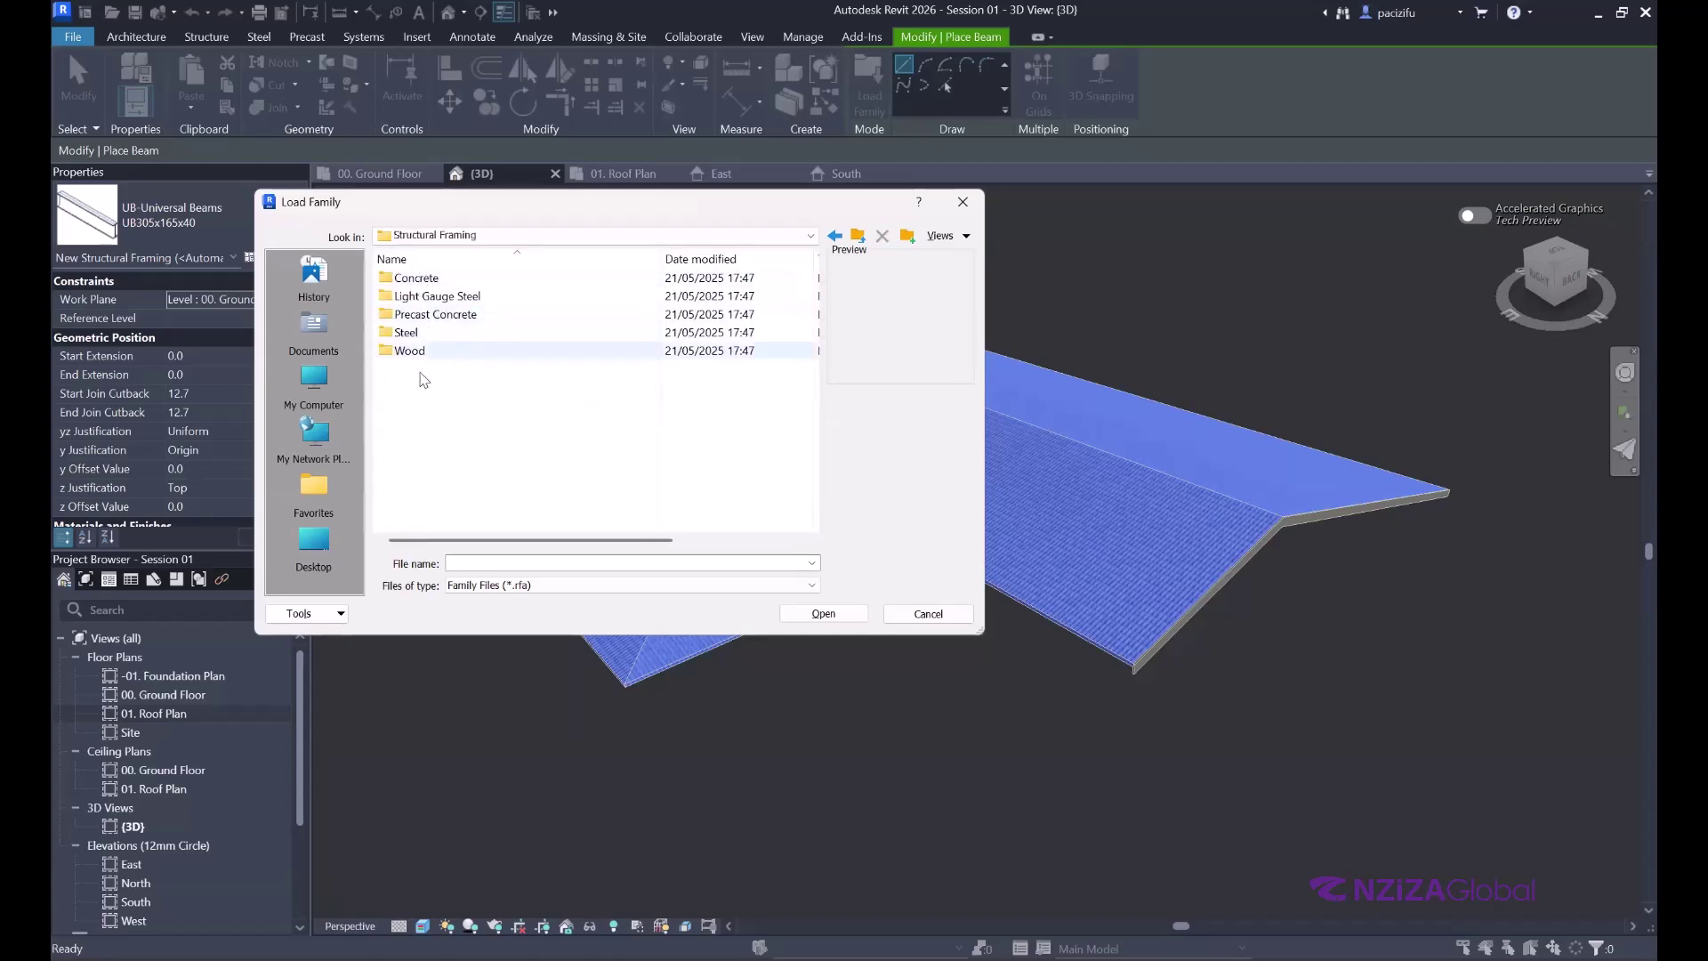
# - Load the M_HSS-Hollow Structural Section steel family with the HSS203.2X203.2X9.5 type
pyautogui.click(413, 356)
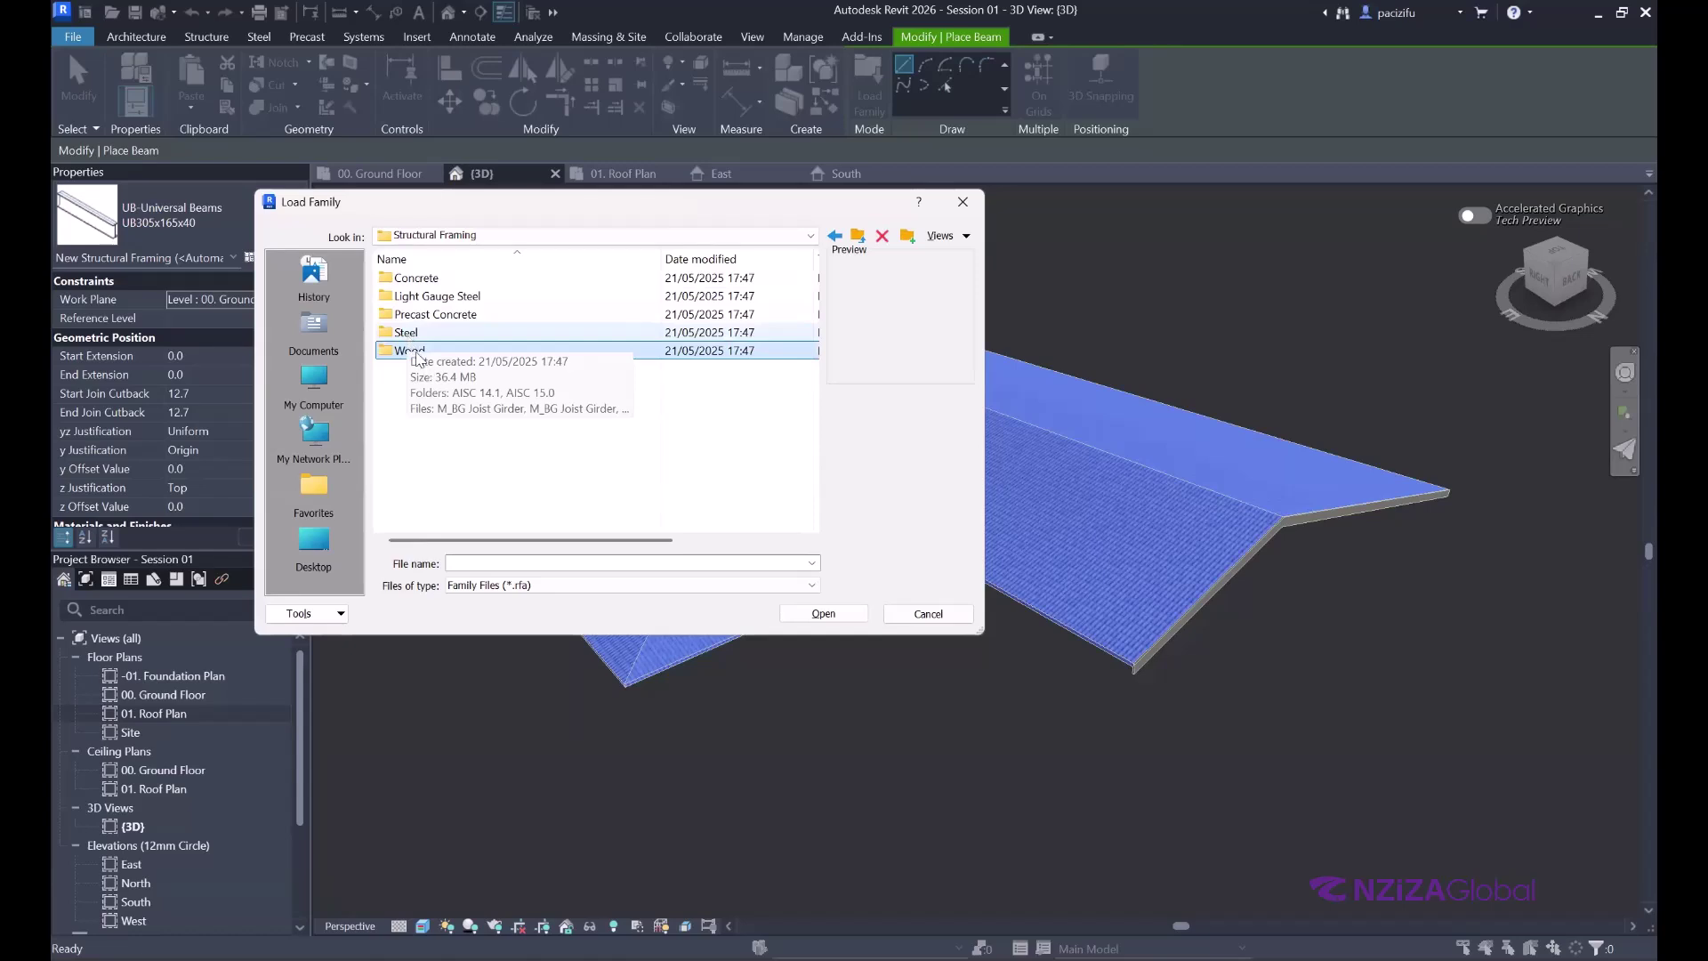
pyautogui.doubleClick(407, 333)
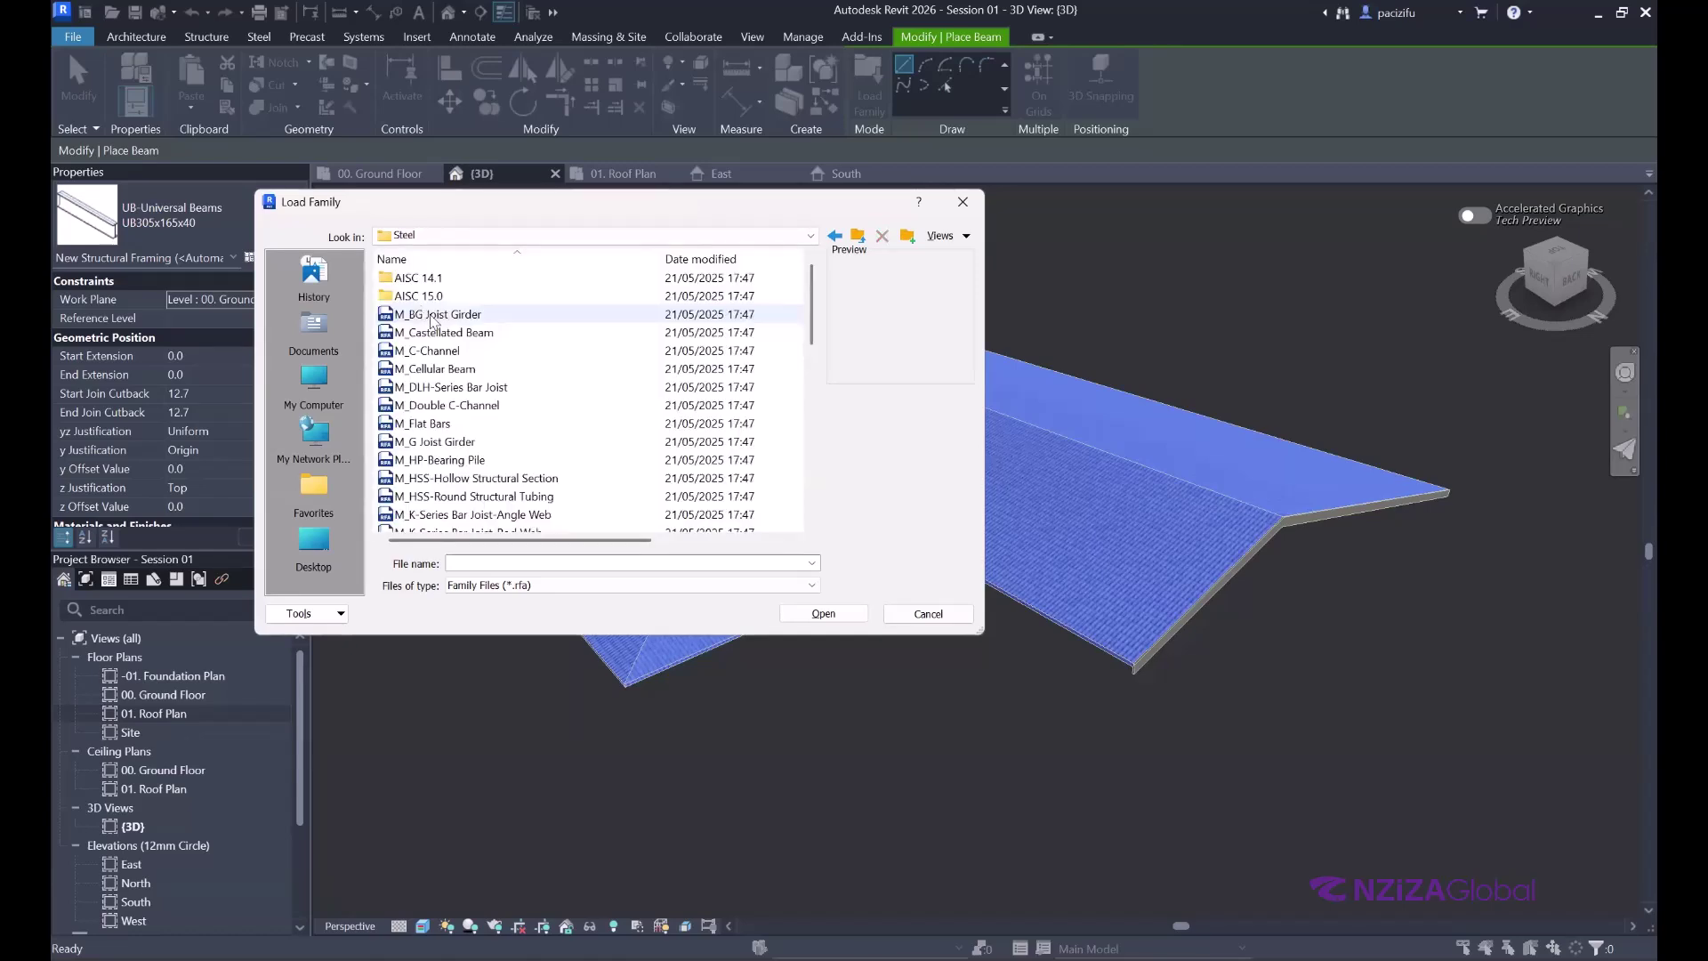
pyautogui.scroll(-3, 471, 445)
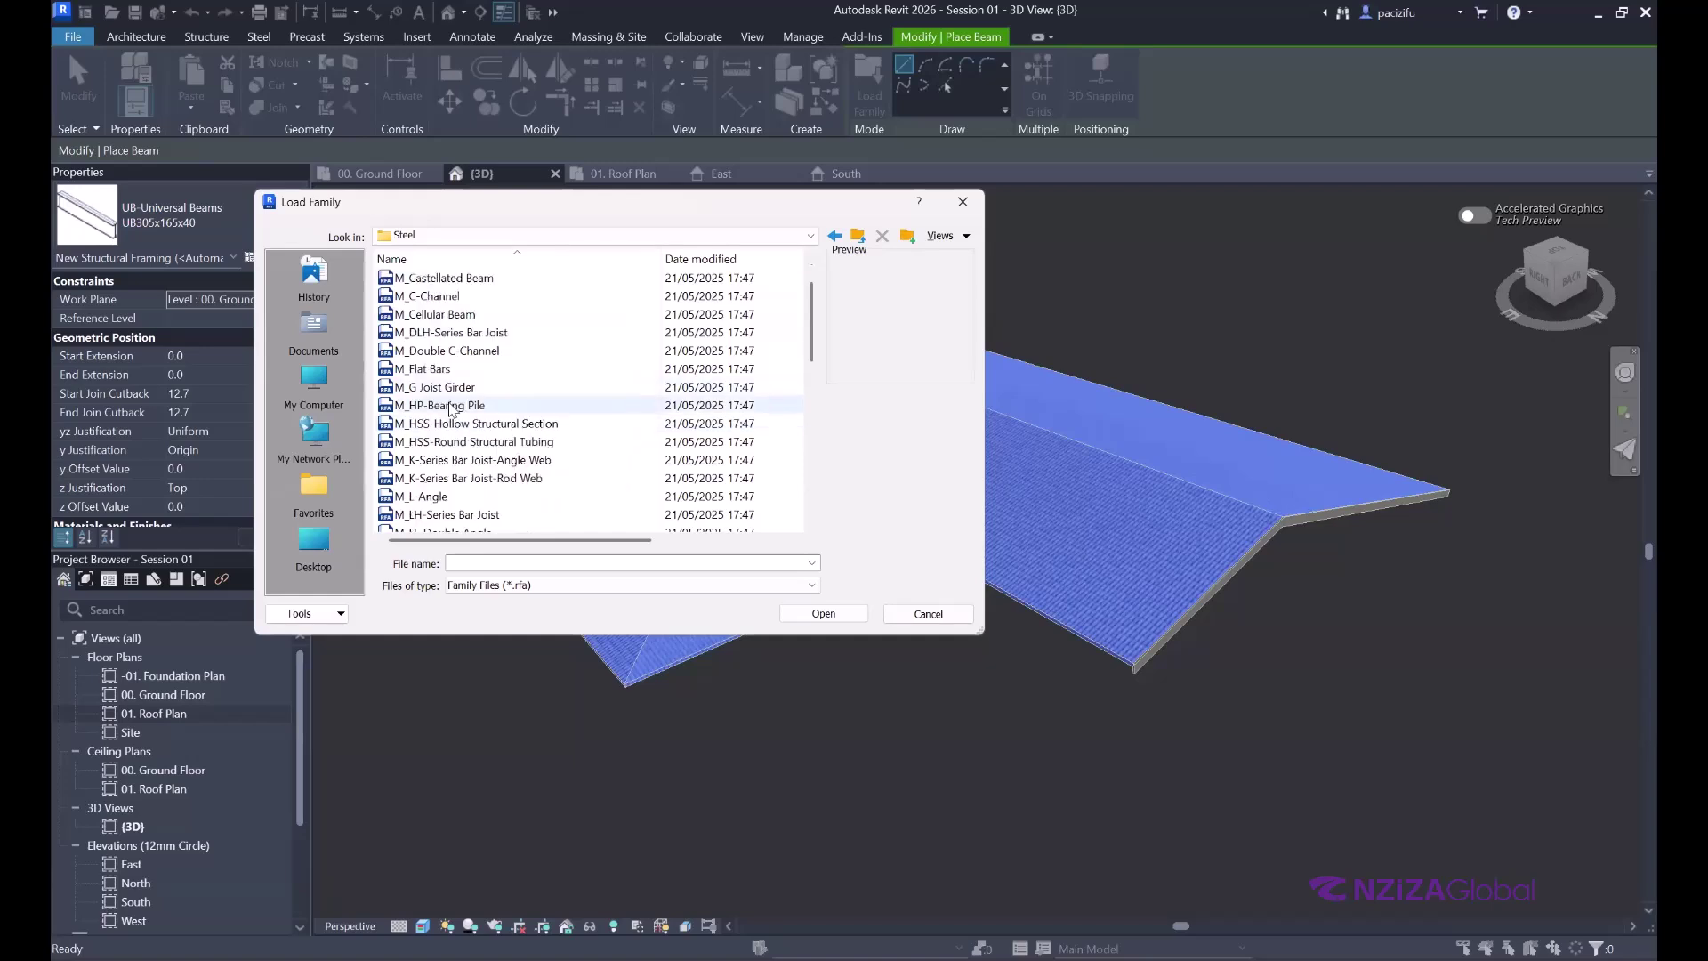
pyautogui.click(458, 316)
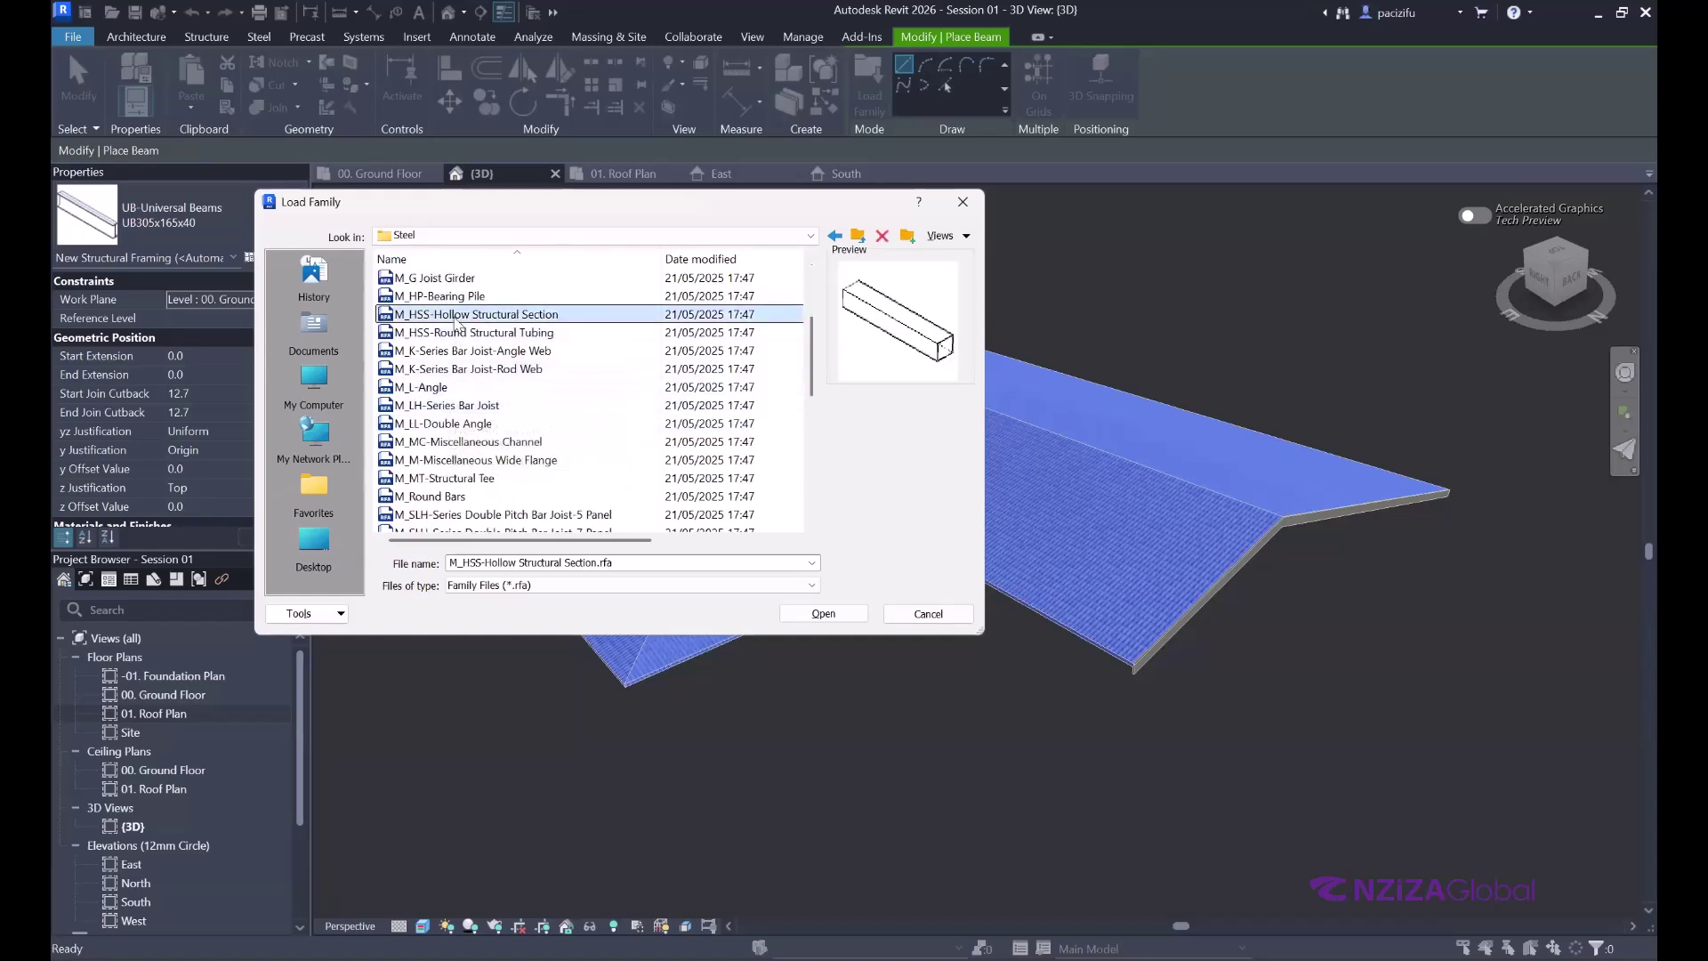
pyautogui.click(822, 614)
pyautogui.click(951, 776)
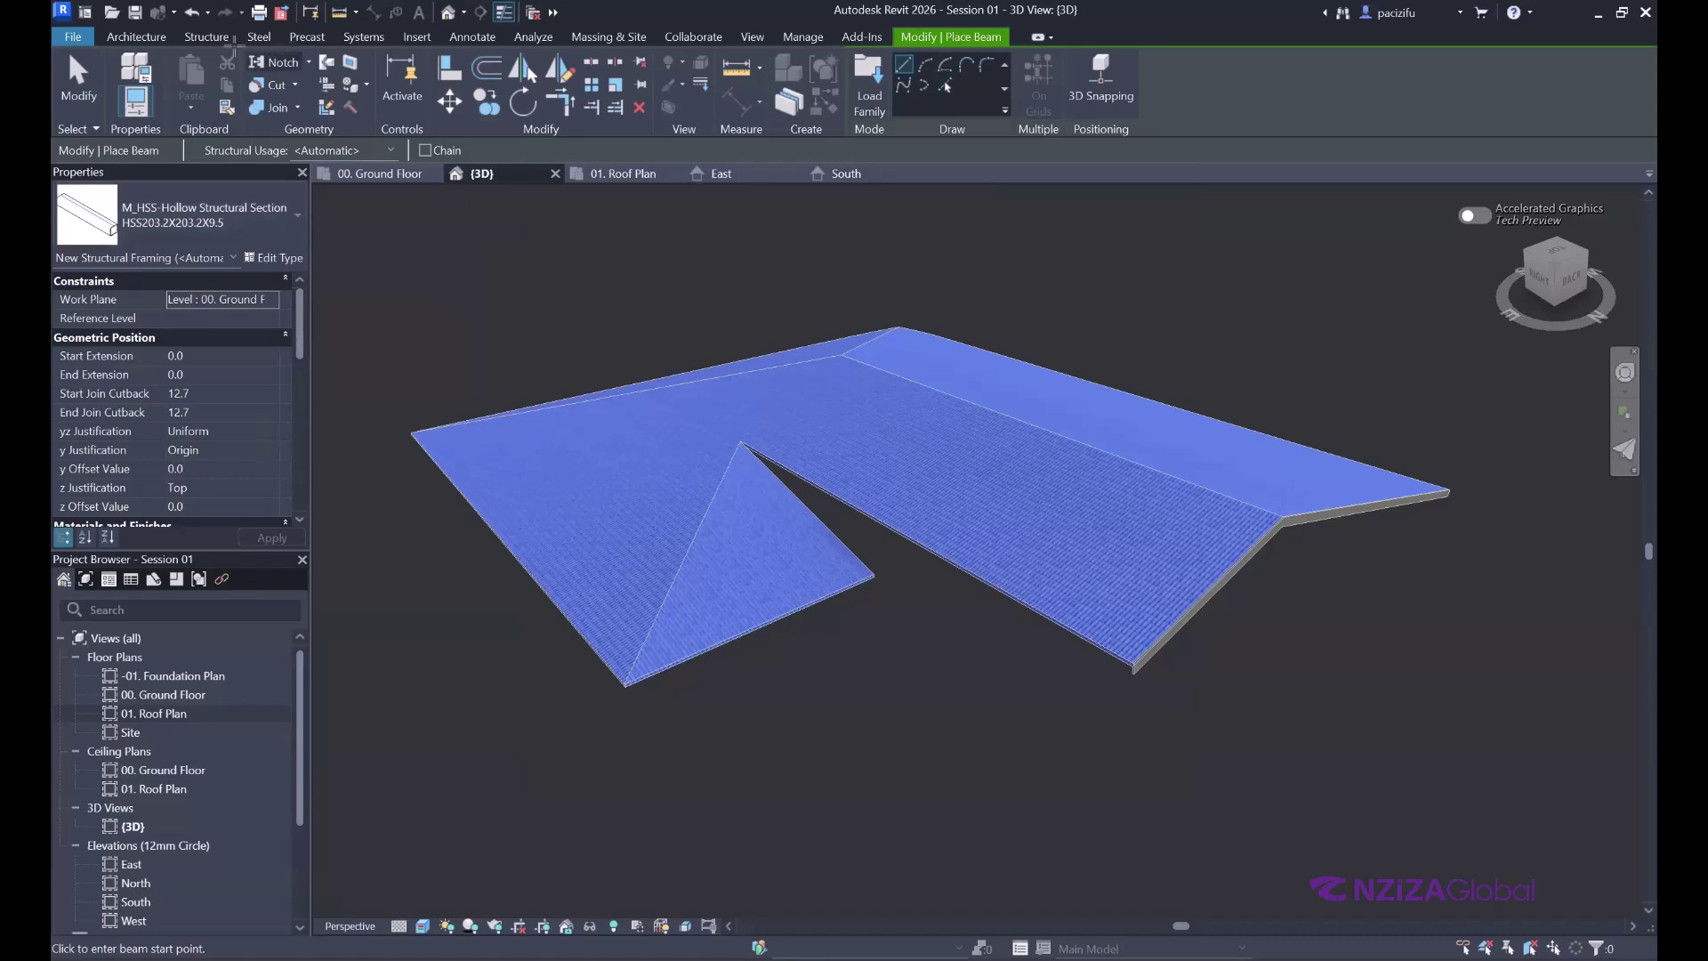
# - Start a structural Beam System and choose to define its work plane by picking a plane
pyautogui.click(206, 36)
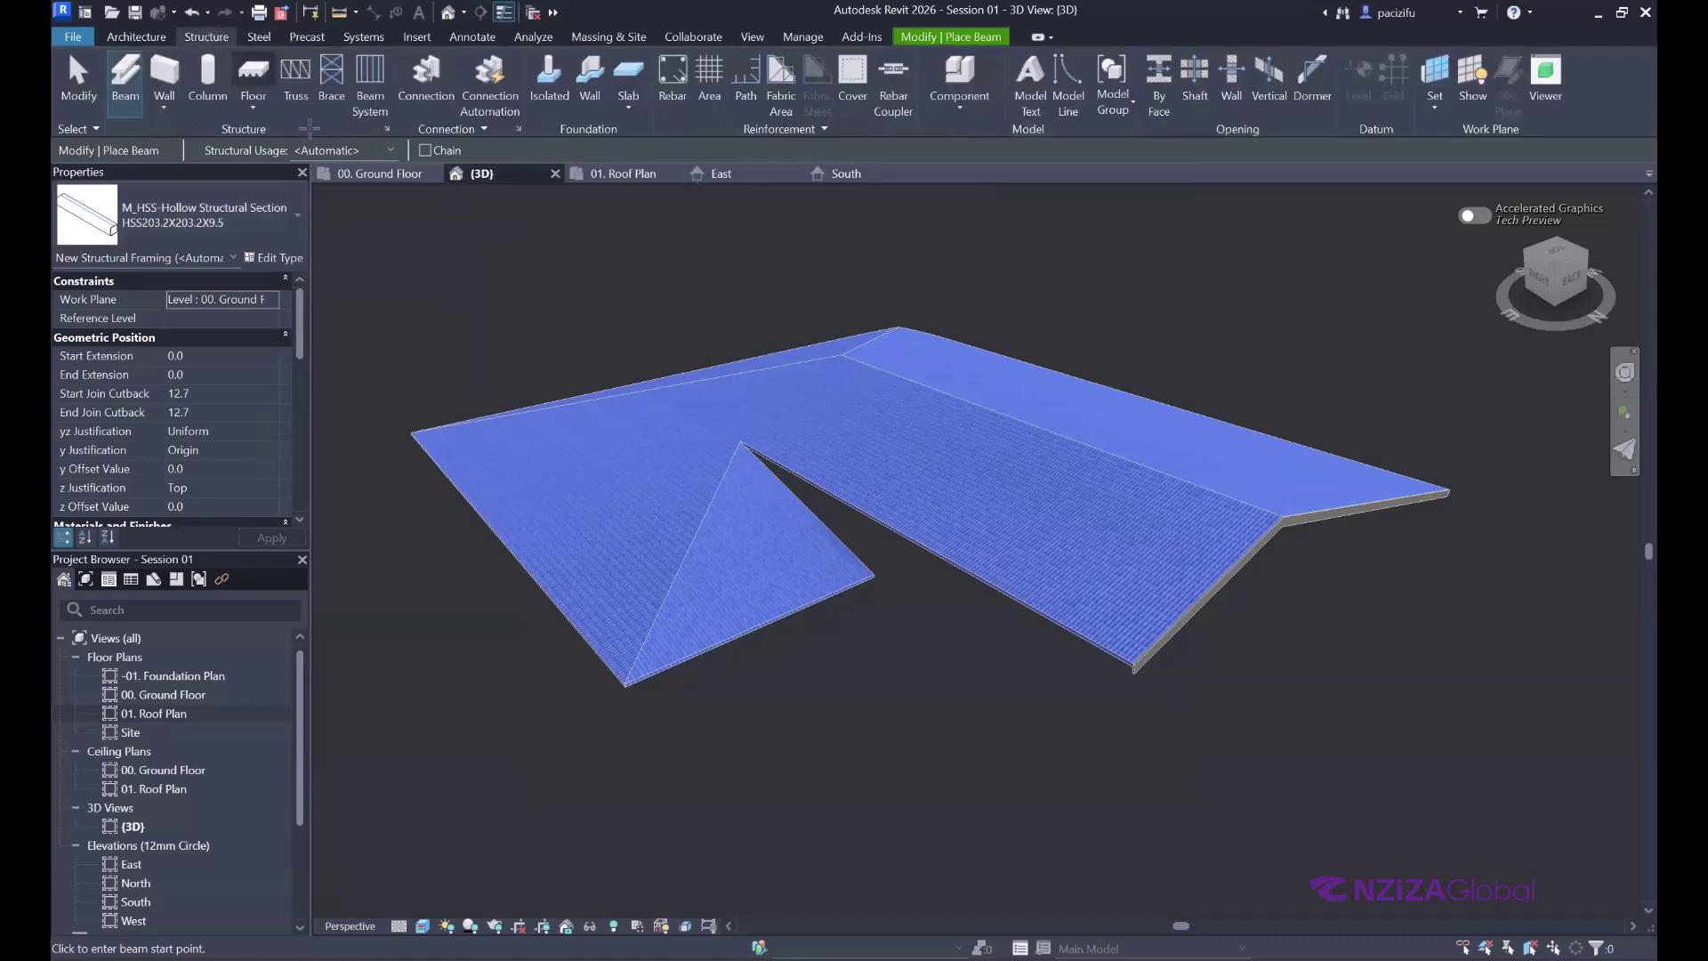
pyautogui.click(367, 86)
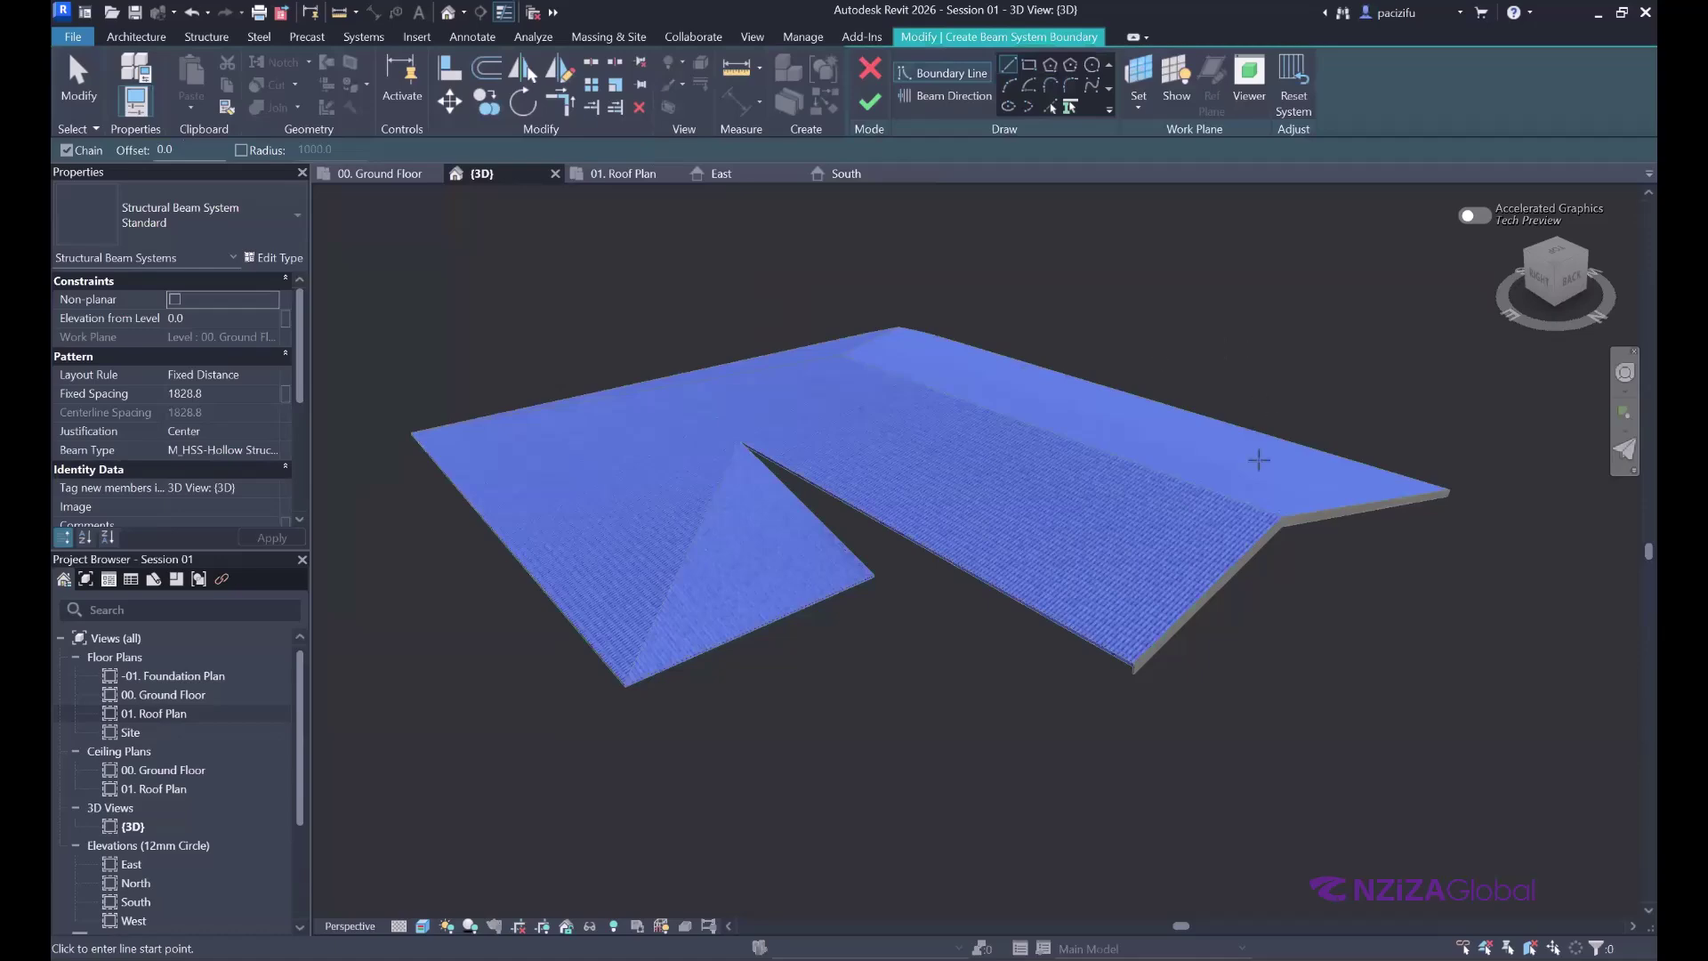
pyautogui.scroll(2, 968, 319)
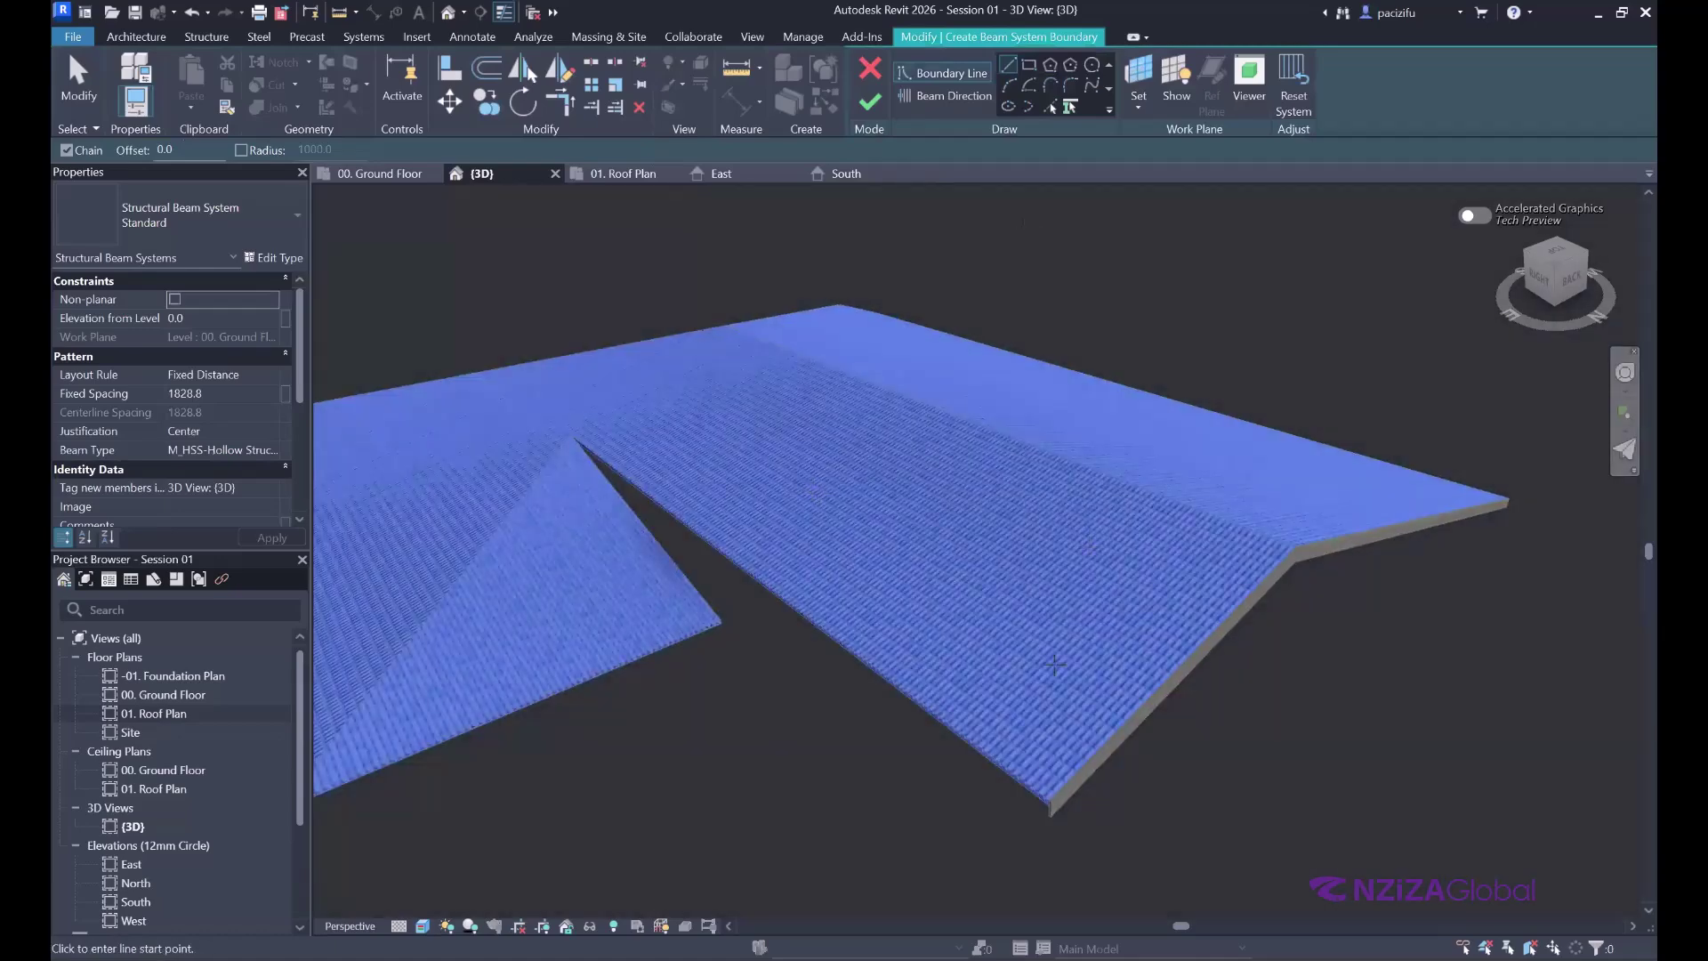
pyautogui.scroll(1, 1054, 664)
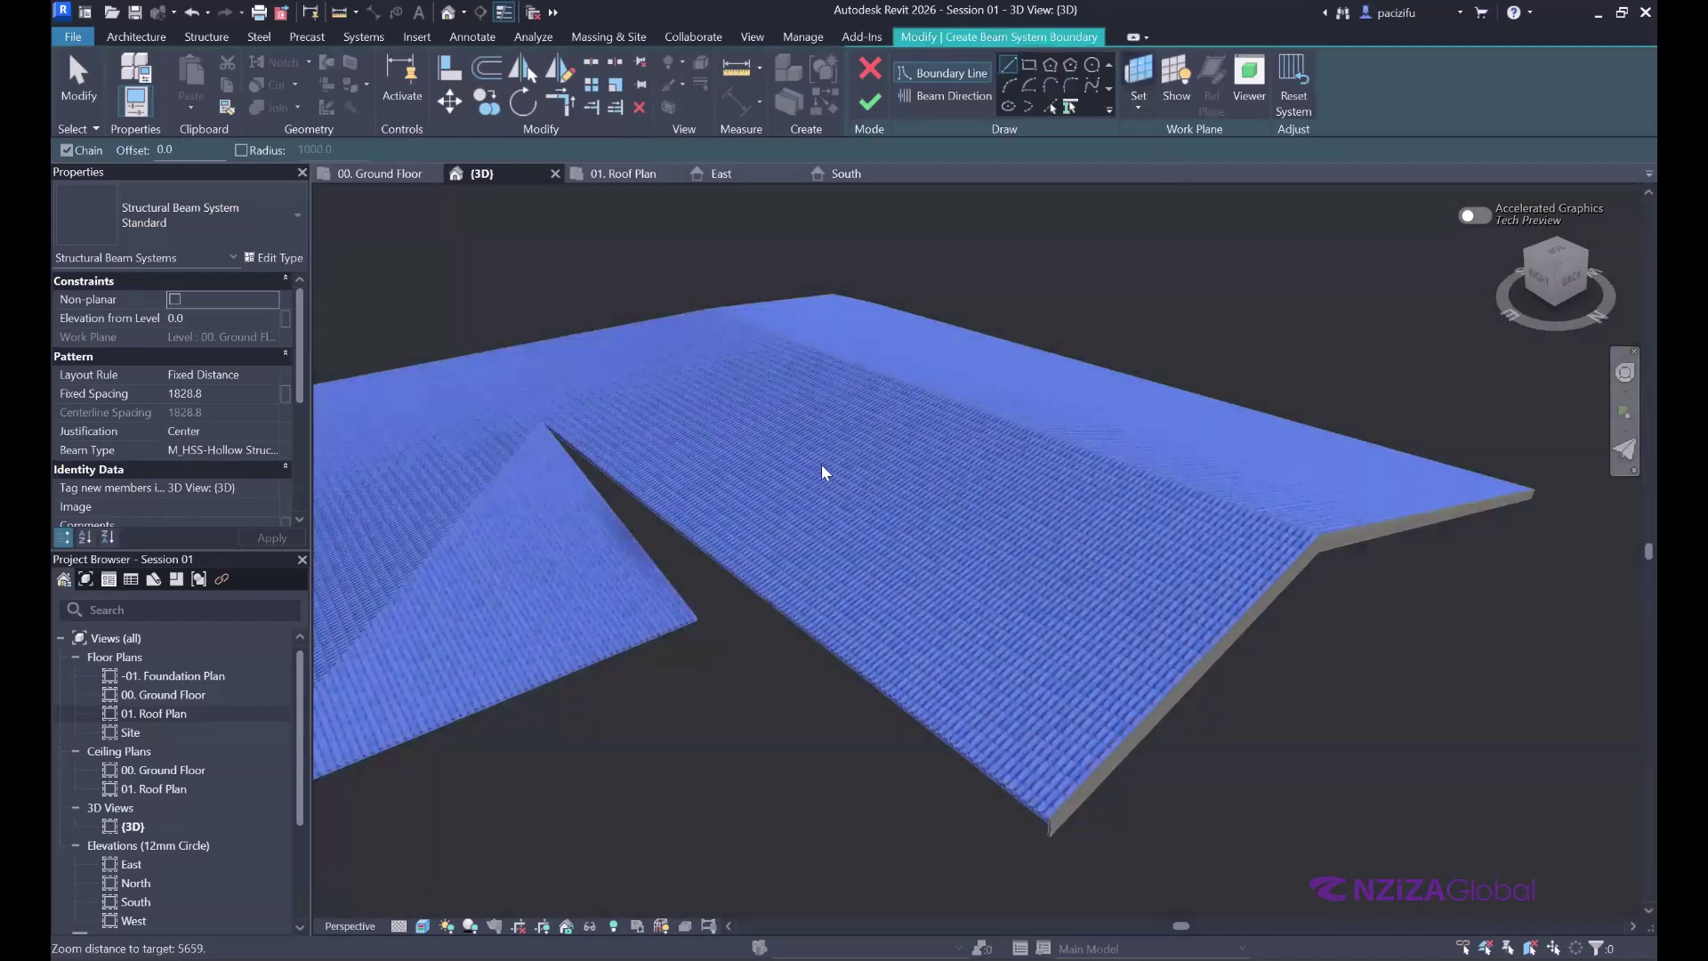
pyautogui.click(698, 512)
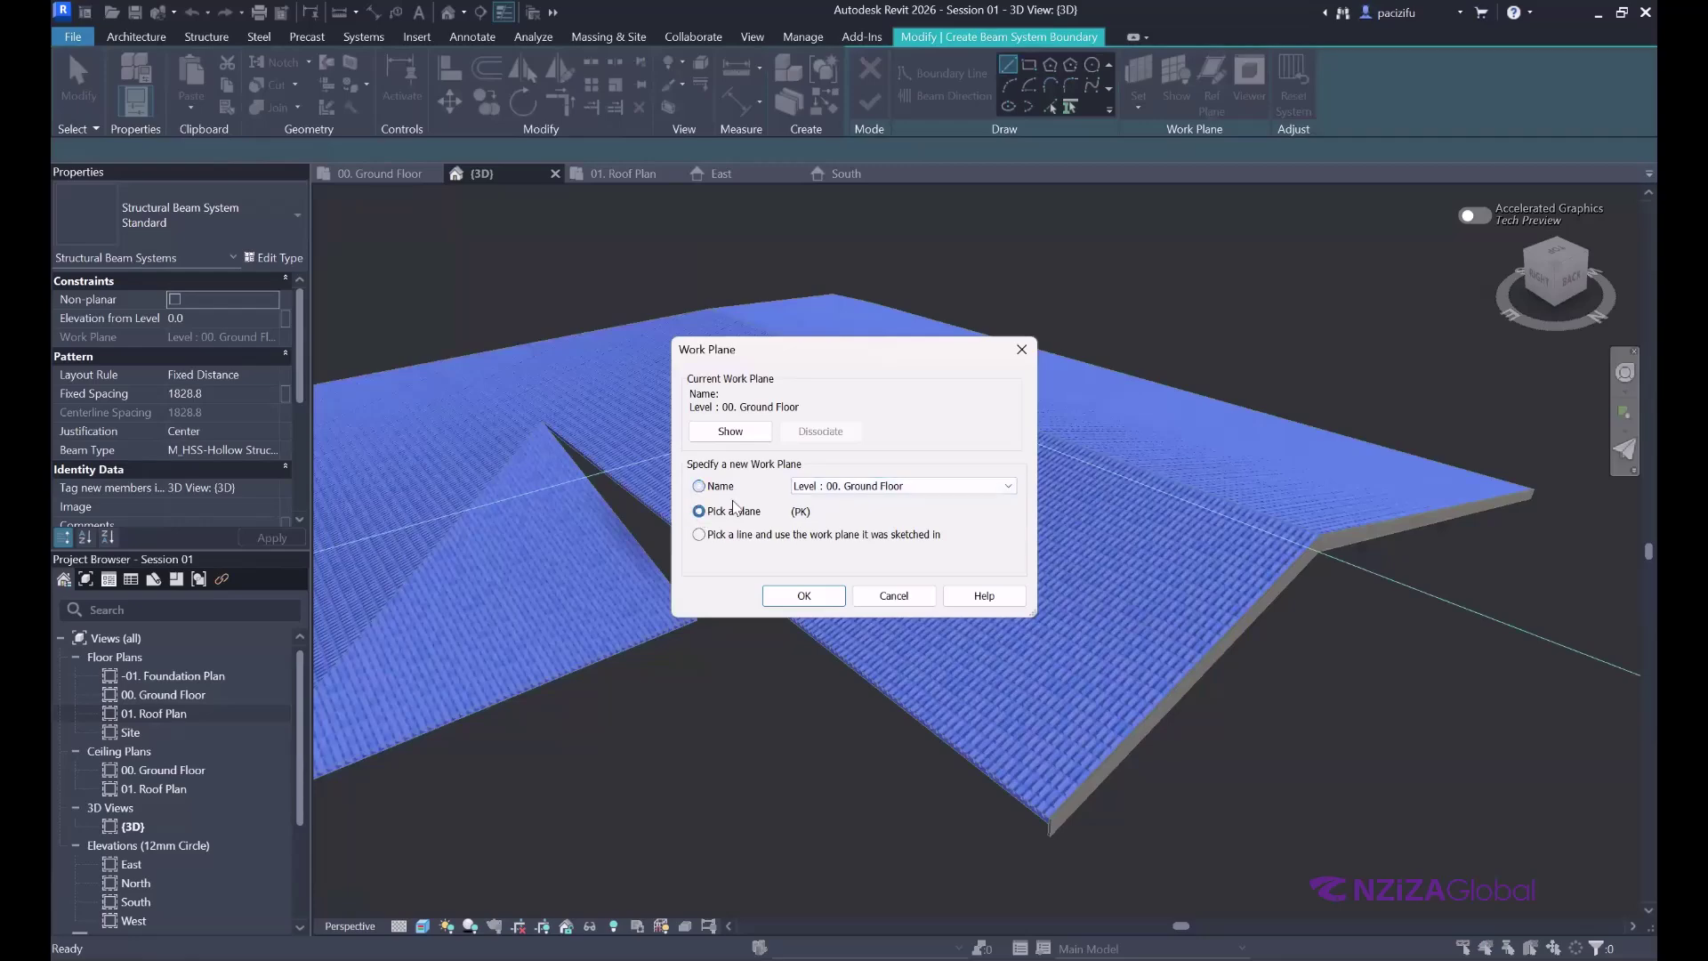
pyautogui.click(804, 596)
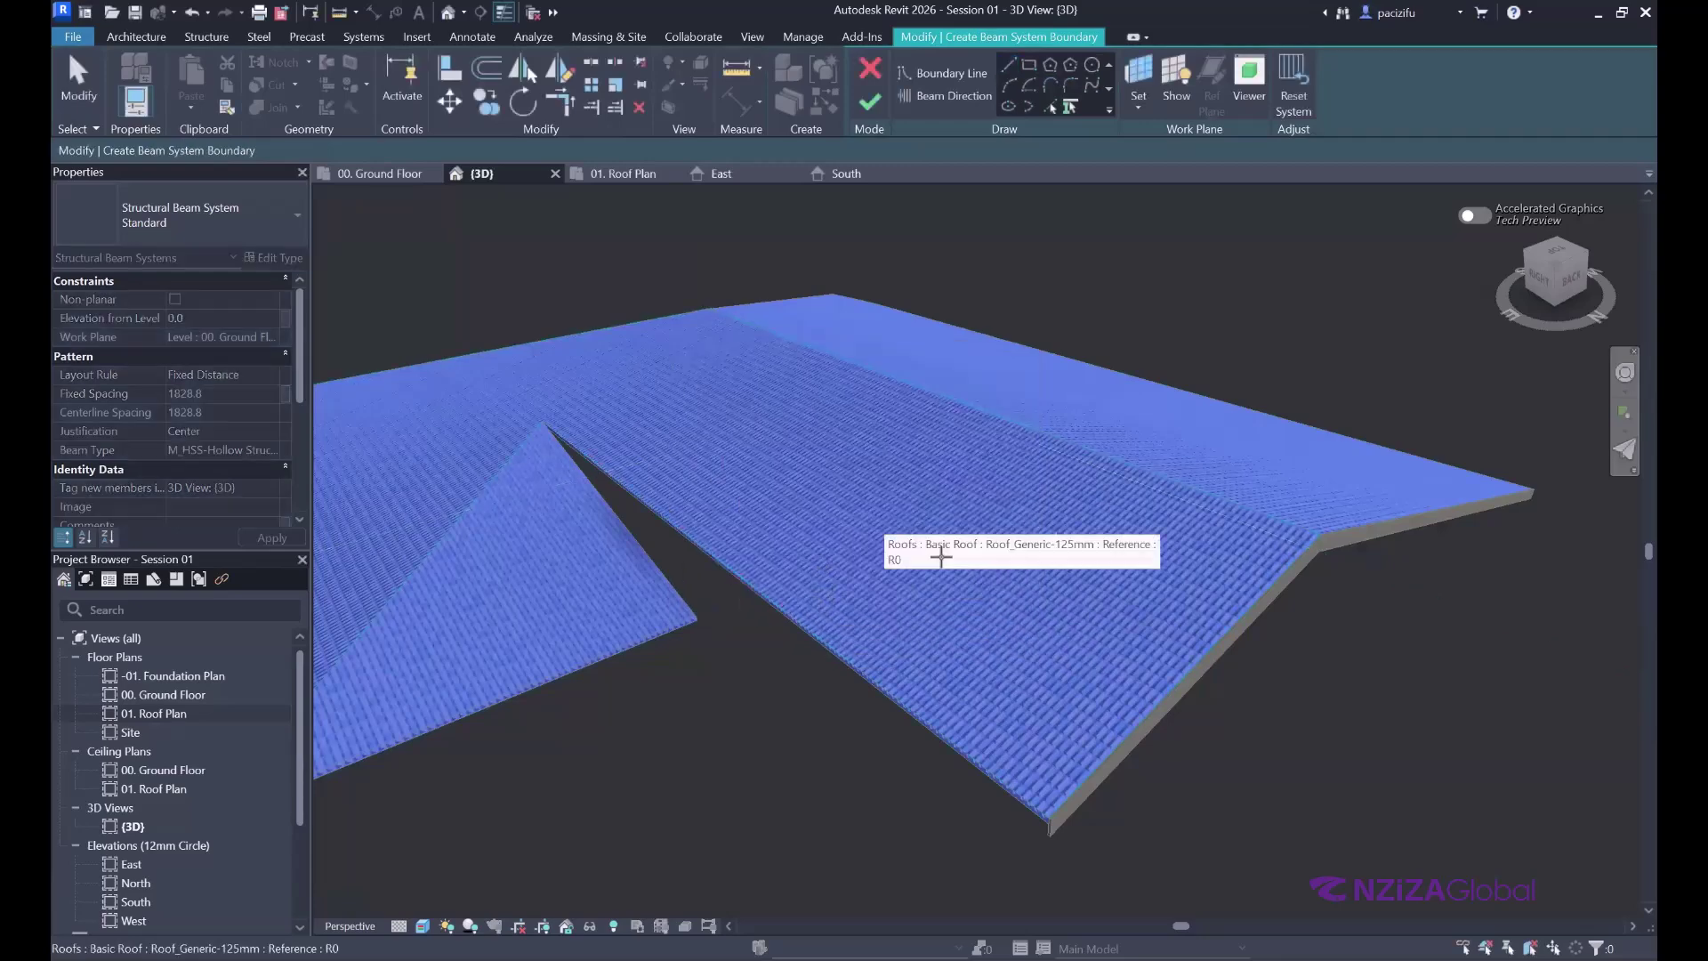
# - Pick the large sloping face on the outer side of the L-shaped roof's ridge as the beam system's work plane
pyautogui.scroll(-2, 940, 558)
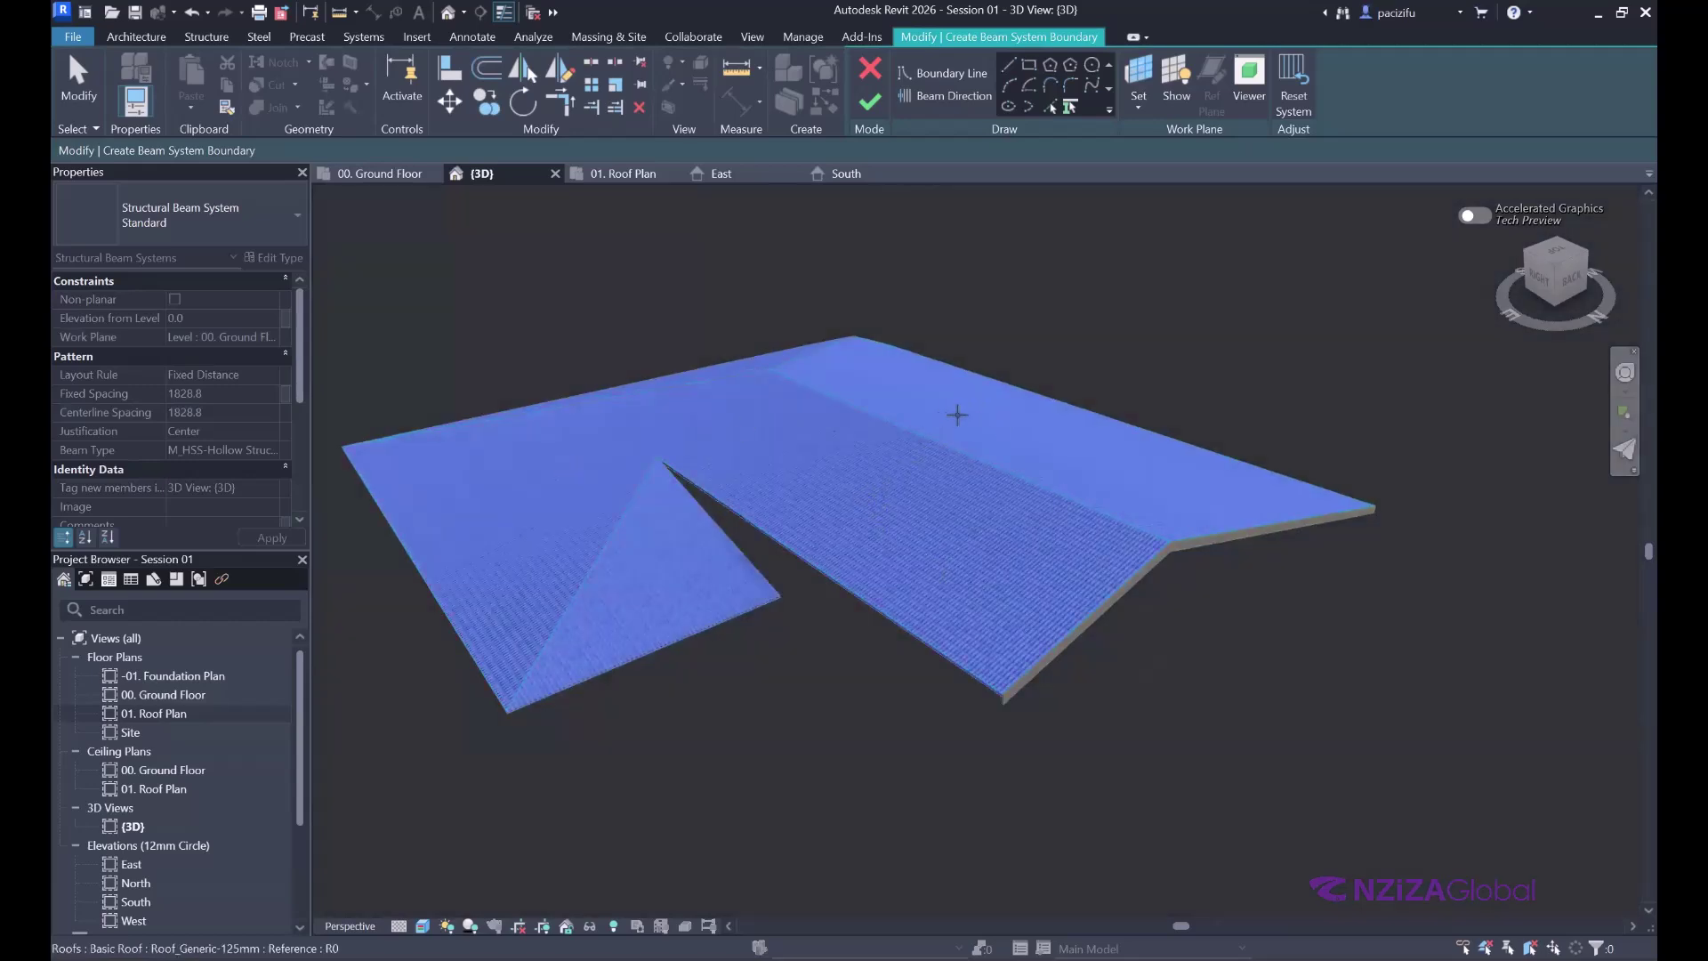
pyautogui.scroll(2, 1100, 493)
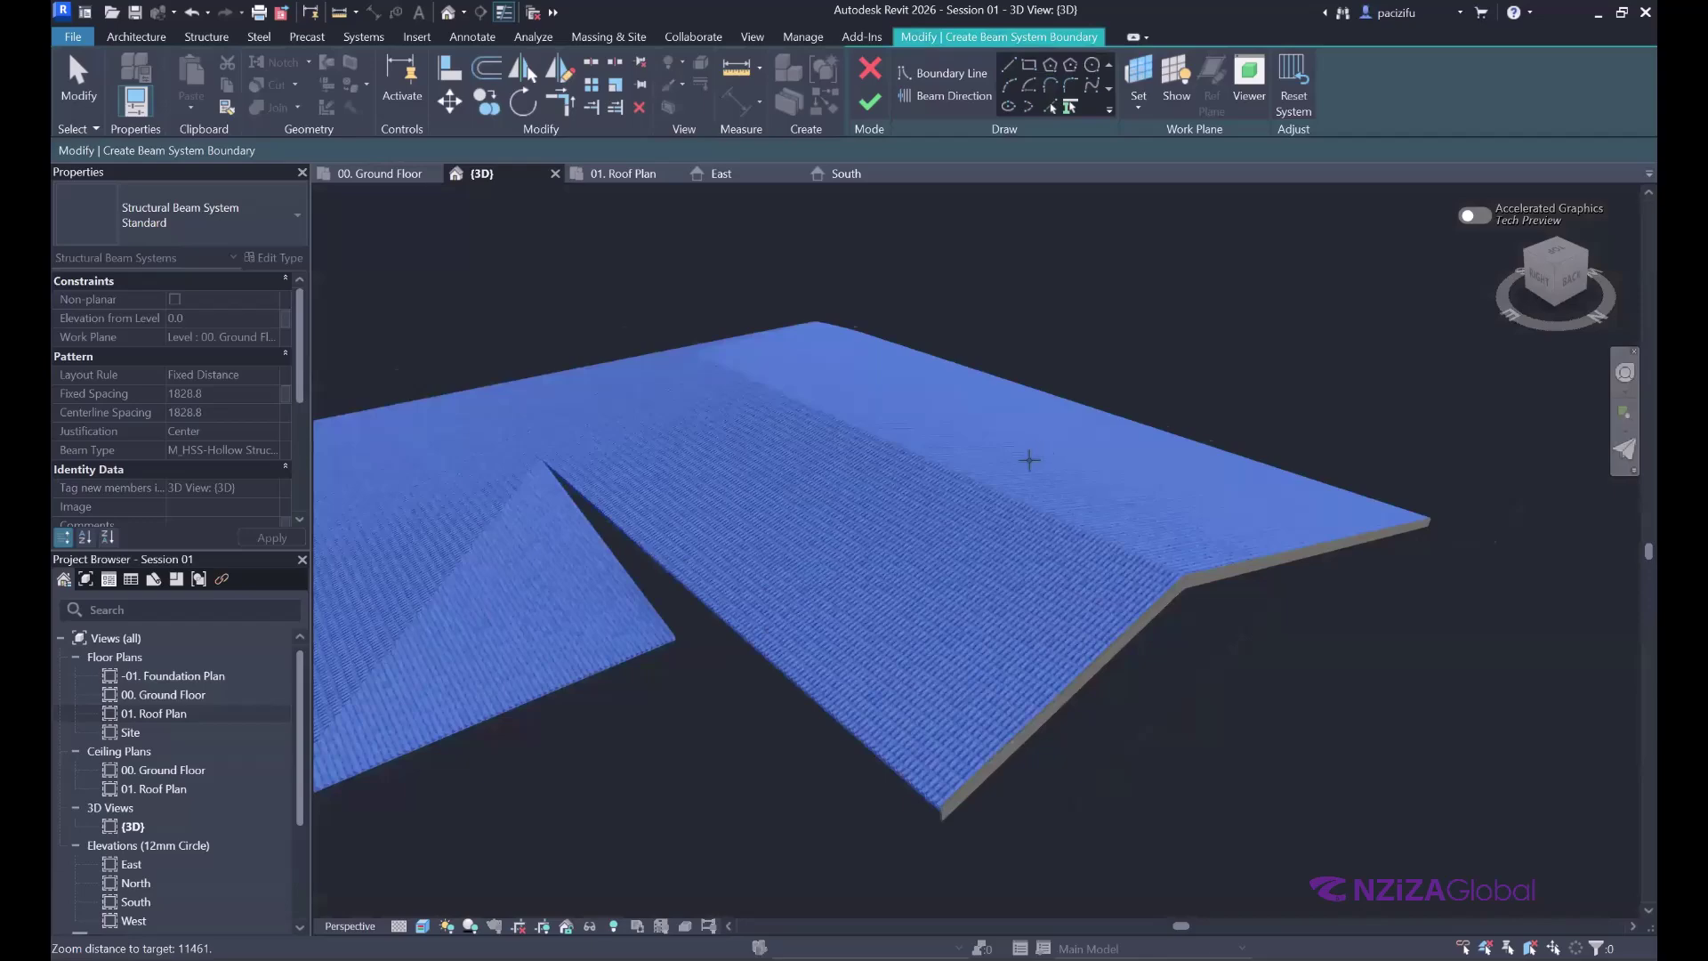
pyautogui.scroll(-1, 800, 552)
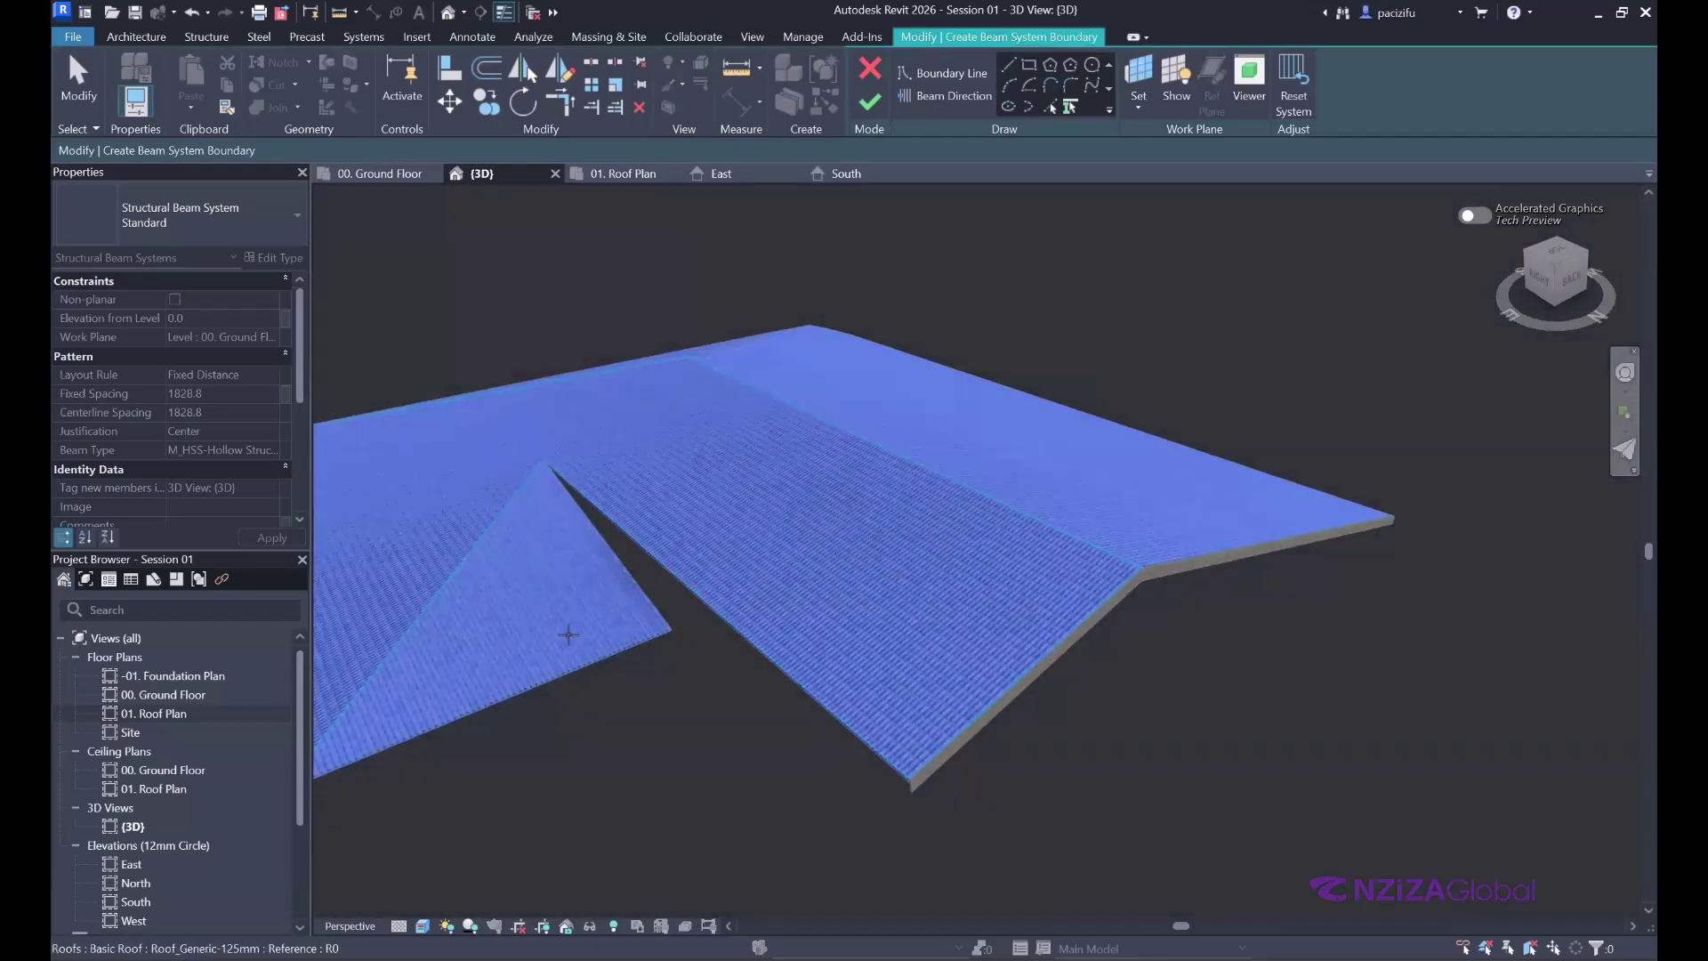
pyautogui.scroll(1, 842, 523)
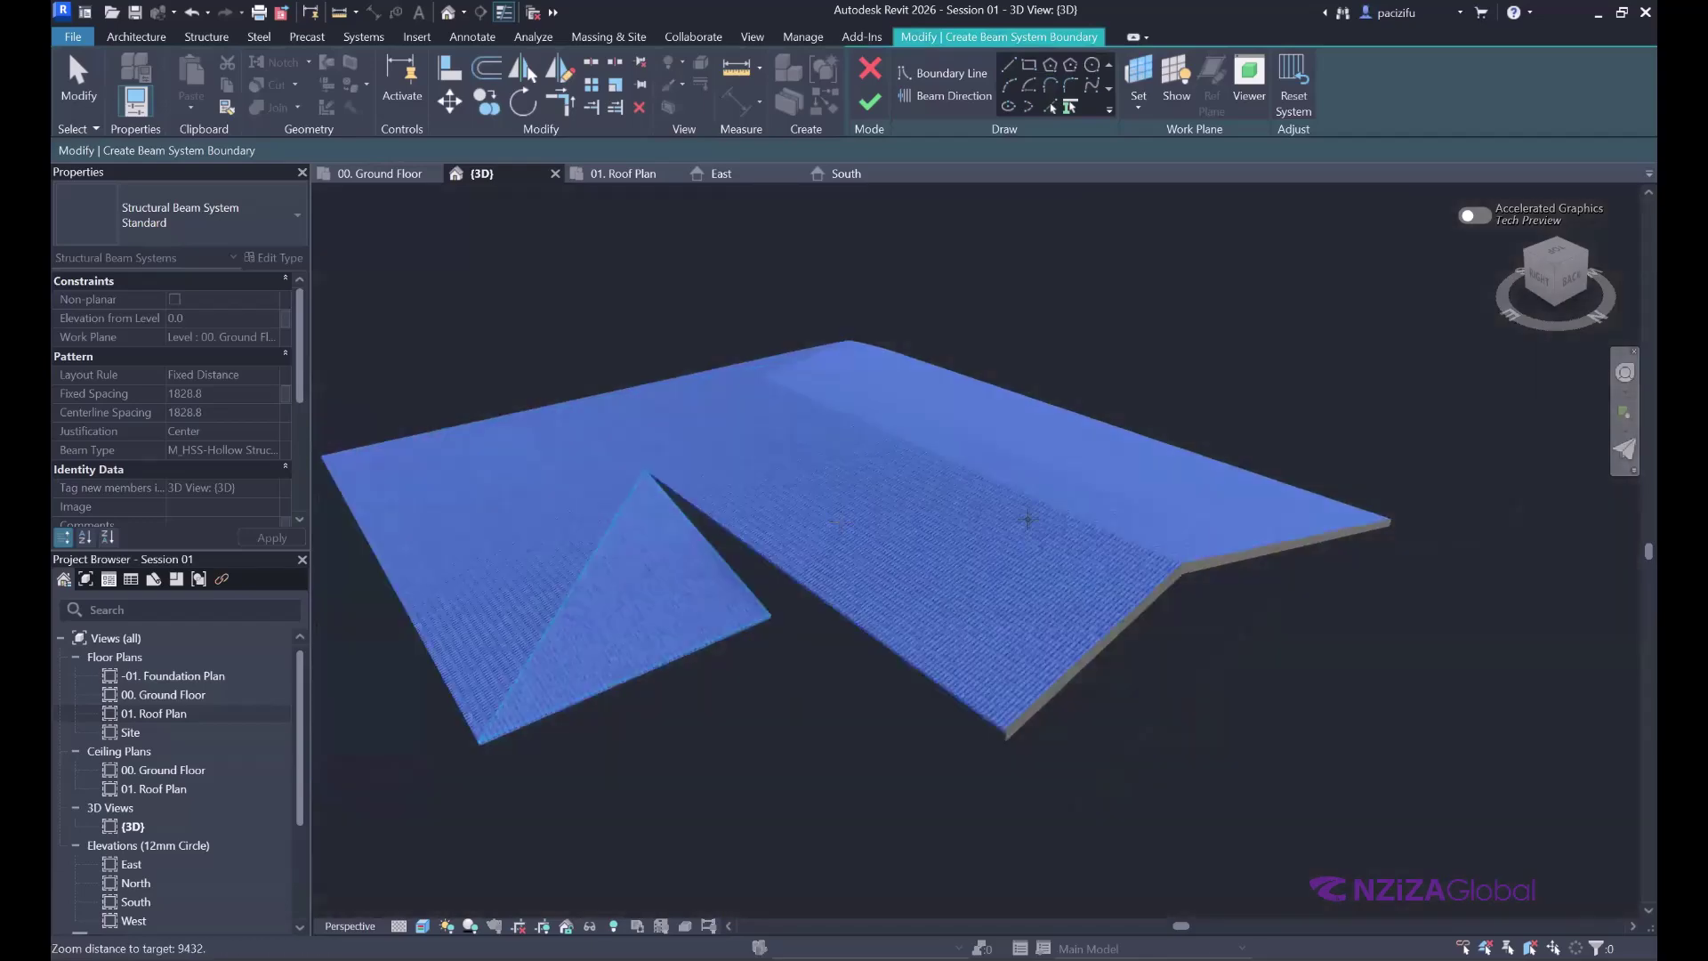
pyautogui.scroll(-2, 1027, 519)
pyautogui.scroll(3, 1028, 519)
pyautogui.click(1625, 374)
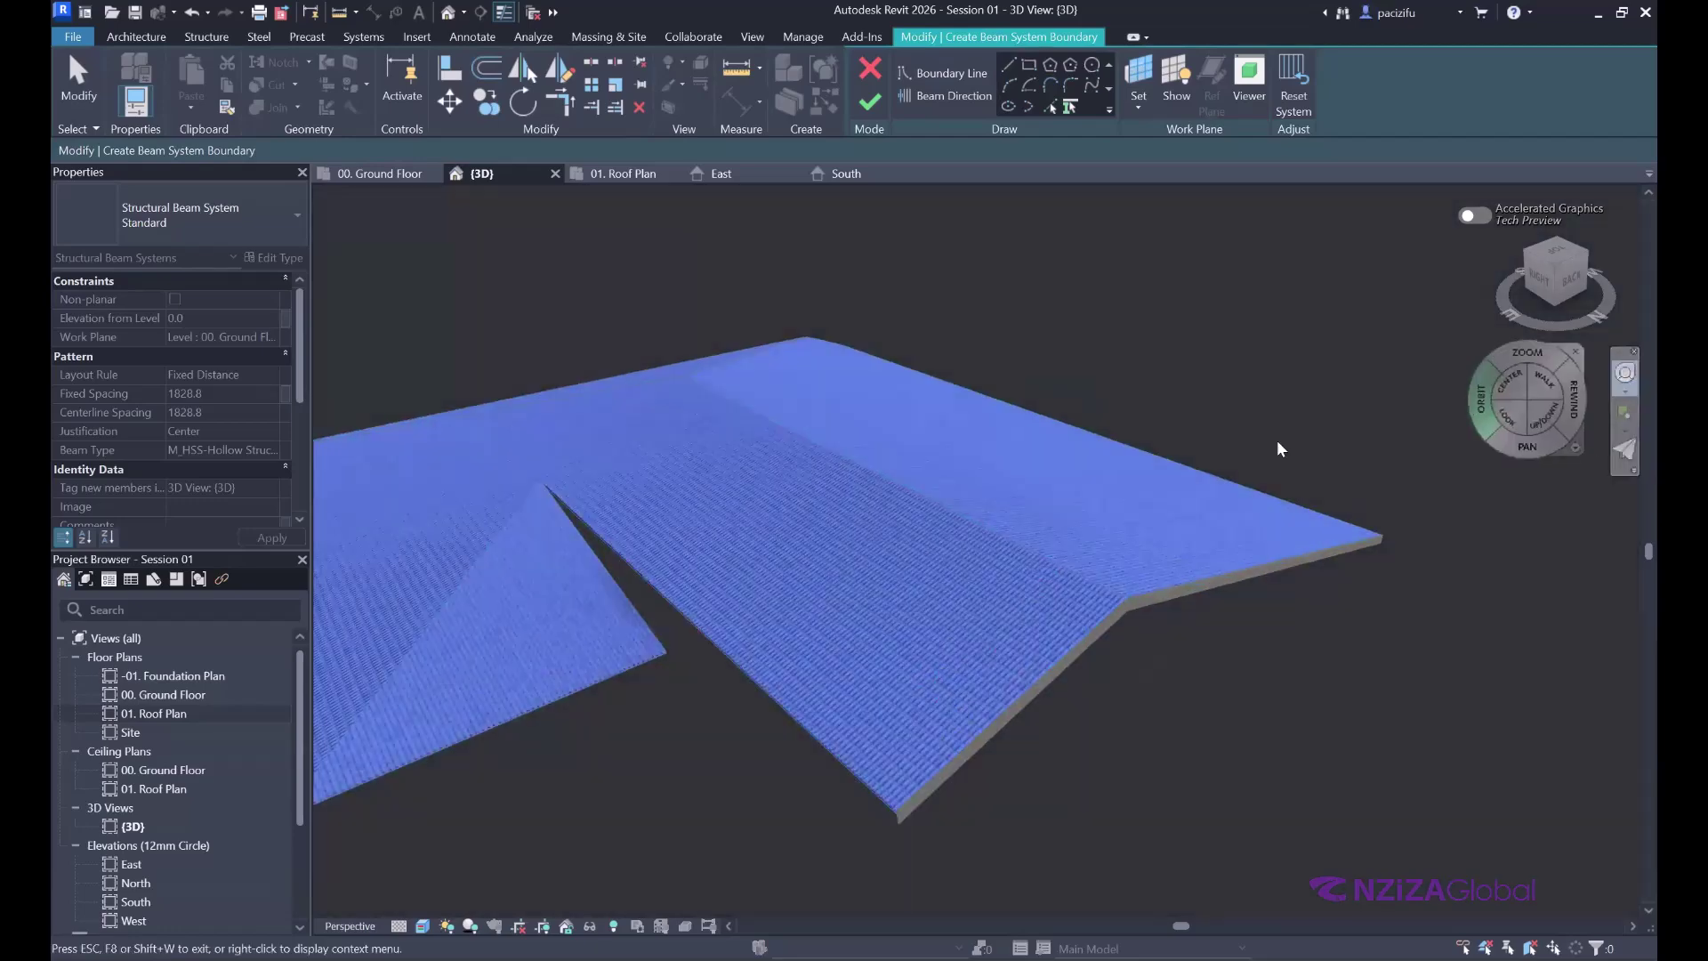
pyautogui.press('Escape')
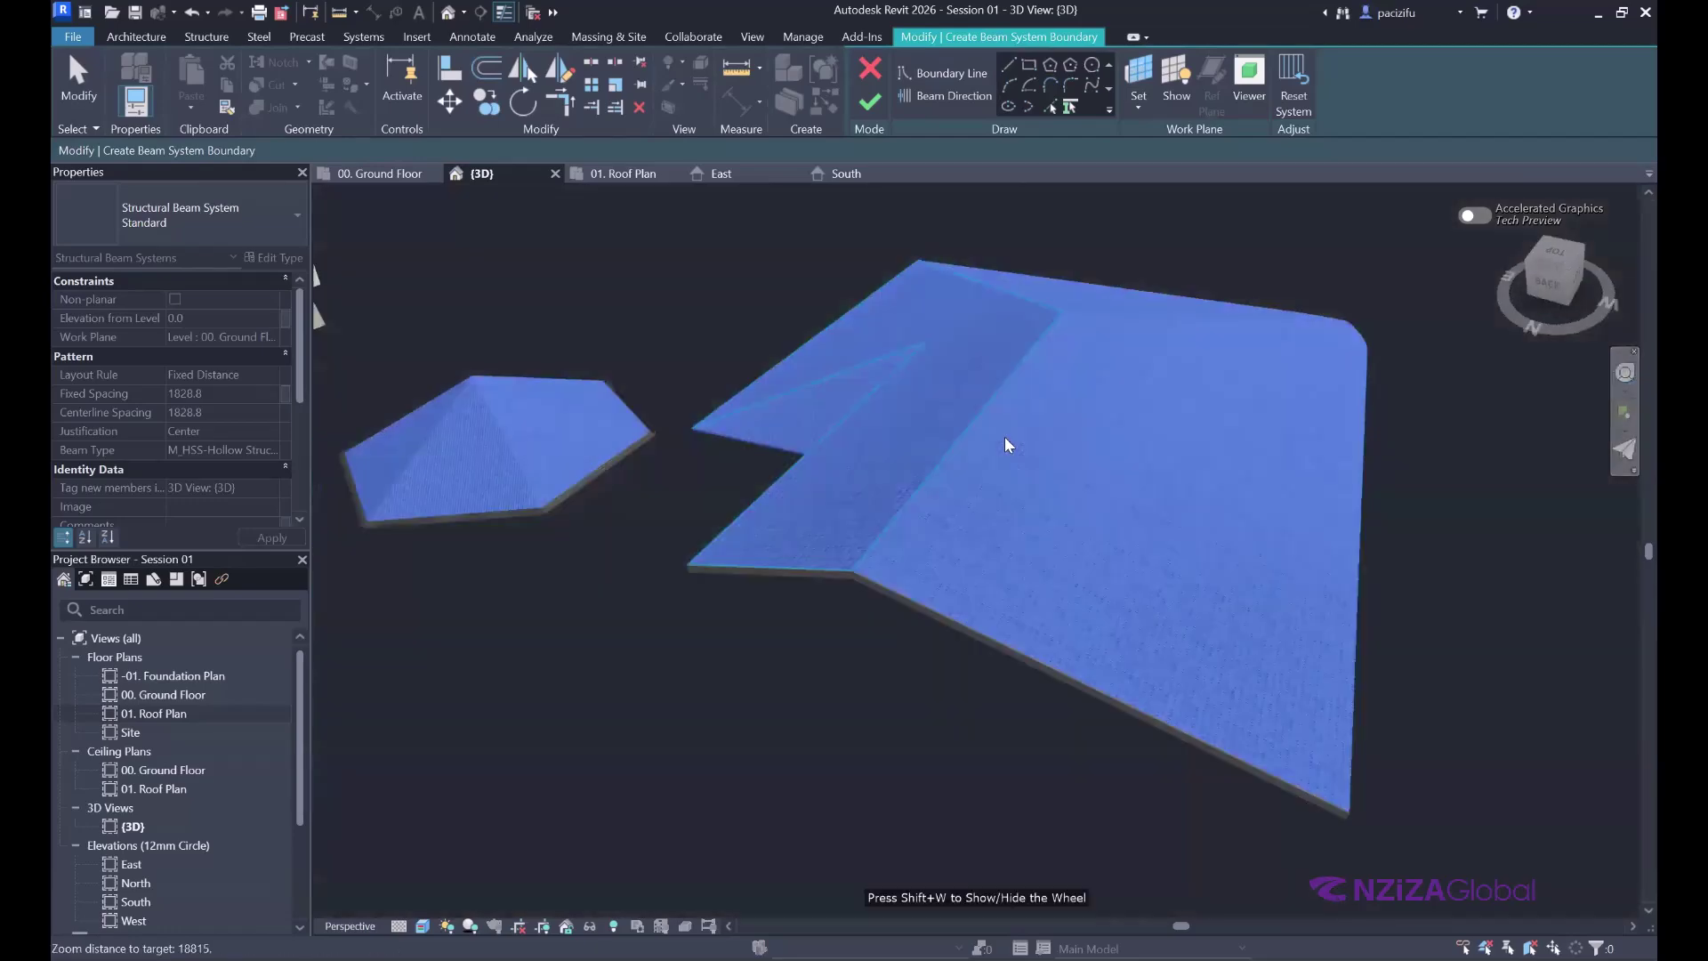
pyautogui.scroll(1, 1207, 514)
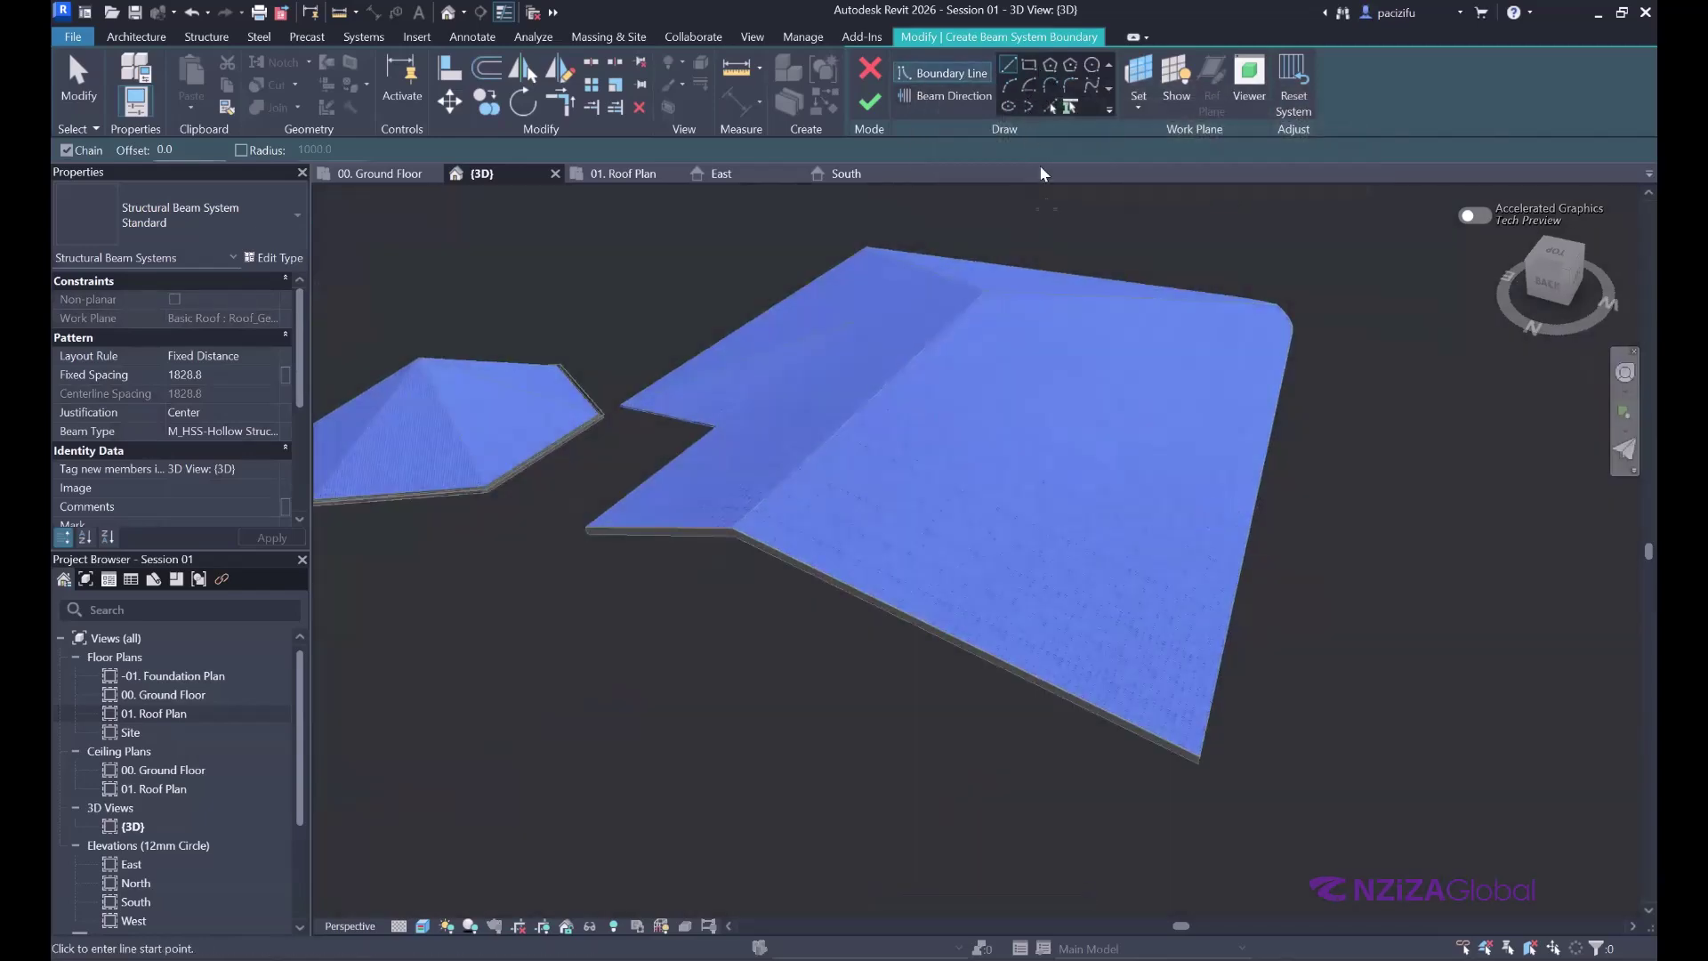
# - Pick the ridge, hip and outer roof edges around the large sloping face as the beam system's boundary lines
pyautogui.click(1048, 105)
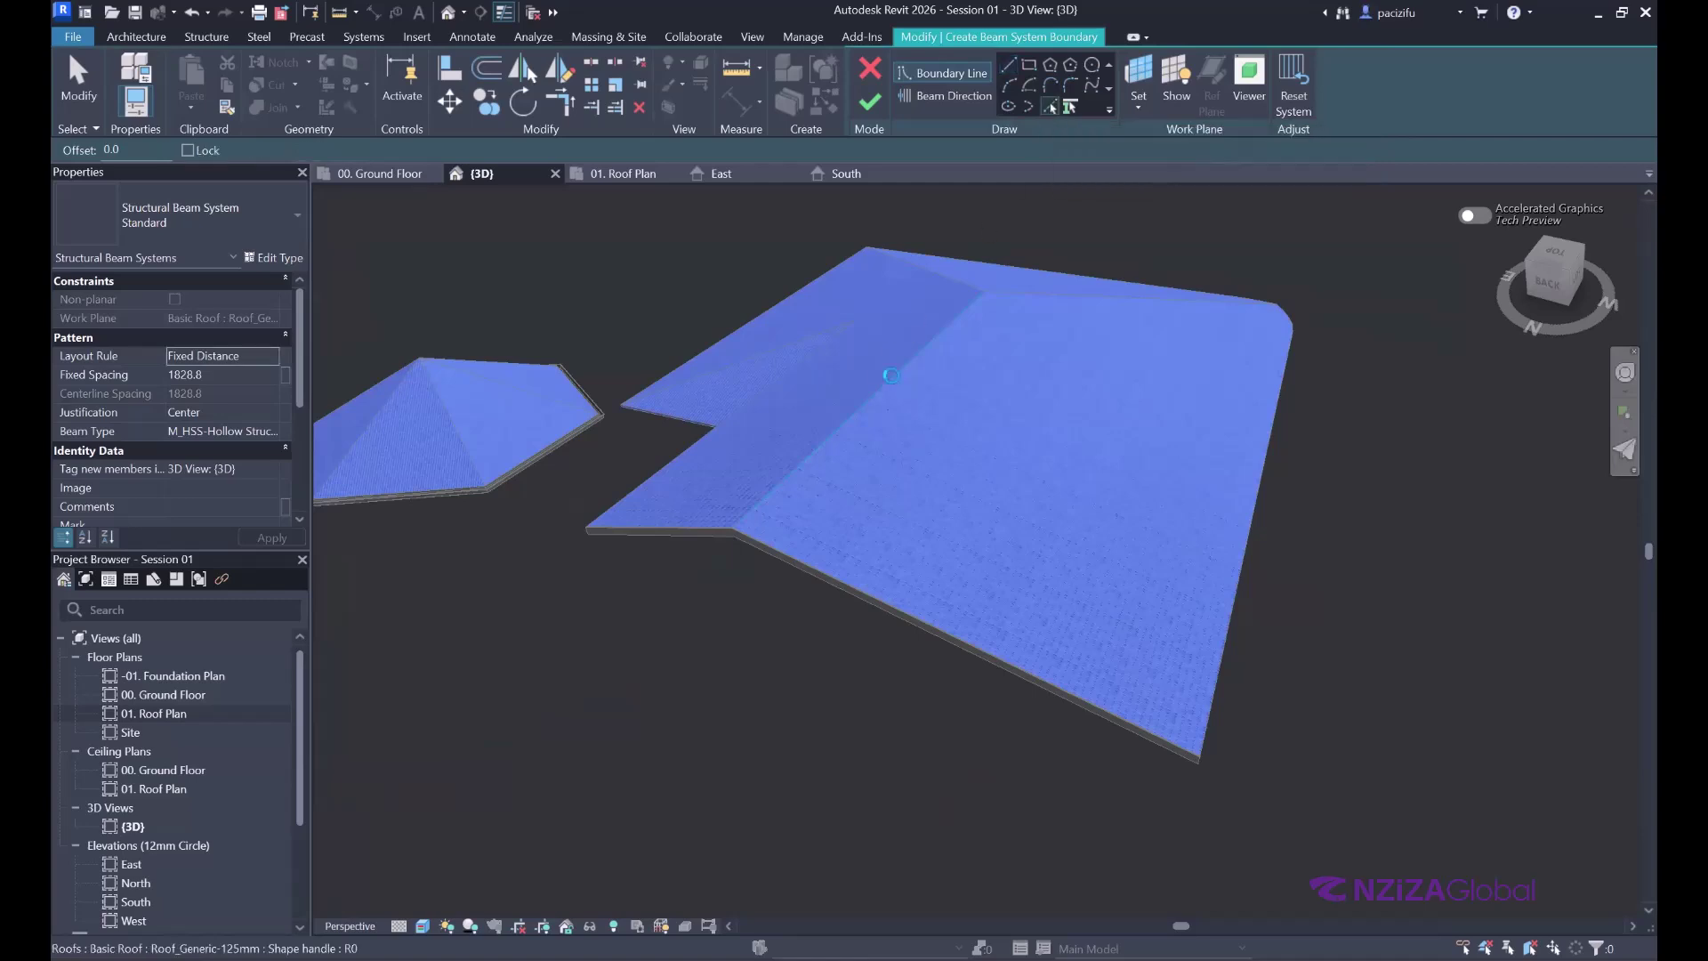
pyautogui.scroll(3, 1212, 266)
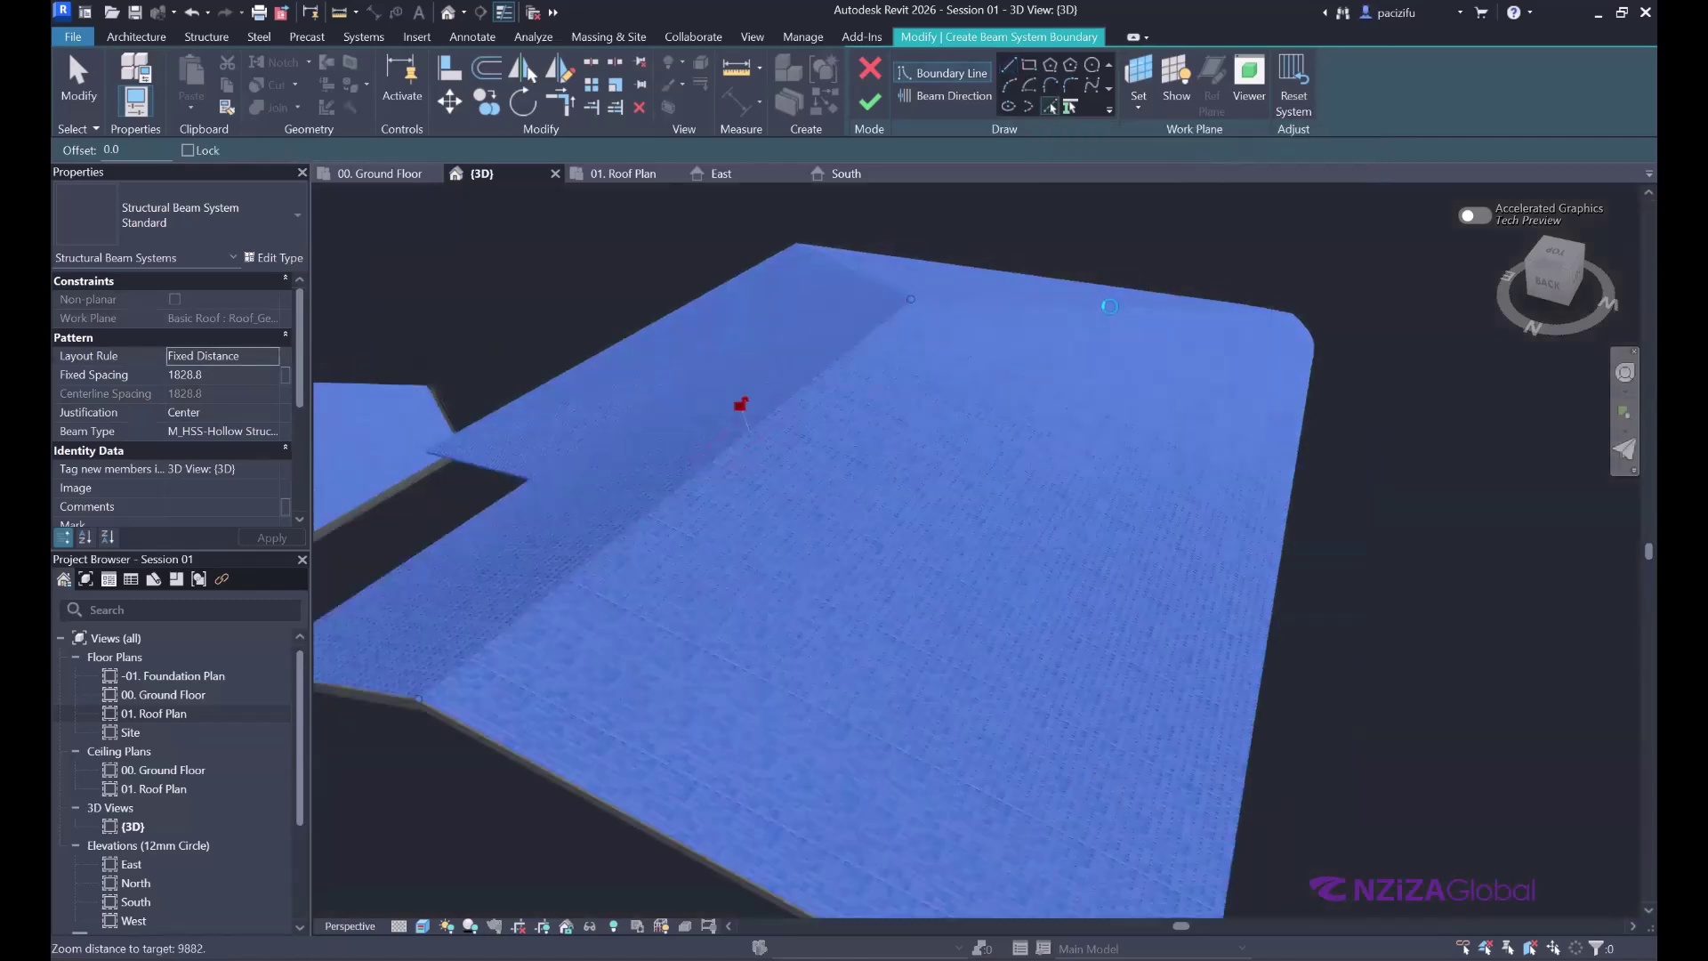
pyautogui.click(1295, 318)
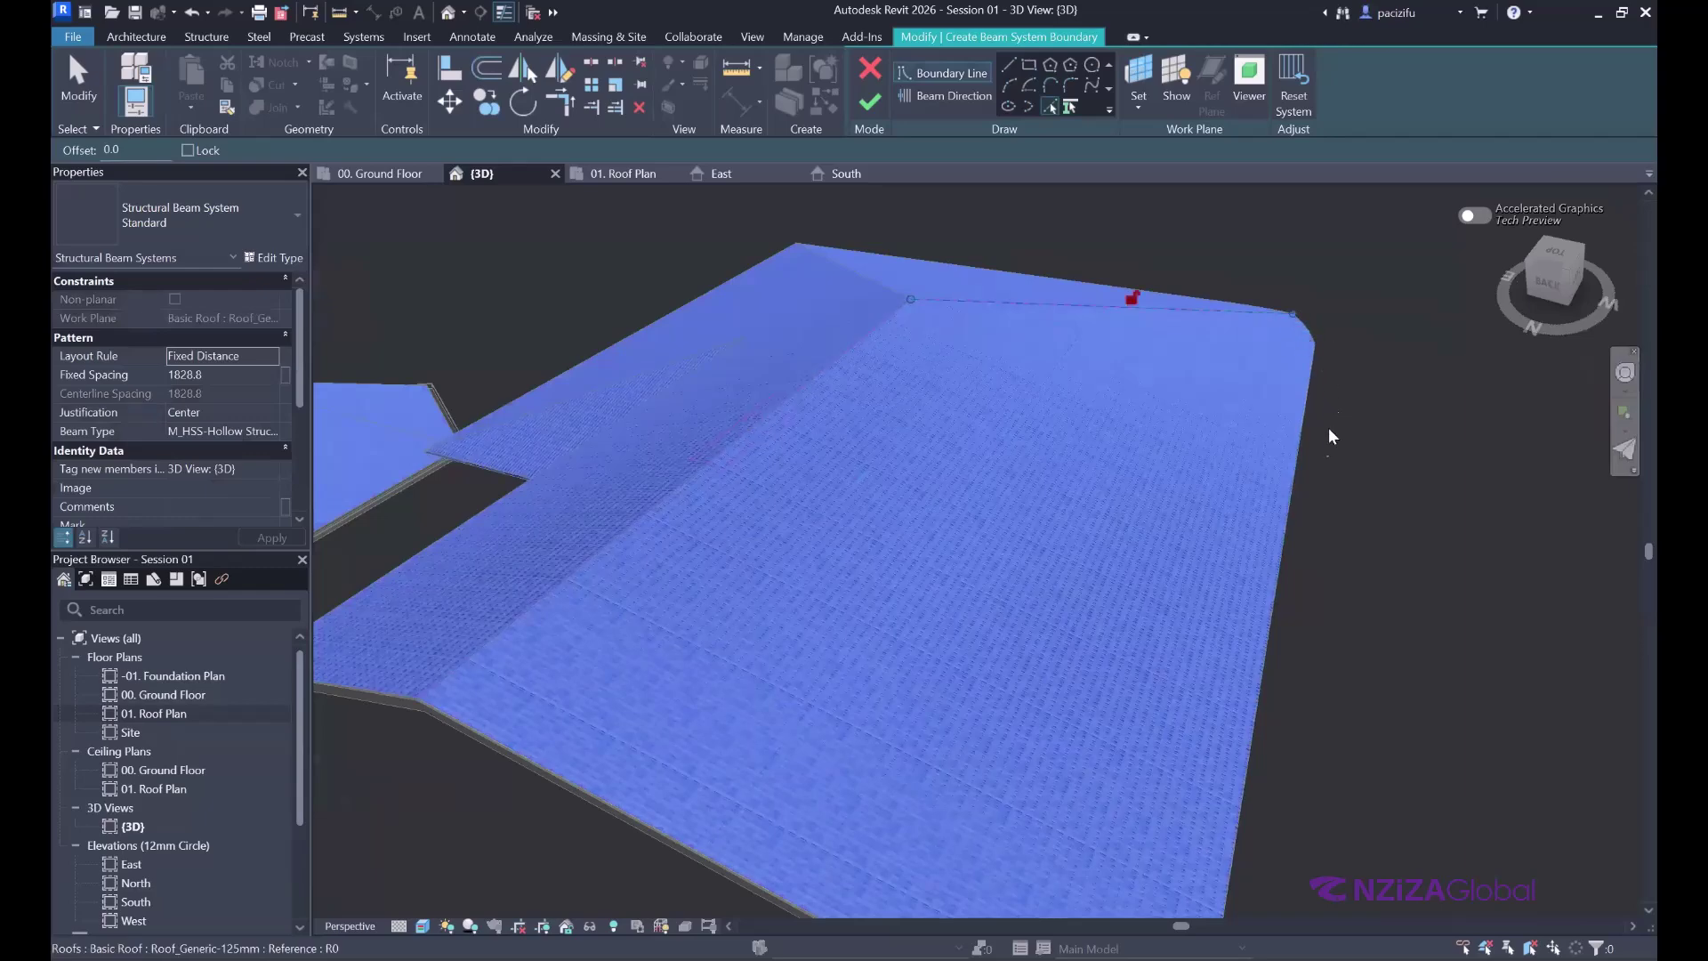
pyautogui.scroll(2, 1314, 472)
pyautogui.click(1283, 308)
pyautogui.scroll(-3, 698, 776)
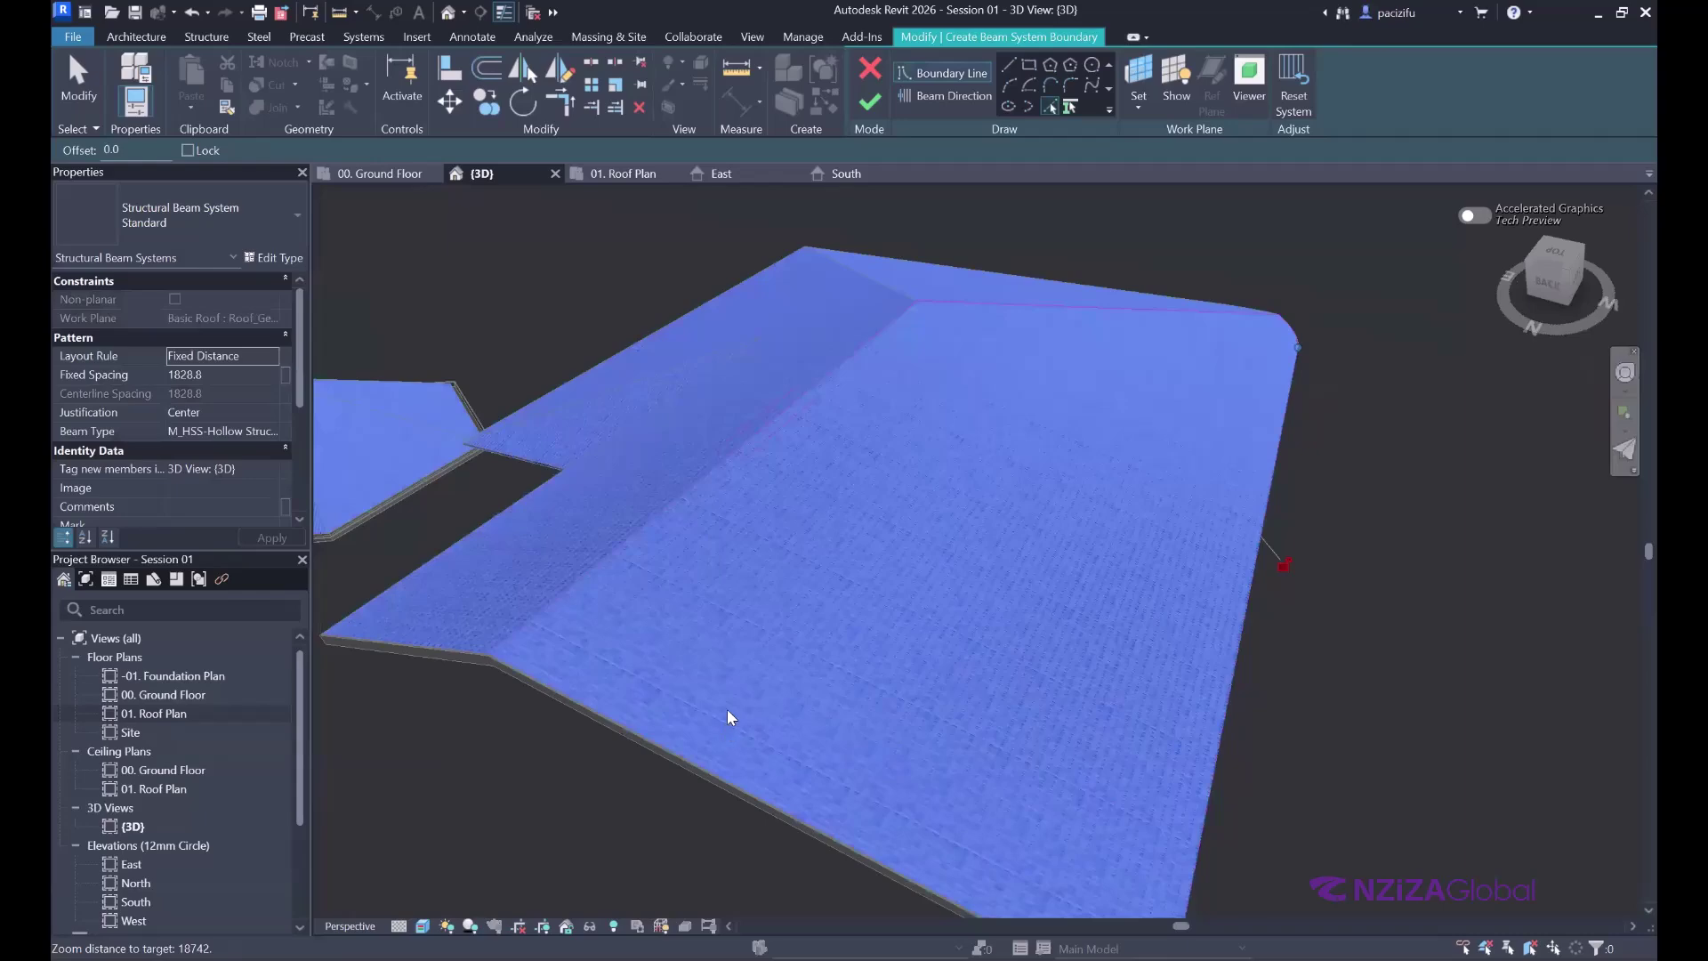
pyautogui.scroll(5, 728, 714)
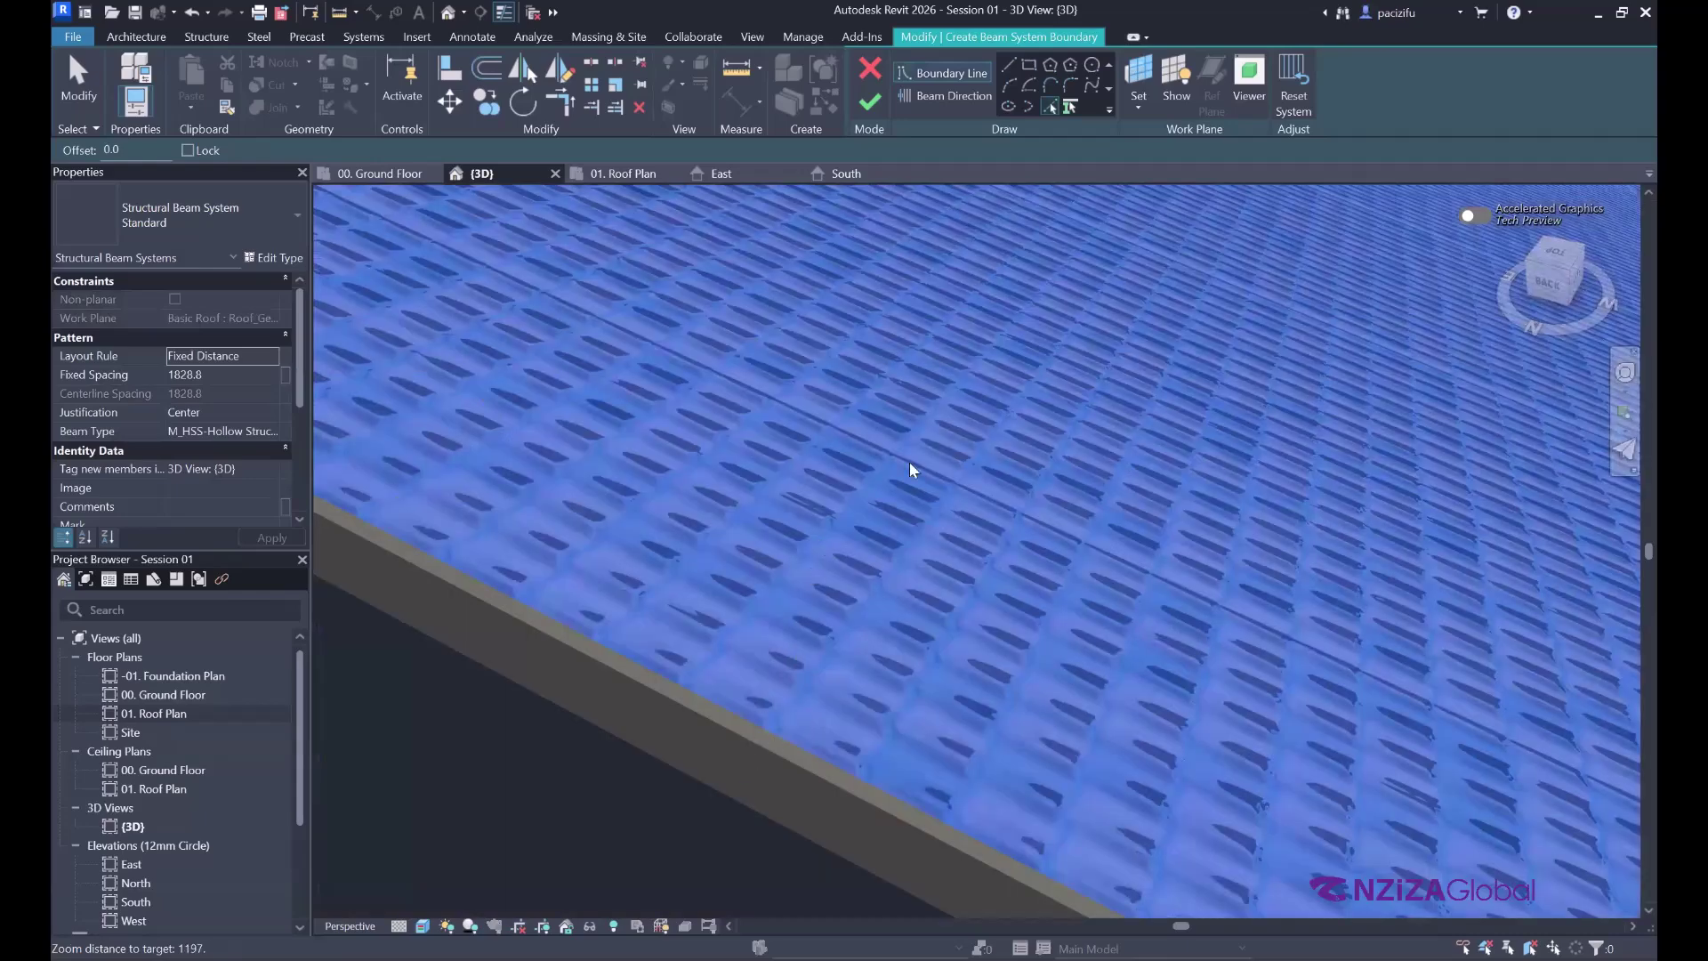
pyautogui.scroll(-2, 331, 388)
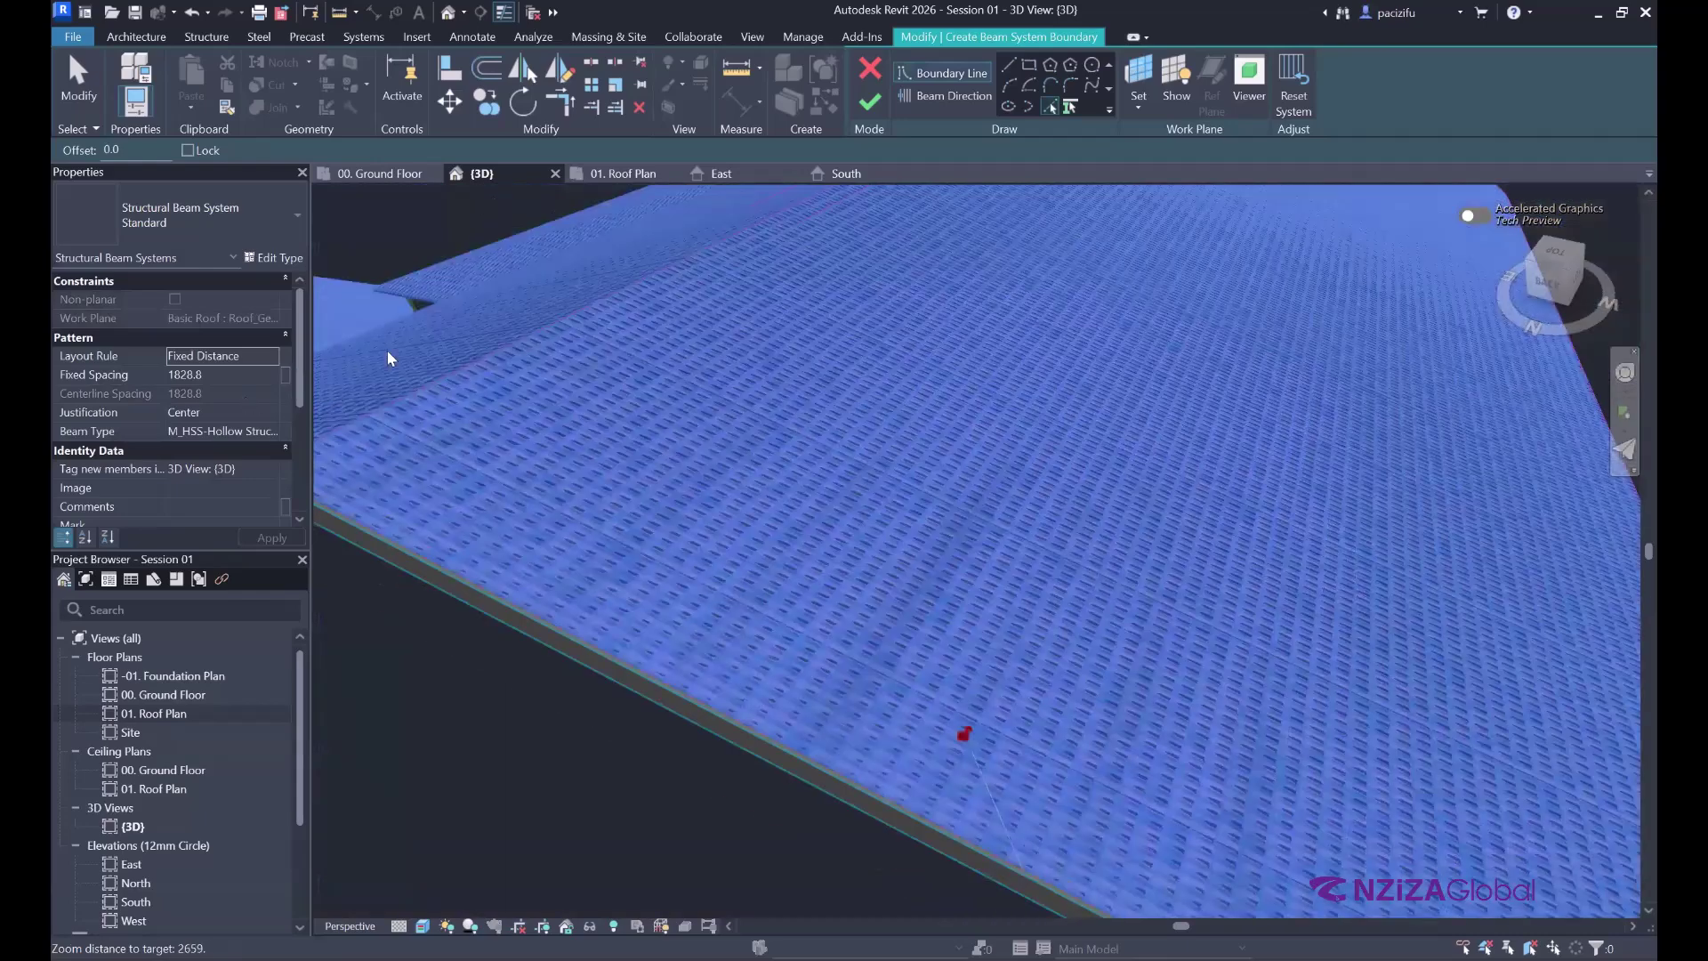
pyautogui.scroll(-3, 726, 265)
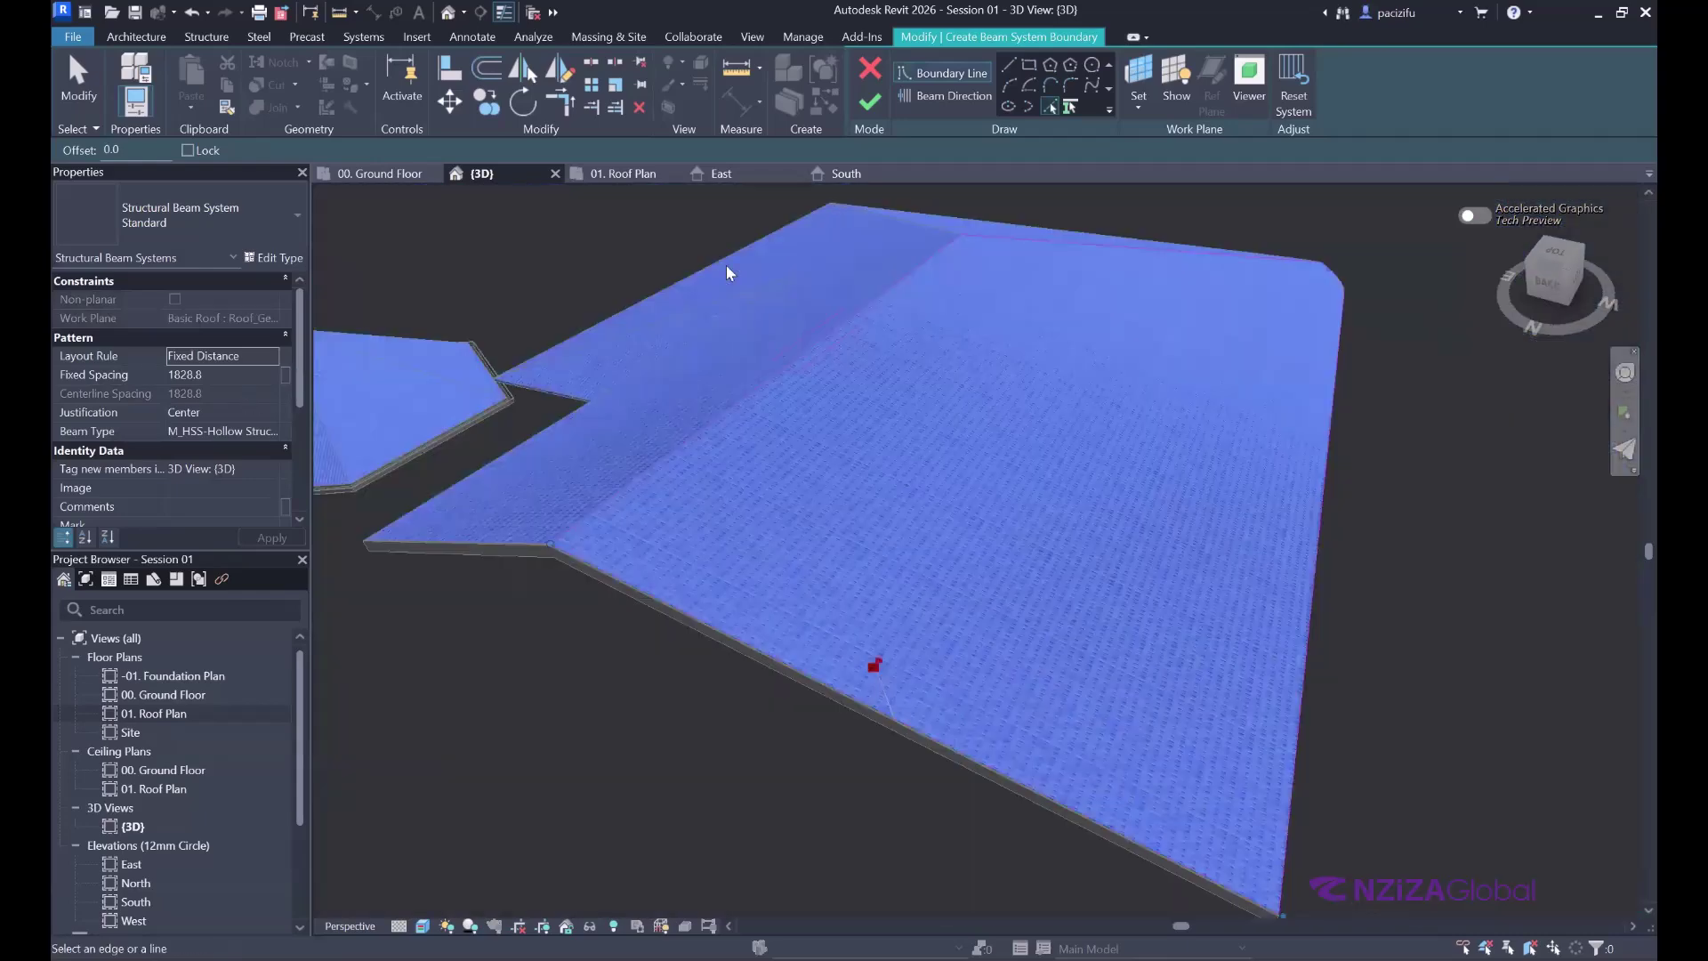
# - Set the beam system's fixed spacing to 1500 and try to finish the boundary sketch
pyautogui.click(230, 374)
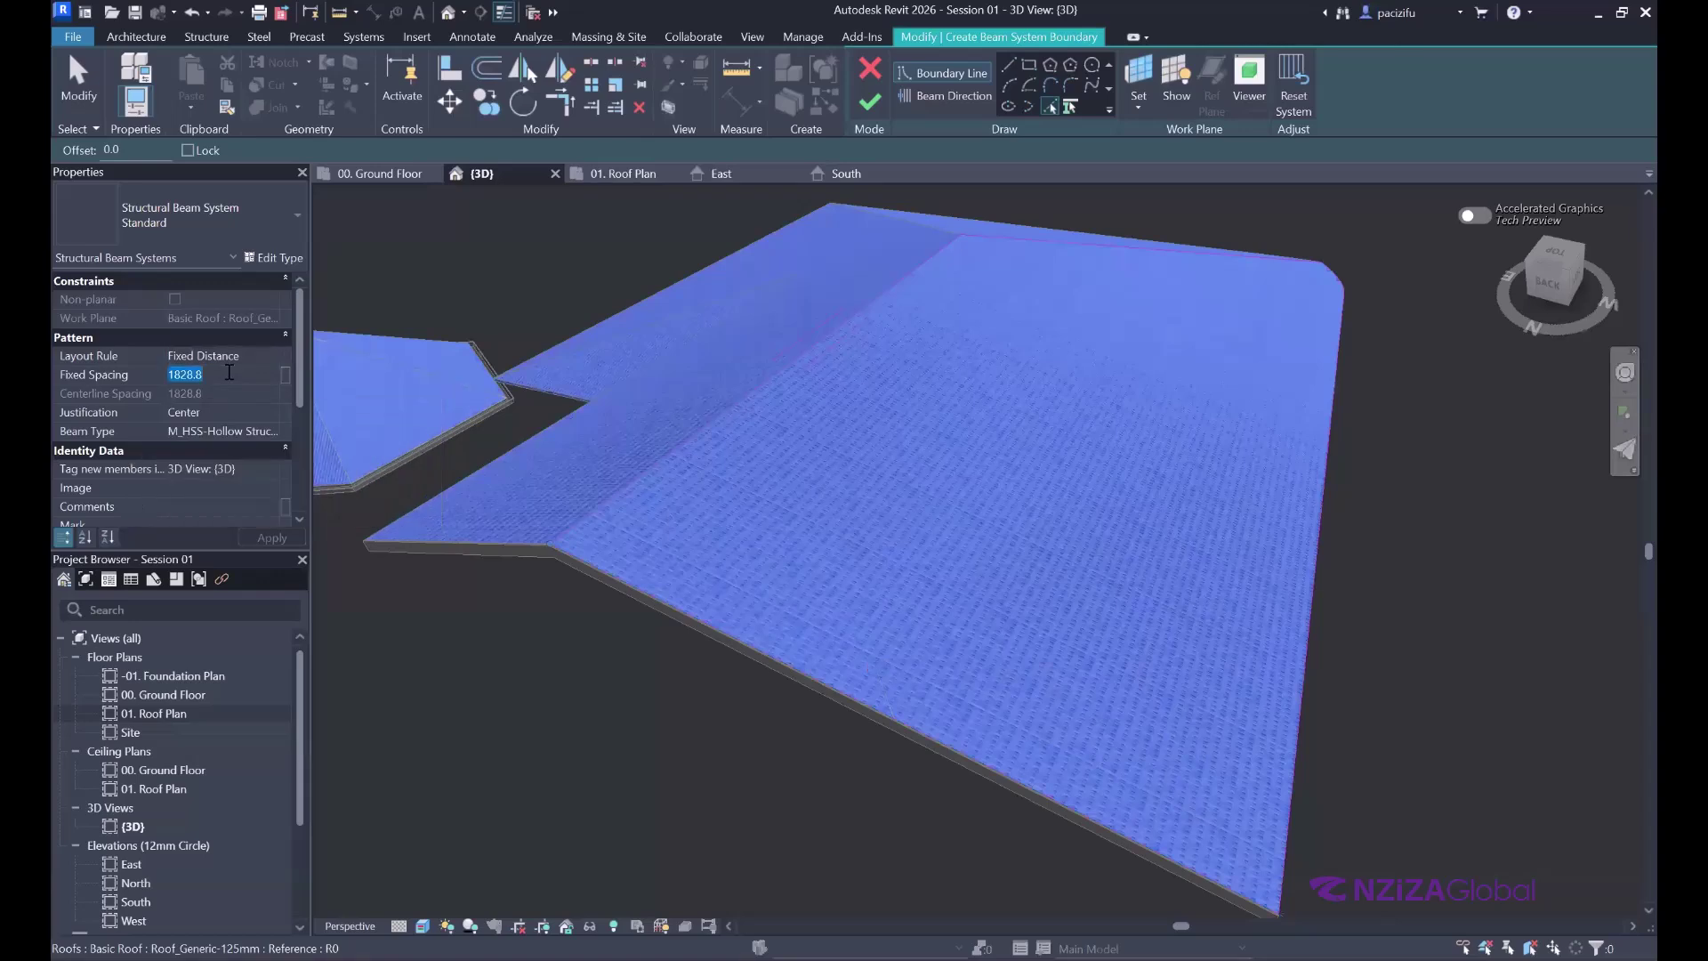
pyautogui.write('1500')
pyautogui.scroll(-2, 243, 416)
pyautogui.press('Return')
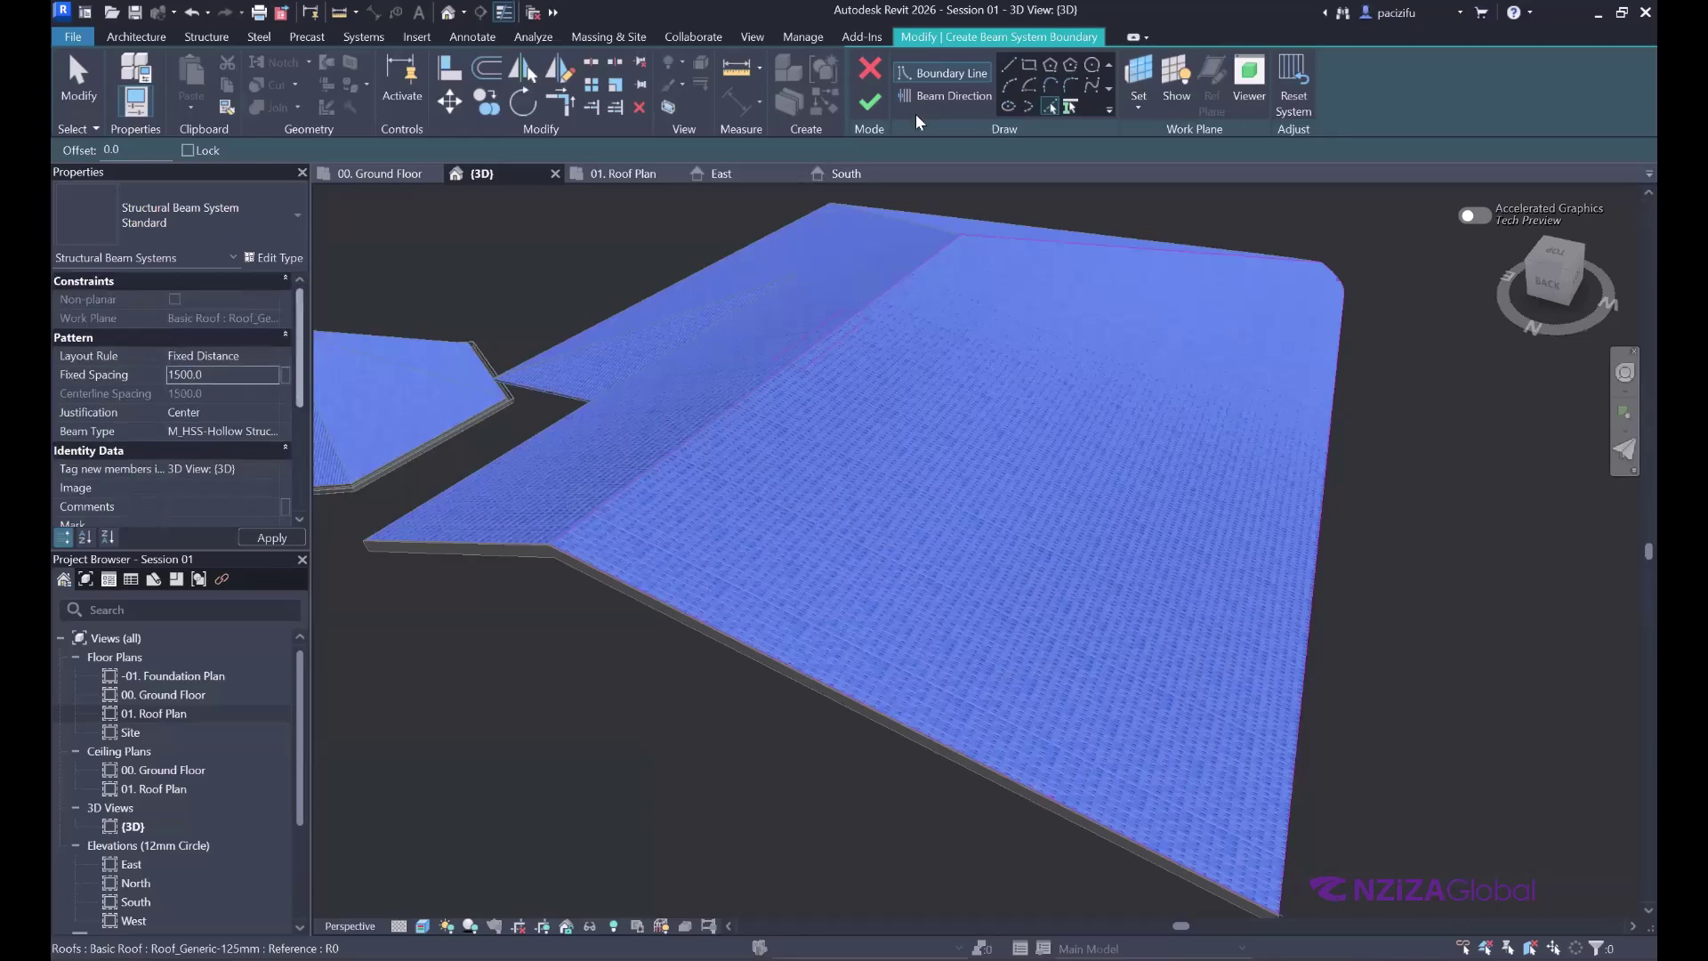
pyautogui.click(870, 102)
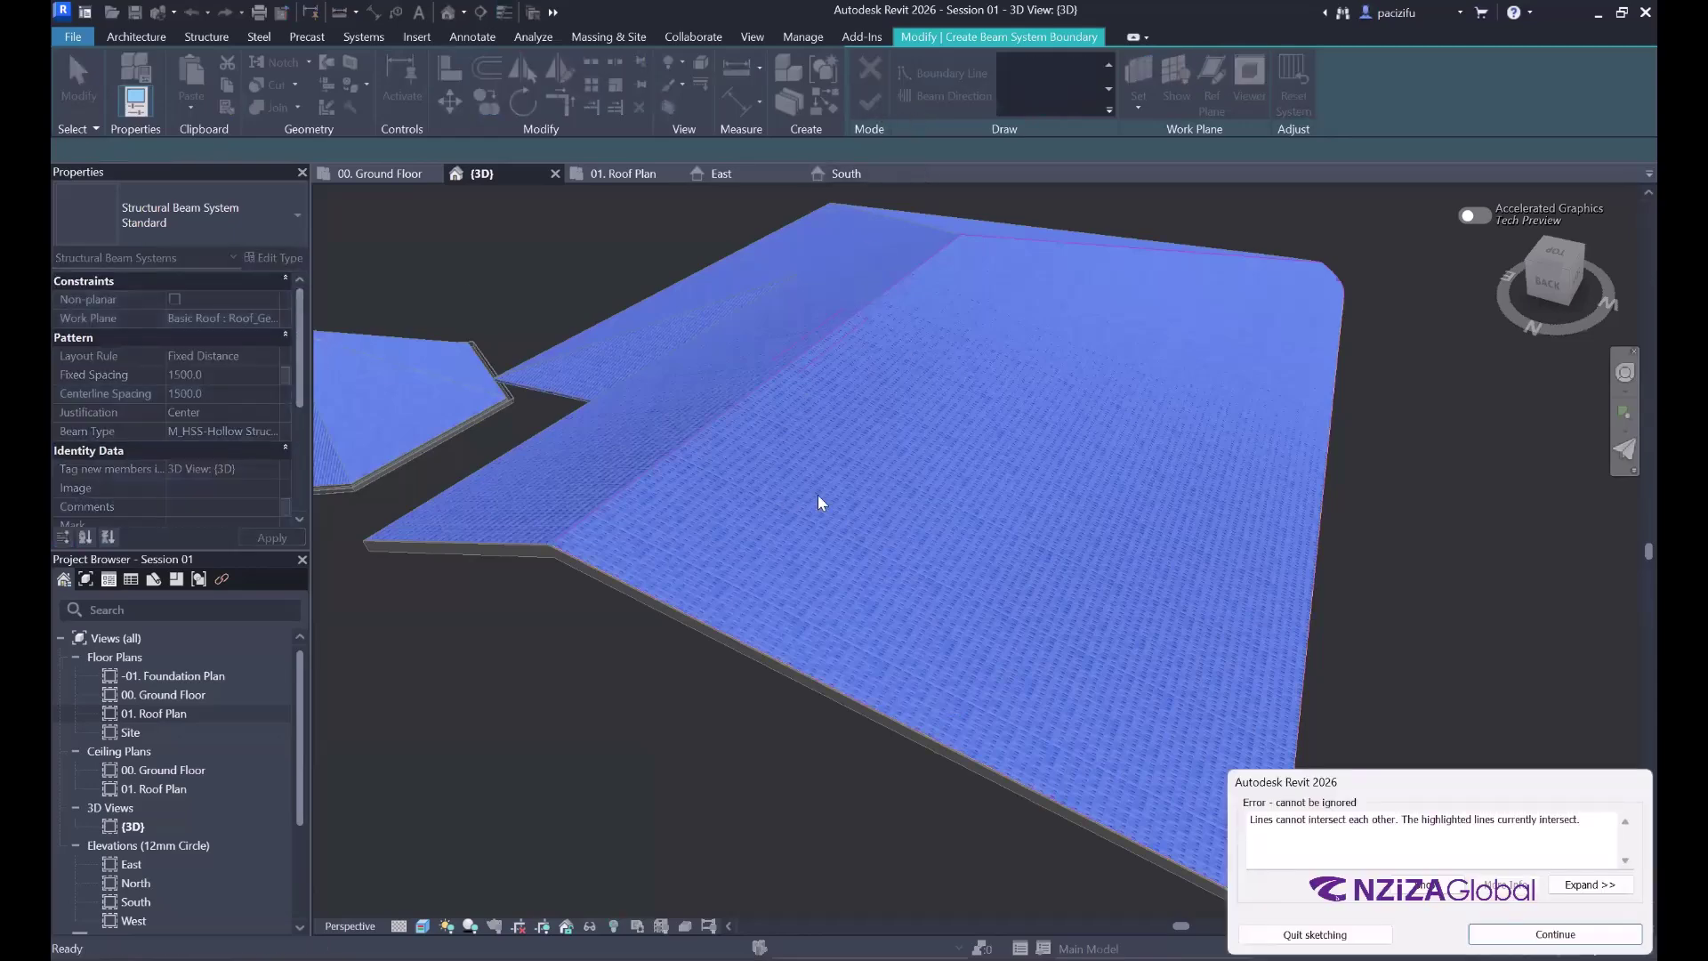
pyautogui.scroll(-2, 559, 486)
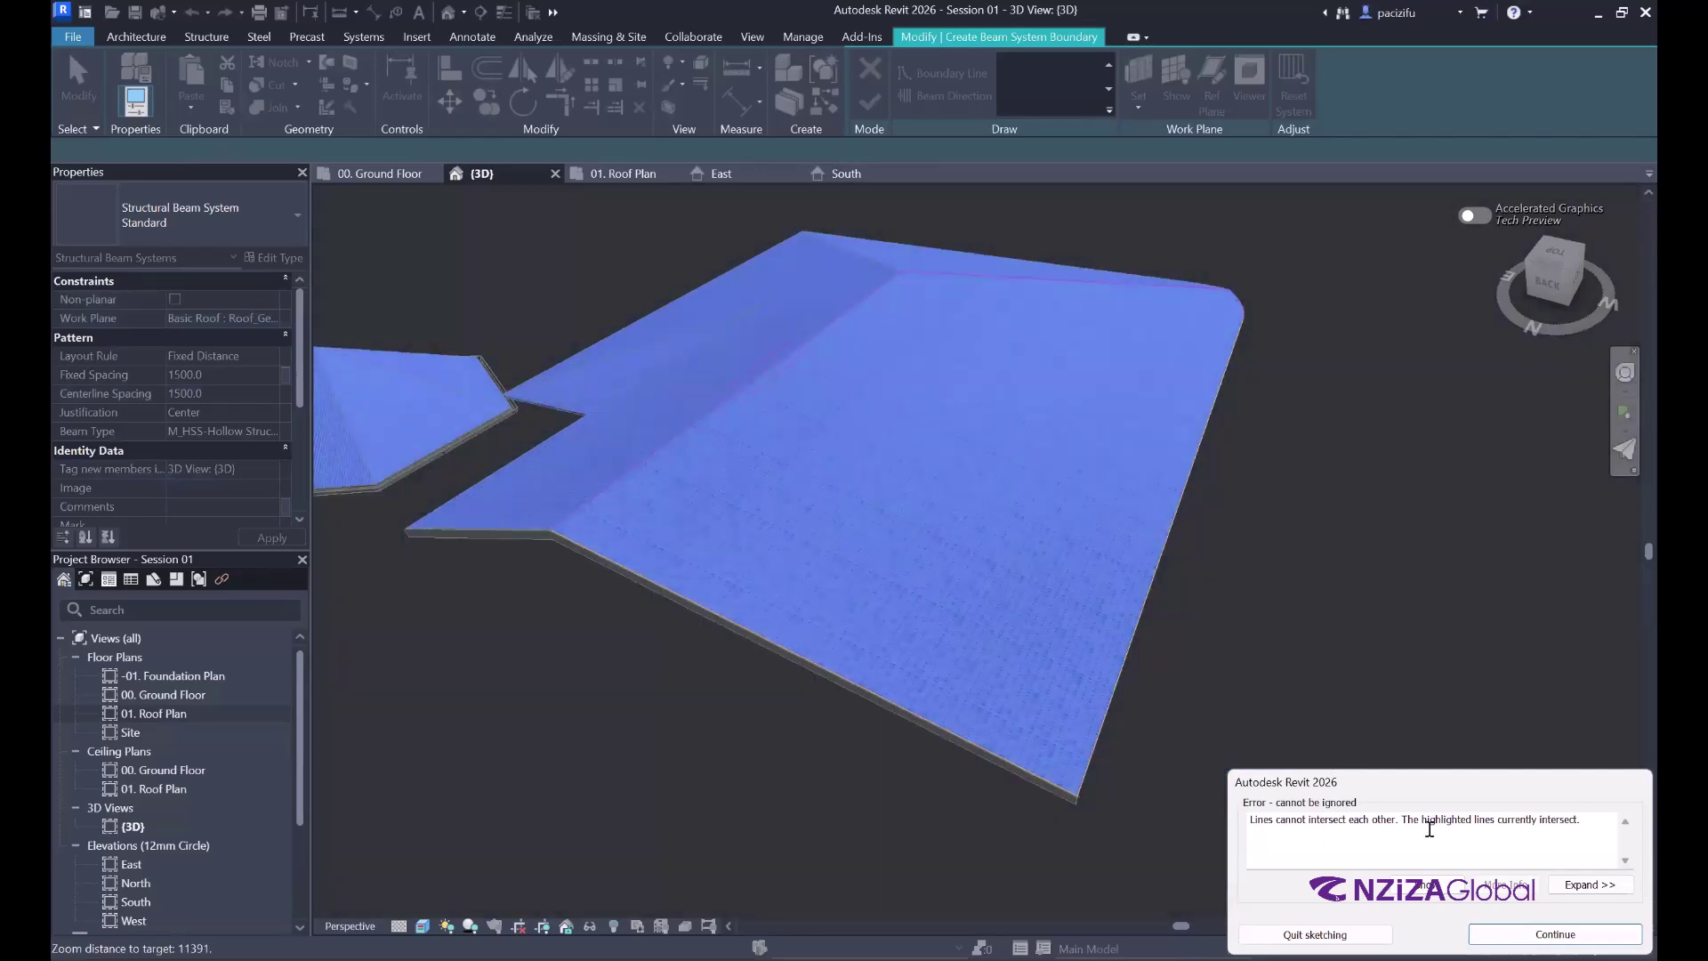
pyautogui.click(1548, 934)
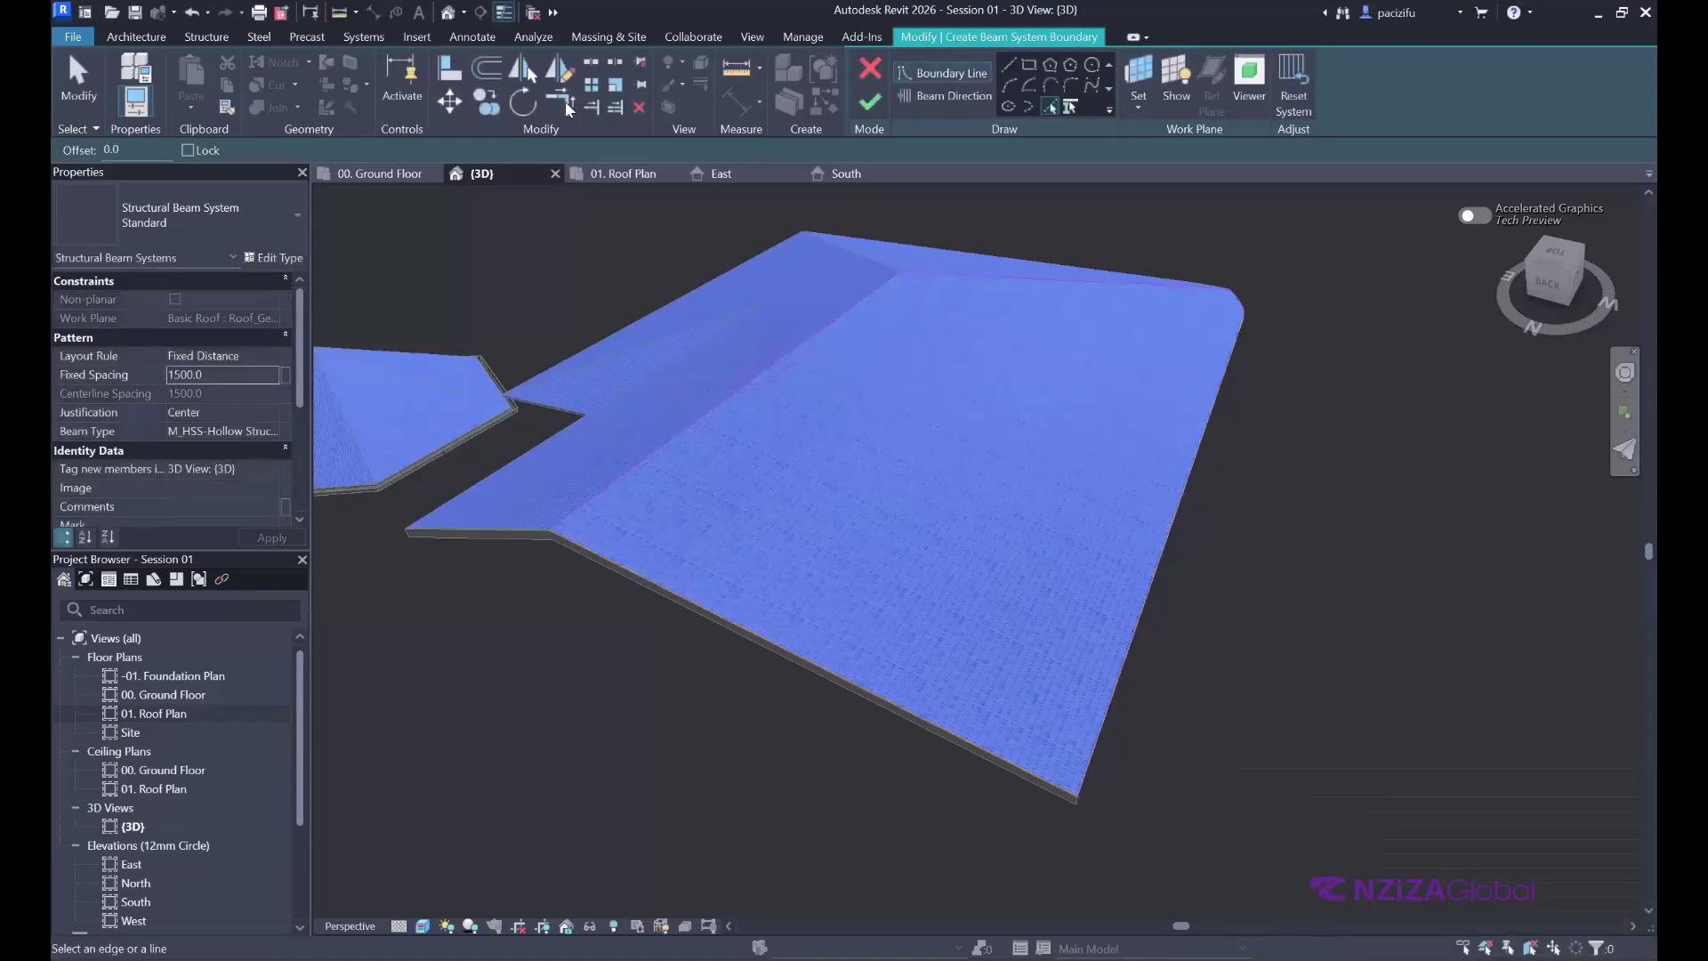
# - Trim the intersecting boundary lines to clean corners and finish the beam system
pyautogui.press('t')
pyautogui.press('r')
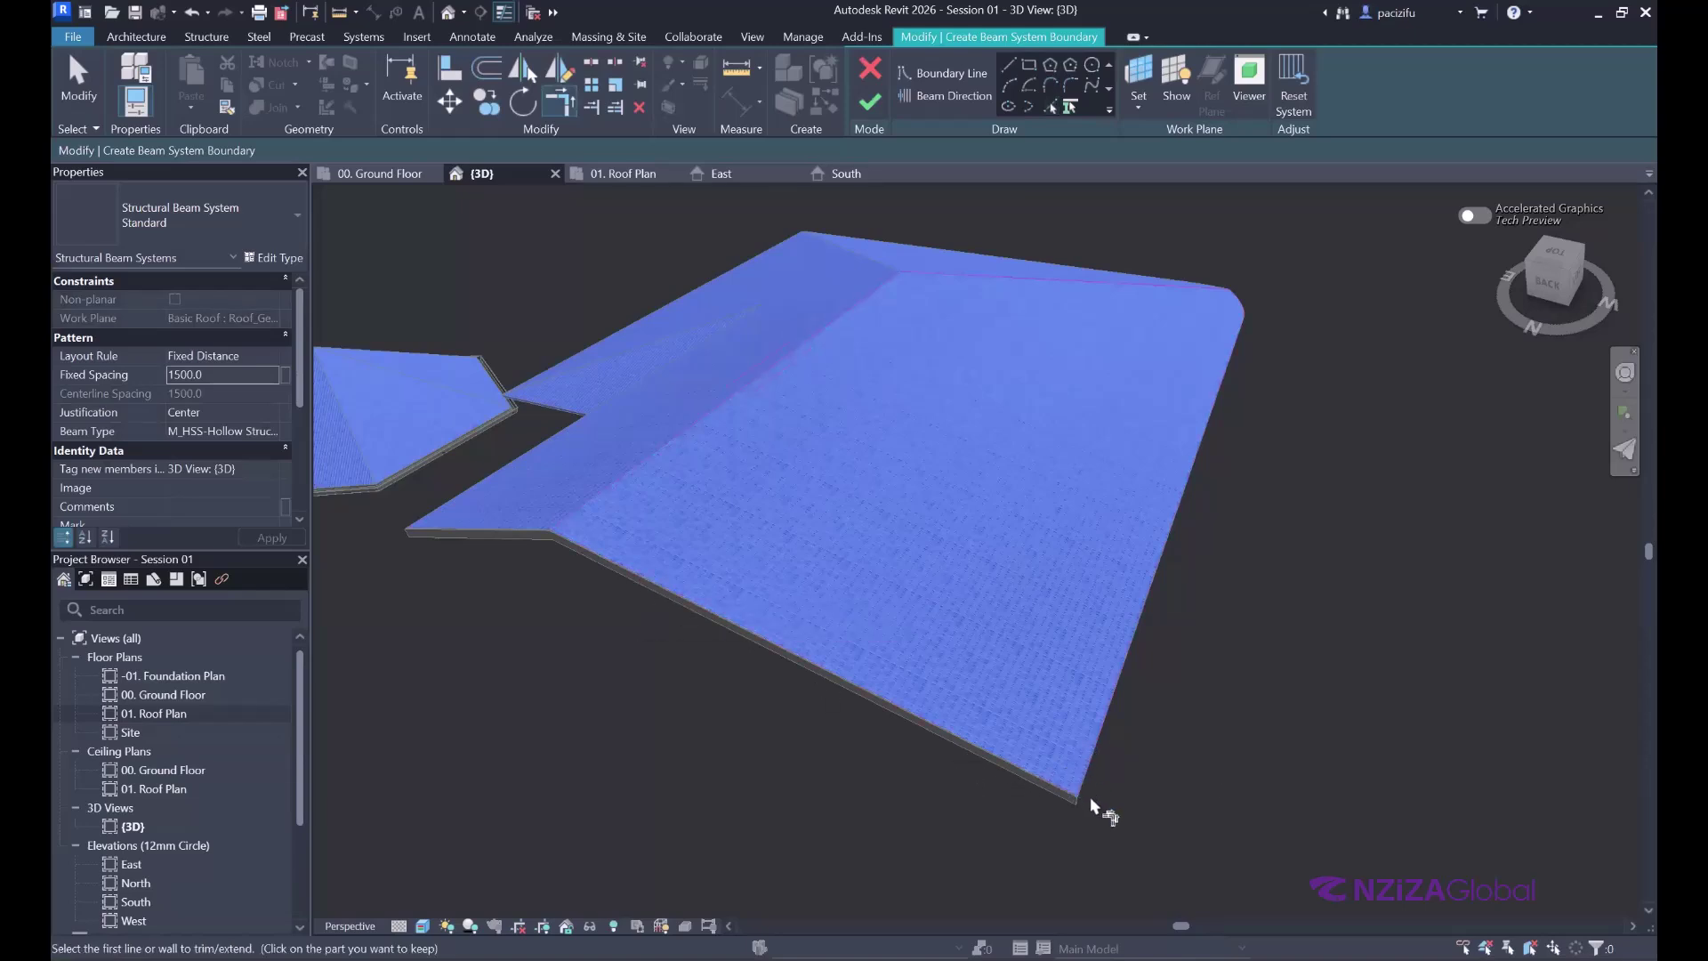
pyautogui.scroll(3, 889, 653)
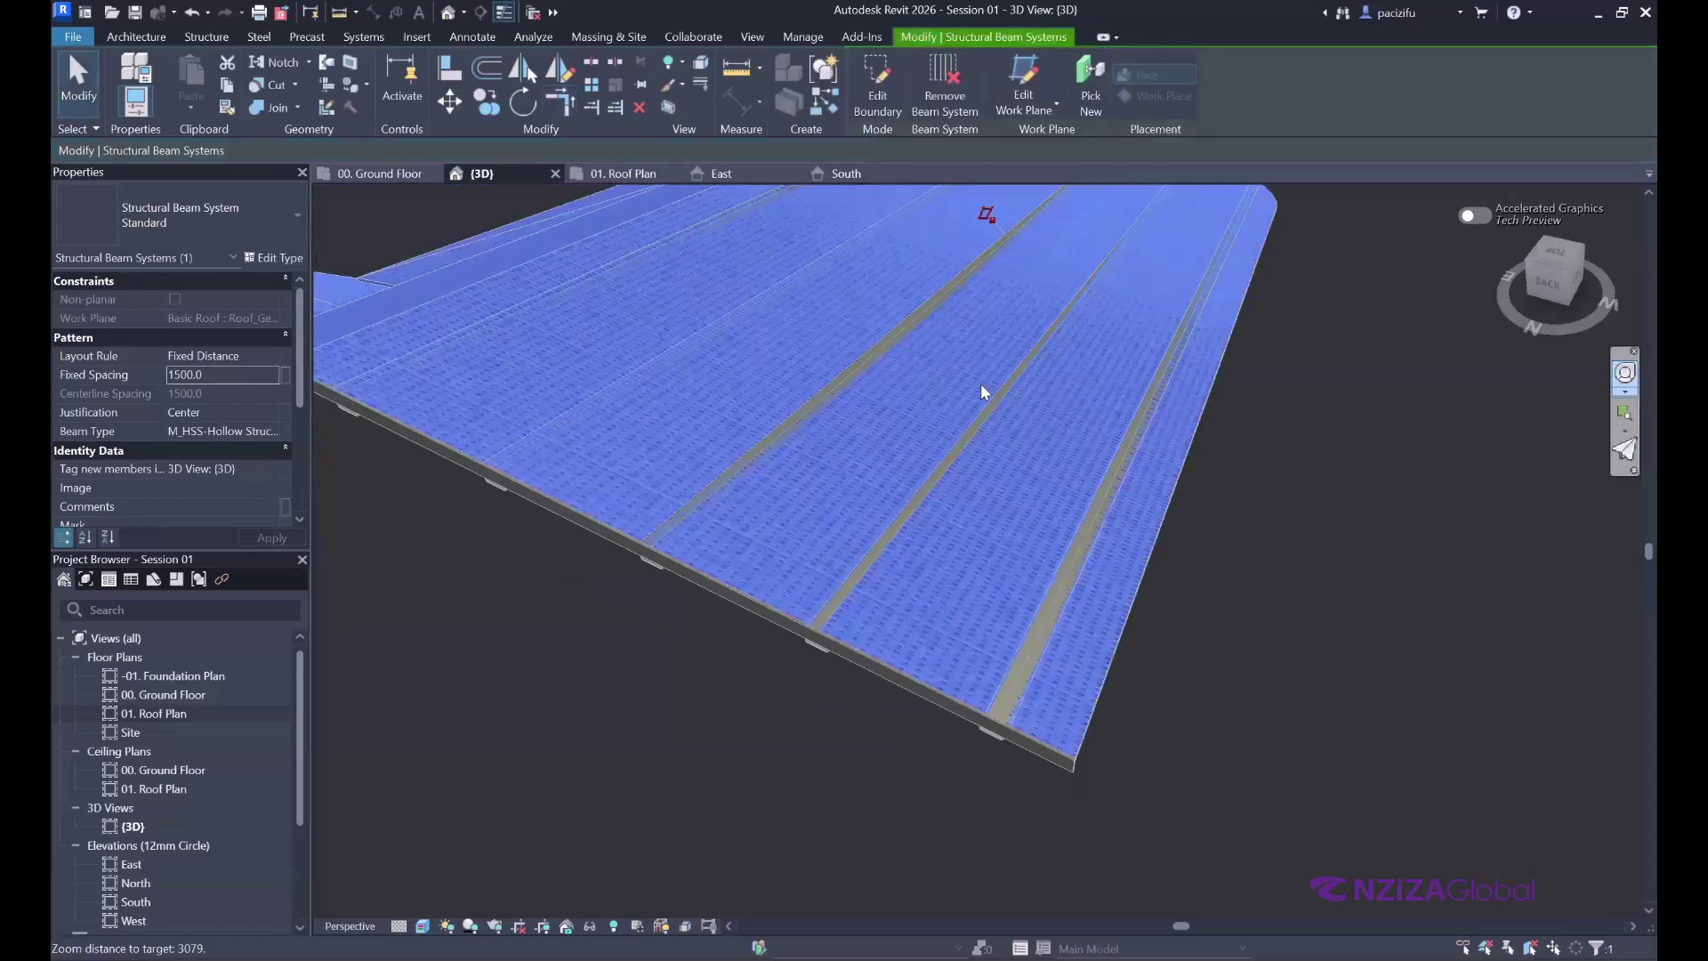
# - Inspect the new beams along the large roof slope from beneath and from above
pyautogui.keyDown('shift'); pyautogui.moveTo(733, 544); pyautogui.dragTo(998, 320, button='middle'); pyautogui.keyUp('shift')
pyautogui.scroll(-2, 996, 314)
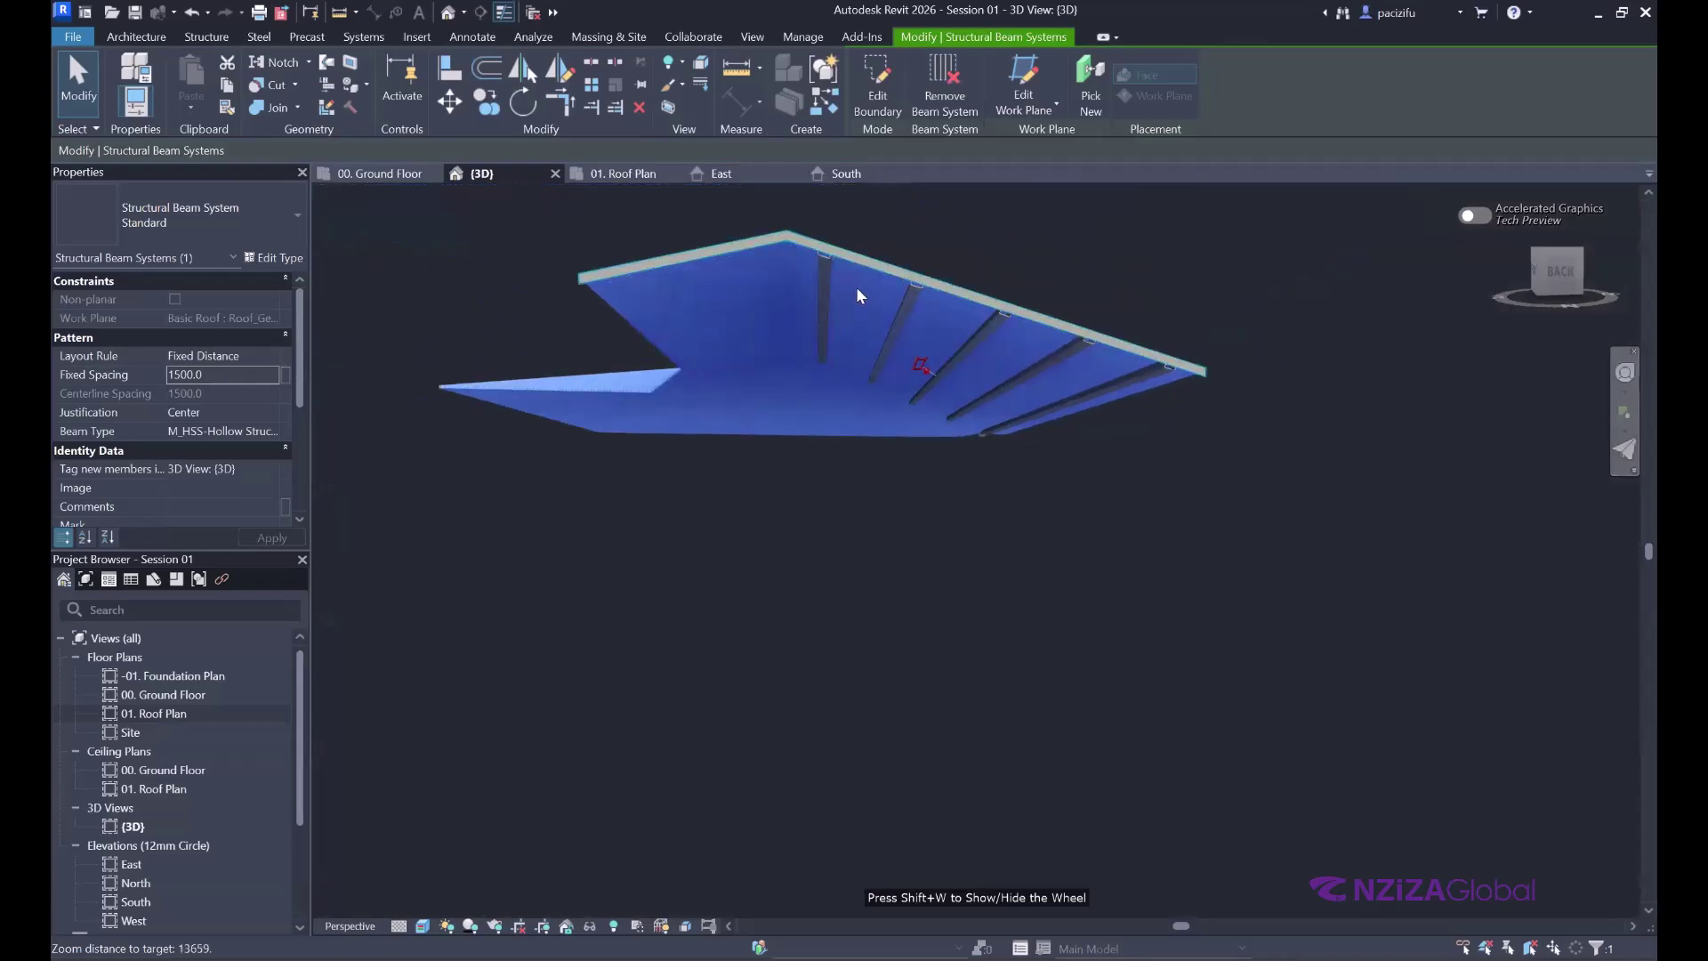
pyautogui.scroll(3, 776, 265)
pyautogui.scroll(-3, 809, 396)
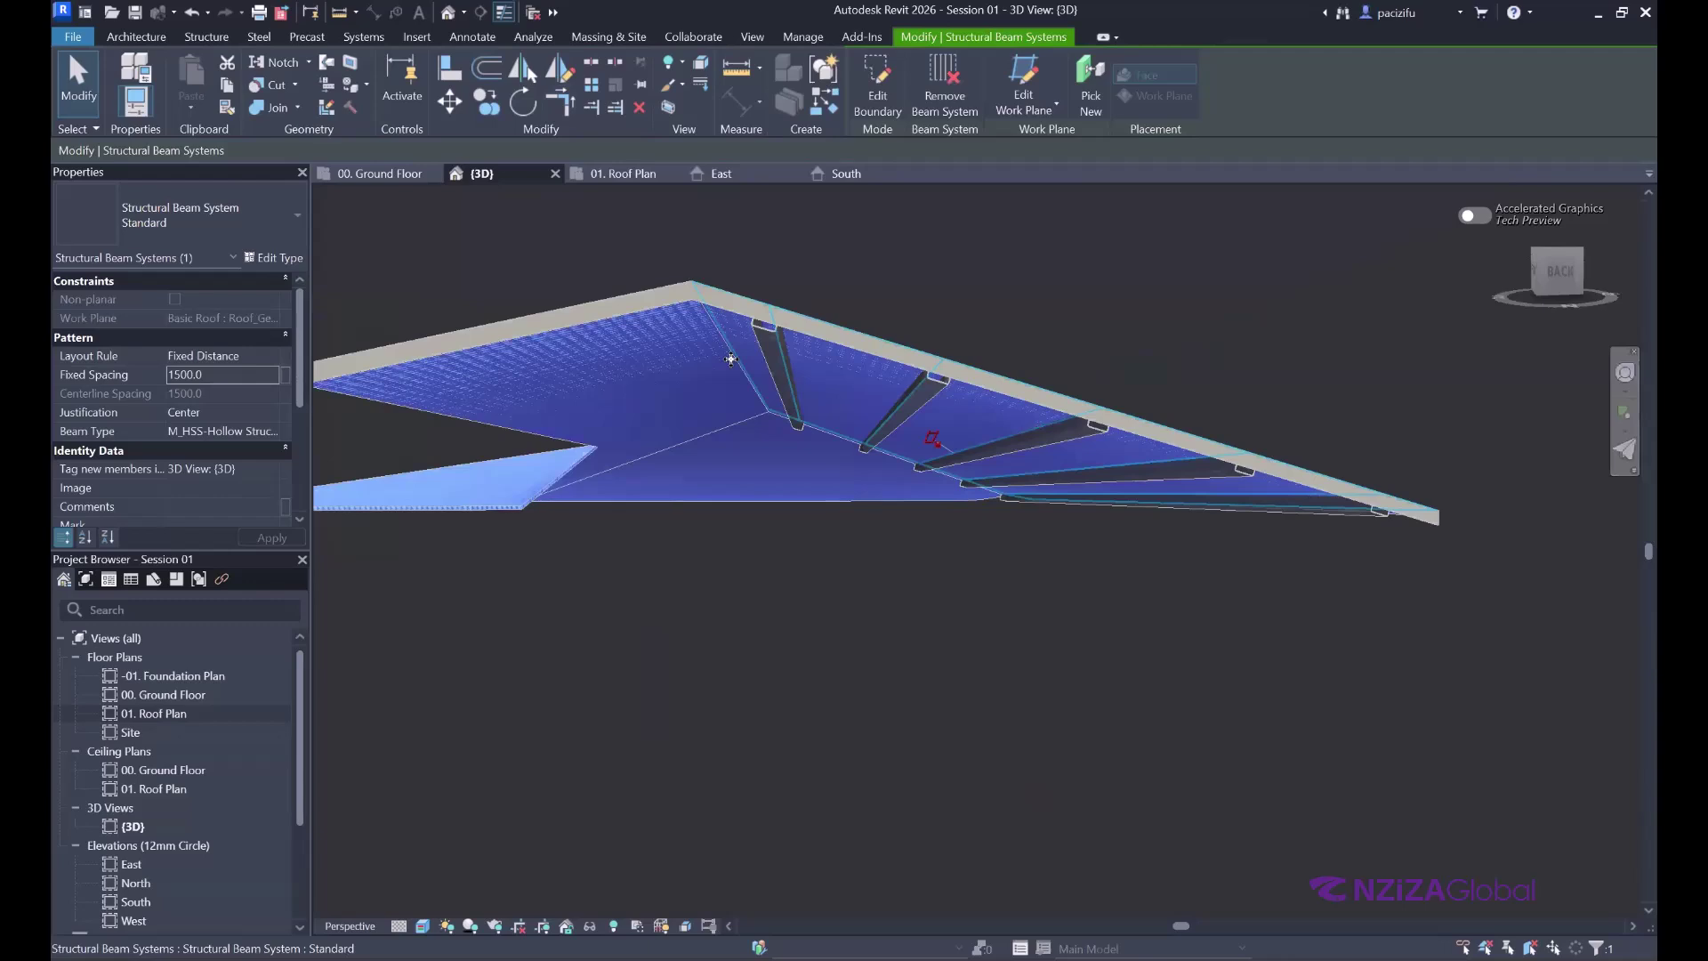
pyautogui.moveTo(1178, 285)
pyautogui.keyDown('shift'); pyautogui.mouseDown(button='middle')
pyautogui.moveTo(1087, 315)
pyautogui.moveTo(1182, 265)
pyautogui.mouseUp(button='middle'); pyautogui.keyUp('shift')
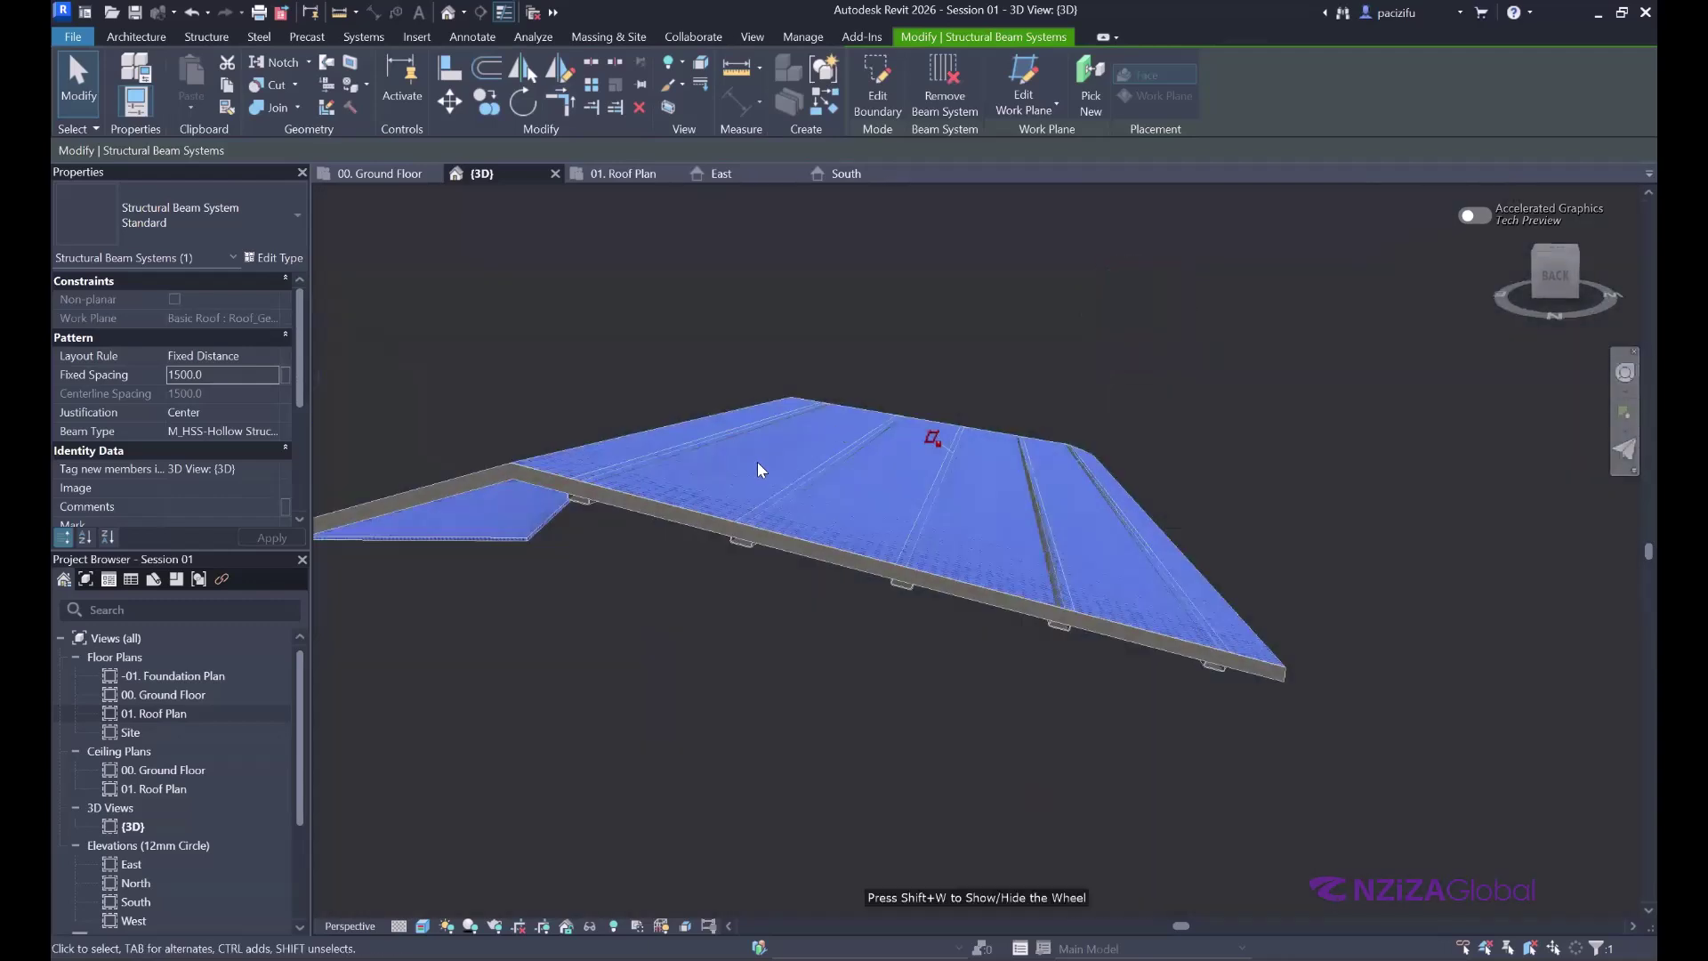
pyautogui.scroll(2, 858, 521)
pyautogui.scroll(2, 849, 514)
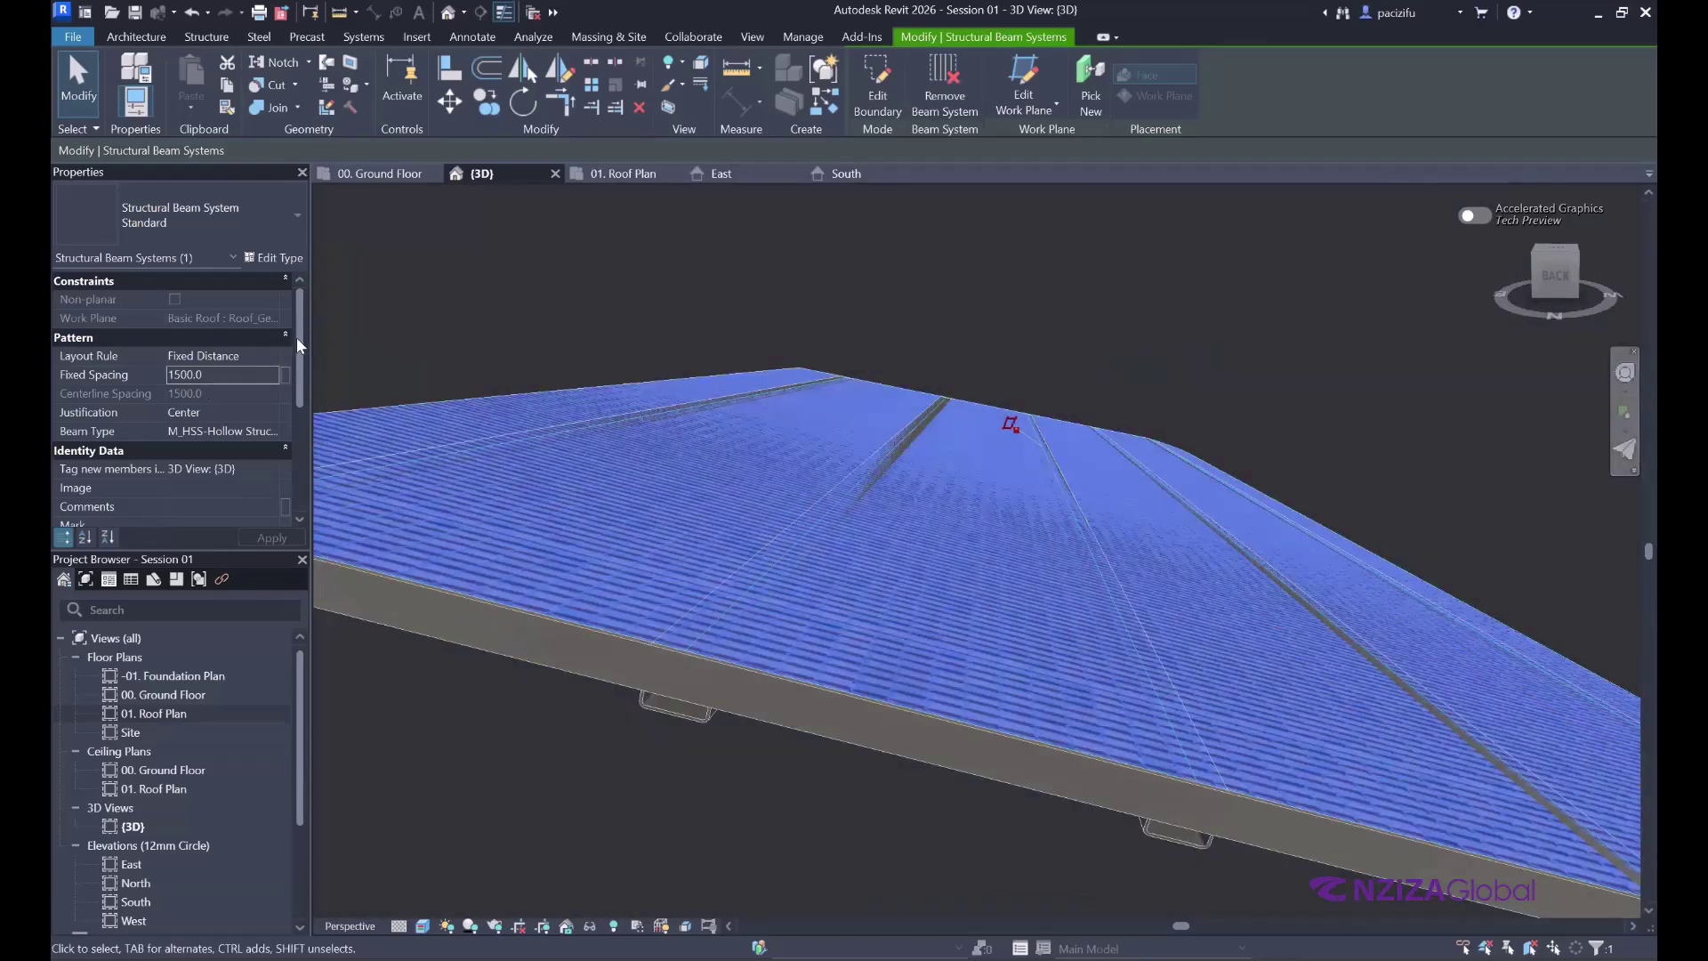
# - Review the beam system's properties and examine the hollow section ends below the roof edge up close
pyautogui.scroll(-1, 303, 349)
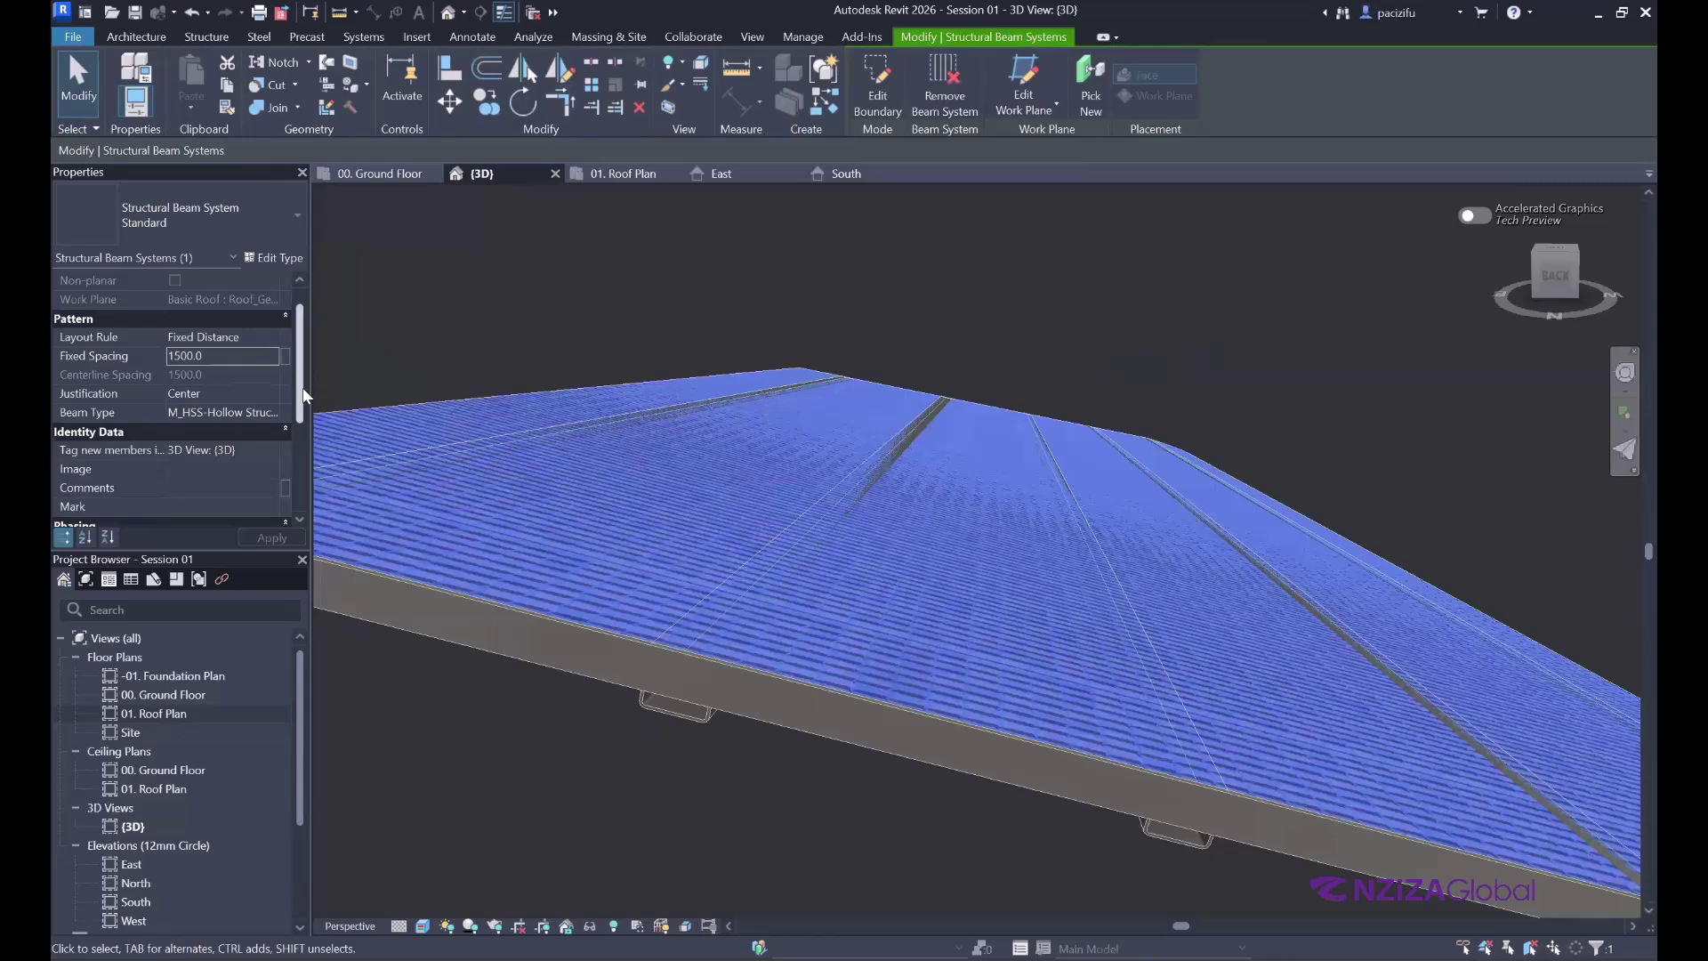
pyautogui.scroll(-3, 304, 396)
pyautogui.scroll(5, 266, 482)
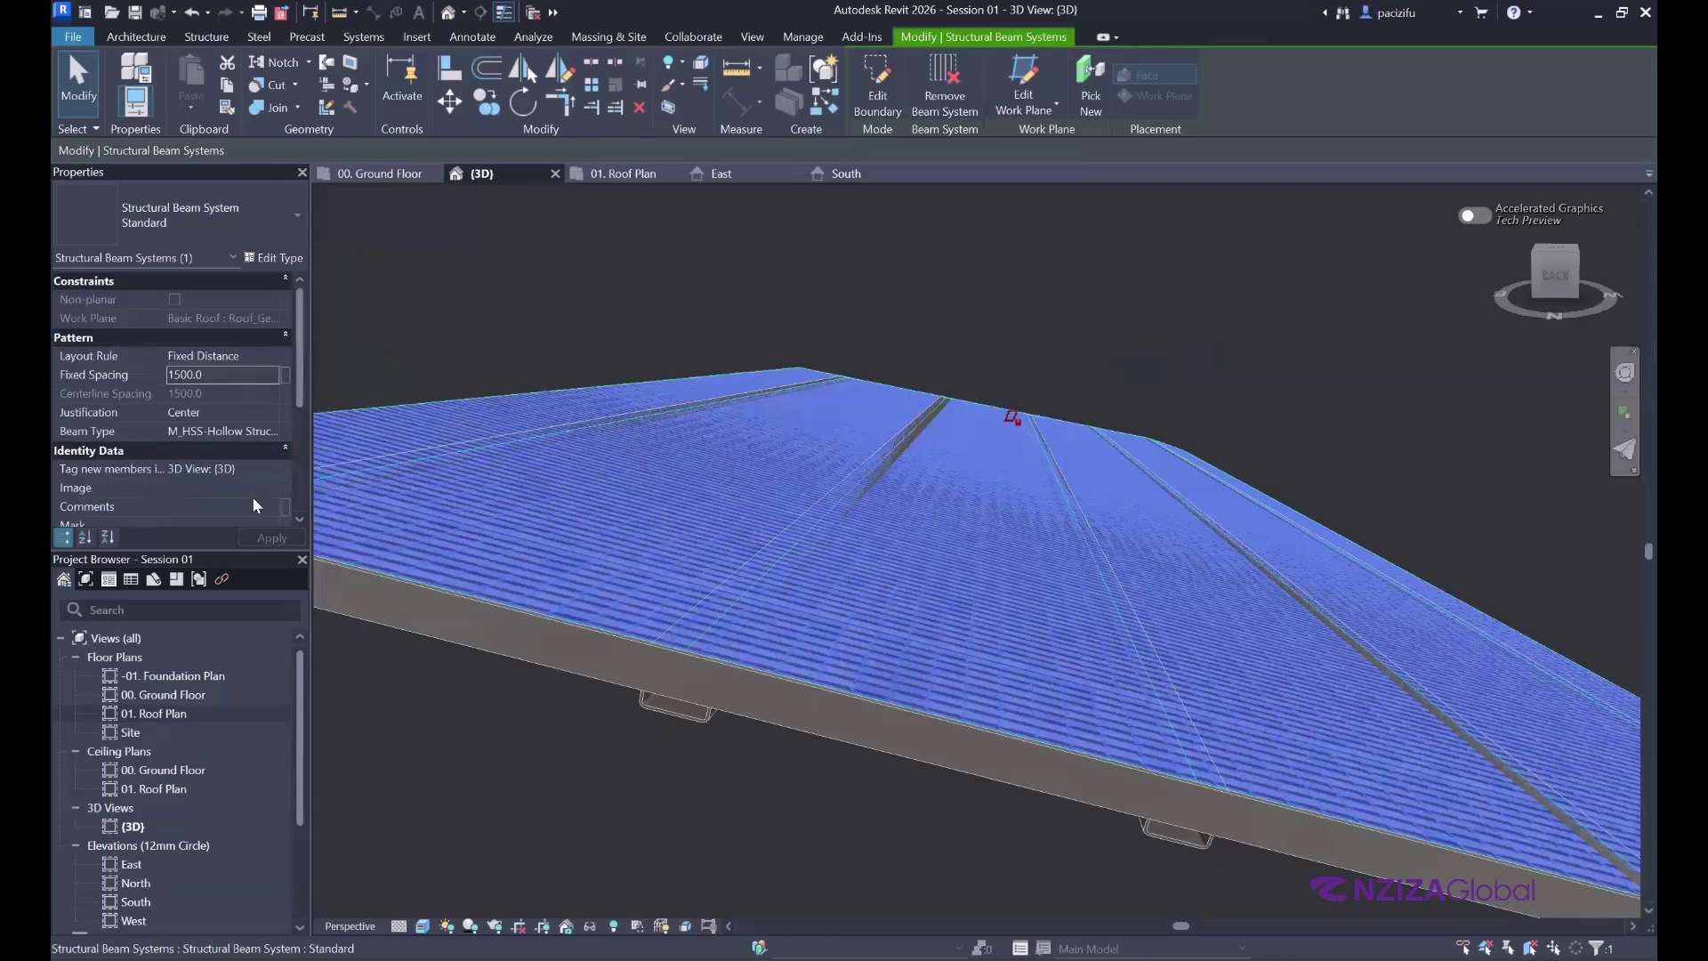
pyautogui.scroll(-1, 253, 497)
pyautogui.scroll(-1, 247, 488)
pyautogui.scroll(-1, 247, 488)
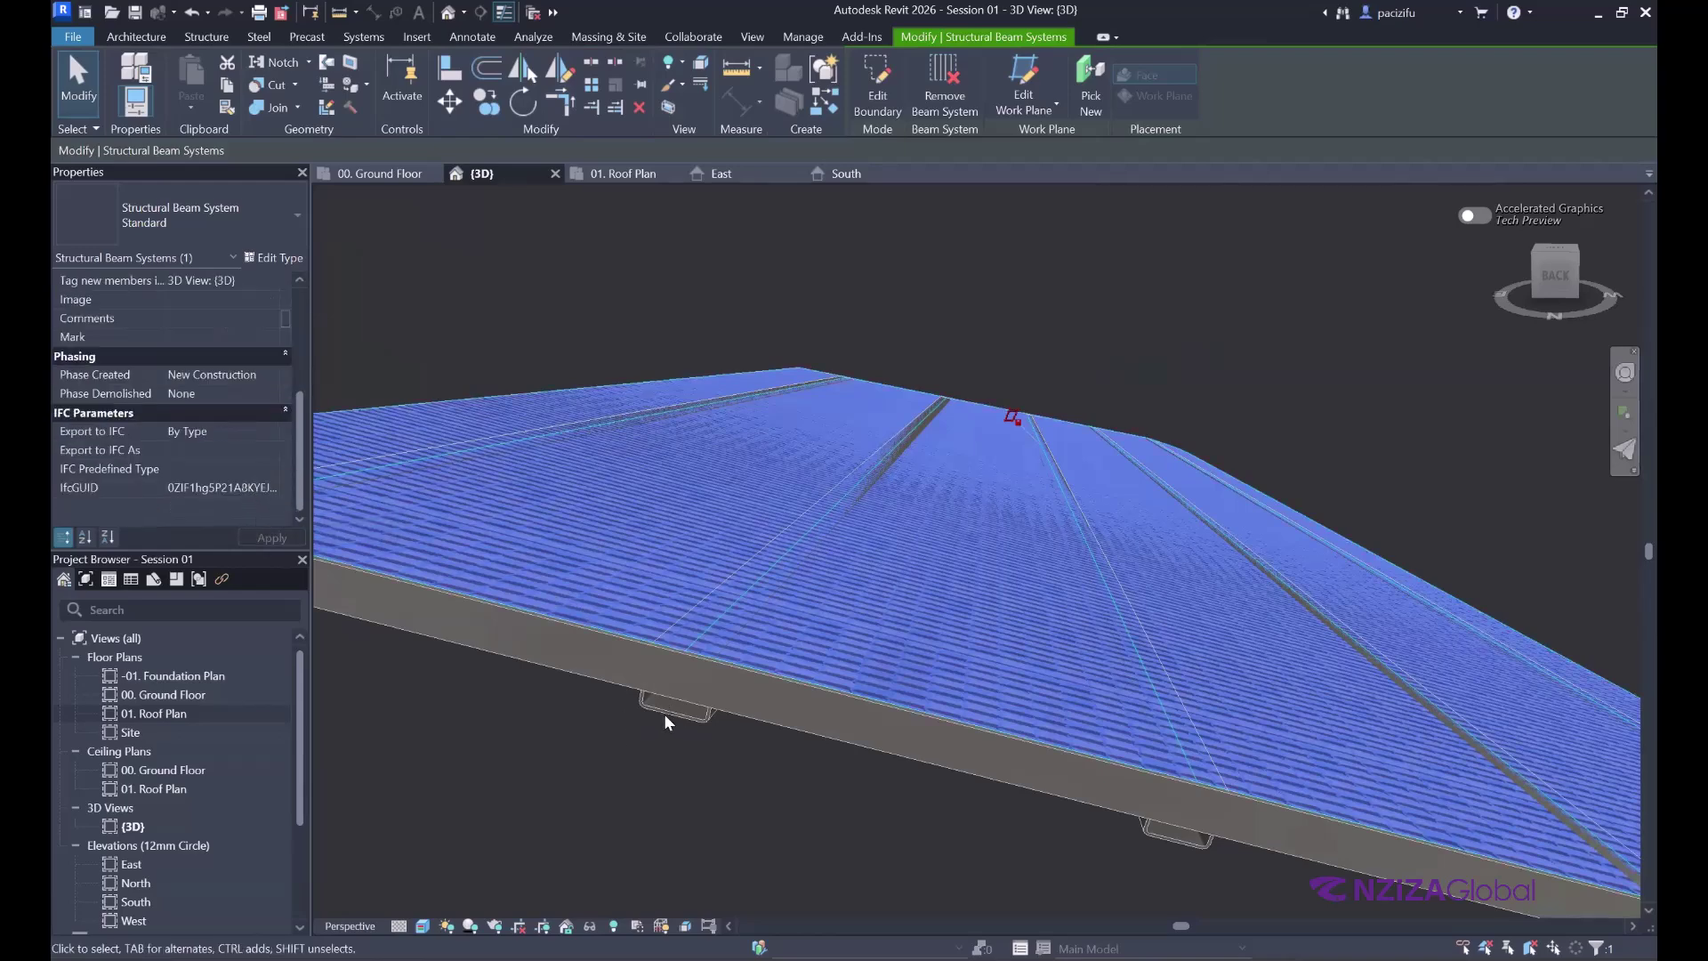
pyautogui.scroll(5, 790, 685)
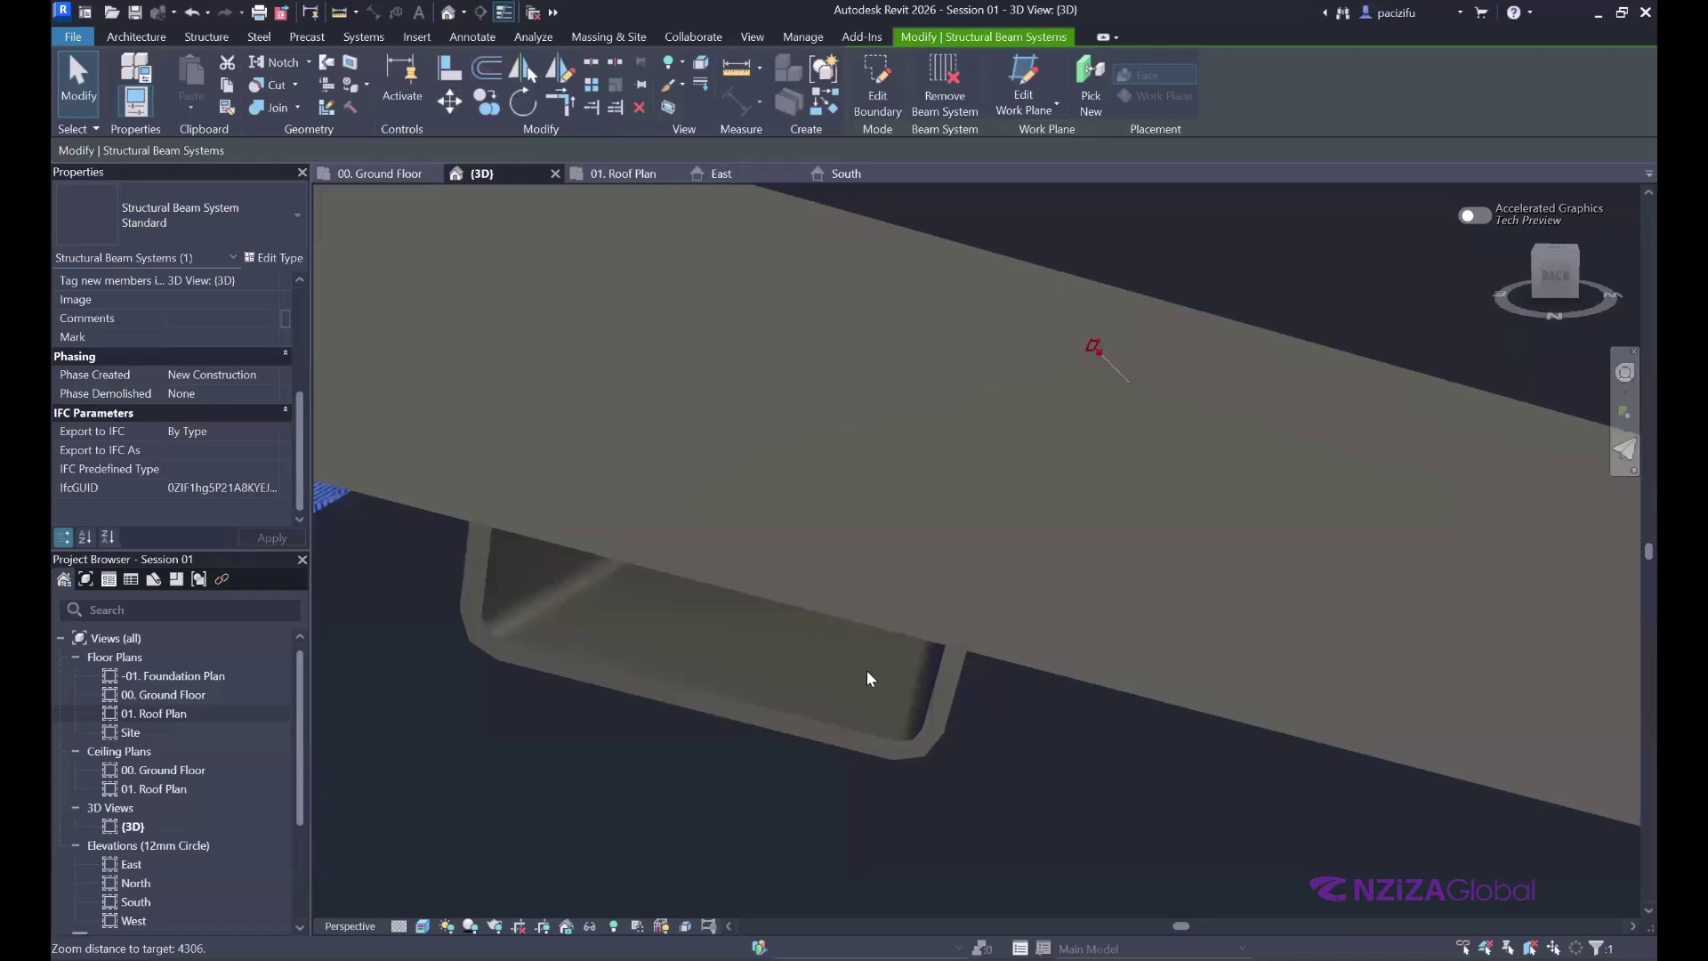
pyautogui.scroll(-3, 870, 678)
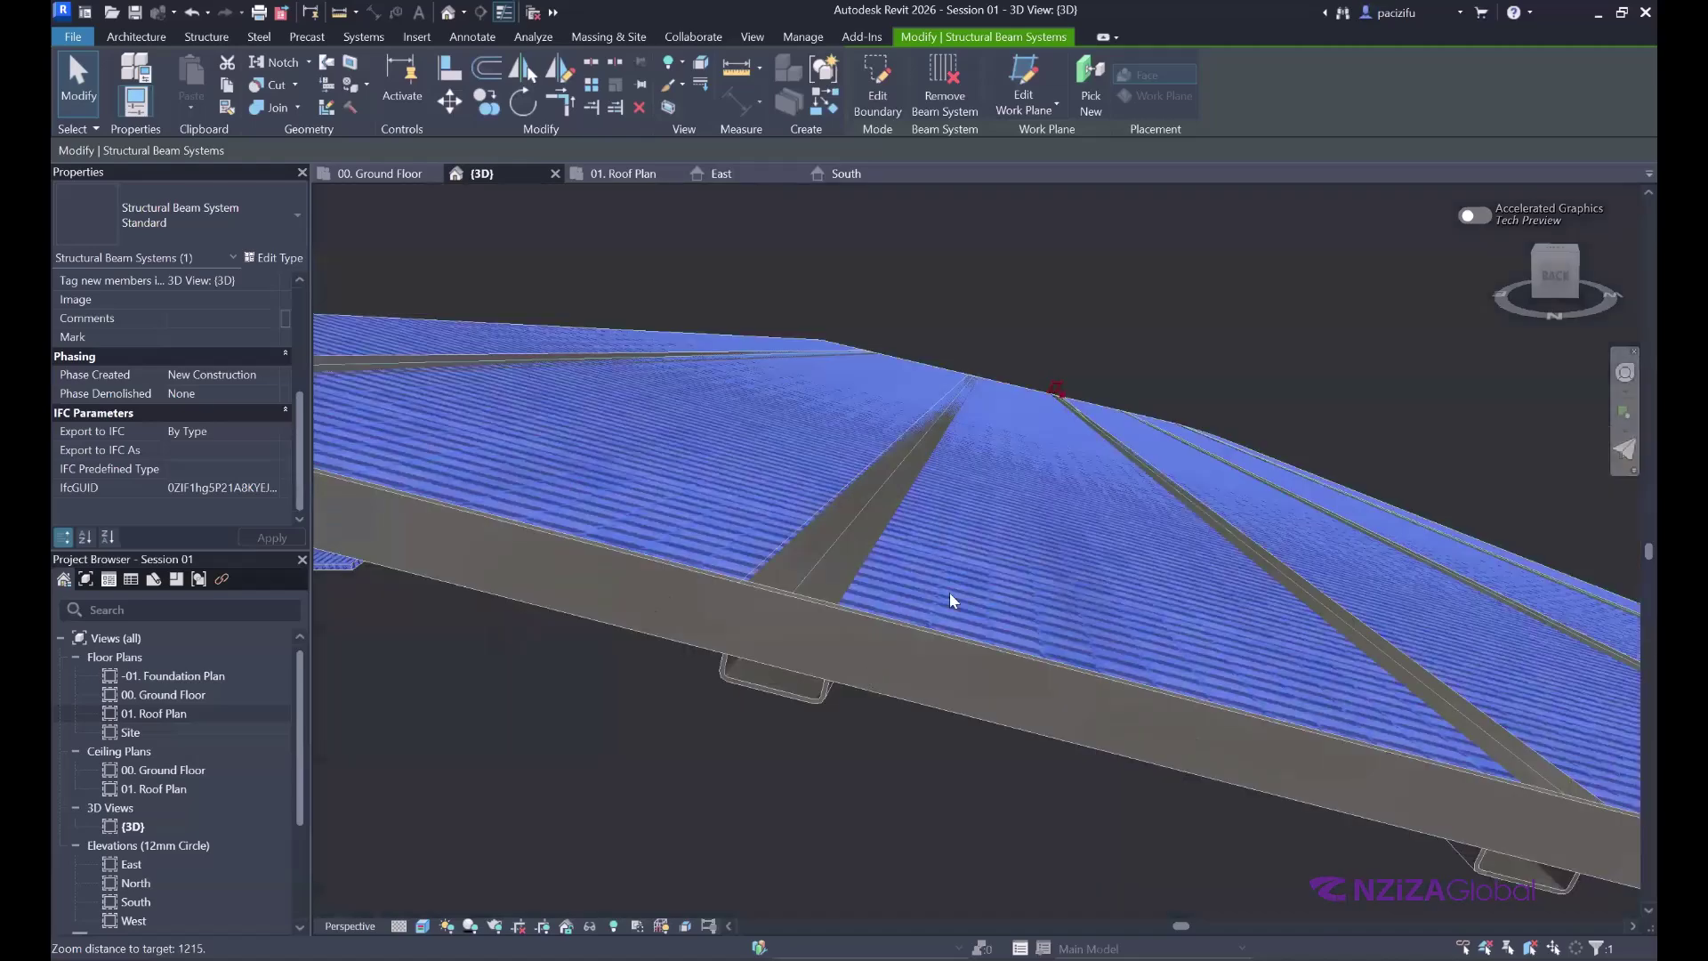
pyautogui.moveTo(755, 567)
pyautogui.keyDown('shift'); pyautogui.mouseDown(button='middle')
pyautogui.moveTo(984, 428)
pyautogui.moveTo(1007, 388)
pyautogui.moveTo(1050, 425)
pyautogui.mouseUp(button='middle'); pyautogui.keyUp('shift')
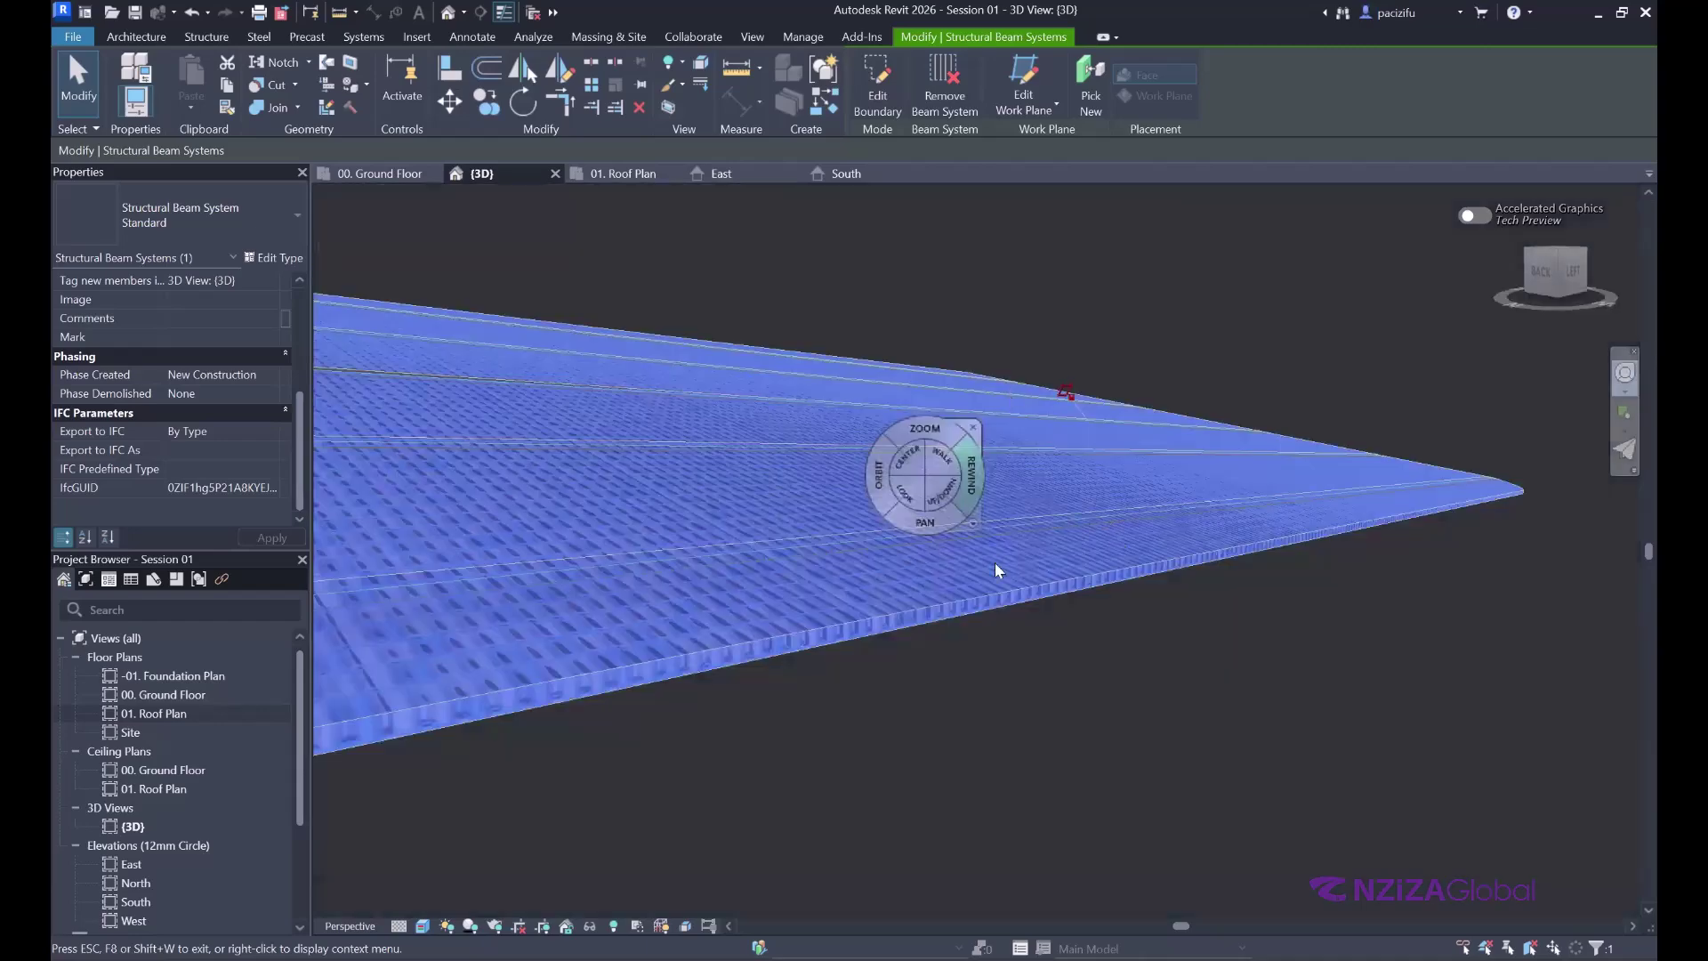
# - Select the single beam nearest the ridge and review its structural framing properties
pyautogui.scroll(-2, 954, 662)
pyautogui.scroll(-1, 954, 661)
pyautogui.click(585, 423)
pyautogui.scroll(1, 585, 423)
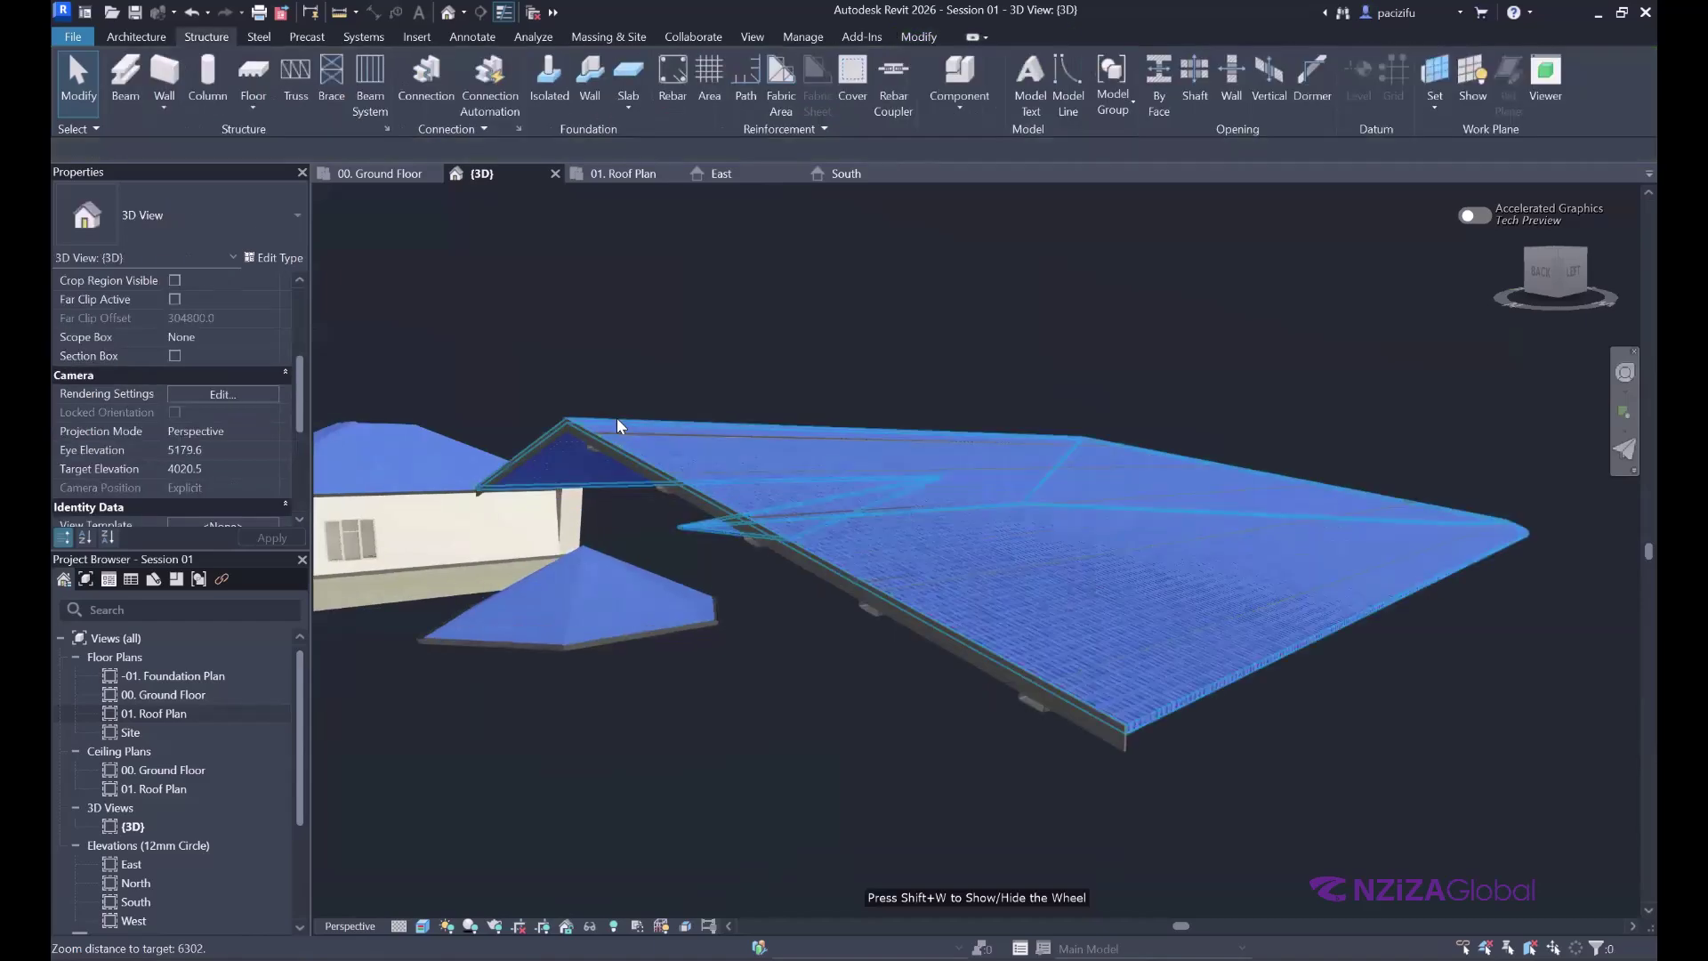
pyautogui.scroll(2, 487, 403)
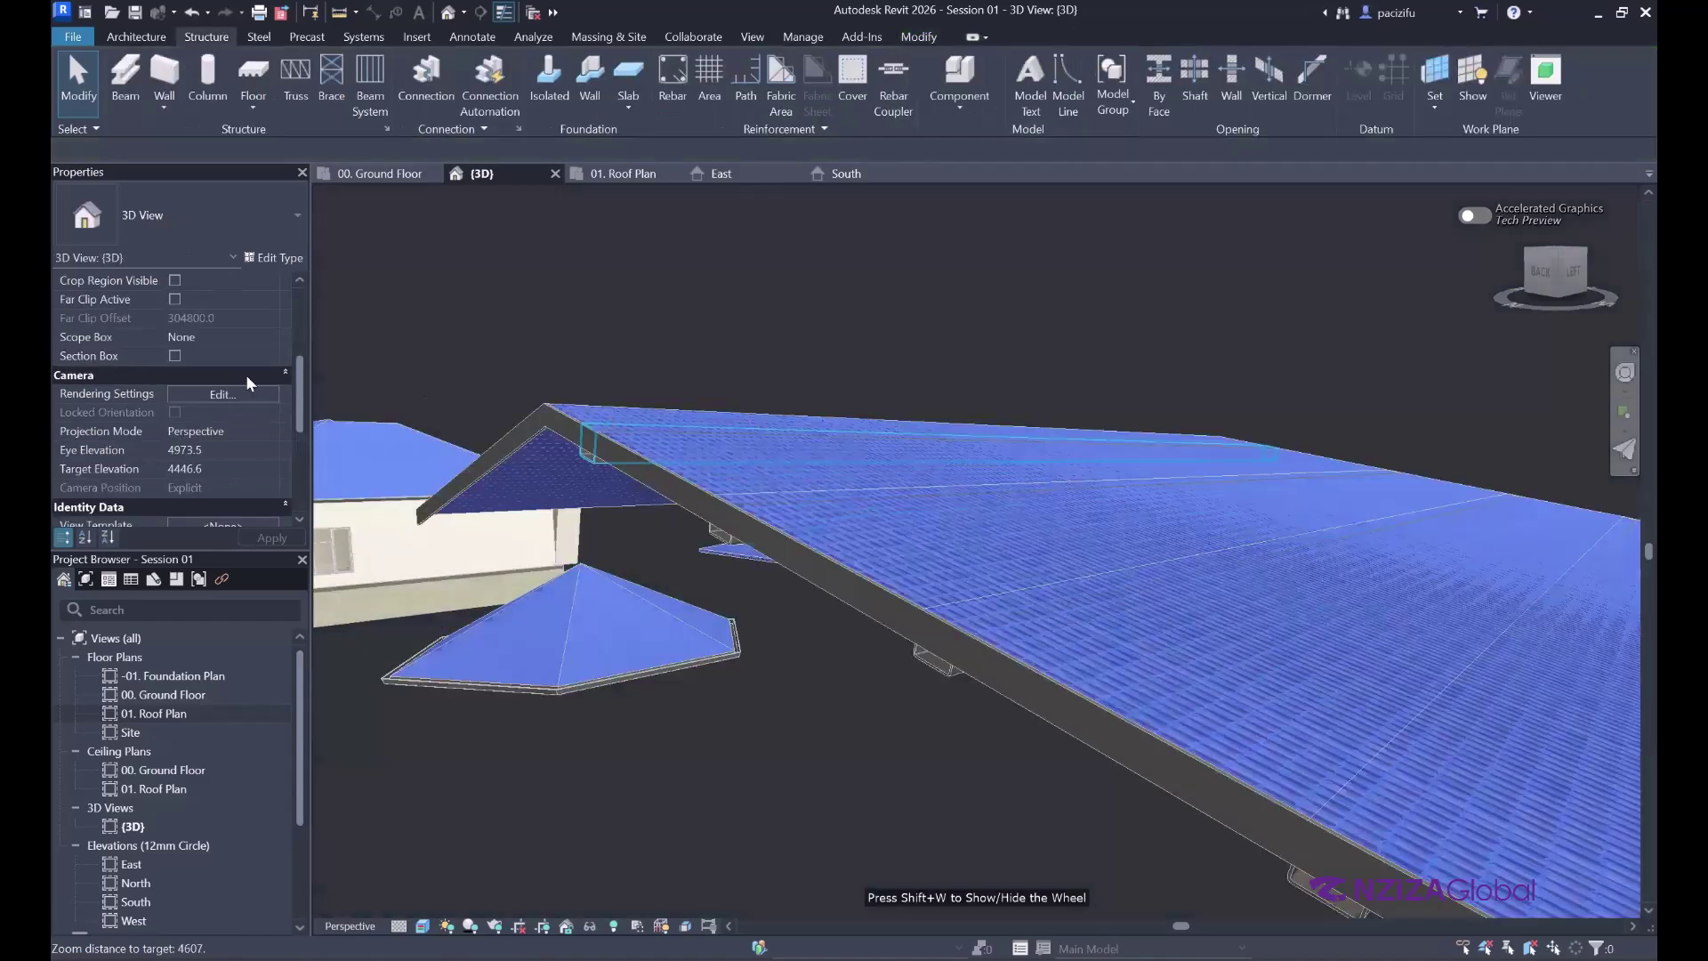
pyautogui.click(761, 425)
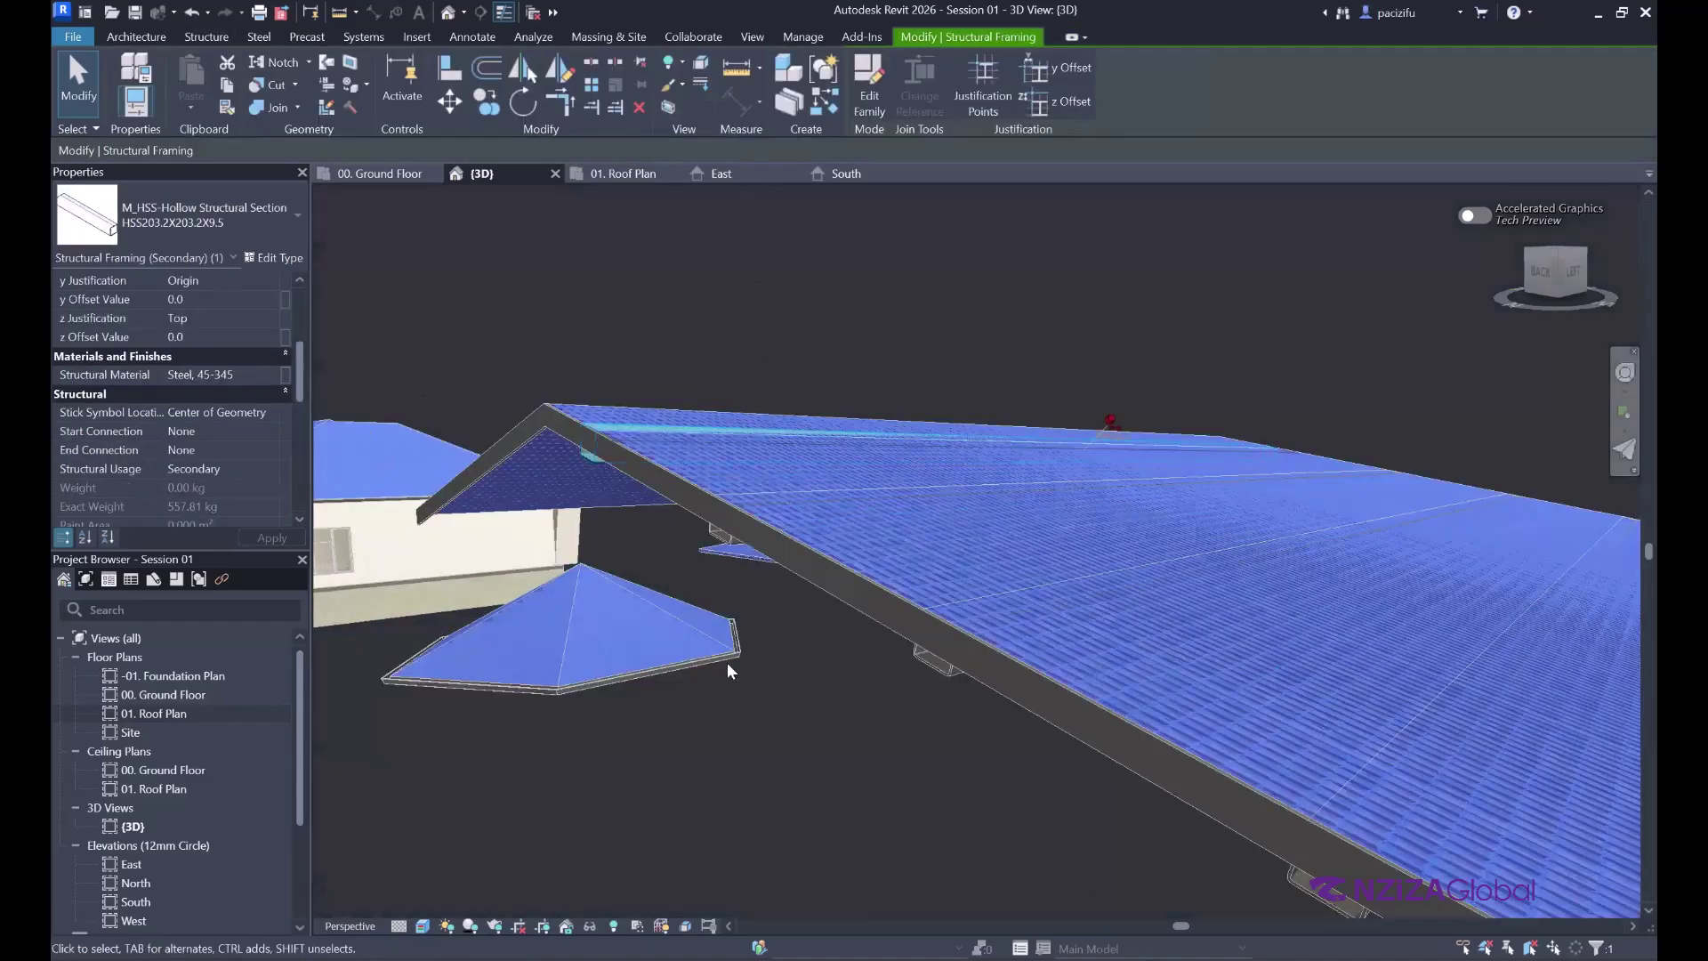
pyautogui.scroll(-3, 942, 740)
# - Select the whole beam system on the large slope and dissociate it from its work plane
pyautogui.click(942, 740)
pyautogui.click(1007, 570)
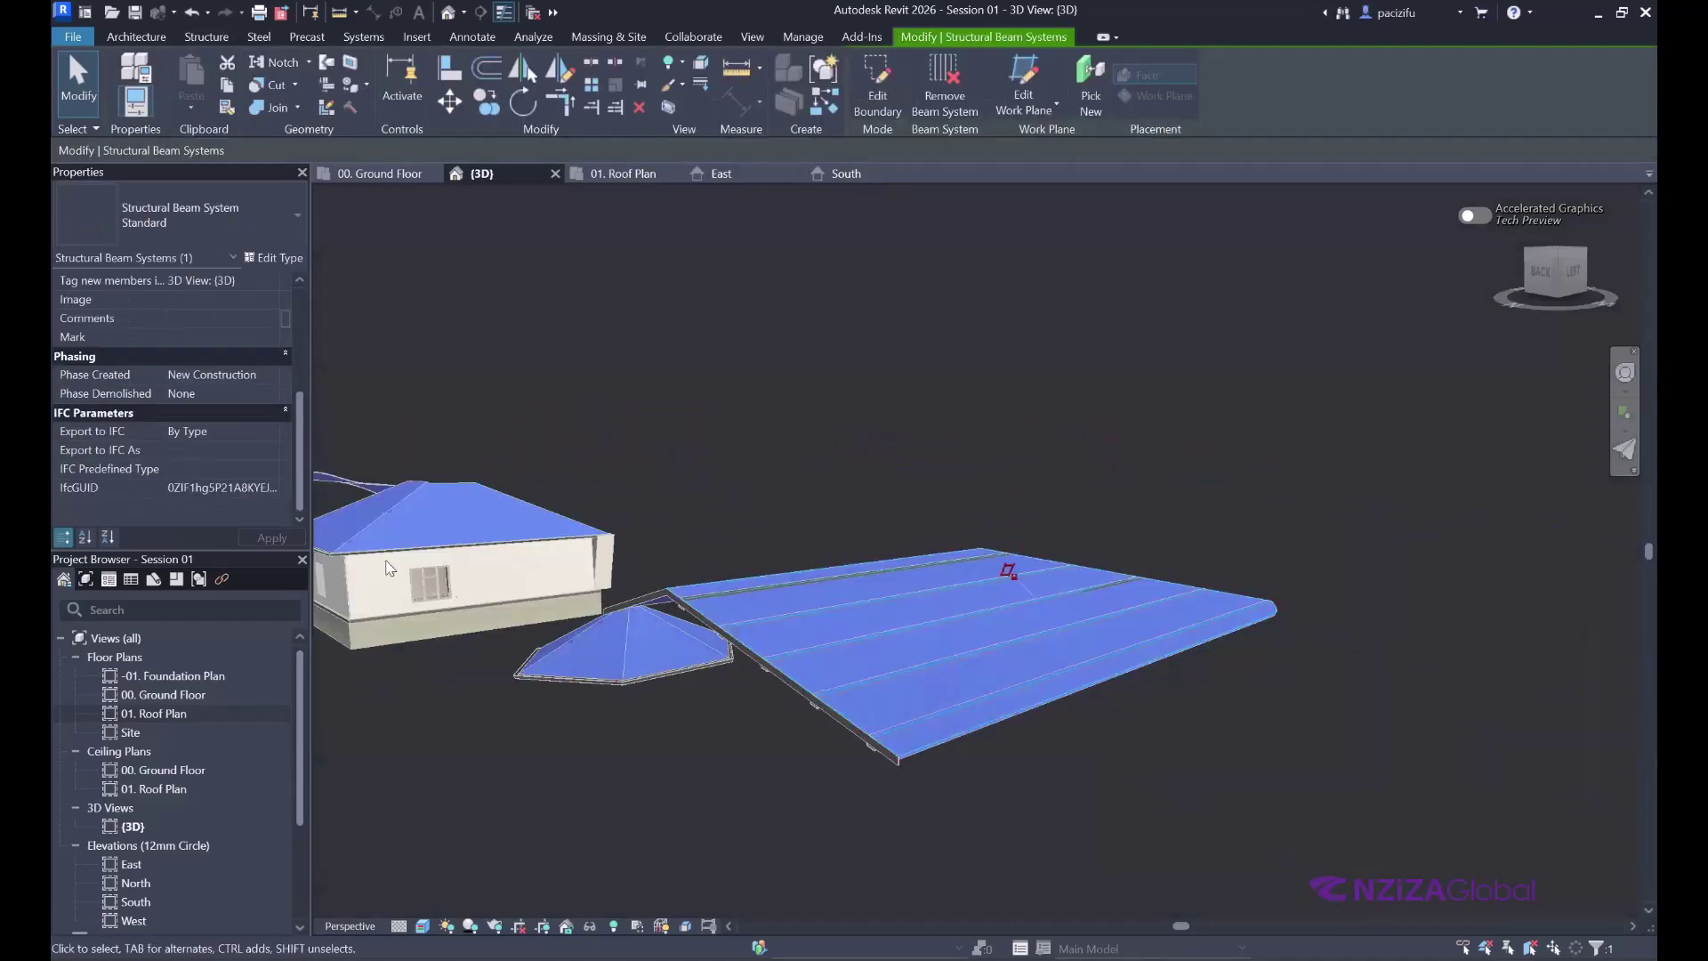
pyautogui.scroll(2, 1005, 569)
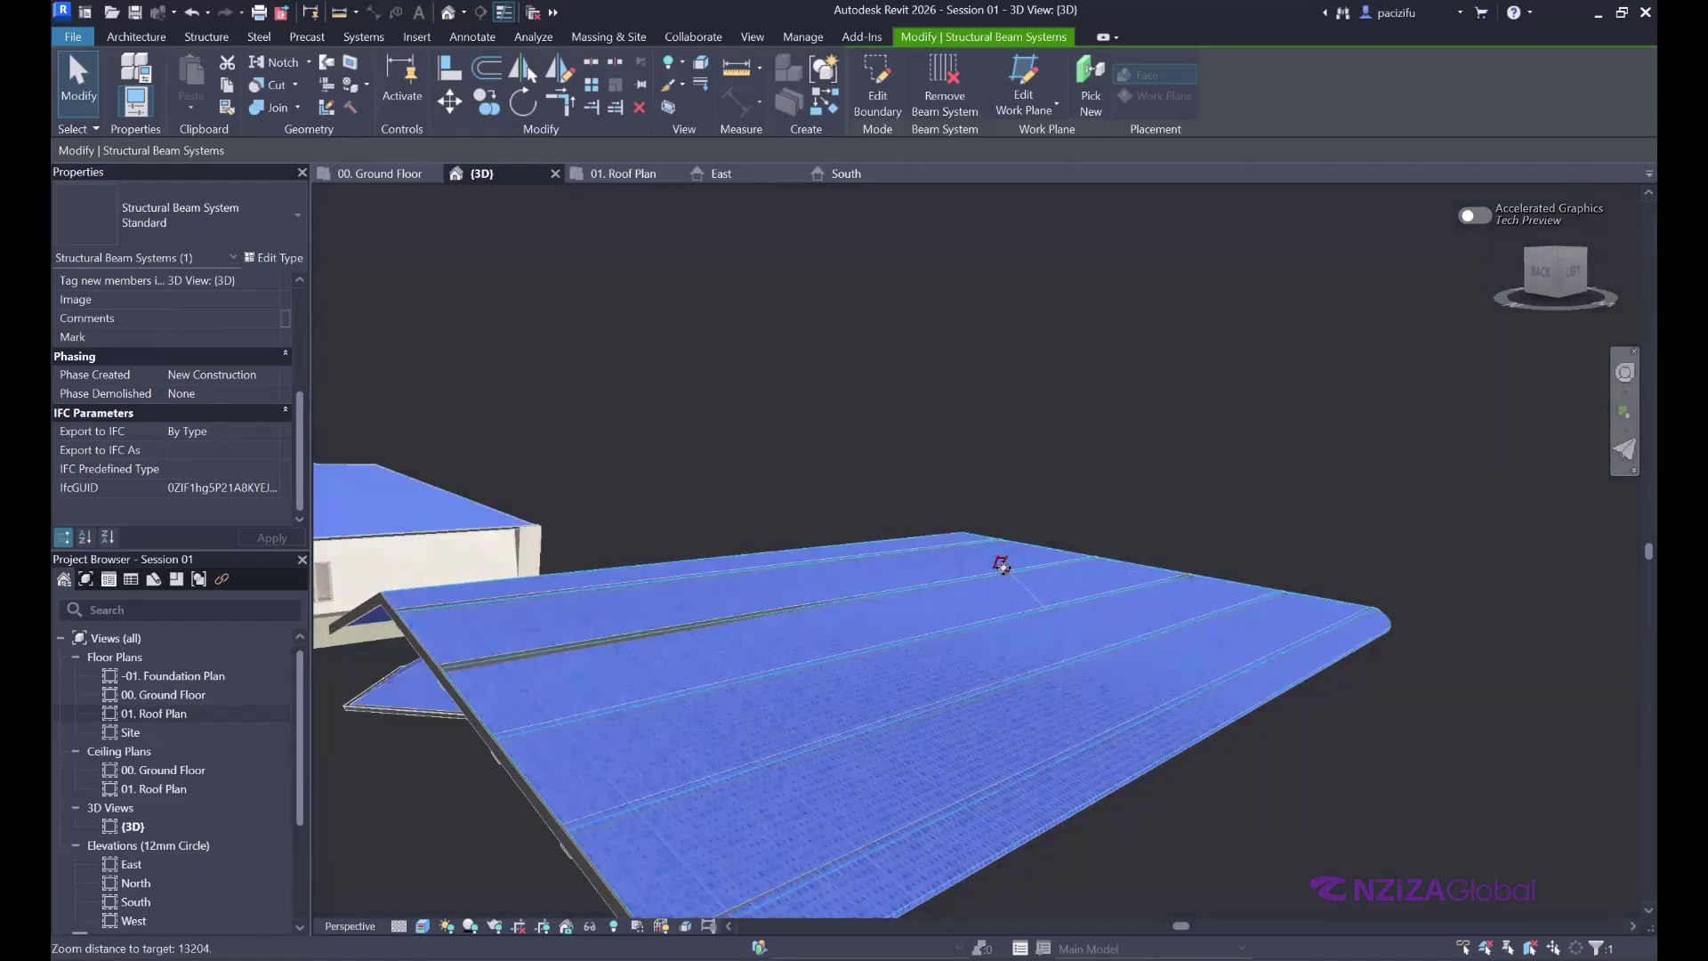
pyautogui.scroll(1, 1002, 565)
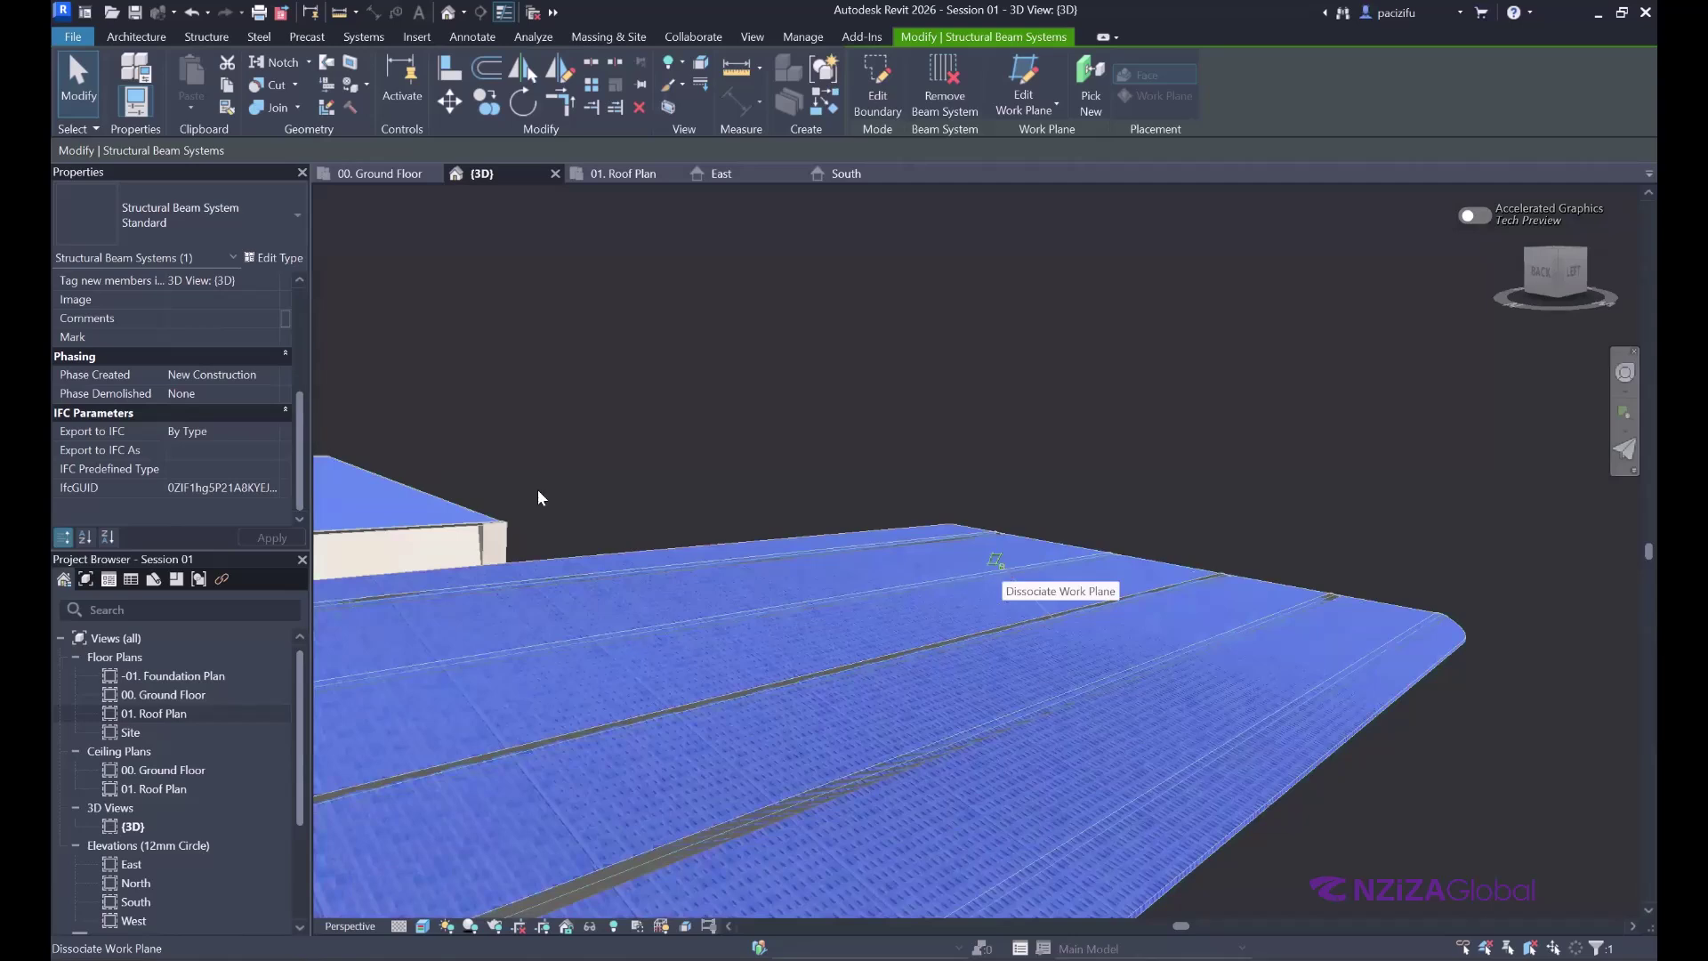
pyautogui.click(998, 562)
pyautogui.scroll(2, 222, 420)
pyautogui.scroll(1, 221, 417)
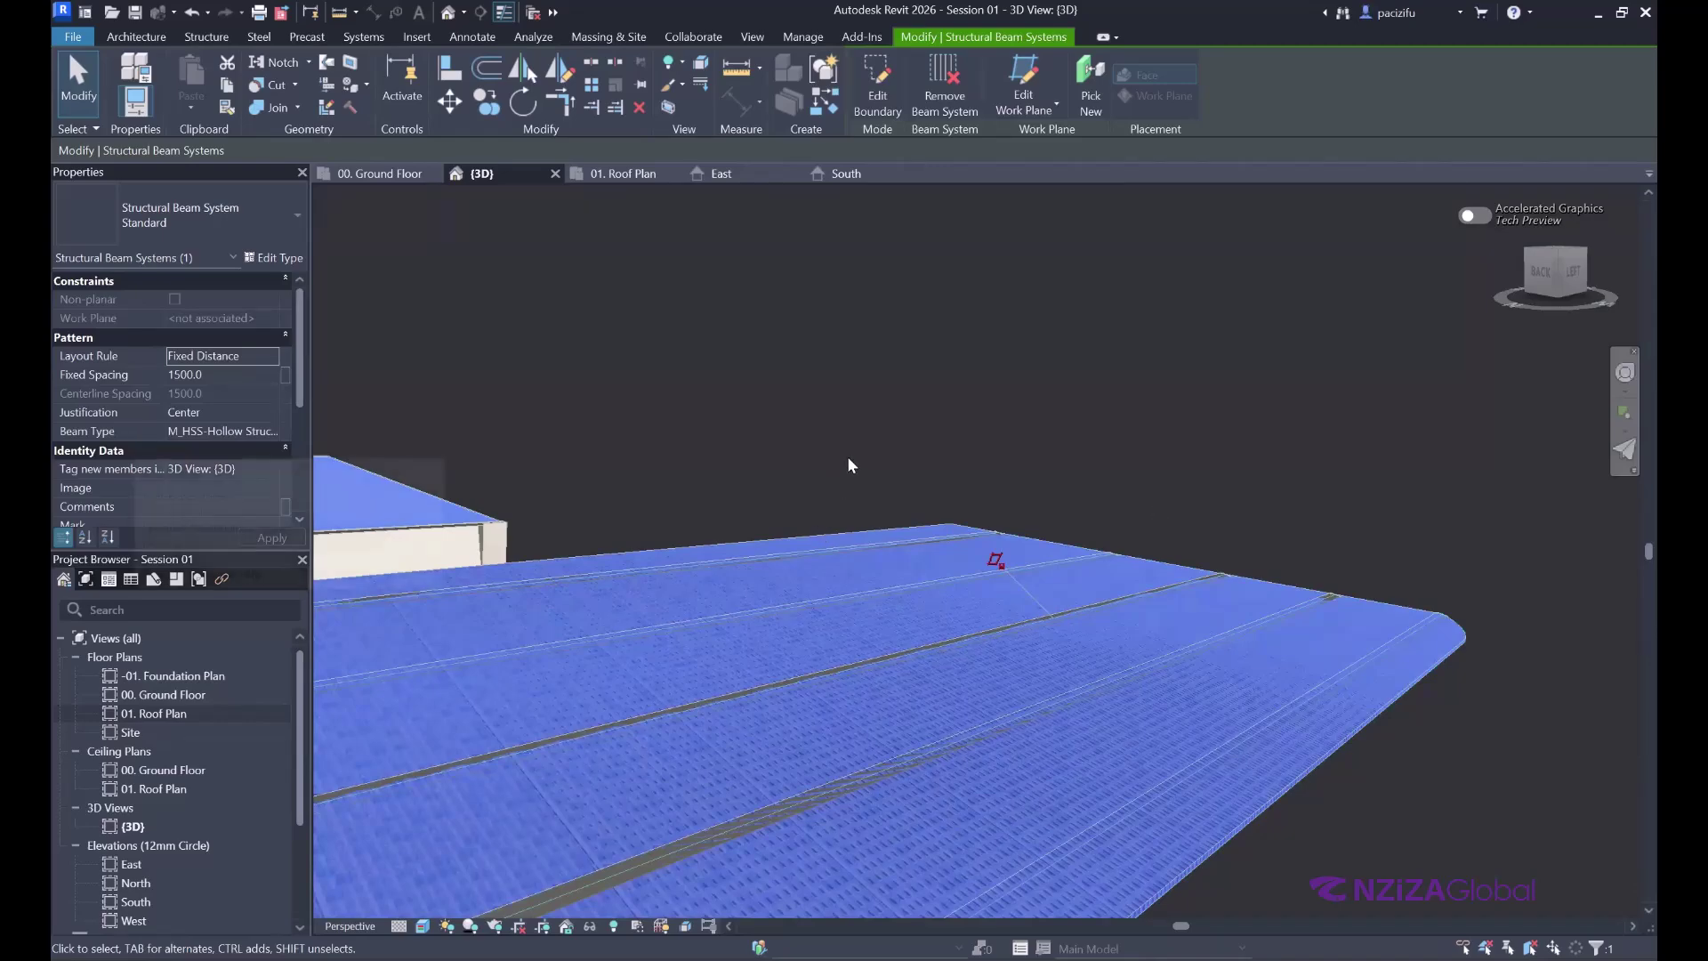
pyautogui.scroll(-2, 847, 457)
pyautogui.click(1378, 540)
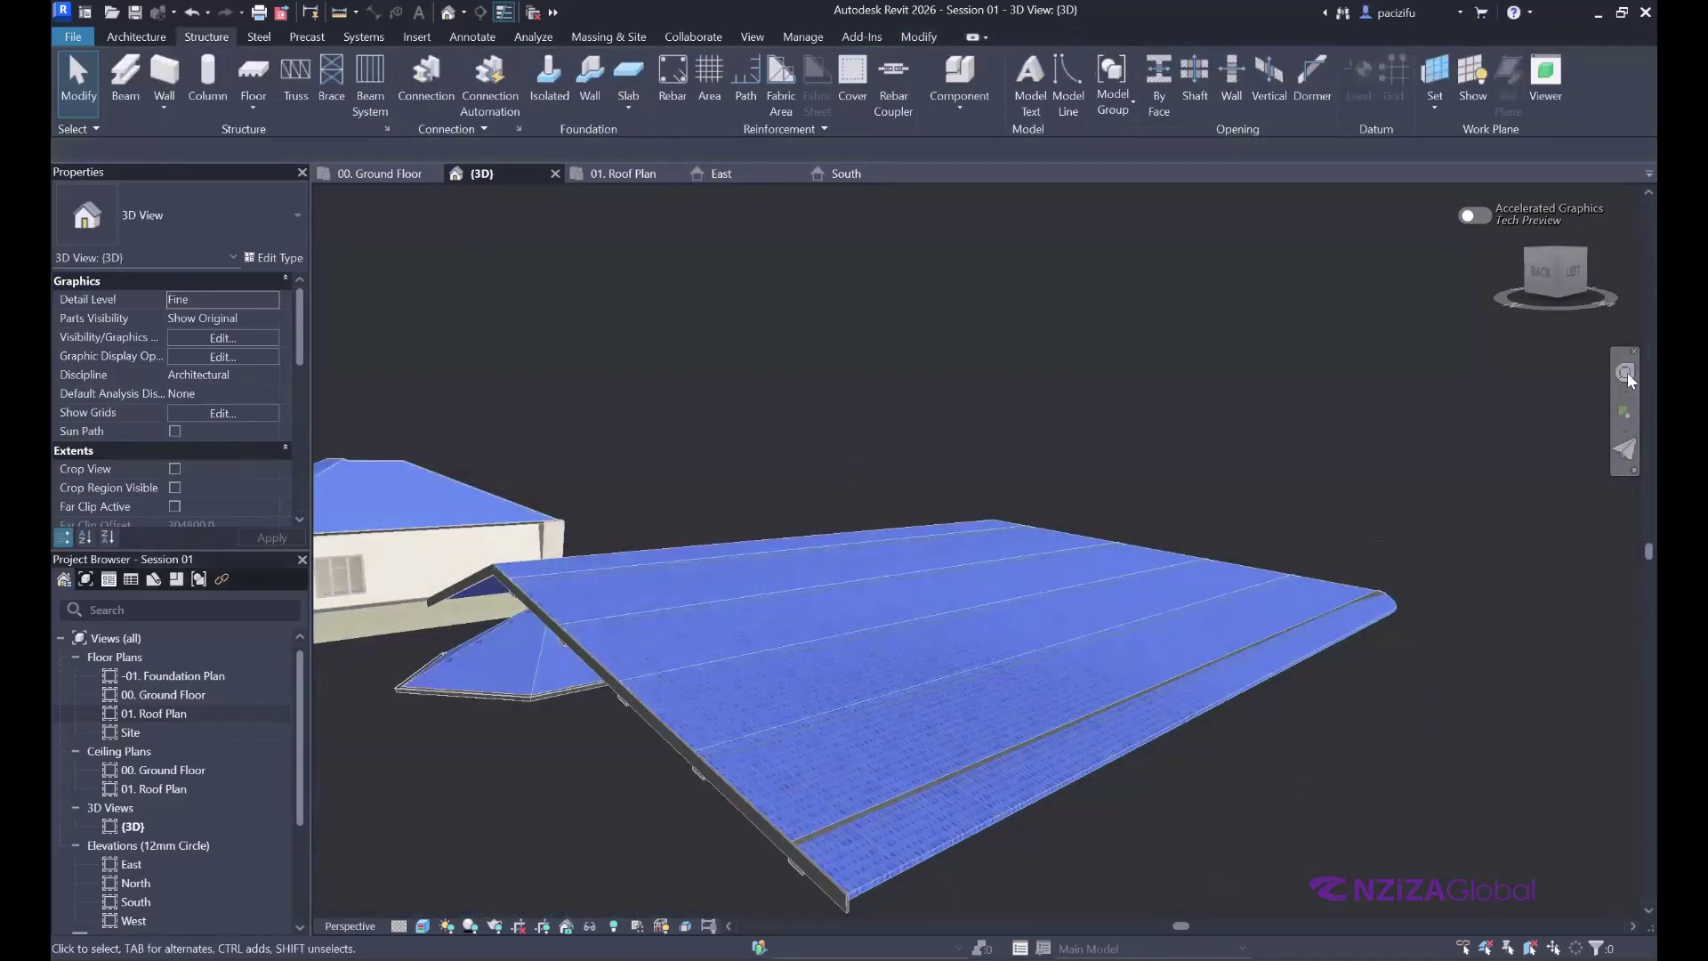
# - Start a beam system for the L-shaped slope across the ridge and set its beam type to UB-Universal Beams : UB305x165x40
pyautogui.keyDown('shift'); pyautogui.moveTo(712, 673); pyautogui.dragTo(932, 611, button='middle'); pyautogui.keyUp('shift')
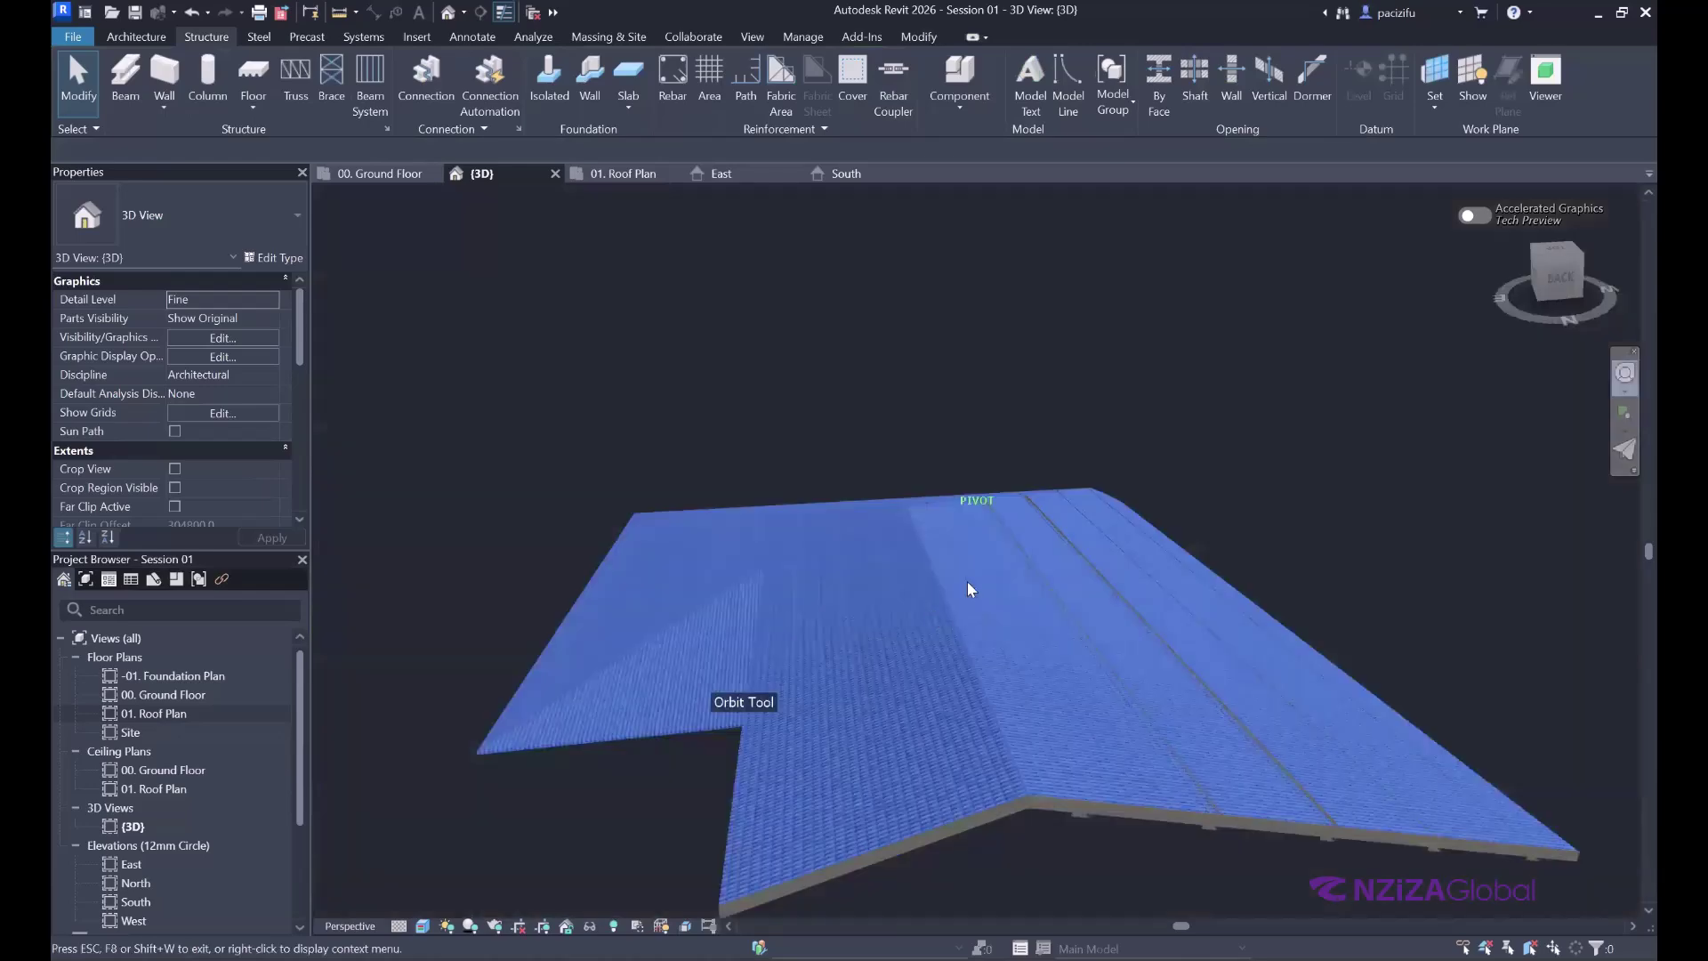
pyautogui.moveTo(1034, 585); pyautogui.dragTo(986, 603)
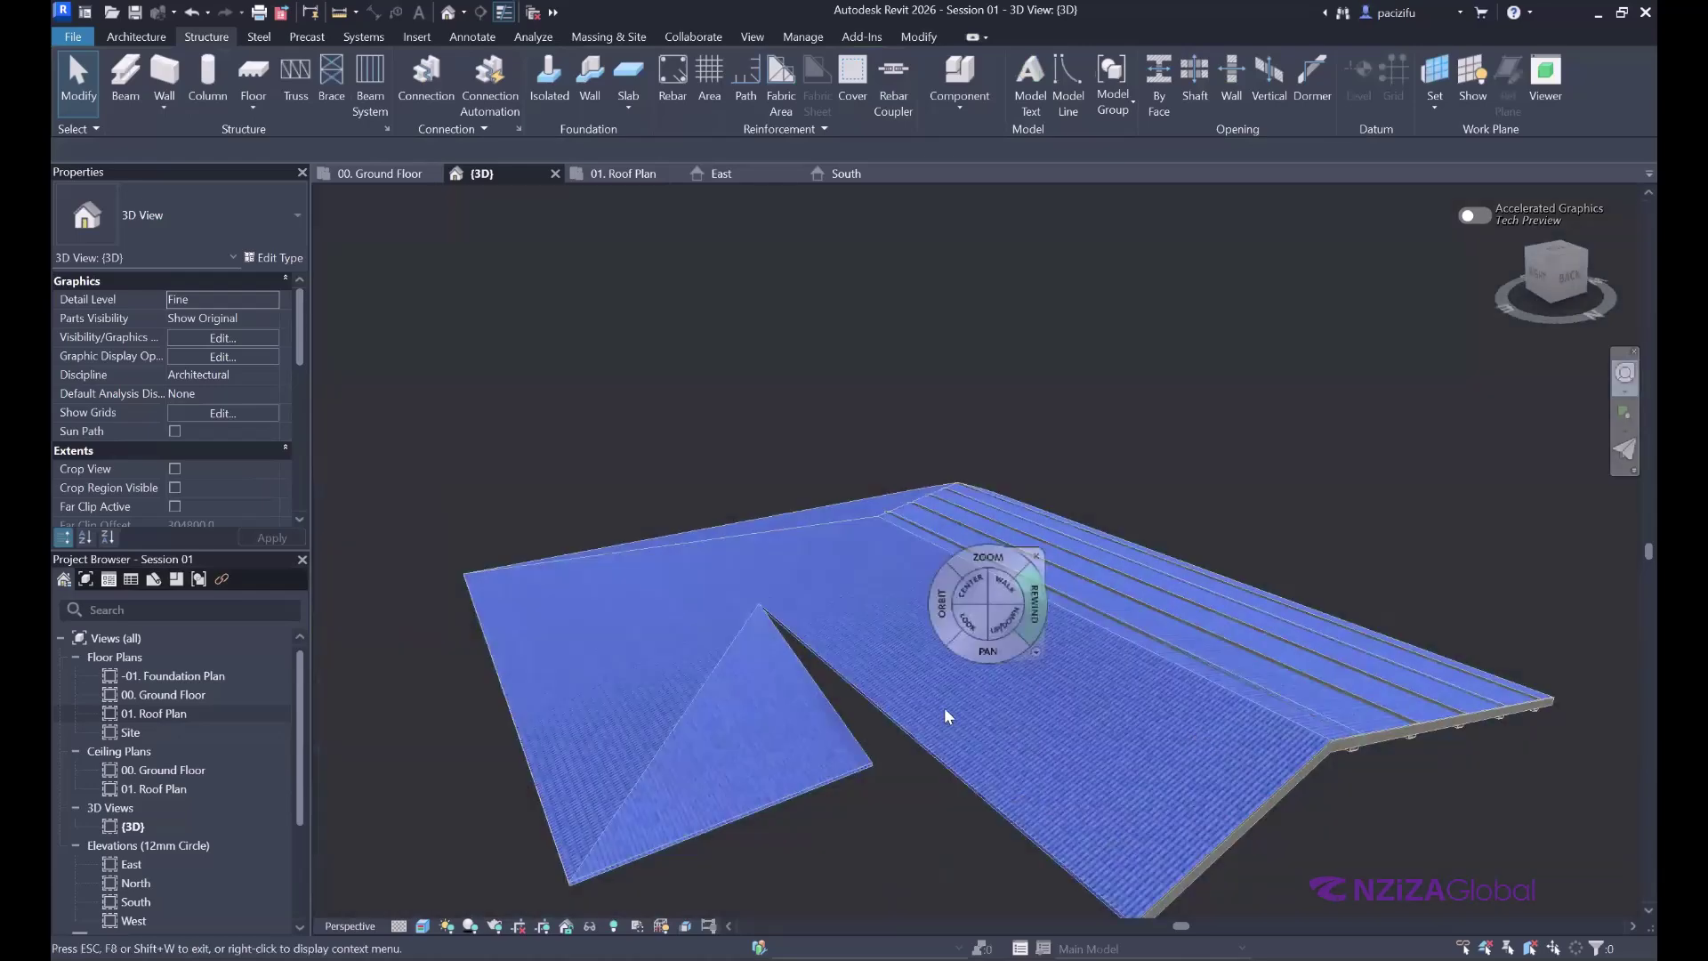
pyautogui.scroll(-2, 699, 580)
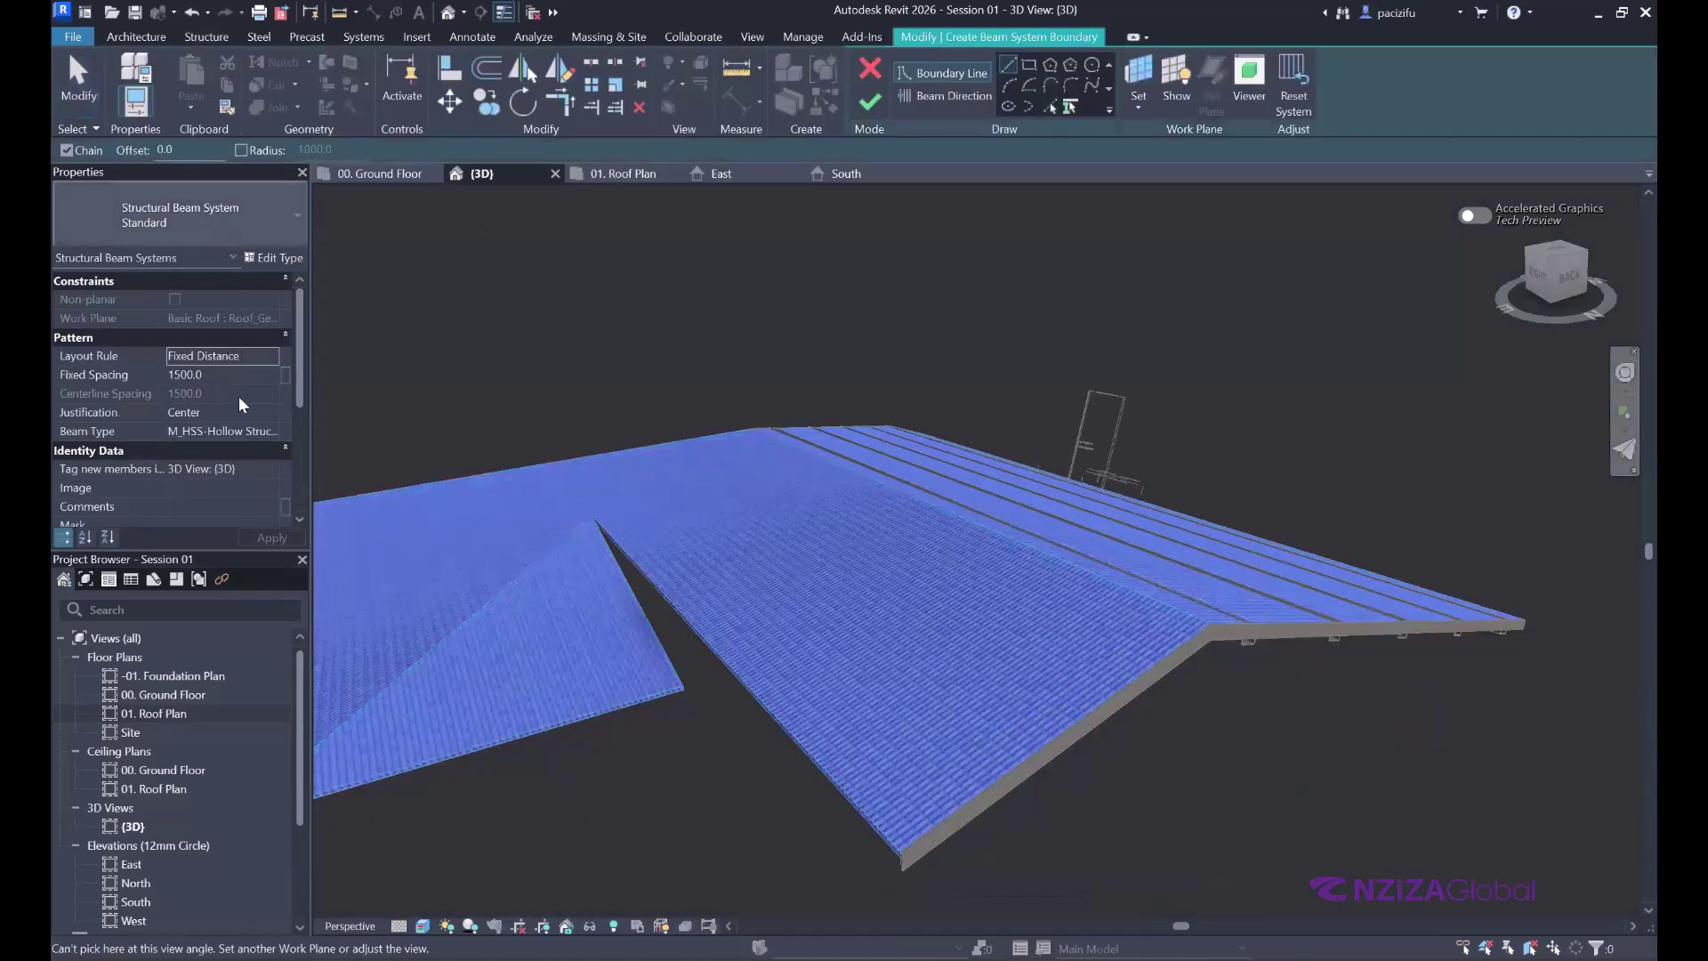
pyautogui.click(255, 432)
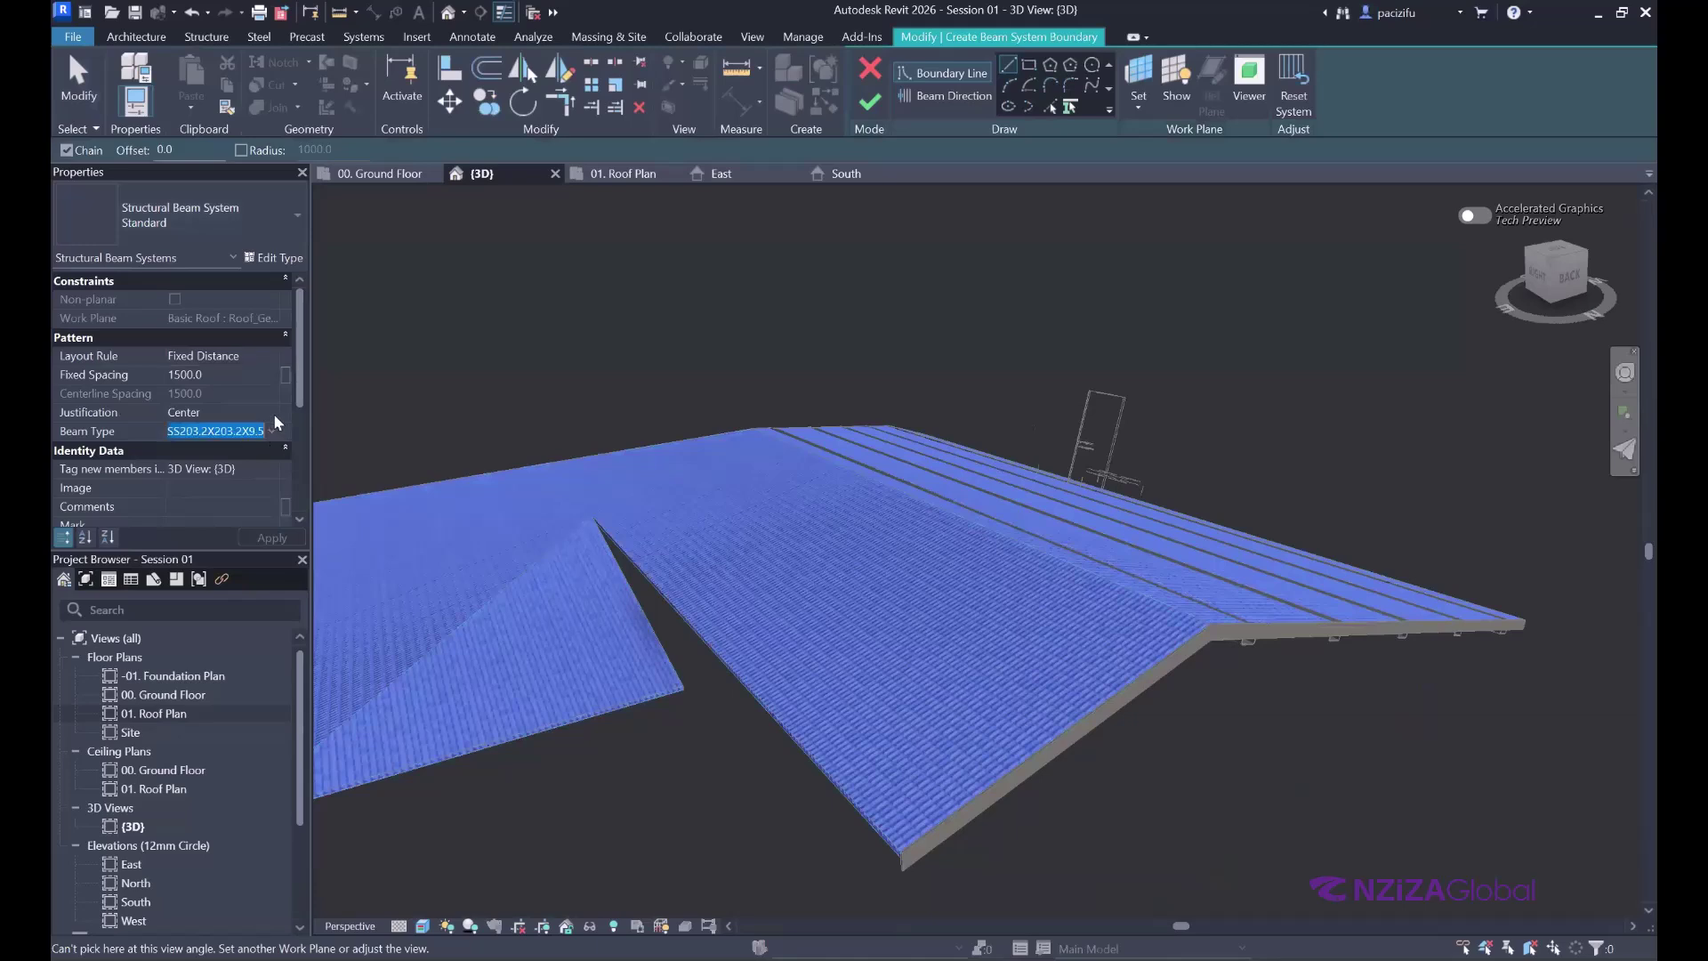
pyautogui.click(272, 431)
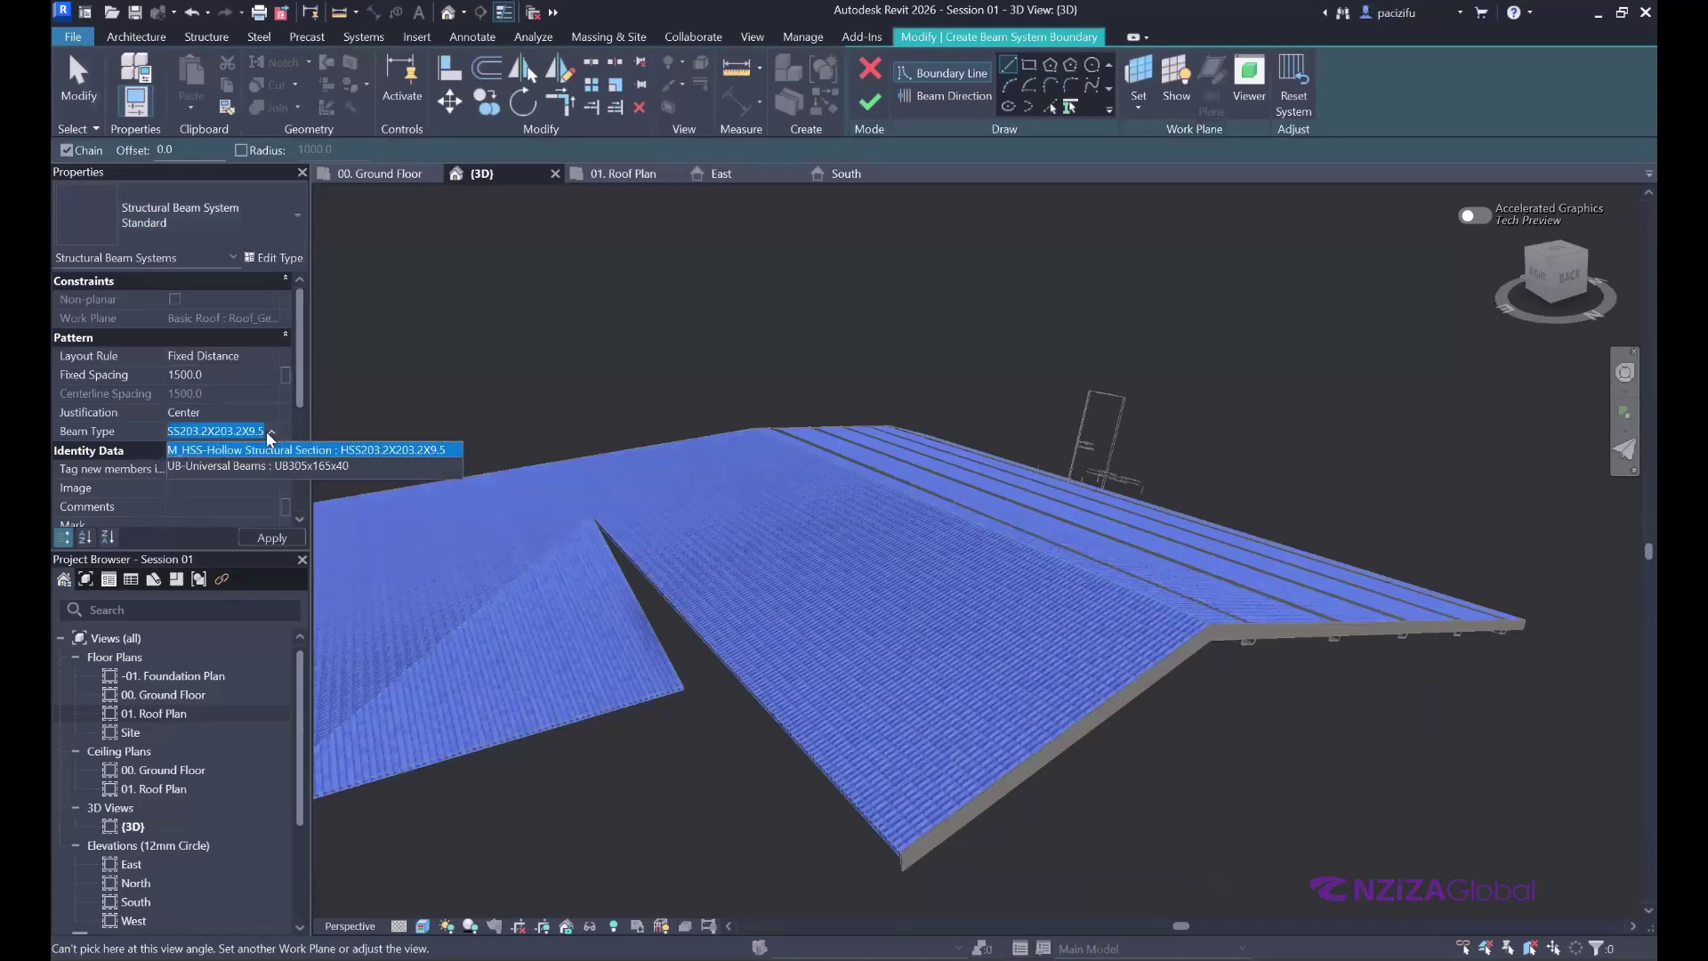
pyautogui.click(272, 431)
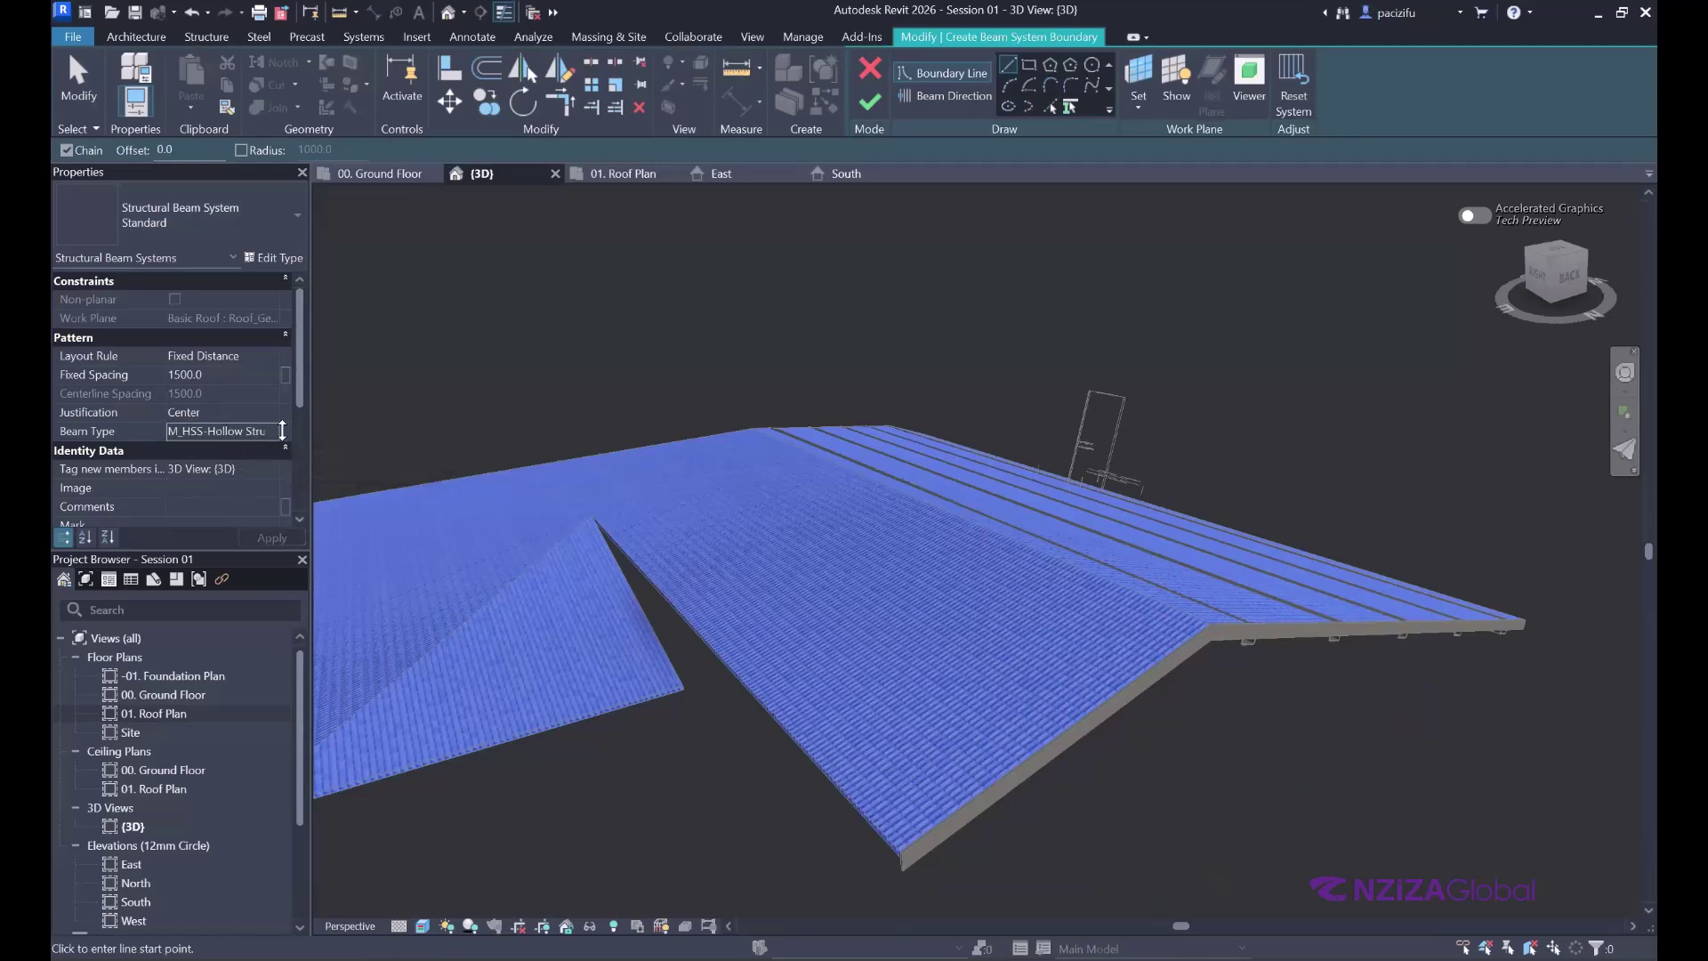
pyautogui.click(270, 432)
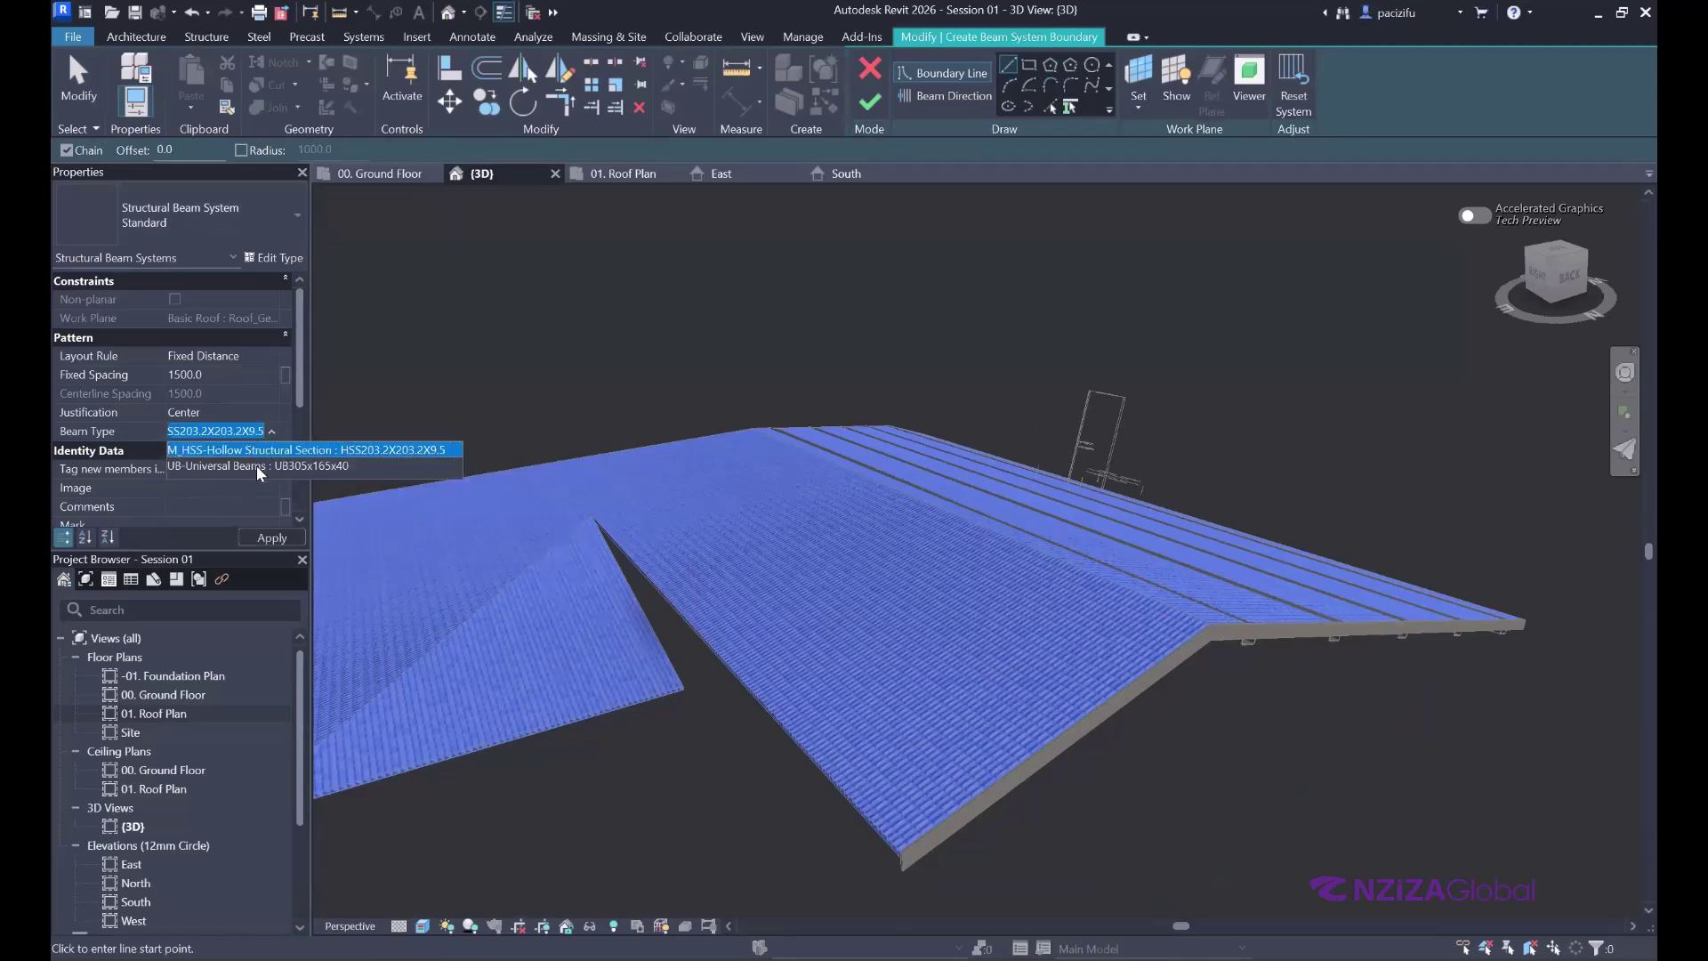
pyautogui.click(256, 467)
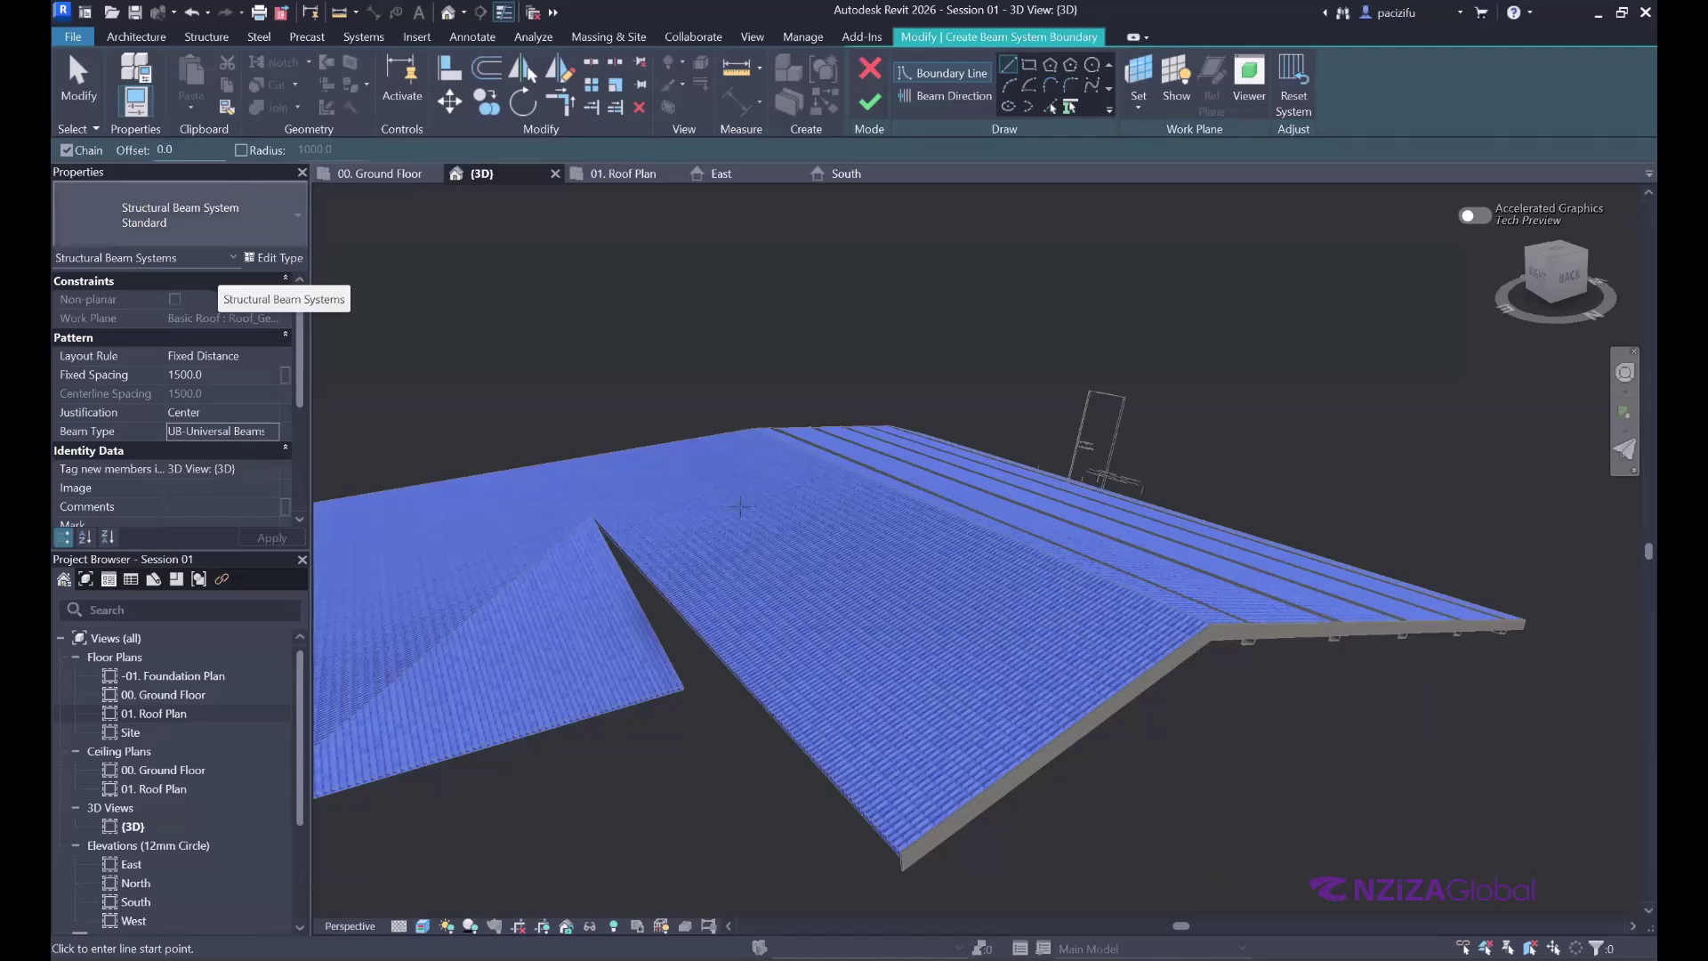
# - Set the sketch's work plane by picking the tiled L-shaped slope's face as the plane
pyautogui.scroll(2, 1041, 751)
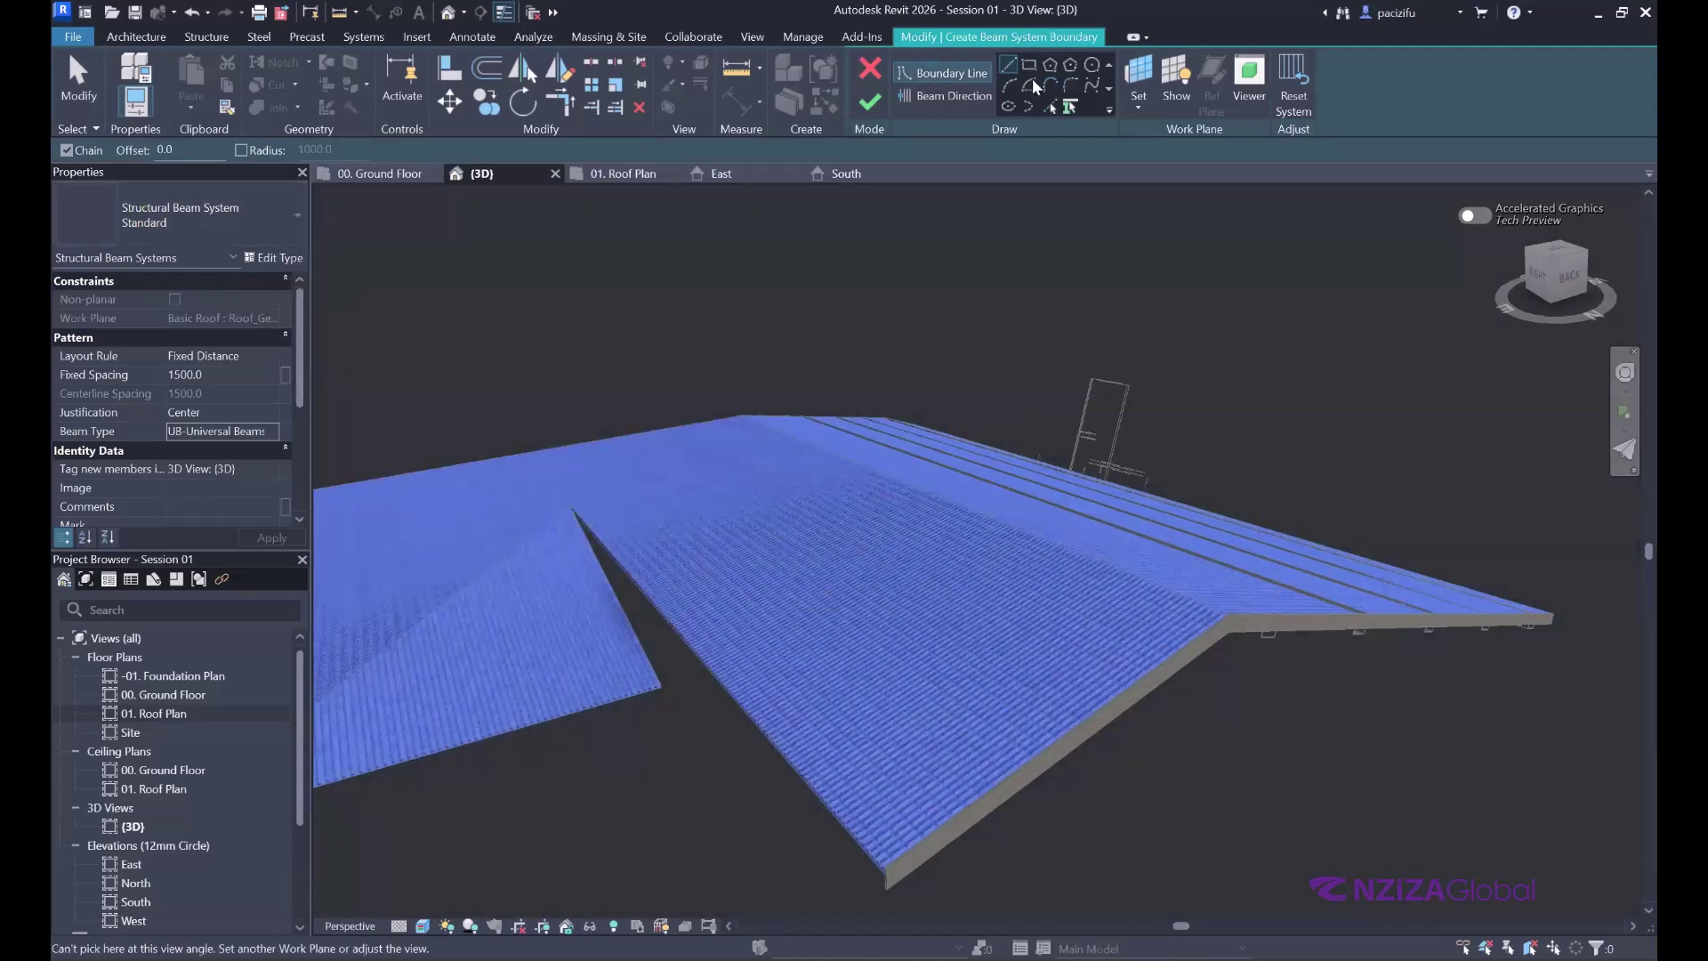
pyautogui.click(1050, 106)
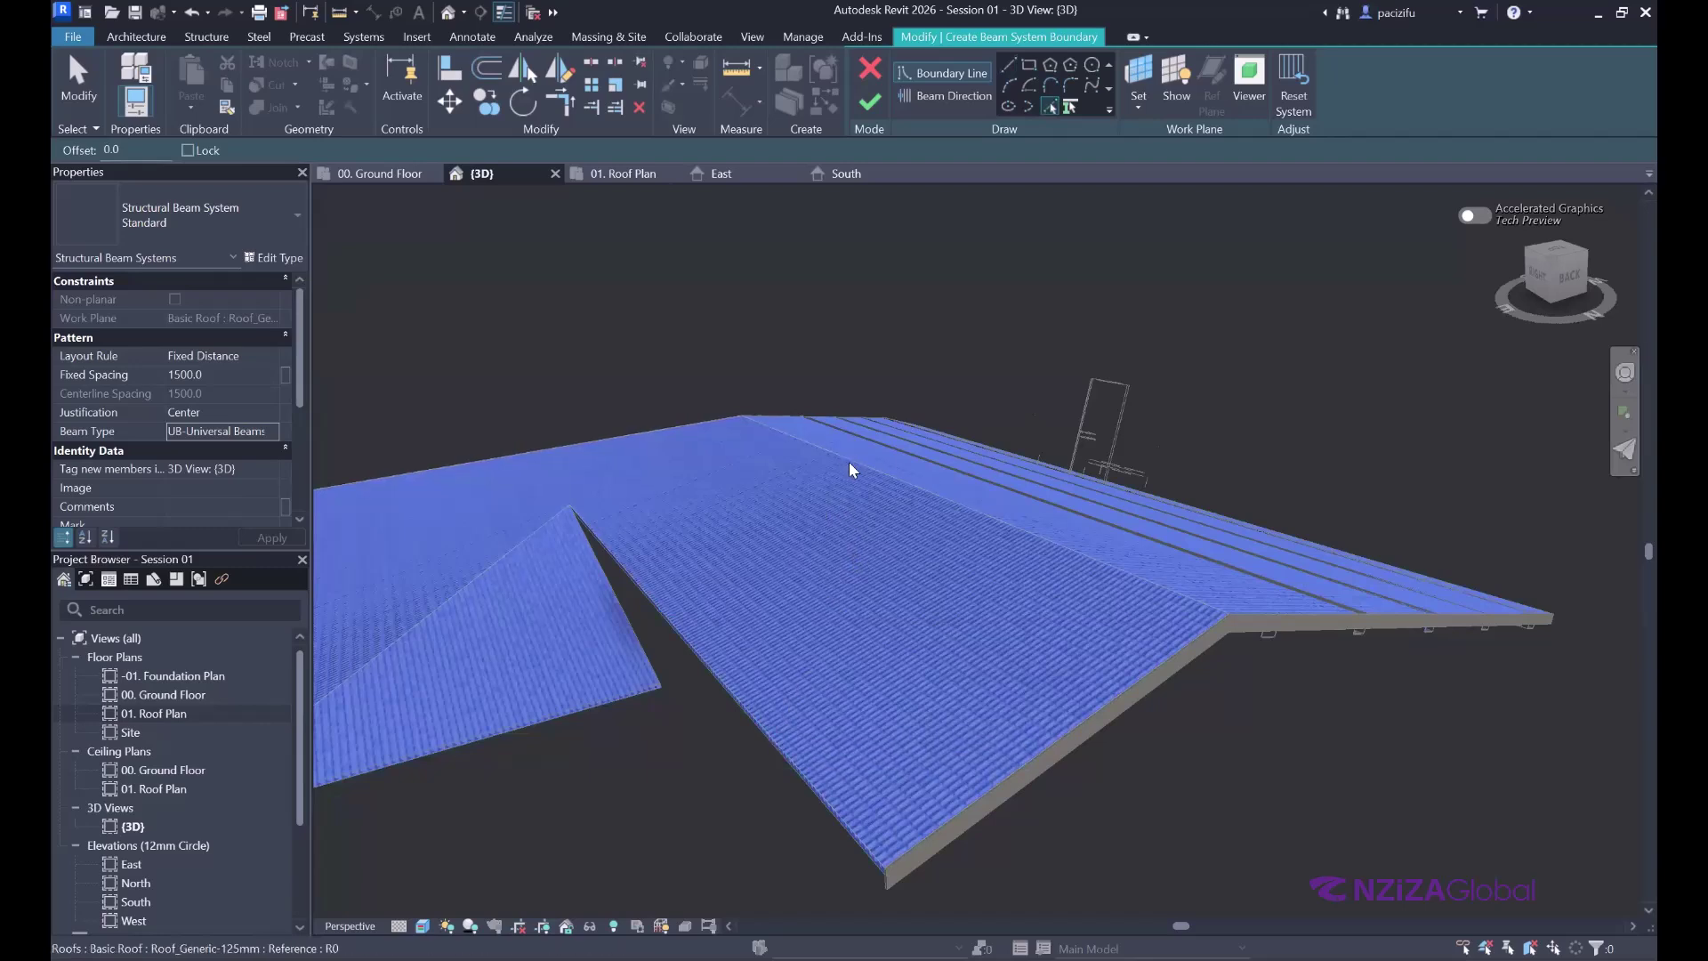
pyautogui.scroll(3, 770, 486)
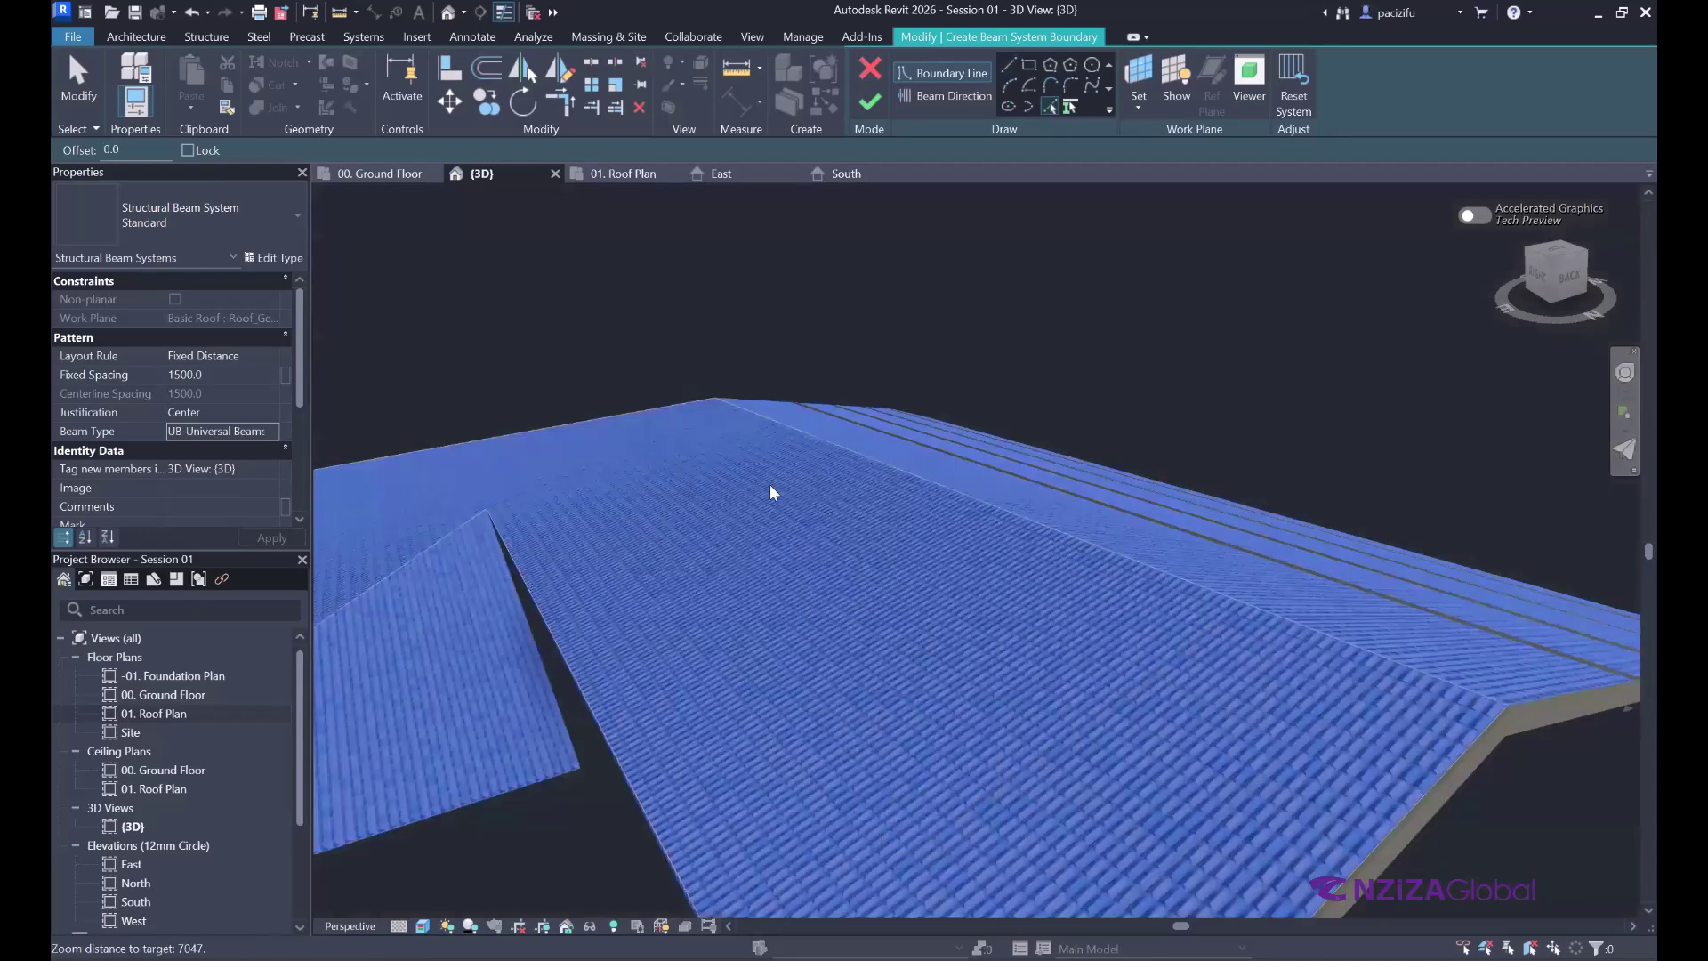
pyautogui.scroll(-2, 735, 724)
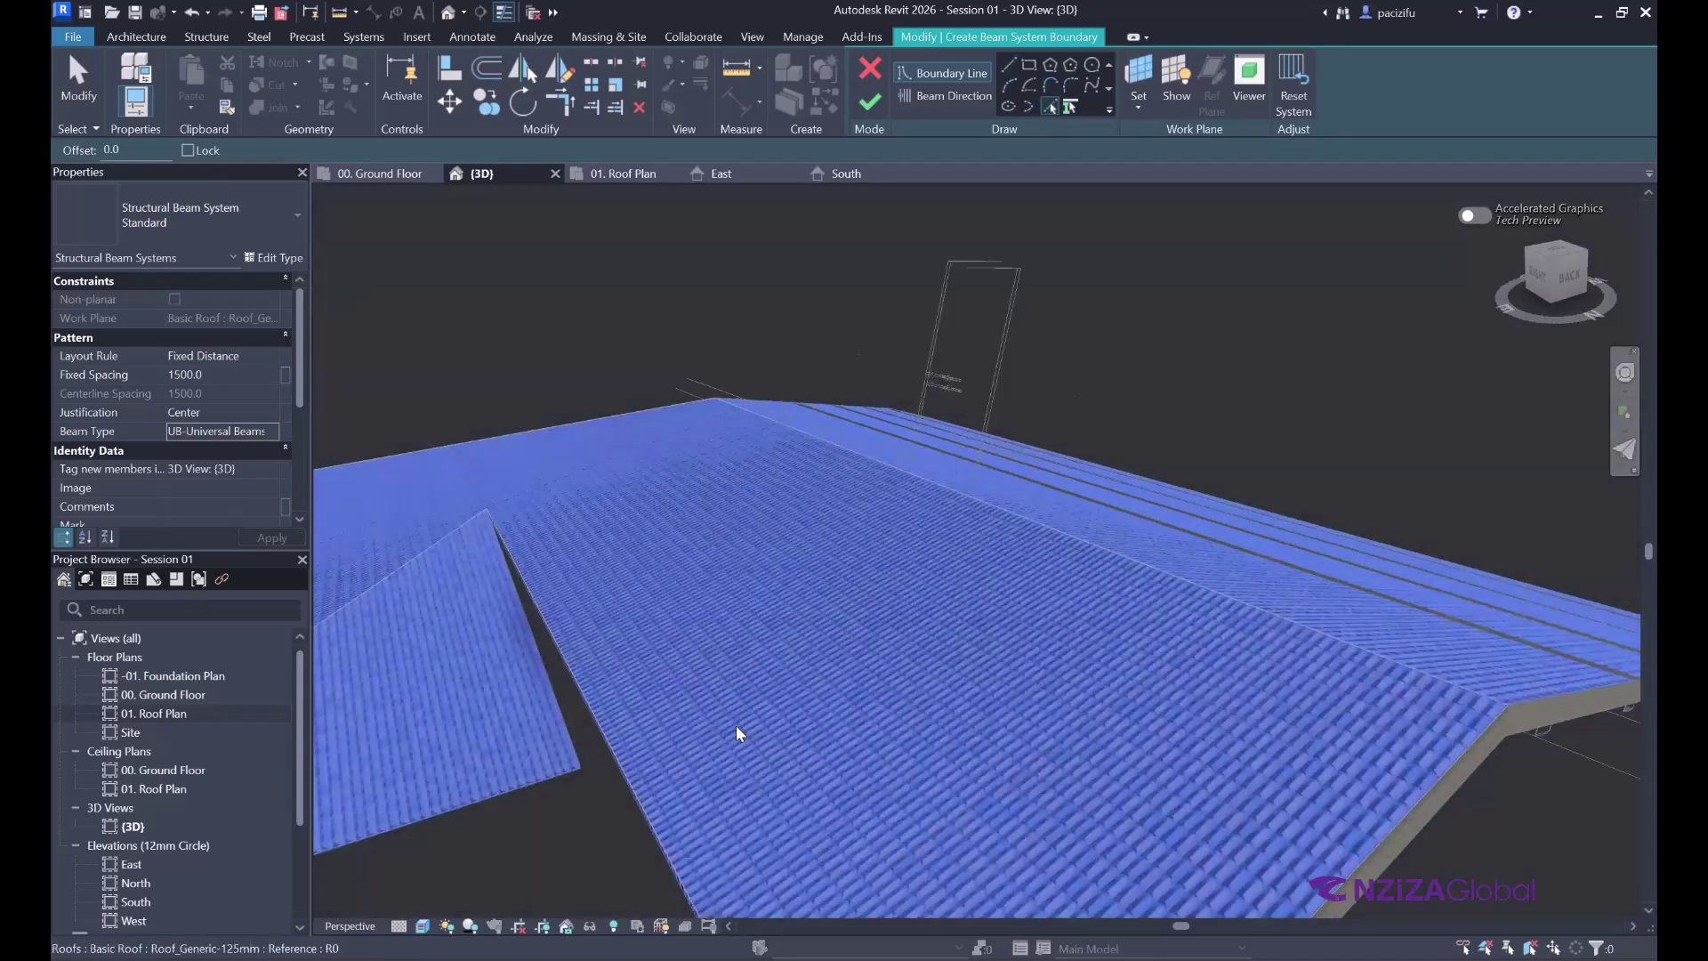
pyautogui.scroll(-2, 735, 730)
pyautogui.click(1137, 80)
pyautogui.click(699, 511)
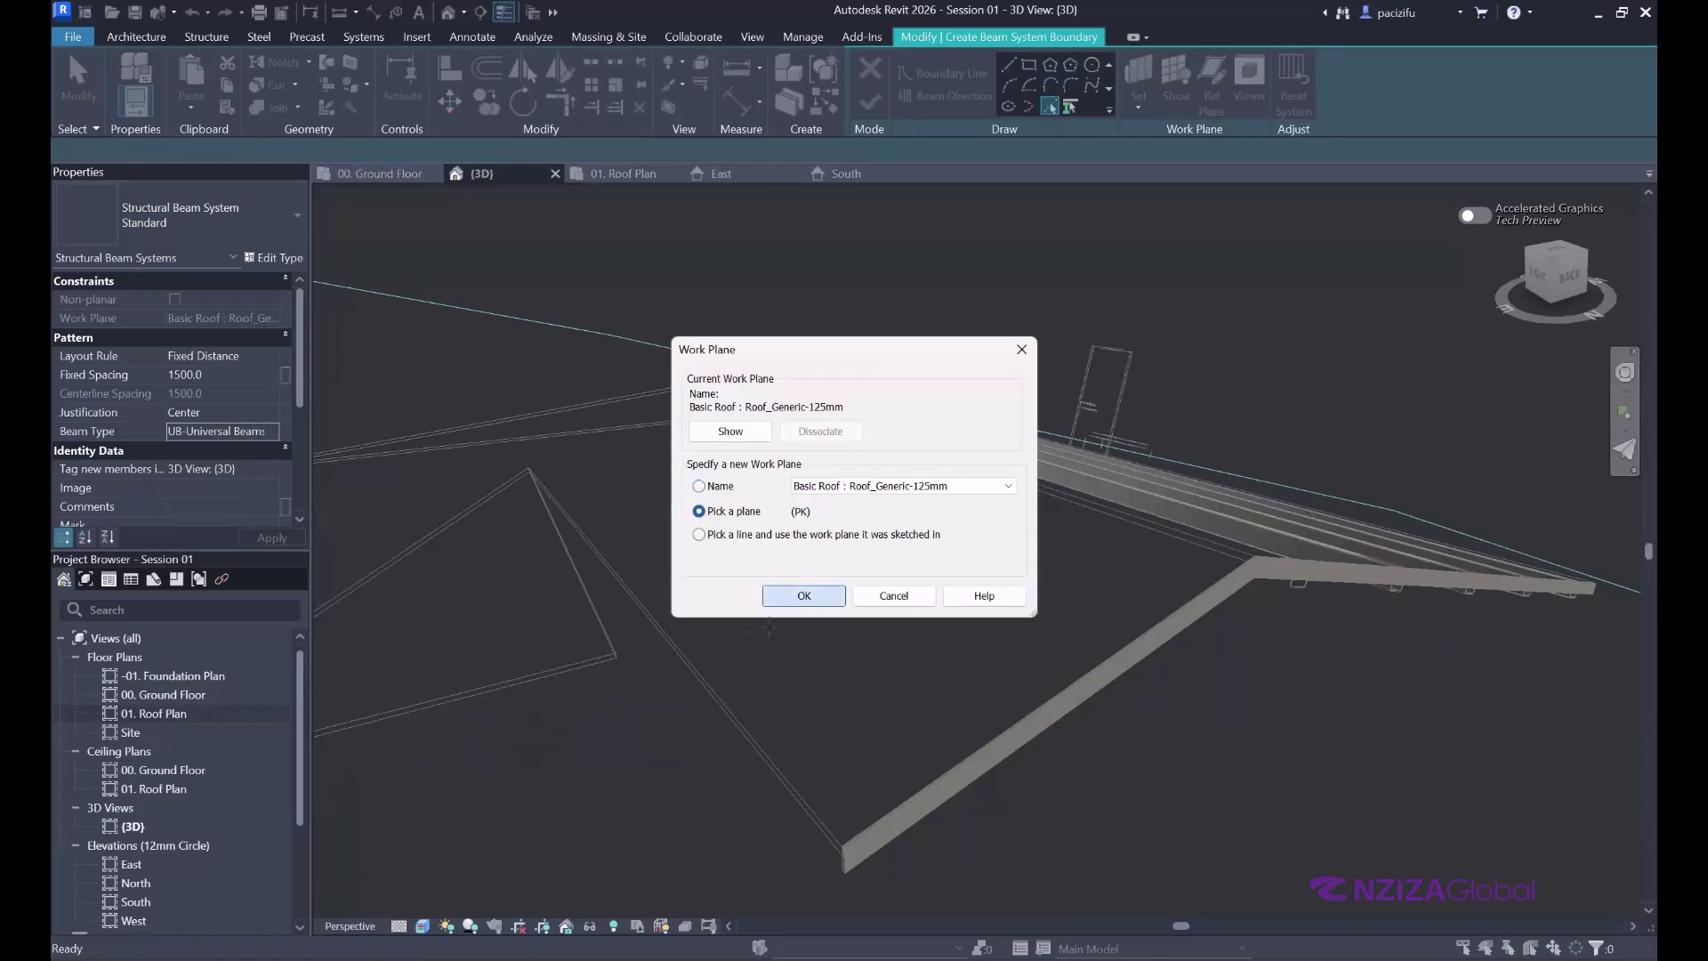
pyautogui.click(781, 596)
pyautogui.click(707, 620)
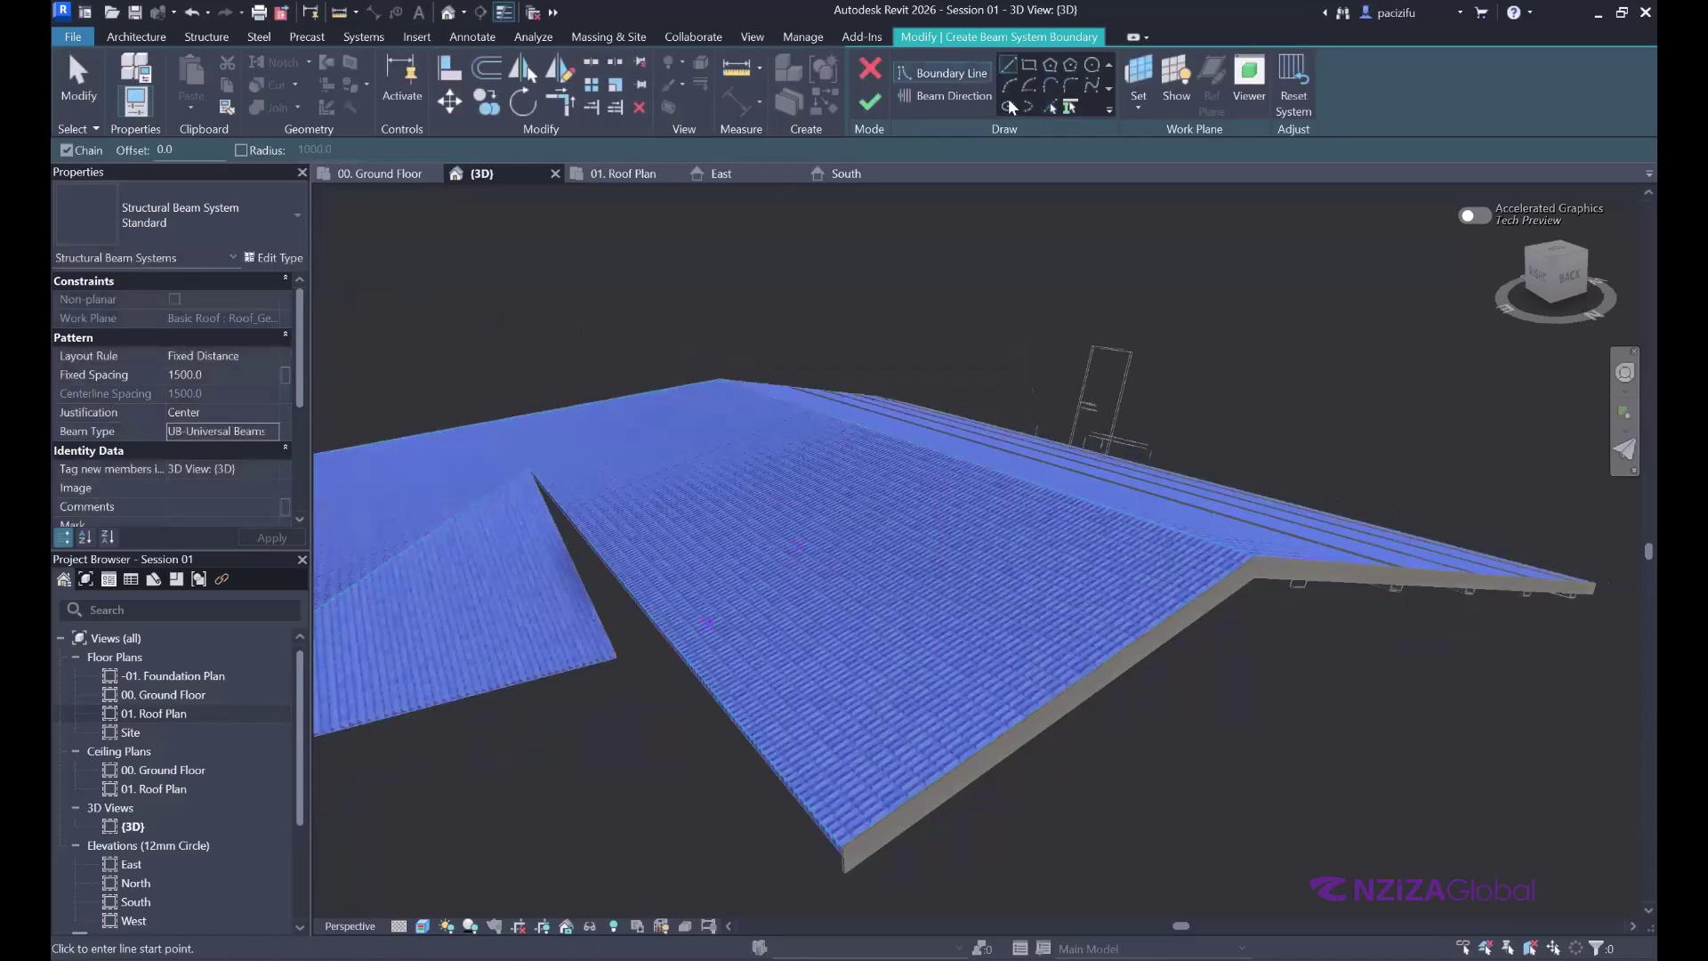
# - Pick the edges of the L-shaped slope, including ridge, gable, eave, valley and hip lines, as the beam system's boundary
pyautogui.click(1048, 105)
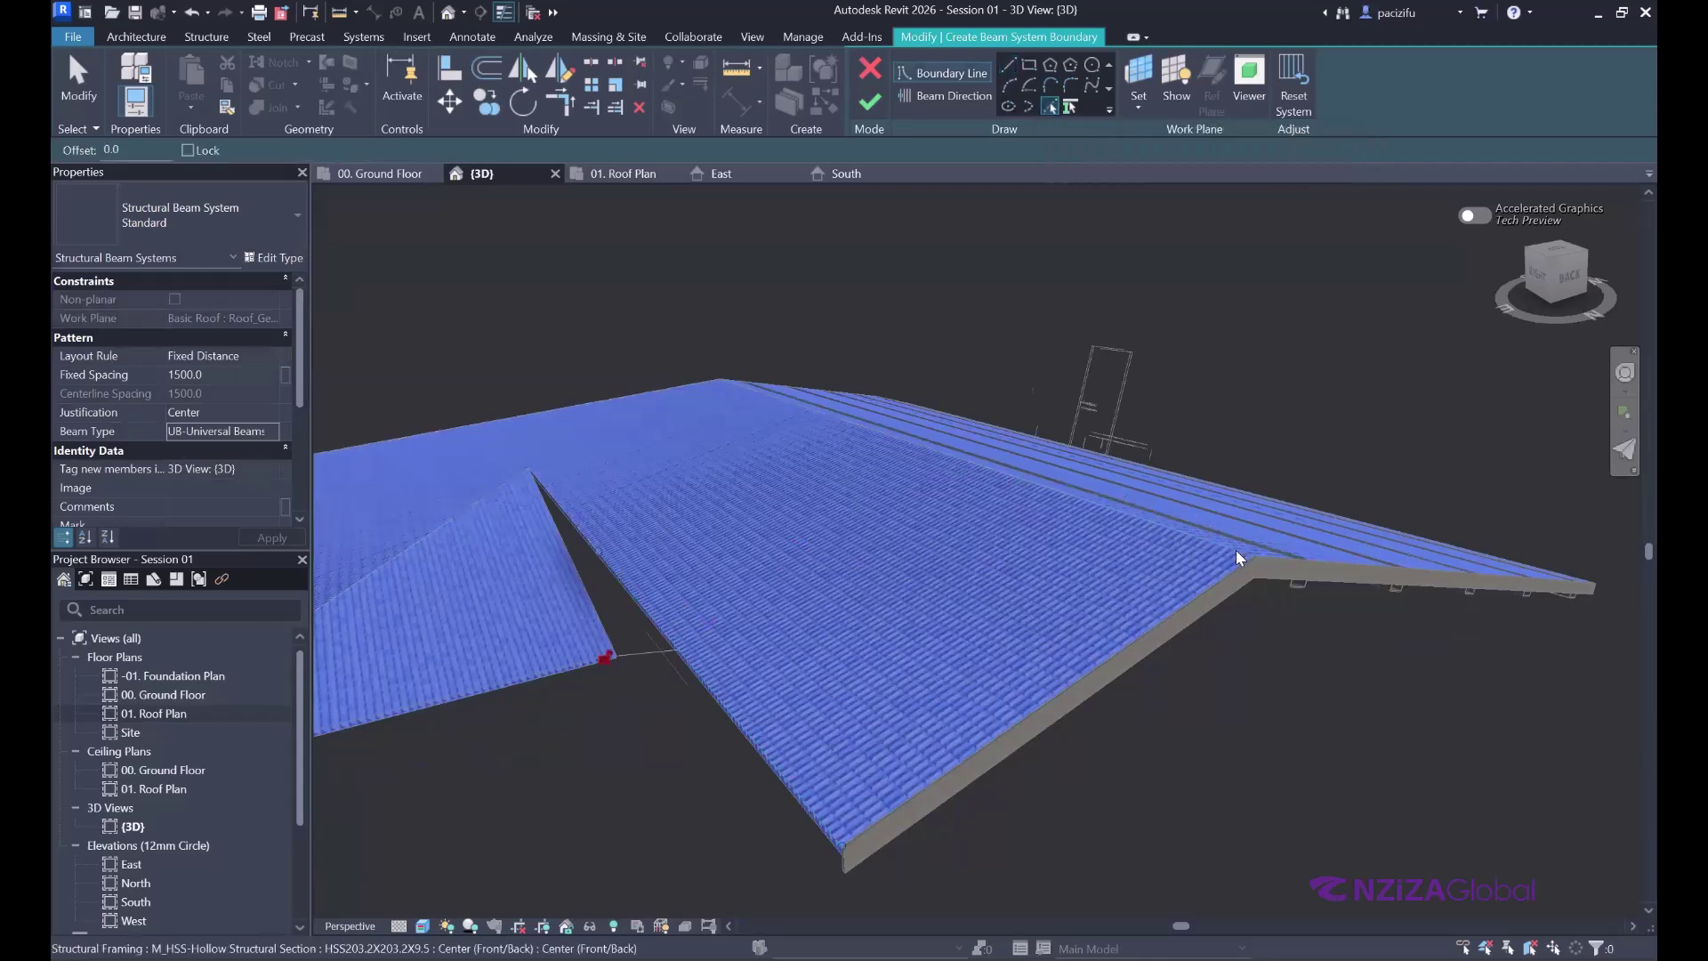
pyautogui.scroll(2, 1182, 589)
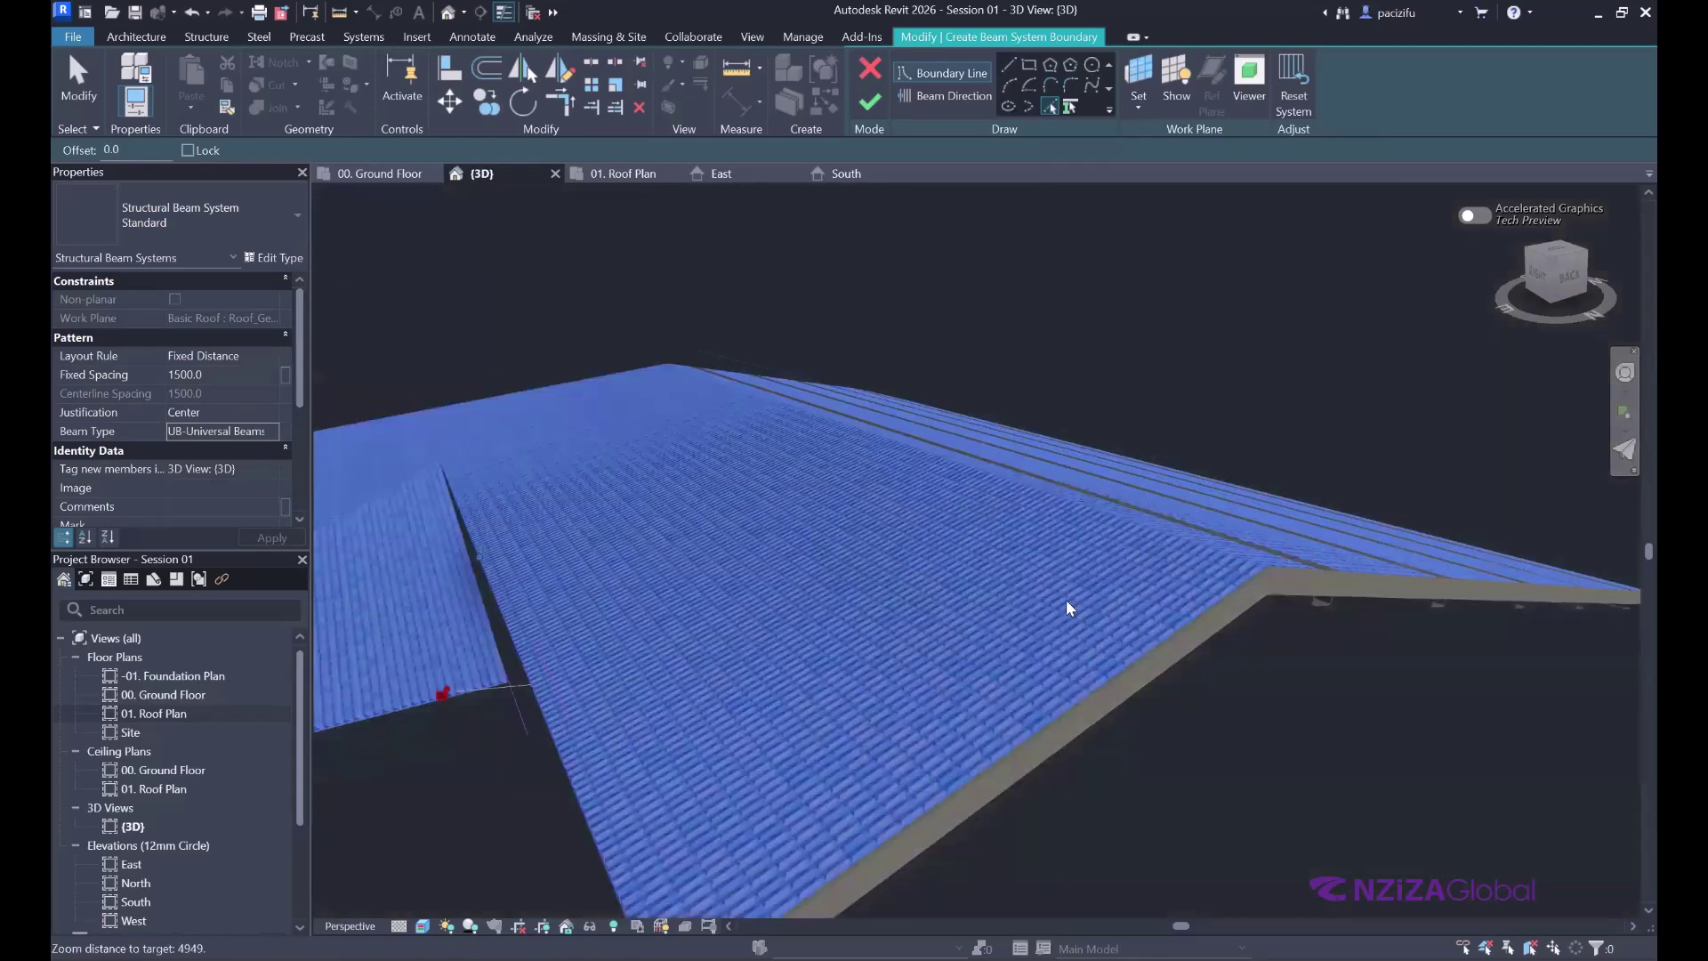
pyautogui.scroll(2, 1069, 607)
pyautogui.scroll(3, 945, 562)
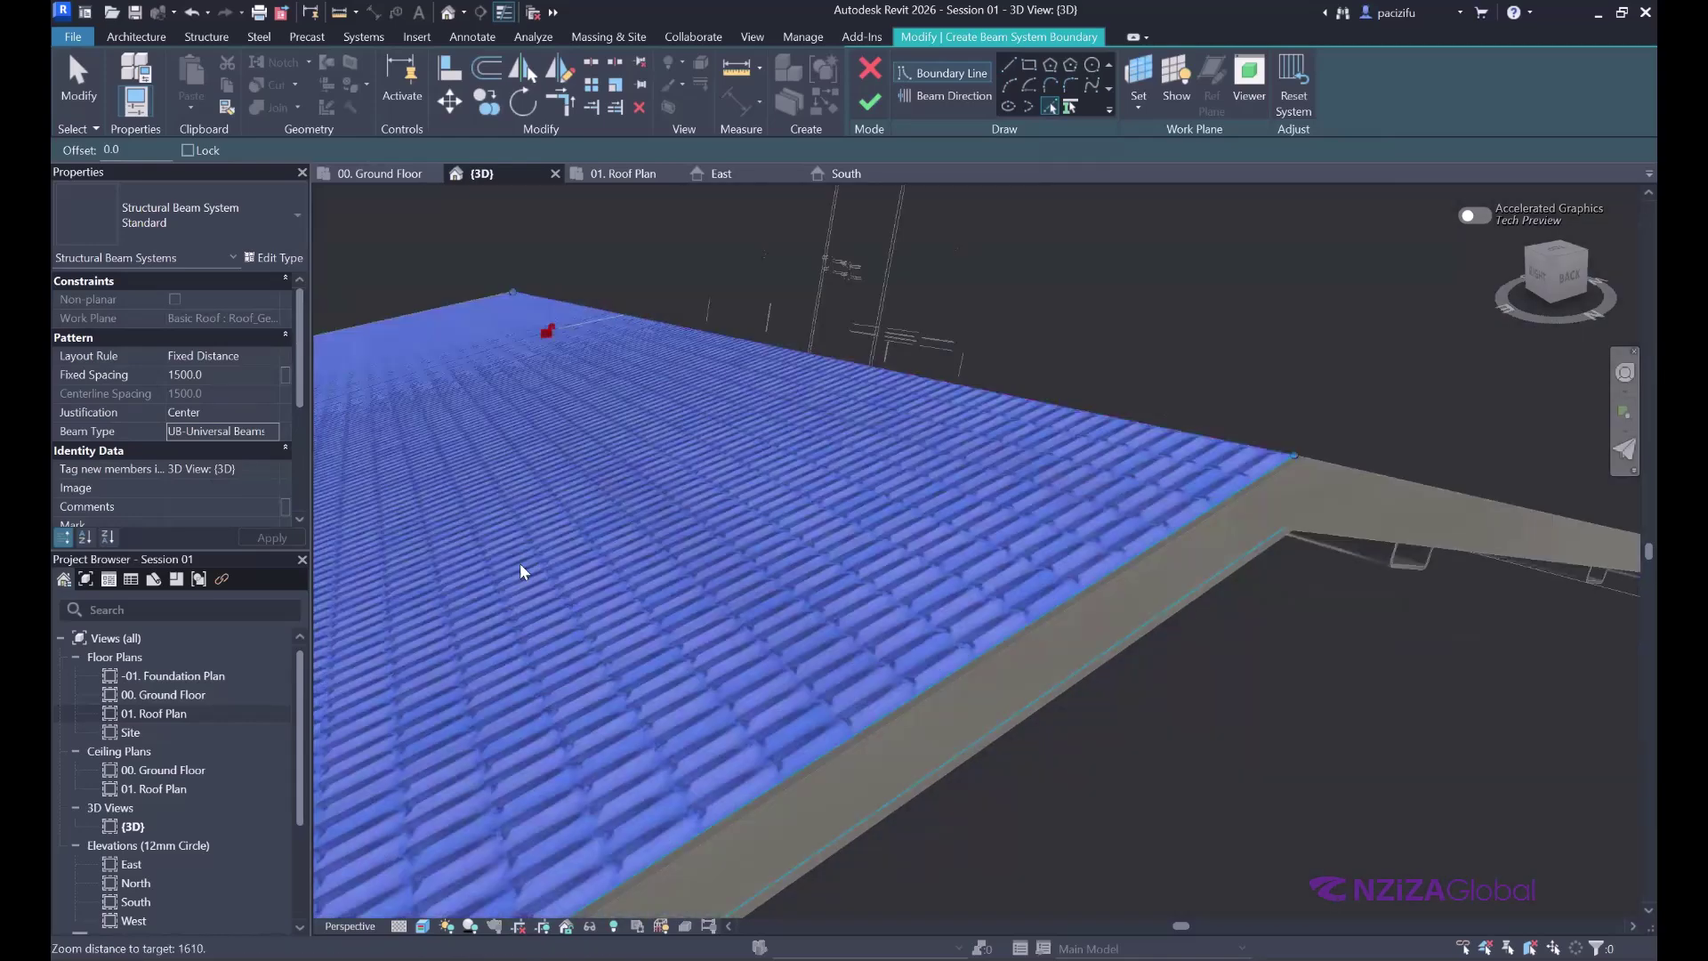
pyautogui.scroll(-2, 465, 547)
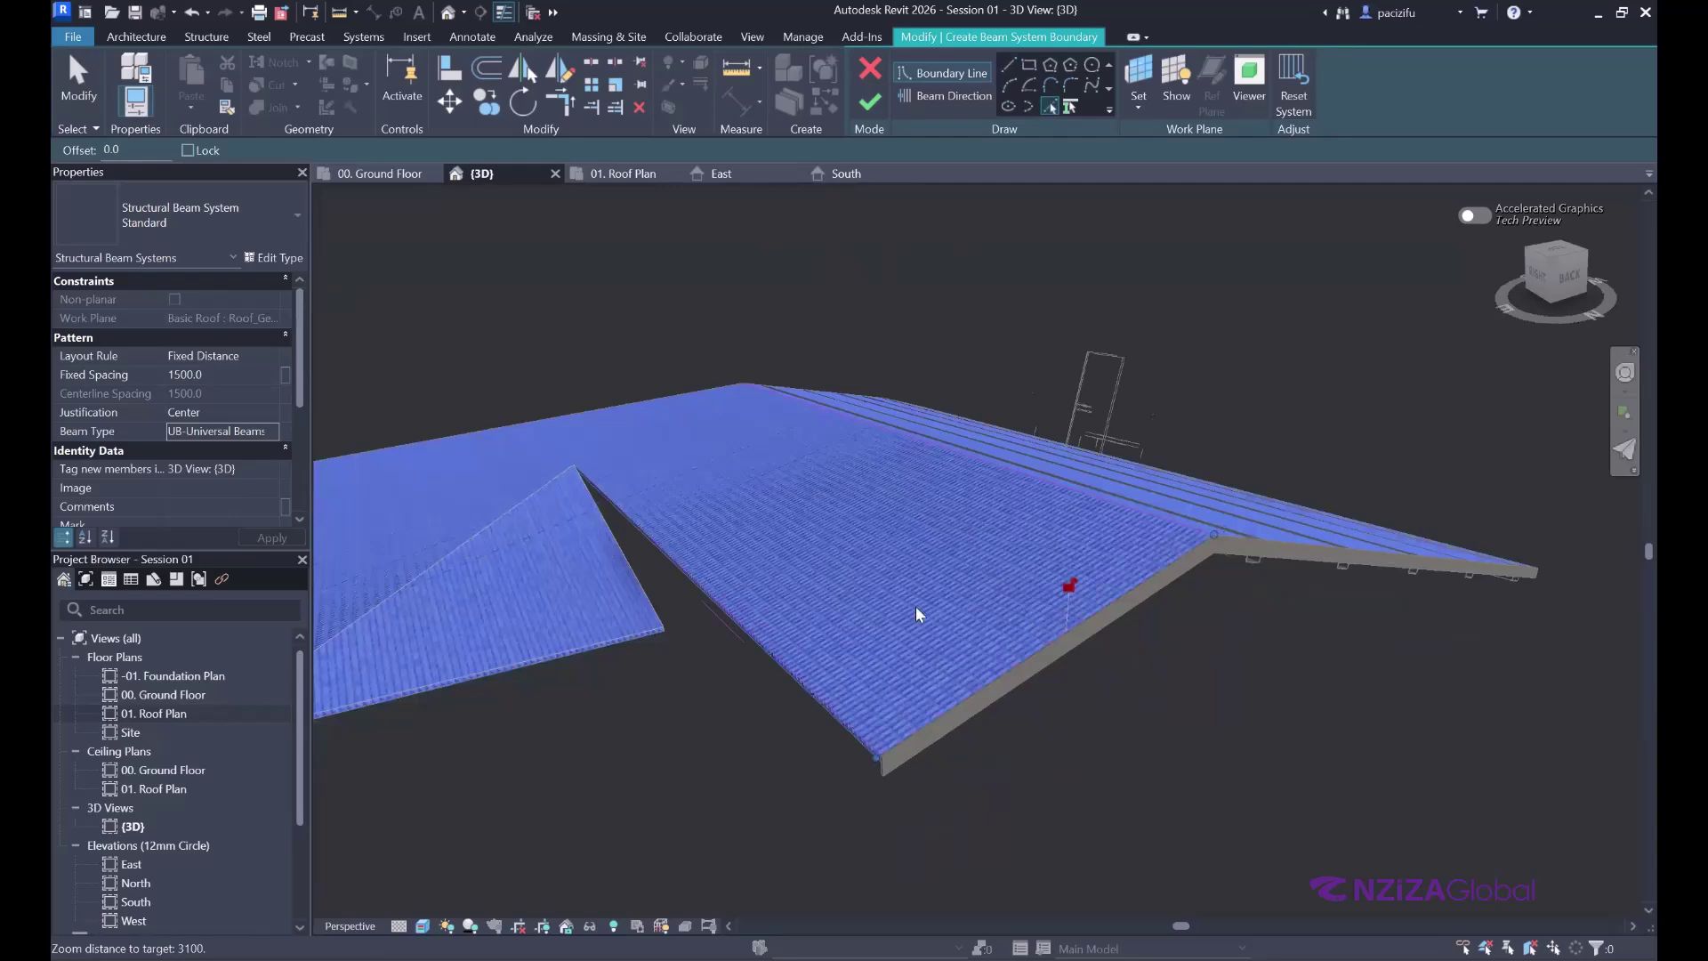
pyautogui.scroll(2, 509, 616)
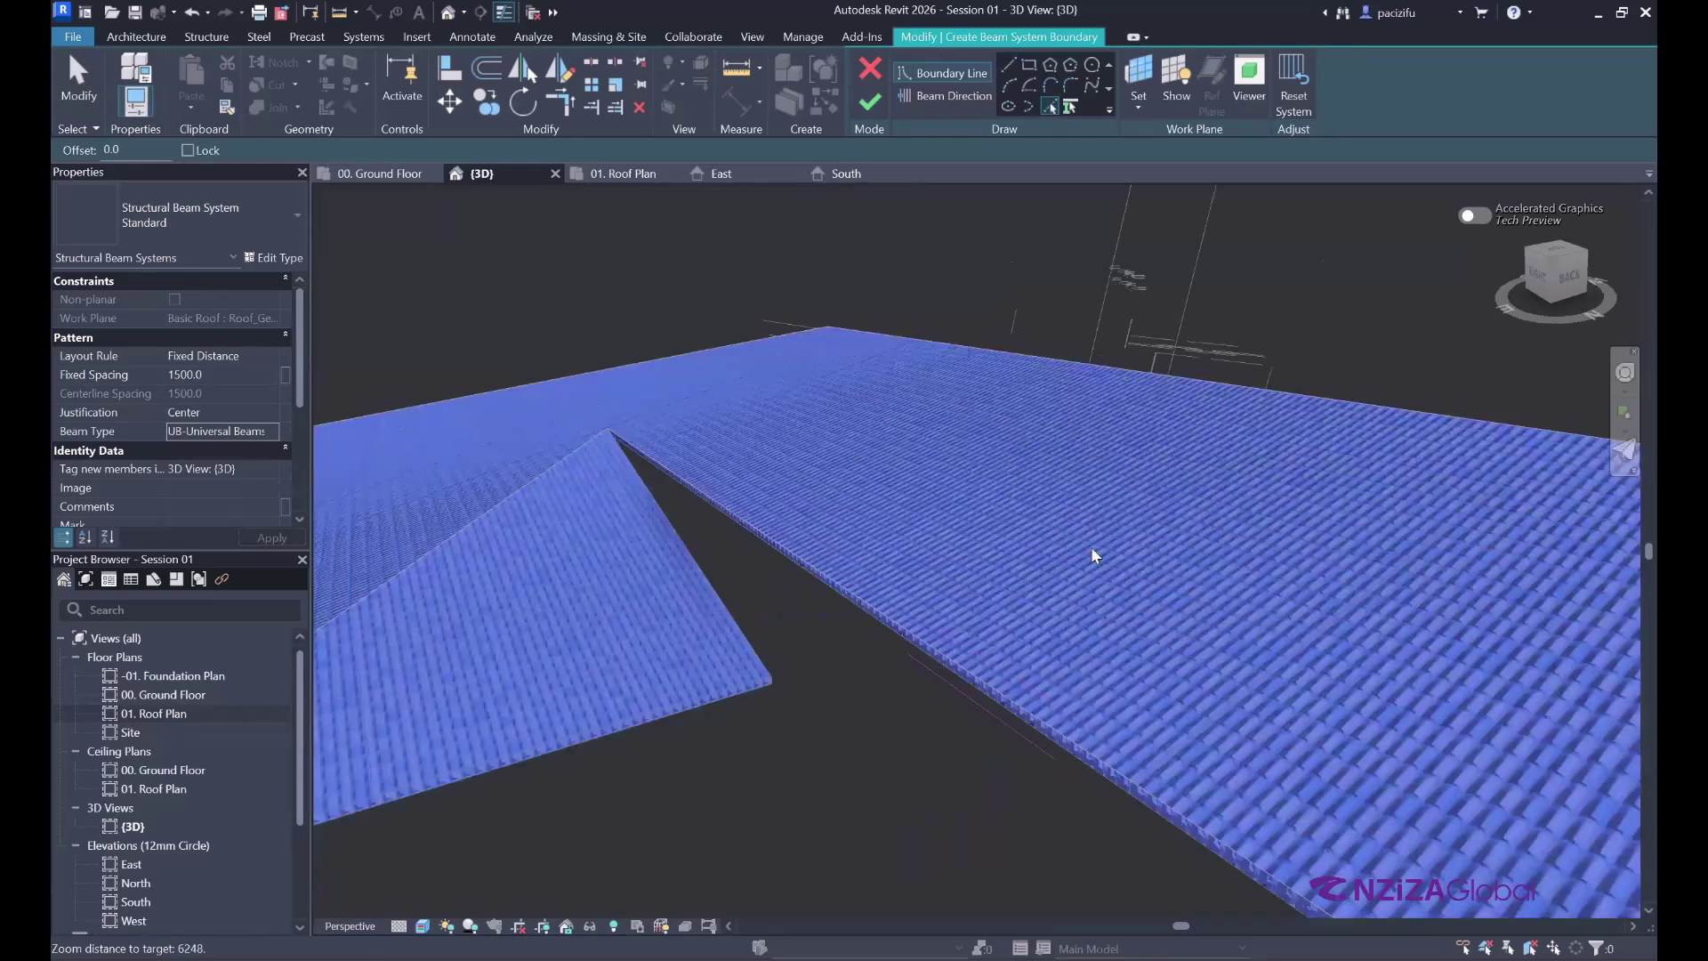
pyautogui.scroll(2, 714, 592)
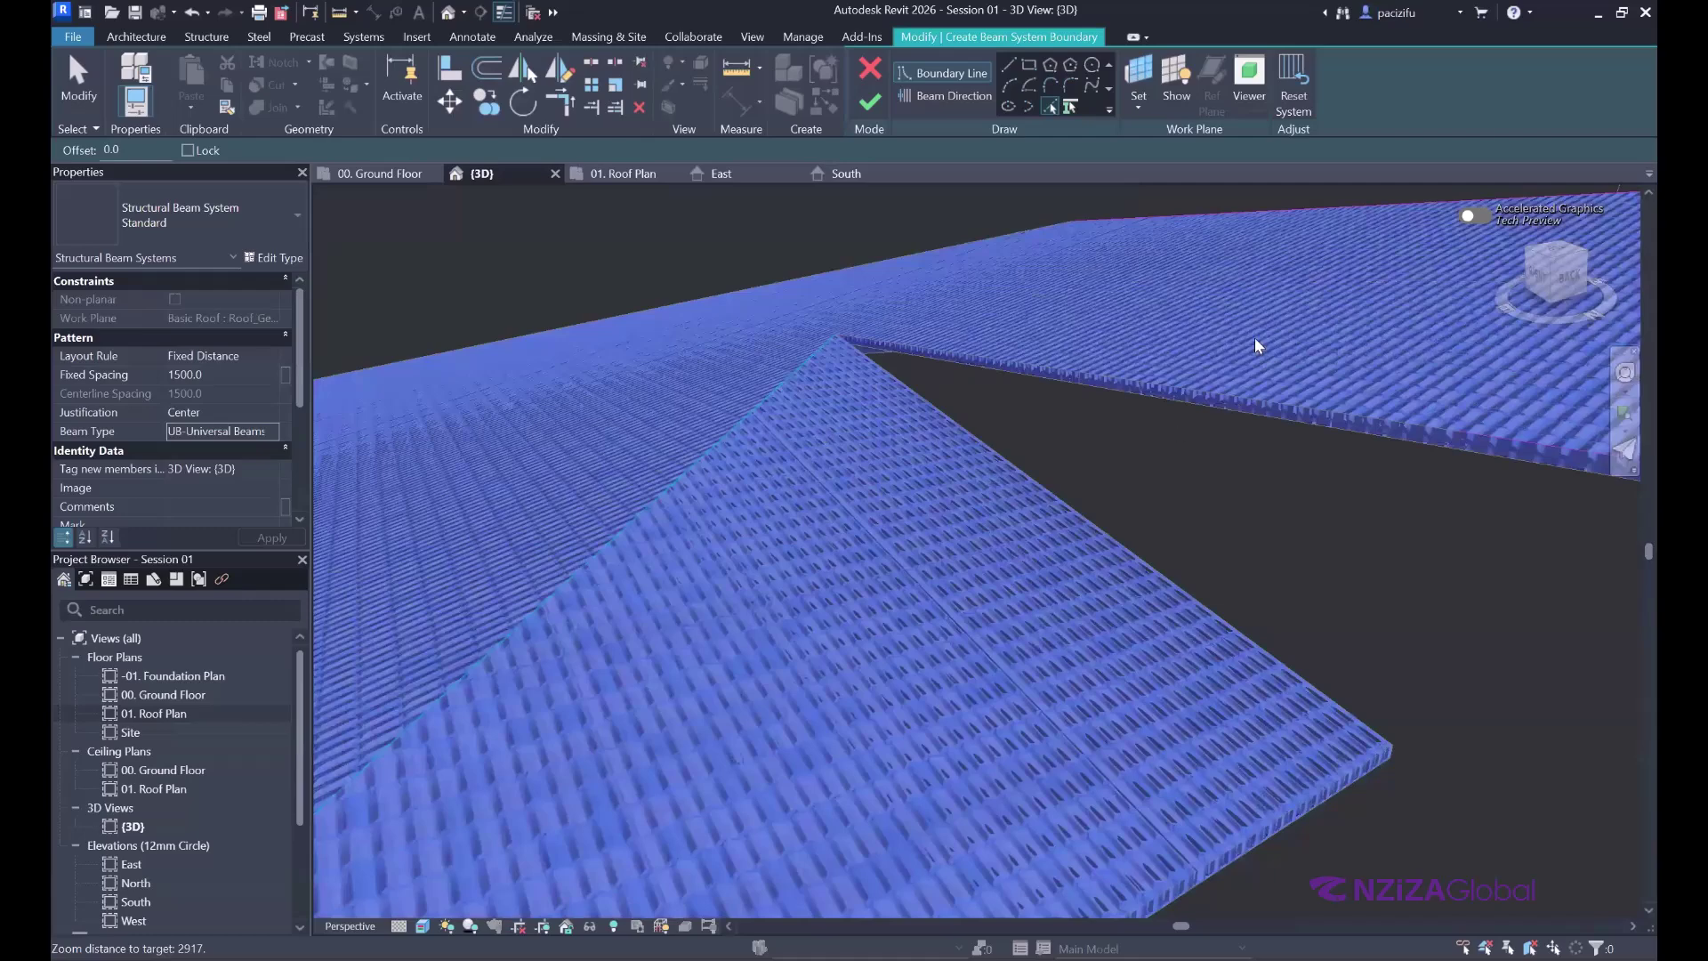
pyautogui.scroll(-2, 1375, 440)
pyautogui.scroll(-3, 919, 447)
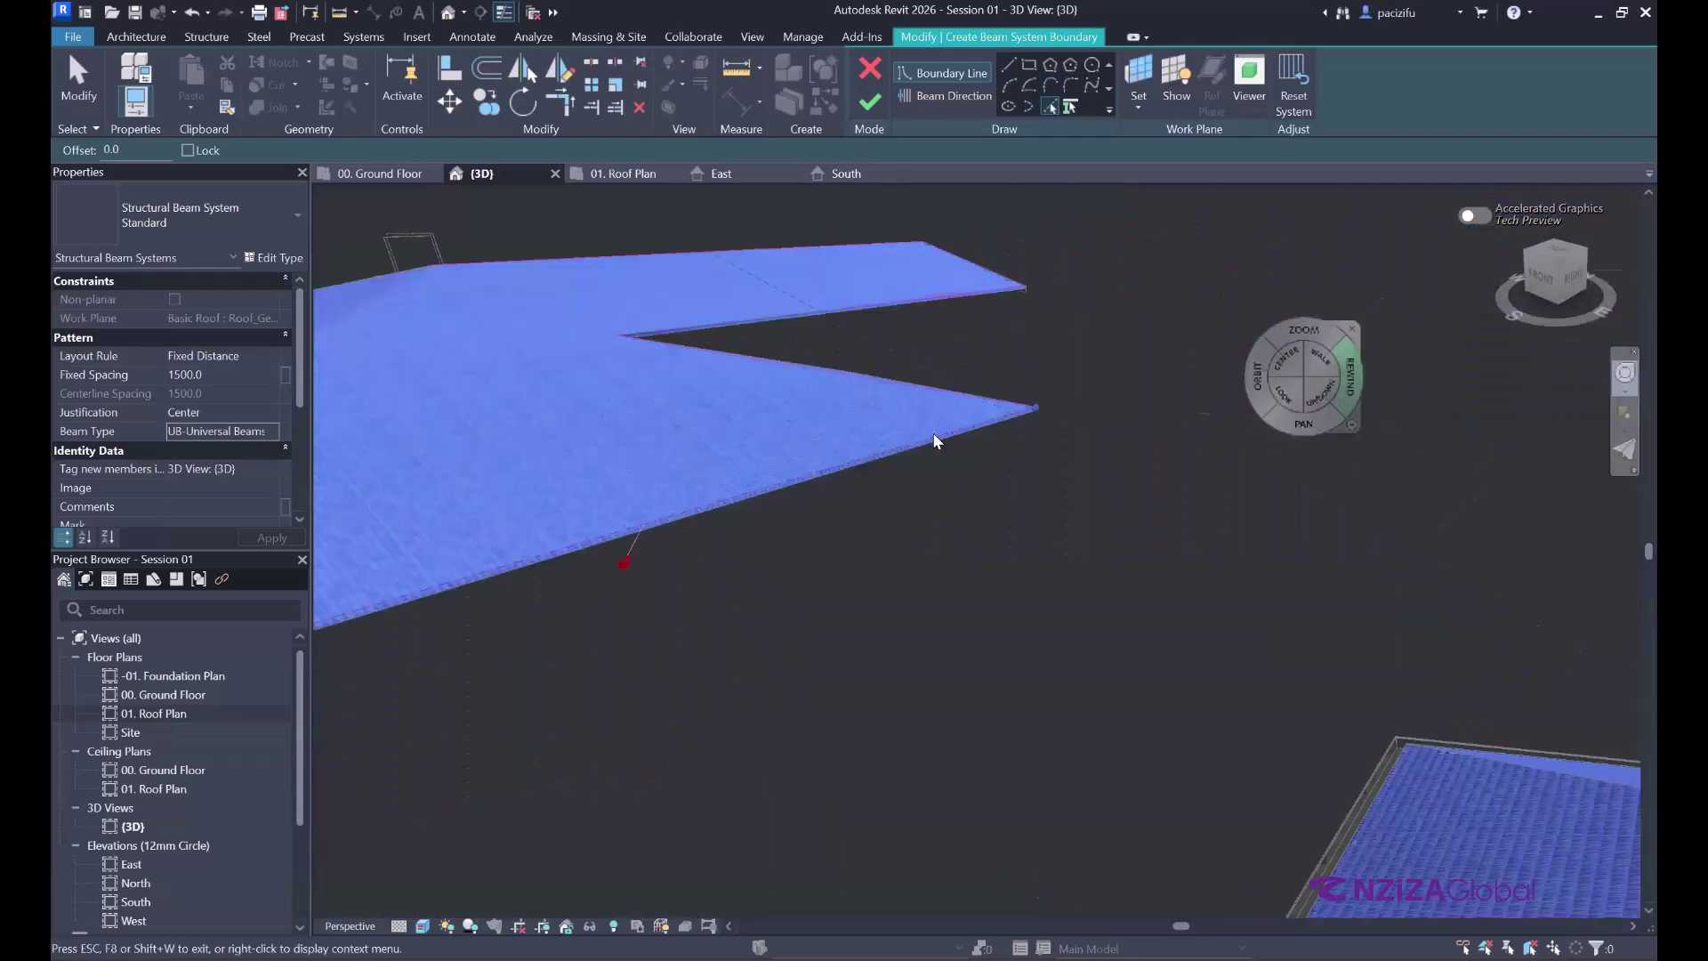
pyautogui.scroll(3, 938, 471)
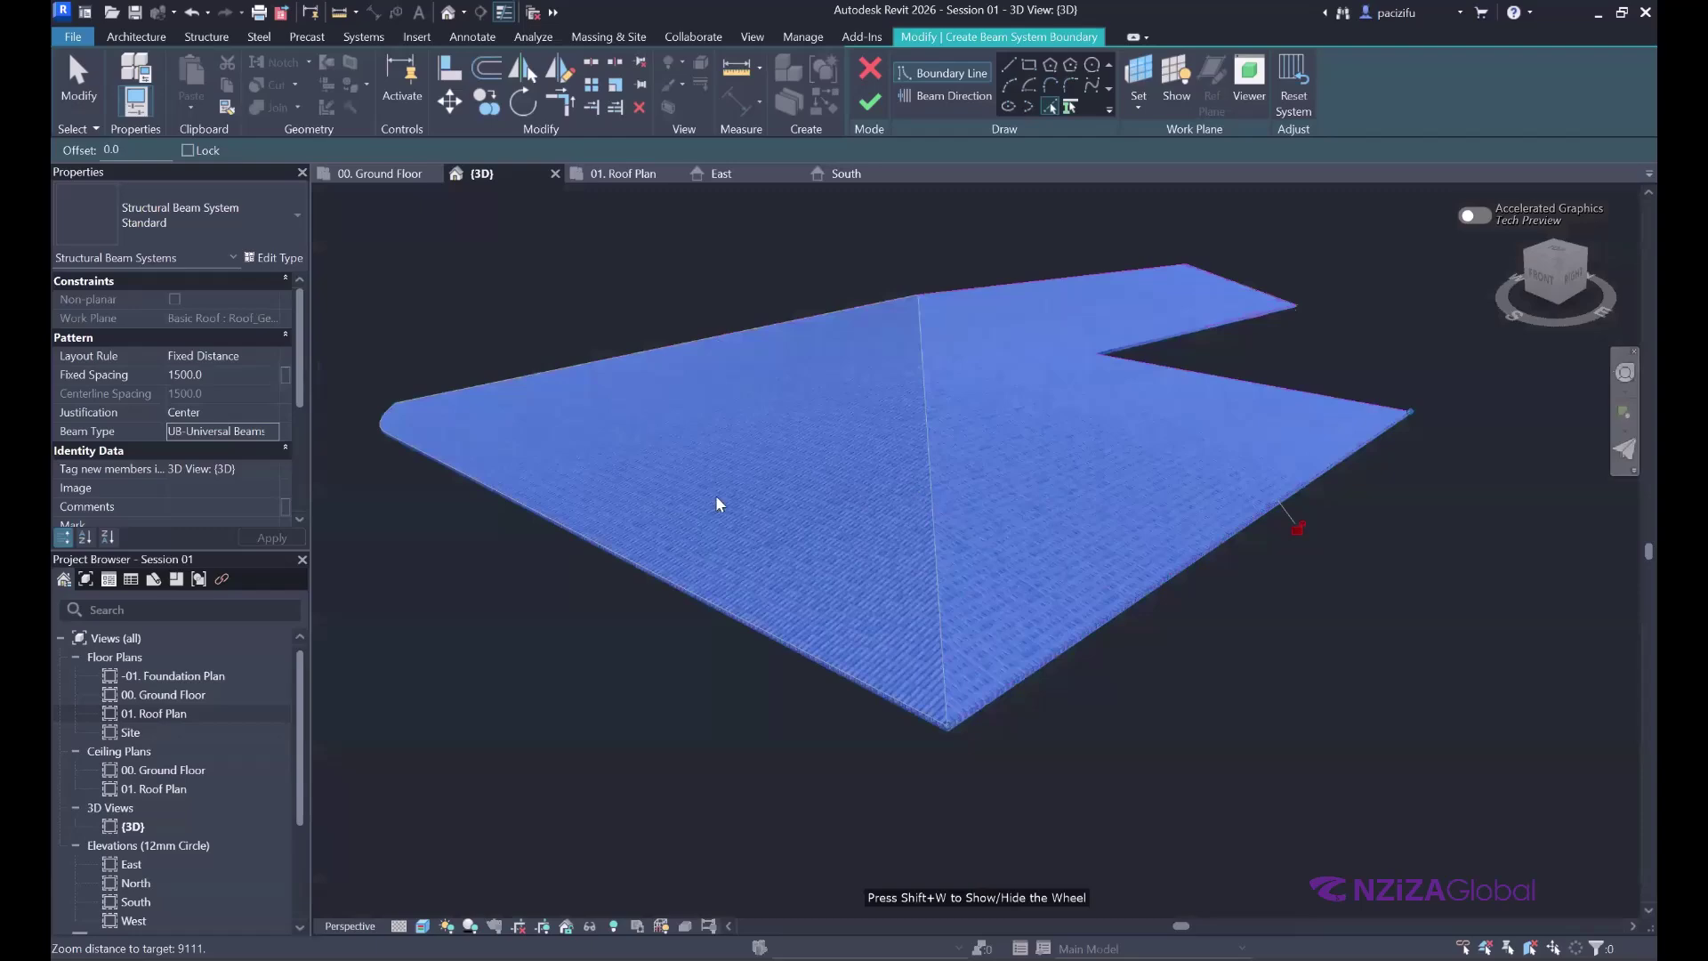
pyautogui.scroll(3, 935, 481)
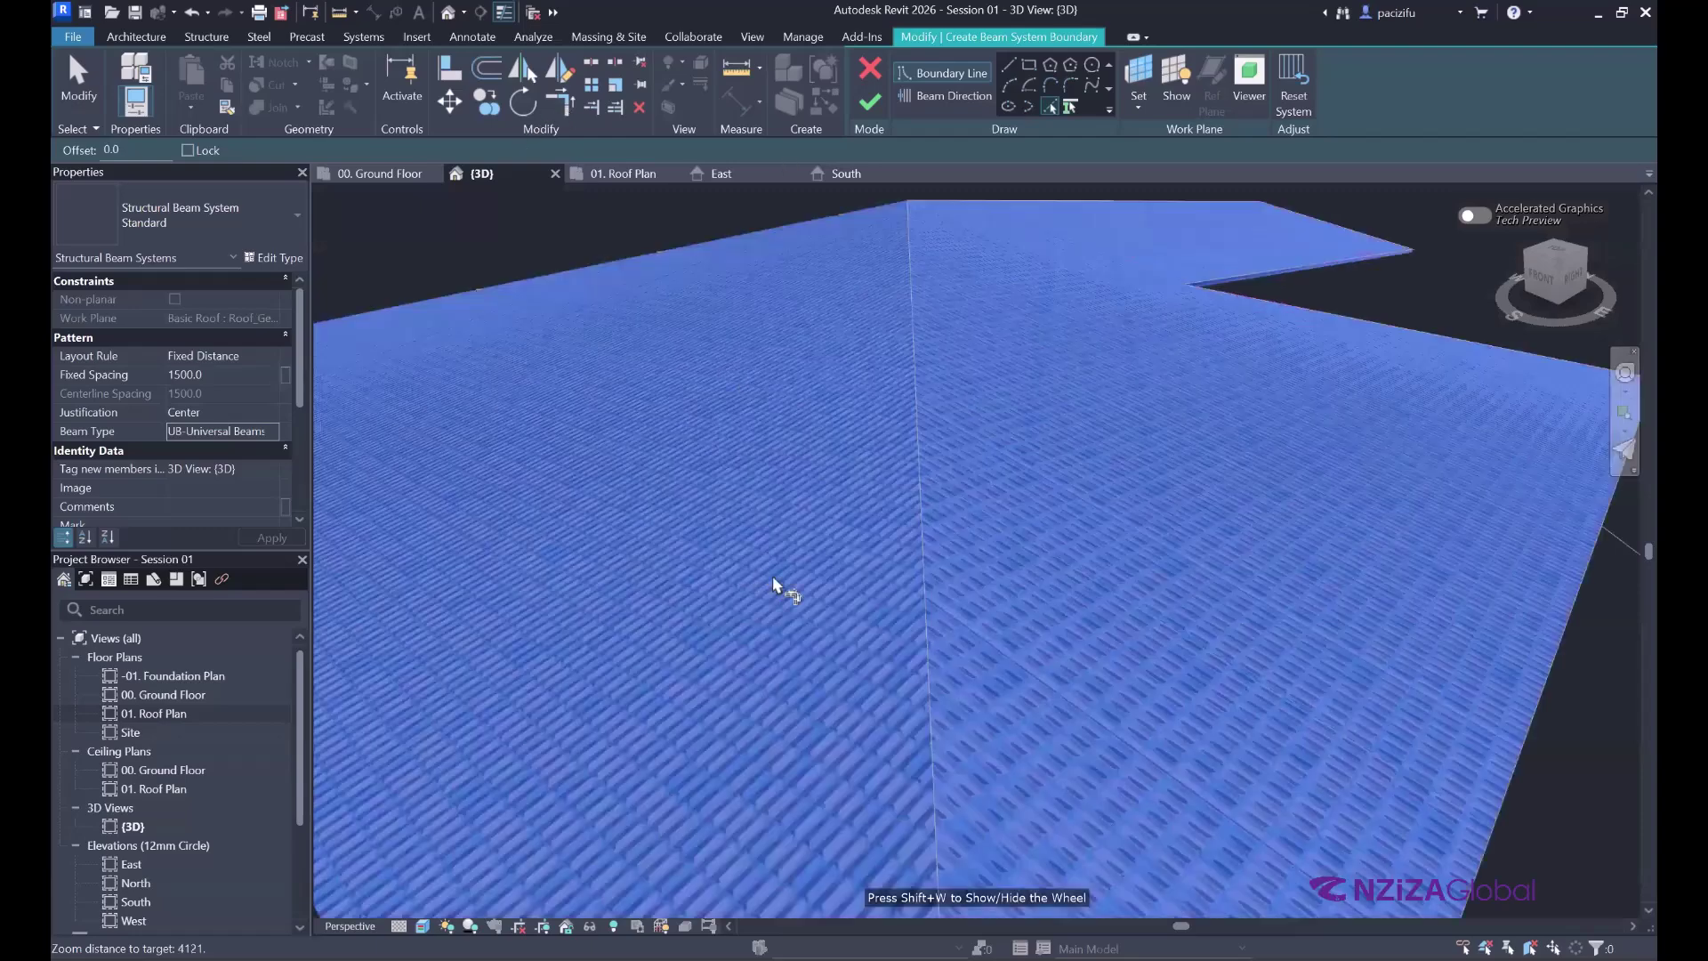
pyautogui.scroll(-3, 814, 521)
# - Trim the picked boundary lines into a closed outline around the slope and finish the beam system
pyautogui.press('t')
pyautogui.press('r')
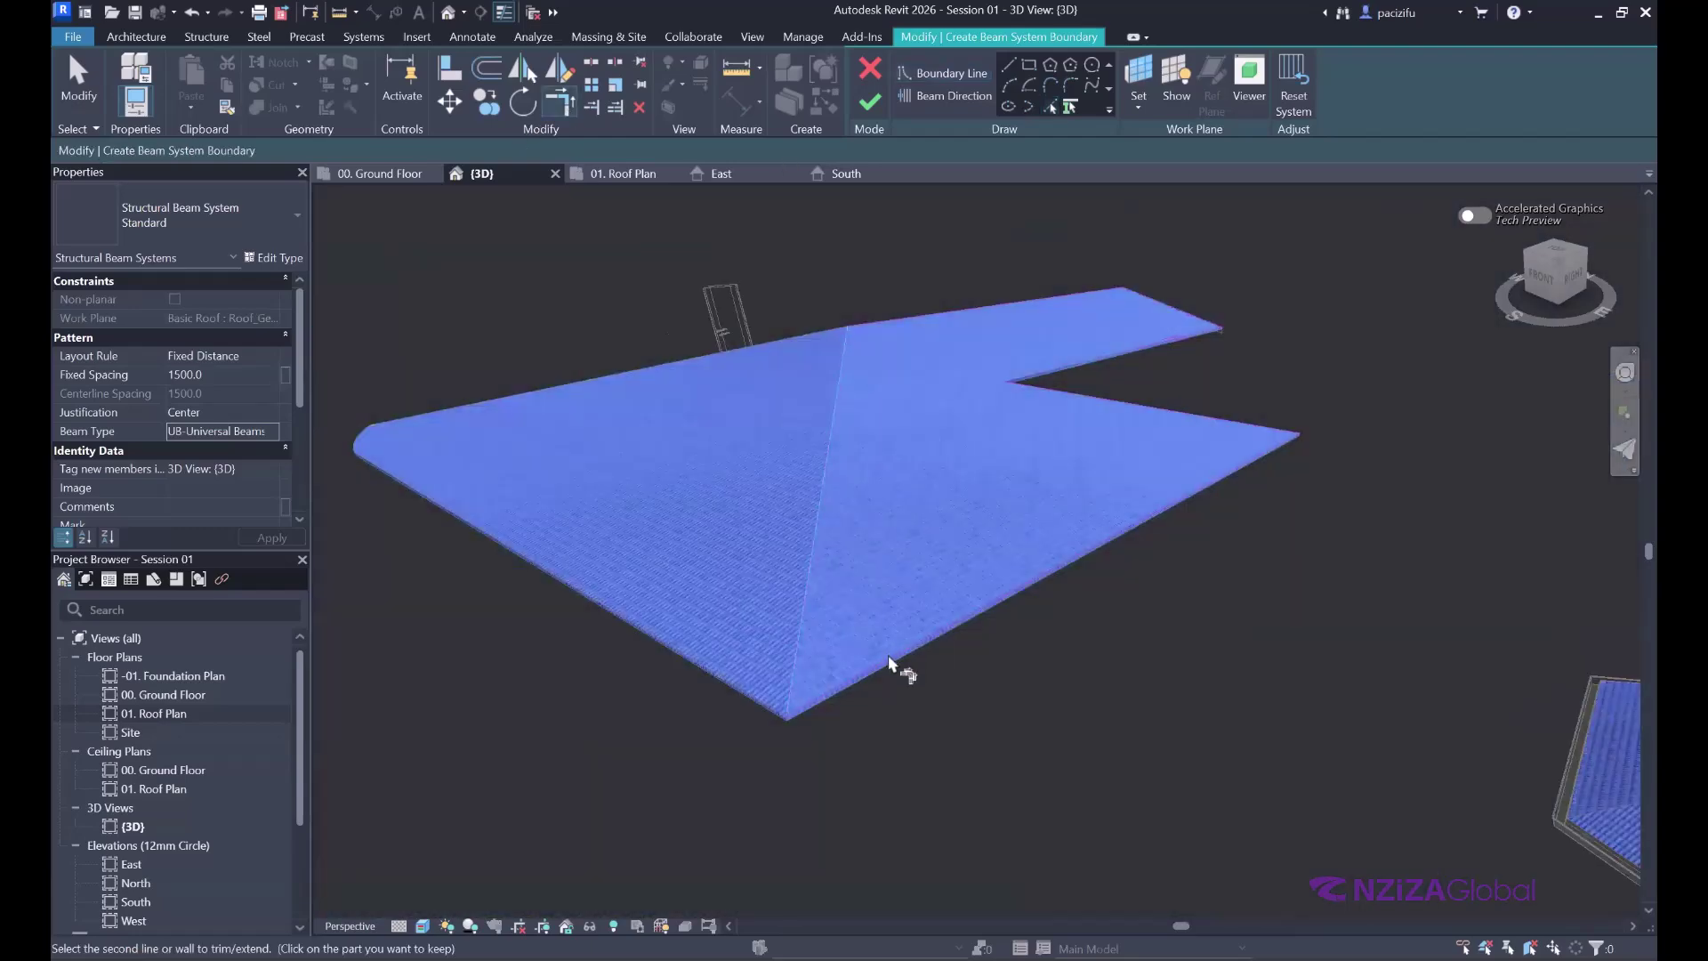
pyautogui.scroll(1, 1226, 430)
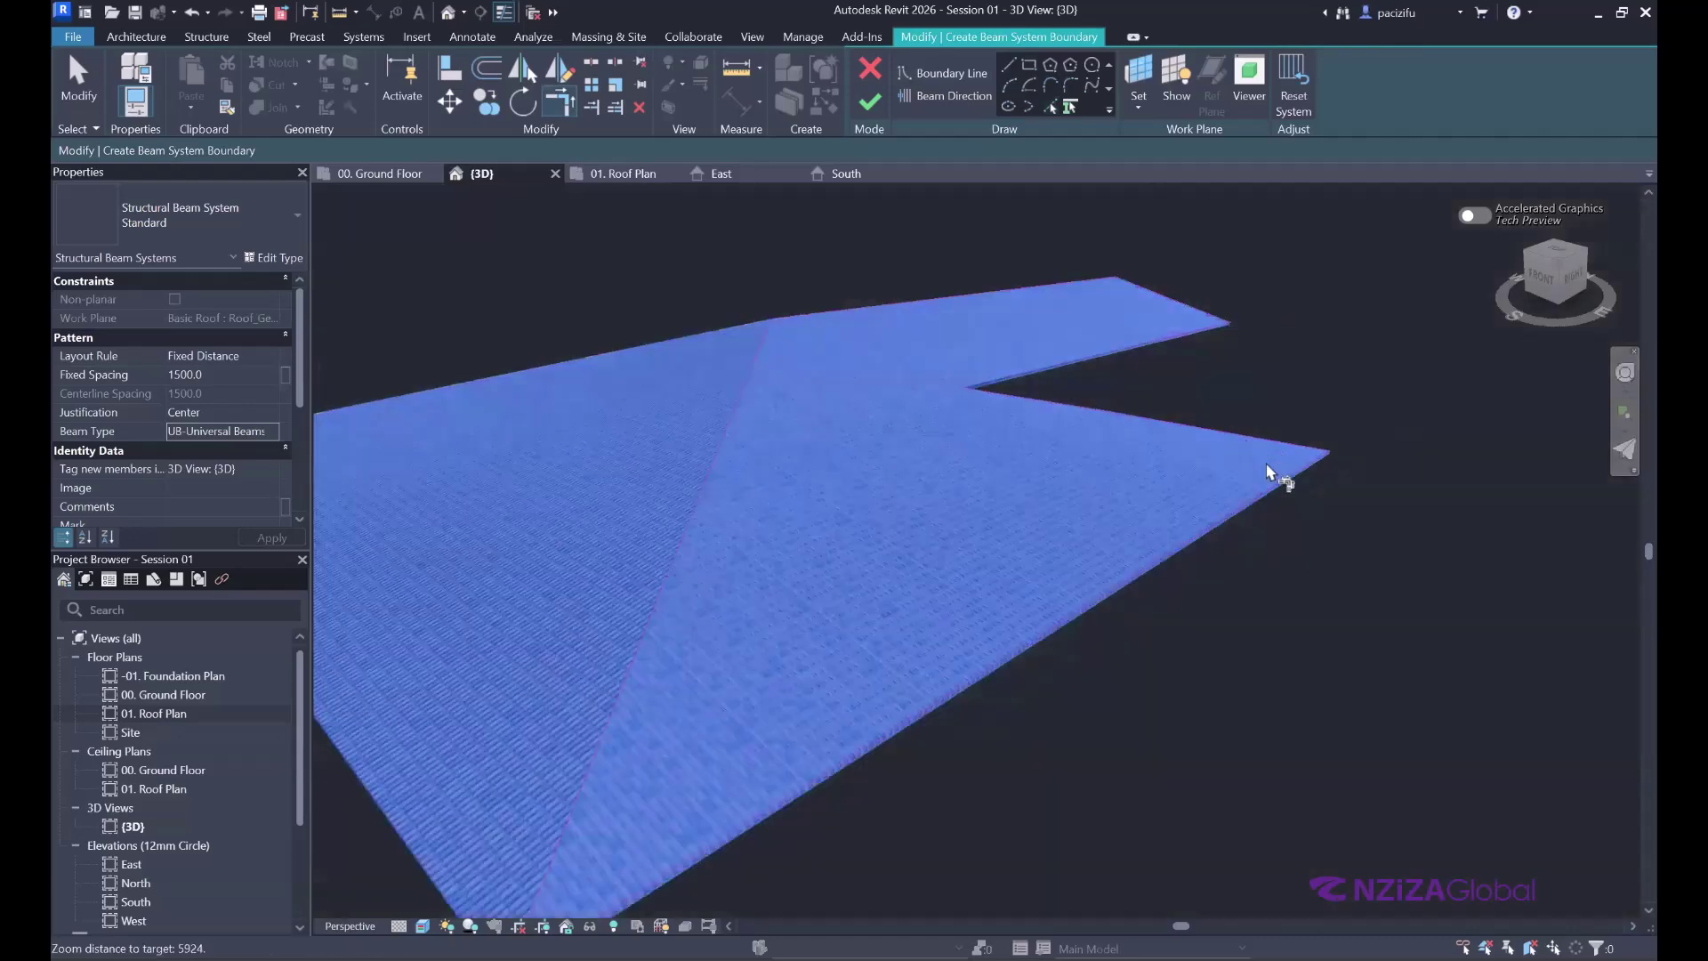
pyautogui.scroll(2, 1286, 492)
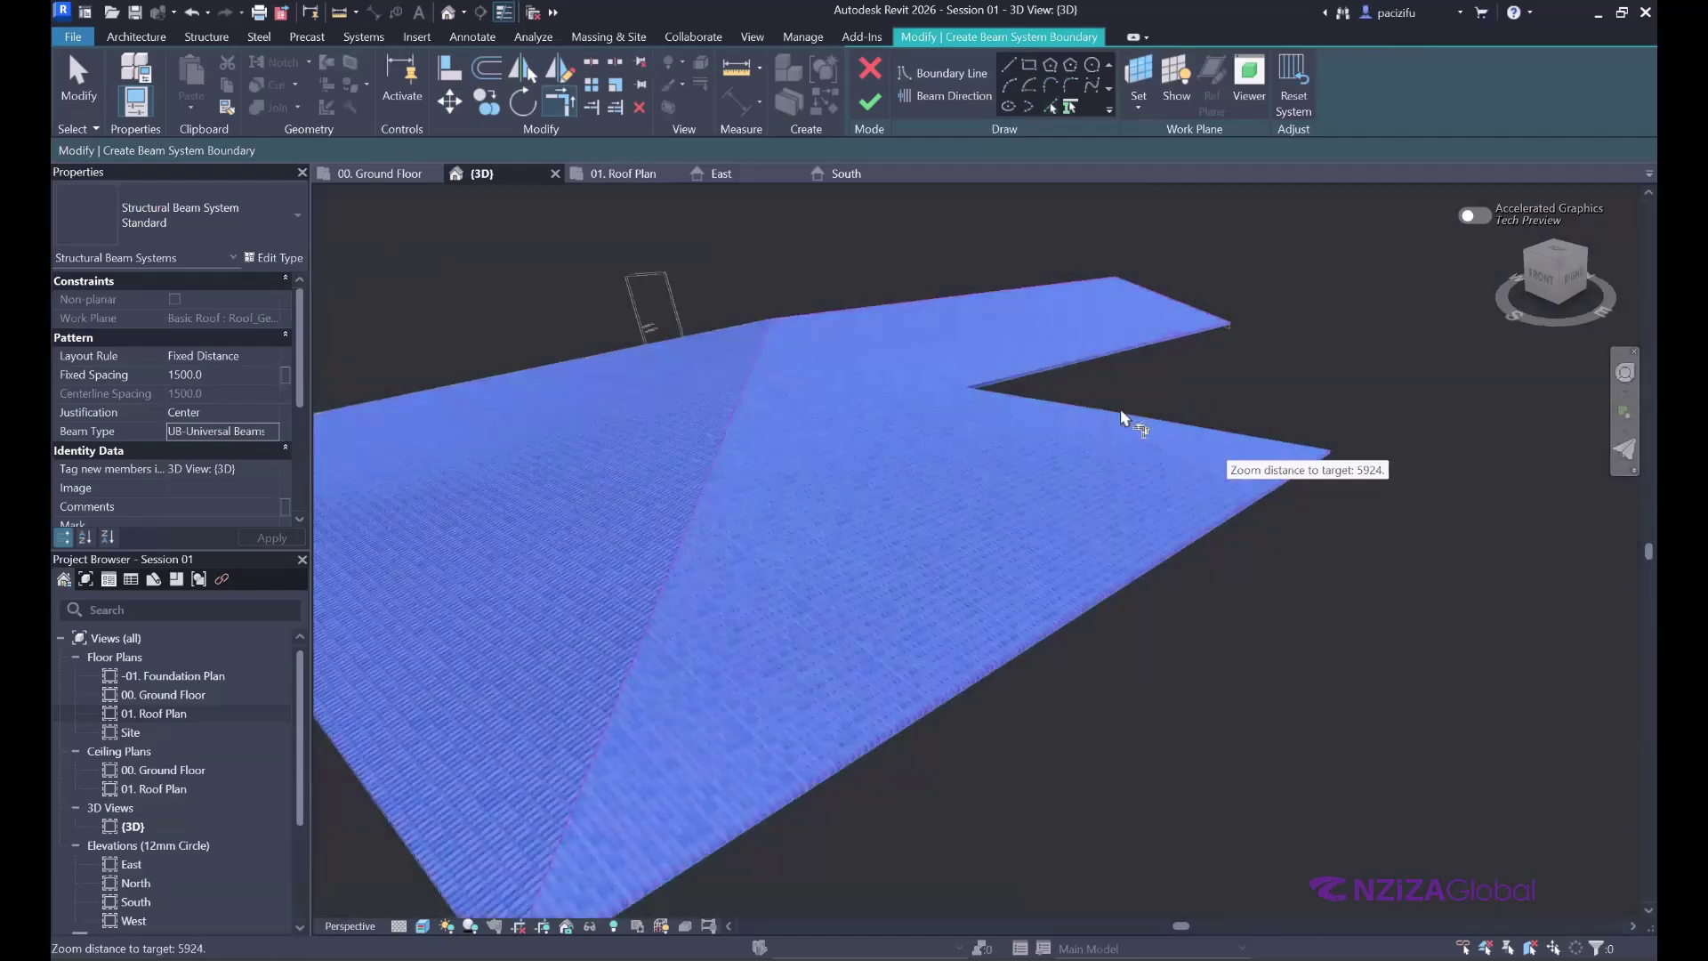
pyautogui.scroll(2, 1193, 392)
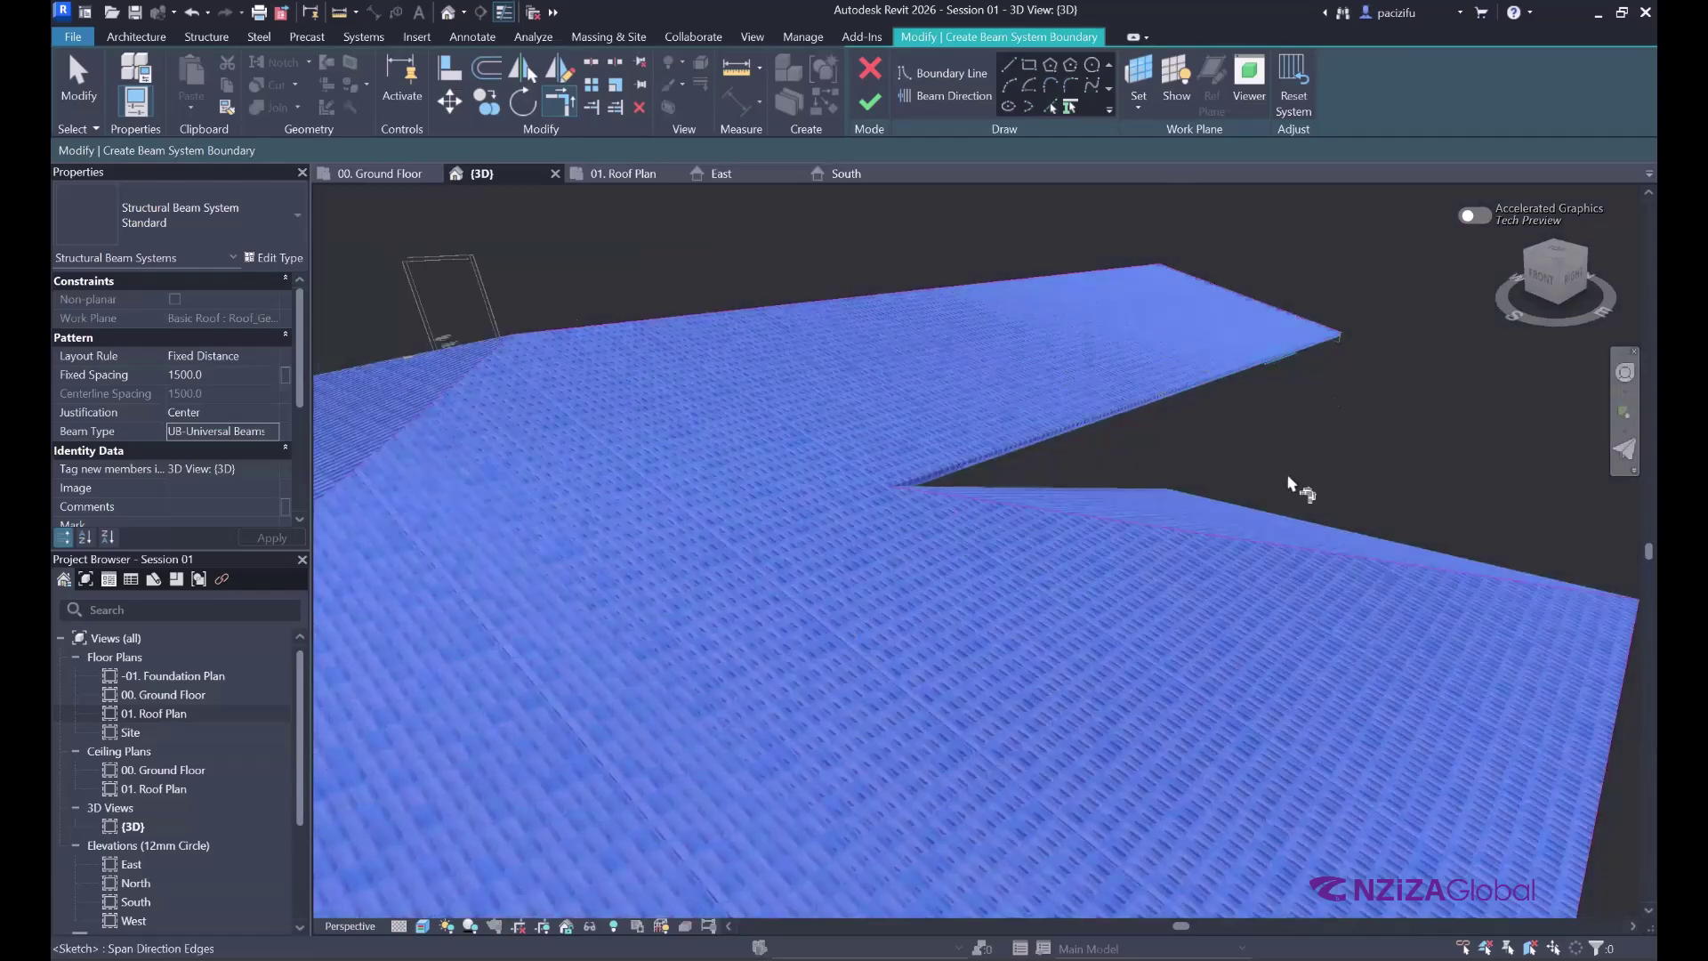
pyautogui.scroll(-2, 1292, 474)
pyautogui.scroll(3, 1299, 443)
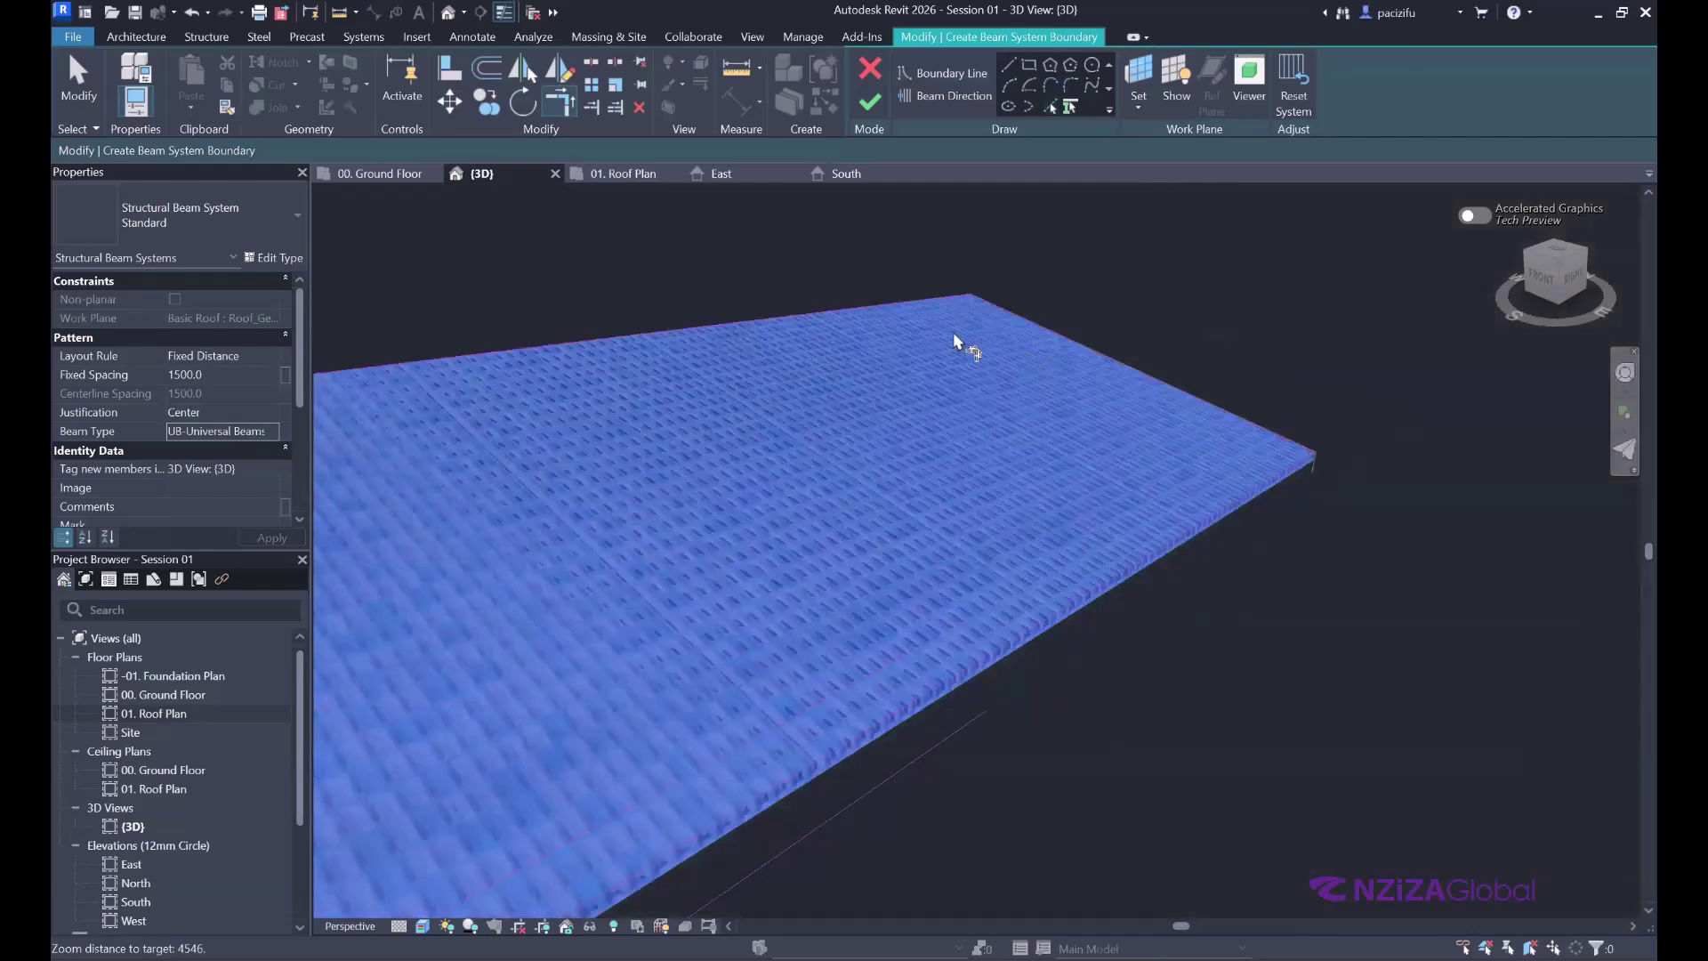
pyautogui.keyDown('shift'); pyautogui.moveTo(953, 333); pyautogui.dragTo(999, 297, button='middle'); pyautogui.keyUp('shift')
pyautogui.keyDown('shift'); pyautogui.moveTo(889, 245); pyautogui.dragTo(939, 374, button='middle'); pyautogui.keyUp('shift')
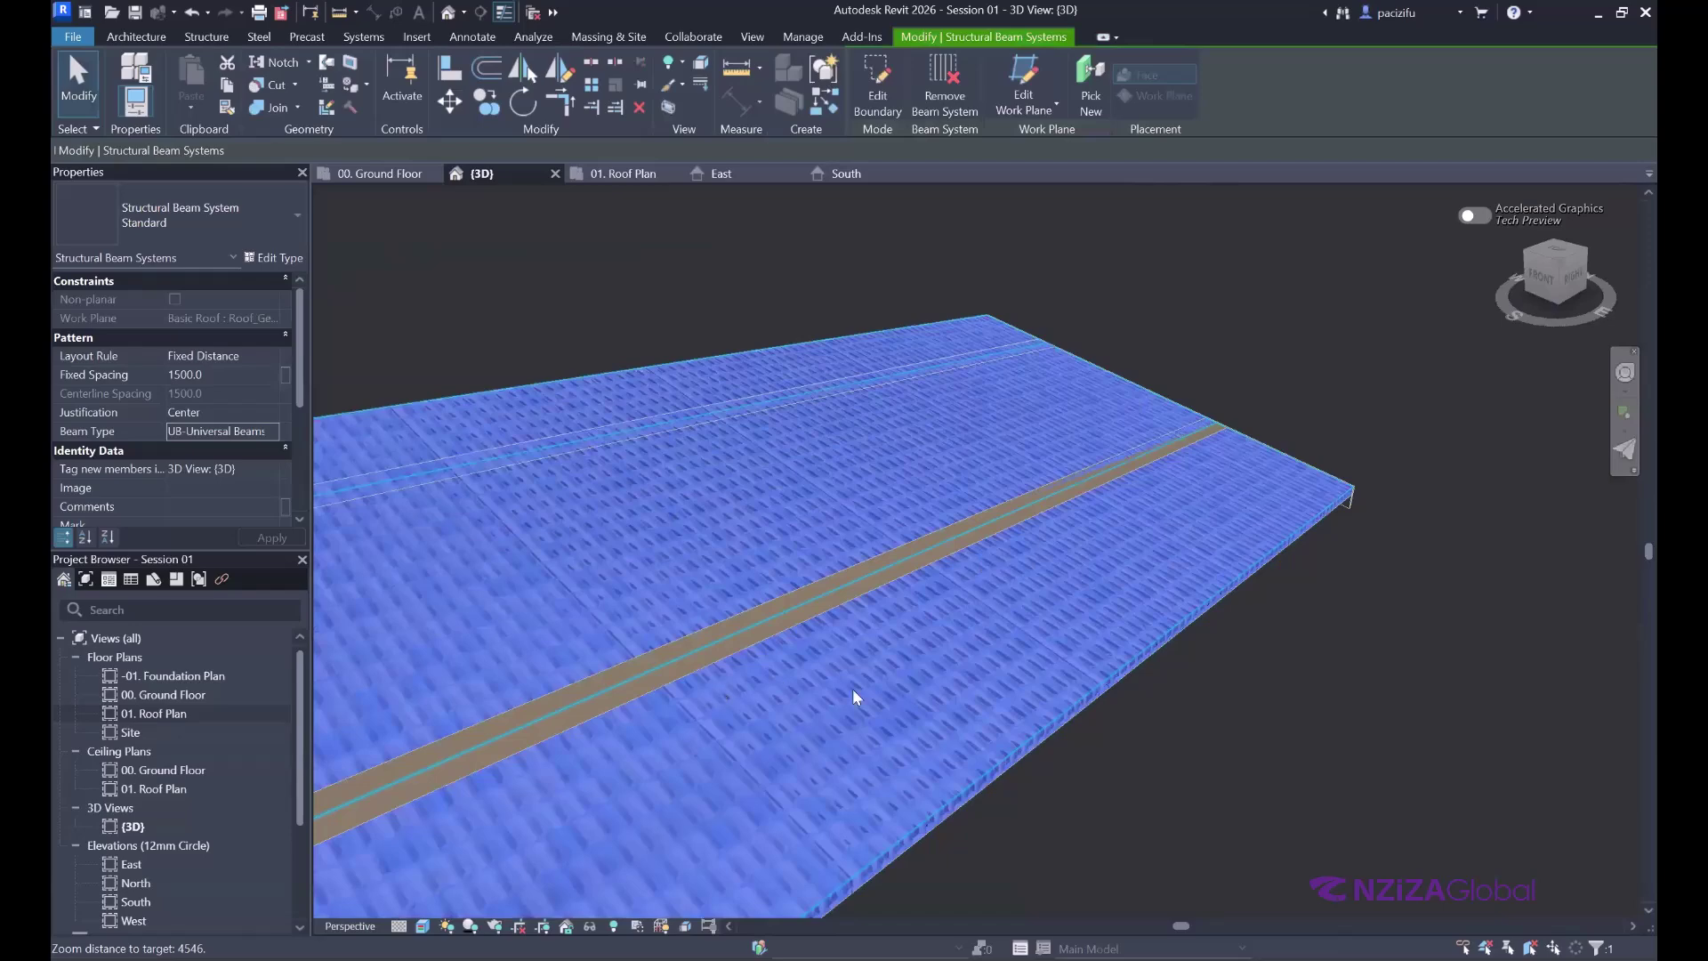
# - Inspect the new universal beams along the L-shaped slope from above and from beneath the roof
pyautogui.scroll(-3, 746, 728)
pyautogui.keyDown('shift'); pyautogui.moveTo(746, 729); pyautogui.dragTo(1583, 349, button='middle'); pyautogui.keyUp('shift')
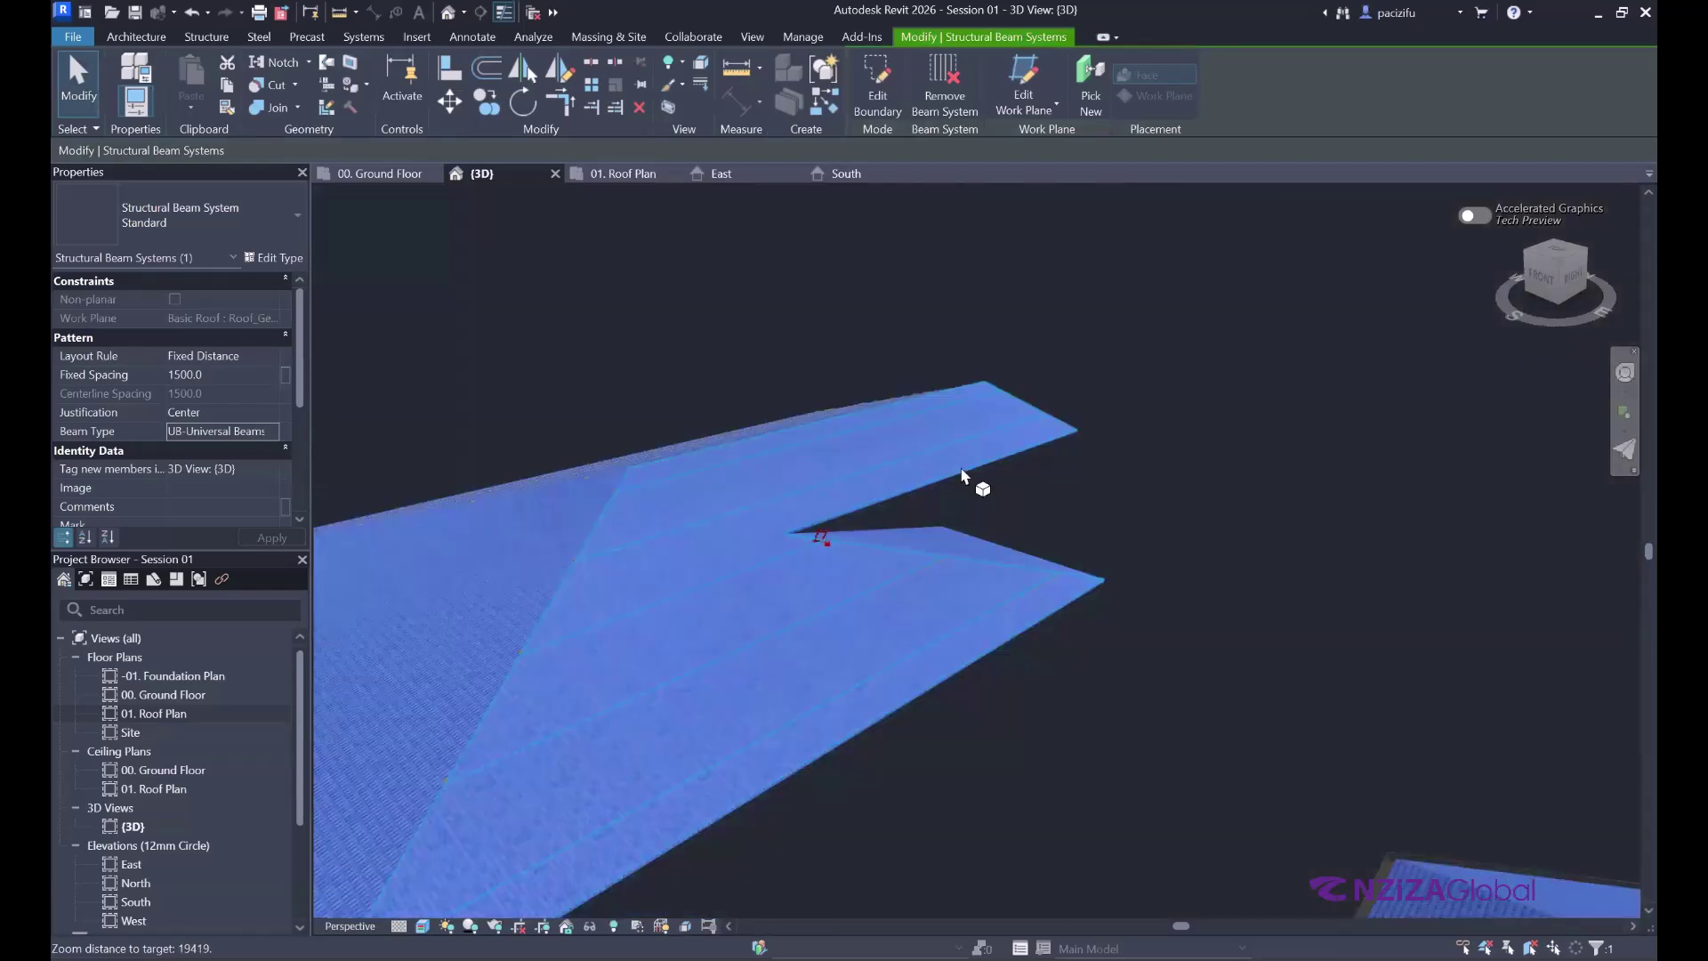
pyautogui.click(1133, 386)
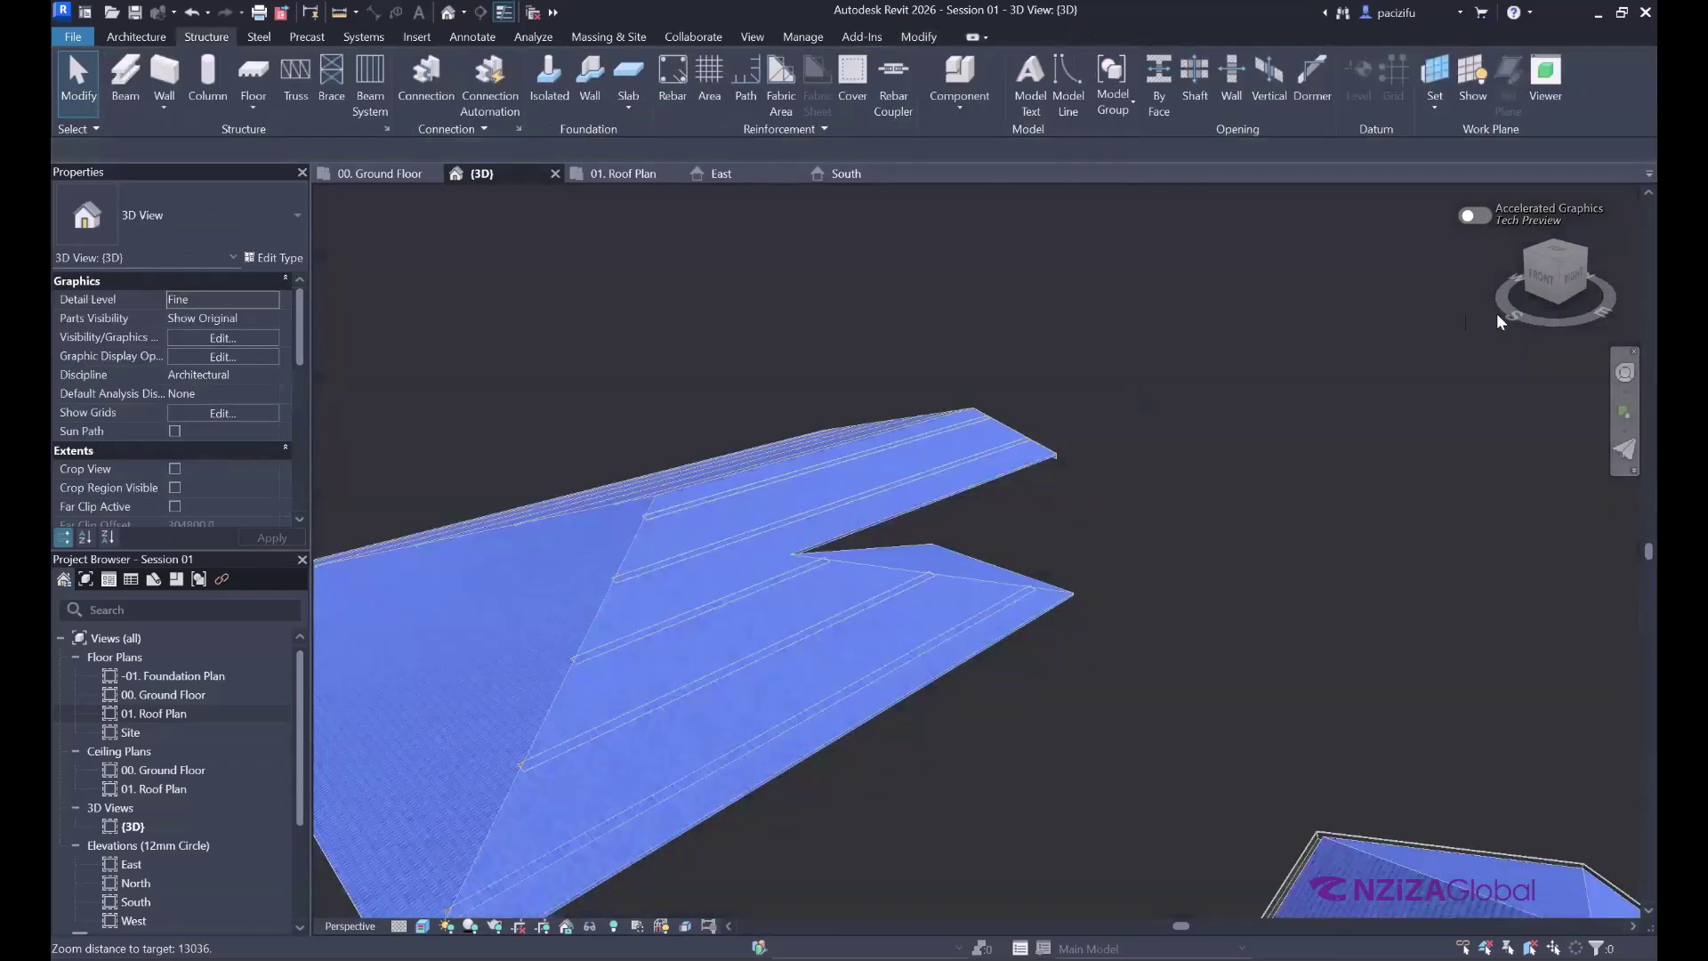
pyautogui.click(1624, 373)
pyautogui.moveTo(1625, 381); pyautogui.dragTo(1240, 431)
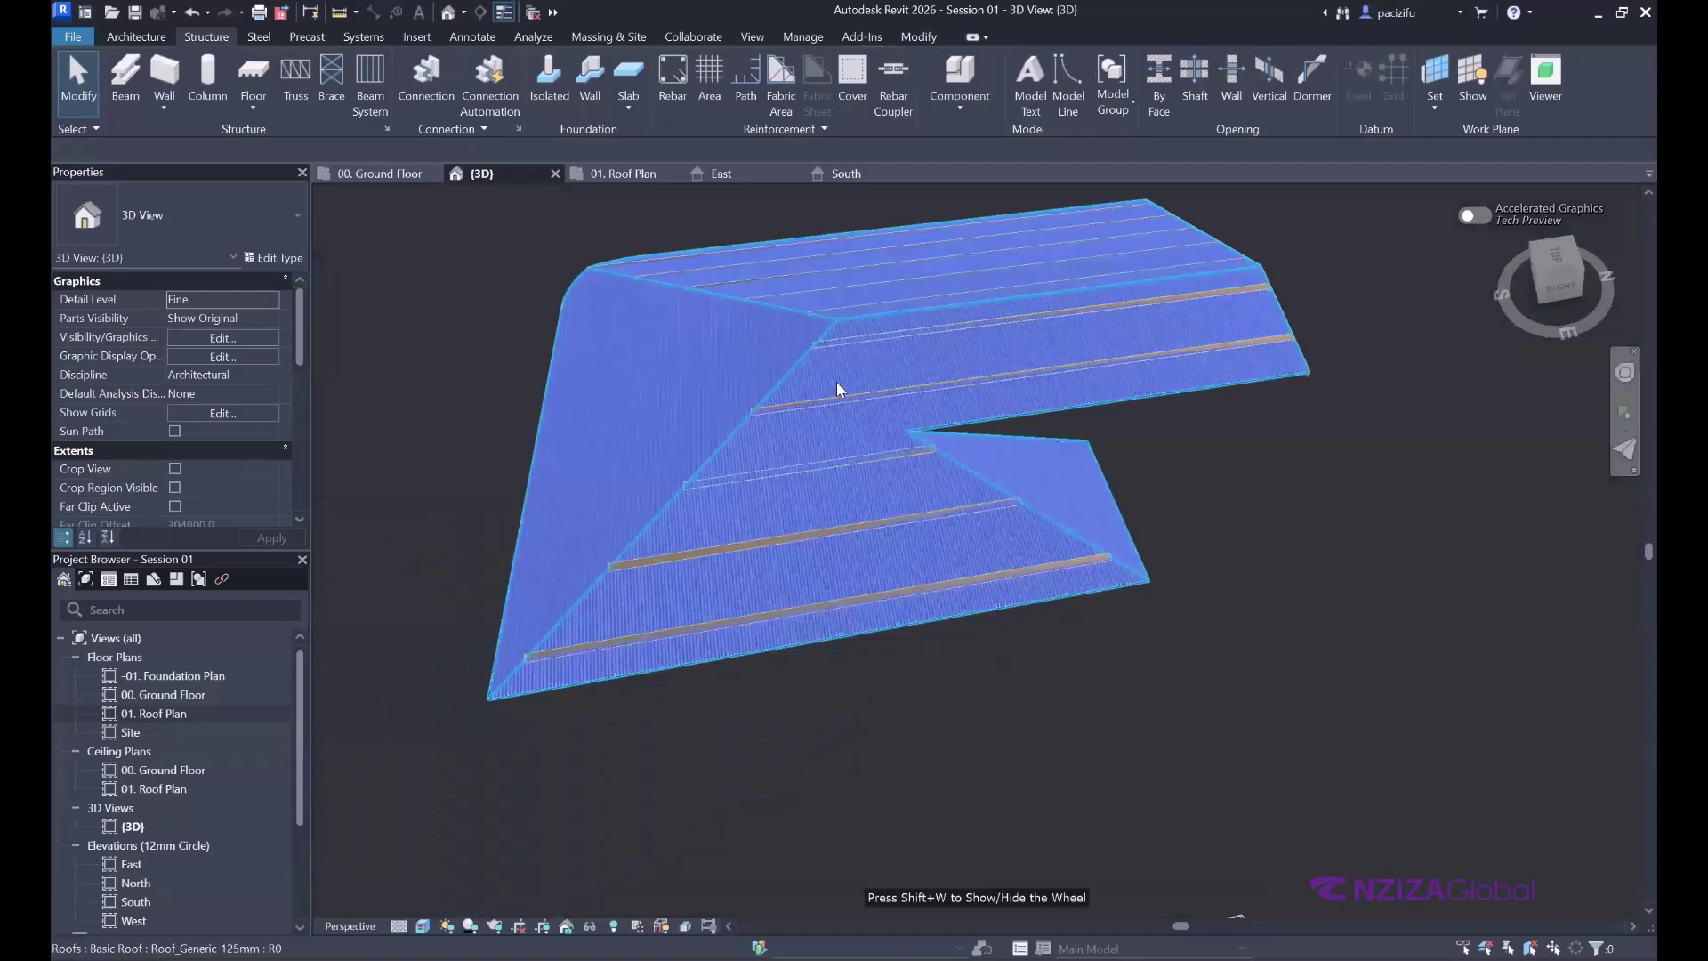
pyautogui.scroll(3, 1302, 482)
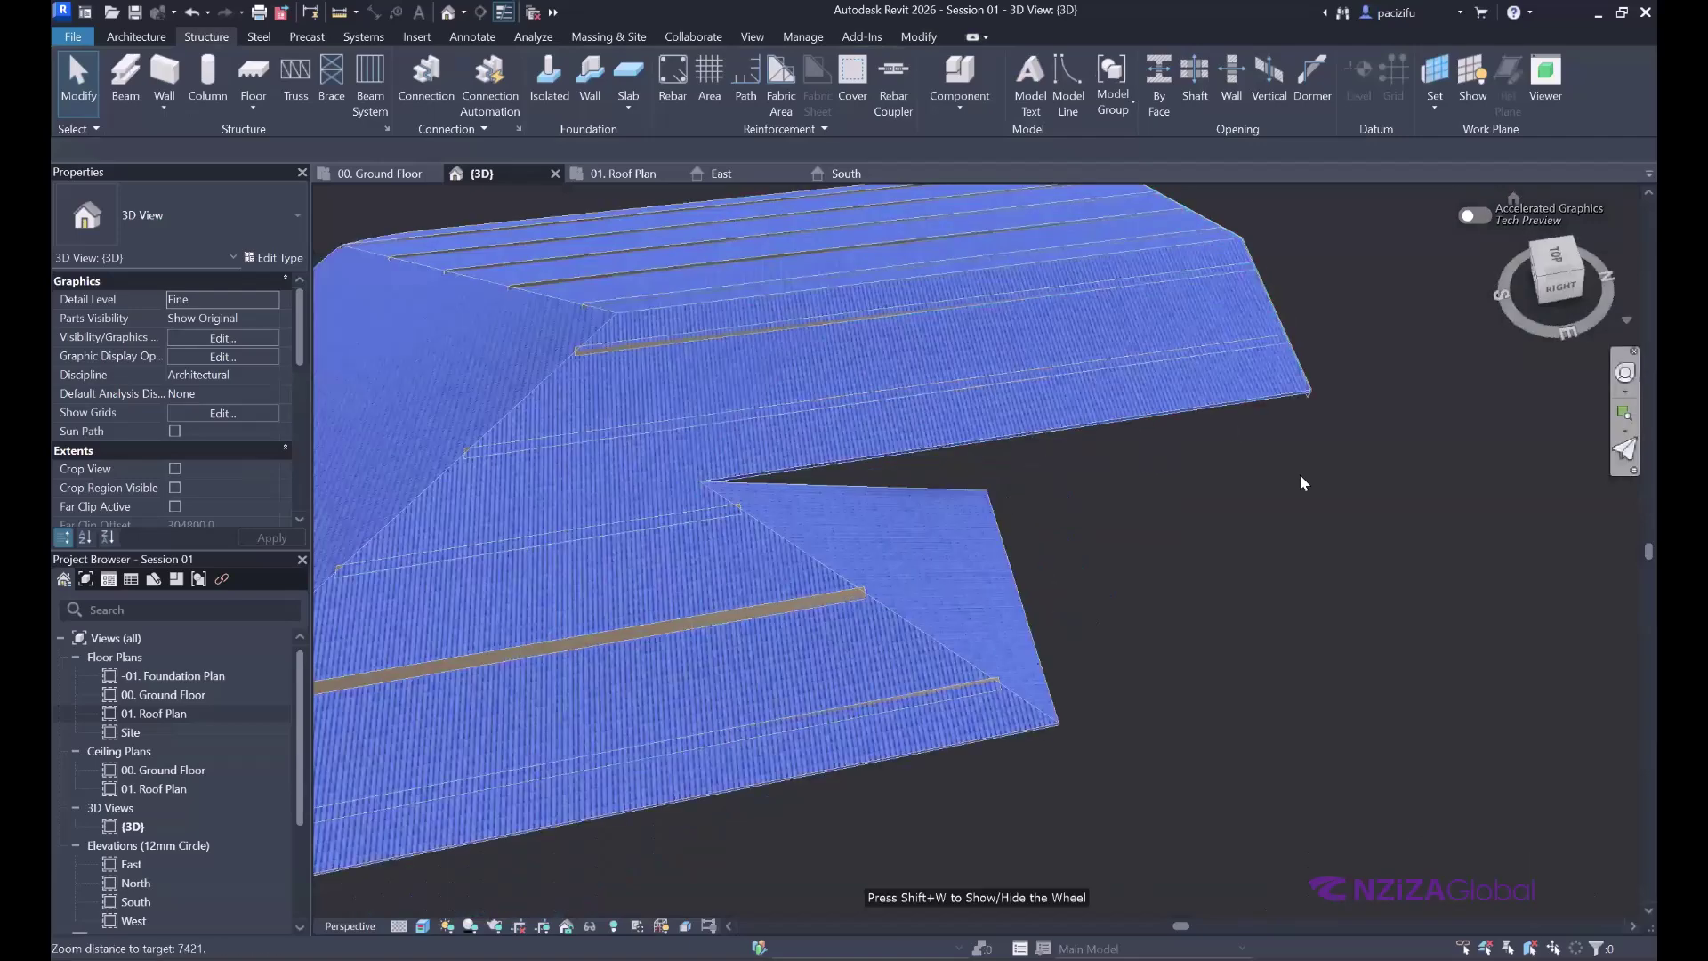
pyautogui.keyDown('shift'); pyautogui.moveTo(1057, 481); pyautogui.dragTo(806, 557, button='middle'); pyautogui.keyUp('shift')
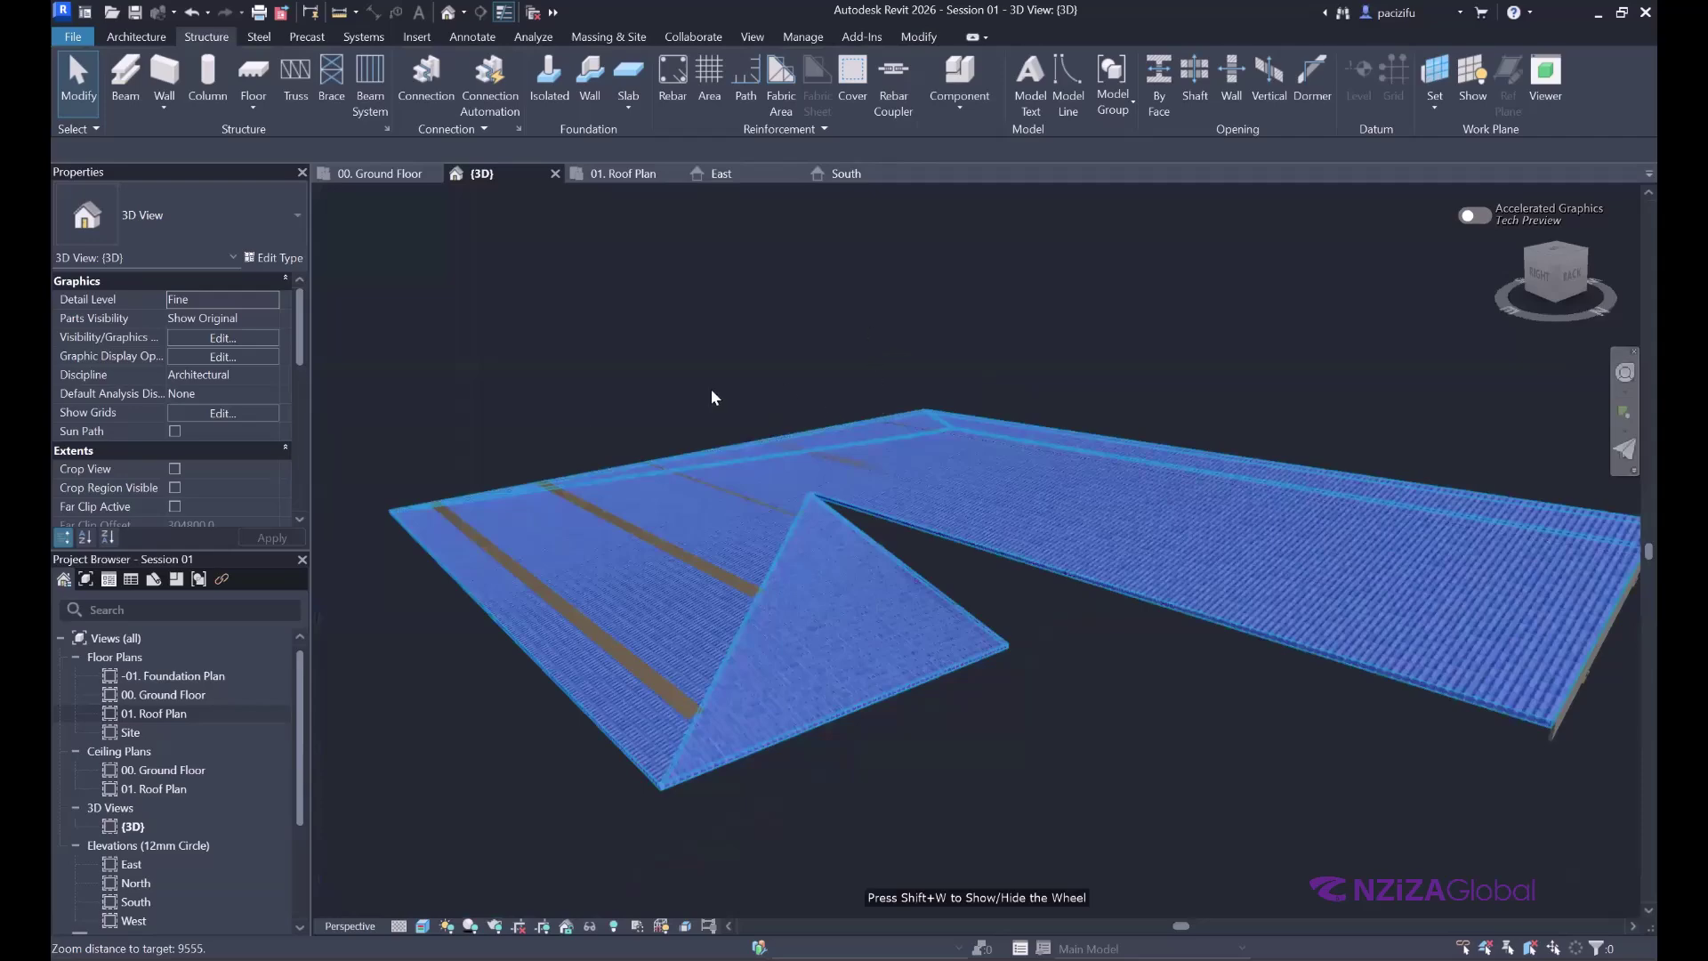
pyautogui.keyDown('shift'); pyautogui.moveTo(712, 397); pyautogui.dragTo(801, 425, button='middle'); pyautogui.keyUp('shift')
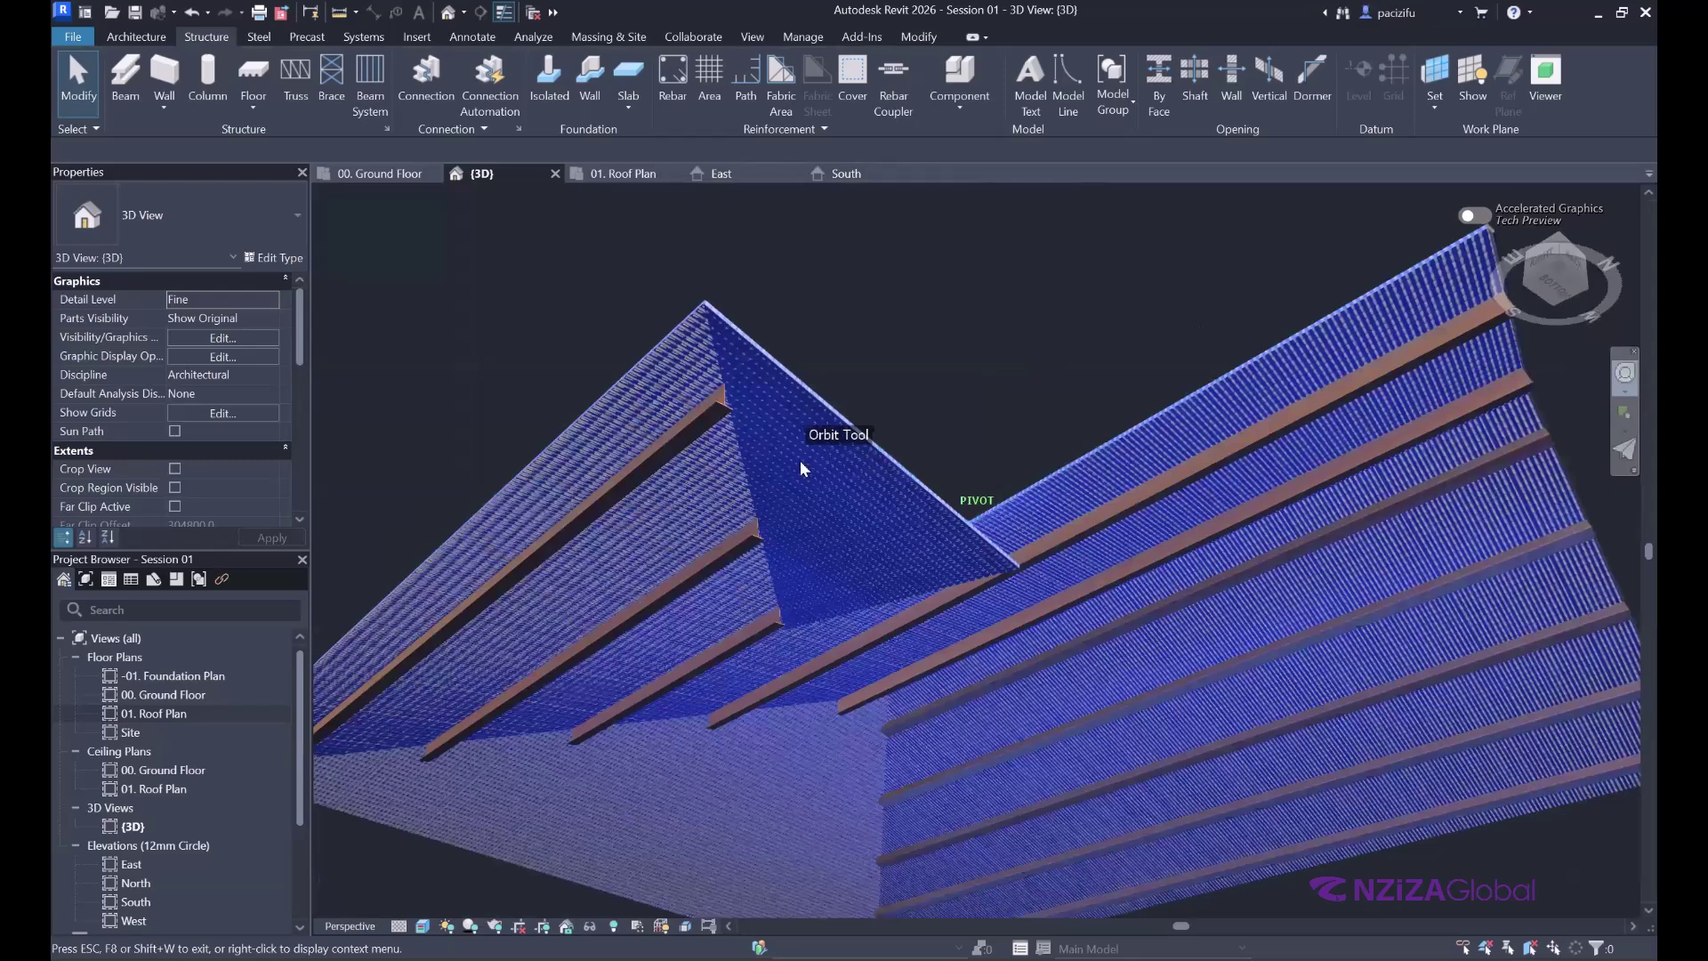
# - Examine how the universal beams end at the hip and gable edges of the L-shaped roof
pyautogui.scroll(5, 734, 429)
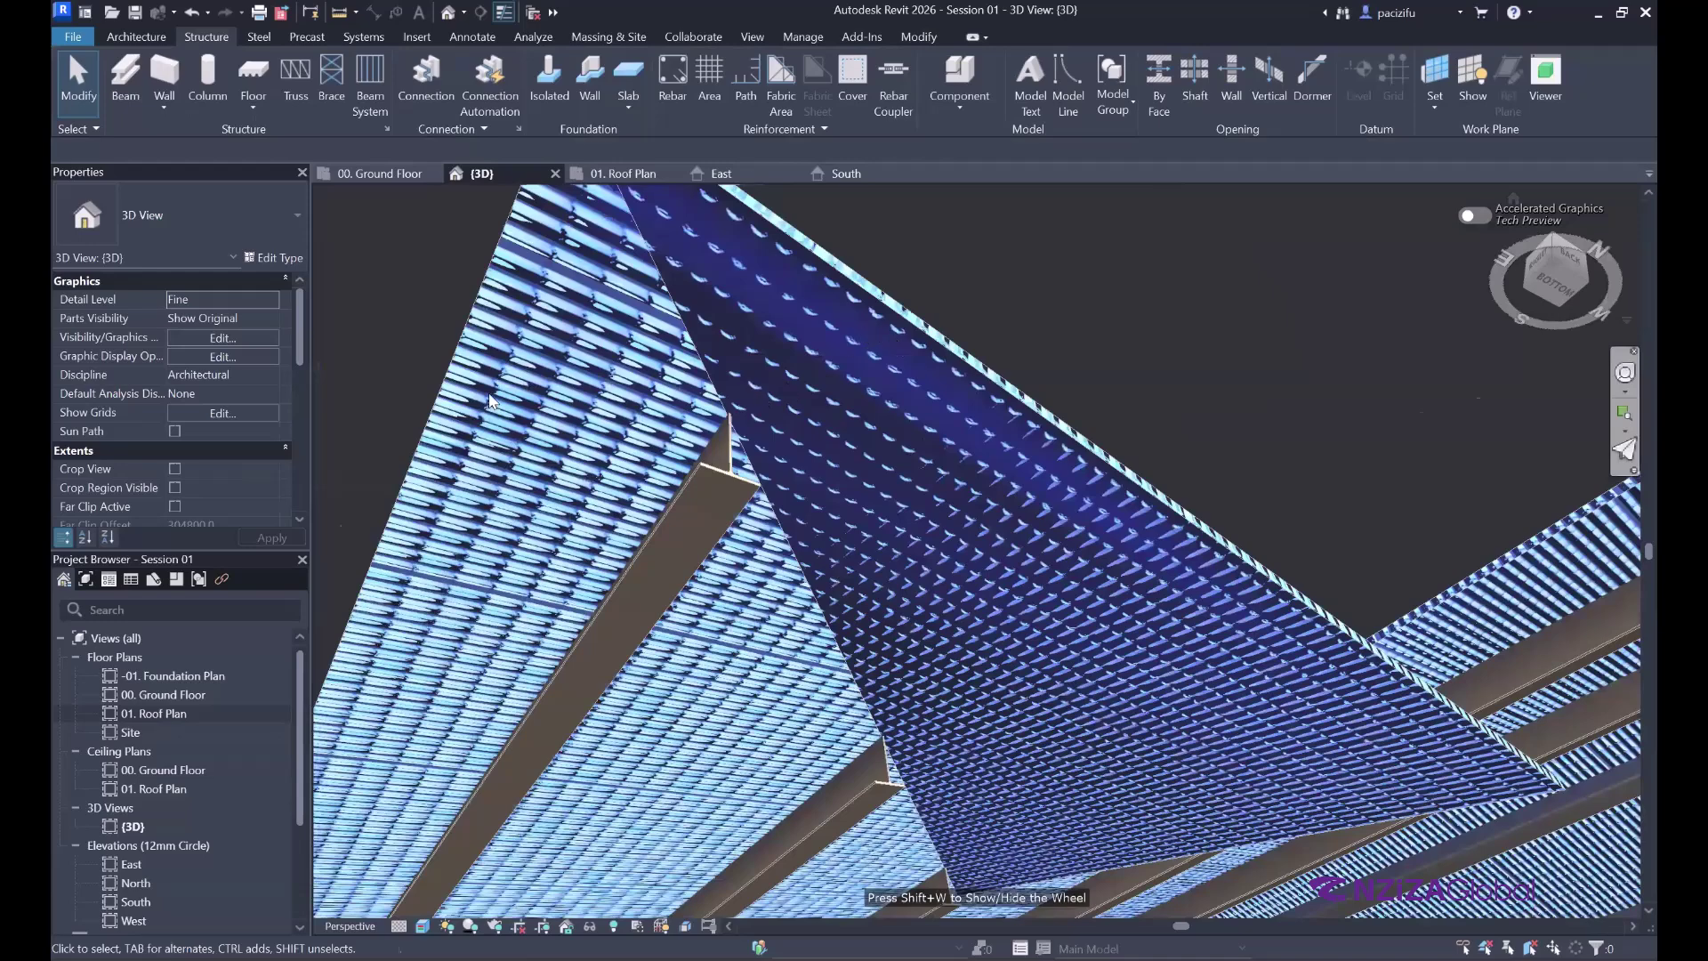
pyautogui.hotkey('shift', 'w')
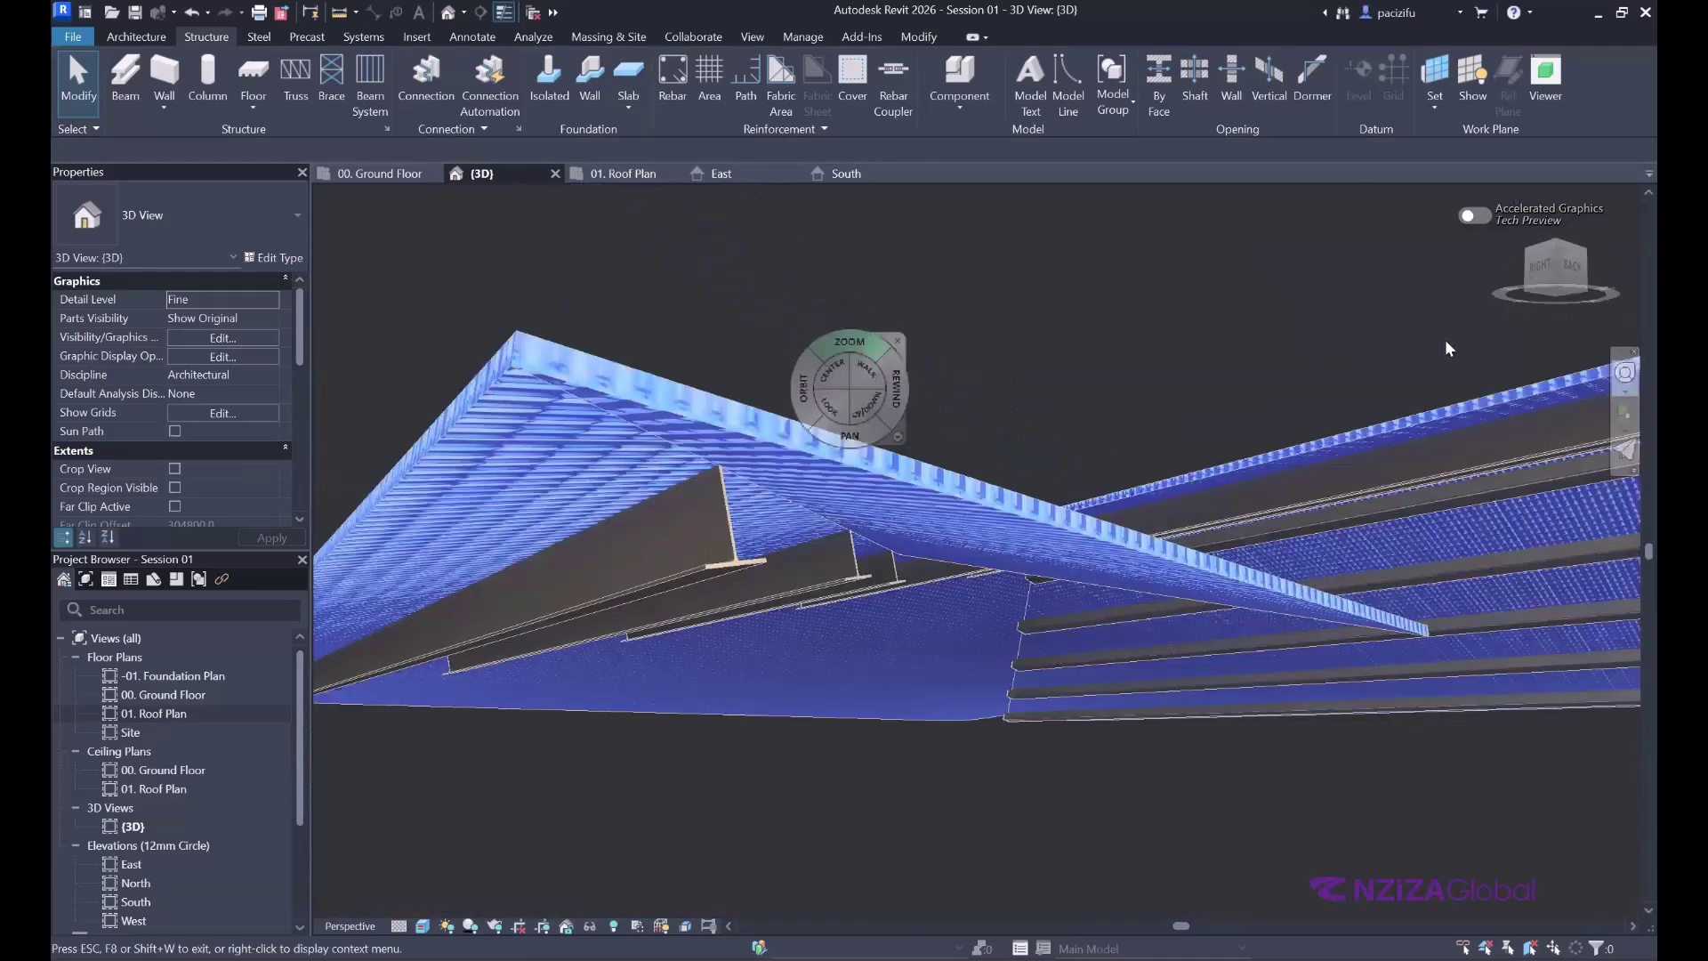
pyautogui.scroll(-1, 1542, 269)
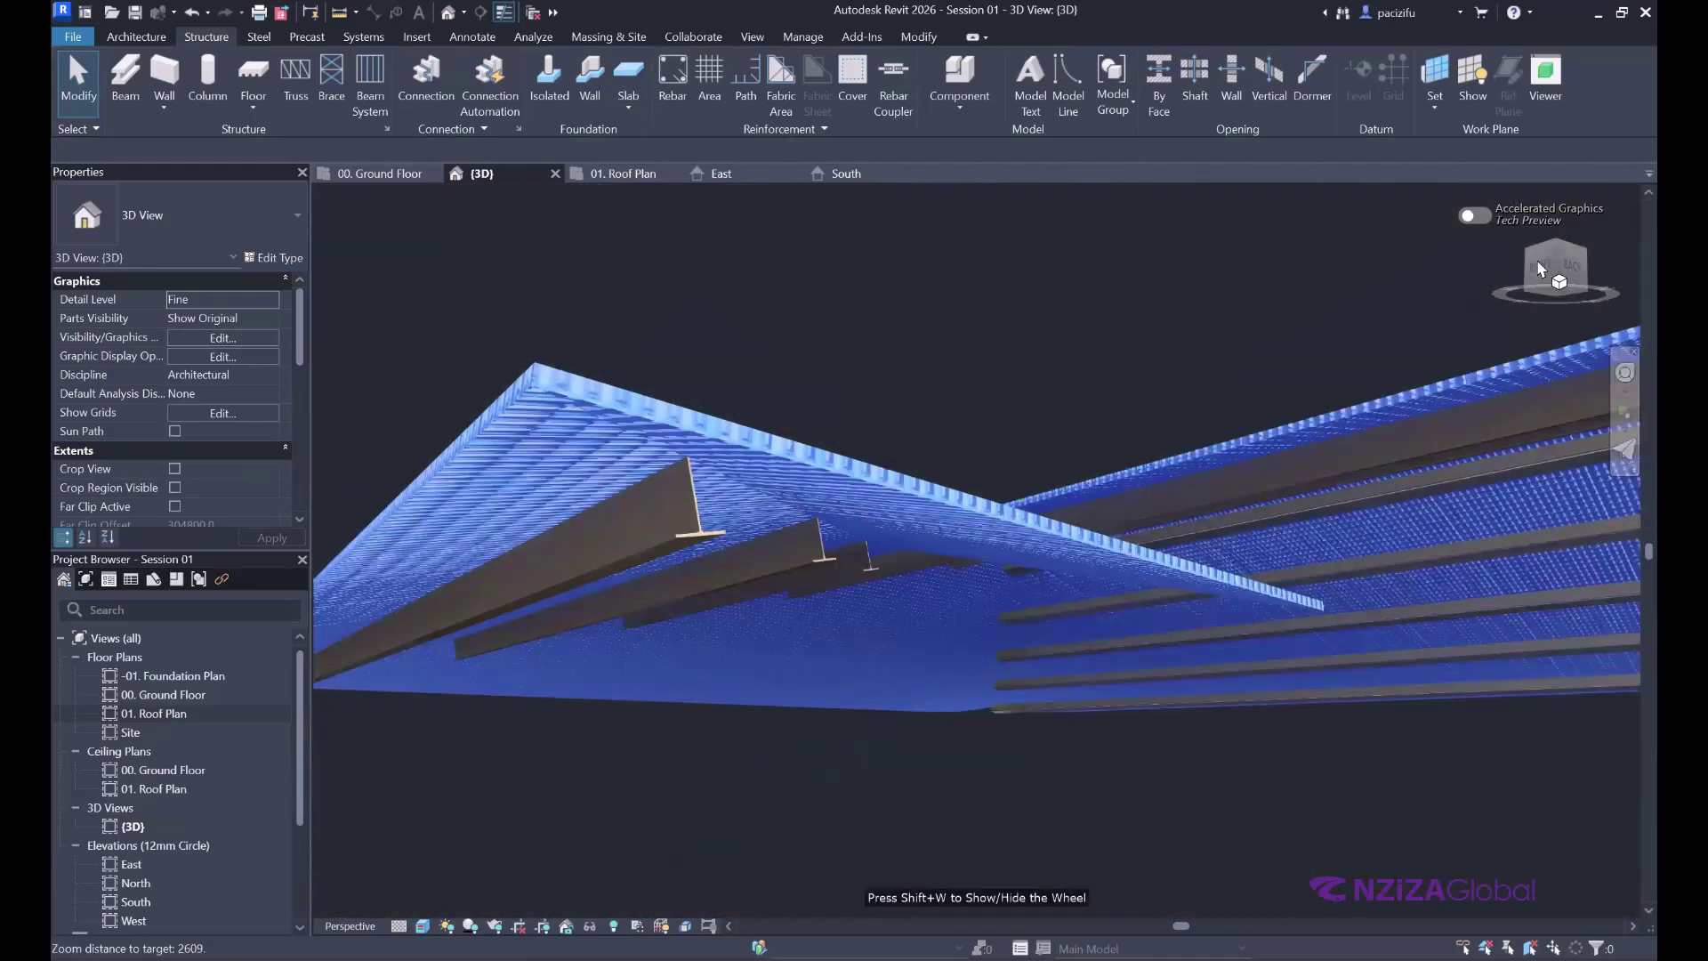
pyautogui.scroll(-2, 1067, 353)
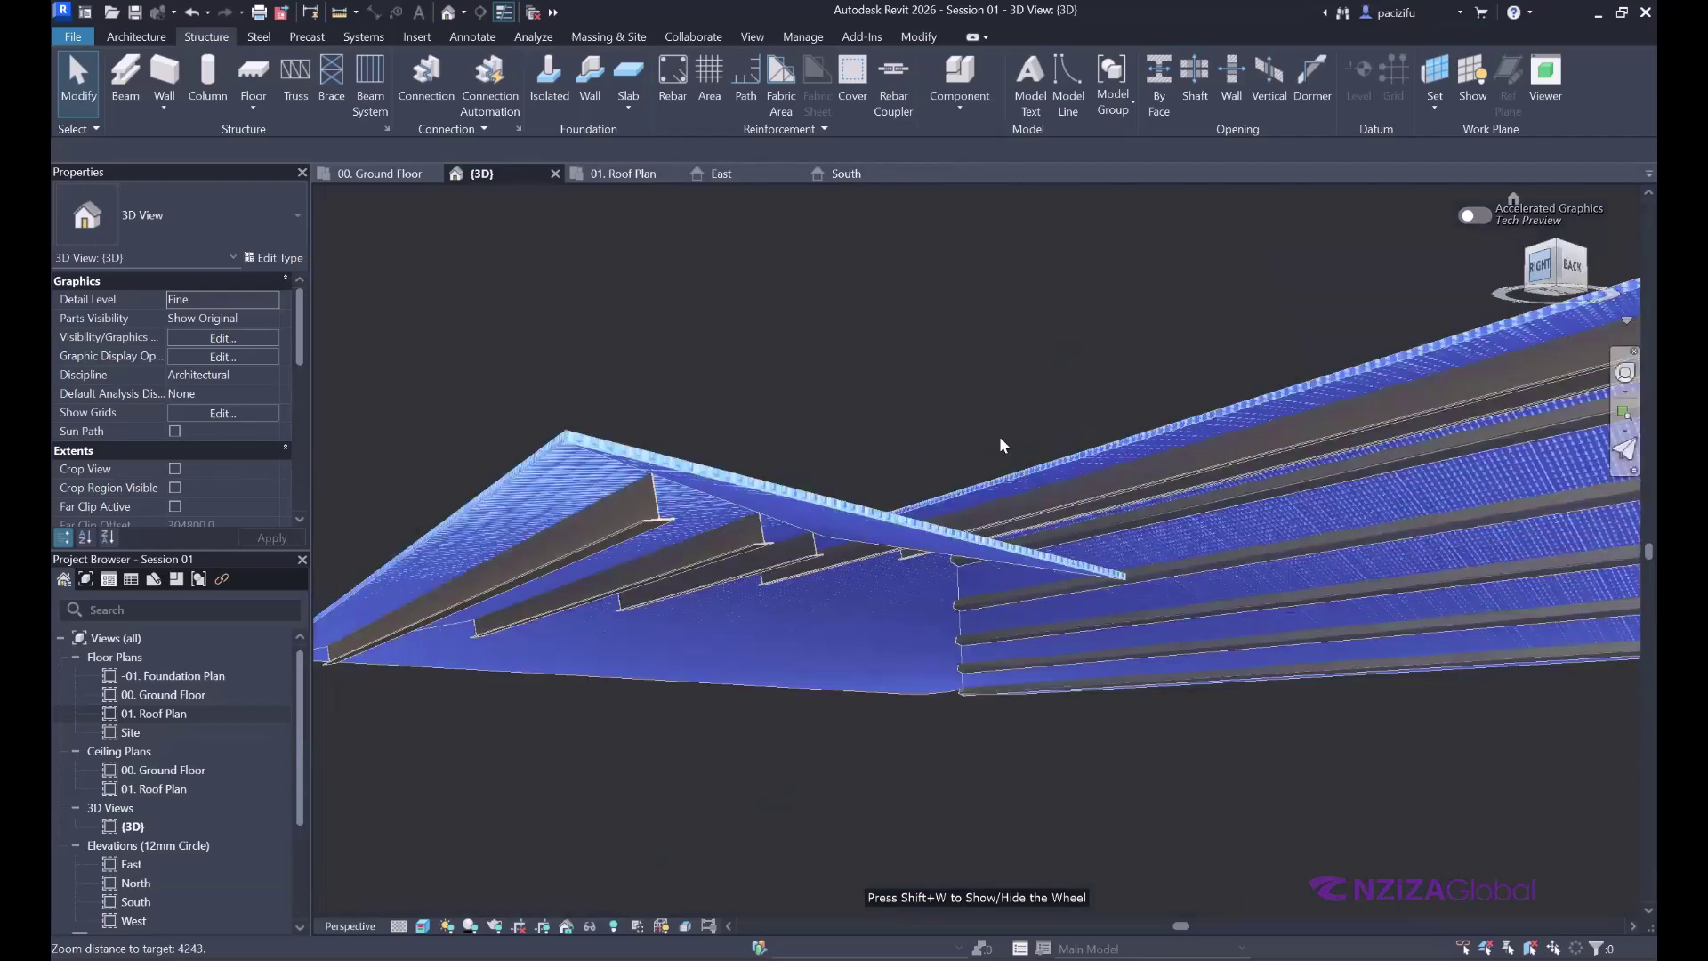
pyautogui.hotkey('shift', 'w')
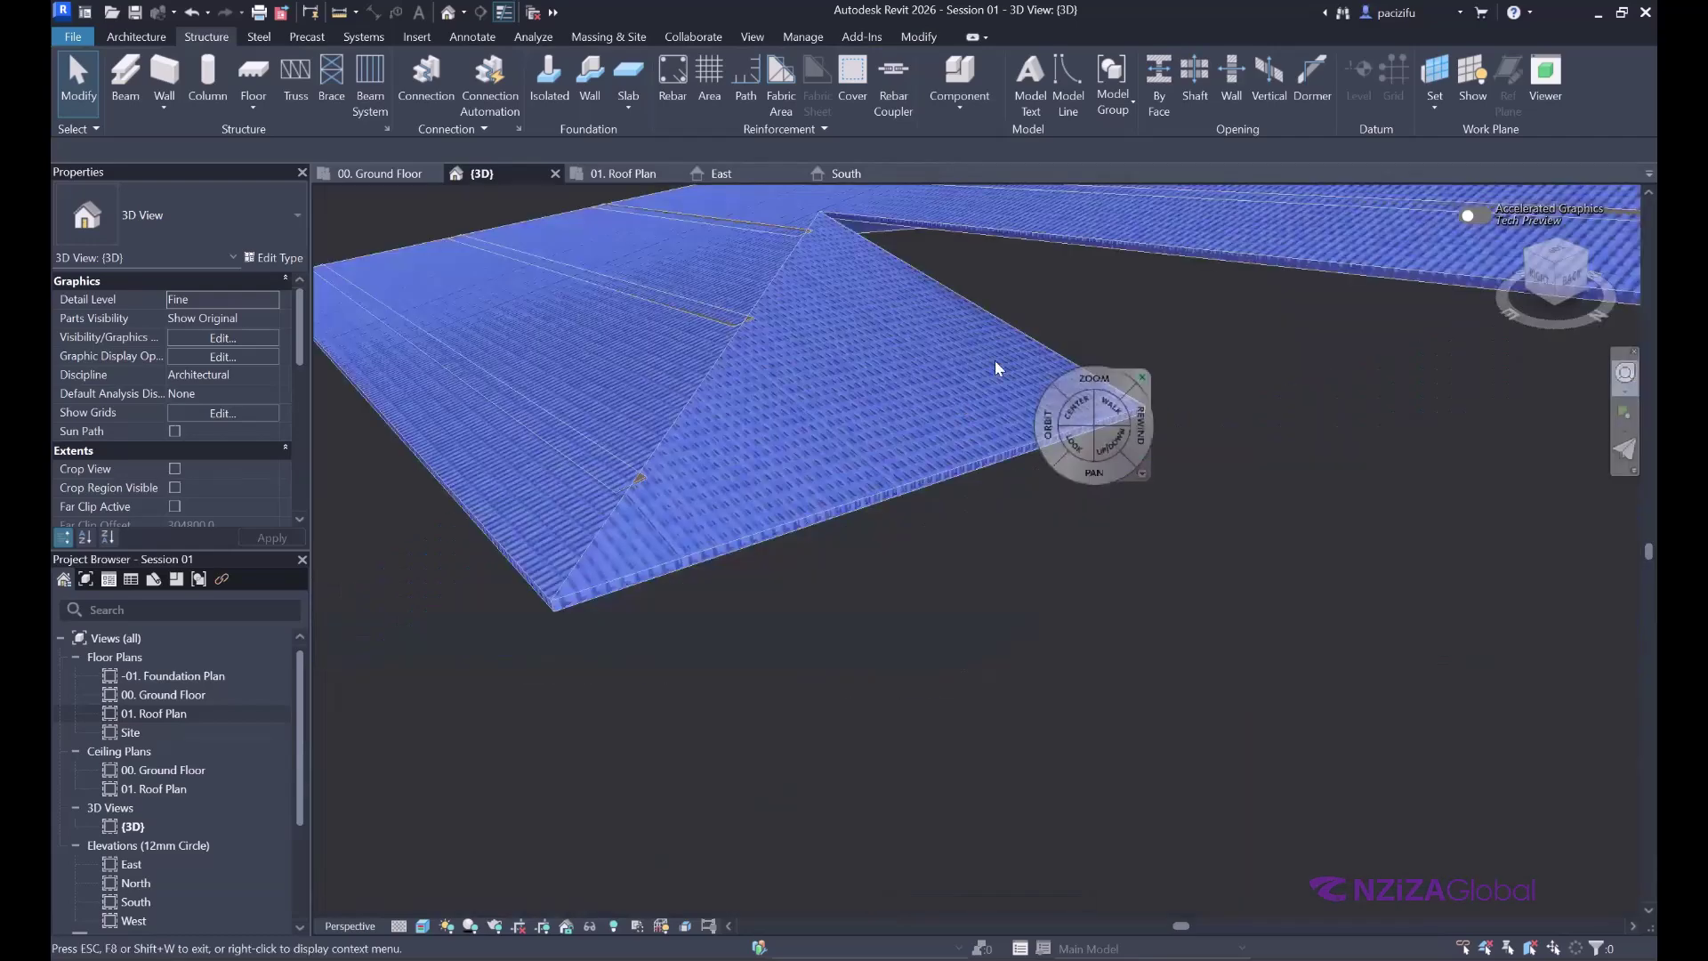
pyautogui.scroll(-2, 809, 552)
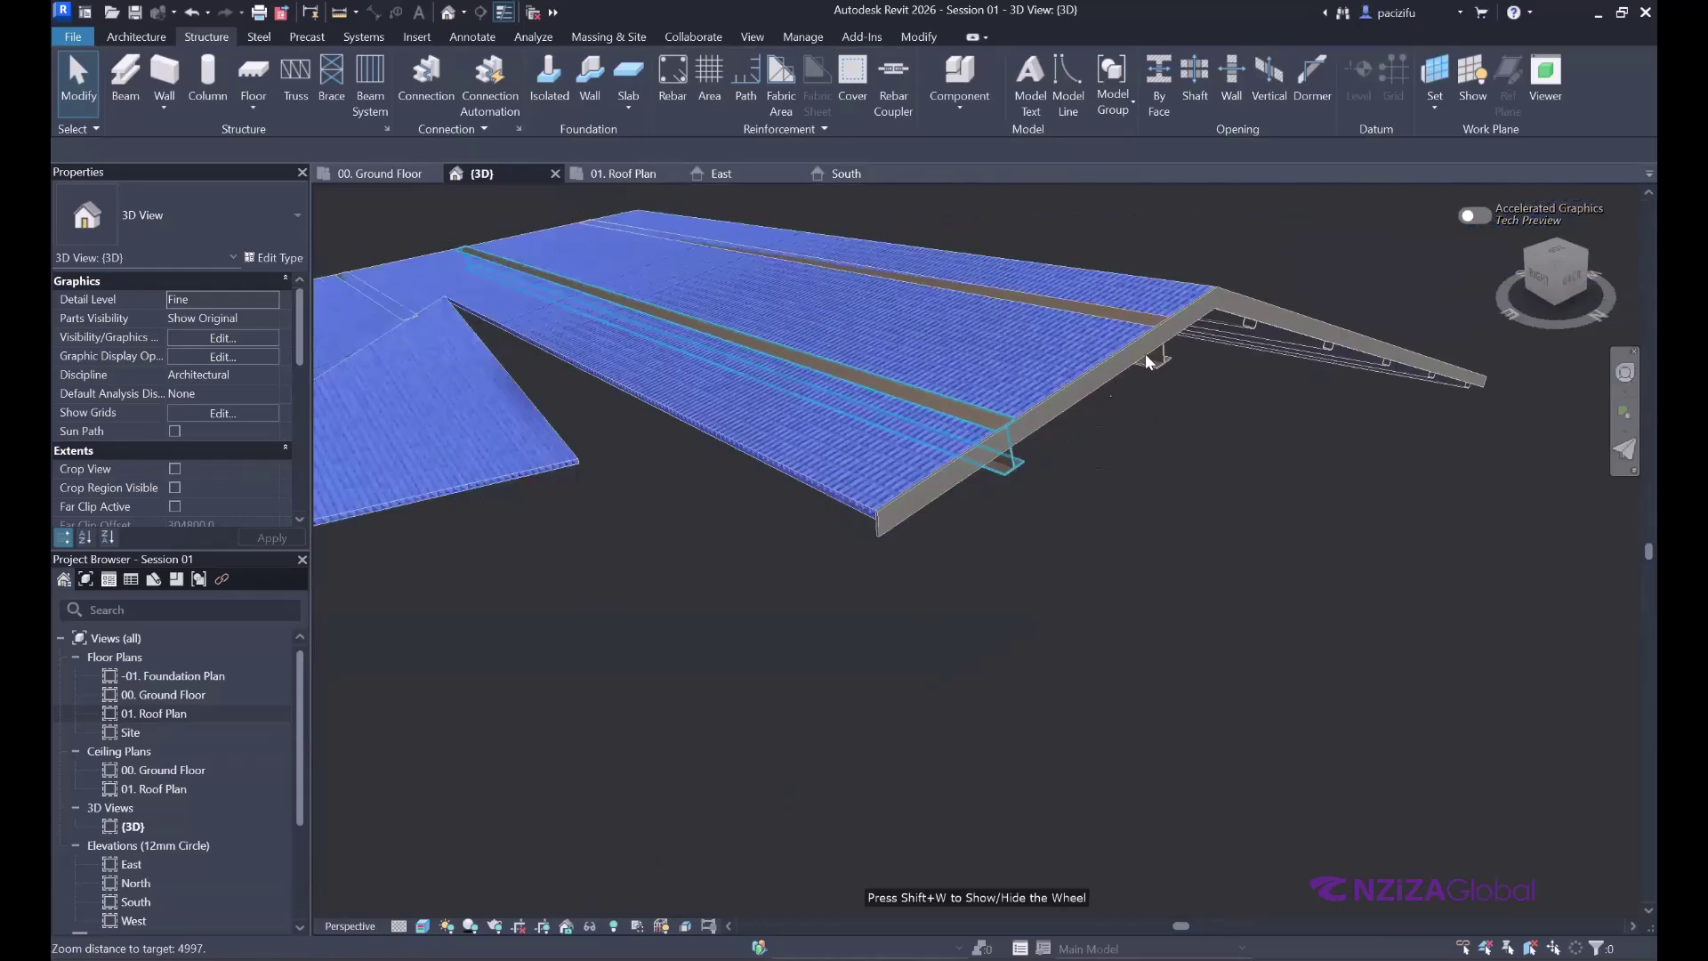
pyautogui.scroll(-1, 1048, 487)
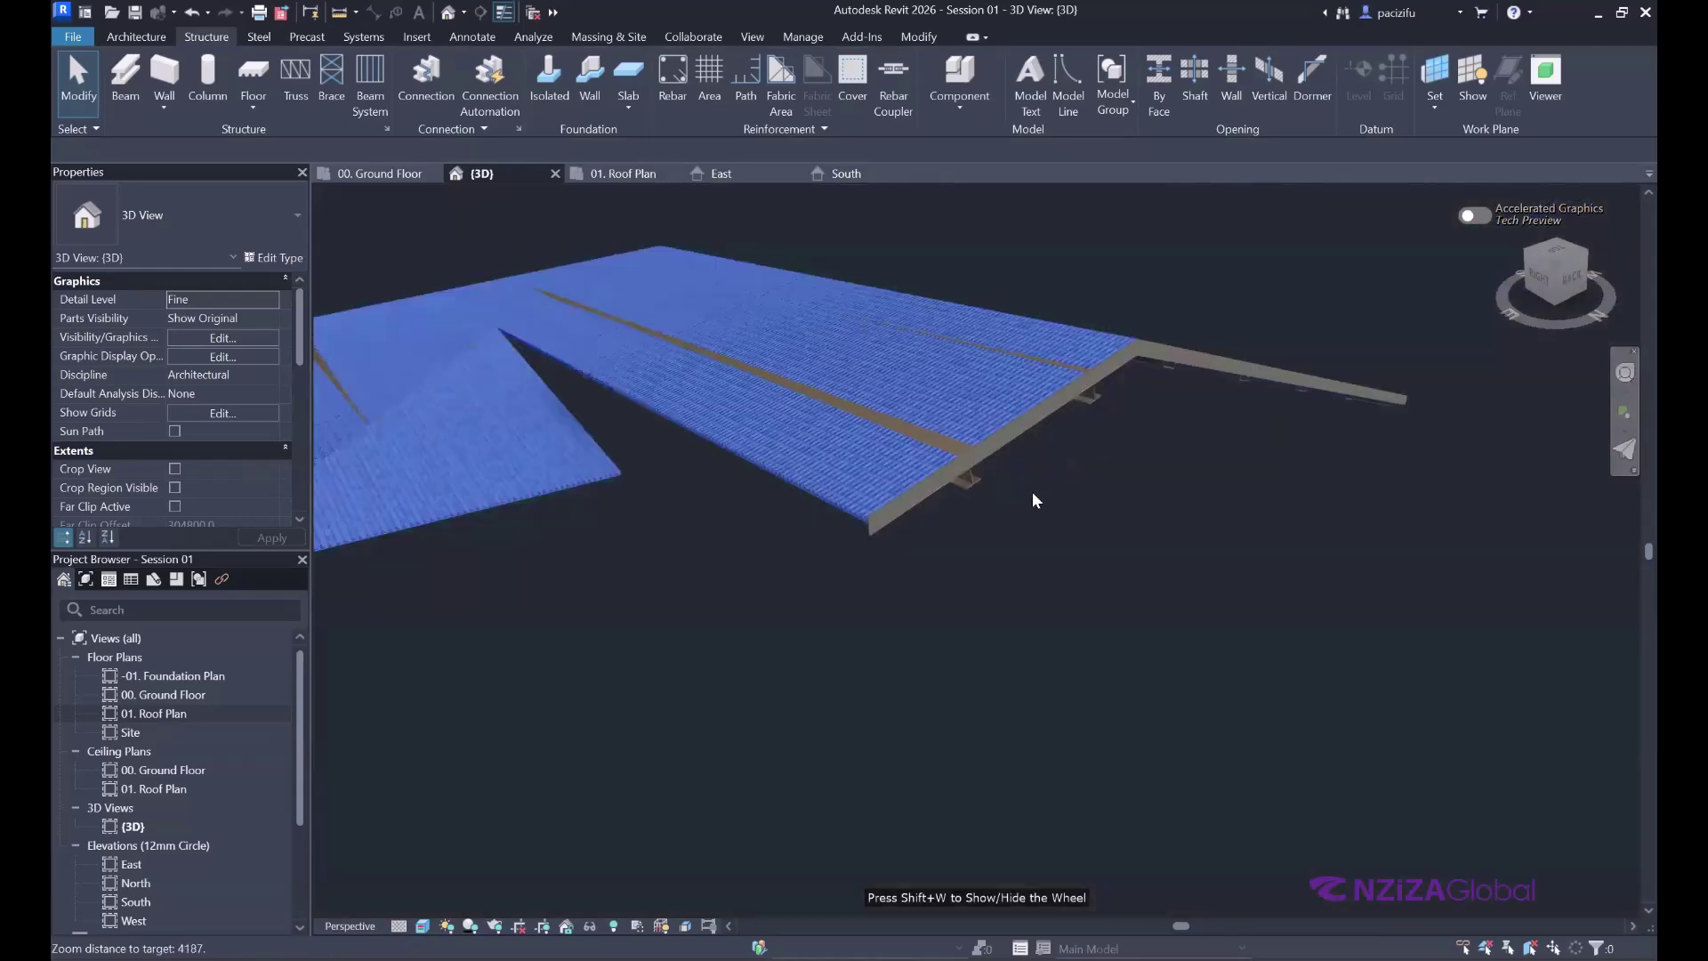
# - Review the hollow section beam system's type properties and its available layout rule and justification options
pyautogui.scroll(3, 851, 541)
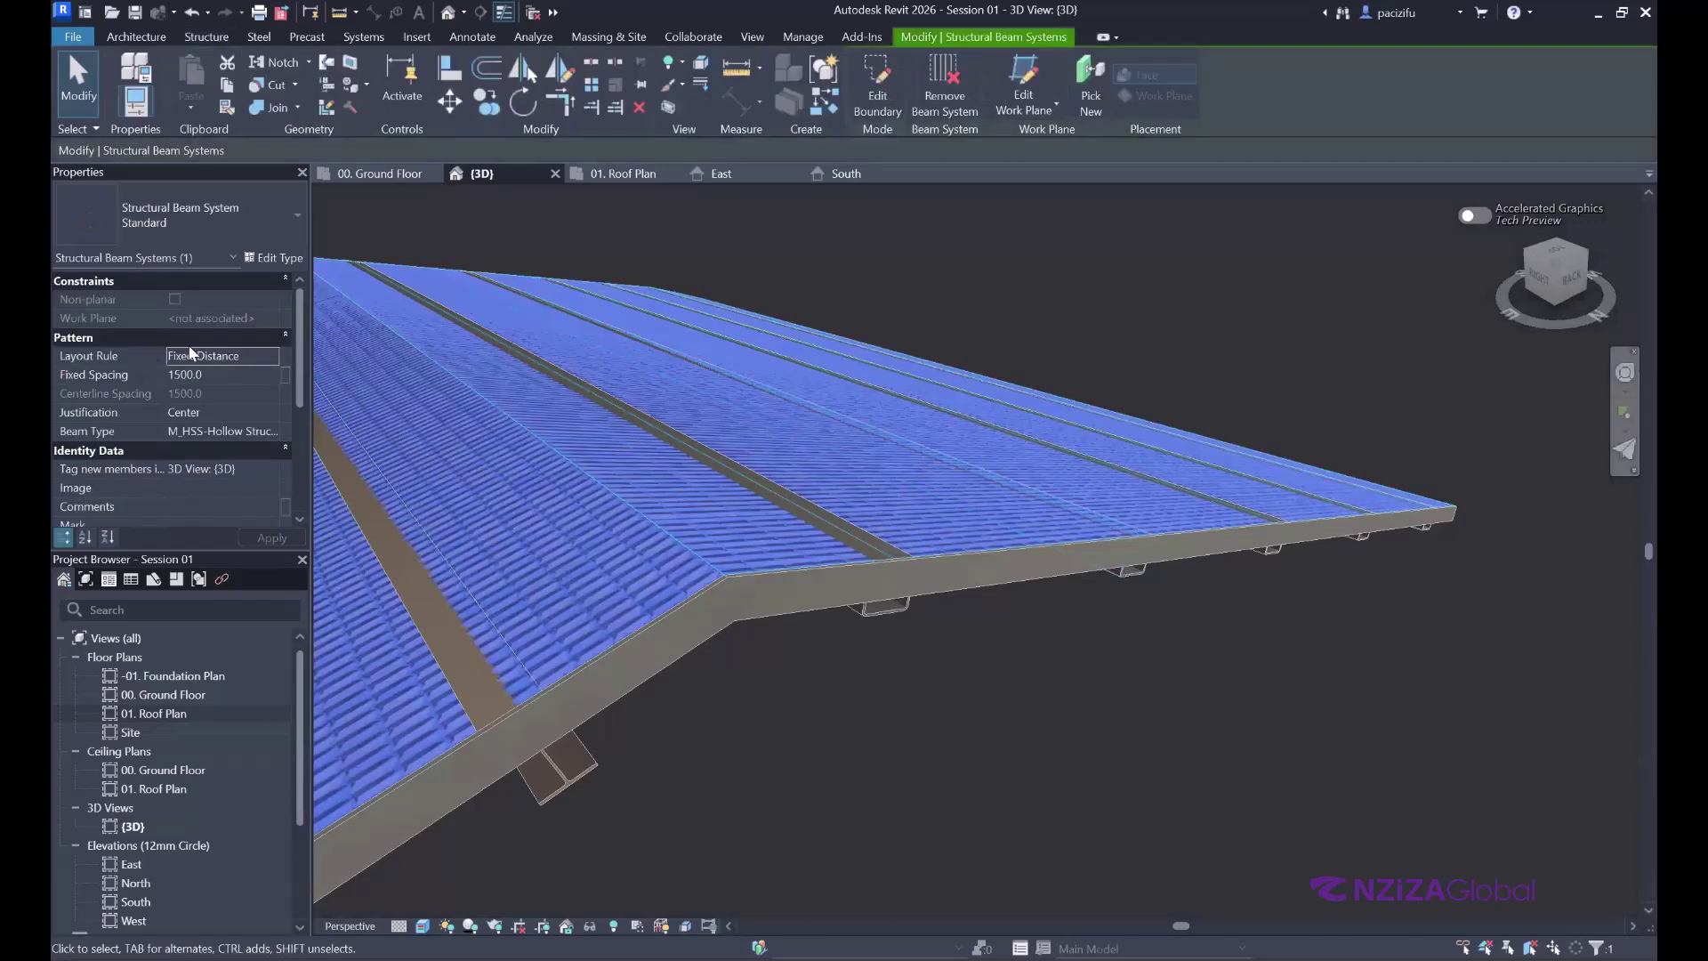
pyautogui.click(271, 258)
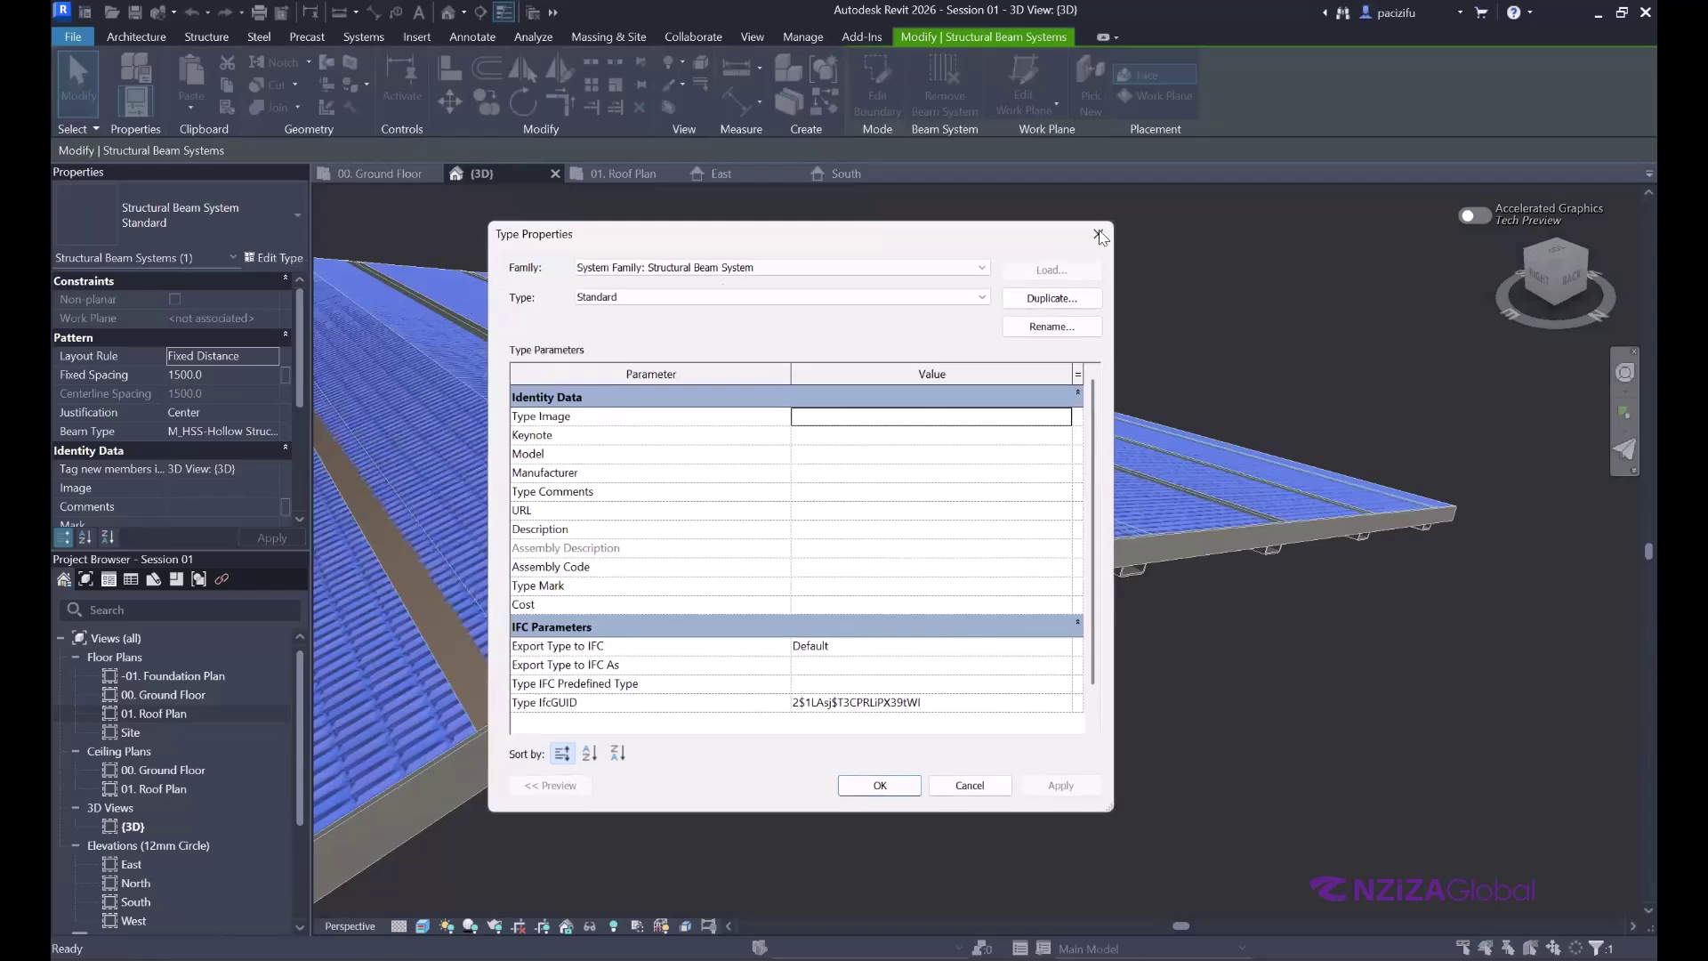
pyautogui.press('Escape')
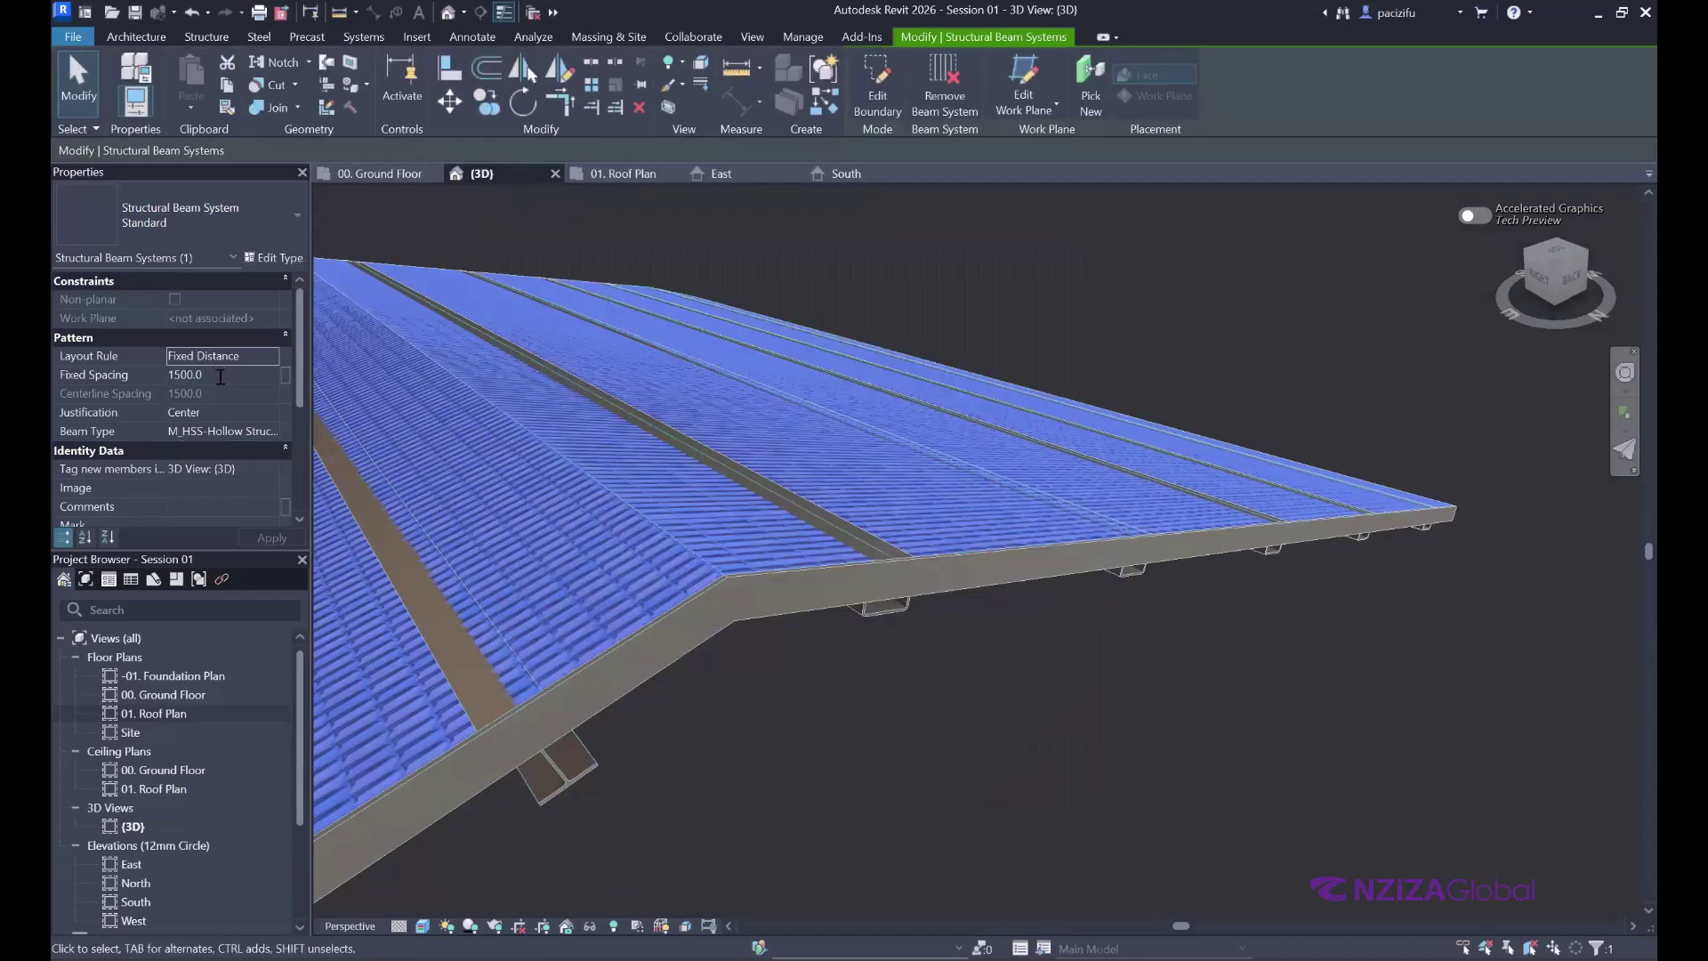
pyautogui.click(267, 356)
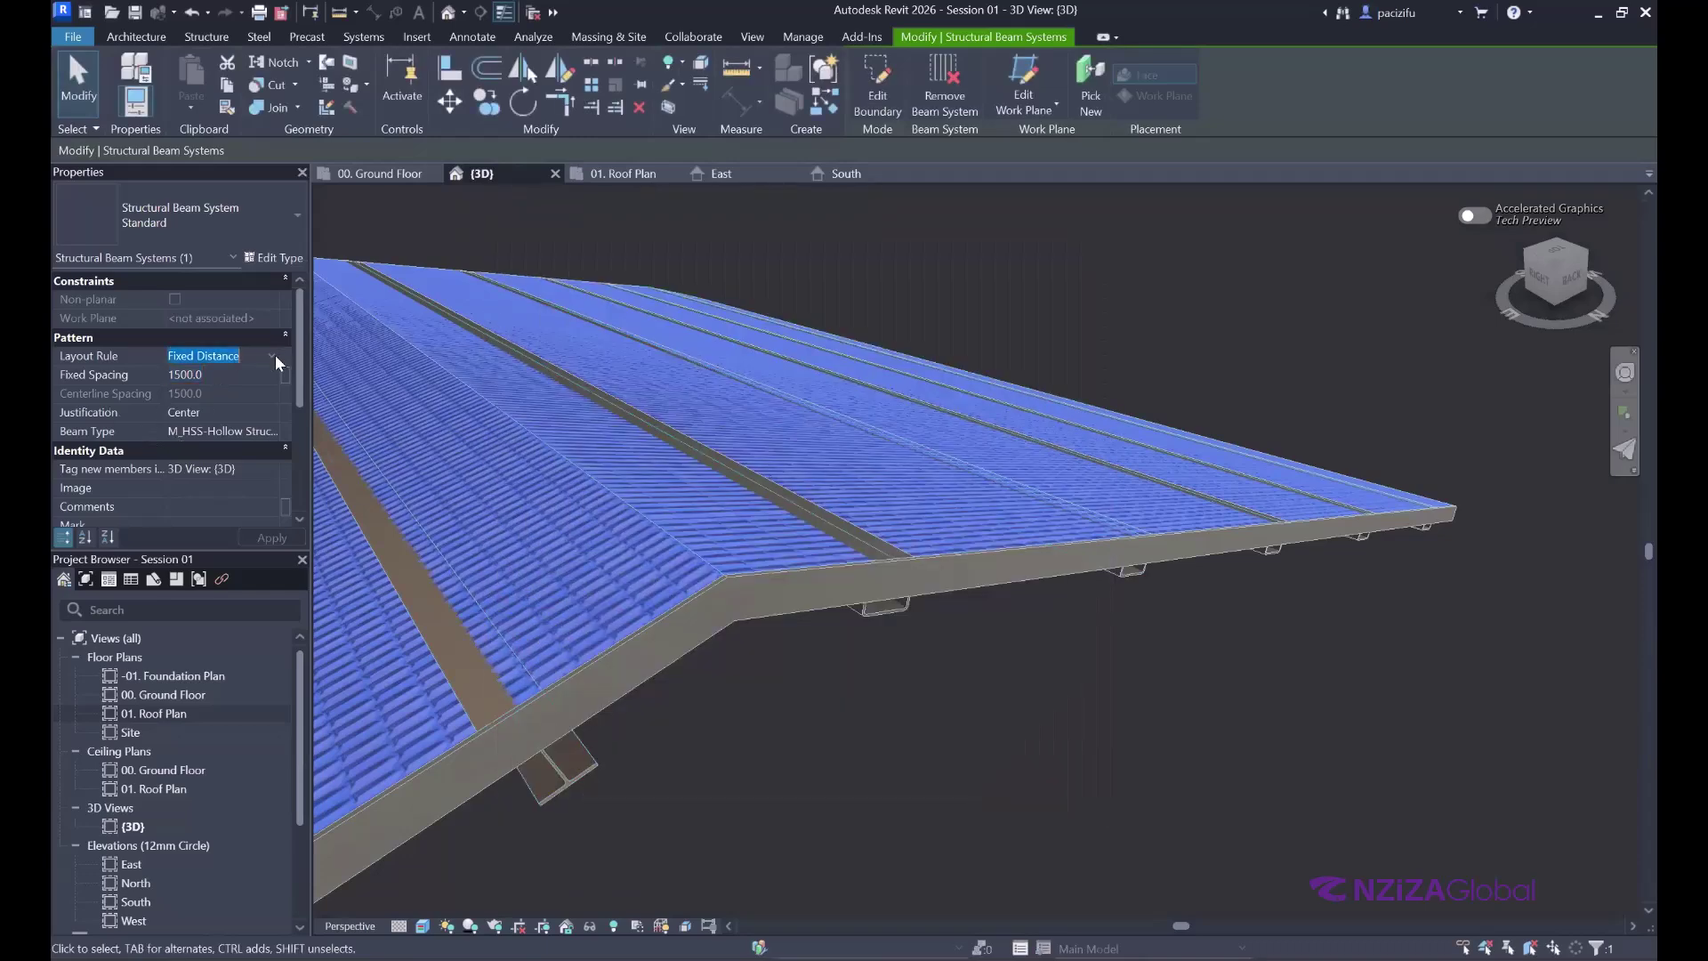
pyautogui.click(272, 356)
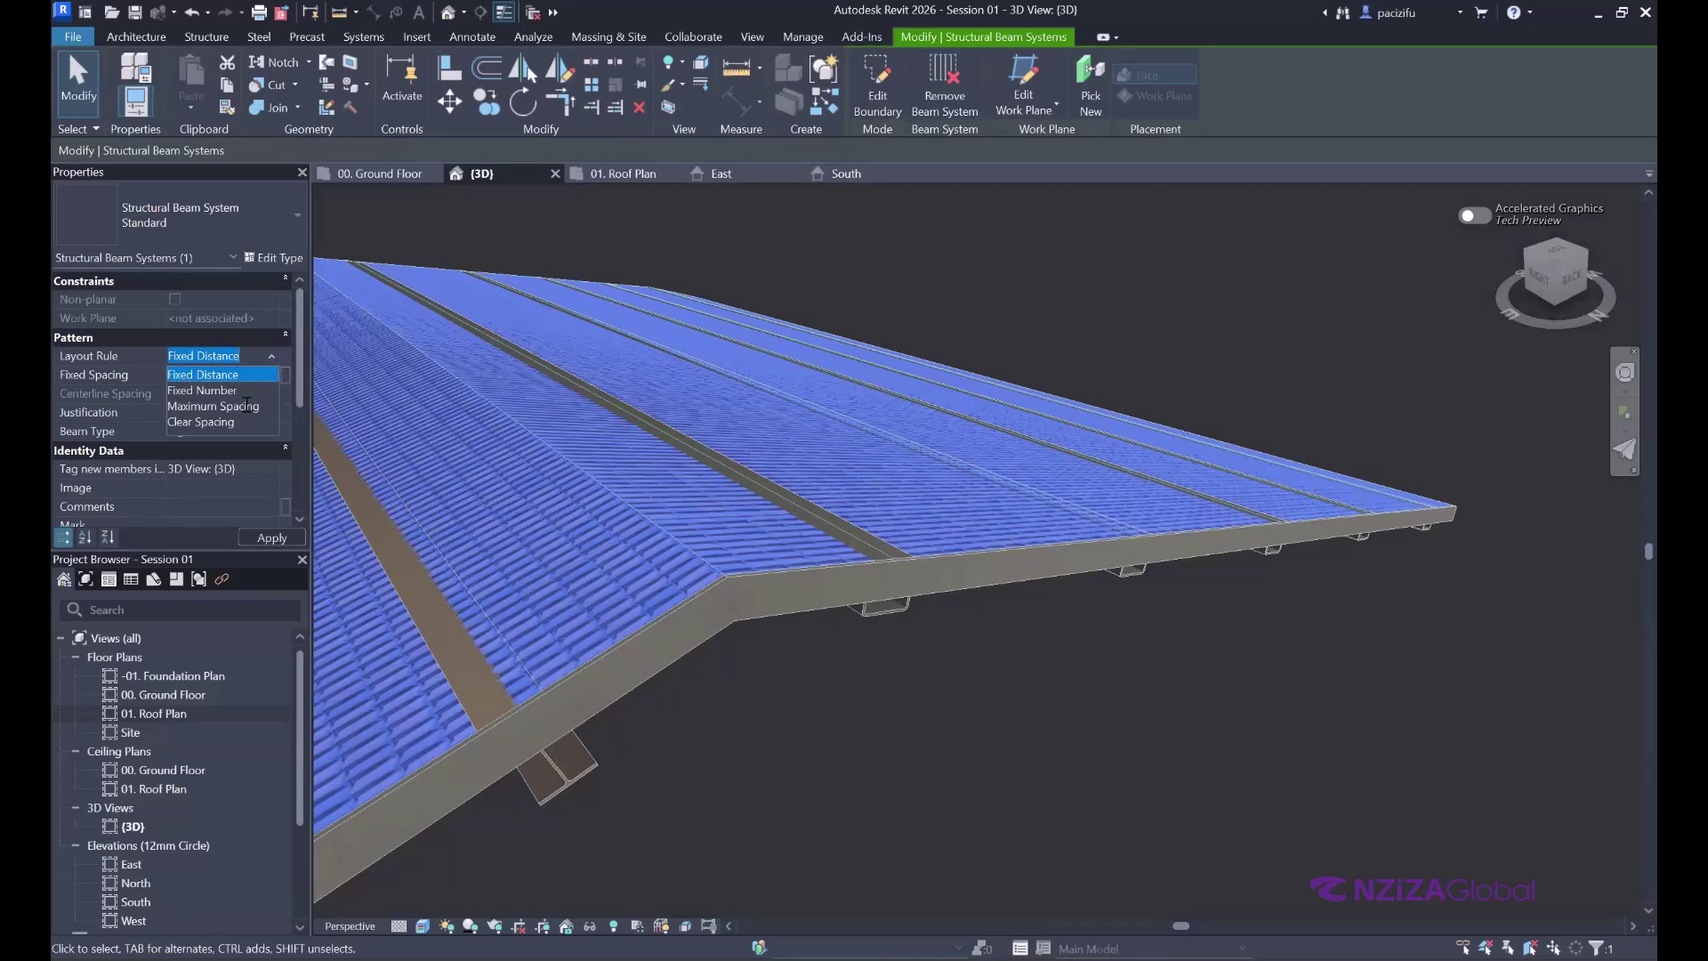
pyautogui.scroll(-2, 249, 409)
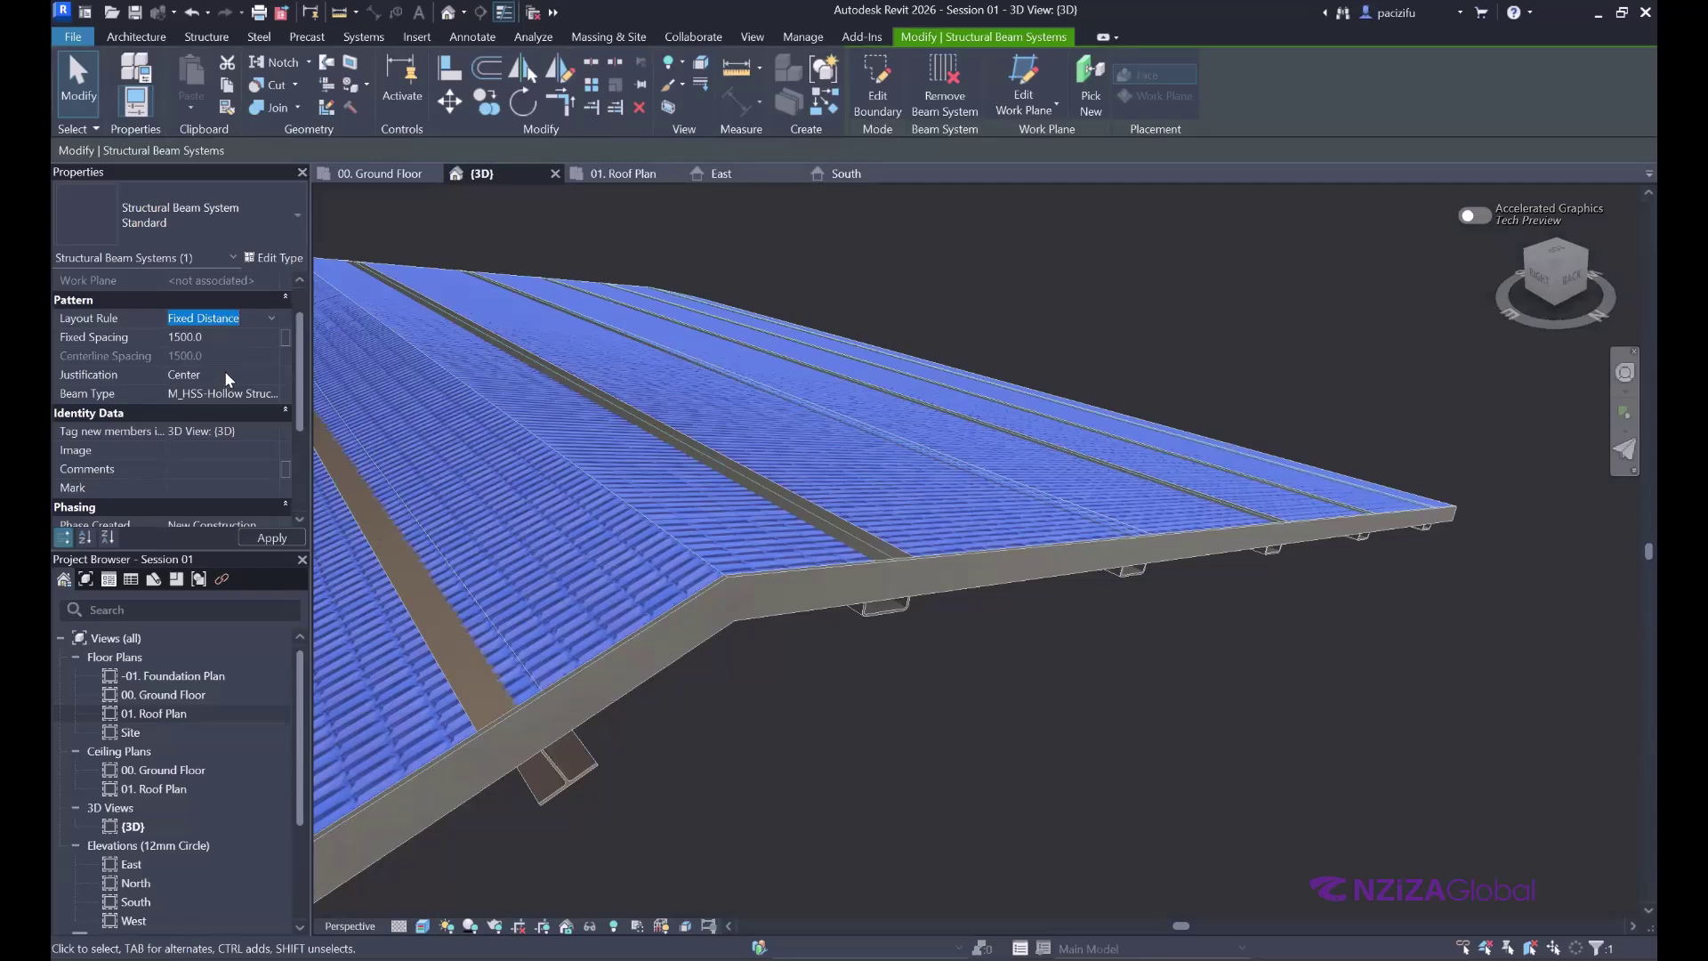
pyautogui.click(268, 377)
pyautogui.click(270, 377)
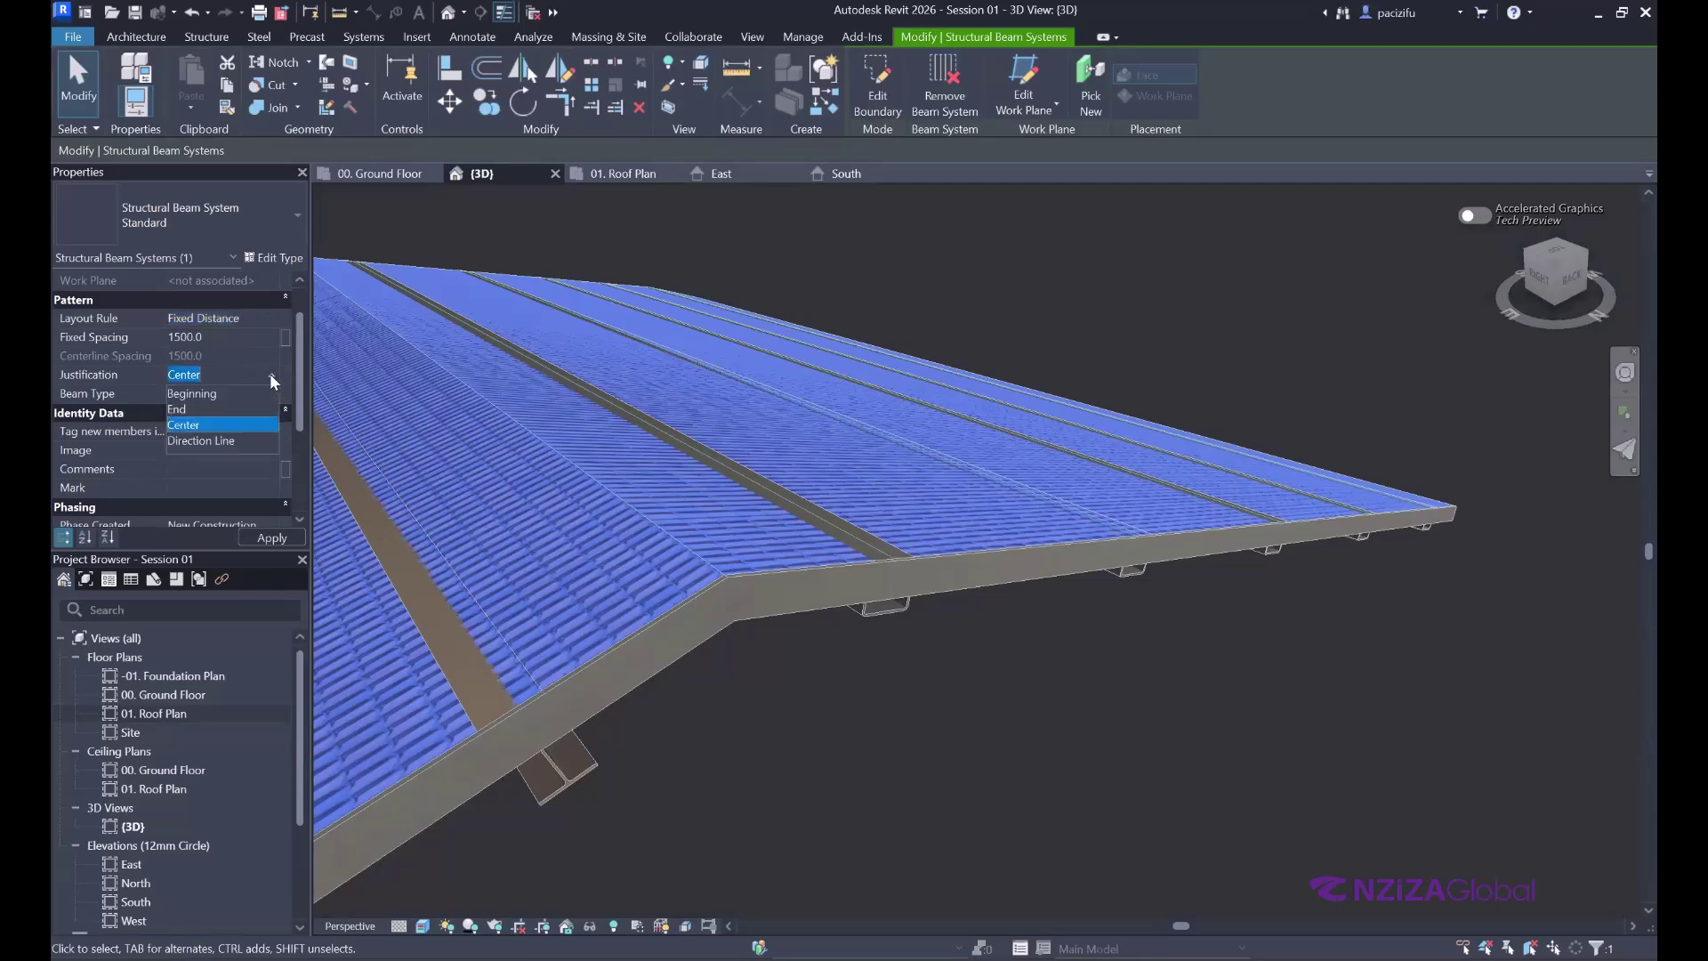
pyautogui.scroll(-3, 547, 723)
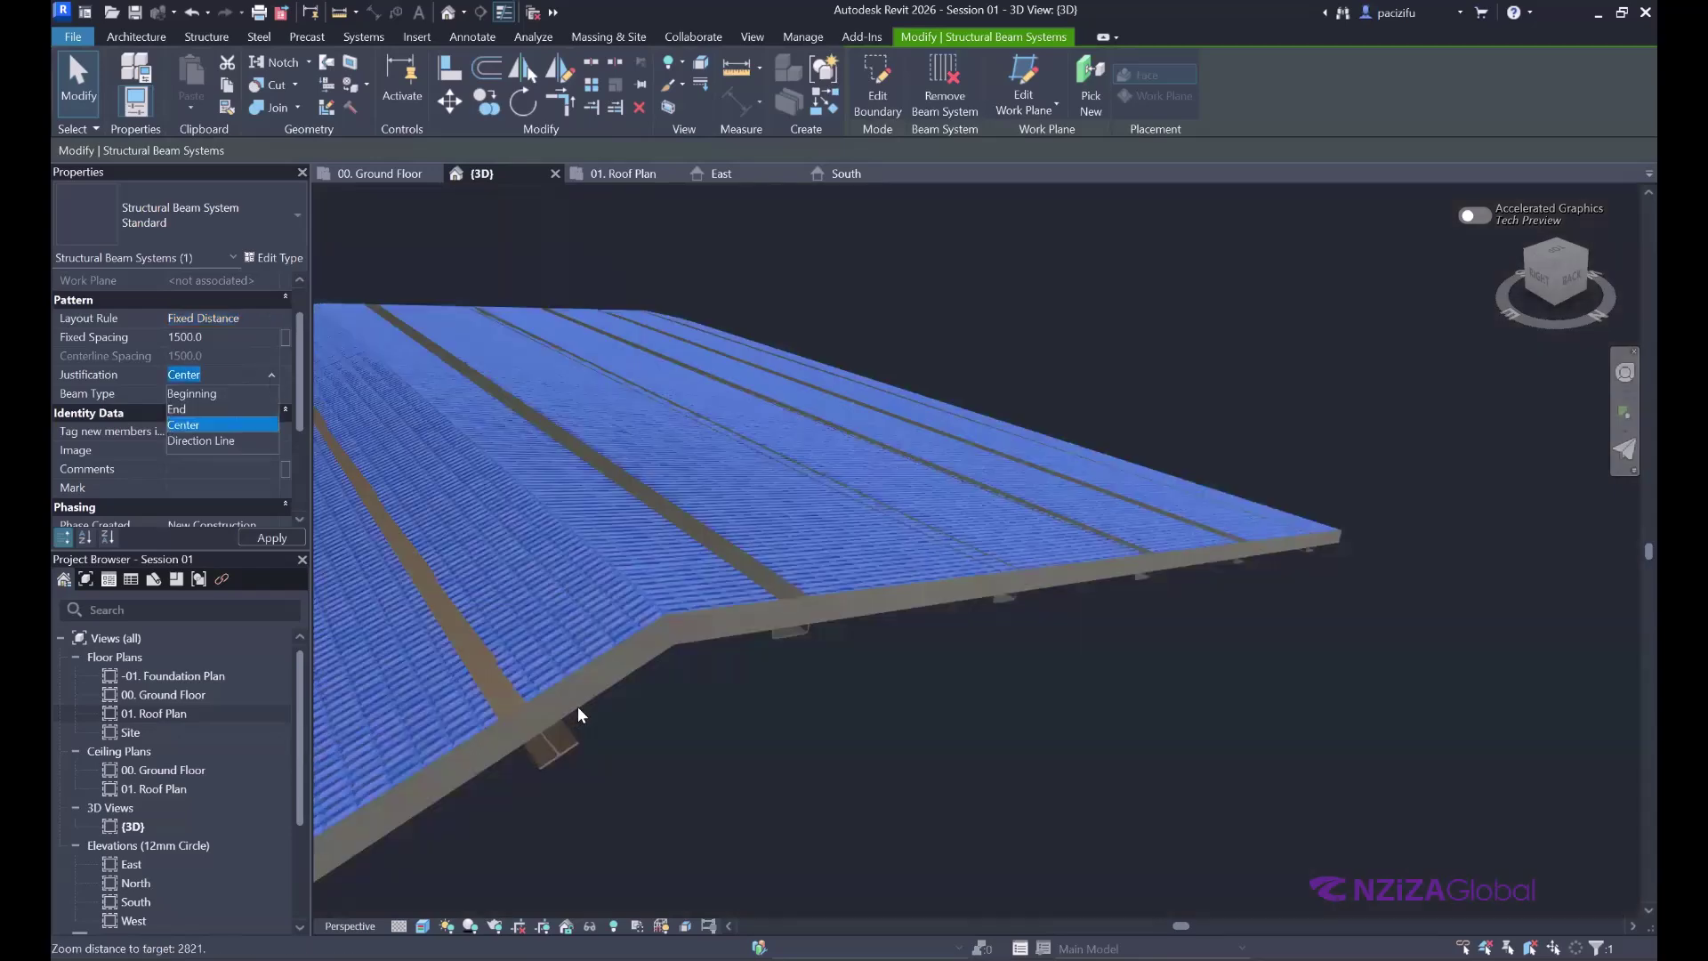
# - Set the hollow section beam system's justification to Beginning and check the beam positions near the eave
pyautogui.click(271, 380)
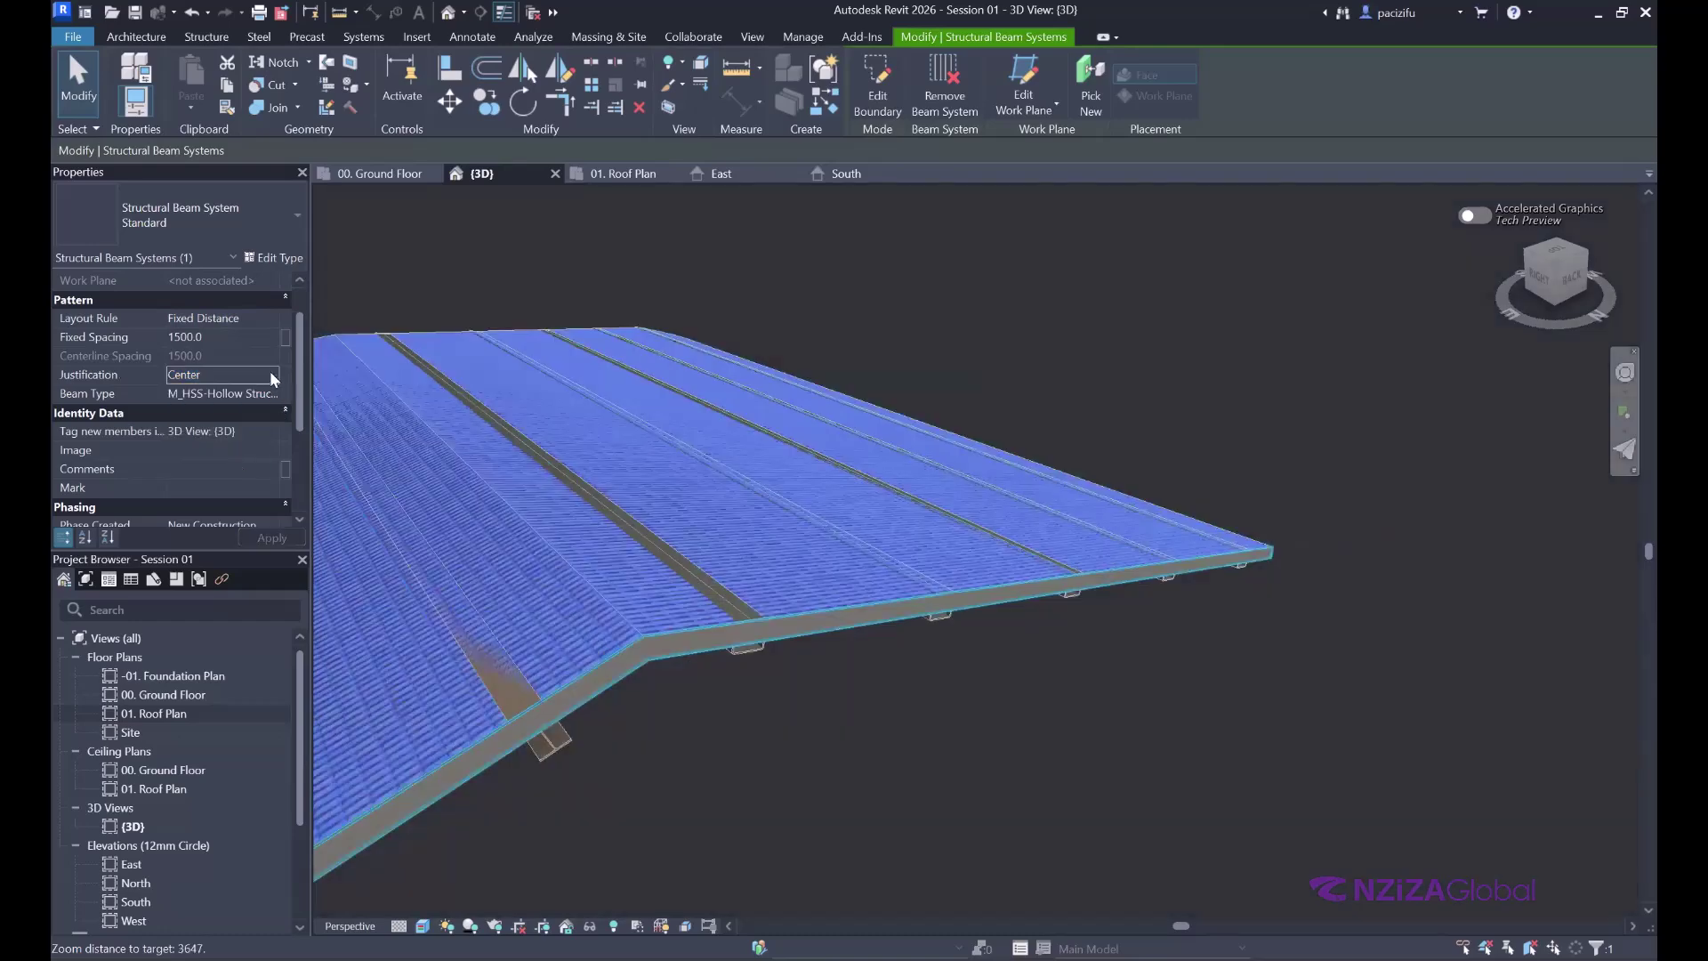
pyautogui.click(276, 374)
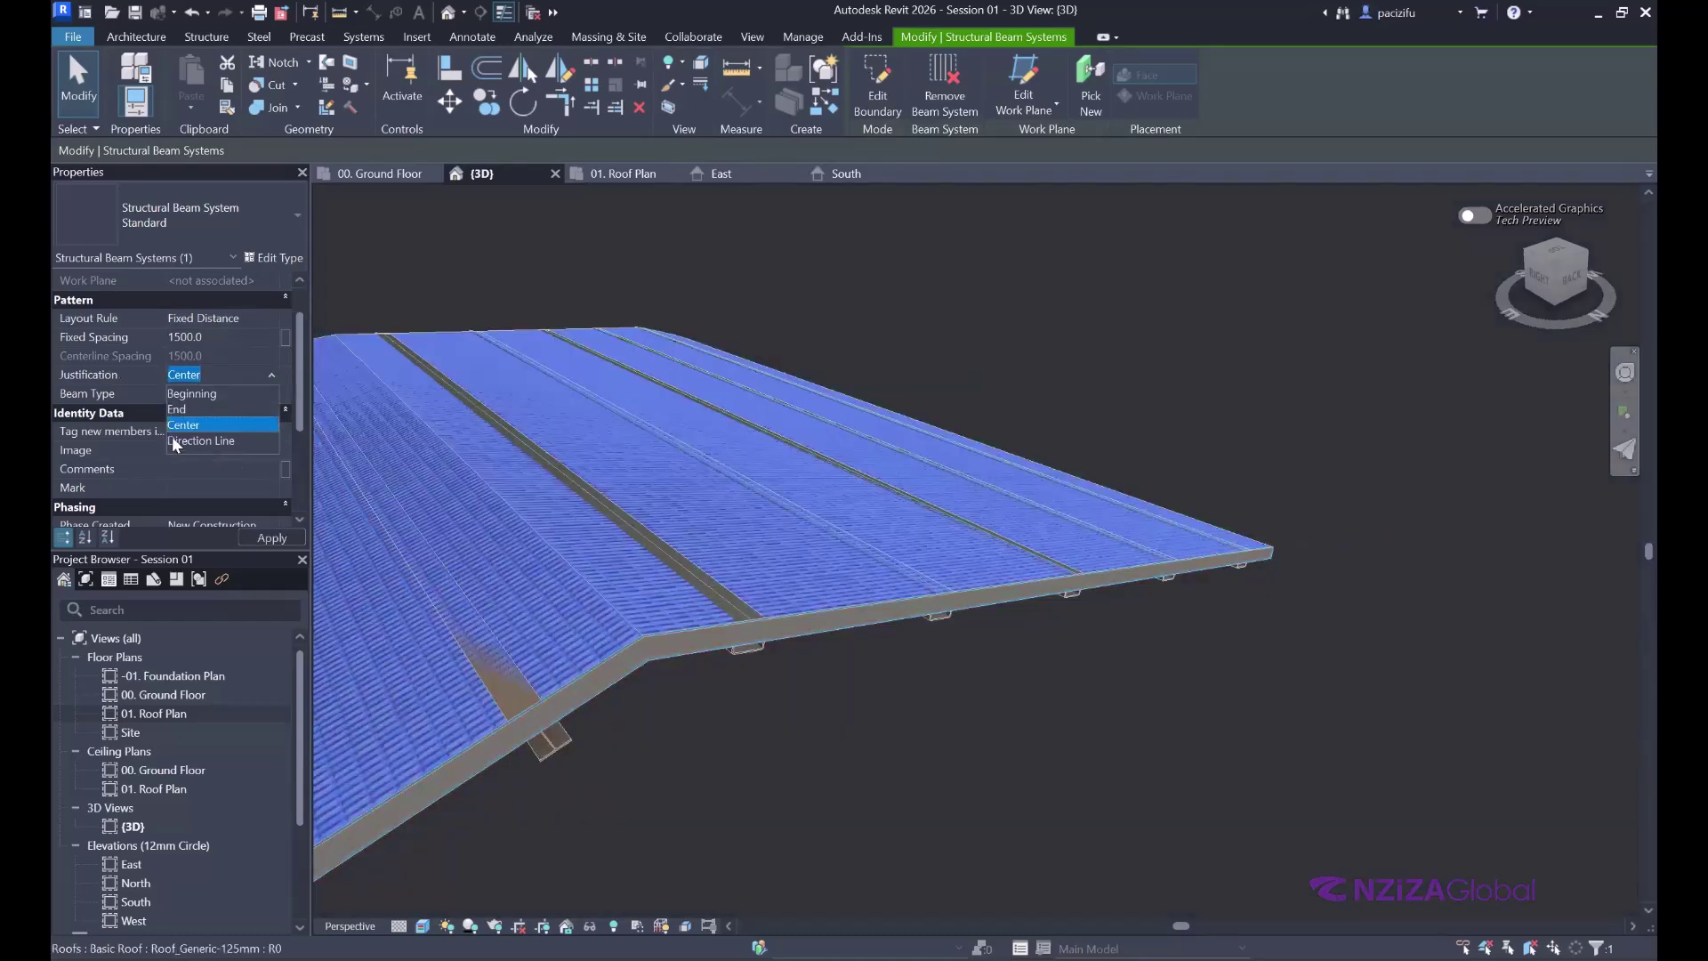
pyautogui.click(192, 393)
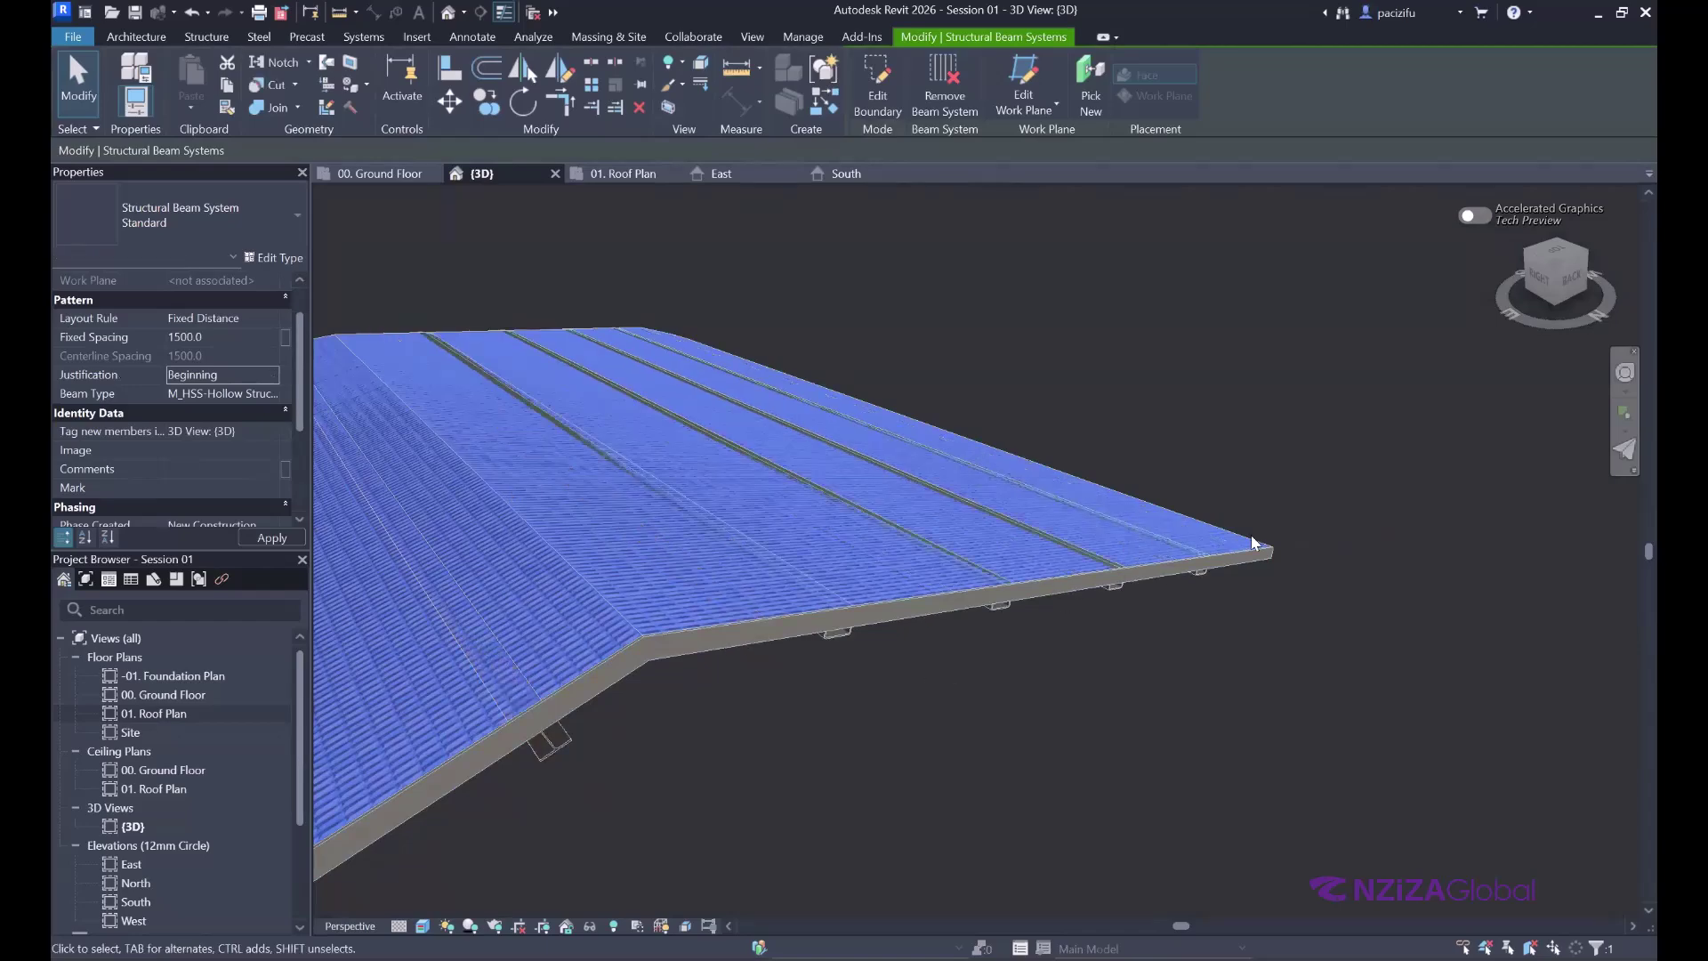
pyautogui.scroll(3, 1306, 511)
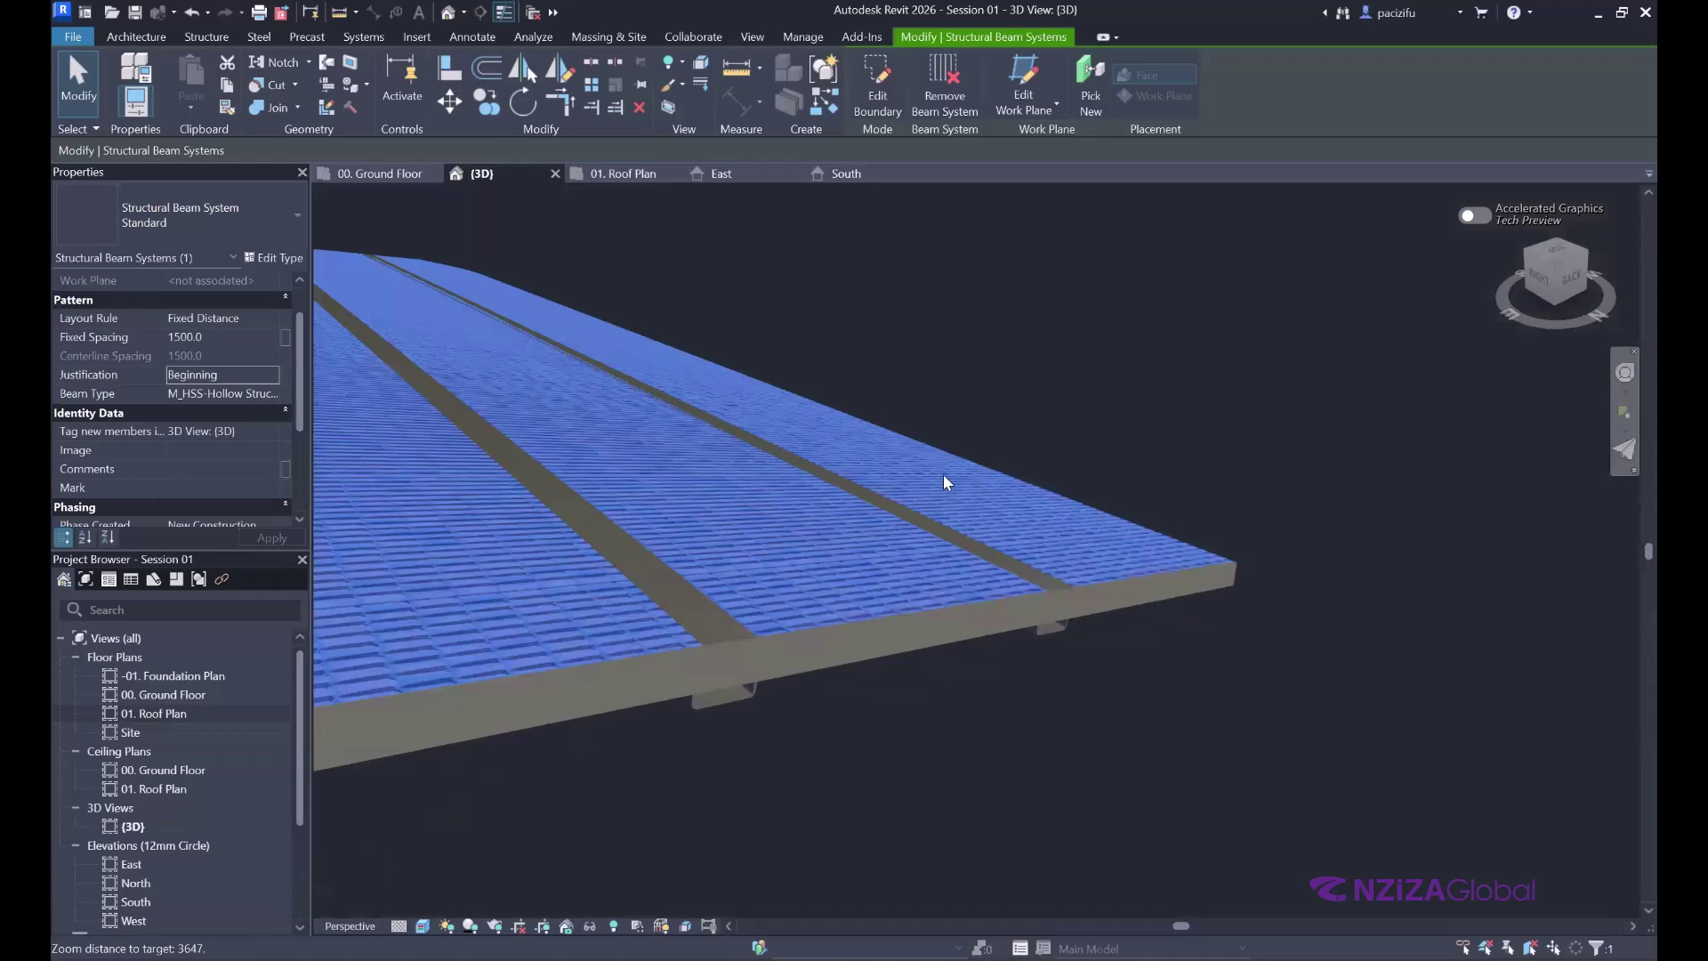
pyautogui.hotkey('shift', 'w')
pyautogui.scroll(2, 1071, 482)
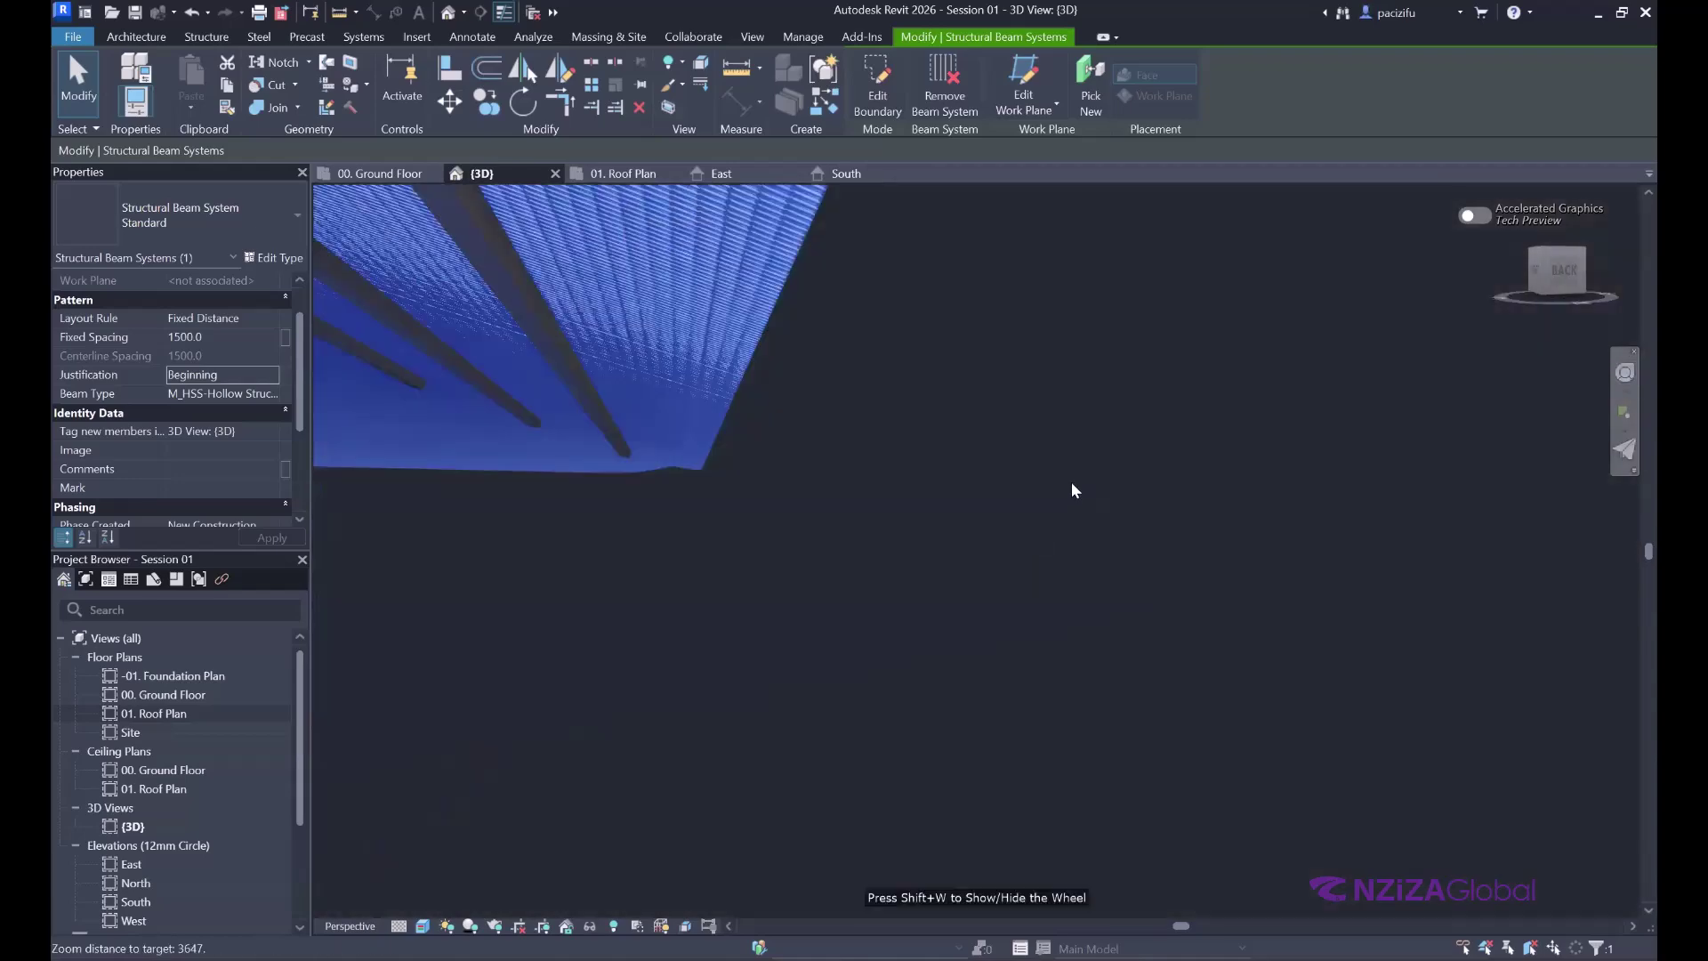
# - Change the hollow section beam system's justification to End and check the beam positions from beneath the roof
pyautogui.click(267, 374)
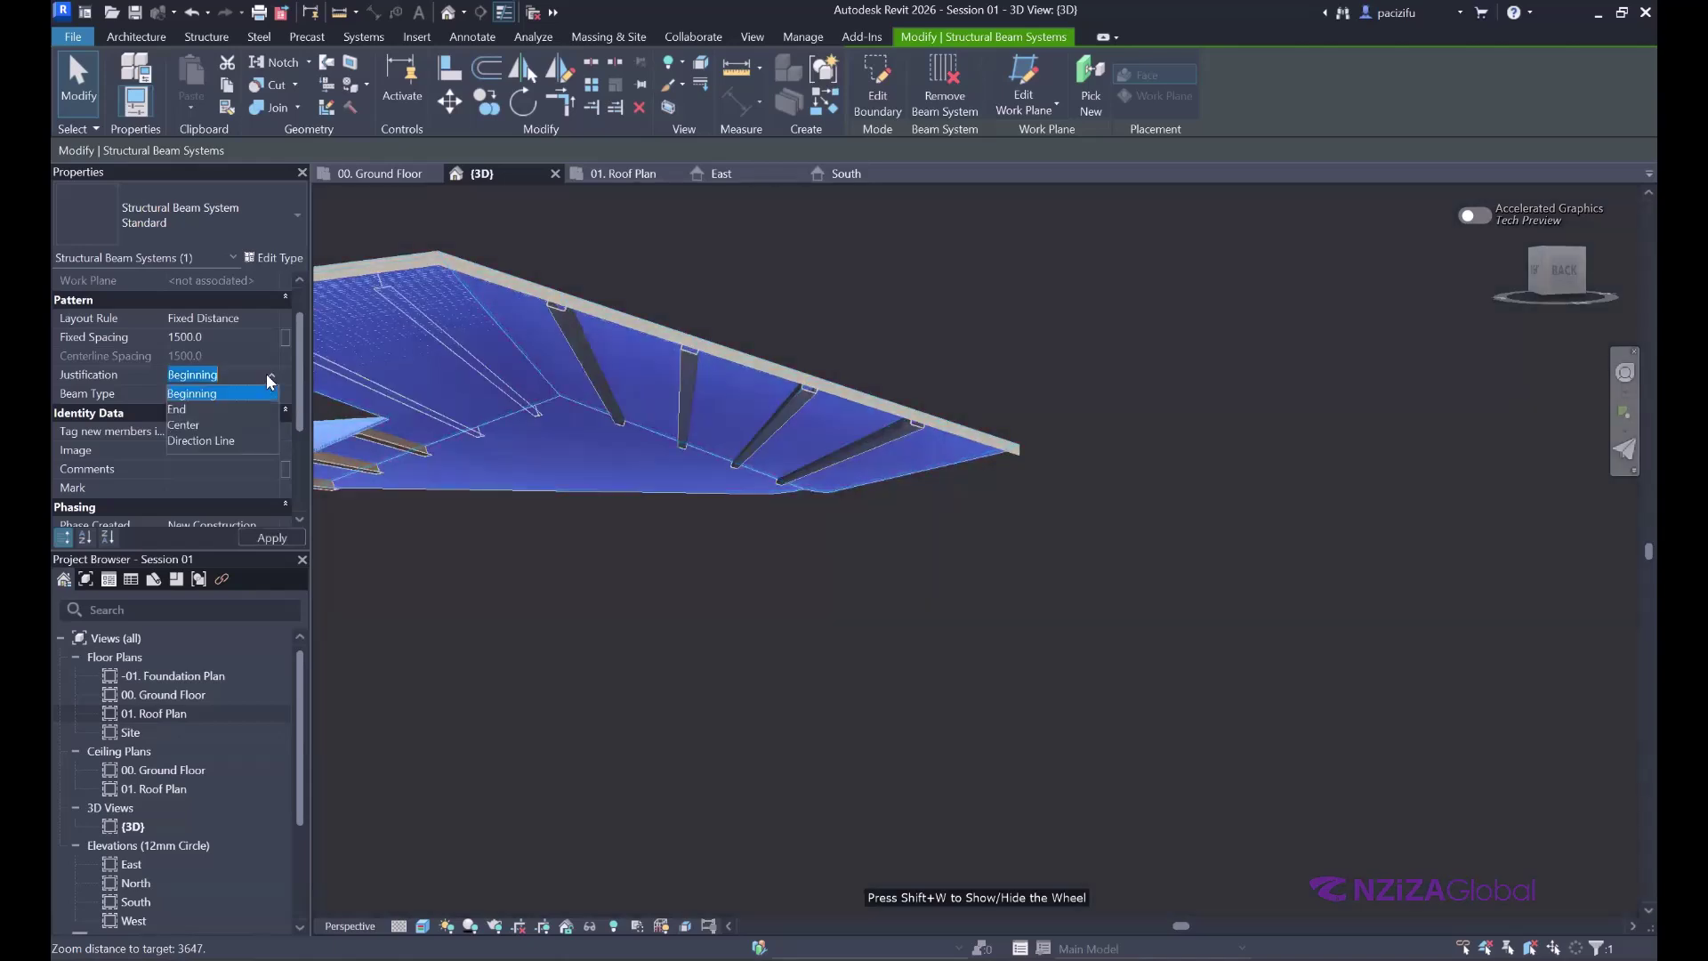
pyautogui.click(182, 409)
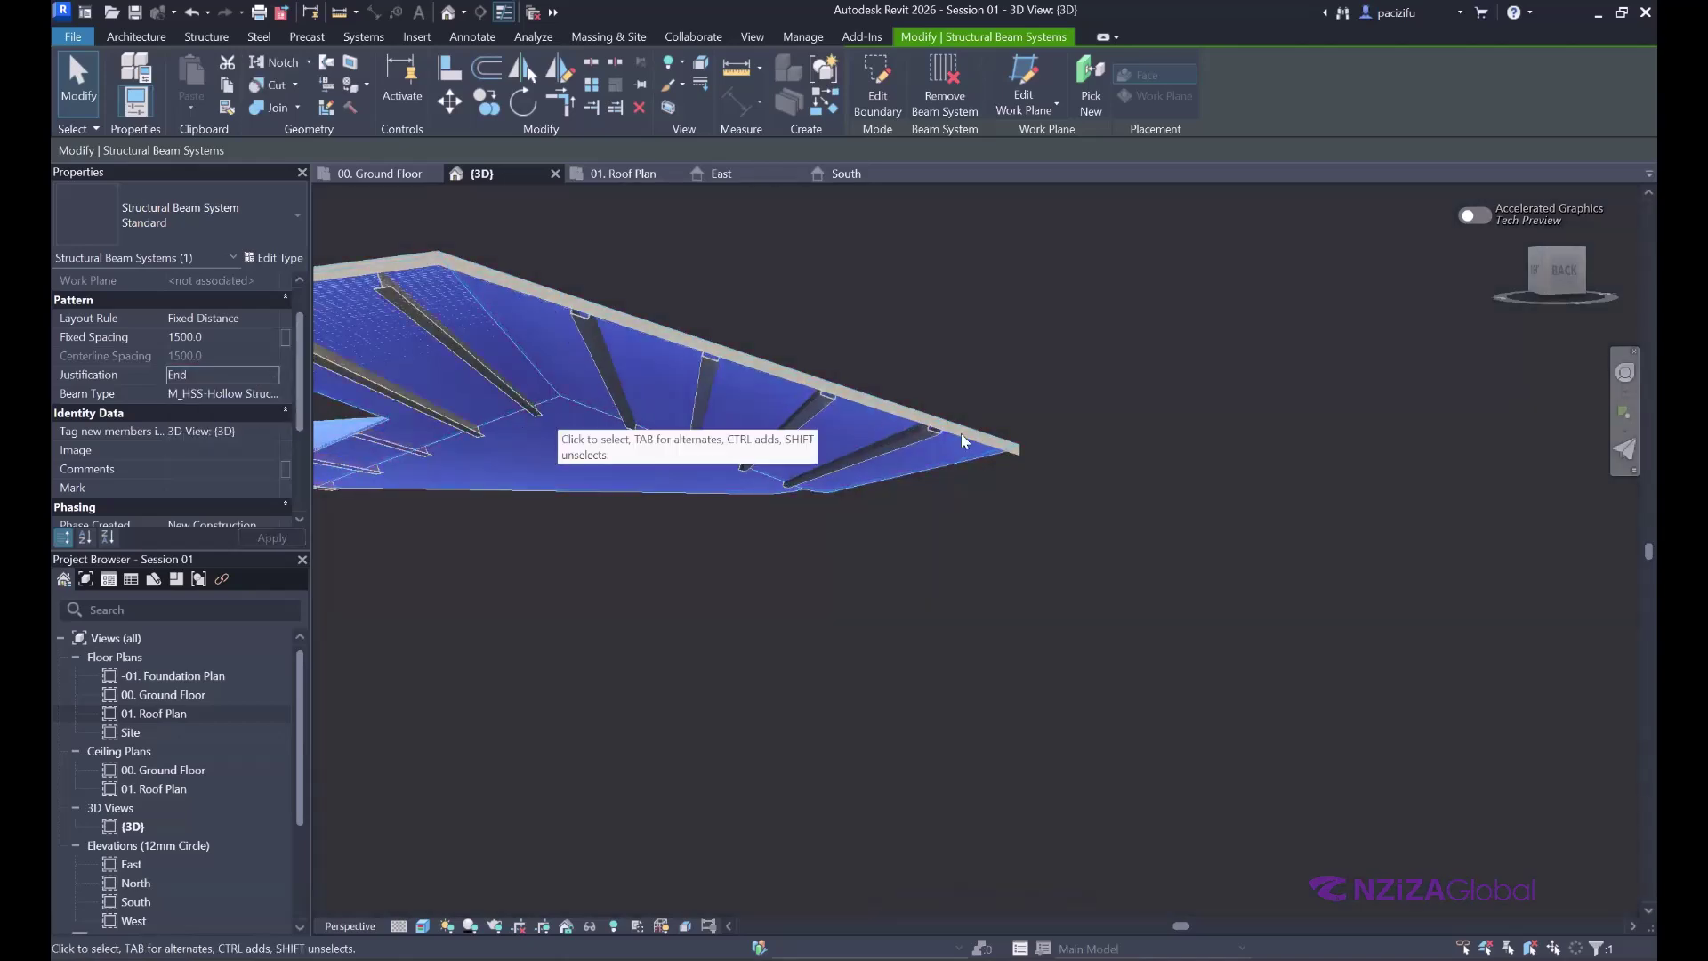
pyautogui.scroll(-2, 995, 448)
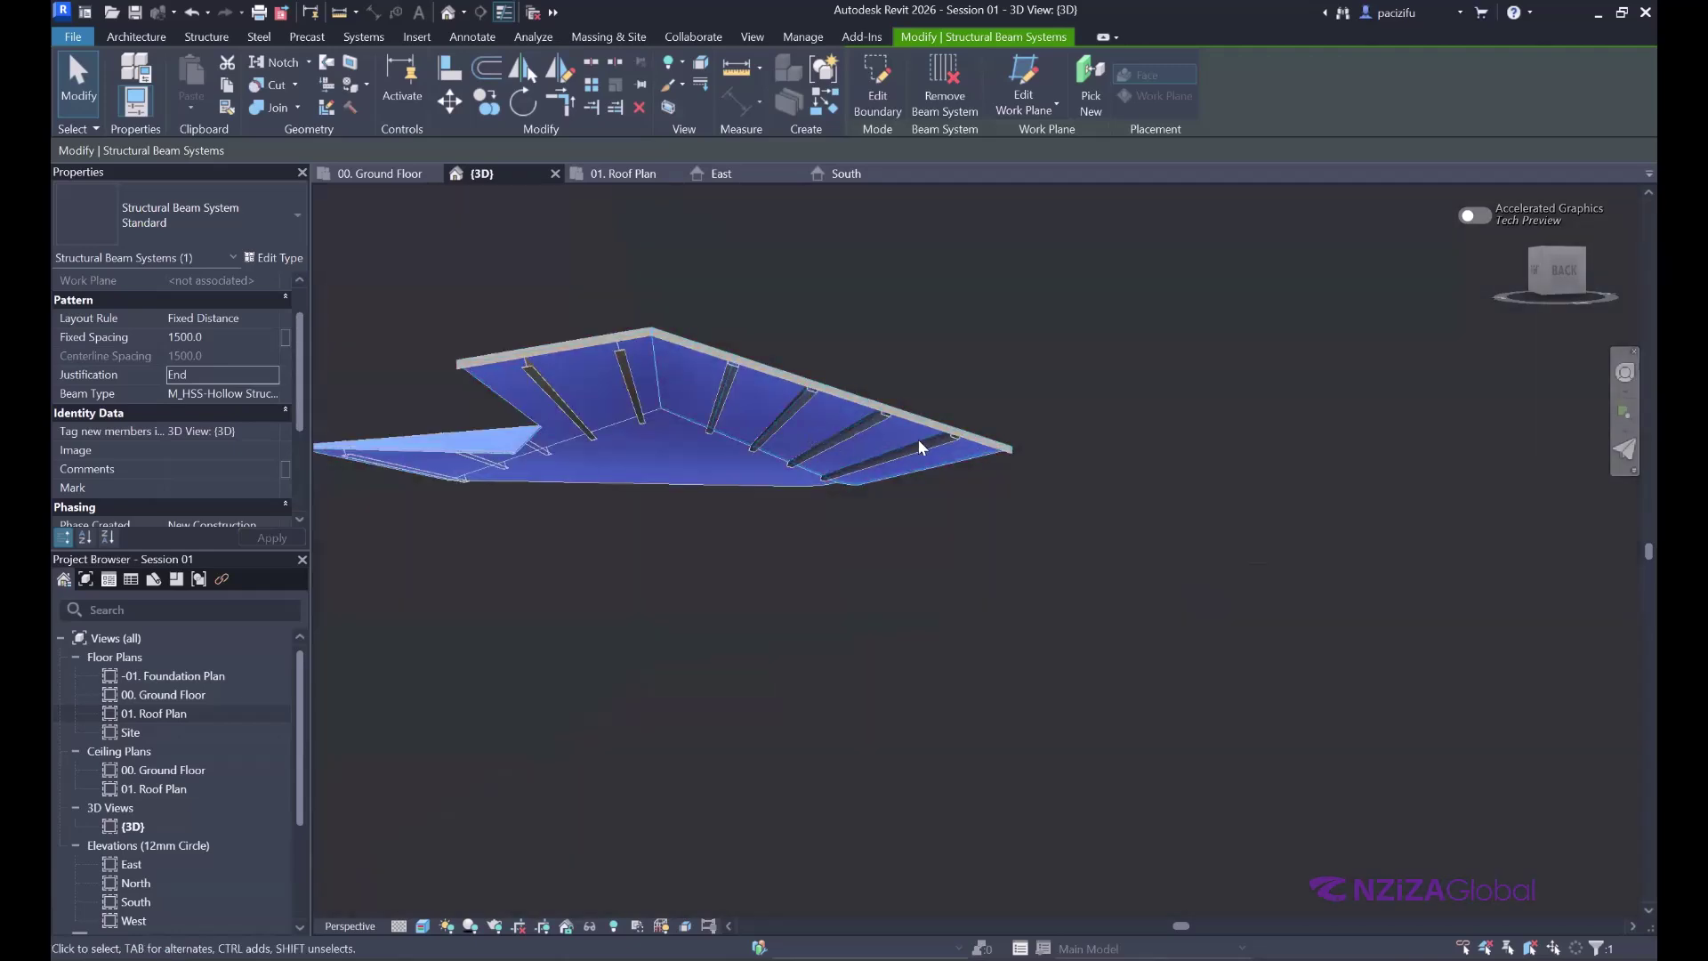
pyautogui.scroll(2, 919, 440)
# - Set the hollow section beam system's justification to Direction Line and check the beam layout from beneath and above
pyautogui.click(275, 392)
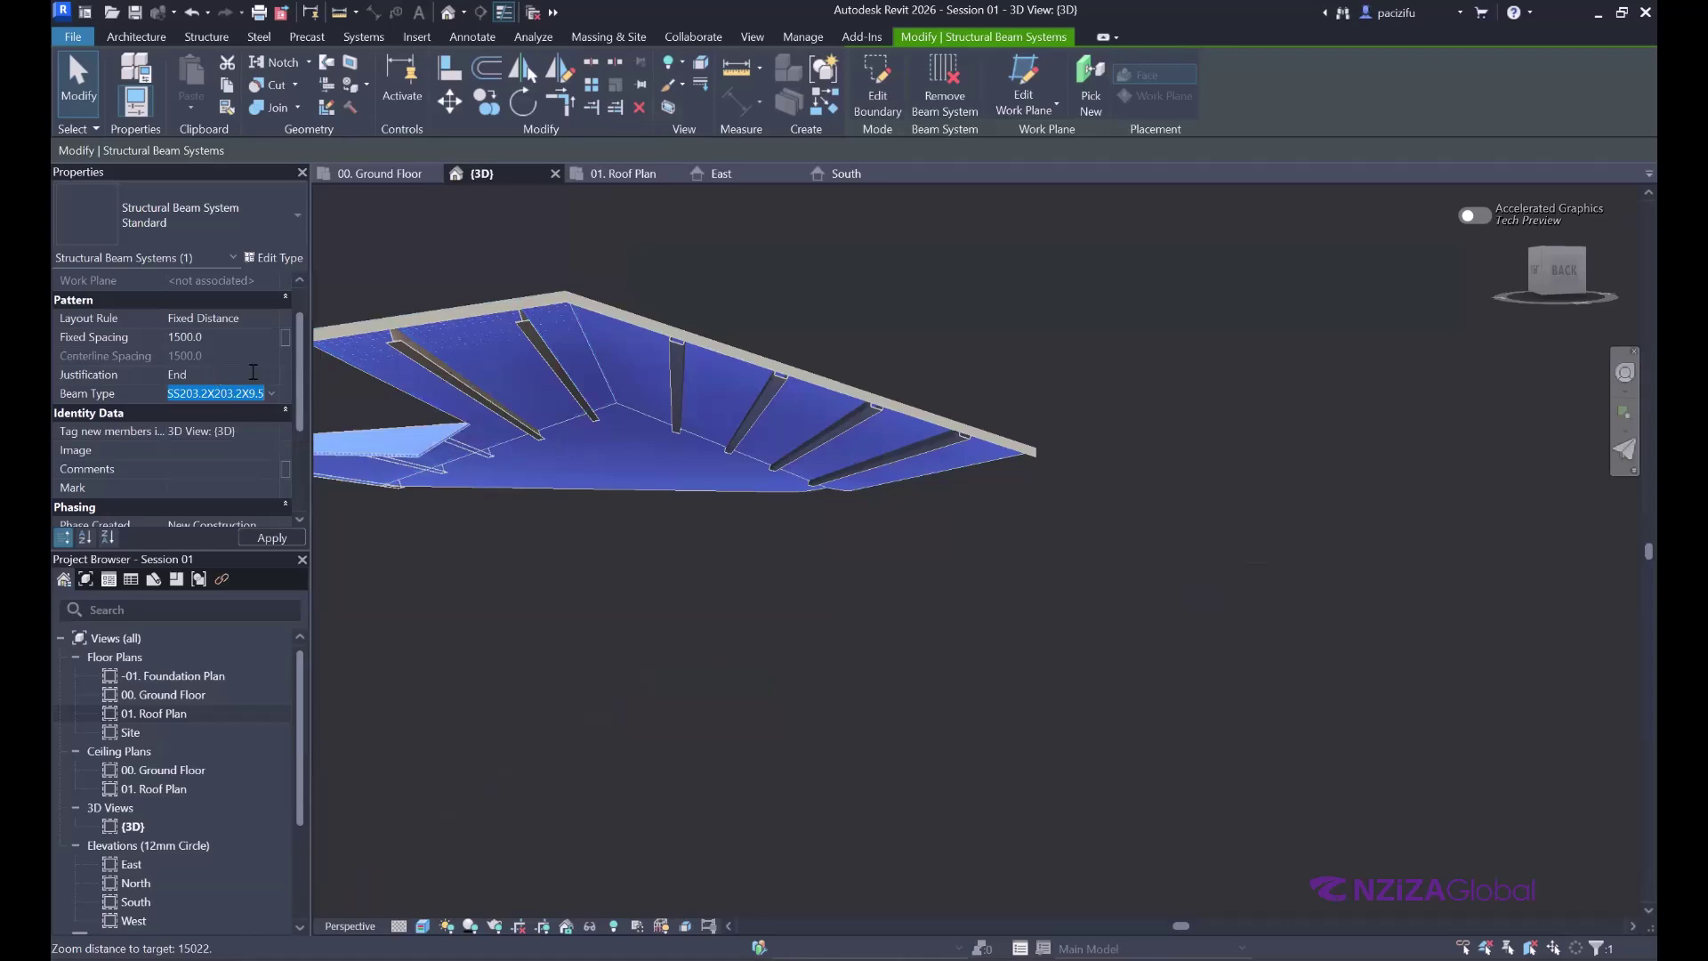
pyautogui.click(266, 371)
pyautogui.click(269, 373)
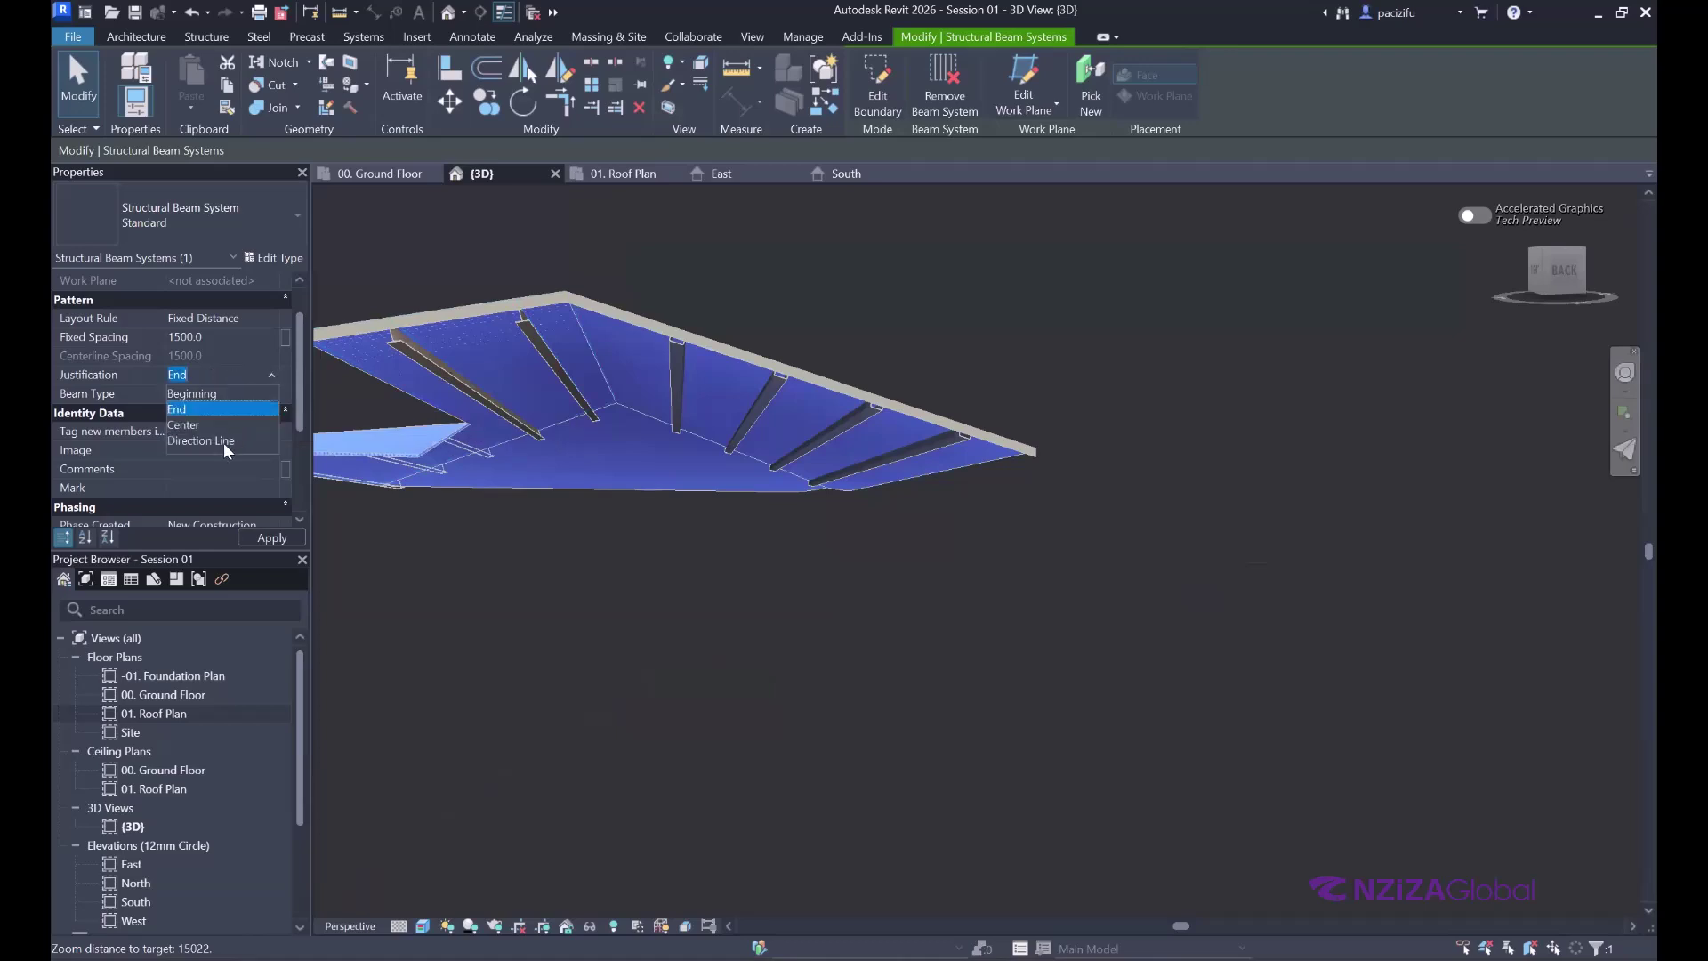
pyautogui.click(221, 441)
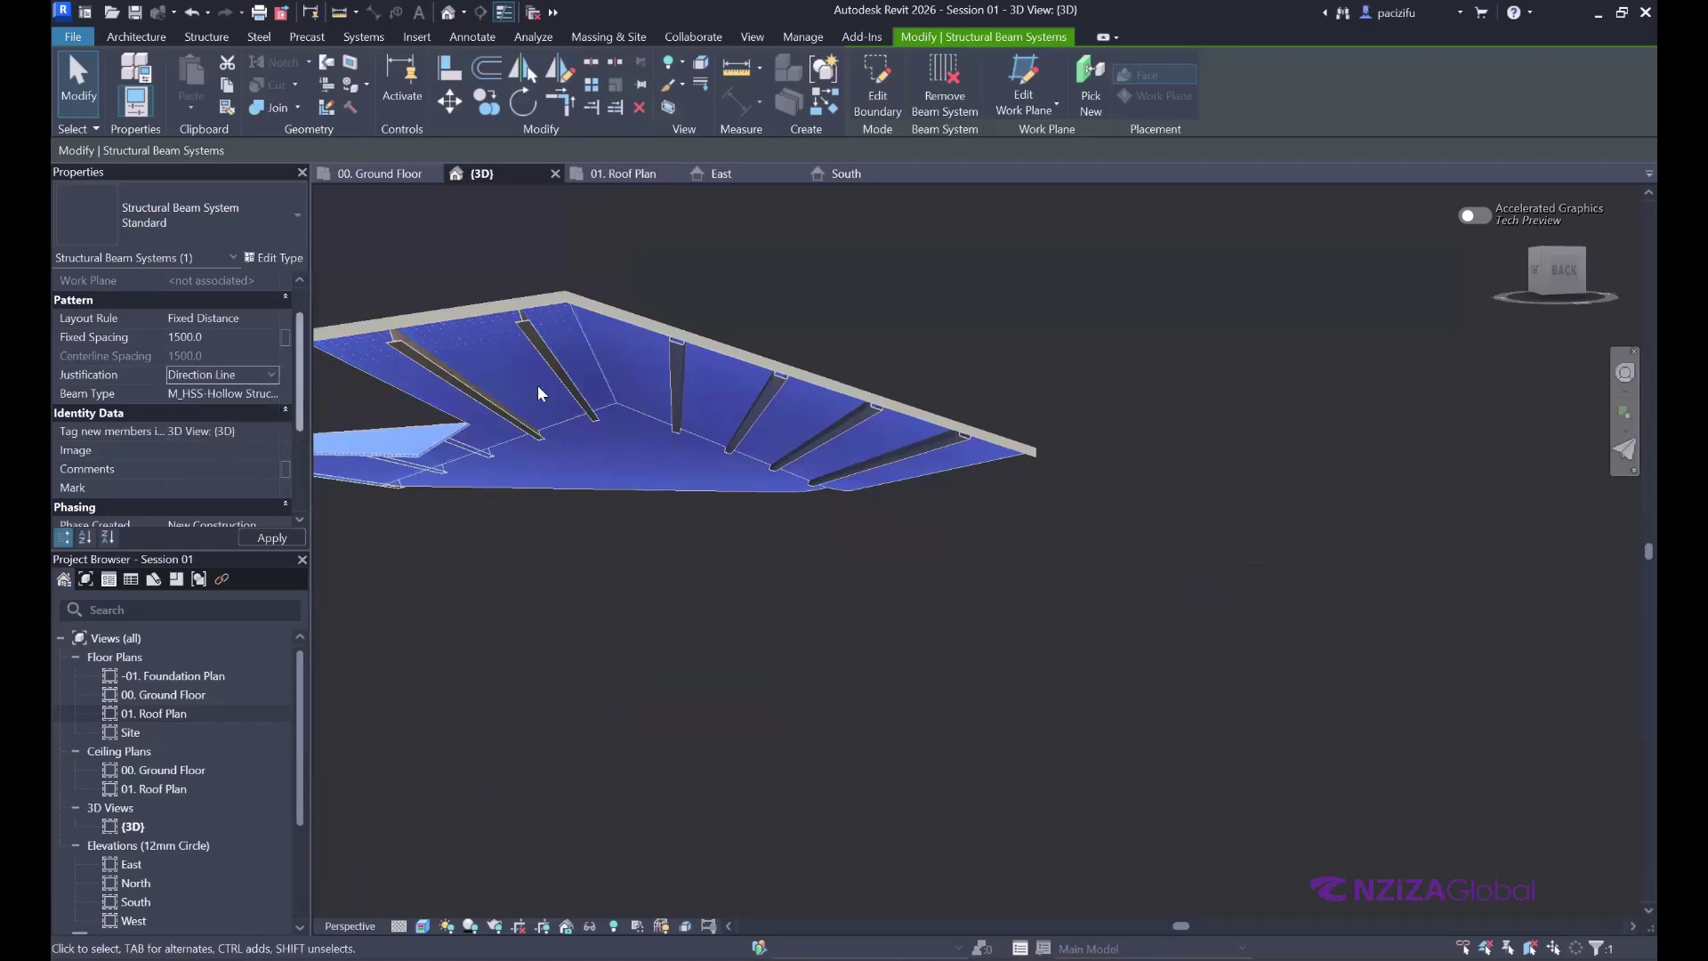
pyautogui.scroll(3, 643, 377)
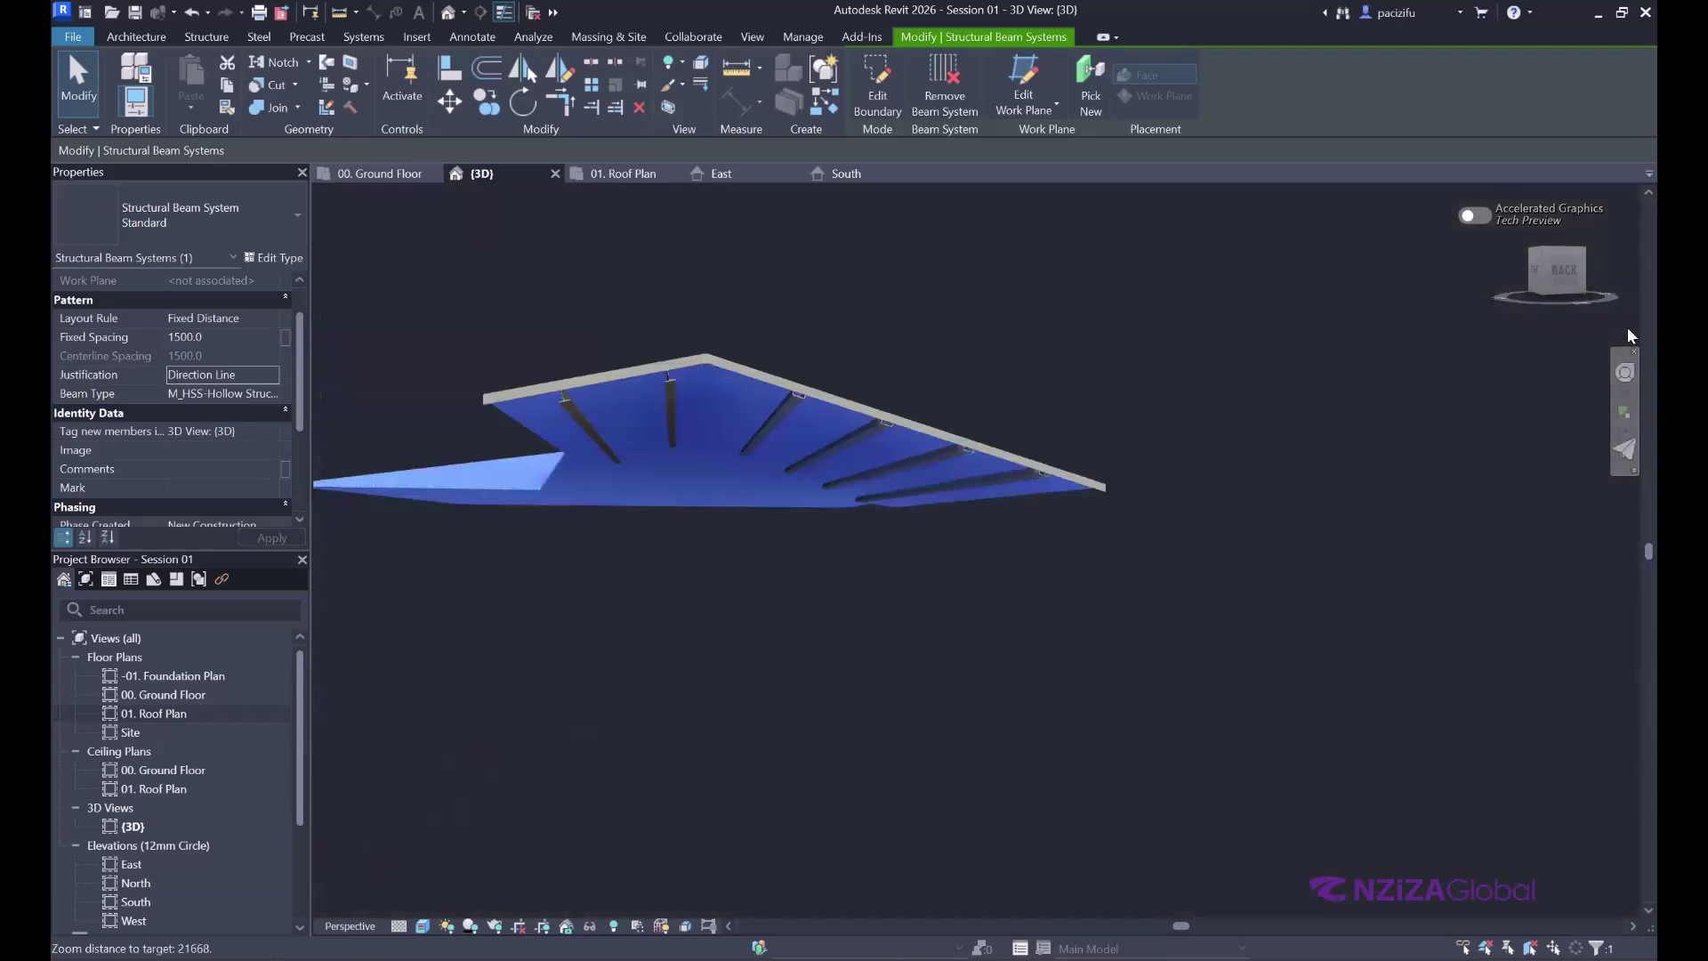
pyautogui.scroll(-3, 931, 484)
pyautogui.click(1625, 374)
pyautogui.moveTo(945, 295); pyautogui.dragTo(948, 311)
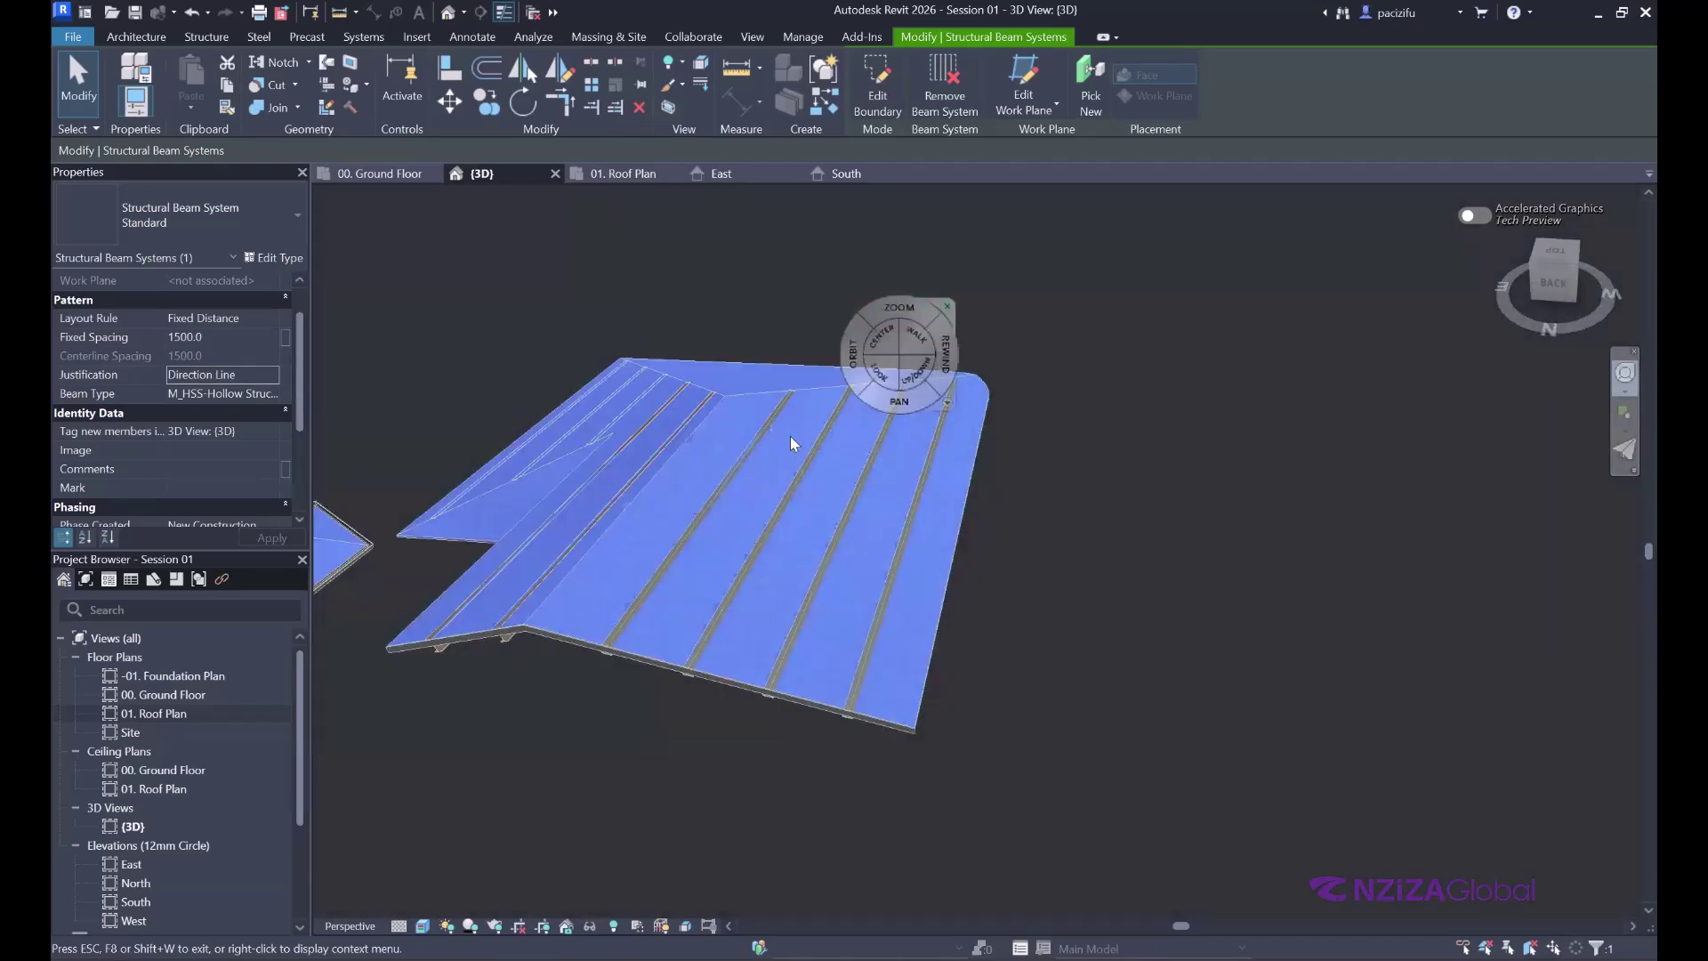
pyautogui.scroll(2, 911, 421)
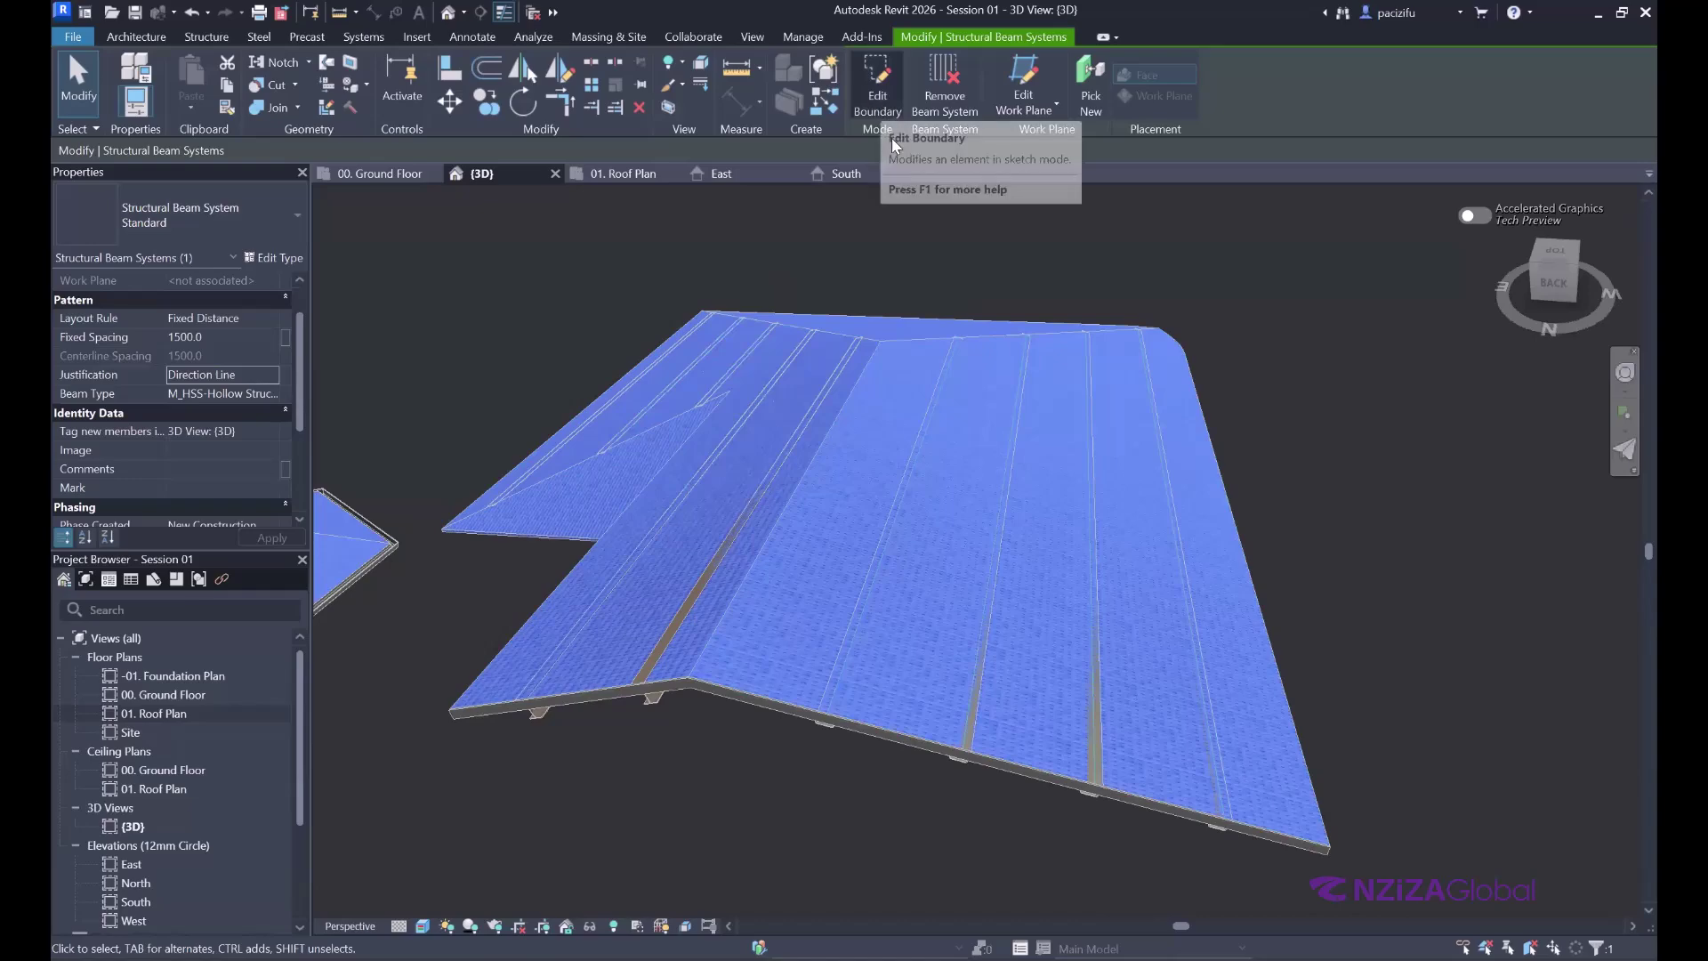
# - Open the hollow section beam system's boundary sketch for editing and examine it from above and beneath the roof
pyautogui.click(884, 109)
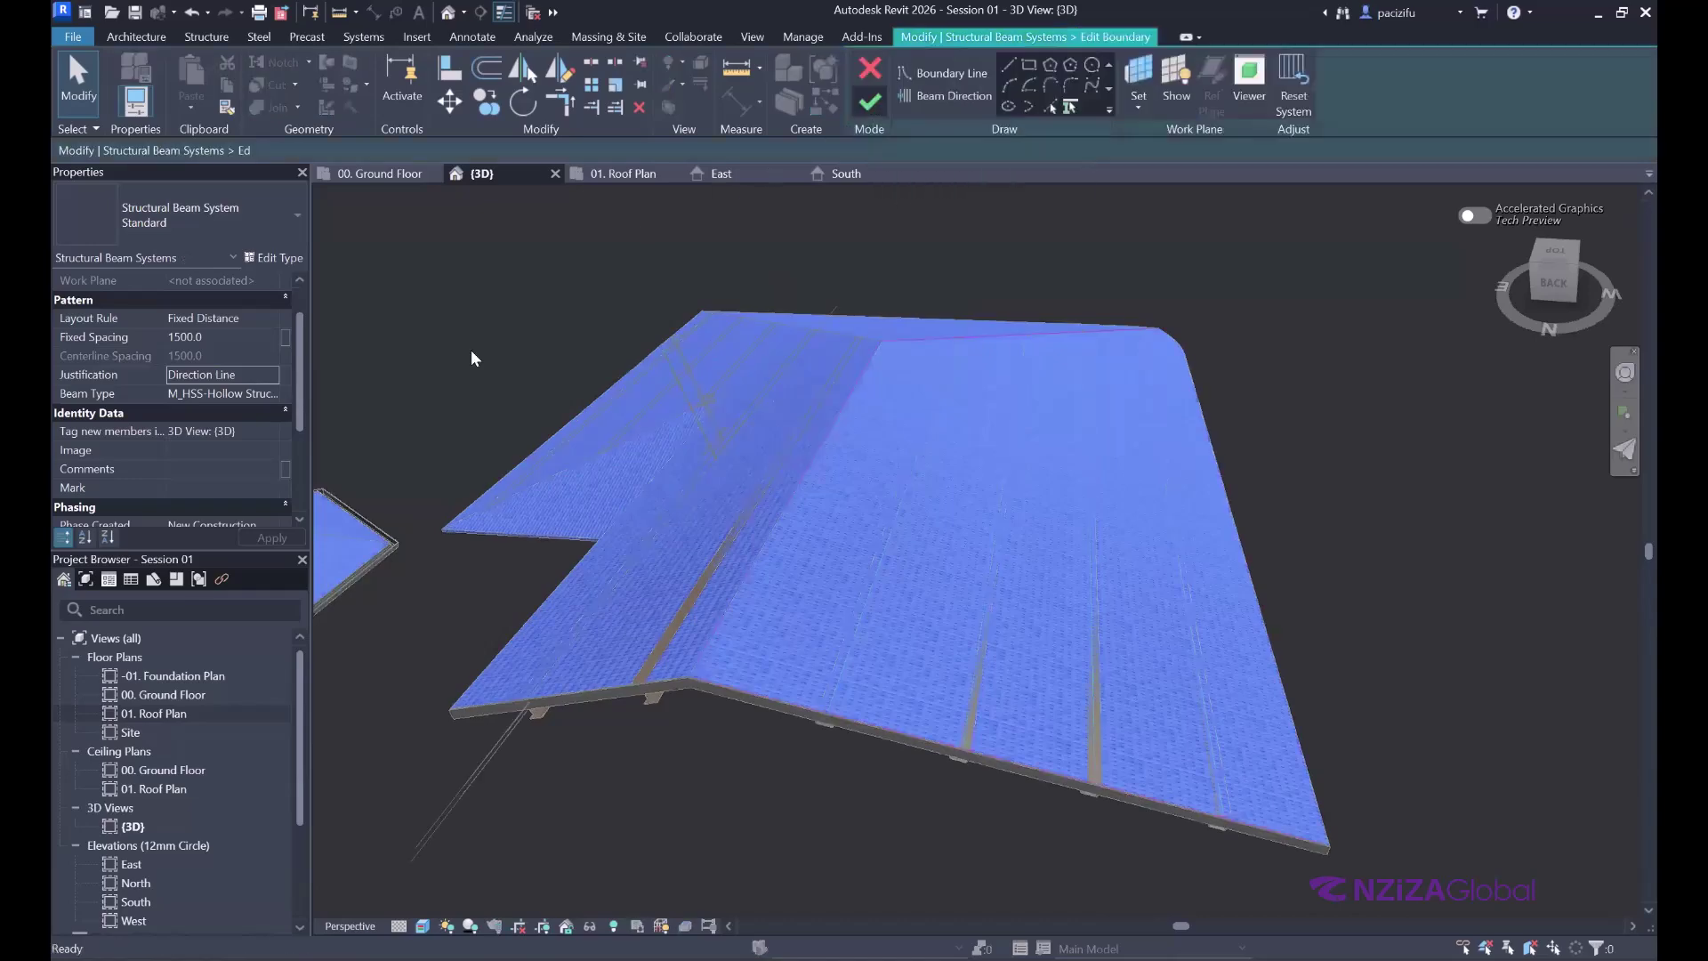
pyautogui.scroll(2, 876, 605)
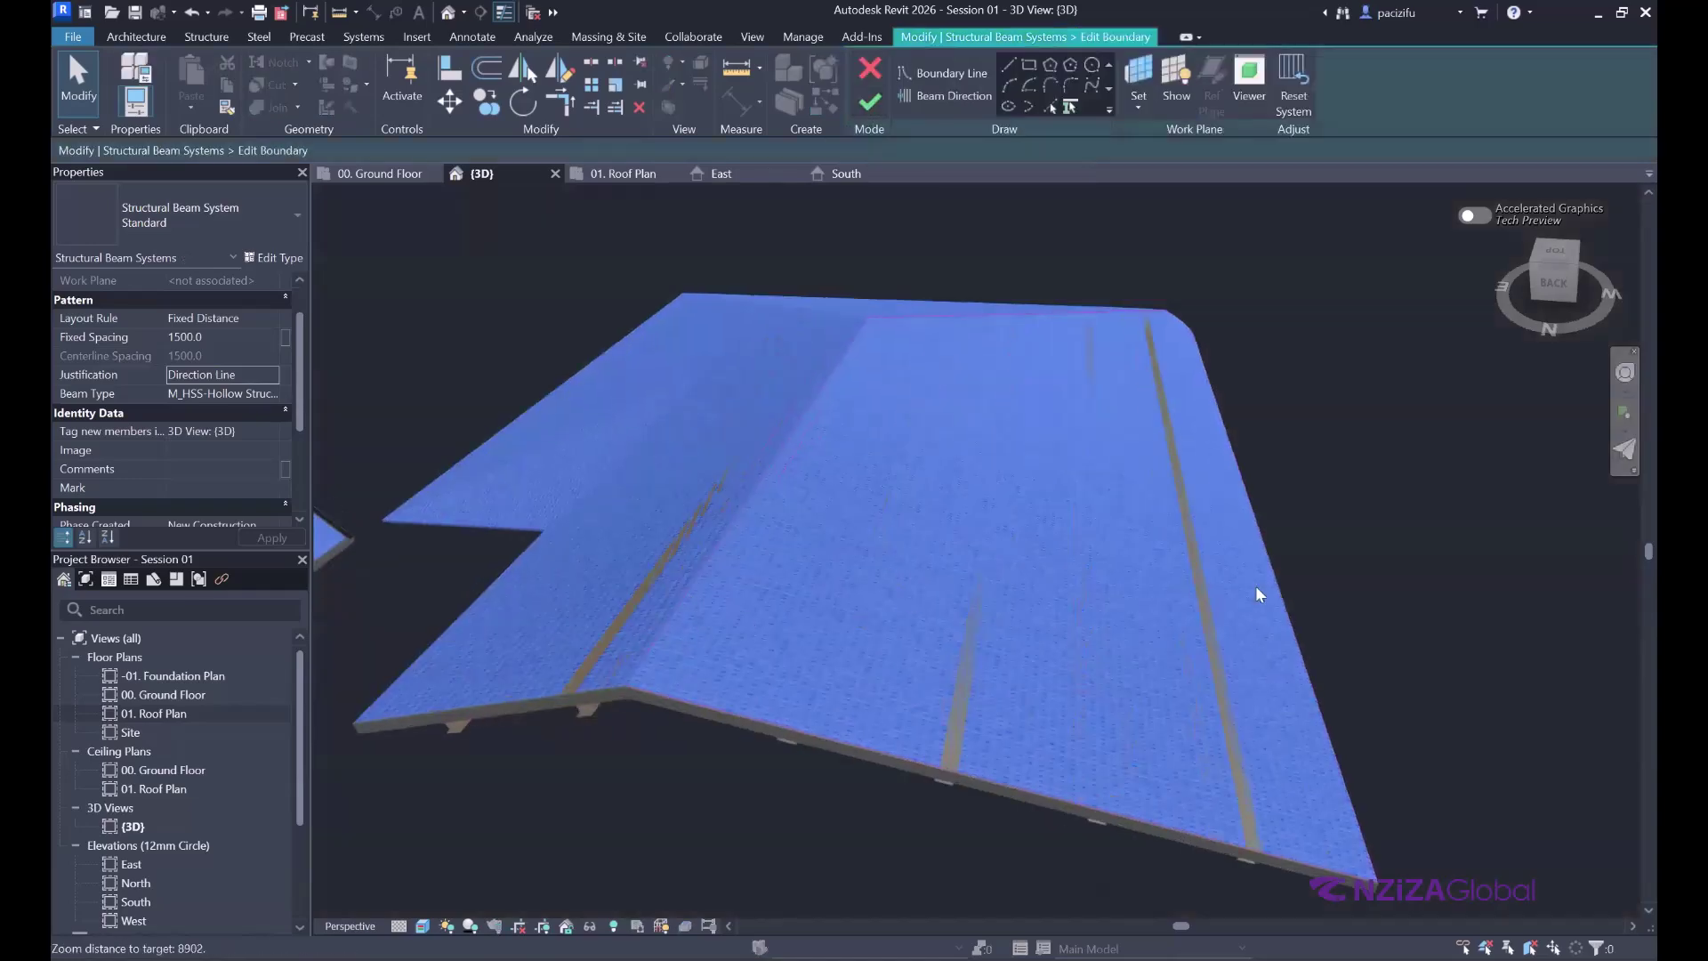
pyautogui.scroll(-2, 804, 531)
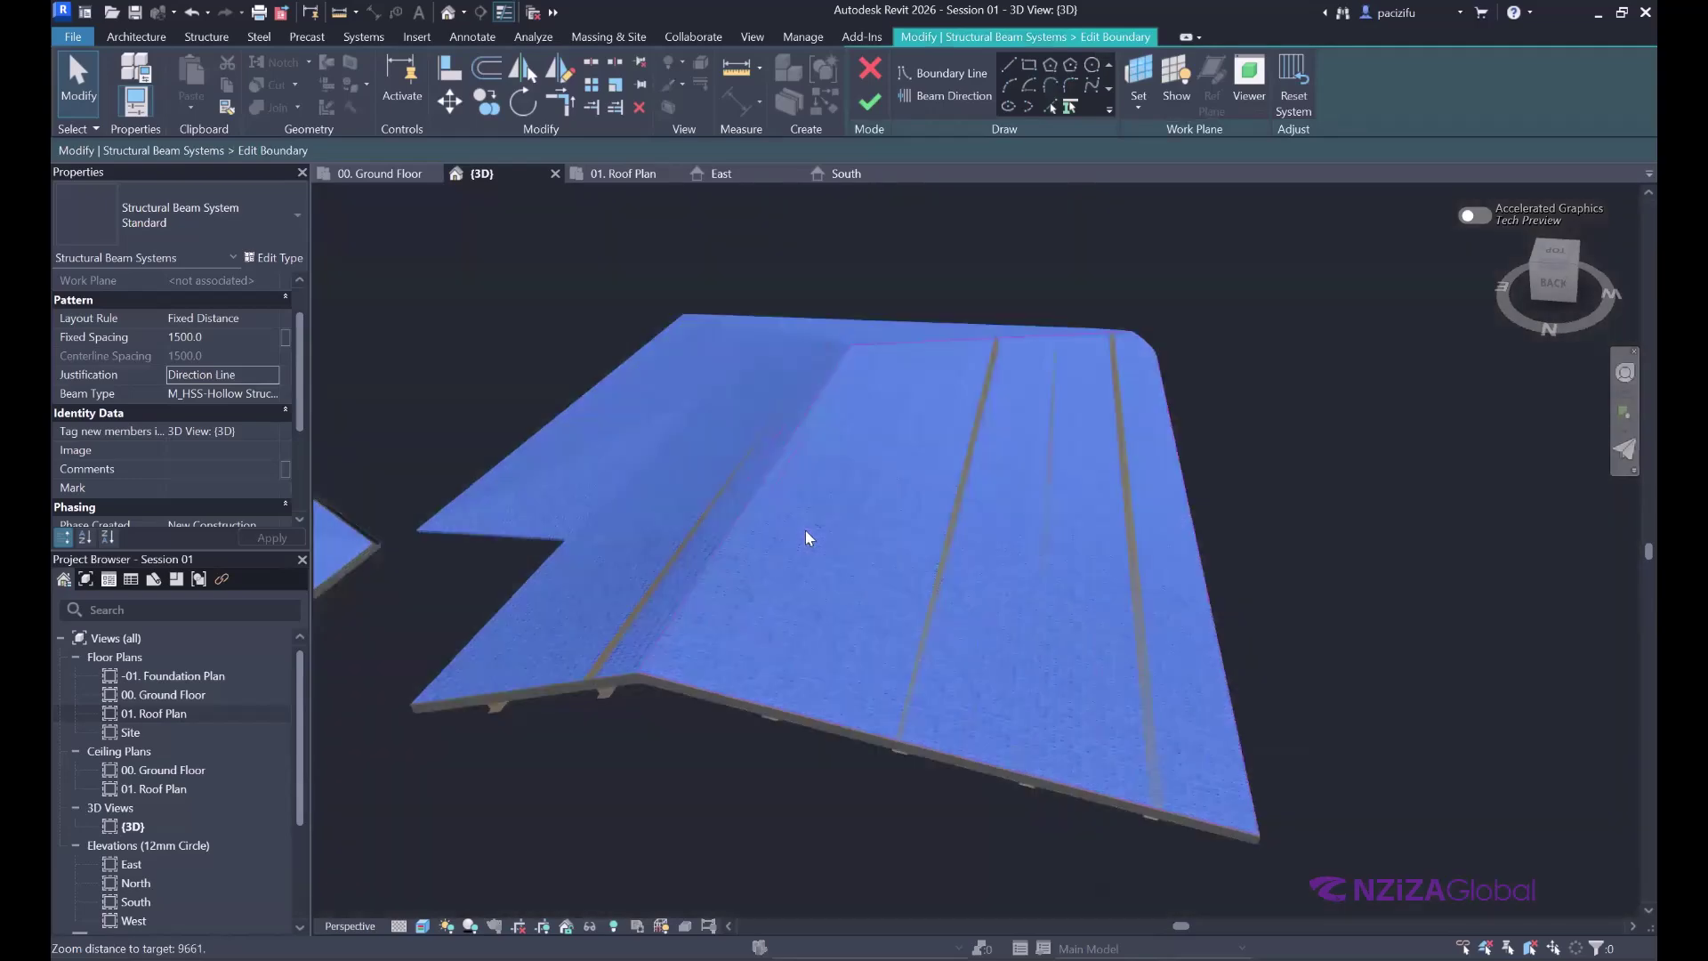
pyautogui.keyDown('shift'); pyautogui.moveTo(872, 496); pyautogui.dragTo(602, 502, button='middle'); pyautogui.keyUp('shift')
pyautogui.hotkey('shift', 'w')
pyautogui.press('Escape')
pyautogui.moveTo(883, 601); pyautogui.dragTo(790, 592, button='middle')
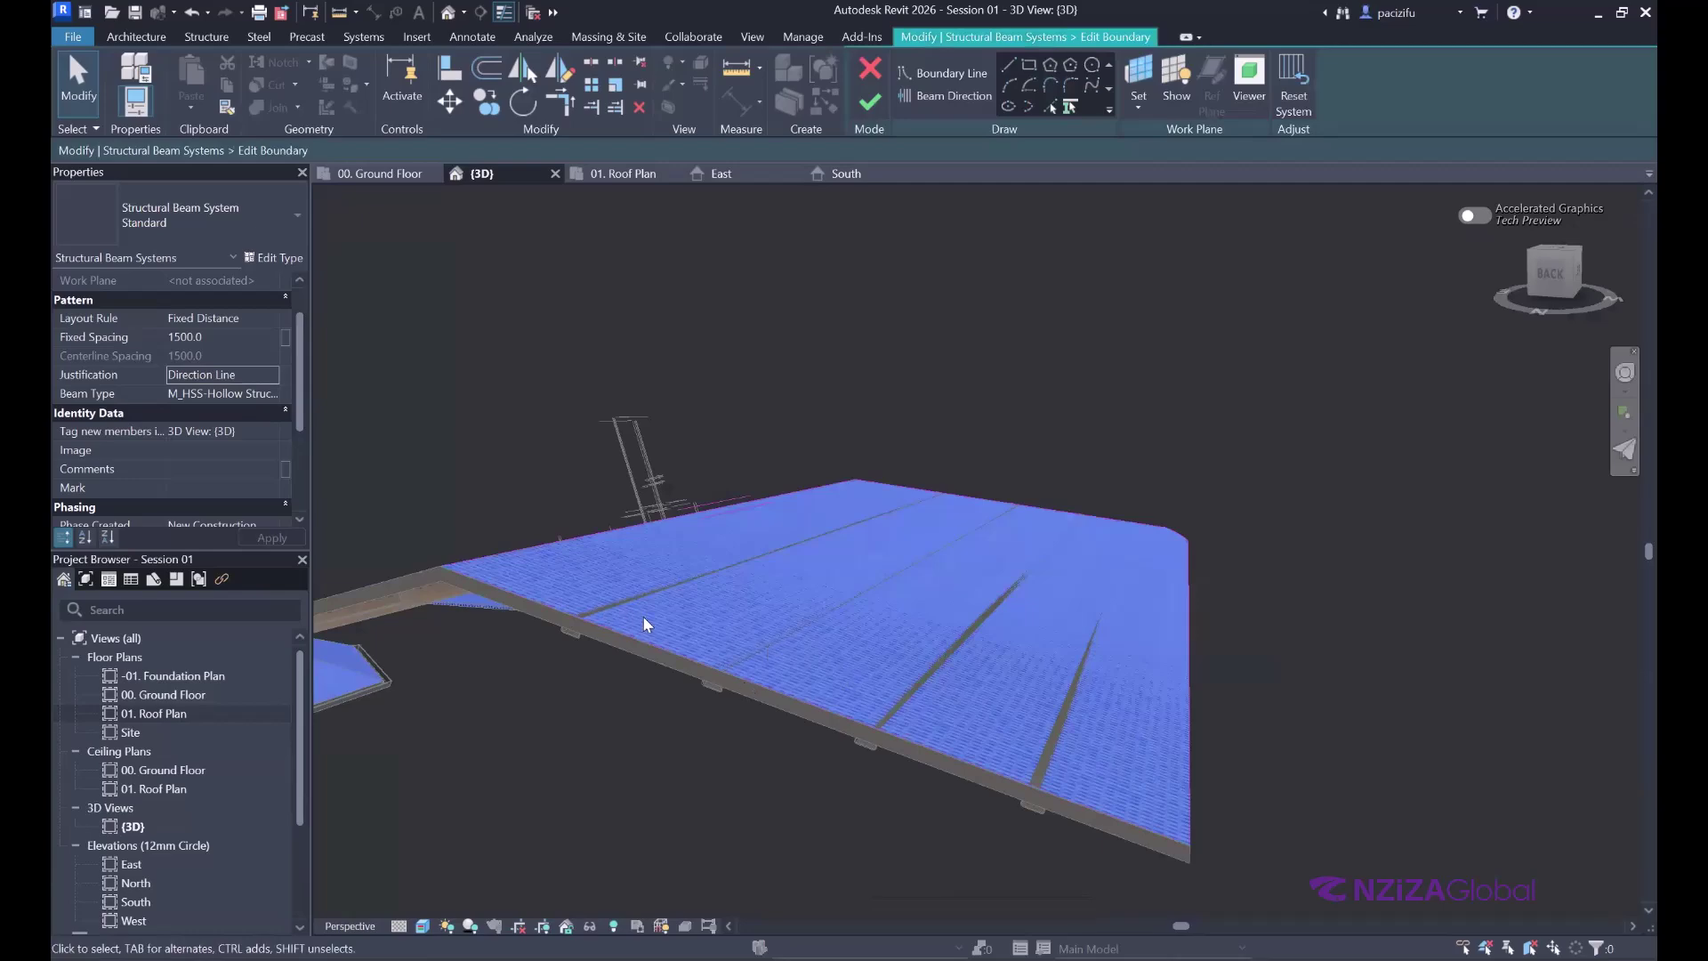
pyautogui.scroll(2, 768, 657)
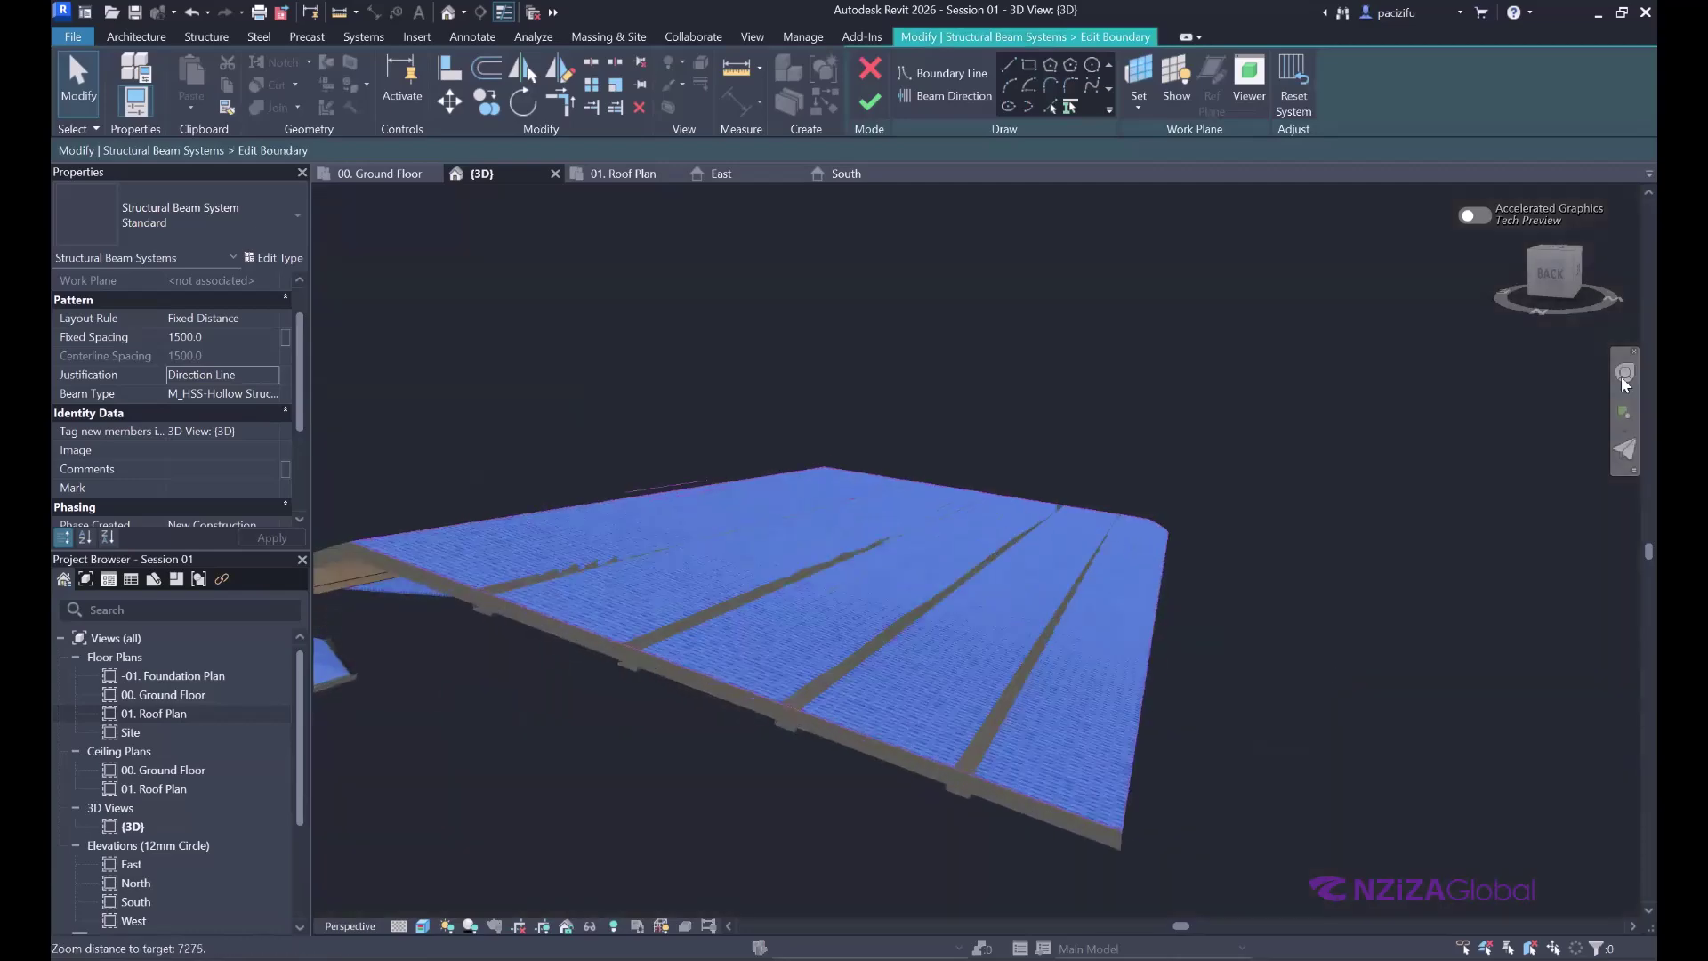
pyautogui.keyDown('shift'); pyautogui.moveTo(1033, 543); pyautogui.dragTo(804, 598, button='middle'); pyautogui.keyUp('shift')
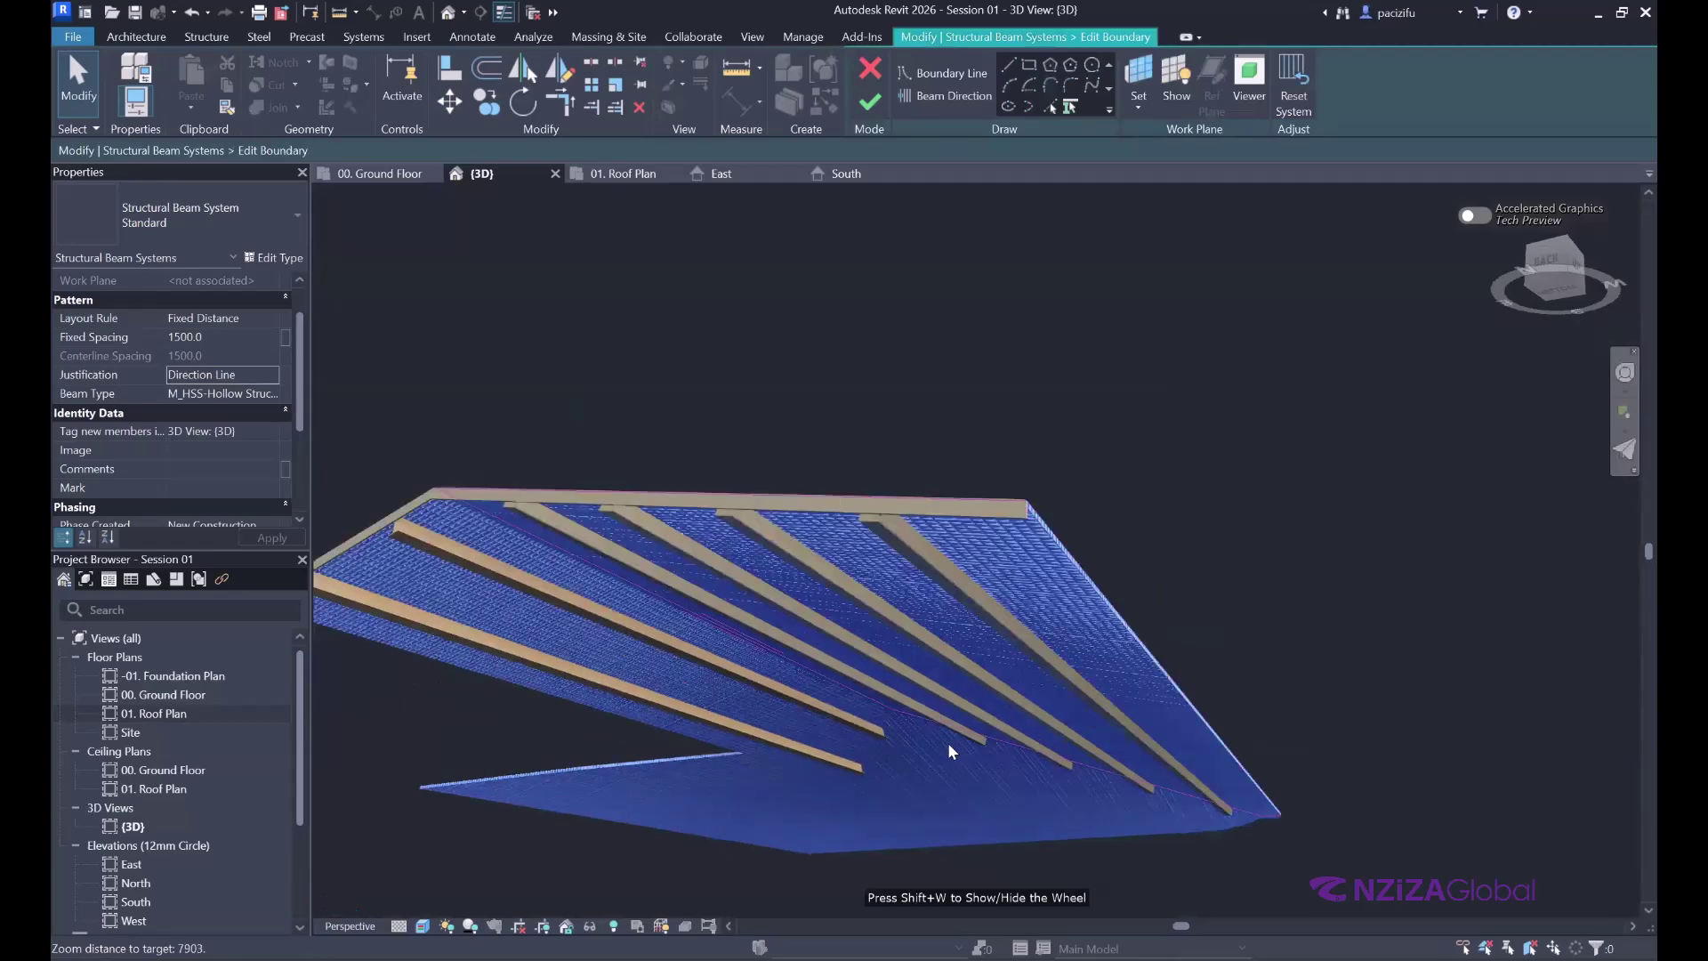
pyautogui.scroll(-2, 943, 629)
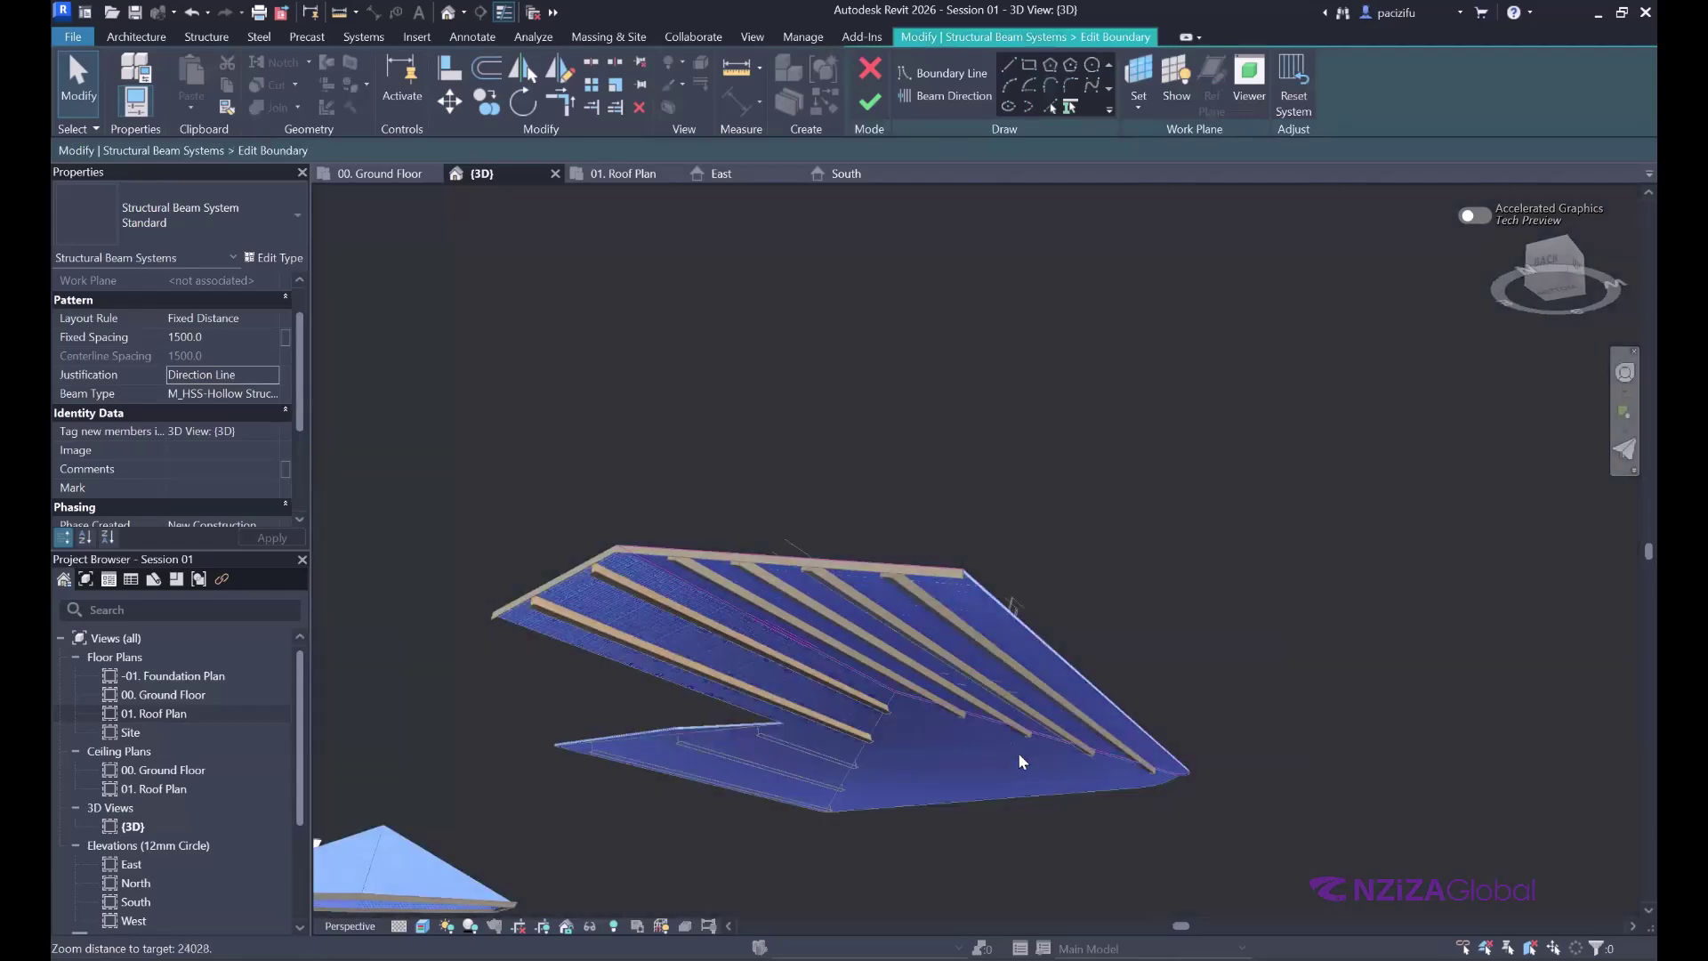
pyautogui.scroll(2, 881, 534)
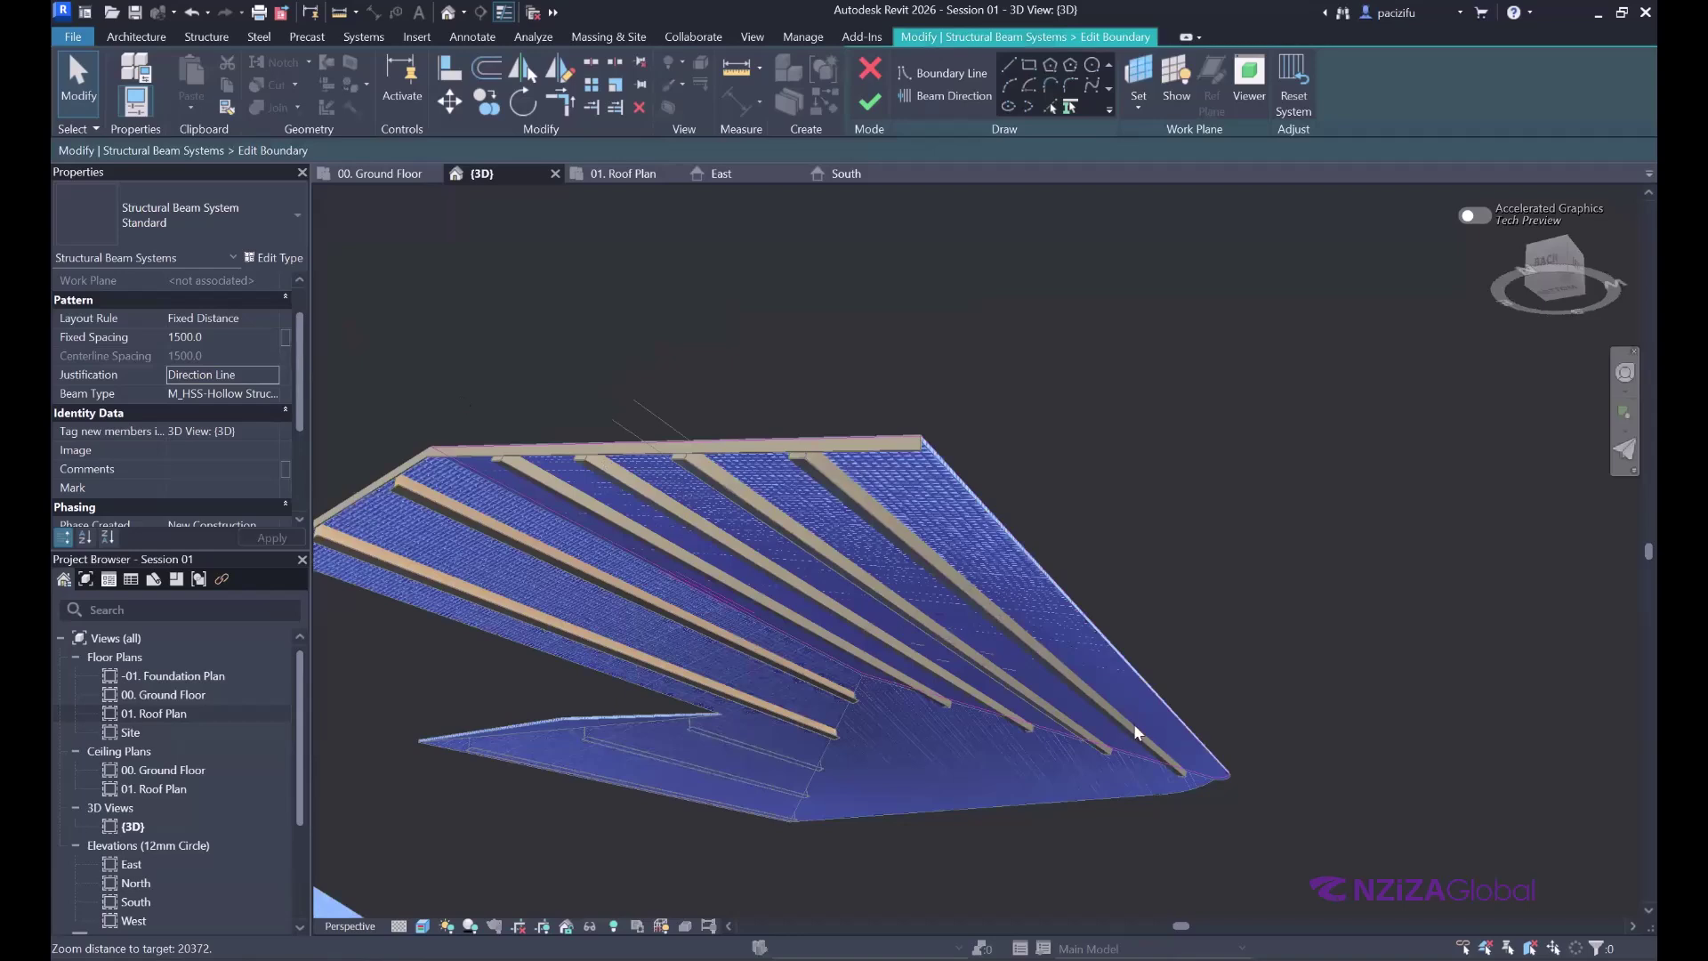
pyautogui.moveTo(1229, 823); pyautogui.dragTo(1125, 794)
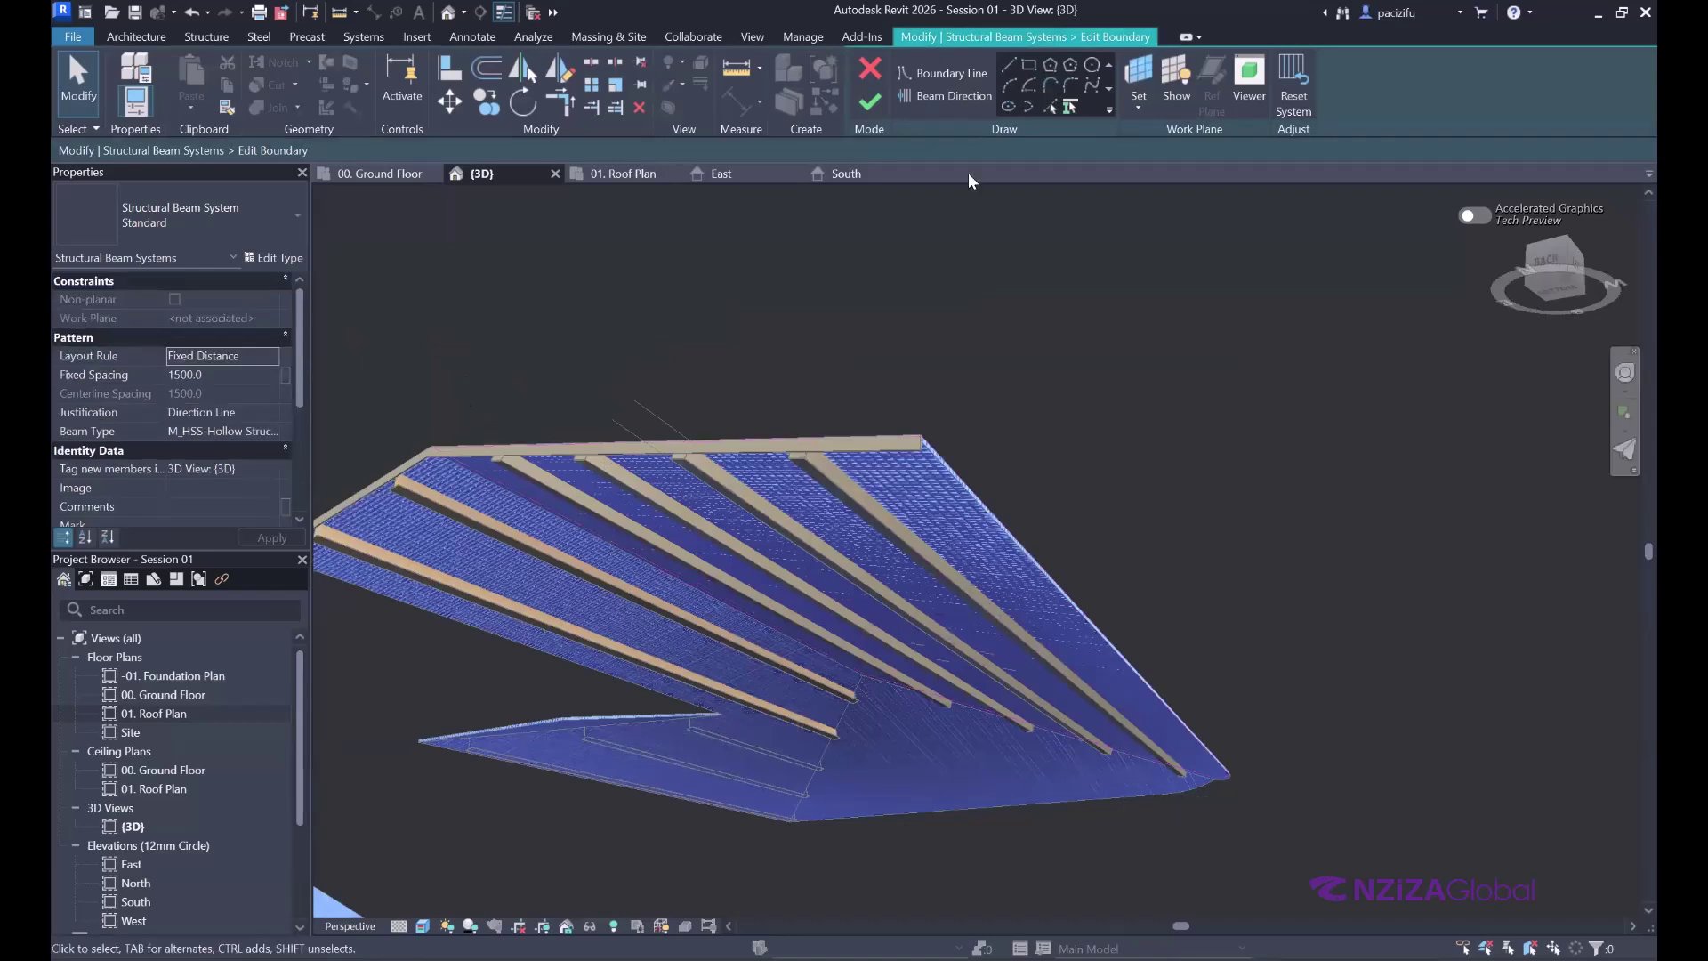
# - Try to set the sketch's work plane by picking the underside of the roof slope
pyautogui.click(1142, 80)
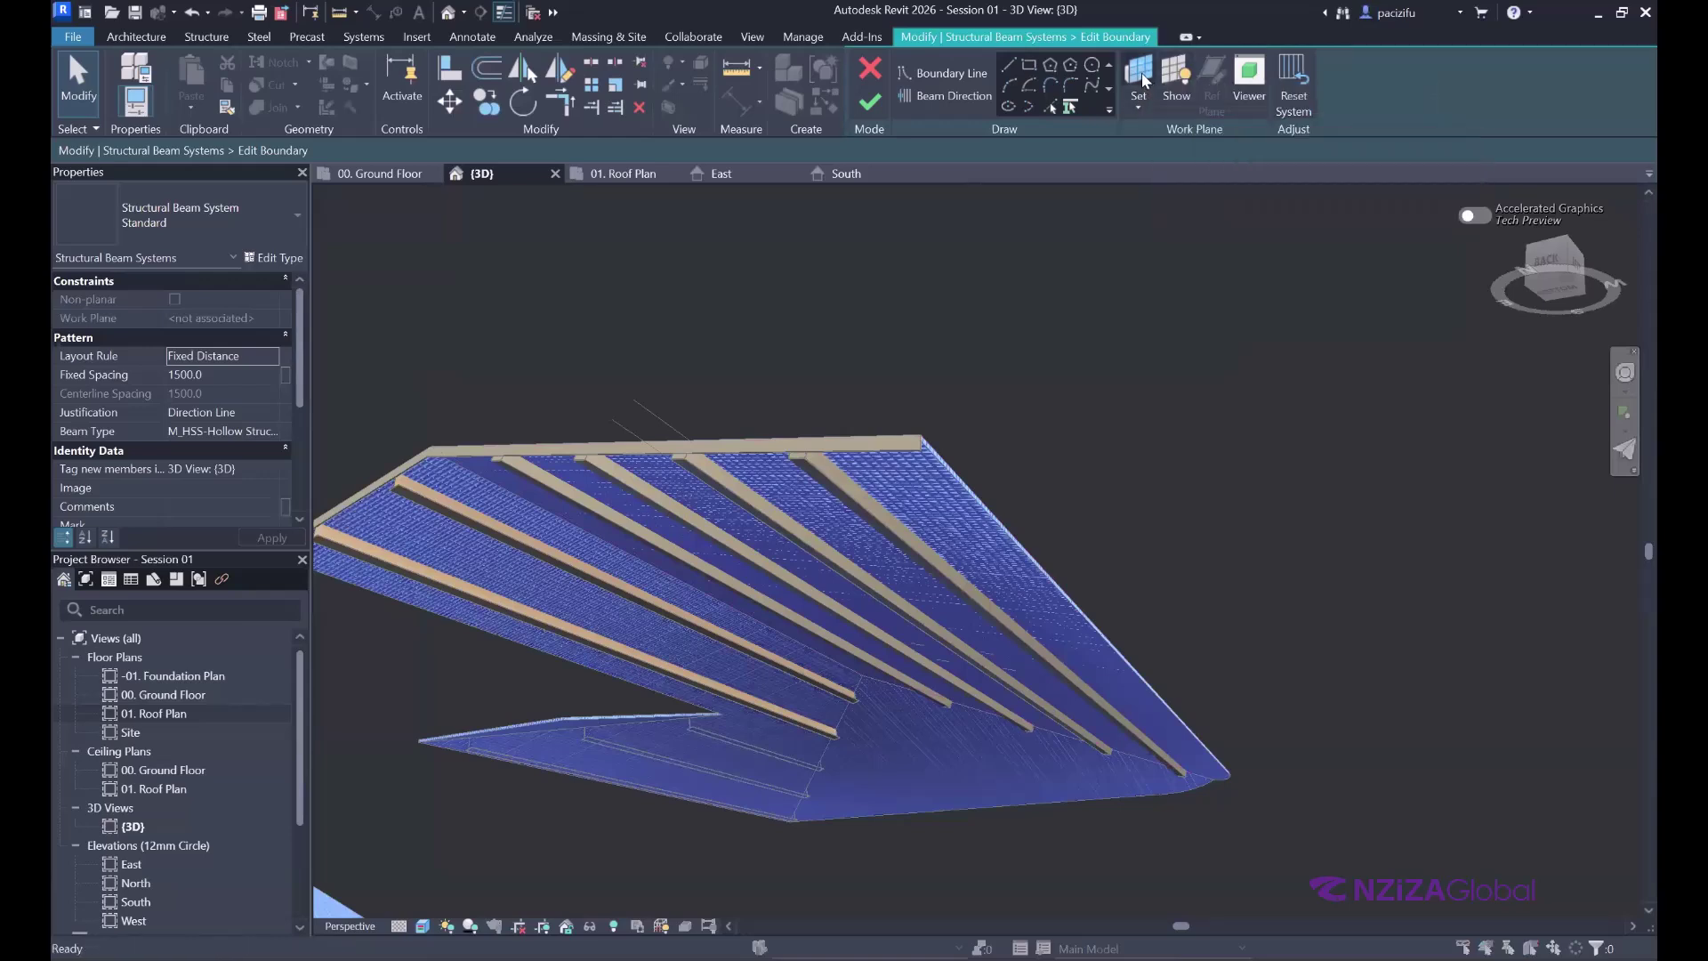
pyautogui.click(699, 512)
pyautogui.click(826, 596)
pyautogui.scroll(3, 1129, 774)
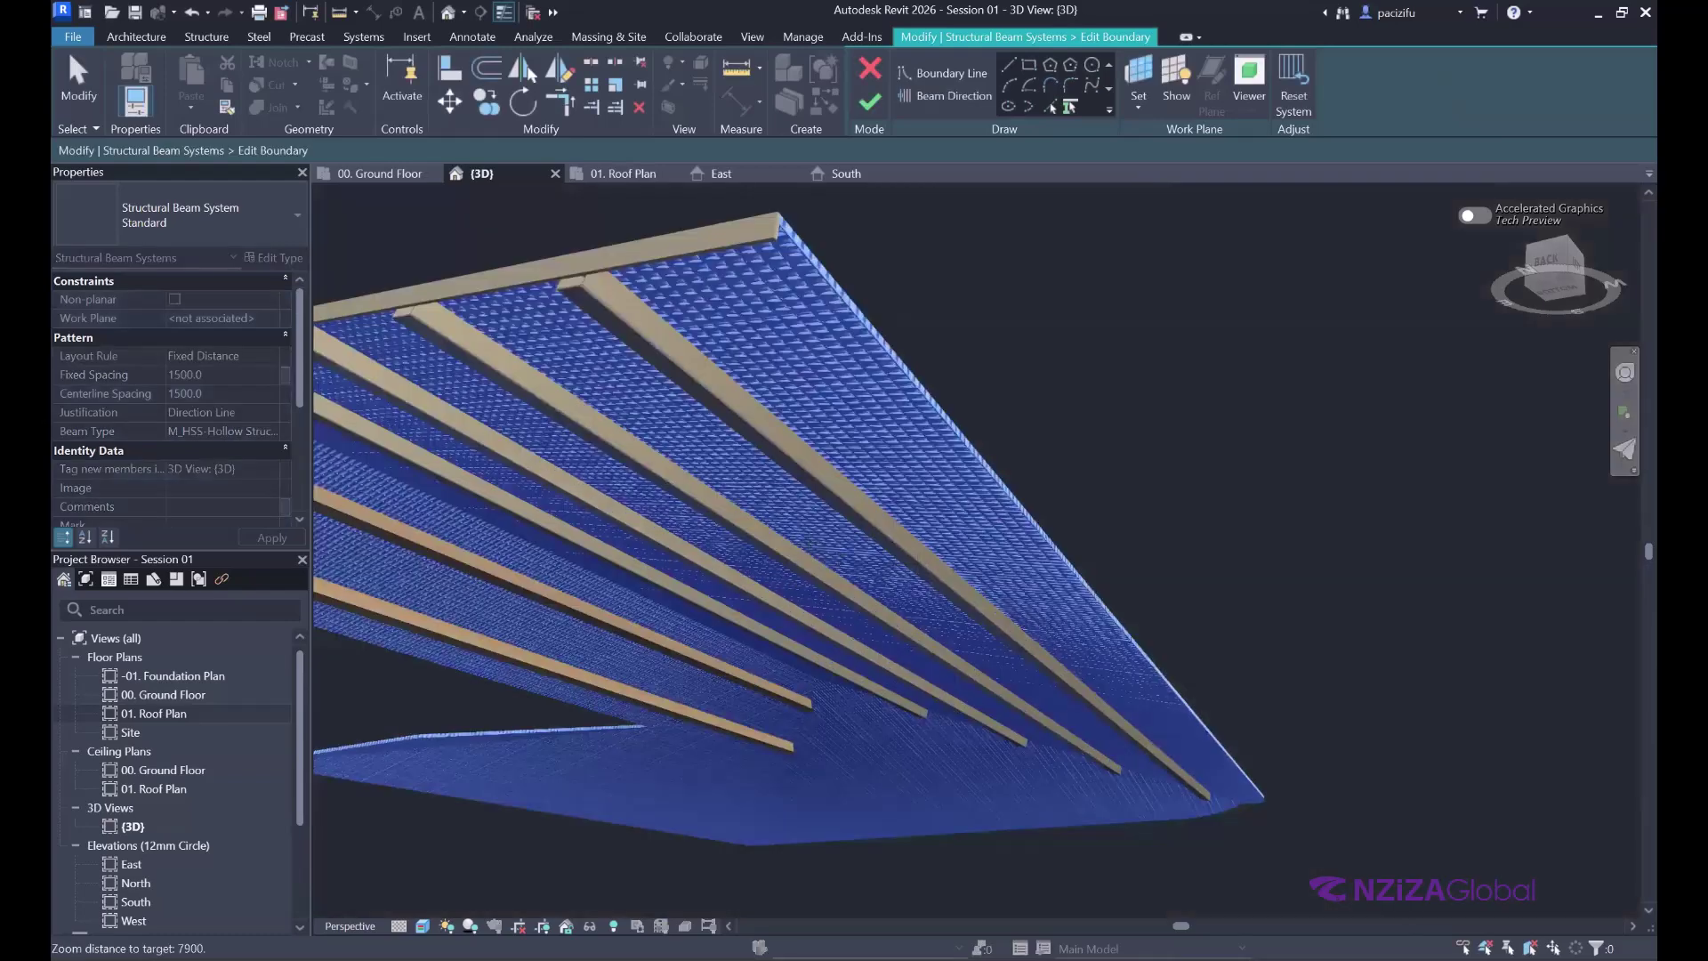
pyautogui.scroll(2, 1046, 348)
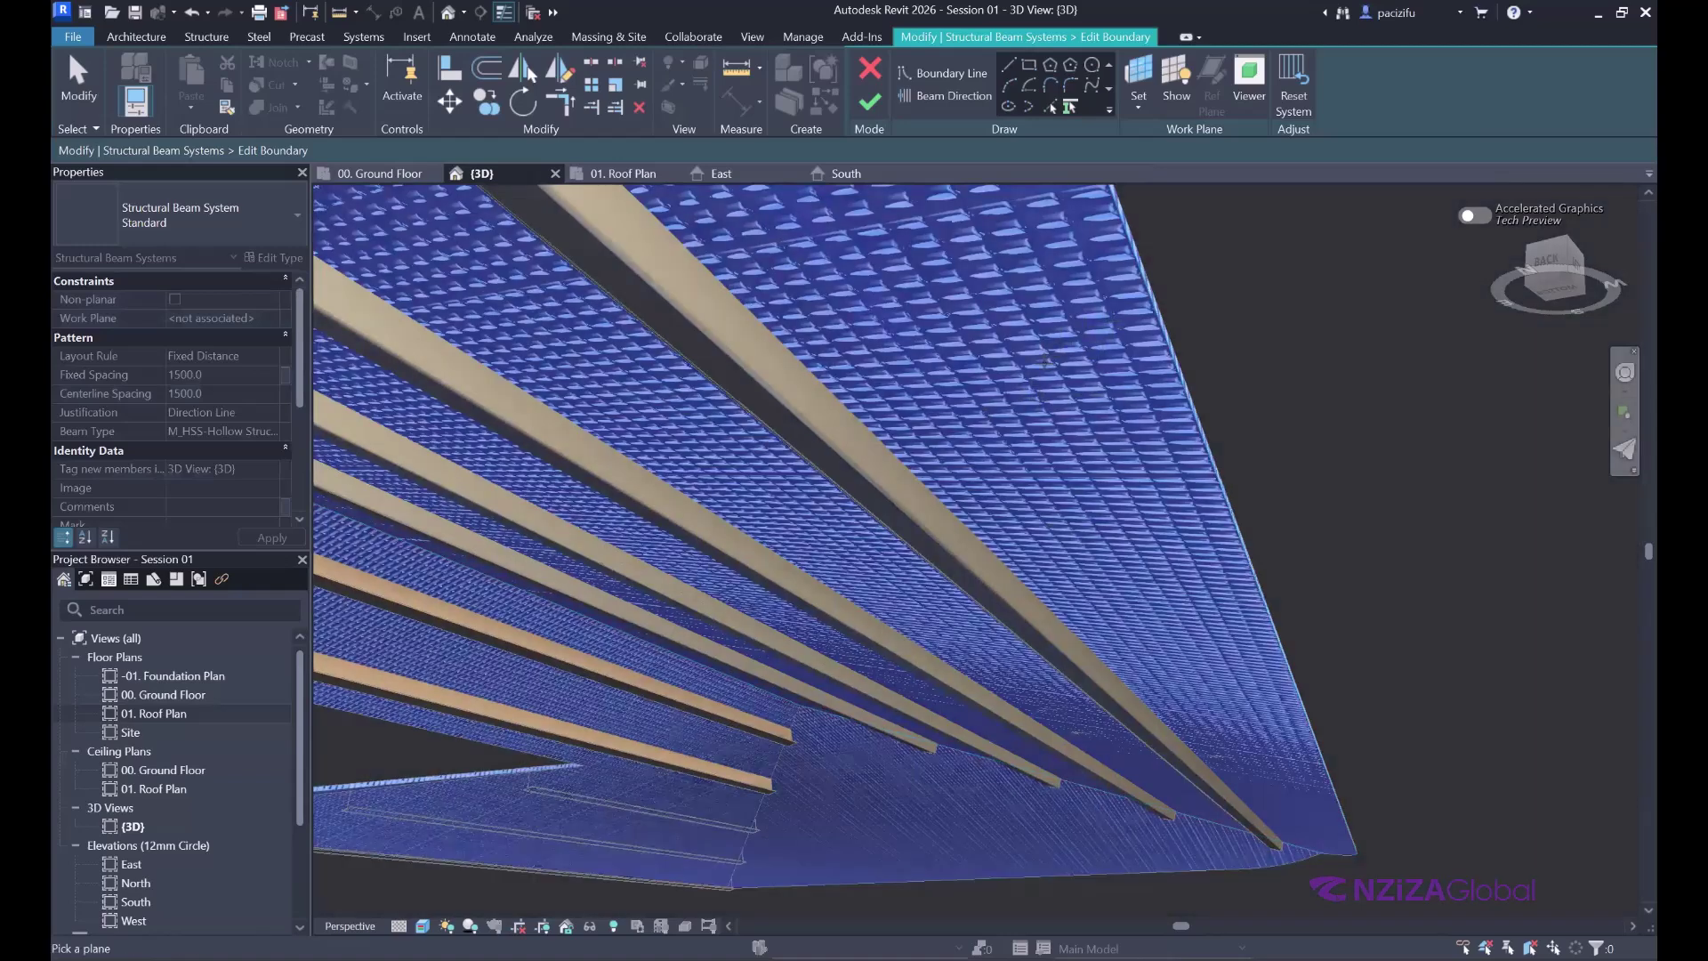
pyautogui.scroll(3, 1079, 324)
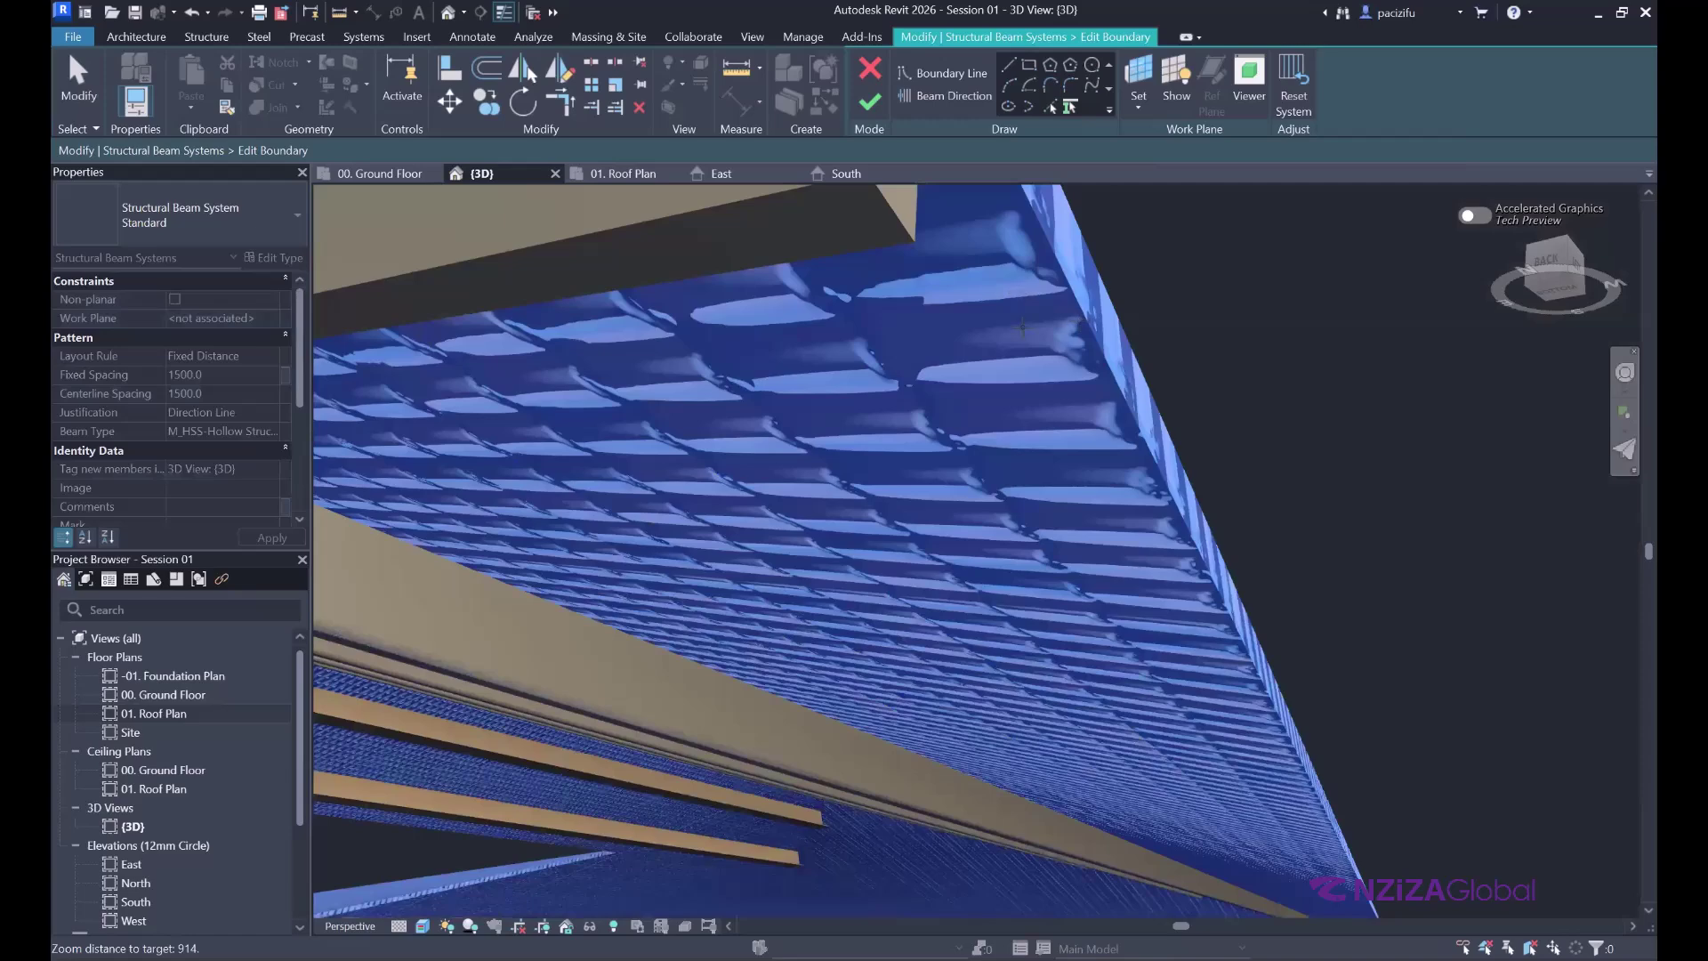
# - Try to add the roof slope's underside side edge as a boundary line of the beam system
pyautogui.click(1006, 65)
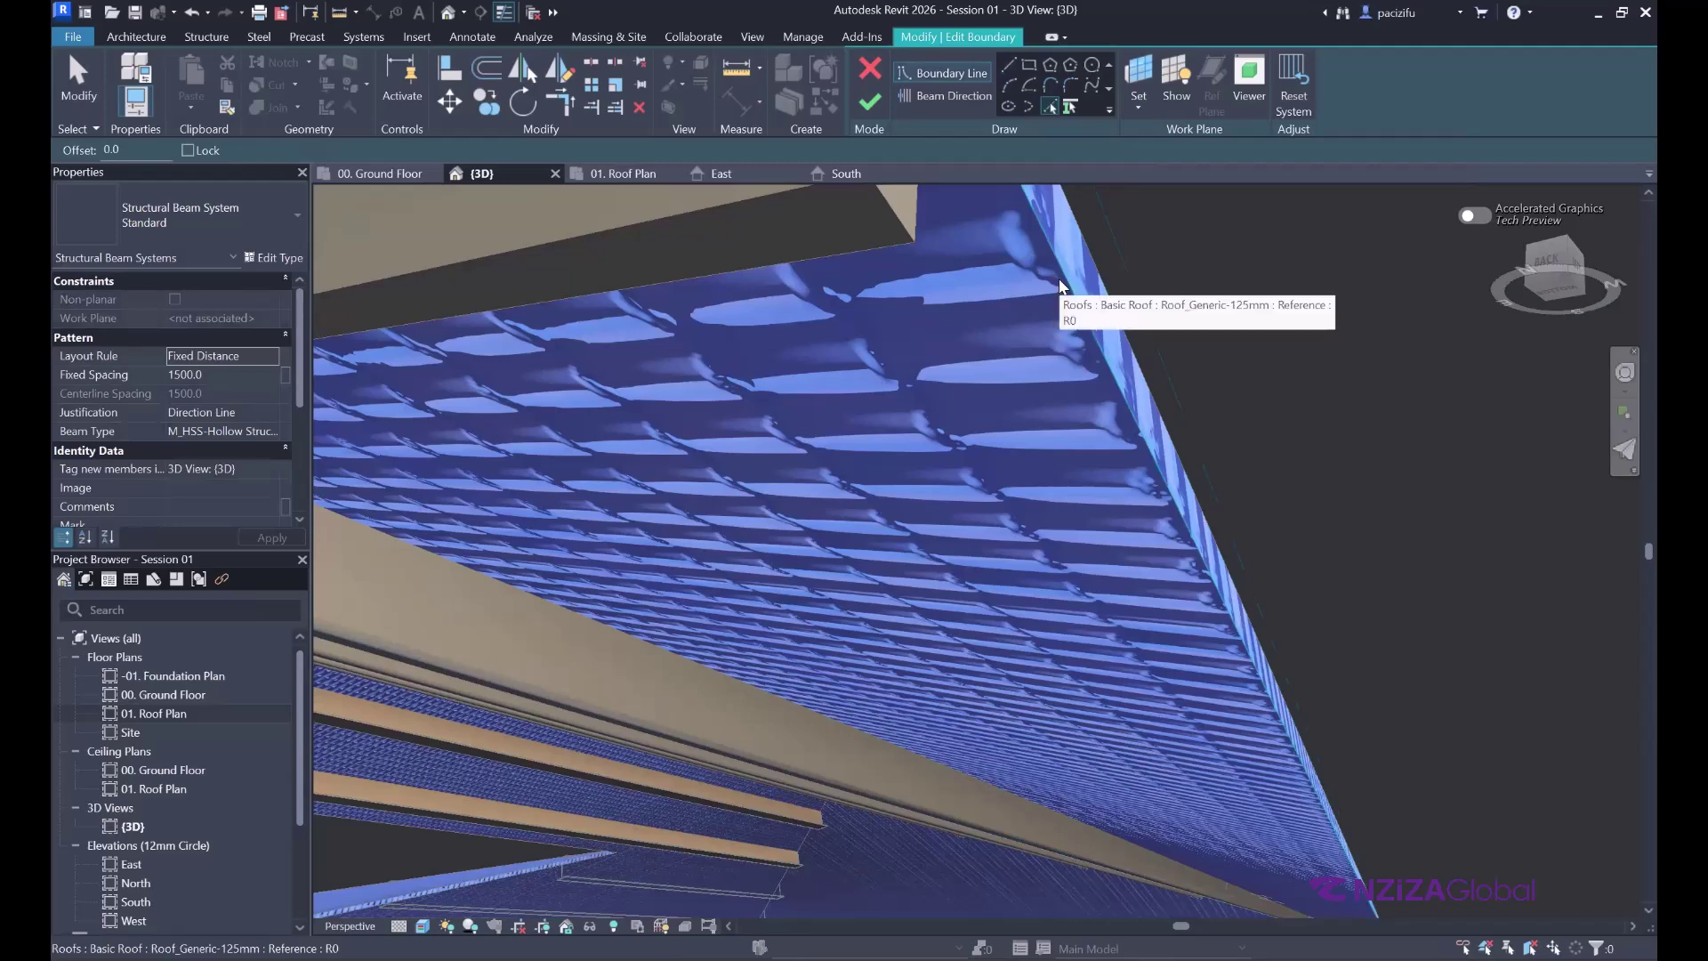
pyautogui.click(1625, 372)
pyautogui.moveTo(1118, 341); pyautogui.dragTo(1230, 299)
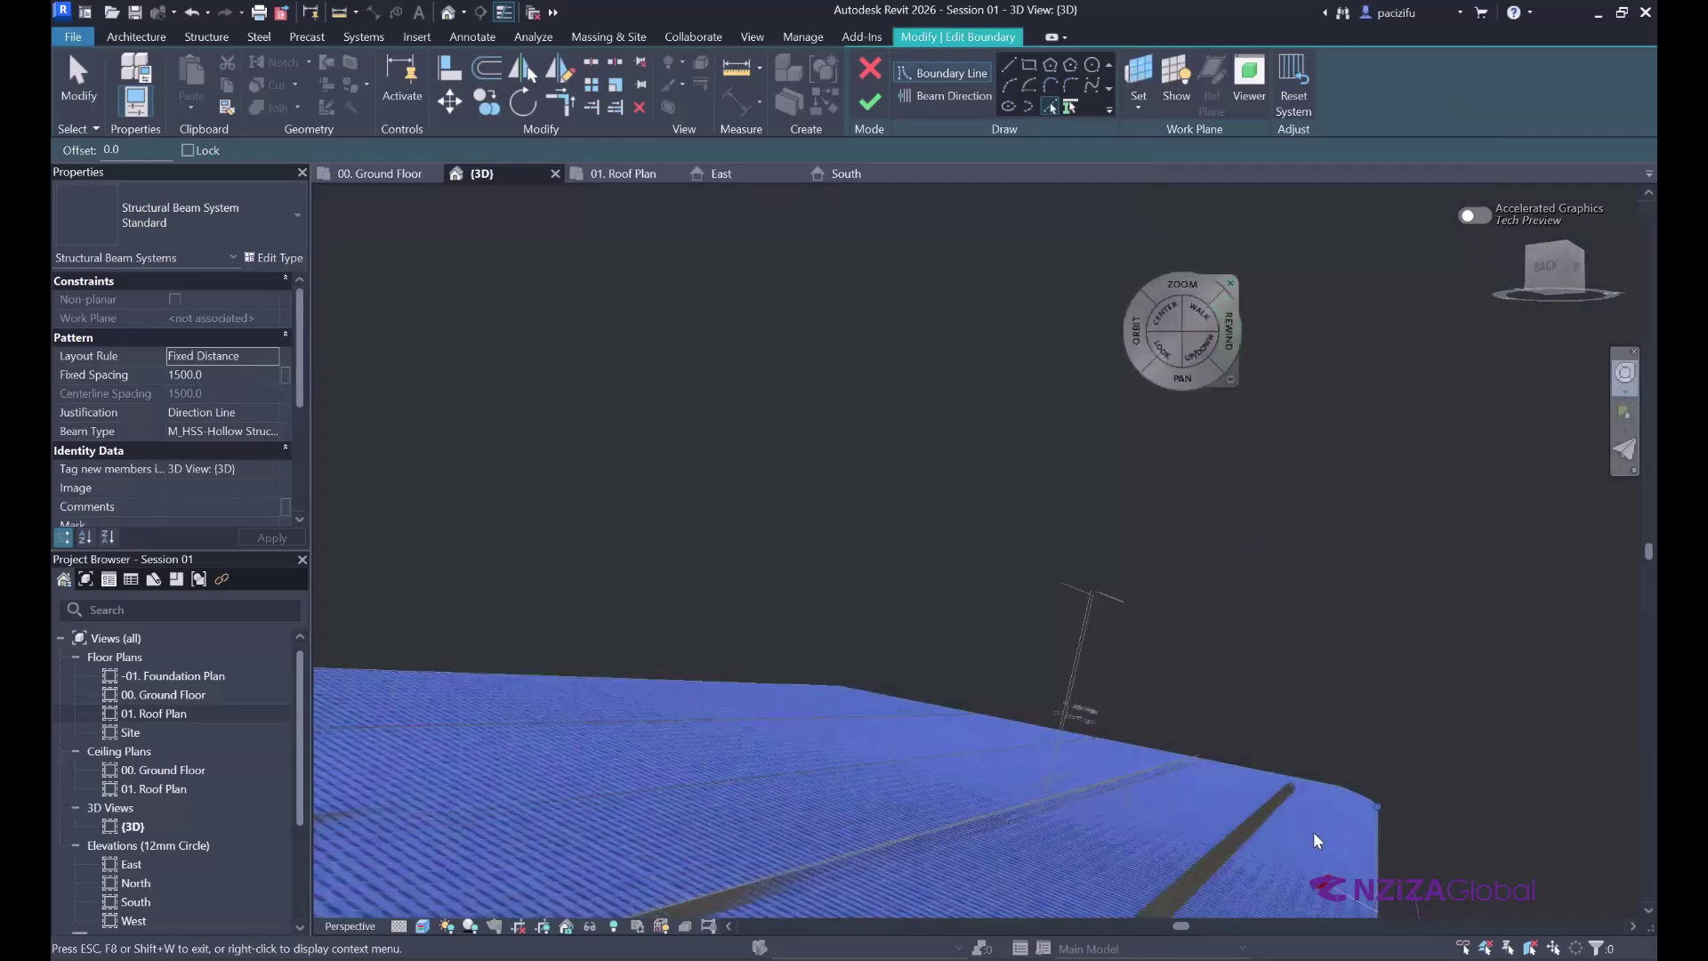
pyautogui.scroll(2, 1290, 823)
pyautogui.keyDown('shift'); pyautogui.moveTo(1158, 323); pyautogui.dragTo(941, 634, button='middle'); pyautogui.keyUp('shift')
pyautogui.scroll(-3, 941, 634)
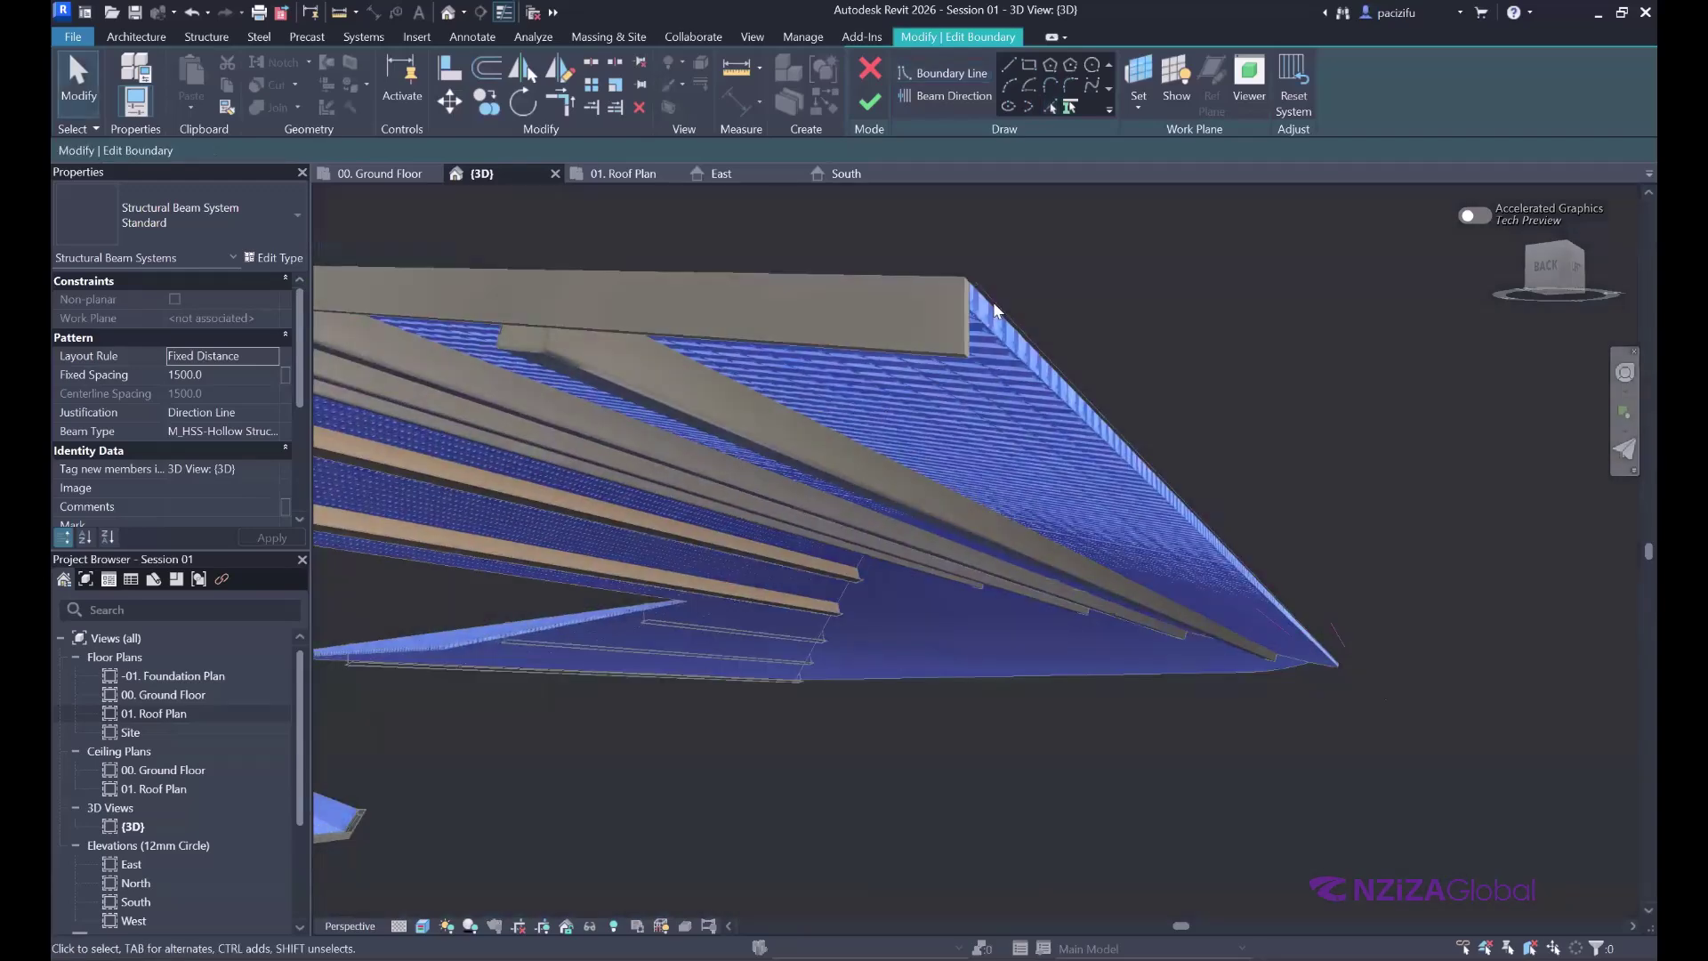
pyautogui.click(993, 302)
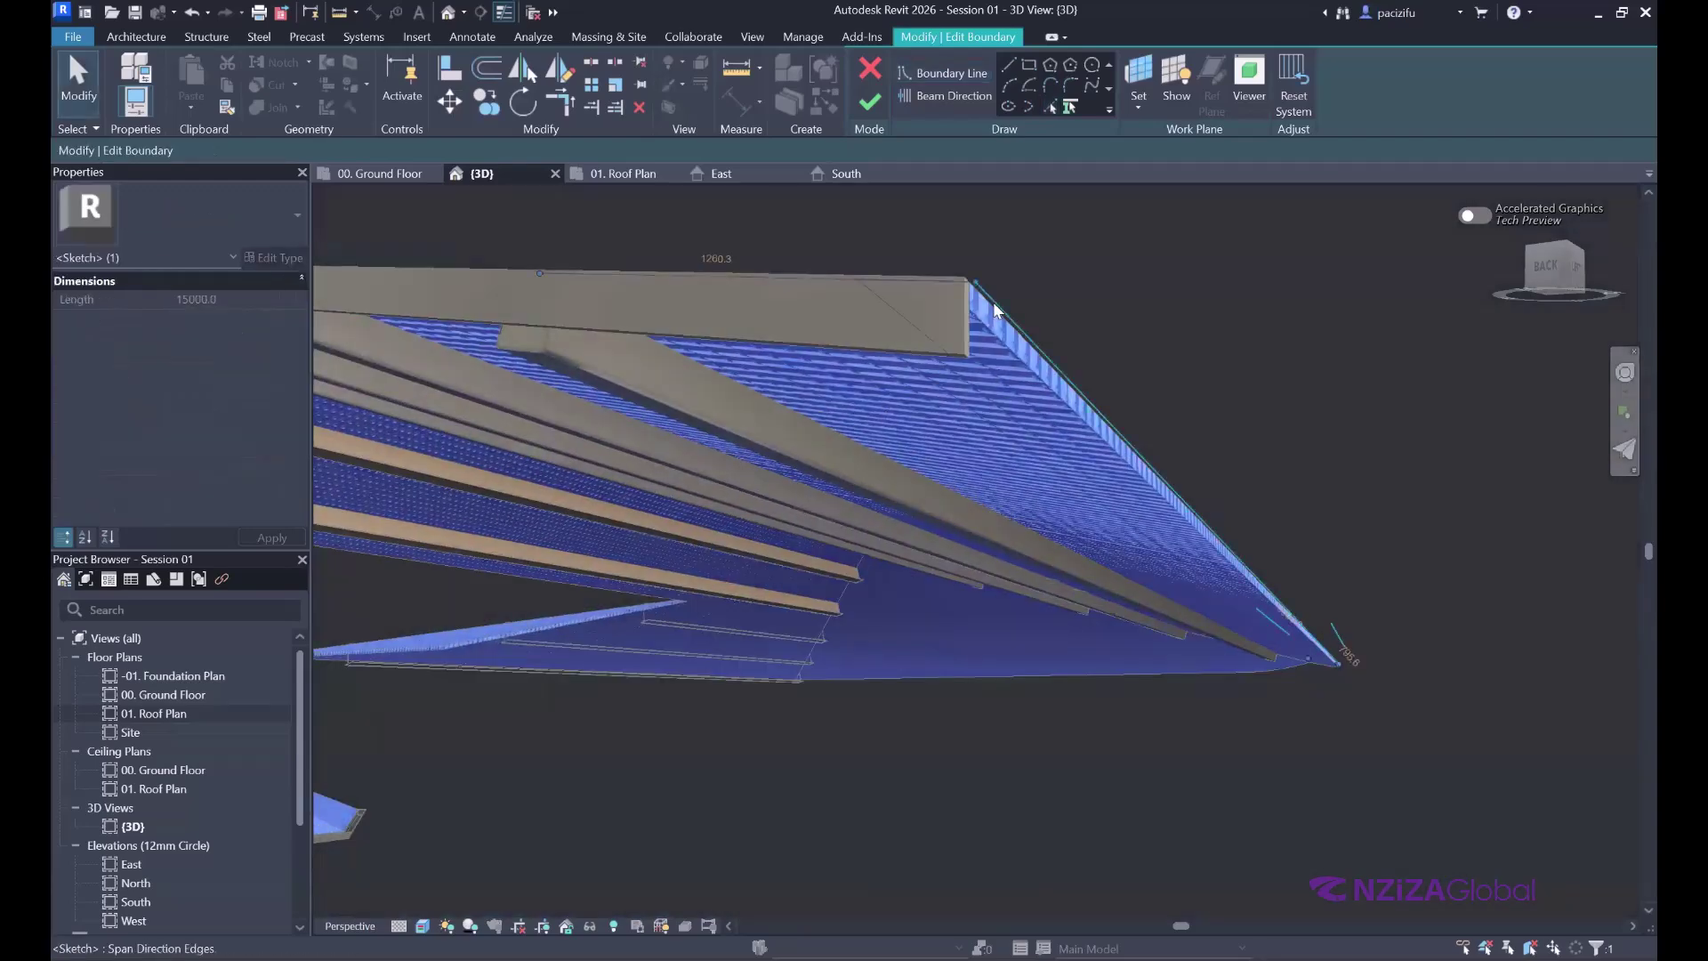
pyautogui.click(894, 495)
pyautogui.scroll(-1, 793, 424)
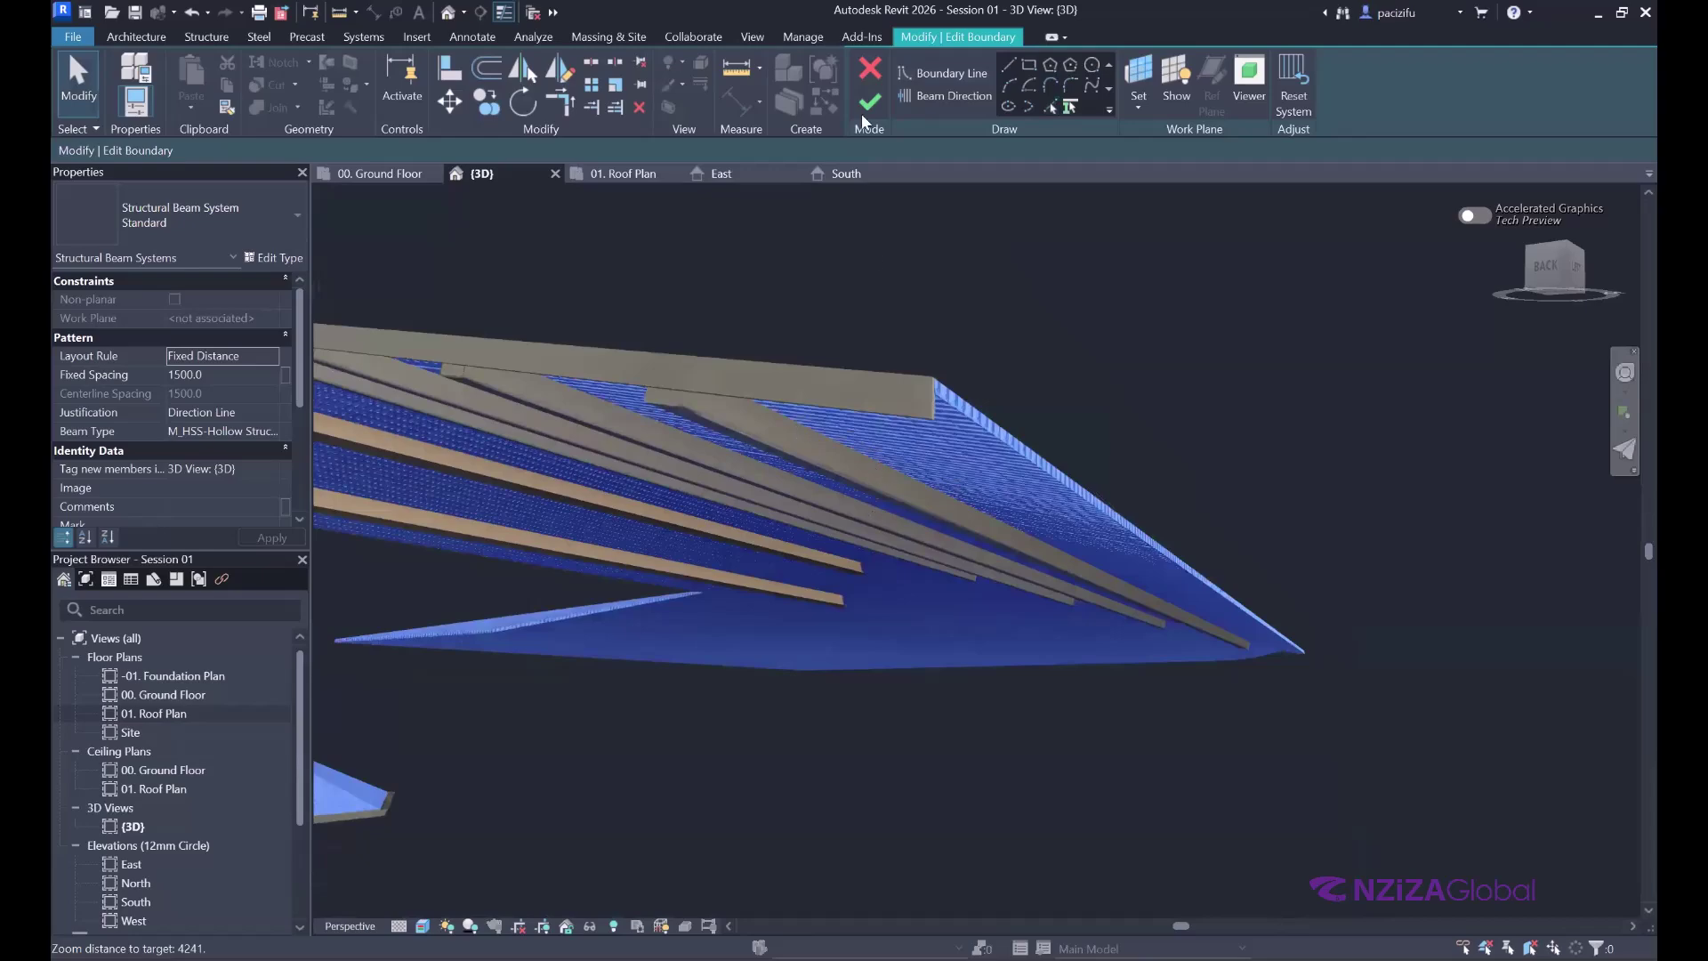
# - Discard the boundary sketch edits and delete the hollow section beam system from the roof slope
pyautogui.scroll(-1, 895, 363)
pyautogui.press('Escape')
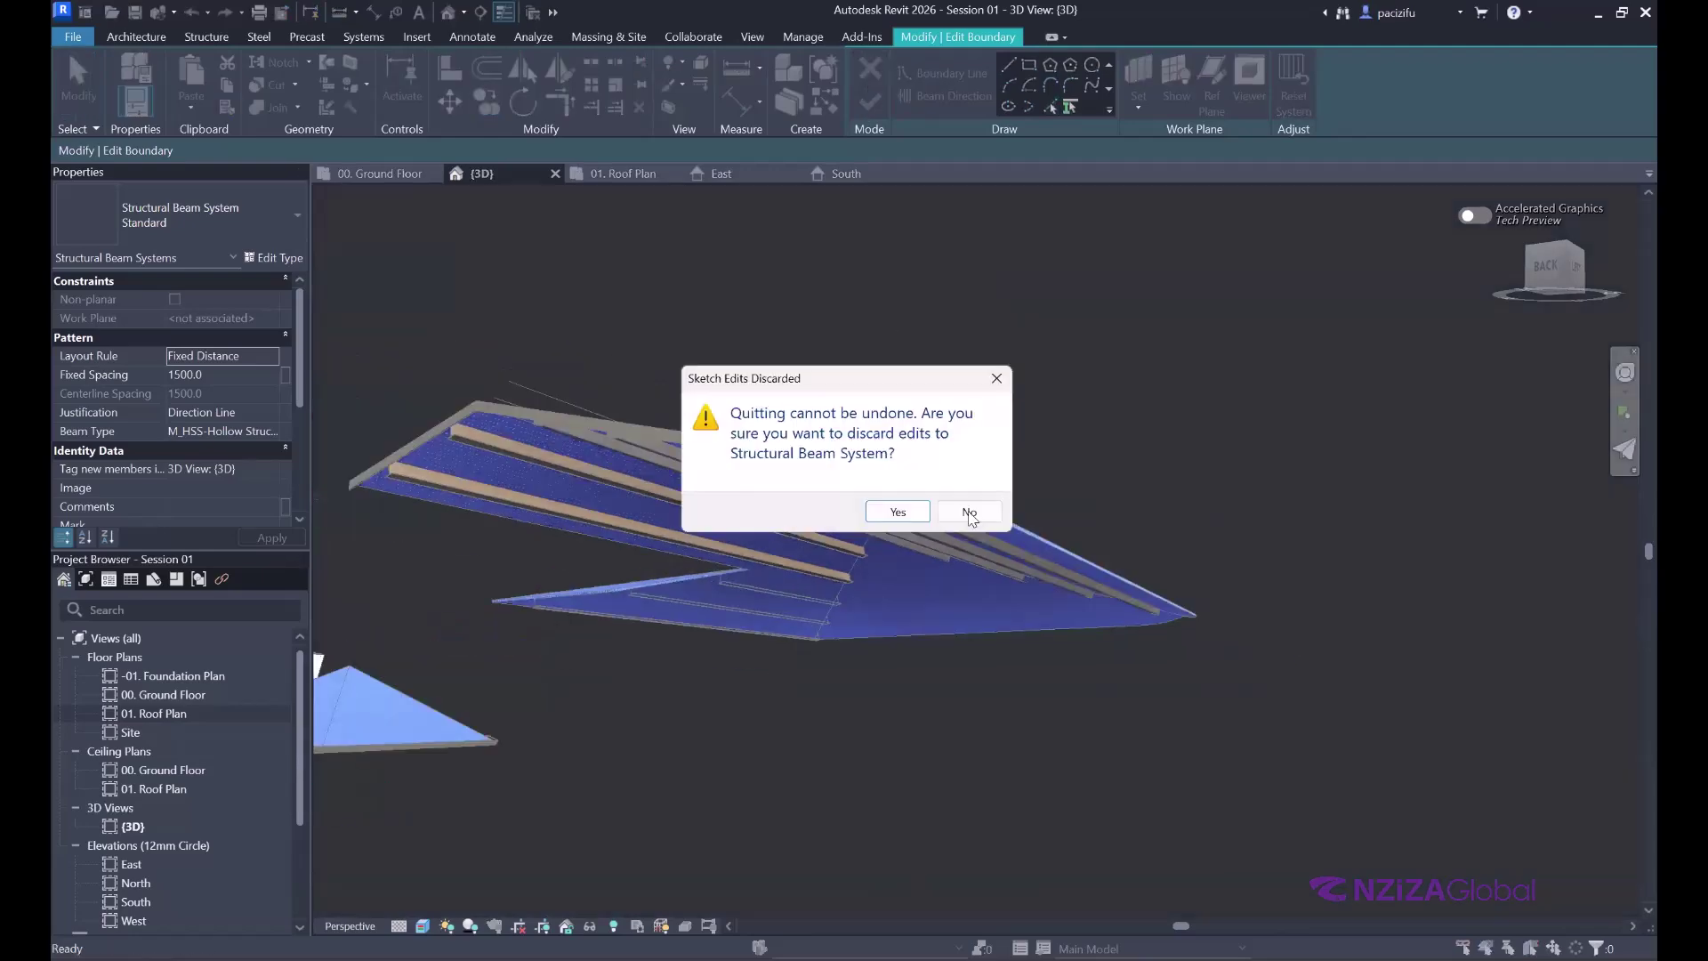
pyautogui.press('Escape')
pyautogui.click(871, 103)
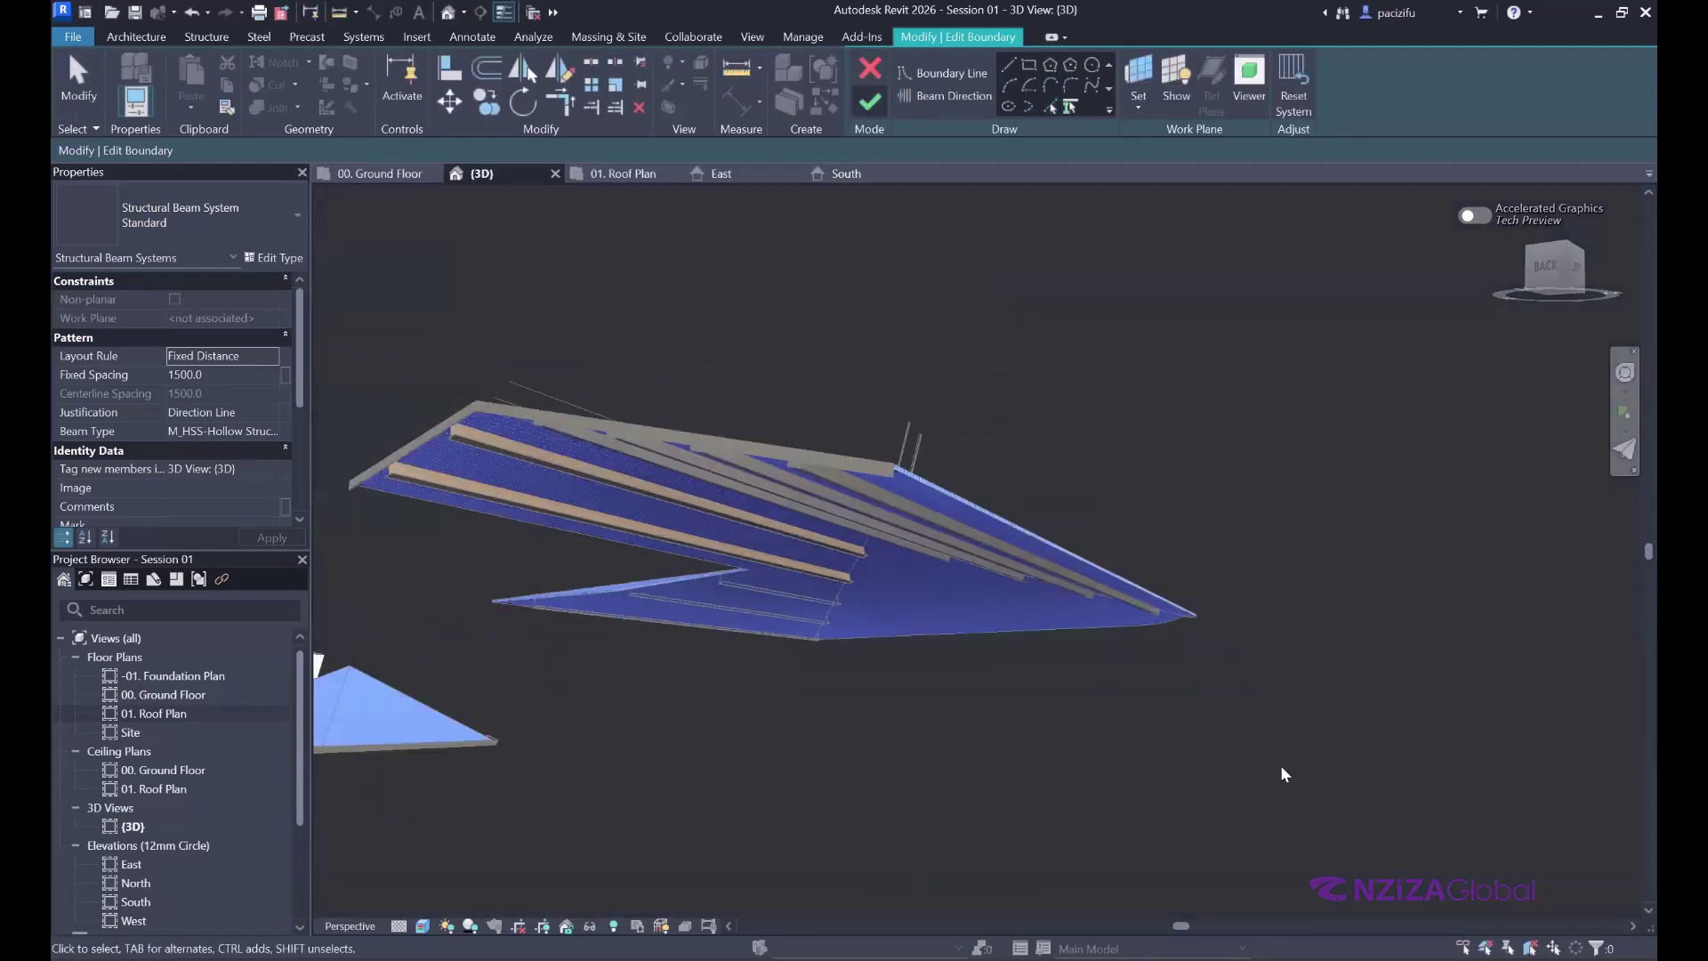
pyautogui.click(1318, 934)
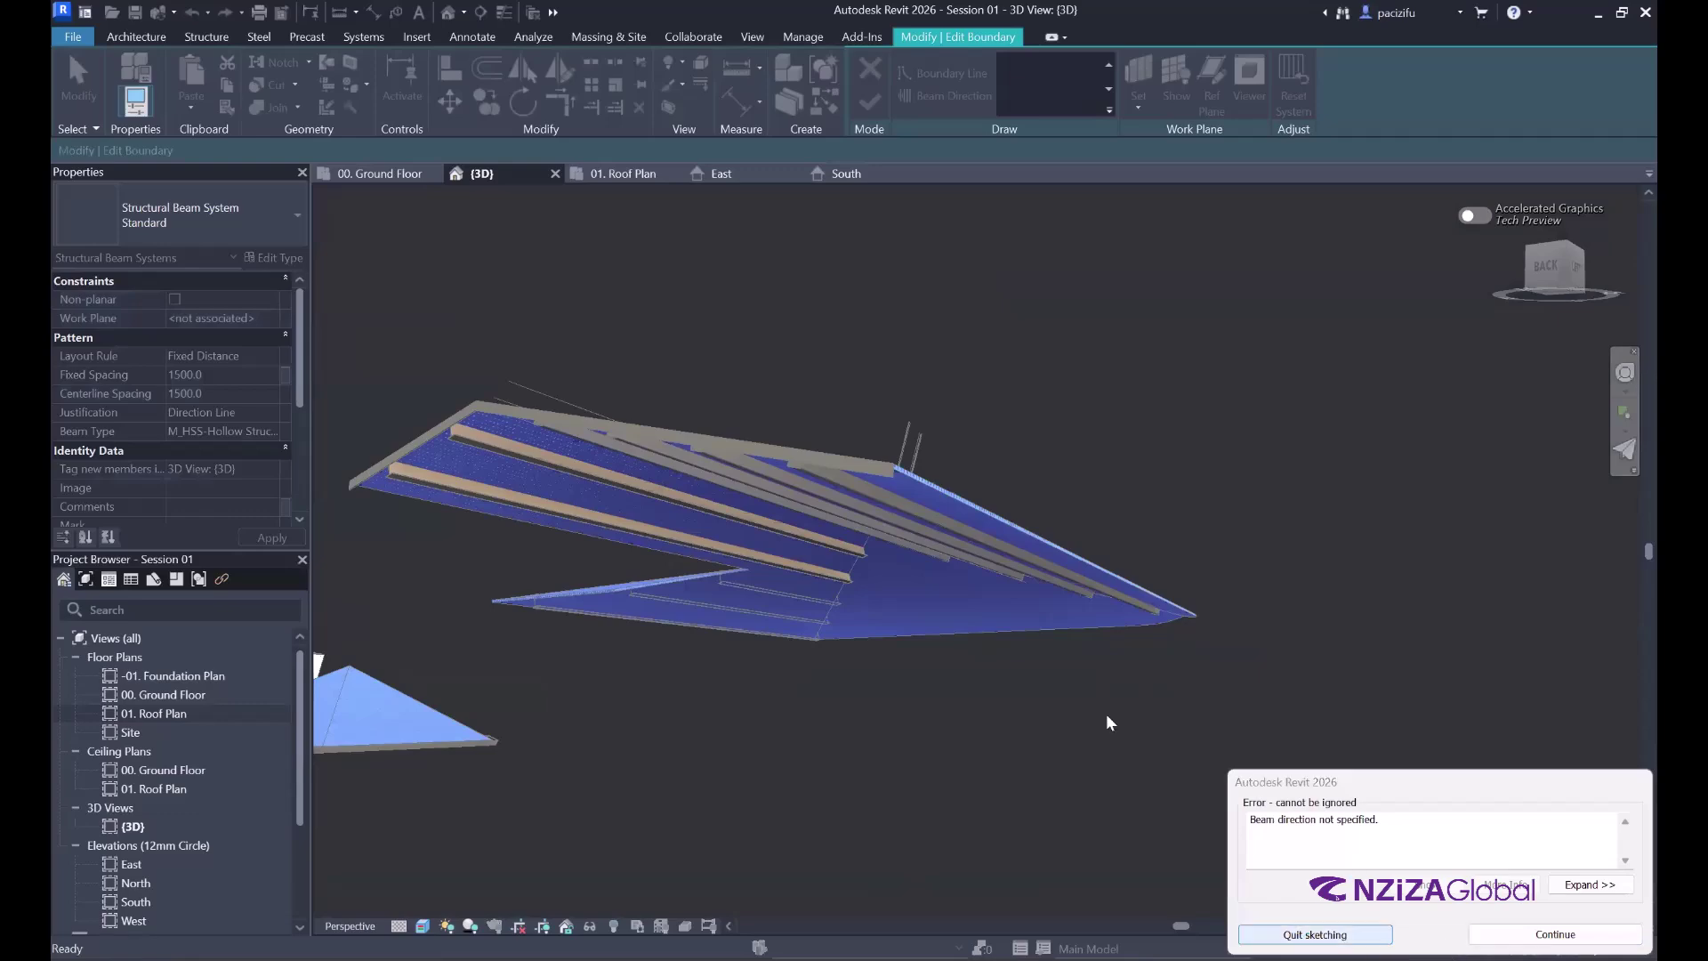
pyautogui.click(903, 513)
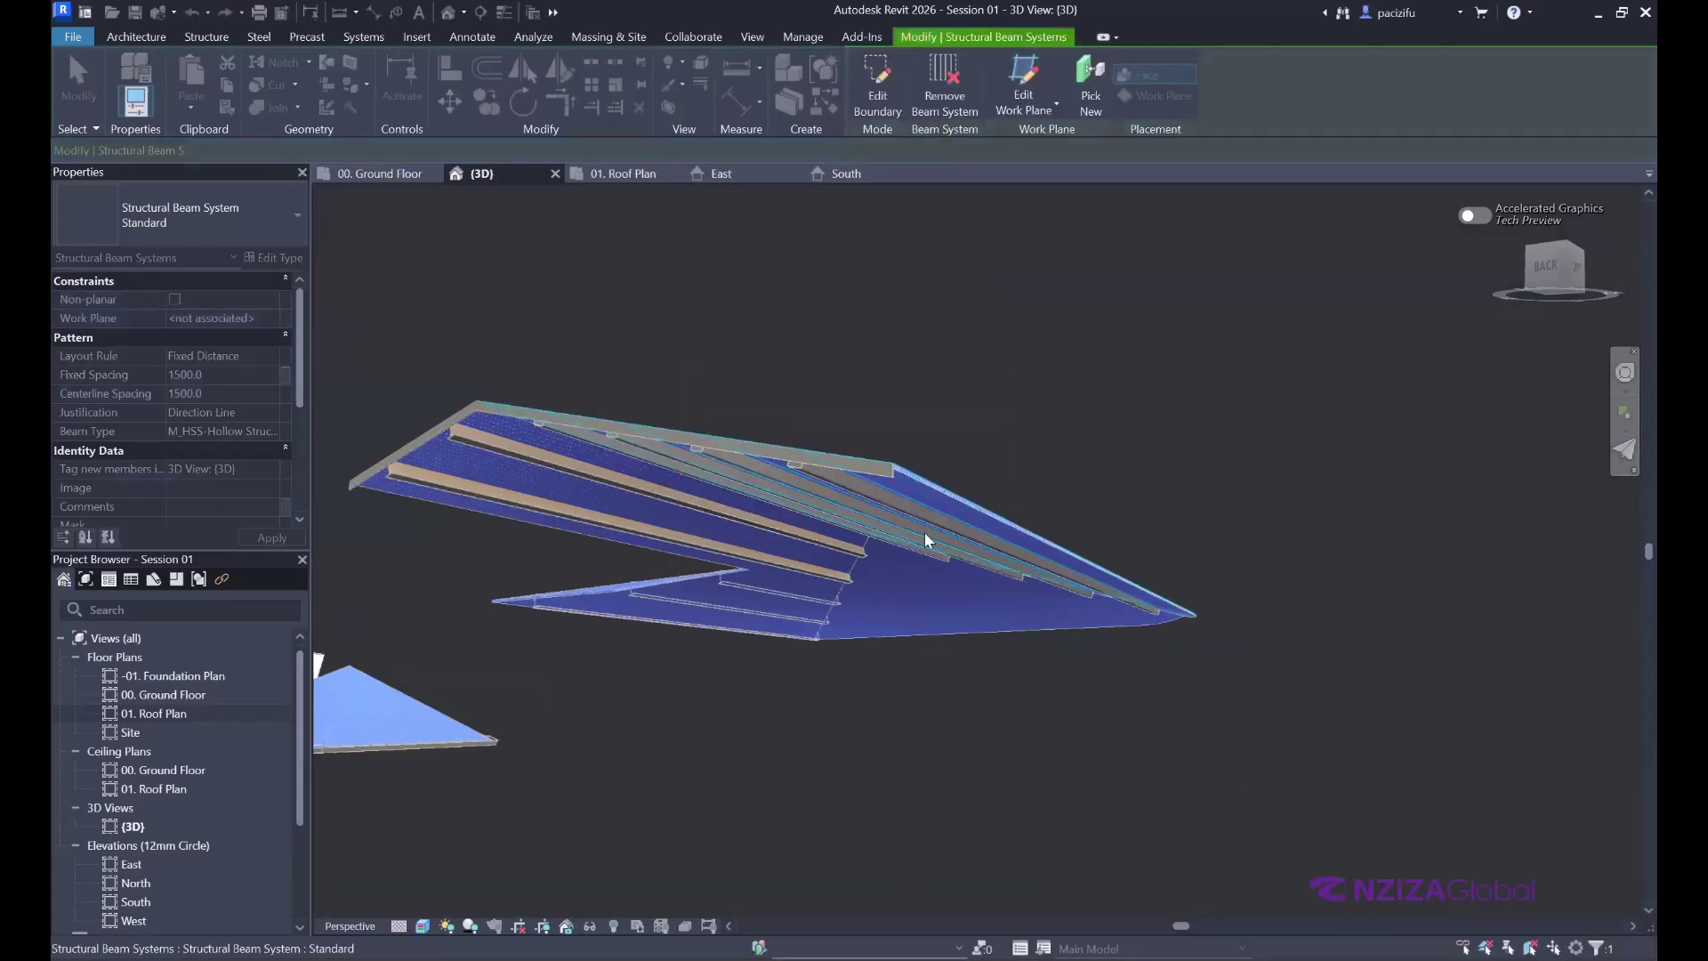
pyautogui.scroll(2, 948, 481)
pyautogui.press('Delete')
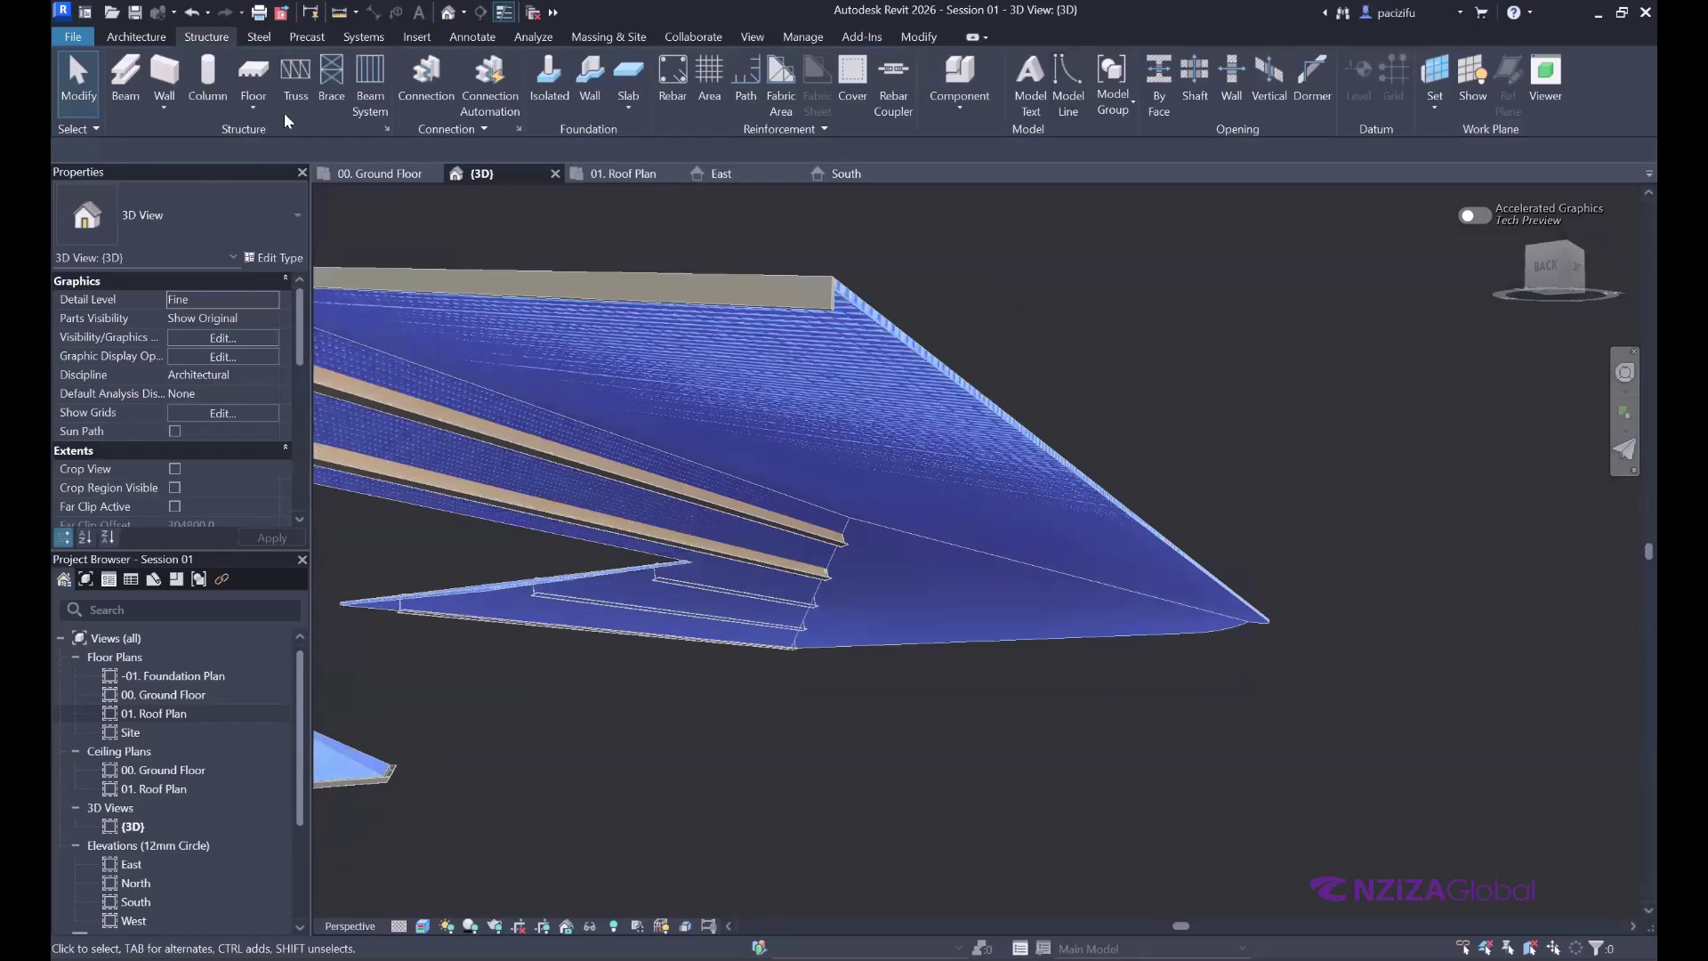
# - Start a new structural beam system sketch and pick the roof slope's underside as its work plane
pyautogui.click(372, 62)
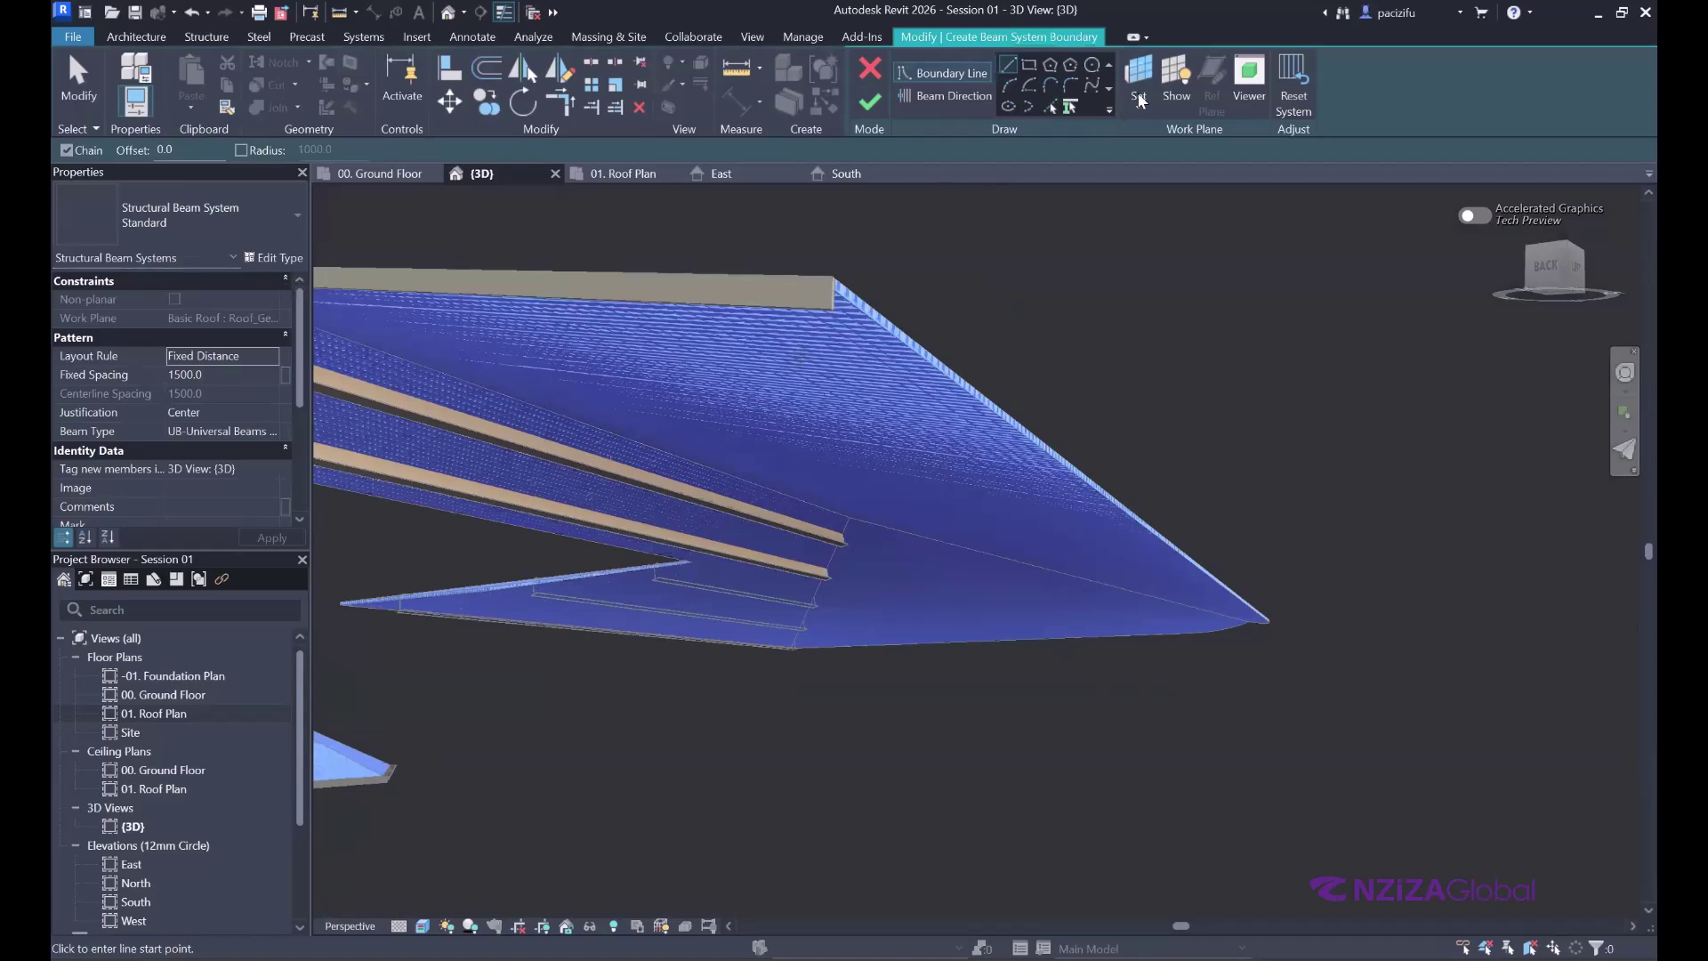
pyautogui.click(712, 528)
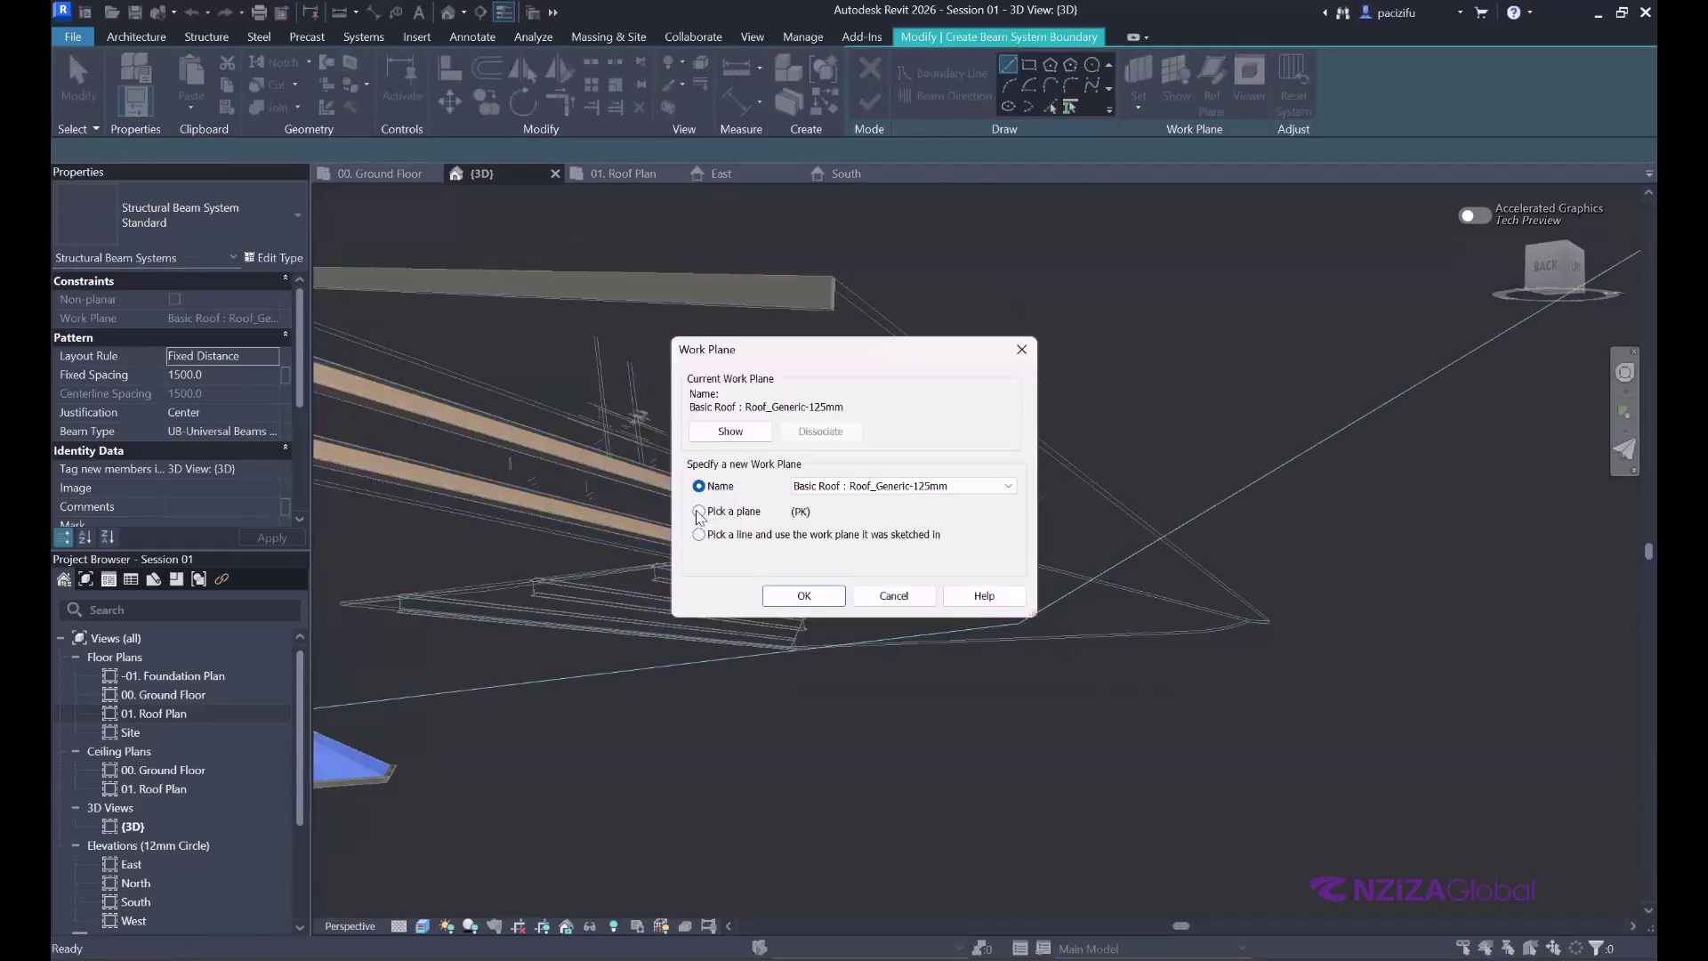
pyautogui.click(838, 590)
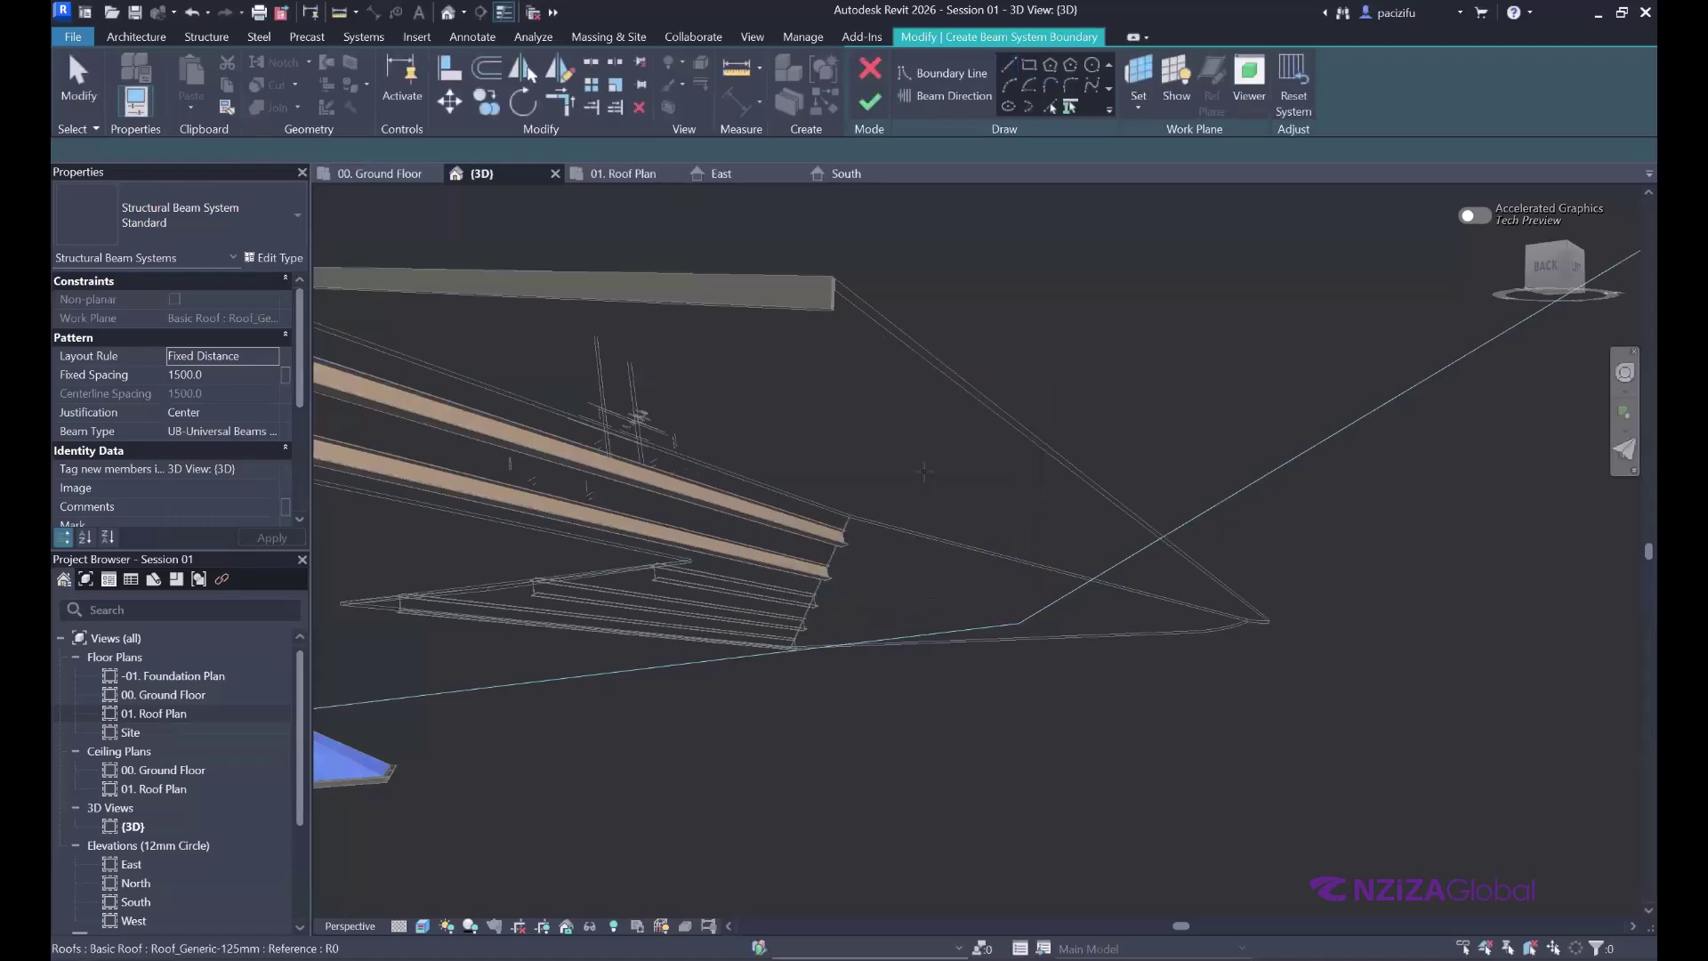
pyautogui.scroll(2, 930, 301)
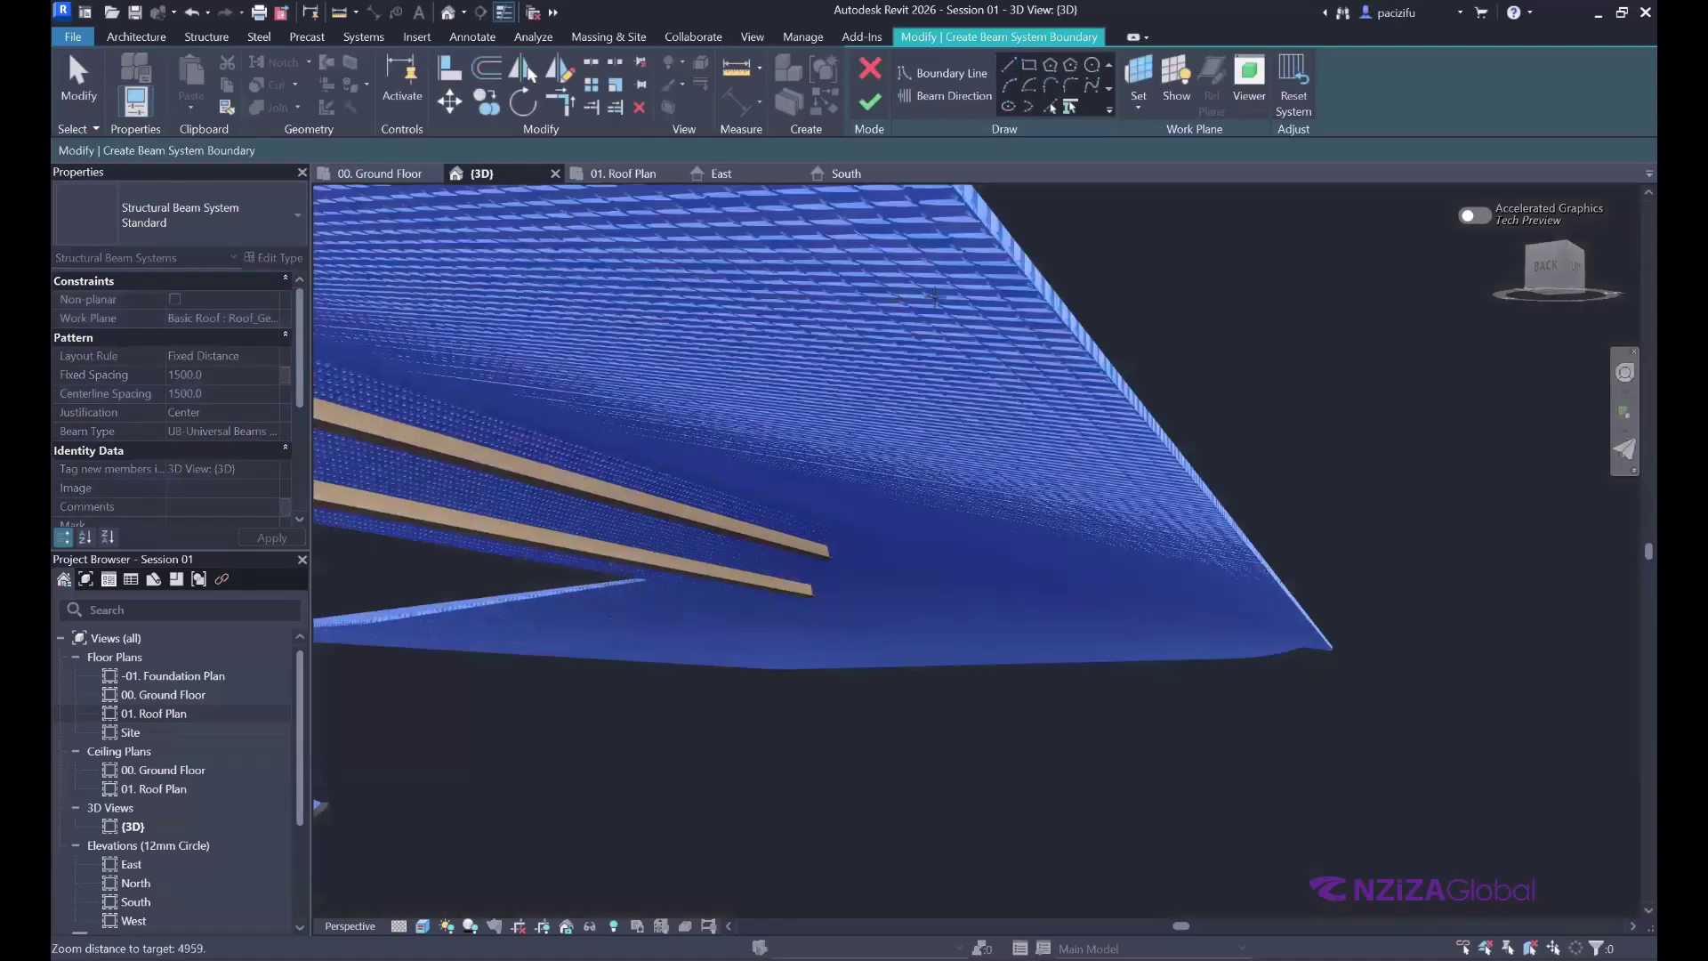
pyautogui.scroll(1, 921, 289)
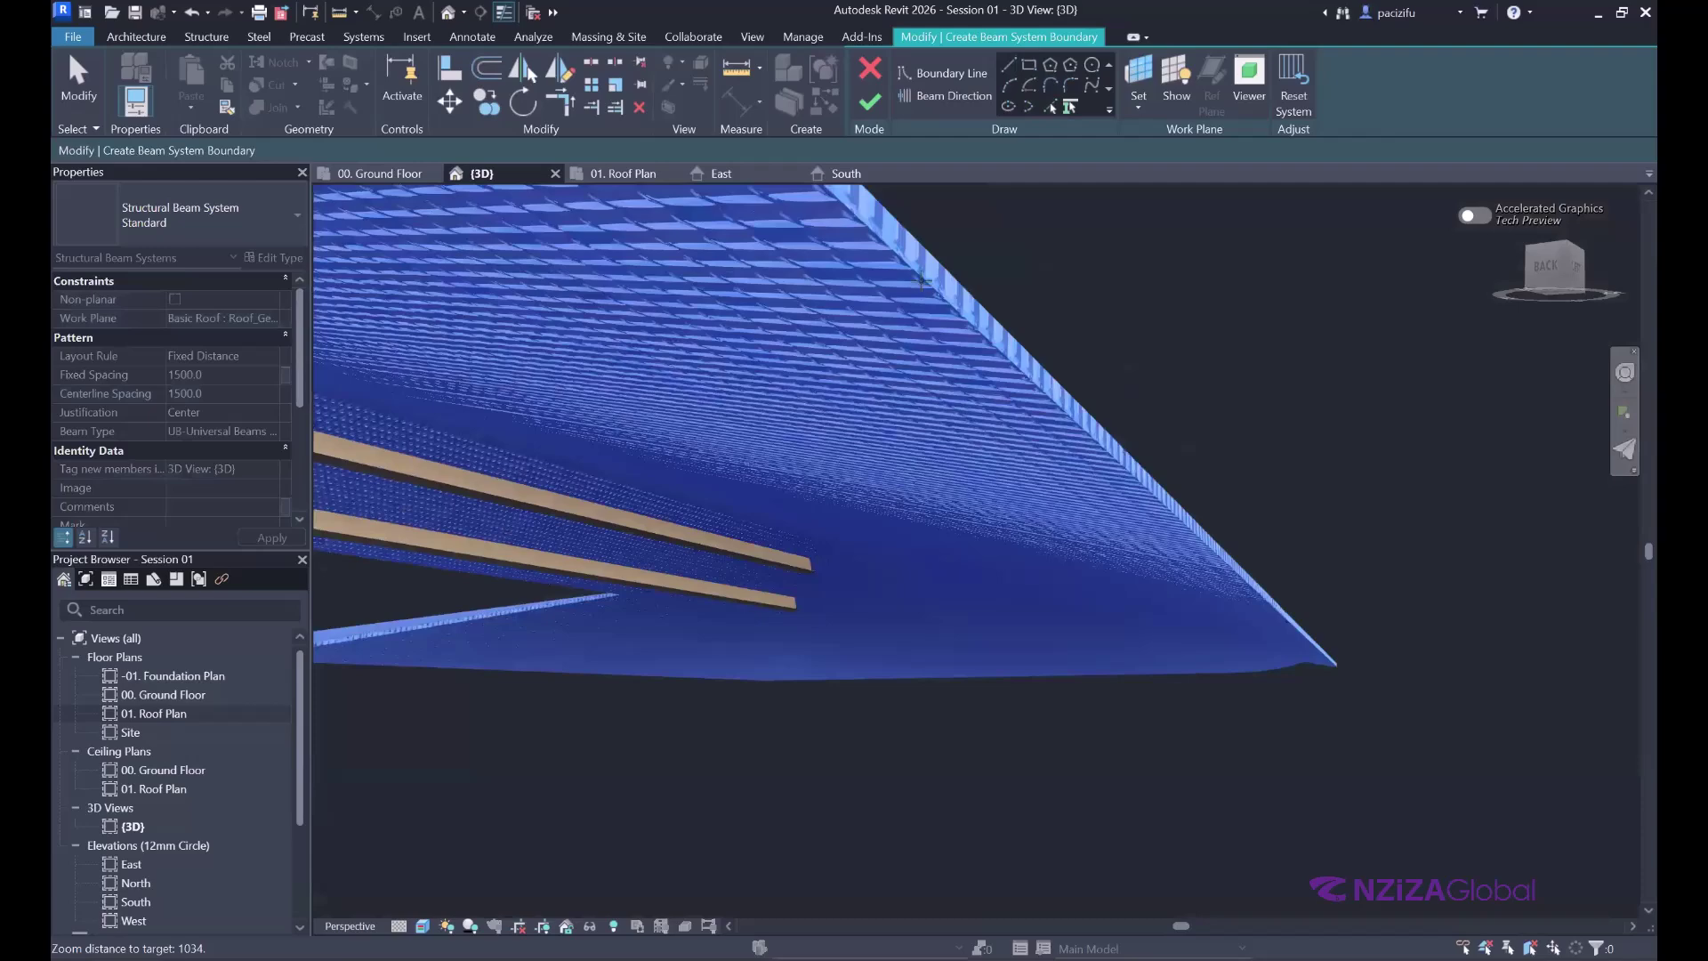
pyautogui.click(923, 281)
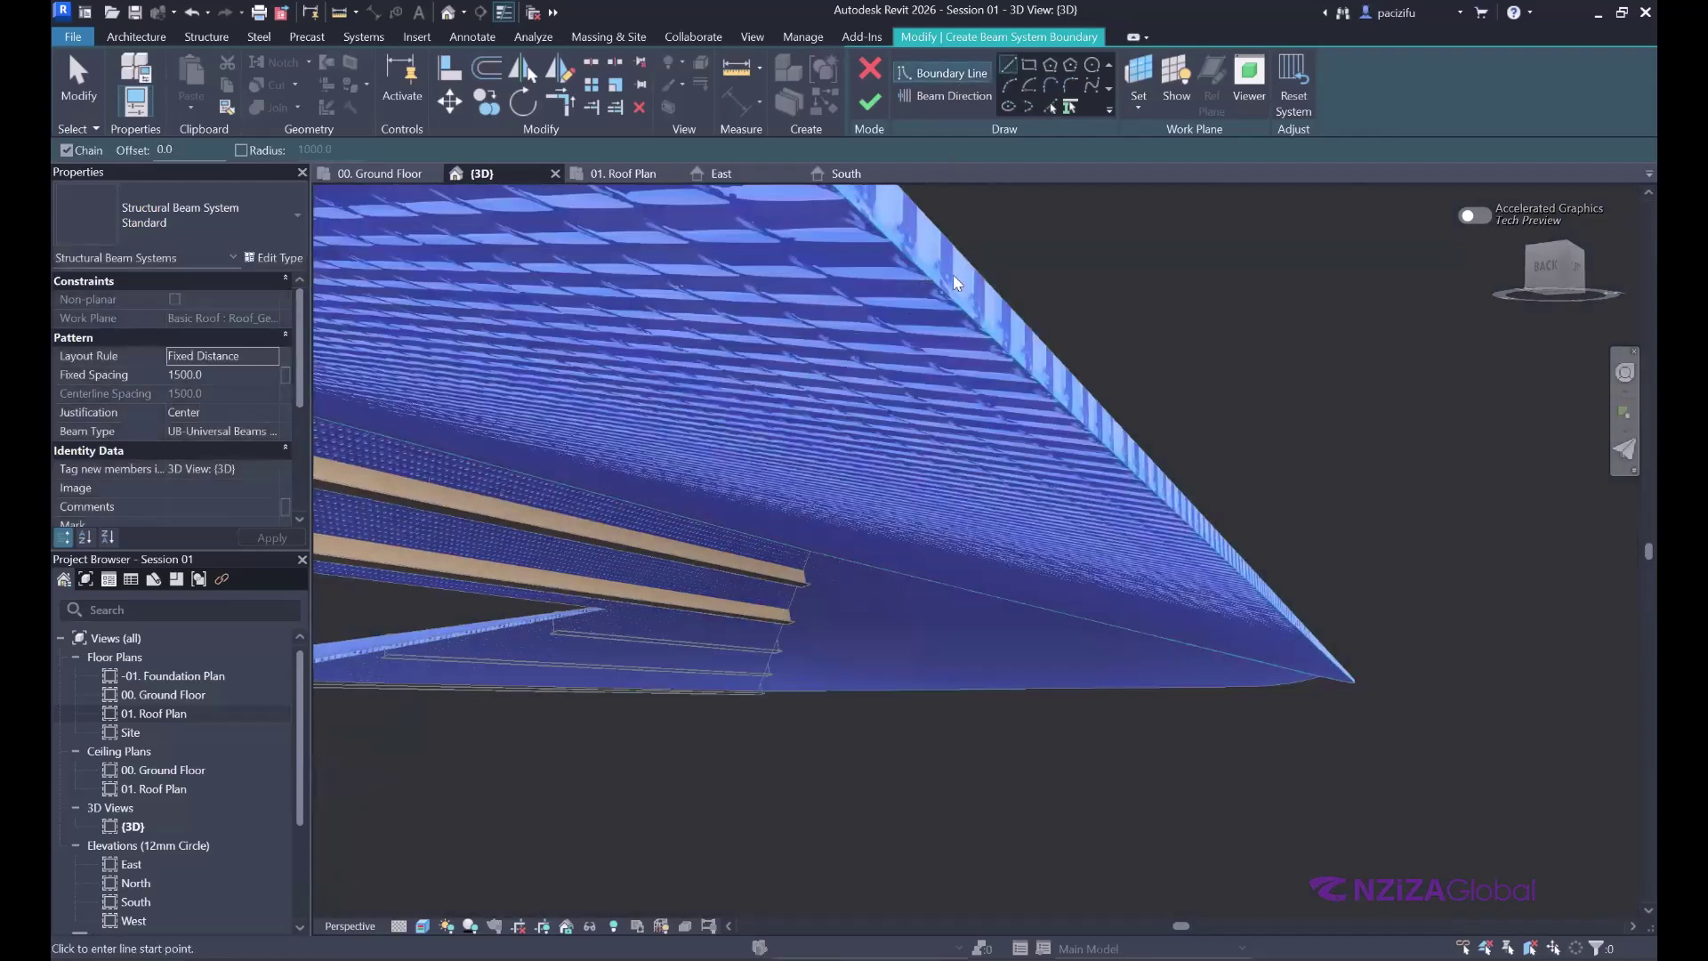
# - Pick the underside edges of the roof slope as boundary lines of the beam system, using Pick Lines
pyautogui.press('p')
pyautogui.press('l')
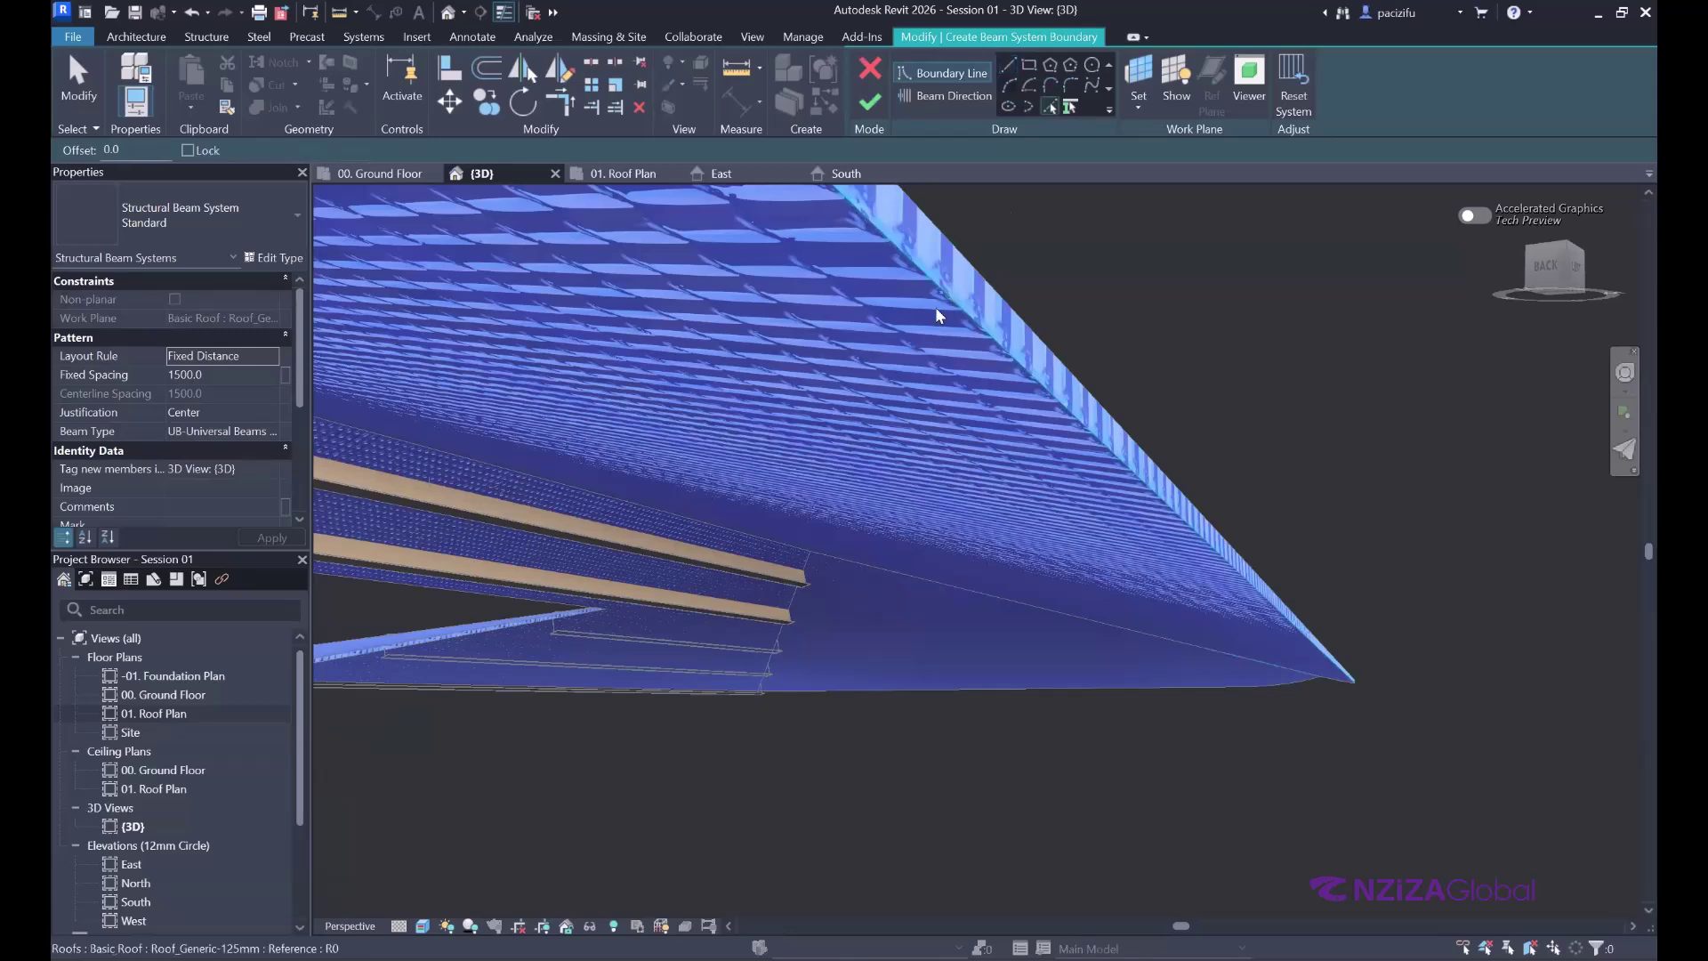
pyautogui.scroll(-2, 1308, 659)
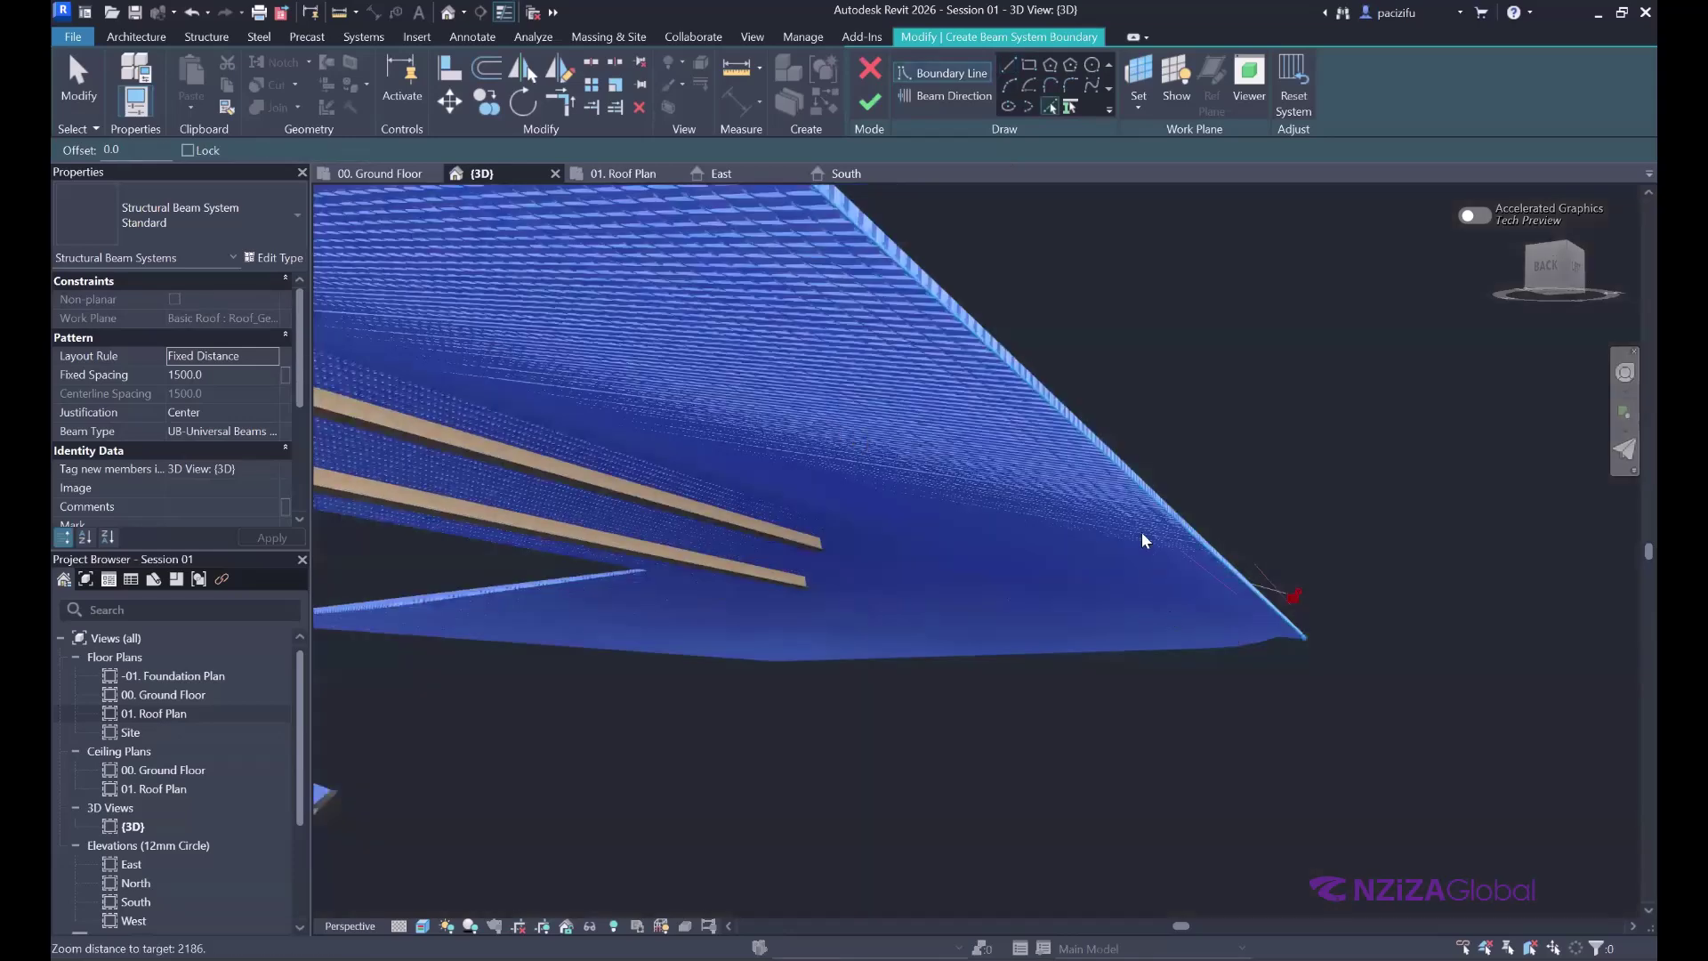
pyautogui.scroll(3, 1142, 473)
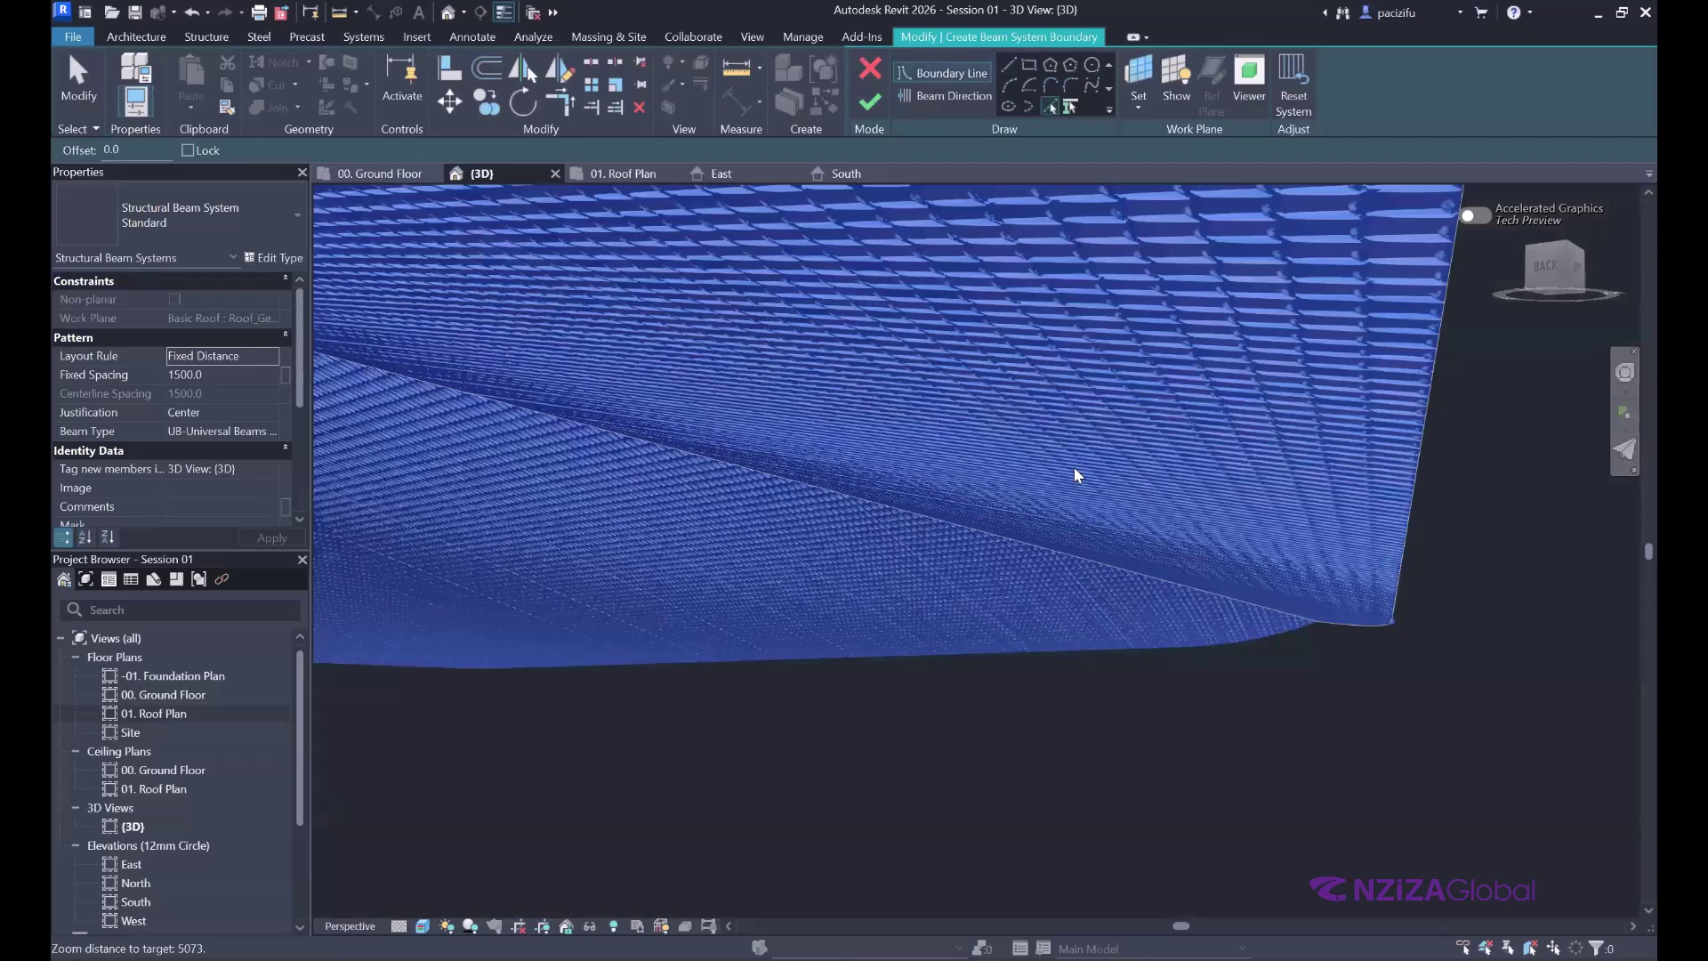
pyautogui.scroll(2, 1008, 430)
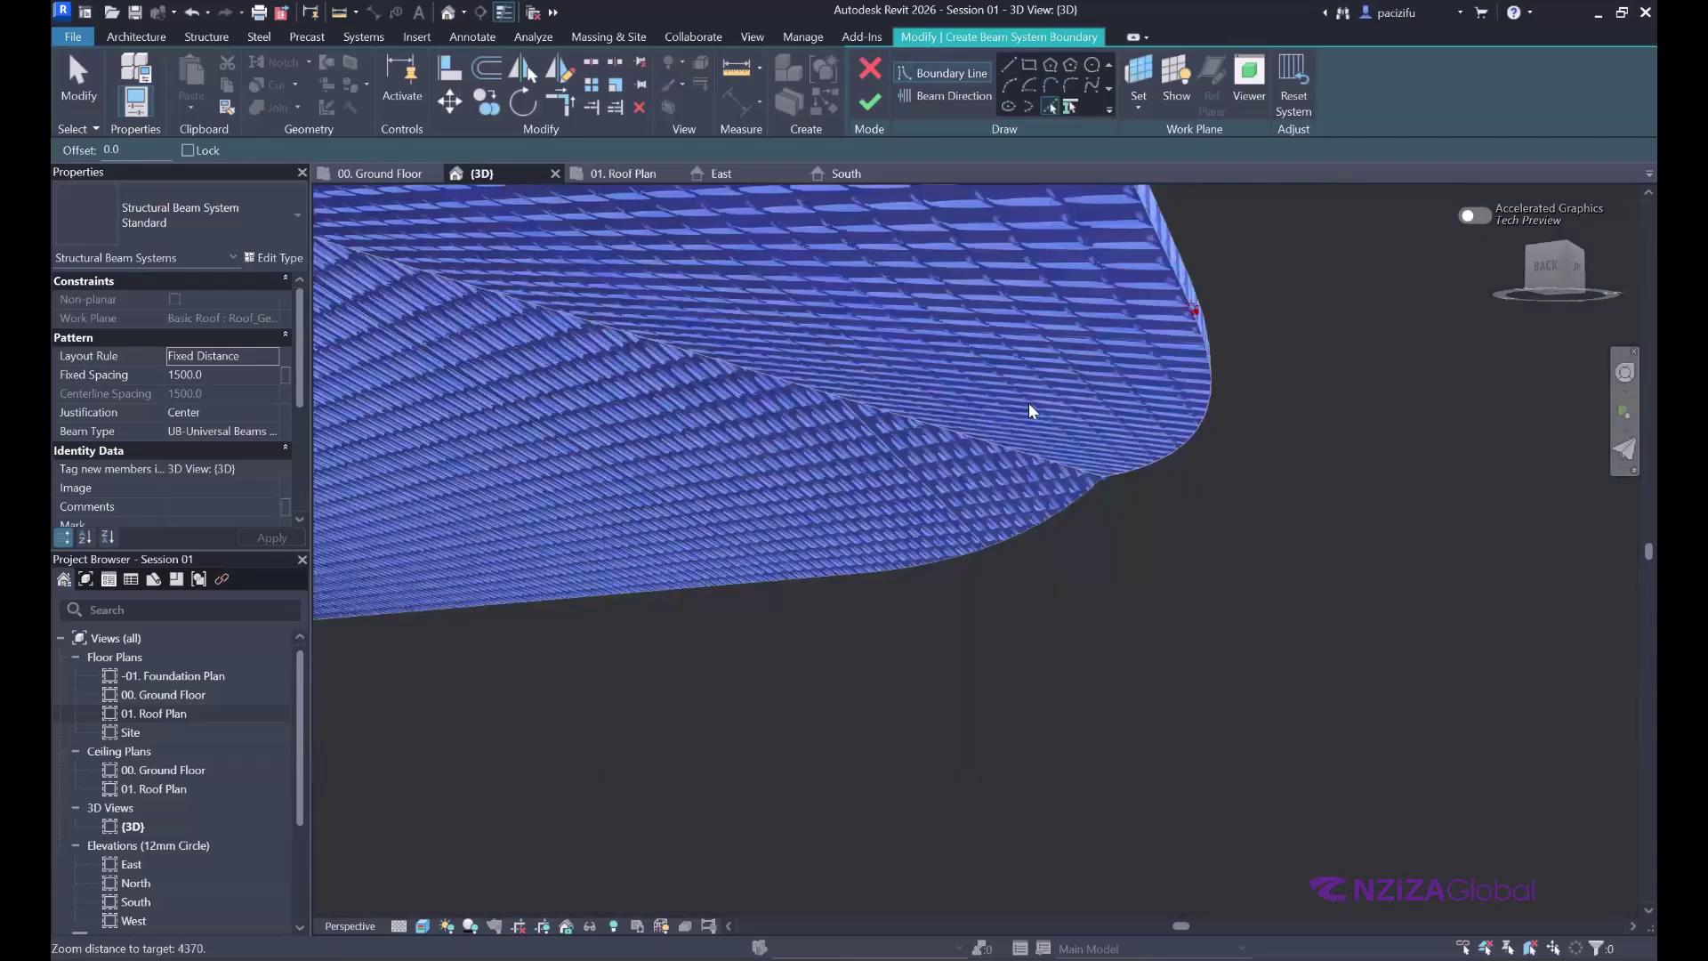
pyautogui.scroll(4, 1028, 402)
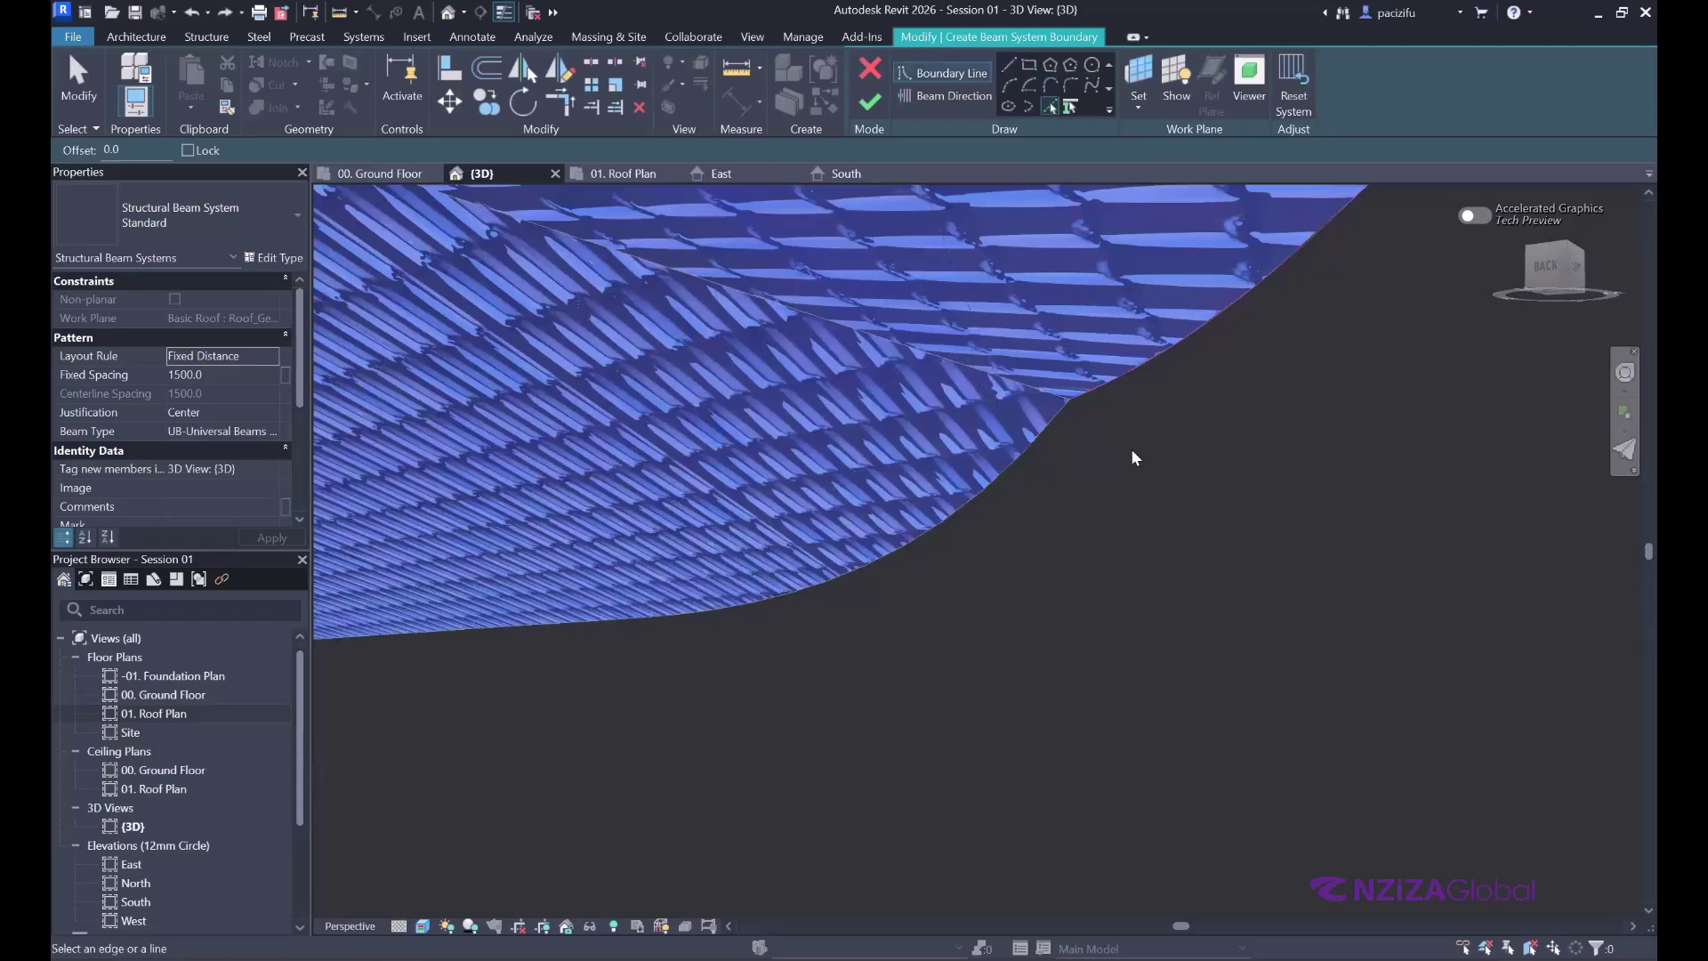
pyautogui.scroll(2, 1132, 457)
pyautogui.scroll(-3, 1133, 481)
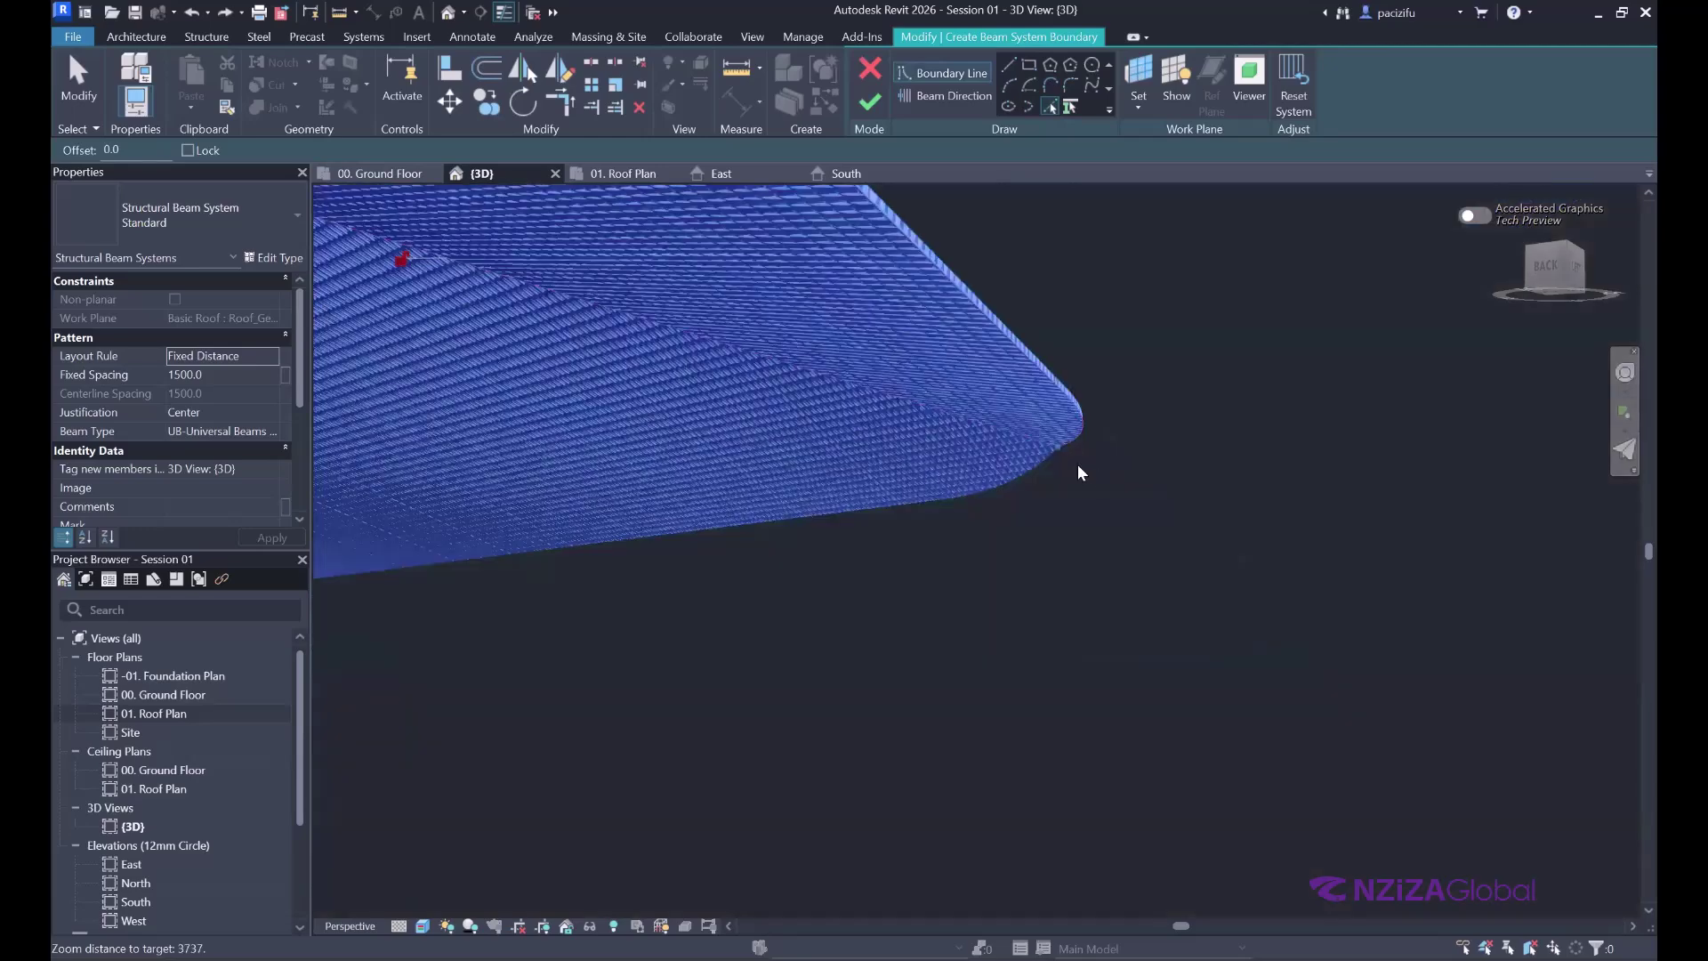
pyautogui.keyDown('shift'); pyautogui.moveTo(595, 286); pyautogui.dragTo(685, 331, button='middle'); pyautogui.keyUp('shift')
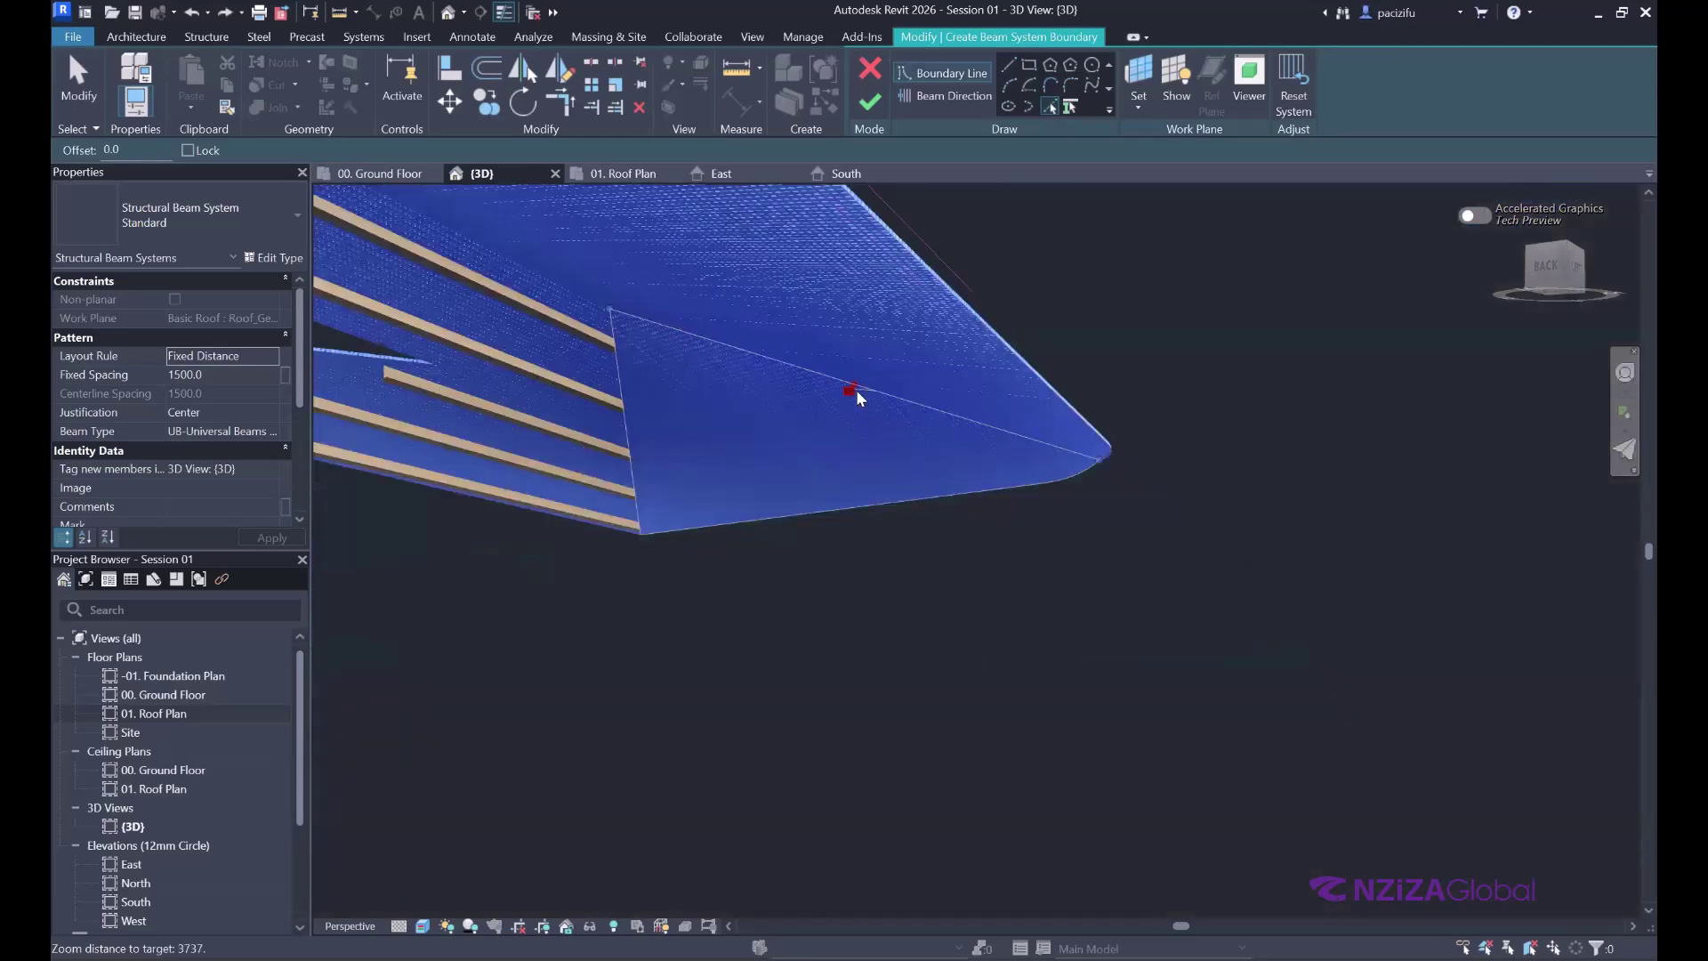
pyautogui.scroll(3, 781, 404)
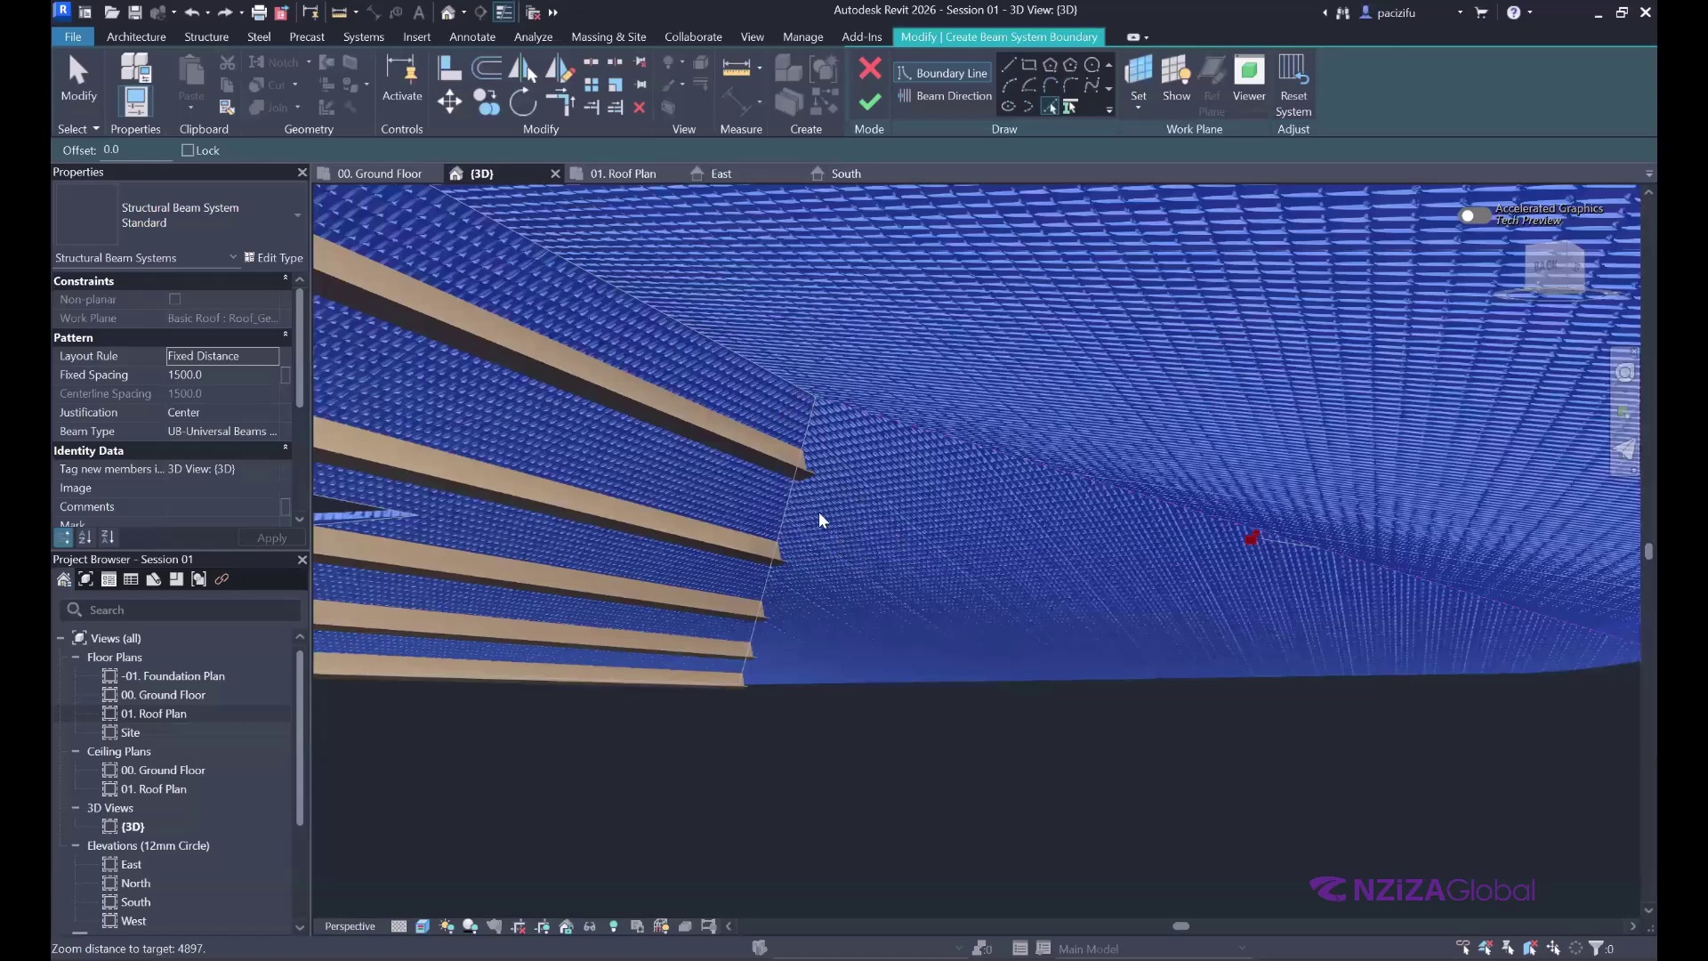
pyautogui.scroll(2, 1595, 372)
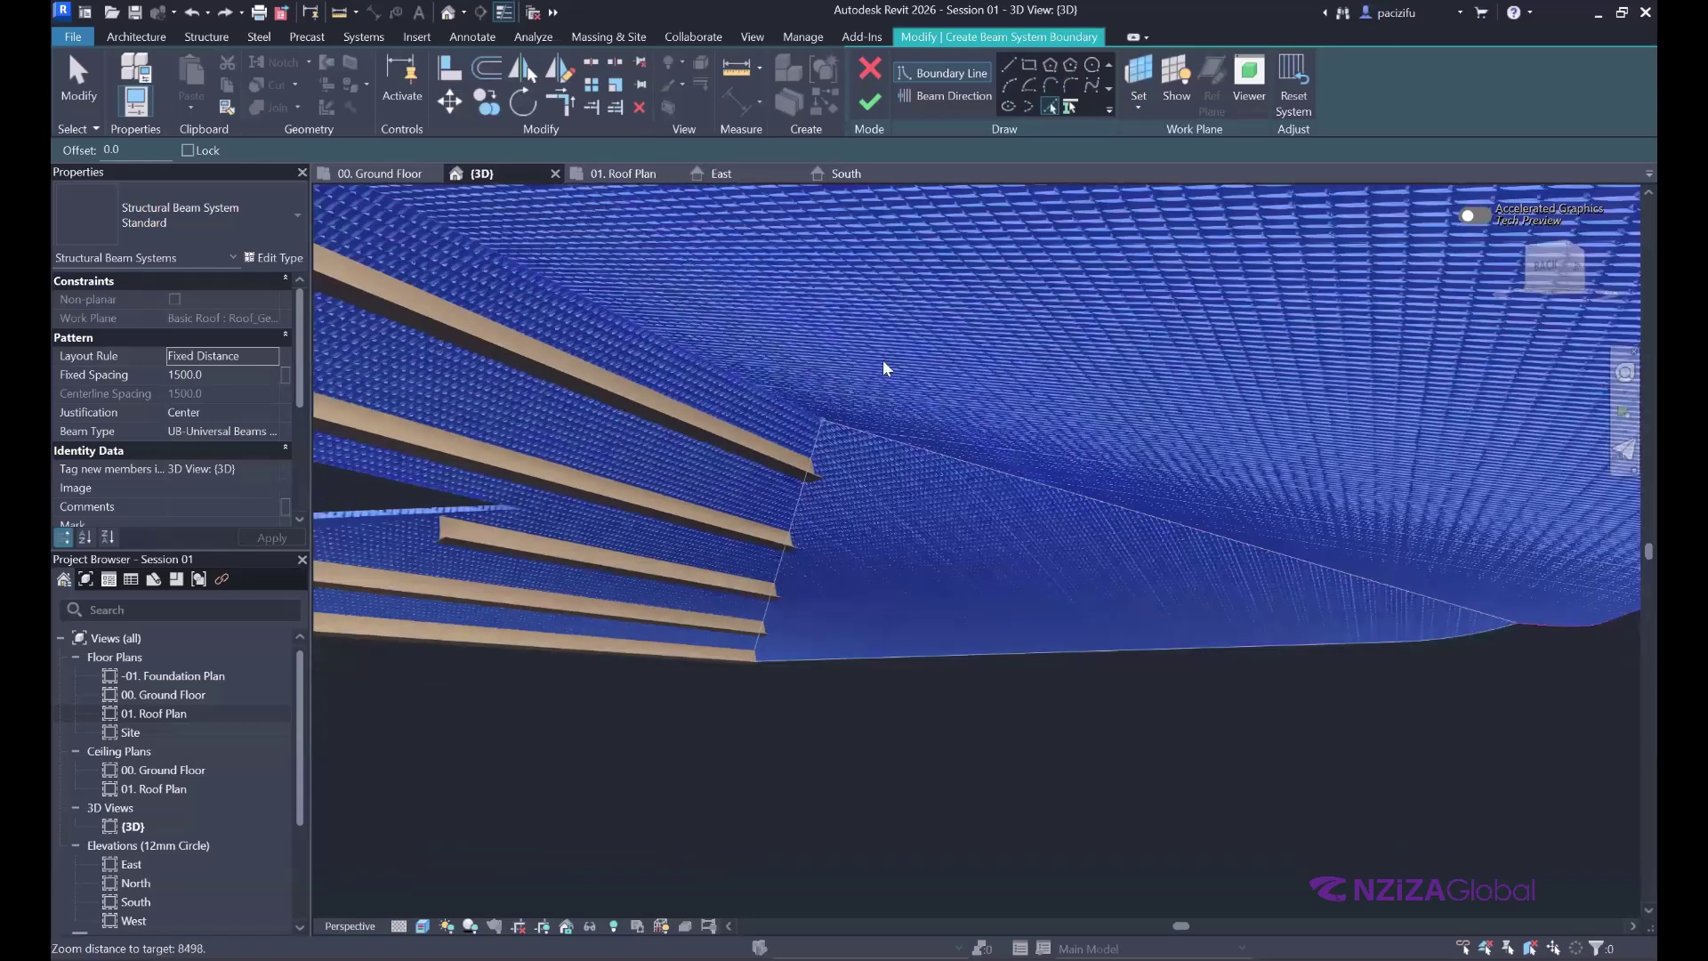
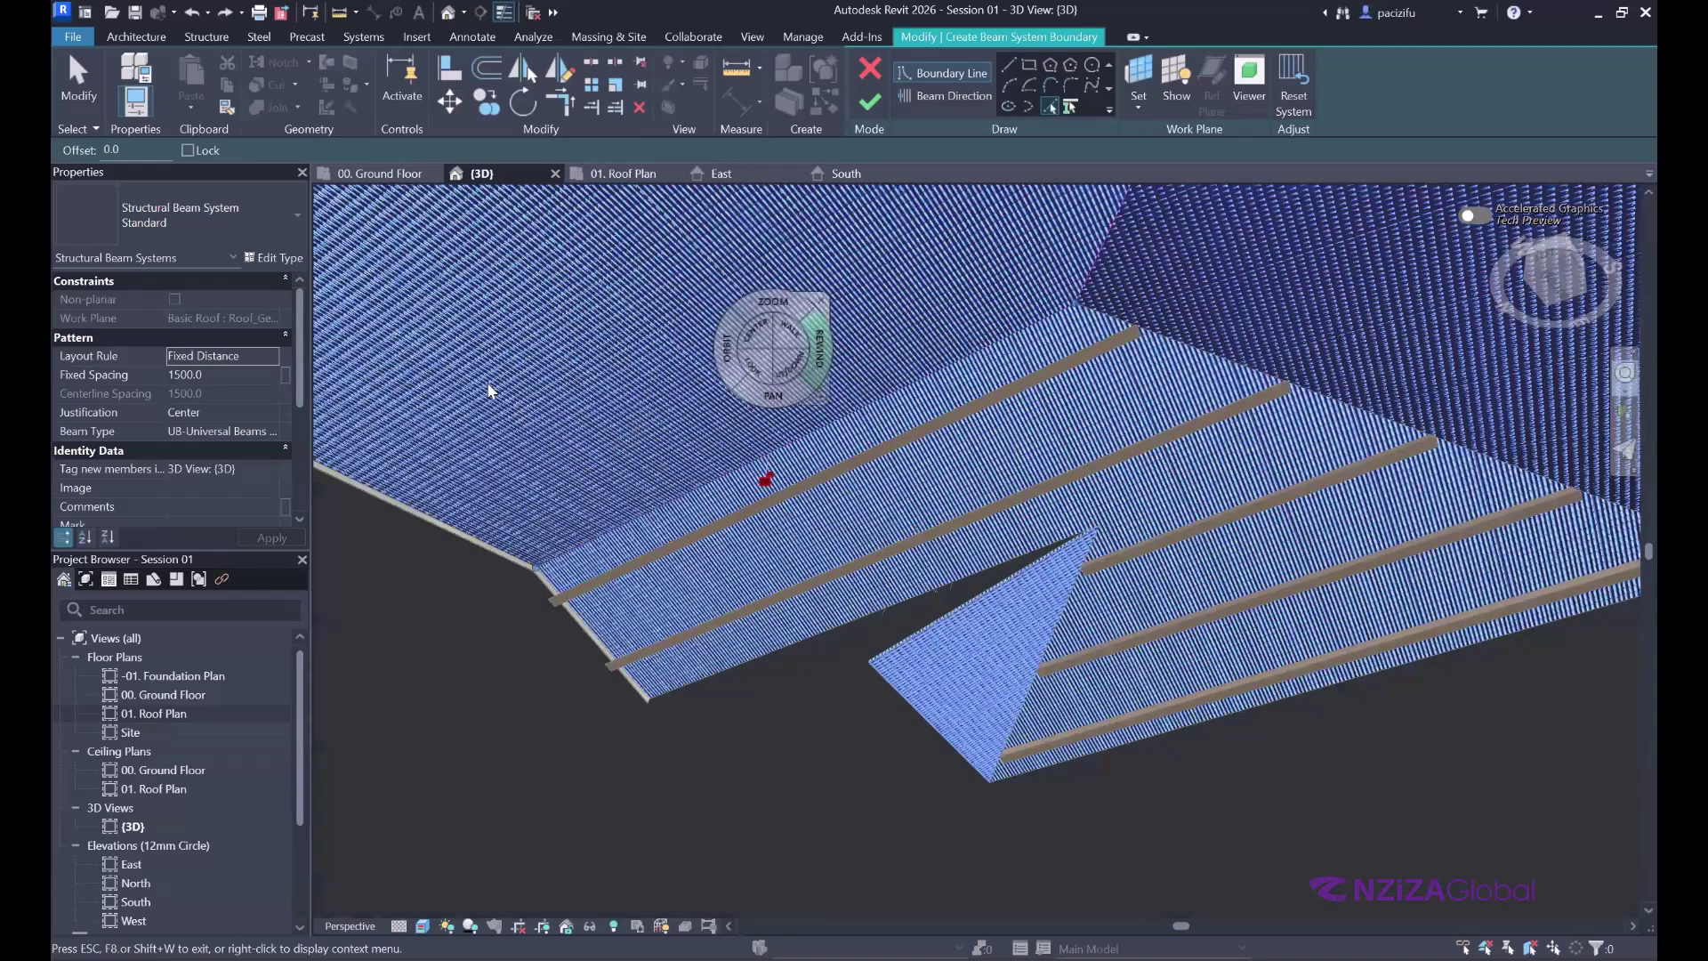
# - Complete the boundary at the slope's far gable end, trim its corners and finish the beam system
pyautogui.scroll(5, 510, 445)
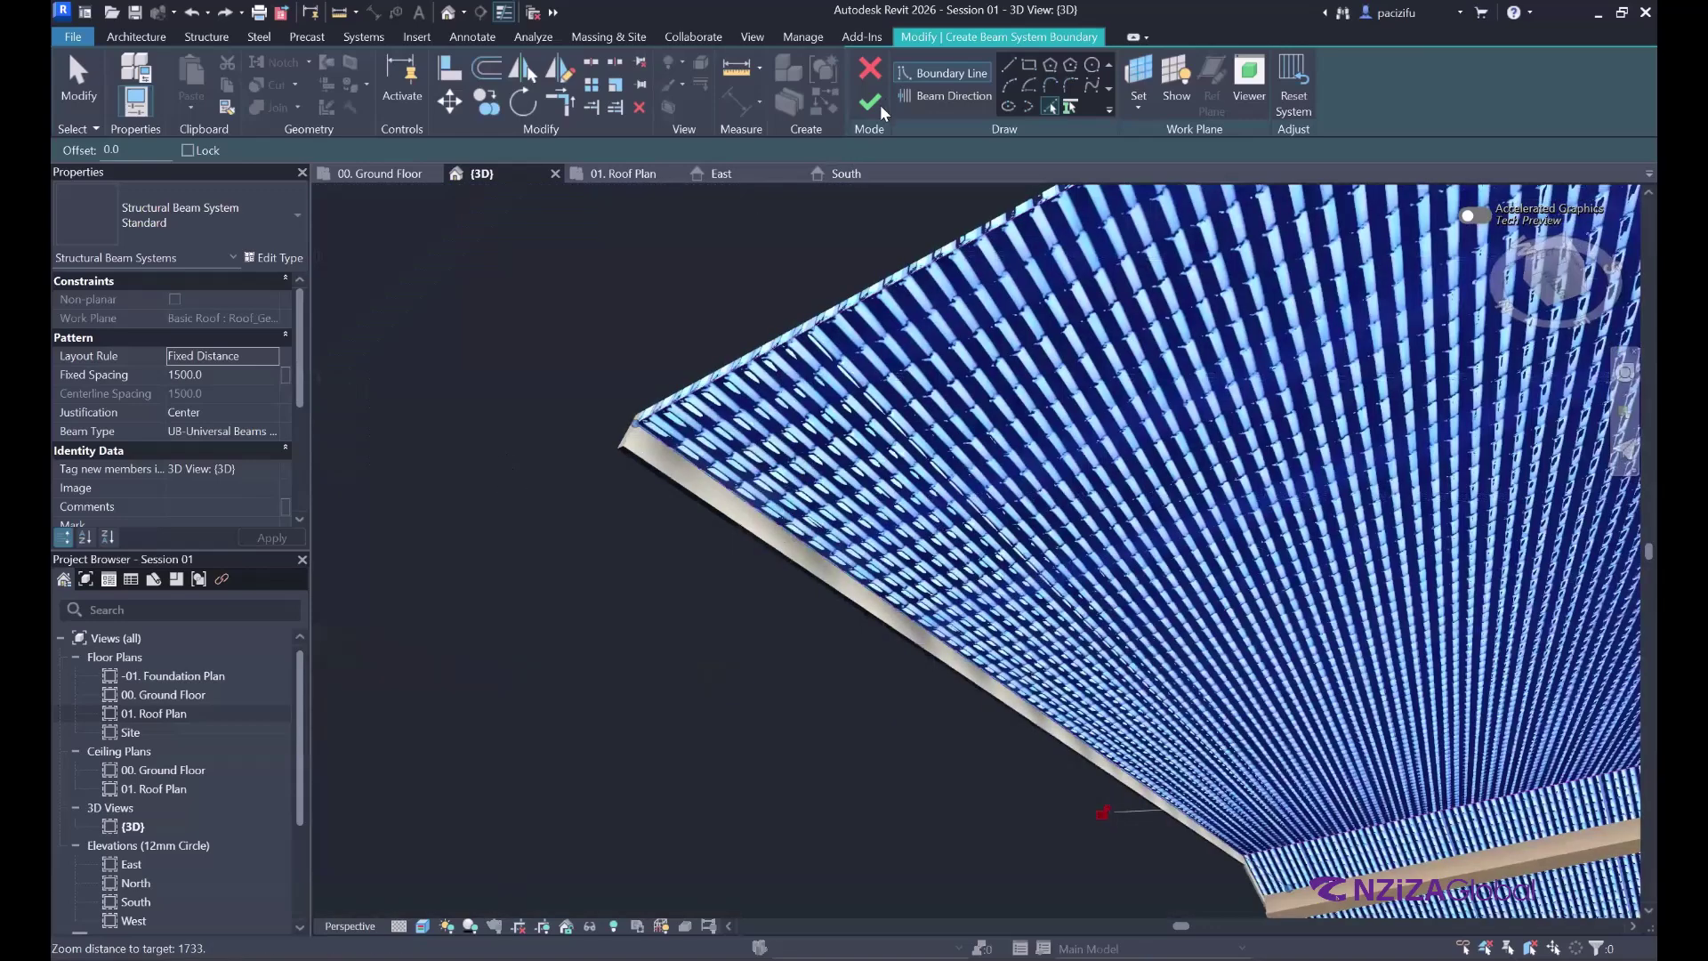
pyautogui.scroll(3, 814, 205)
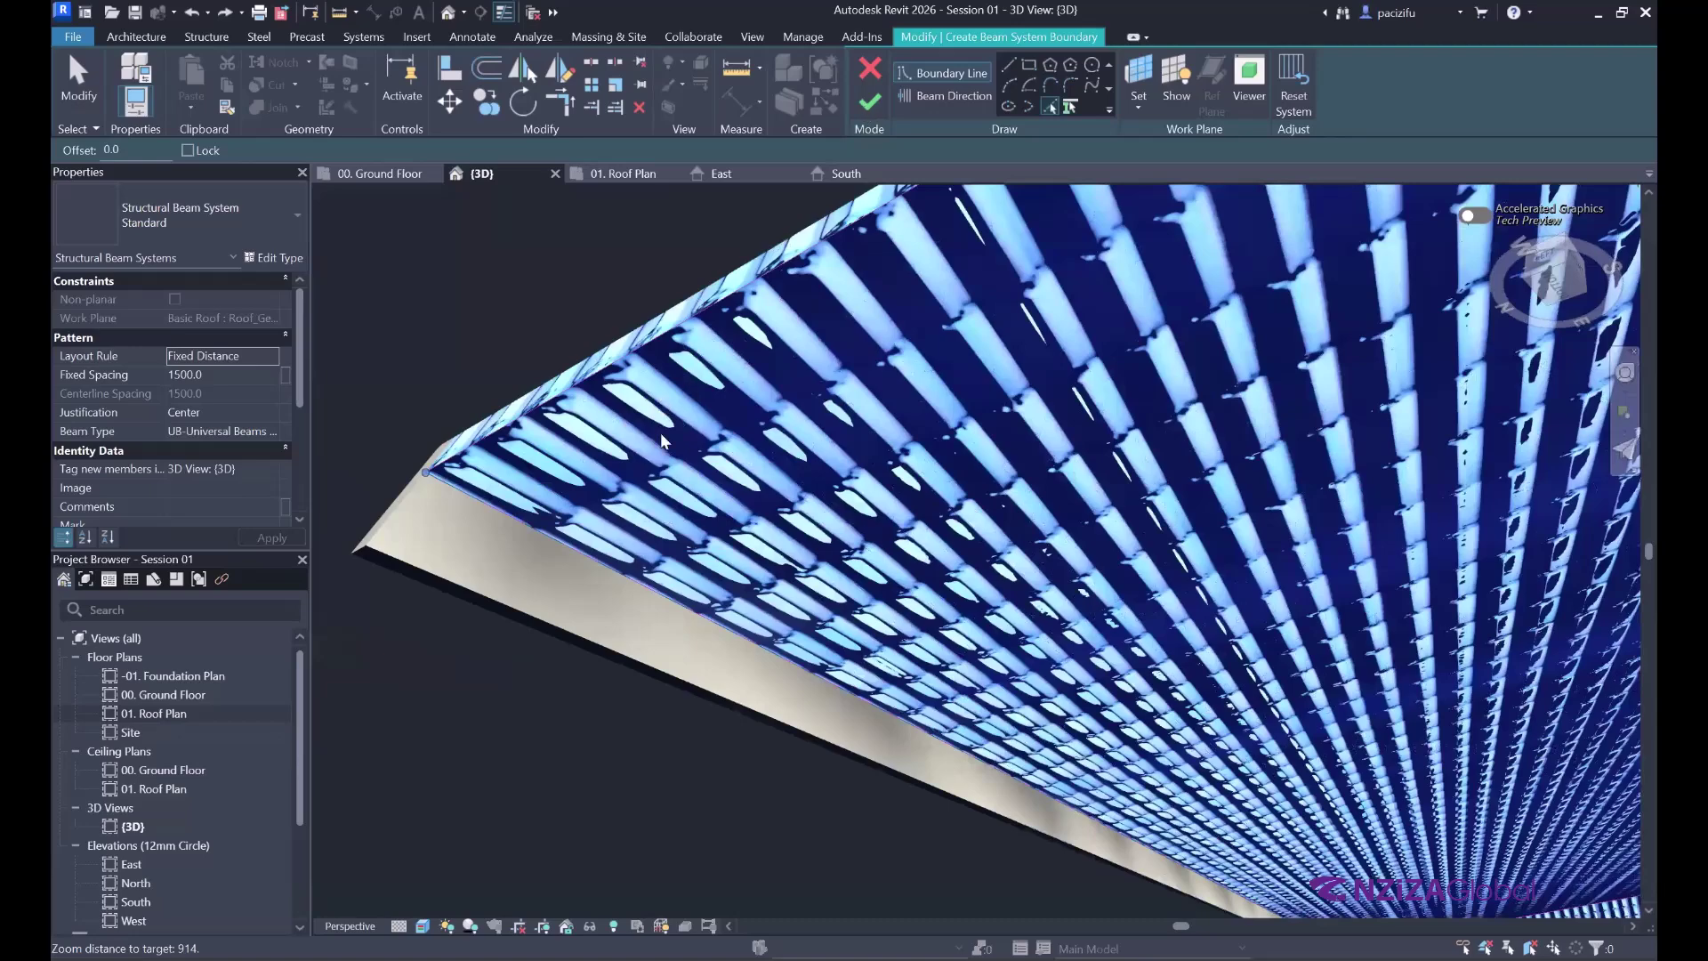
pyautogui.scroll(-4, 678, 685)
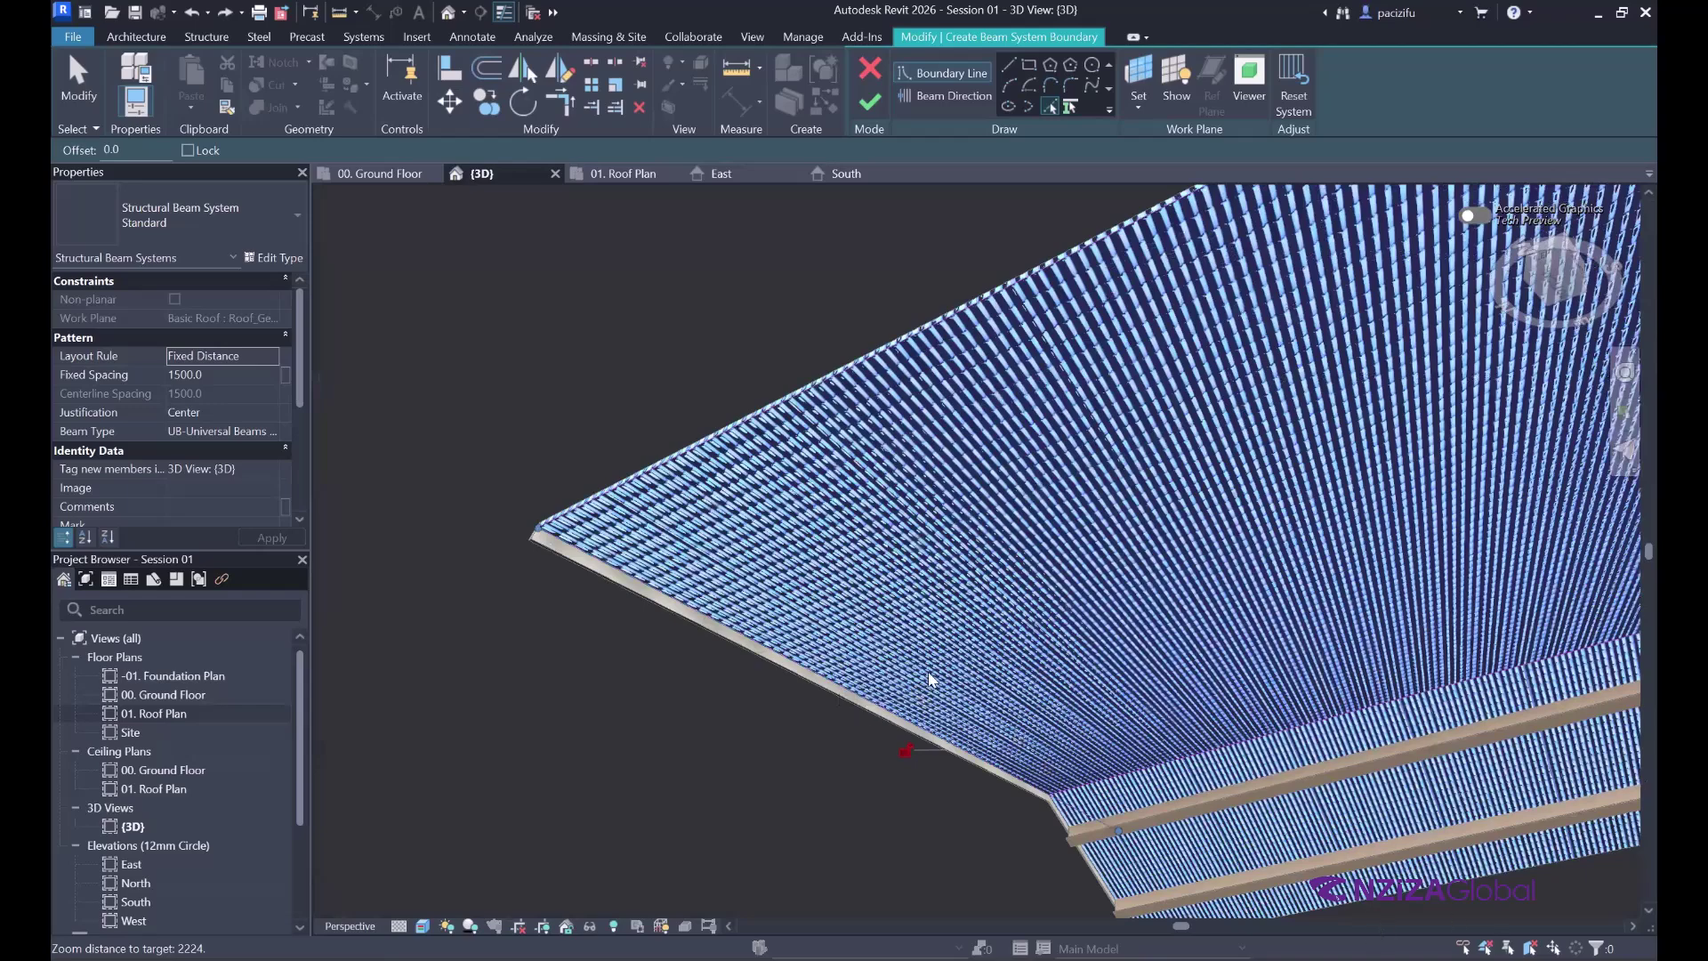
pyautogui.click(564, 113)
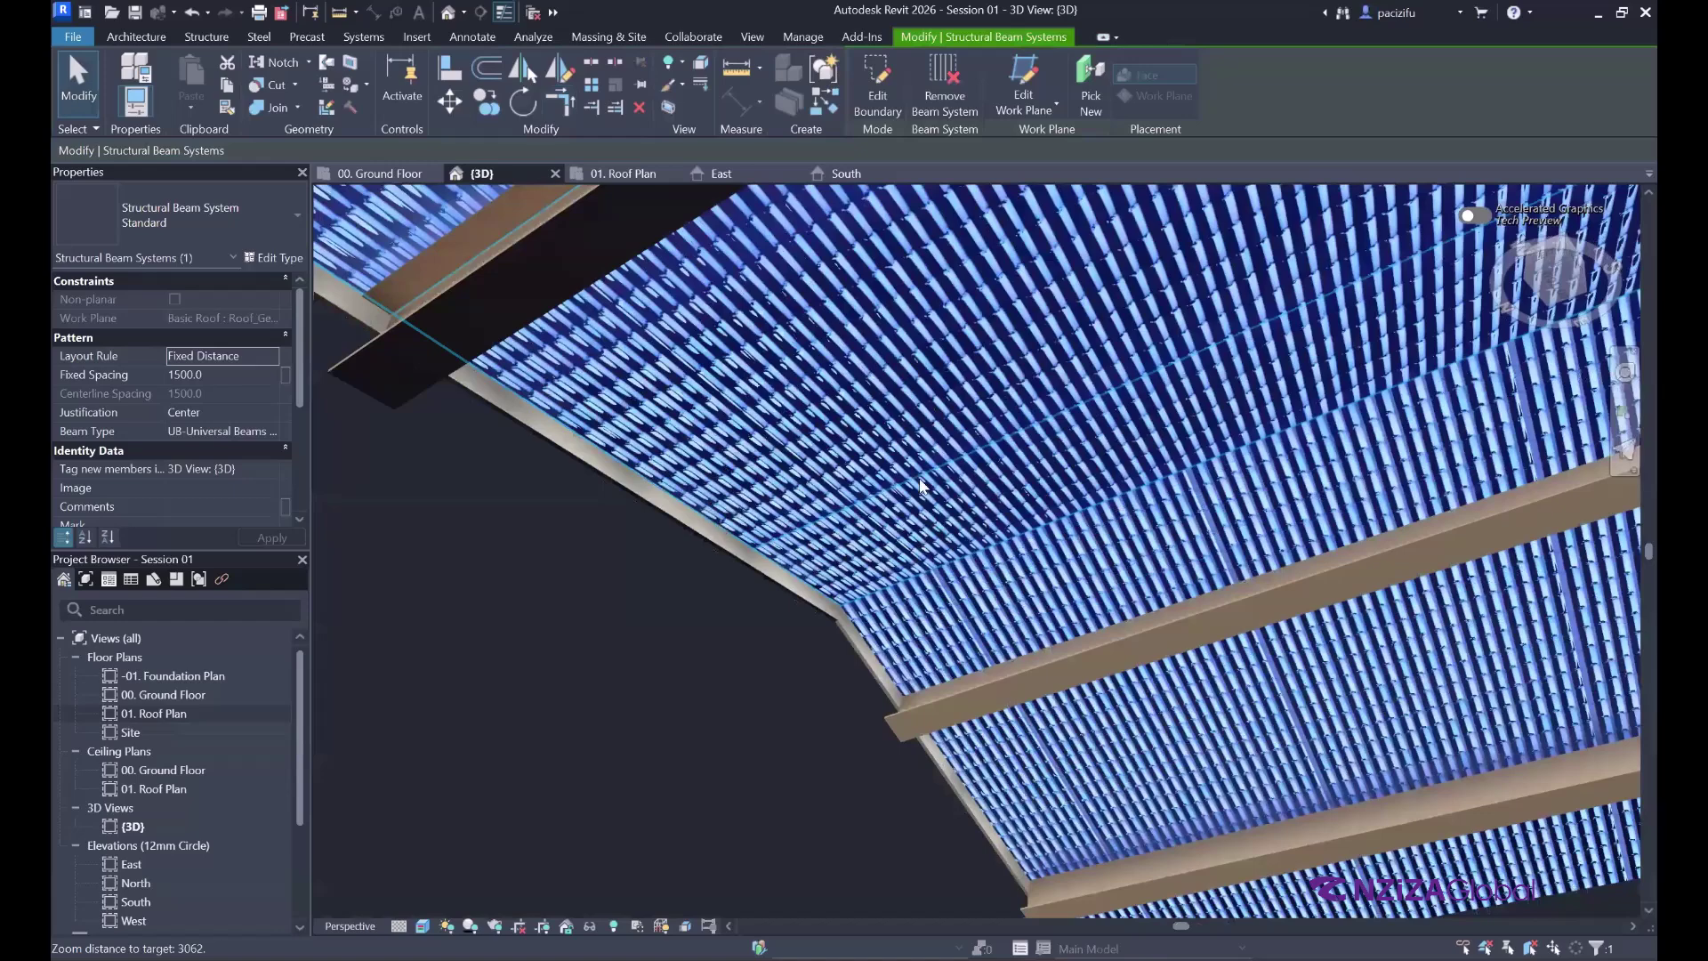
# - Examine the new beams from the gable end and from below, checking their direction and fit against the roof slope
pyautogui.scroll(-3, 916, 552)
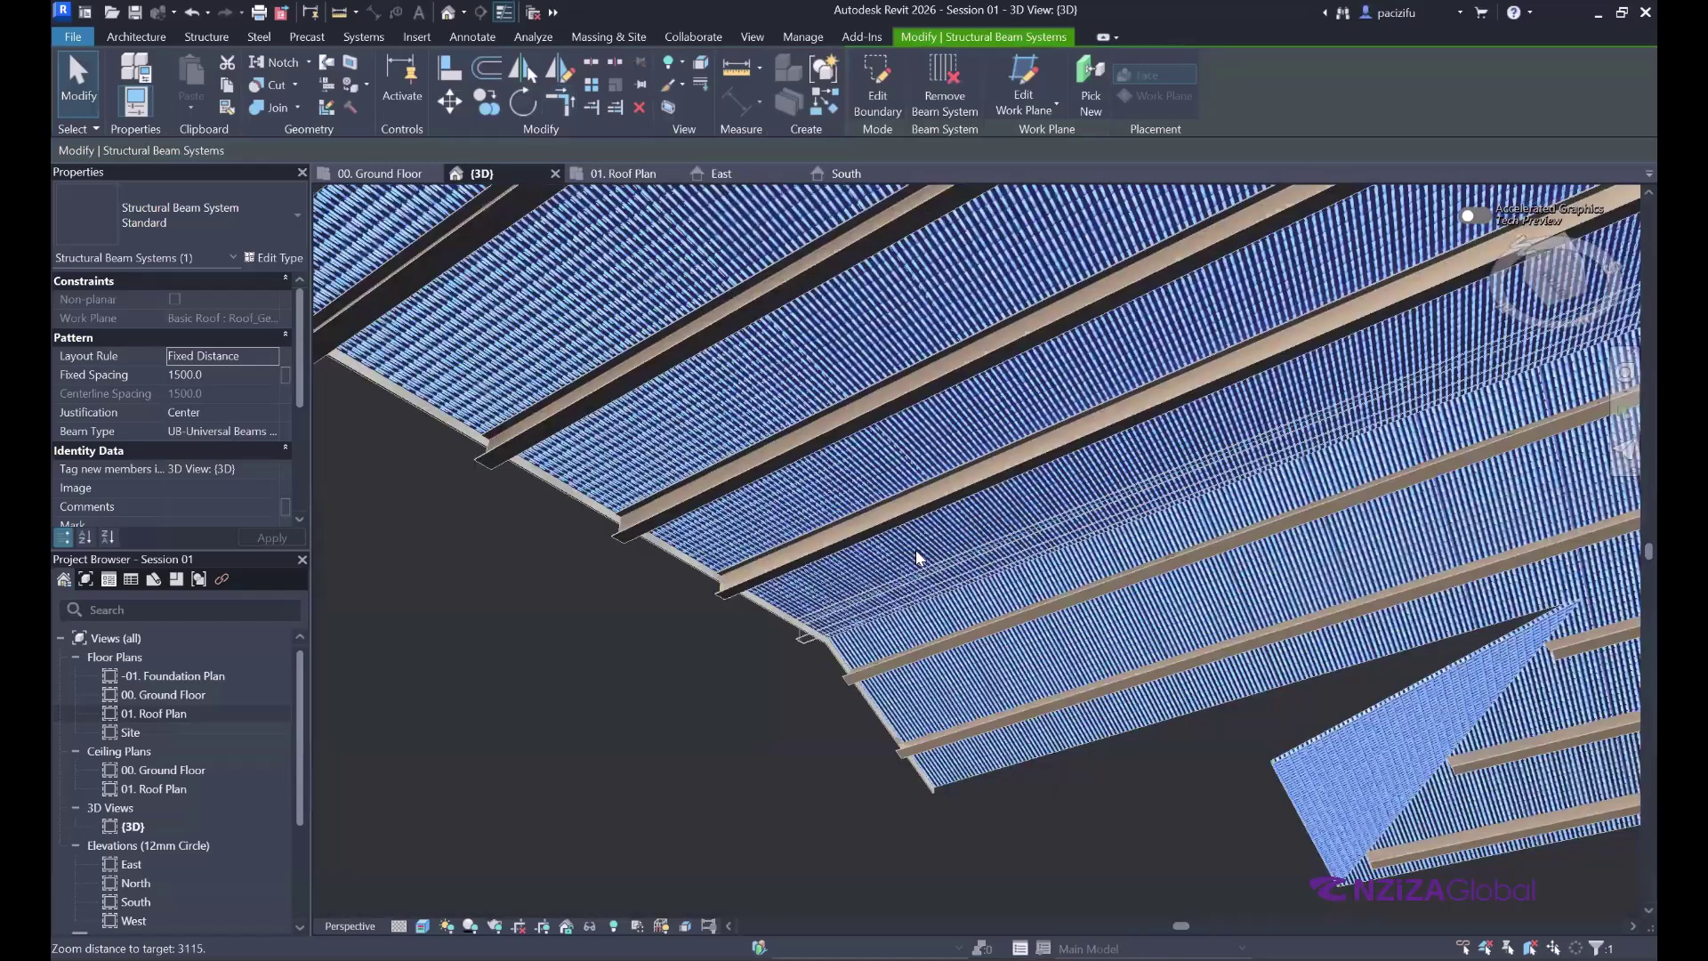
pyautogui.keyDown('shift'); pyautogui.moveTo(910, 484); pyautogui.dragTo(783, 384, button='middle'); pyautogui.keyUp('shift')
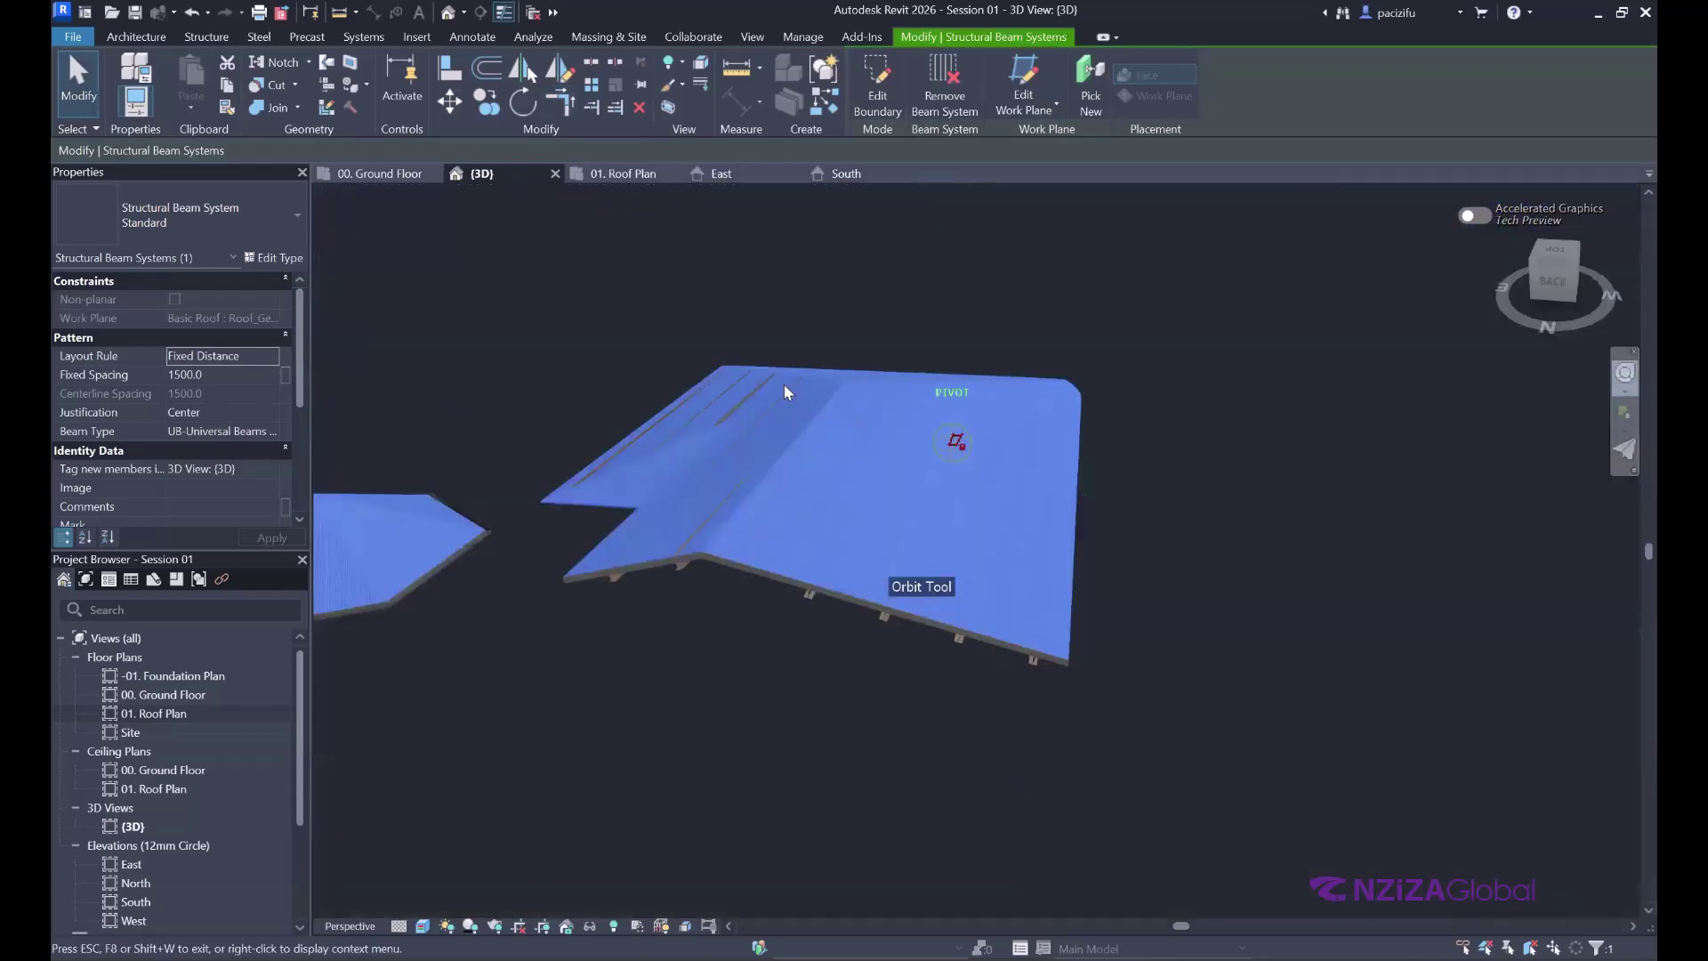
pyautogui.keyDown('shift'); pyautogui.moveTo(907, 333); pyautogui.dragTo(902, 407, button='middle'); pyautogui.keyUp('shift')
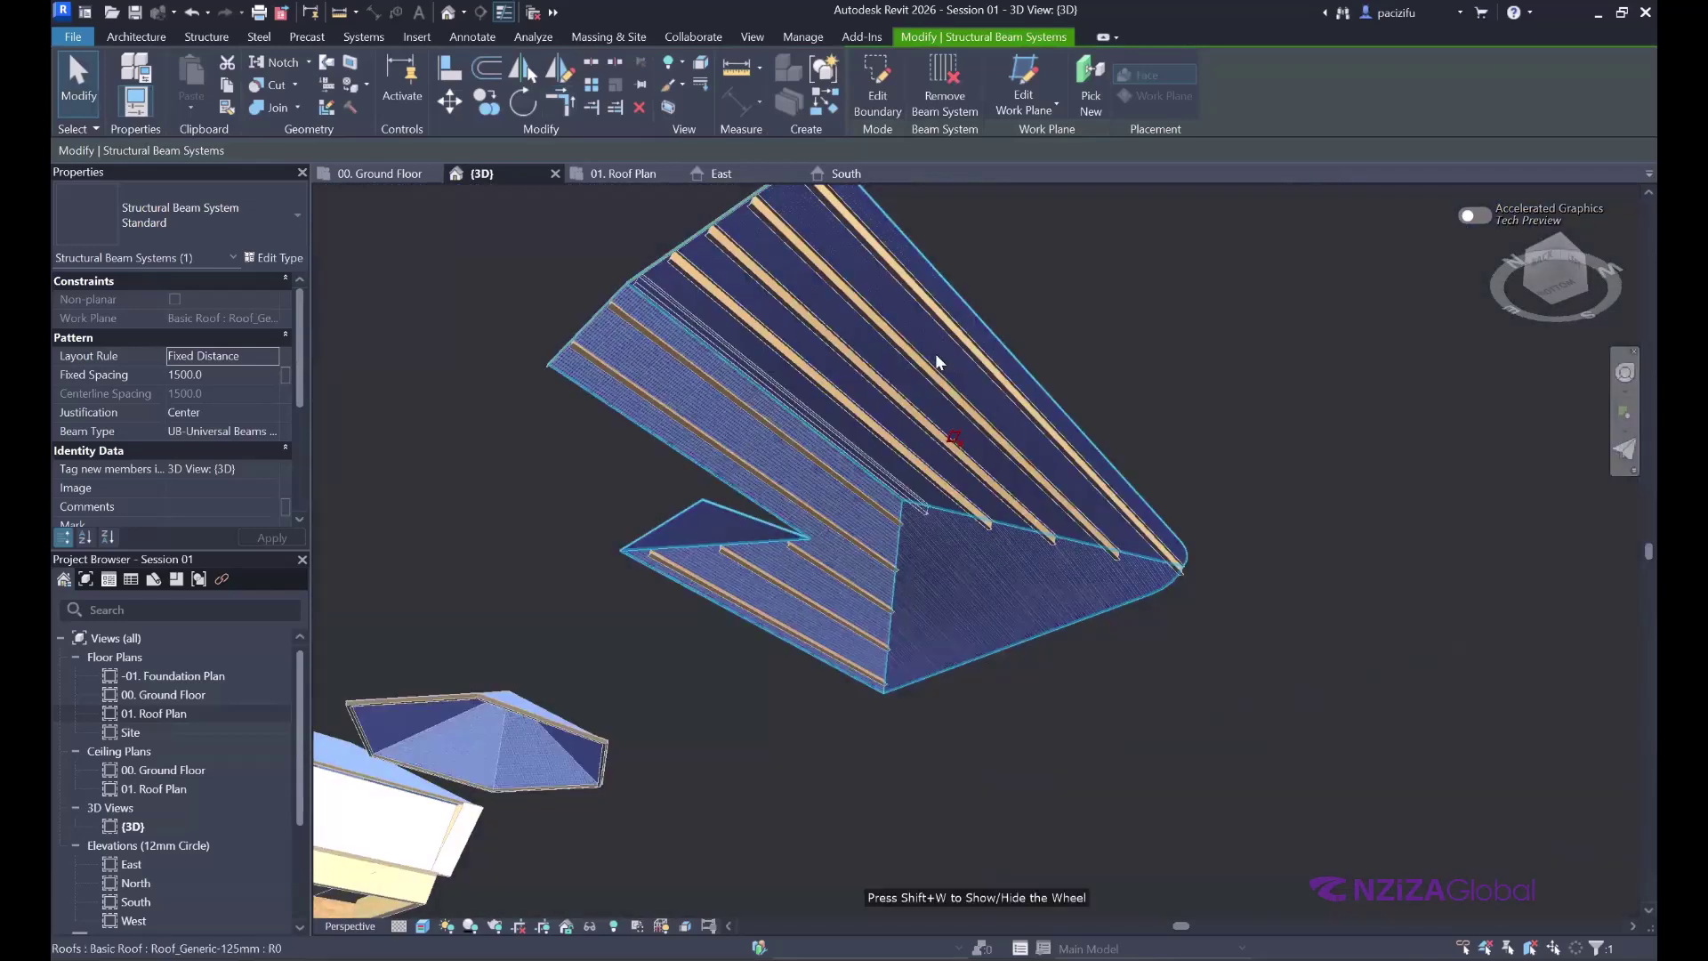
pyautogui.scroll(3, 818, 448)
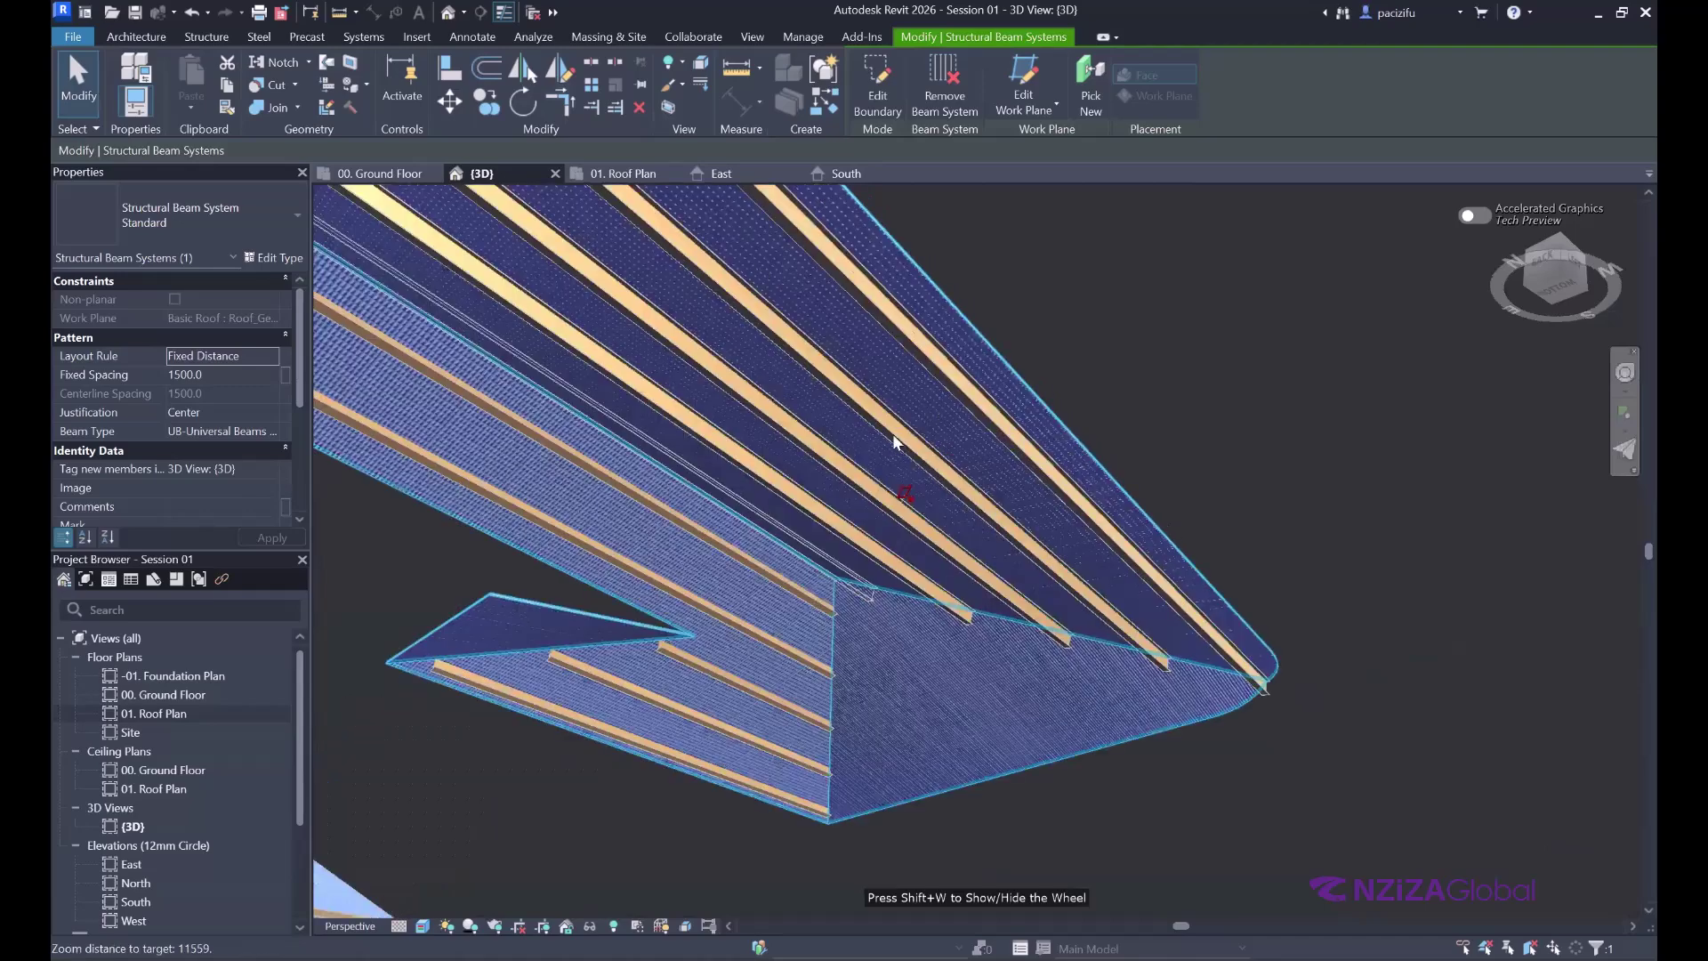
pyautogui.scroll(3, 879, 325)
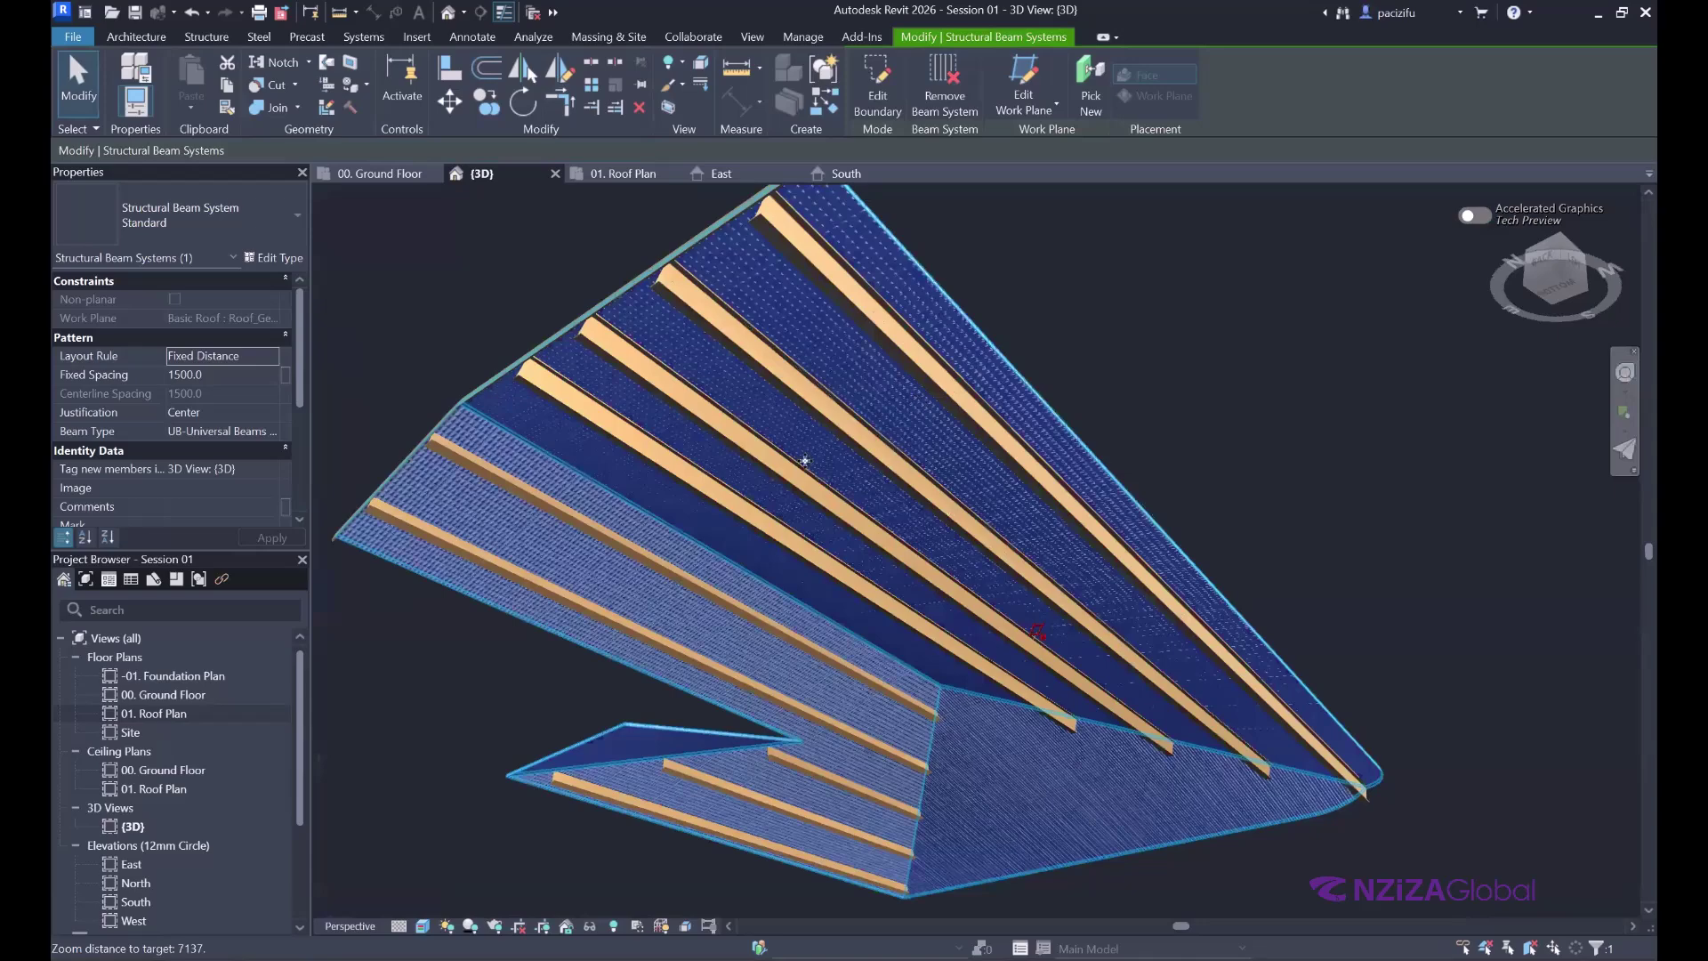
pyautogui.scroll(-2, 782, 489)
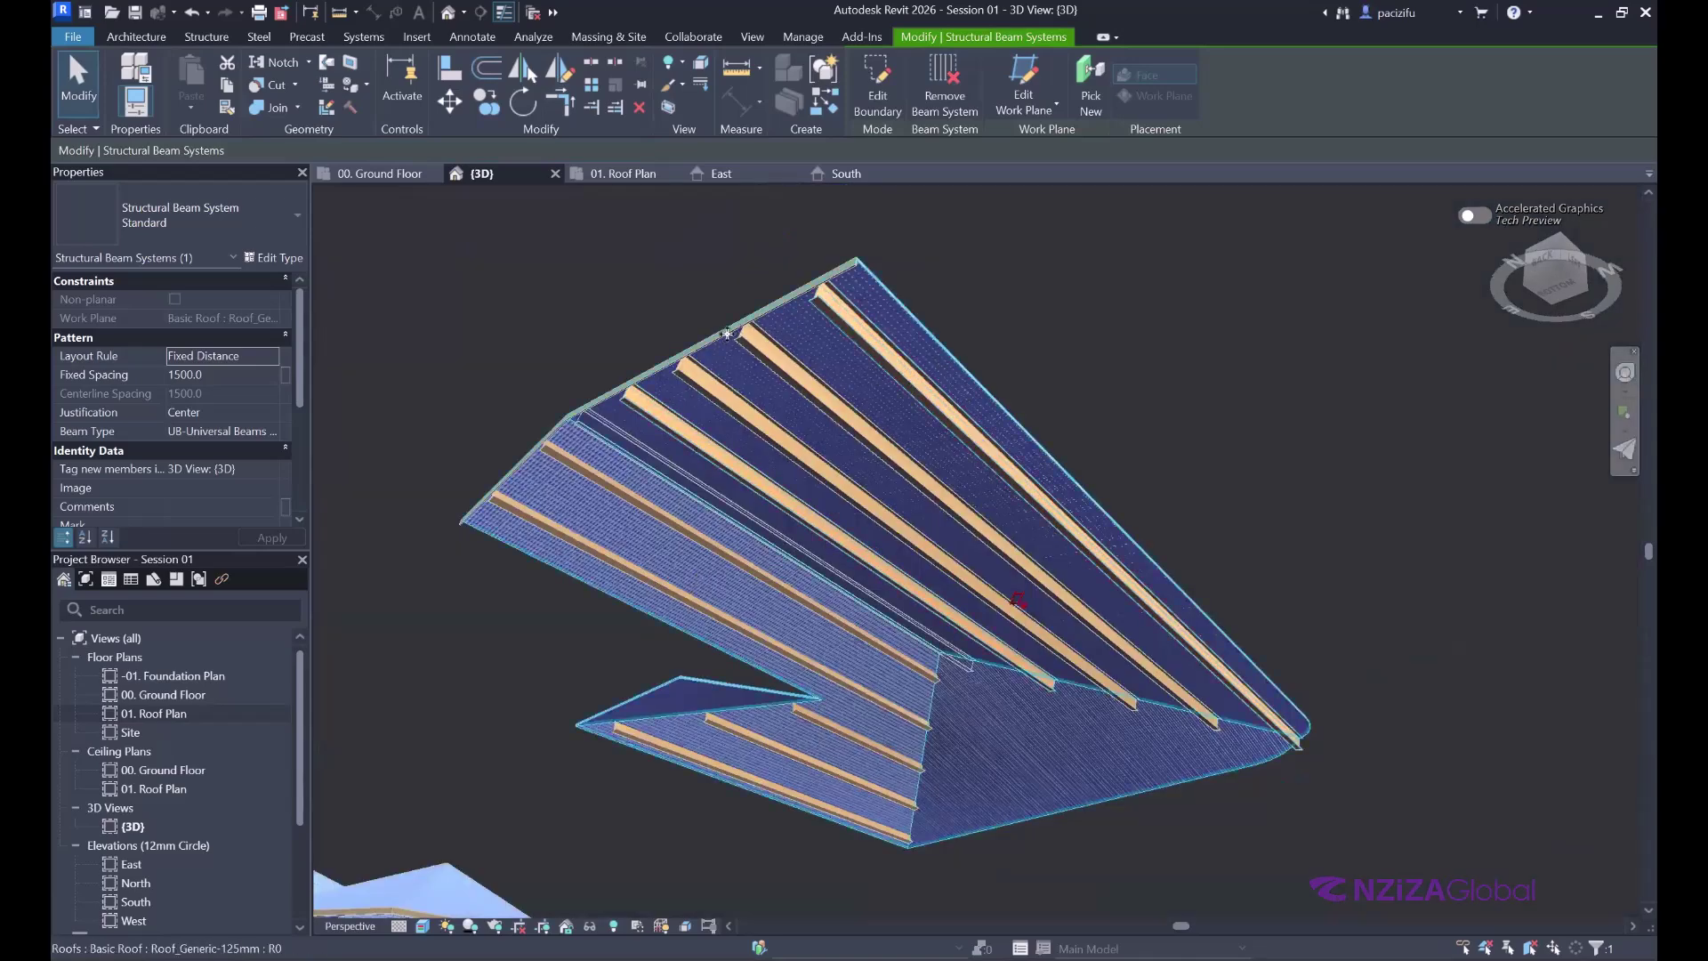
pyautogui.scroll(1, 735, 332)
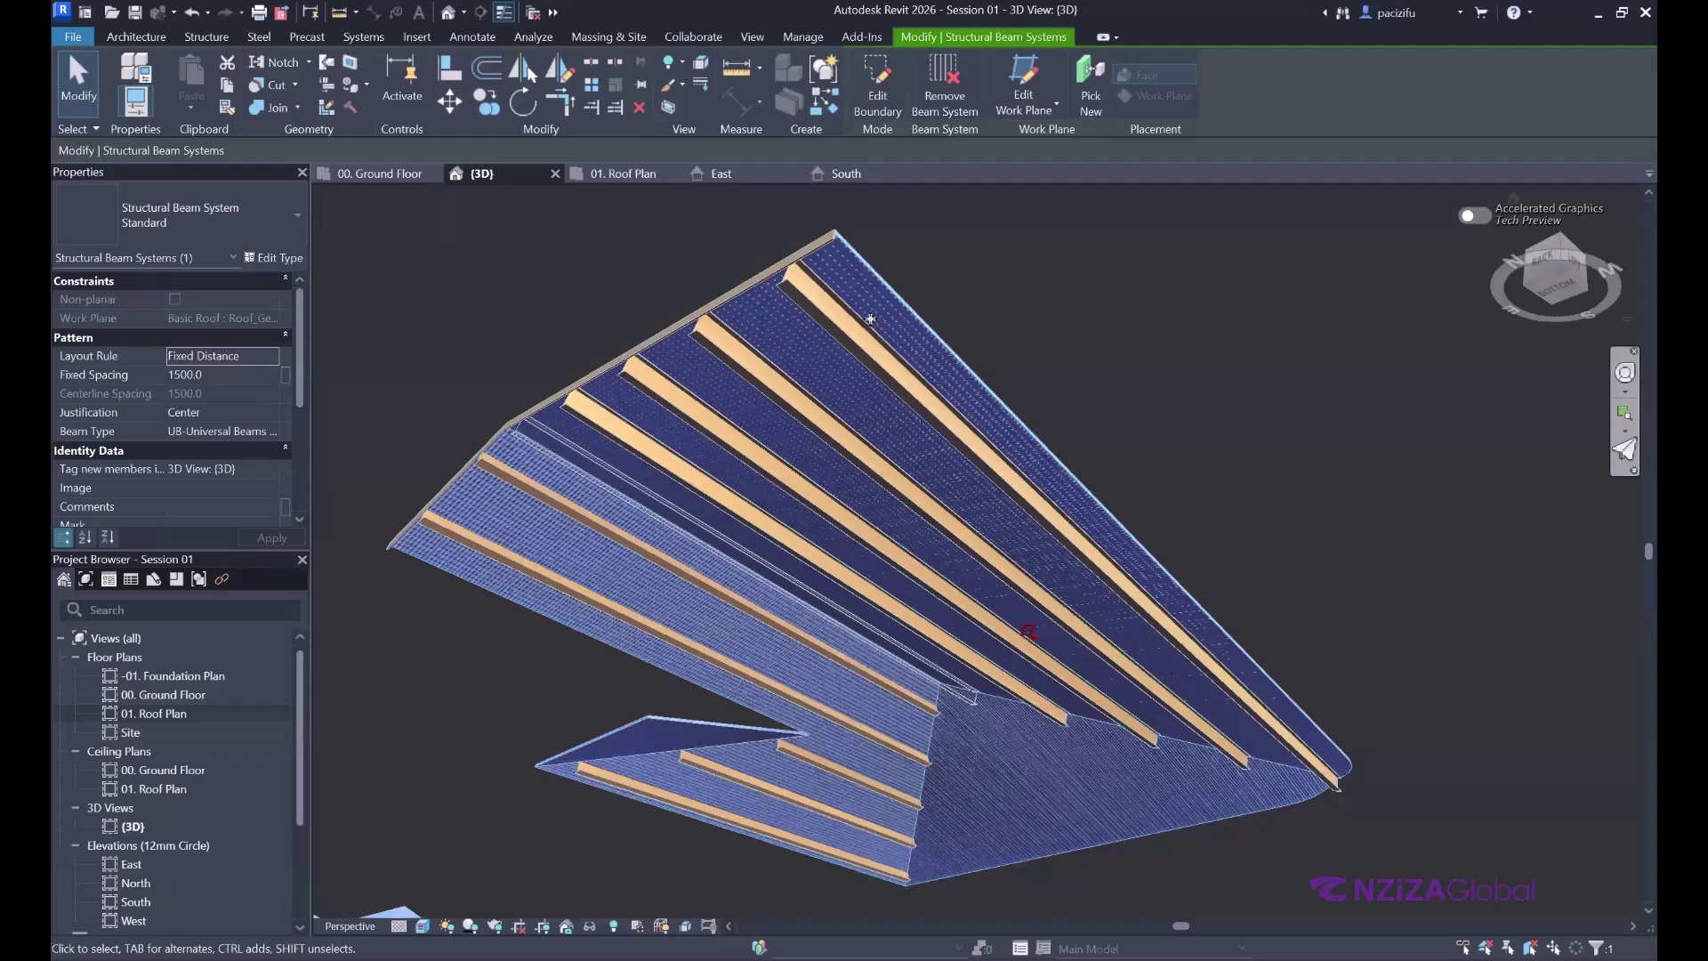
pyautogui.keyDown('shift'); pyautogui.moveTo(863, 185); pyautogui.dragTo(877, 83, button='middle'); pyautogui.keyUp('shift')
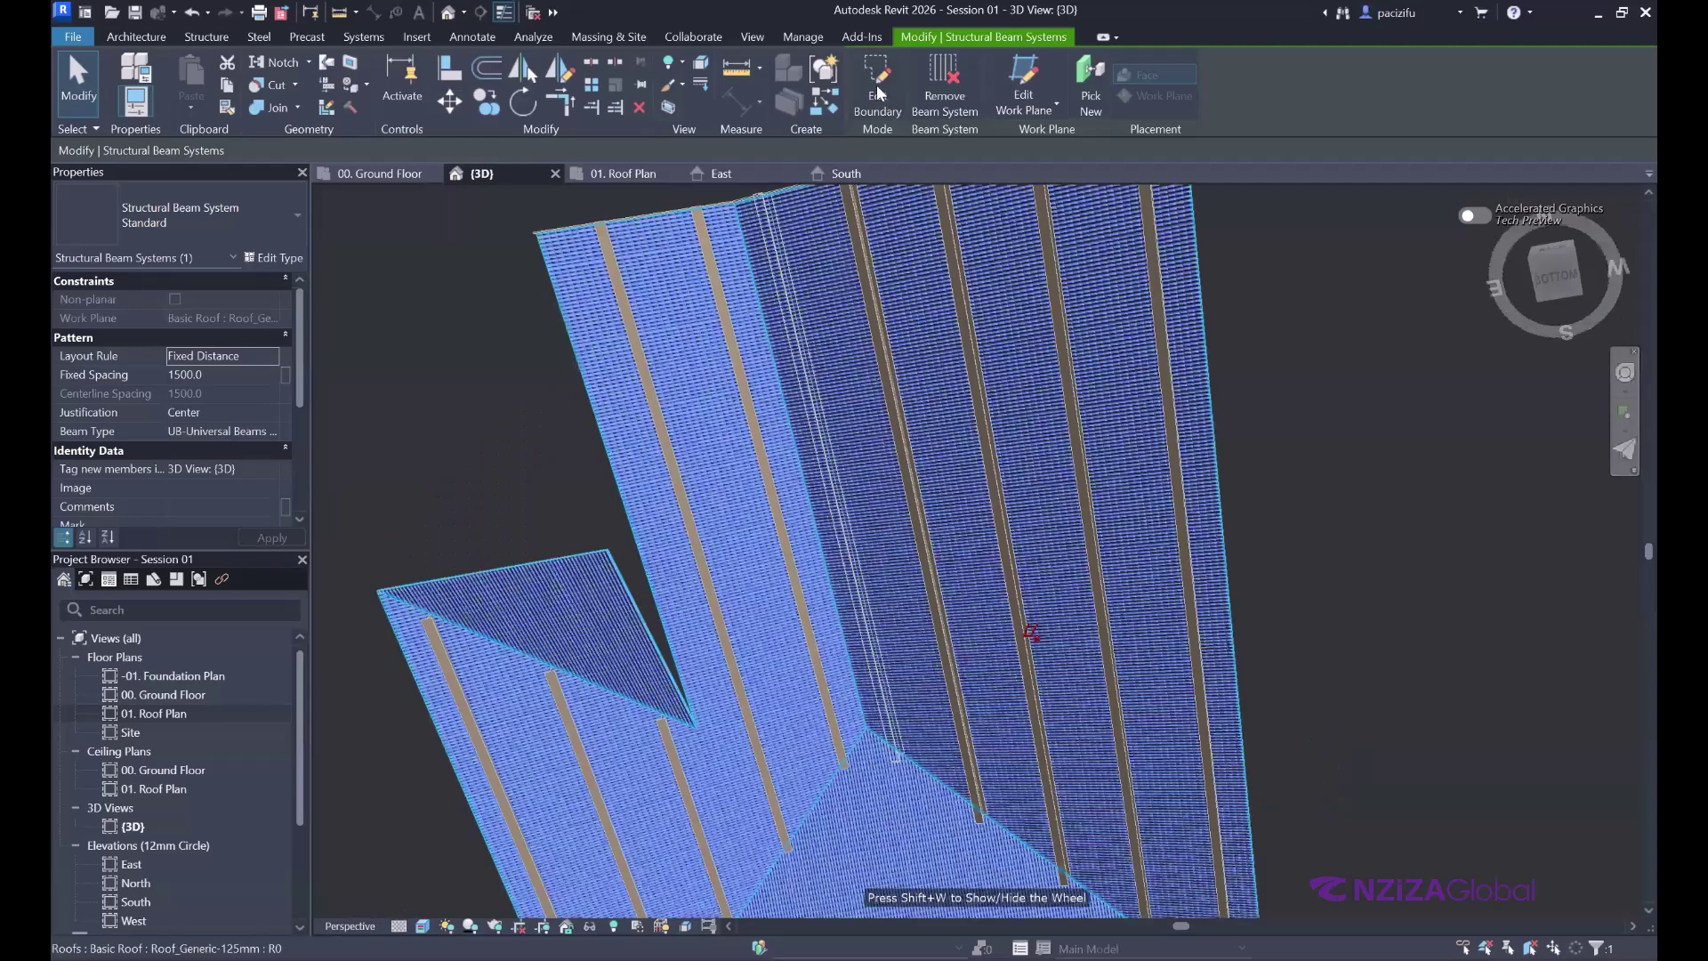
# - Change the beam direction to run across the slope from eave to ridge and set the beam type to M_HSS-Hollow Structural
pyautogui.click(877, 85)
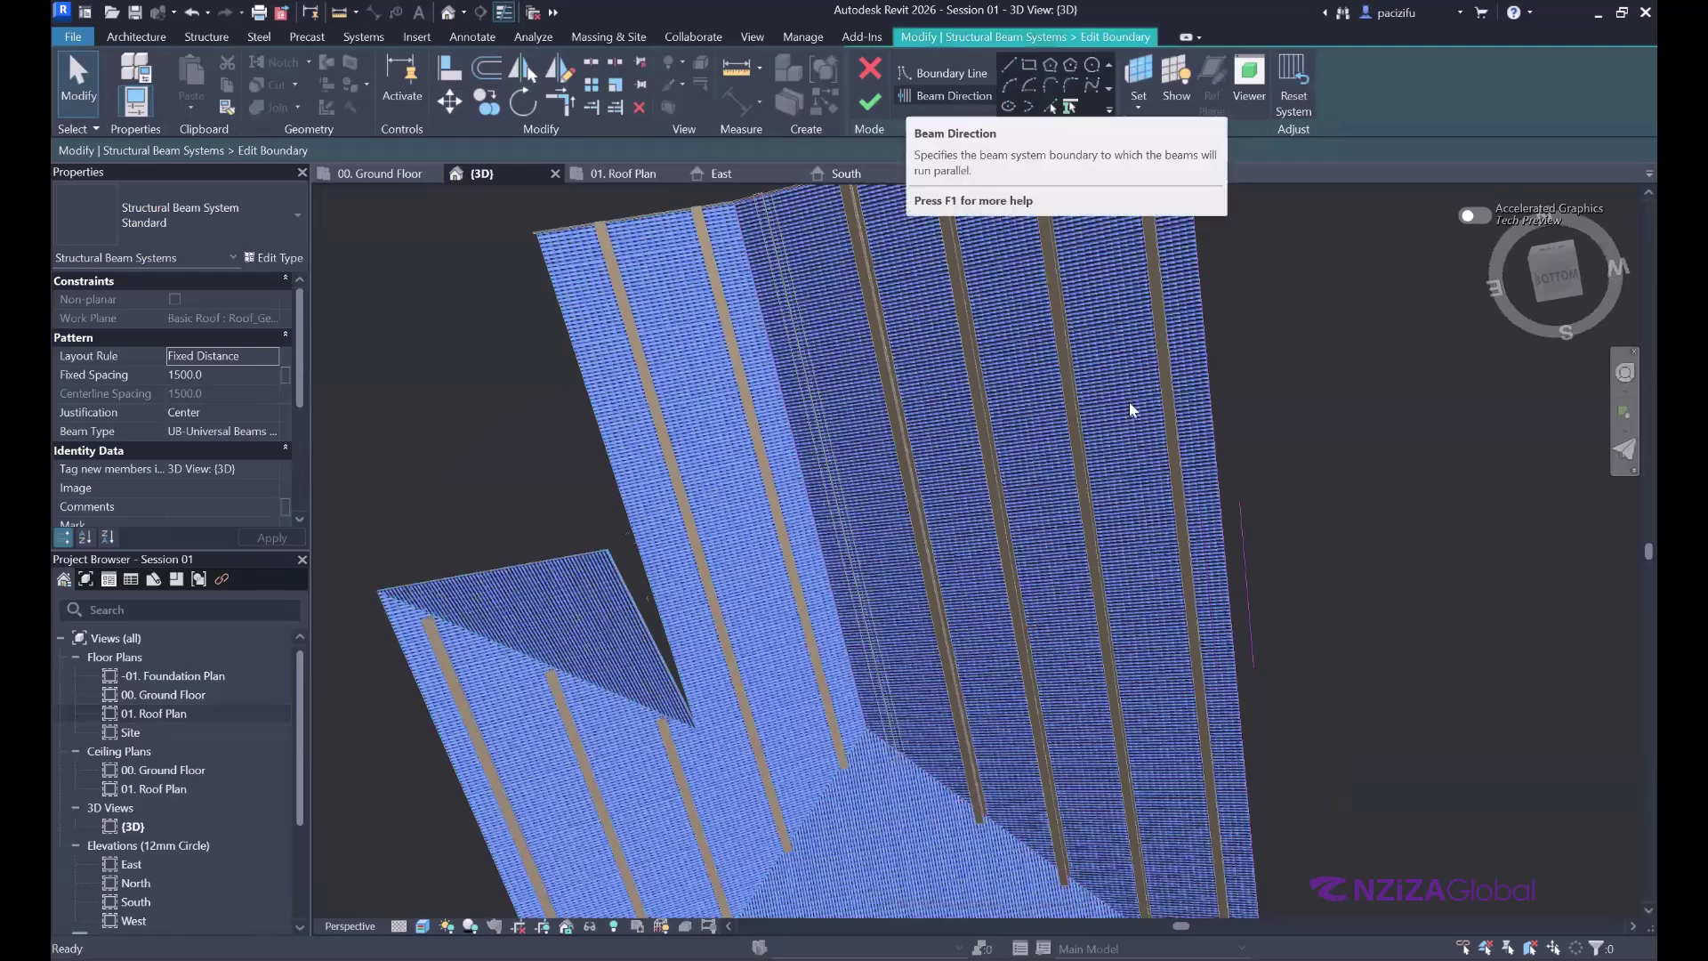
pyautogui.scroll(-2, 710, 378)
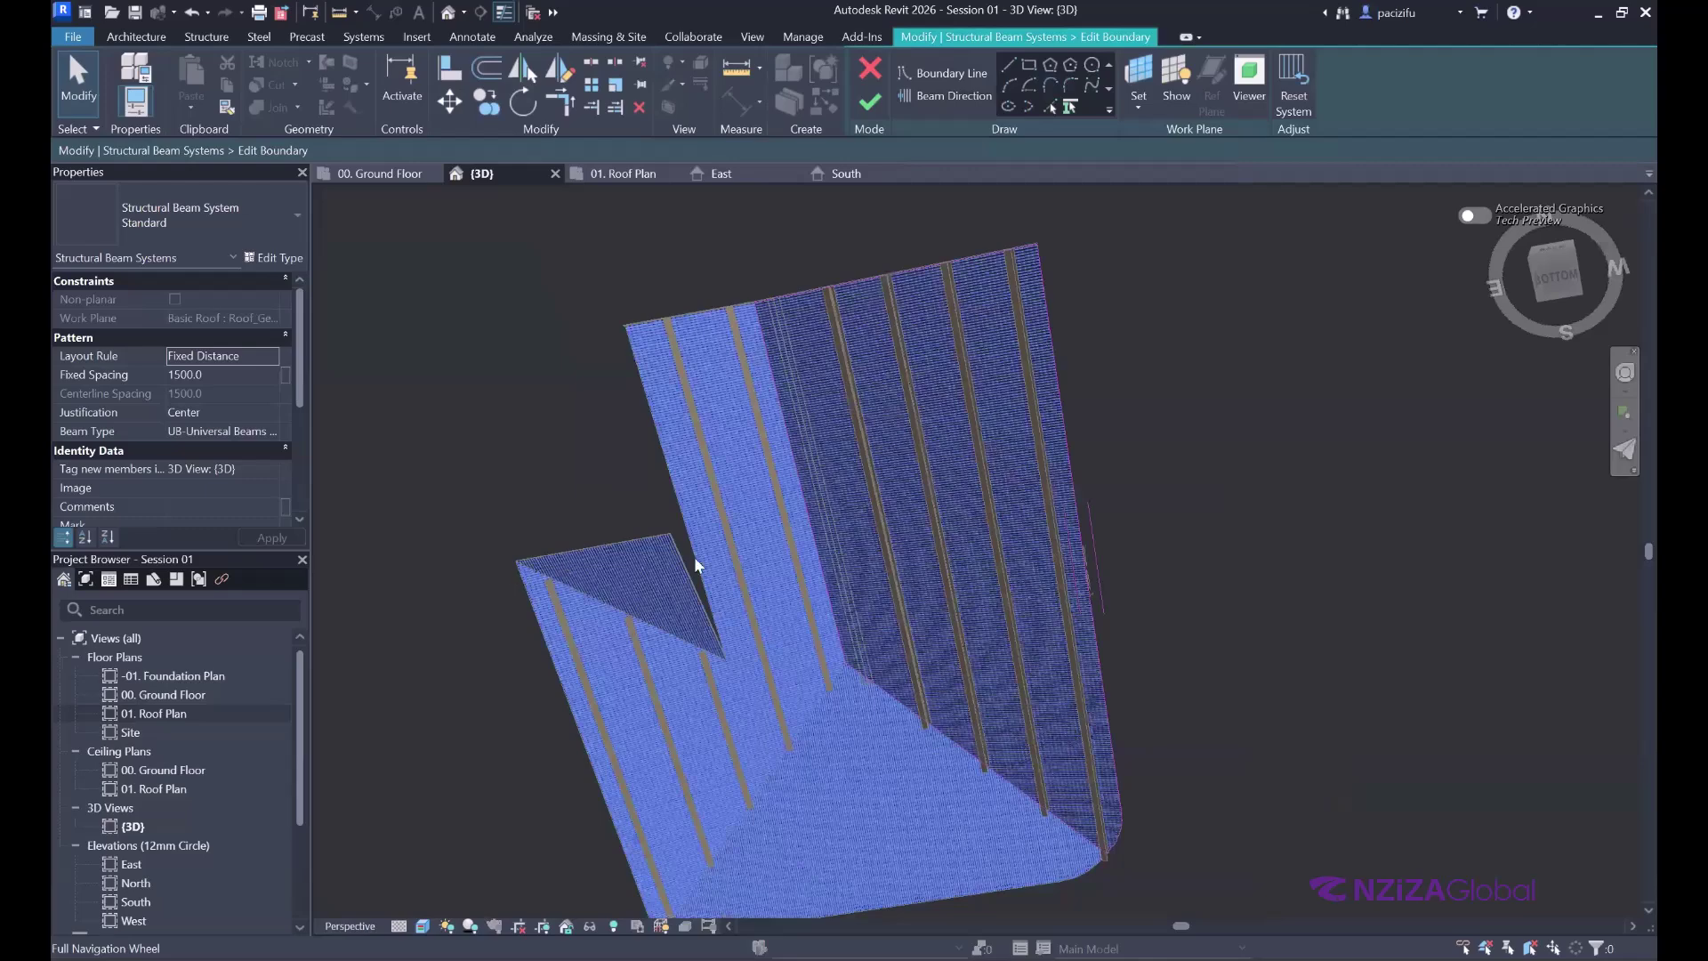
pyautogui.keyDown('shift'); pyautogui.moveTo(757, 435); pyautogui.dragTo(755, 413, button='middle'); pyautogui.keyUp('shift')
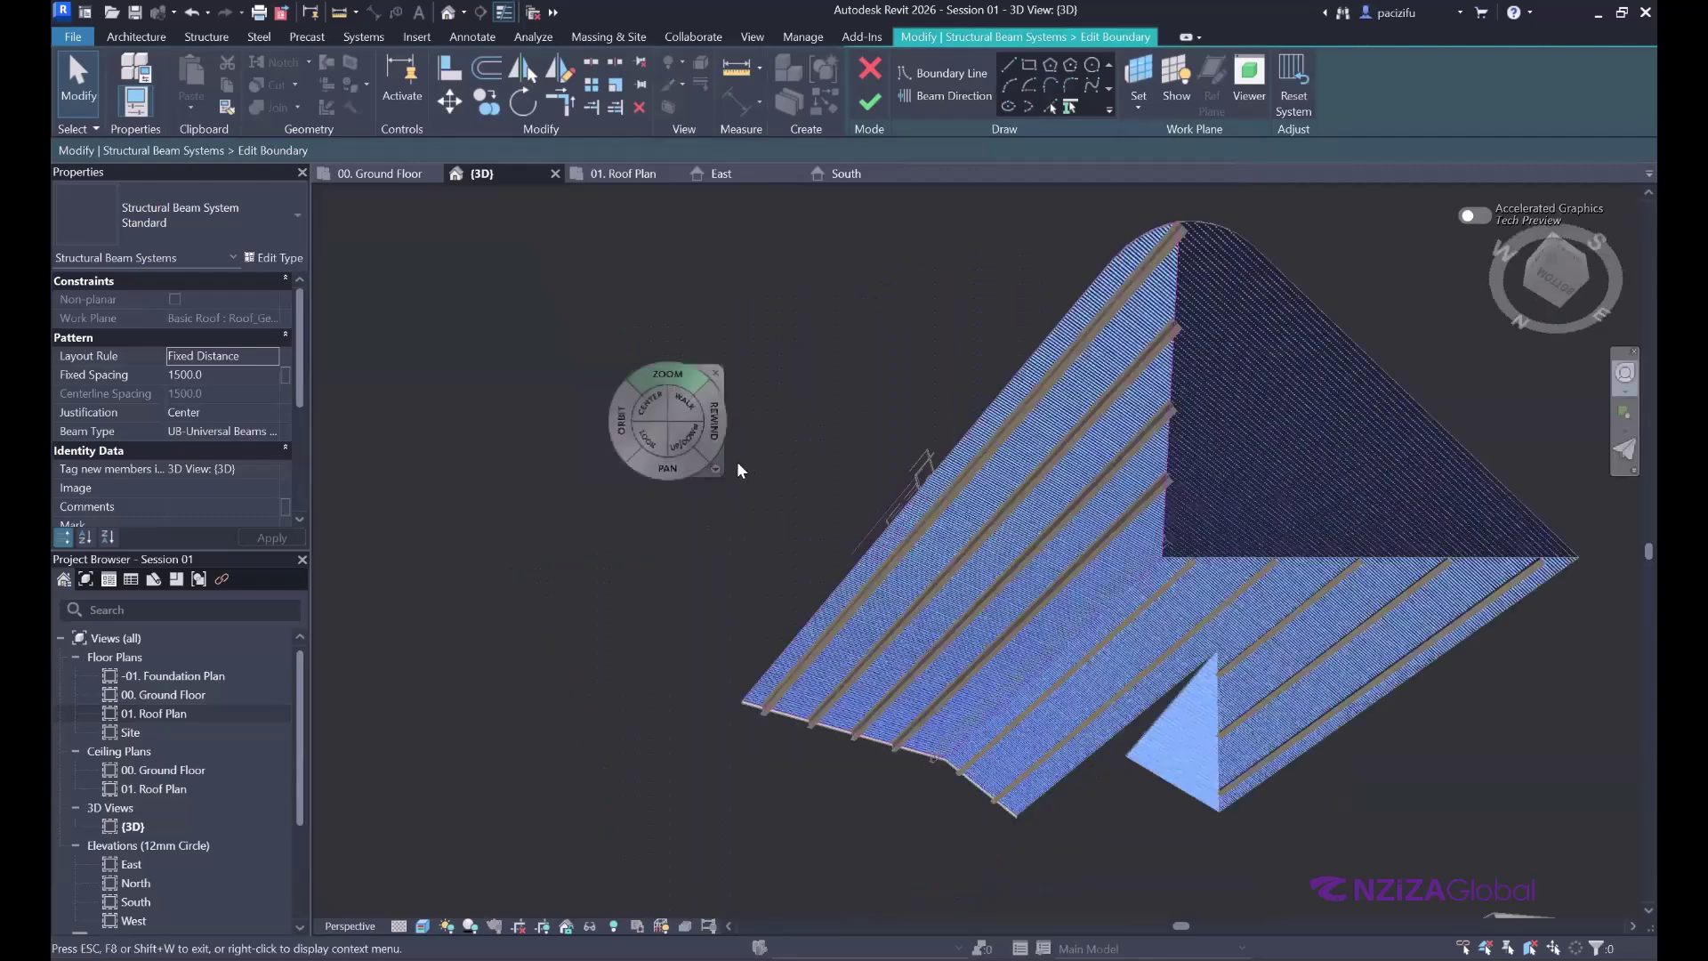
pyautogui.click(734, 451)
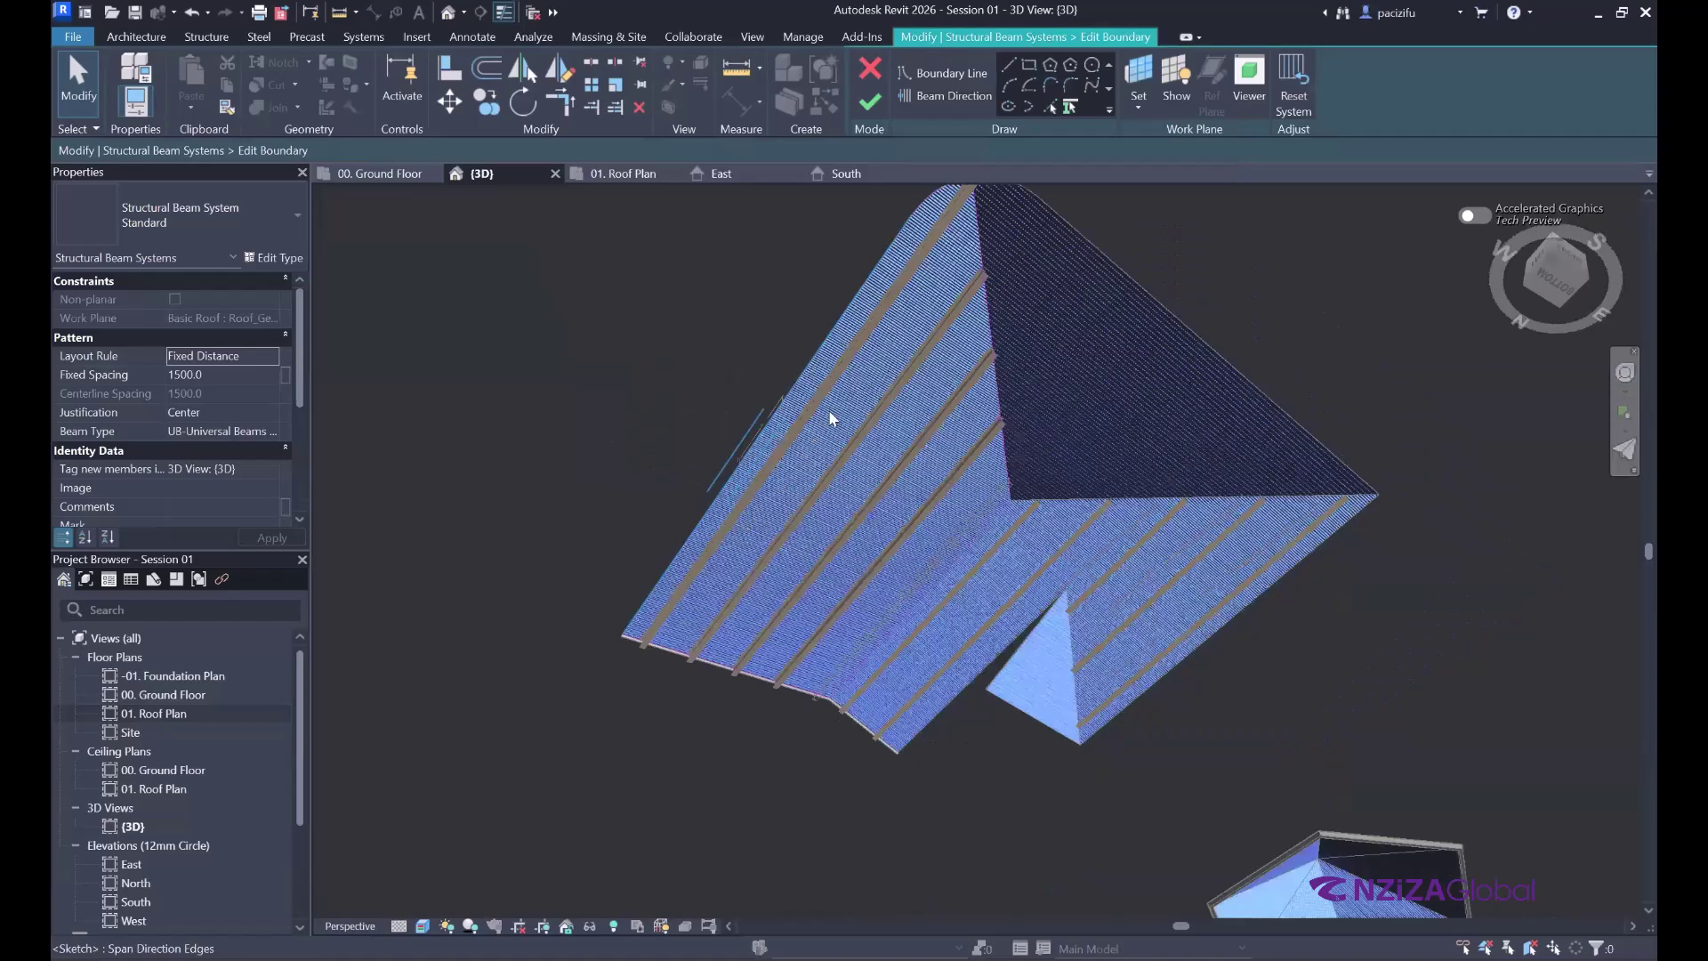
pyautogui.scroll(3, 826, 415)
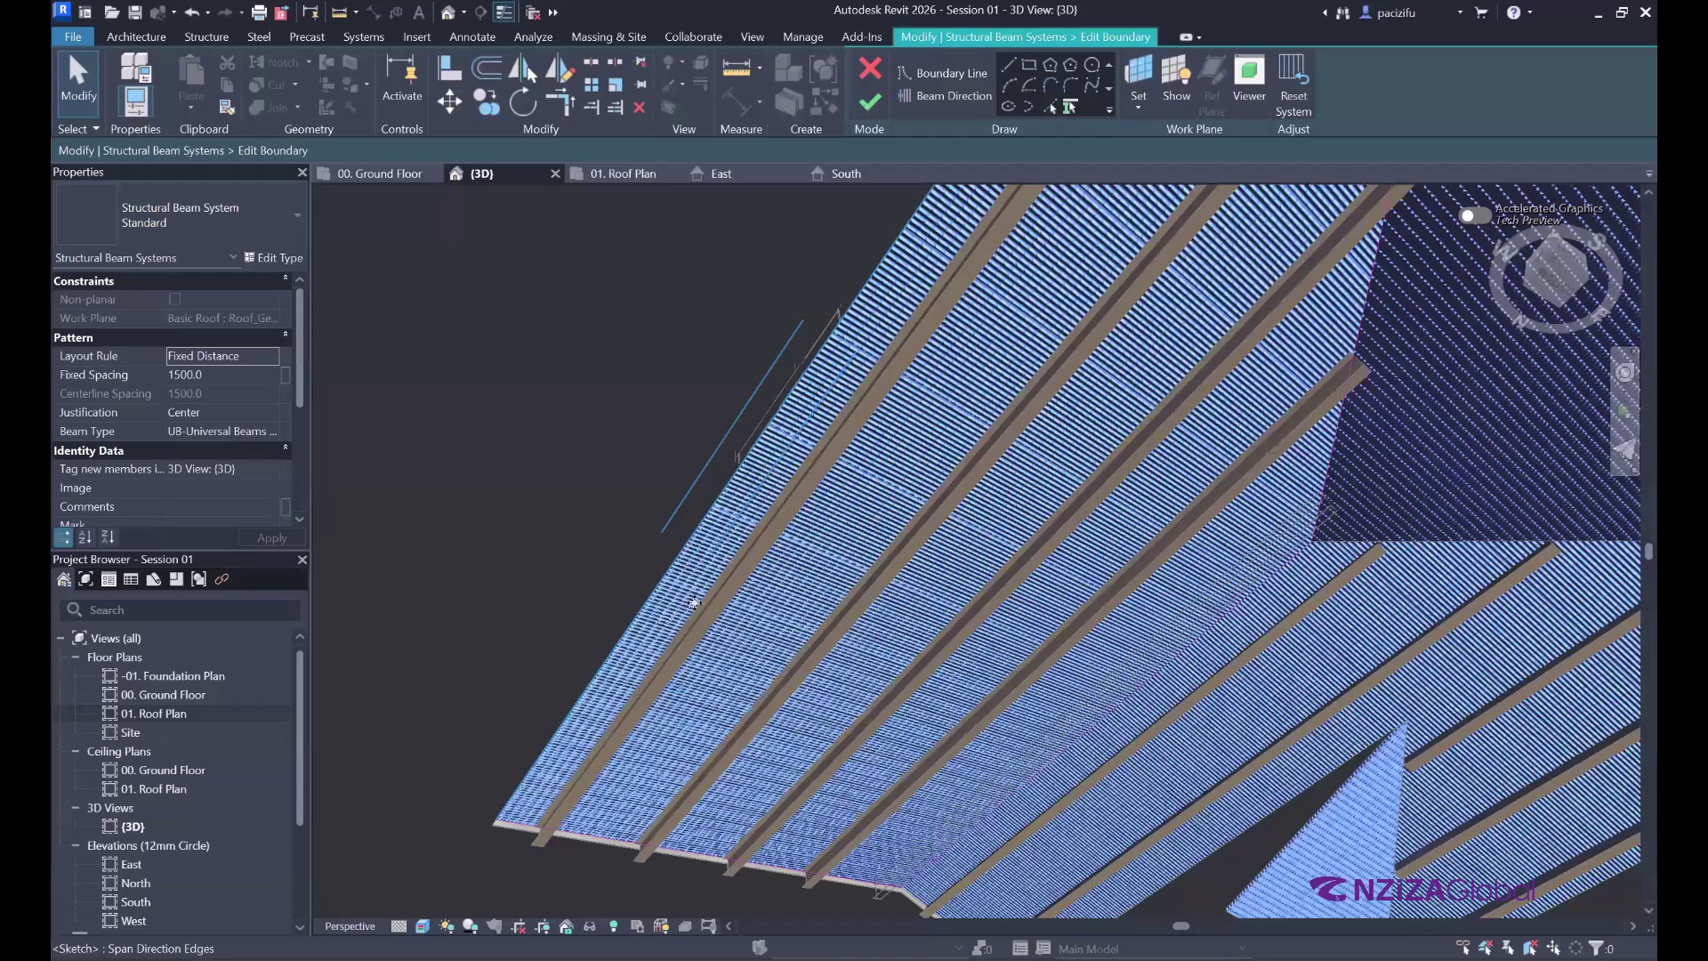
pyautogui.scroll(-3, 945, 264)
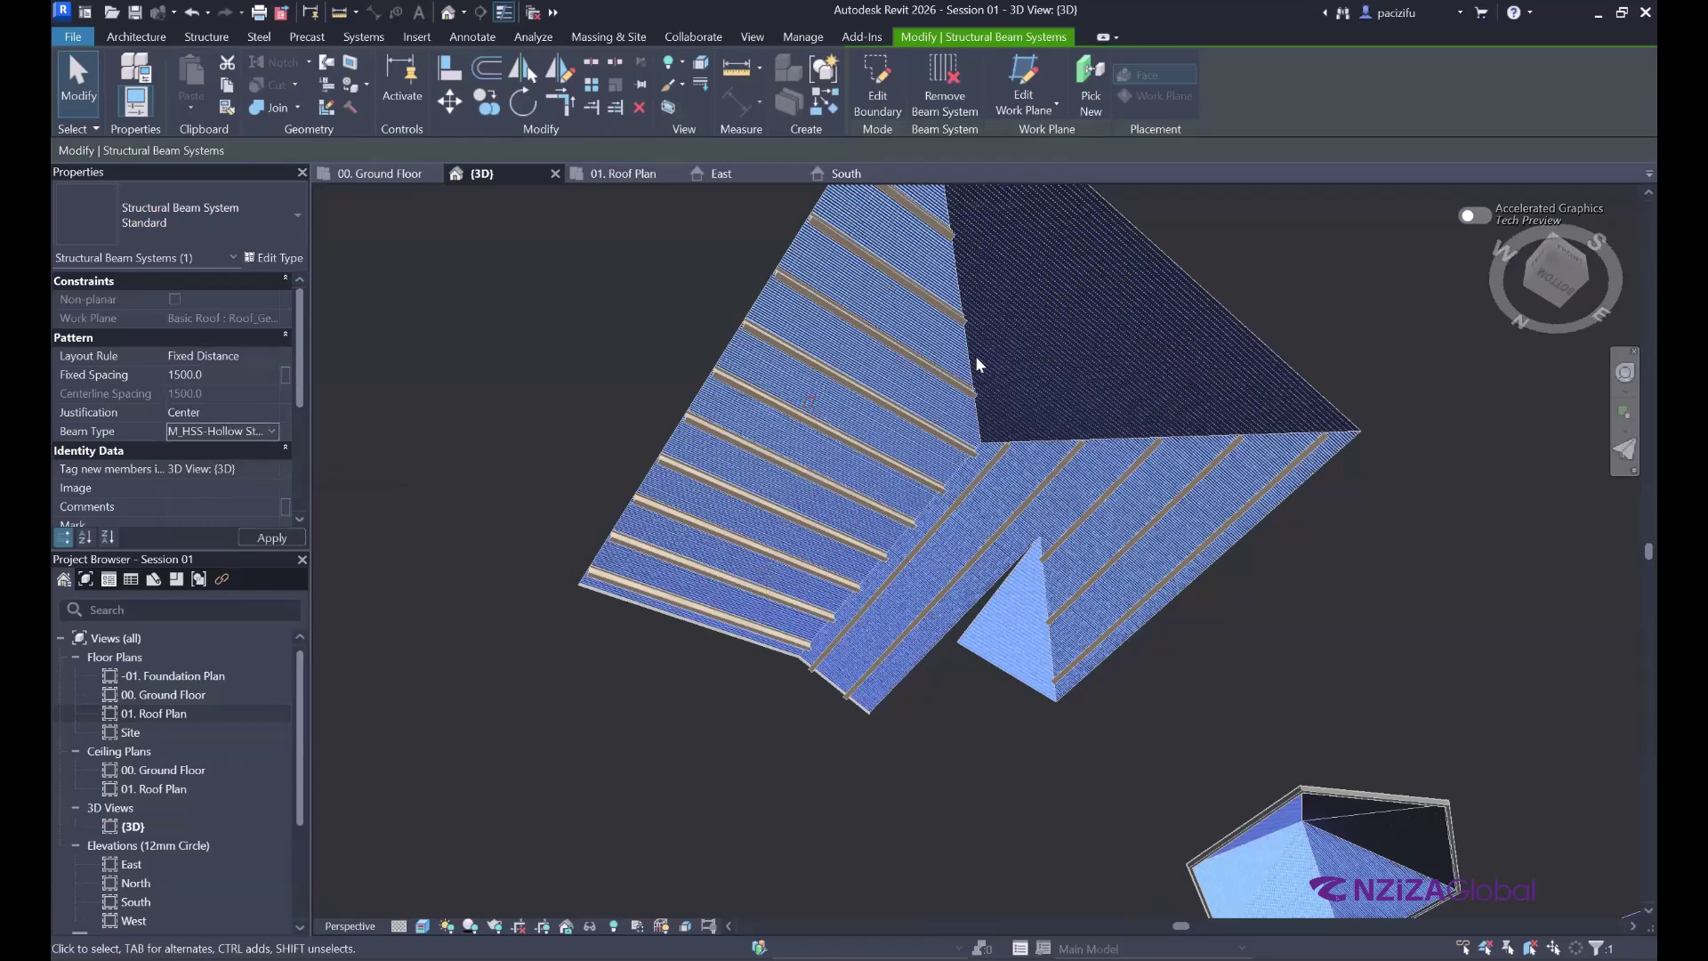
# - Set the fixed spacing of the slope's beam system to 2000
pyautogui.scroll(2, 634, 347)
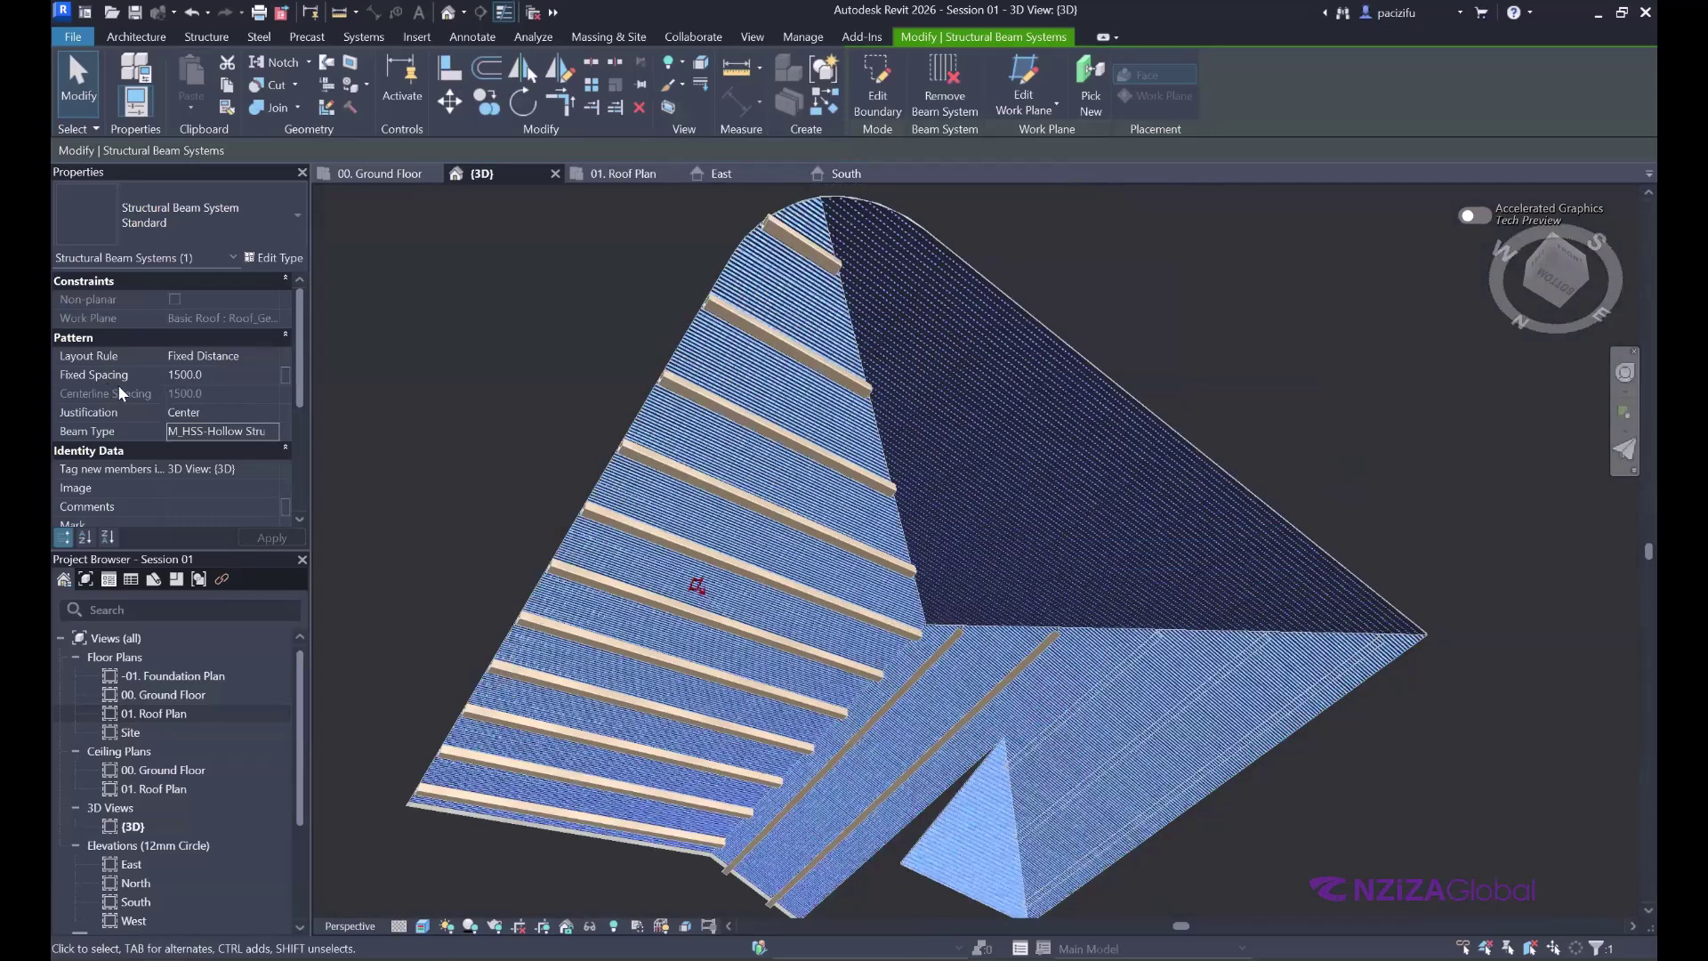
pyautogui.click(217, 382)
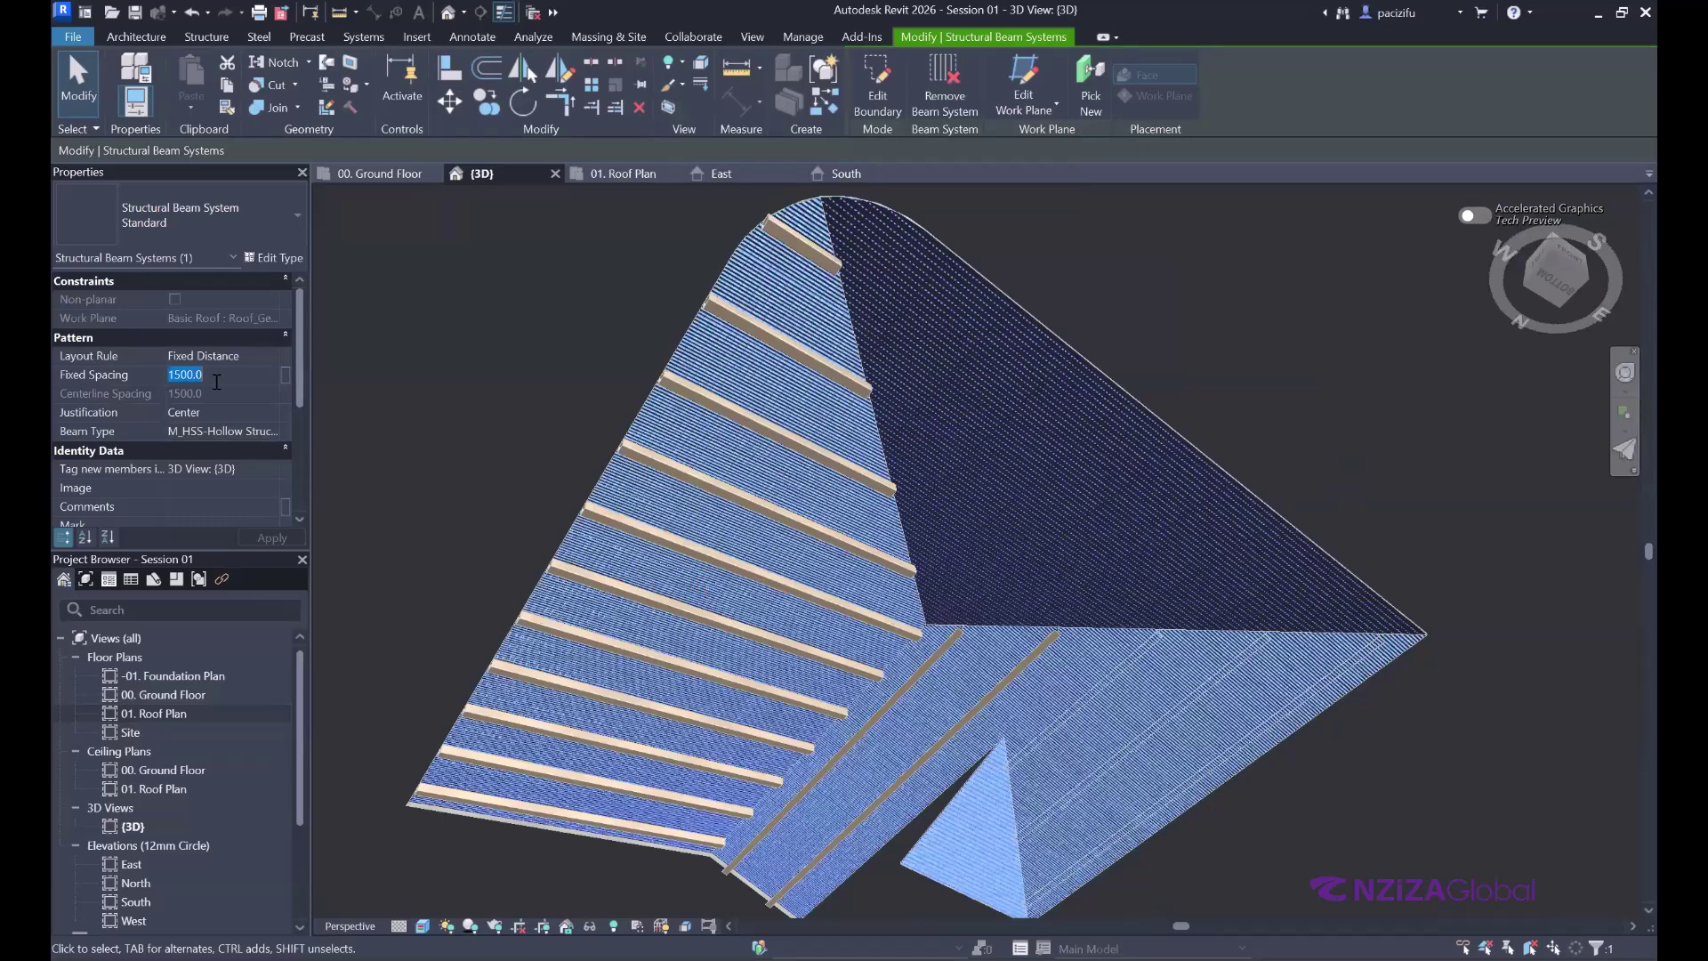
pyautogui.write('2000')
pyautogui.scroll(2, 1119, 418)
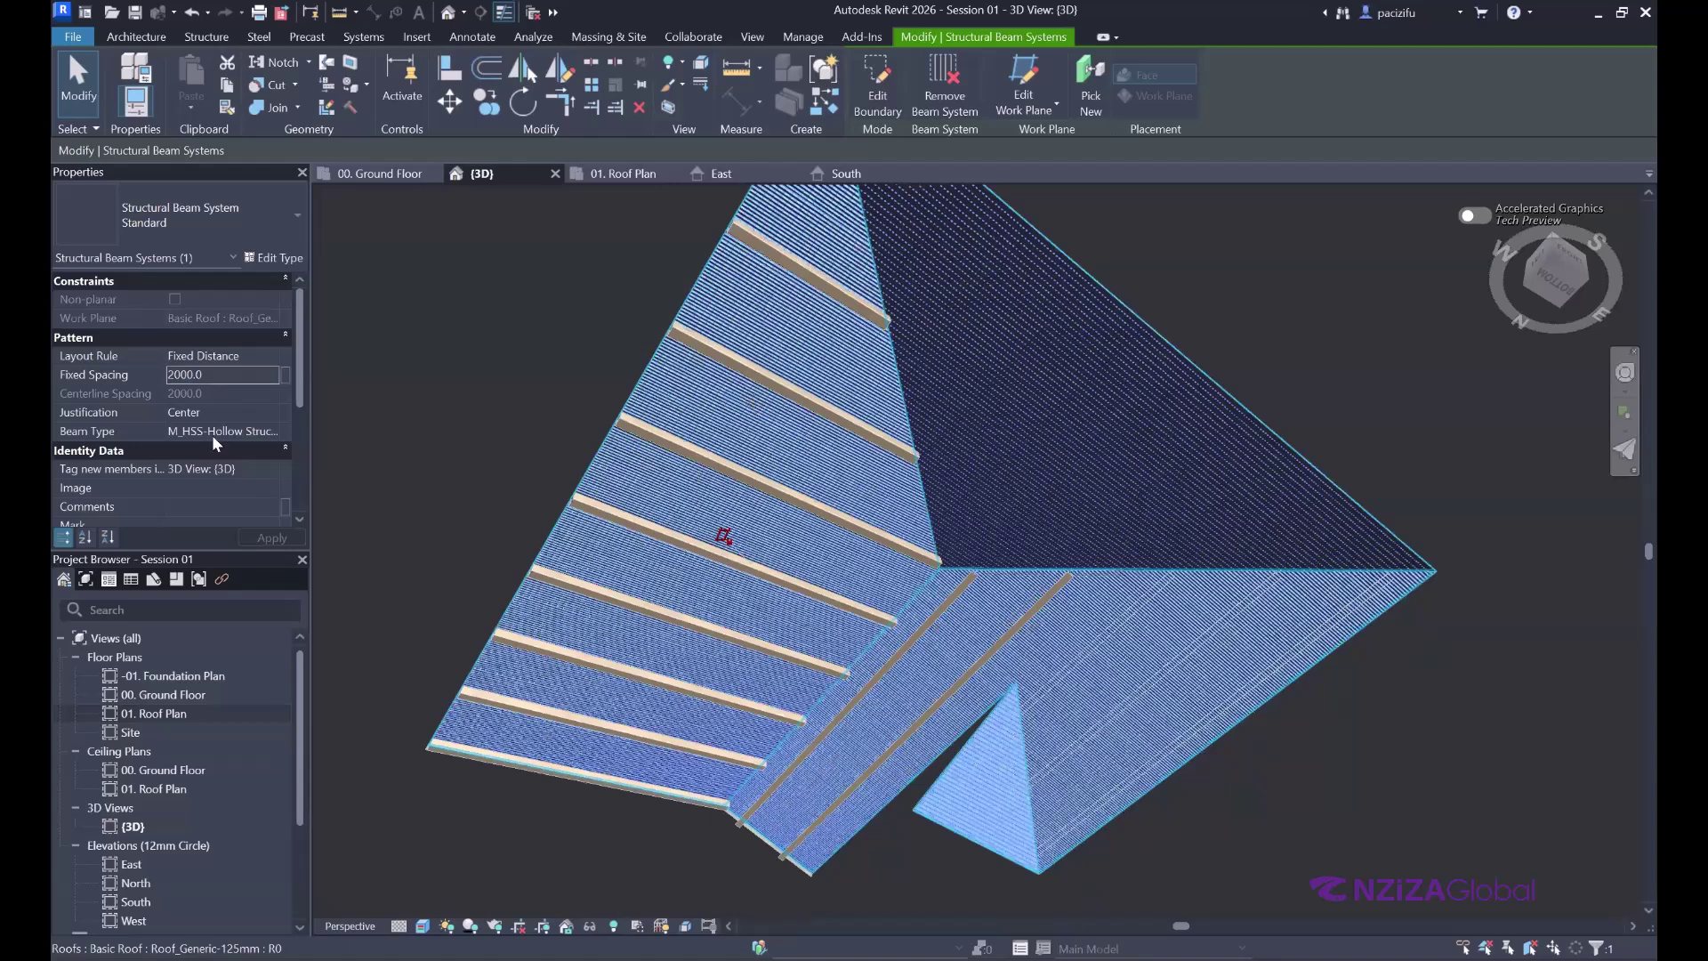
# - Set the fixed spacing of the slope's beam system to 1500
pyautogui.click(216, 374)
pyautogui.write('15')
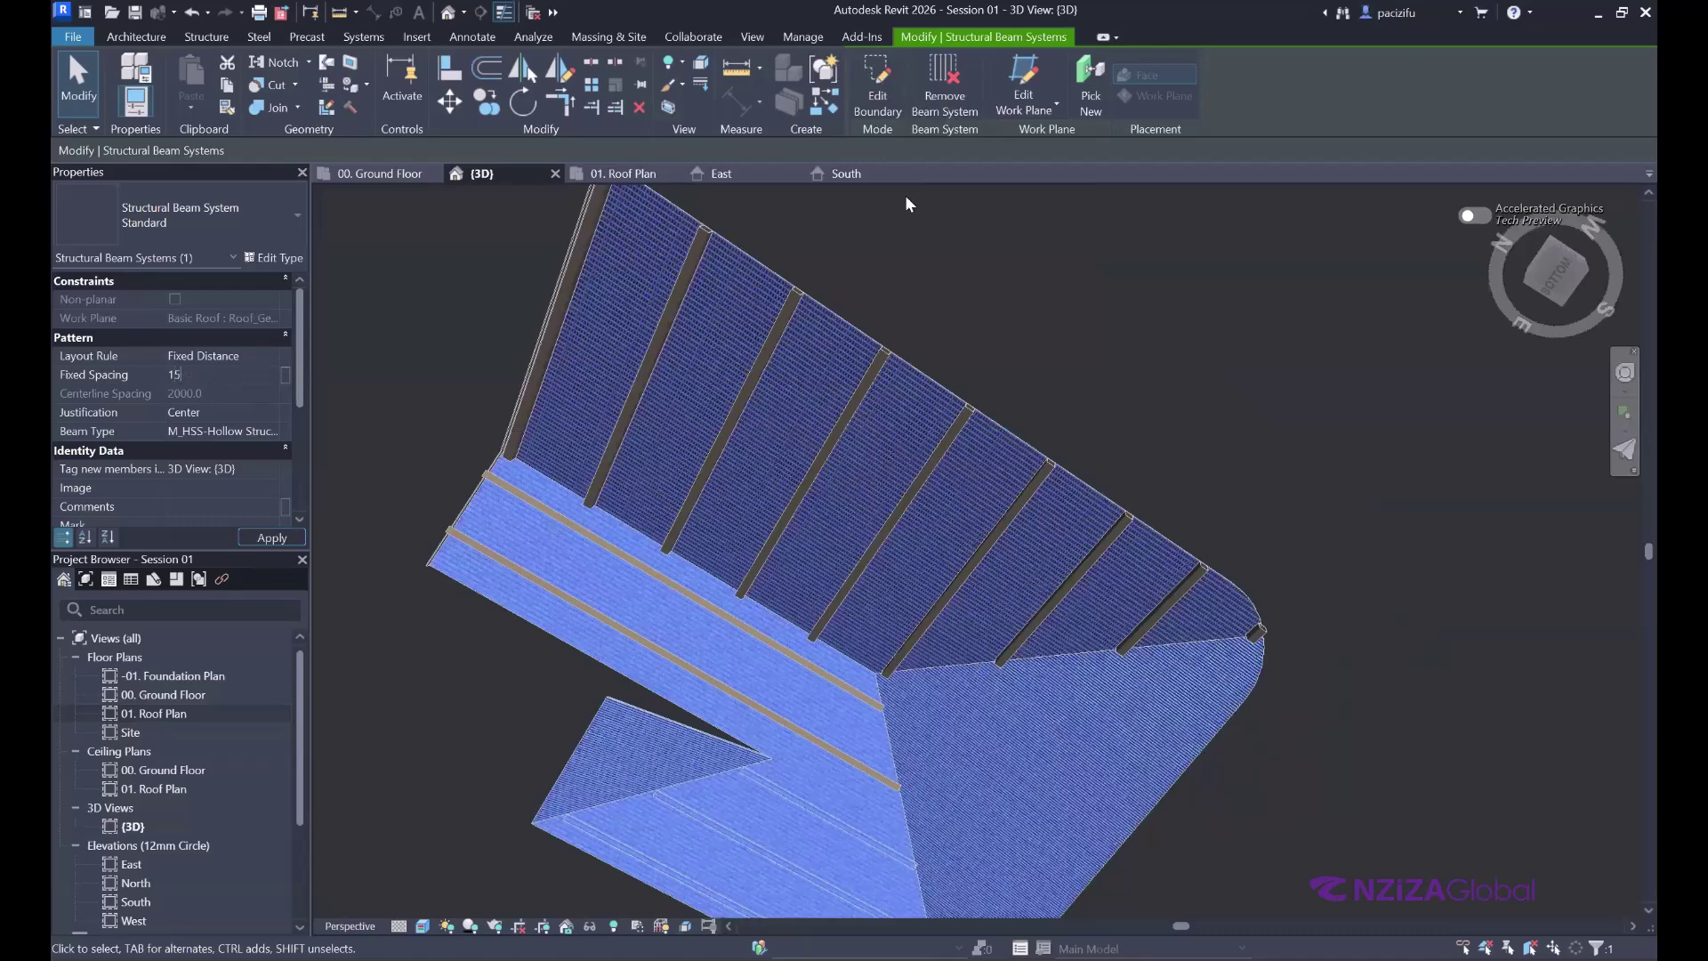
pyautogui.write('00')
pyautogui.press('Return')
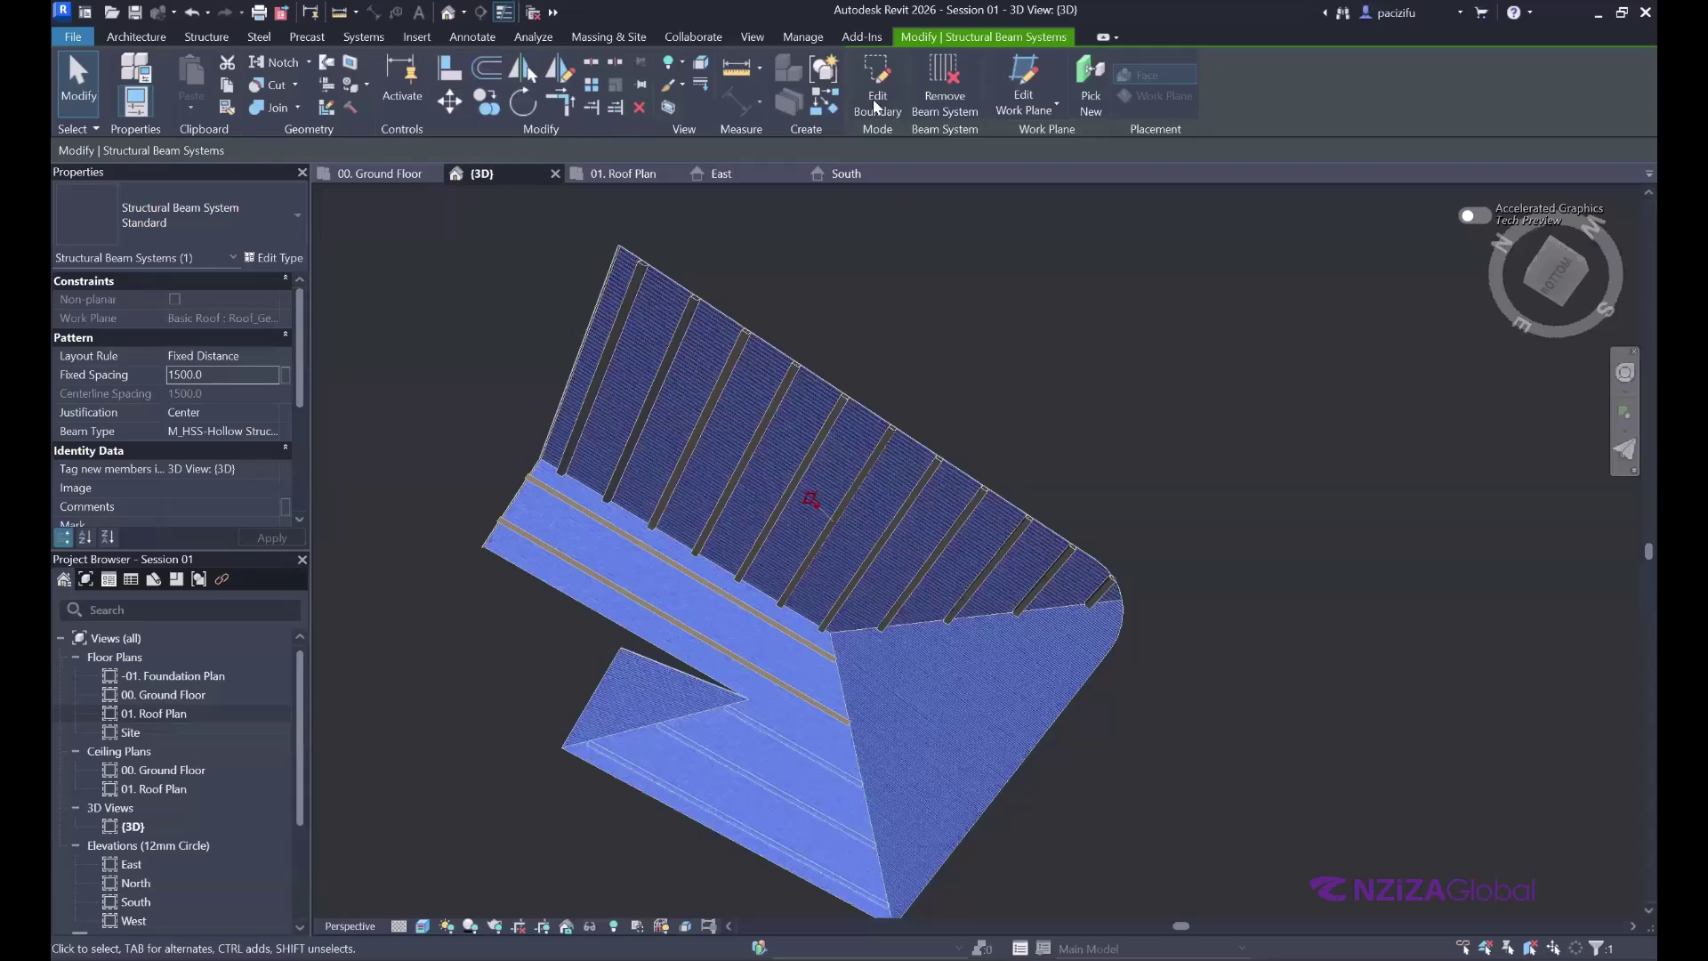
# - Edit the beam system's direction so its beams run parallel to the eave, and check the result from the gable end
pyautogui.scroll(2, 998, 354)
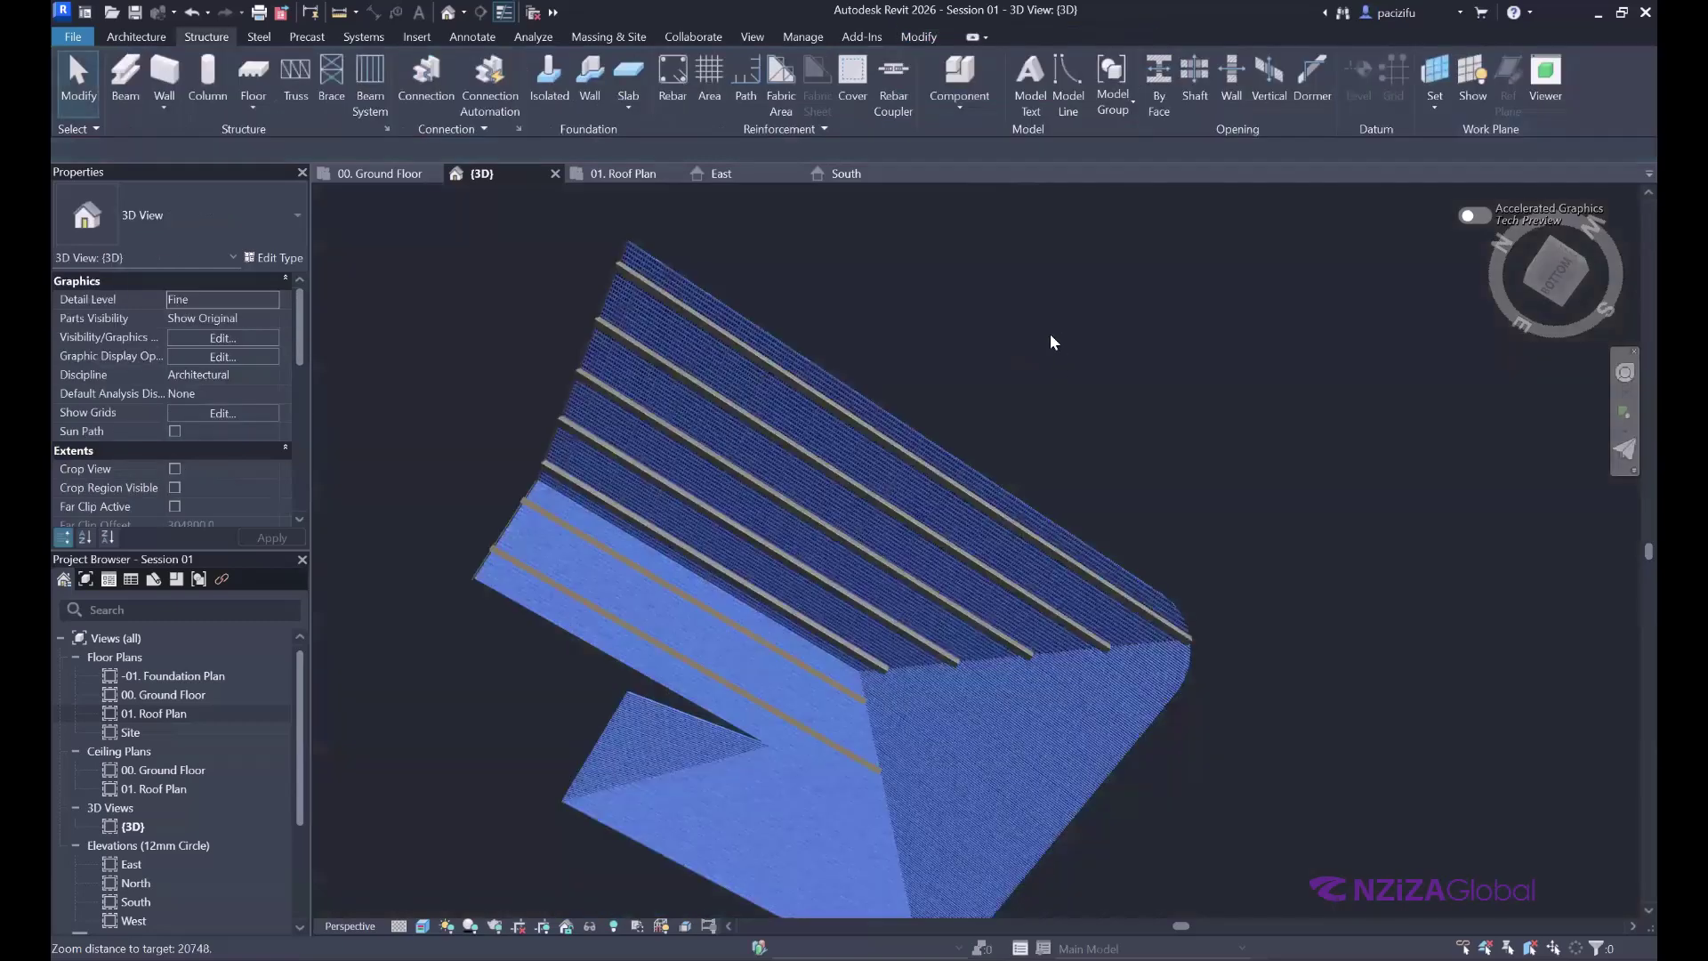
pyautogui.keyDown('shift'); pyautogui.moveTo(1050, 342); pyautogui.dragTo(904, 552, button='middle'); pyautogui.keyUp('shift')
pyautogui.scroll(3, 1299, 436)
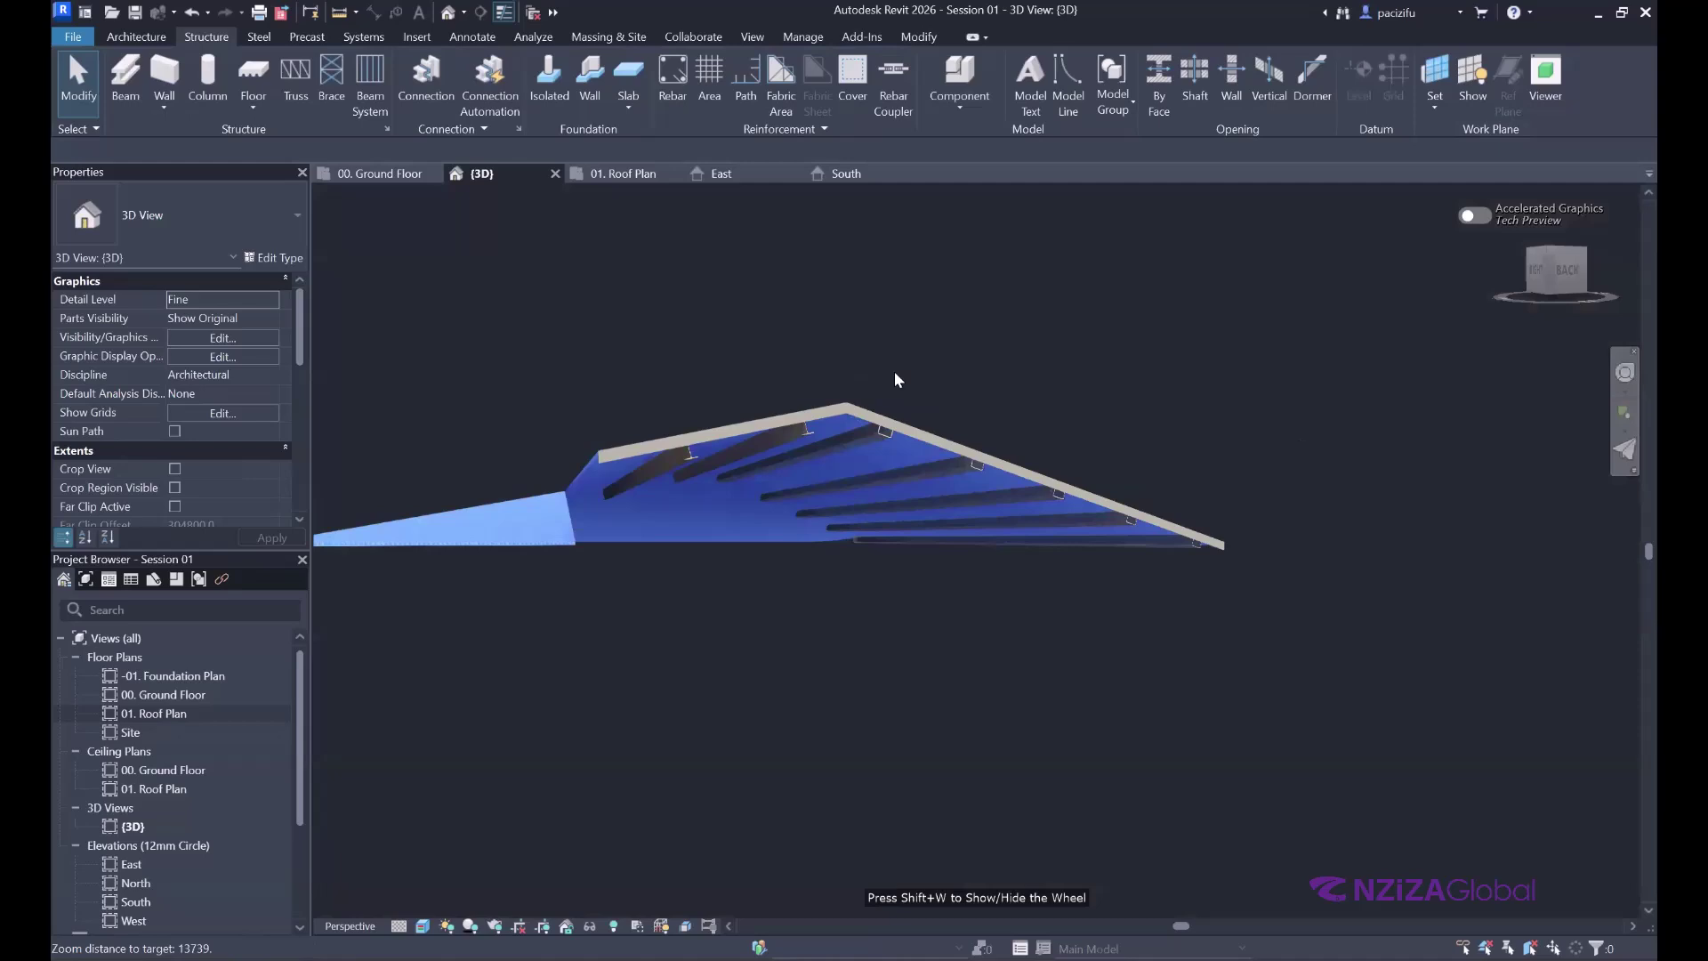
# - Open the 01. Roof Plan view and frame the L-shaped roof with its beam systems
pyautogui.keyDown('shift'); pyautogui.moveTo(988, 359); pyautogui.dragTo(928, 401, button='middle'); pyautogui.keyUp('shift')
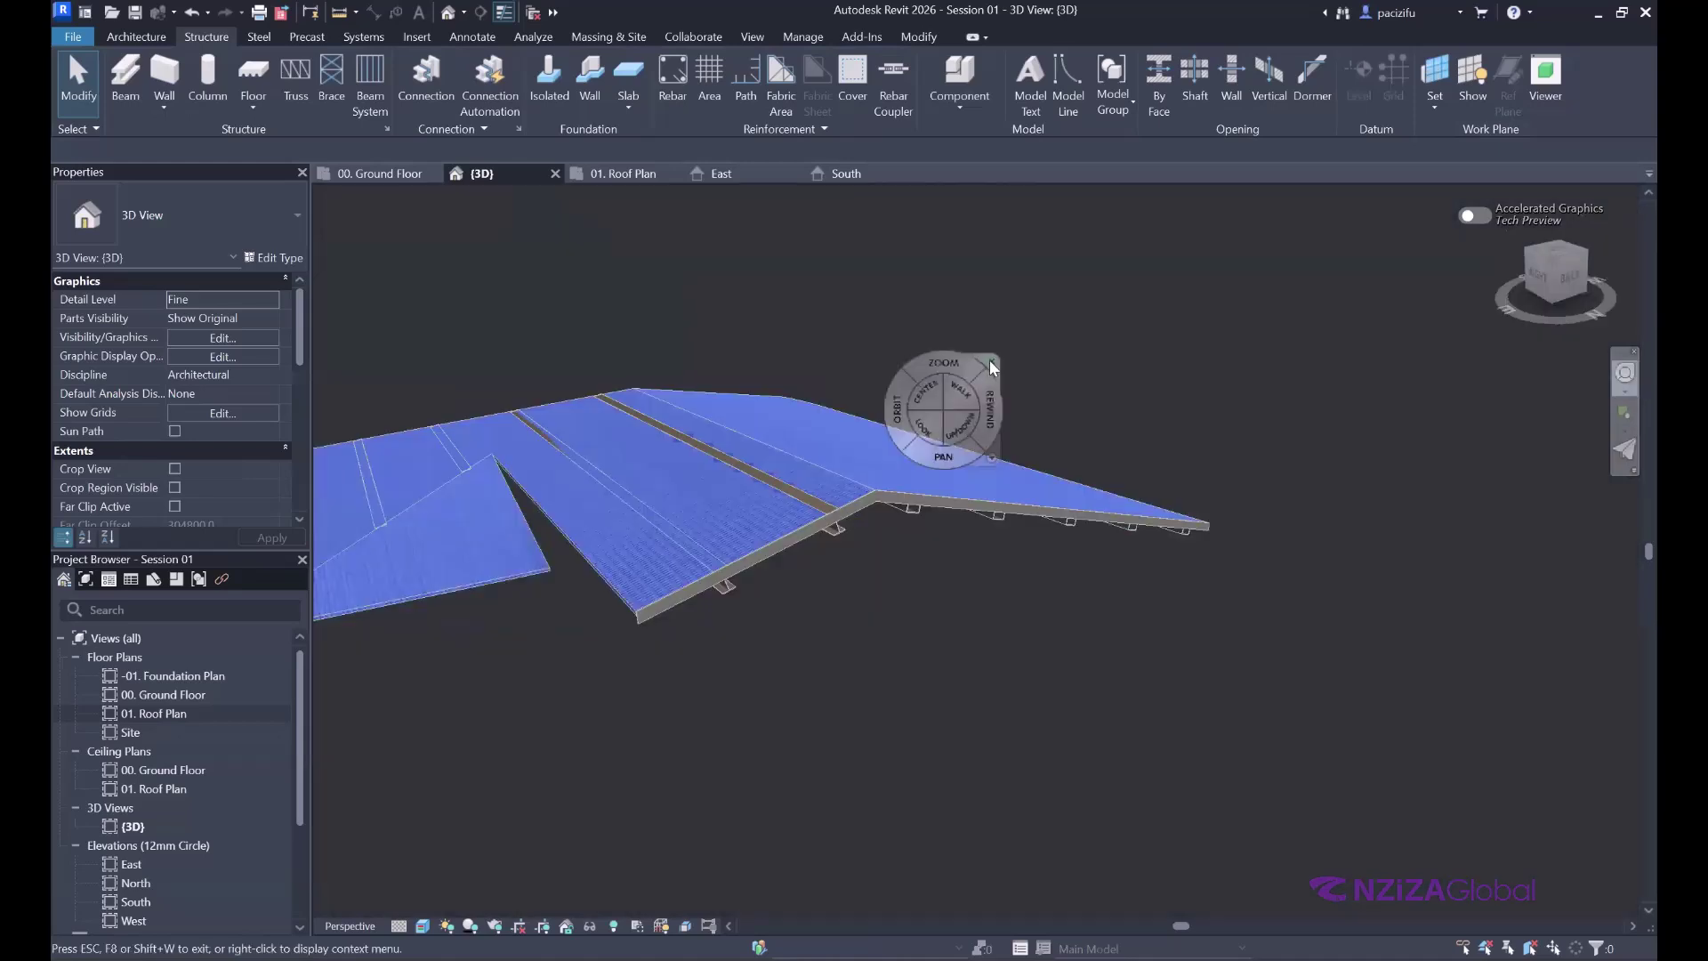
pyautogui.scroll(2, 1022, 493)
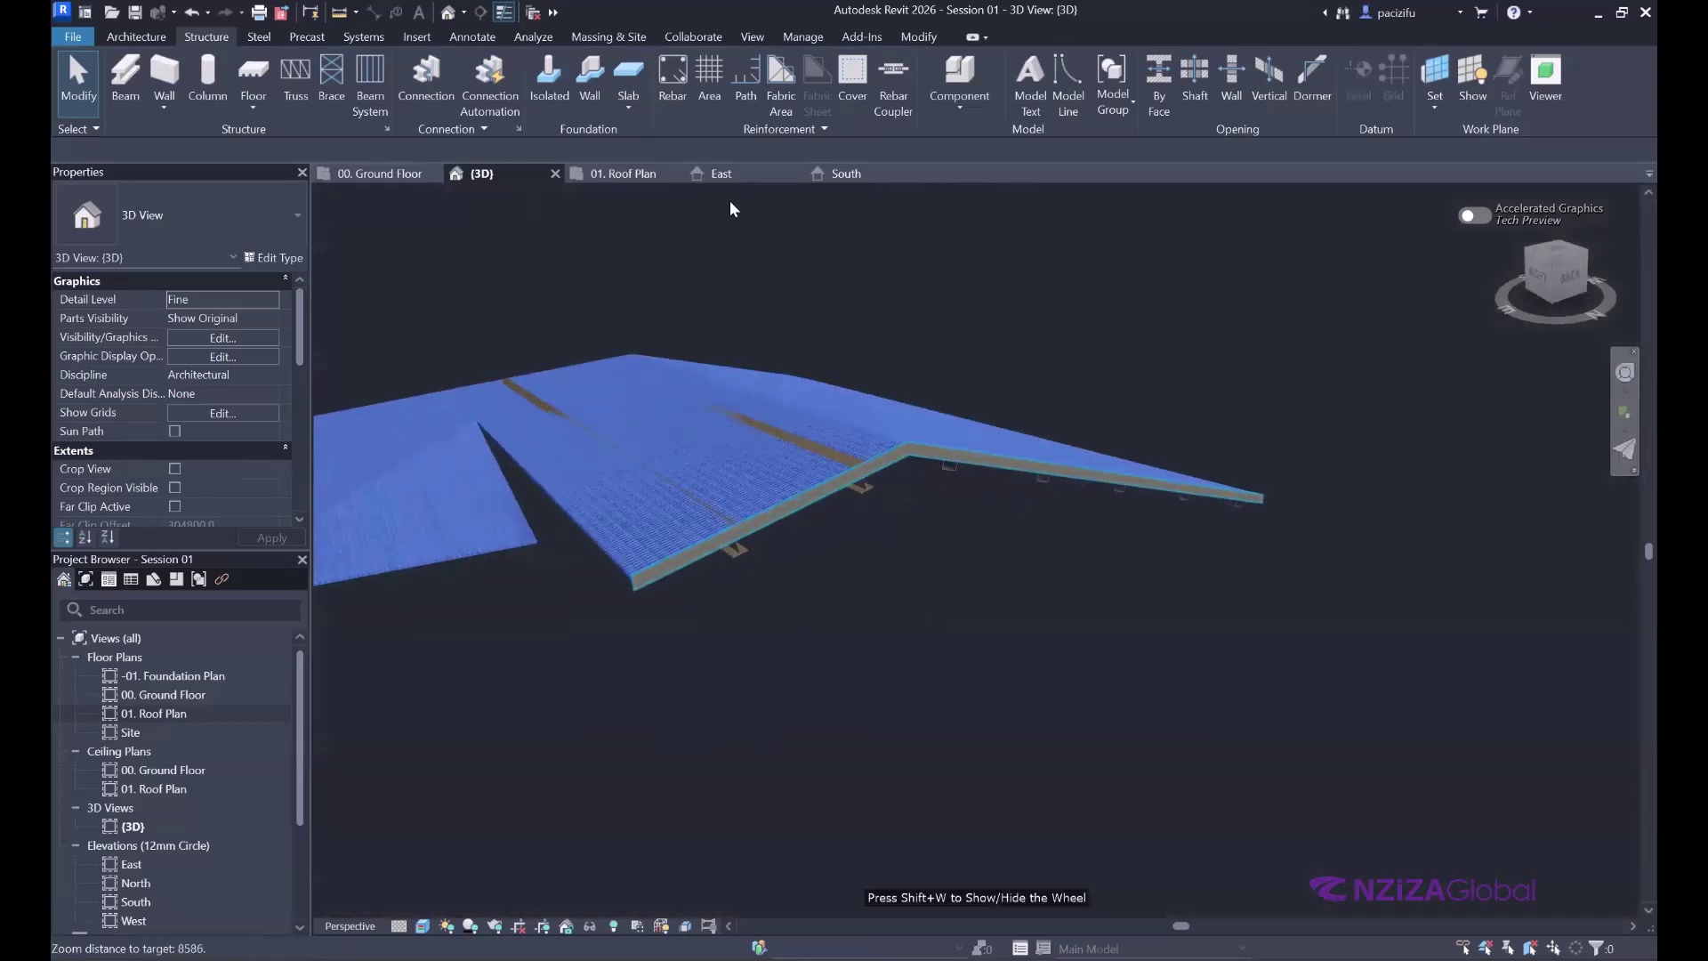
pyautogui.click(632, 174)
pyautogui.scroll(-3, 623, 445)
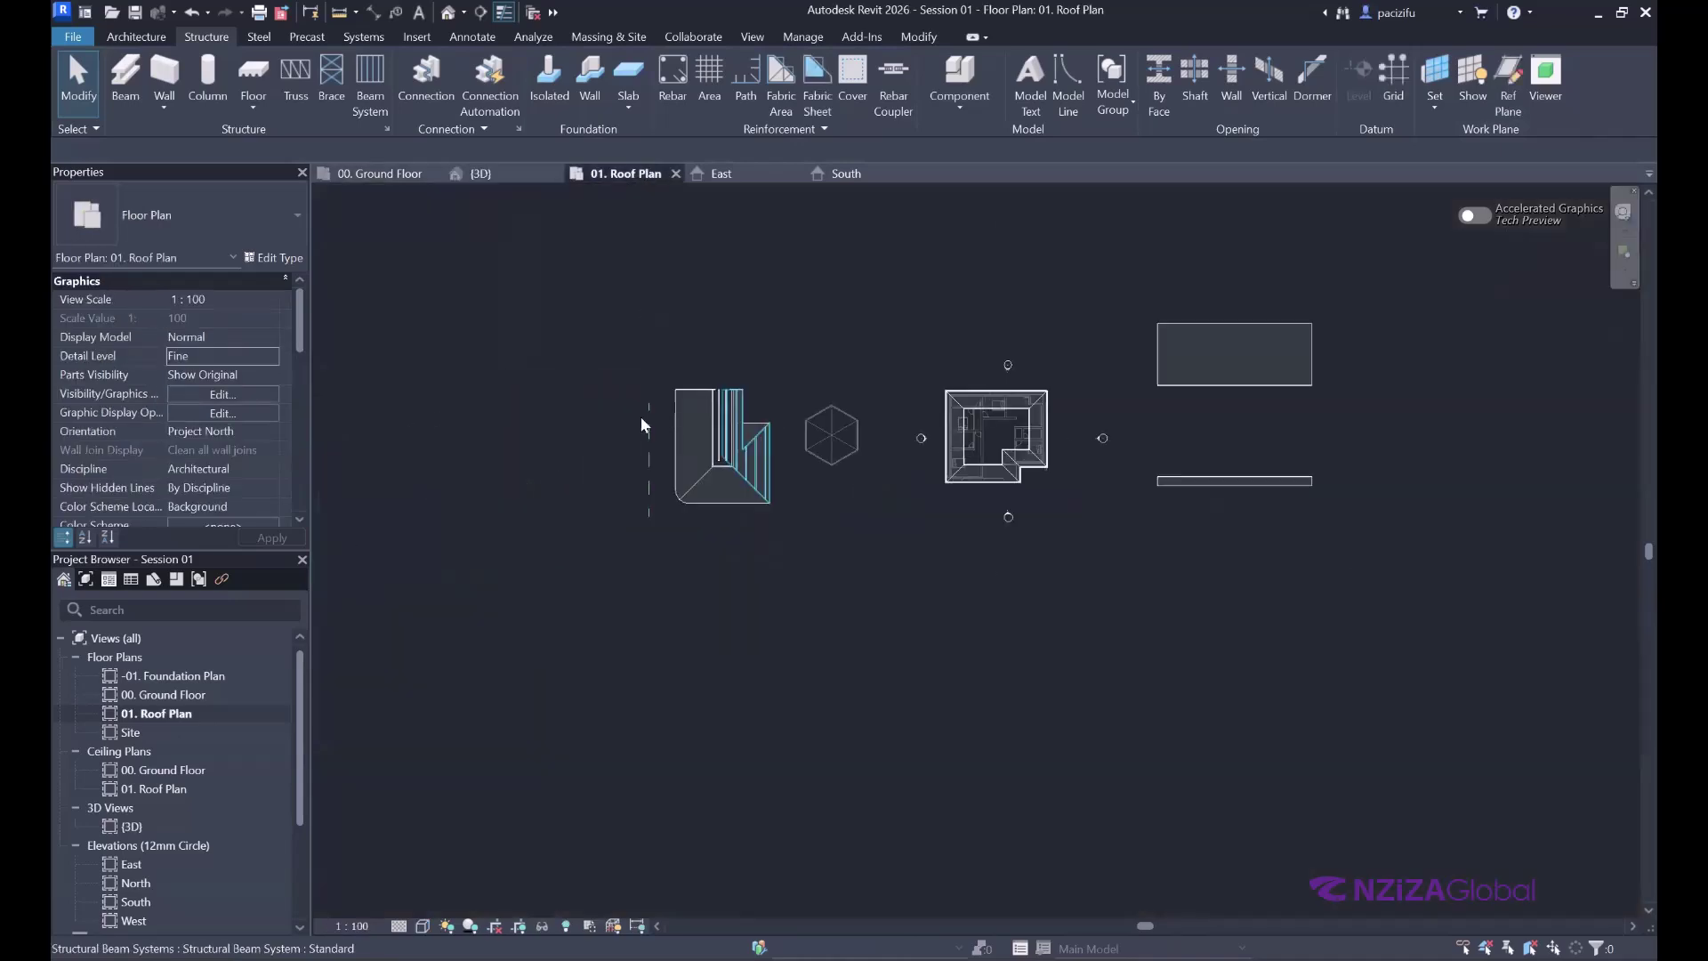
pyautogui.scroll(2, 667, 405)
pyautogui.scroll(3, 452, 424)
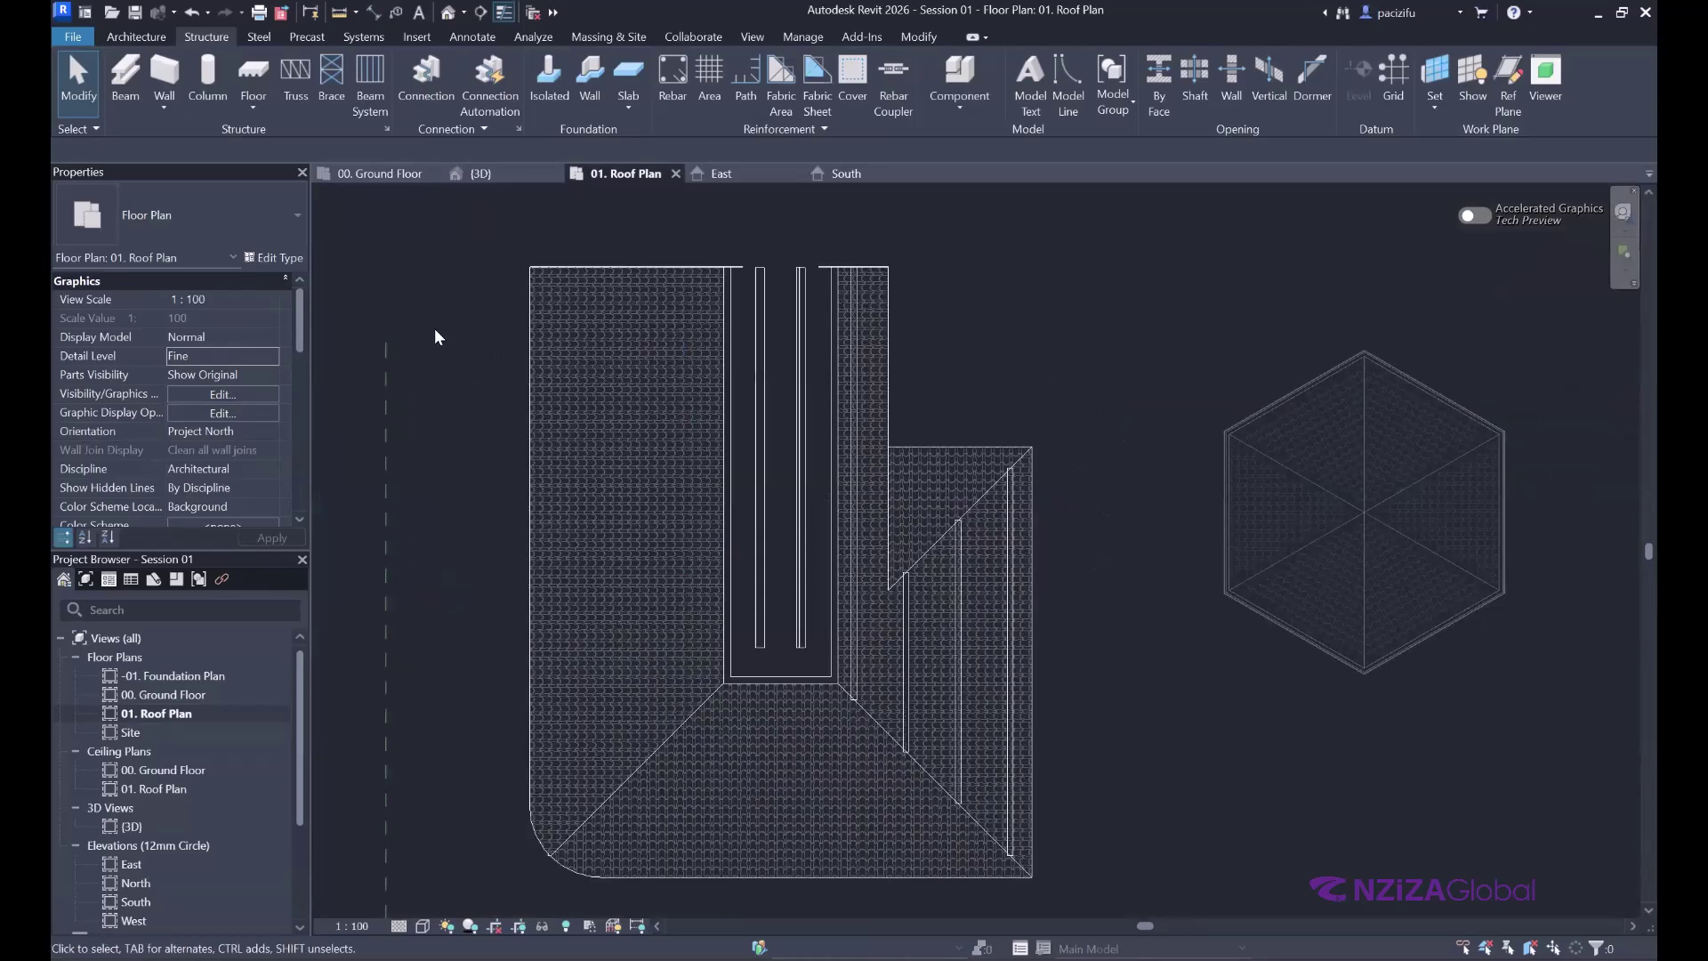
pyautogui.scroll(1, 434, 328)
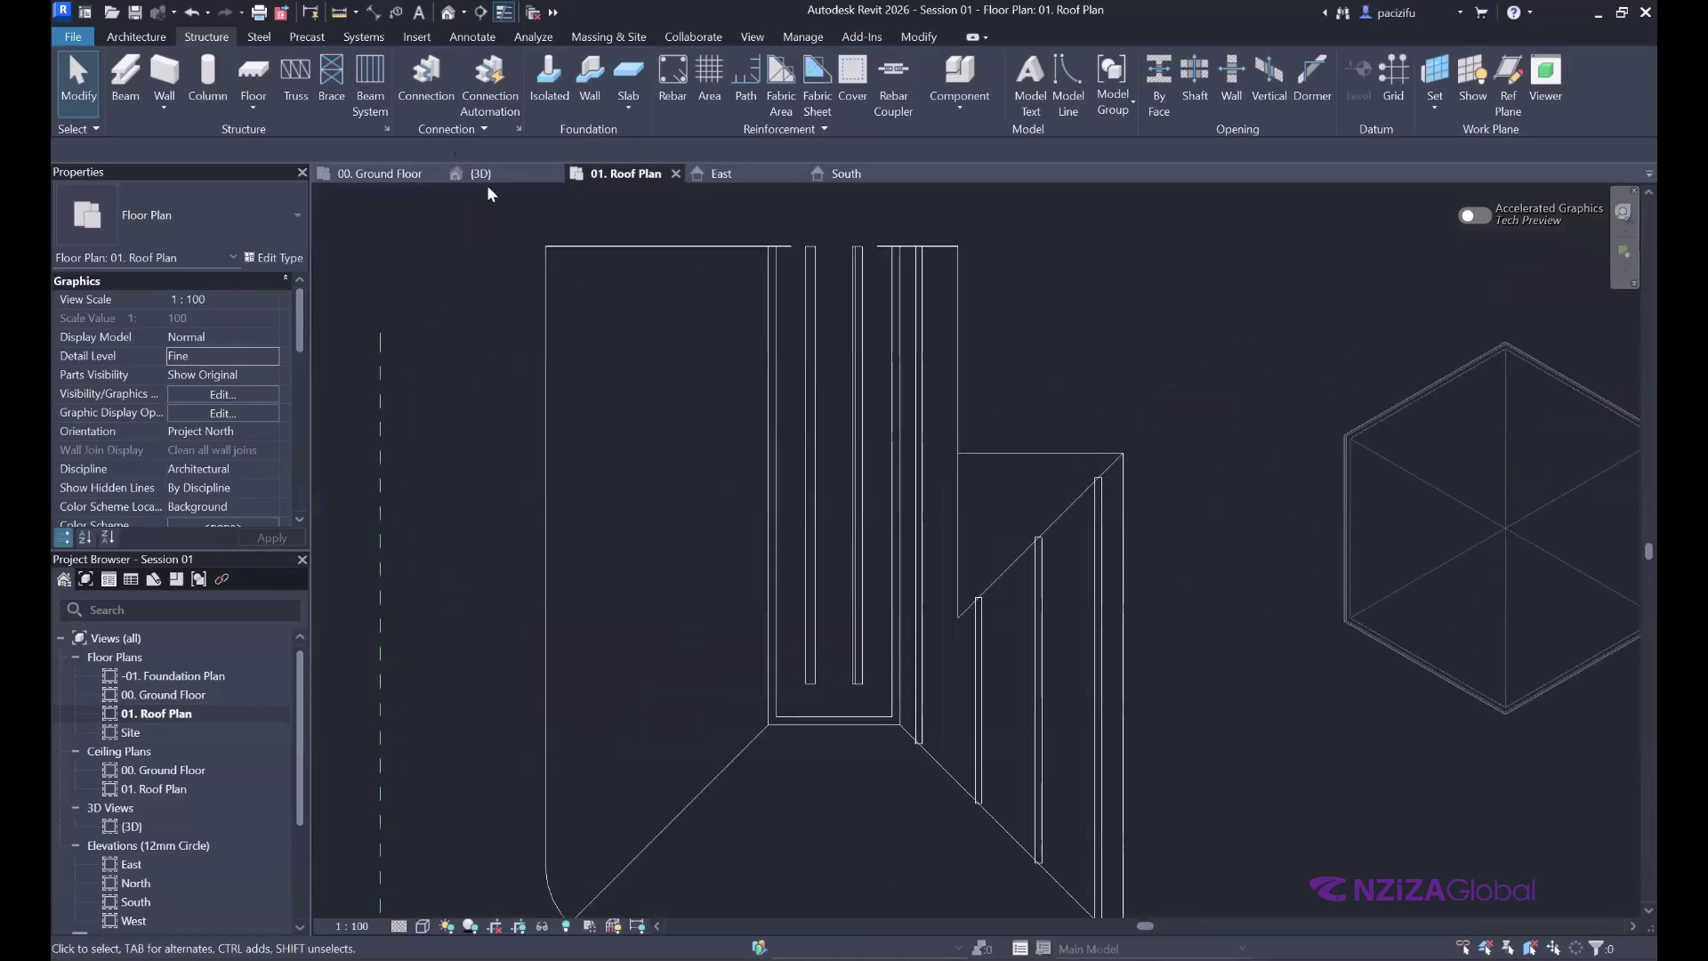
# - Start placing a component and browse the family library to the Structural Trusses folder
pyautogui.click(133, 41)
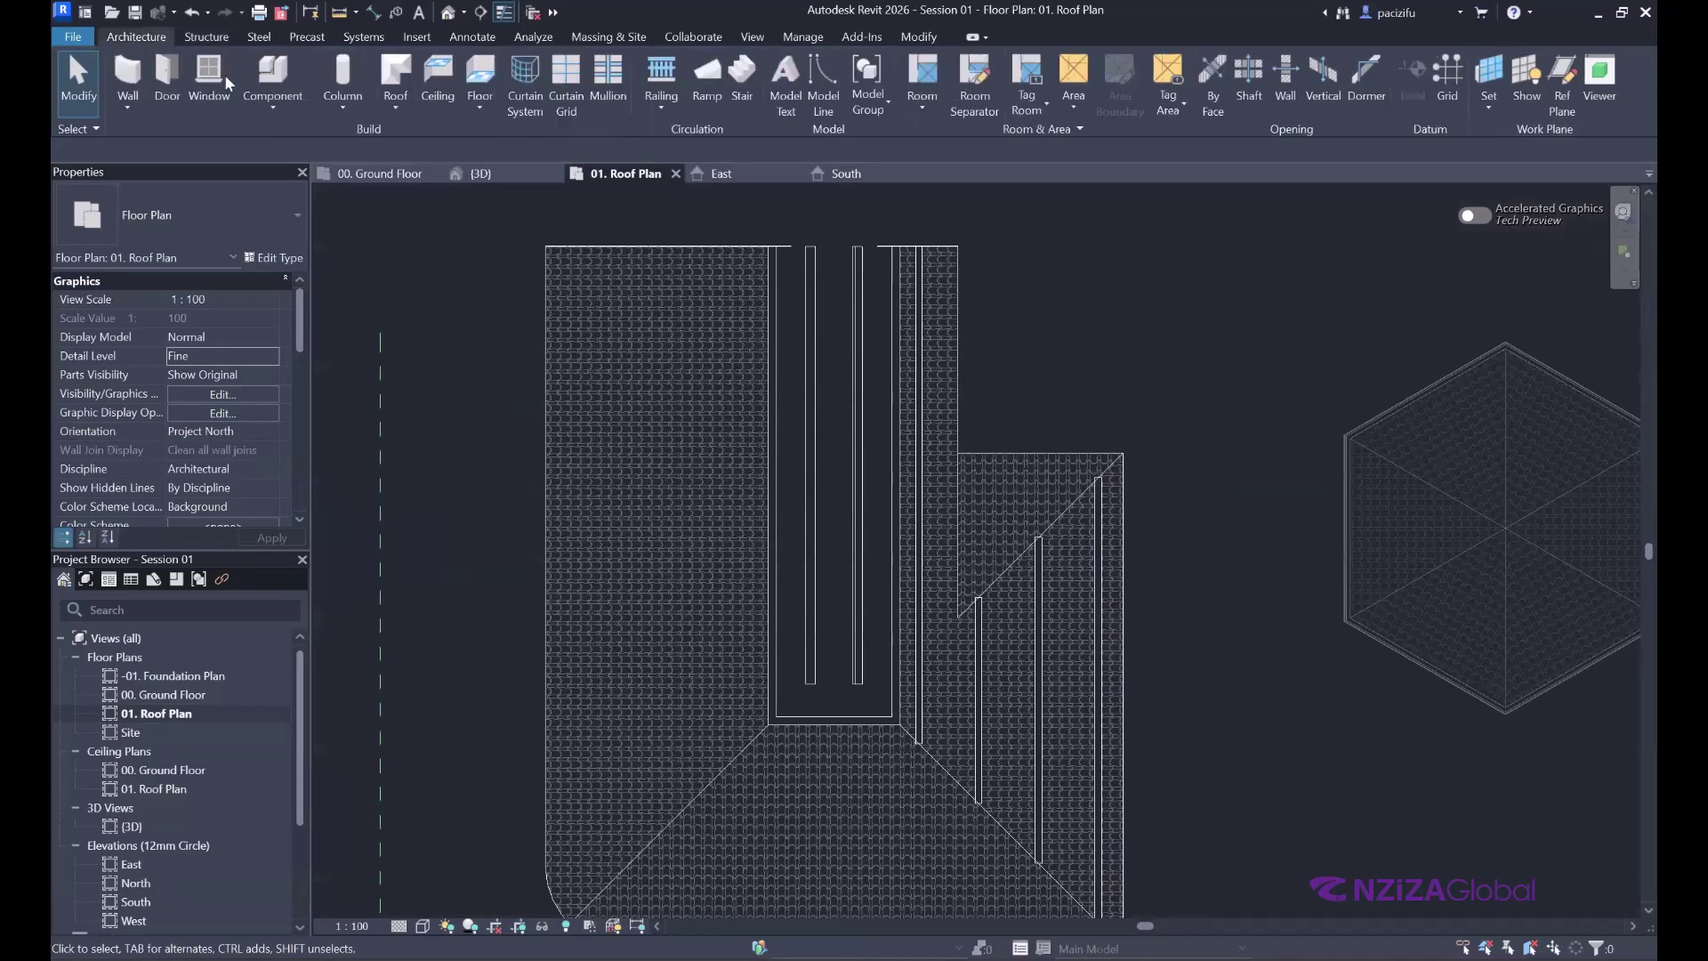
pyautogui.click(281, 71)
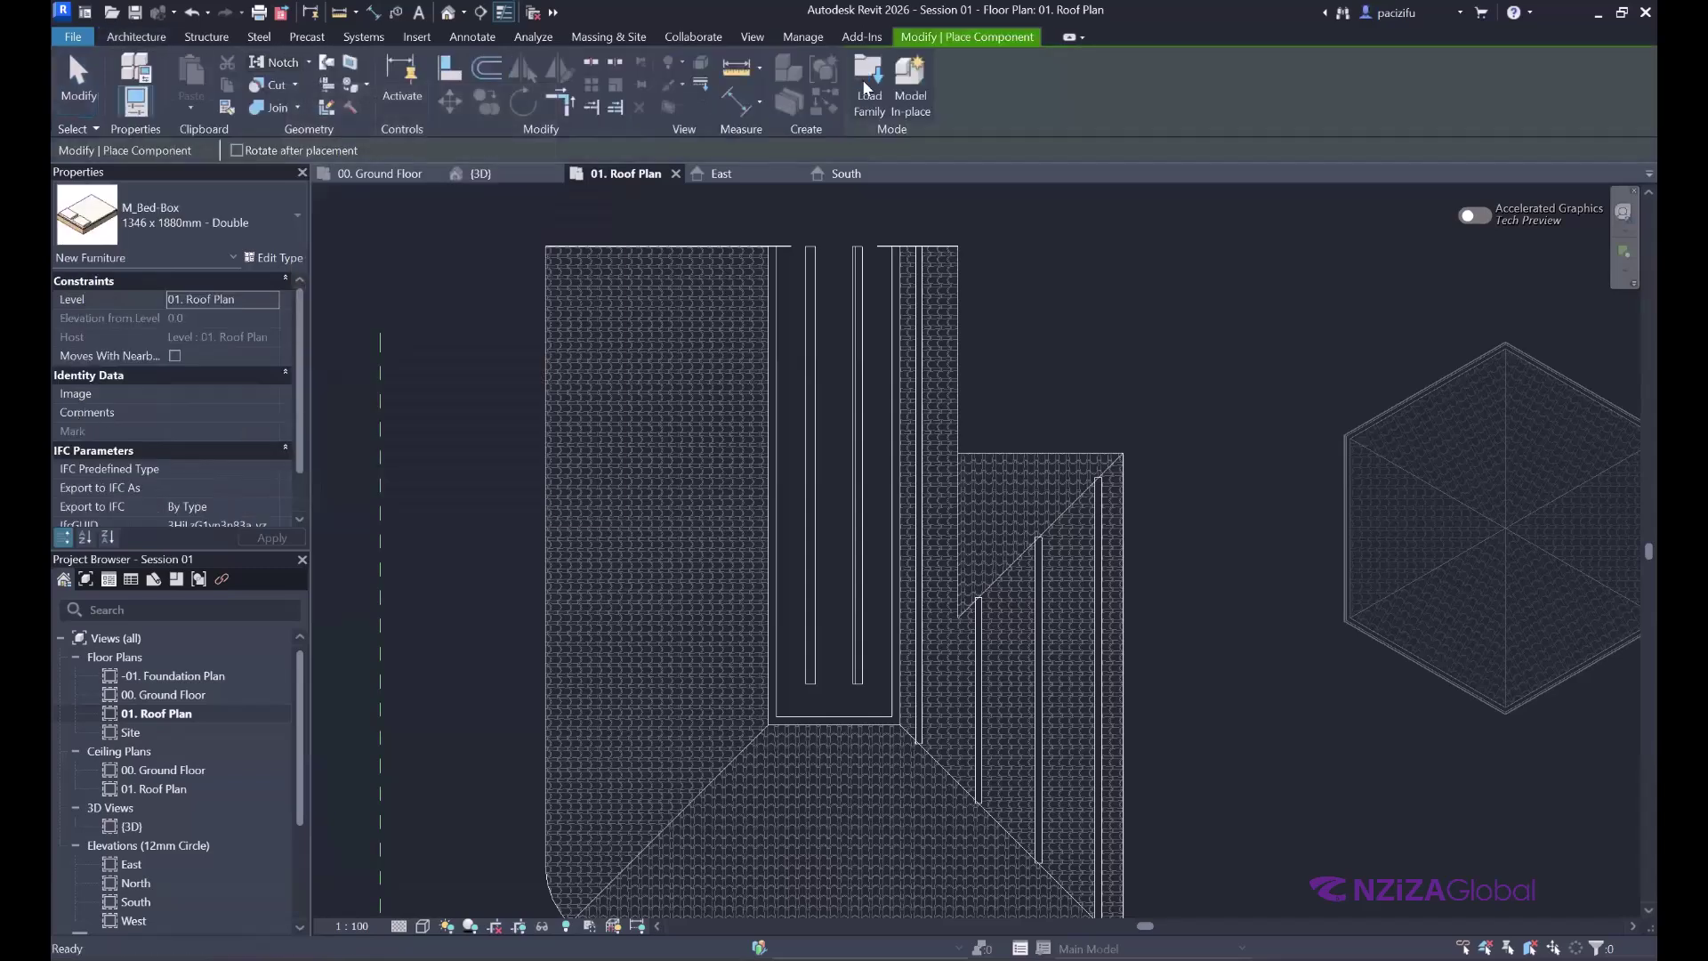
pyautogui.click(857, 236)
pyautogui.click(857, 236)
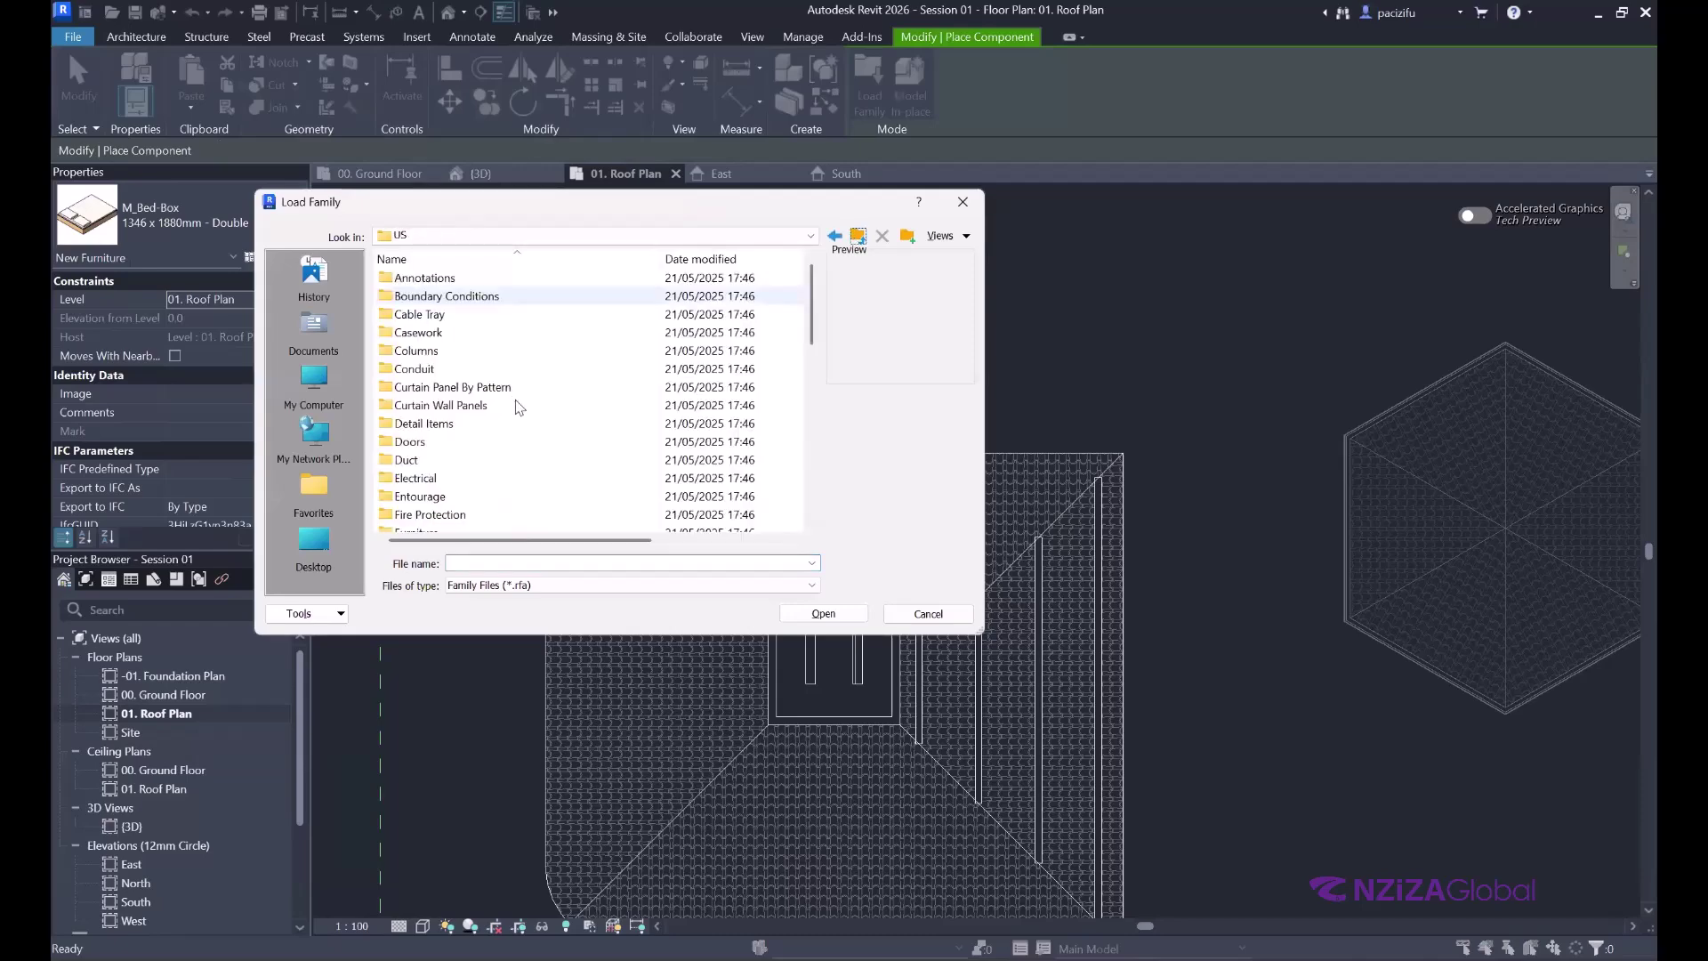
pyautogui.scroll(-6, 482, 361)
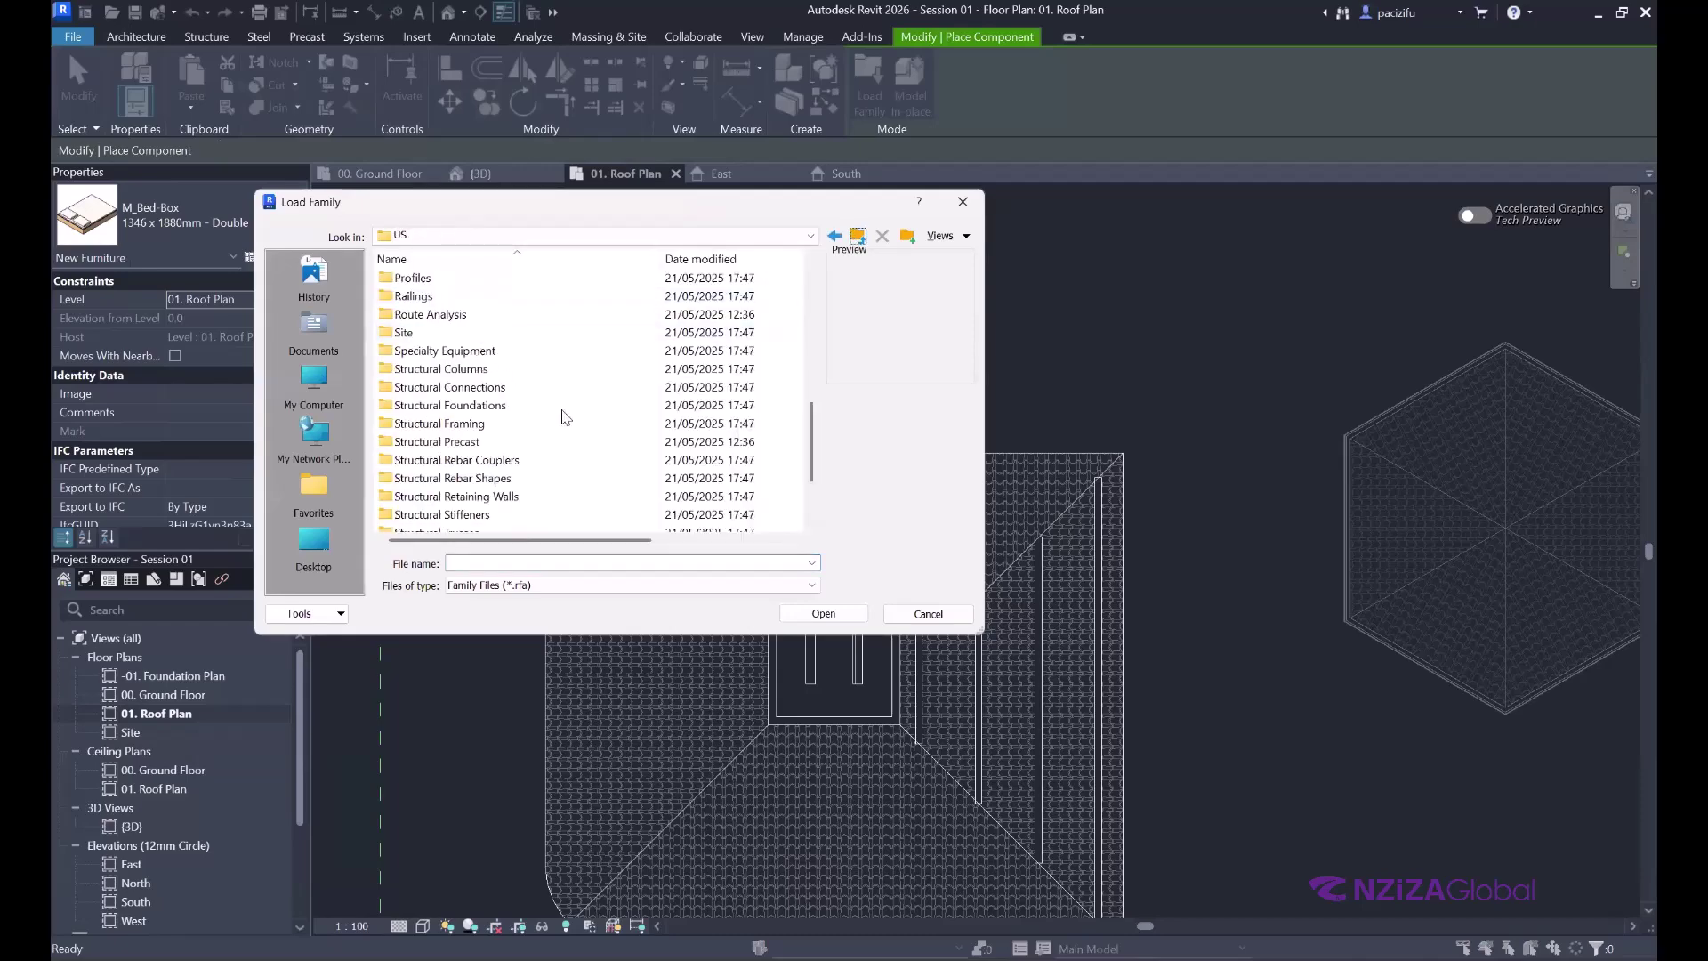
pyautogui.scroll(-1, 611, 437)
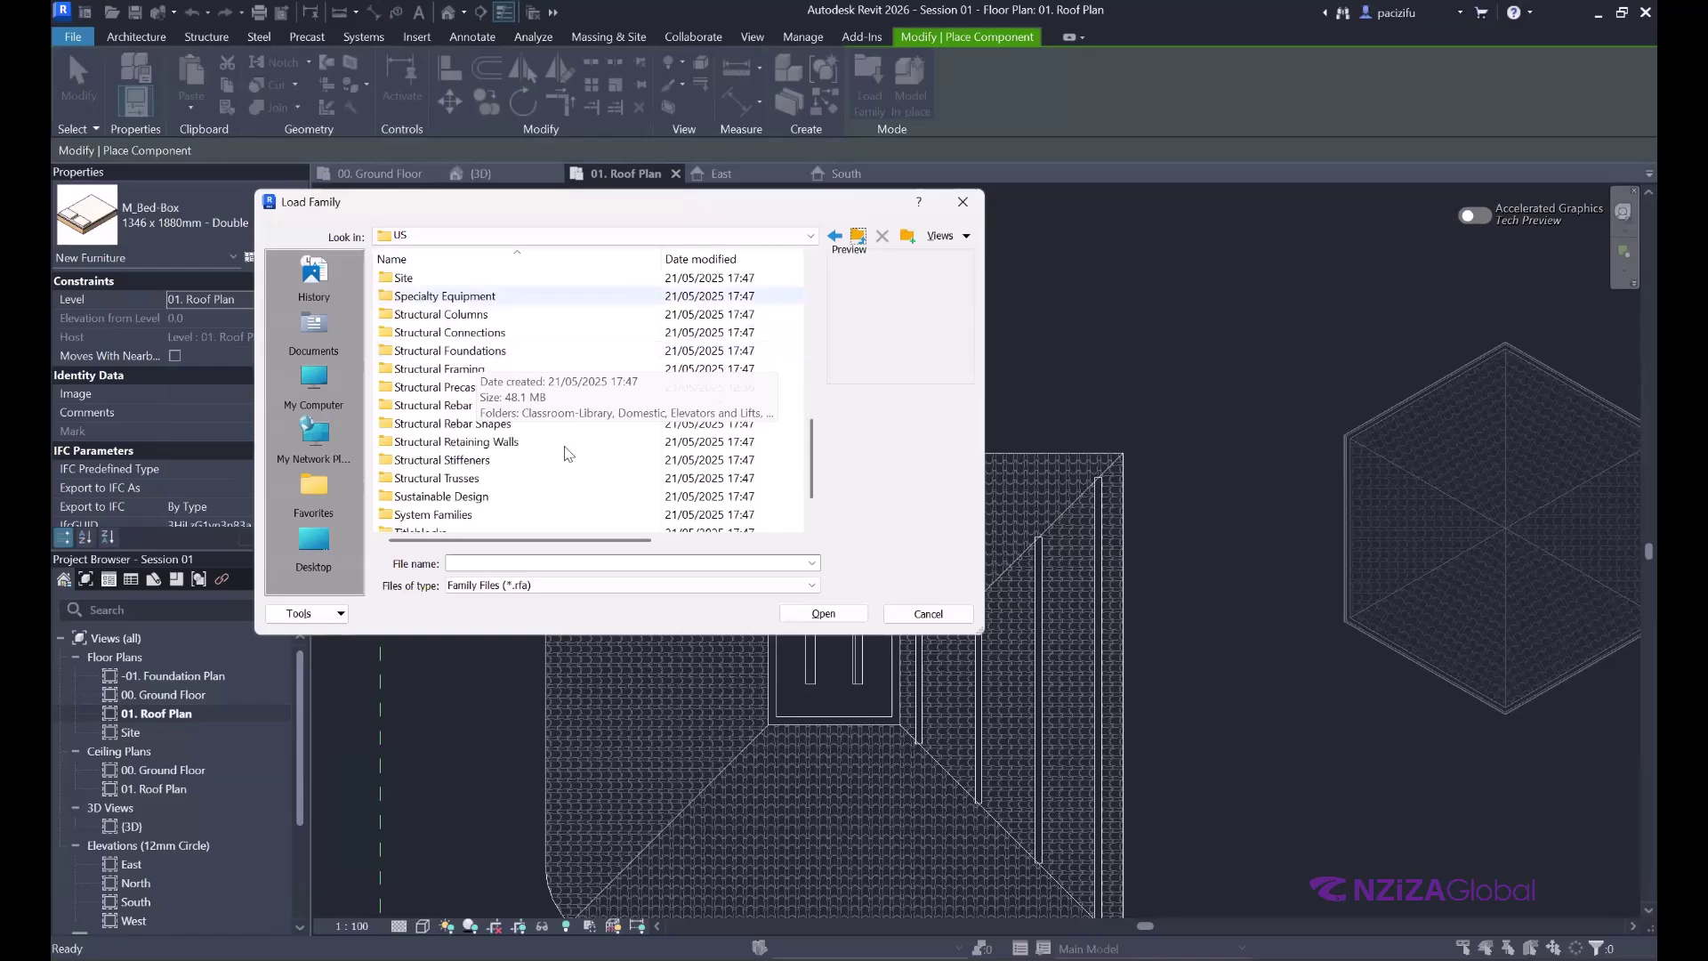
pyautogui.doubleClick(437, 485)
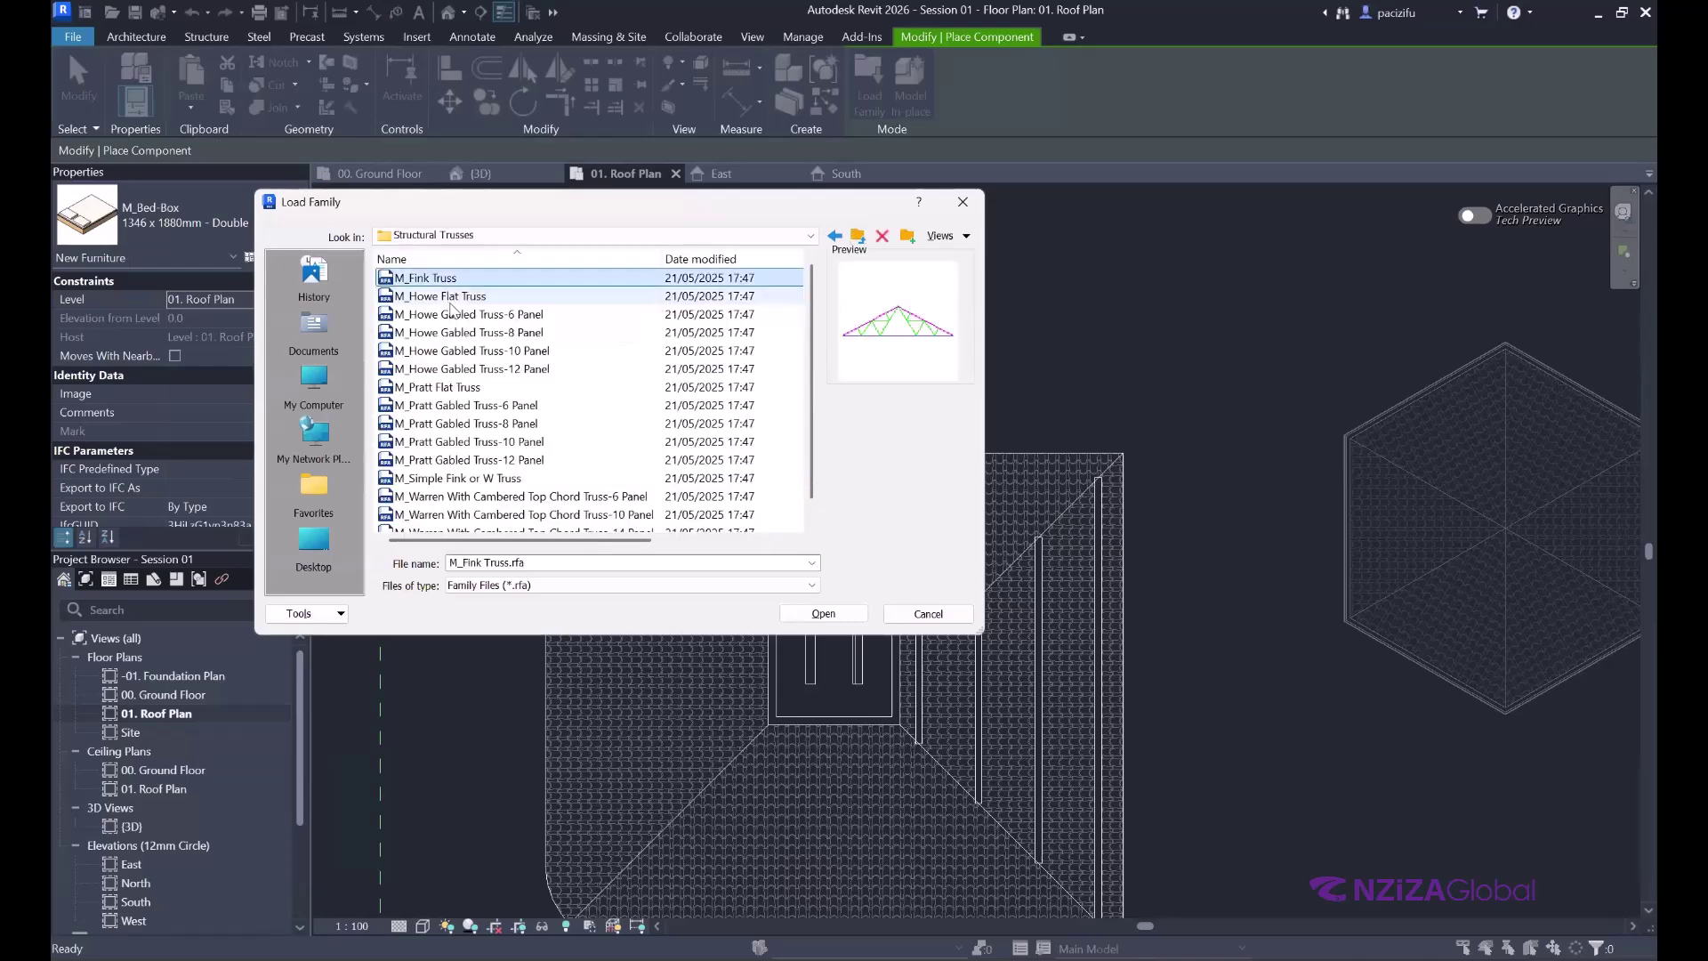
# - Compare the Howe truss previews and try to load M_Howe Gabled Truss-8 Panel as a component family
pyautogui.click(452, 297)
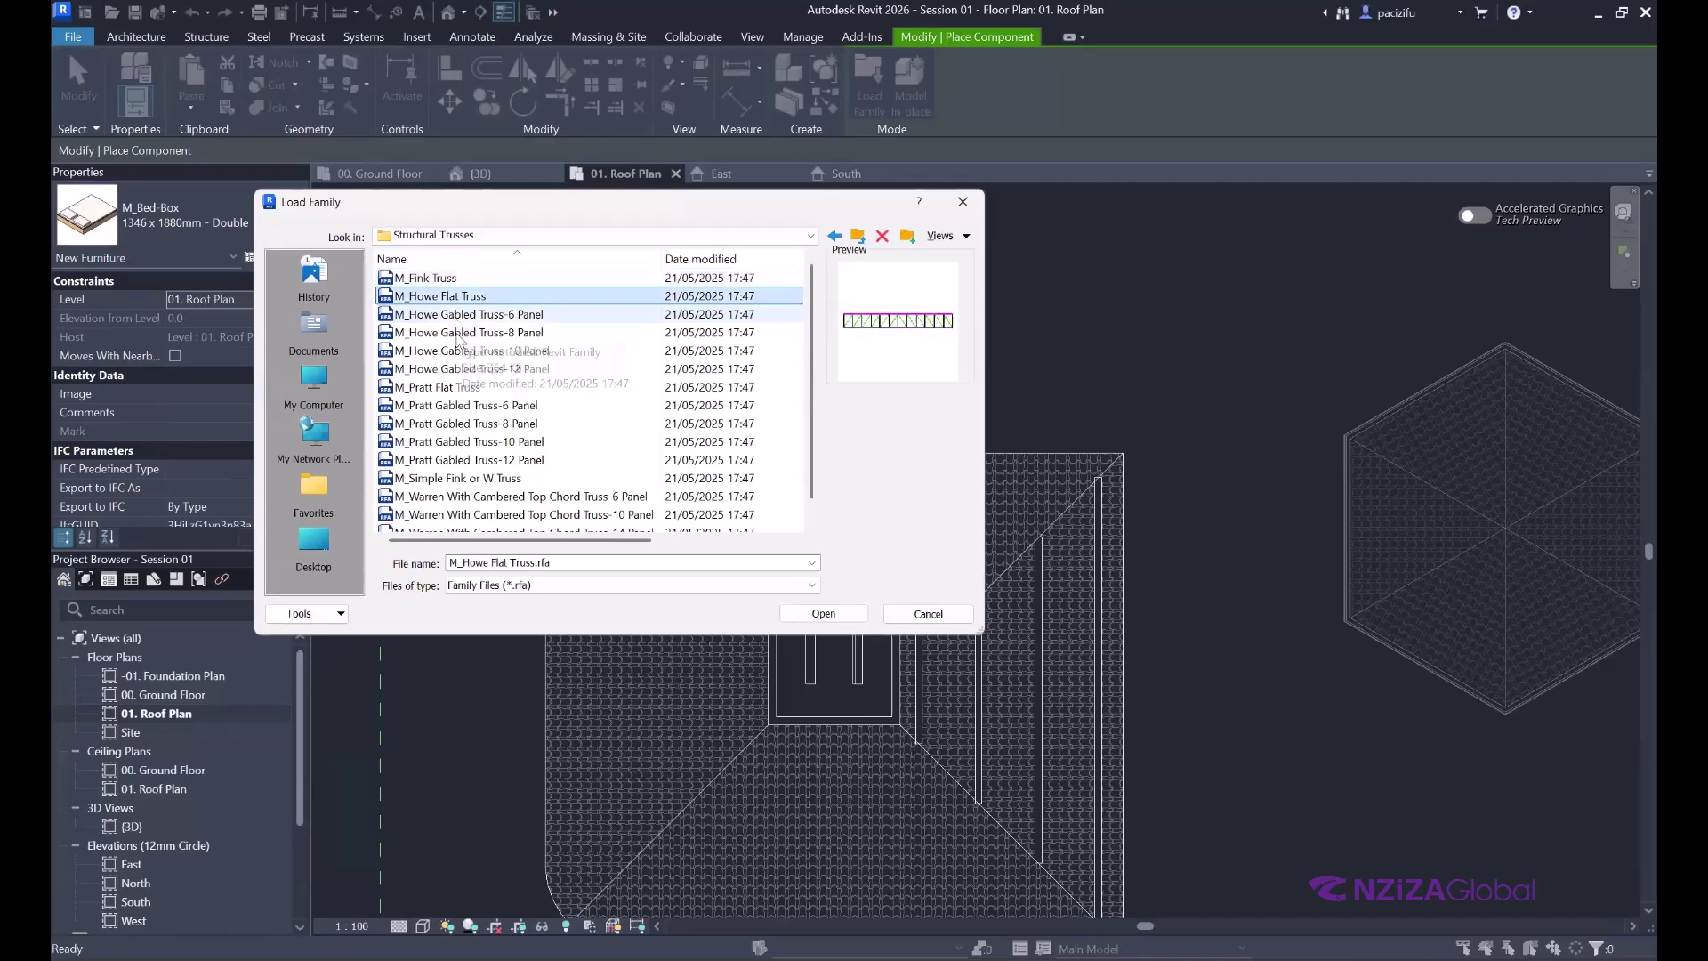
pyautogui.press('Down')
pyautogui.press('Down')
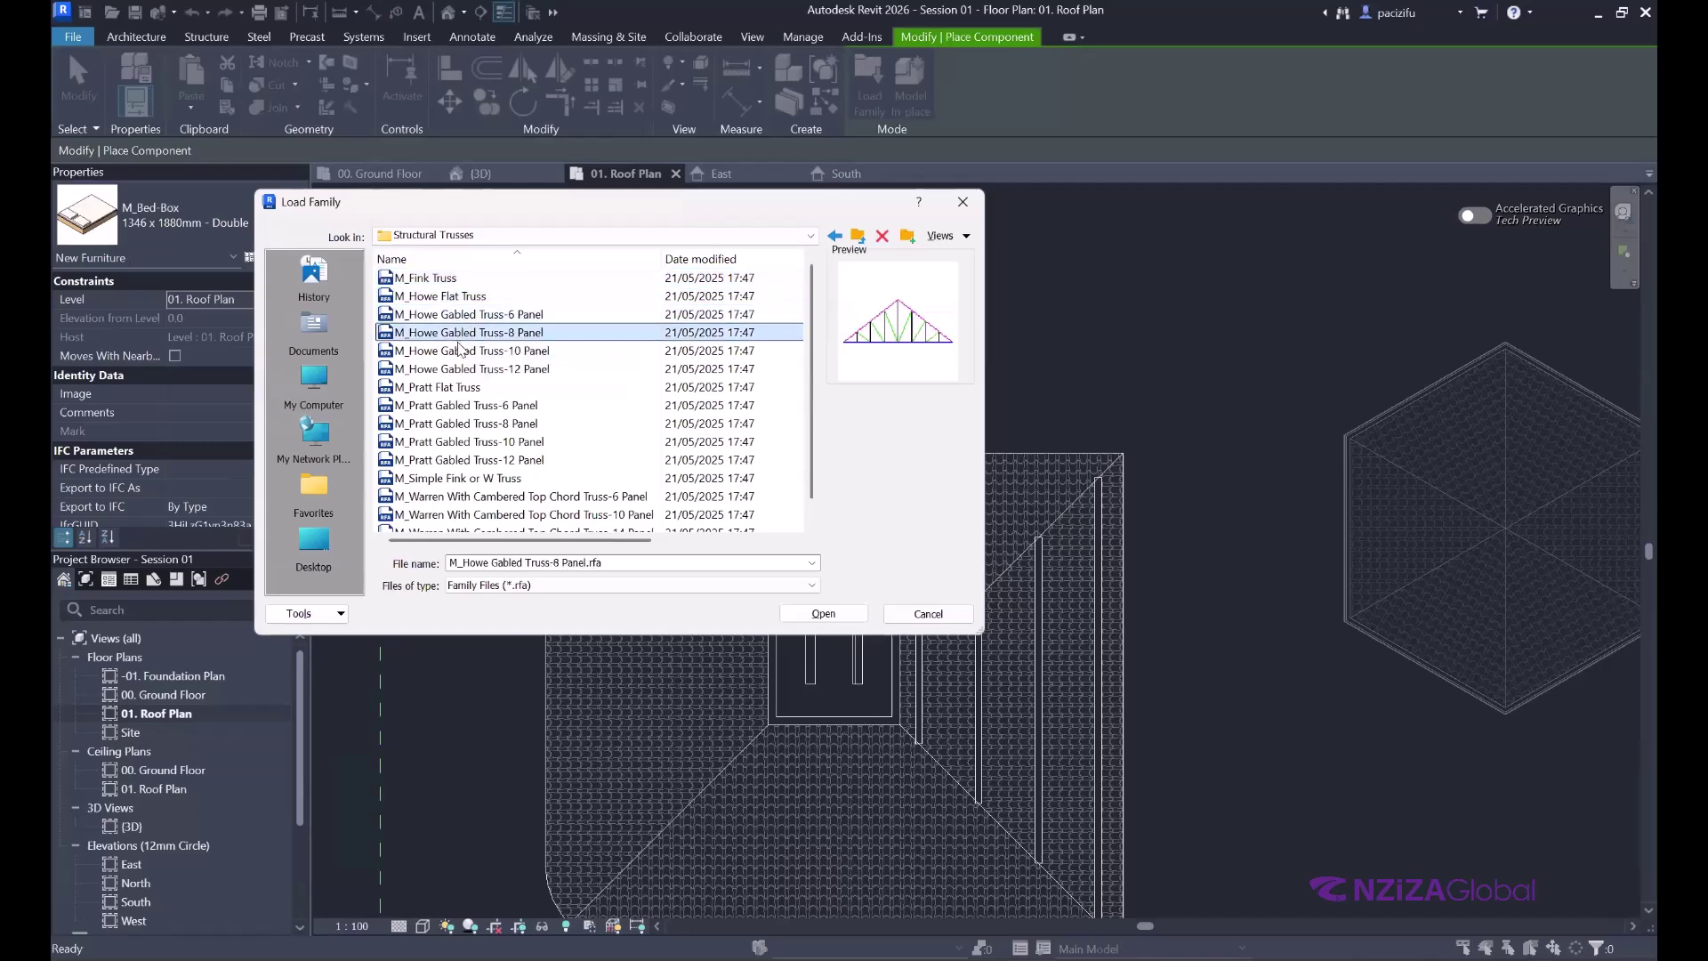
pyautogui.press('Down')
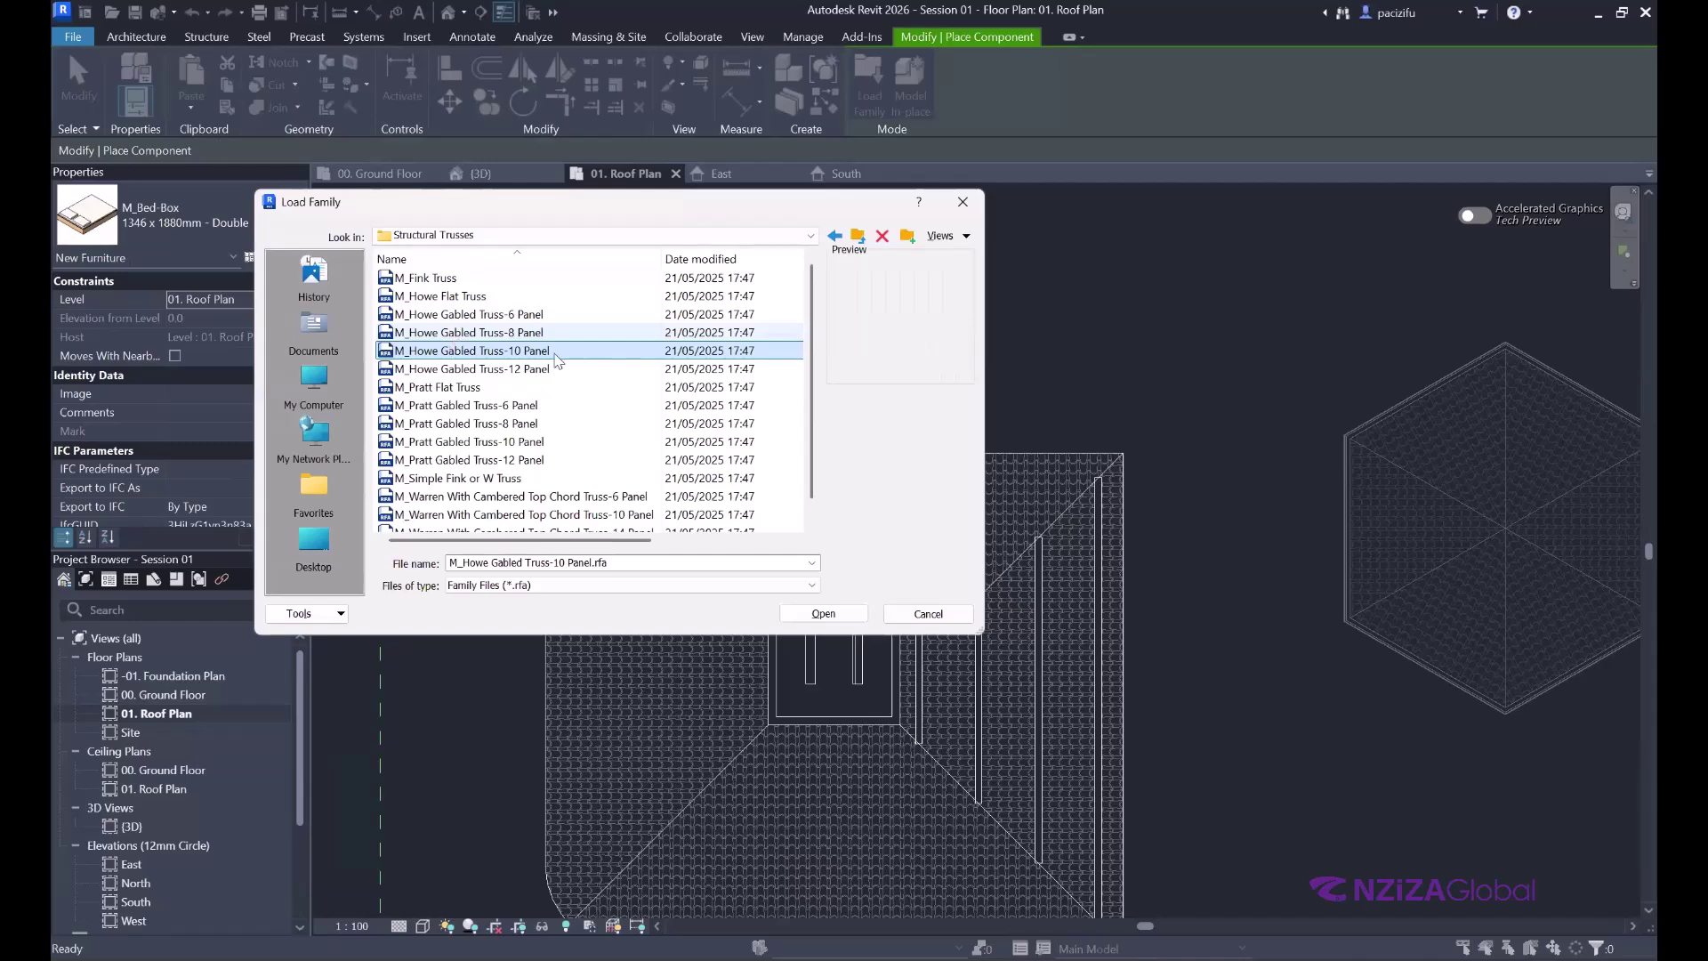
pyautogui.click(471, 333)
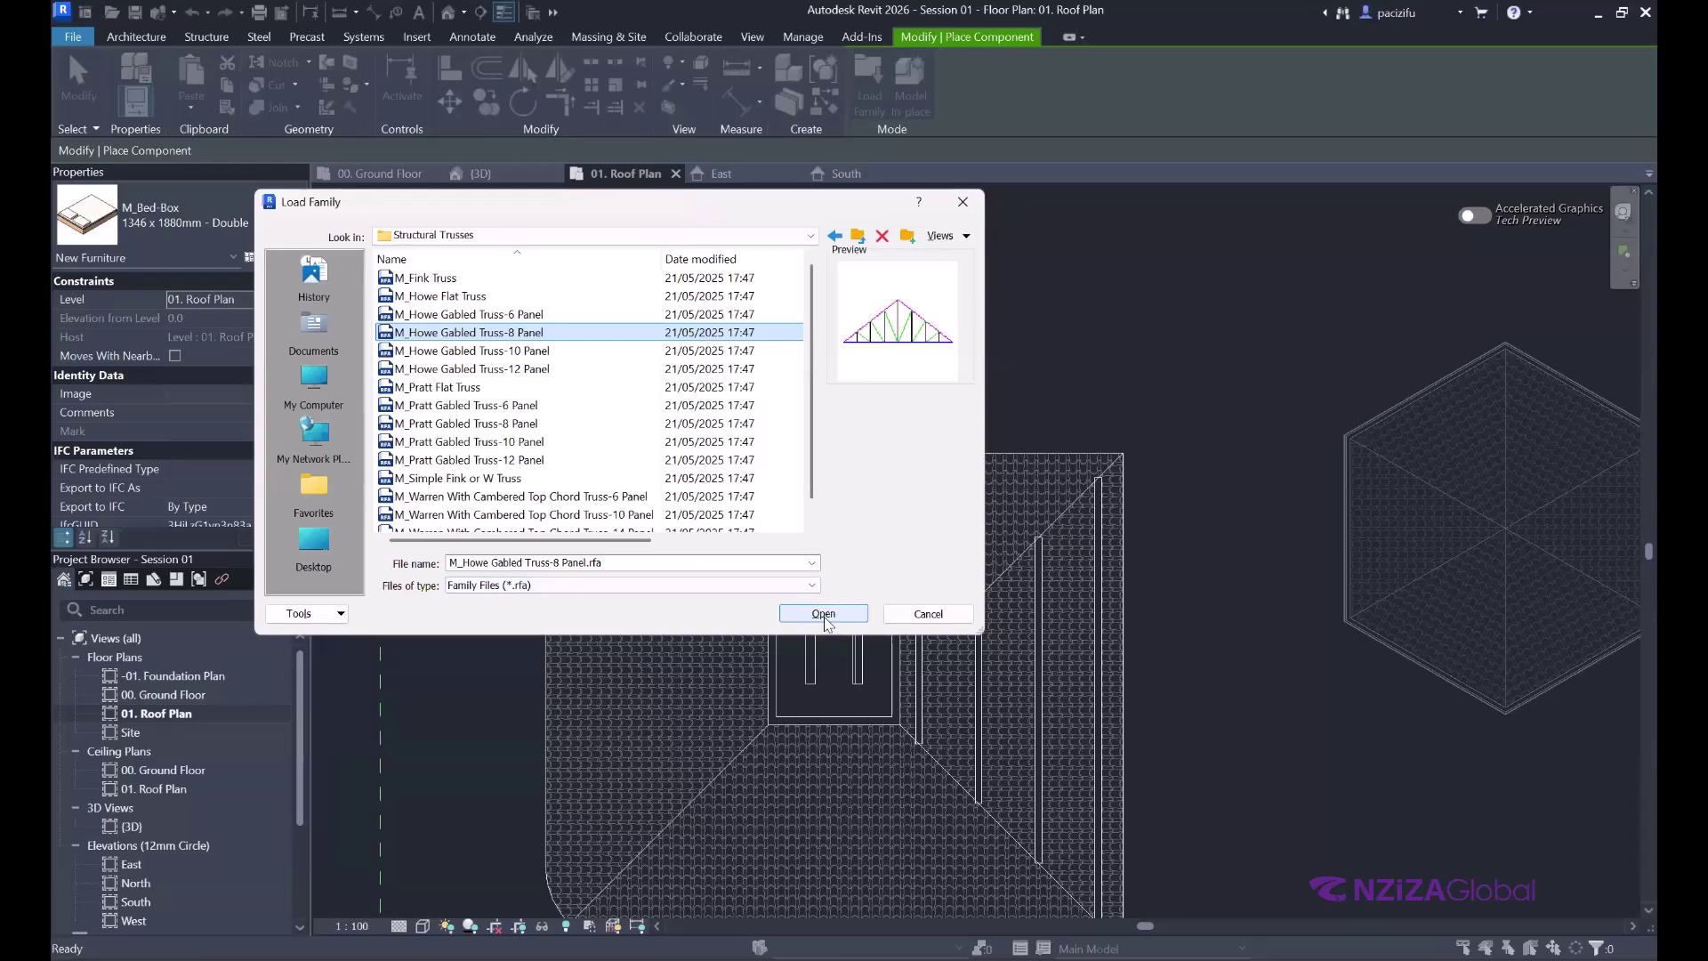
pyautogui.click(824, 614)
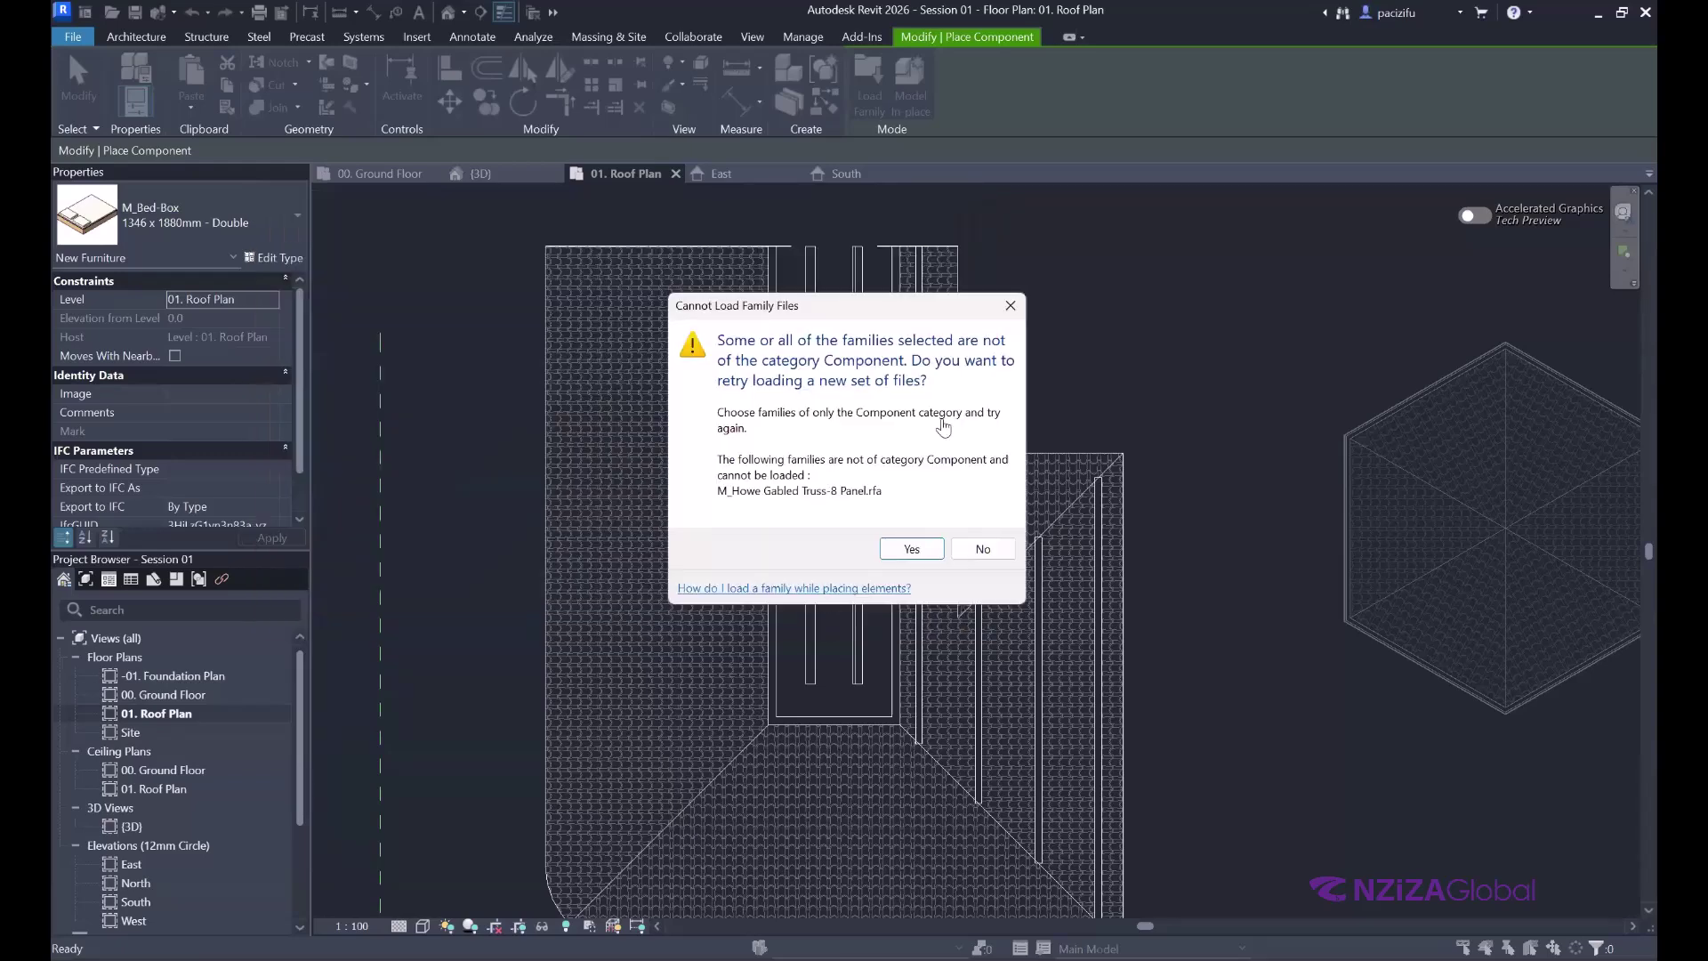
pyautogui.click(929, 555)
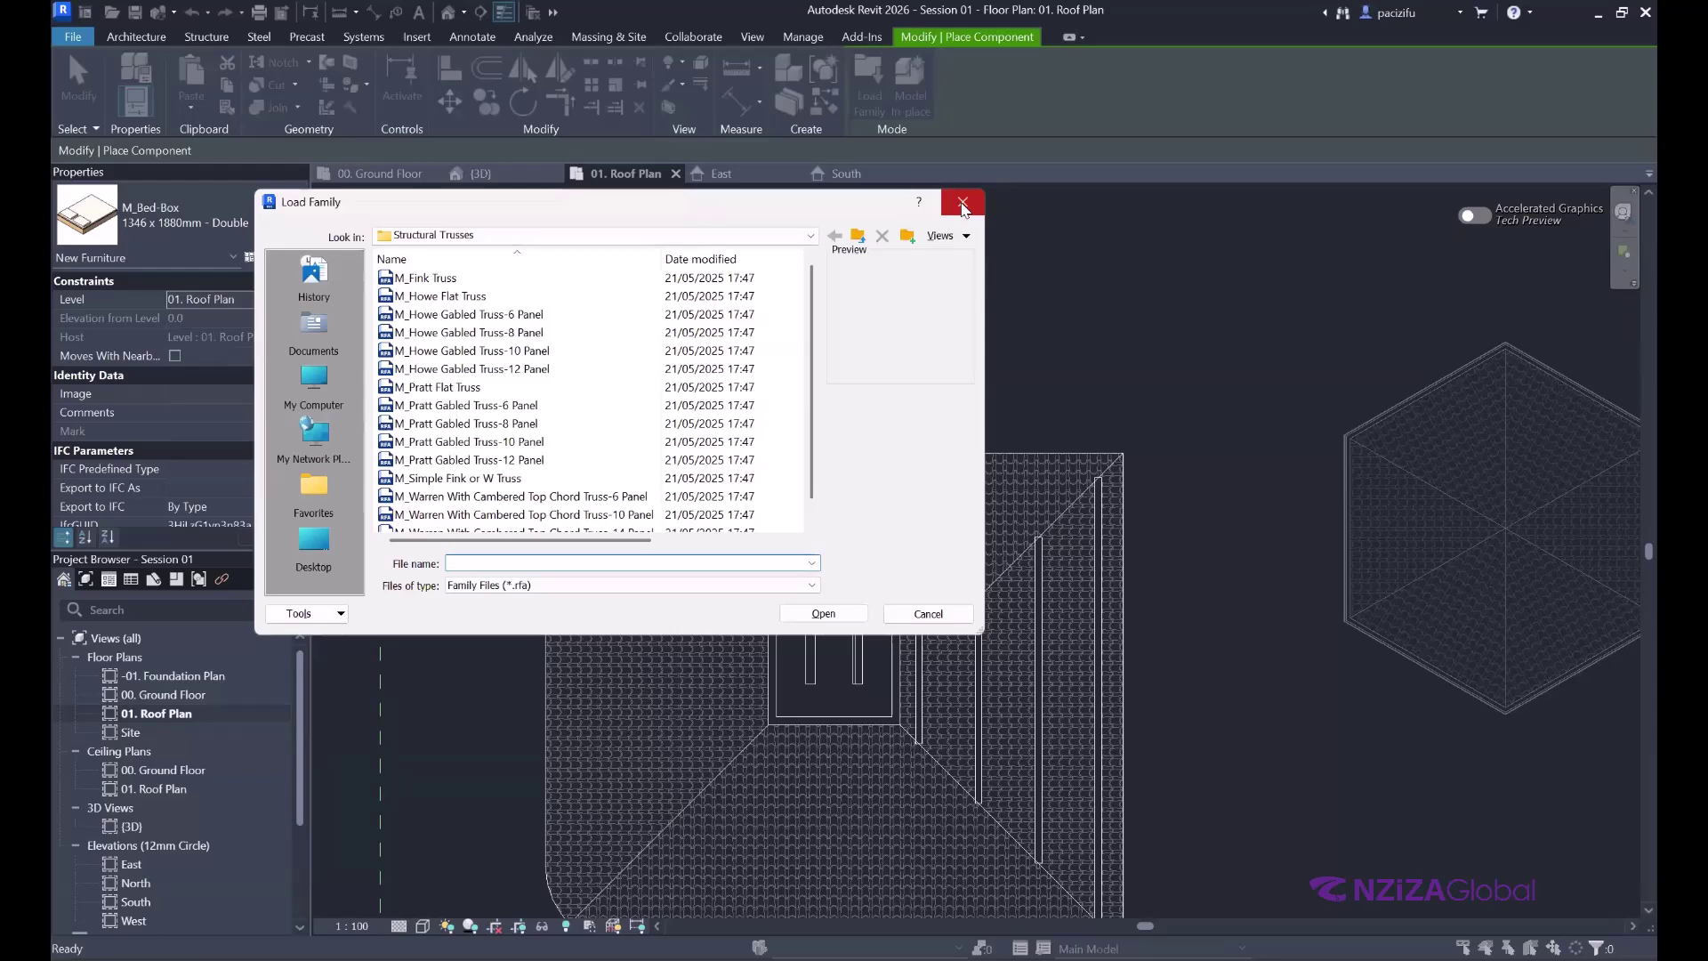
pyautogui.click(963, 207)
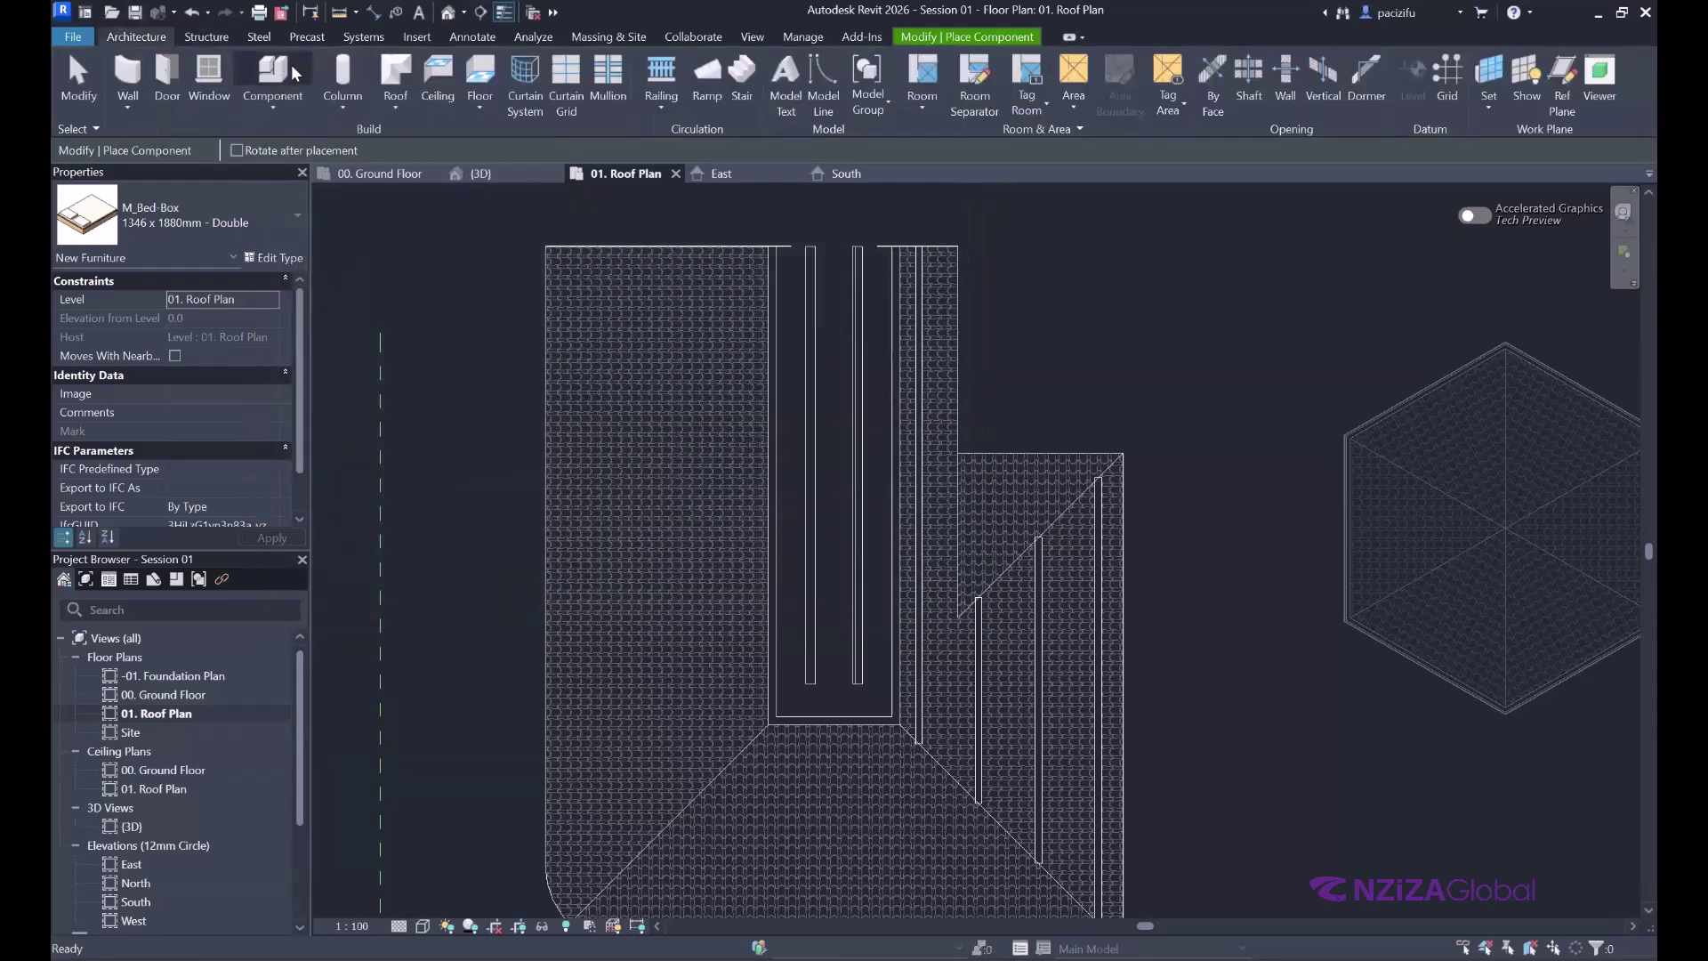
# - Start the structural Truss command and load the M_Howe Gabled Truss-6 Panel family for it
pyautogui.click(206, 38)
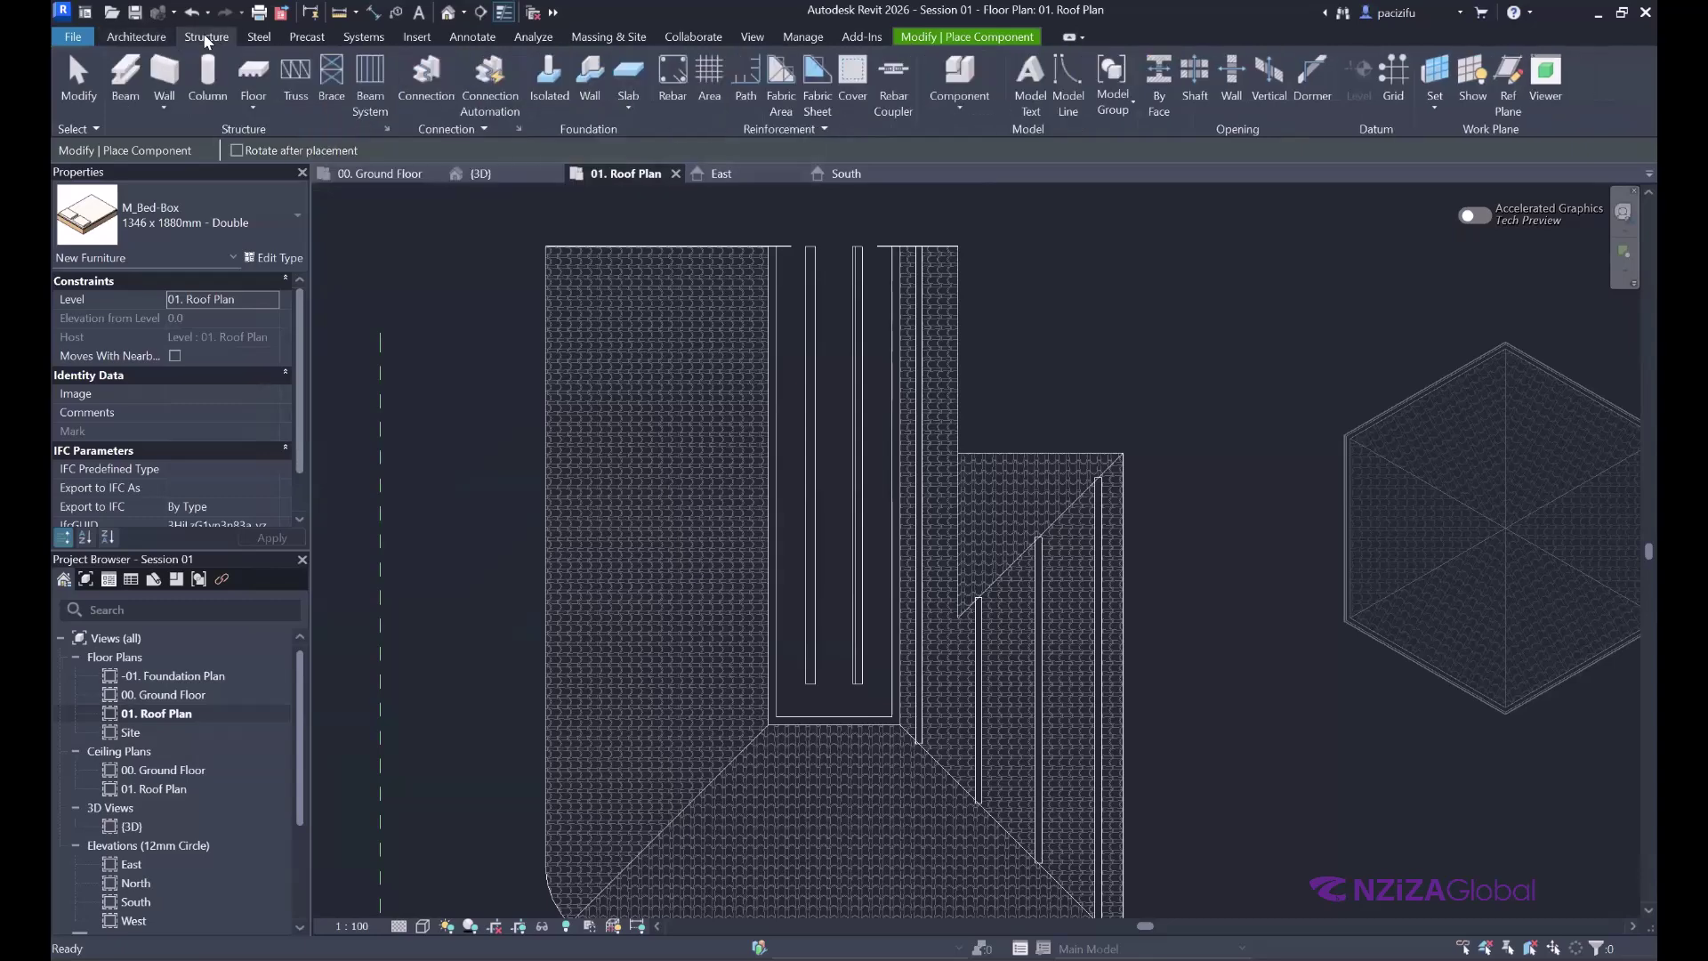
pyautogui.click(293, 87)
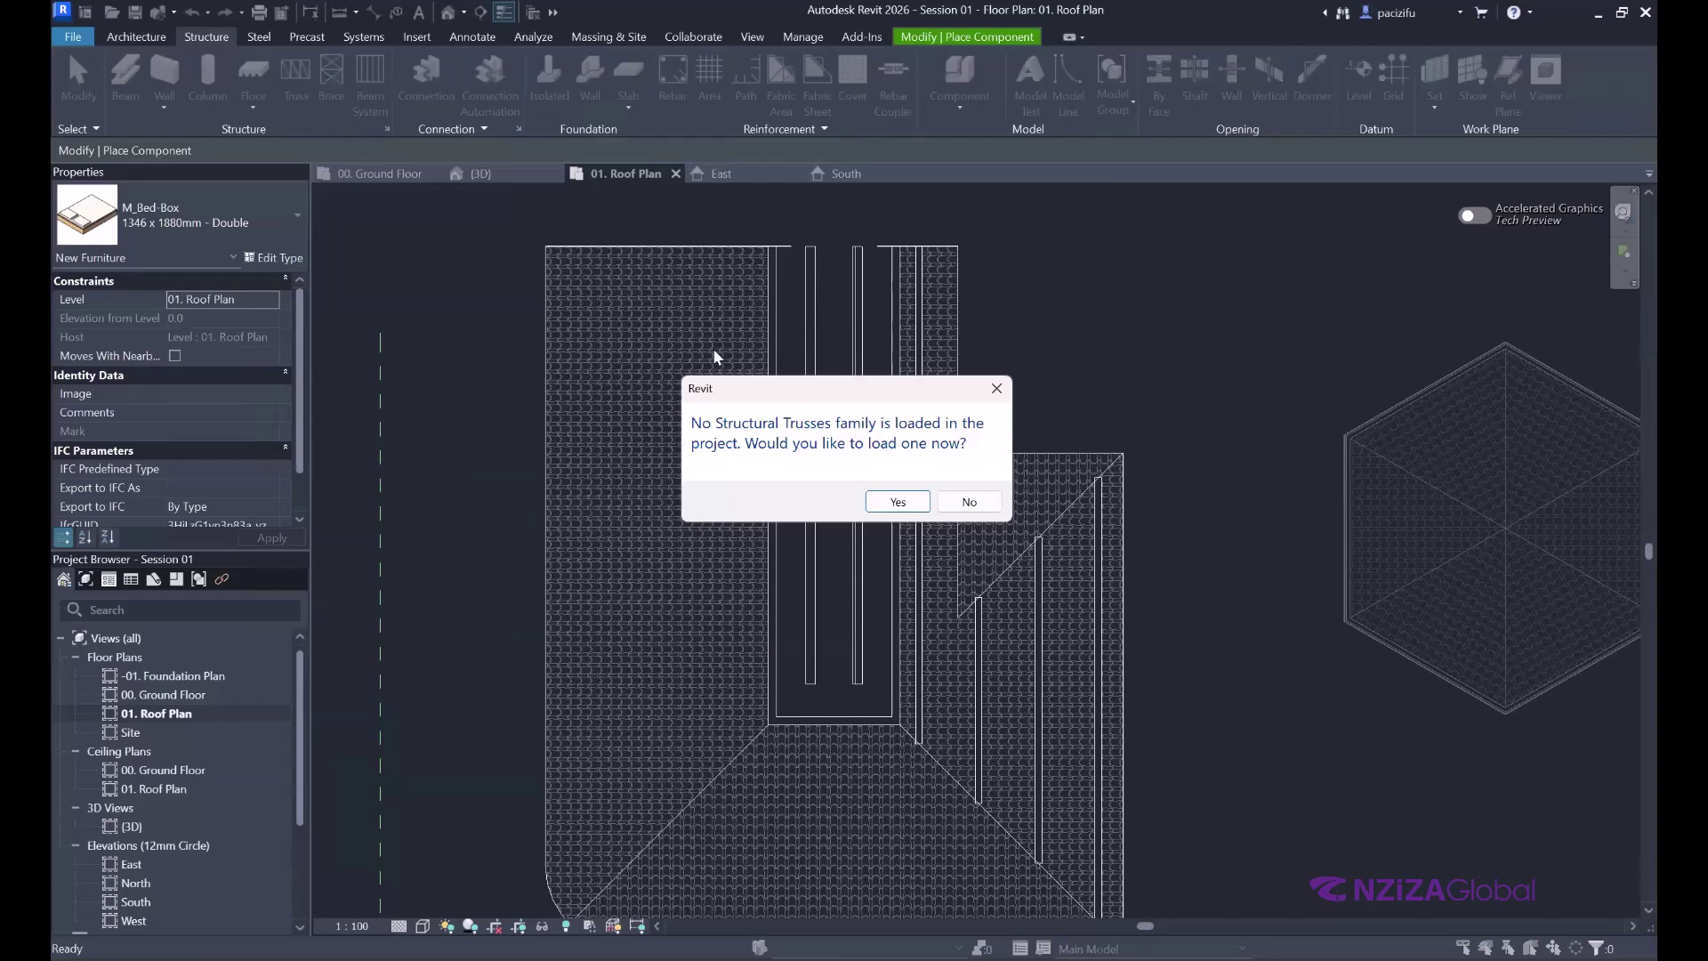
pyautogui.click(890, 504)
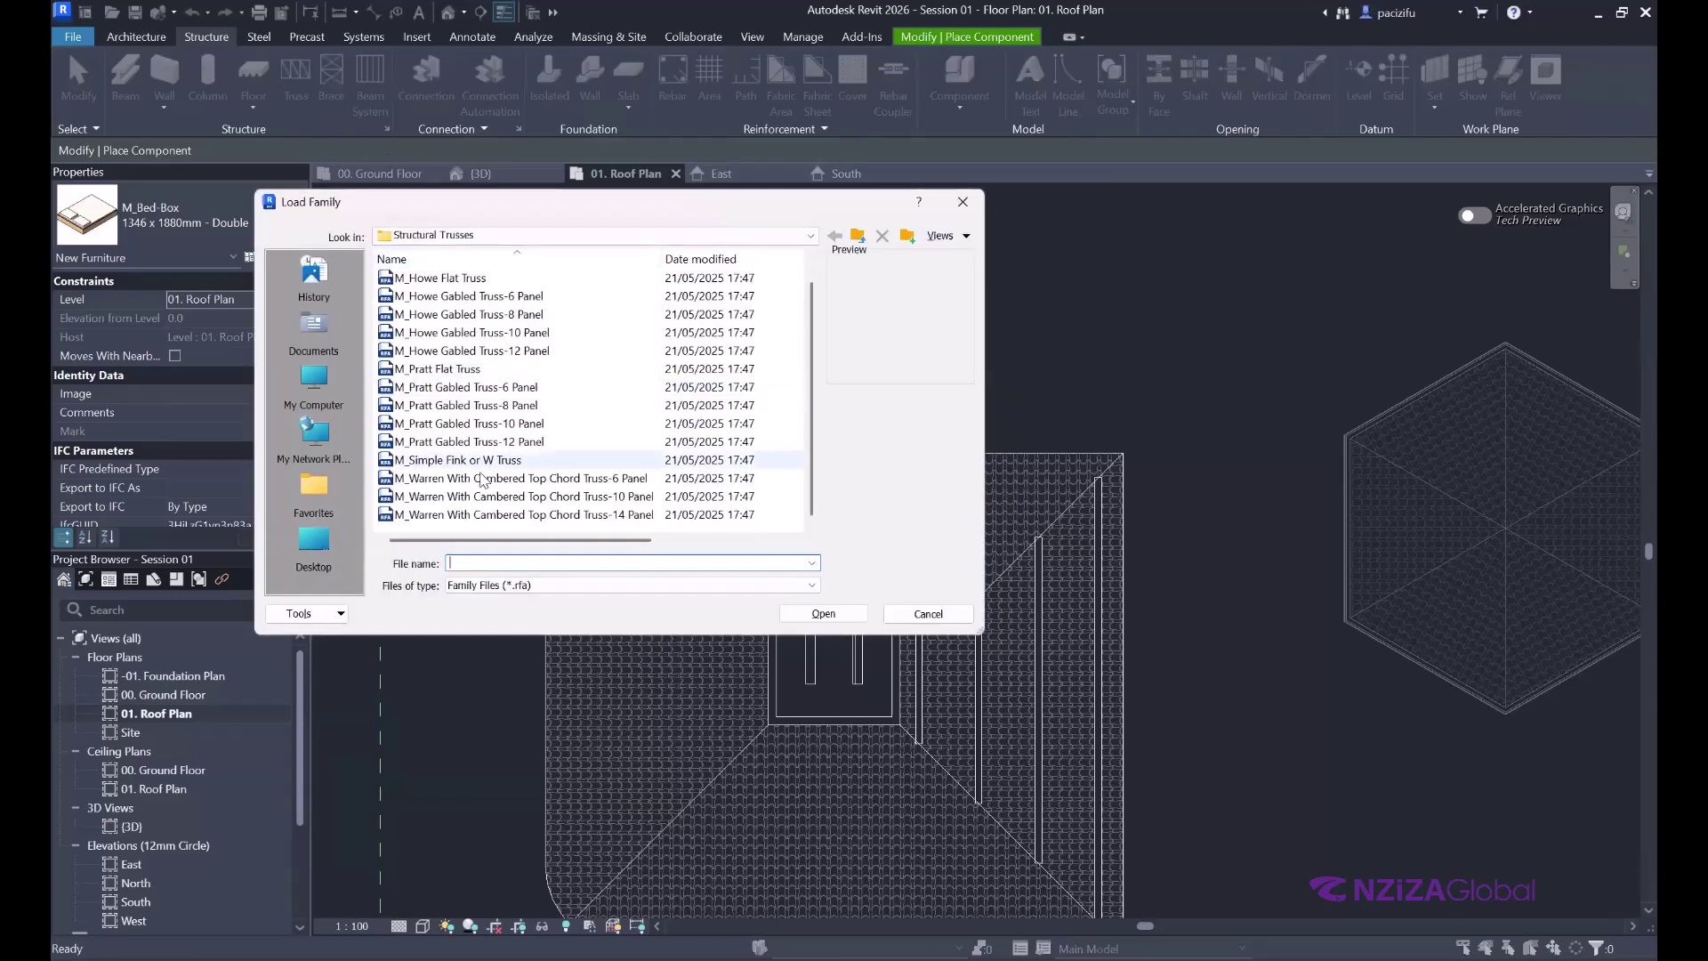
pyautogui.click(459, 425)
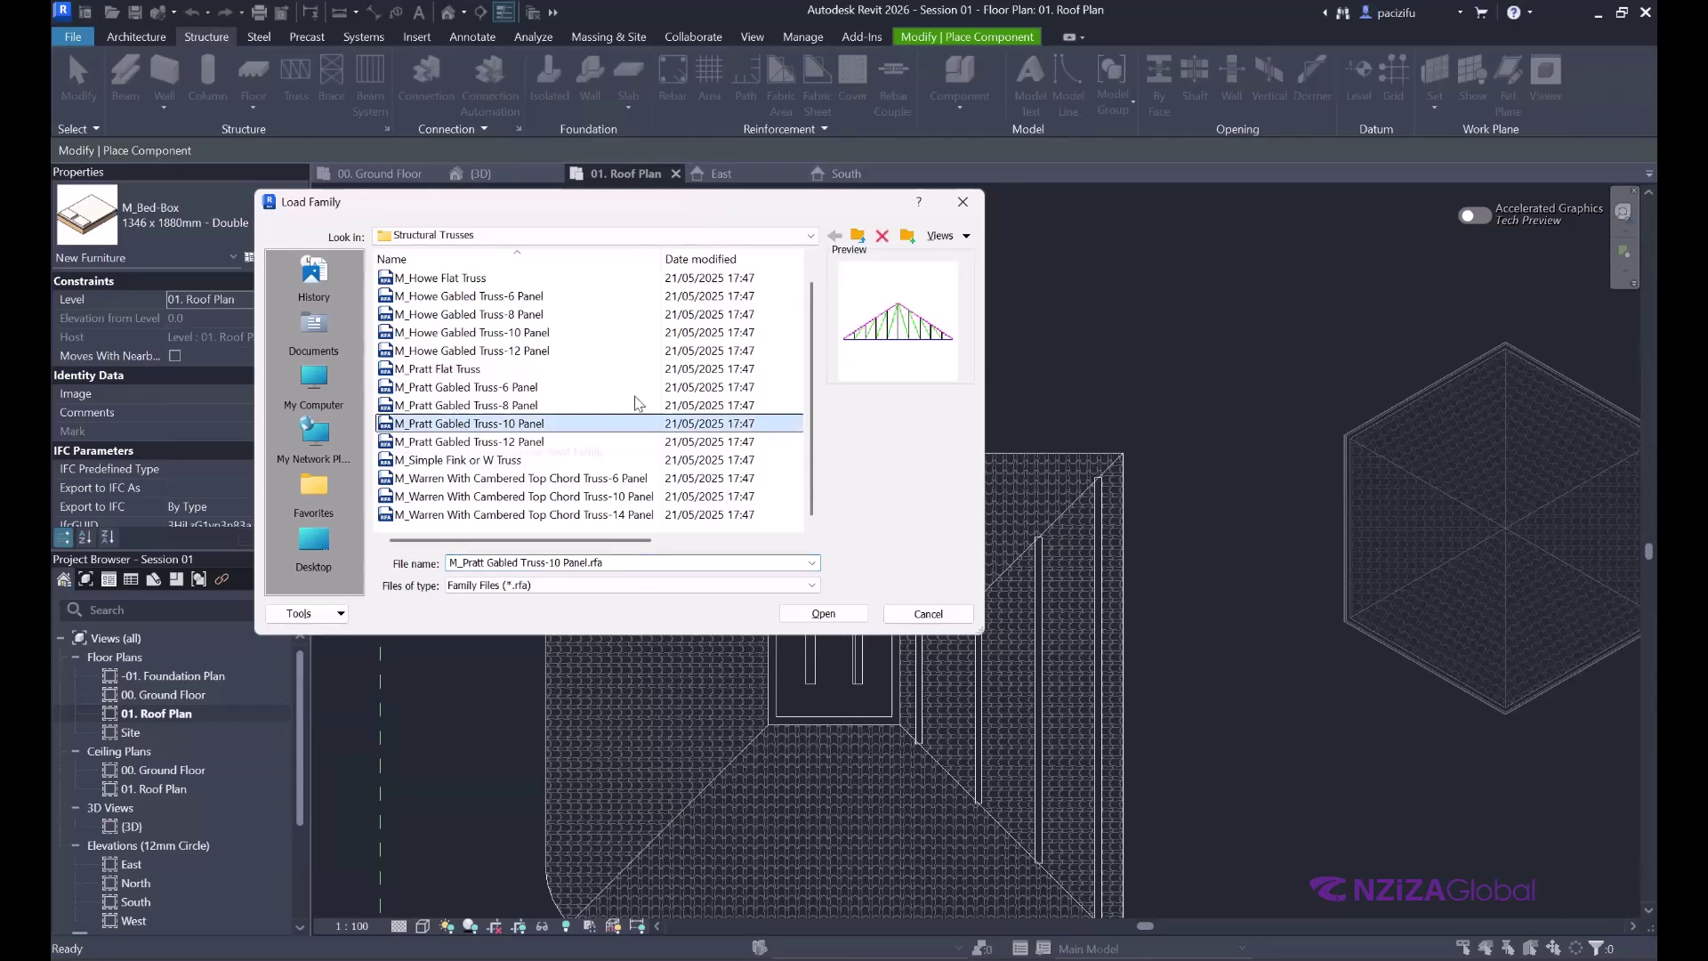
pyautogui.click(456, 408)
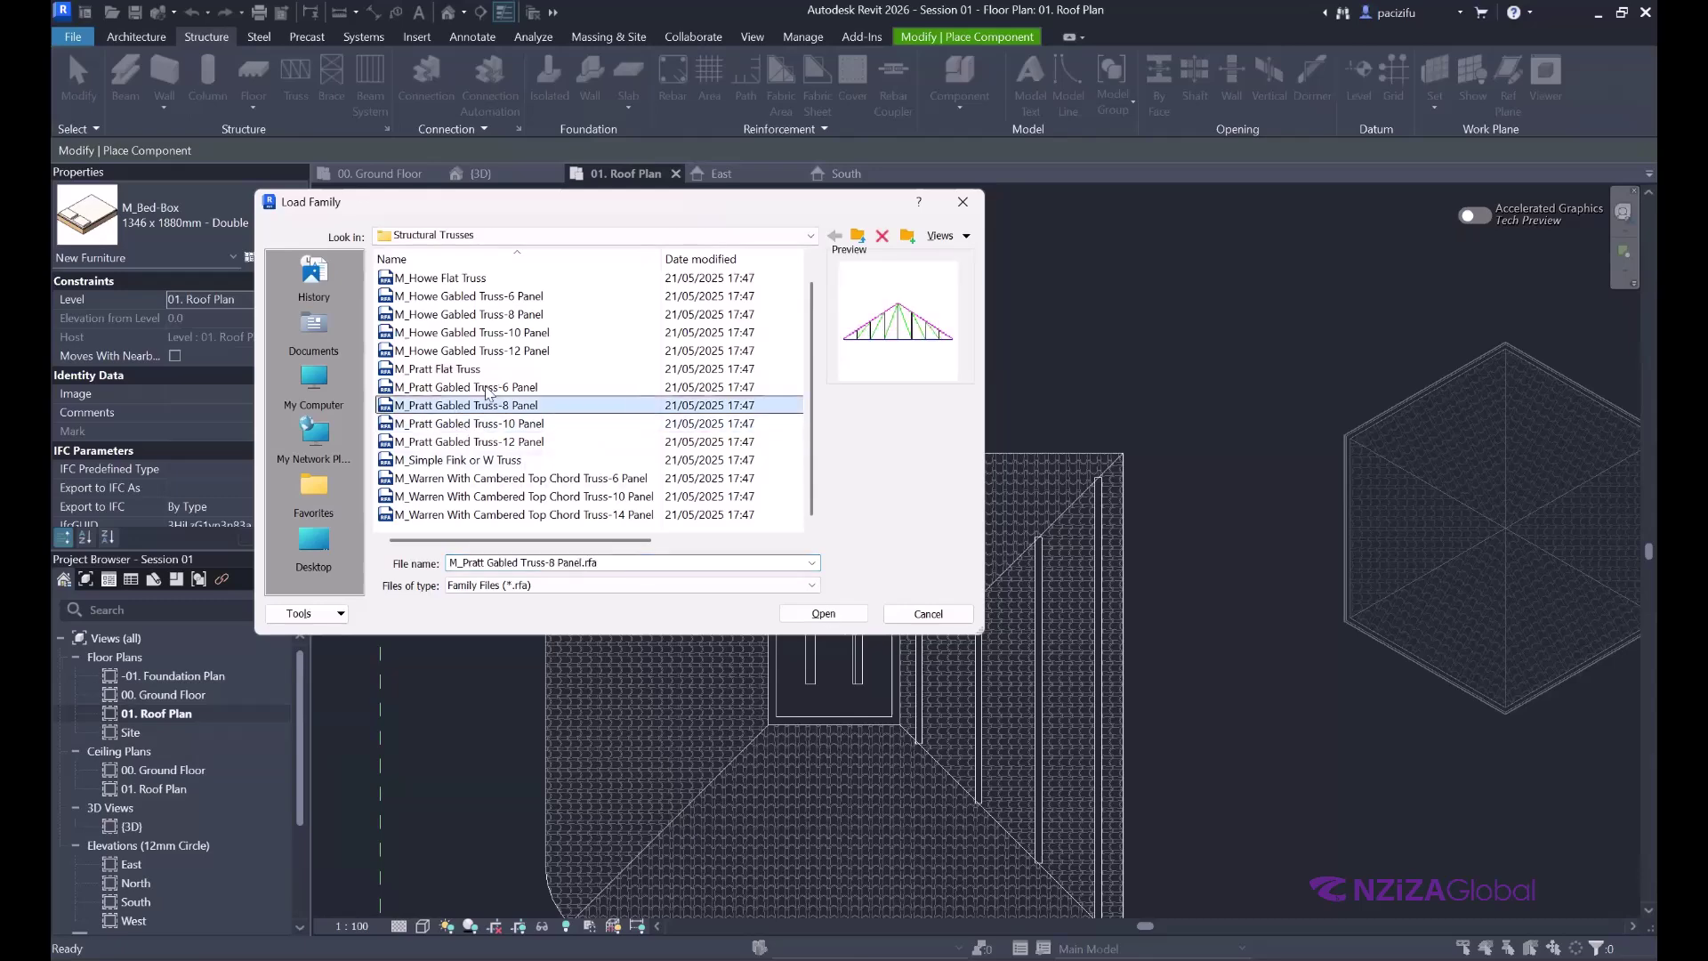
pyautogui.click(455, 333)
pyautogui.click(452, 314)
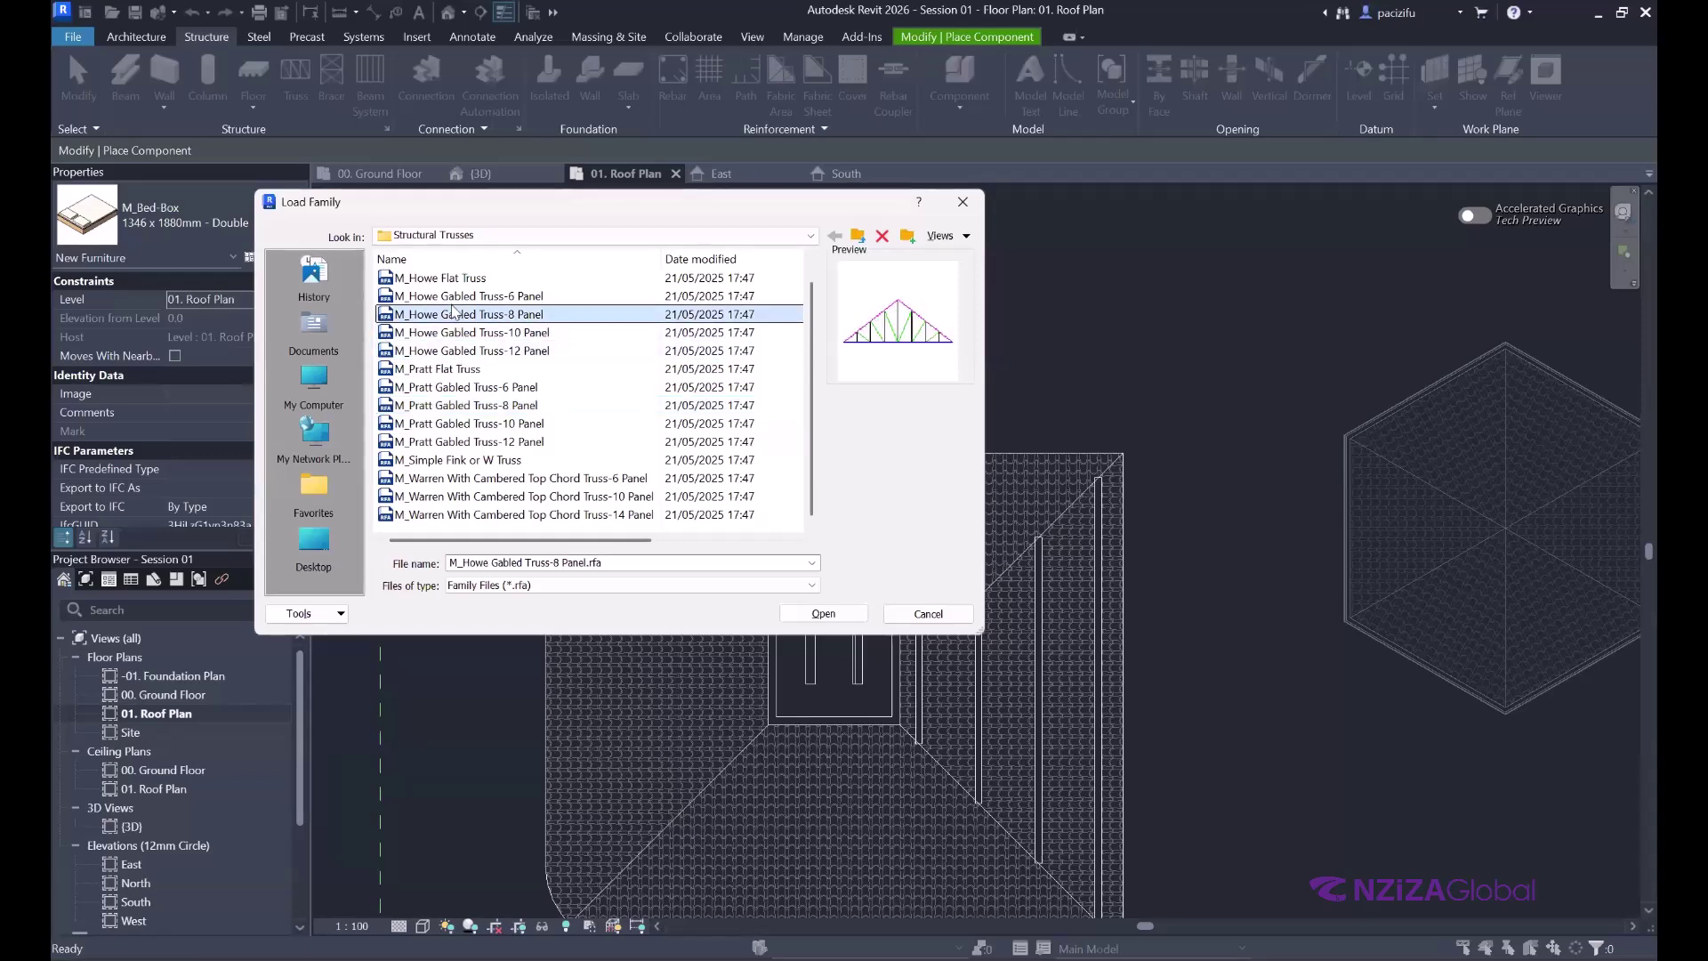
pyautogui.click(454, 296)
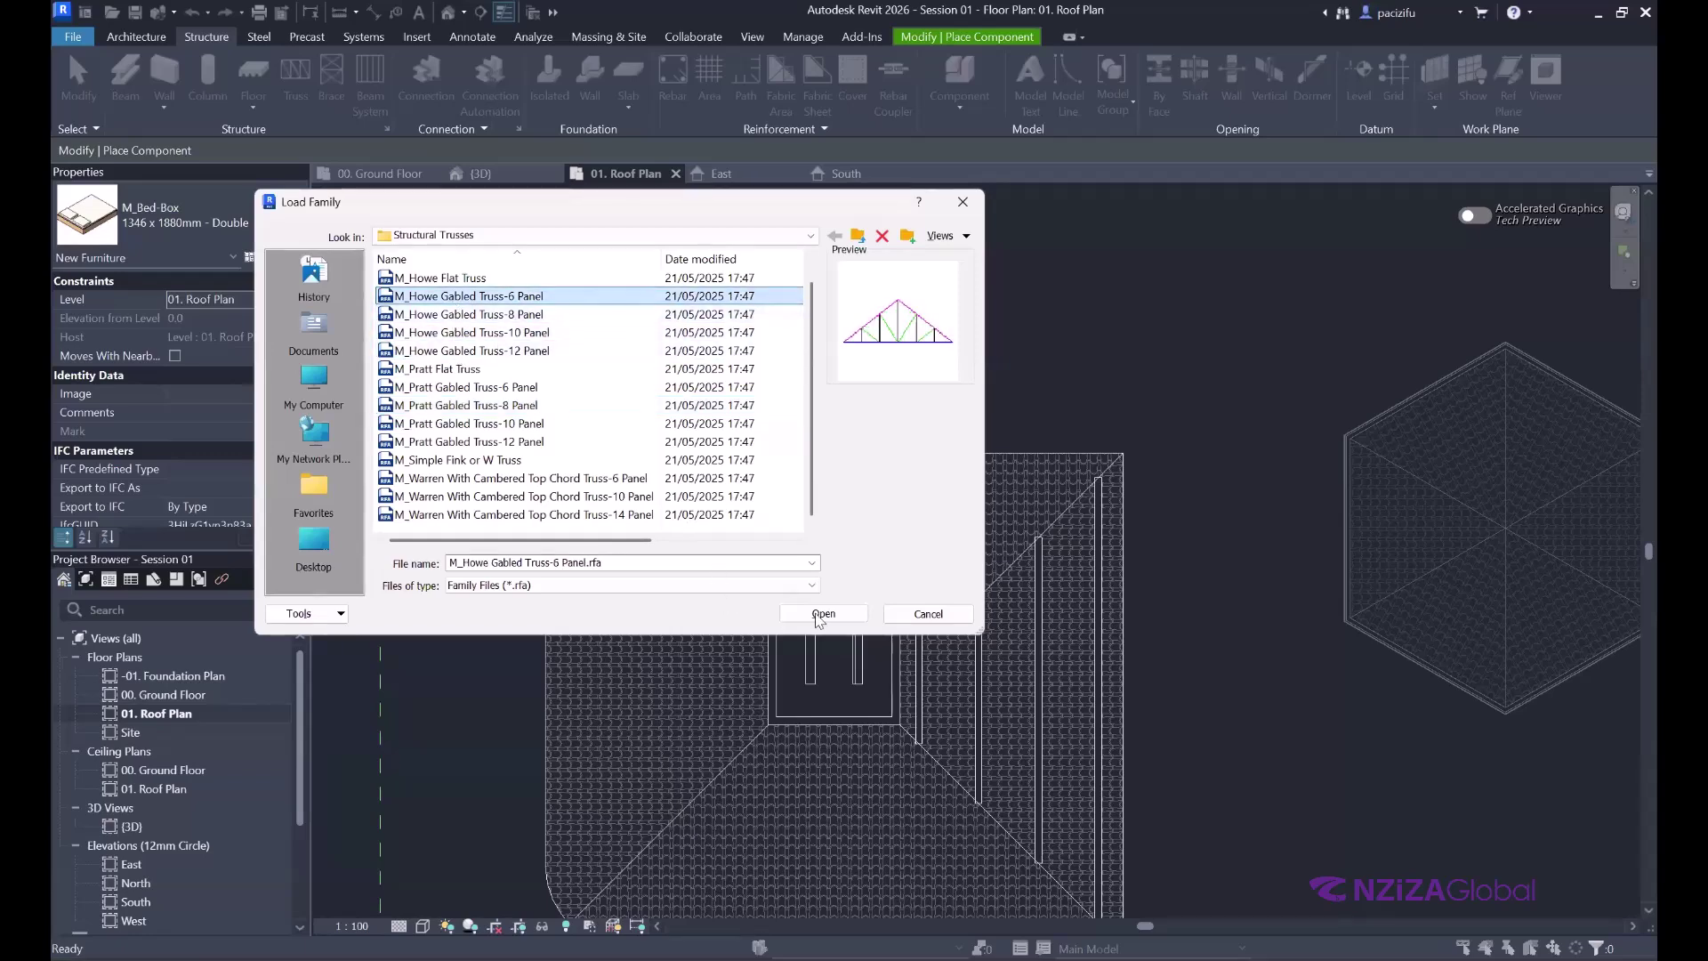
pyautogui.click(820, 614)
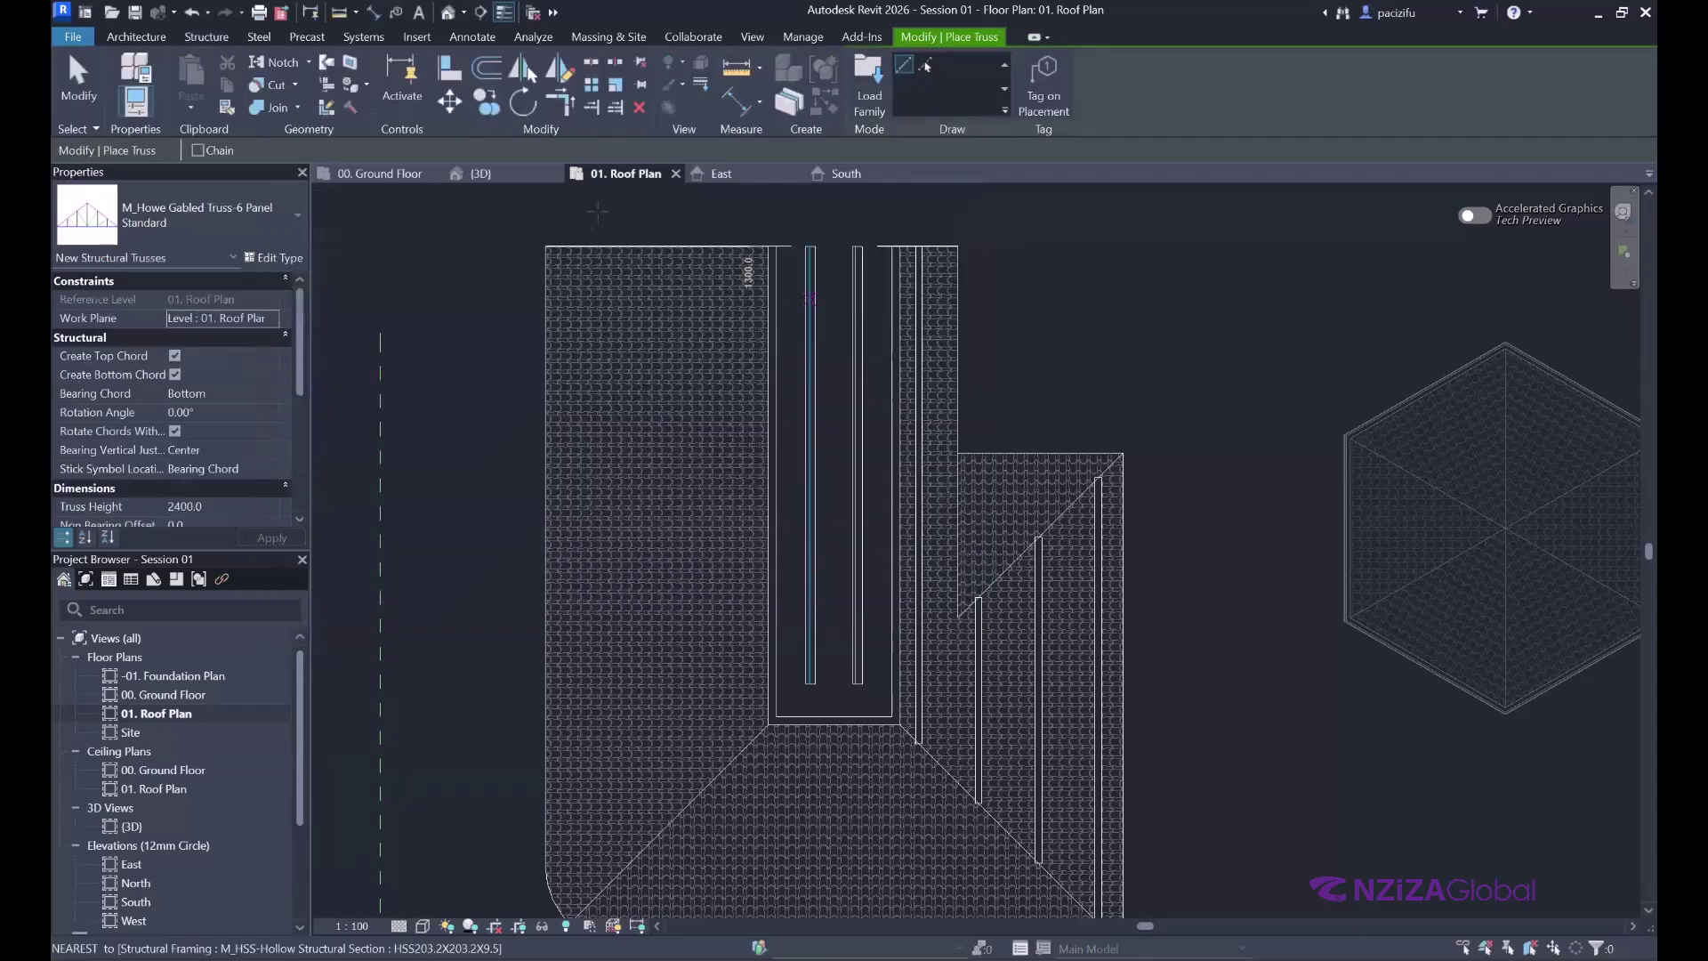
# - Place a Howe gabled truss about 10657 mm long horizontally across the roof's north wing, from eave to eave near the gable end
pyautogui.scroll(3, 598, 209)
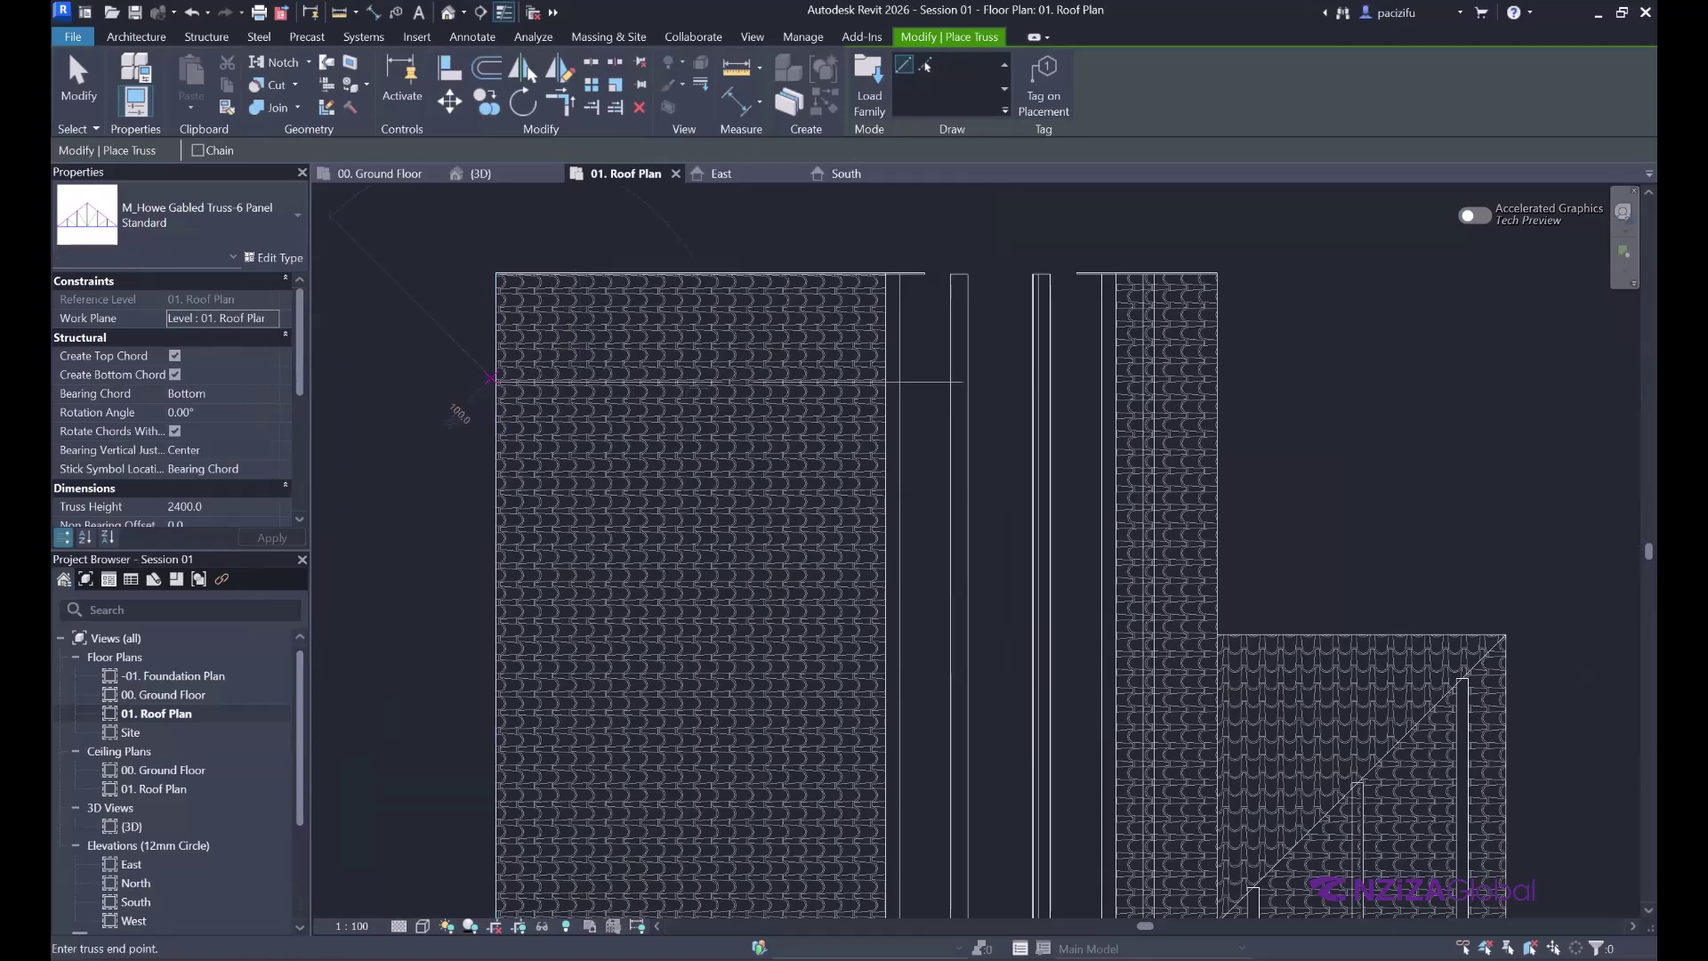
pyautogui.click(496, 381)
pyautogui.scroll(1, 1219, 380)
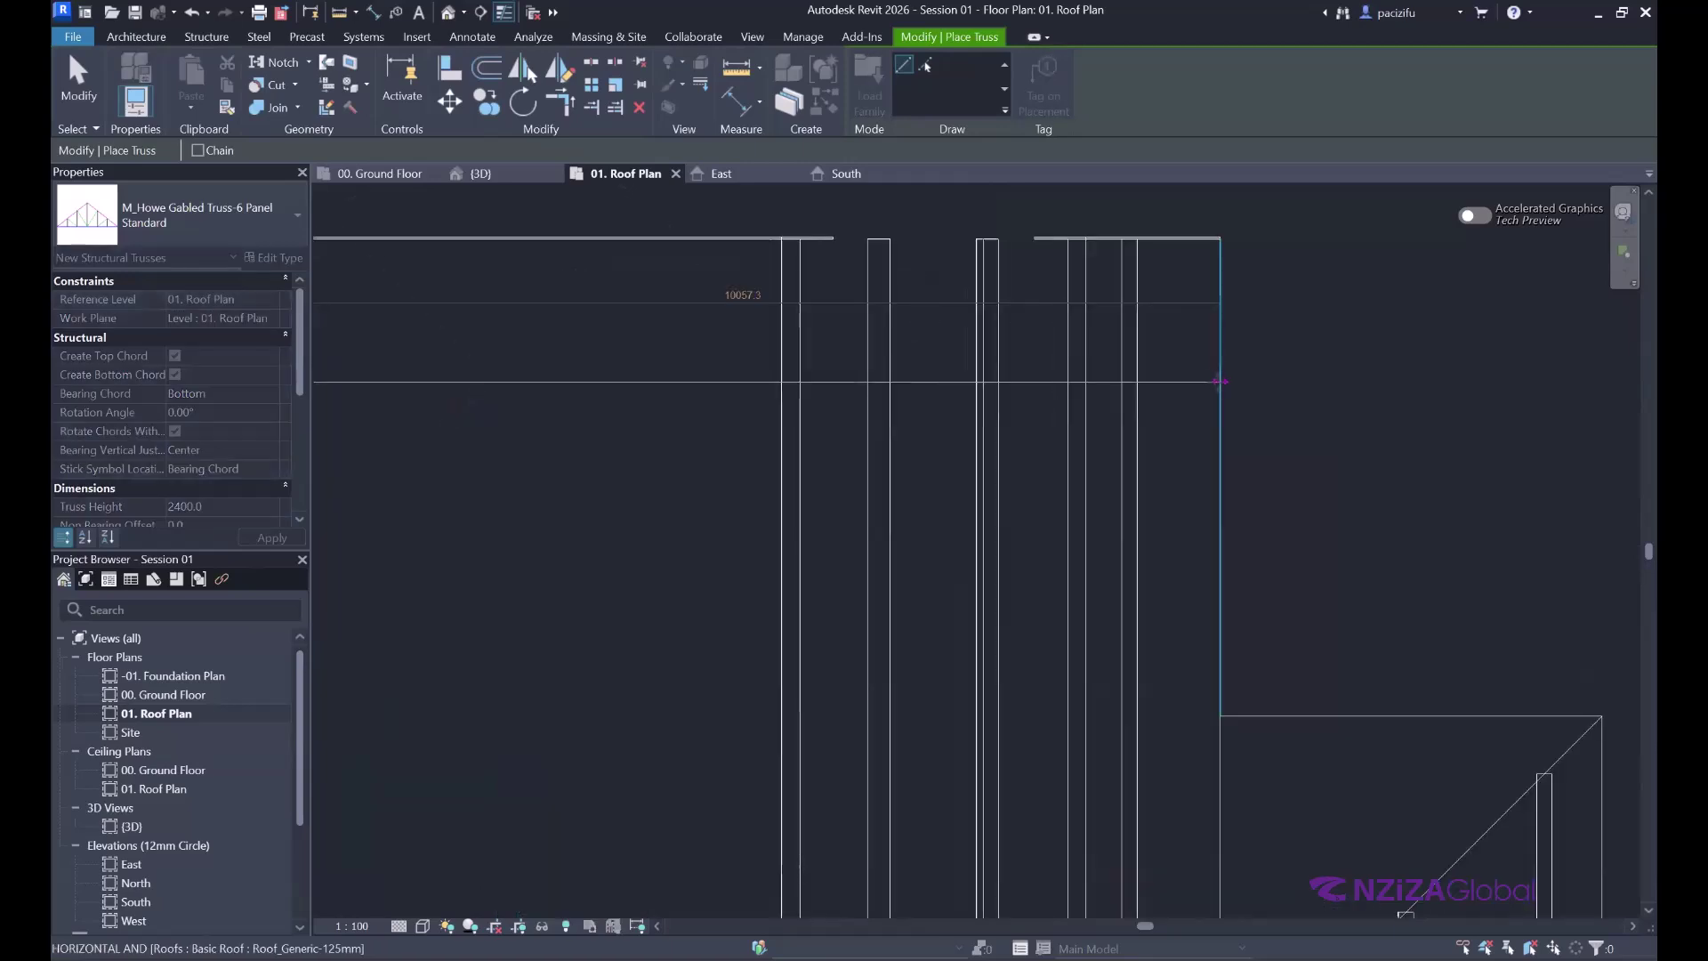
pyautogui.click(1219, 380)
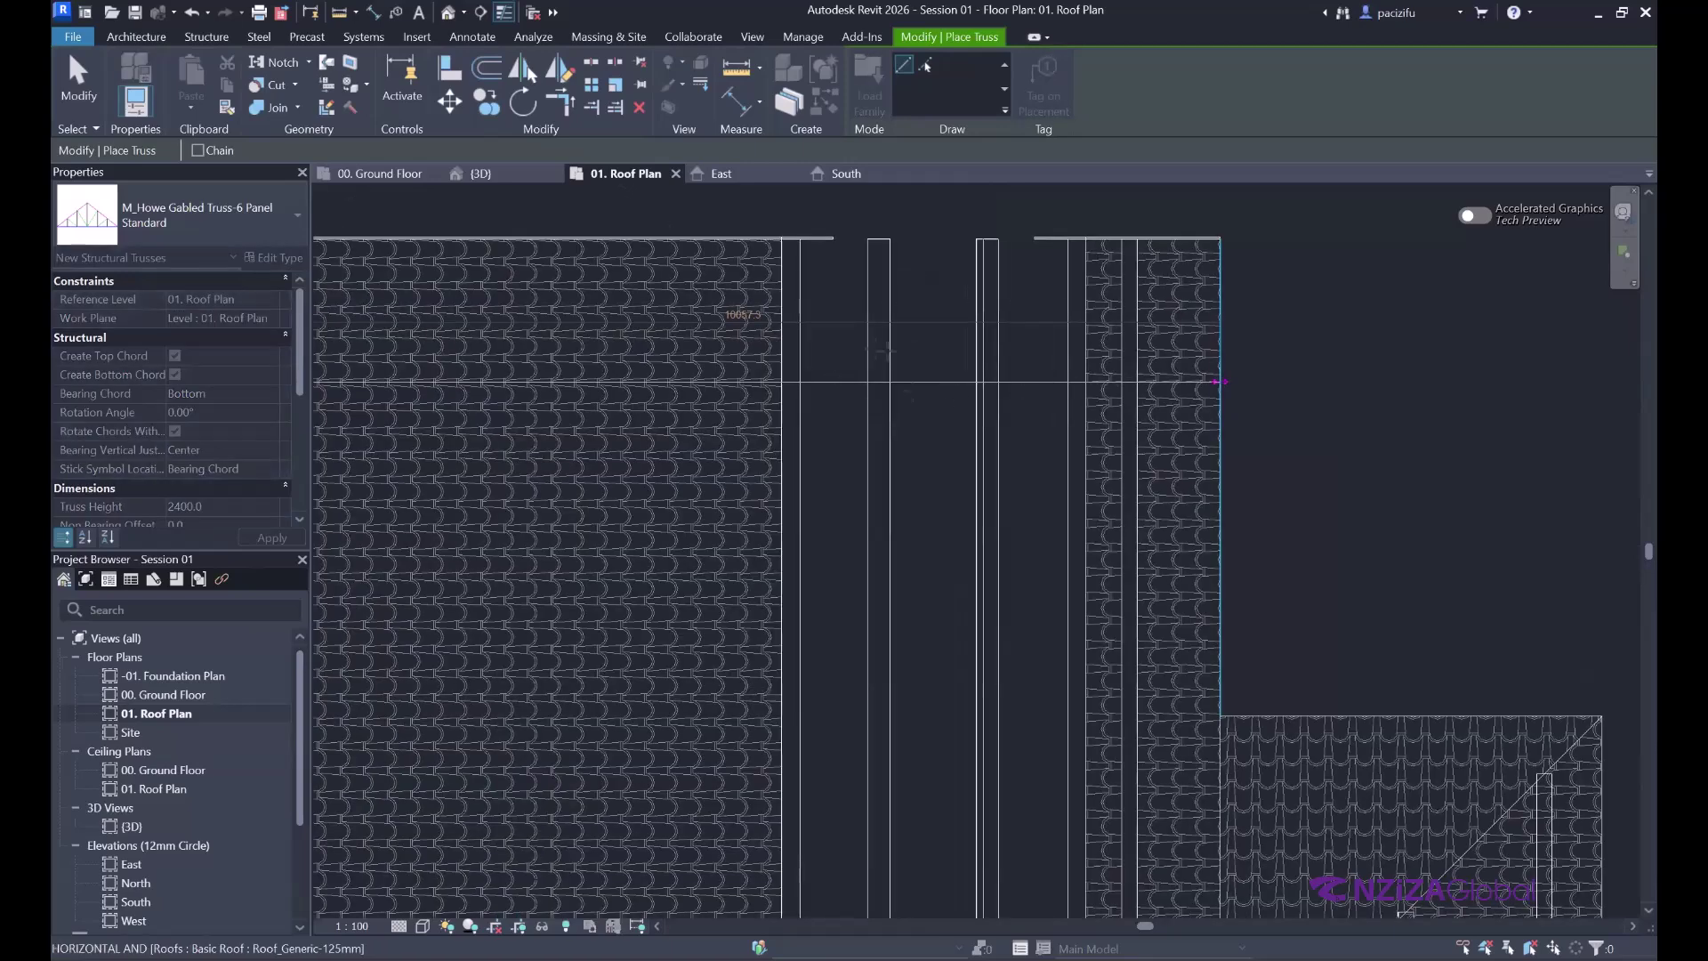
# - Inspect the placed truss against the roof slopes in the 3D view from the gable end
pyautogui.scroll(-2, 1068, 382)
pyautogui.click(471, 174)
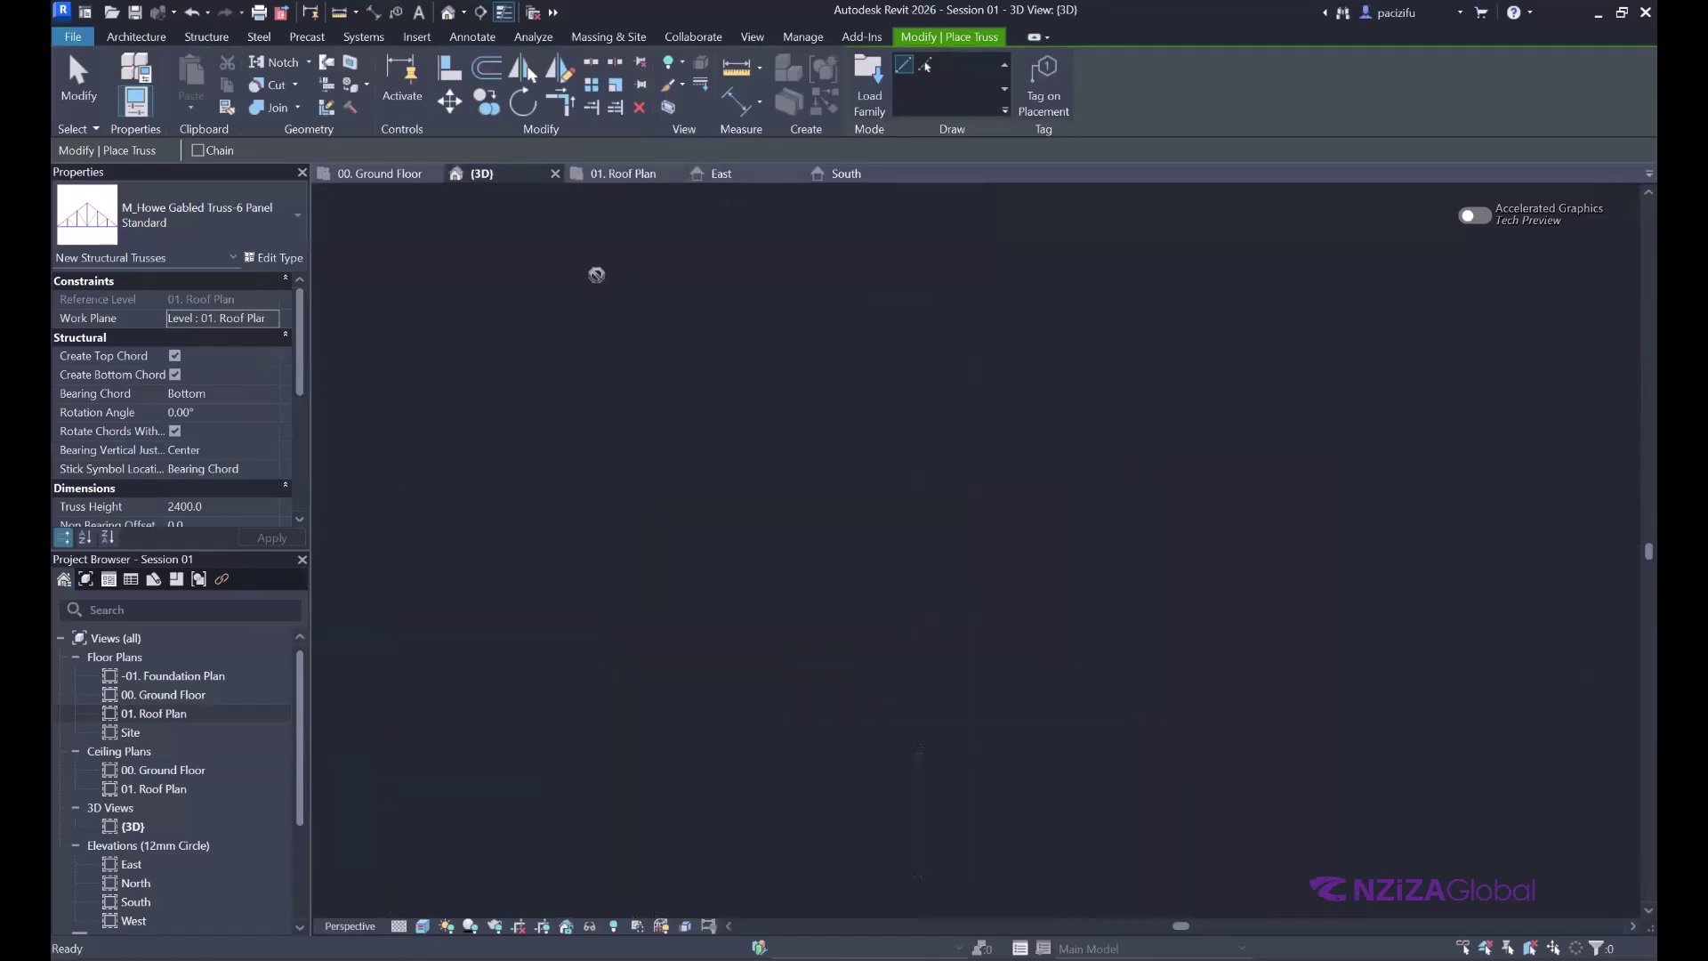
pyautogui.keyDown('shift'); pyautogui.moveTo(935, 409); pyautogui.dragTo(649, 412, button='middle'); pyautogui.keyUp('shift')
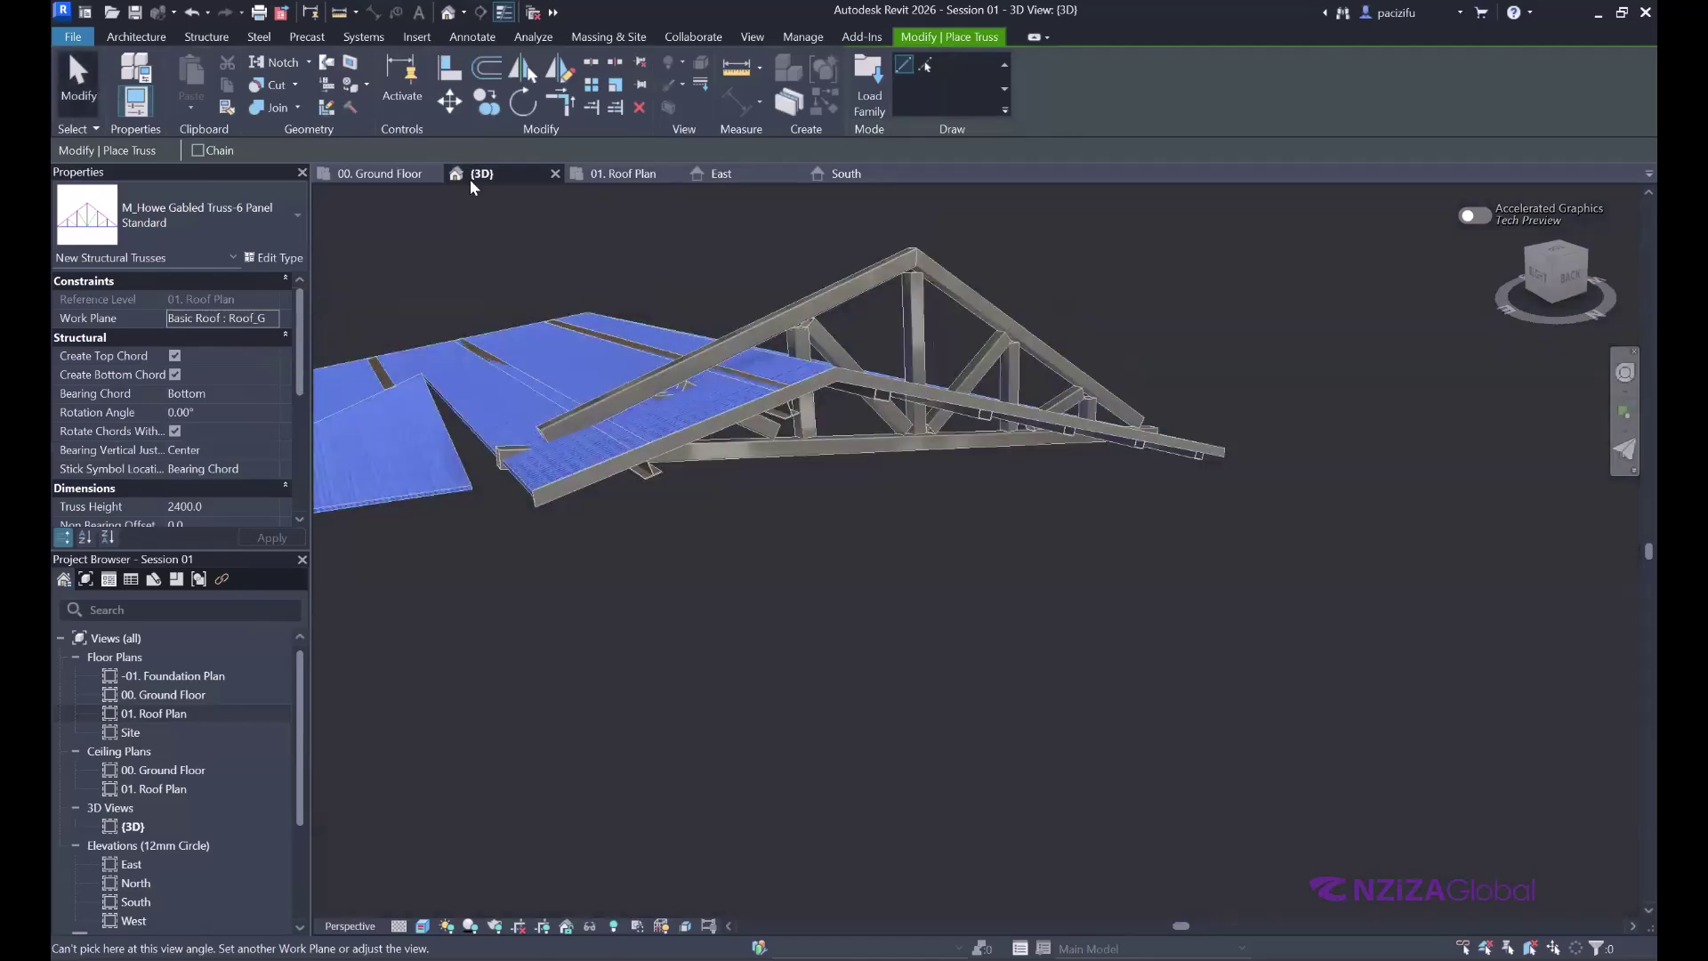
pyautogui.press('Escape')
pyautogui.scroll(-1, 751, 523)
pyautogui.keyDown('shift'); pyautogui.moveTo(751, 522); pyautogui.dragTo(841, 333, button='middle'); pyautogui.keyUp('shift')
pyautogui.scroll(2, 536, 467)
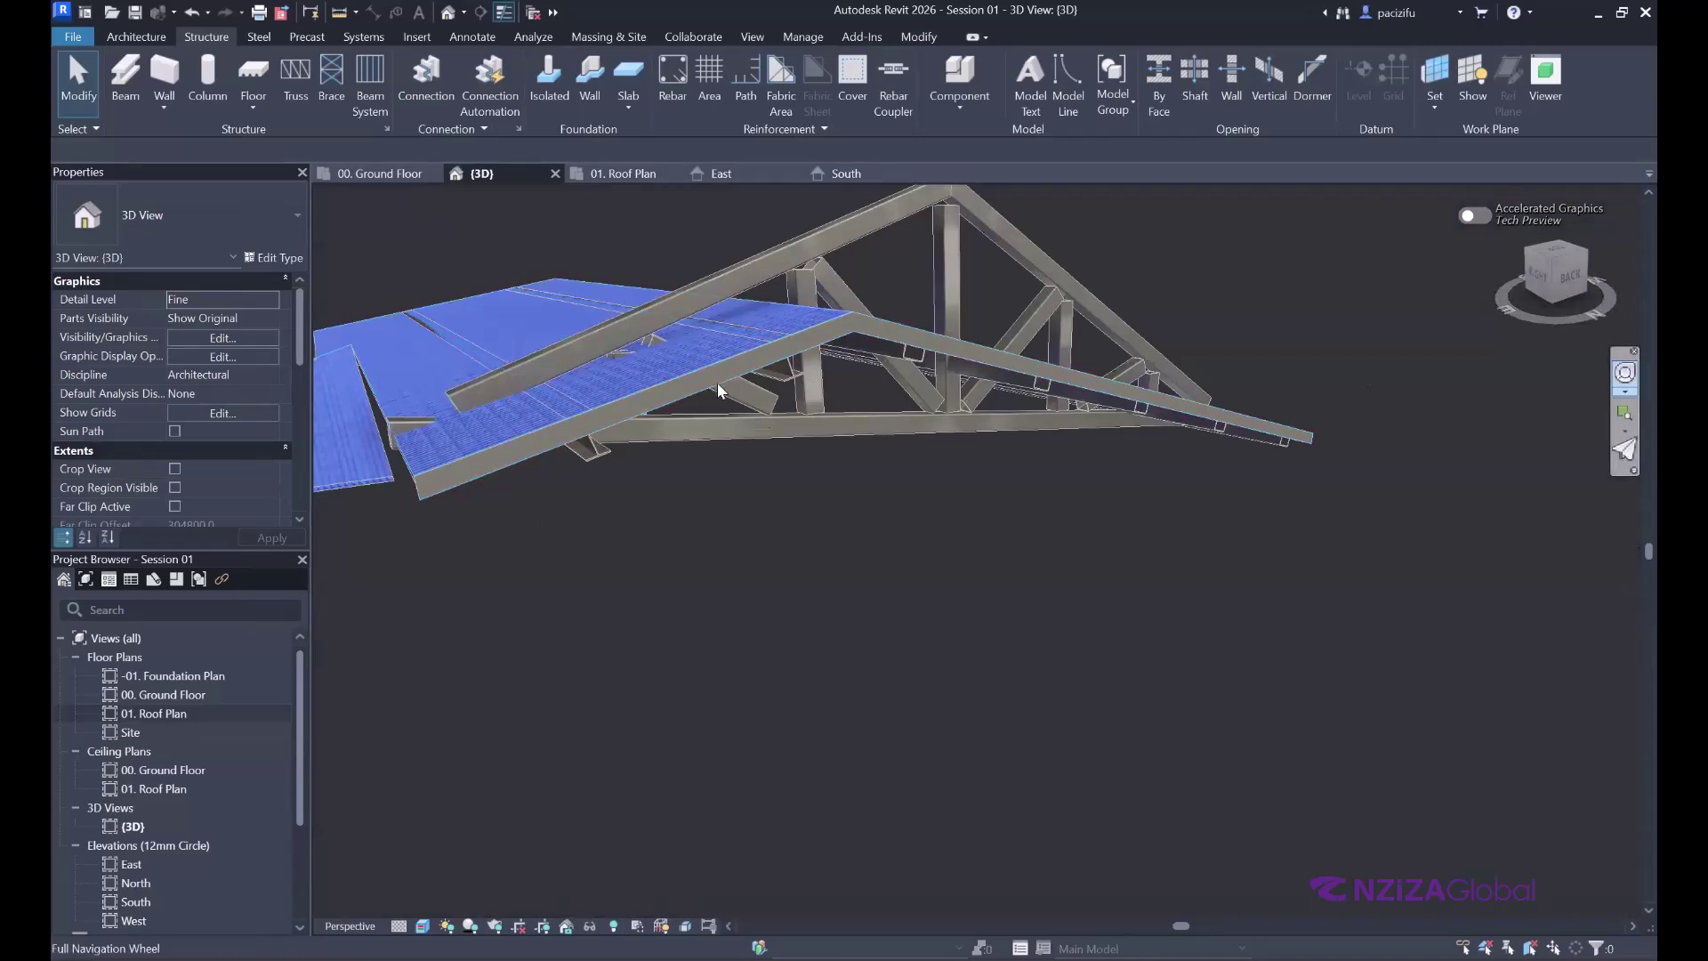
pyautogui.keyDown('shift'); pyautogui.moveTo(717, 388); pyautogui.dragTo(904, 233, button='middle'); pyautogui.keyUp('shift')
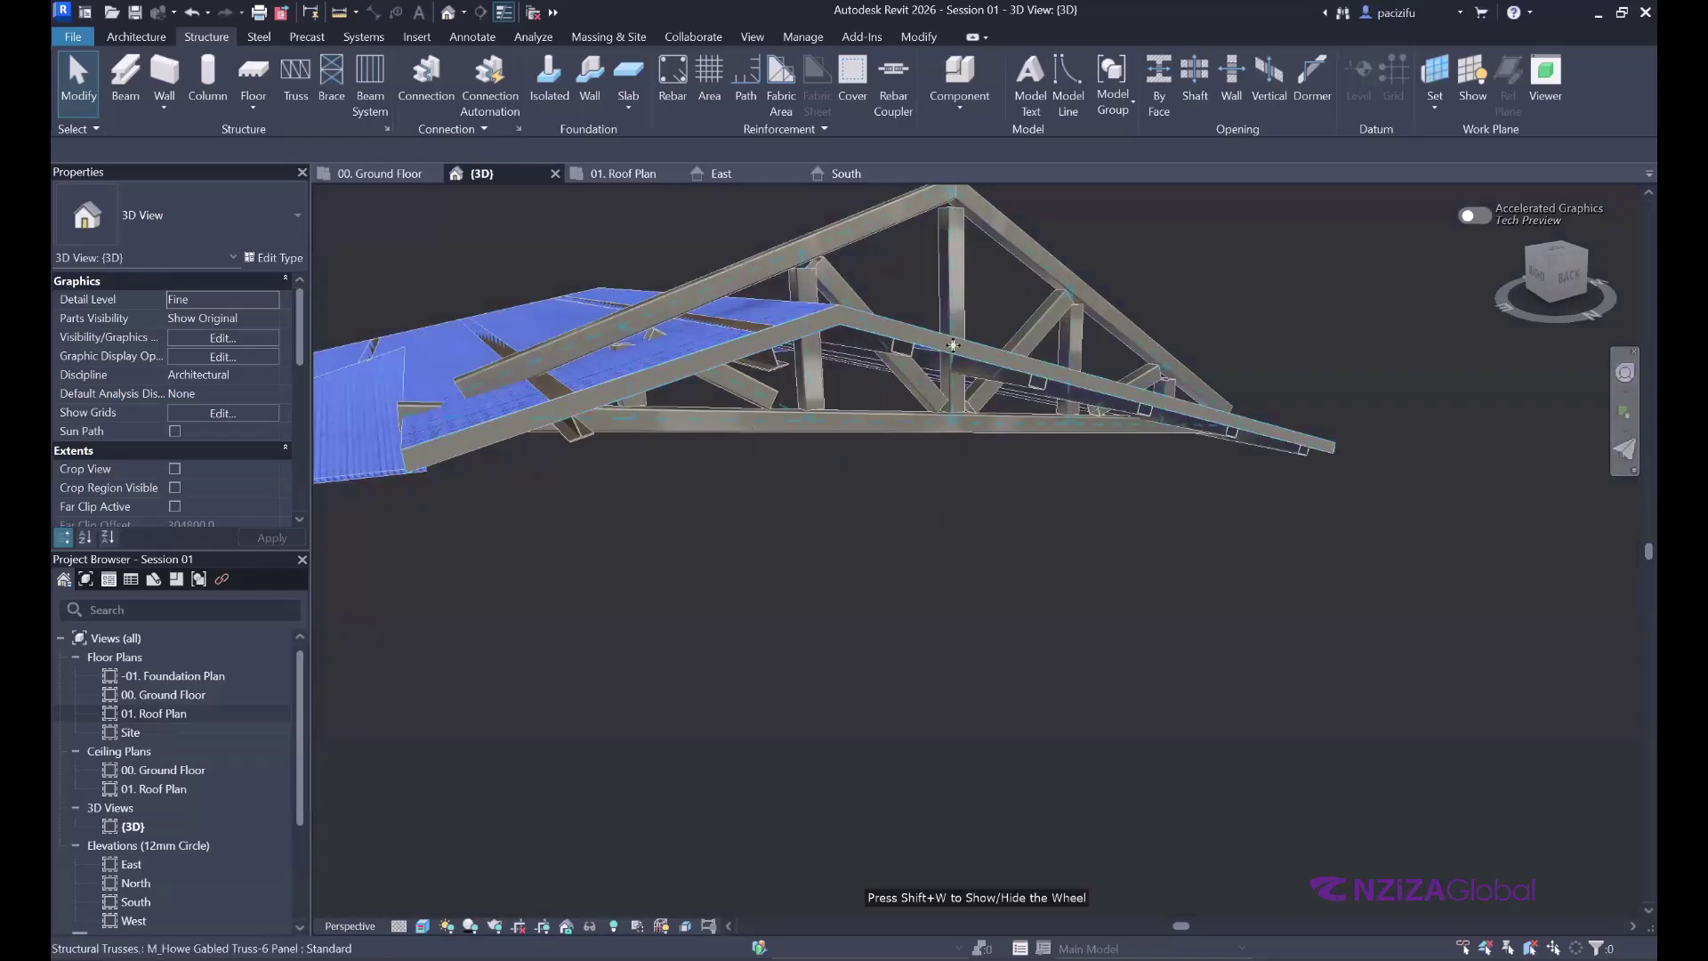
# - Examine the Howe truss's start and end level offsets against the roof slopes
pyautogui.click(896, 225)
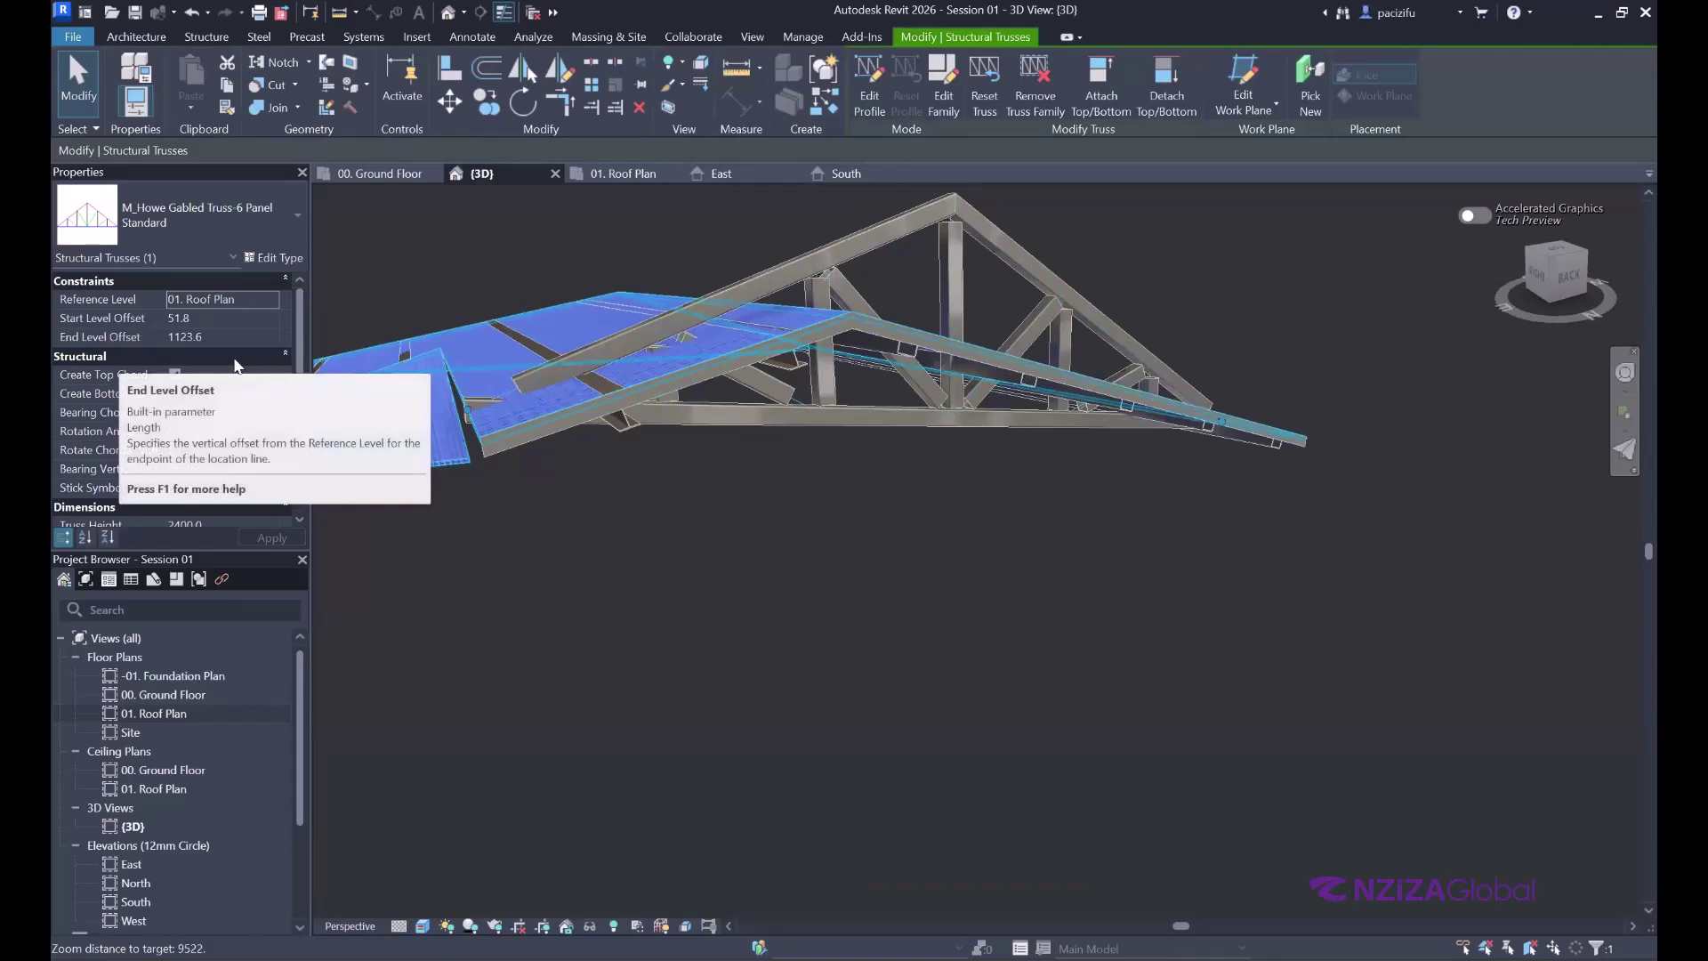
pyautogui.click(209, 321)
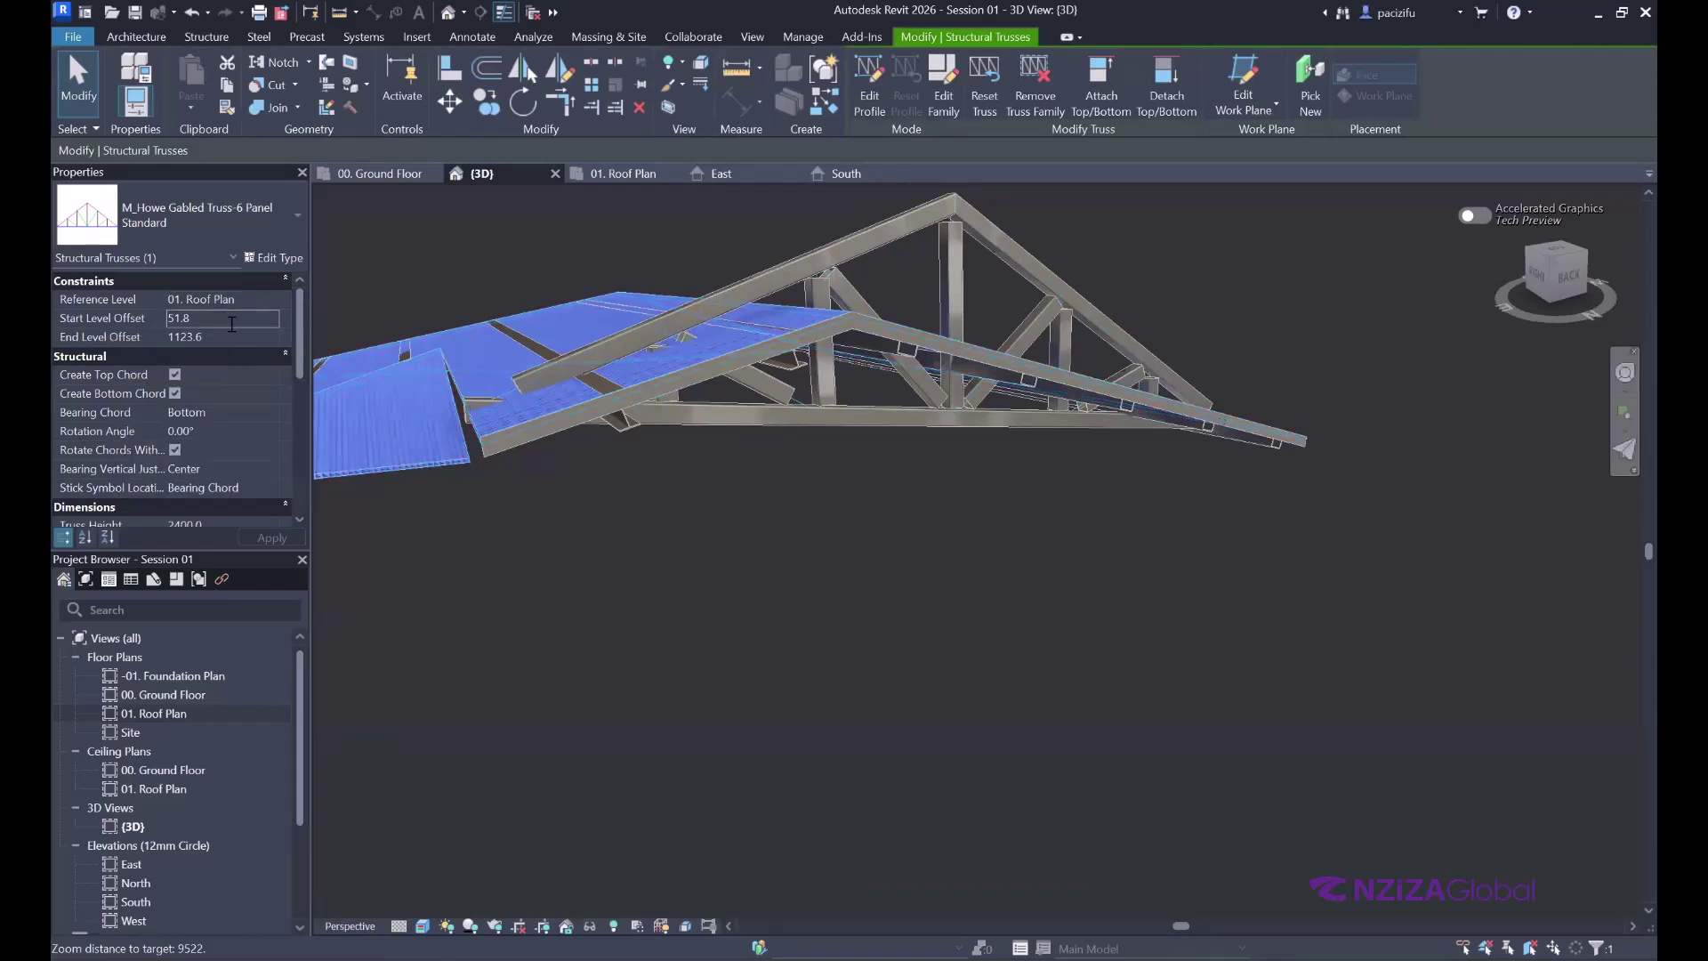
pyautogui.scroll(-2, 926, 489)
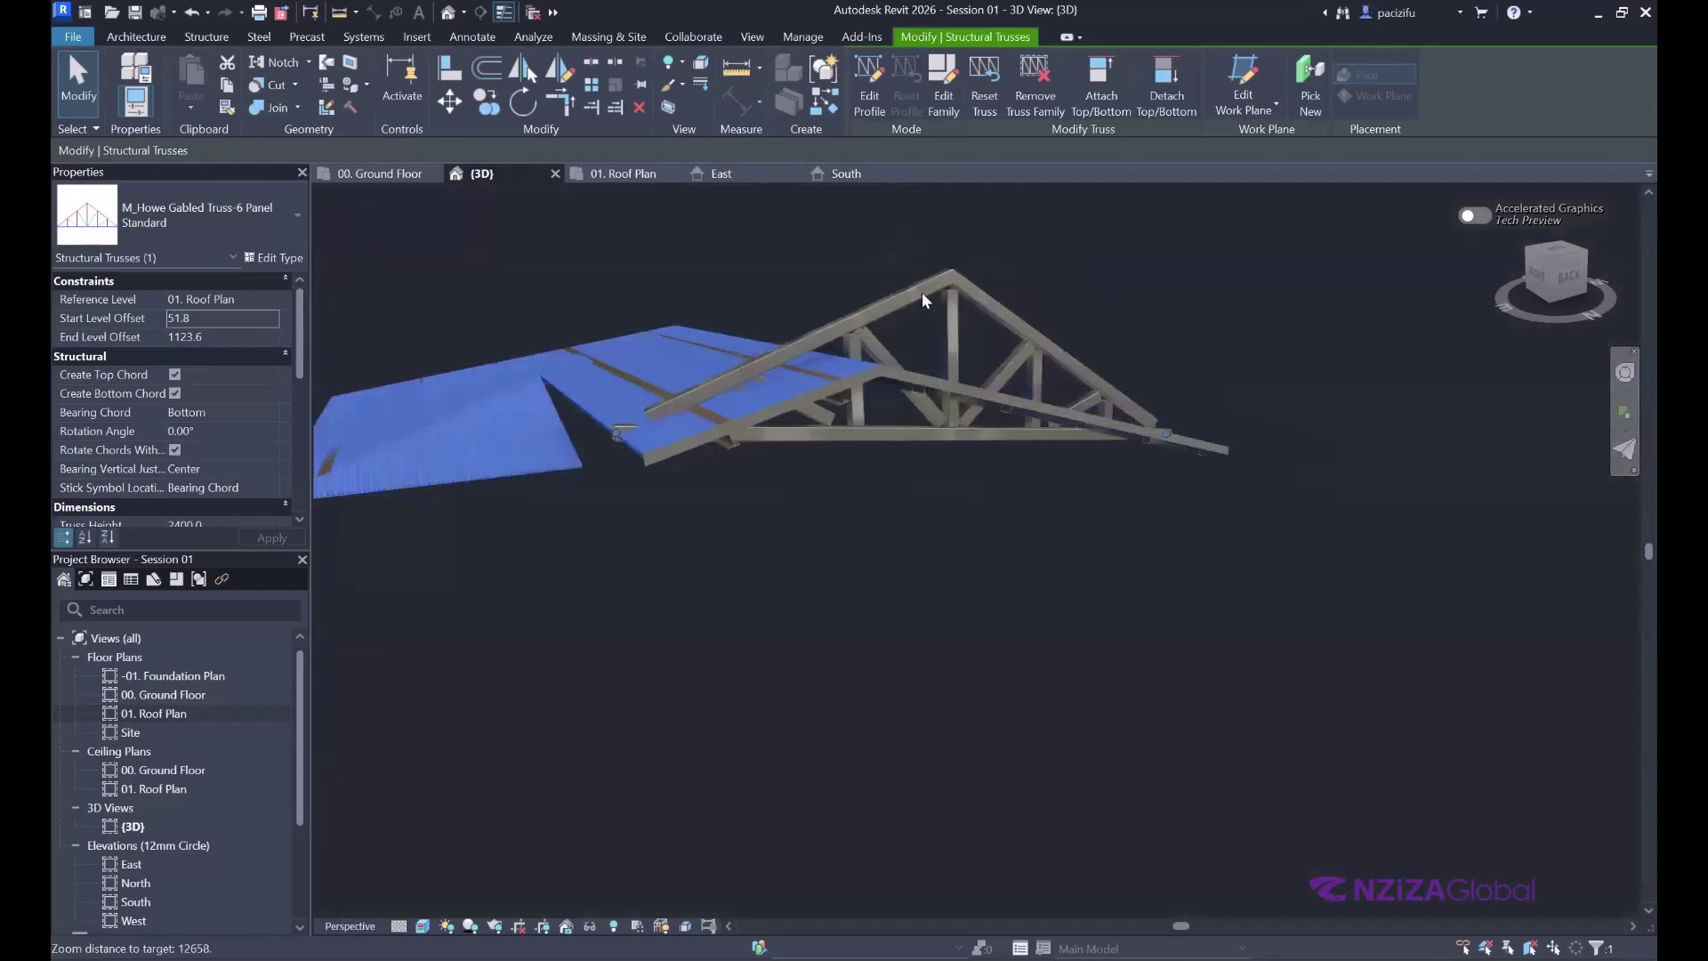
pyautogui.scroll(3, 785, 489)
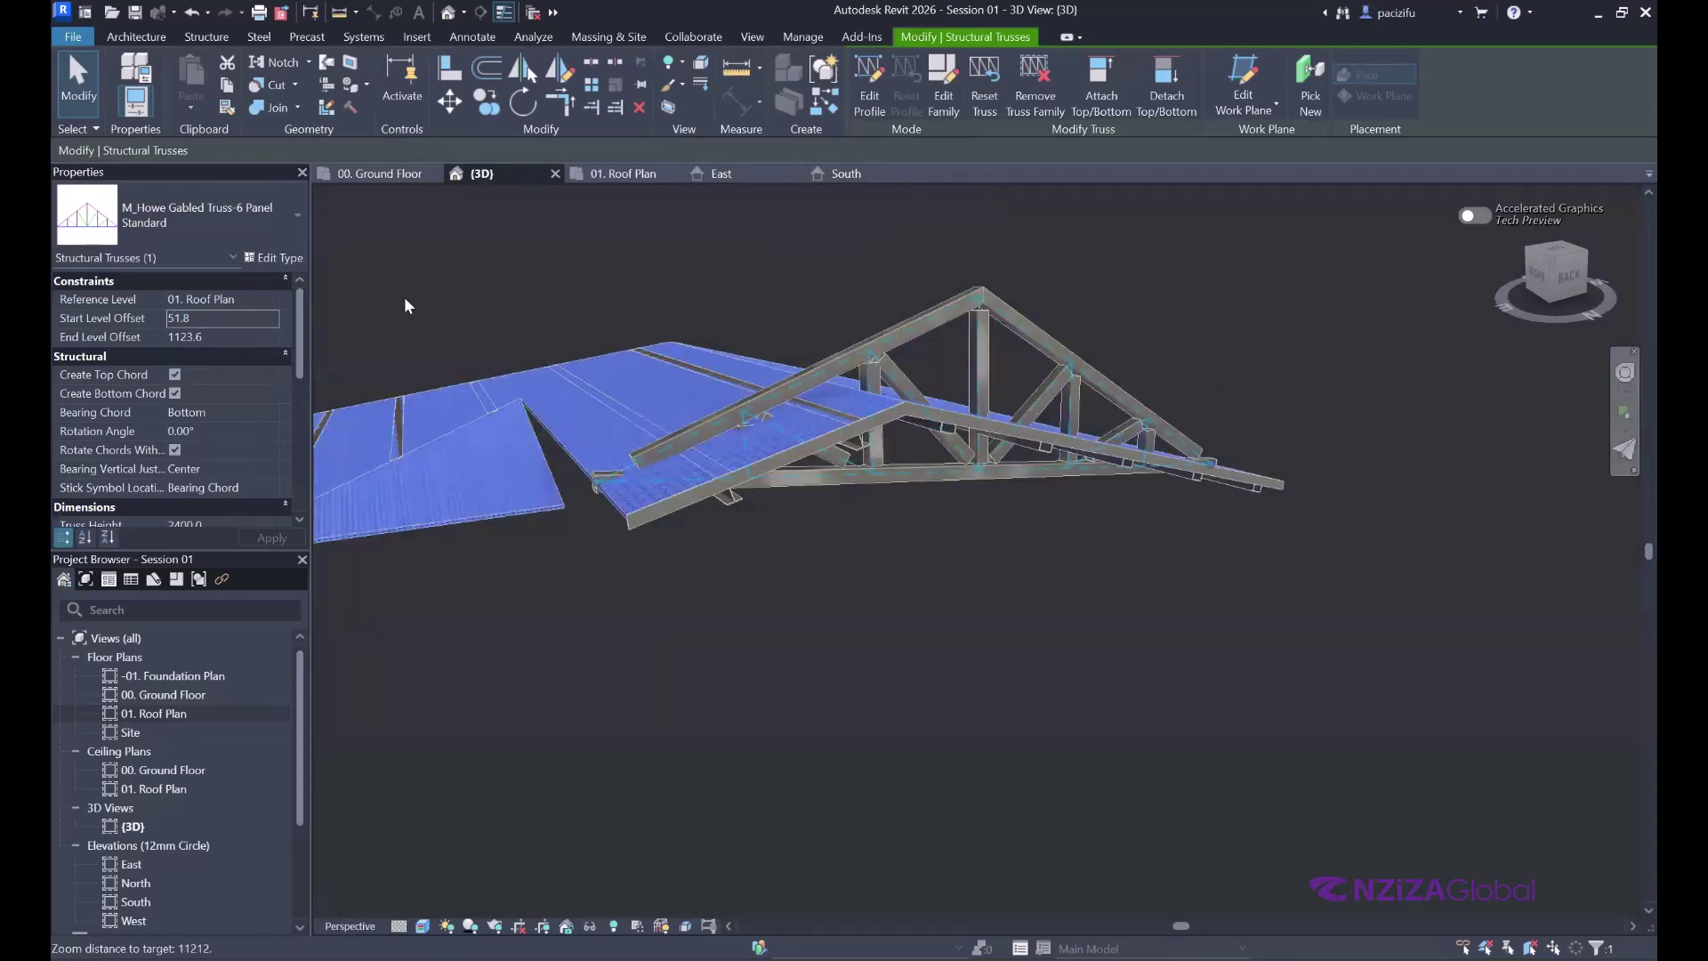
pyautogui.click(220, 340)
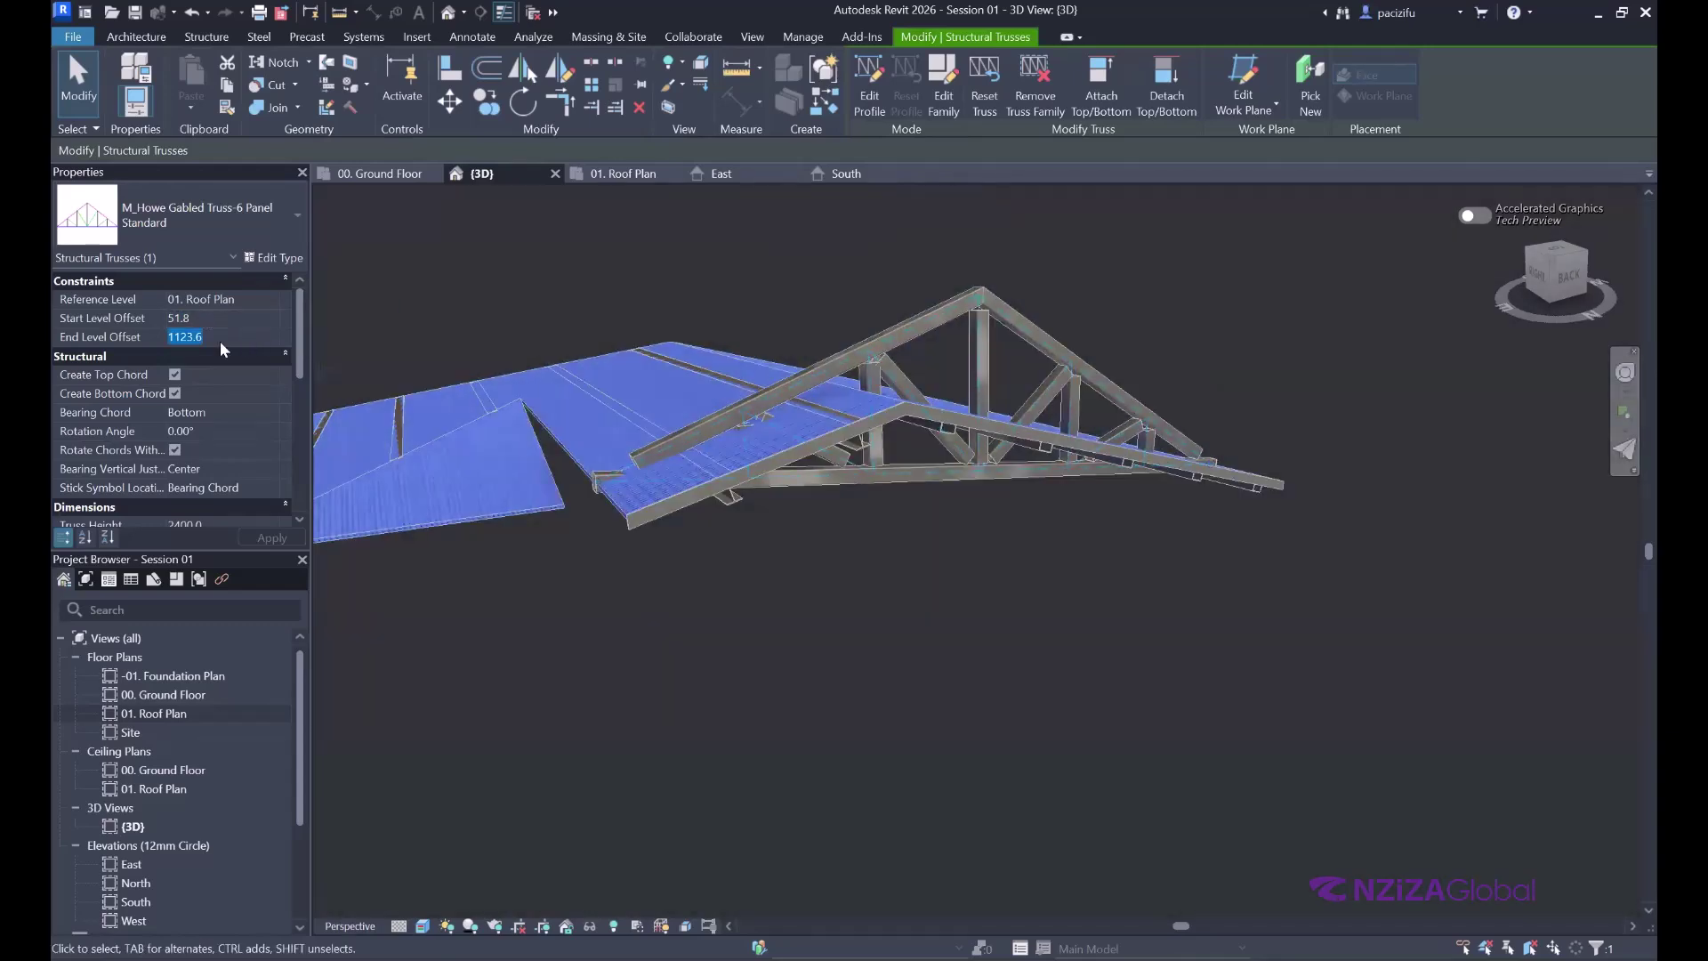
pyautogui.click(811, 237)
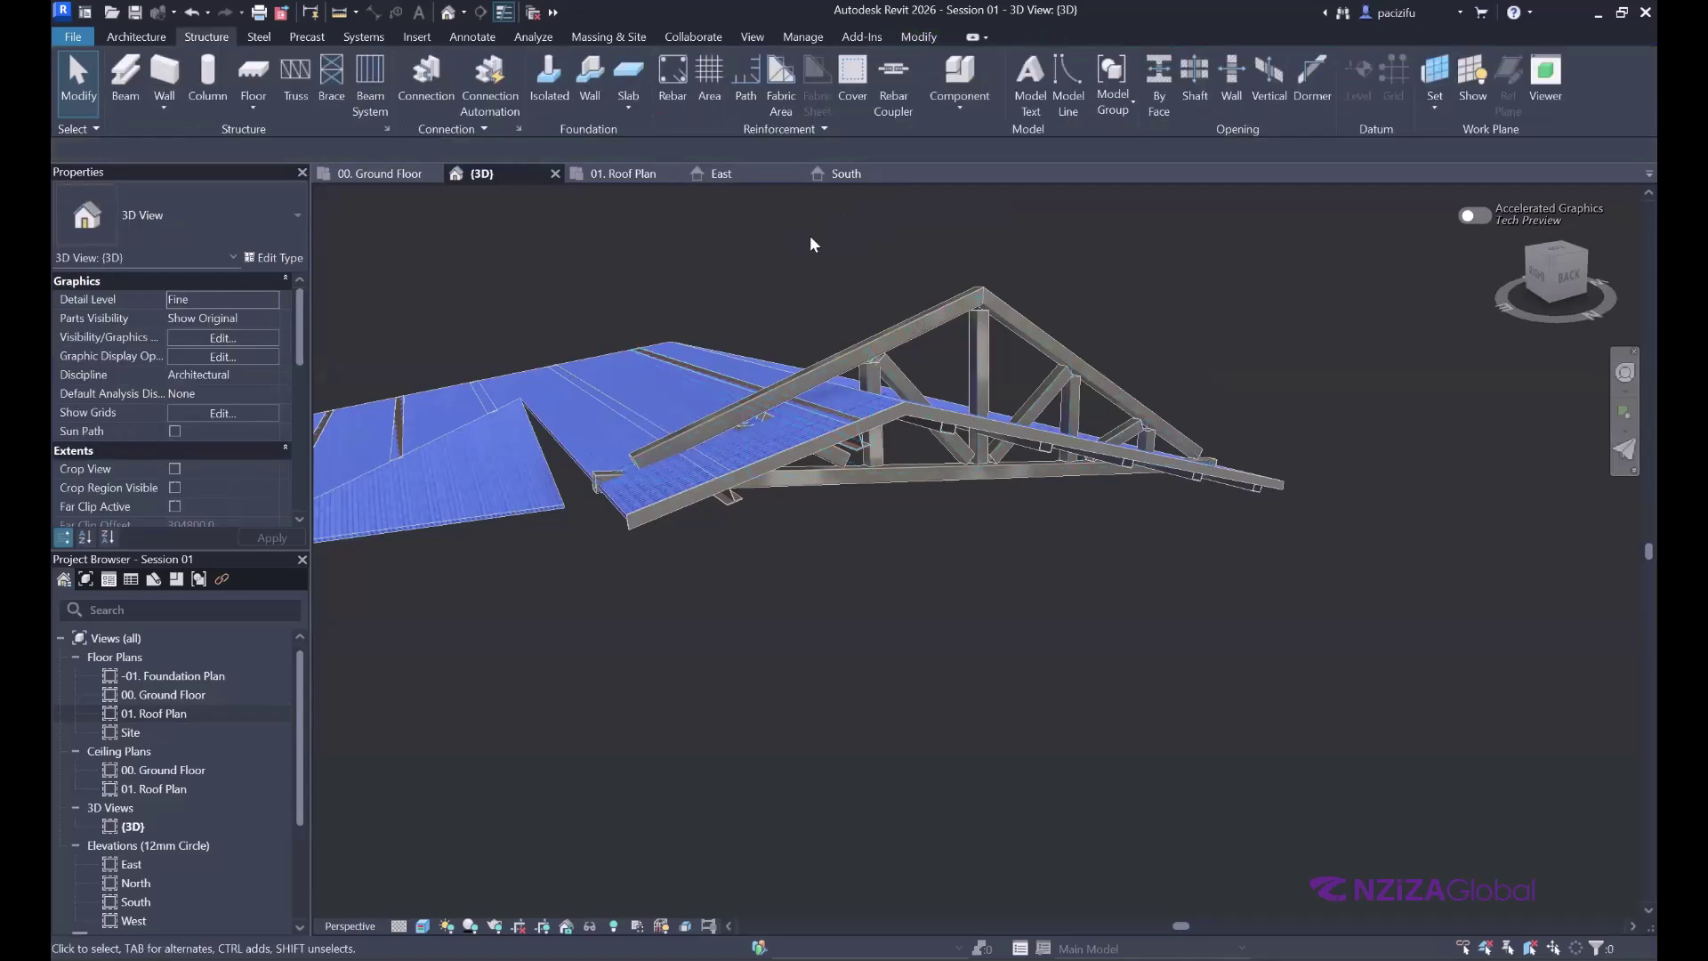
# - Try to attach the top of the Howe truss to the roof
pyautogui.click(959, 319)
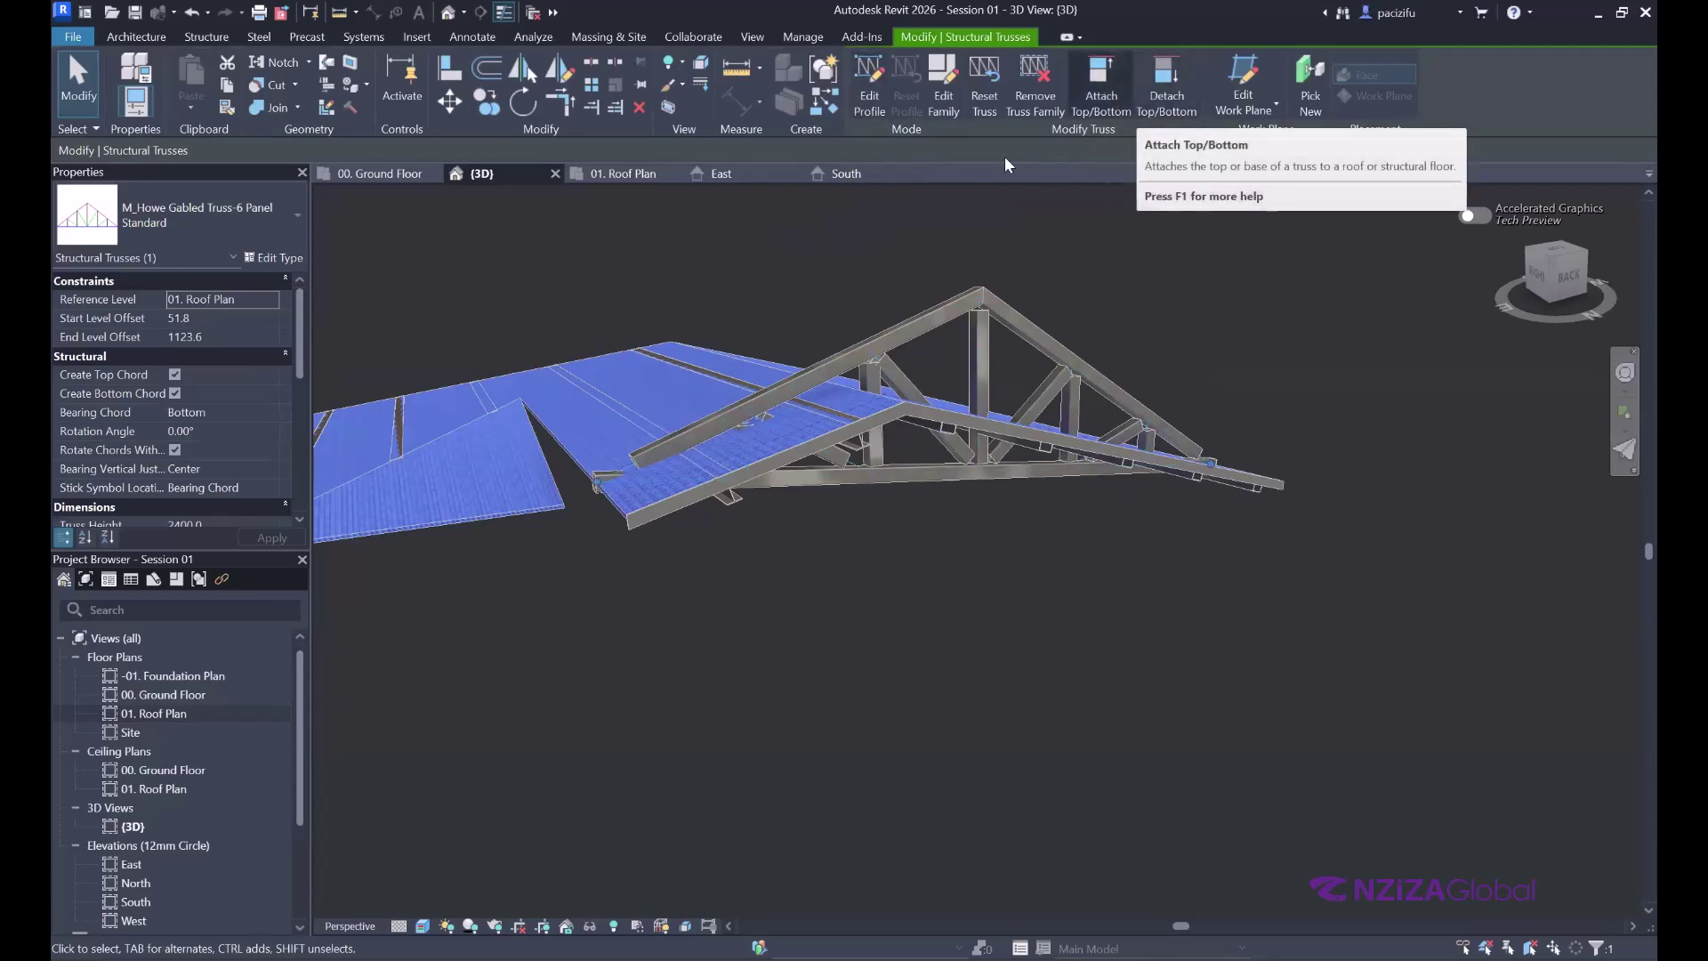
pyautogui.click(734, 363)
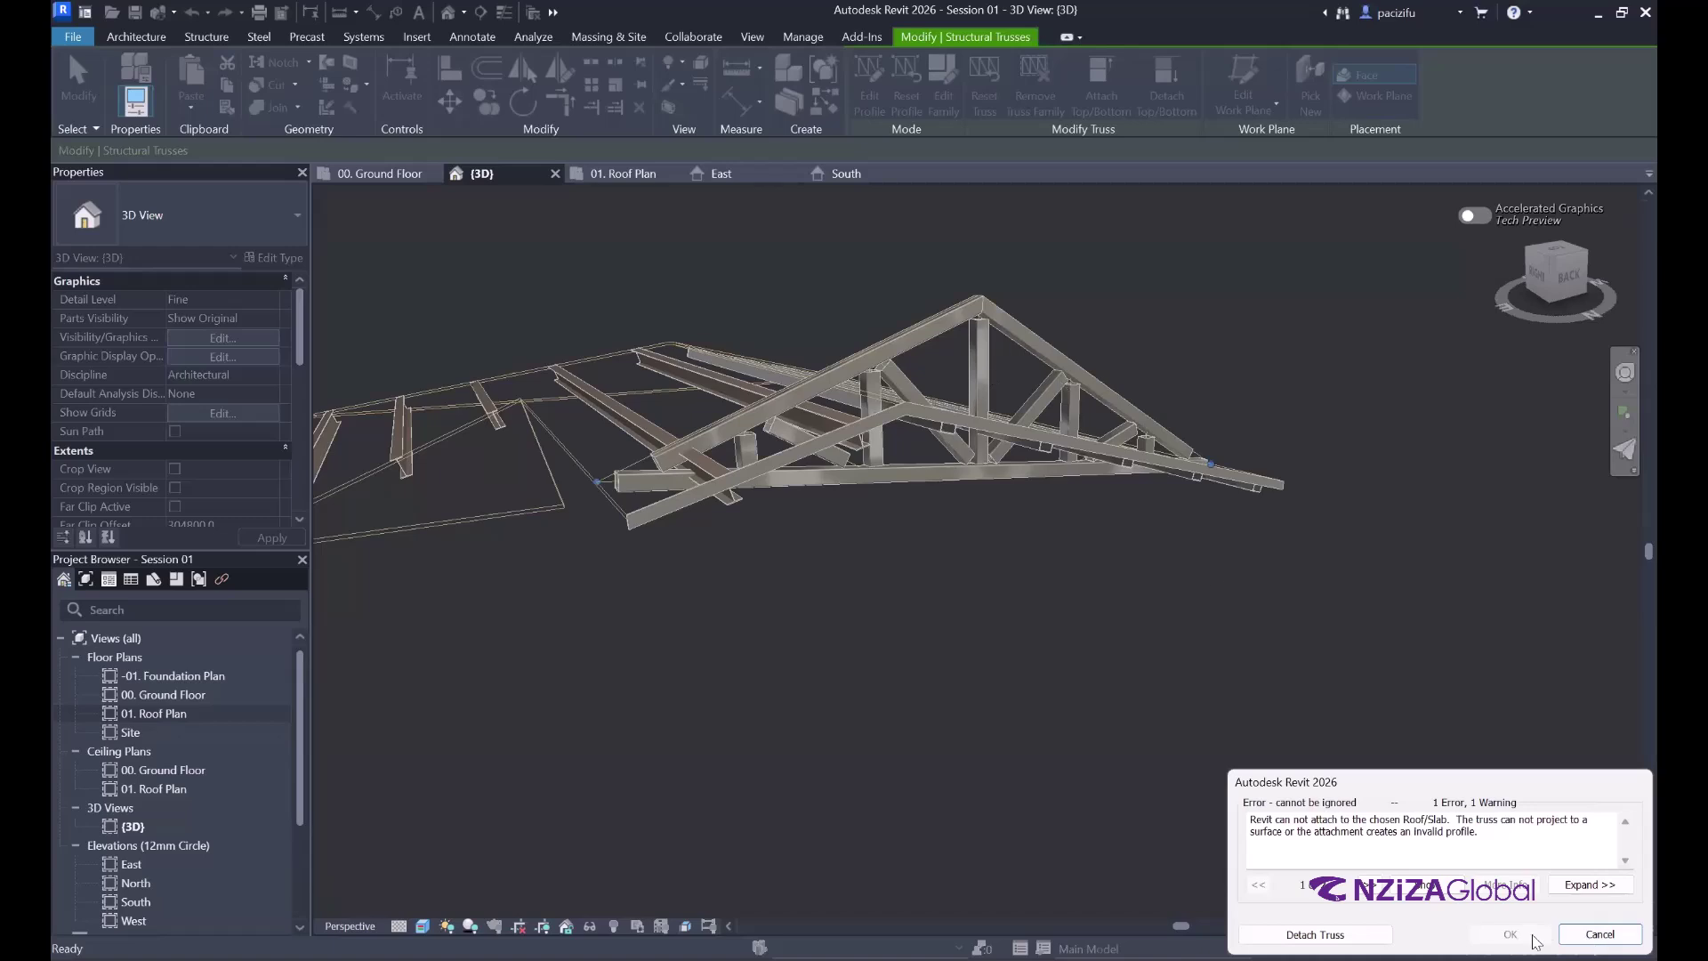
pyautogui.click(1600, 933)
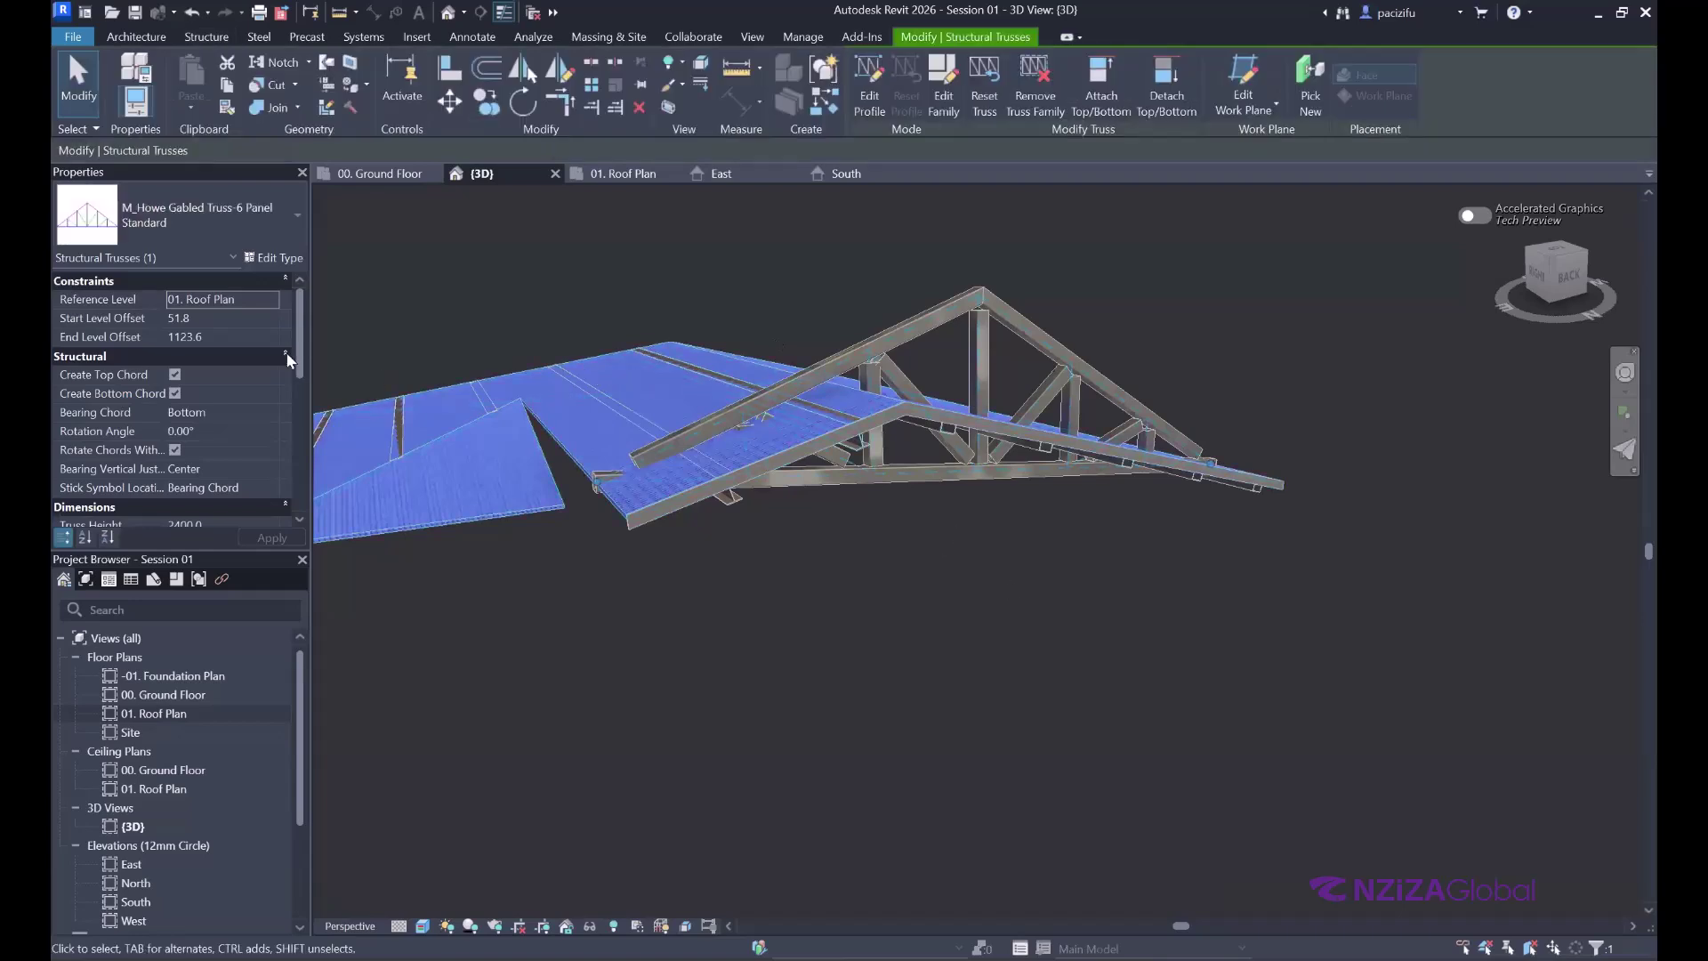
# - Set the truss's start and end level offsets to 0
pyautogui.click(219, 333)
pyautogui.click(218, 319)
pyautogui.write('0')
pyautogui.click(228, 338)
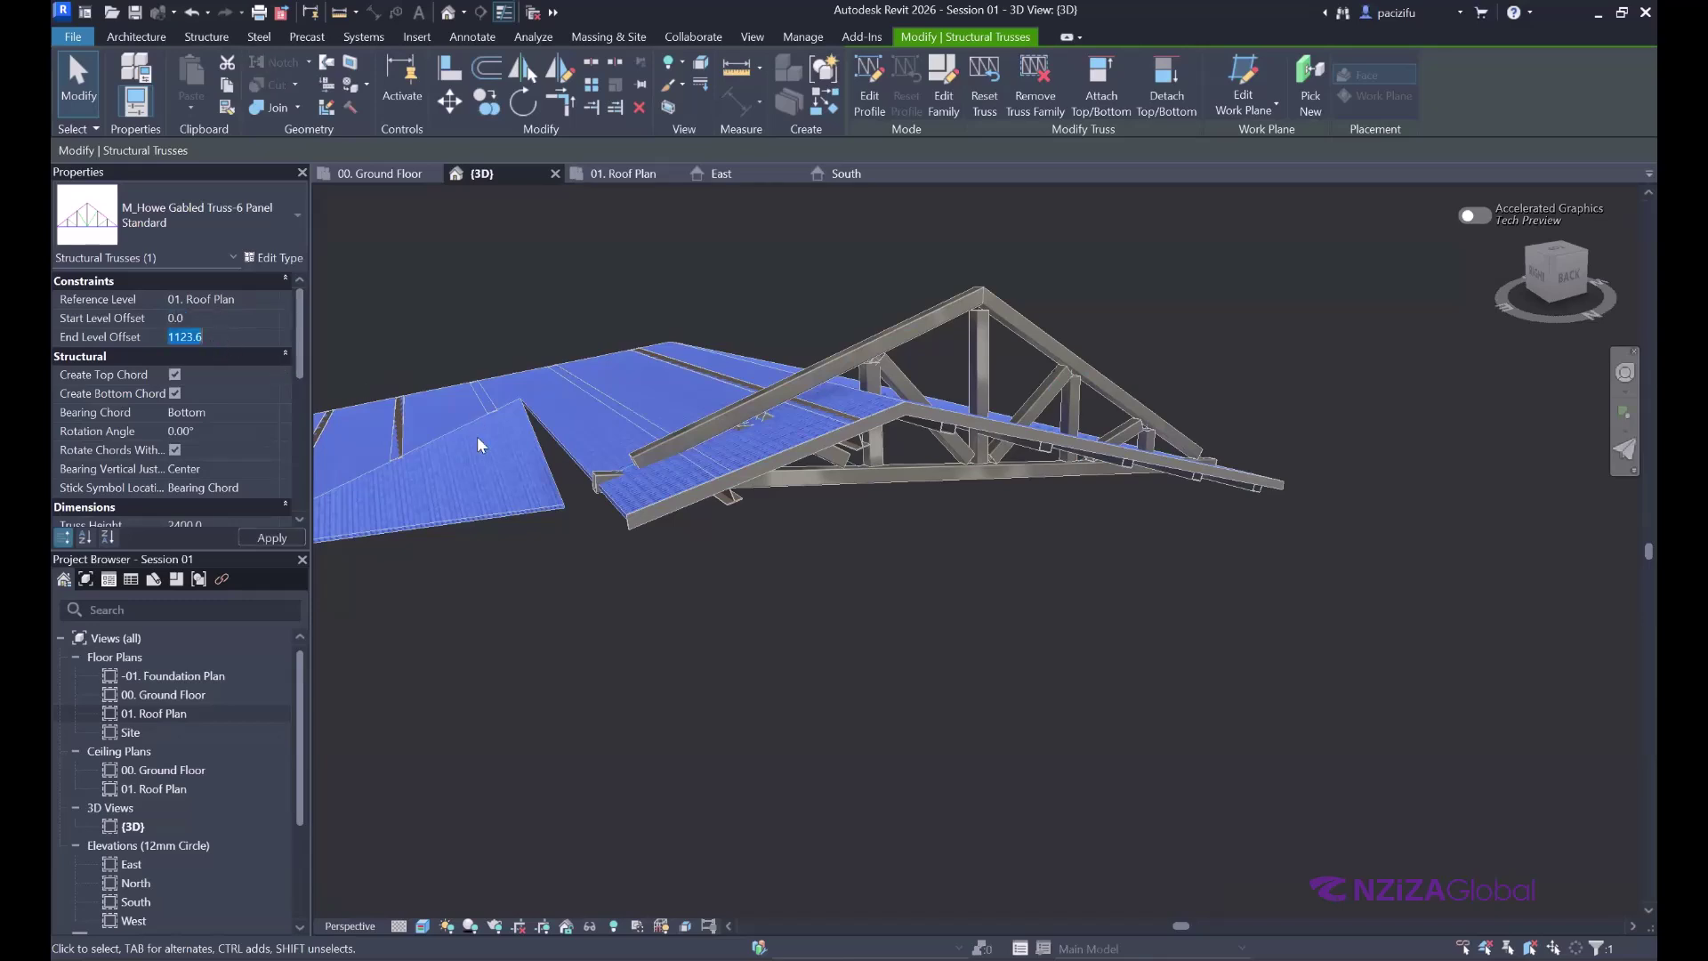
pyautogui.write('0')
# - Lower the truss by setting both its start and end level offsets to -200
pyautogui.scroll(-2, 1112, 502)
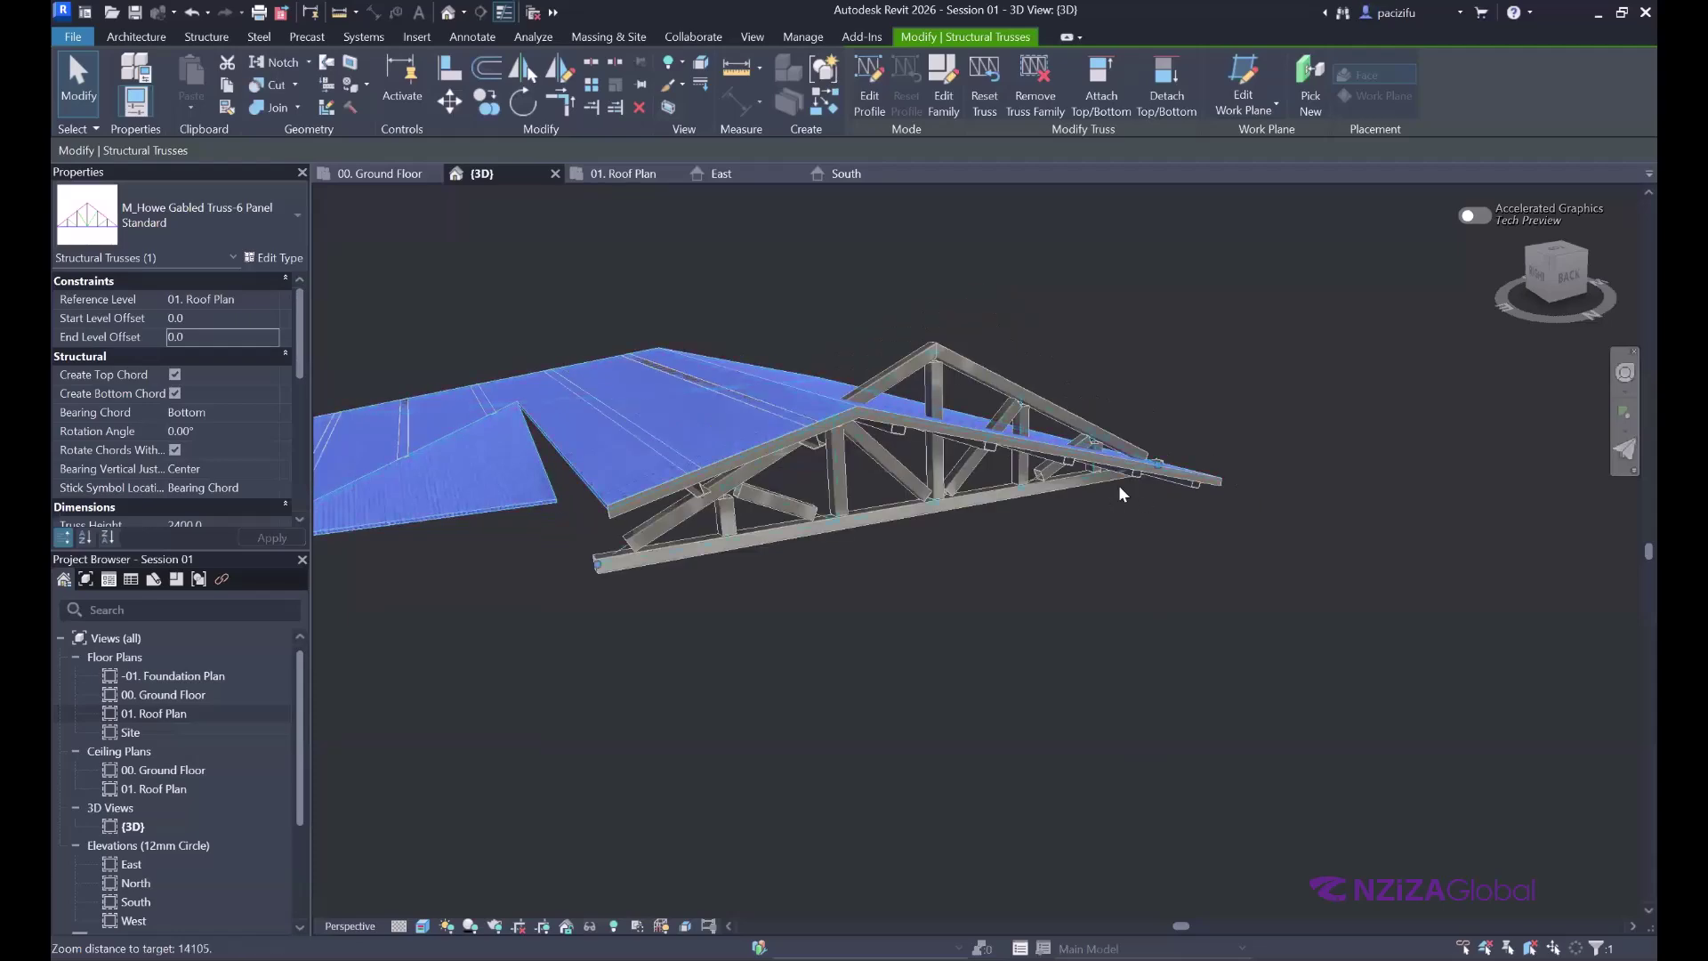
pyautogui.scroll(2, 1119, 484)
pyautogui.scroll(-2, 450, 531)
pyautogui.scroll(1, 617, 594)
pyautogui.scroll(2, 1112, 520)
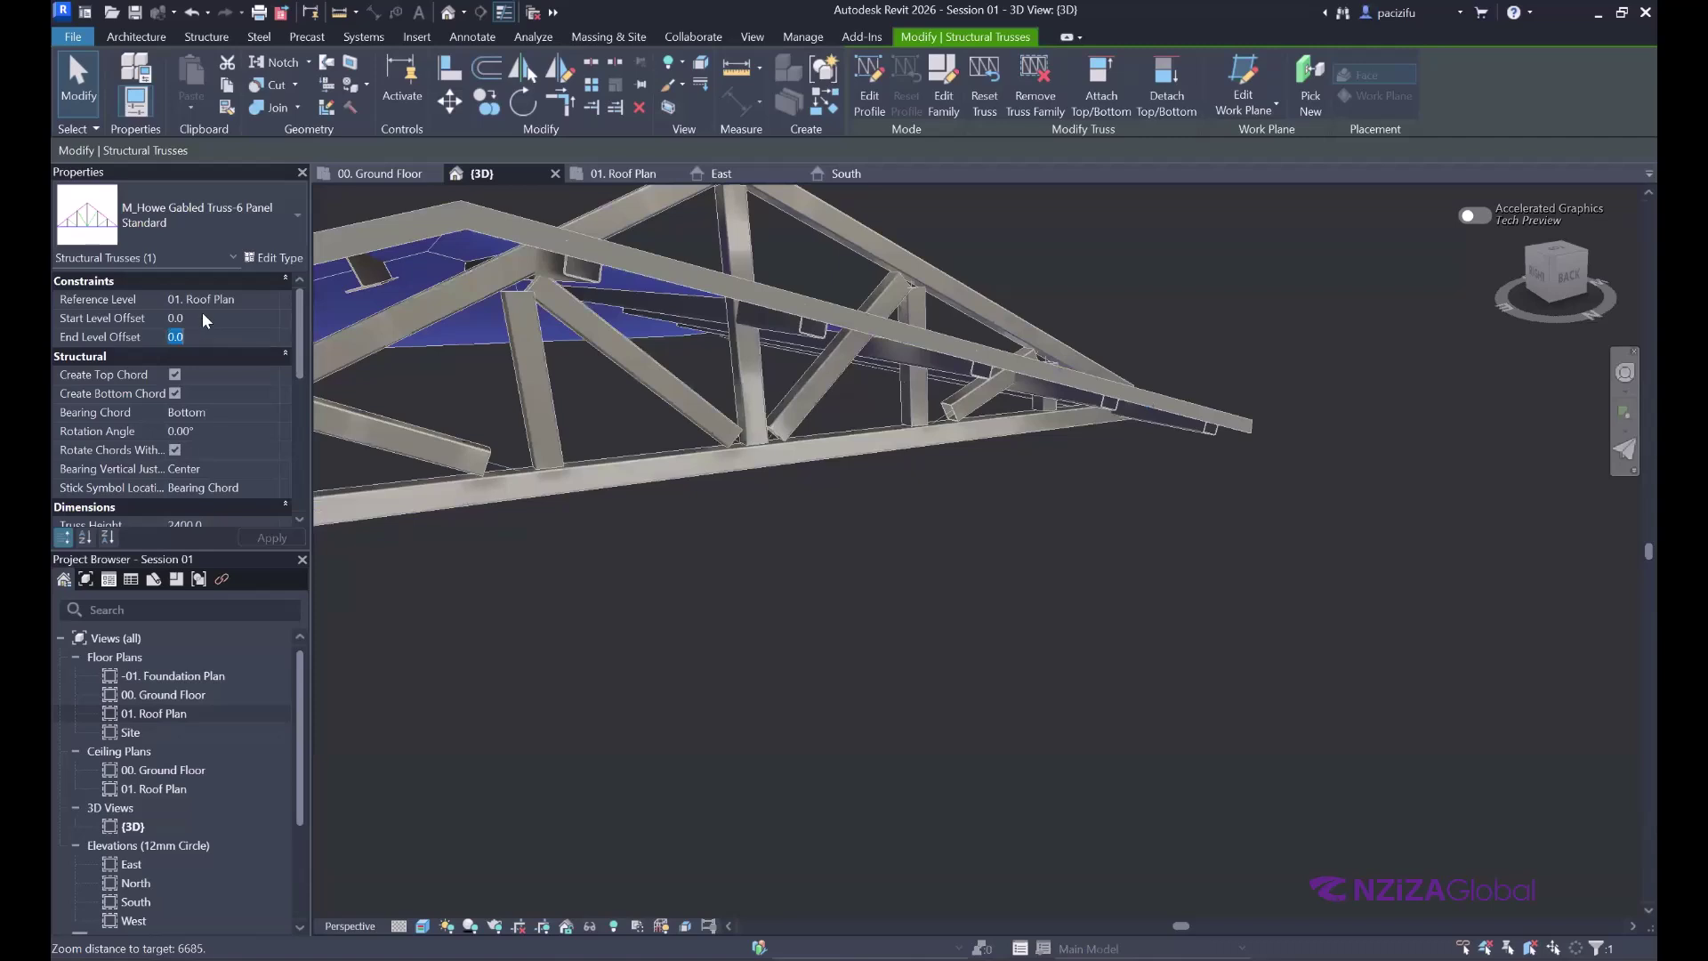
pyautogui.click(204, 314)
pyautogui.write('-200')
pyautogui.click(207, 338)
pyautogui.write('-200')
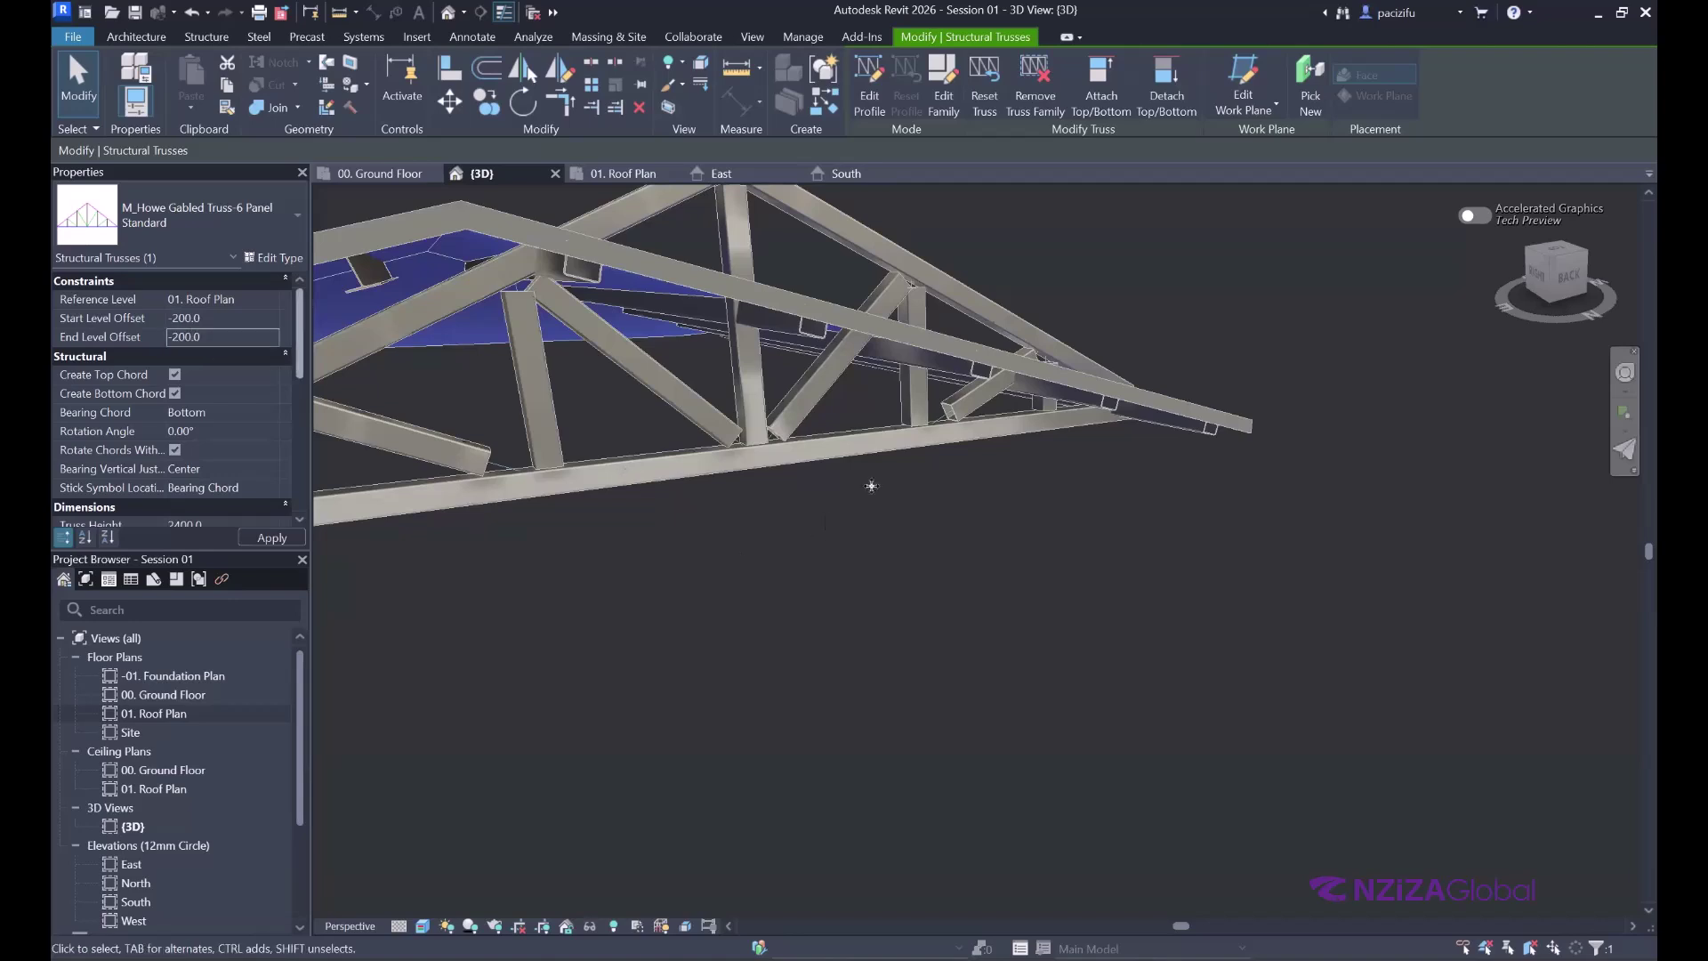
# - Attach the top chord of the lowered truss to the north wing's roof
pyautogui.scroll(-3, 1200, 499)
pyautogui.scroll(5, 1147, 470)
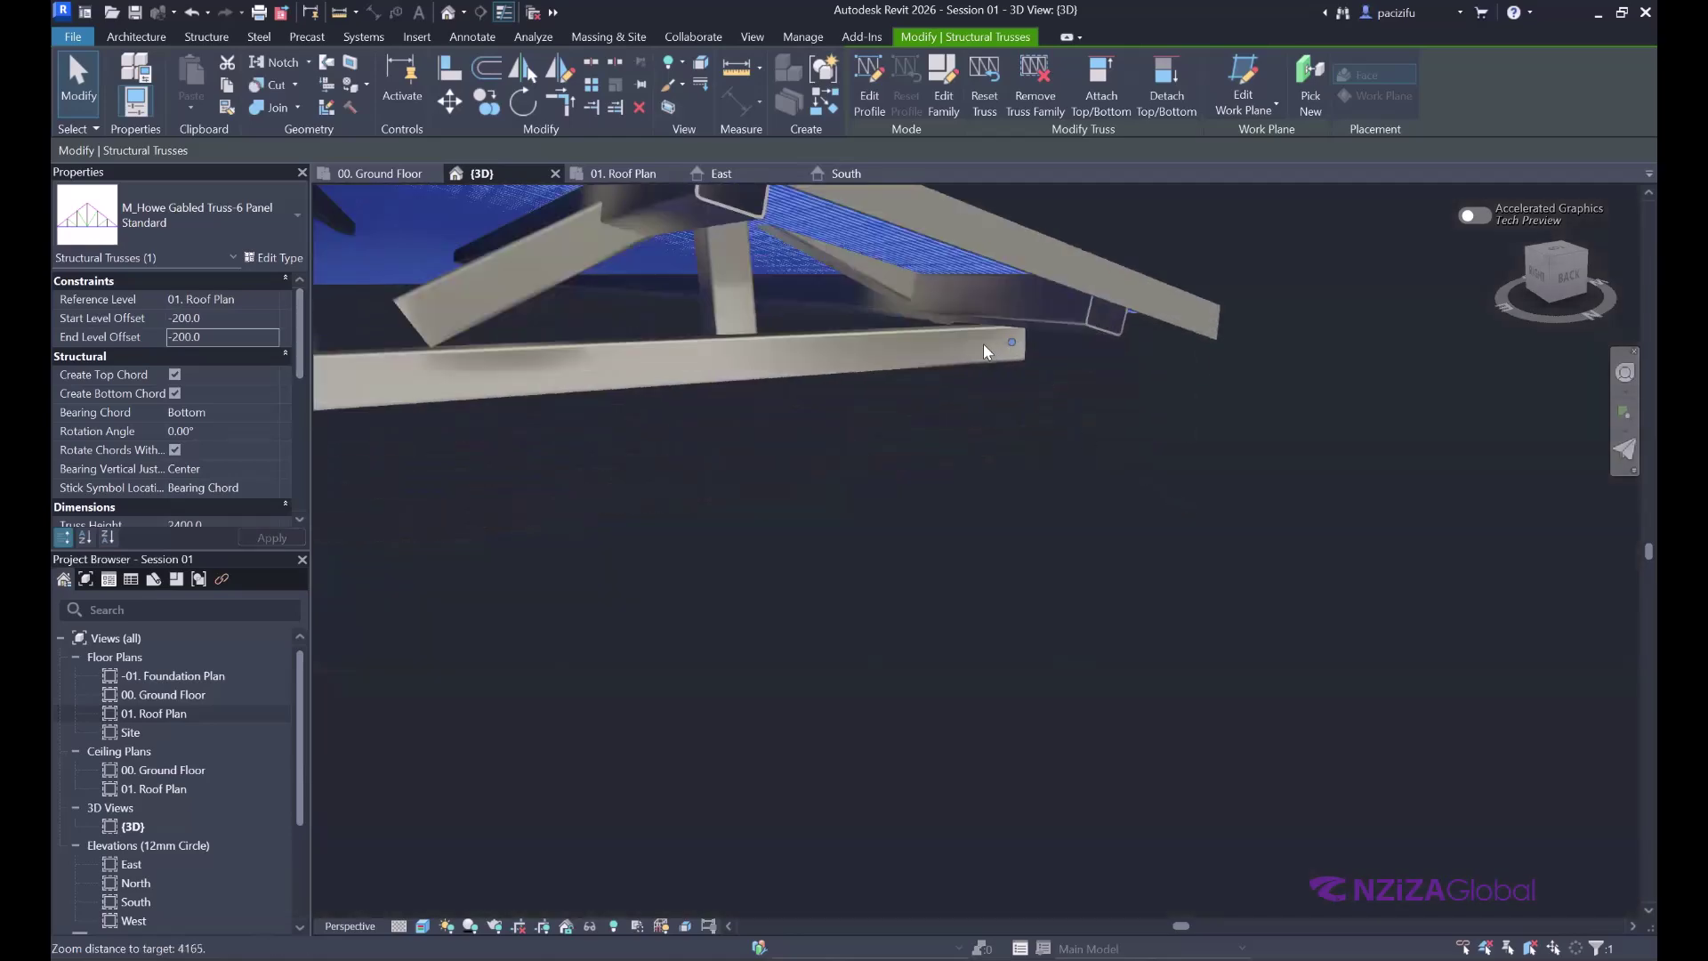
pyautogui.scroll(-4, 1014, 414)
pyautogui.scroll(5, 972, 344)
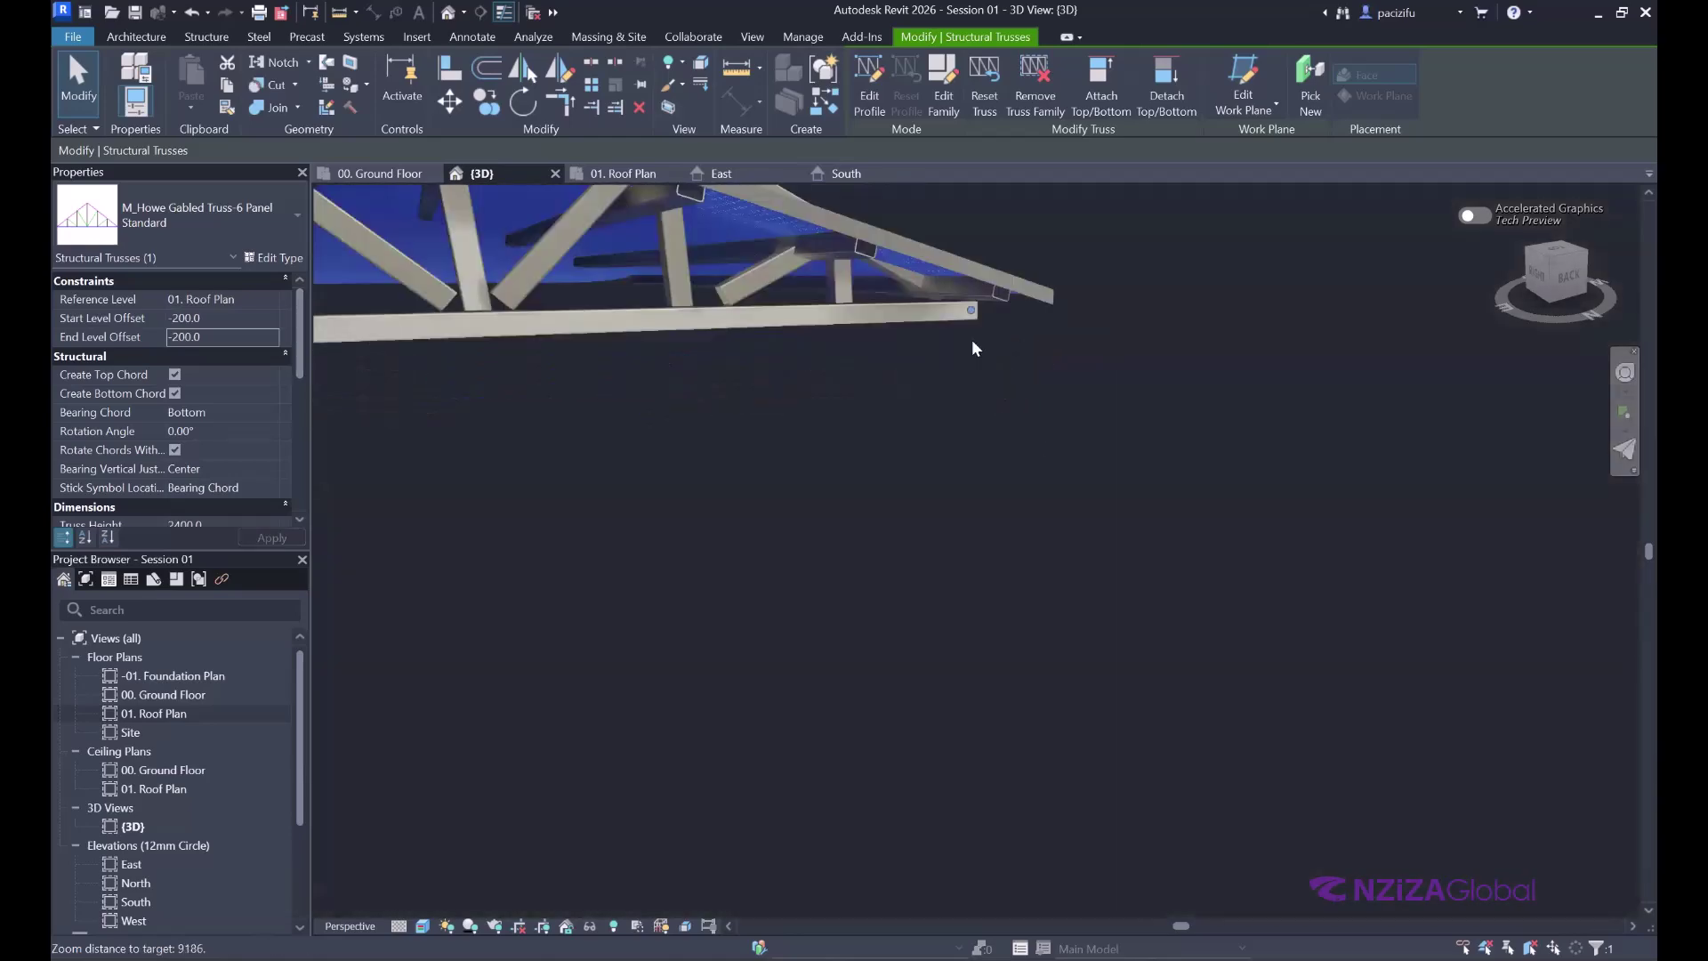
pyautogui.scroll(-2, 1018, 286)
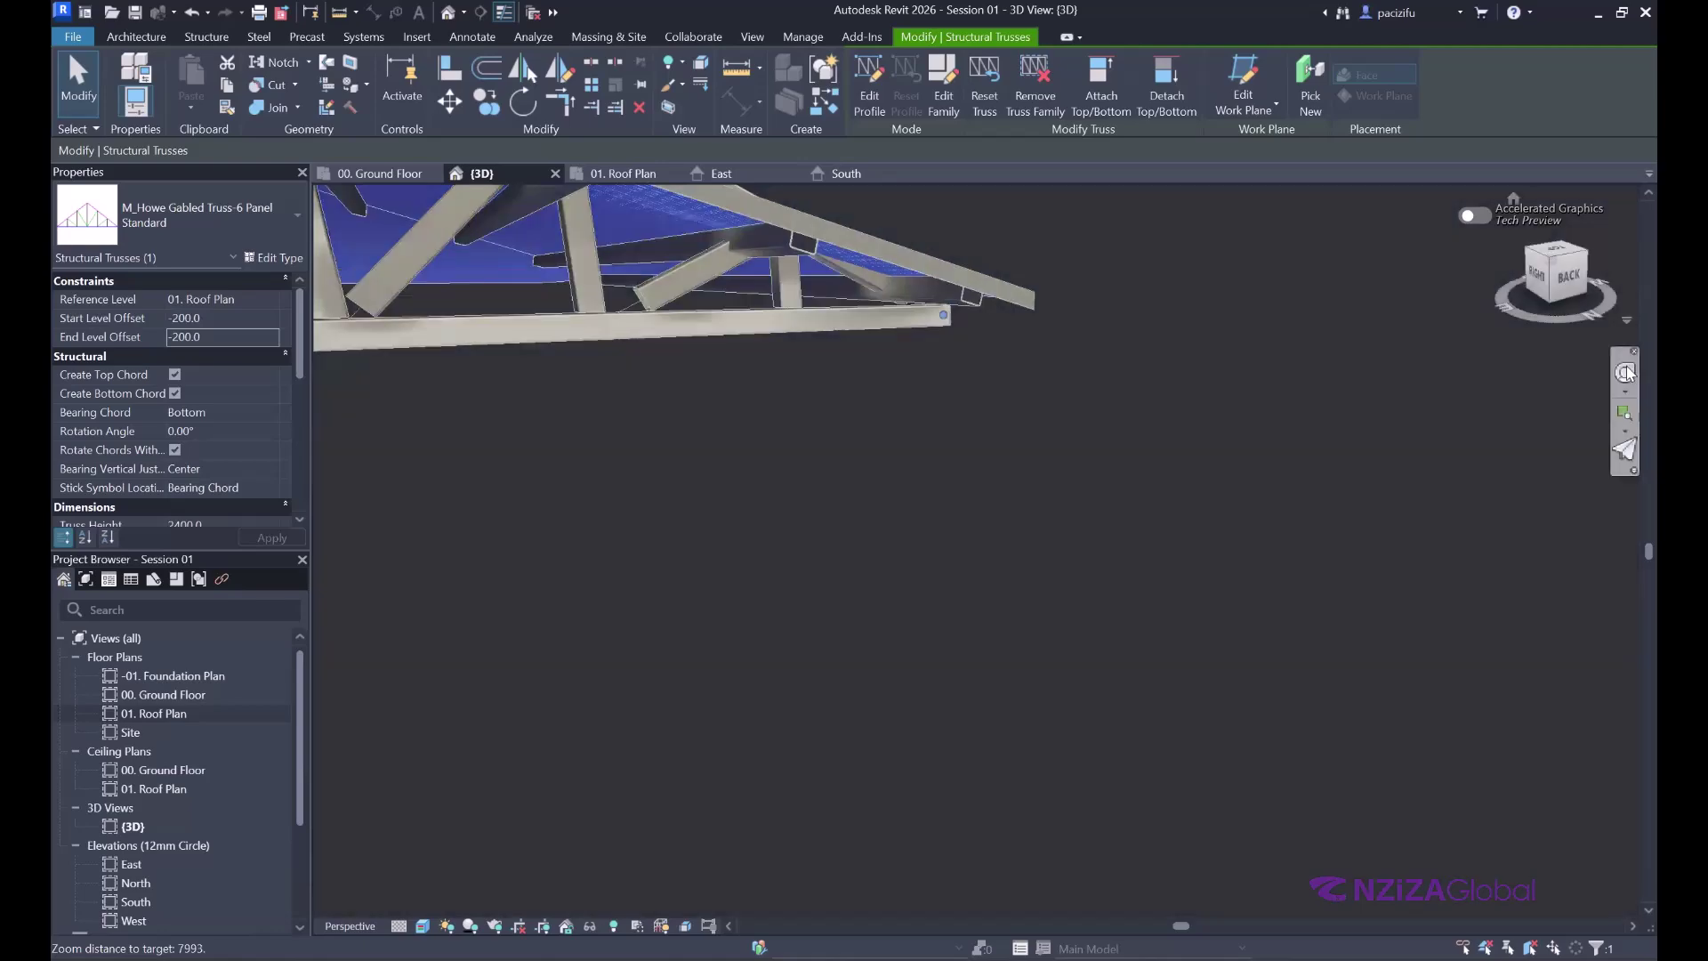
pyautogui.keyDown('shift'); pyautogui.moveTo(914, 345); pyautogui.dragTo(993, 294, button='middle'); pyautogui.keyUp('shift')
pyautogui.press('Escape')
pyautogui.scroll(-4, 780, 318)
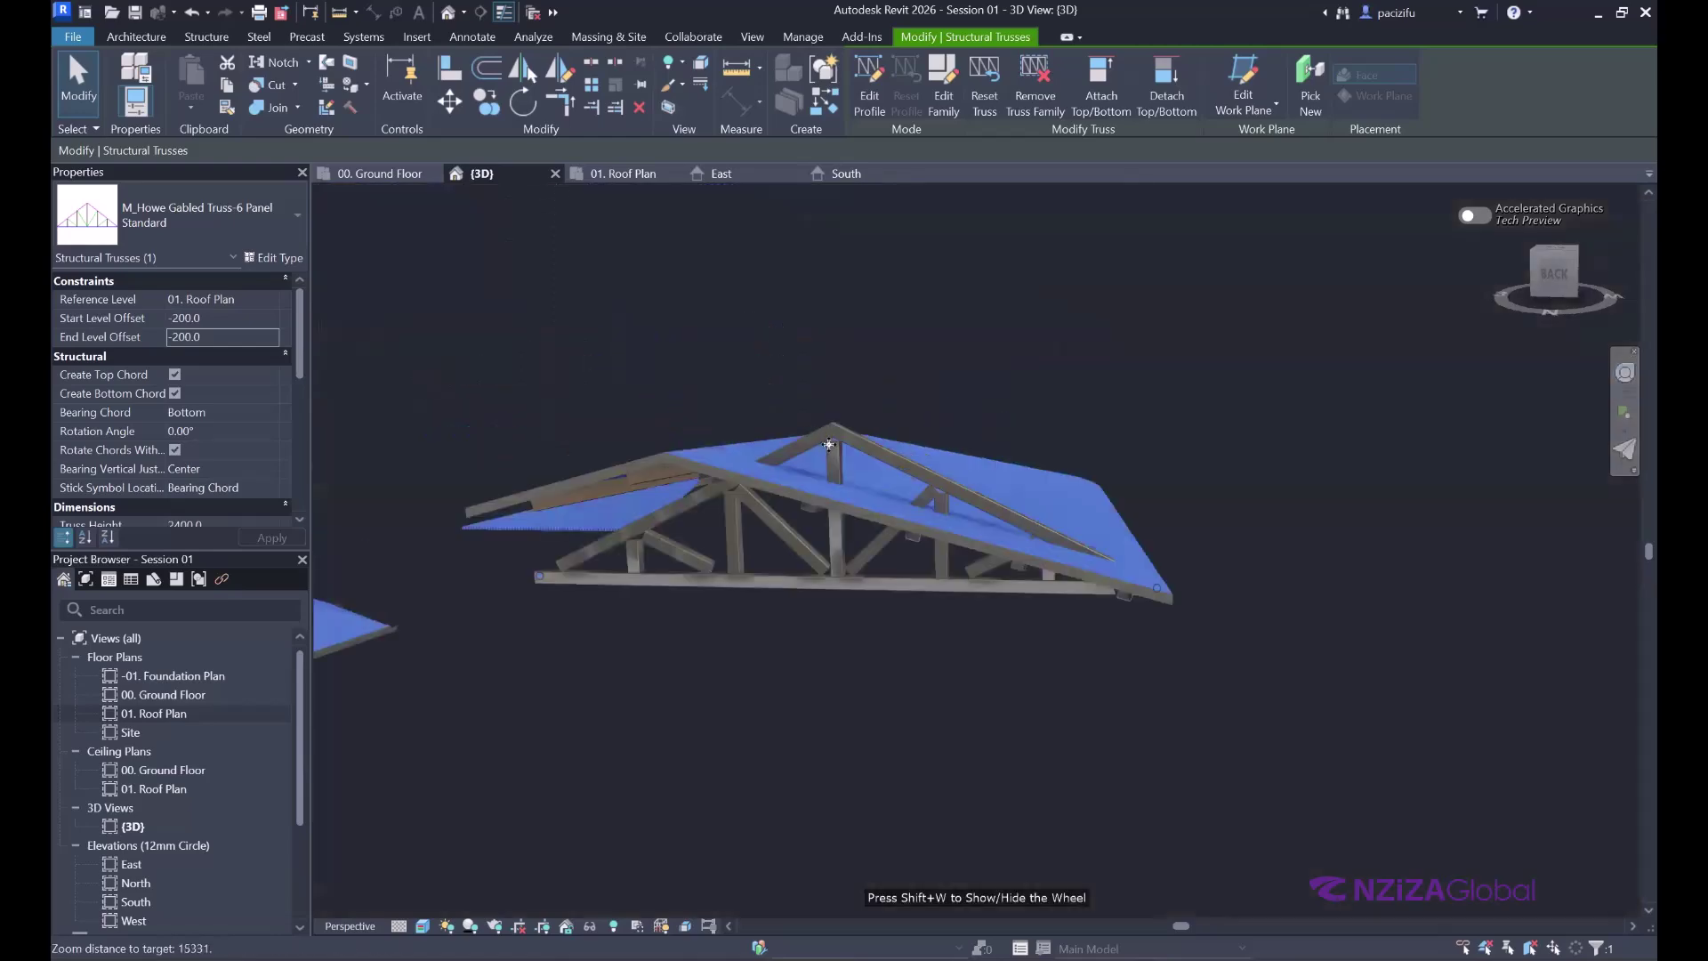
pyautogui.scroll(3, 938, 563)
pyautogui.scroll(-1, 630, 516)
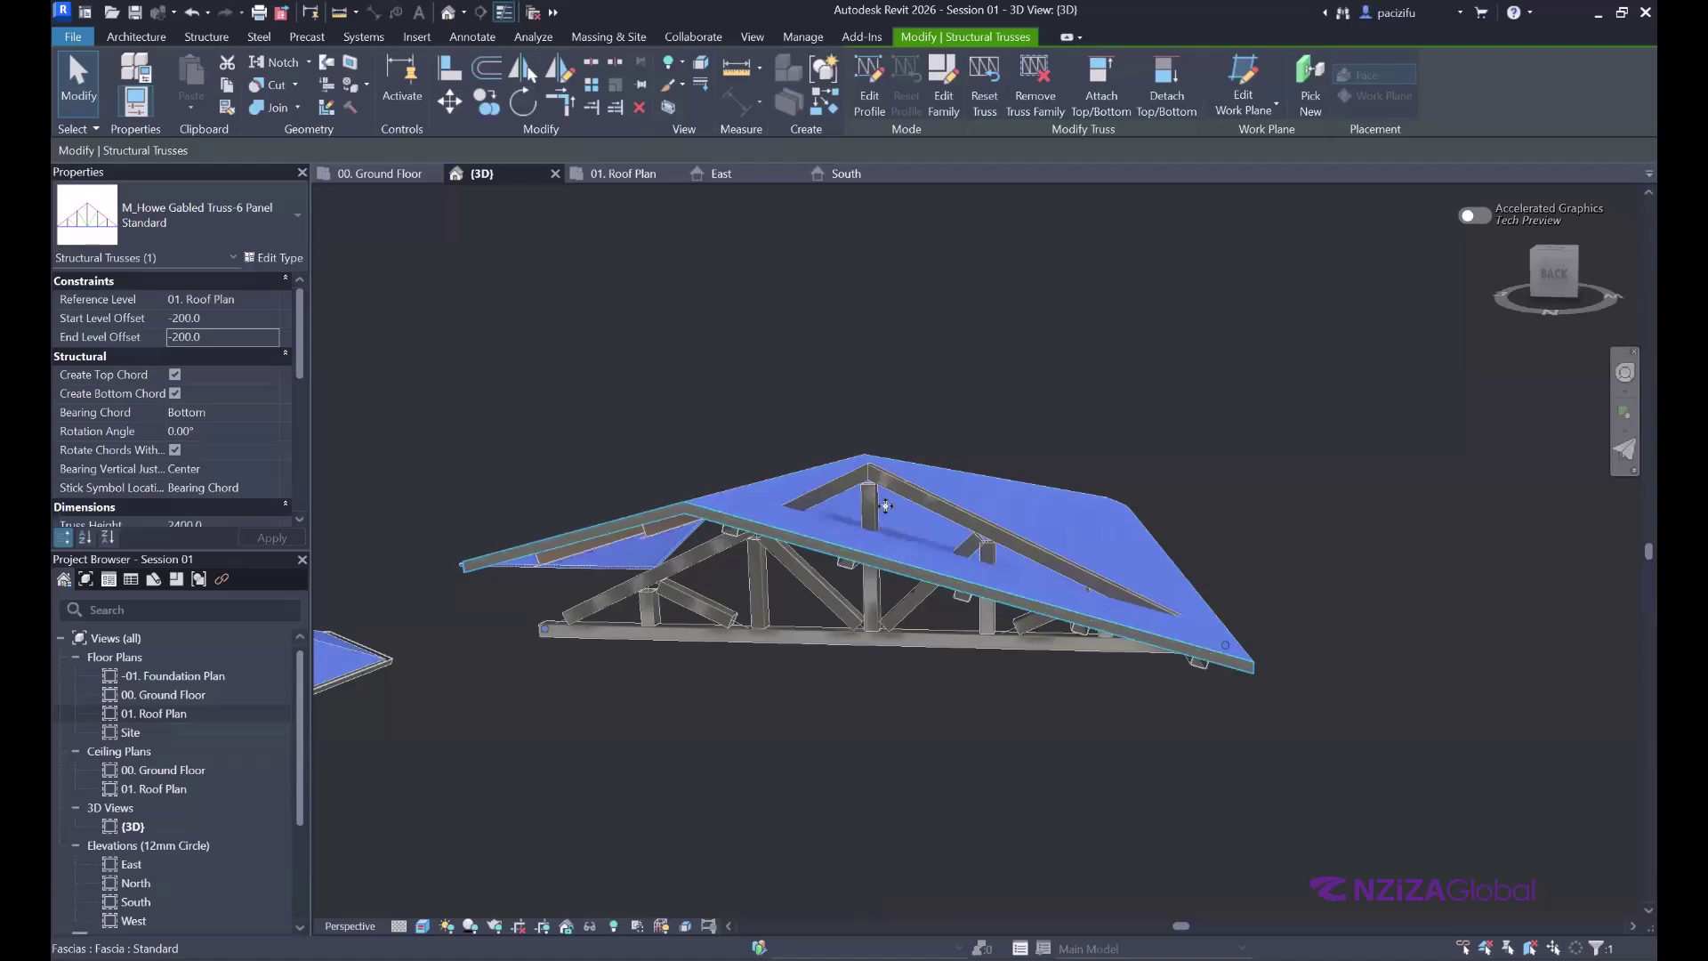
pyautogui.click(1108, 71)
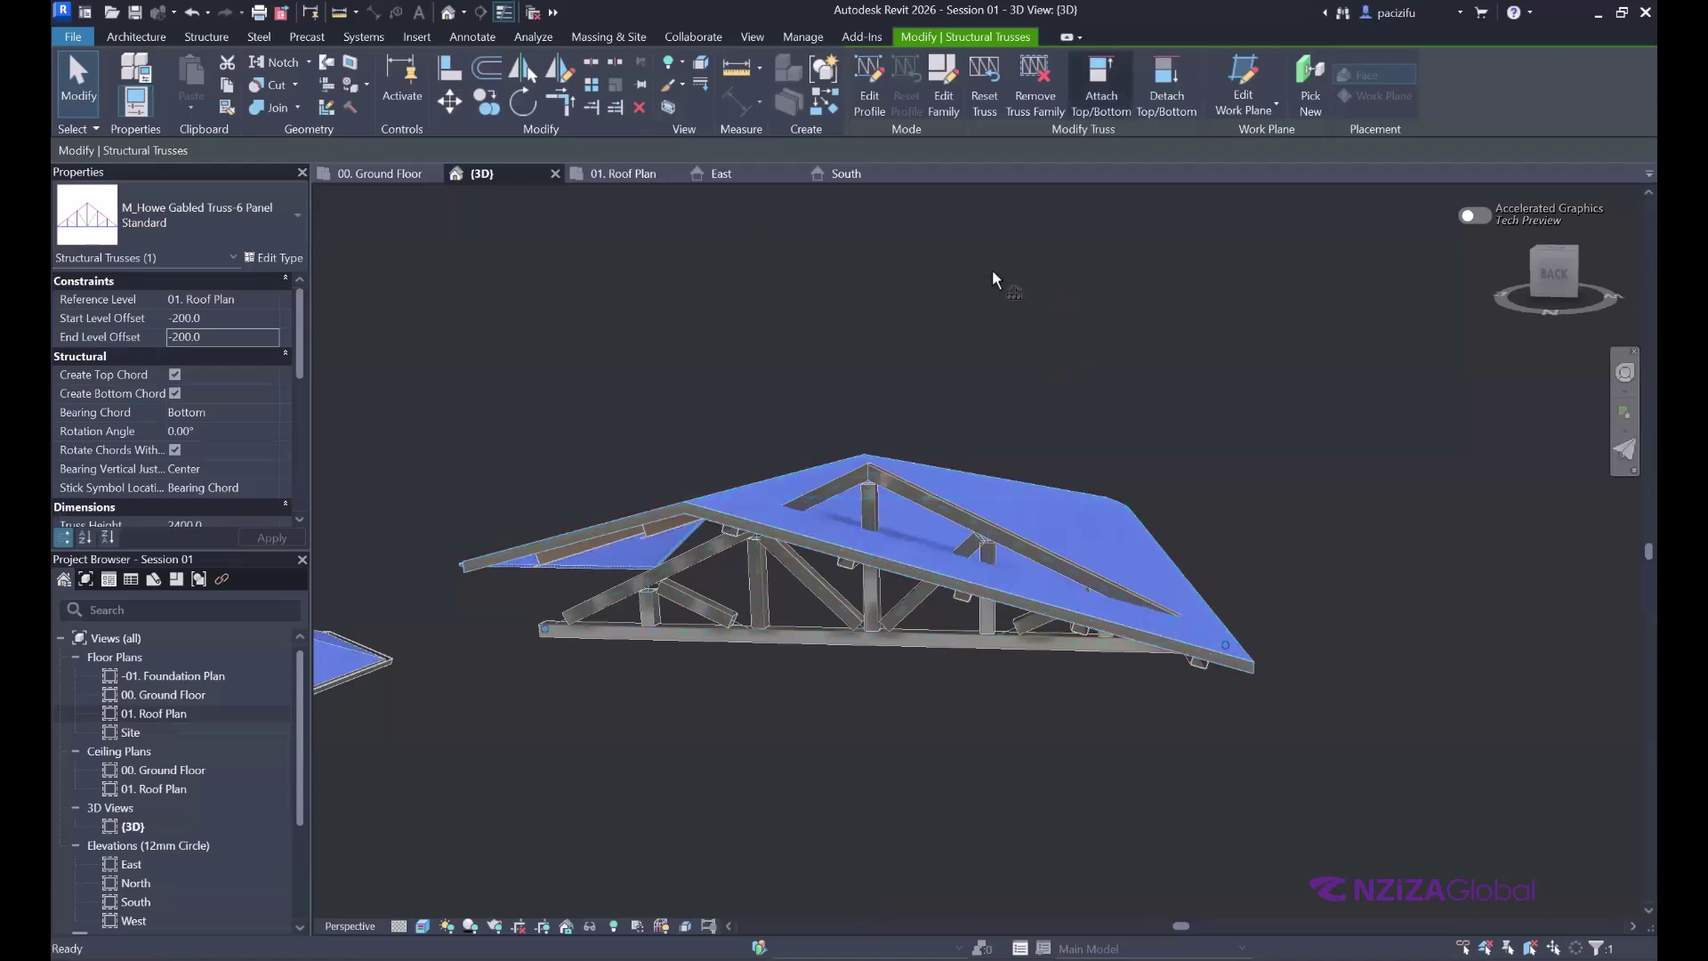
pyautogui.click(782, 479)
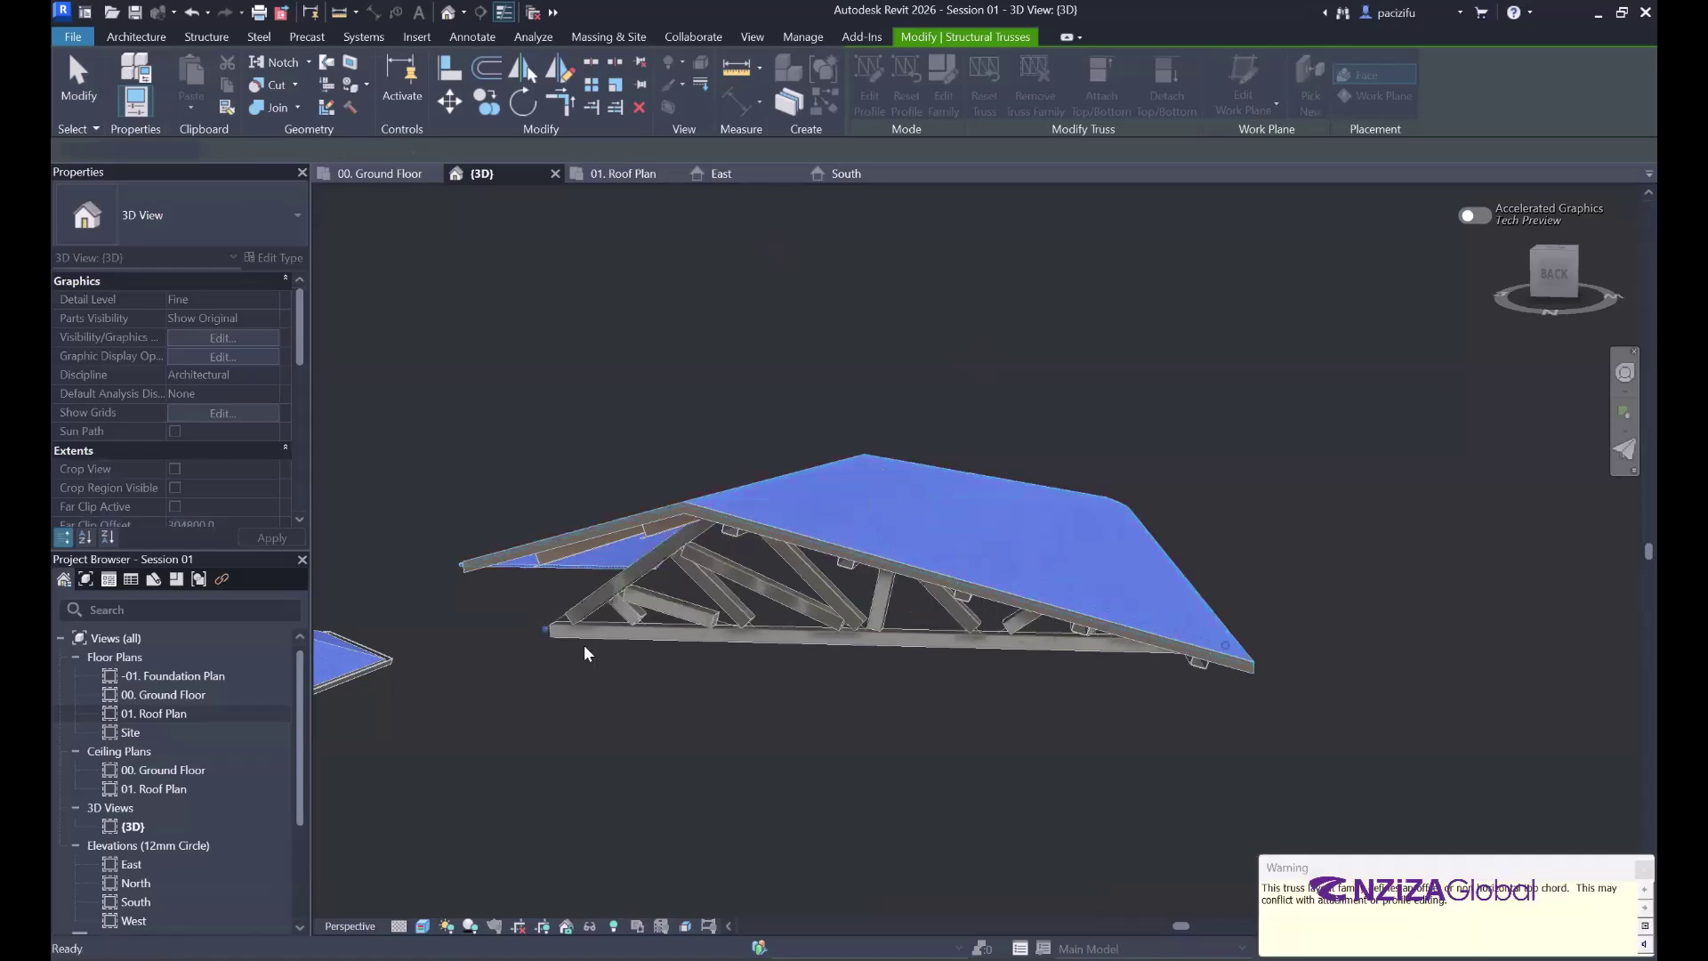
# - Inspect the roof-attached truss's chords and webs from below and from the gable end
pyautogui.scroll(2, 1393, 521)
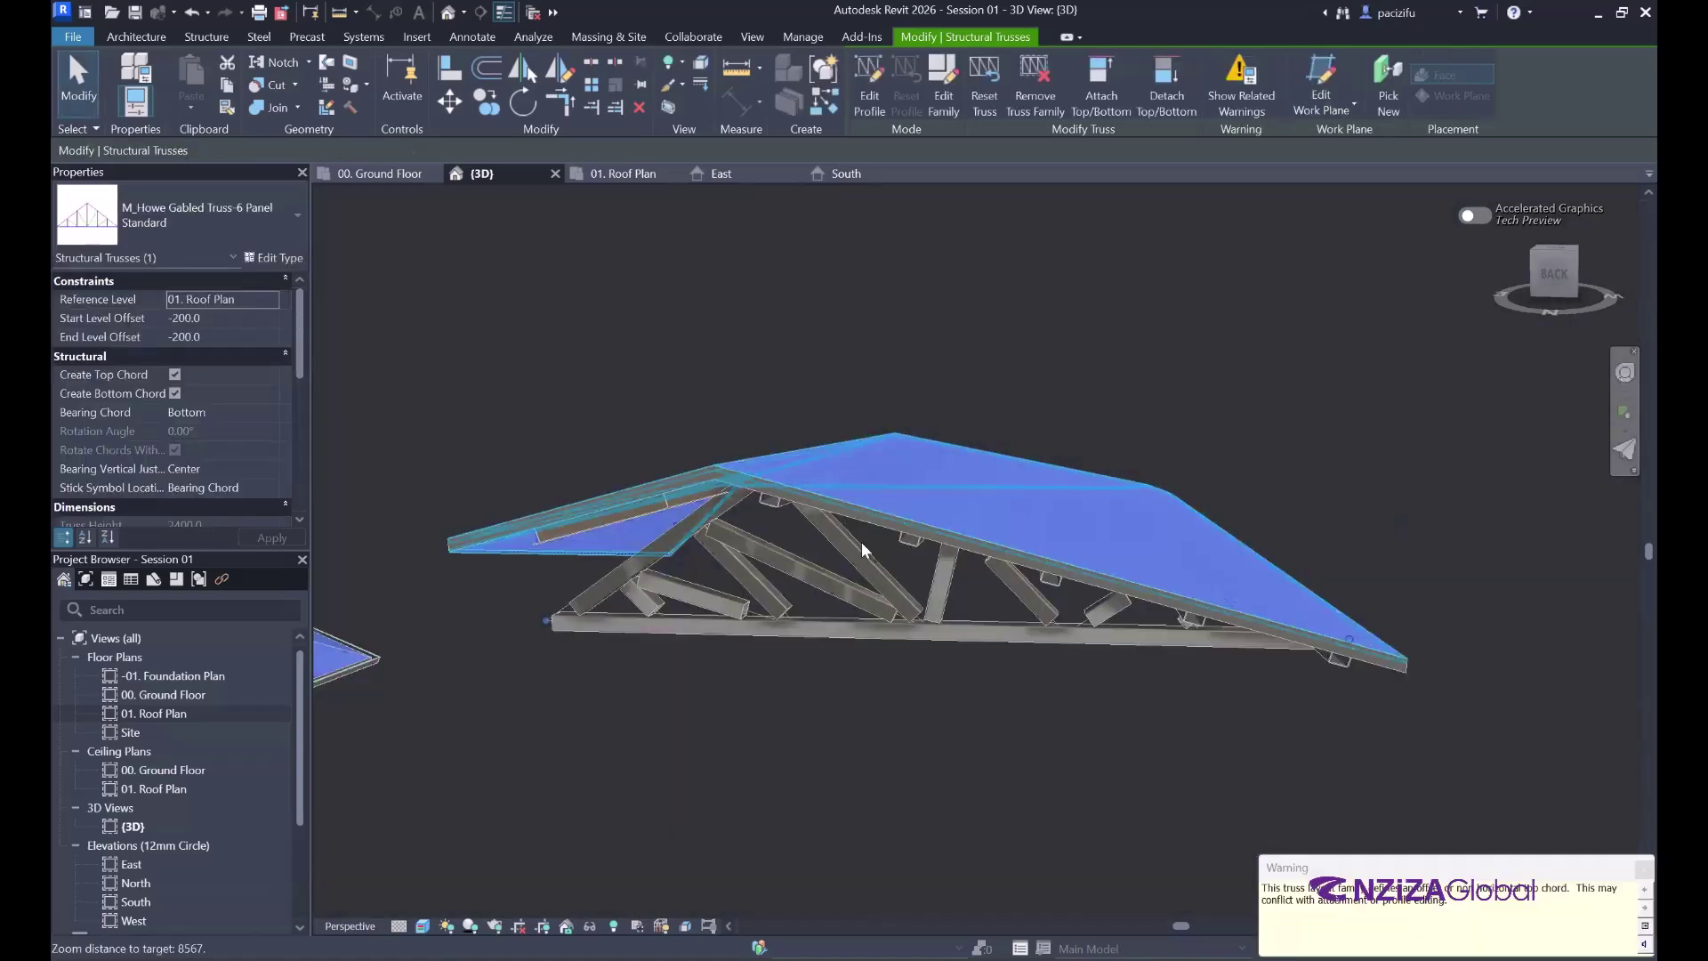
pyautogui.keyDown('shift'); pyautogui.moveTo(932, 505); pyautogui.dragTo(951, 483, button='middle'); pyautogui.keyUp('shift')
pyautogui.hotkey('shift', 'w')
pyautogui.hotkey('shift', 'w')
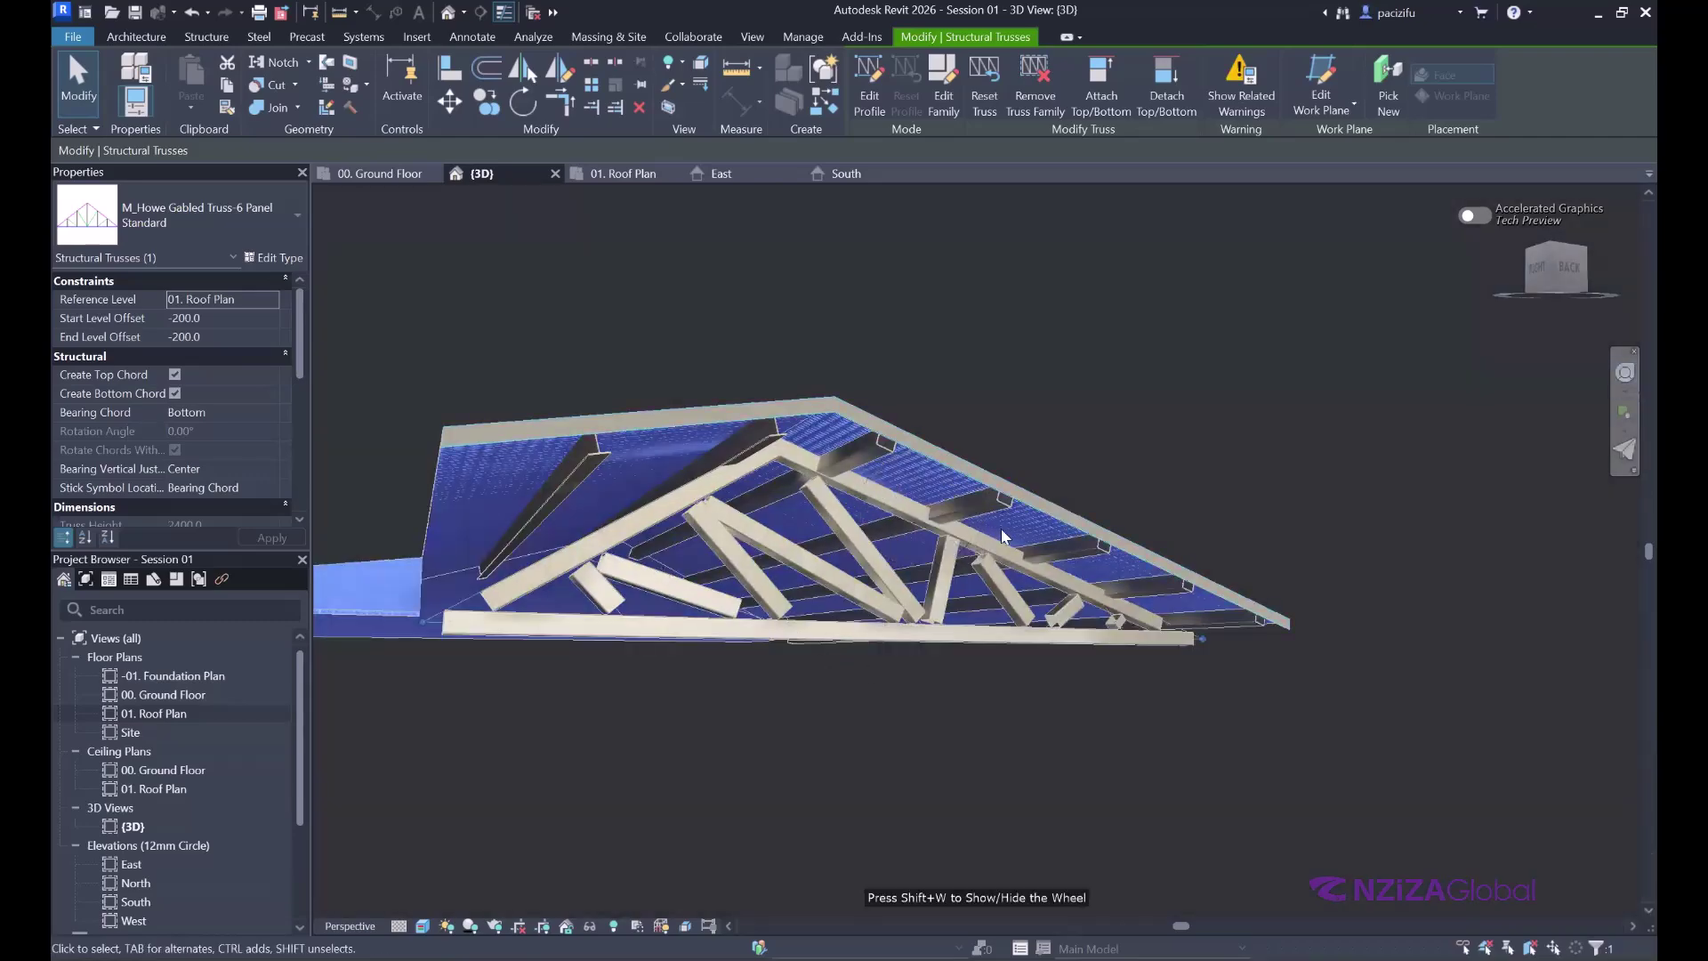
pyautogui.scroll(-2, 670, 588)
pyautogui.scroll(-1, 670, 588)
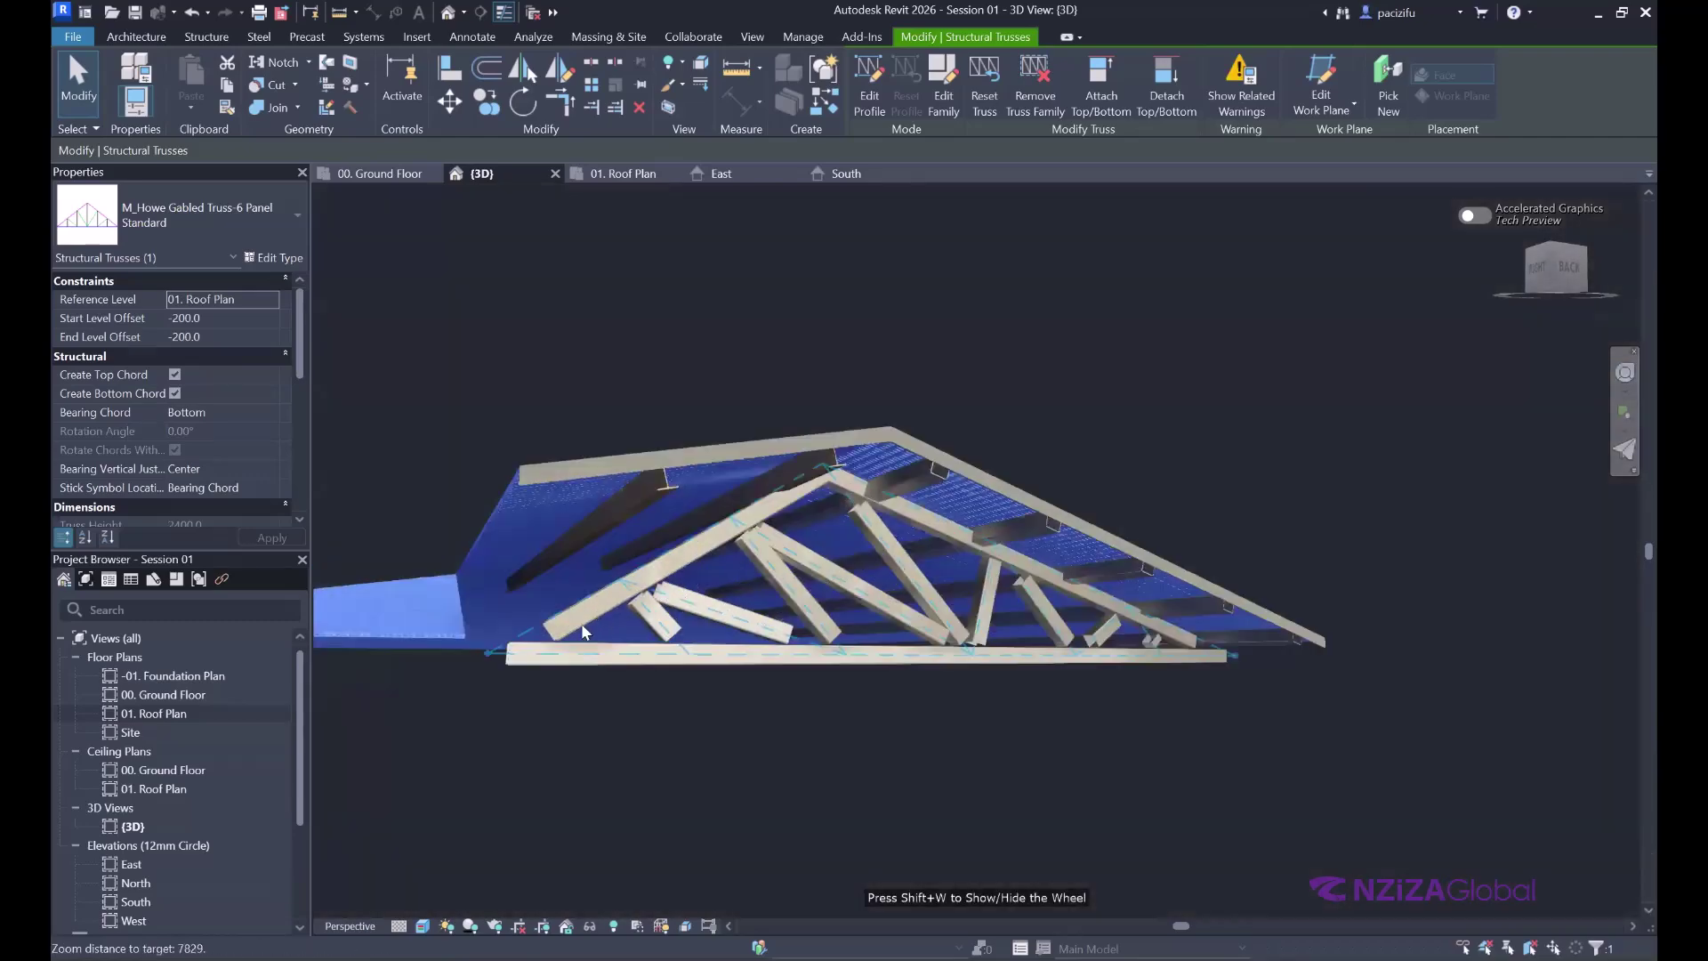
pyautogui.scroll(-1, 523, 629)
pyautogui.scroll(4, 559, 635)
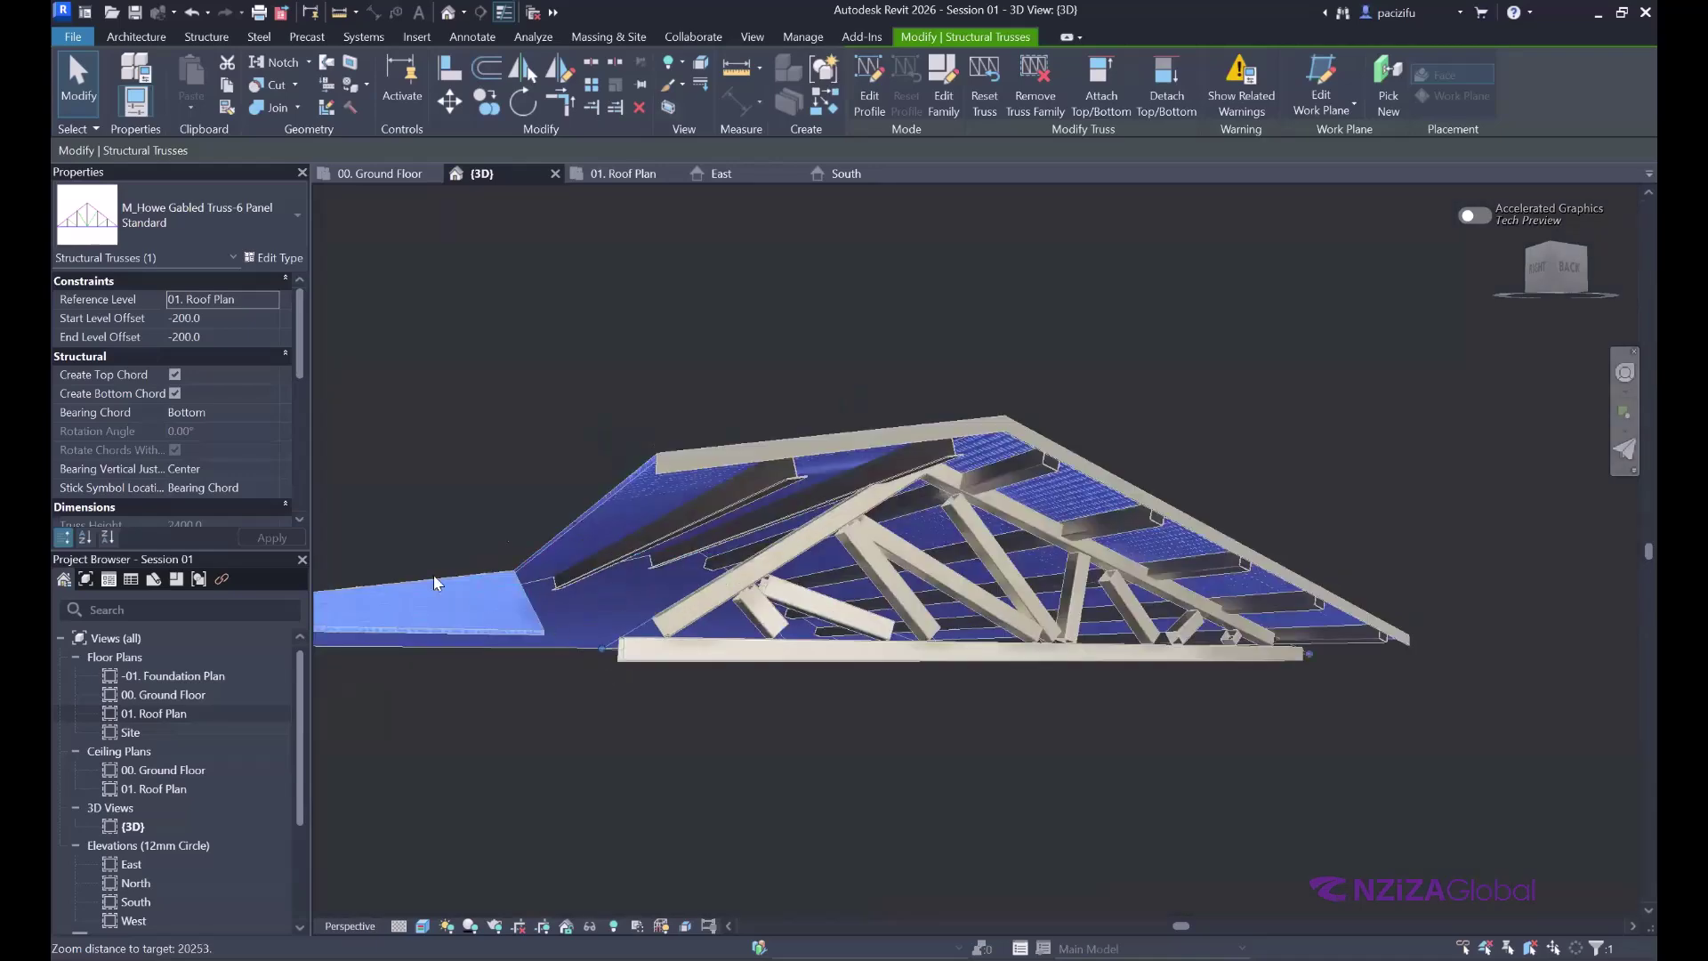
pyautogui.scroll(-2, 1246, 436)
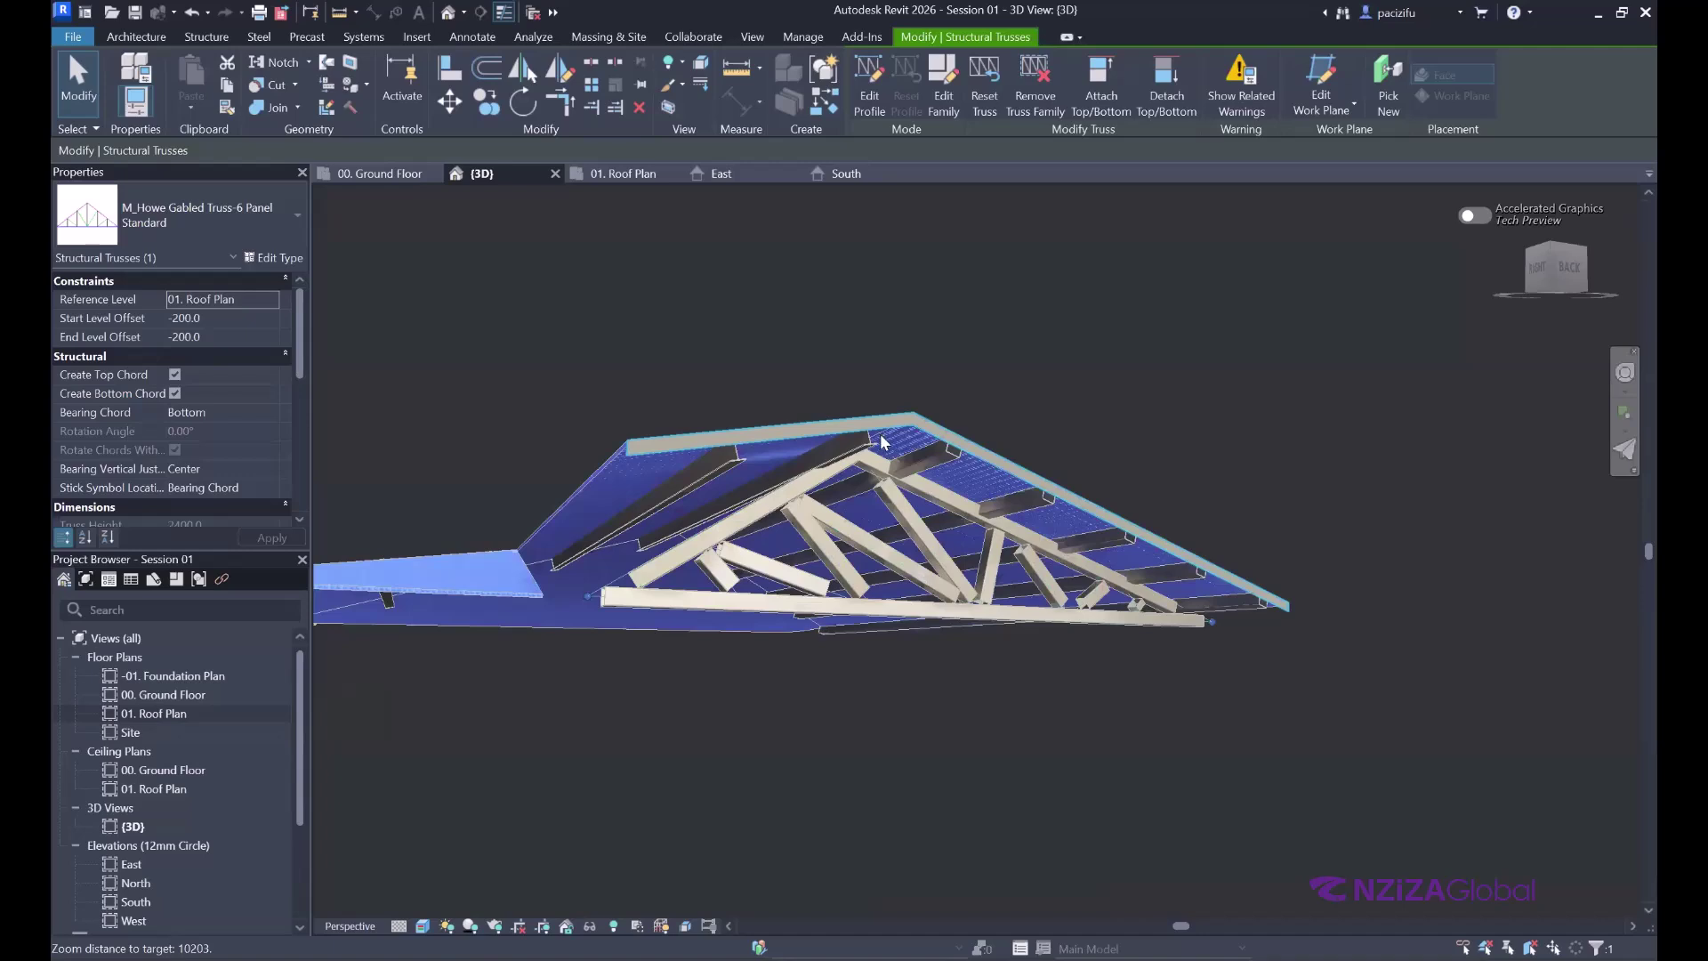
pyautogui.keyDown('shift'); pyautogui.moveTo(1025, 486); pyautogui.dragTo(449, 195, button='middle'); pyautogui.keyUp('shift')
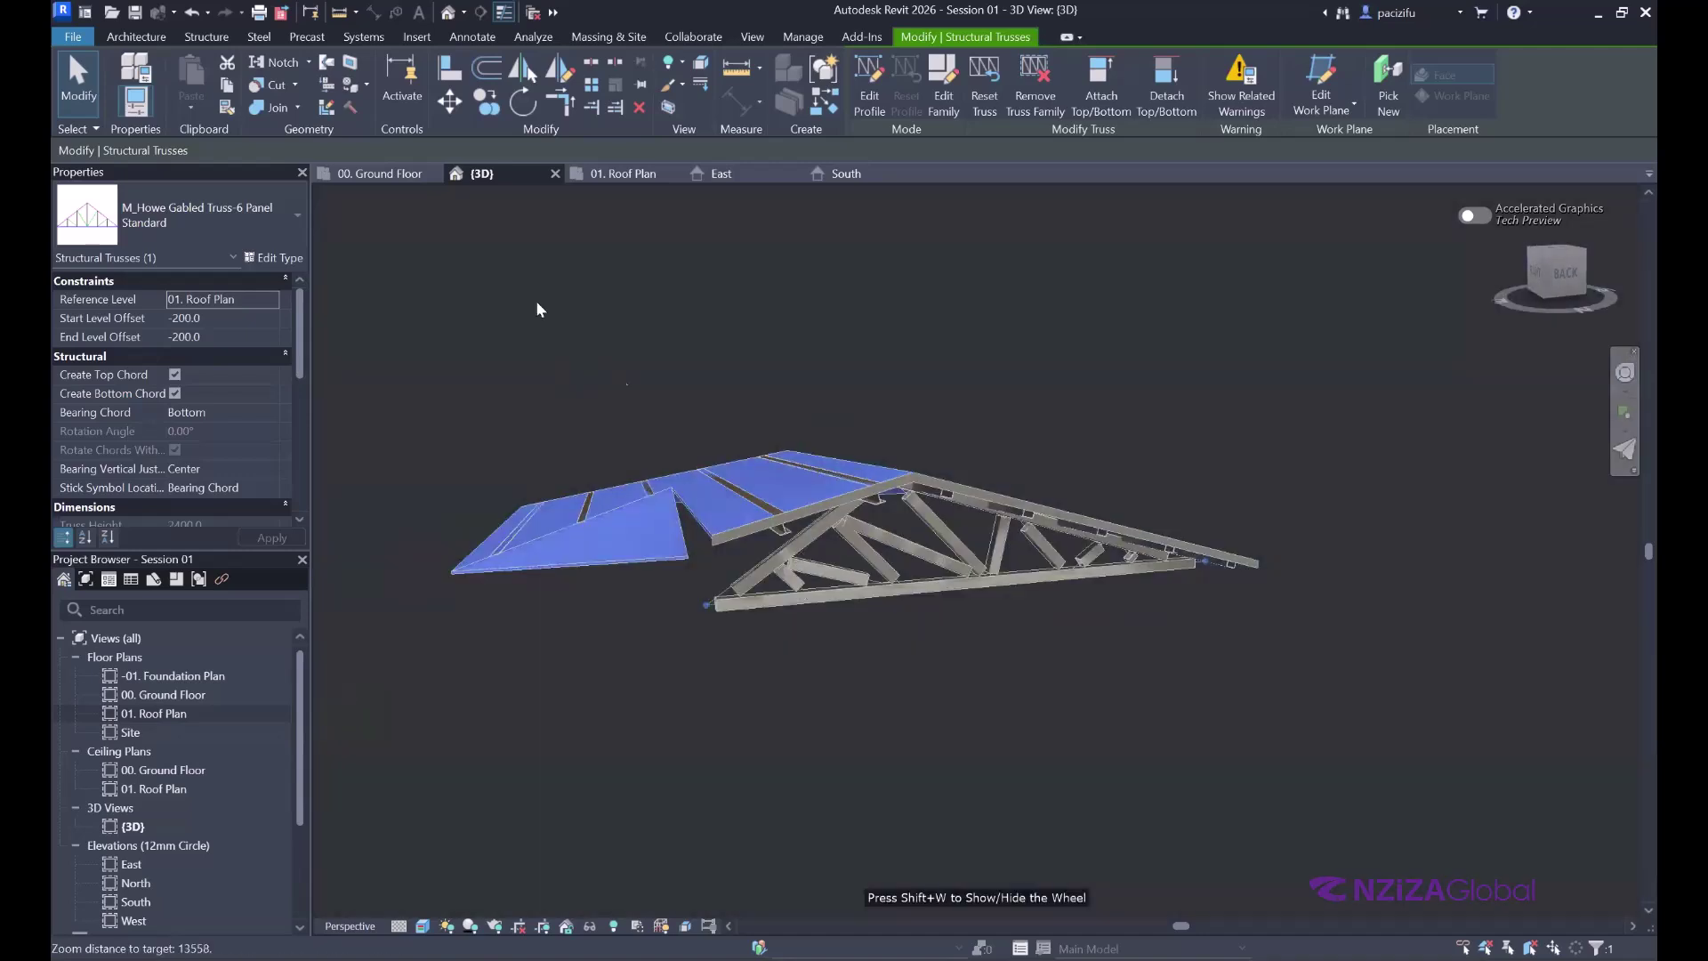
# - In the 01. Roof Plan, try to stretch the truss's east end to the outer corner of the lower east roof
pyautogui.click(416, 174)
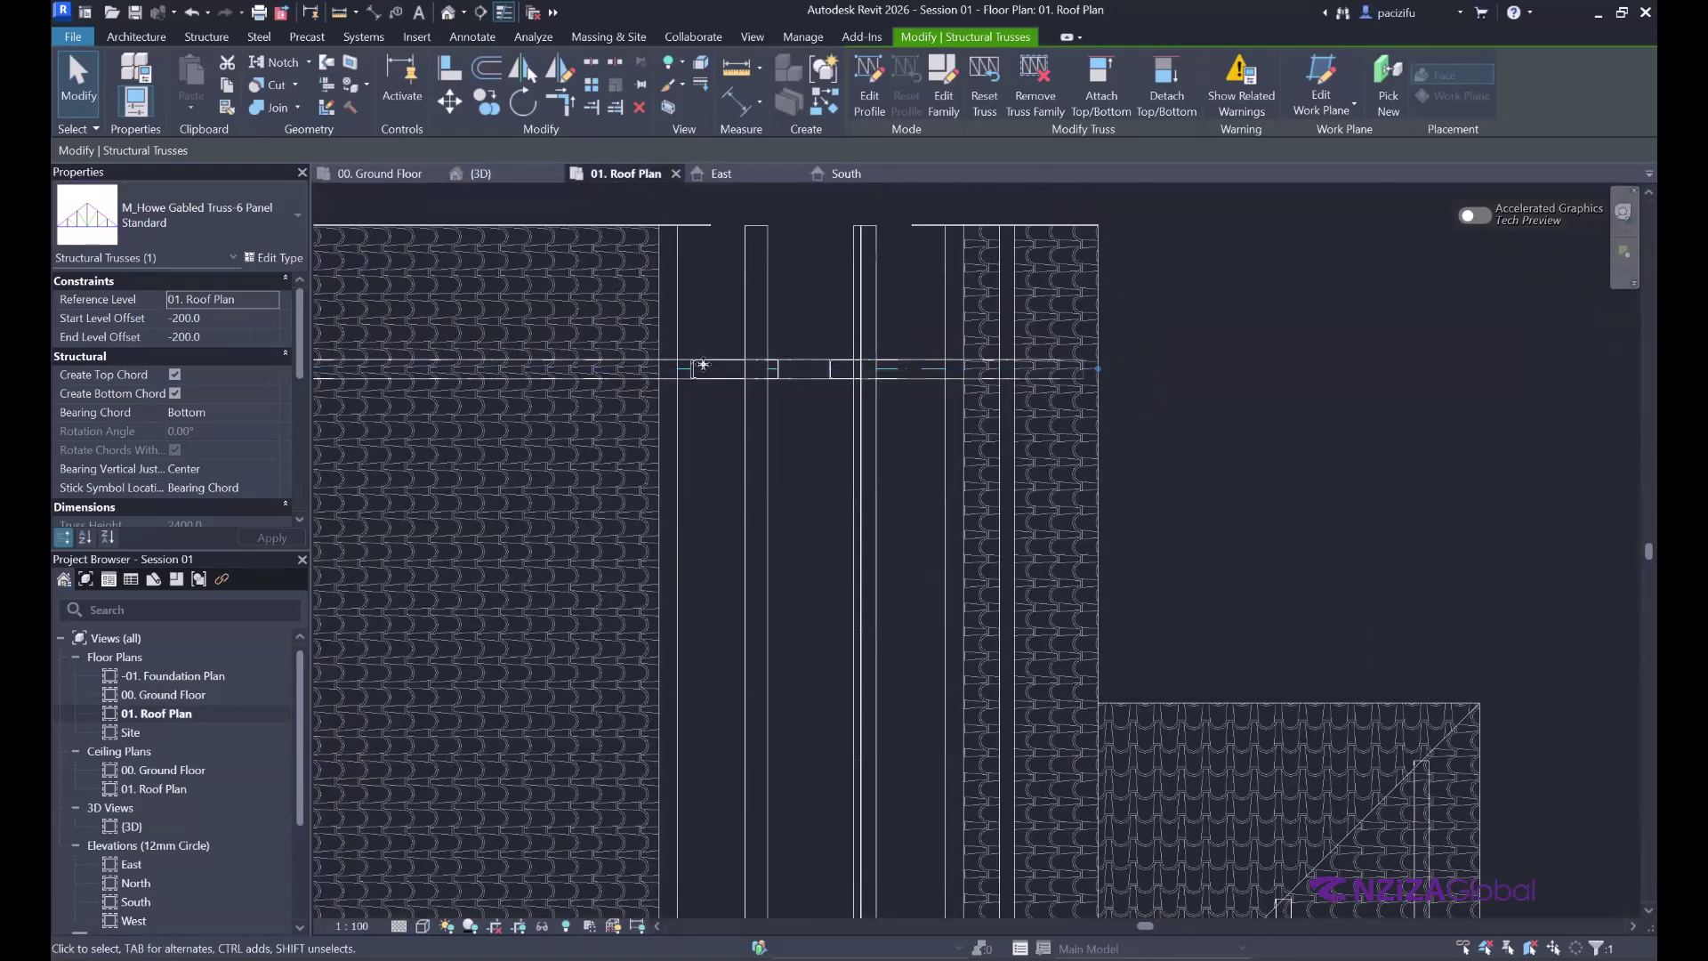
pyautogui.scroll(-2, 893, 381)
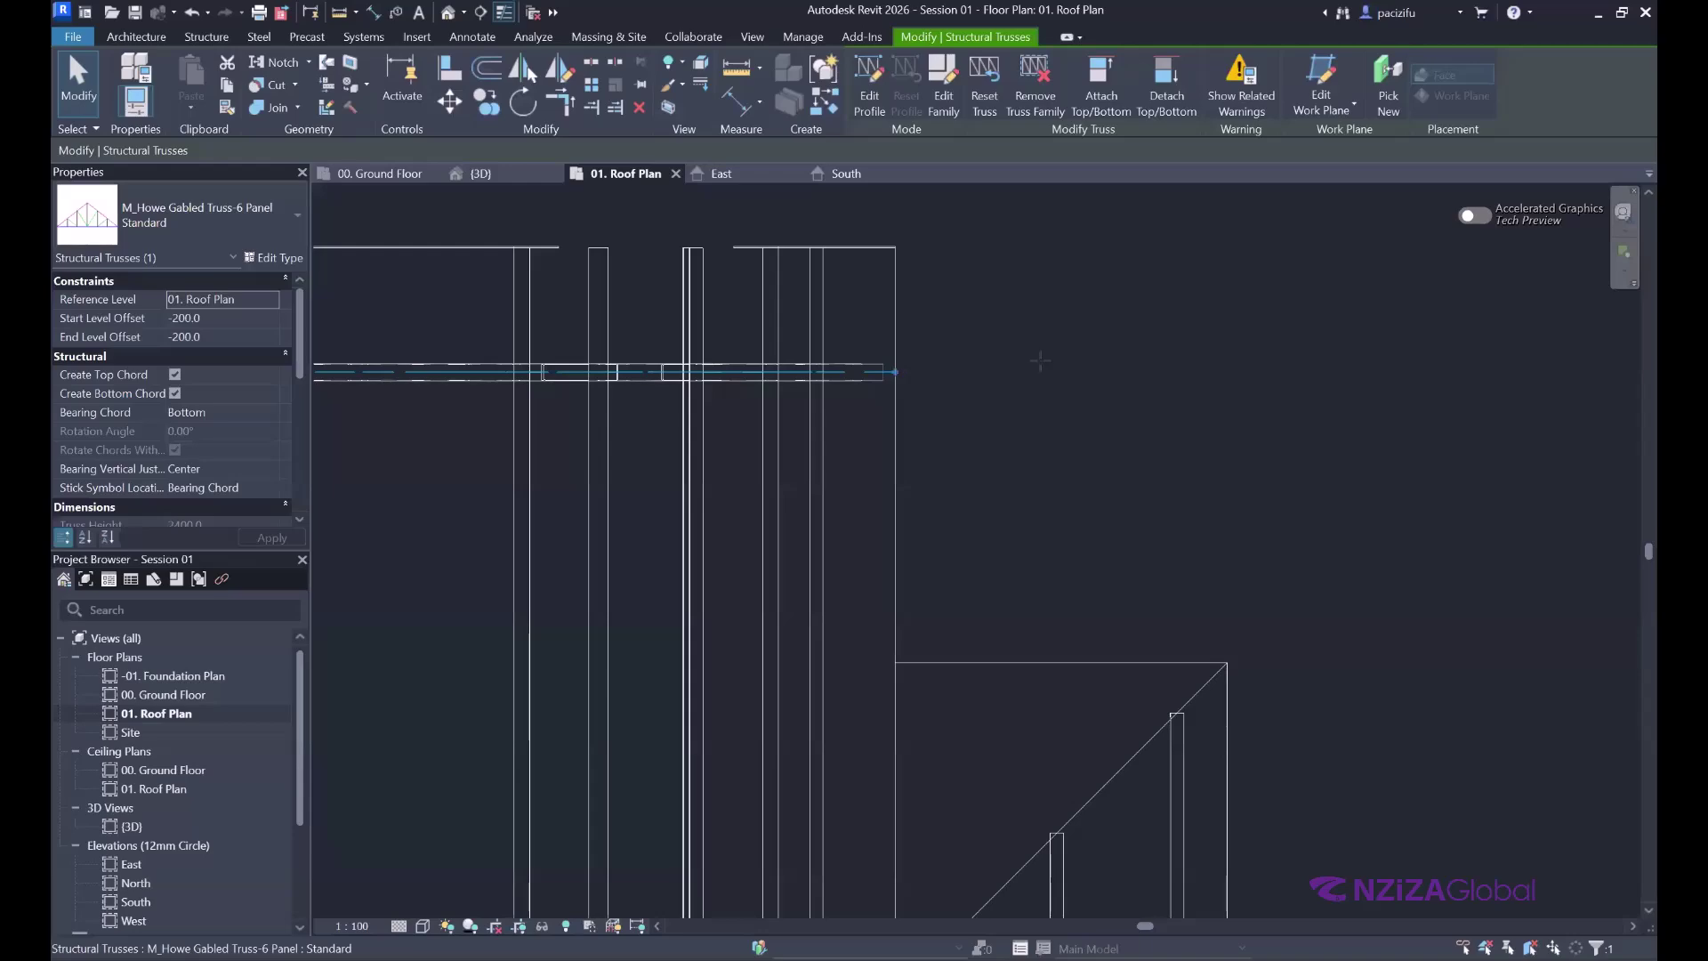
pyautogui.moveTo(895, 372); pyautogui.dragTo(1222, 661)
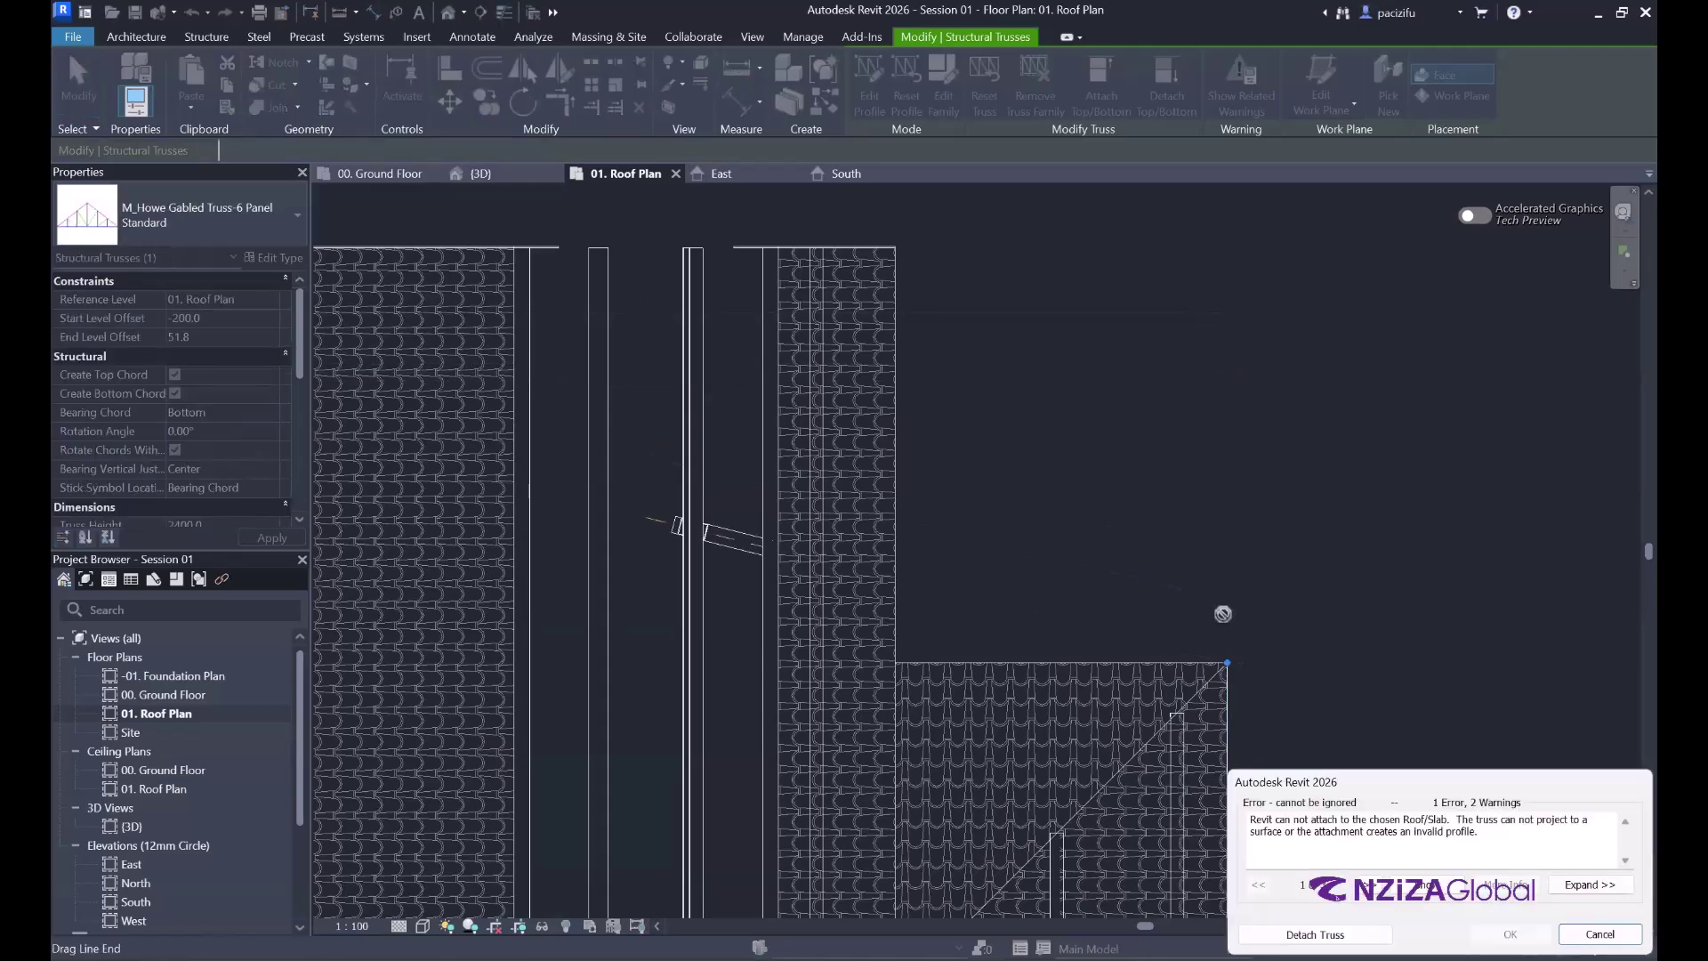
pyautogui.click(1568, 936)
# - Extend the truss's east end horizontally until in line with the east roof's outer eave, detaching the truss from the roof
pyautogui.click(943, 361)
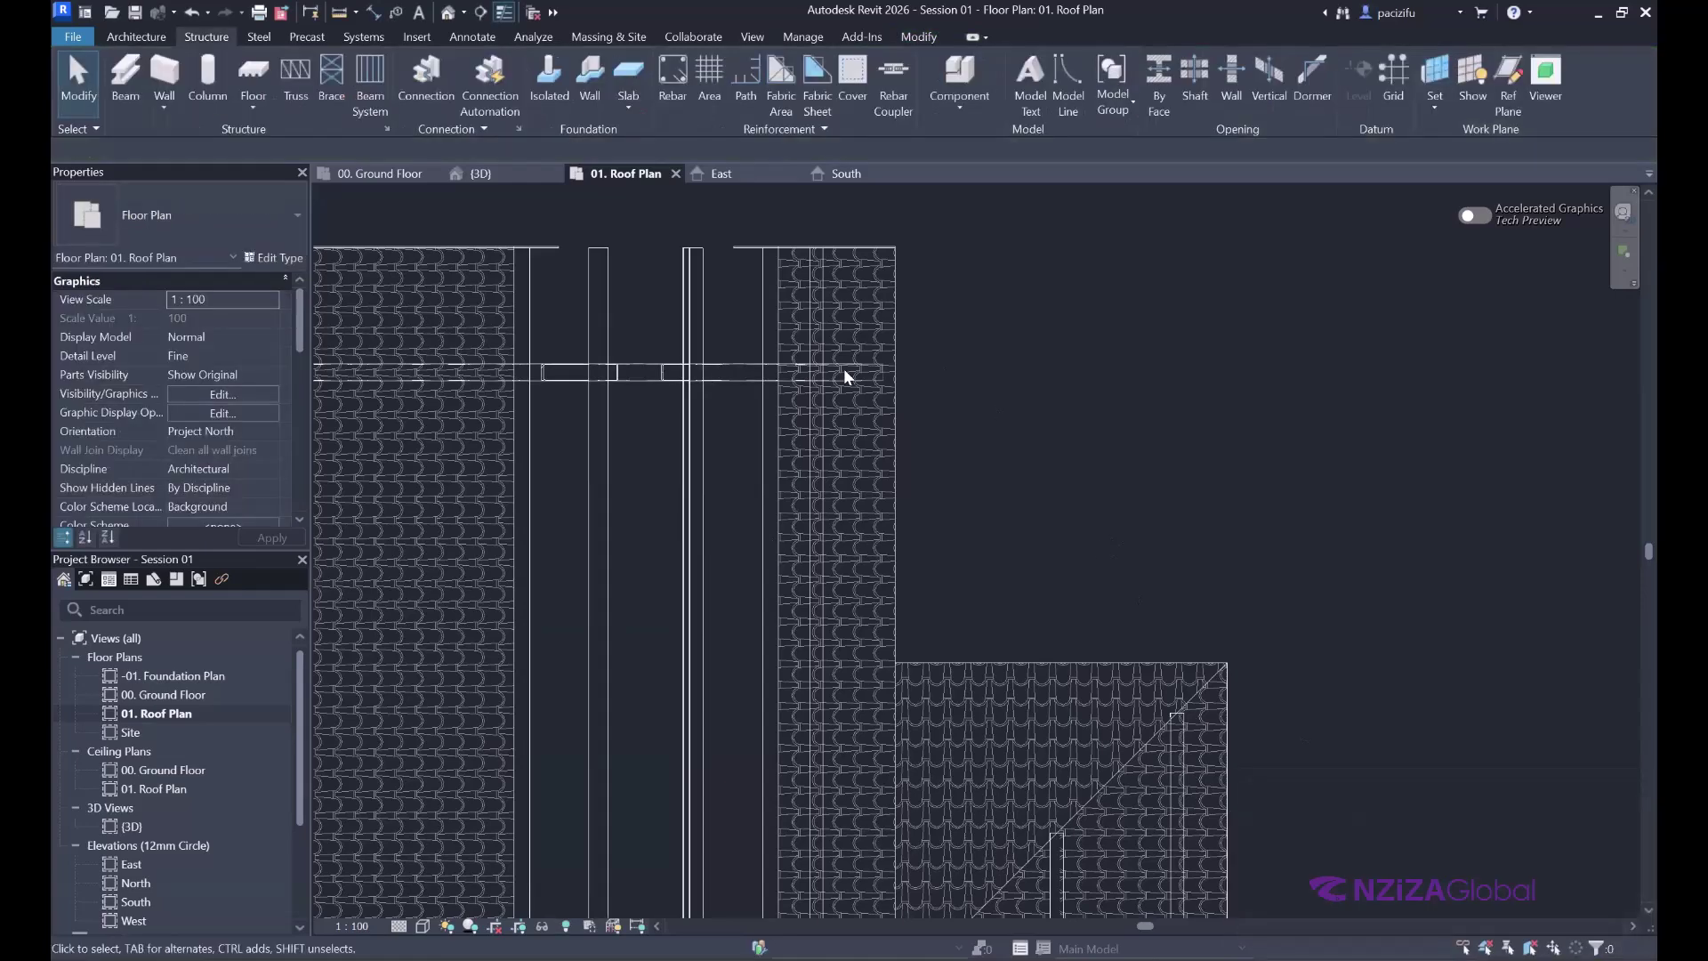
pyautogui.click(743, 368)
pyautogui.moveTo(894, 371); pyautogui.dragTo(1226, 372)
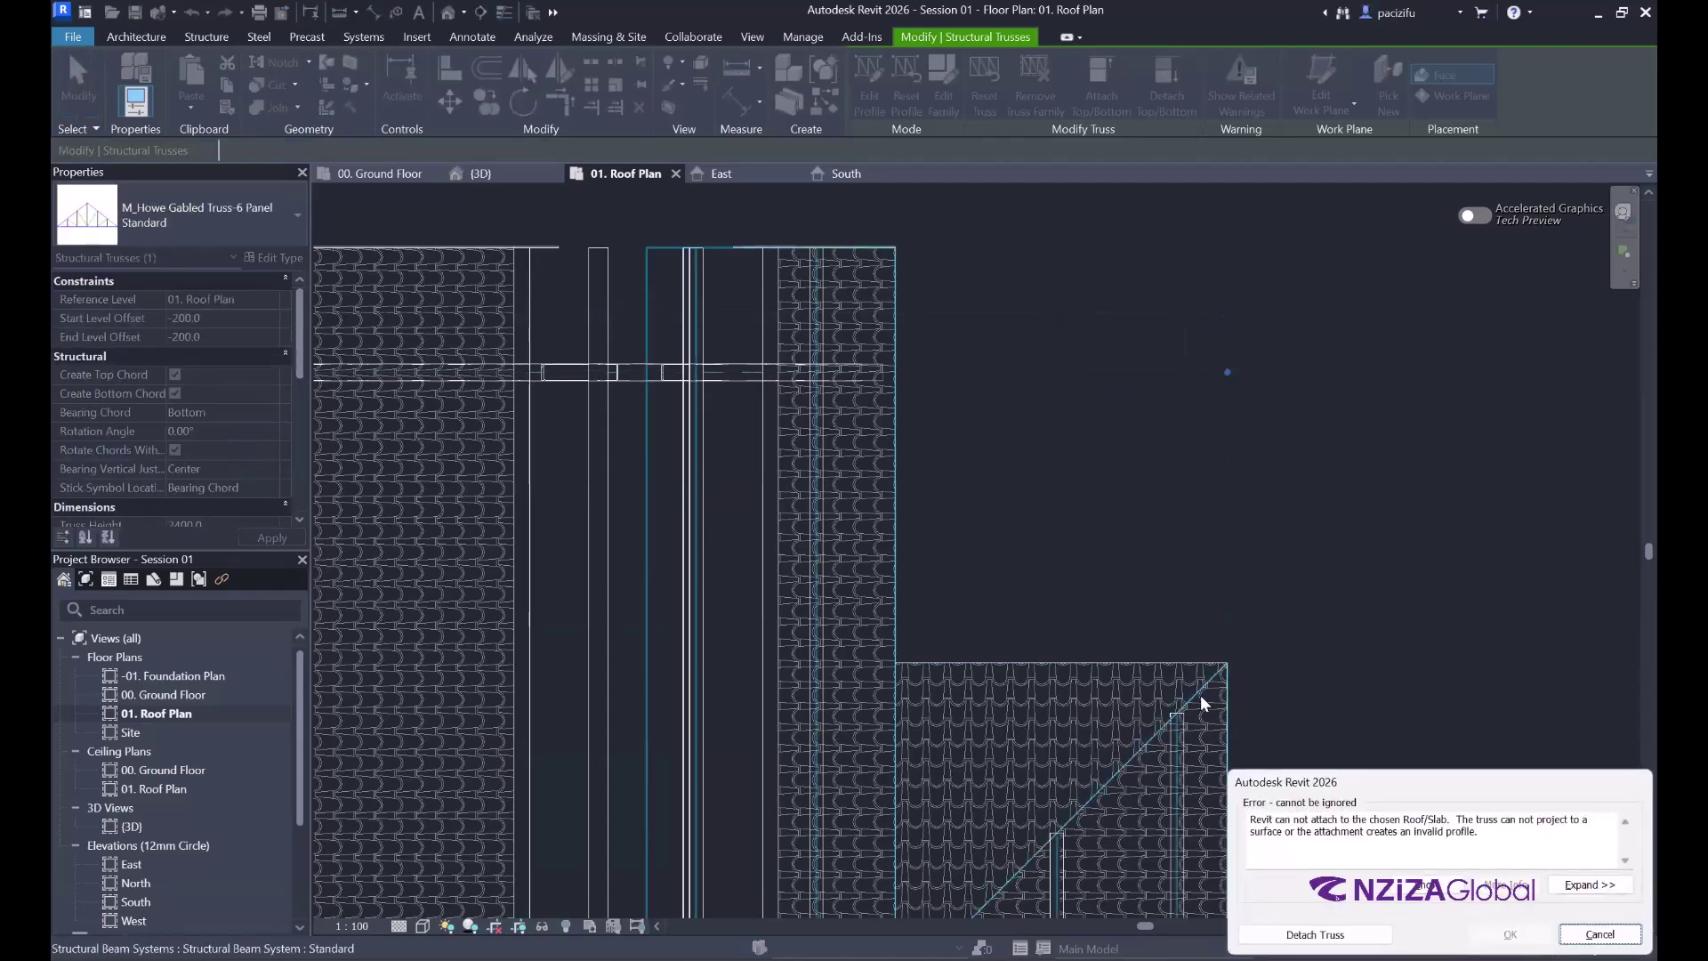
pyautogui.click(1332, 936)
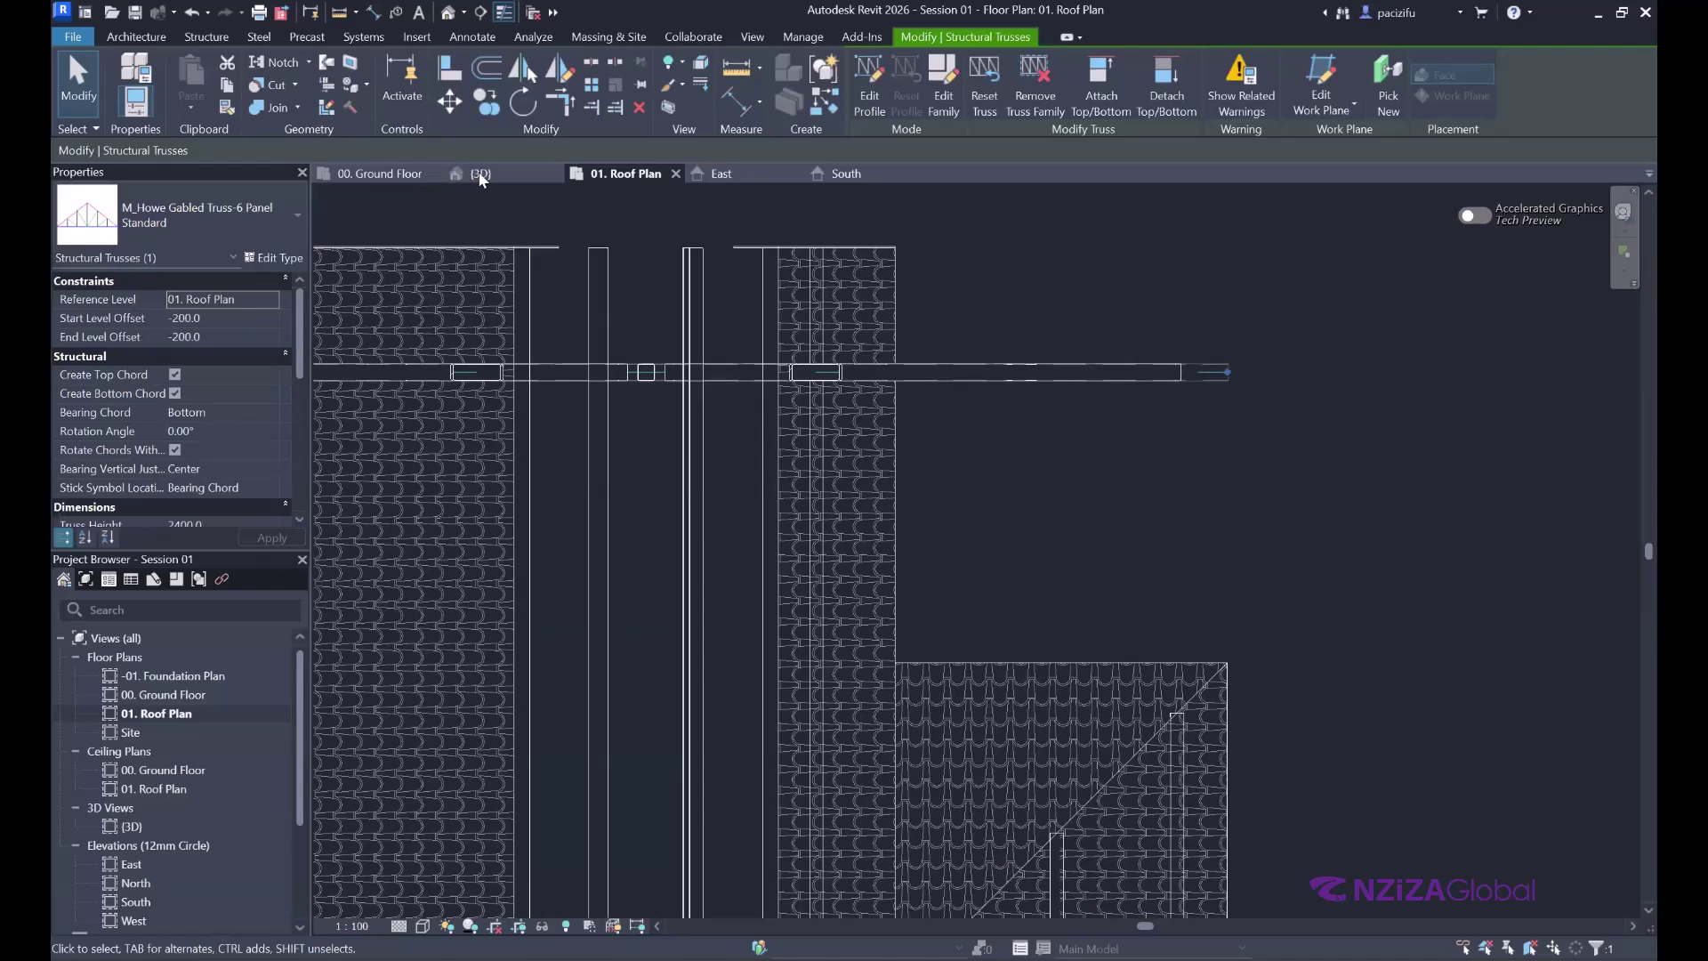
# - Inspect the extended truss against the gable in the 3D view, and open the 00. Ground Floor plan
pyautogui.click(481, 175)
pyautogui.scroll(2, 782, 495)
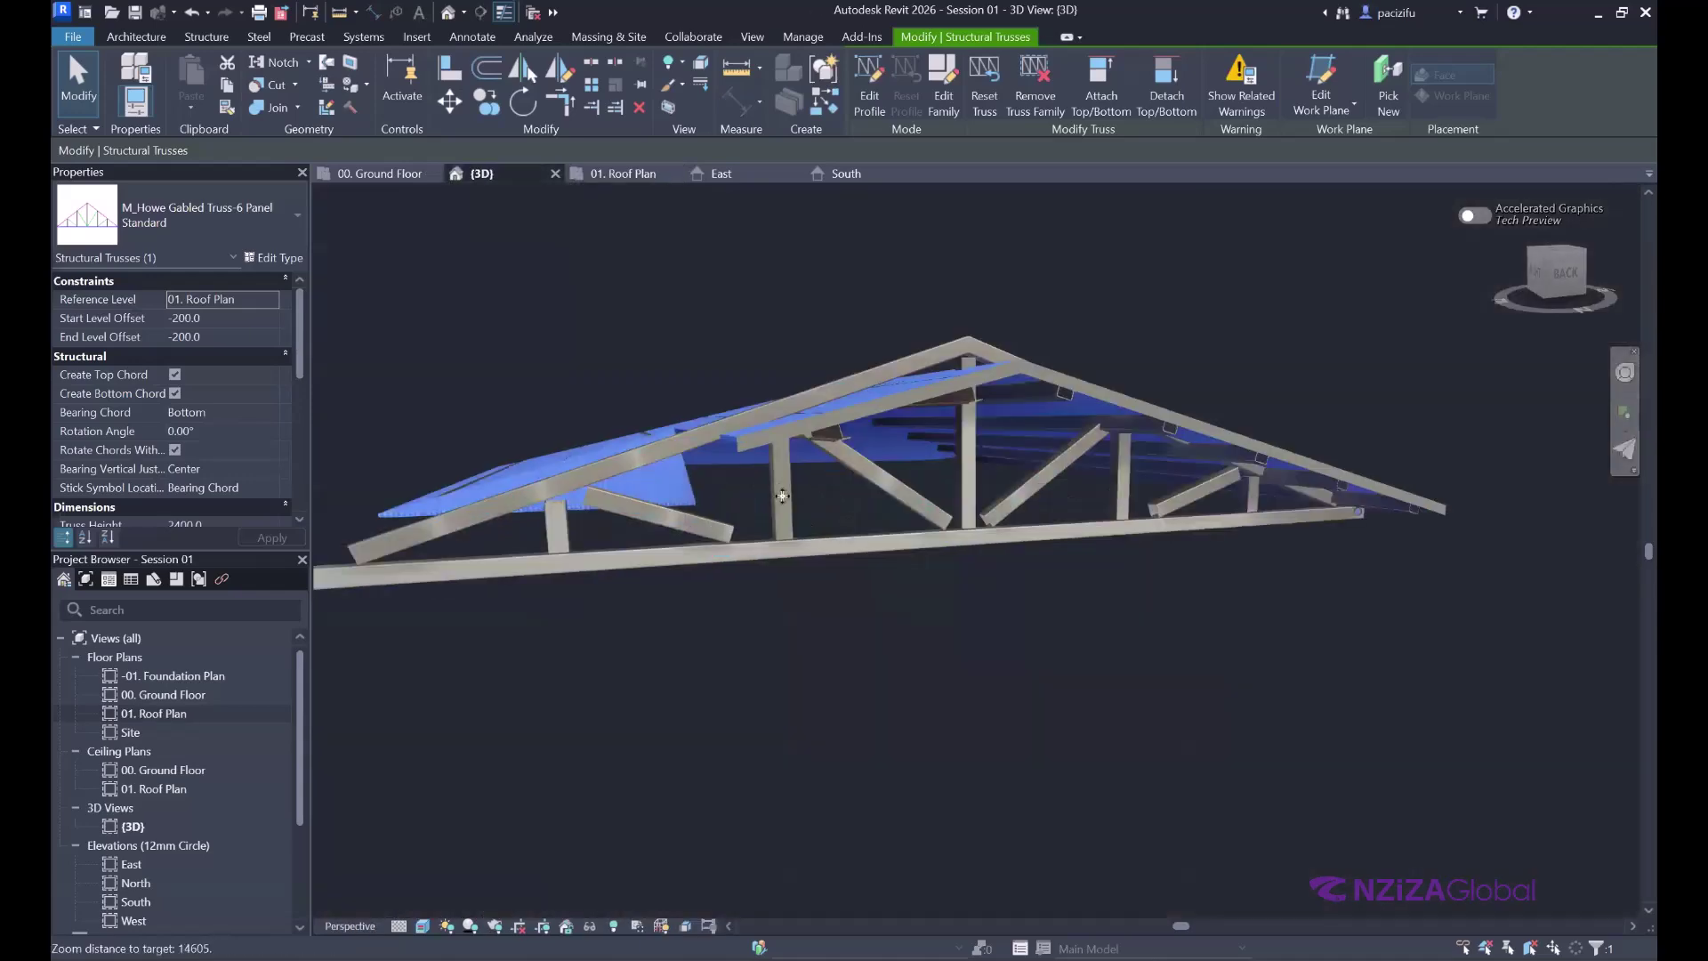
pyautogui.keyDown('shift'); pyautogui.moveTo(1007, 566); pyautogui.dragTo(779, 505, button='middle'); pyautogui.keyUp('shift')
pyautogui.scroll(2, 1005, 459)
pyautogui.scroll(2, 779, 506)
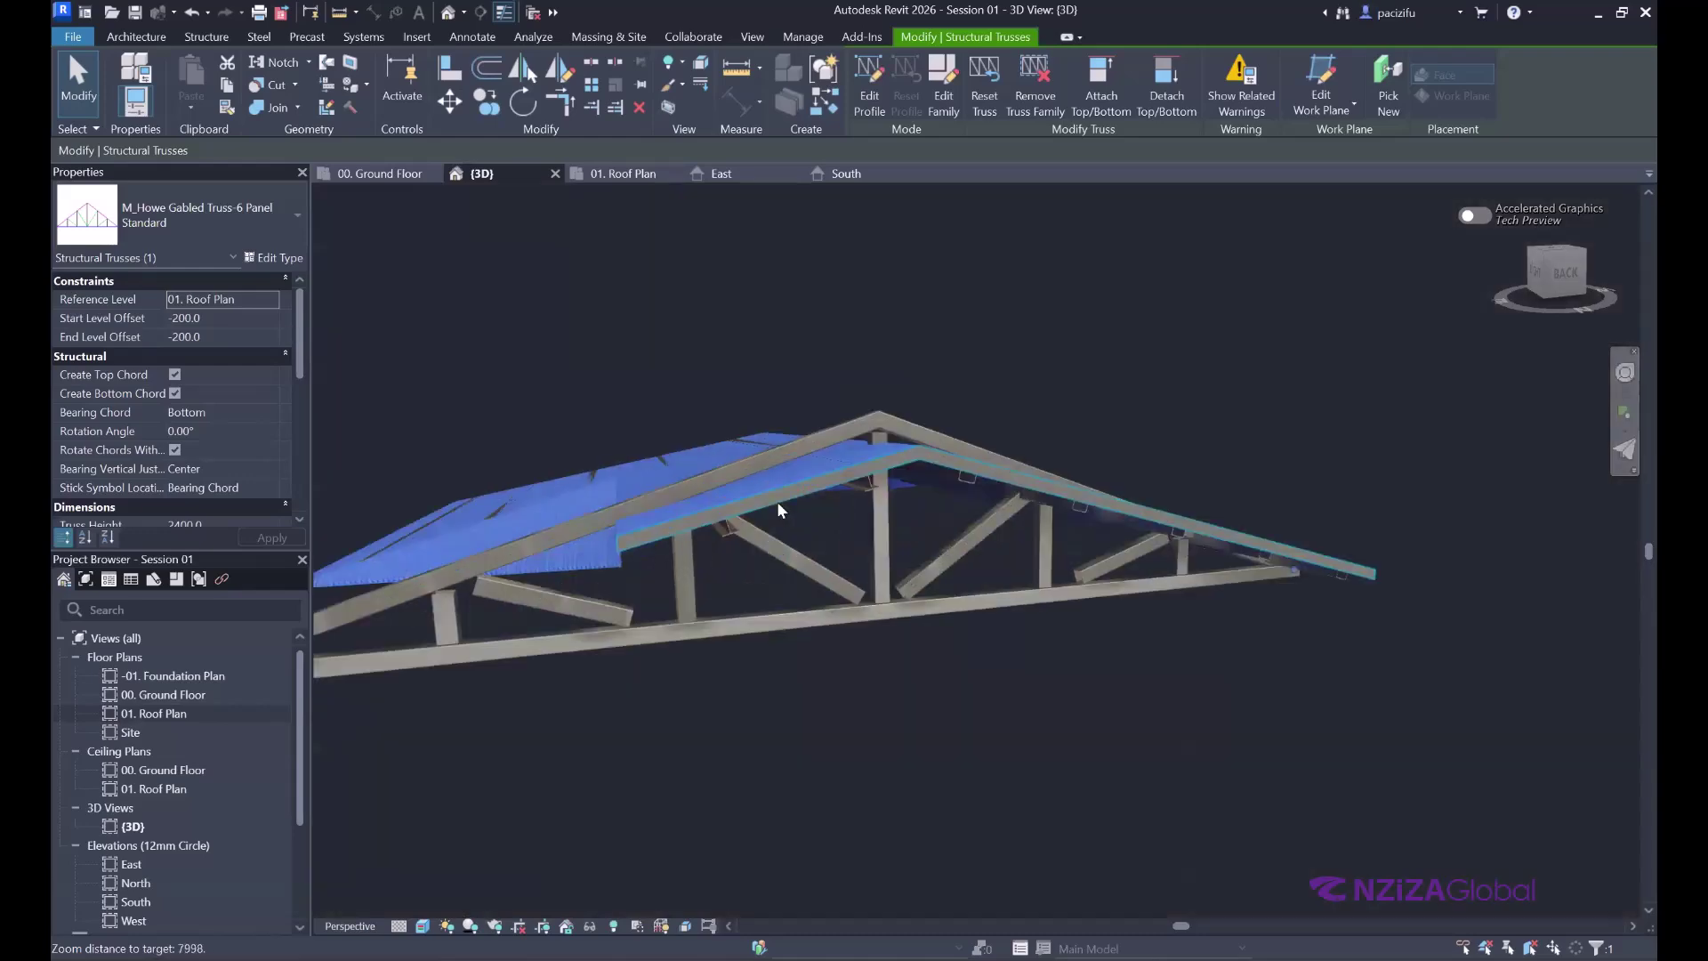
pyautogui.scroll(-5, 777, 500)
pyautogui.click(380, 174)
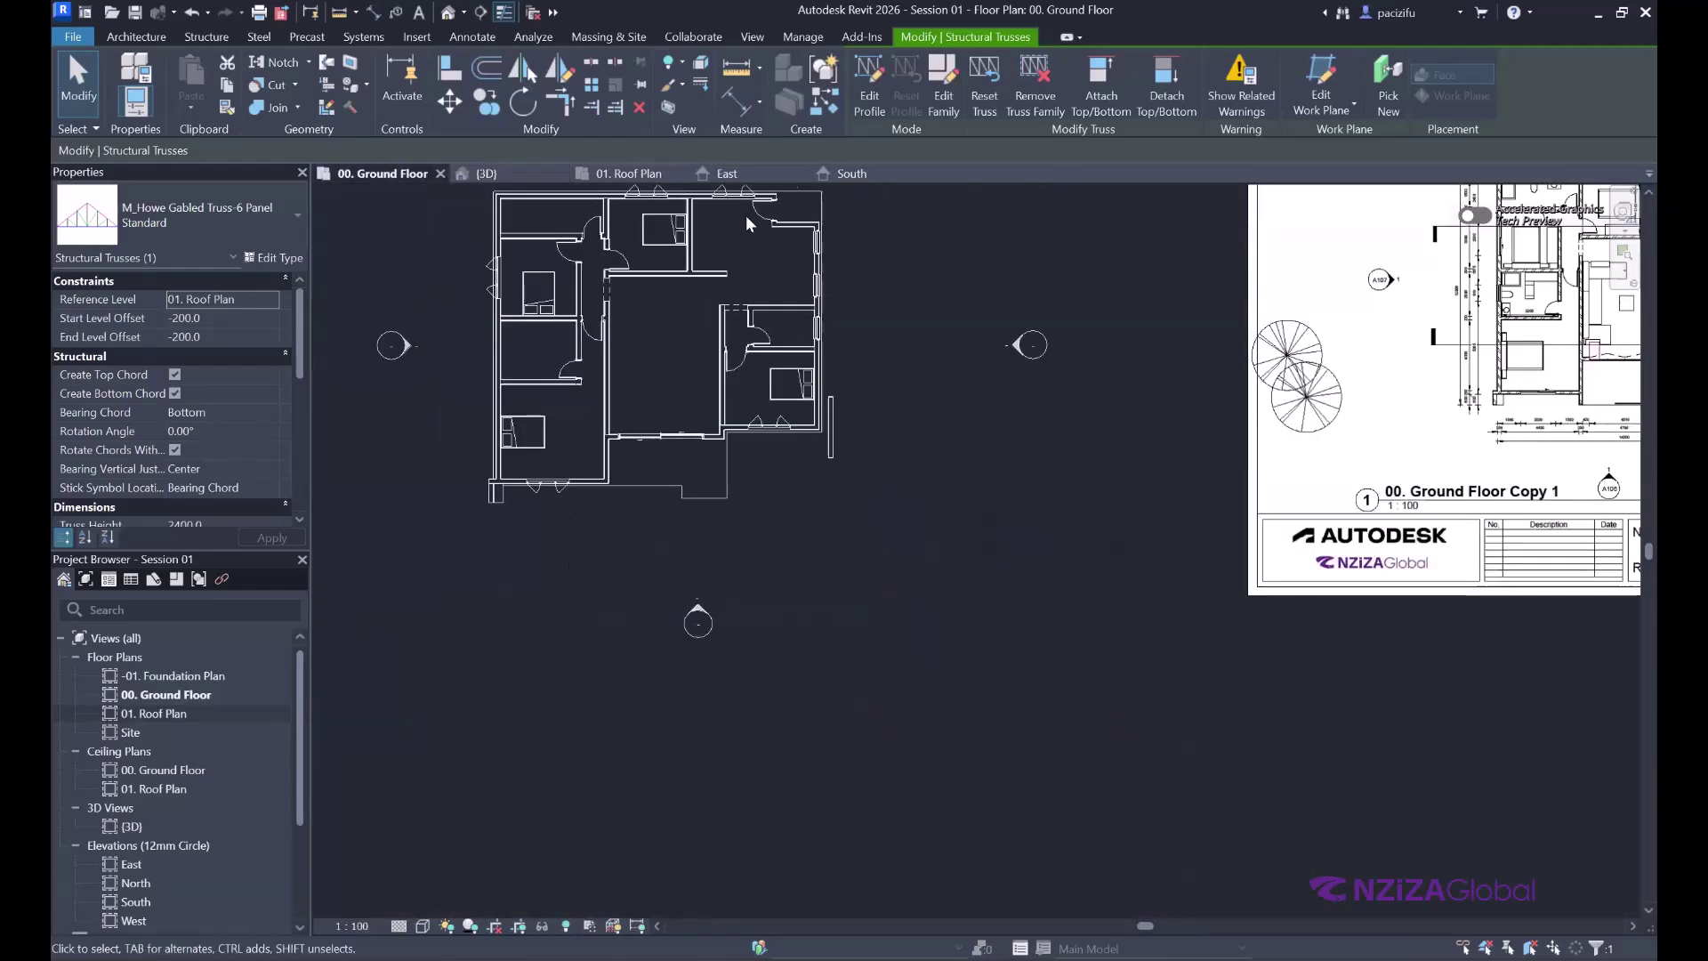
# - Return to the 3D view and undo the truss's detachment from the roof
pyautogui.click(481, 173)
pyautogui.scroll(2, 867, 417)
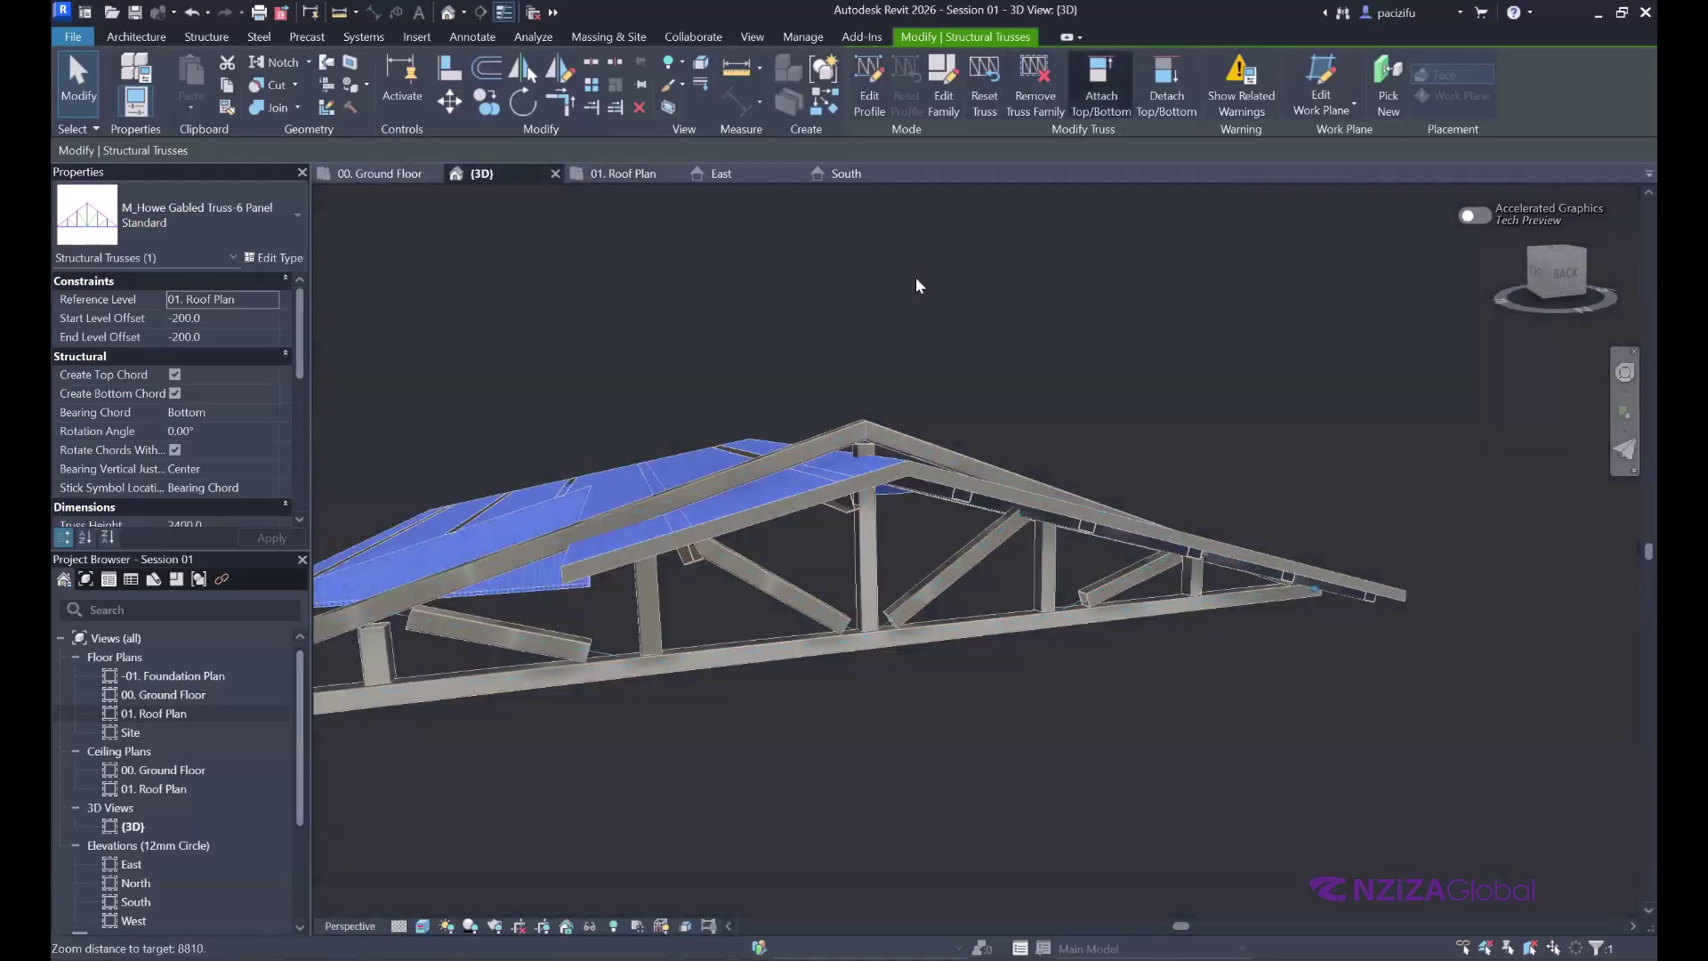
pyautogui.click(897, 659)
pyautogui.click(1599, 934)
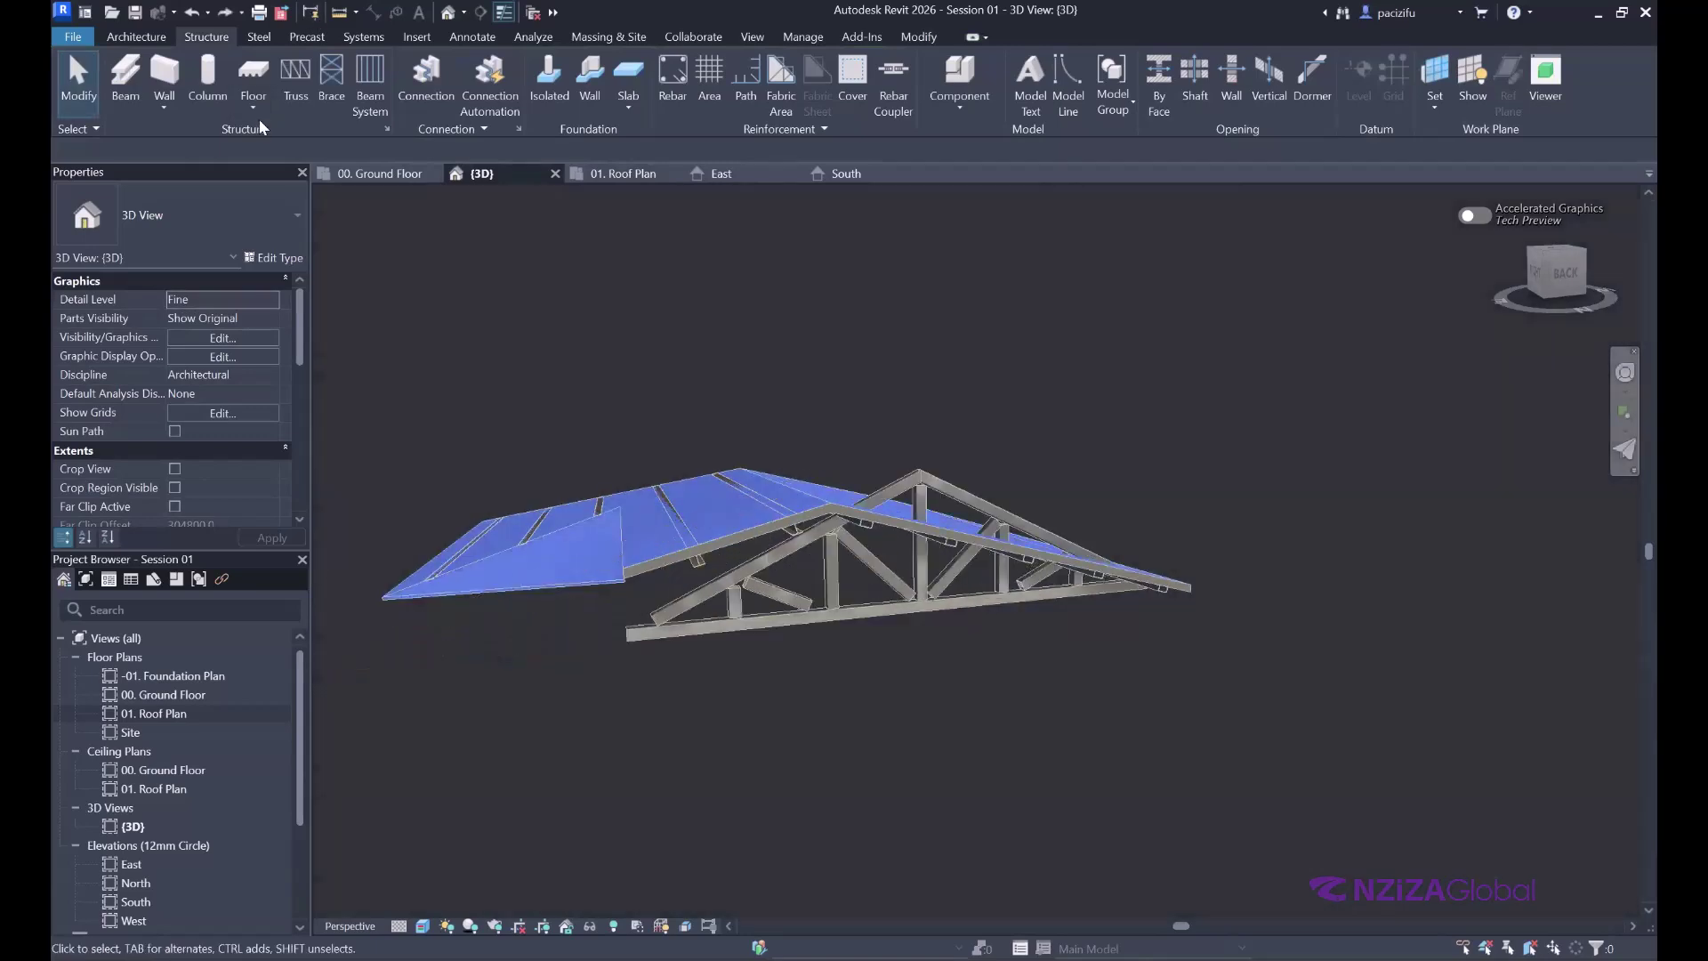
pyautogui.click(198, 14)
pyautogui.click(230, 14)
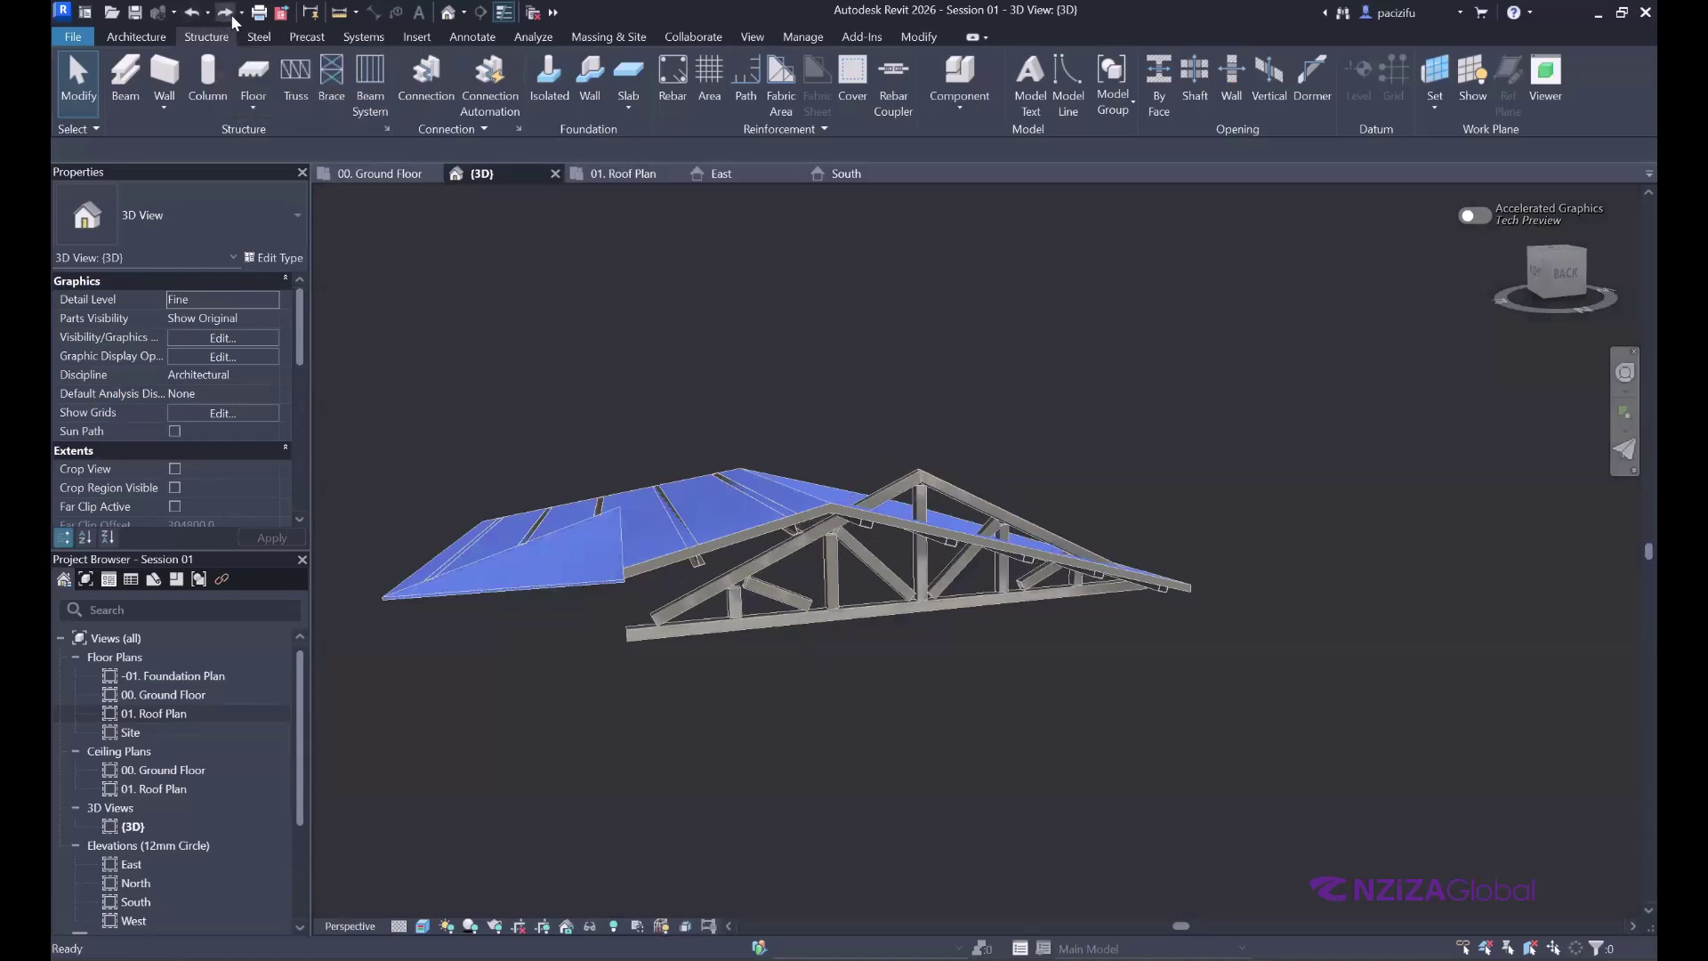
pyautogui.scroll(5, 771, 566)
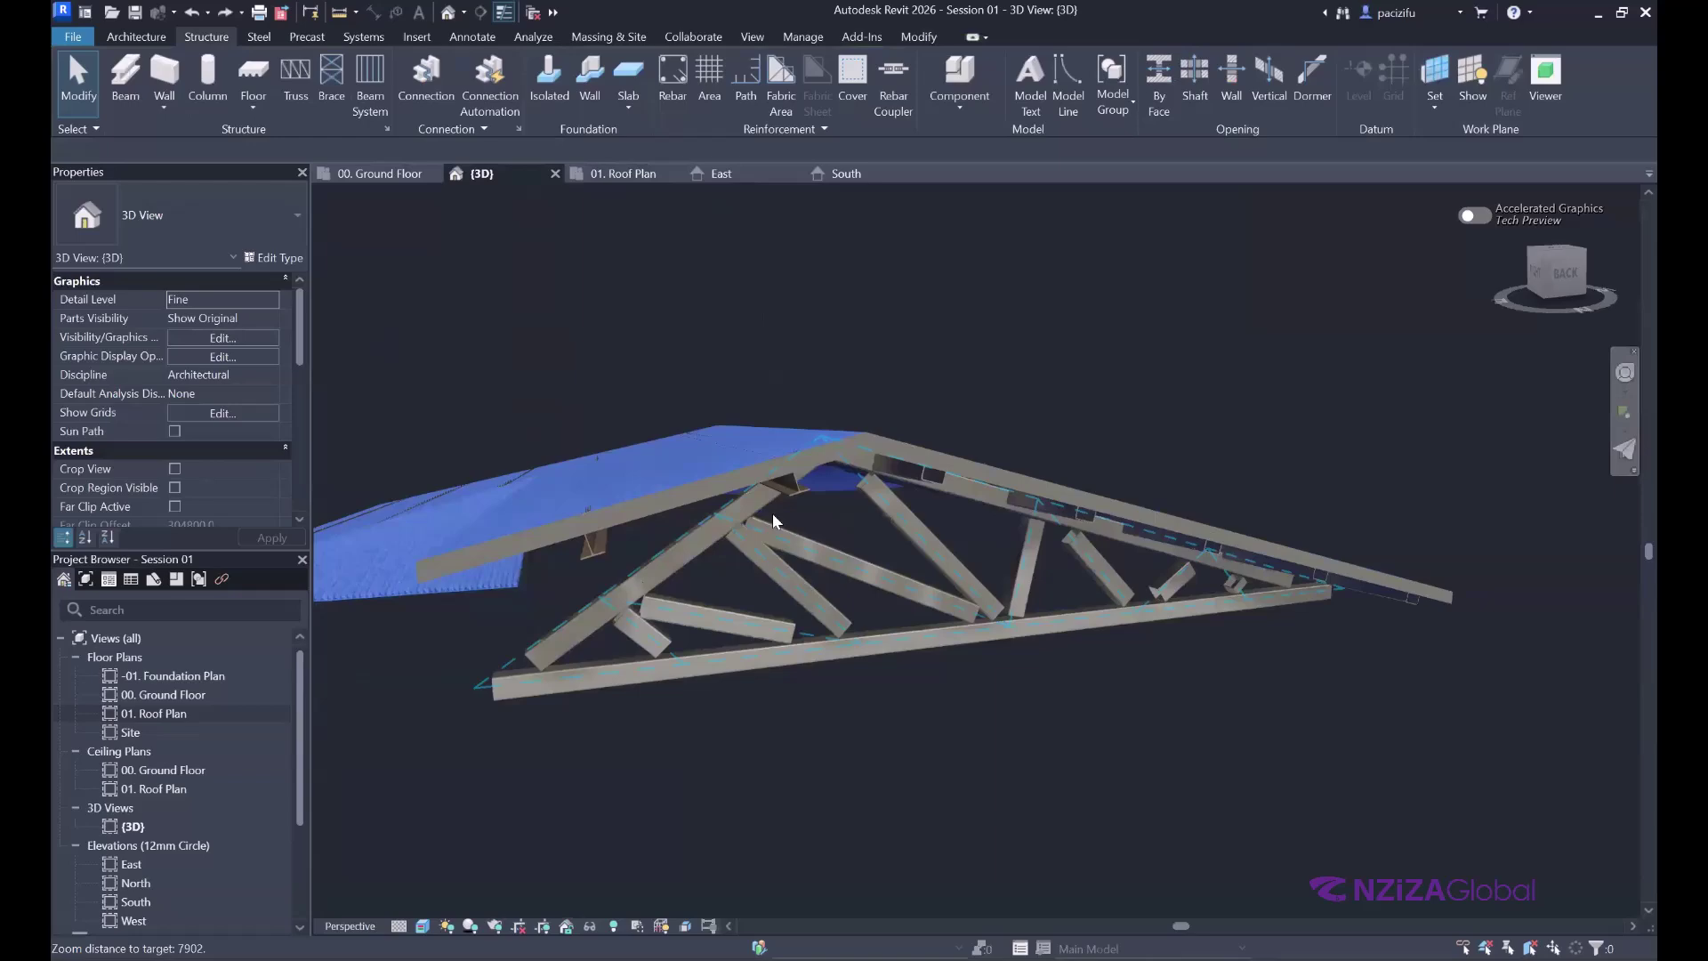
# - Open the roof-attached Howe gabled truss's chord profile for editing in the 3D view
pyautogui.scroll(-1, 772, 514)
pyautogui.click(1105, 633)
pyautogui.scroll(-3, 1105, 633)
pyautogui.scroll(3, 893, 640)
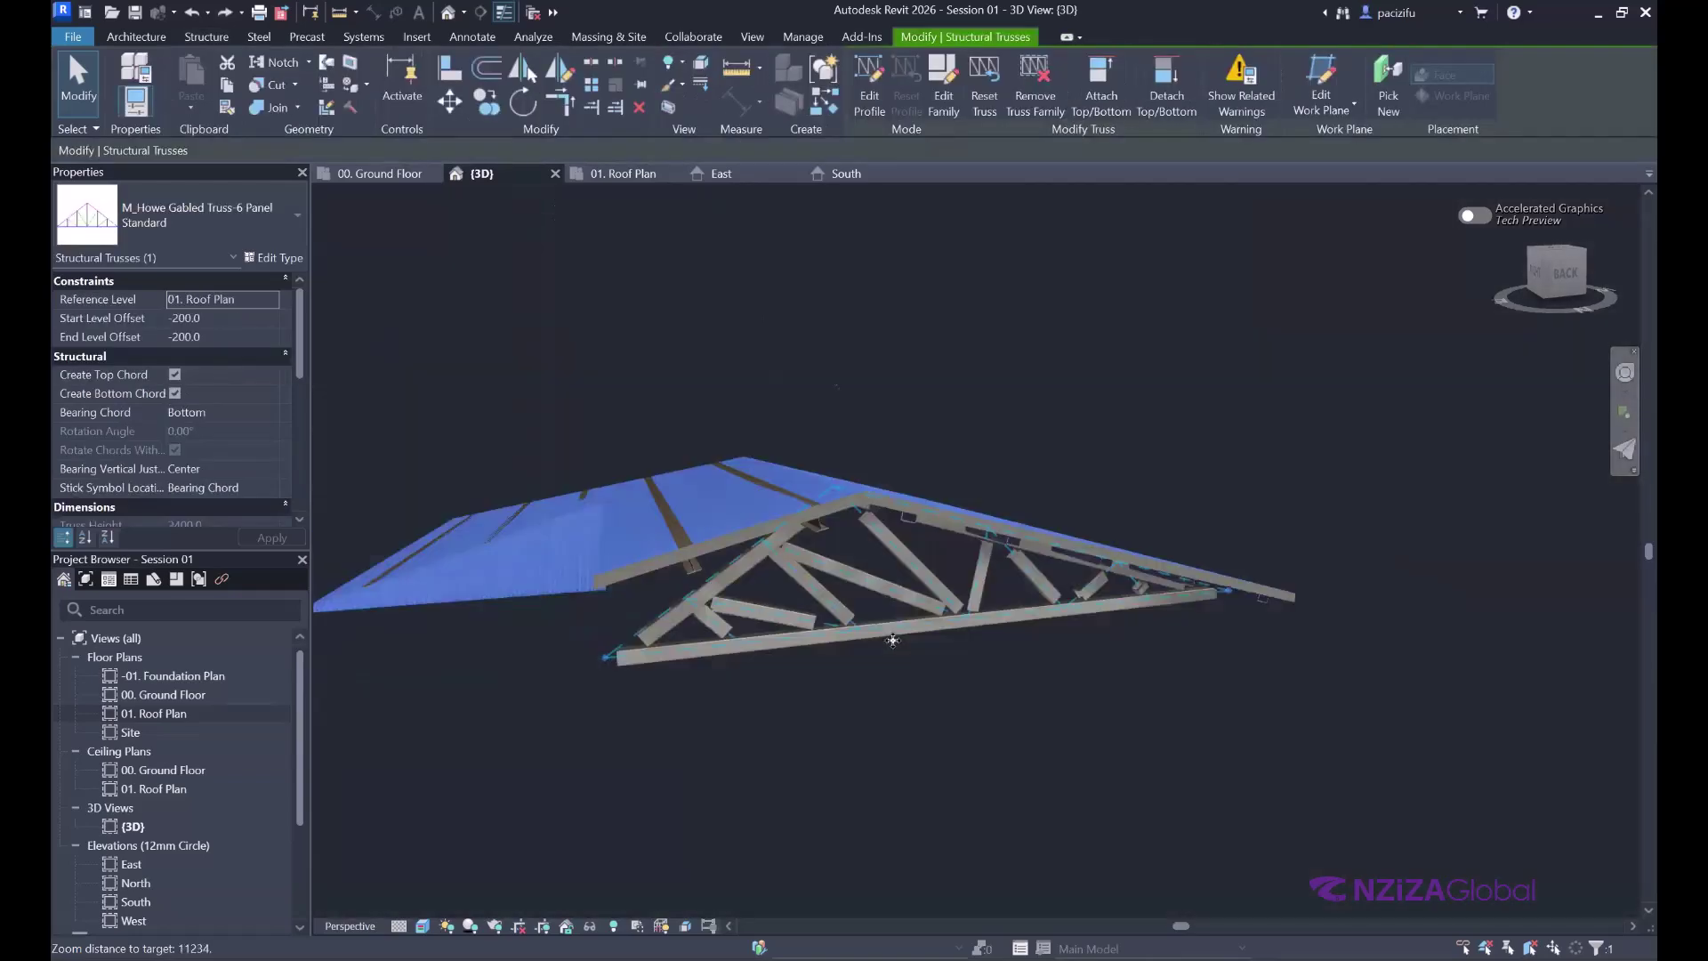
pyautogui.scroll(3, 893, 641)
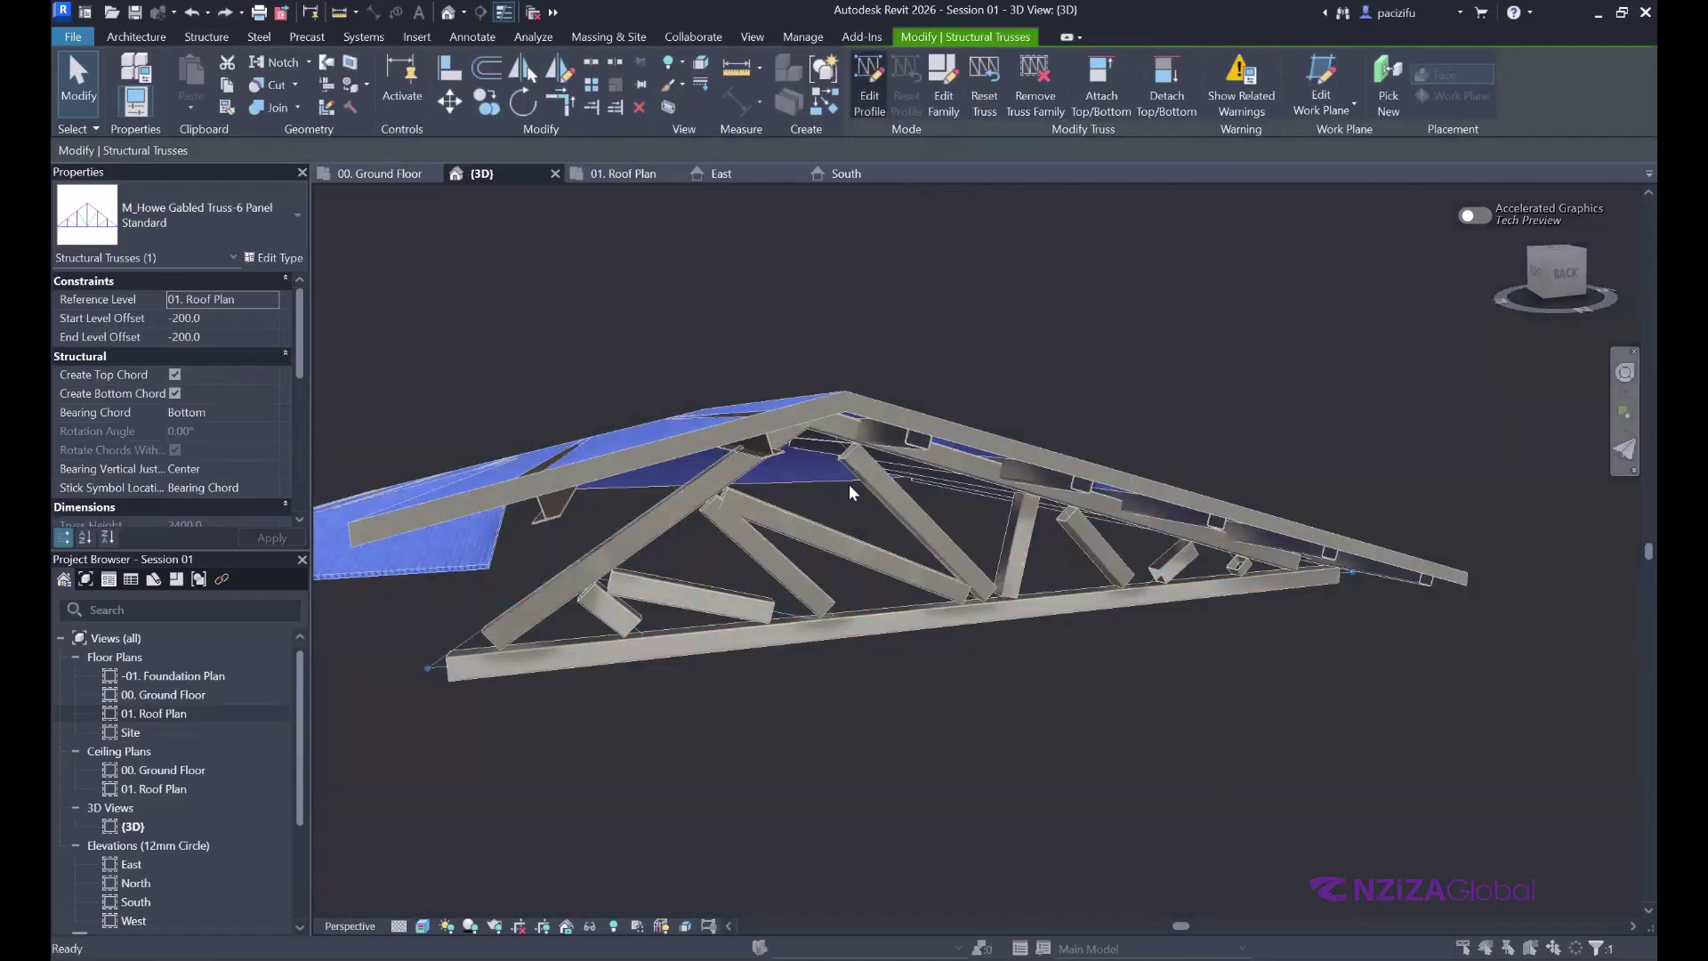
pyautogui.doubleClick(850, 492)
pyautogui.press('Return')
pyautogui.scroll(-2, 855, 599)
pyautogui.scroll(4, 884, 661)
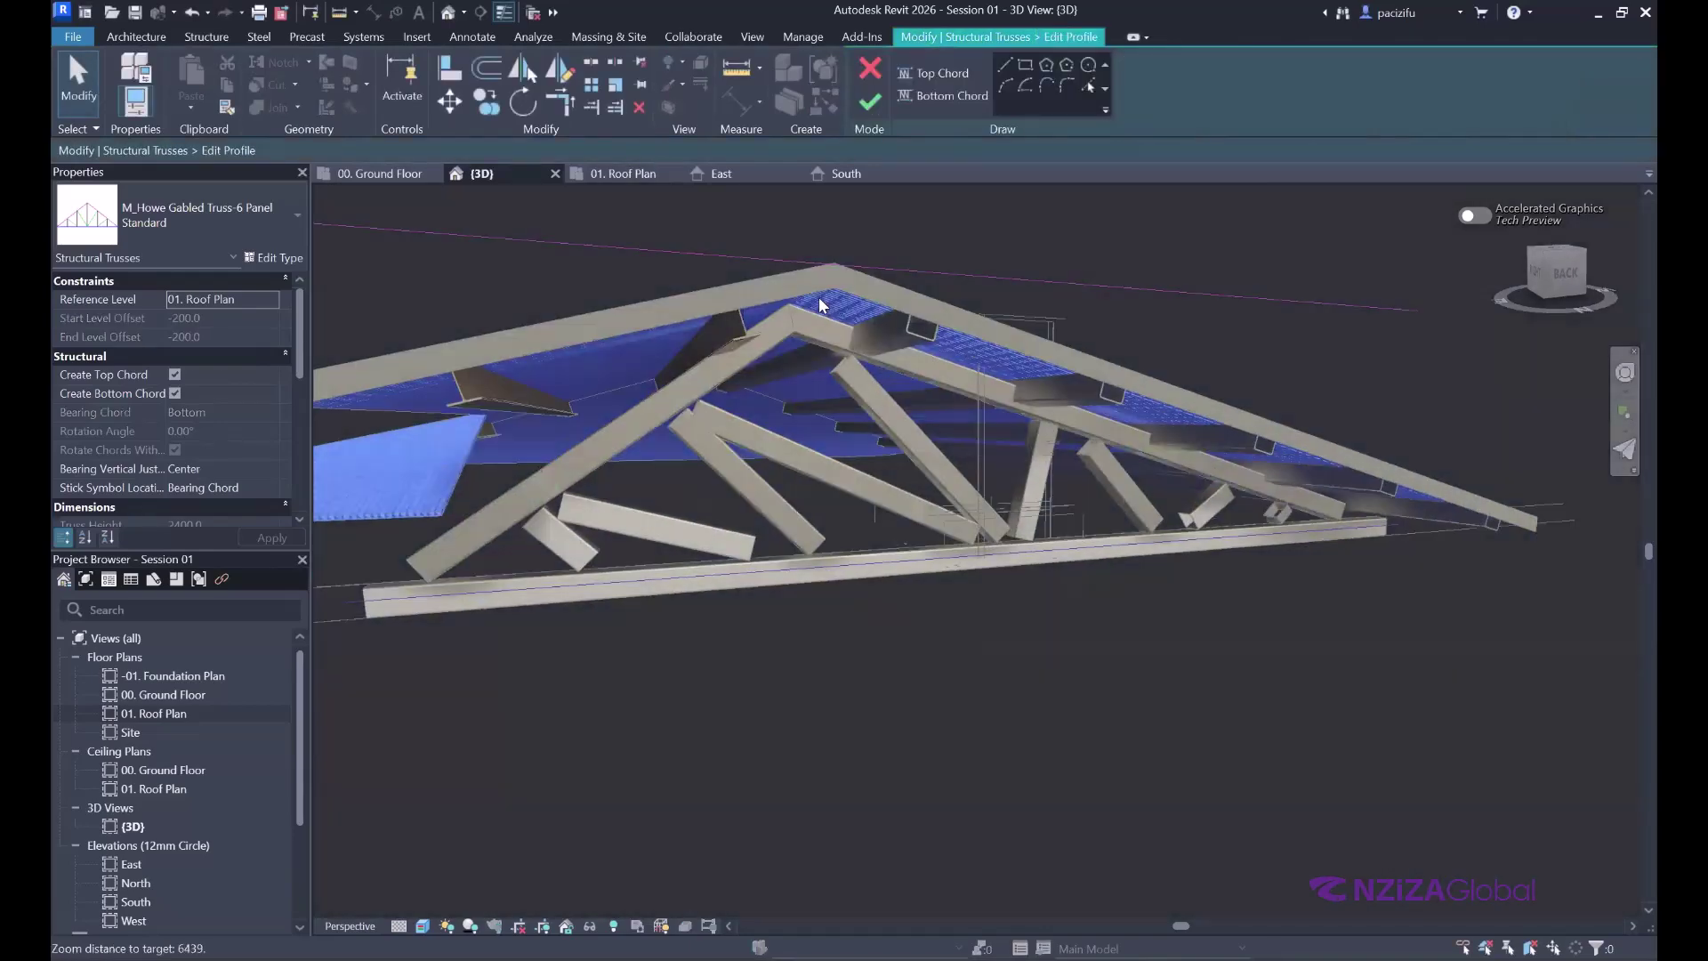
pyautogui.scroll(-2, 819, 301)
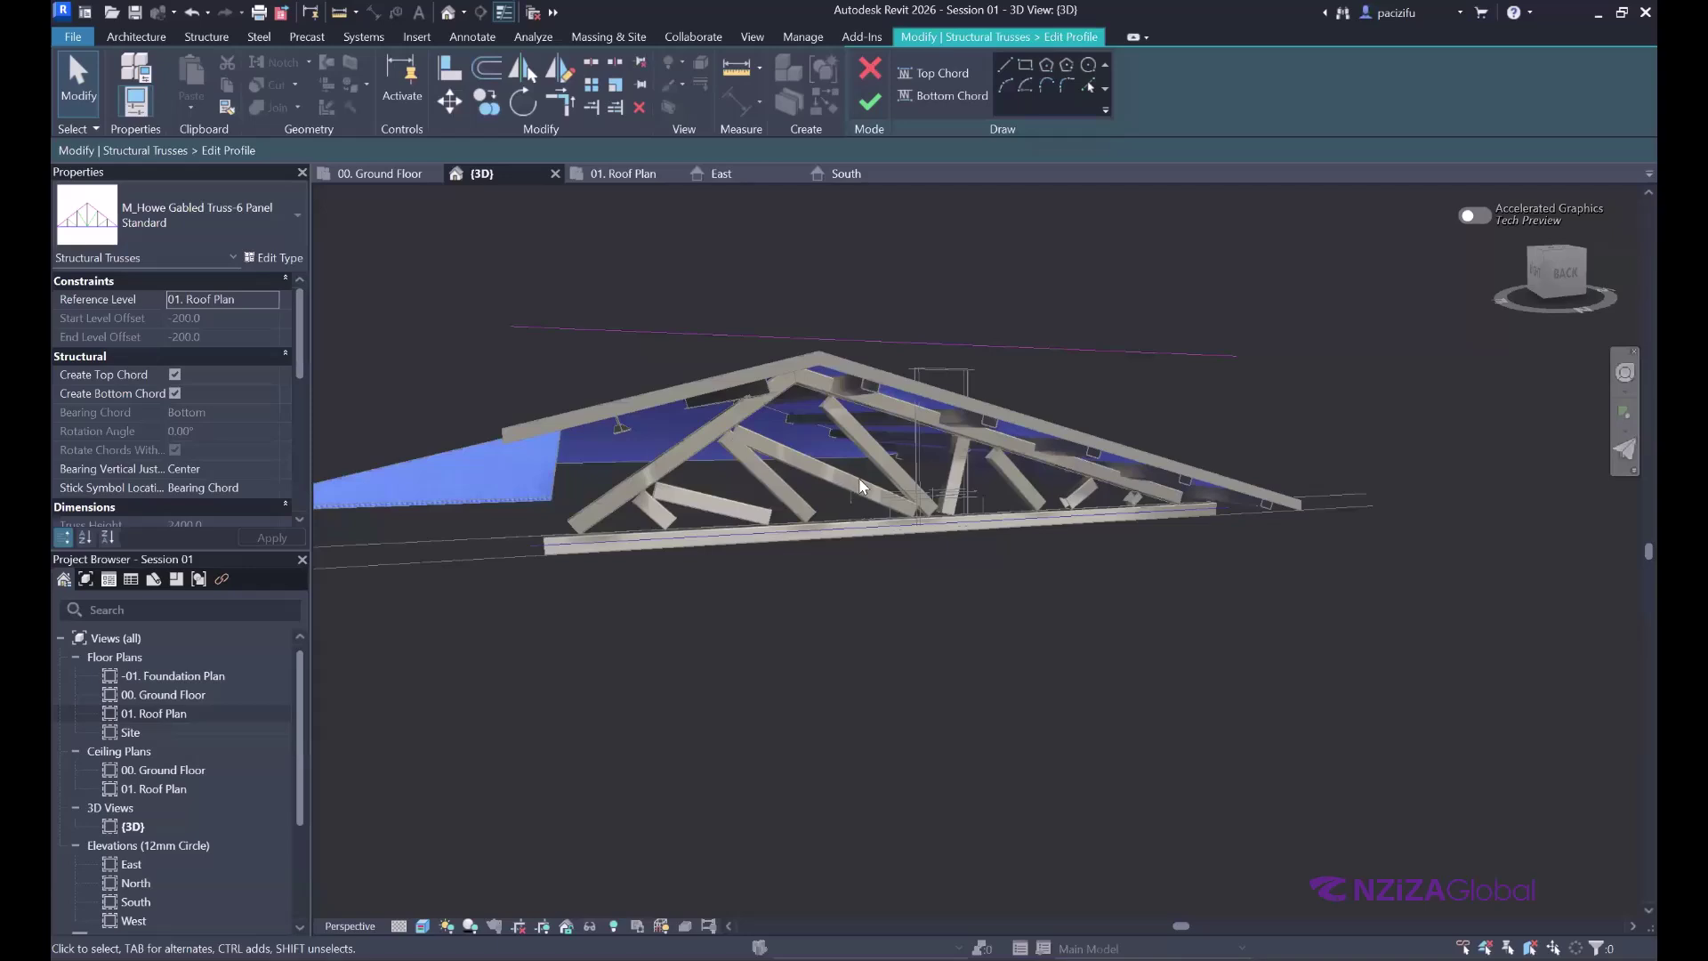
# - Exit the profile edit and delete the M_Howe Gabled Truss-6 Panel under the roof
pyautogui.scroll(2, 860, 498)
pyautogui.scroll(-2, 858, 522)
pyautogui.scroll(2, 904, 508)
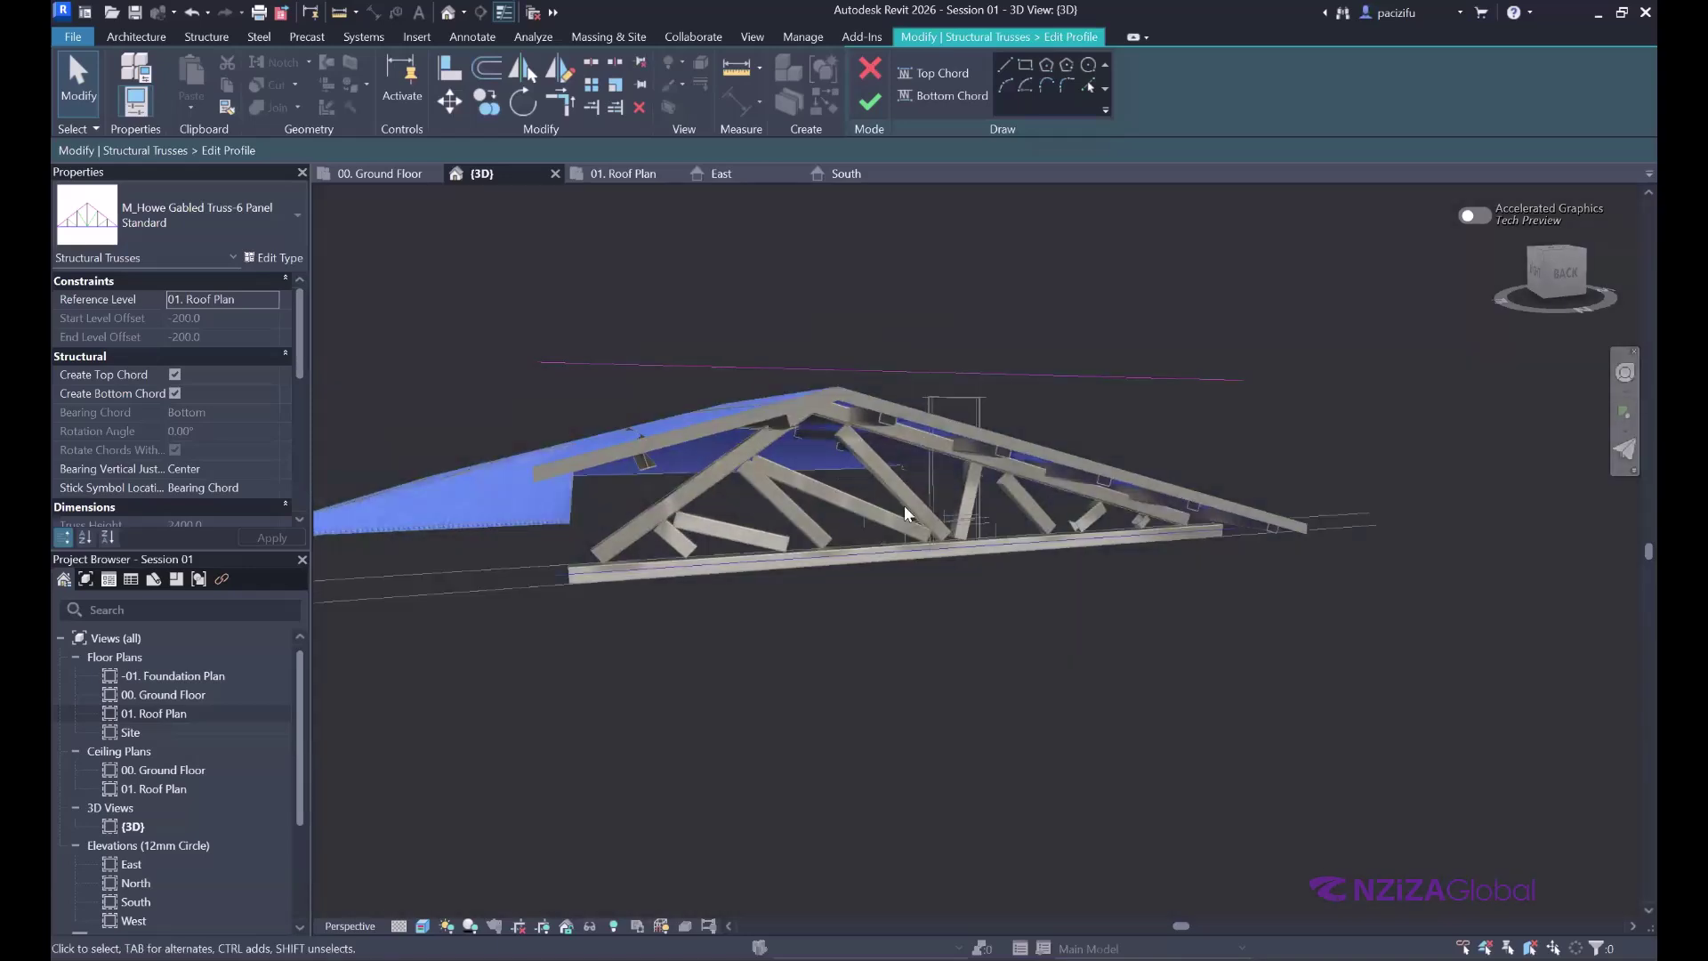
pyautogui.scroll(-2, 907, 622)
pyautogui.keyDown('shift'); pyautogui.moveTo(914, 639); pyautogui.dragTo(960, 400, button='middle'); pyautogui.keyUp('shift')
pyautogui.scroll(2, 1023, 301)
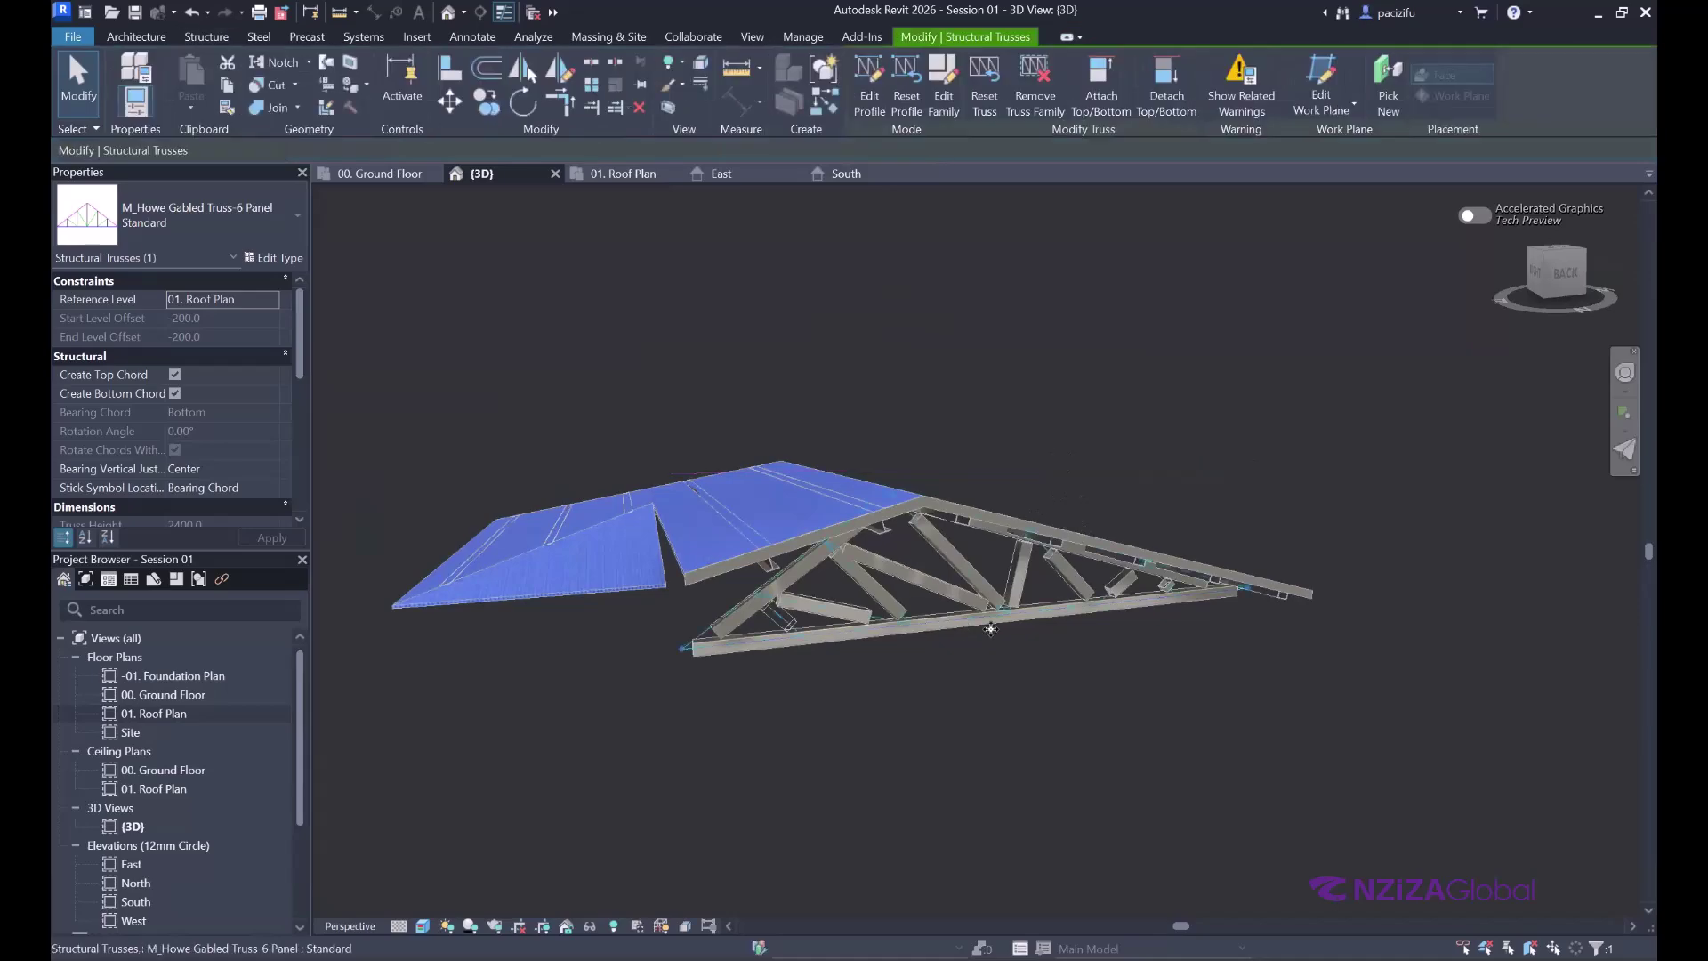
pyautogui.press('Delete')
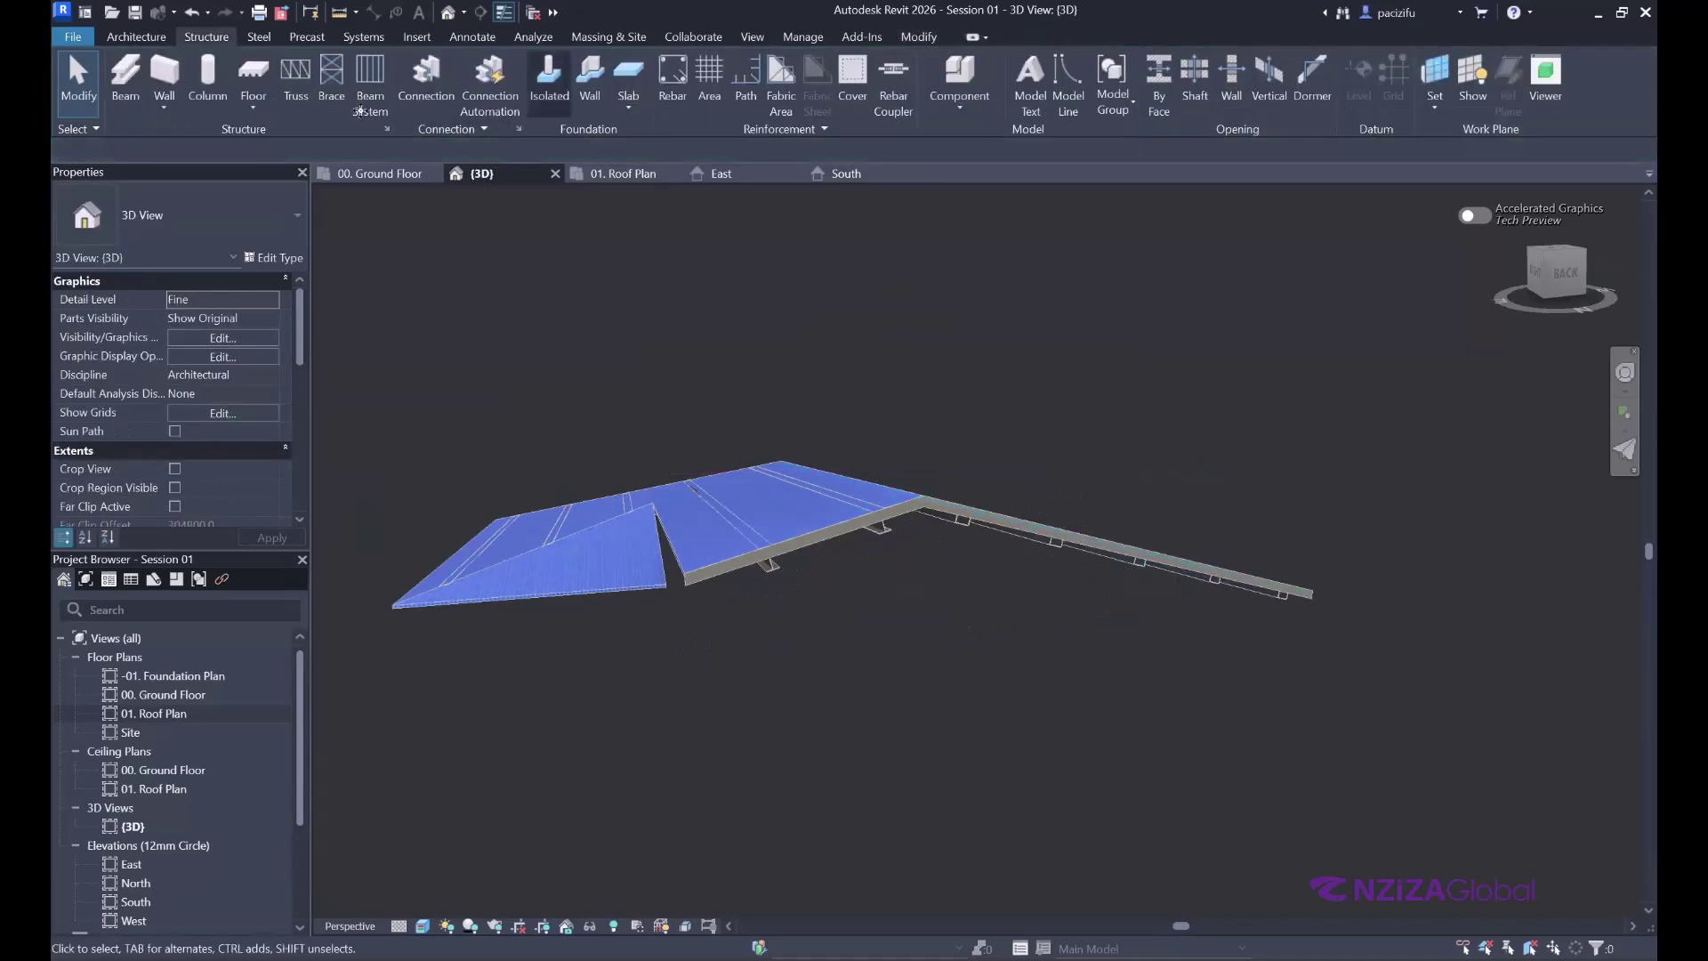
# - Start a new structural truss and load the M_Howe Flat Truss family from the Structural Trusses folder
pyautogui.click(296, 80)
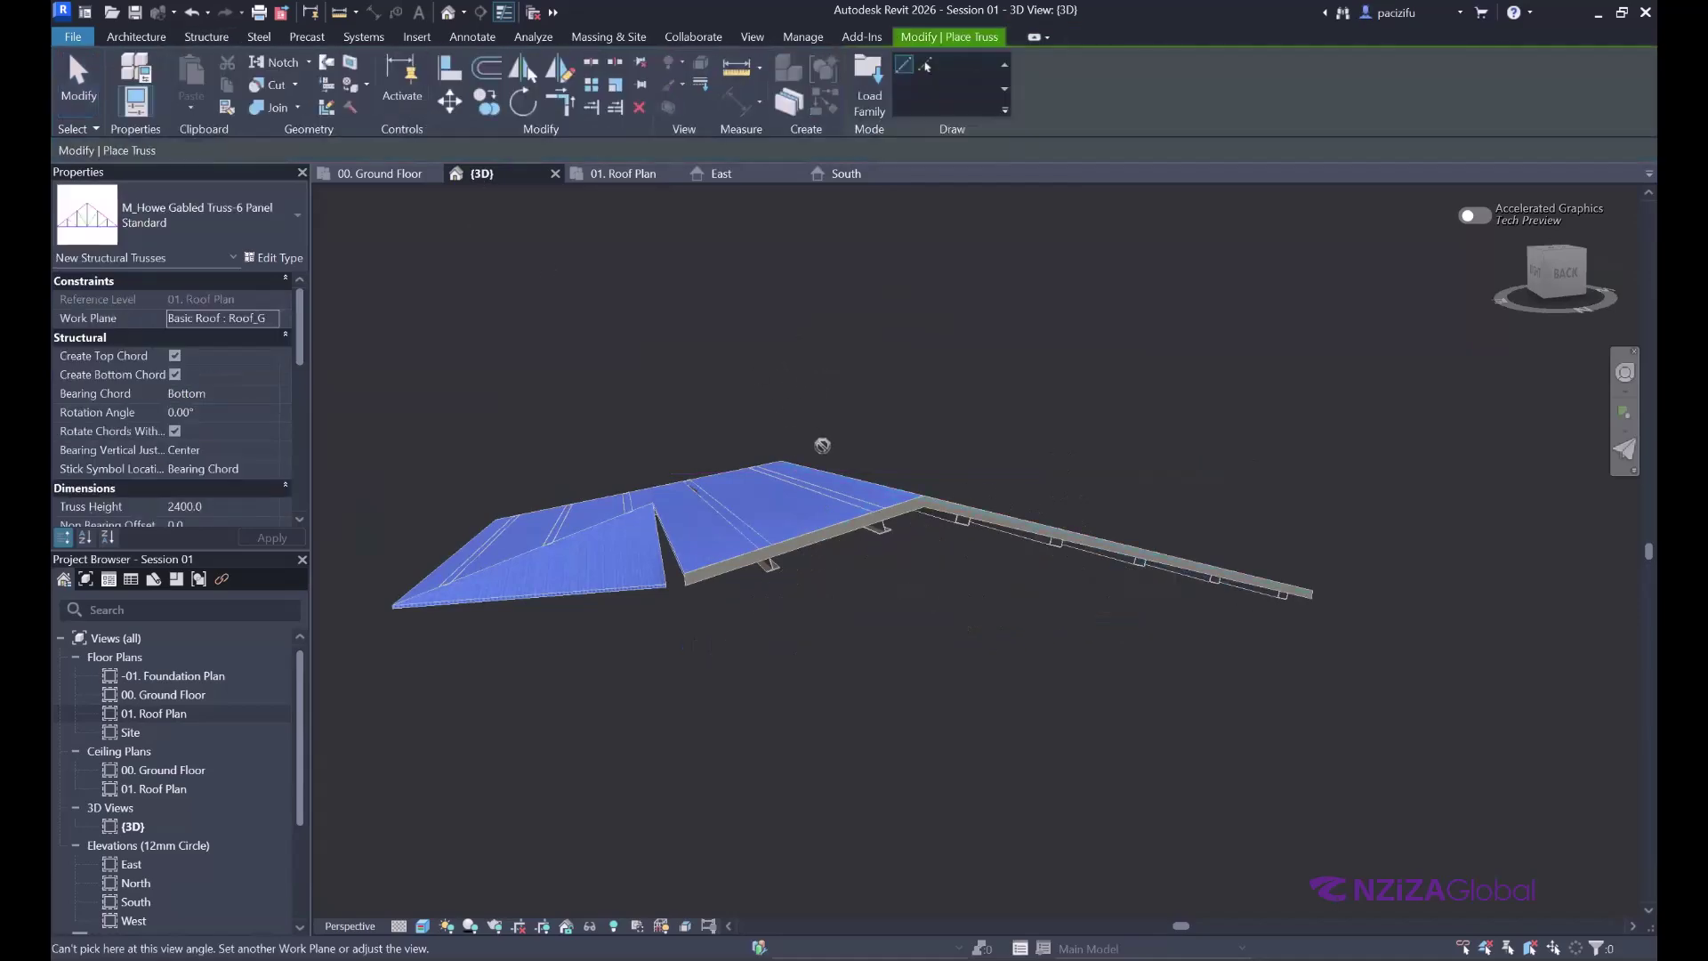
pyautogui.click(869, 89)
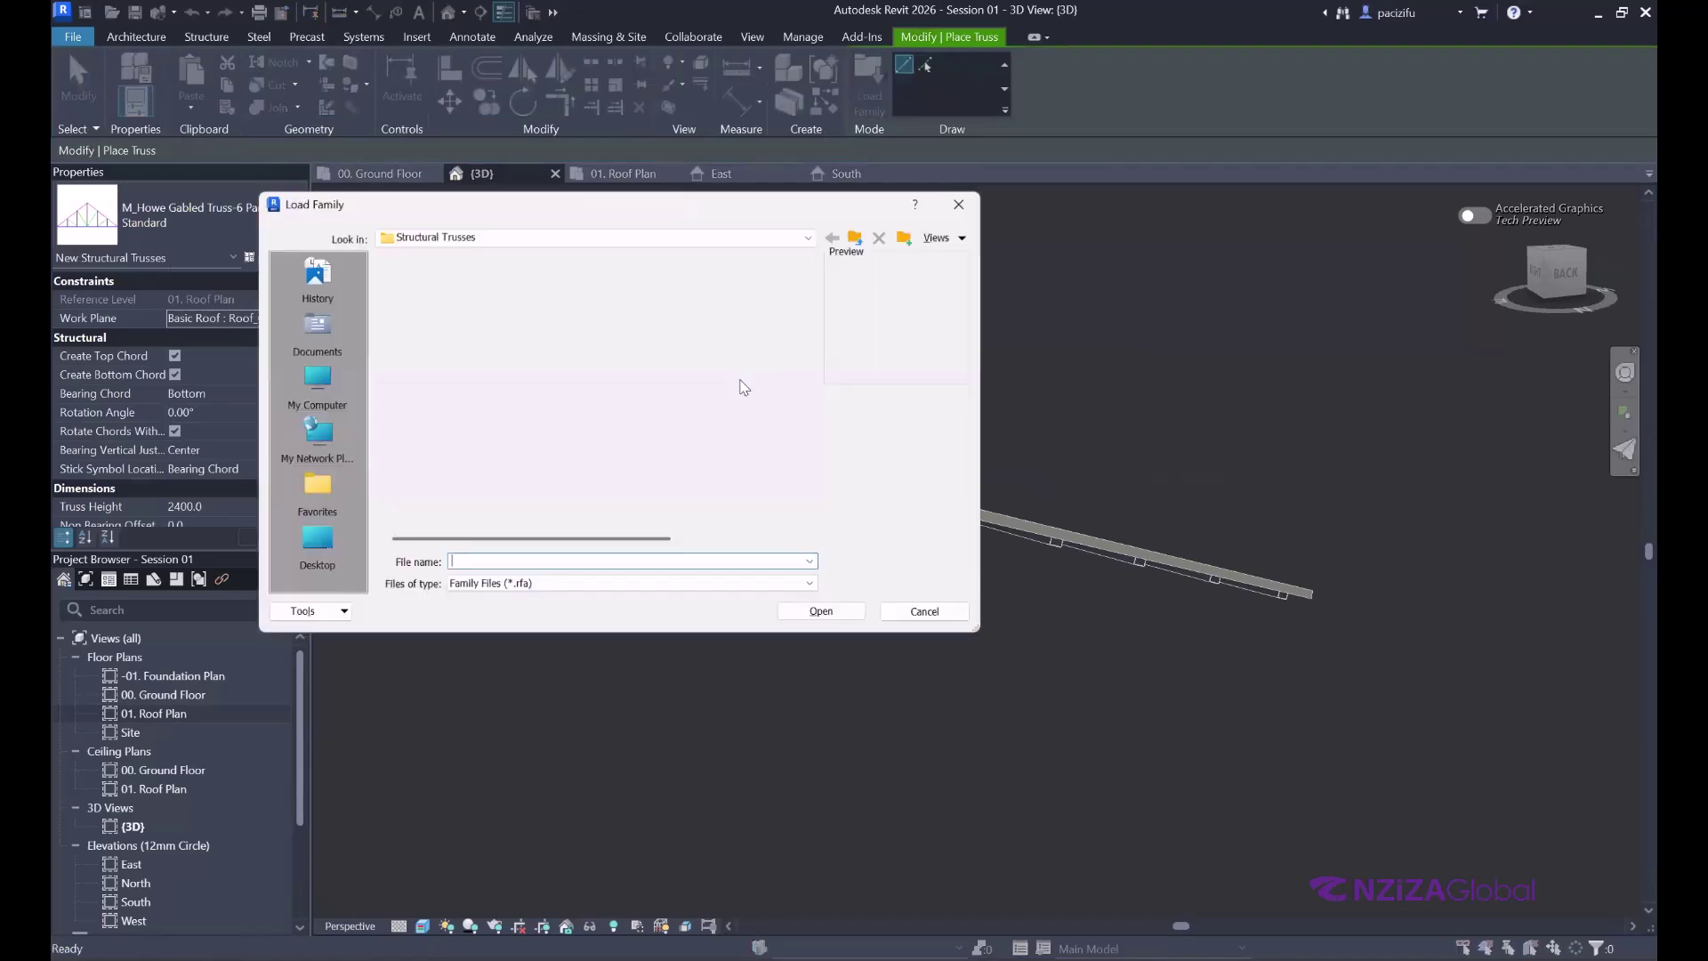
pyautogui.click(418, 278)
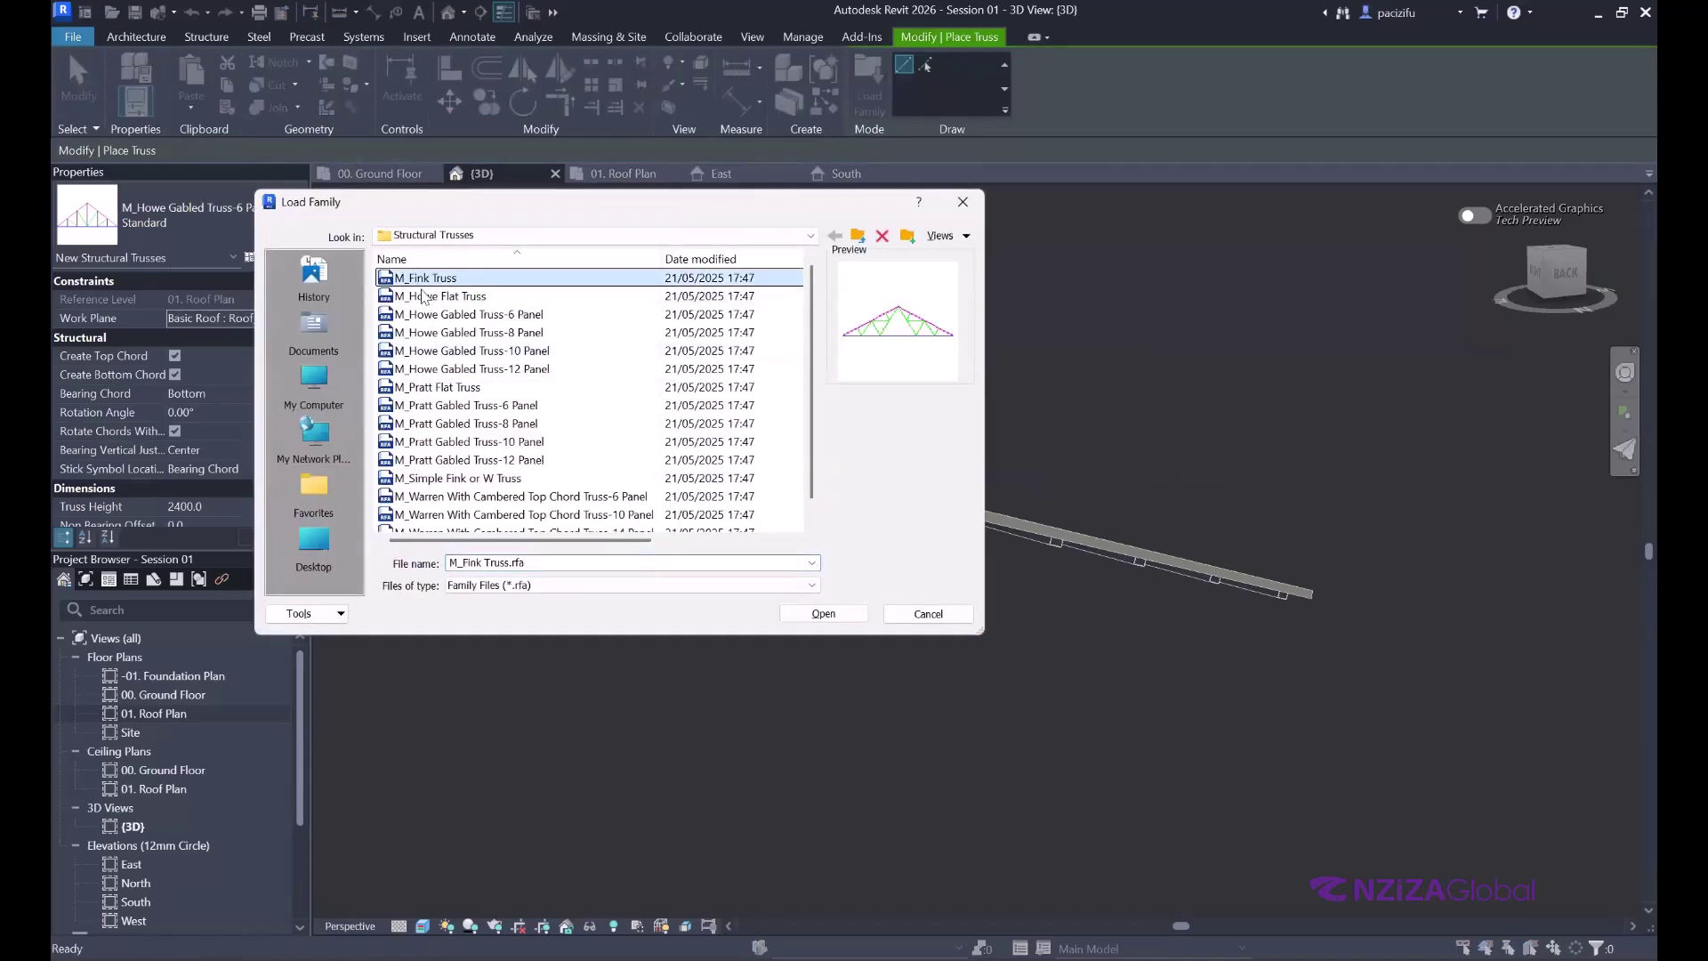
pyautogui.click(425, 297)
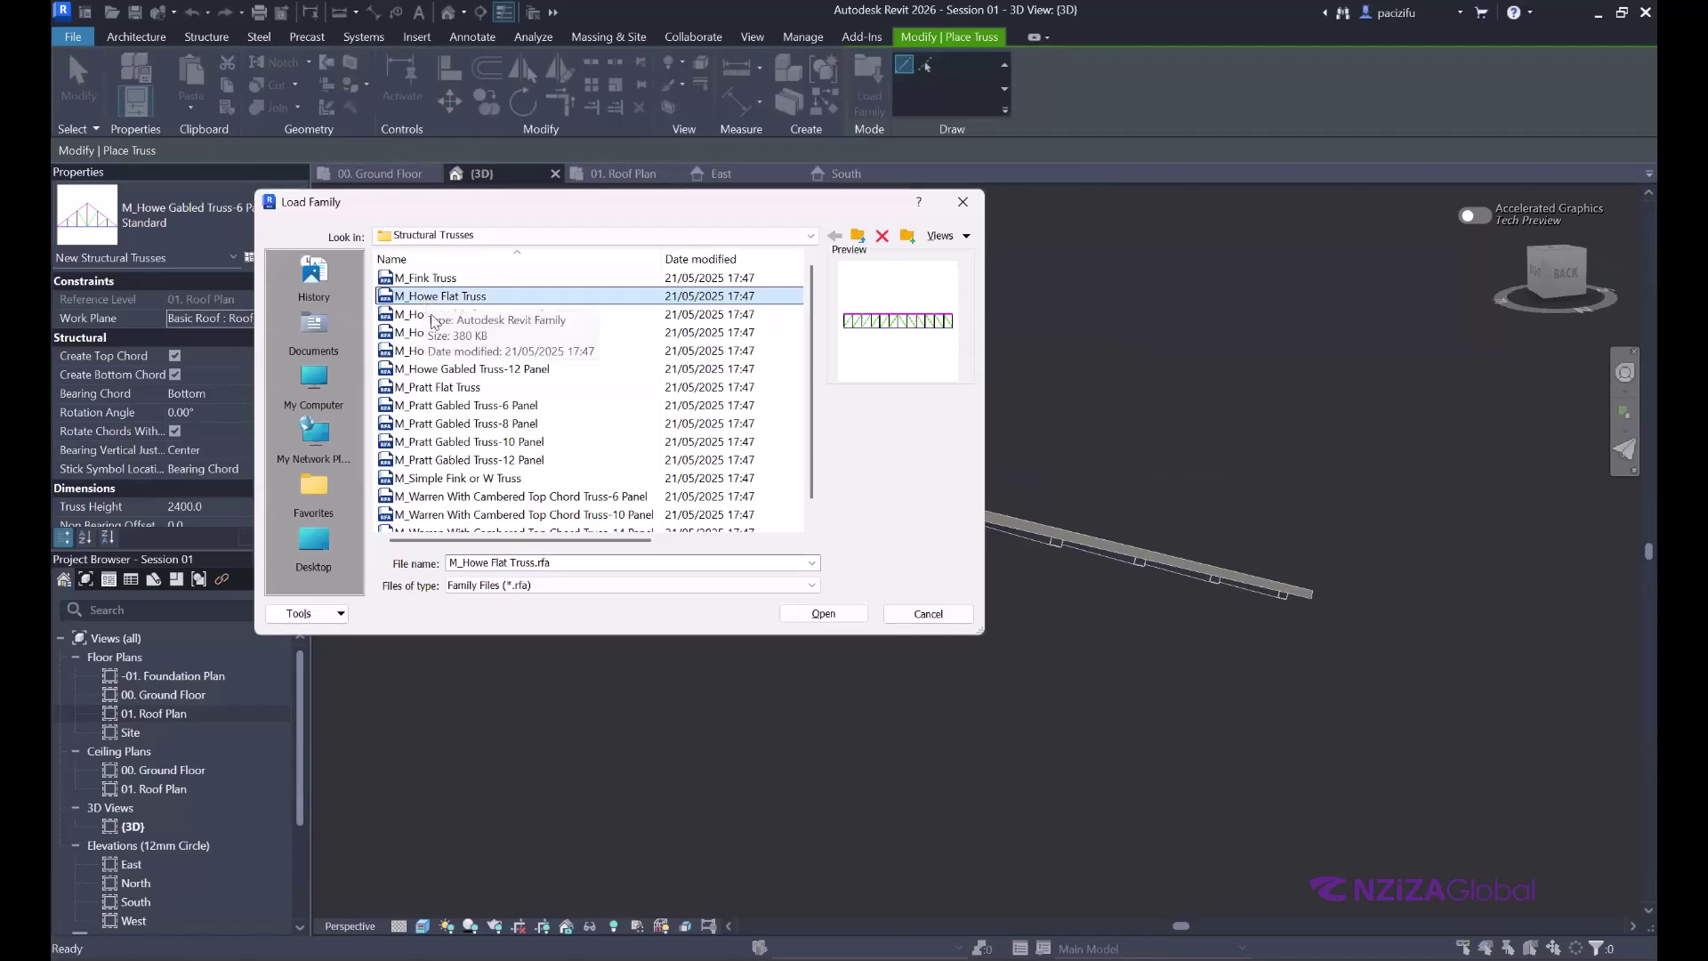
pyautogui.click(433, 318)
pyautogui.click(425, 301)
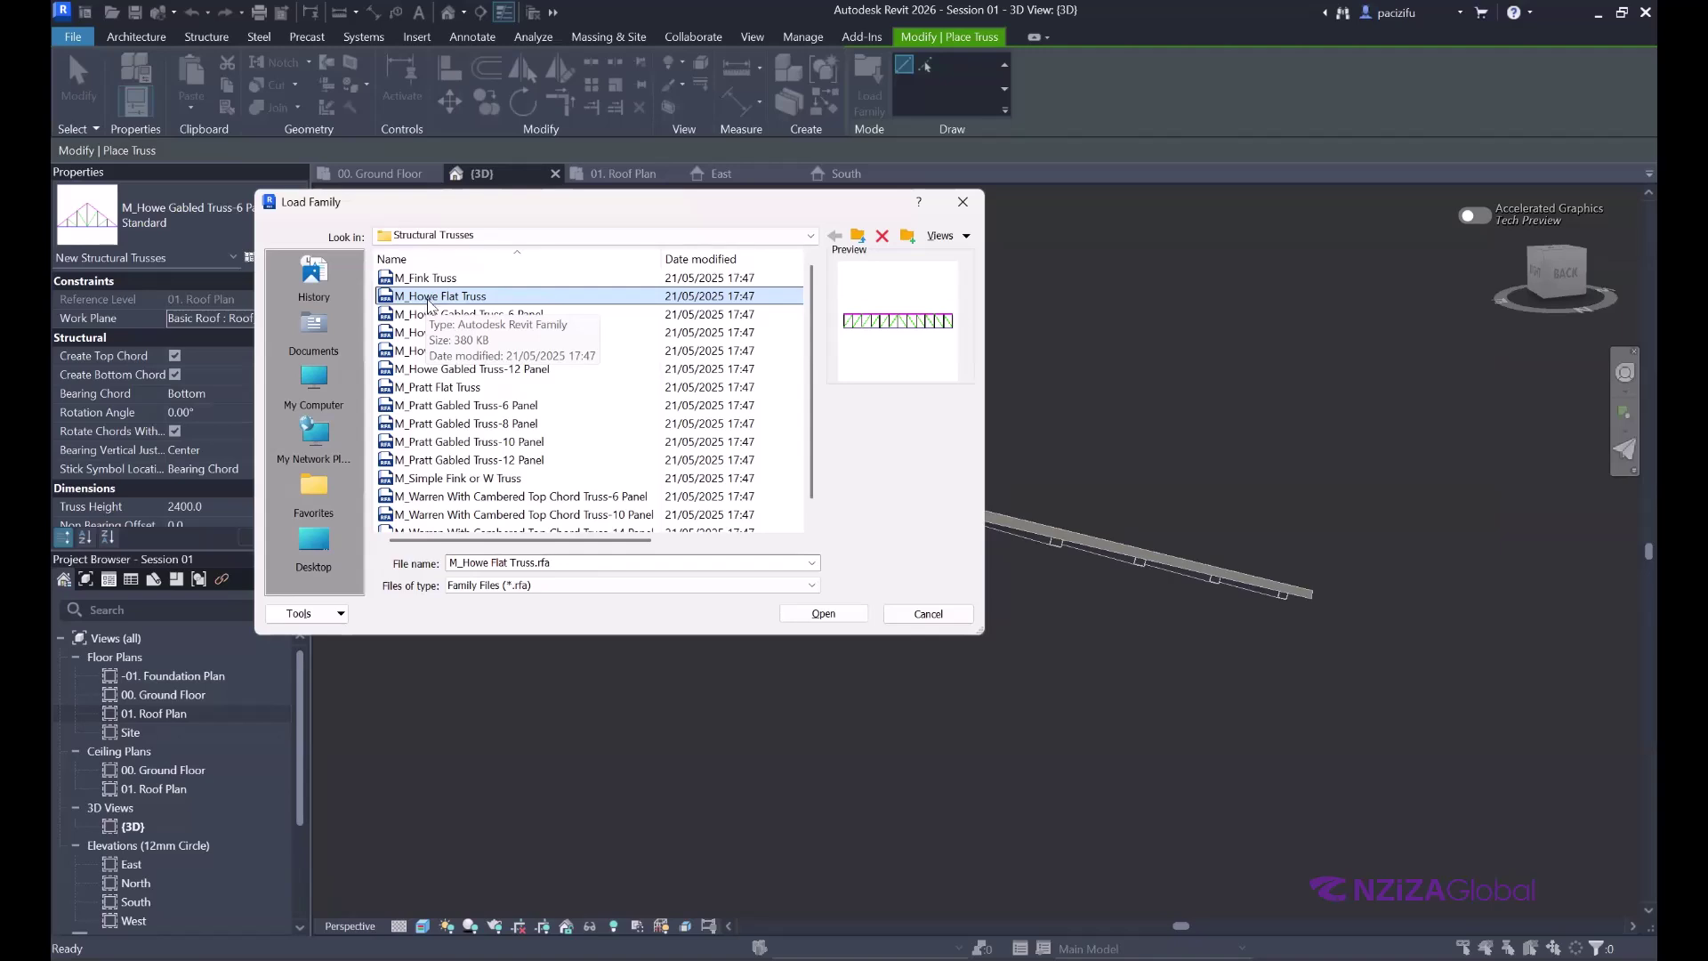
pyautogui.click(434, 313)
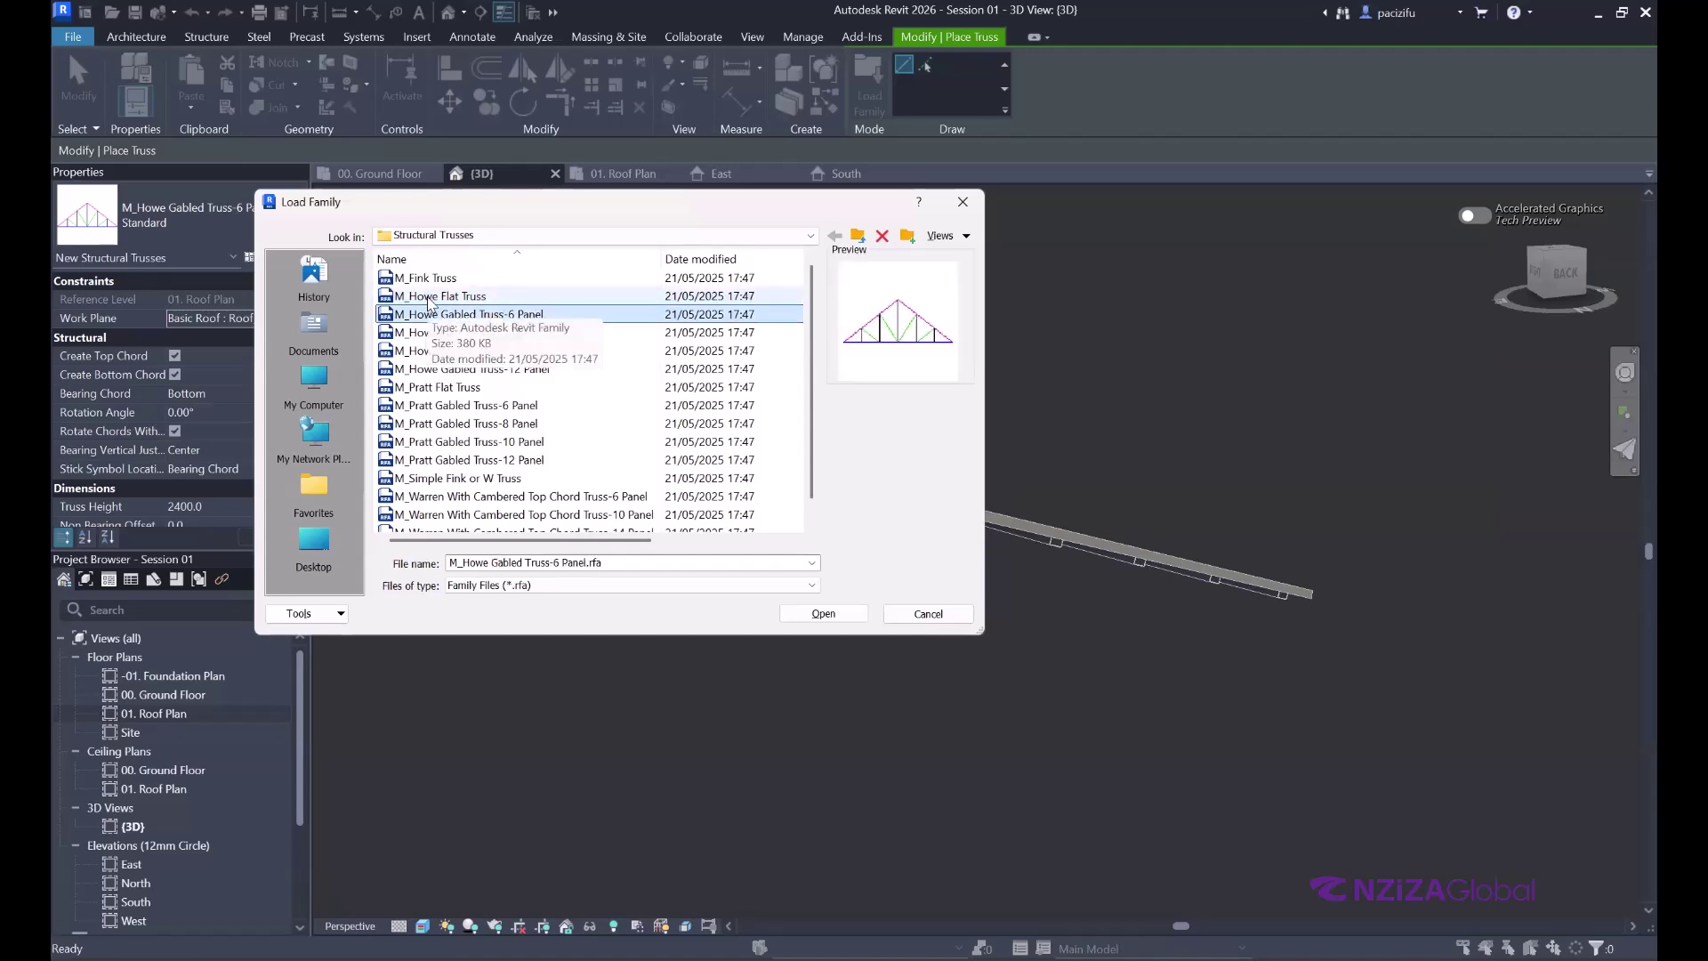
pyautogui.click(434, 299)
pyautogui.click(824, 613)
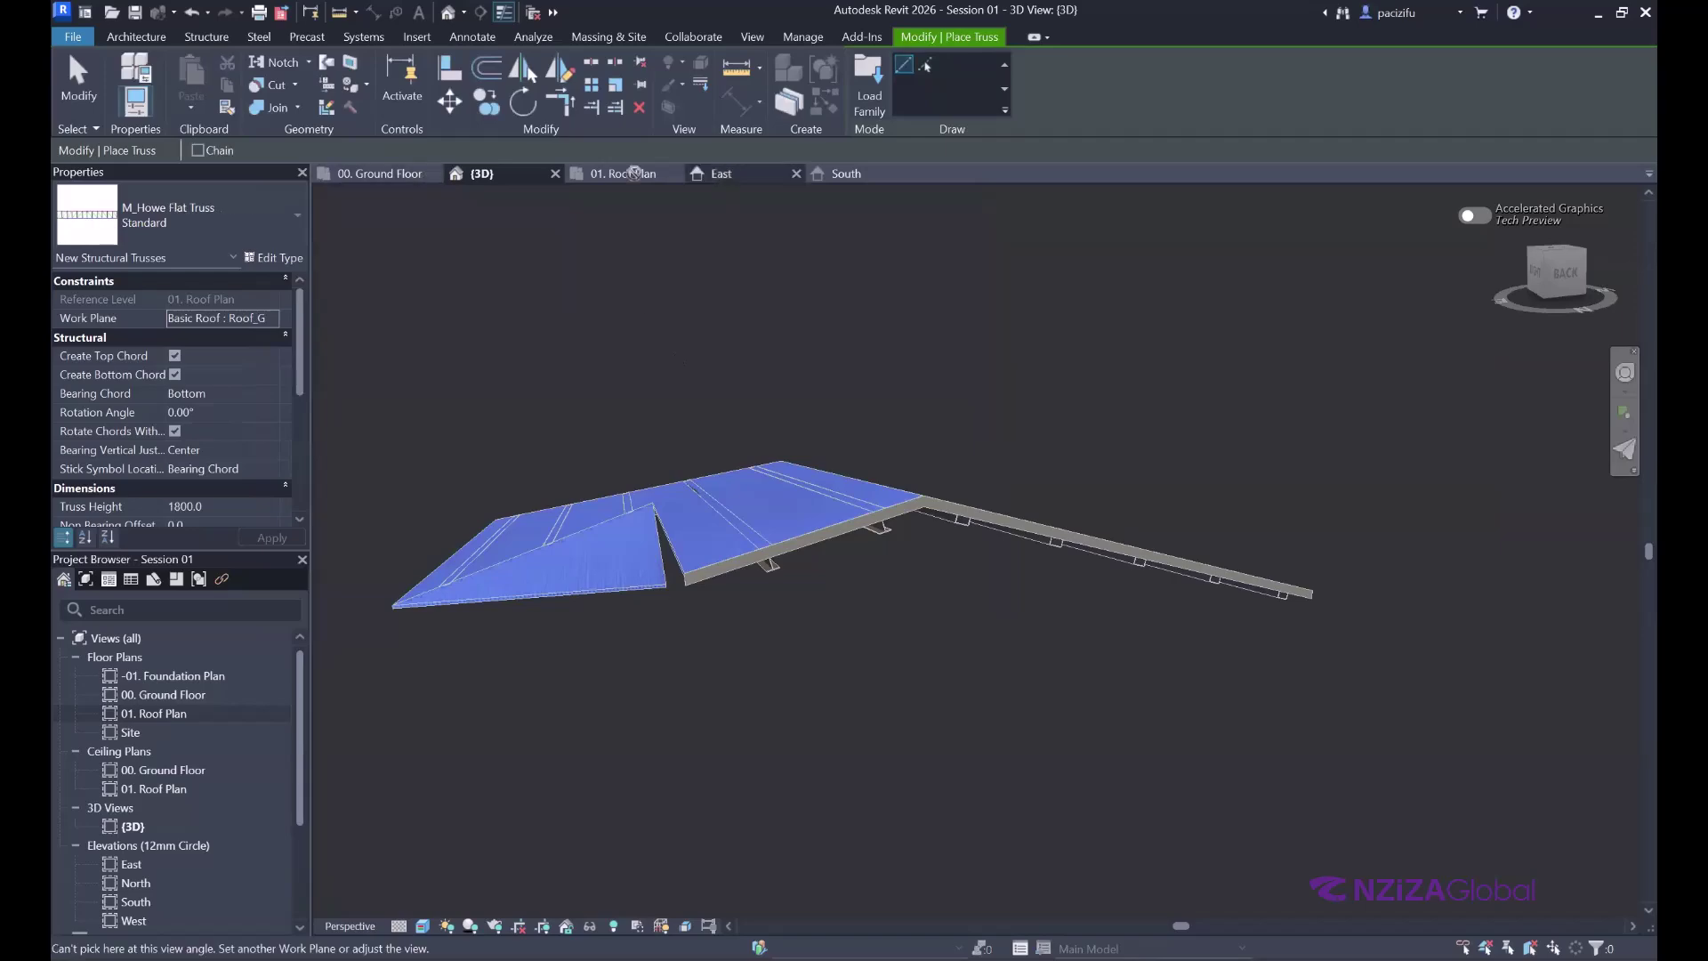
# - Place the flat truss horizontally in the 01. Roof Plan view, spanning the roof's full width just below the inner opening
pyautogui.click(623, 173)
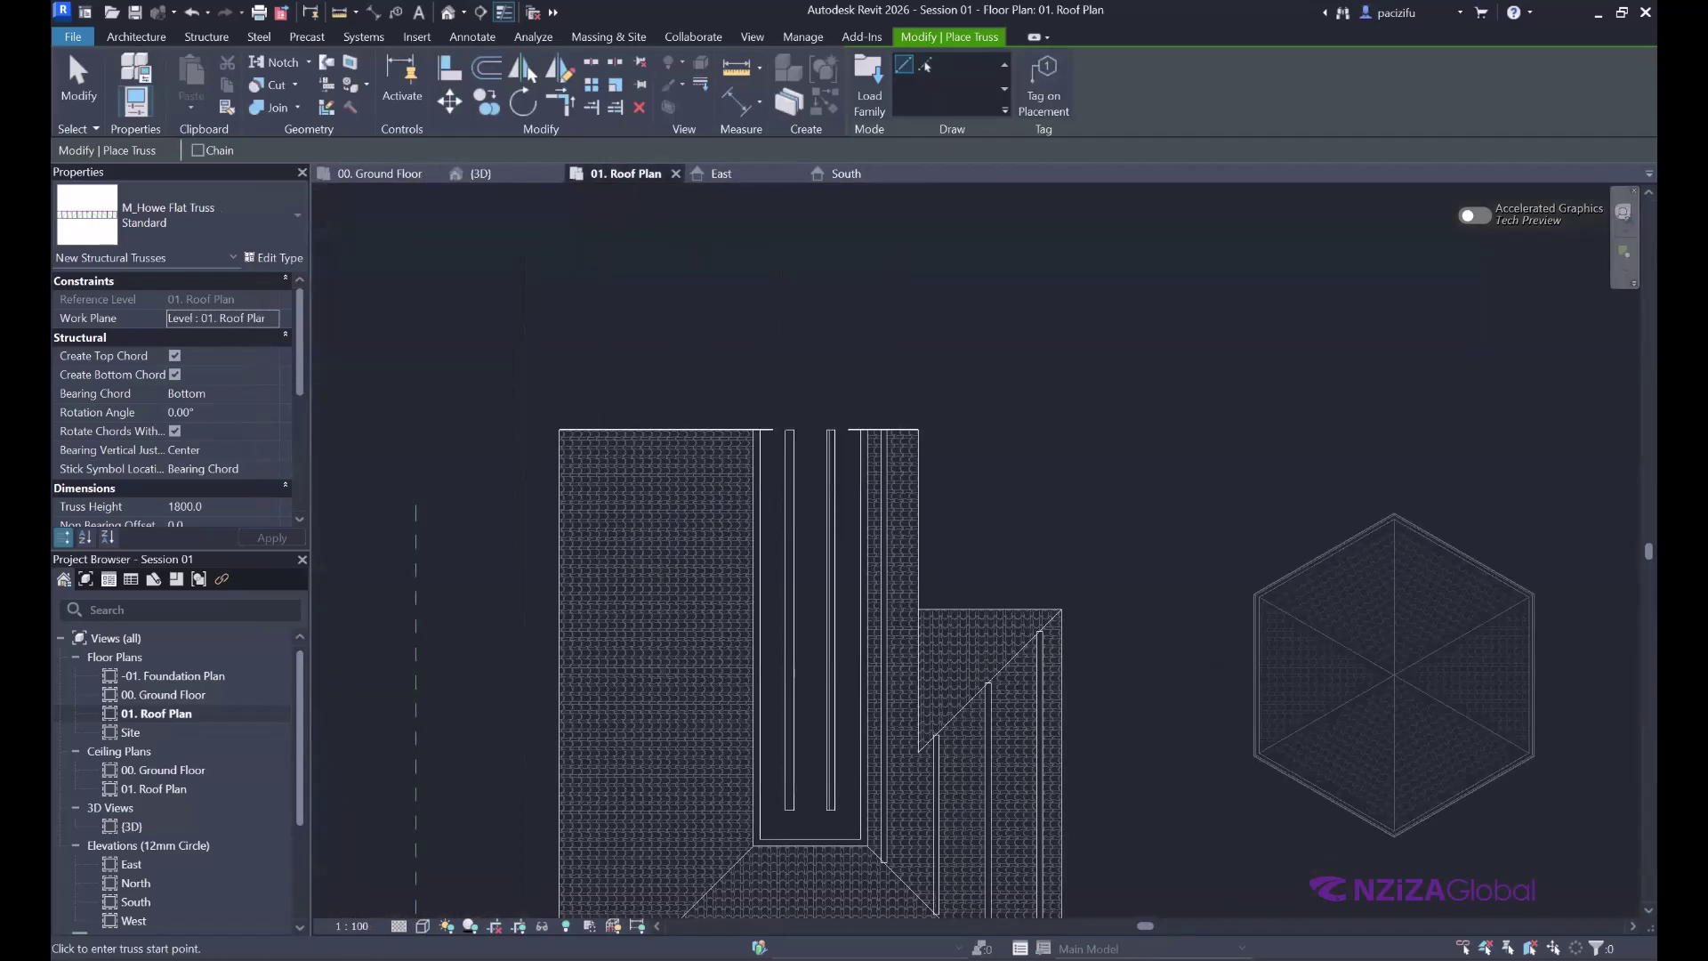
pyautogui.scroll(3, 691, 734)
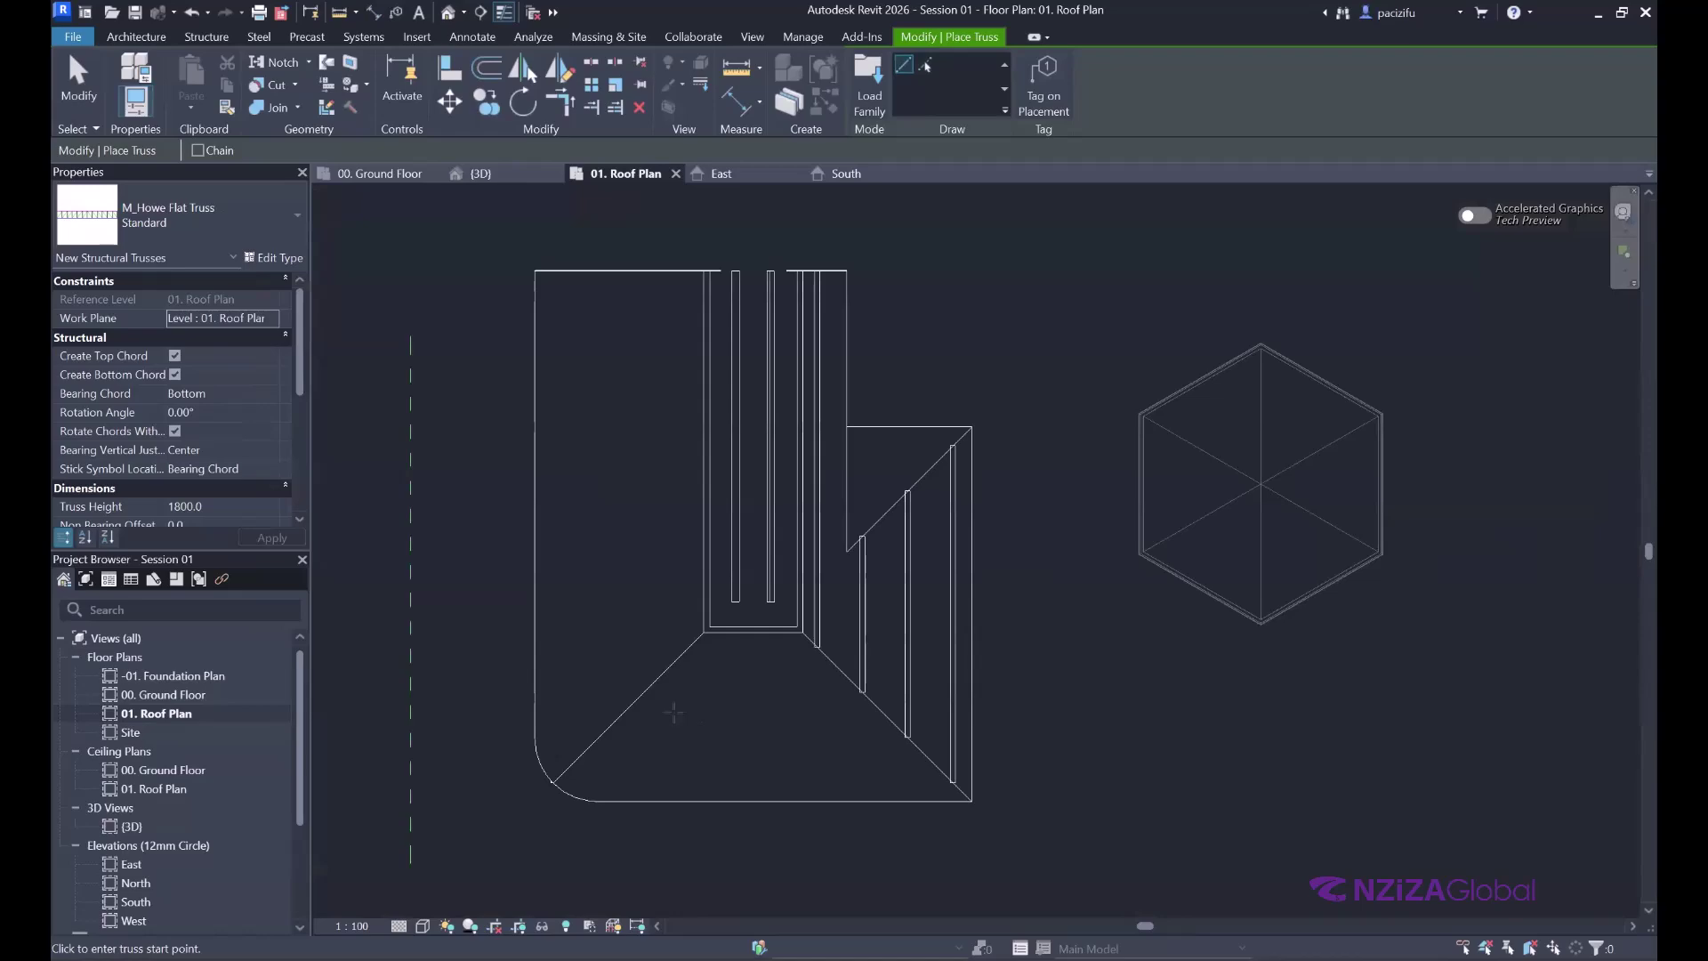
pyautogui.scroll(1, 674, 712)
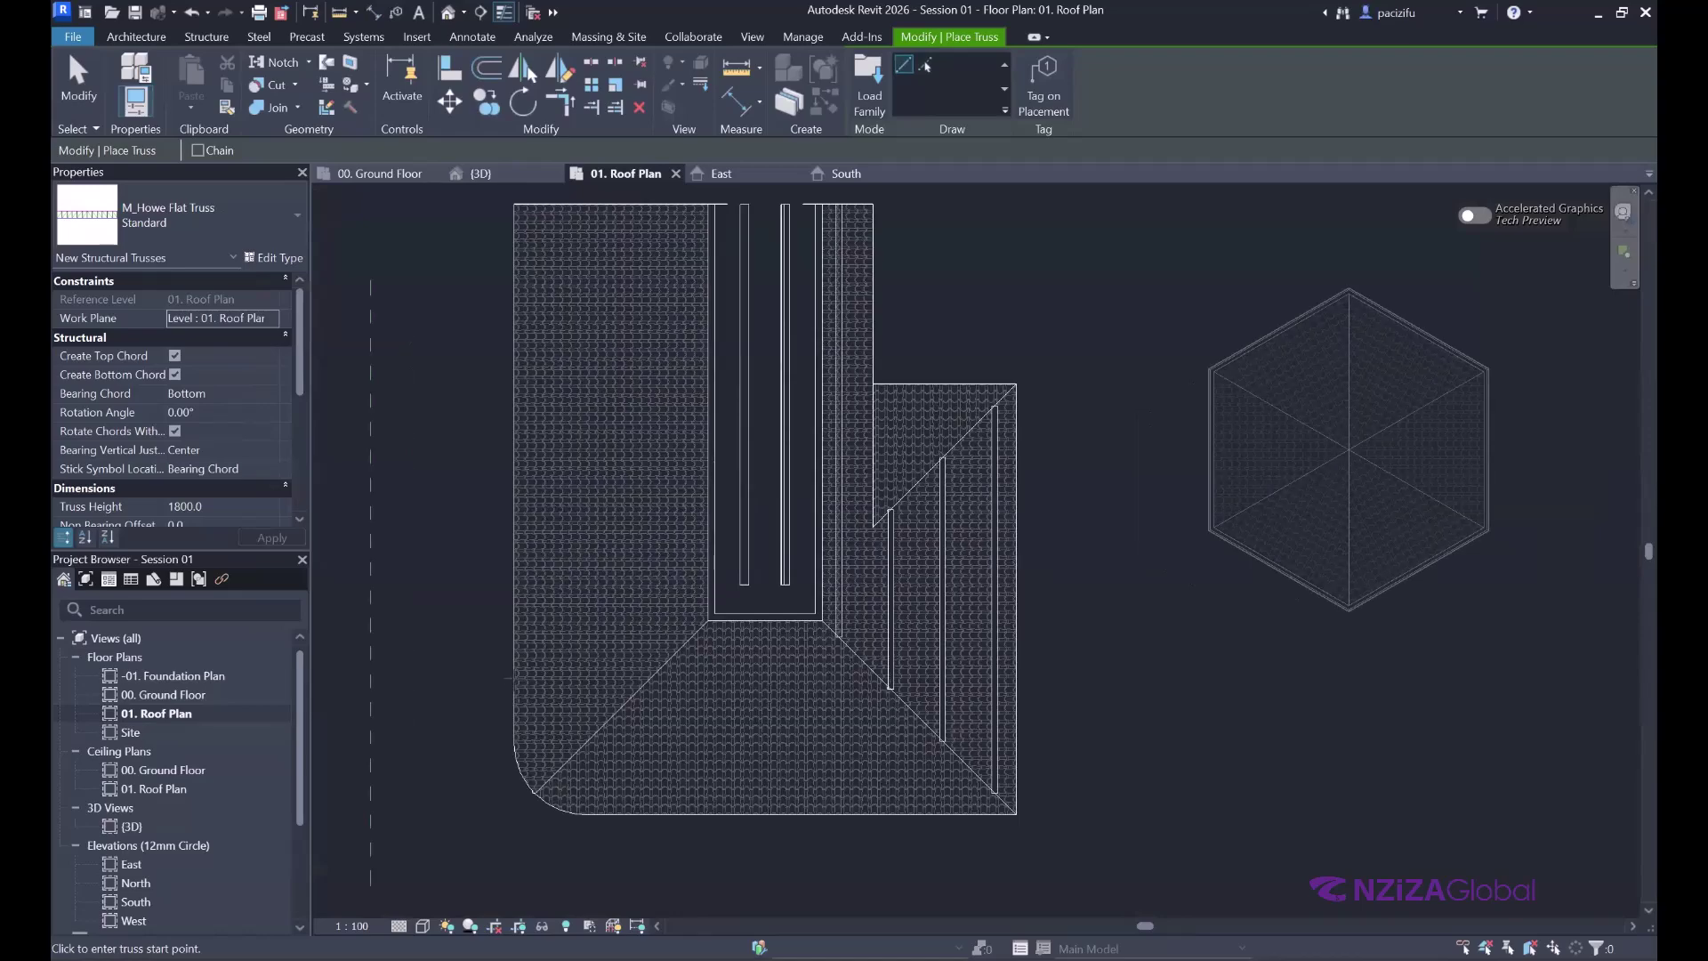
pyautogui.click(515, 682)
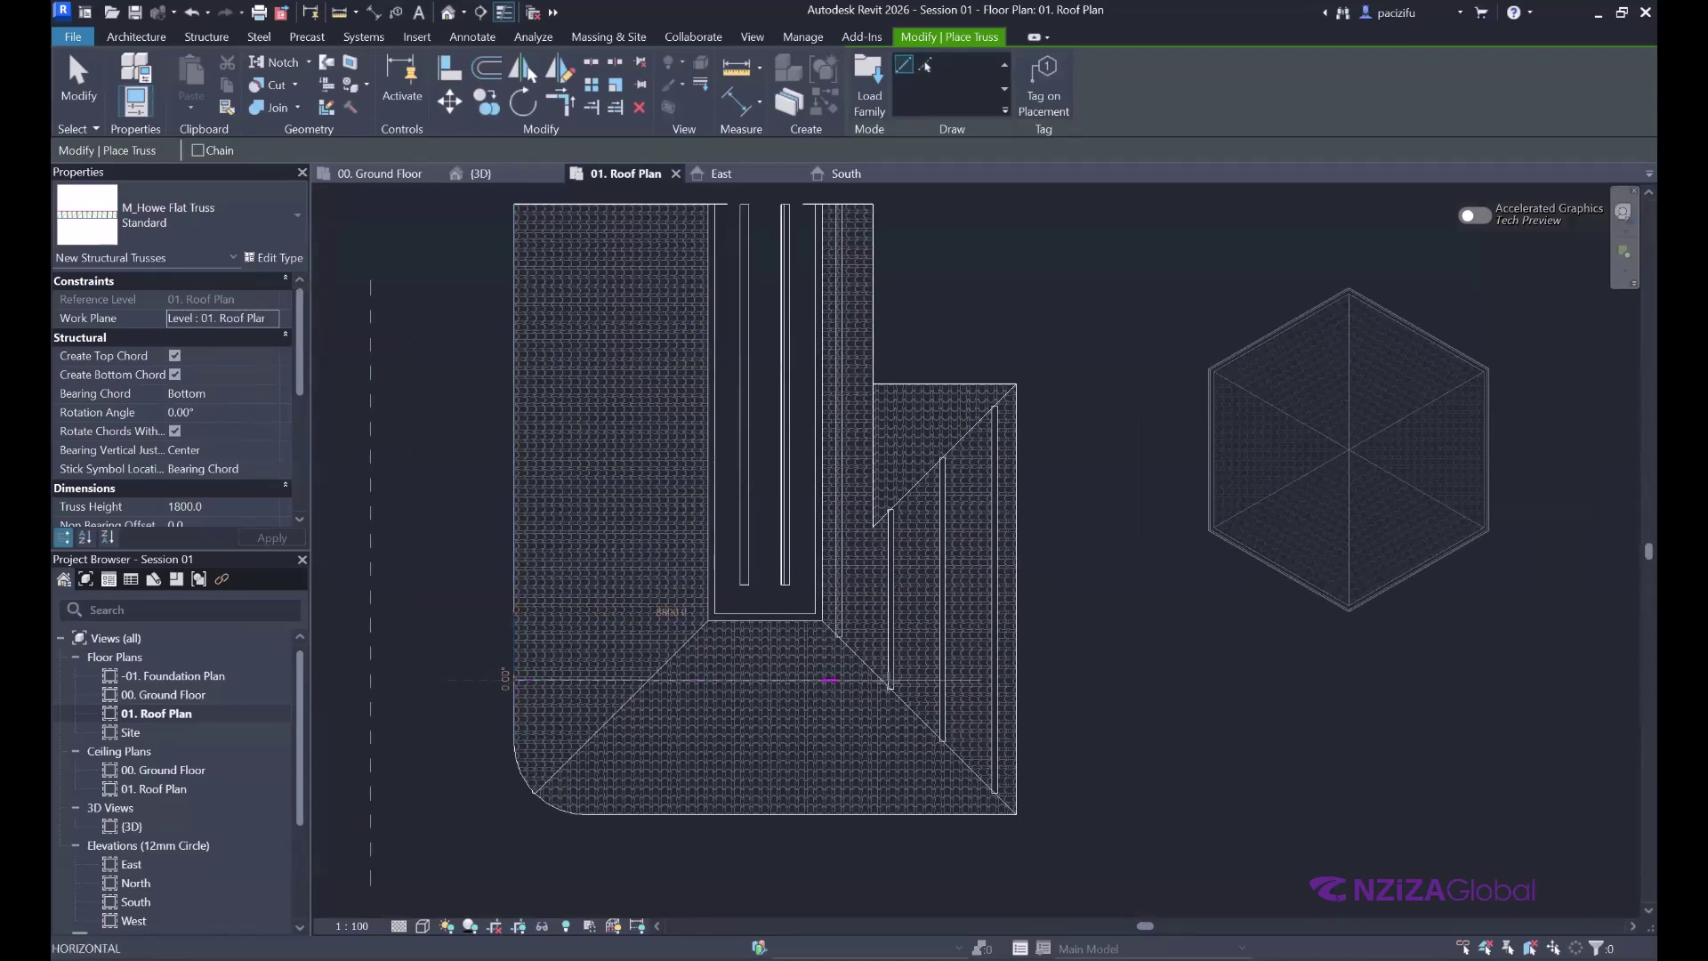
pyautogui.click(1014, 682)
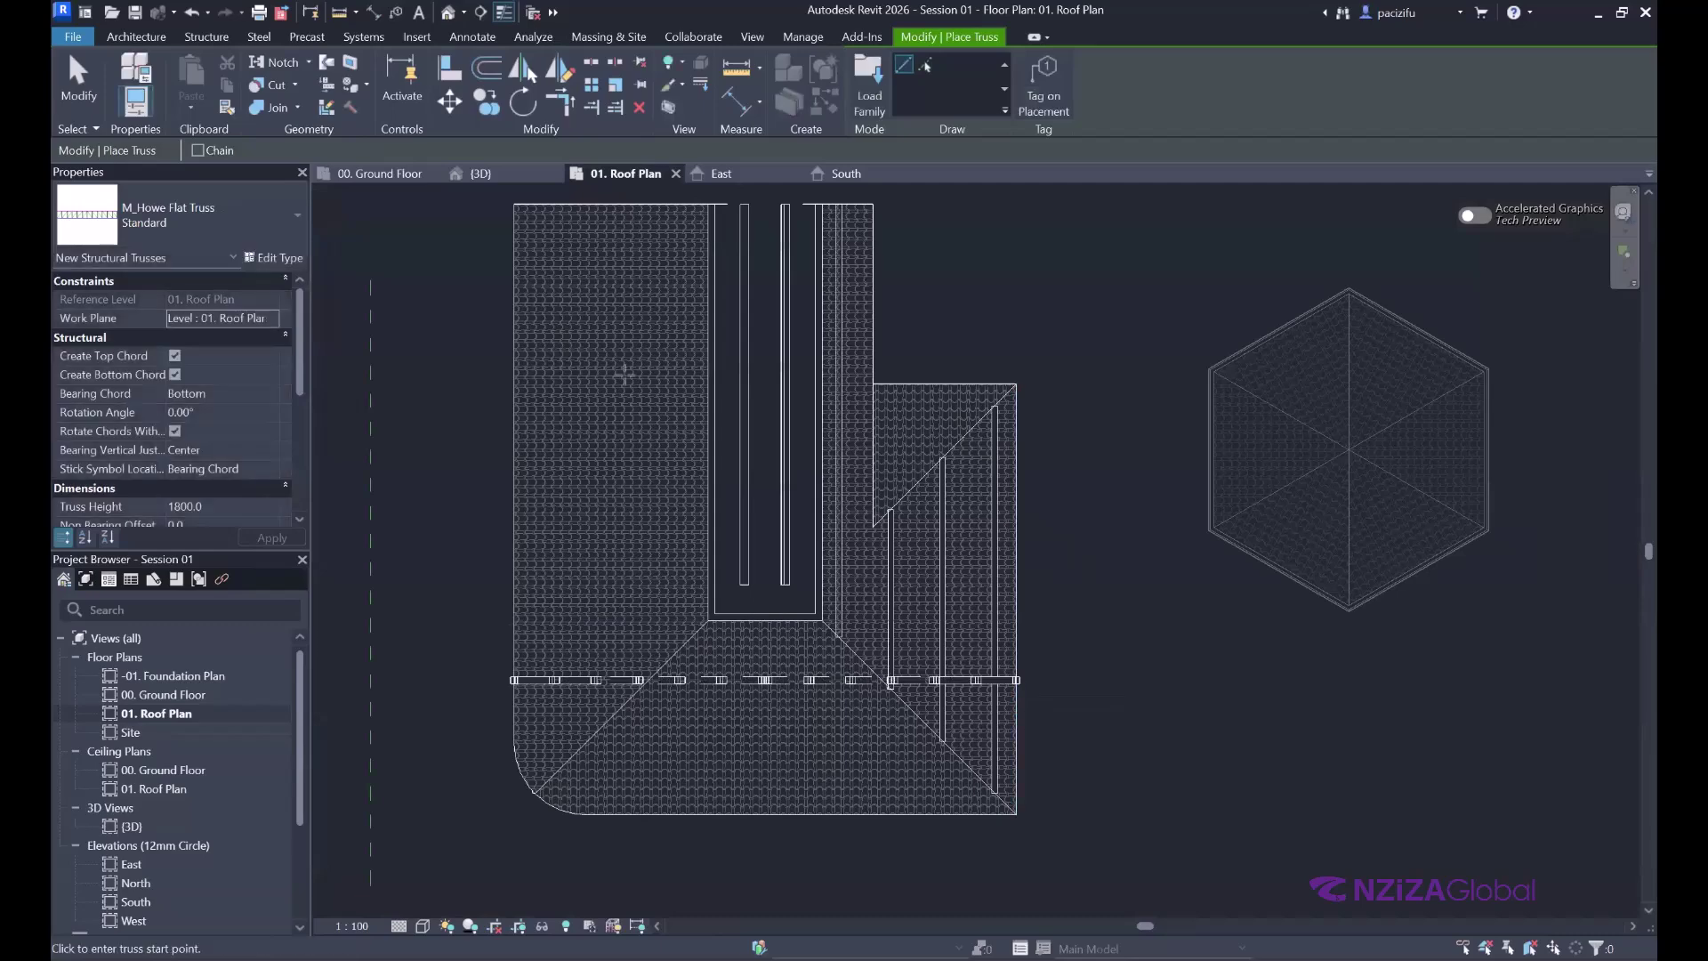
# - In the 3D view, set the new flat truss's start and end level offsets to 0
pyautogui.click(479, 173)
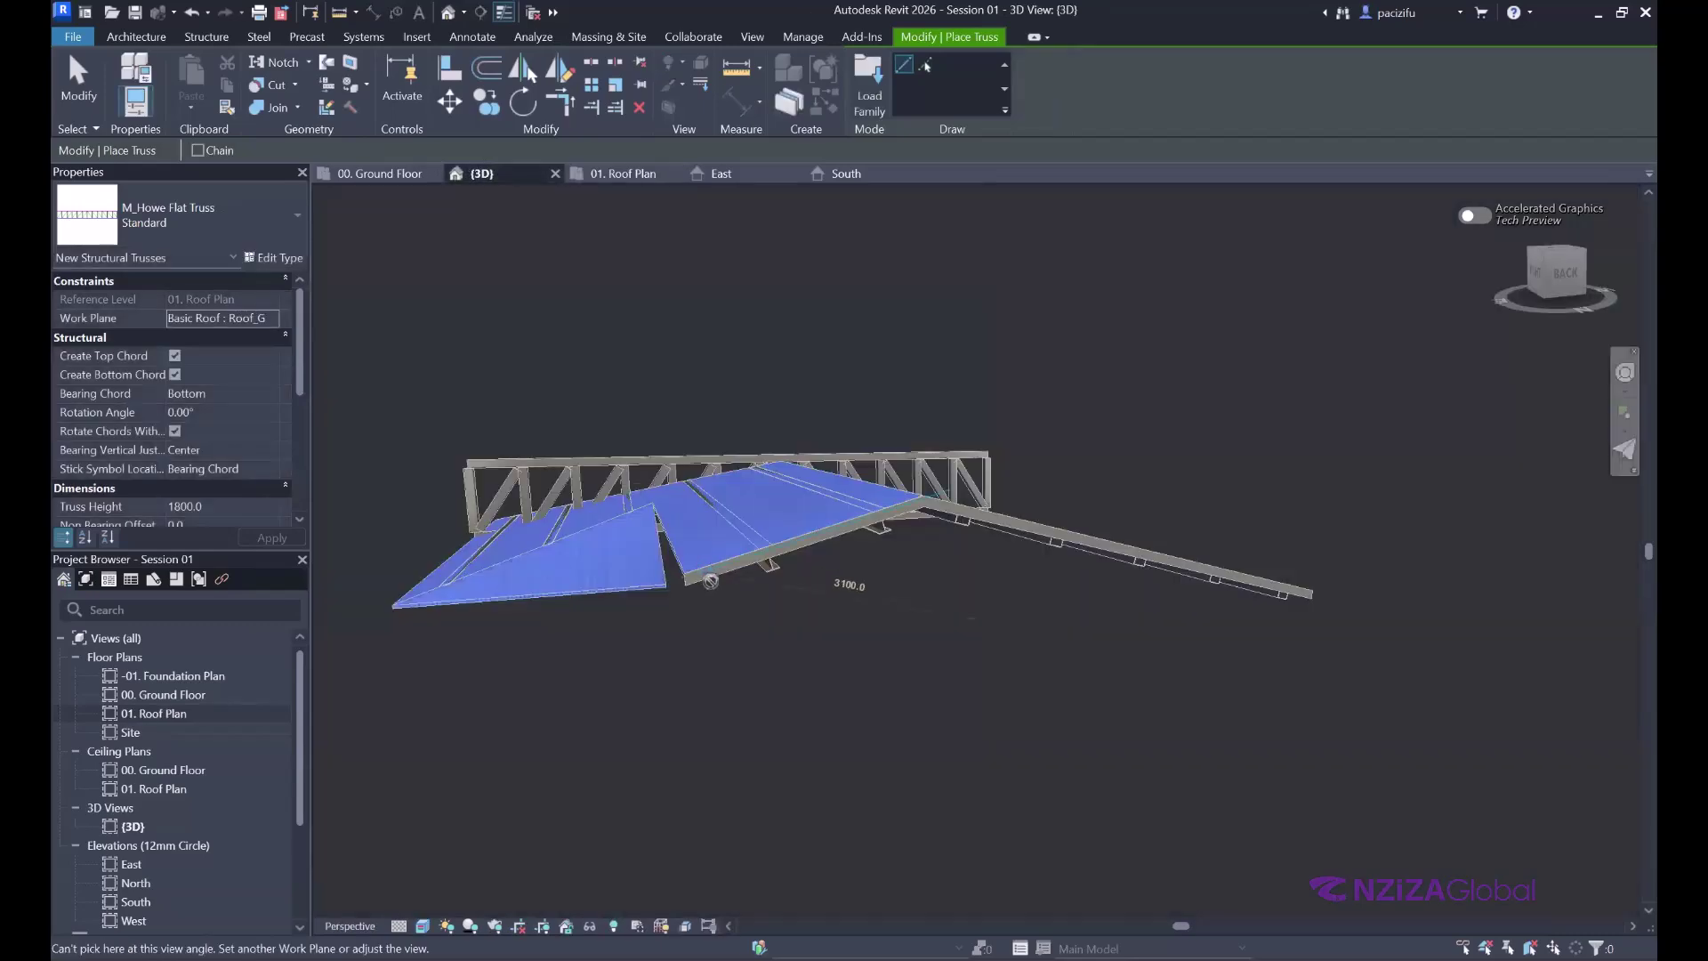
pyautogui.scroll(3, 710, 580)
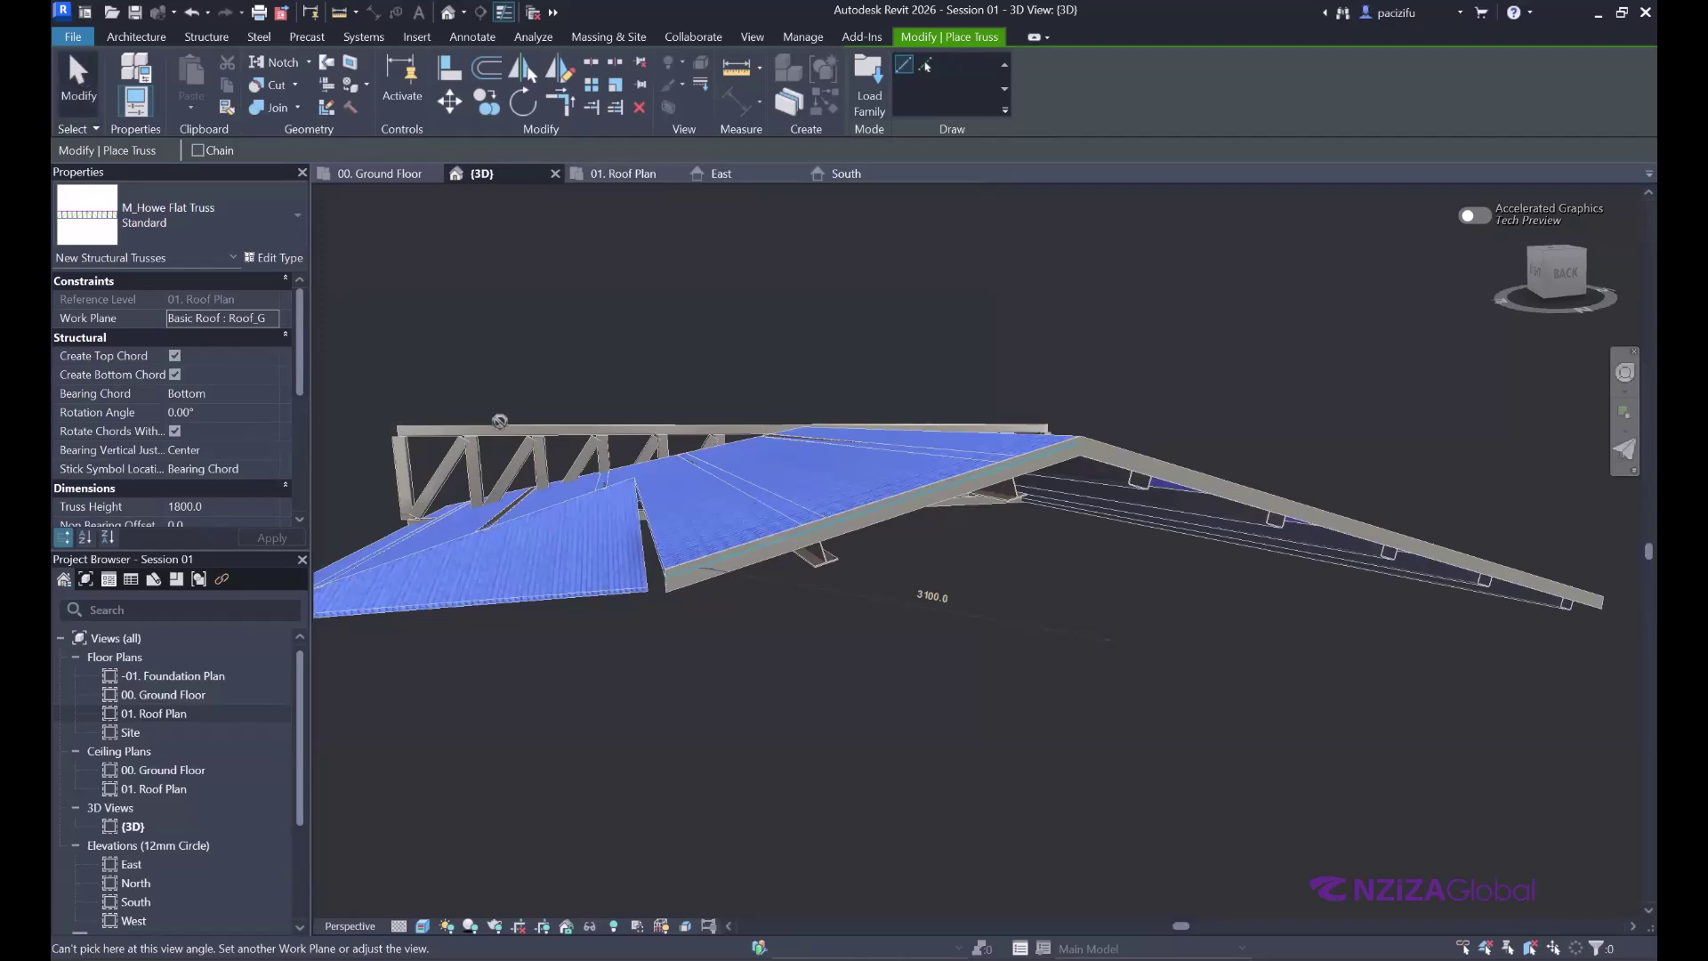
pyautogui.press('Escape')
pyautogui.write('0')
pyautogui.press('Tab')
pyautogui.write('0')
pyautogui.scroll(-1, 854, 513)
pyautogui.scroll(-1, 592, 462)
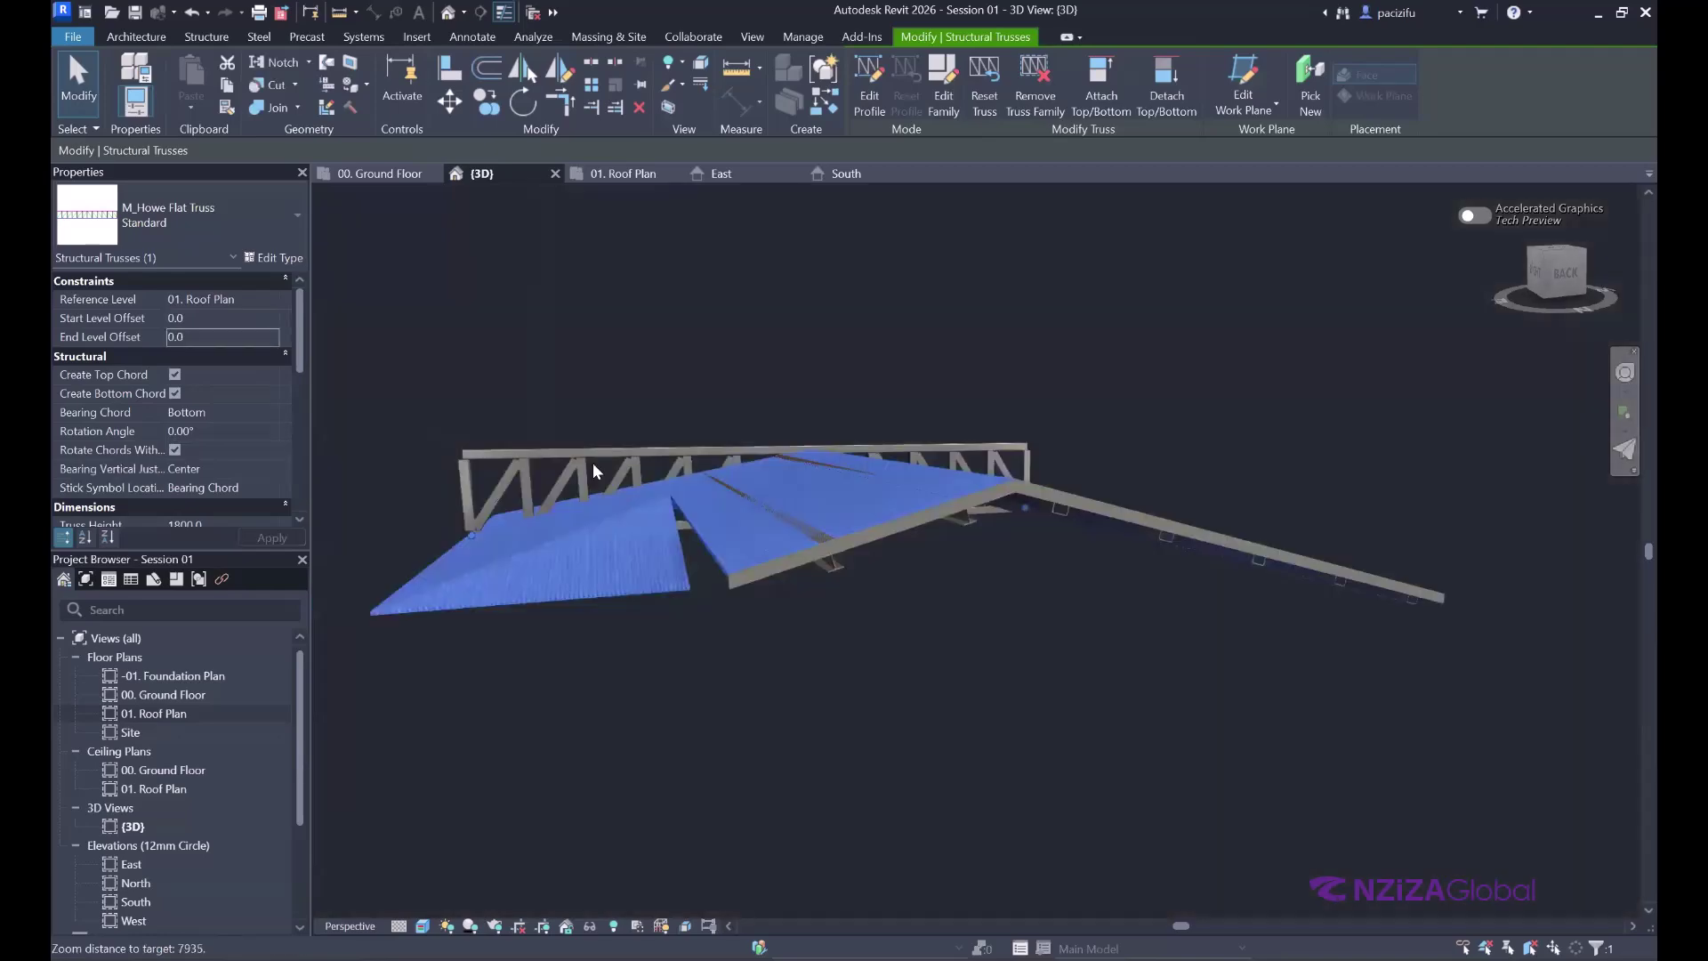
pyautogui.keyDown('shift'); pyautogui.moveTo(1066, 691); pyautogui.dragTo(690, 435, button='middle'); pyautogui.keyUp('shift')
pyautogui.keyDown('shift'); pyautogui.moveTo(814, 675); pyautogui.dragTo(896, 683, button='middle'); pyautogui.keyUp('shift')
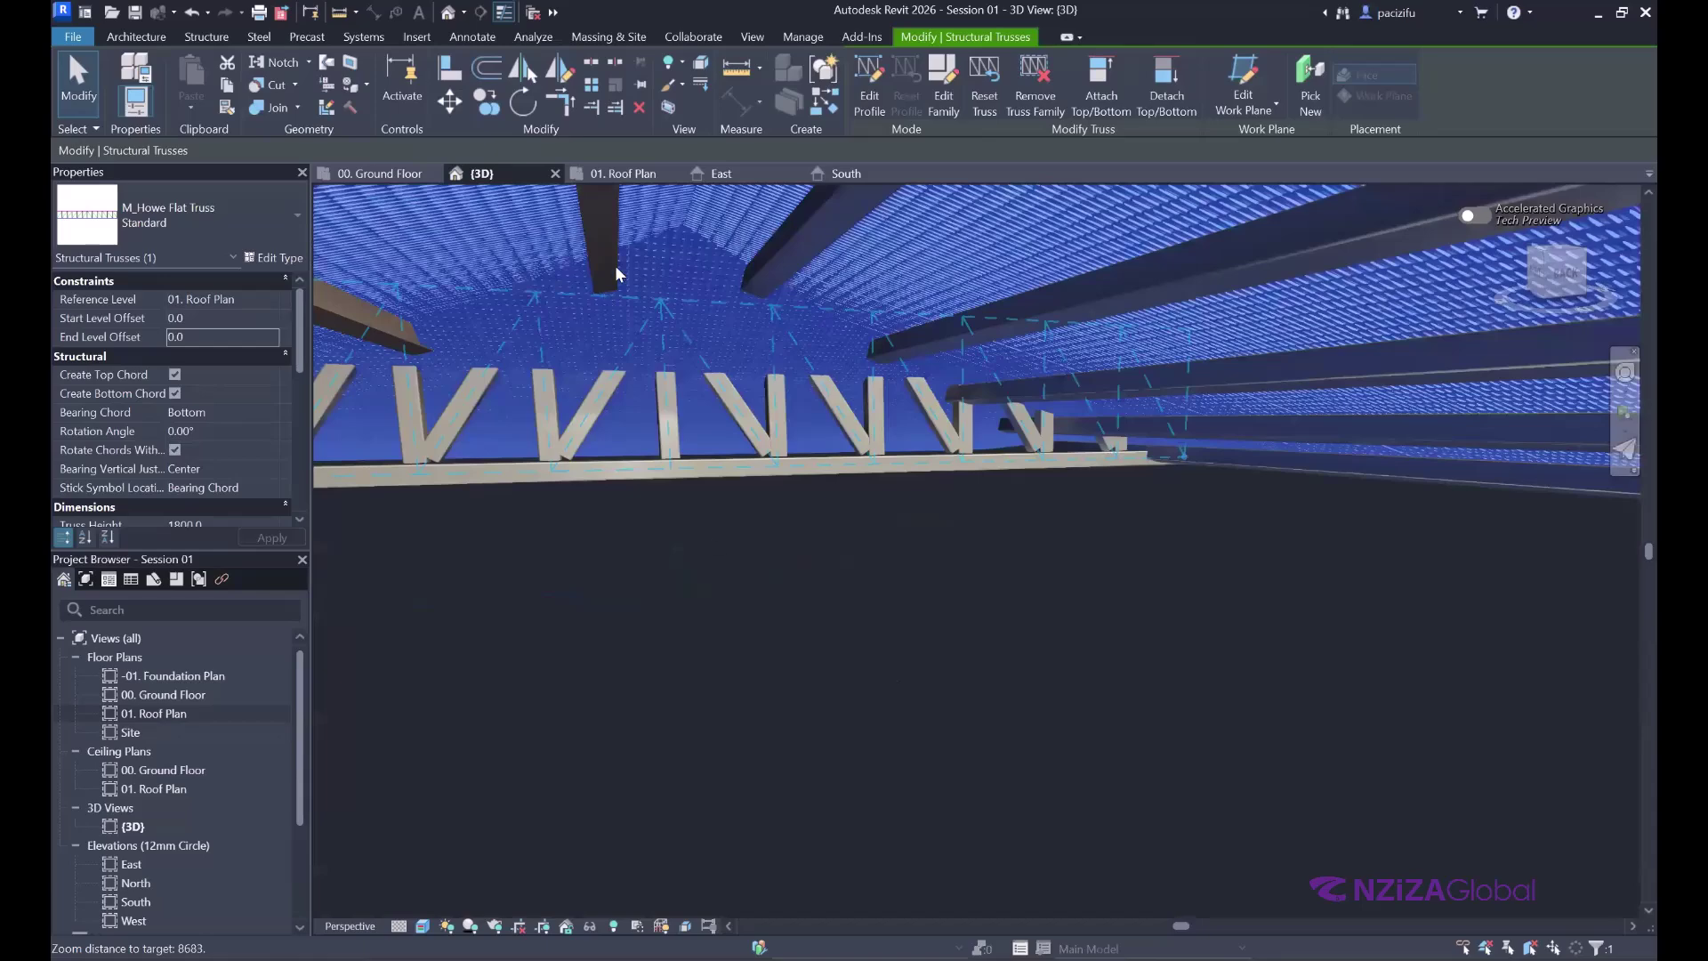
pyautogui.keyDown('shift'); pyautogui.moveTo(615, 265); pyautogui.dragTo(809, 678, button='middle'); pyautogui.keyUp('shift')
# - In the 01. Roof Plan view, nudge the flat truss up the plan until it crosses the lower ends of the two inner beams
pyautogui.click(384, 173)
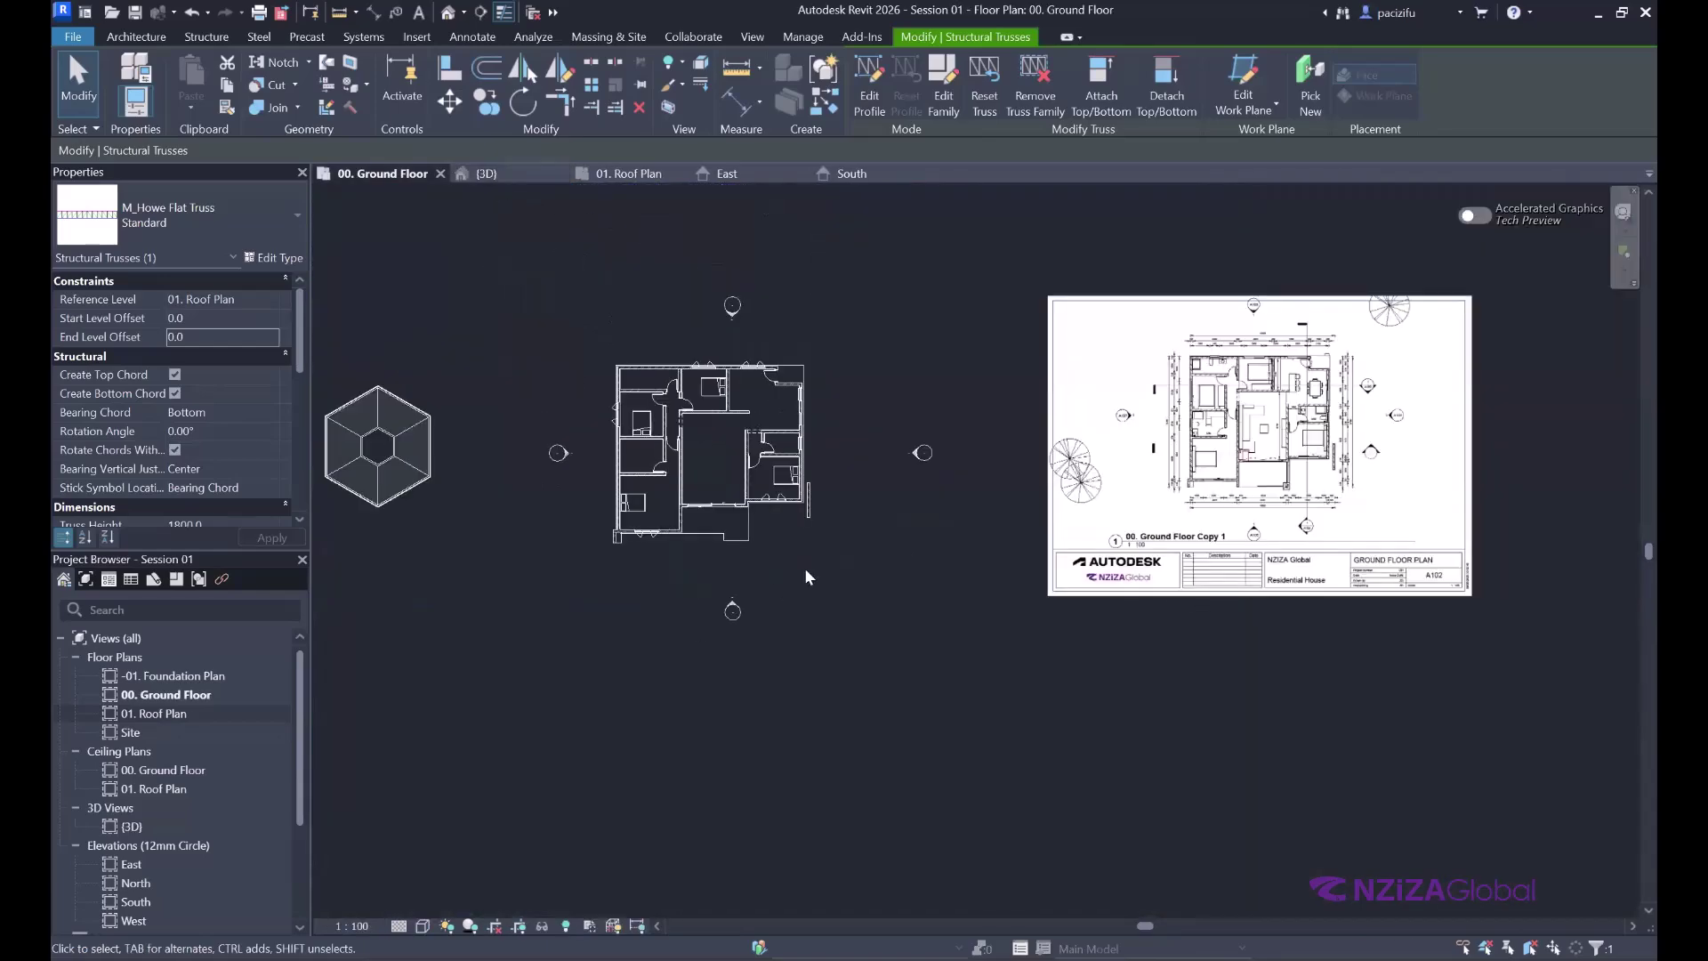
pyautogui.scroll(-3, 805, 576)
pyautogui.click(633, 174)
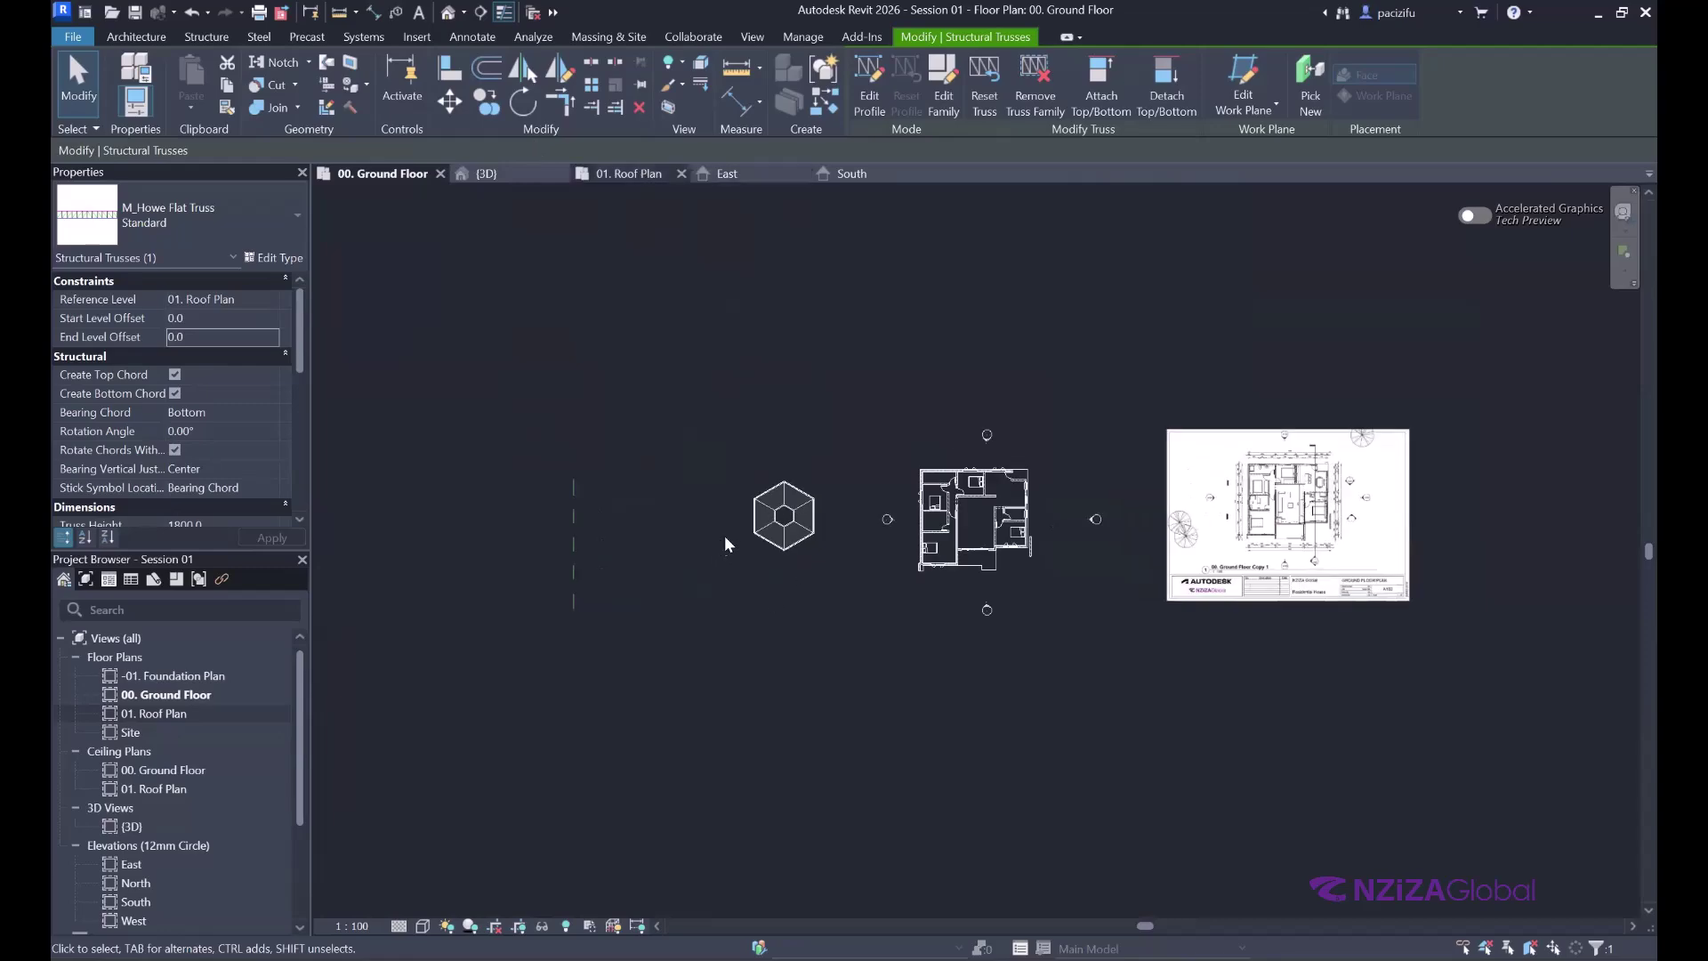
pyautogui.scroll(3, 1121, 713)
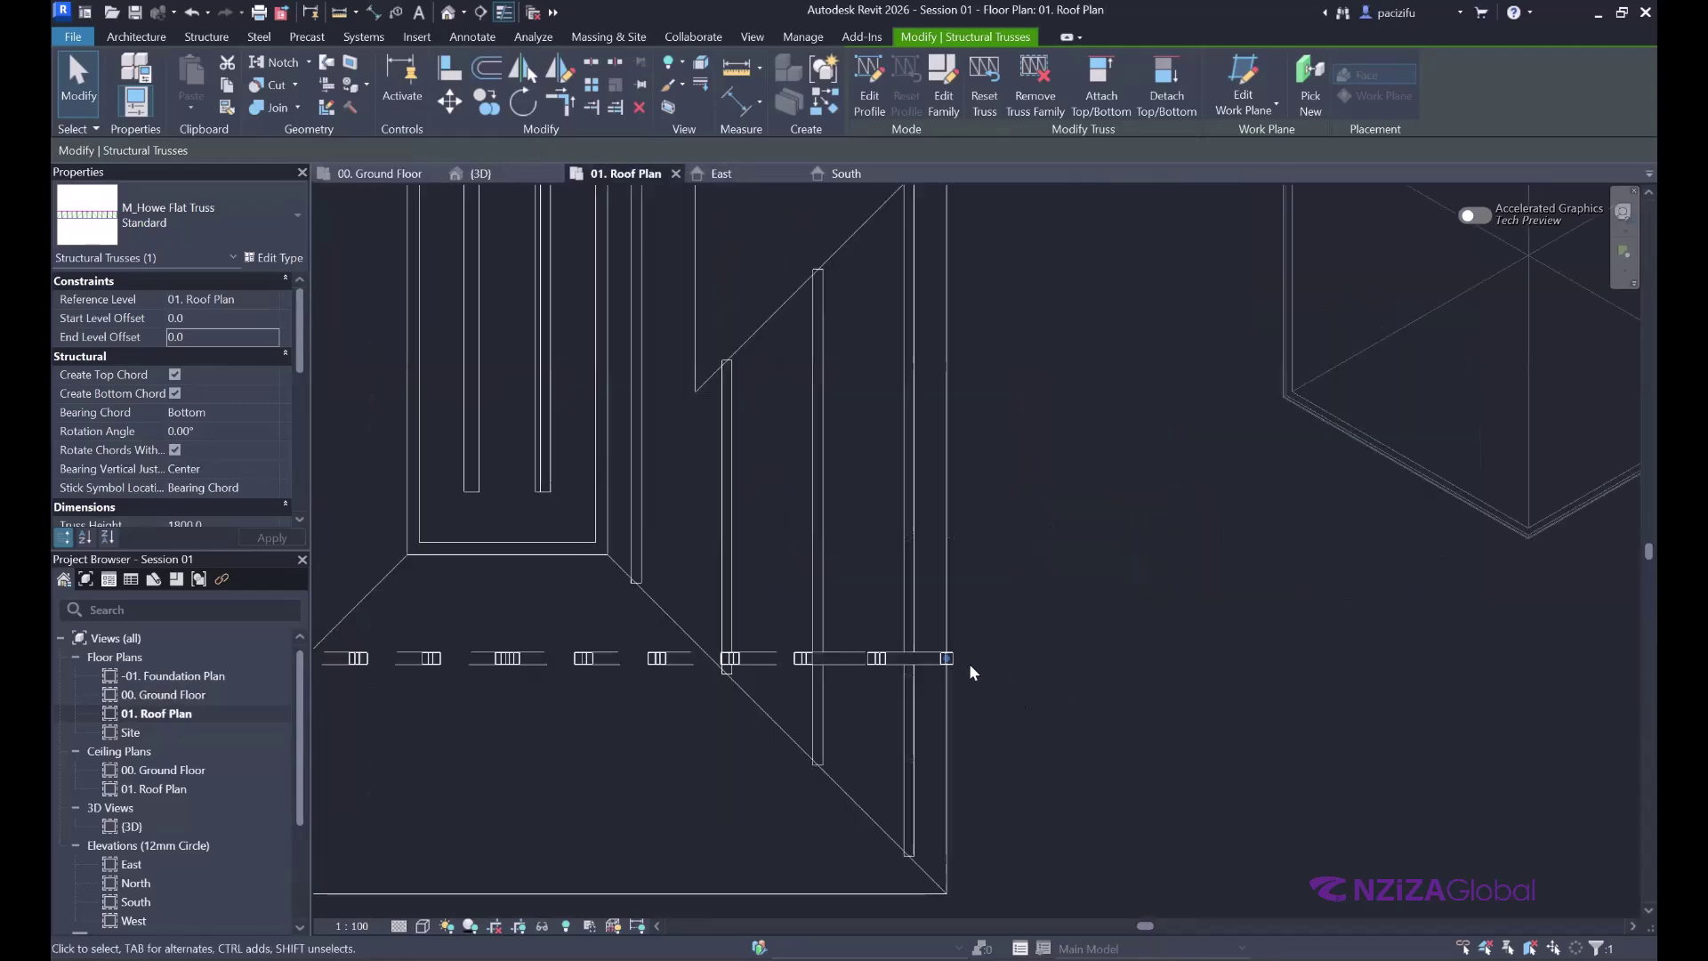
pyautogui.press('Up')
pyautogui.press('Up')
pyautogui.press('Up')
pyautogui.press('Up')
pyautogui.press('Up')
pyautogui.press('Up')
pyautogui.press('Up')
pyautogui.press('Up')
pyautogui.press('Up')
pyautogui.press('Up')
pyautogui.press('Up')
pyautogui.press('Up')
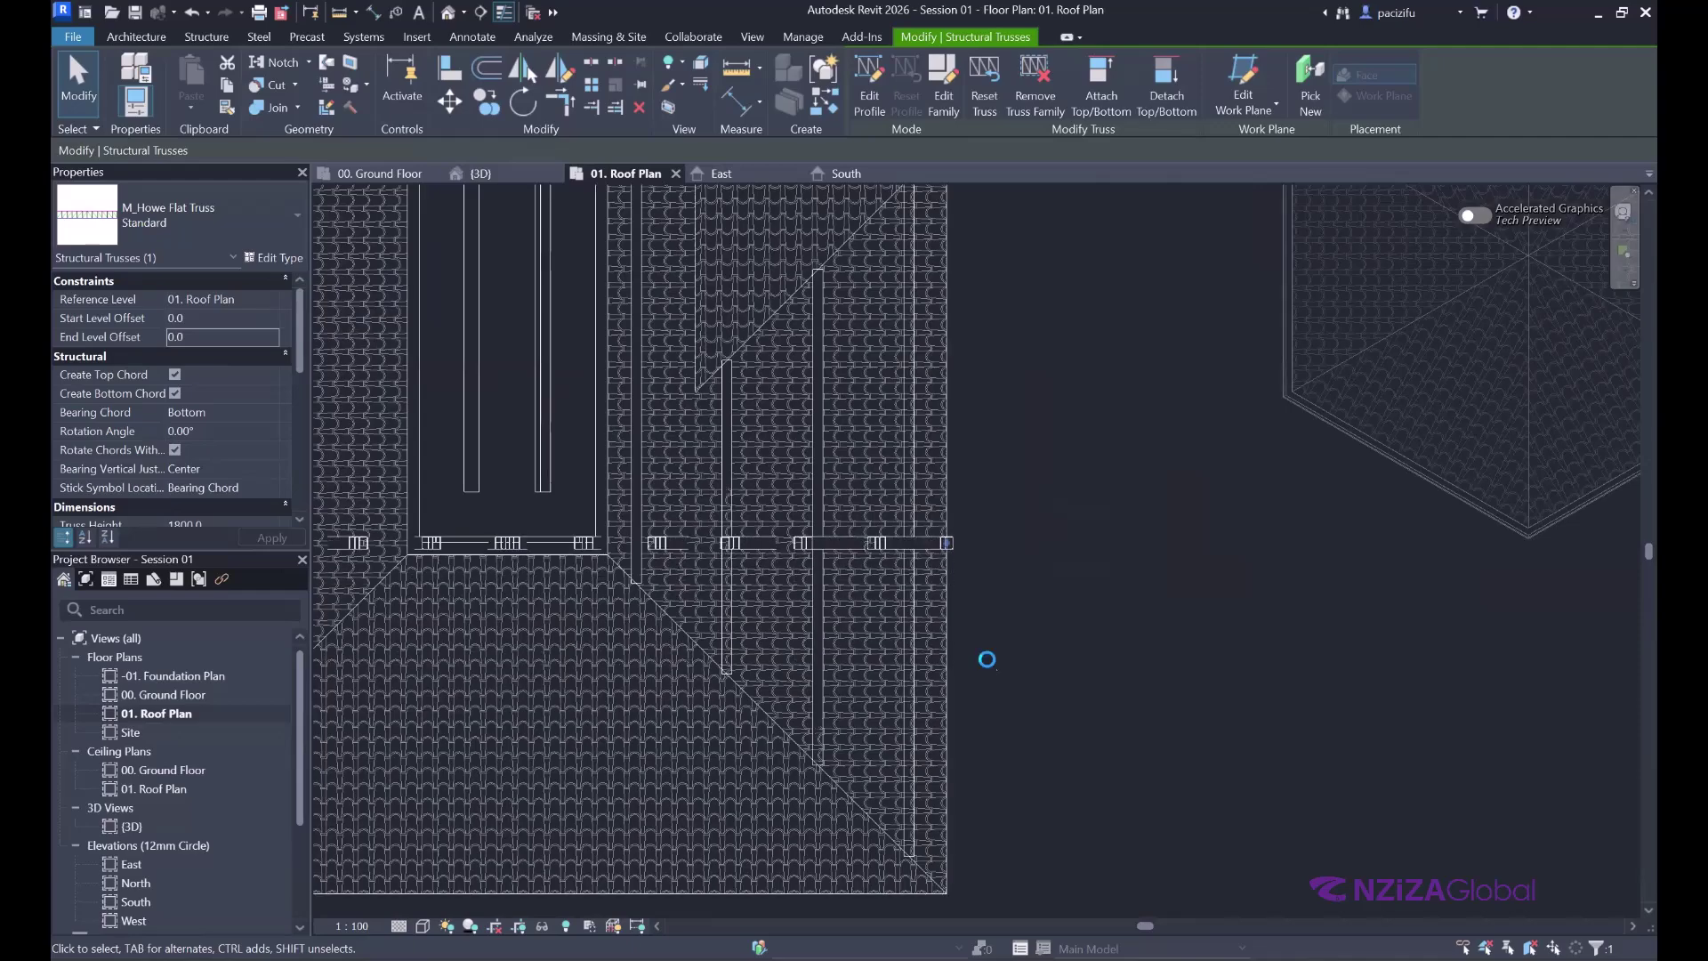
pyautogui.press('Up')
pyautogui.press('Up')
pyautogui.press('Up')
pyautogui.press('Up')
pyautogui.press('Up')
pyautogui.press('Up')
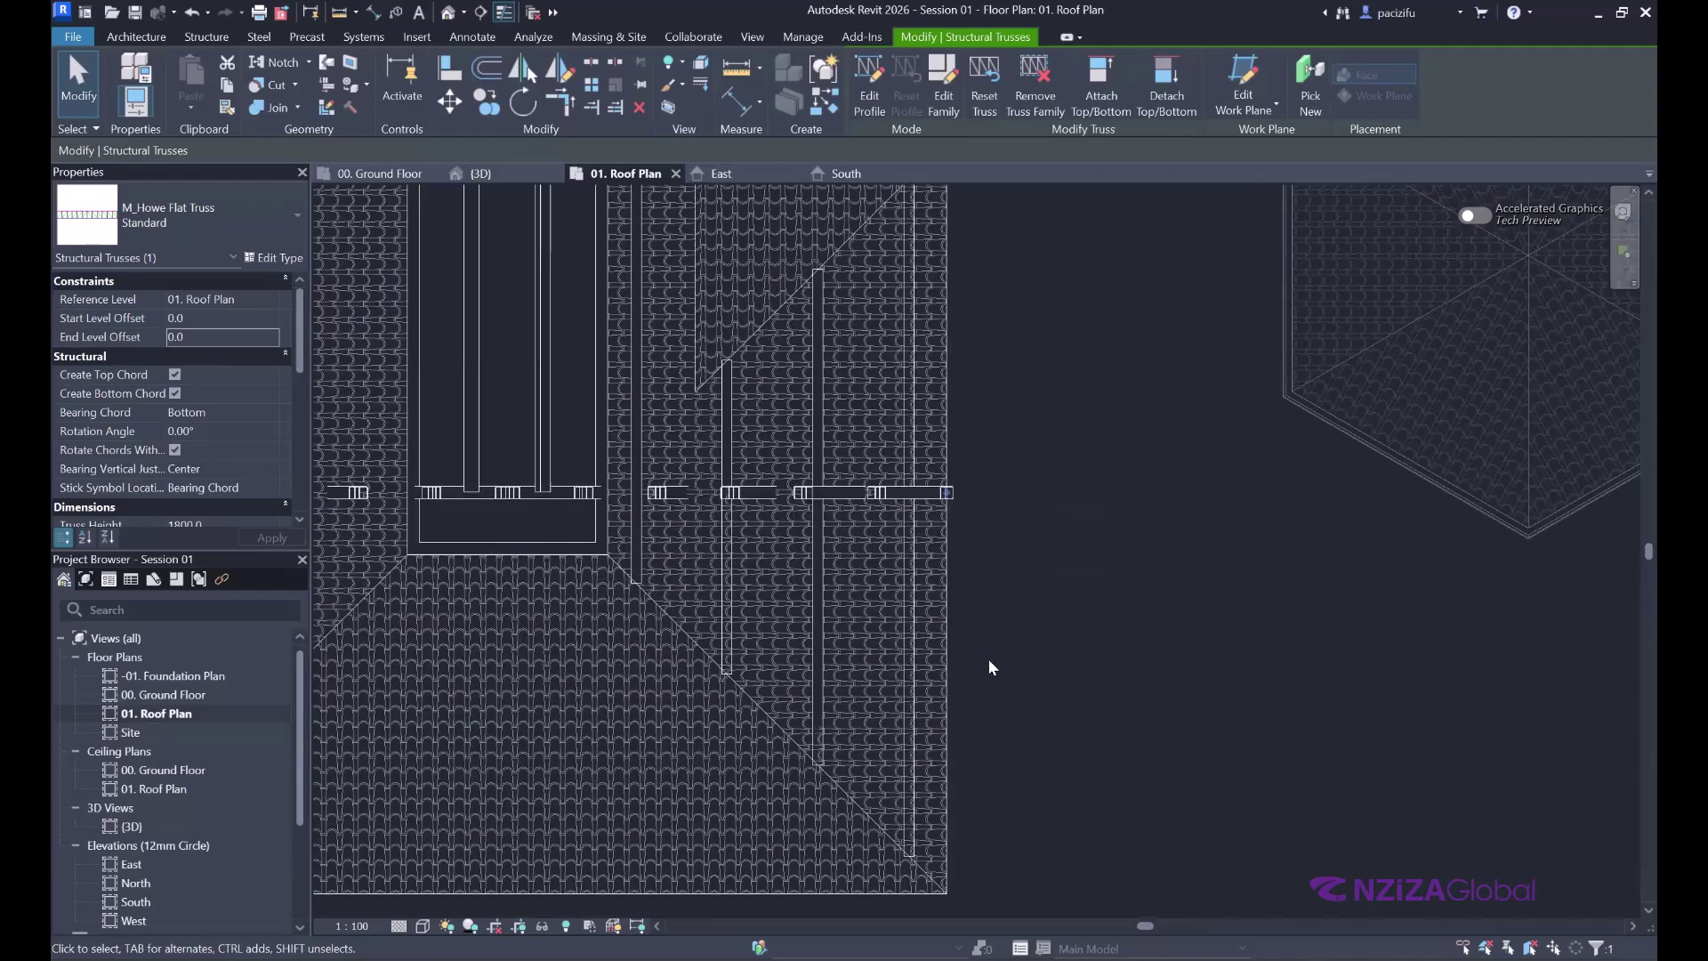
pyautogui.press('Up')
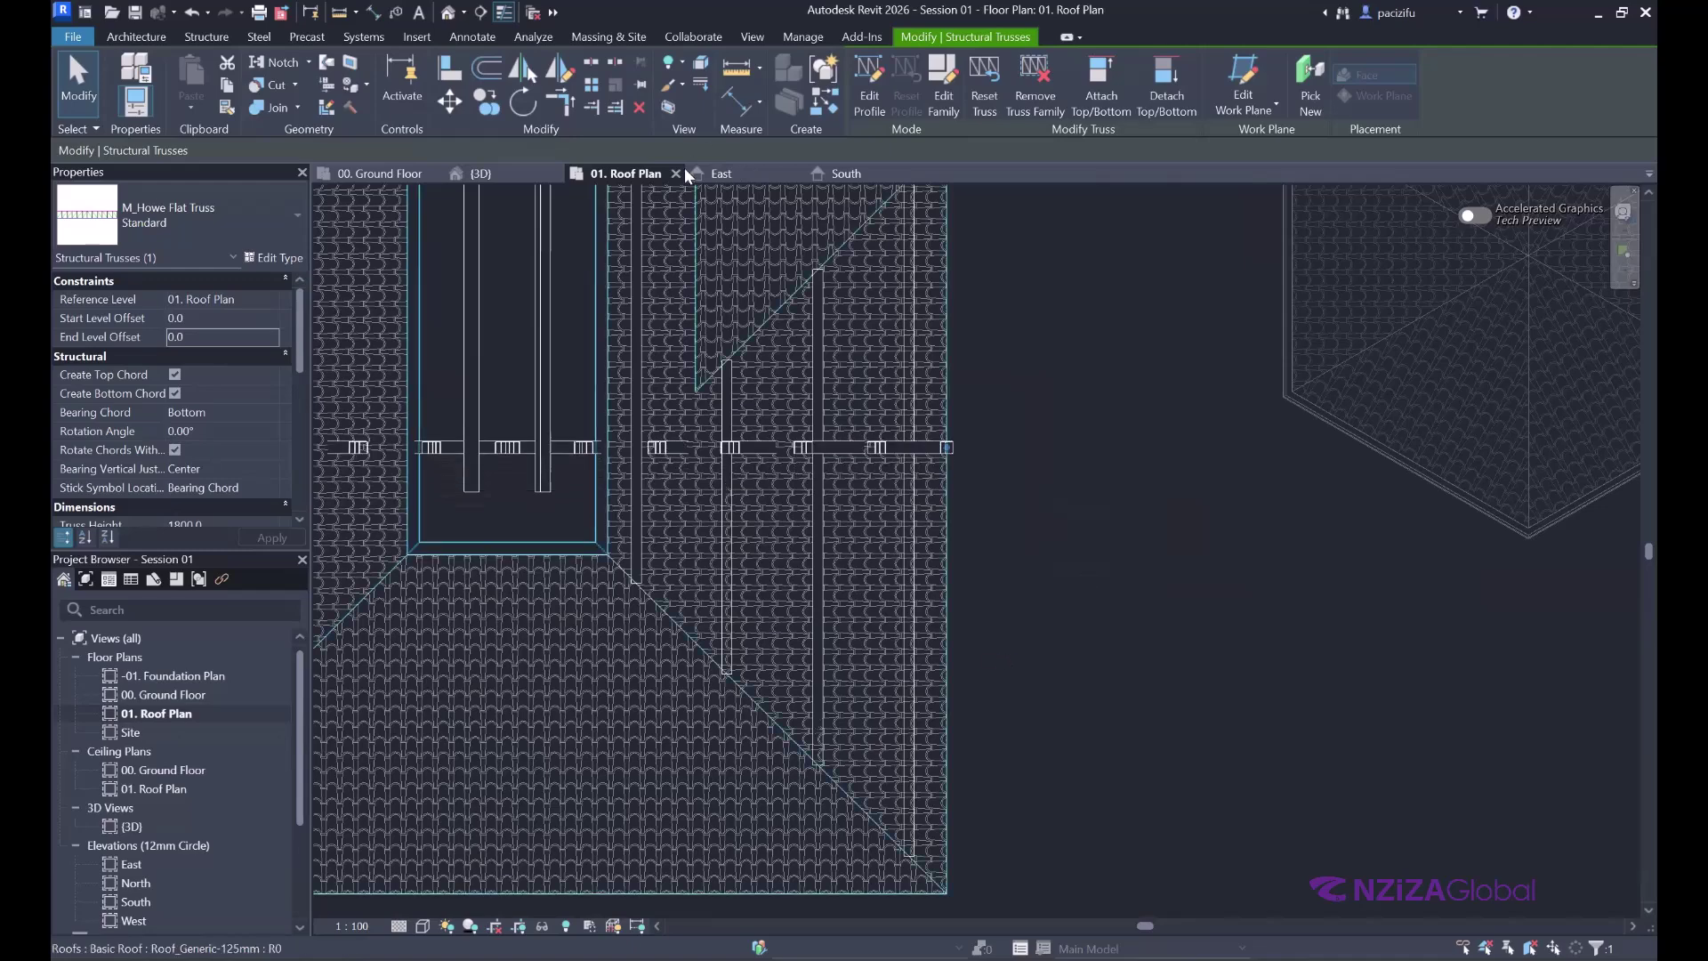
# - In the 3D view, attach the top of the flat truss to the main roof
pyautogui.click(485, 174)
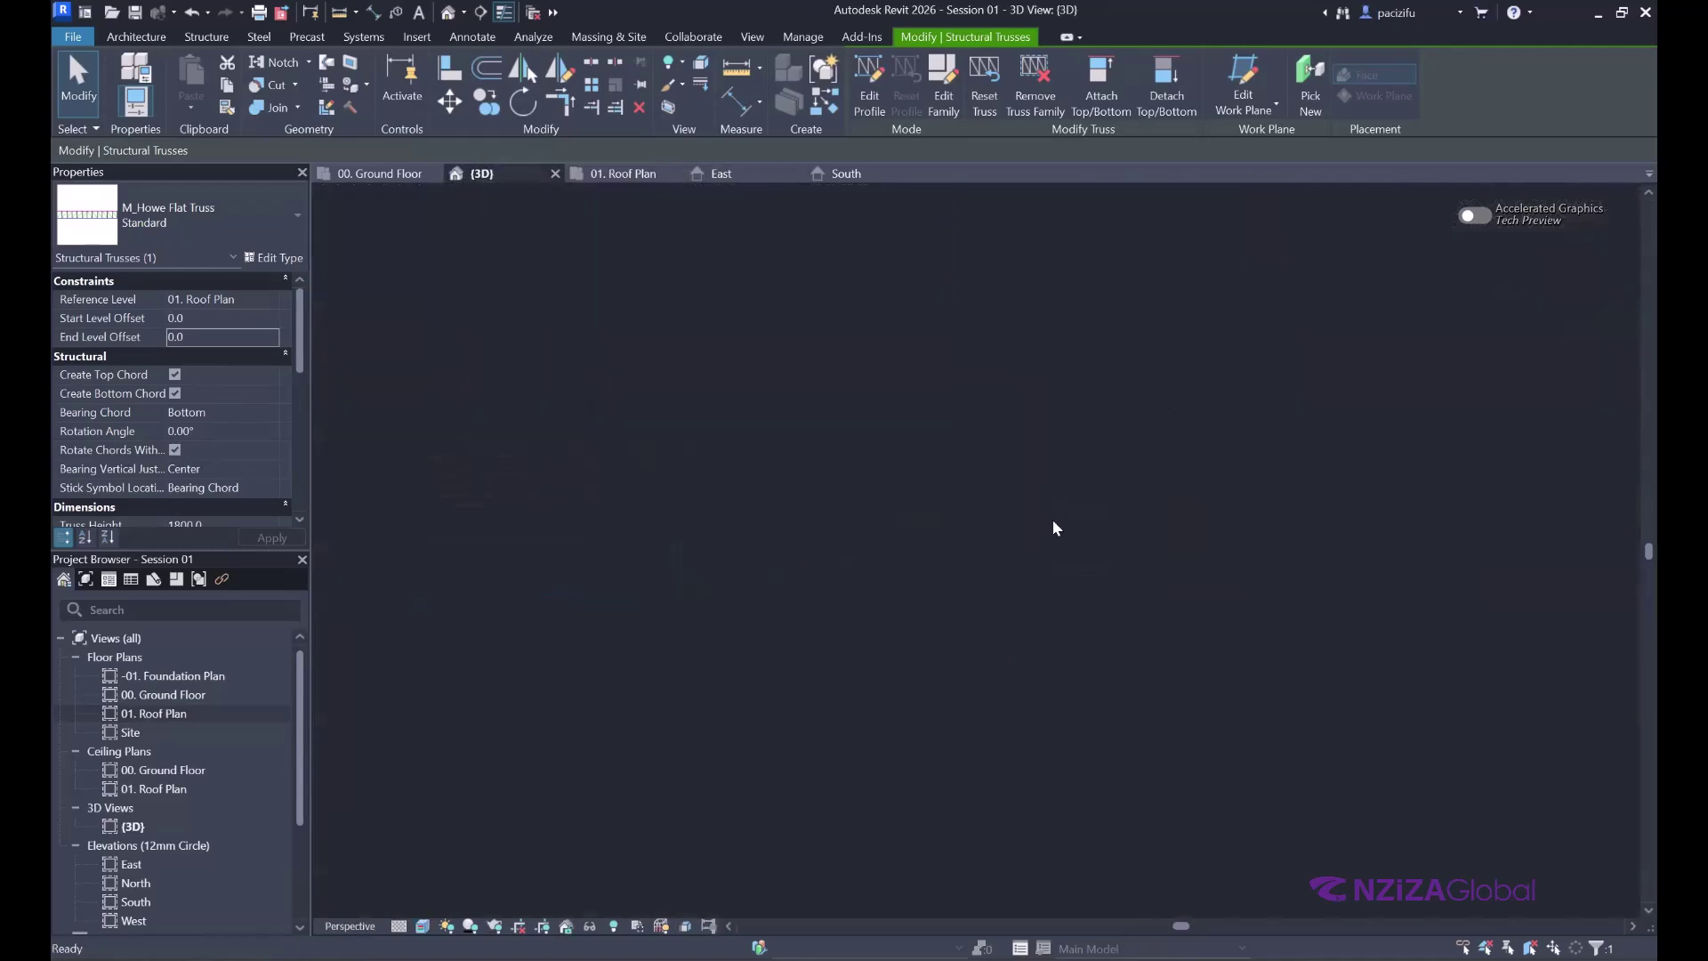
pyautogui.scroll(5, 950, 516)
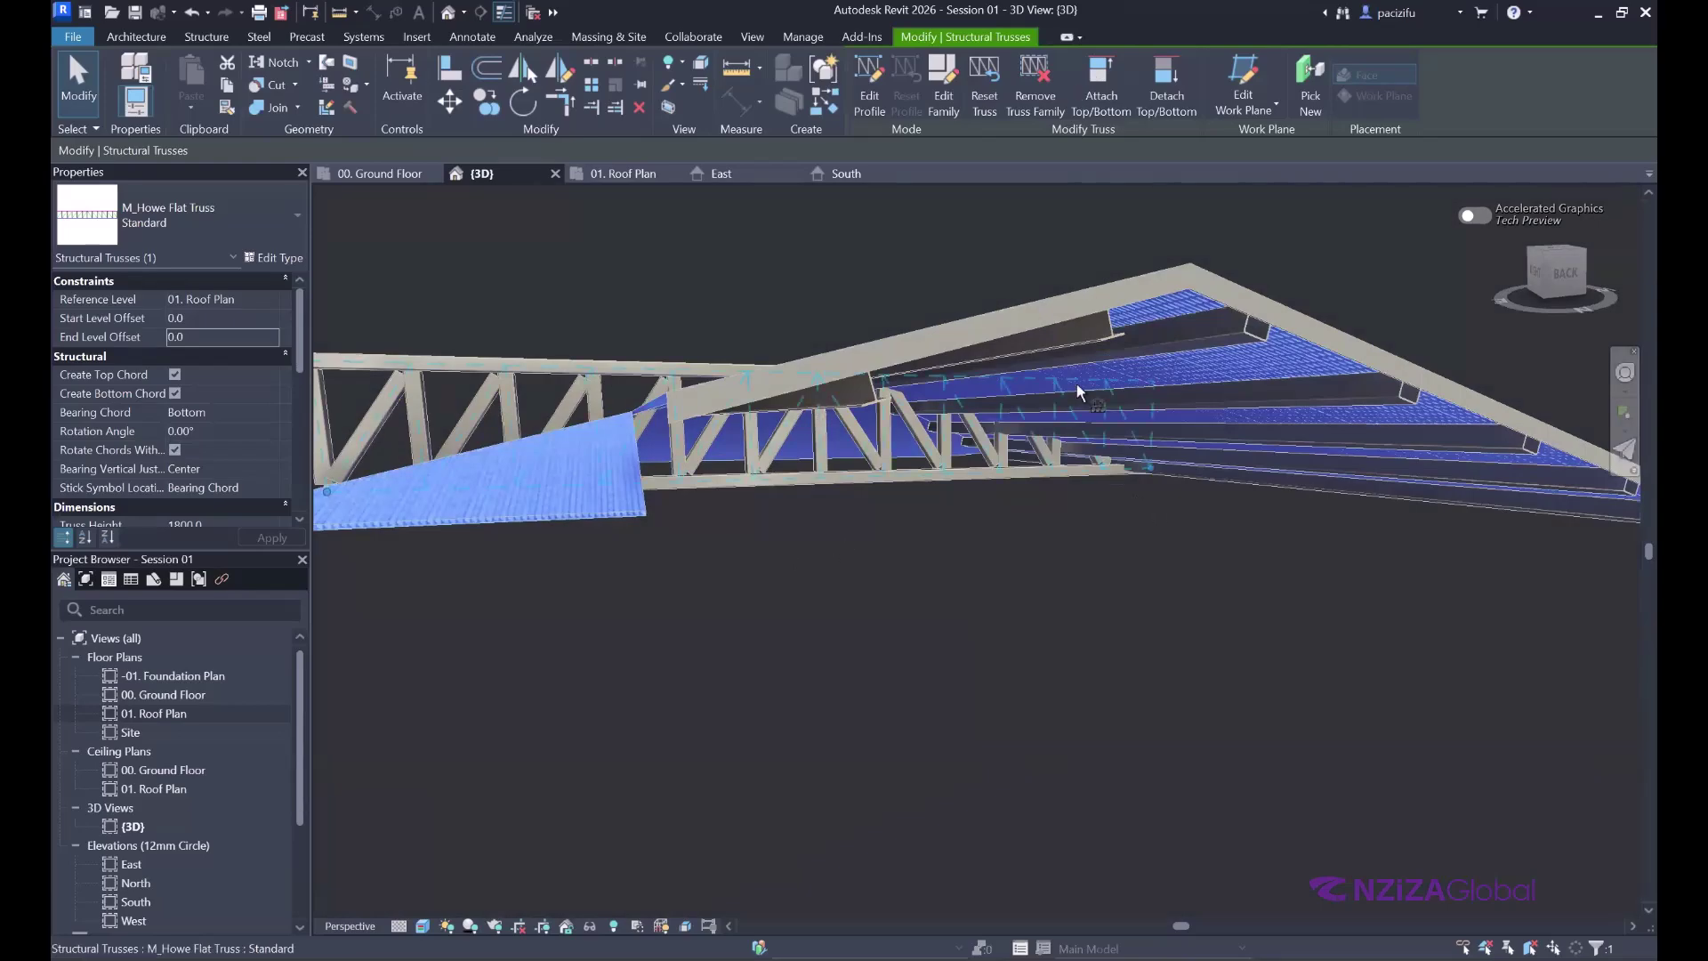
pyautogui.scroll(2, 1081, 365)
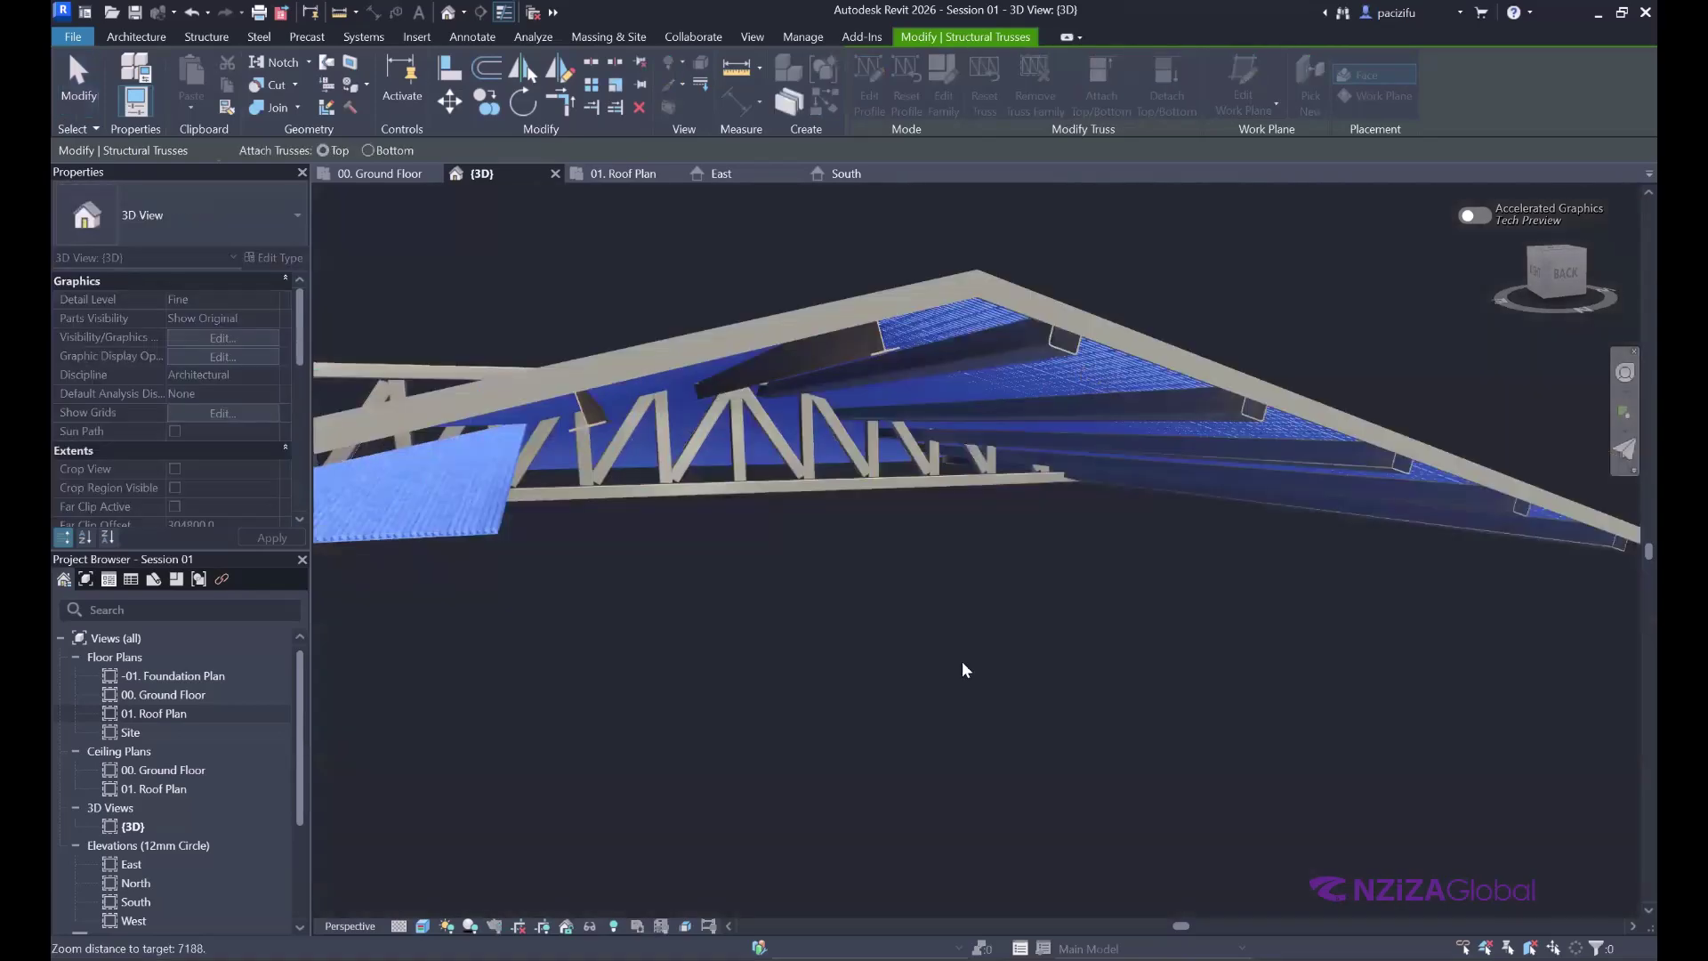
pyautogui.keyDown('shift'); pyautogui.moveTo(1021, 515); pyautogui.dragTo(1021, 511, button='middle'); pyautogui.keyUp('shift')
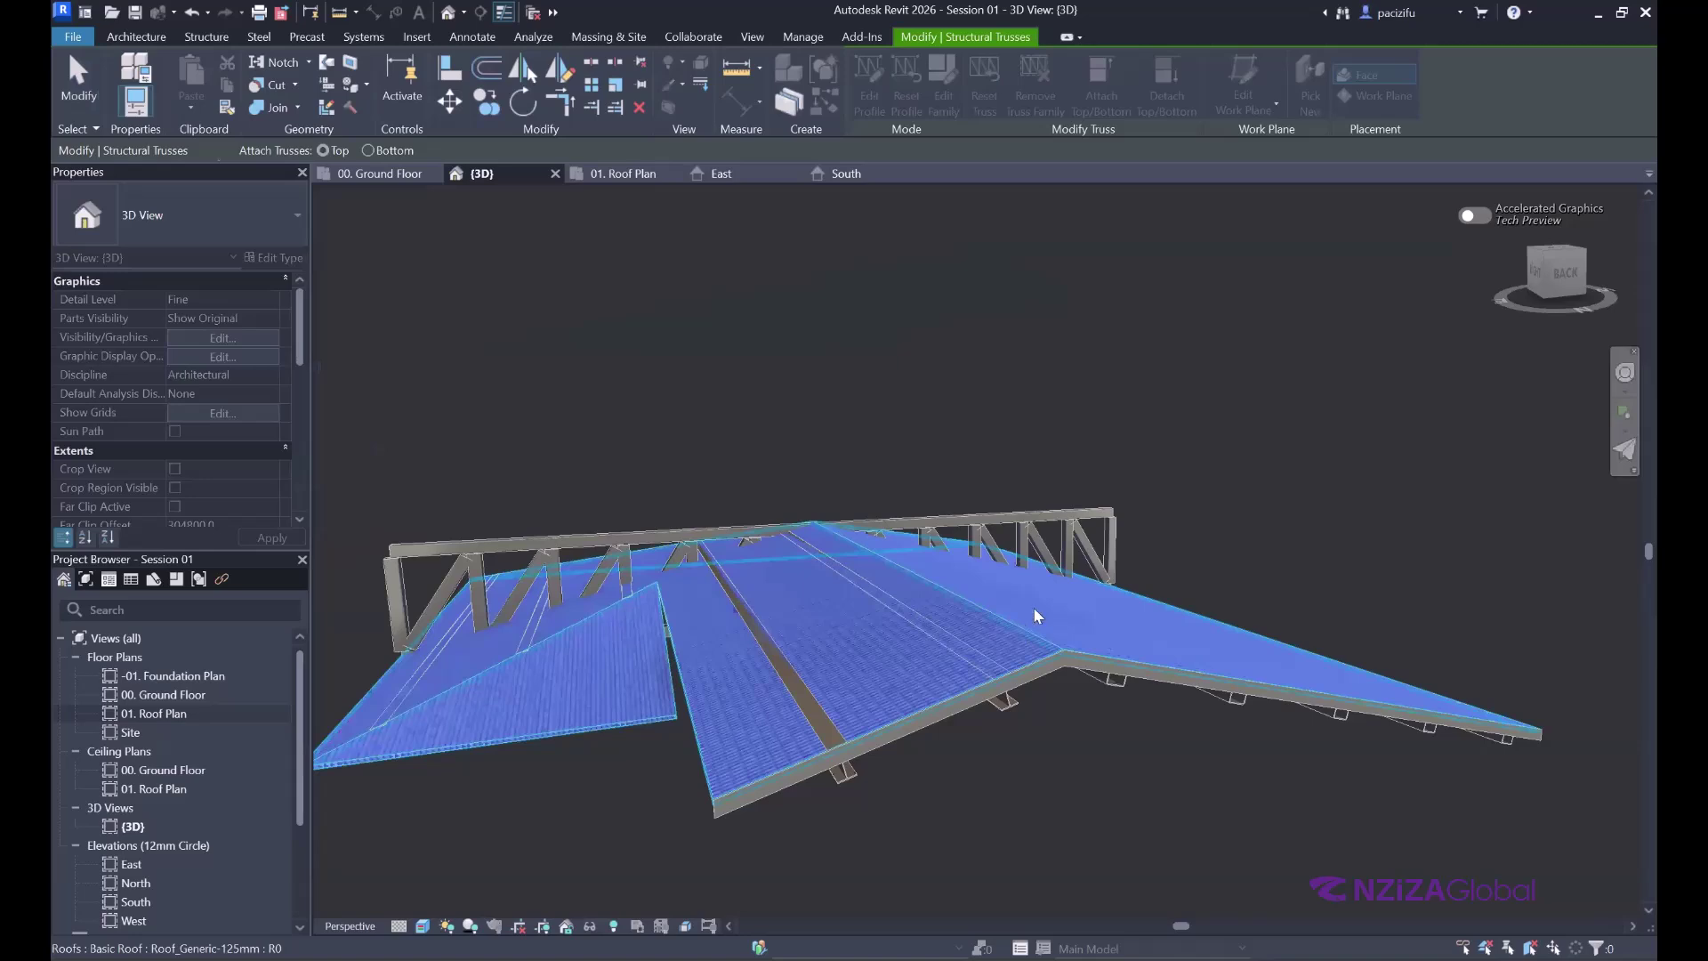
pyautogui.click(1033, 607)
# - Examine from below how the attached truss fits against the roof and its beams
pyautogui.keyDown('shift'); pyautogui.moveTo(767, 760); pyautogui.dragTo(712, 558, button='middle'); pyautogui.keyUp('shift')
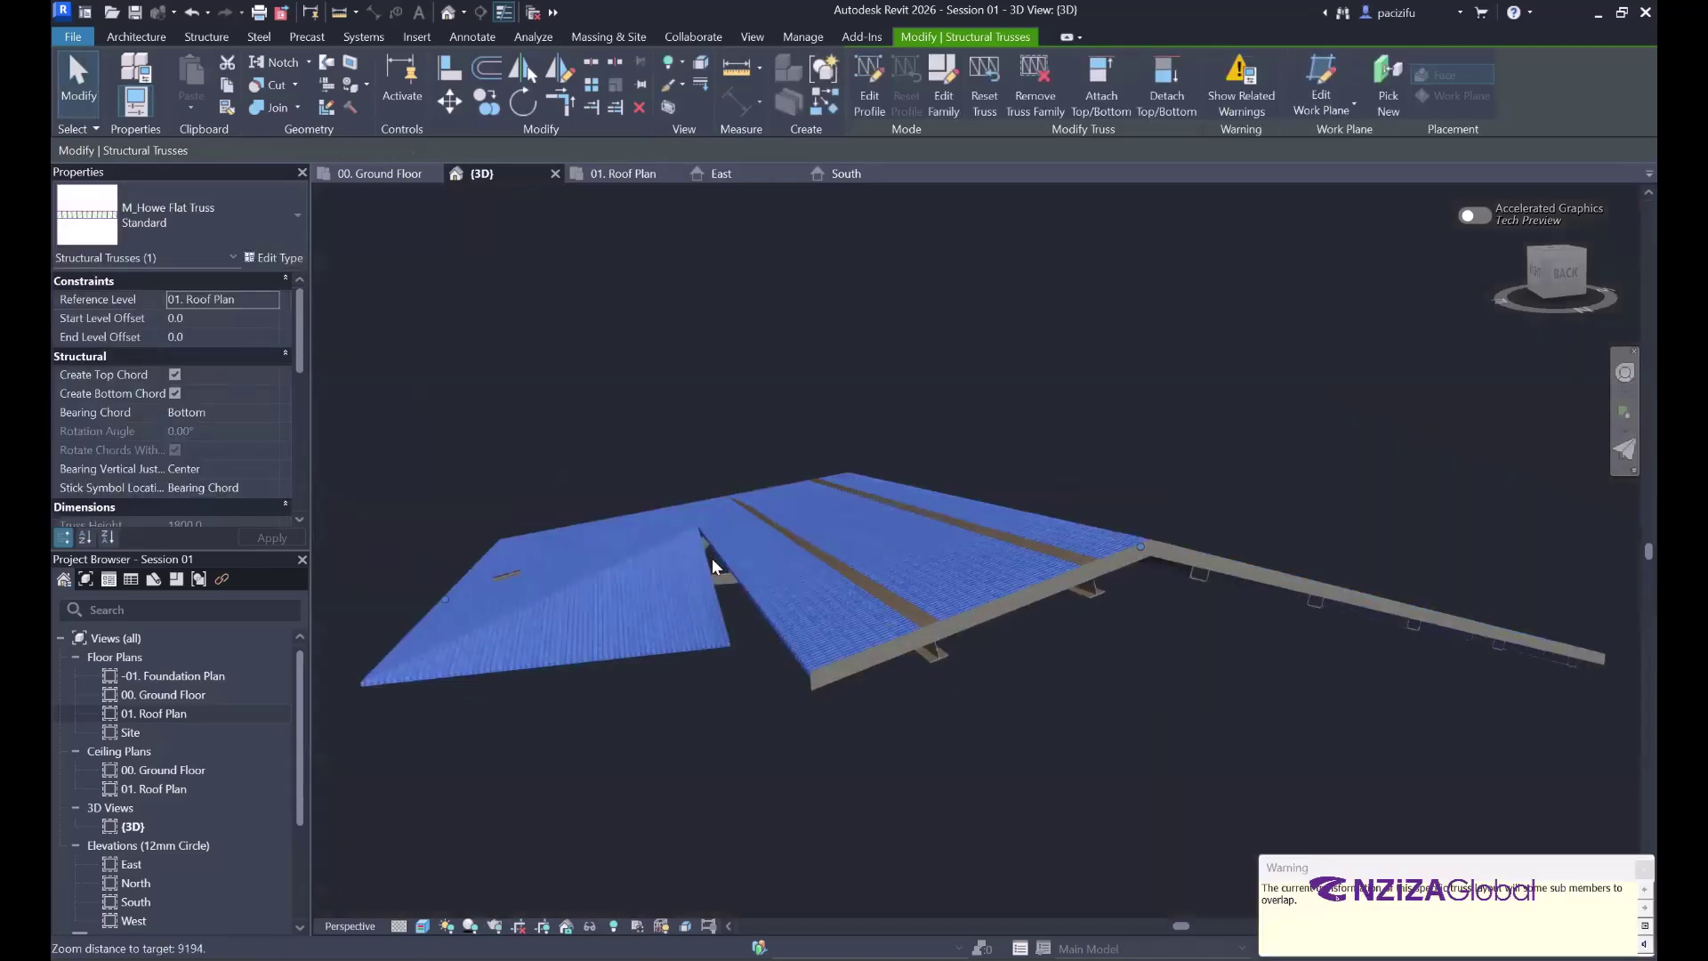
pyautogui.scroll(-3, 904, 633)
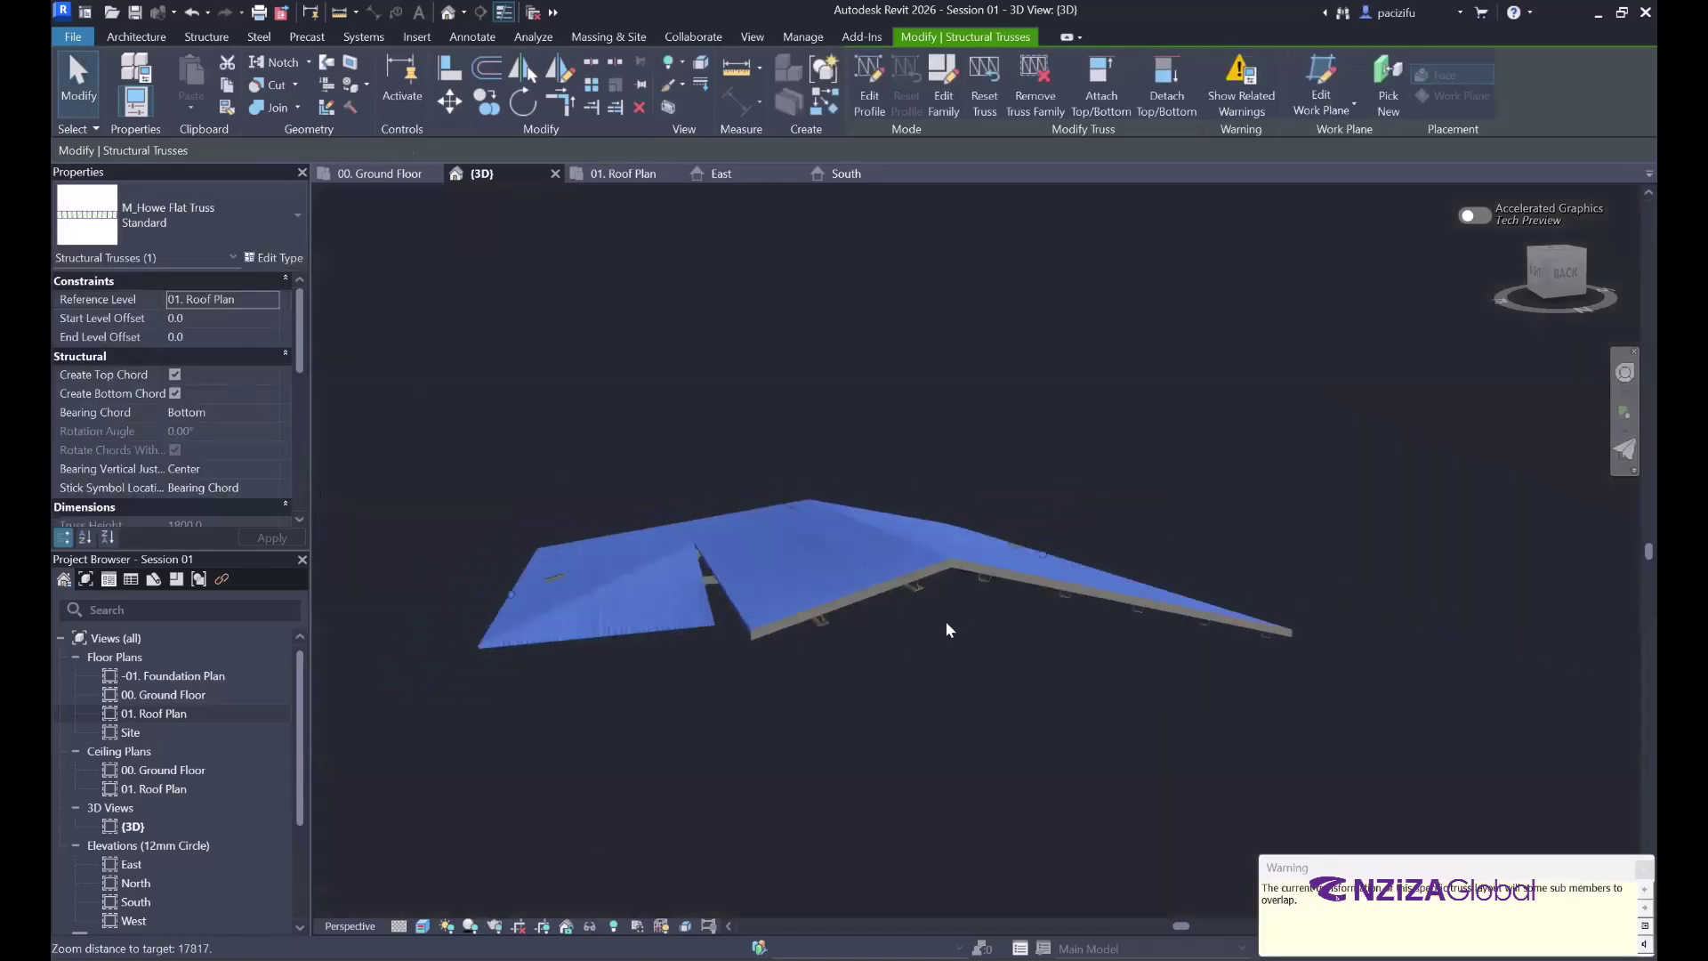
pyautogui.keyDown('shift'); pyautogui.moveTo(1029, 519); pyautogui.dragTo(1029, 523, button='middle'); pyautogui.keyUp('shift')
pyautogui.moveTo(809, 604); pyautogui.dragTo(808, 604)
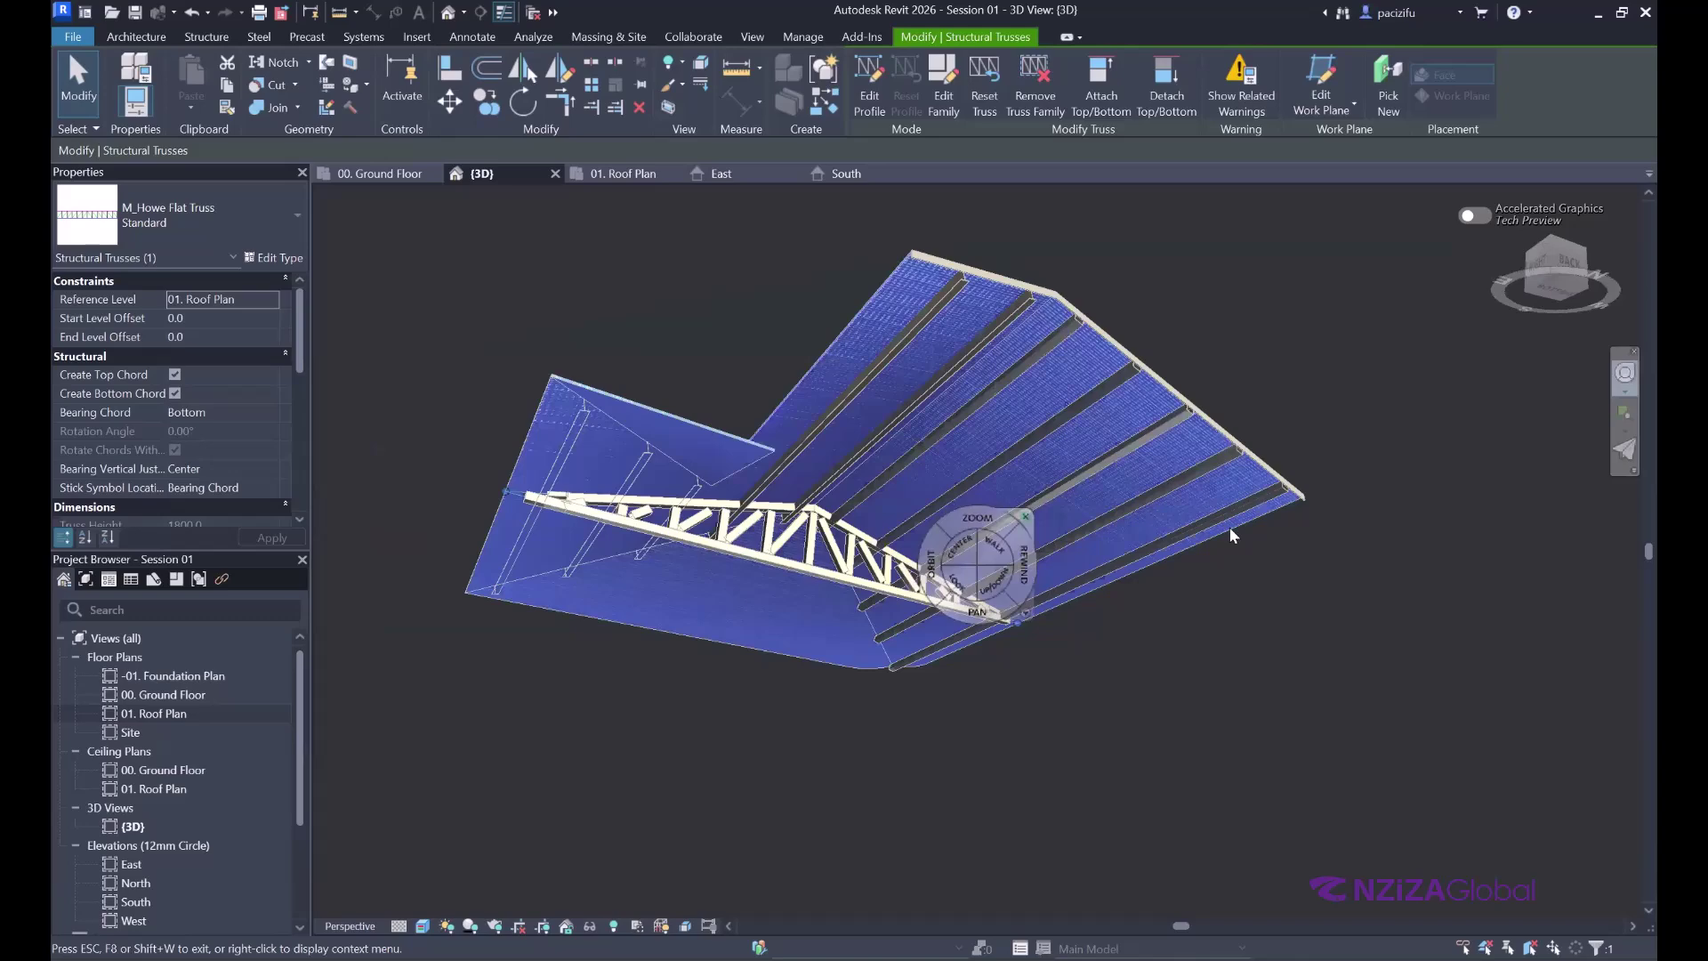
pyautogui.scroll(3, 1233, 534)
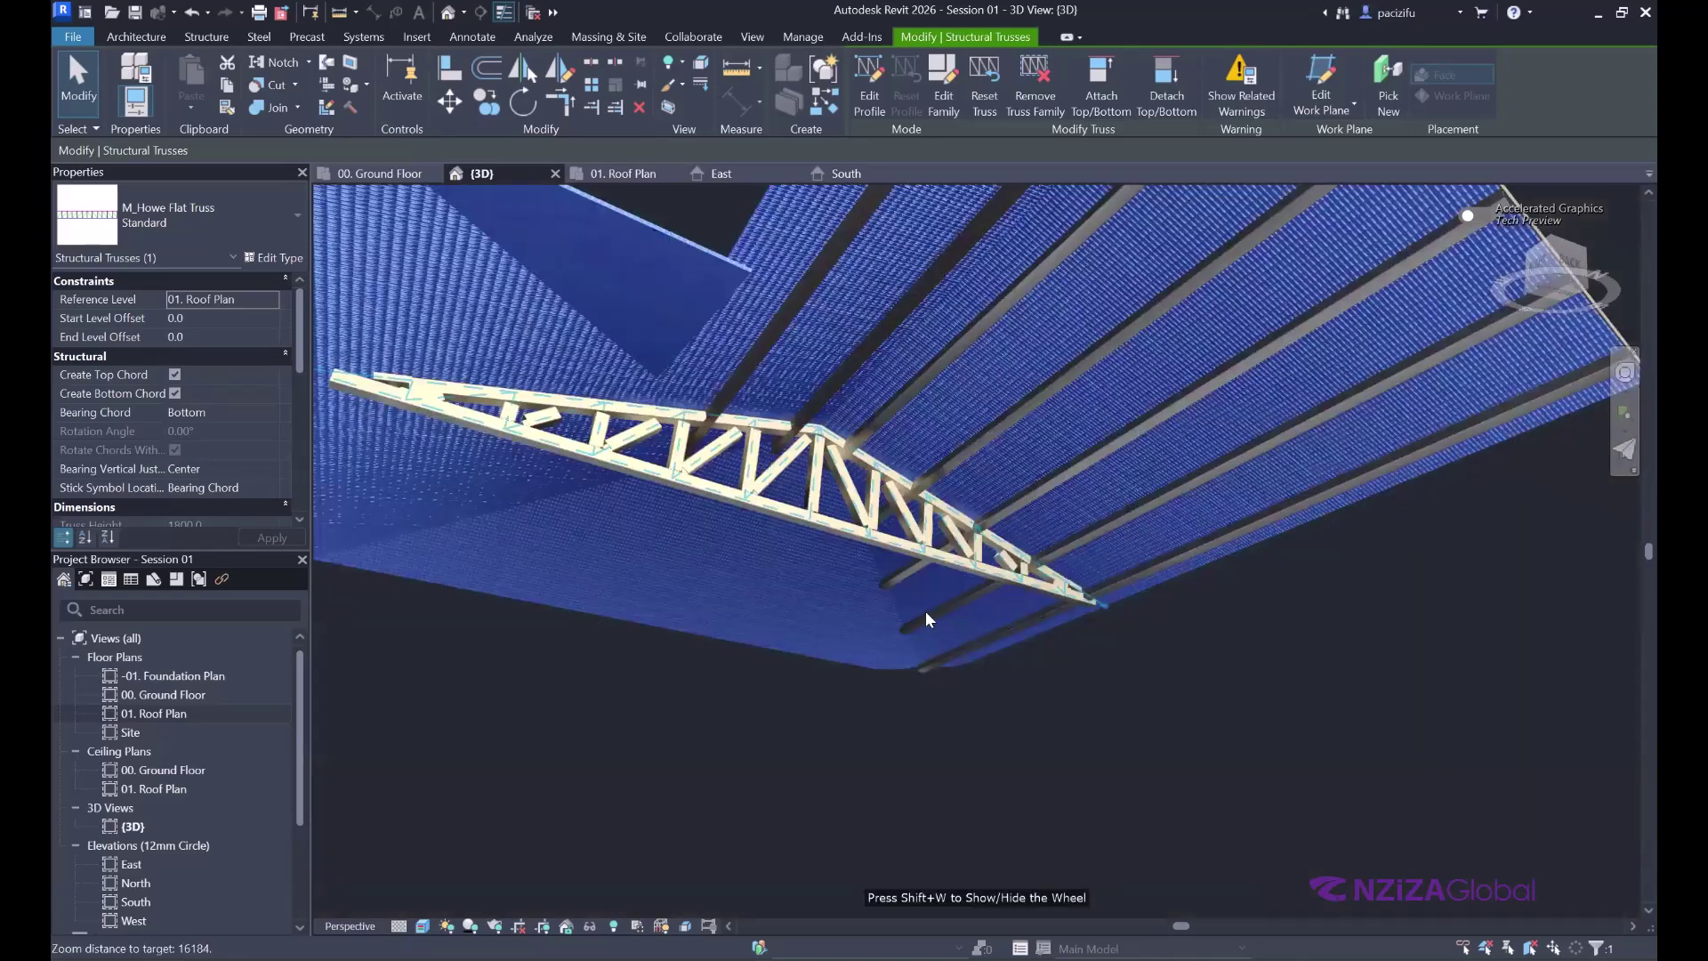
pyautogui.keyDown('shift'); pyautogui.moveTo(979, 591); pyautogui.dragTo(1071, 586, button='middle'); pyautogui.keyUp('shift')
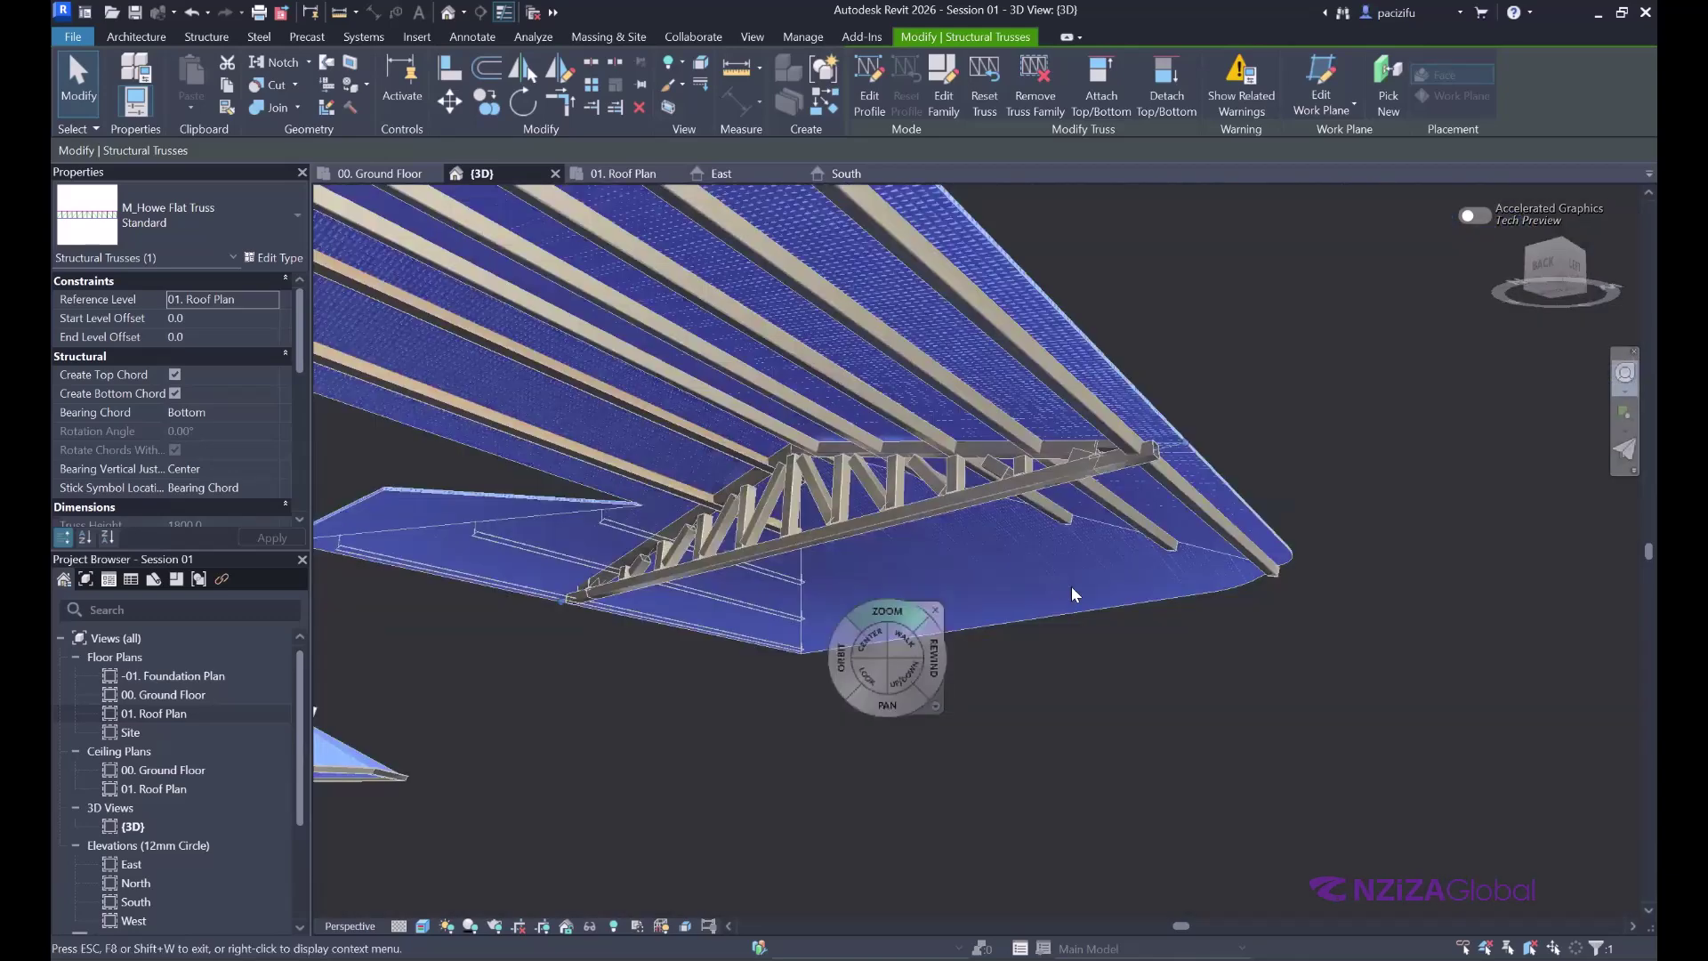
pyautogui.scroll(2, 699, 517)
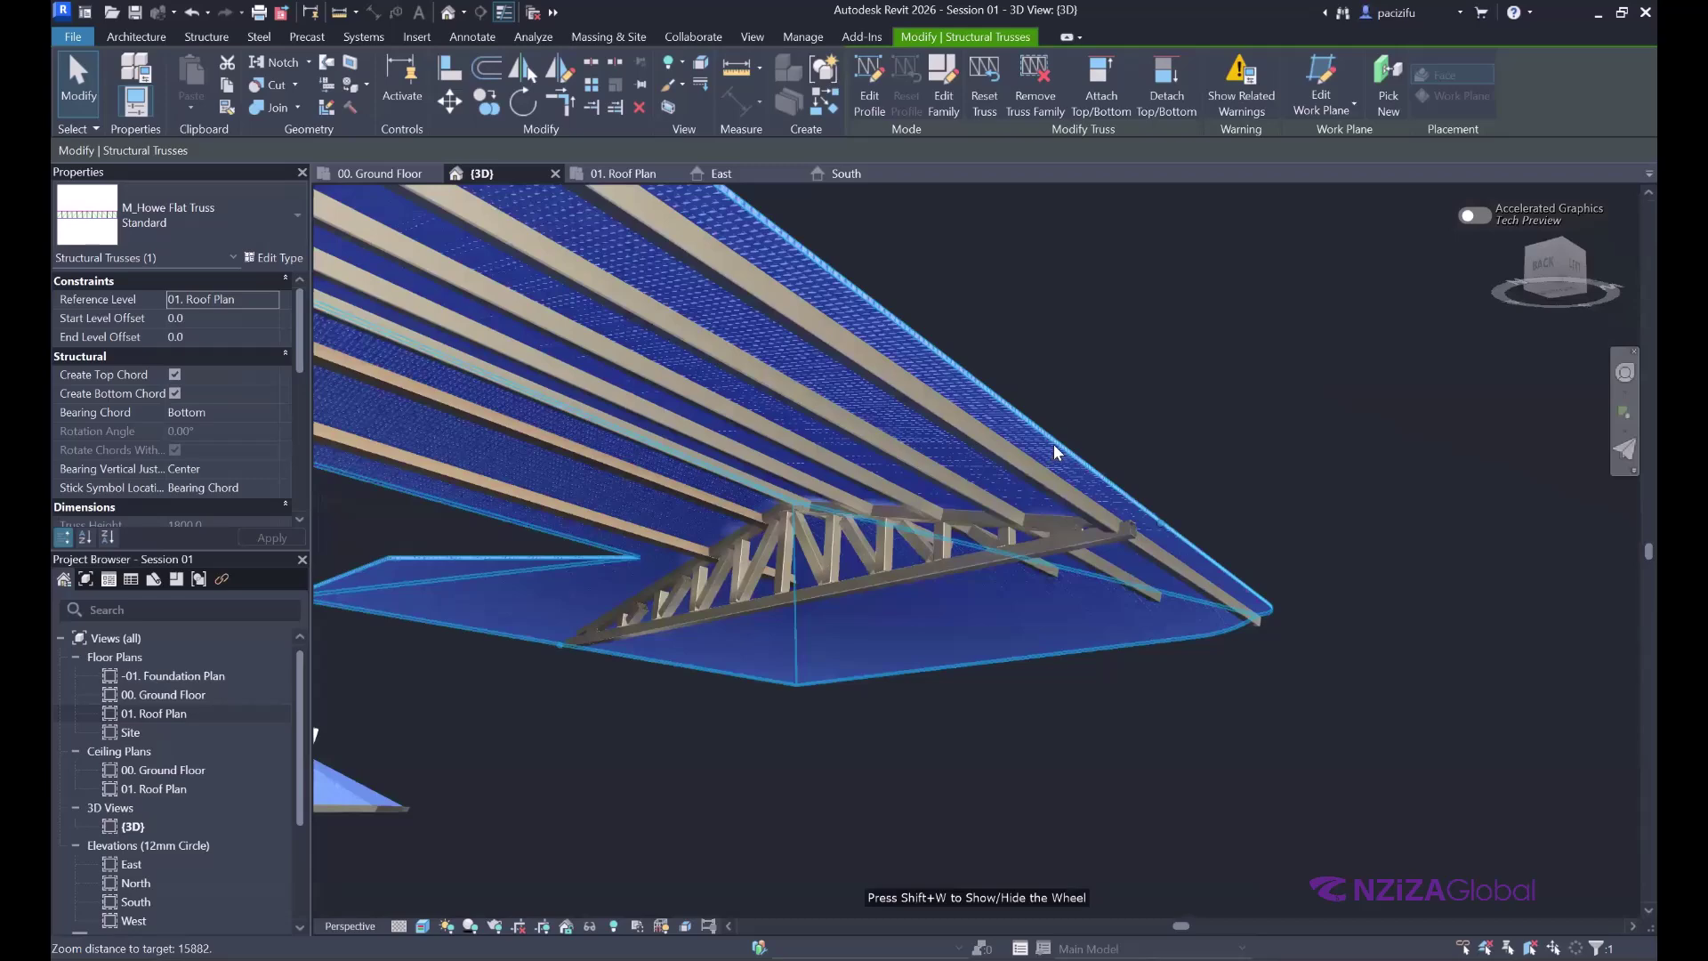
# - Compare the attached flat truss seen from below with the house's hipped roof, using the 3D and 01. Roof Plan views
pyautogui.keyDown('shift'); pyautogui.moveTo(858, 498); pyautogui.dragTo(650, 206, button='middle'); pyautogui.keyUp('shift')
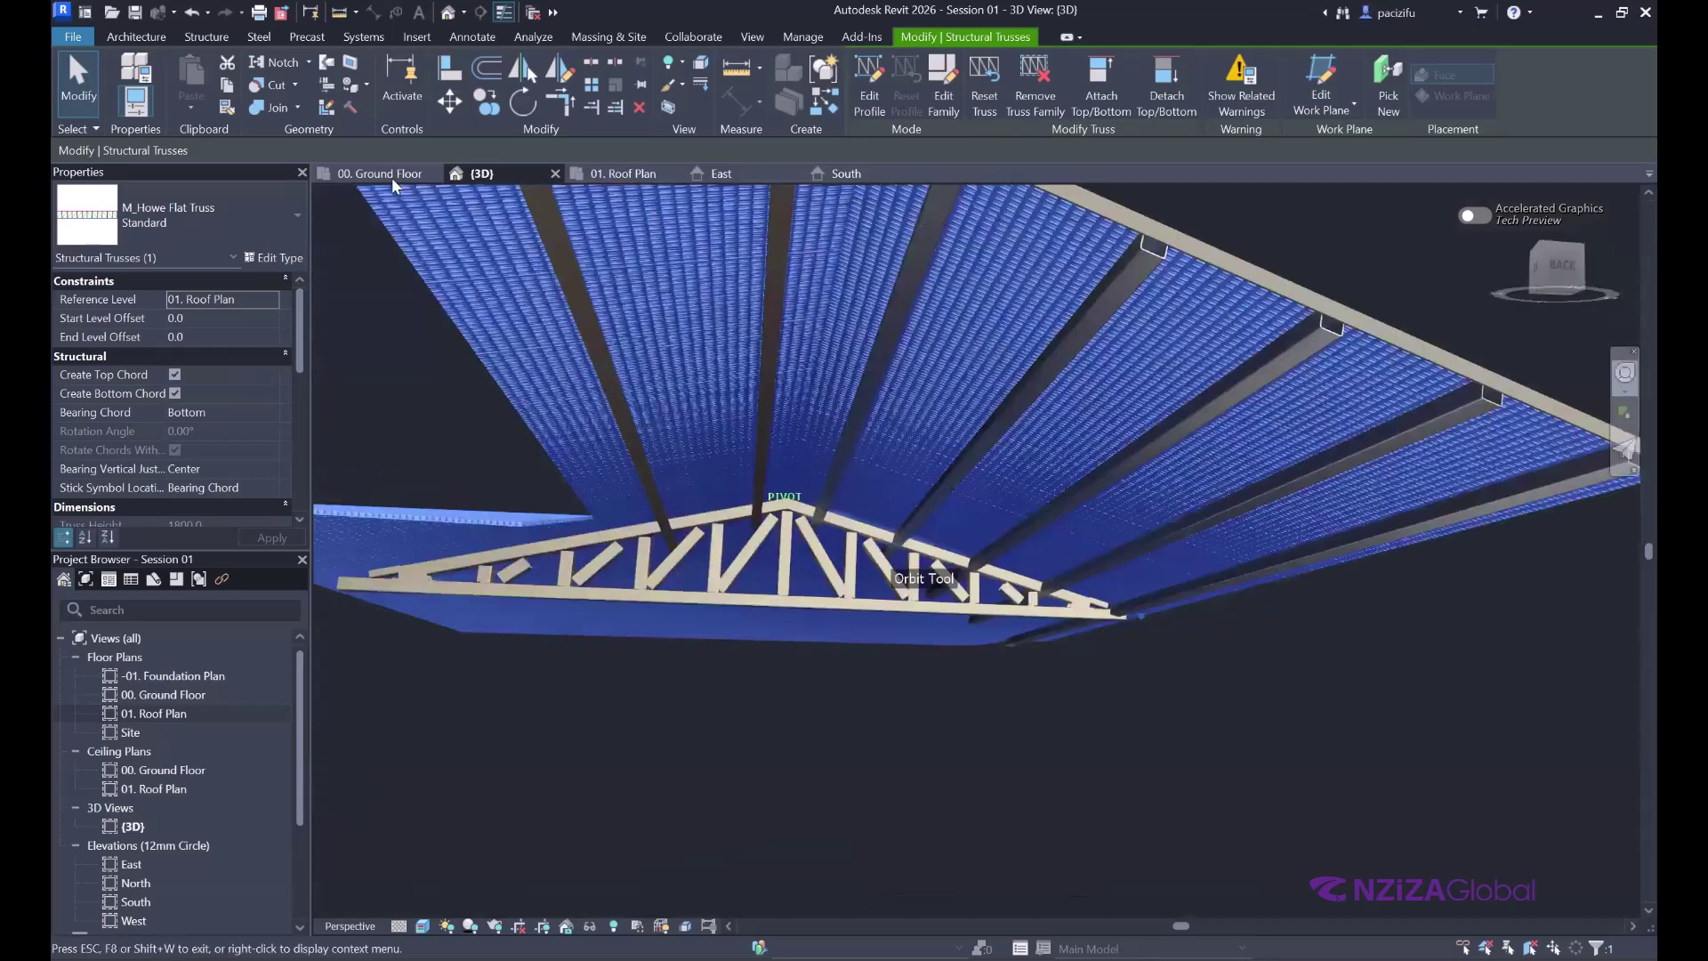
pyautogui.scroll(-3, 952, 551)
pyautogui.scroll(-3, 431, 463)
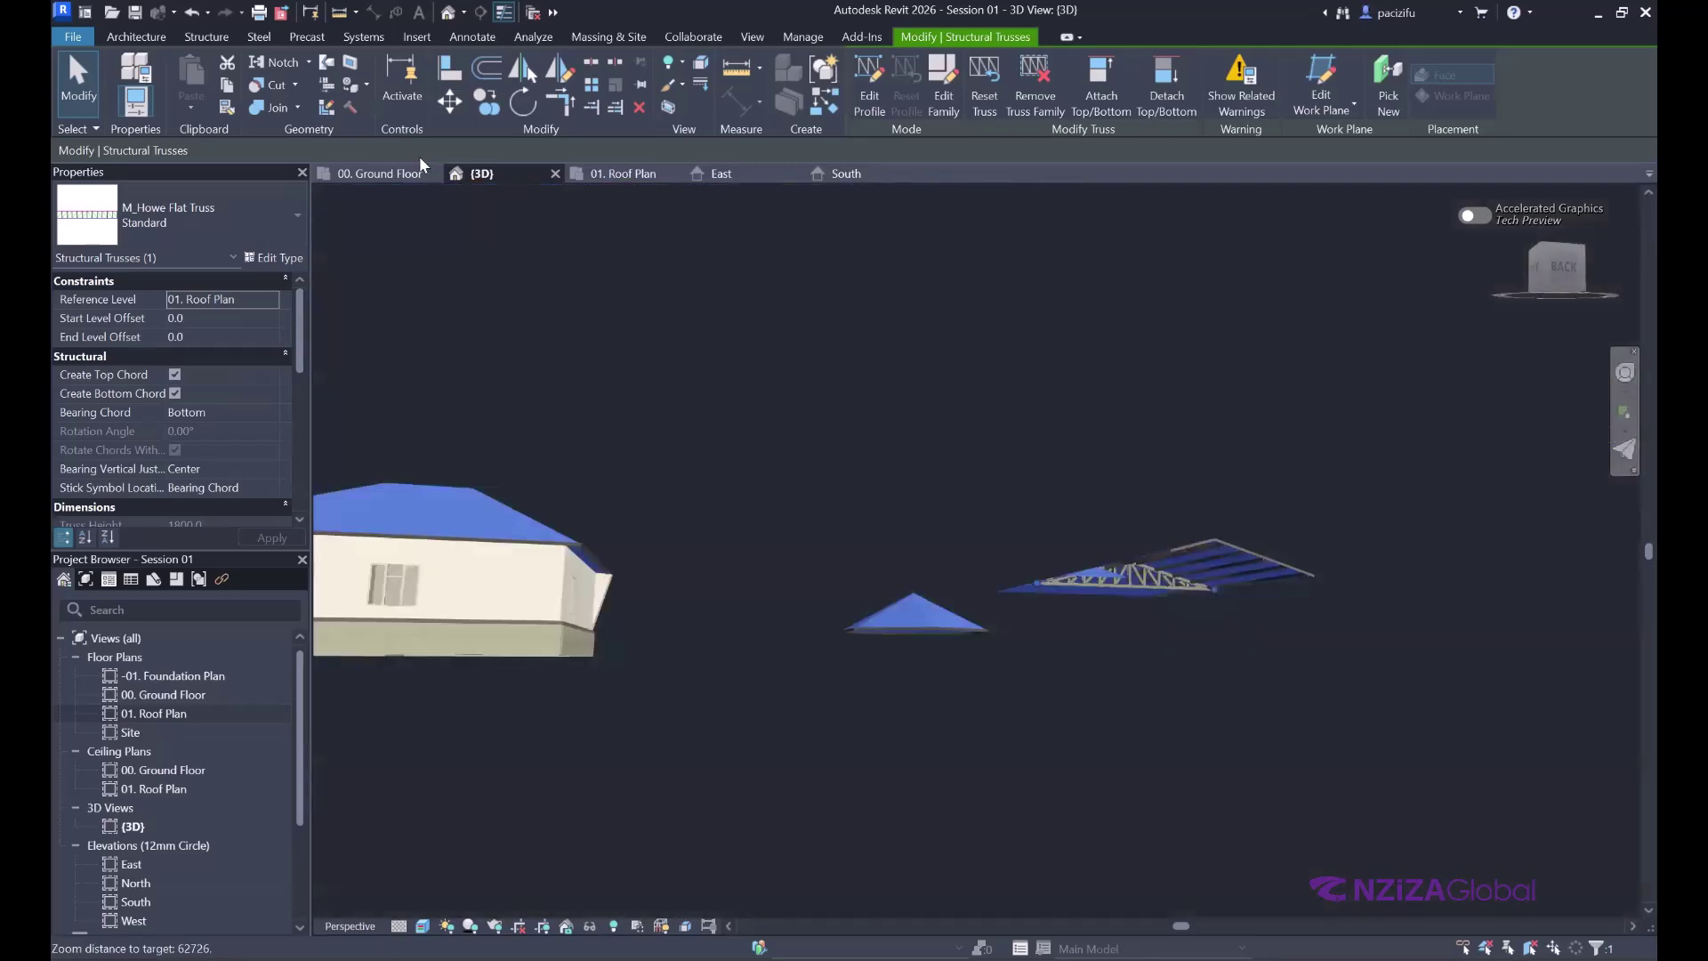
pyautogui.hotkey('ctrl', 'Tab')
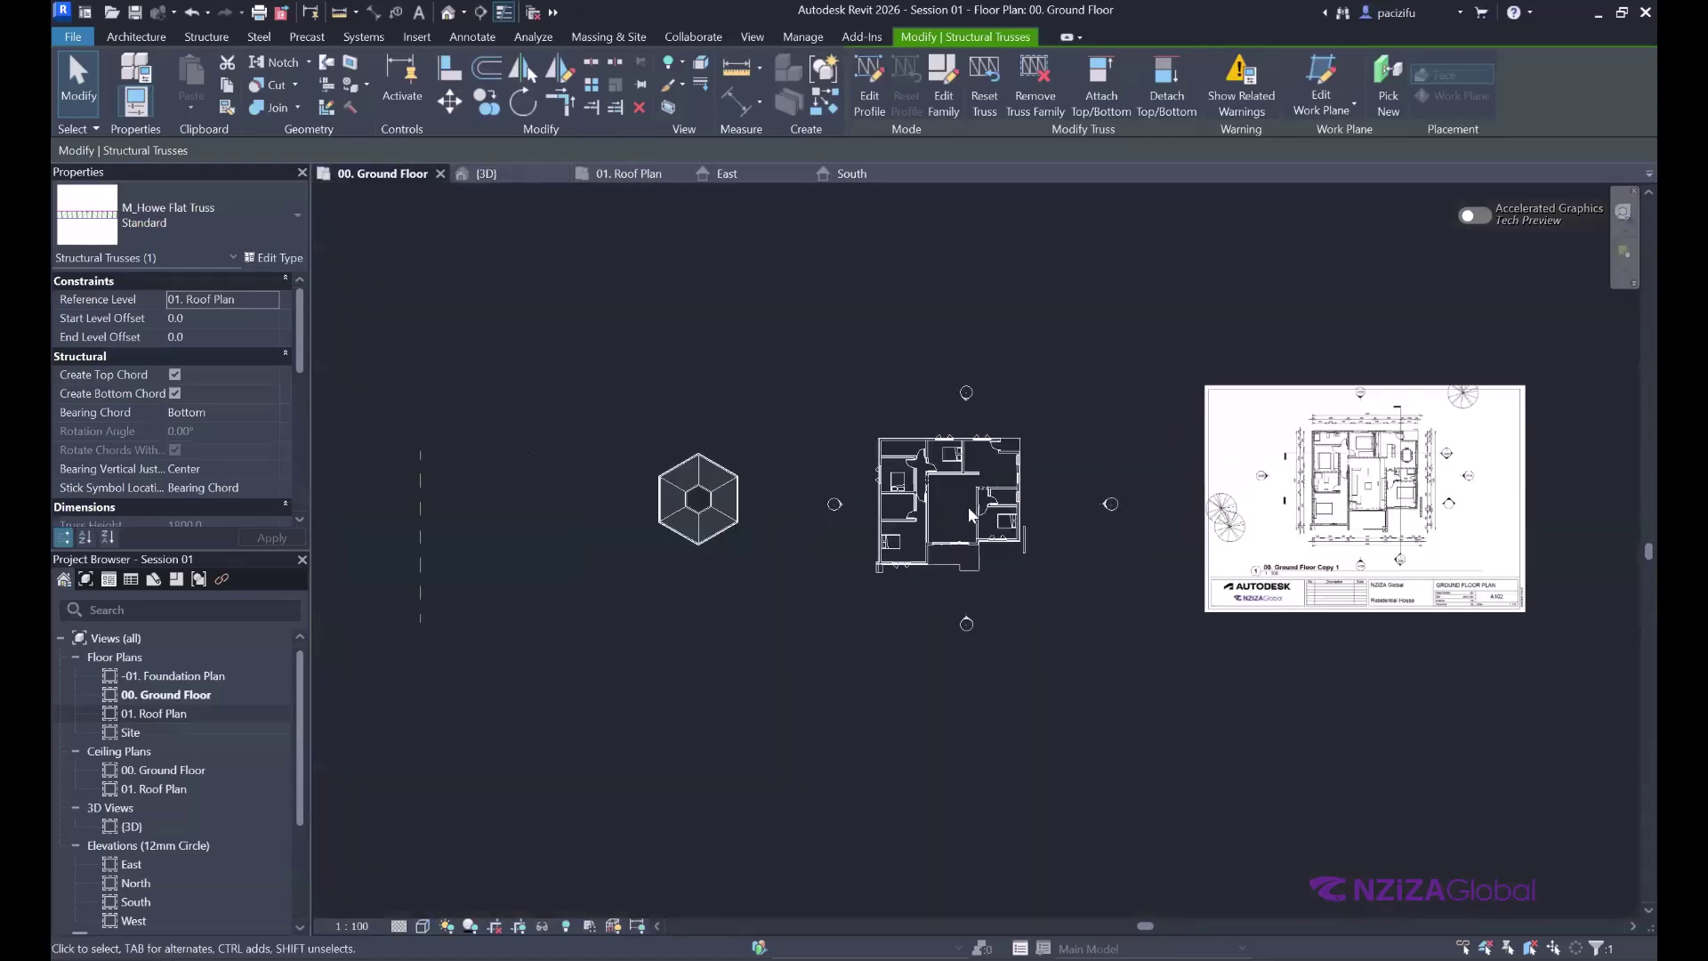
pyautogui.hotkey('ctrl', 'Tab')
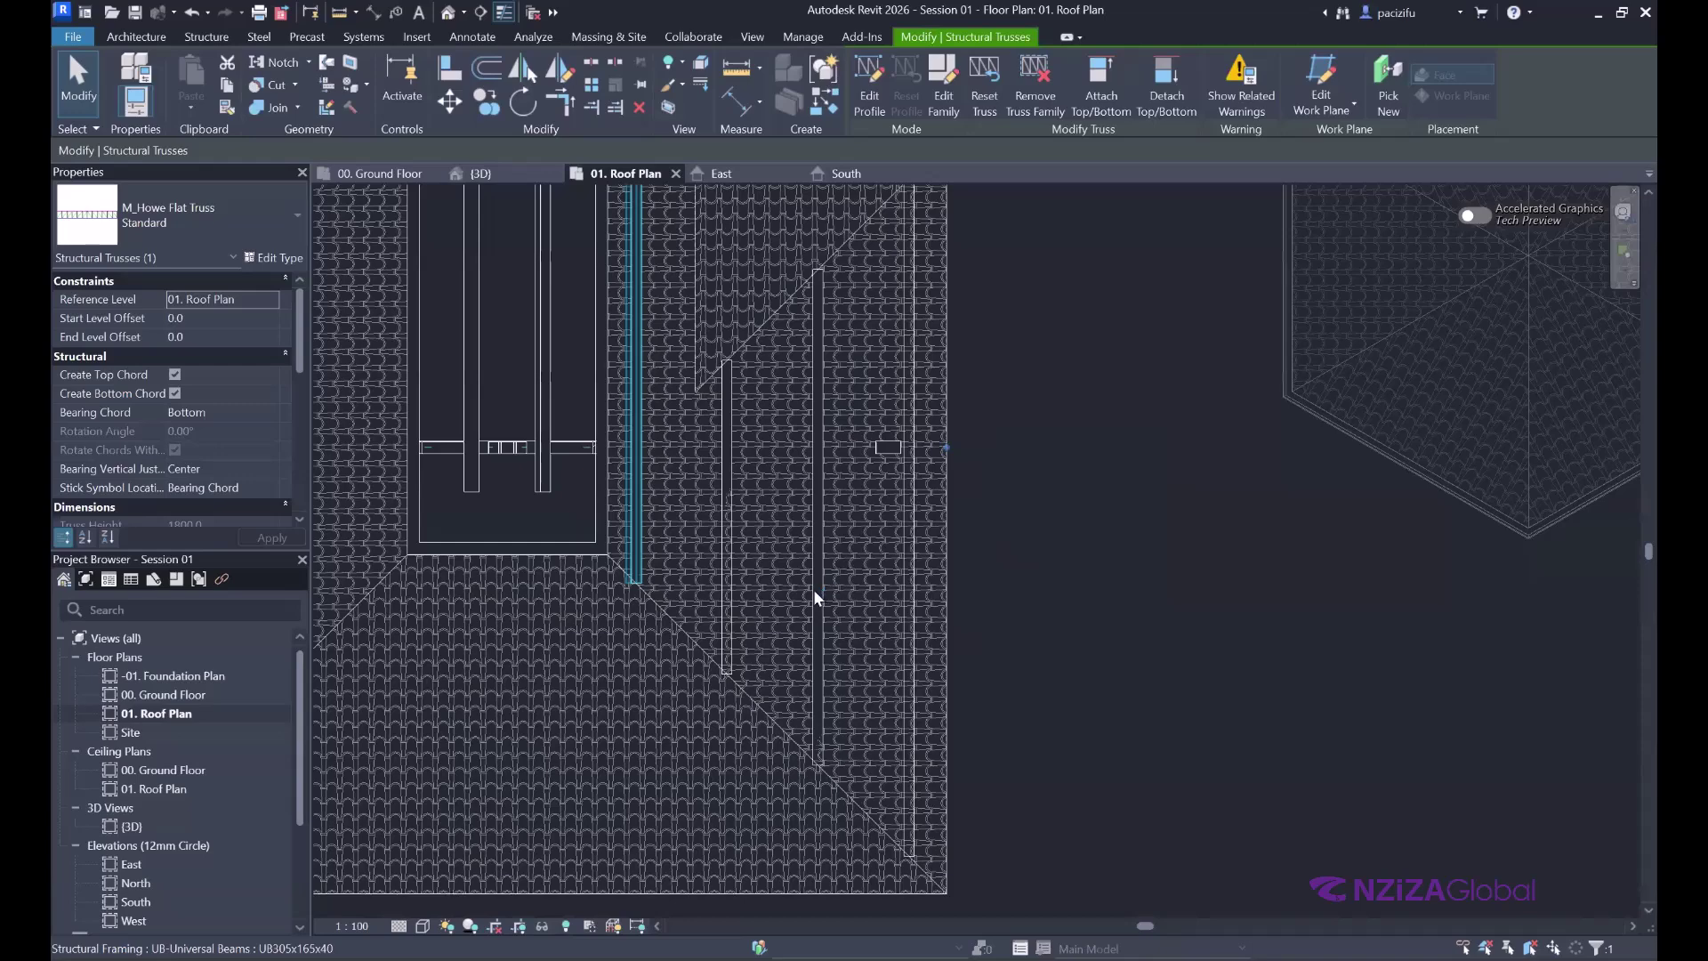
pyautogui.press('z')
pyautogui.press('f')
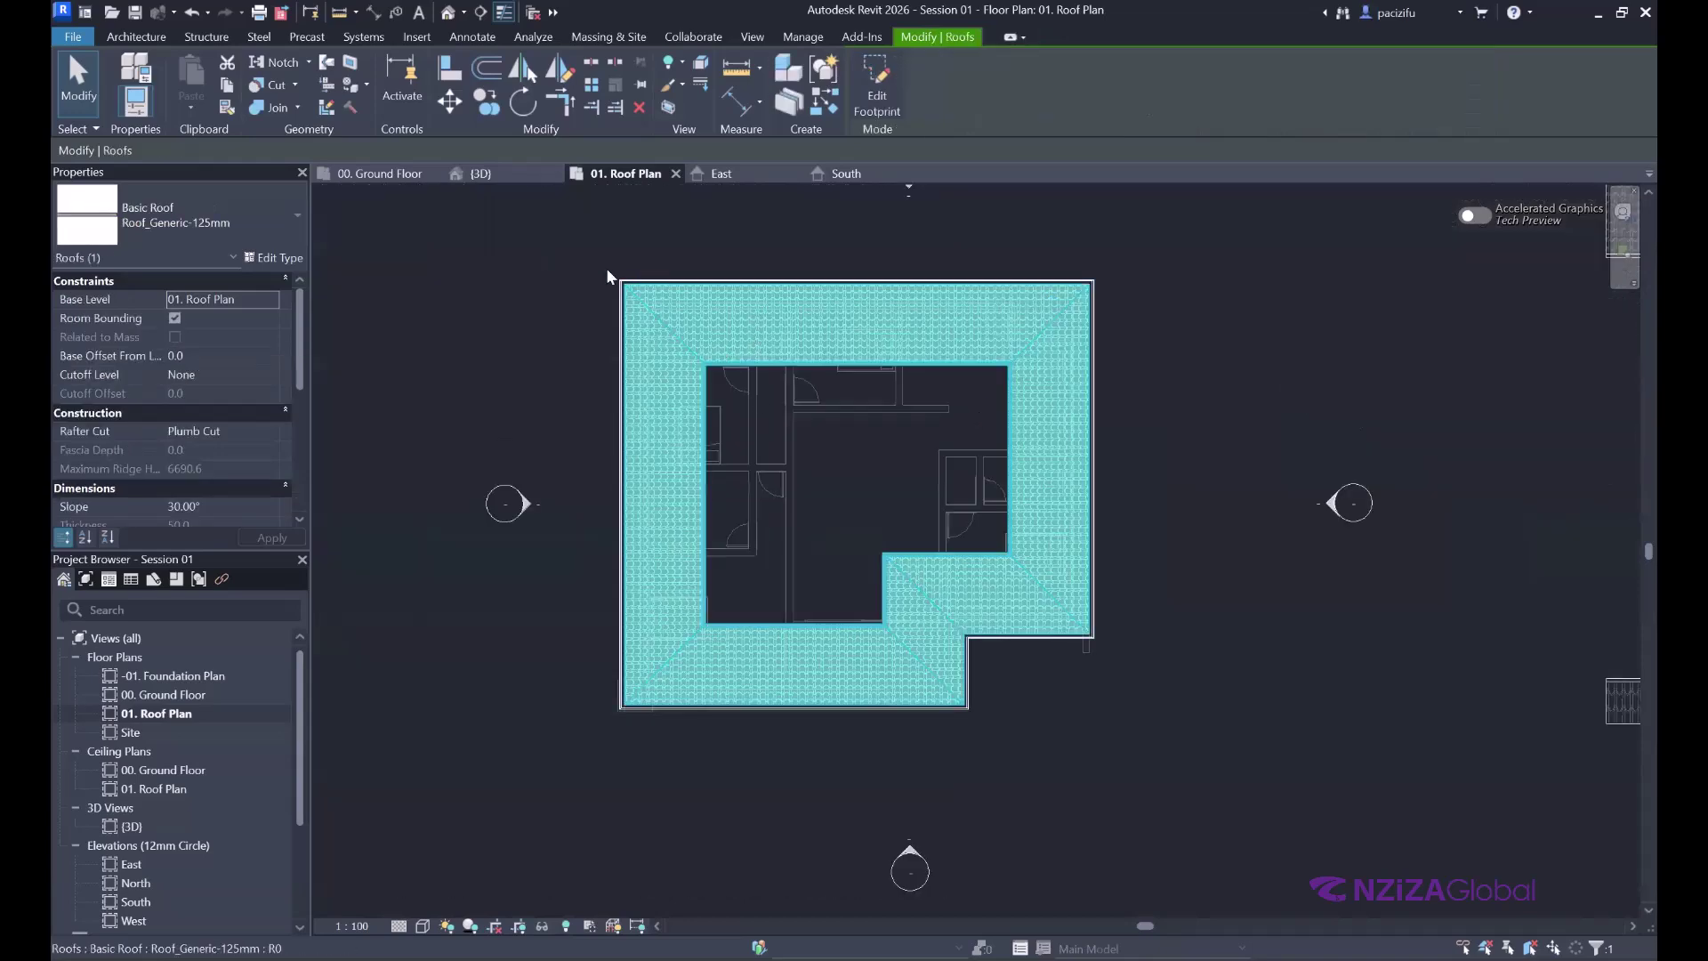
pyautogui.press('Escape')
pyautogui.click(478, 175)
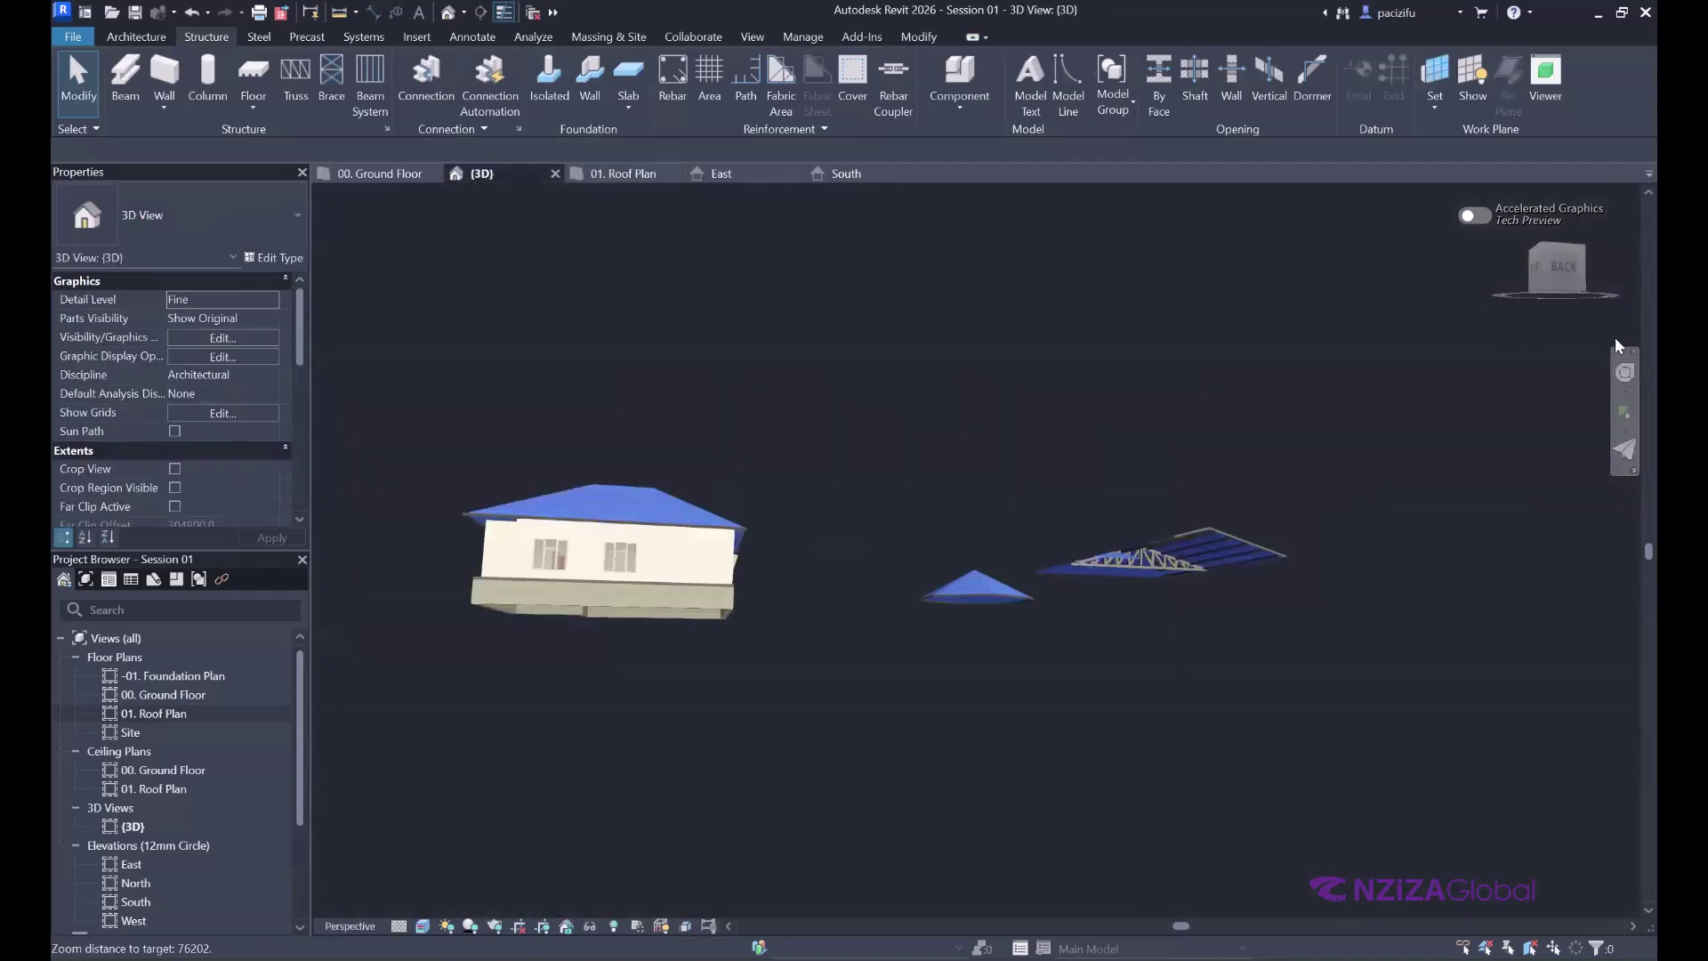
pyautogui.click(1625, 373)
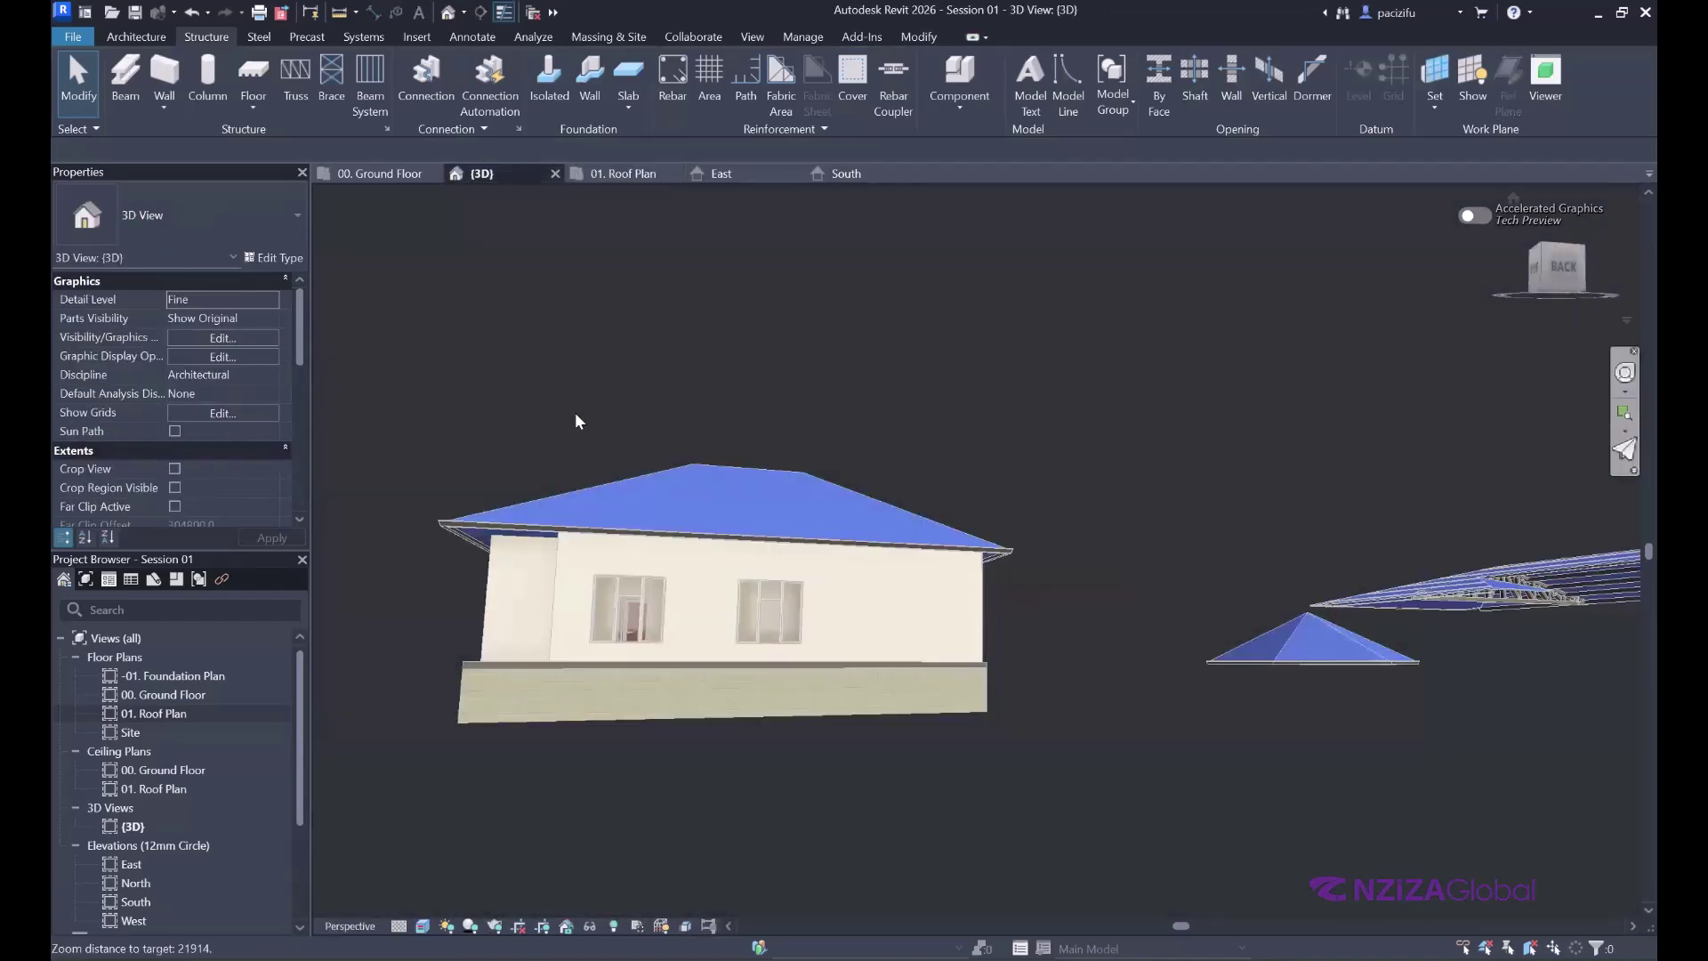
pyautogui.press('Escape')
pyautogui.keyDown('shift'); pyautogui.moveTo(989, 505); pyautogui.dragTo(586, 632, button='middle'); pyautogui.keyUp('shift')
pyautogui.scroll(3, 585, 632)
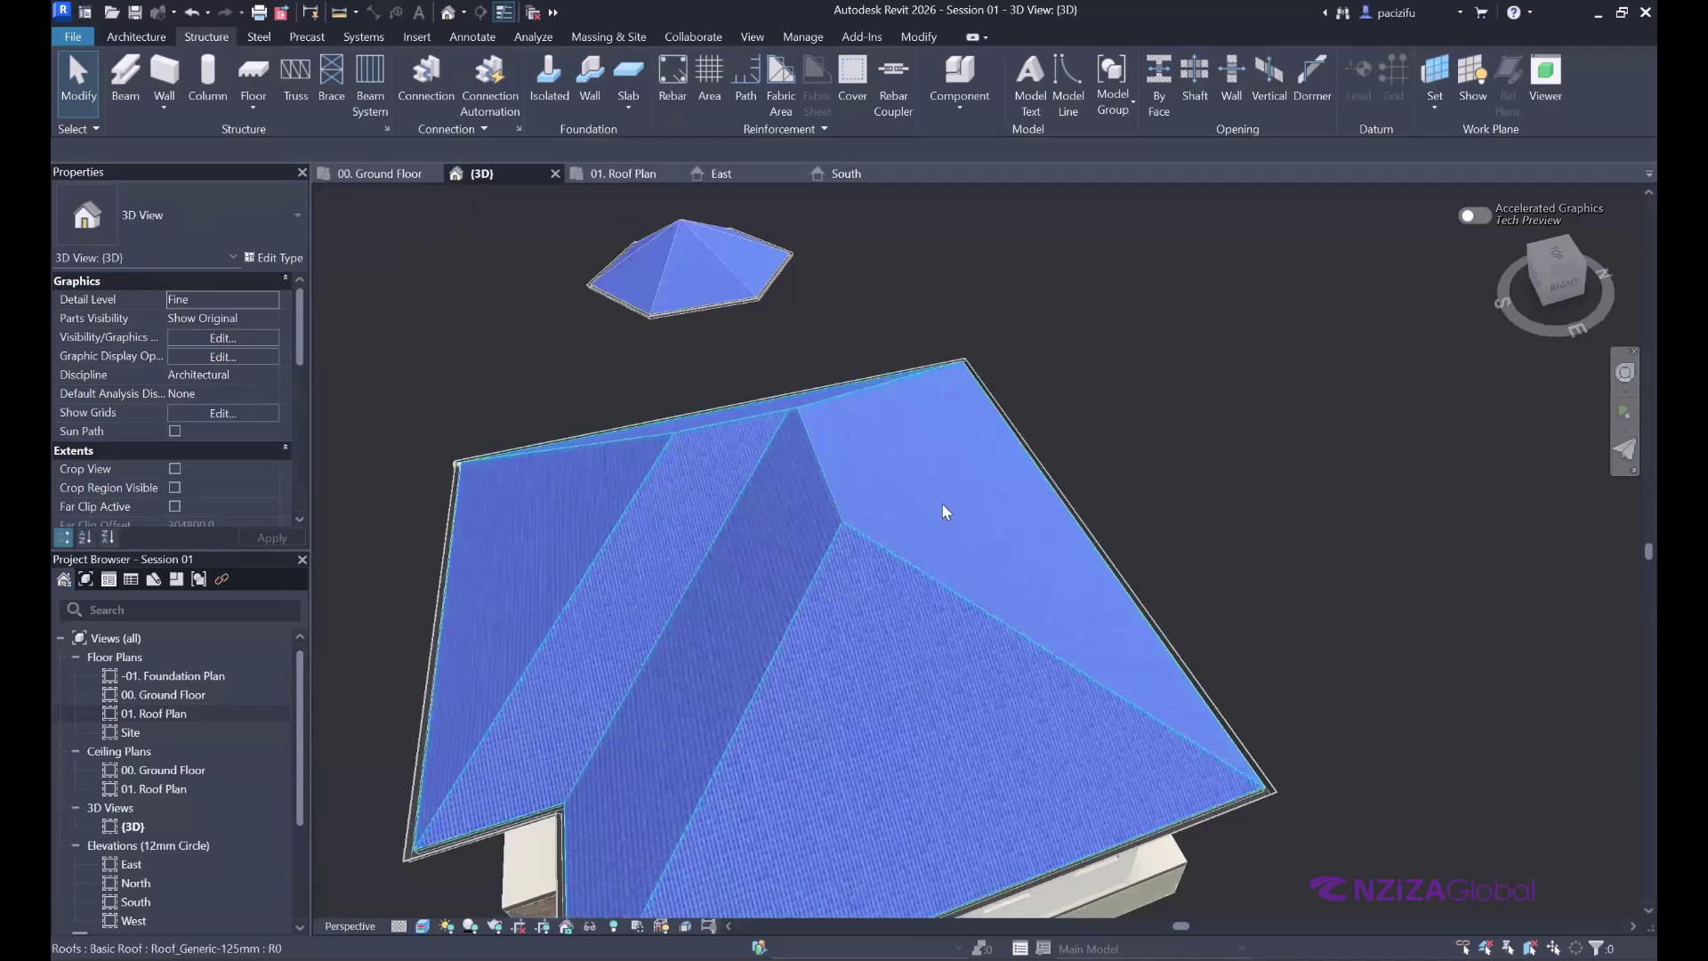
# - In the 01. Roof Plan view, place an M_Howe Gabled Truss-6 Panel truss about 11100 mm long straight down the plan from the house roof's upper eave
pyautogui.click(381, 174)
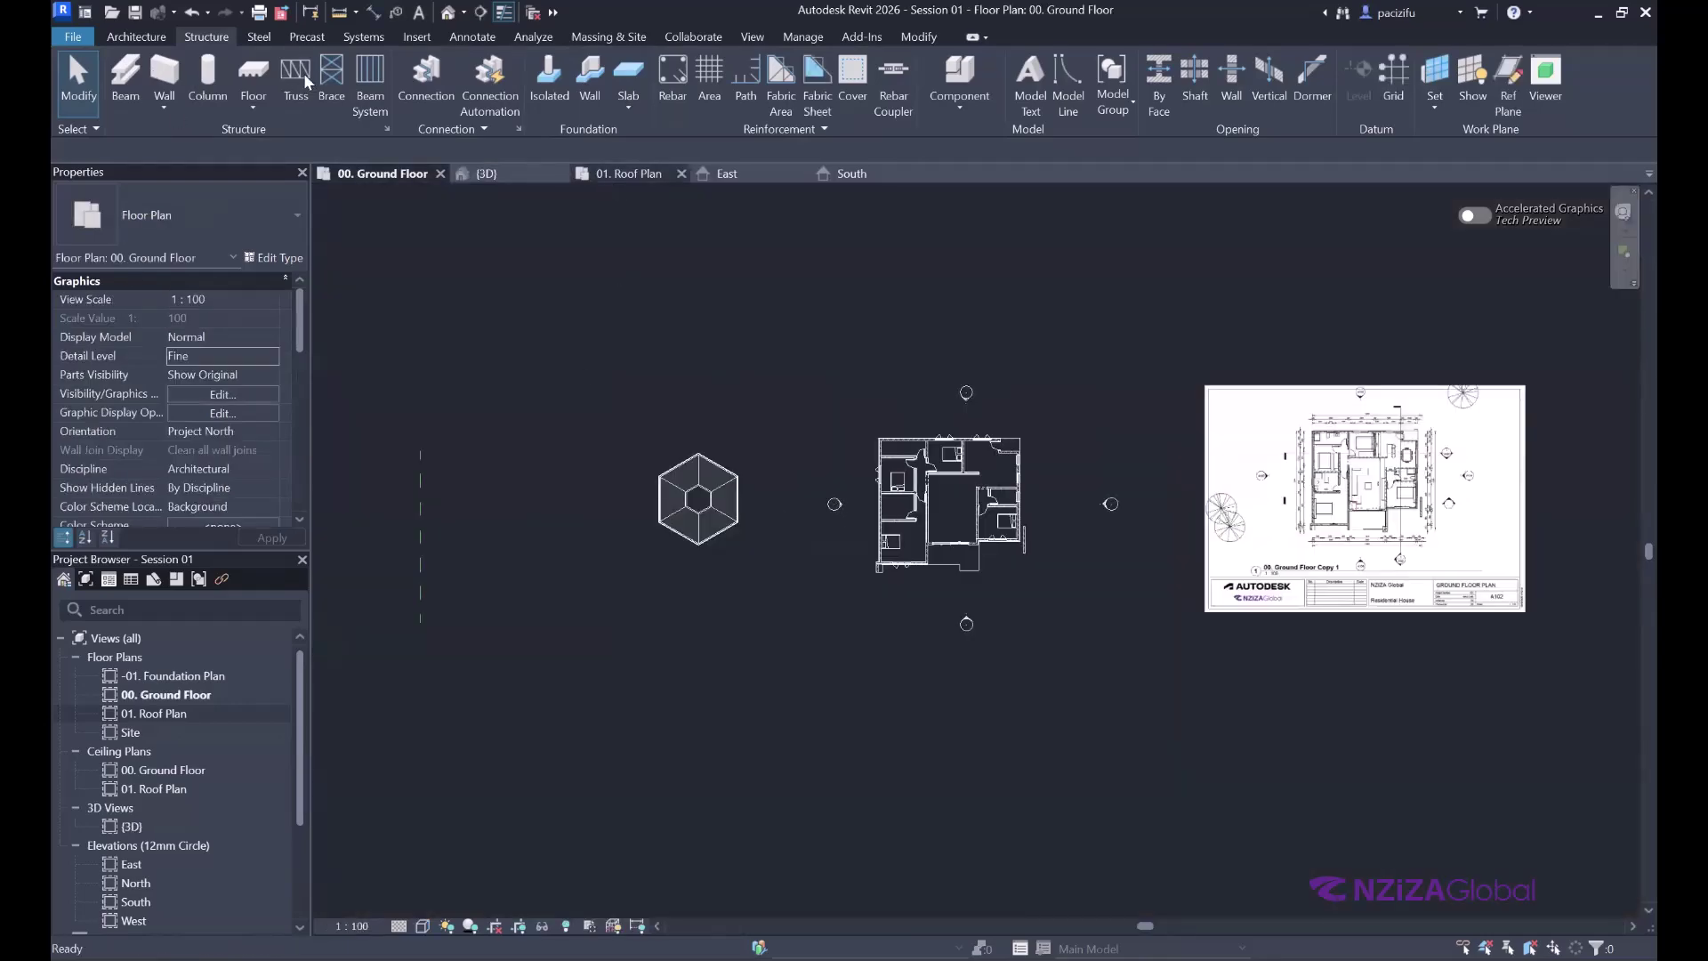
pyautogui.hotkey('ctrl', 'Tab')
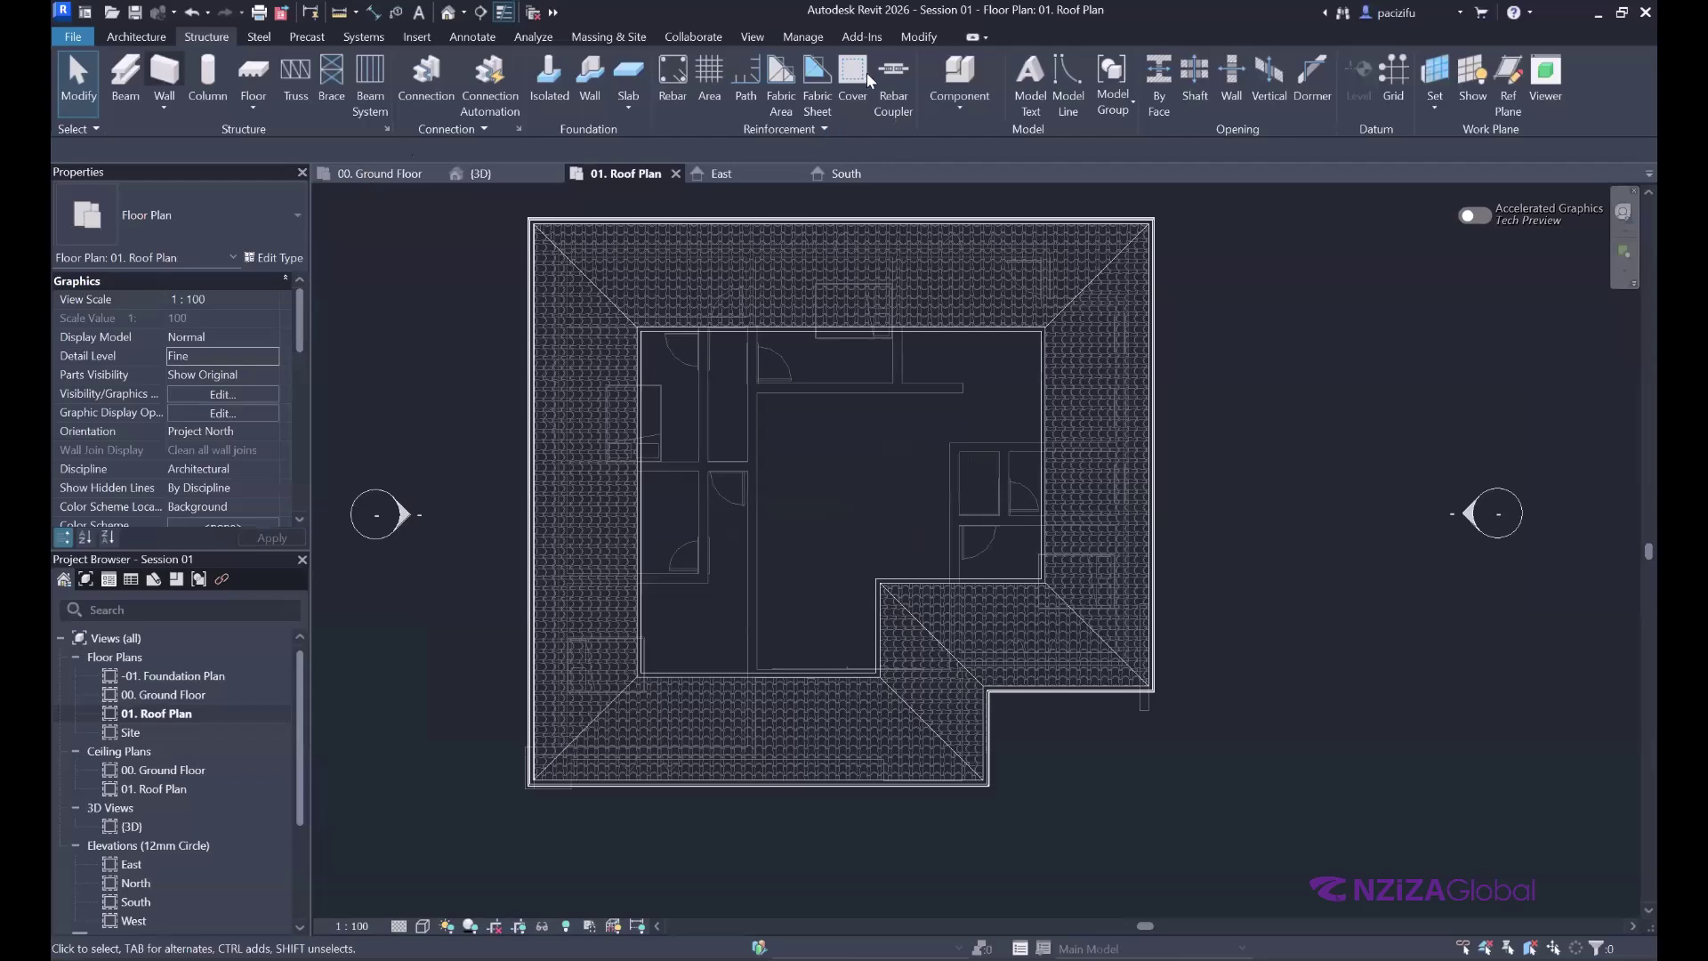
pyautogui.click(296, 75)
pyautogui.click(166, 214)
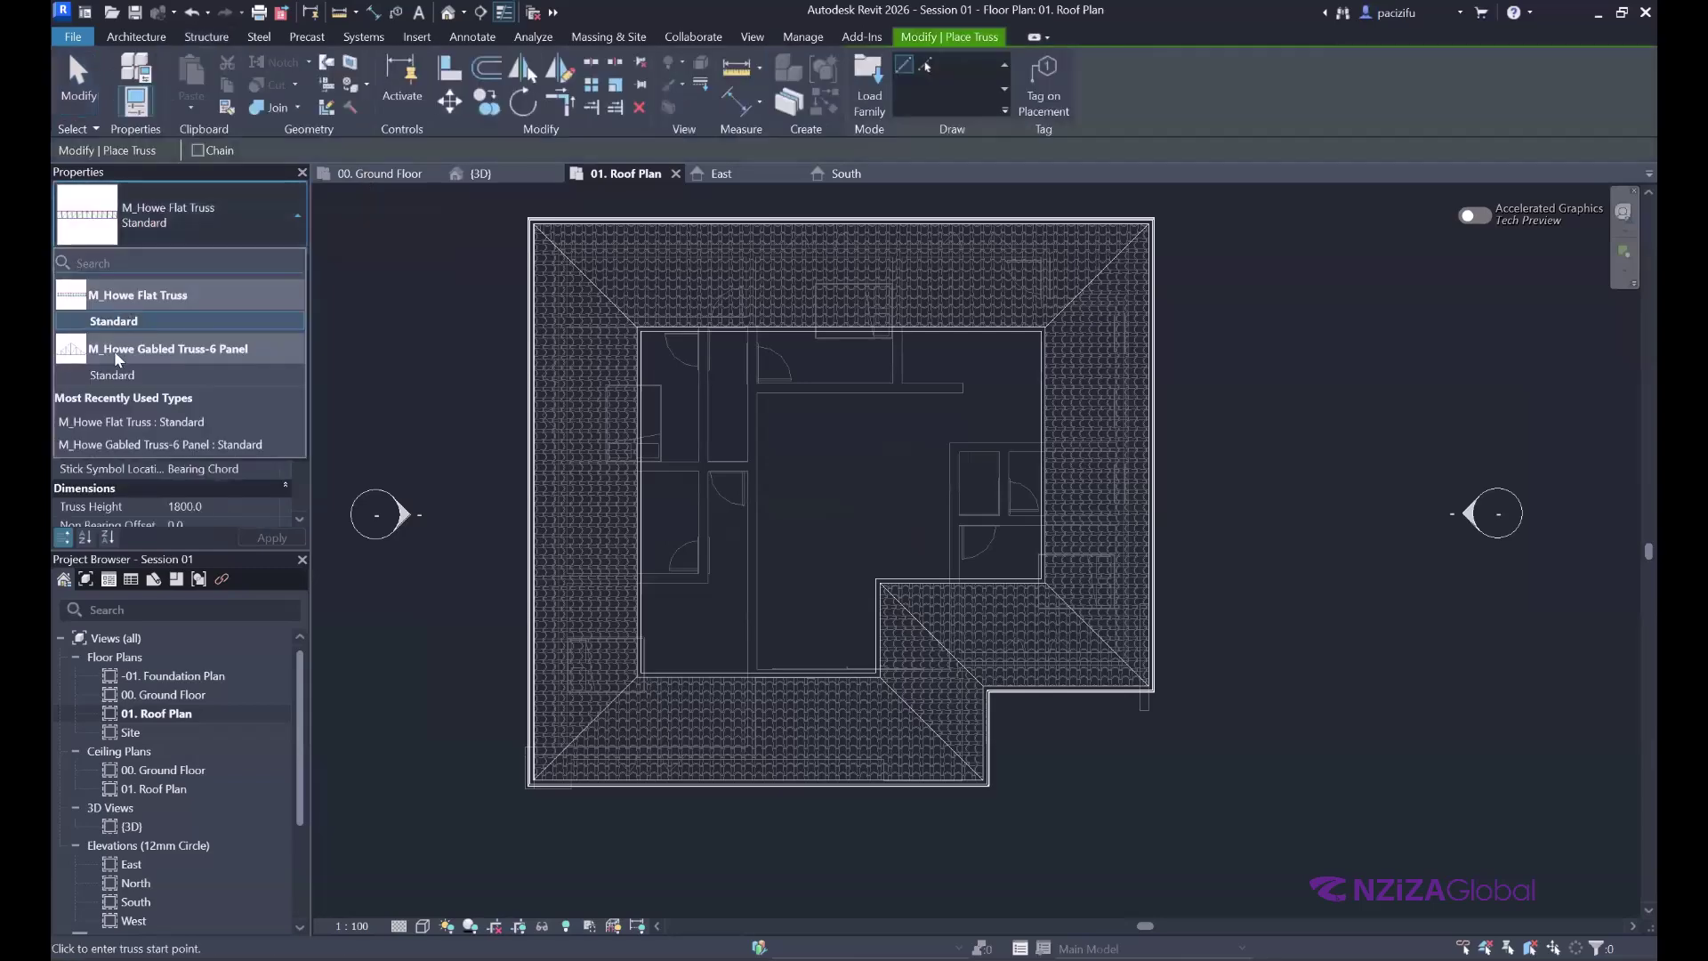
pyautogui.moveTo(115, 355)
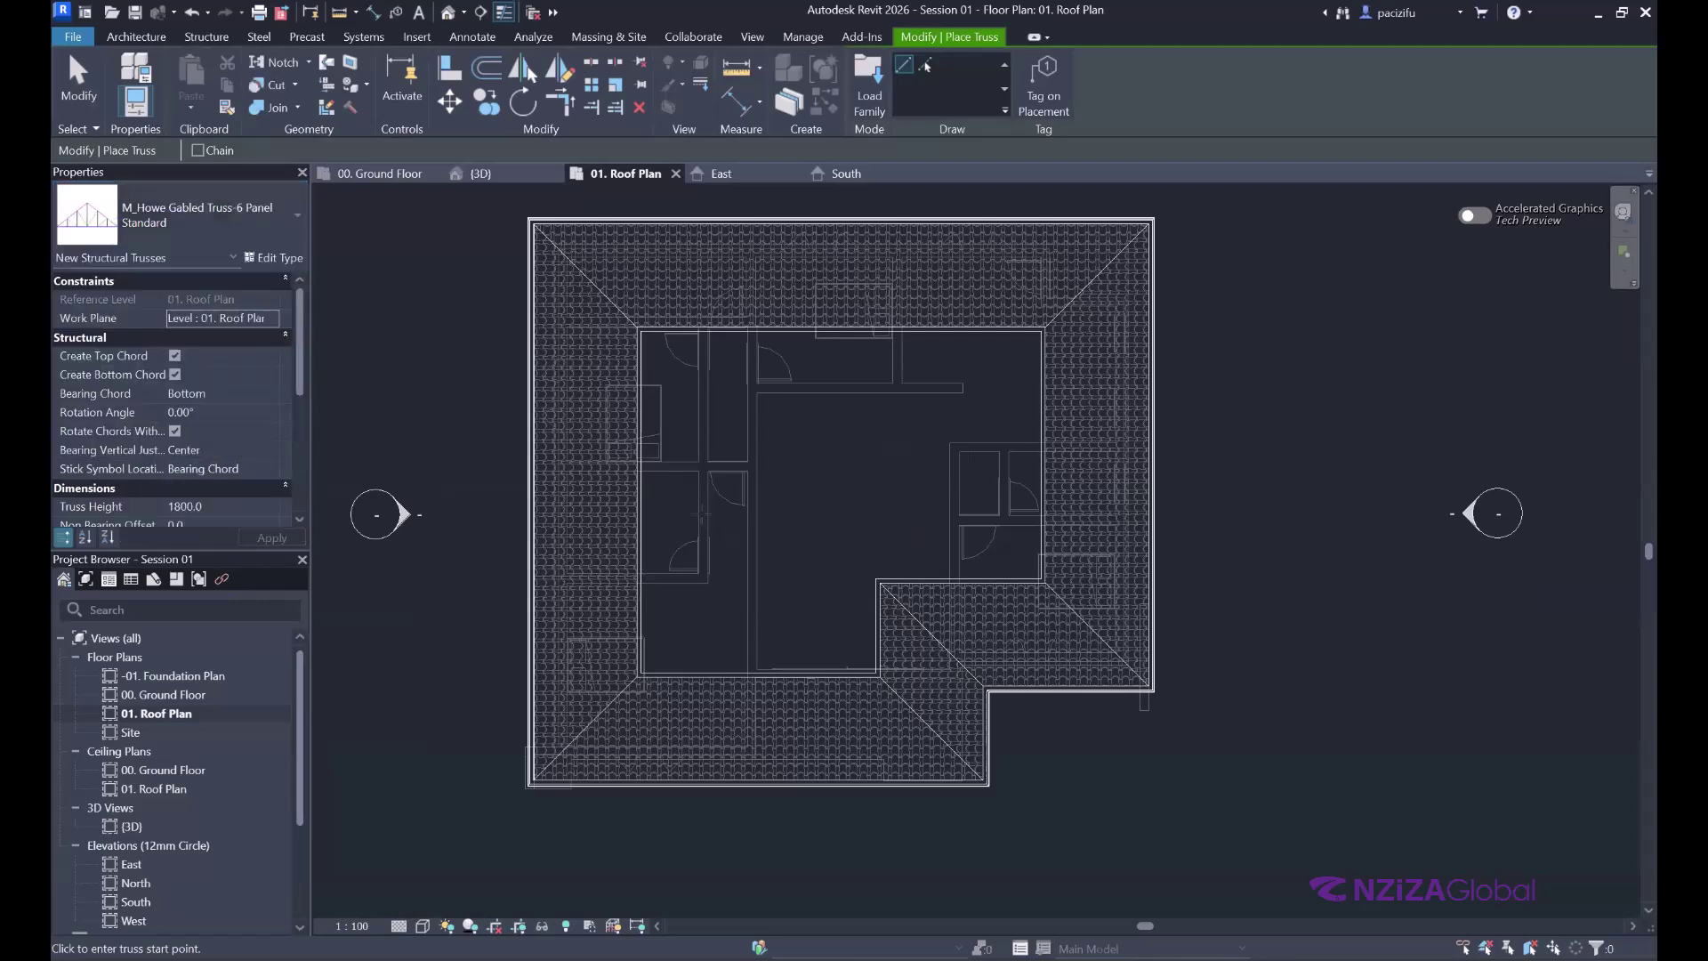
pyautogui.scroll(5, 838, 234)
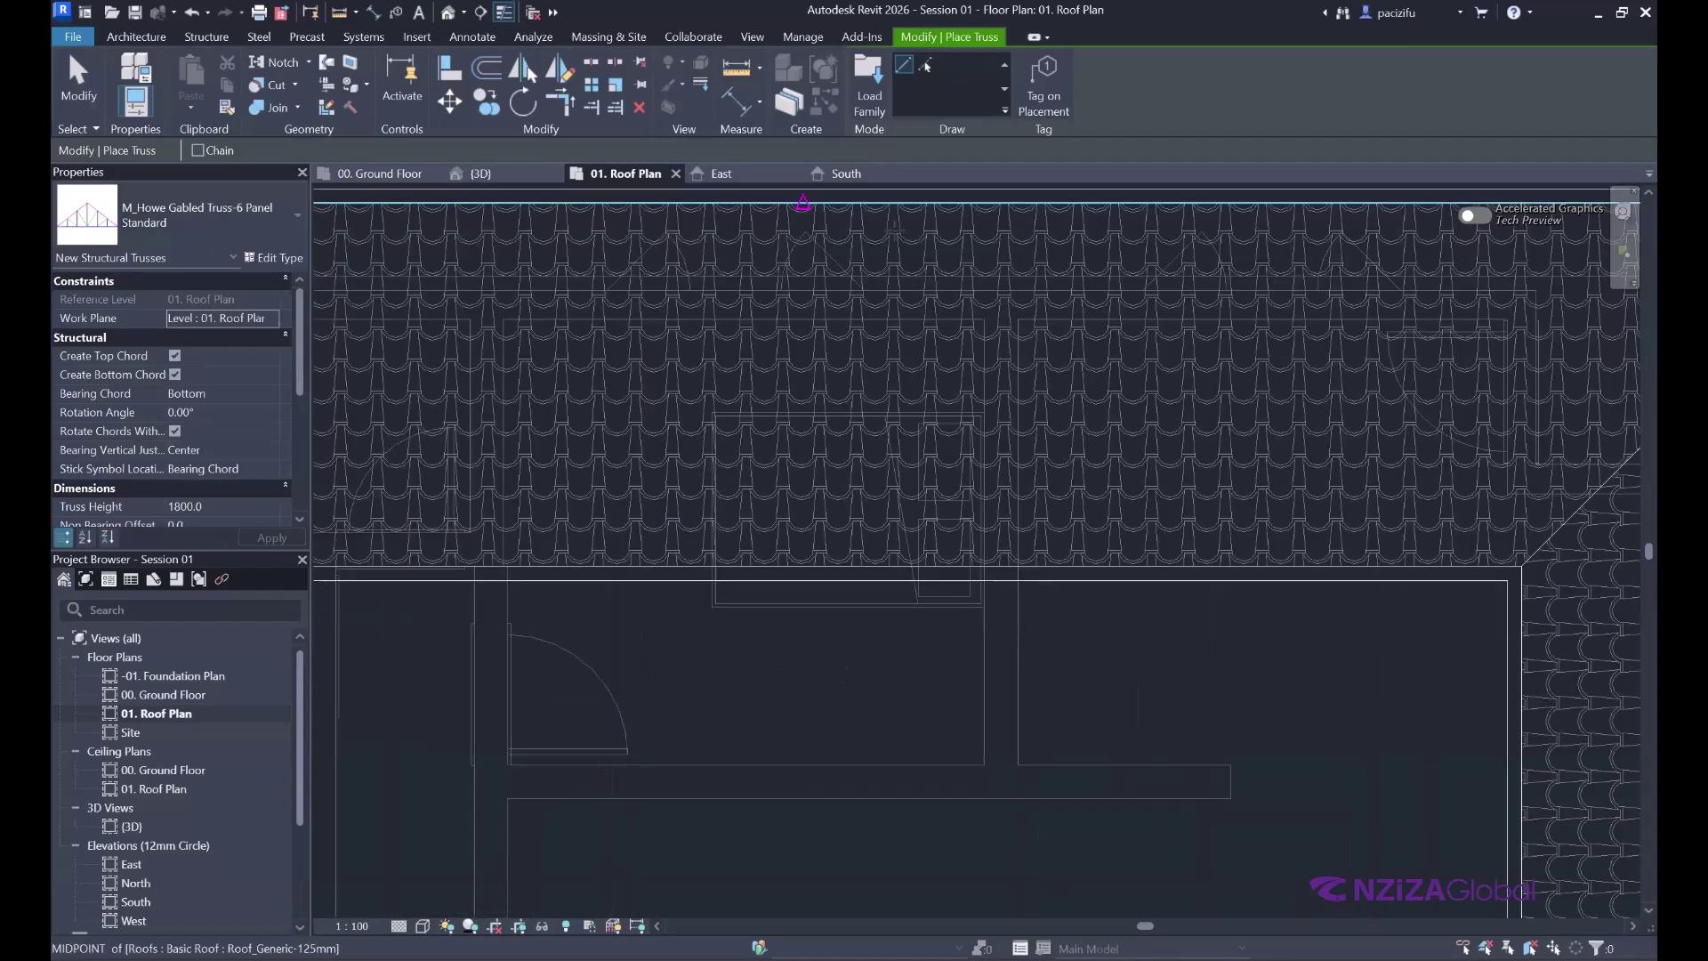
pyautogui.scroll(-3, 803, 201)
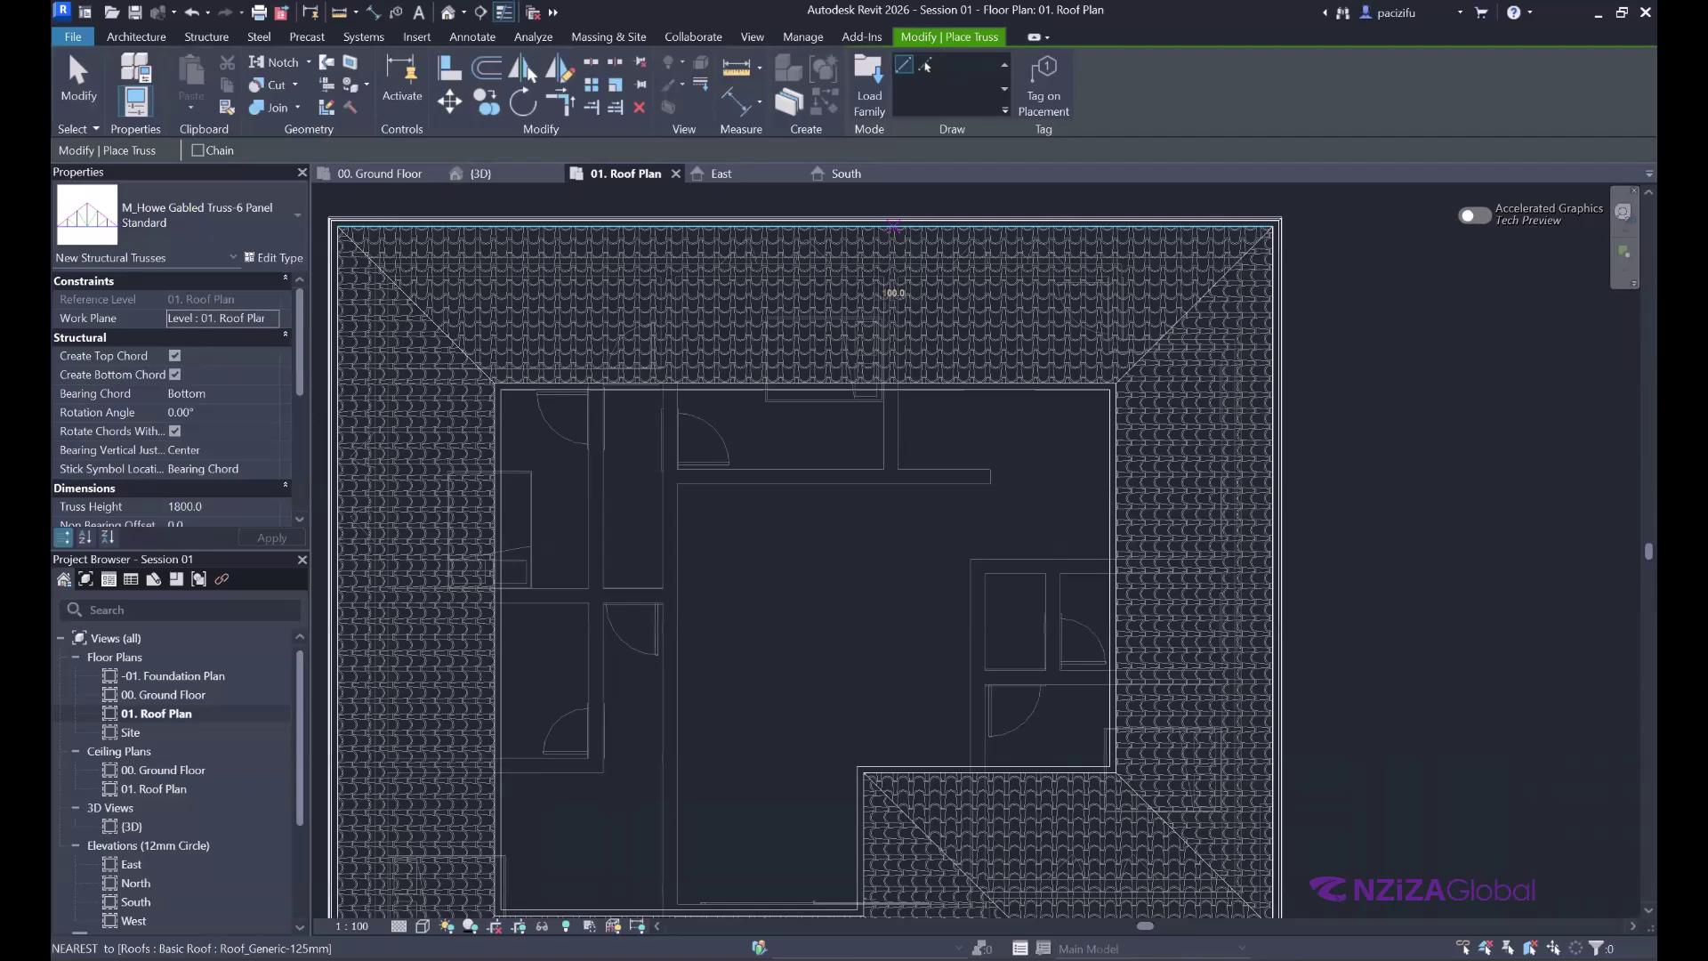
pyautogui.moveTo(890, 801); pyautogui.dragTo(878, 432, button='middle')
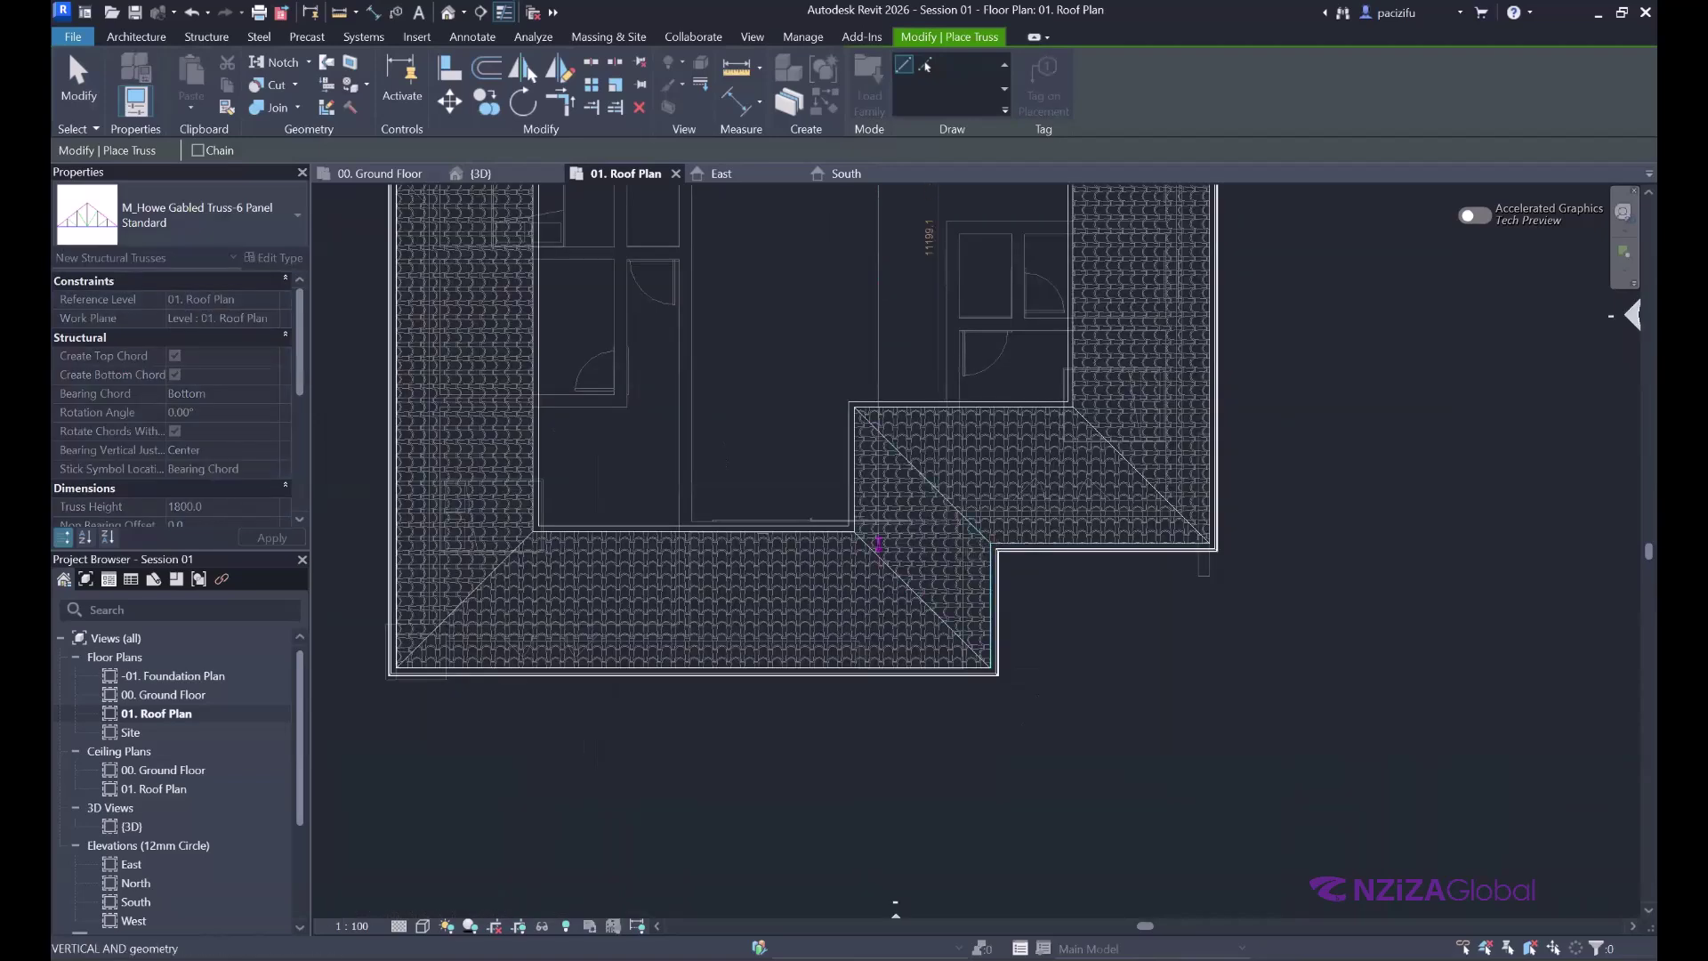
pyautogui.scroll(3, 942, 545)
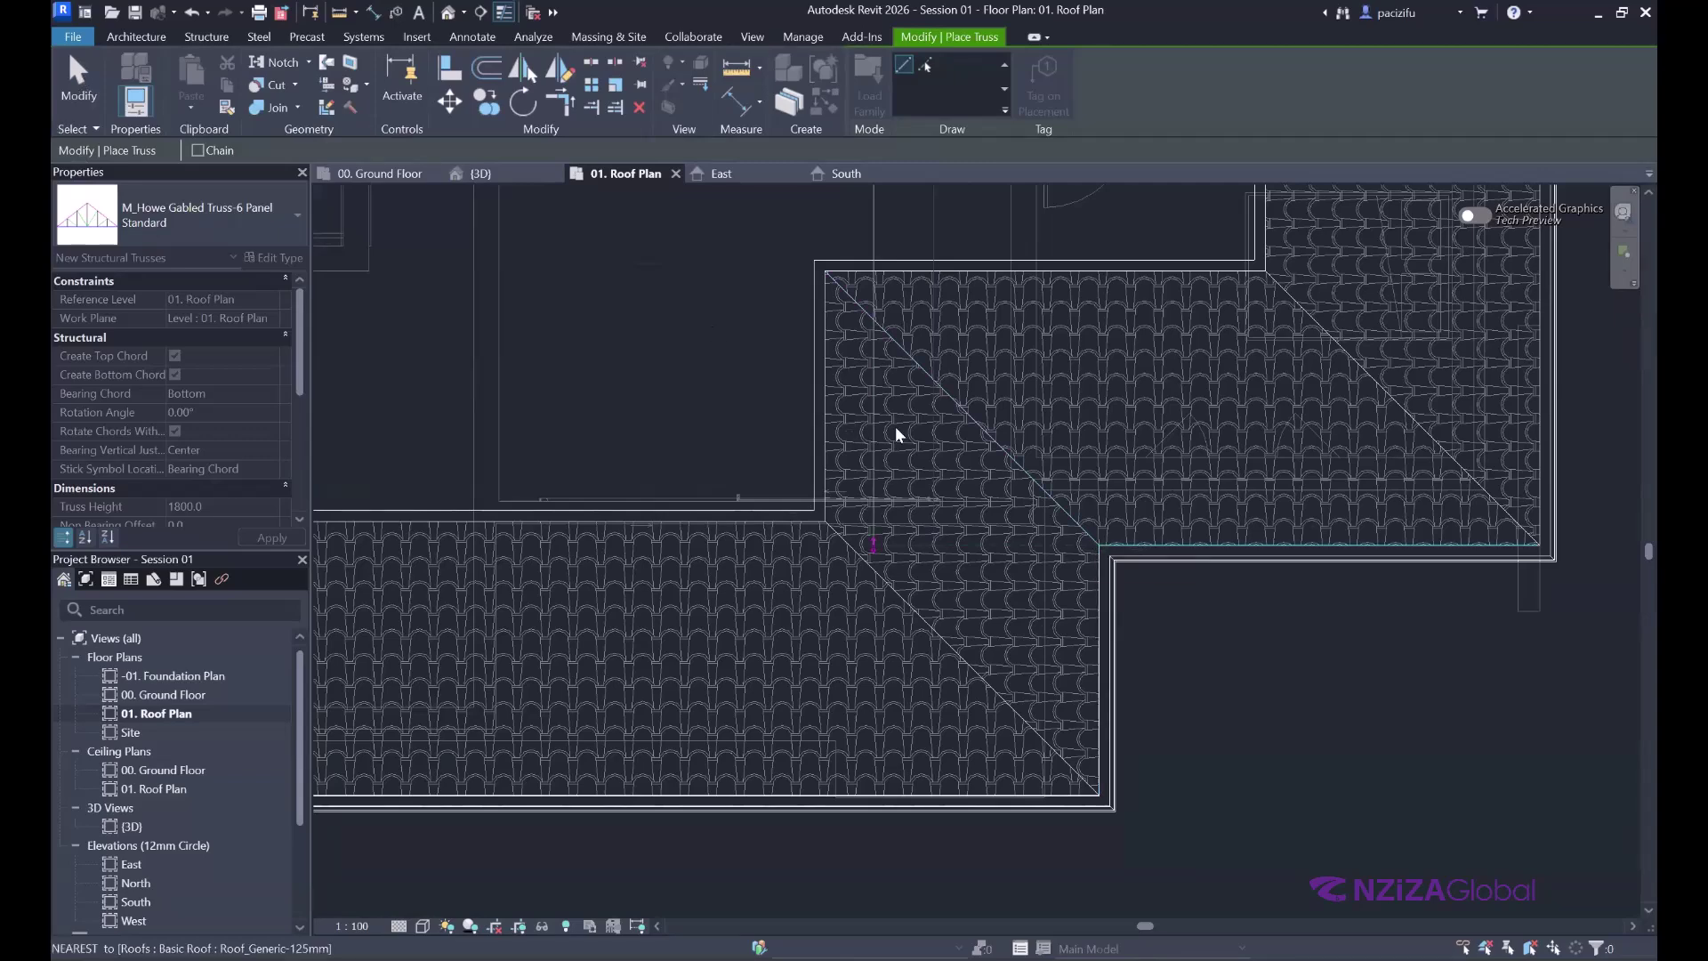
pyautogui.press('Escape')
pyautogui.press('Escape')
# - Select the new gabled truss and examine from below in the 3D view how it sits under the house roof
pyautogui.scroll(-5, 860, 323)
pyautogui.scroll(-3, 856, 325)
pyautogui.moveTo(854, 325); pyautogui.dragTo(776, 352)
pyautogui.click(479, 173)
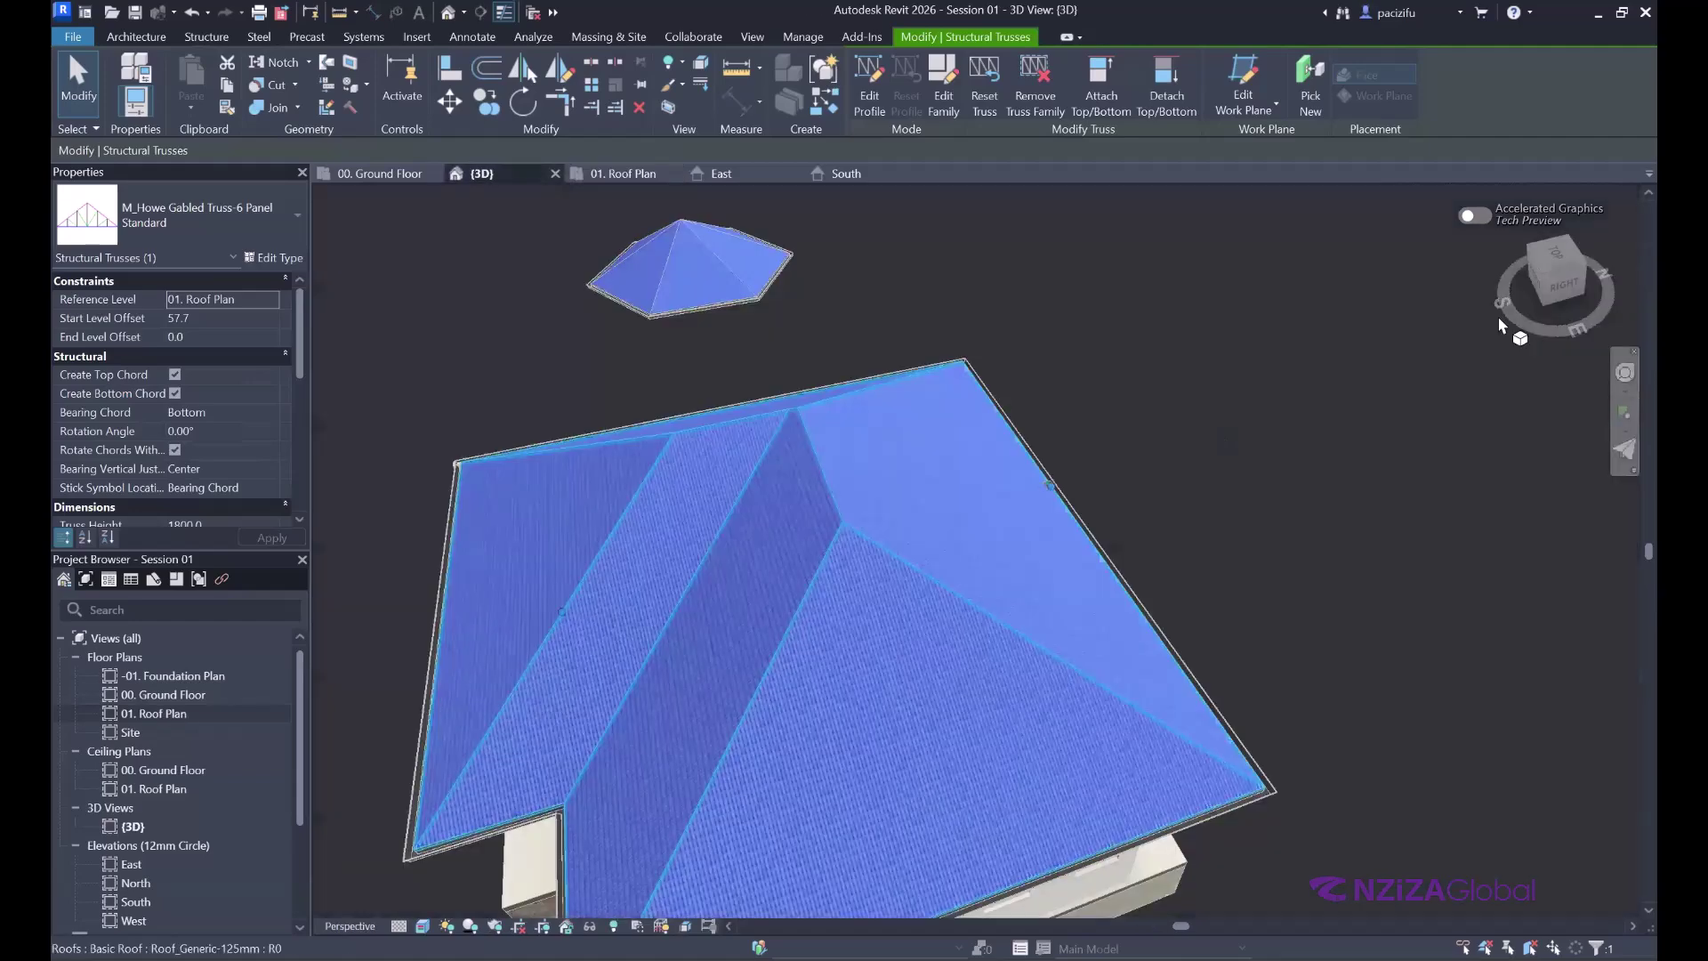
pyautogui.scroll(-2, 1624, 374)
pyautogui.click(1624, 374)
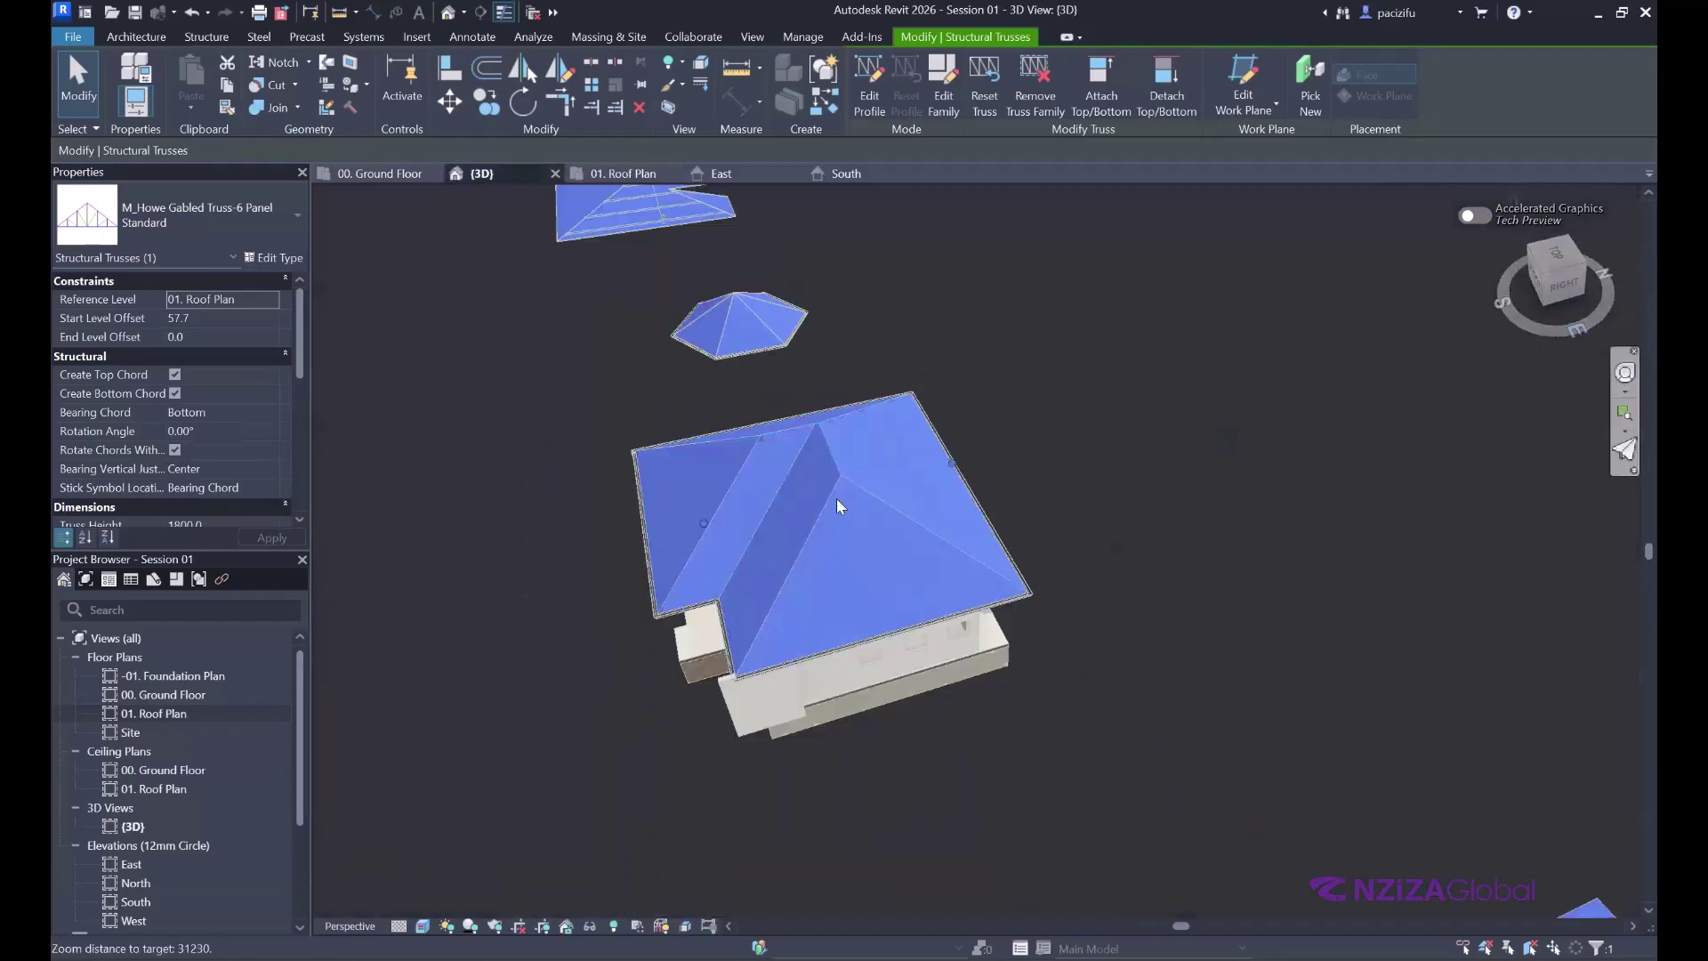
pyautogui.click(836, 498)
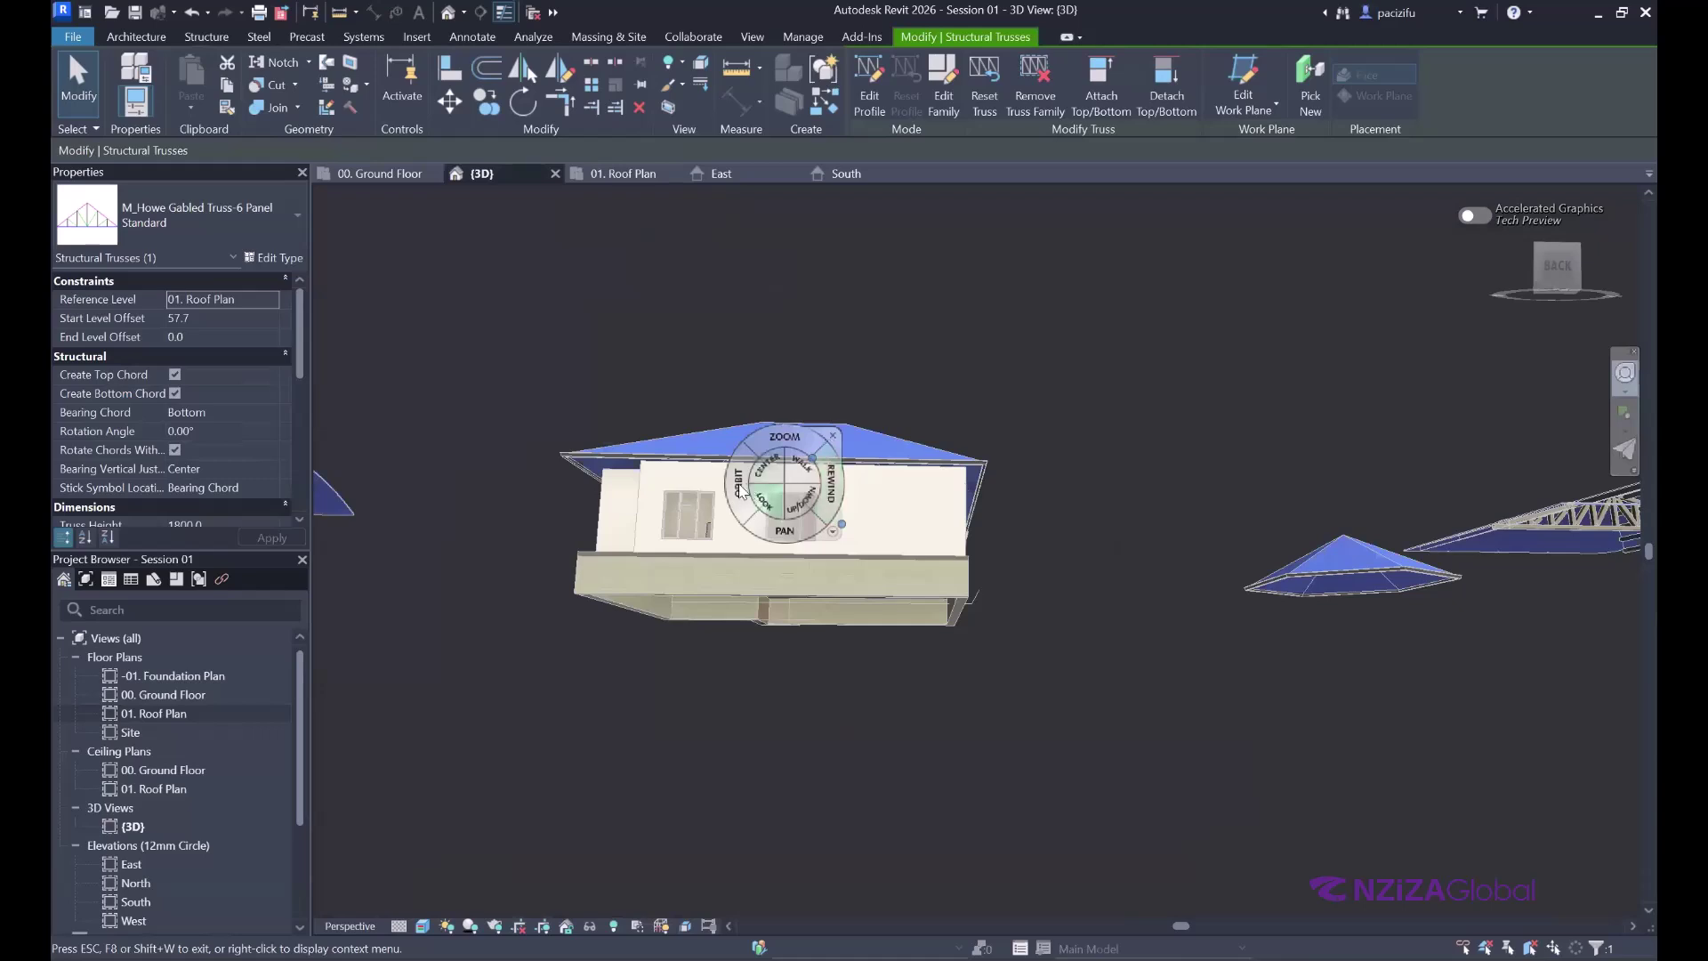
pyautogui.moveTo(747, 416)
pyautogui.mouseDown()
pyautogui.moveTo(707, 429)
pyautogui.moveTo(872, 335)
pyautogui.moveTo(867, 318)
pyautogui.moveTo(838, 391)
pyautogui.mouseUp()
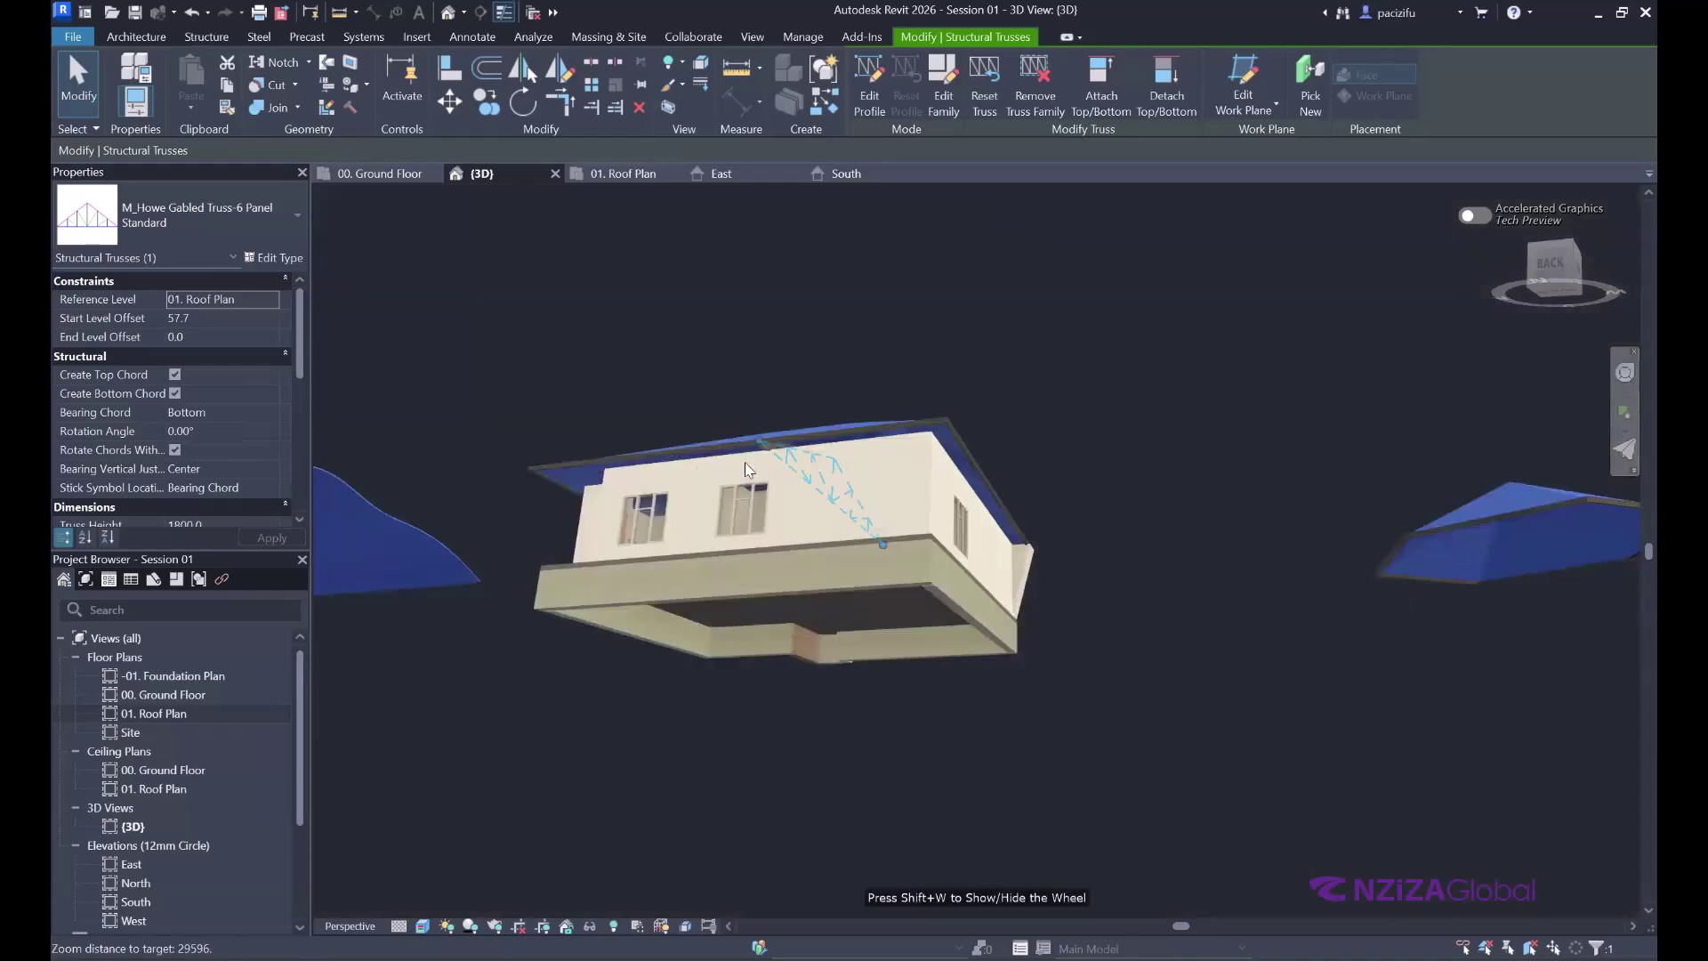
pyautogui.scroll(5, 995, 394)
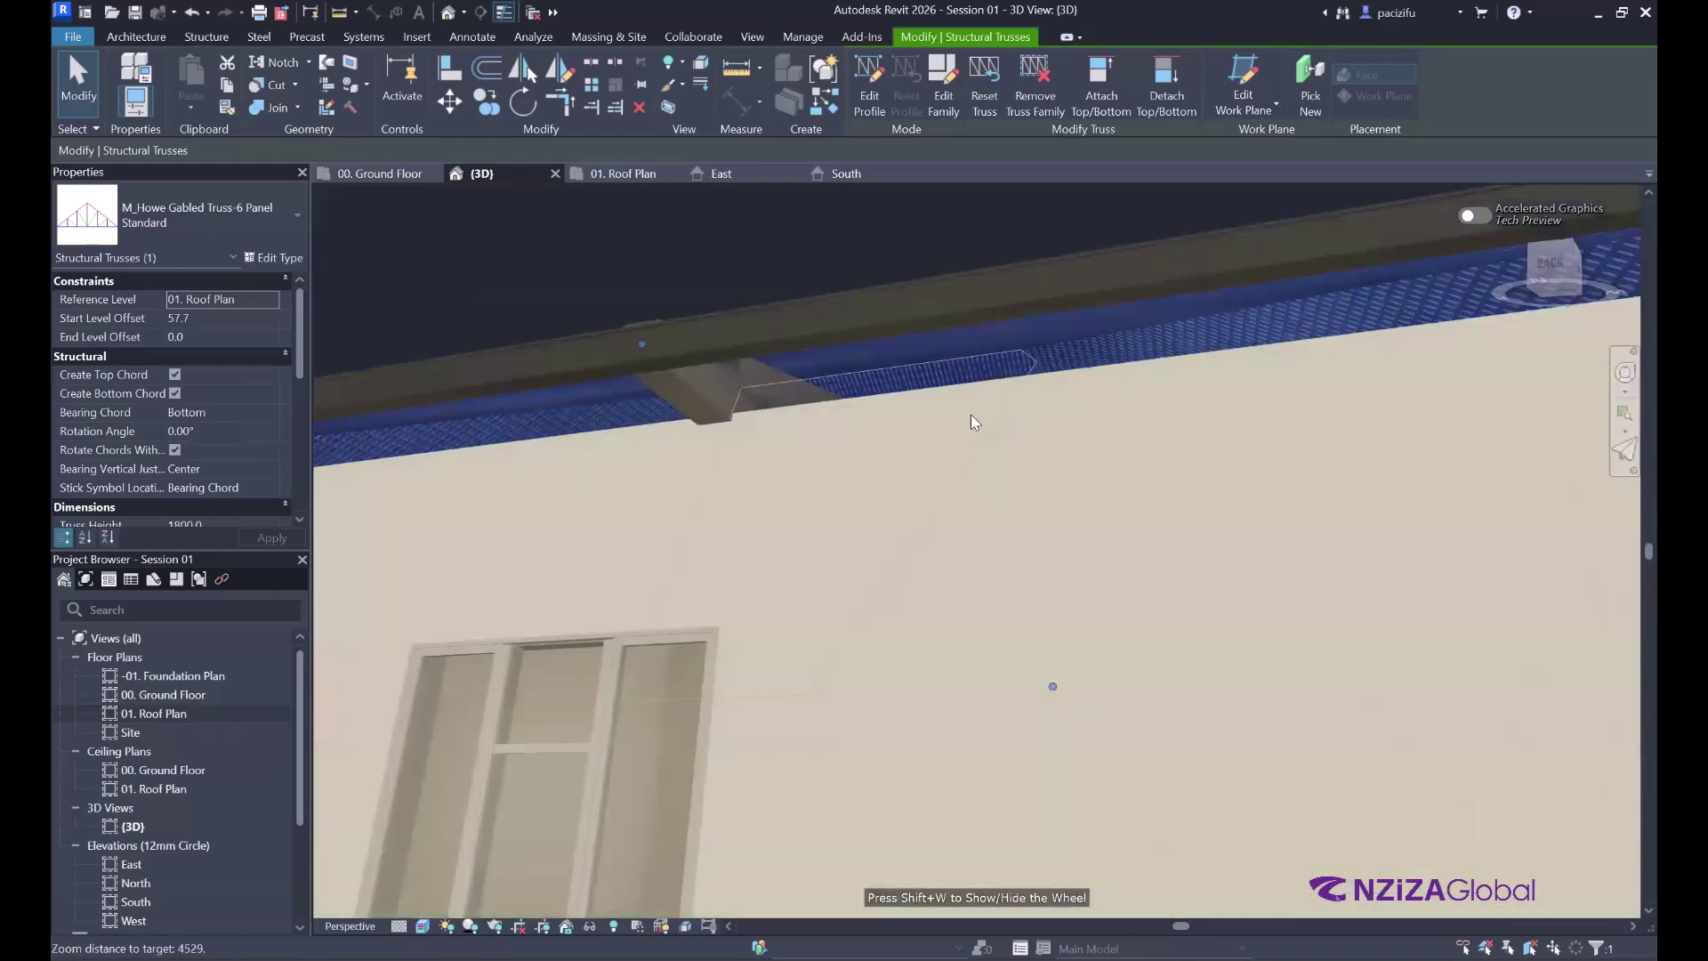
pyautogui.scroll(3, 680, 532)
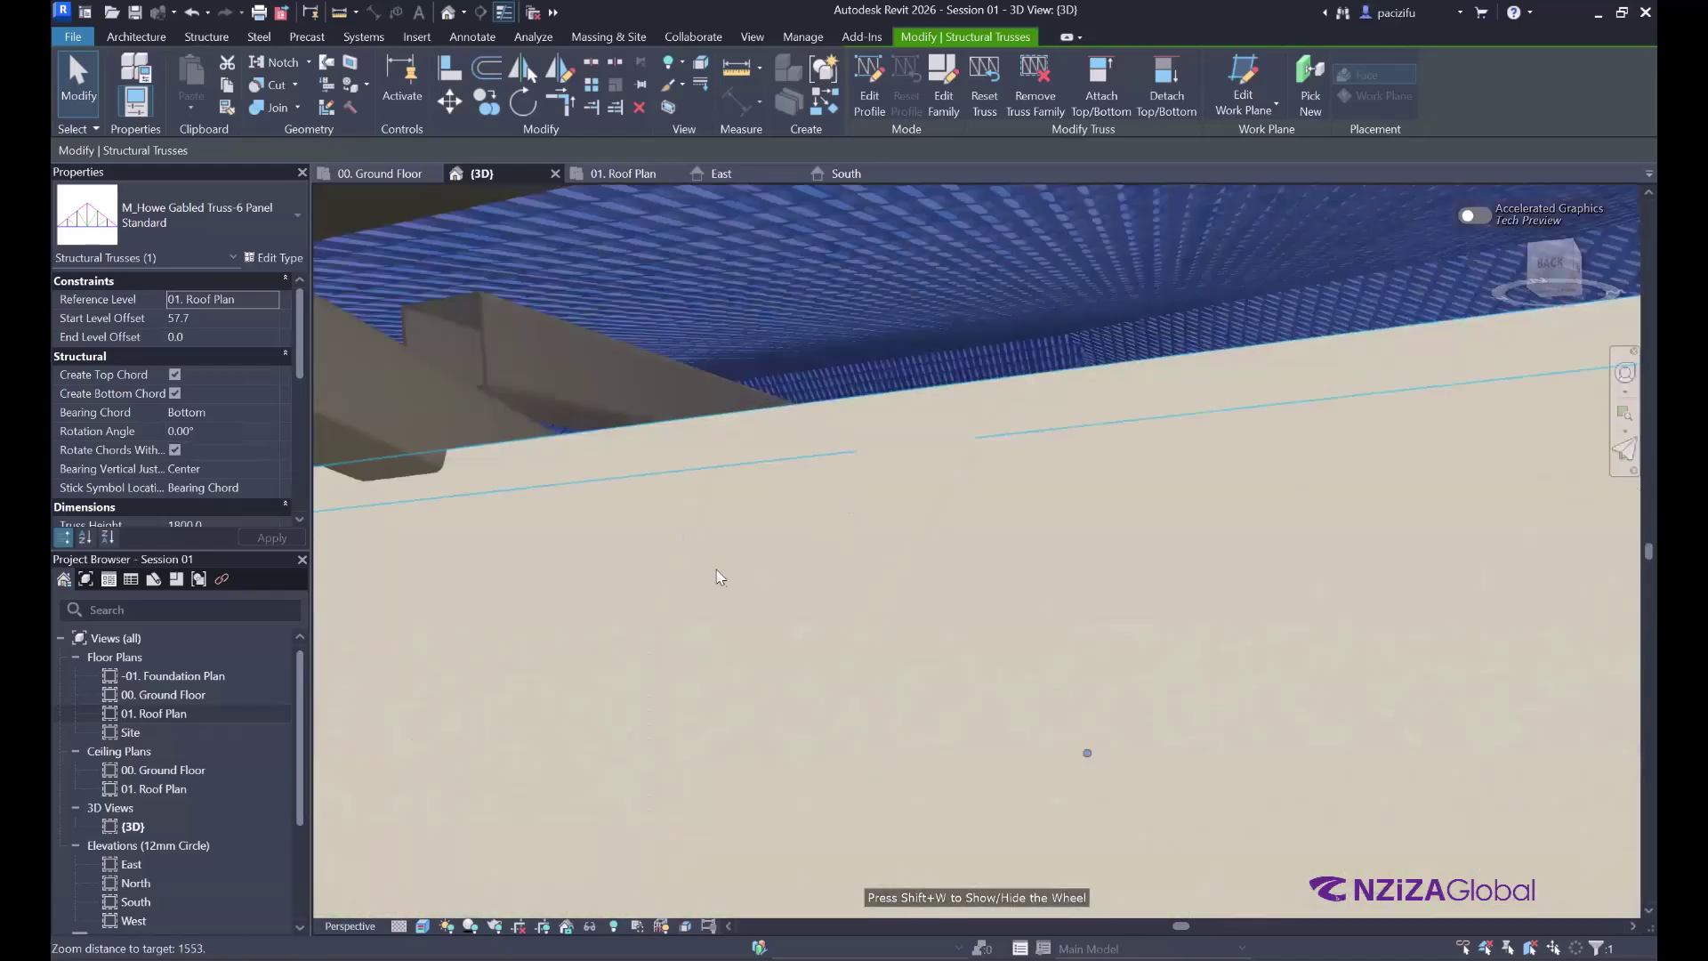
pyautogui.scroll(-4, 809, 579)
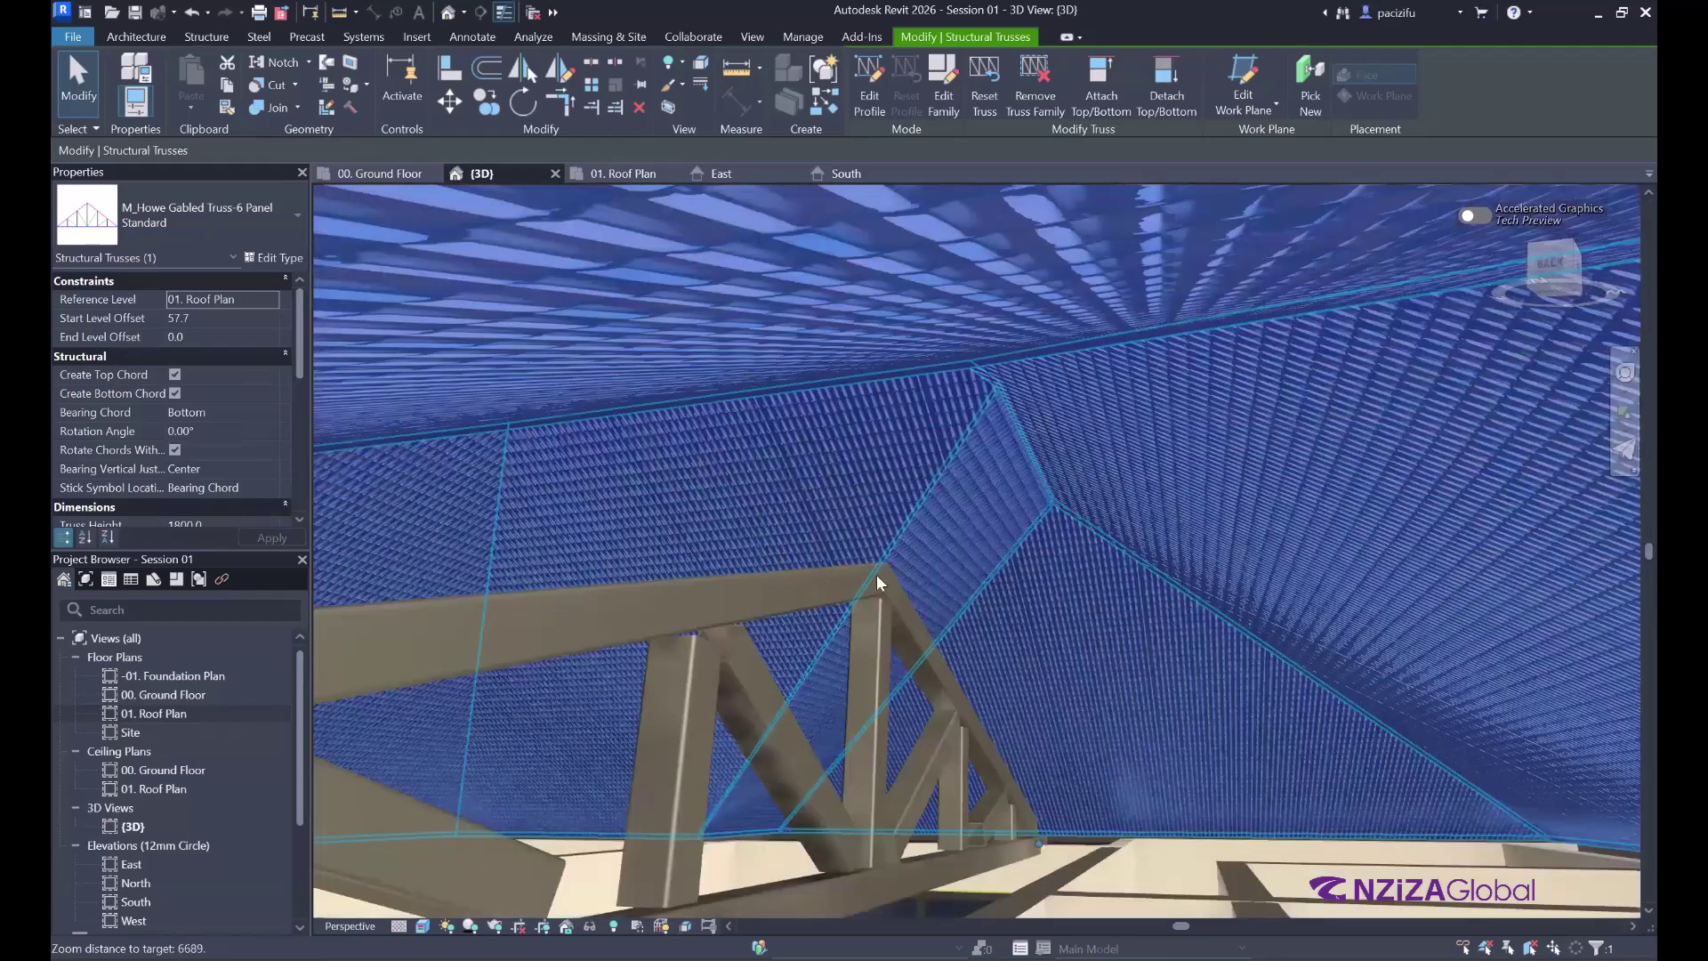
pyautogui.scroll(-3, 815, 431)
pyautogui.scroll(3, 846, 346)
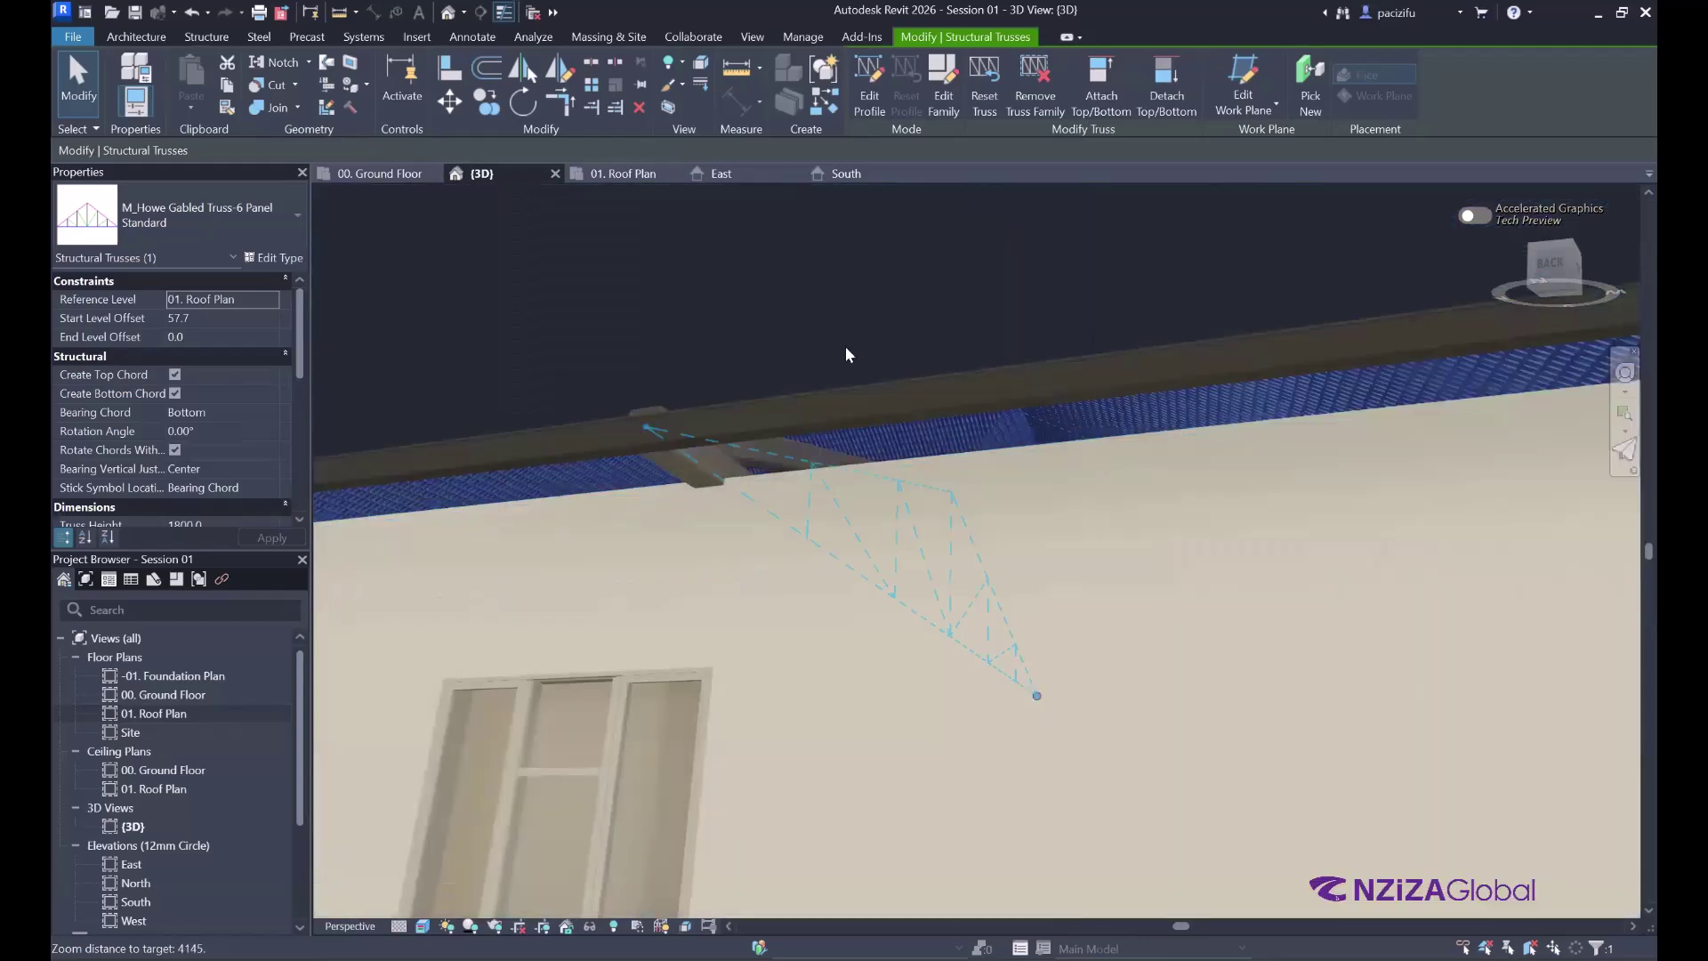
pyautogui.scroll(2, 662, 595)
pyautogui.scroll(-2, 677, 534)
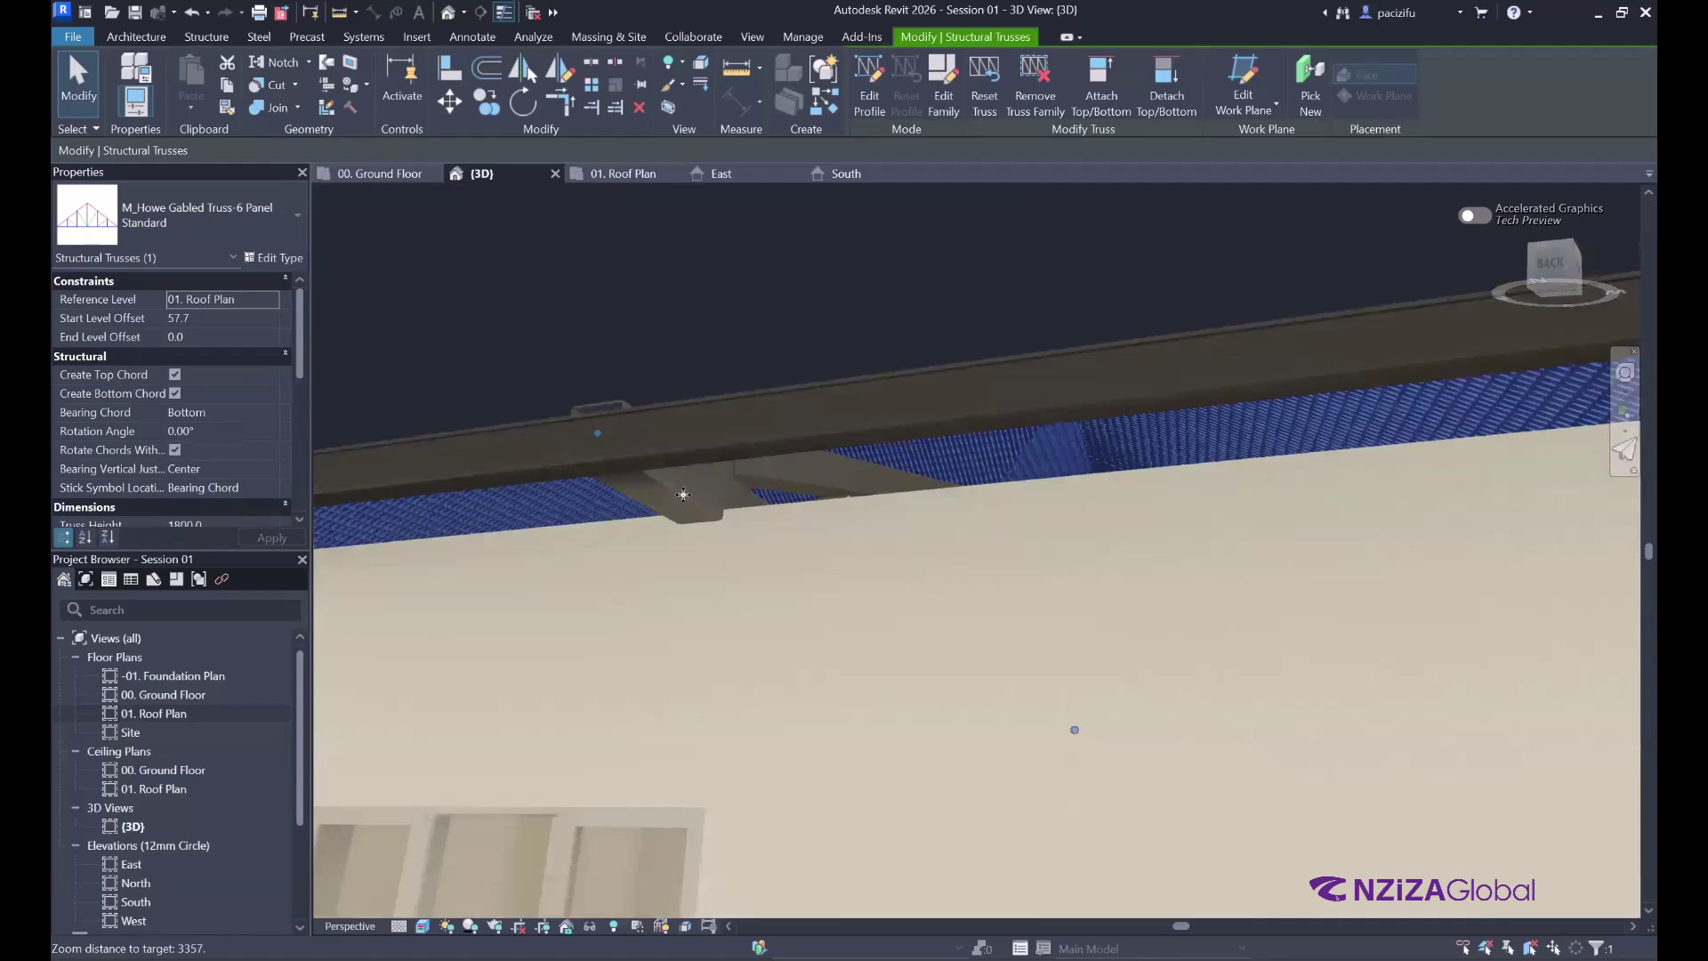
pyautogui.scroll(2, 771, 588)
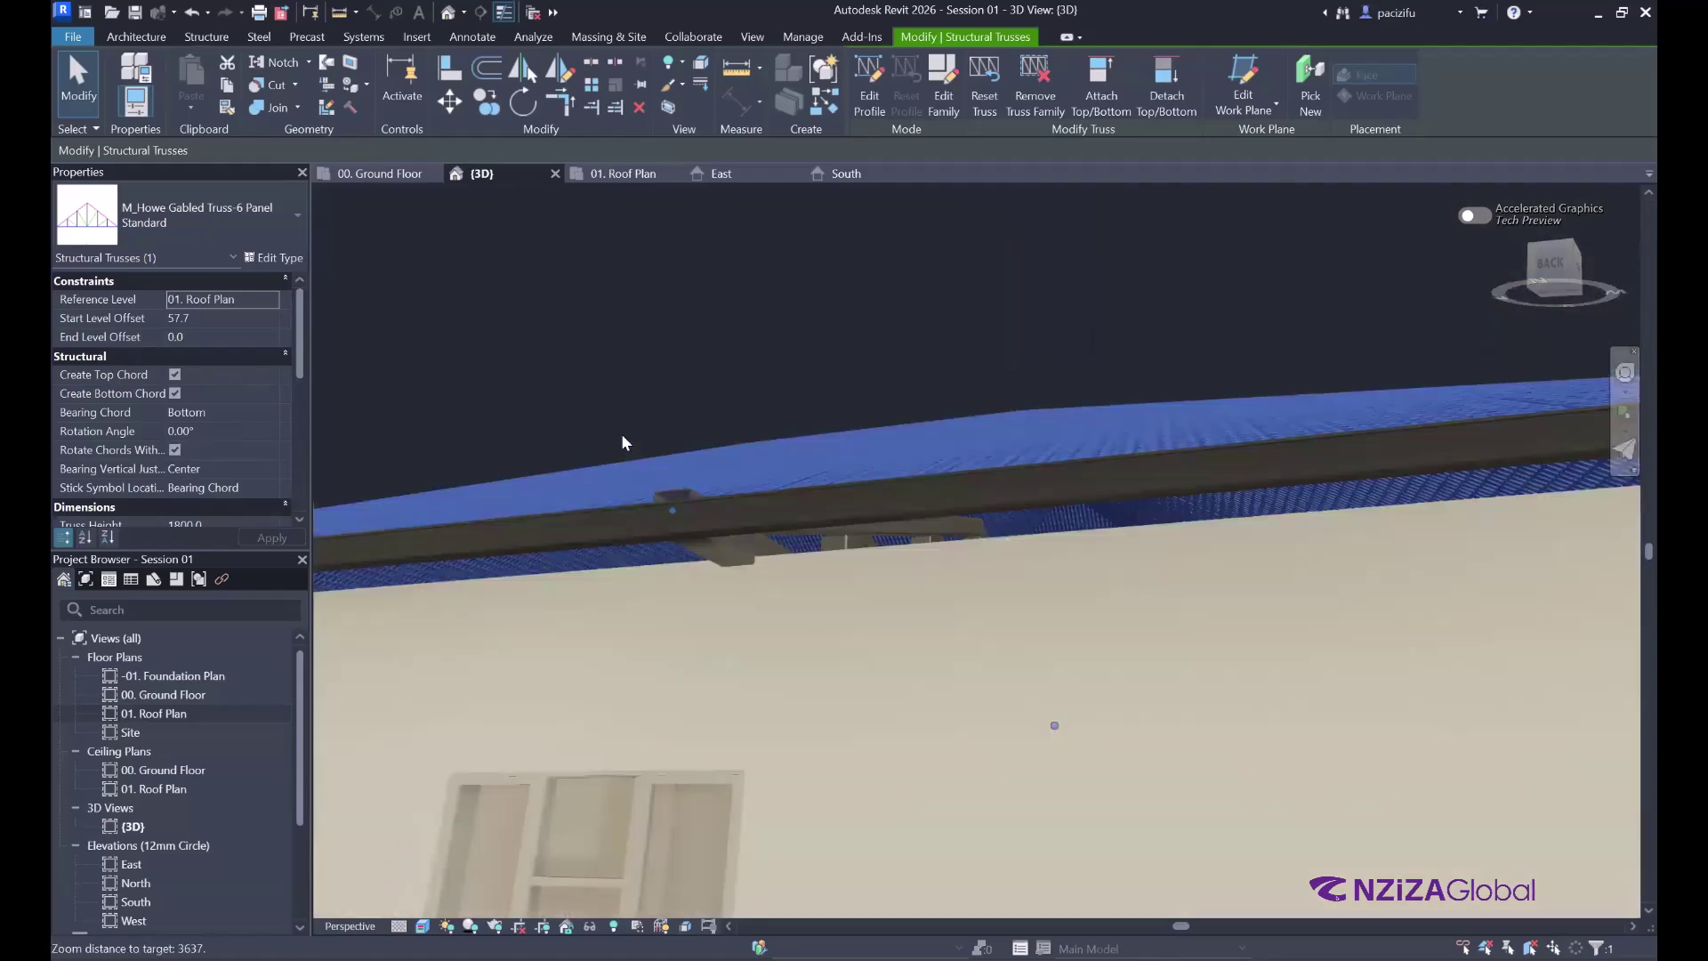
# - Temporarily isolate the gabled truss together with the house roof in the 3D view
pyautogui.keyDown('ctrl'); pyautogui.click(765, 441); pyautogui.keyUp('ctrl')
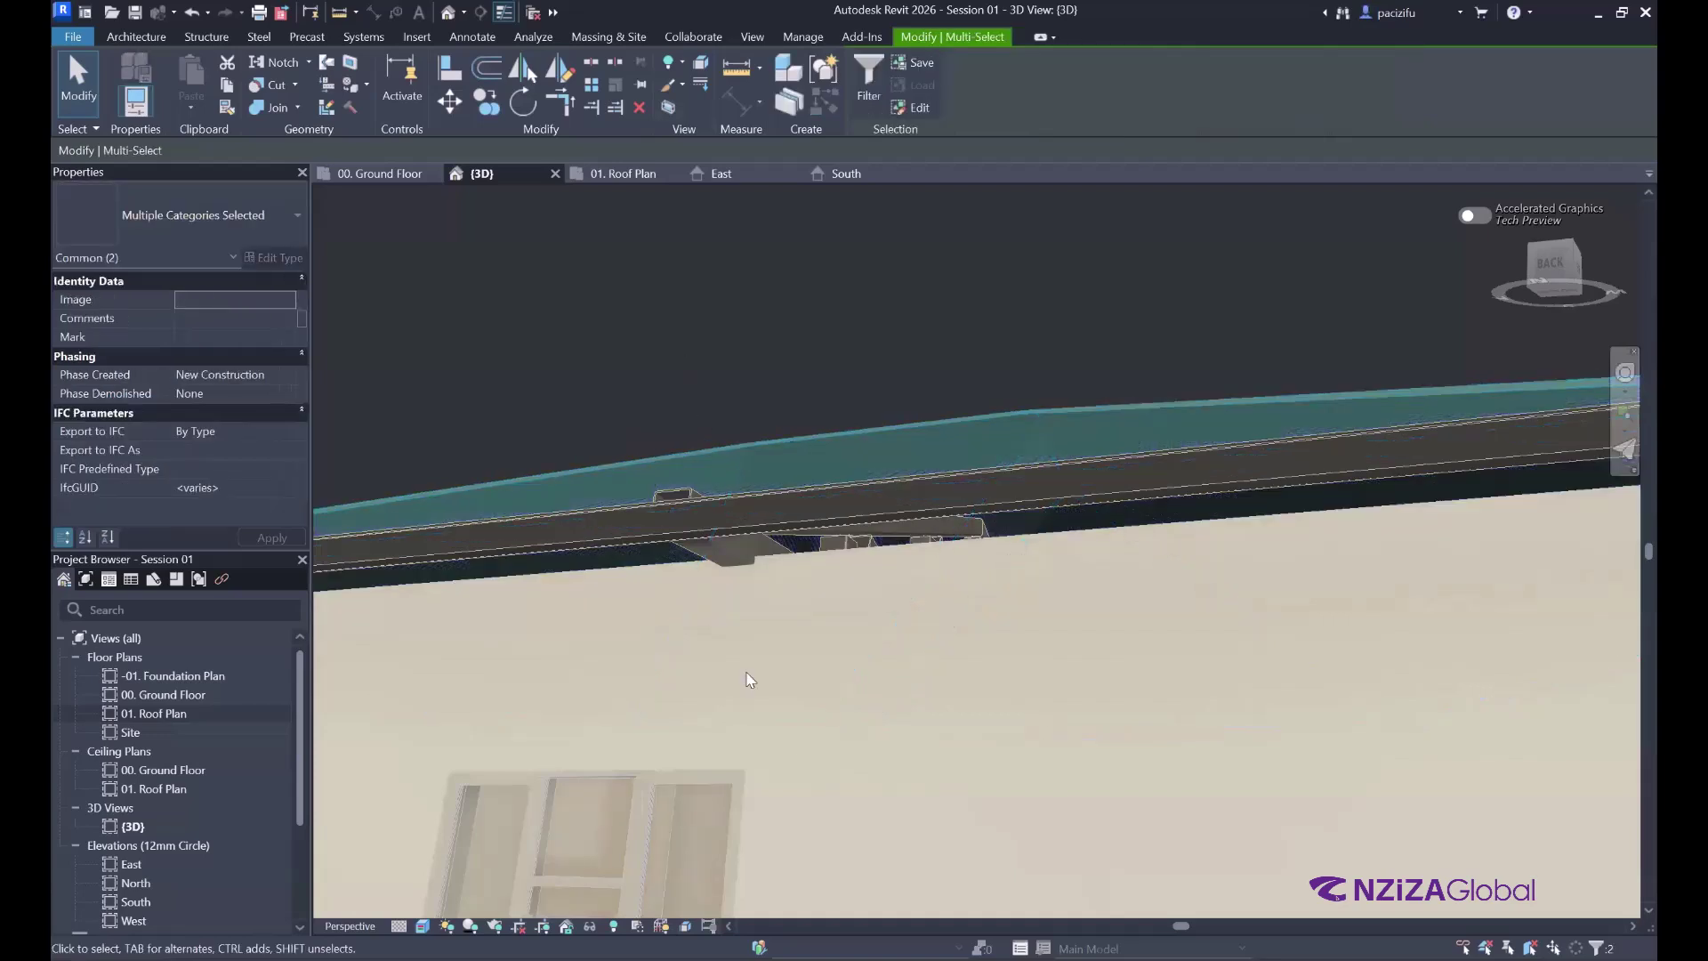
pyautogui.click(591, 929)
pyautogui.click(614, 861)
pyautogui.scroll(-6, 752, 623)
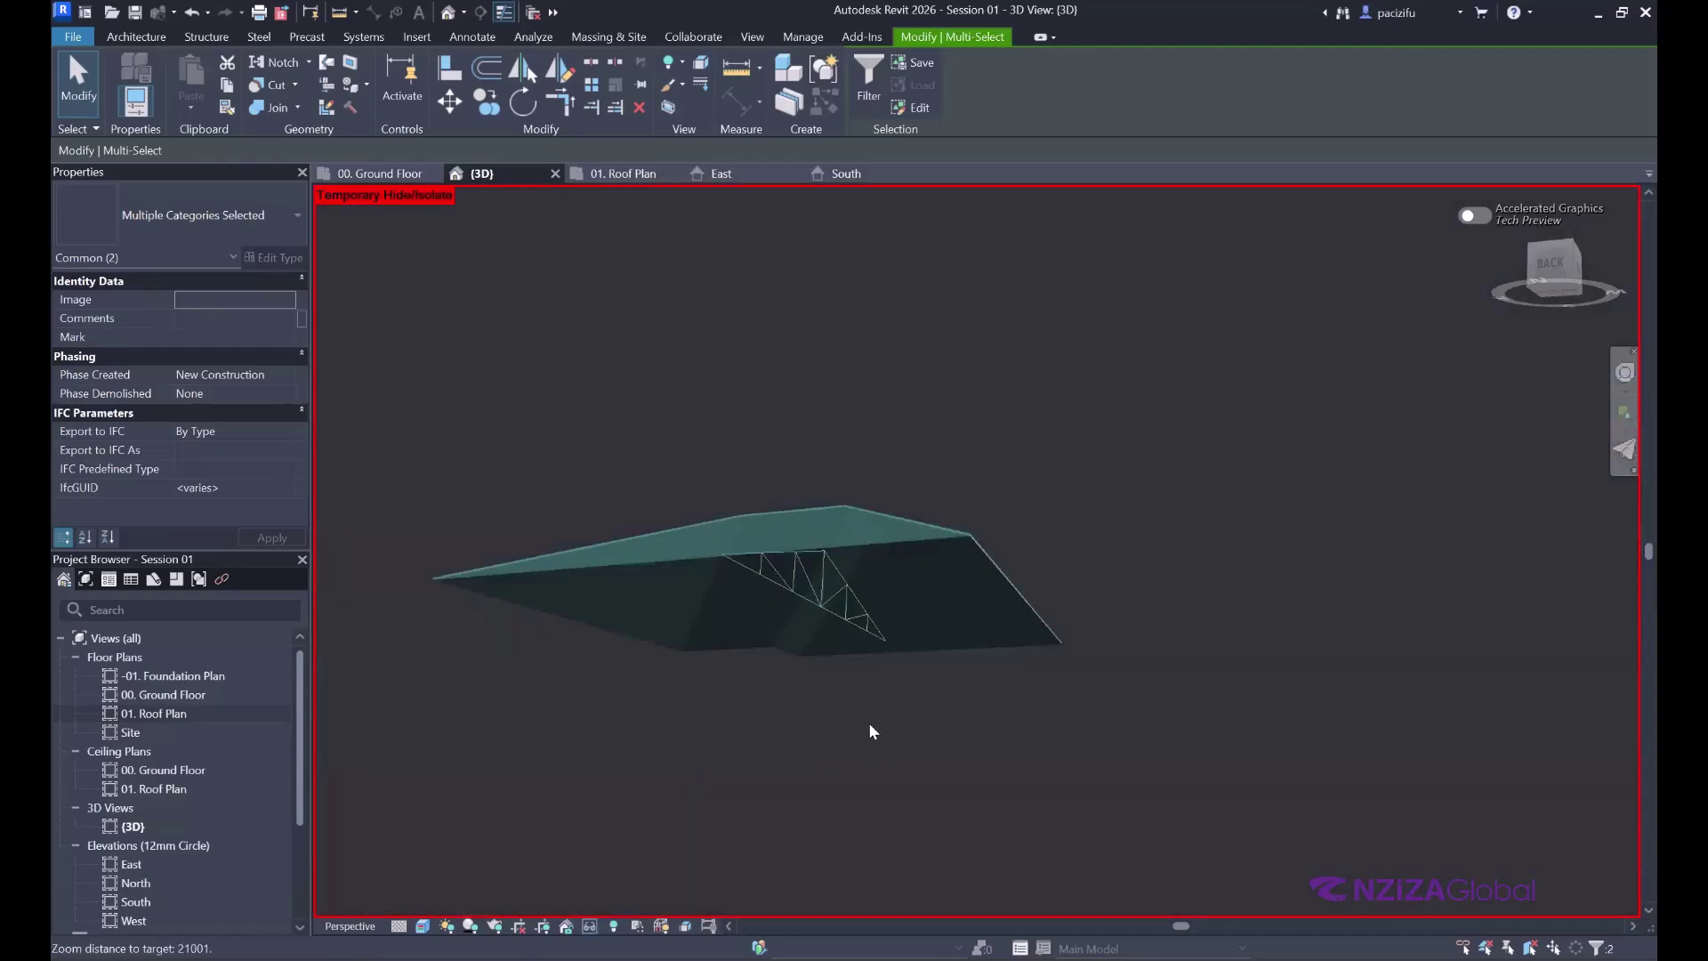
pyautogui.click(868, 722)
pyautogui.scroll(2, 752, 603)
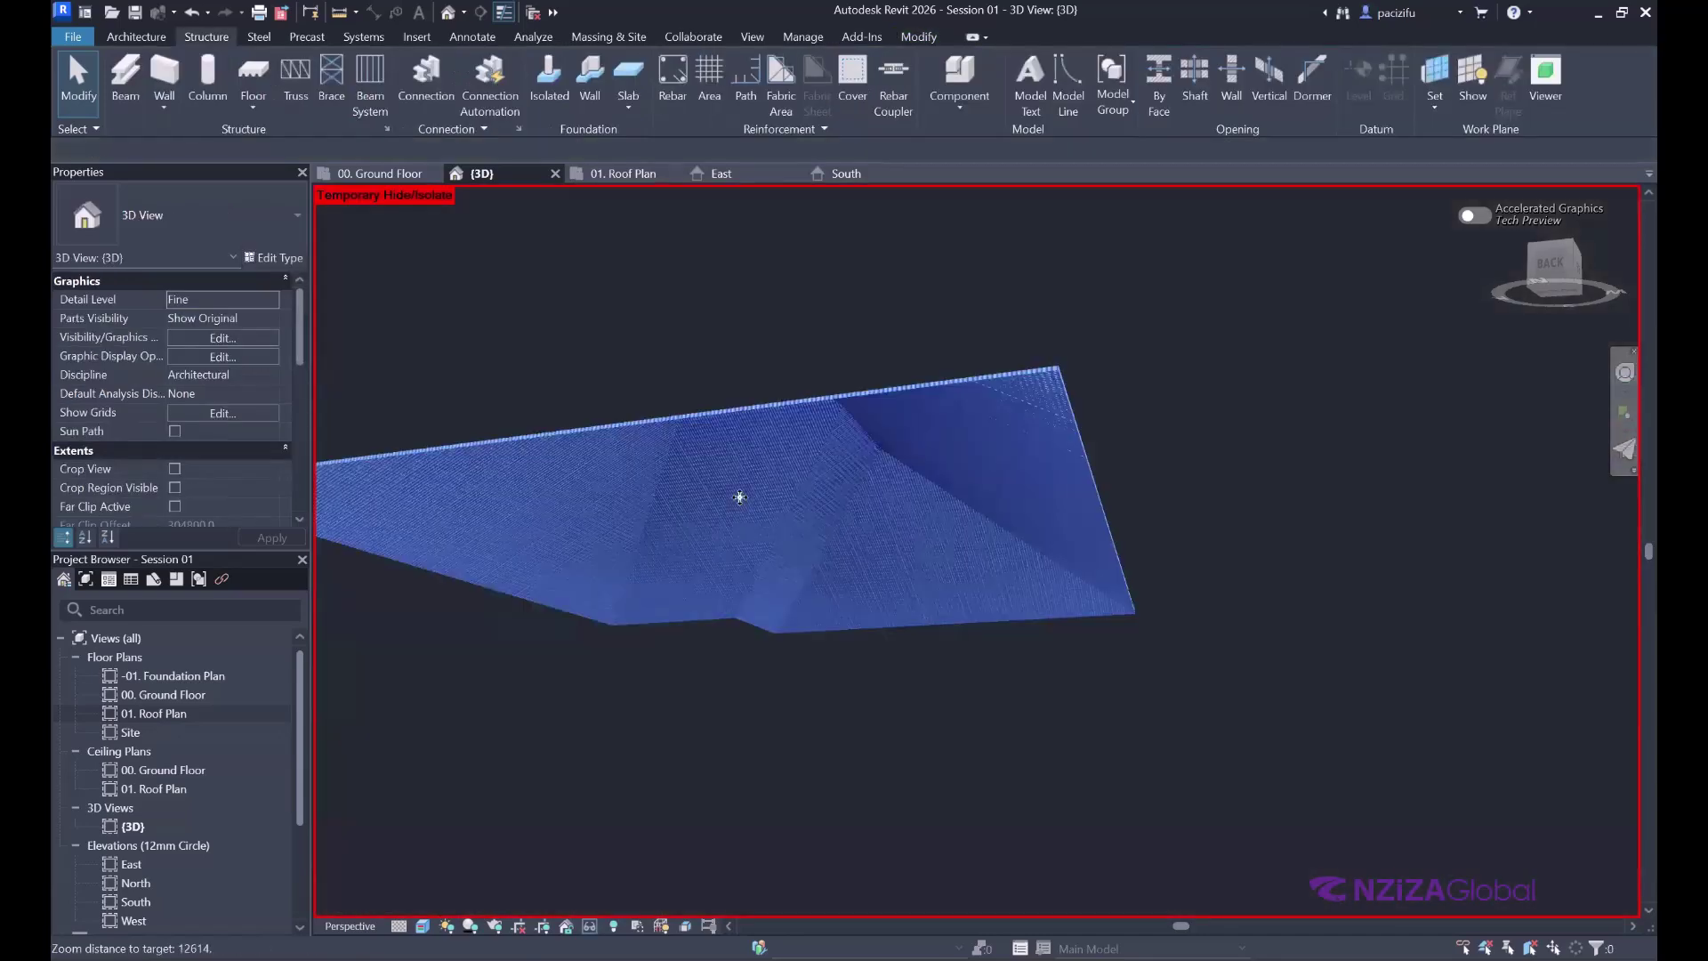
# - Try to attach the top of the gabled truss to the isolated house roof
pyautogui.click(783, 610)
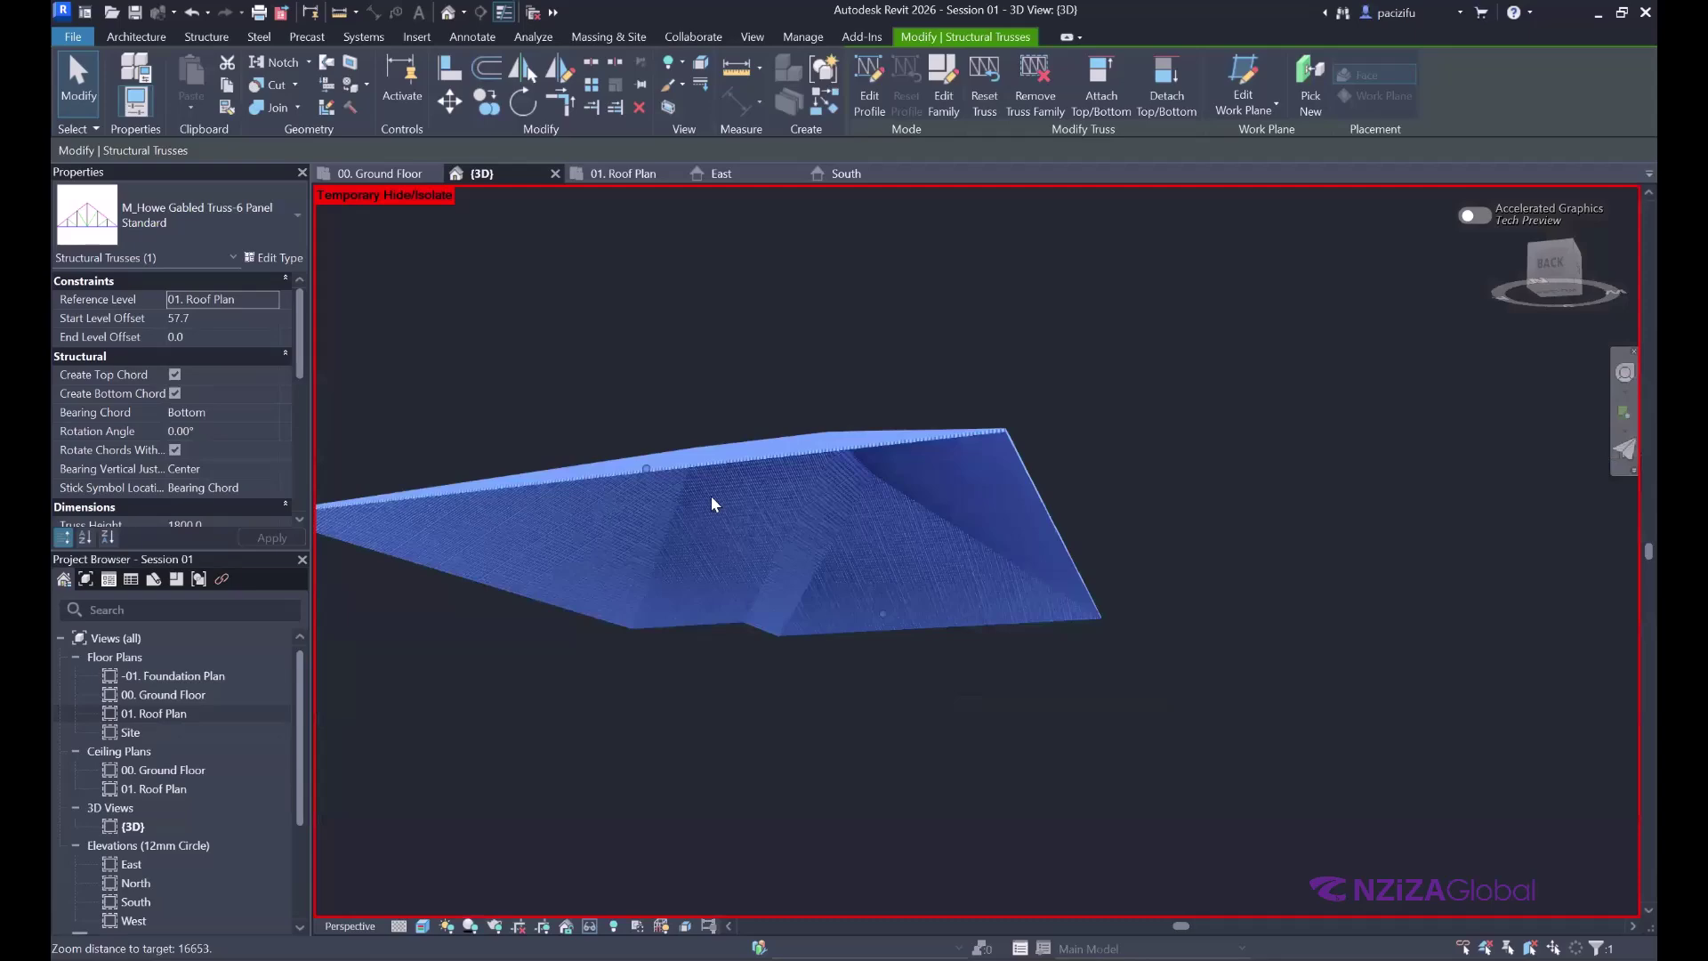
pyautogui.keyDown('shift'); pyautogui.moveTo(686, 445); pyautogui.dragTo(985, 174, button='middle'); pyautogui.keyUp('shift')
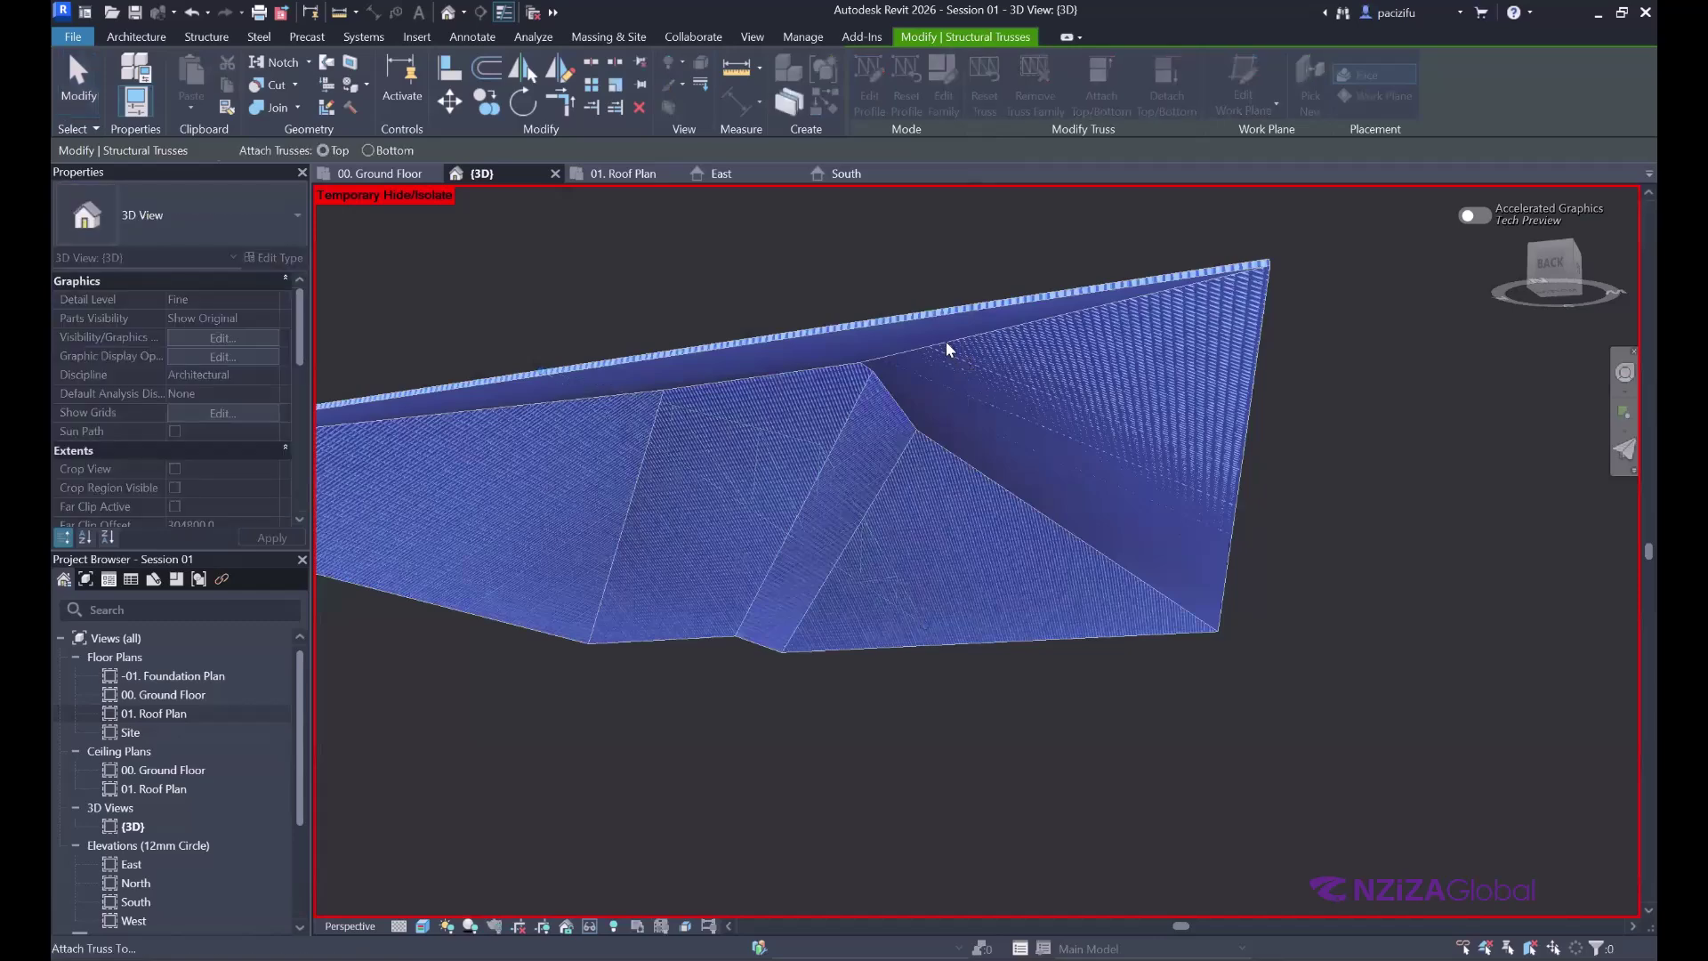
pyautogui.click(947, 340)
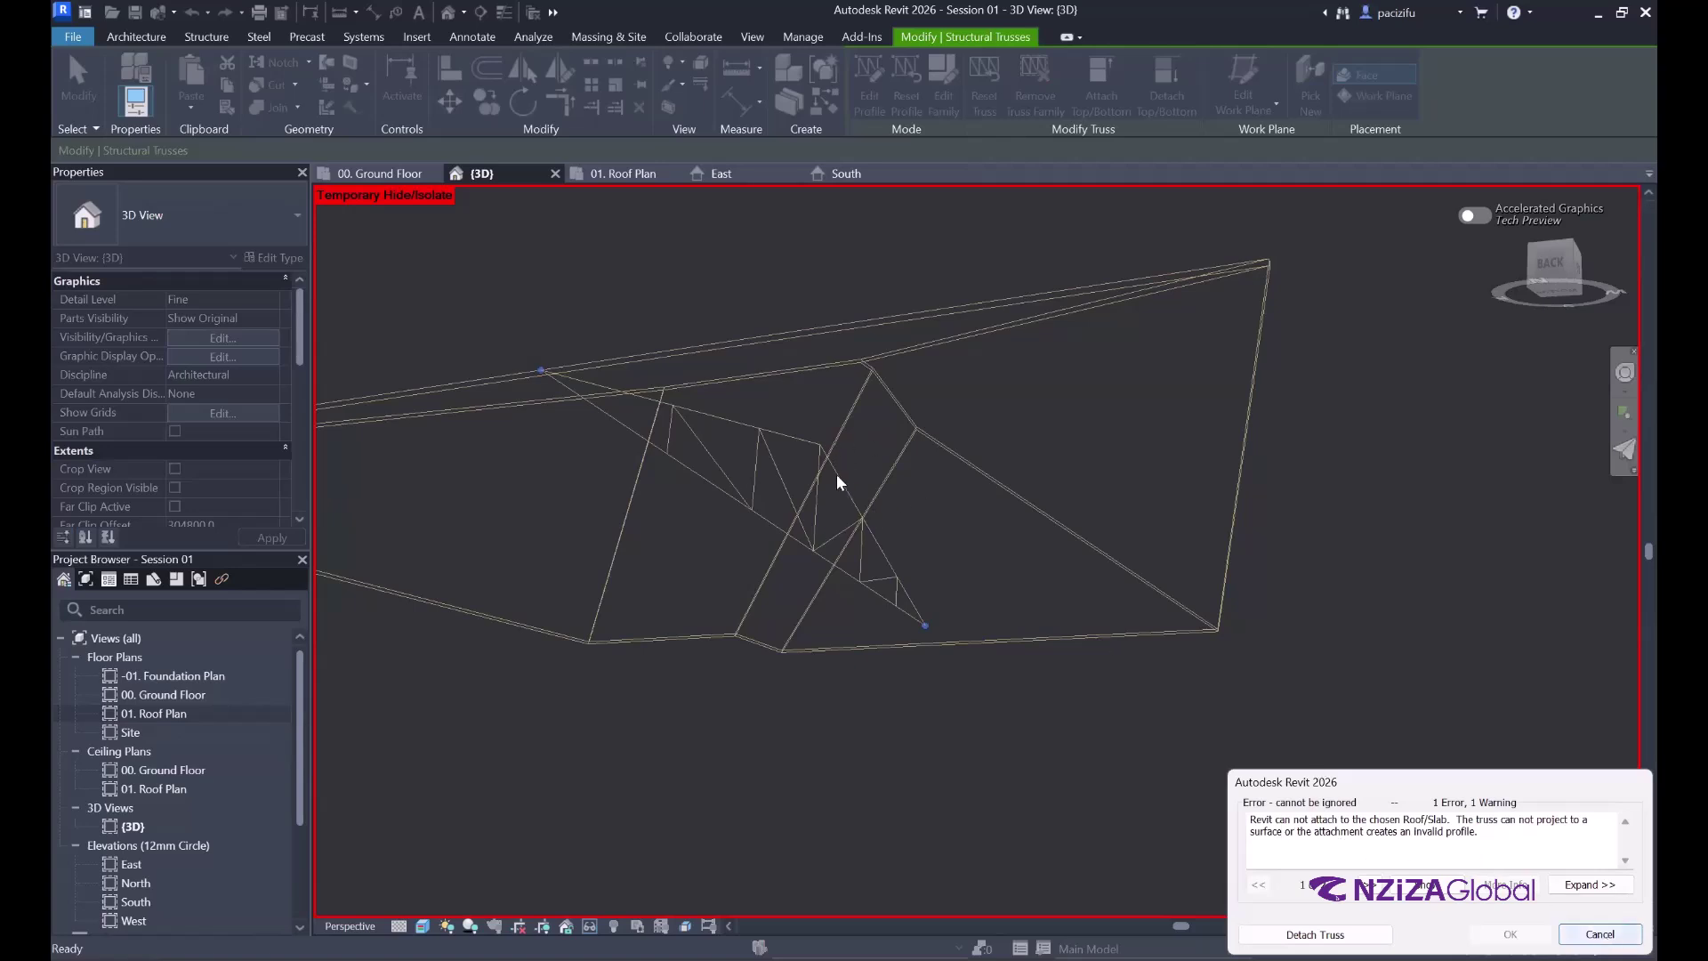
pyautogui.press('Escape')
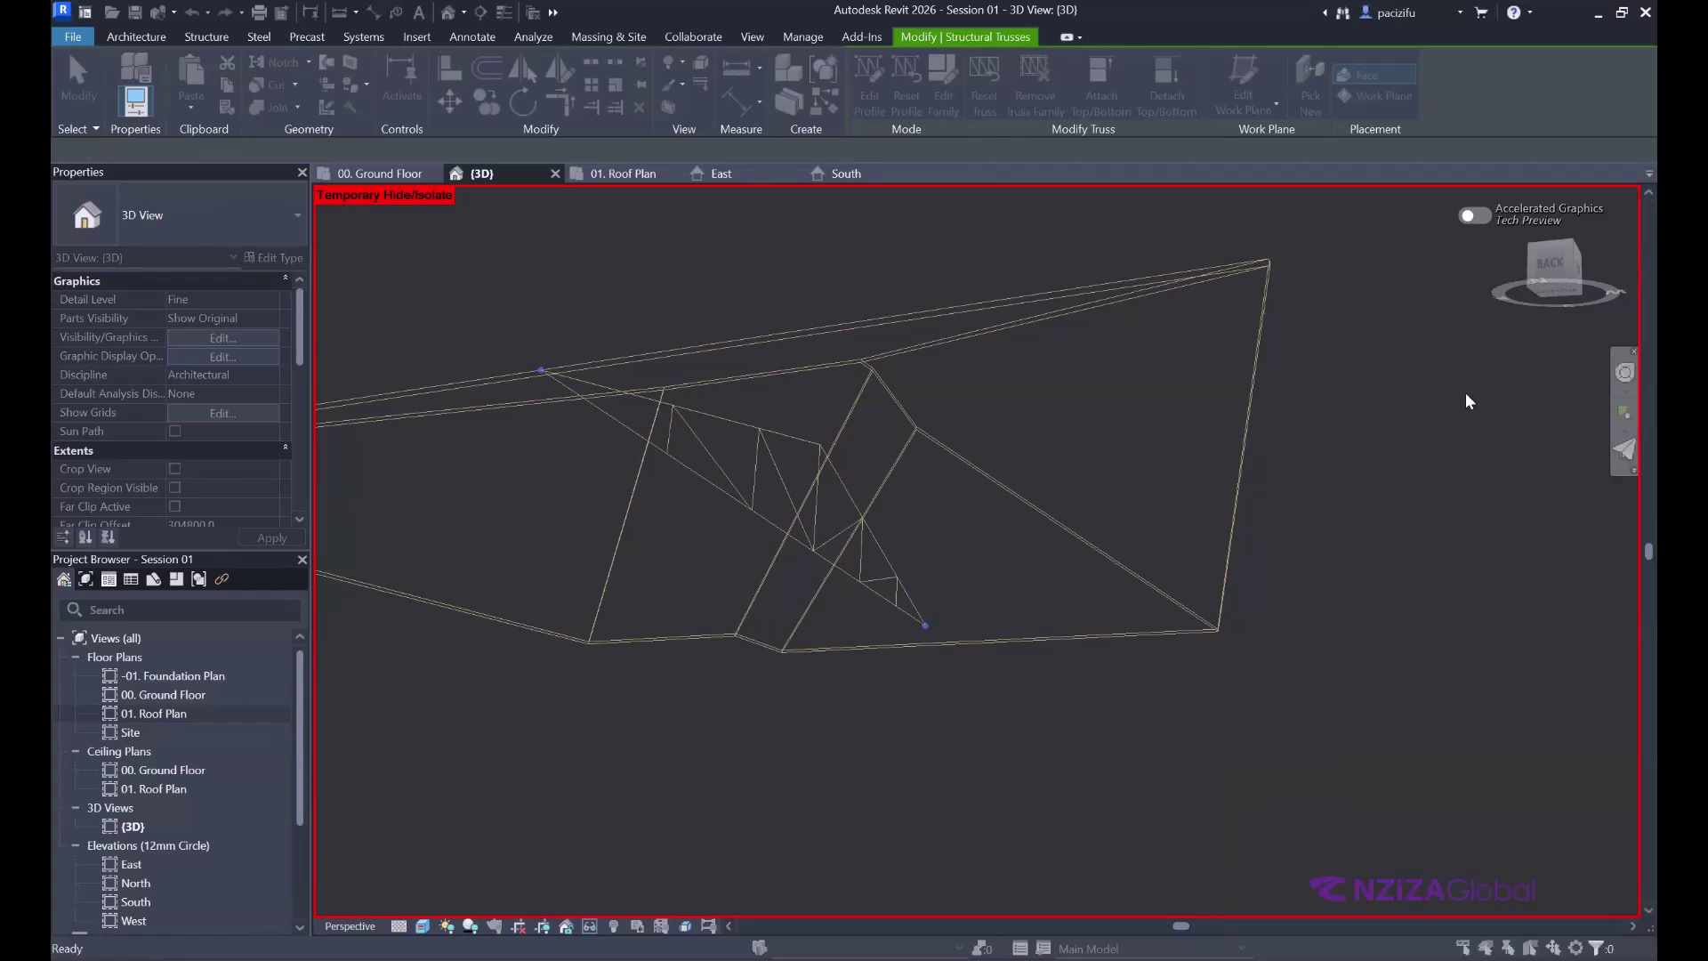
pyautogui.click(798, 348)
pyautogui.scroll(3, 798, 349)
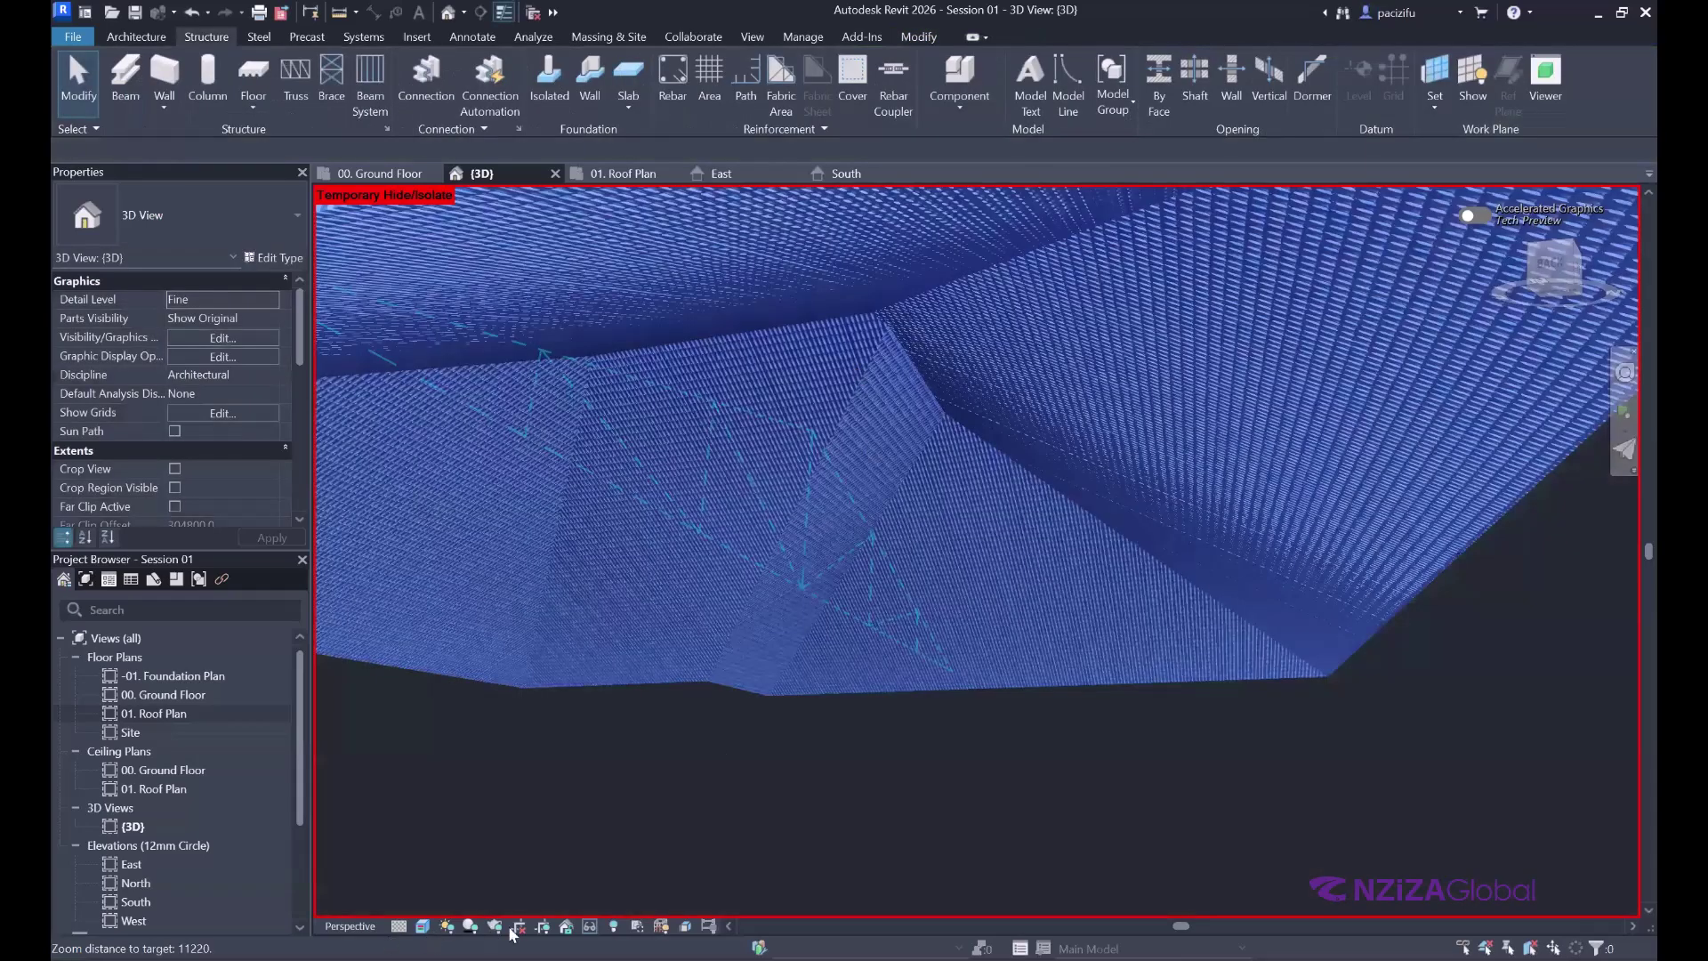
pyautogui.scroll(-5, 791, 710)
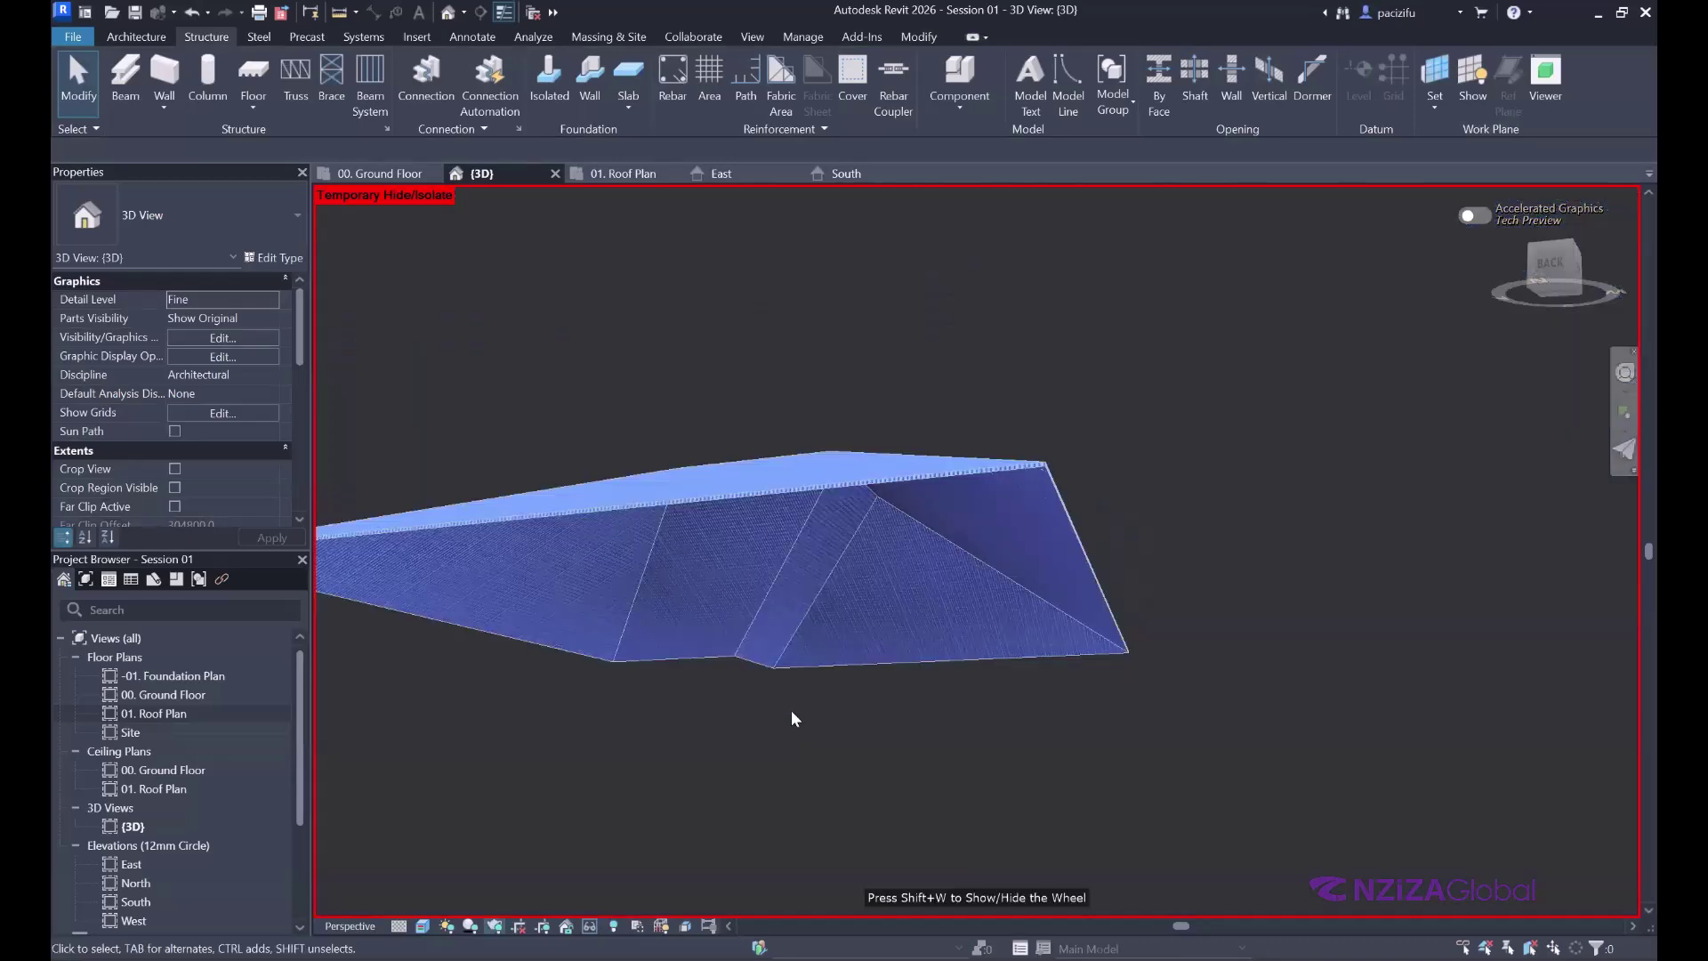
# - Reset the temporary isolation in the 3D view and examine from below how the gabled truss meets the house roof
pyautogui.press('h')
pyautogui.press('r')
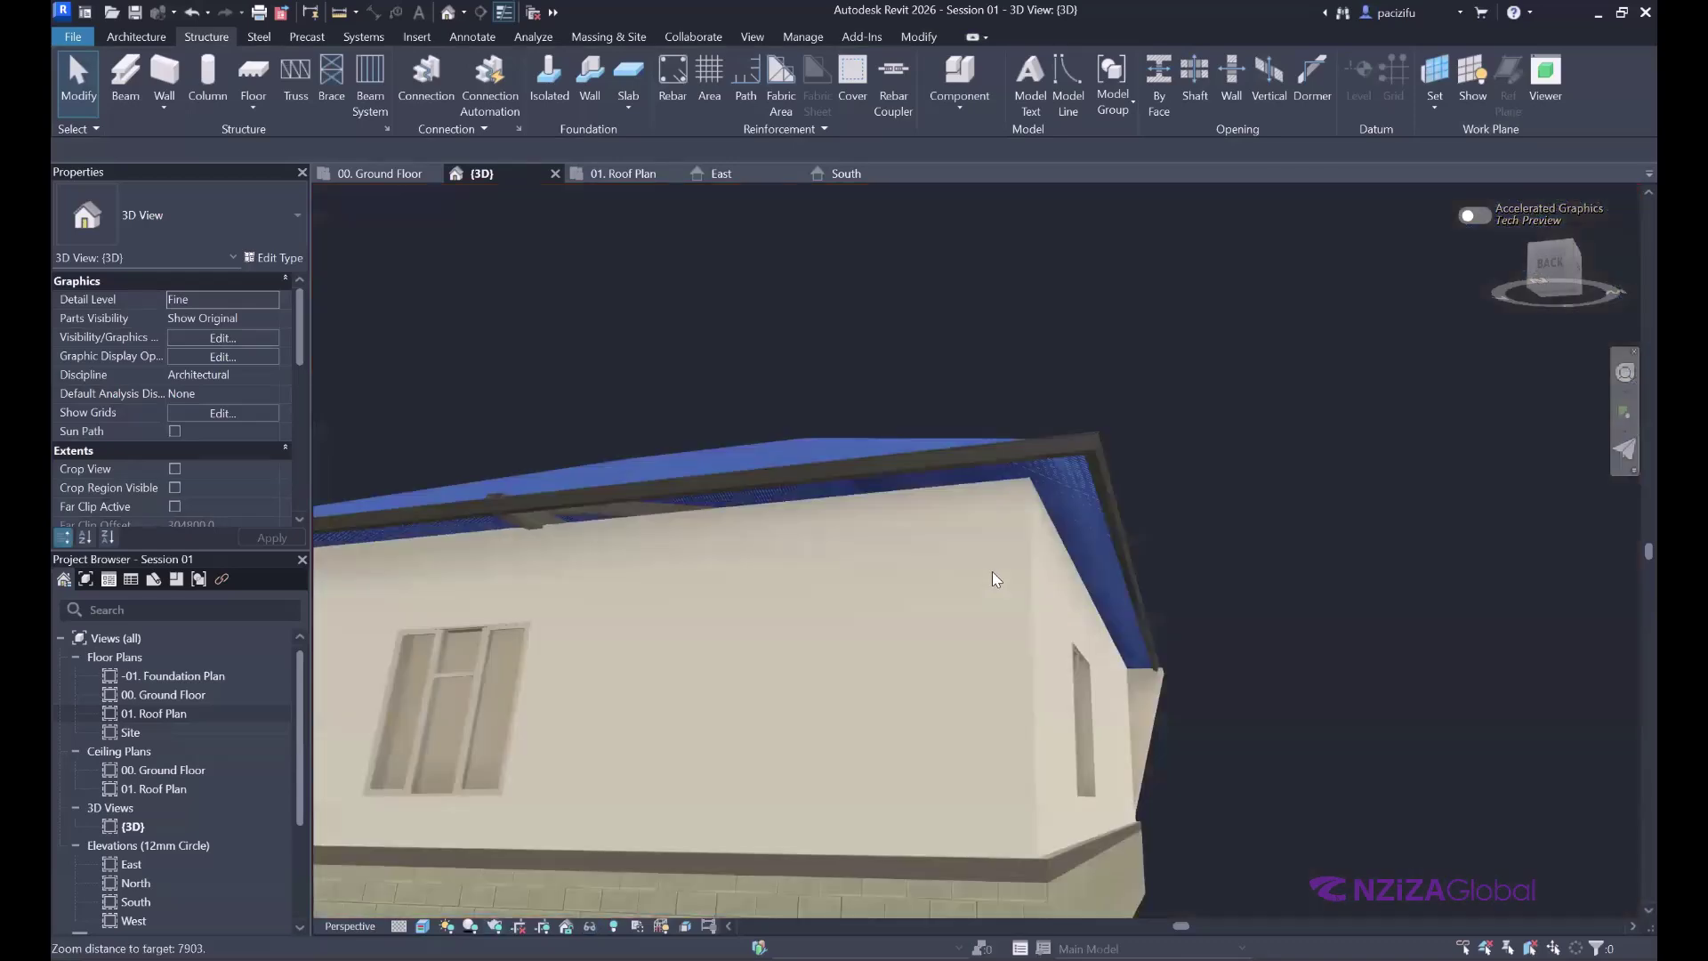
pyautogui.scroll(5, 991, 571)
pyautogui.scroll(1, 901, 532)
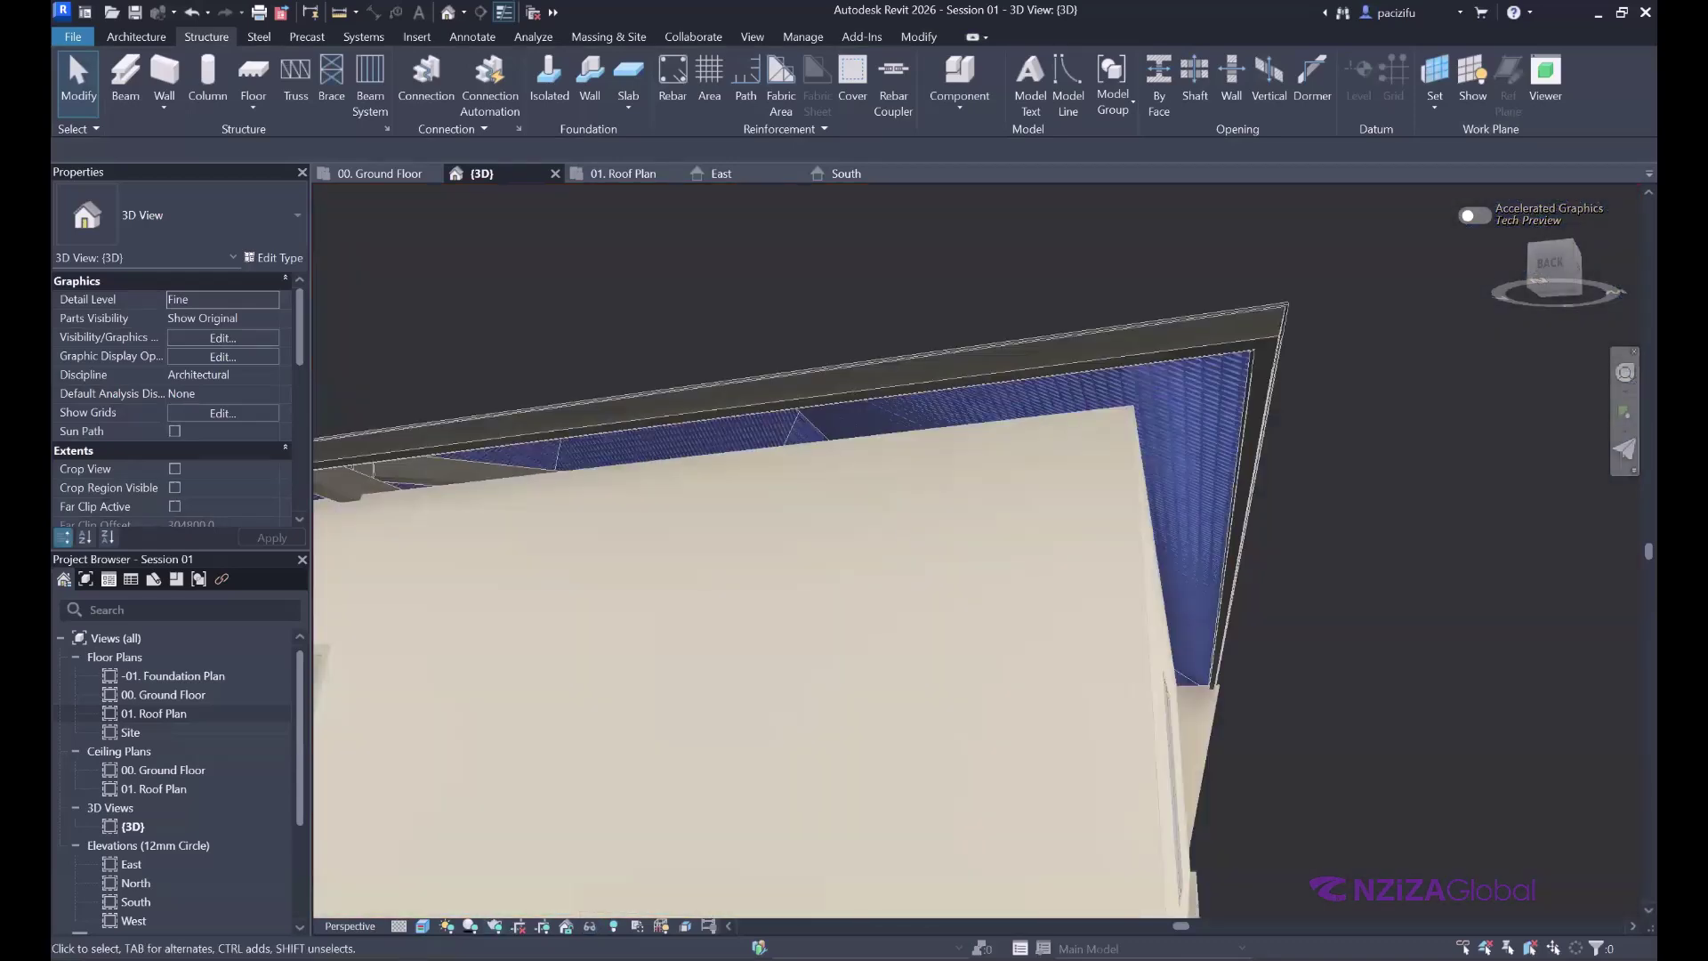
pyautogui.scroll(1, 1391, 685)
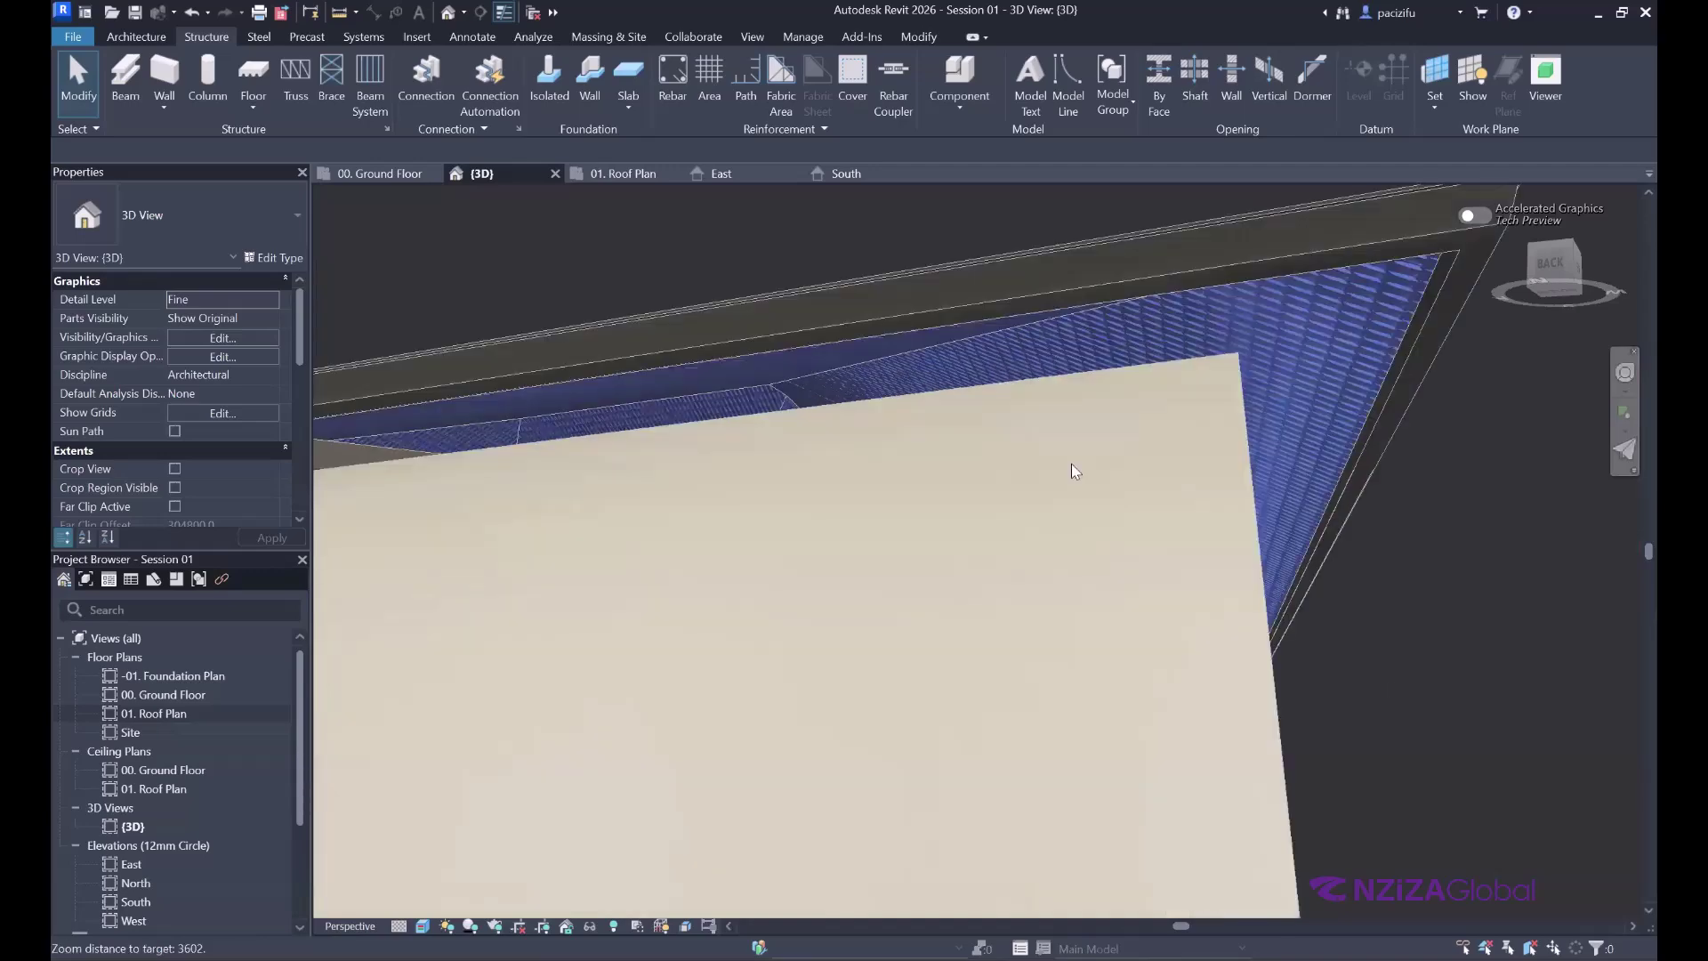
pyautogui.keyDown('shift'); pyautogui.moveTo(932, 375); pyautogui.dragTo(572, 458, button='middle'); pyautogui.keyUp('shift')
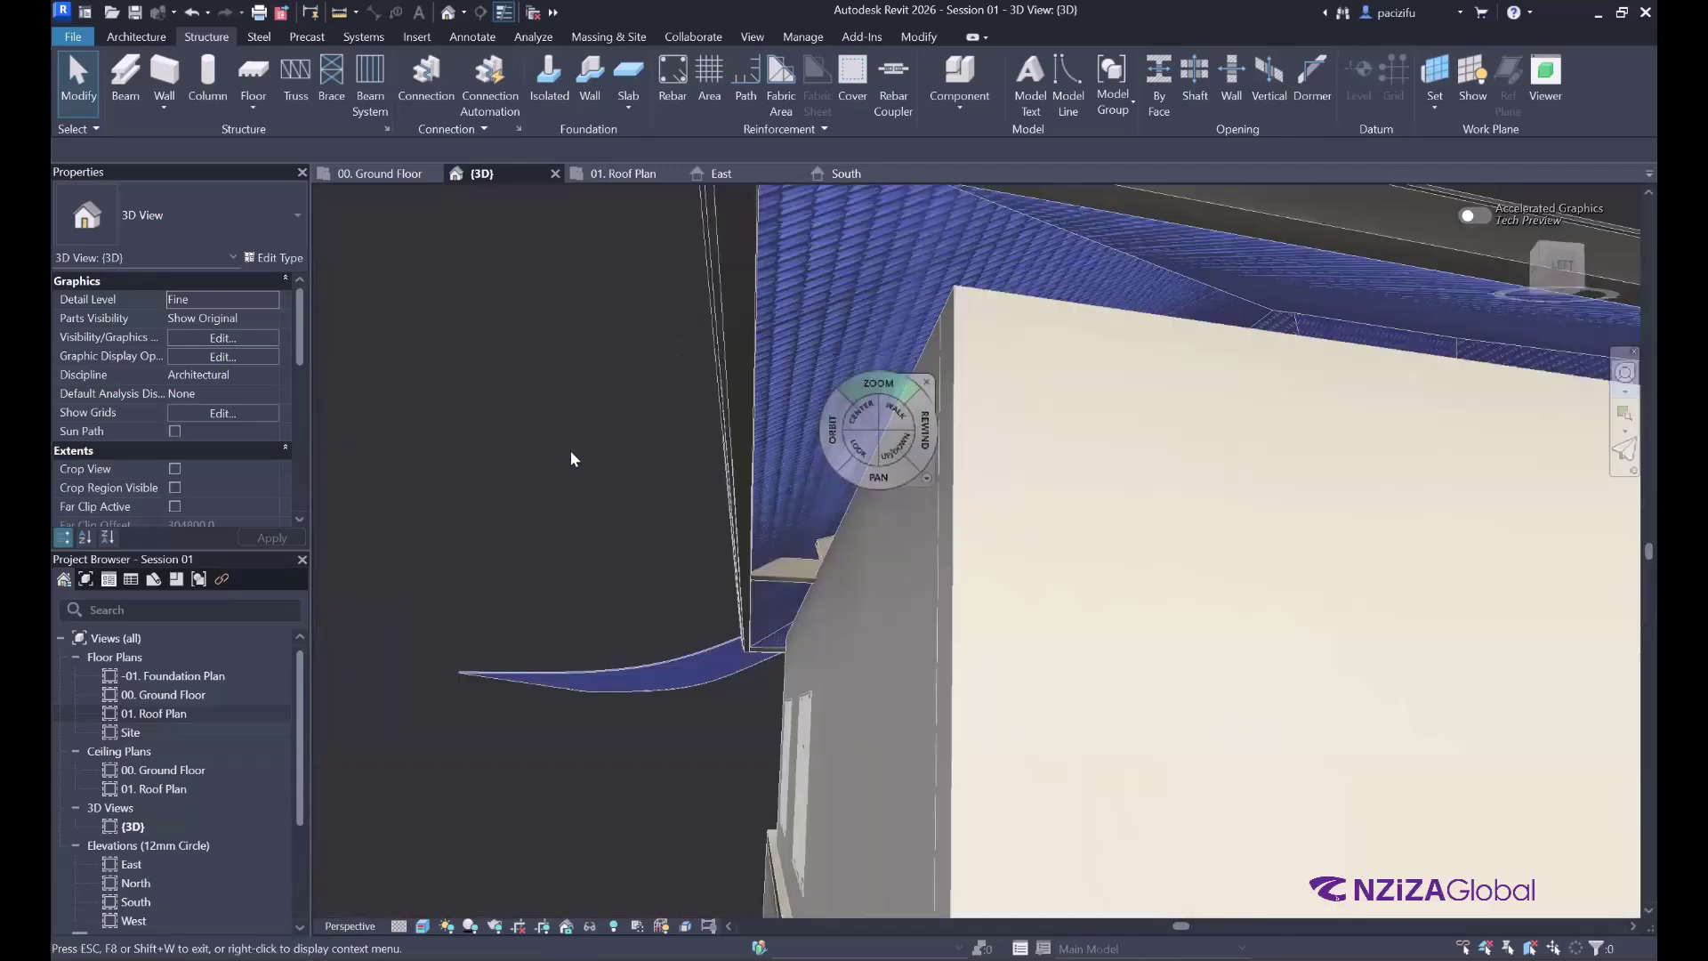
pyautogui.scroll(3, 1055, 519)
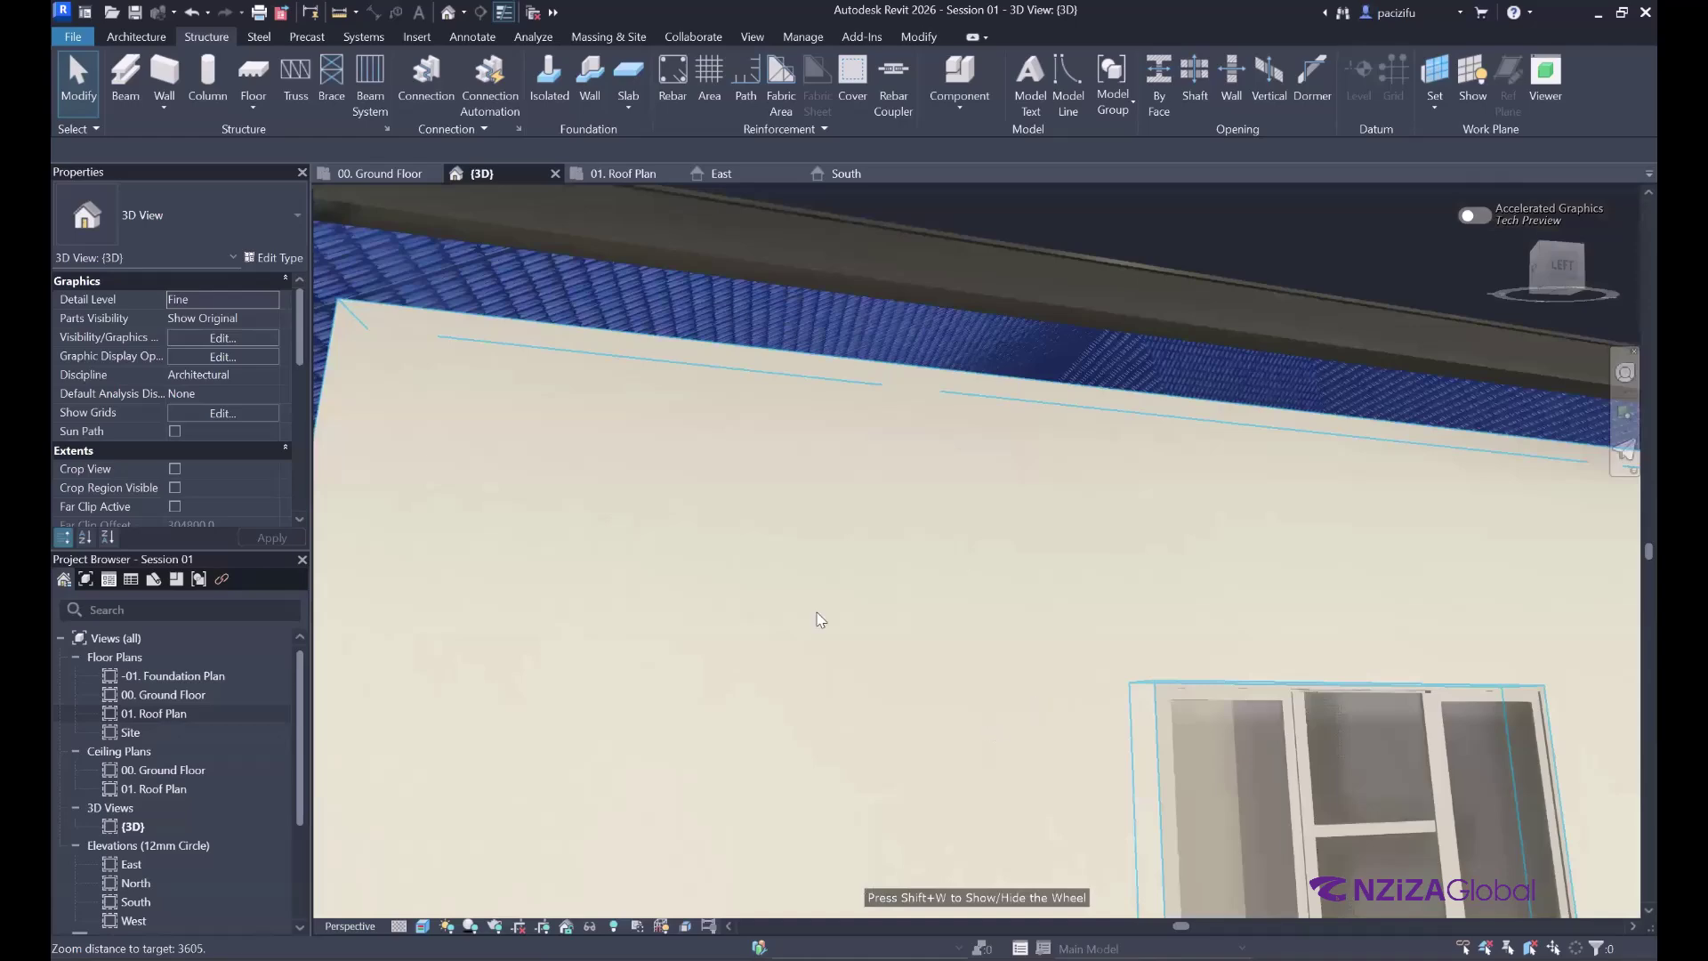
pyautogui.scroll(4, 702, 338)
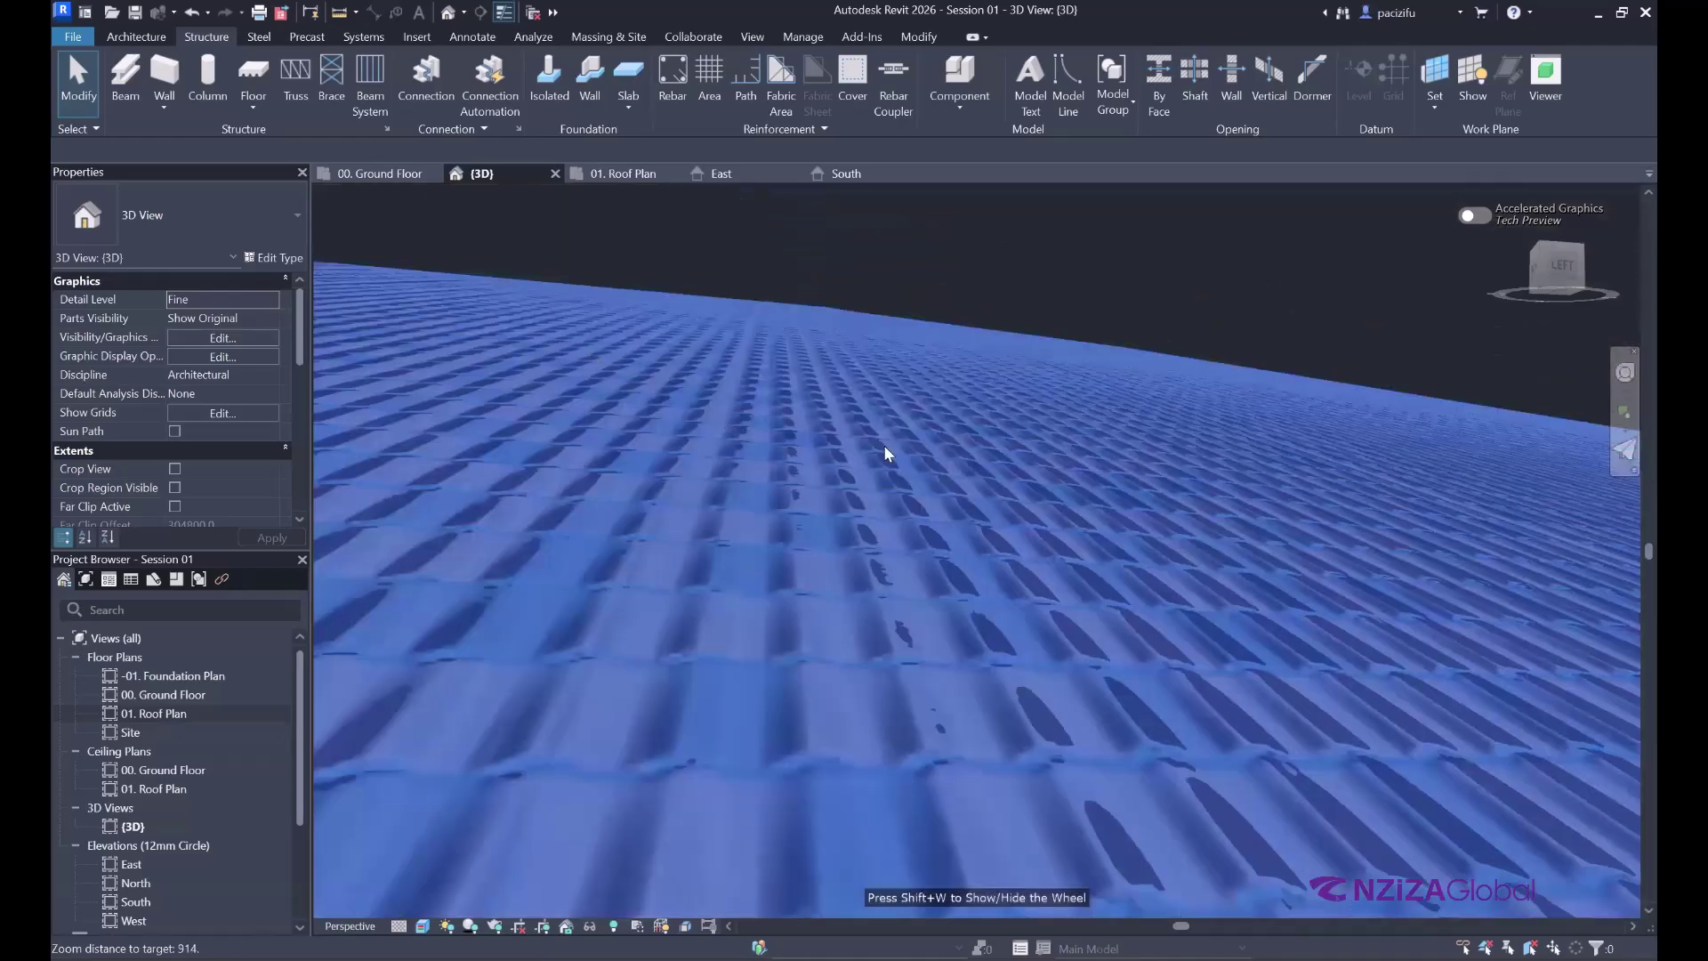
pyautogui.scroll(-5, 719, 377)
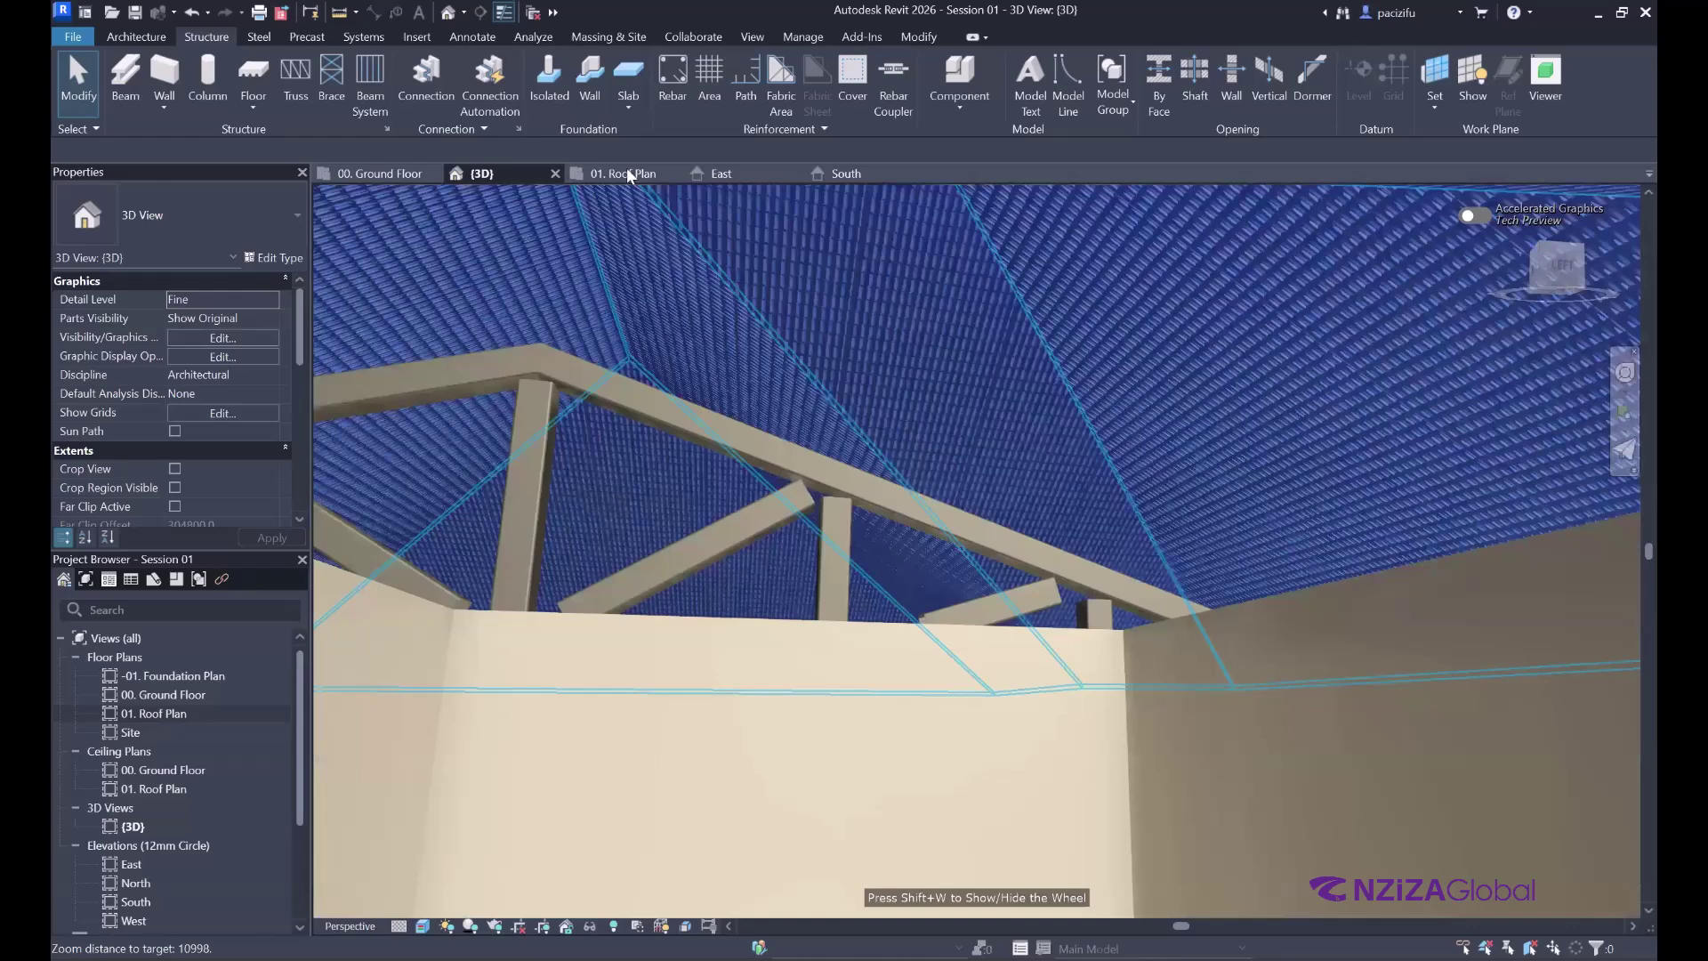
pyautogui.scroll(2, 853, 489)
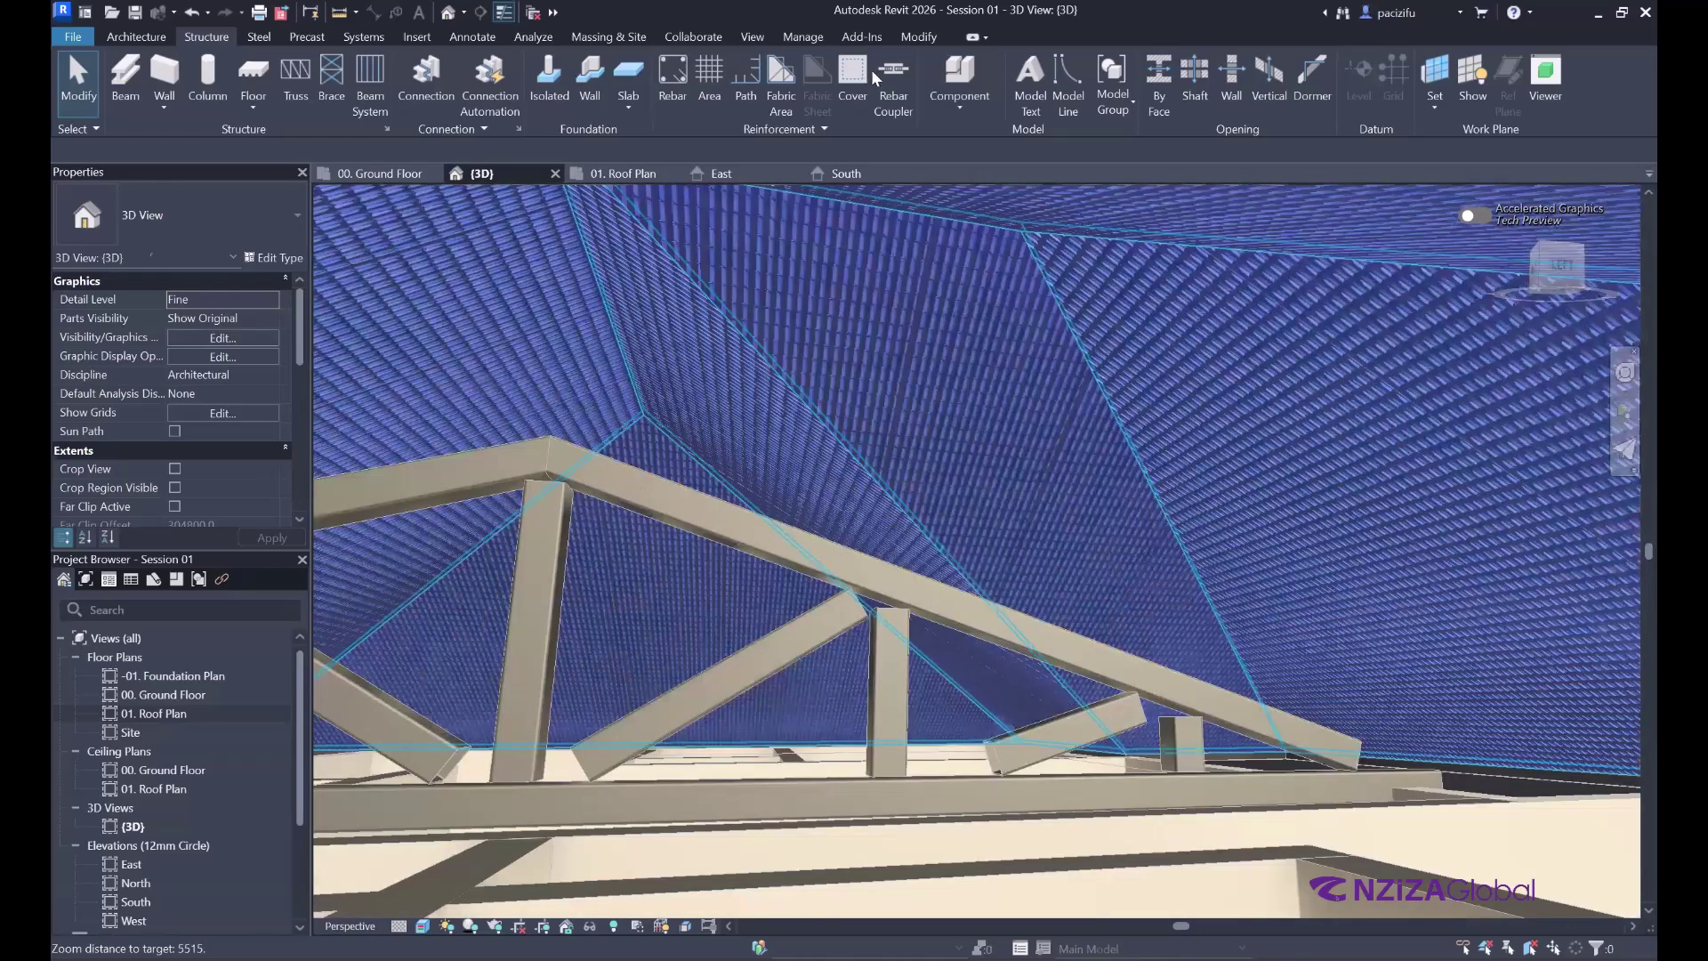
# - In the 01. Roof Plan view, edit the house roof footprint so its short inner-corner edge sits about 1284 mm from the outer eave
pyautogui.hotkey('ctrl', 'Tab')
pyautogui.doubleClick(941, 525)
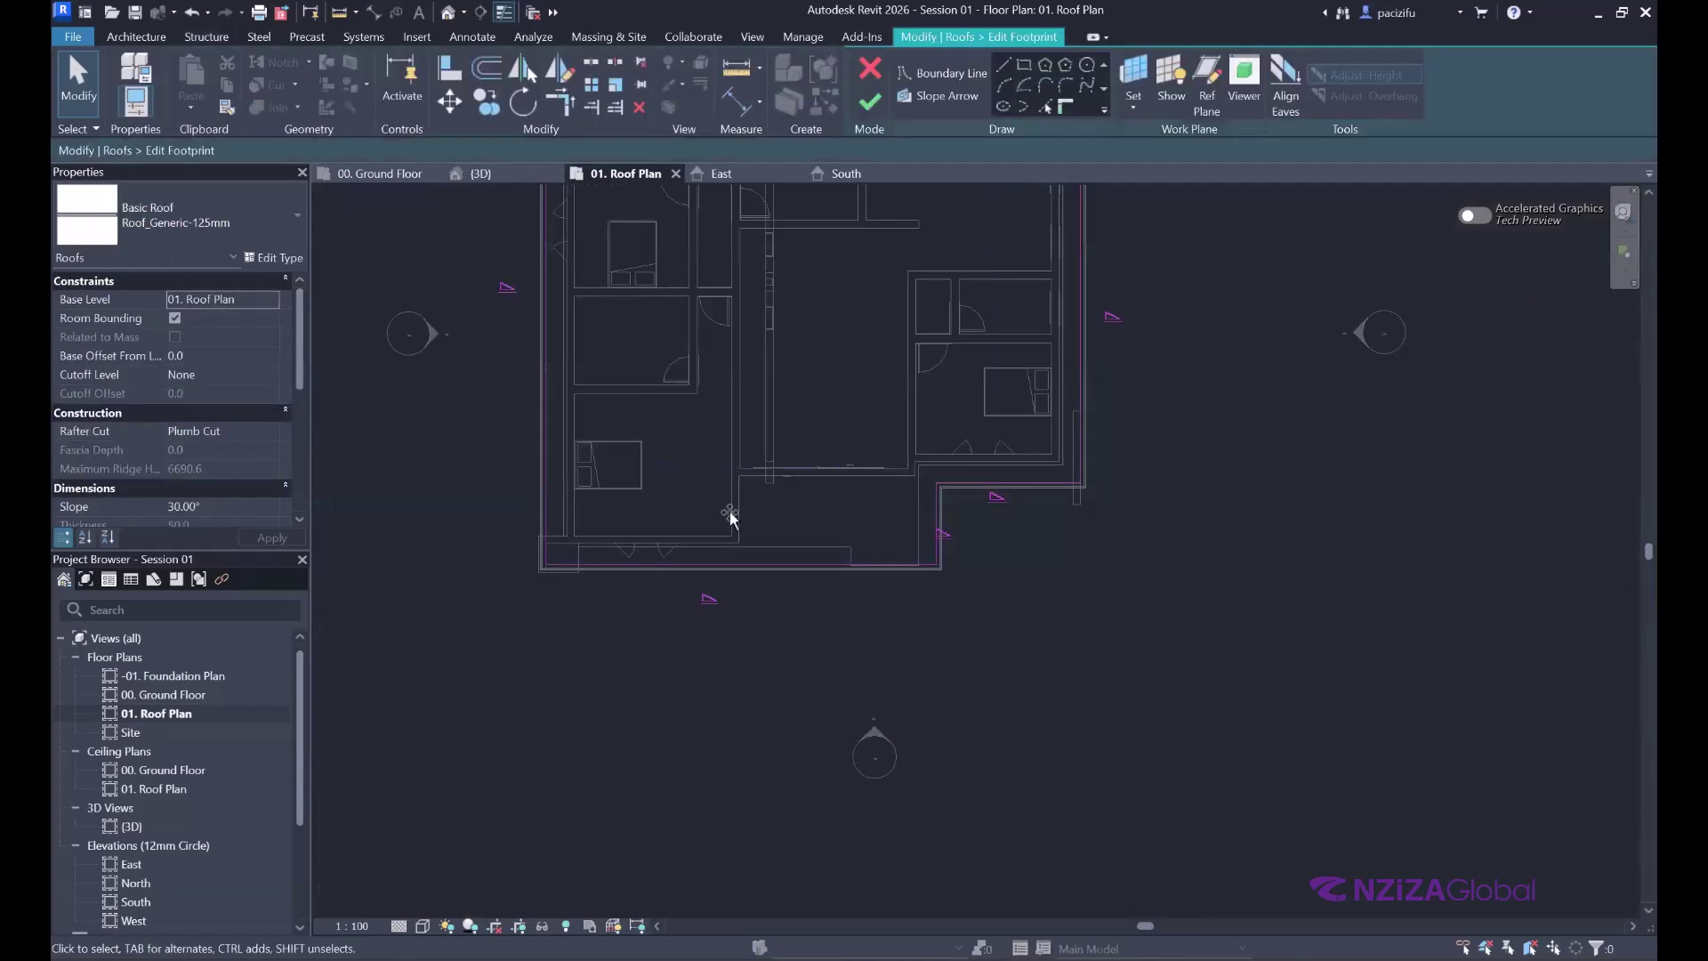
pyautogui.click(594, 518)
pyautogui.moveTo(594, 518); pyautogui.dragTo(598, 521)
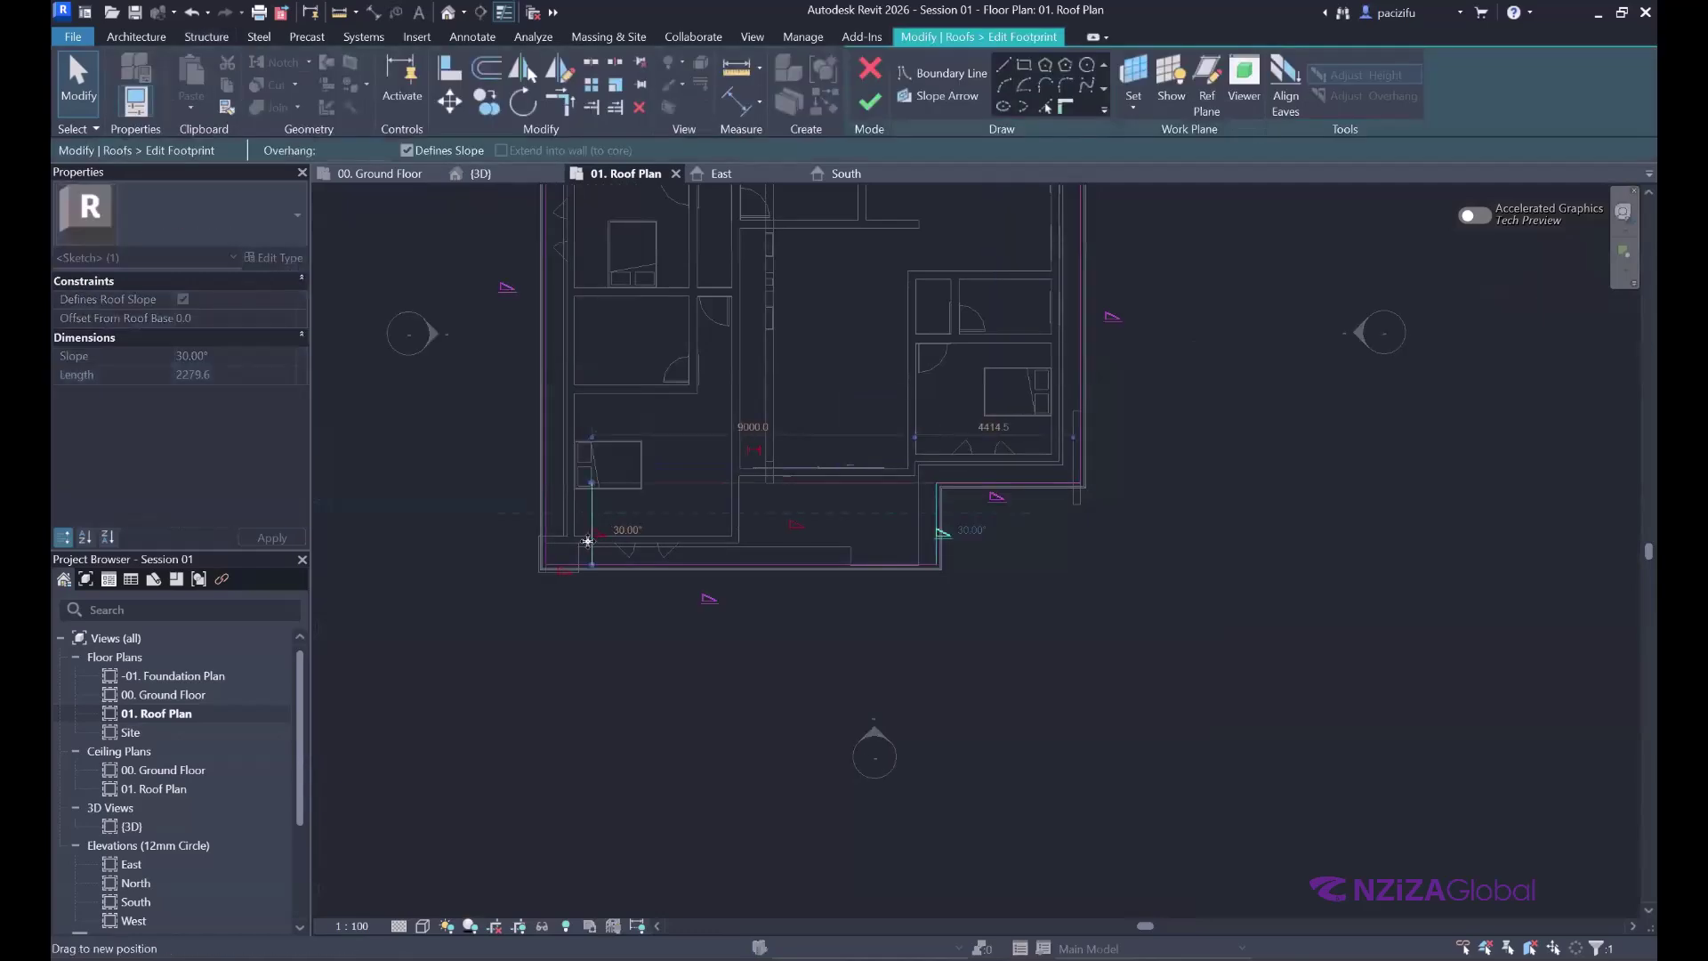
pyautogui.scroll(1, 562, 574)
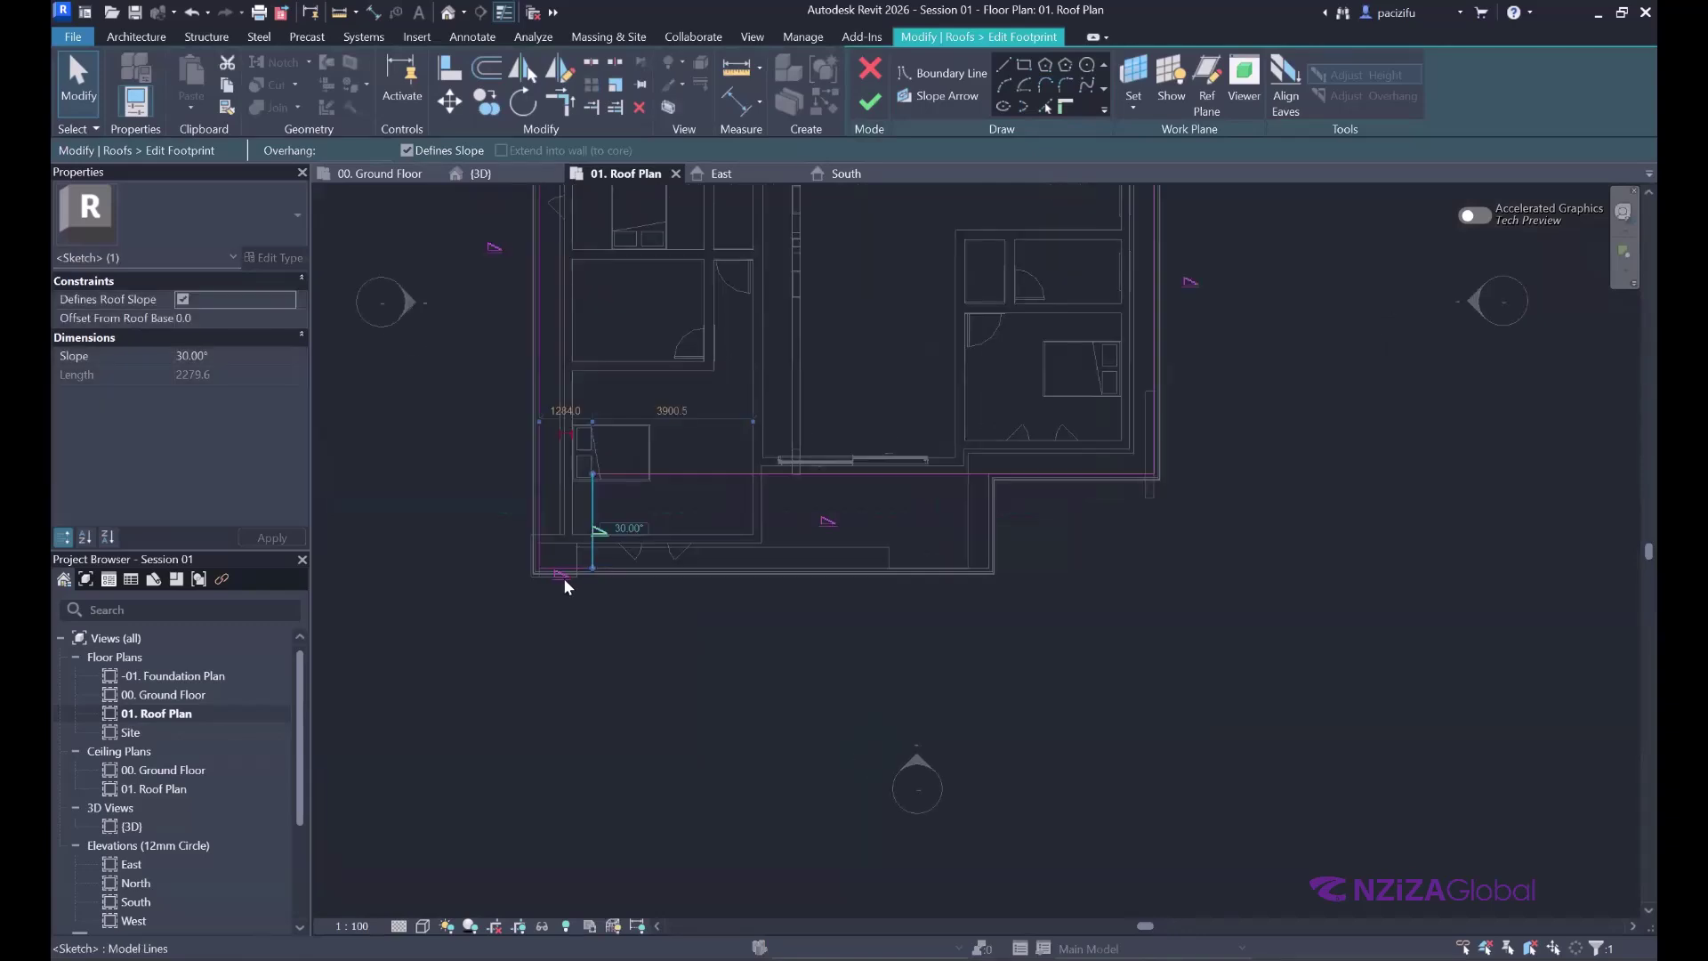
pyautogui.scroll(2, 564, 586)
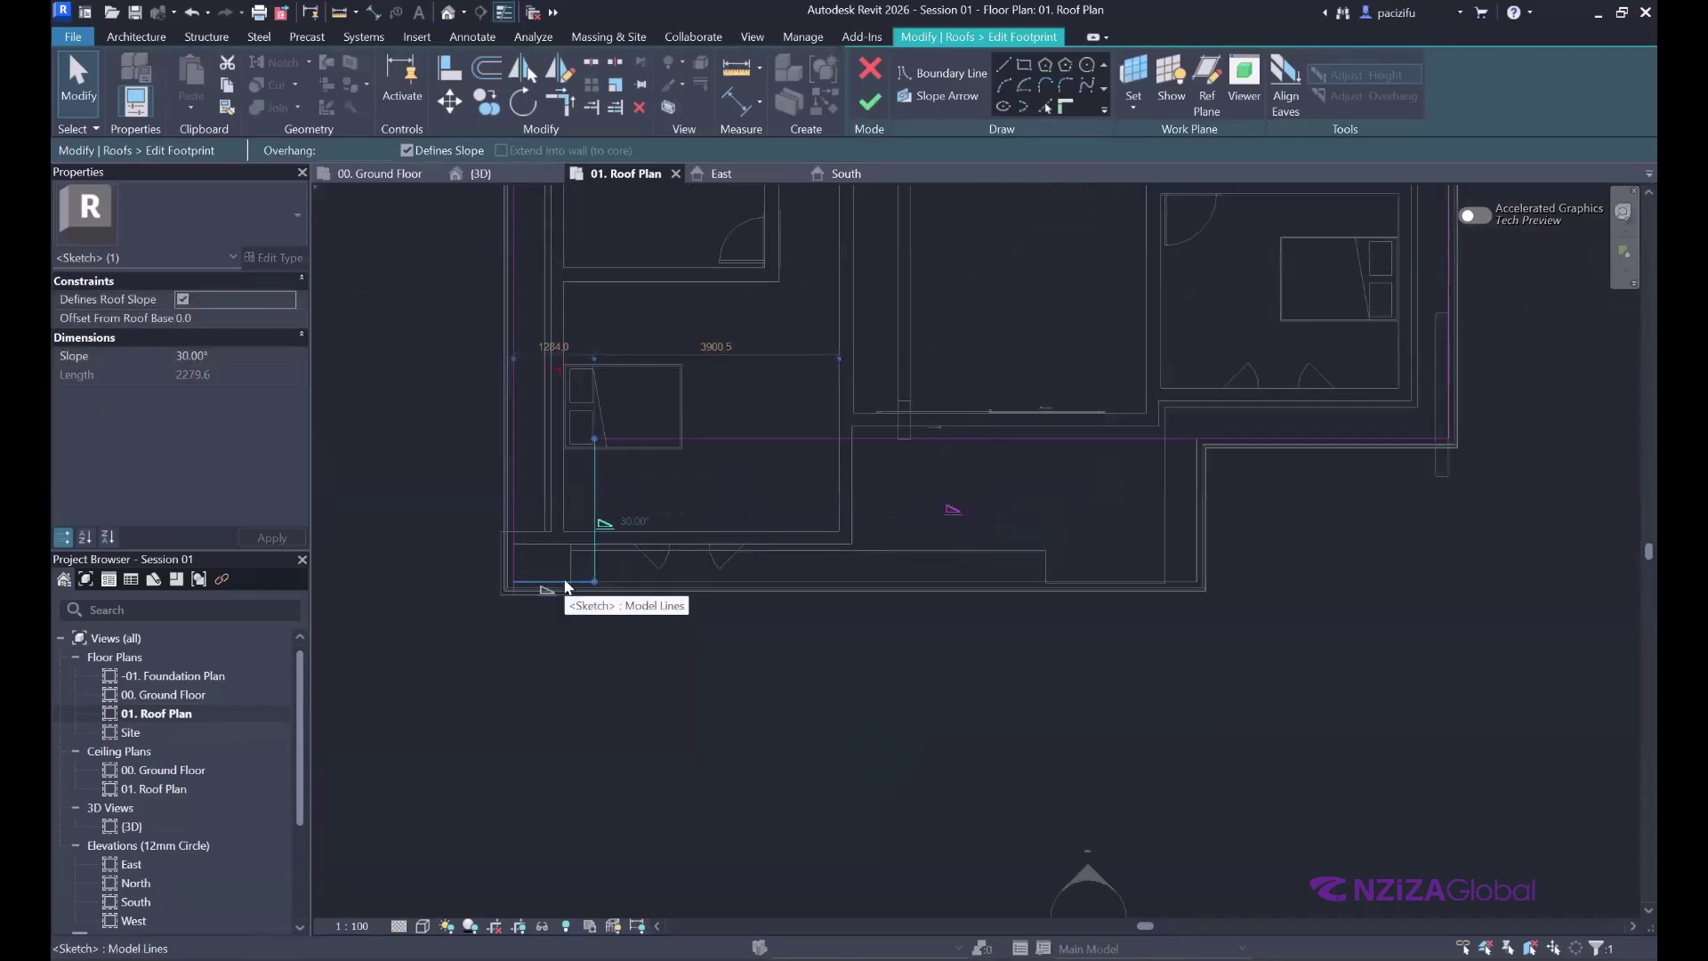
pyautogui.click(456, 496)
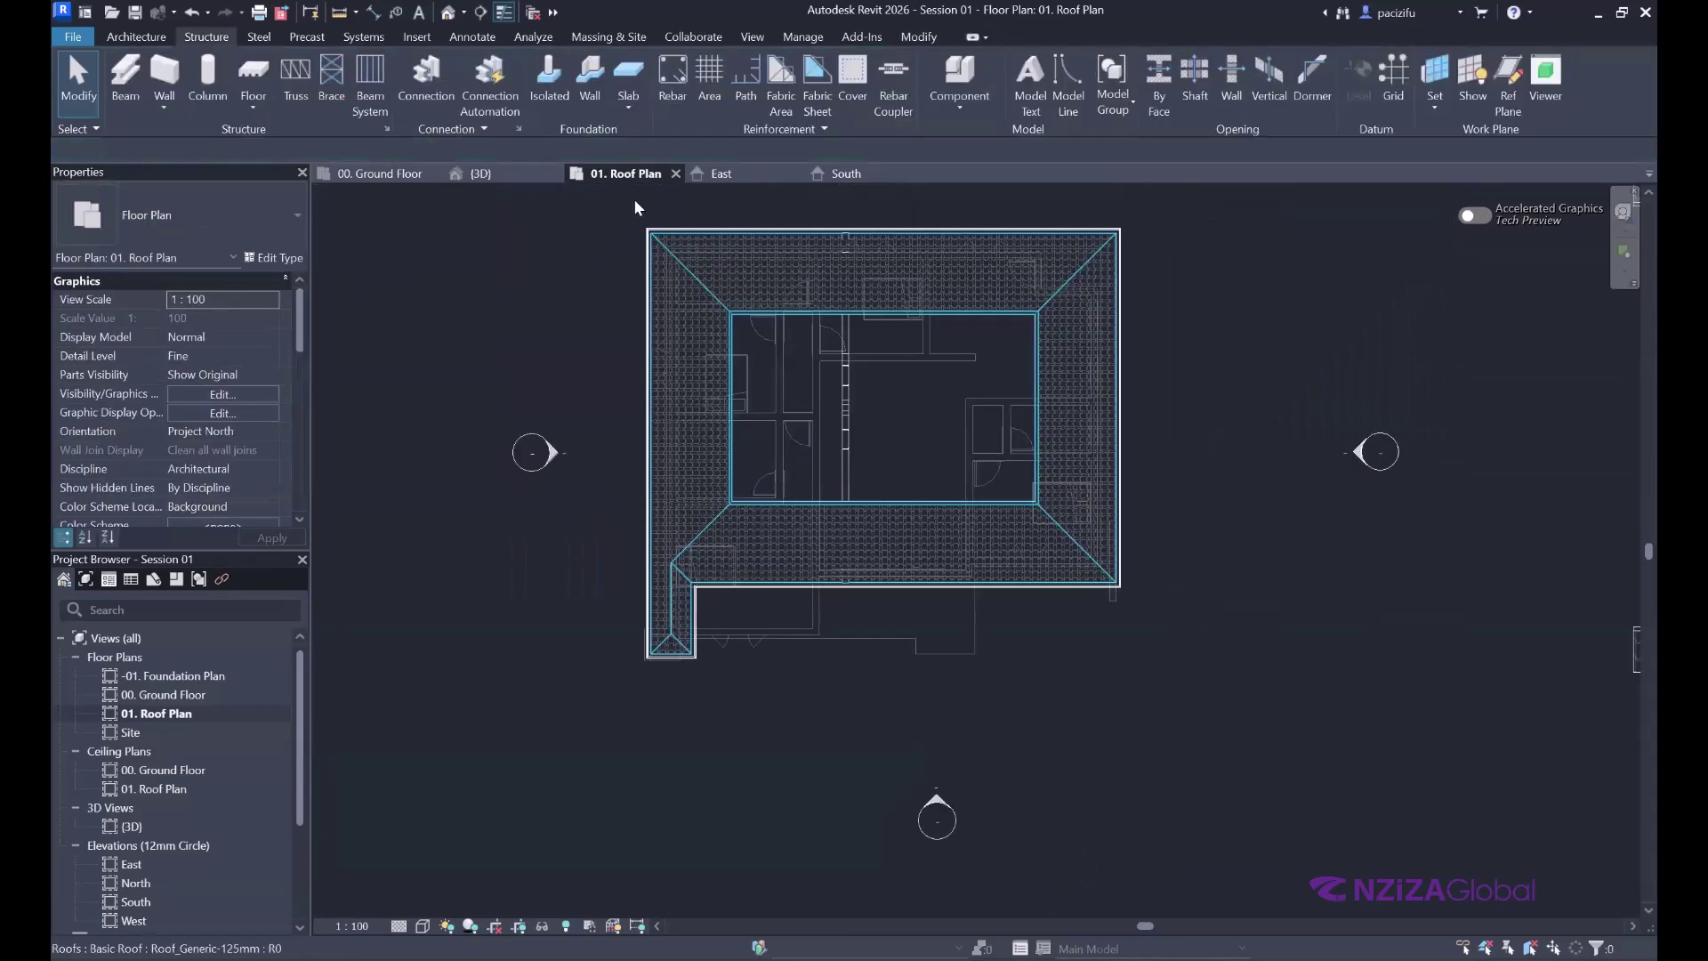
# - Delete the M_Howe Gabled Truss-6 Panel truss under the reshaped house roof in the 3D view
pyautogui.click(725, 174)
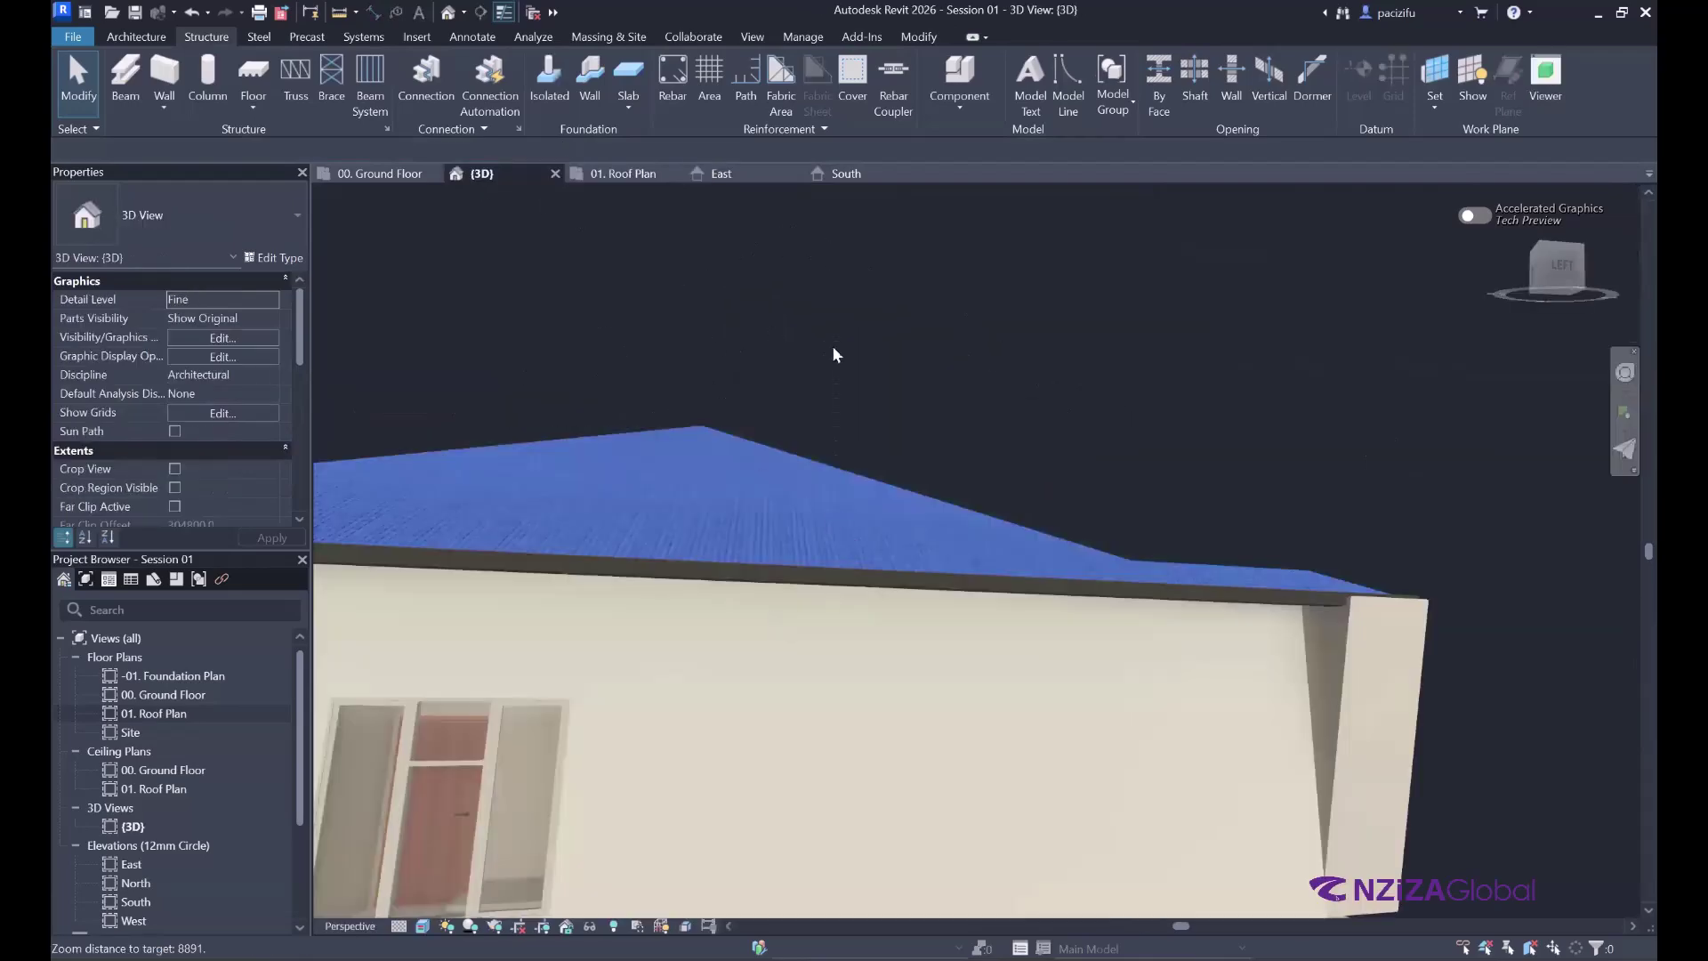
pyautogui.scroll(5, 722, 461)
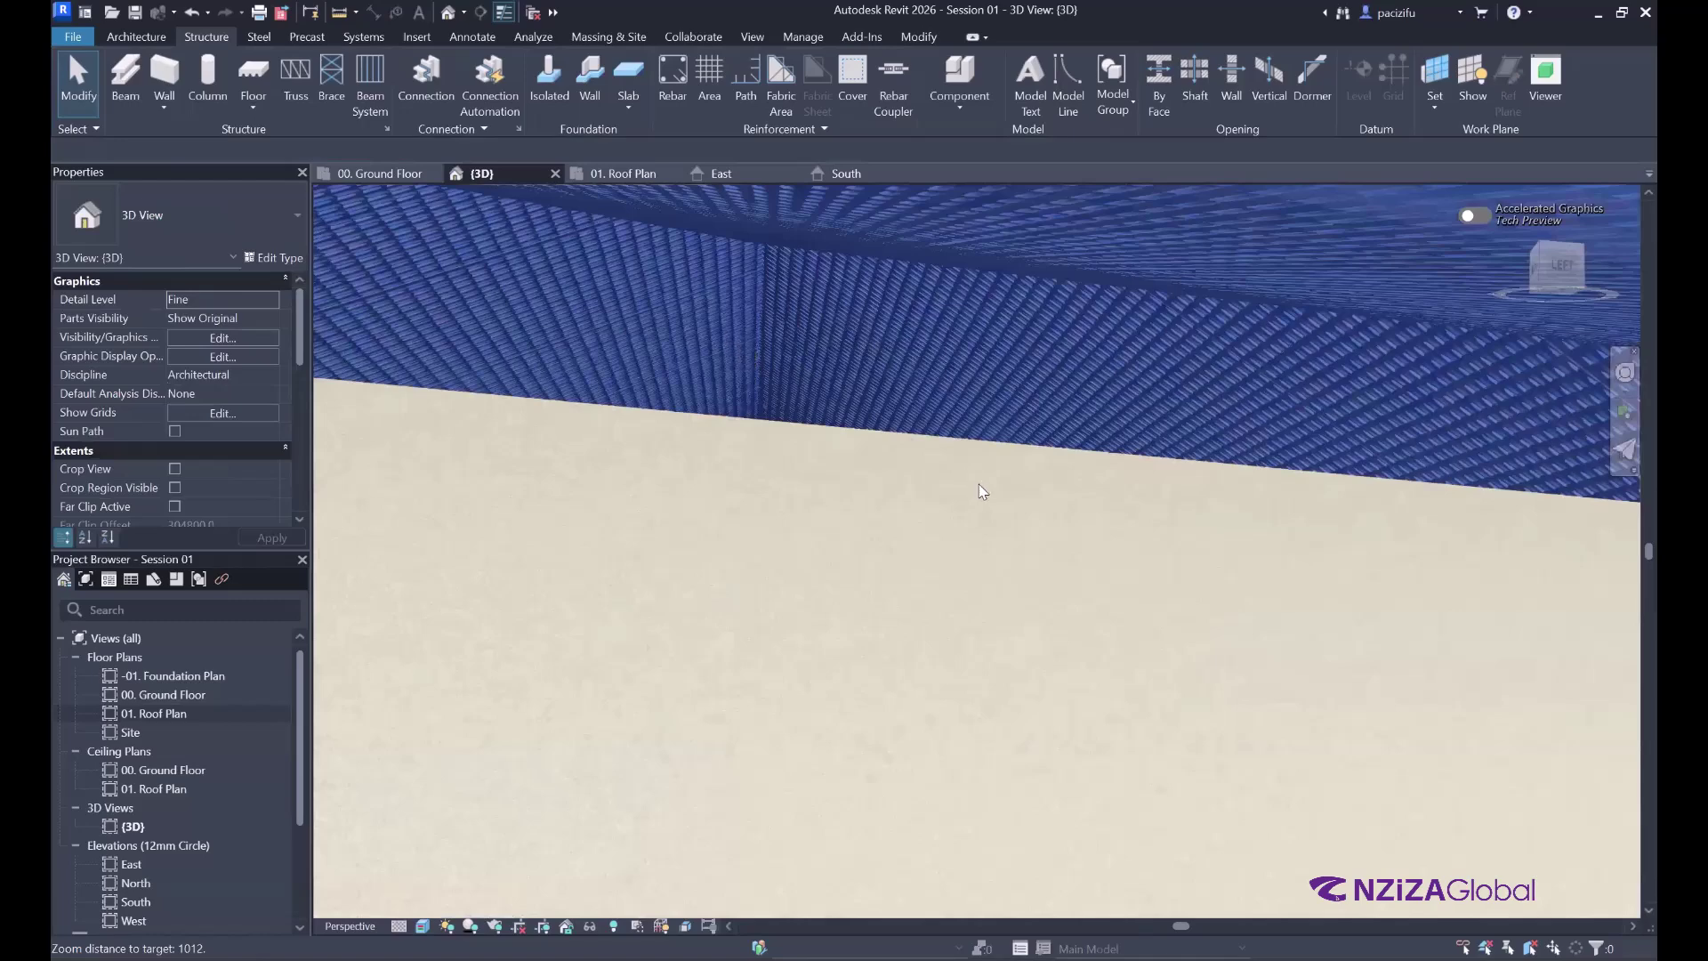
pyautogui.scroll(2, 890, 689)
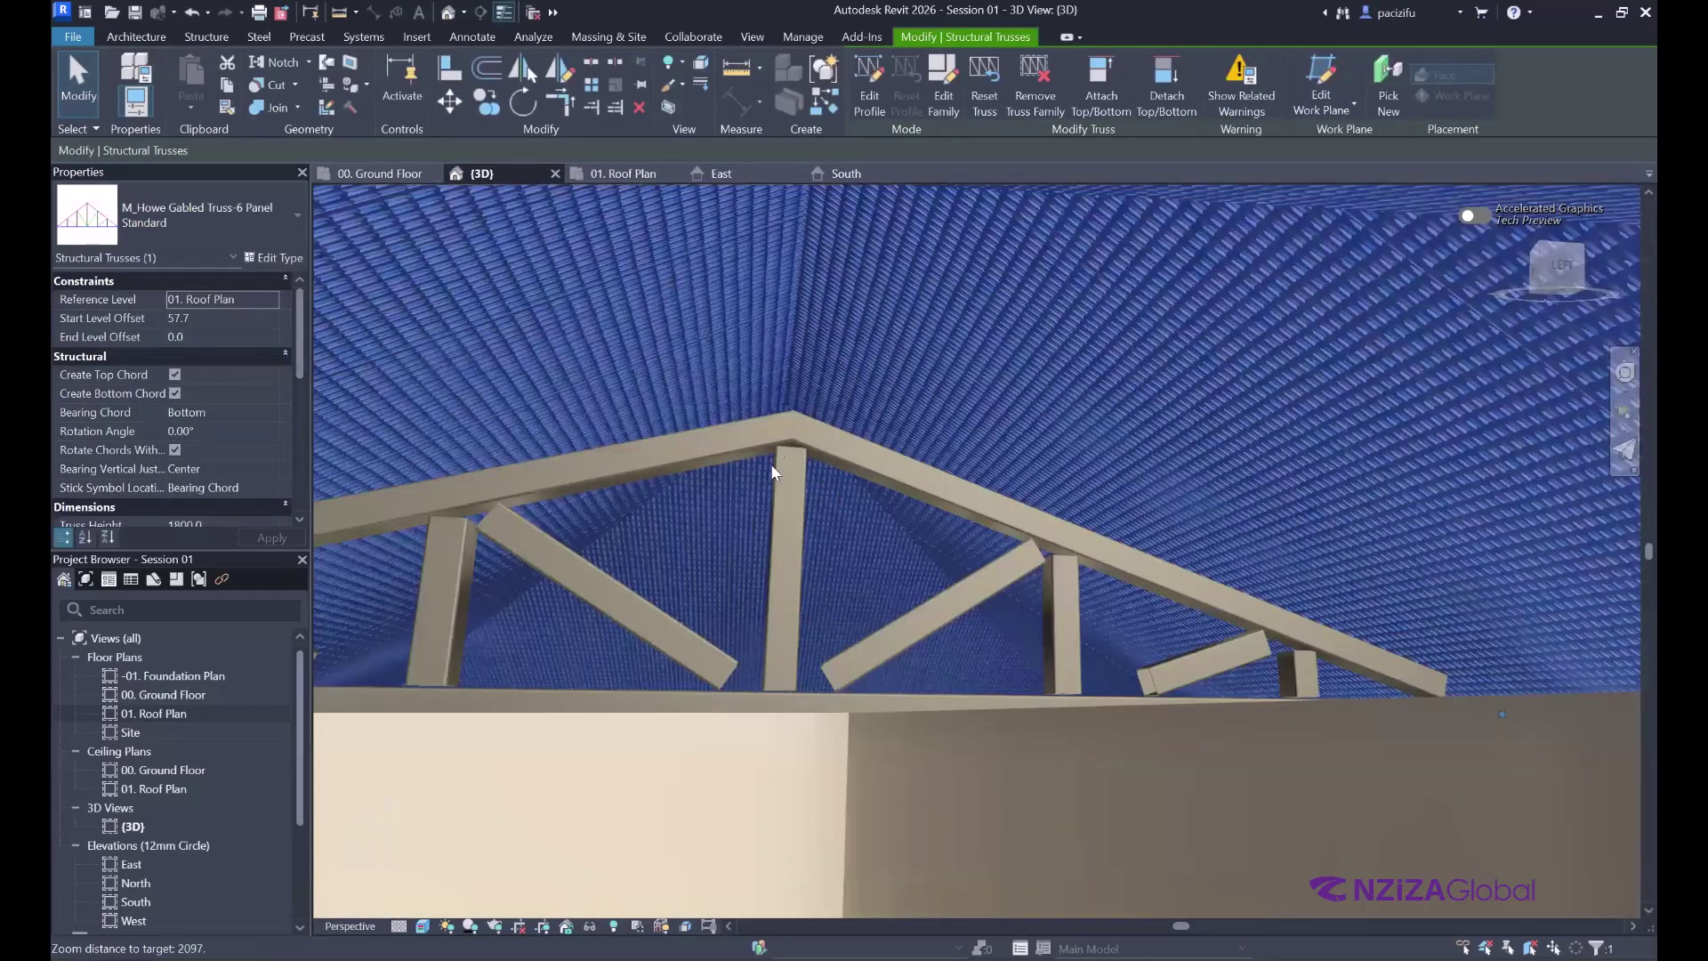
# - In the 01. Roof Plan view, place an M_Howe Flat Truss from the upper eave's midpoint straight down to the lower eave
pyautogui.click(623, 174)
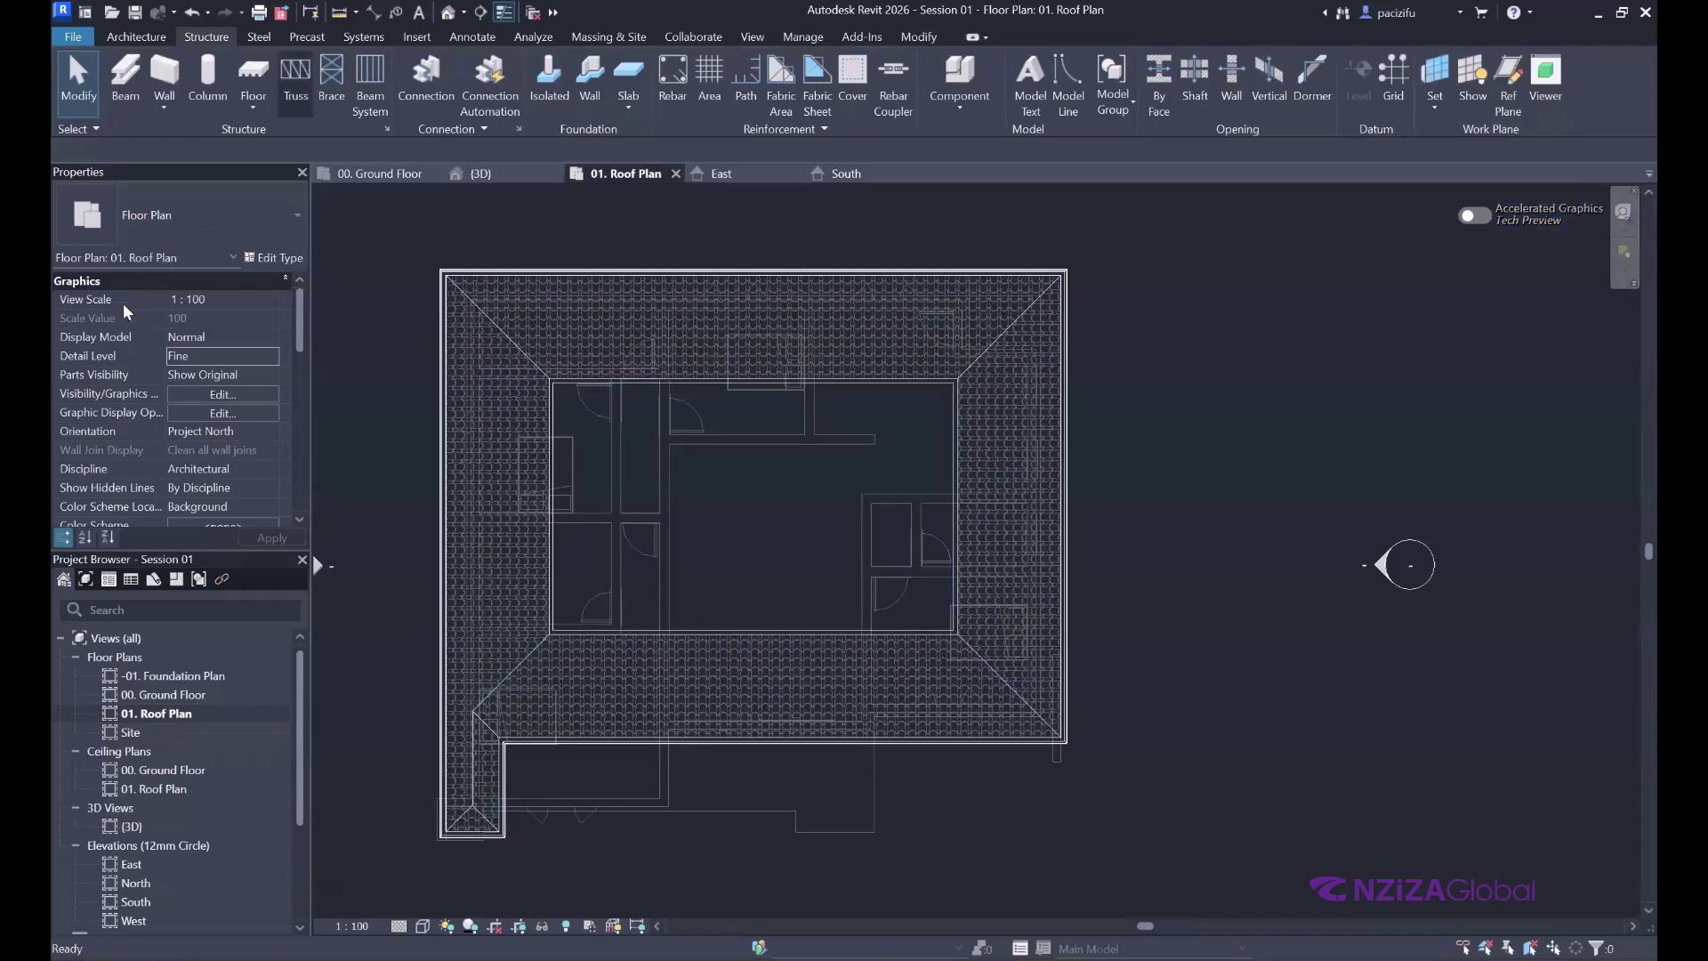
pyautogui.press('t')
pyautogui.press('r')
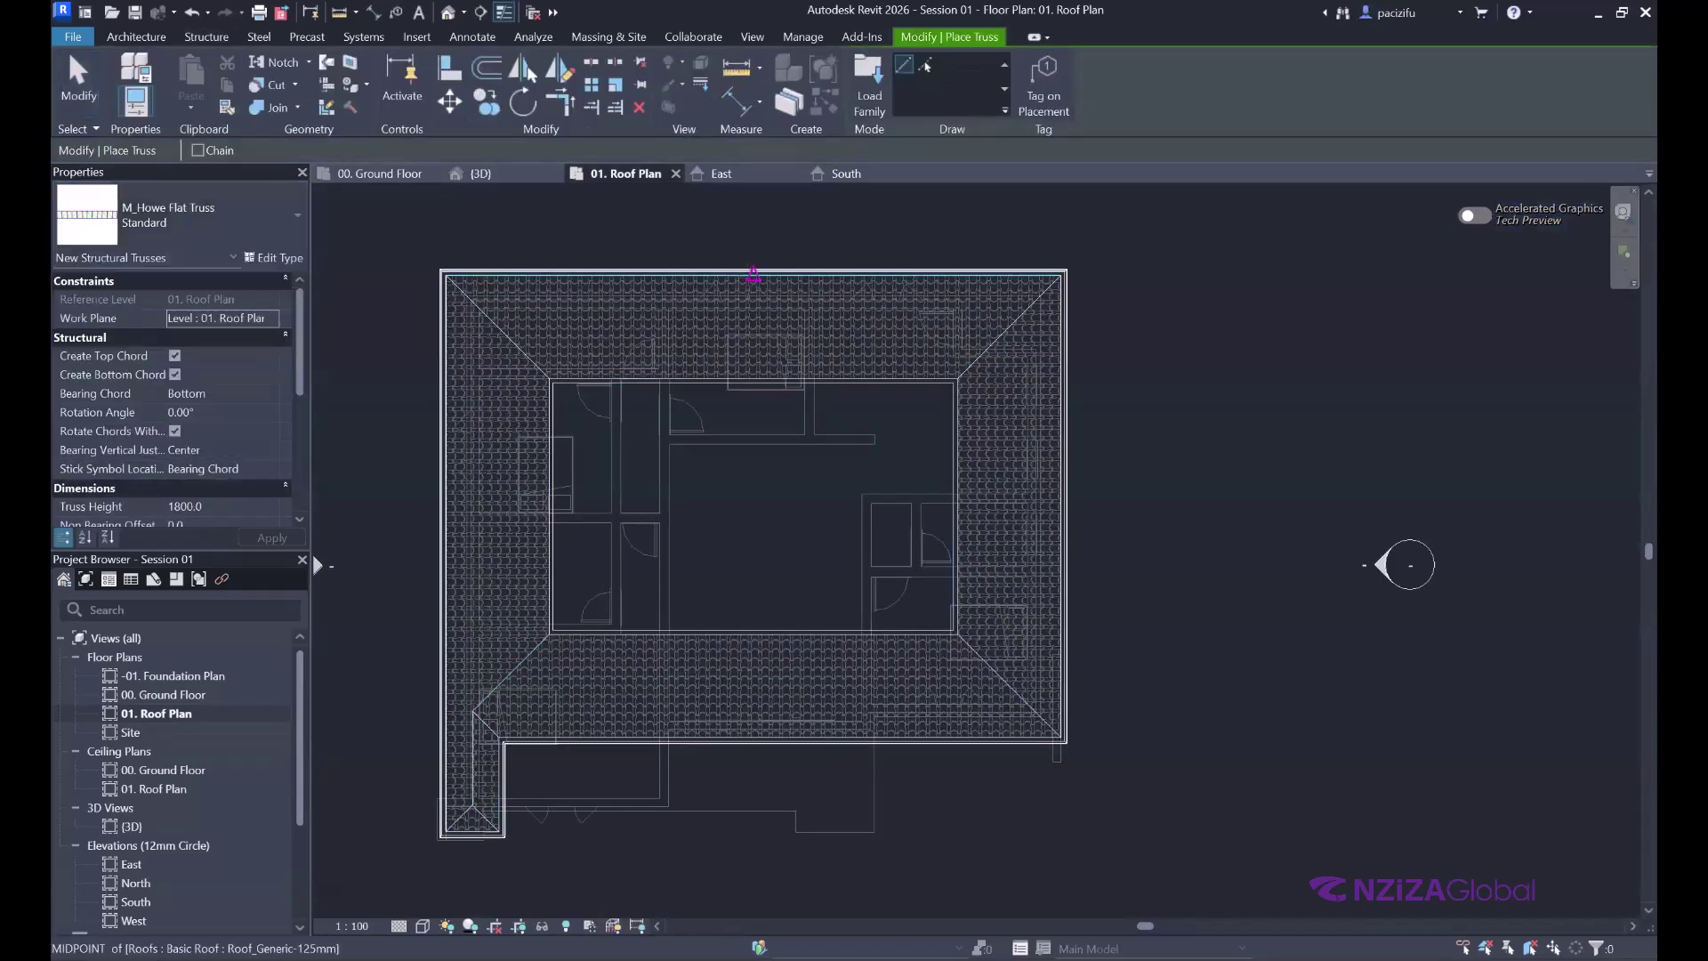
pyautogui.scroll(3, 754, 274)
pyautogui.click(760, 272)
pyautogui.scroll(-1, 614, 578)
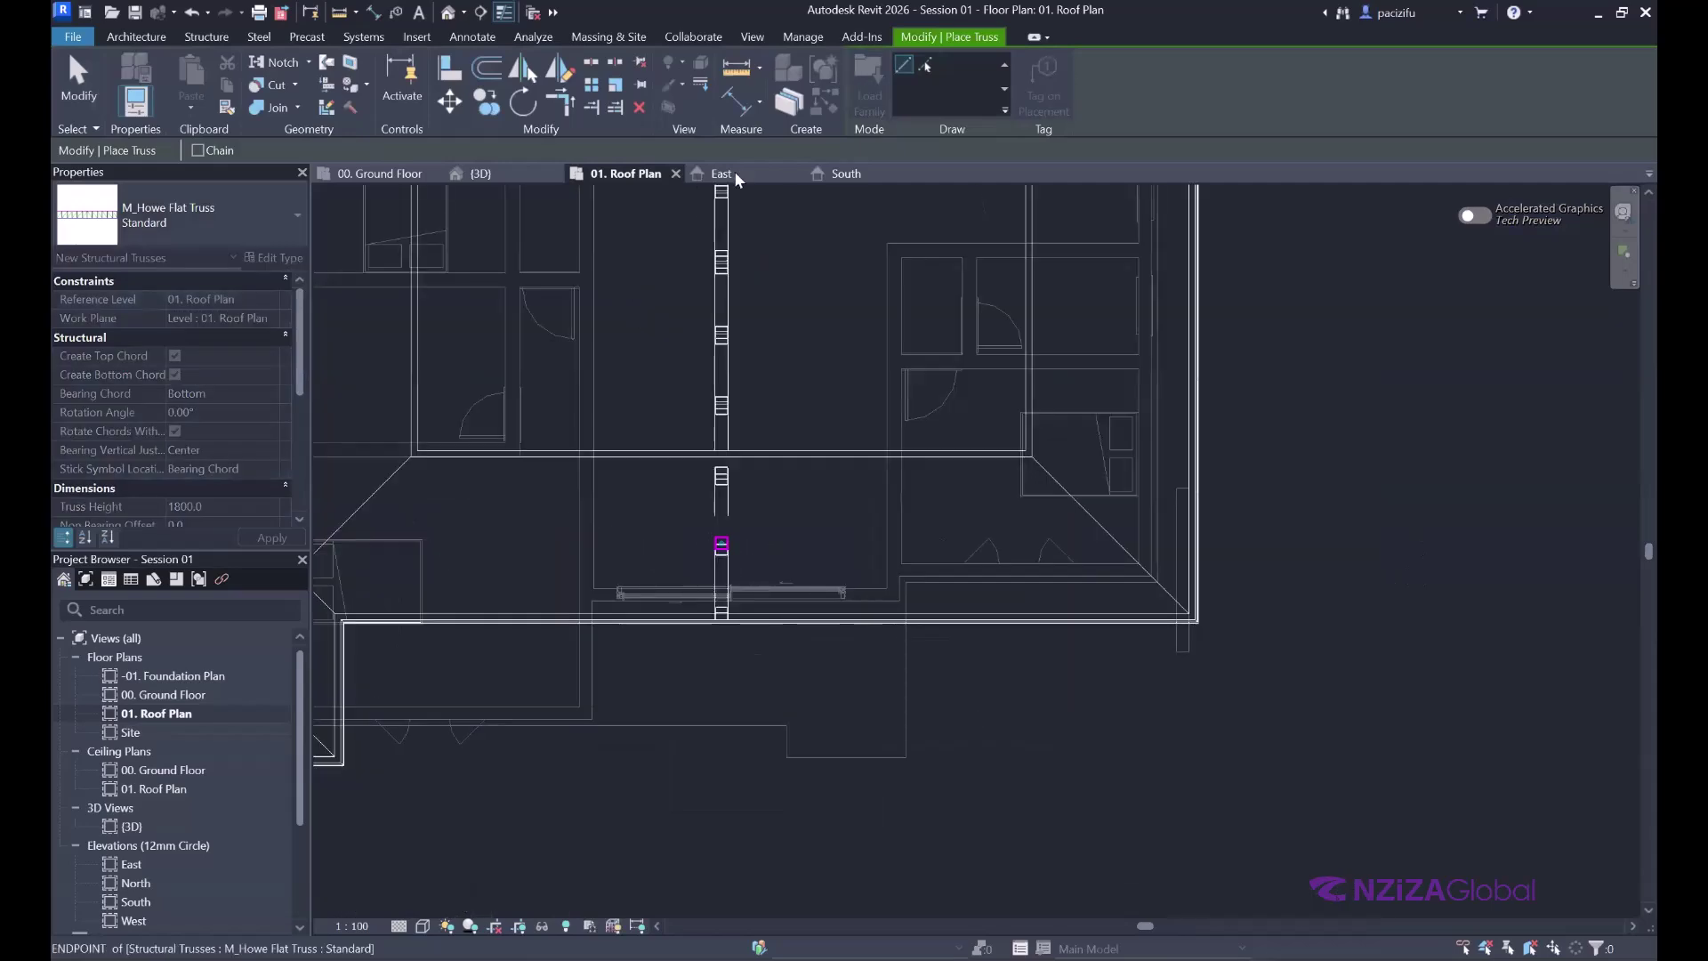
pyautogui.click(721, 543)
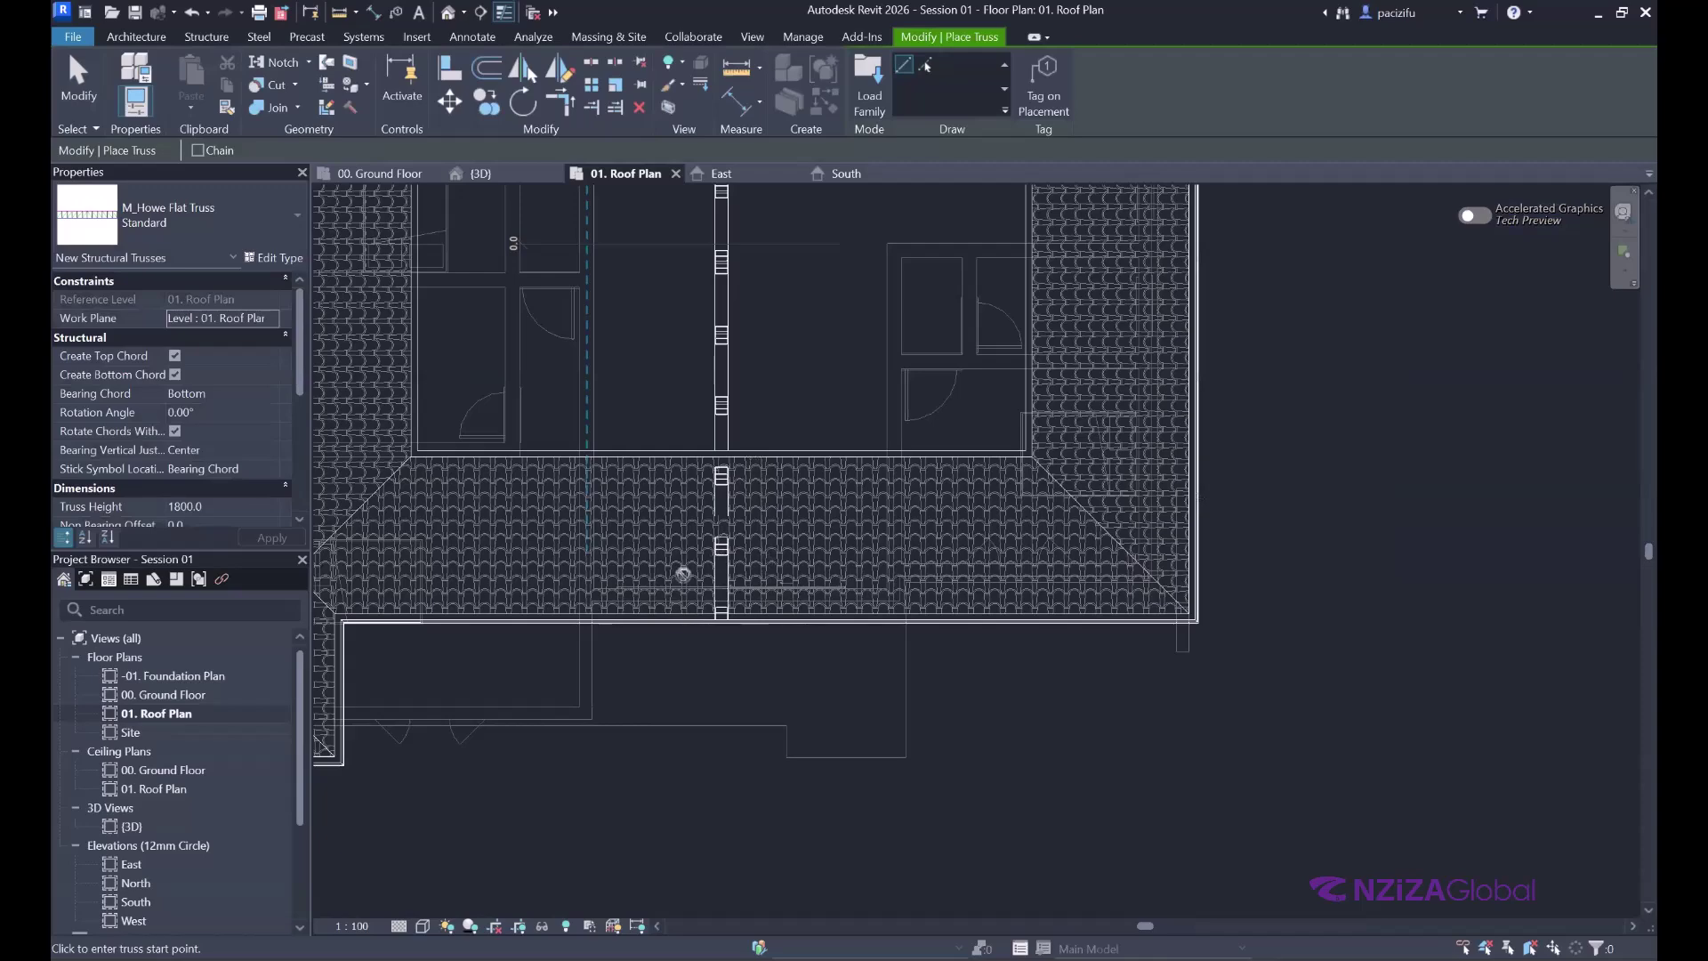
# - Try to attach the top of the new flat truss to the house roof in the 3D view
pyautogui.hotkey('ctrl', 'Tab')
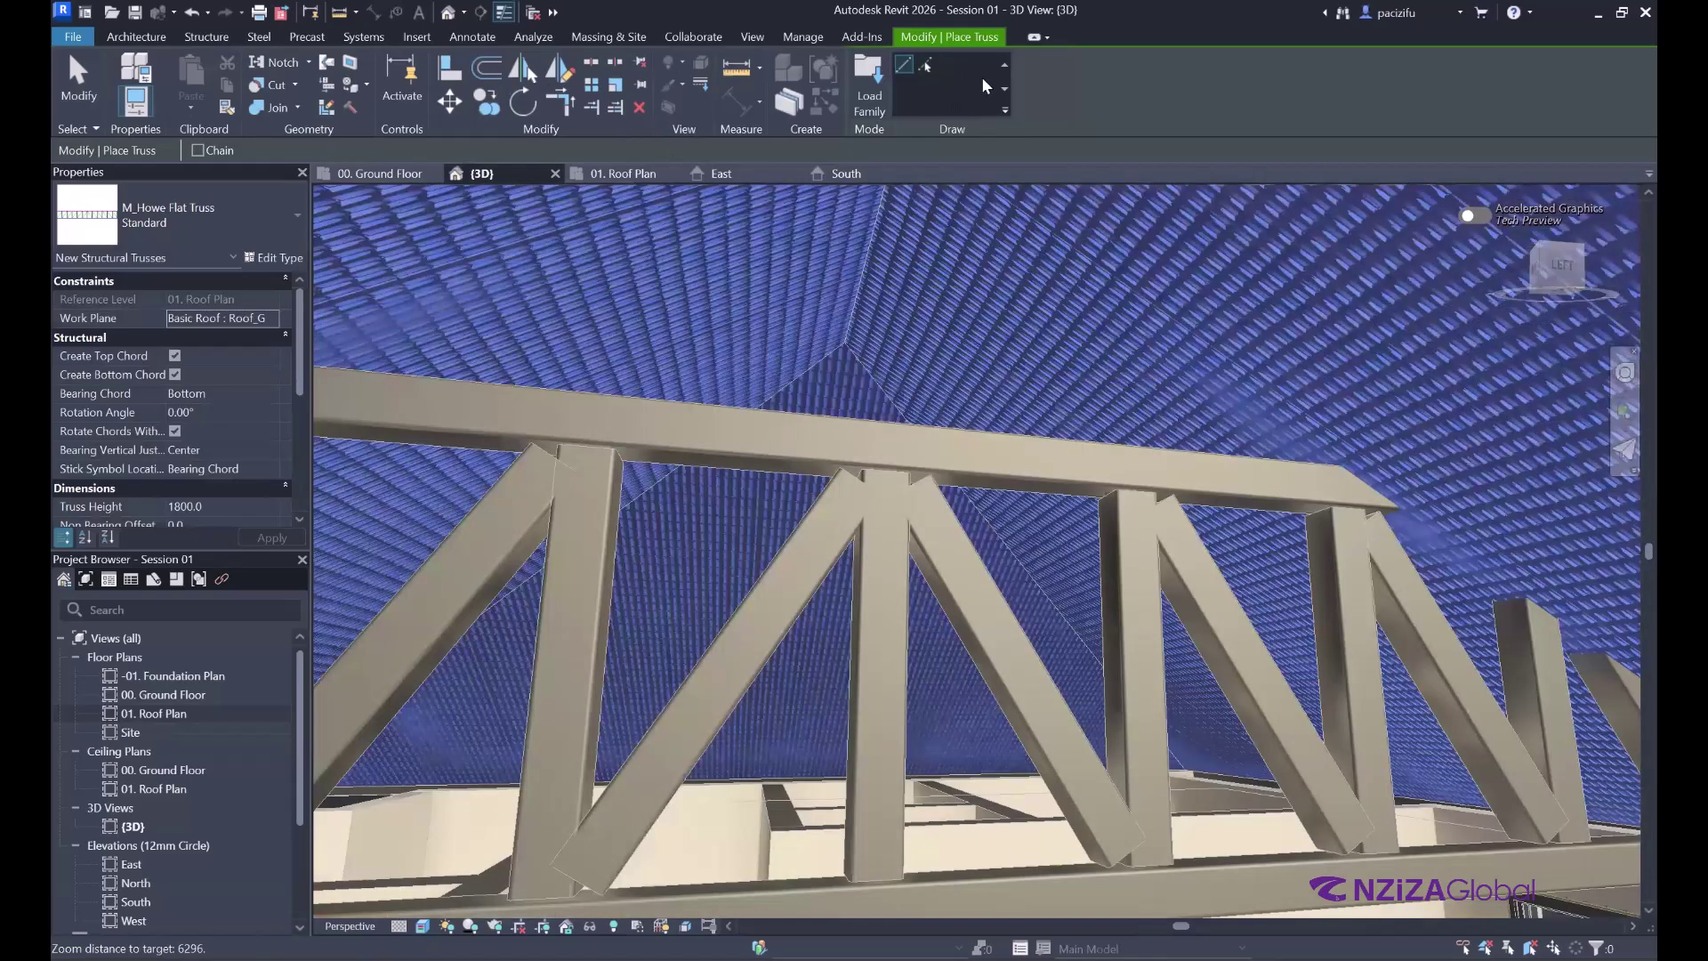
pyautogui.click(868, 242)
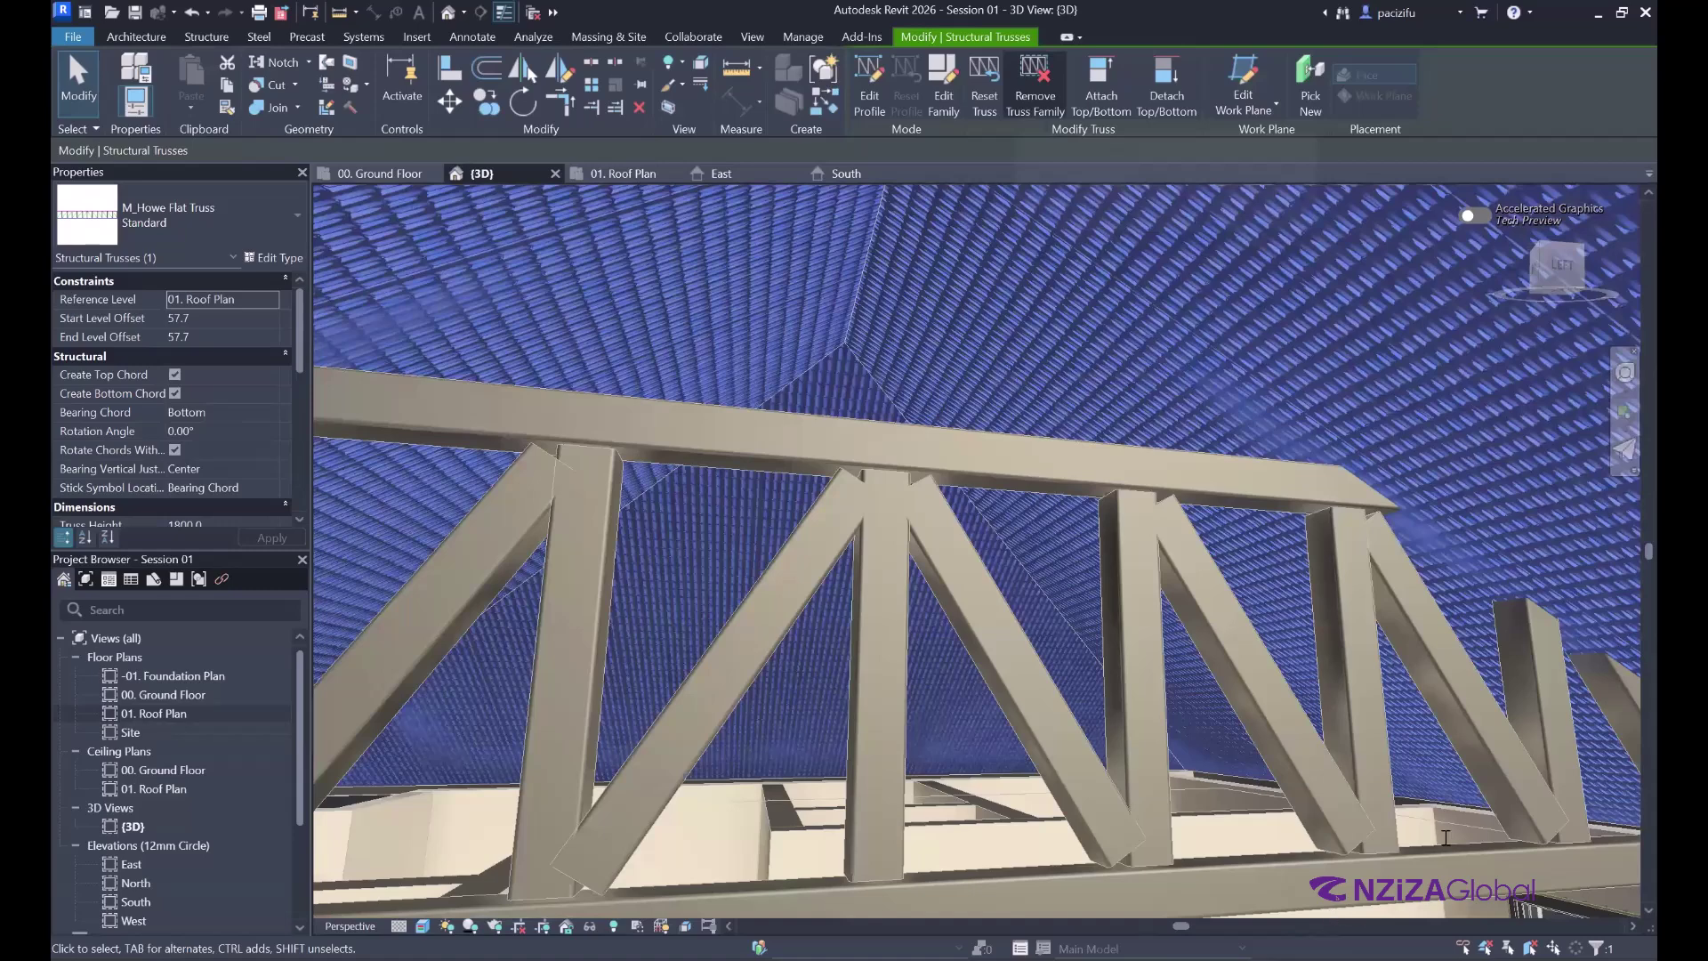
pyautogui.click(1101, 87)
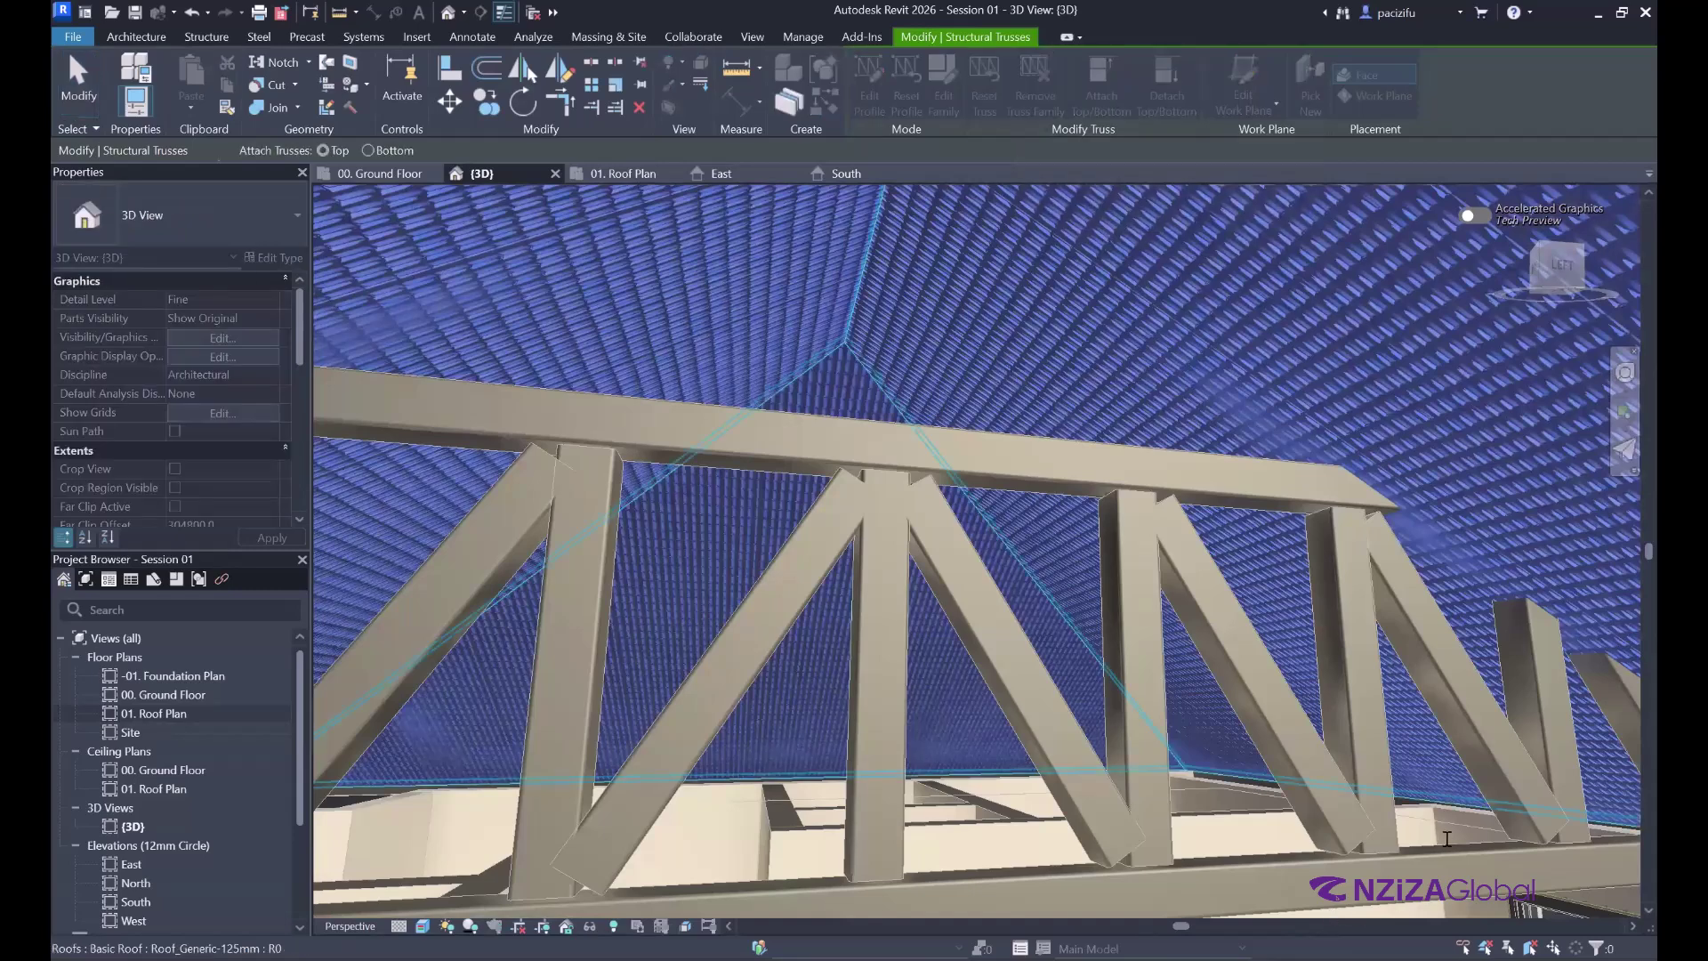
pyautogui.click(1582, 841)
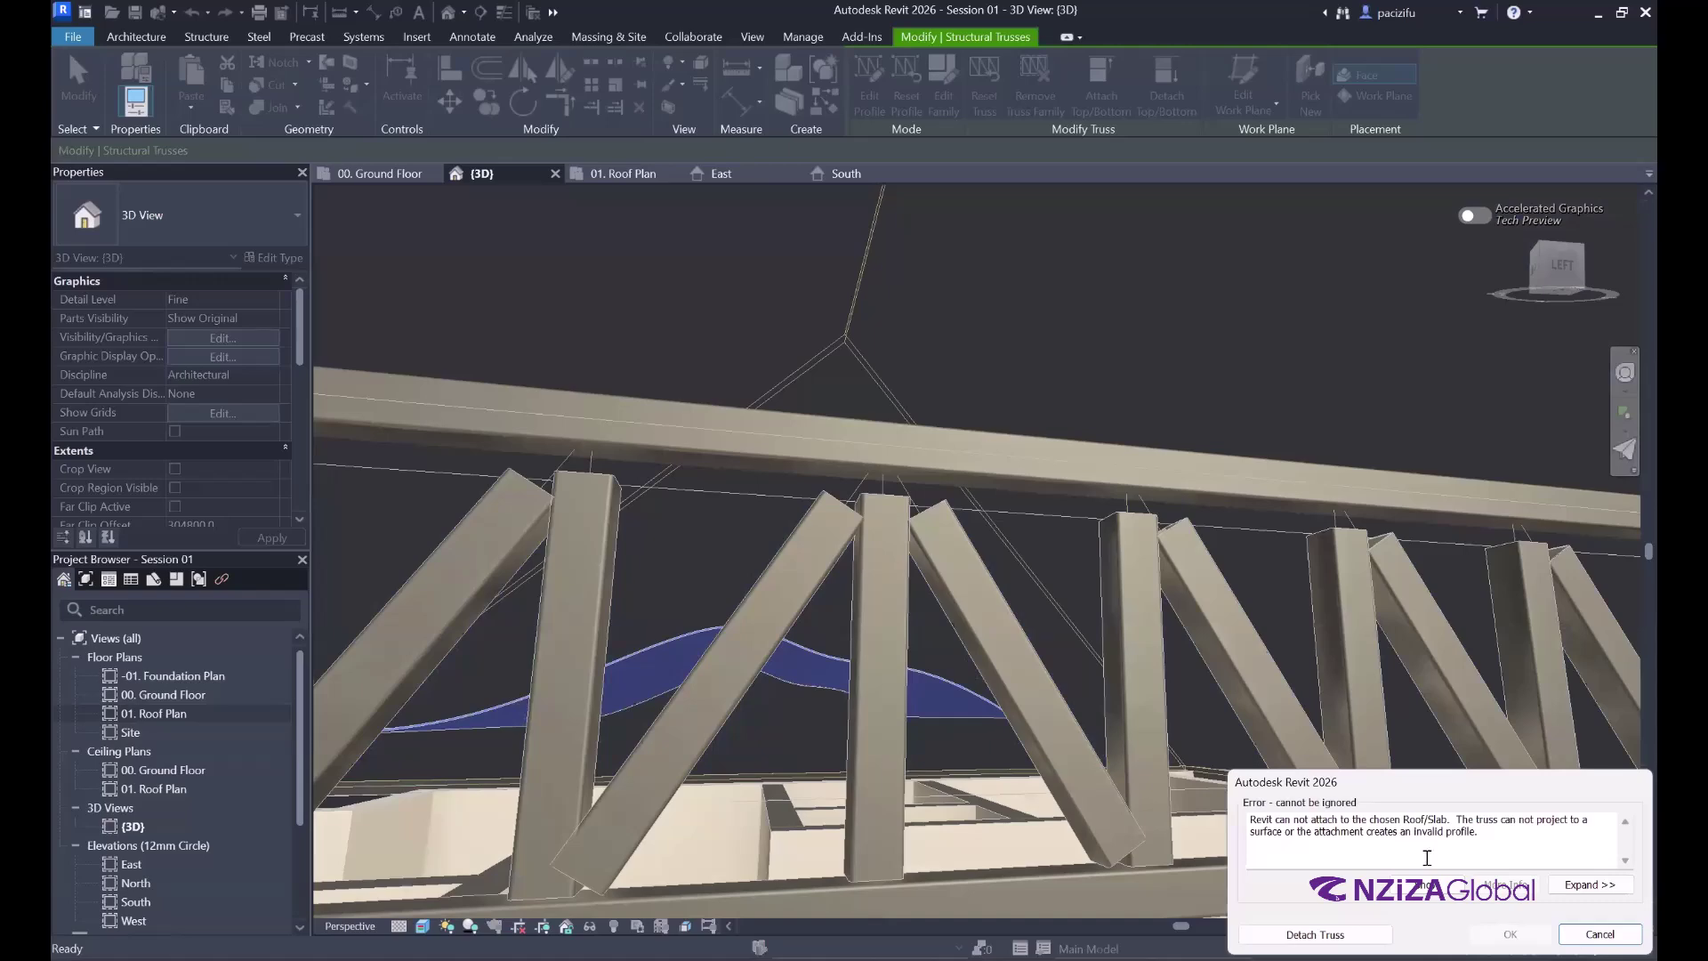
pyautogui.click(1599, 934)
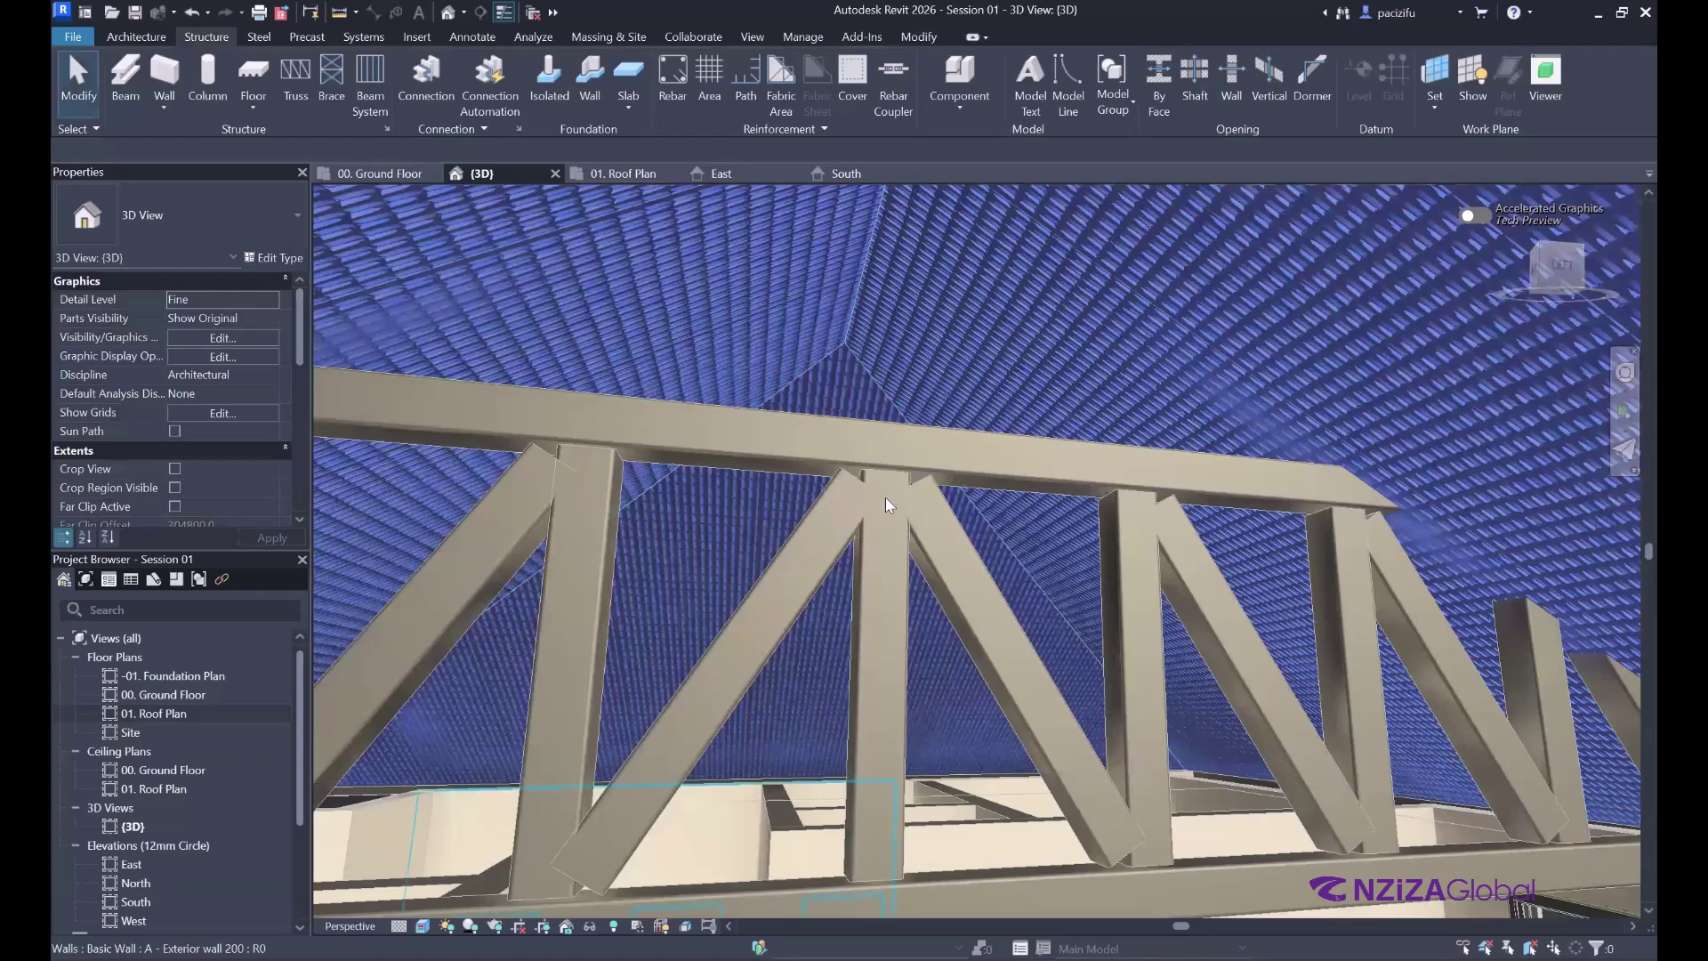
# - Set the flat truss's start and end level offsets to -500 mm
pyautogui.hotkey('shift', 'w')
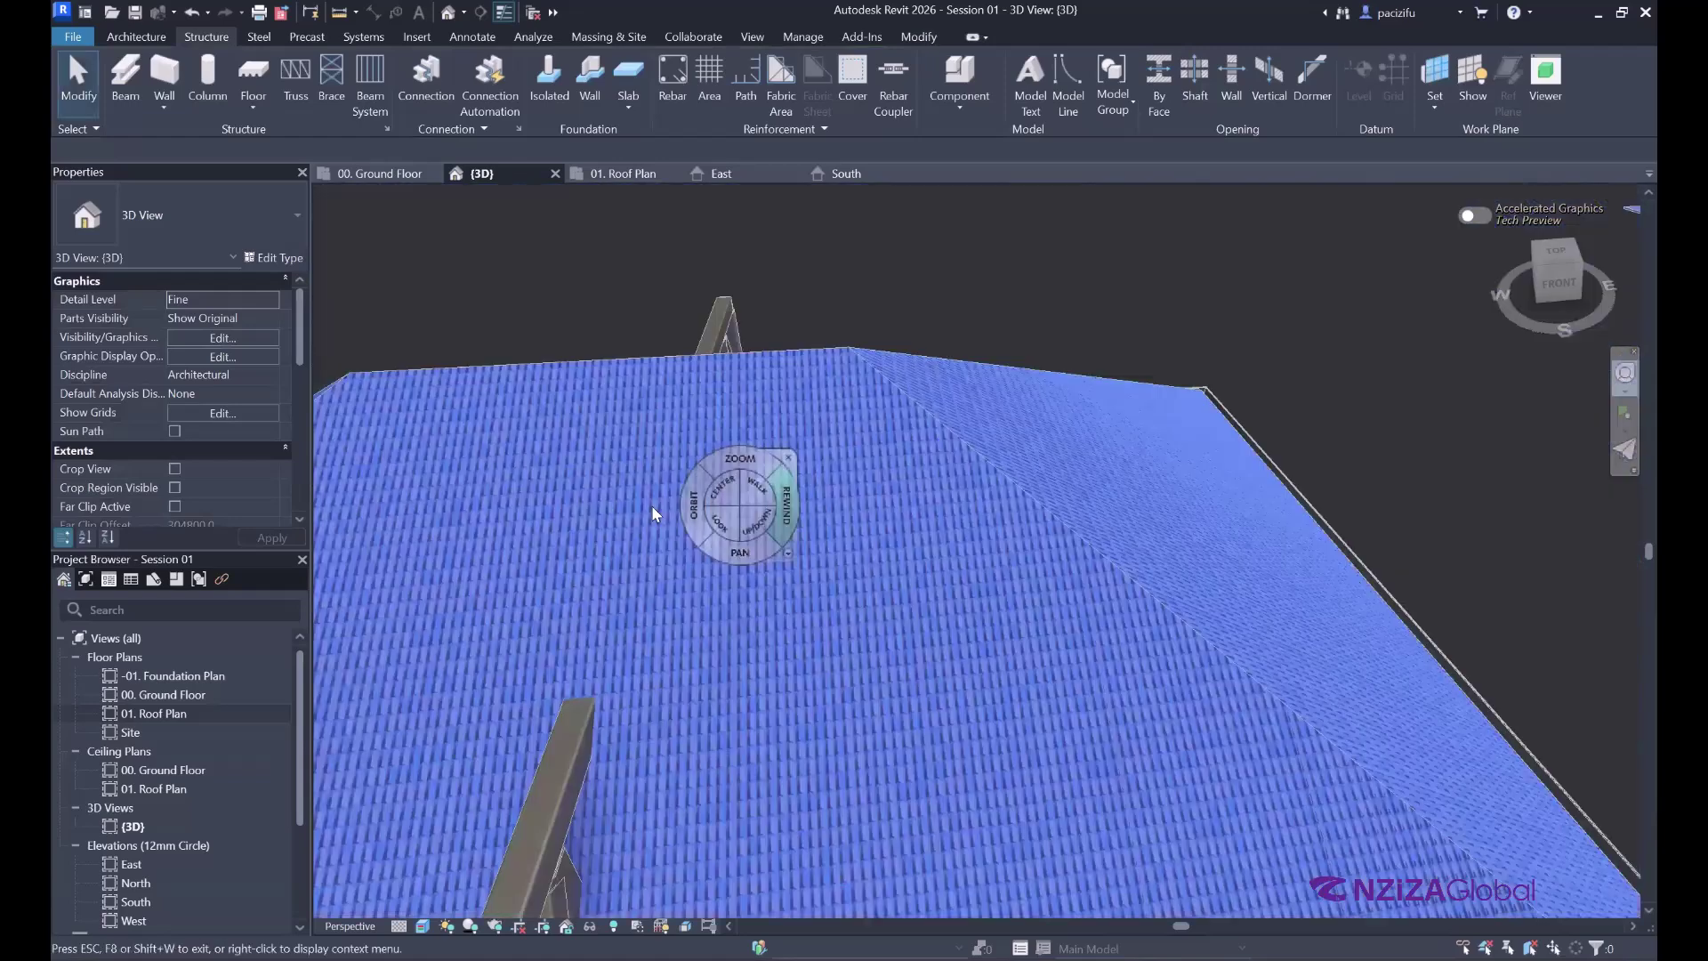
pyautogui.scroll(-5, 619, 541)
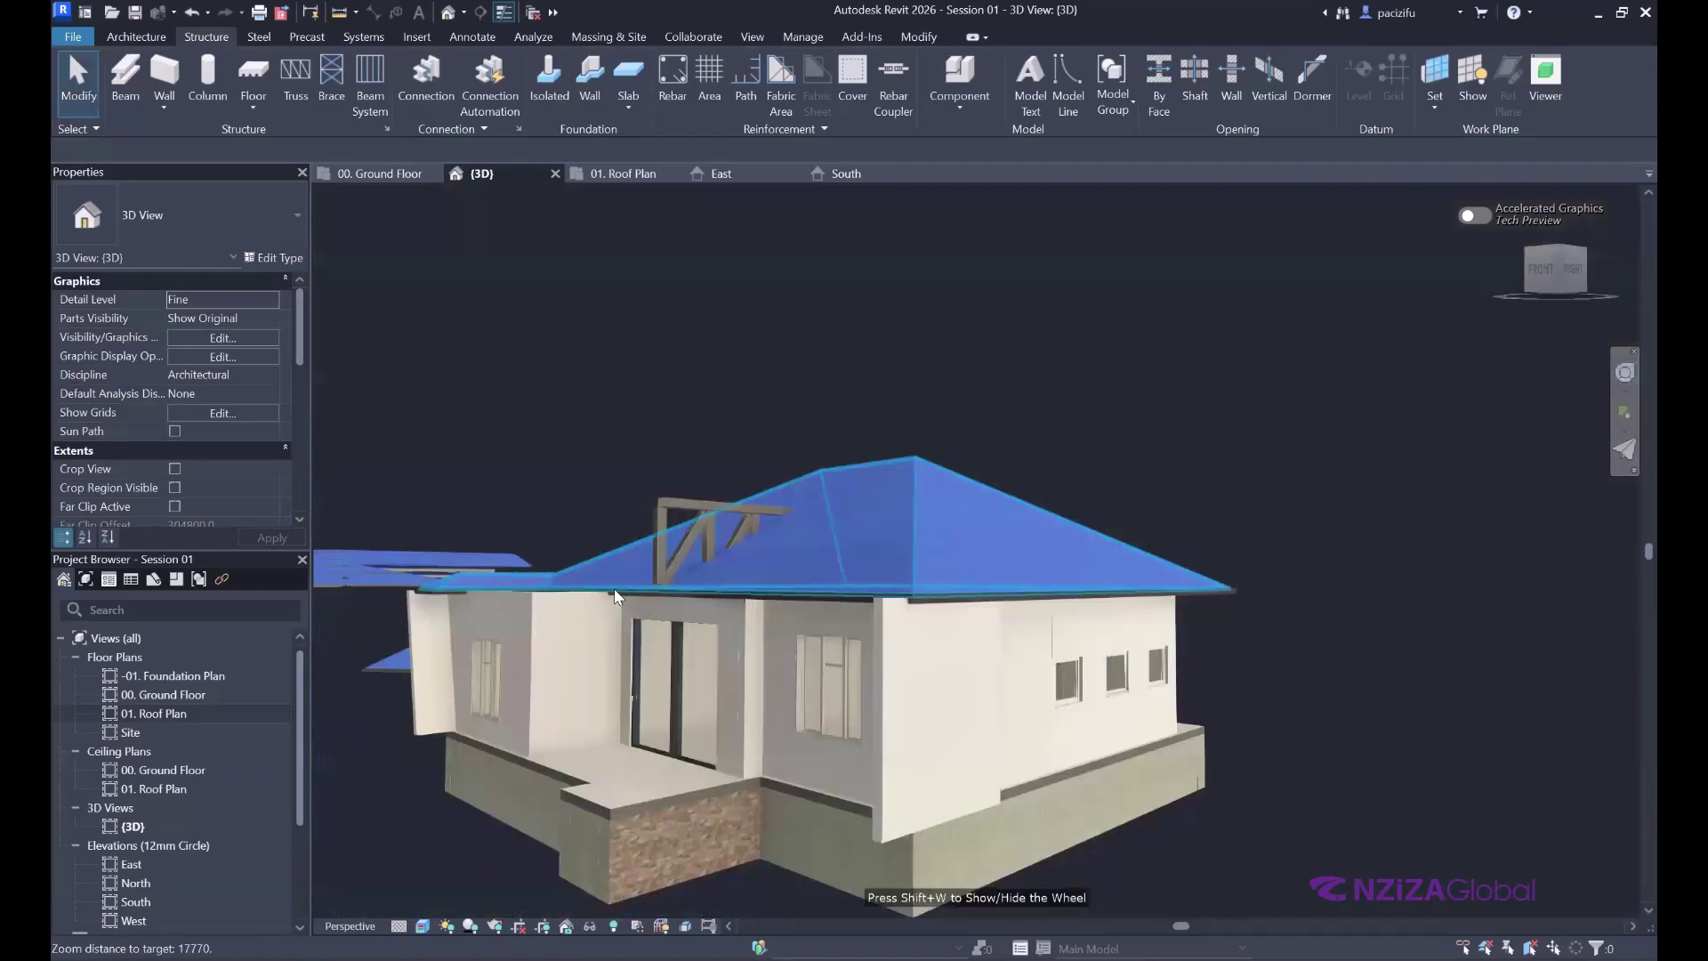
pyautogui.scroll(5, 620, 598)
pyautogui.scroll(4, 634, 596)
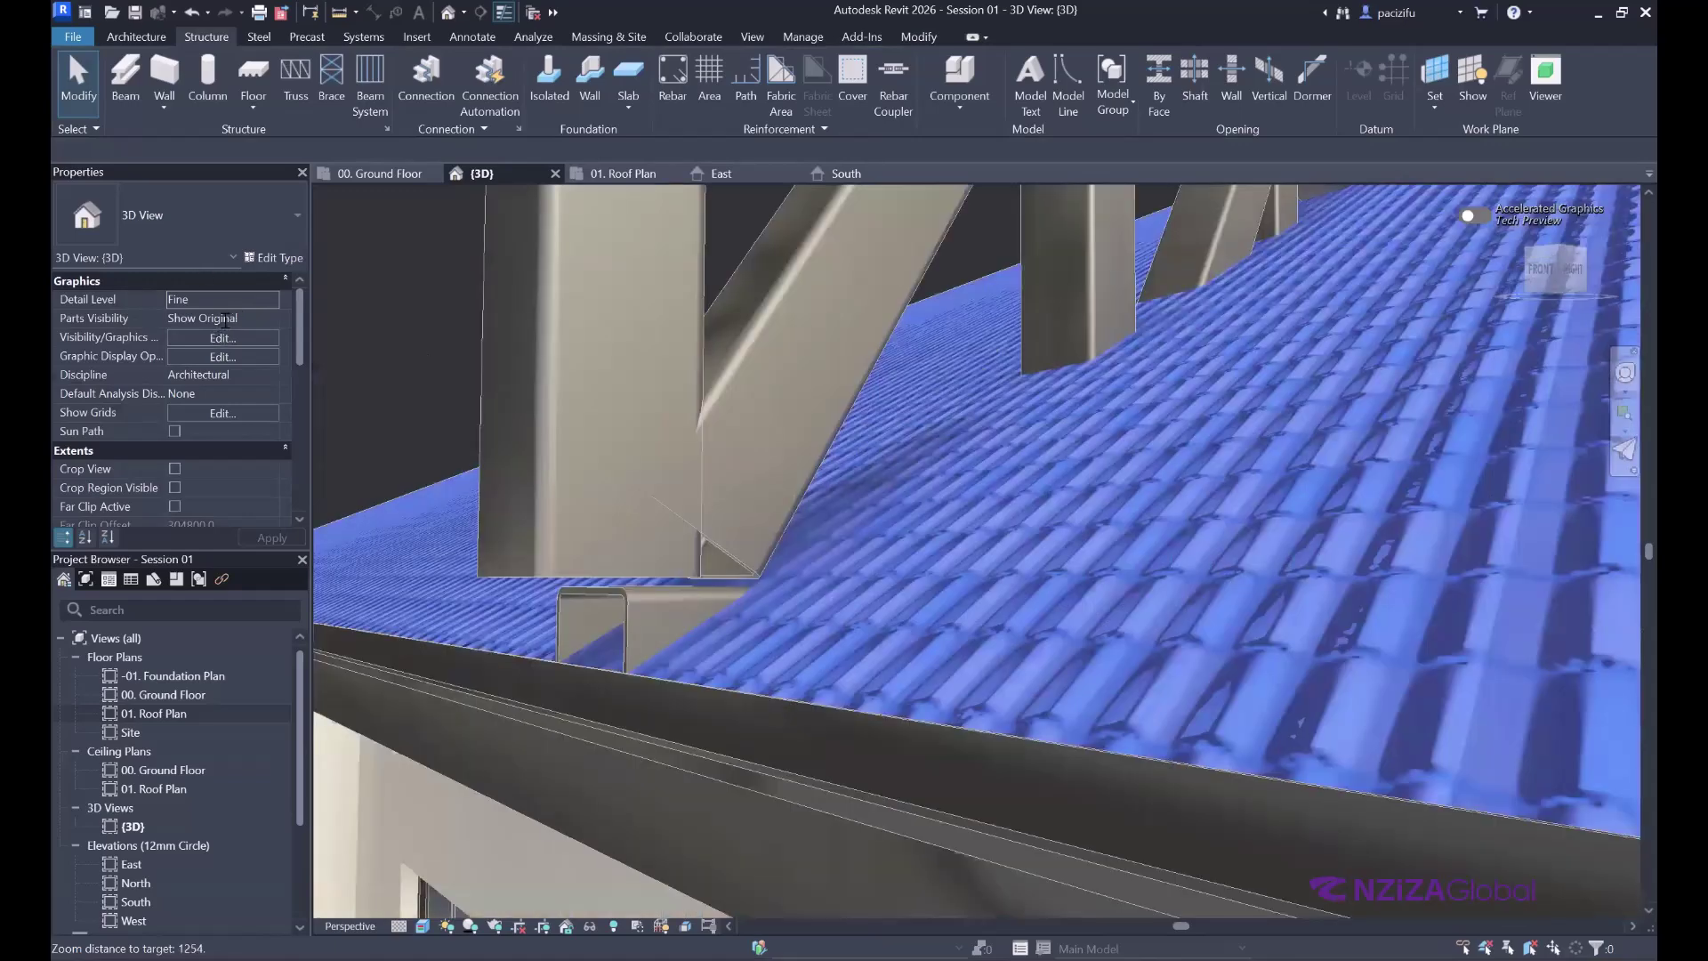
pyautogui.click(224, 318)
pyautogui.write('-500')
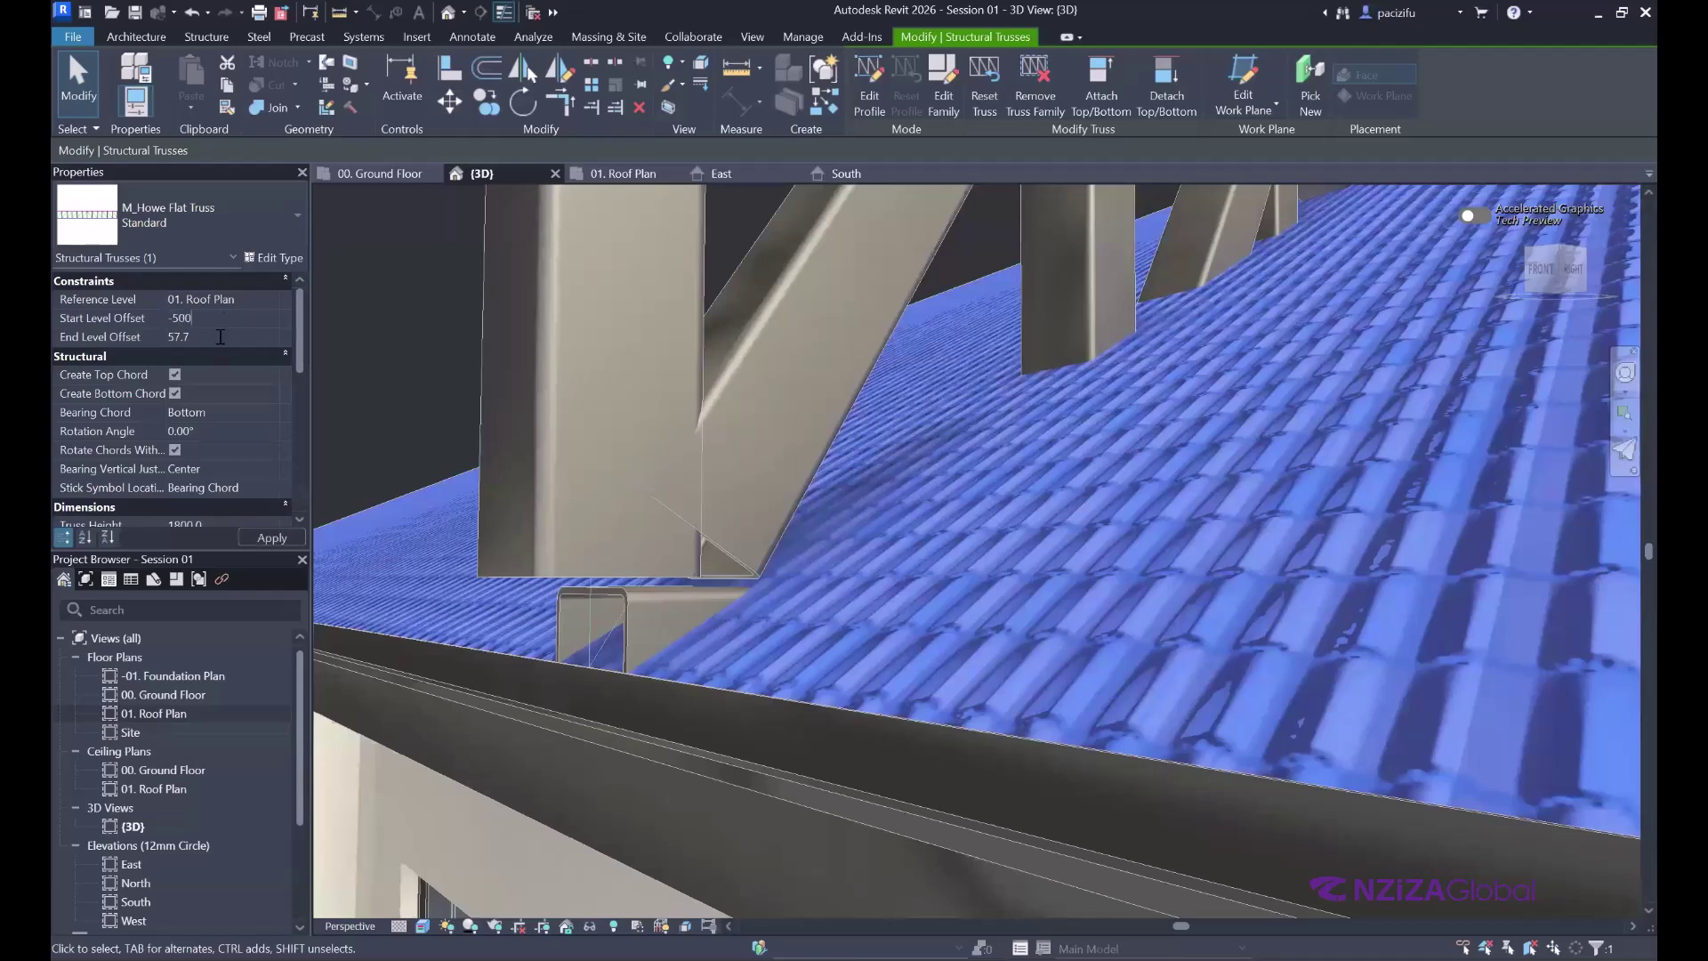
pyautogui.click(219, 336)
pyautogui.write('-500')
# - Attach the top of the lowered flat truss to the house roof
pyautogui.scroll(-3, 571, 670)
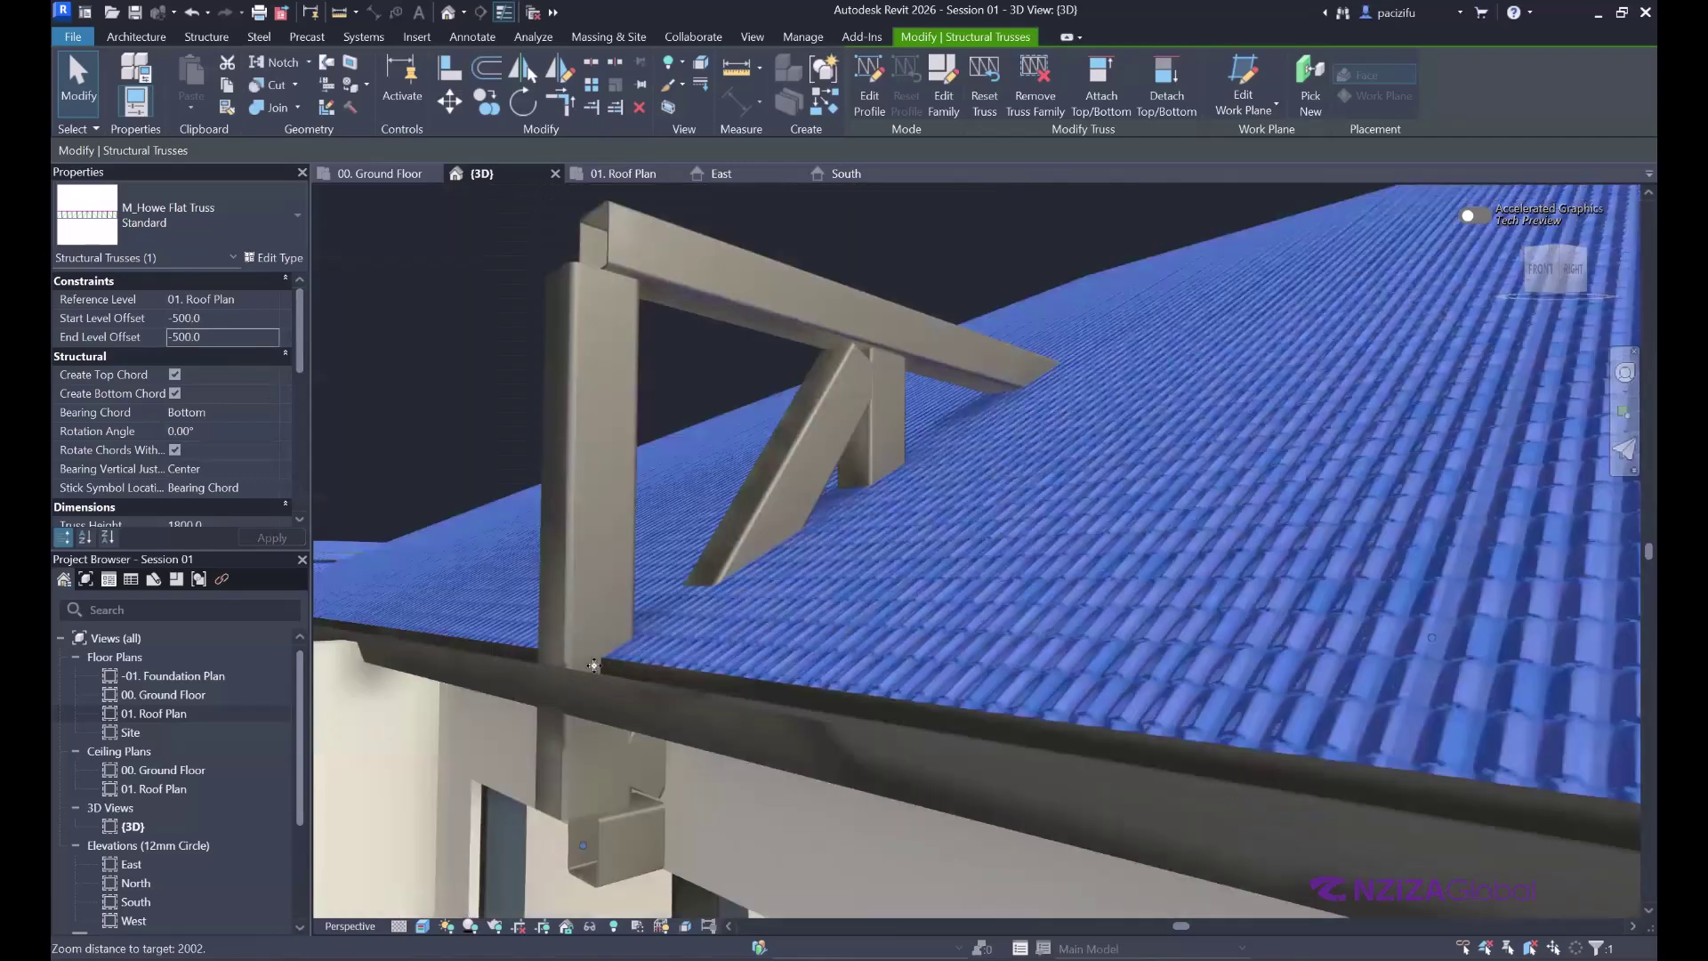
pyautogui.moveTo(585, 673); pyautogui.dragTo(564, 572, button='middle')
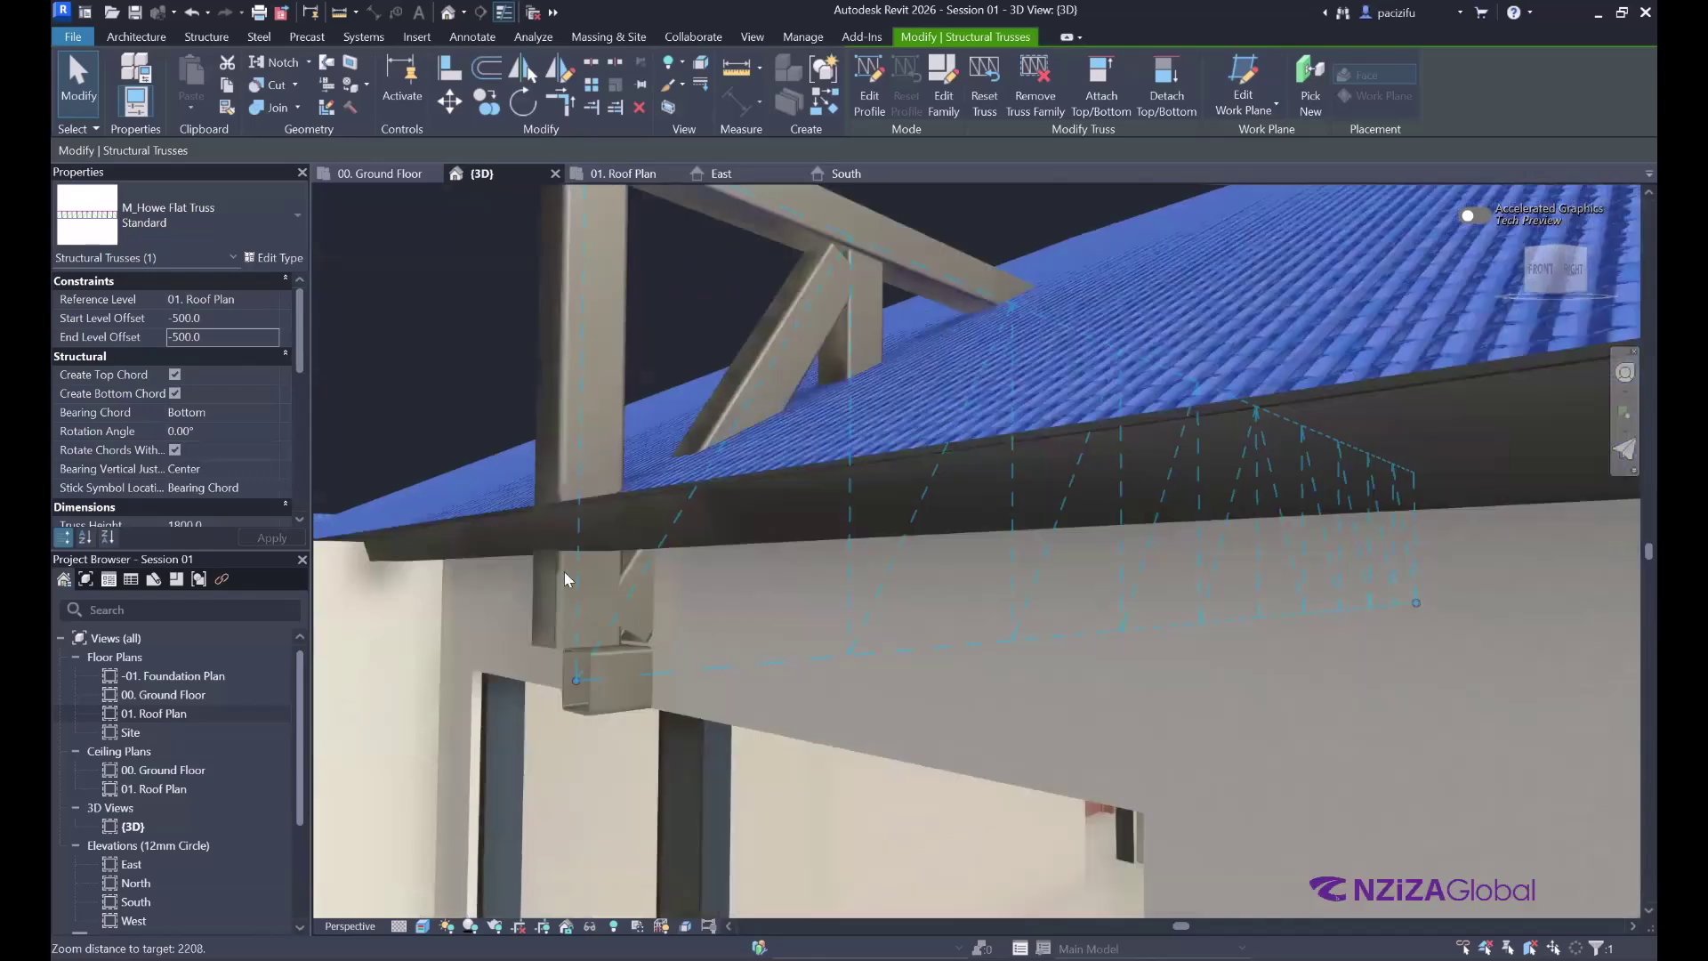
pyautogui.scroll(3, 662, 573)
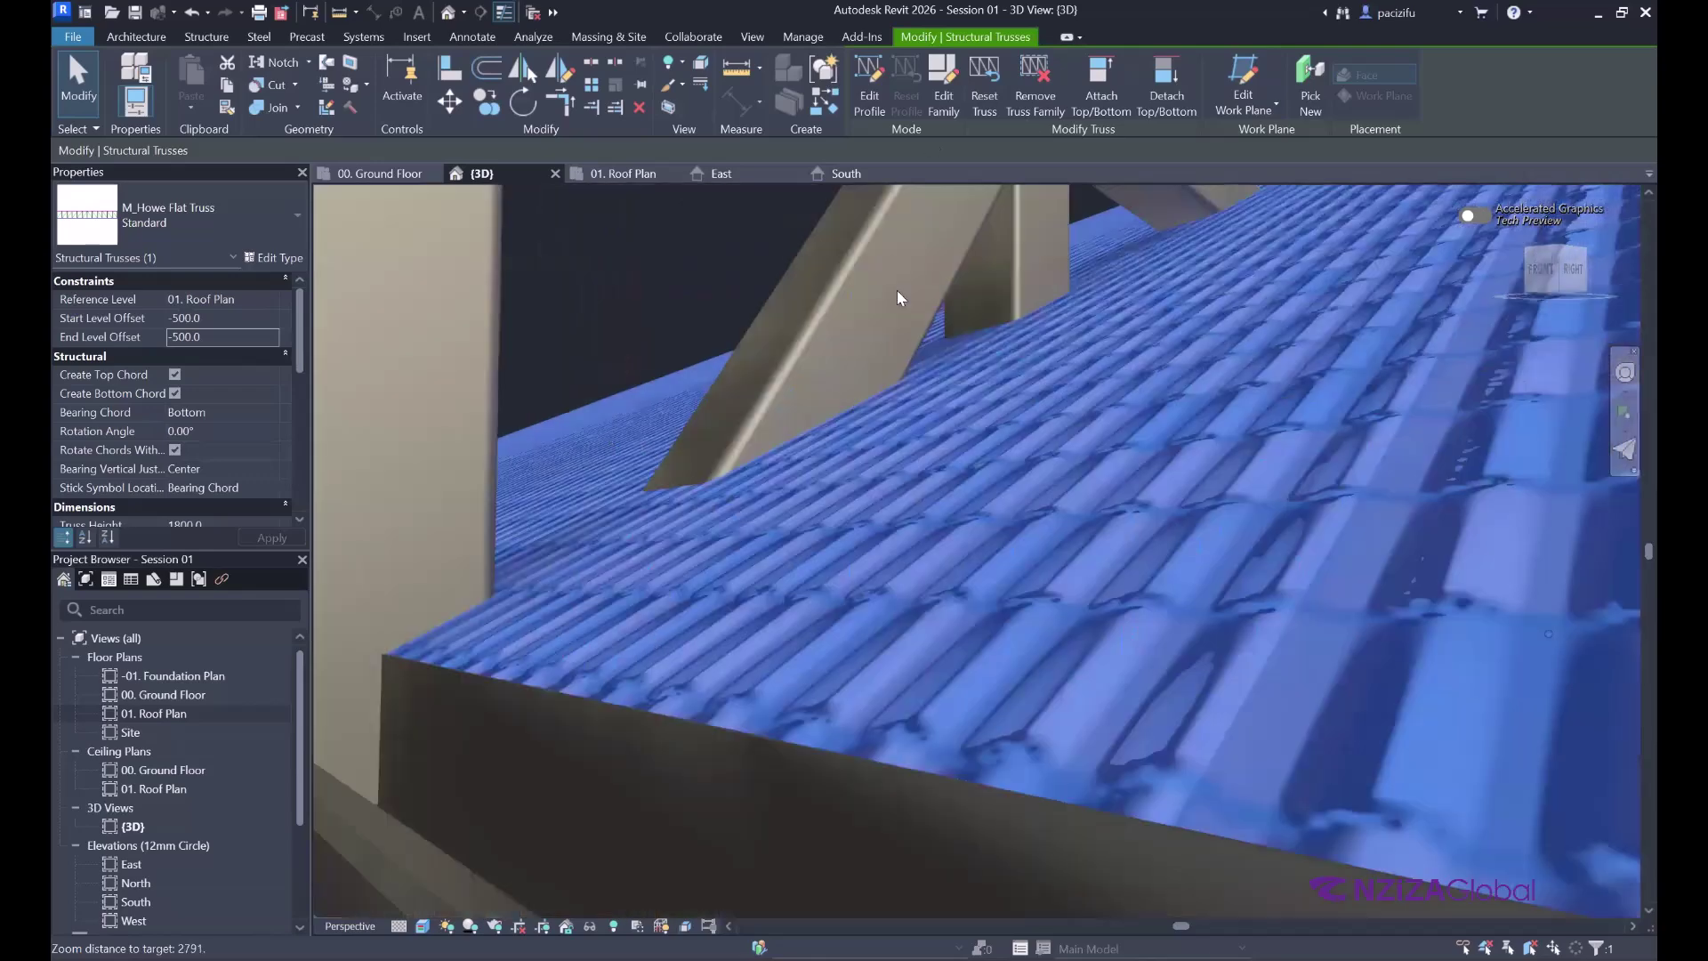
pyautogui.scroll(-3, 758, 408)
pyautogui.press('Escape')
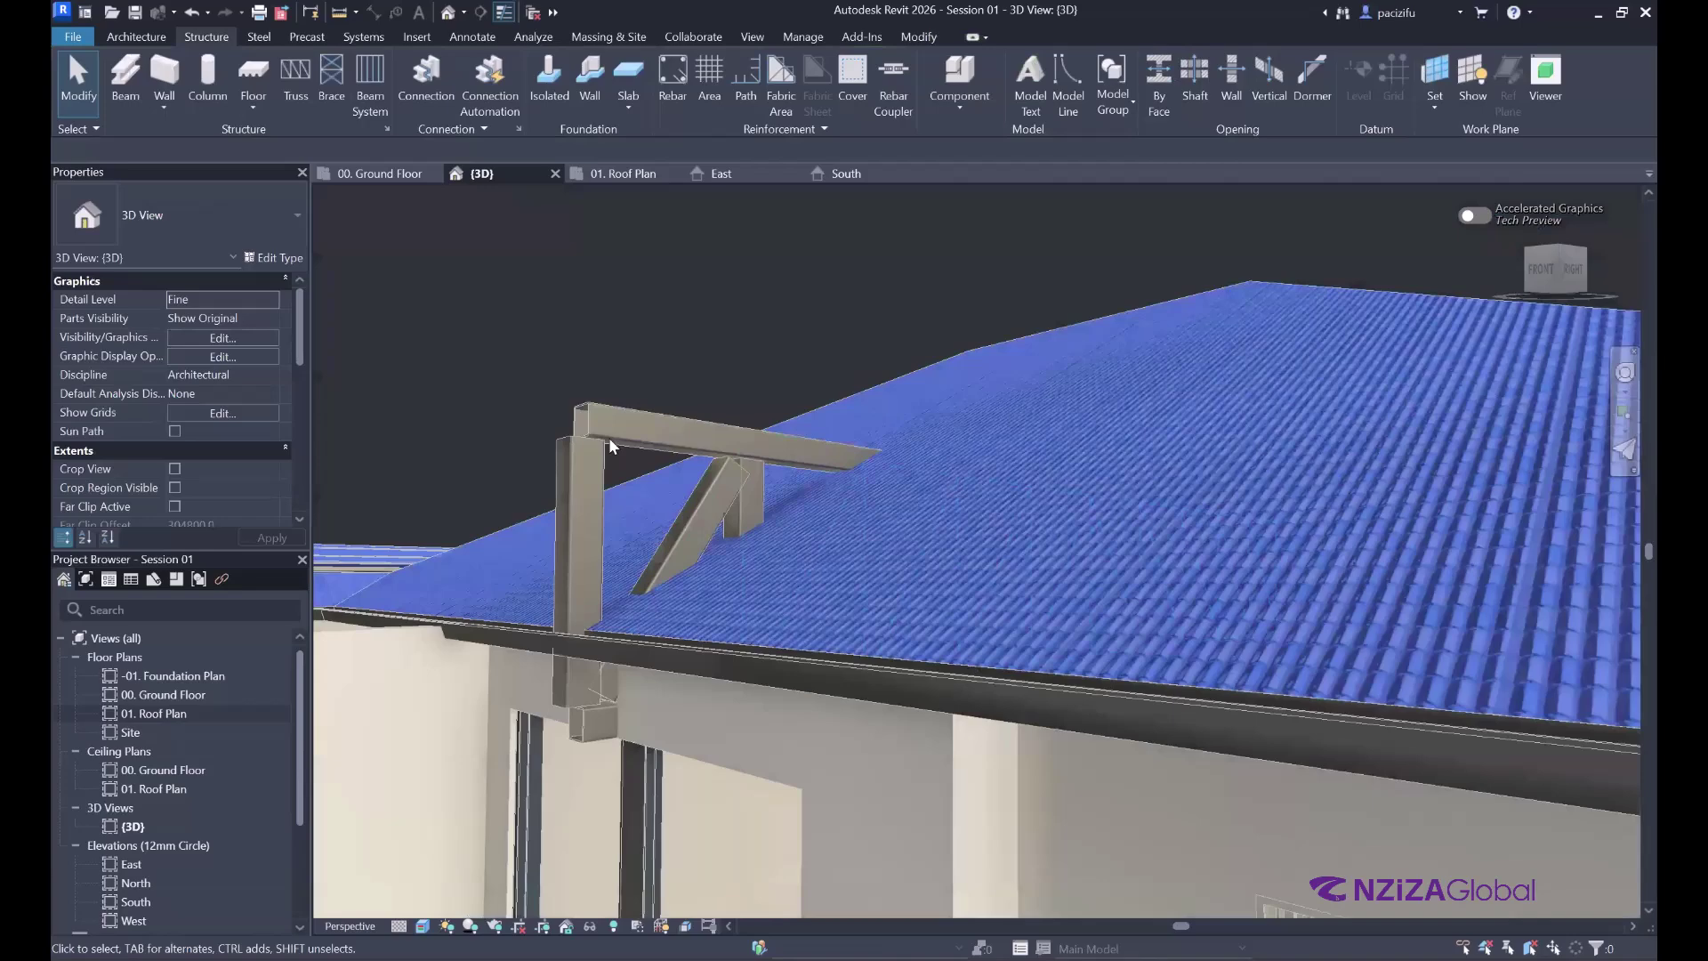
pyautogui.hotkey('ctrl', 'Left')
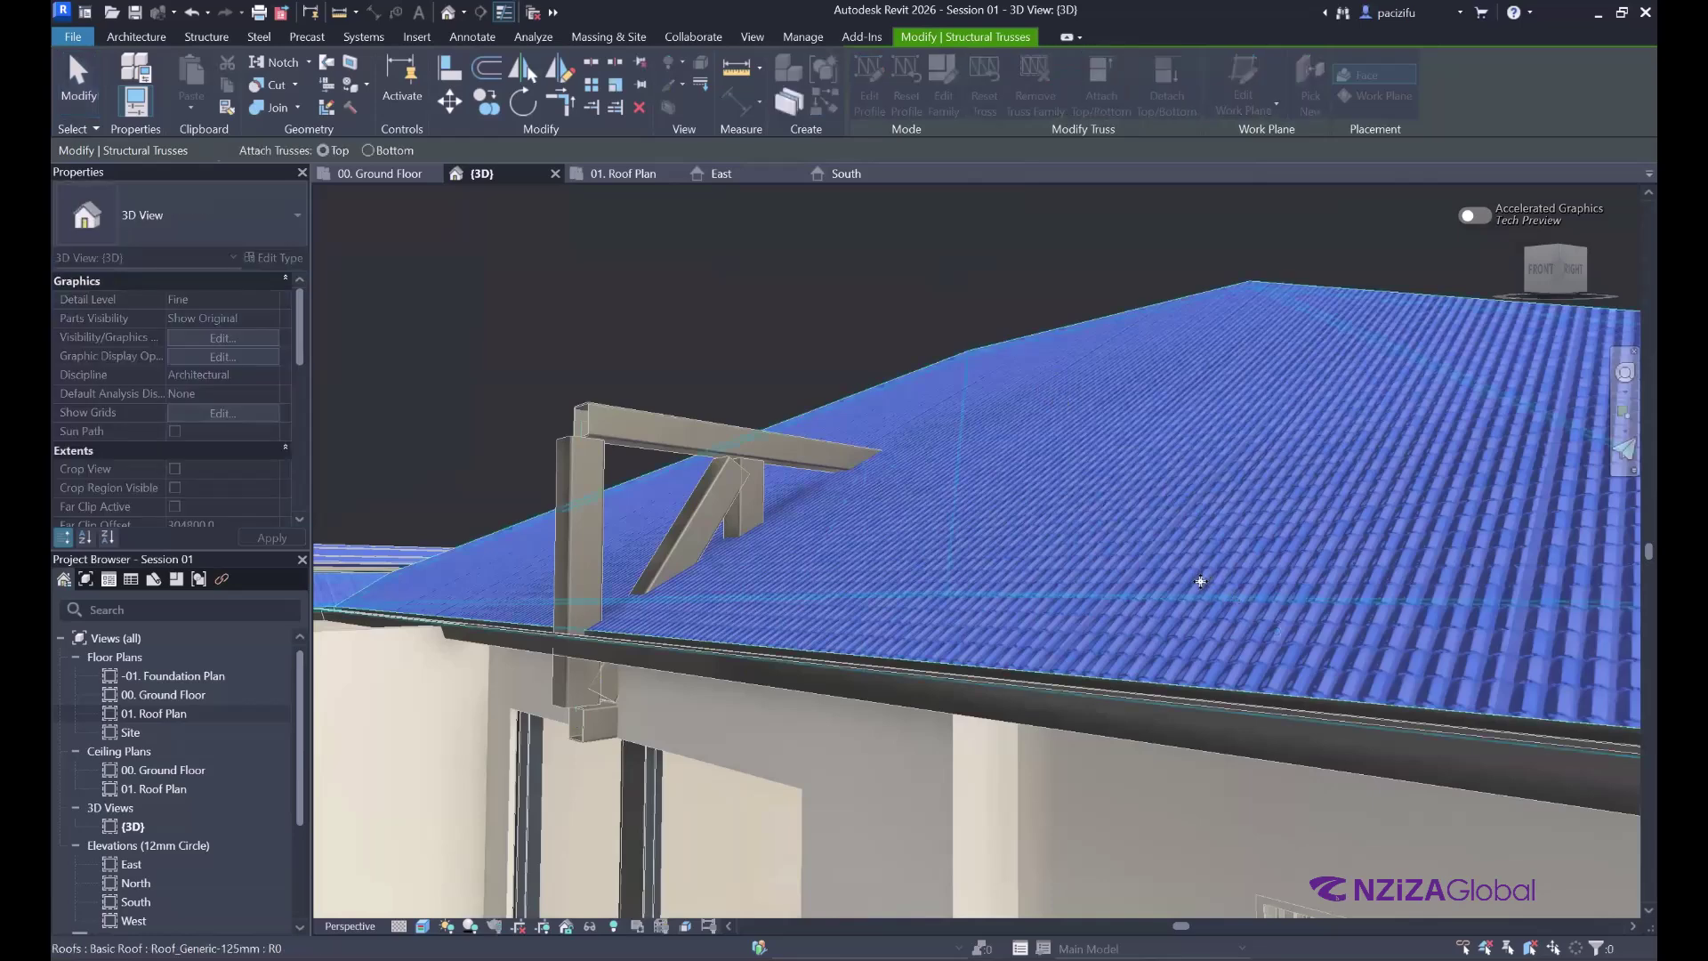
pyautogui.click(886, 504)
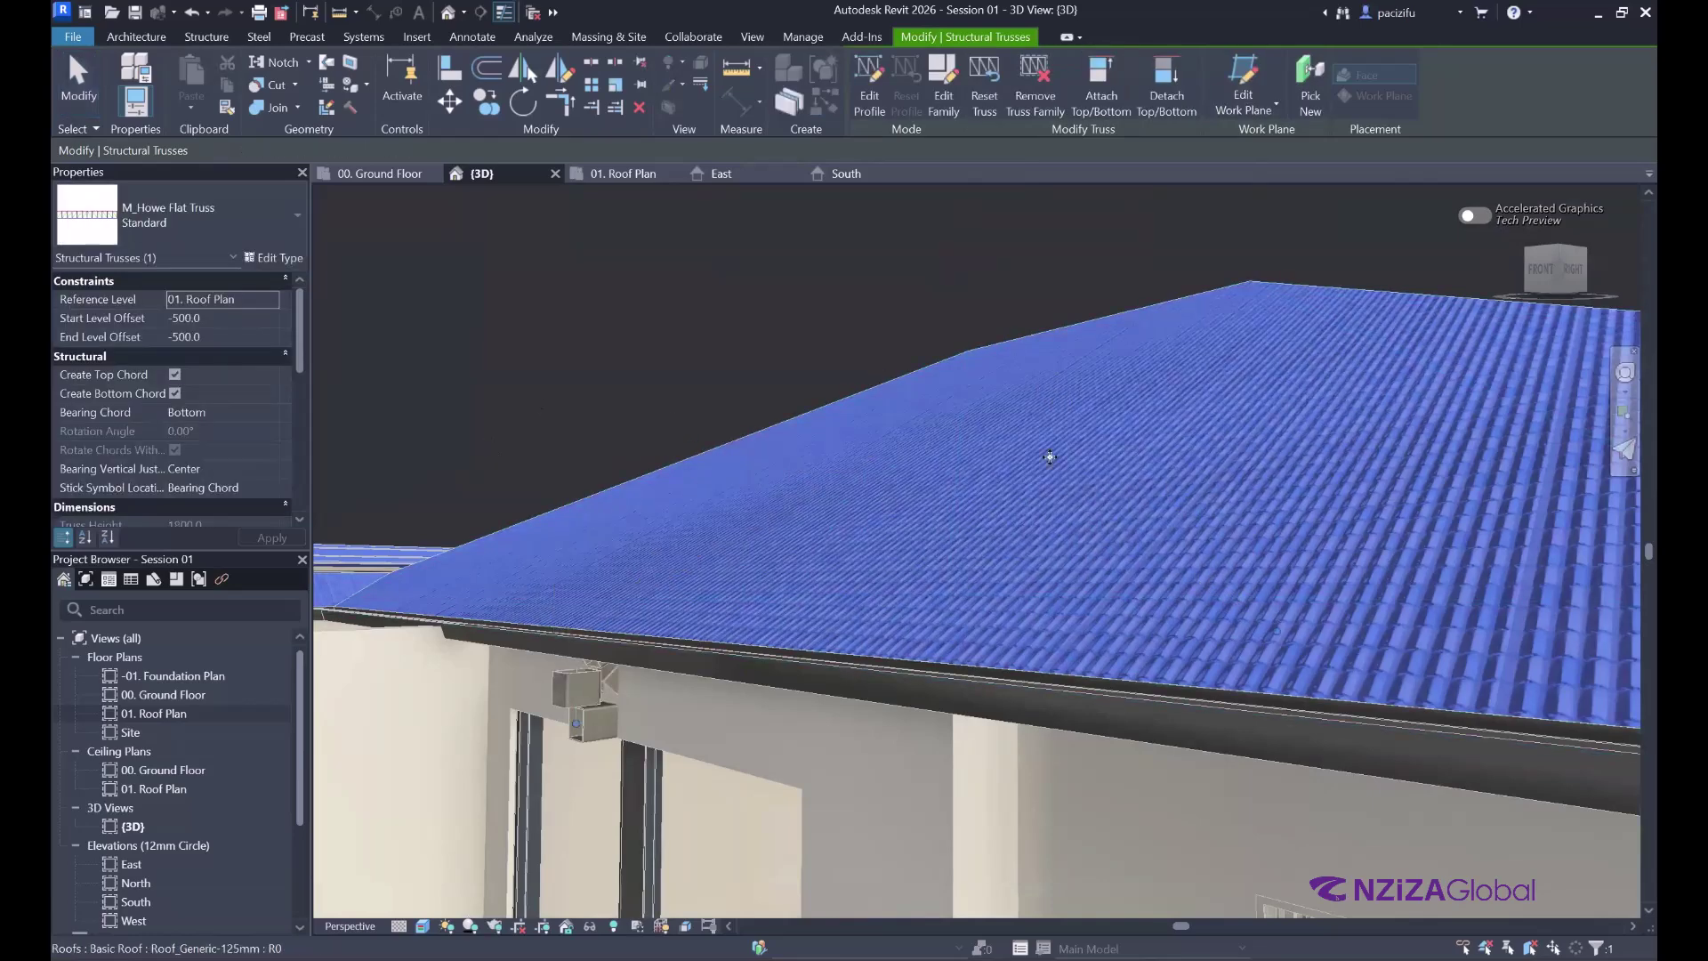
# - Examine the attached flat truss beneath the house roof in 3D and its layout in the 01. Roof Plan view
pyautogui.scroll(5, 591, 432)
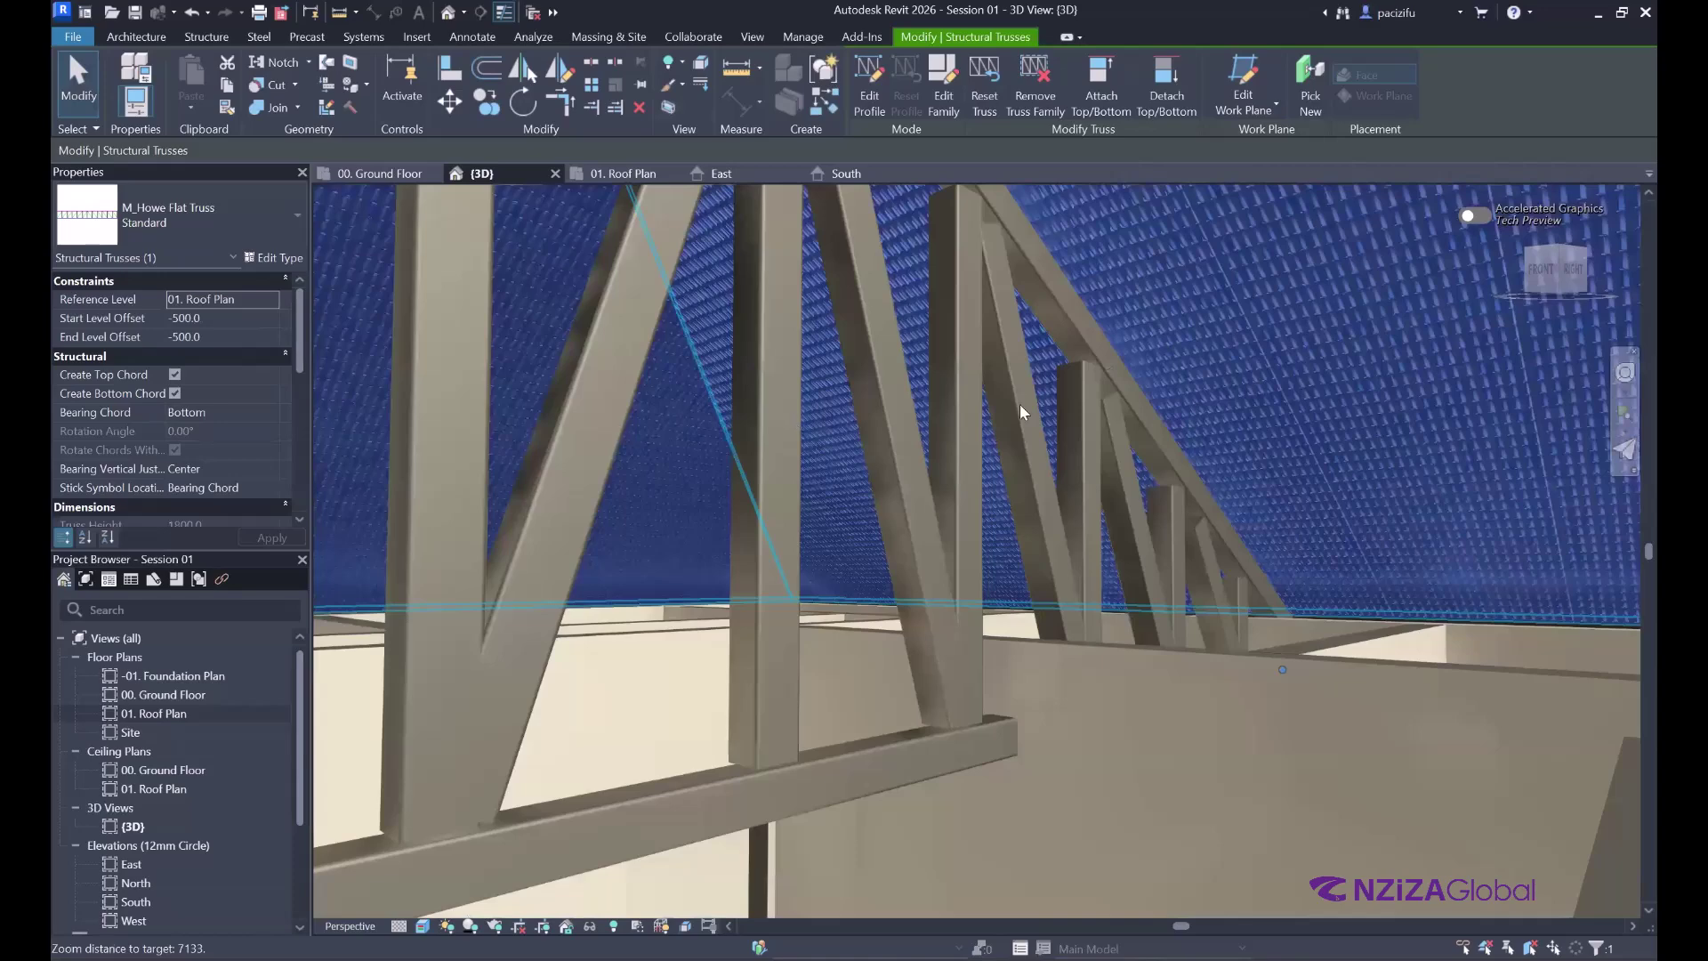
pyautogui.keyDown('shift'); pyautogui.moveTo(1322, 423); pyautogui.dragTo(1327, 438, button='middle'); pyautogui.keyUp('shift')
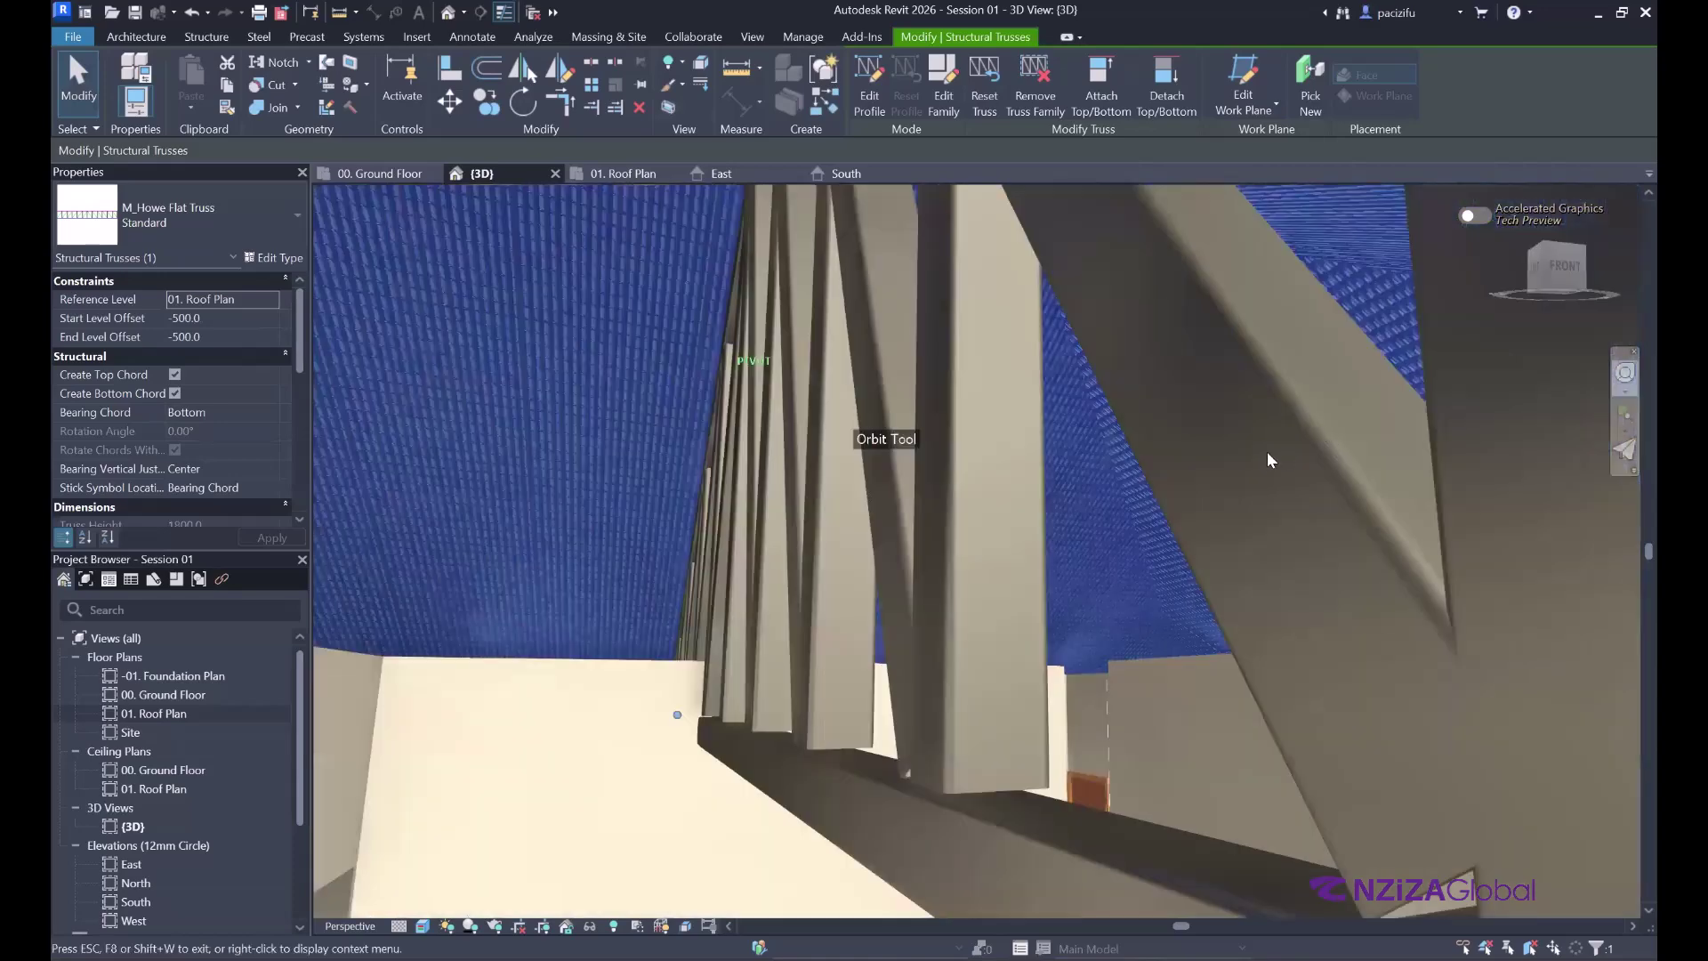
pyautogui.keyDown('shift'); pyautogui.moveTo(1194, 434); pyautogui.dragTo(868, 365, button='middle'); pyautogui.keyUp('shift')
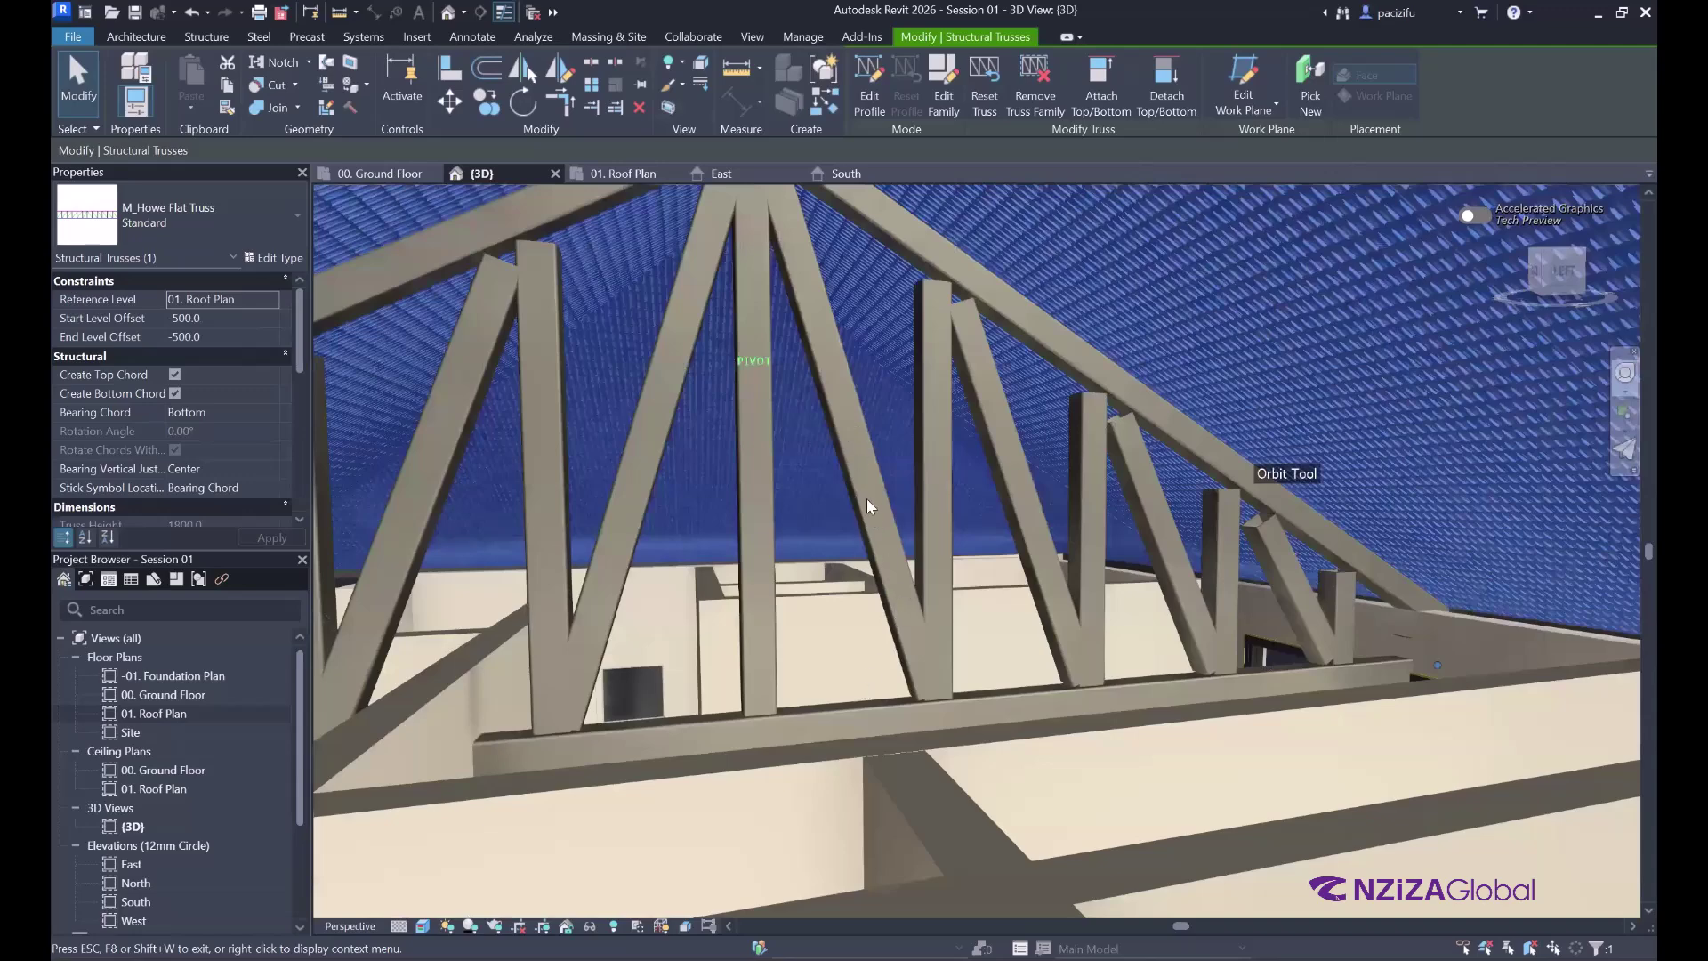
pyautogui.keyDown('shift'); pyautogui.moveTo(866, 498); pyautogui.dragTo(771, 543, button='middle'); pyautogui.keyUp('shift')
pyautogui.hotkey('ctrl', 'Tab')
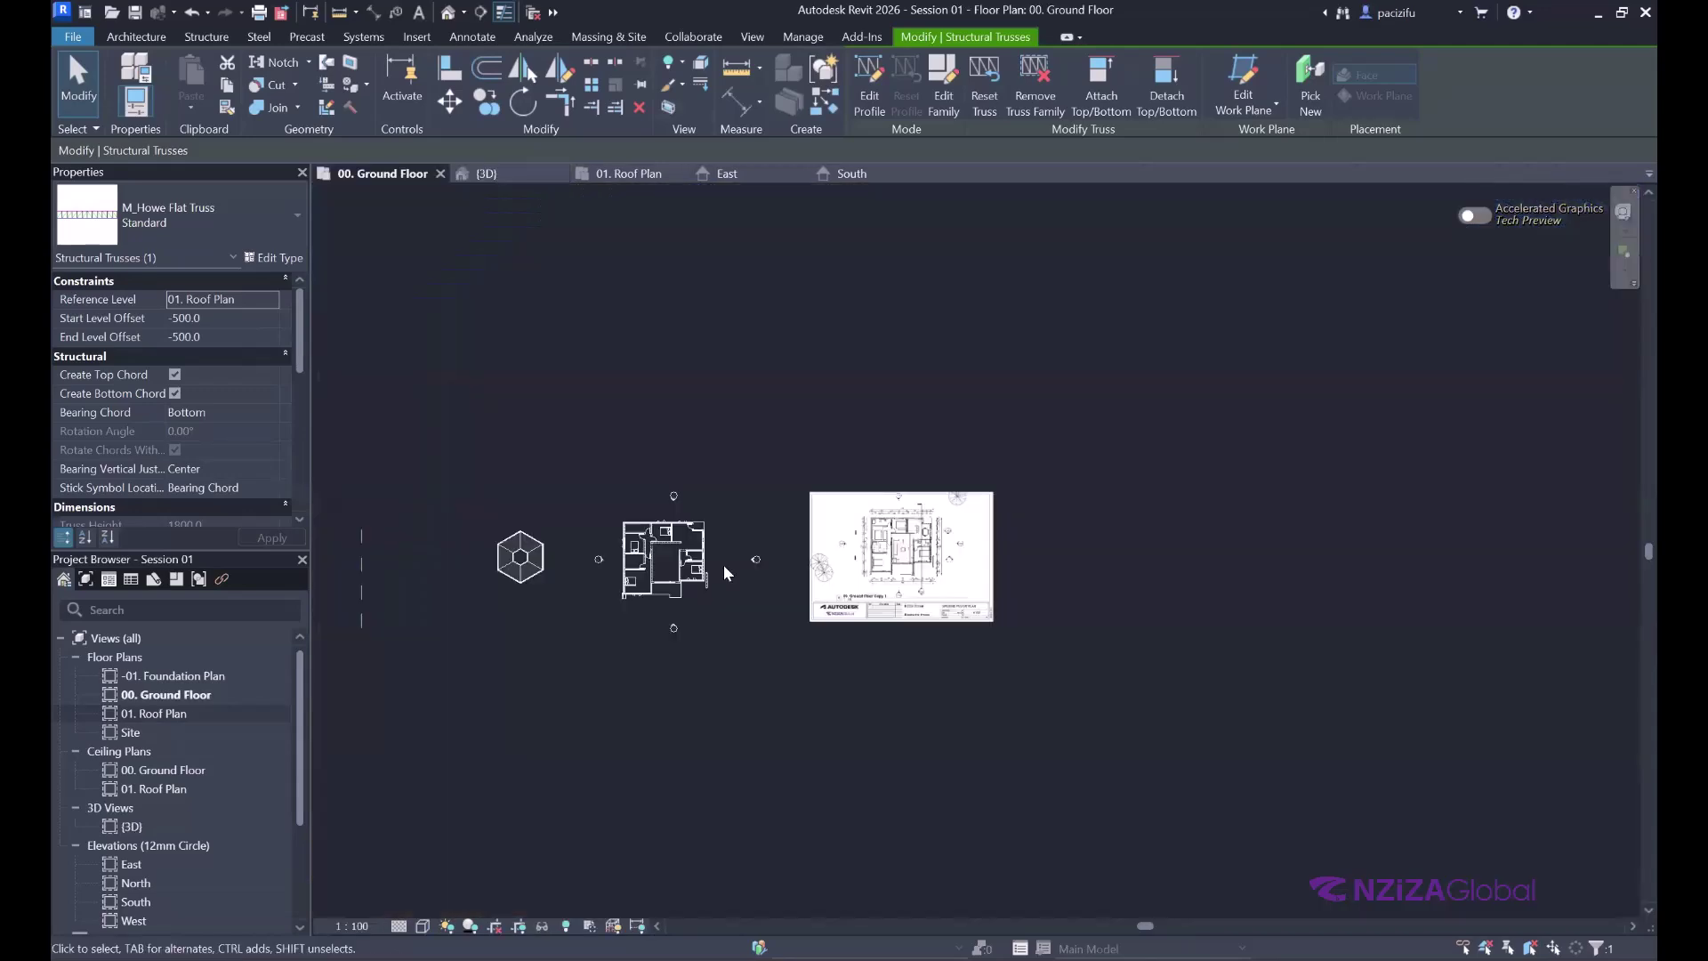
pyautogui.click(623, 174)
pyautogui.scroll(-3, 685, 418)
pyautogui.scroll(5, 695, 405)
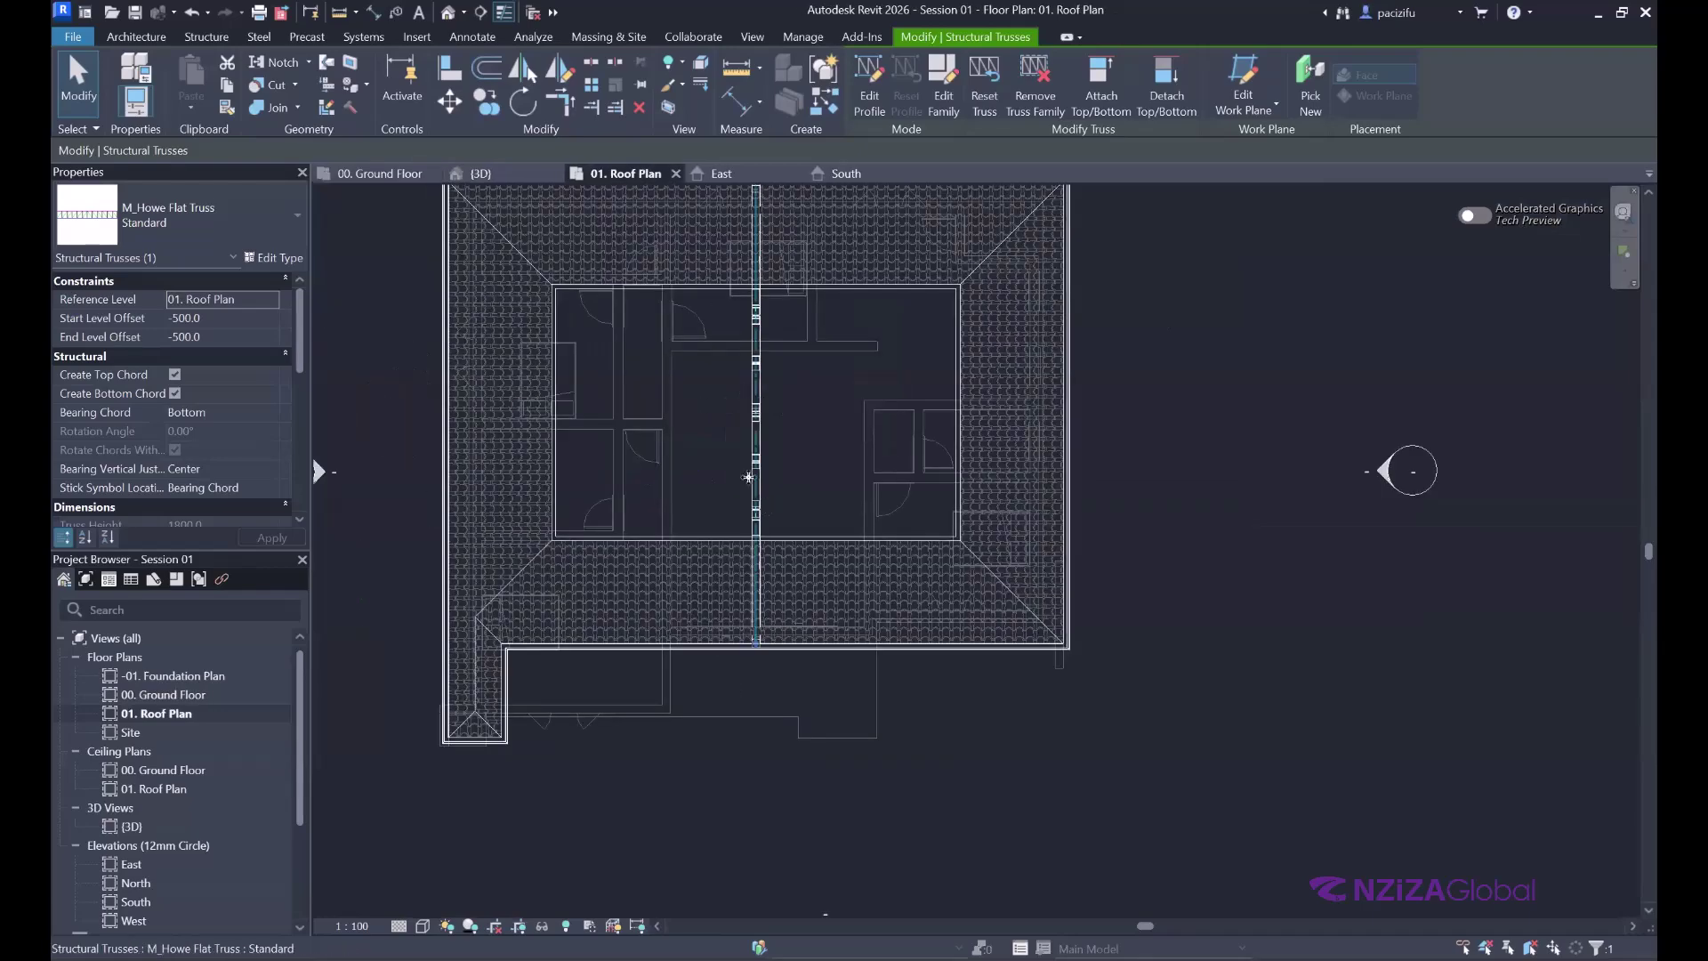
pyautogui.scroll(-3, 765, 438)
pyautogui.scroll(2, 765, 439)
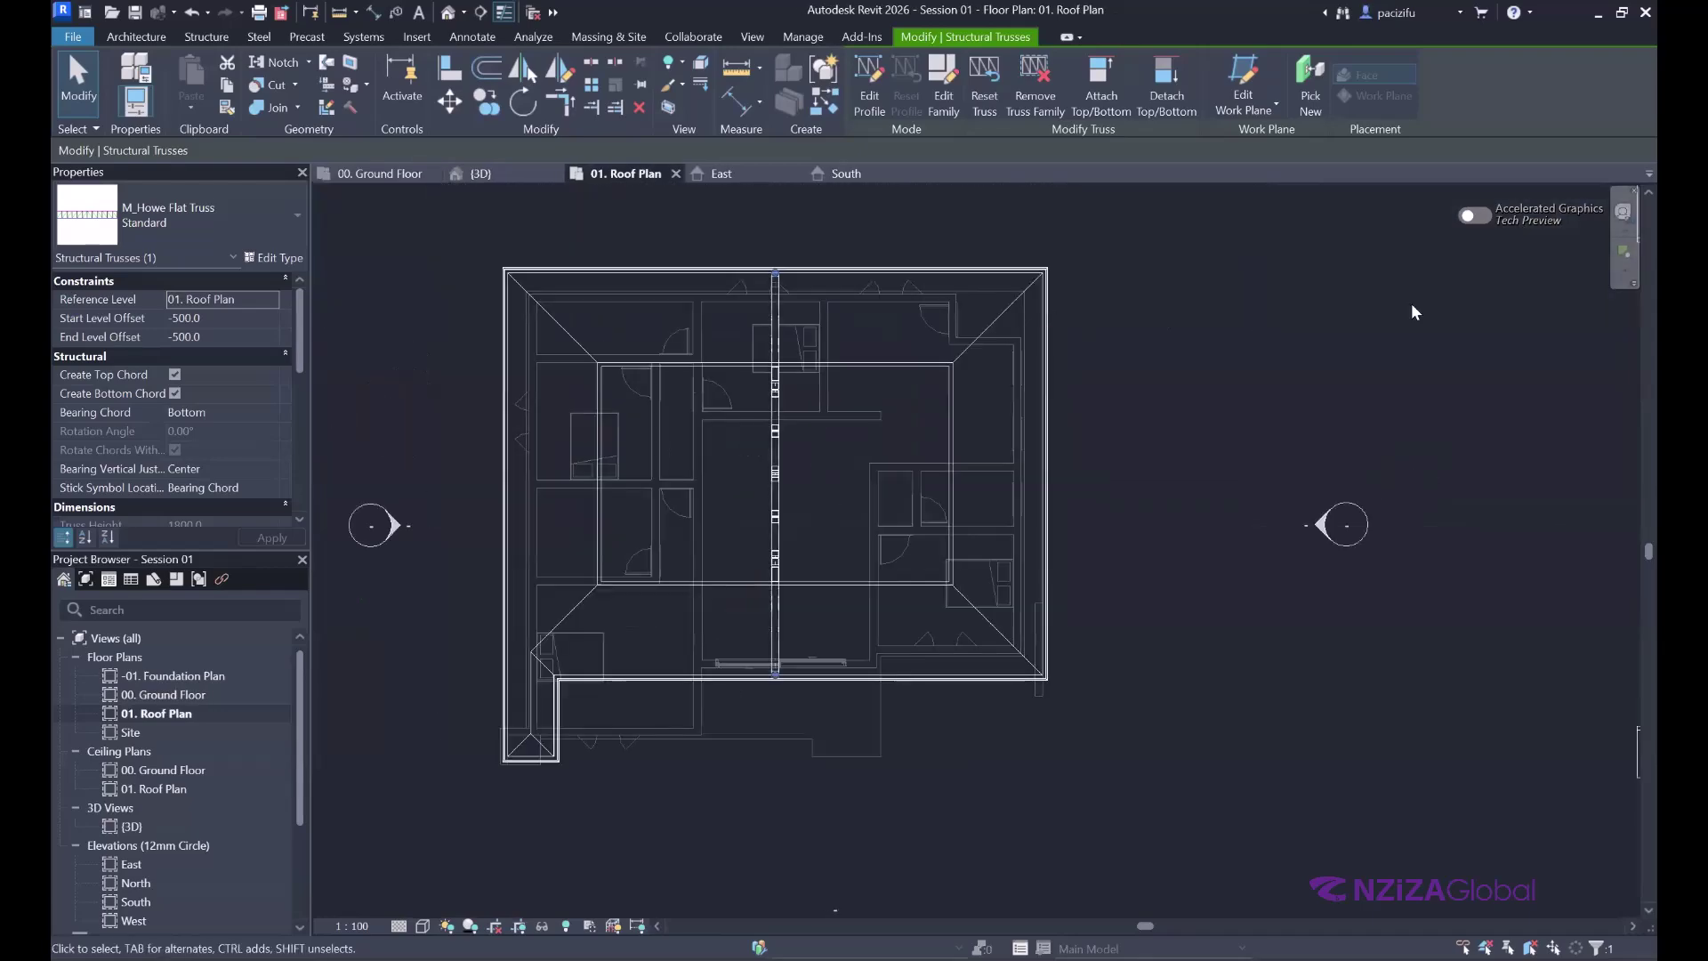
pyautogui.scroll(1, 979, 457)
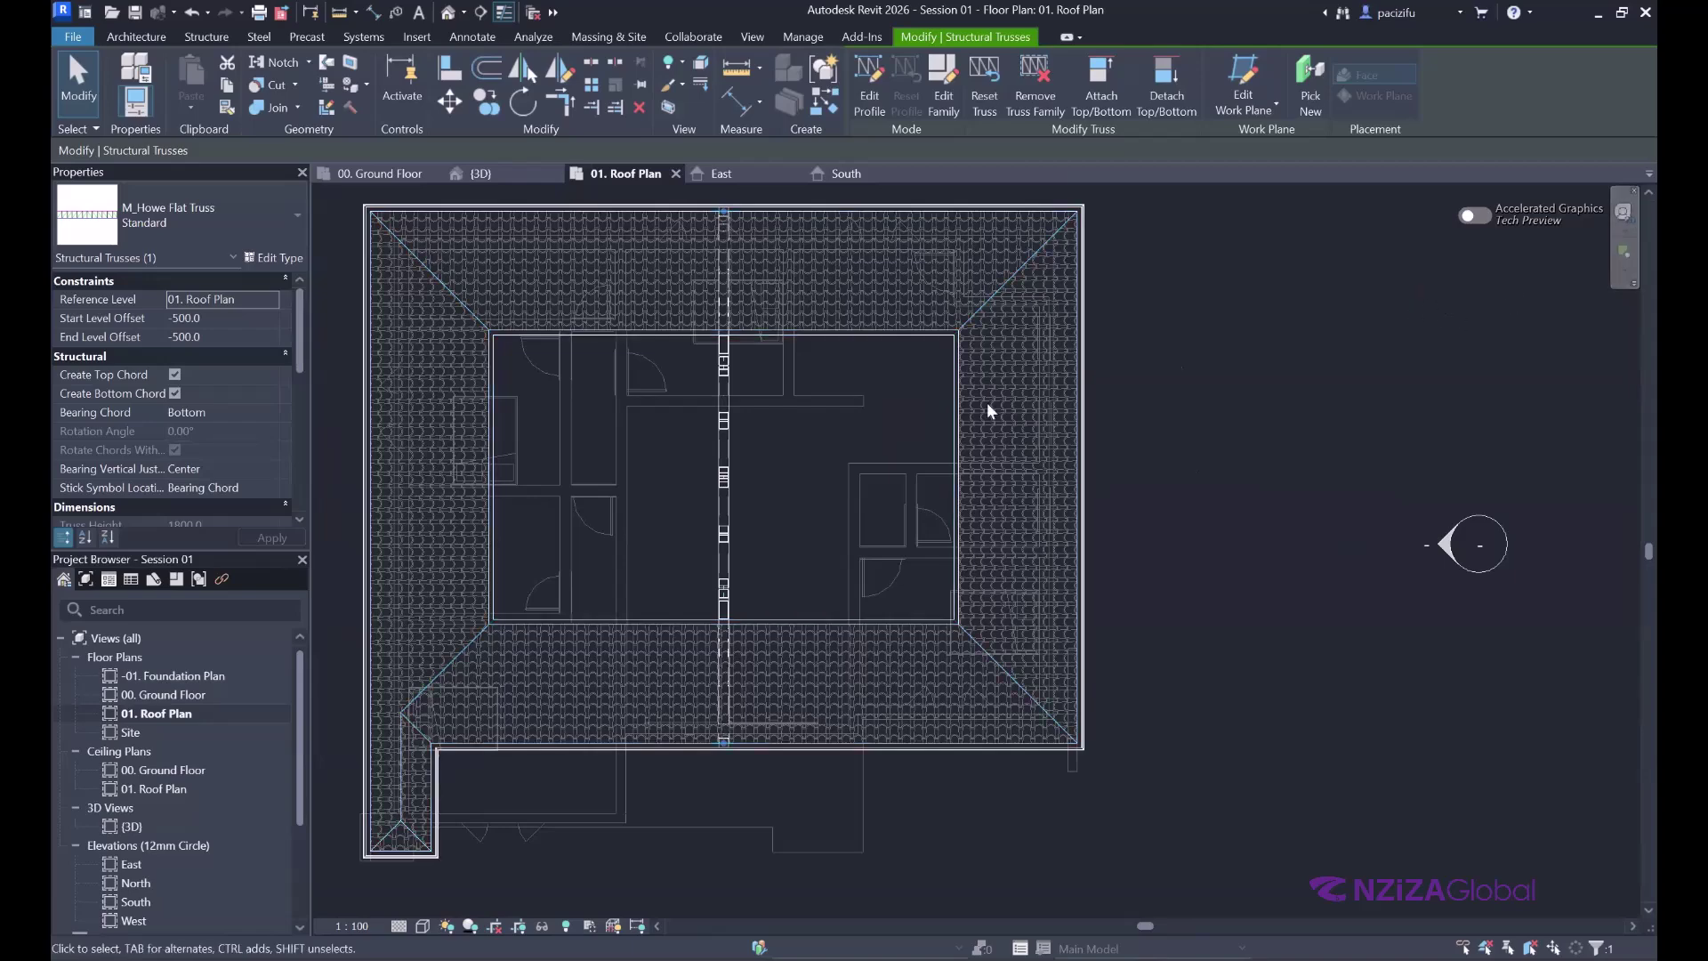
pyautogui.scroll(-3, 622, 441)
pyautogui.scroll(2, 623, 441)
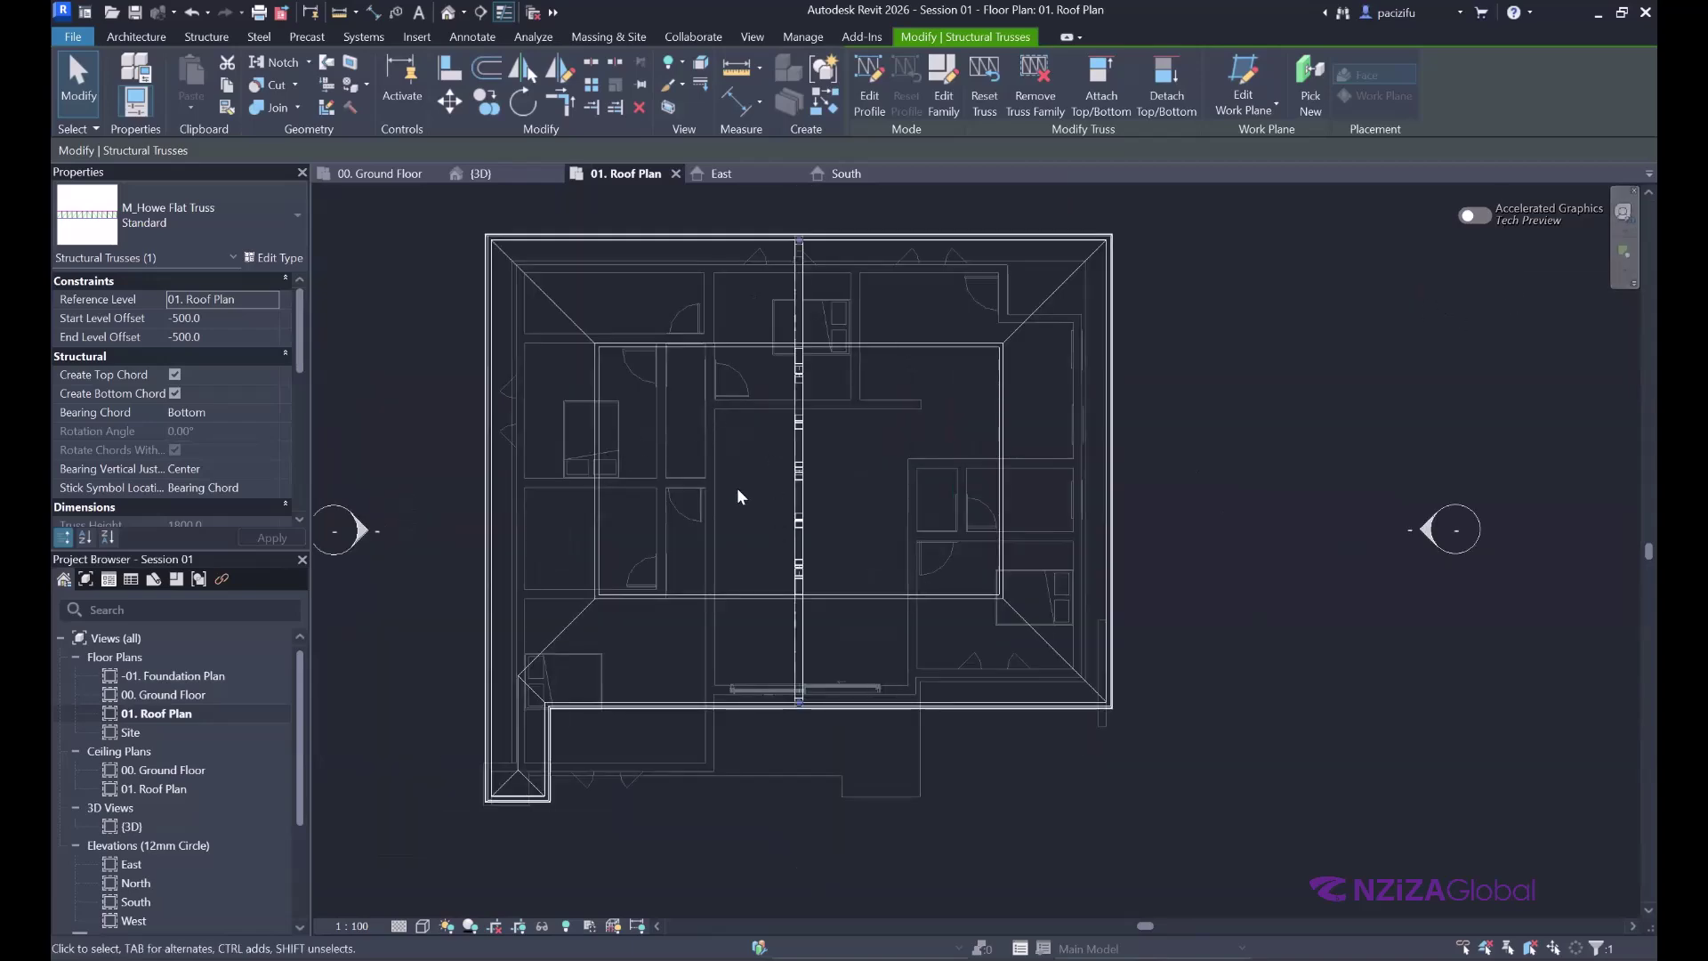
pyautogui.scroll(2, 699, 295)
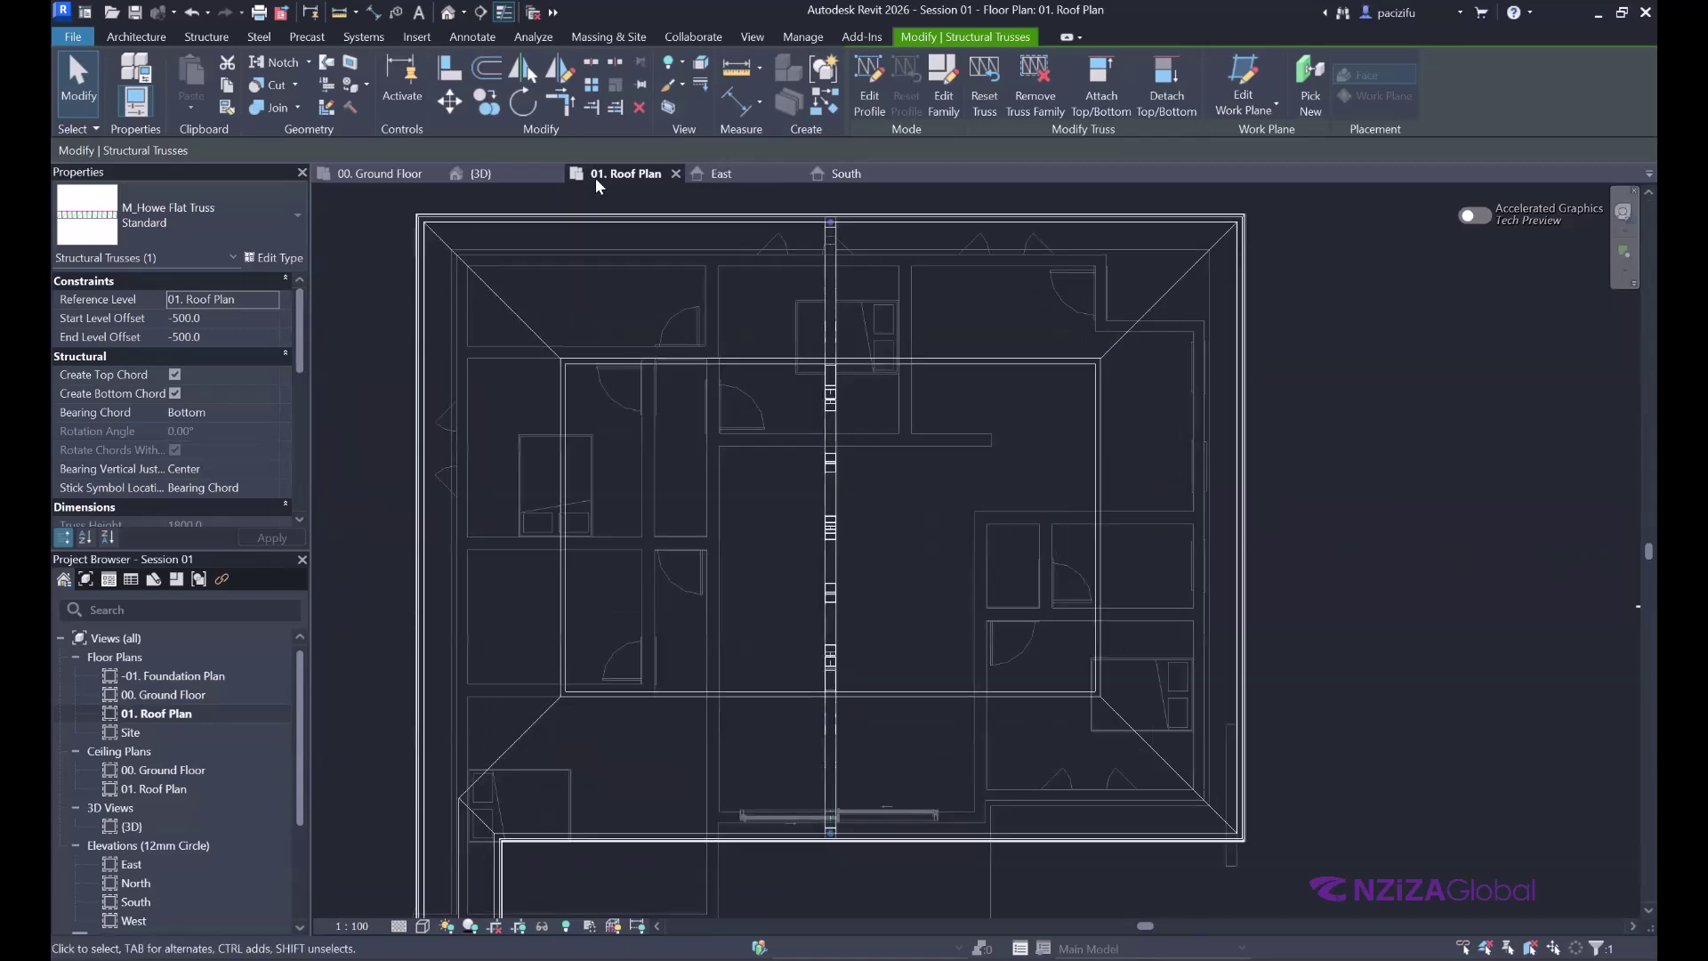
# - In the 01. Roof Plan view, place an M_Howe Flat Truss from the midpoint of the curved roof's upper edge straight down to its lower edge's midpoint
pyautogui.click(473, 174)
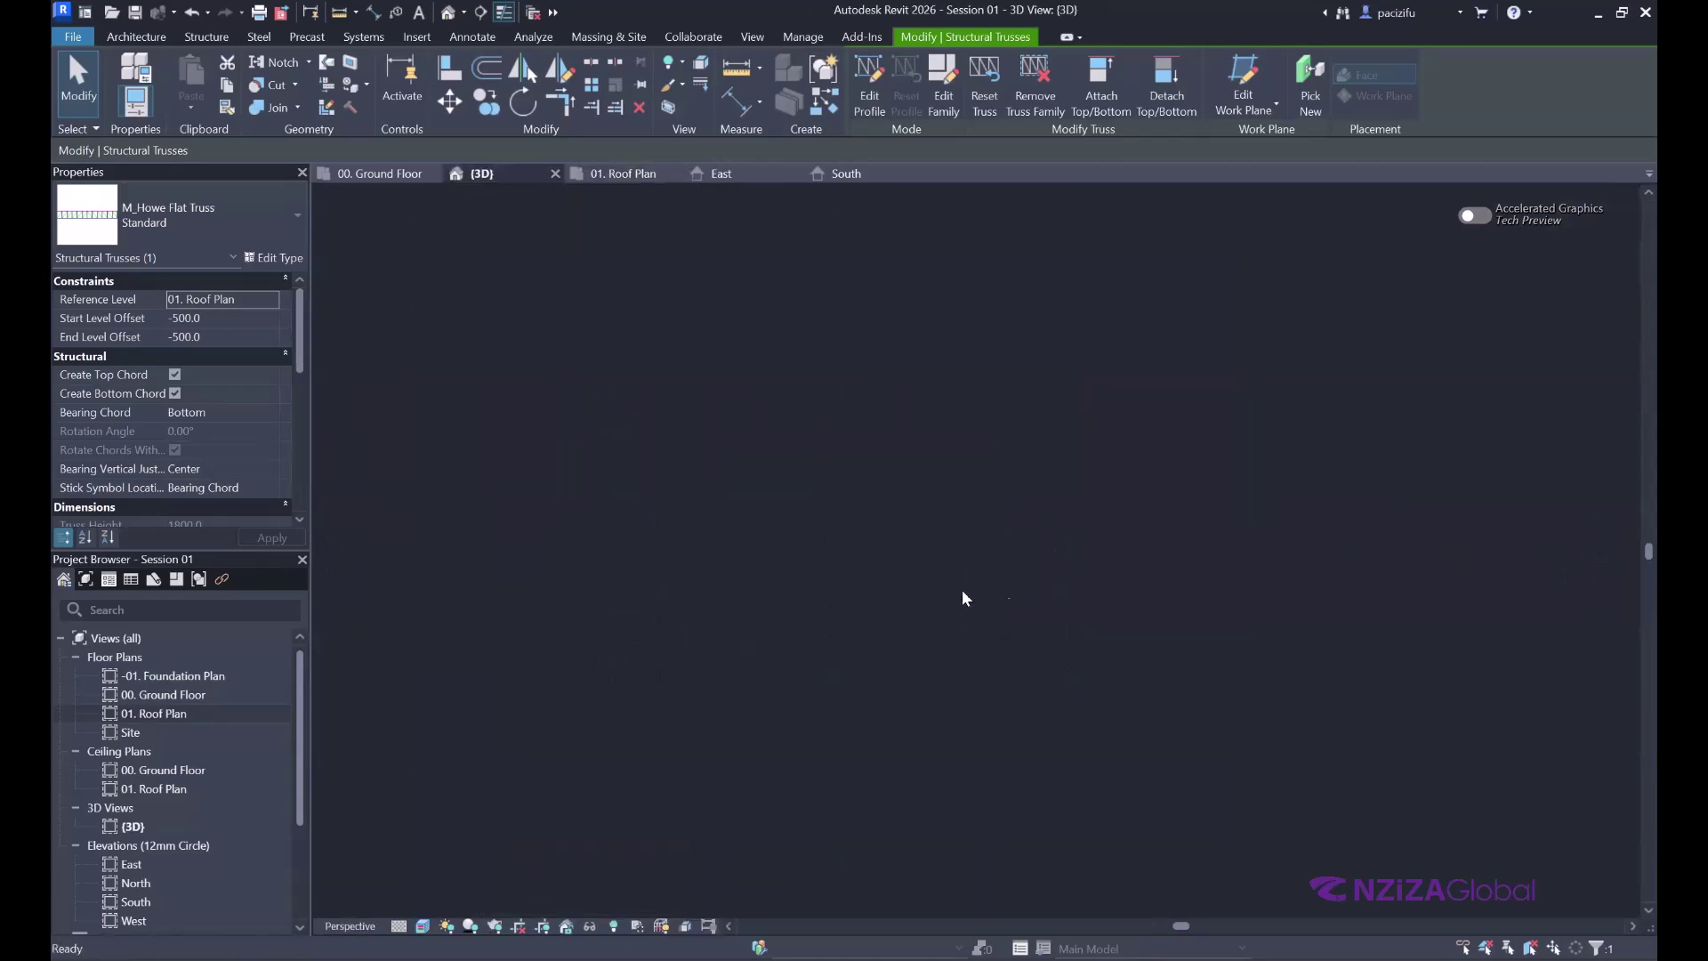
pyautogui.scroll(2, 1392, 500)
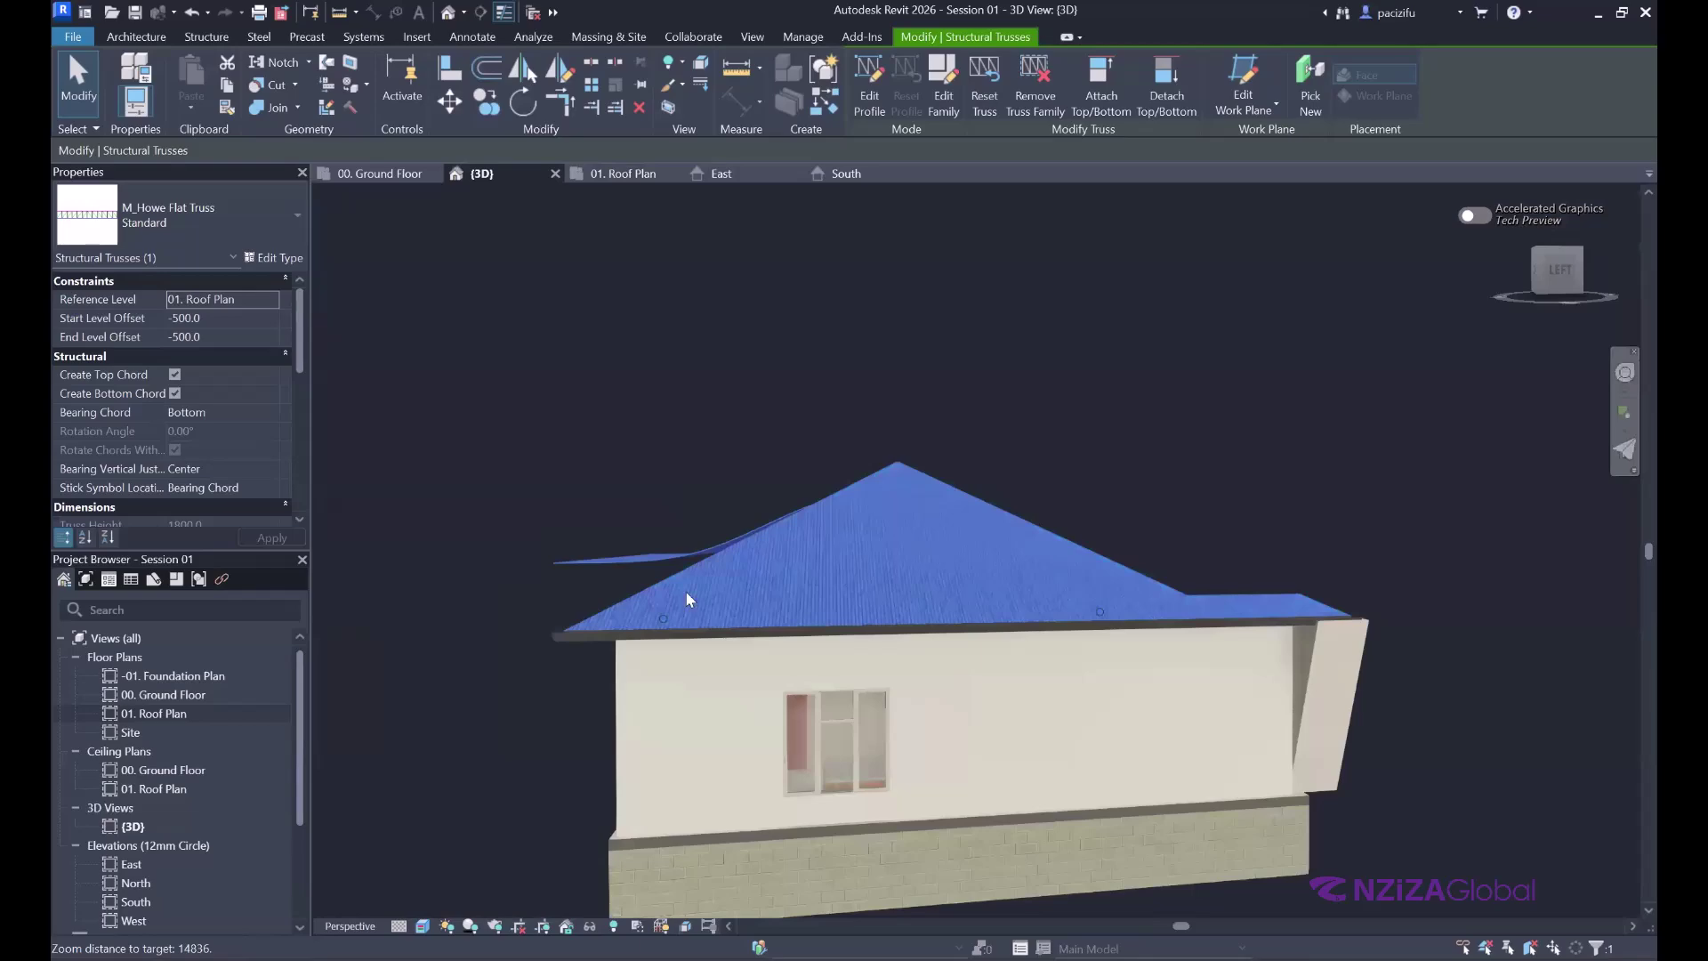
pyautogui.moveTo(595, 404)
pyautogui.keyDown('shift'); pyautogui.mouseDown(button='middle')
pyautogui.moveTo(734, 472)
pyautogui.moveTo(914, 496)
pyautogui.moveTo(1068, 427)
pyautogui.mouseUp(button='middle'); pyautogui.keyUp('shift')
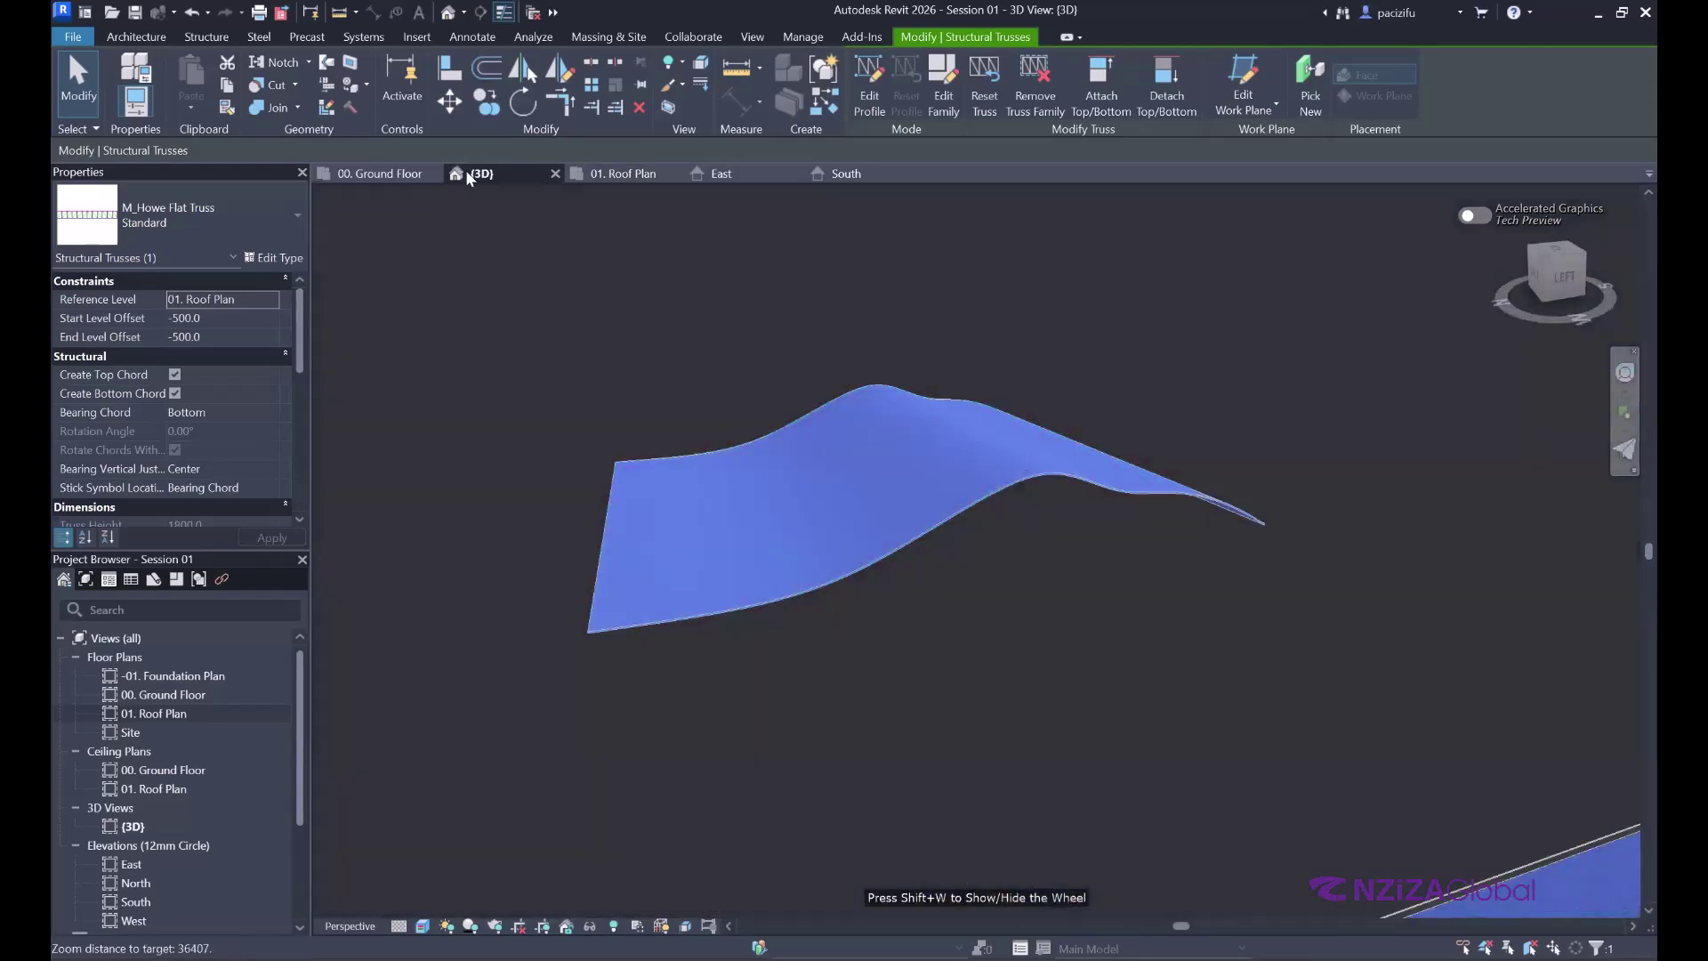
pyautogui.click(413, 173)
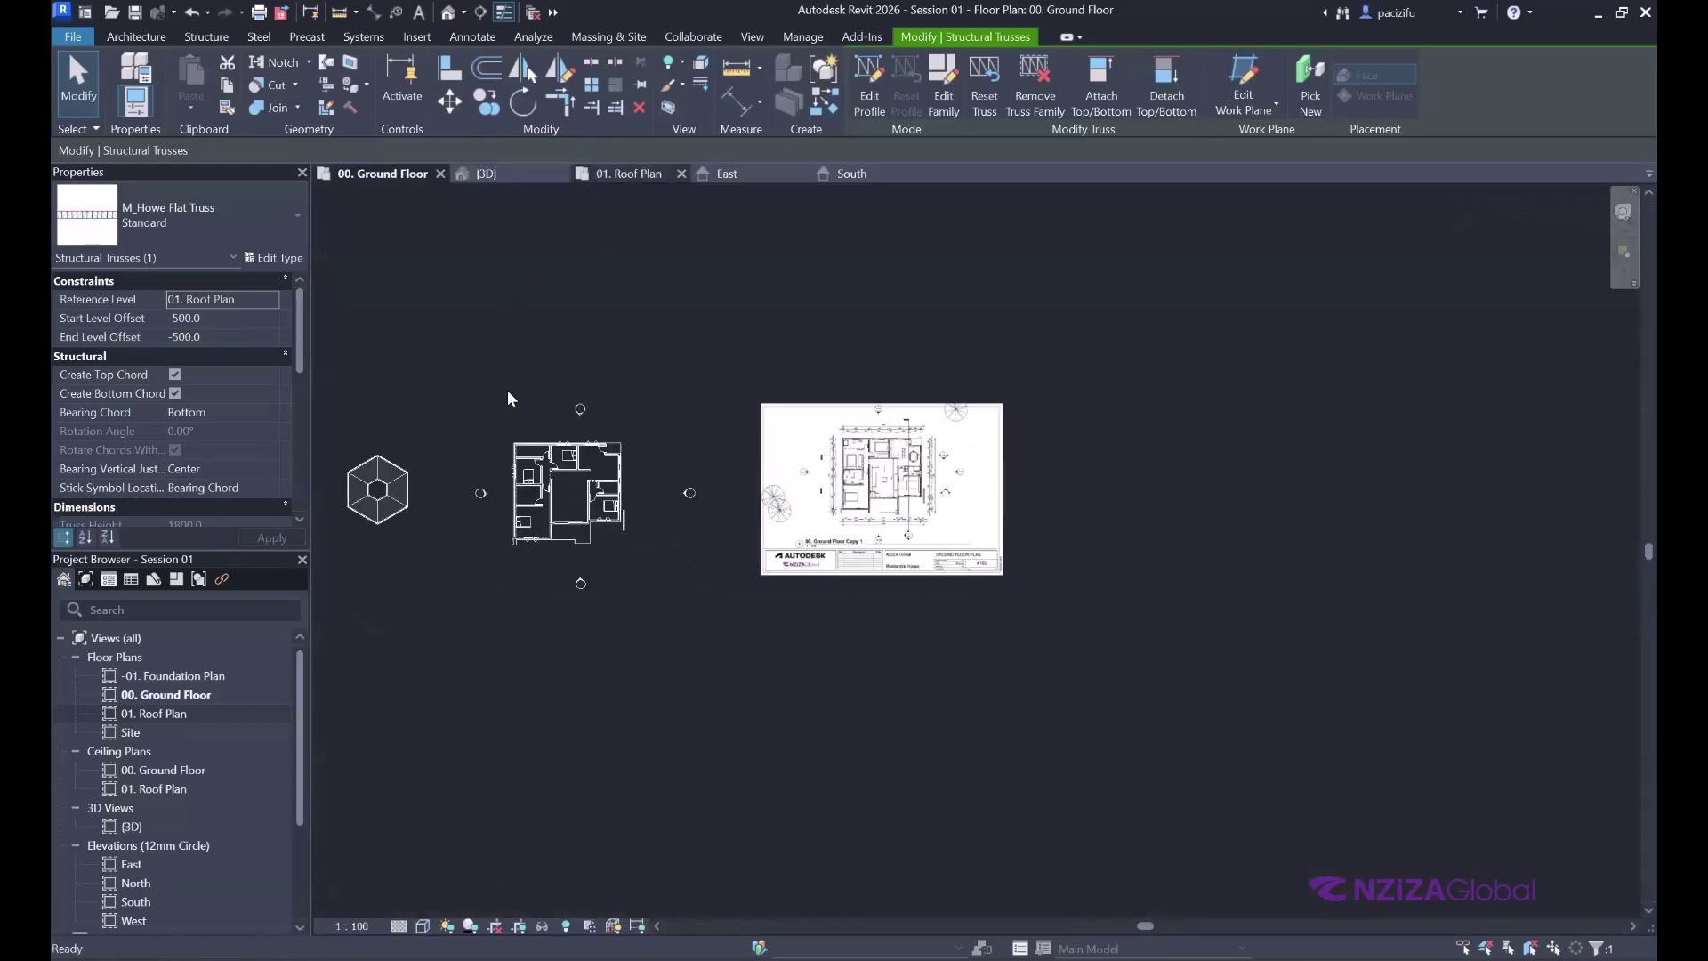
pyautogui.hotkey('ctrl', 'Tab')
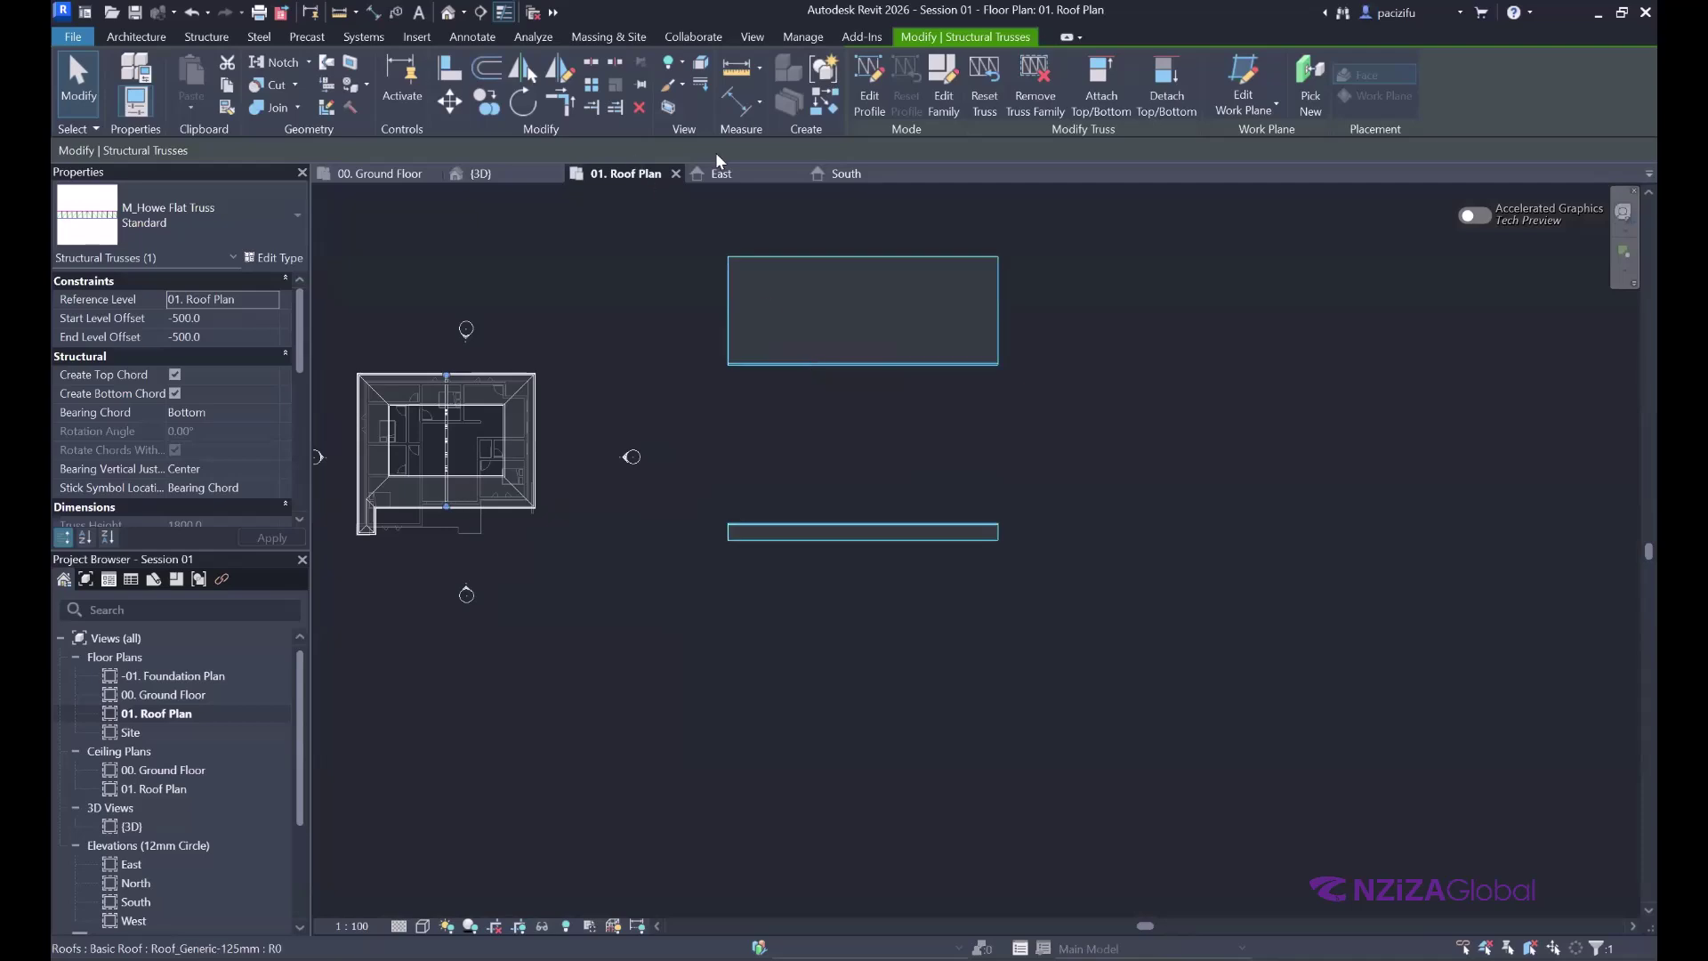
pyautogui.click(201, 37)
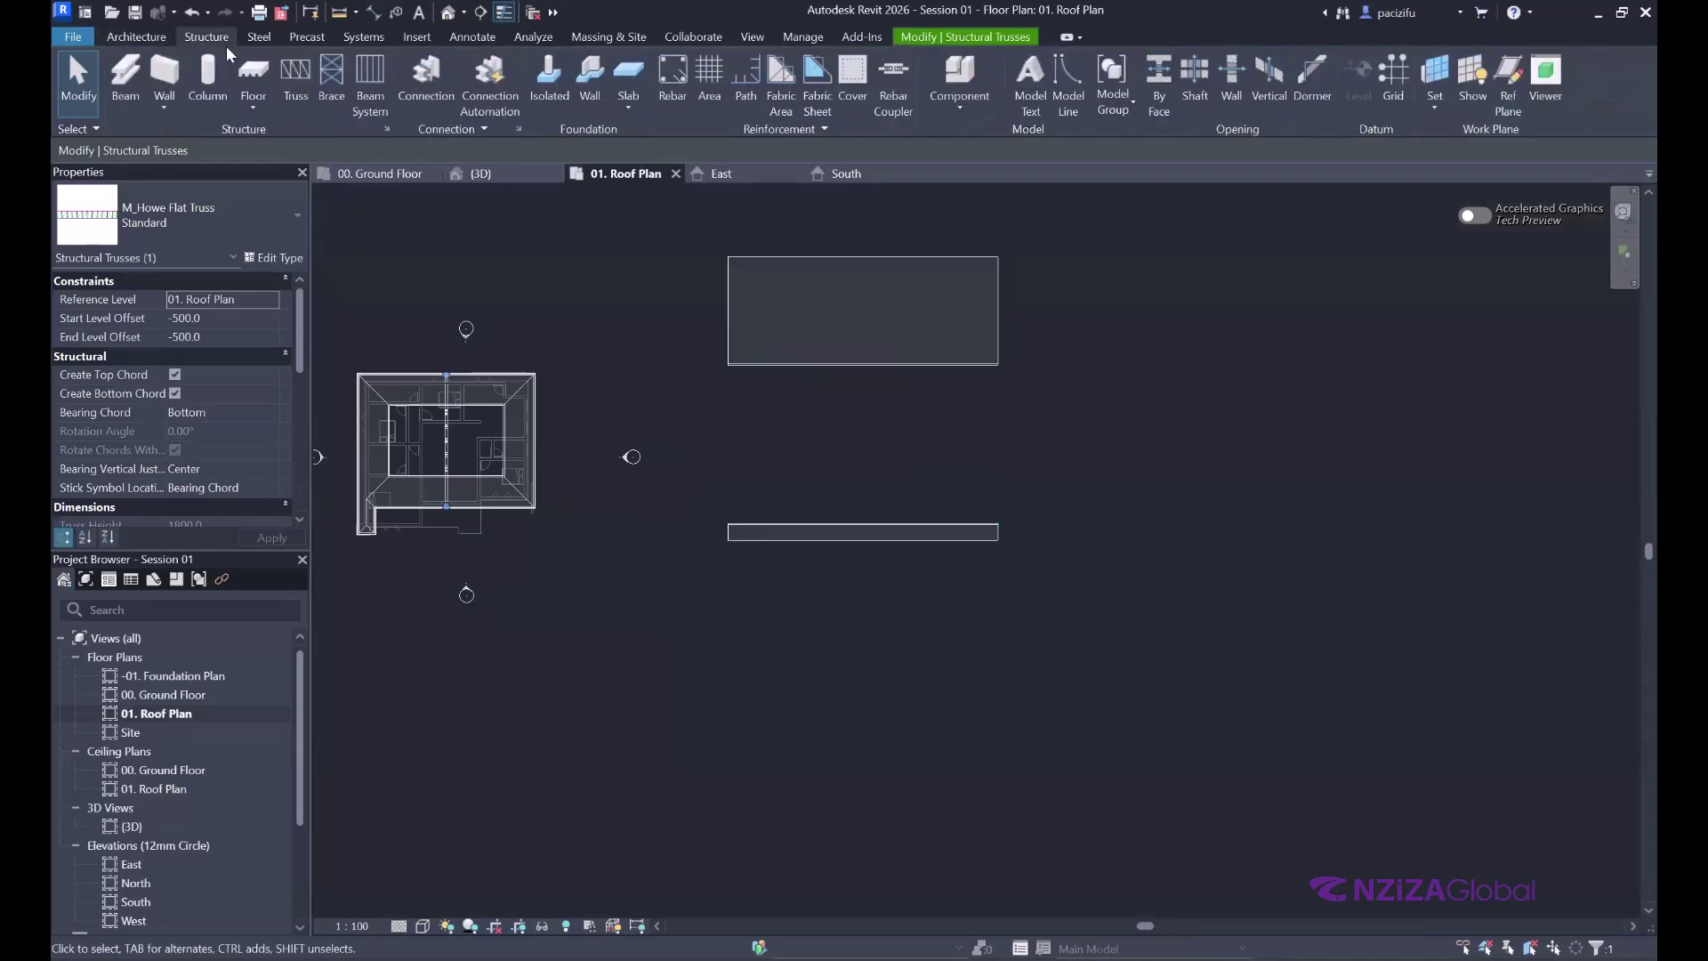
pyautogui.click(296, 80)
pyautogui.scroll(3, 907, 267)
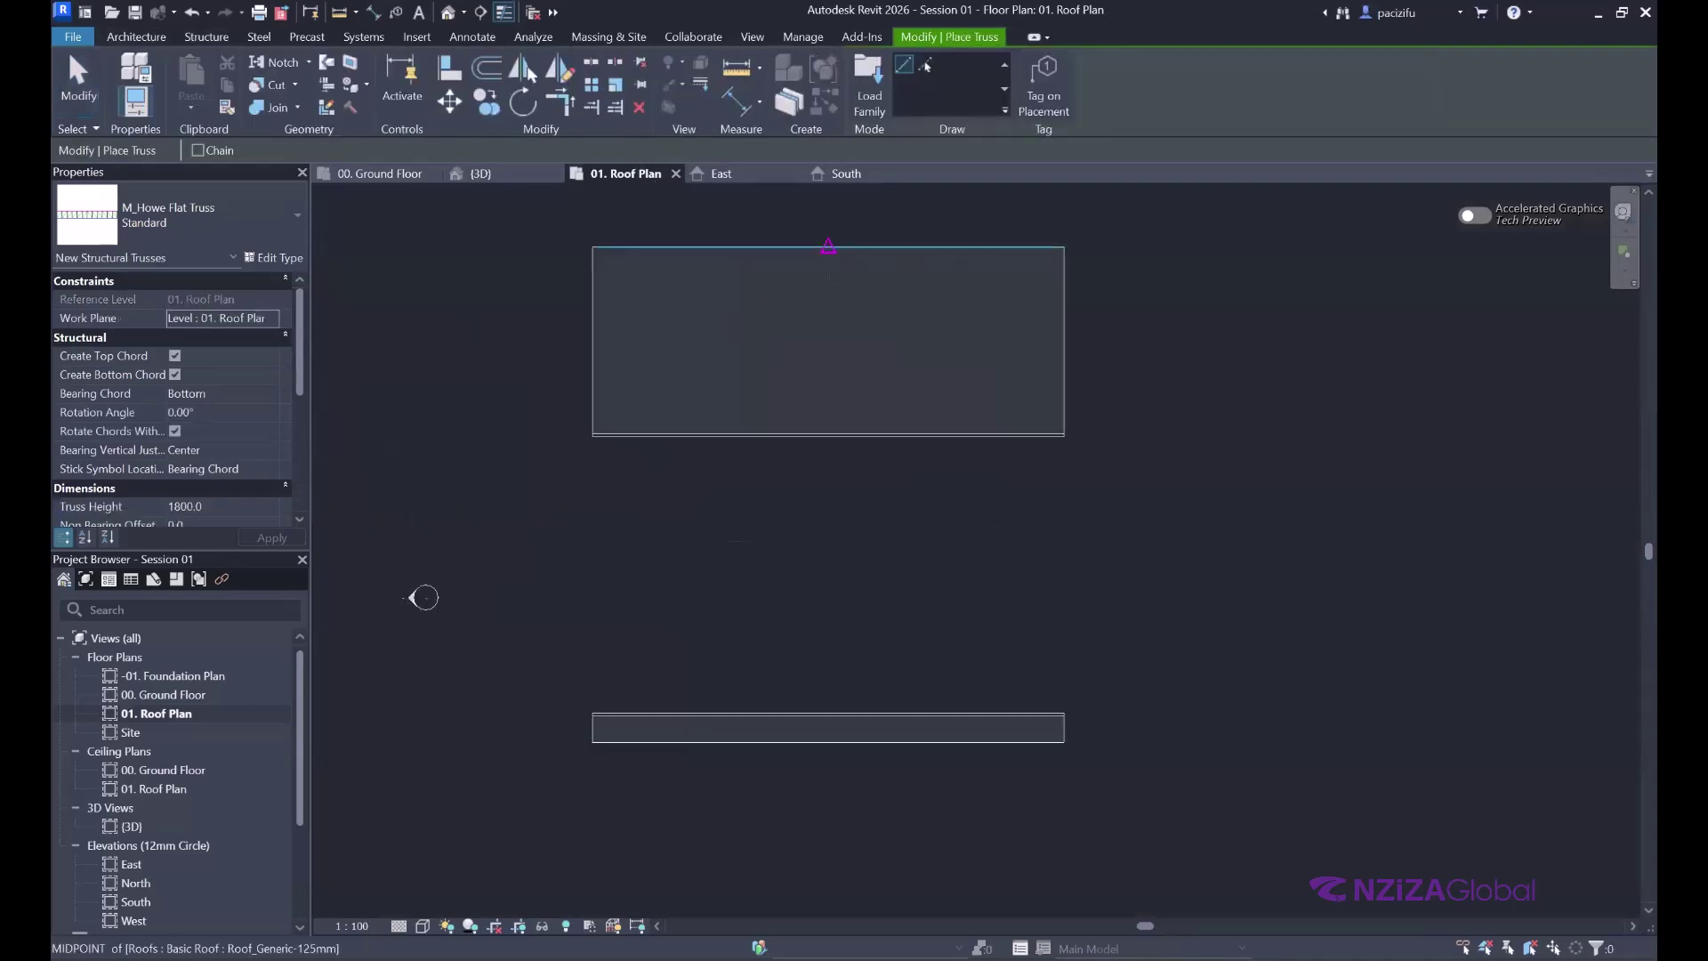
pyautogui.click(828, 247)
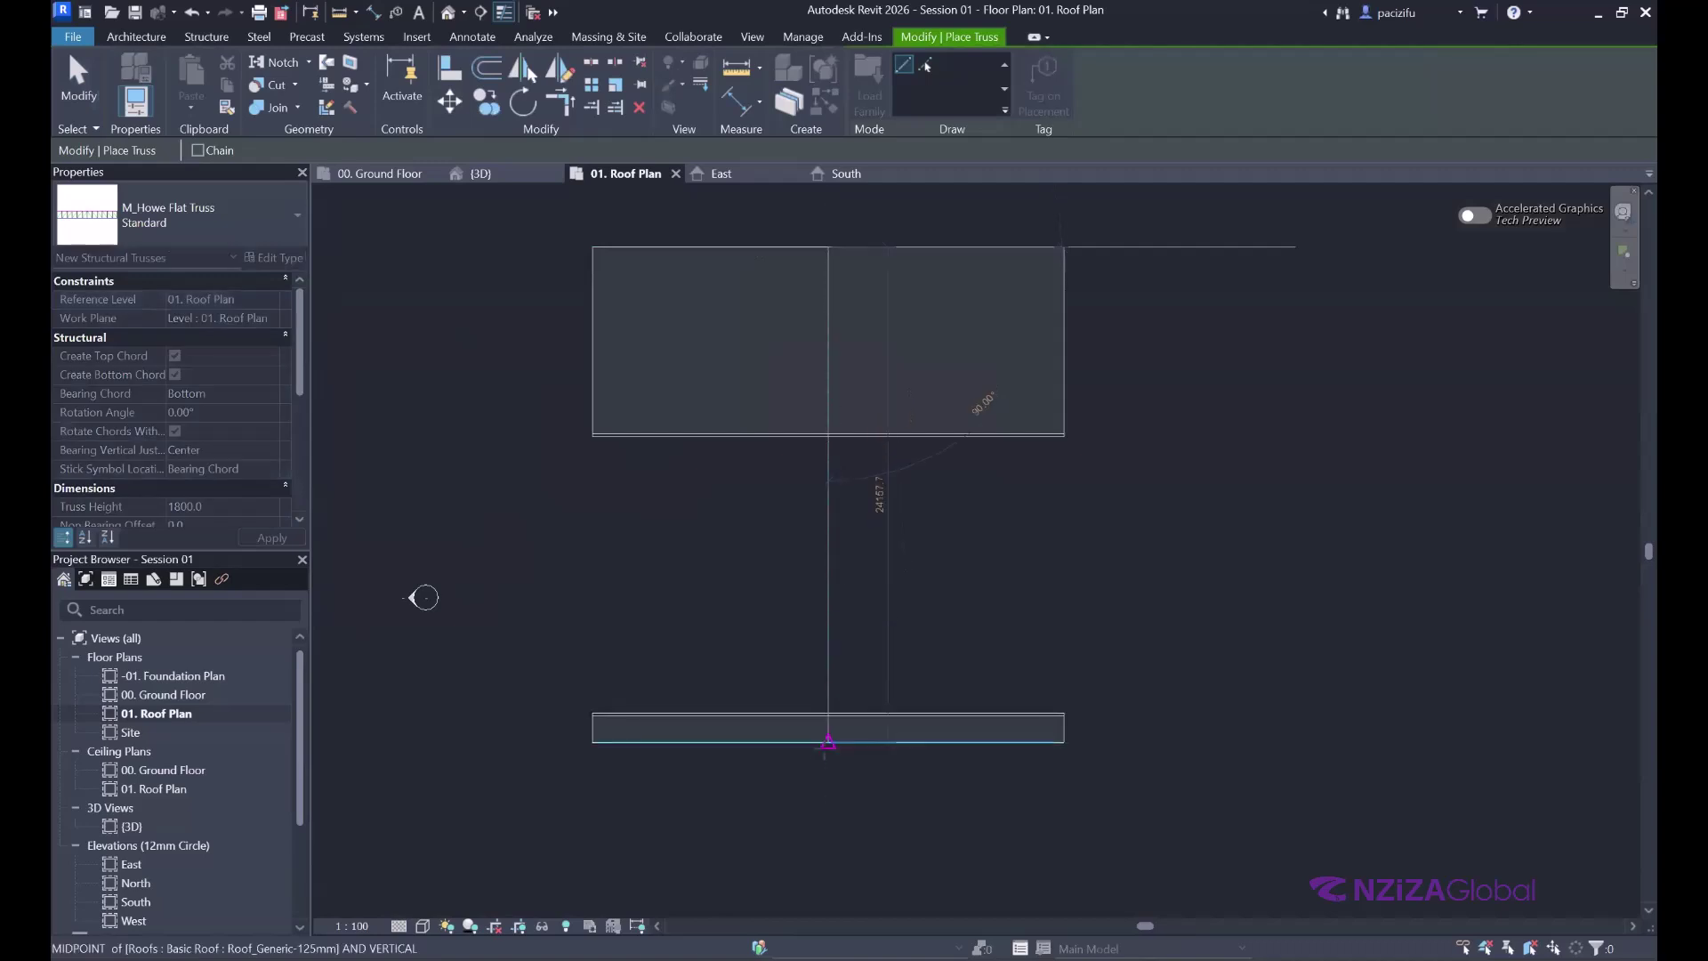
pyautogui.click(828, 741)
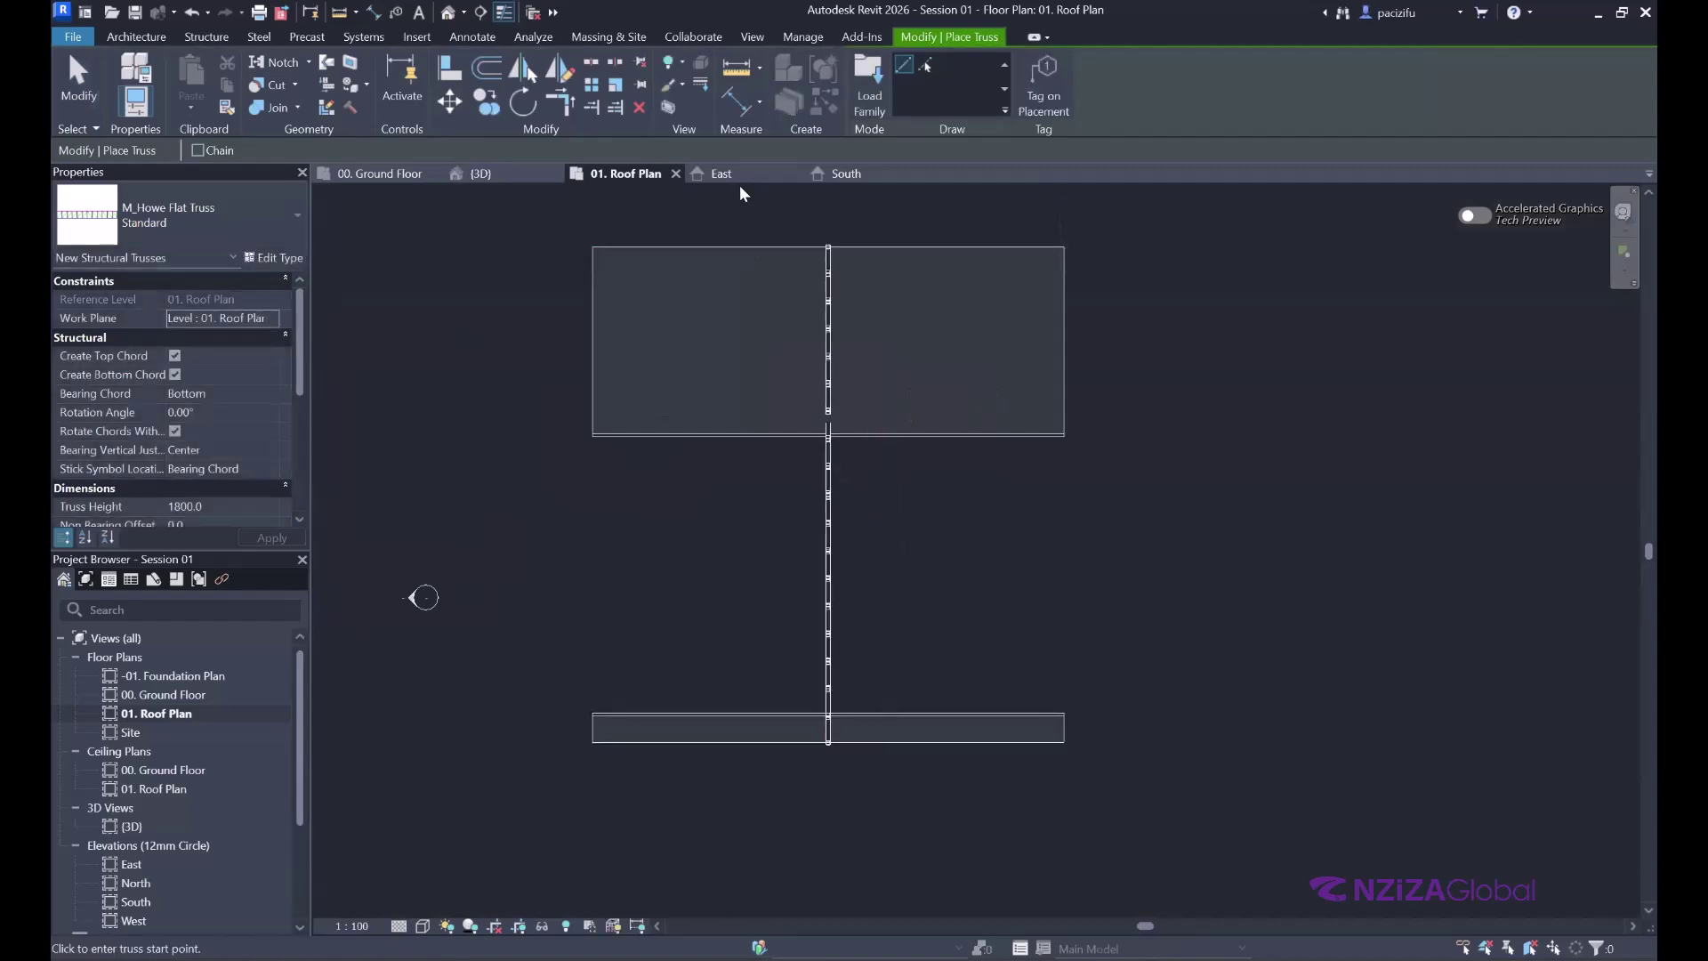
pyautogui.hotkey('ctrl', 'Tab')
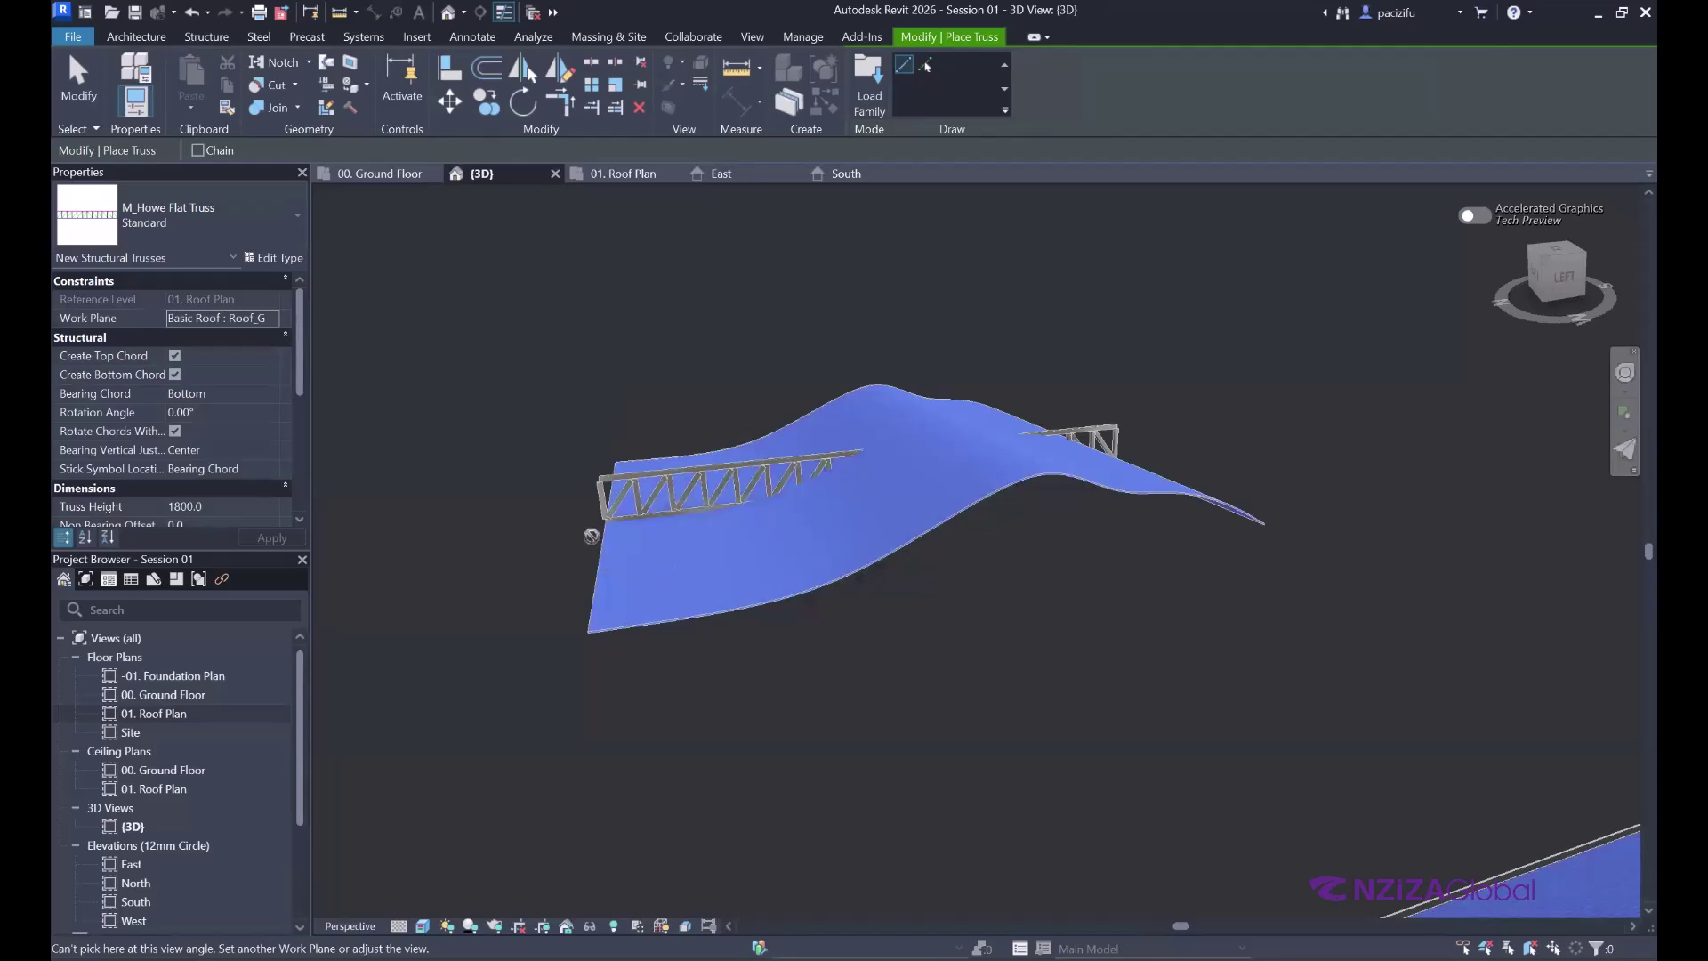
pyautogui.scroll(5, 592, 536)
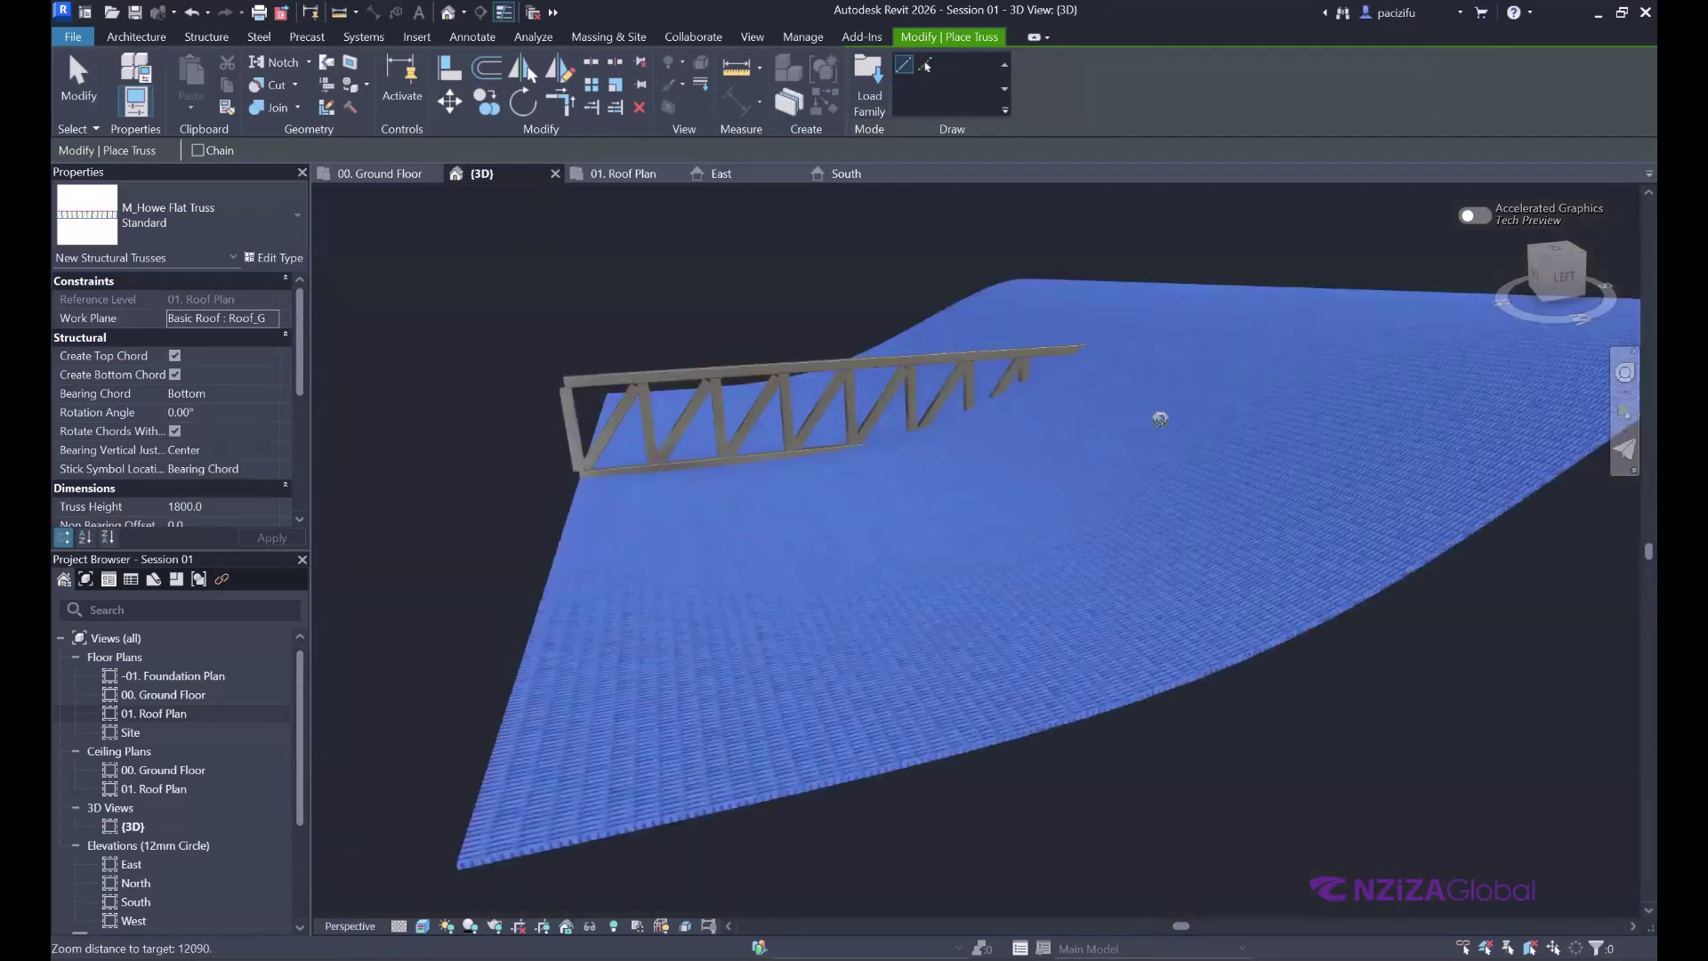
pyautogui.scroll(3, 599, 445)
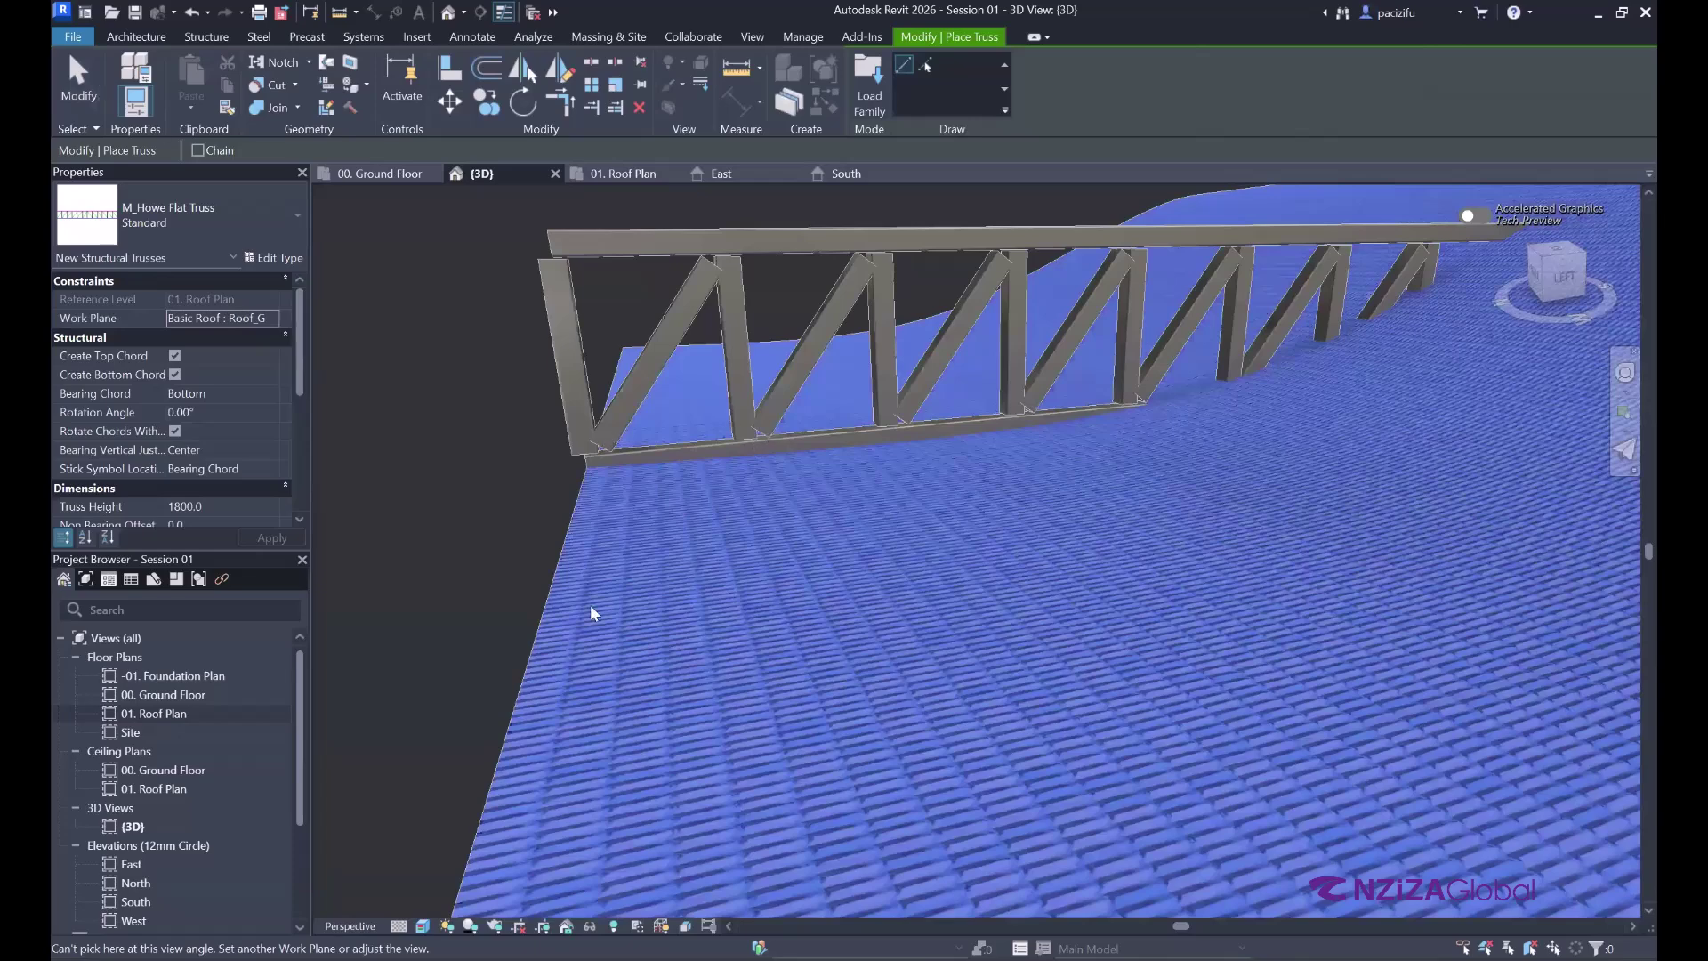
pyautogui.scroll(-5, 555, 637)
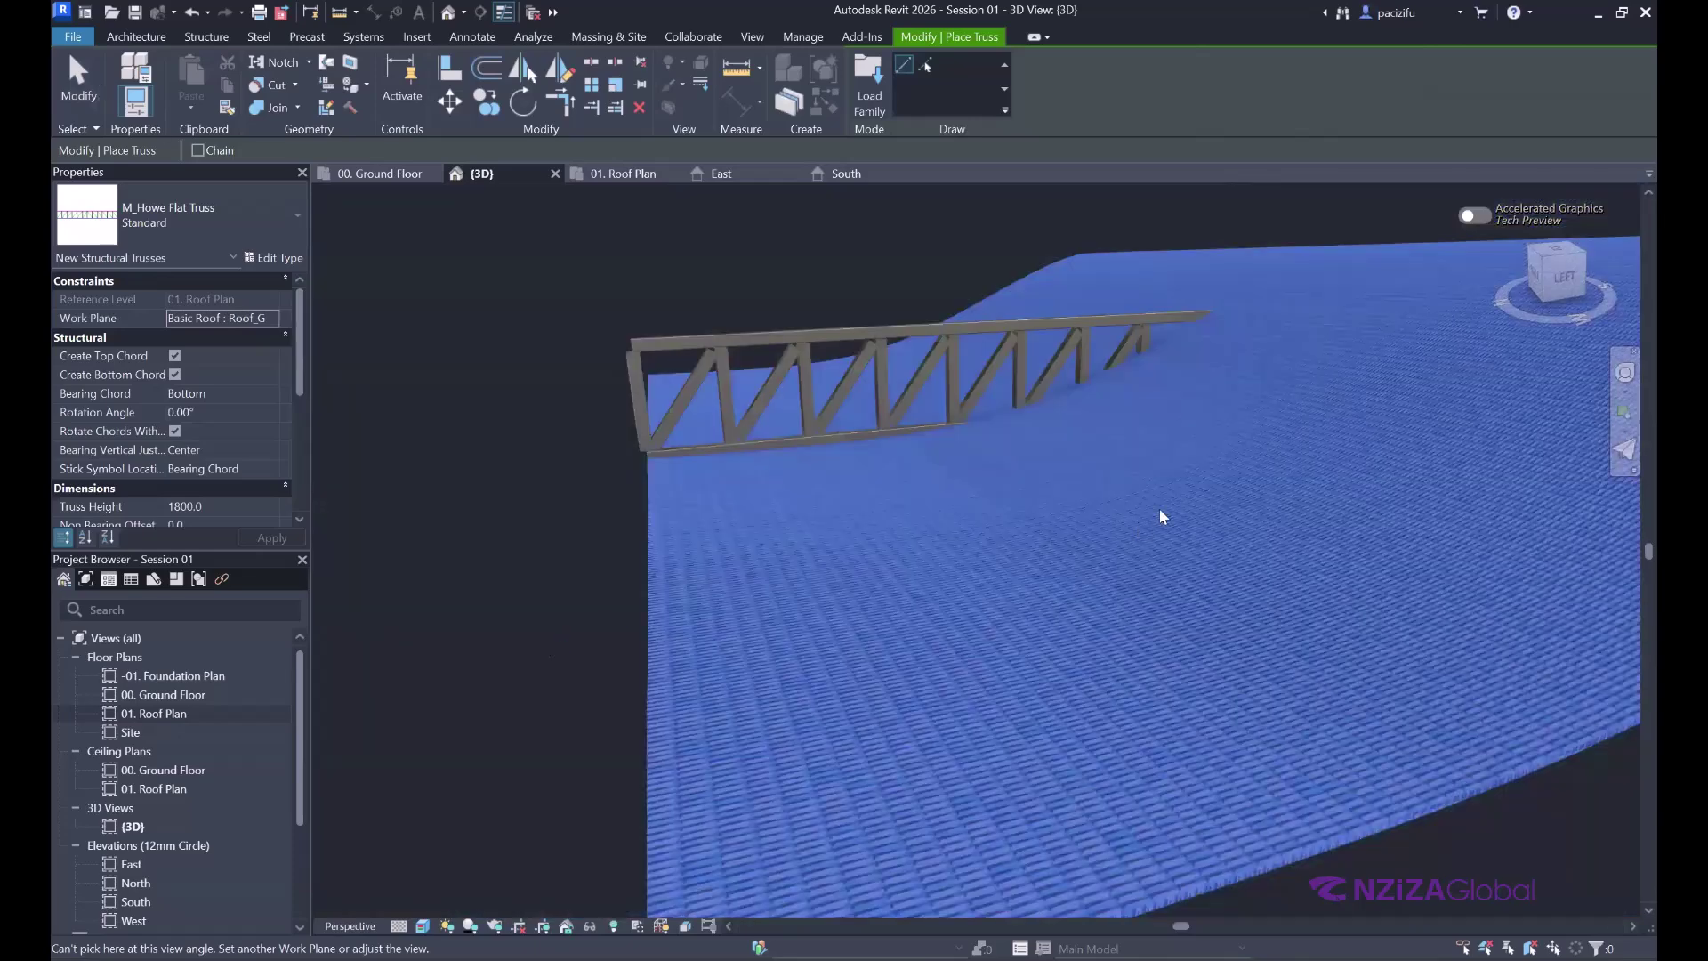
pyautogui.scroll(-2, 1092, 530)
pyautogui.press('Escape')
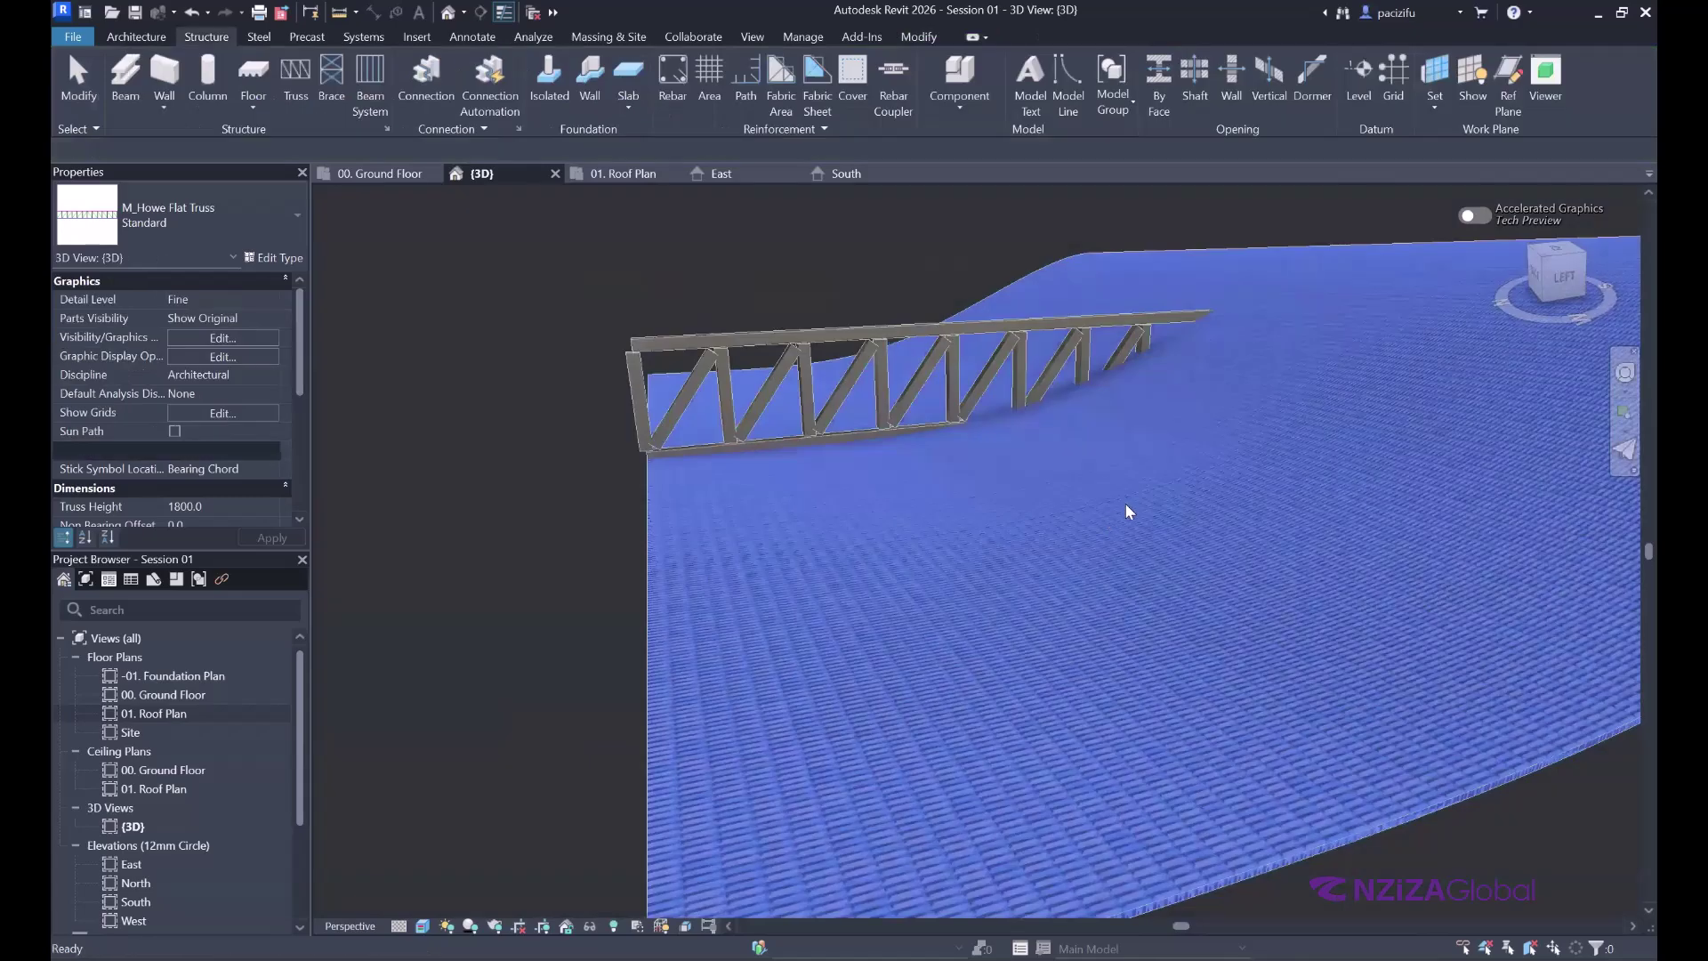
# - Set the start and end level offsets of the curved roof's flat truss to -500 mm
pyautogui.scroll(5, 503, 547)
pyautogui.scroll(-4, 482, 542)
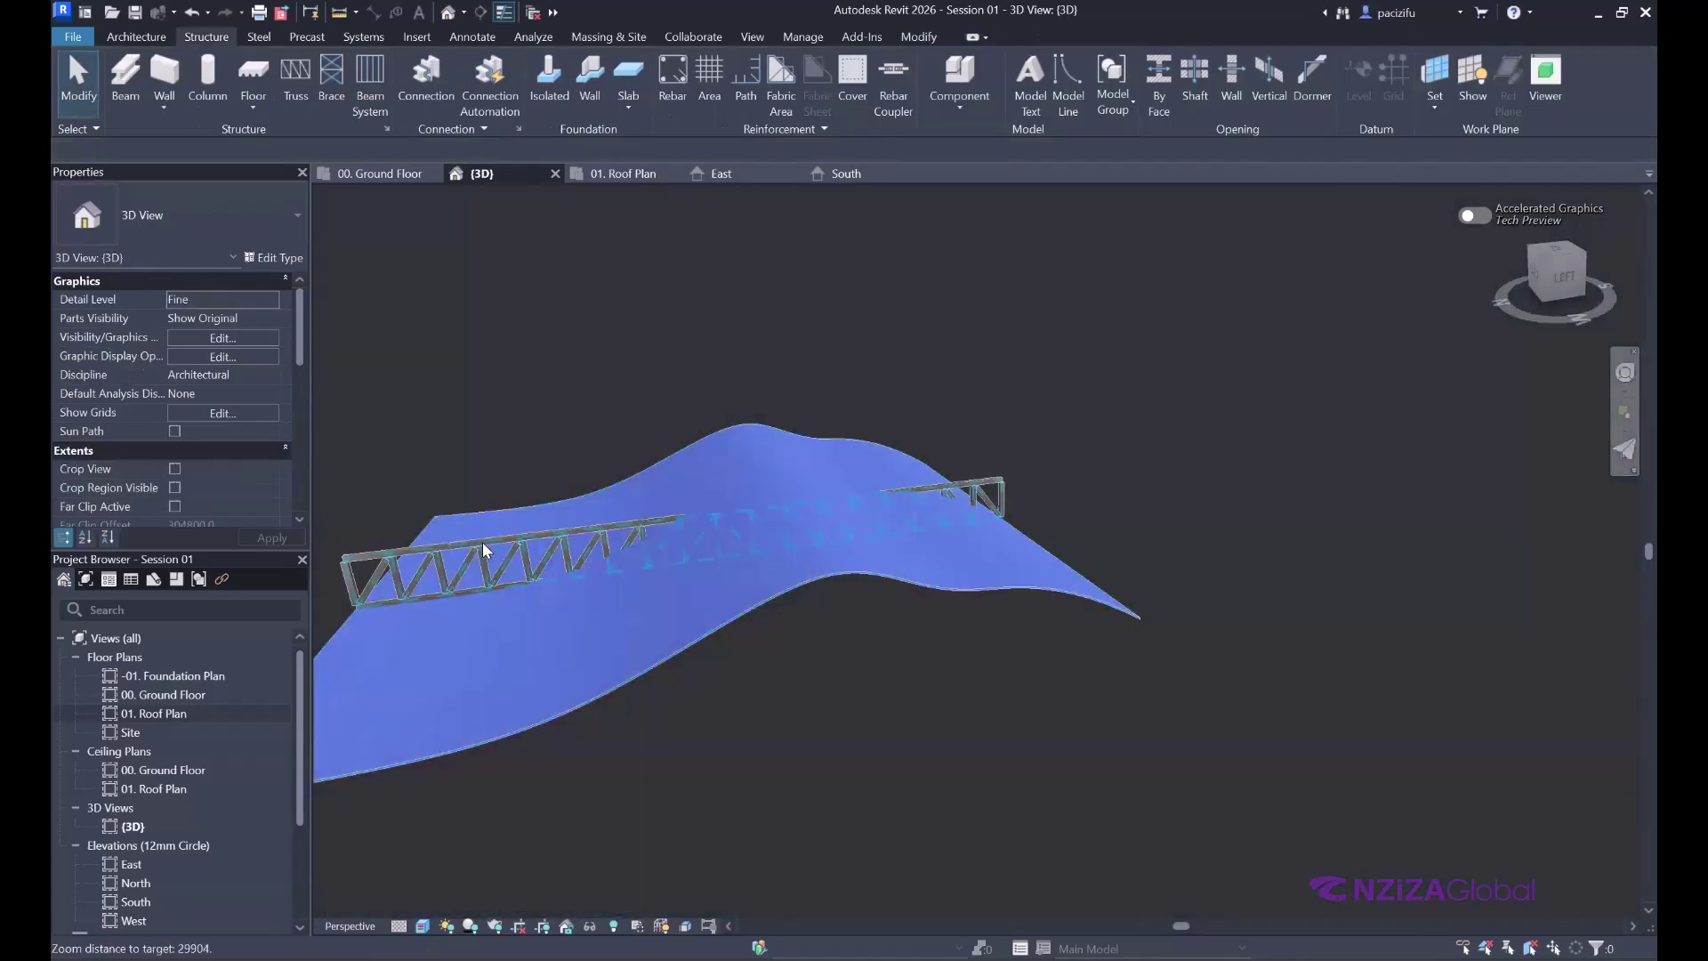
pyautogui.click(482, 542)
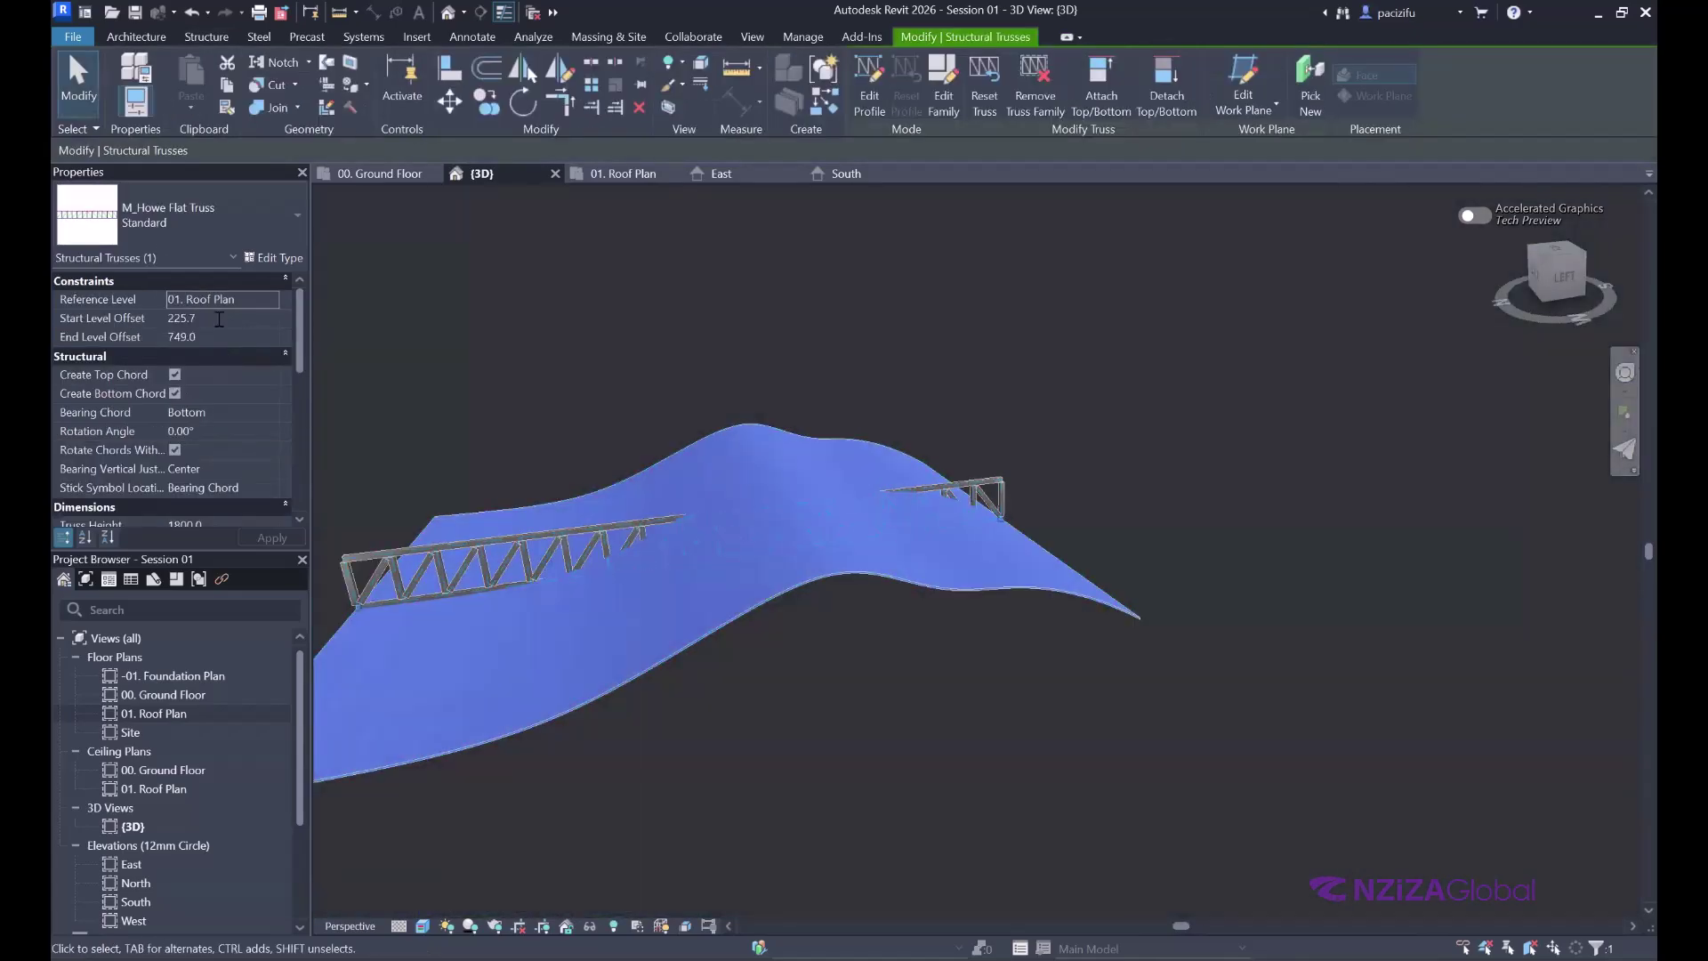
pyautogui.click(219, 320)
pyautogui.write('-500')
pyautogui.click(212, 336)
pyautogui.write('-')
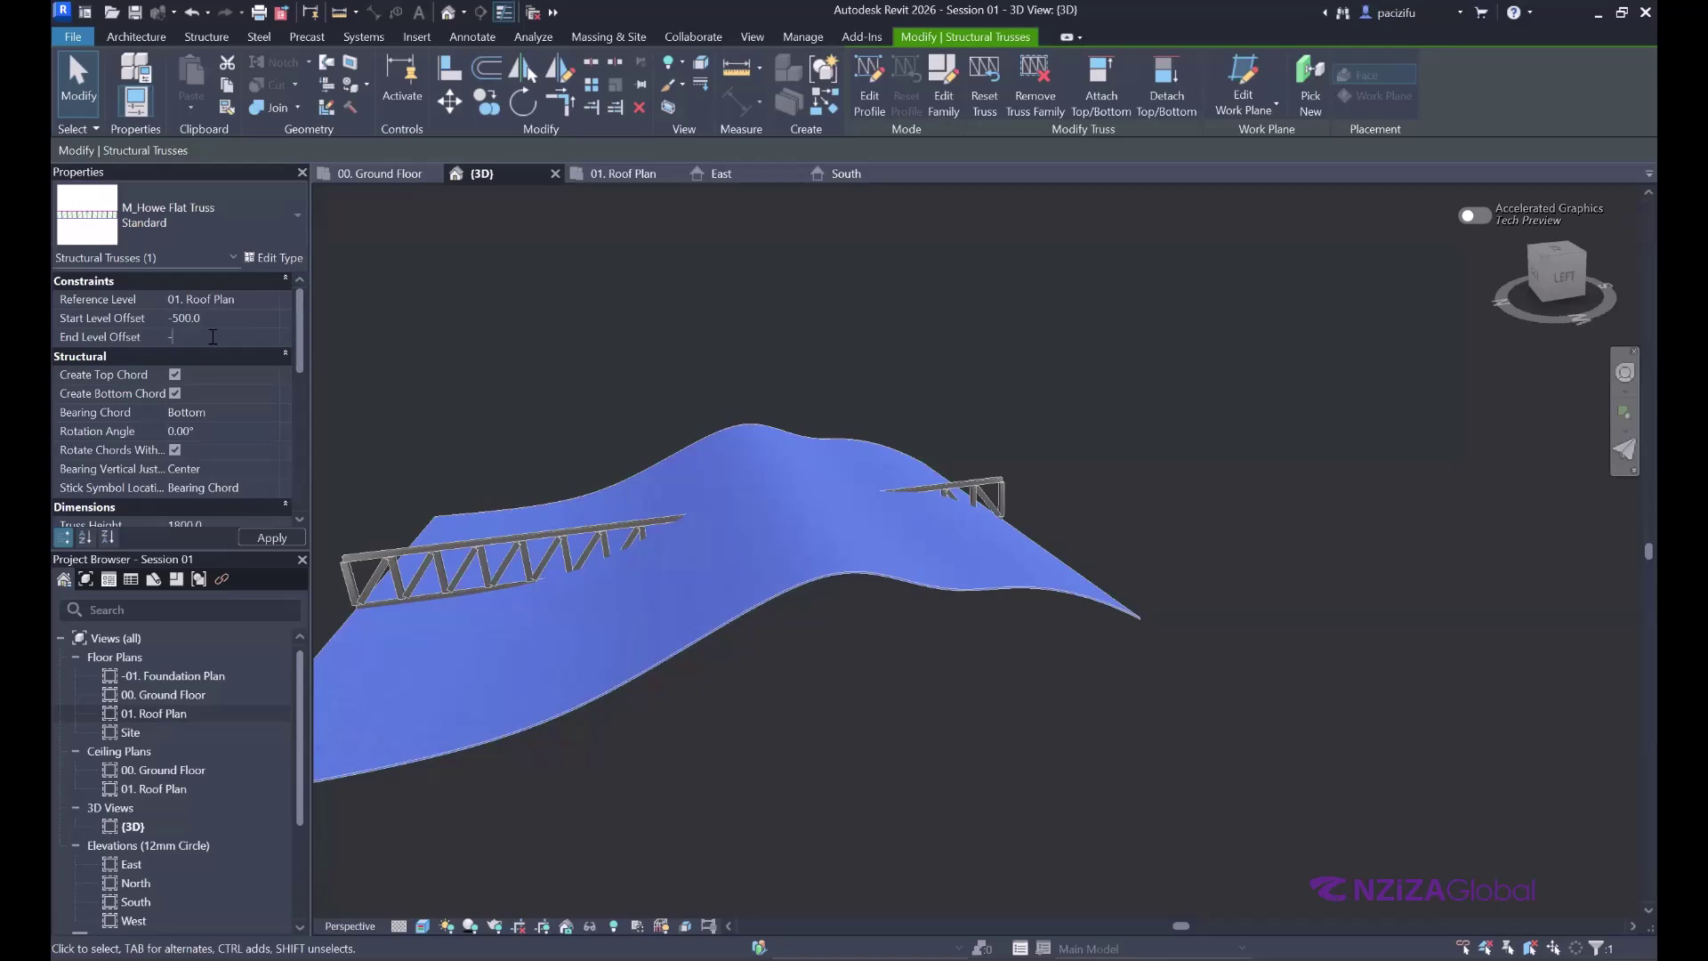
pyautogui.write('500')
pyautogui.press('Return')
# - Attach the top of the lowered flat truss to the curved roof in the 3D view
pyautogui.keyDown('shift'); pyautogui.moveTo(1060, 504); pyautogui.dragTo(1011, 626, button='middle'); pyautogui.keyUp('shift')
pyautogui.scroll(2, 1338, 588)
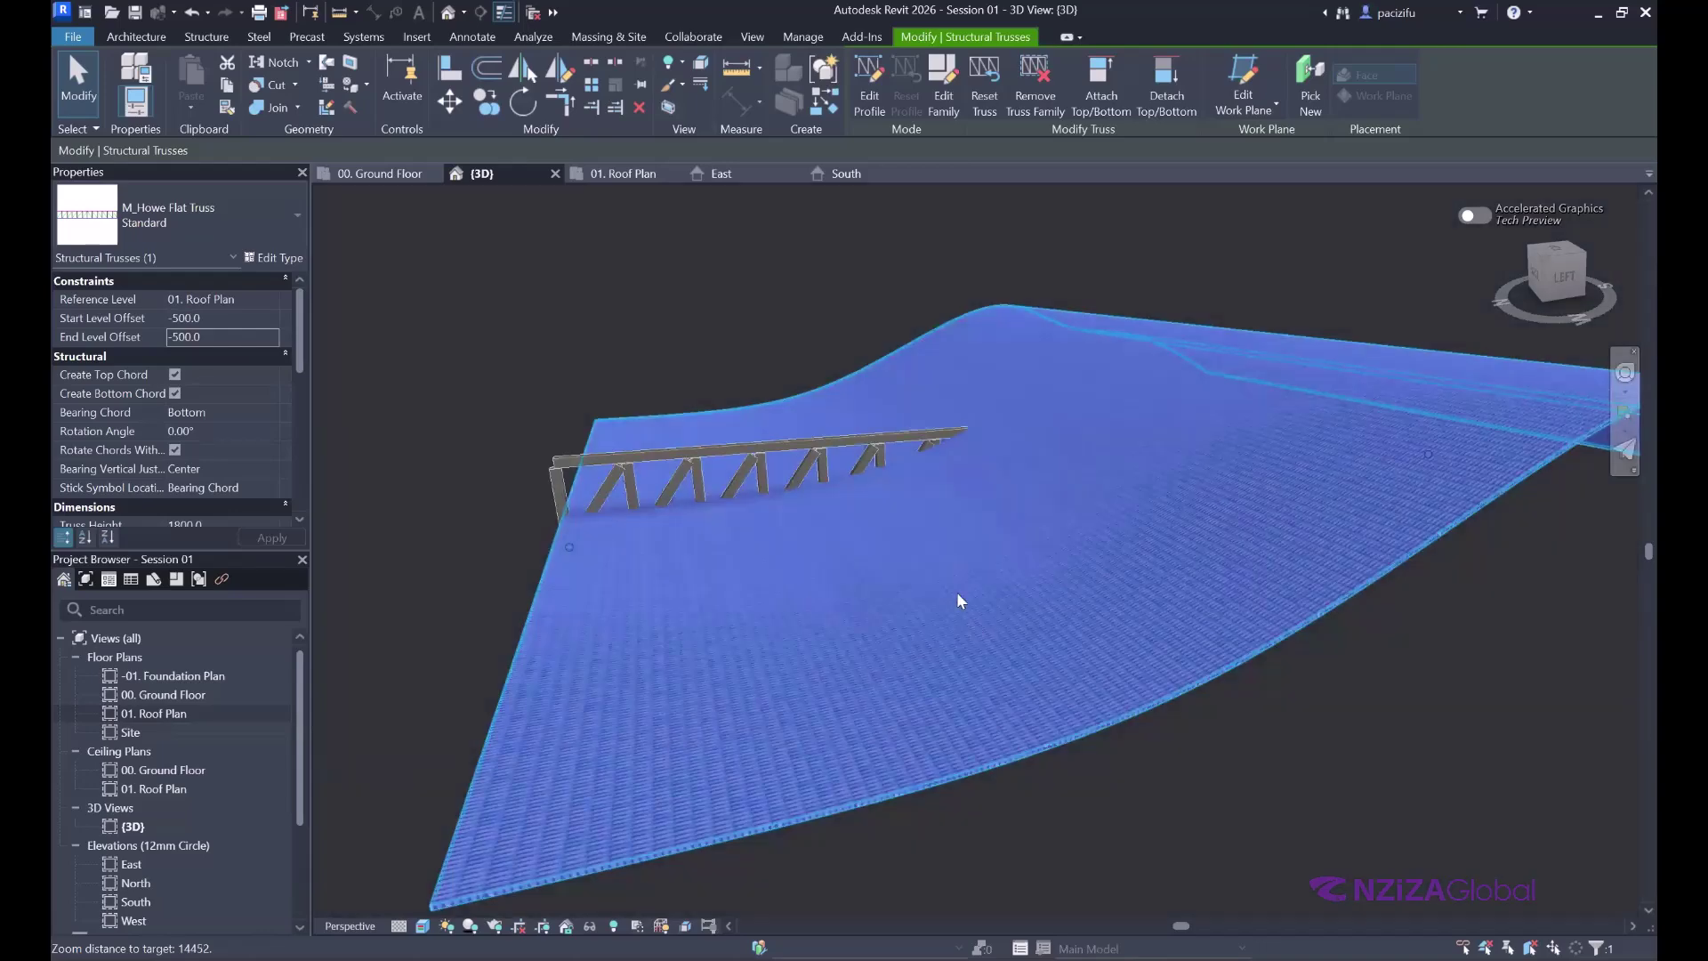
pyautogui.keyDown('shift'); pyautogui.moveTo(861, 534); pyautogui.dragTo(1032, 560, button='middle'); pyautogui.keyUp('shift')
pyautogui.scroll(1, 847, 410)
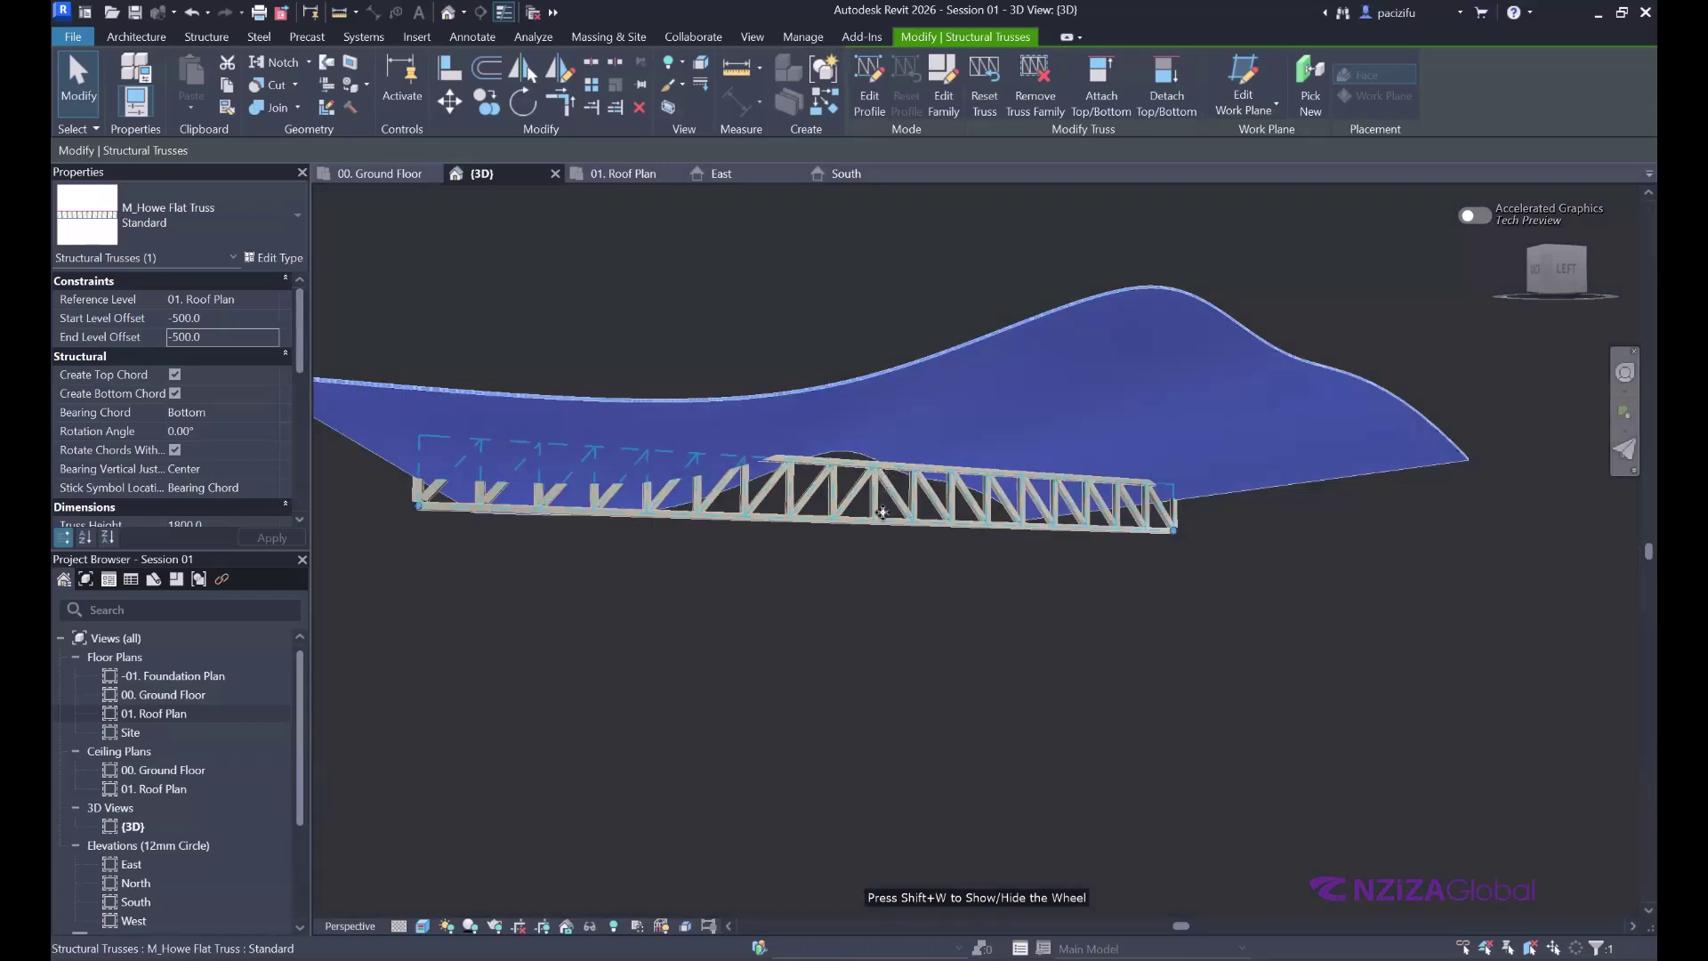
pyautogui.click(1101, 89)
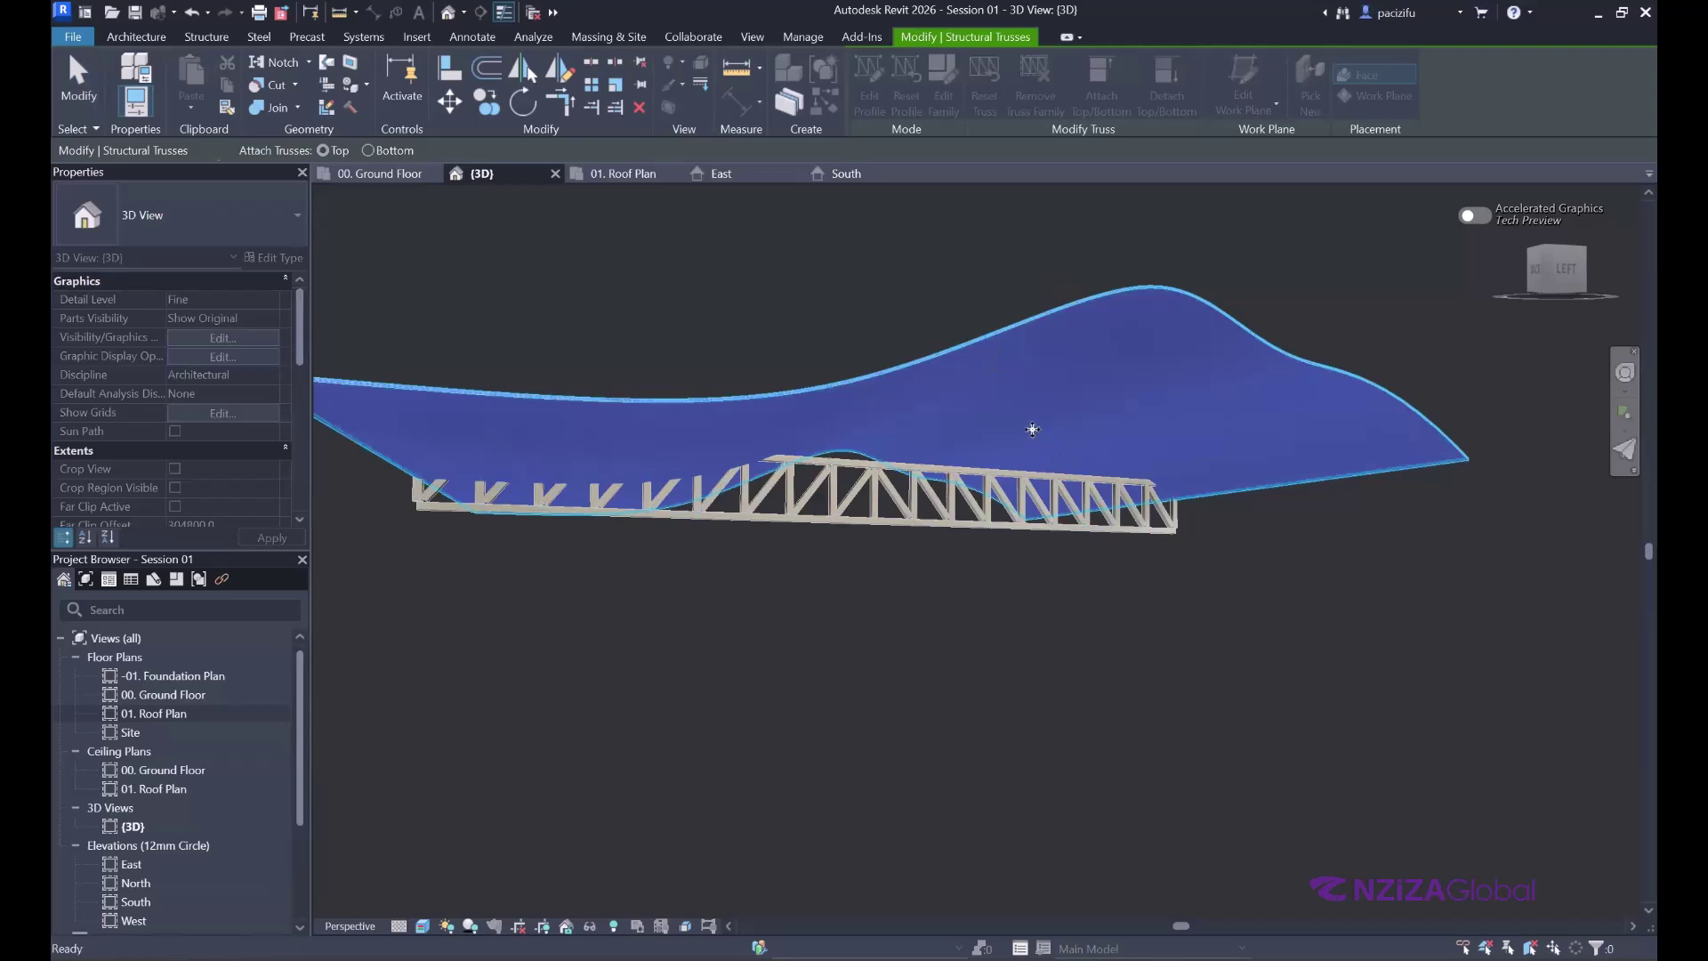
pyautogui.click(1038, 435)
# - Inspect from several angles how the attached truss's top chord follows the underside of the curved roof
pyautogui.scroll(-1, 801, 516)
pyautogui.scroll(3, 1260, 495)
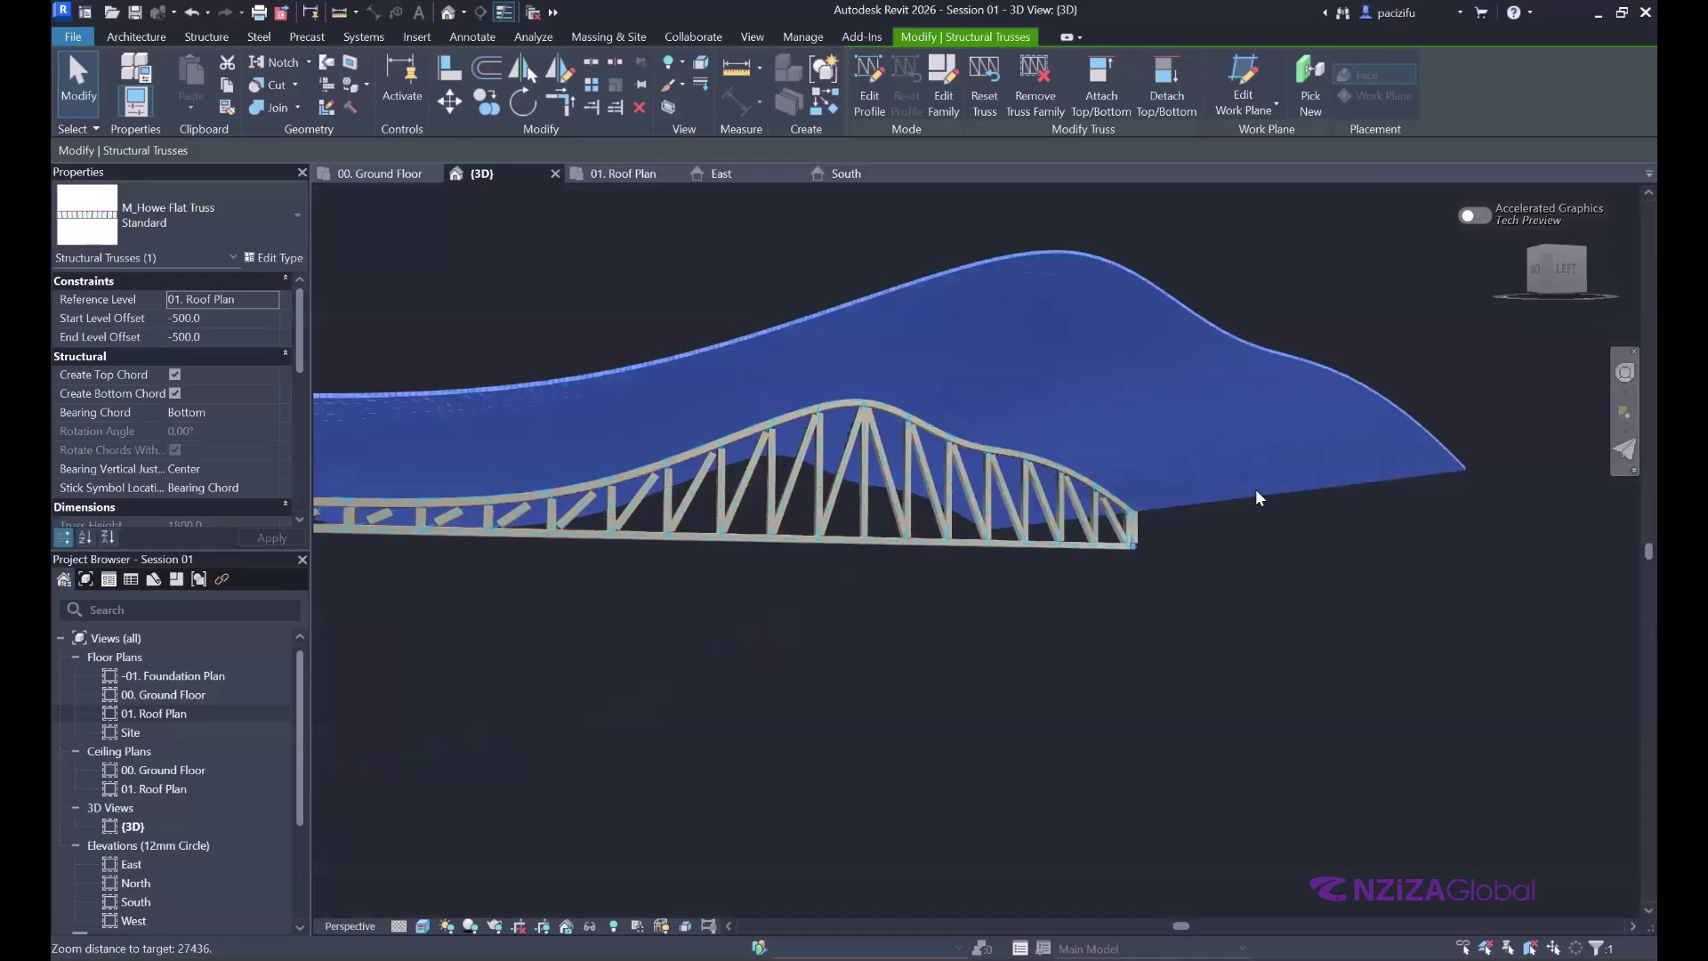
pyautogui.scroll(1, 1151, 508)
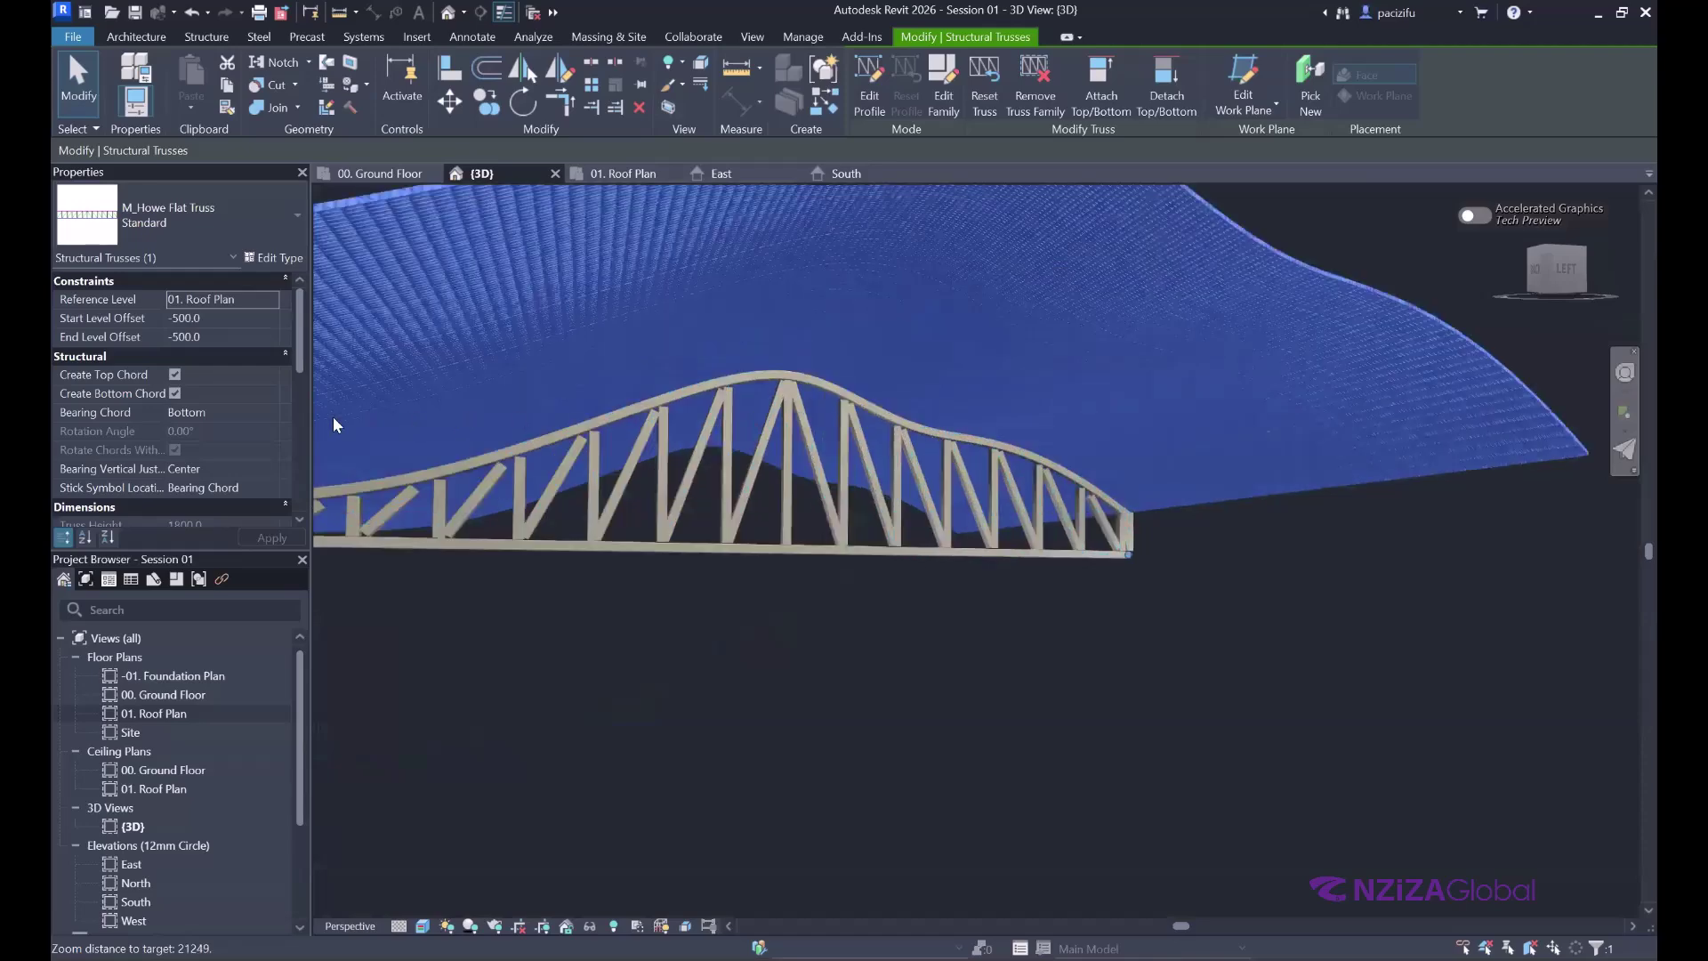
pyautogui.moveTo(452, 462)
pyautogui.keyDown('shift'); pyautogui.mouseDown(button='middle')
pyautogui.moveTo(955, 440)
pyautogui.moveTo(962, 412)
pyautogui.mouseUp(button='middle'); pyautogui.keyUp('shift')
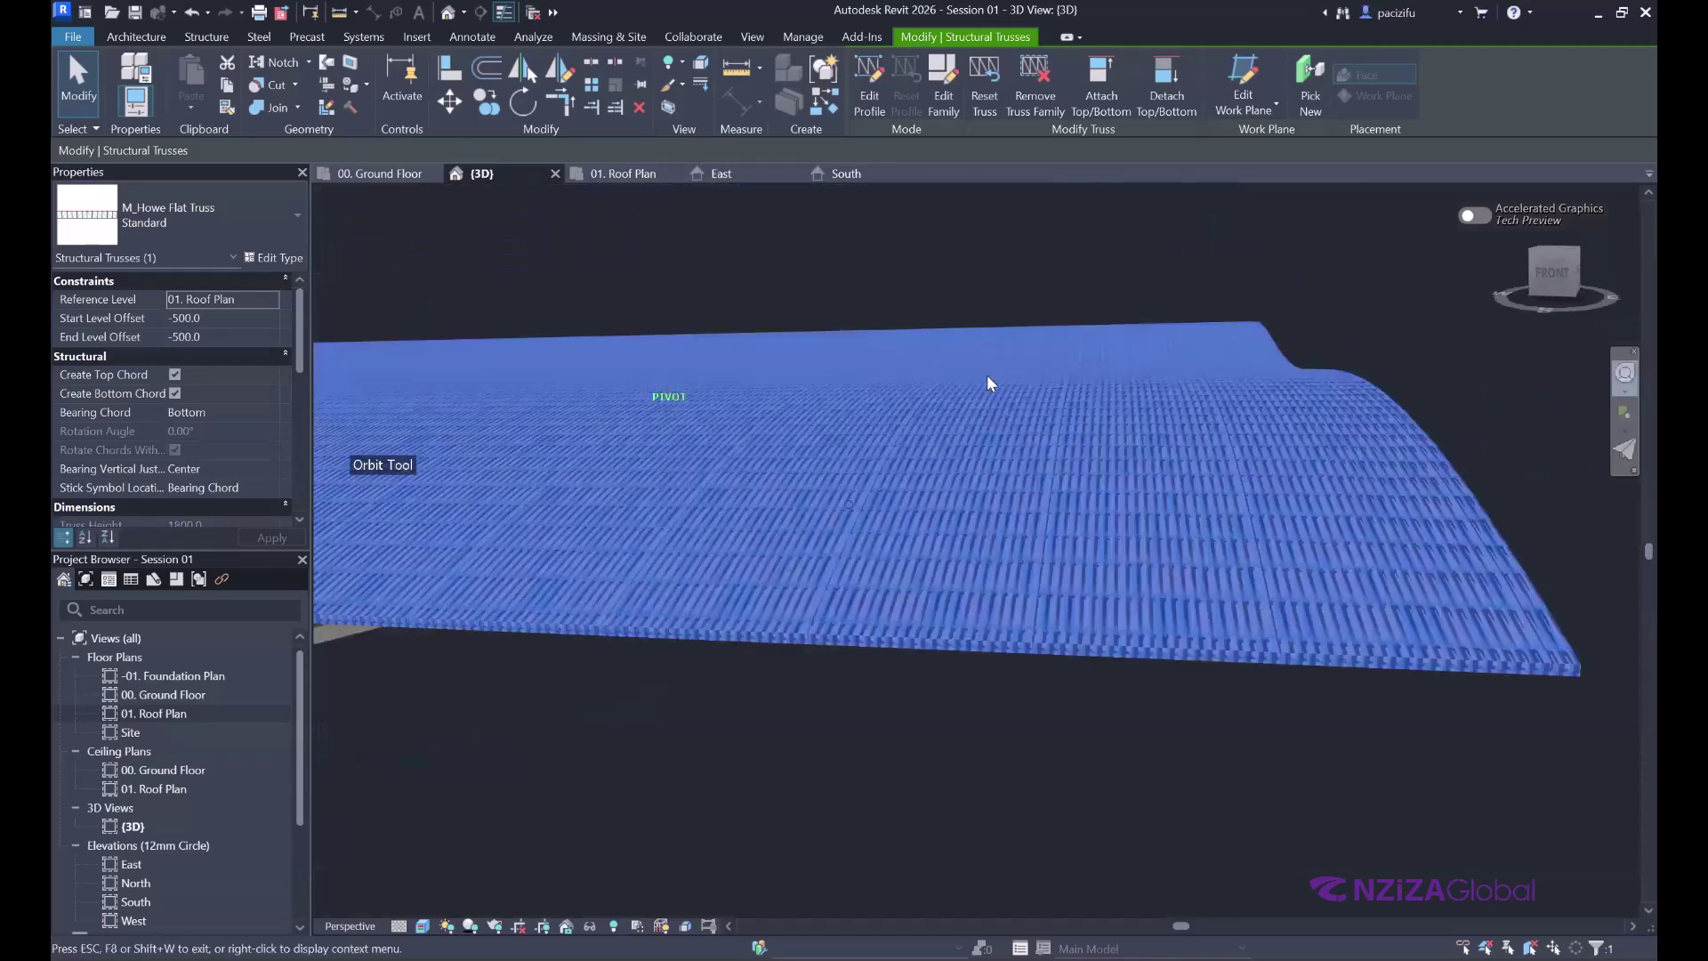
pyautogui.keyDown('shift'); pyautogui.moveTo(1046, 514); pyautogui.dragTo(795, 531, button='middle'); pyautogui.keyUp('shift')
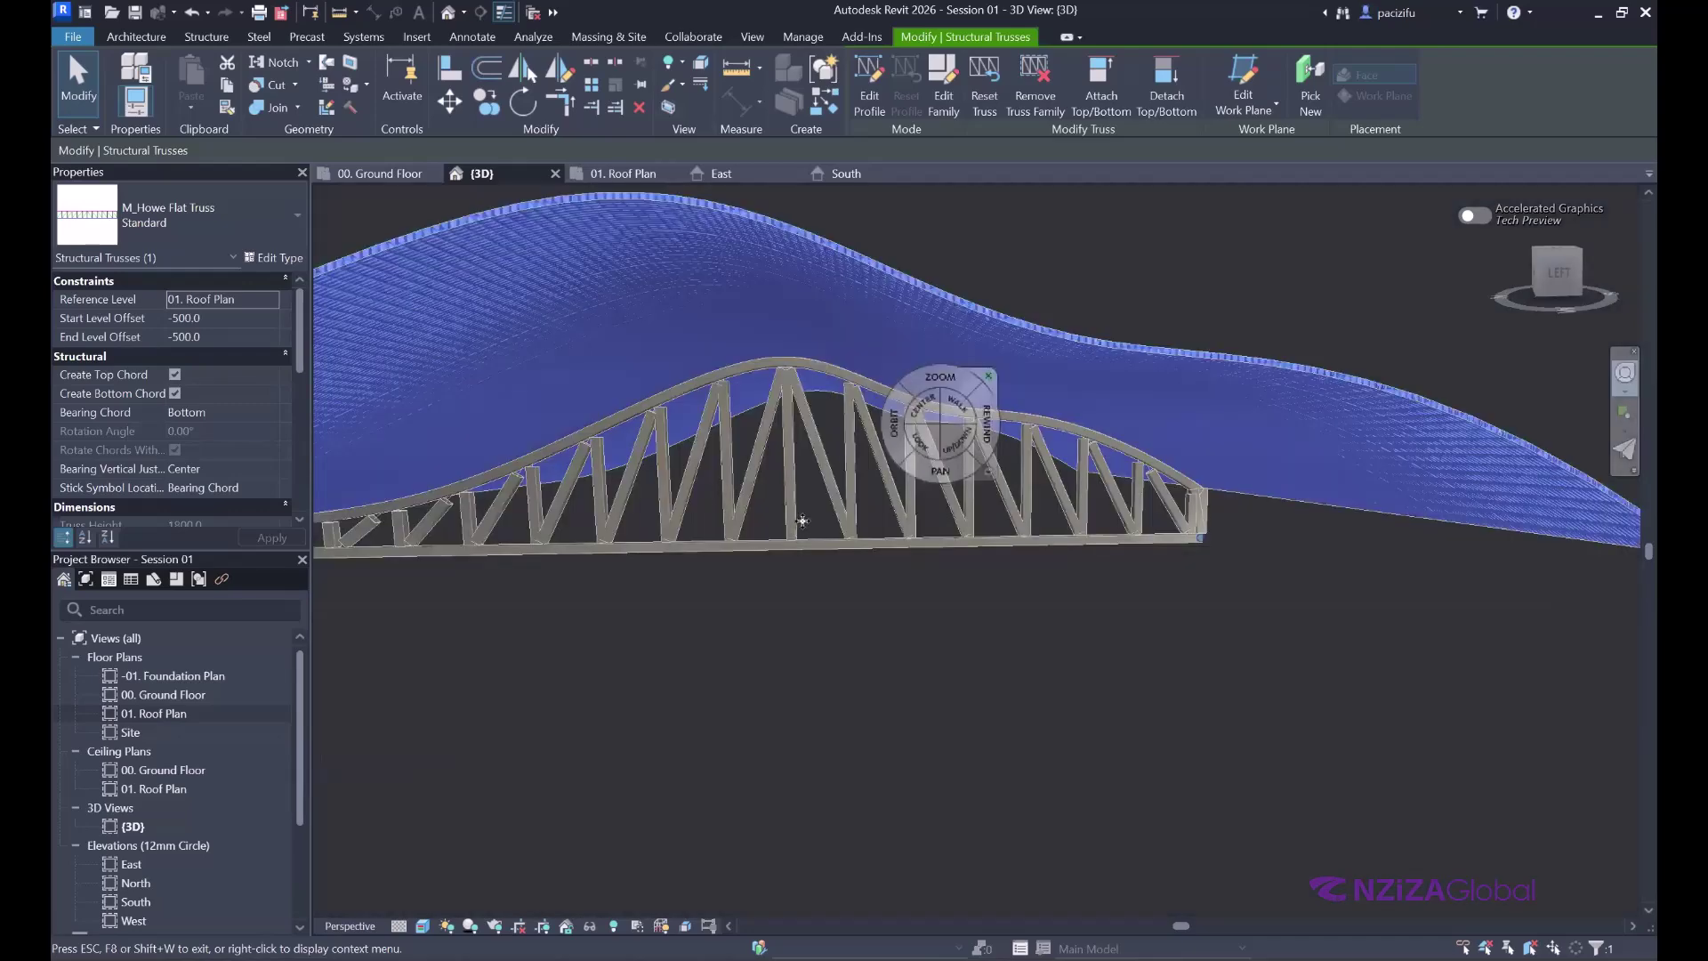
pyautogui.scroll(-3, 913, 516)
pyautogui.scroll(4, 1295, 461)
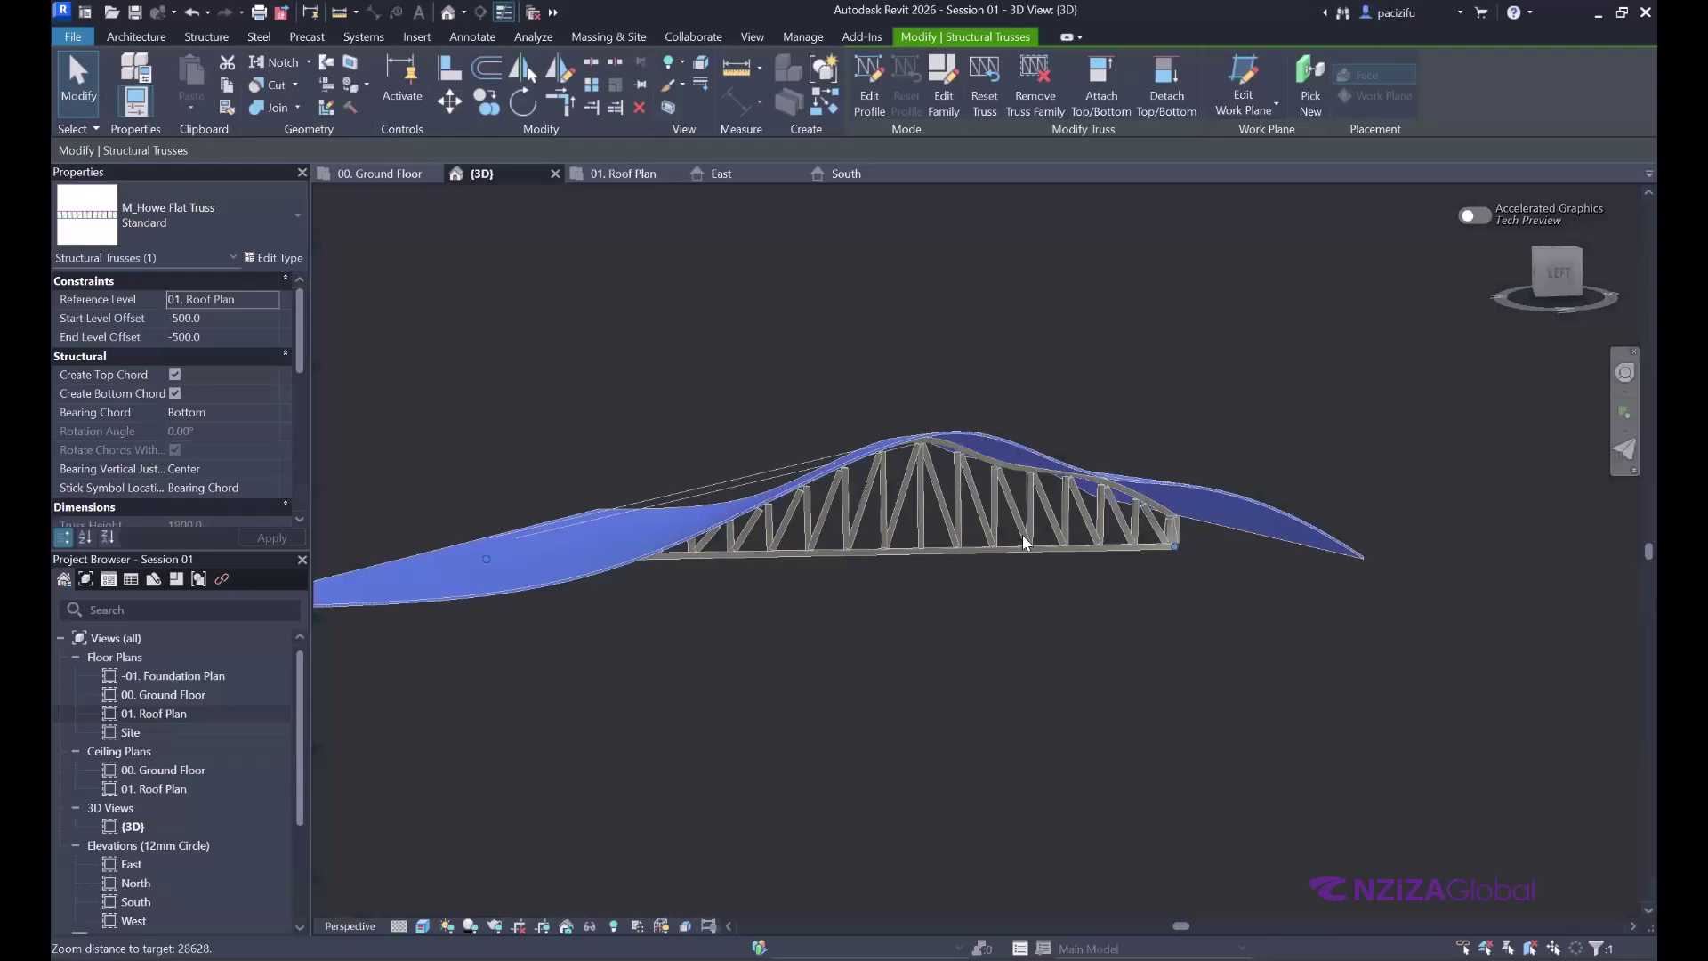
pyautogui.keyDown('shift'); pyautogui.moveTo(1022, 535); pyautogui.dragTo(980, 558, button='middle'); pyautogui.keyUp('shift')
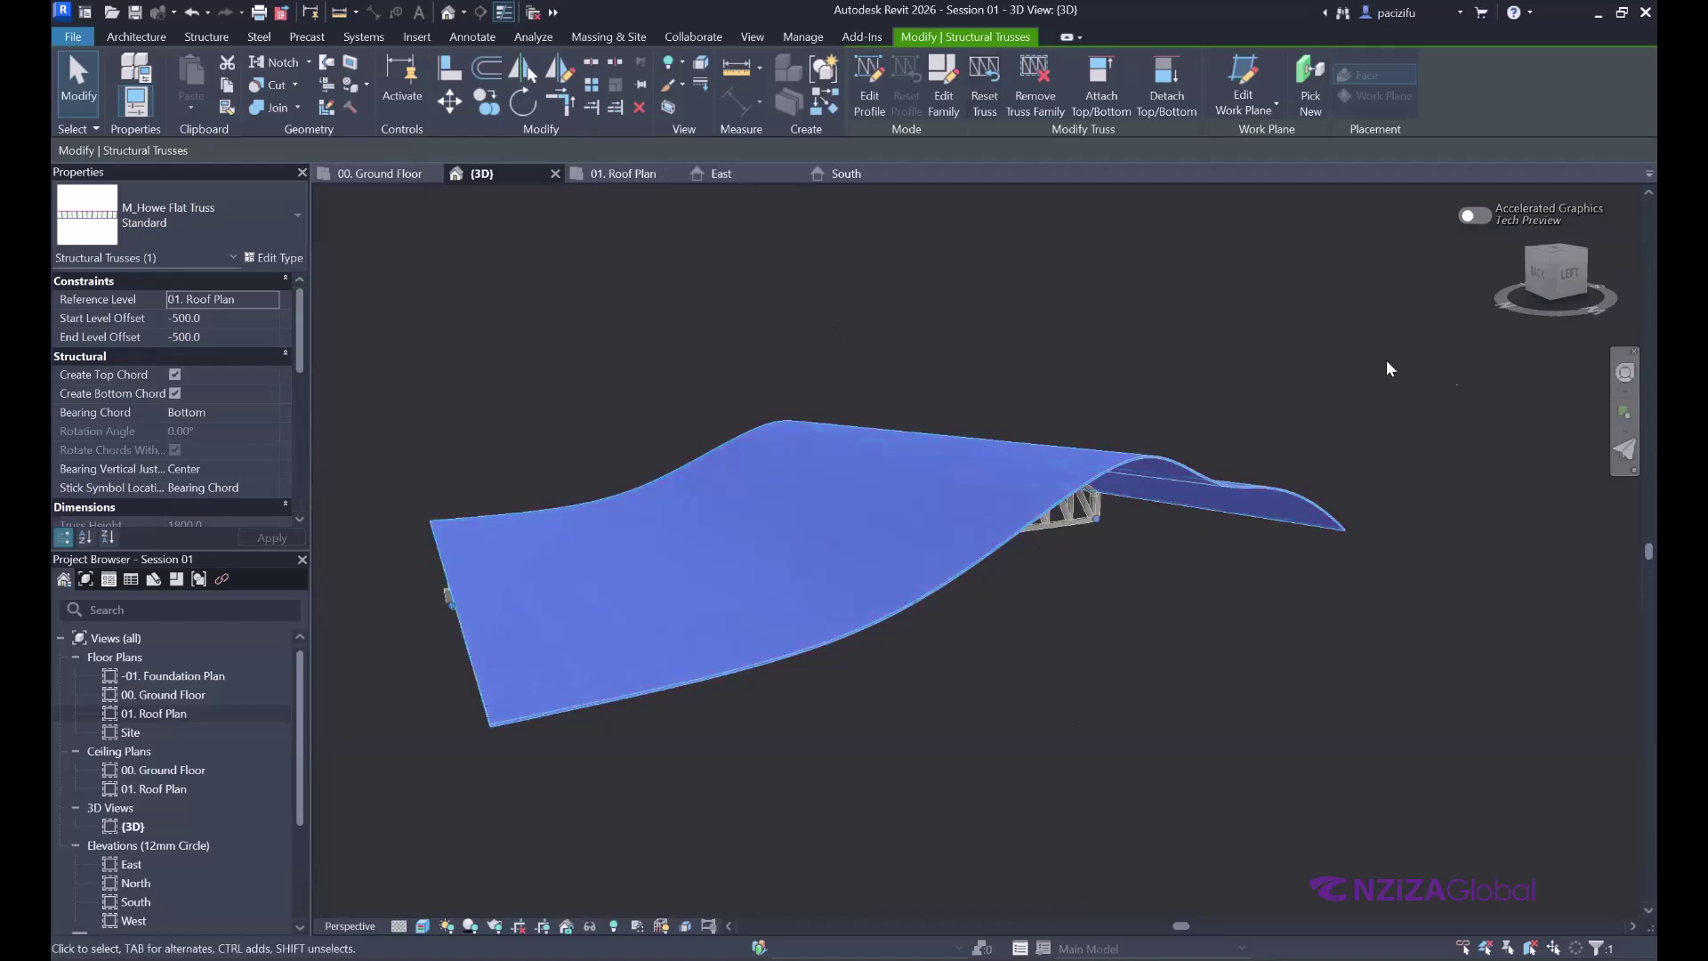
# - Examine the attached truss beneath the curved roof, including its web members and the end connection near the roof edge
pyautogui.press('Escape')
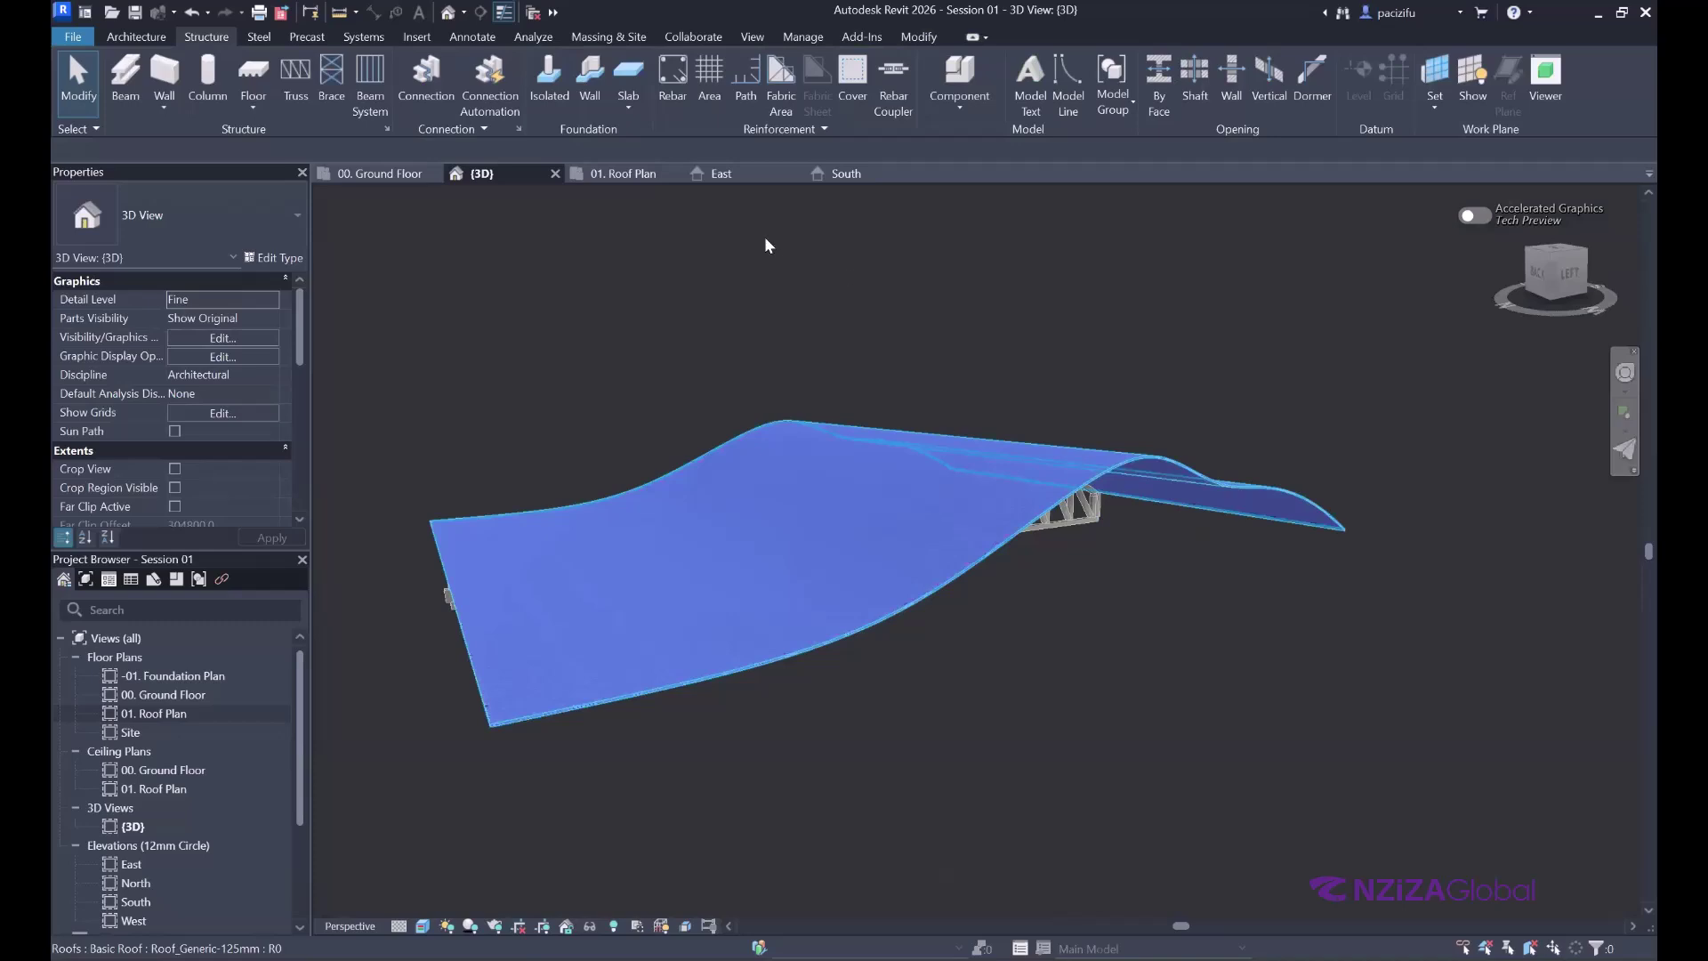
pyautogui.scroll(-2, 765, 236)
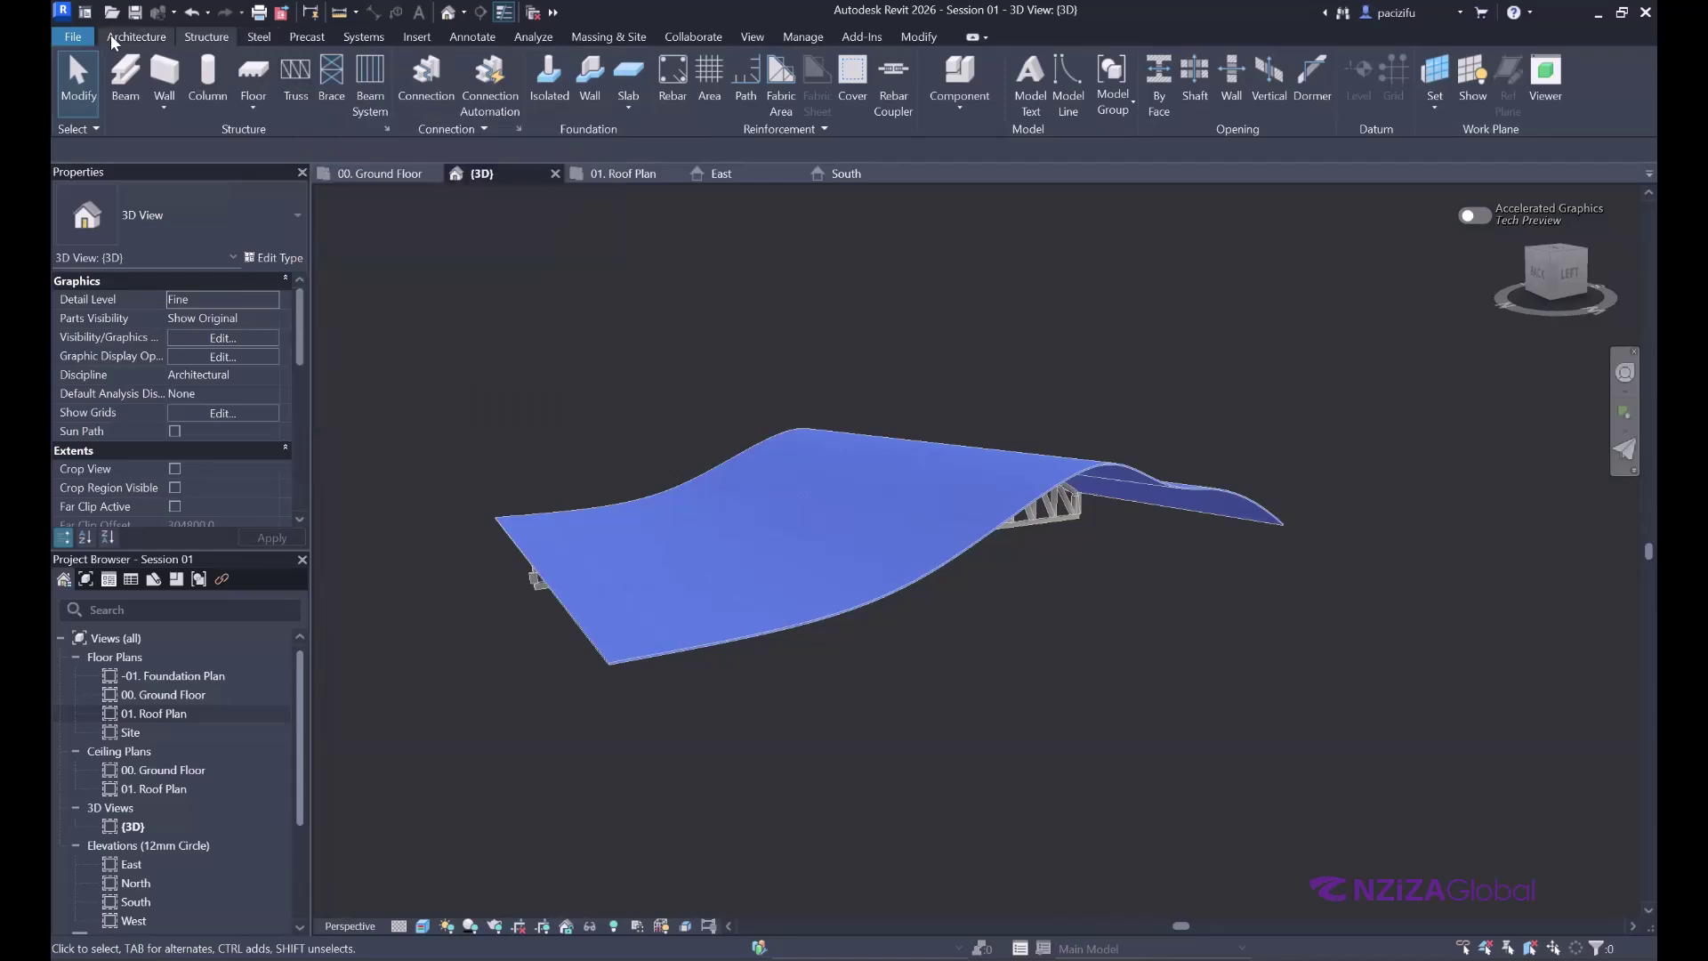
pyautogui.scroll(5, 937, 457)
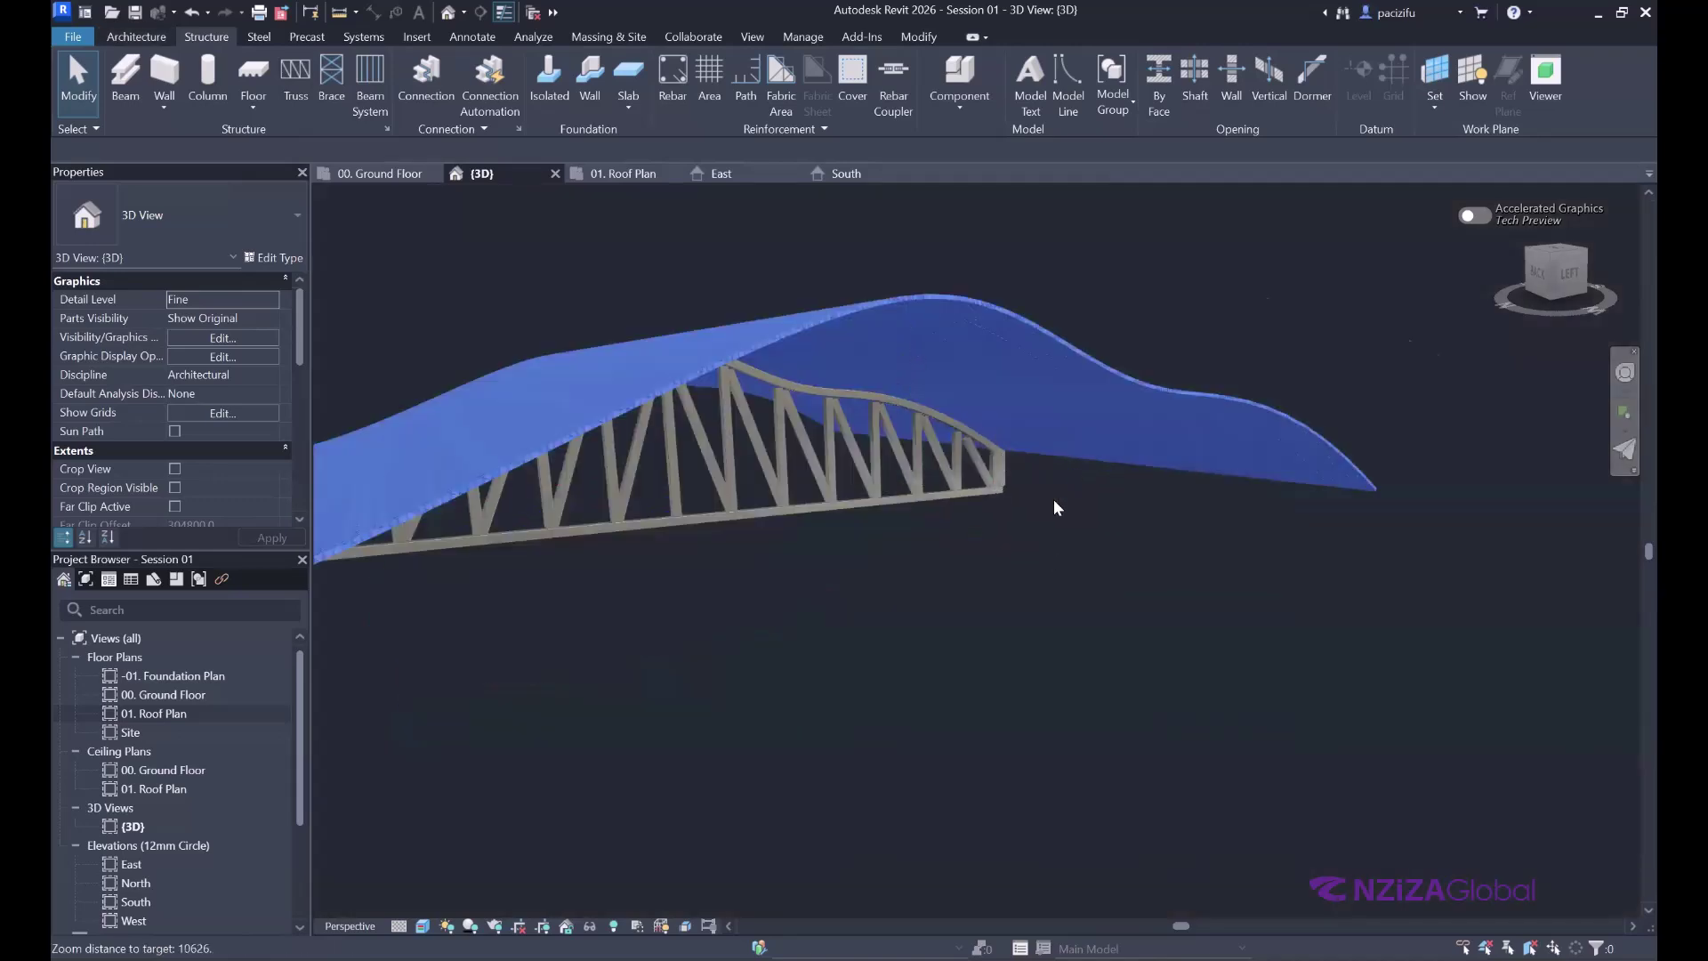
pyautogui.scroll(3, 1001, 458)
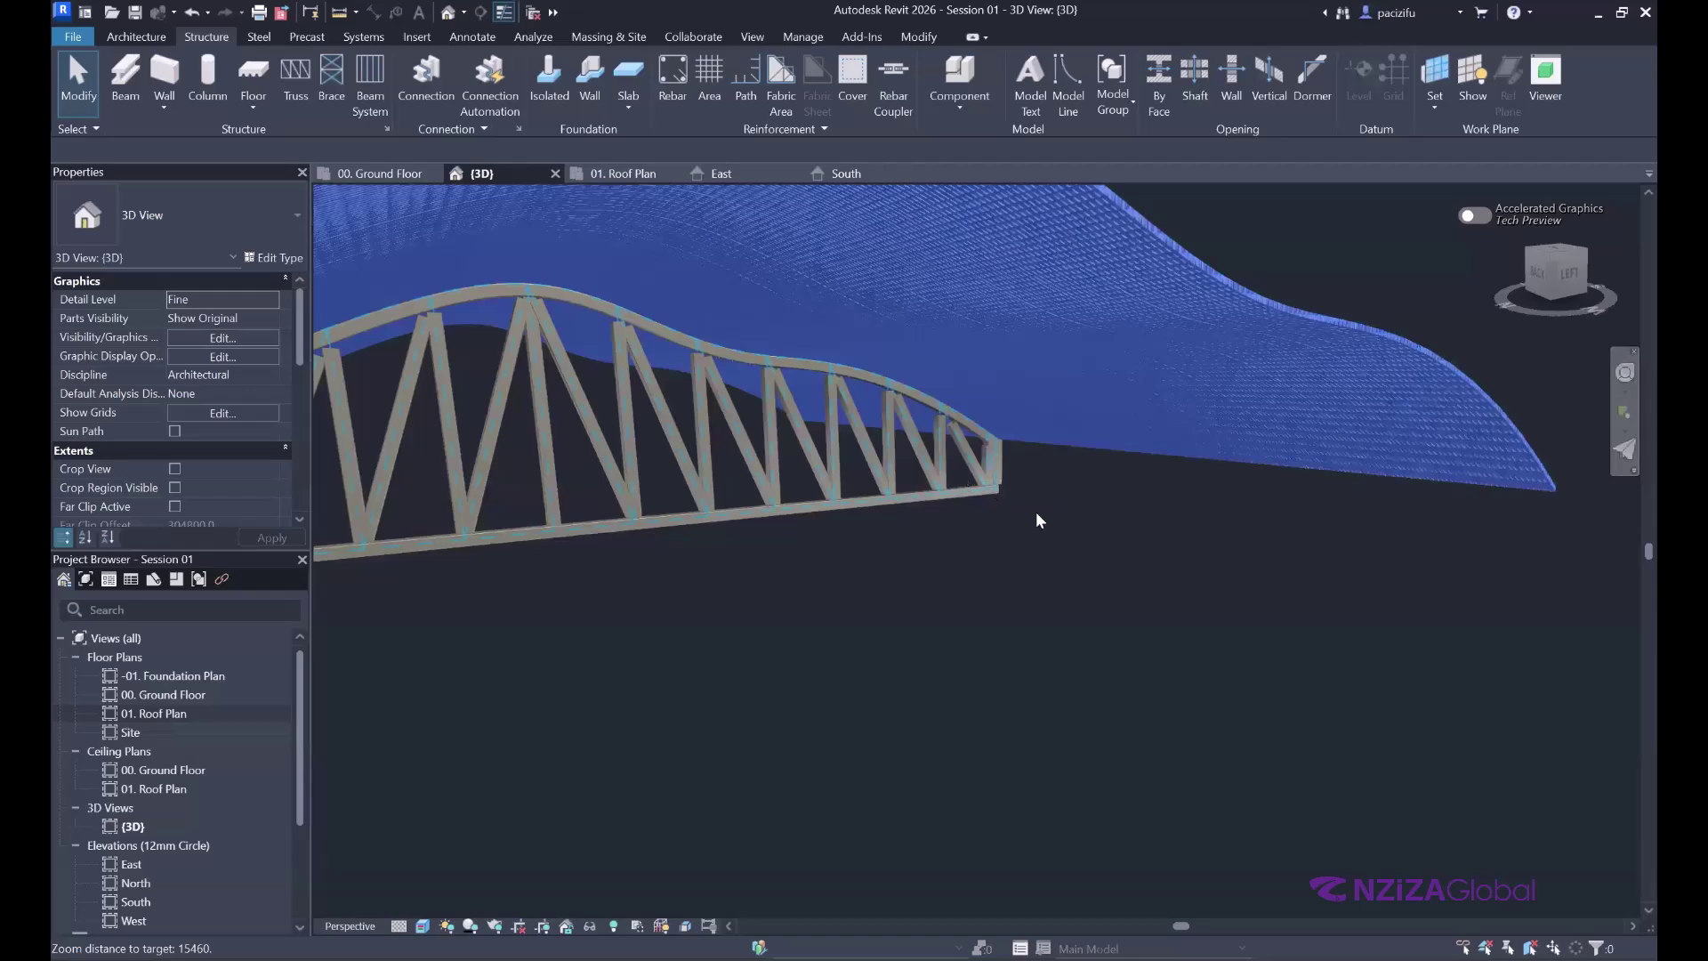
pyautogui.scroll(5, 997, 463)
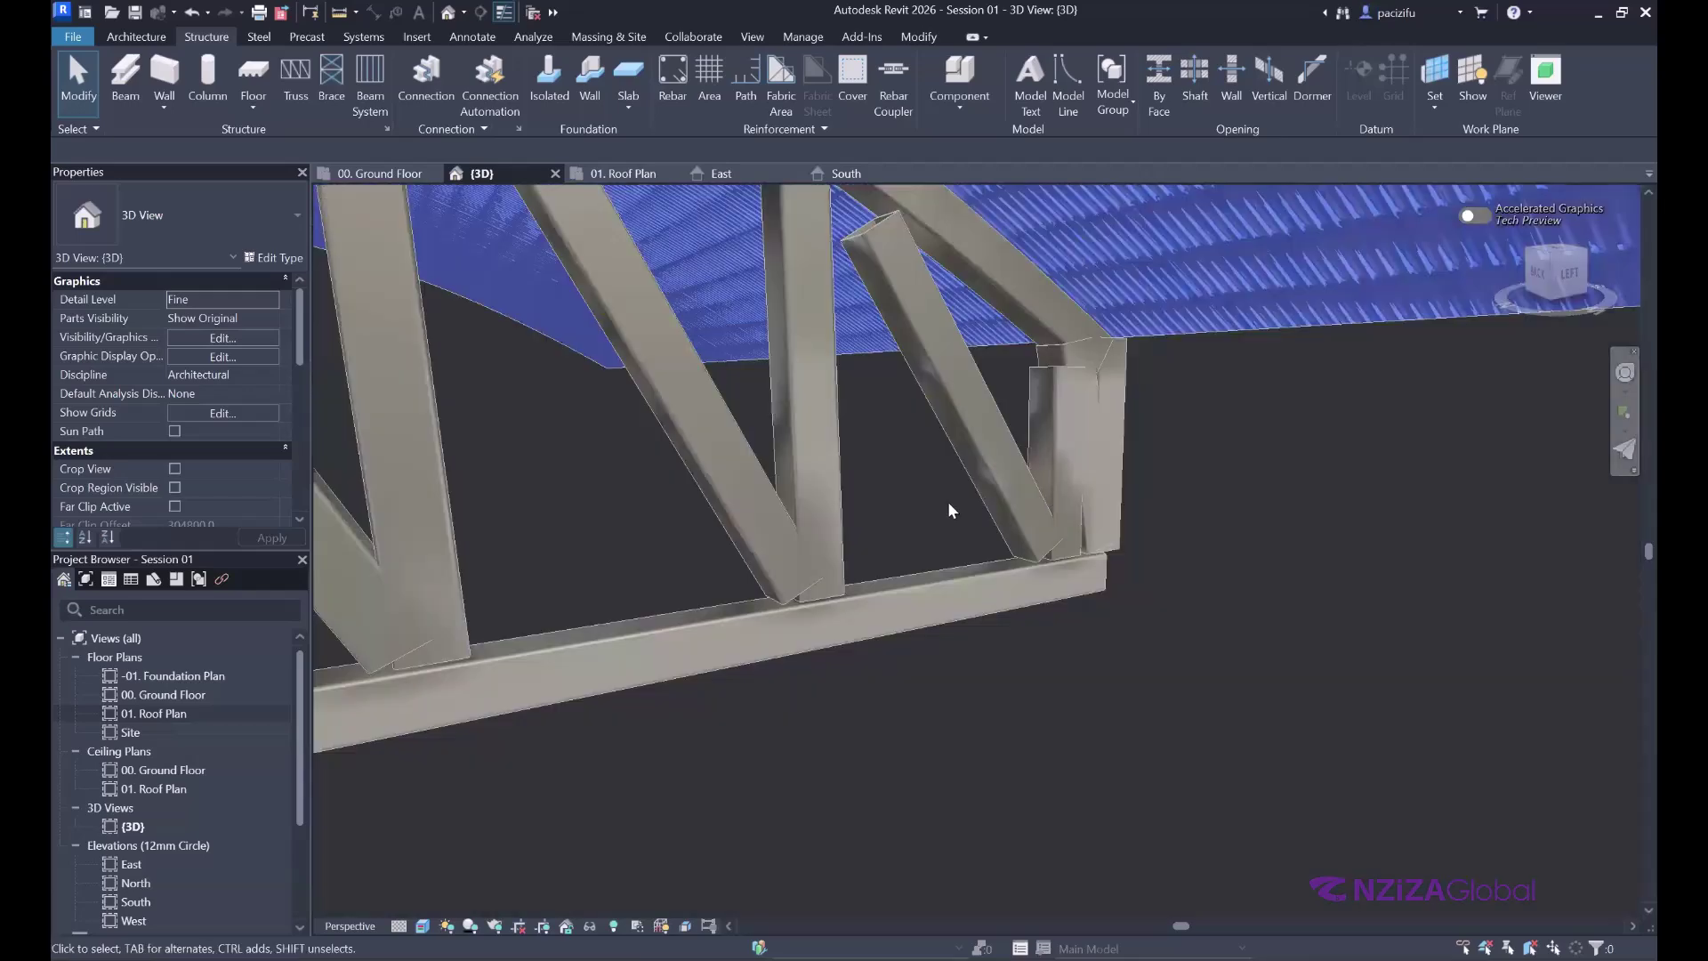
pyautogui.scroll(-10, 950, 510)
pyautogui.scroll(4, 1032, 498)
pyautogui.scroll(-2, 847, 420)
pyautogui.scroll(3, 1060, 466)
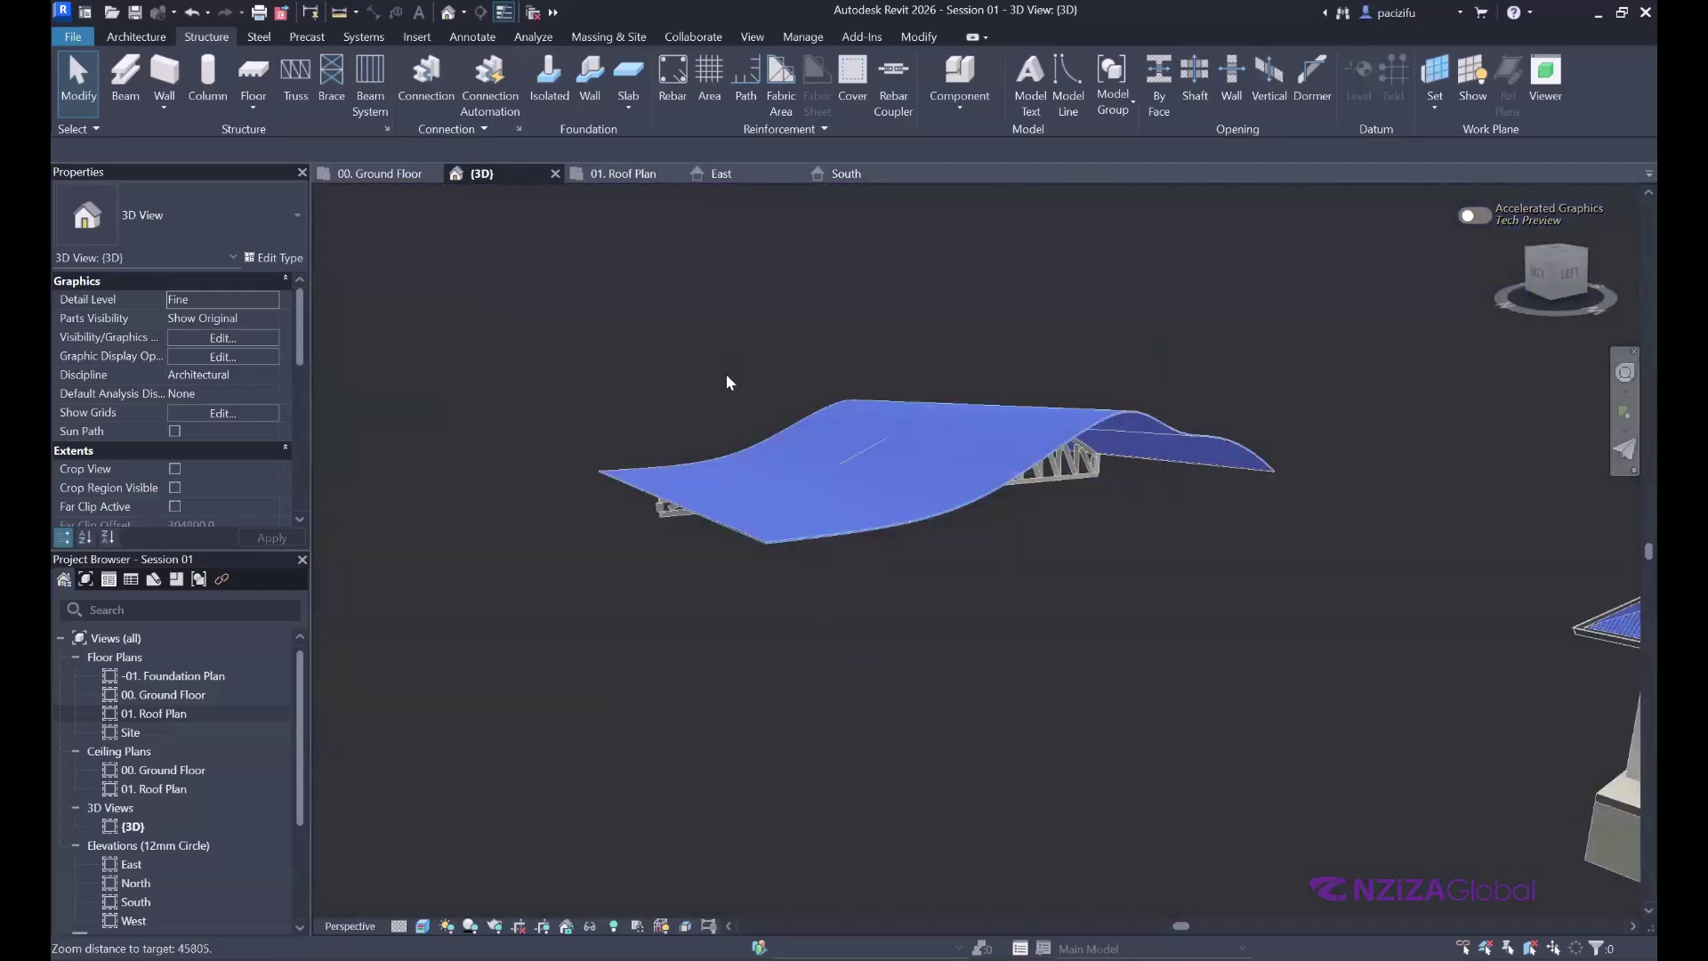
# - Start the Beam command and browse the US family library for loading to the Structural Framing > Steel folder
pyautogui.click(123, 76)
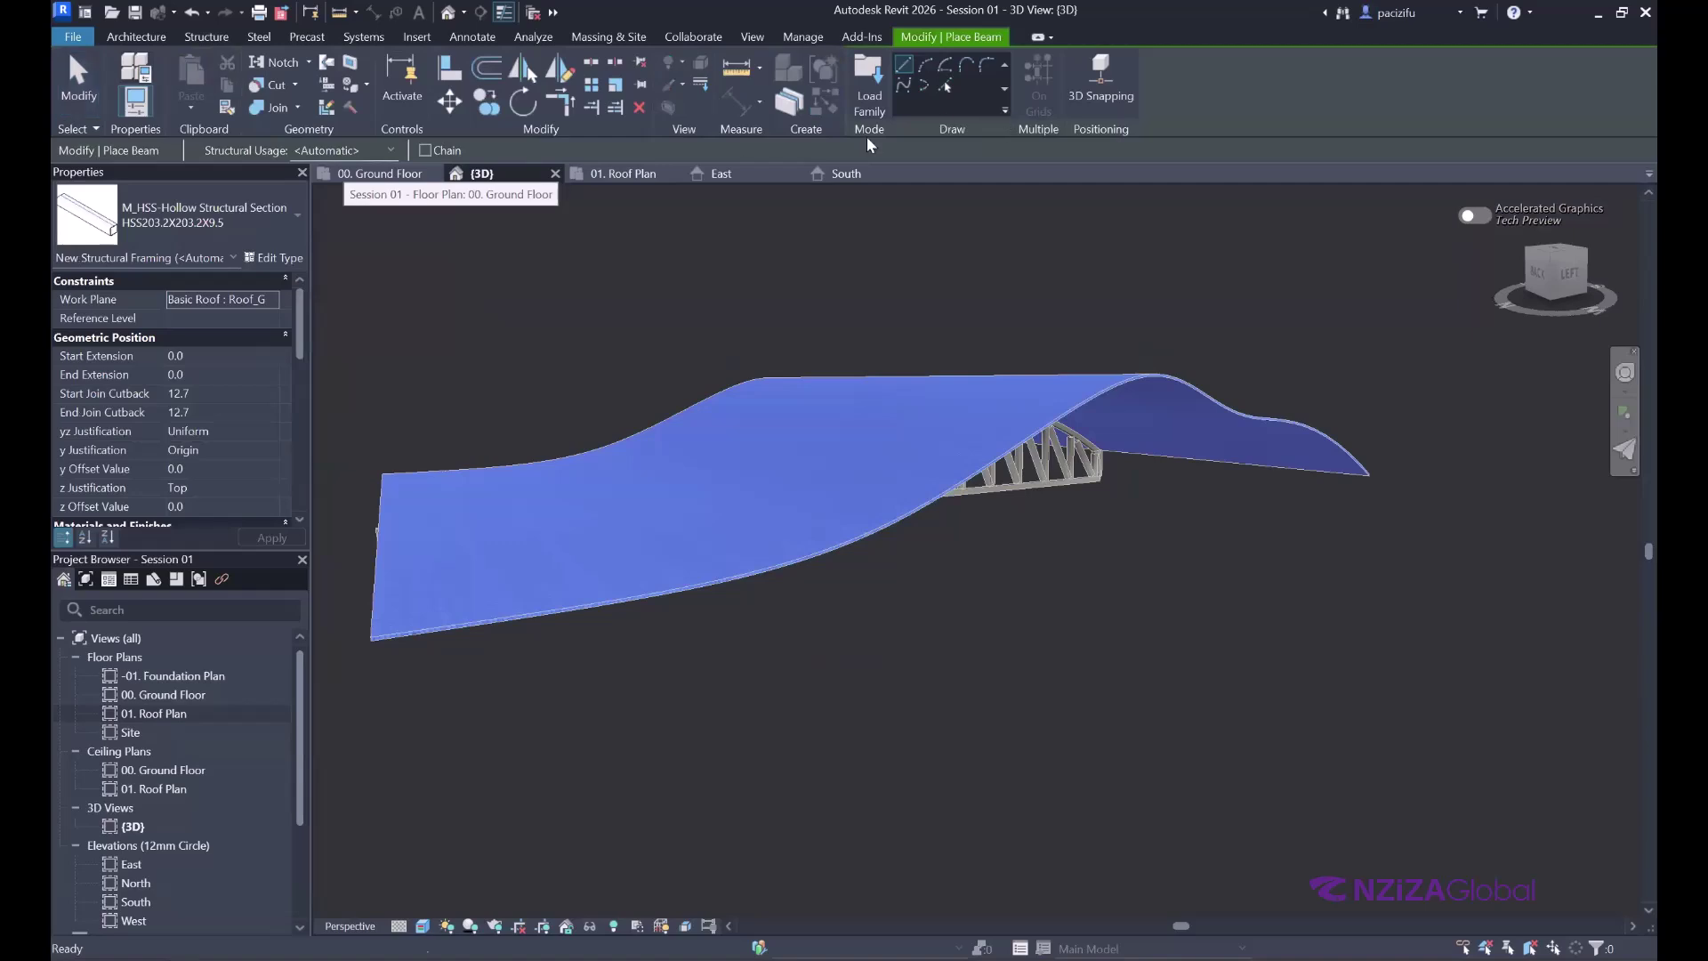
pyautogui.click(869, 90)
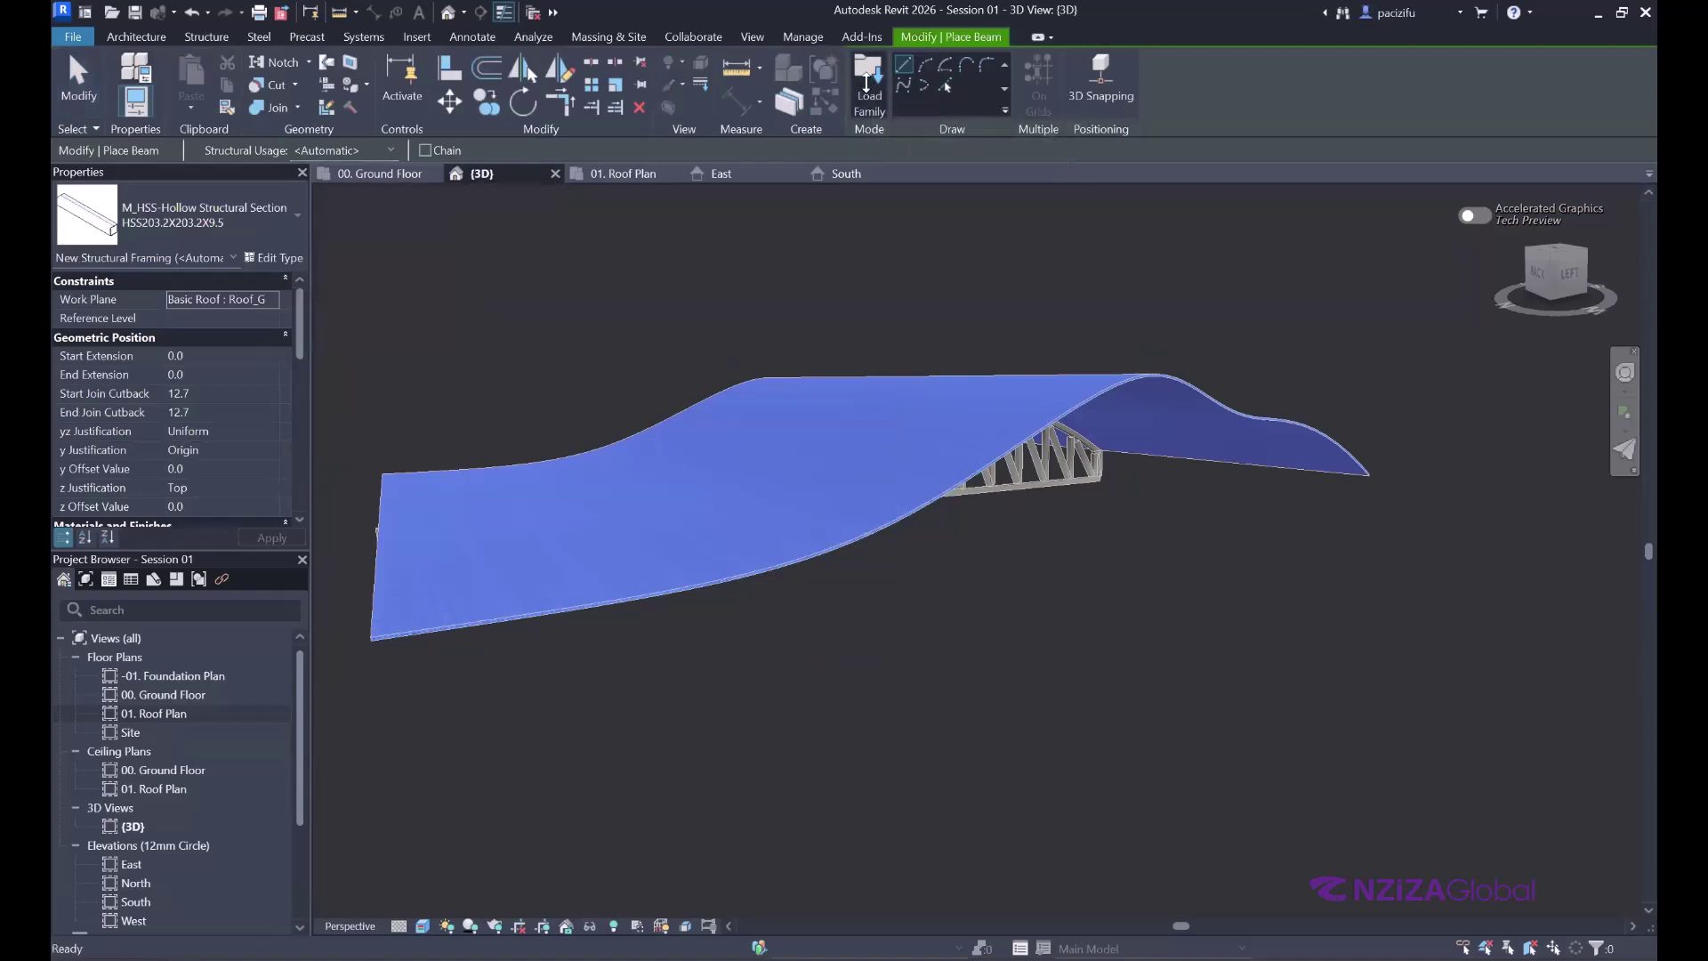
pyautogui.click(858, 236)
pyautogui.scroll(-3, 462, 439)
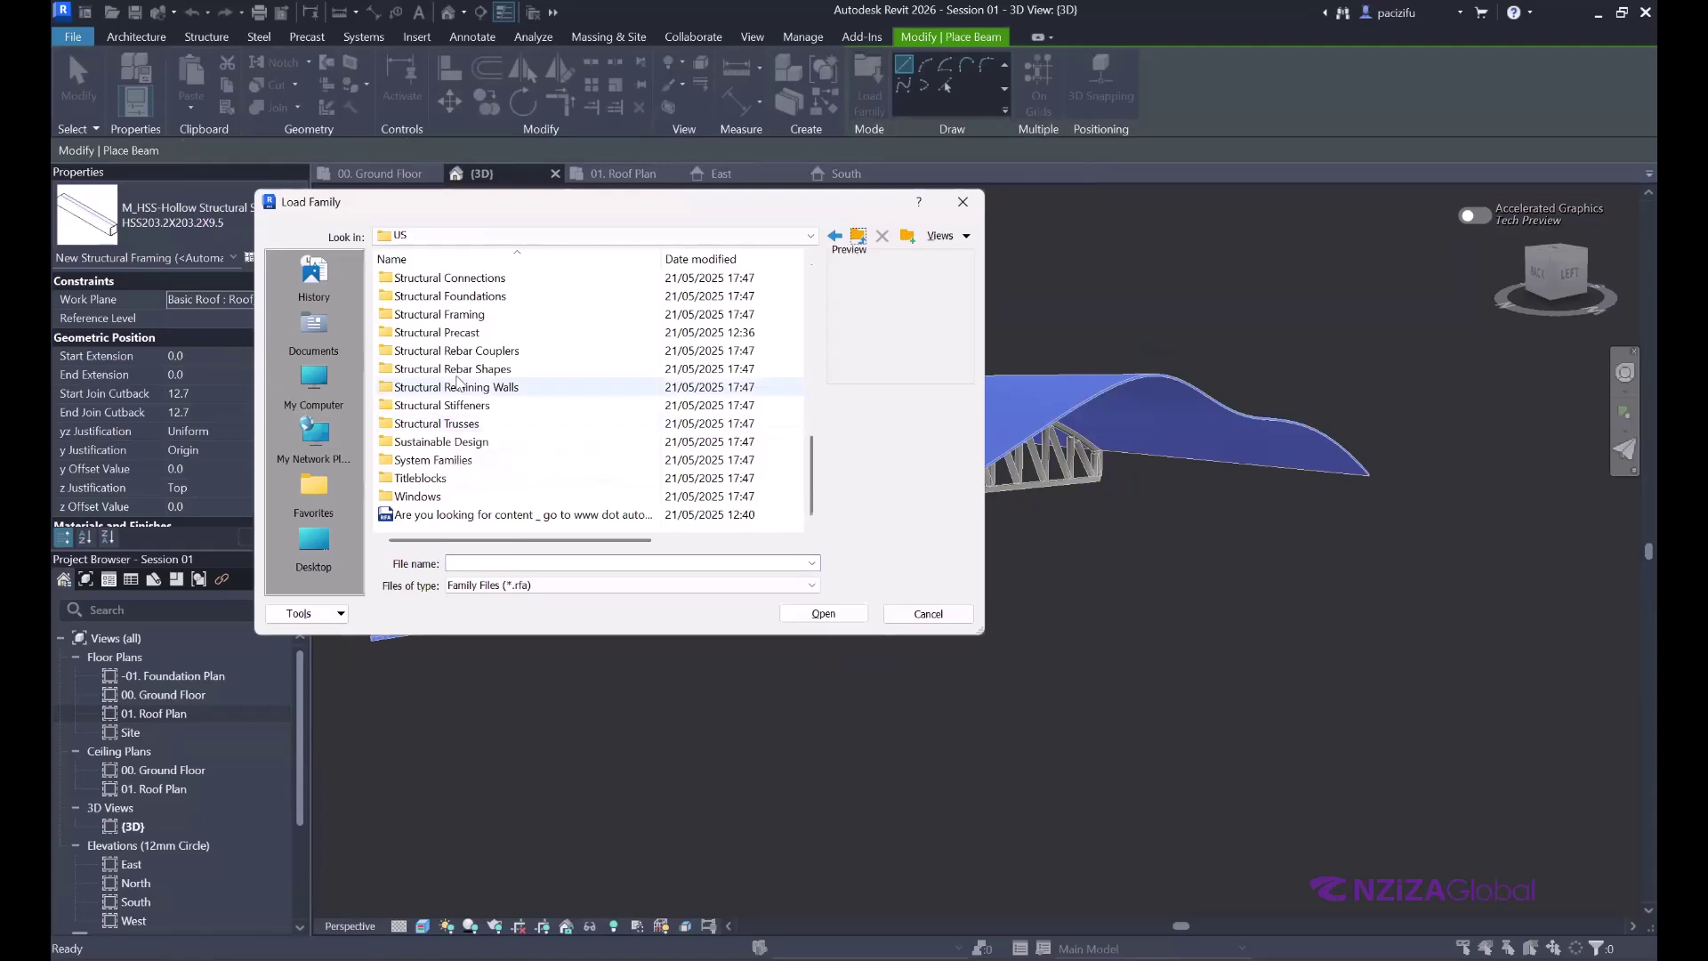
pyautogui.scroll(1, 456, 377)
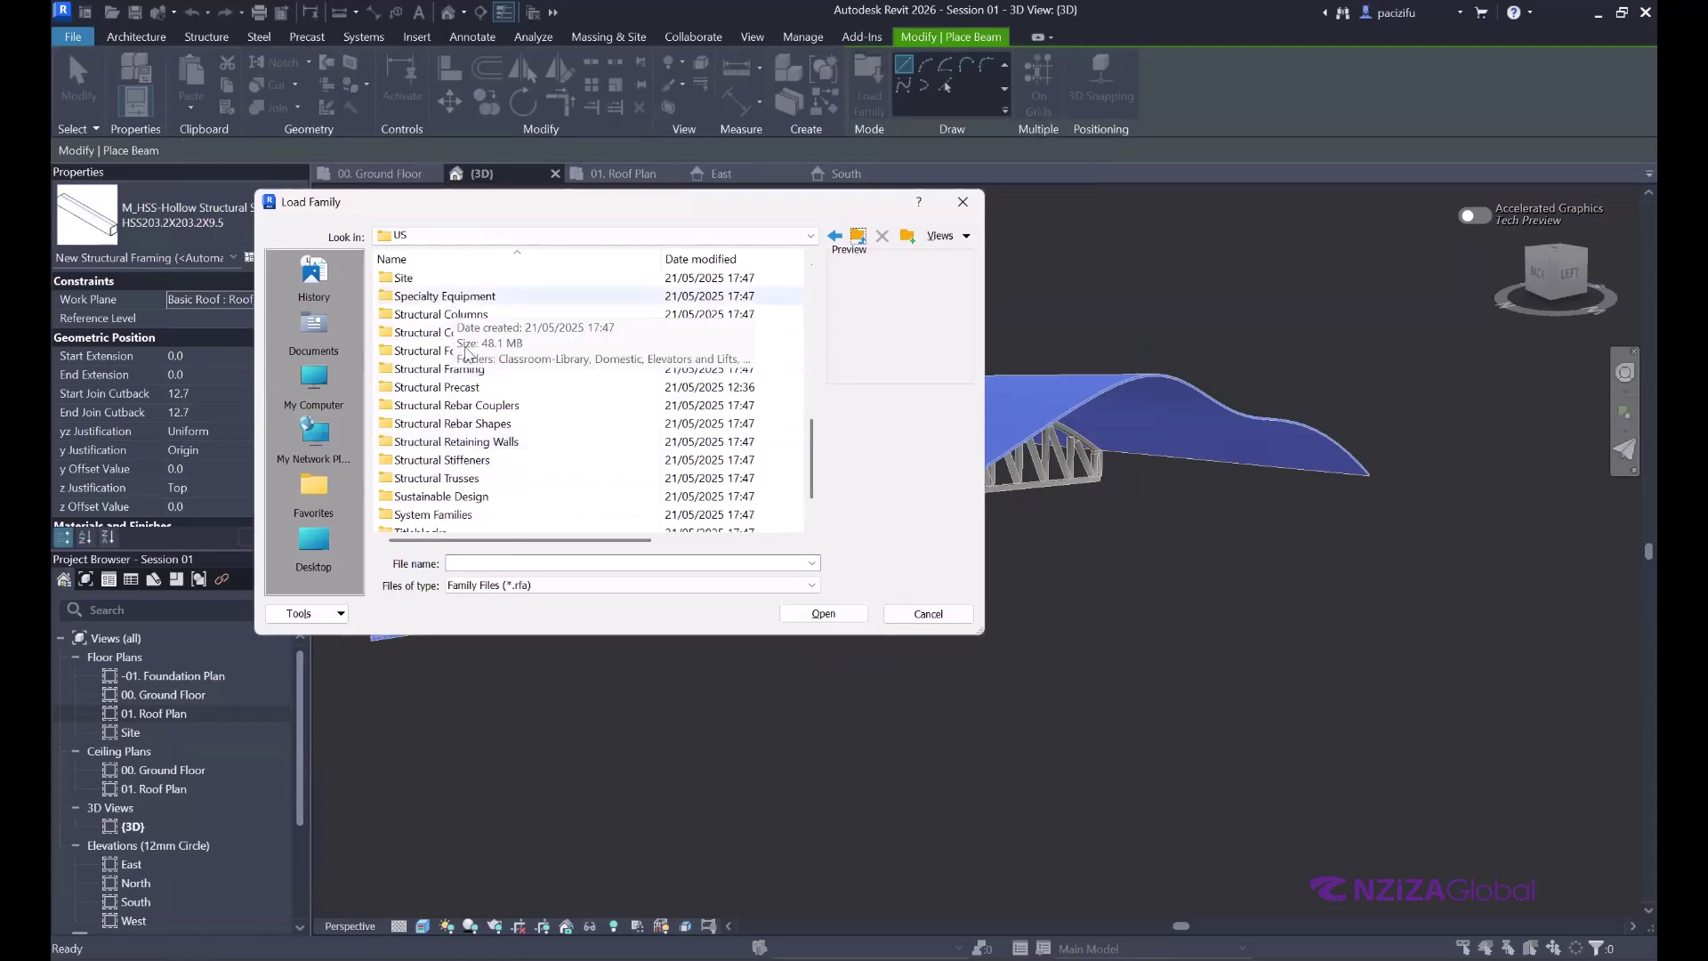
pyautogui.click(452, 372)
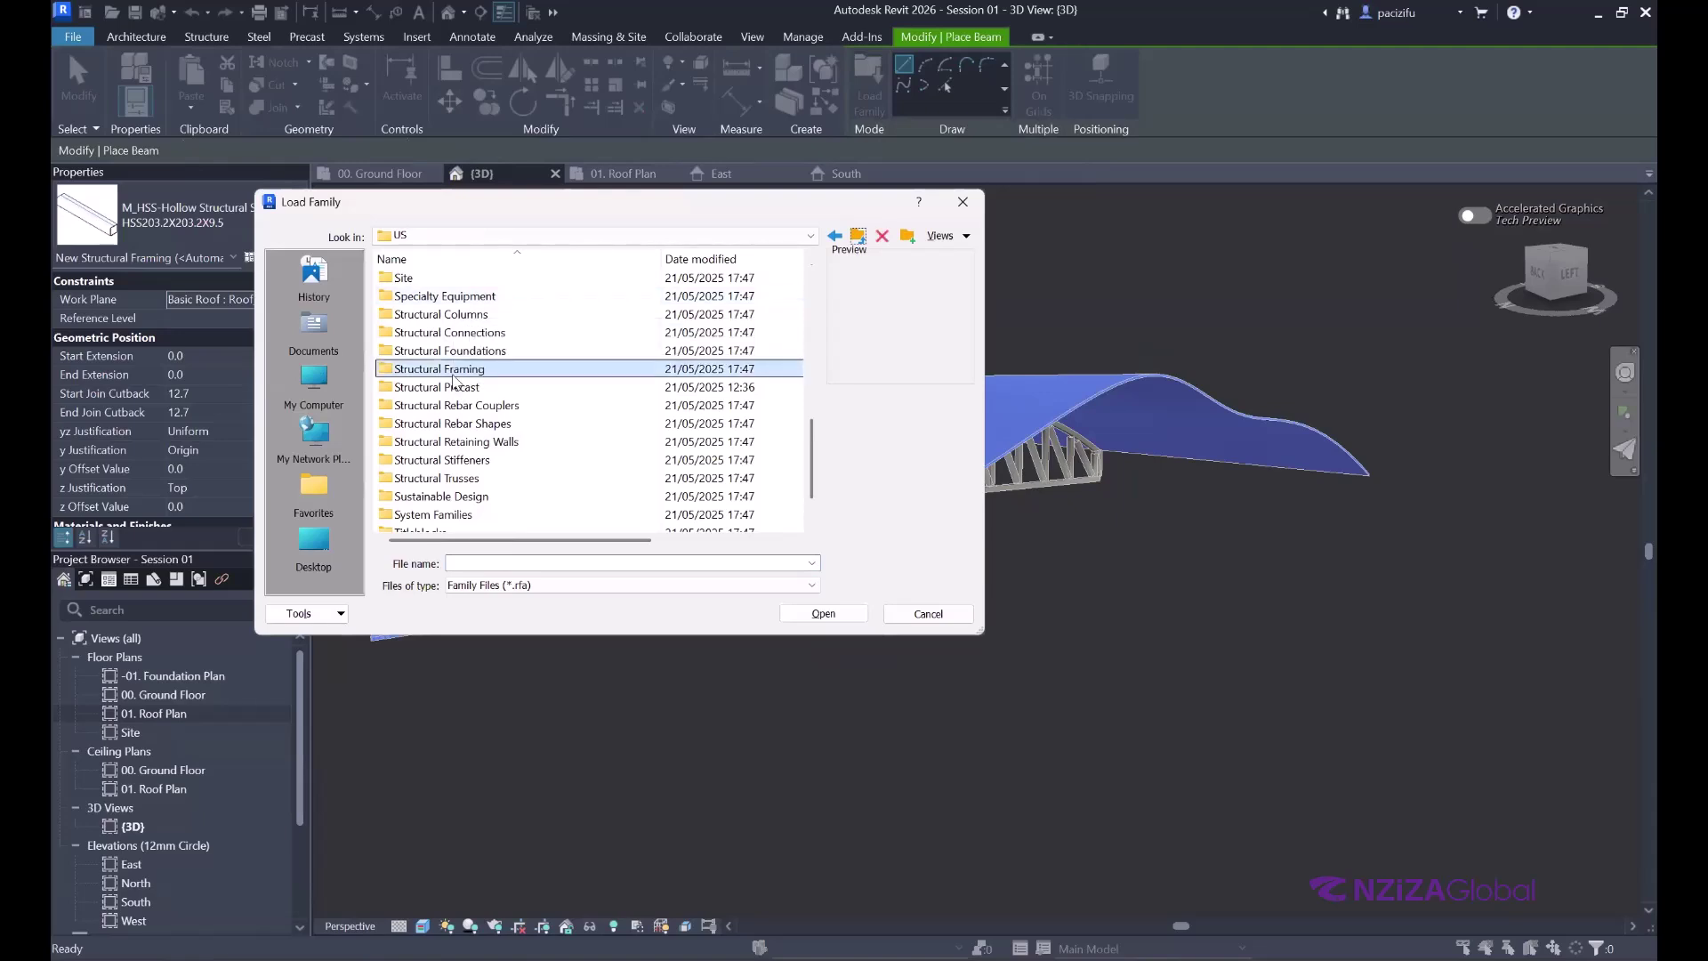
pyautogui.doubleClick(453, 374)
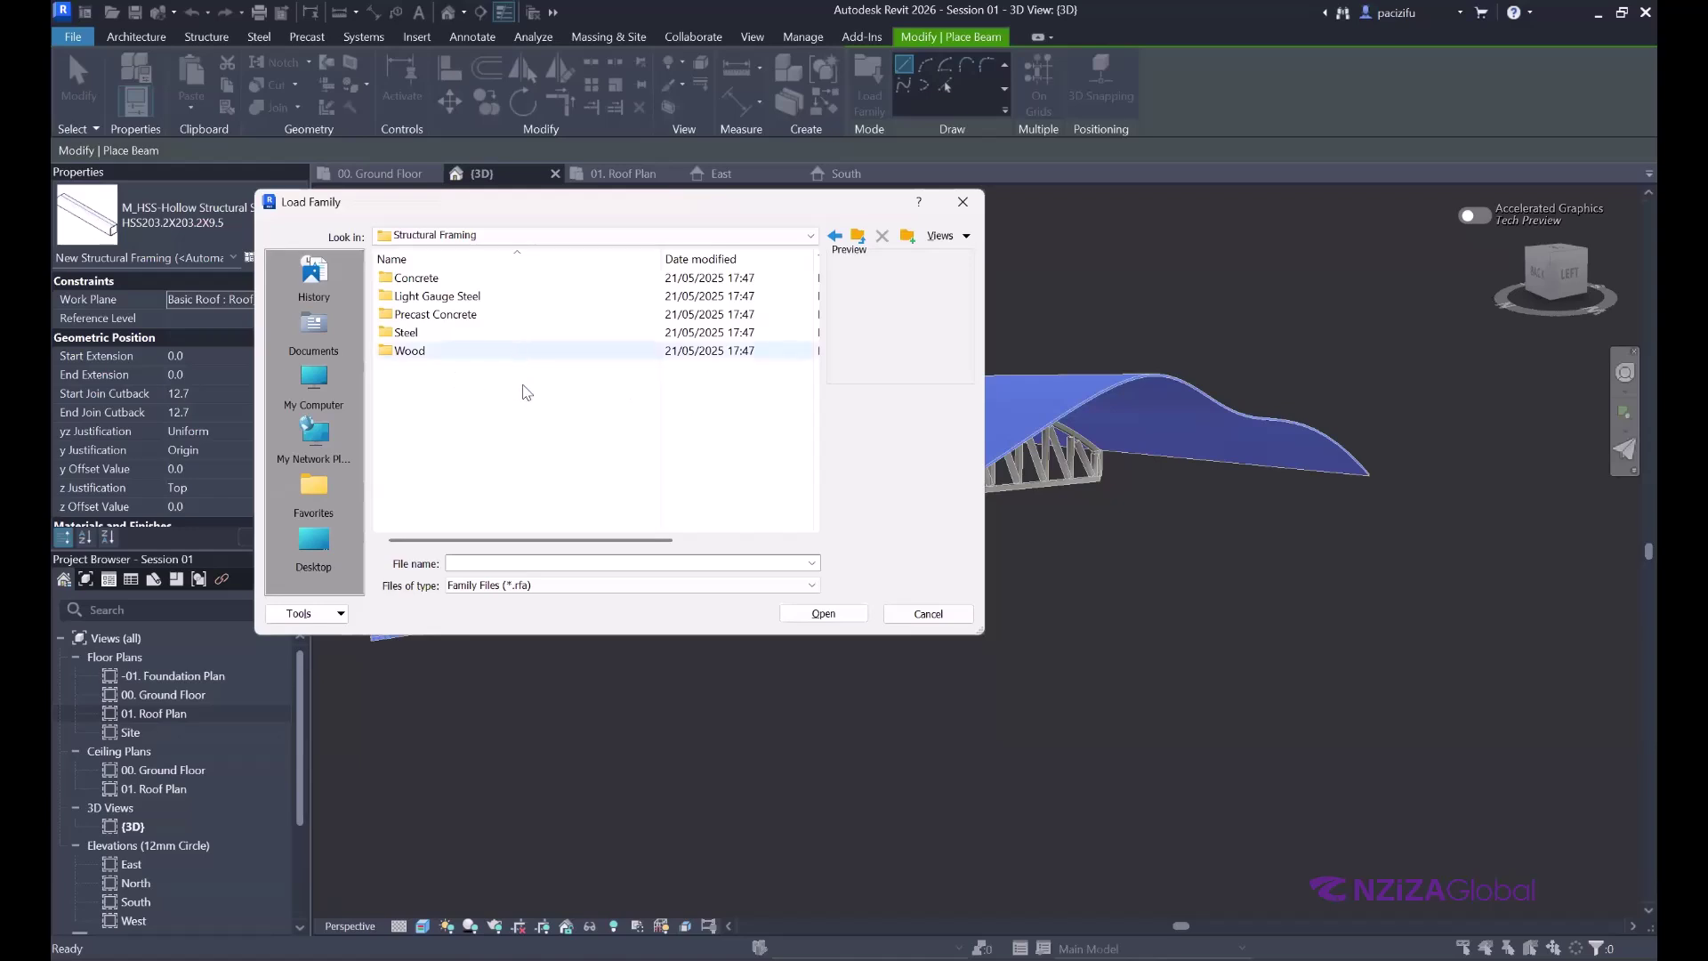
pyautogui.click(408, 336)
pyautogui.doubleClick(408, 334)
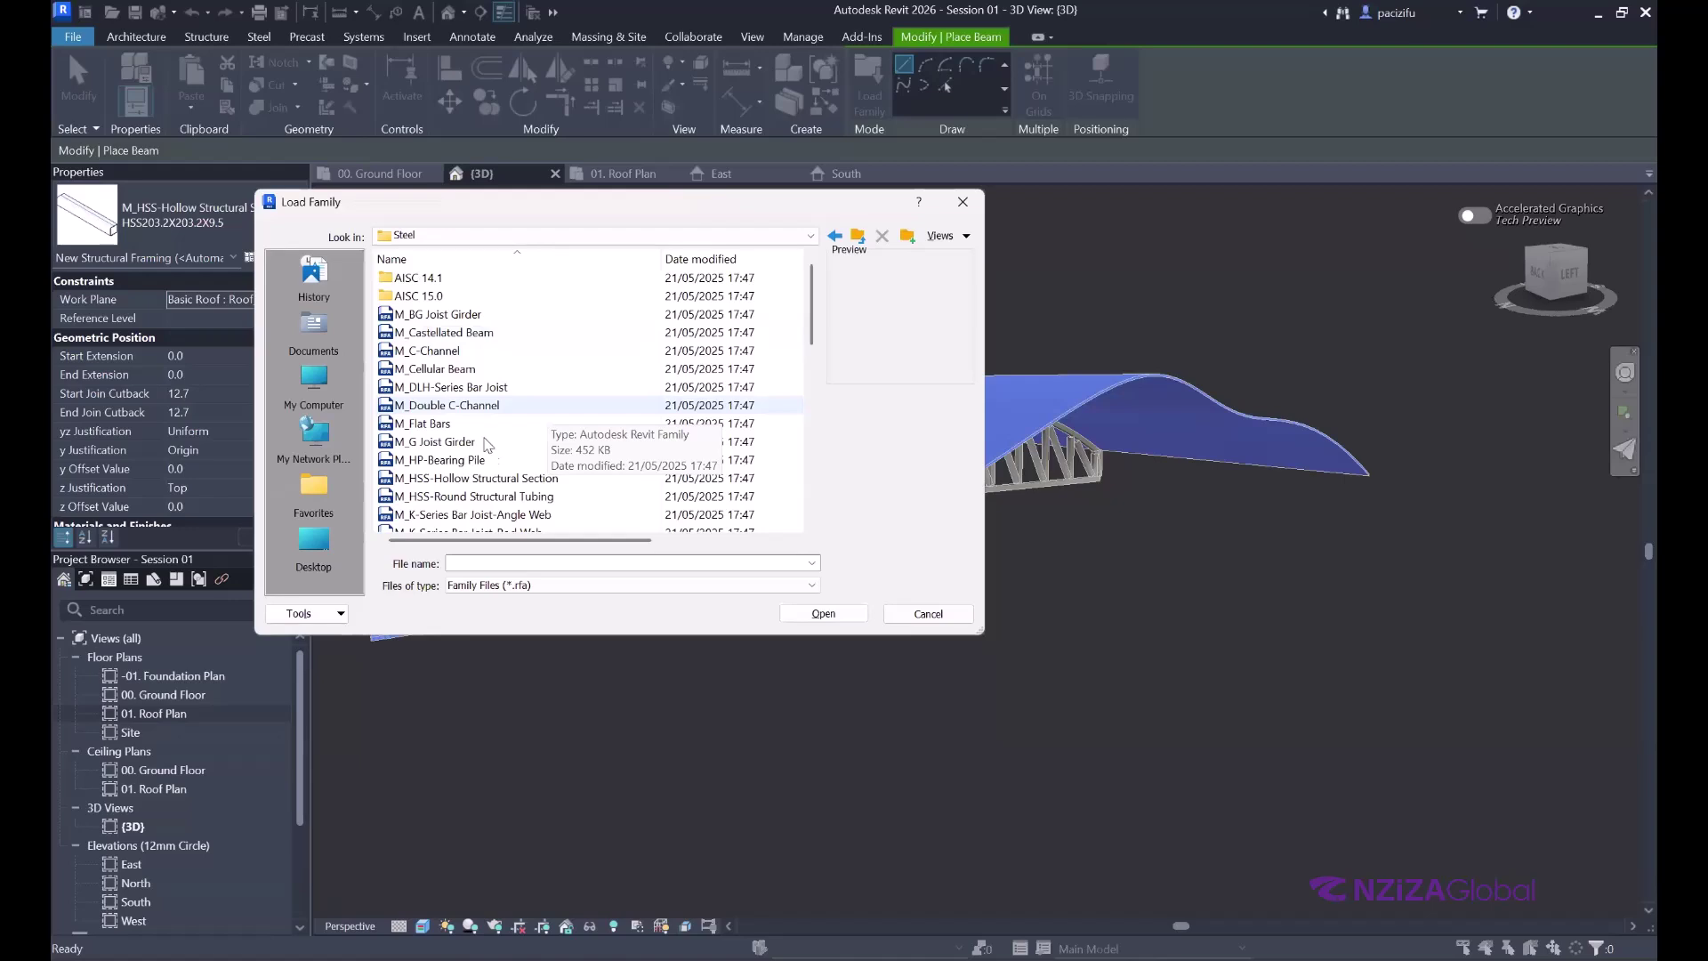
# - Load the RHS-Rectangular Hollow Section family with the 60x40x2.5RHS type
pyautogui.scroll(-5, 487, 442)
pyautogui.scroll(-2, 488, 445)
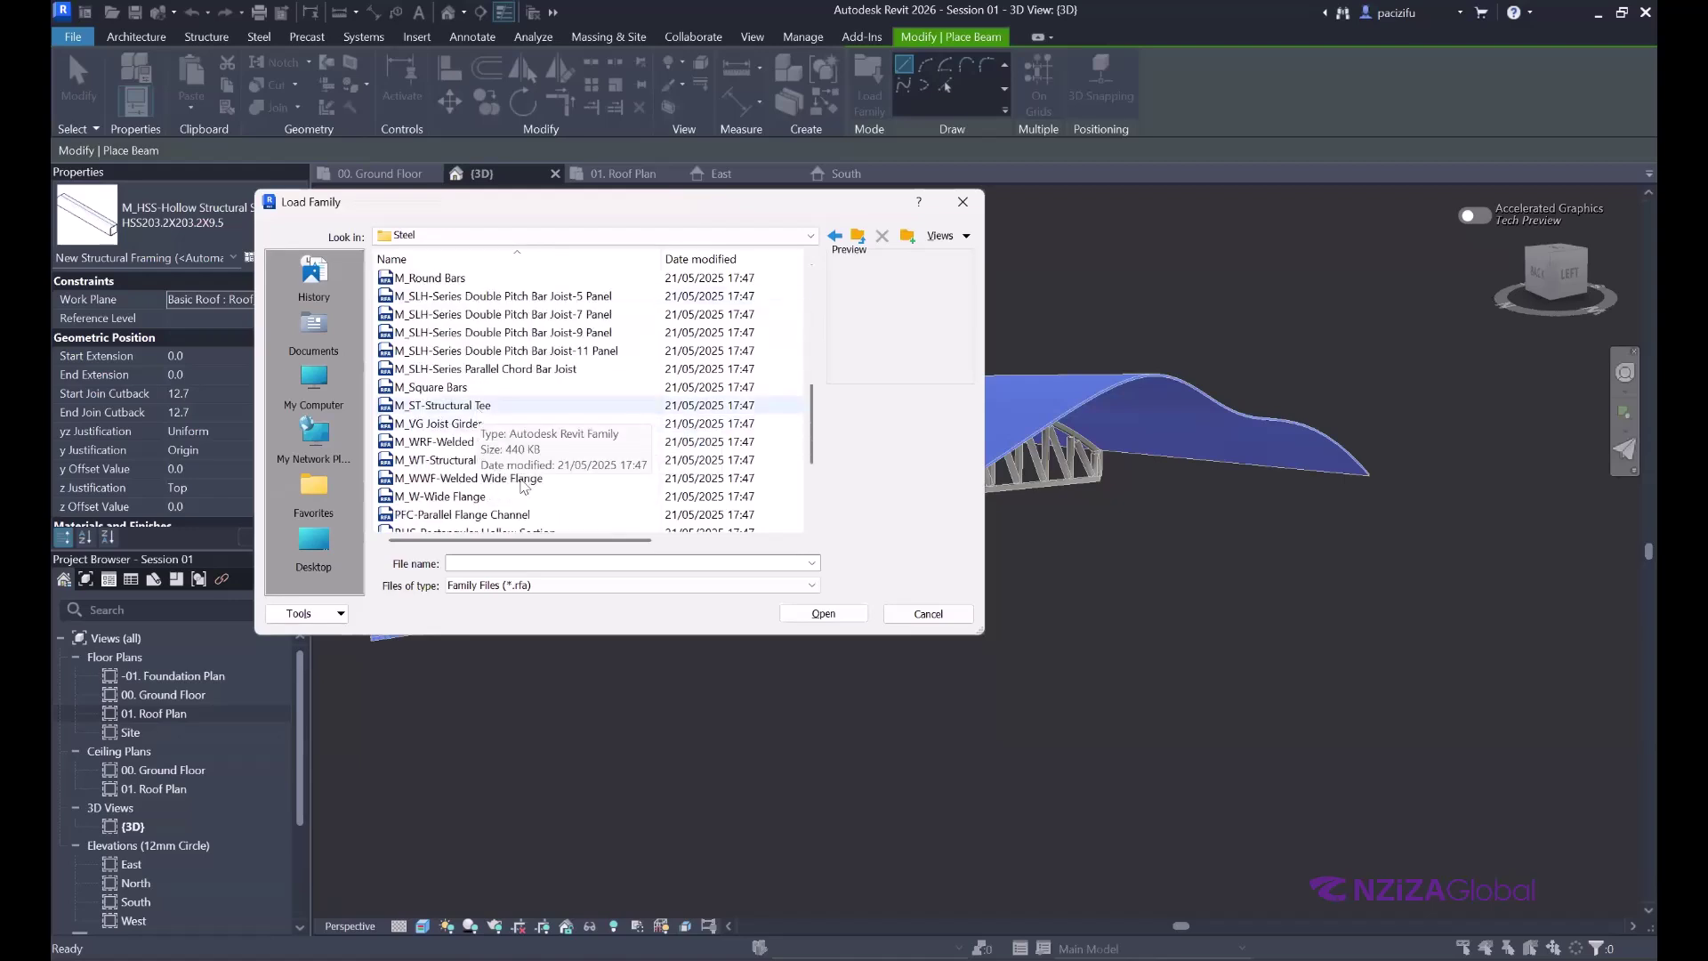
pyautogui.scroll(-2, 511, 480)
pyautogui.click(459, 441)
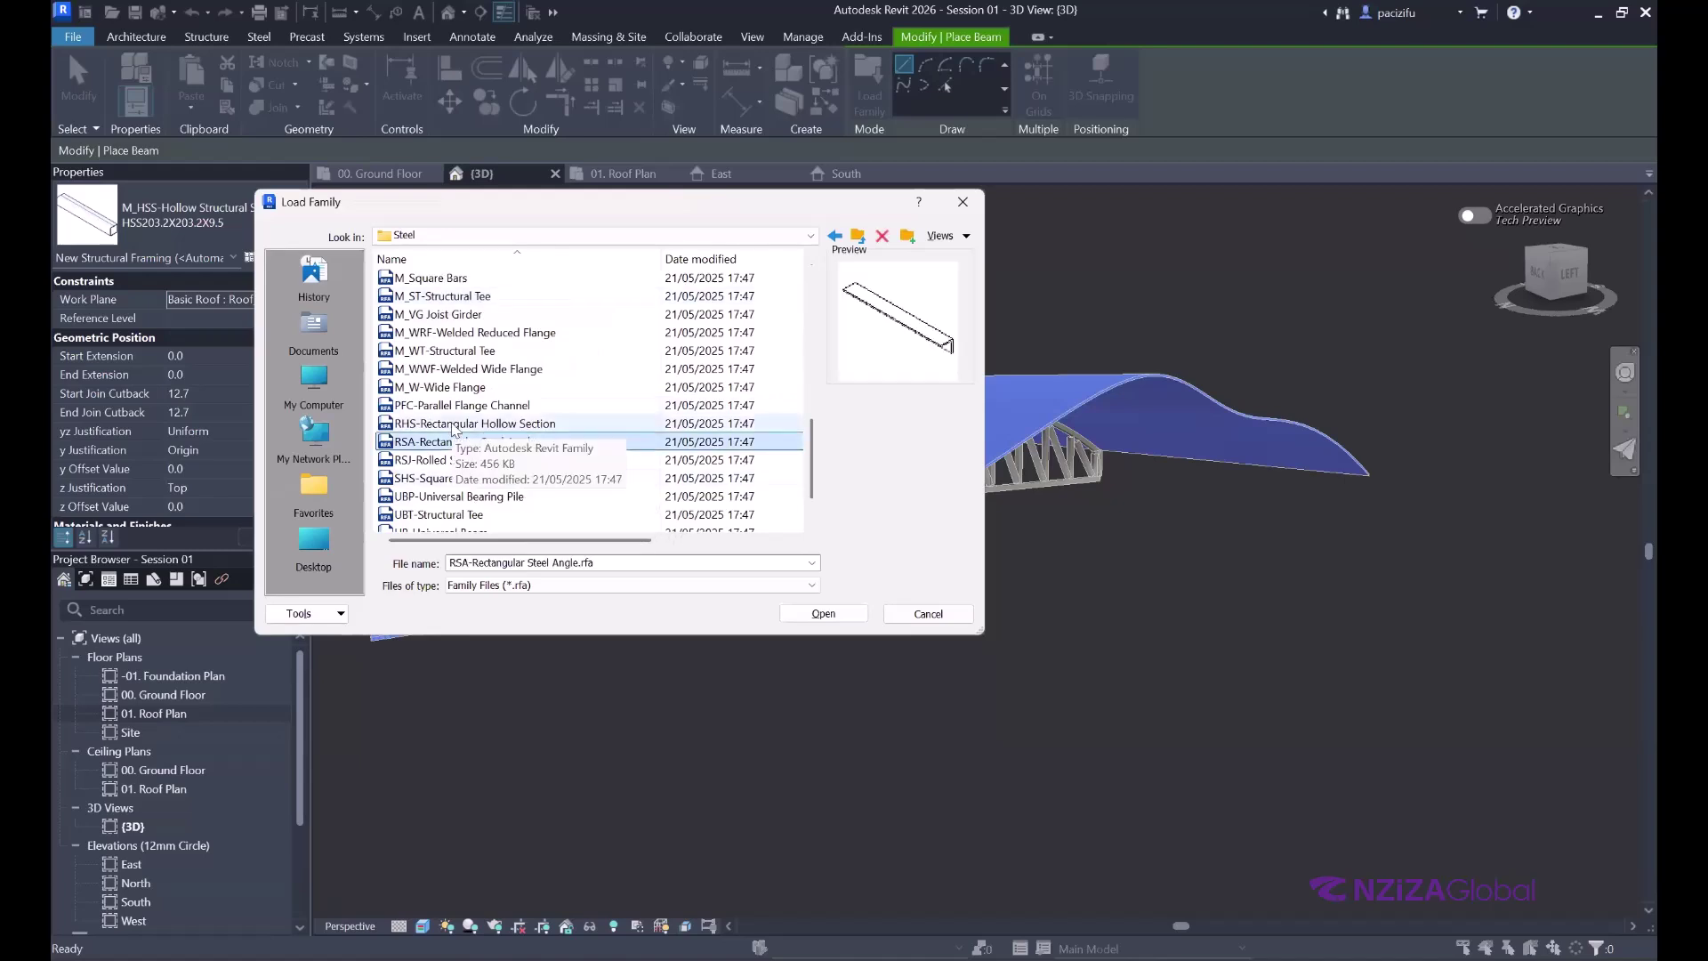
pyautogui.click(458, 424)
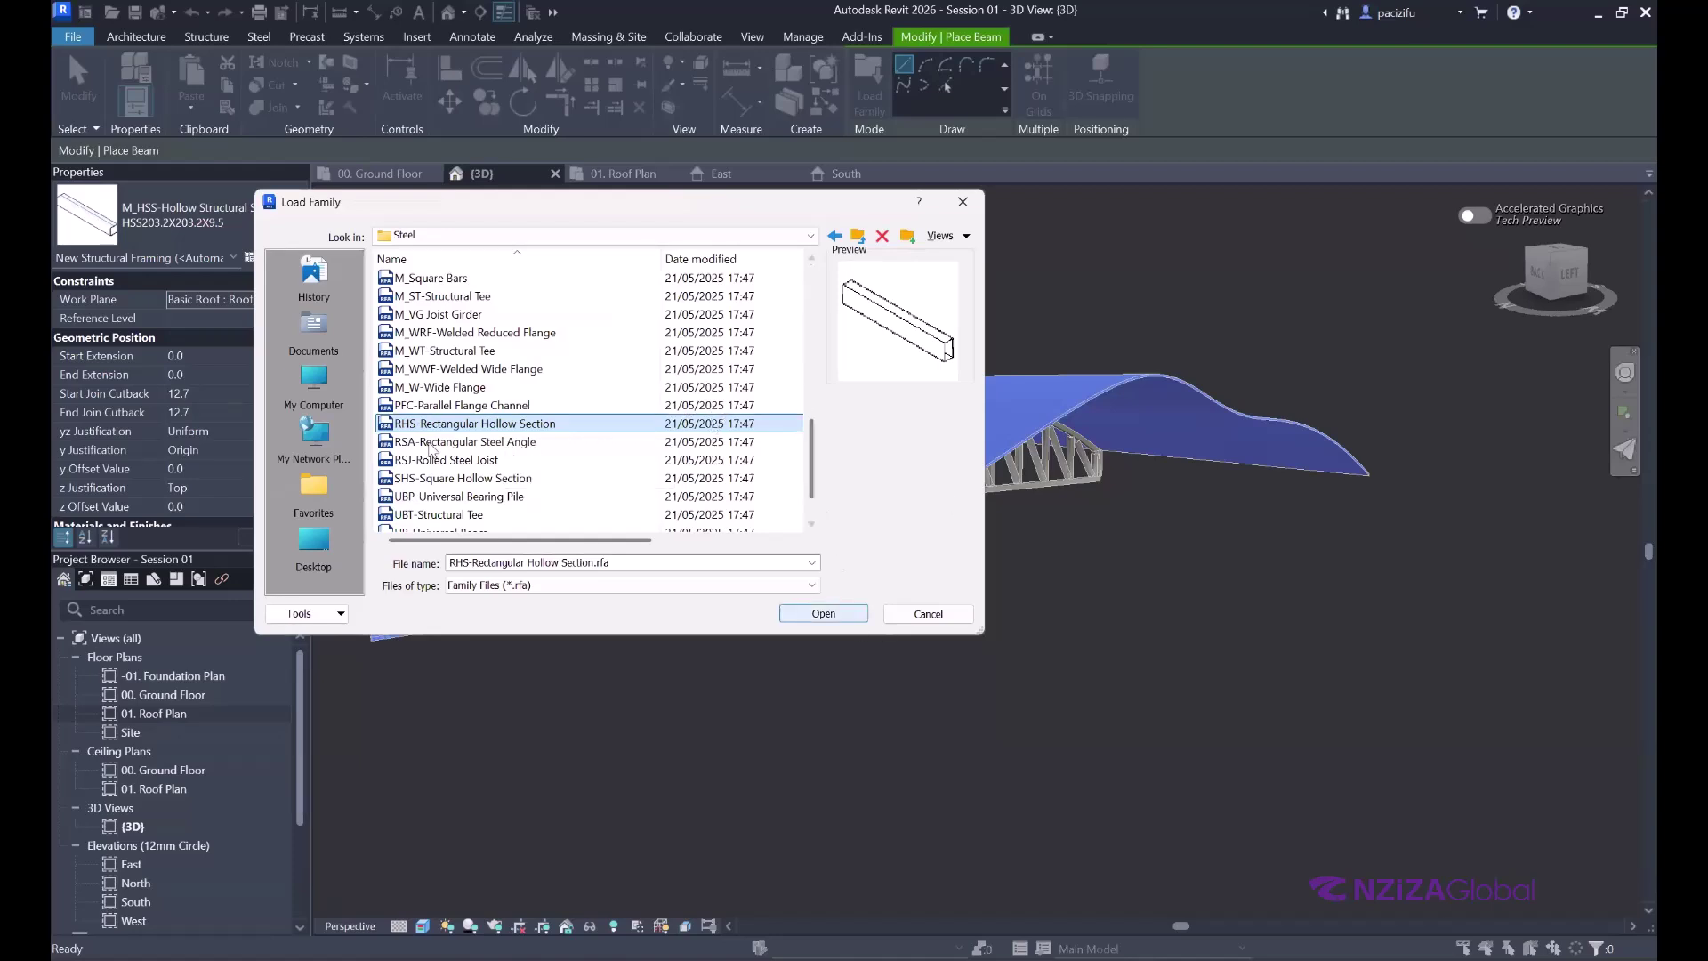
pyautogui.click(823, 613)
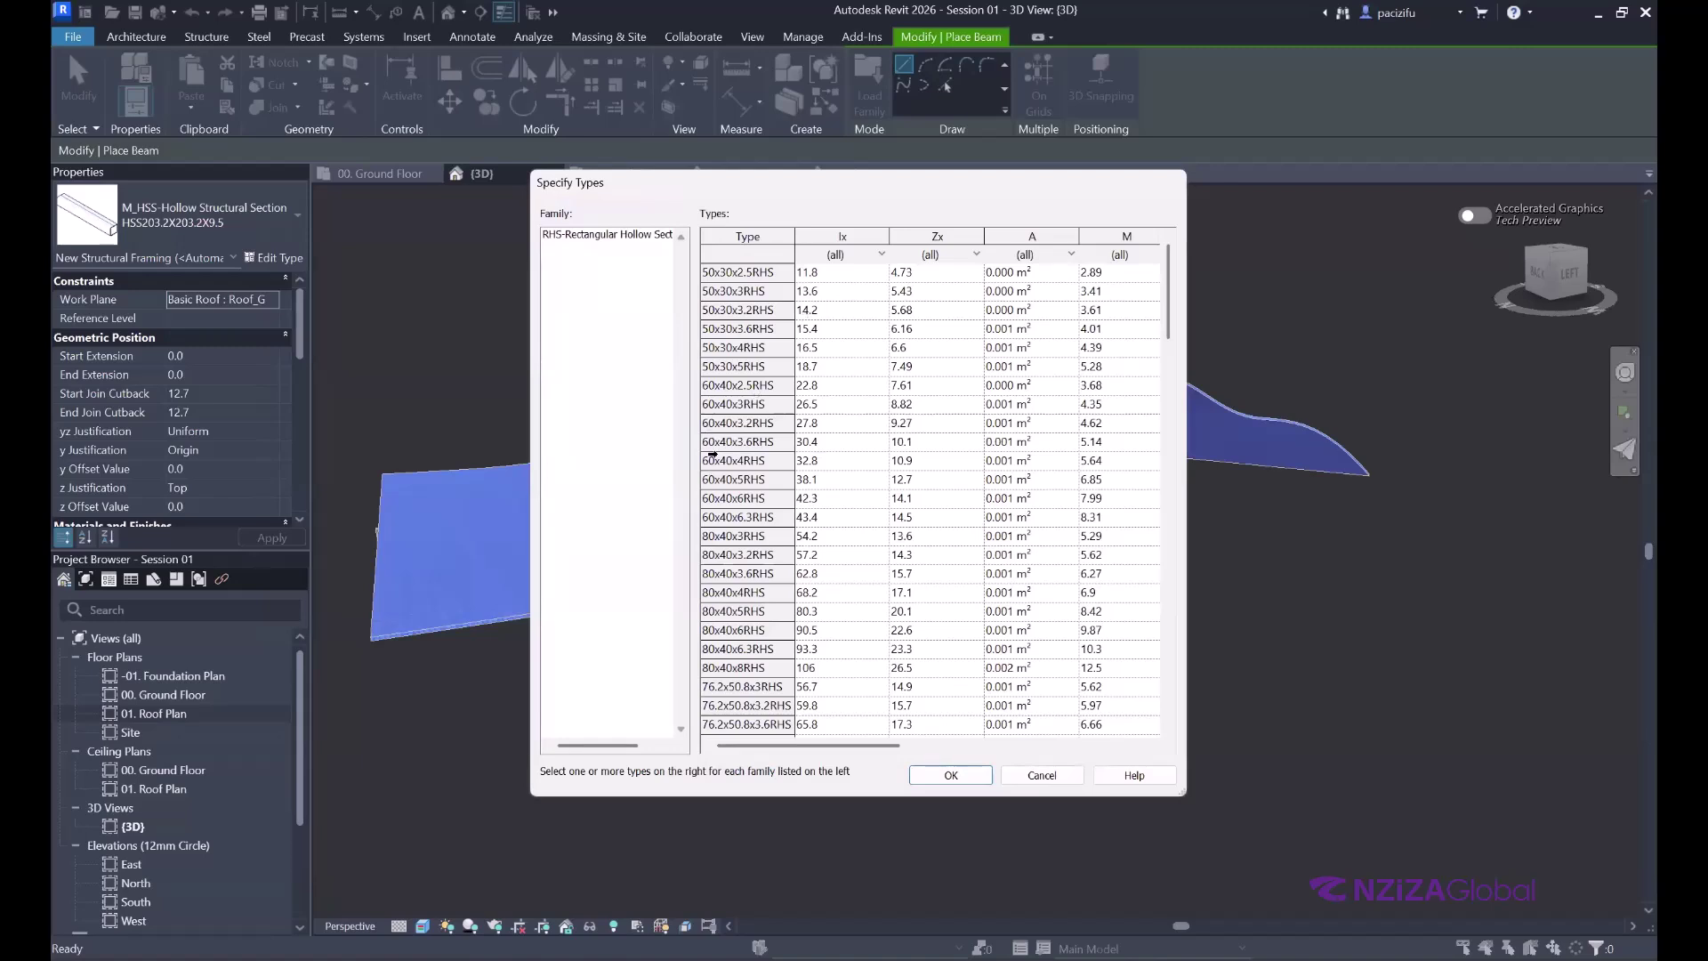
pyautogui.click(718, 385)
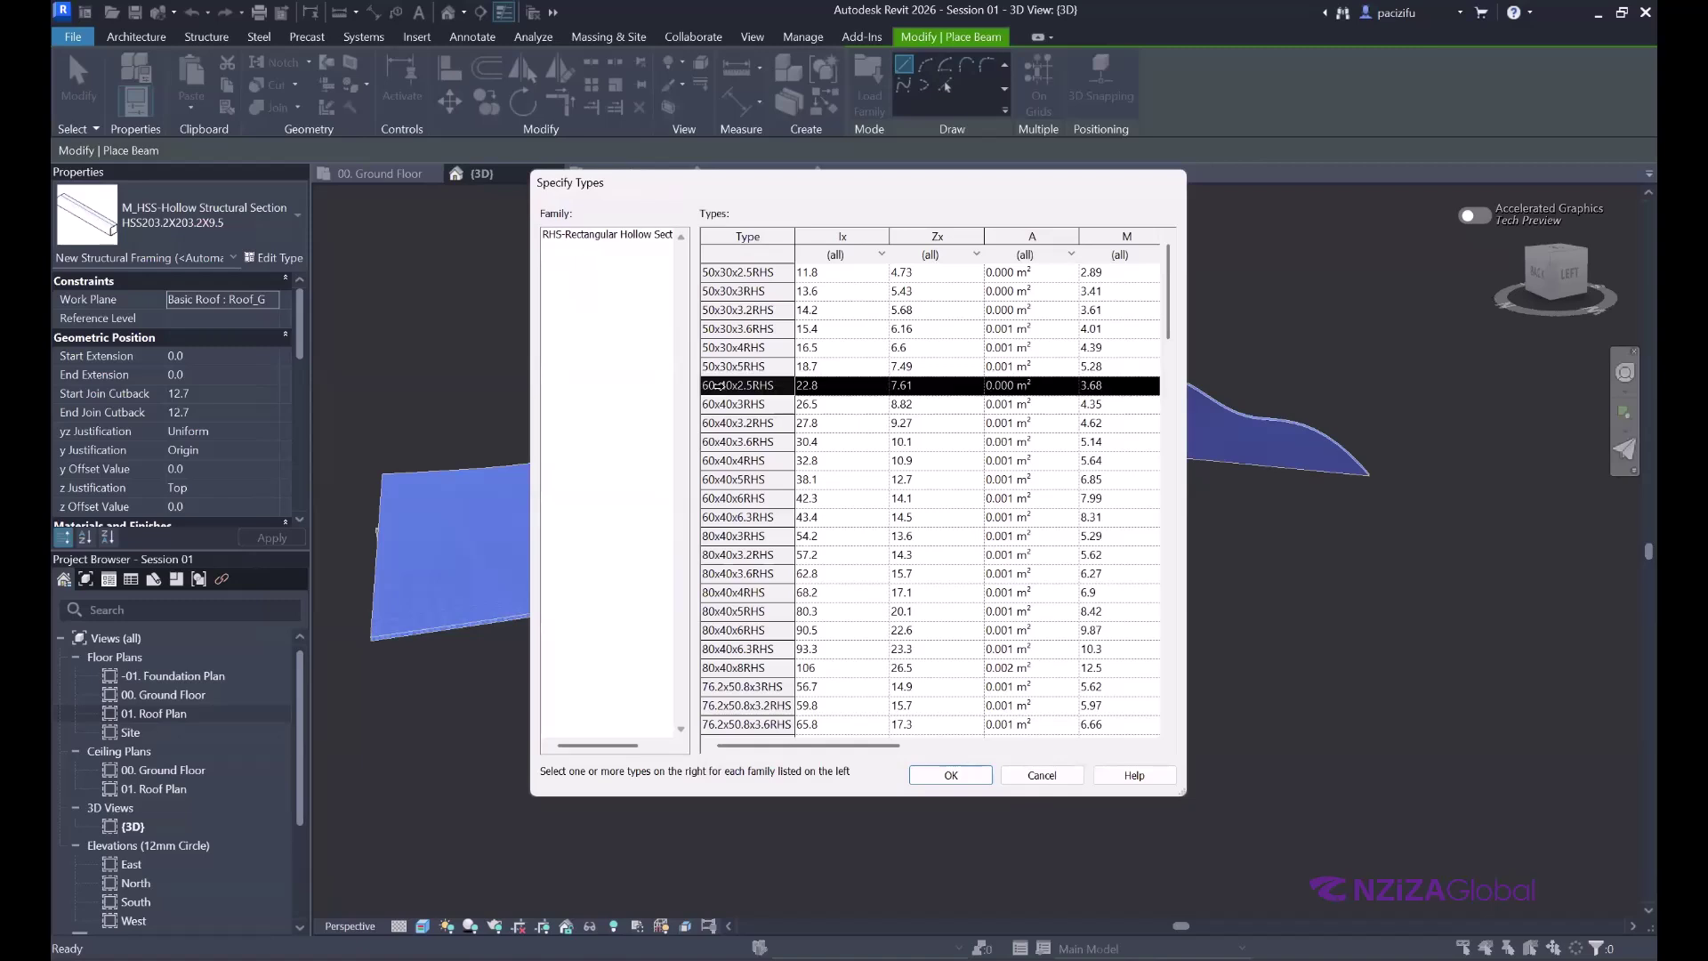
pyautogui.click(951, 777)
# - Inspect the truss members below the curved roof from close up and from a distance
pyautogui.keyDown('shift'); pyautogui.moveTo(1090, 458); pyautogui.dragTo(1112, 545, button='middle'); pyautogui.keyUp('shift')
pyautogui.scroll(3, 1117, 540)
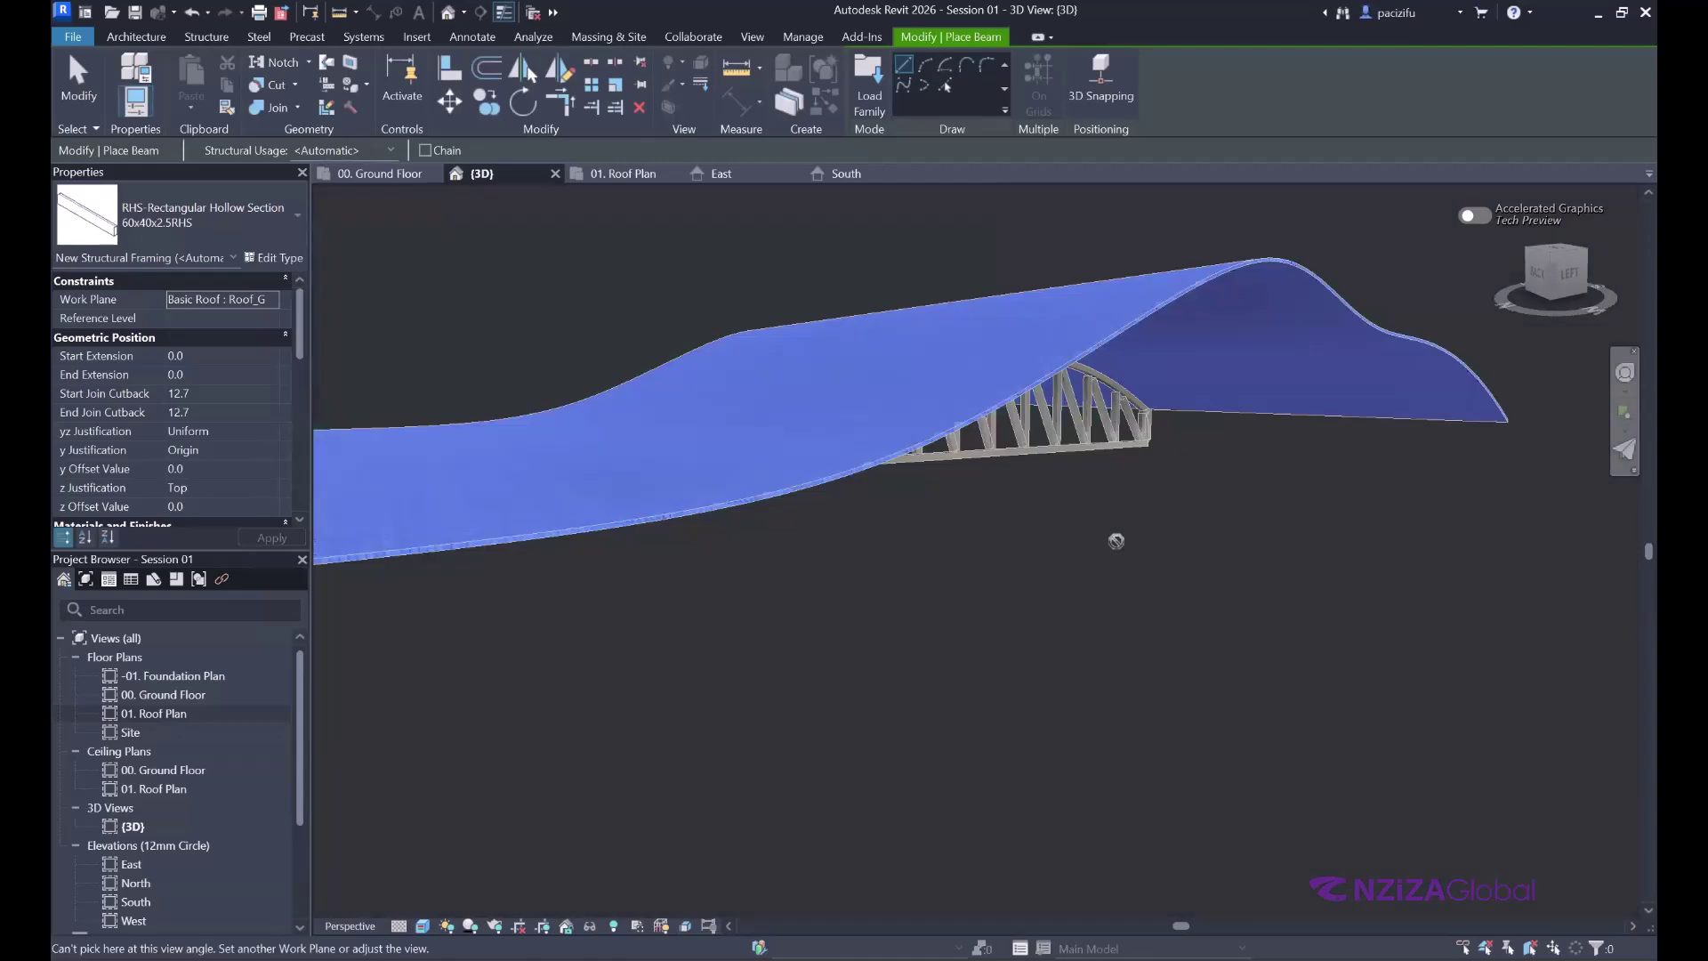
pyautogui.scroll(-3, 1117, 541)
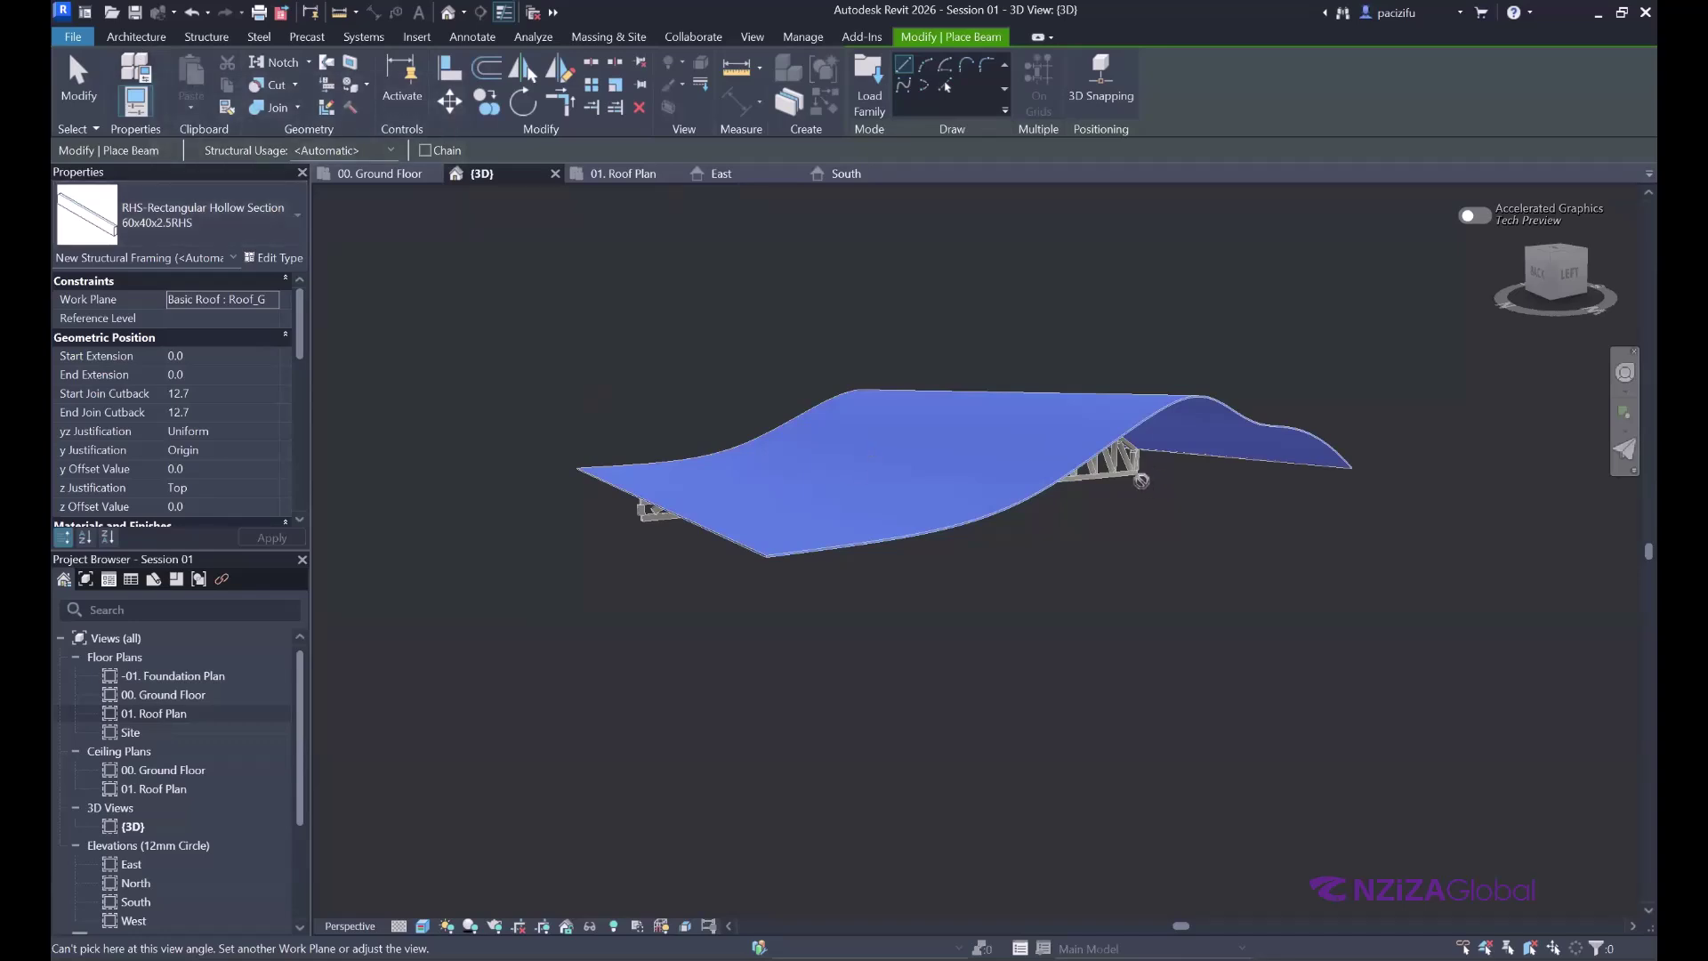
pyautogui.scroll(3, 1087, 449)
pyautogui.scroll(4, 1081, 469)
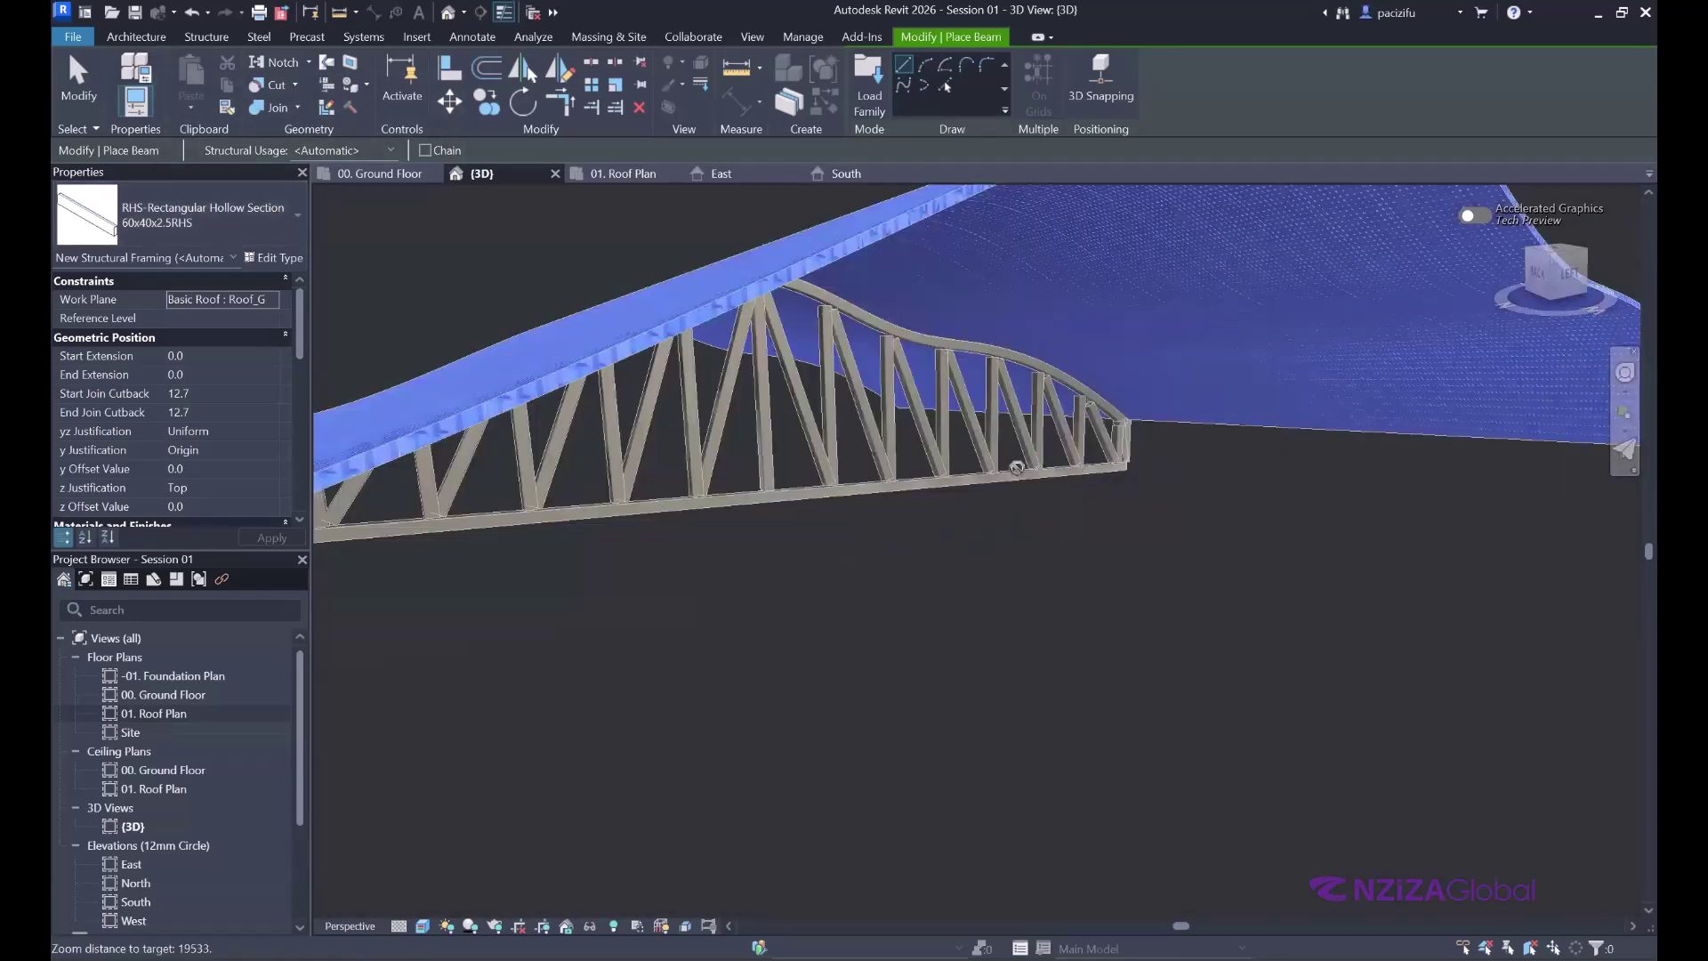
pyautogui.scroll(-6, 1075, 469)
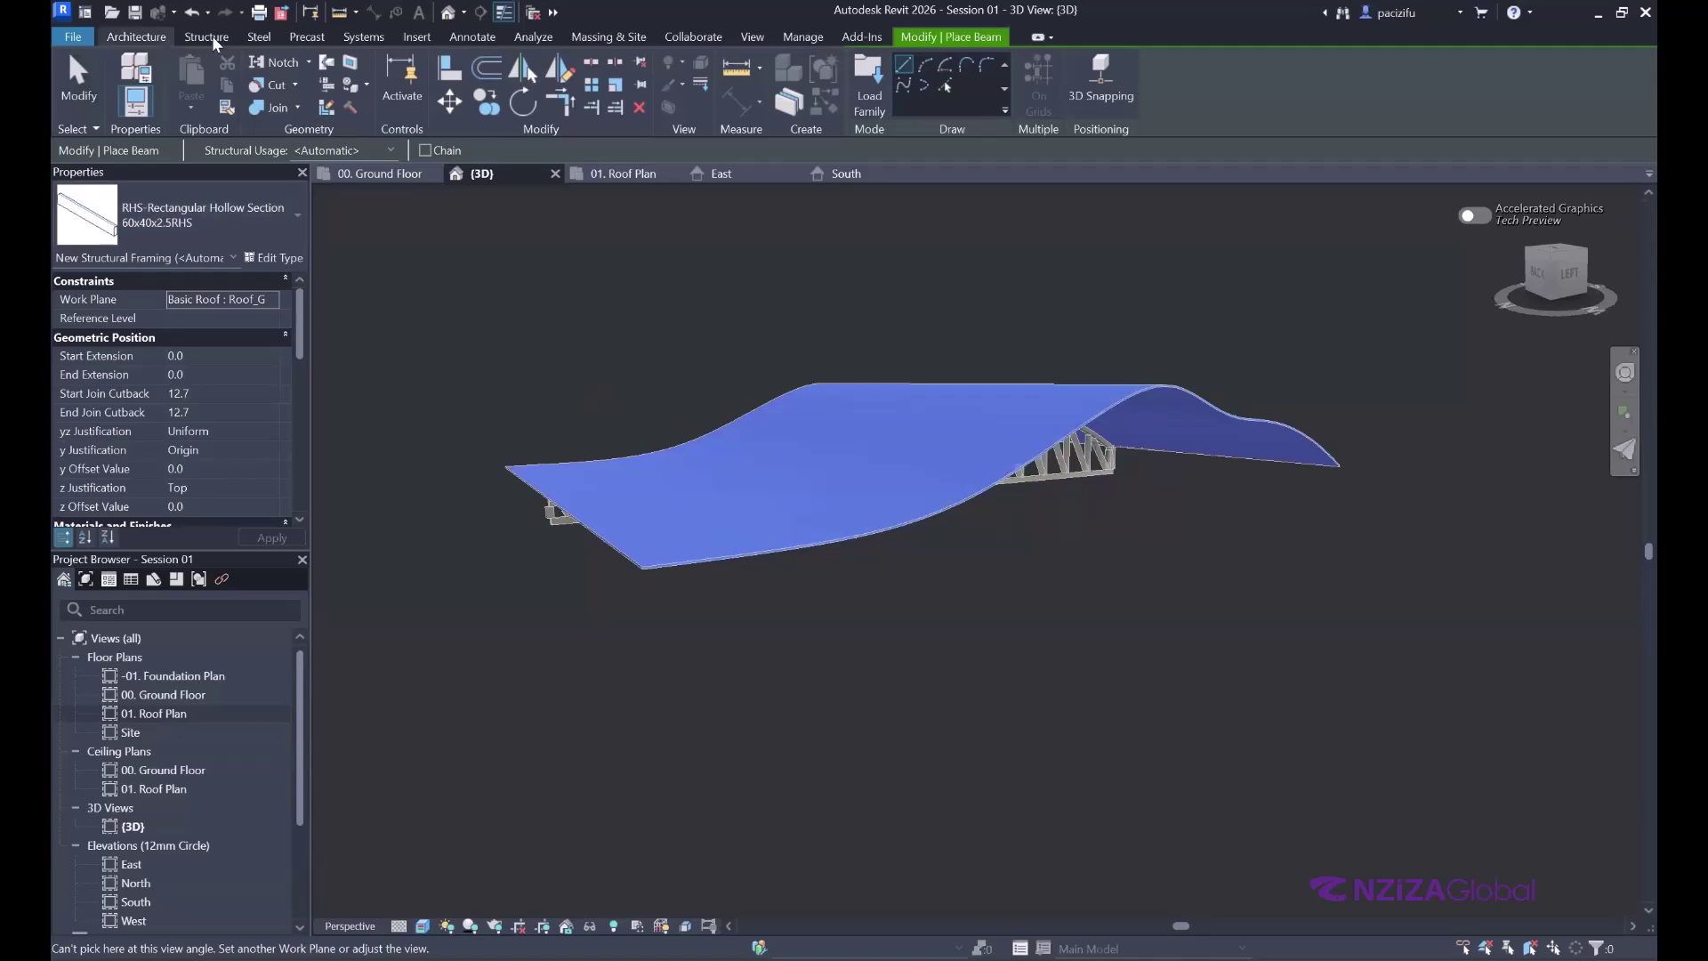
# - Switch to the Truss command and browse the US family library for loading to the Structural Trusses folder
pyautogui.click(210, 35)
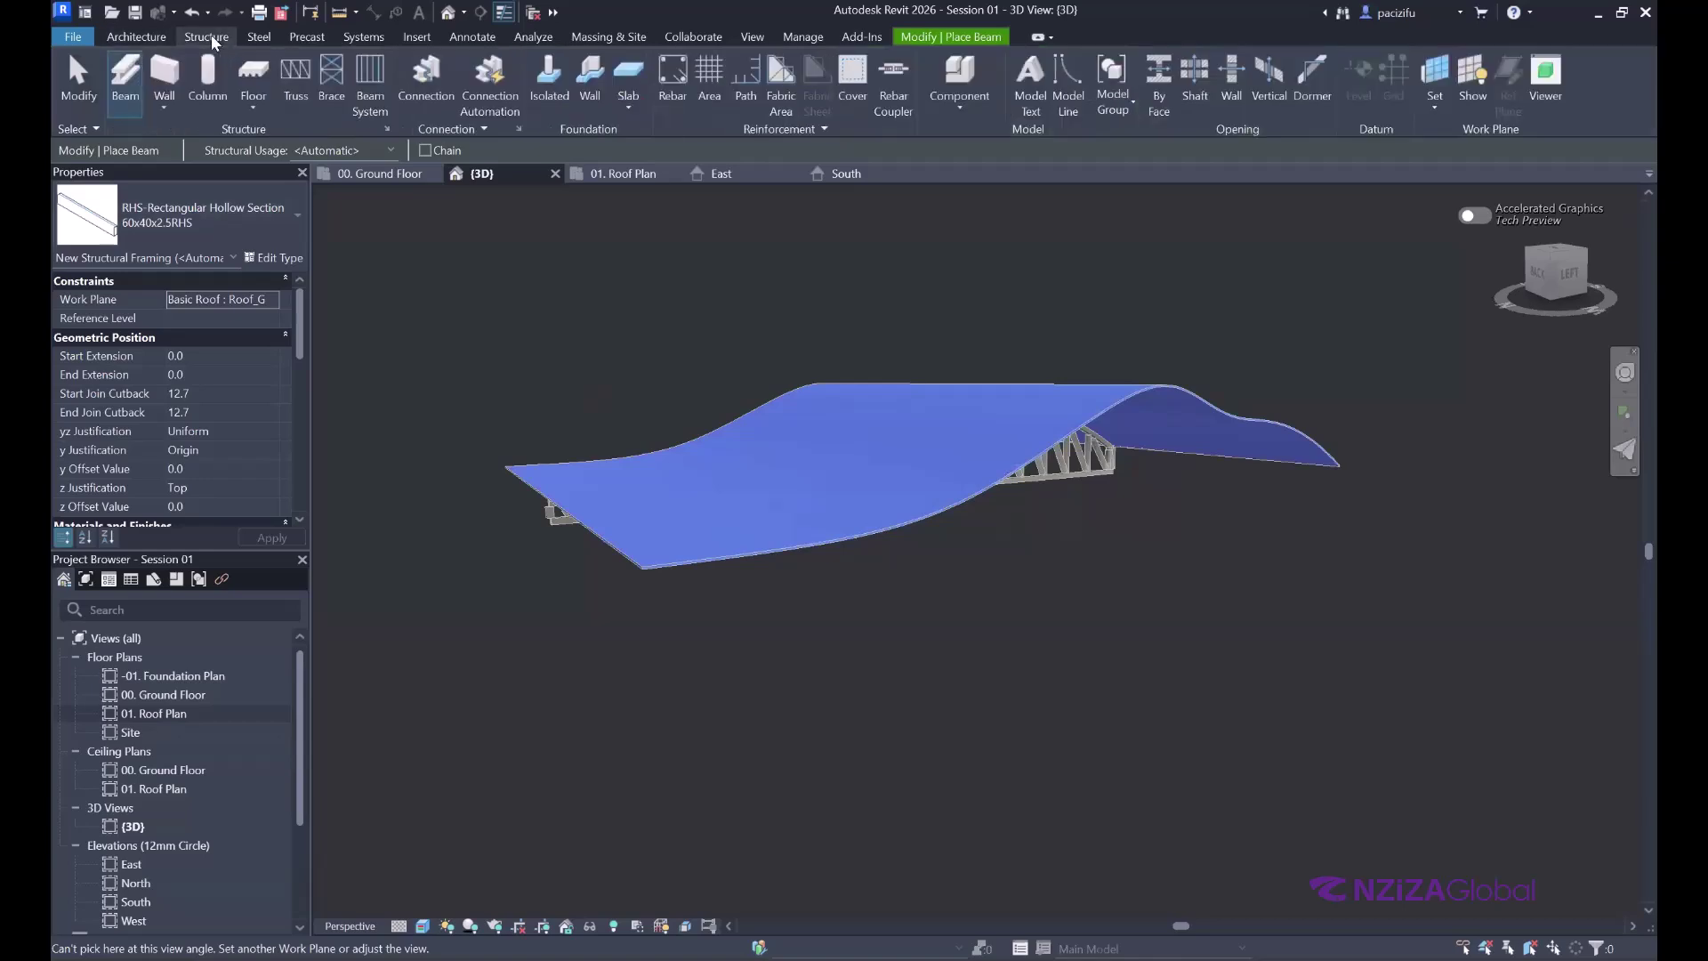
pyautogui.click(297, 96)
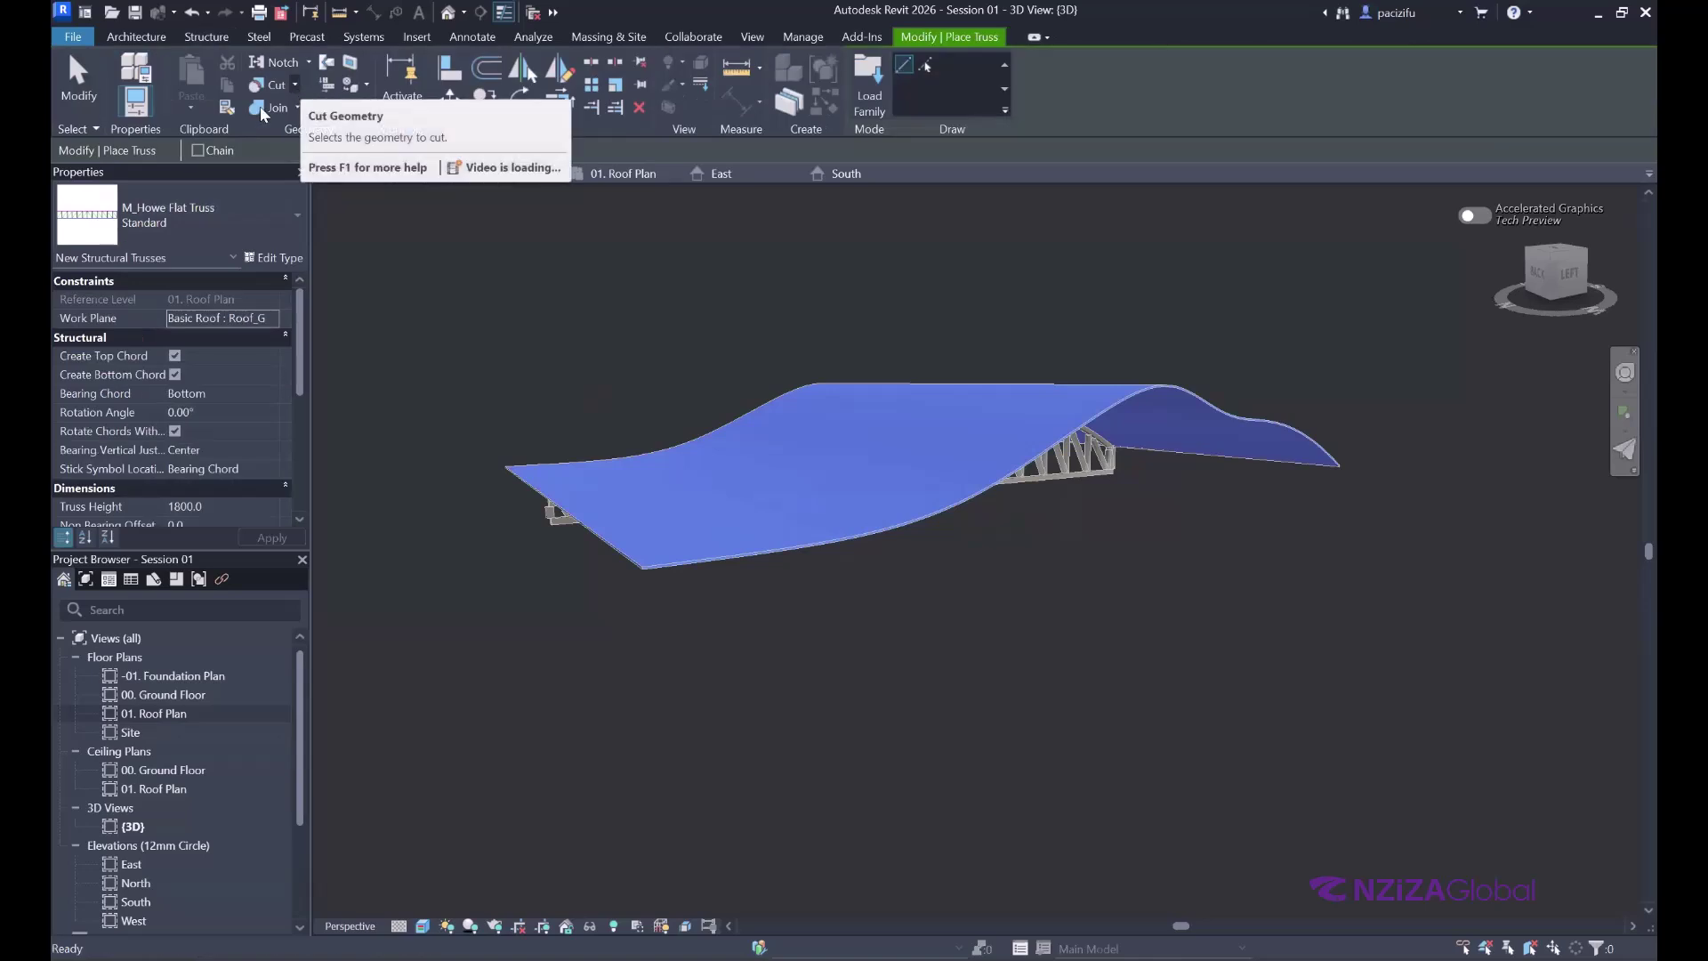
pyautogui.click(869, 96)
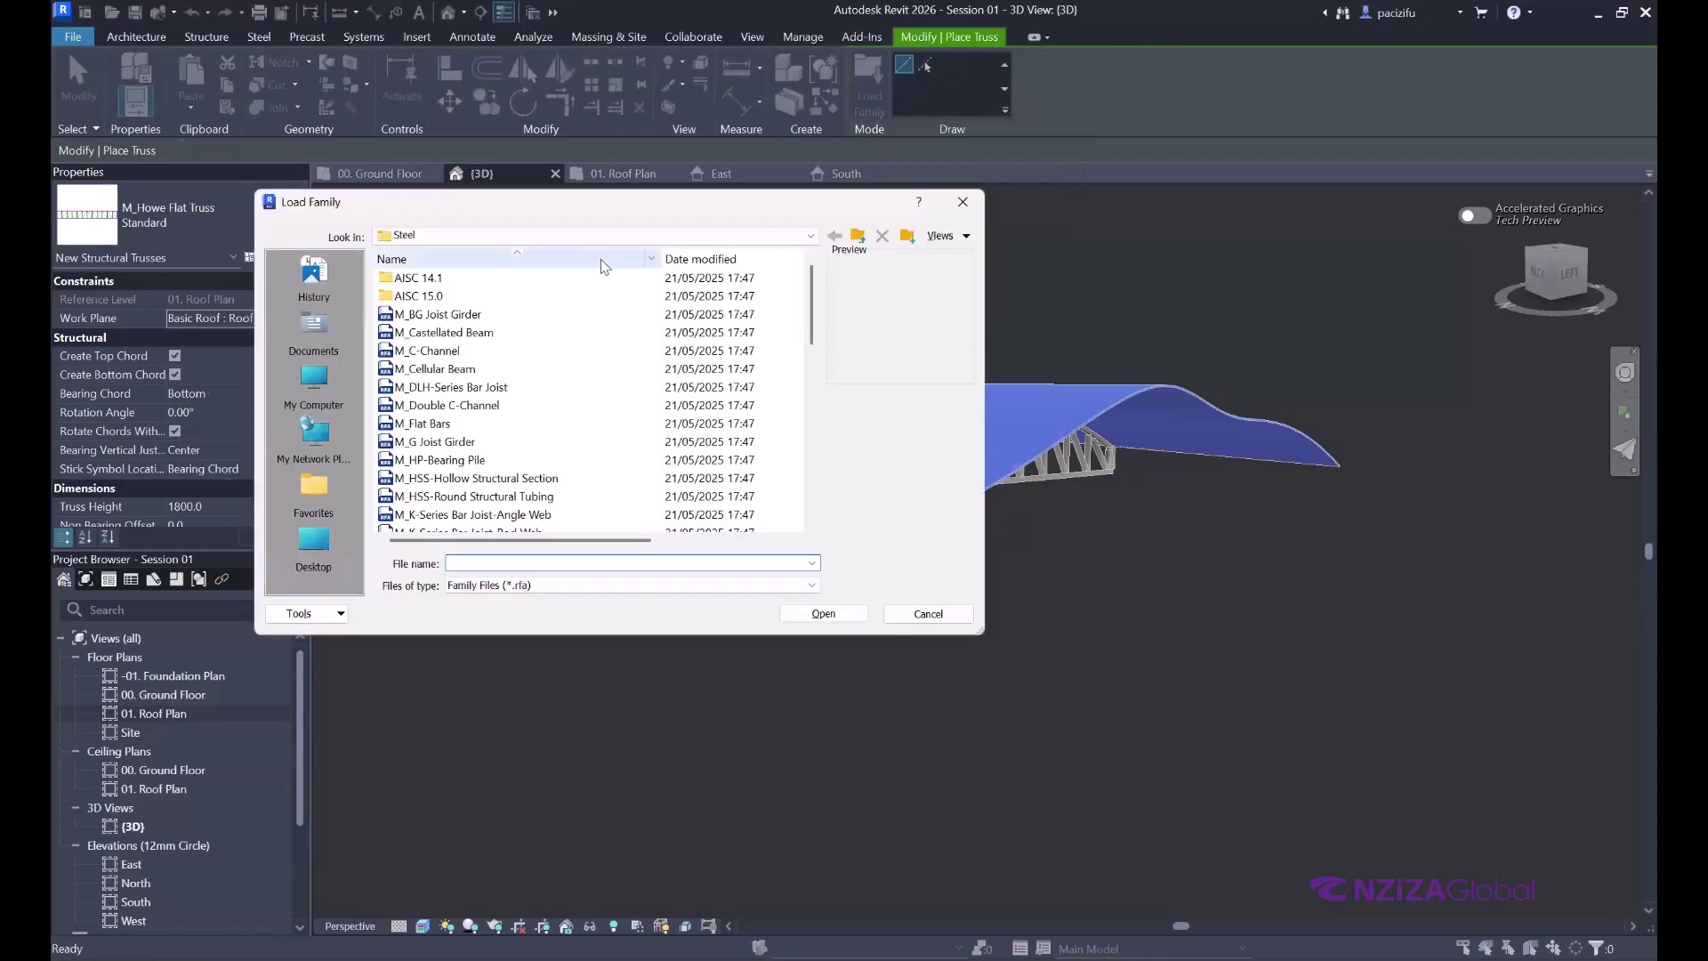
pyautogui.click(859, 236)
pyautogui.click(859, 236)
pyautogui.scroll(-3, 512, 454)
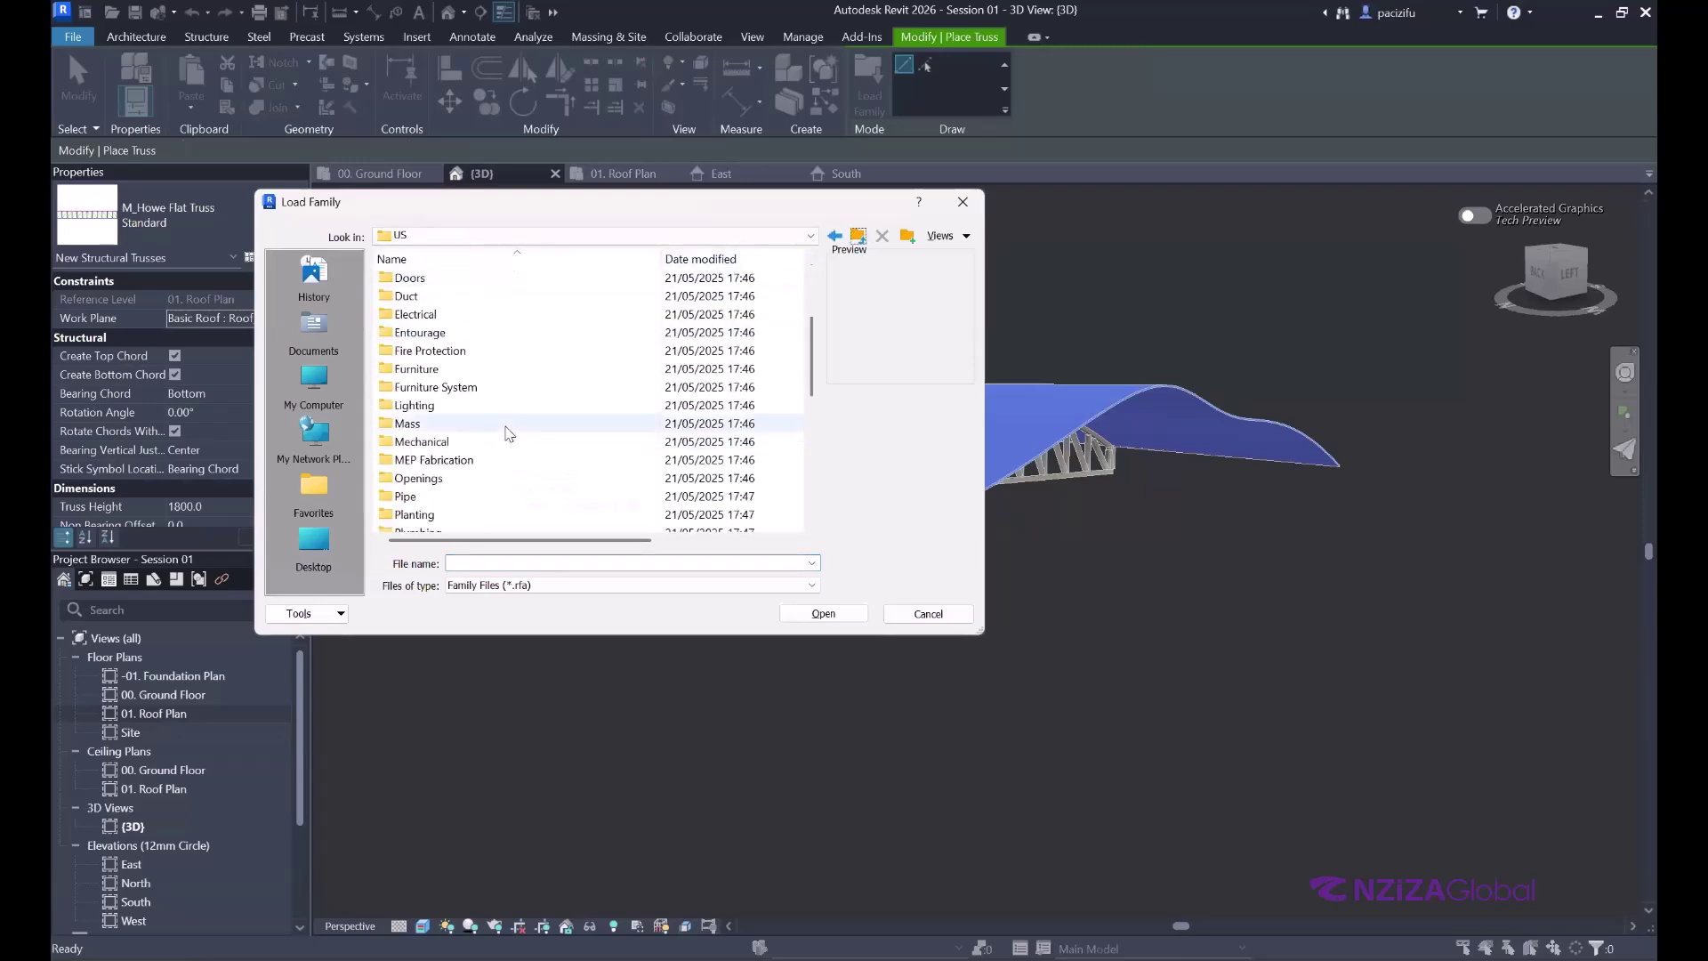
pyautogui.scroll(-4, 509, 433)
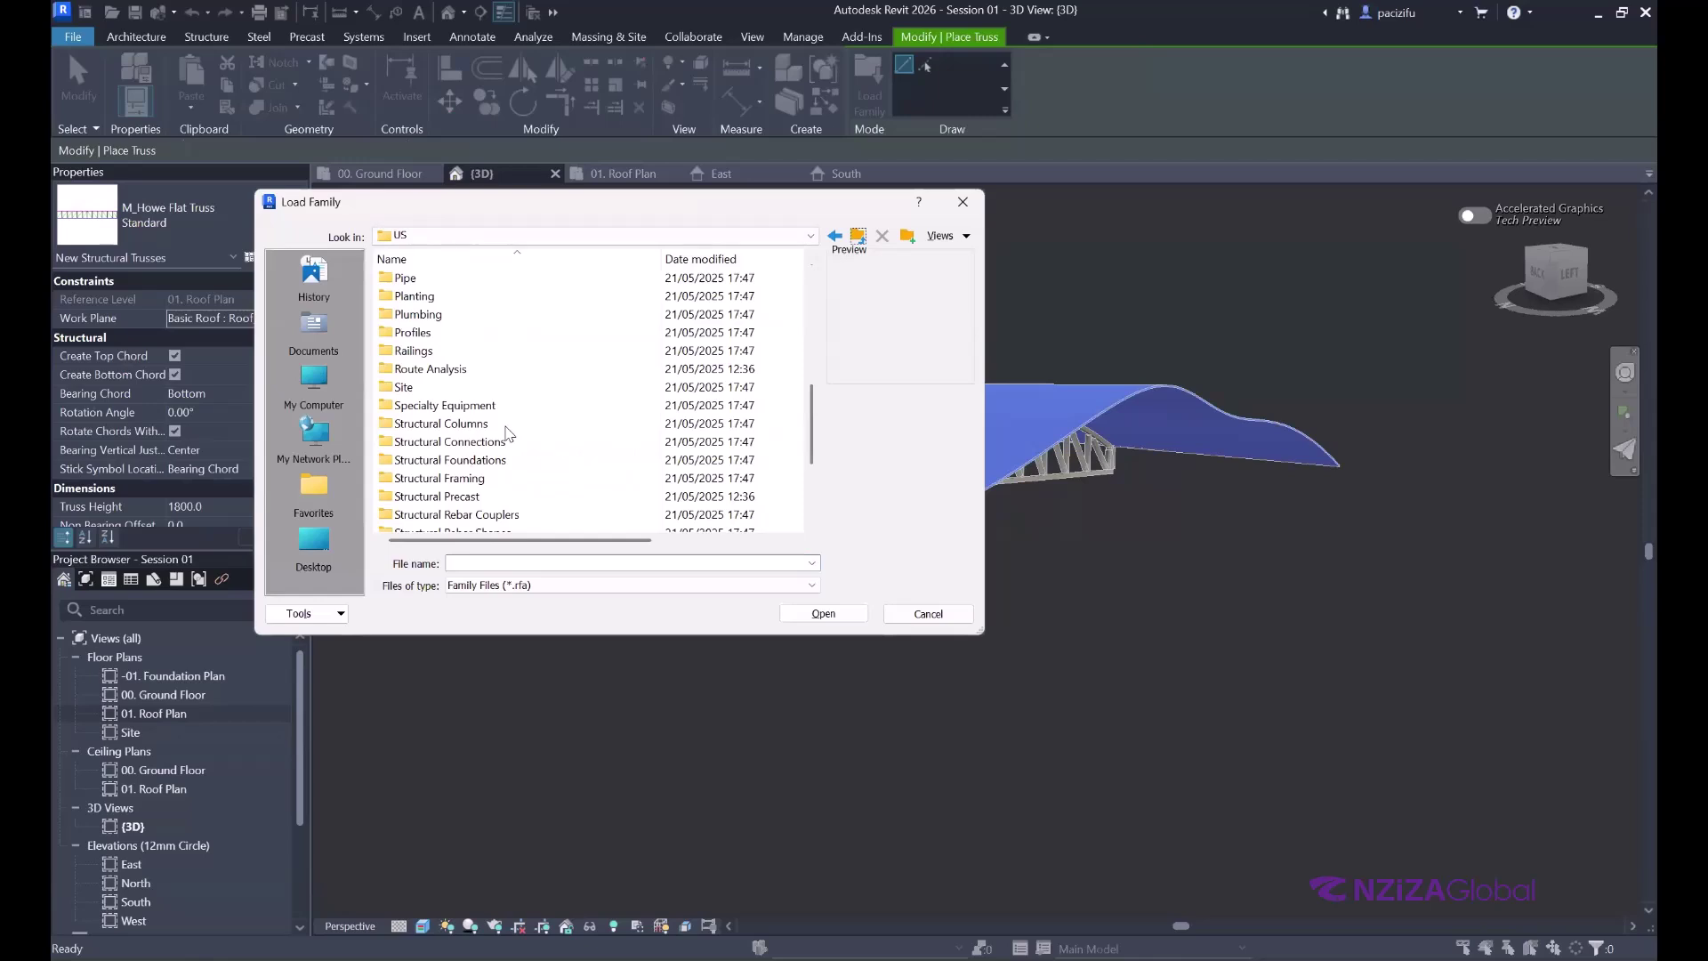
pyautogui.scroll(-1, 504, 456)
pyautogui.scroll(-2, 449, 436)
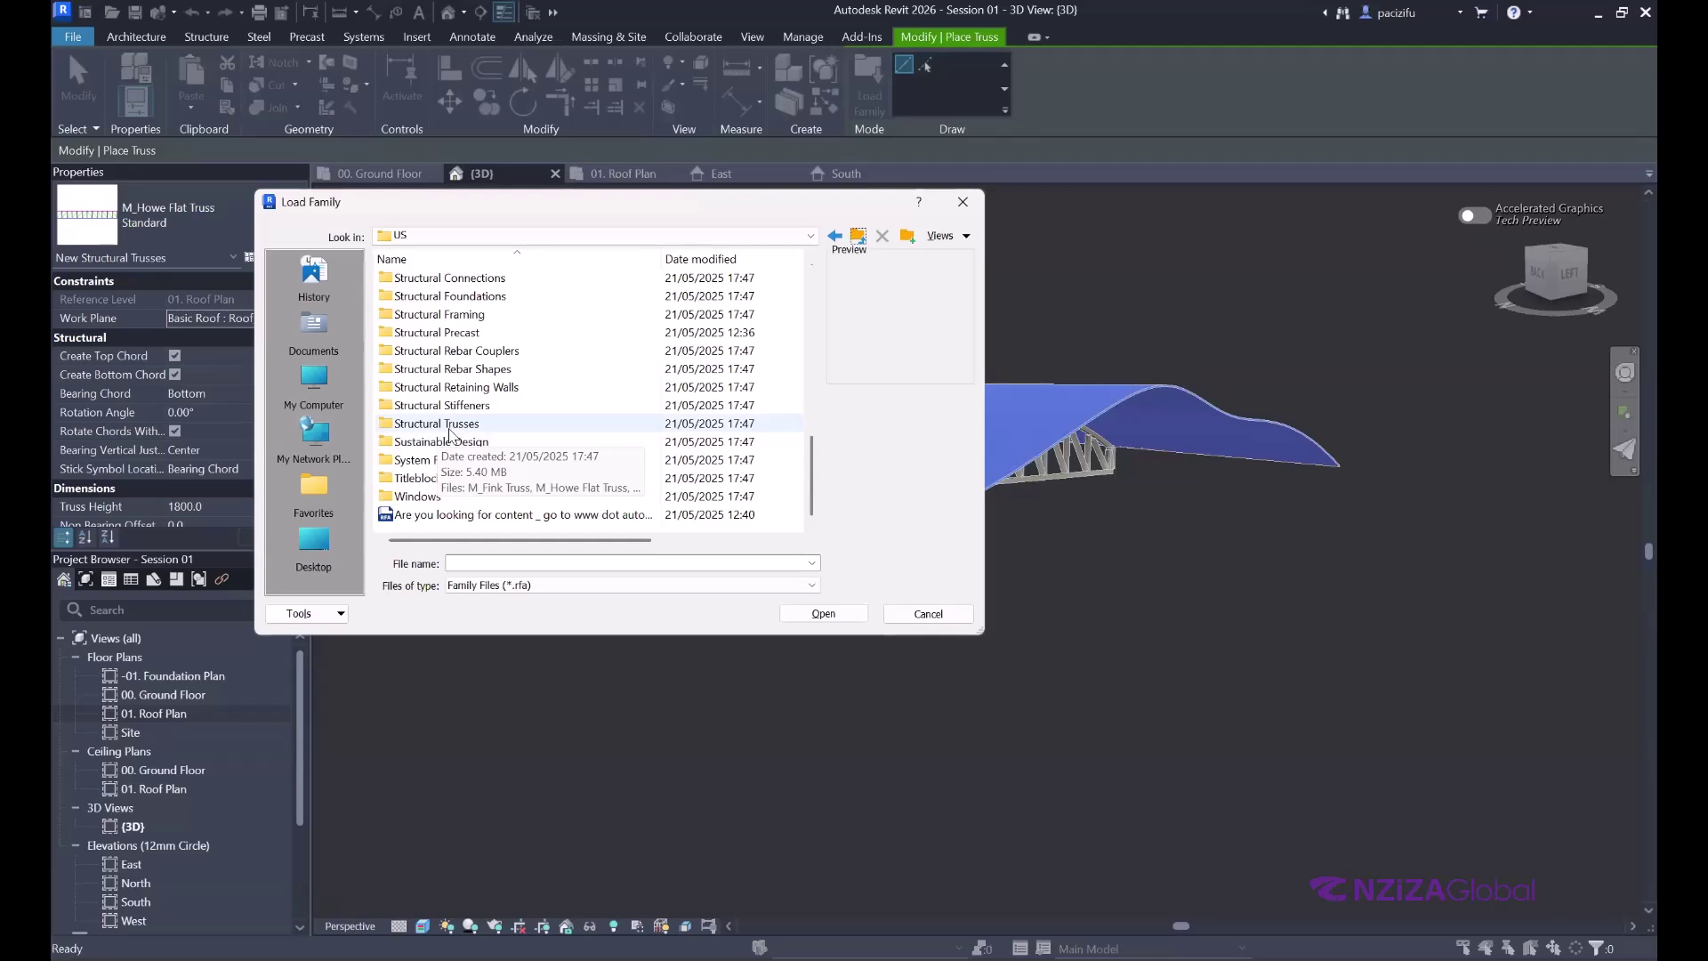
pyautogui.doubleClick(450, 429)
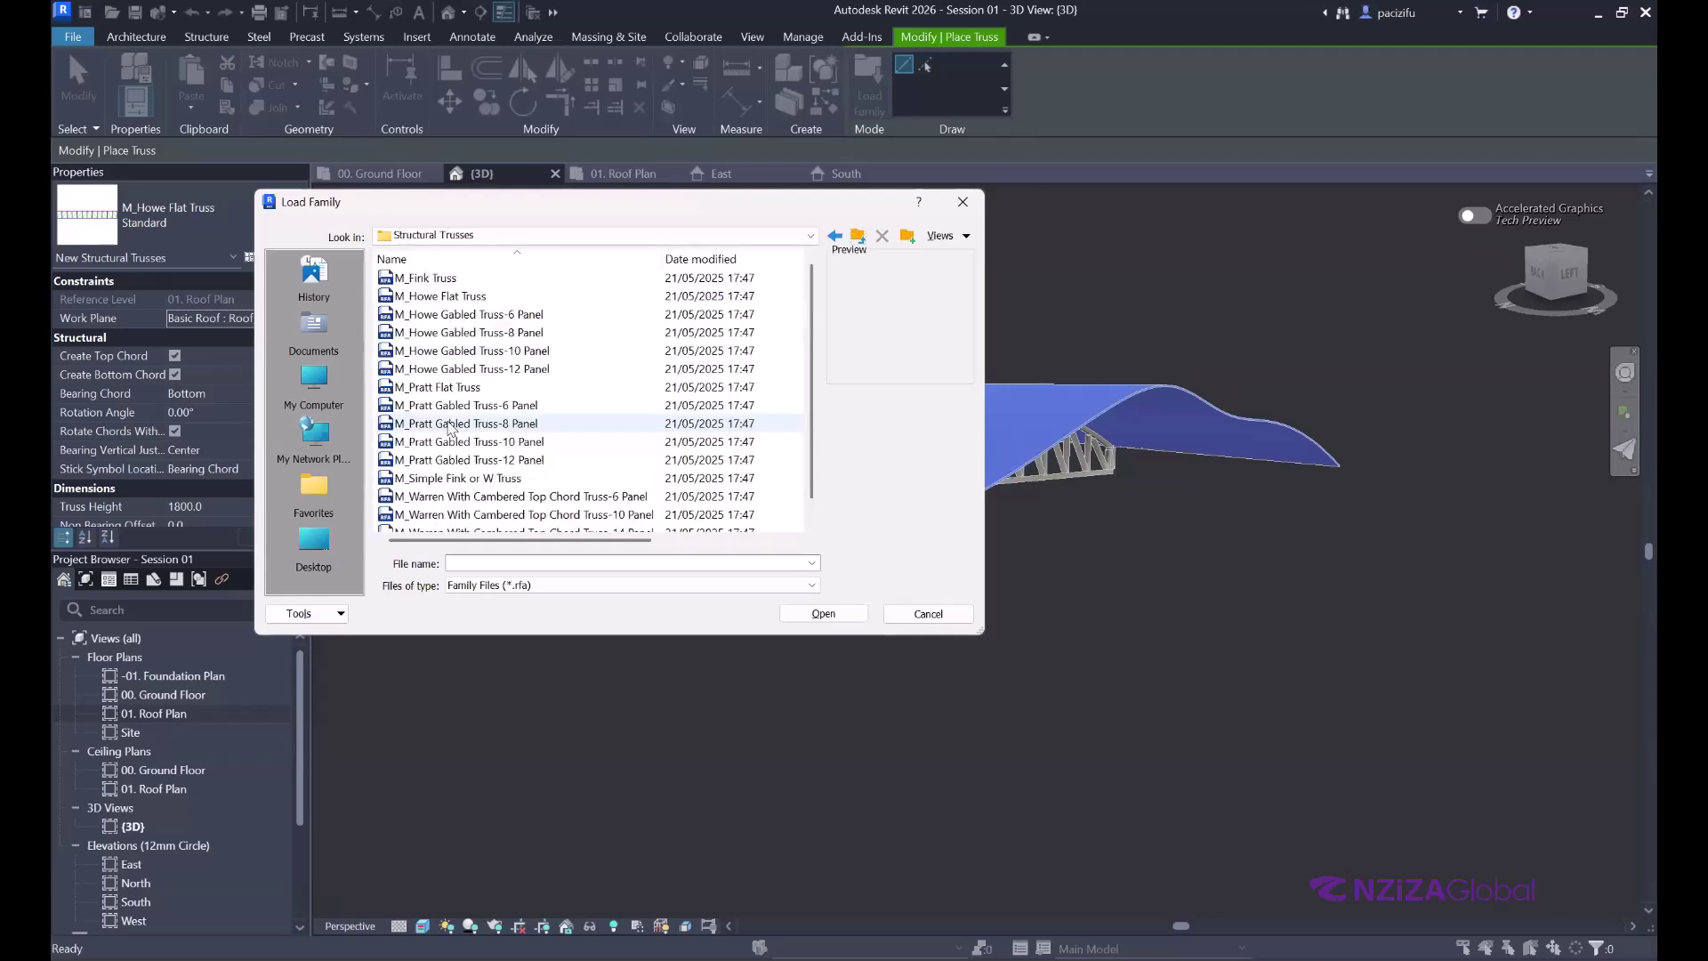
# - Compare the previews of the Pratt and Howe truss families and load the M_Pratt Flat Truss family
pyautogui.scroll(-1, 461, 427)
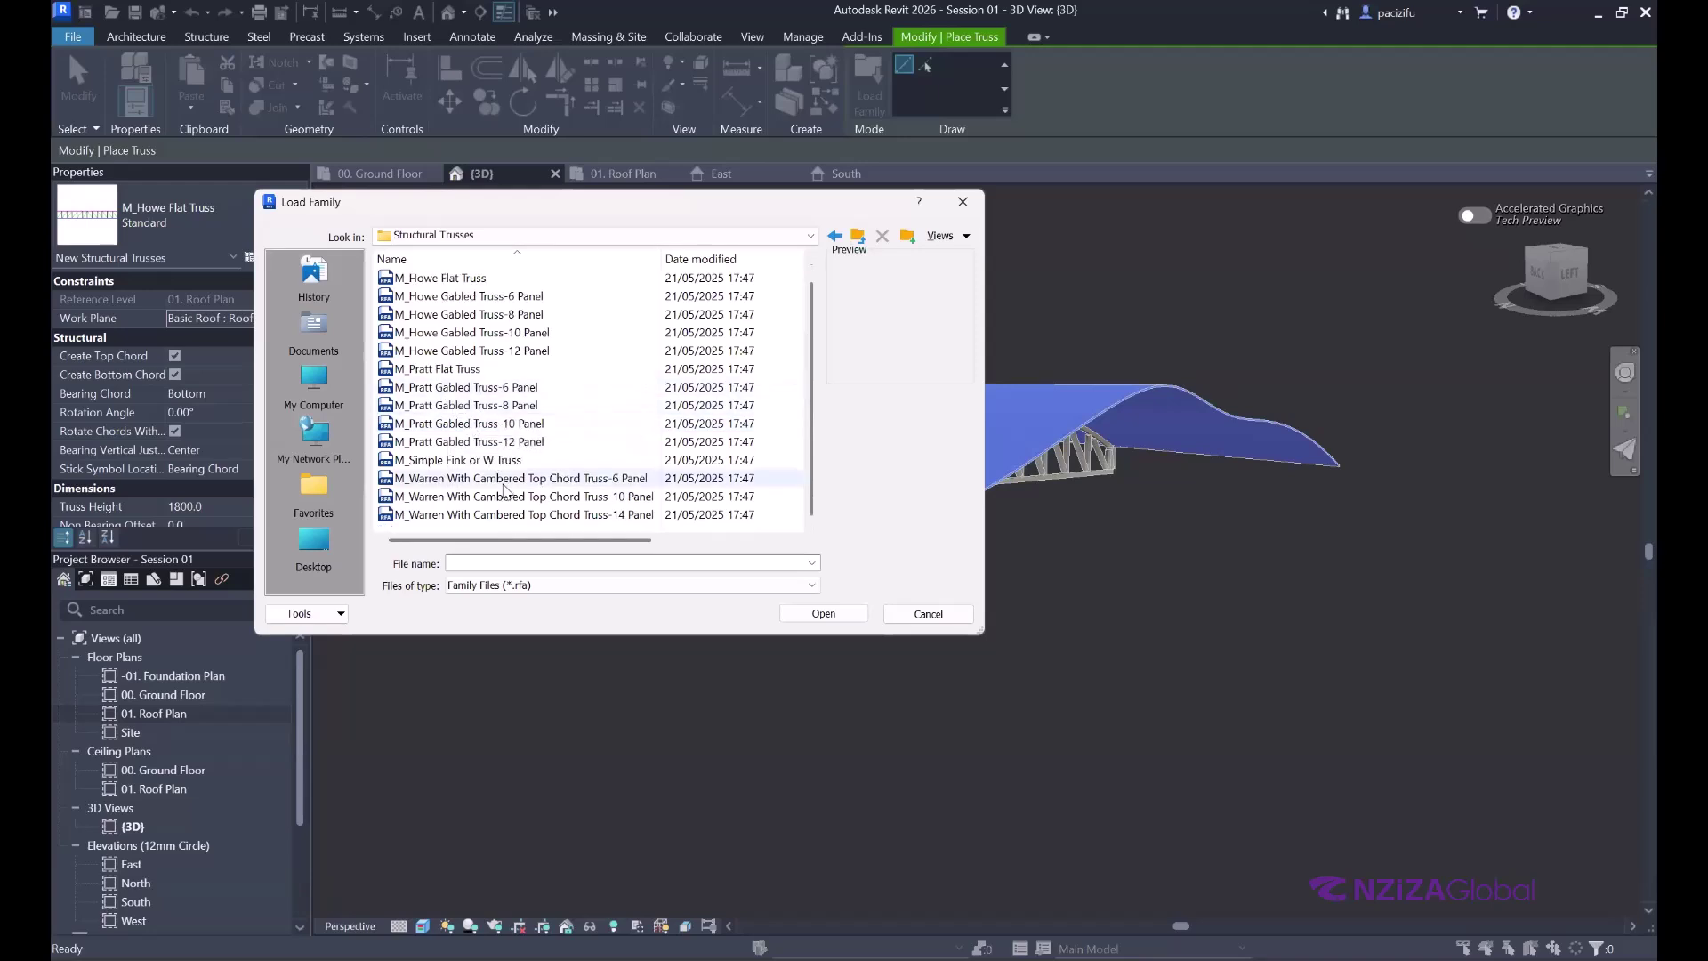
pyautogui.click(469, 406)
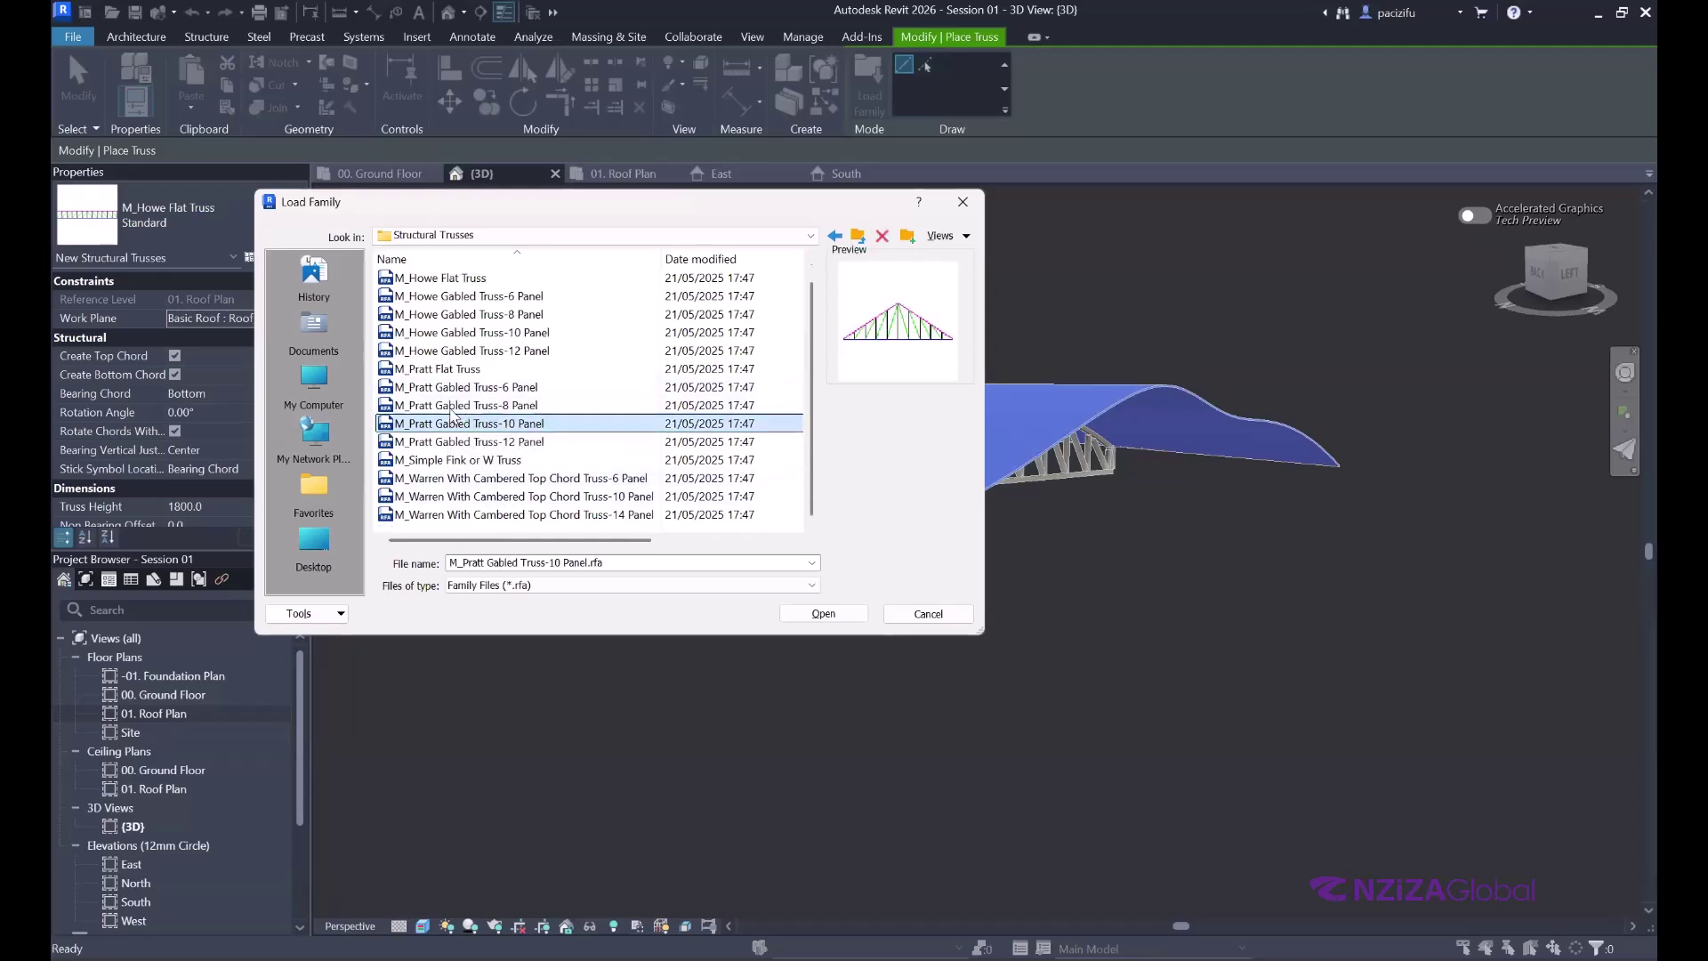
pyautogui.click(453, 389)
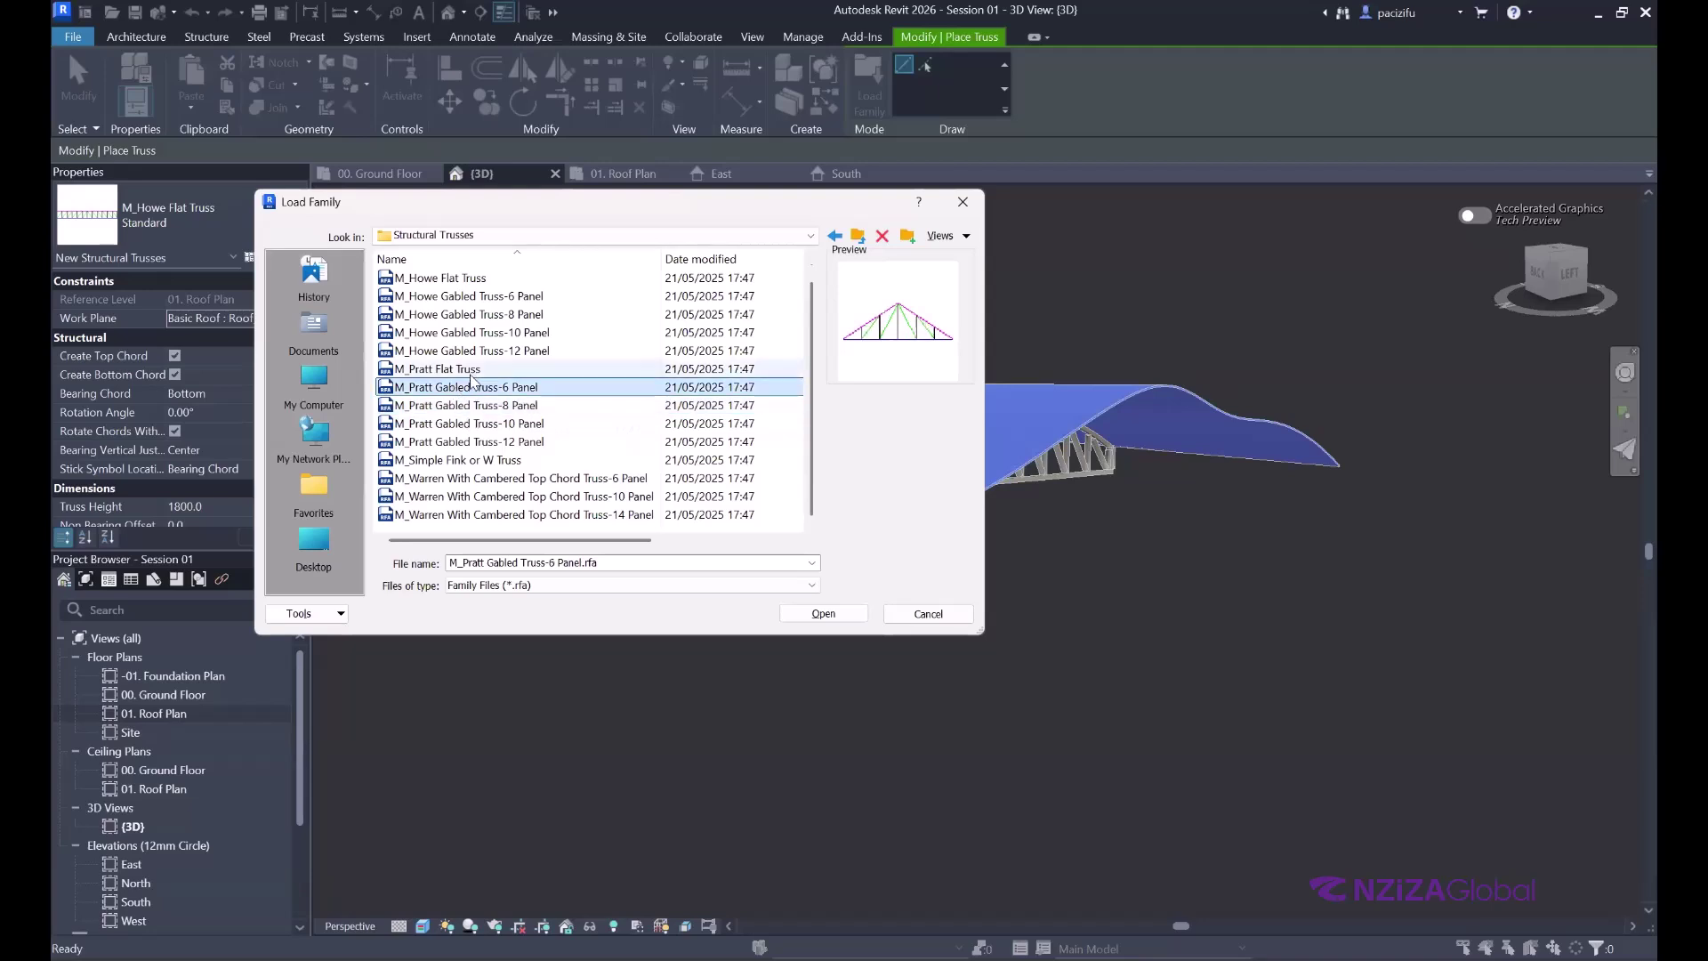
pyautogui.click(440, 371)
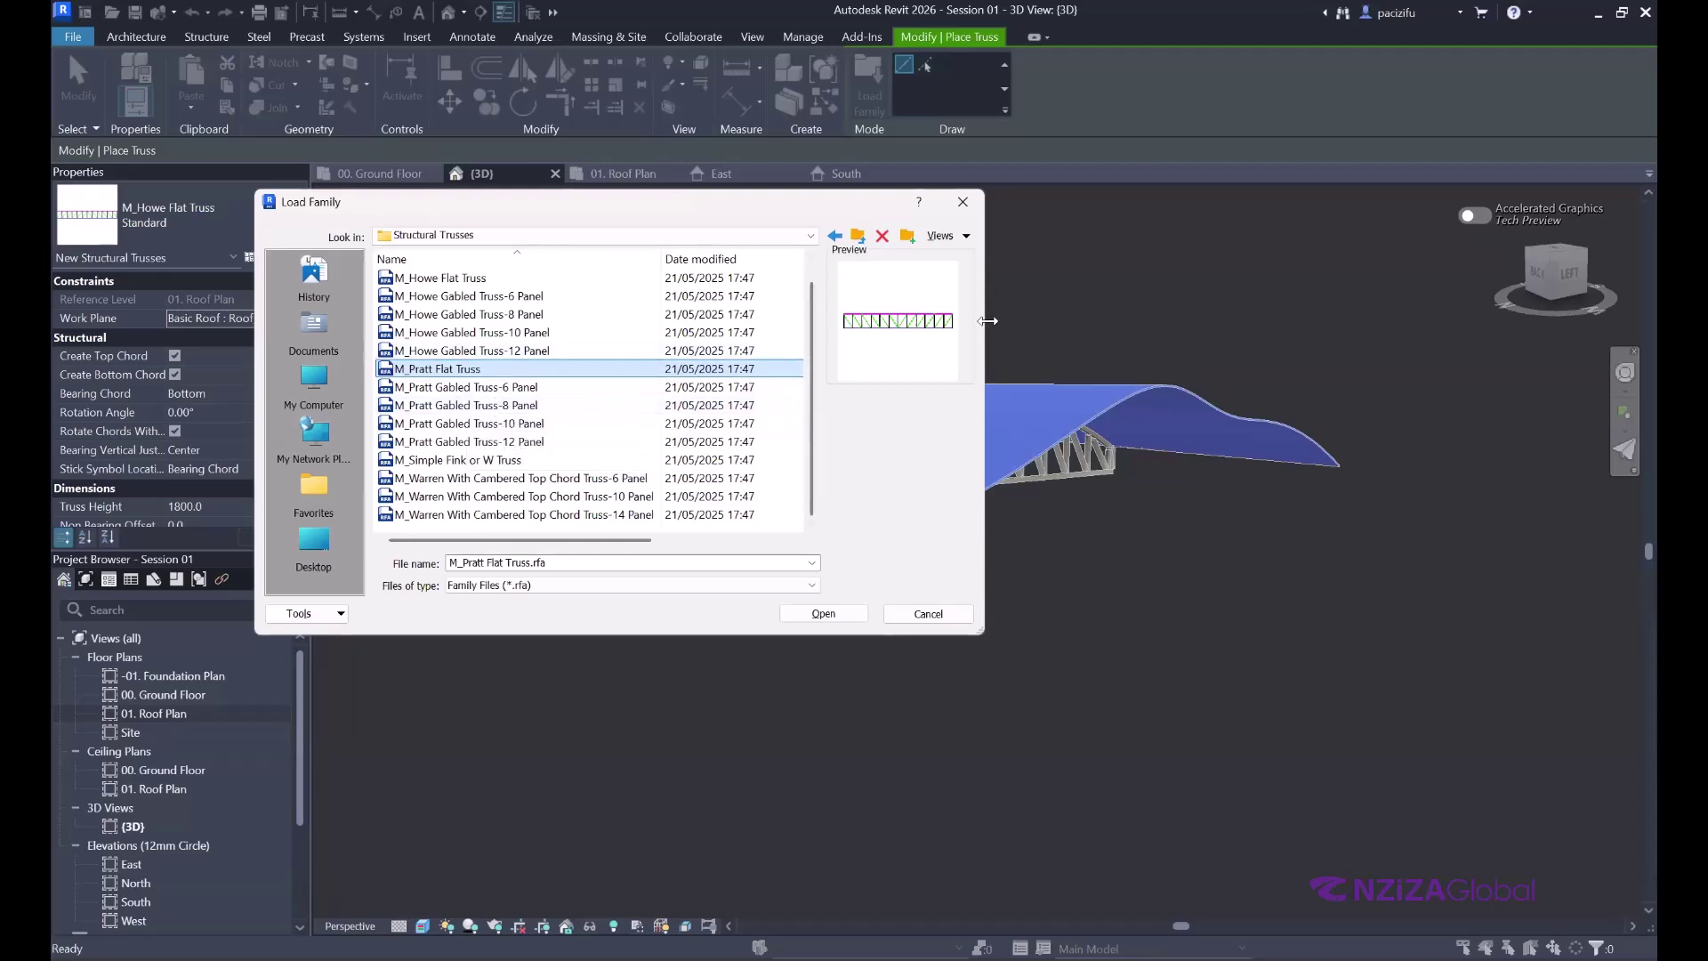
pyautogui.moveTo(987, 321); pyautogui.dragTo(1076, 322)
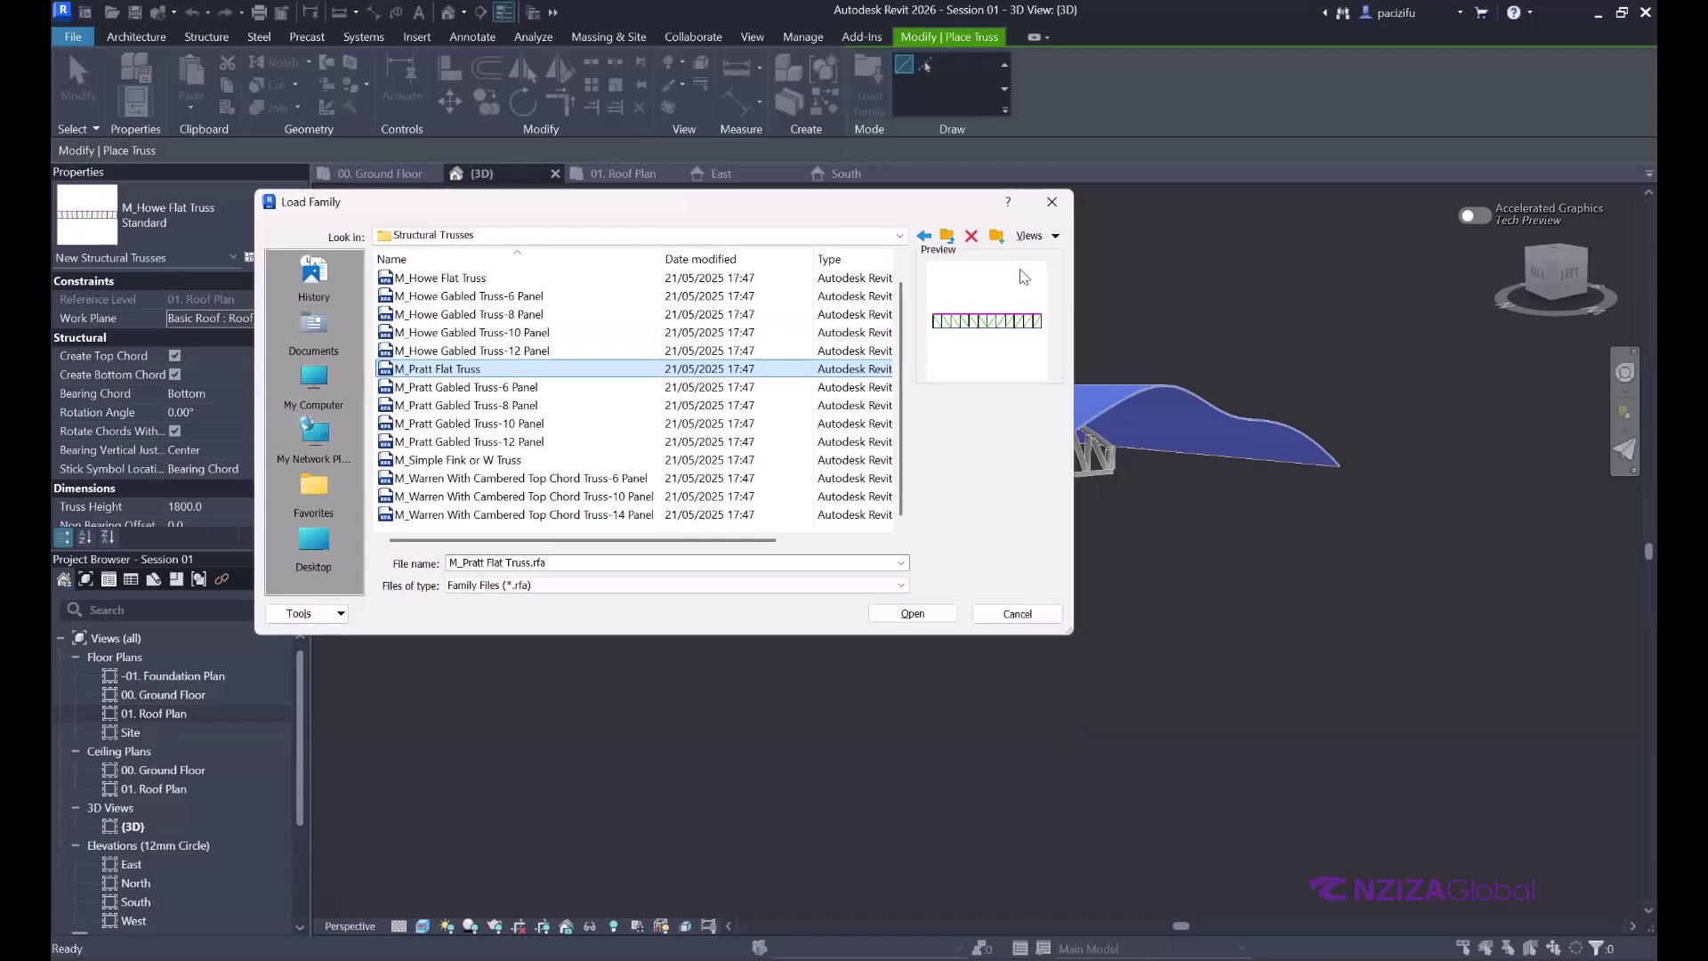
pyautogui.scroll(1, 560, 418)
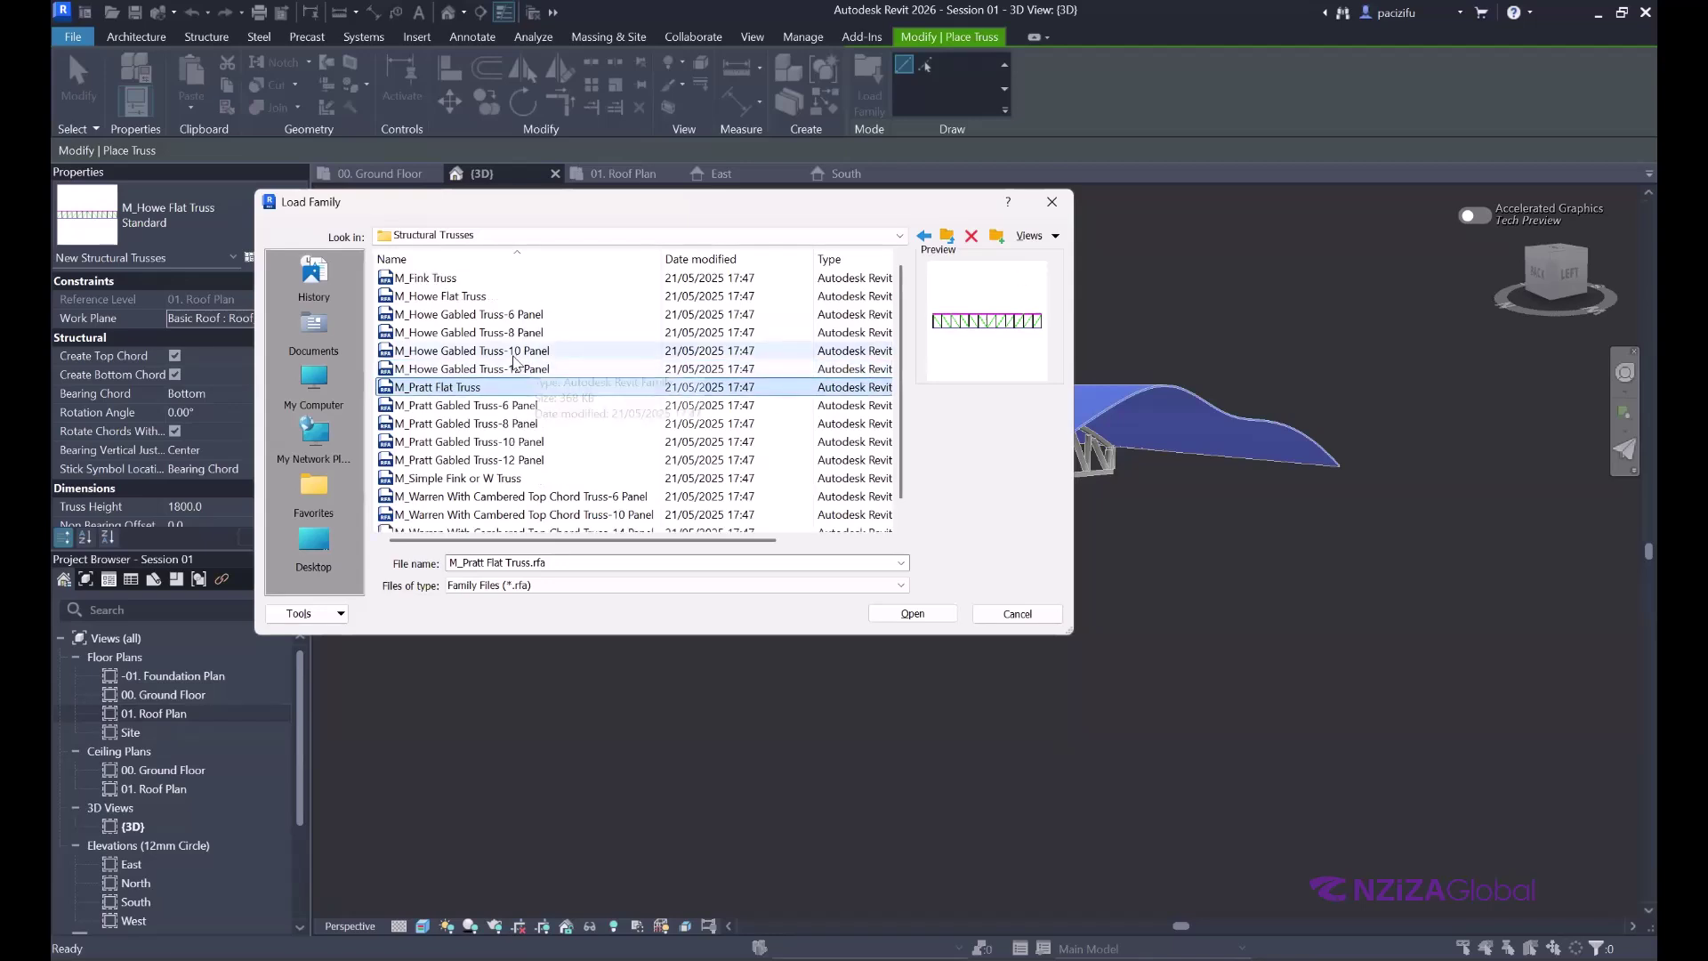
pyautogui.click(472, 368)
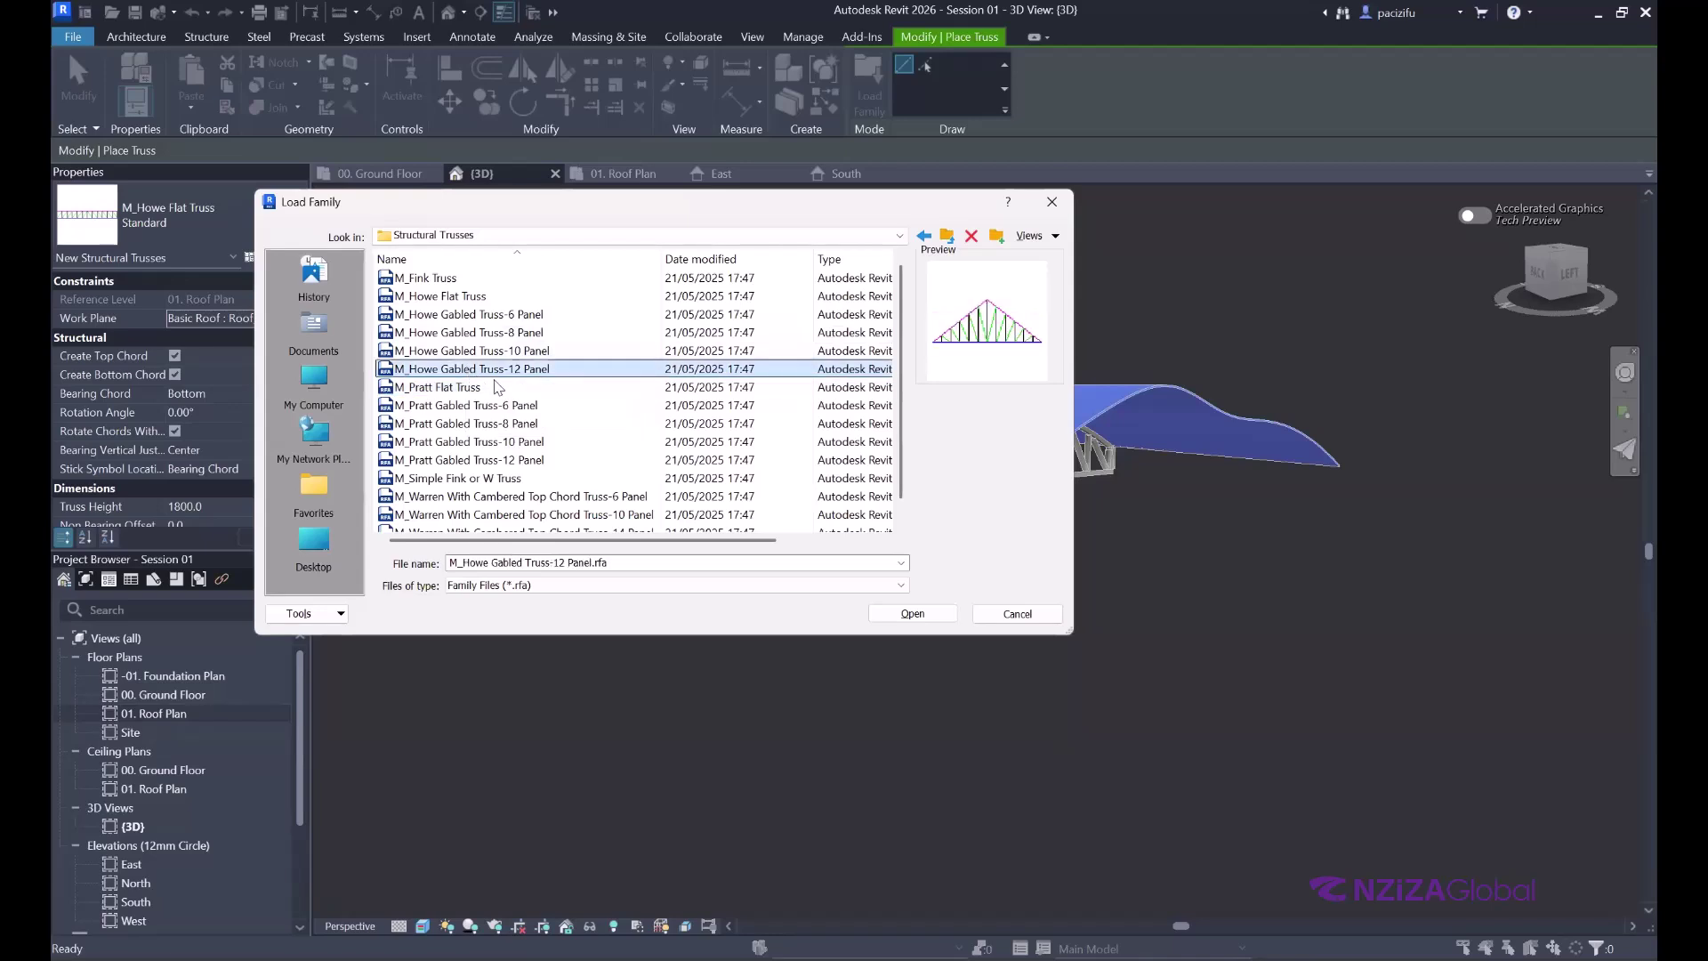
pyautogui.click(485, 351)
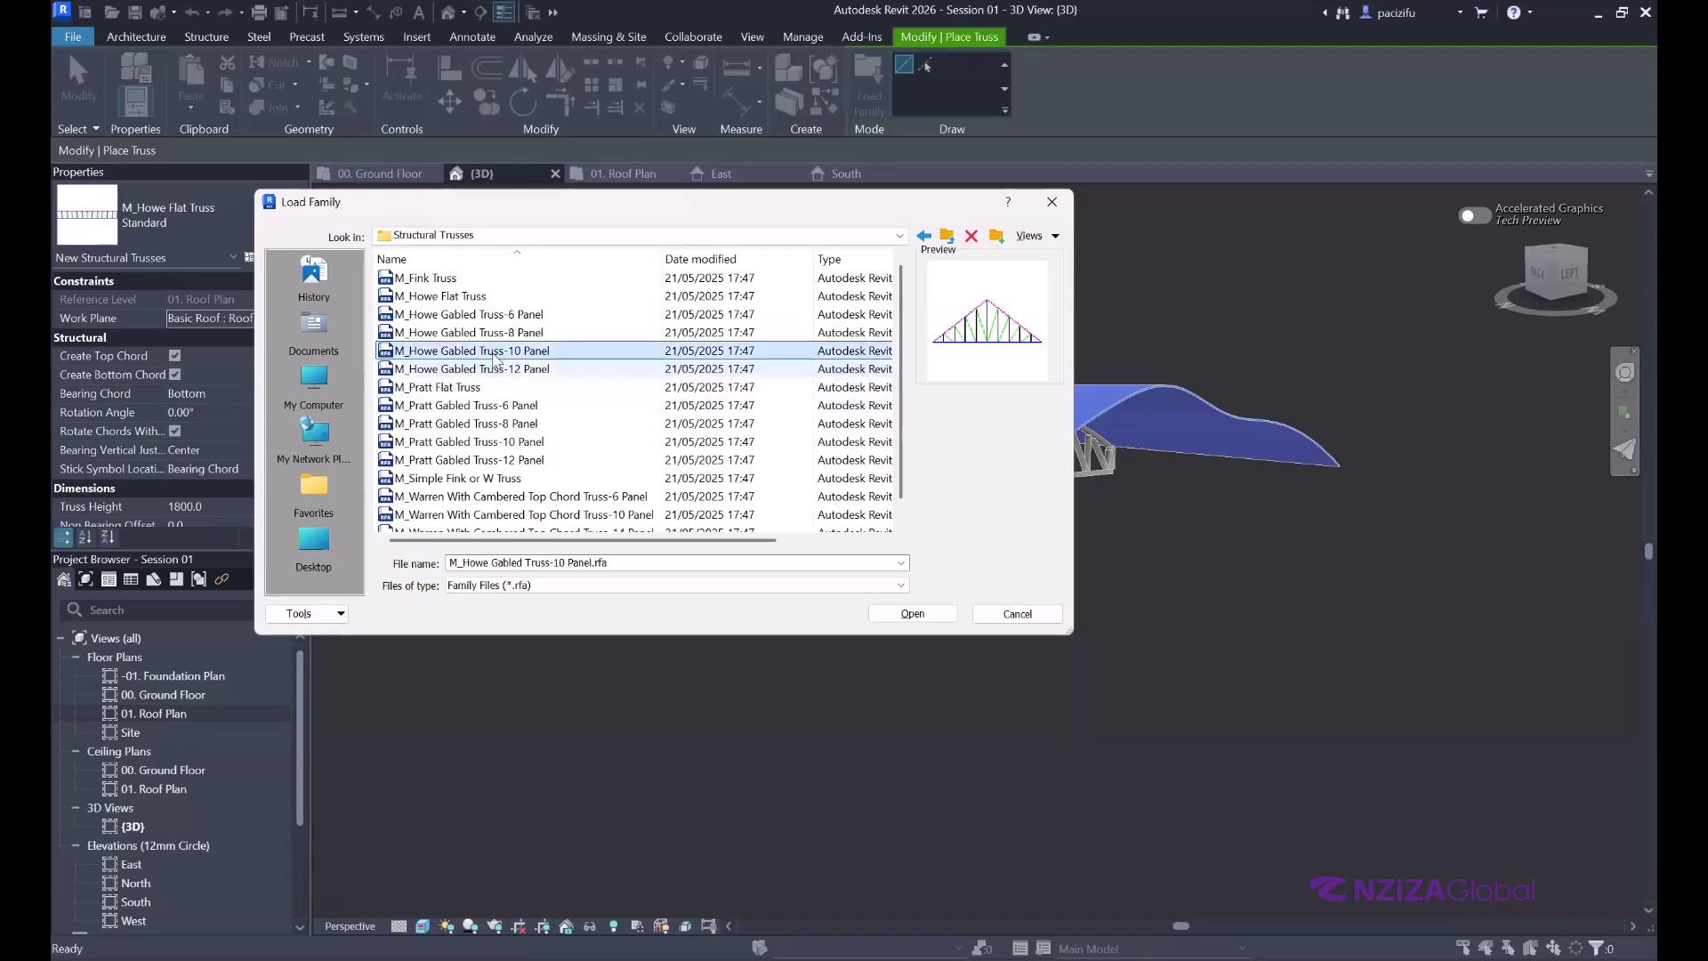
pyautogui.click(458, 388)
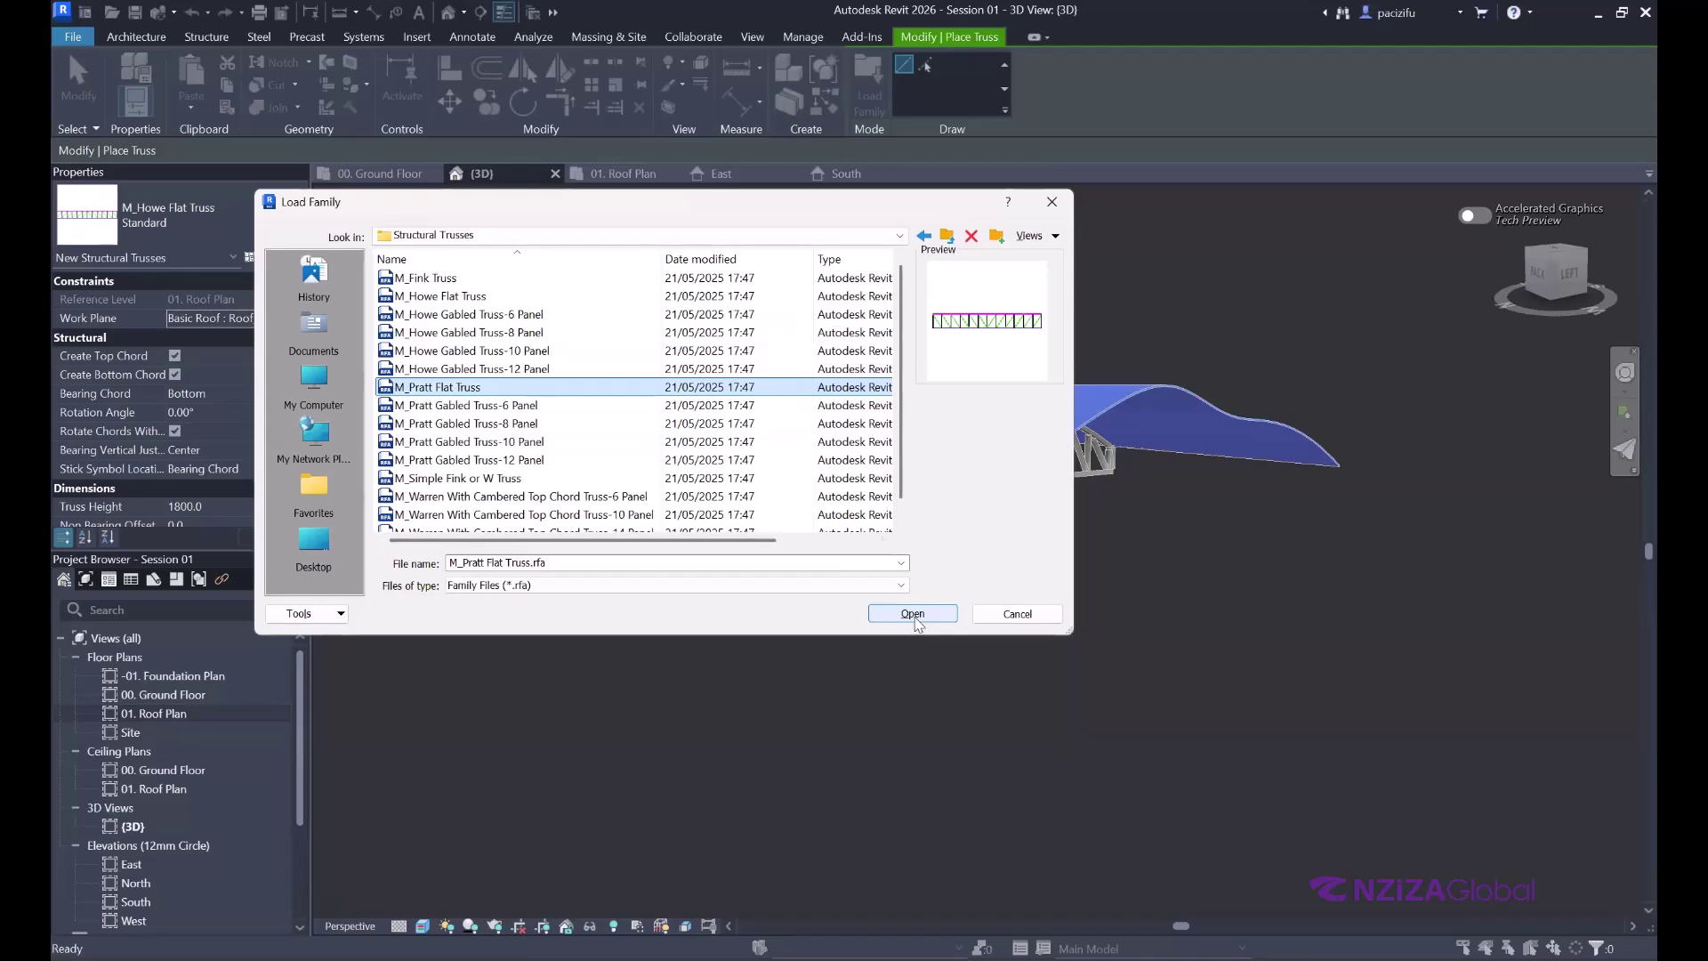
pyautogui.click(913, 613)
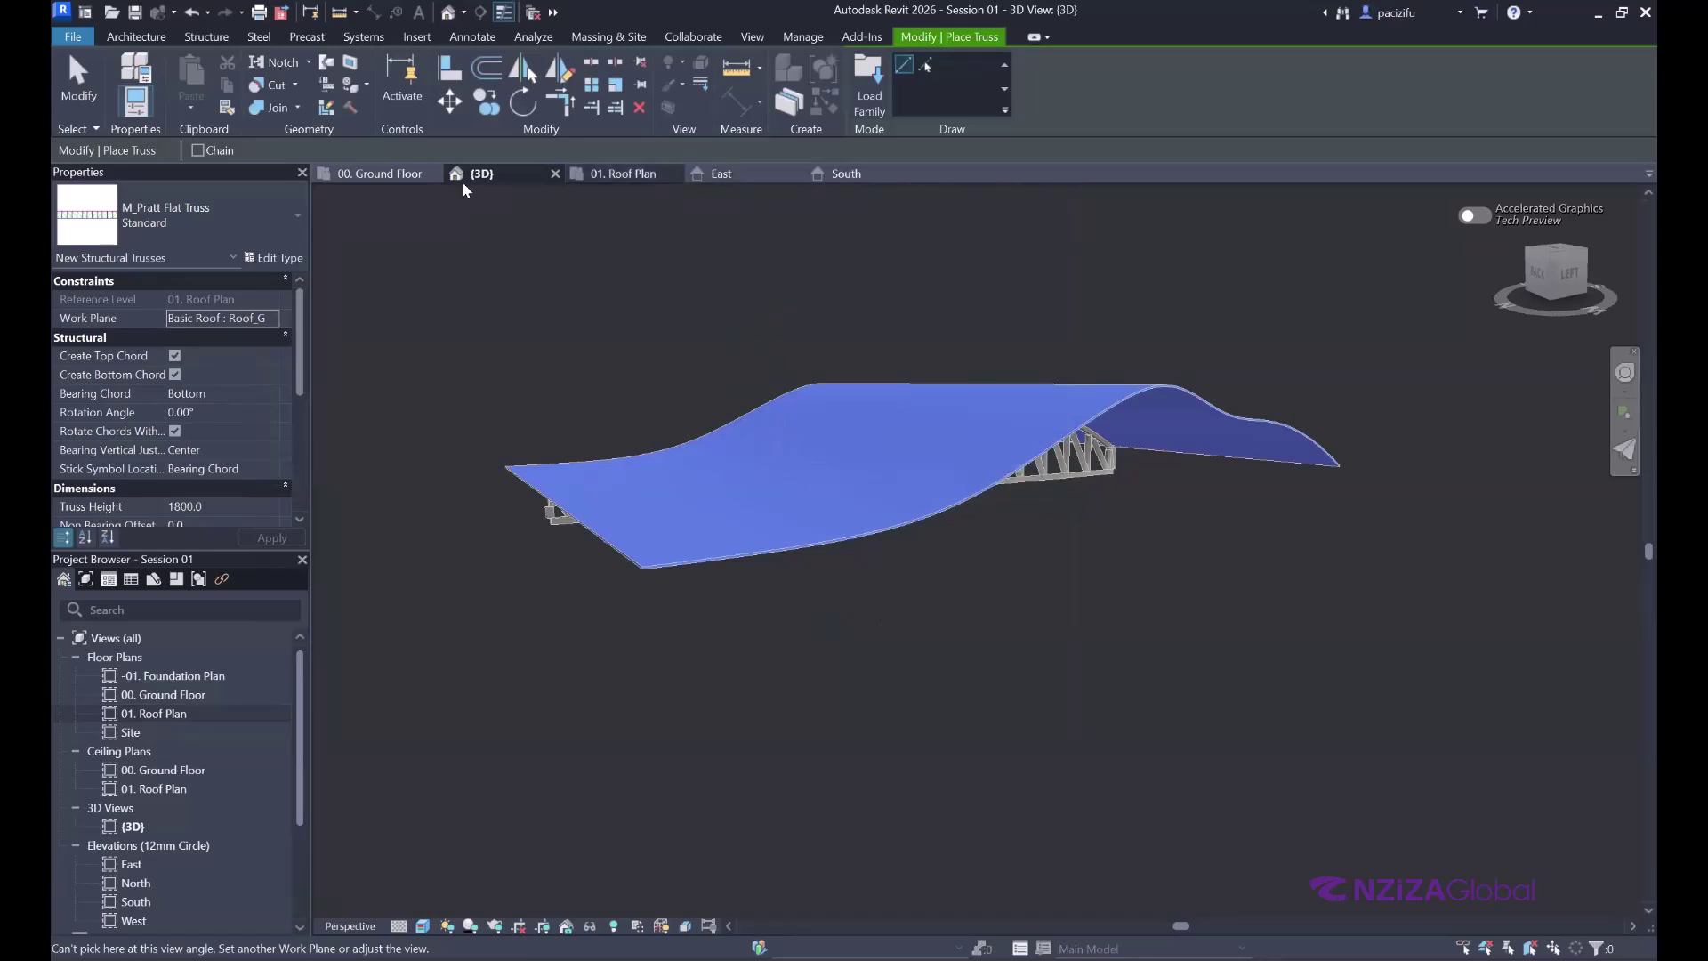
# - In the 01. Roof Plan view, place an M_Pratt Flat Truss about 24.2 m long between the curved roof's opposite edges, near its west side
pyautogui.click(623, 174)
pyautogui.scroll(2, 566, 290)
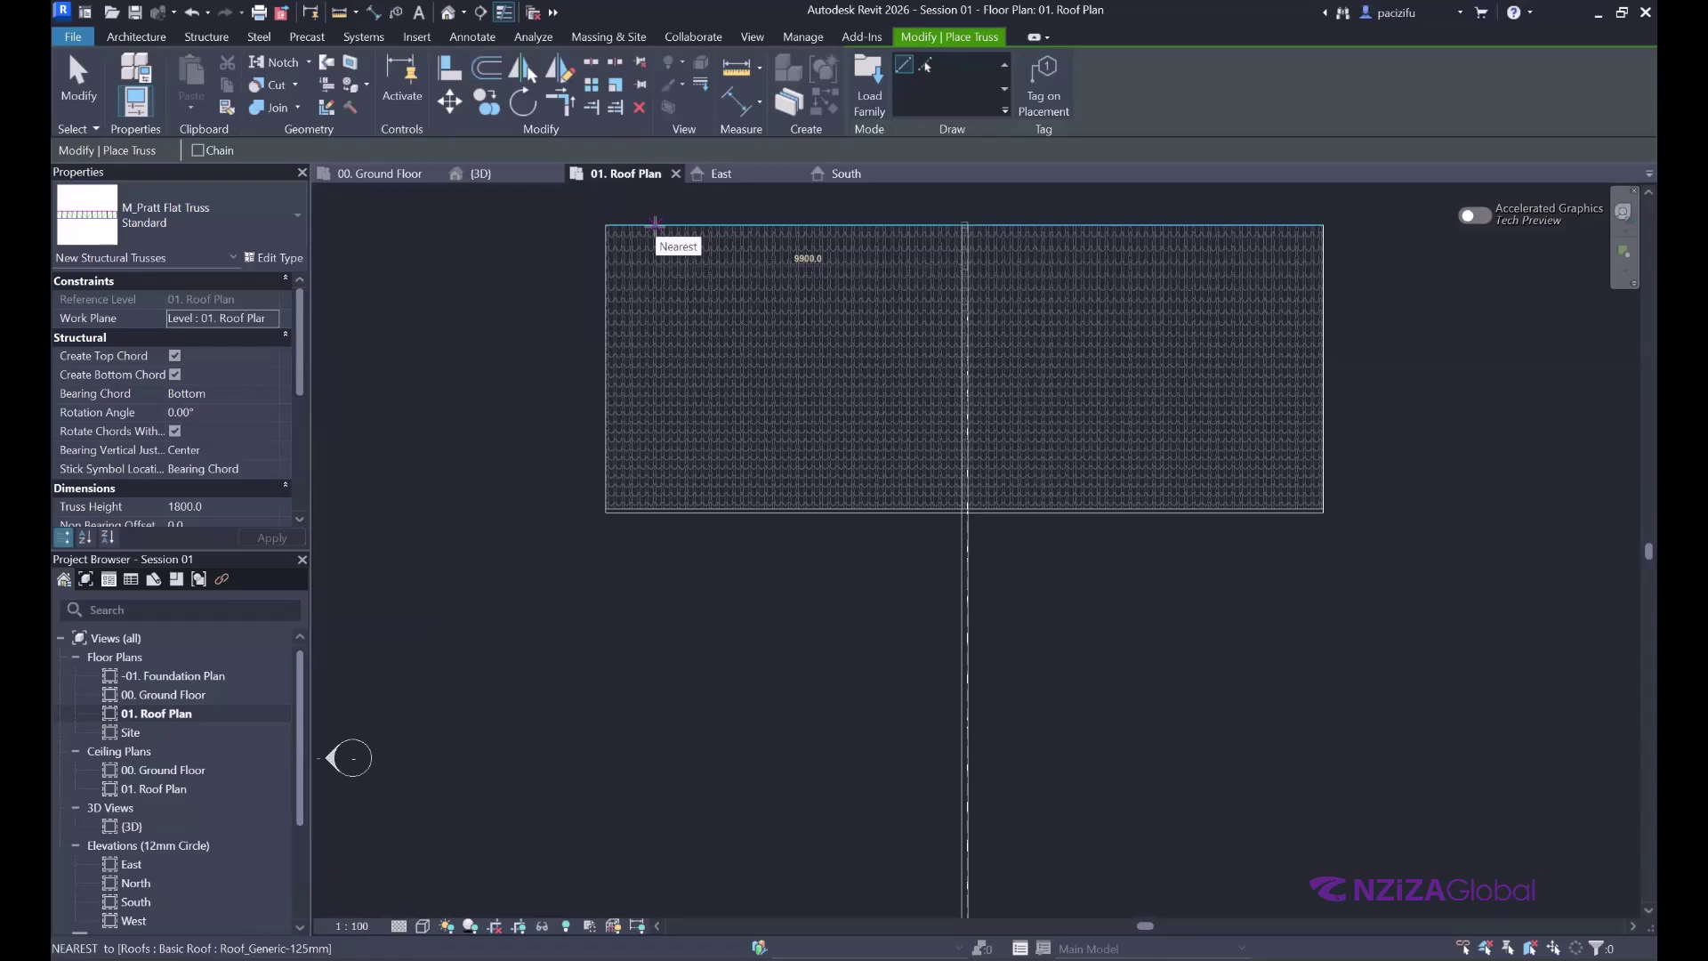
pyautogui.click(655, 224)
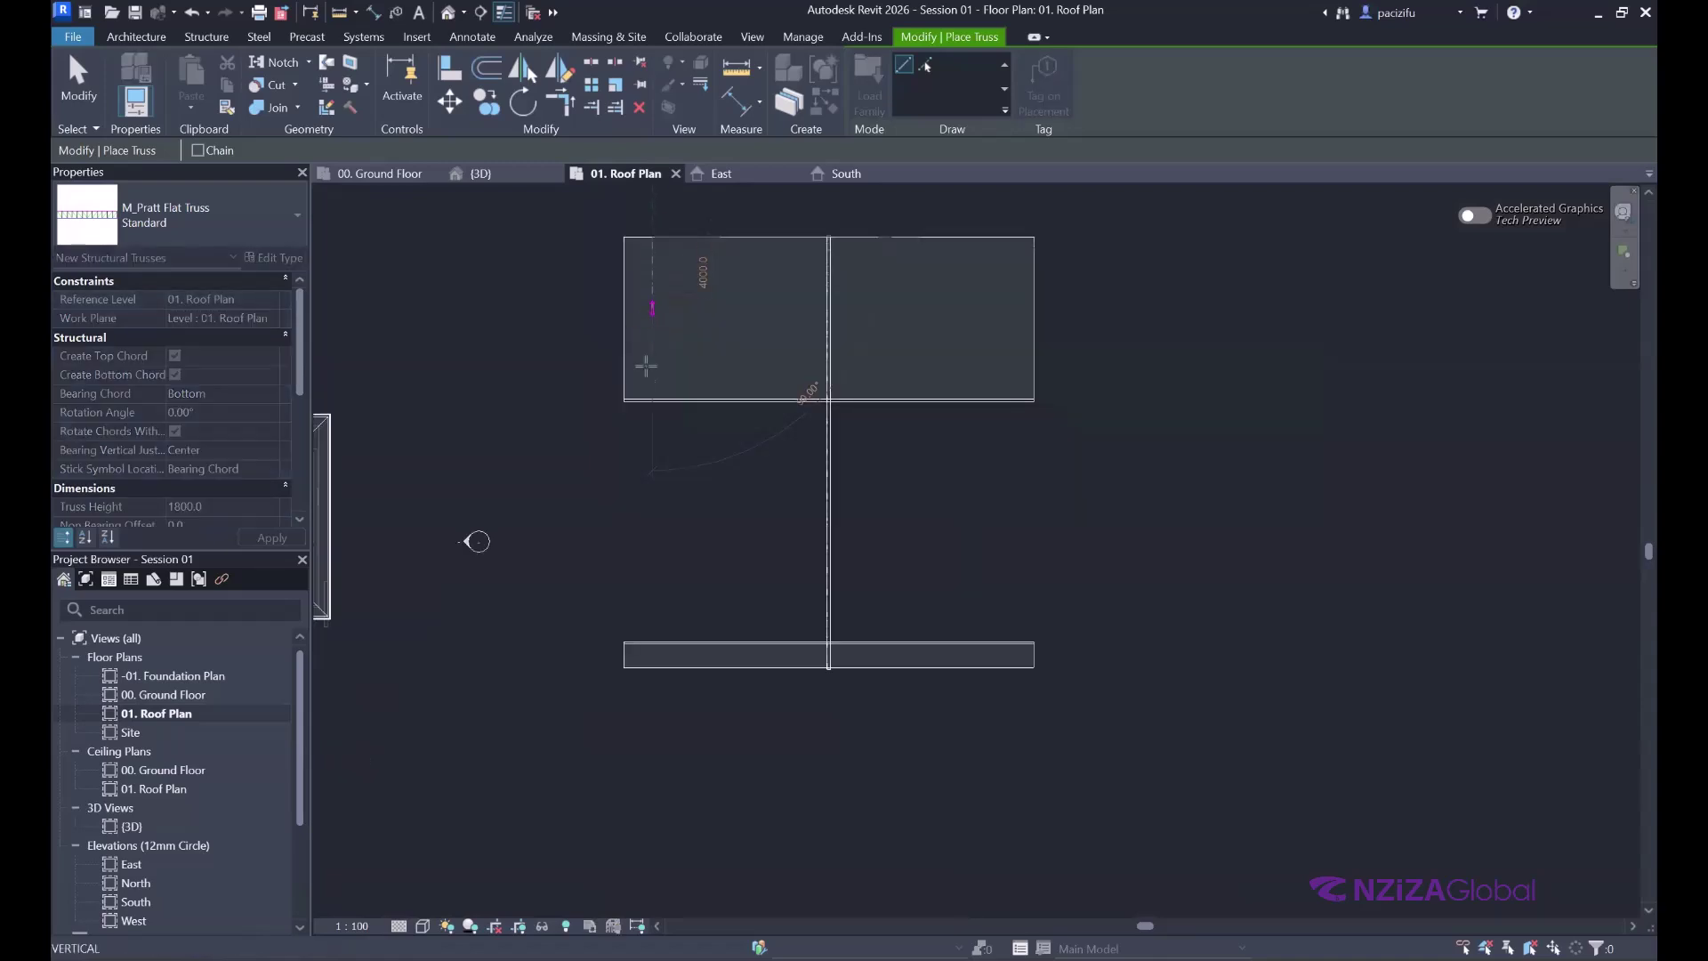
pyautogui.scroll(-1, 647, 322)
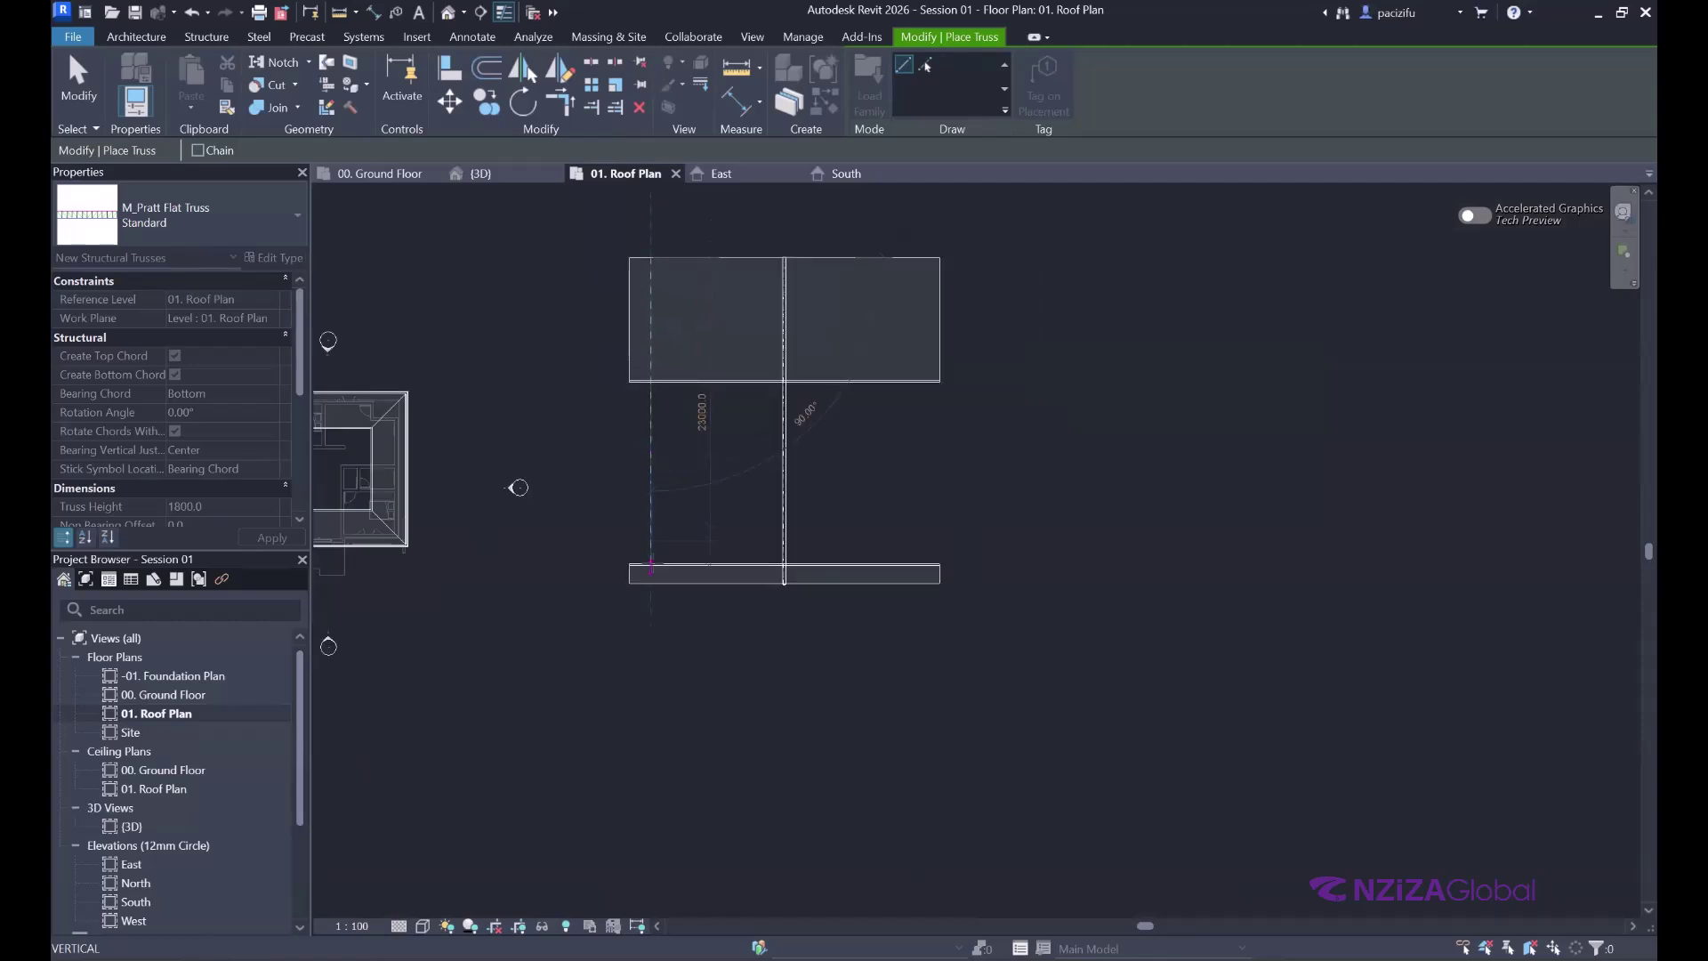
pyautogui.scroll(3, 651, 570)
pyautogui.click(648, 591)
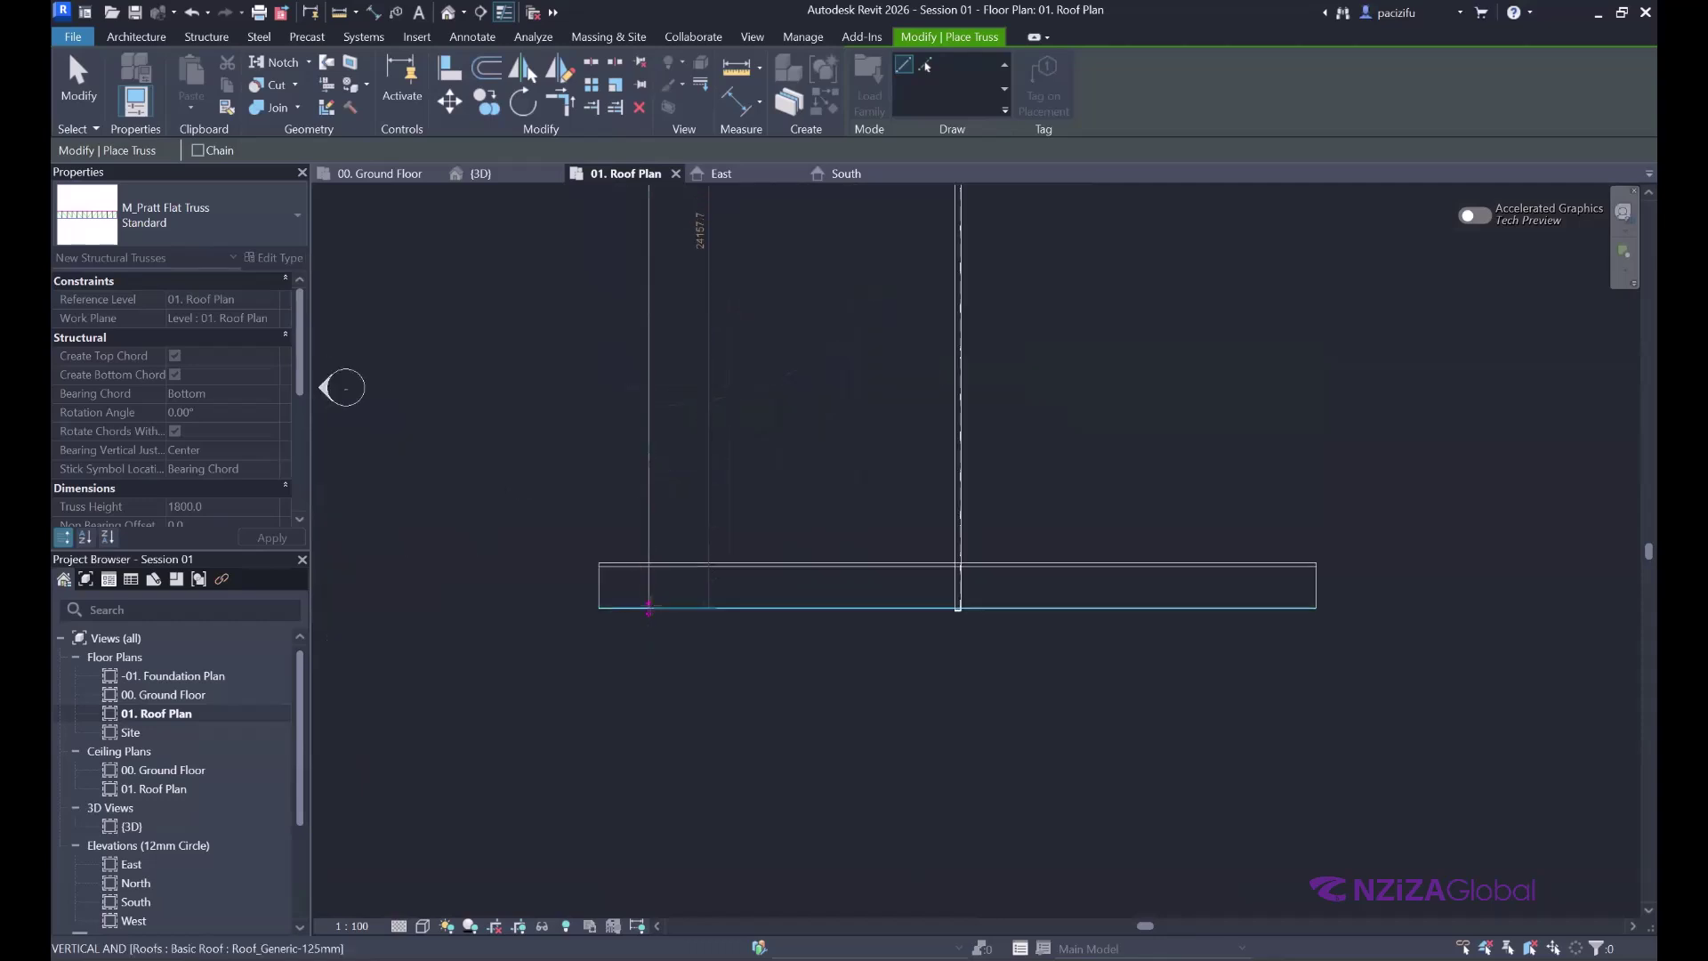
pyautogui.scroll(2, 650, 480)
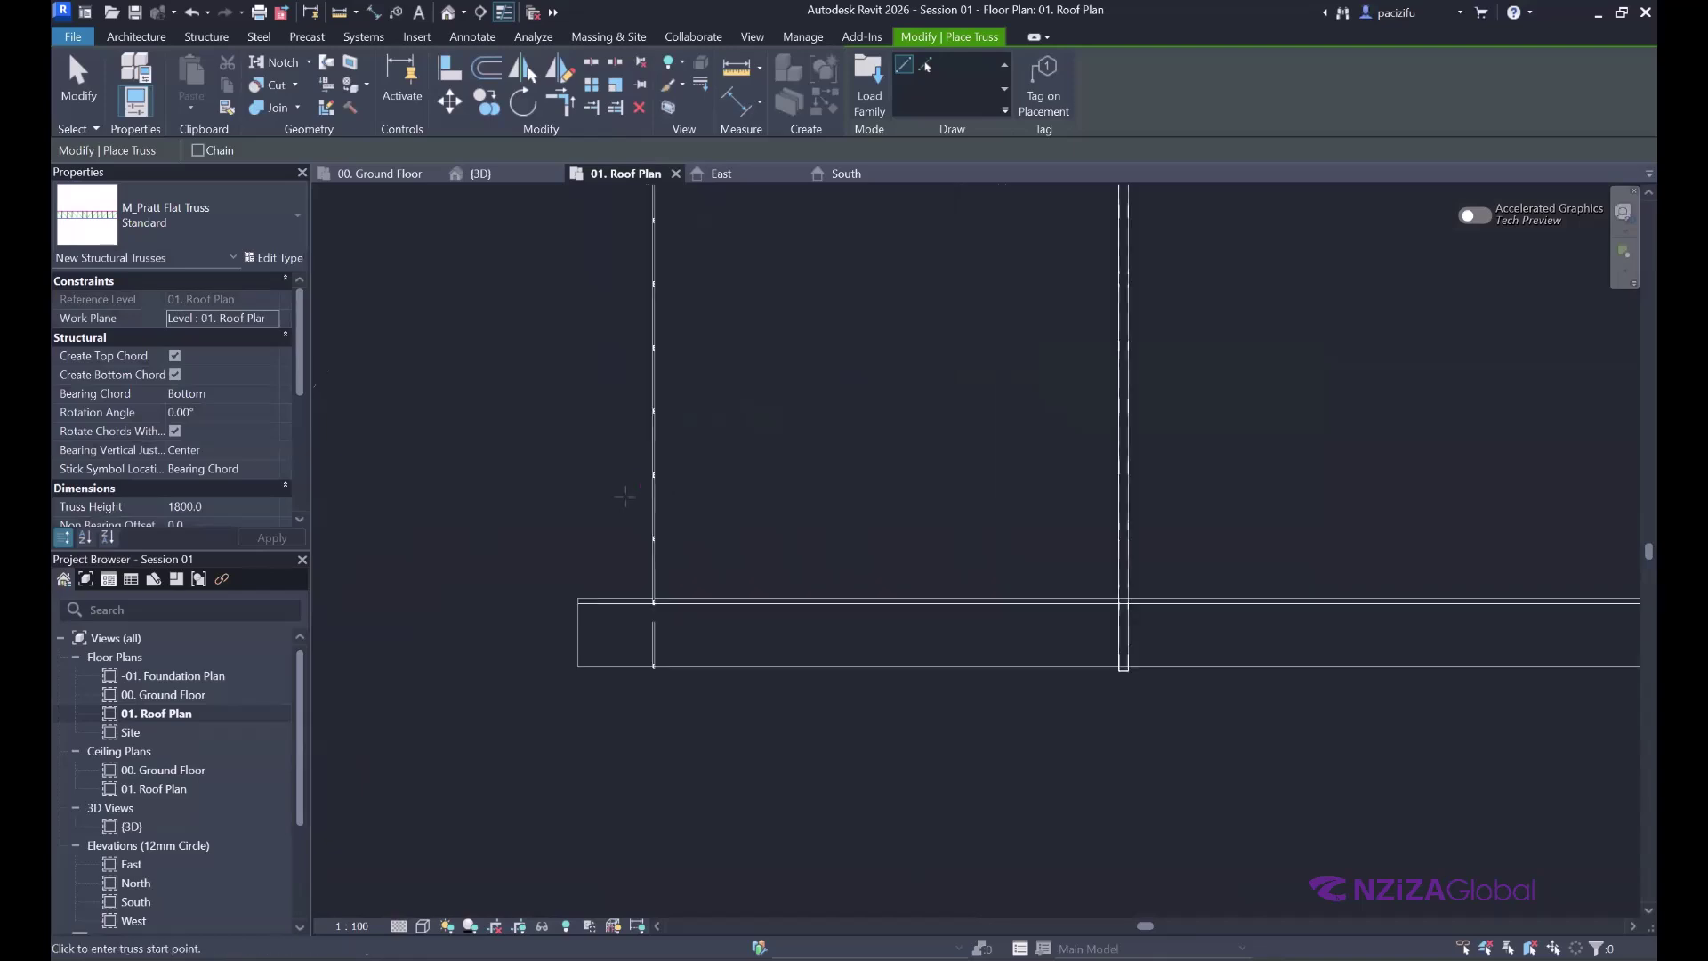
pyautogui.scroll(-3, 663, 426)
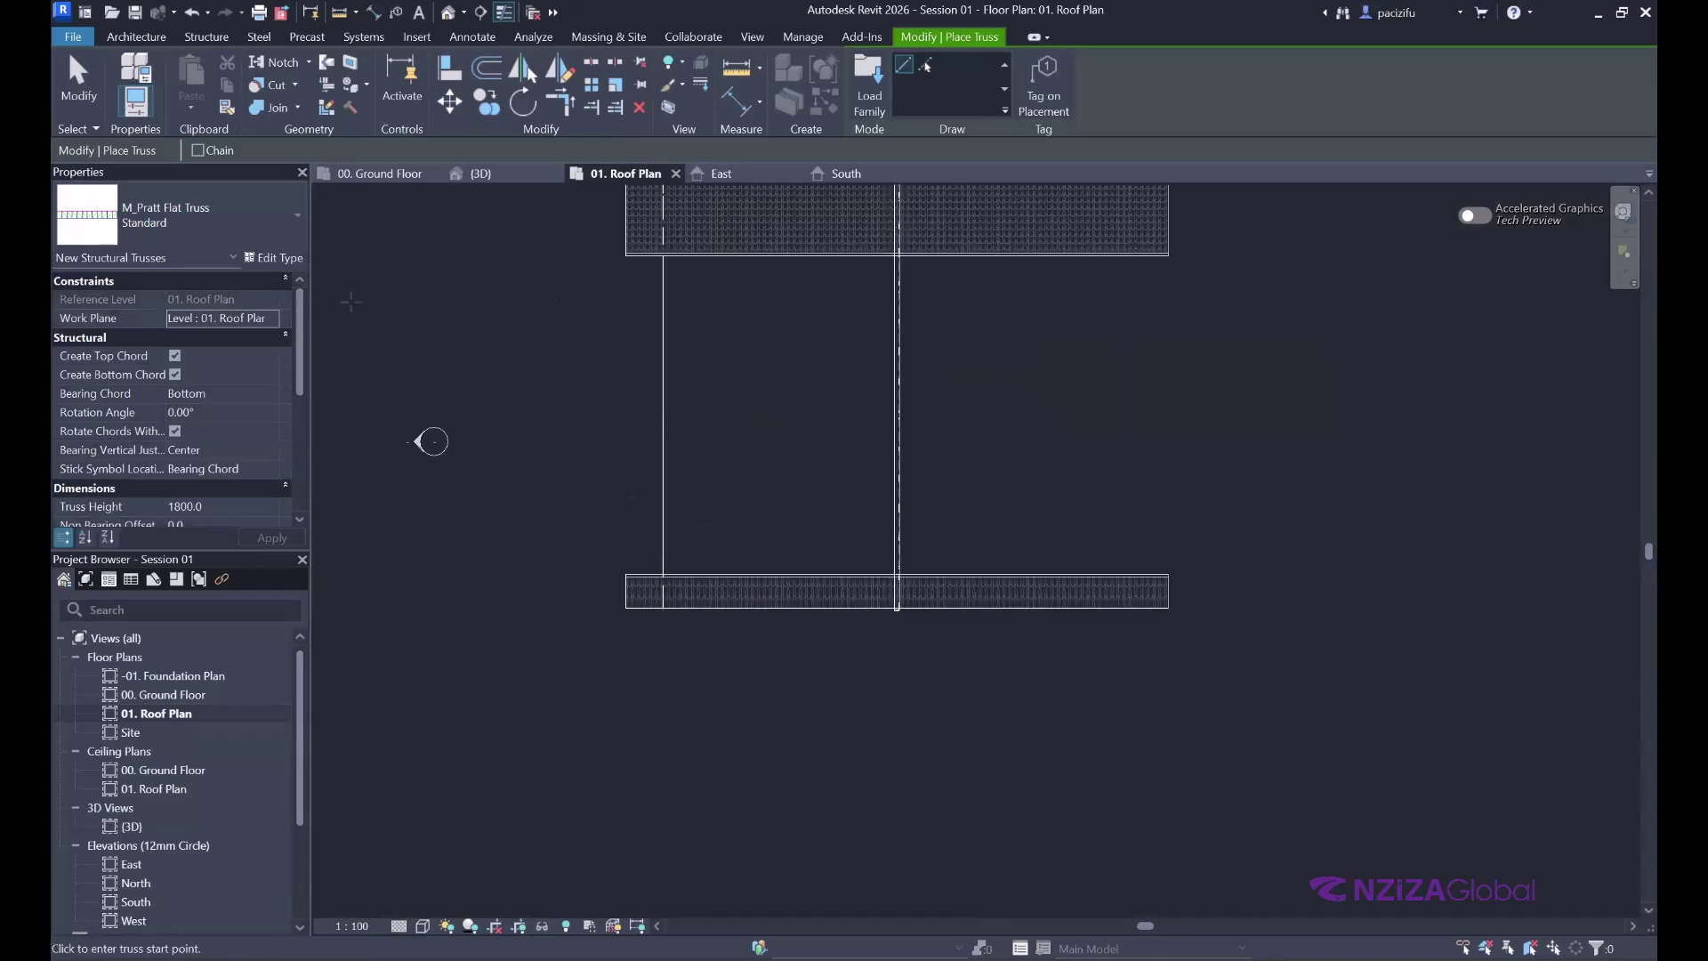
pyautogui.click(78, 79)
pyautogui.scroll(-1, 590, 402)
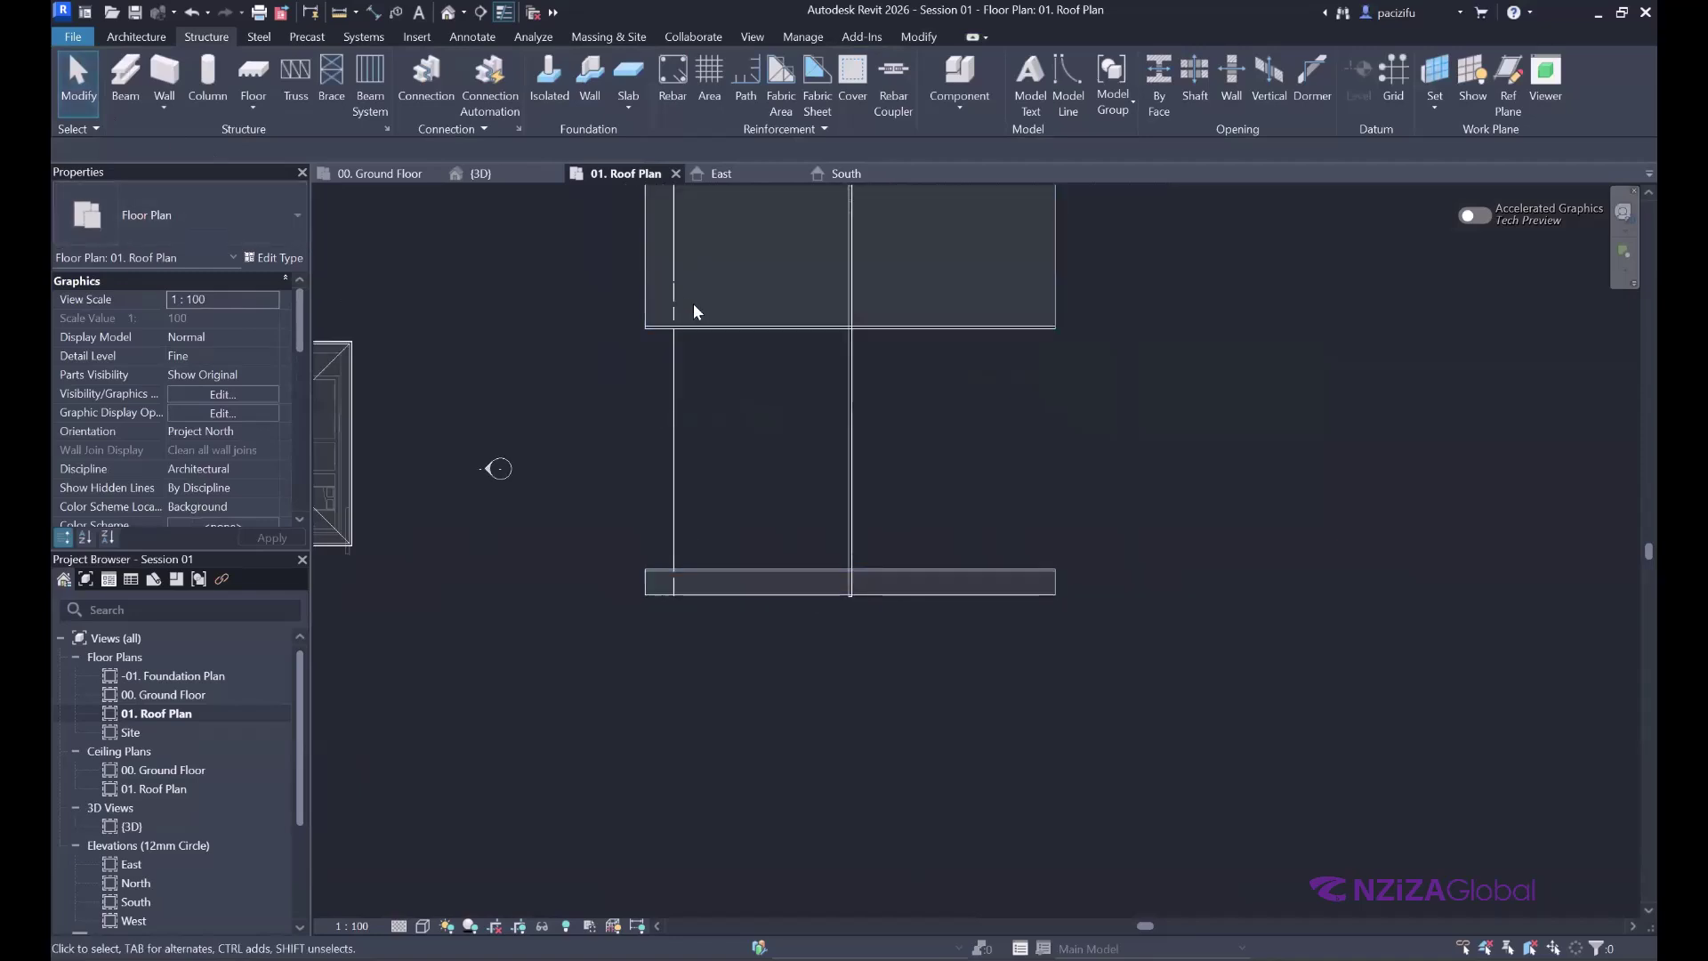
# - Examine the new flat truss in the 3D view, checking where it sits relative to the curved roof
pyautogui.click(480, 173)
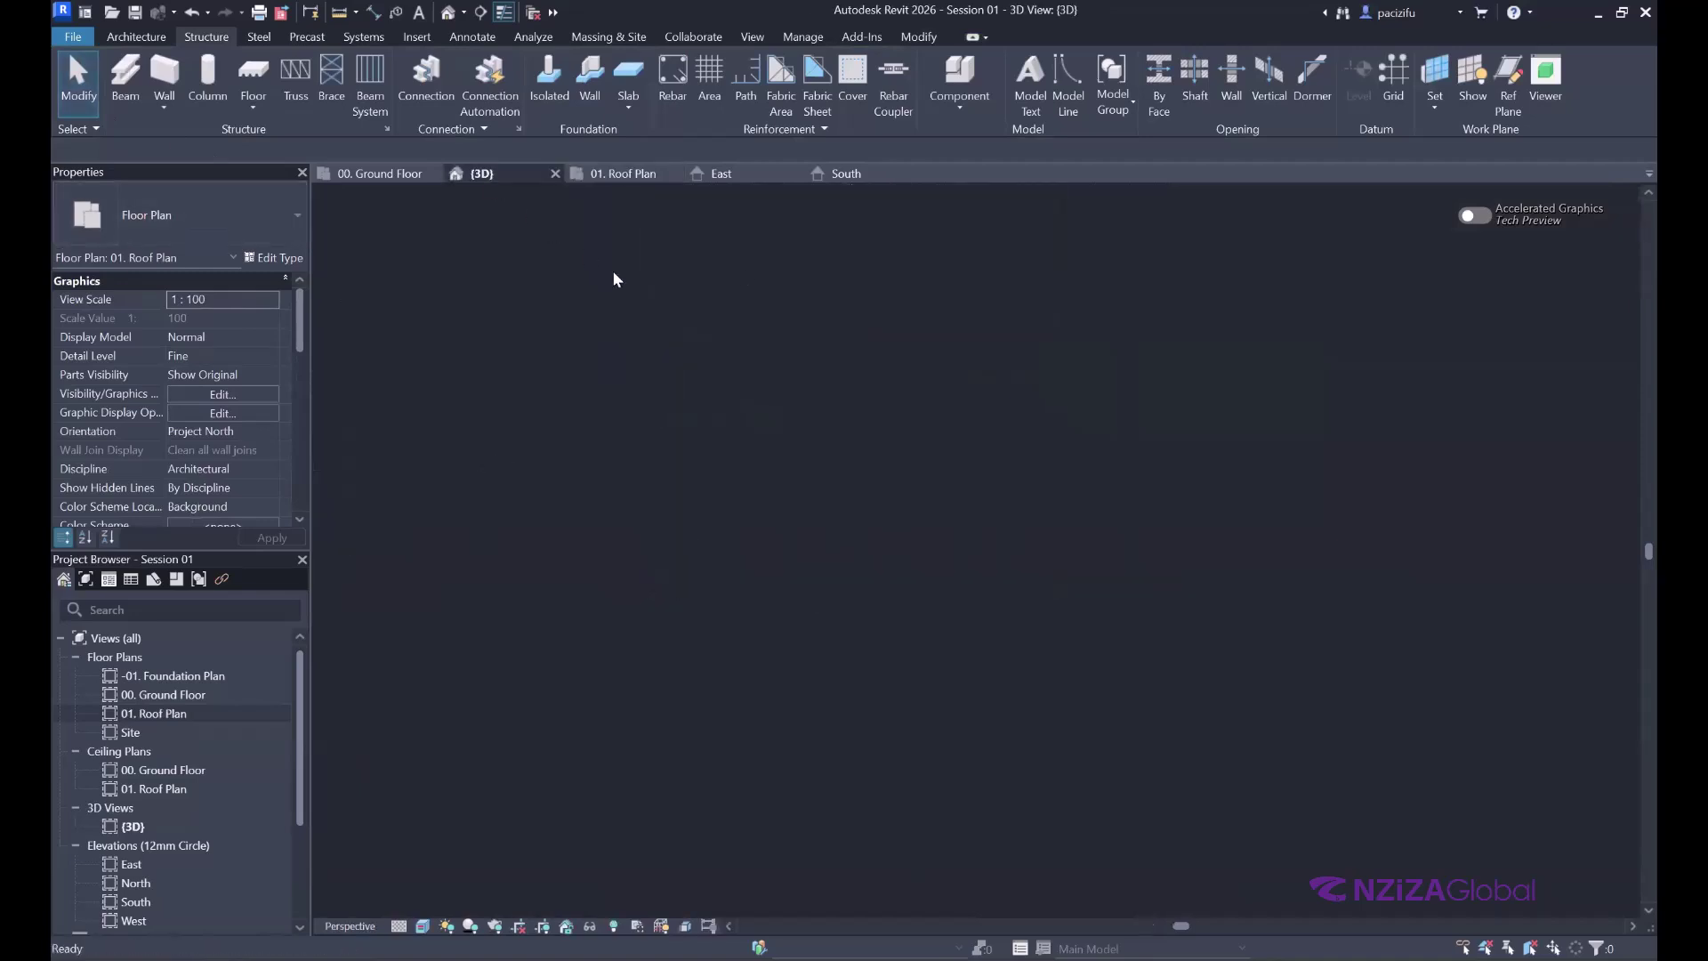
pyautogui.scroll(5, 1183, 492)
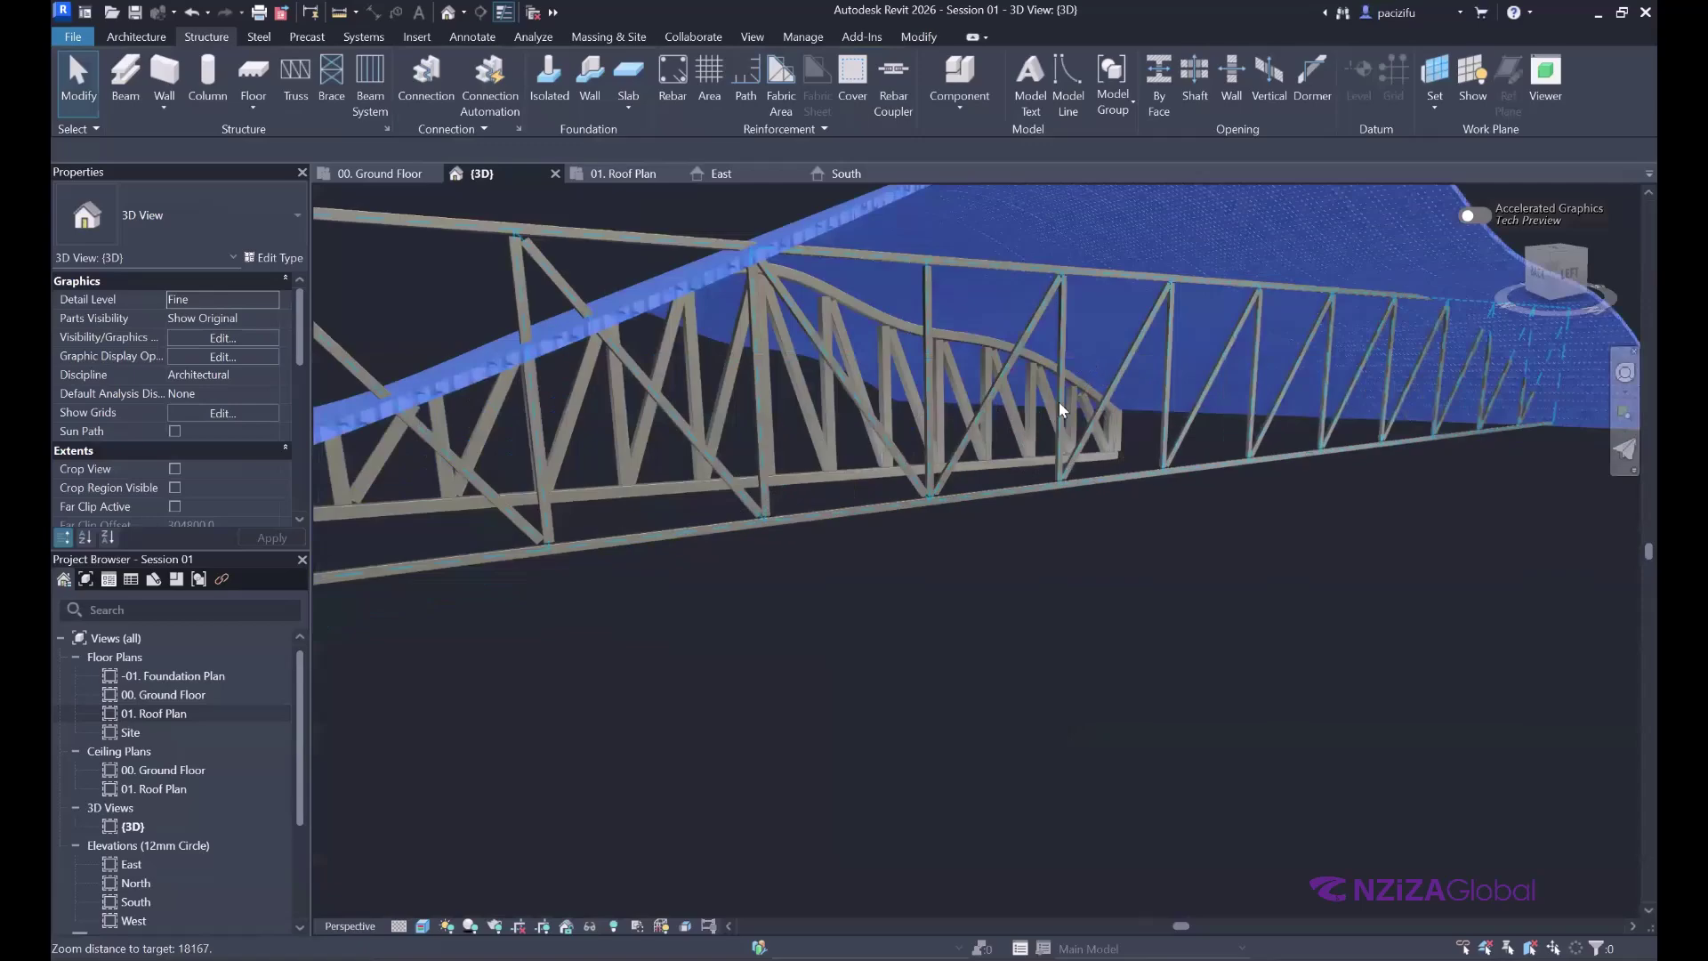
pyautogui.scroll(4, 471, 481)
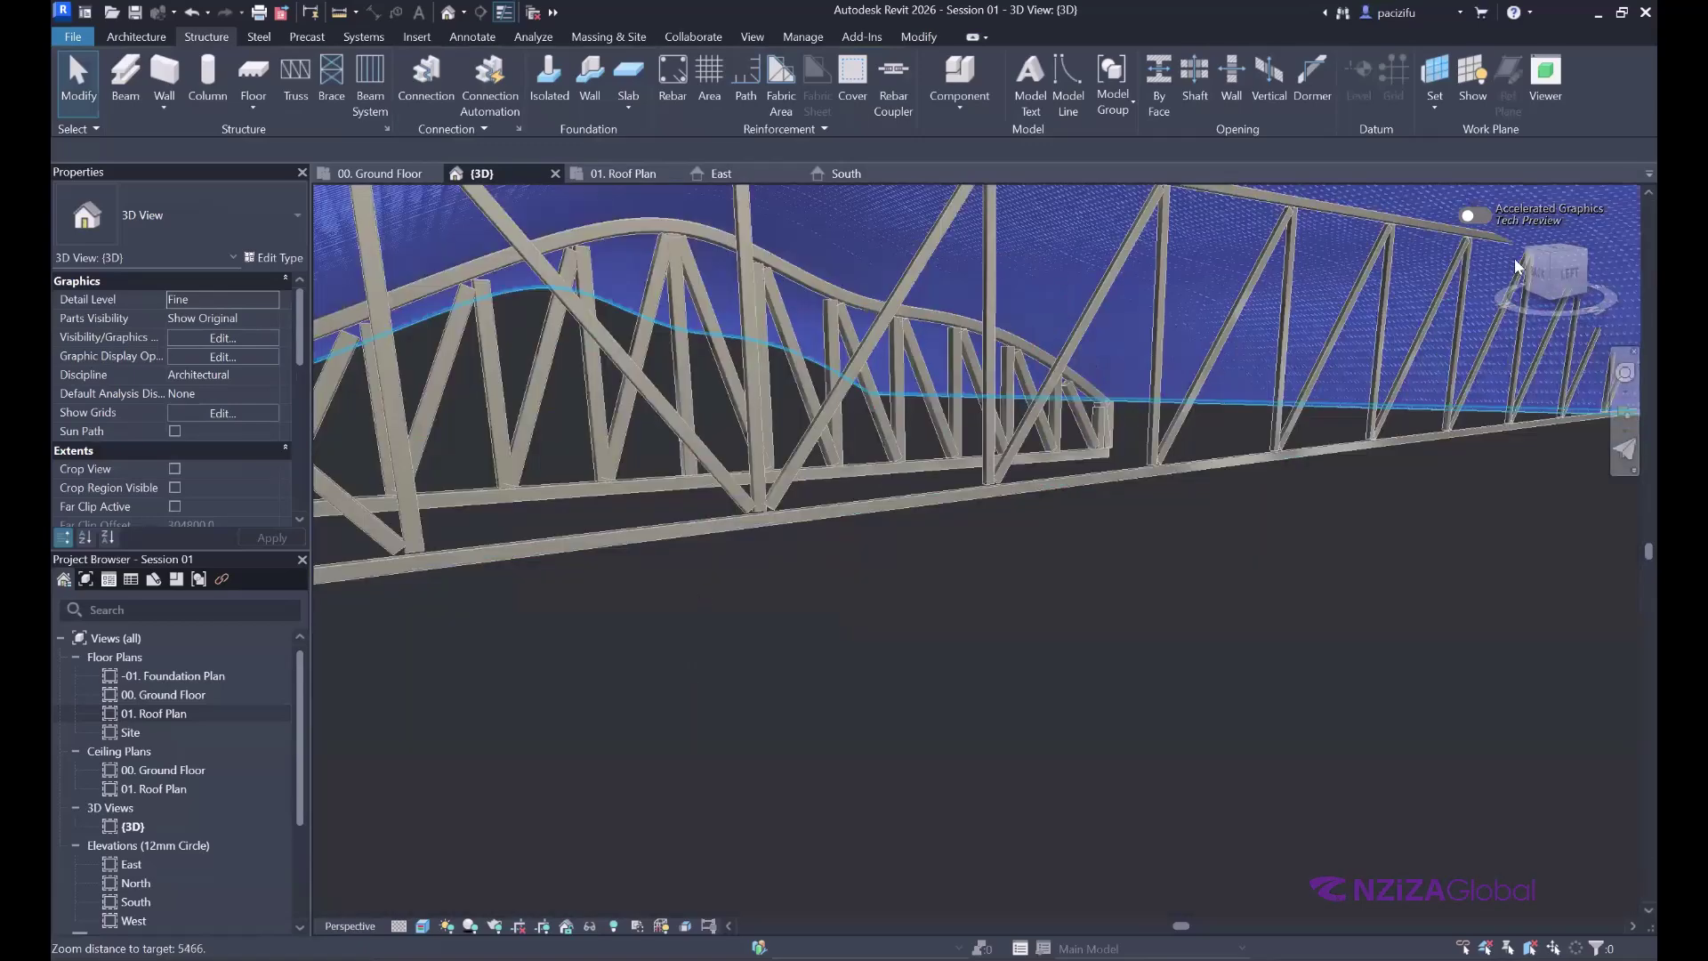
pyautogui.scroll(-8, 761, 382)
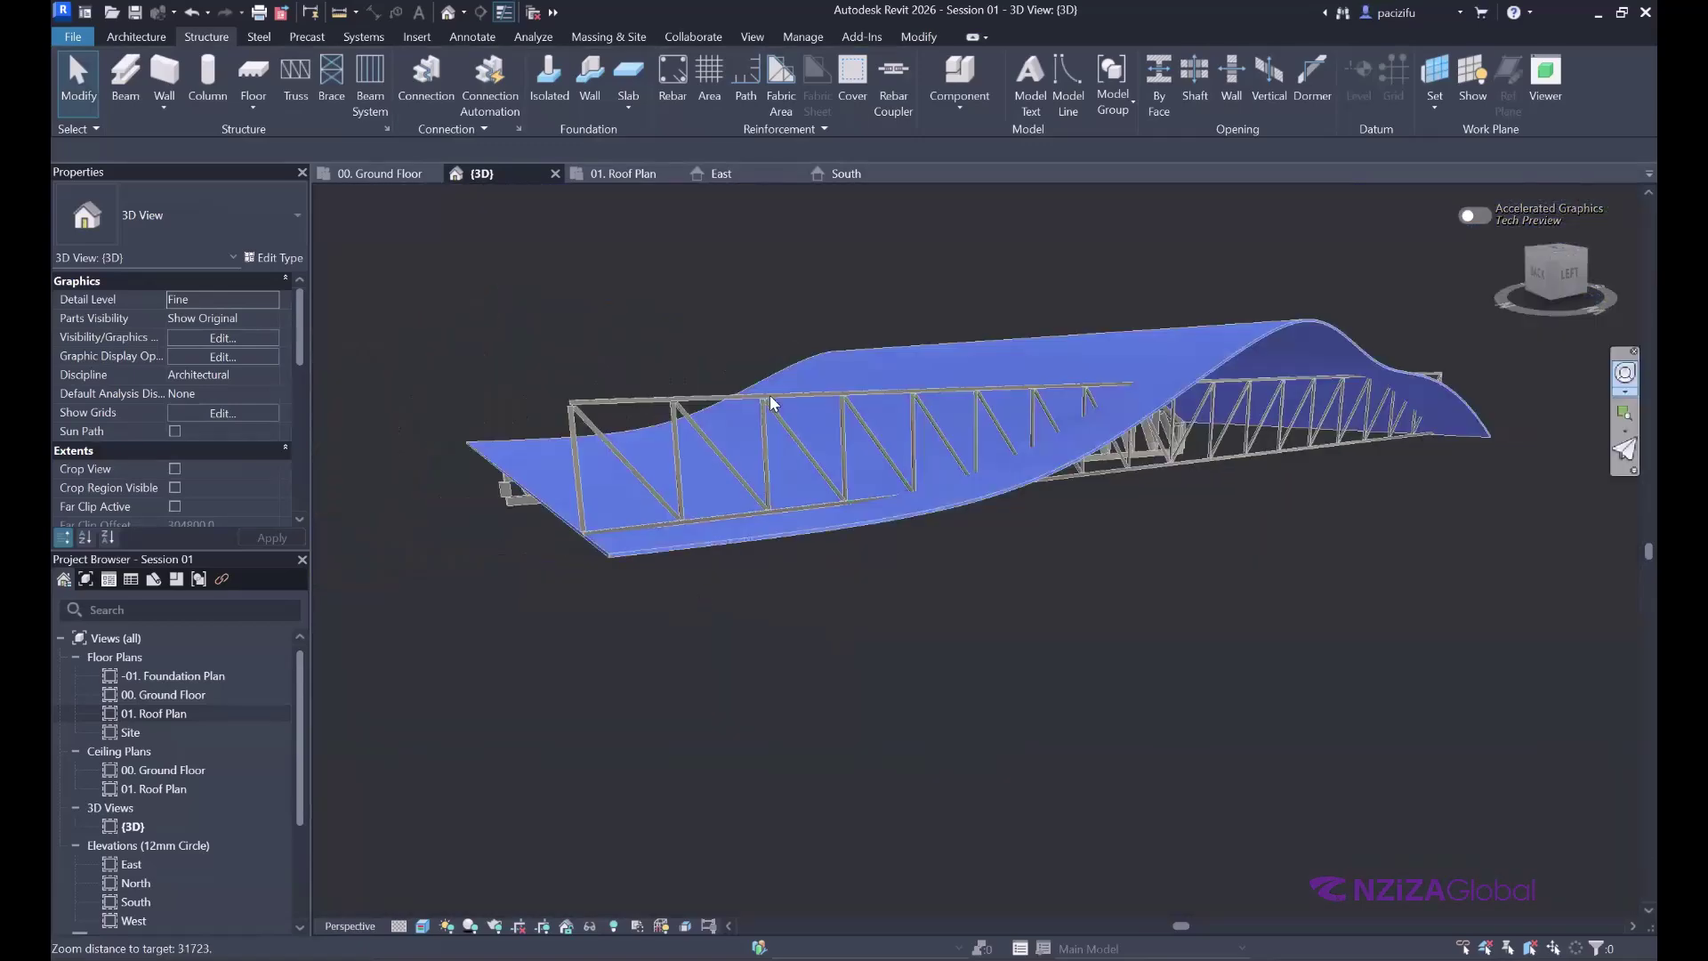
pyautogui.keyDown('shift'); pyautogui.moveTo(762, 409); pyautogui.dragTo(905, 356, button='middle'); pyautogui.keyUp('shift')
pyautogui.hotkey('shift', 'w')
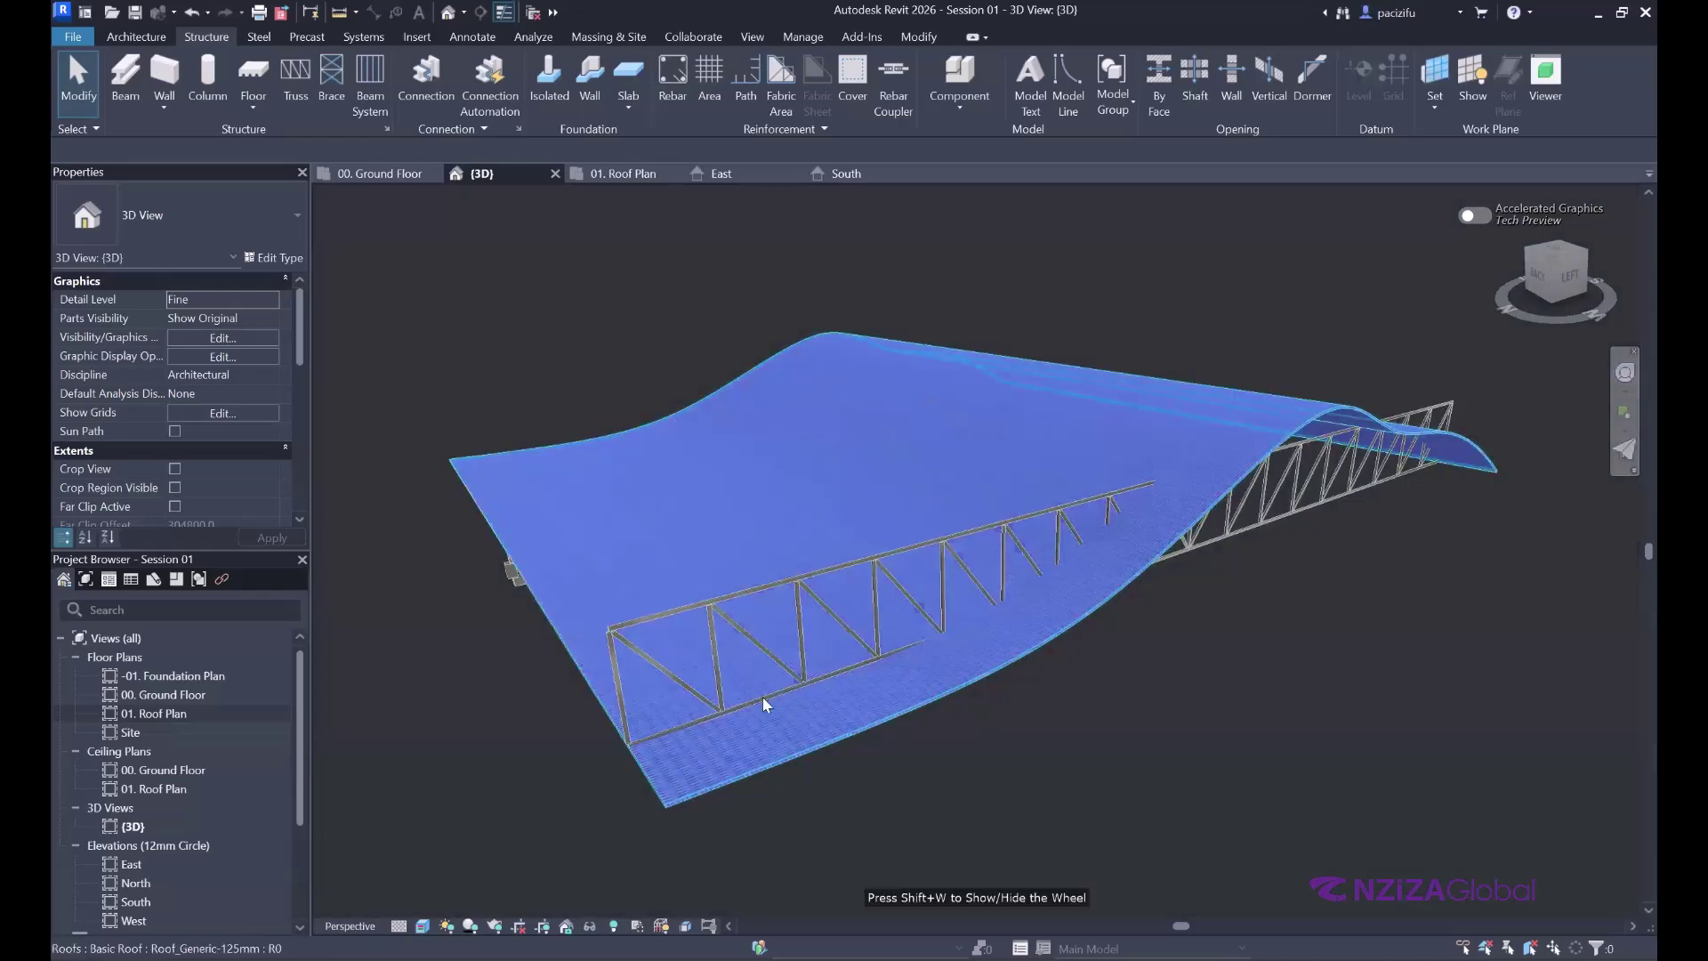
pyautogui.scroll(5, 721, 680)
pyautogui.scroll(3, 592, 581)
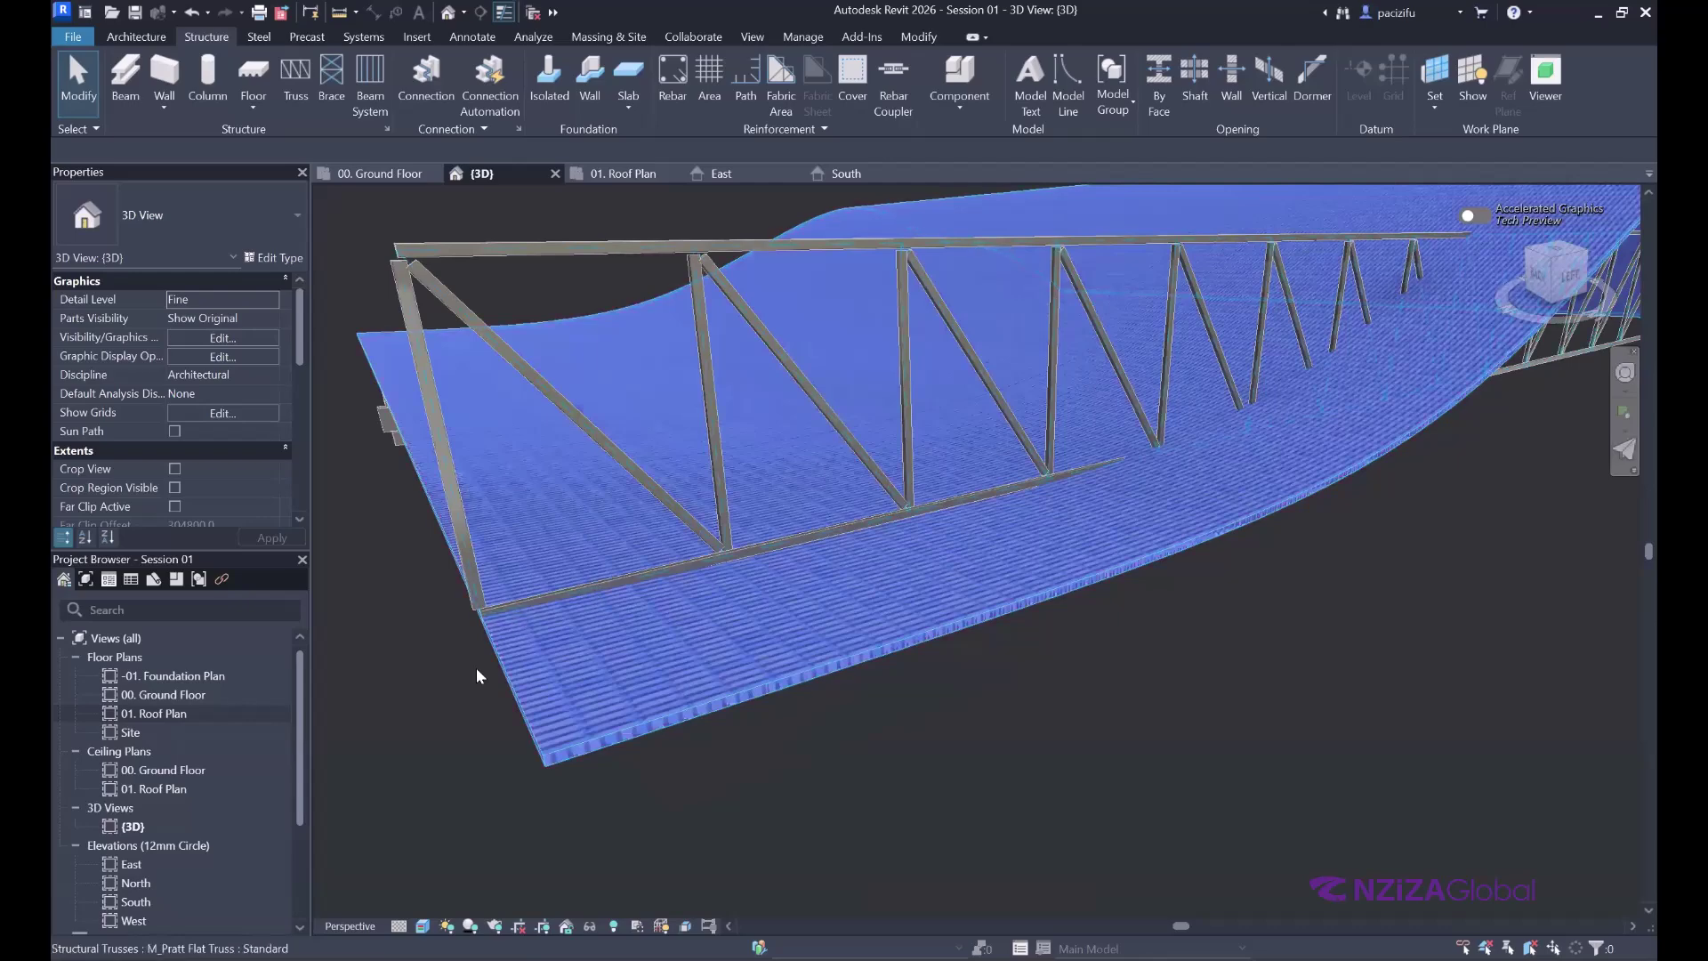
pyautogui.keyDown('shift'); pyautogui.moveTo(476, 630); pyautogui.dragTo(667, 574, button='middle'); pyautogui.keyUp('shift')
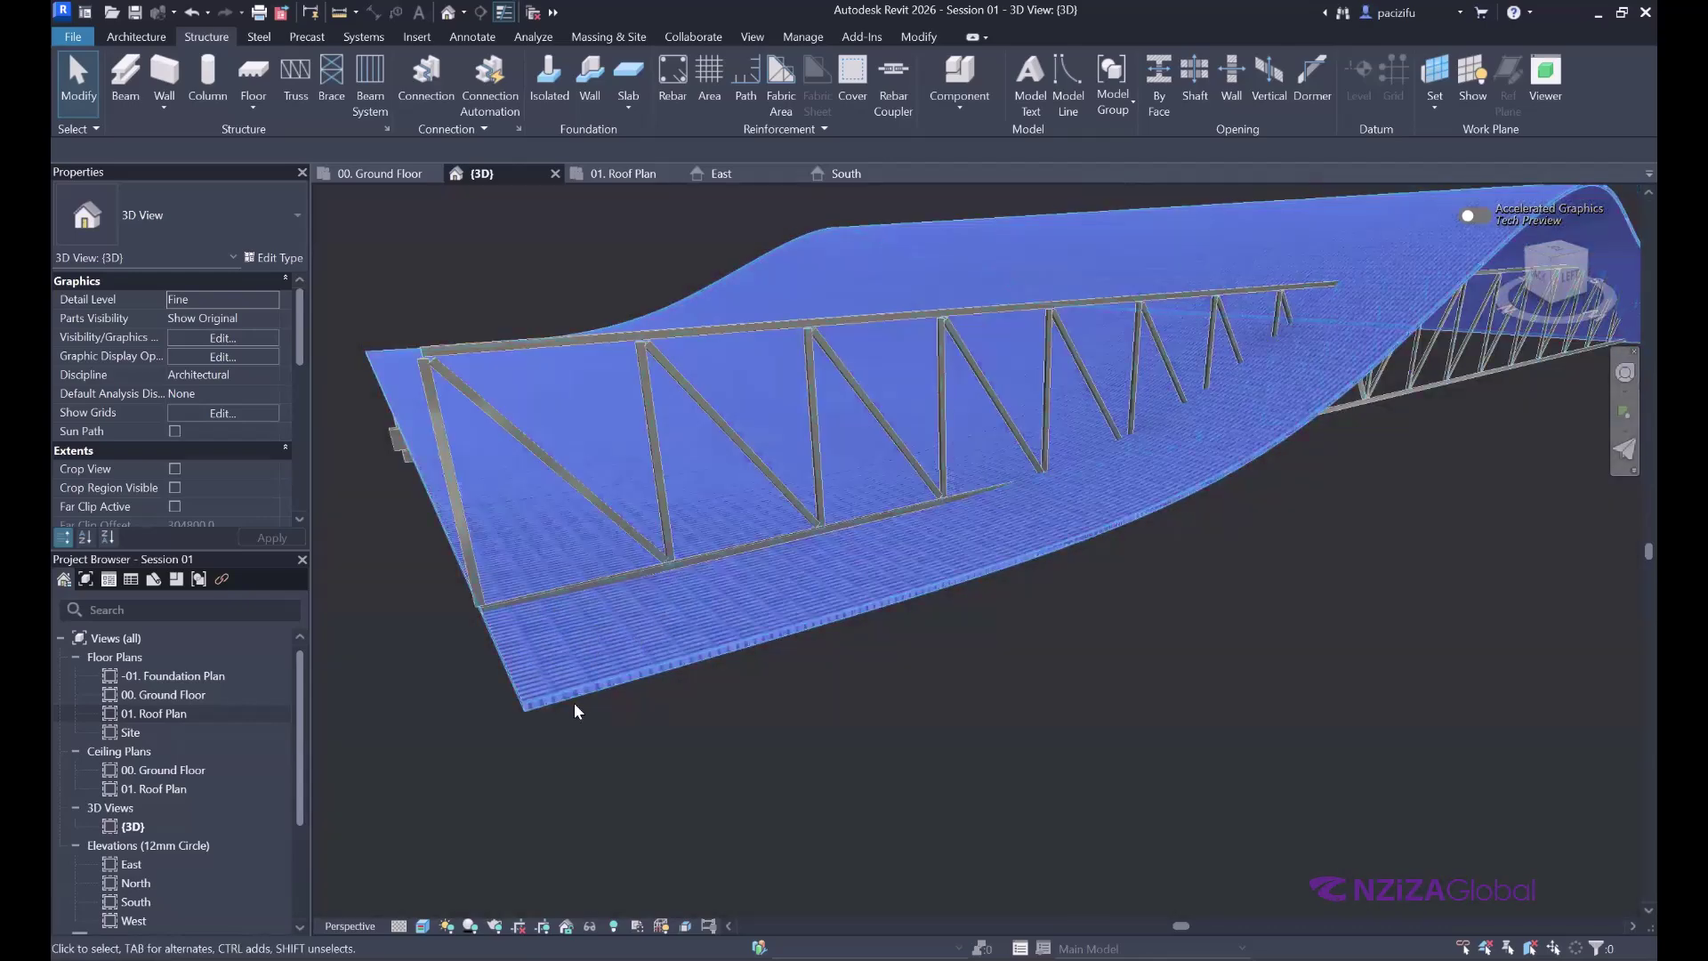
pyautogui.scroll(-5, 583, 663)
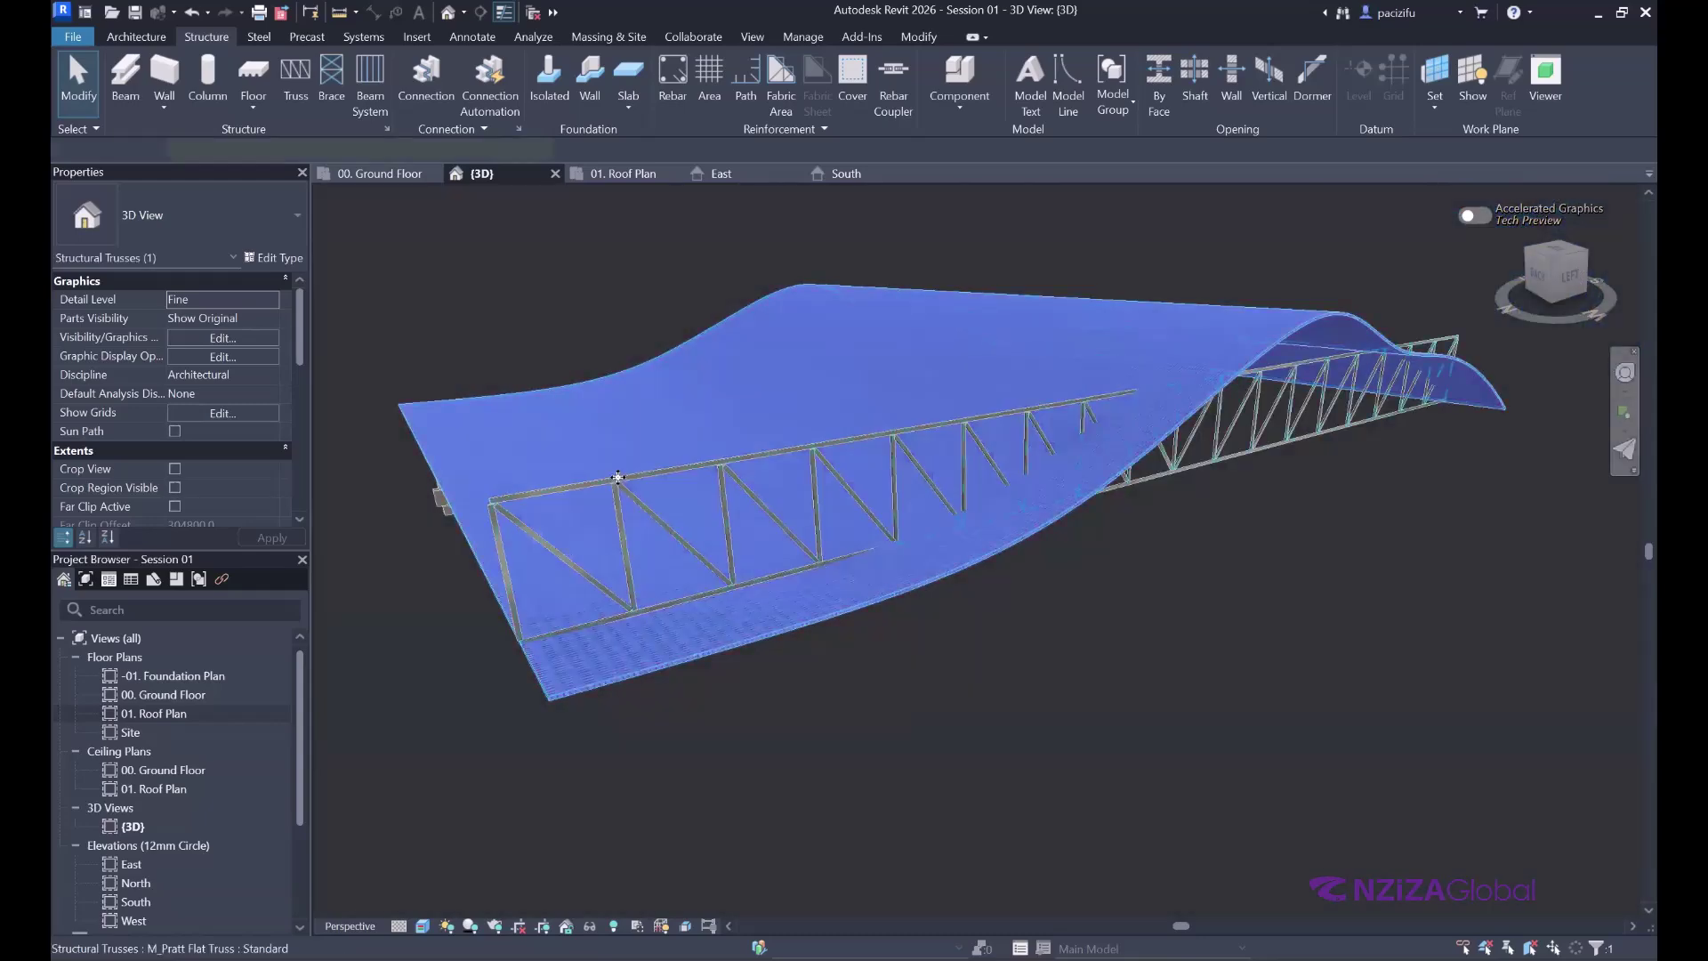
# - Set the flat truss's start level offset and end level offset to -100
pyautogui.click(617, 478)
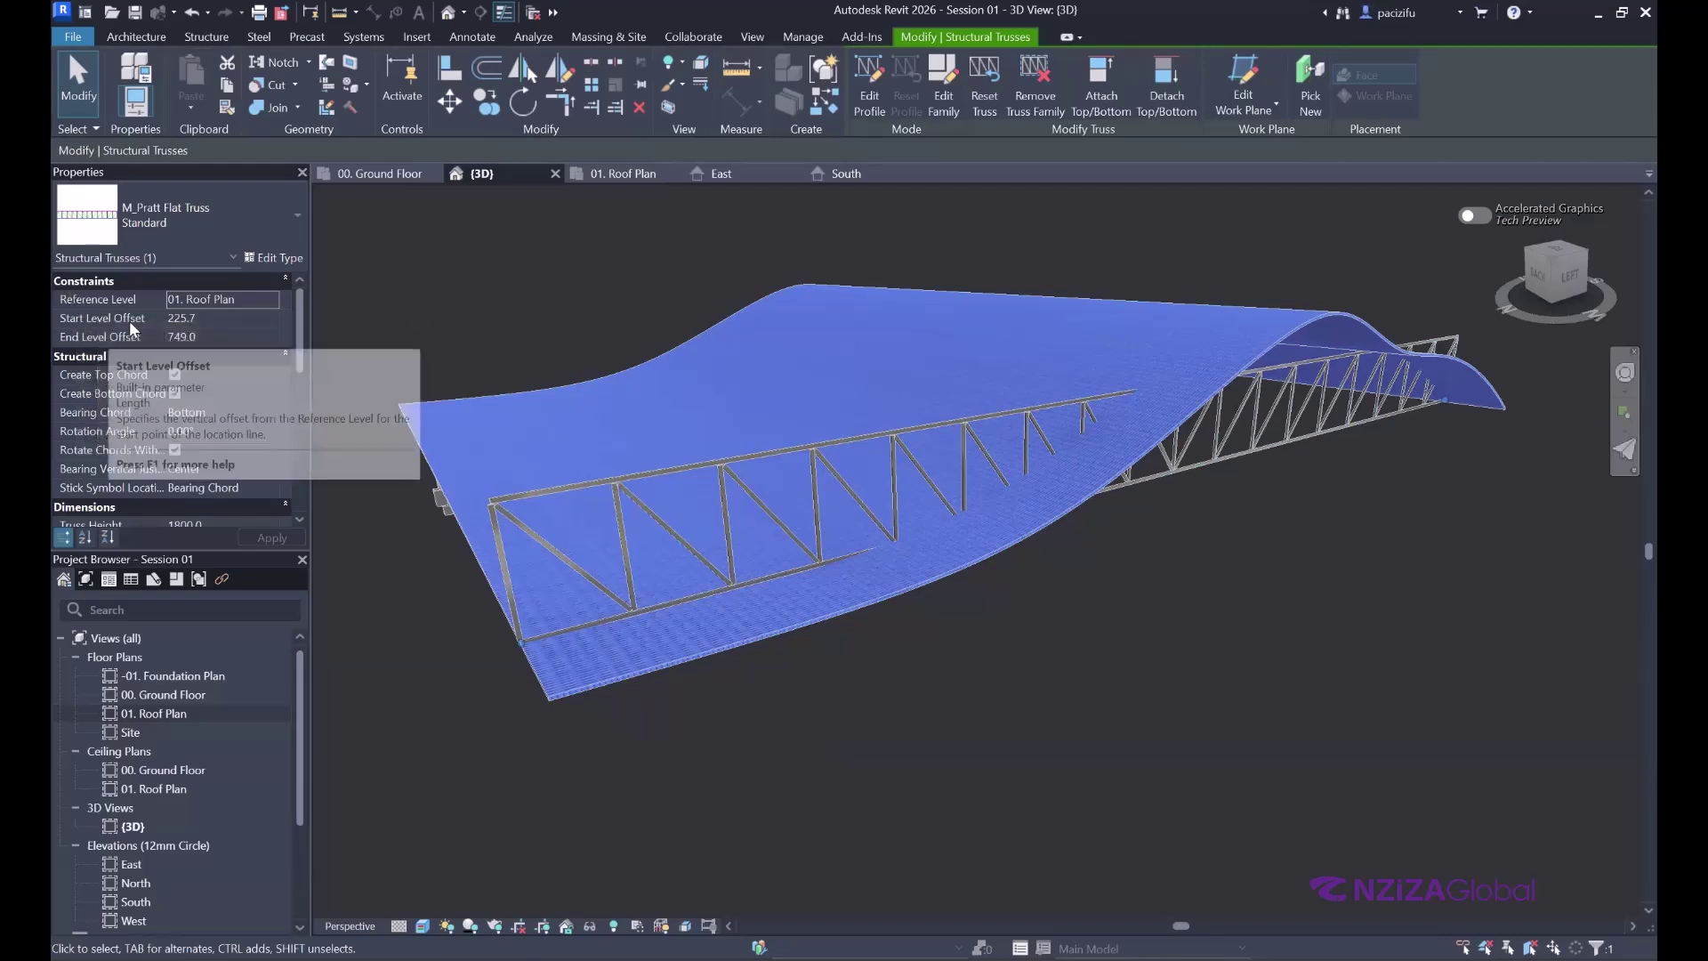
pyautogui.click(218, 321)
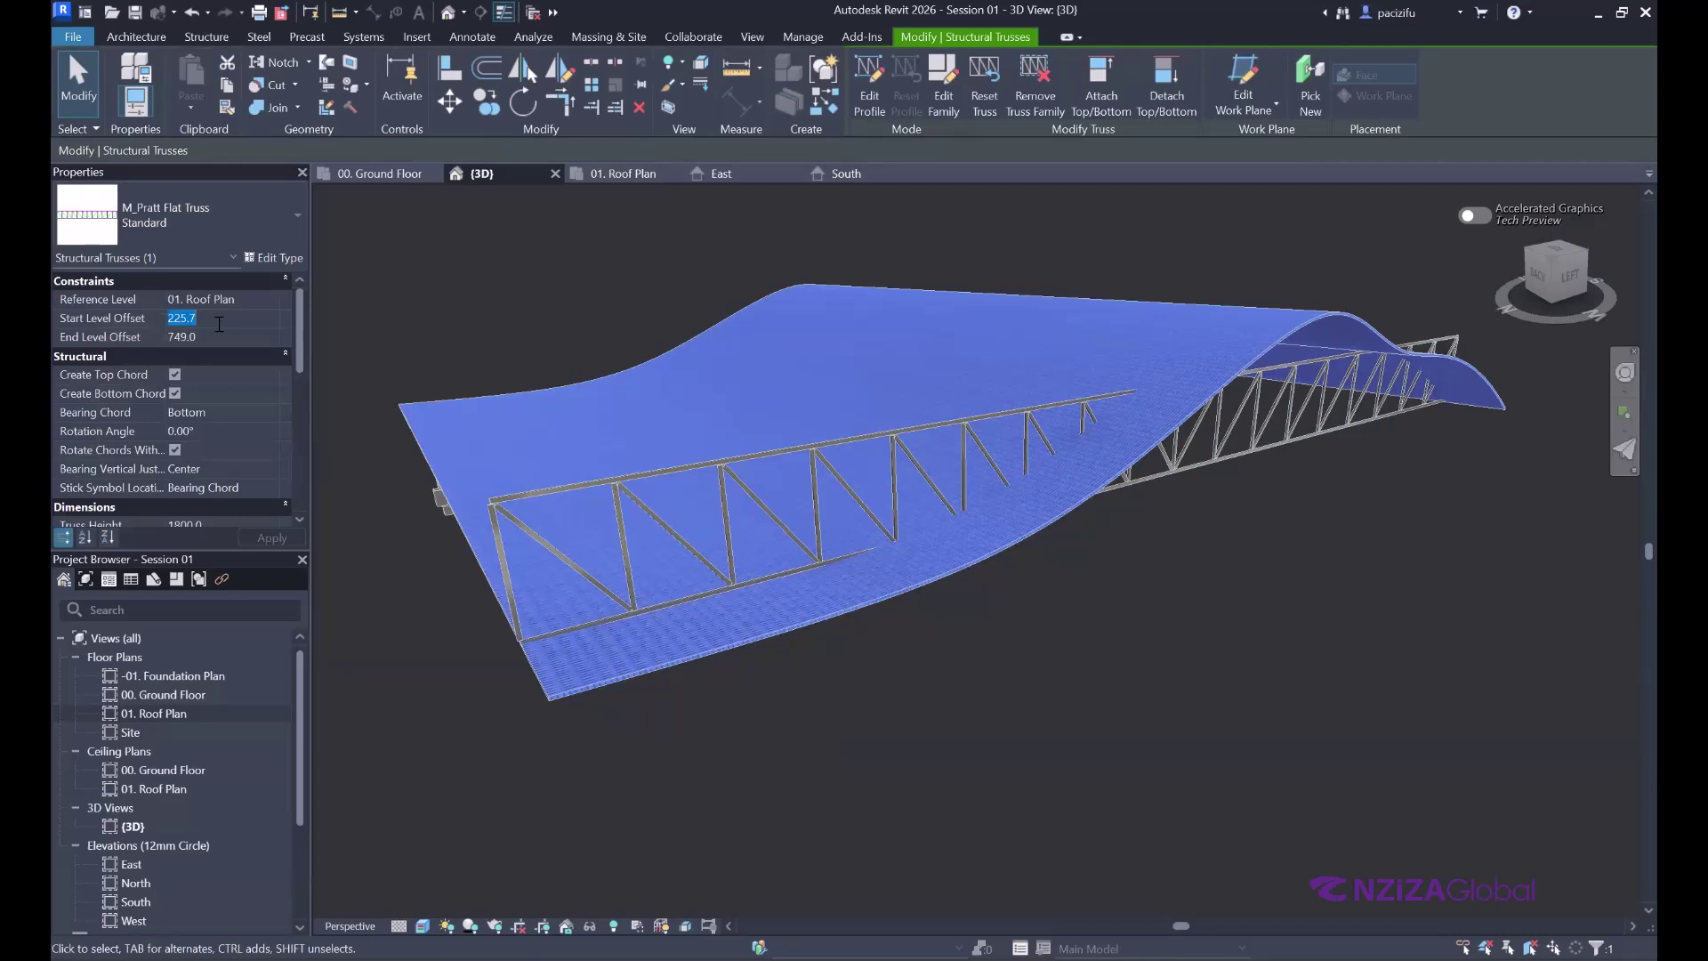
pyautogui.write('-100')
pyautogui.click(217, 337)
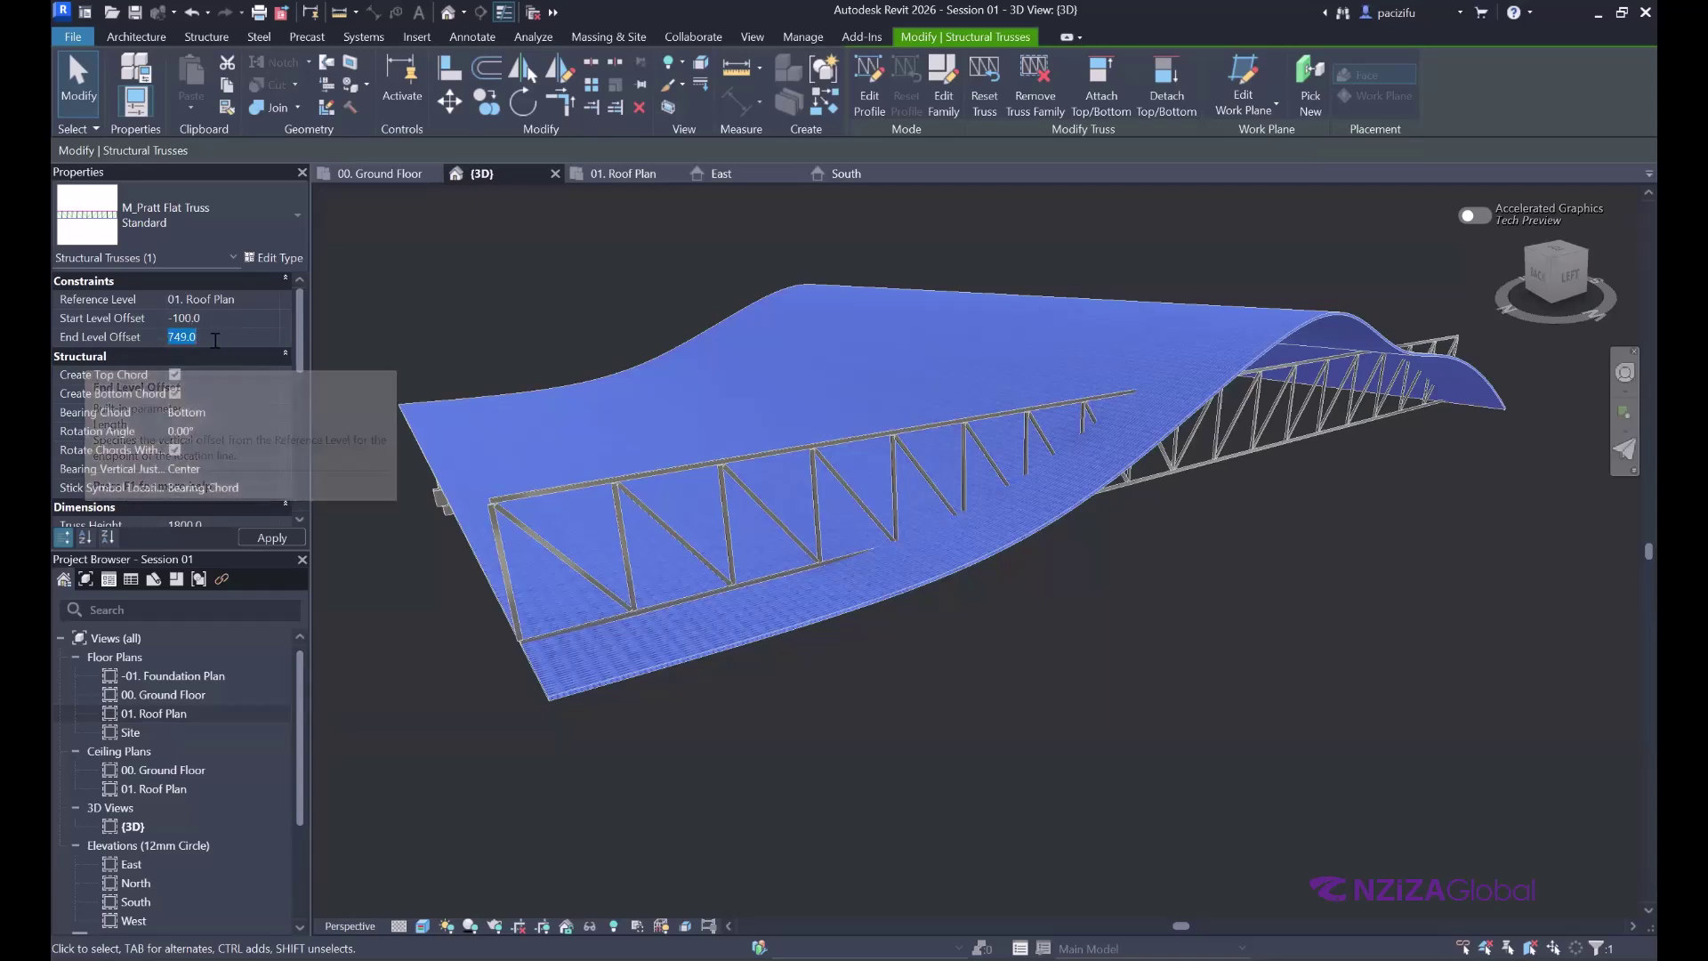
pyautogui.write('-100')
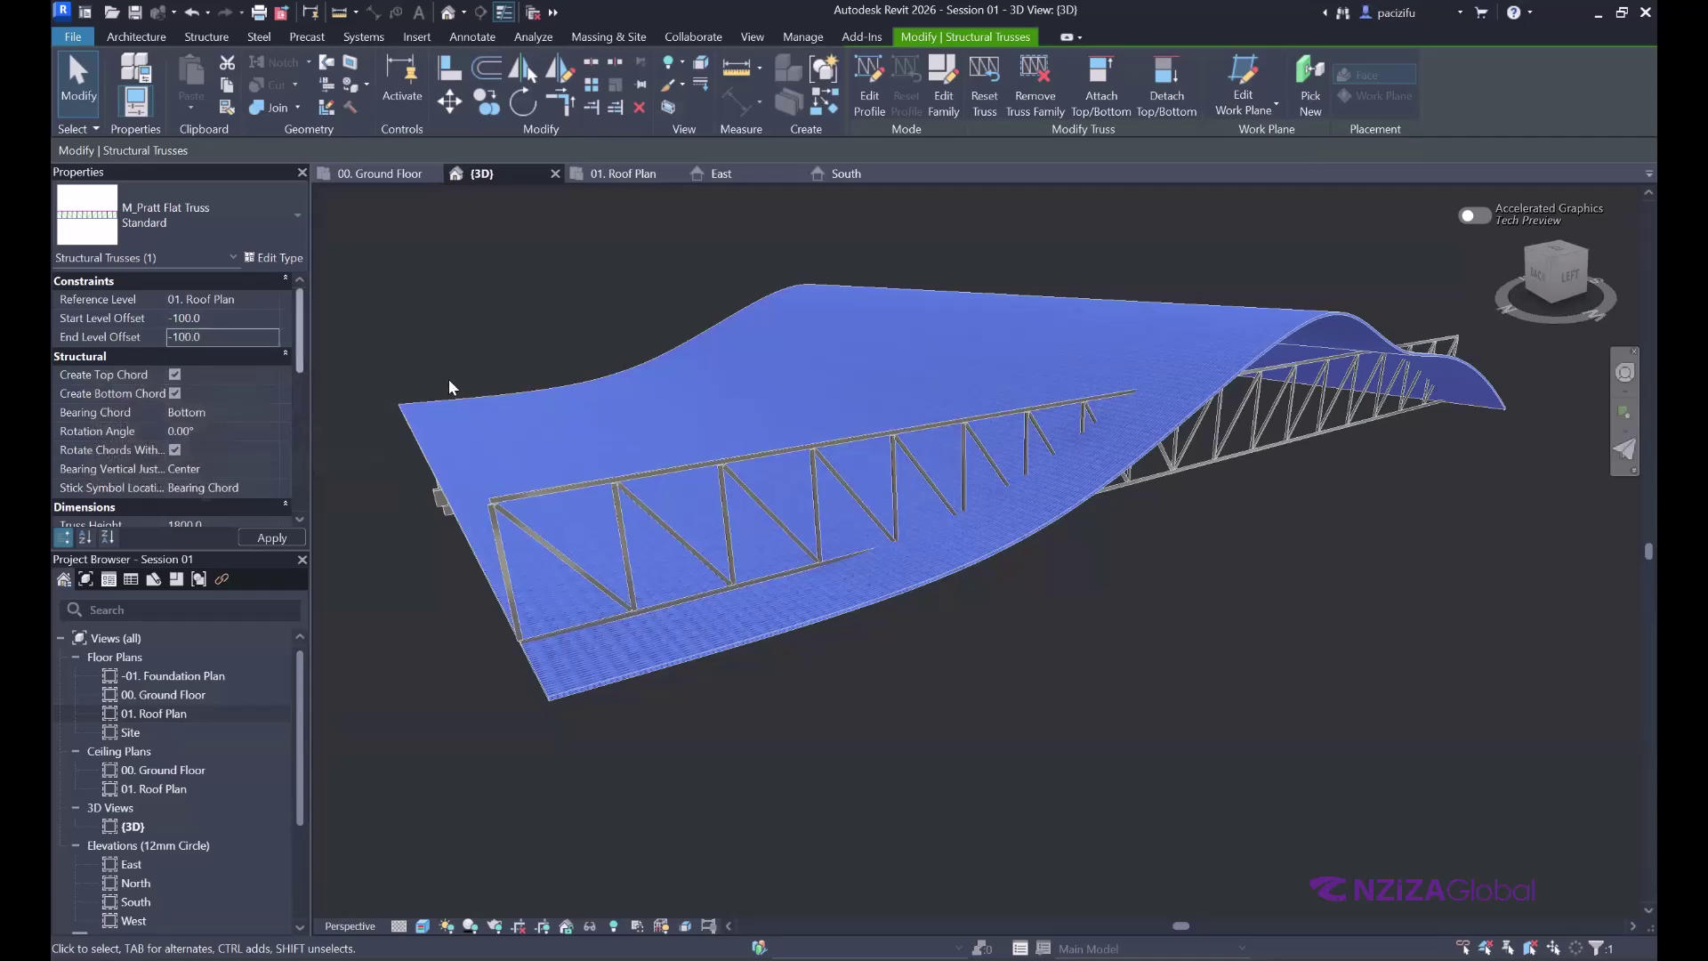
# - Inspect the flat truss with its new offsets from several angles, checking its ends against the roof edges
pyautogui.scroll(1, 471, 686)
pyautogui.keyDown('shift'); pyautogui.moveTo(472, 686); pyautogui.dragTo(1181, 503, button='middle'); pyautogui.keyUp('shift')
pyautogui.scroll(2, 1109, 487)
pyautogui.scroll(3, 1108, 487)
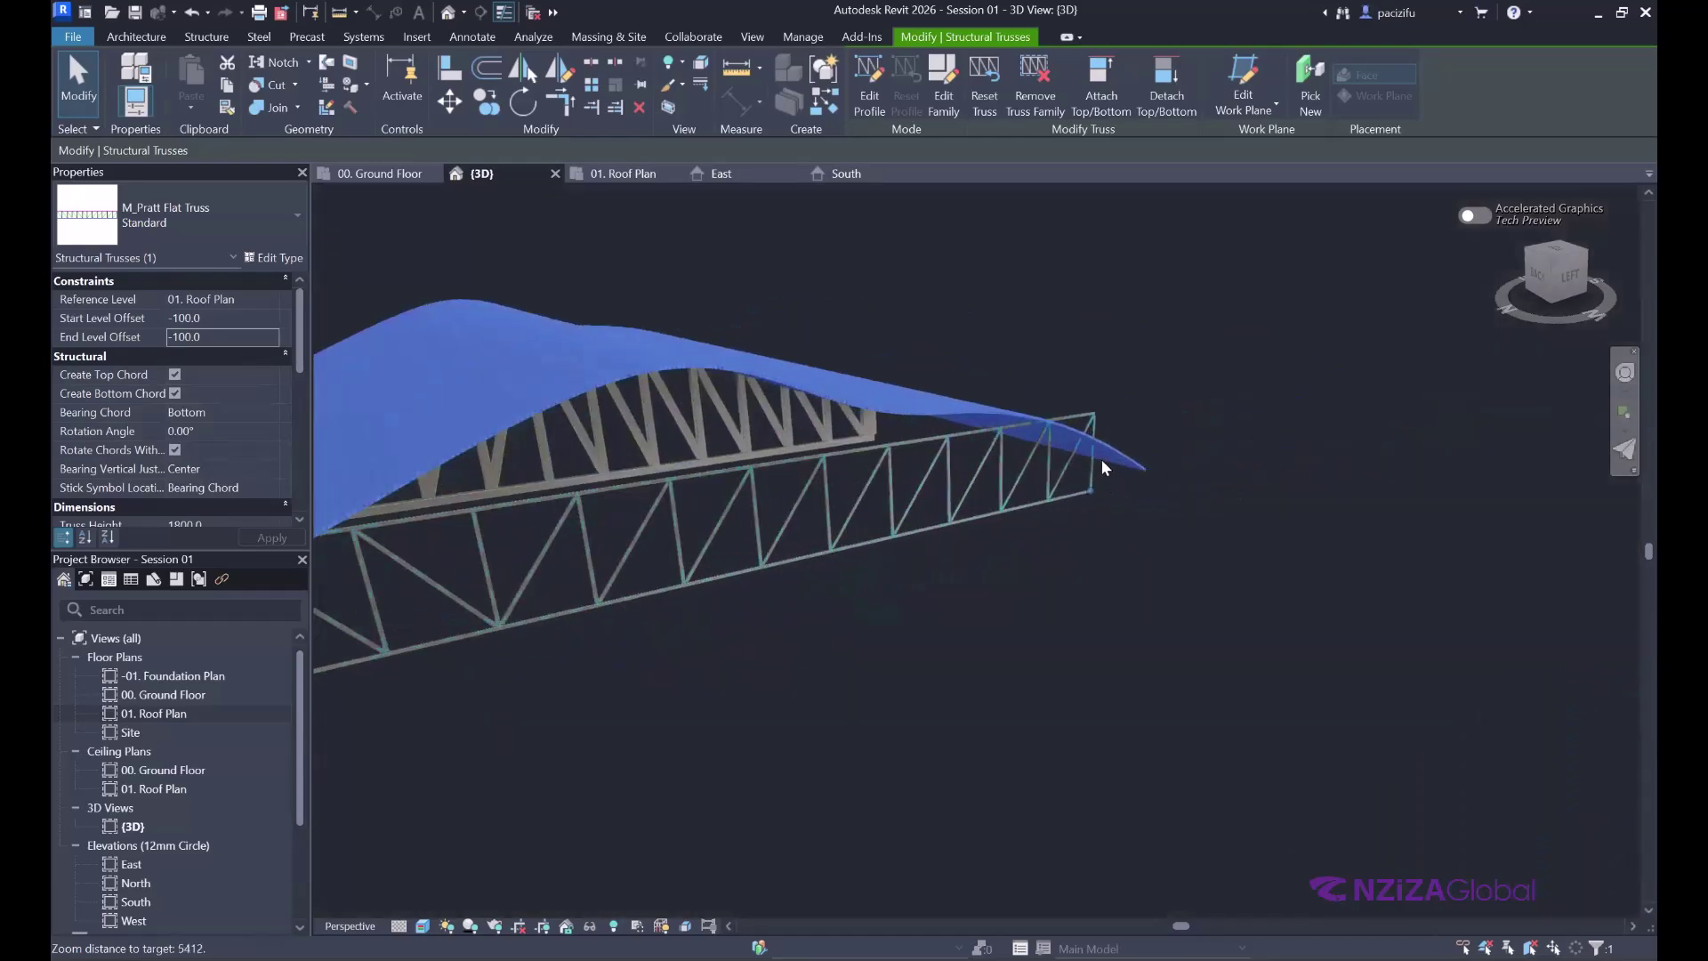
pyautogui.scroll(-5, 751, 522)
pyautogui.keyDown('shift'); pyautogui.moveTo(751, 521); pyautogui.dragTo(822, 564, button='middle'); pyautogui.keyUp('shift')
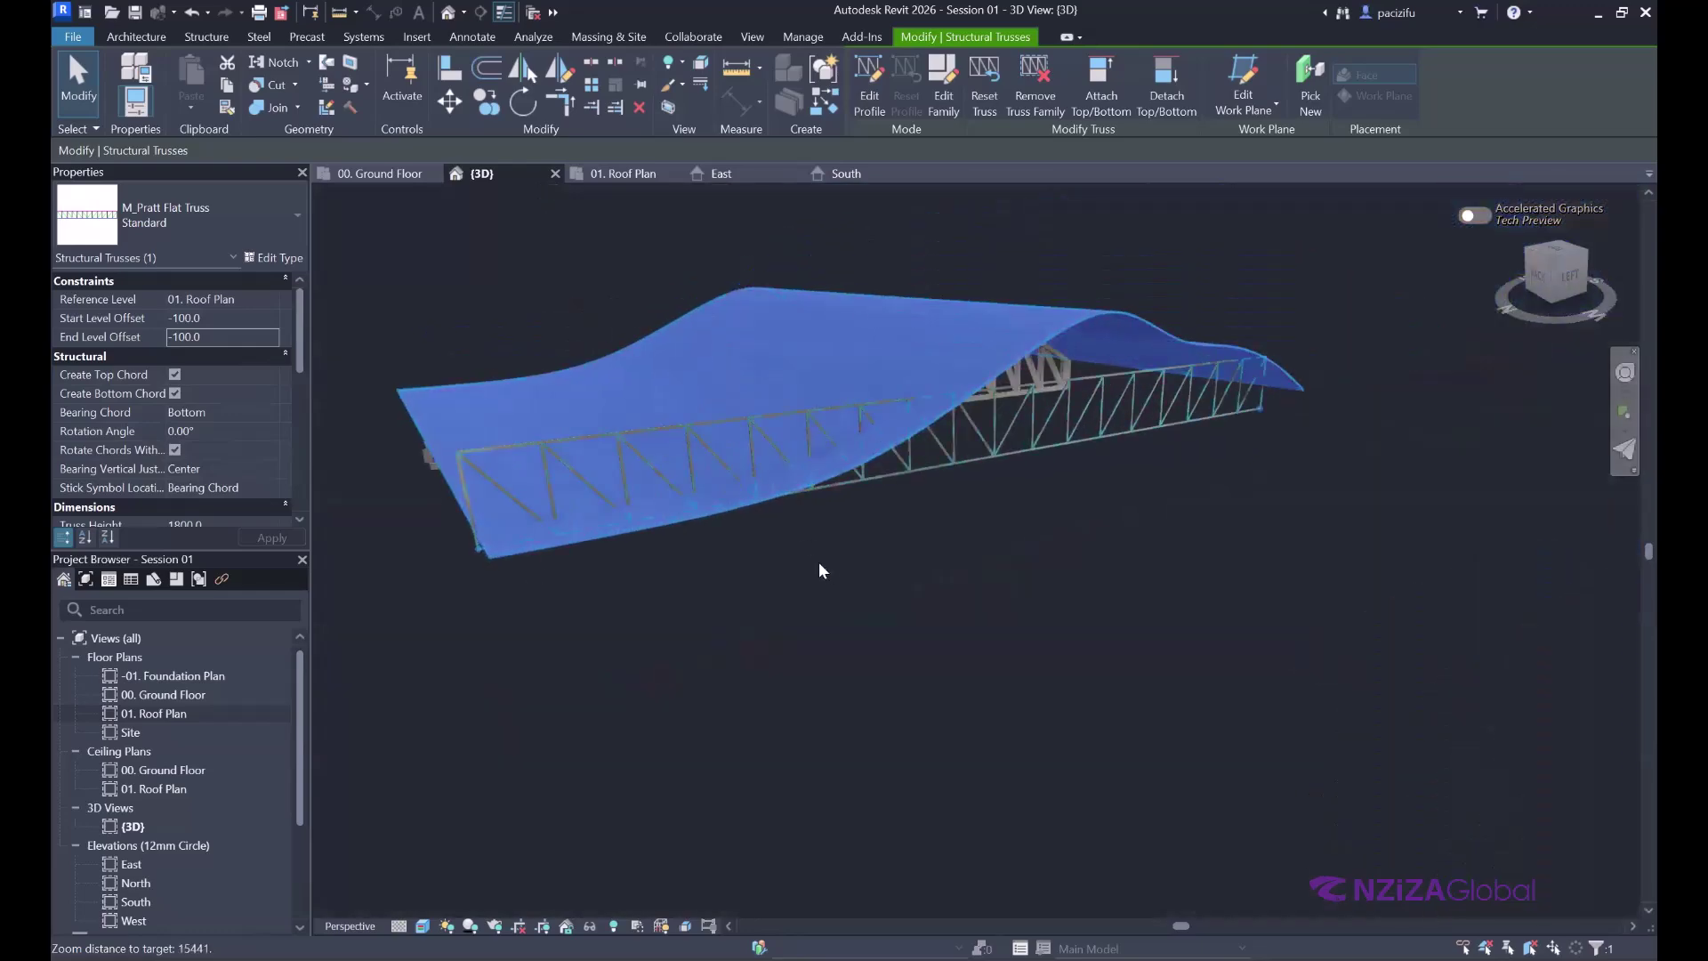
pyautogui.scroll(-1, 1020, 473)
pyautogui.moveTo(1021, 475)
pyautogui.keyDown('shift'); pyautogui.mouseDown(button='middle')
pyautogui.moveTo(987, 572)
pyautogui.moveTo(1010, 496)
pyautogui.mouseUp(button='middle'); pyautogui.keyUp('shift')
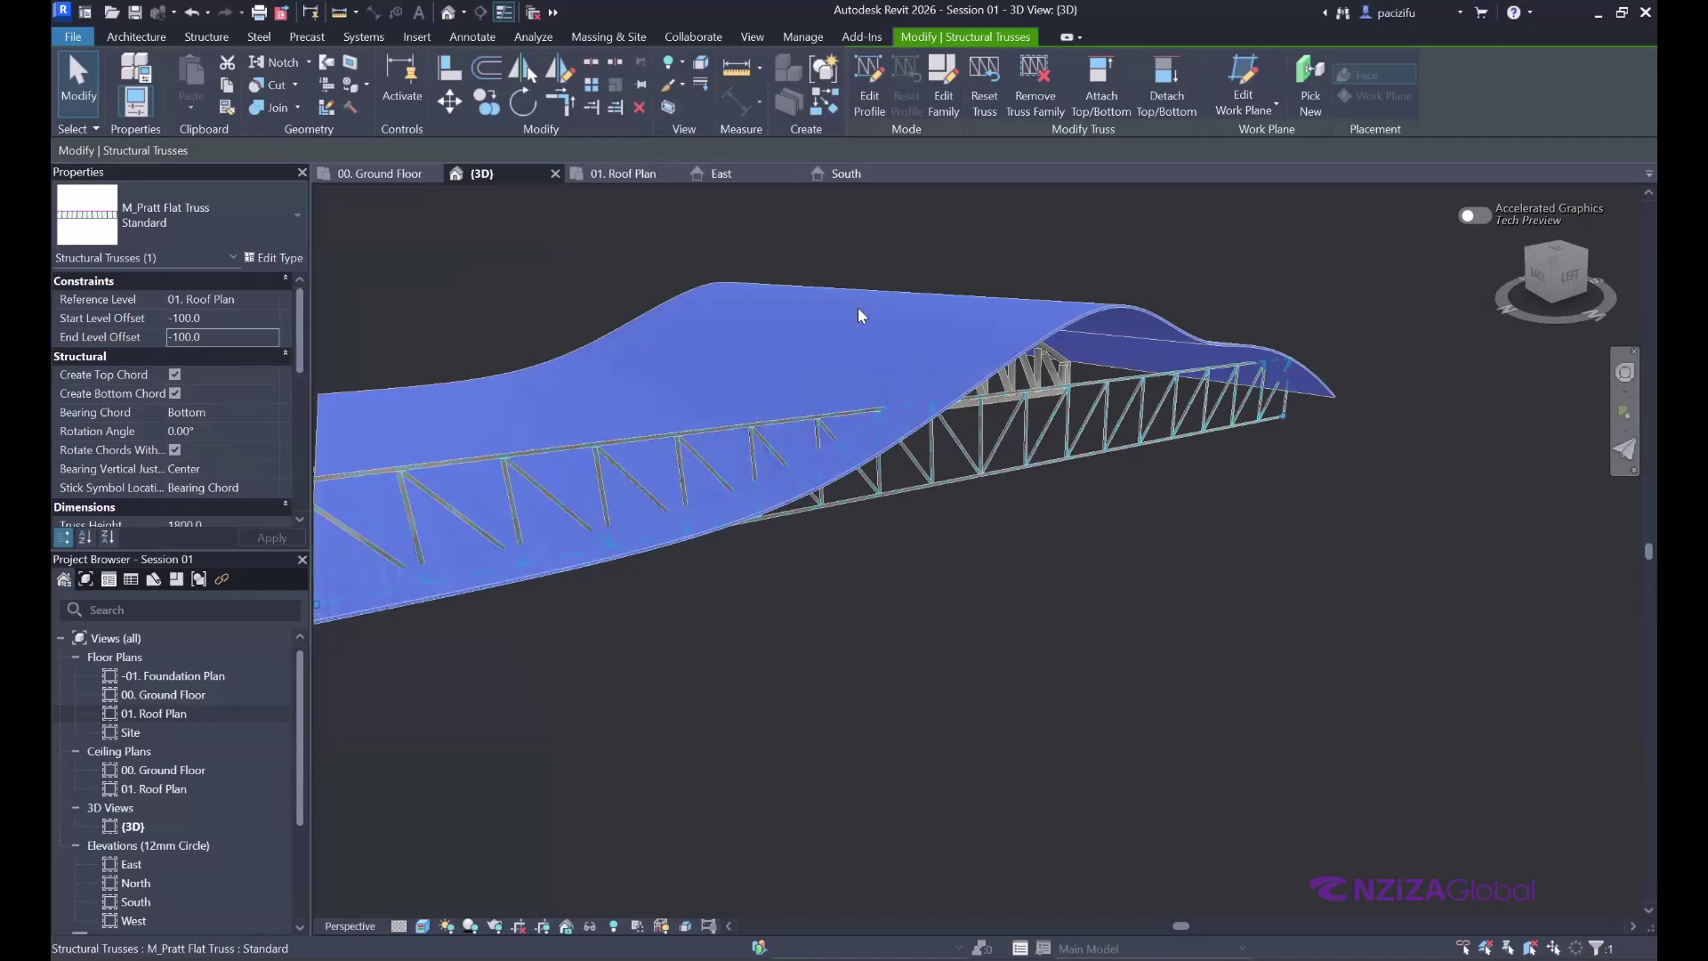
# - Attach the top of the M_Pratt Flat Truss to the curved roof
pyautogui.scroll(-1, 1035, 441)
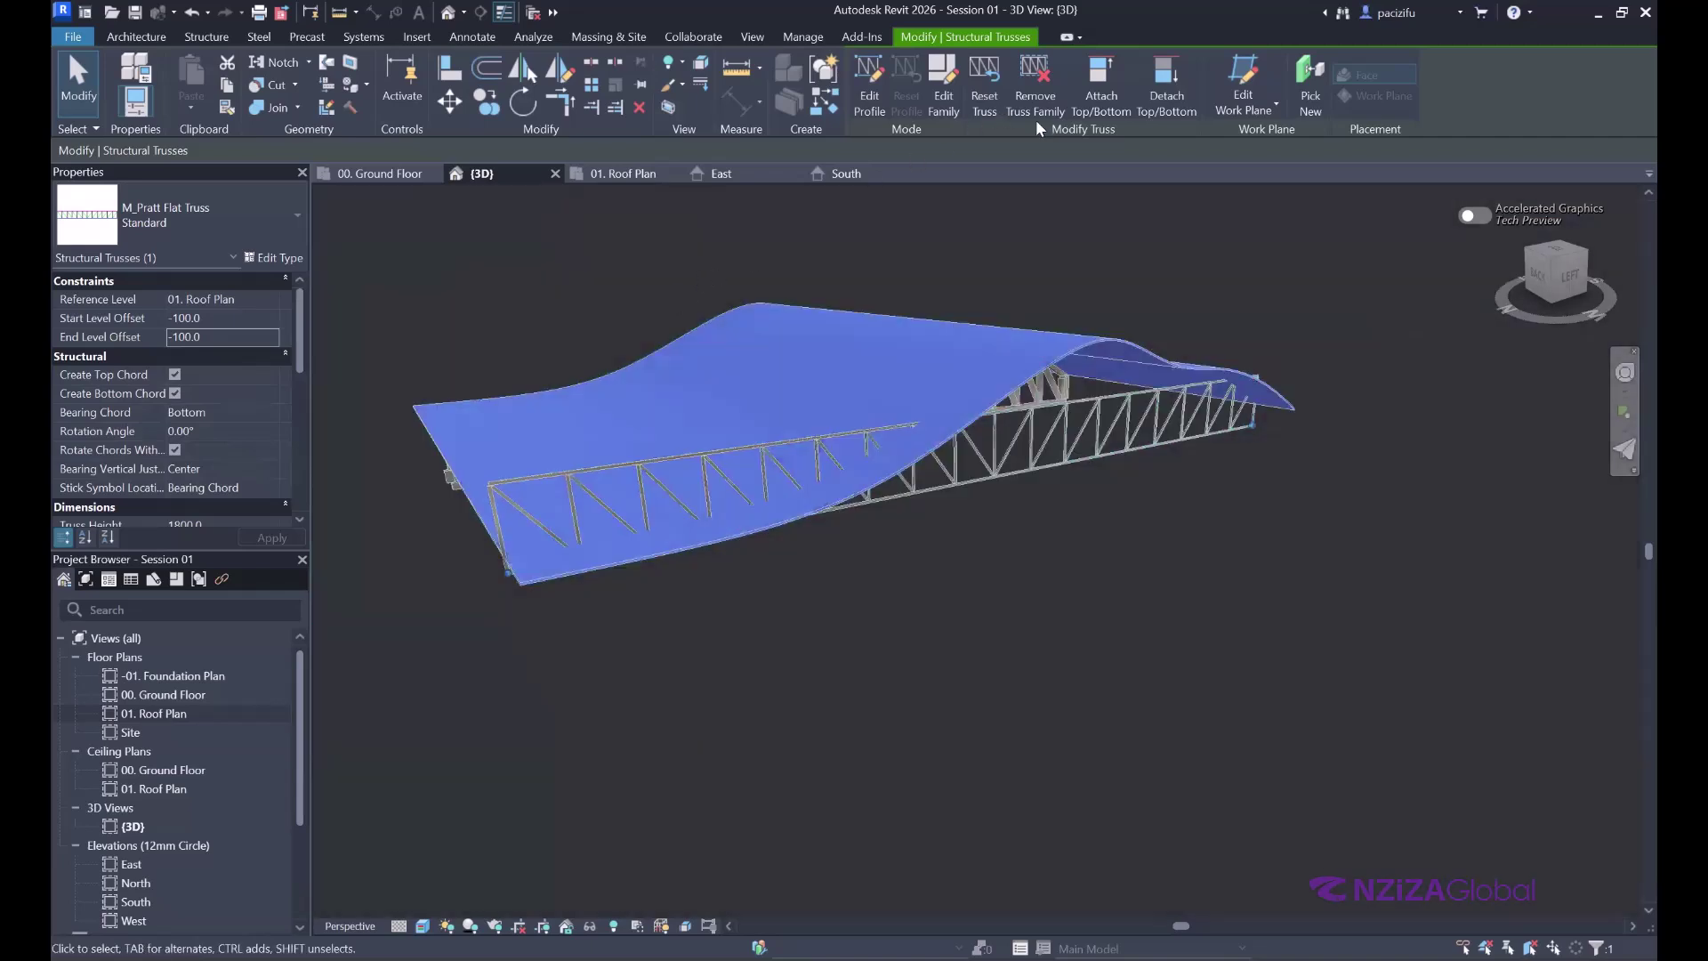
pyautogui.click(1103, 95)
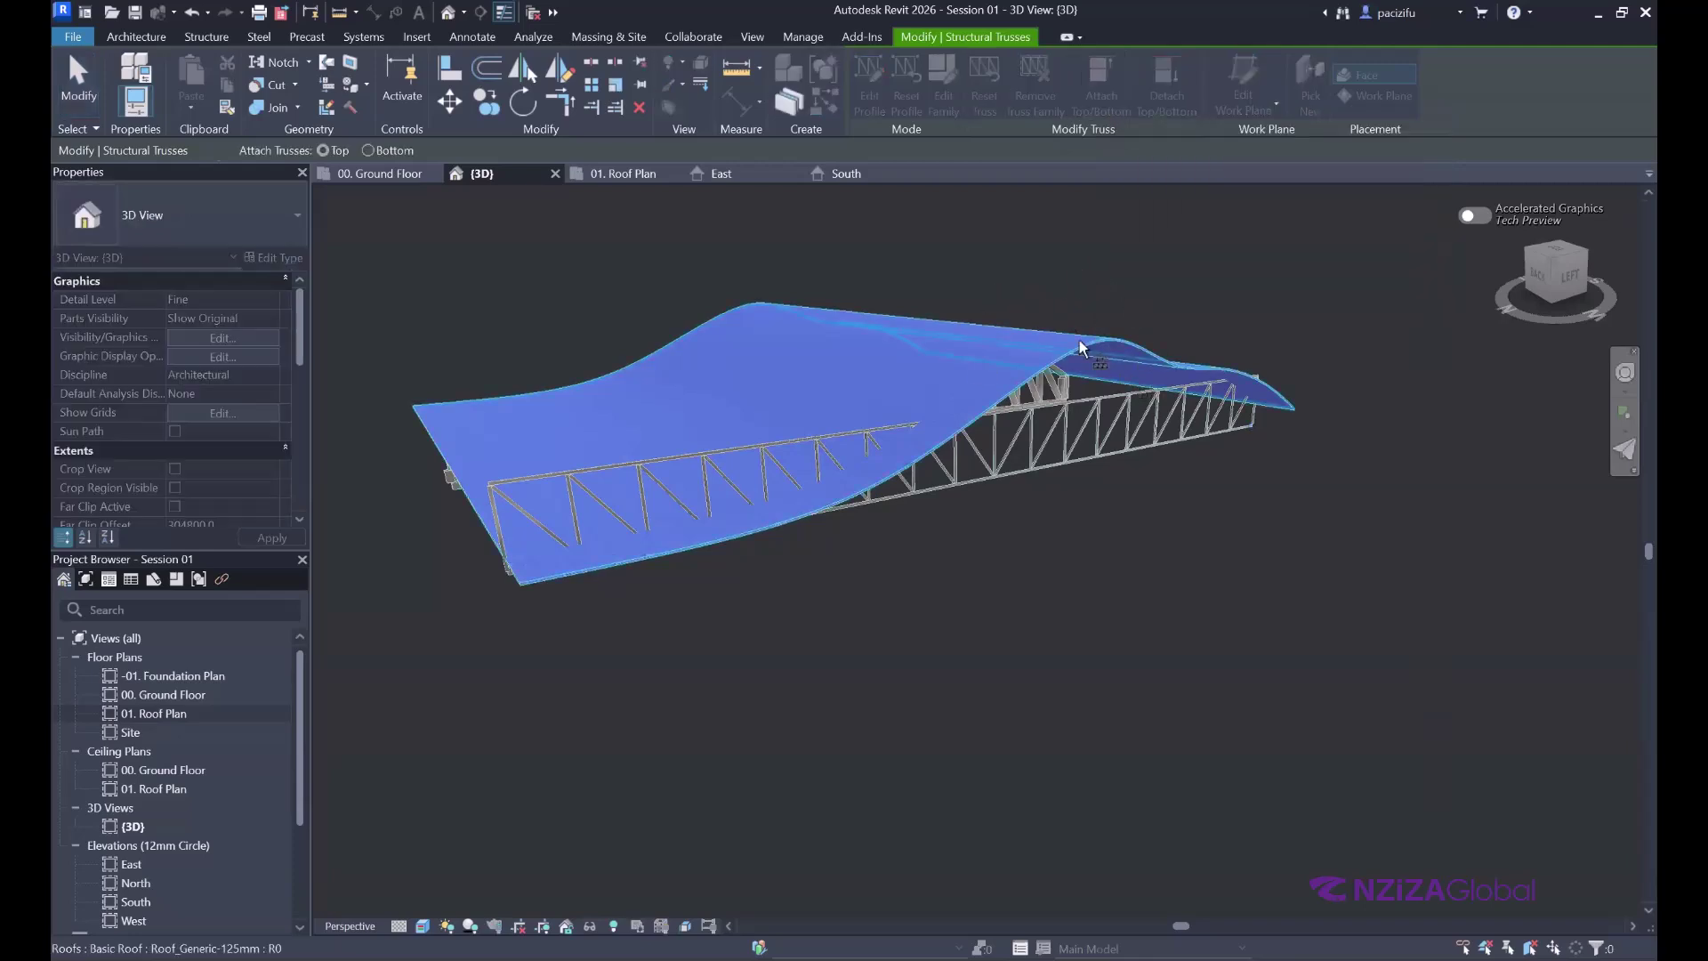
pyautogui.scroll(4, 1081, 340)
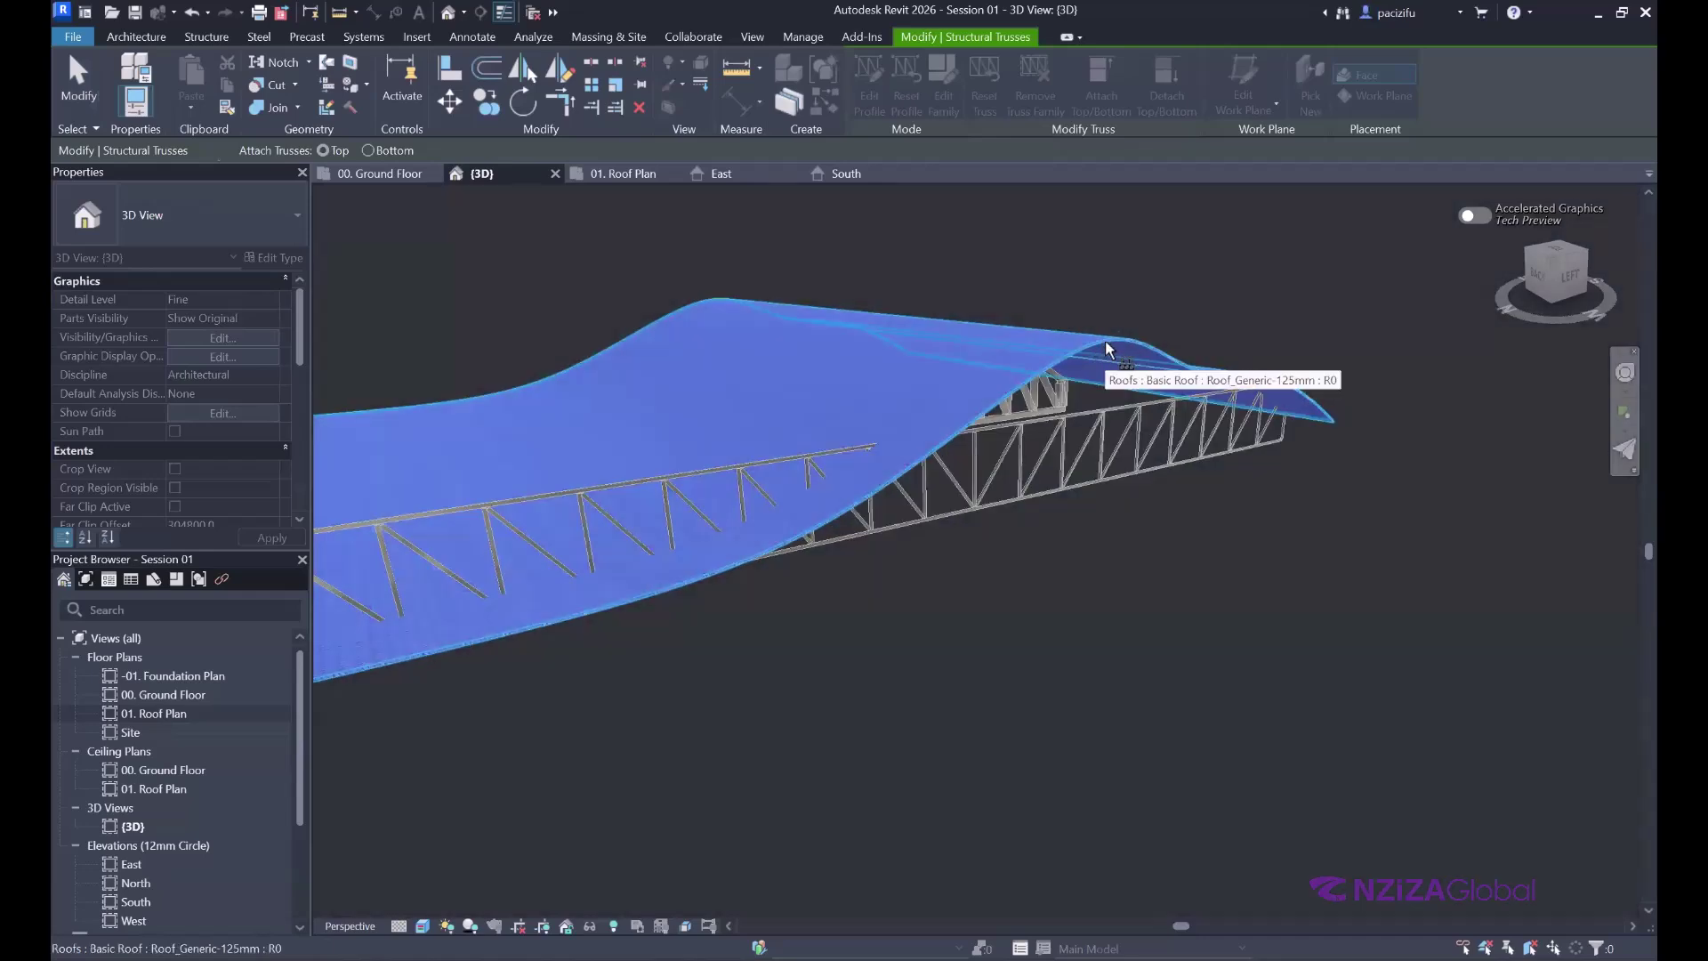
pyautogui.click(1105, 340)
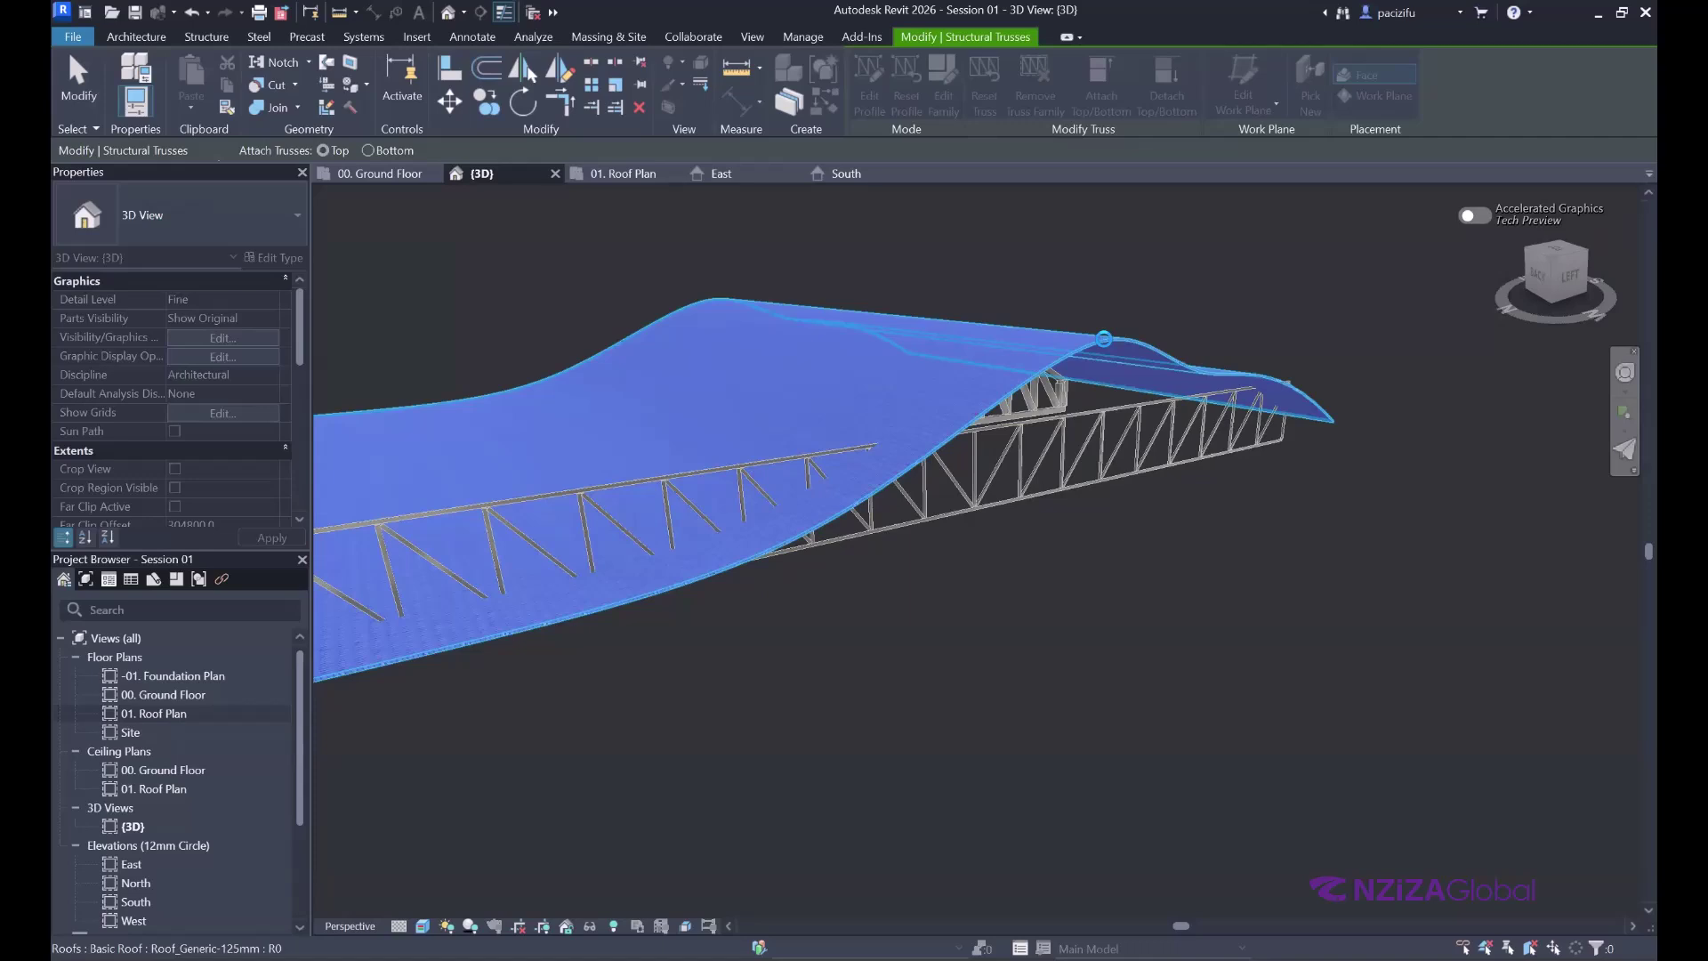
pyautogui.click(1102, 338)
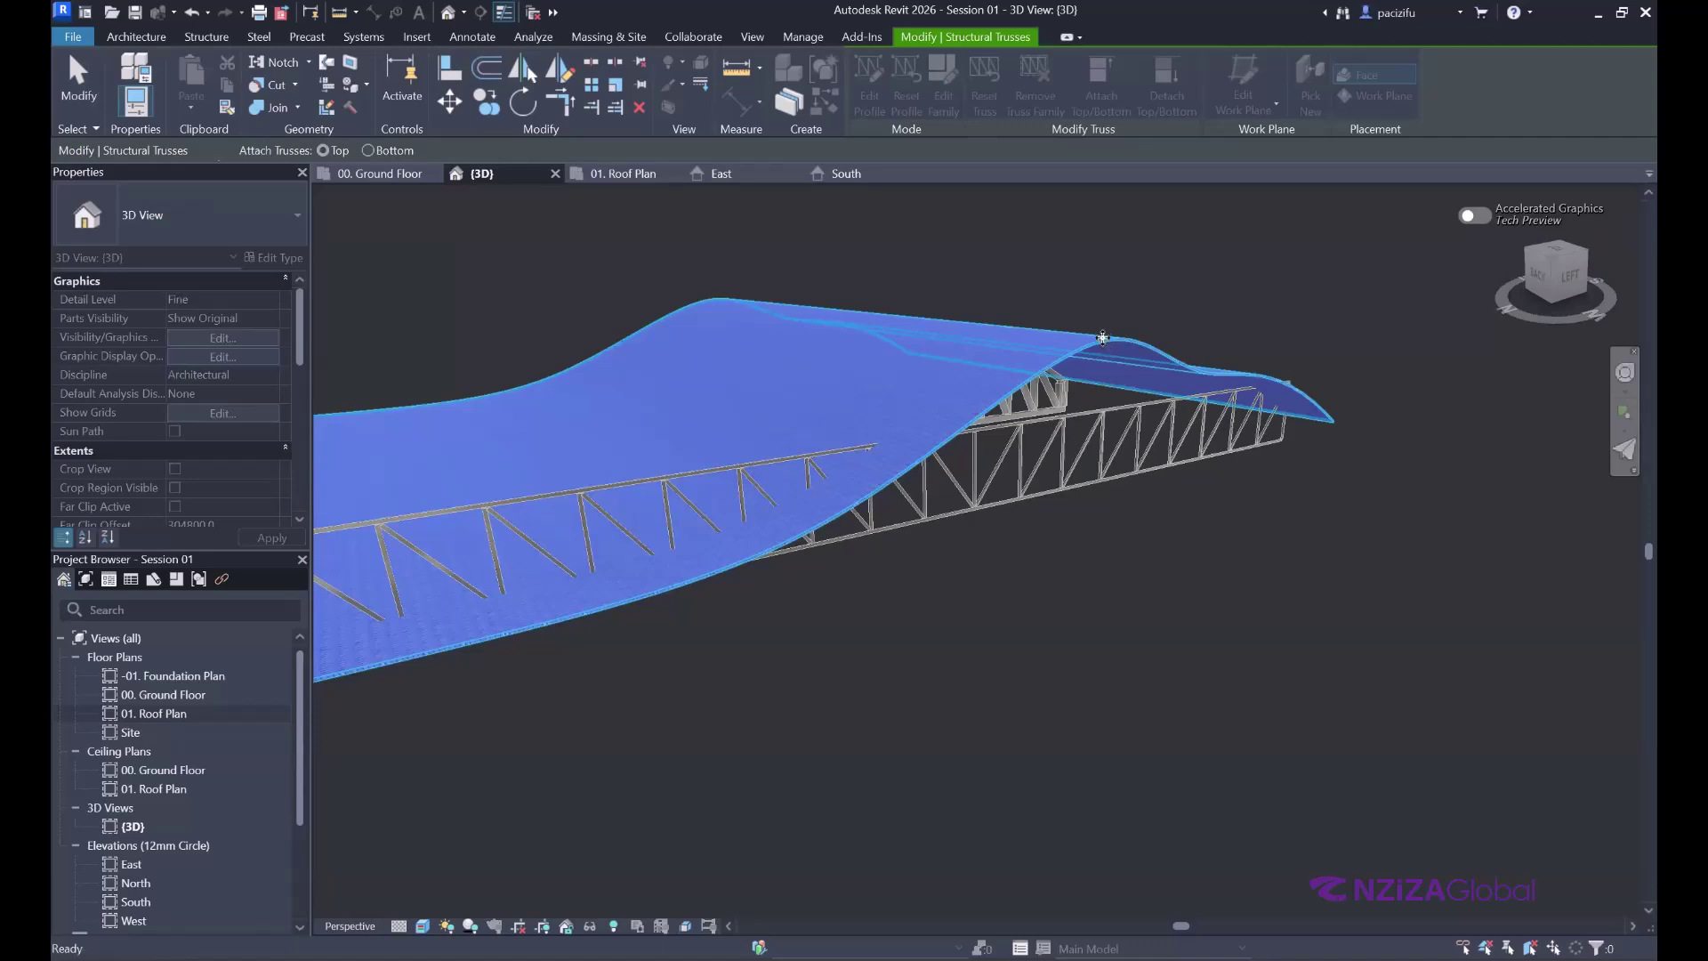
pyautogui.scroll(-2, 1137, 466)
pyautogui.scroll(2, 1386, 349)
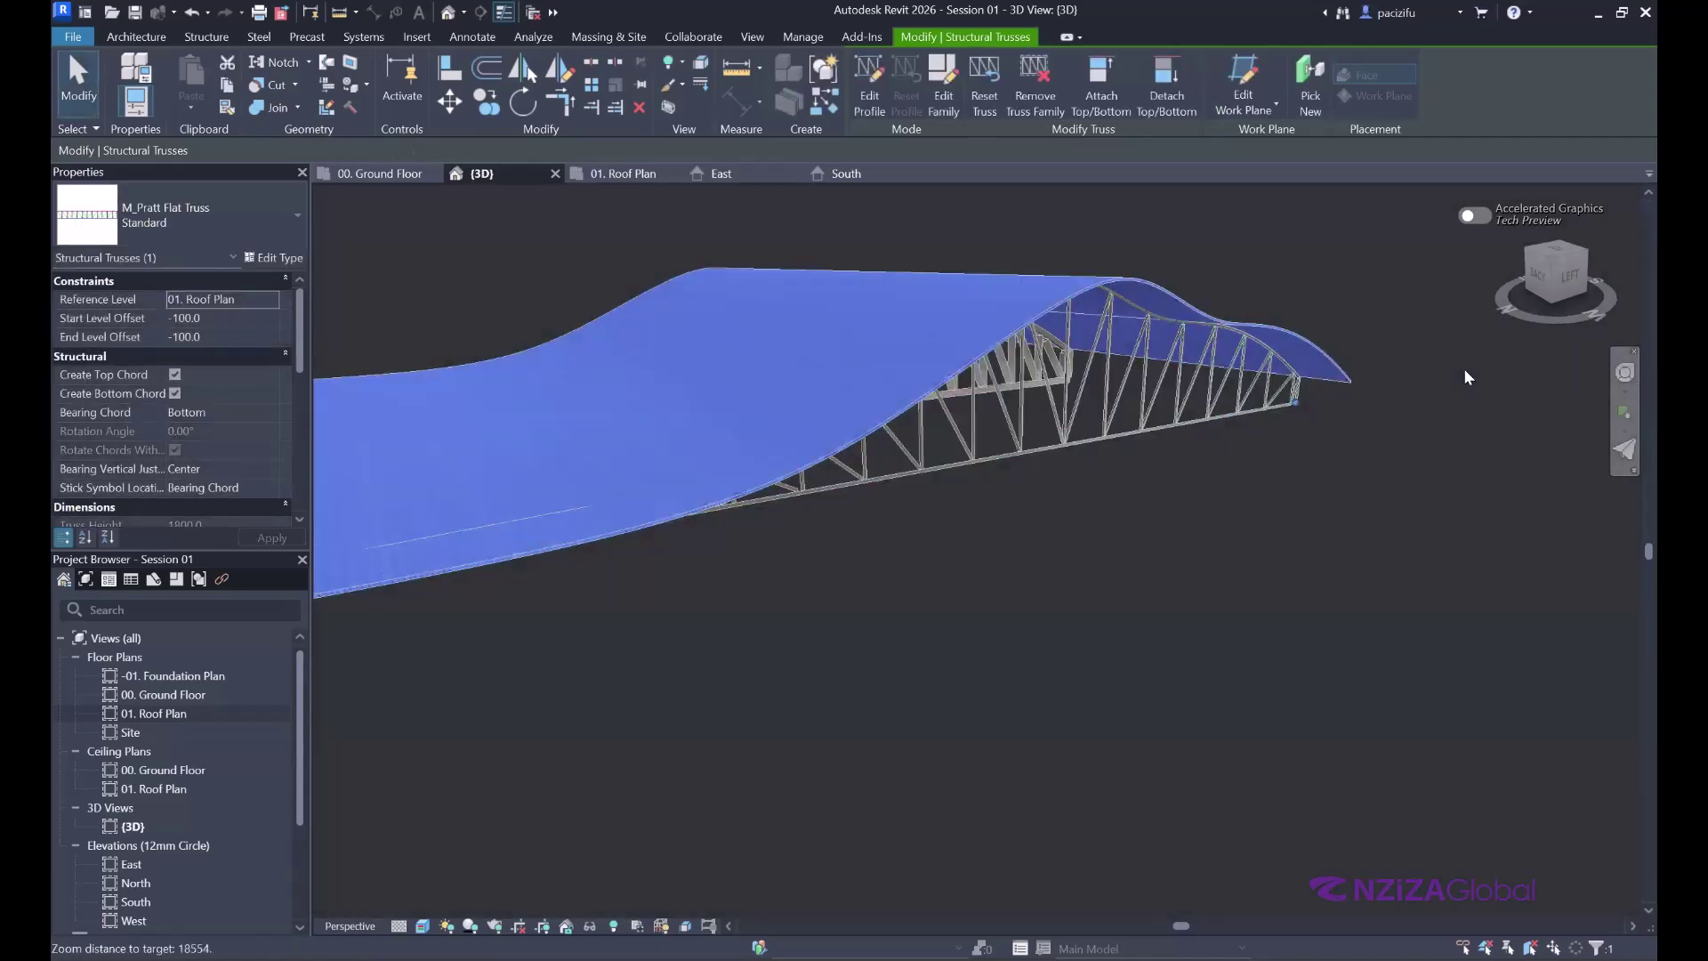
# - Inspect the attached flat truss from several angles, checking how its top chord follows the curved roof
pyautogui.moveTo(968, 399)
pyautogui.mouseDown()
pyautogui.moveTo(733, 416)
pyautogui.moveTo(691, 461)
pyautogui.mouseUp()
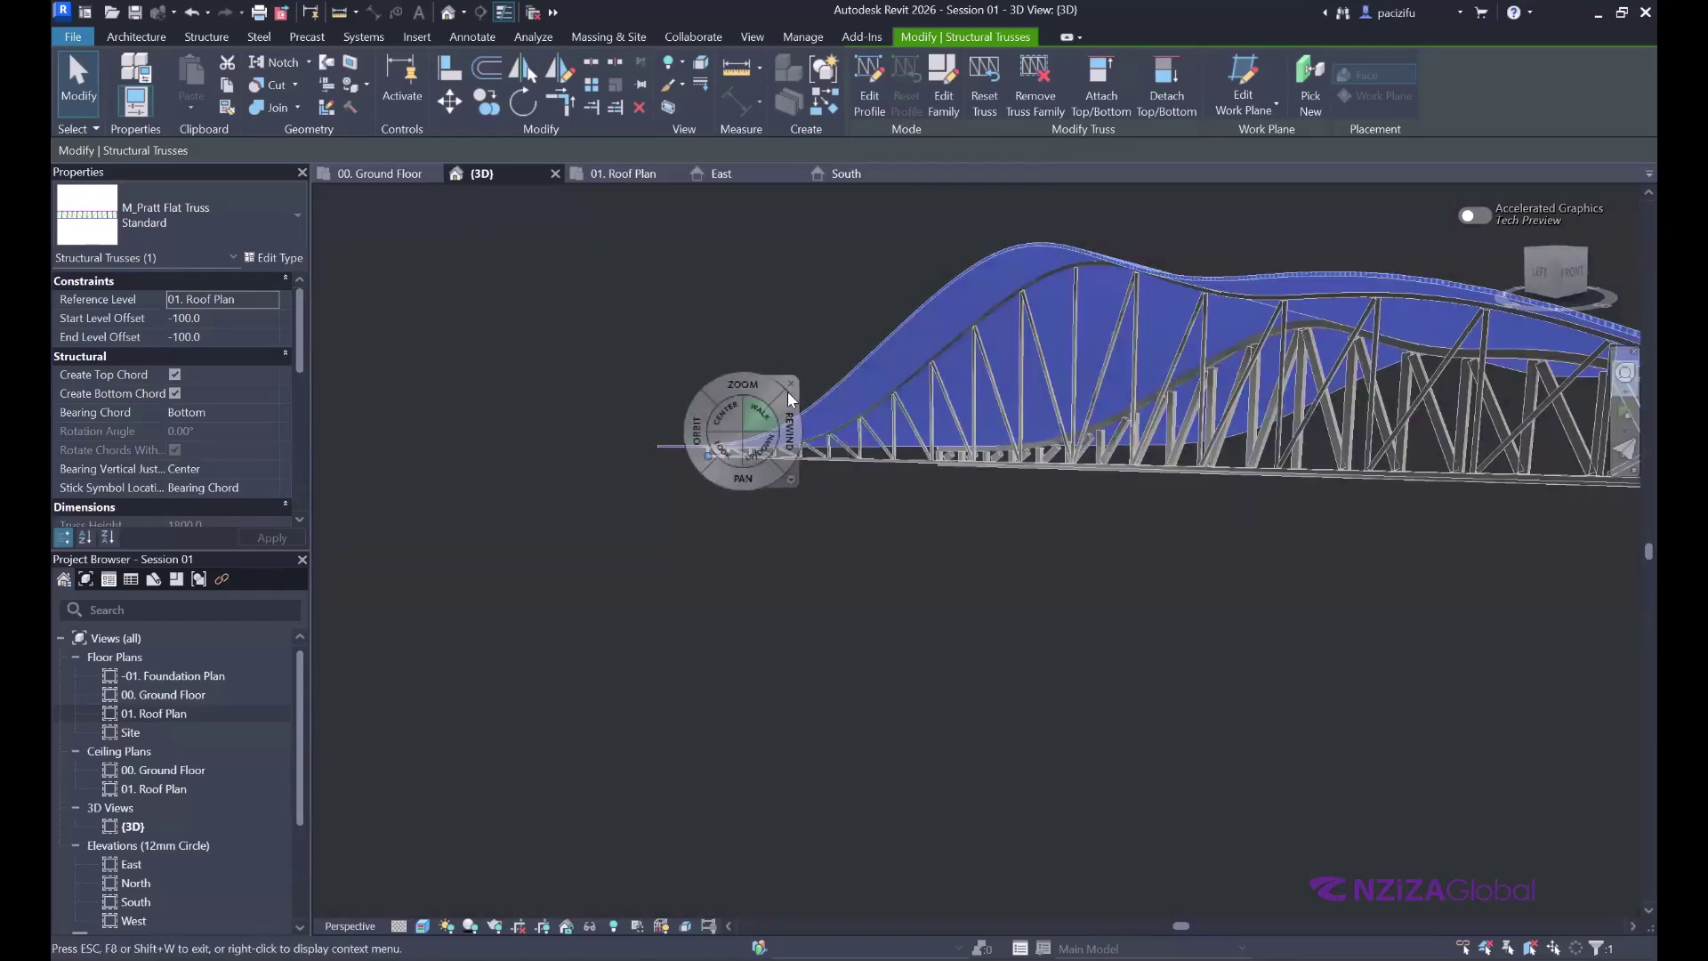
pyautogui.scroll(-3, 532, 475)
pyautogui.scroll(4, 1150, 441)
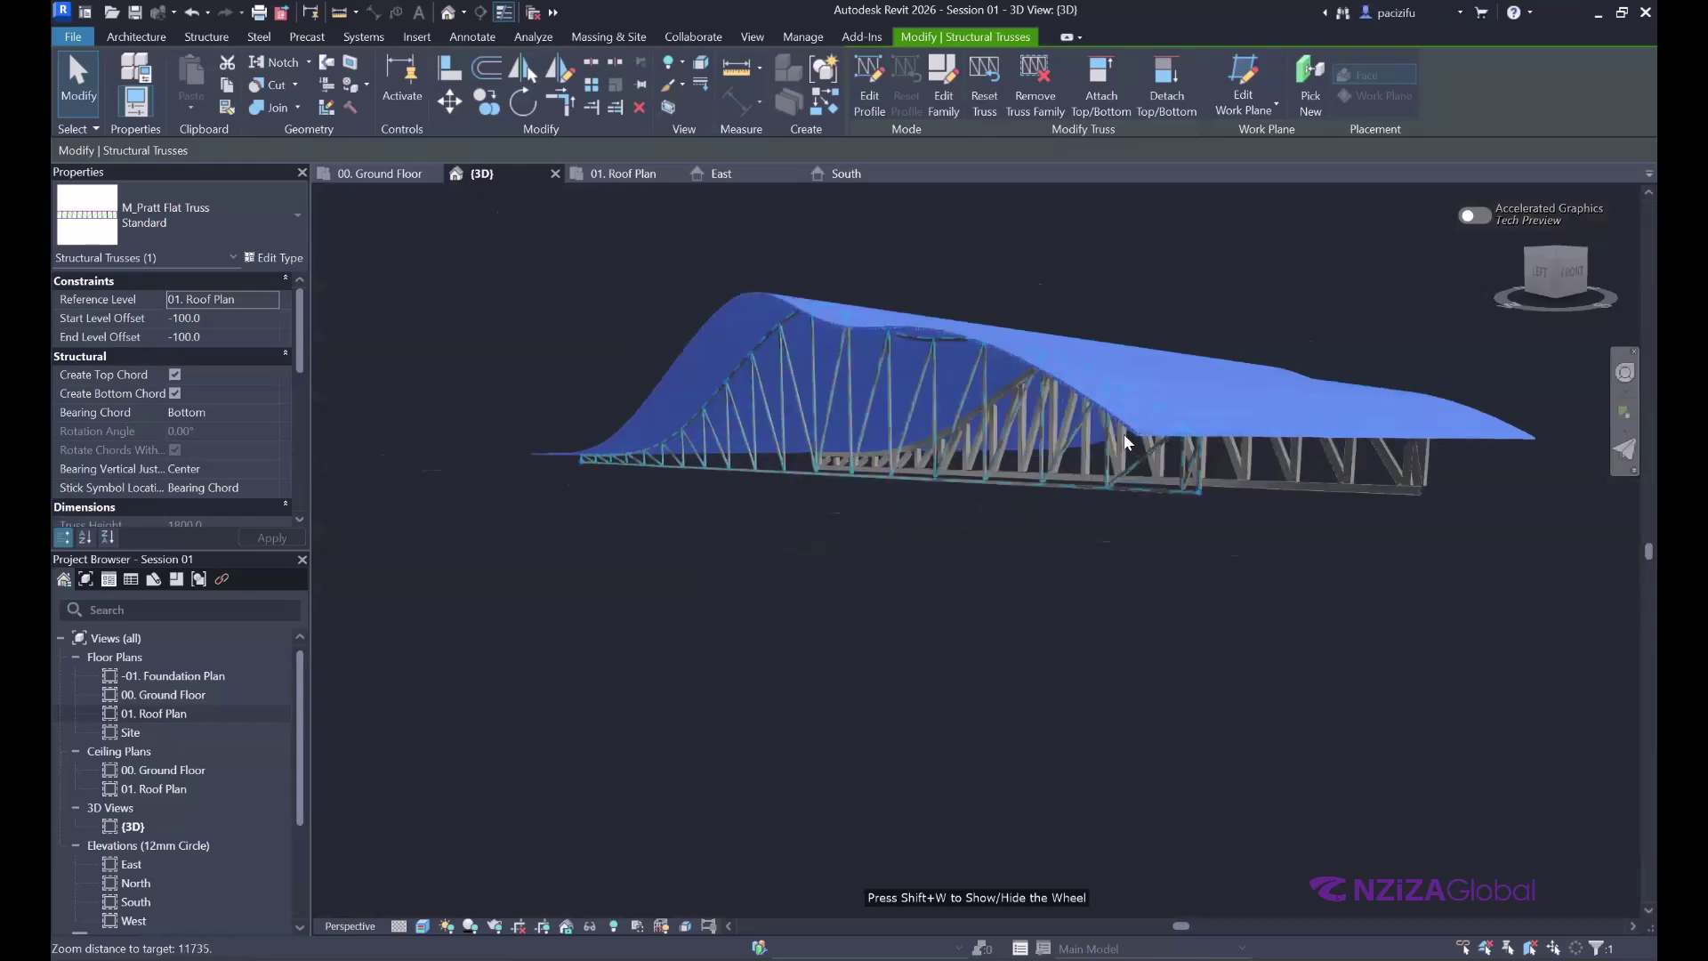
pyautogui.scroll(-5, 788, 531)
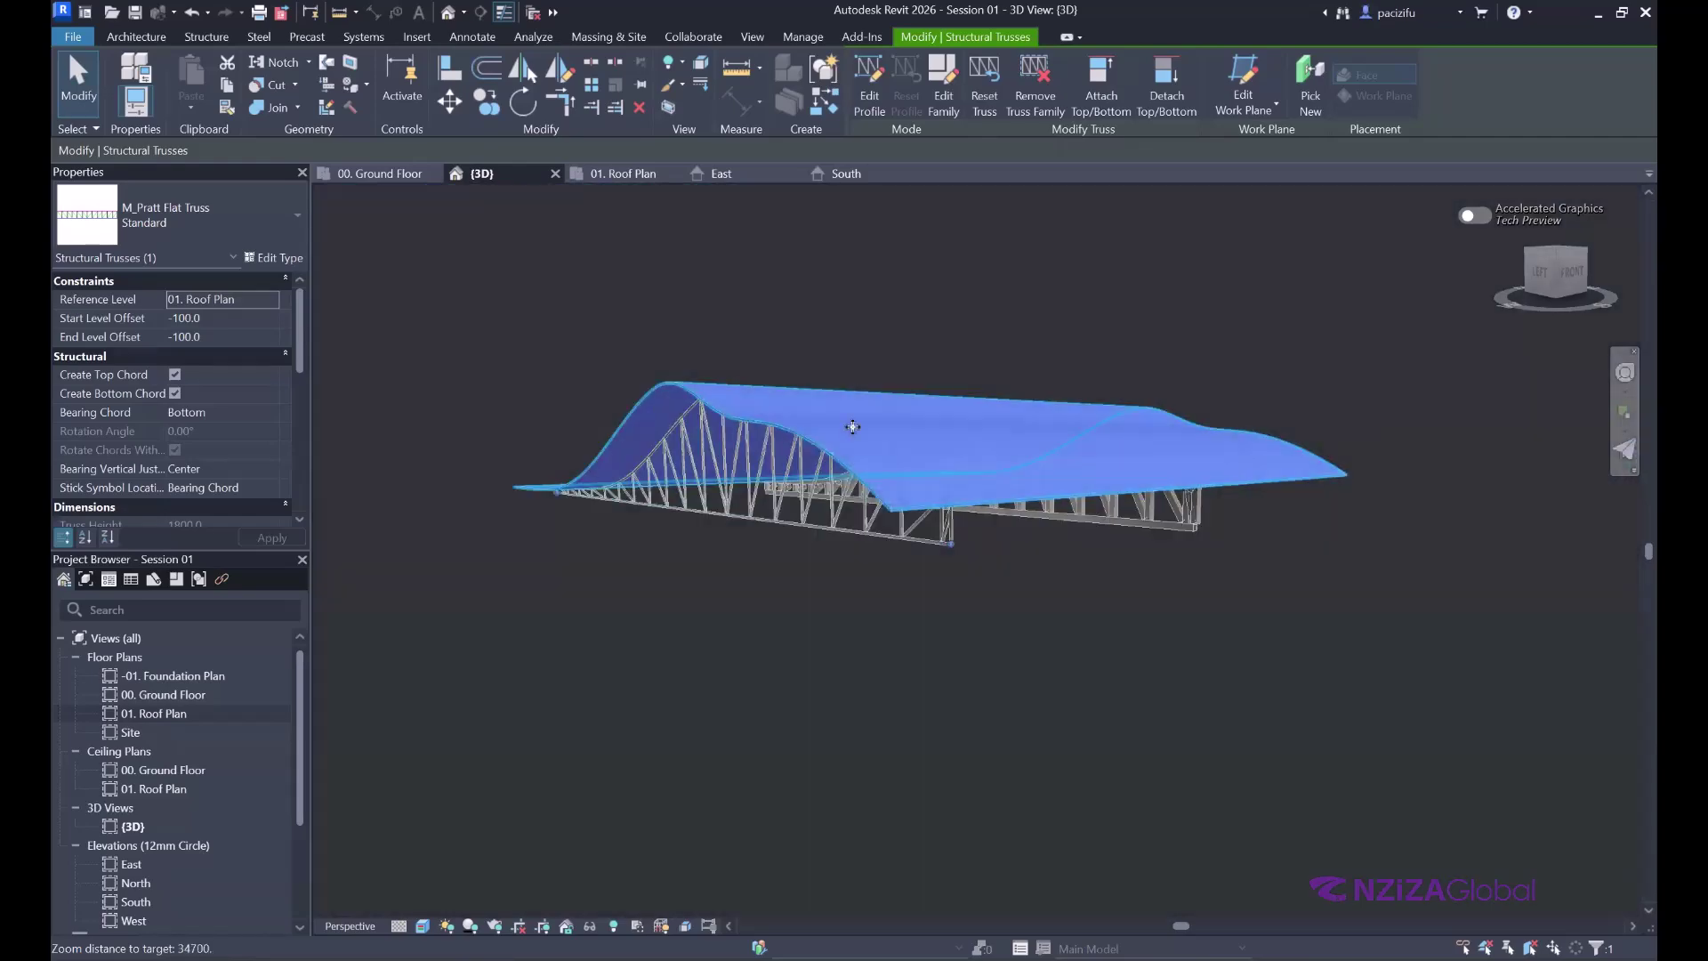
pyautogui.moveTo(1052, 414); pyautogui.dragTo(1140, 374)
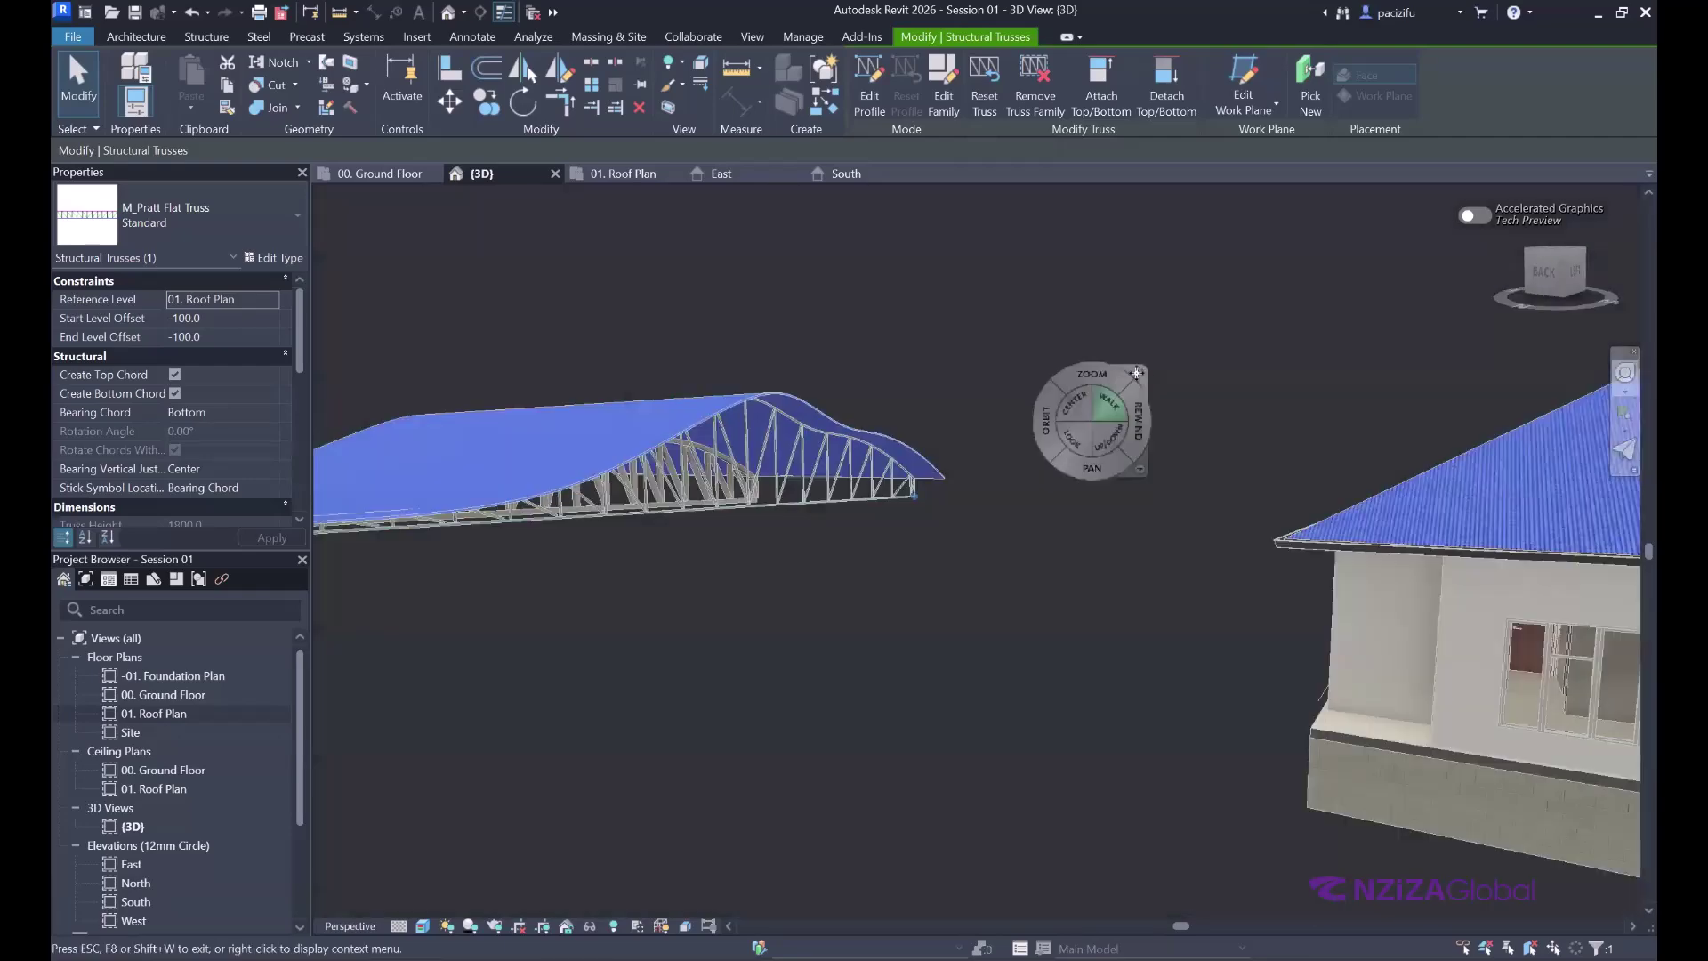
pyautogui.scroll(3, 791, 473)
pyautogui.scroll(1, 981, 450)
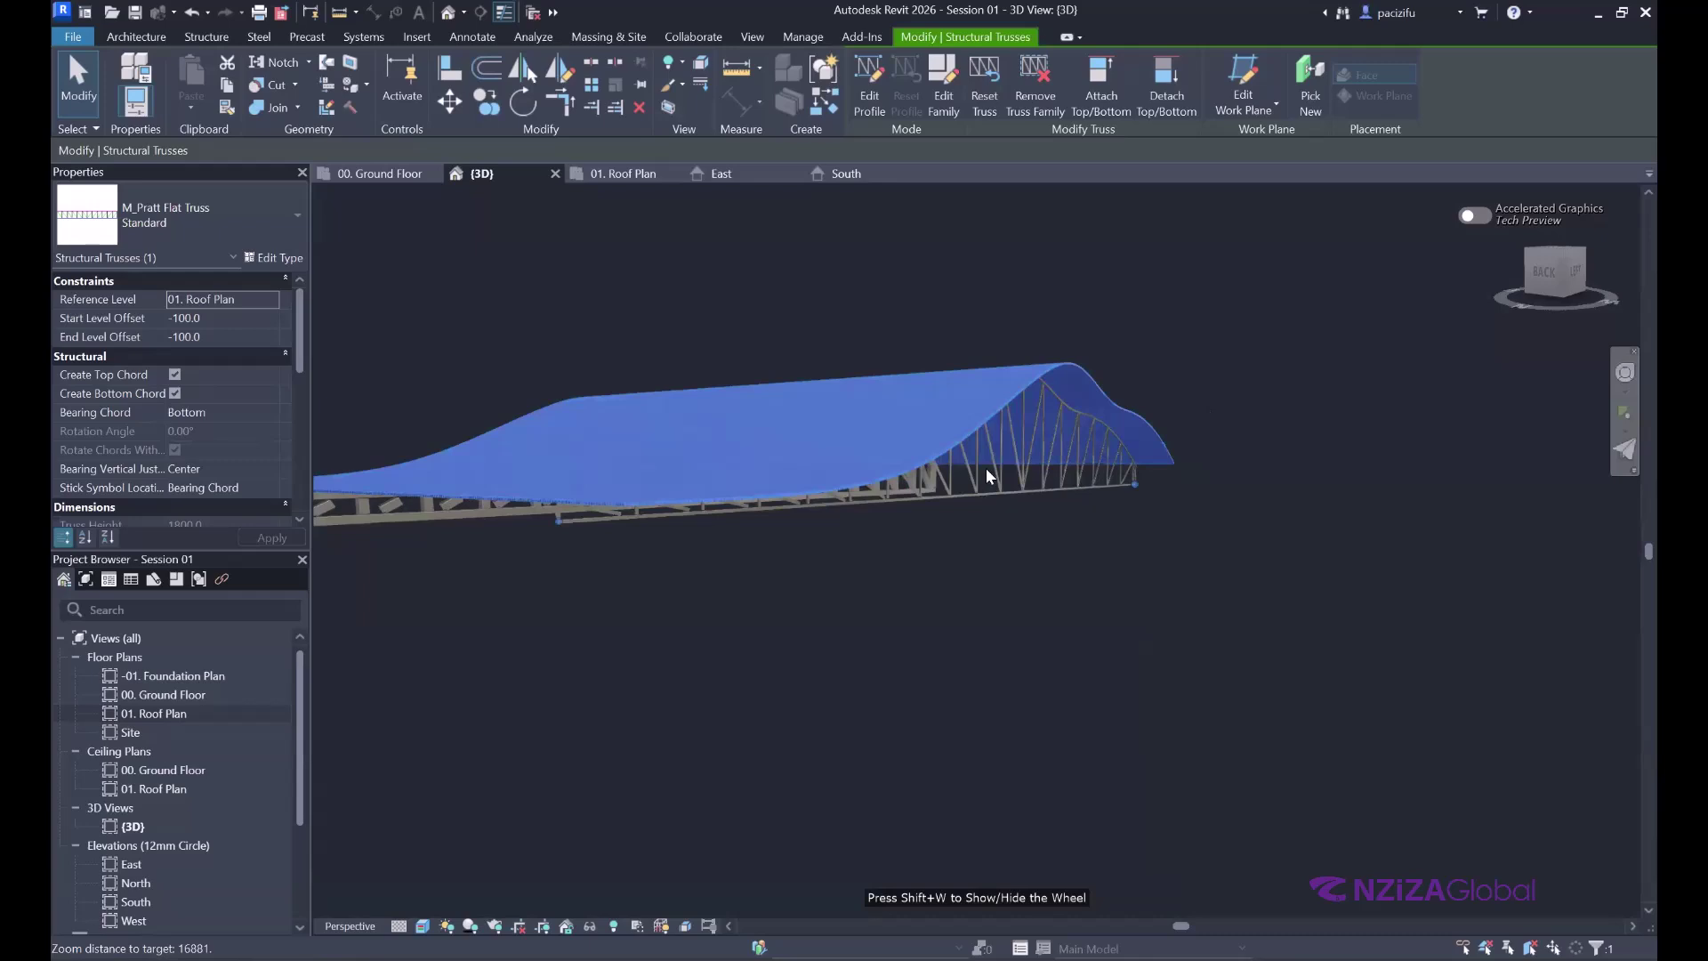
pyautogui.moveTo(975, 482)
pyautogui.mouseDown()
pyautogui.moveTo(942, 504)
pyautogui.moveTo(970, 478)
pyautogui.mouseUp()
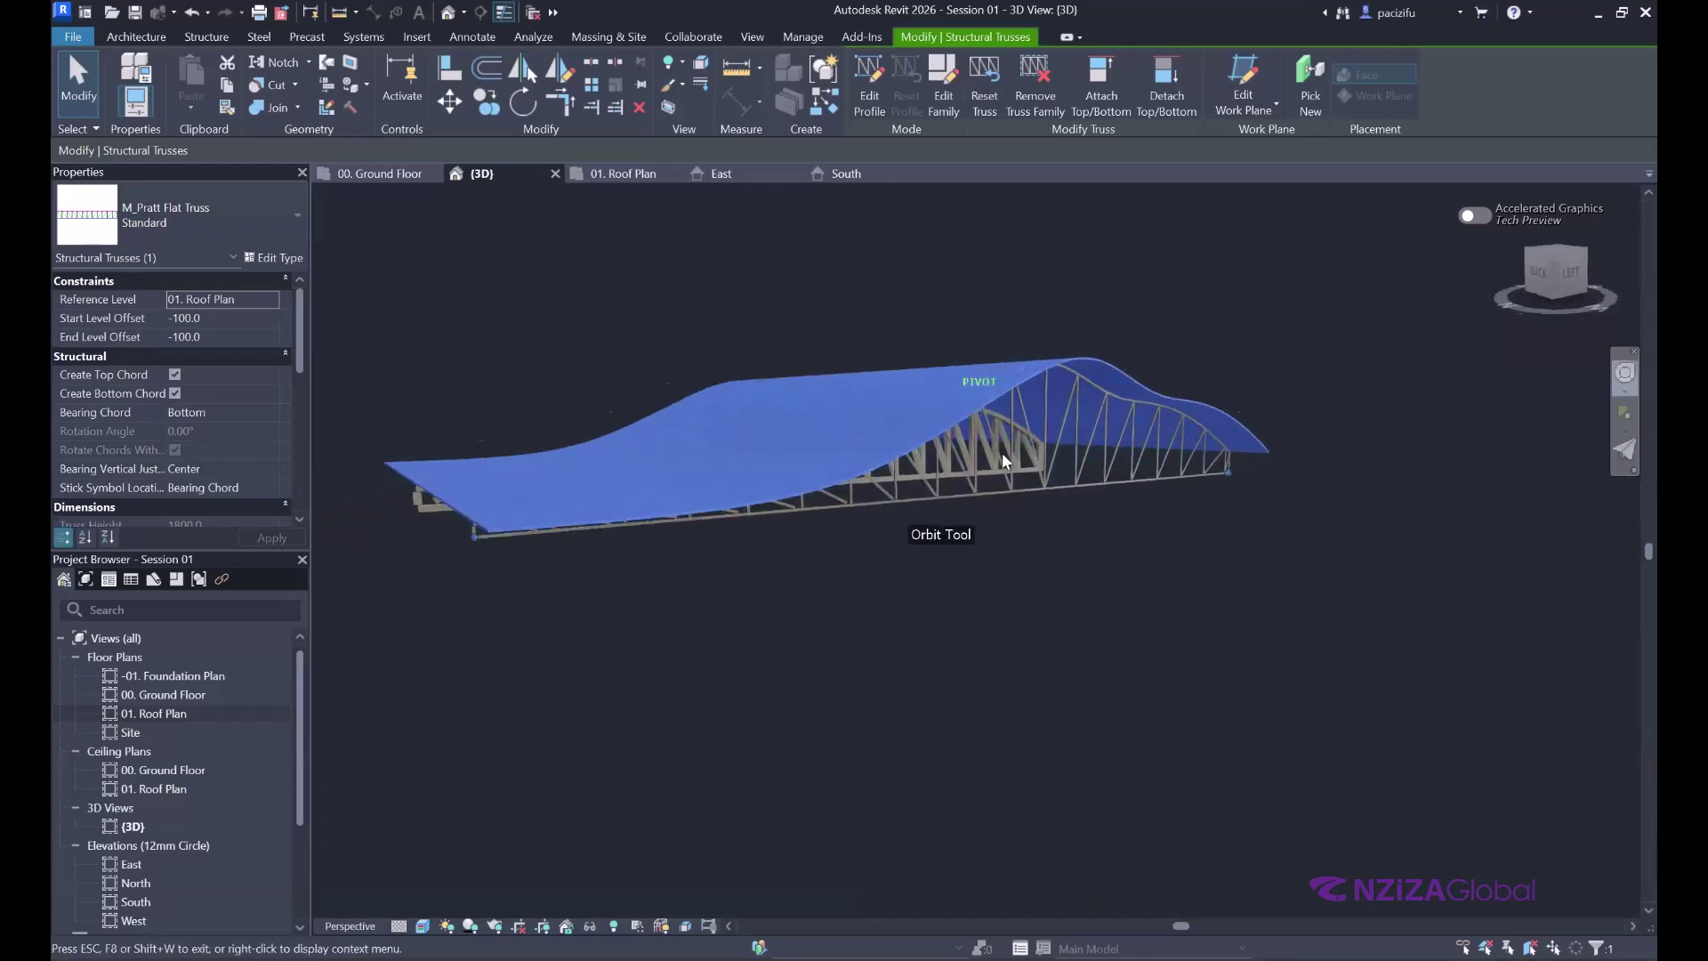
pyautogui.scroll(-6, 591, 527)
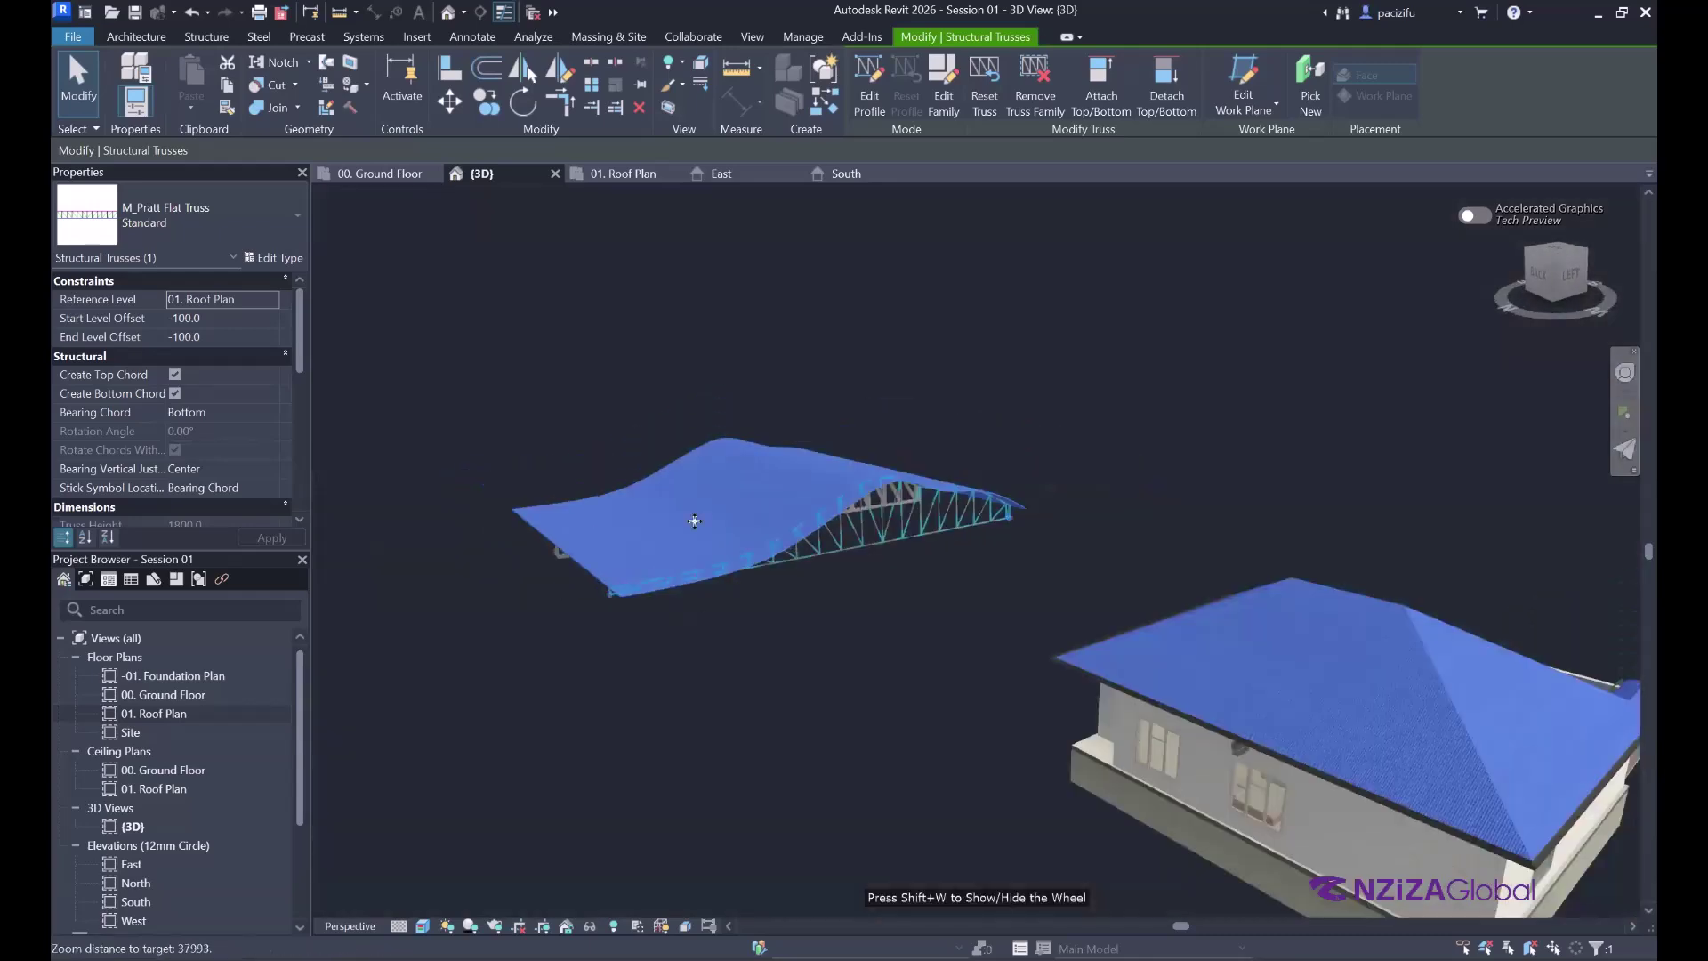
pyautogui.scroll(8, 1022, 599)
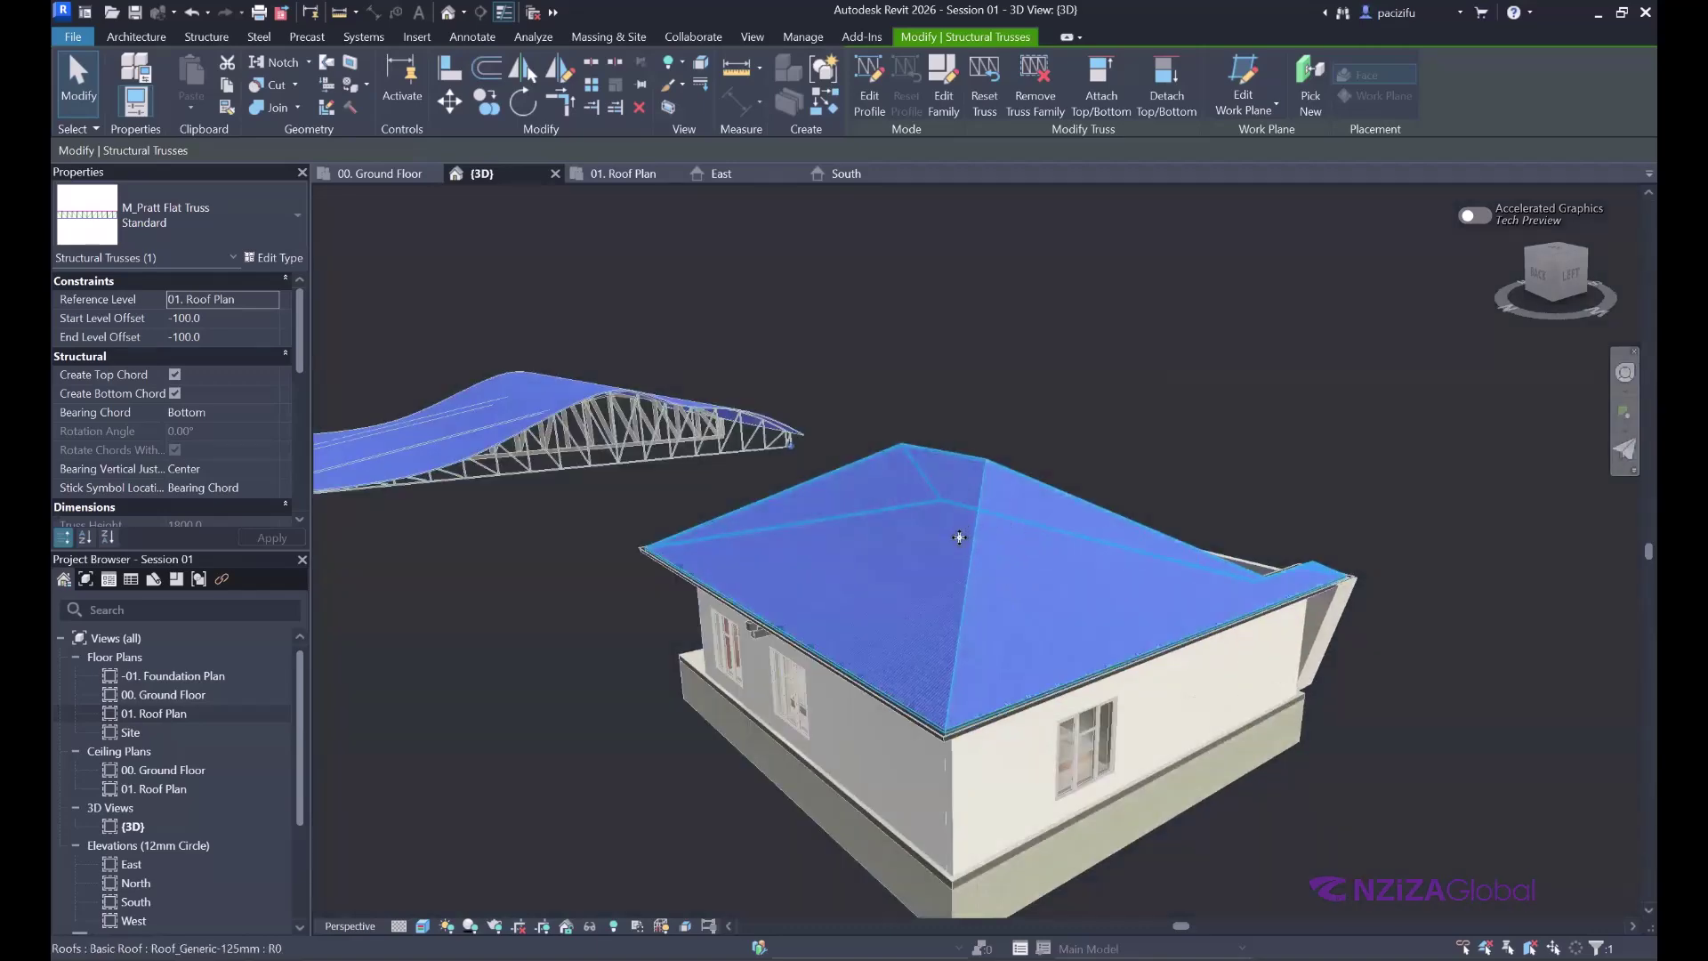
pyautogui.scroll(-2, 956, 532)
pyautogui.click(1625, 372)
pyautogui.click(714, 479)
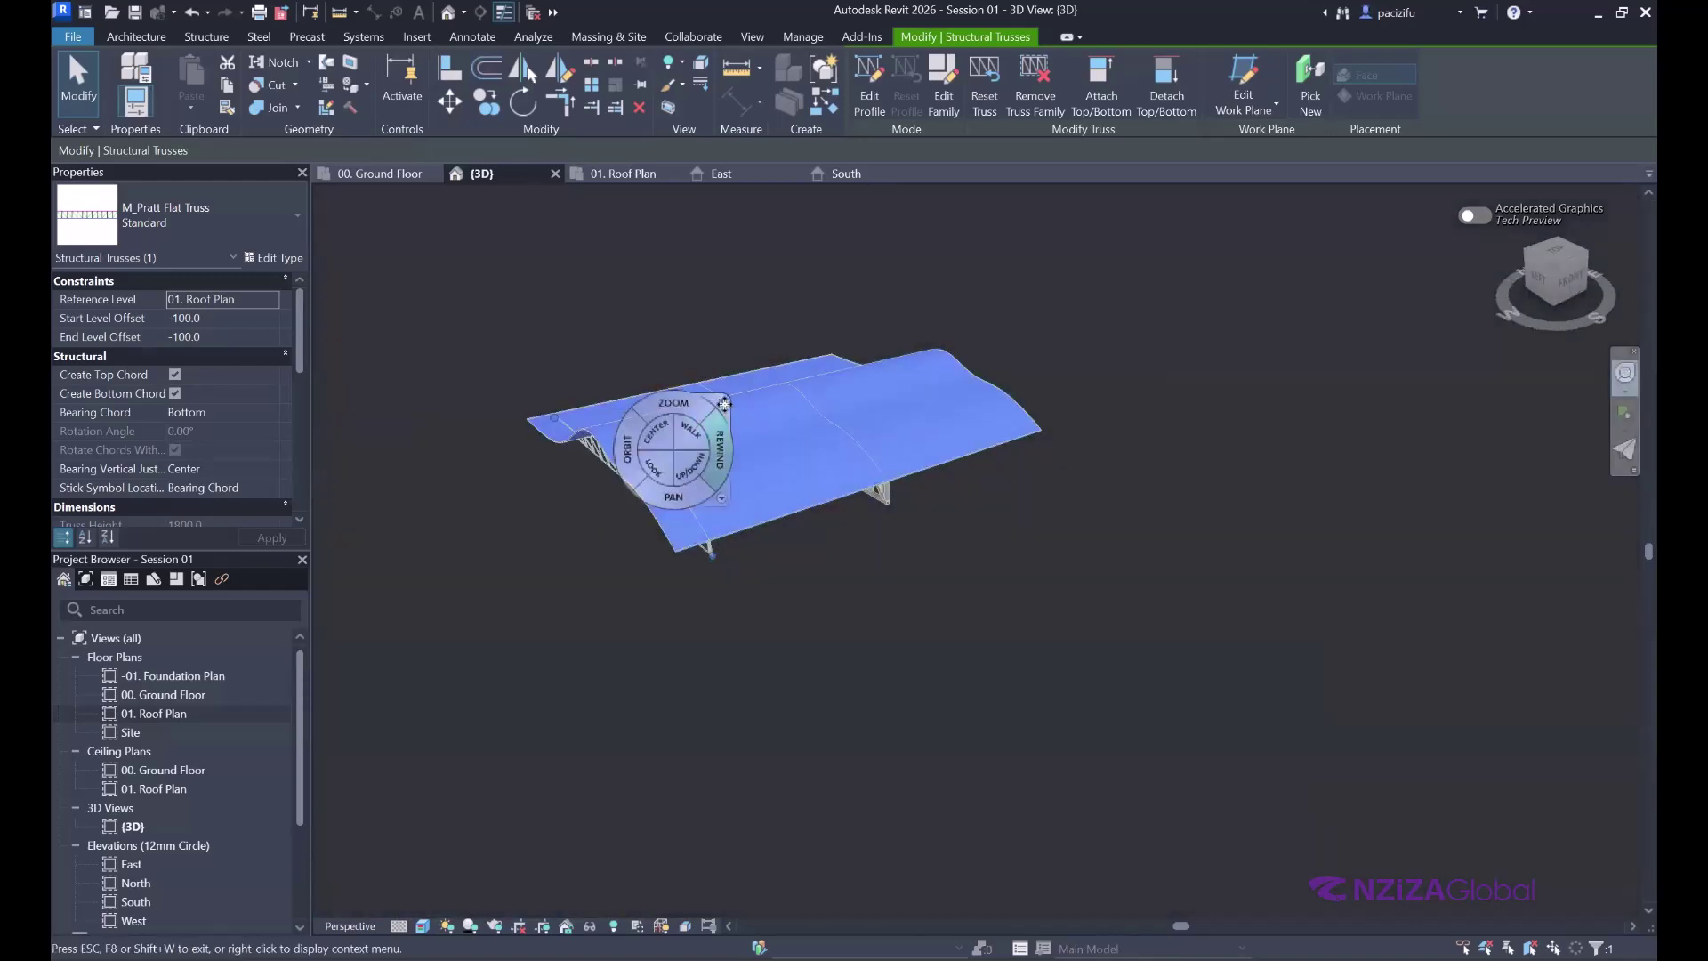
pyautogui.press('Escape')
pyautogui.scroll(-5, 843, 516)
pyautogui.scroll(3, 843, 516)
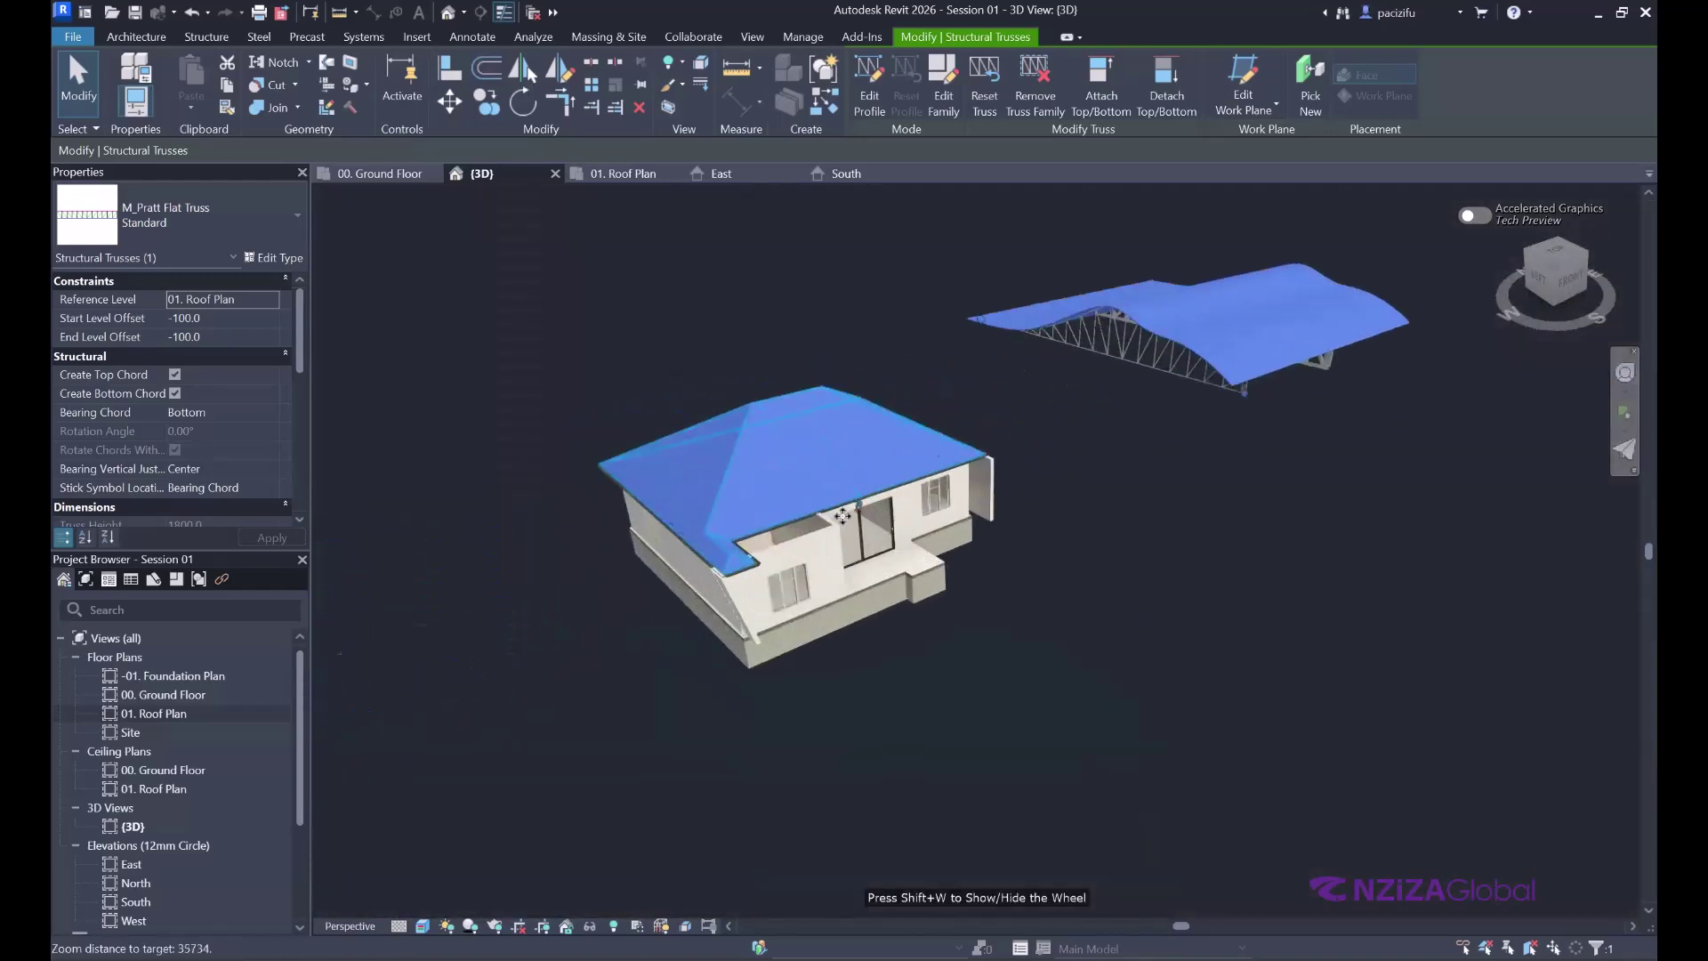
# - Examine the house and its hip roof from the front and the side in the 3D view
pyautogui.click(1627, 372)
pyautogui.moveTo(722, 536)
pyautogui.mouseDown()
pyautogui.moveTo(842, 504)
pyautogui.moveTo(863, 480)
pyautogui.moveTo(868, 505)
pyautogui.mouseUp()
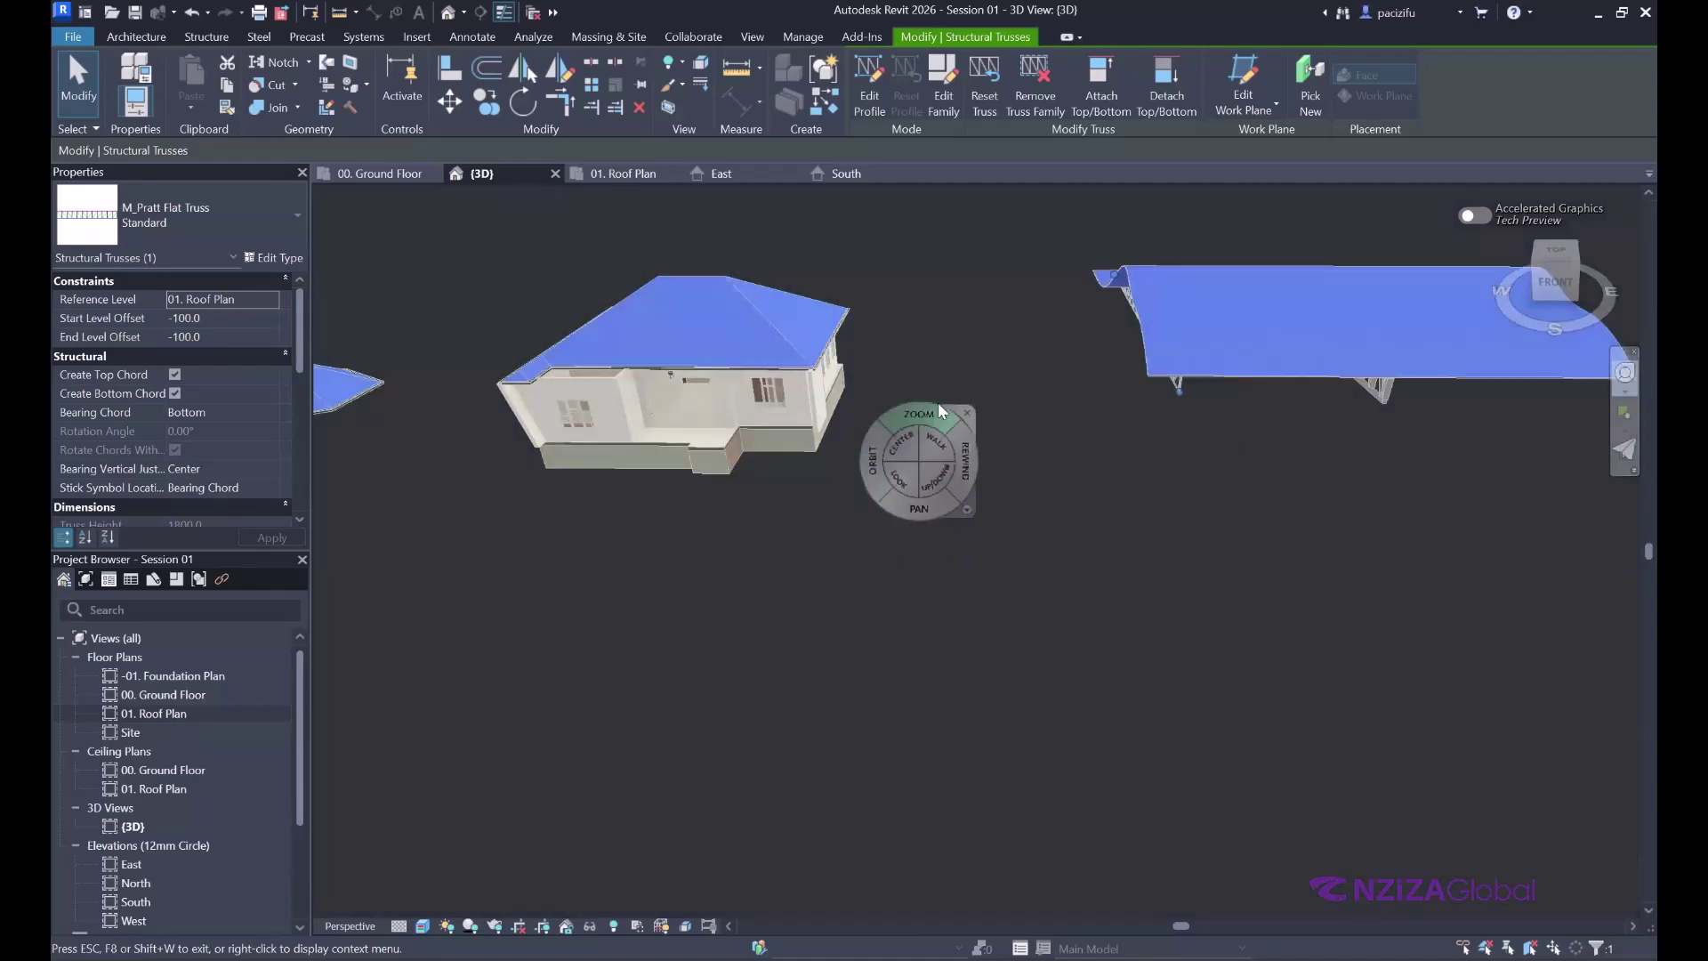
pyautogui.click(967, 413)
pyautogui.scroll(1, 554, 411)
pyautogui.scroll(3, 565, 483)
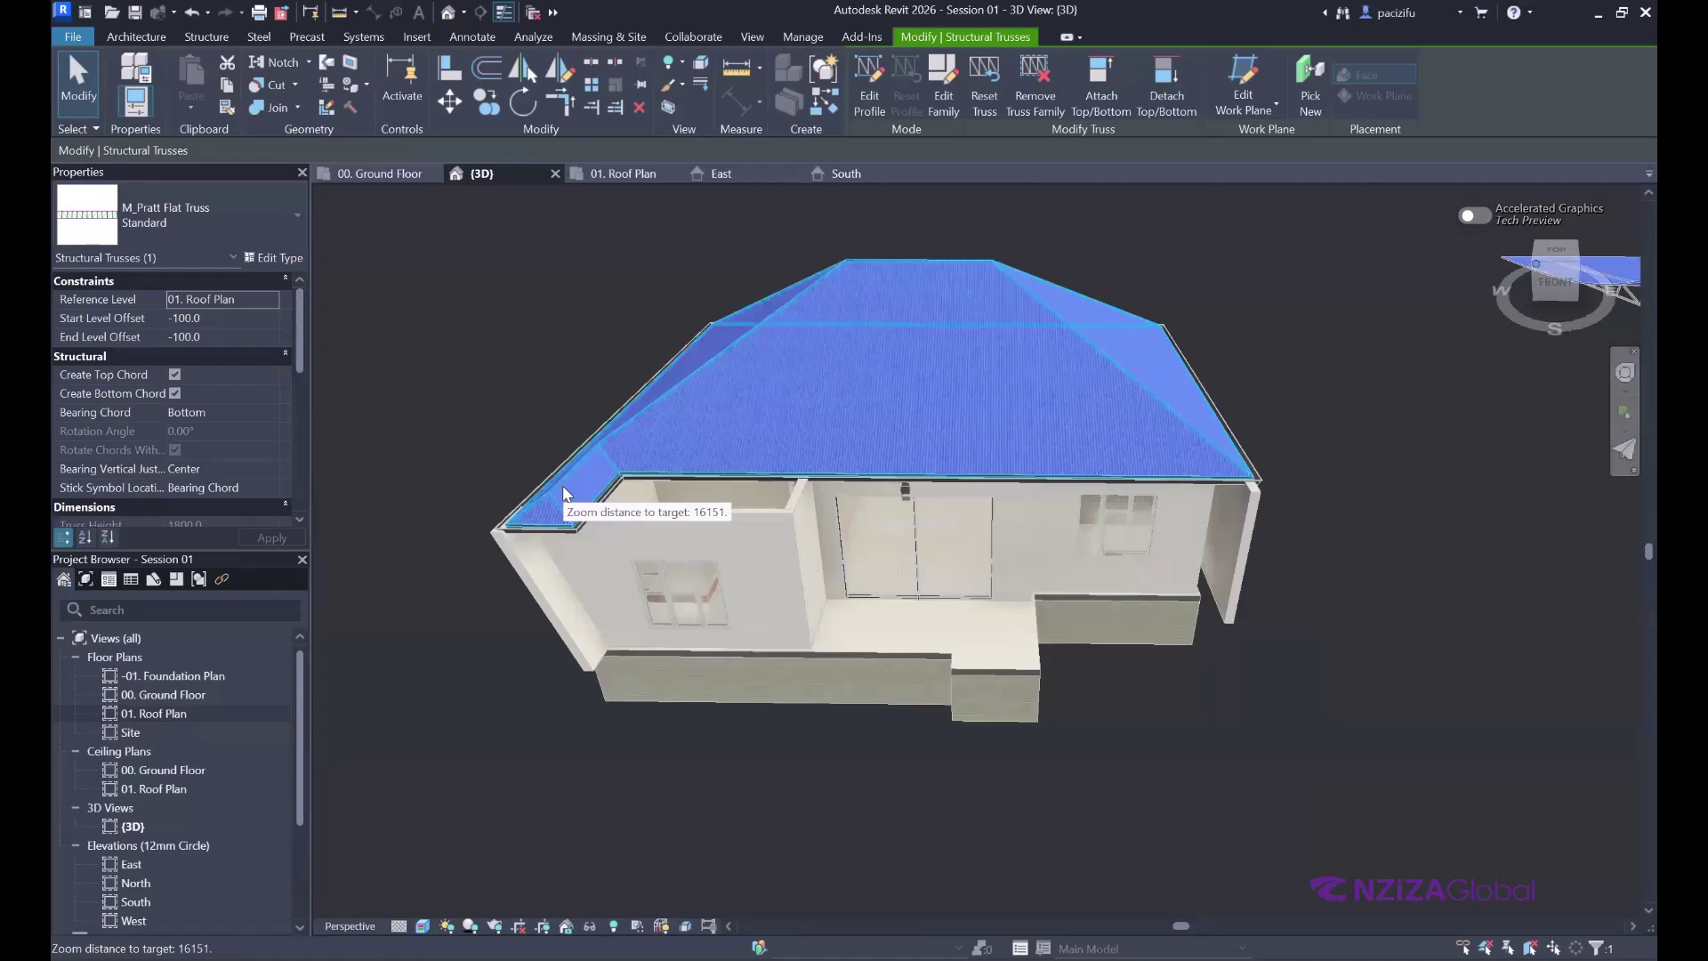
pyautogui.click(1626, 375)
pyautogui.moveTo(943, 436); pyautogui.dragTo(1092, 366)
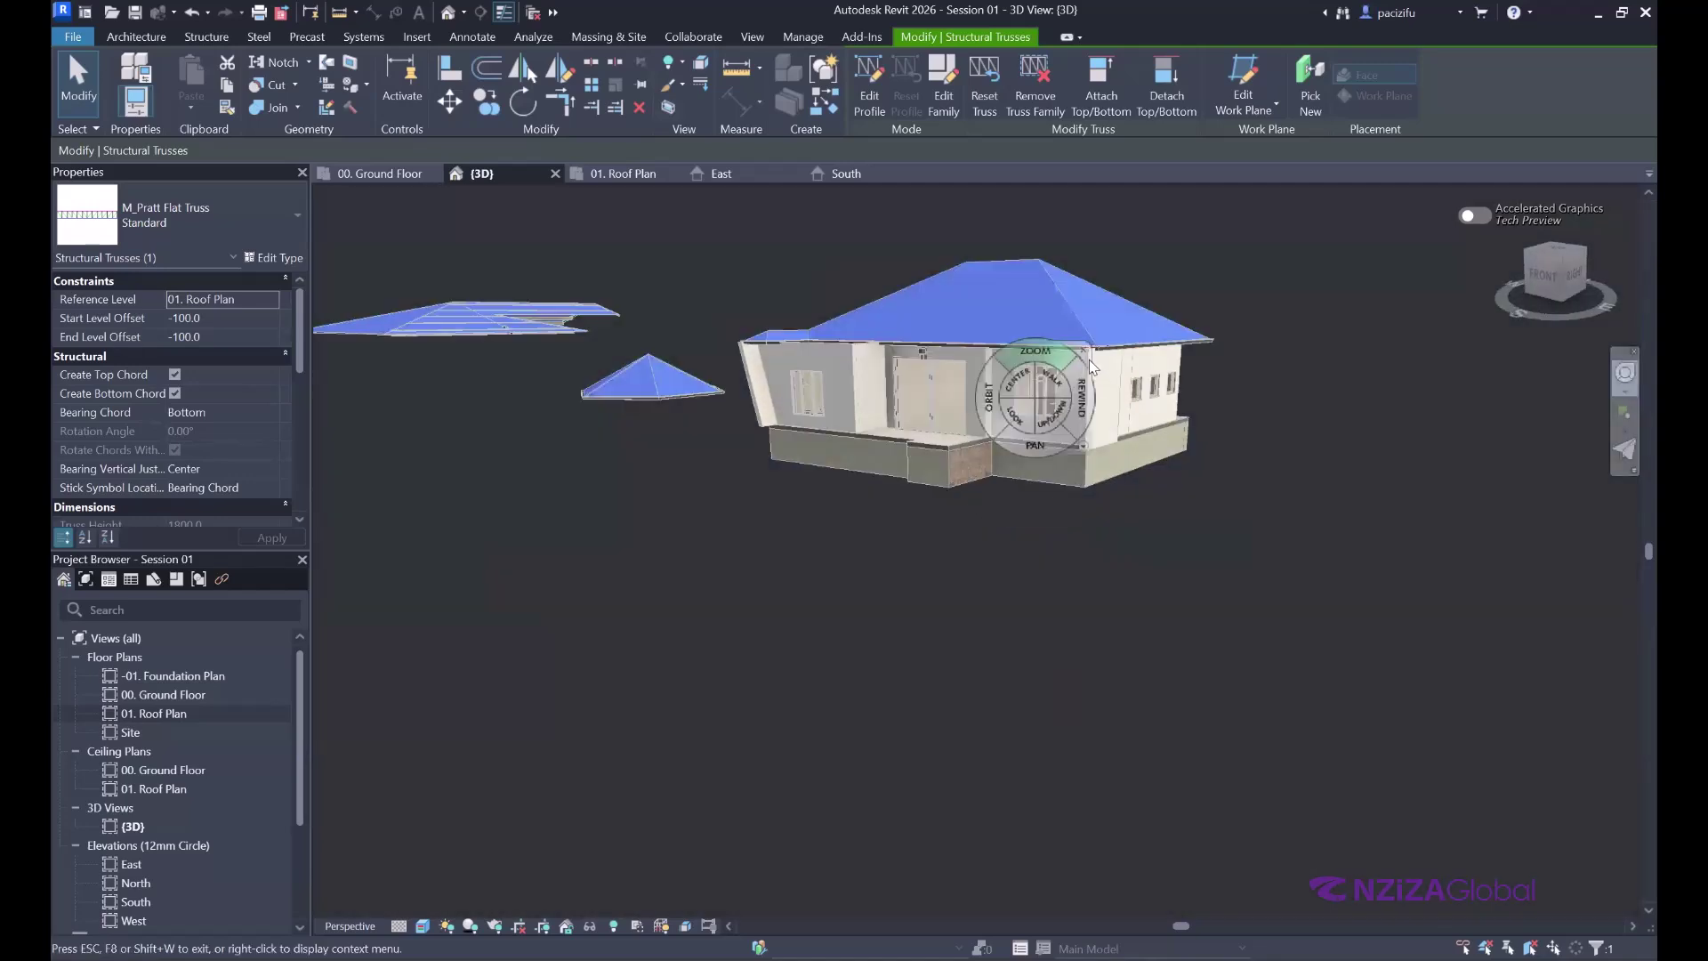
pyautogui.click(1084, 356)
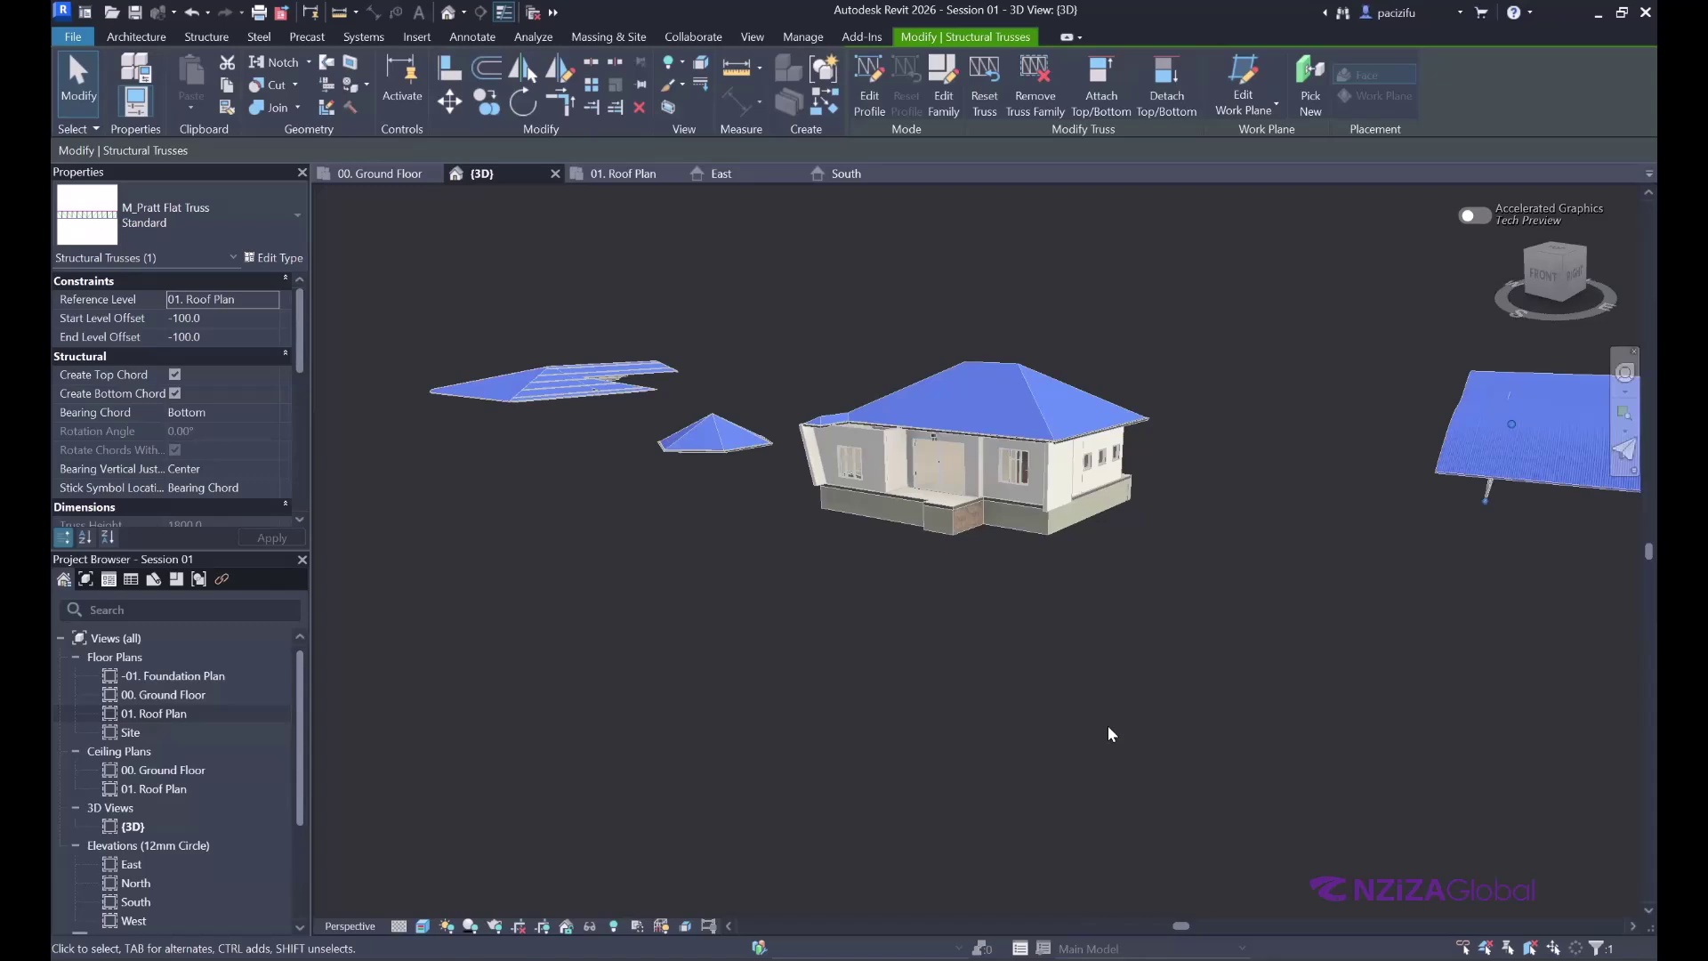
pyautogui.keyDown('shift'); pyautogui.moveTo(1108, 725); pyautogui.dragTo(1154, 339, button='middle'); pyautogui.keyUp('shift')
pyautogui.press('F8')
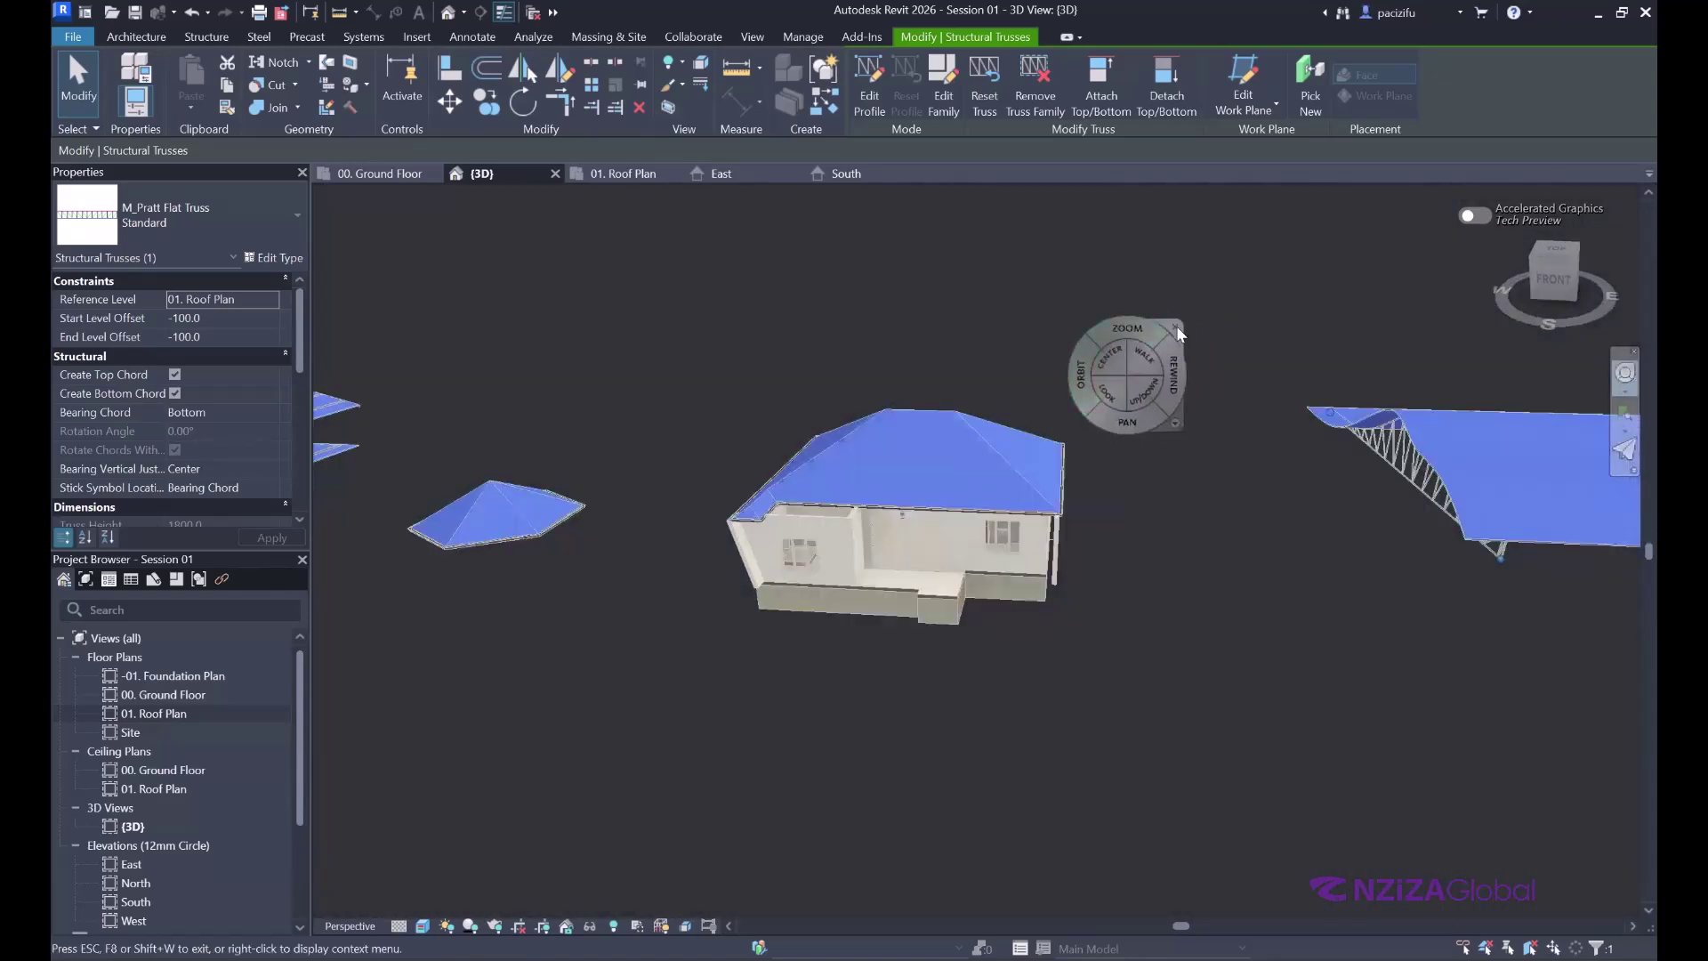
pyautogui.click(1177, 326)
pyautogui.scroll(3, 952, 534)
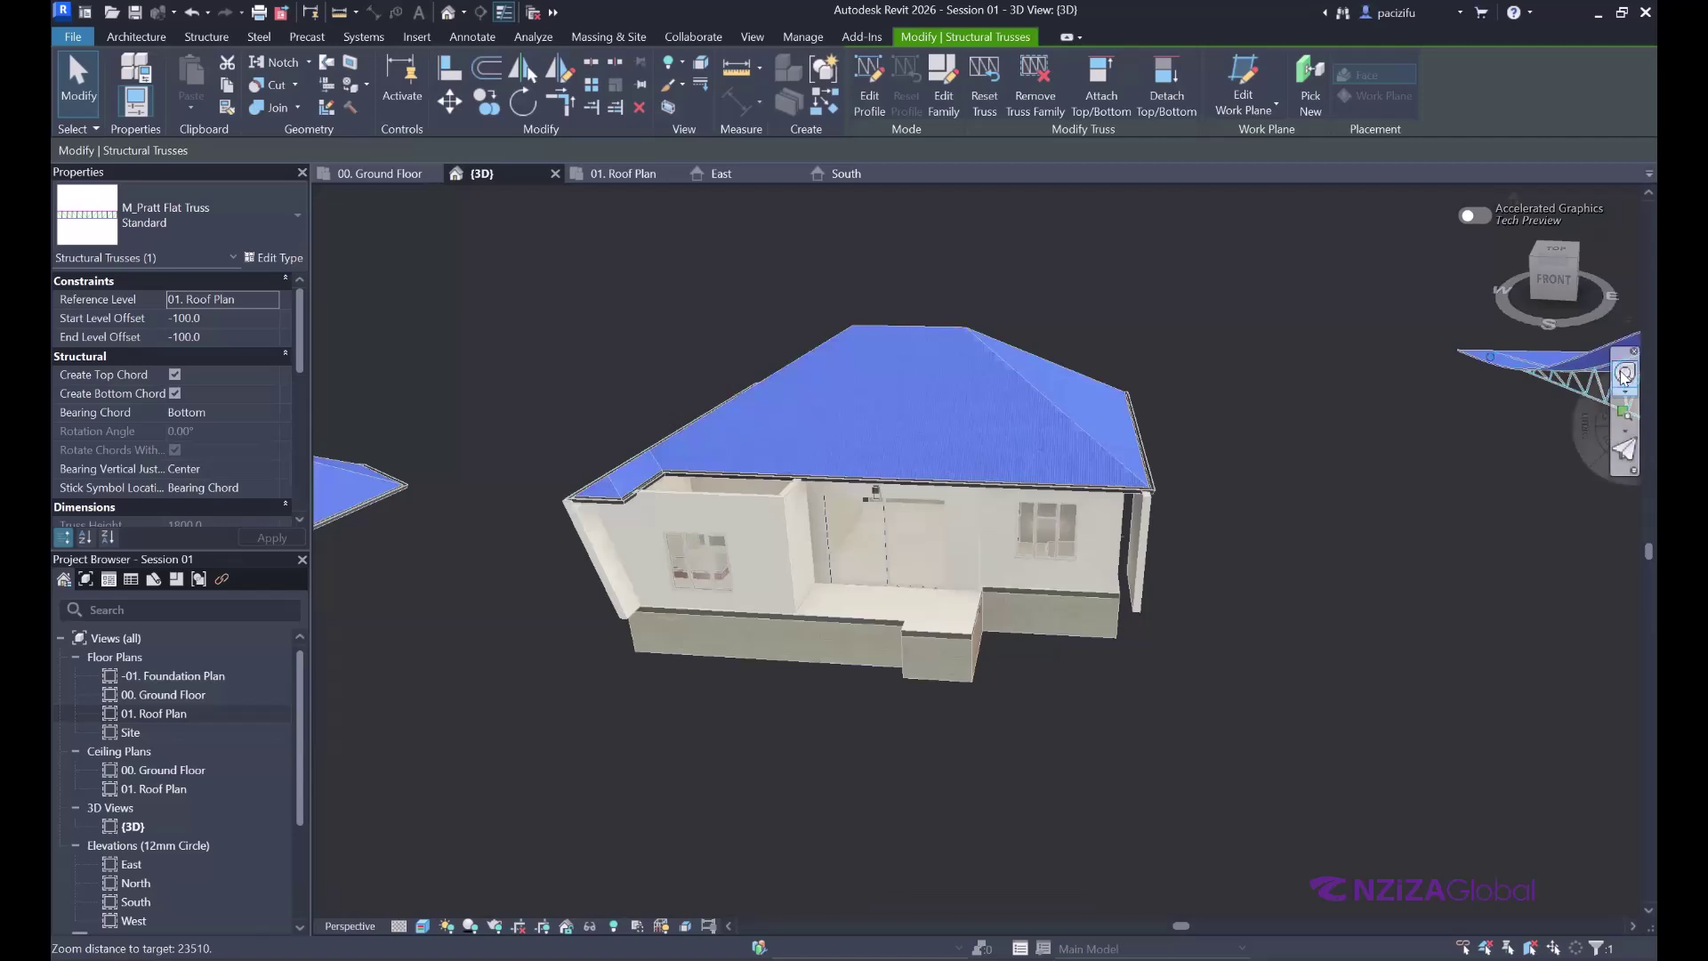
pyautogui.scroll(-3, 1022, 429)
pyautogui.keyDown('shift'); pyautogui.moveTo(1021, 429); pyautogui.dragTo(1192, 349, button='middle'); pyautogui.keyUp('shift')
pyautogui.press('F8')
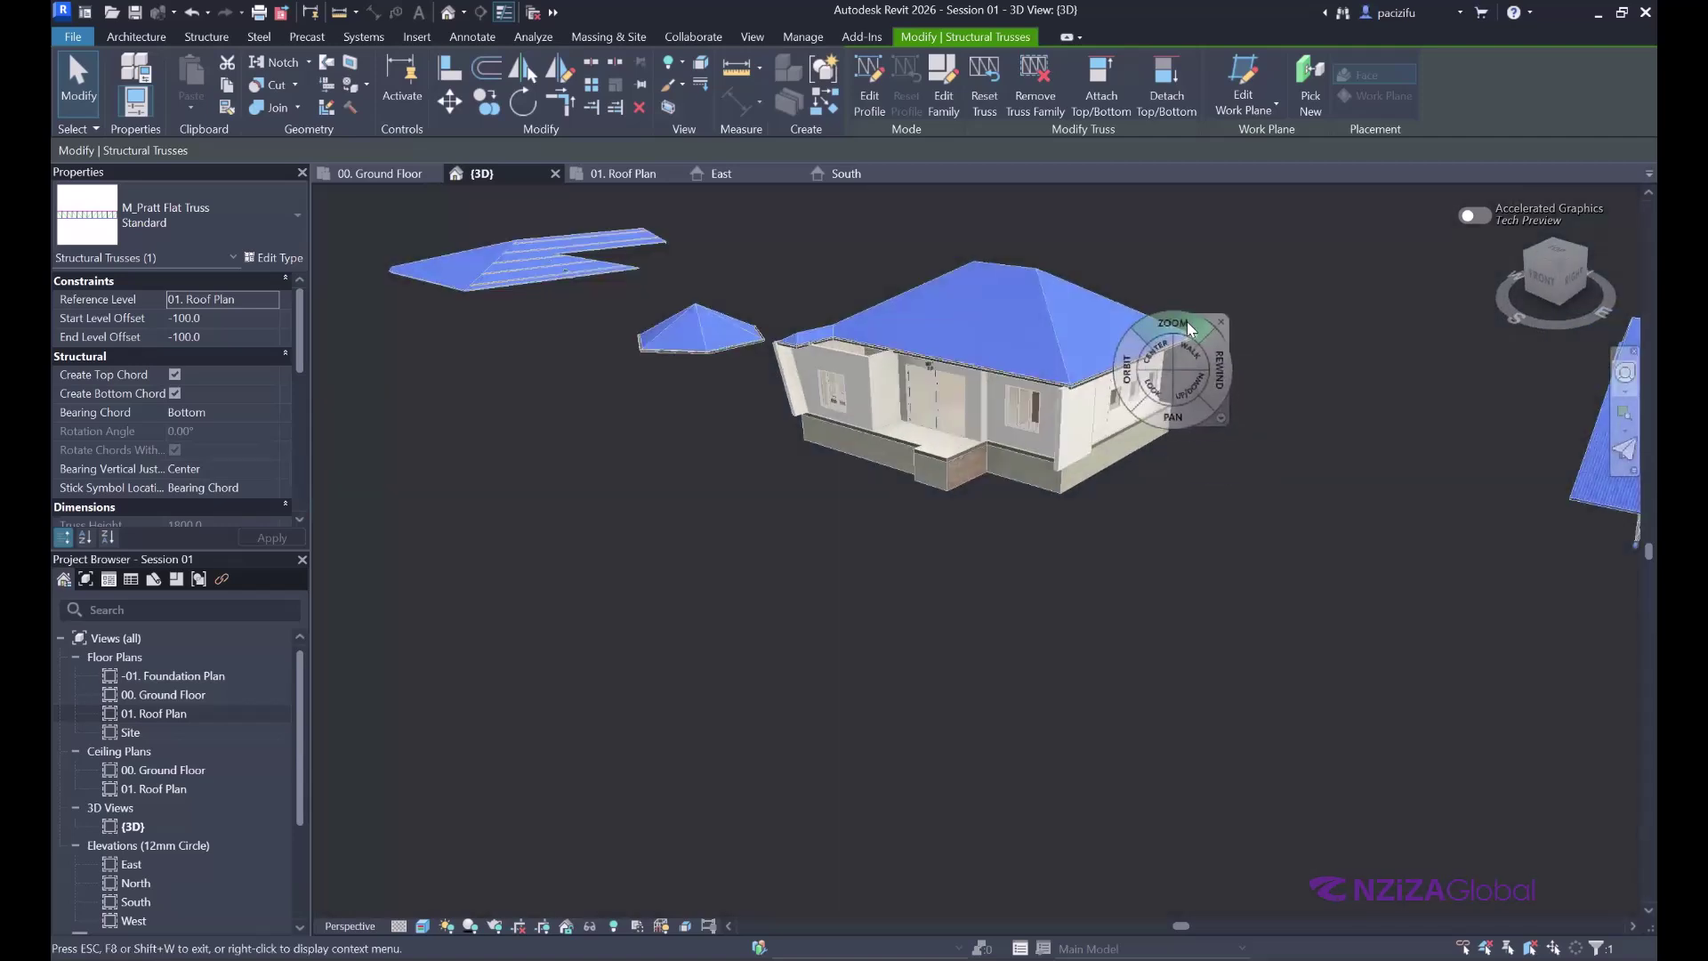
pyautogui.press('Escape')
pyautogui.scroll(3, 1050, 336)
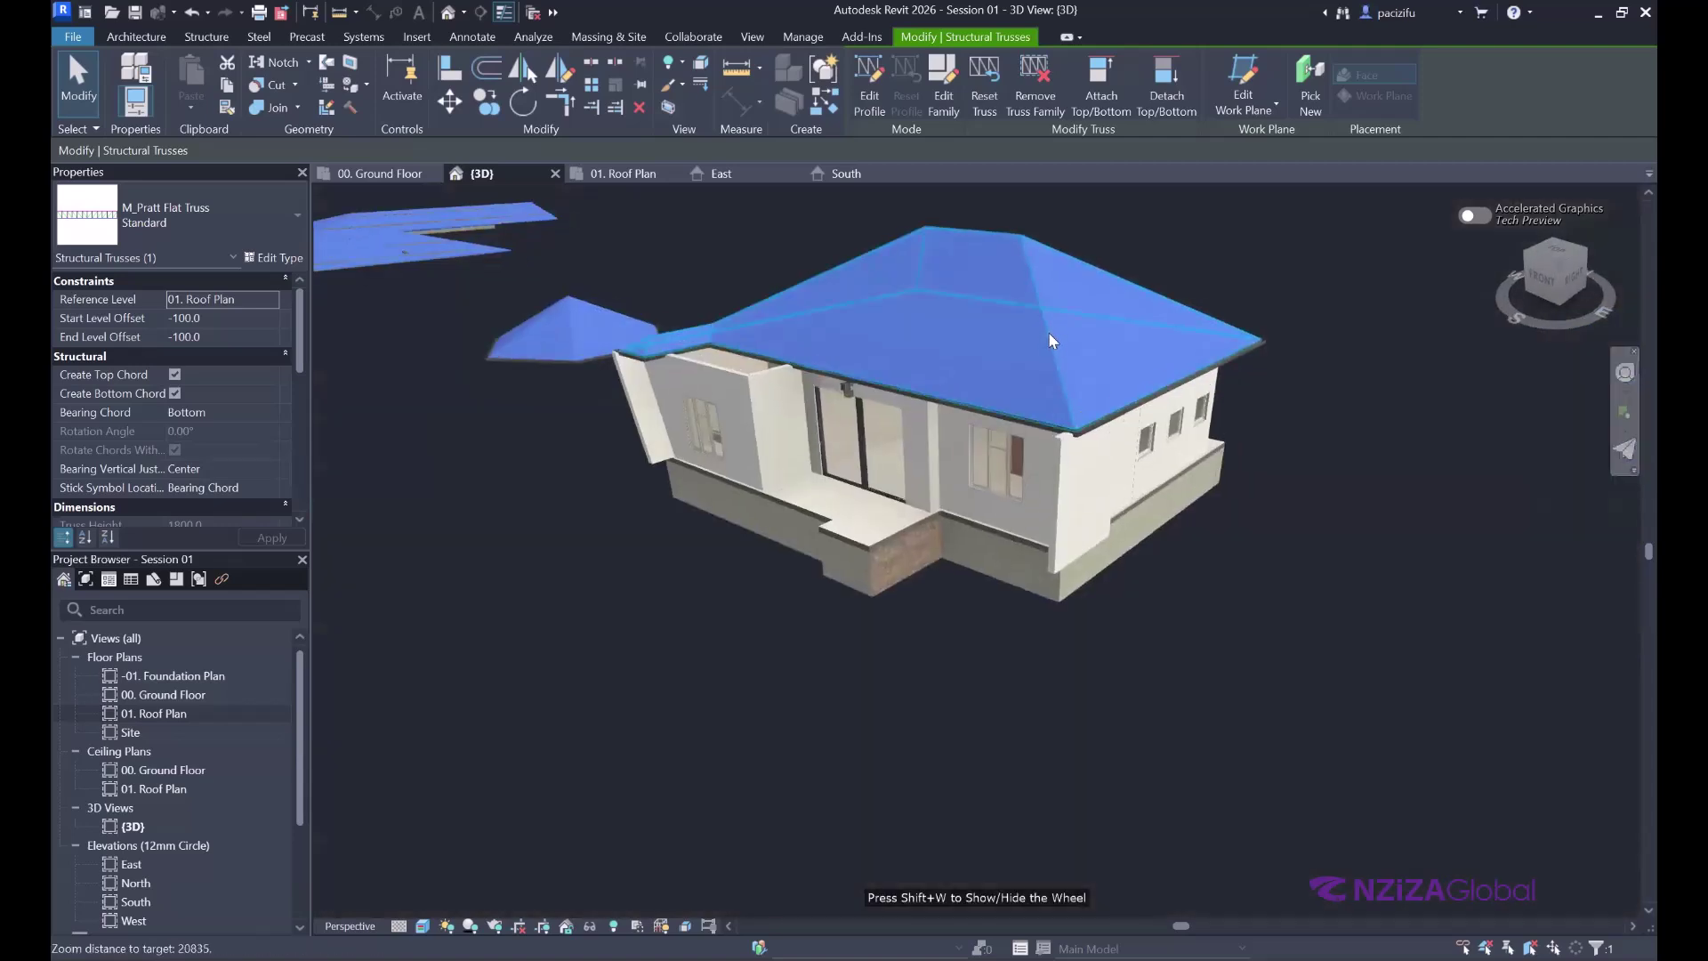
# - Delete the hip roof over the house and the M_Howe Flat Truss beneath it
pyautogui.click(1047, 331)
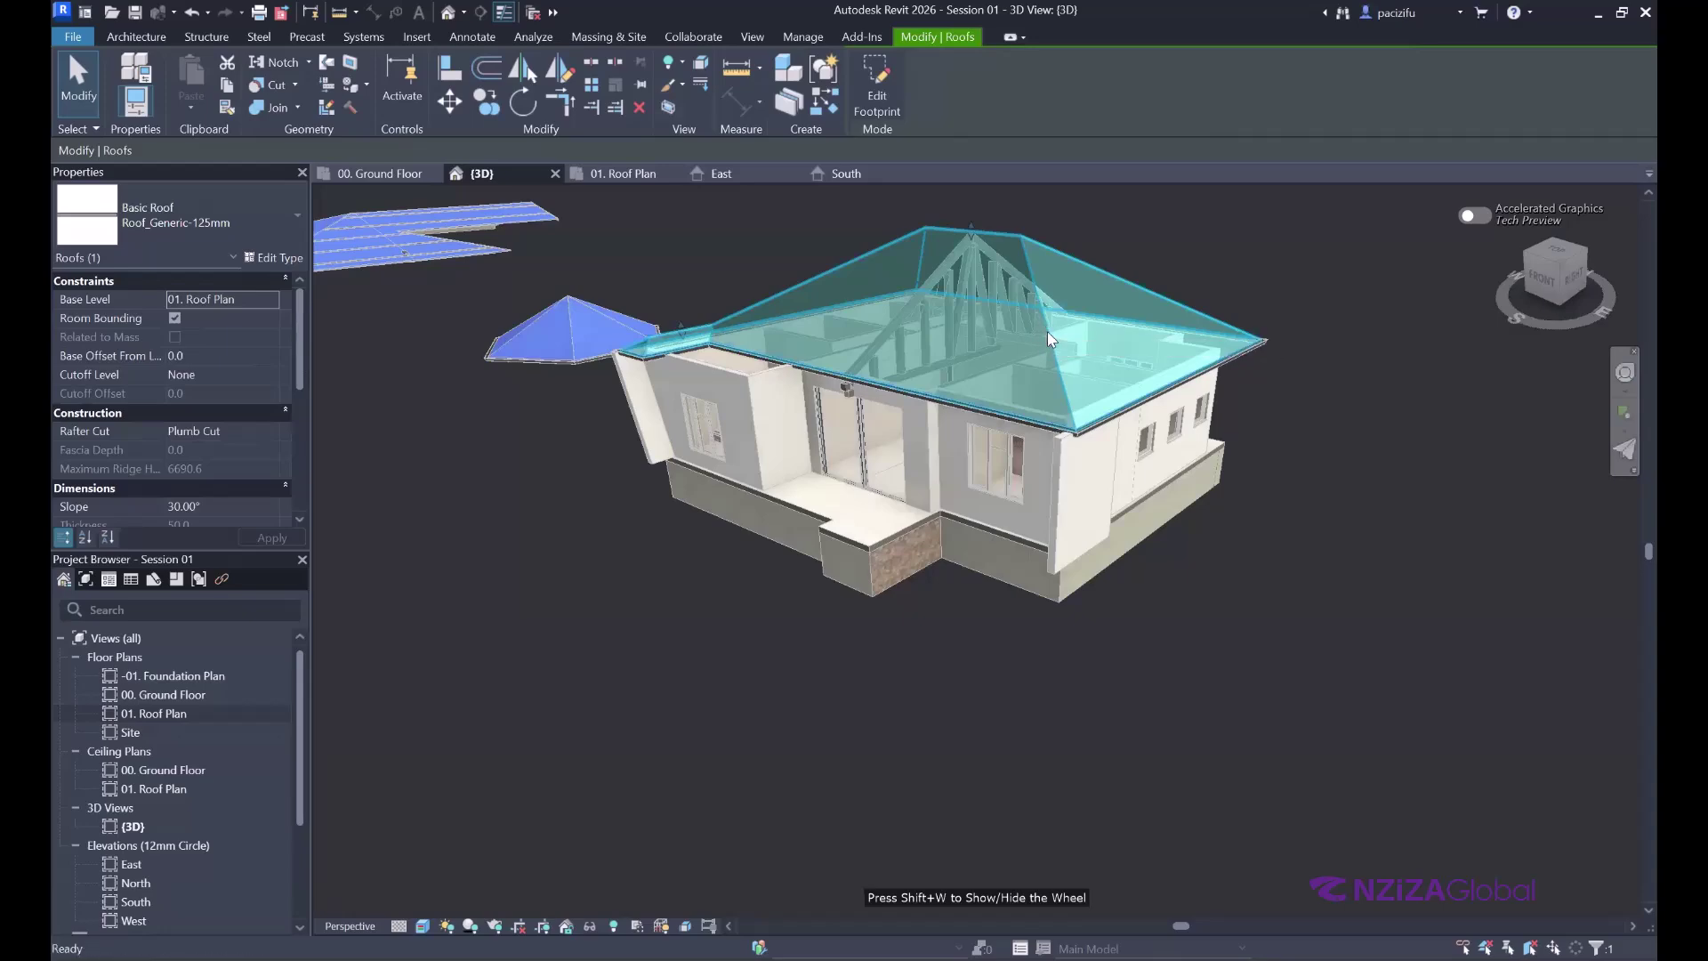
pyautogui.press('Delete')
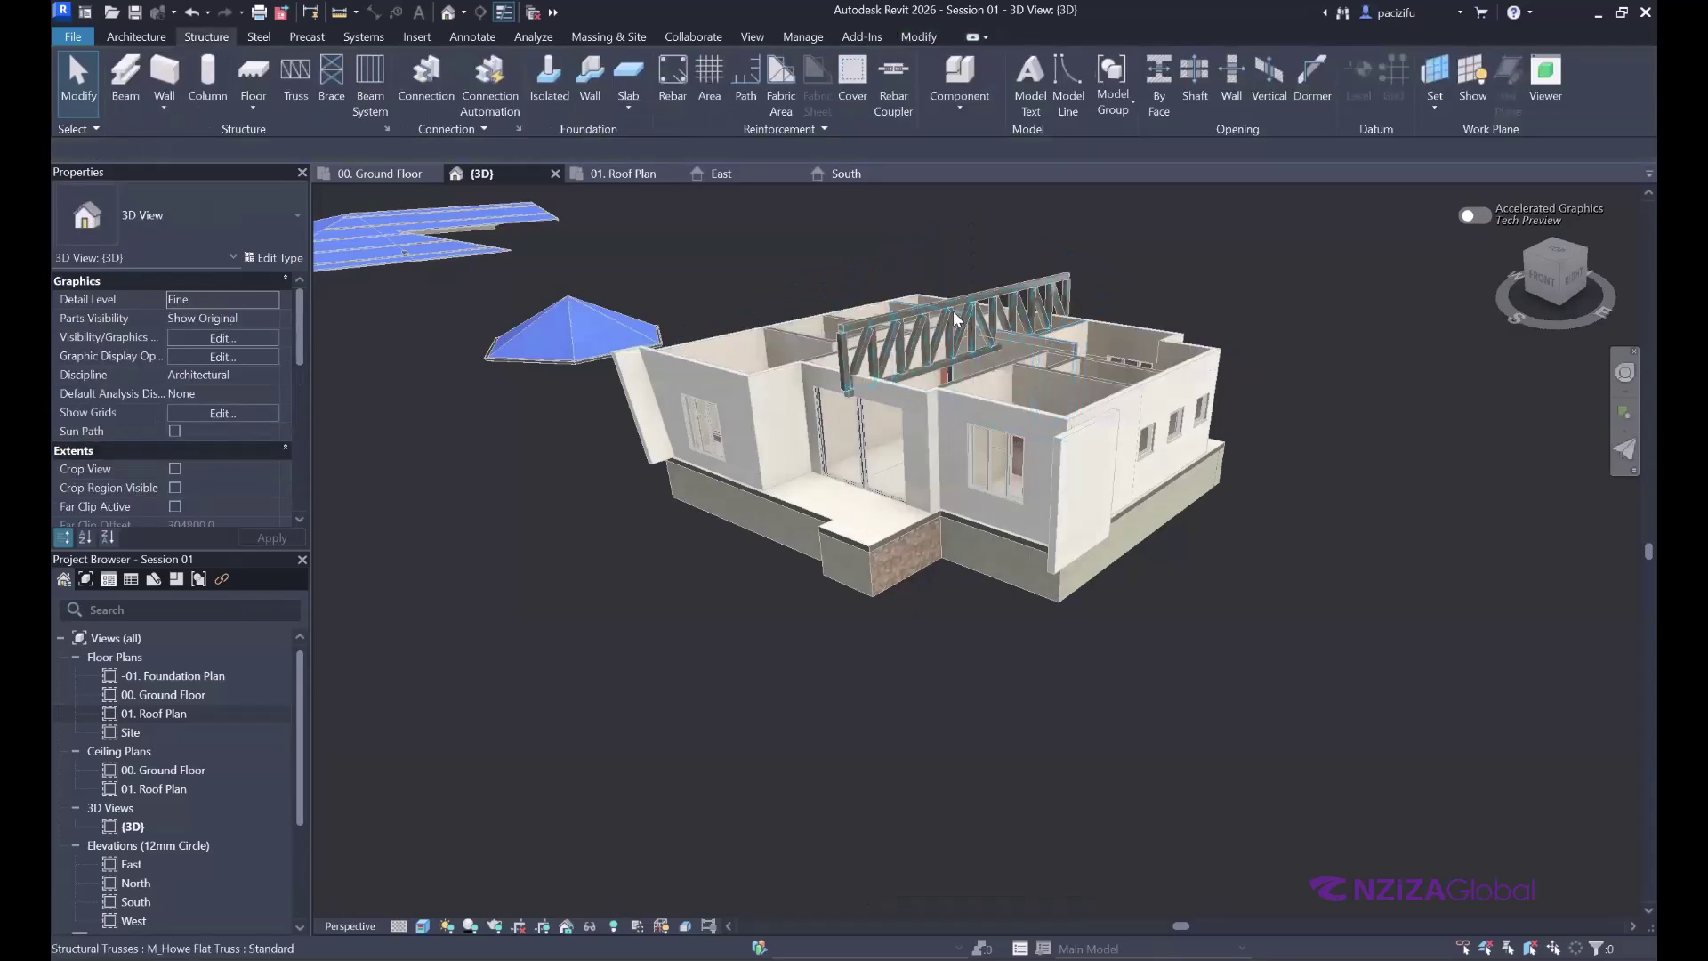
pyautogui.click(957, 318)
pyautogui.press('Delete')
pyautogui.scroll(2, 1343, 450)
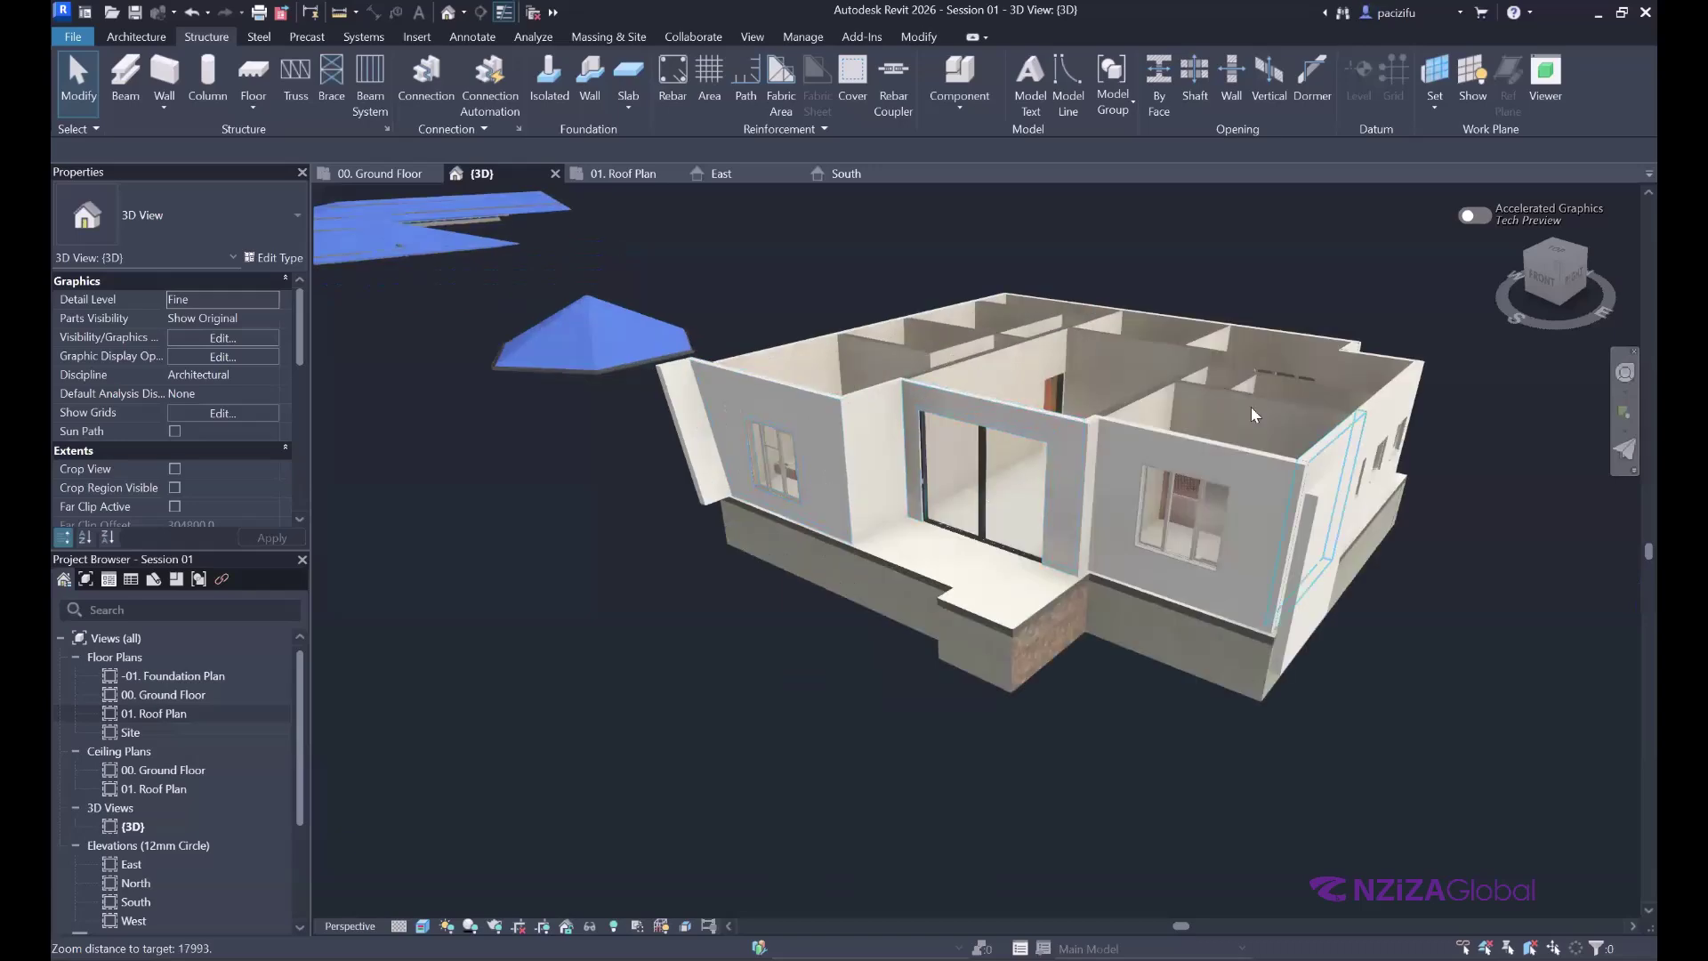
pyautogui.scroll(-2, 1288, 398)
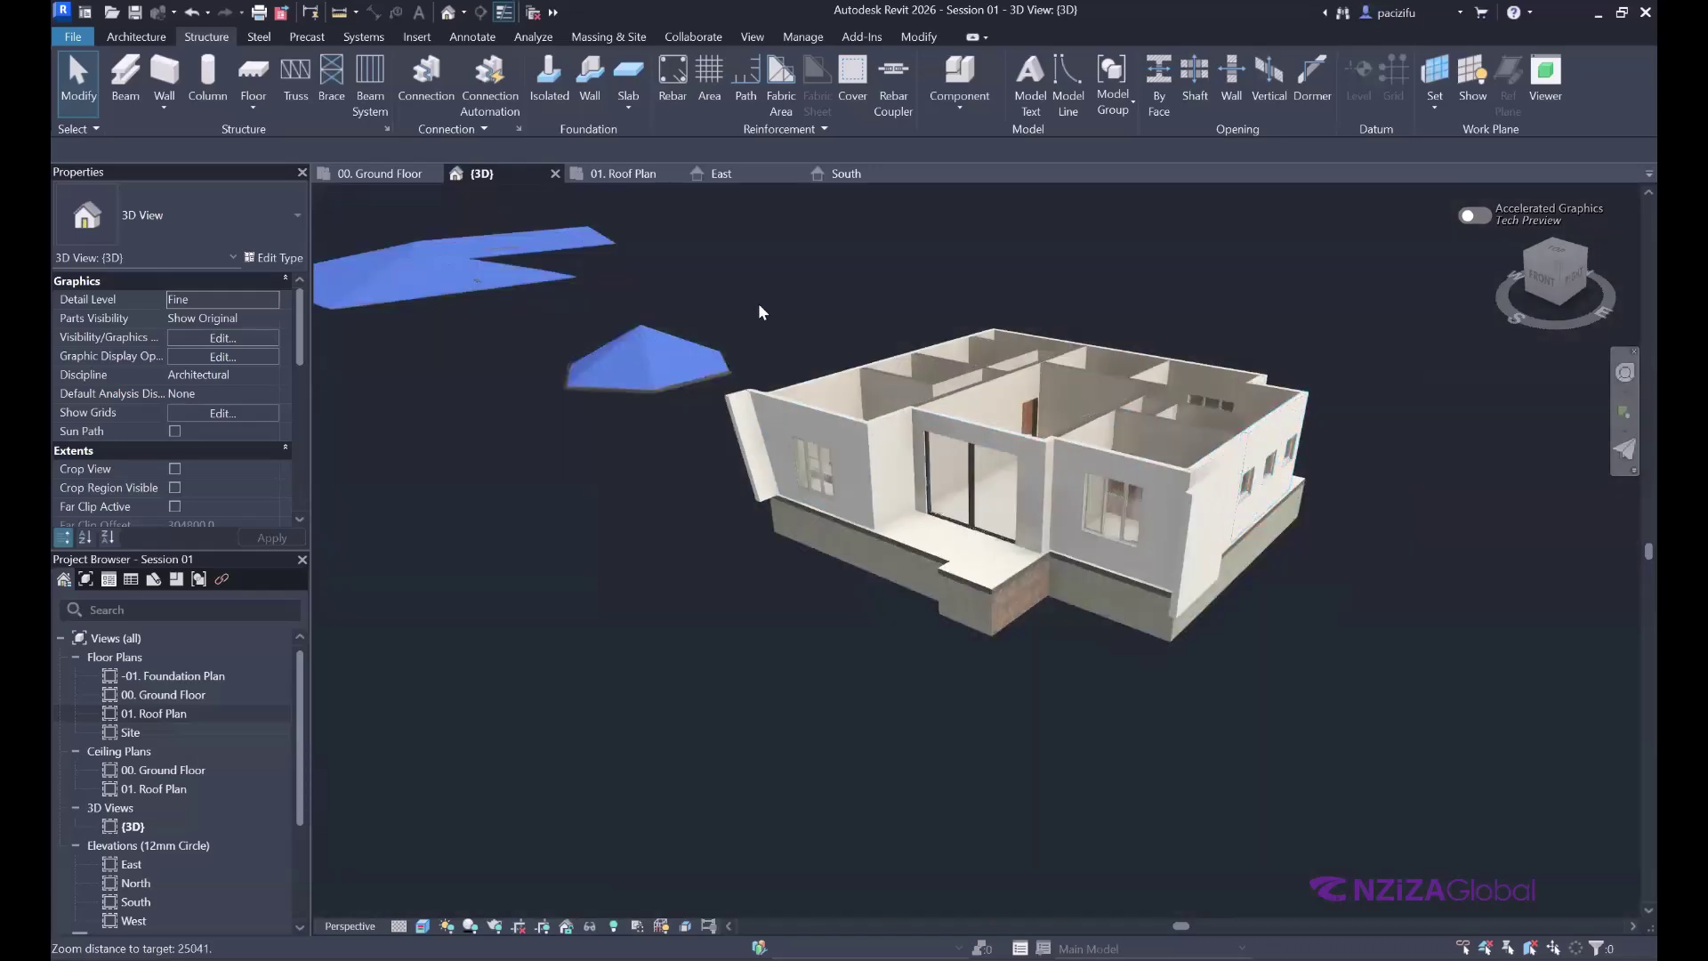
# - In the 01. Roof Plan view, delete the curved roof and its trusses east of the house
pyautogui.press('F8')
pyautogui.moveTo(757, 294); pyautogui.dragTo(1068, 280)
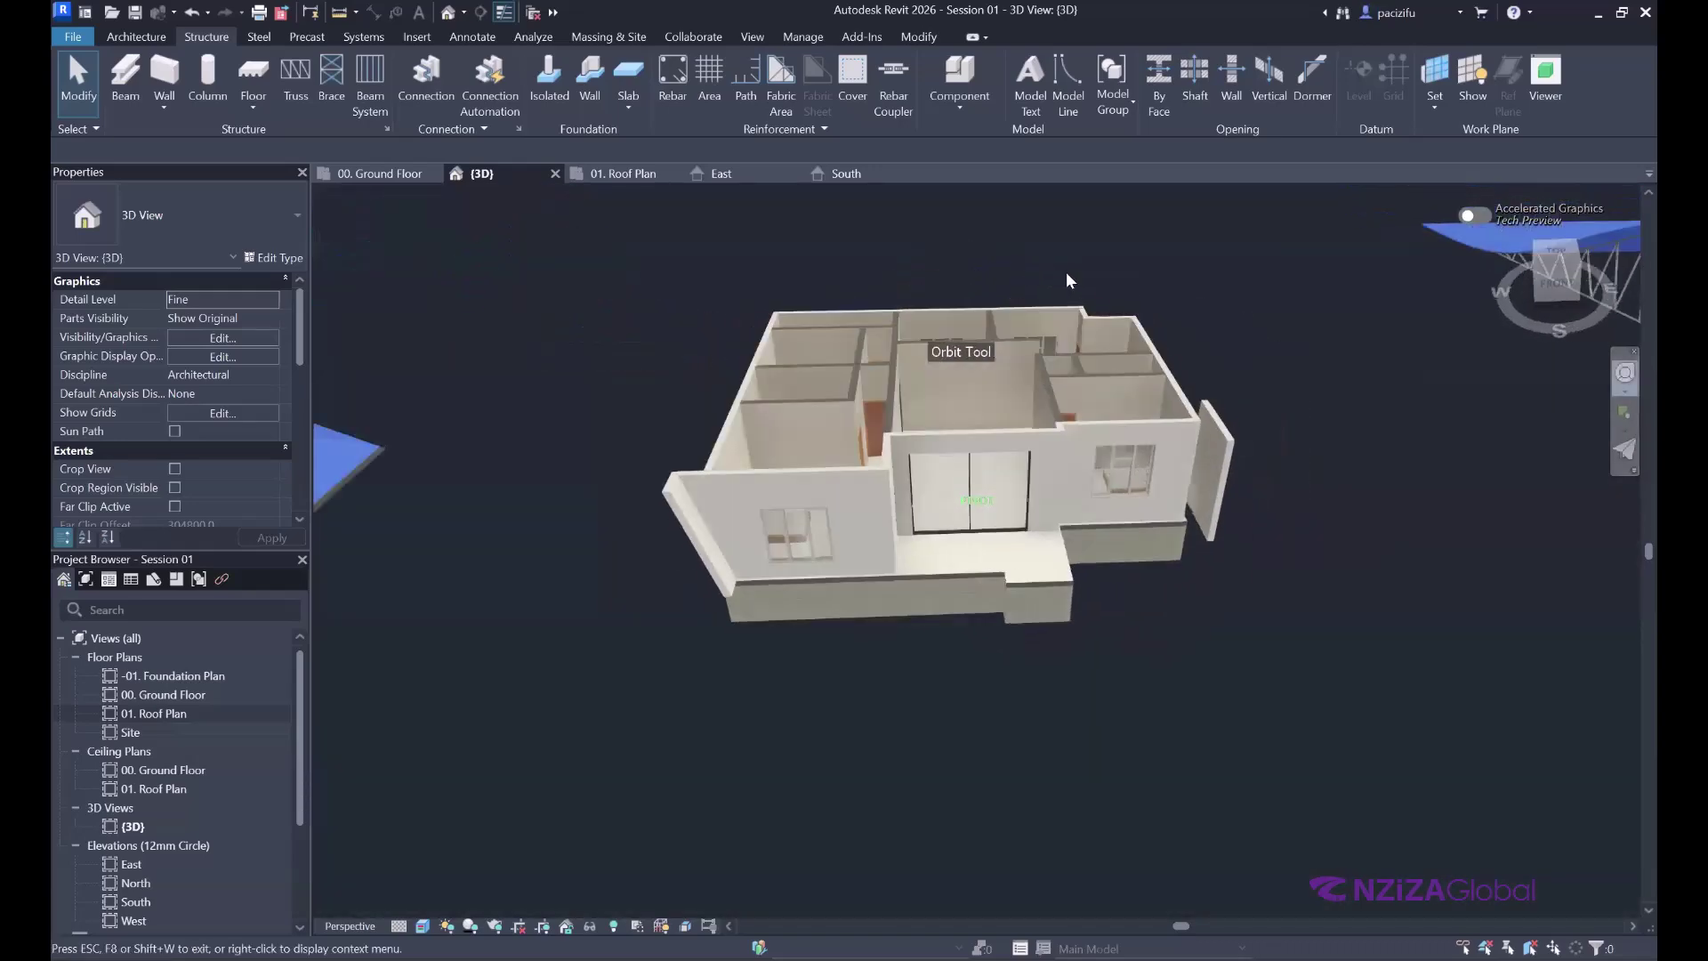
pyautogui.scroll(1, 1100, 368)
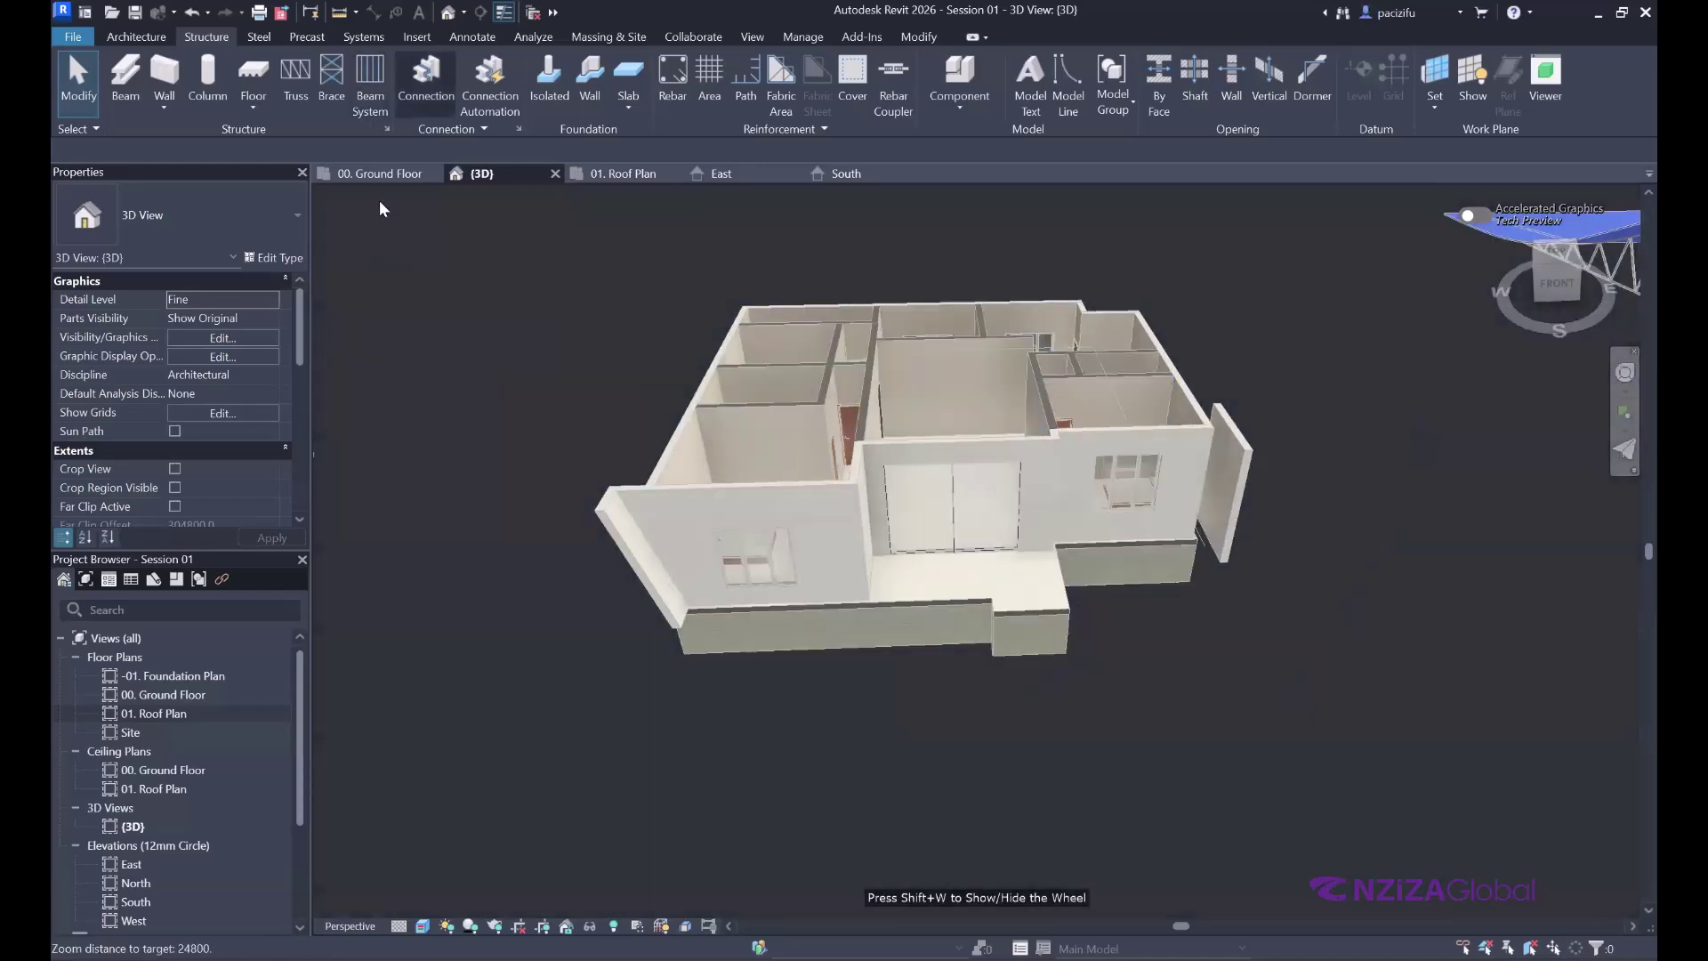
pyautogui.click(627, 174)
pyautogui.scroll(1, 774, 607)
pyautogui.moveTo(963, 634); pyautogui.dragTo(606, 318)
pyautogui.press('Delete')
pyautogui.scroll(-3, 950, 483)
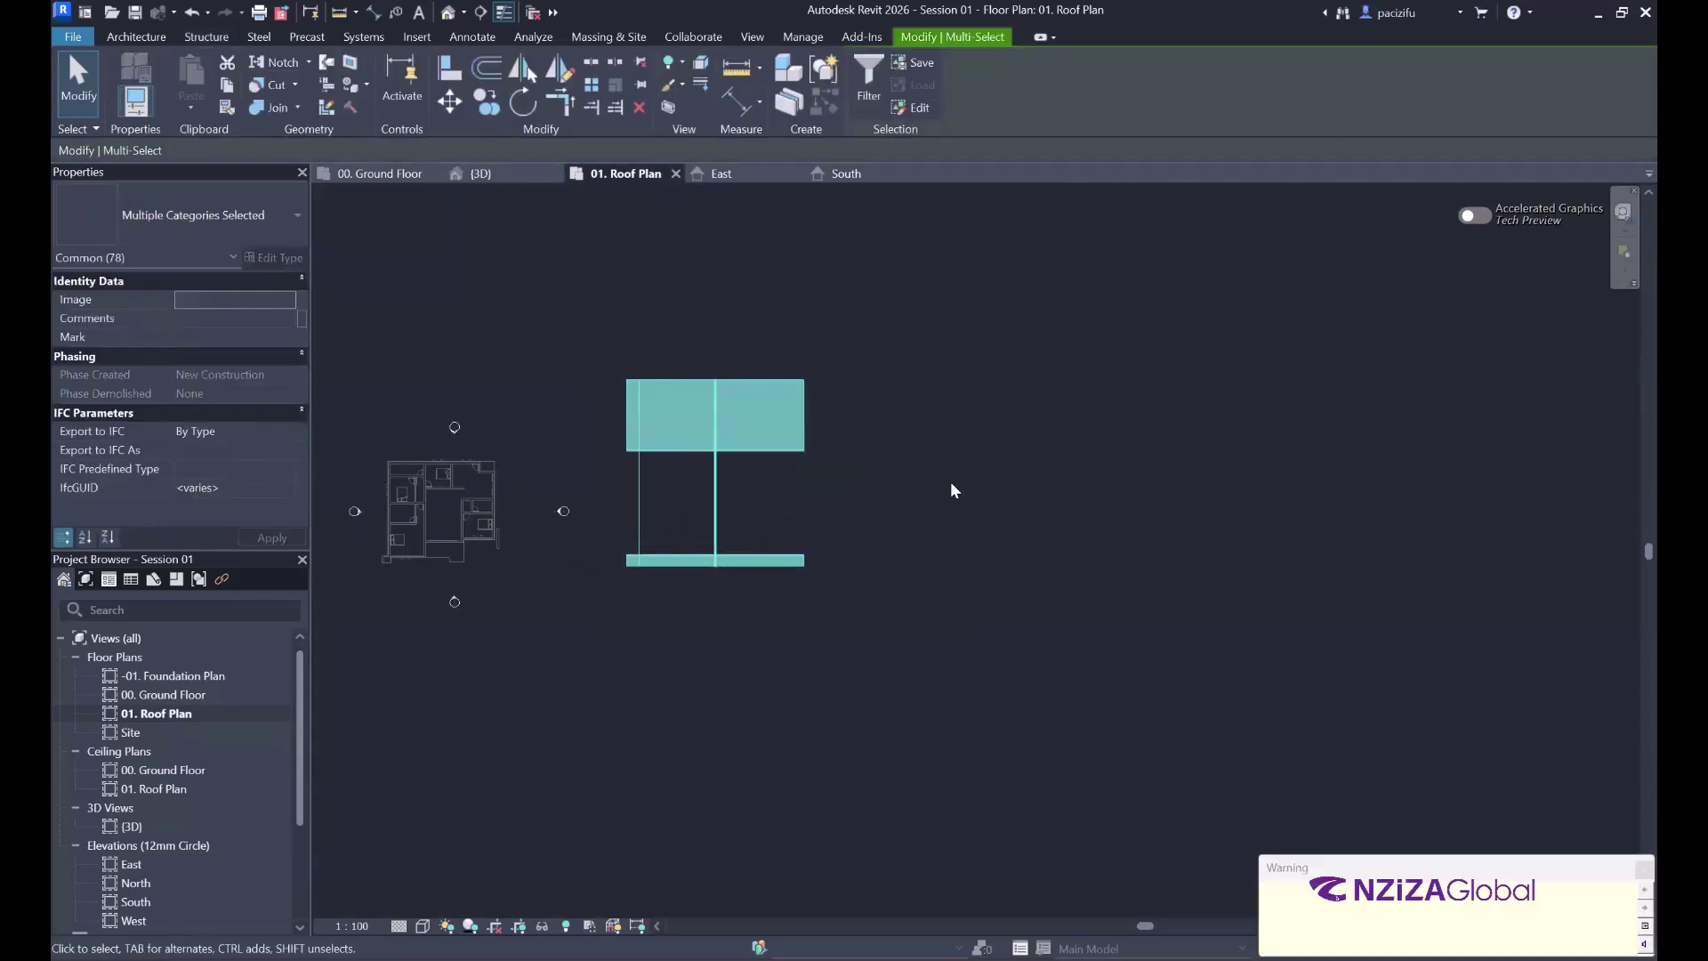
pyautogui.scroll(4, 790, 612)
pyautogui.moveTo(487, 383); pyautogui.dragTo(436, 322)
pyautogui.press('Delete')
pyautogui.scroll(1, 846, 451)
pyautogui.scroll(-2, 553, 395)
pyautogui.scroll(4, 780, 311)
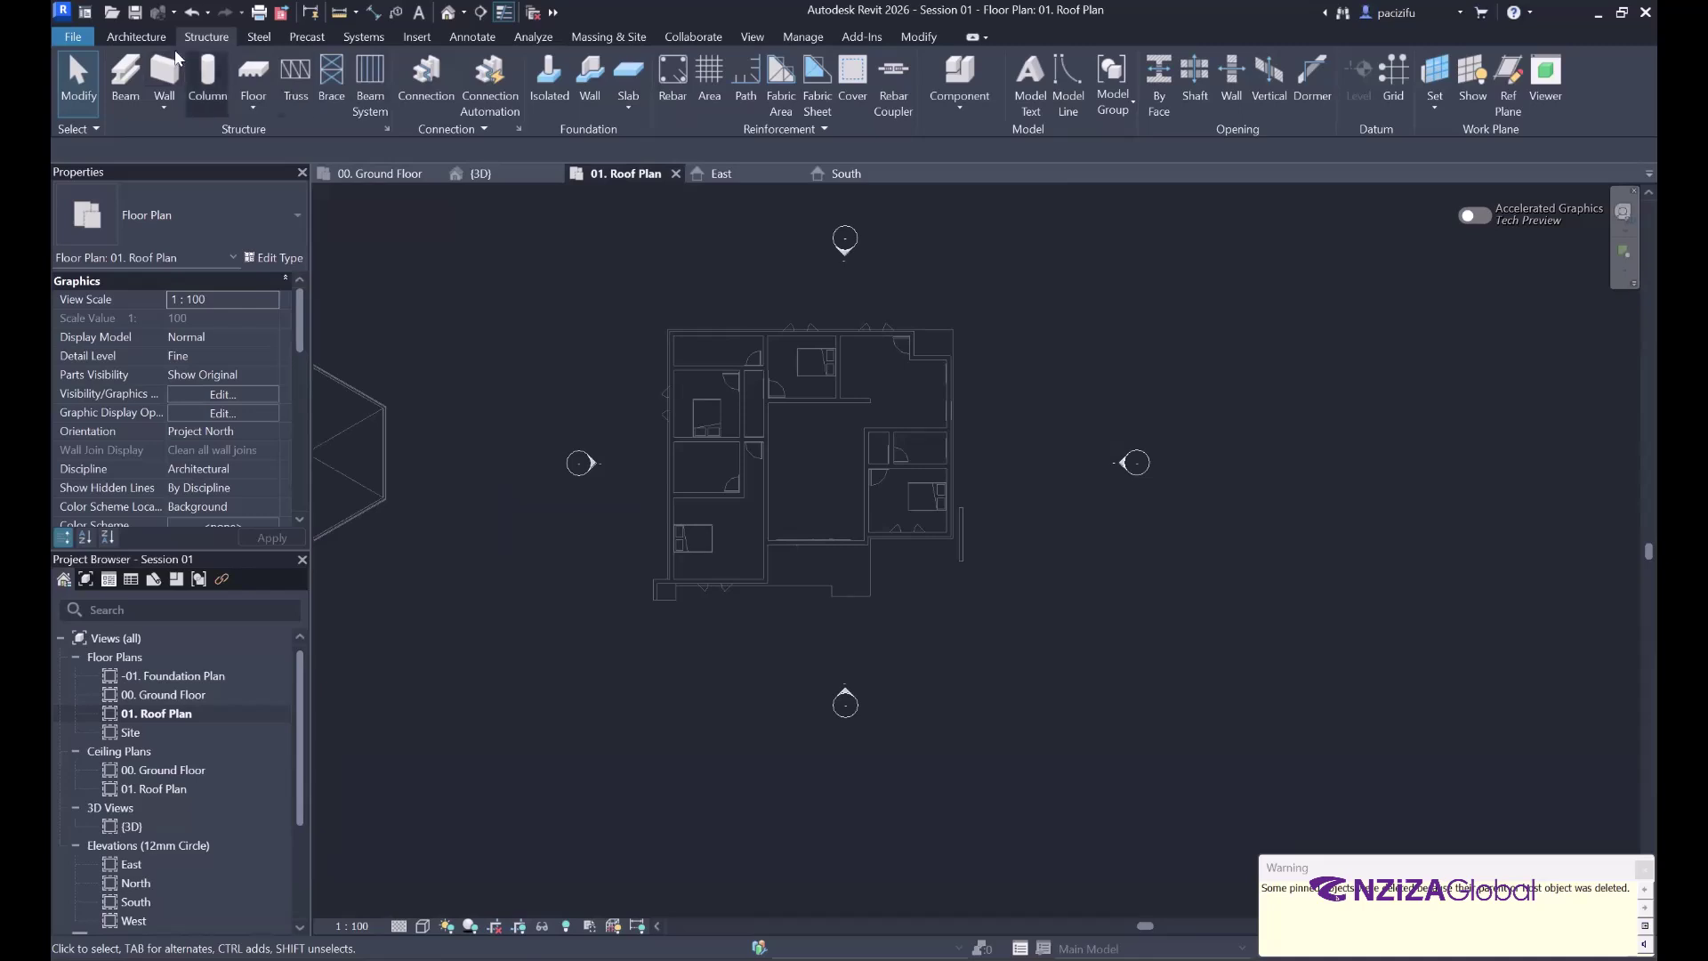
# - Start a roof by footprint in 01. Roof Plan and sketch a rectangular boundary about 13090 mm long over the house's west wing
pyautogui.click(136, 37)
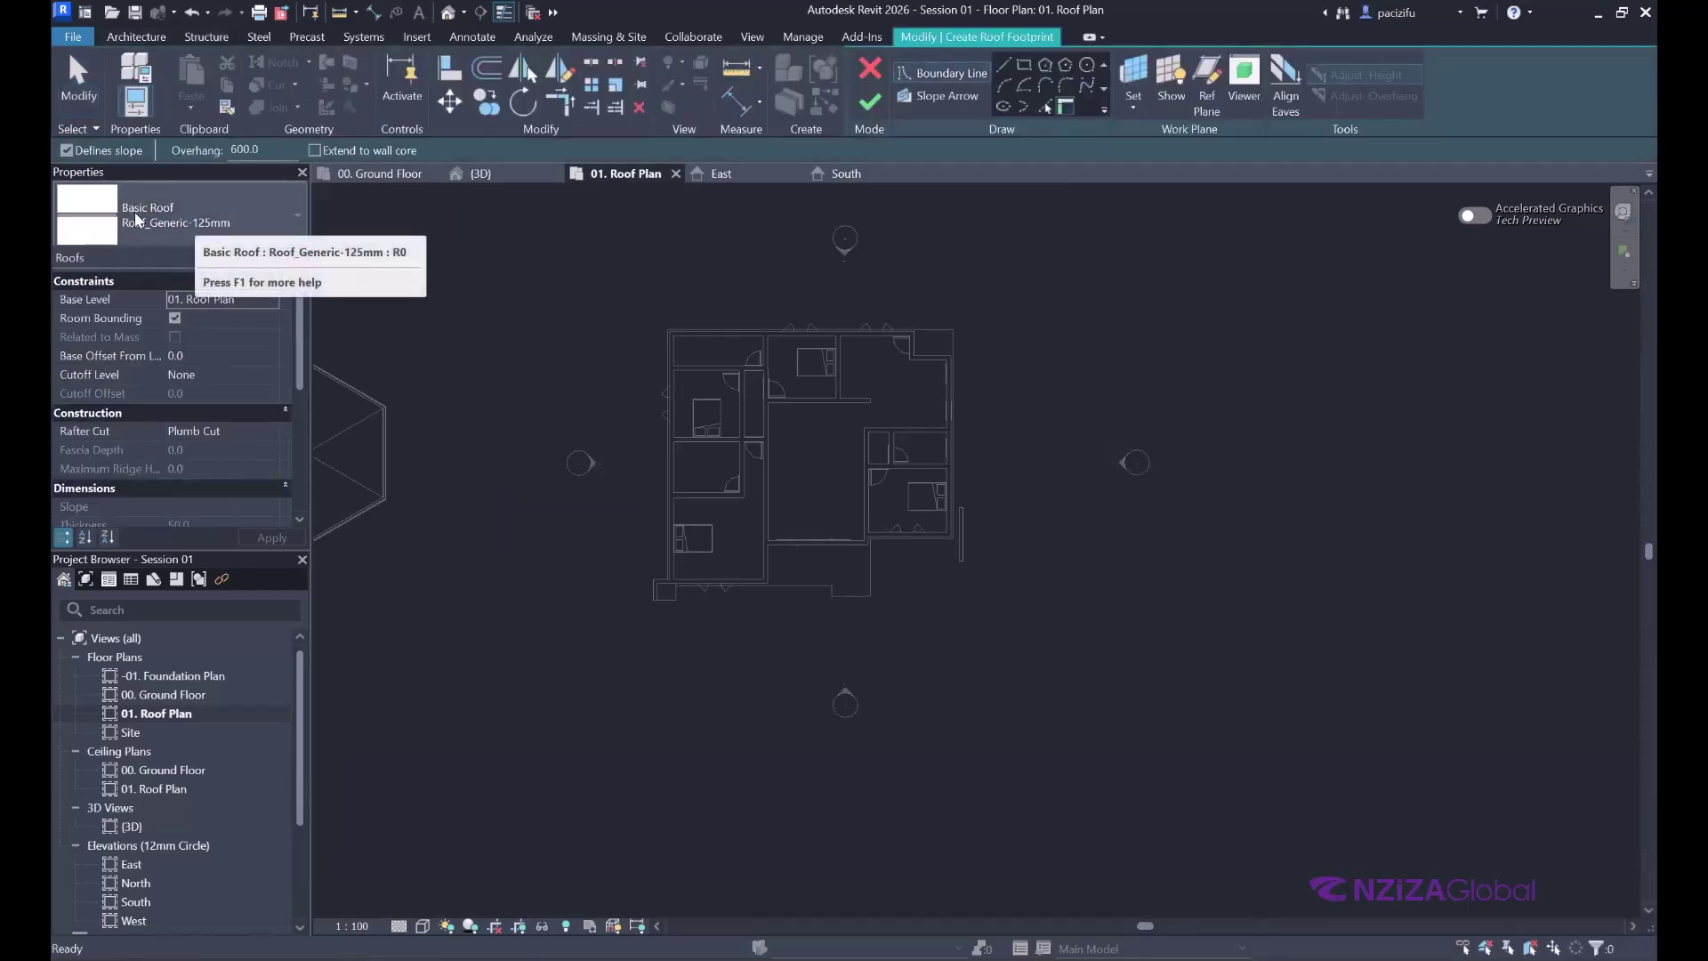
pyautogui.click(135, 212)
pyautogui.scroll(4, 488, 686)
pyautogui.scroll(-2, 573, 364)
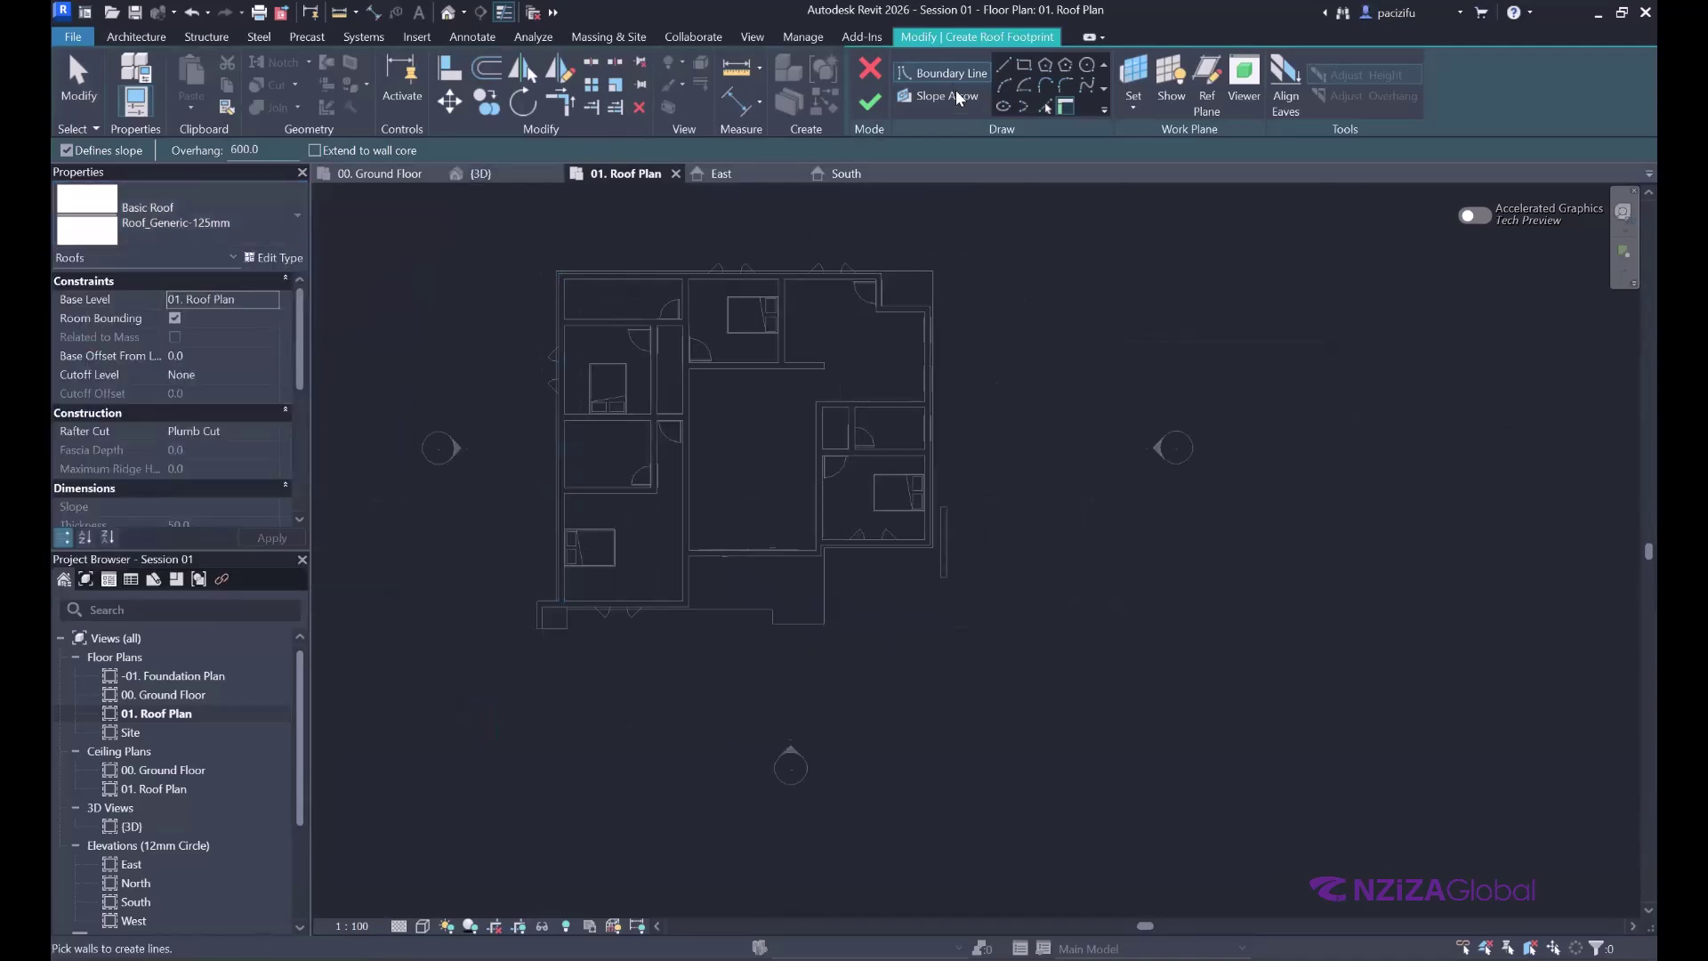
pyautogui.click(1023, 64)
pyautogui.scroll(3, 587, 572)
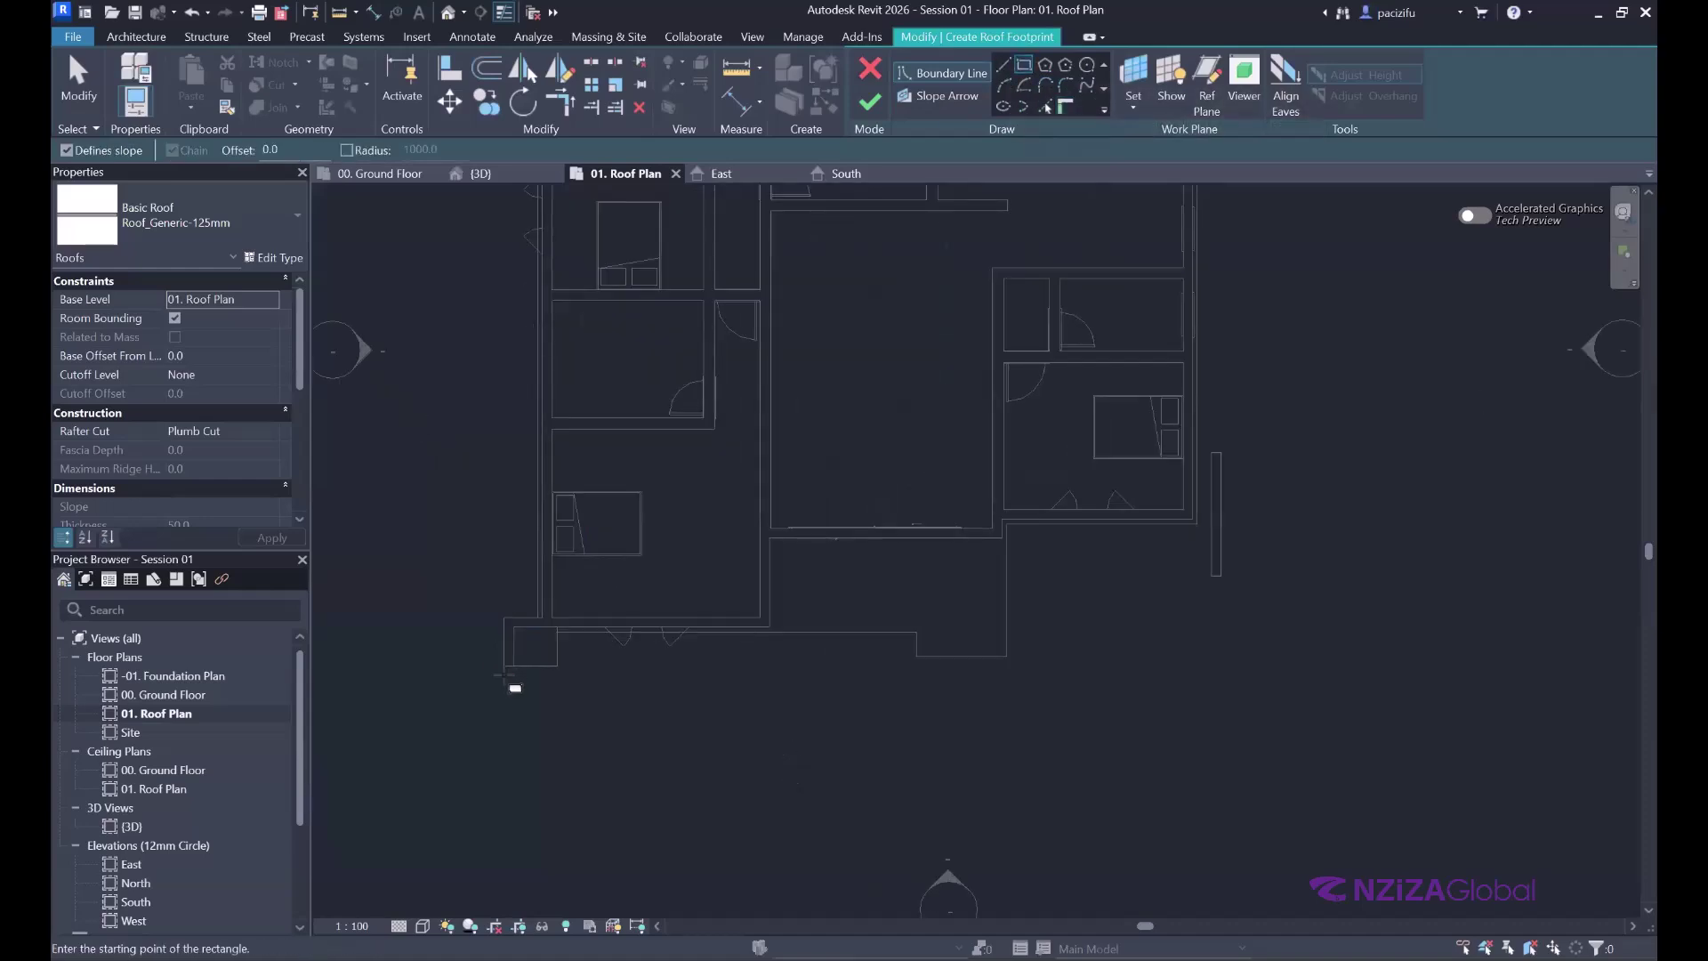
pyautogui.scroll(-3, 645, 525)
pyautogui.scroll(2, 805, 294)
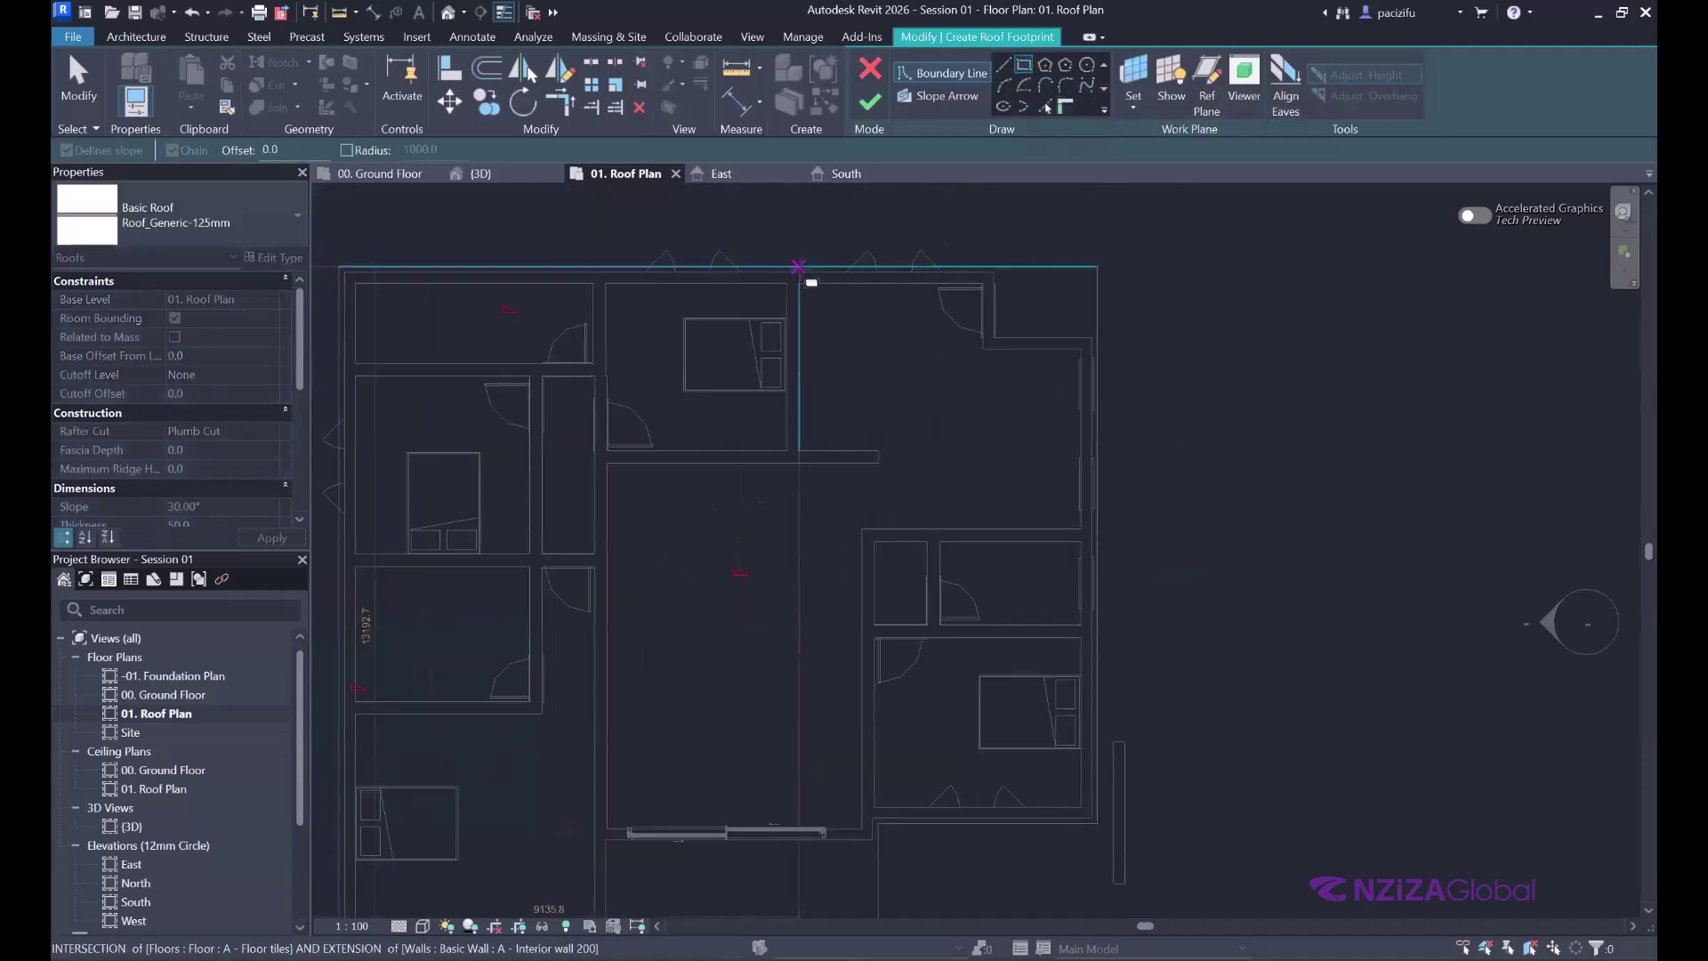
pyautogui.scroll(-1, 798, 278)
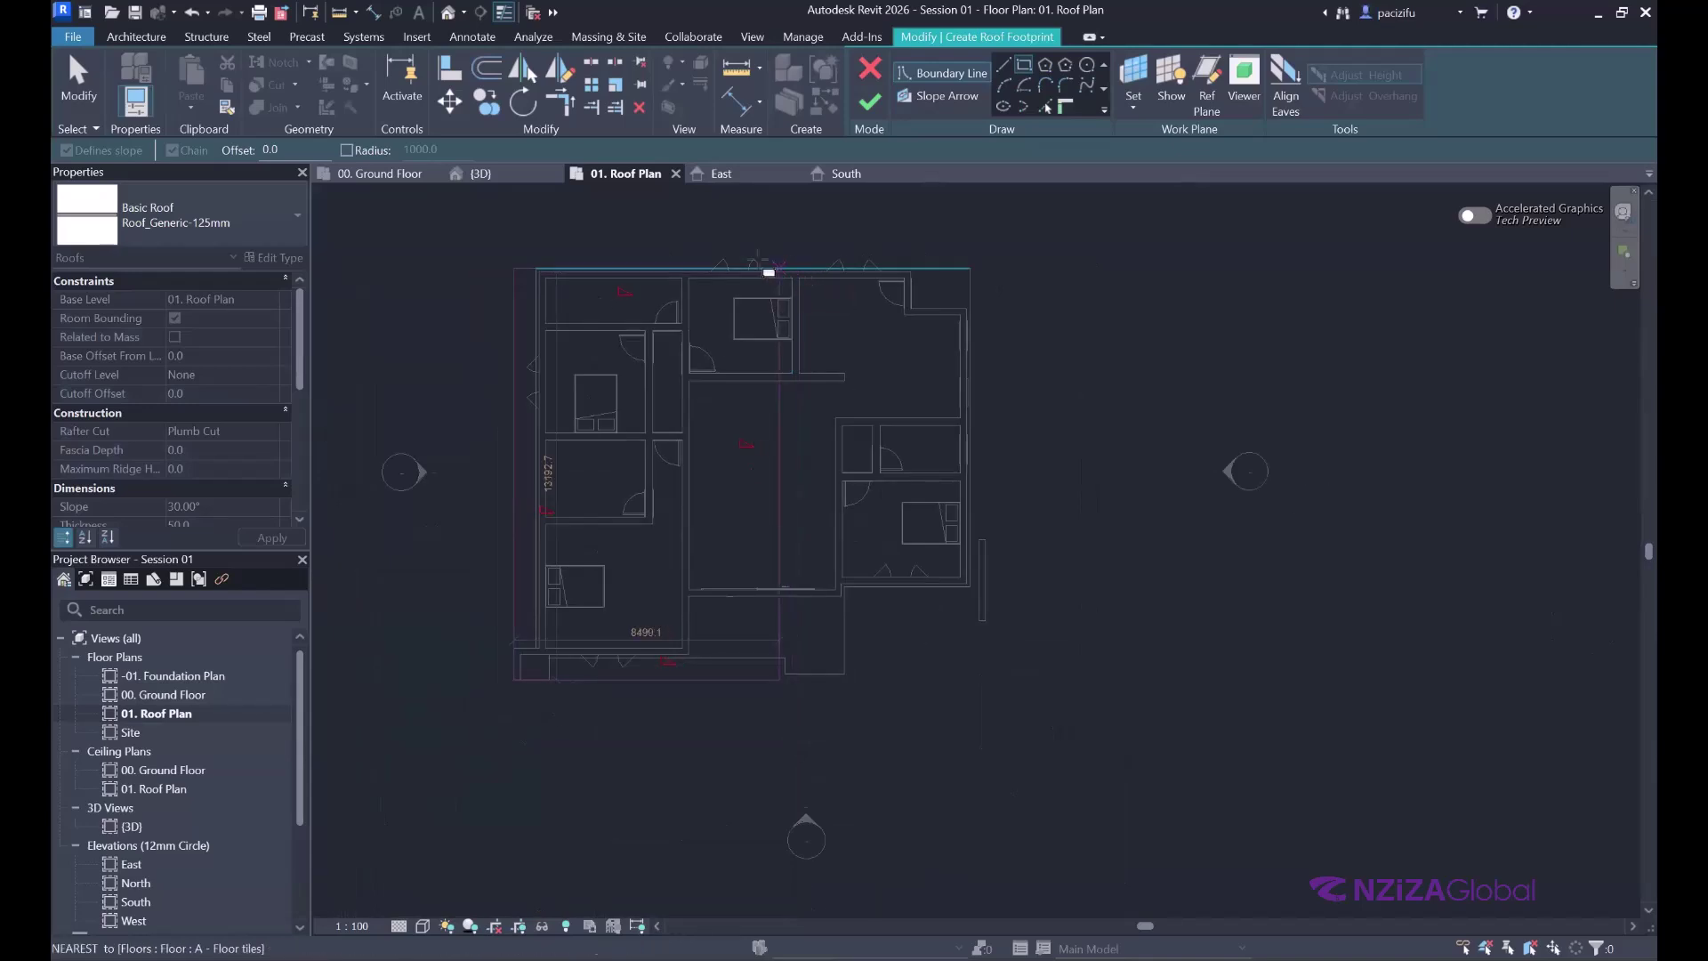
pyautogui.scroll(1, 746, 264)
pyautogui.scroll(5, 739, 260)
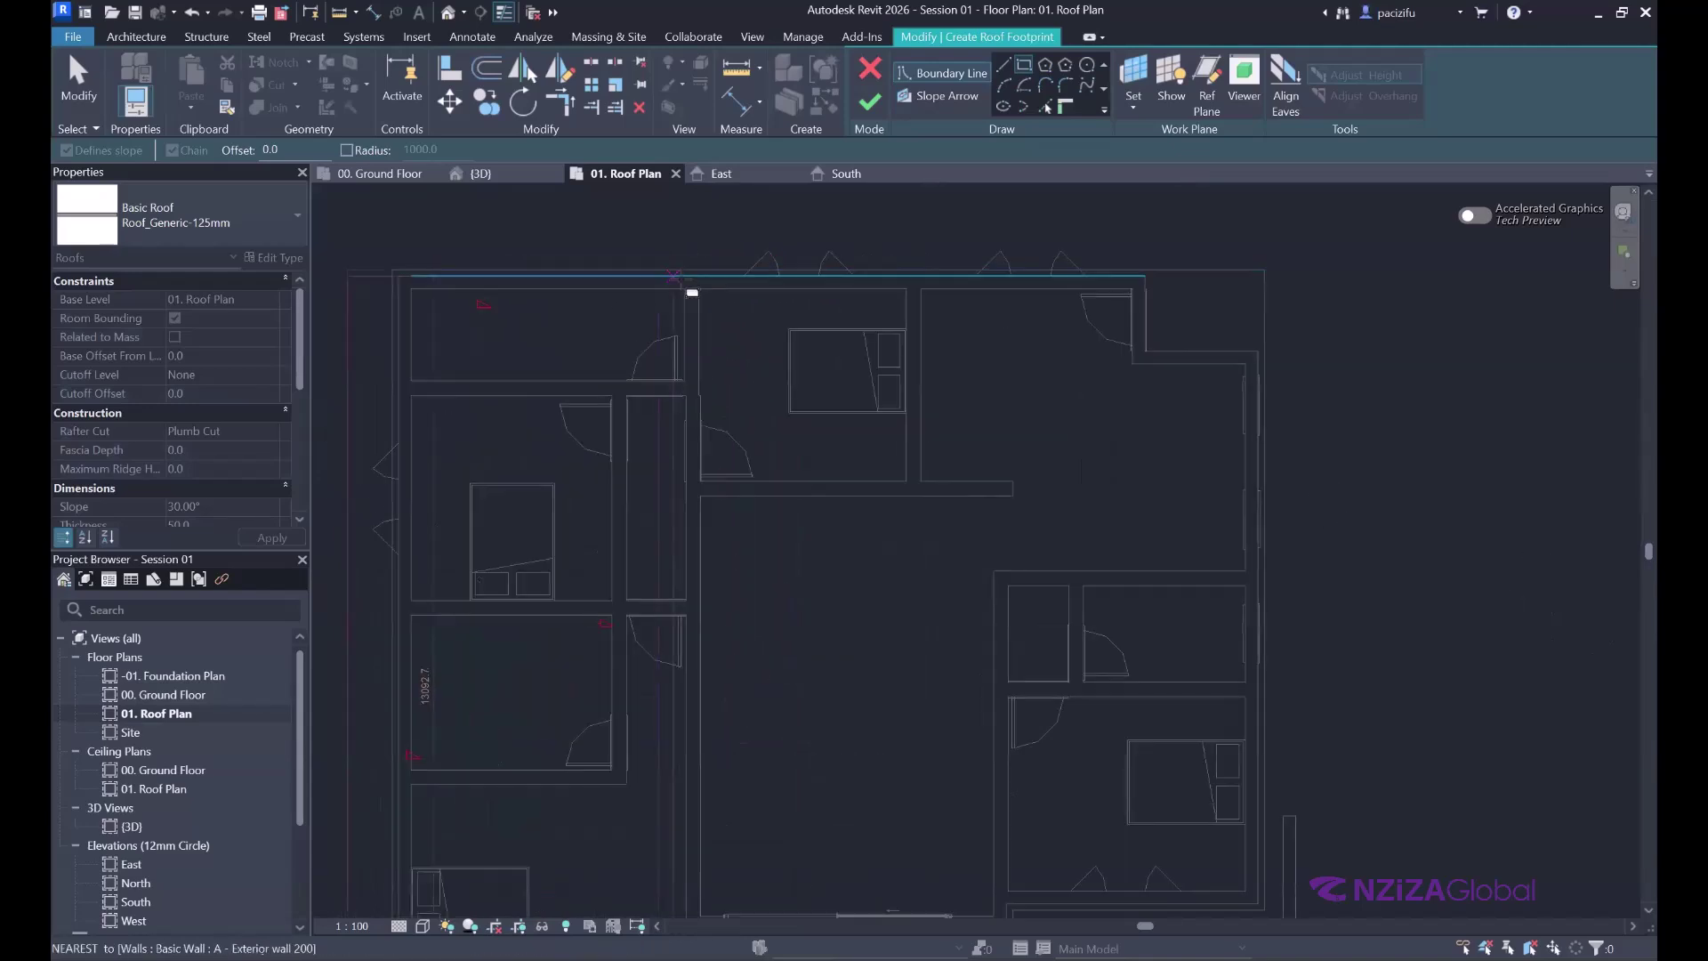
pyautogui.click(694, 278)
pyautogui.scroll(-5, 763, 279)
pyautogui.click(78, 76)
pyautogui.scroll(2, 702, 369)
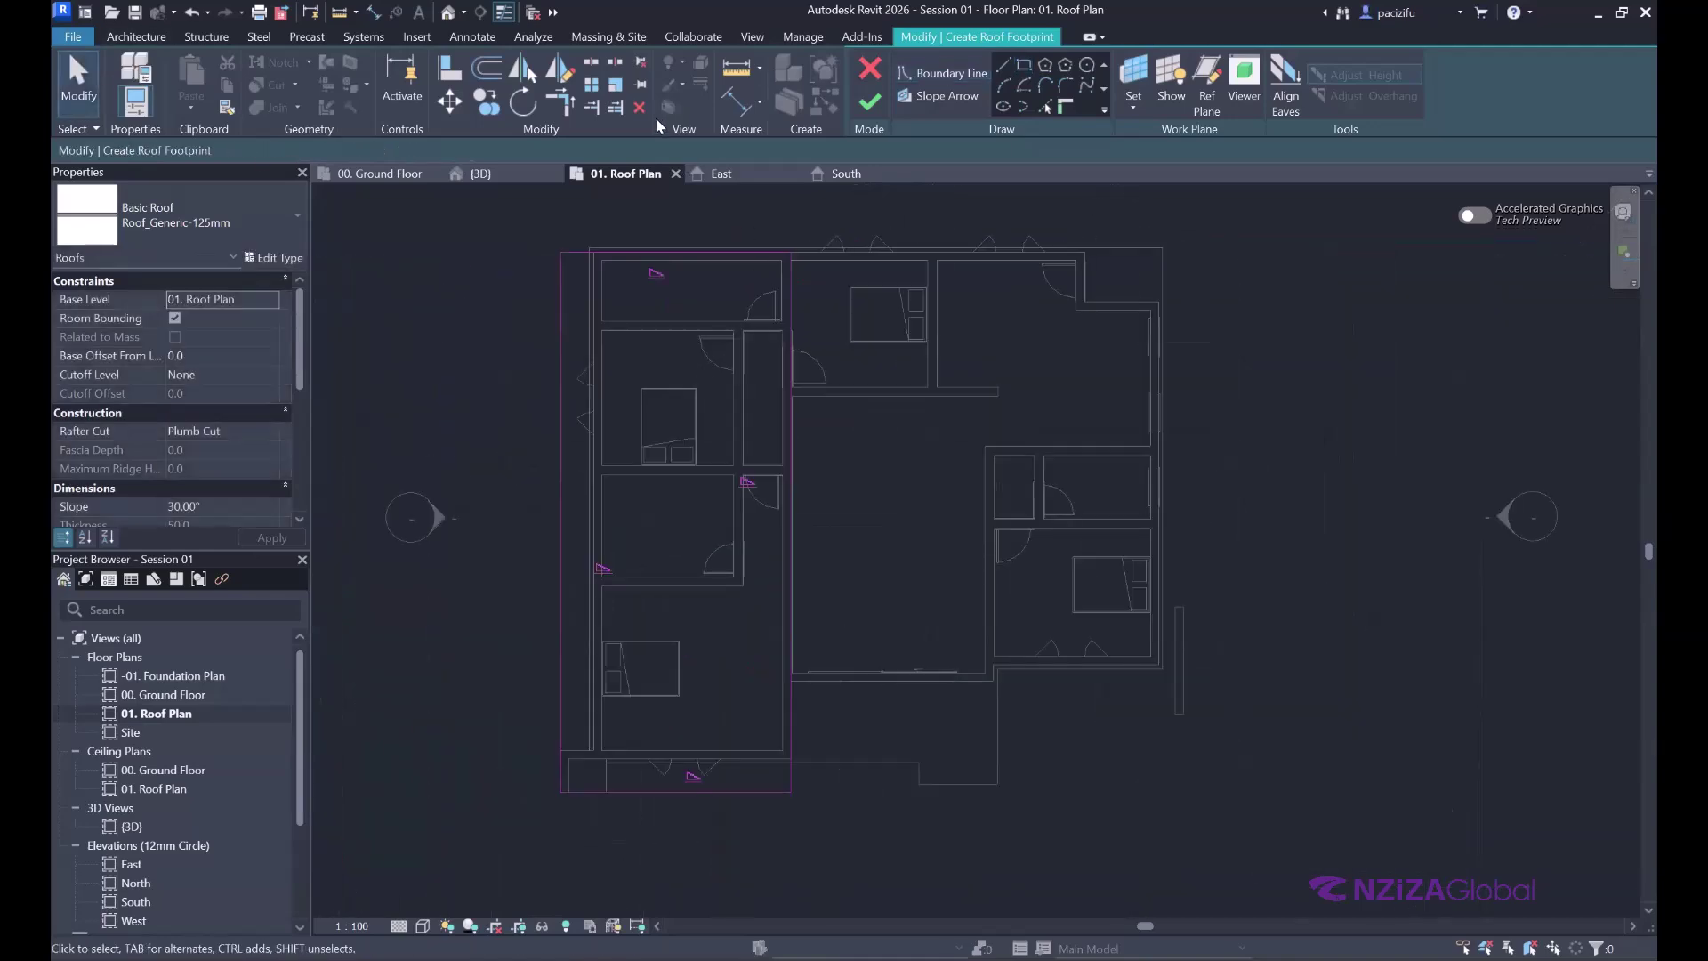
# - Offset the rectangle's east and north boundary lines outward by 1000 mm without keeping copies
pyautogui.press('o')
pyautogui.press('f')
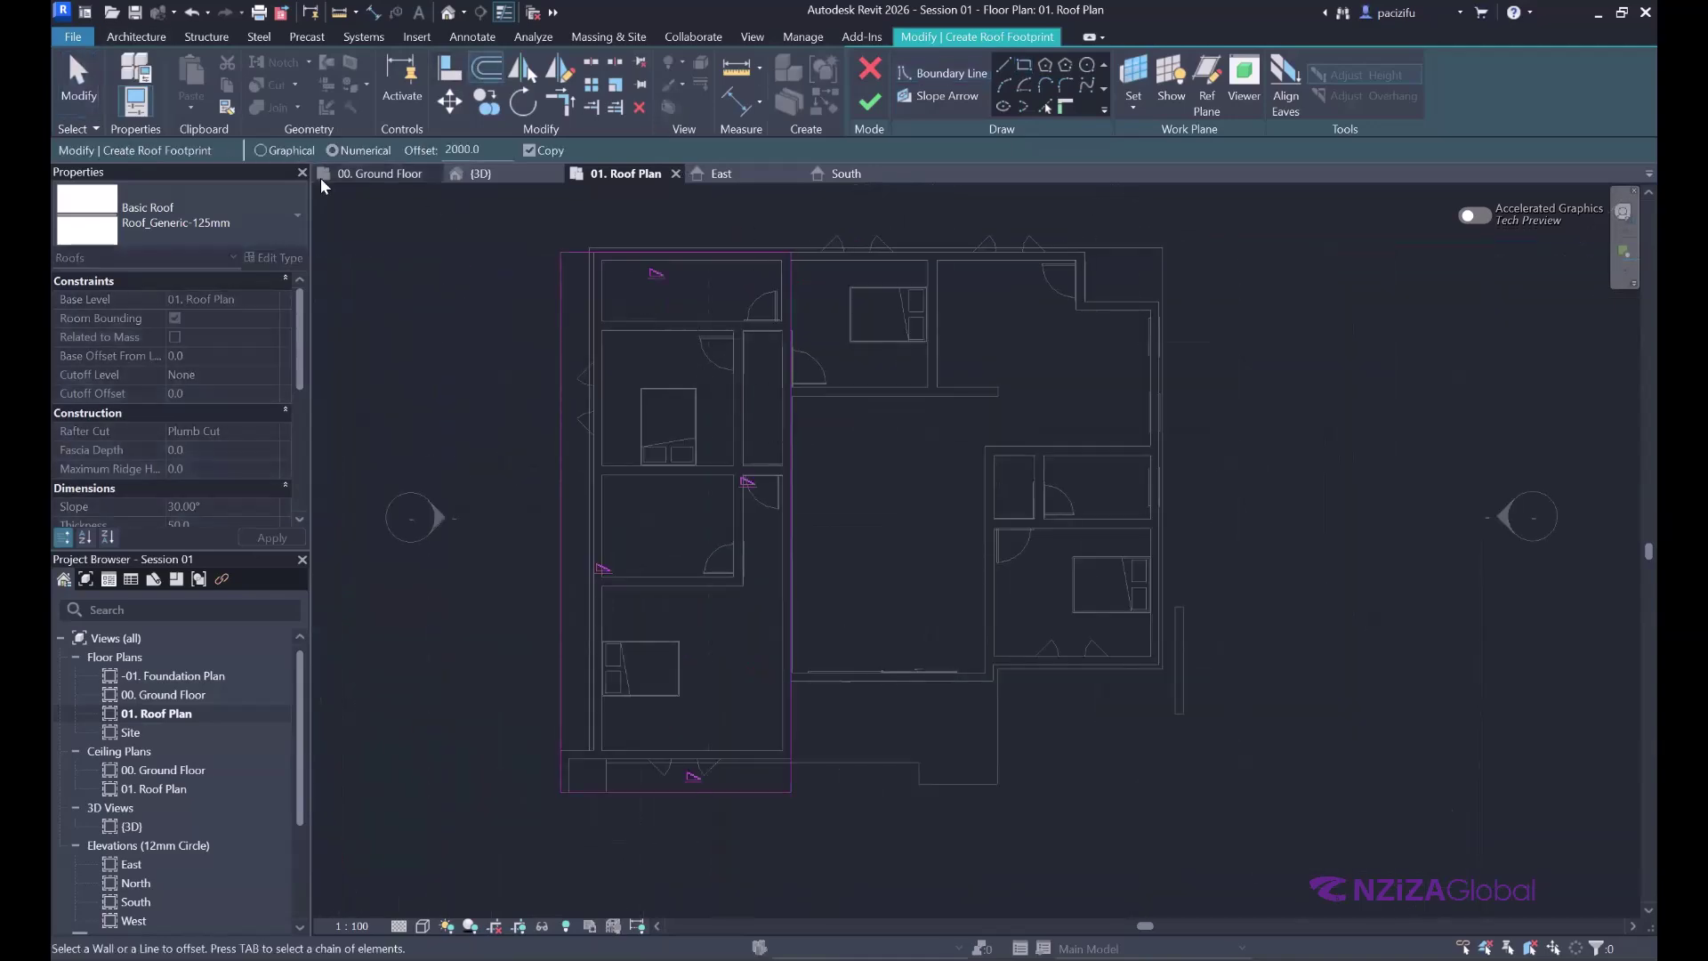
pyautogui.click(361, 151)
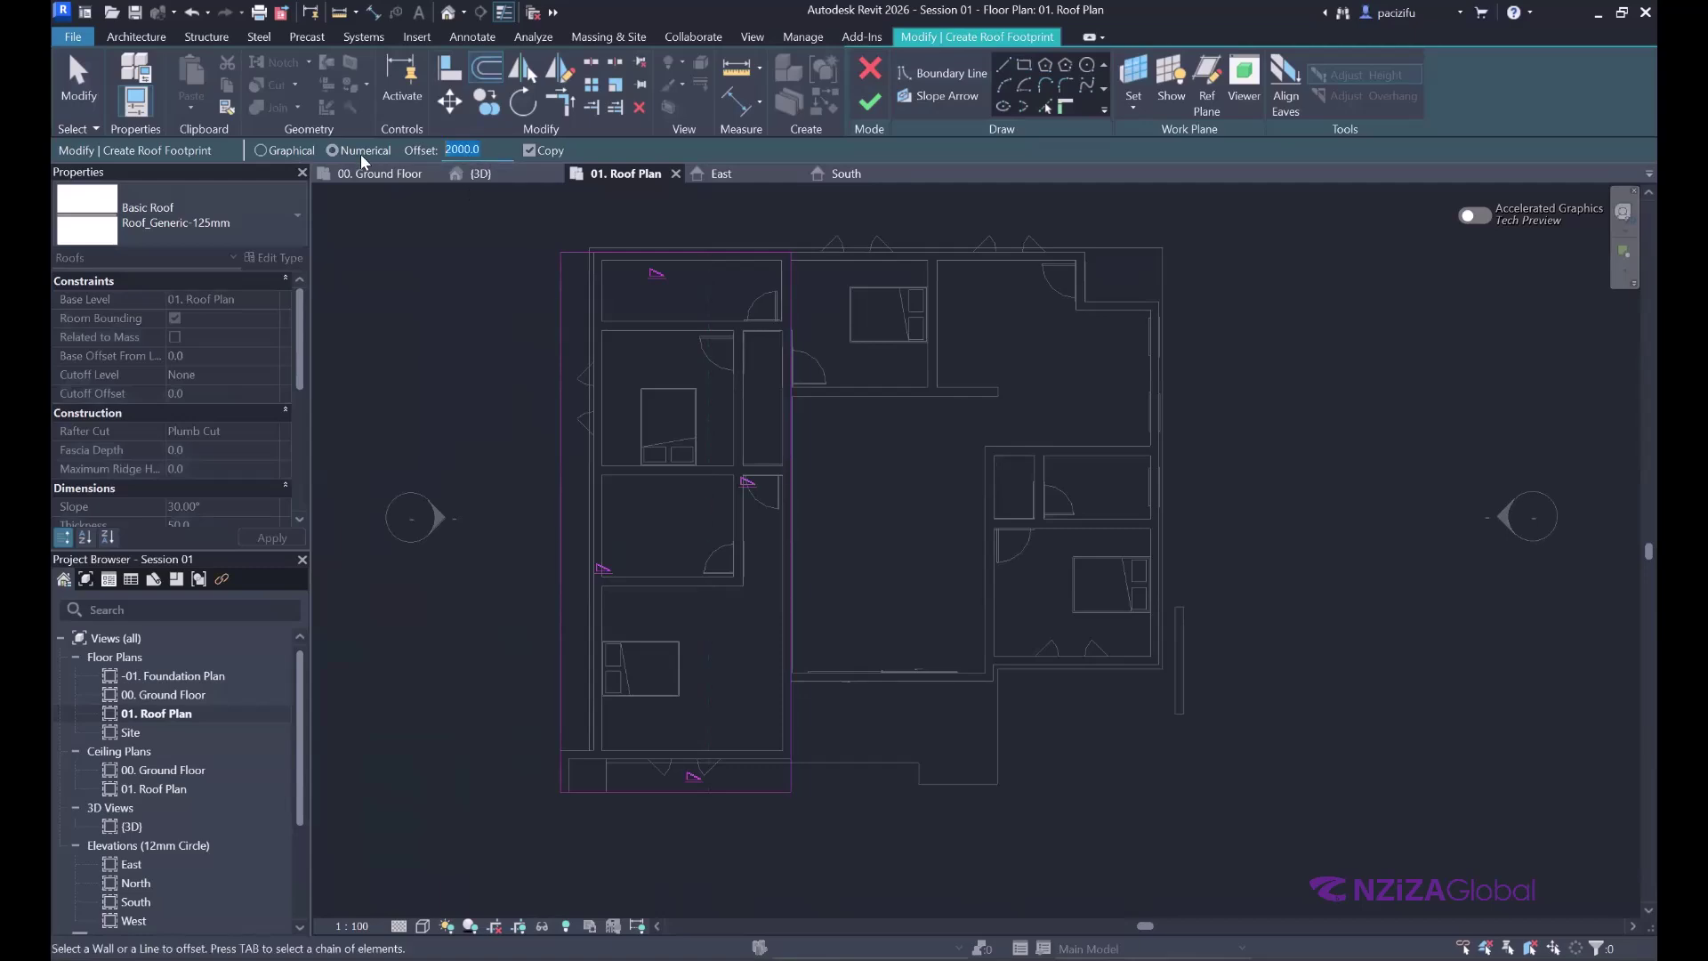
pyautogui.write('1000')
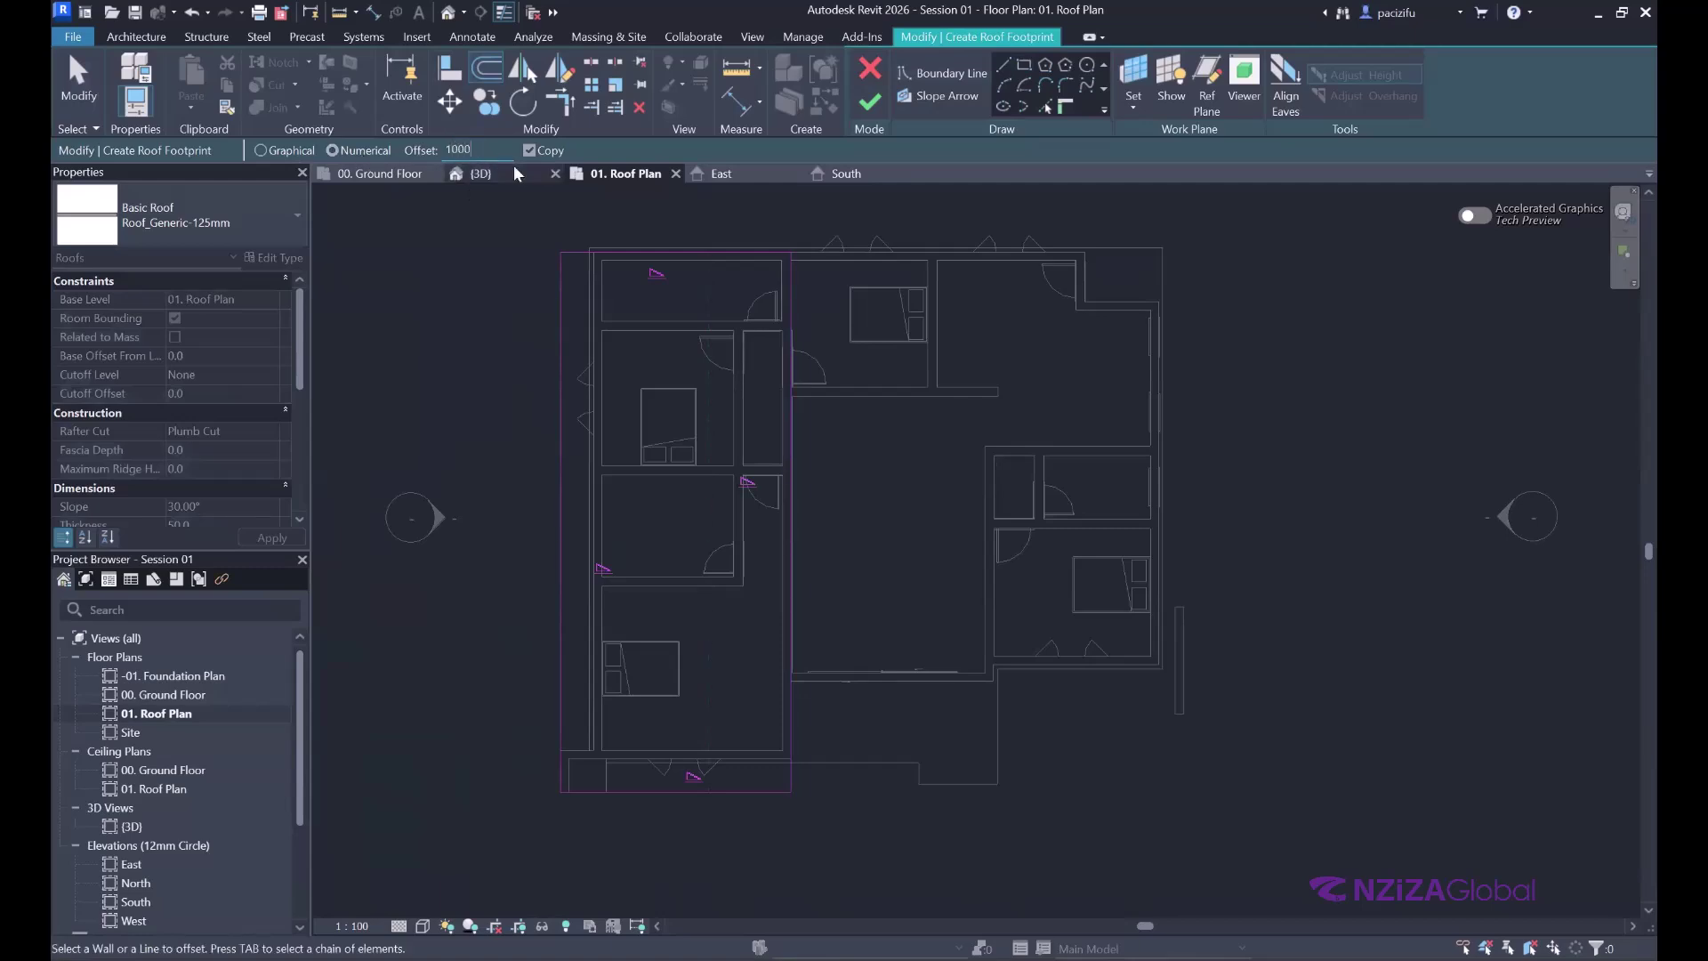
pyautogui.click(529, 150)
pyautogui.click(793, 383)
pyautogui.click(724, 254)
pyautogui.click(78, 80)
# - Turn off slope definition for the north, east and south boundary lines of the west wing roof
pyautogui.scroll(2, 821, 665)
pyautogui.scroll(2, 808, 794)
pyautogui.scroll(-3, 627, 594)
pyautogui.scroll(-1, 864, 857)
pyautogui.moveTo(778, 781); pyautogui.dragTo(640, 248)
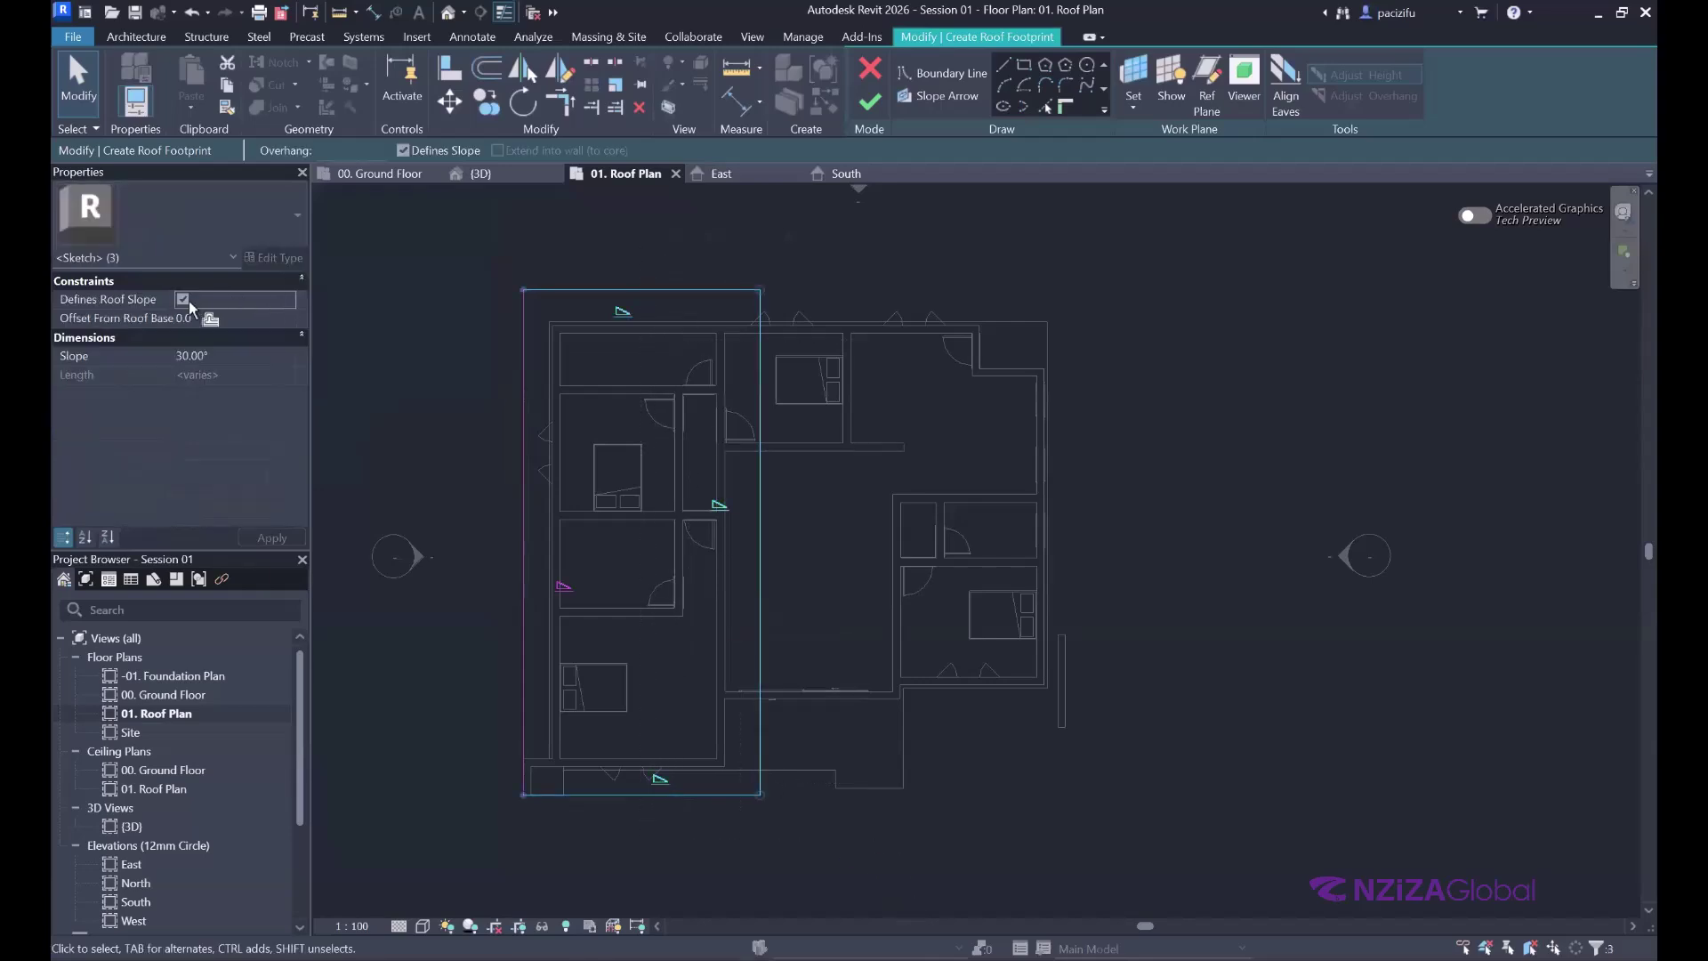
pyautogui.click(183, 300)
pyautogui.scroll(2, 526, 562)
# - Finish the roof with a 15° slope on its west boundary line and view it in 3D
pyautogui.click(525, 562)
pyautogui.click(243, 360)
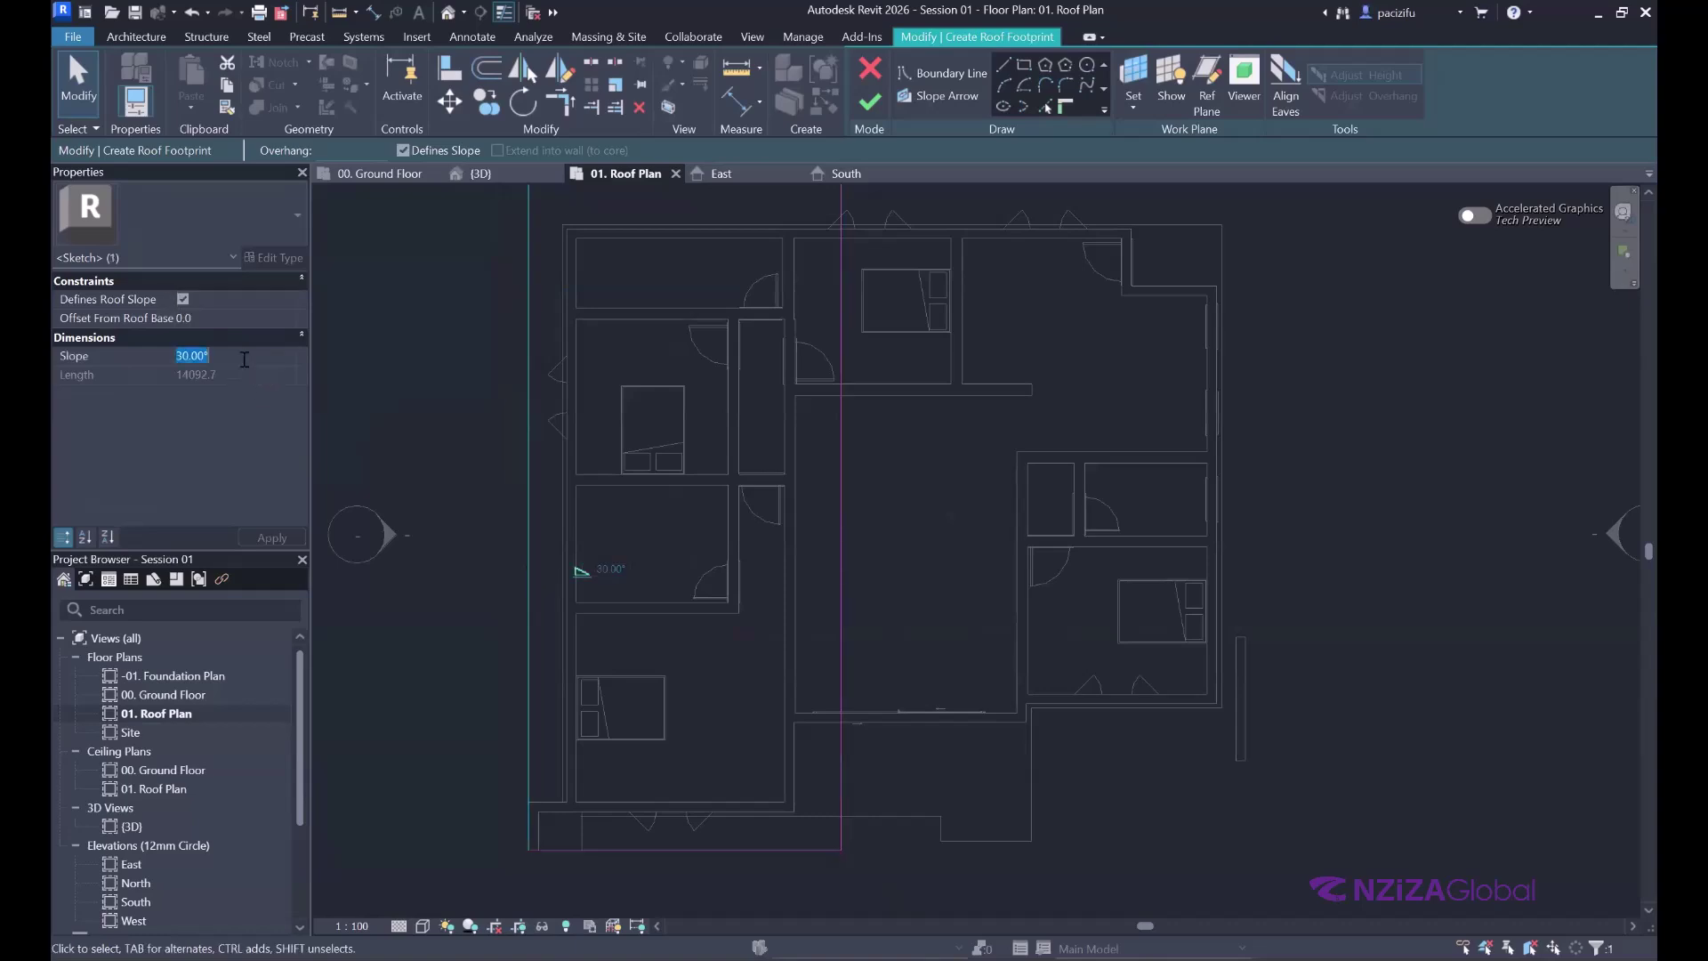
pyautogui.write('15')
pyautogui.press('Return')
pyautogui.click(458, 471)
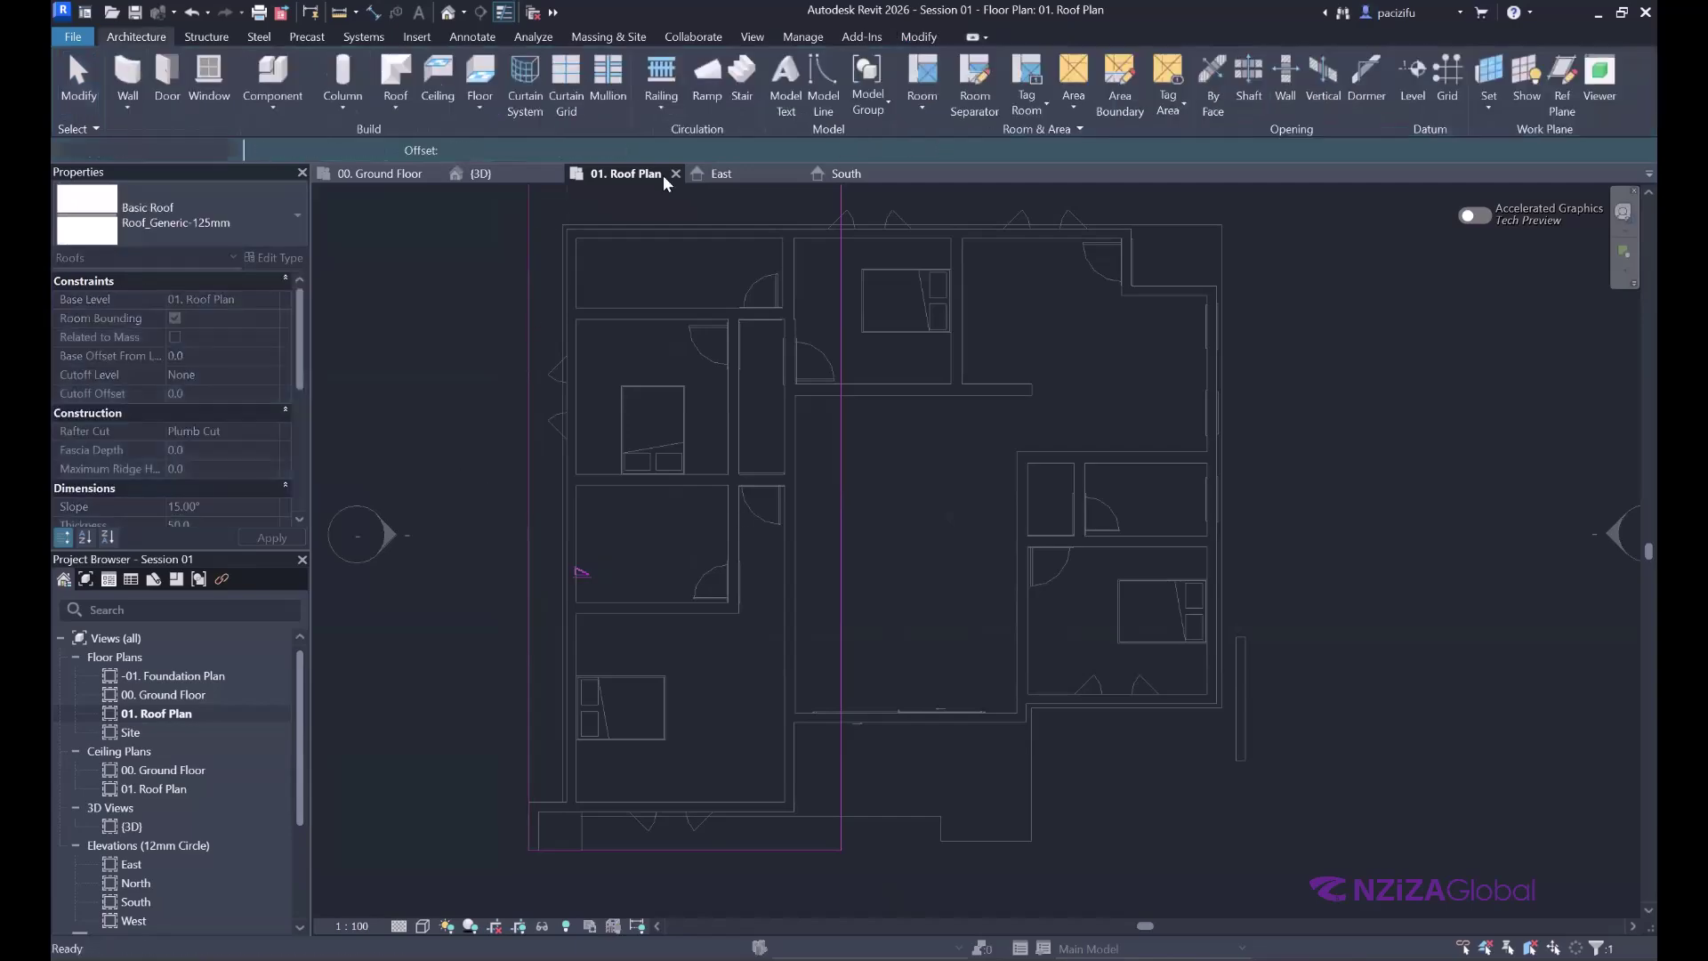
pyautogui.press('Escape')
pyautogui.scroll(-2, 705, 513)
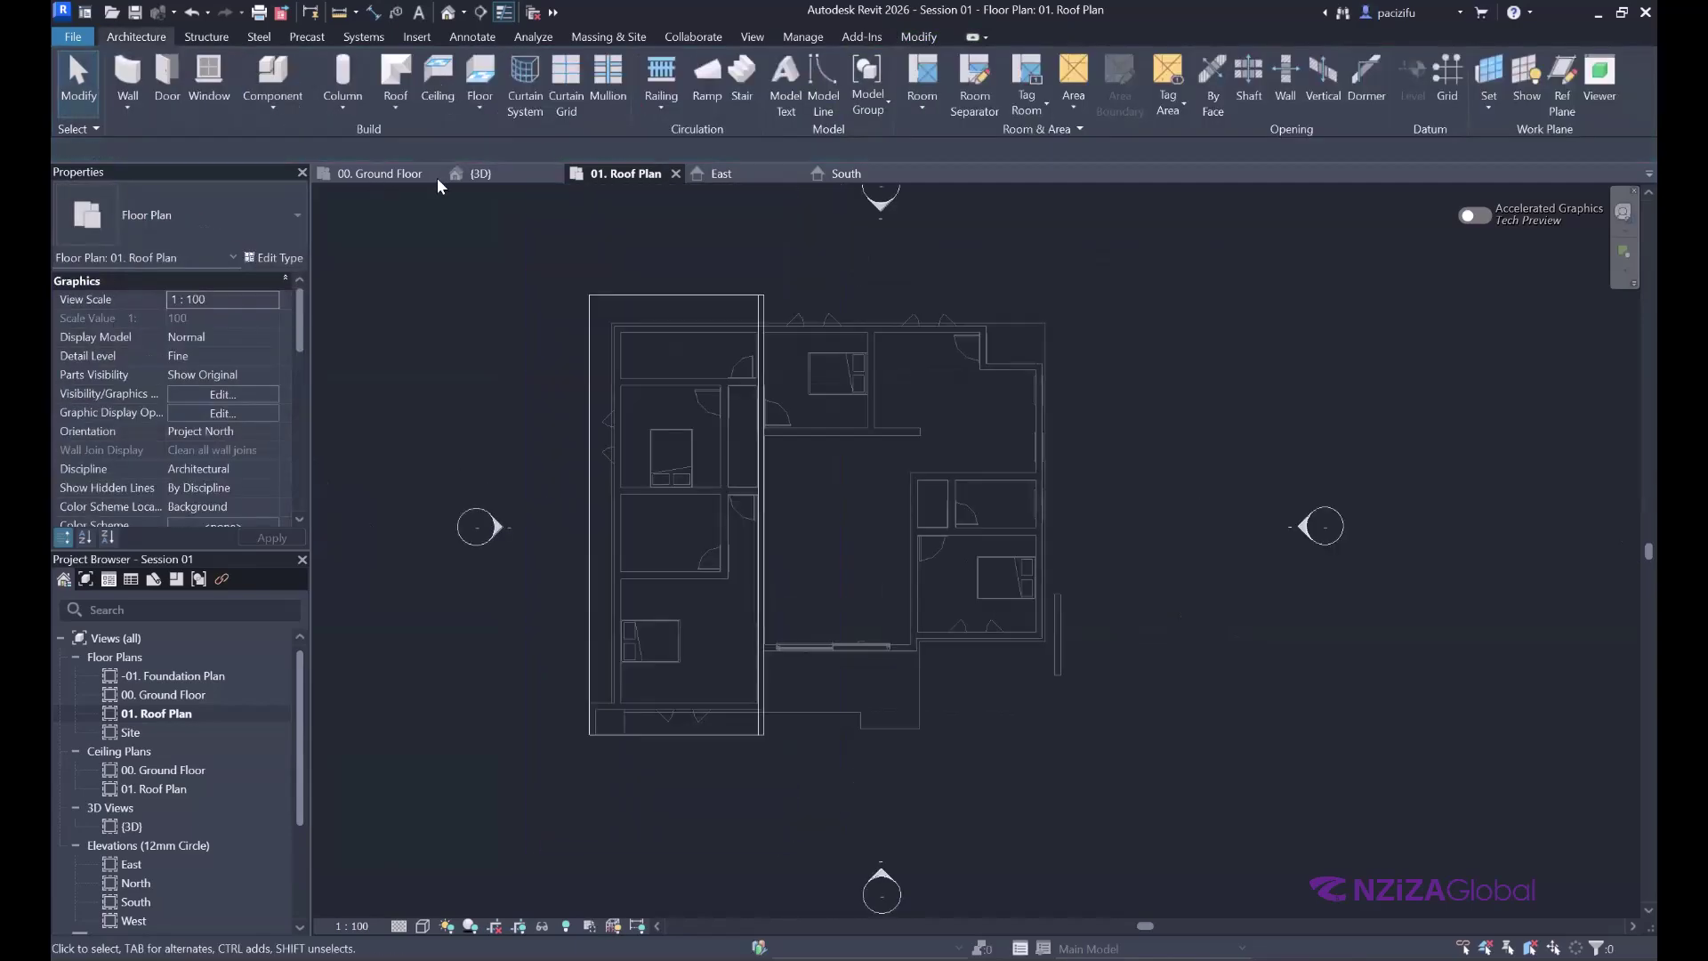
pyautogui.click(481, 173)
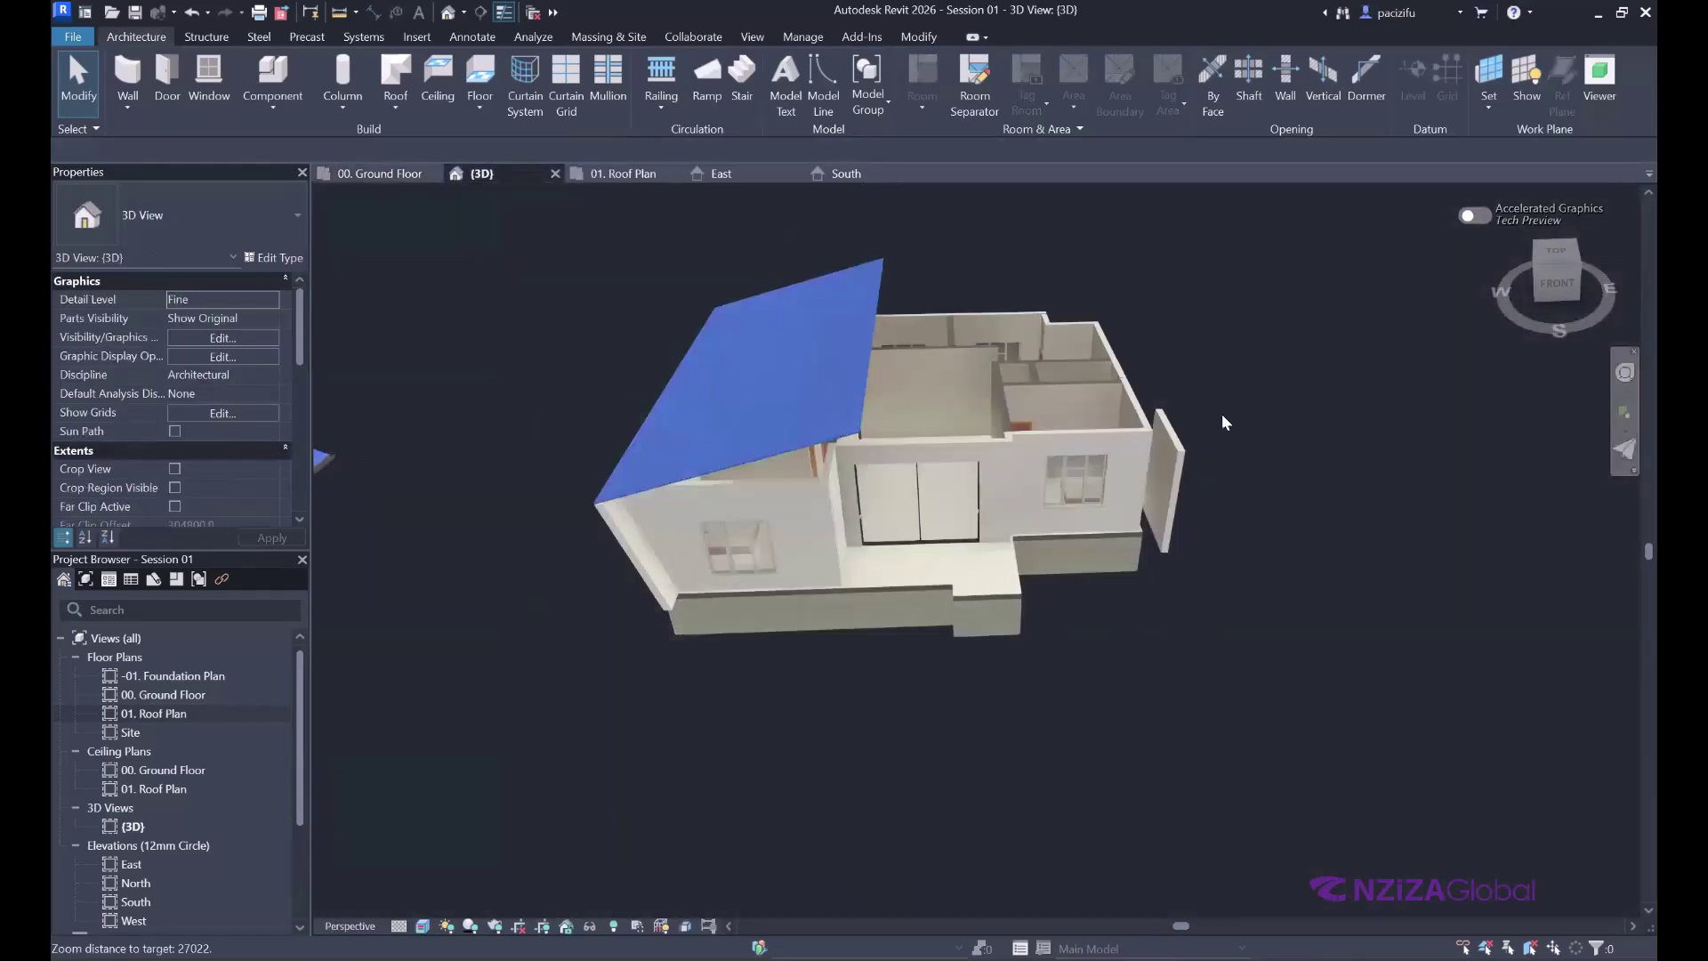
pyautogui.keyDown('shift'); pyautogui.moveTo(840, 340); pyautogui.dragTo(900, 283, button='middle'); pyautogui.keyUp('shift')
pyautogui.keyDown('shift'); pyautogui.moveTo(644, 504); pyautogui.dragTo(979, 427, button='middle'); pyautogui.keyUp('shift')
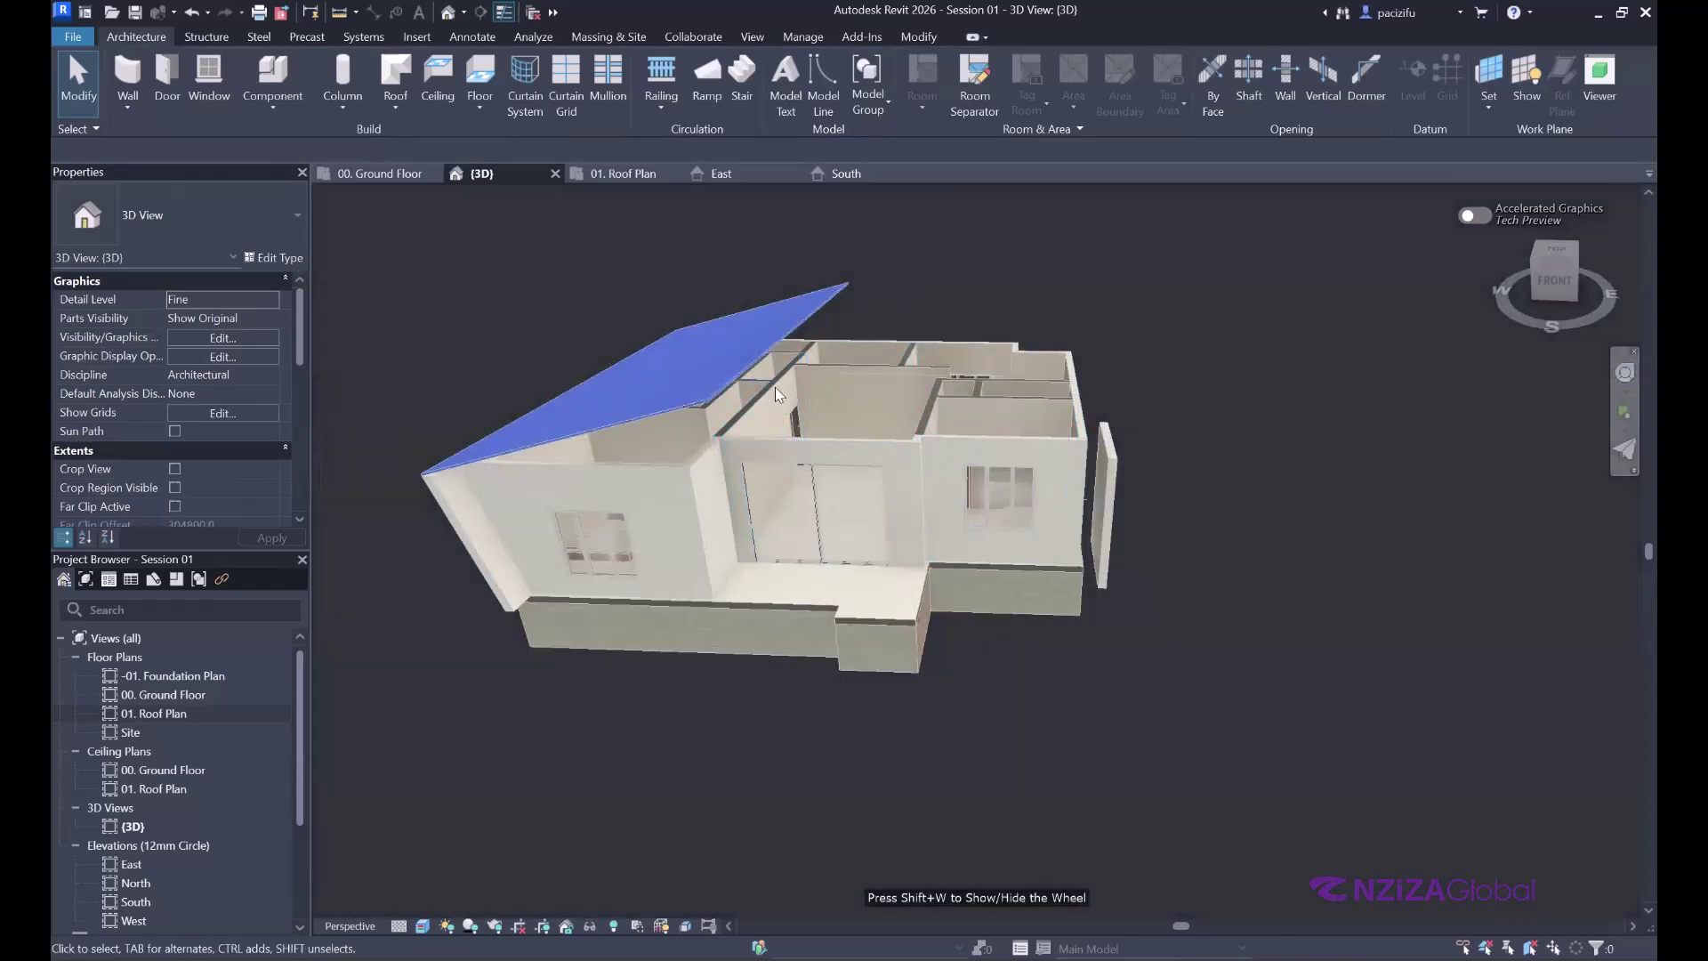
# - Start a second roof by footprint from the 00. Ground Floor view and switch to 01. Roof Plan to draw straight boundary lines
pyautogui.click(383, 174)
pyautogui.scroll(3, 665, 590)
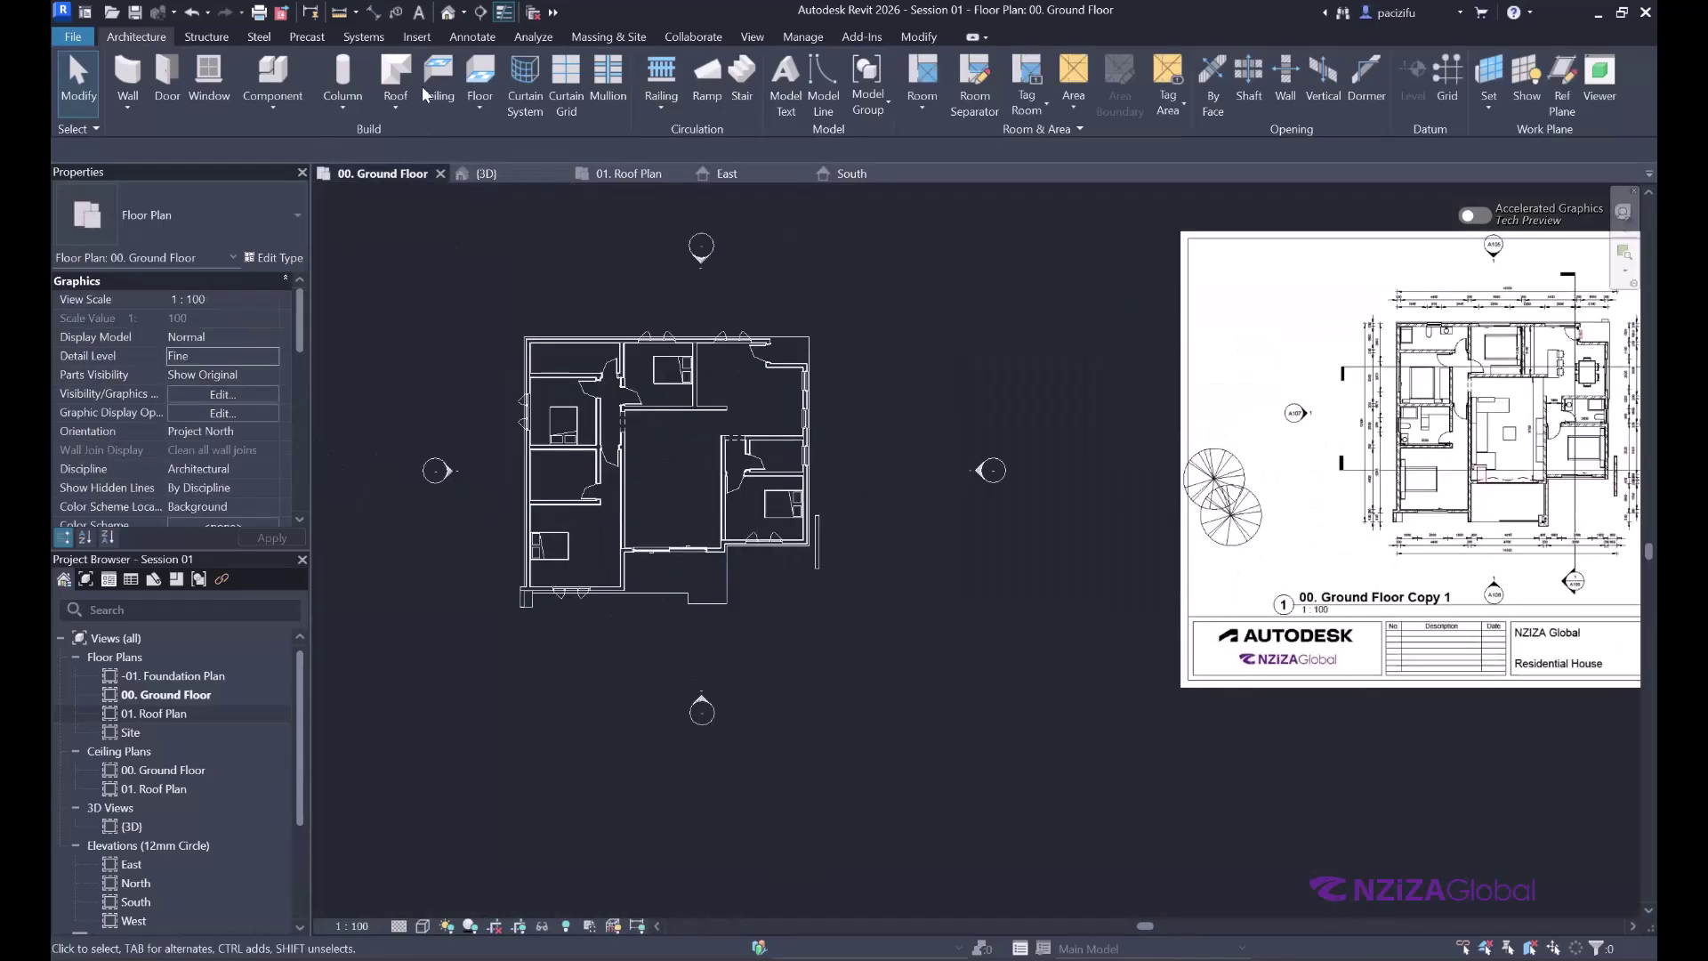
pyautogui.press('r')
pyautogui.press('o')
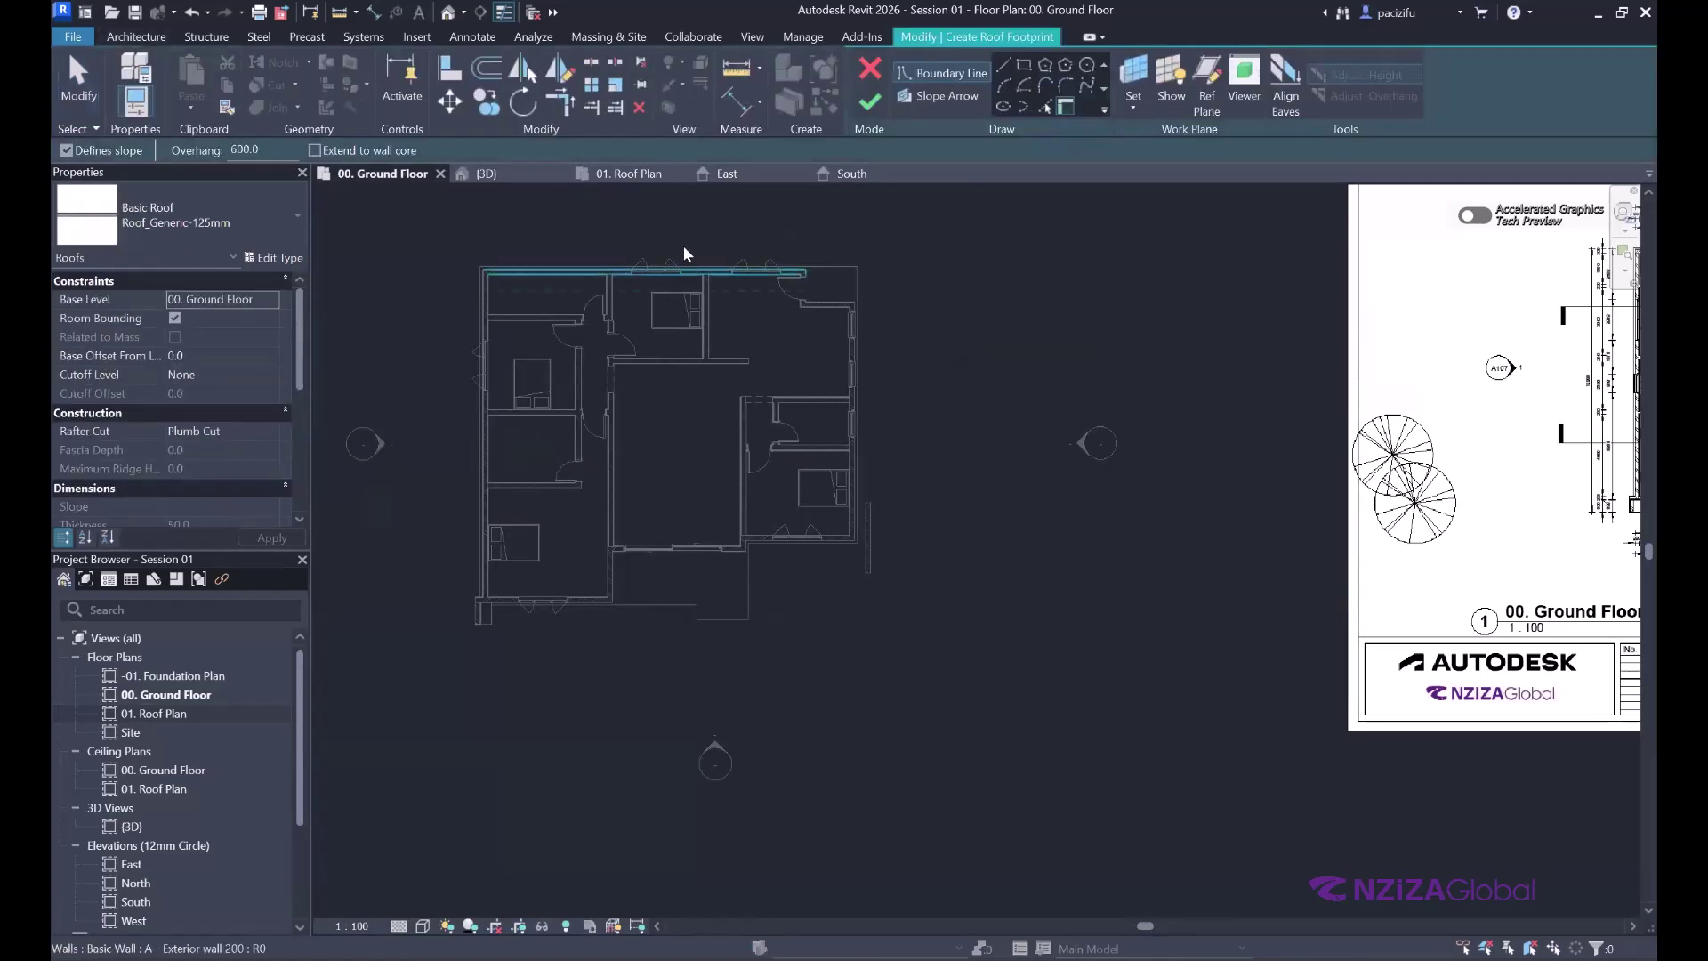
pyautogui.click(615, 173)
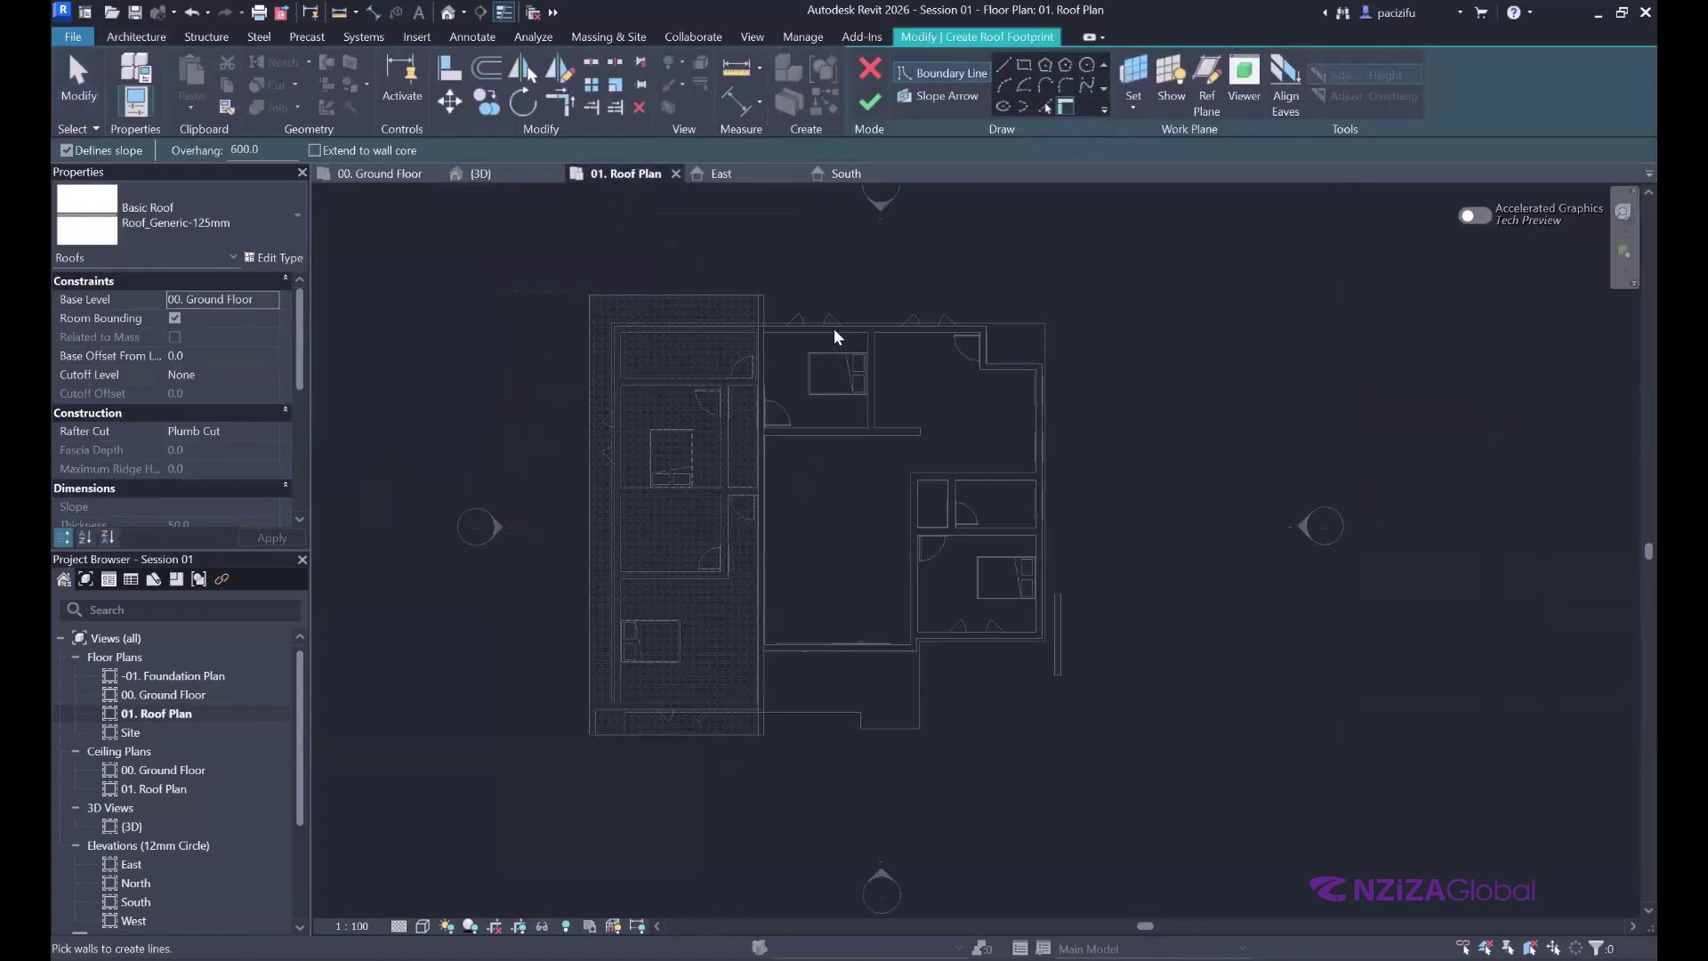
pyautogui.scroll(-1, 746, 371)
pyautogui.scroll(2, 730, 420)
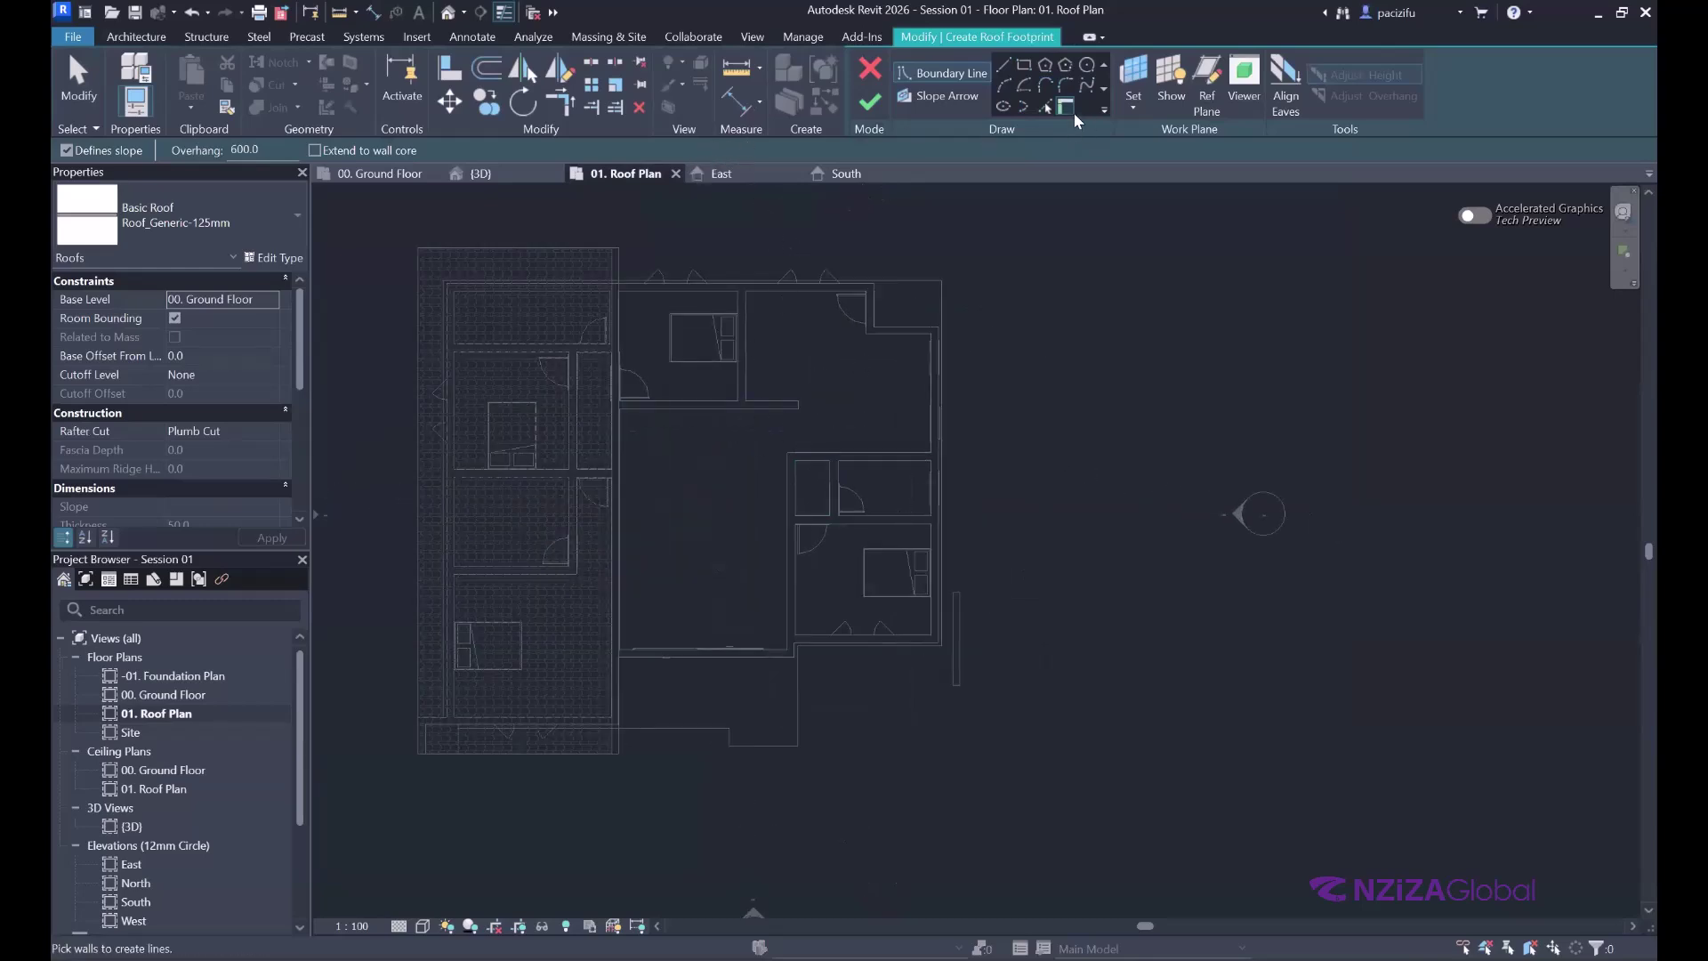
pyautogui.click(1004, 68)
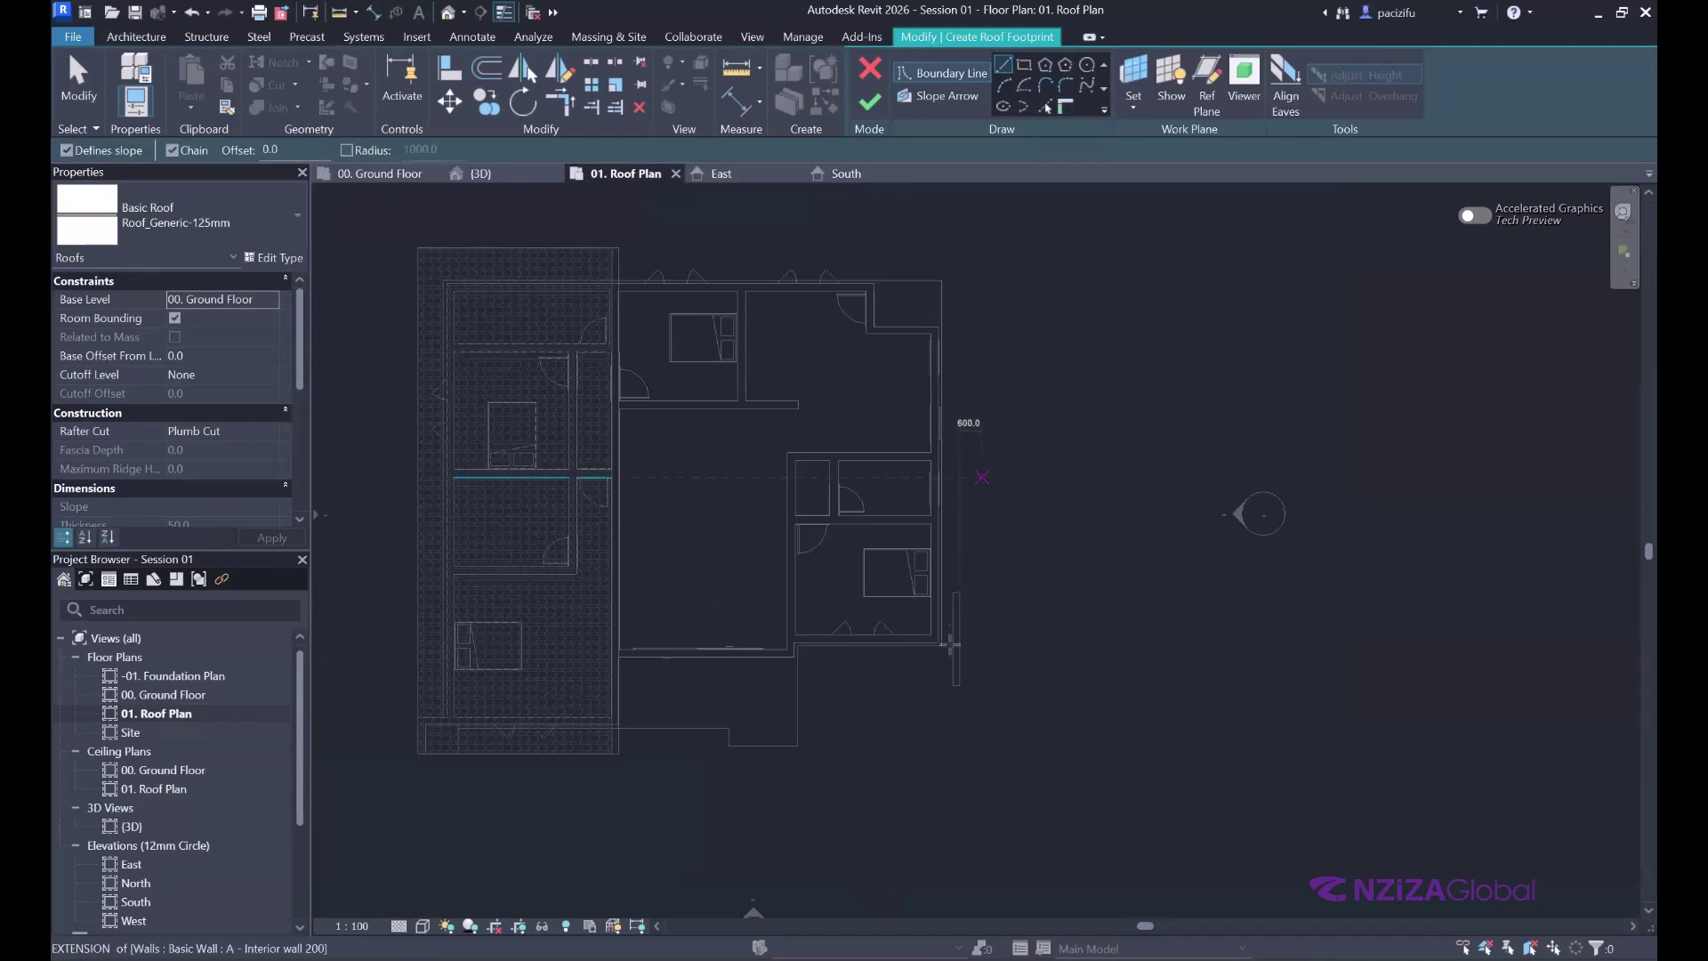
# - Sketch the south boundary line from the freestanding east wall's southeast corner westward to the edge of the west wing
pyautogui.scroll(2, 1008, 652)
pyautogui.scroll(3, 947, 717)
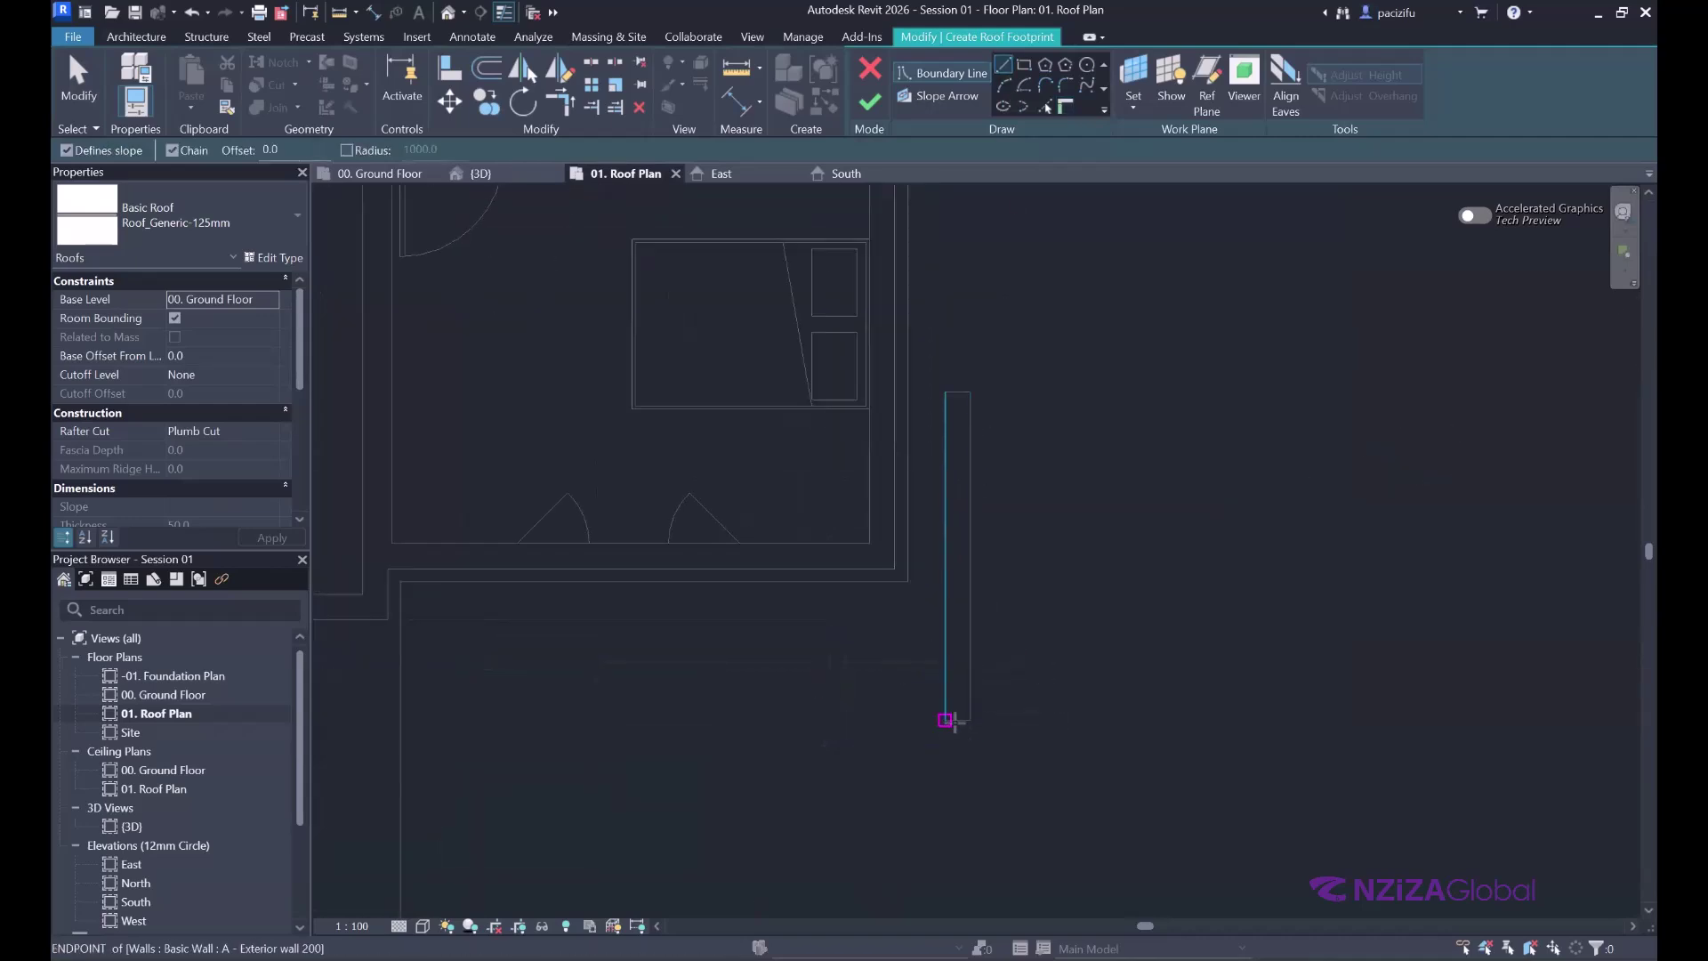
pyautogui.click(970, 719)
pyautogui.scroll(-4, 1219, 650)
pyautogui.scroll(3, 819, 667)
pyautogui.scroll(-2, 818, 667)
pyautogui.scroll(1, 752, 681)
pyautogui.scroll(3, 721, 703)
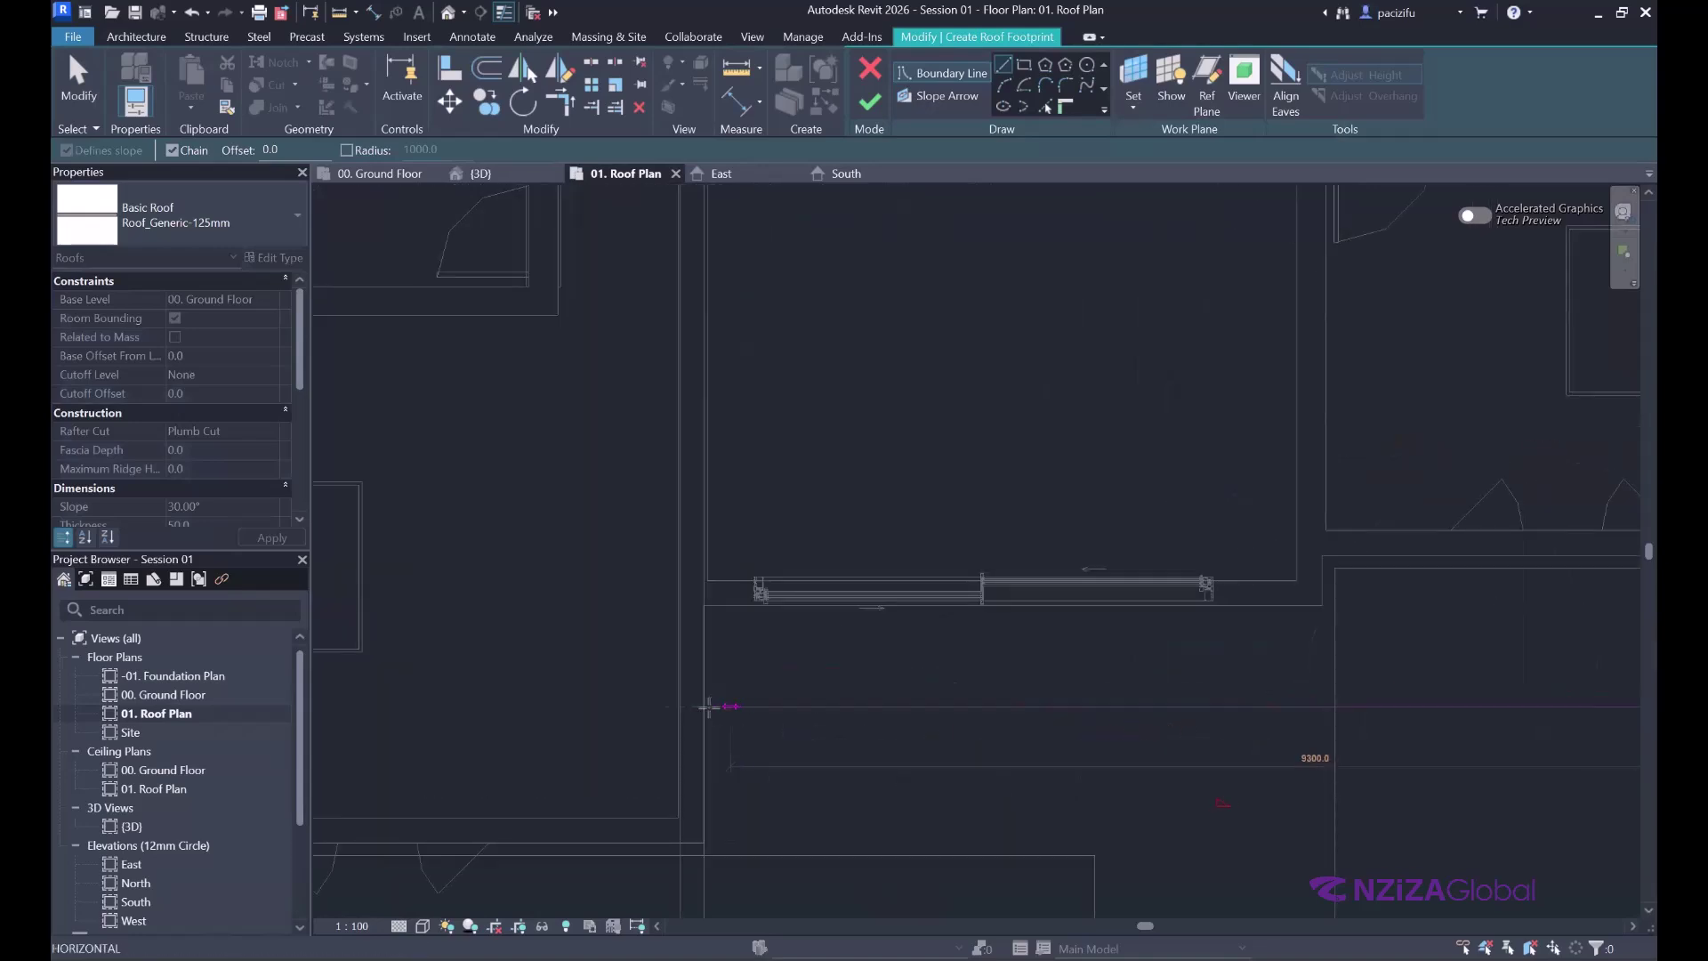
pyautogui.click(709, 708)
# - Continue the boundary north along the west wing to its roof's north edge, then east just past the house's outer wall
pyautogui.scroll(-3, 703, 709)
pyautogui.moveTo(682, 559); pyautogui.dragTo(667, 754, button='middle')
pyautogui.scroll(3, 675, 559)
pyautogui.click(673, 557)
pyautogui.scroll(-3, 512, 510)
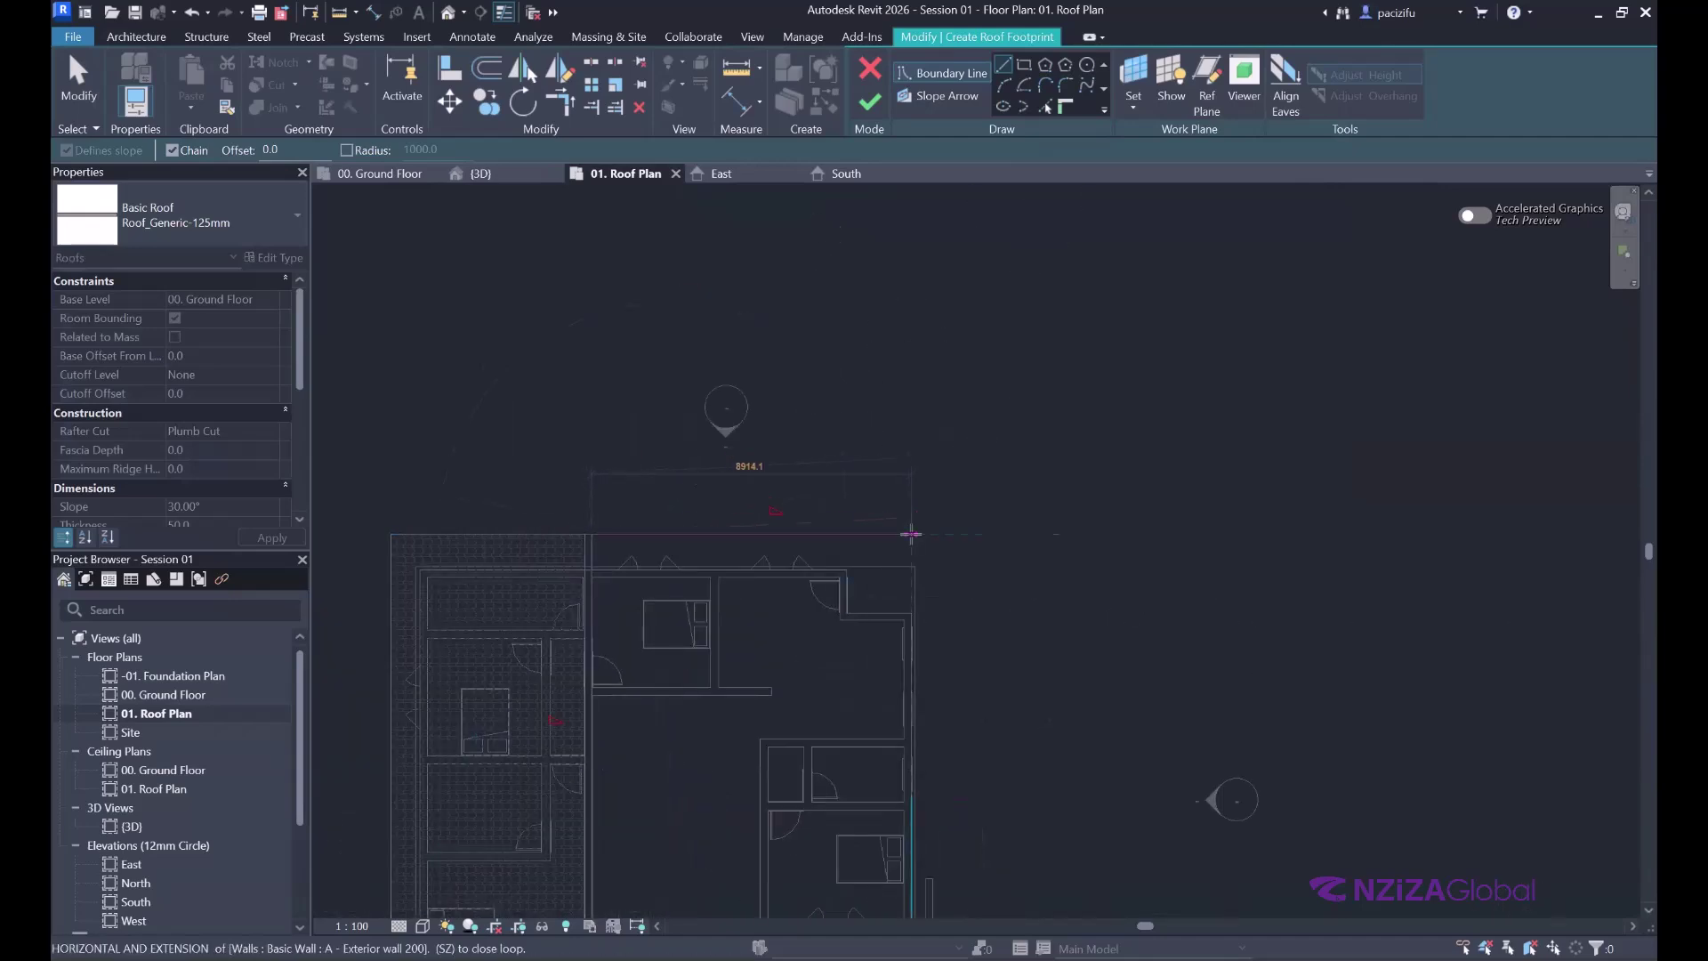
pyautogui.click(926, 534)
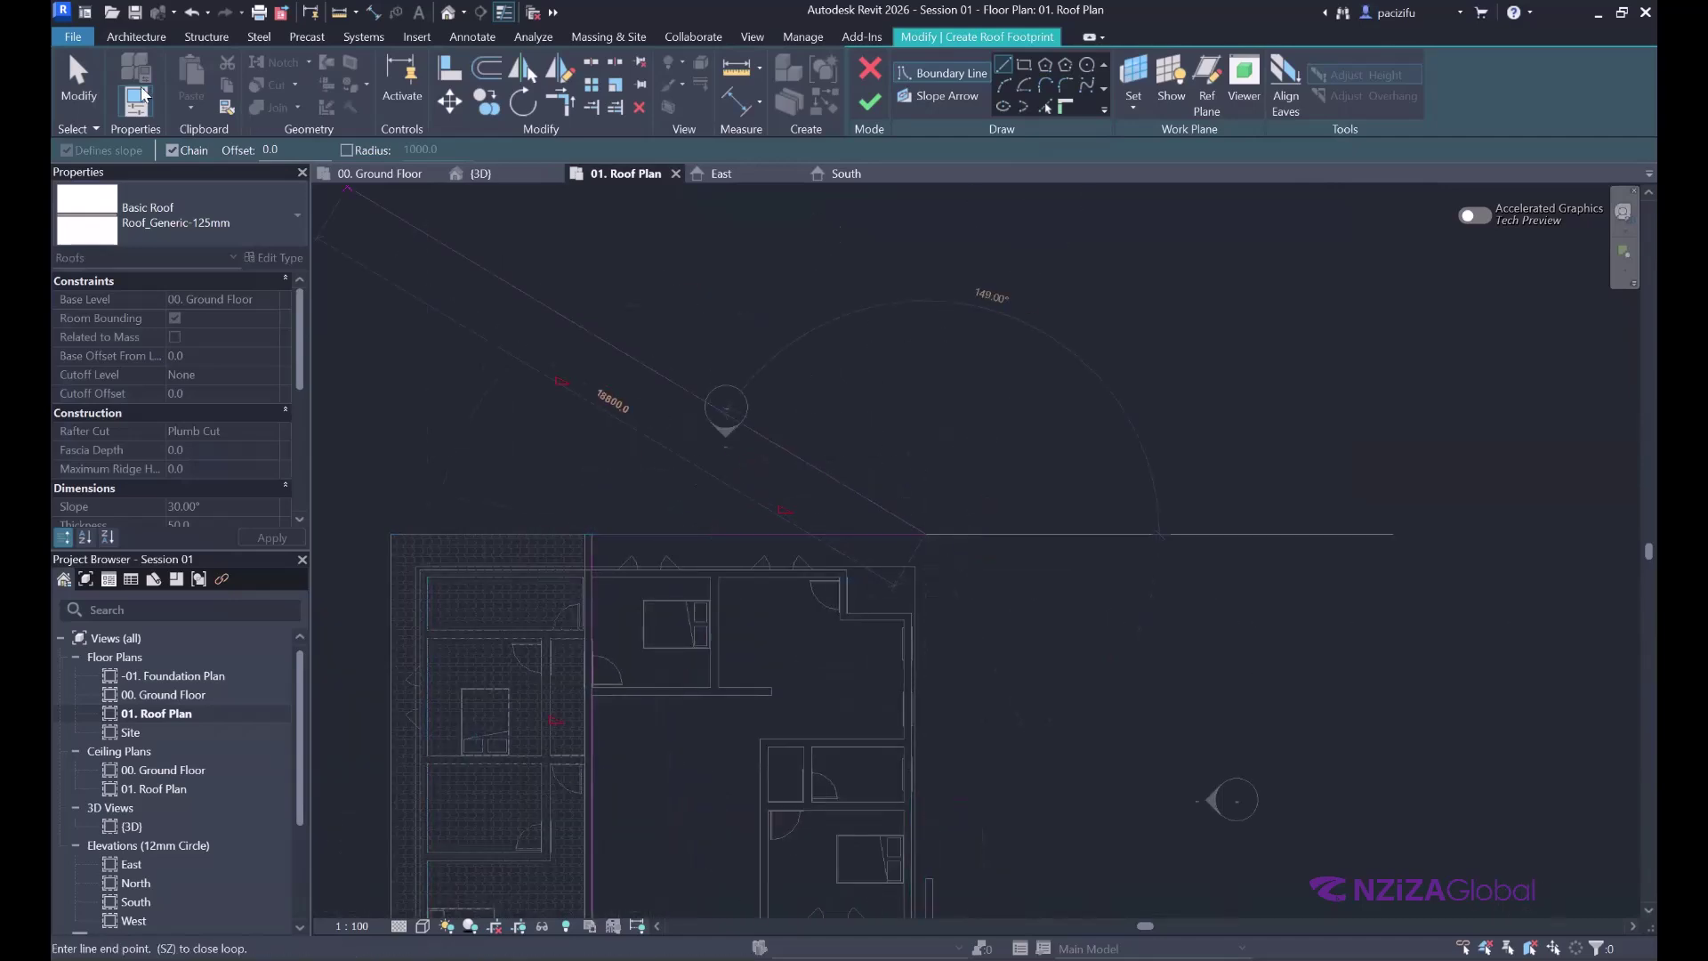
pyautogui.click(78, 81)
pyautogui.click(560, 104)
pyautogui.scroll(-2, 933, 490)
pyautogui.click(930, 486)
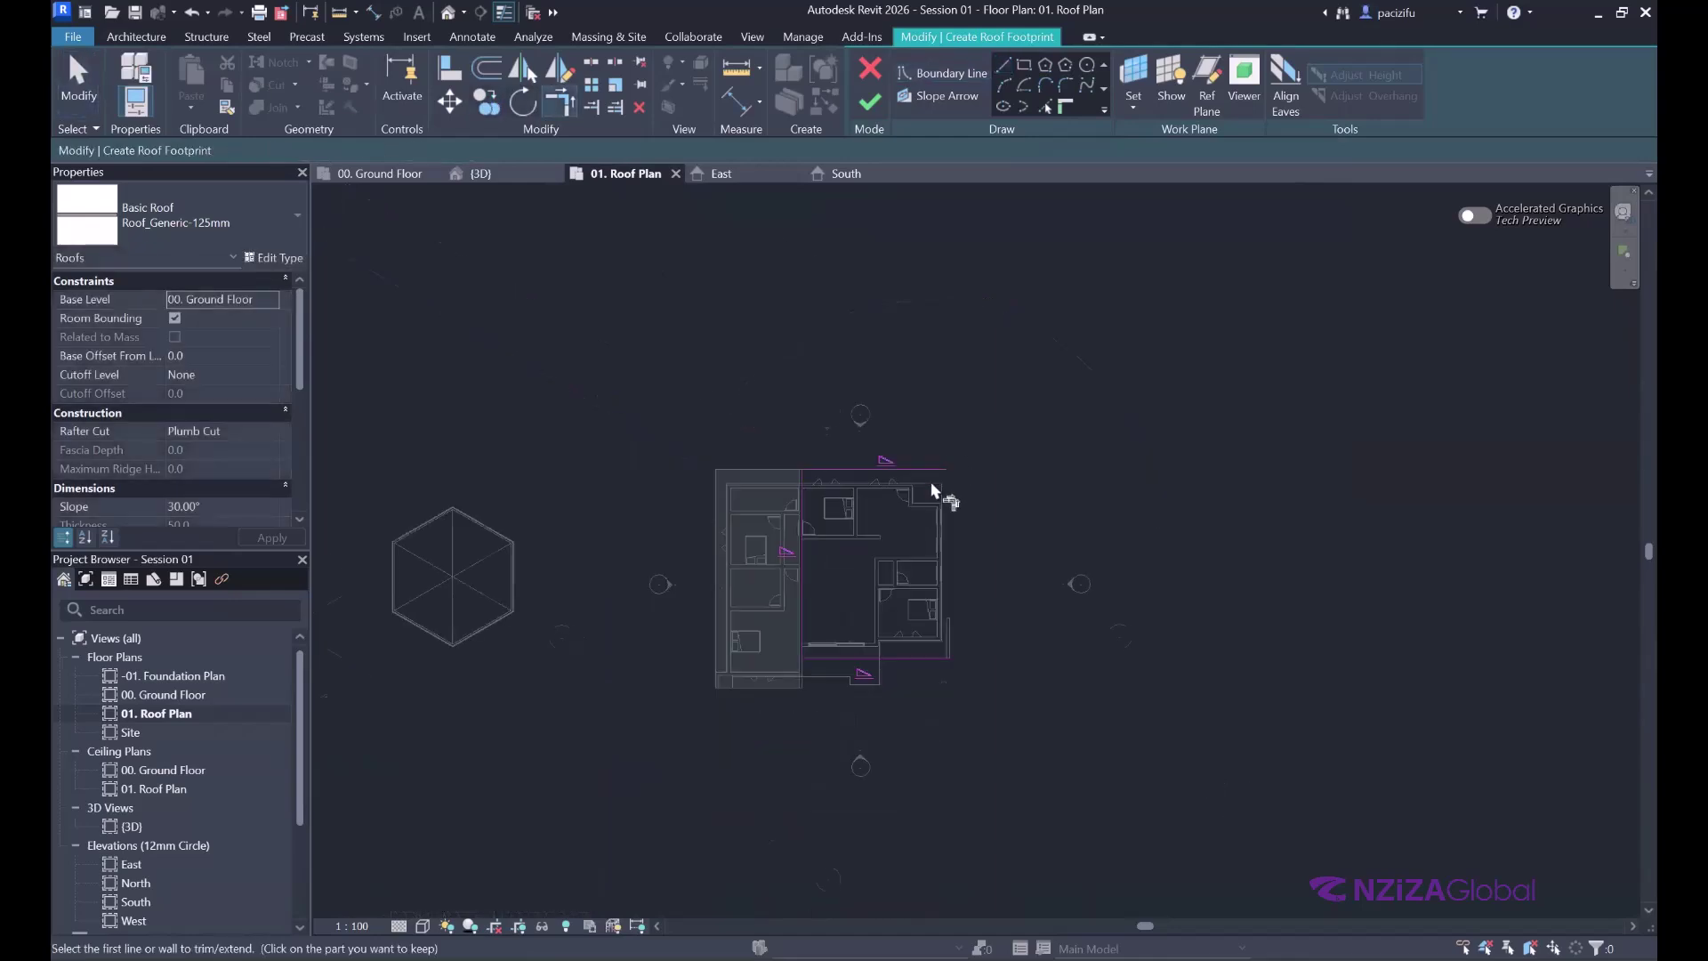
pyautogui.scroll(3, 965, 669)
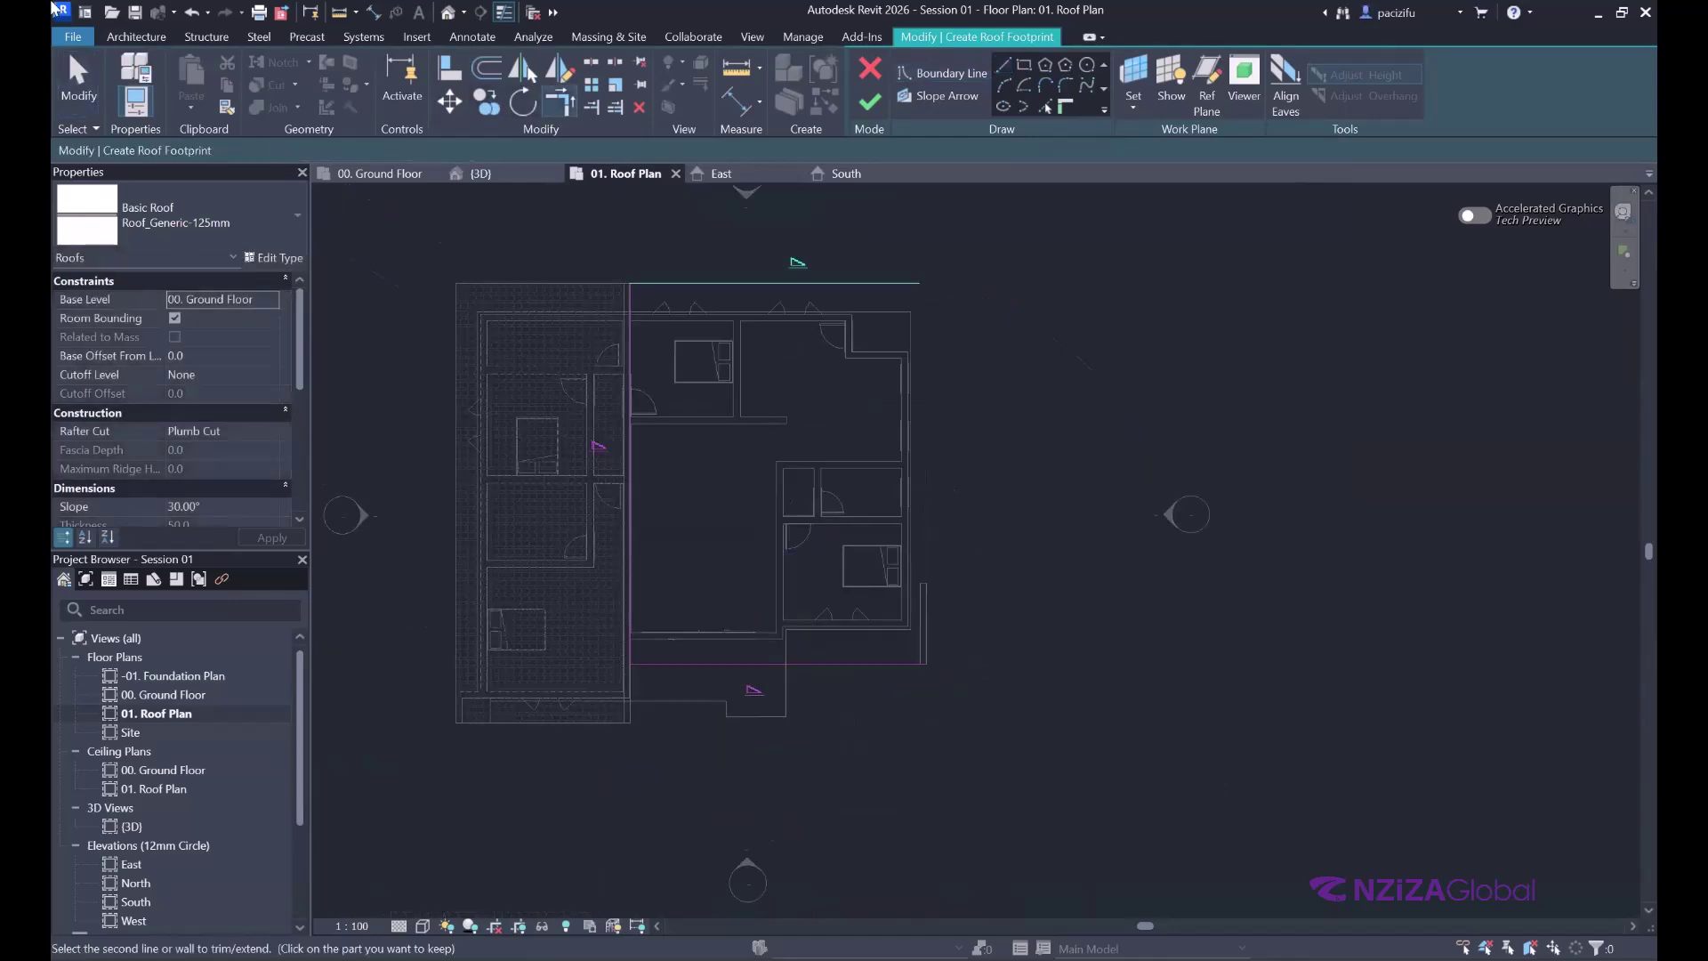
pyautogui.click(75, 81)
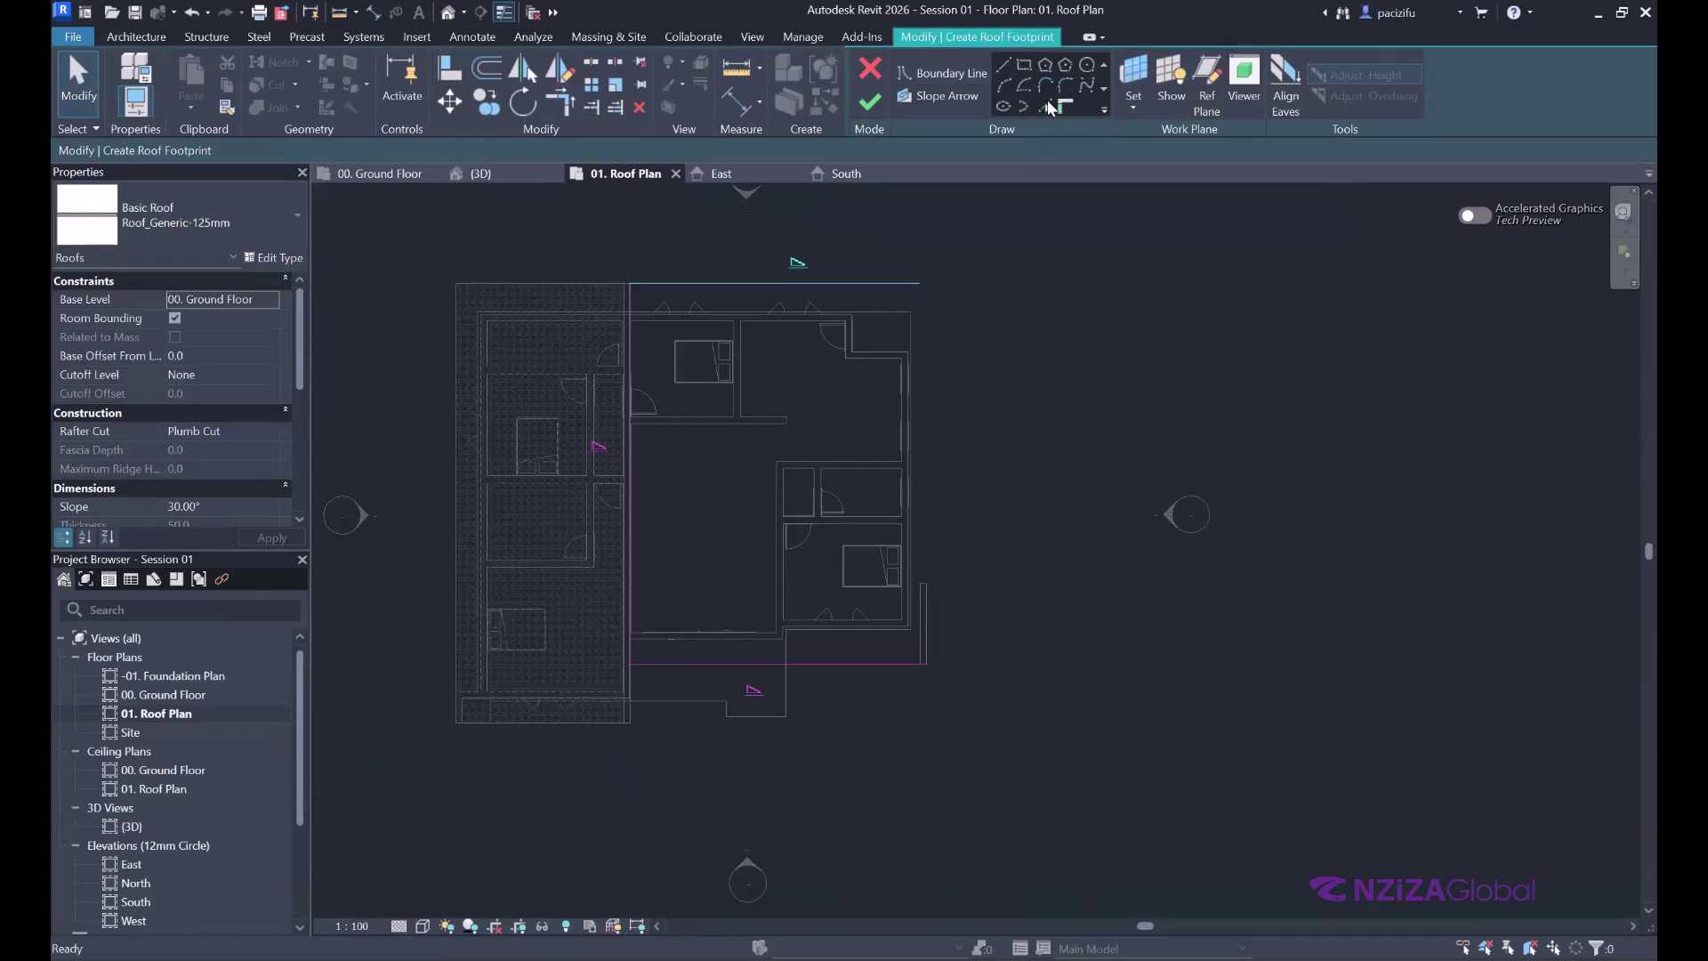
# - Pick the freestanding wall's outer face as the east boundary line and extend it to a corner with the north line
pyautogui.scroll(3, 925, 609)
pyautogui.click(949, 544)
pyautogui.scroll(-1, 824, 499)
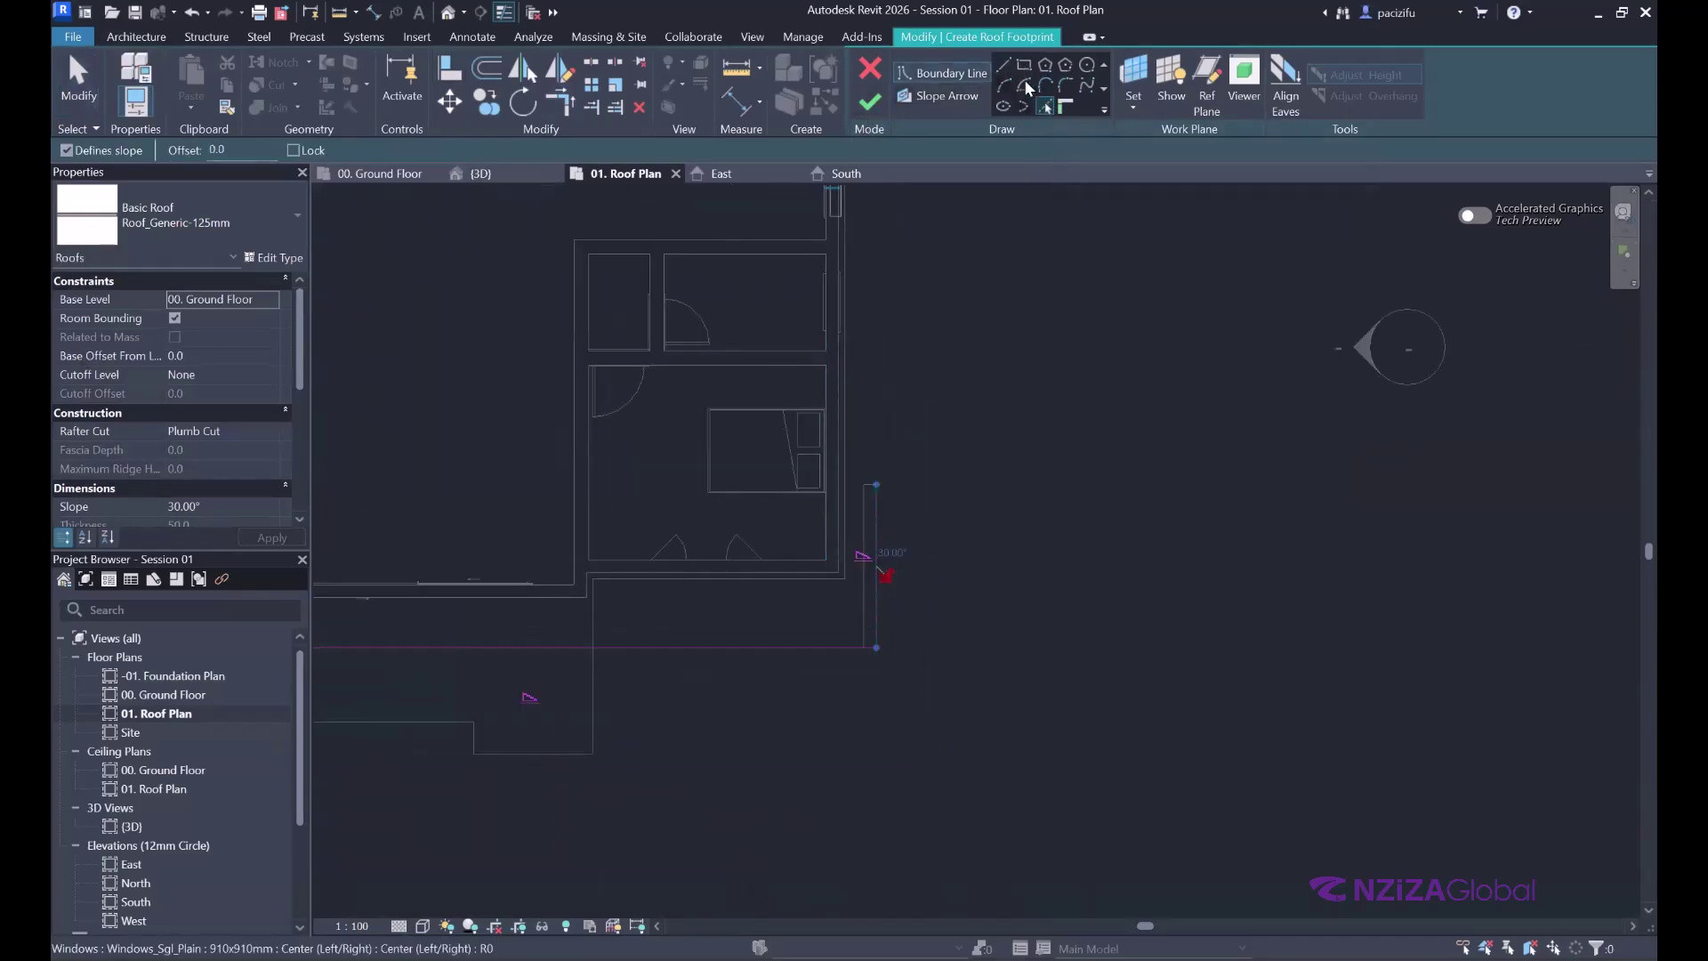
pyautogui.scroll(-1, 873, 309)
pyautogui.press('t')
pyautogui.press('r')
pyautogui.click(877, 494)
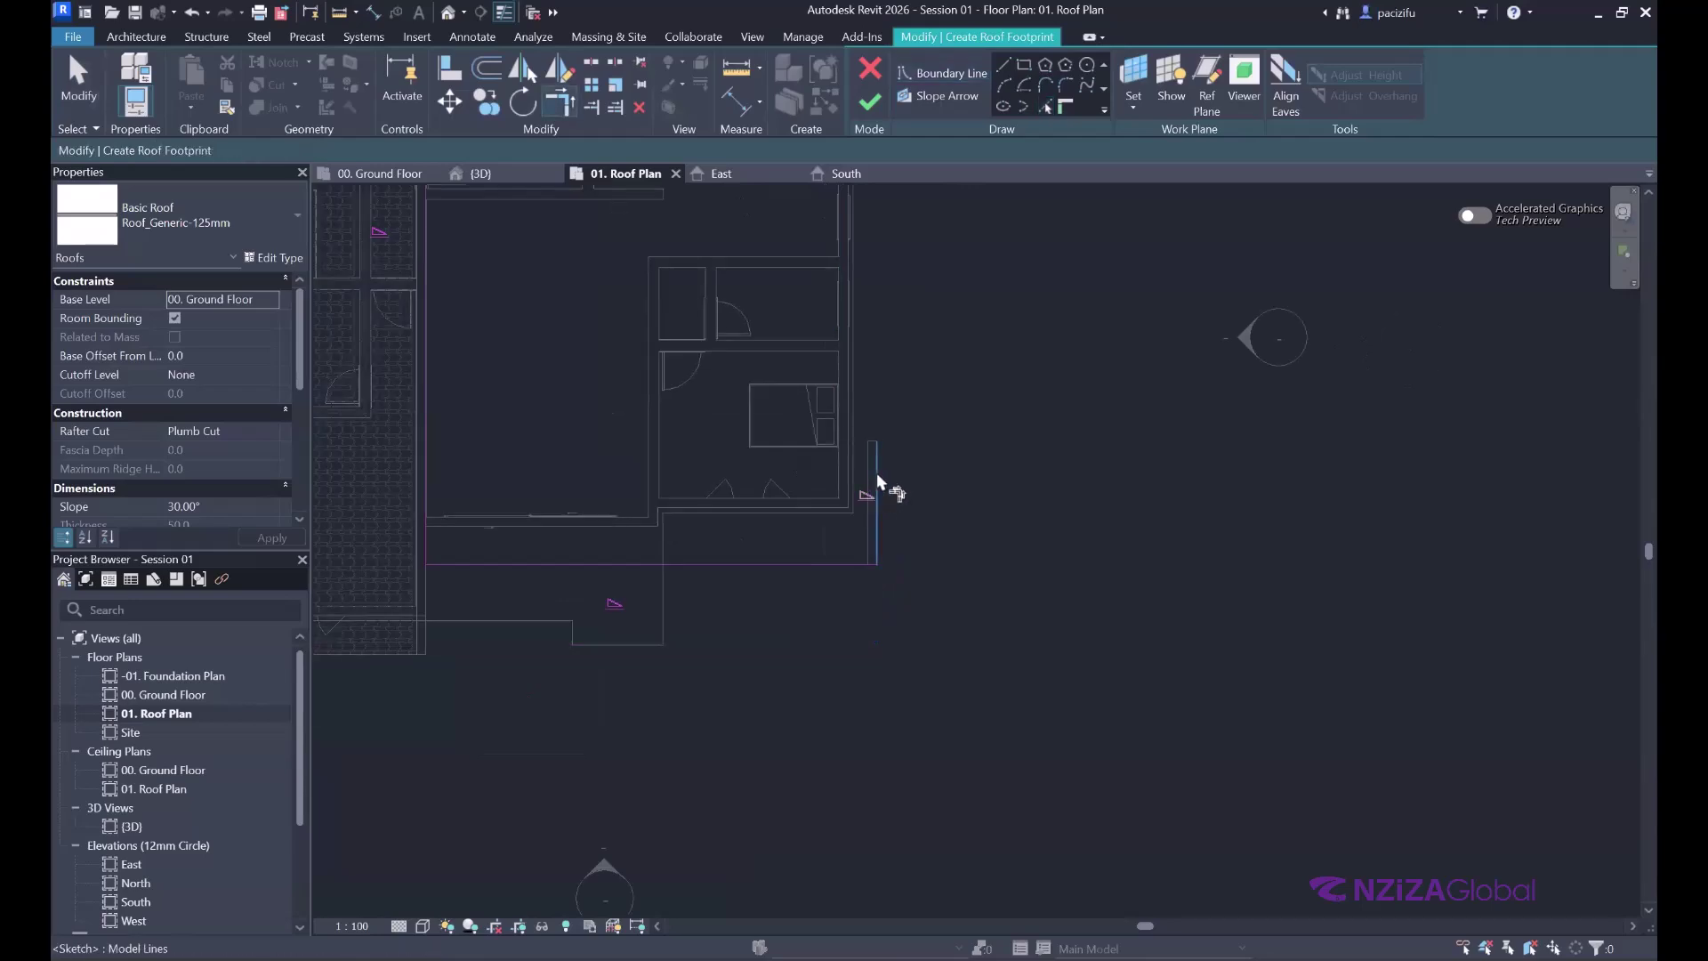
pyautogui.scroll(-1, 836, 726)
pyautogui.click(805, 310)
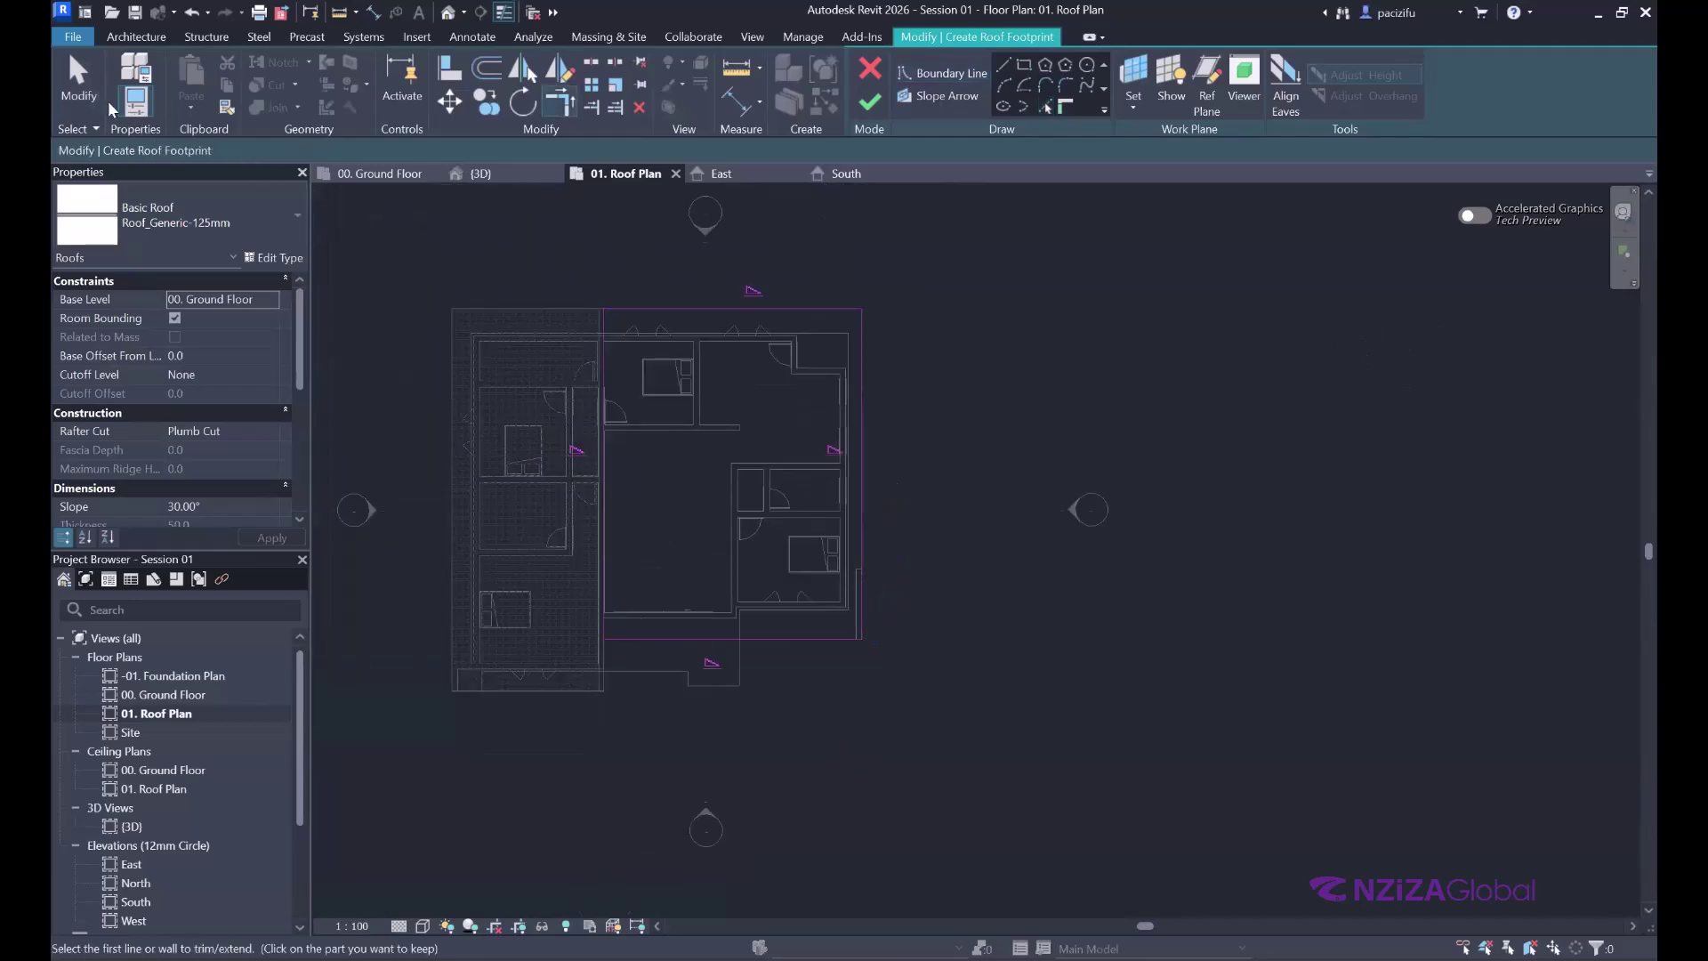
# - Turn off slope definition for the second roof's north, west and south boundary lines
pyautogui.press('Escape')
pyautogui.moveTo(648, 654); pyautogui.dragTo(574, 288)
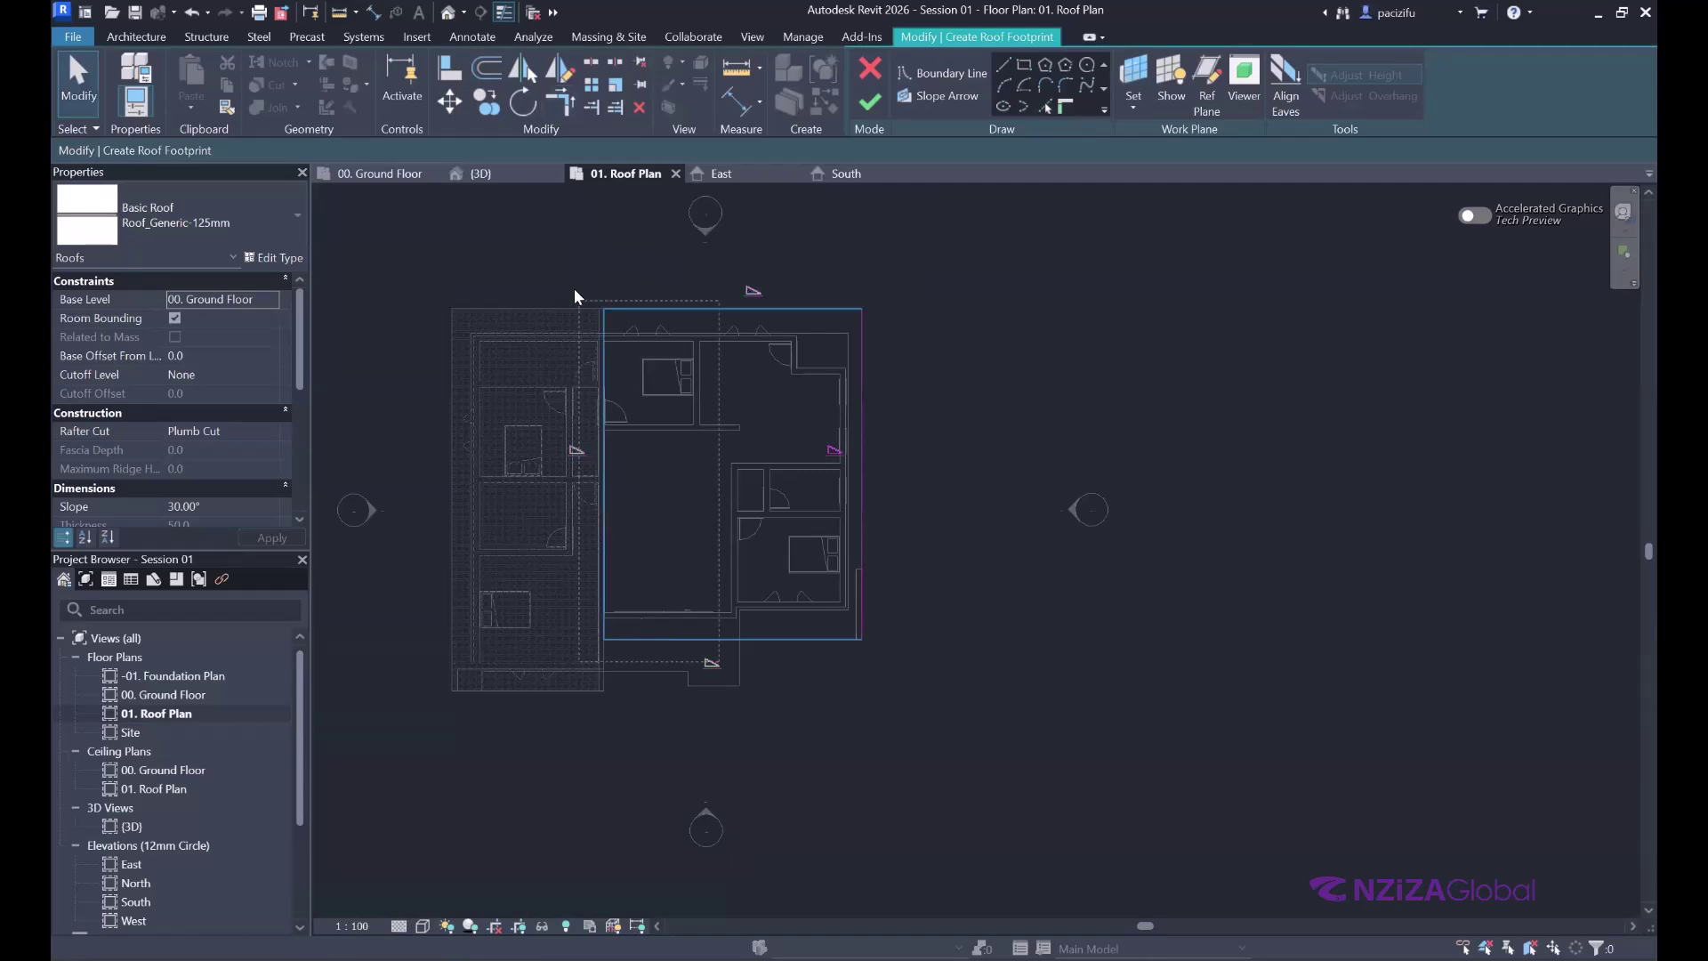
pyautogui.click(183, 301)
# - Set the east boundary line's slope to 15° and finish the second roof
pyautogui.click(861, 452)
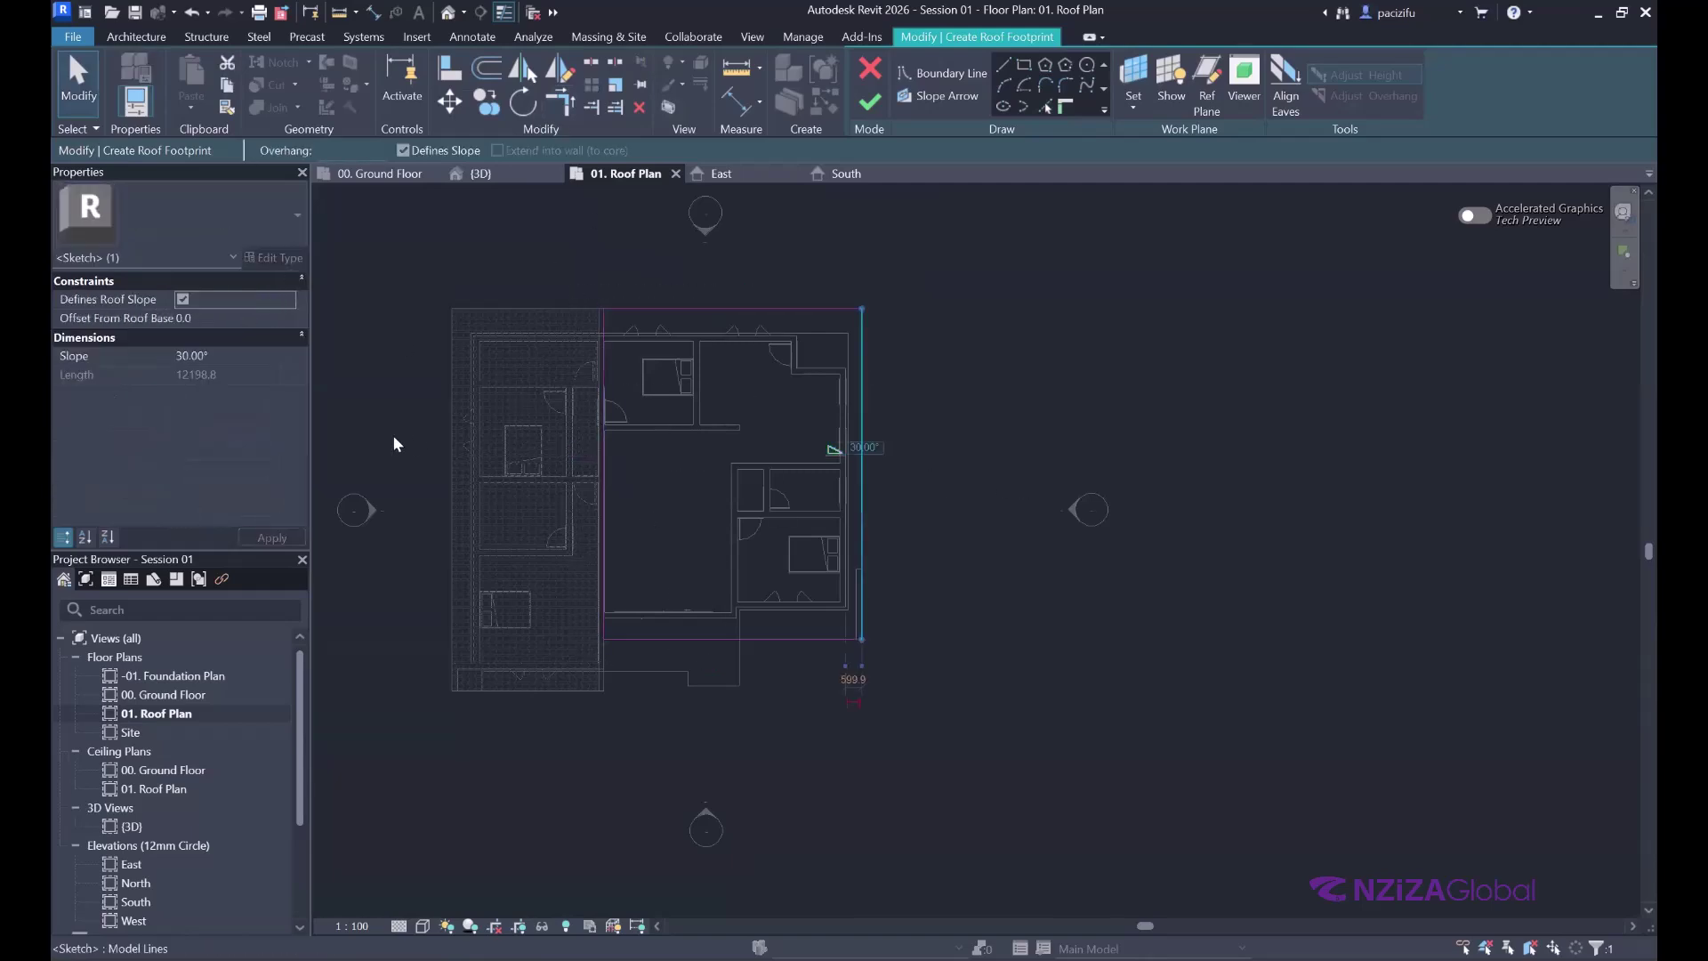
pyautogui.click(226, 353)
pyautogui.write('15')
pyautogui.press('Return')
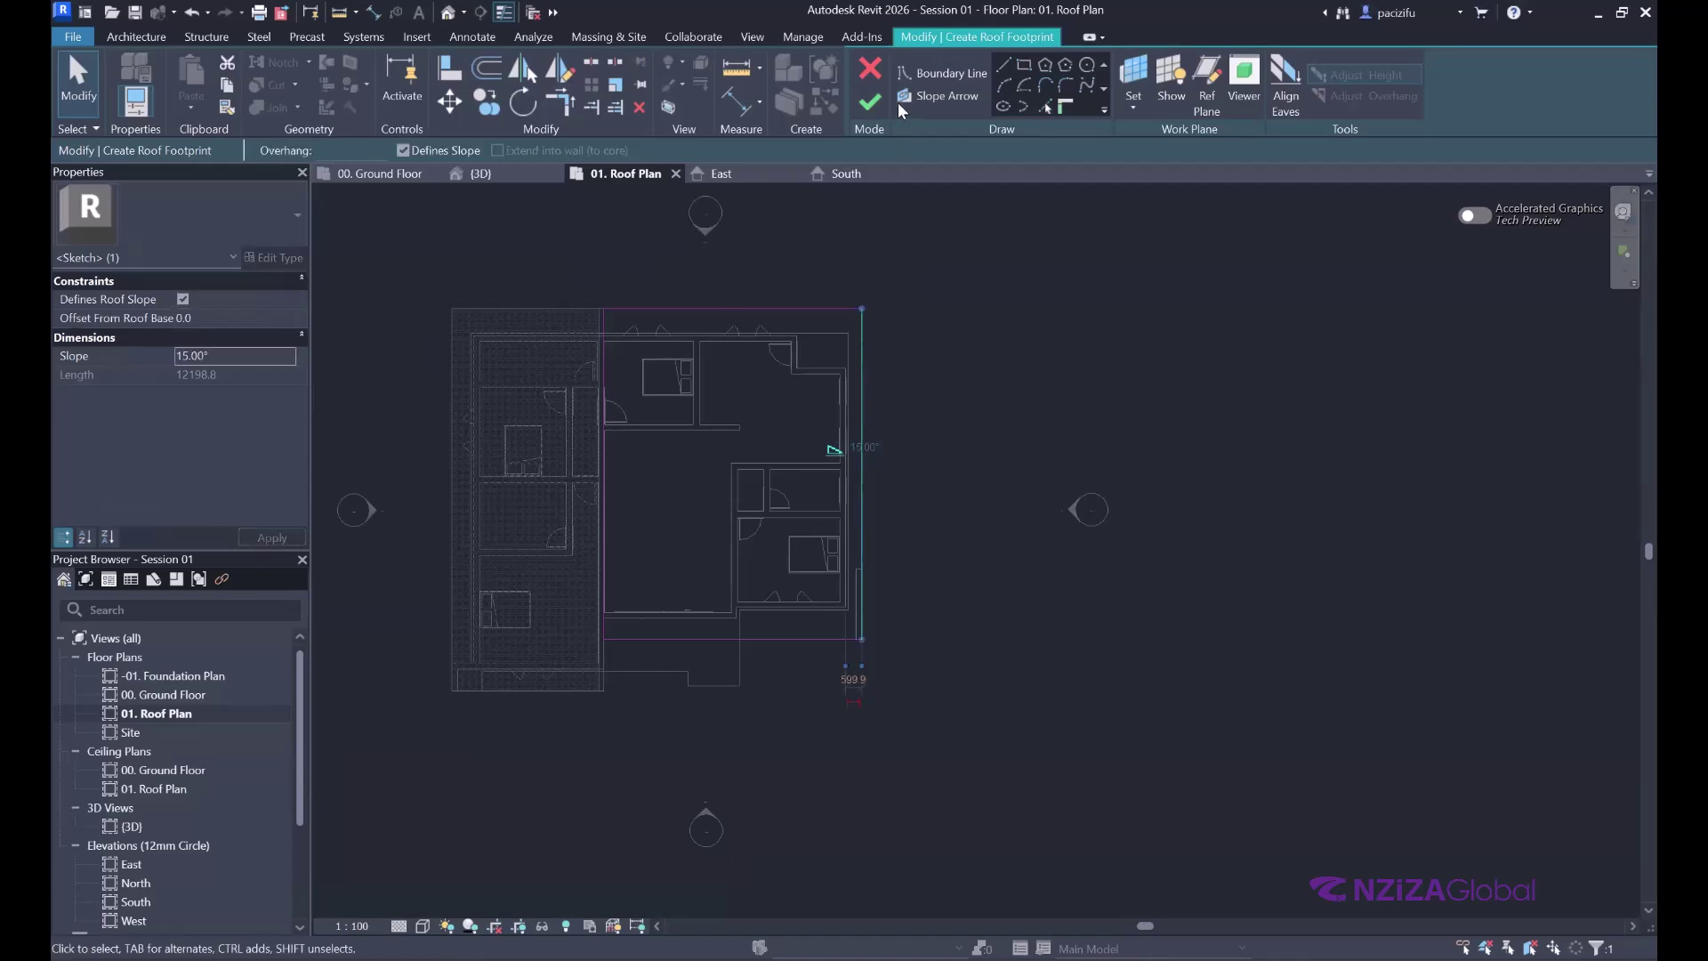
pyautogui.click(869, 103)
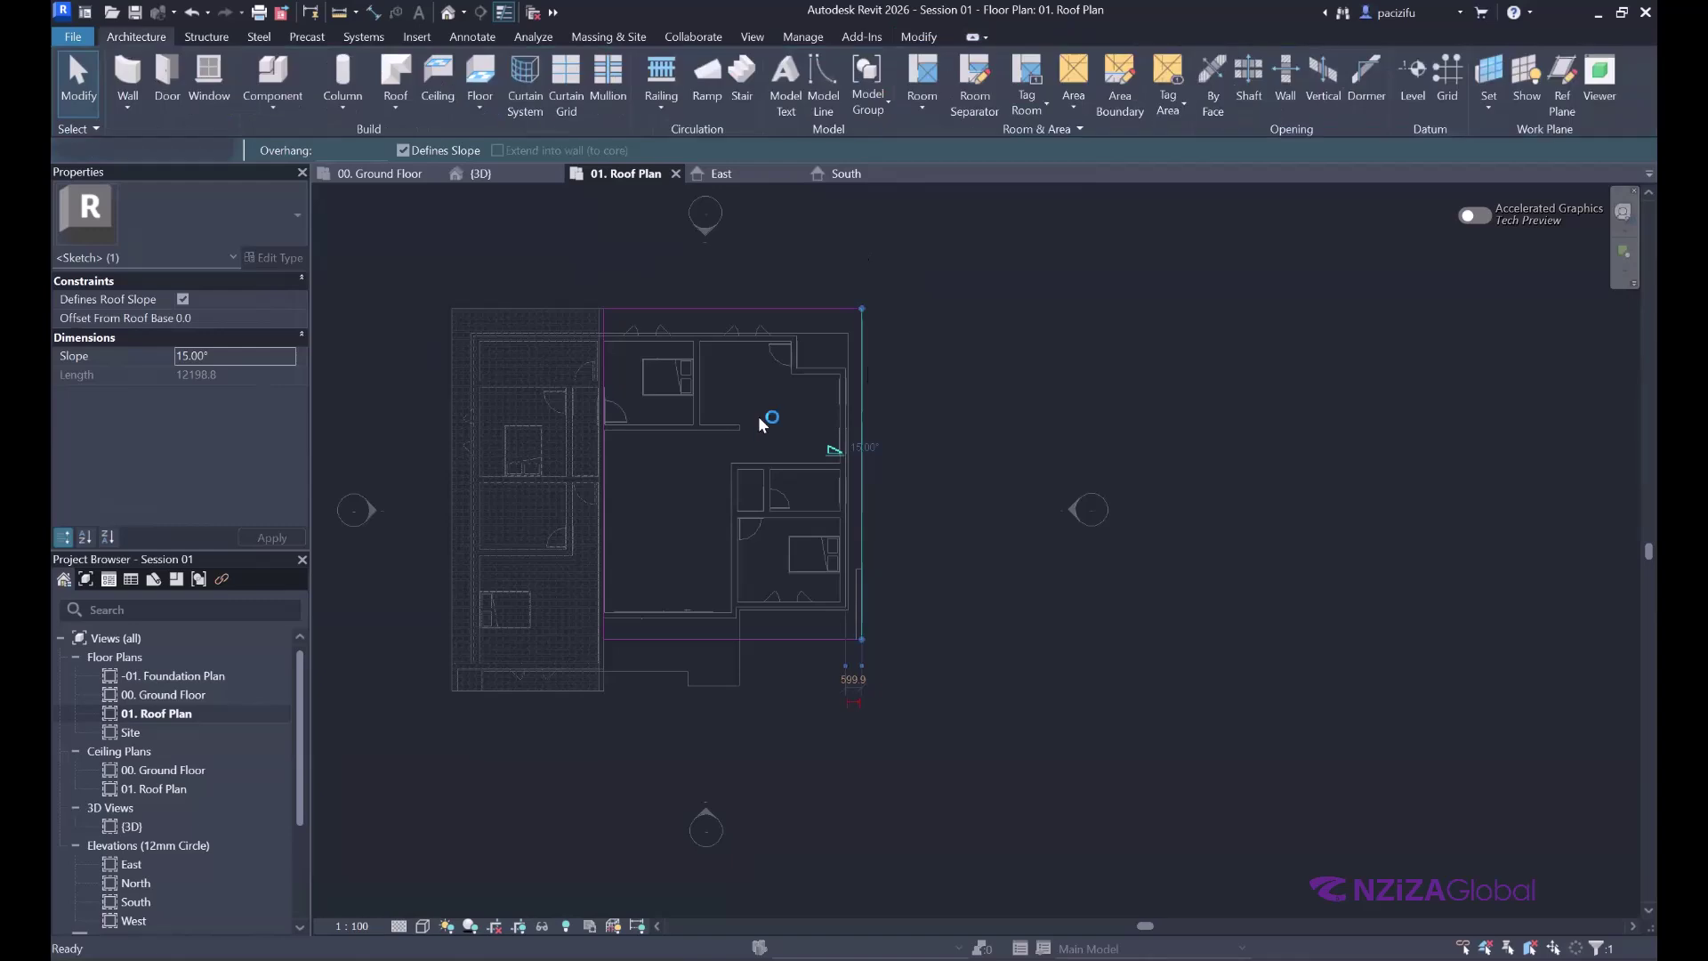
# - Set the second roof's base level to 01. Roof Plan in the 3D view
pyautogui.click(480, 173)
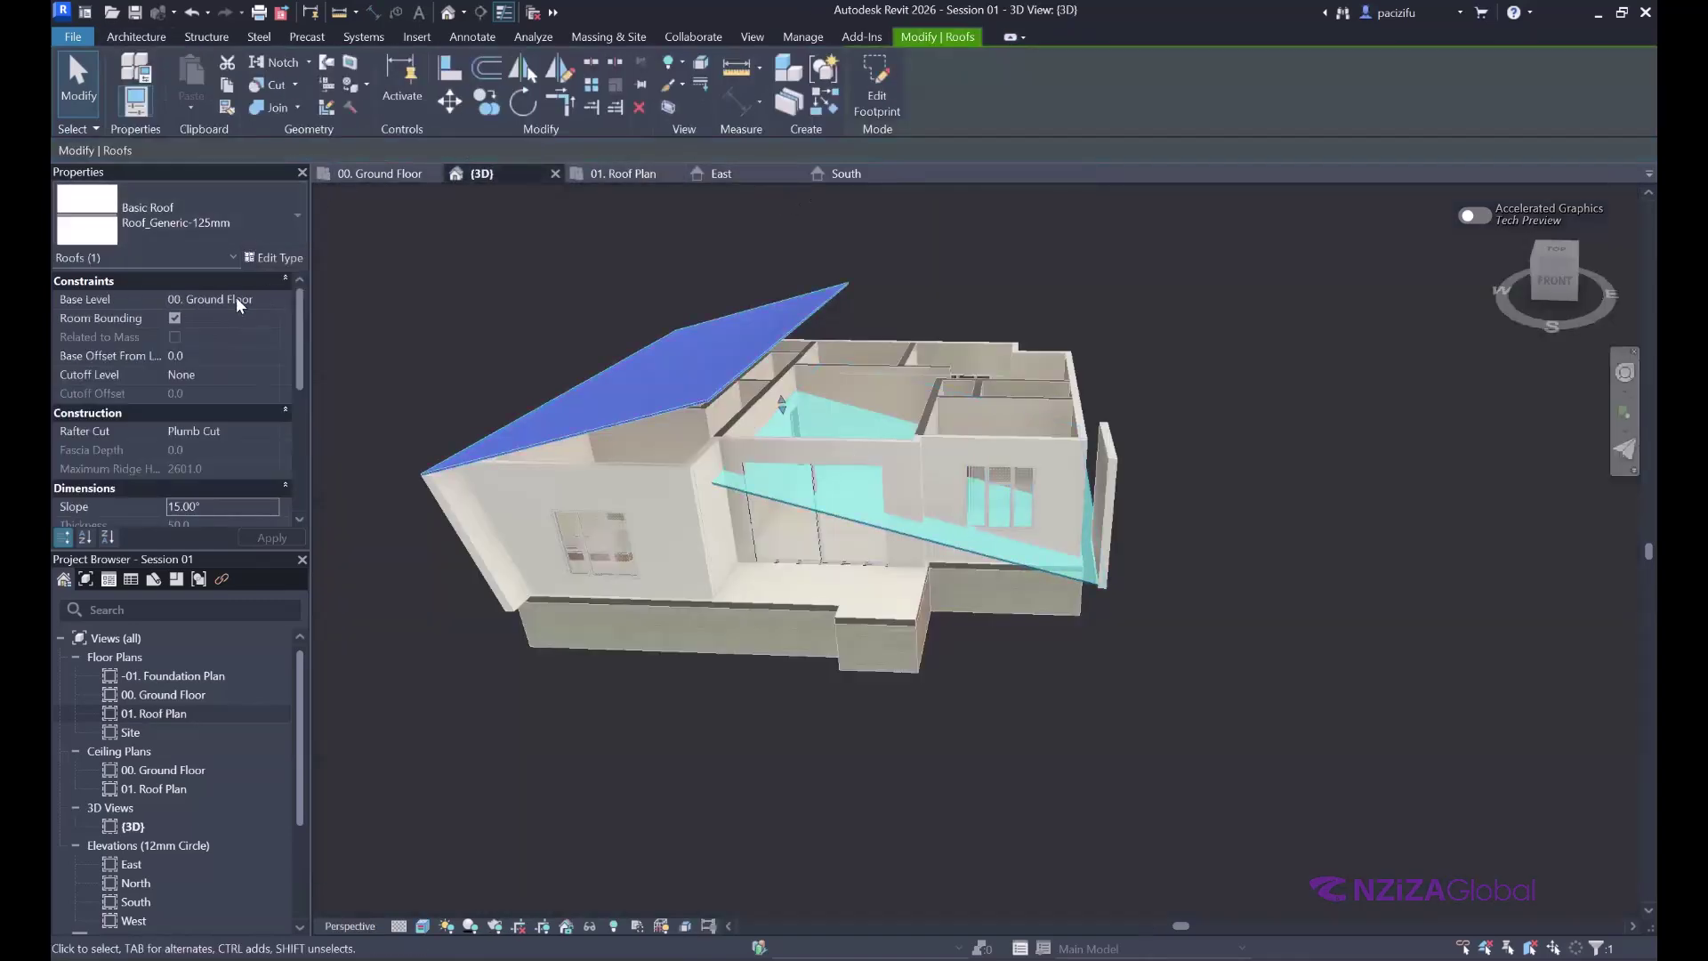
pyautogui.click(247, 303)
pyautogui.click(272, 299)
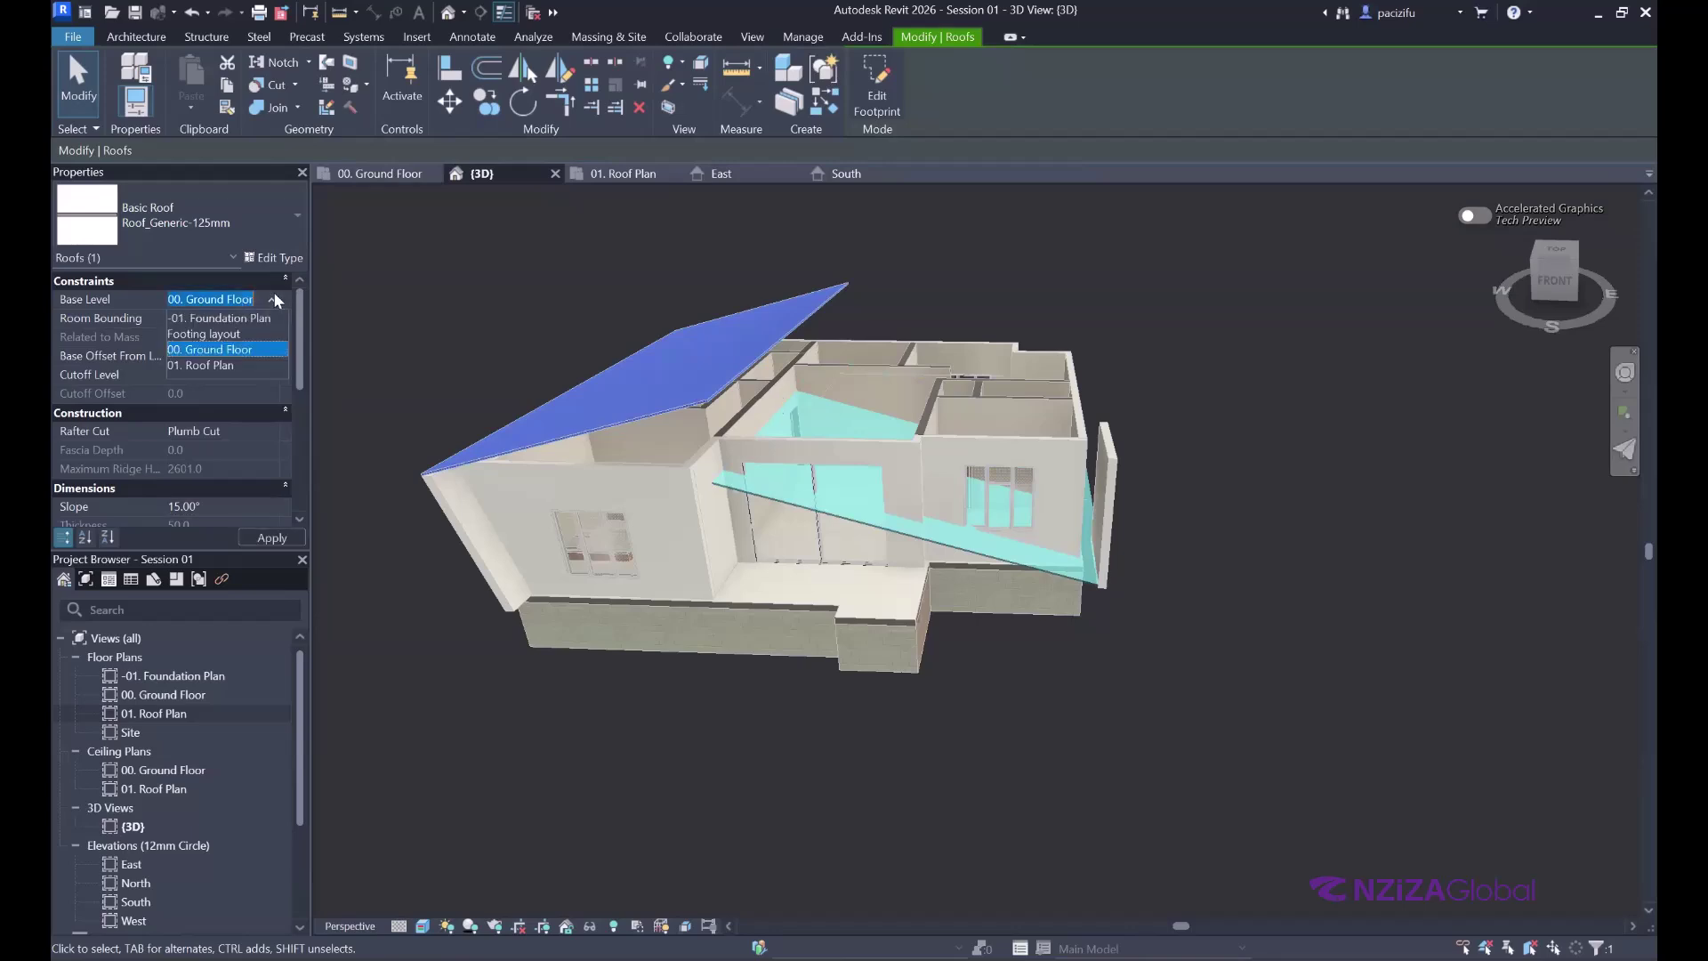
pyautogui.click(222, 365)
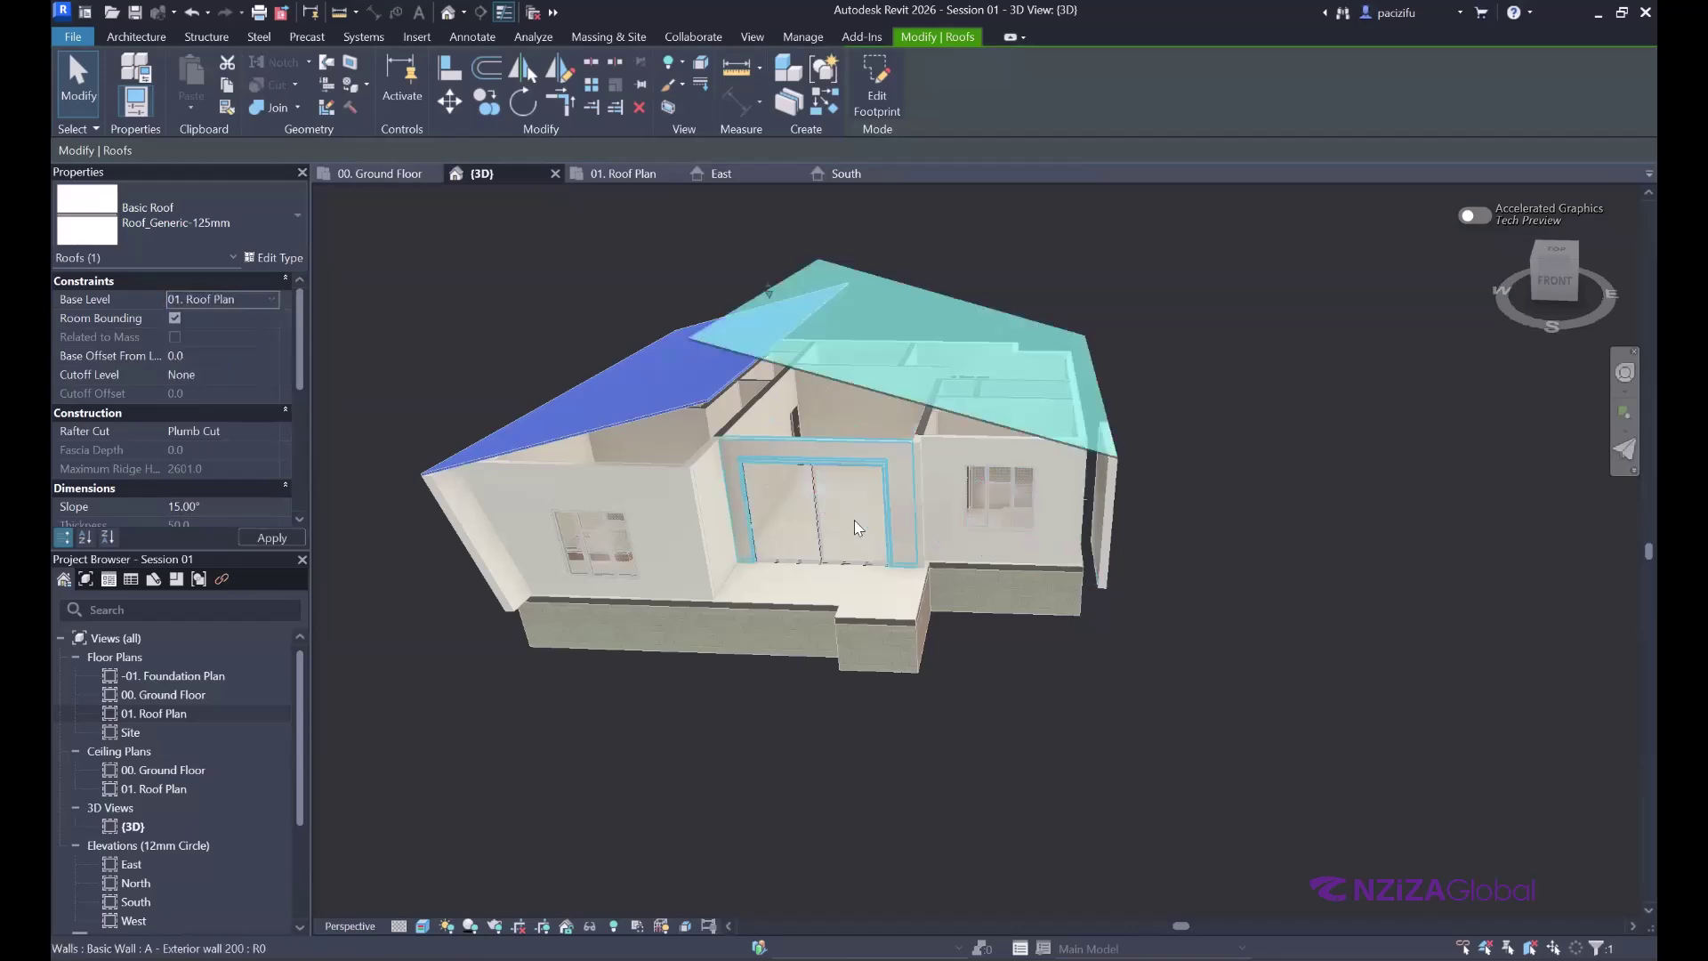
# - Attach the top of the west wing's front window wall to the west roof
pyautogui.click(1624, 373)
pyautogui.moveTo(744, 412); pyautogui.dragTo(1059, 263)
pyautogui.click(1054, 253)
pyautogui.scroll(5, 625, 392)
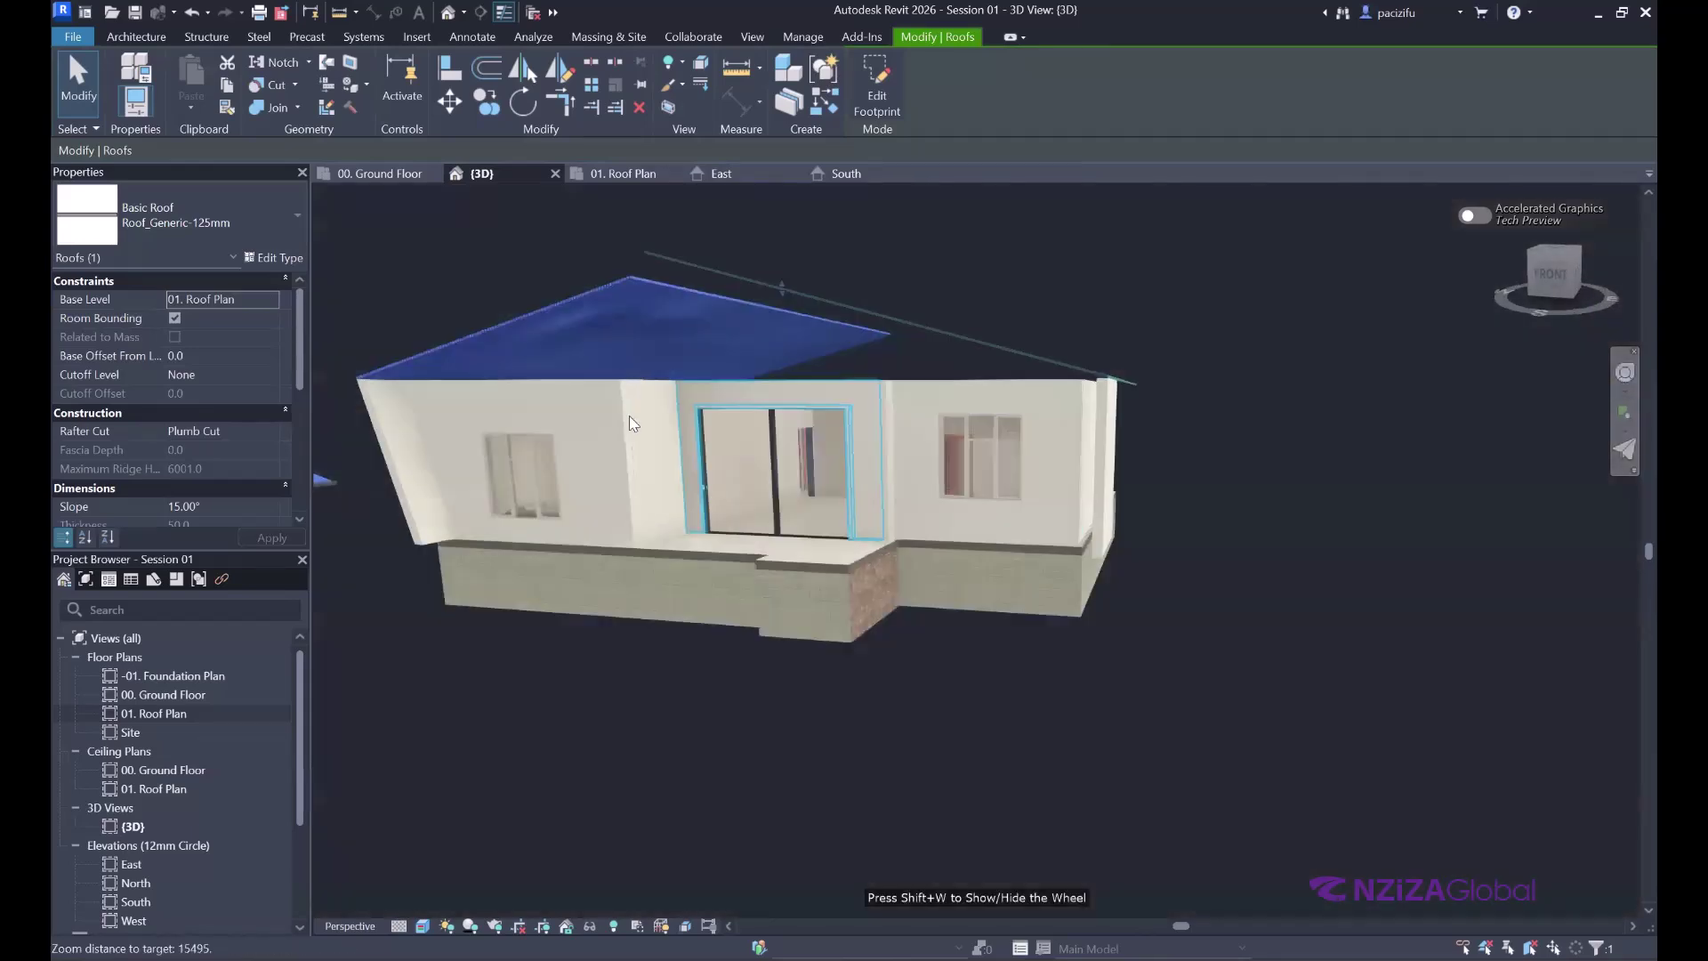
pyautogui.keyDown('shift'); pyautogui.moveTo(603, 610); pyautogui.dragTo(637, 414, button='middle'); pyautogui.keyUp('shift')
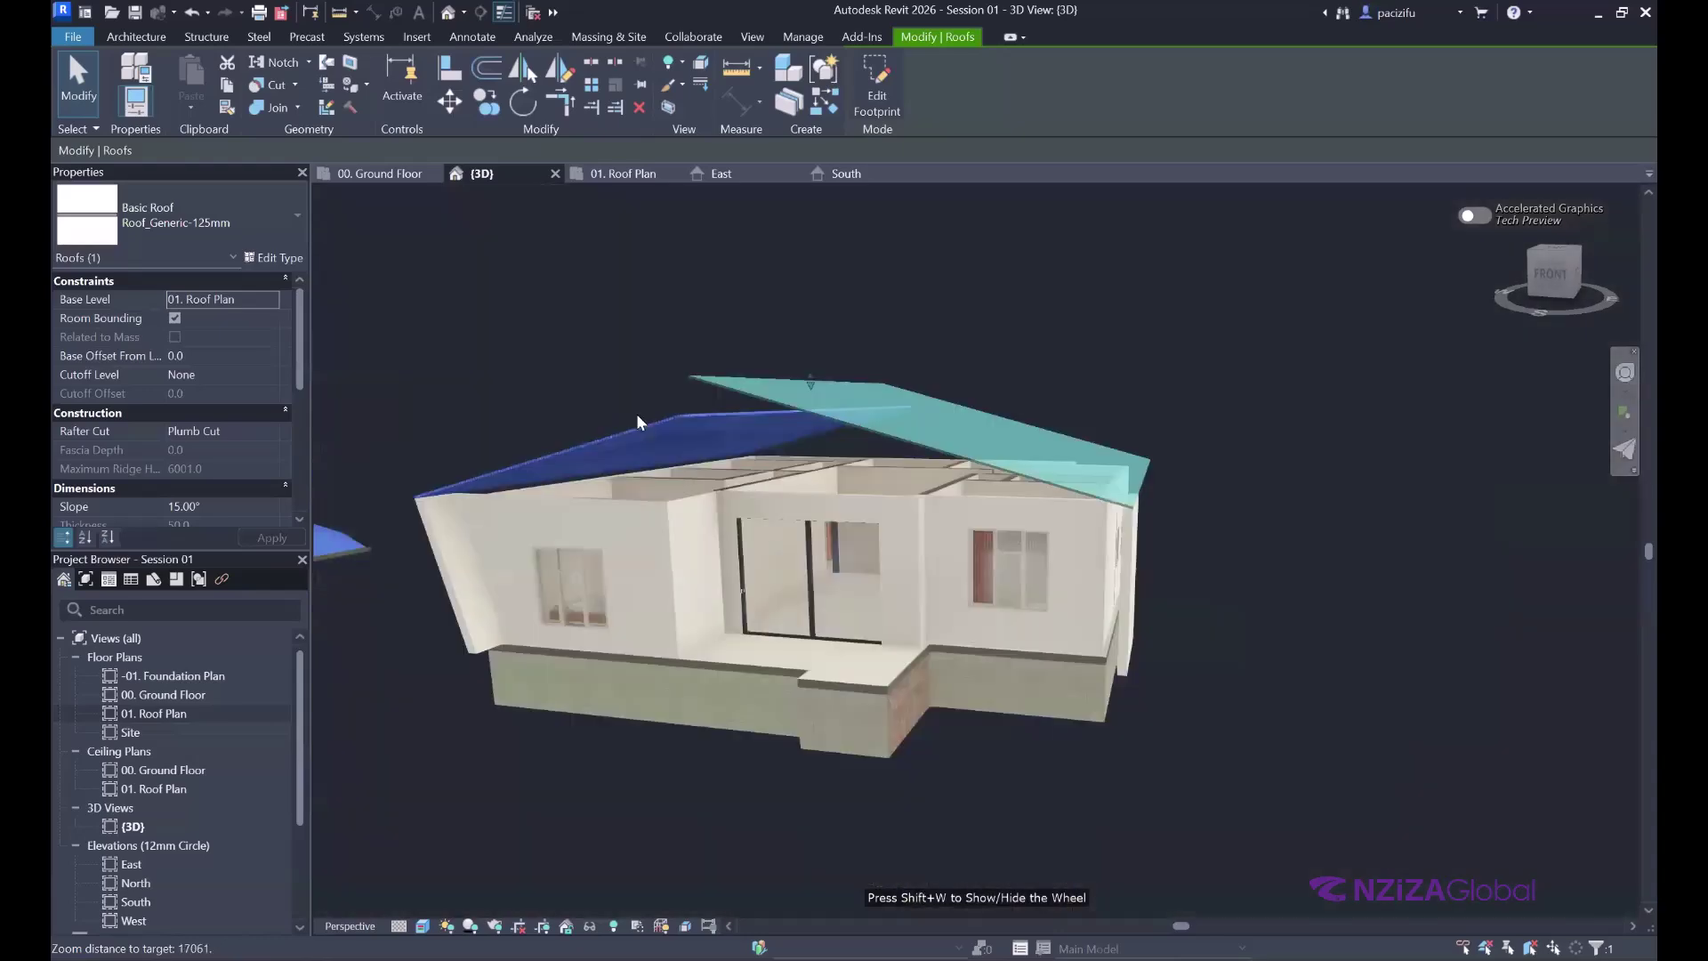
pyautogui.scroll(3, 752, 643)
pyautogui.keyDown('shift'); pyautogui.moveTo(751, 643); pyautogui.dragTo(673, 512, button='middle'); pyautogui.keyUp('shift')
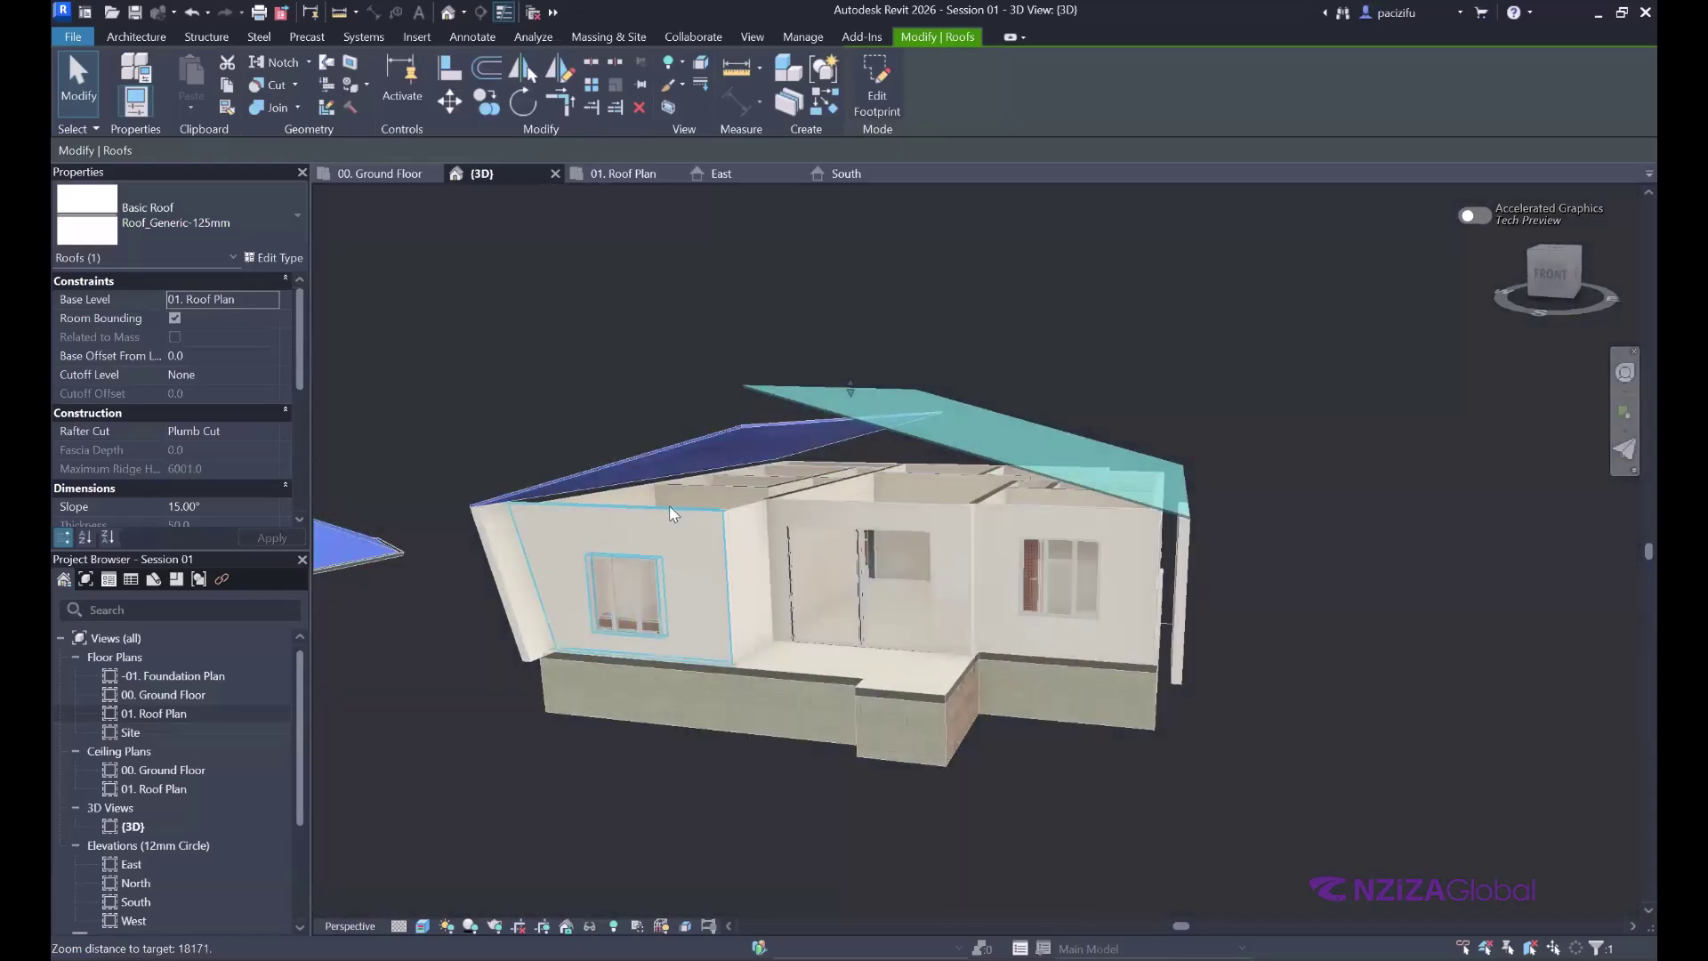
pyautogui.click(672, 509)
pyautogui.scroll(4, 623, 547)
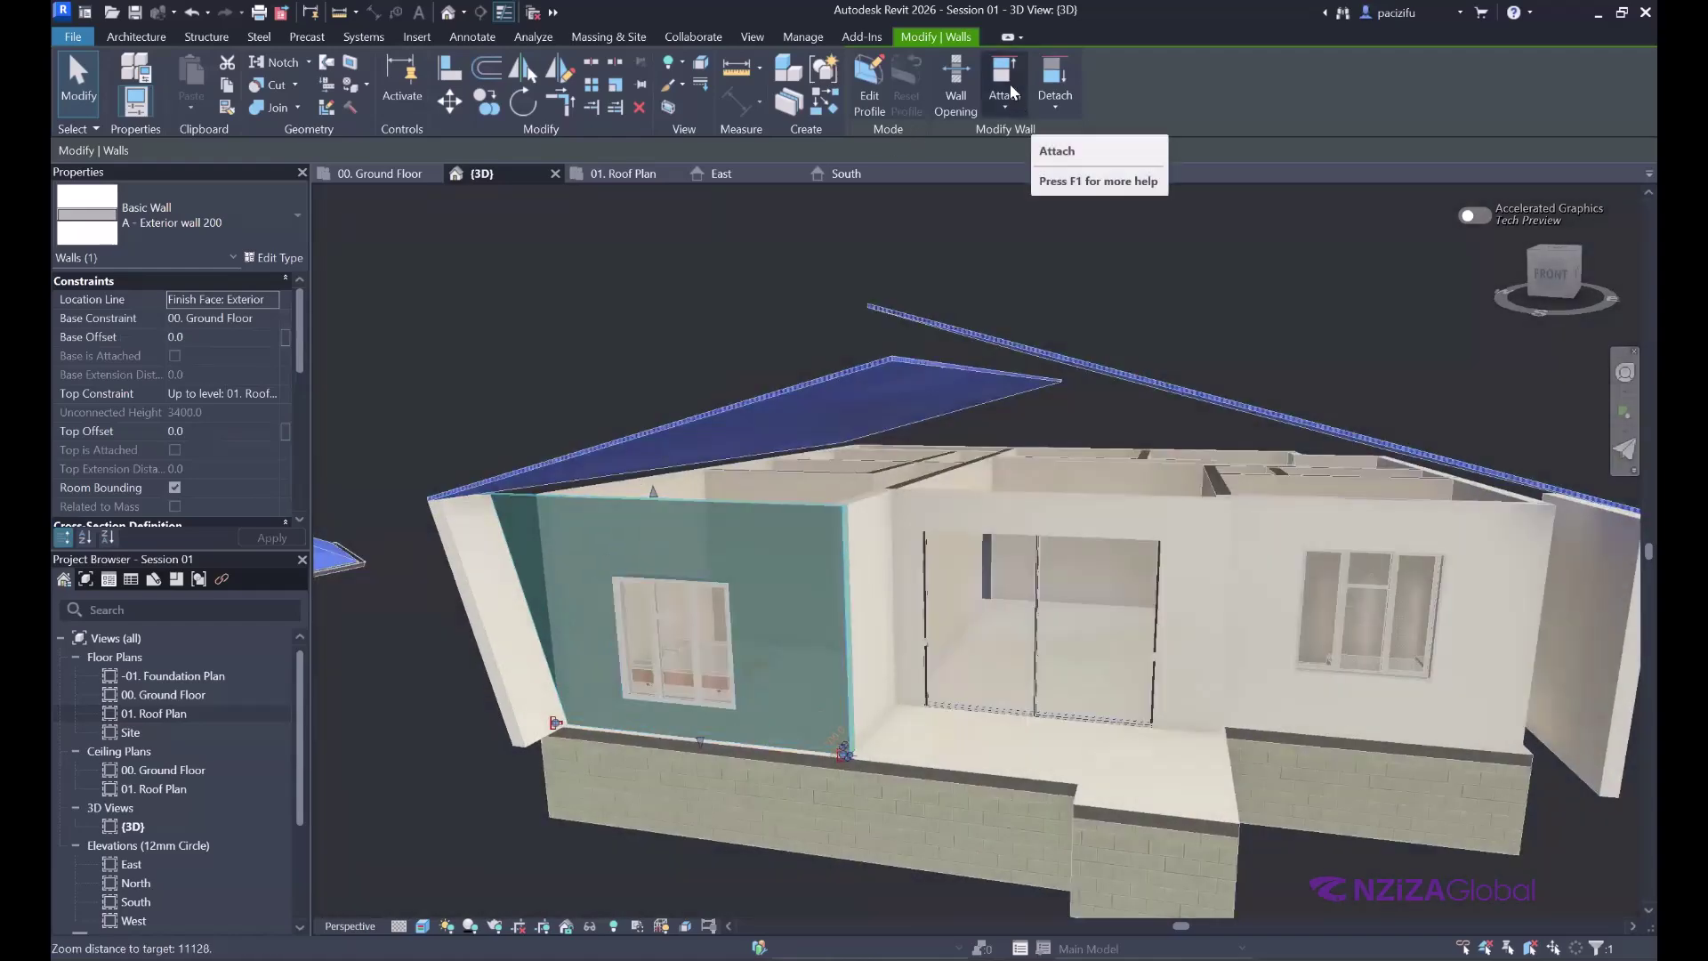
pyautogui.click(1011, 90)
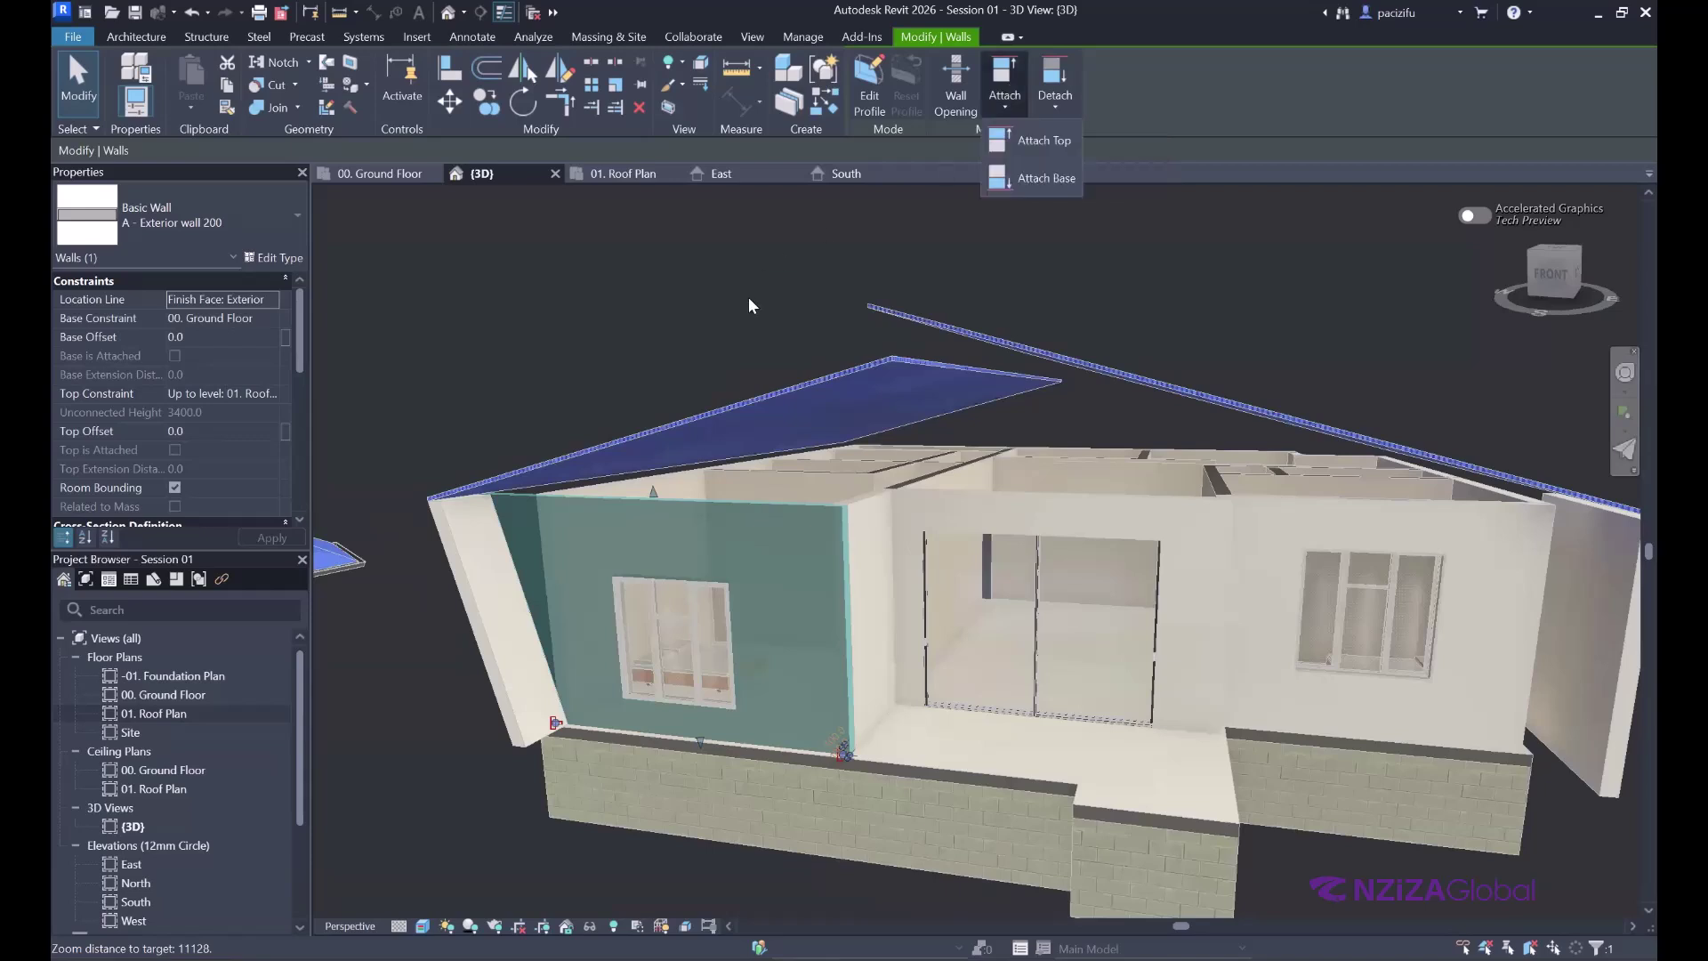
pyautogui.click(1028, 142)
pyautogui.click(799, 390)
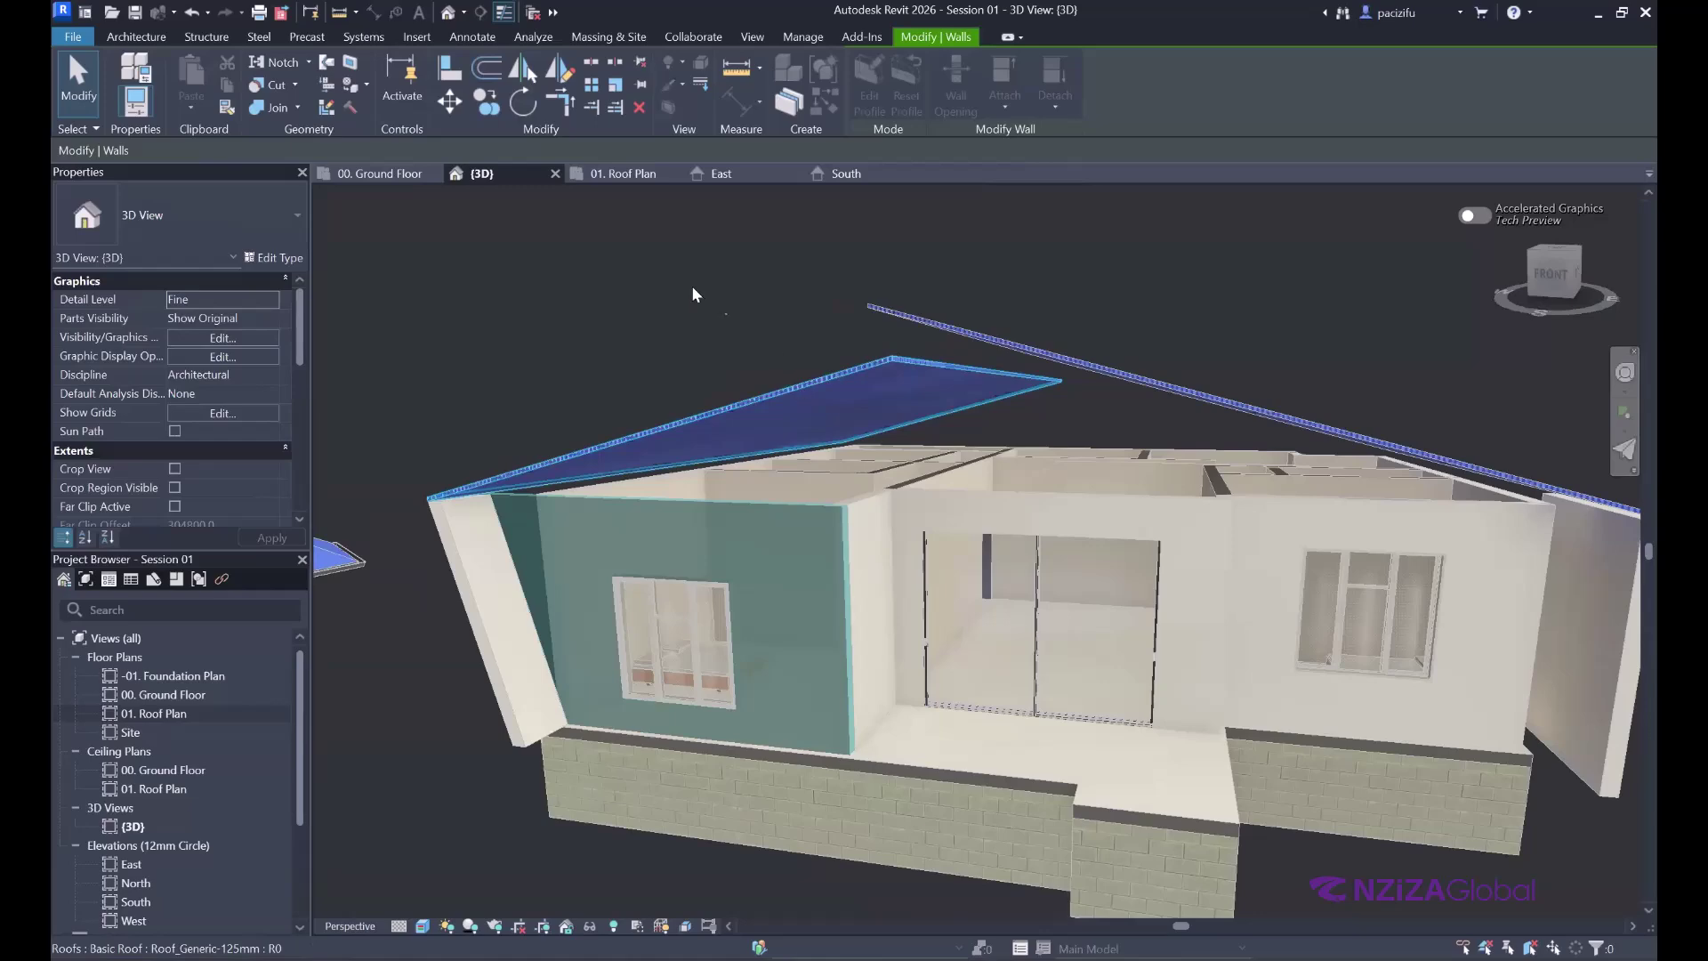
# - Attach the top of the front wall with the sliding door to the east roof
pyautogui.keyDown('shift'); pyautogui.moveTo(567, 457); pyautogui.dragTo(839, 451, button='middle'); pyautogui.keyUp('shift')
pyautogui.scroll(4, 828, 452)
pyautogui.click(827, 452)
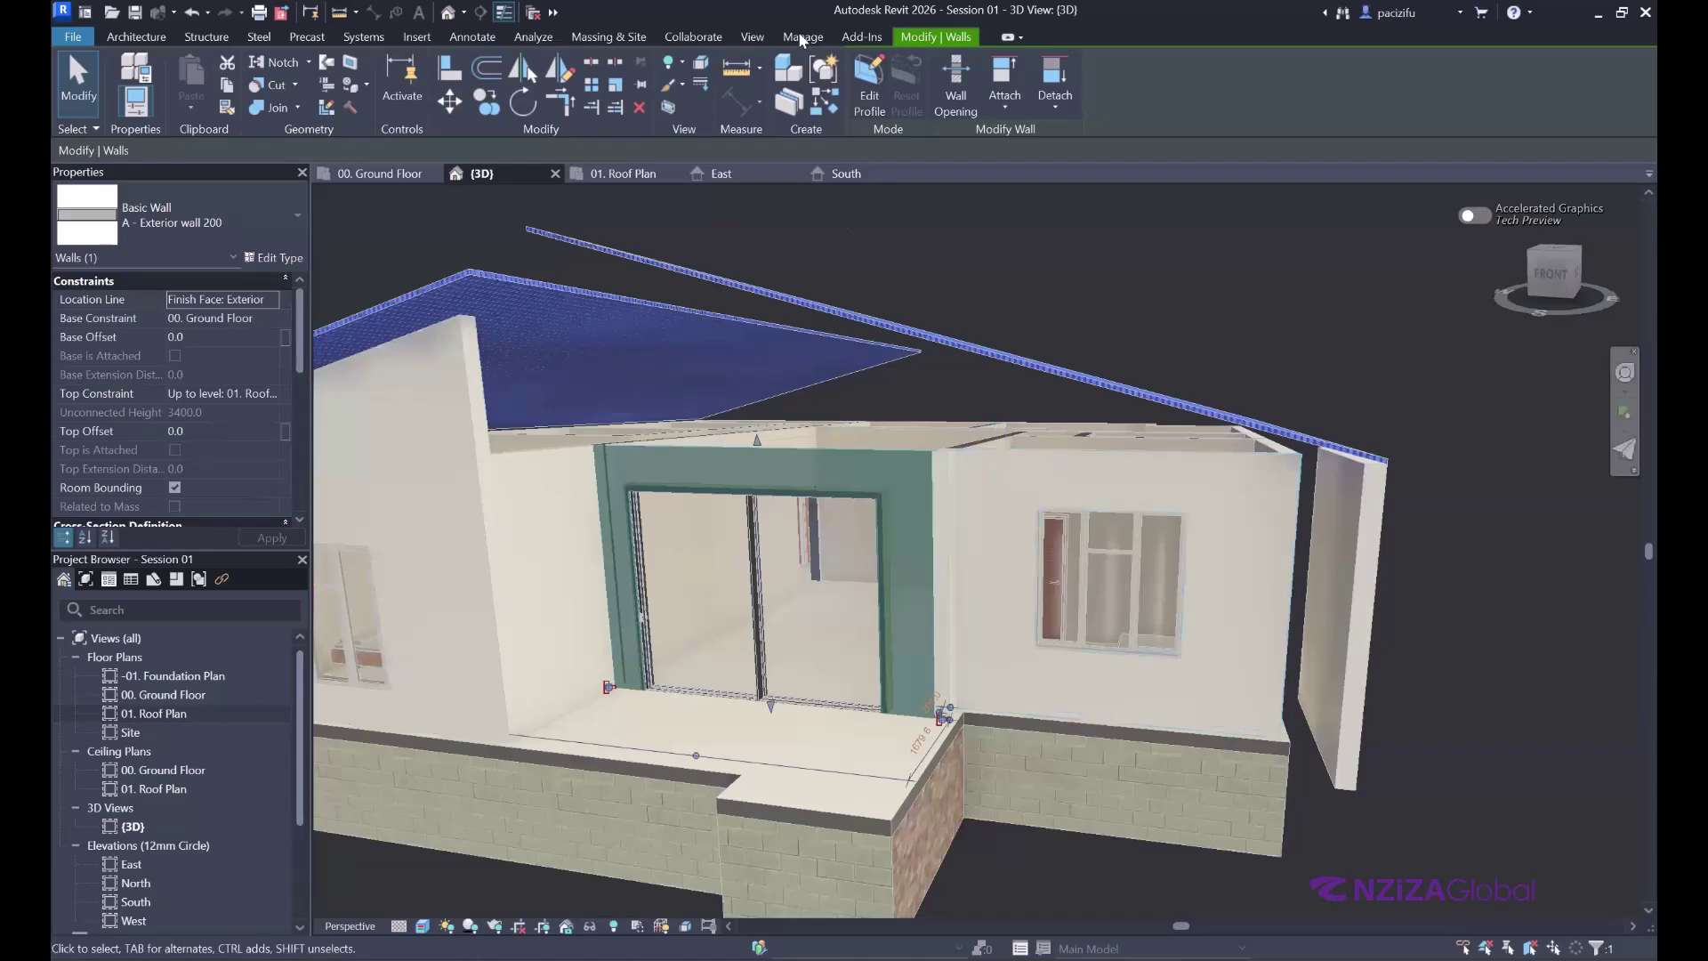
pyautogui.click(1008, 108)
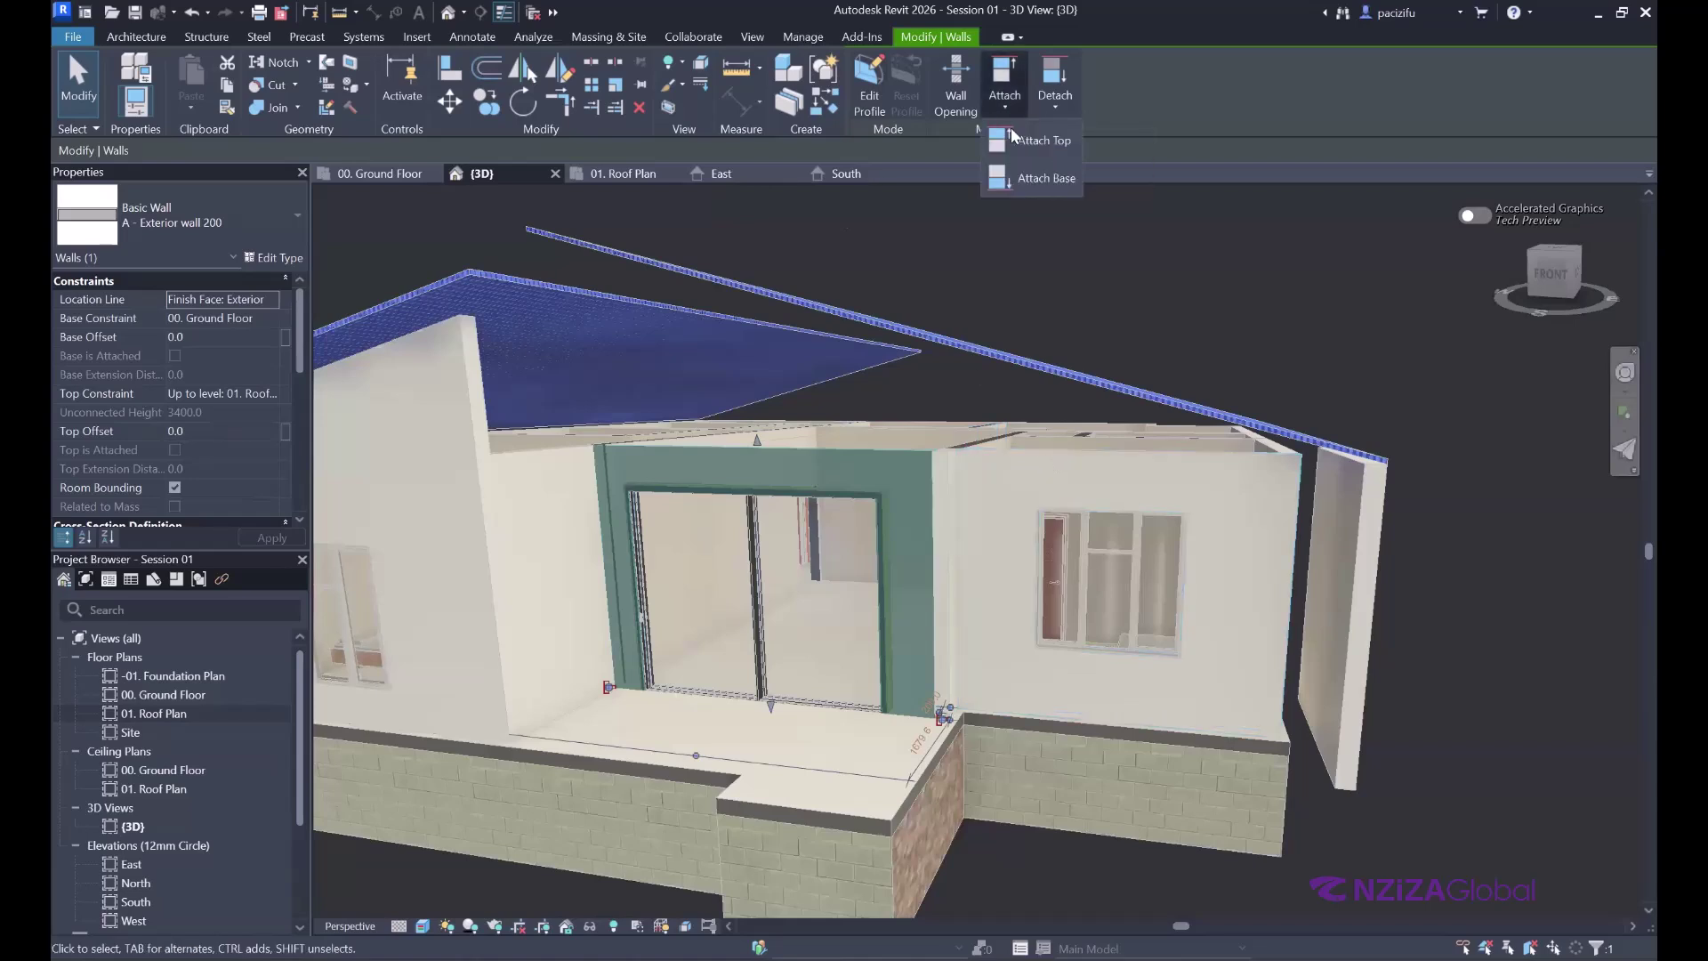
pyautogui.click(1036, 140)
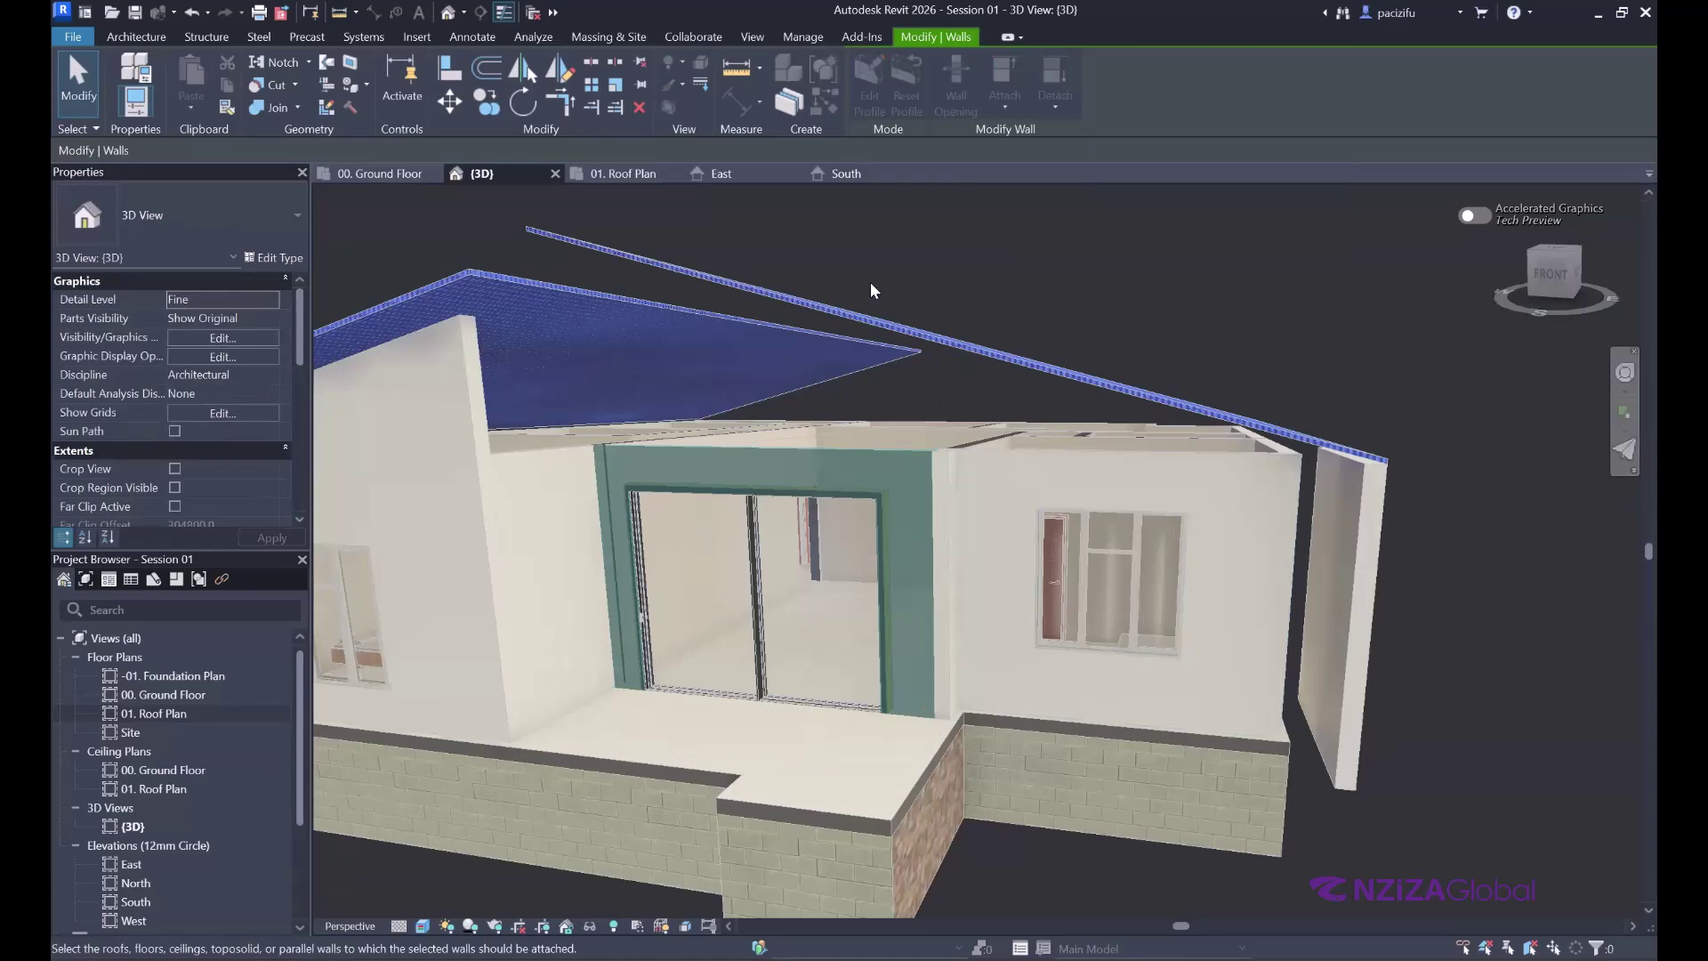
pyautogui.click(863, 307)
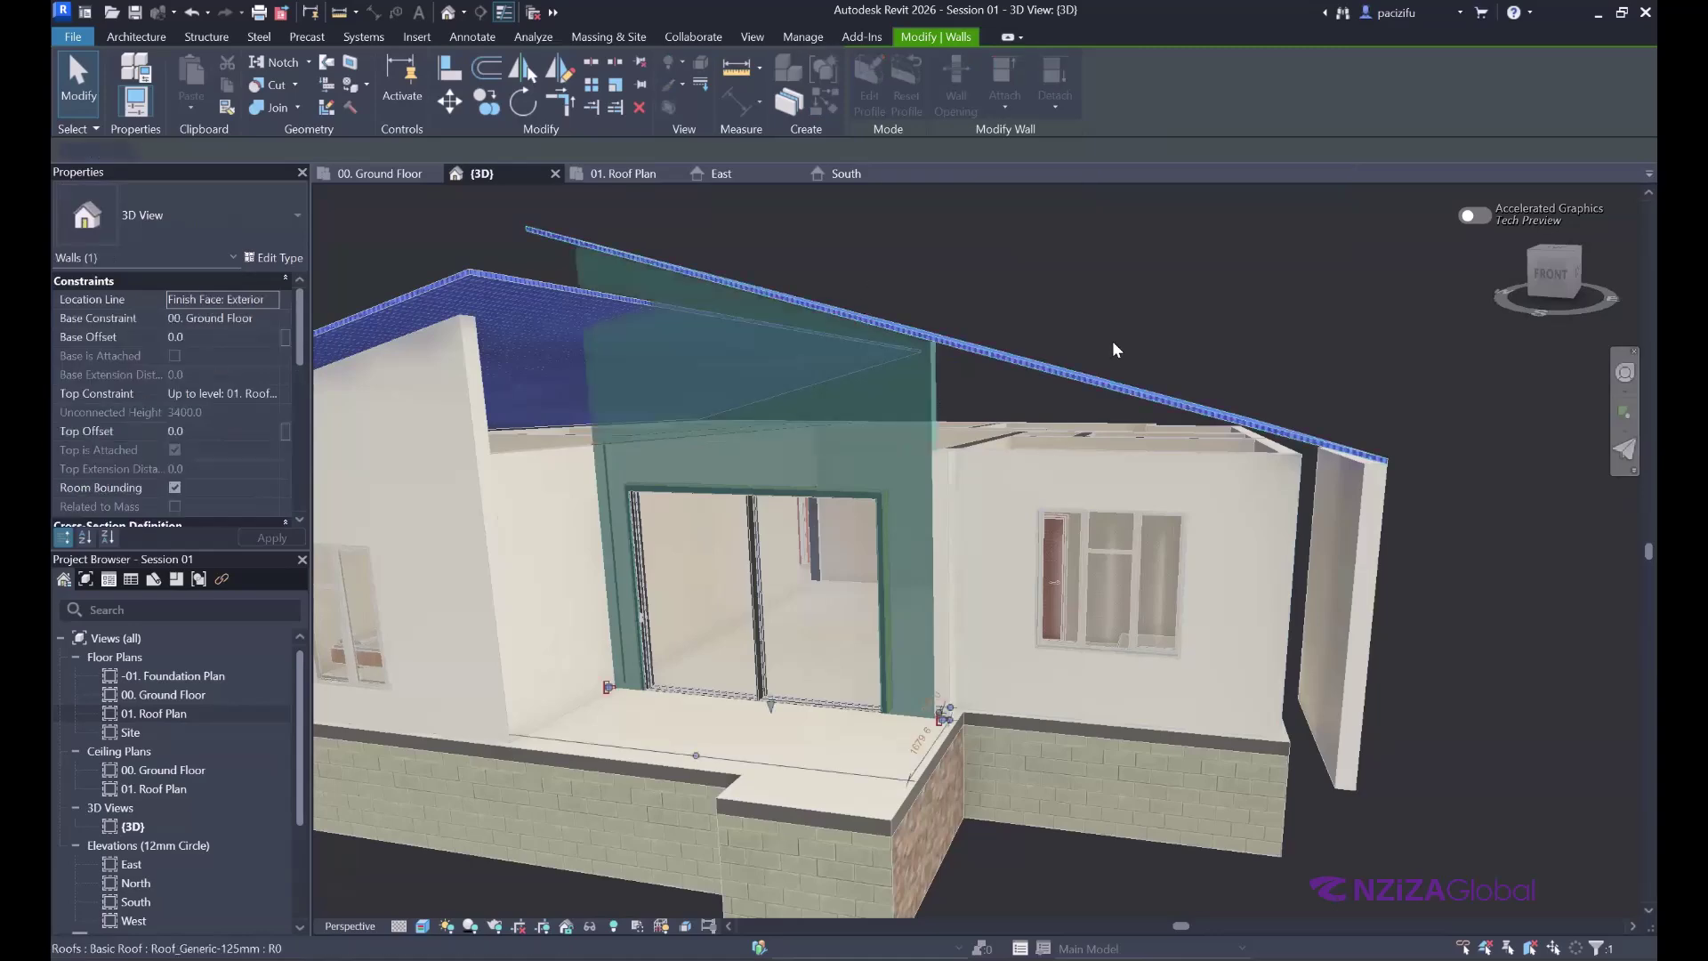
# - Attach the top of the short return wall between the sliding door and the east front window wall to the east roof
pyautogui.click(1626, 374)
pyautogui.moveTo(1411, 376); pyautogui.dragTo(877, 296)
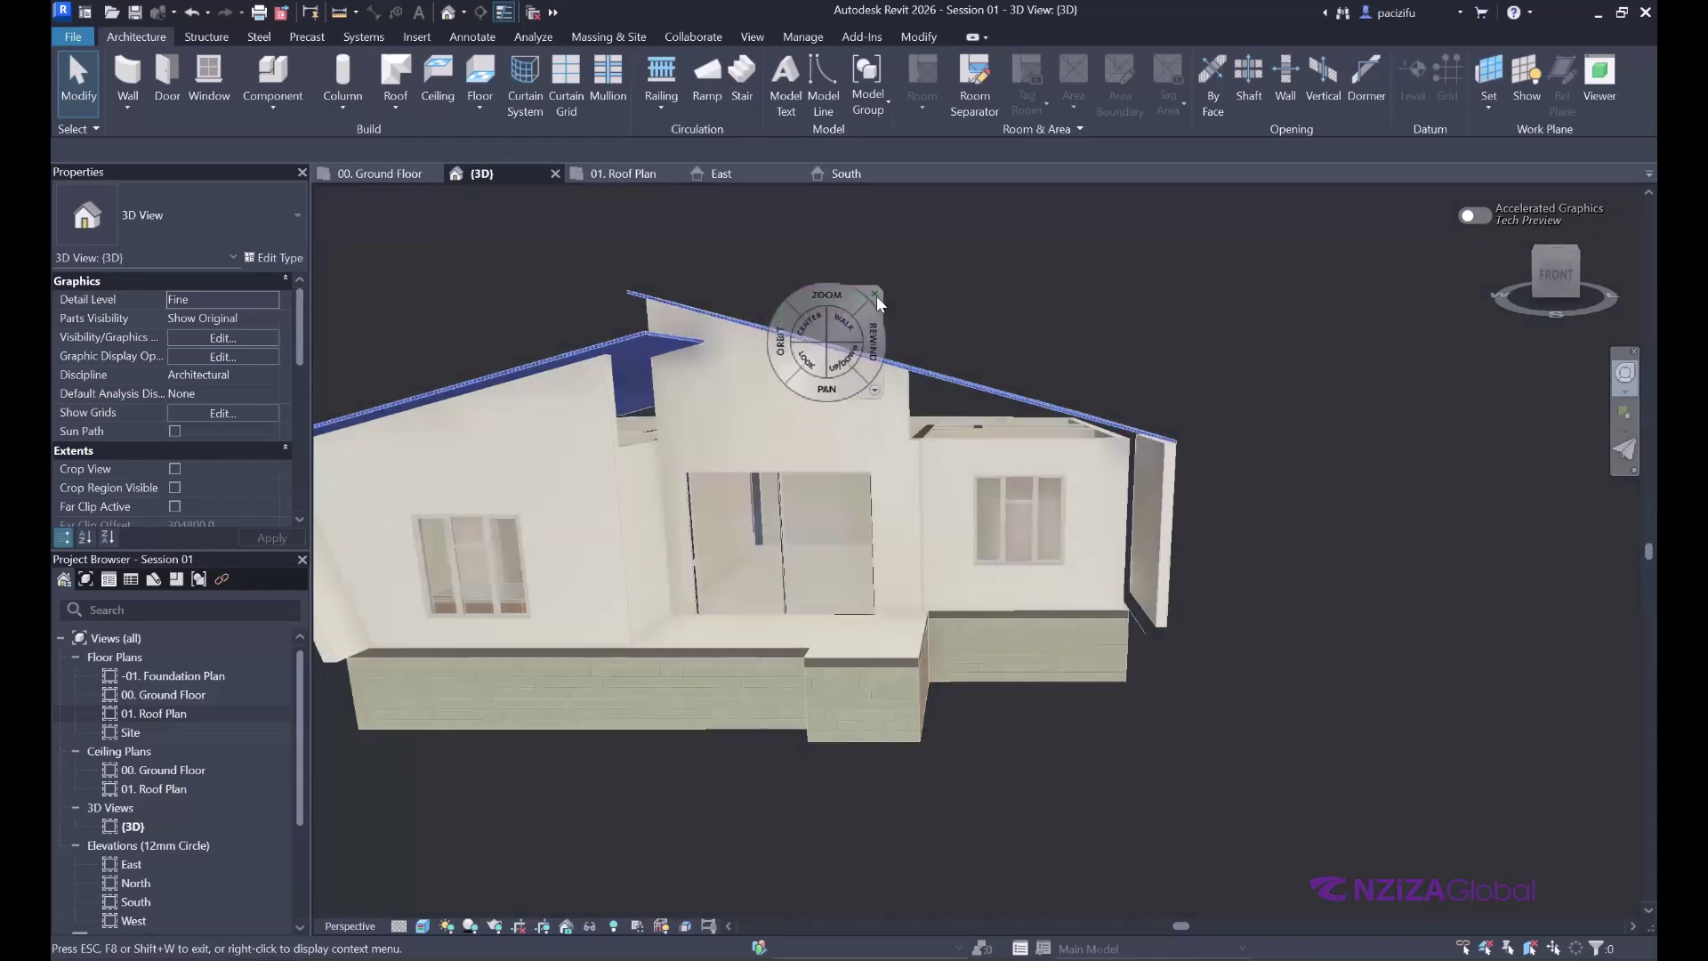
pyautogui.scroll(5, 607, 397)
pyautogui.scroll(2, 559, 401)
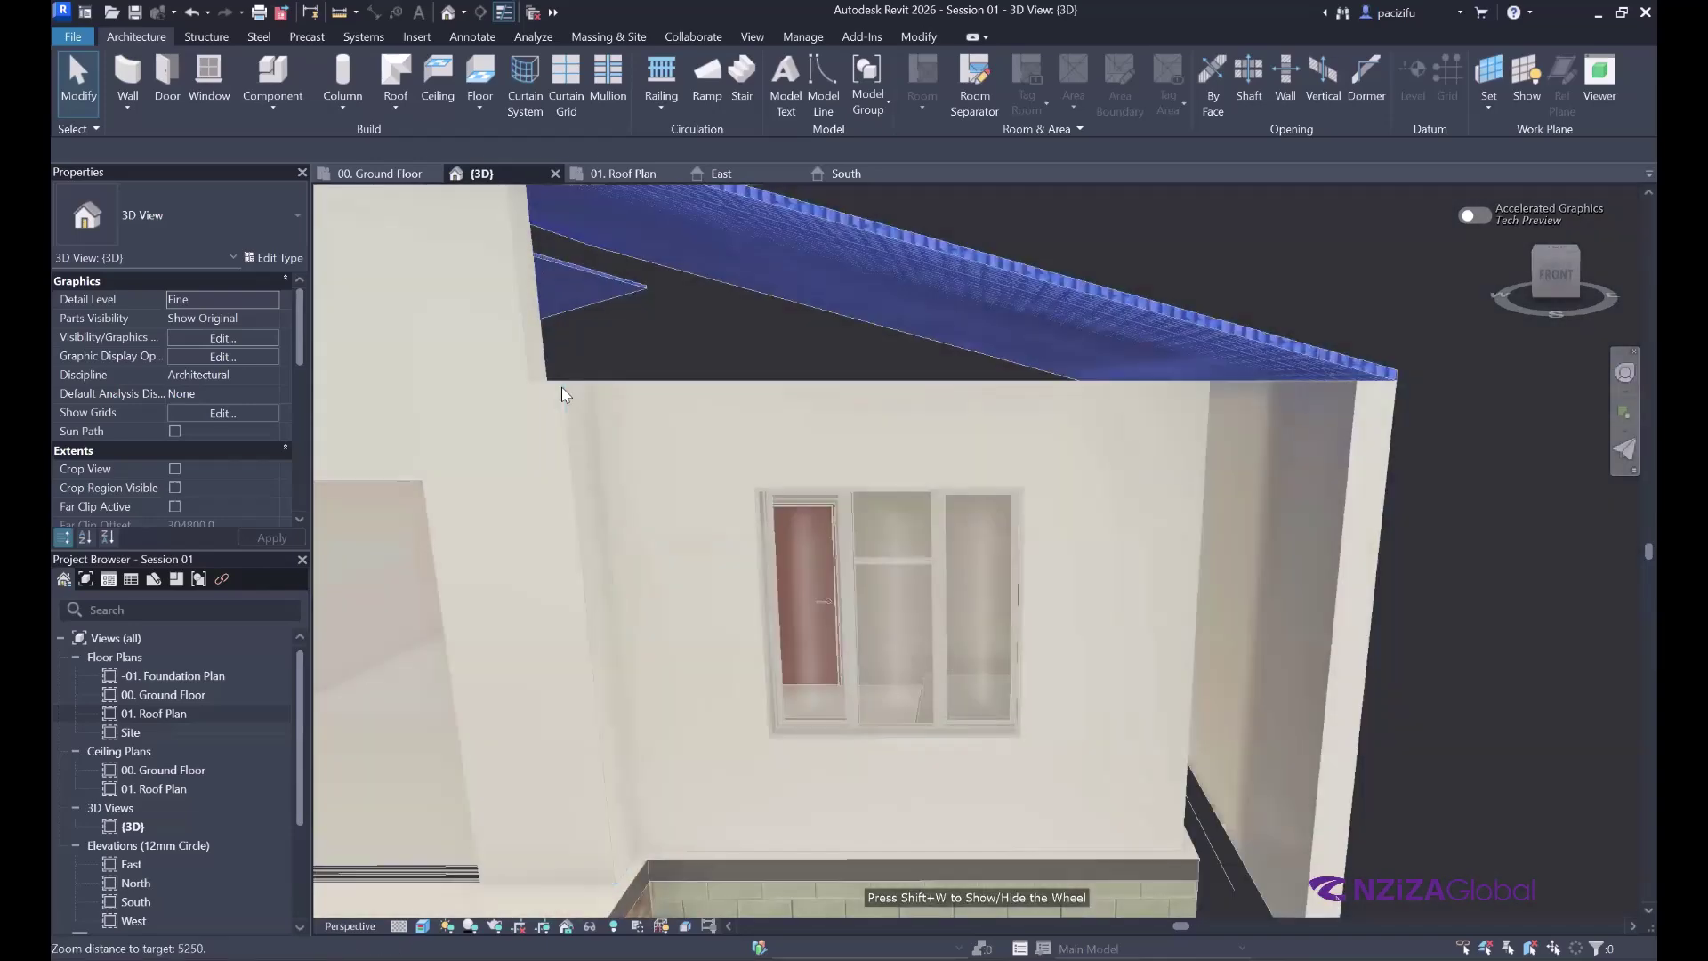
pyautogui.click(577, 495)
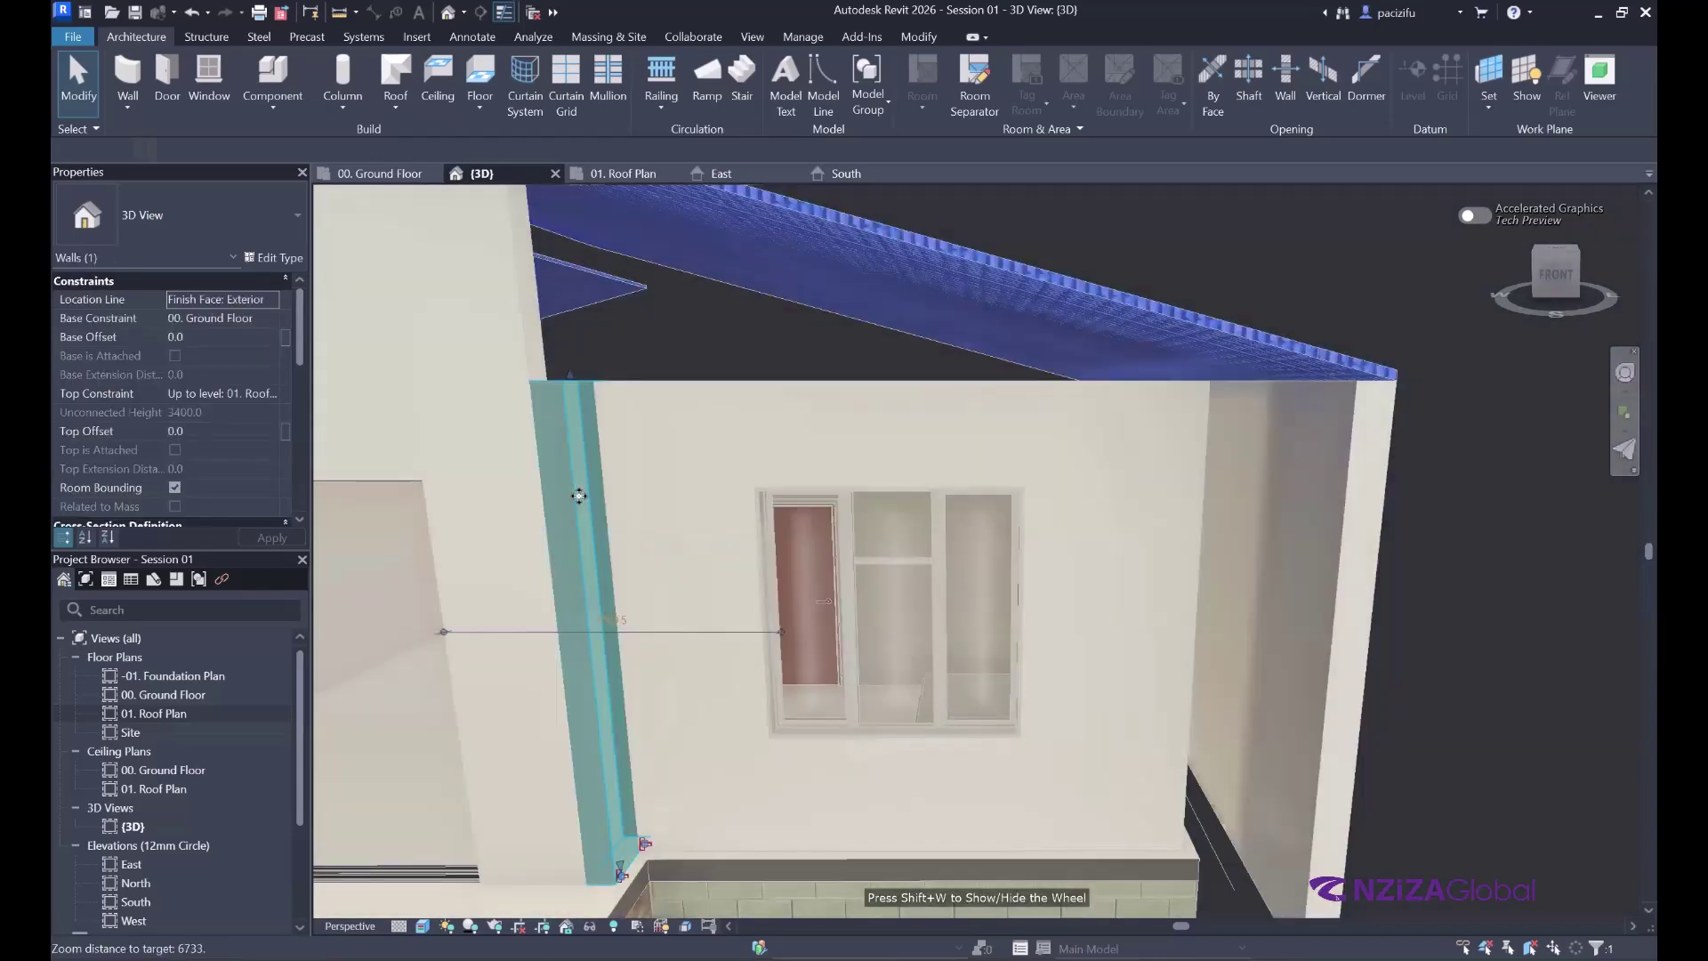
pyautogui.scroll(-3, 776, 178)
pyautogui.scroll(3, 660, 511)
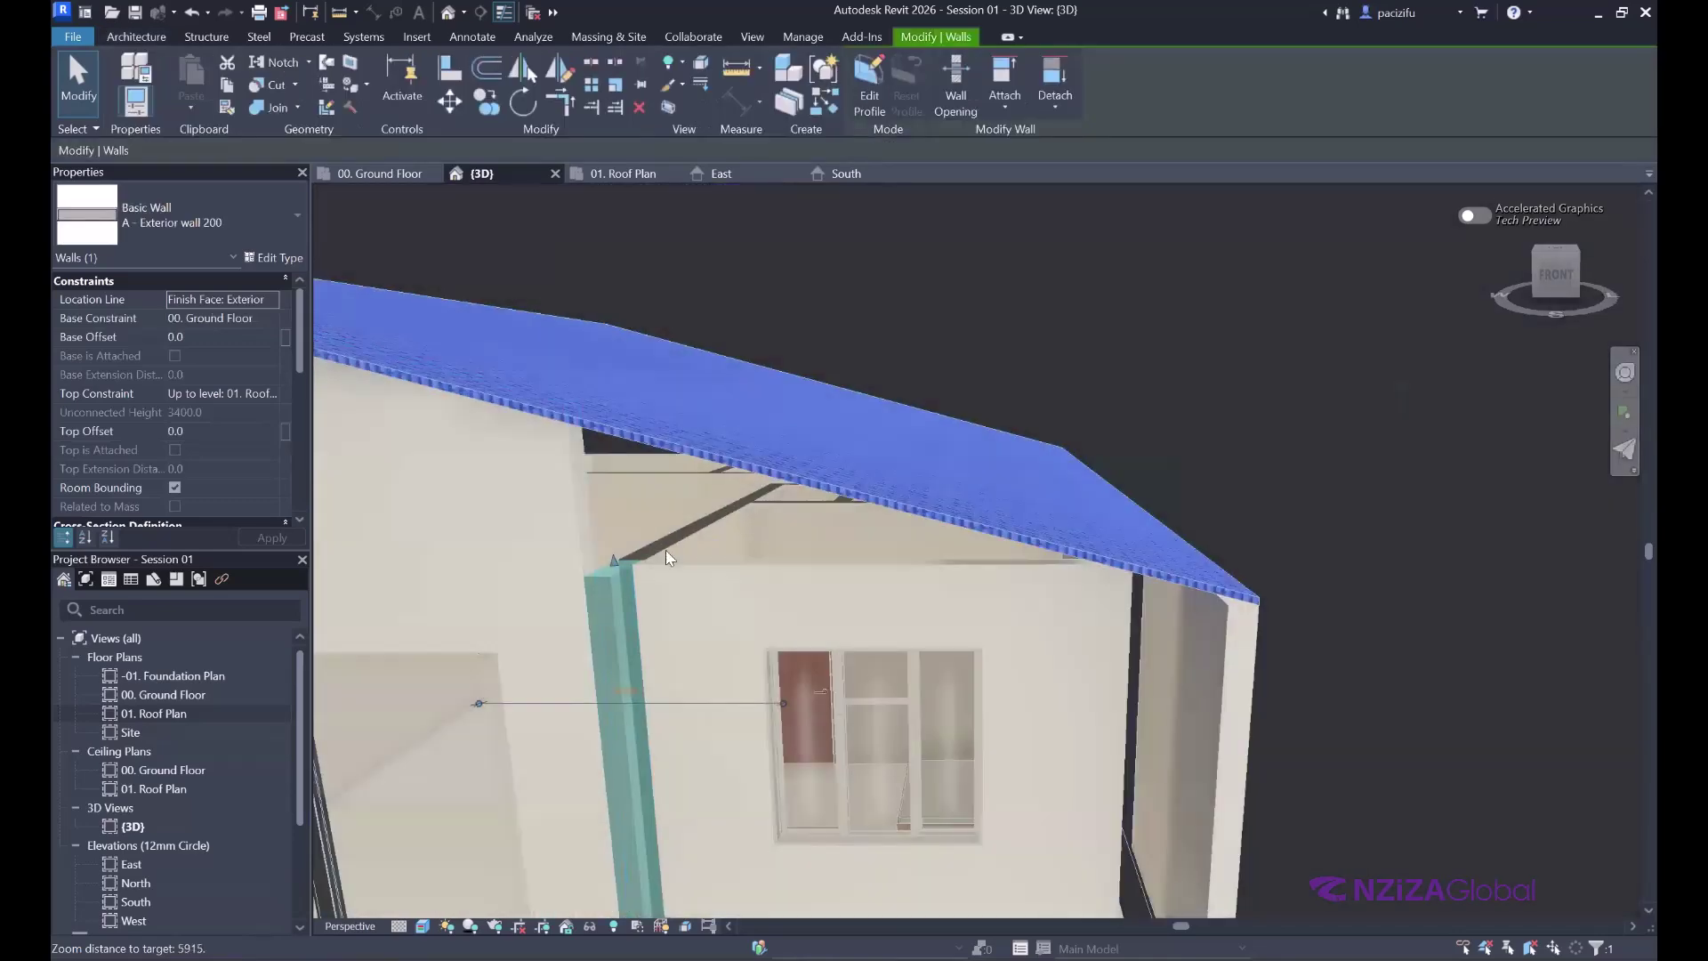
pyautogui.scroll(-2, 667, 540)
pyautogui.click(1005, 105)
pyautogui.click(780, 442)
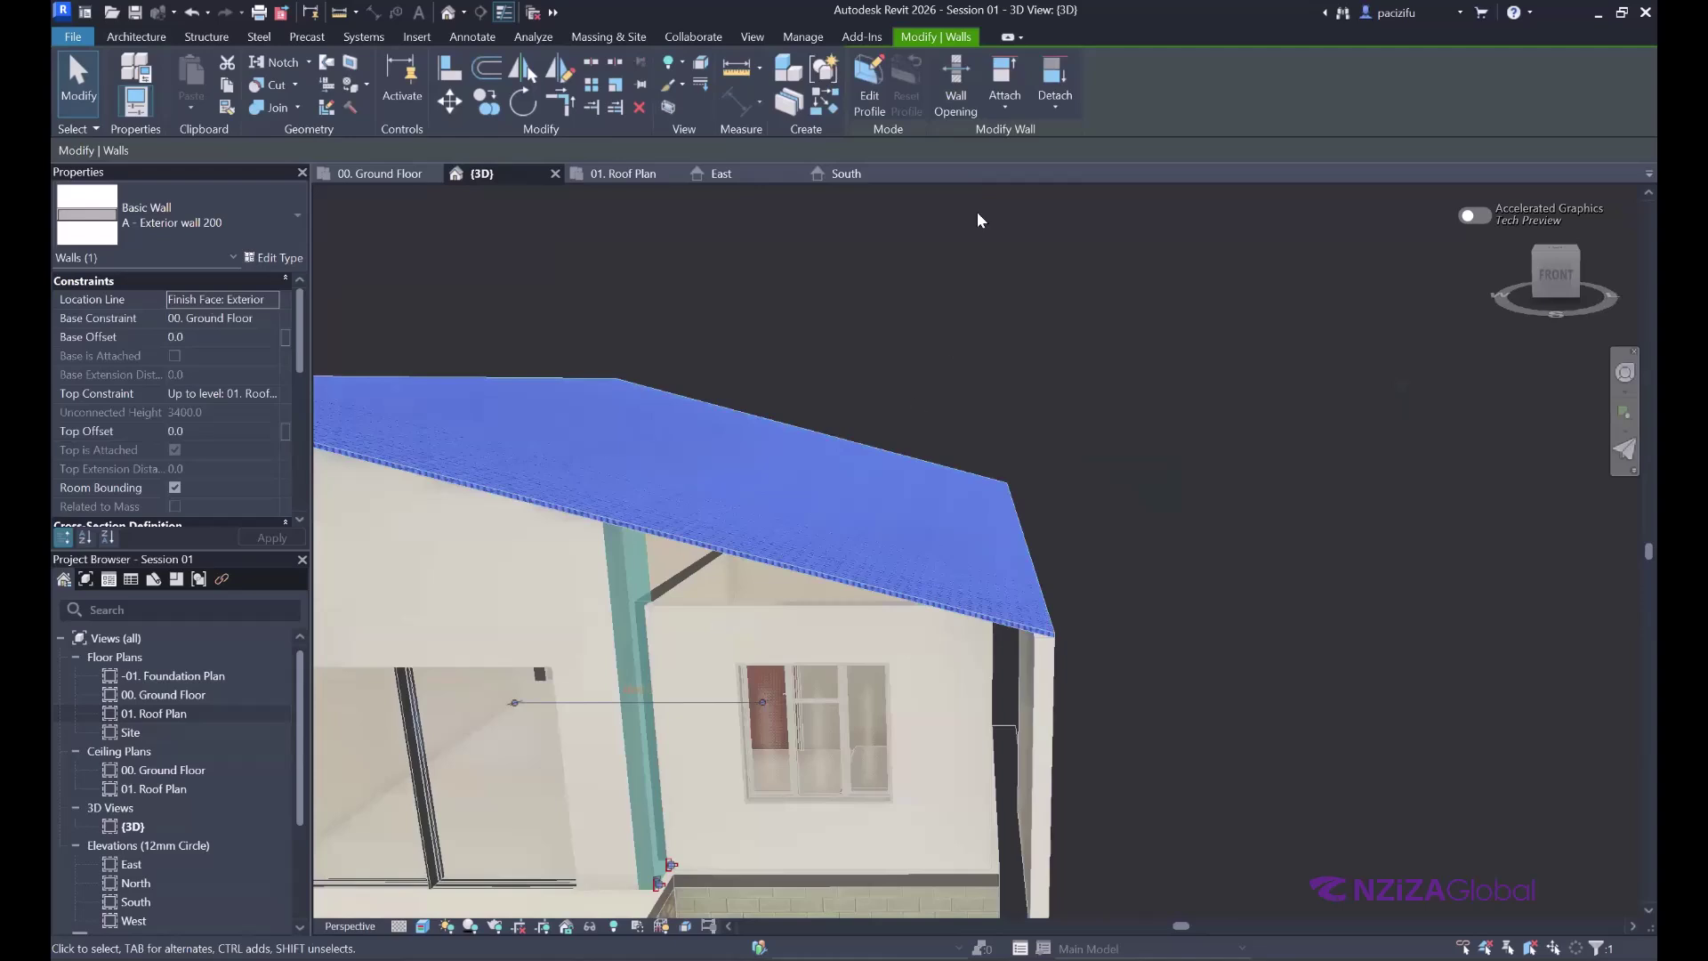
# - Attach the top of the east front window wall to the east roof
pyautogui.click(806, 614)
pyautogui.click(1005, 100)
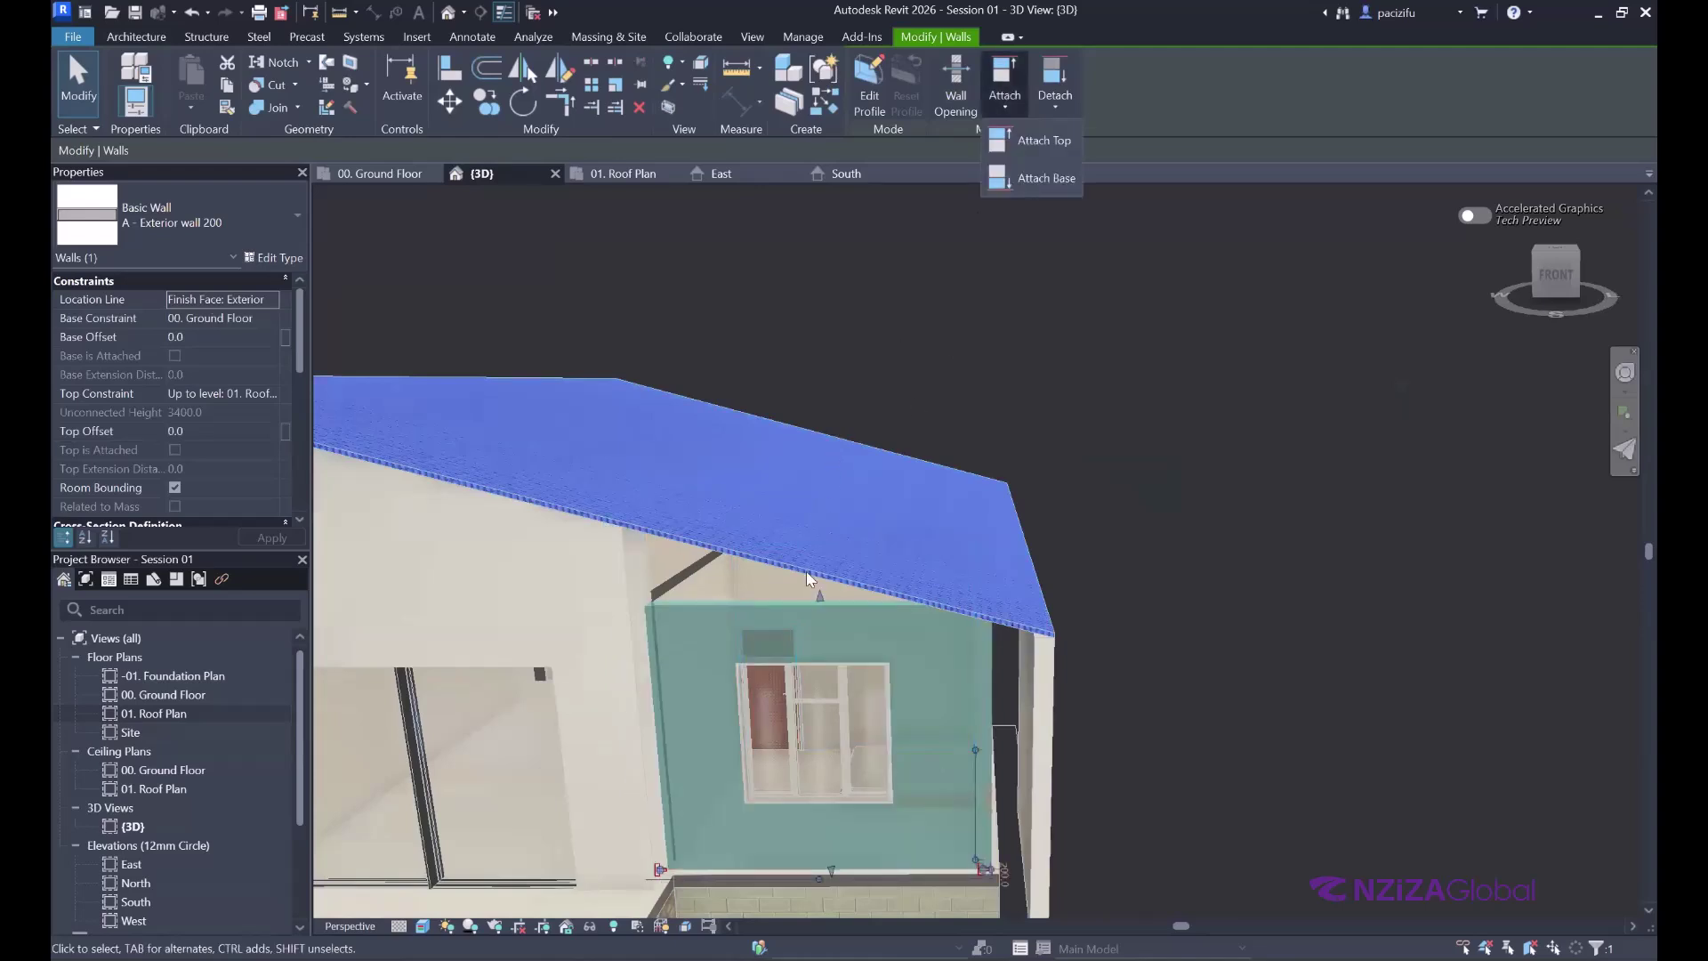
pyautogui.click(1028, 152)
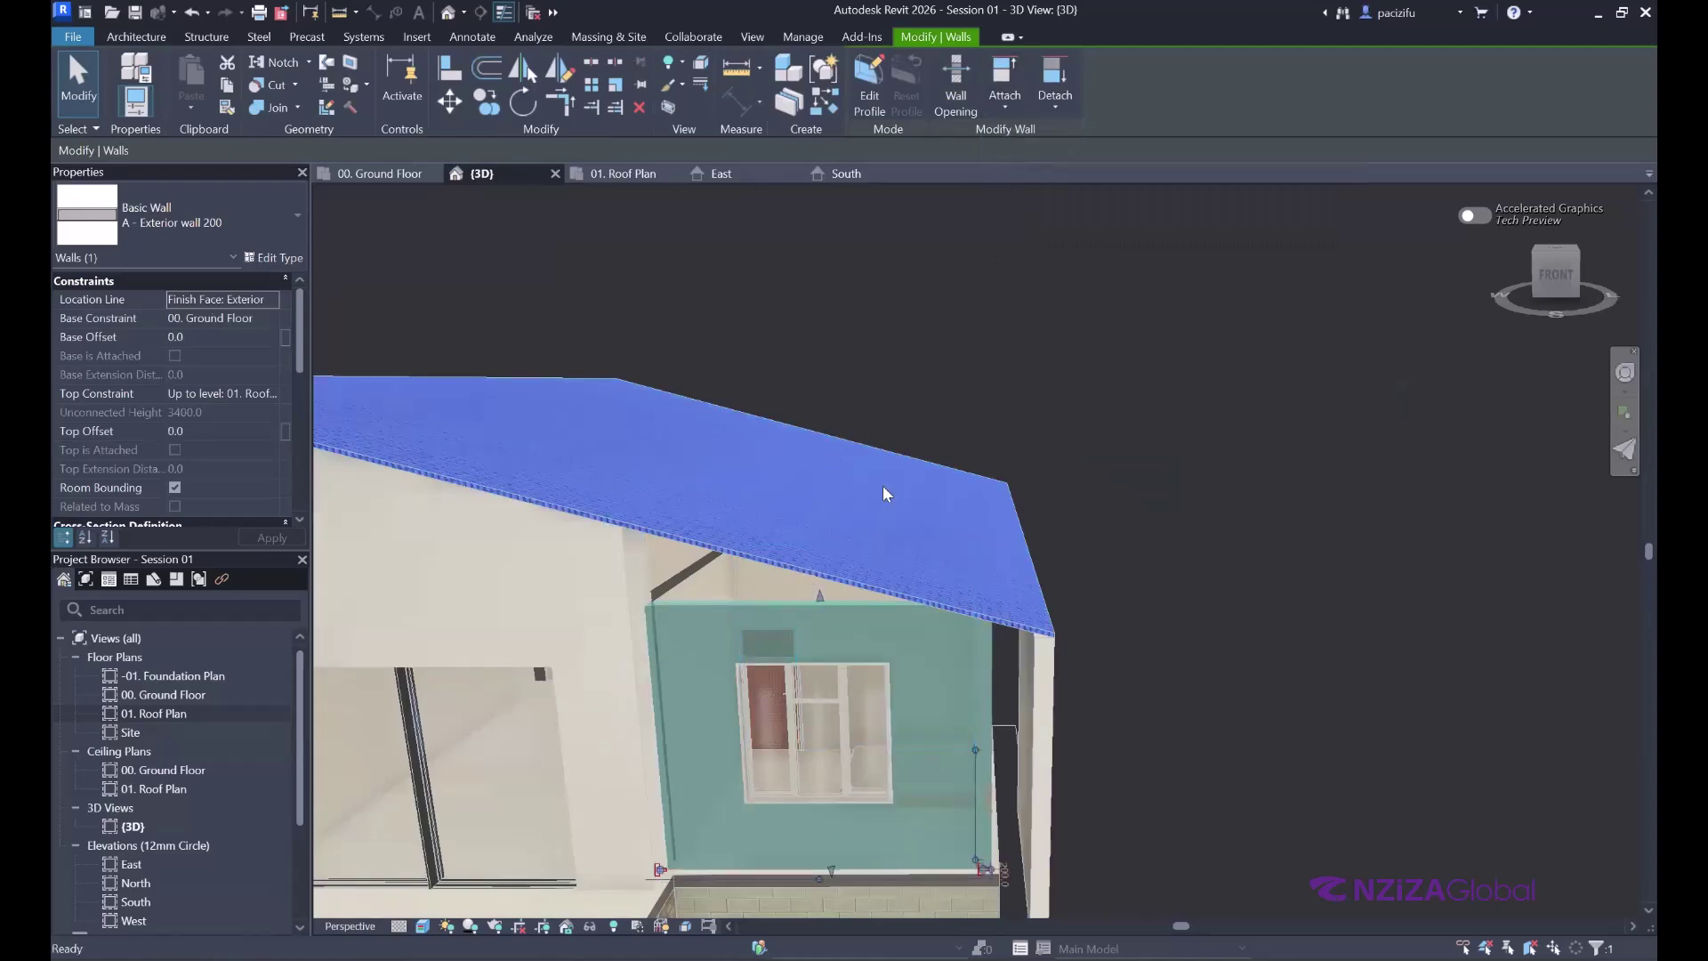
pyautogui.click(782, 545)
pyautogui.scroll(-3, 1021, 521)
pyautogui.scroll(2, 1135, 580)
pyautogui.scroll(3, 1342, 420)
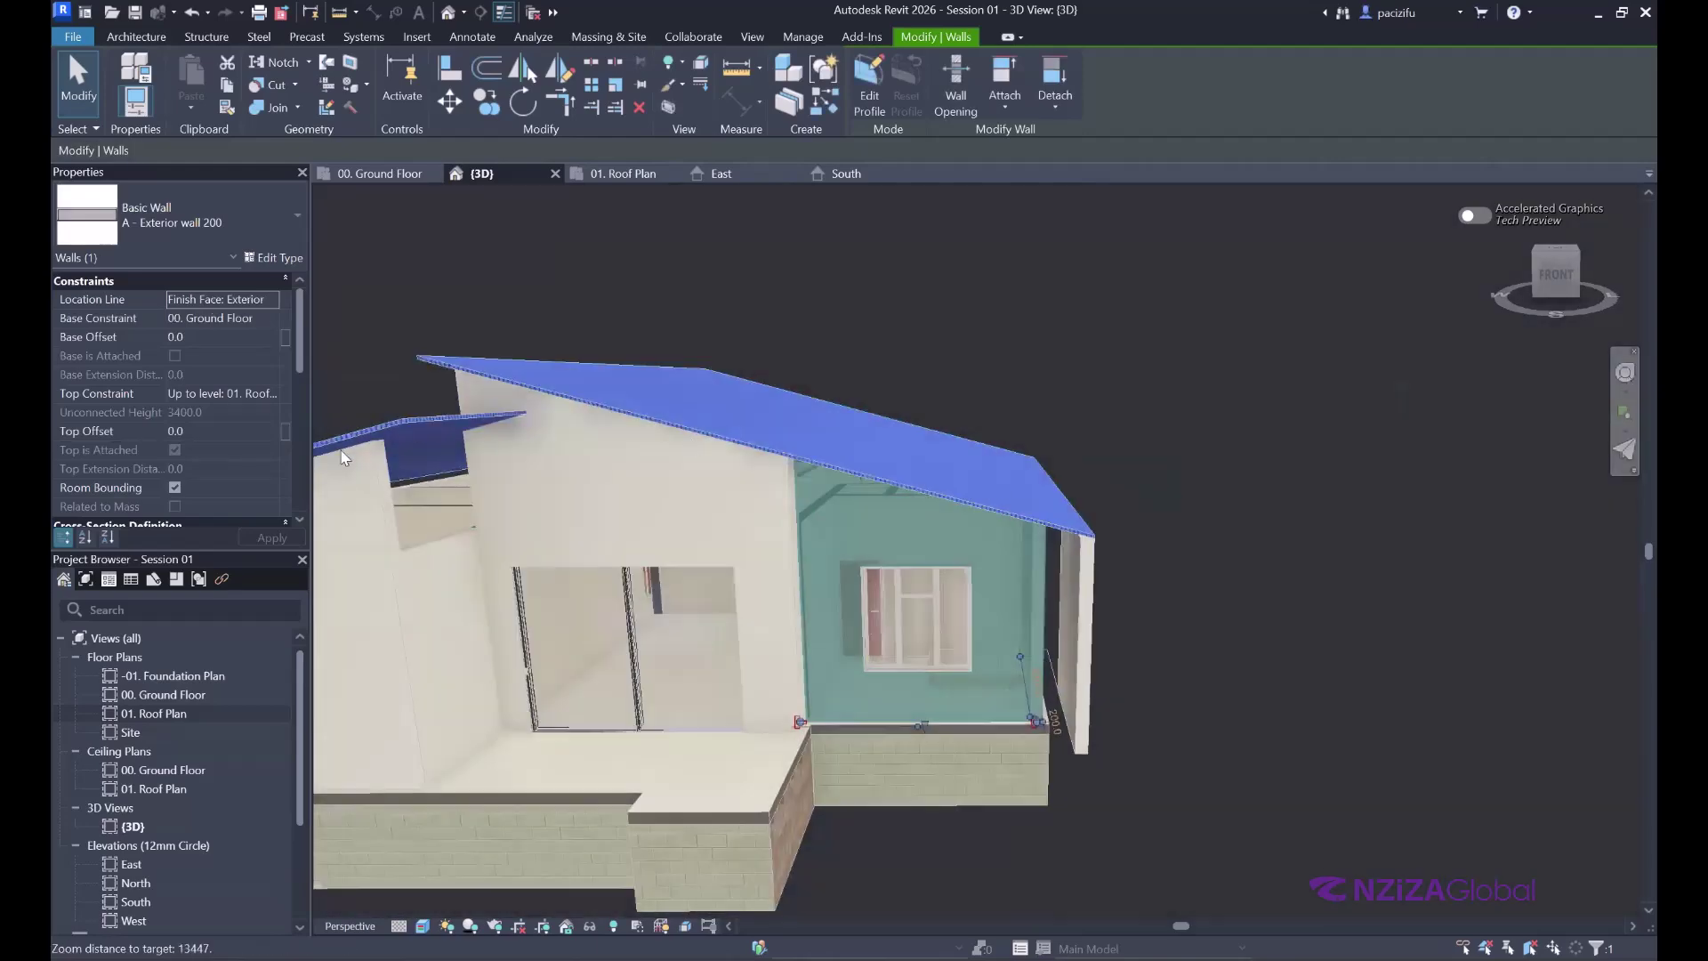
# - Select the two east side walls, the adjoining rear wall and the rear door recess's side wall, and attach their tops to the east roof
pyautogui.hotkey('shift', 'w')
pyautogui.hotkey('shift', 'w')
pyautogui.keyDown('shift'); pyautogui.moveTo(1008, 451); pyautogui.dragTo(777, 505, button='middle'); pyautogui.keyUp('shift')
pyautogui.scroll(2, 952, 405)
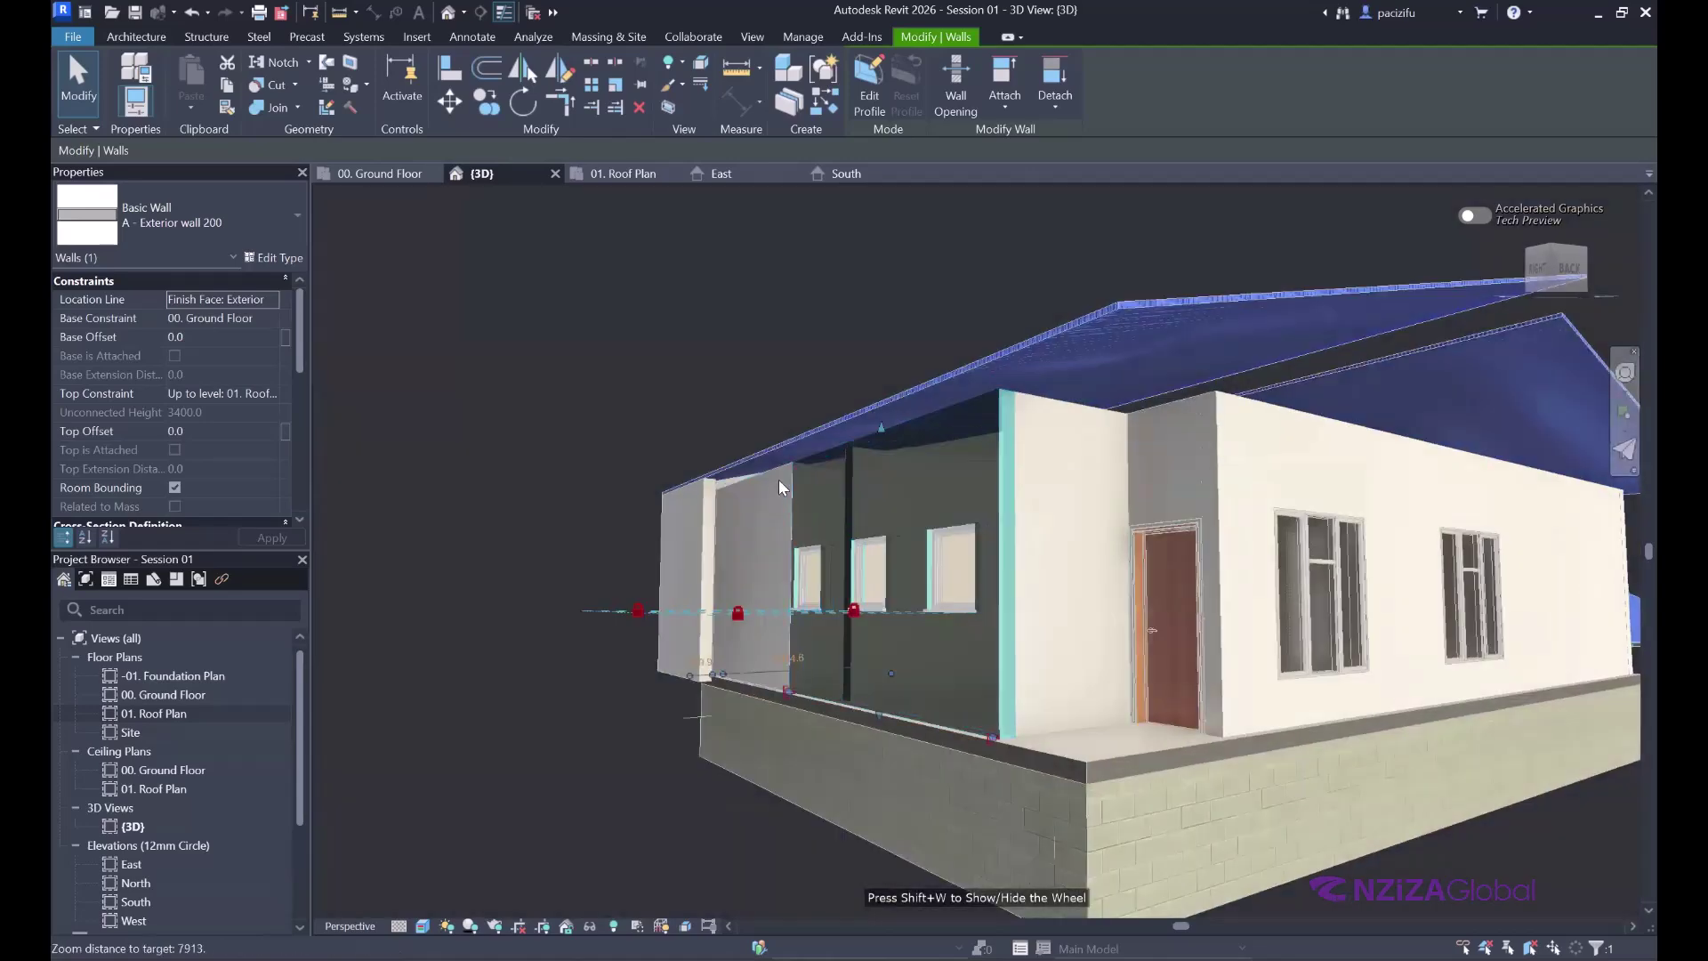
pyautogui.scroll(2, 778, 478)
pyautogui.keyDown('ctrl'); pyautogui.click(767, 455); pyautogui.keyUp('ctrl')
pyautogui.scroll(-2, 1000, 448)
pyautogui.scroll(2, 998, 425)
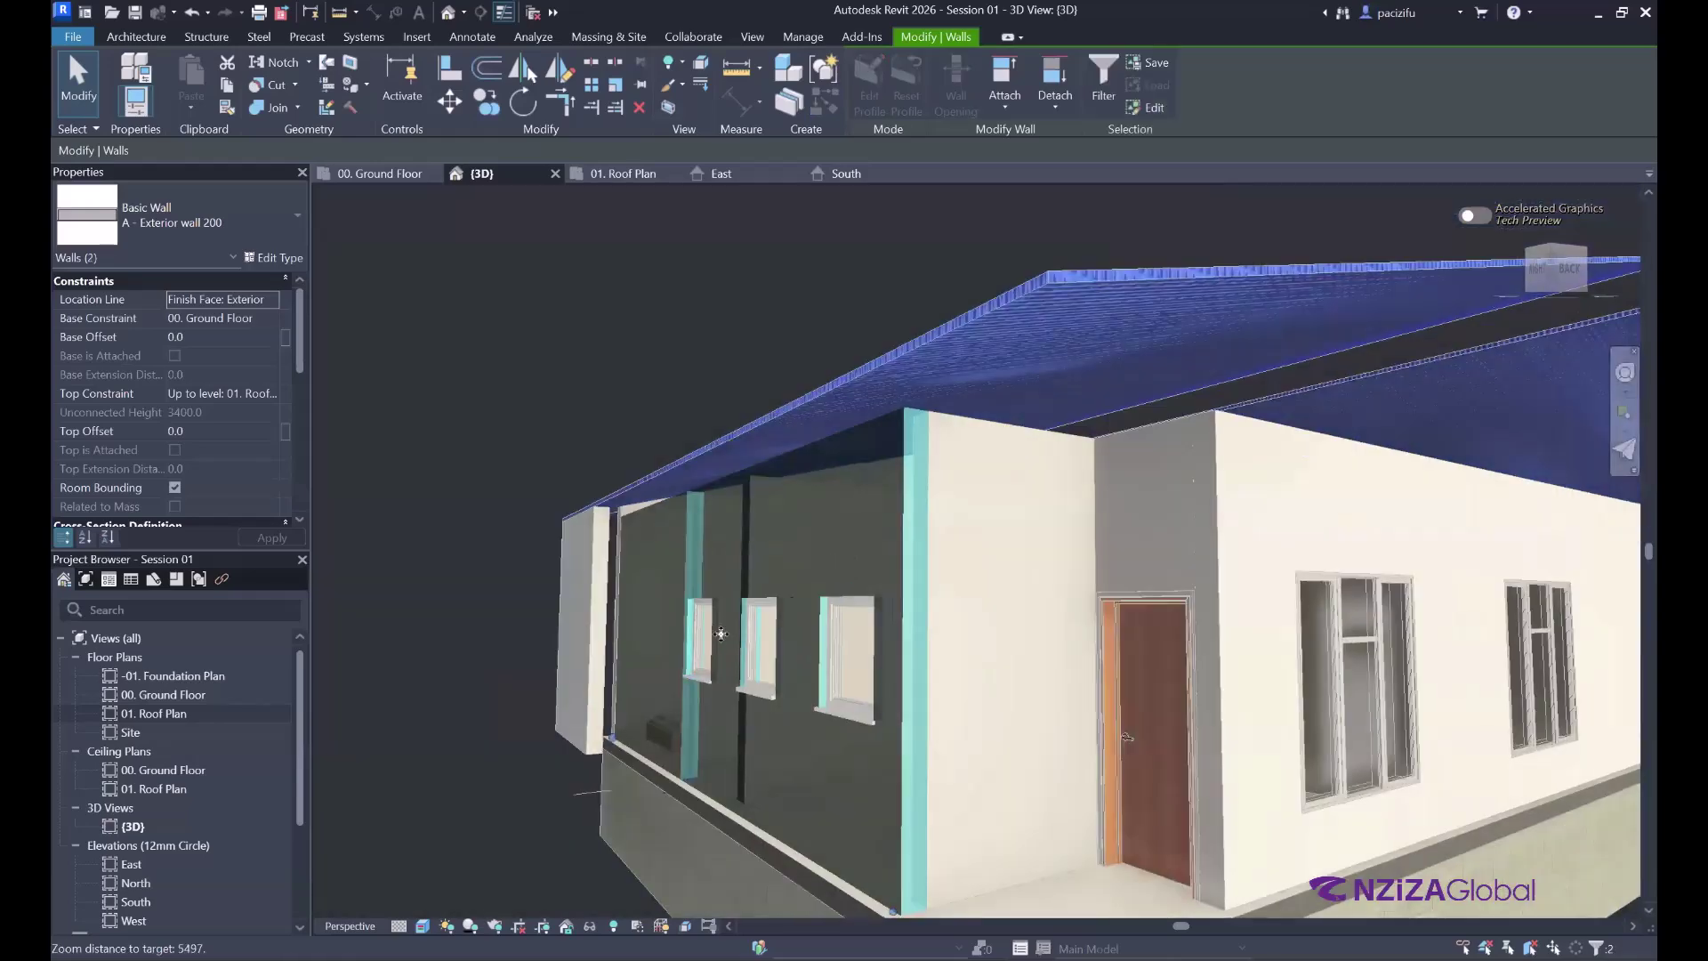
pyautogui.keyDown('ctrl'); pyautogui.click(943, 507); pyautogui.keyUp('ctrl')
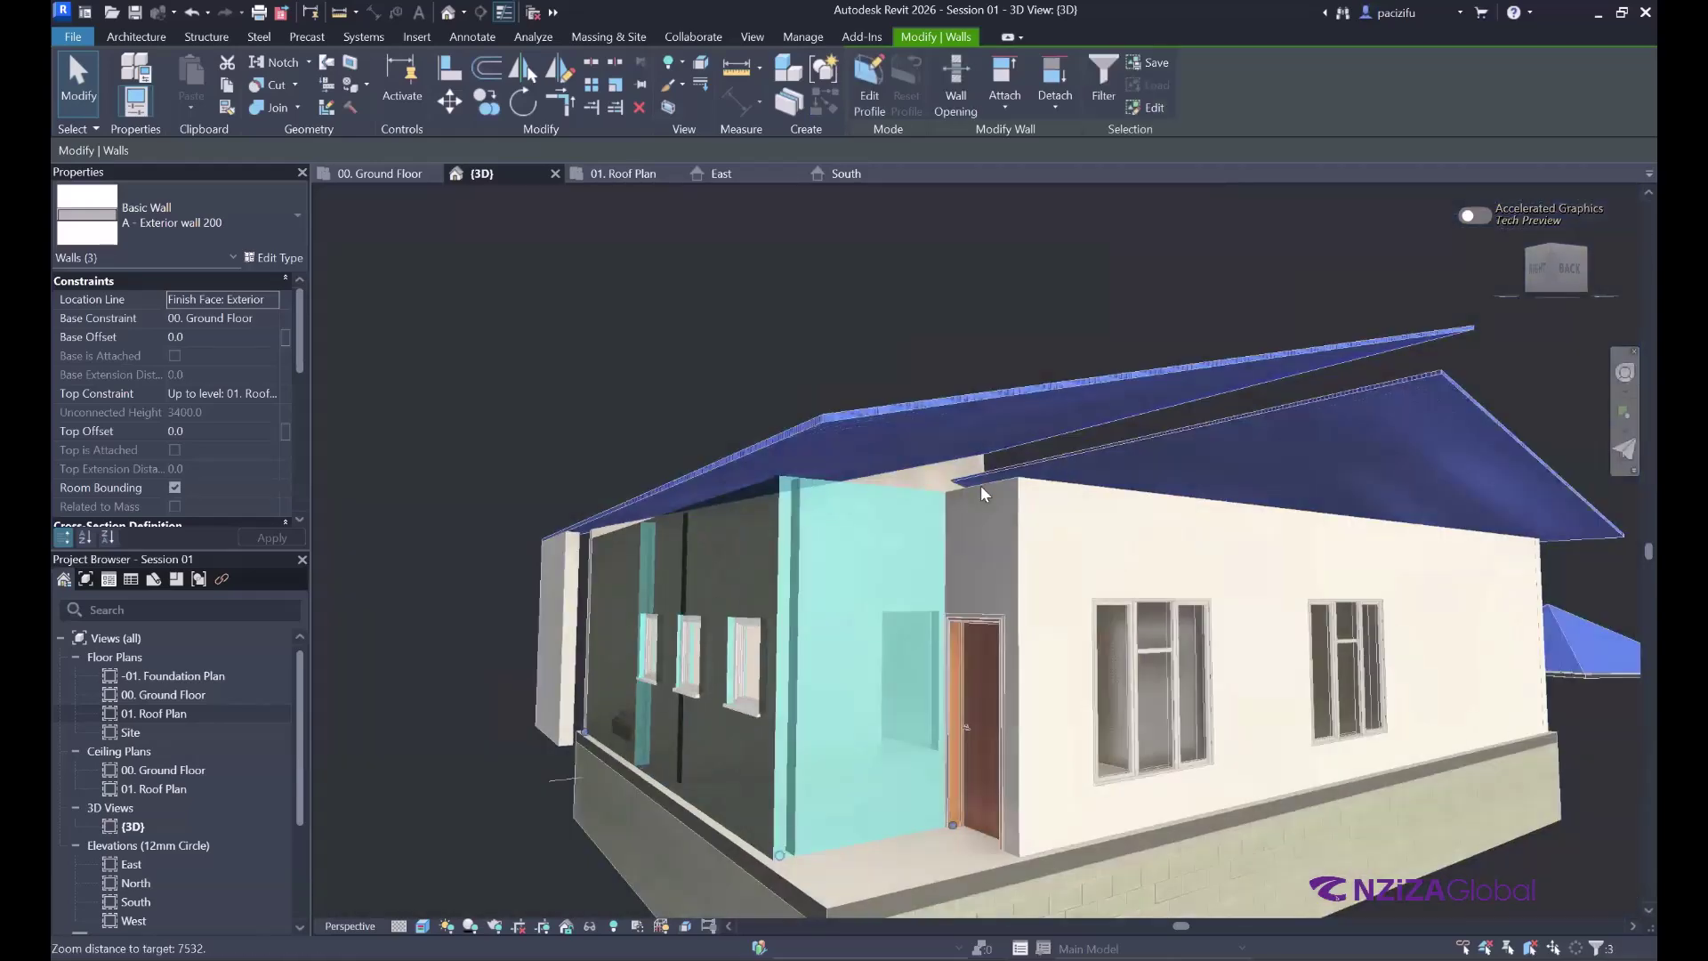
pyautogui.keyDown('ctrl'); pyautogui.click(953, 561); pyautogui.keyUp('ctrl')
pyautogui.scroll(-2, 925, 463)
pyautogui.scroll(-1, 863, 269)
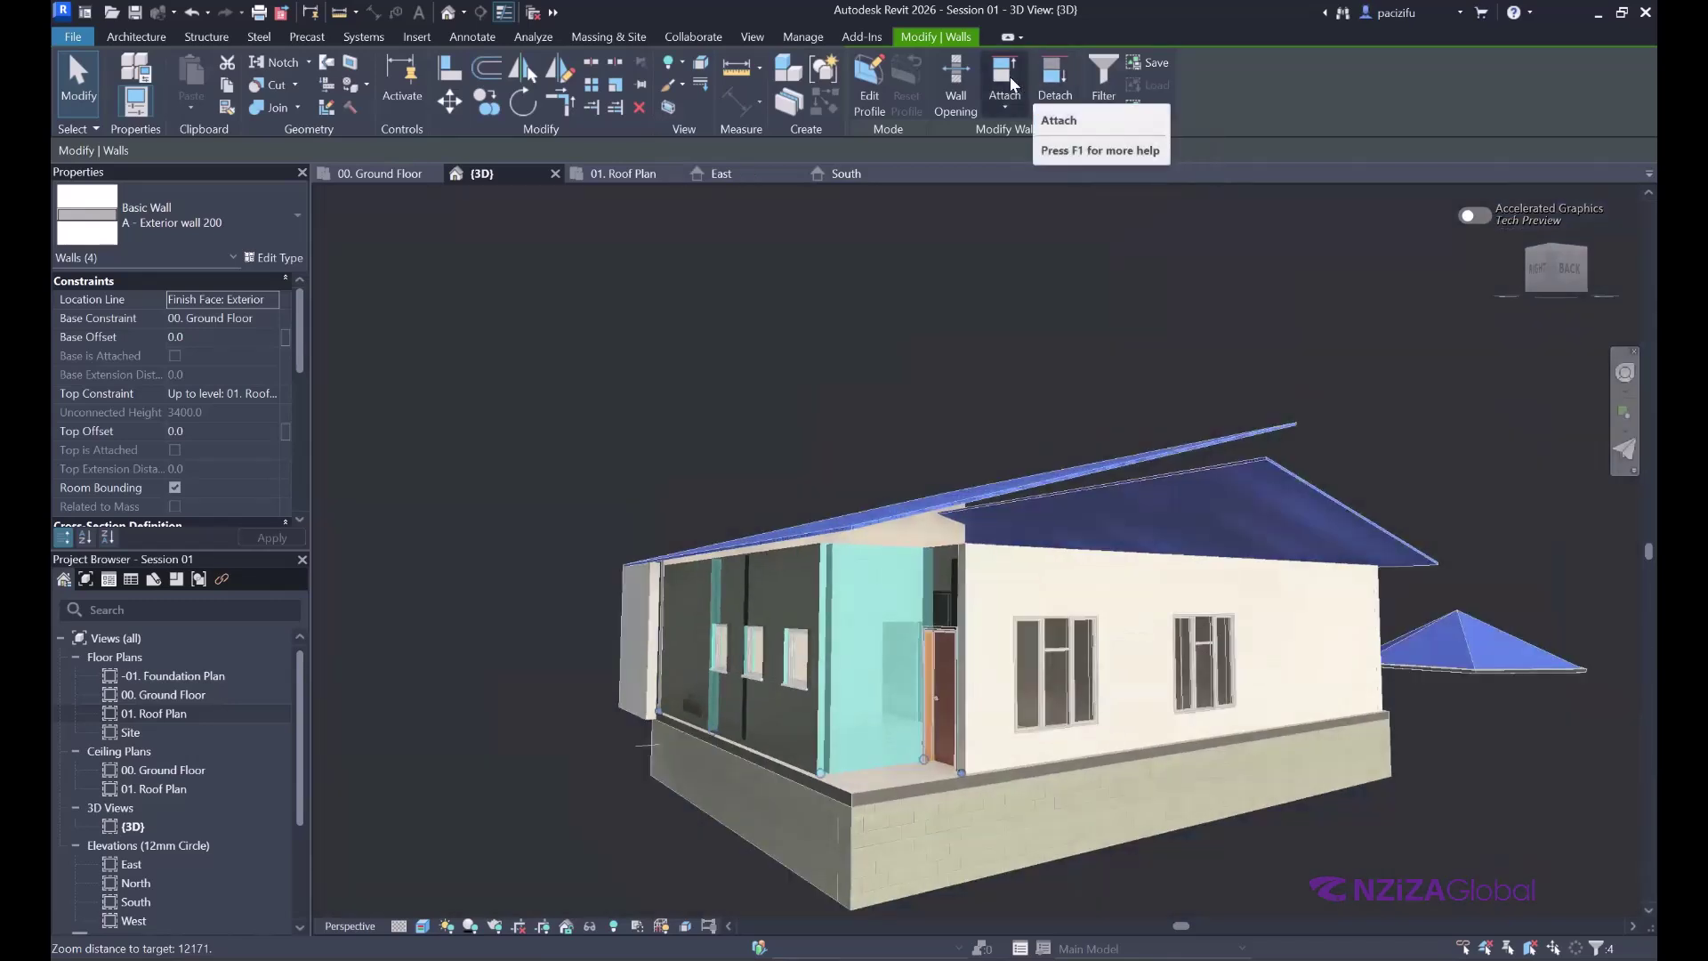
pyautogui.click(1012, 85)
pyautogui.click(1028, 179)
pyautogui.click(1013, 485)
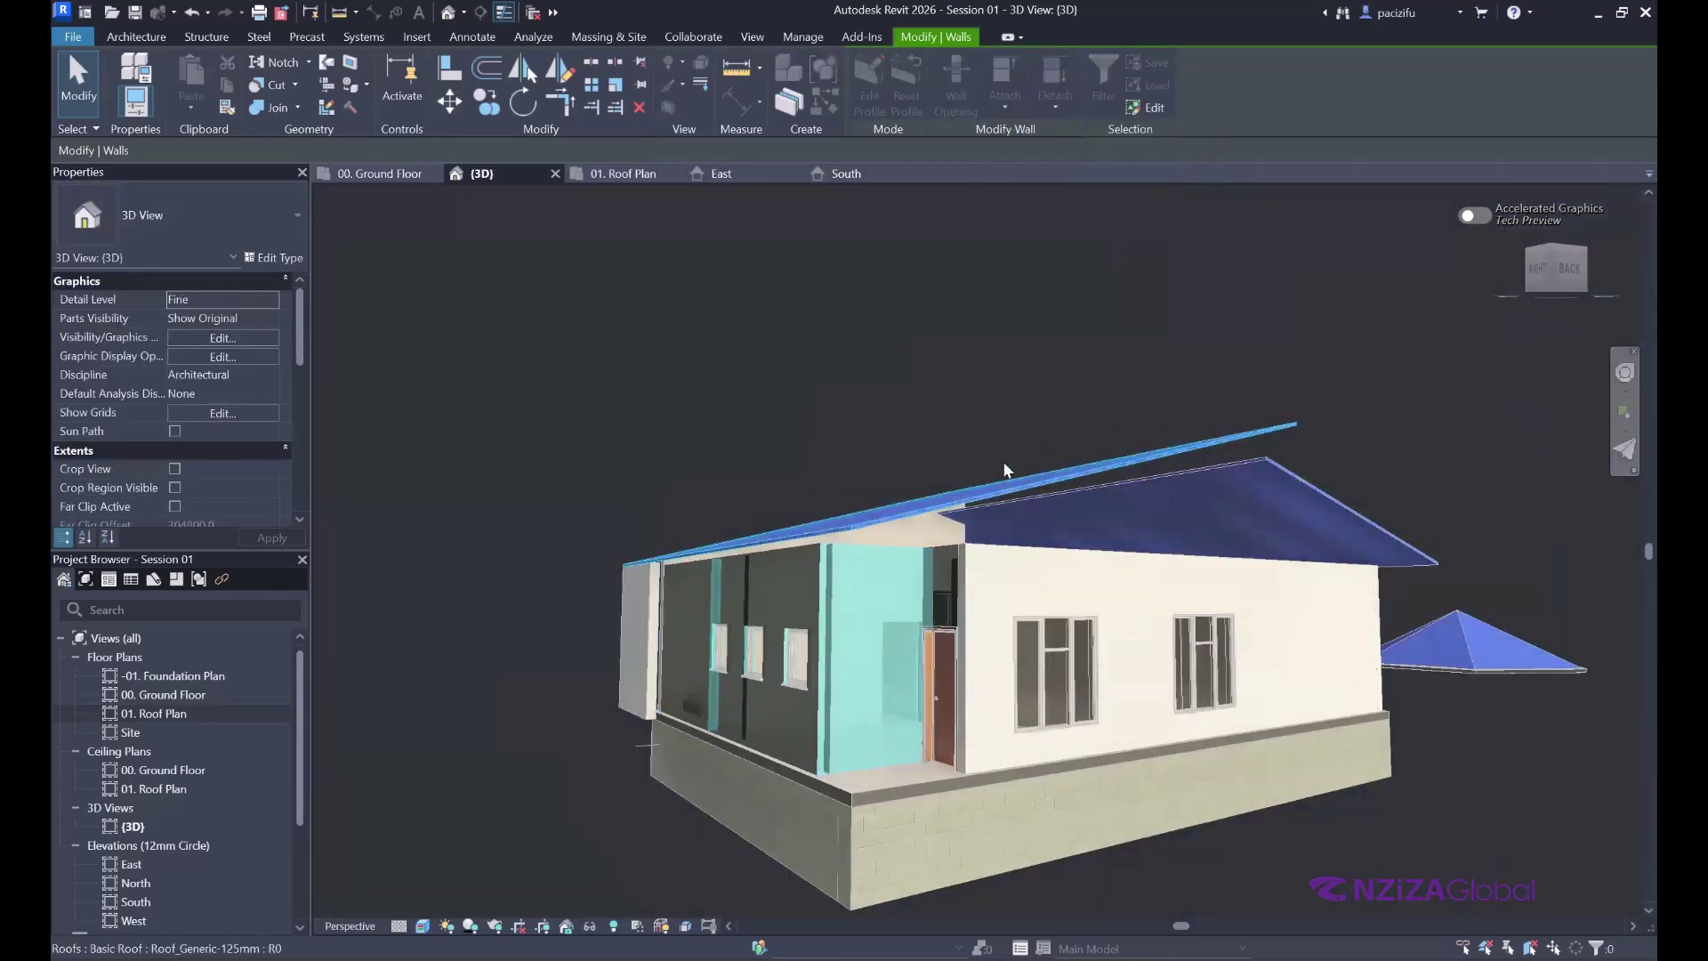
pyautogui.press('Escape')
# - Attach the top of the long rear wall with the two windows to the west roof
pyautogui.scroll(-2, 869, 567)
pyautogui.scroll(3, 870, 567)
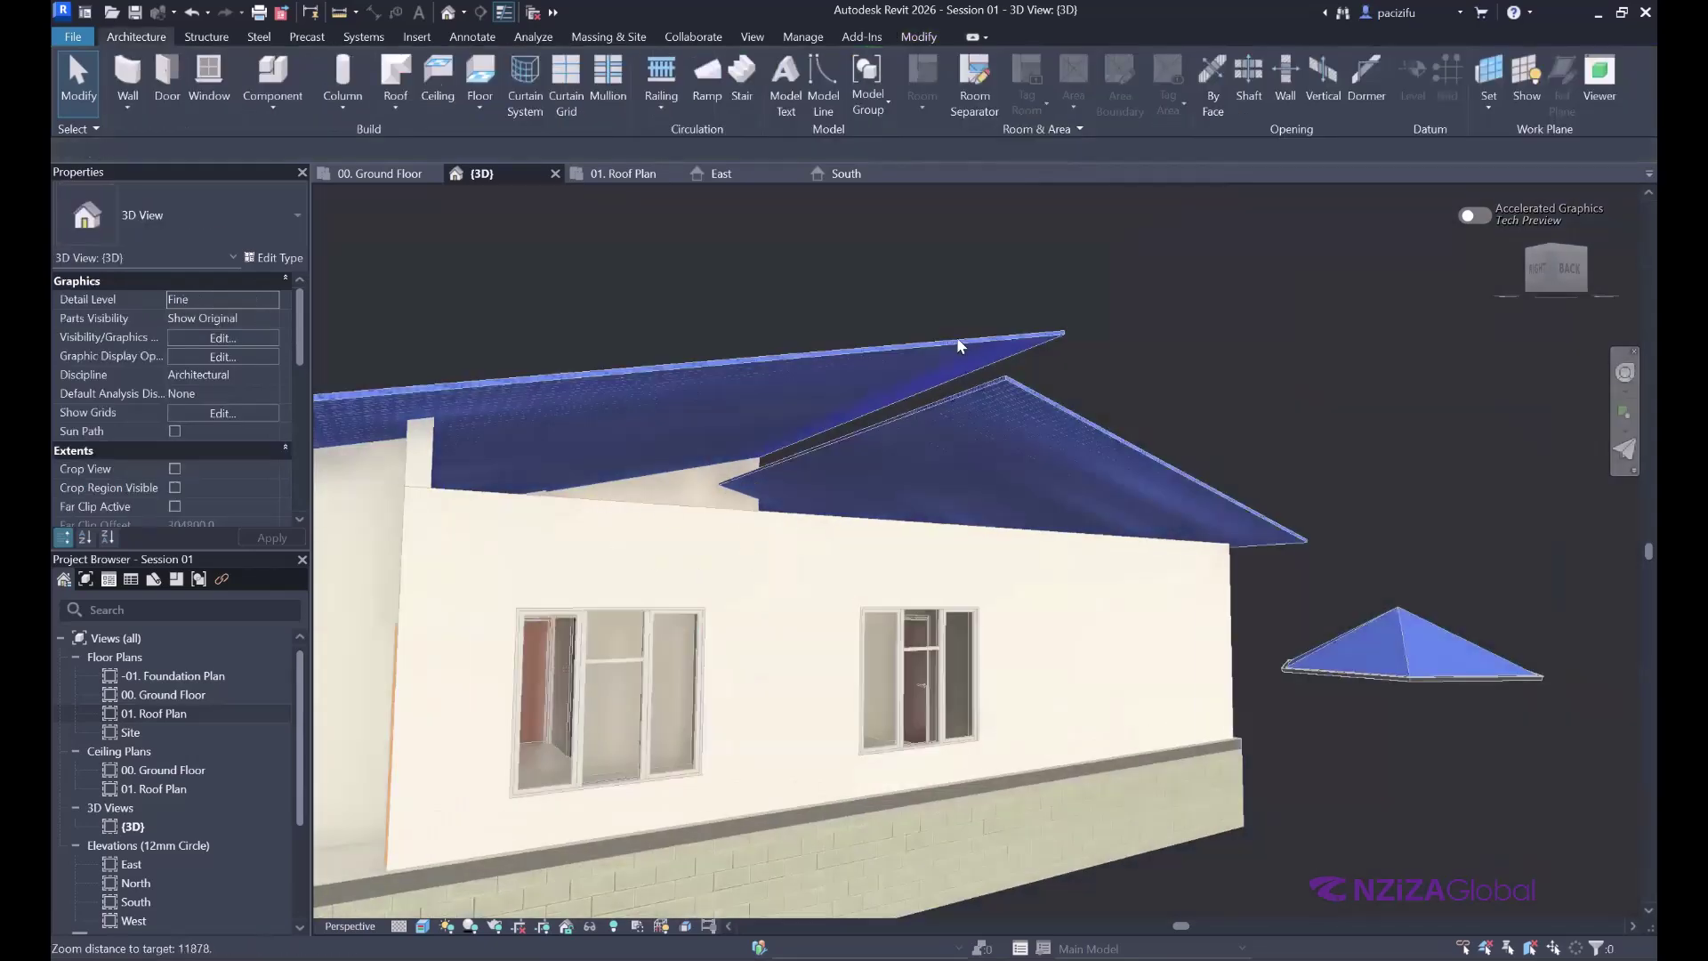
pyautogui.click(620, 504)
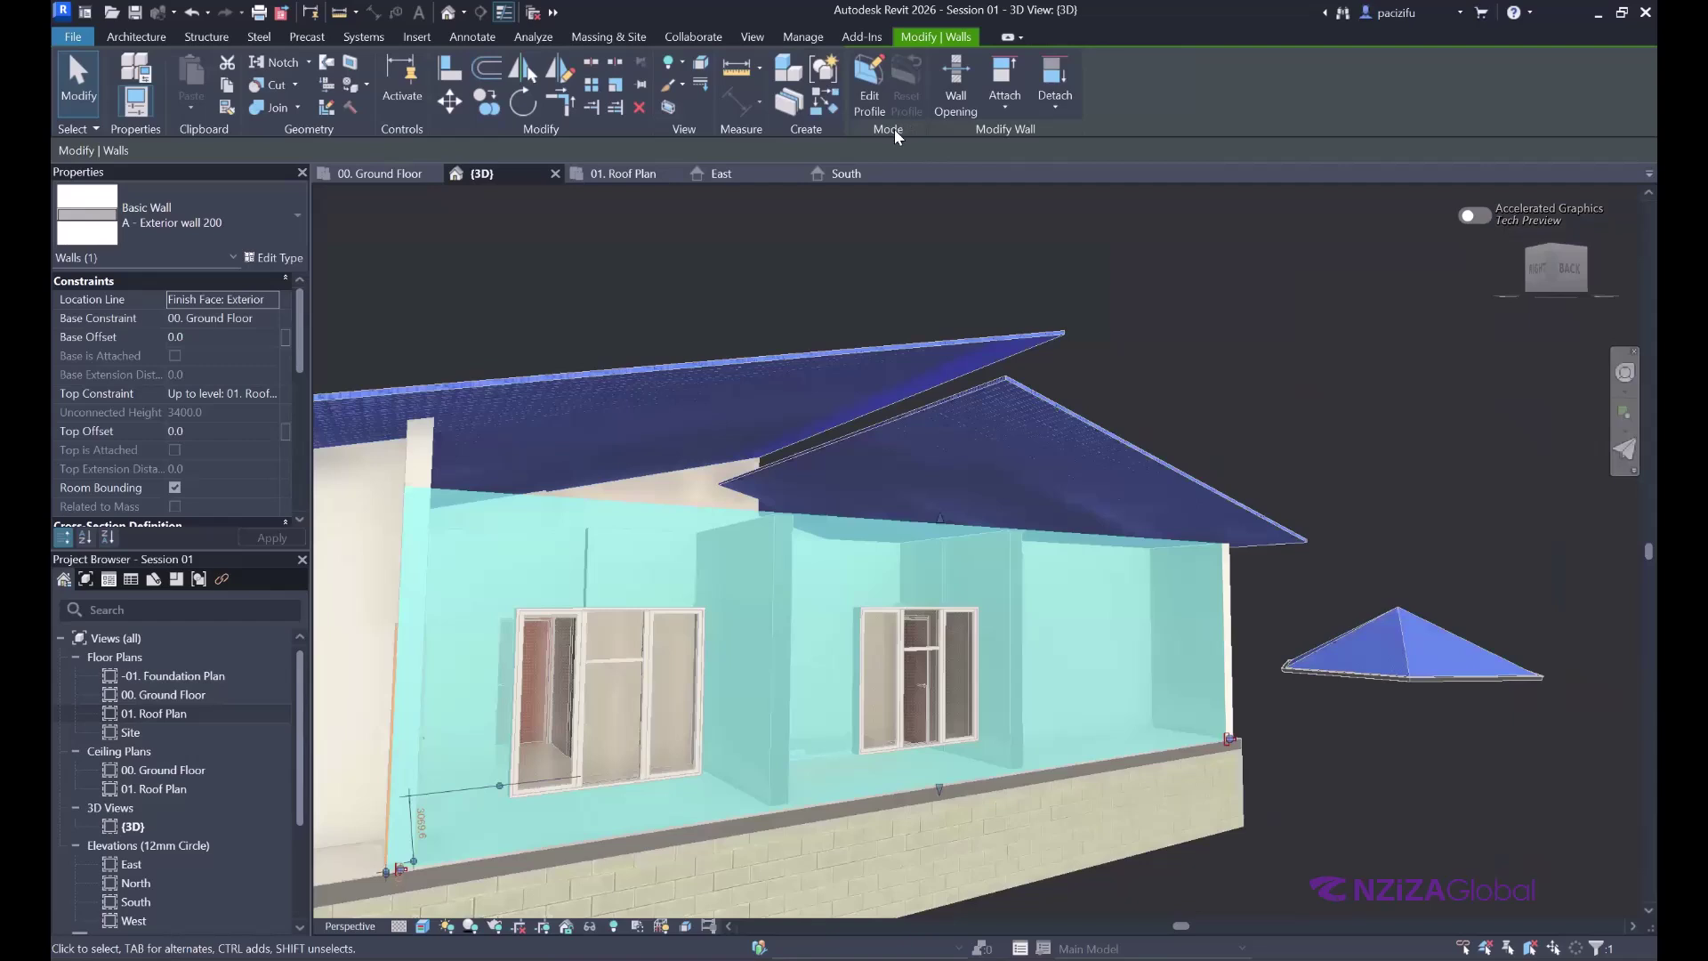
pyautogui.click(1004, 89)
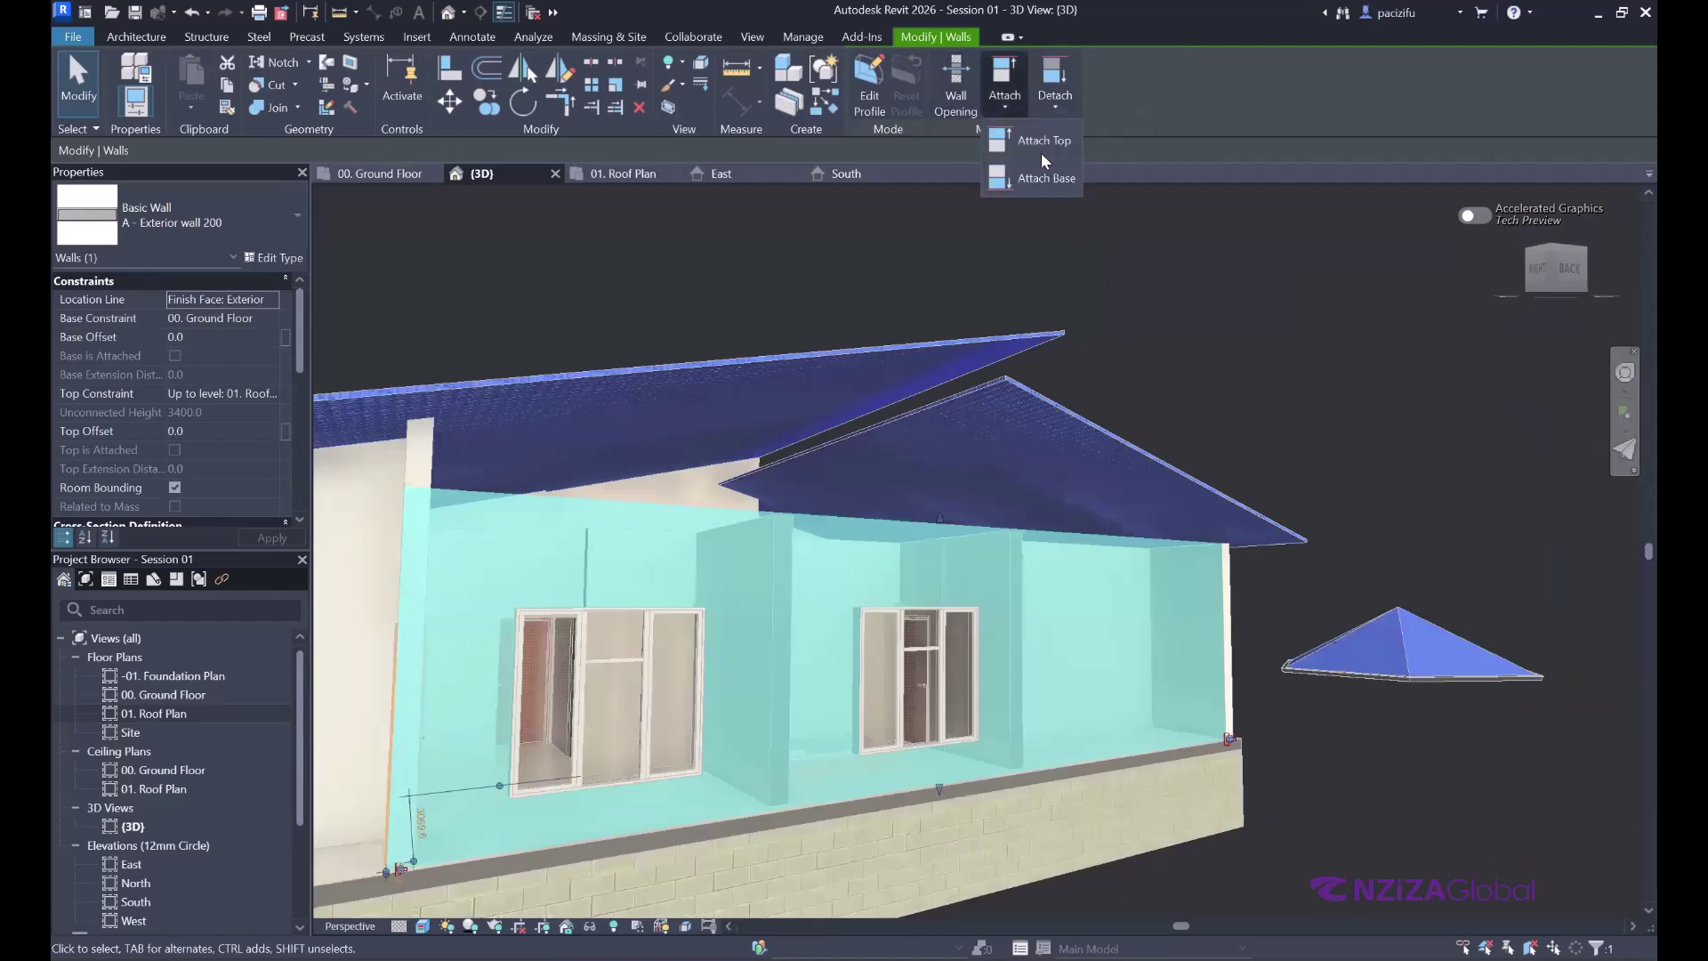
pyautogui.click(1043, 142)
pyautogui.click(937, 465)
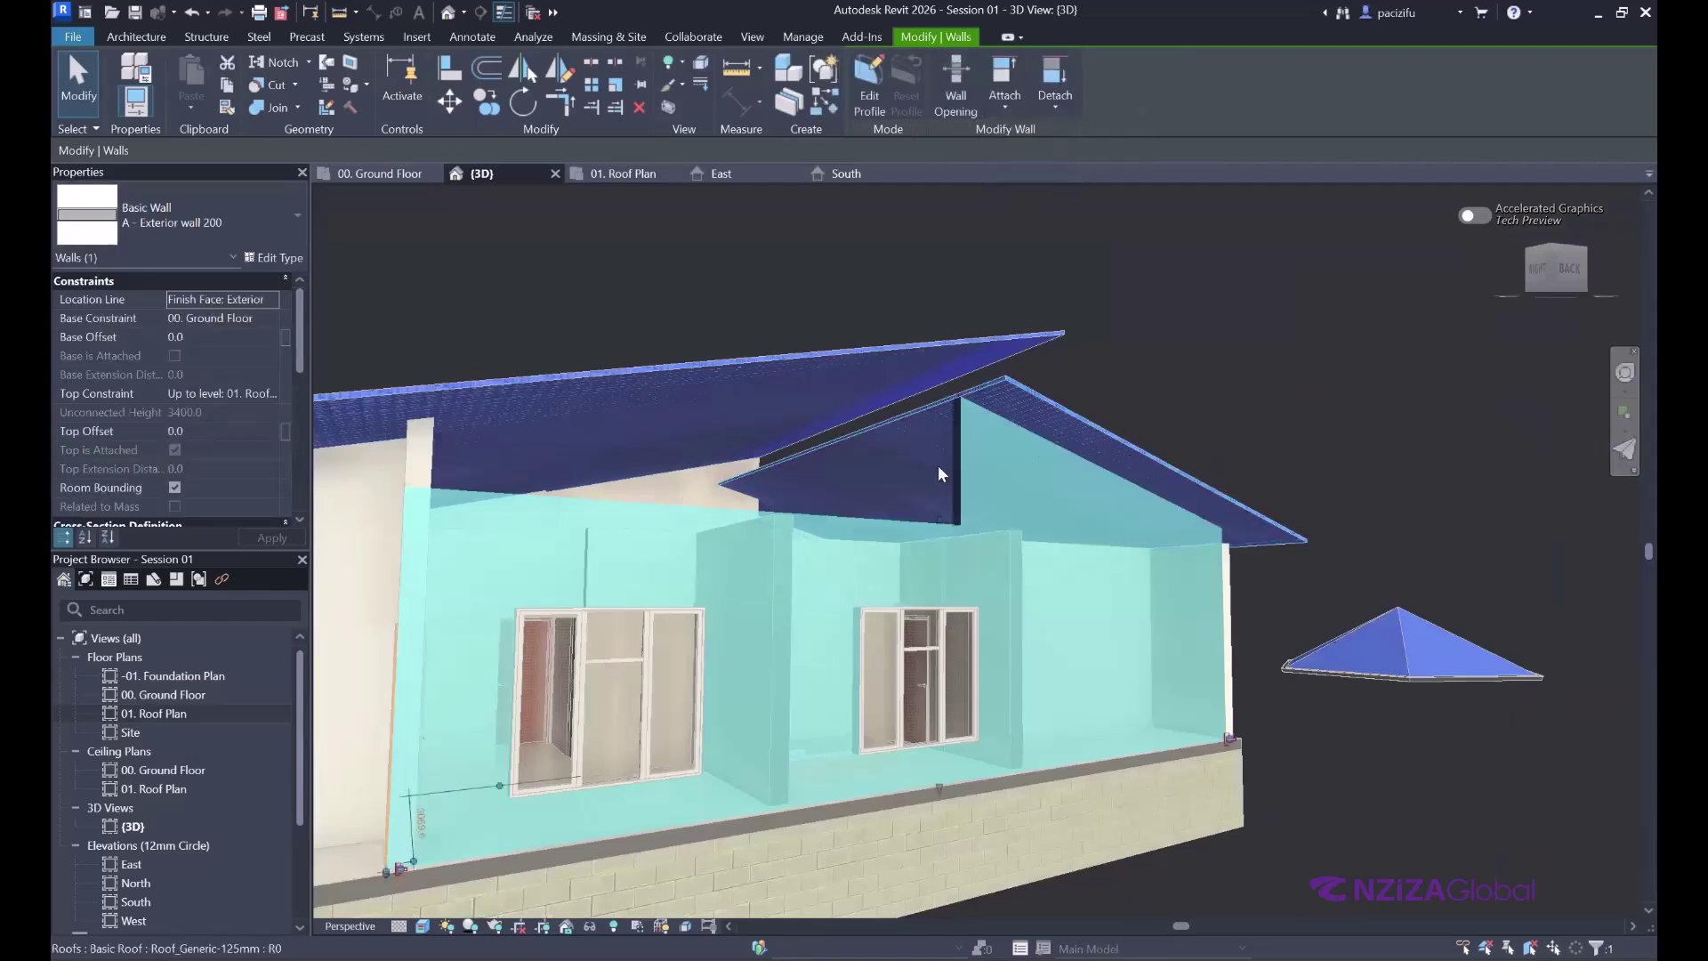
# - Attach the top of the same long rear wall to the east roof as well, then deselect it
pyautogui.click(1003, 89)
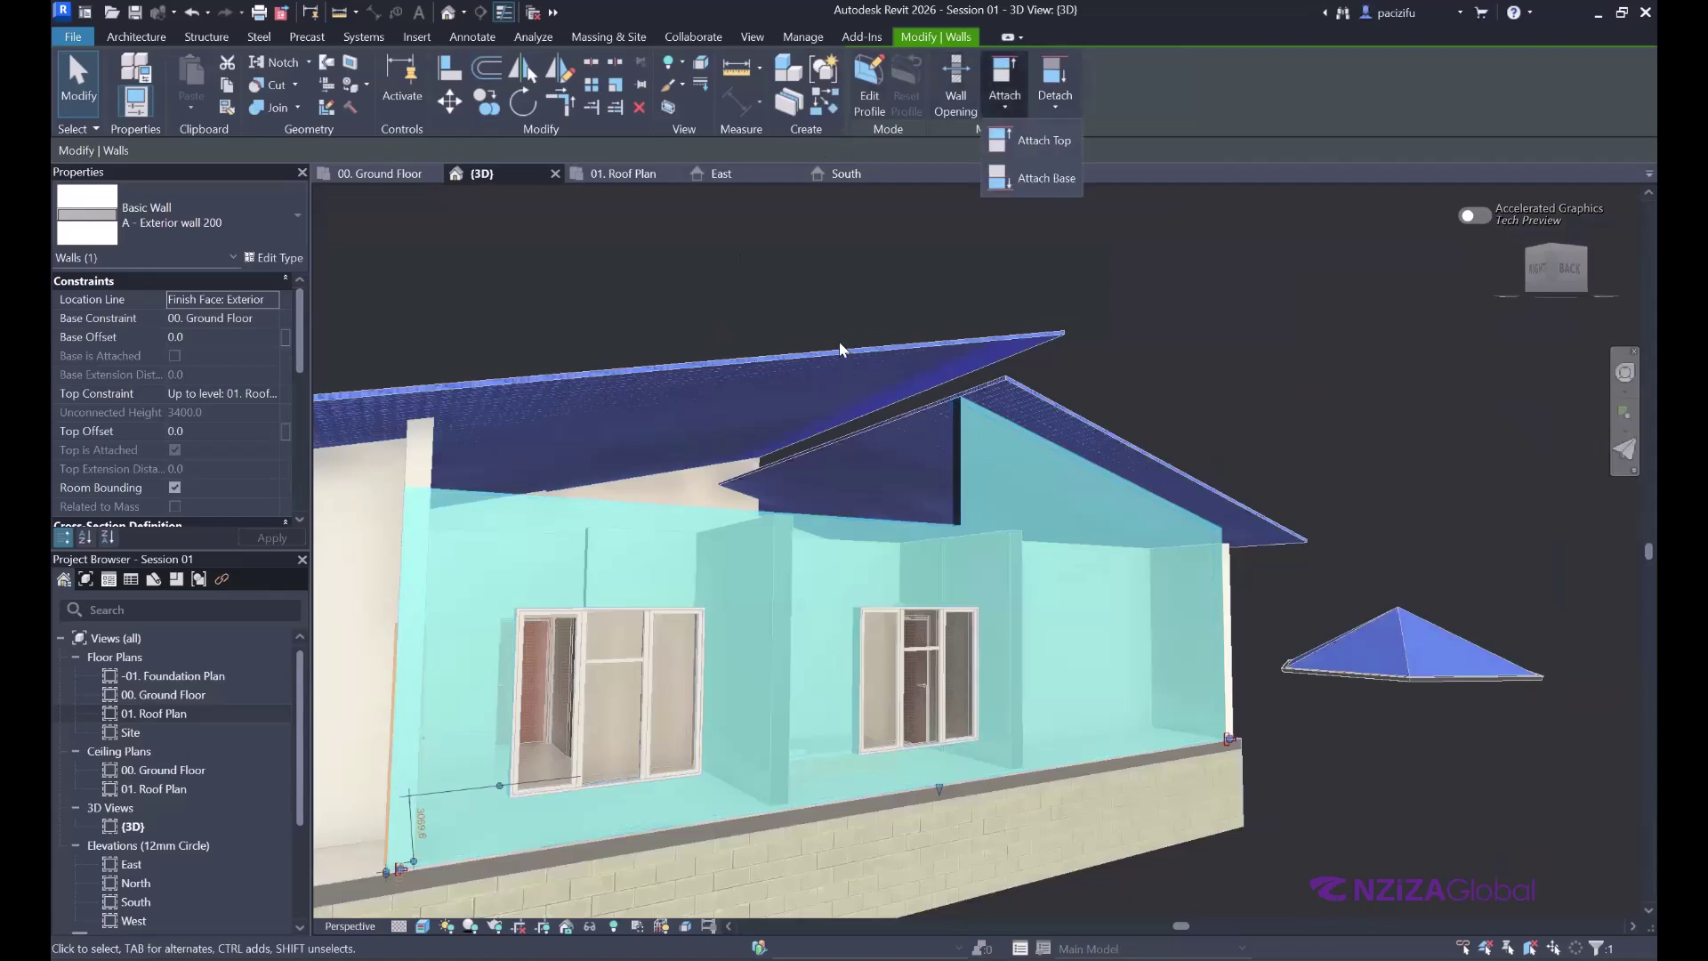
pyautogui.click(1032, 141)
pyautogui.click(1006, 414)
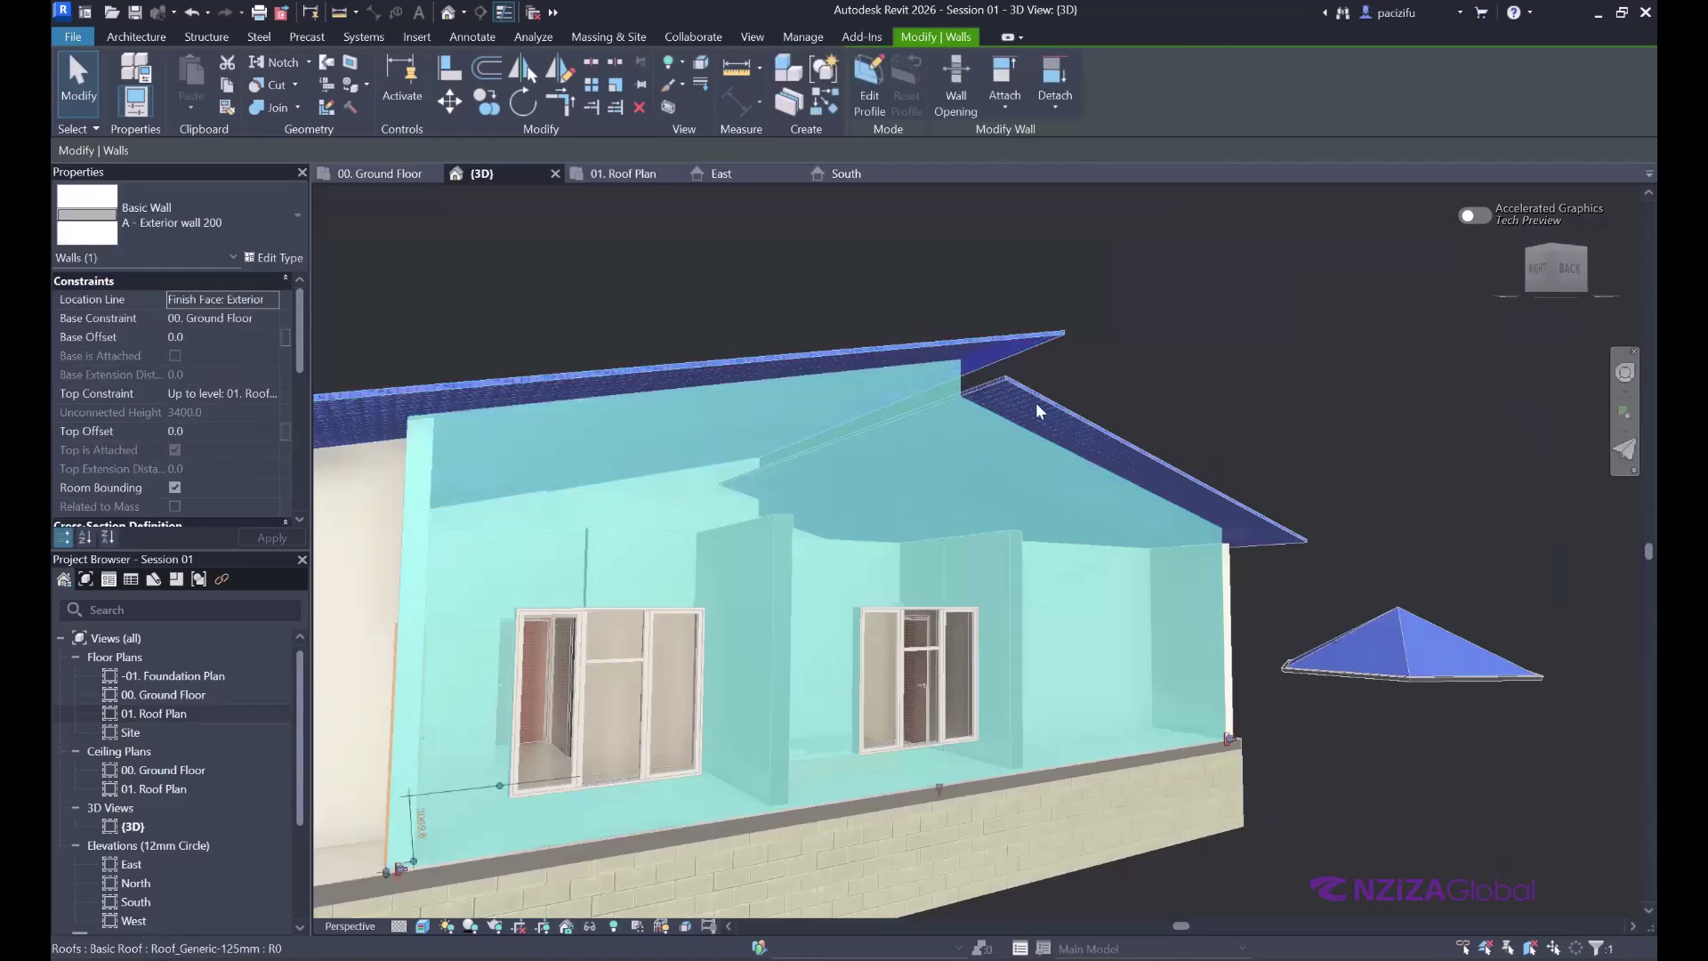
pyautogui.click(1198, 359)
pyautogui.click(1625, 372)
pyautogui.moveTo(1154, 389); pyautogui.dragTo(594, 339)
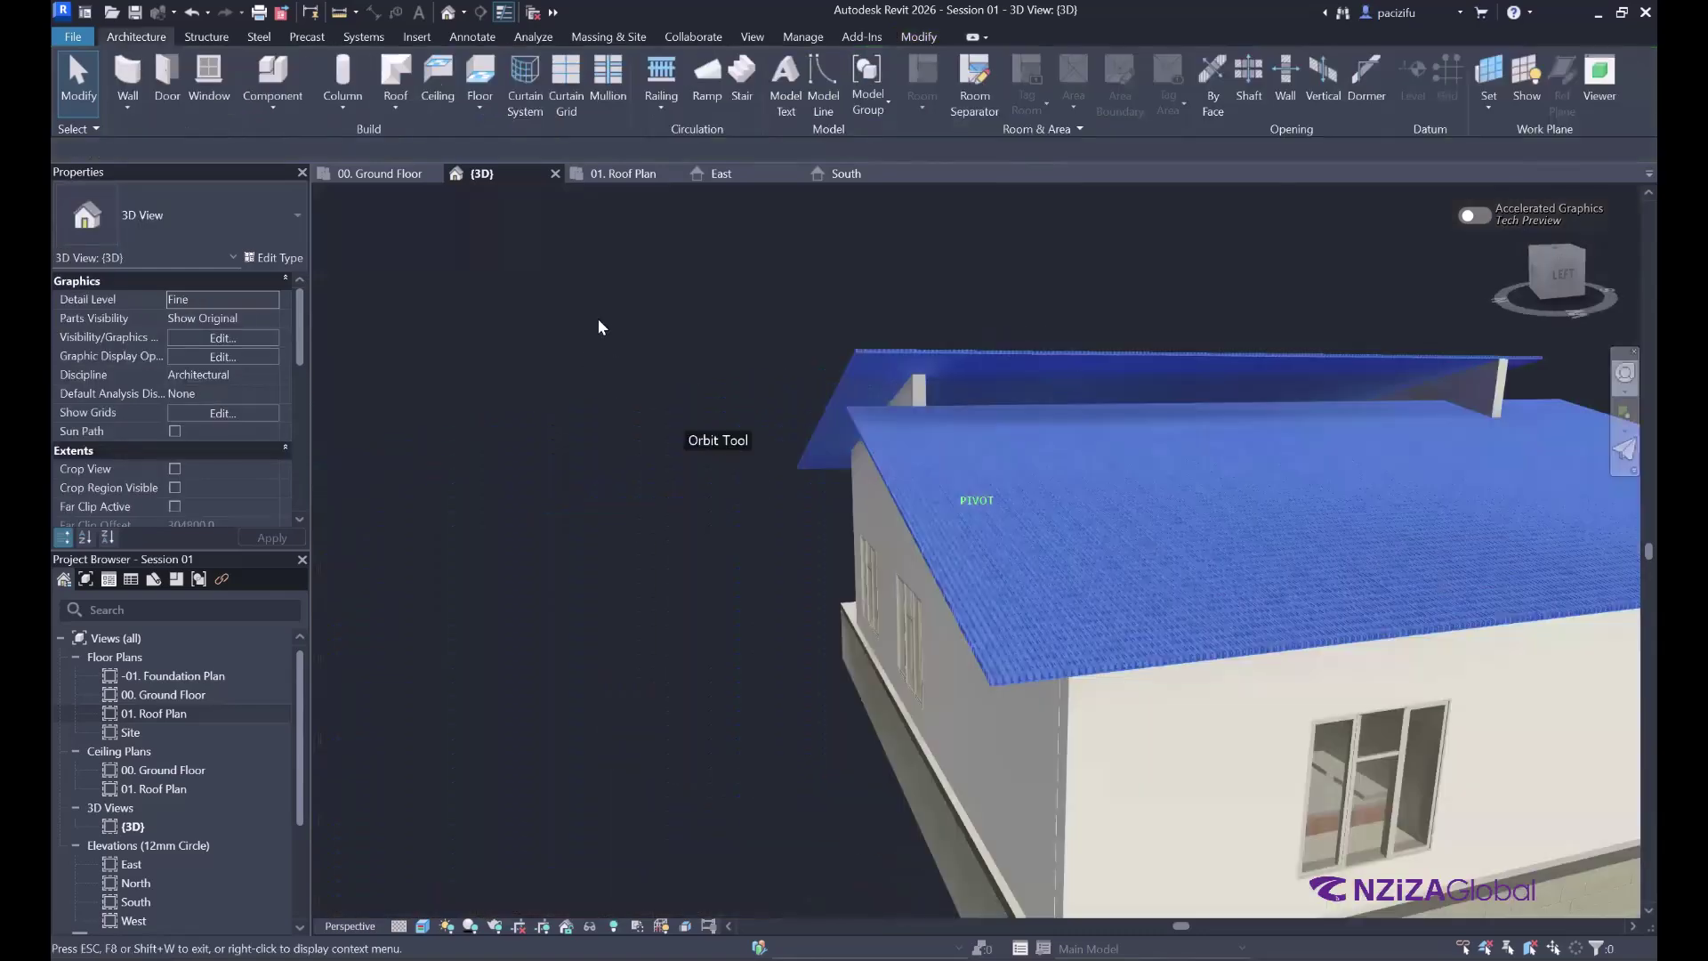
pyautogui.moveTo(1626, 321); pyautogui.dragTo(835, 345)
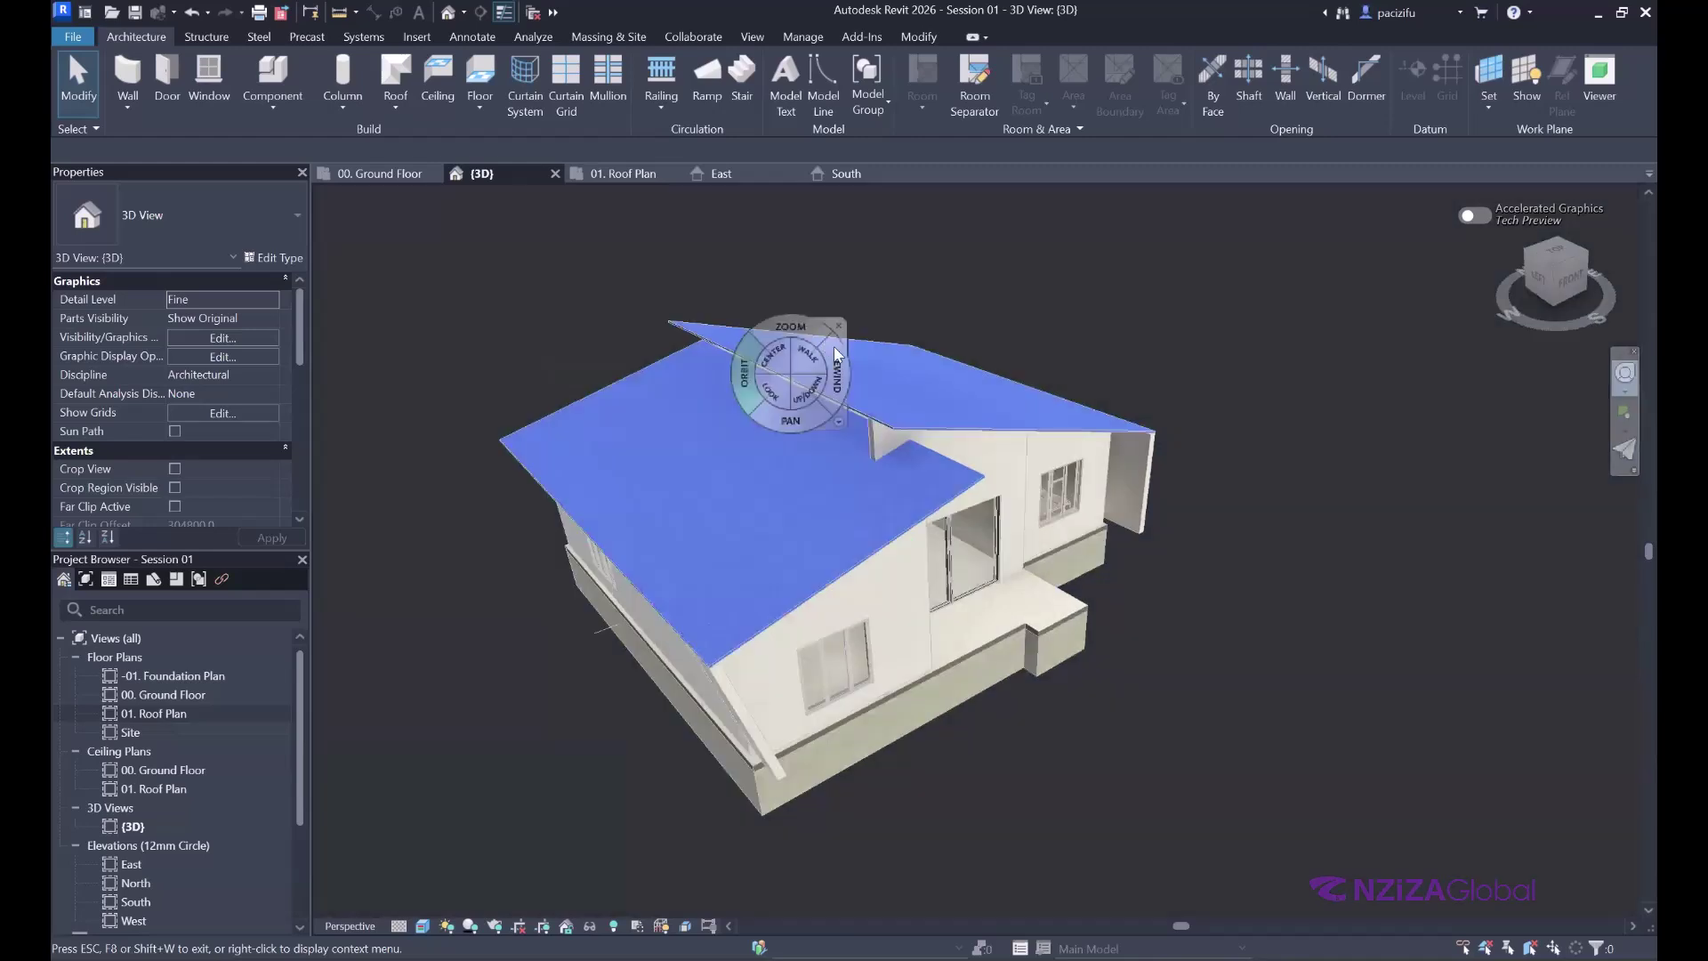
pyautogui.press('Escape')
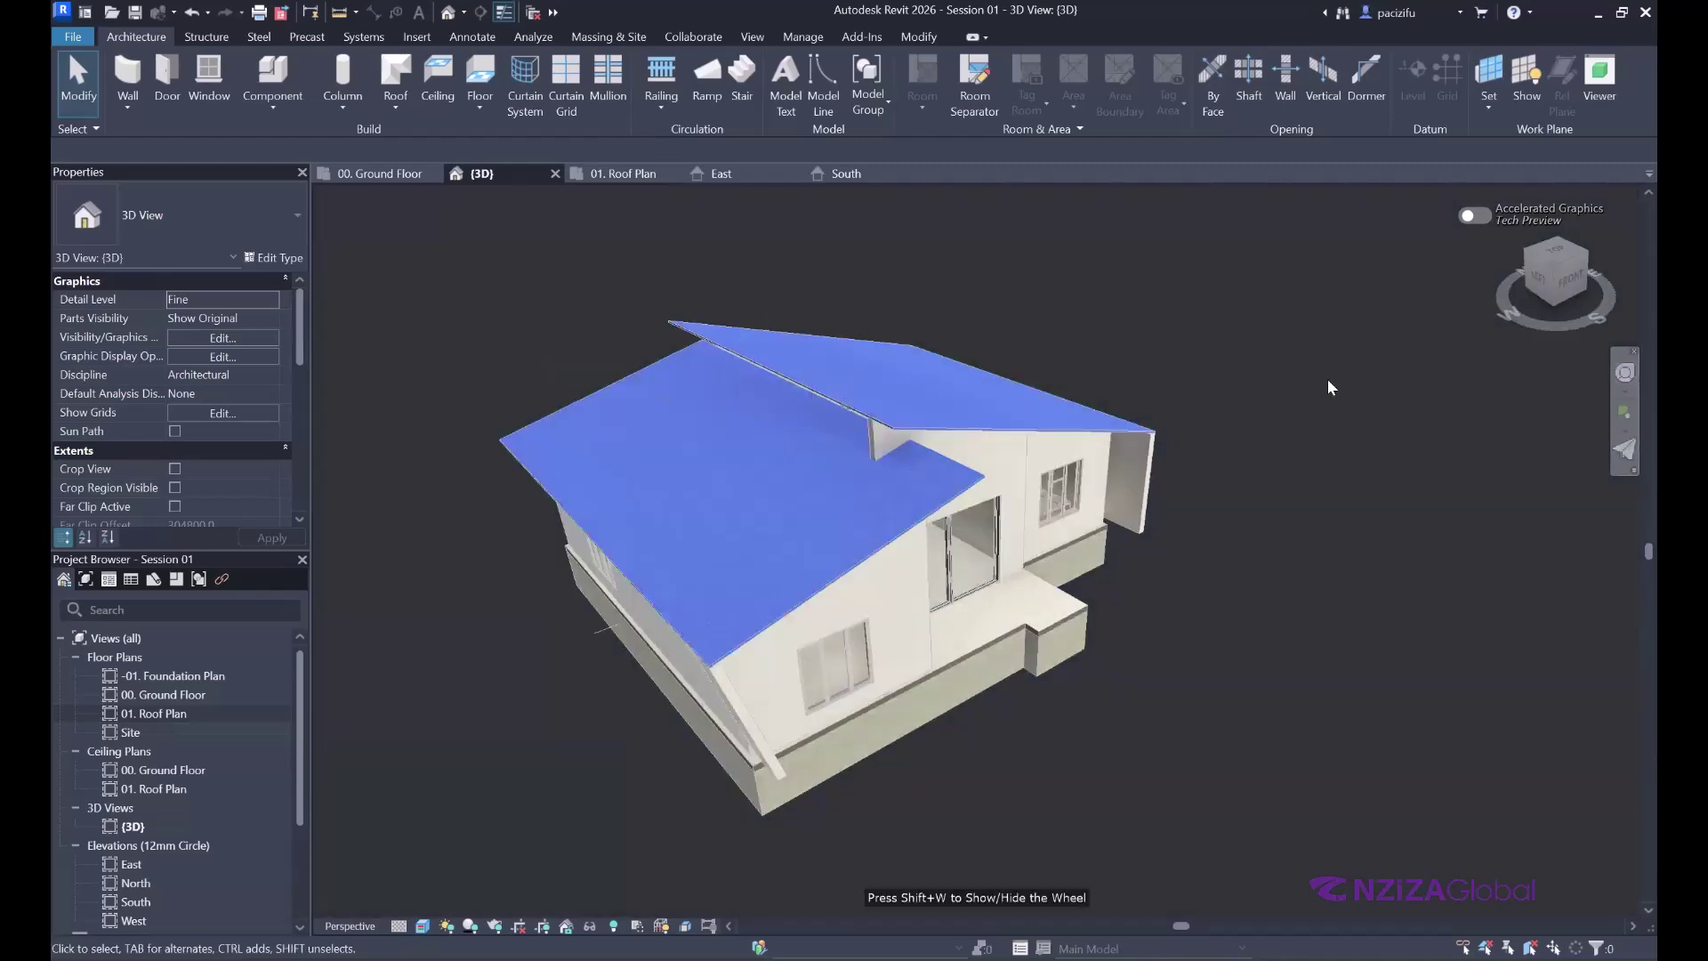
# - Open the west roof's footprint sketch for editing in the 01. Roof Plan view
pyautogui.scroll(3, 1503, 366)
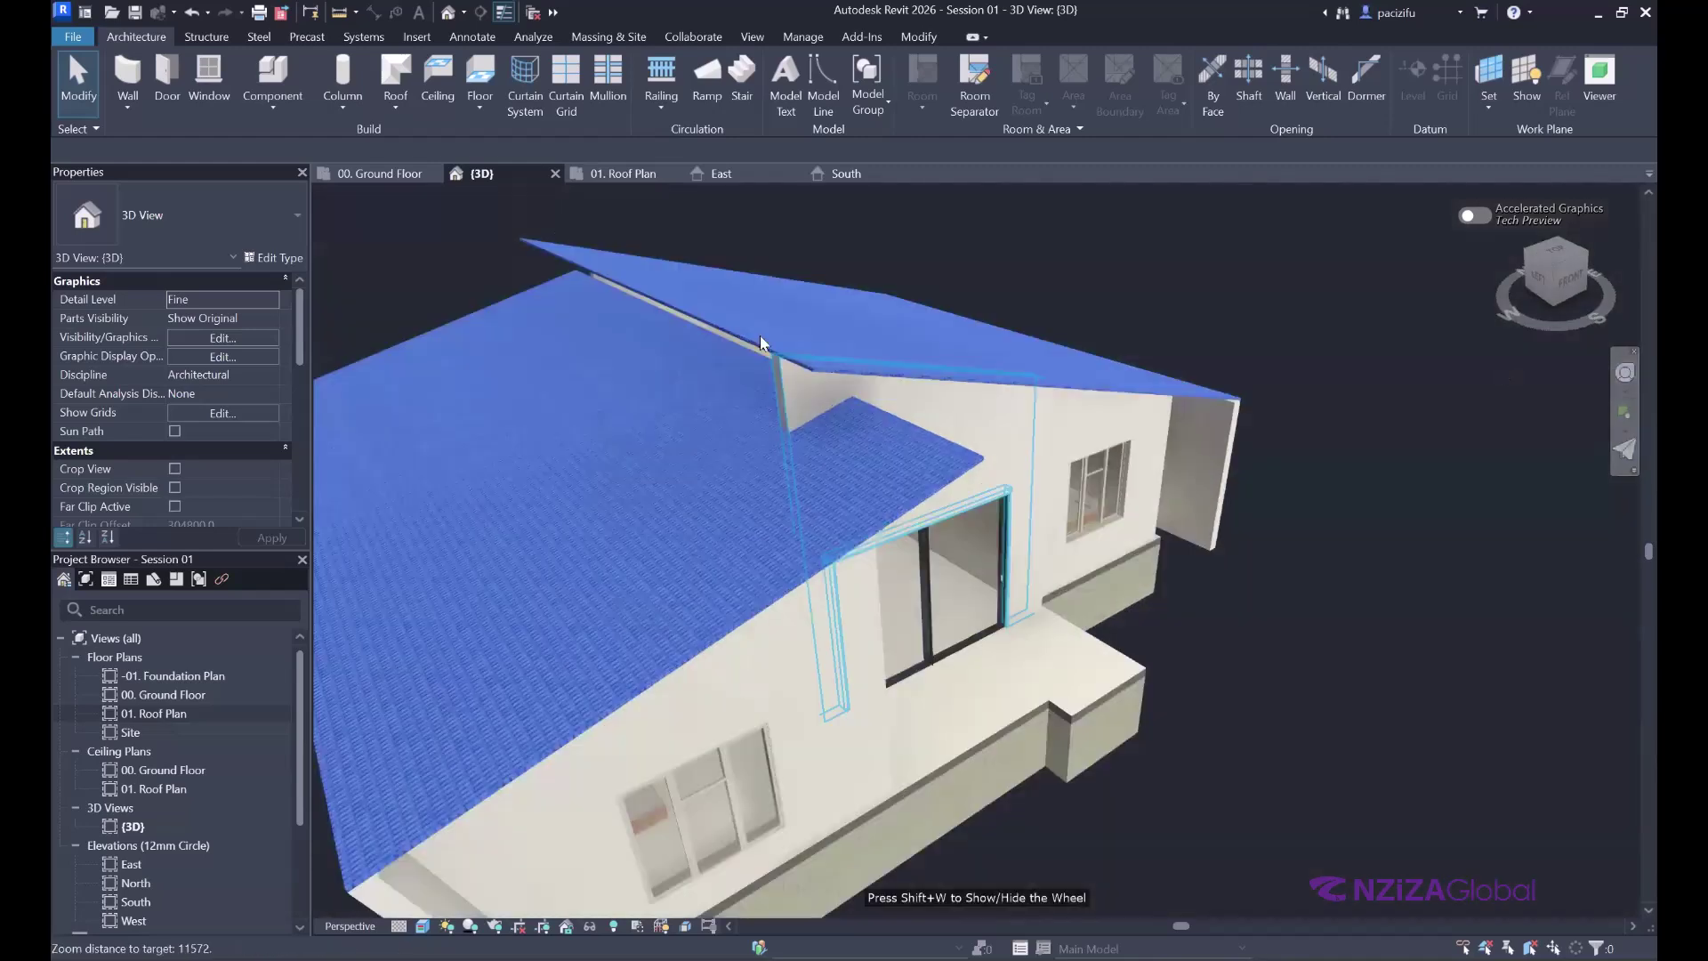
pyautogui.hotkey('shift', 'w')
pyautogui.moveTo(594, 292); pyautogui.dragTo(785, 331)
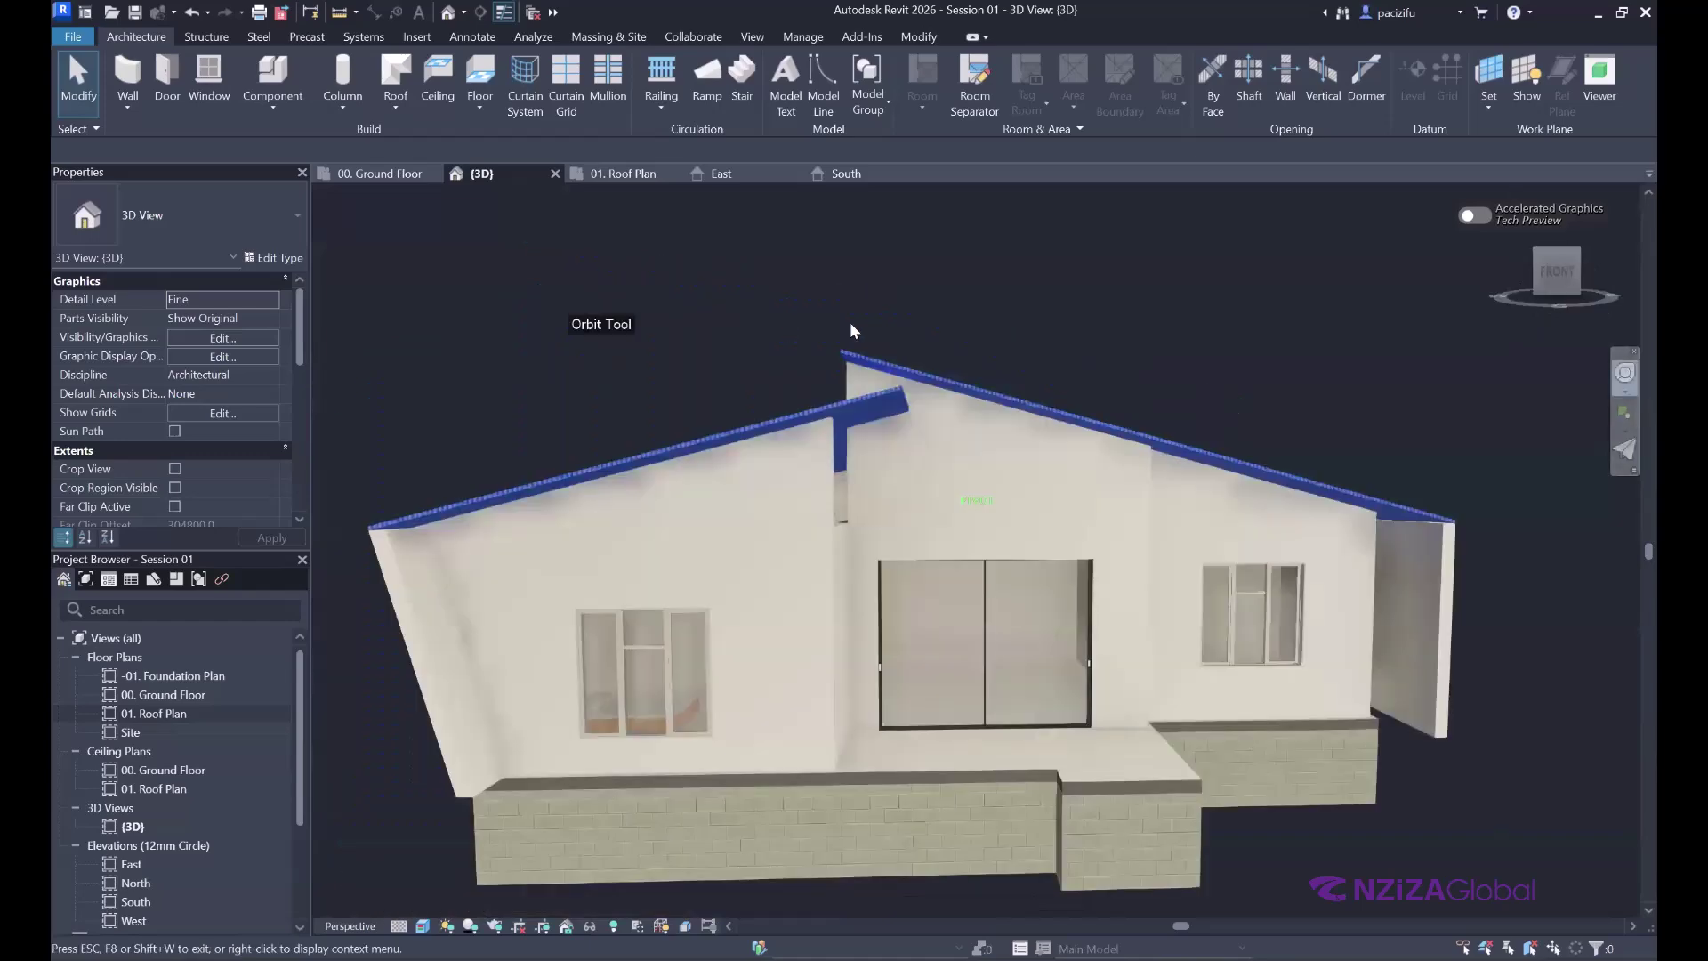
pyautogui.moveTo(958, 340); pyautogui.dragTo(781, 297)
pyautogui.press('Escape')
pyautogui.scroll(5, 870, 356)
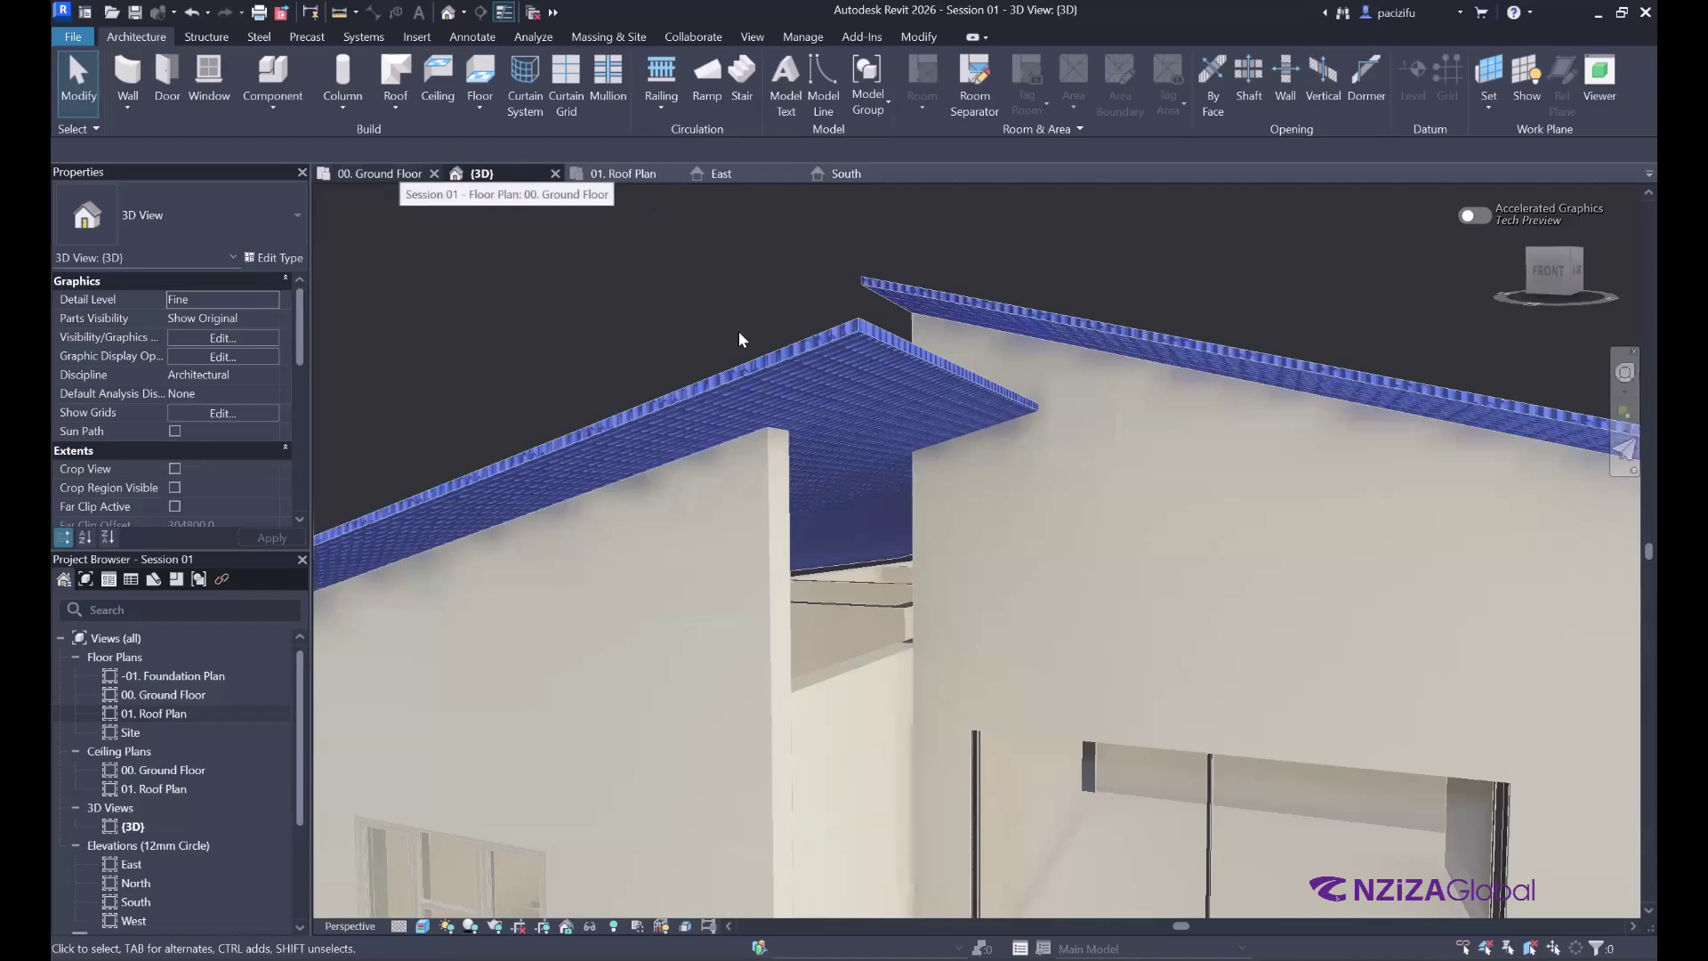
pyautogui.hotkey('ctrl', 'Tab')
pyautogui.scroll(6, 538, 670)
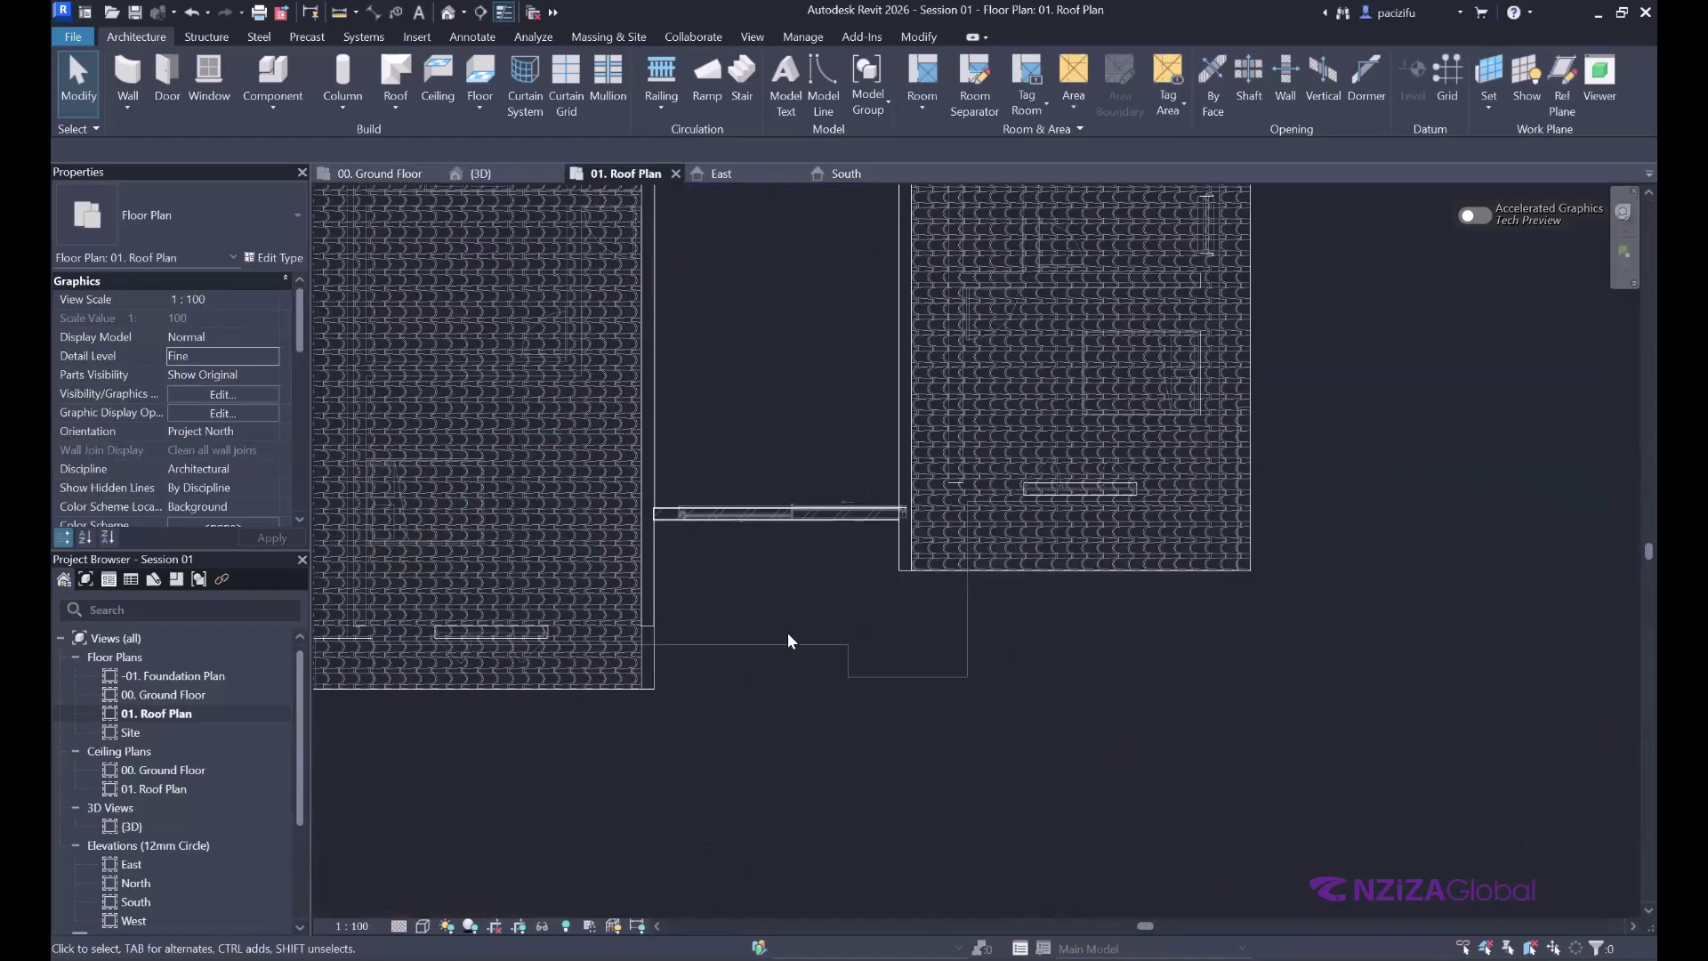
pyautogui.press('z')
pyautogui.press('f')
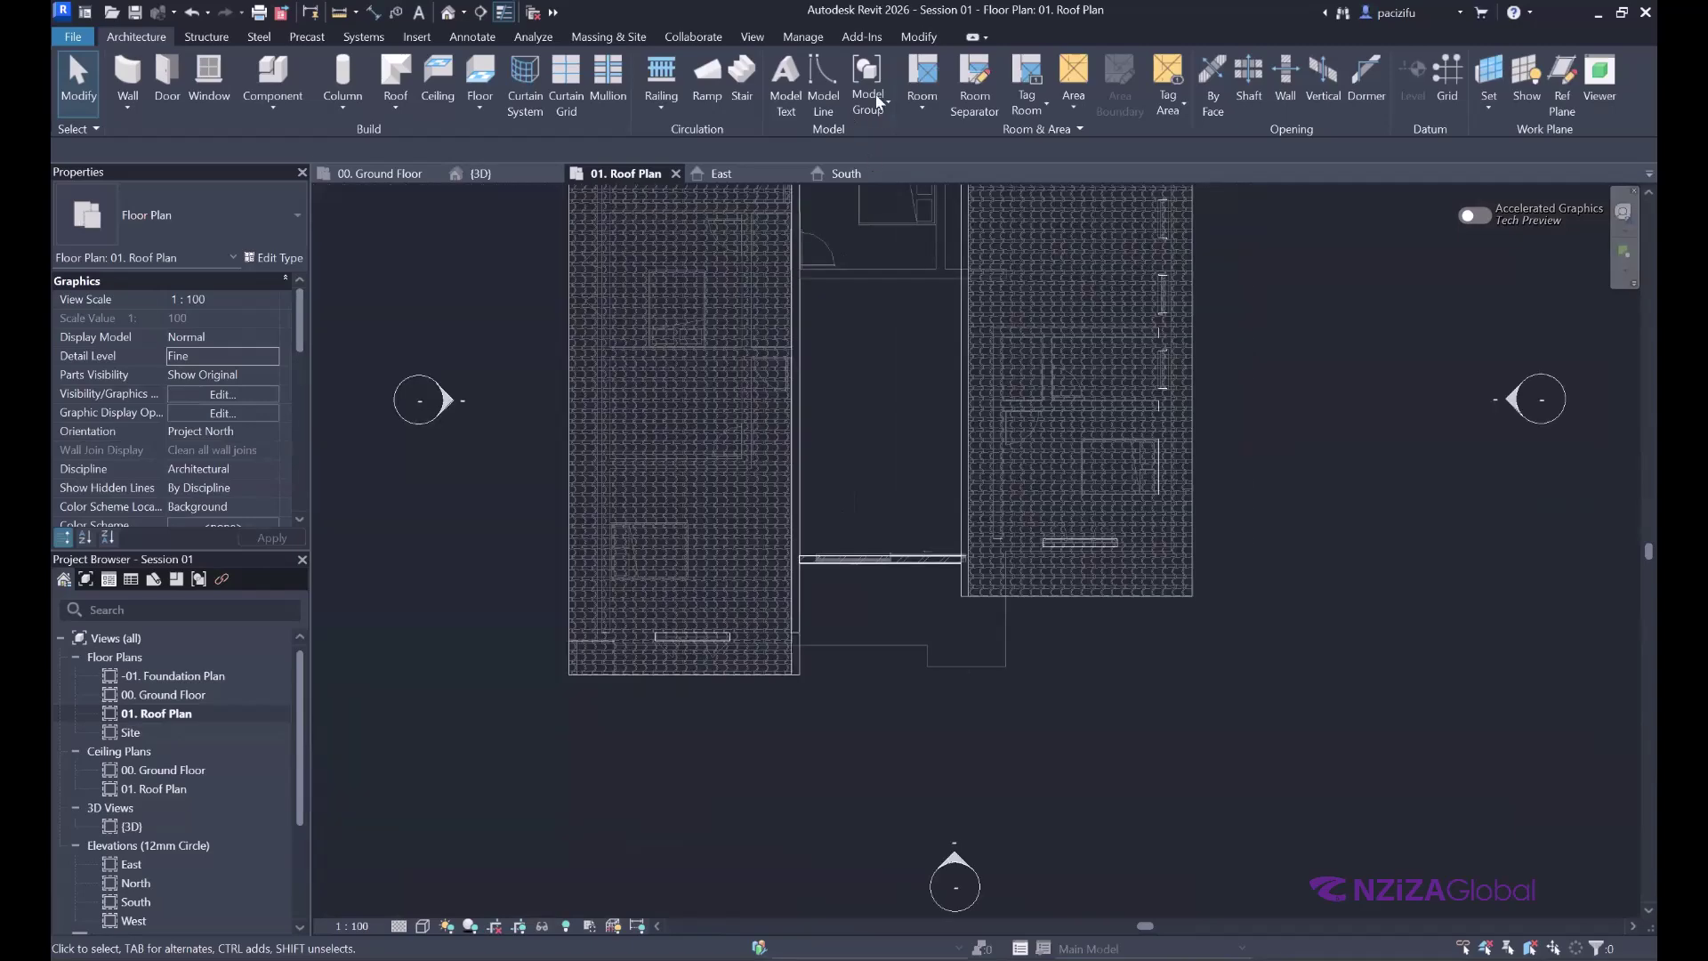
pyautogui.click(713, 361)
pyautogui.click(876, 98)
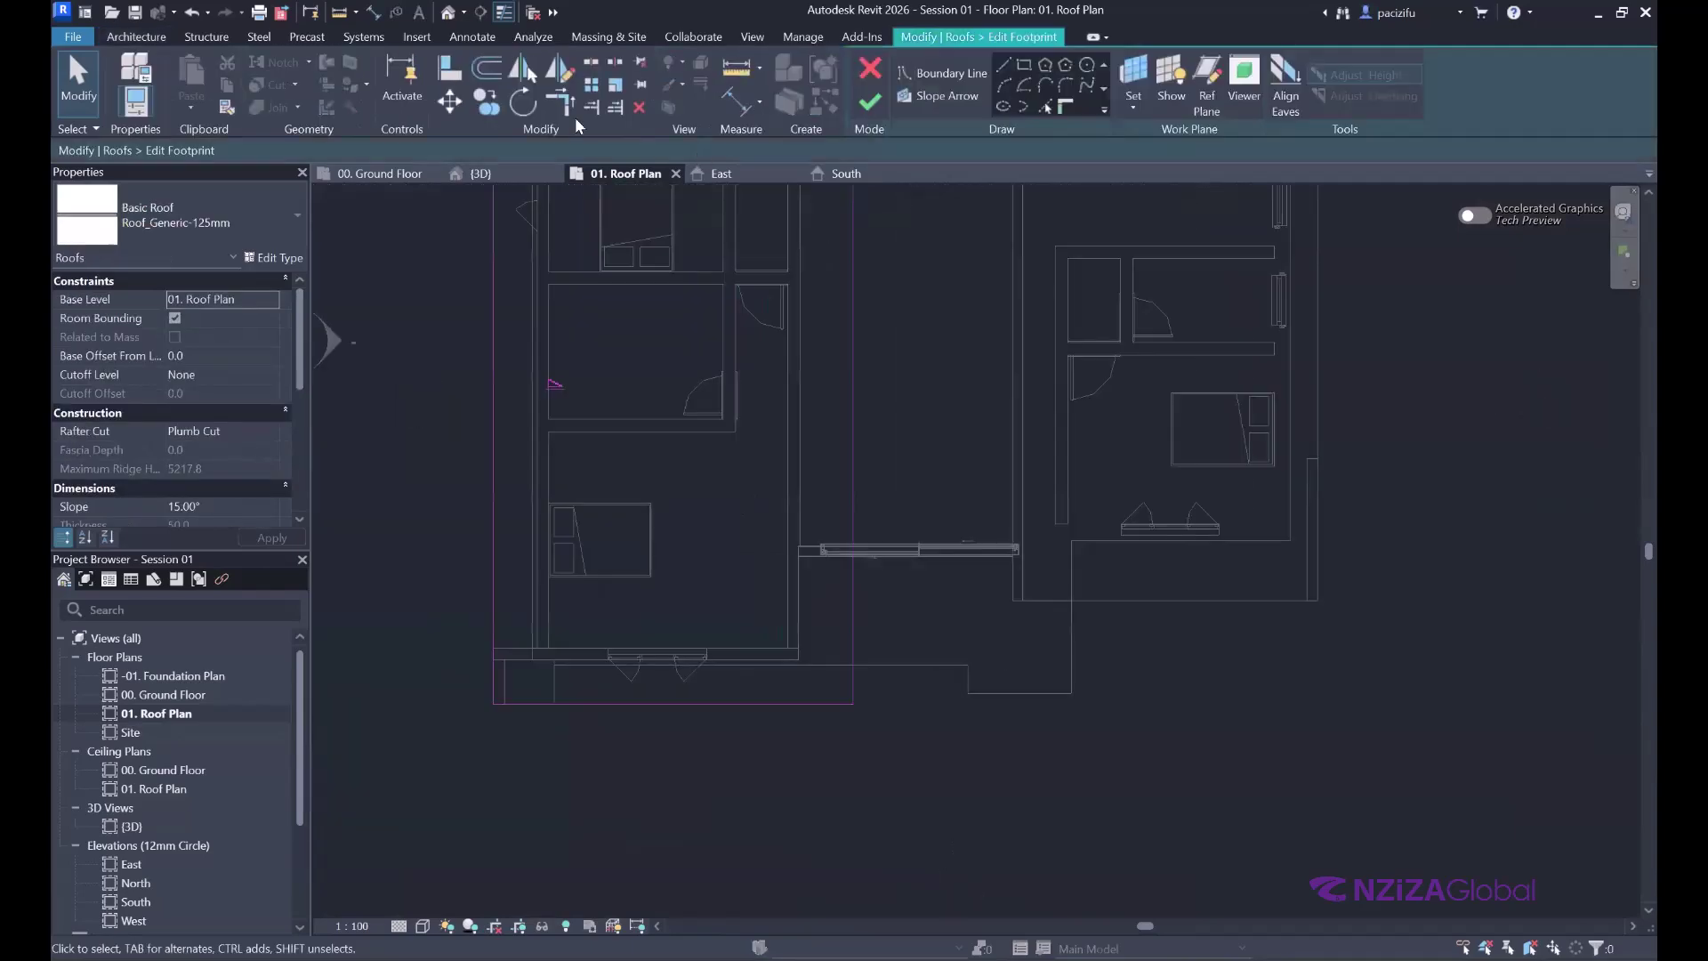
# - Align the west roof's east boundary line with the east face of the central wall and finish the footprint
pyautogui.click(455, 82)
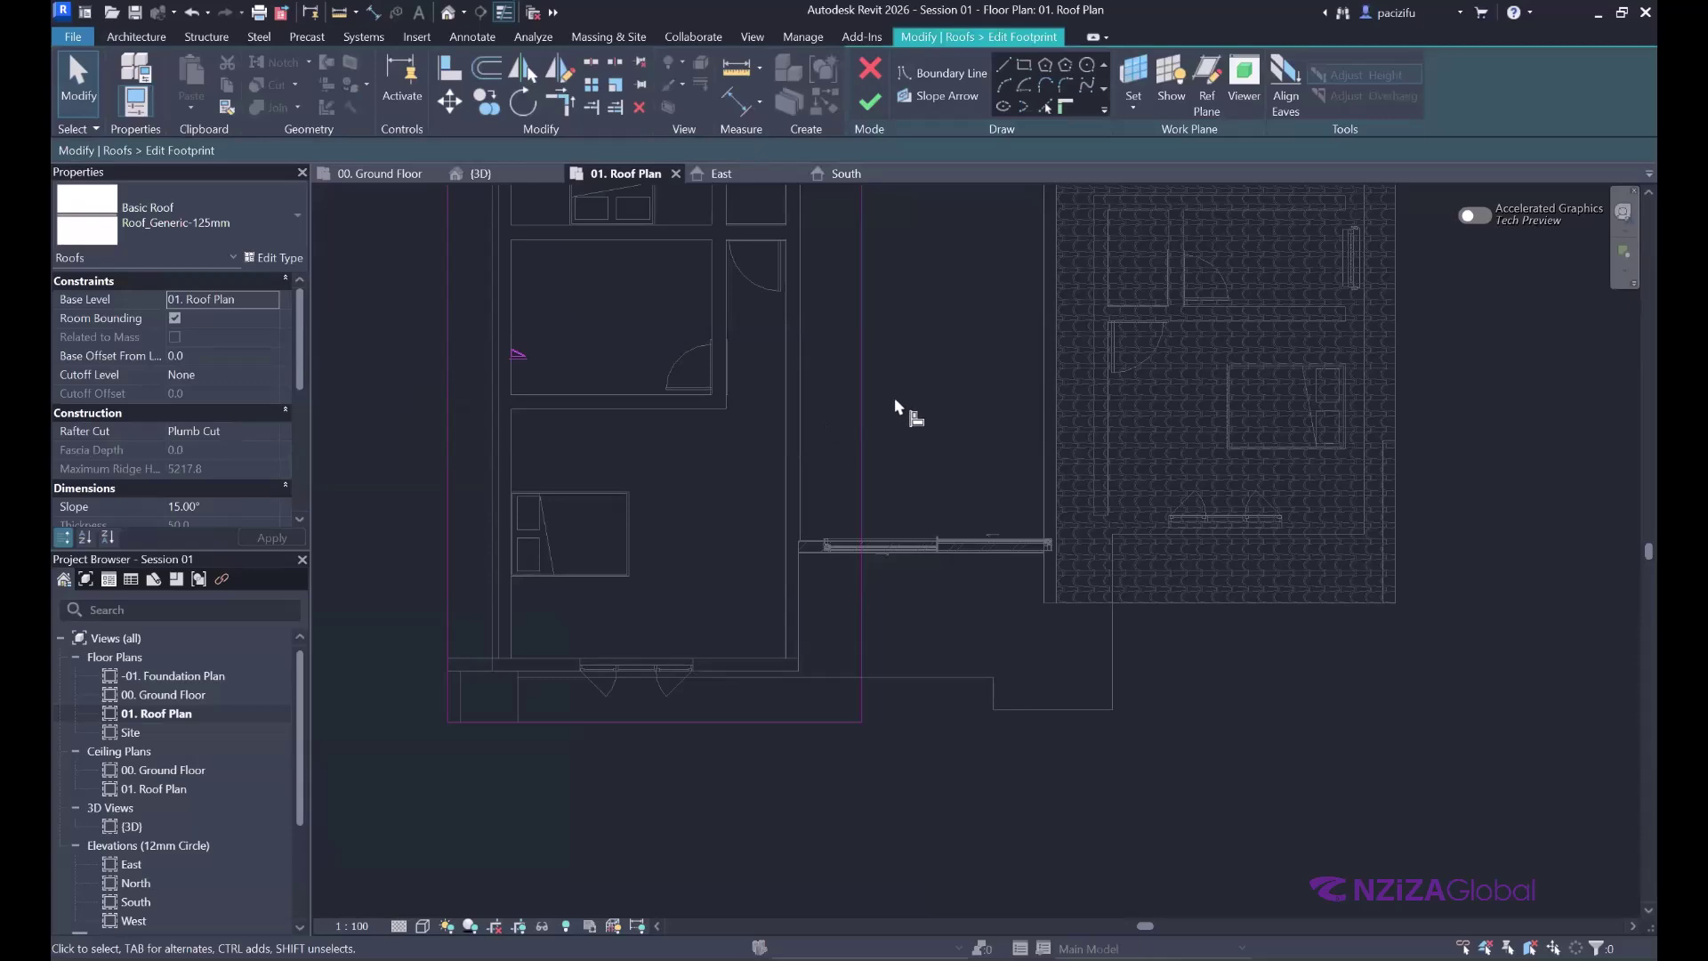
pyautogui.scroll(2, 798, 392)
pyautogui.click(801, 391)
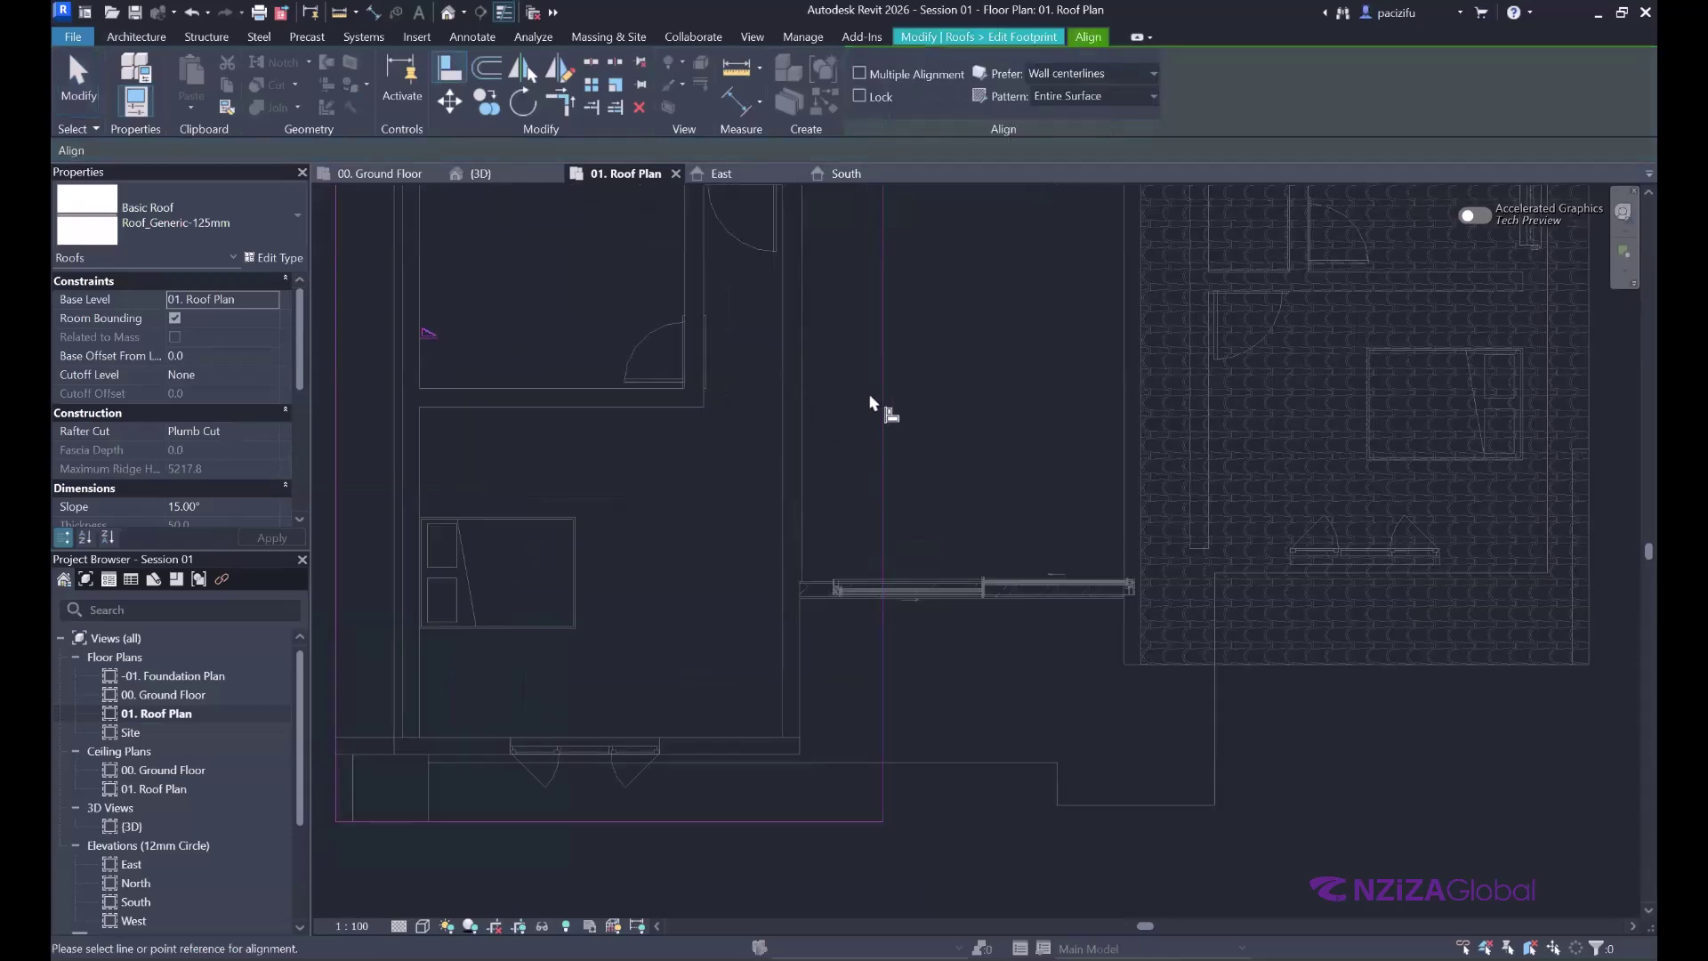
pyautogui.click(883, 783)
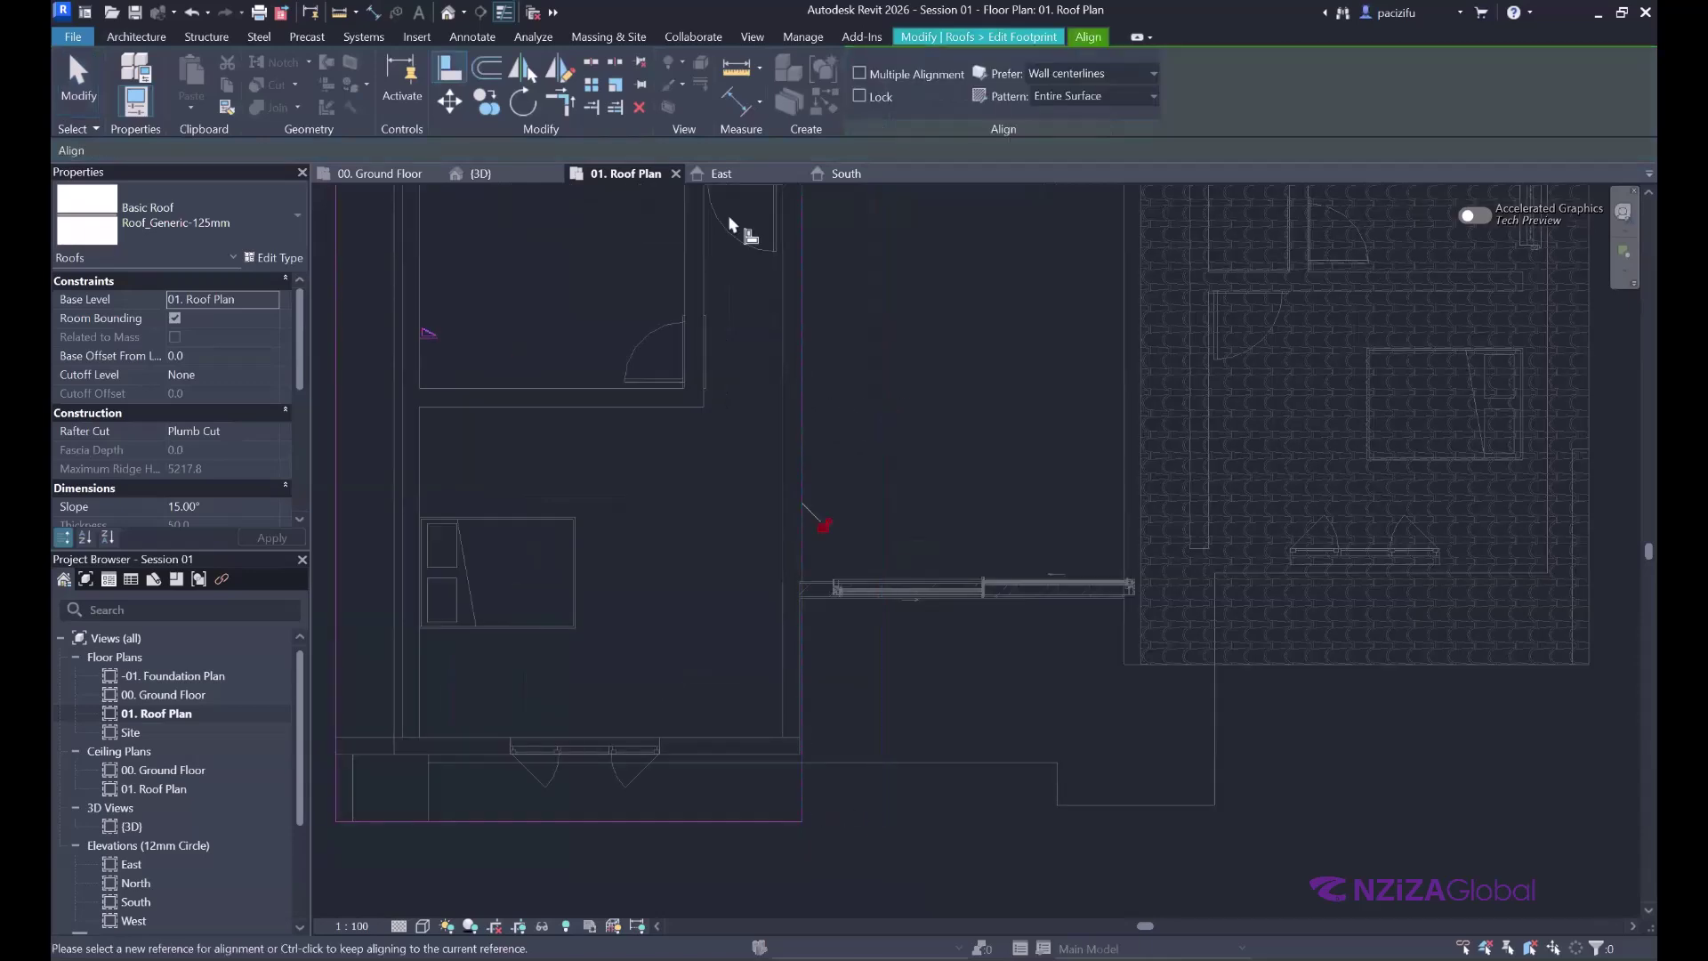
pyautogui.scroll(3, 790, 756)
pyautogui.press('Escape')
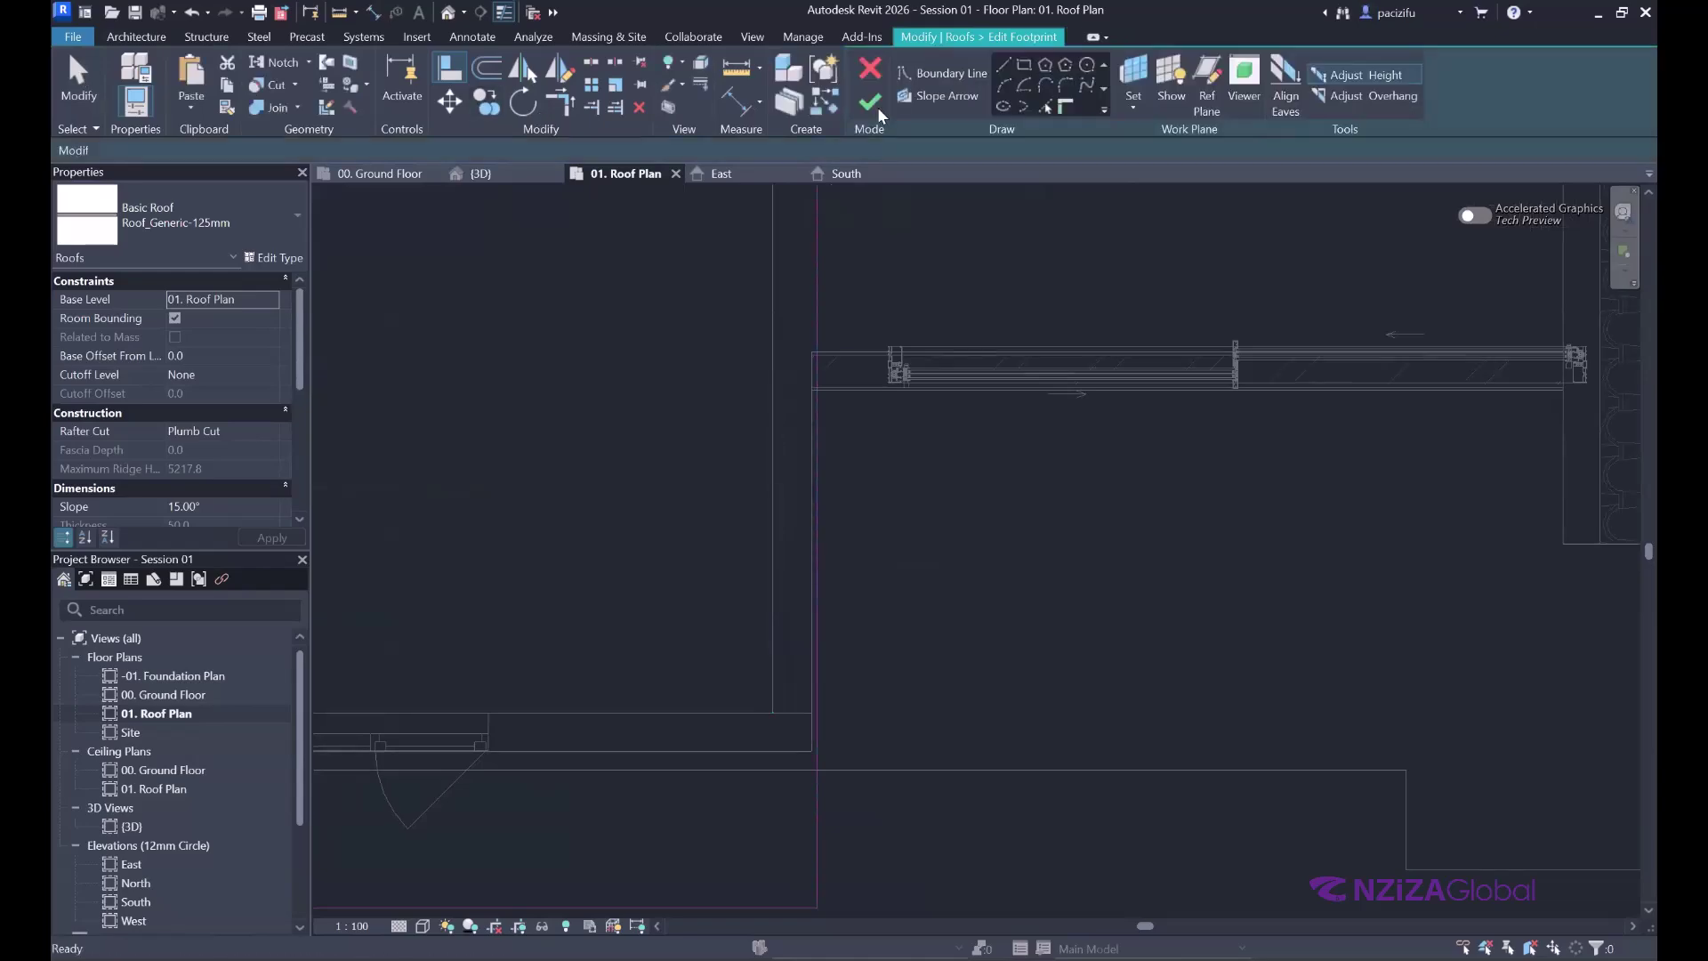
pyautogui.click(878, 98)
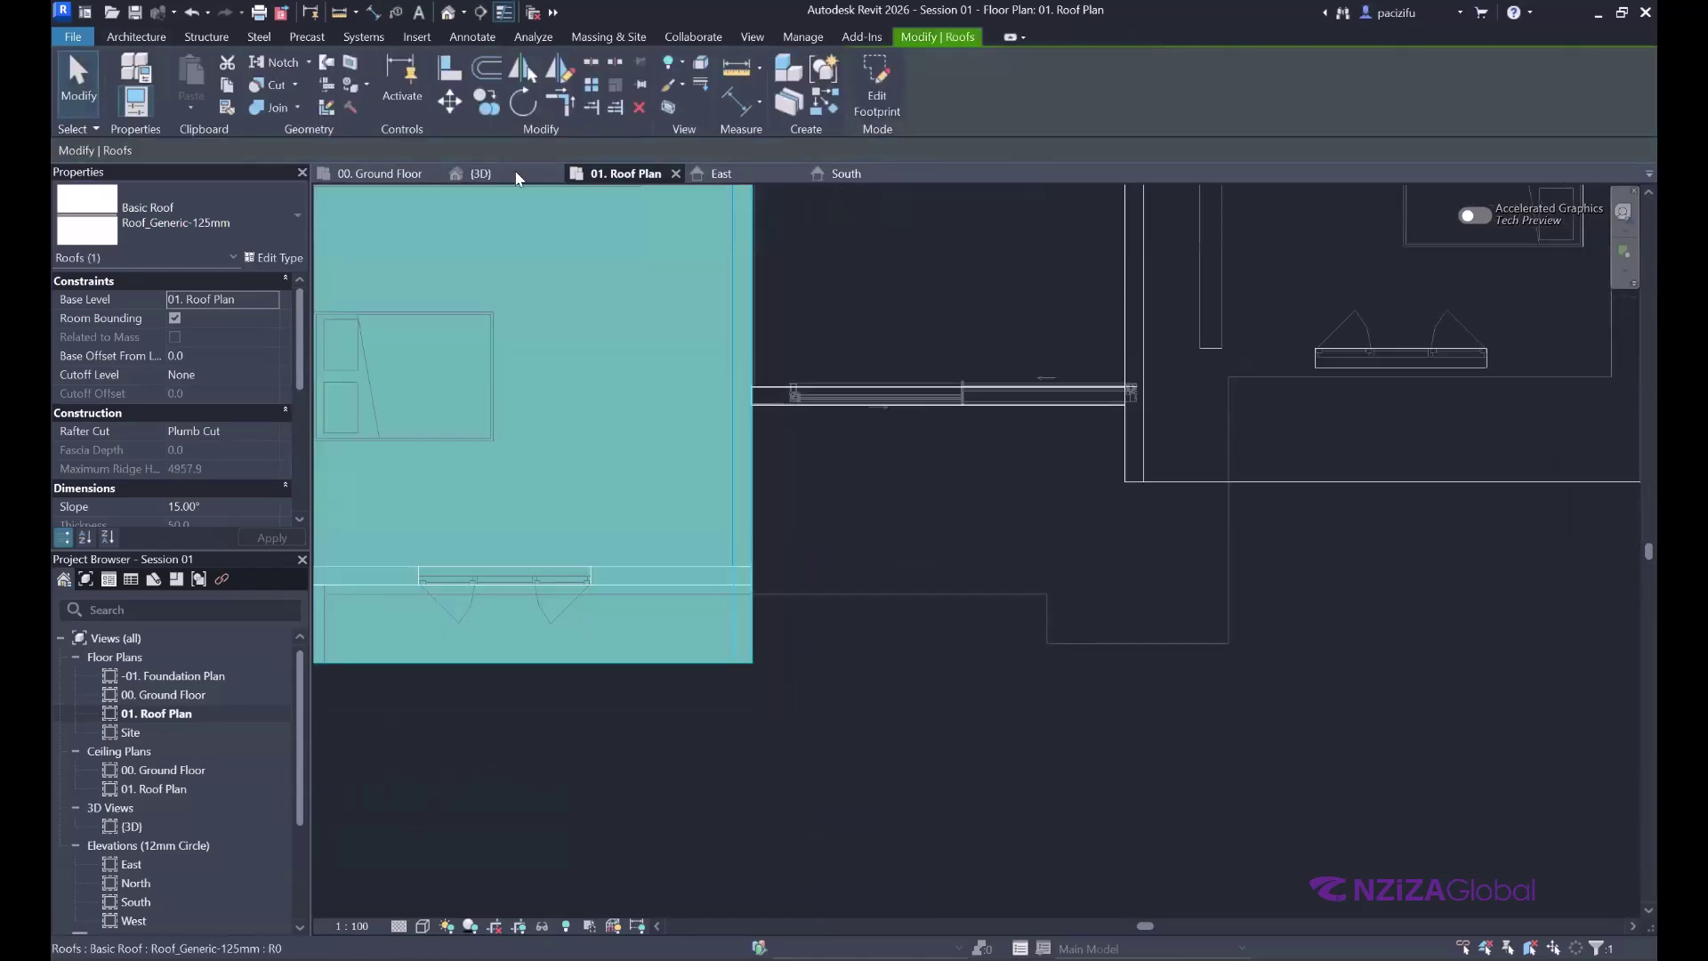
# - Examine in 3D the gap between the west roof and the tall front wall, including the walls behind it
pyautogui.hotkey('ctrl', 'Tab')
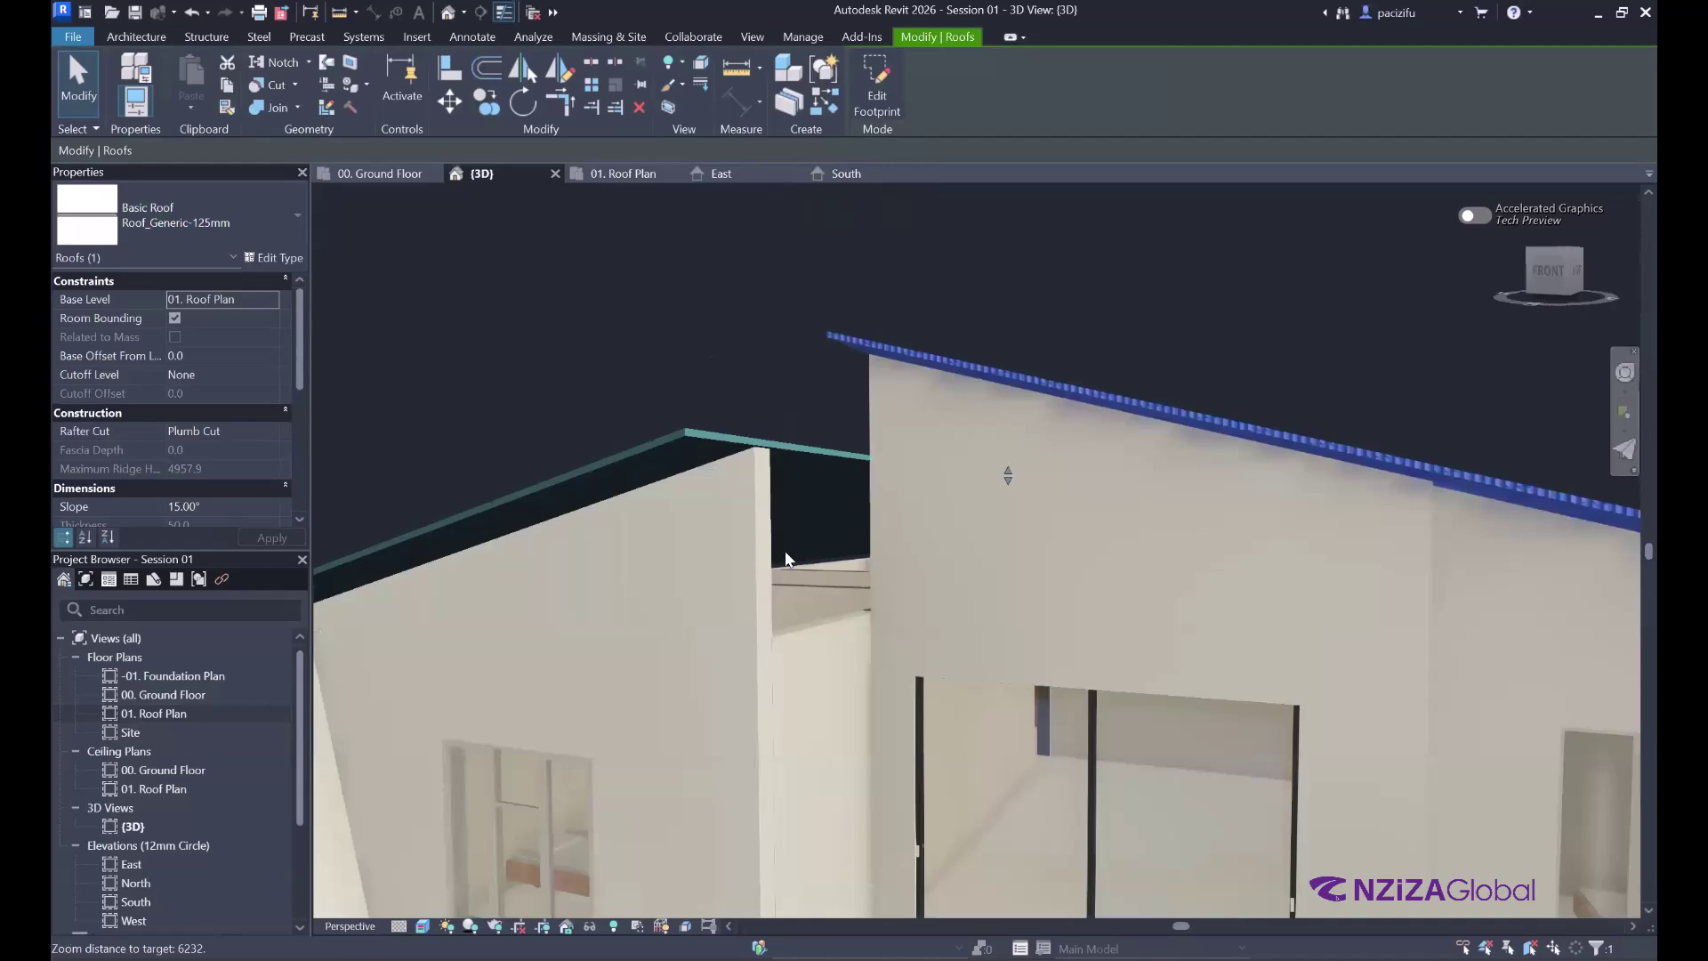
pyautogui.scroll(5, 723, 569)
pyautogui.press('Escape')
pyautogui.click(820, 563)
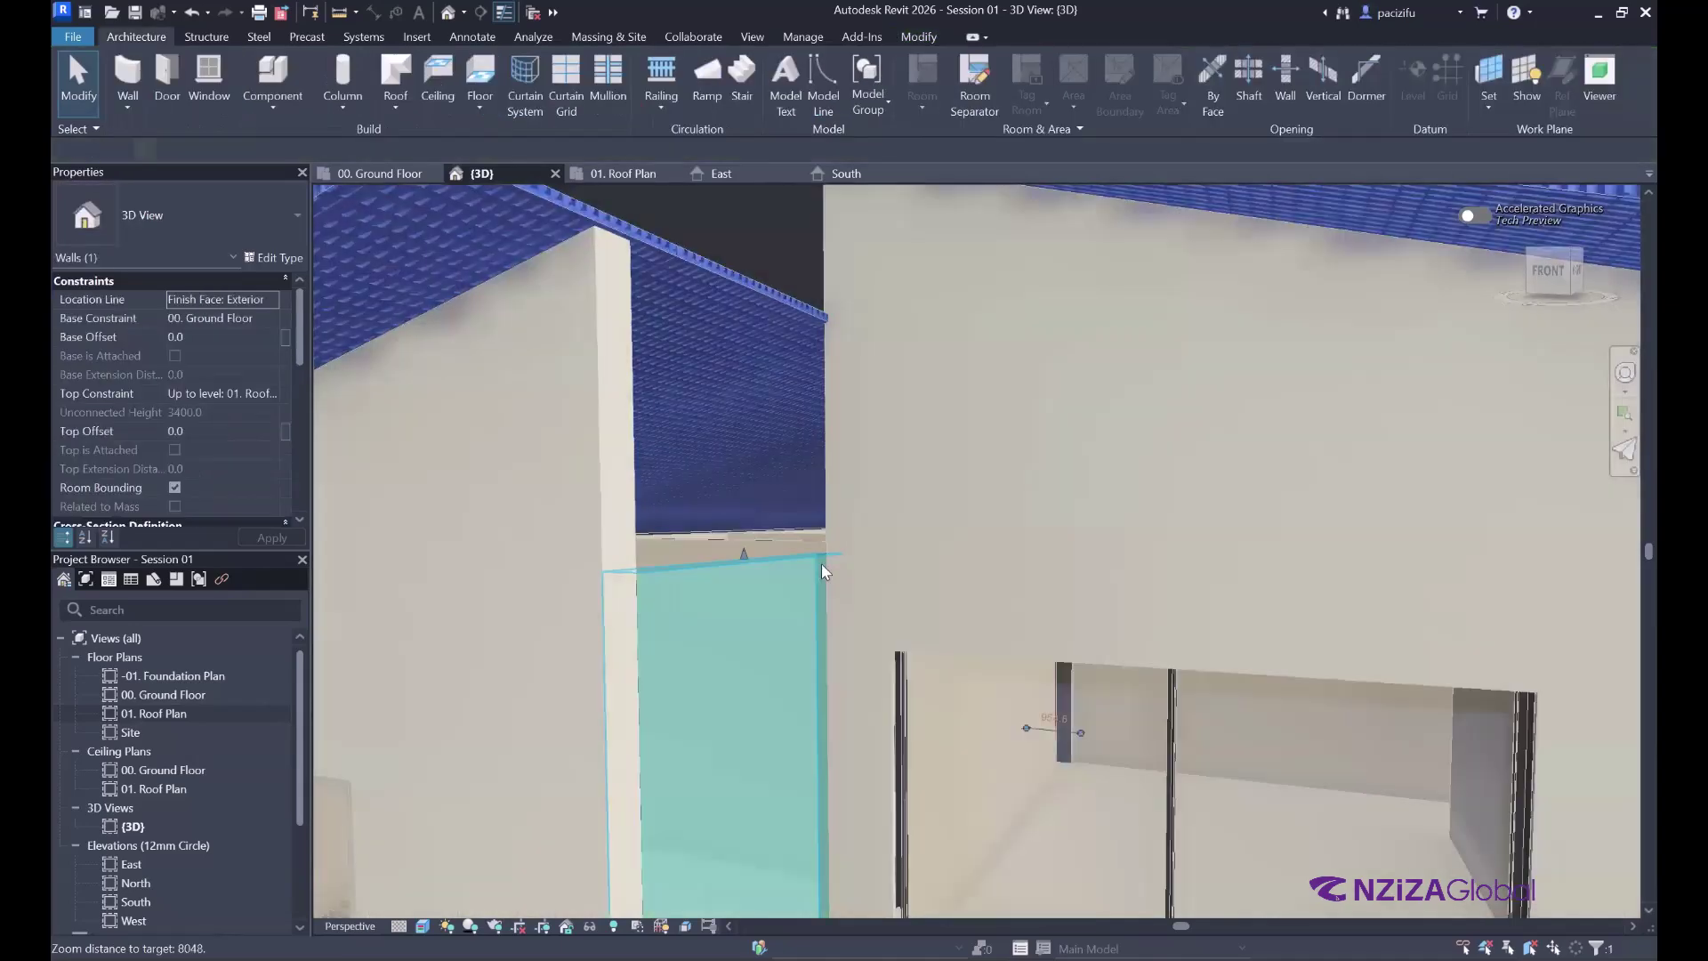
pyautogui.scroll(3, 783, 545)
pyautogui.scroll(4, 758, 556)
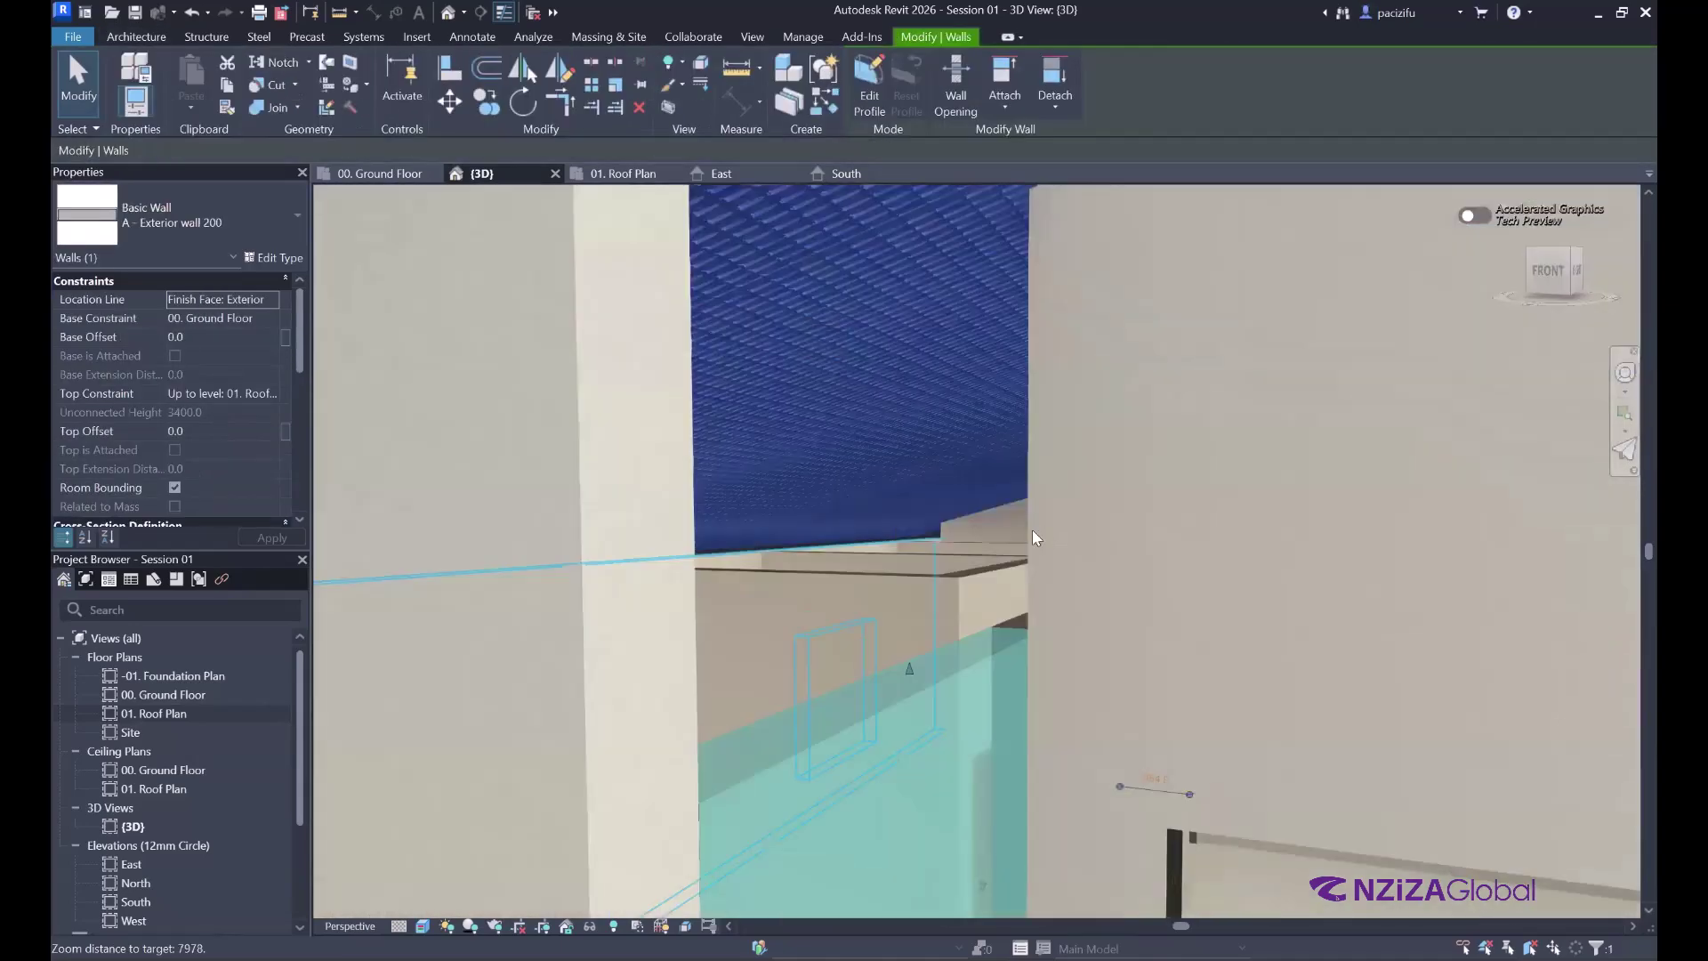
pyautogui.scroll(-2, 1136, 574)
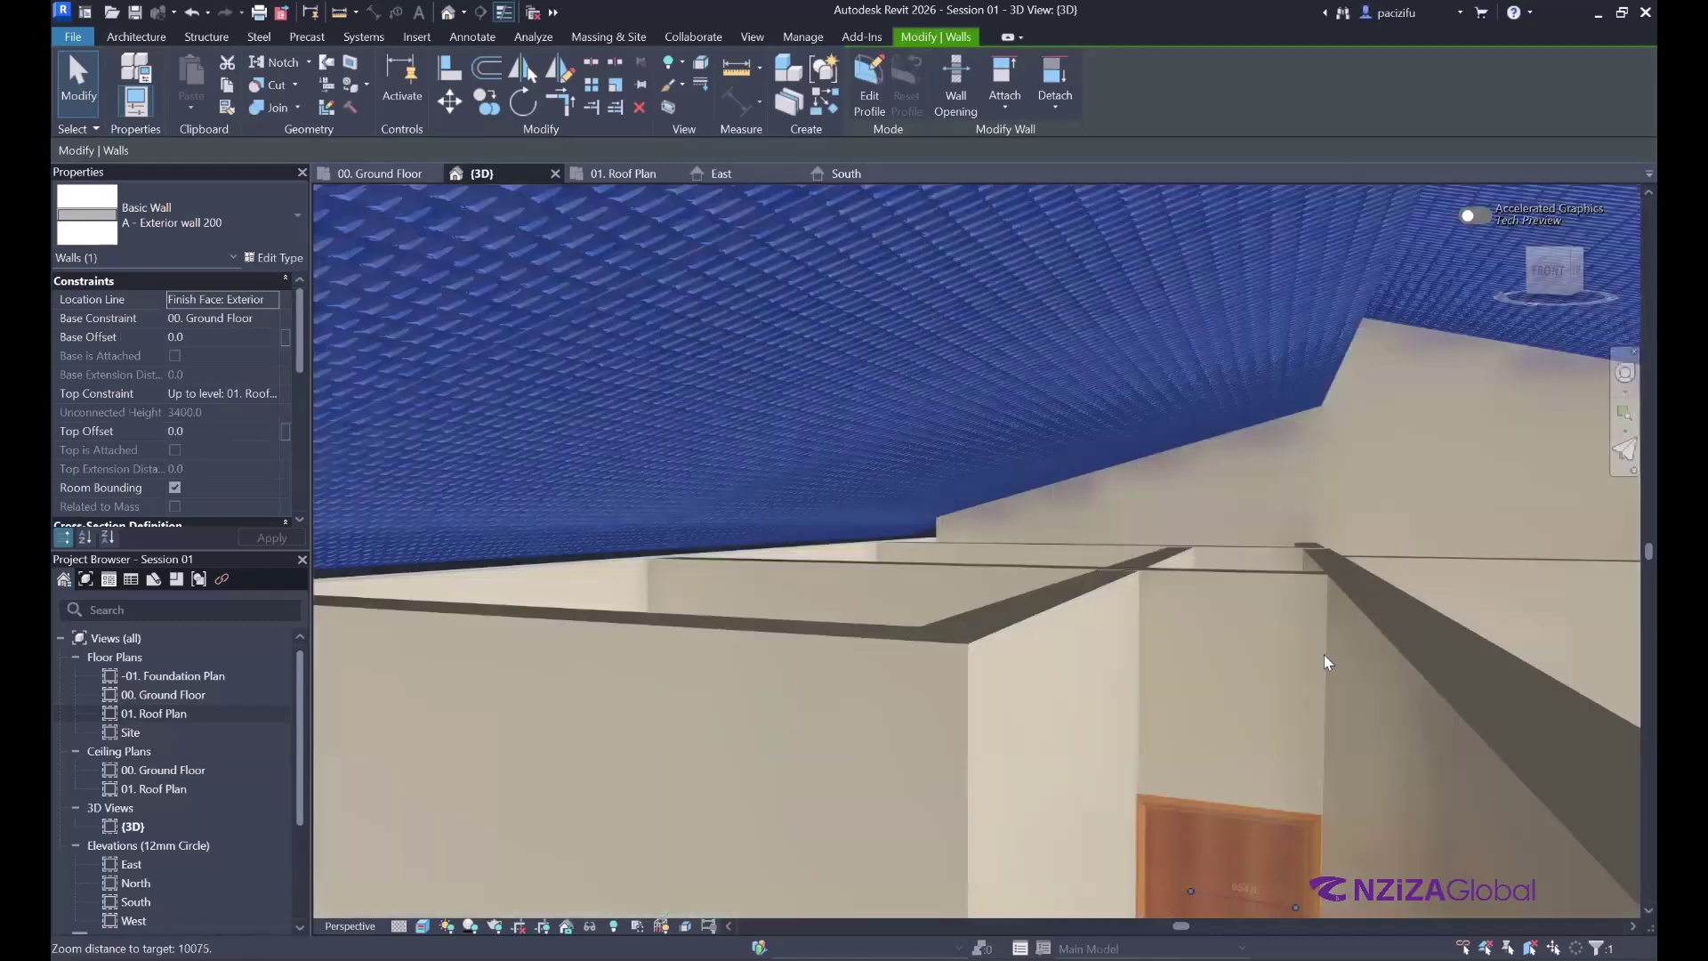
pyautogui.click(940, 650)
pyautogui.keyDown('shift'); pyautogui.moveTo(940, 650); pyautogui.dragTo(979, 371, button='middle'); pyautogui.keyUp('shift')
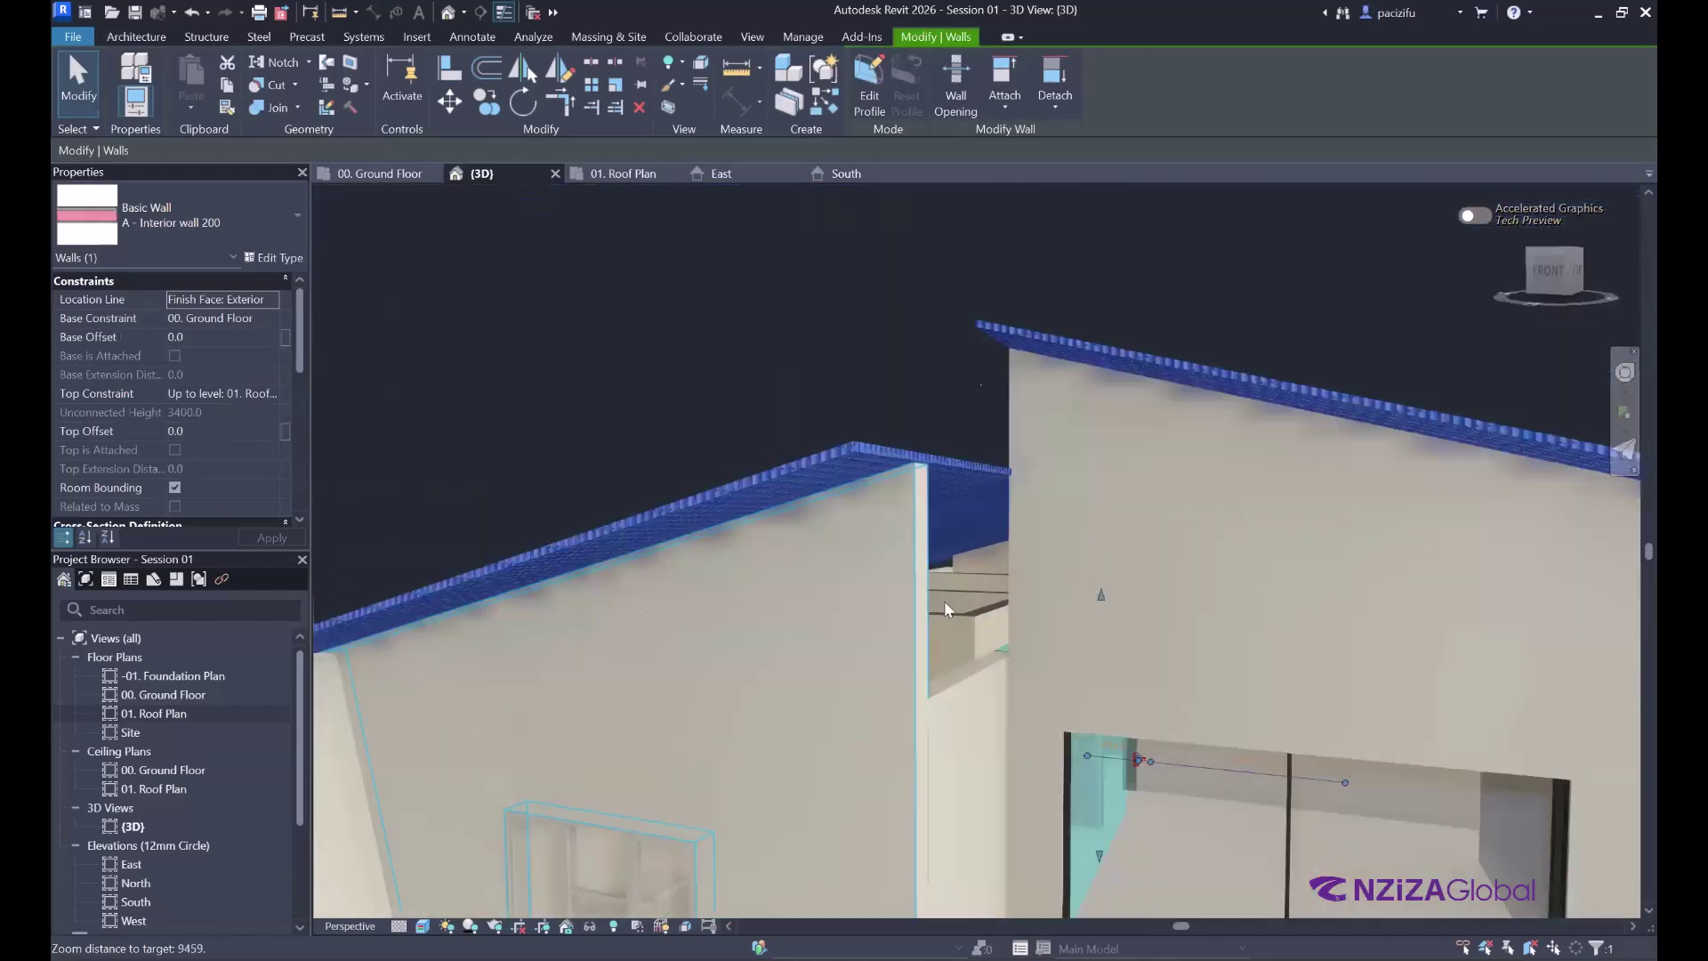
pyautogui.scroll(-3, 1160, 600)
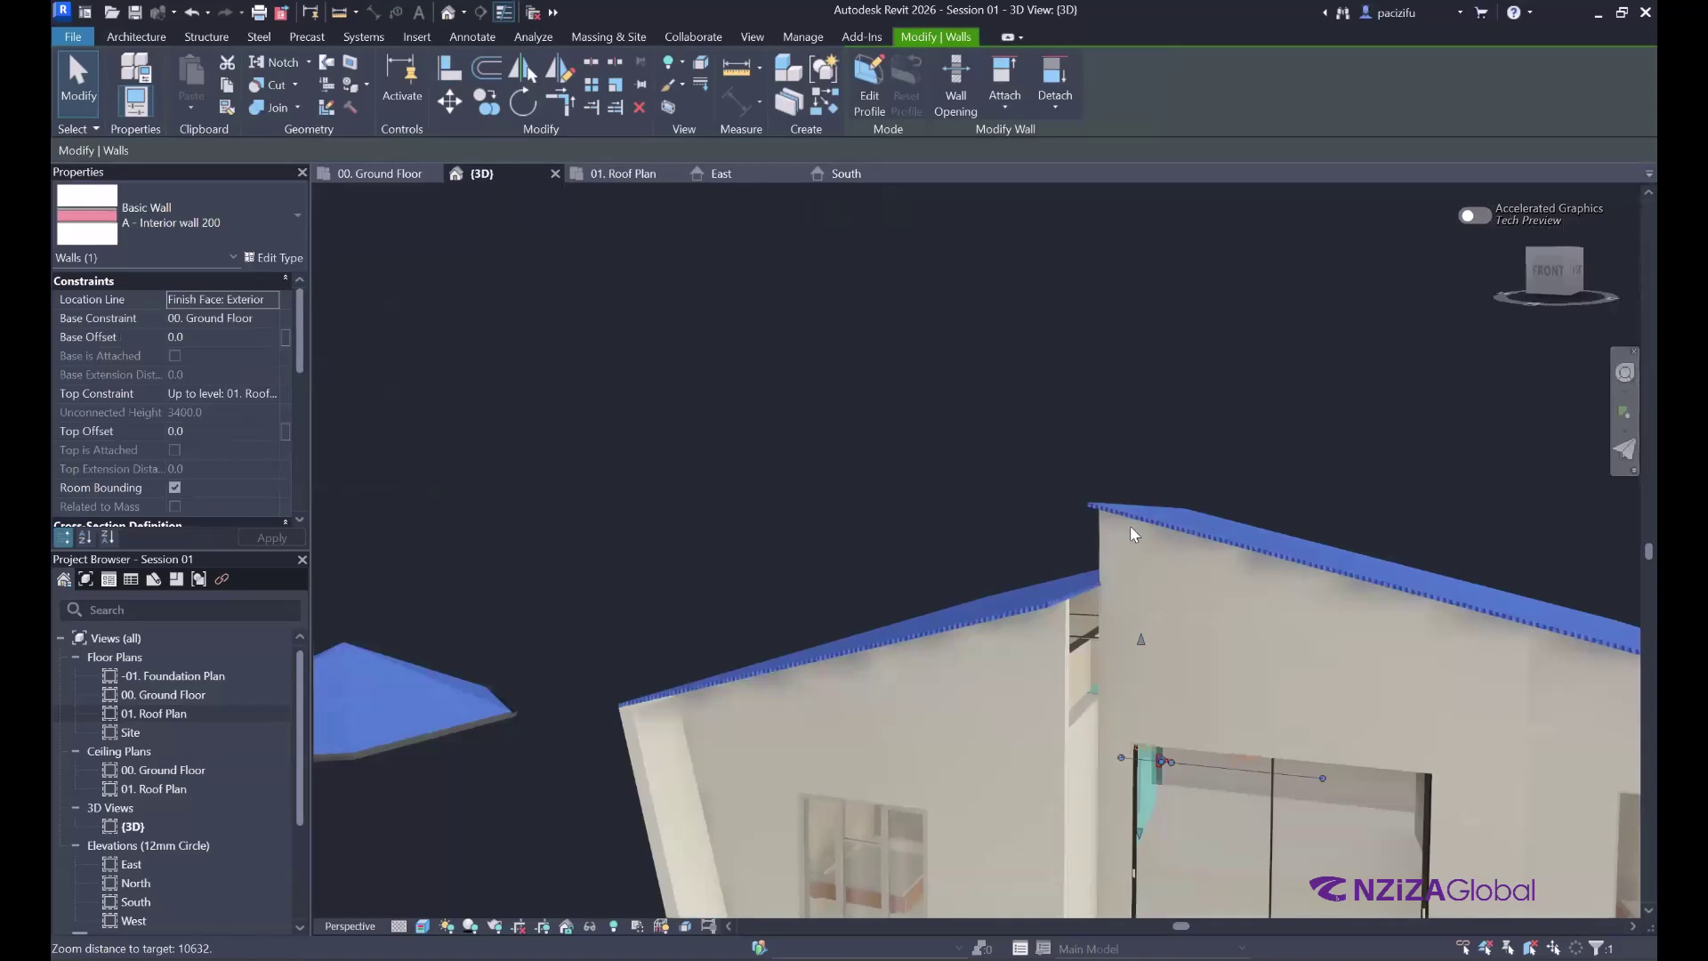
# - Select the east roof in 3D and open its footprint sketch in the 01. Roof Plan view
pyautogui.moveTo(1068, 508)
pyautogui.keyDown('shift'); pyautogui.mouseDown(button='middle')
pyautogui.moveTo(1129, 404)
pyautogui.moveTo(1154, 418)
pyautogui.mouseUp(button='middle'); pyautogui.keyUp('shift')
pyautogui.moveTo(1154, 418); pyautogui.dragTo(1106, 456)
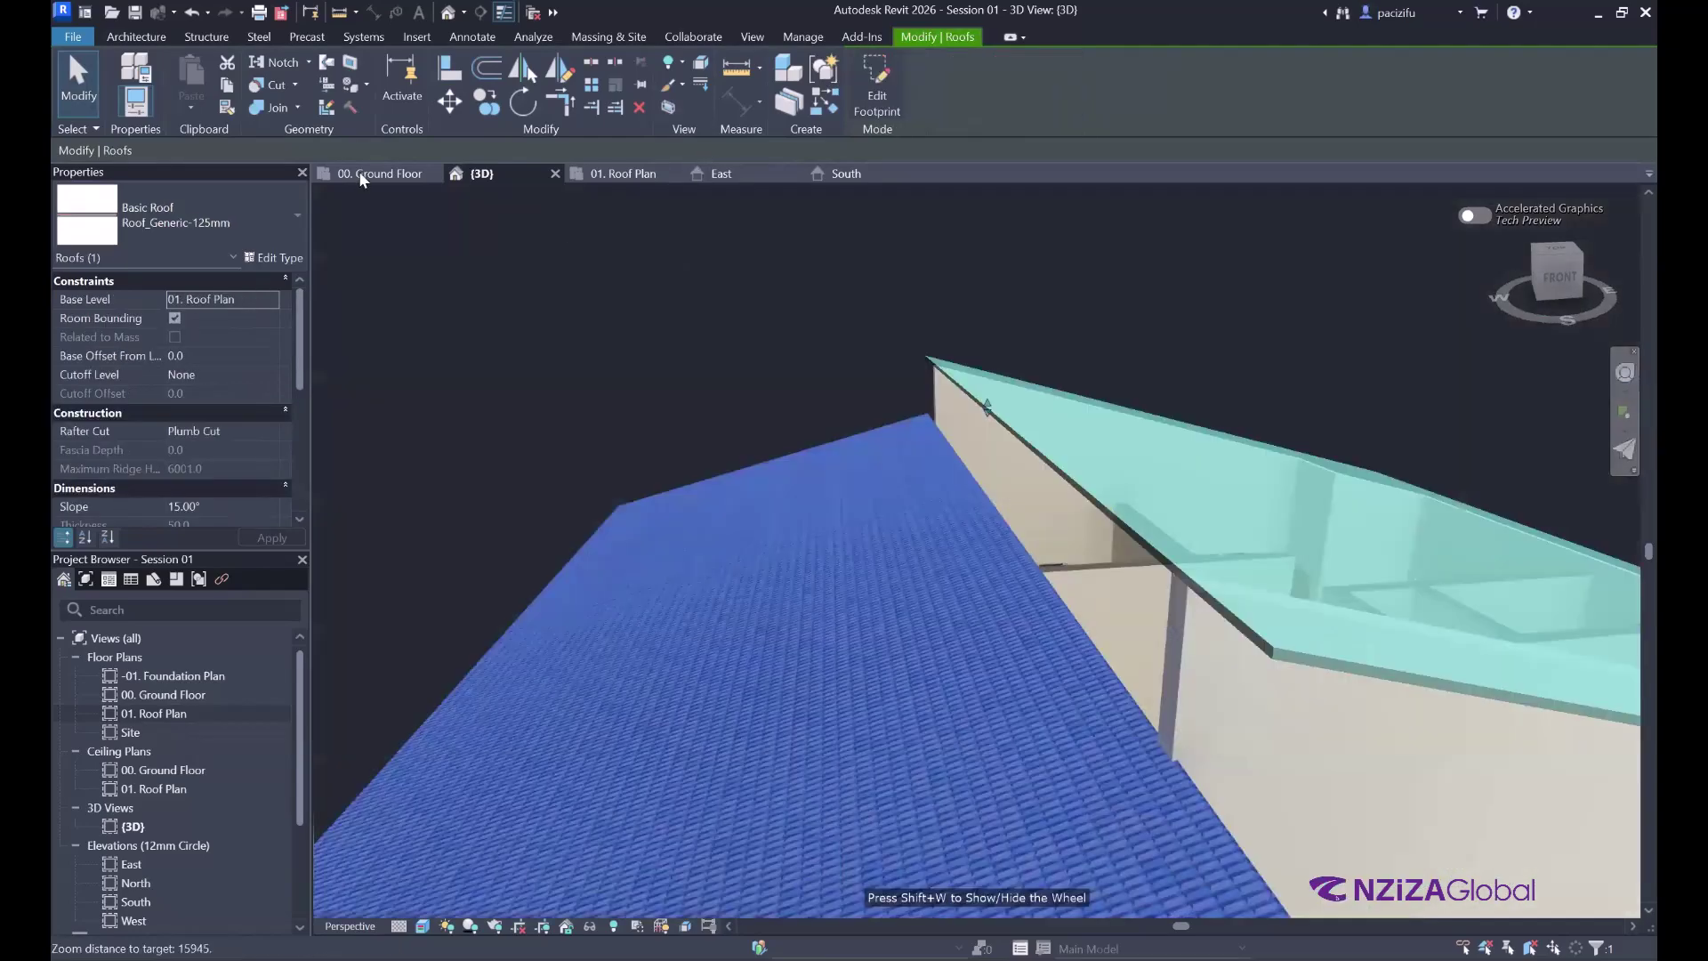
pyautogui.scroll(-3, 621, 264)
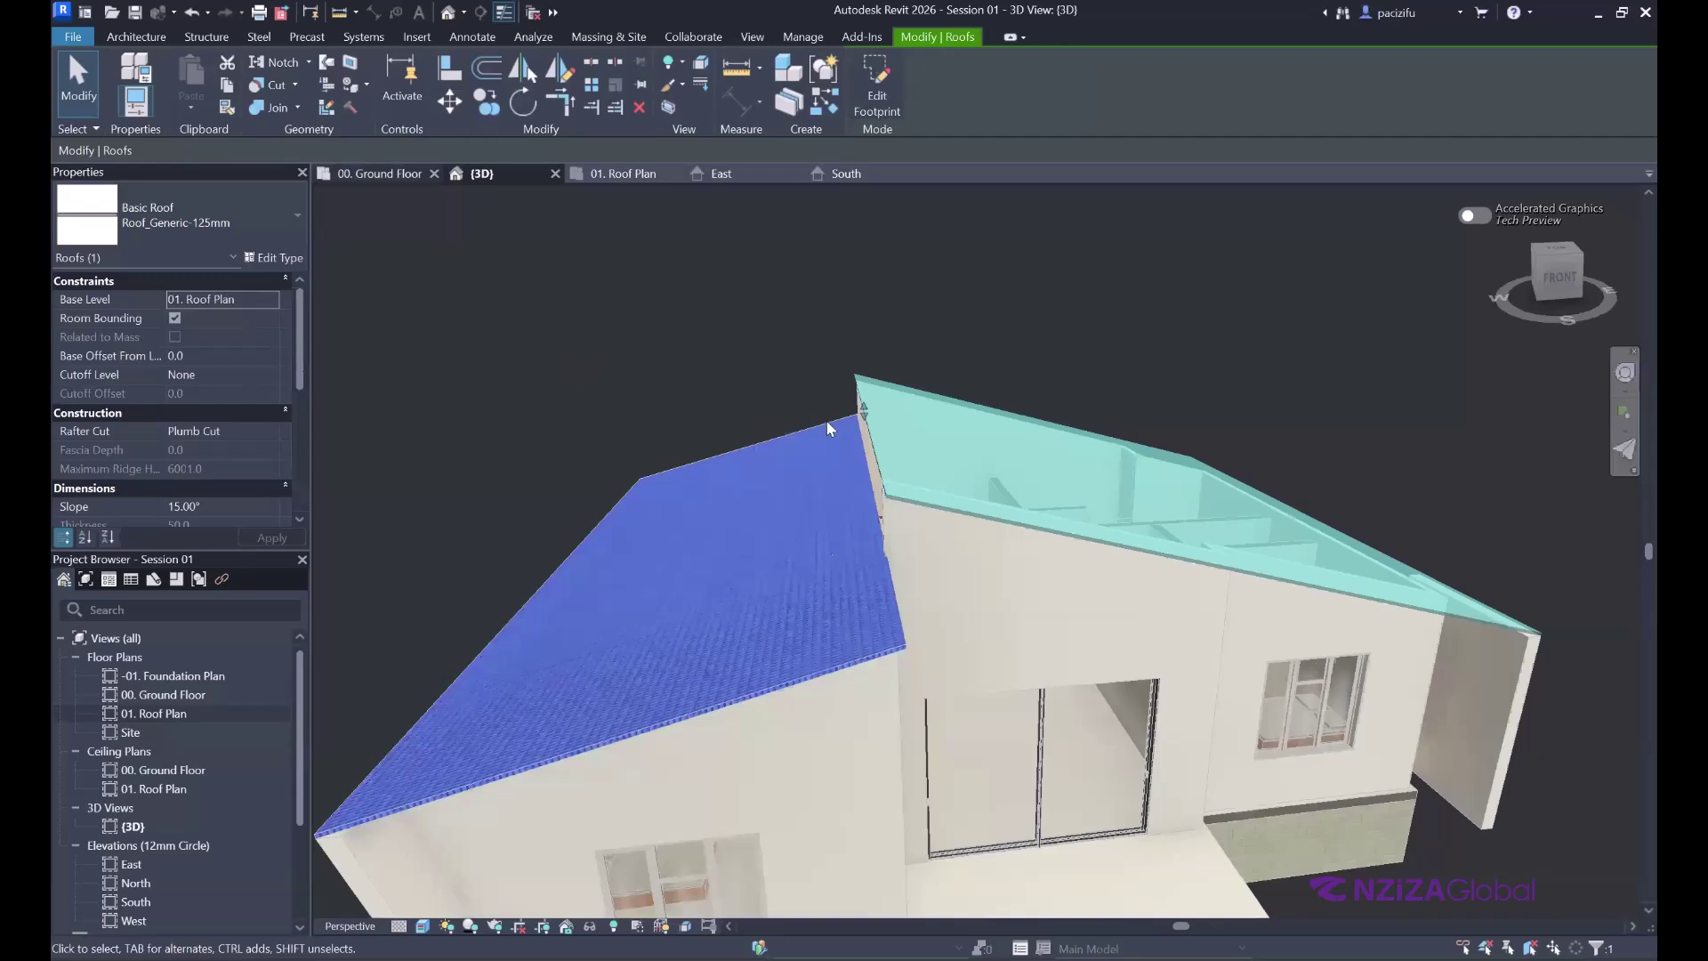
pyautogui.click(623, 173)
pyautogui.click(876, 89)
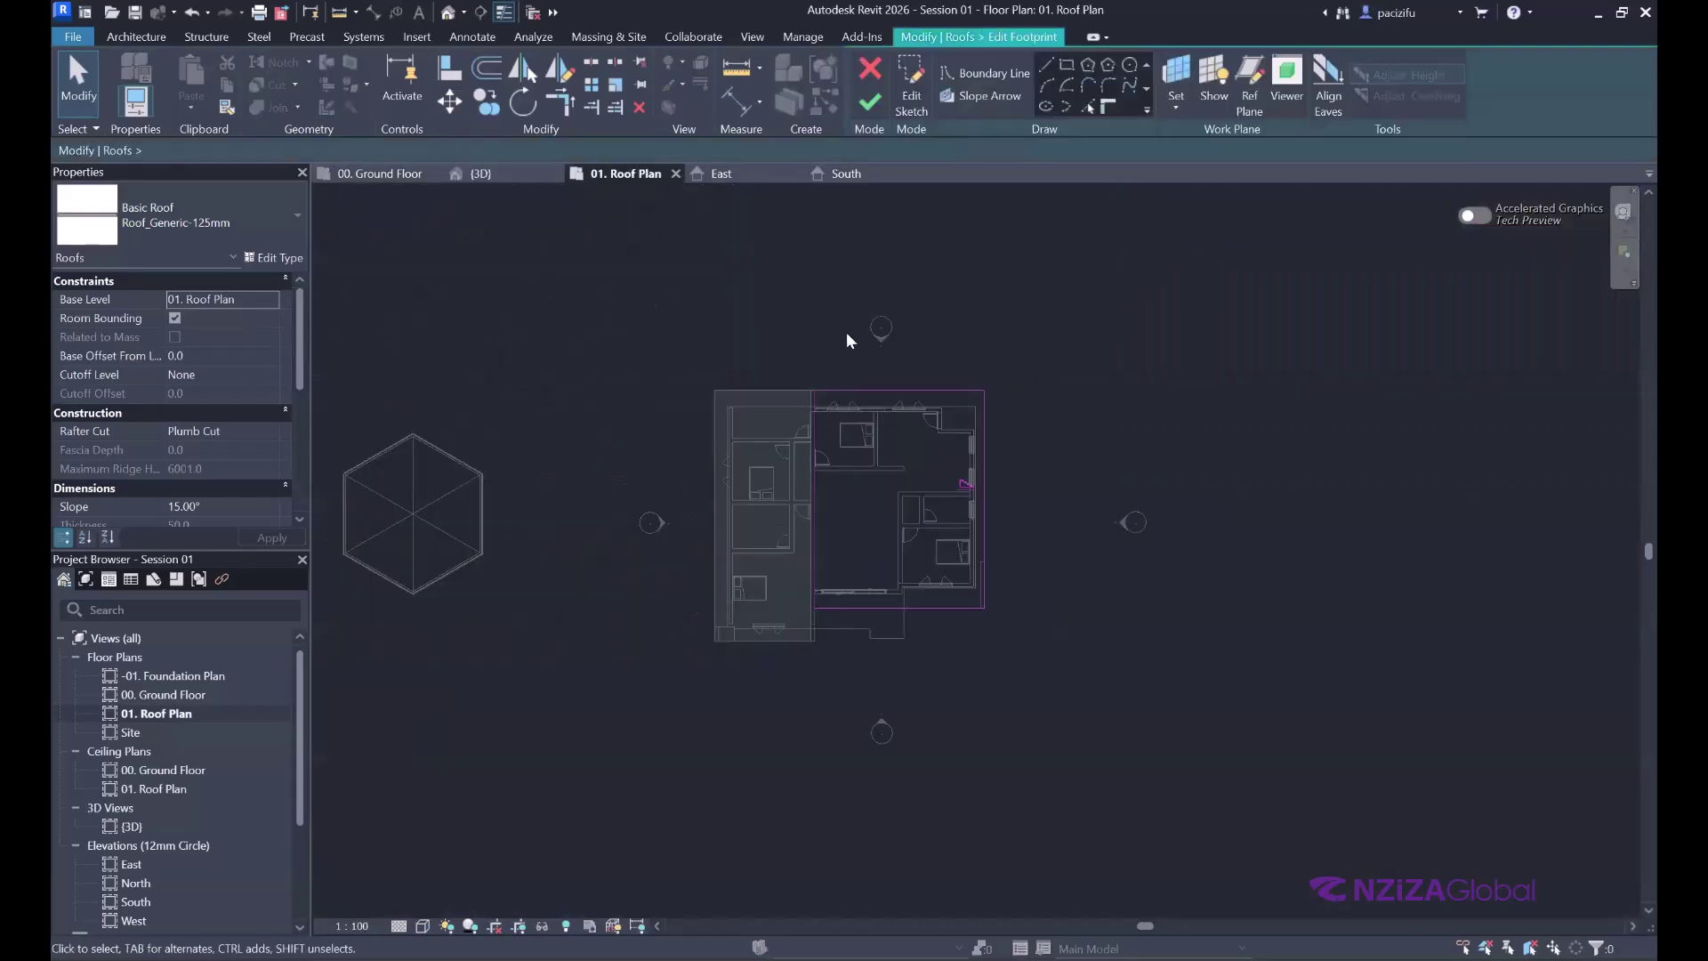
# - Align the east roof's west boundary line with the west face of the central wall
pyautogui.scroll(3, 785, 499)
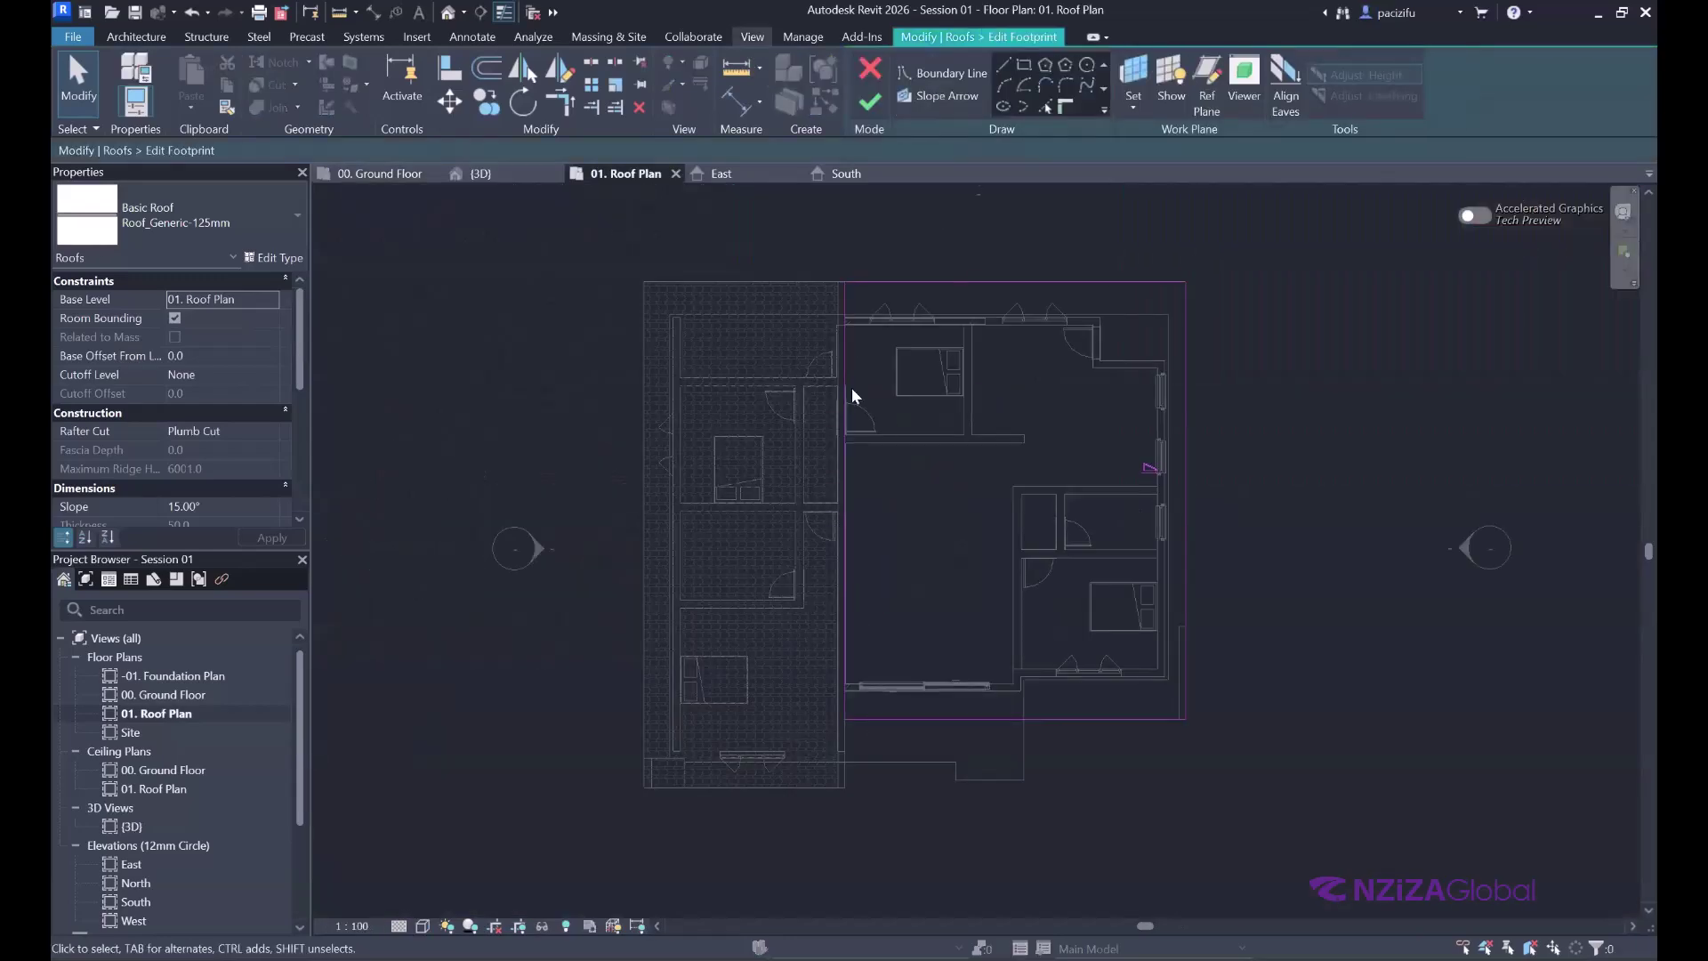
pyautogui.scroll(2, 812, 347)
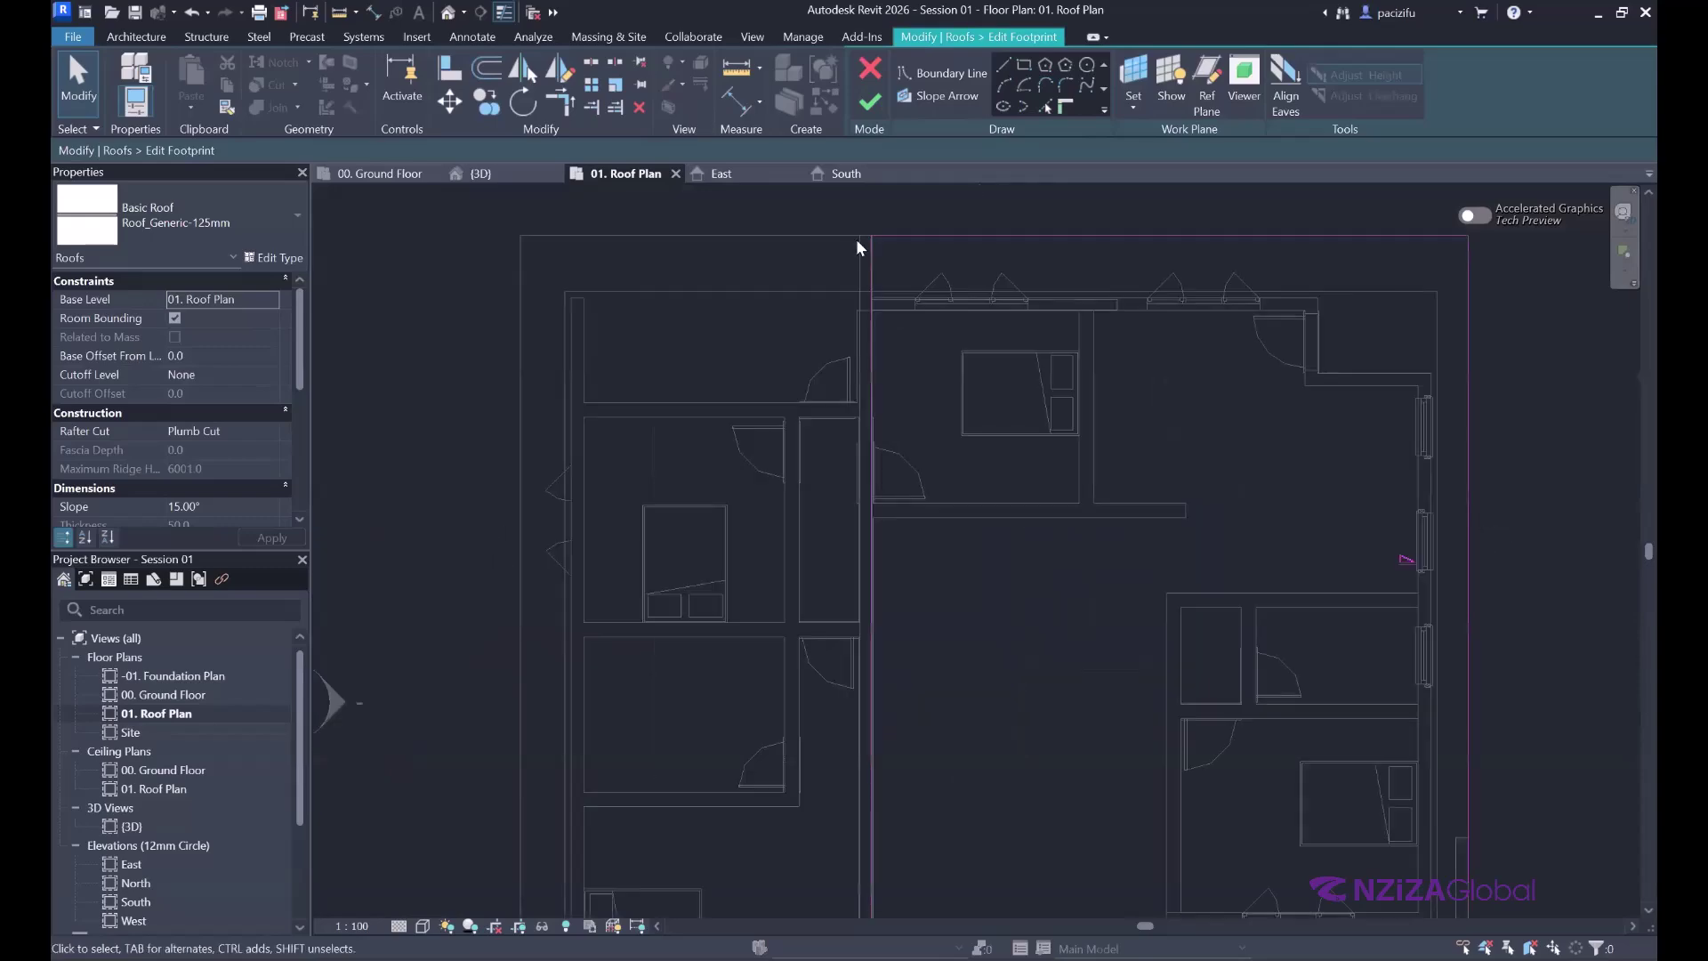
pyautogui.scroll(2, 889, 413)
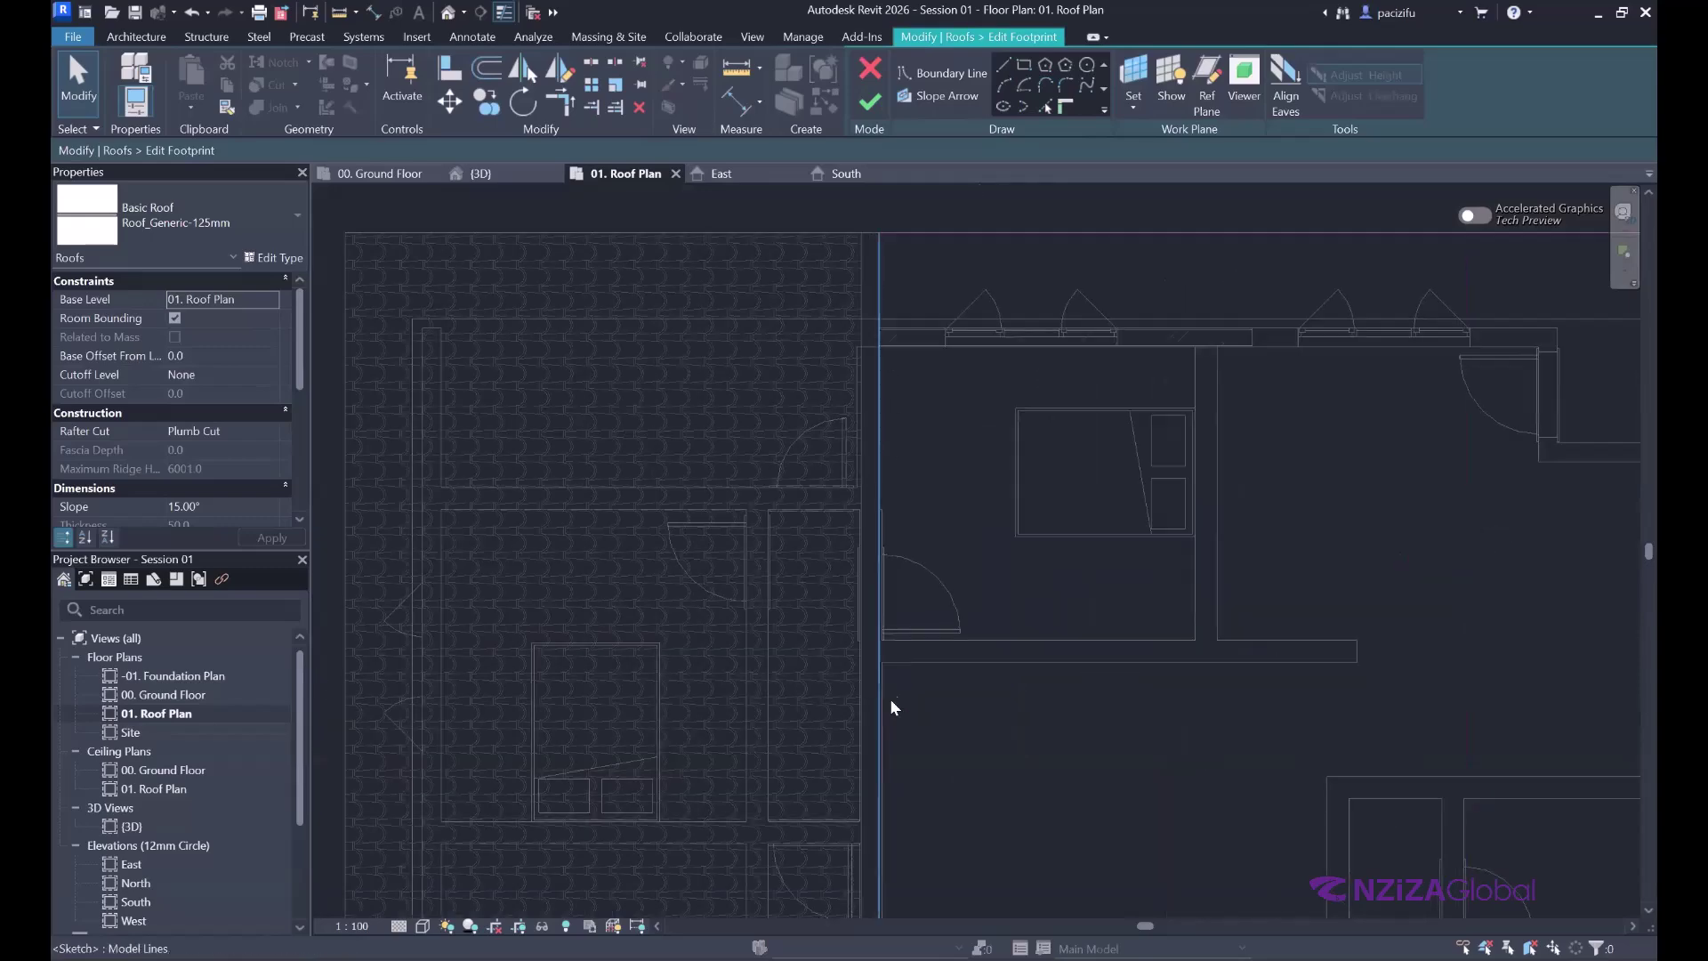
pyautogui.scroll(2, 886, 647)
pyautogui.scroll(2, 886, 643)
pyautogui.click(830, 637)
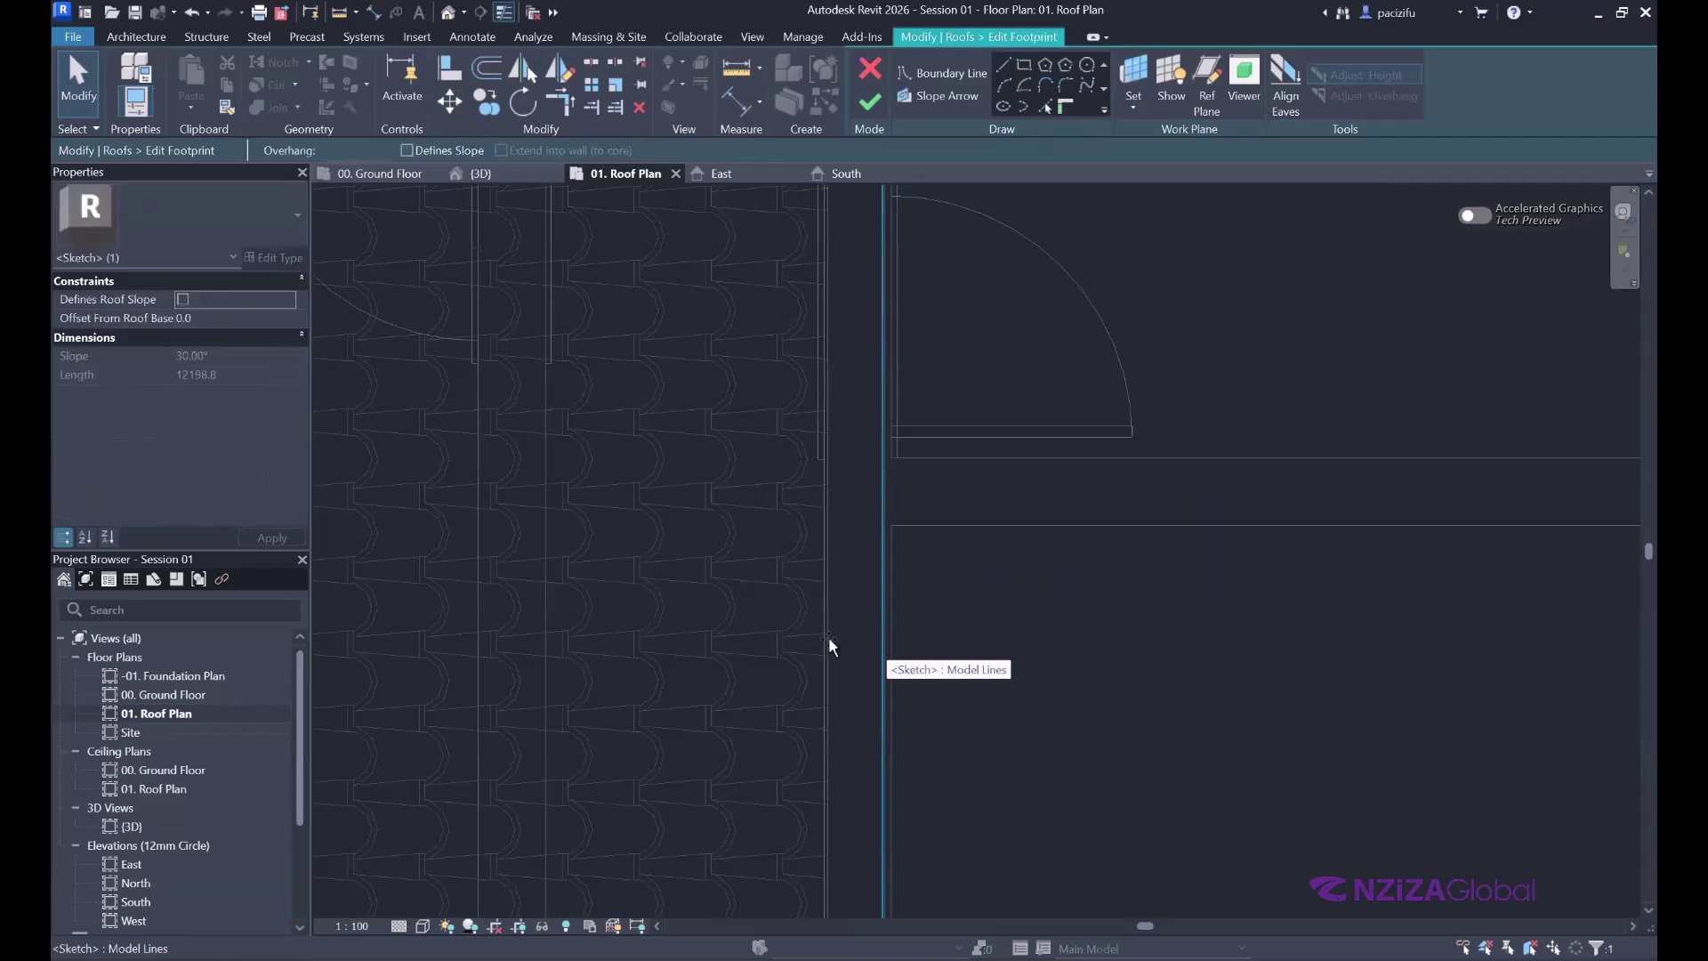
pyautogui.scroll(-3, 762, 336)
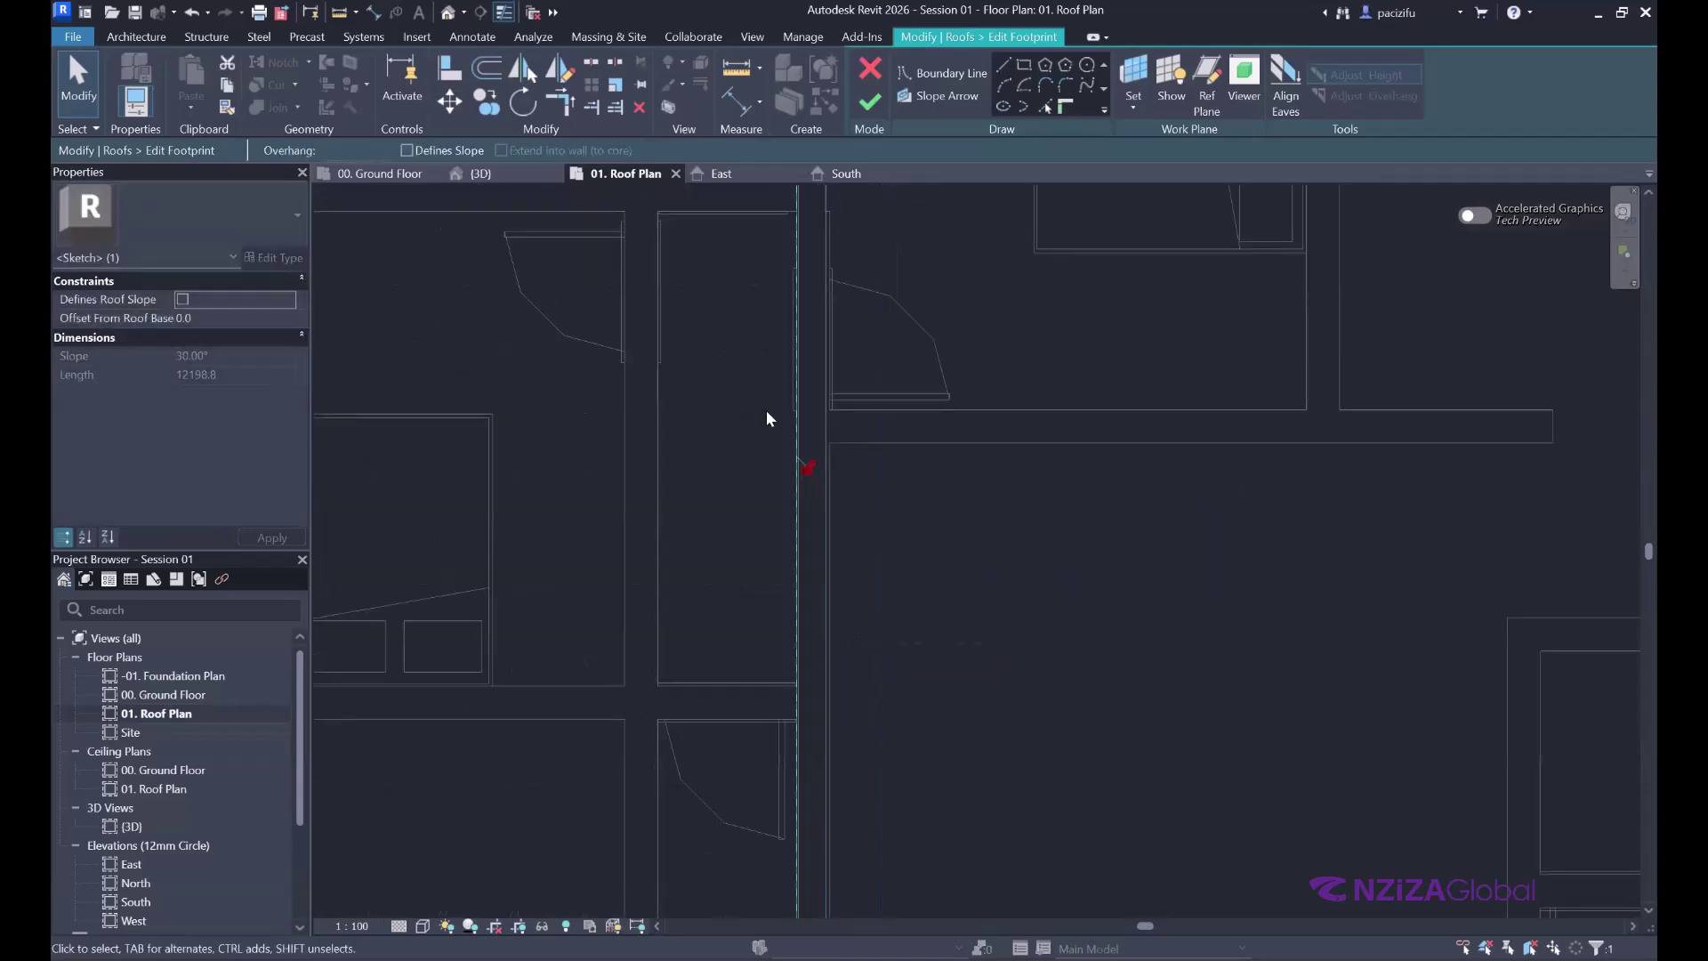
pyautogui.moveTo(787, 450); pyautogui.dragTo(763, 386, button='middle')
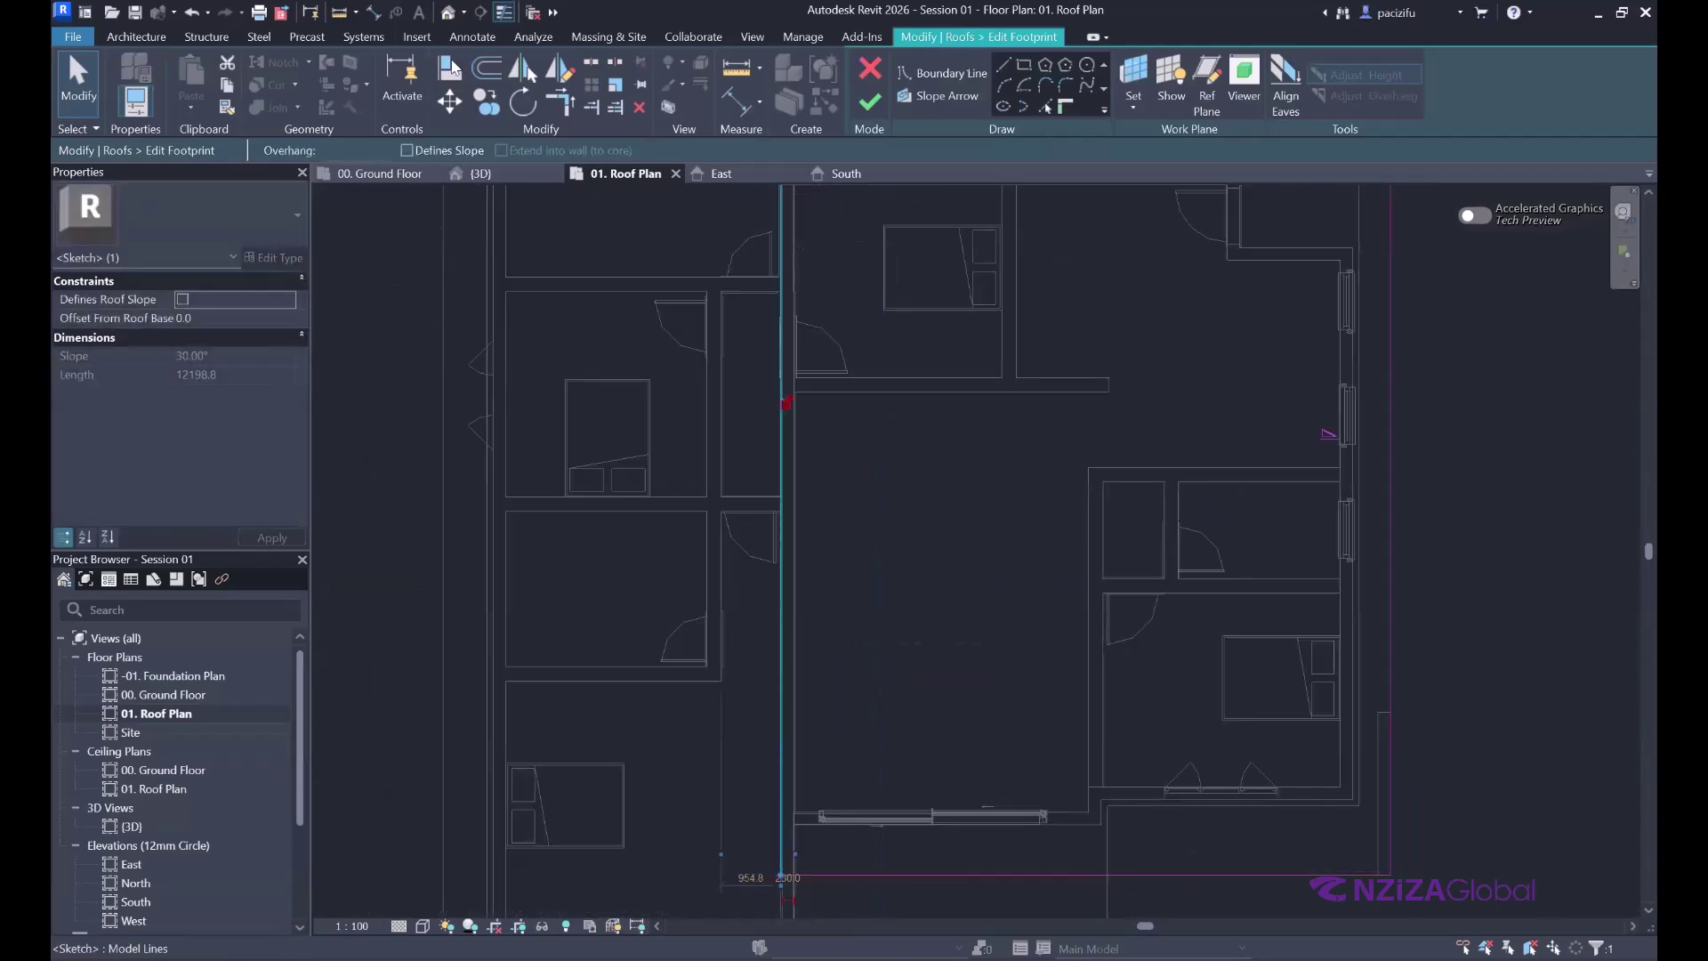
# - Offset the east roof's west boundary 1000 mm outward over the west roof without copying it, and finish the footprint
pyautogui.click(484, 69)
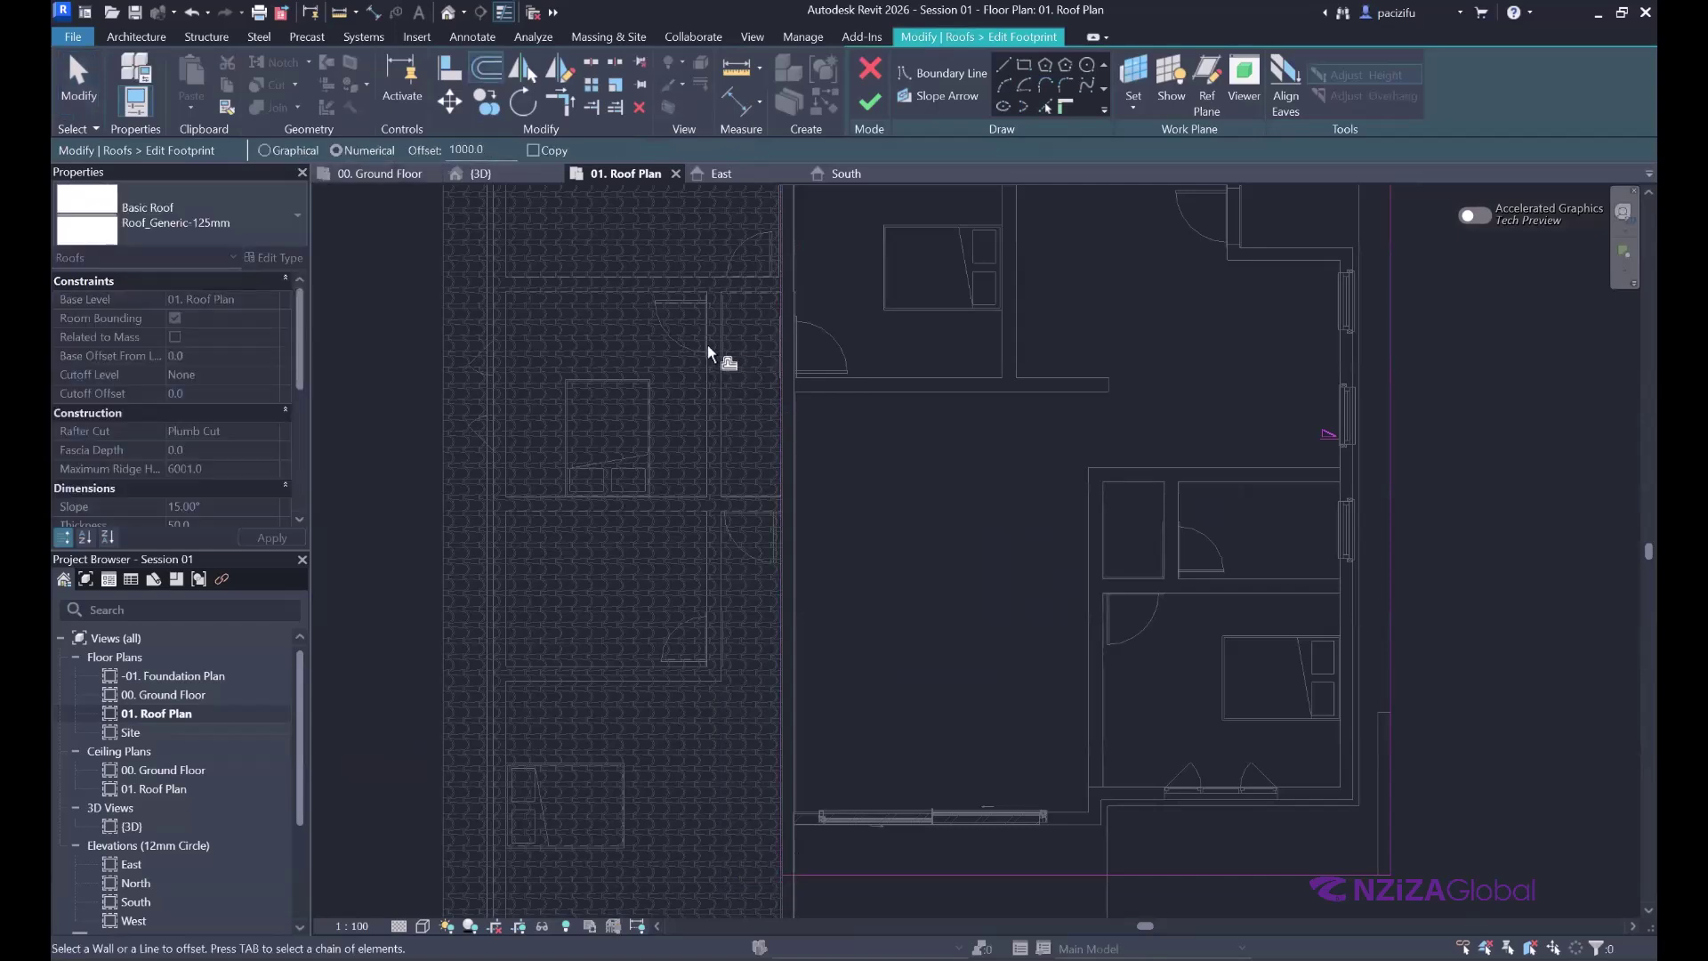
pyautogui.scroll(-3, 715, 354)
pyautogui.press('Escape')
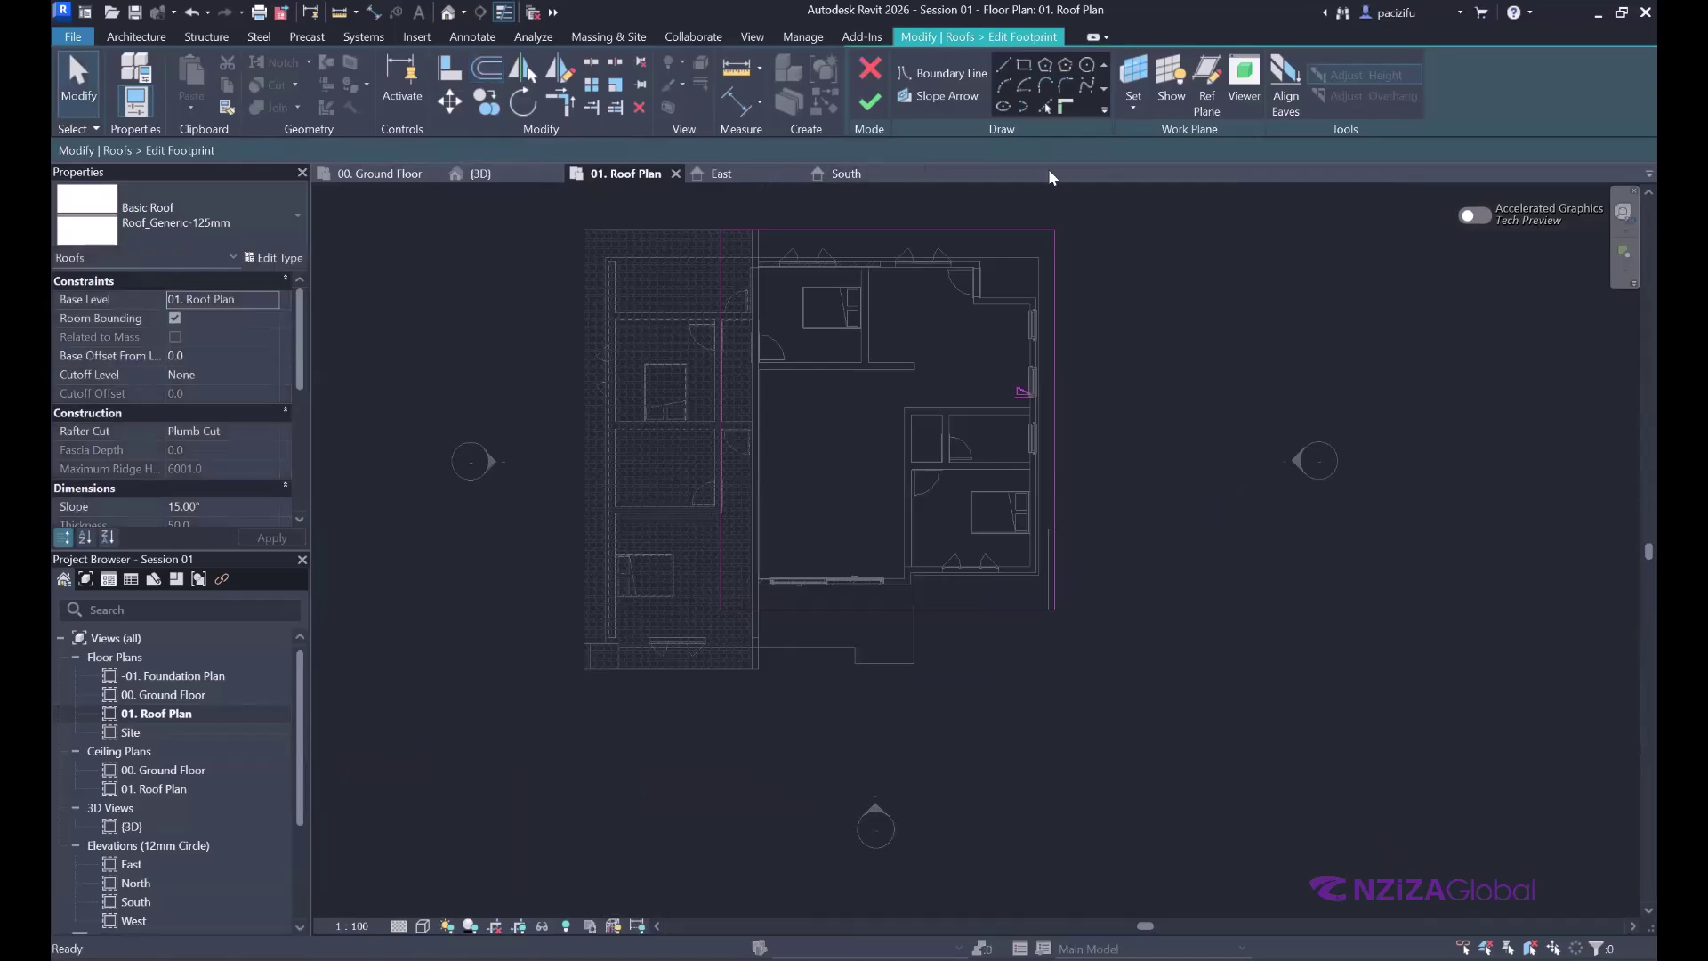
pyautogui.click(868, 103)
# - In the 3D view, attach the top of the 200 mm interior wall beside the front sliding door to the east roof
pyautogui.click(470, 174)
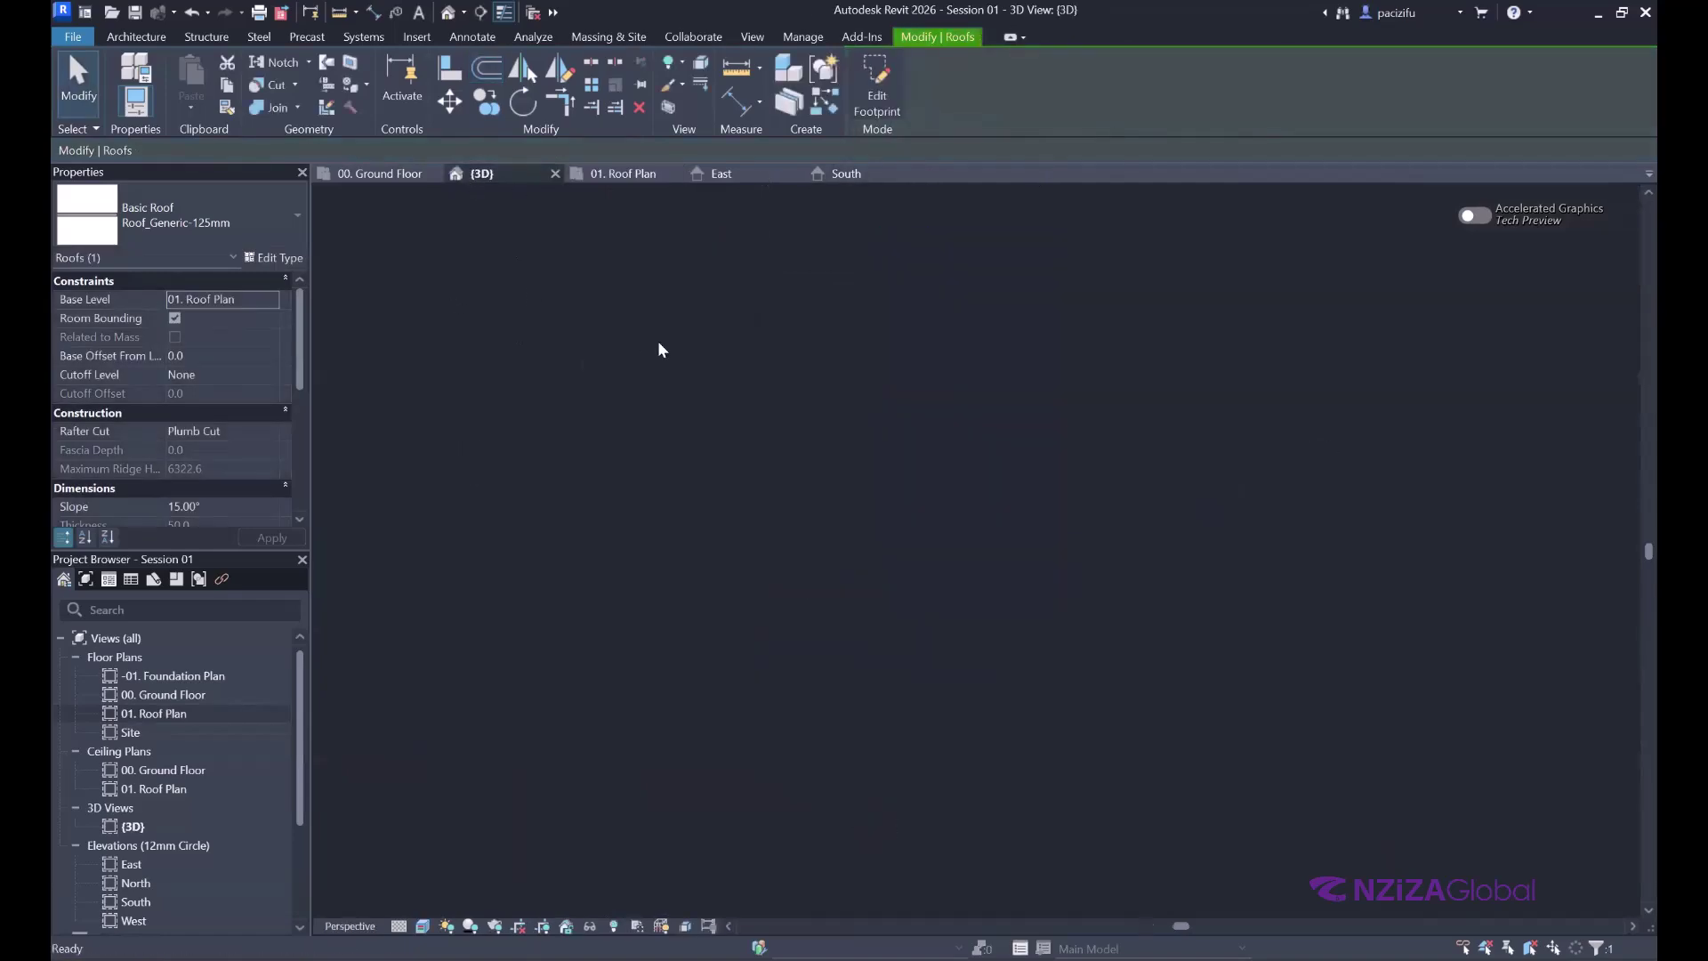
pyautogui.press('Escape')
pyautogui.keyDown('shift'); pyautogui.moveTo(739, 532); pyautogui.dragTo(708, 519, button='middle'); pyautogui.keyUp('shift')
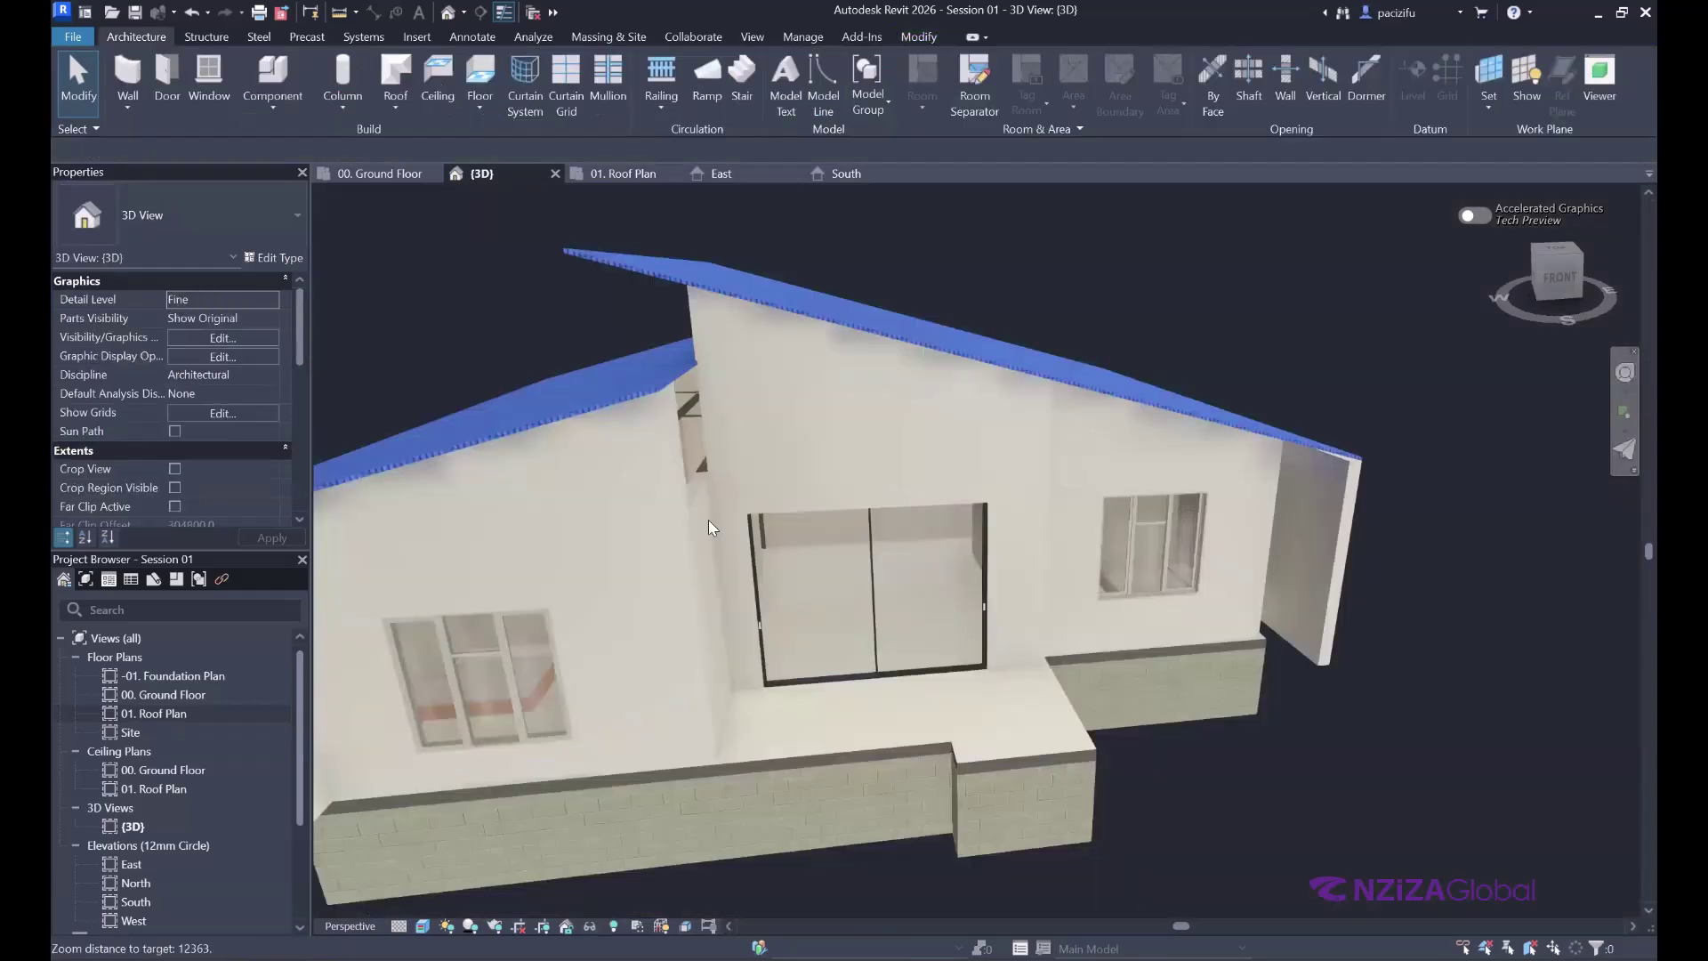
pyautogui.scroll(5, 700, 481)
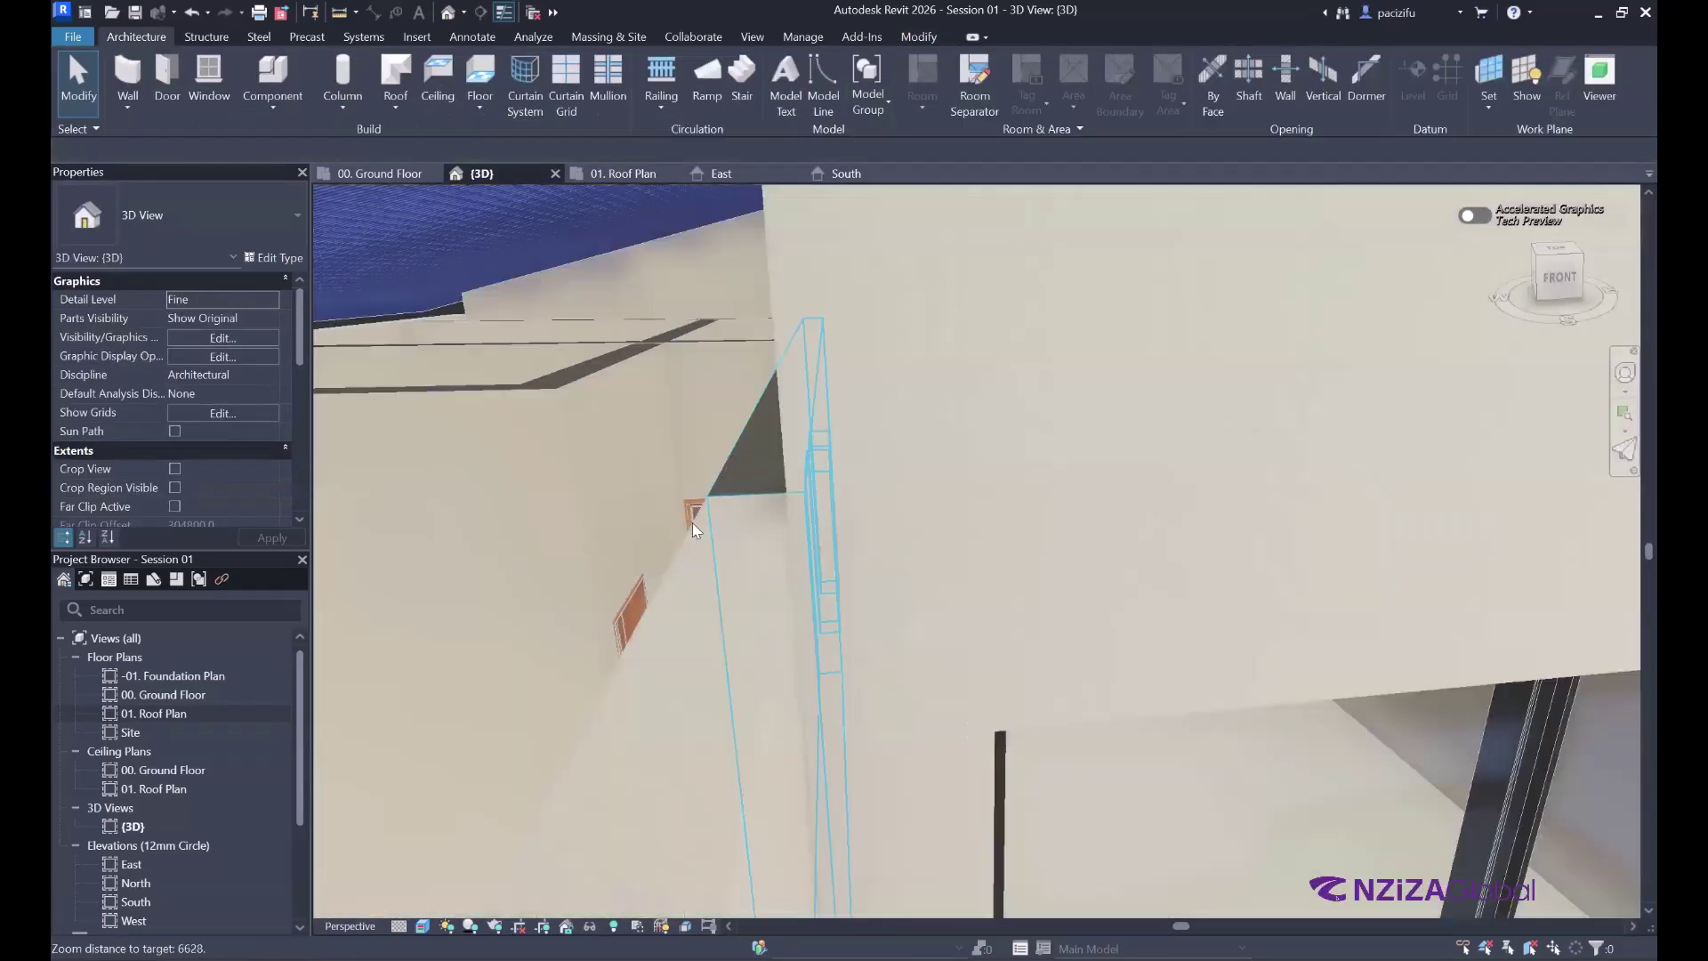
pyautogui.click(744, 539)
pyautogui.scroll(-6, 756, 543)
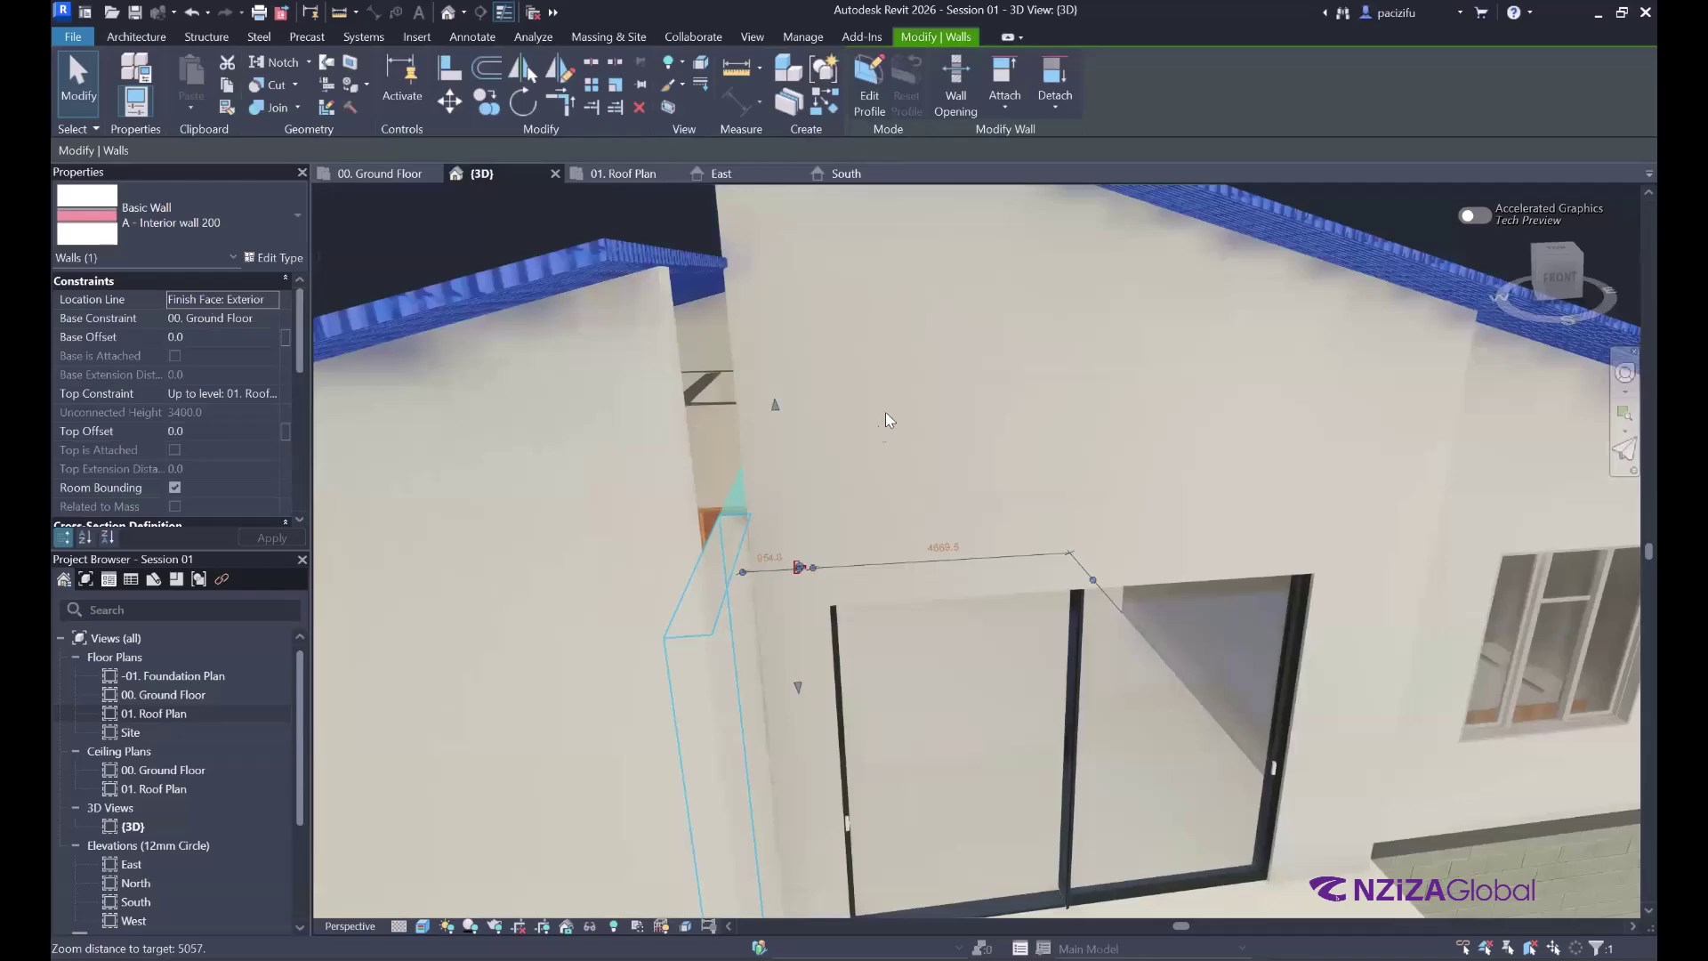
pyautogui.scroll(4, 580, 598)
pyautogui.scroll(4, 574, 562)
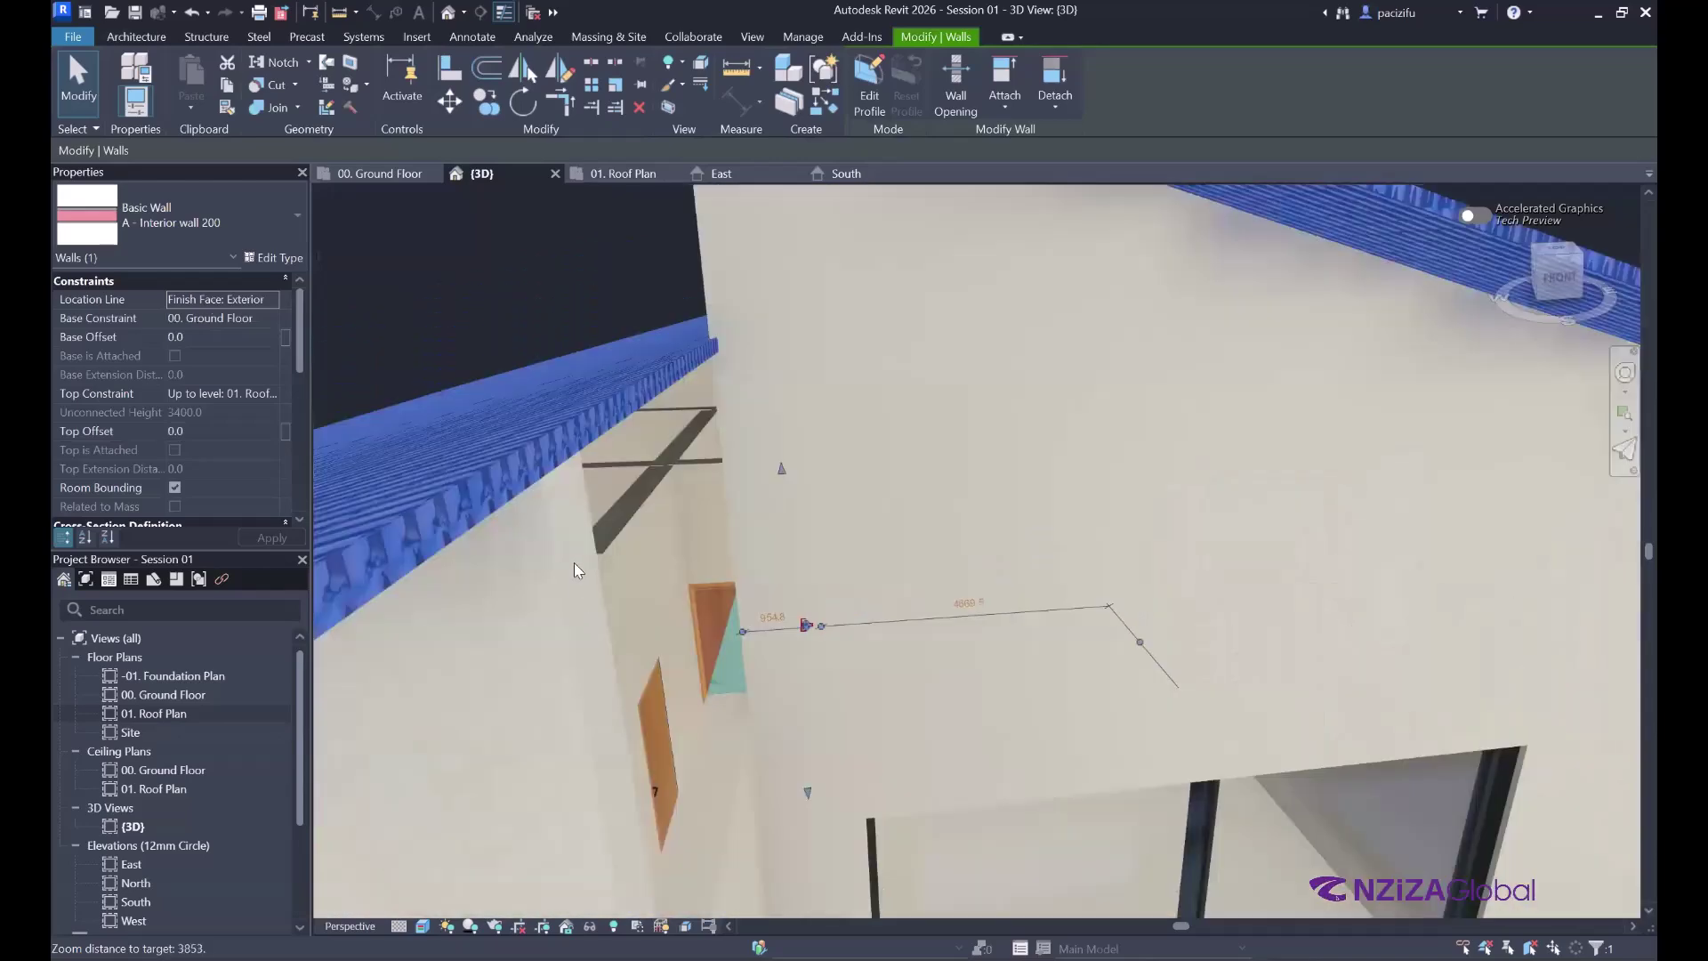
pyautogui.scroll(5, 857, 566)
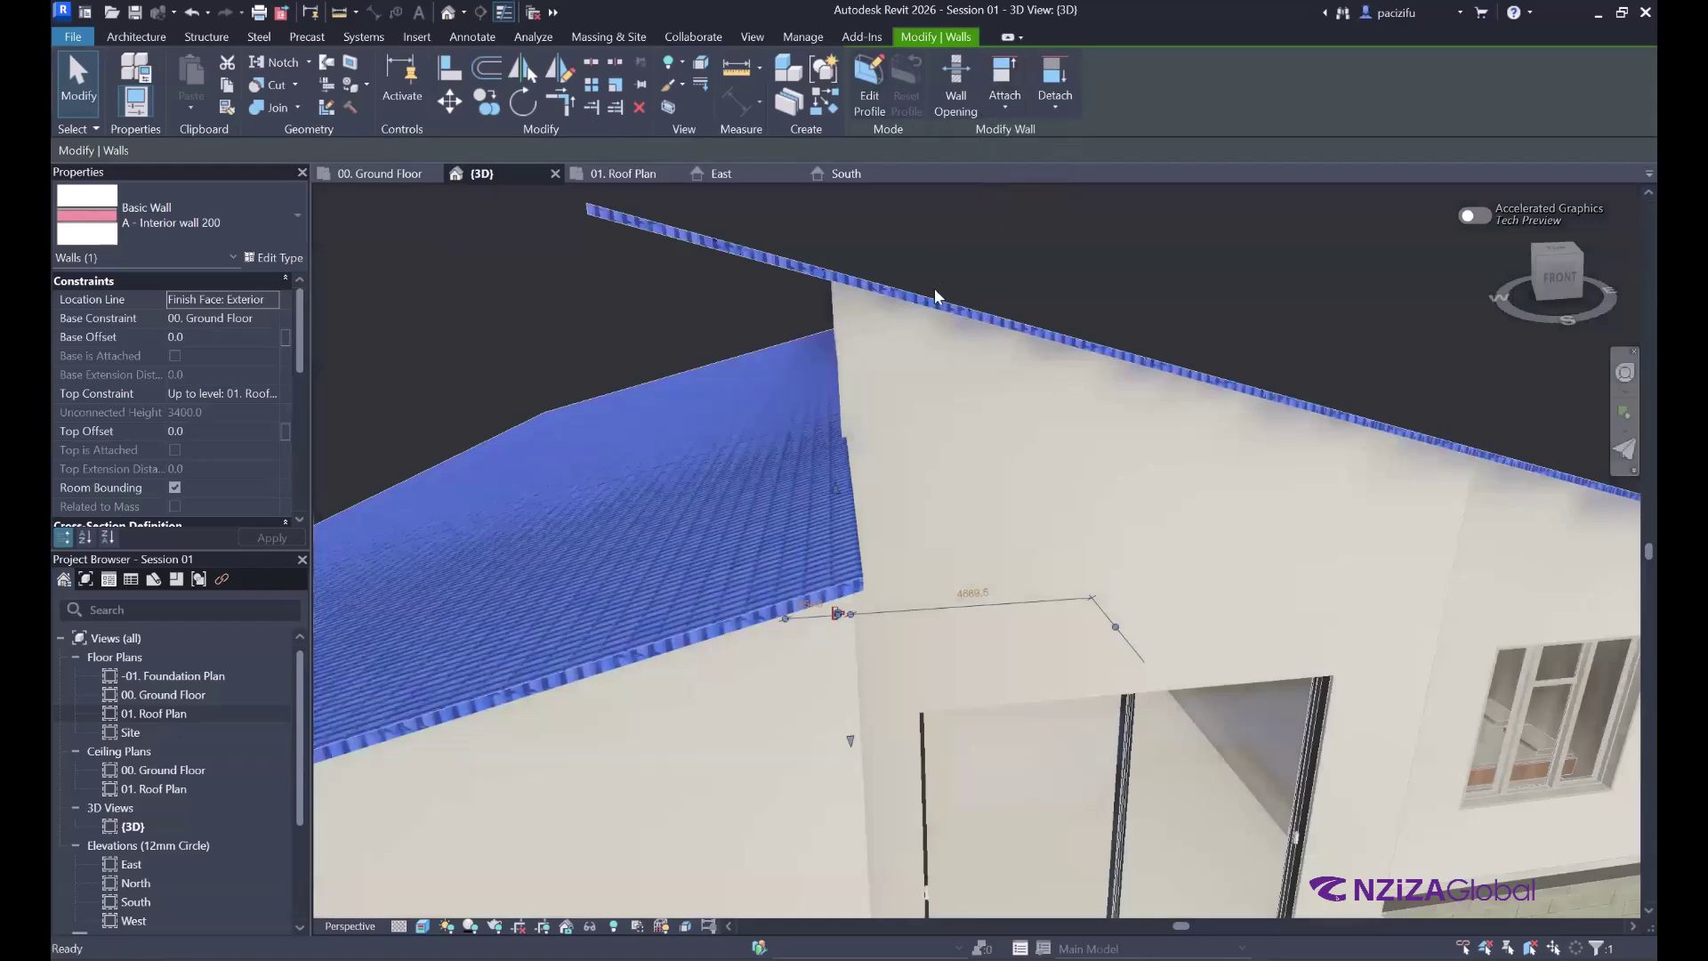
pyautogui.click(934, 290)
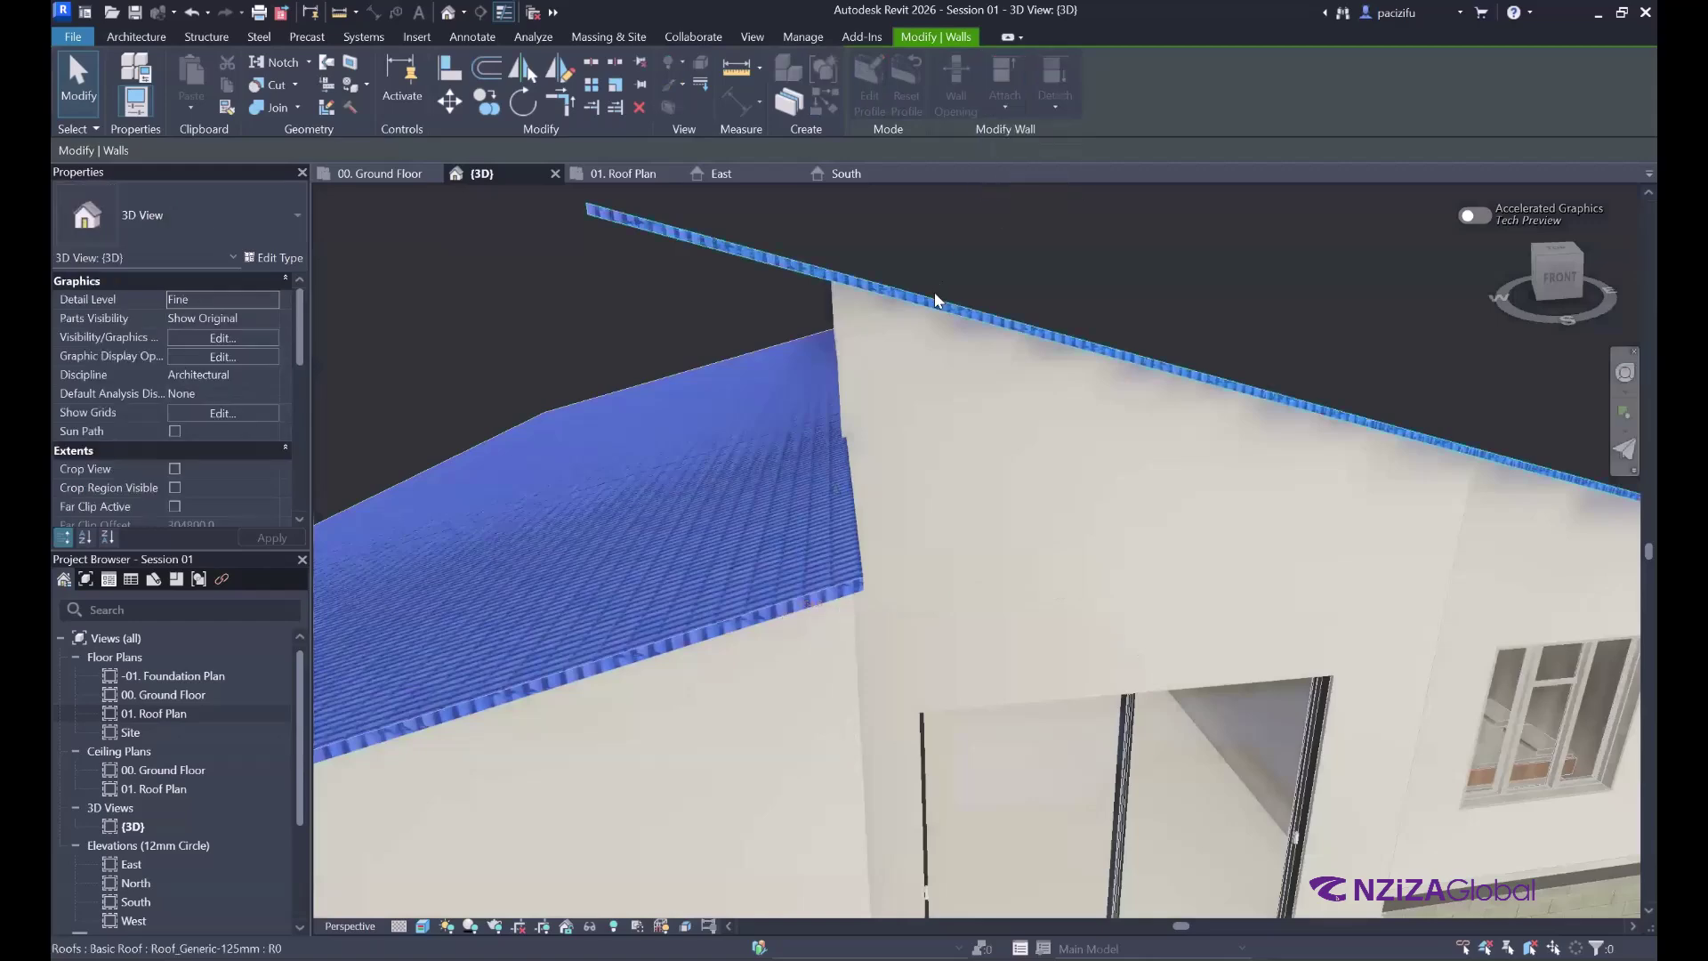
# - Attach the top of the short 200 mm exterior wall beside the front sliding door to the west roof
pyautogui.click(1093, 503)
pyautogui.scroll(-3, 1093, 502)
pyautogui.scroll(3, 733, 539)
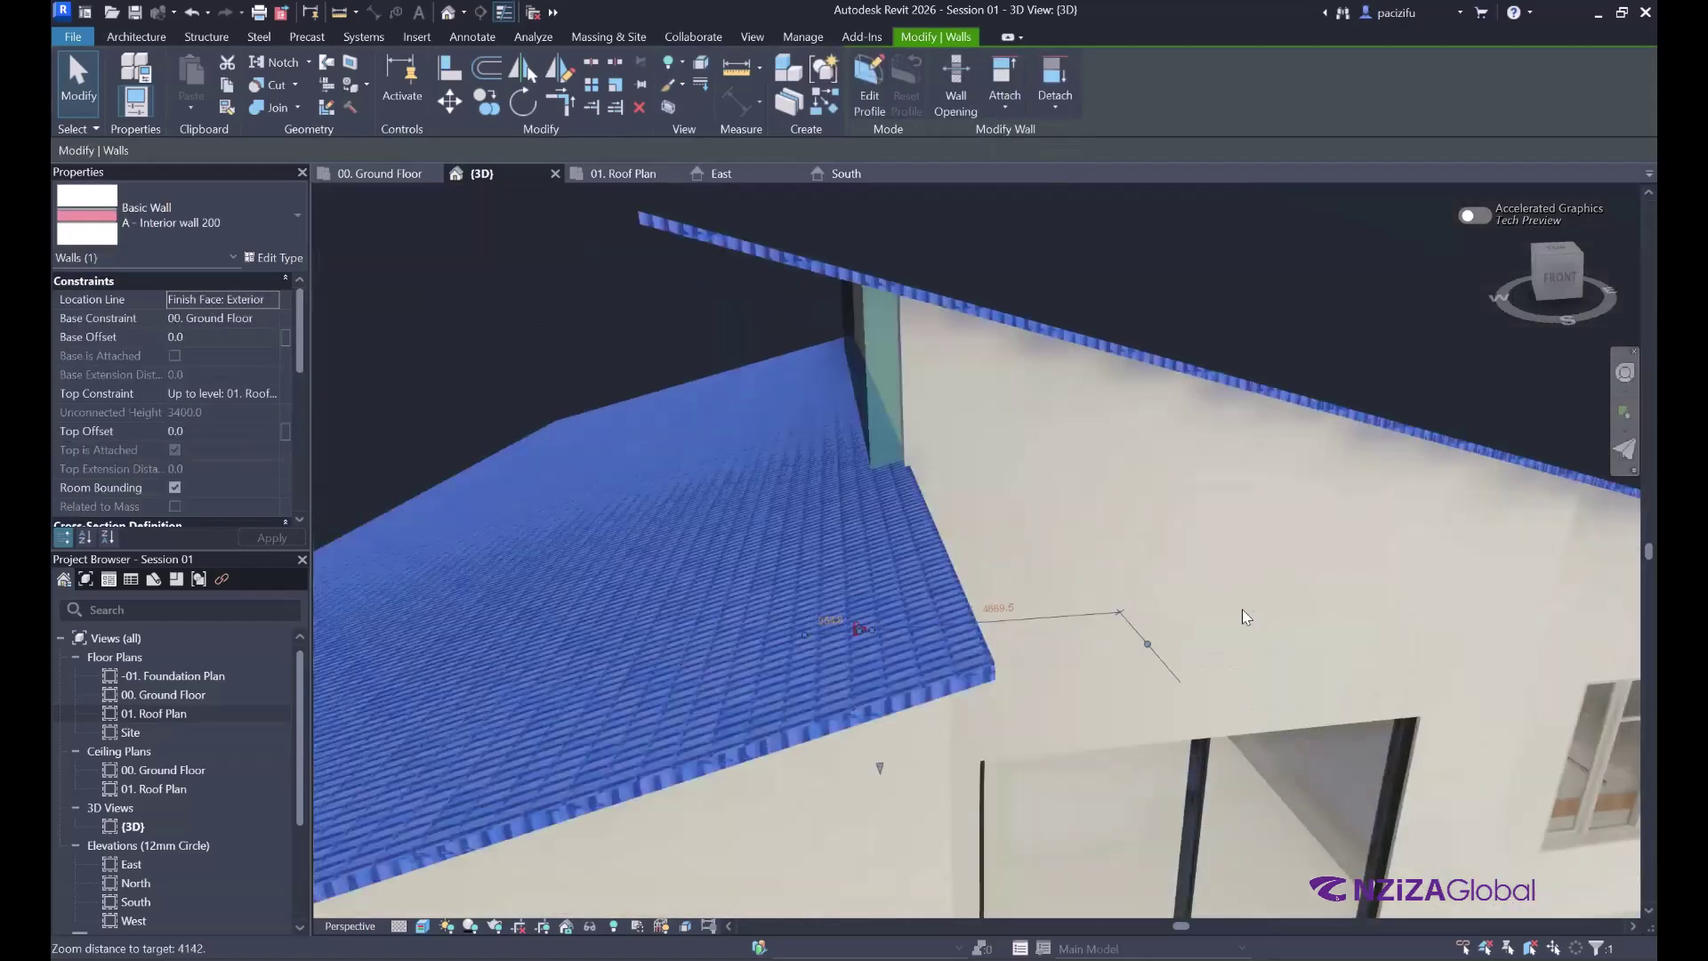
pyautogui.scroll(-5, 733, 539)
pyautogui.click(543, 563)
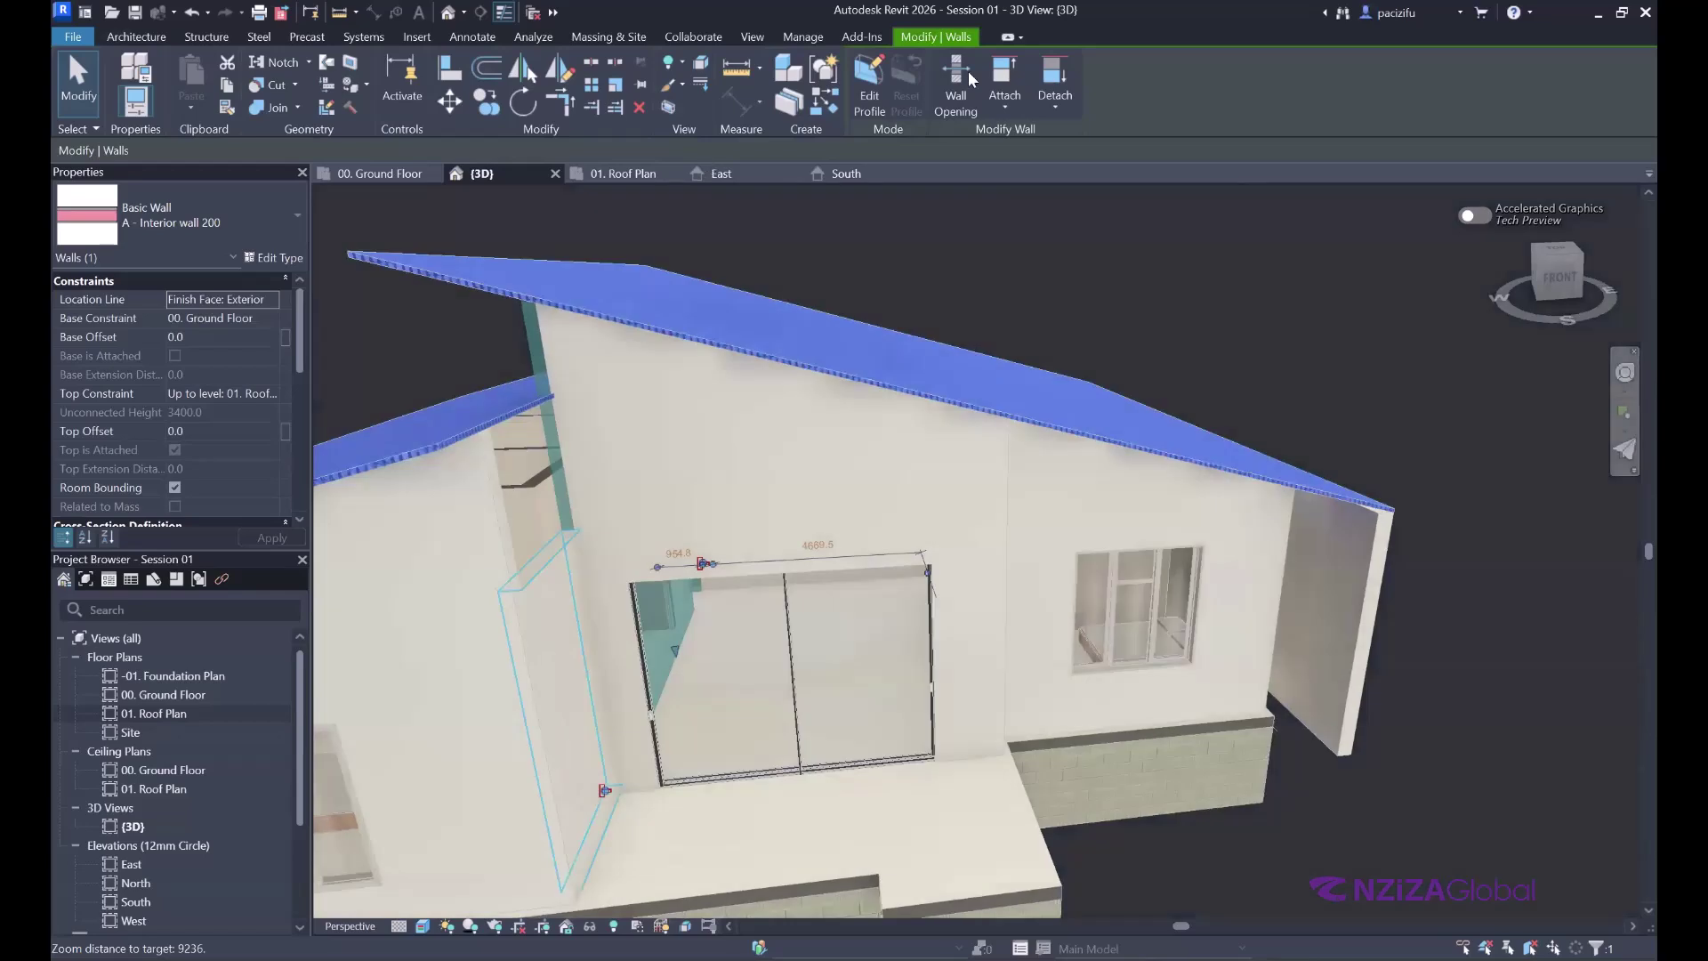
pyautogui.click(1003, 78)
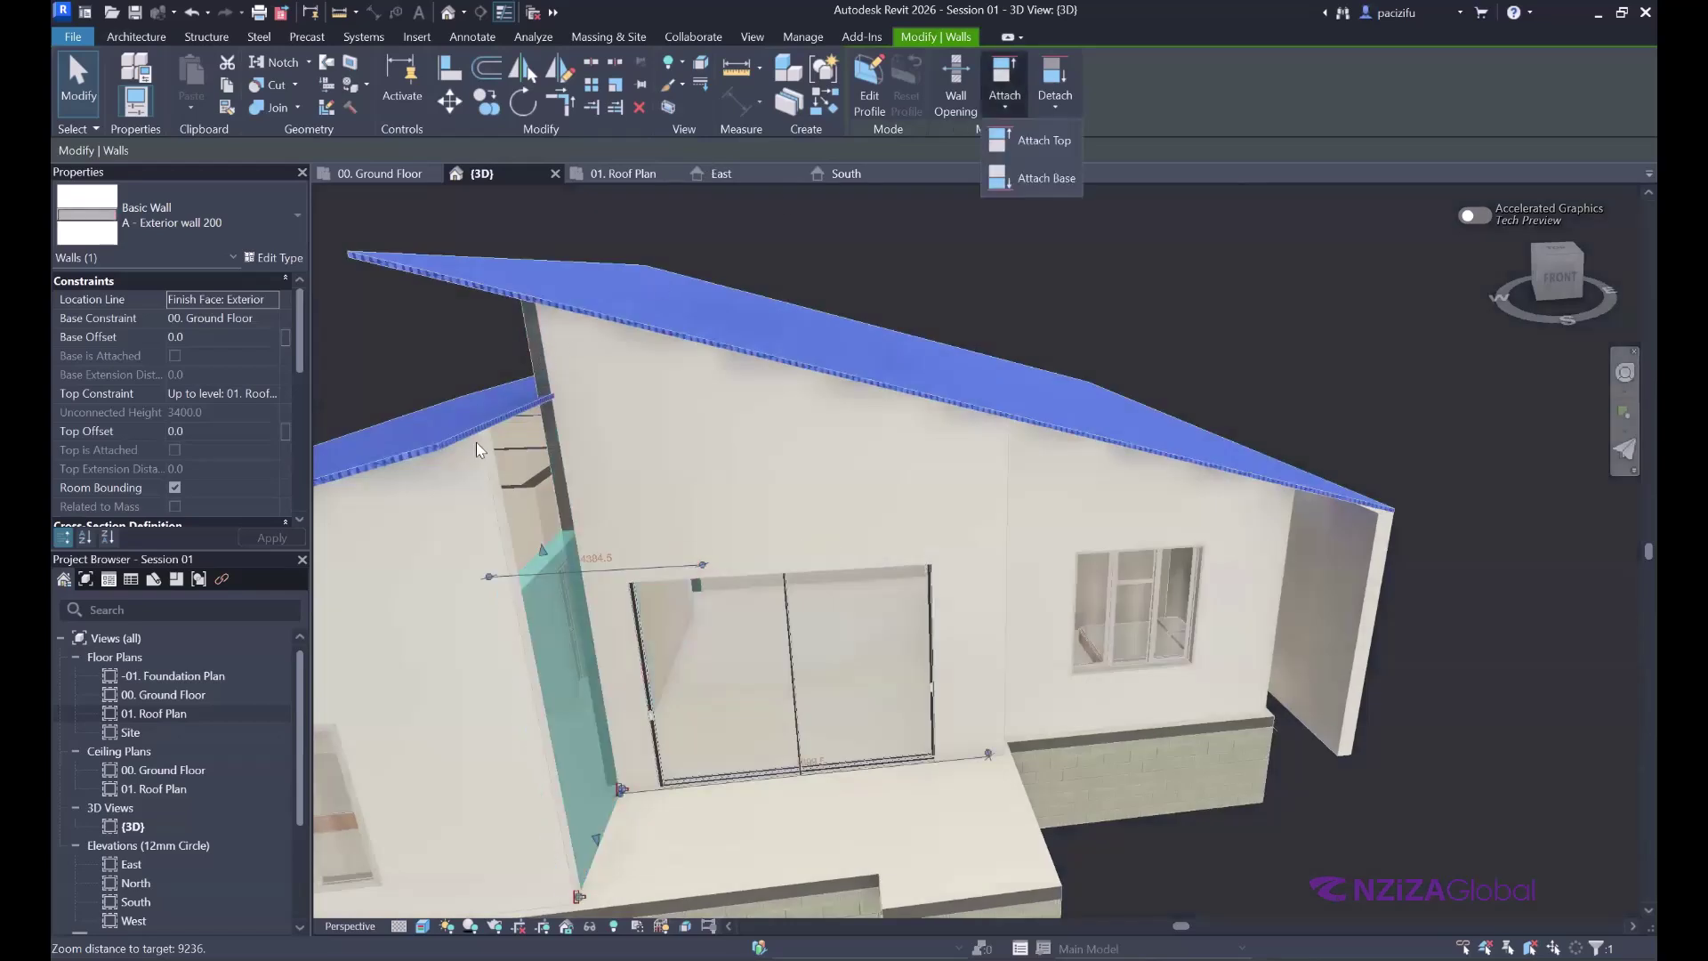
pyautogui.click(1023, 141)
pyautogui.click(431, 444)
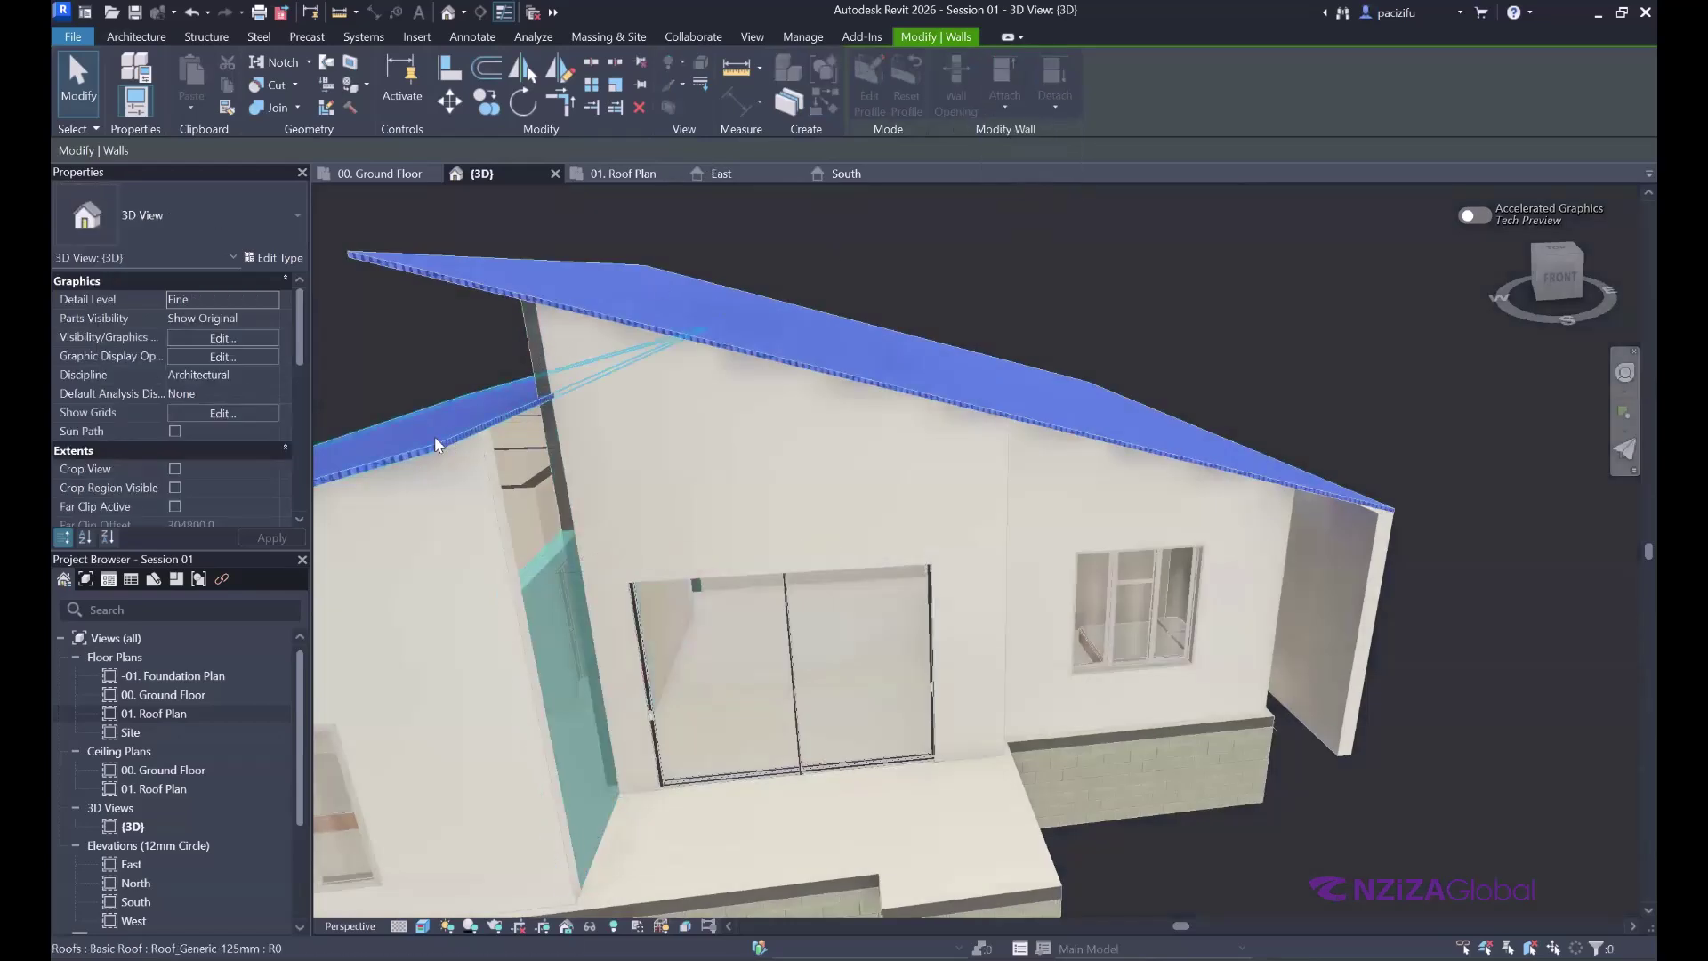
pyautogui.scroll(-5, 514, 324)
pyautogui.press('Escape')
pyautogui.press('Escape')
pyautogui.scroll(6, 1077, 430)
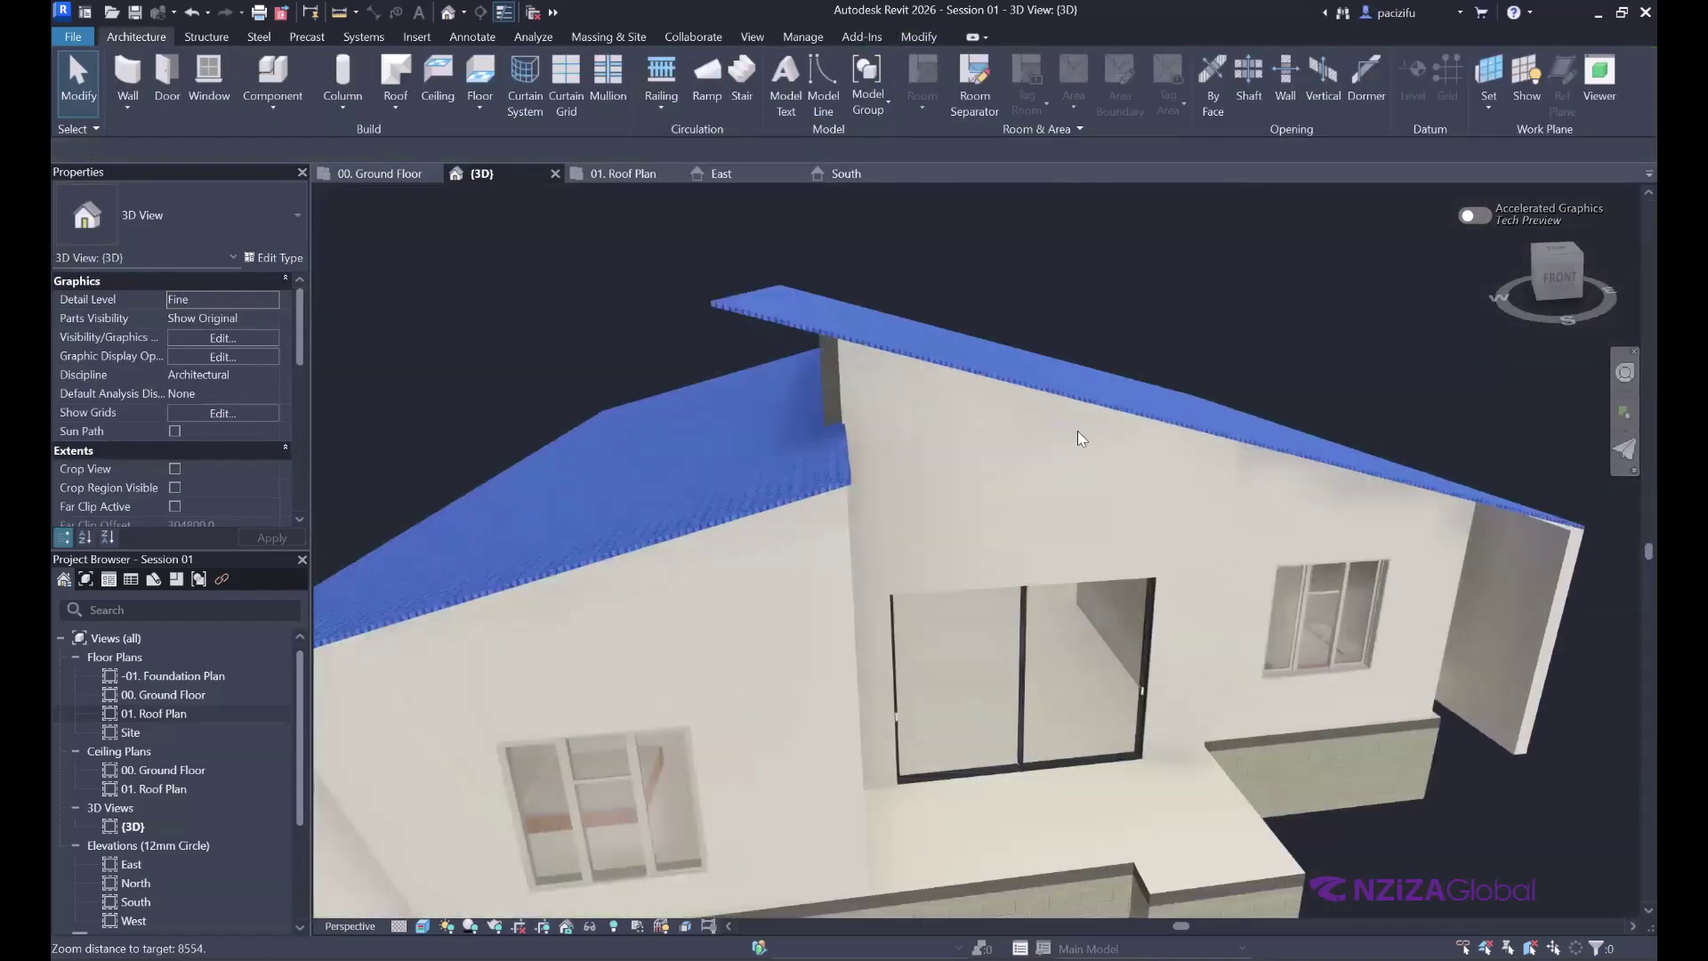
pyautogui.scroll(5, 1054, 349)
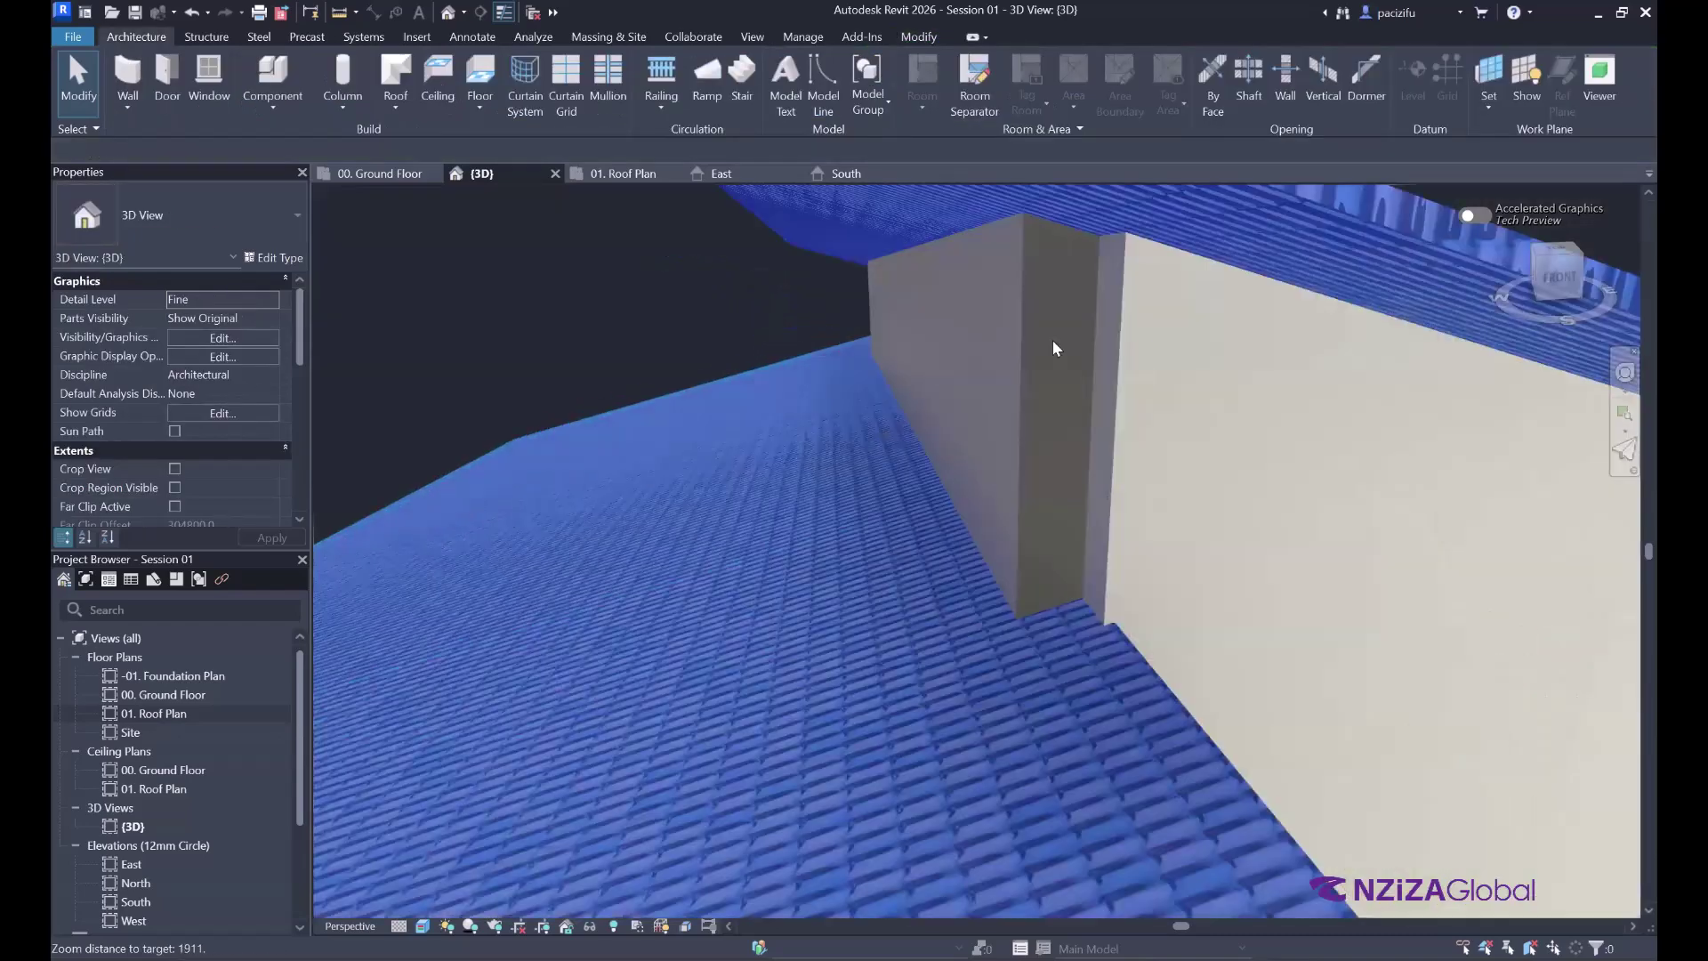
pyautogui.scroll(-2, 1063, 334)
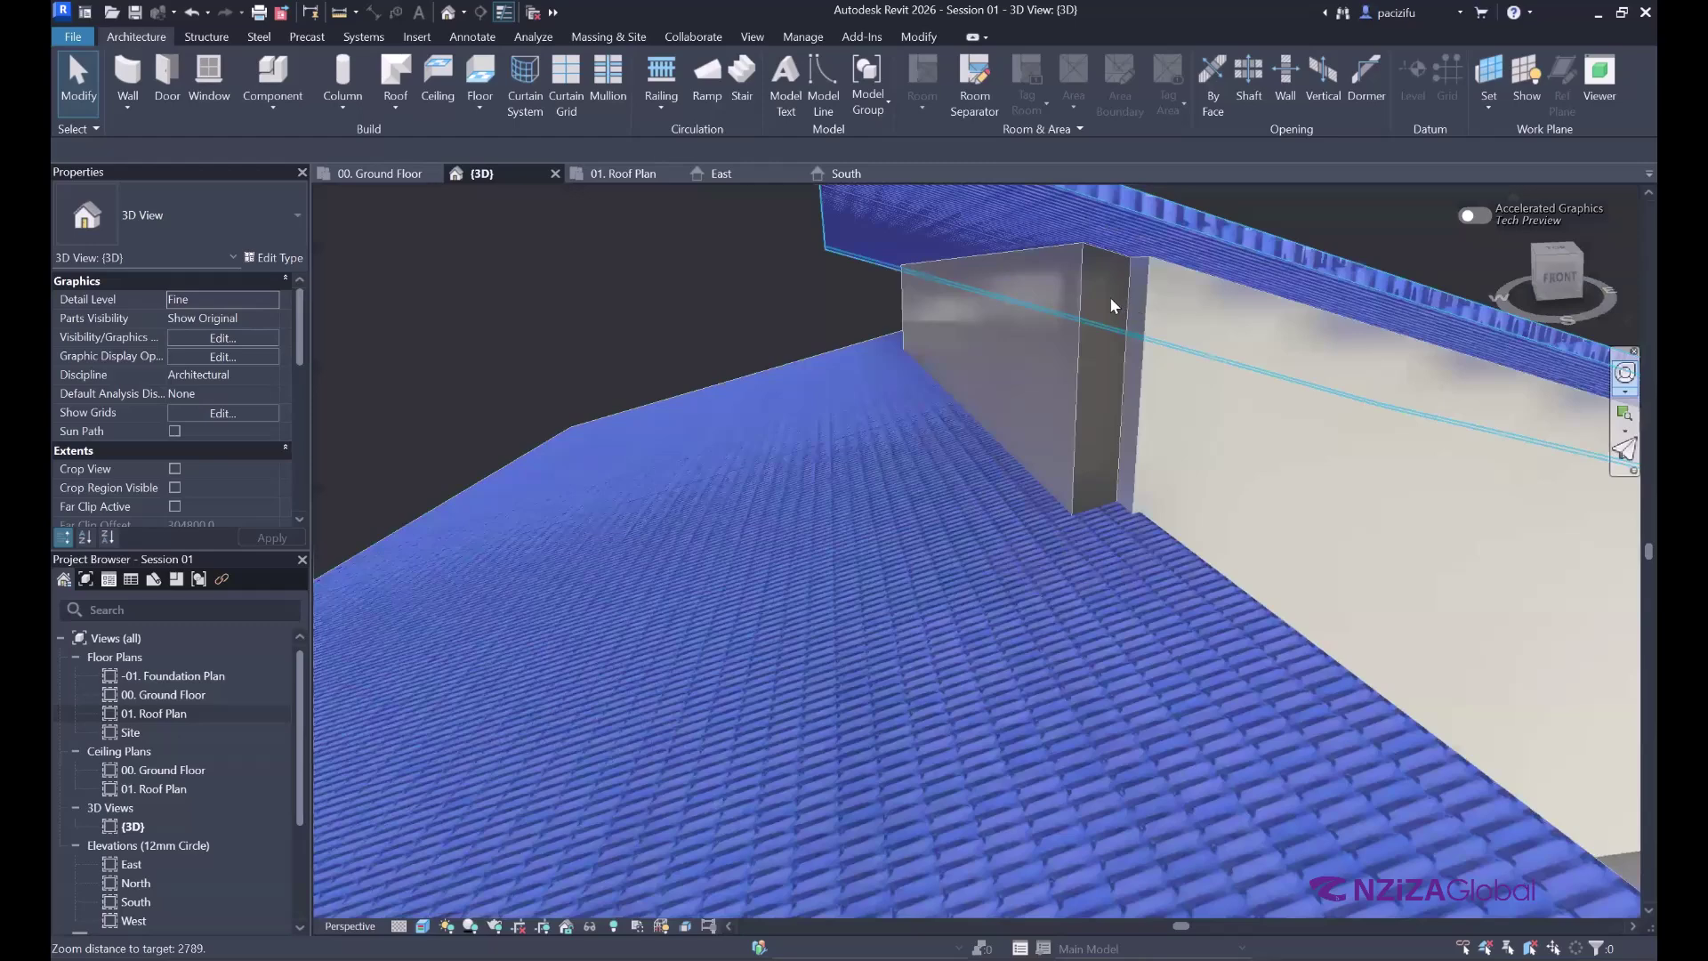
pyautogui.scroll(-2, 1114, 301)
pyautogui.hotkey('shift', 'w')
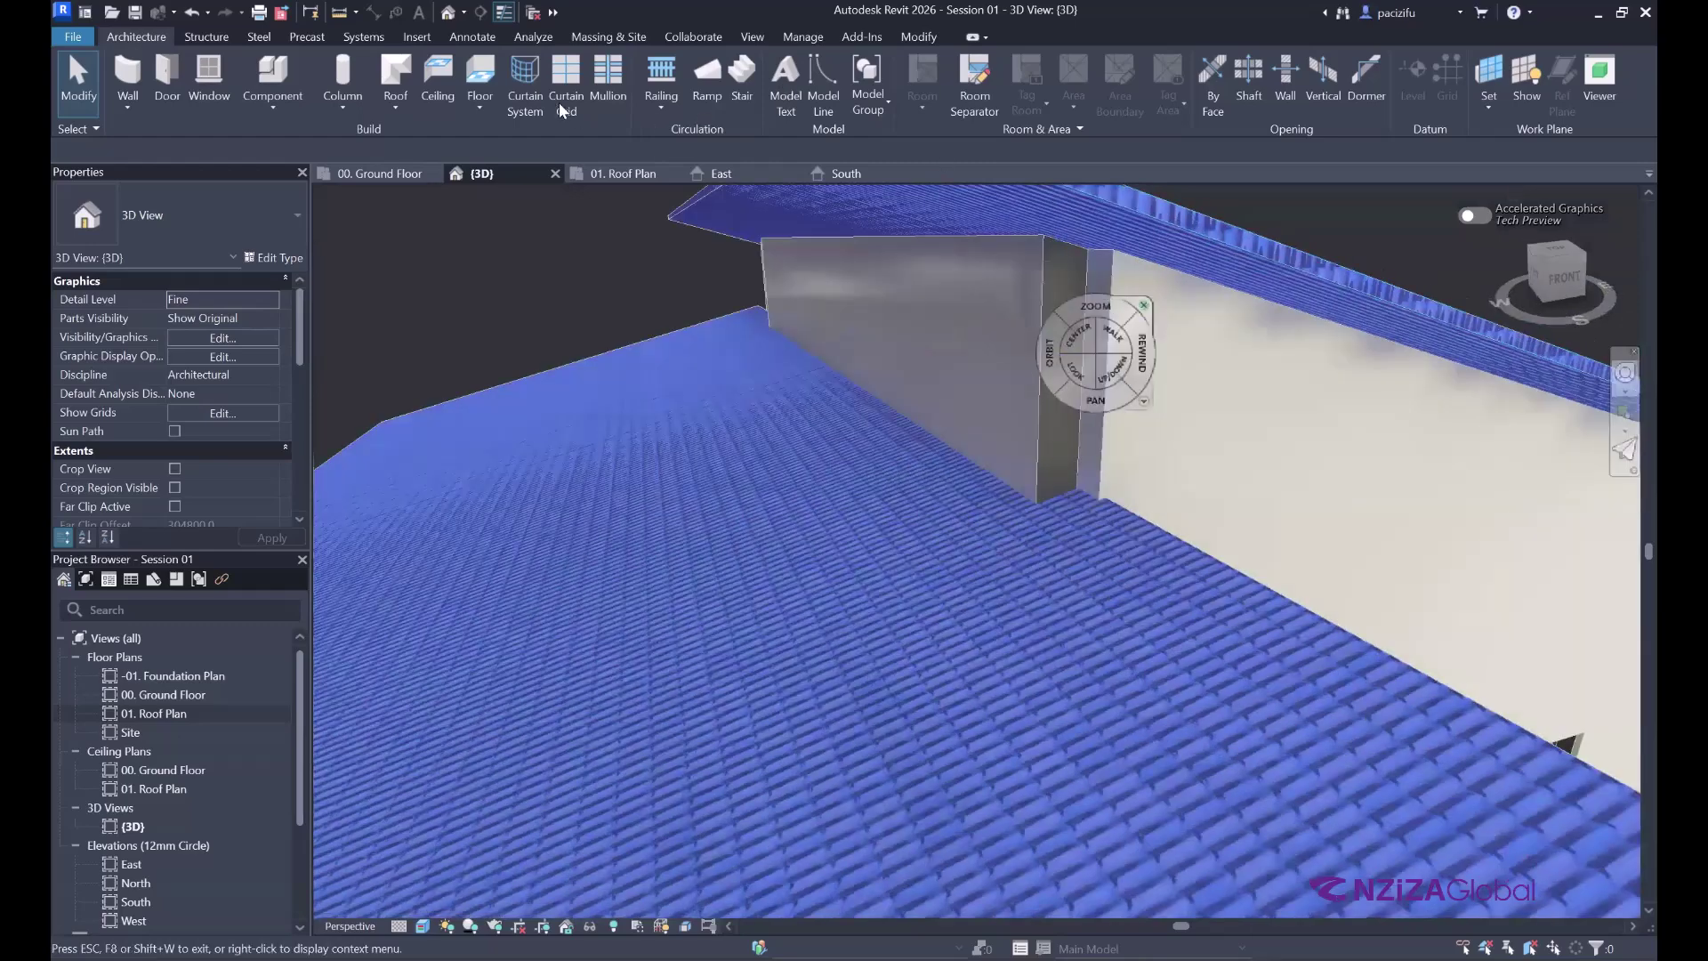
pyautogui.click(1156, 356)
pyautogui.press('t')
pyautogui.press('r')
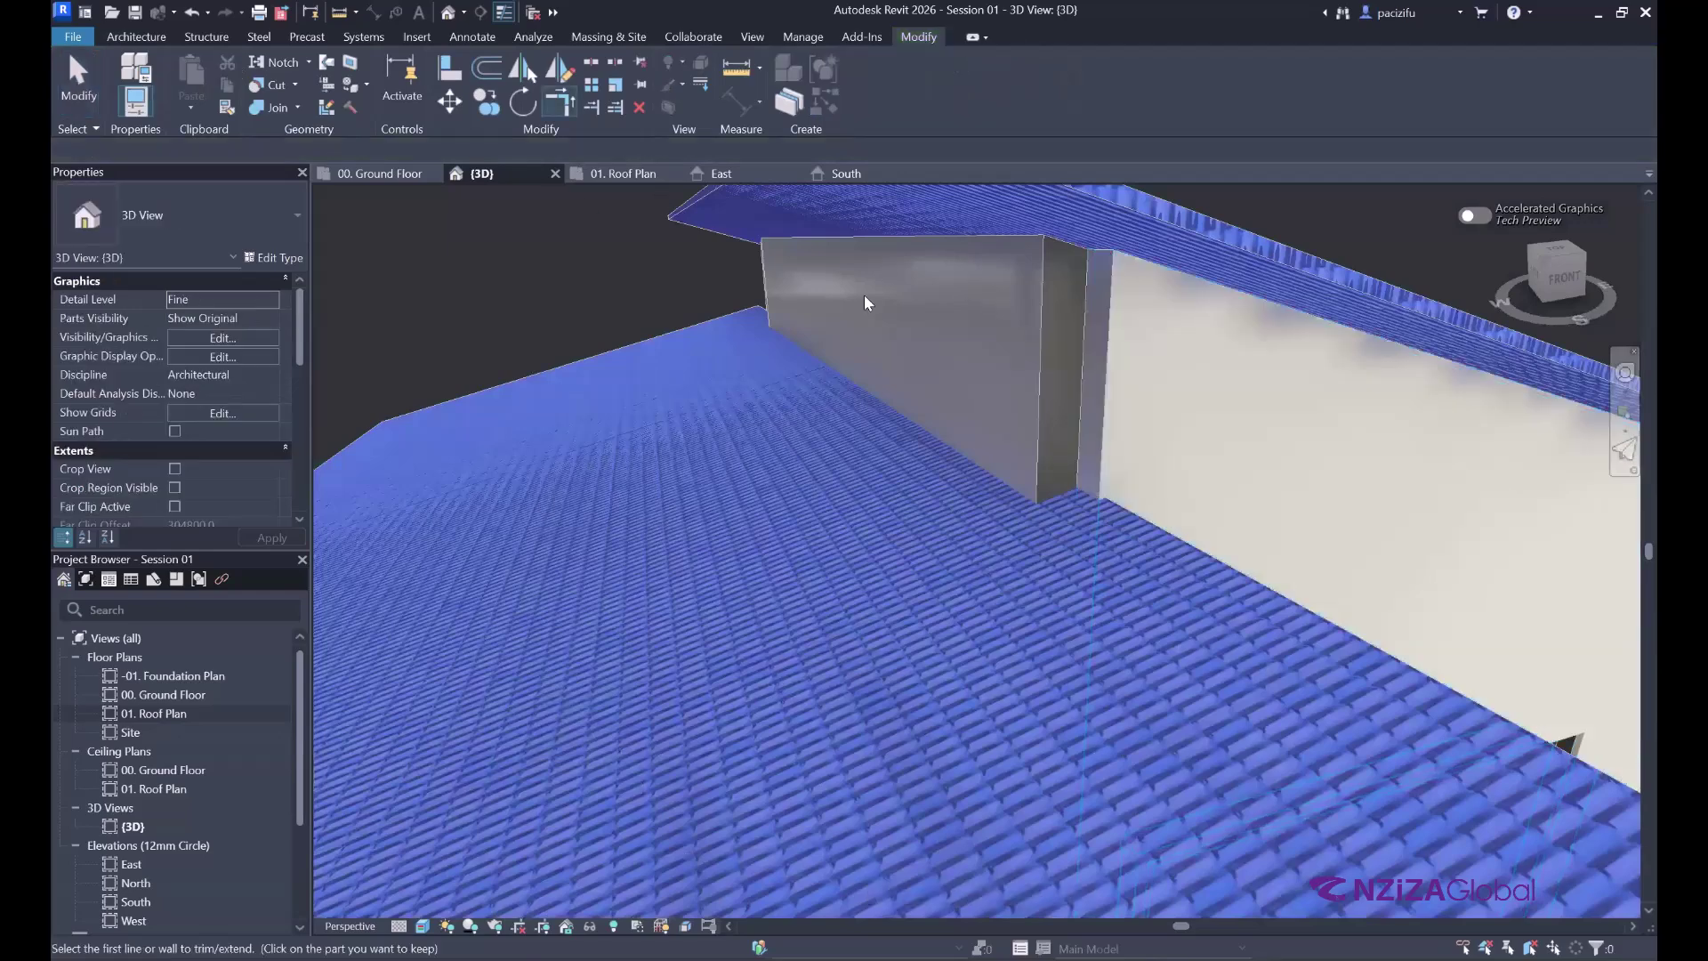
pyautogui.press('Escape')
# - Select the central 200 mm interior wall and inspect its south end in the 00. Ground Floor plan
pyautogui.click(1033, 290)
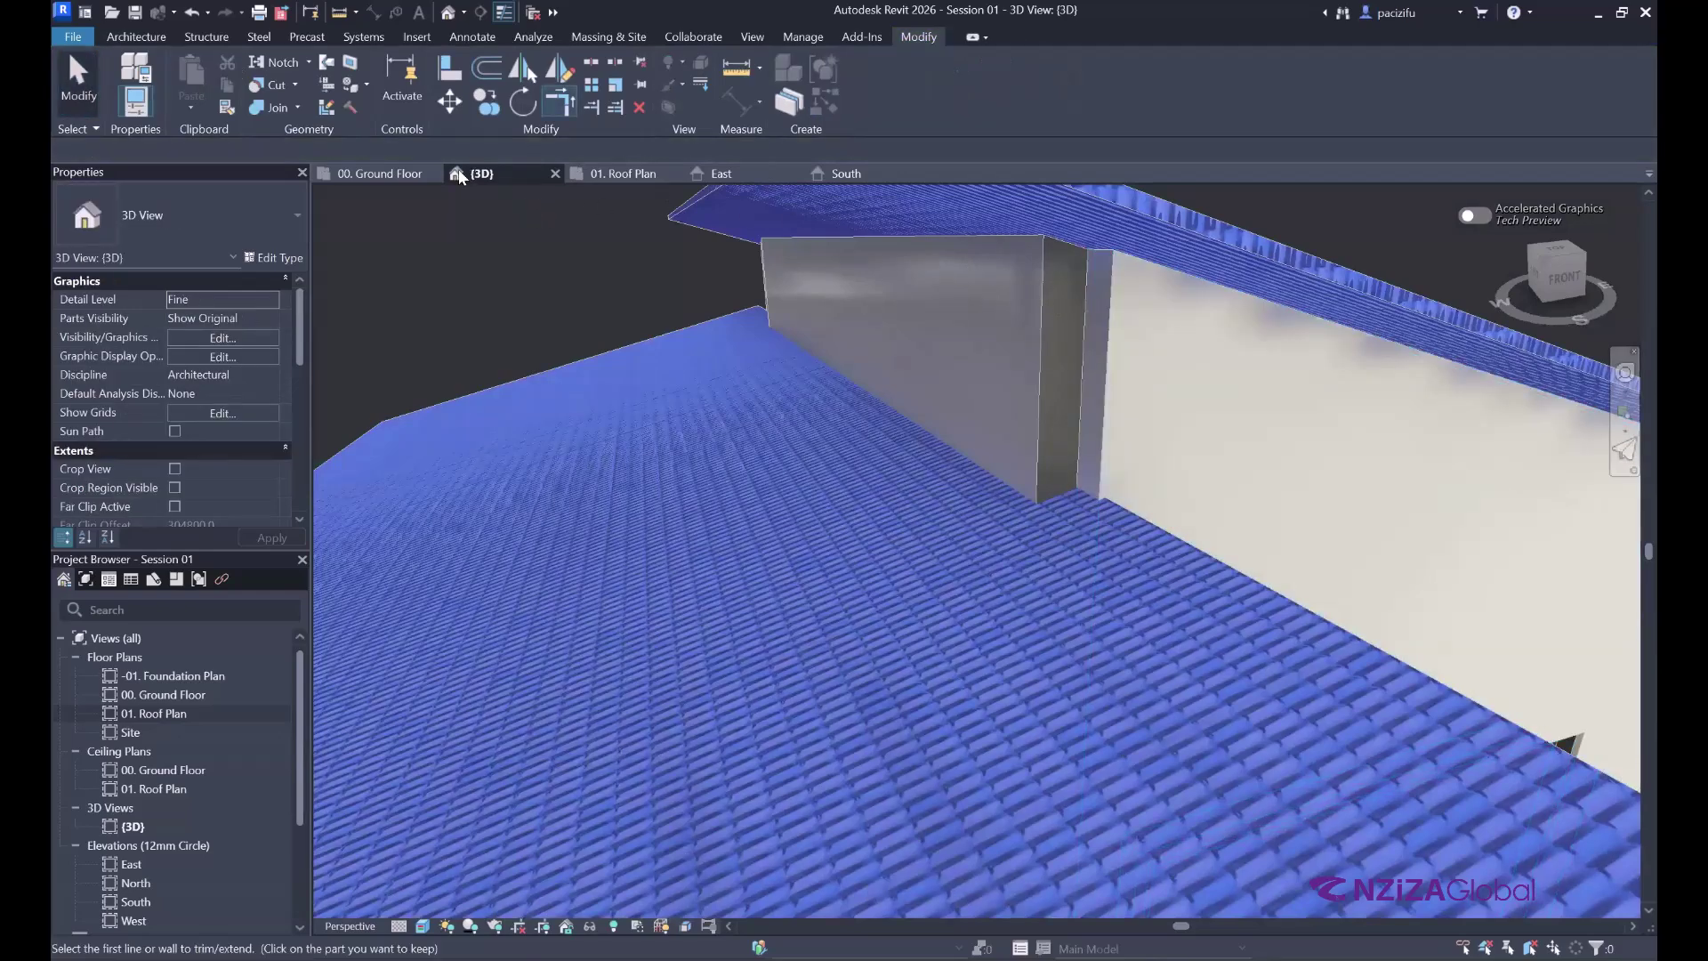
pyautogui.click(370, 175)
pyautogui.scroll(8, 605, 560)
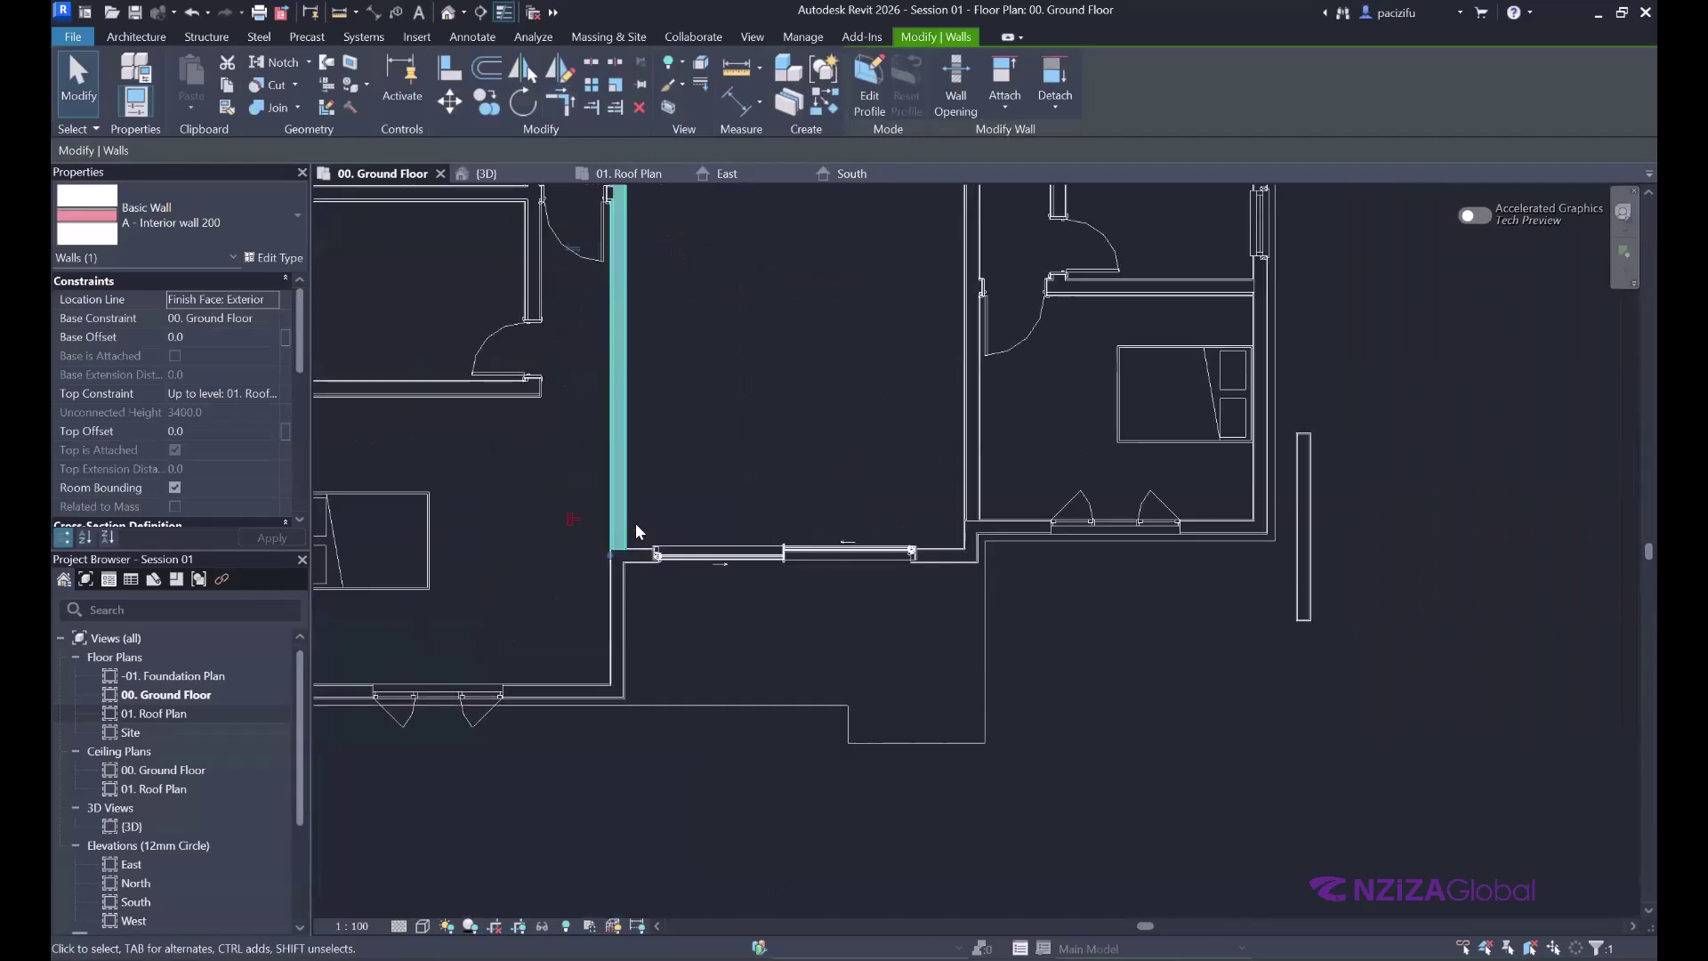
pyautogui.scroll(2, 610, 489)
pyautogui.moveTo(610, 521); pyautogui.dragTo(591, 450)
pyautogui.press('Escape')
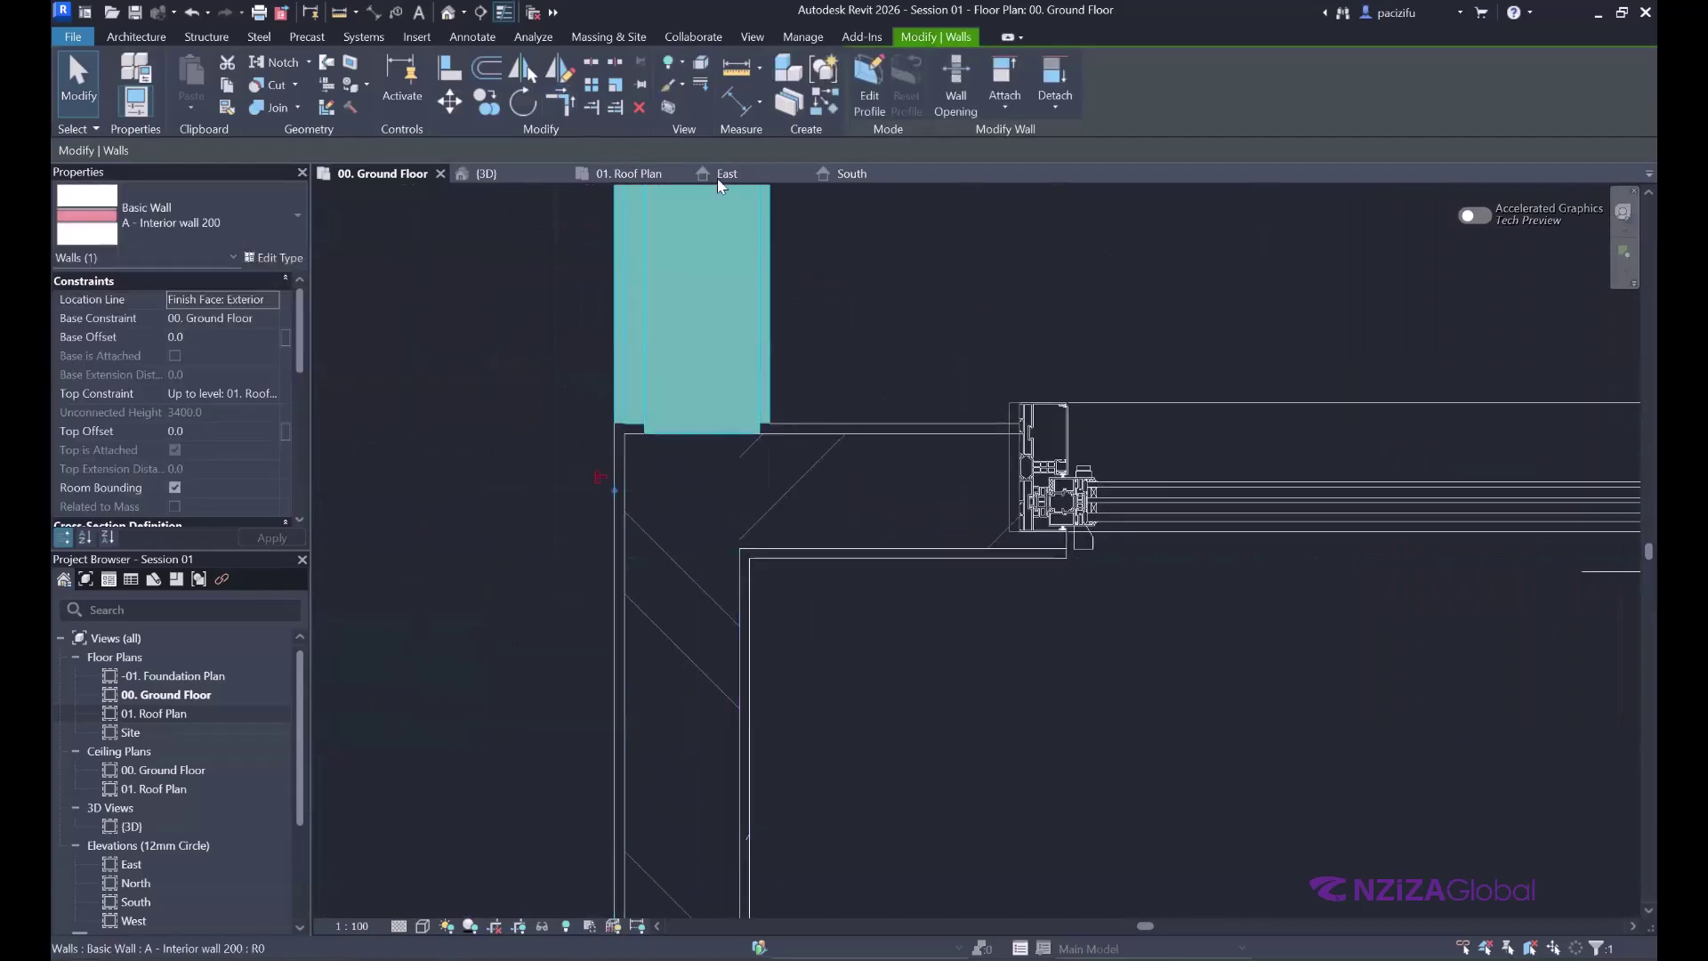
# - Select the 200 mm exterior wall at the corner beside the sliding door and disallow the join at its north end in plan
pyautogui.click(749, 639)
pyautogui.scroll(-1, 560, 488)
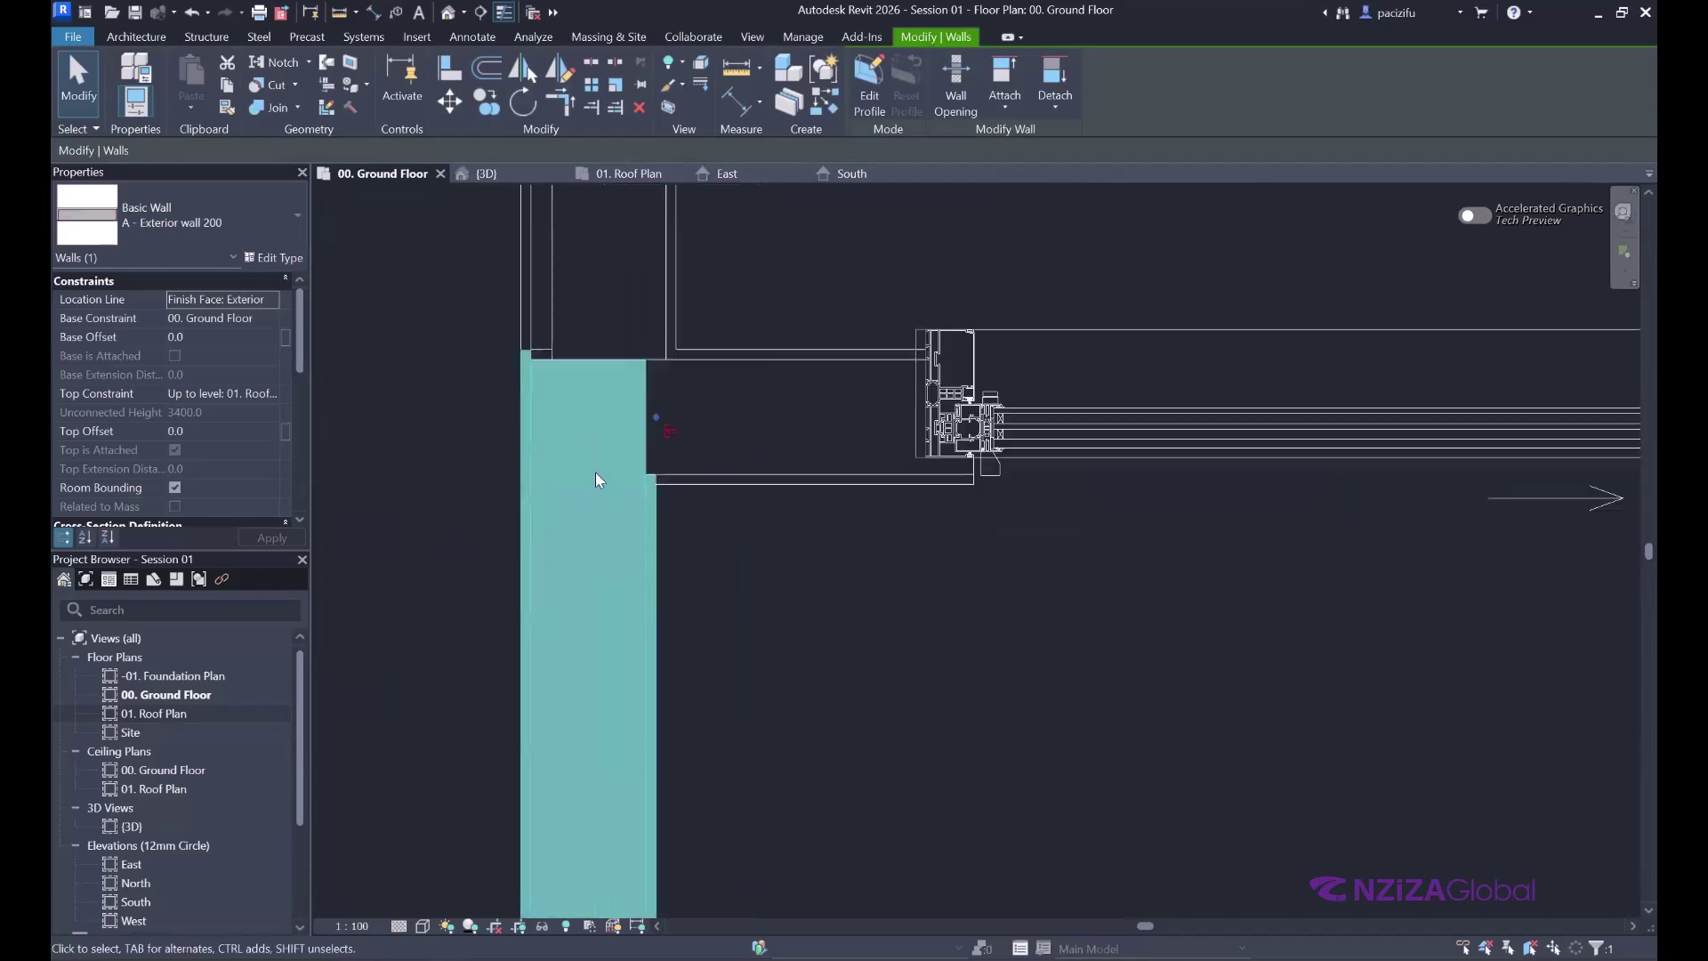
pyautogui.scroll(-3, 637, 484)
pyautogui.scroll(2, 637, 484)
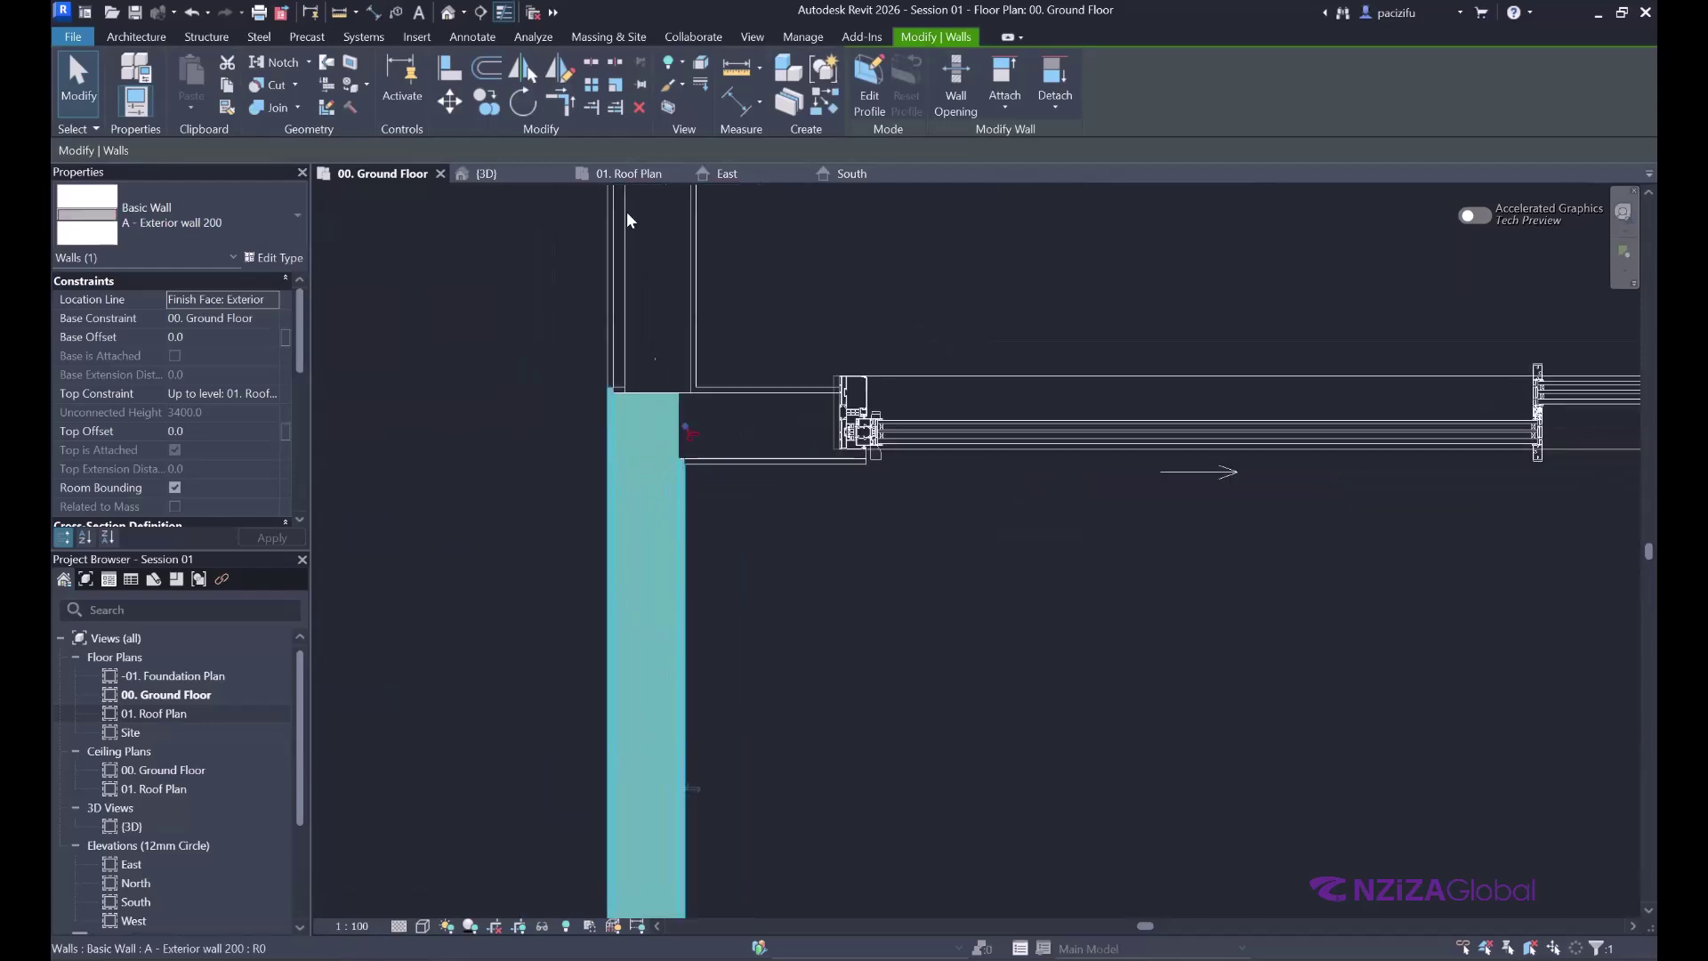
pyautogui.click(487, 174)
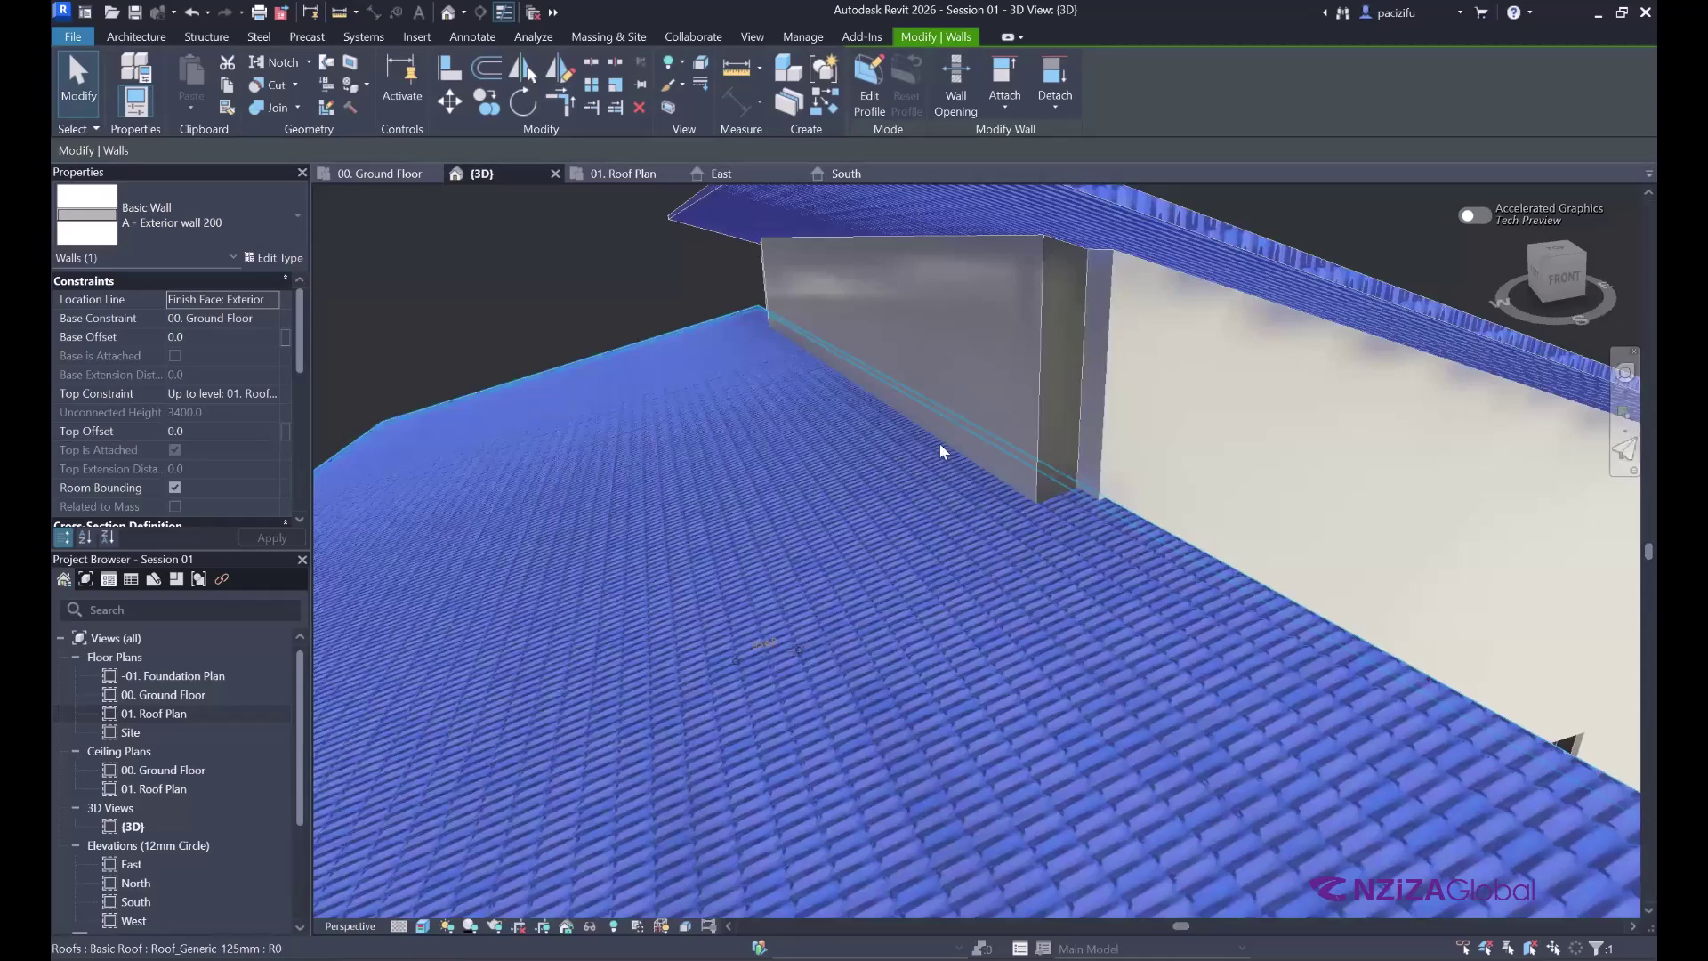
pyautogui.scroll(-2, 945, 387)
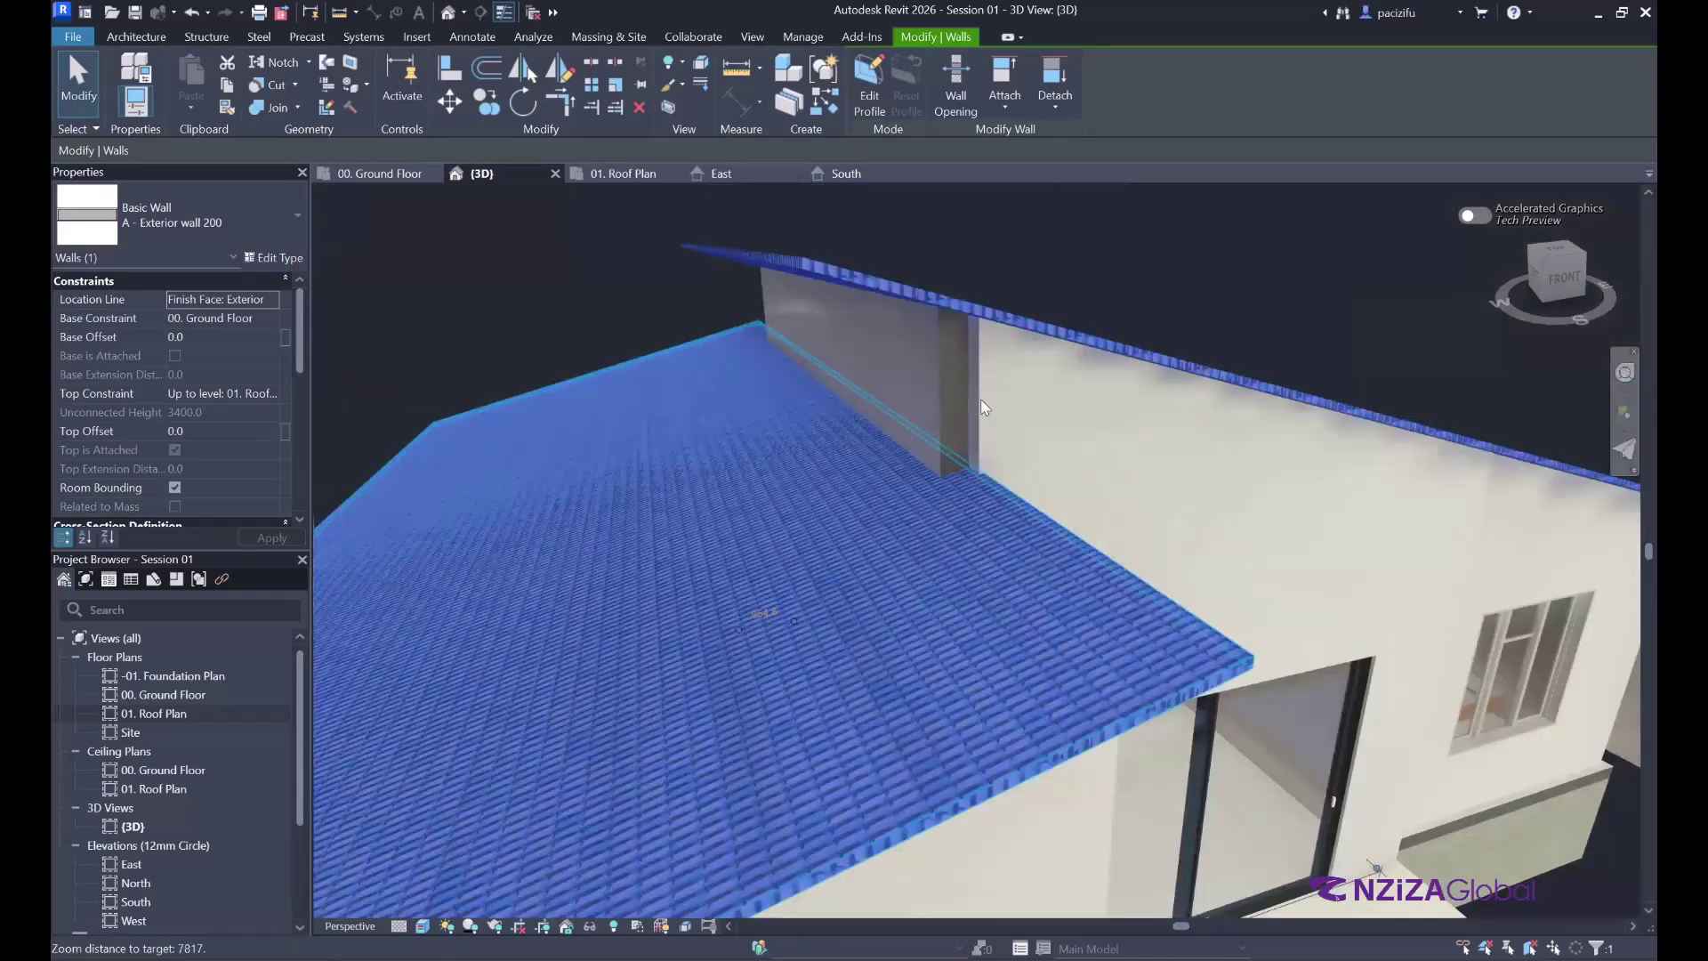
pyautogui.scroll(3, 1005, 356)
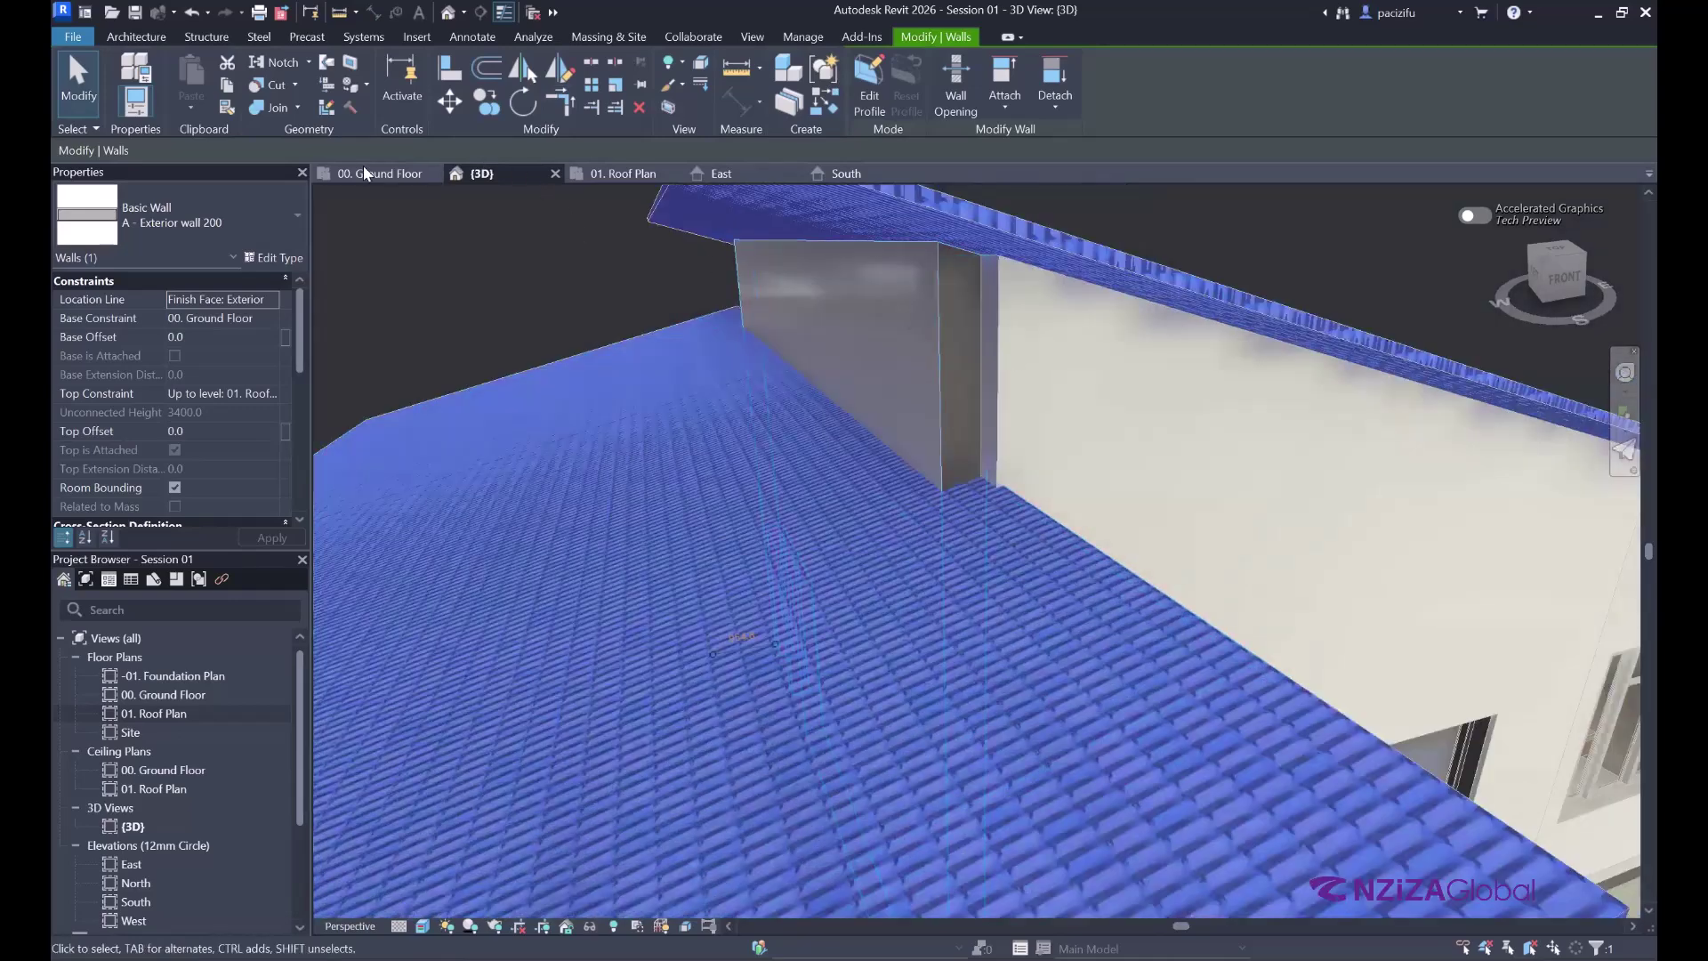
pyautogui.hotkey('ctrl', 'Tab')
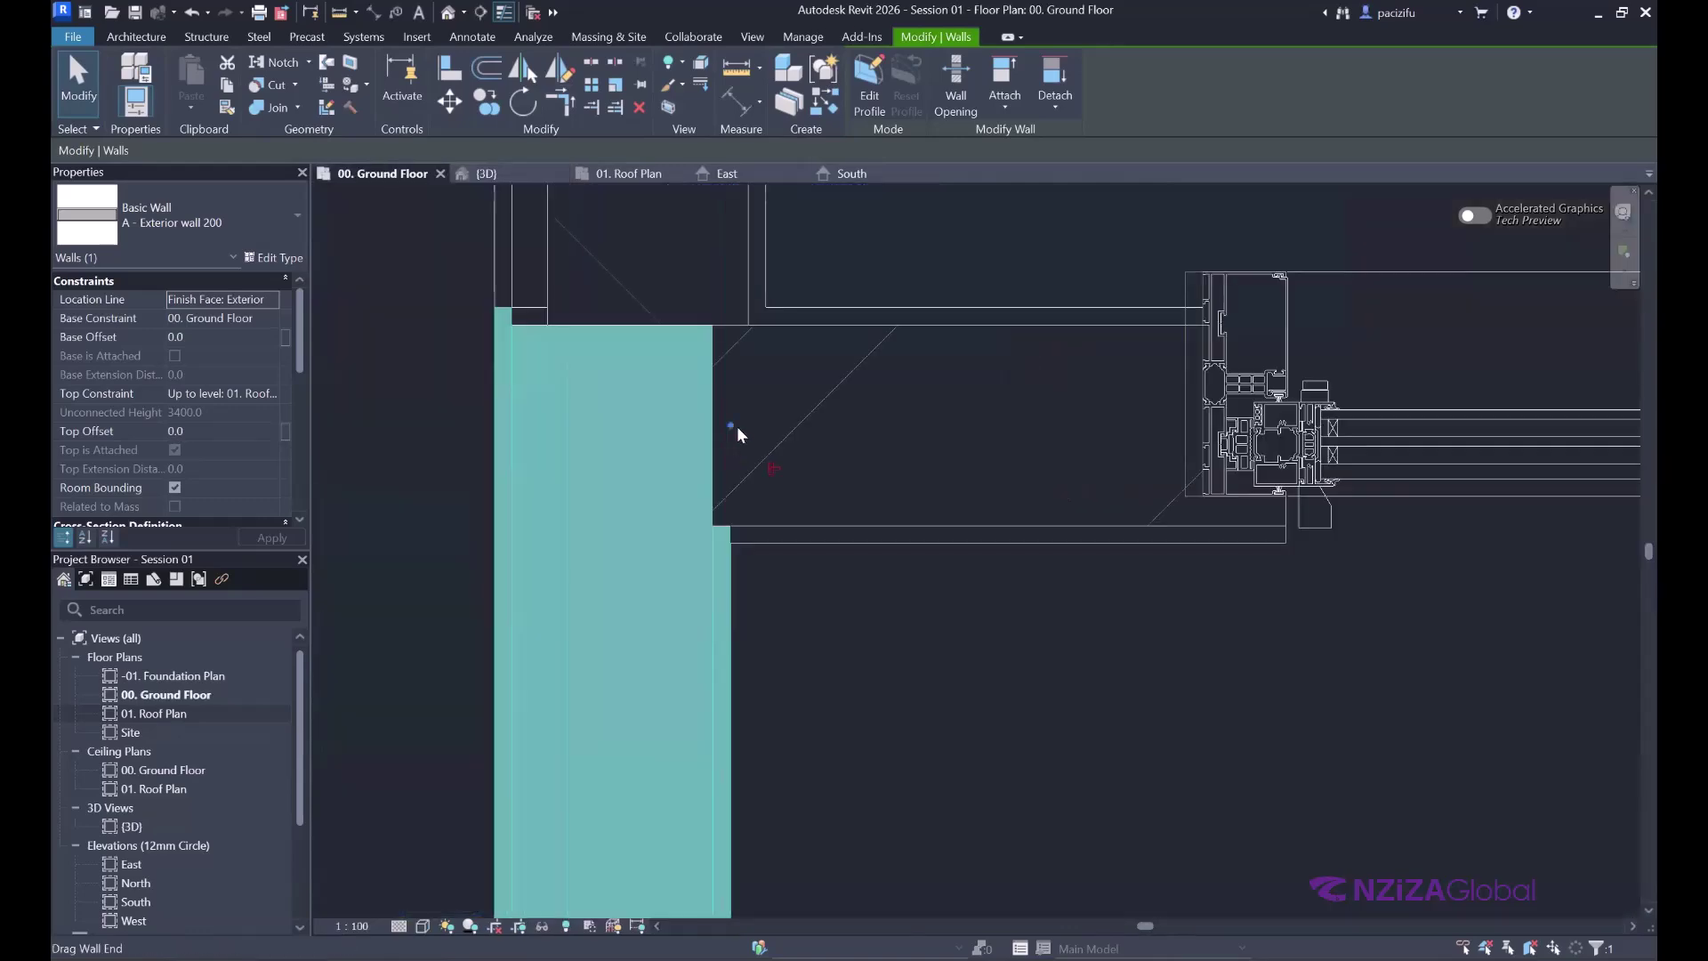
pyautogui.click(772, 470)
pyautogui.scroll(-3, 712, 572)
pyautogui.scroll(4, 828, 331)
# - Check the interior and sliding-door walls meeting at that corner in plan, and review the corner in the 3D view
pyautogui.click(811, 317)
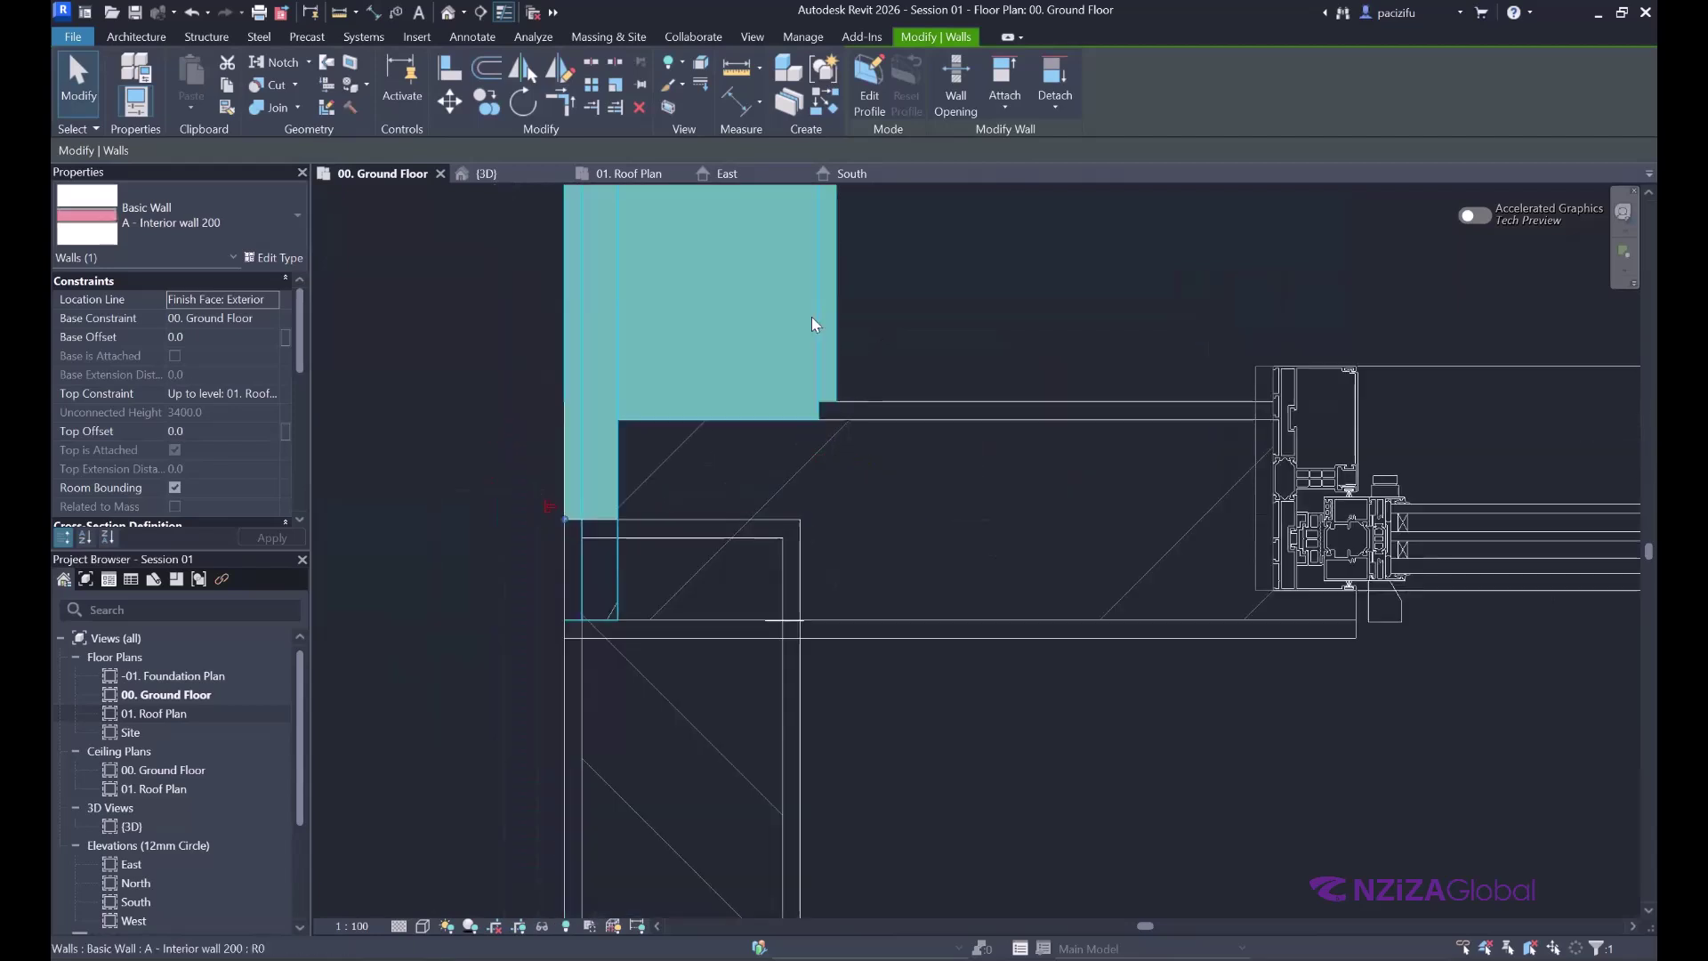
pyautogui.click(999, 419)
pyautogui.scroll(-2, 747, 496)
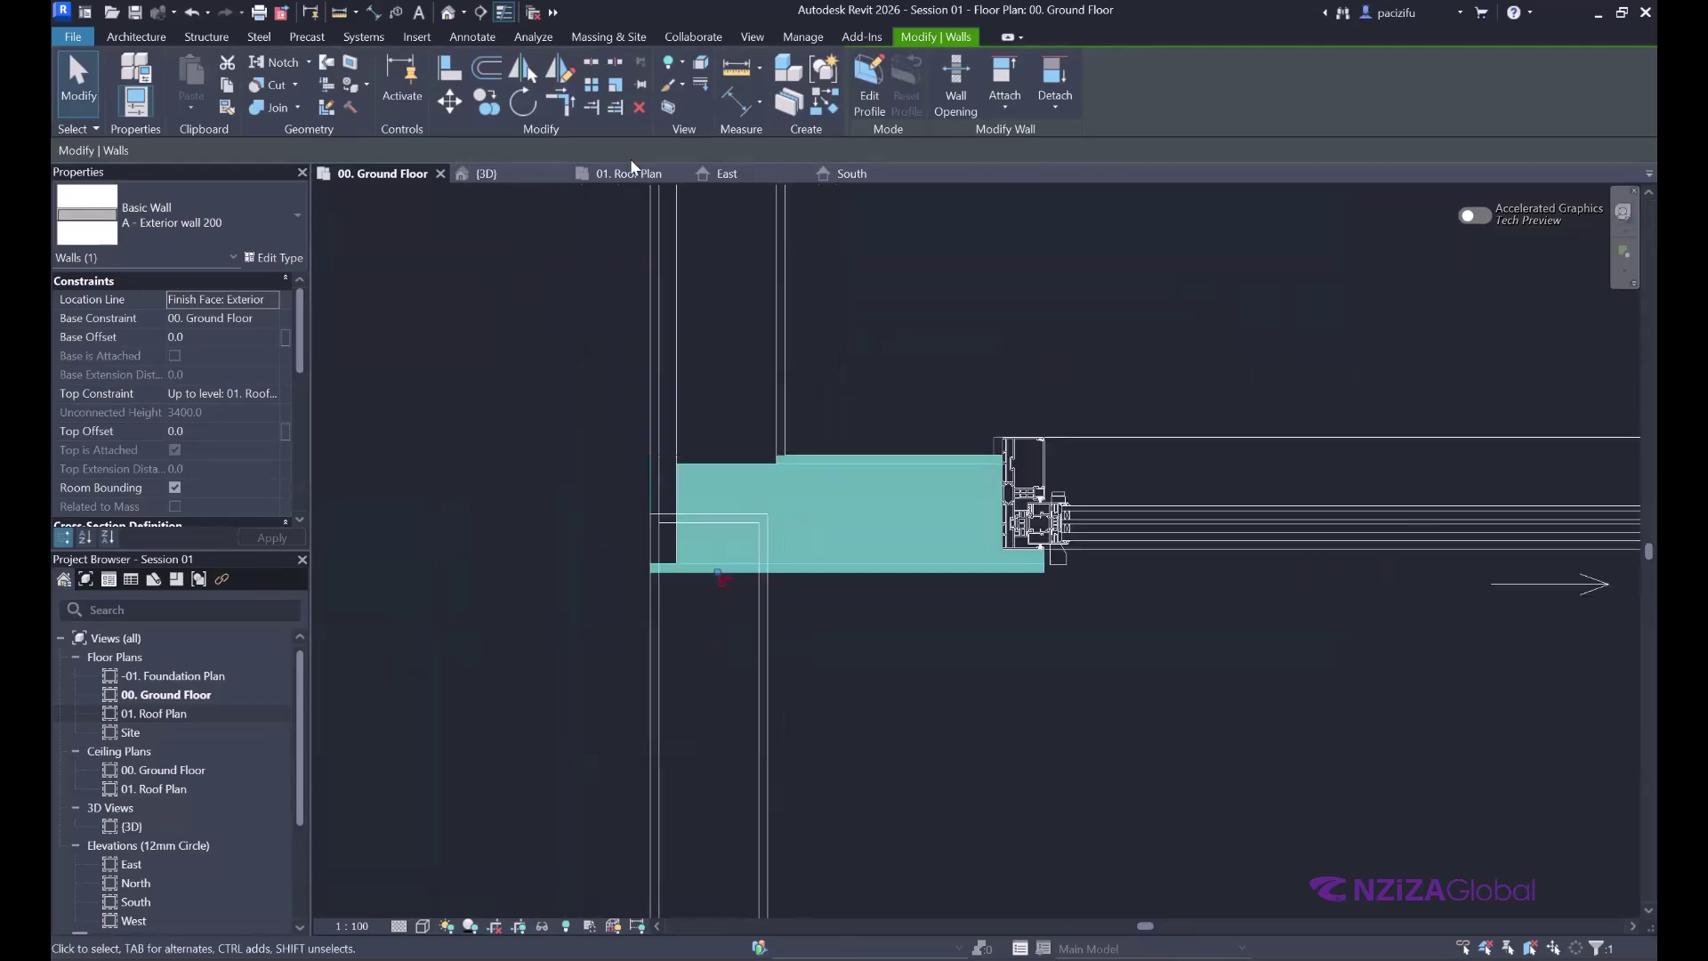
pyautogui.click(487, 174)
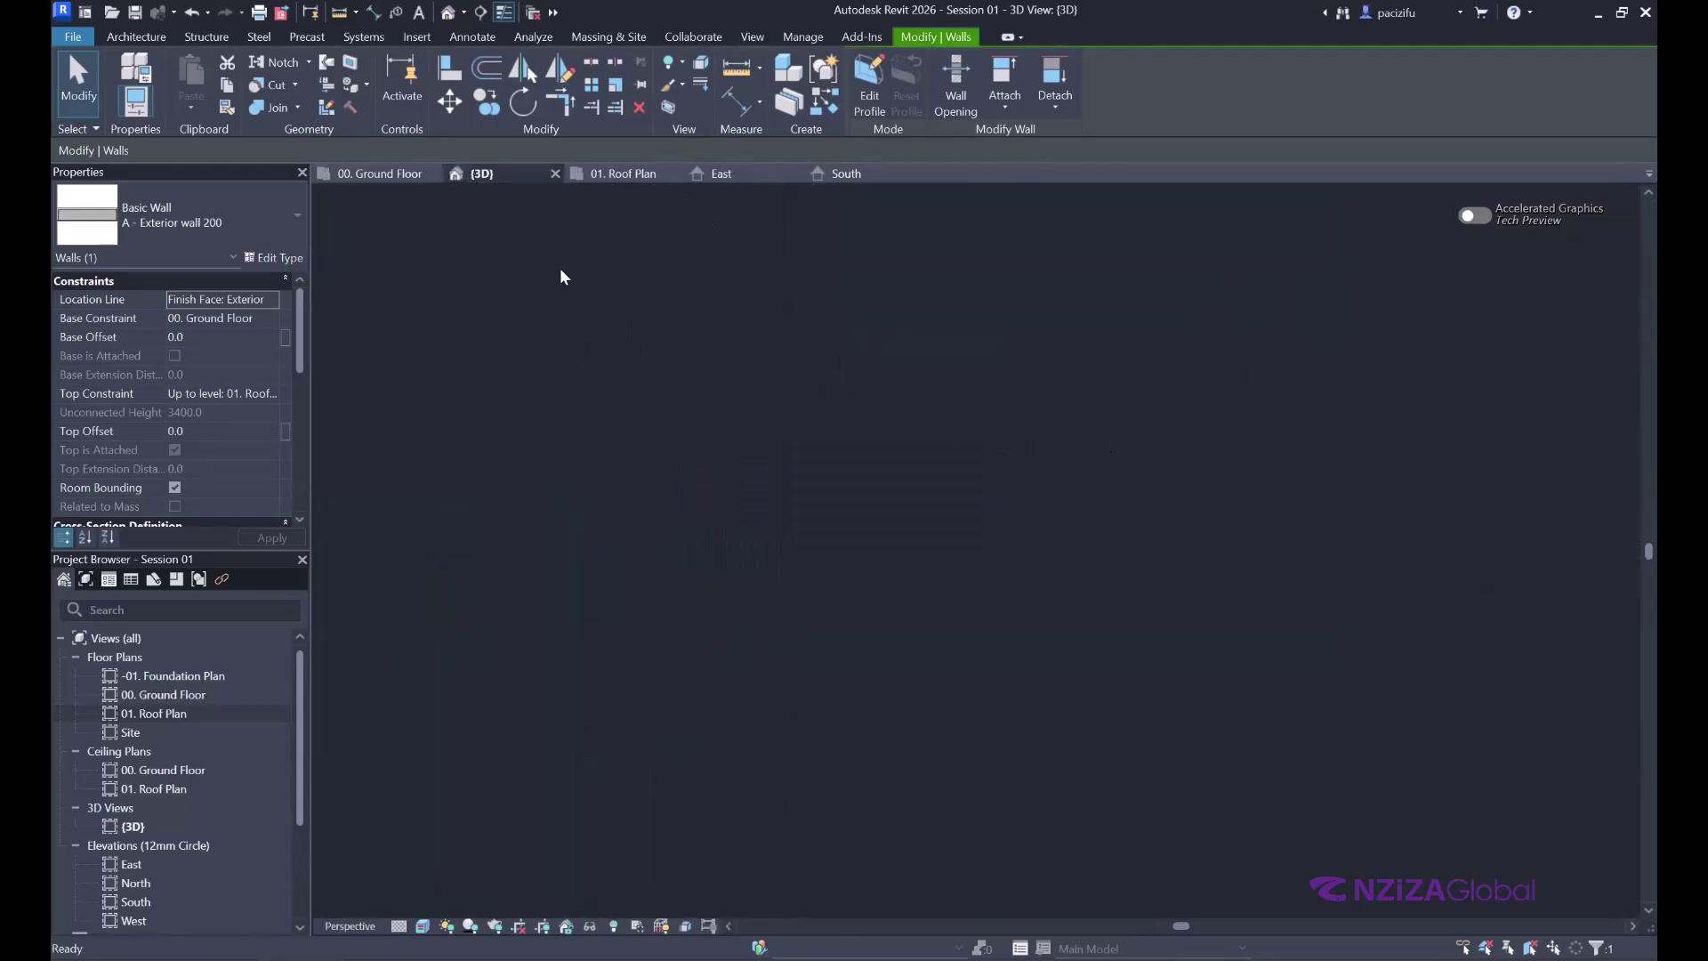
pyautogui.press('Escape')
pyautogui.scroll(-1, 1438, 372)
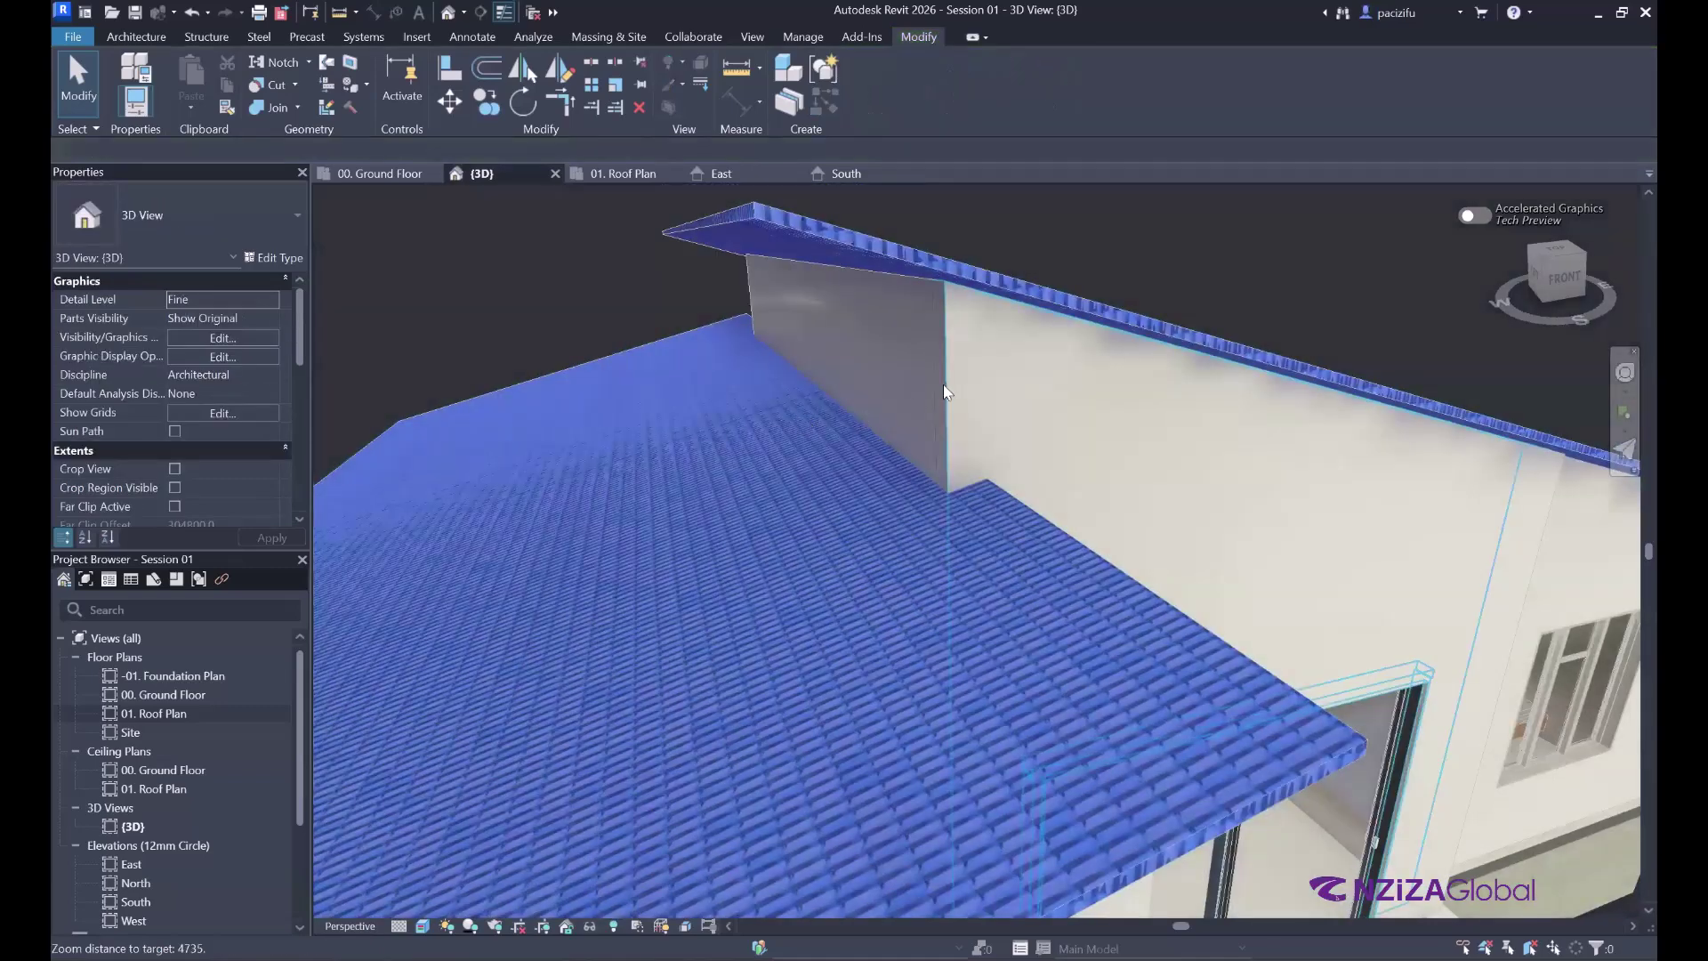
# - Examine the open gap in the central wall between the two roofs at the rear of the house in 3D
pyautogui.keyDown('shift'); pyautogui.moveTo(1048, 358); pyautogui.dragTo(799, 351, button='middle'); pyautogui.keyUp('shift')
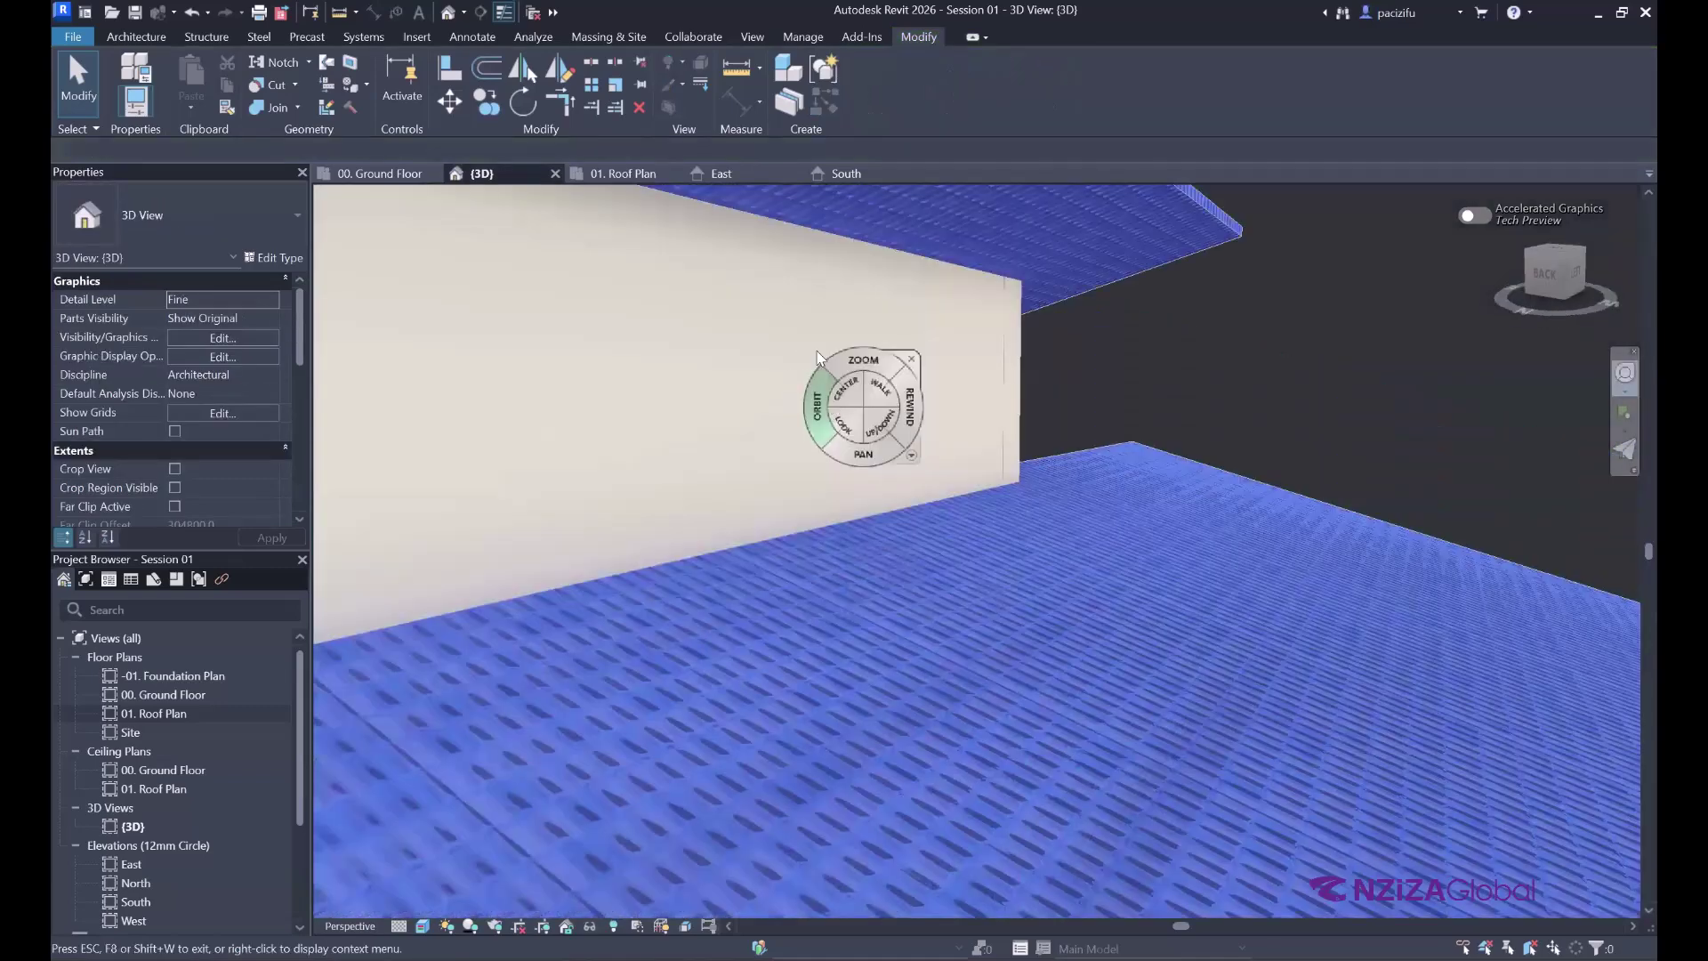
pyautogui.scroll(-5, 726, 483)
pyautogui.scroll(2, 1096, 427)
pyautogui.scroll(3, 912, 537)
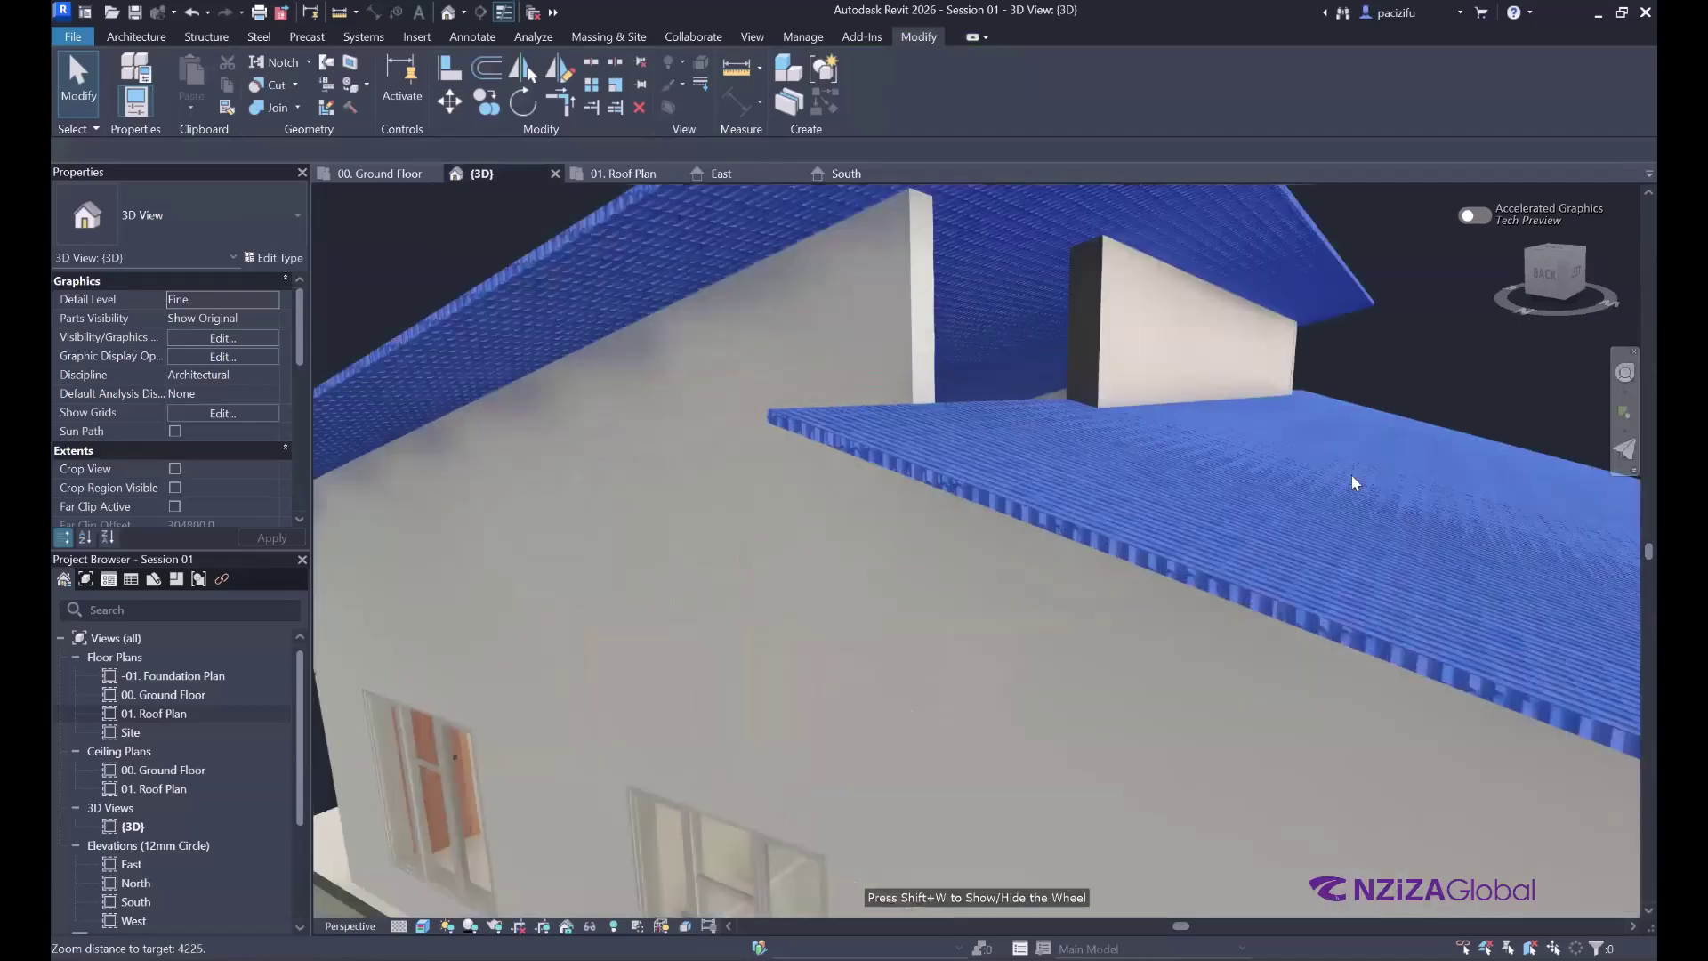
pyautogui.scroll(1, 1161, 353)
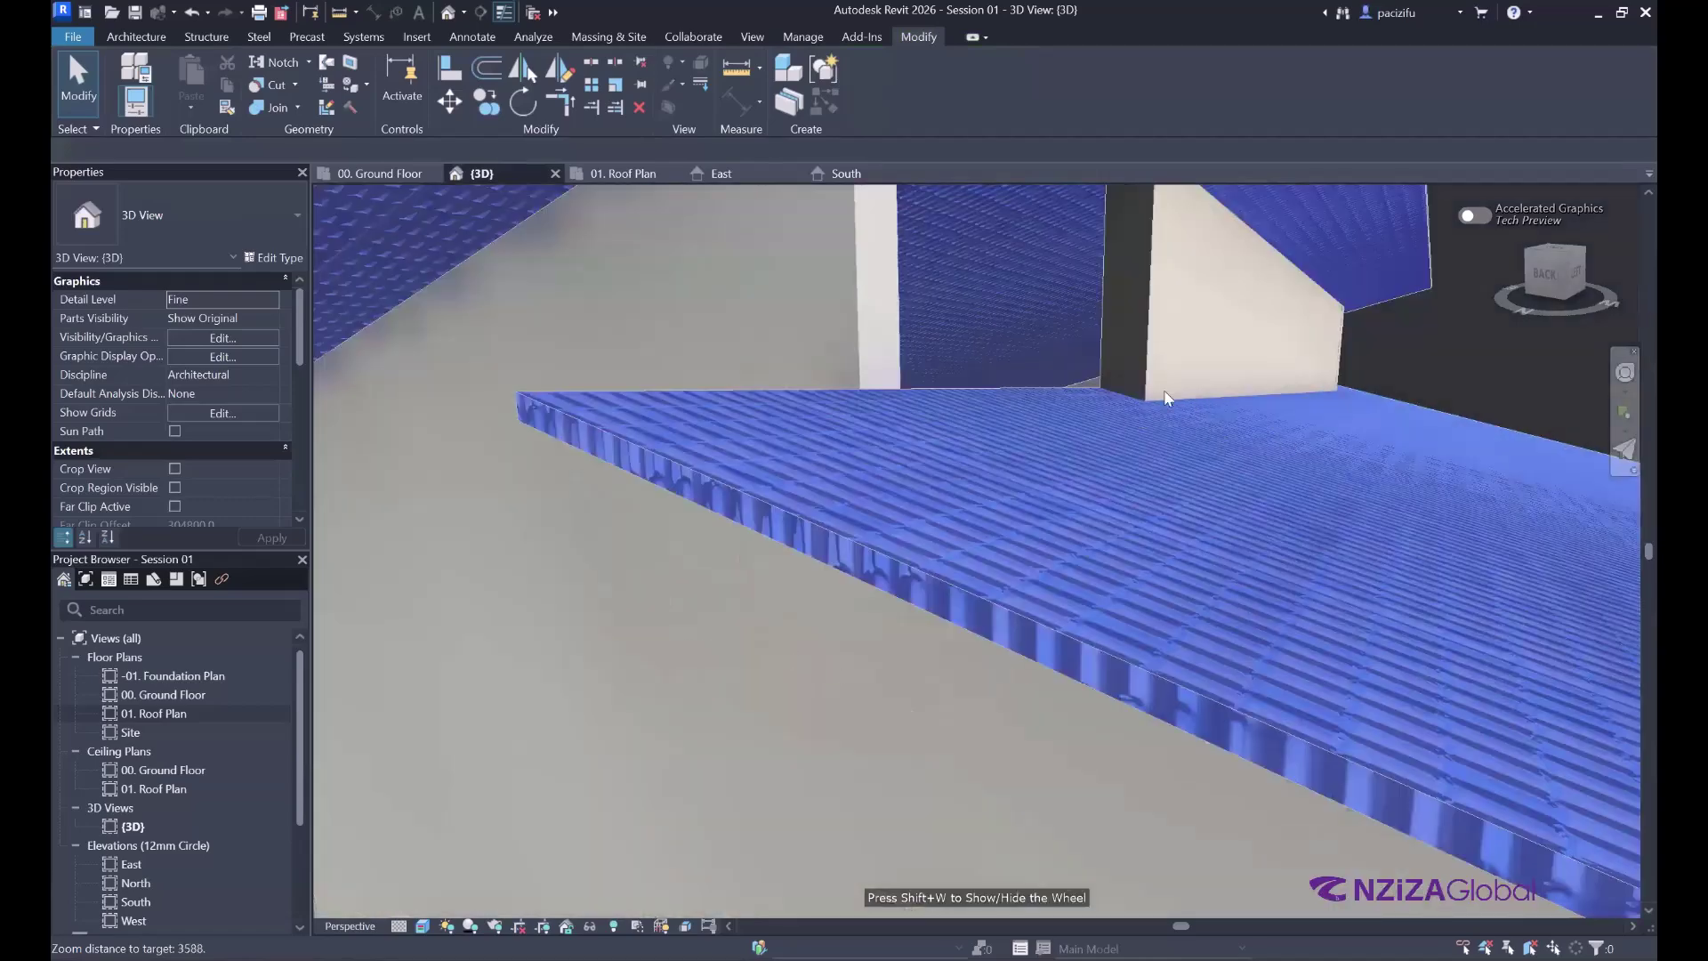
pyautogui.keyDown('shift'); pyautogui.moveTo(1164, 409); pyautogui.dragTo(985, 646, button='middle'); pyautogui.keyUp('shift')
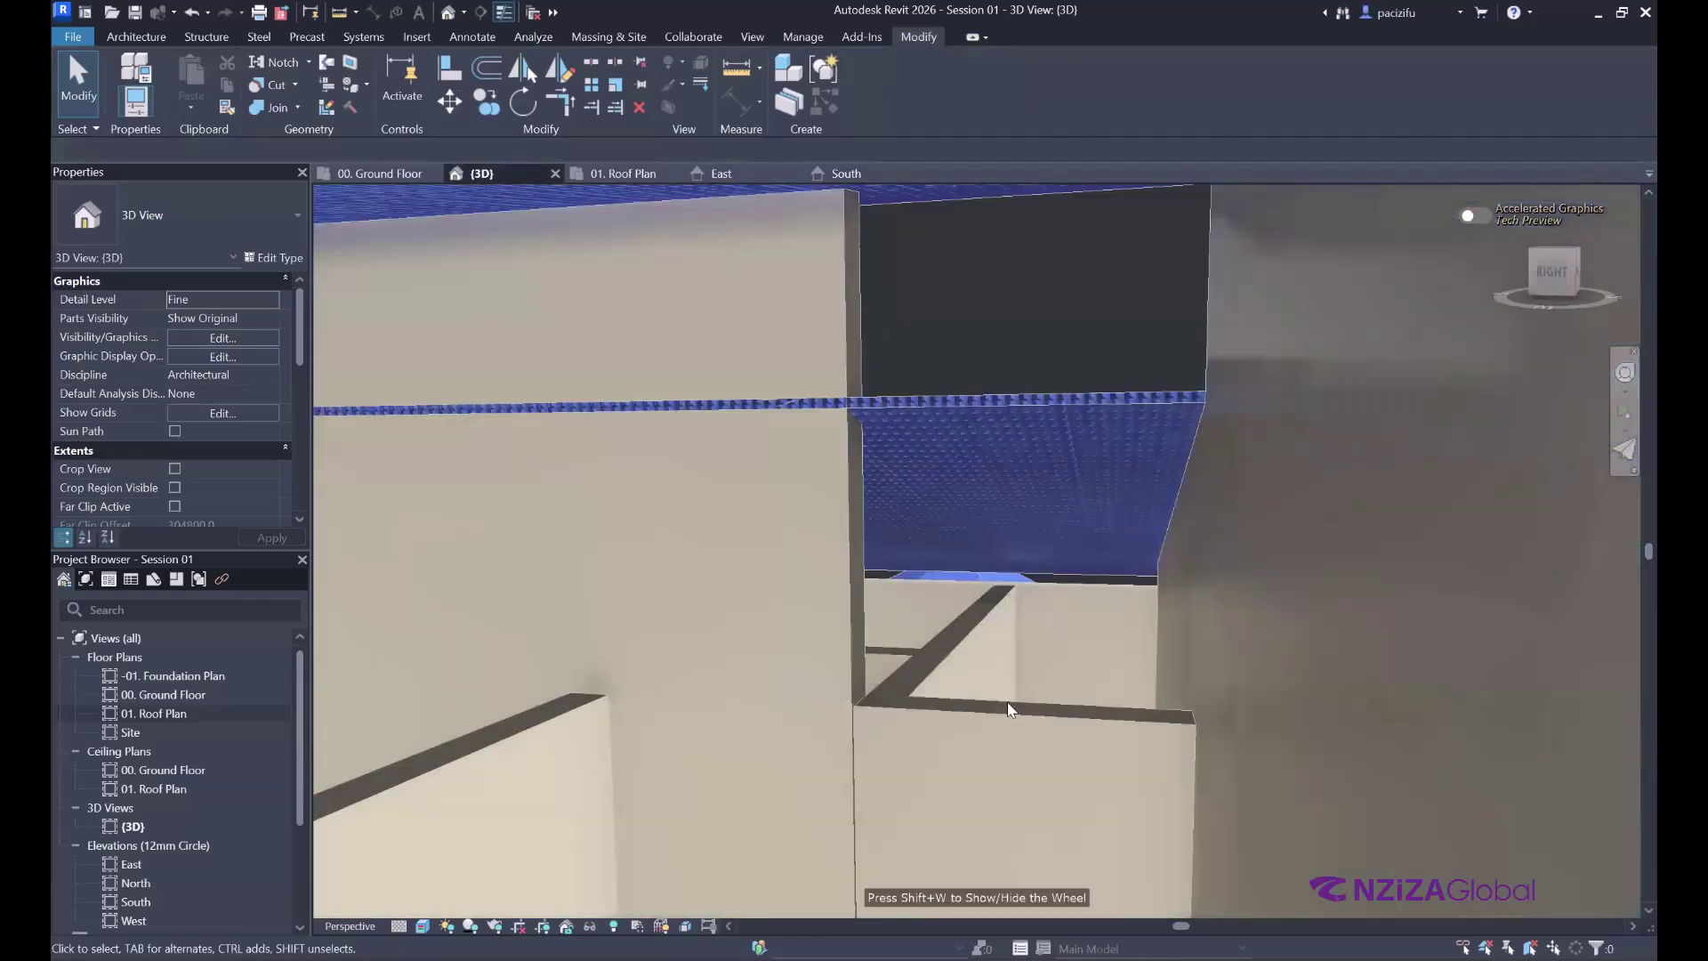
pyautogui.click(985, 646)
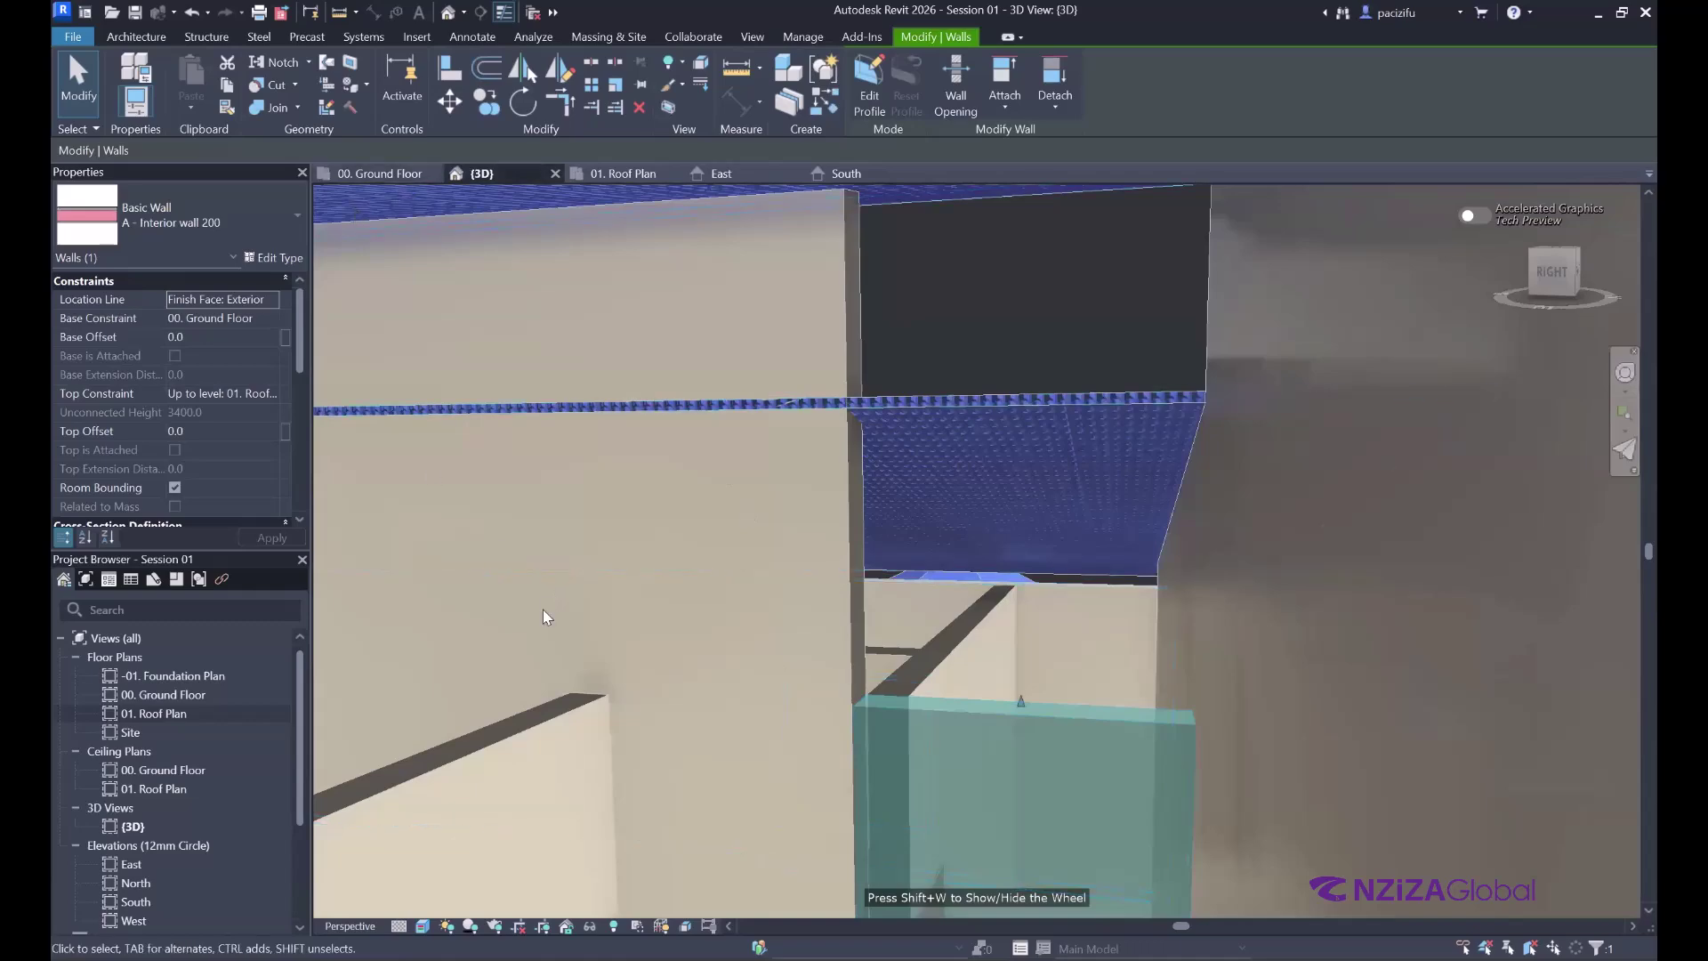
pyautogui.scroll(-3, 546, 607)
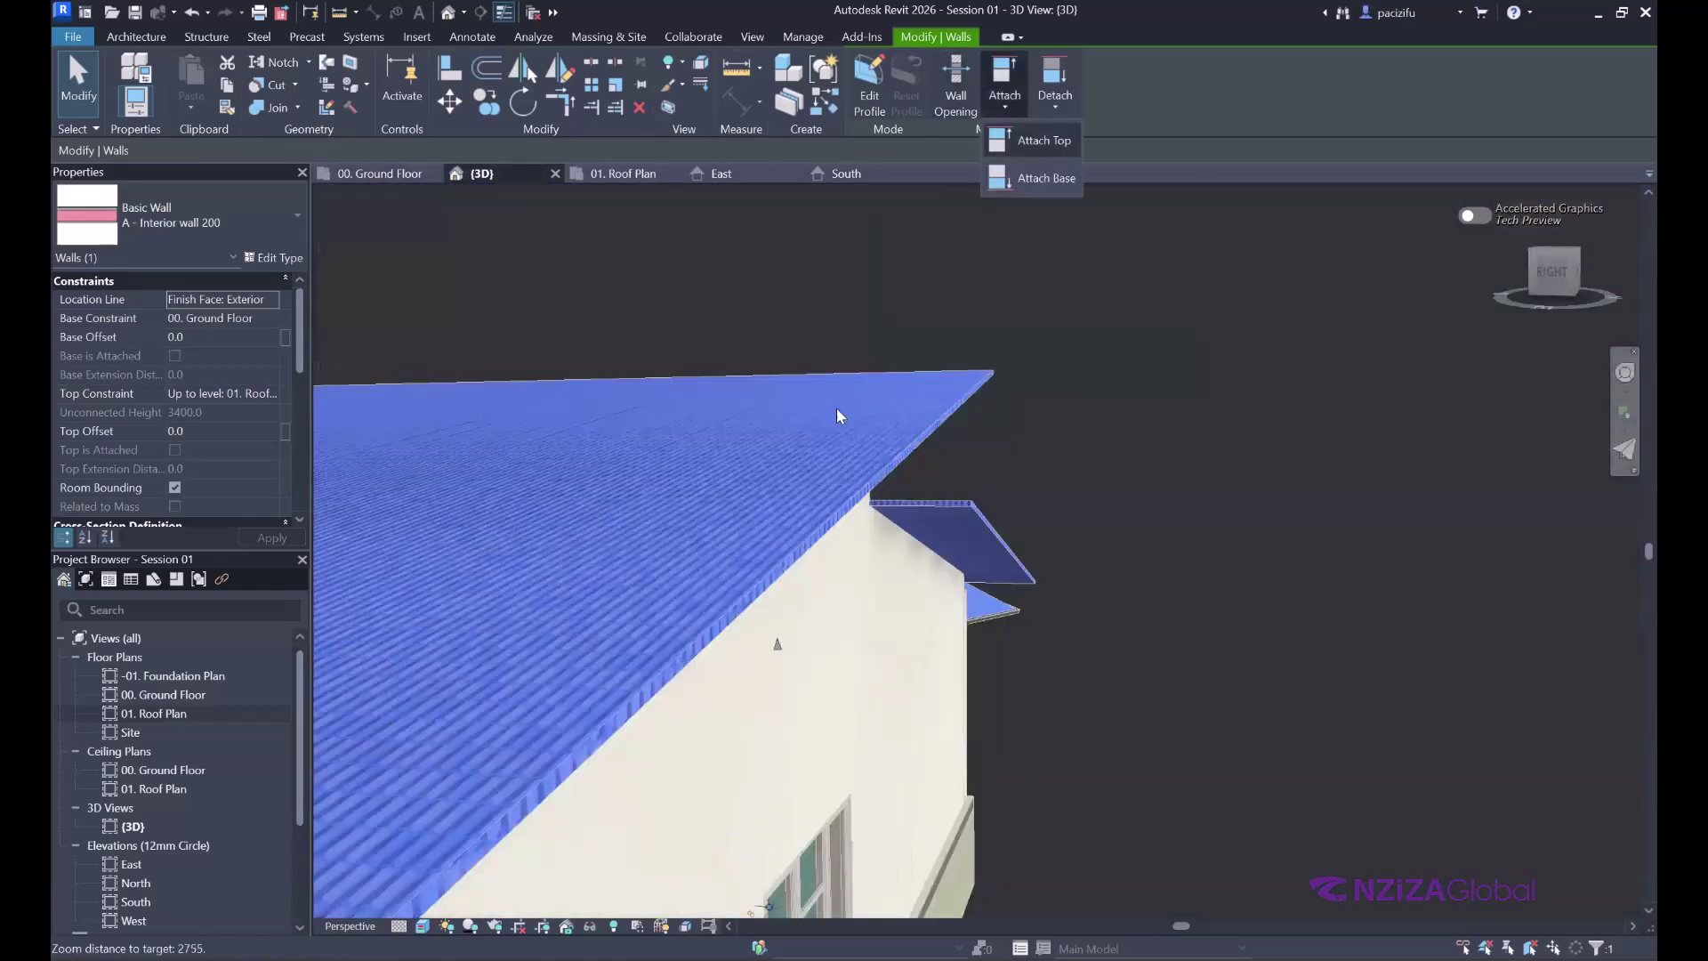
pyautogui.press('Escape')
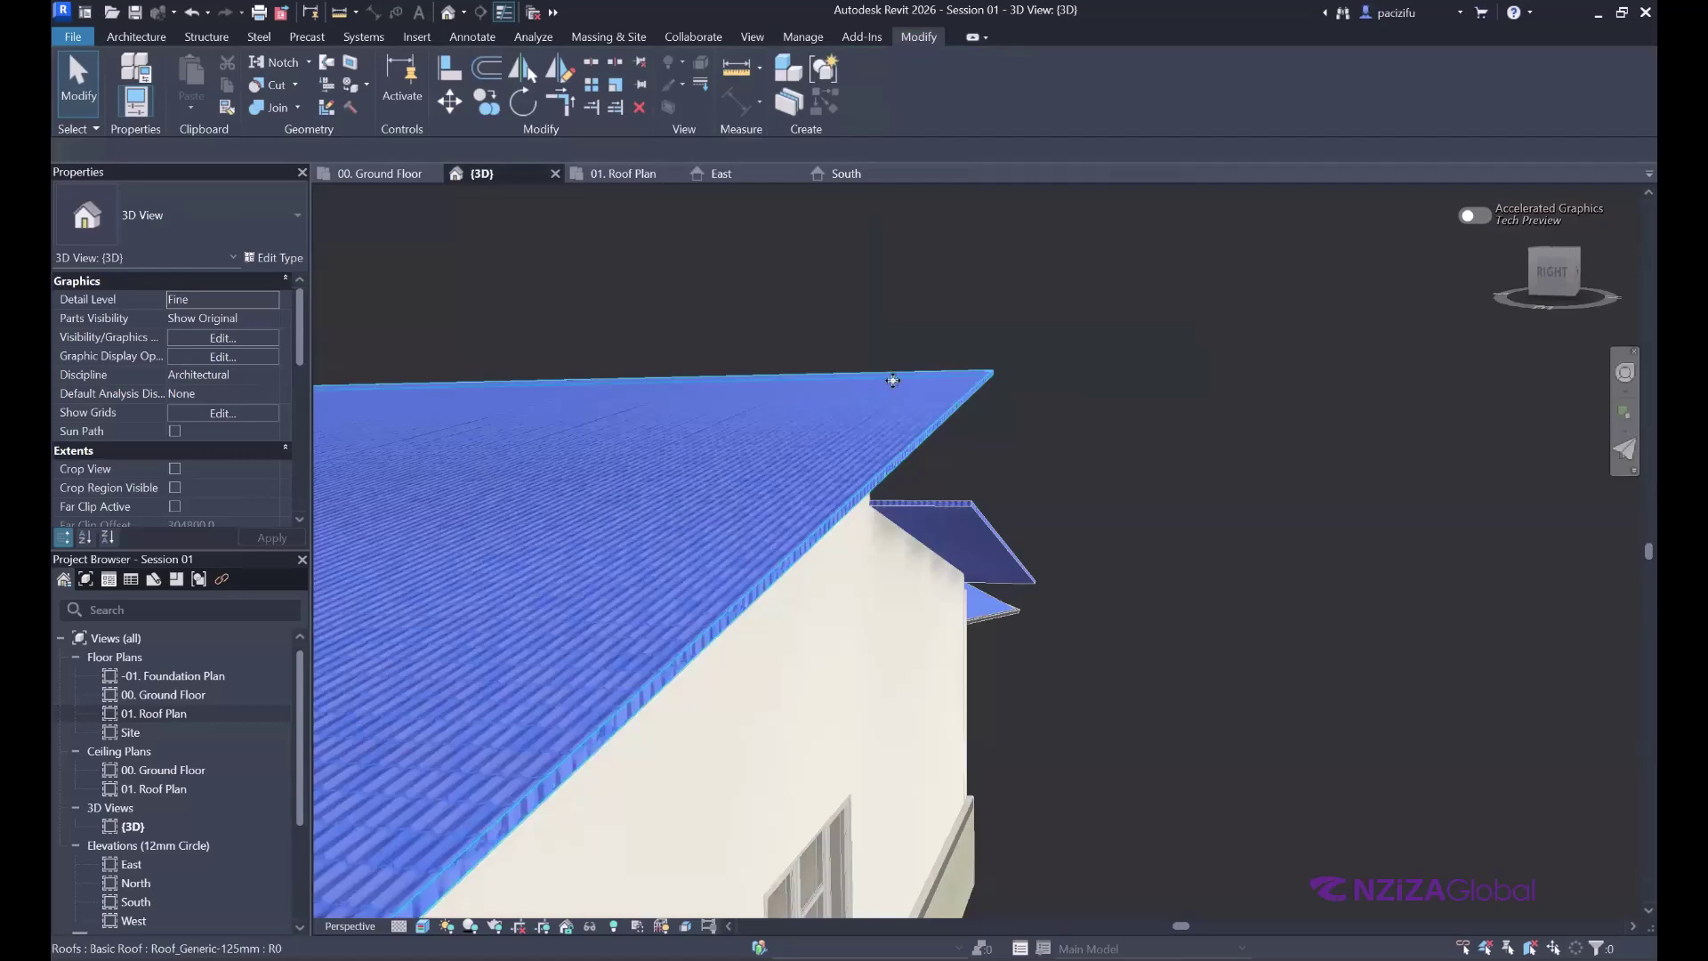
pyautogui.click(584, 637)
pyautogui.scroll(5, 622, 668)
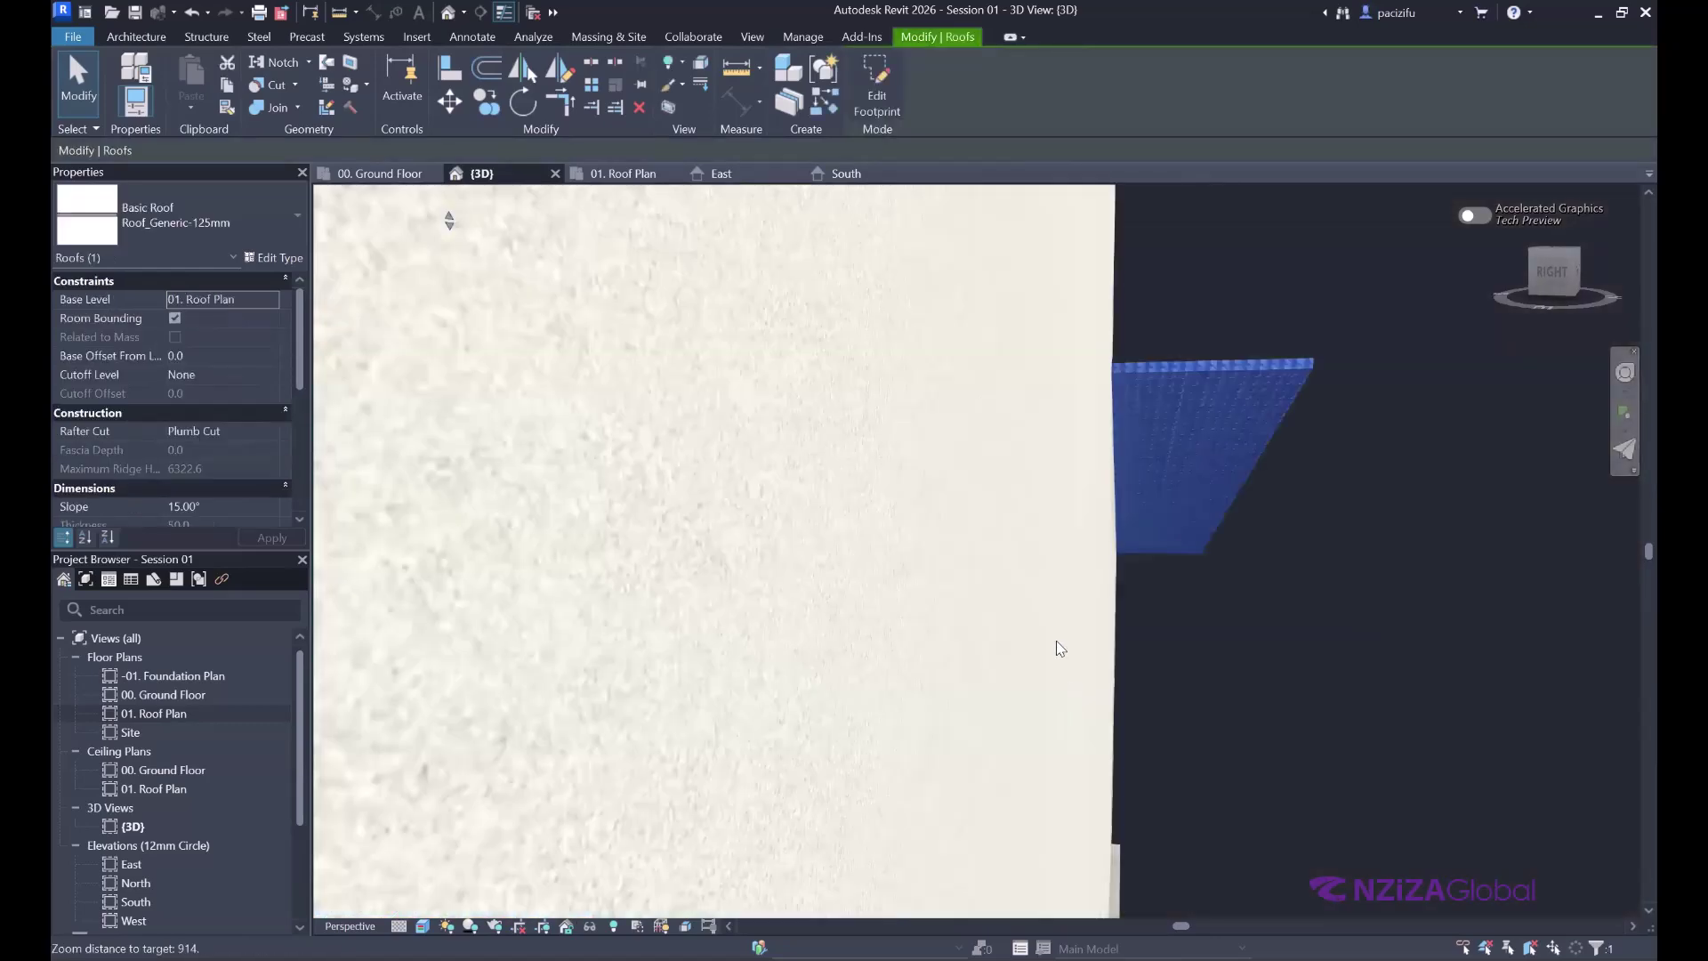
pyautogui.scroll(-5, 1059, 648)
# - Attach the top of the low 200 mm interior wall in the central wall's rear gap to the east roof
pyautogui.click(1060, 648)
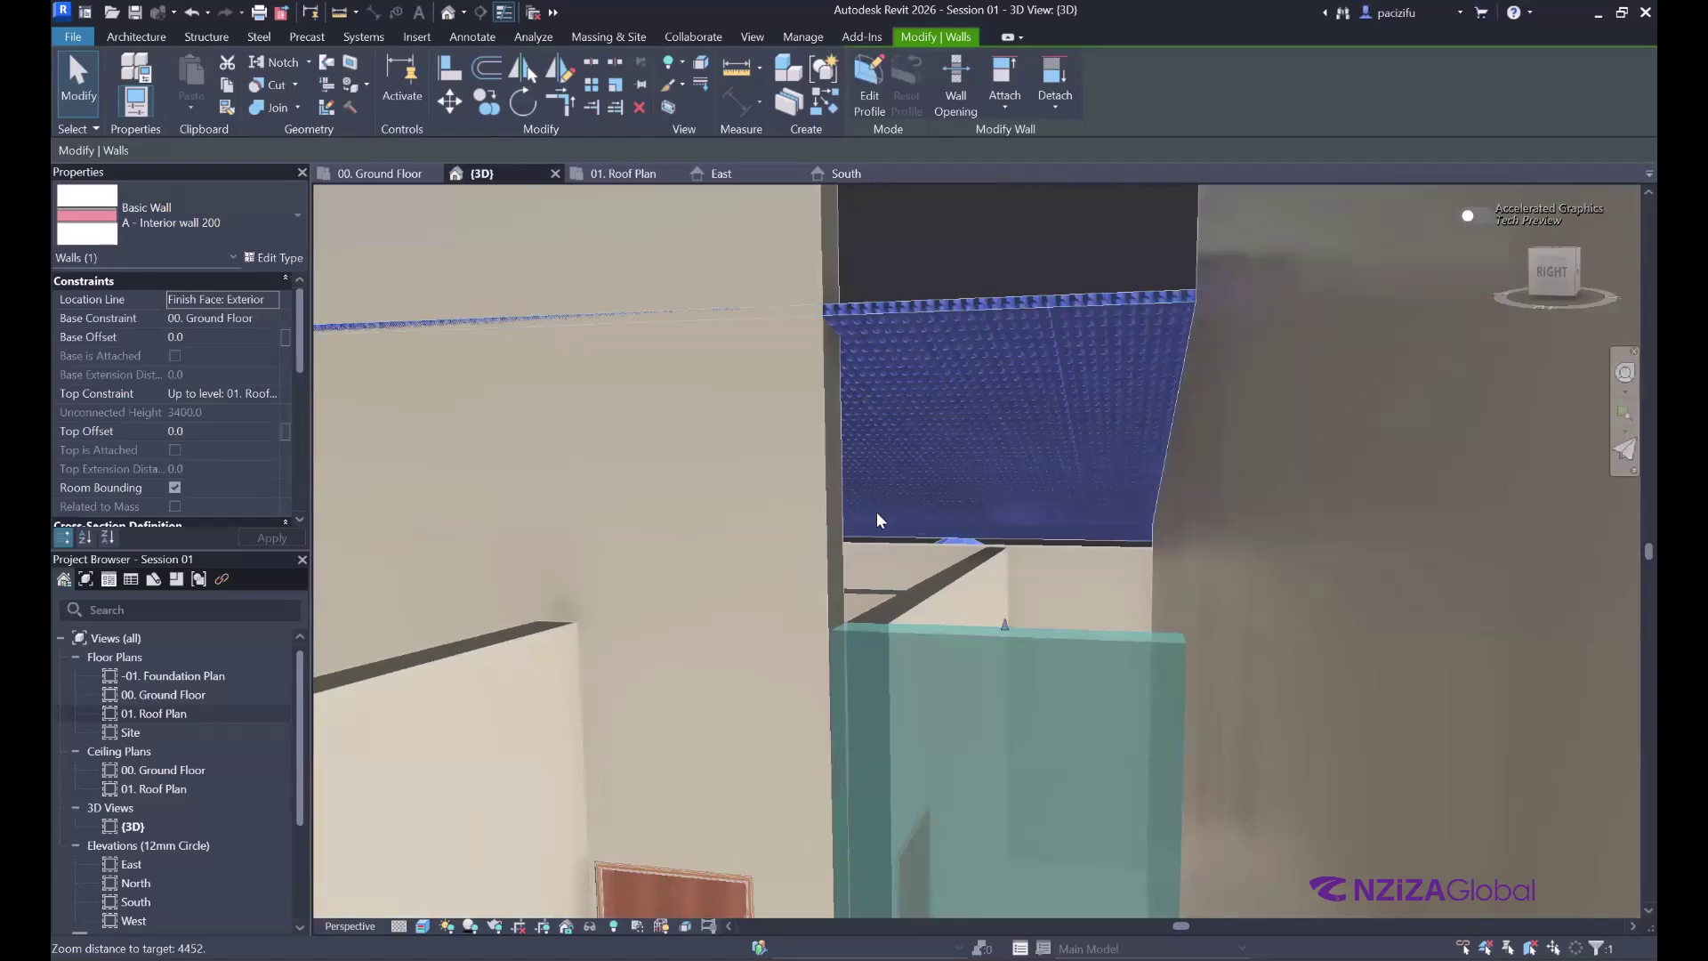
pyautogui.scroll(-5, 877, 510)
pyautogui.click(1625, 372)
pyautogui.moveTo(813, 351); pyautogui.dragTo(1079, 304)
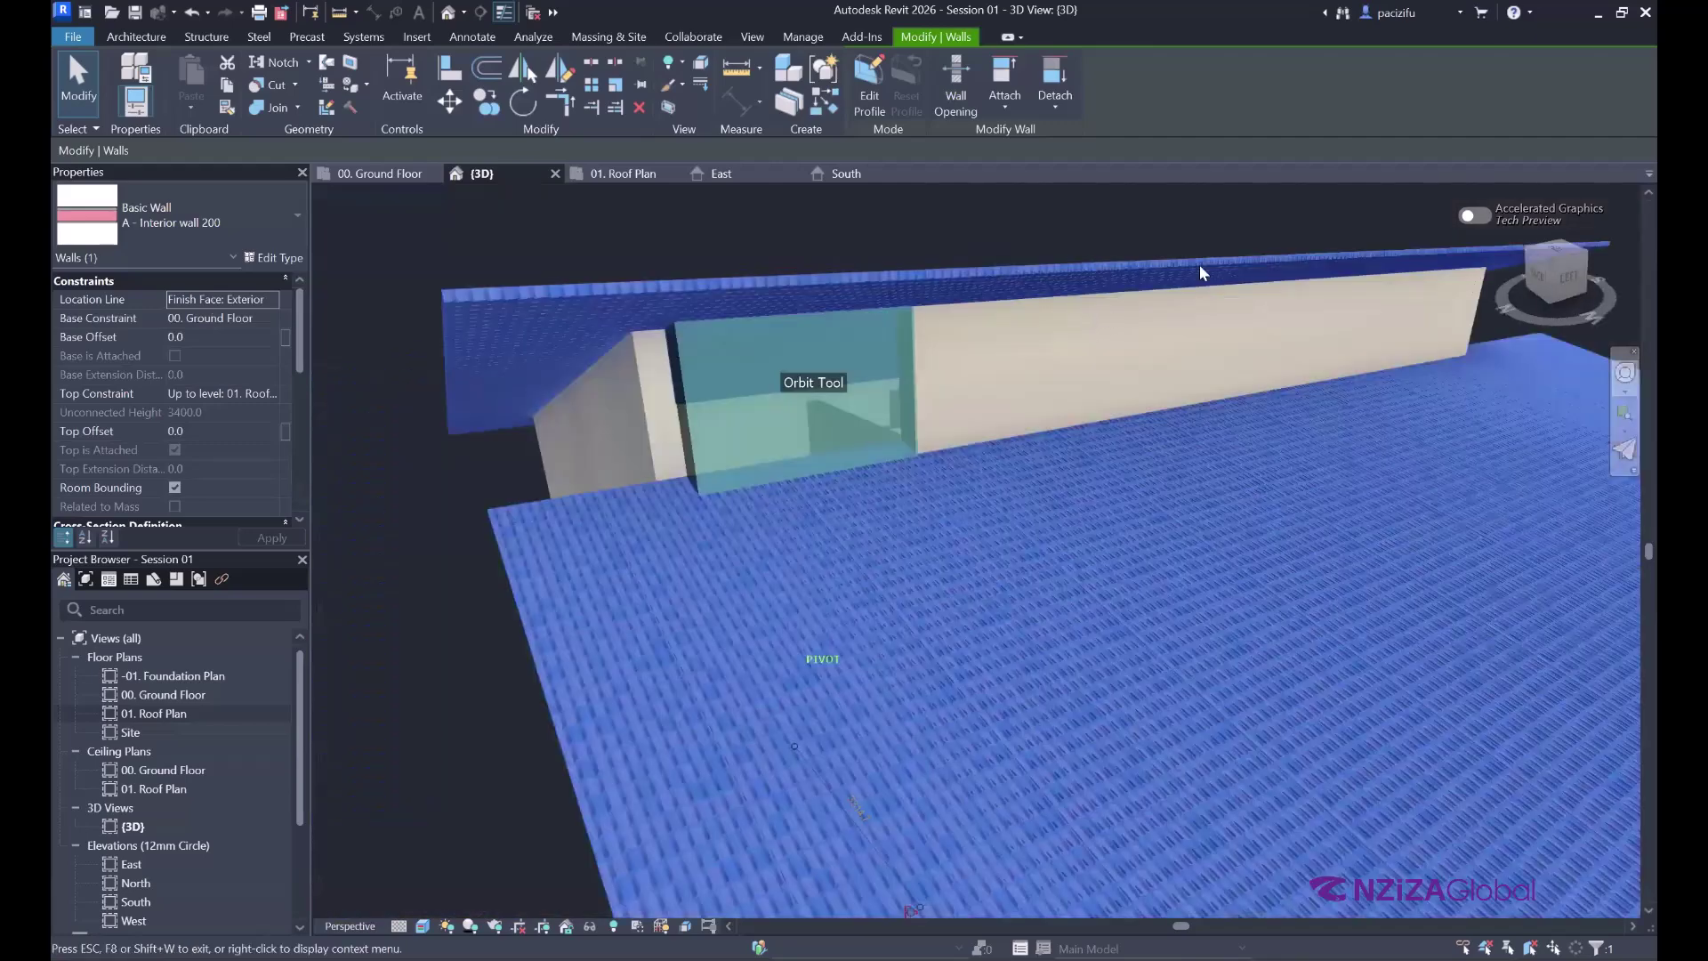
# - Deselect the interior wall and inspect the gap between the gable wall and the interior wall rising above the lower roof
pyautogui.scroll(-5, 953, 343)
pyautogui.press('Escape')
pyautogui.press('Escape')
pyautogui.scroll(3, 868, 328)
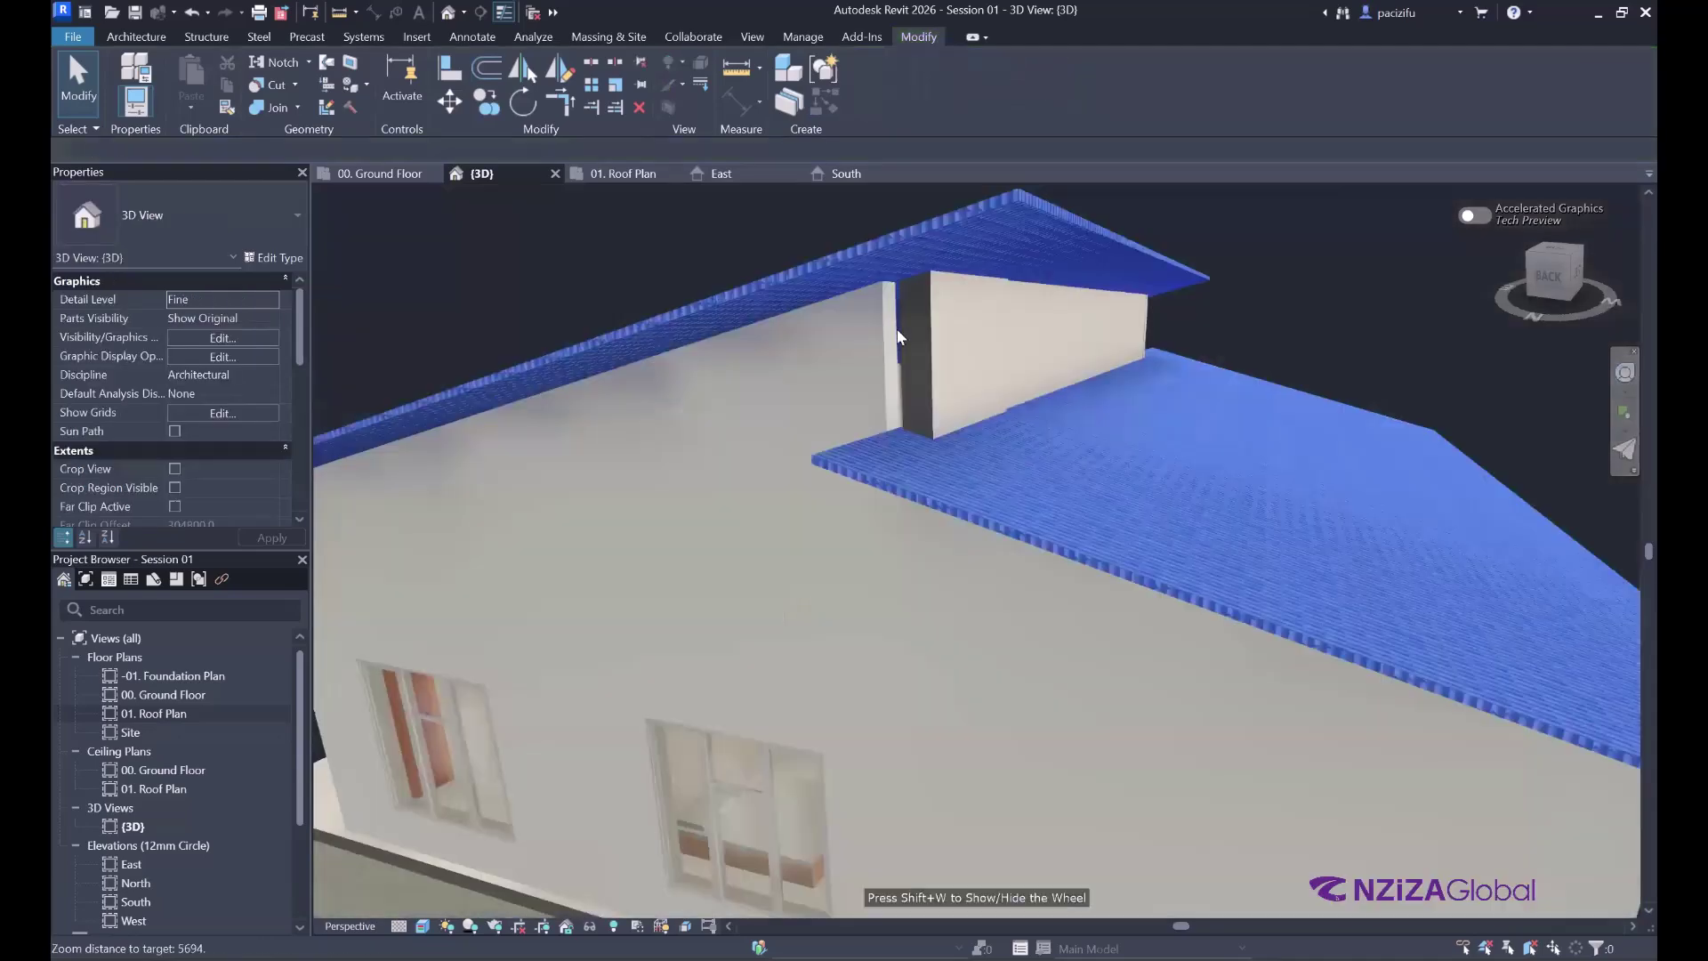
pyautogui.scroll(2, 908, 327)
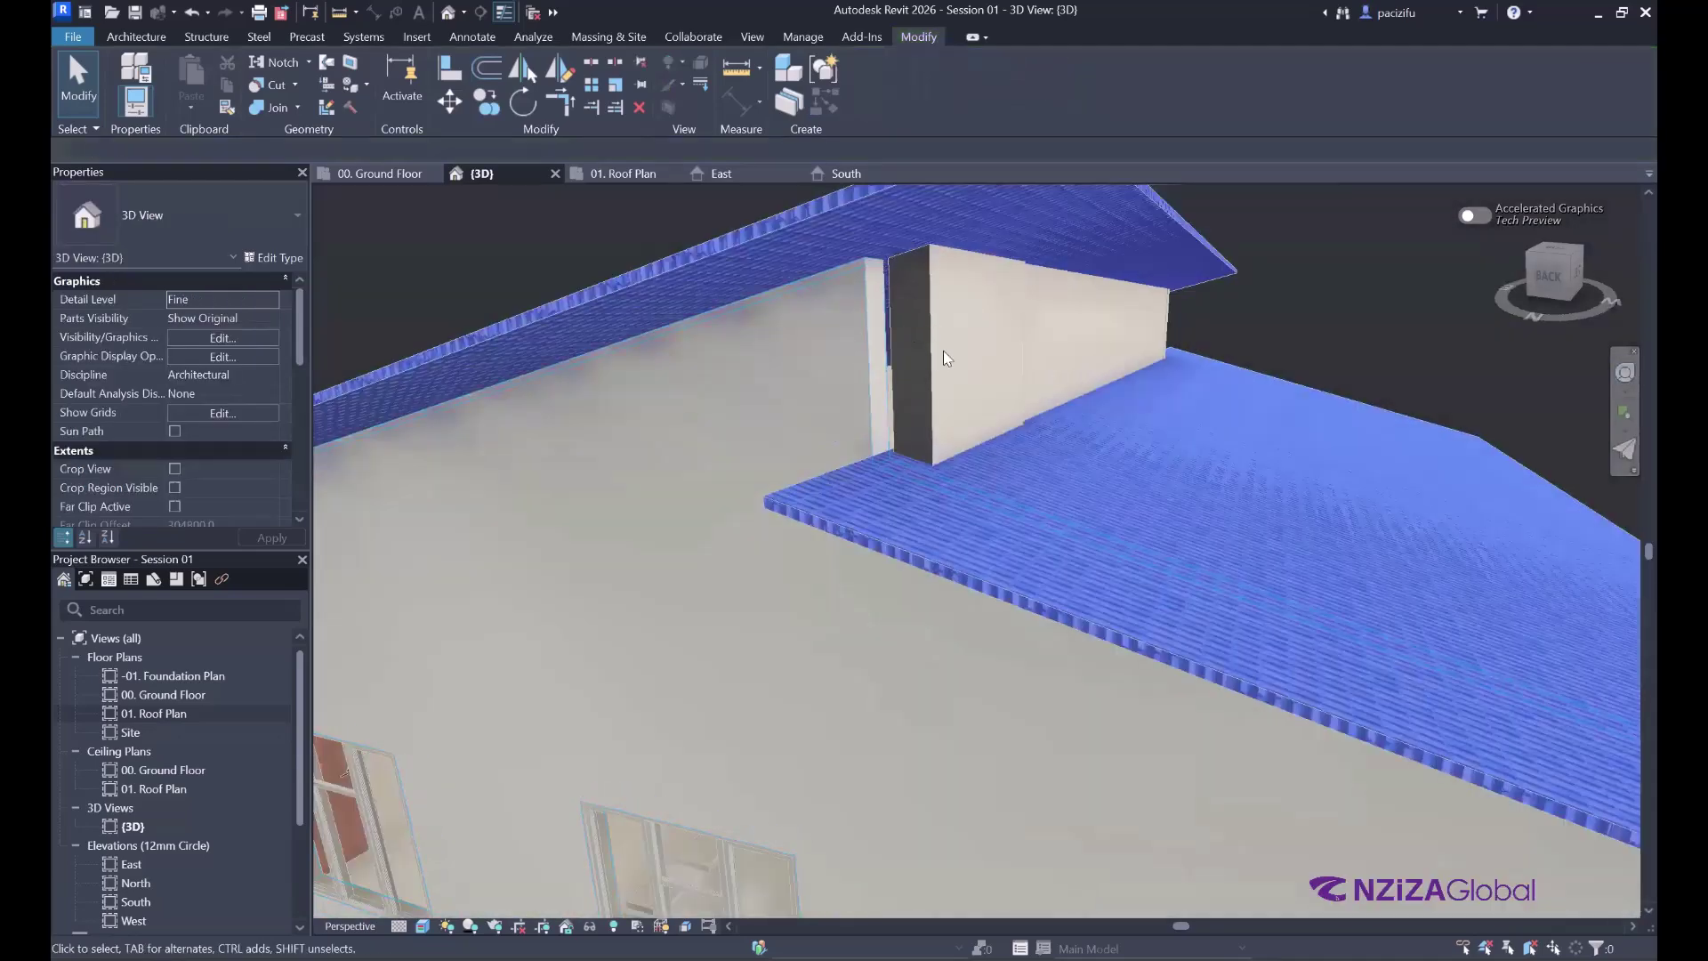
pyautogui.scroll(3, 1086, 354)
pyautogui.hotkey('shift', 'w')
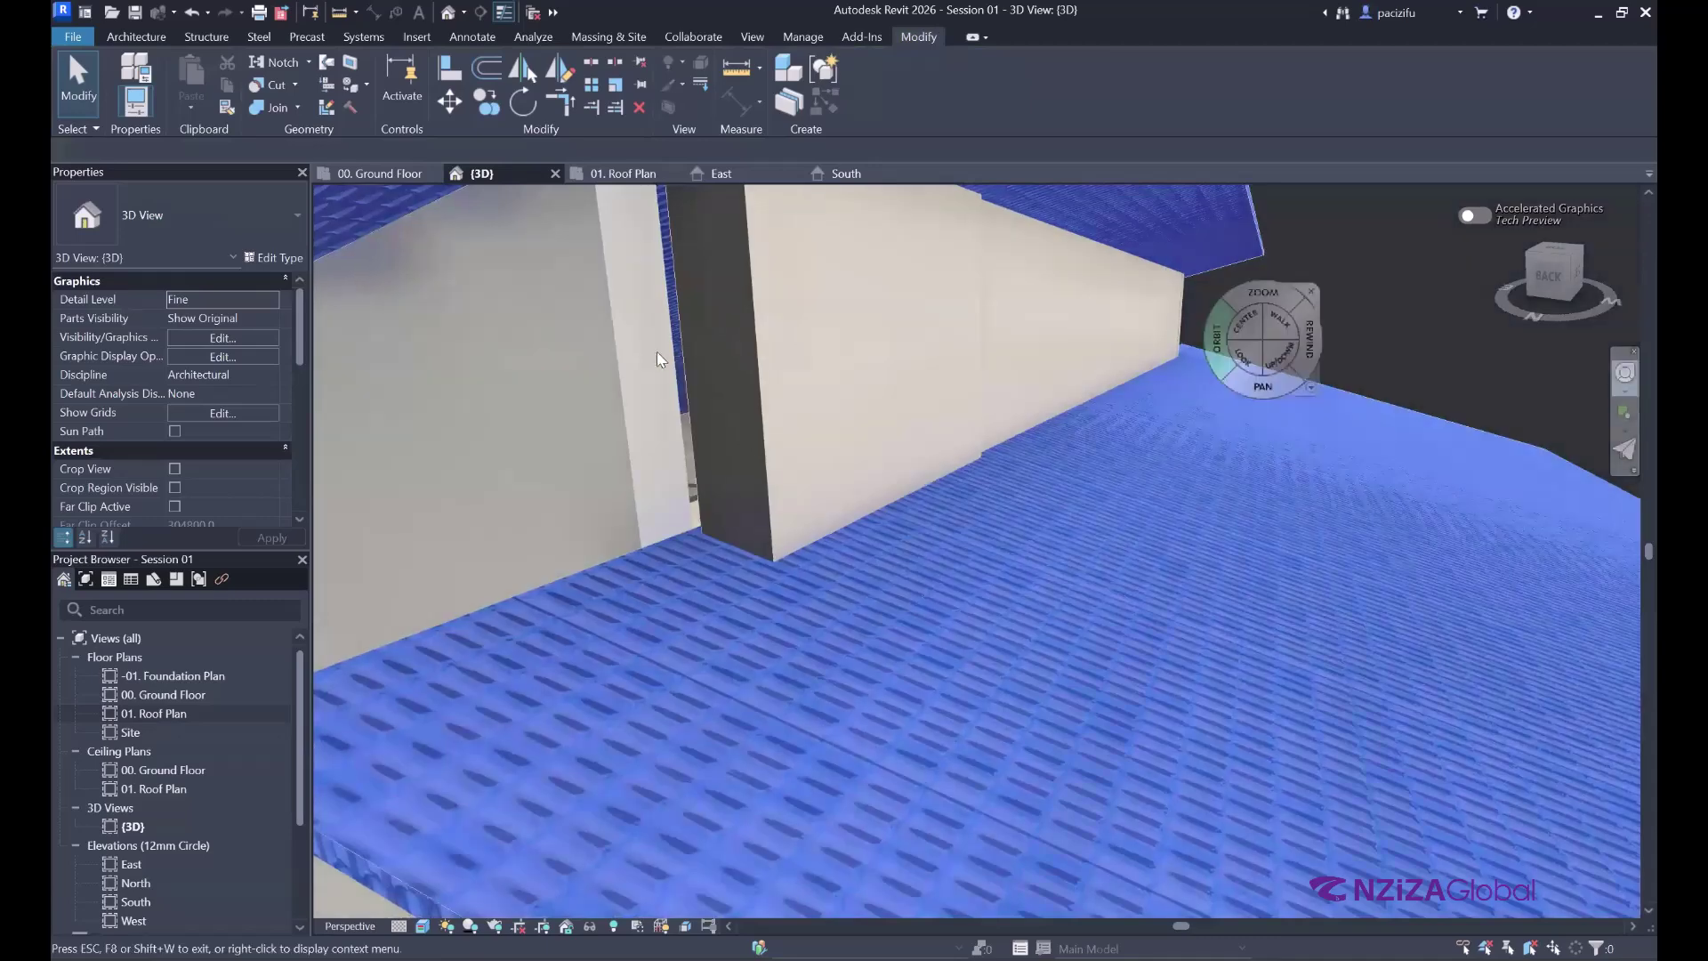
pyautogui.keyDown('shift'); pyautogui.moveTo(829, 237); pyautogui.dragTo(830, 232, button='middle'); pyautogui.keyUp('shift')
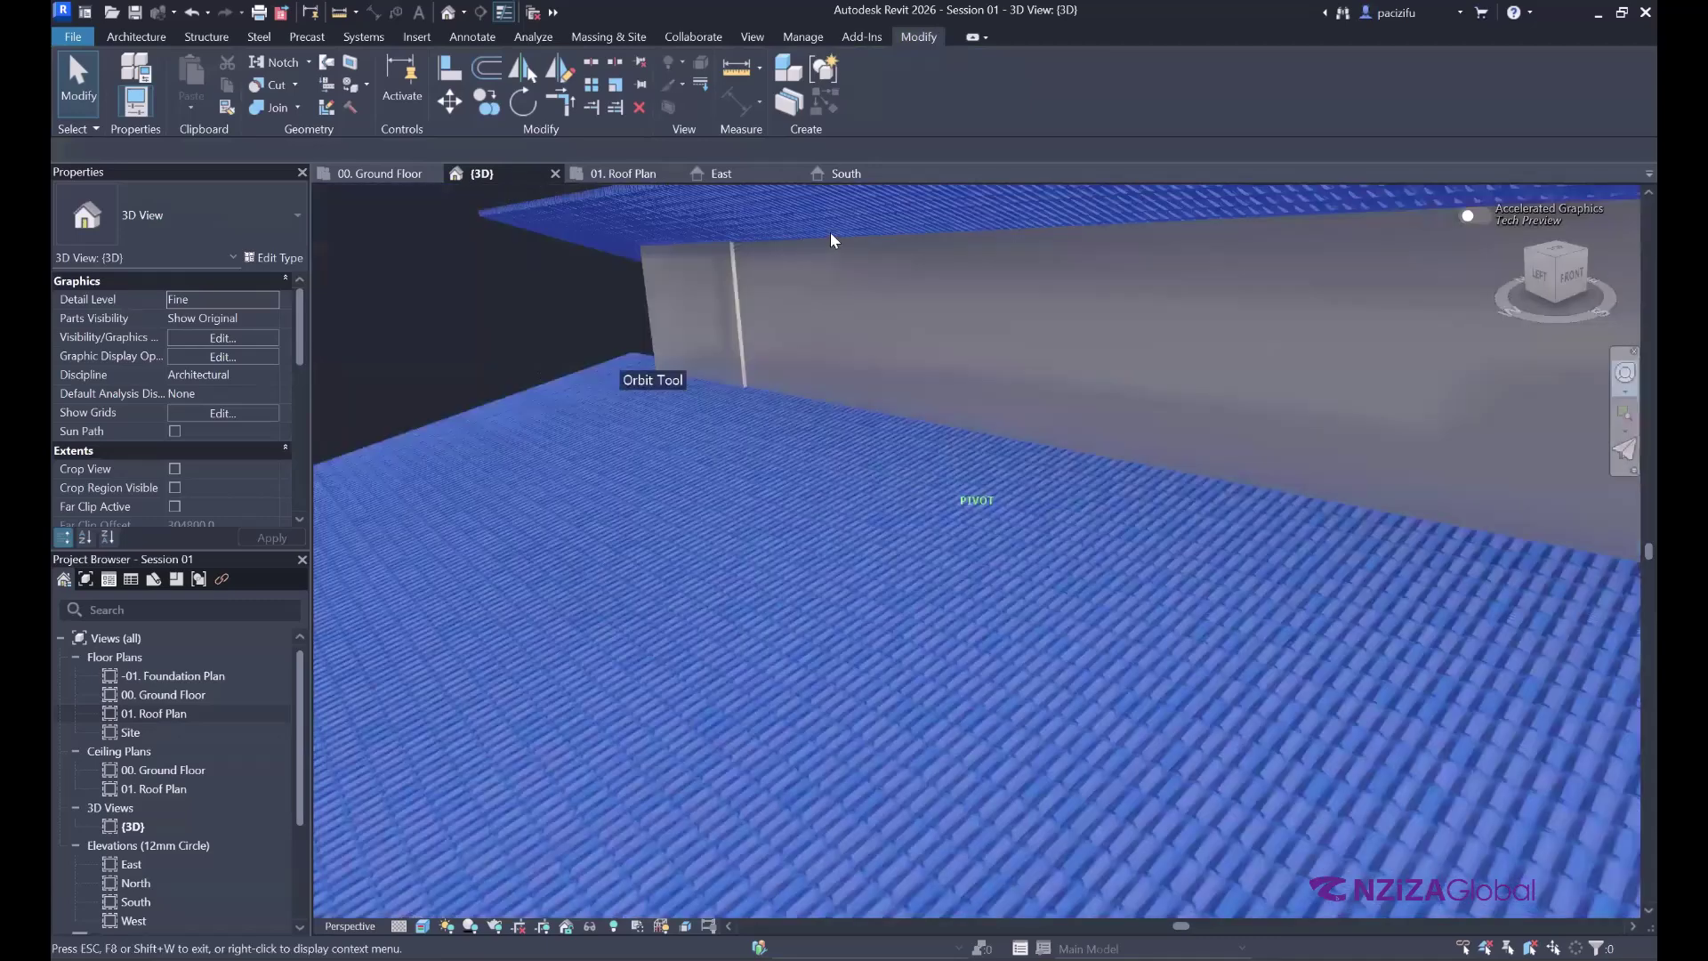
# - In the ground floor plan, align the interior wall's bedroom-side face with the short wall segment beside the bedroom door
pyautogui.click(370, 170)
pyautogui.scroll(-3, 596, 557)
pyautogui.scroll(-3, 762, 390)
pyautogui.scroll(3, 648, 441)
pyautogui.scroll(-4, 614, 356)
pyautogui.scroll(4, 641, 274)
pyautogui.scroll(3, 640, 268)
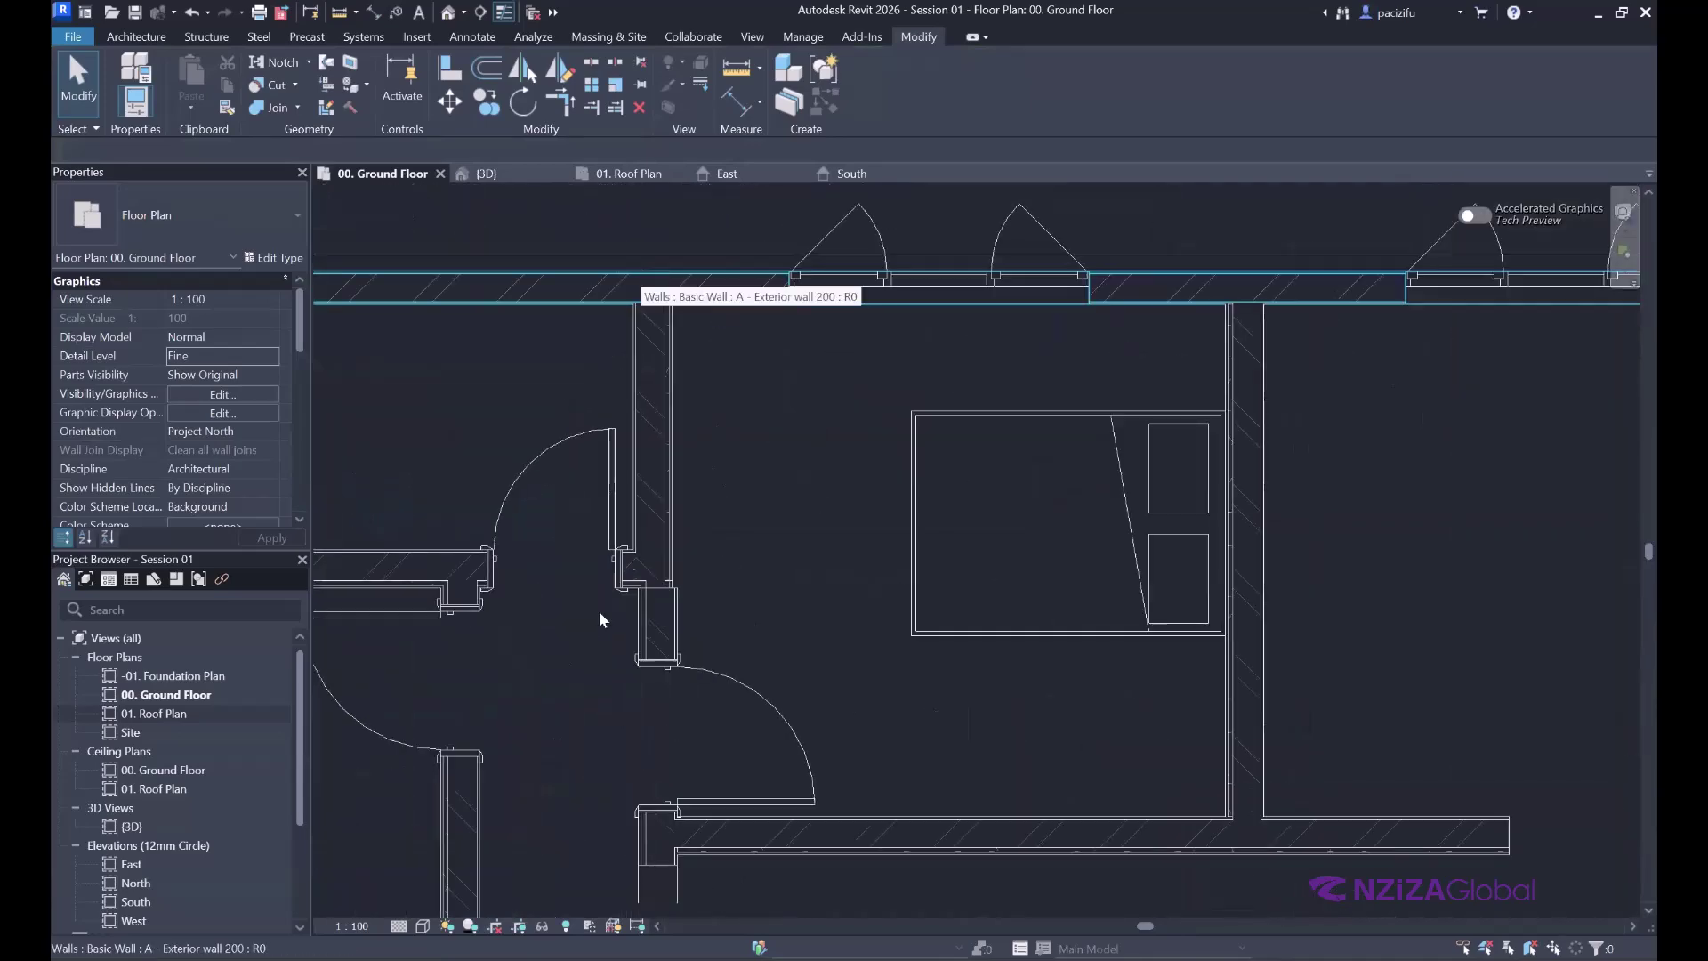
pyautogui.scroll(2, 628, 552)
pyautogui.scroll(3, 674, 574)
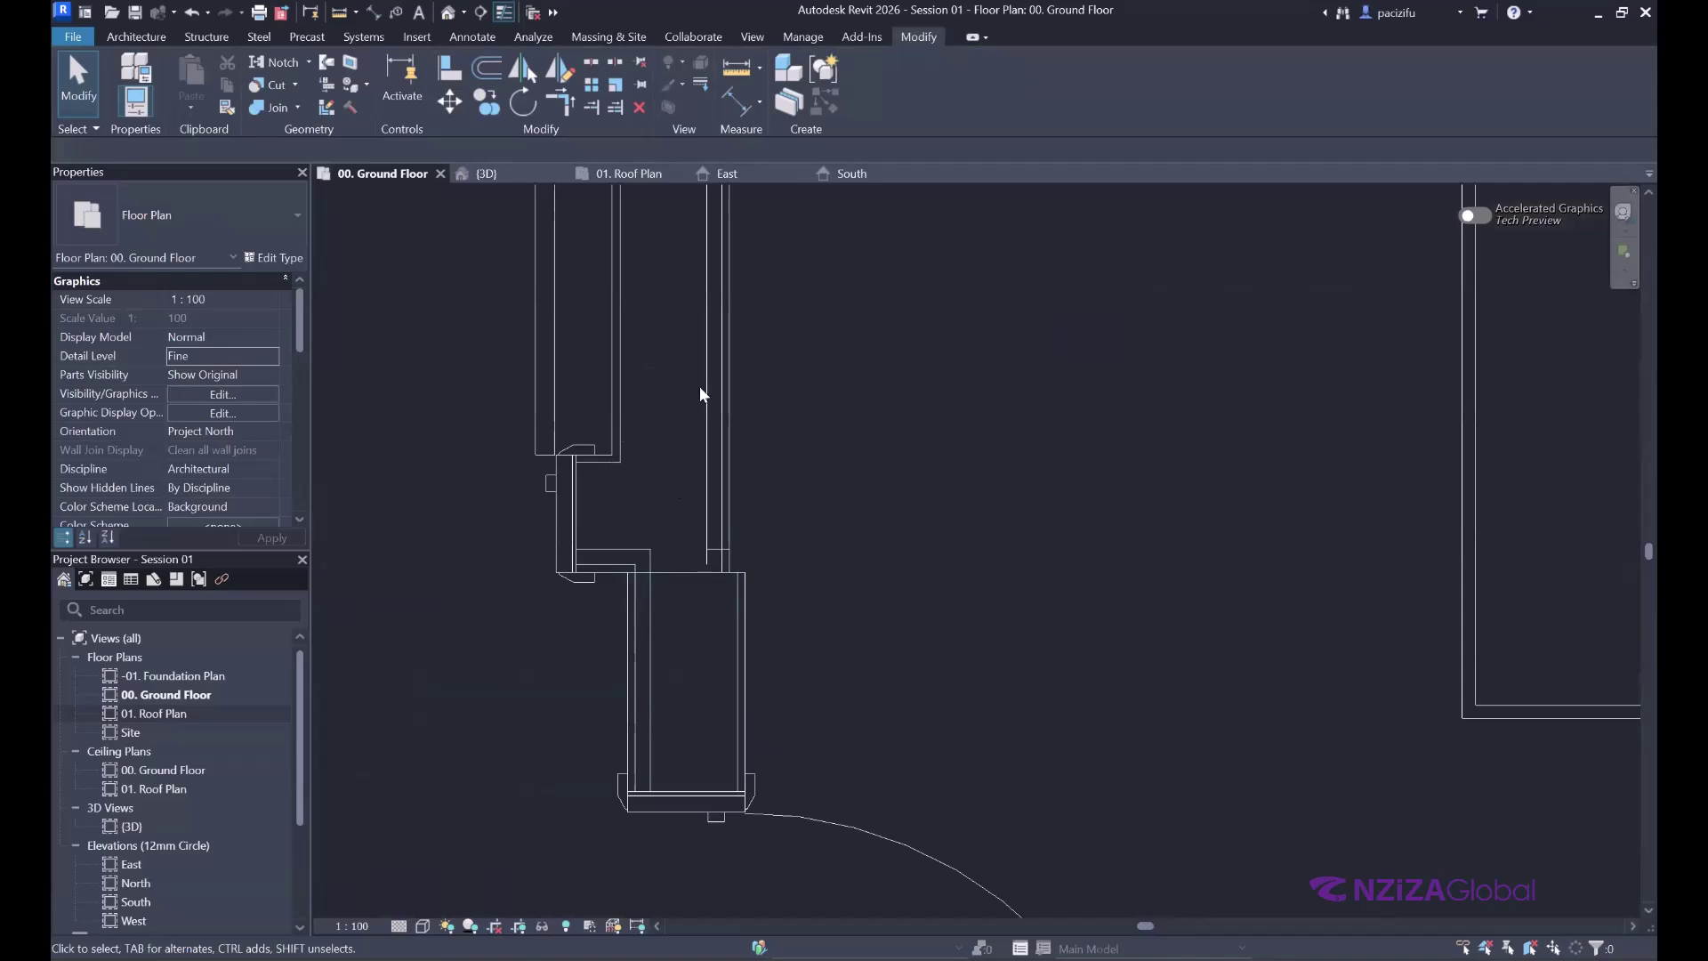
pyautogui.click(621, 327)
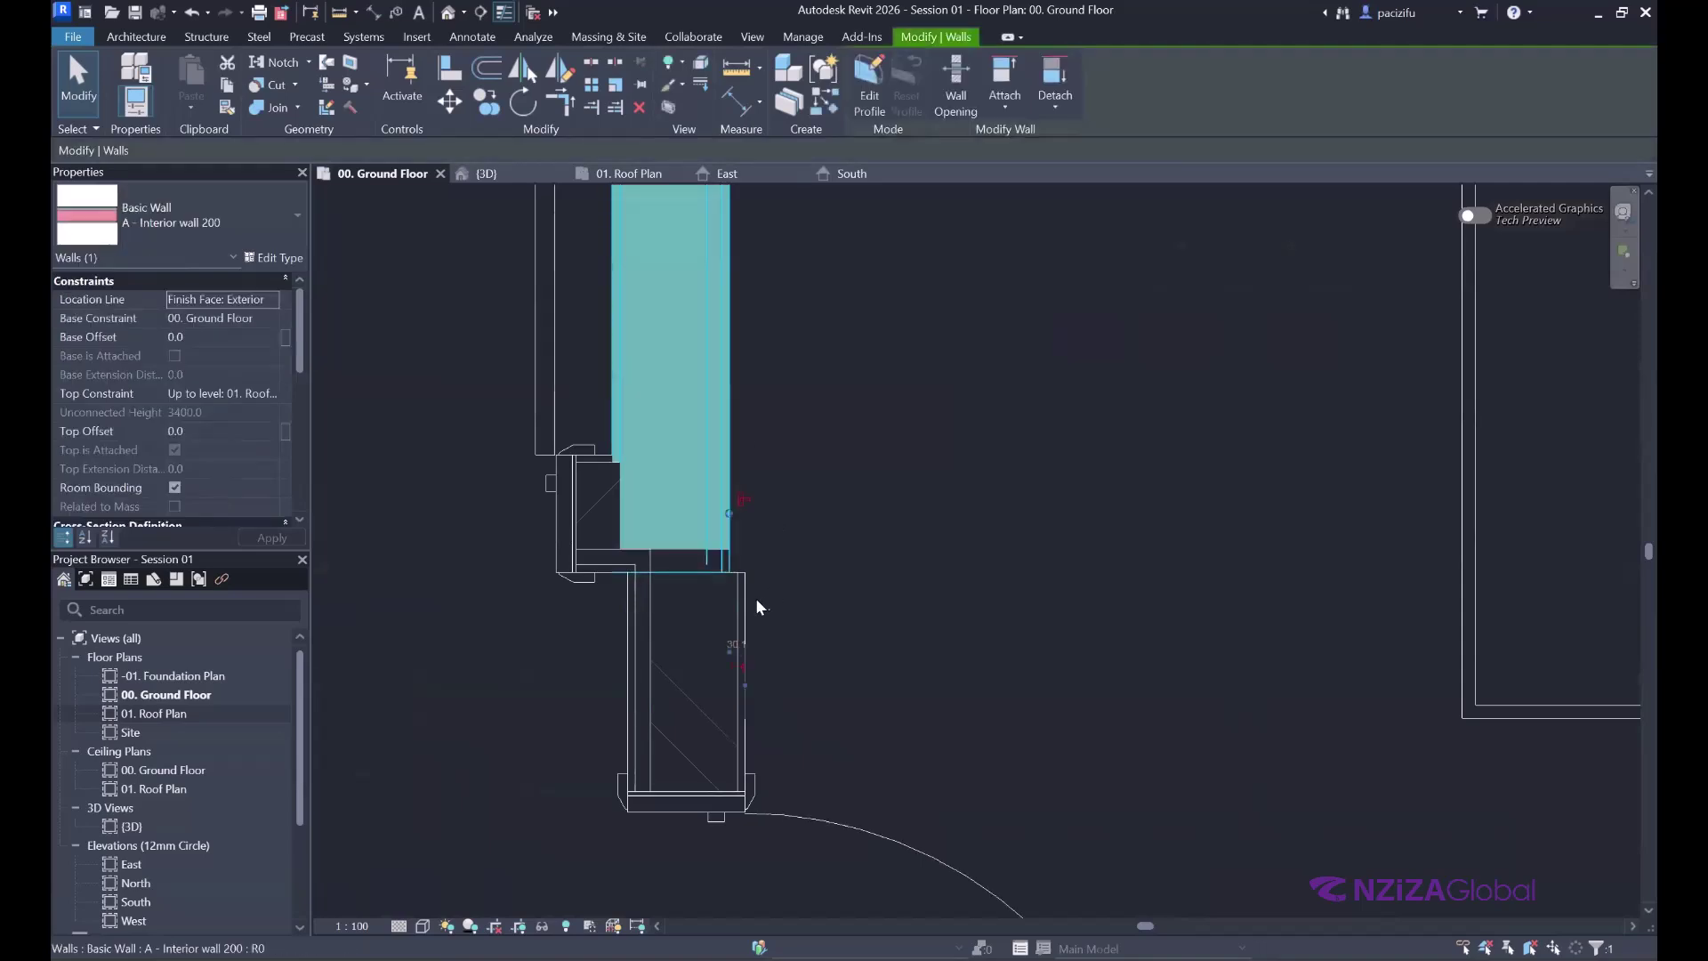
pyautogui.scroll(-3, 759, 599)
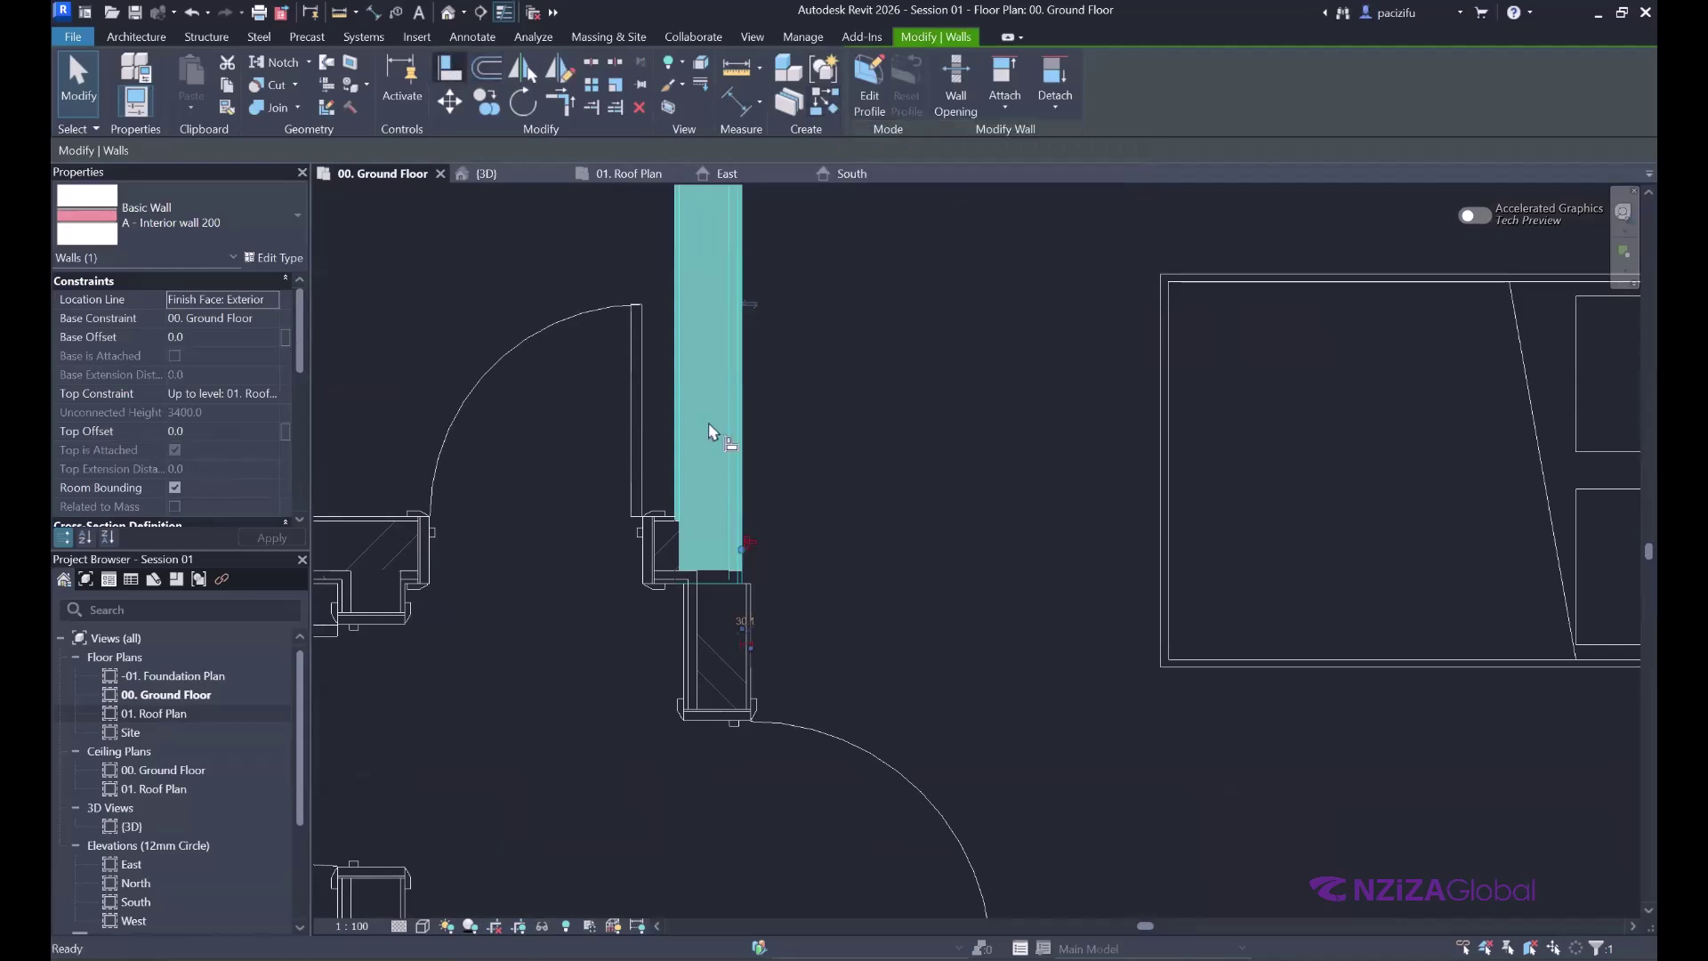
pyautogui.press('a')
pyautogui.press('l')
pyautogui.scroll(2, 785, 660)
pyautogui.click(767, 477)
pyautogui.scroll(-1, 778, 561)
pyautogui.press('Escape')
pyautogui.press('Escape')
pyautogui.scroll(-3, 679, 564)
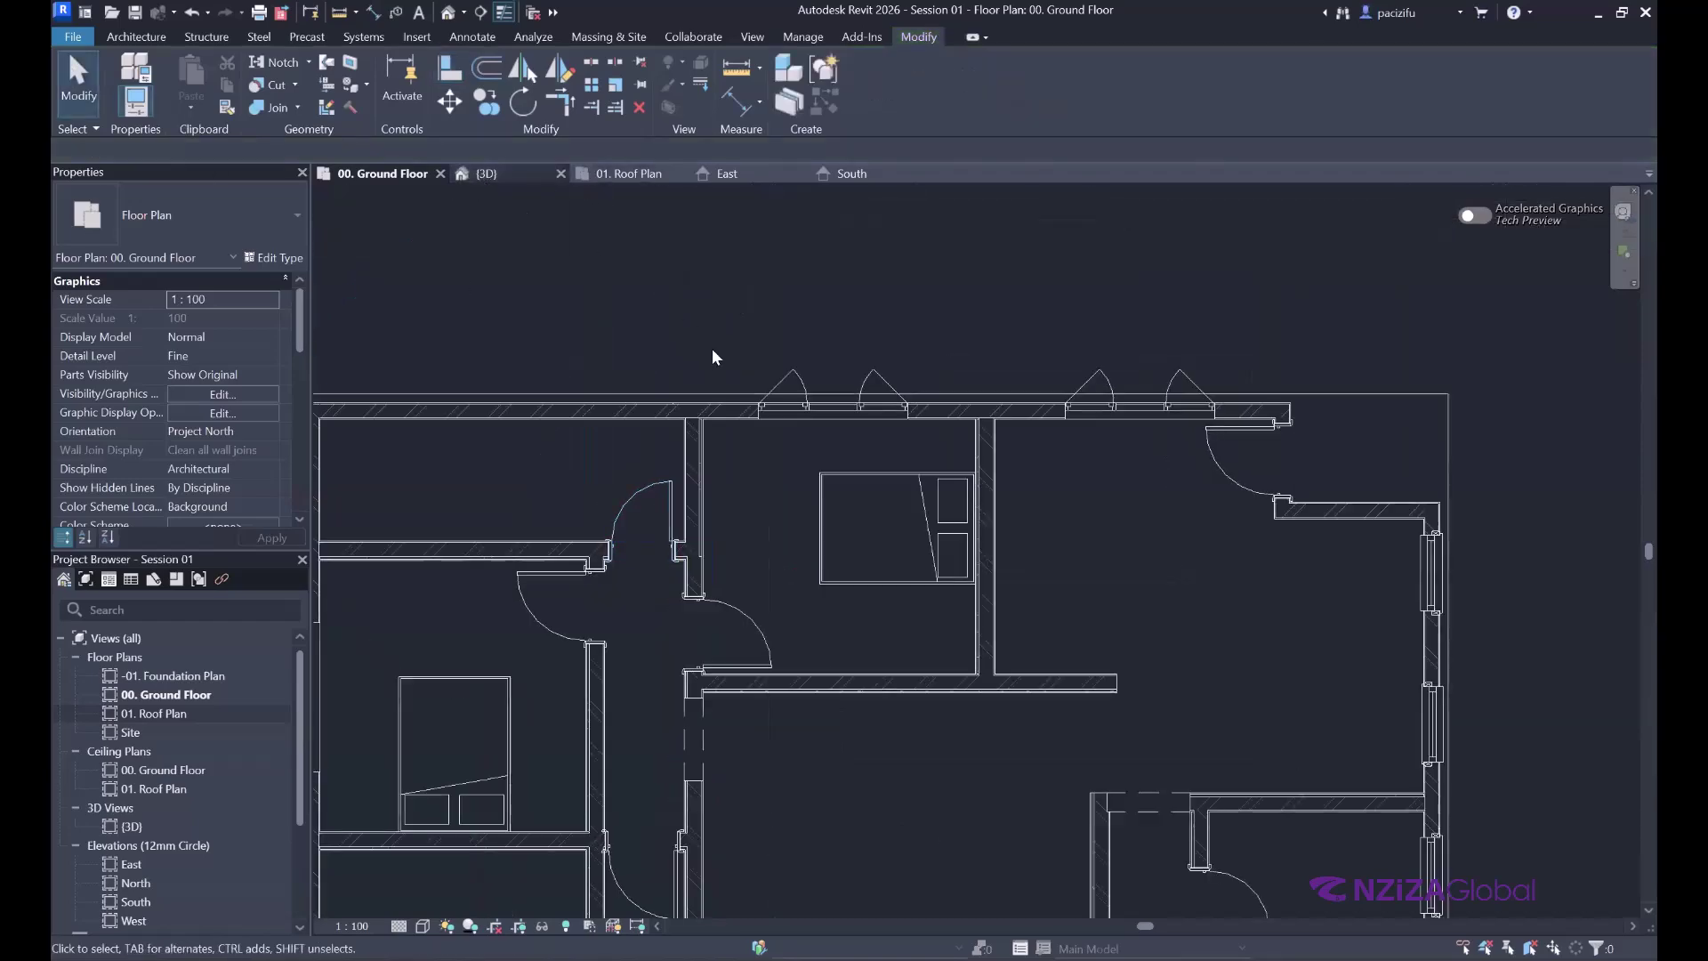
# - Check the roof-level corner in 3D, then split the exterior wall at the interior wall's junction in plan, detaching the missed roof target
pyautogui.hotkey('ctrl', 'Tab')
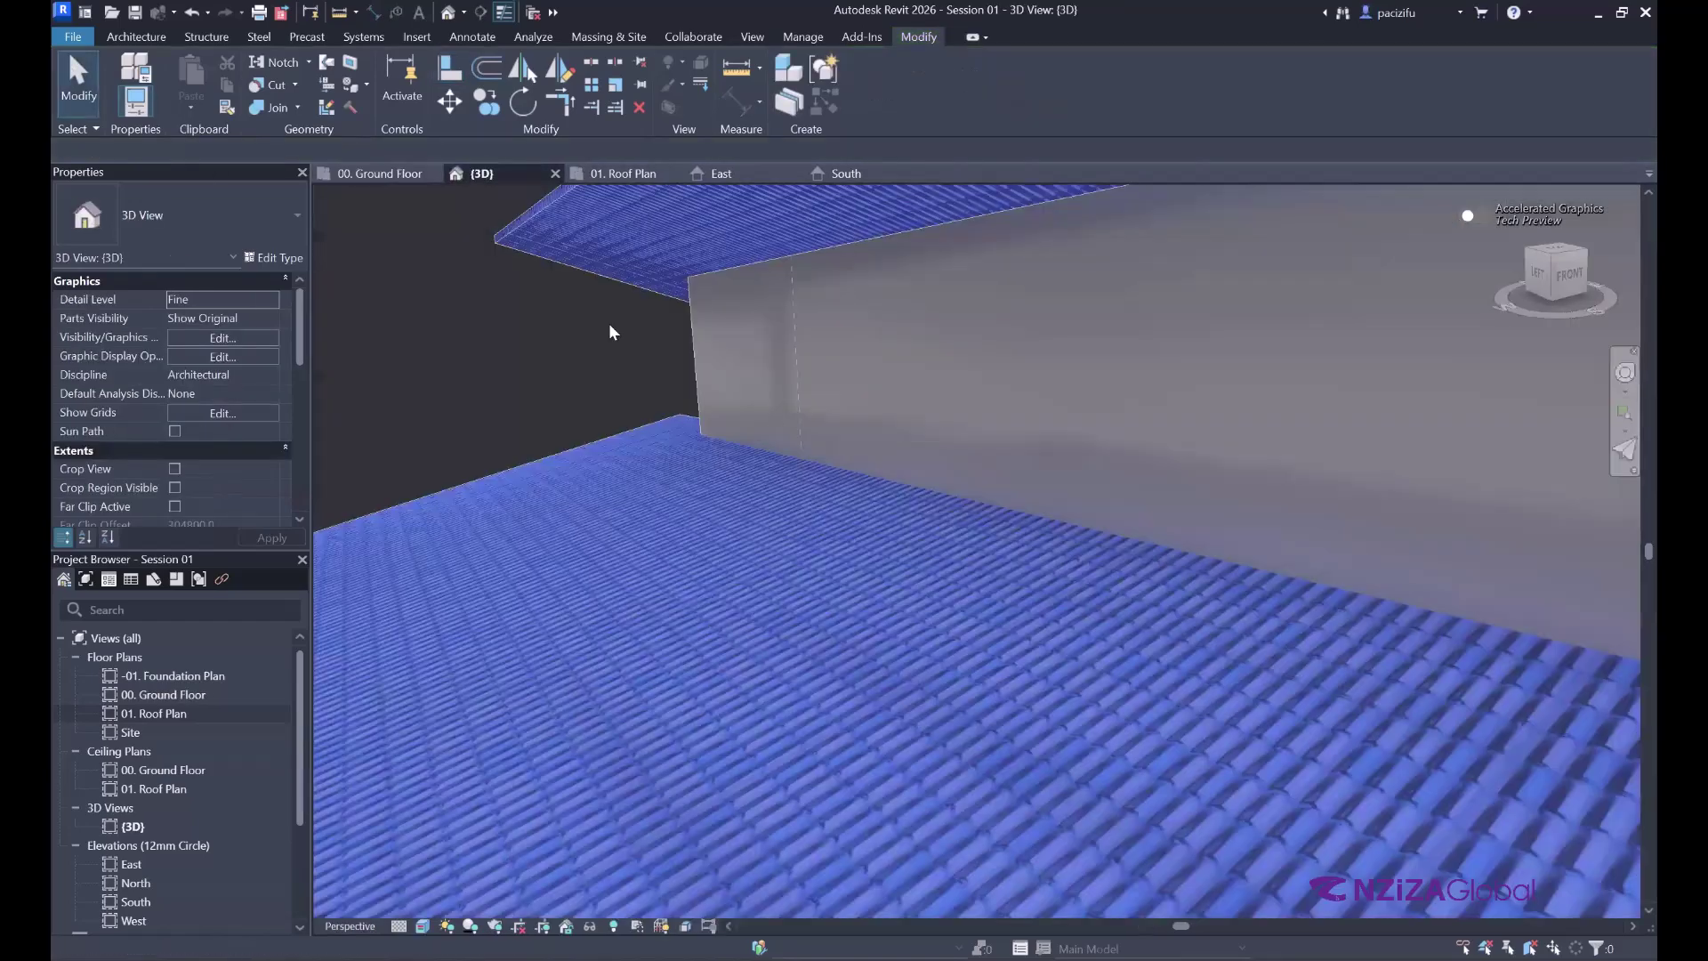
pyautogui.scroll(-2, 778, 381)
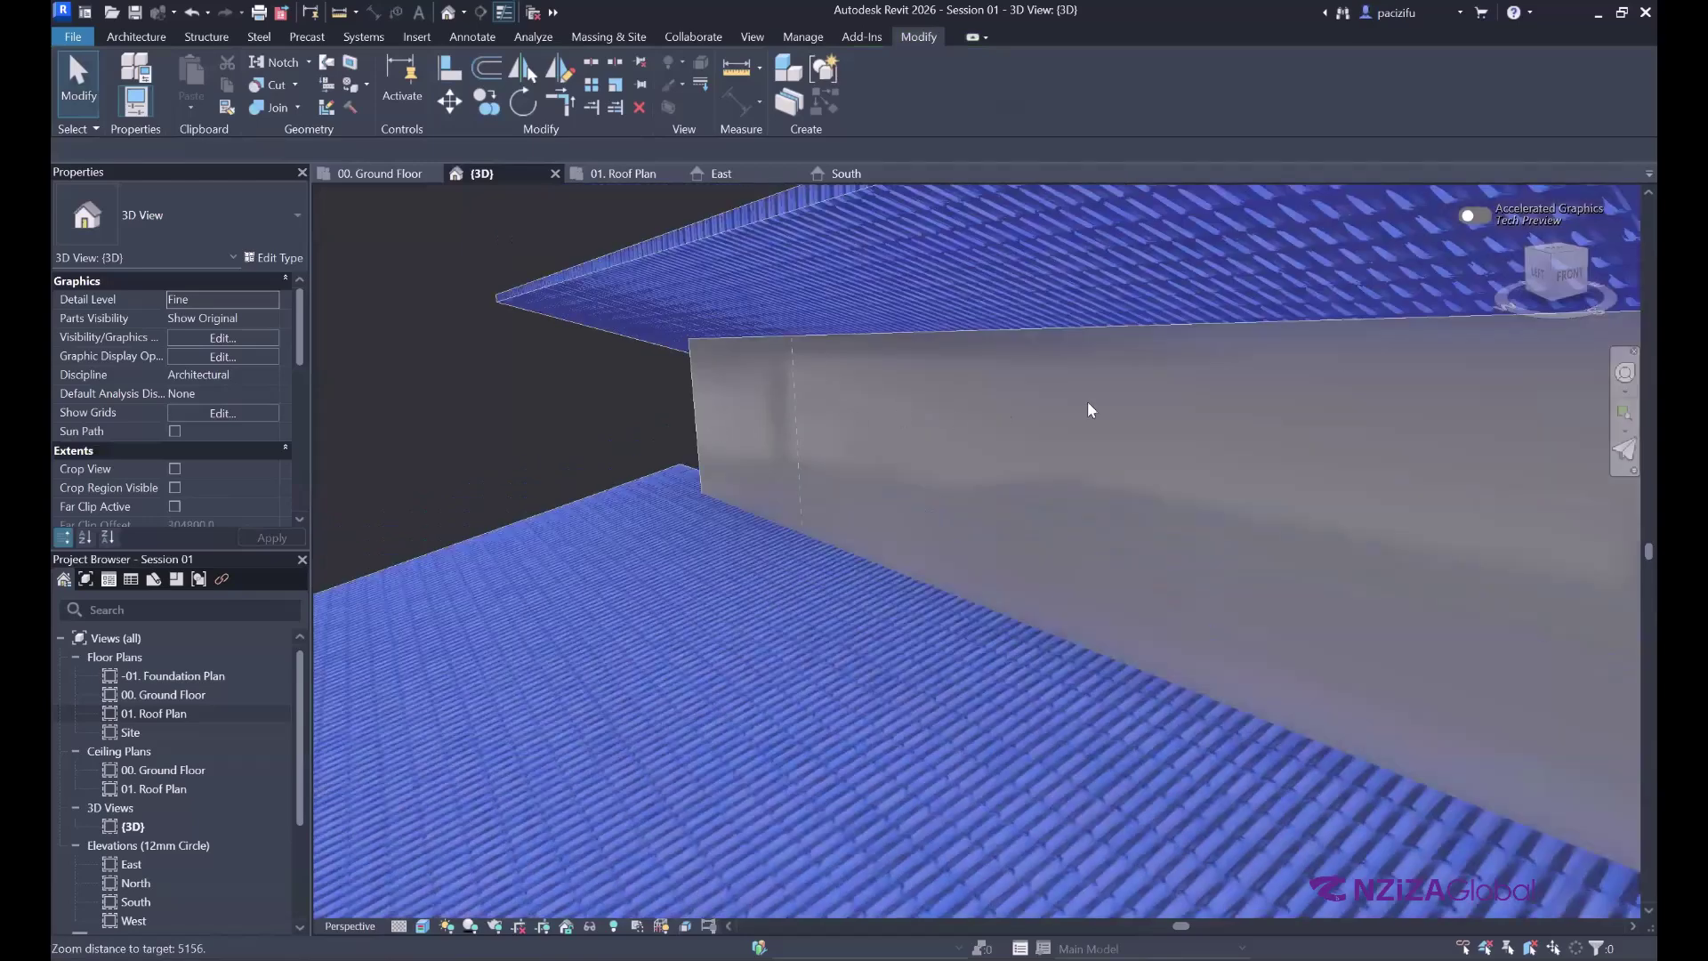
pyautogui.moveTo(1290, 349); pyautogui.dragTo(857, 367)
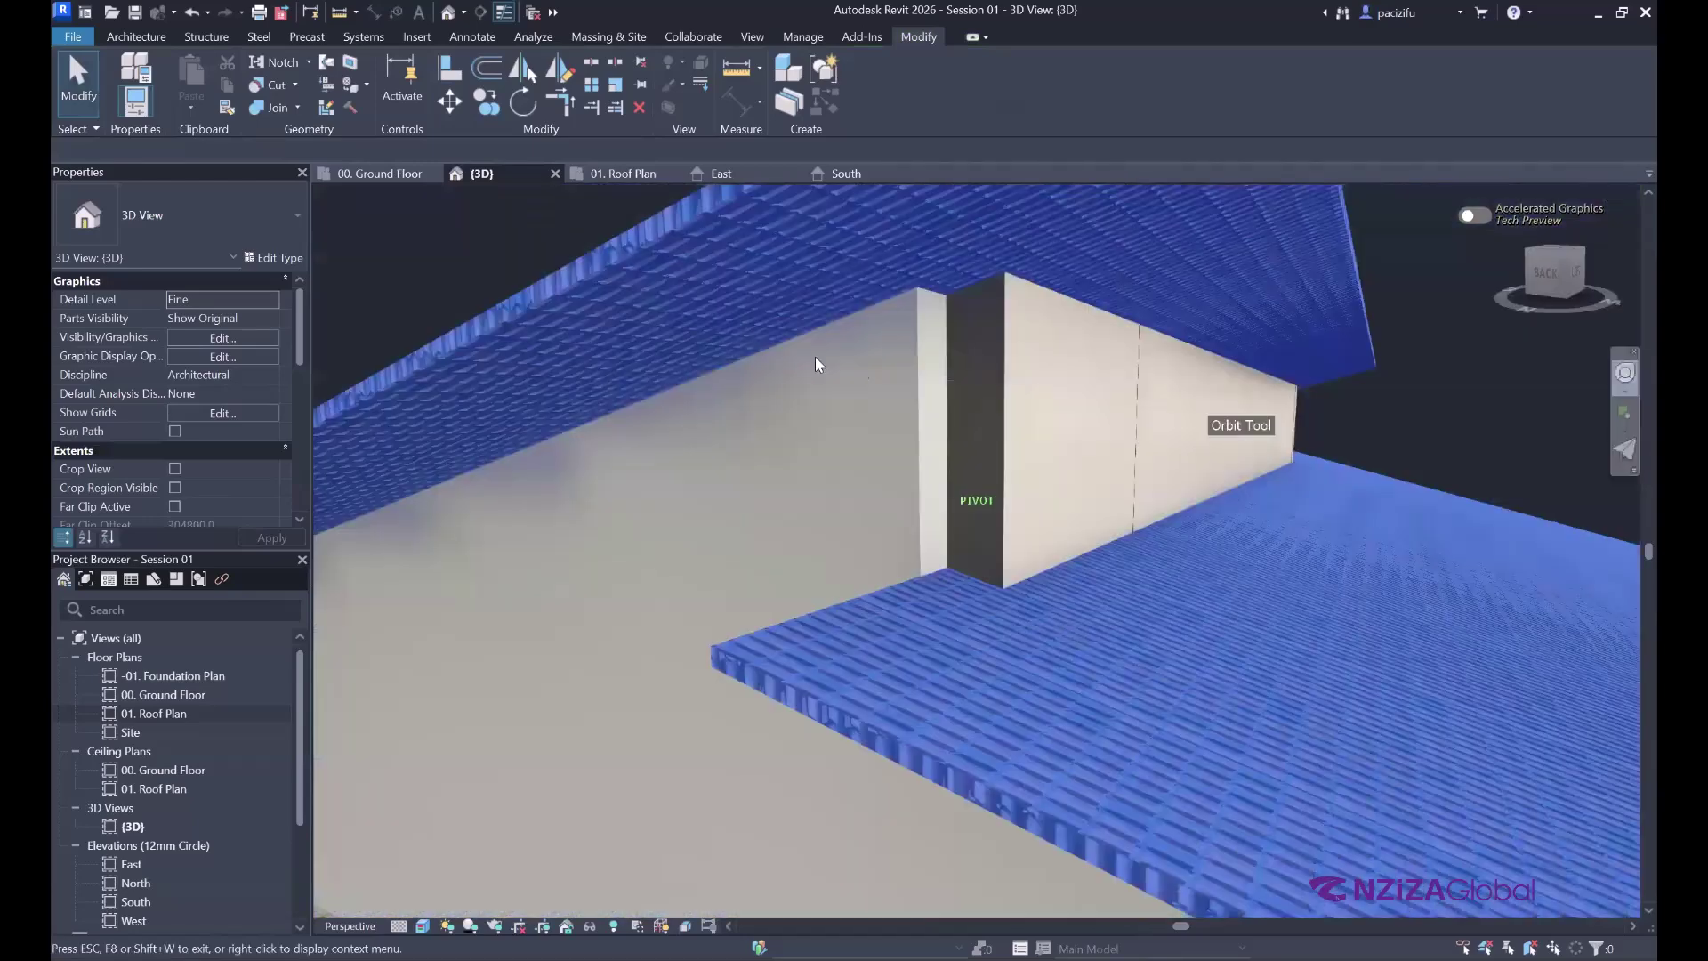
pyautogui.scroll(-2, 392, 174)
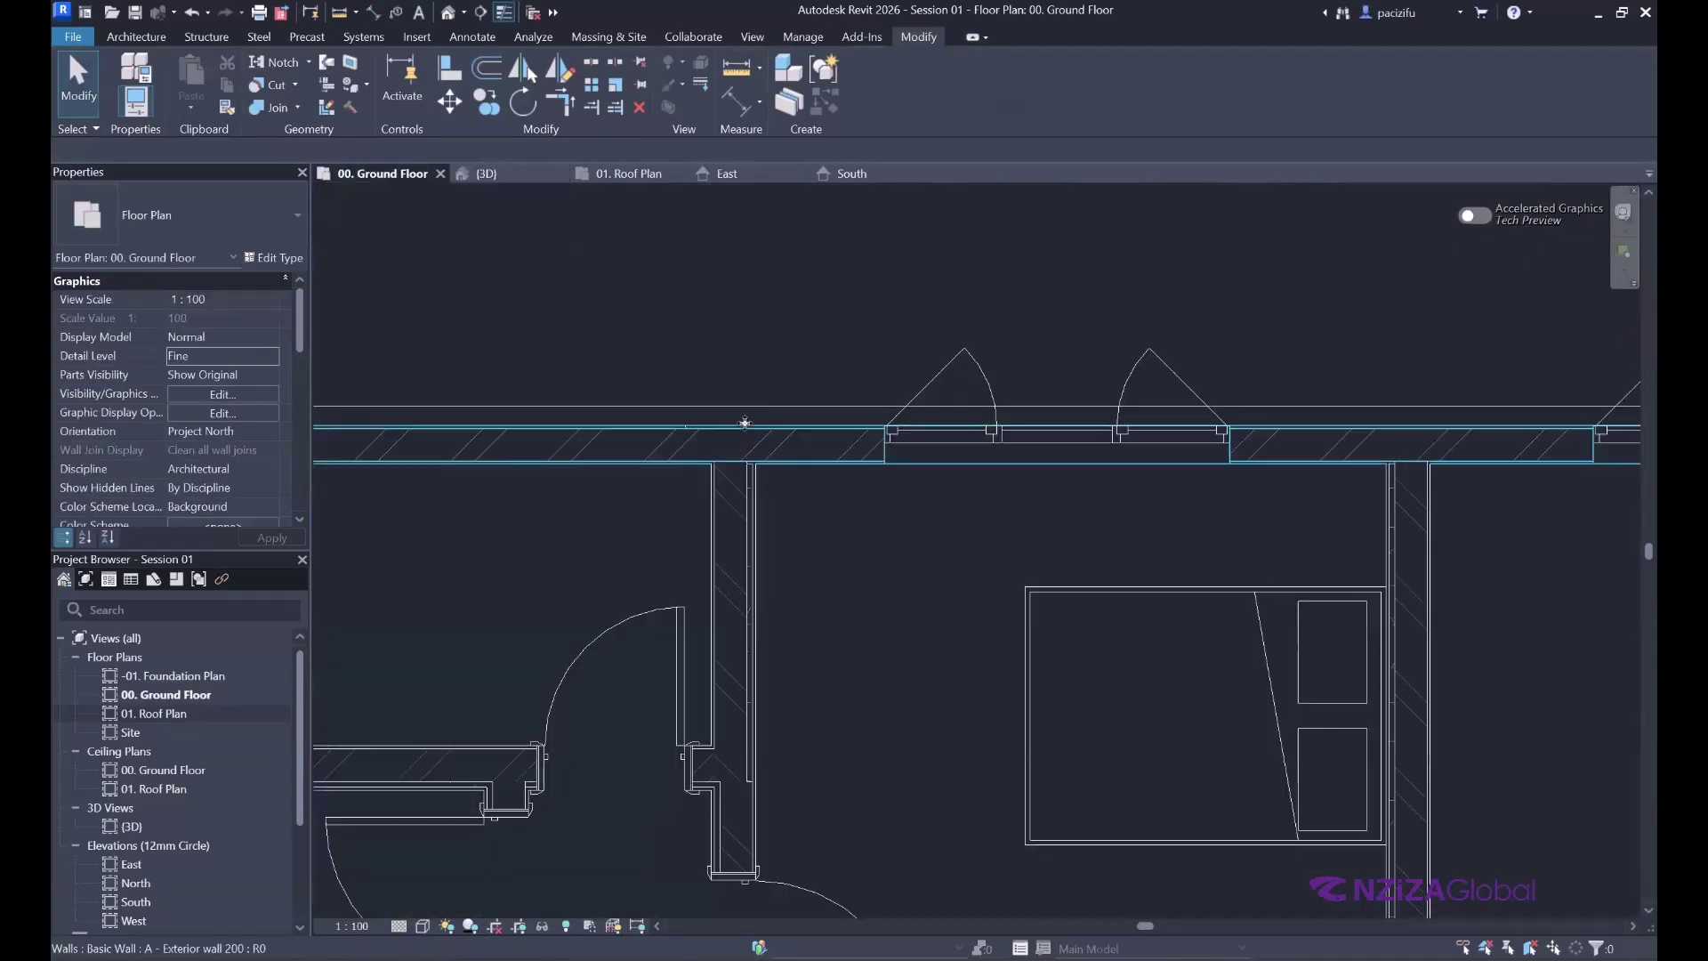
pyautogui.click(744, 436)
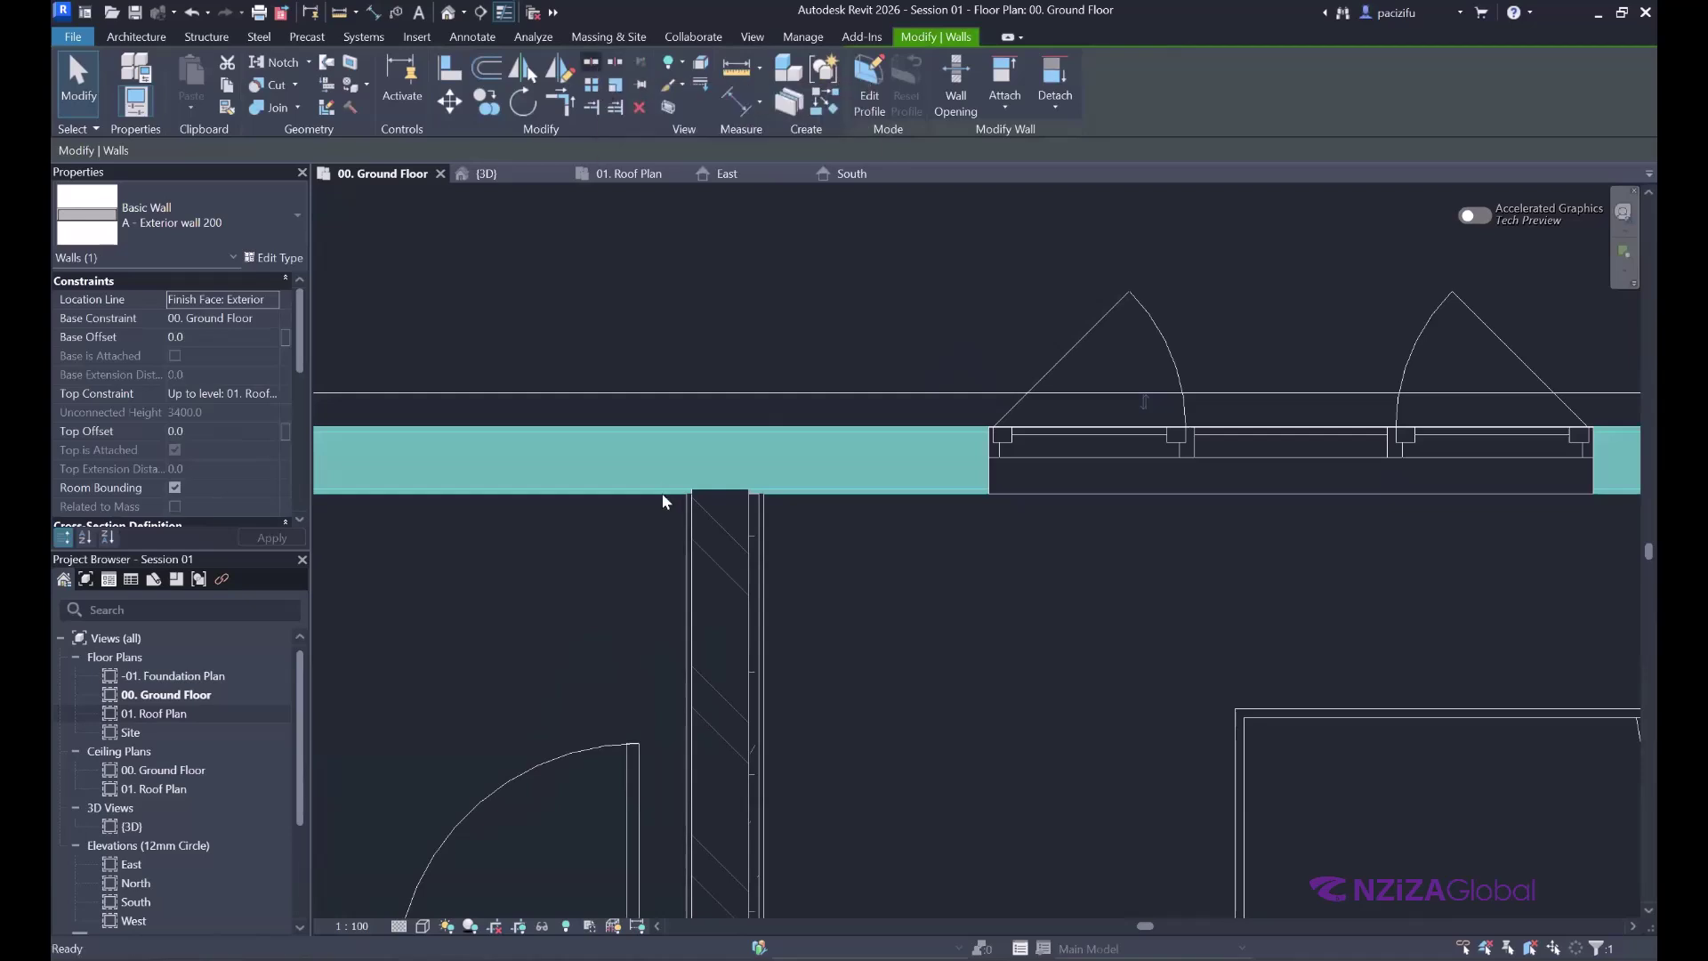
pyautogui.click(740, 432)
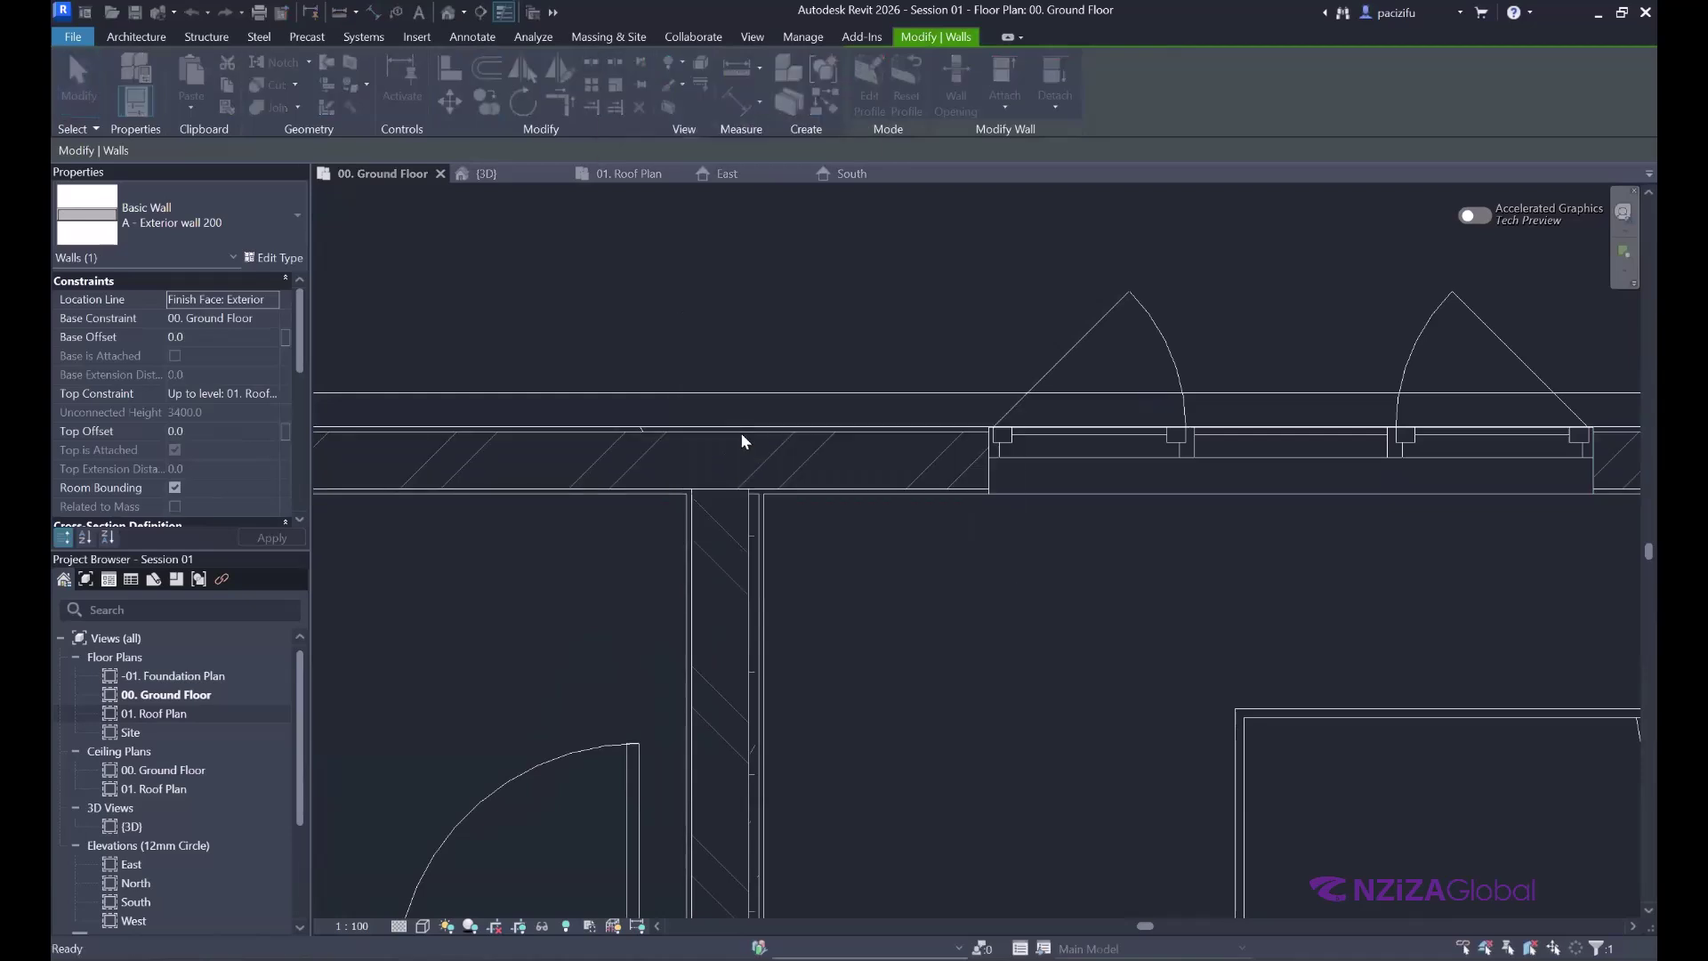
pyautogui.scroll(4, 699, 452)
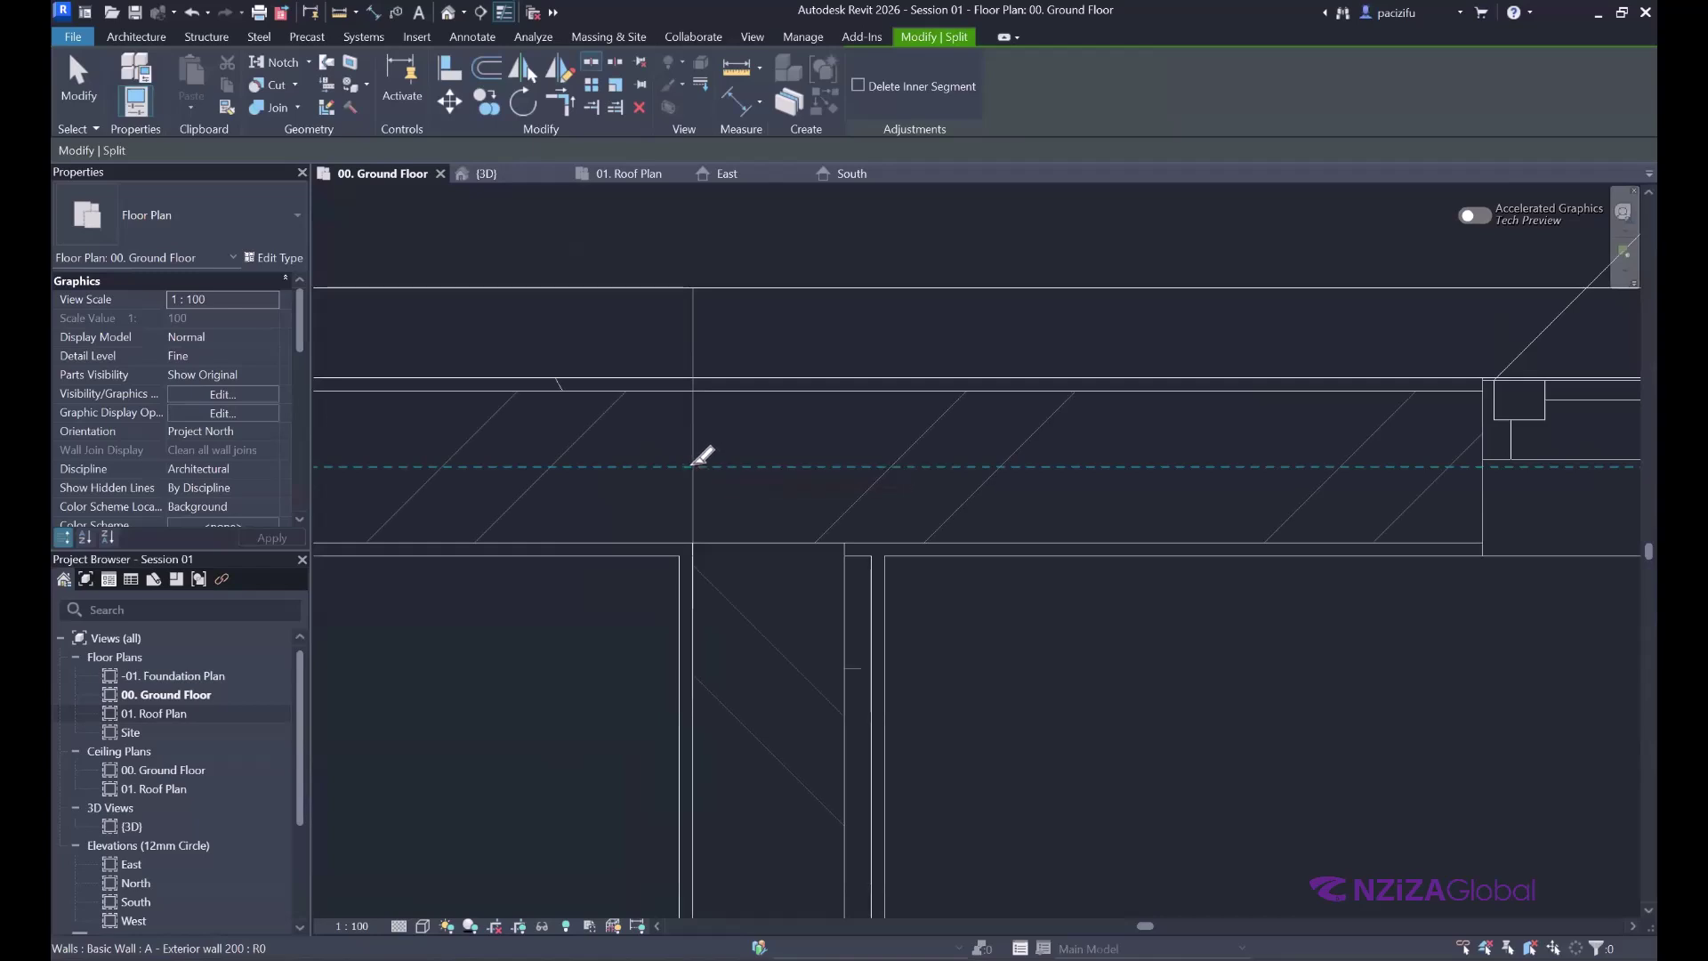
pyautogui.click(693, 455)
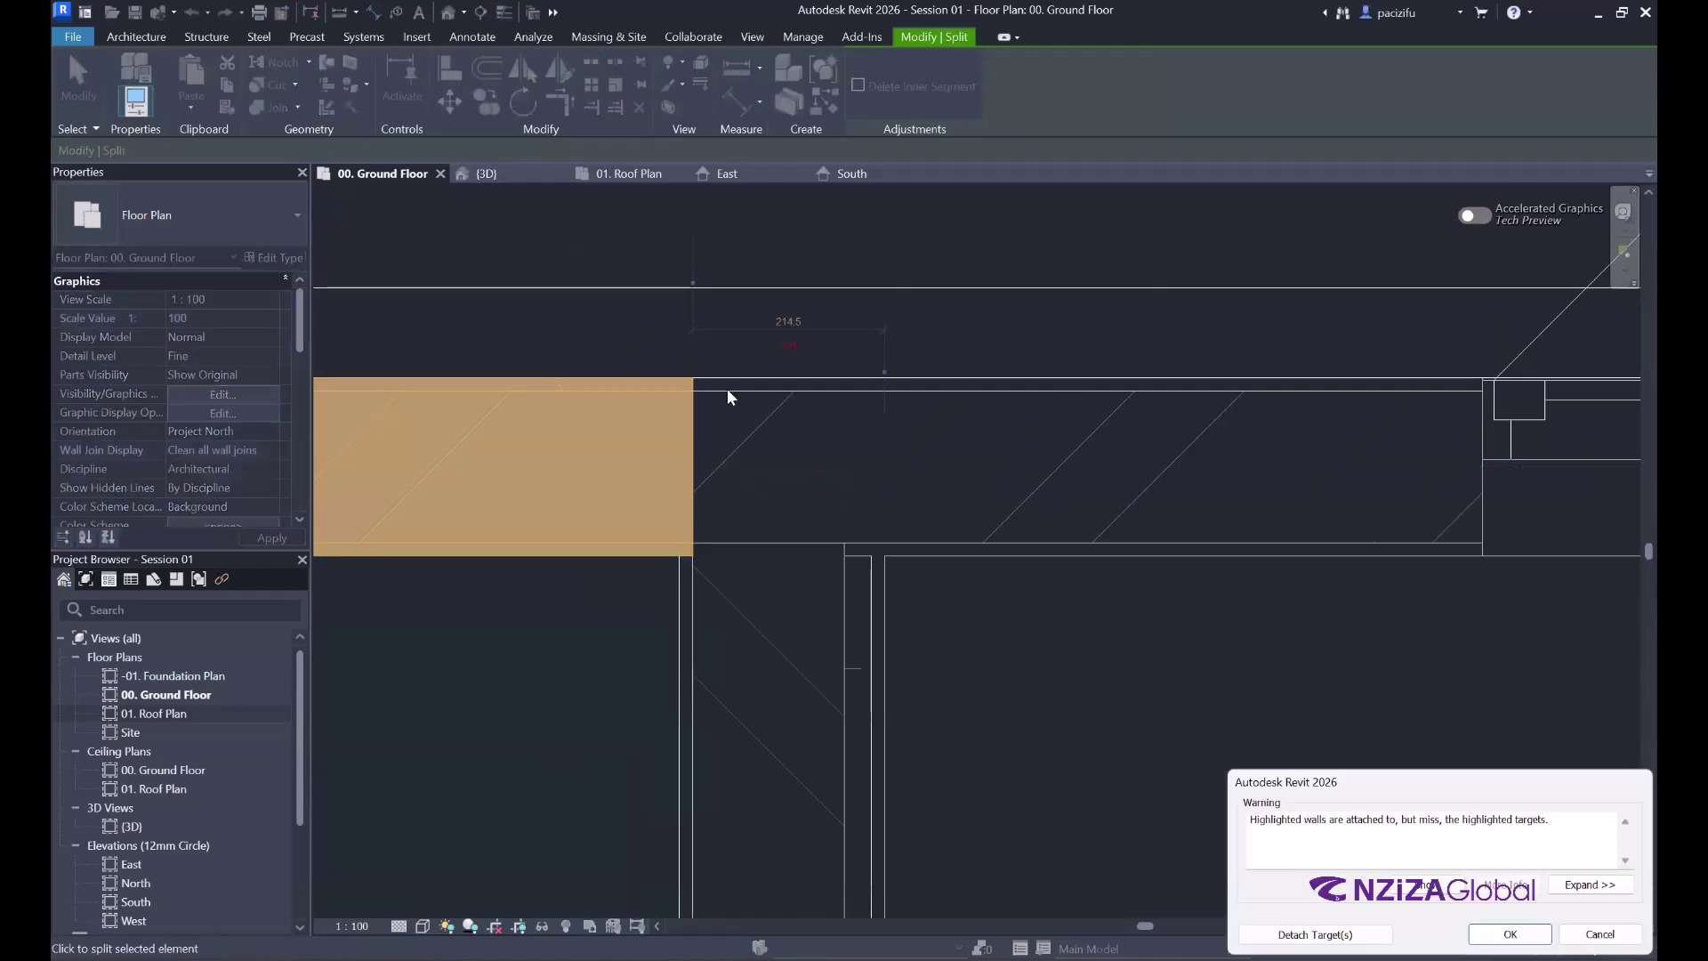
pyautogui.click(1331, 940)
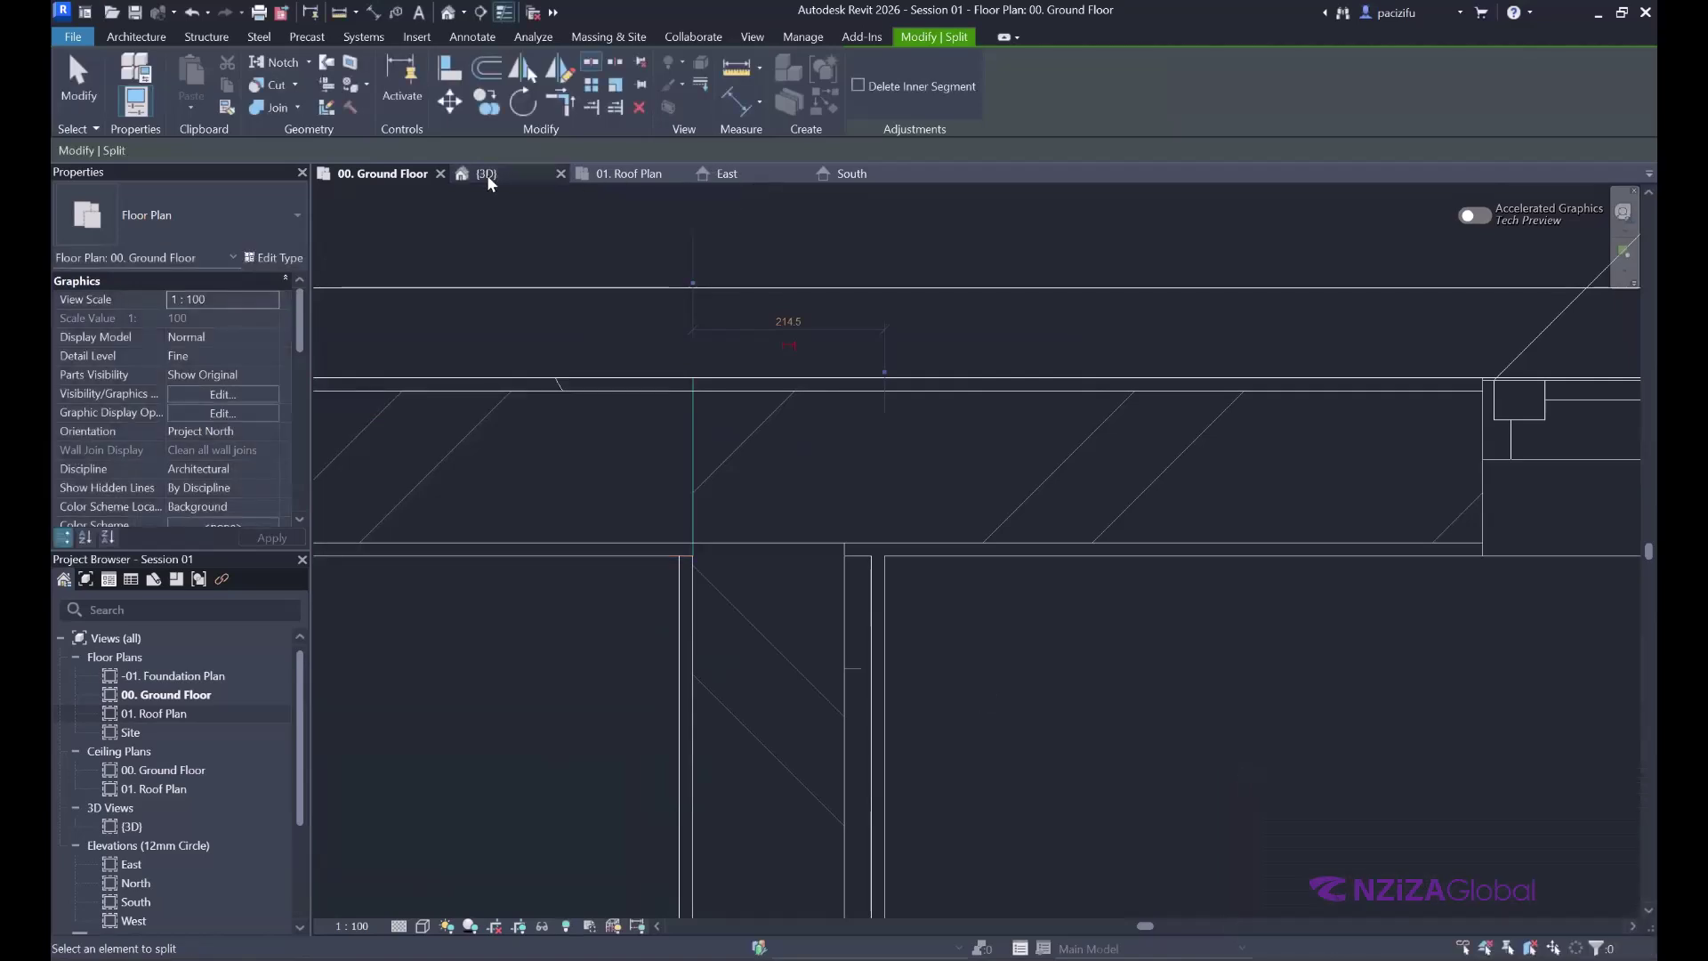
# - In the 3D view, trim the raised interior wall and the windowed gable wall to a corner
pyautogui.click(486, 175)
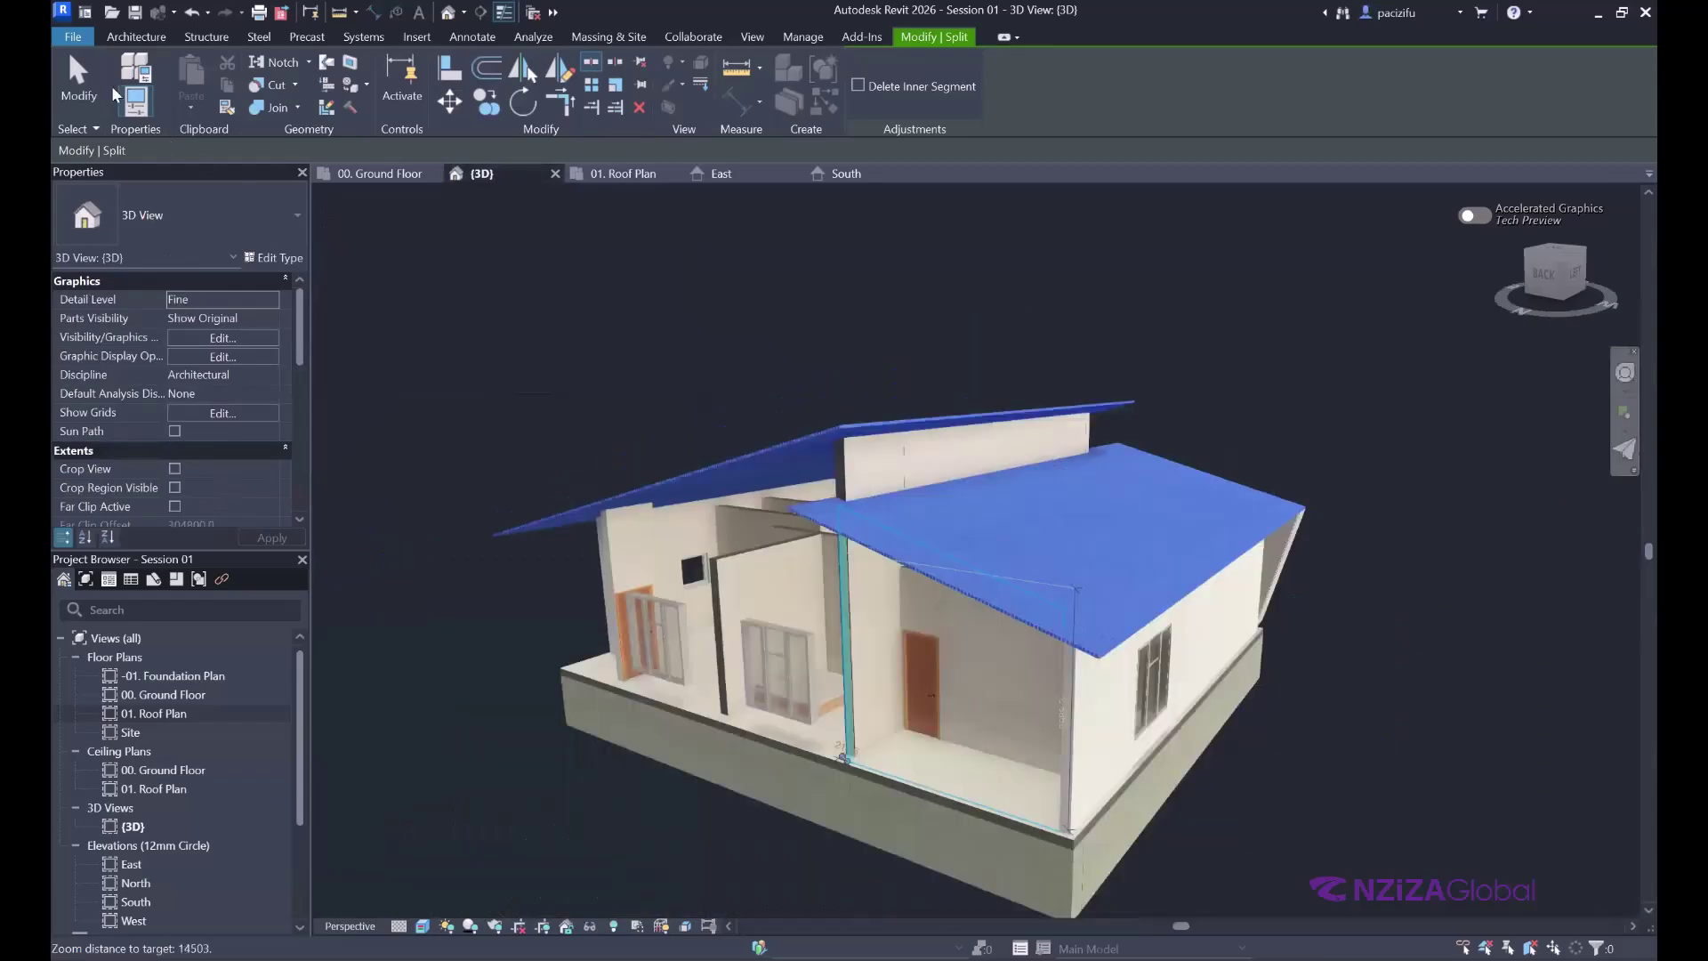
pyautogui.click(78, 79)
pyautogui.scroll(3, 874, 561)
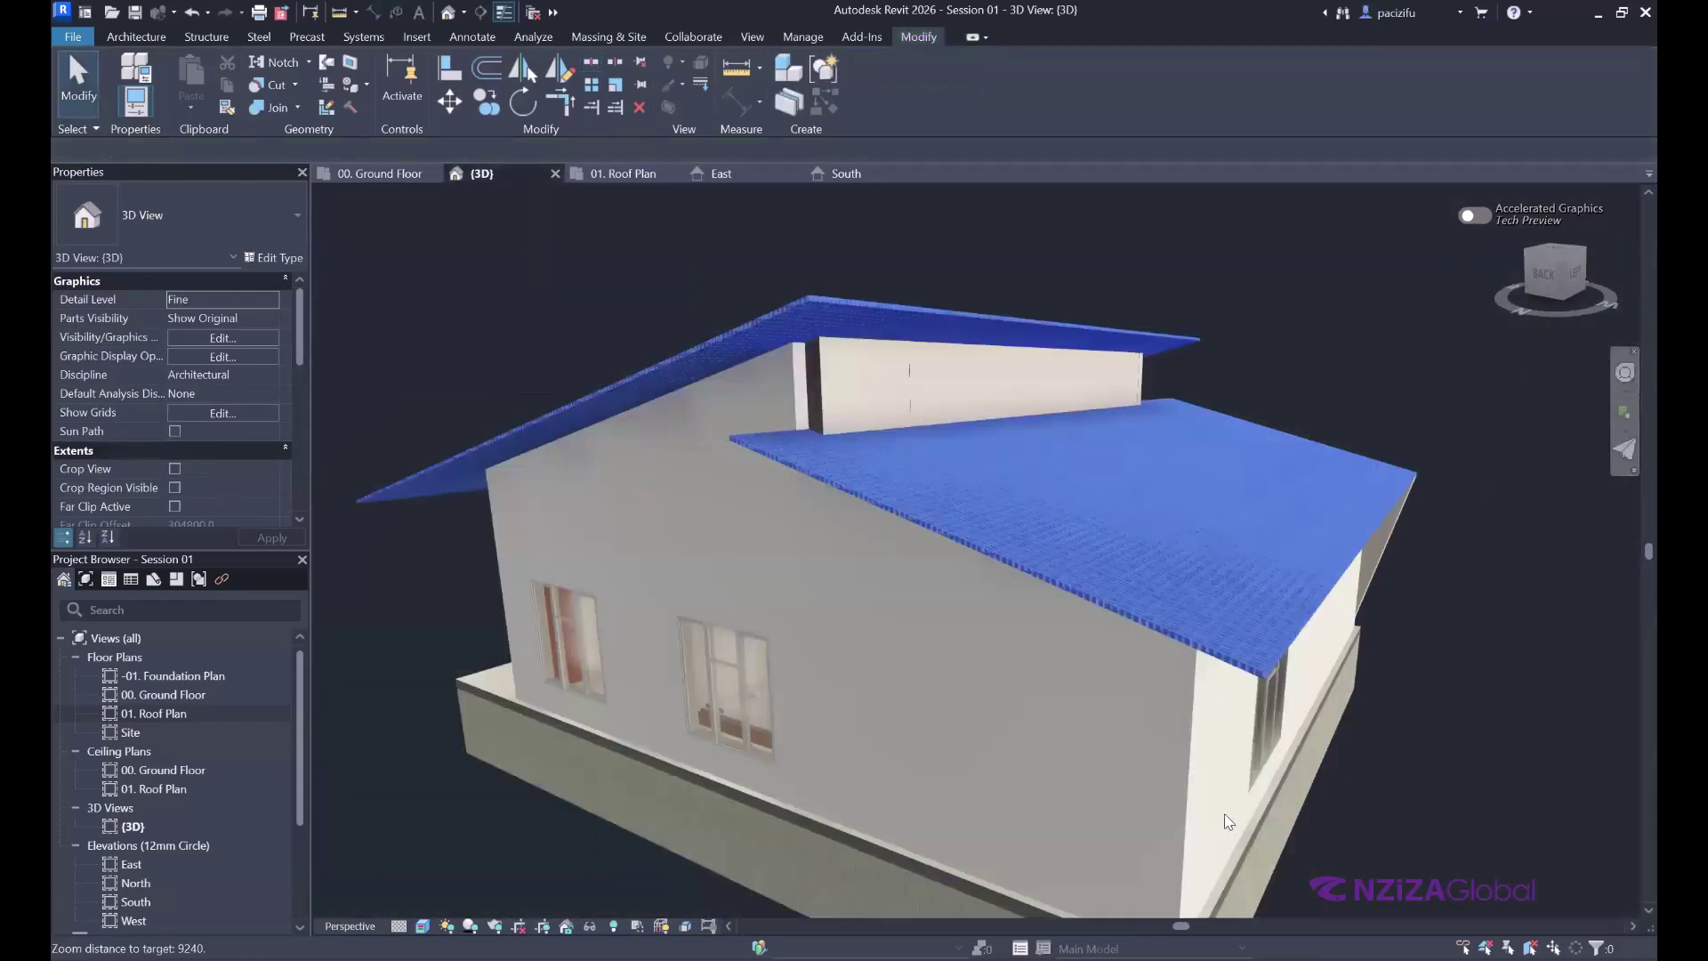
pyautogui.scroll(3, 867, 334)
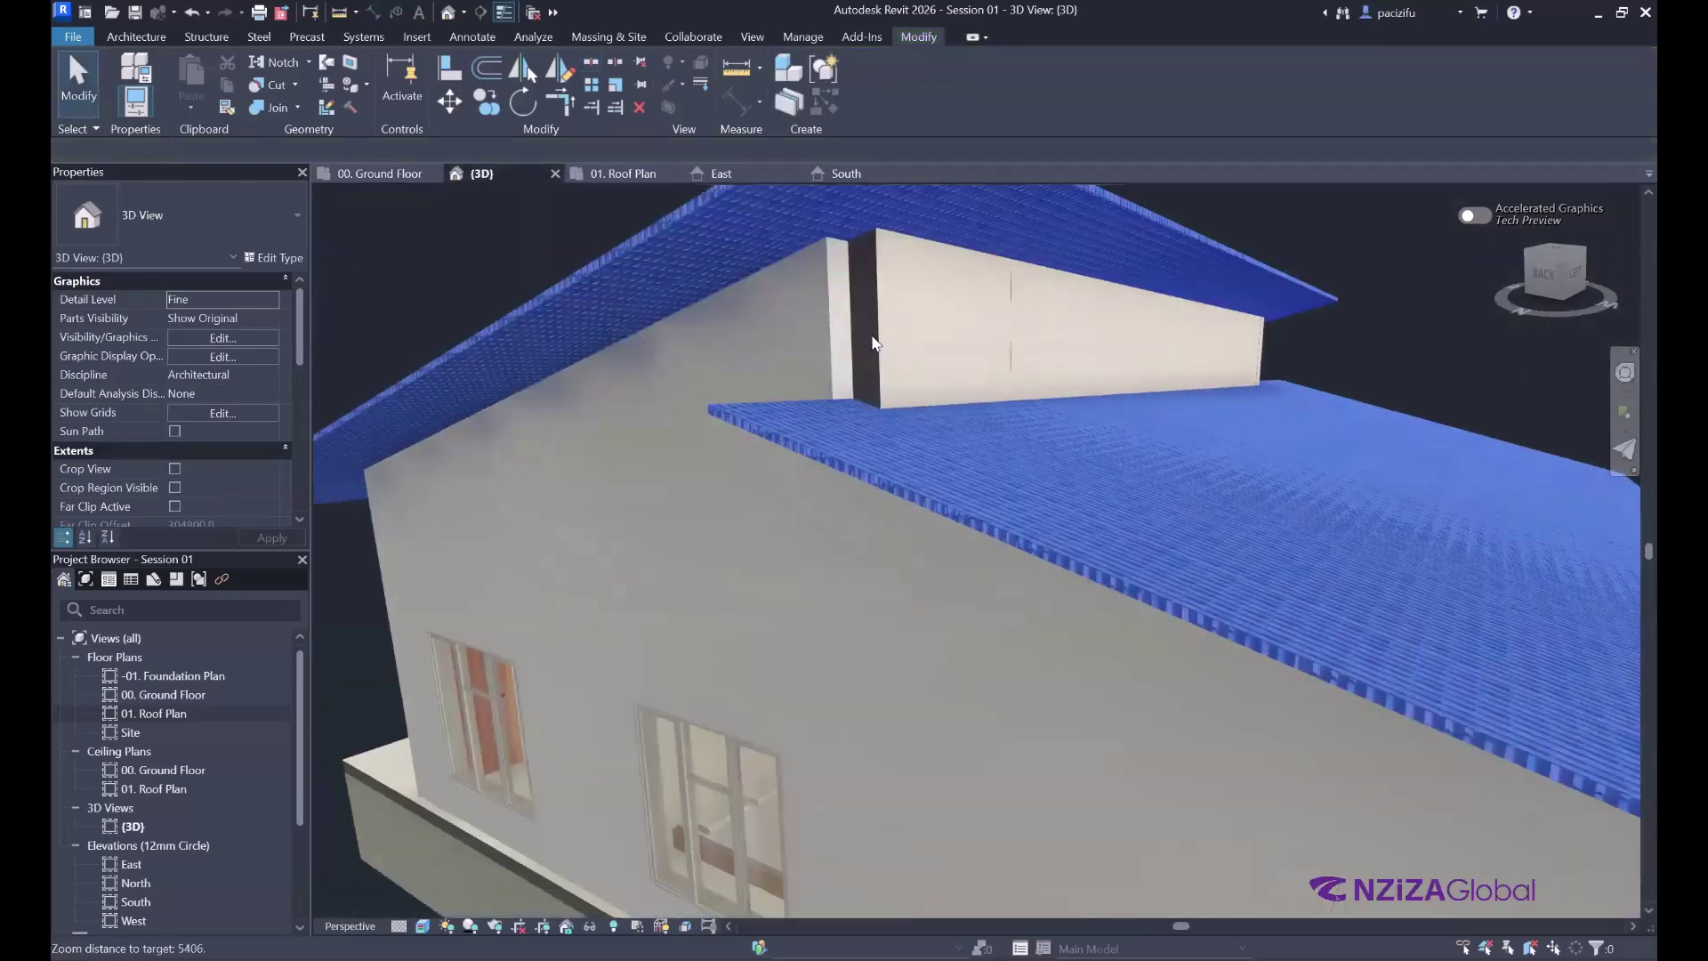
pyautogui.click(841, 342)
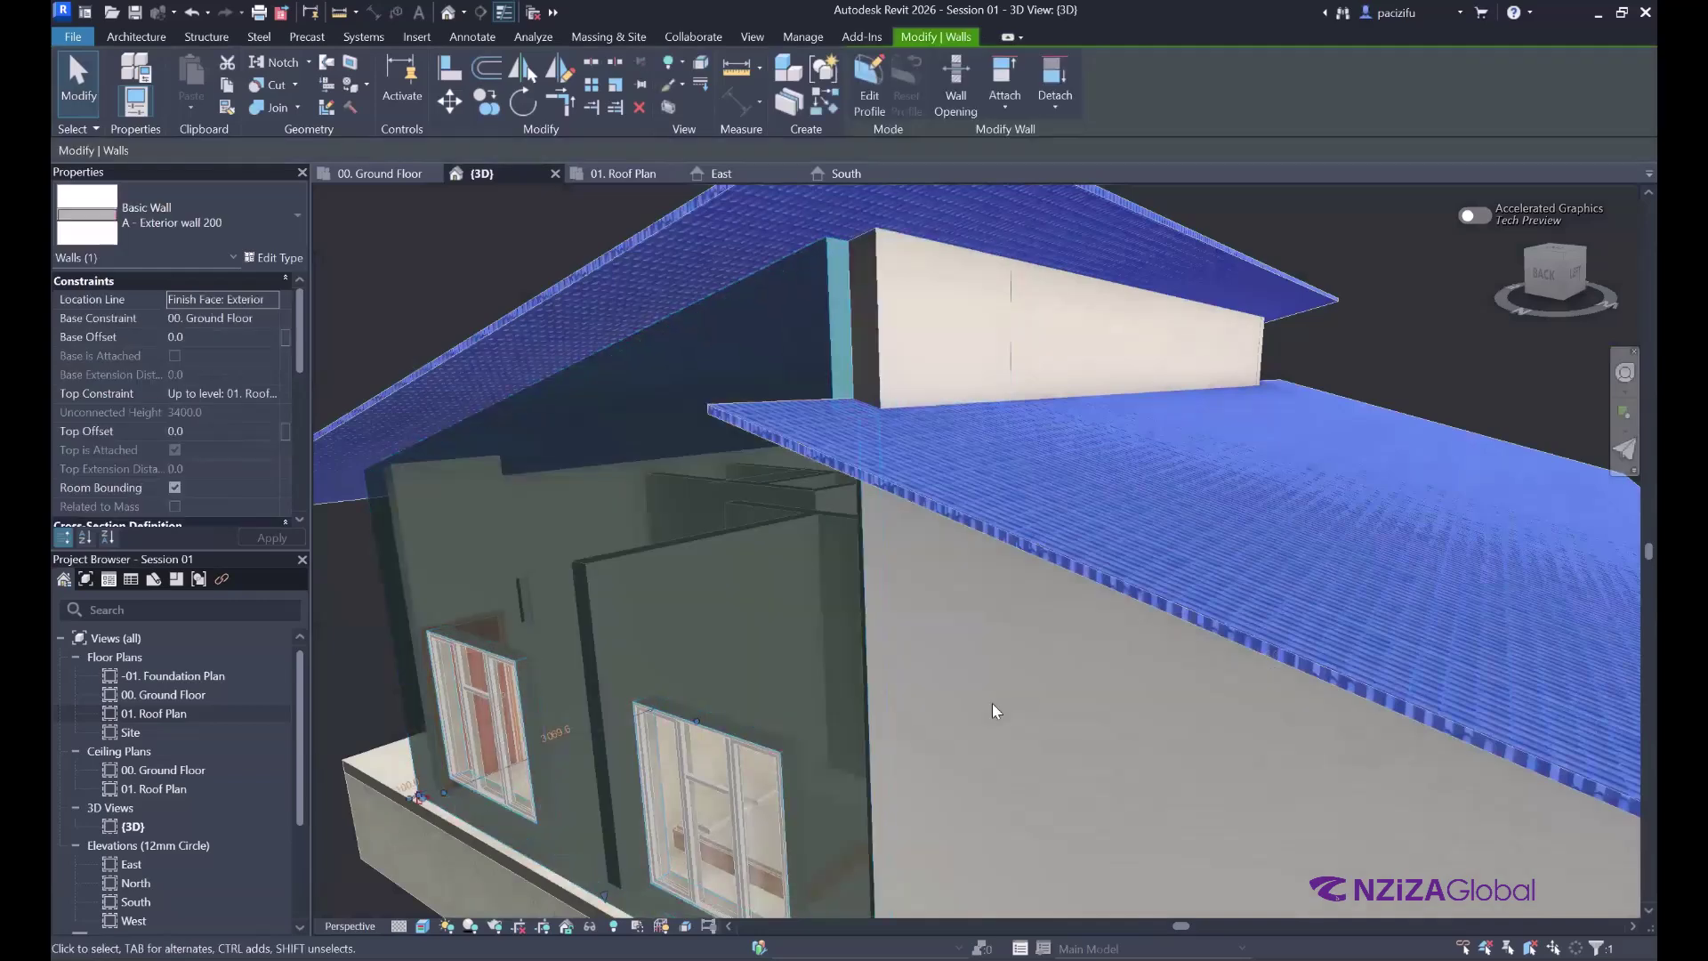
pyautogui.click(560, 107)
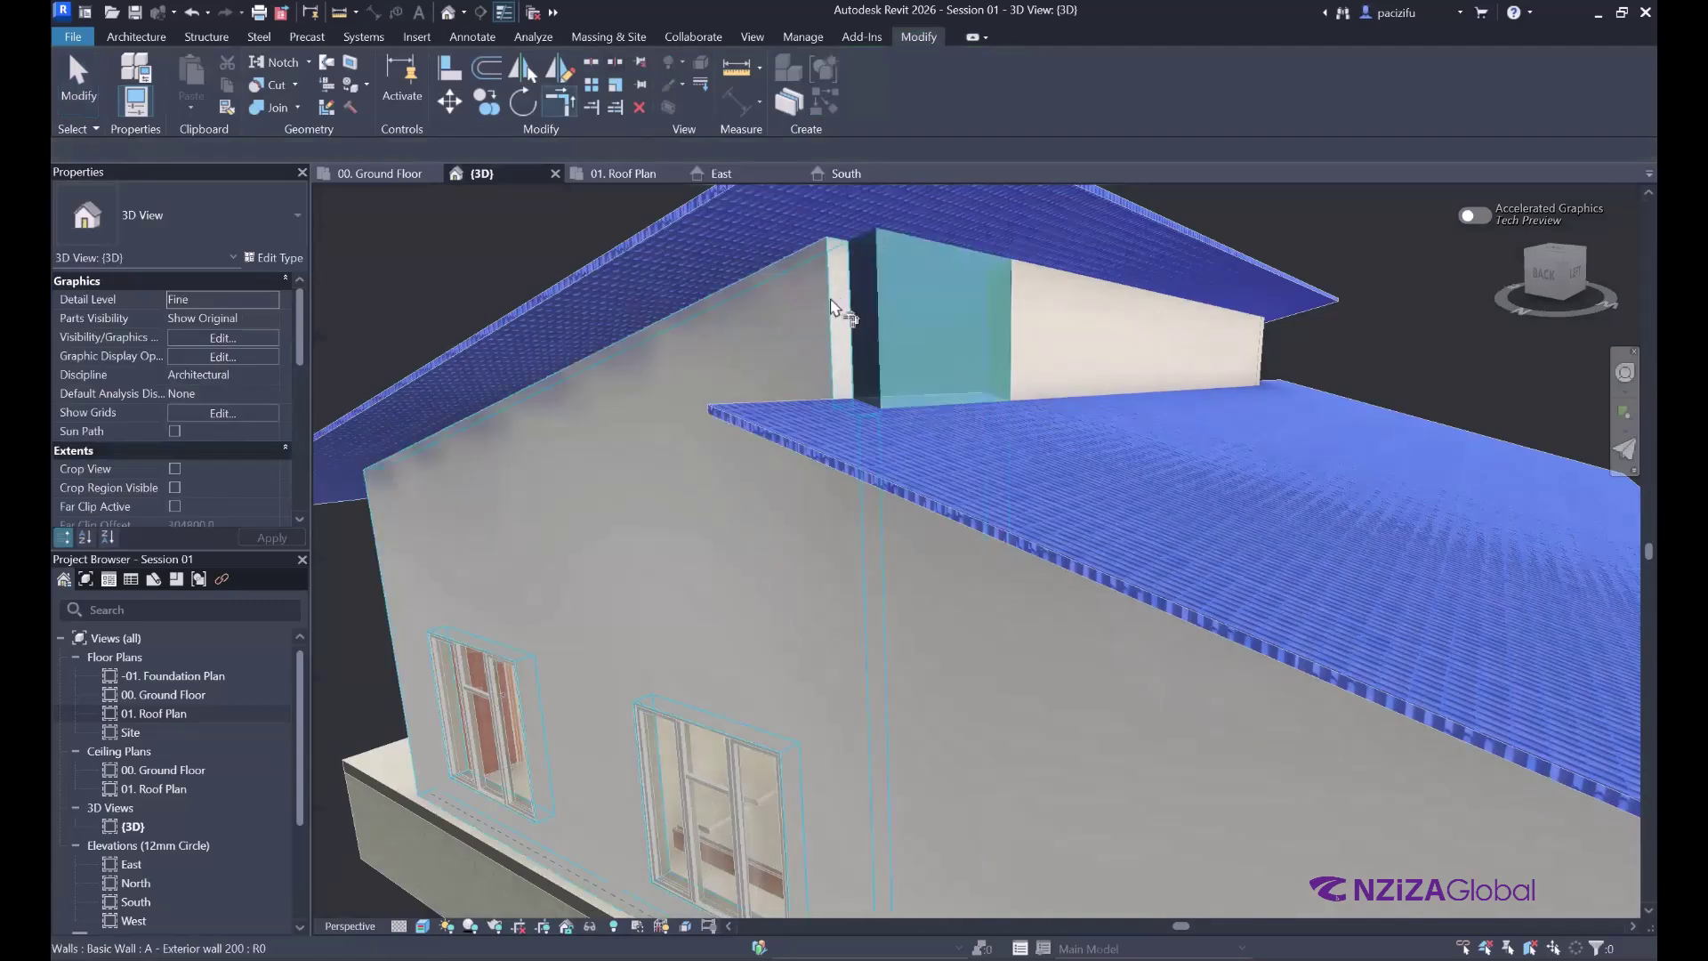
pyautogui.click(1224, 782)
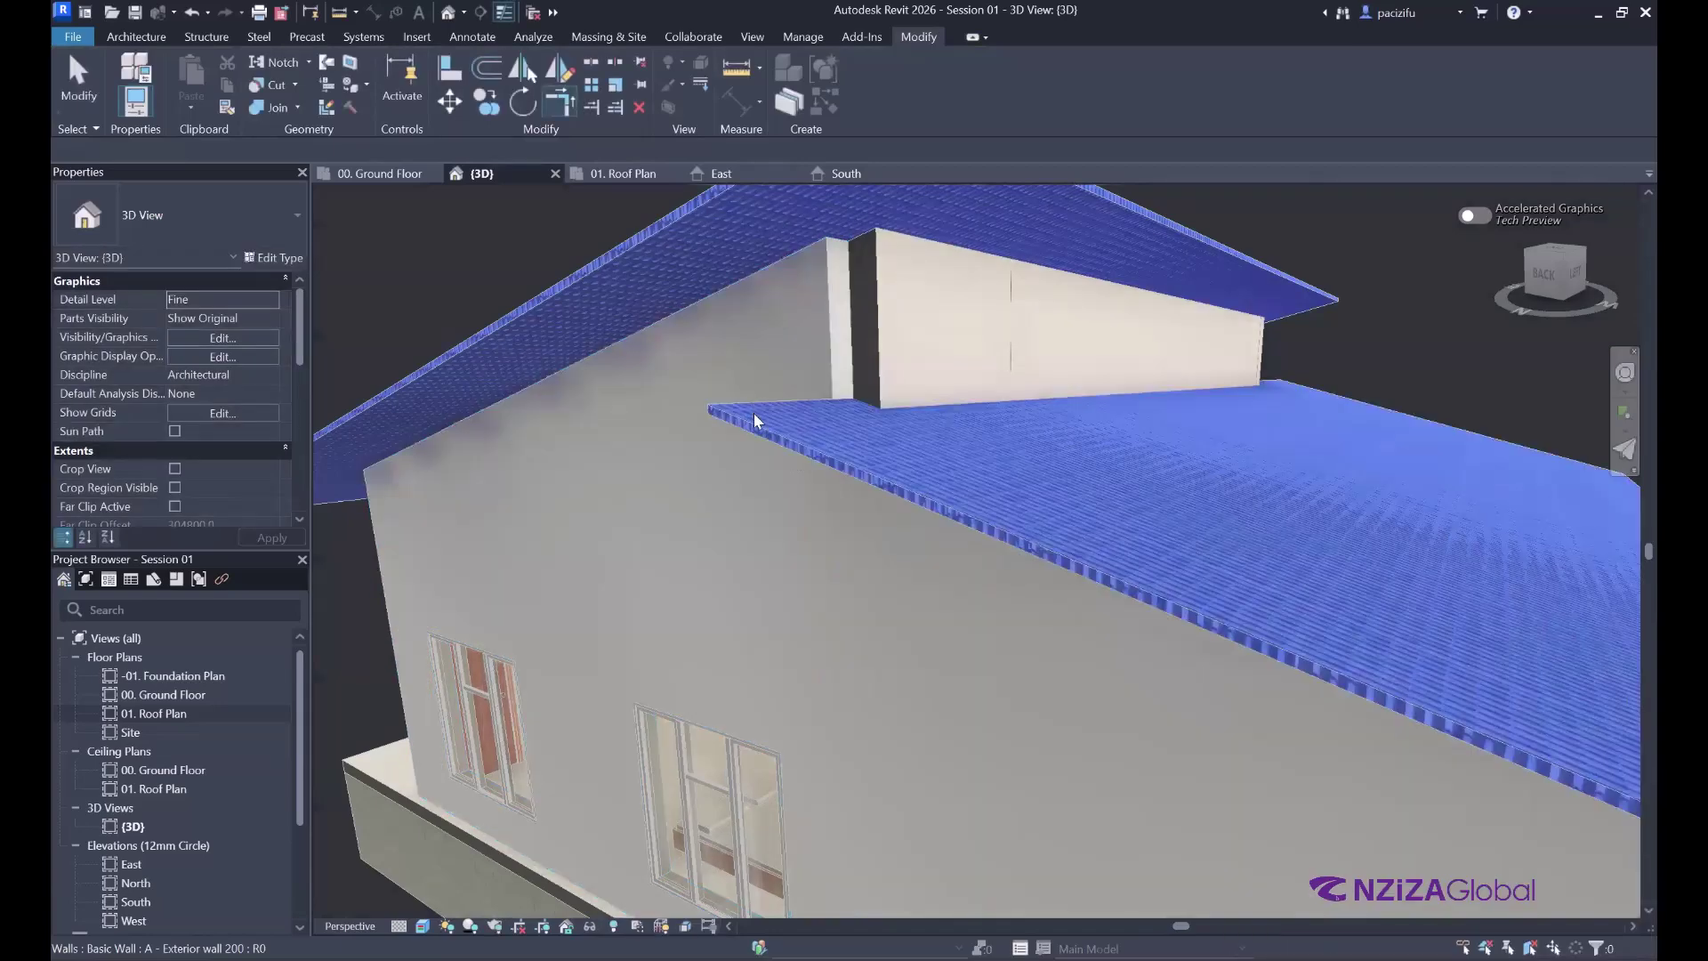
pyautogui.press('Escape')
pyautogui.press('Escape')
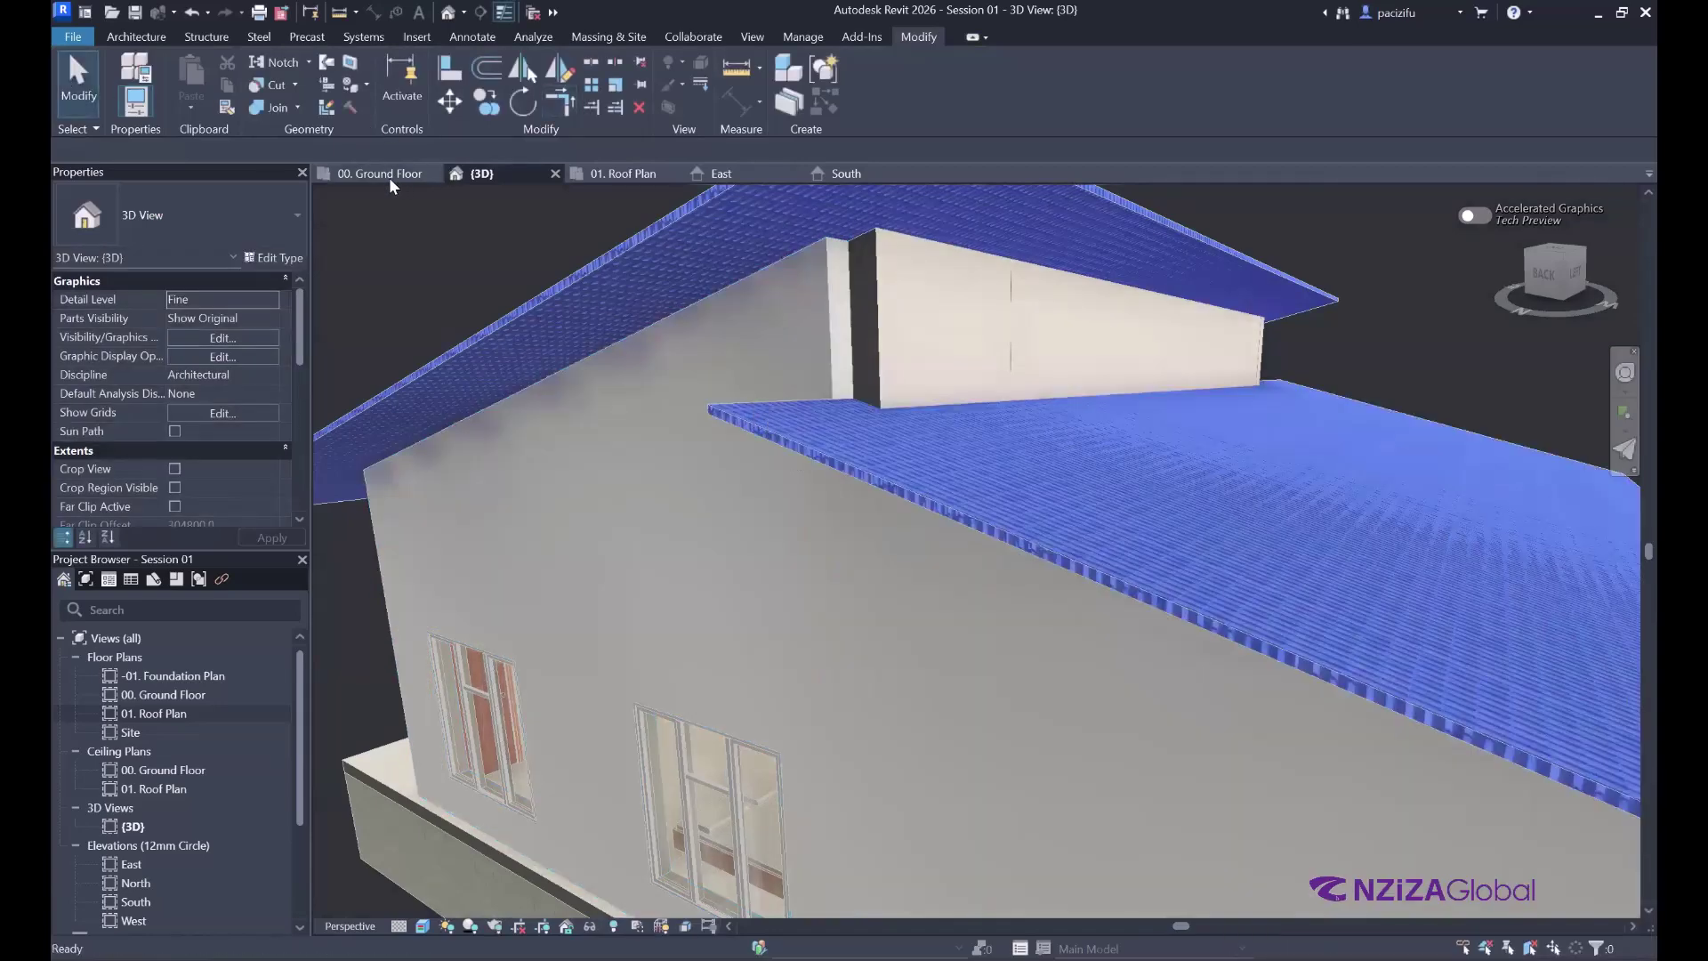
# - In the ground floor plan, pull the split exterior wall's end back to the interior wall's near face
pyautogui.click(388, 176)
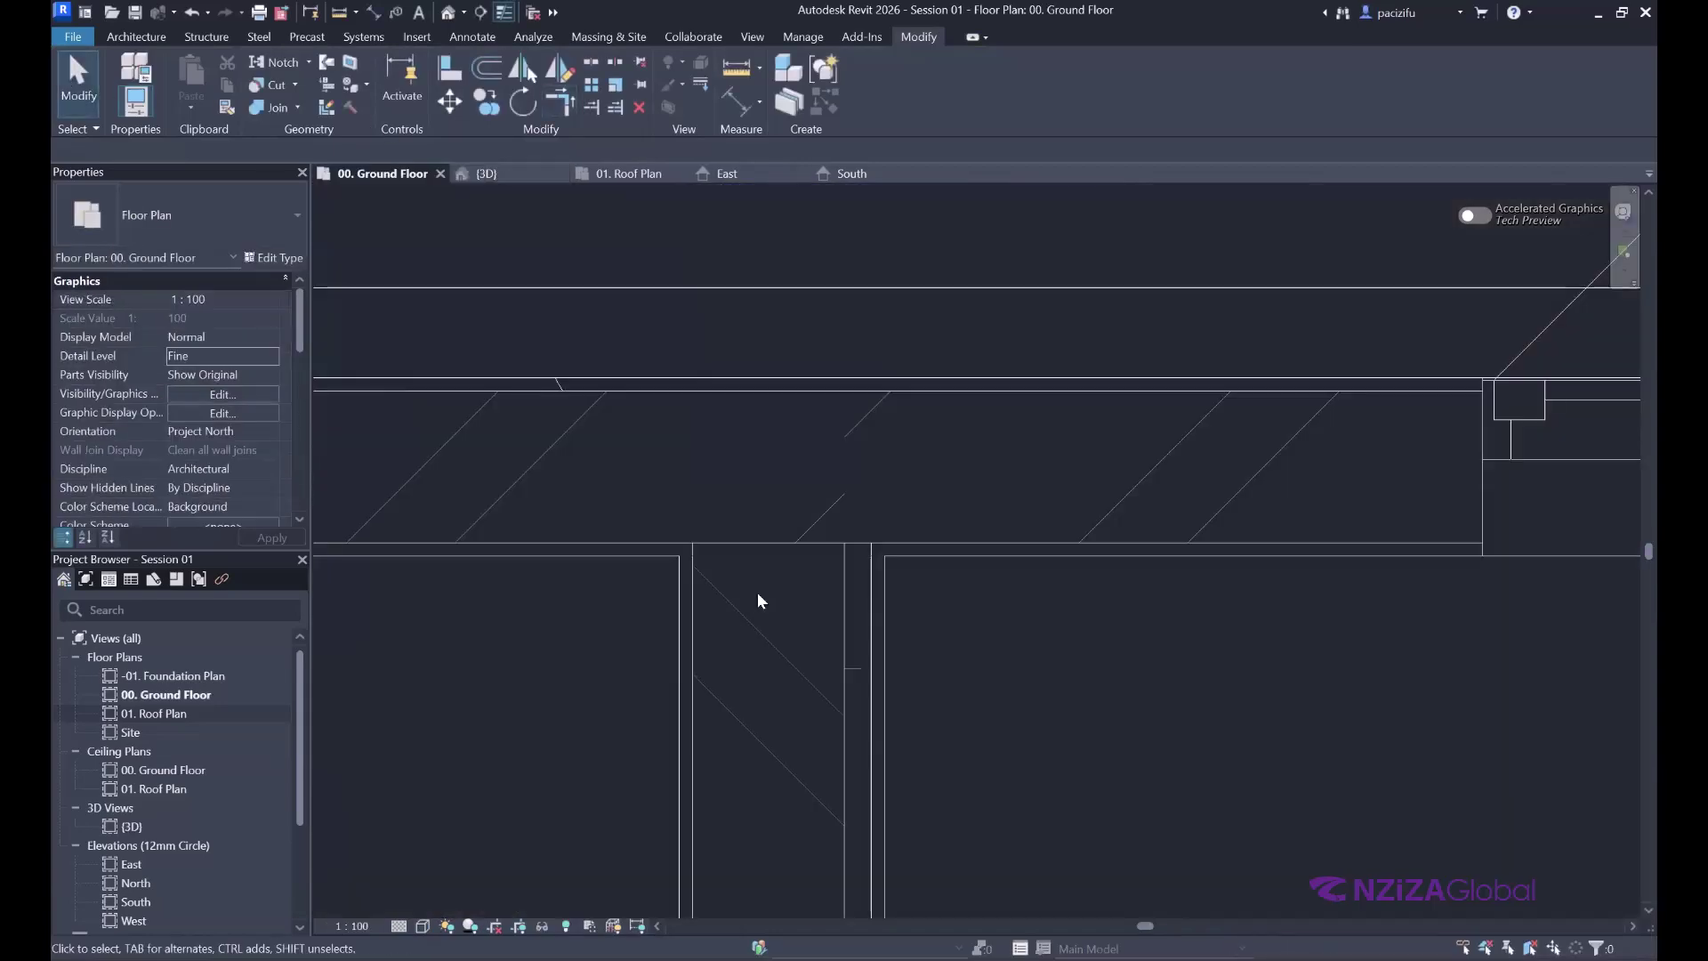
pyautogui.click(707, 582)
pyautogui.scroll(3, 843, 520)
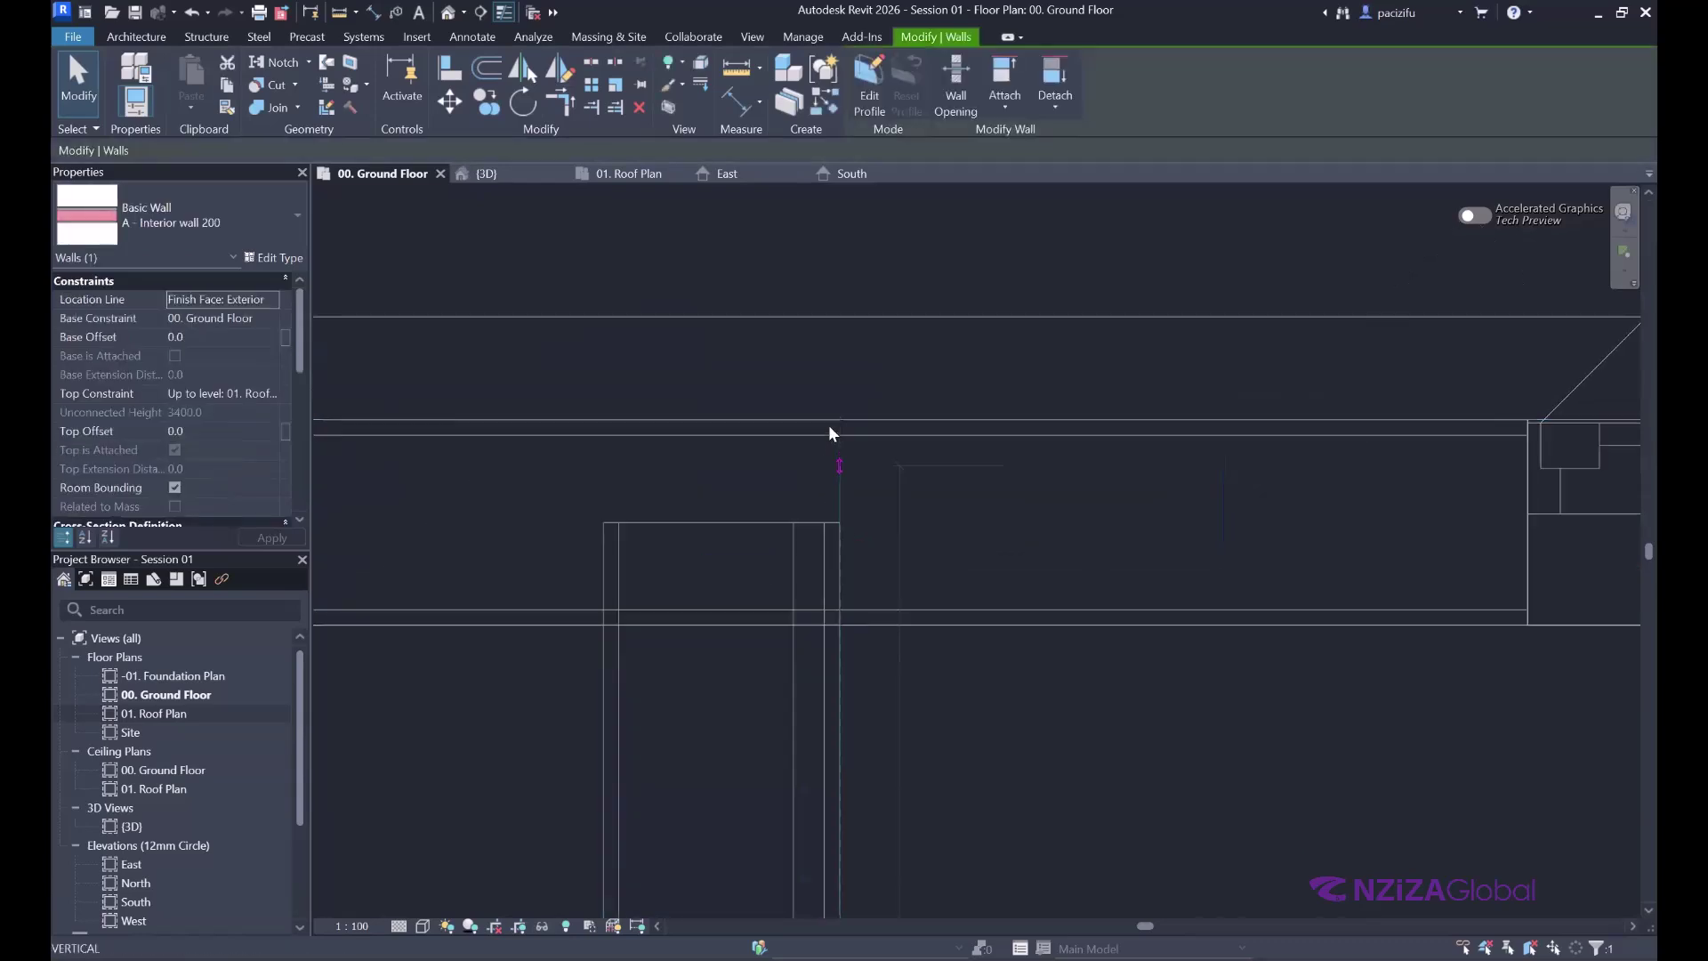
pyautogui.click(711, 416)
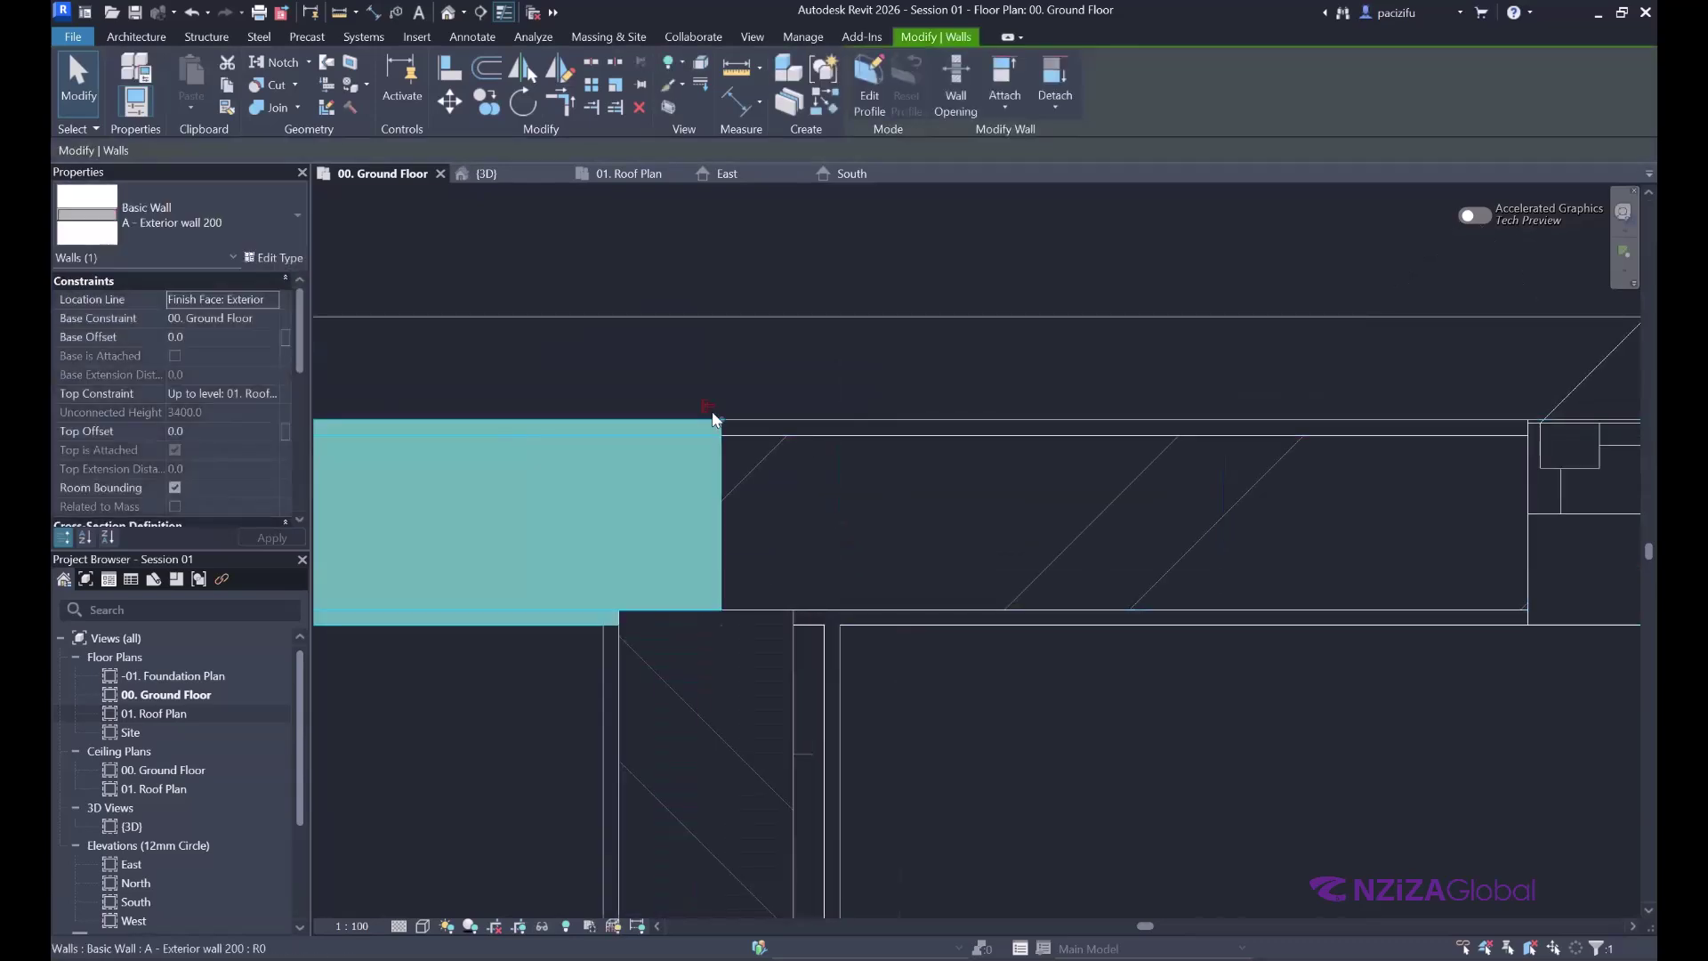
pyautogui.moveTo(712, 411); pyautogui.dragTo(675, 637)
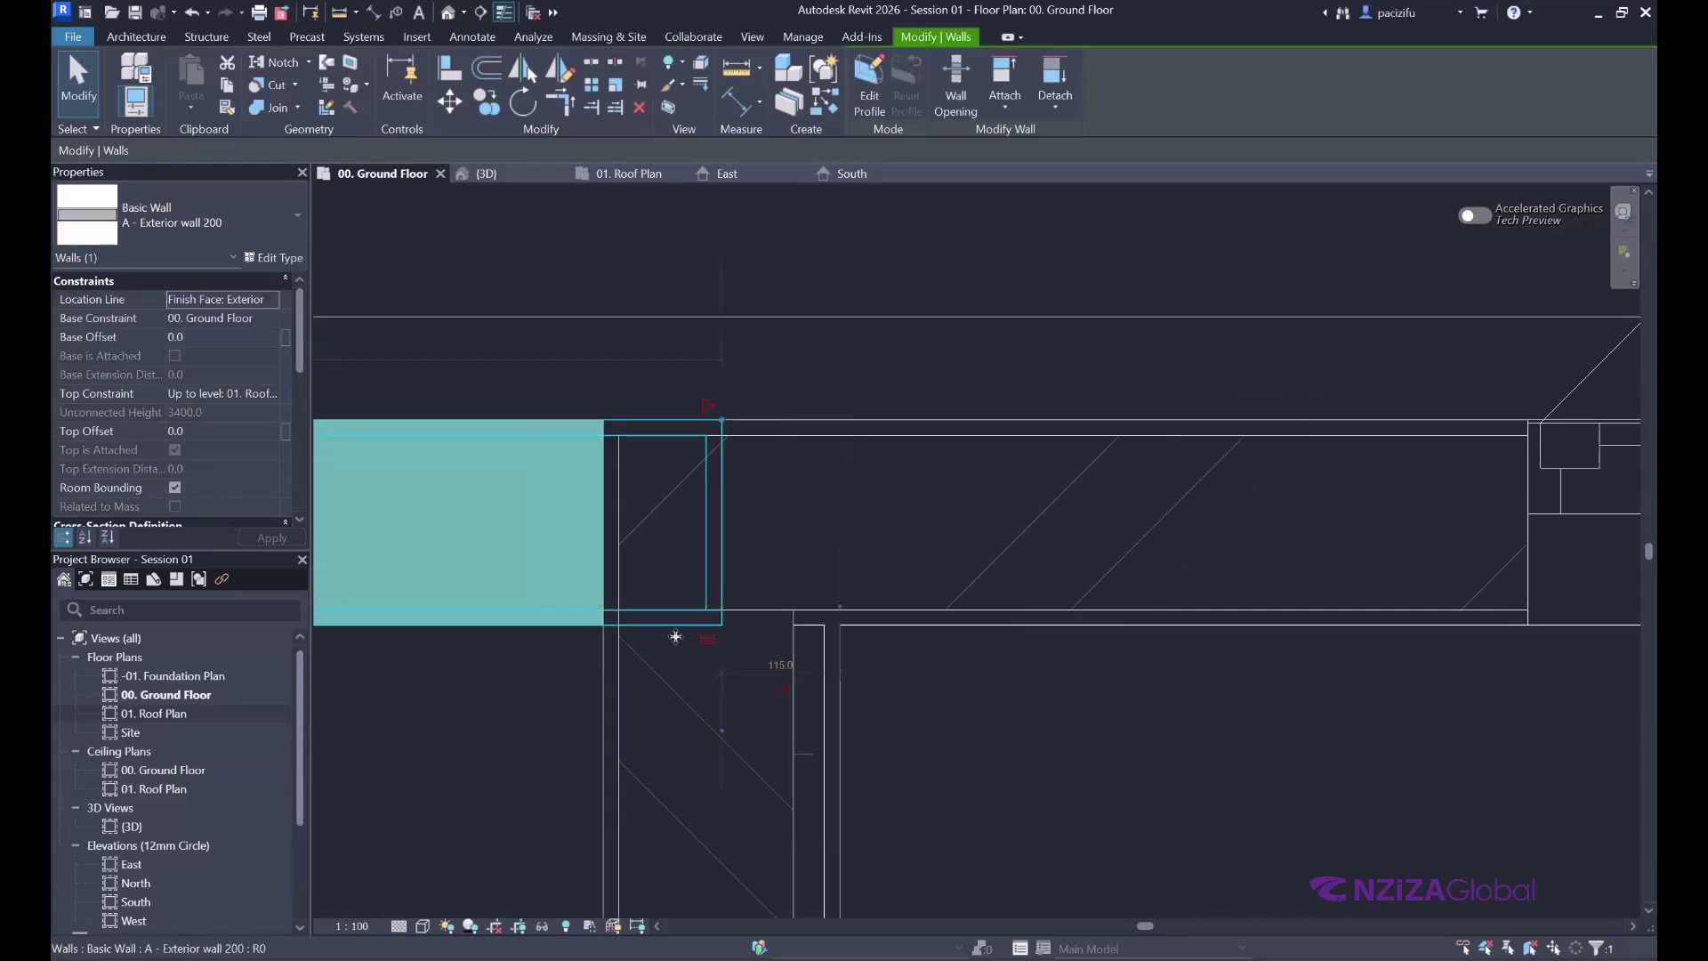
pyautogui.click(627, 709)
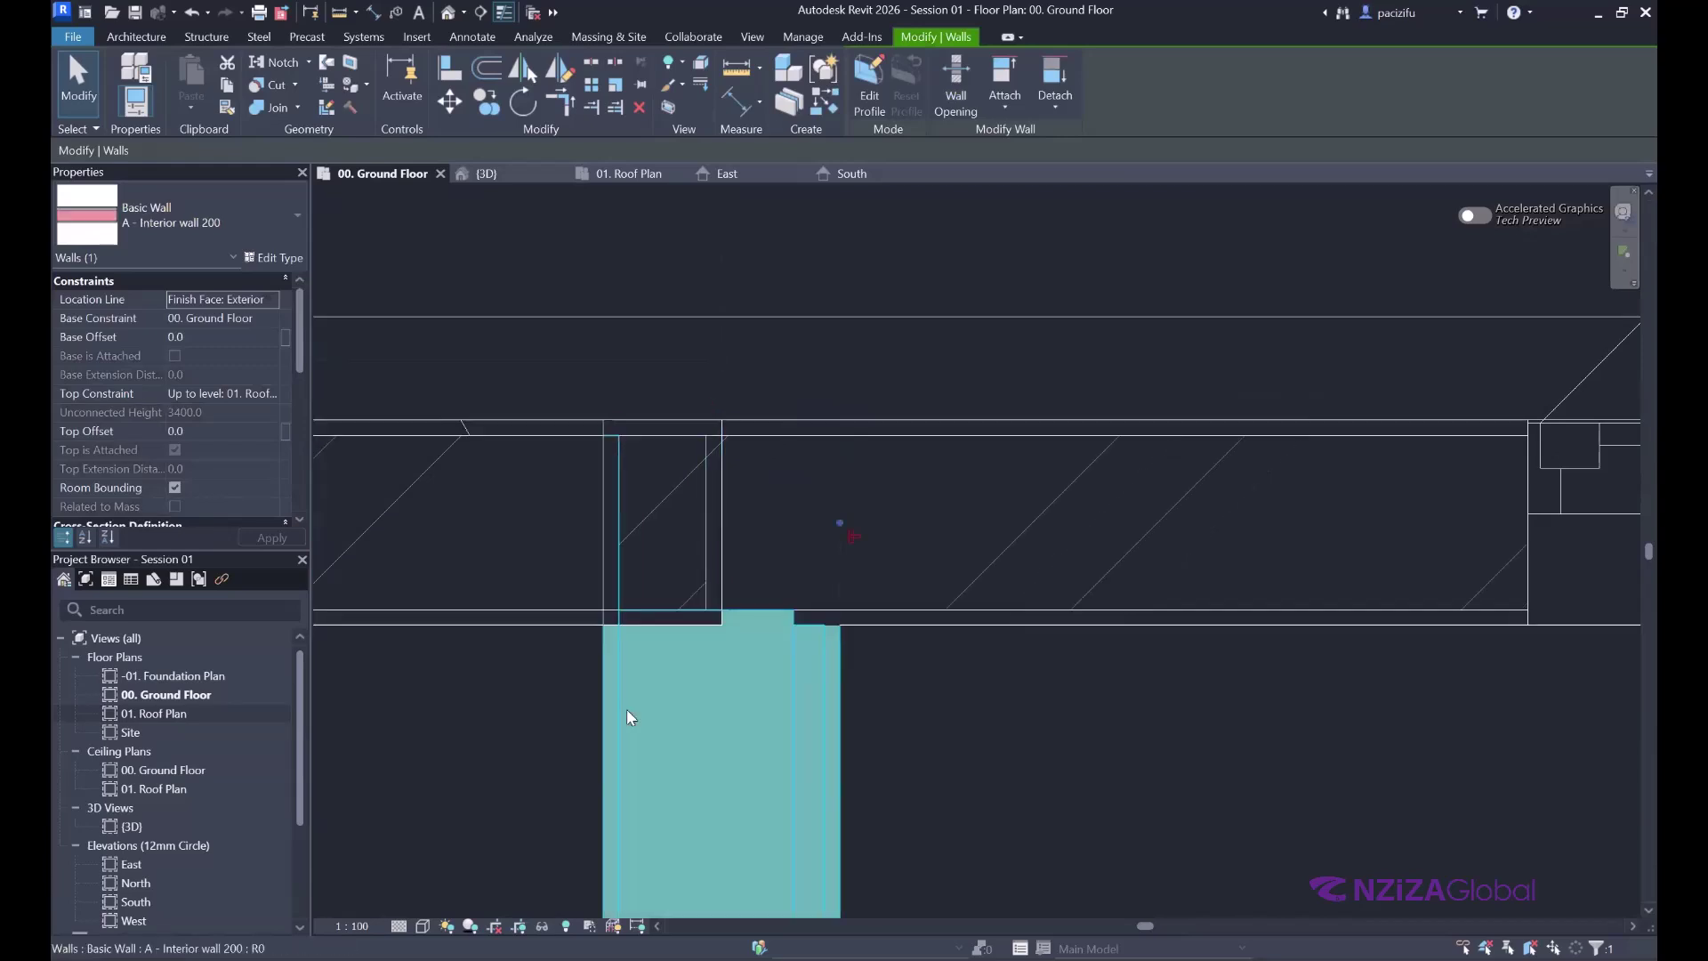
pyautogui.click(721, 444)
pyautogui.scroll(2, 667, 440)
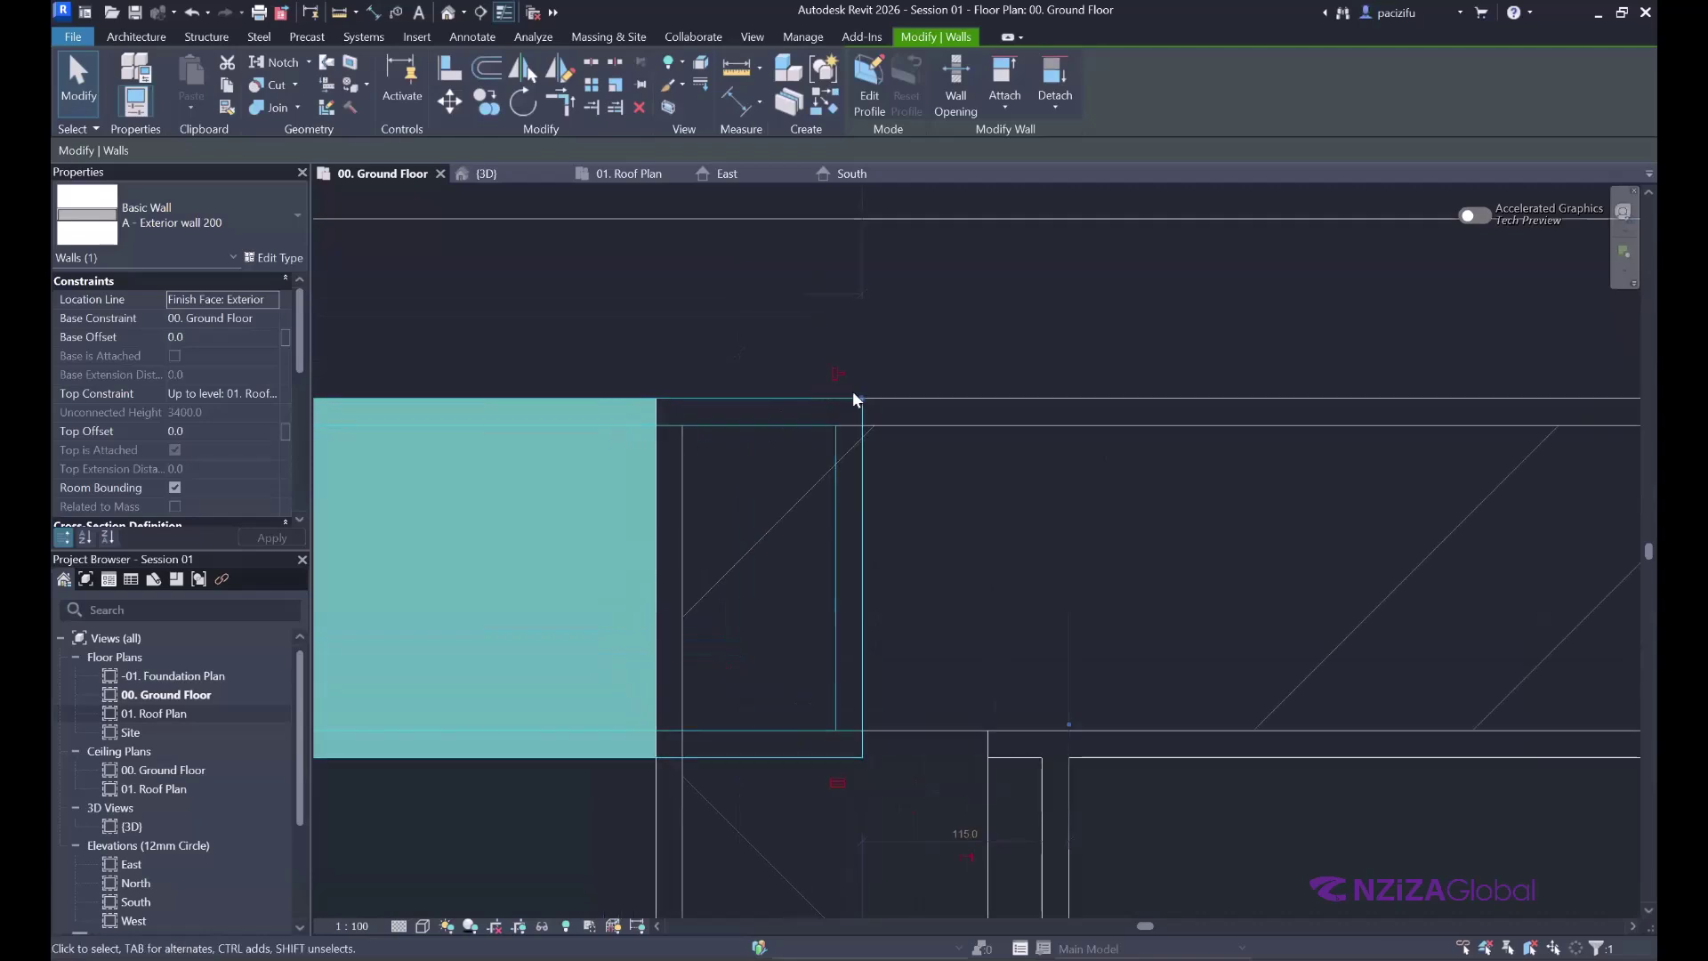
pyautogui.moveTo(836, 374)
pyautogui.mouseDown()
pyautogui.moveTo(822, 393)
pyautogui.moveTo(655, 397)
pyautogui.mouseUp()
pyautogui.scroll(-3, 698, 453)
pyautogui.scroll(4, 698, 445)
pyautogui.press('Escape')
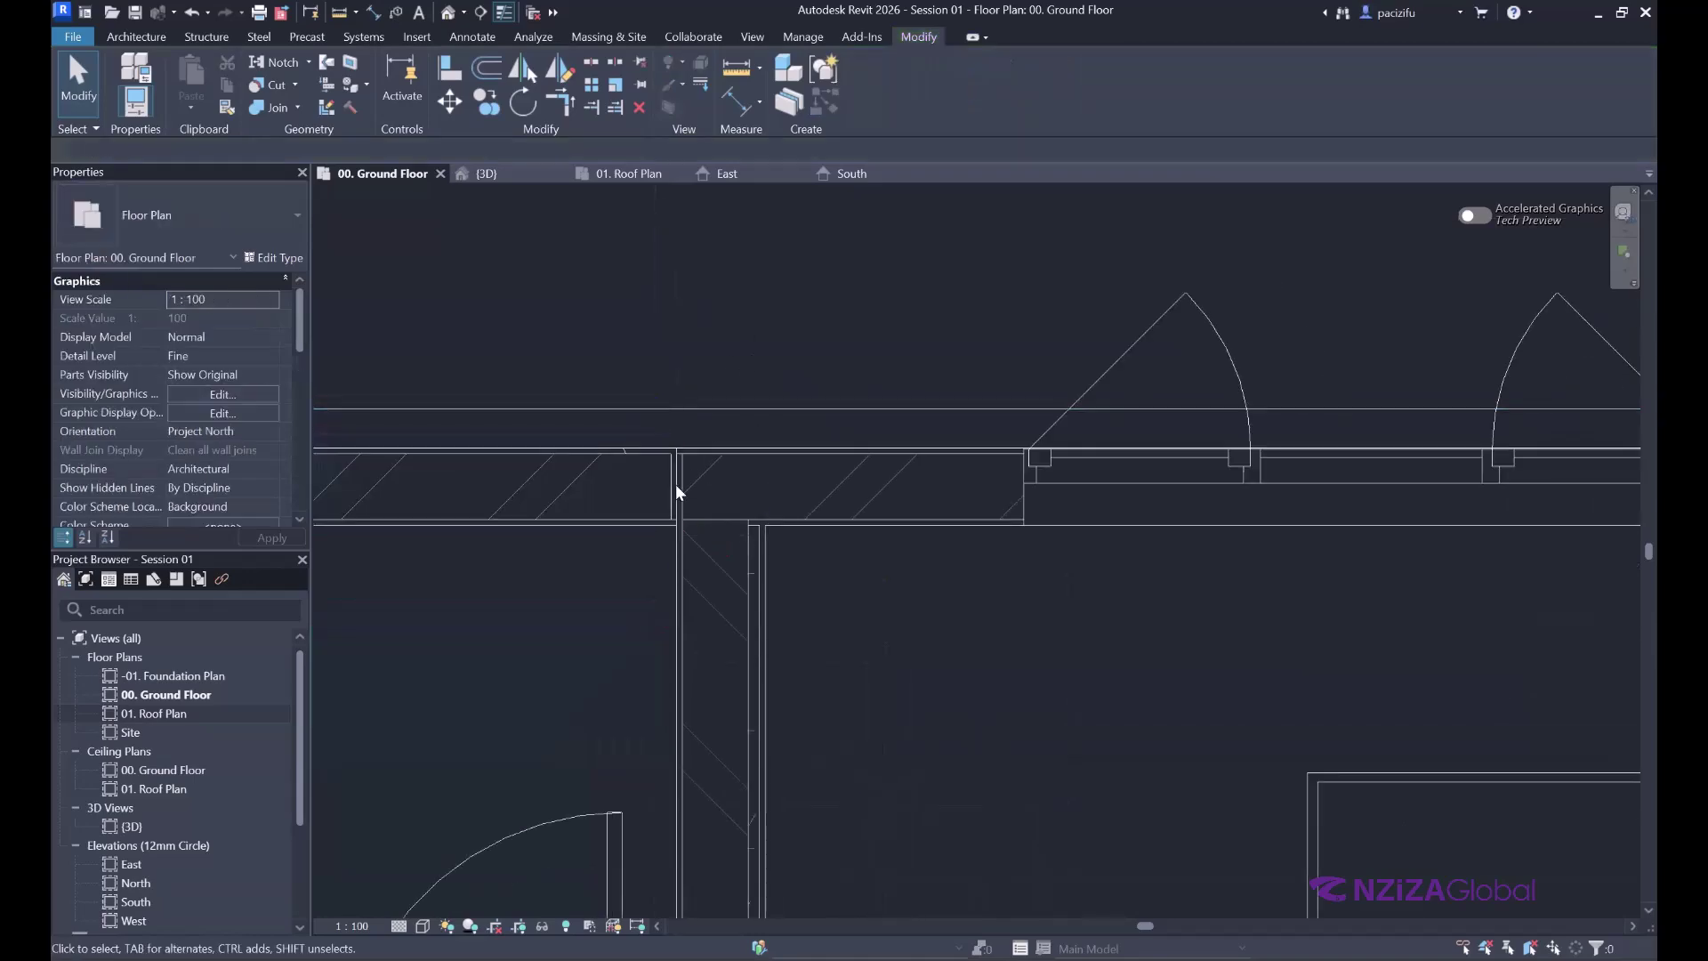
# - Check the corner between the gable and raised interior wall in 3D, and return to their junction in the ground floor plan
pyautogui.click(487, 174)
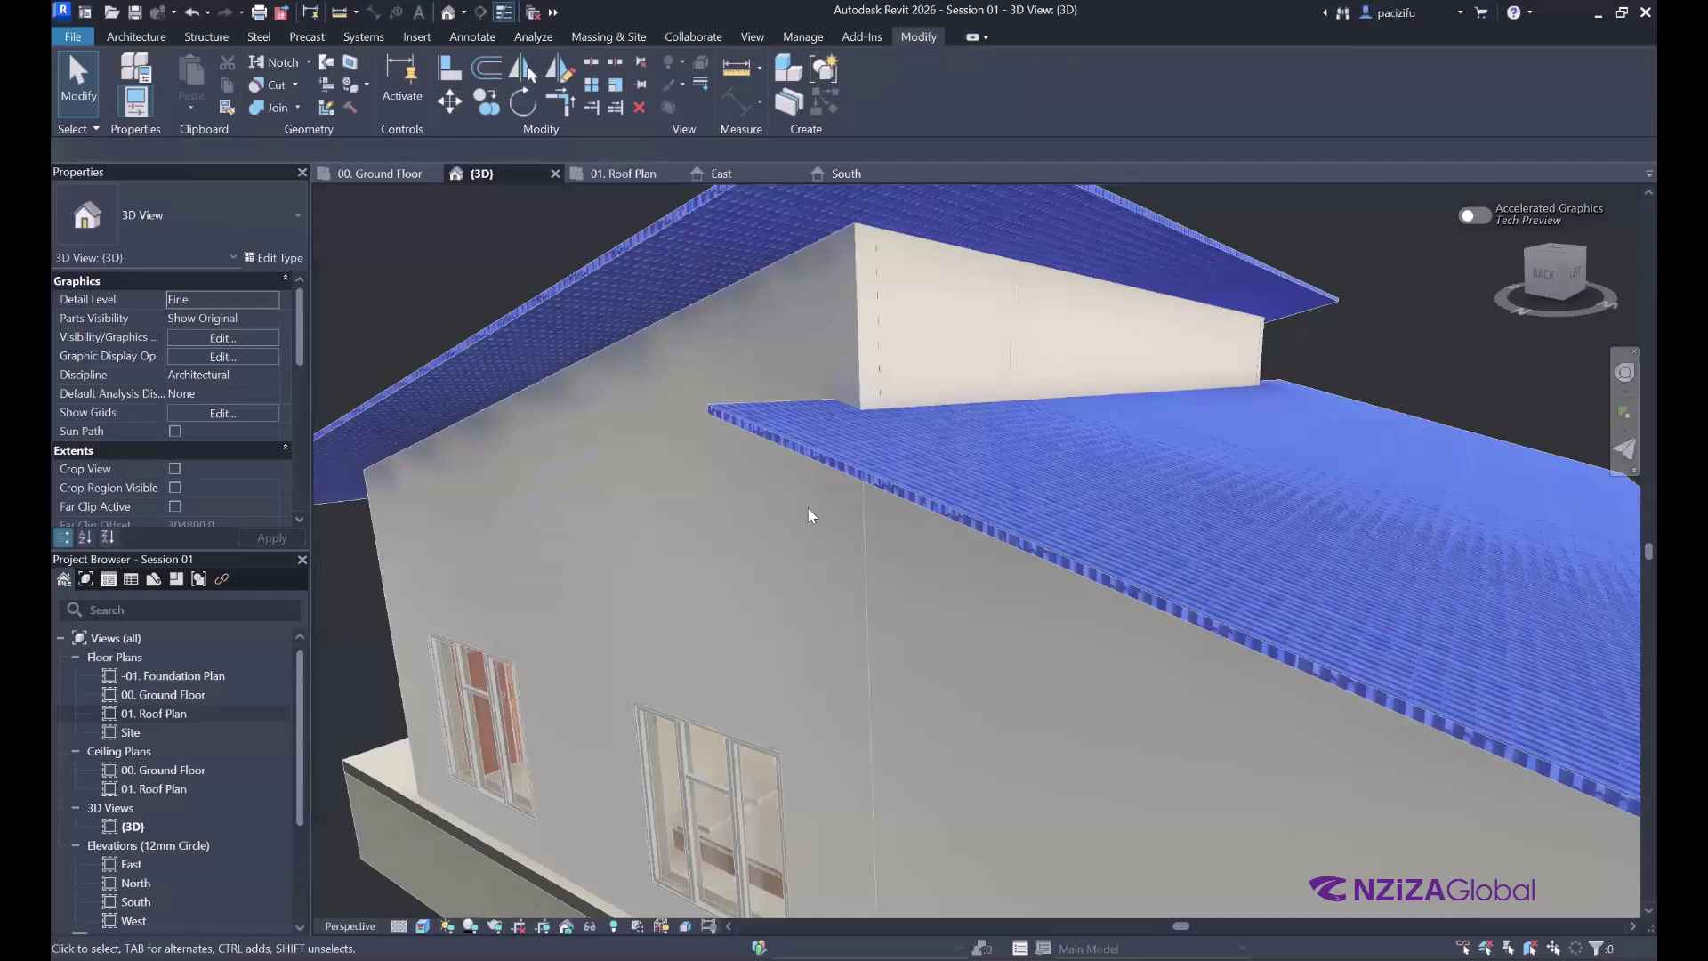
pyautogui.scroll(5, 755, 417)
pyautogui.scroll(-4, 899, 373)
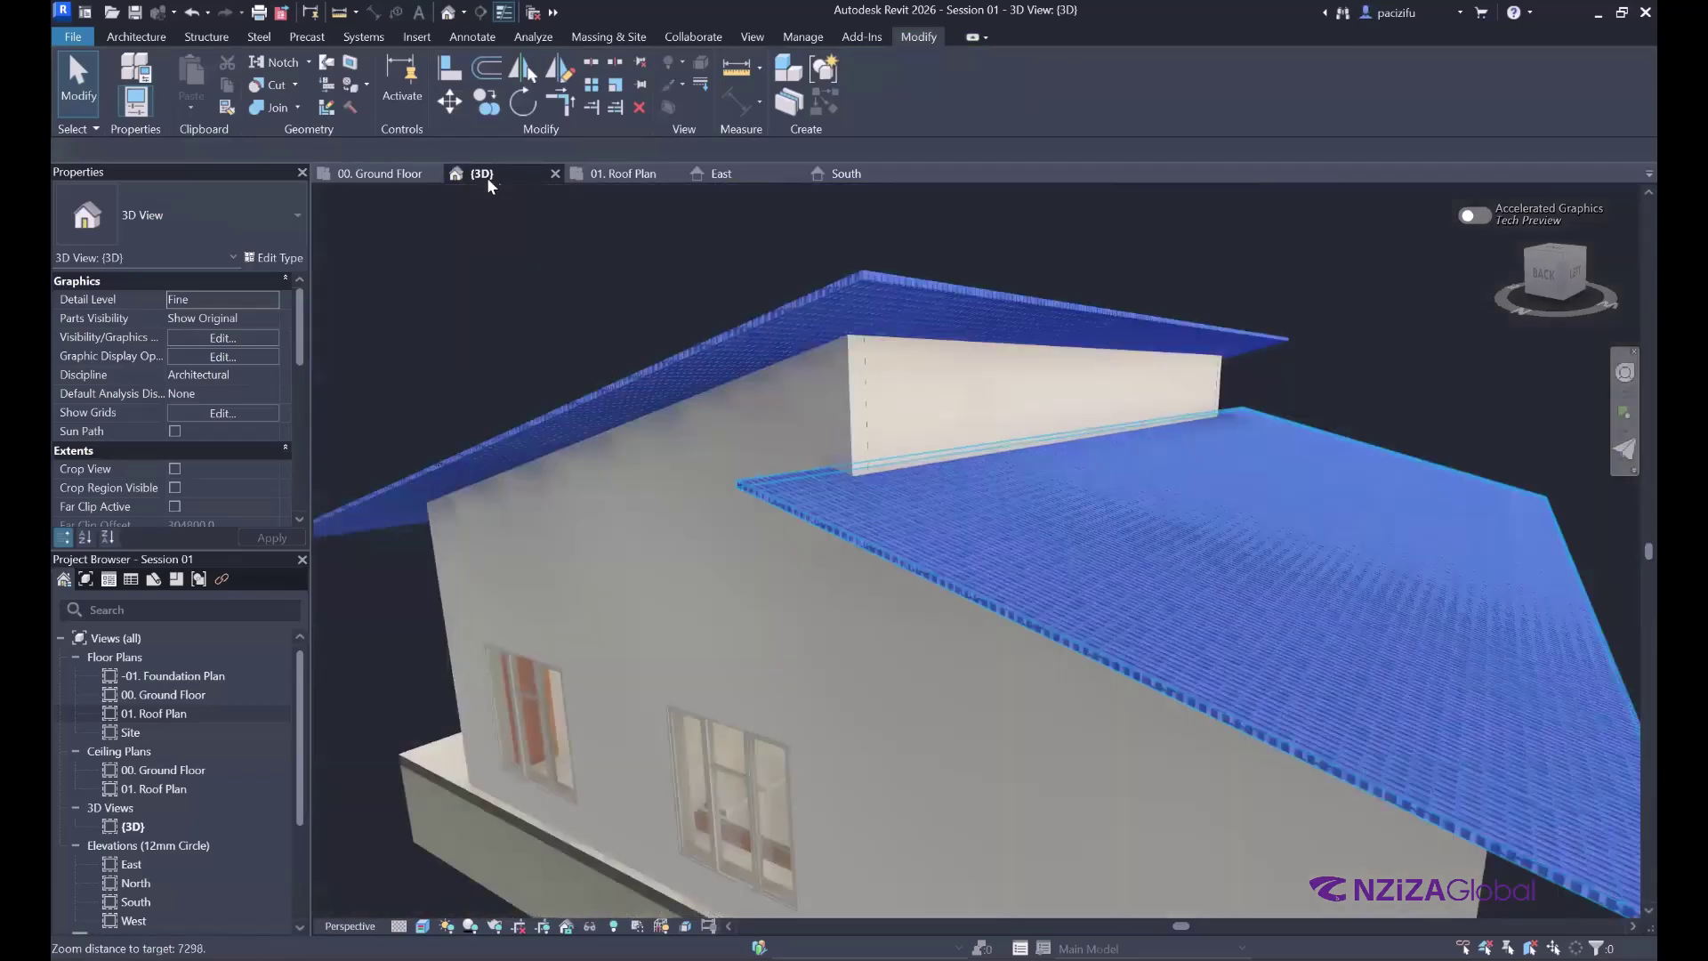
pyautogui.click(344, 172)
pyautogui.scroll(3, 633, 479)
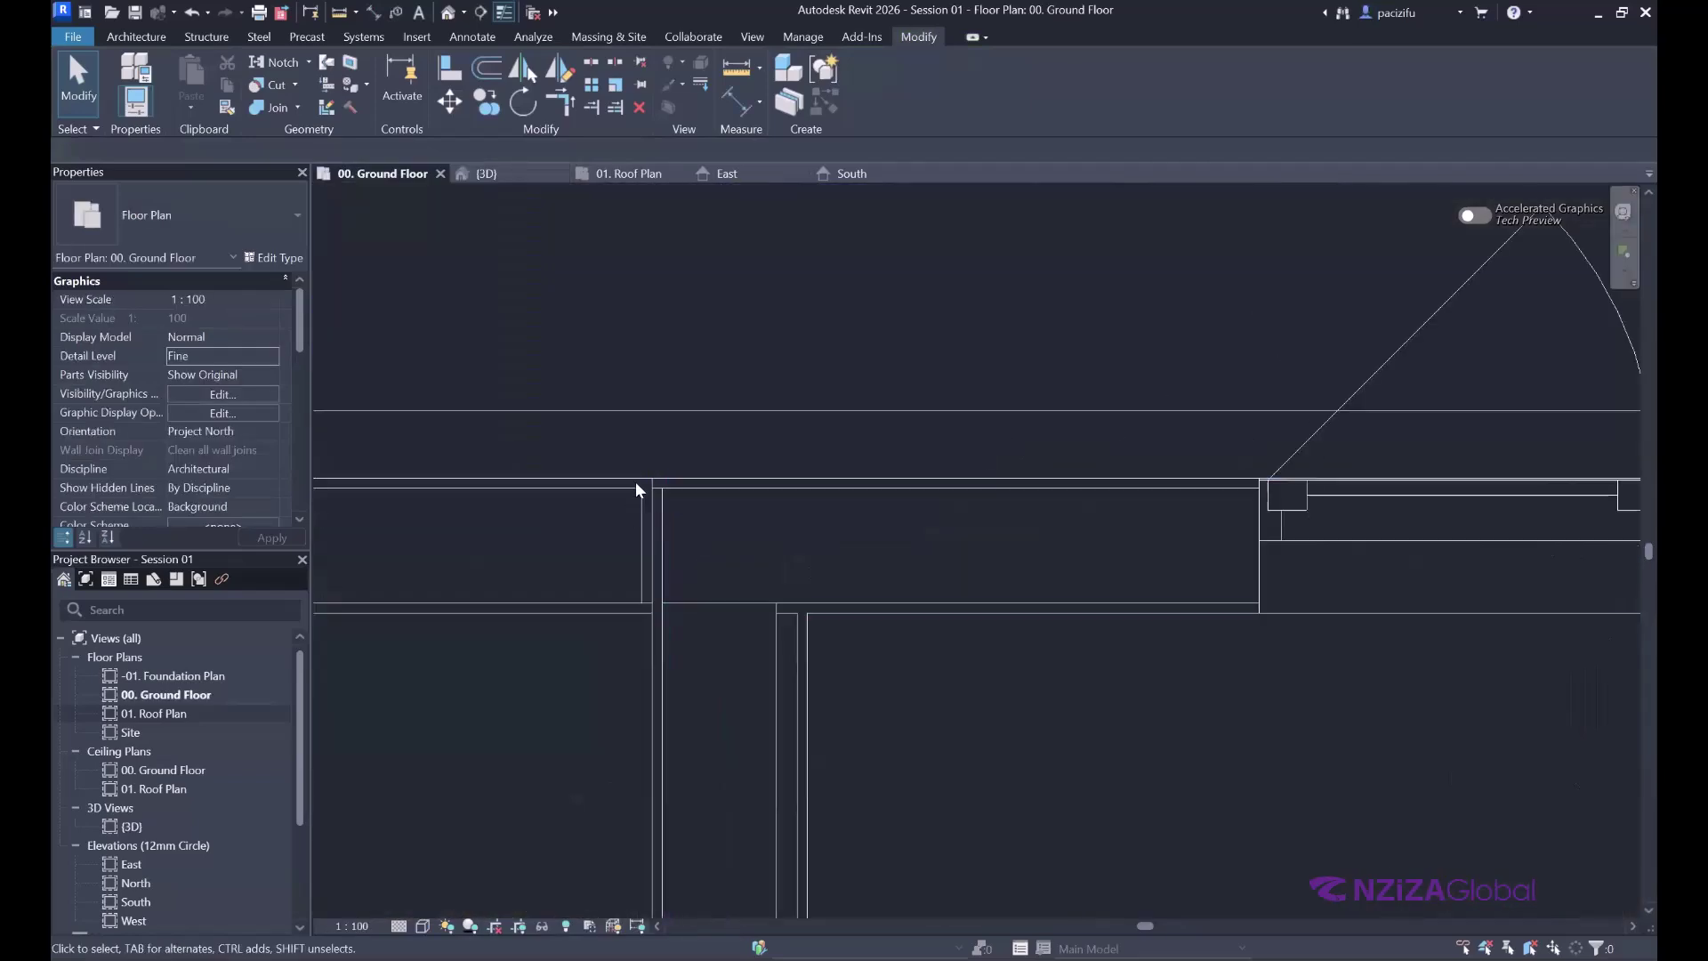
# - In the ground floor plan, extend the split exterior wall's end across the interior wall's finish layer at their junction
pyautogui.scroll(2, 599, 502)
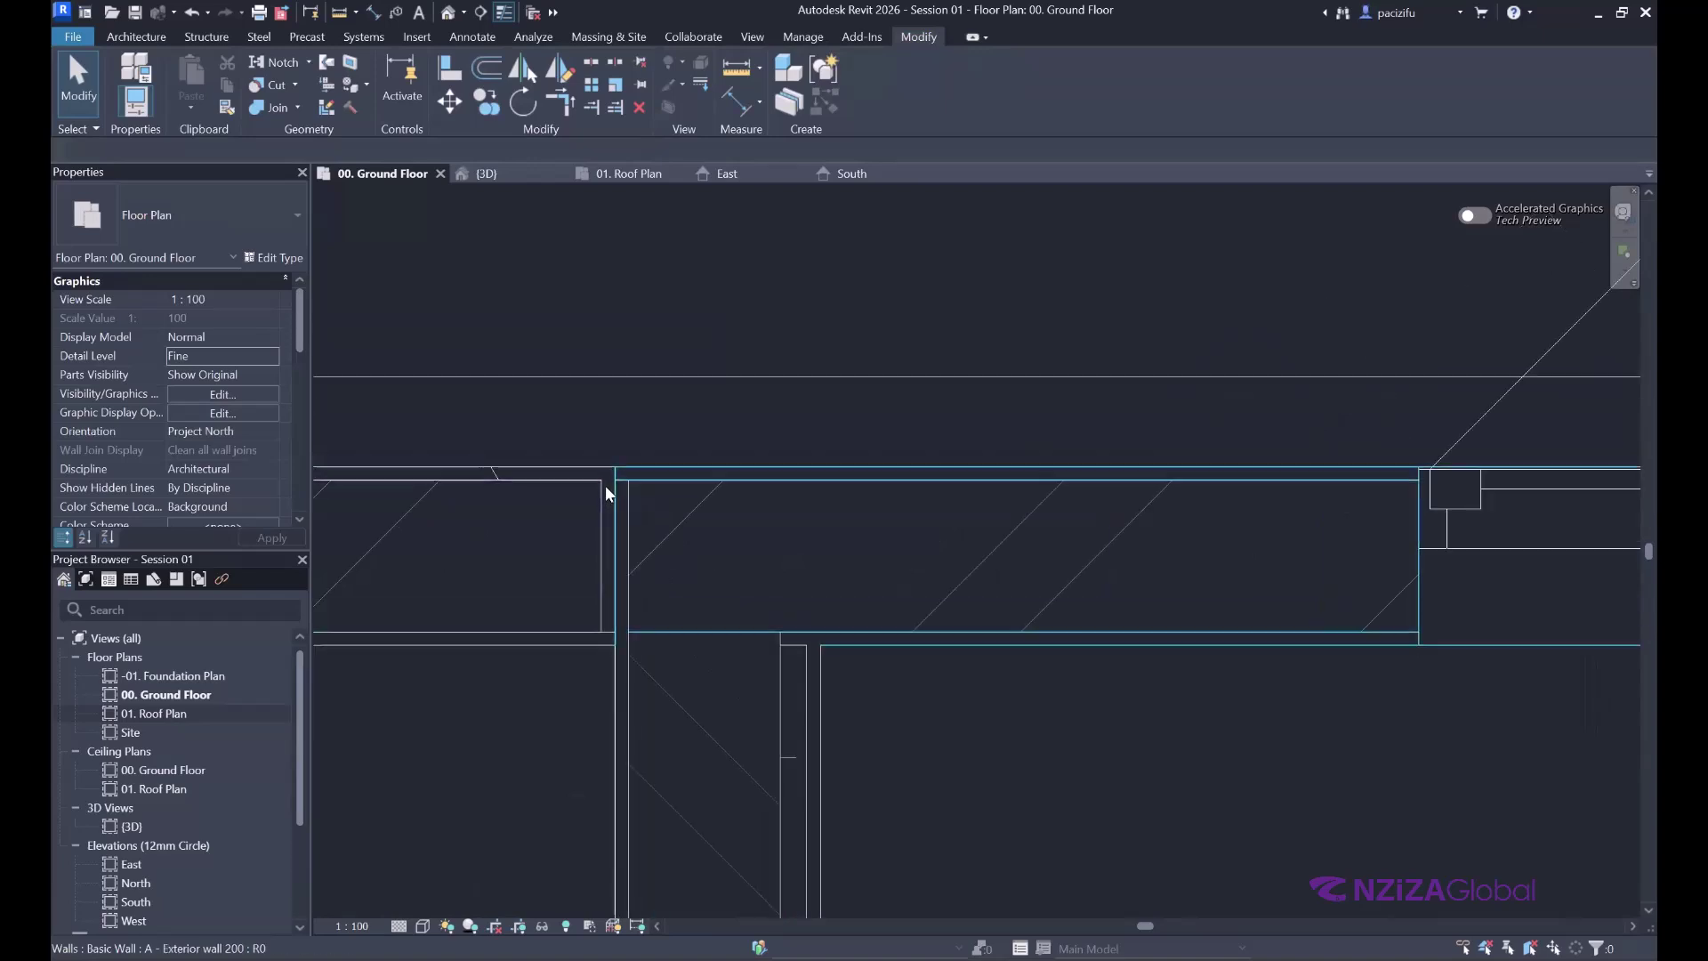
pyautogui.click(606, 486)
pyautogui.scroll(2, 606, 489)
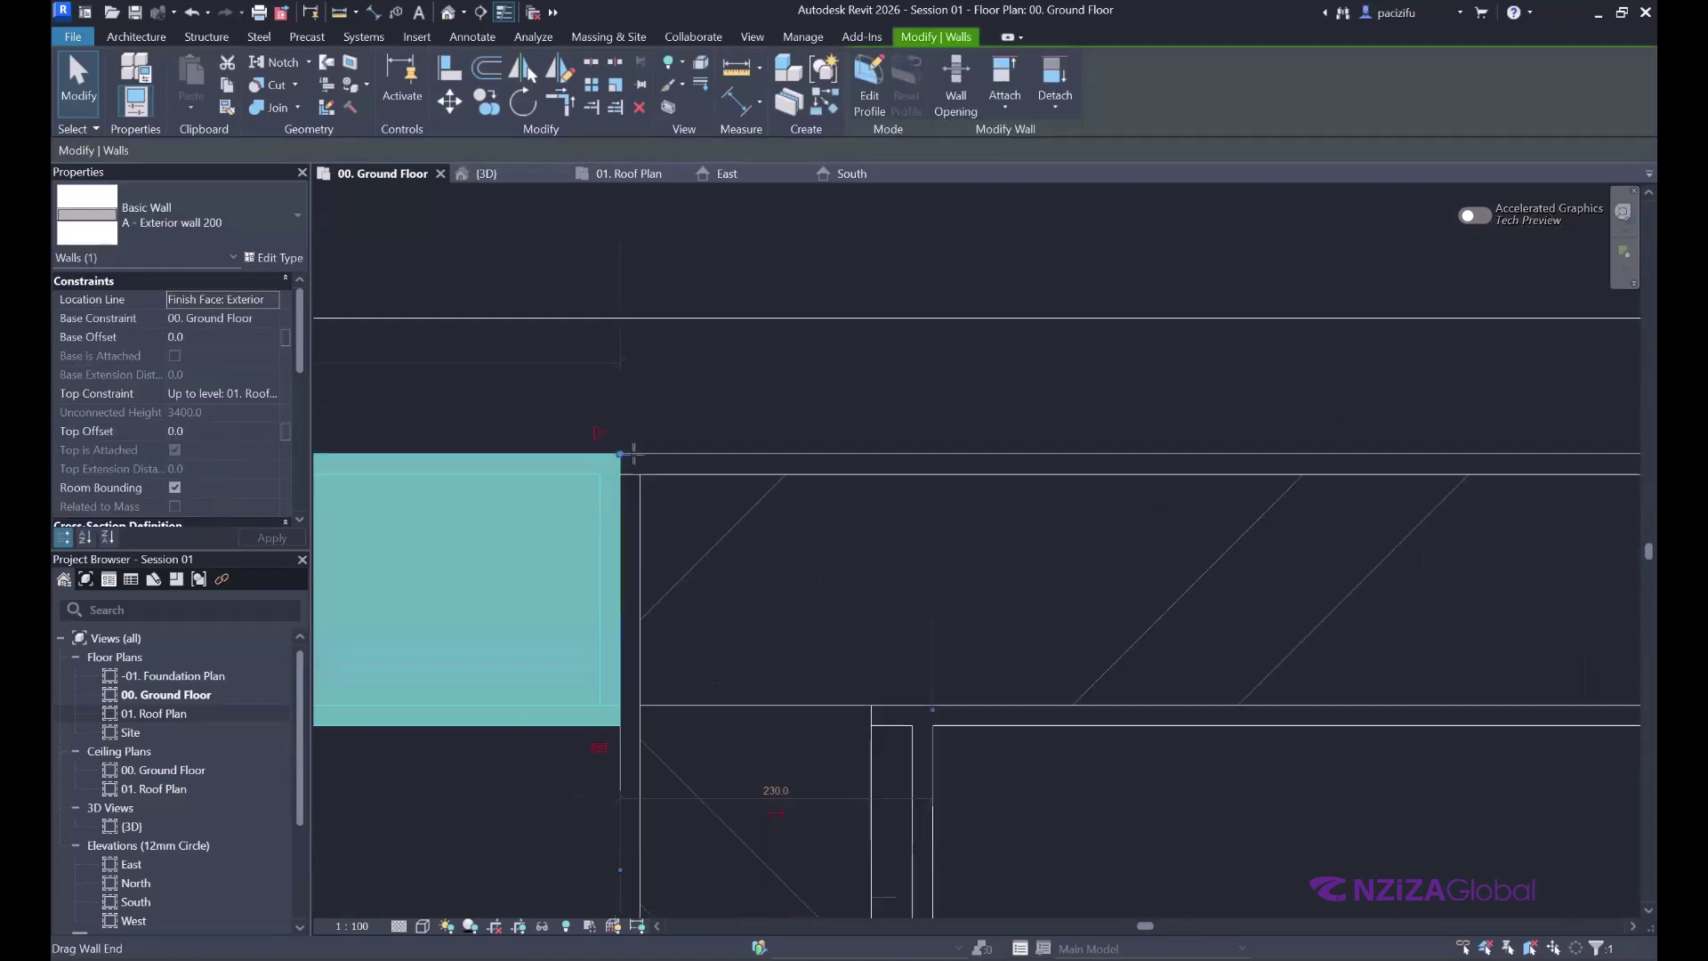
pyautogui.click(639, 452)
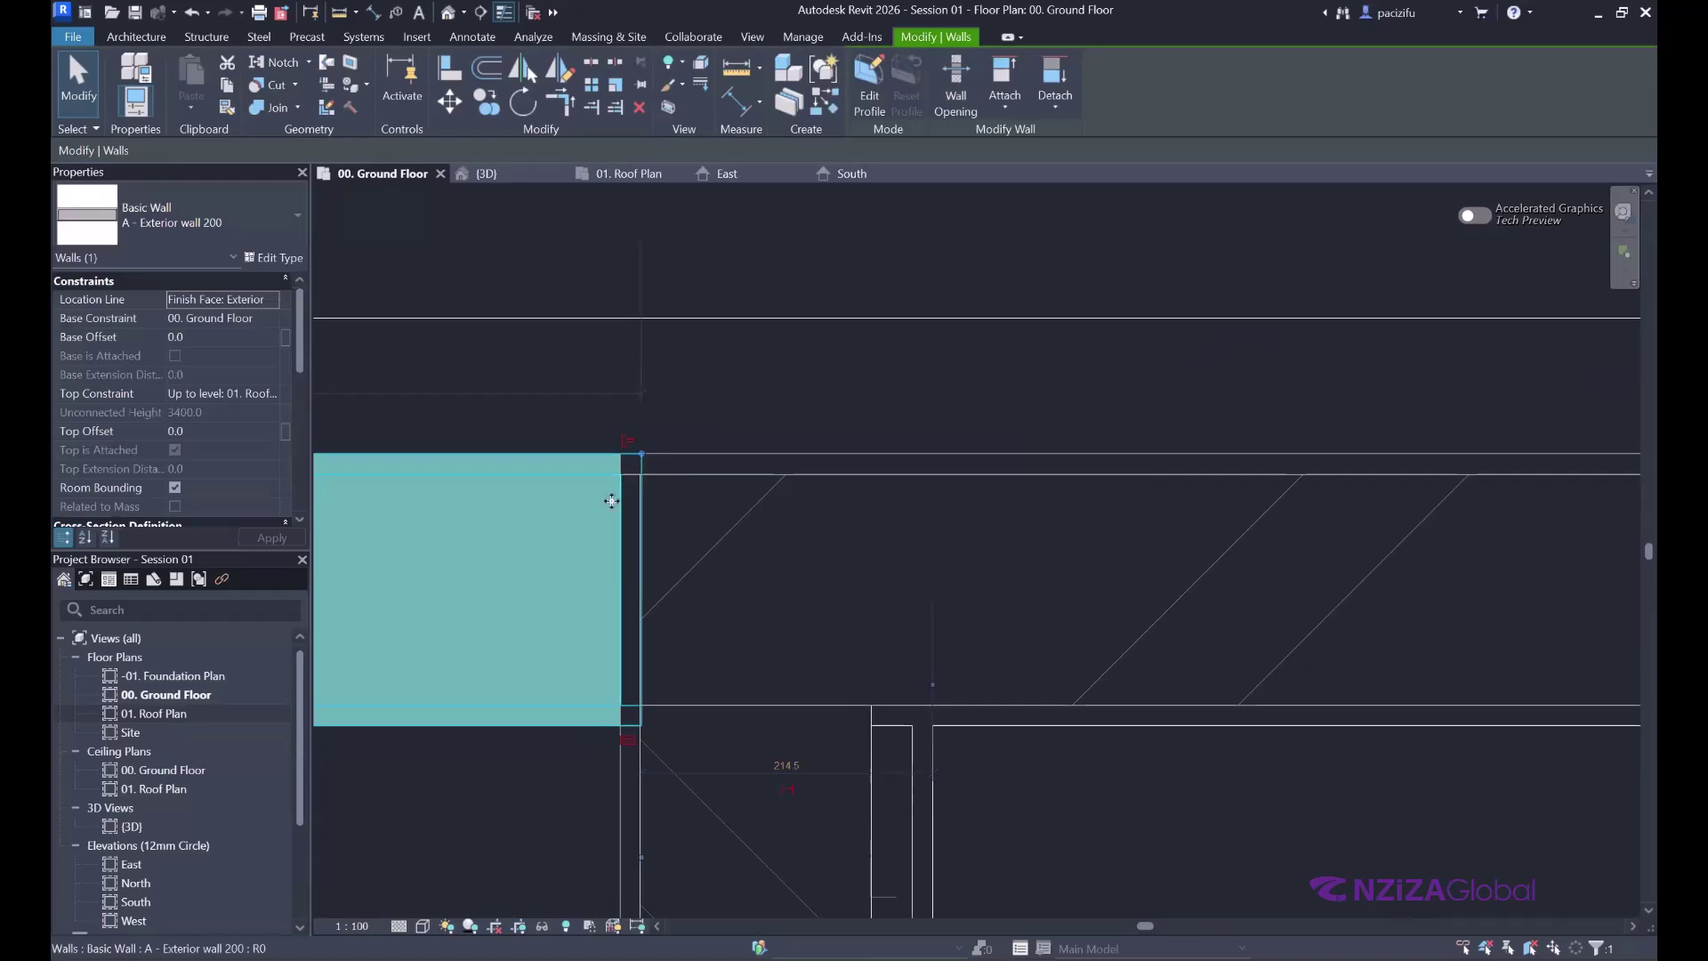
pyautogui.press('Escape')
pyautogui.click(578, 476)
pyautogui.scroll(-2, 673, 568)
pyautogui.click(729, 591)
pyautogui.scroll(-5, 667, 489)
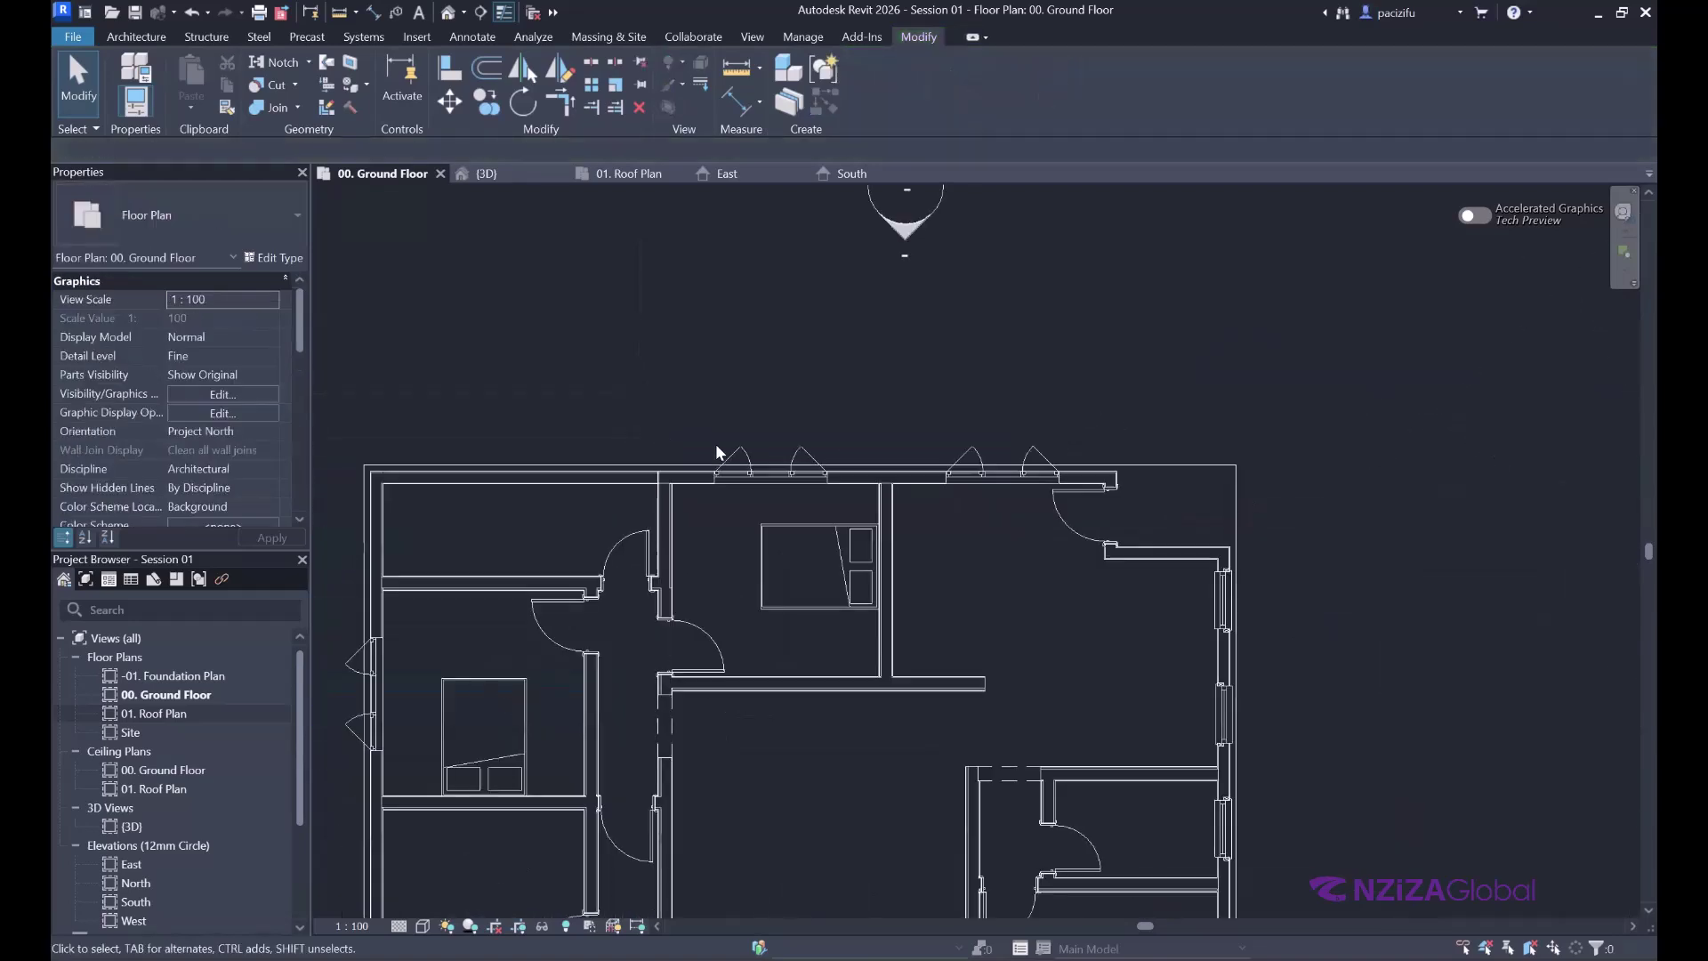
# - In the 3D view, set the base constraint of the exterior wall at the front porch side's outer corner to -01. Foundation Plan
pyautogui.click(489, 175)
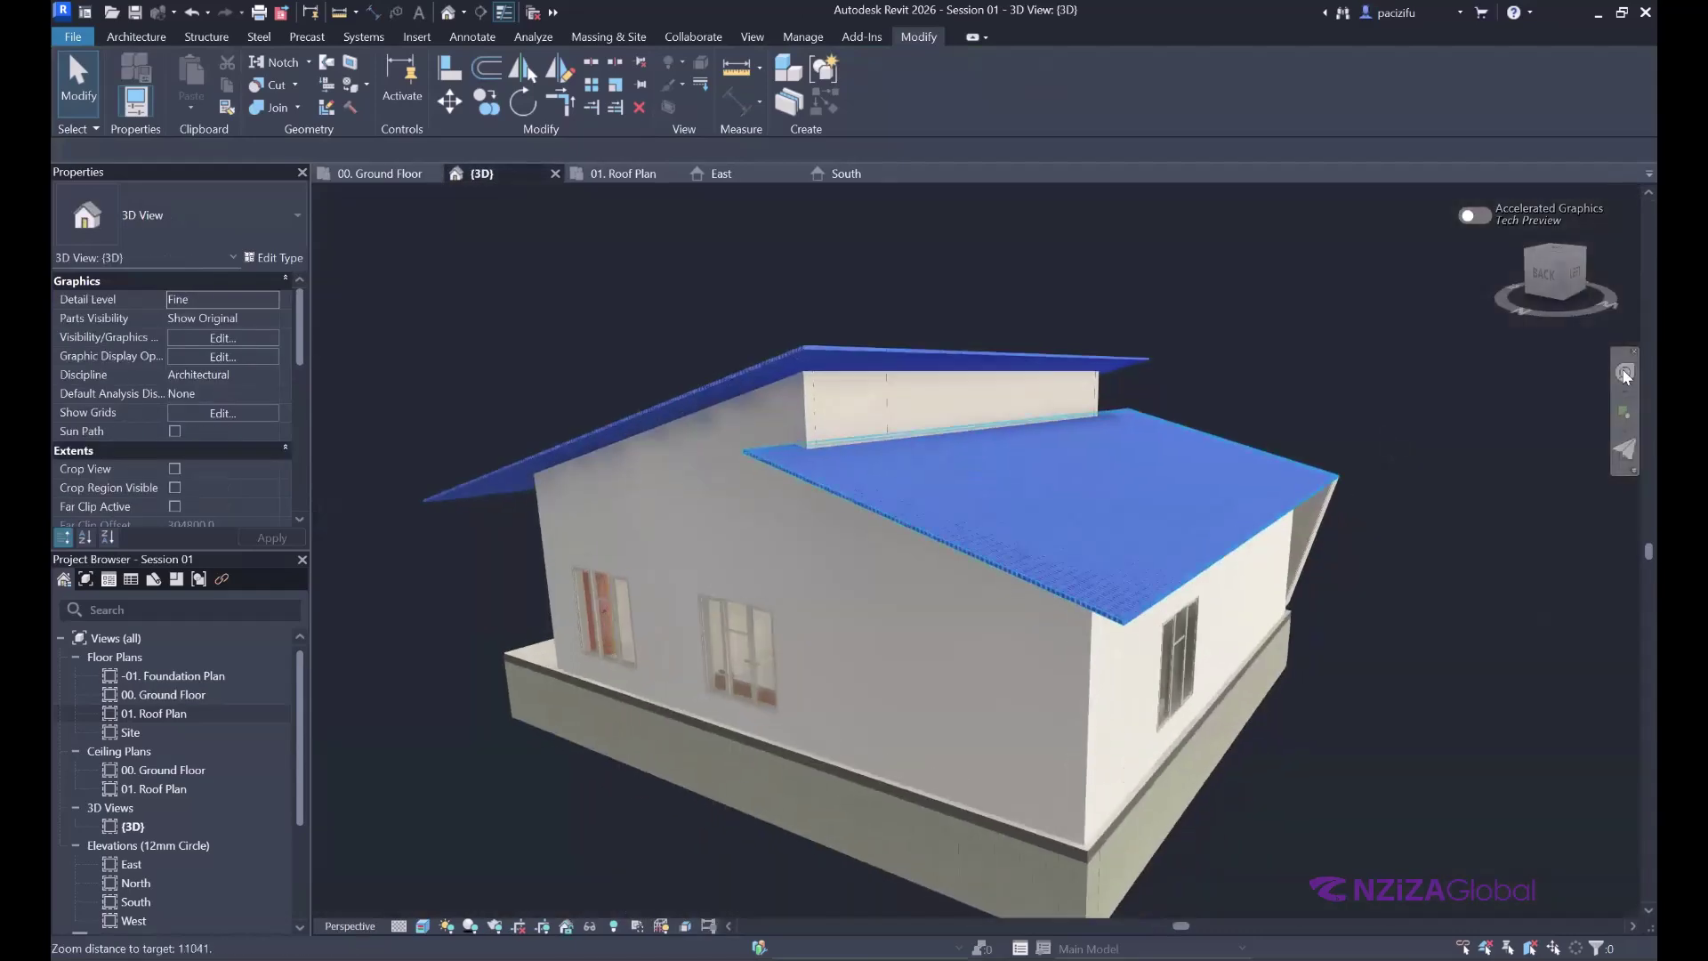
pyautogui.click(1625, 375)
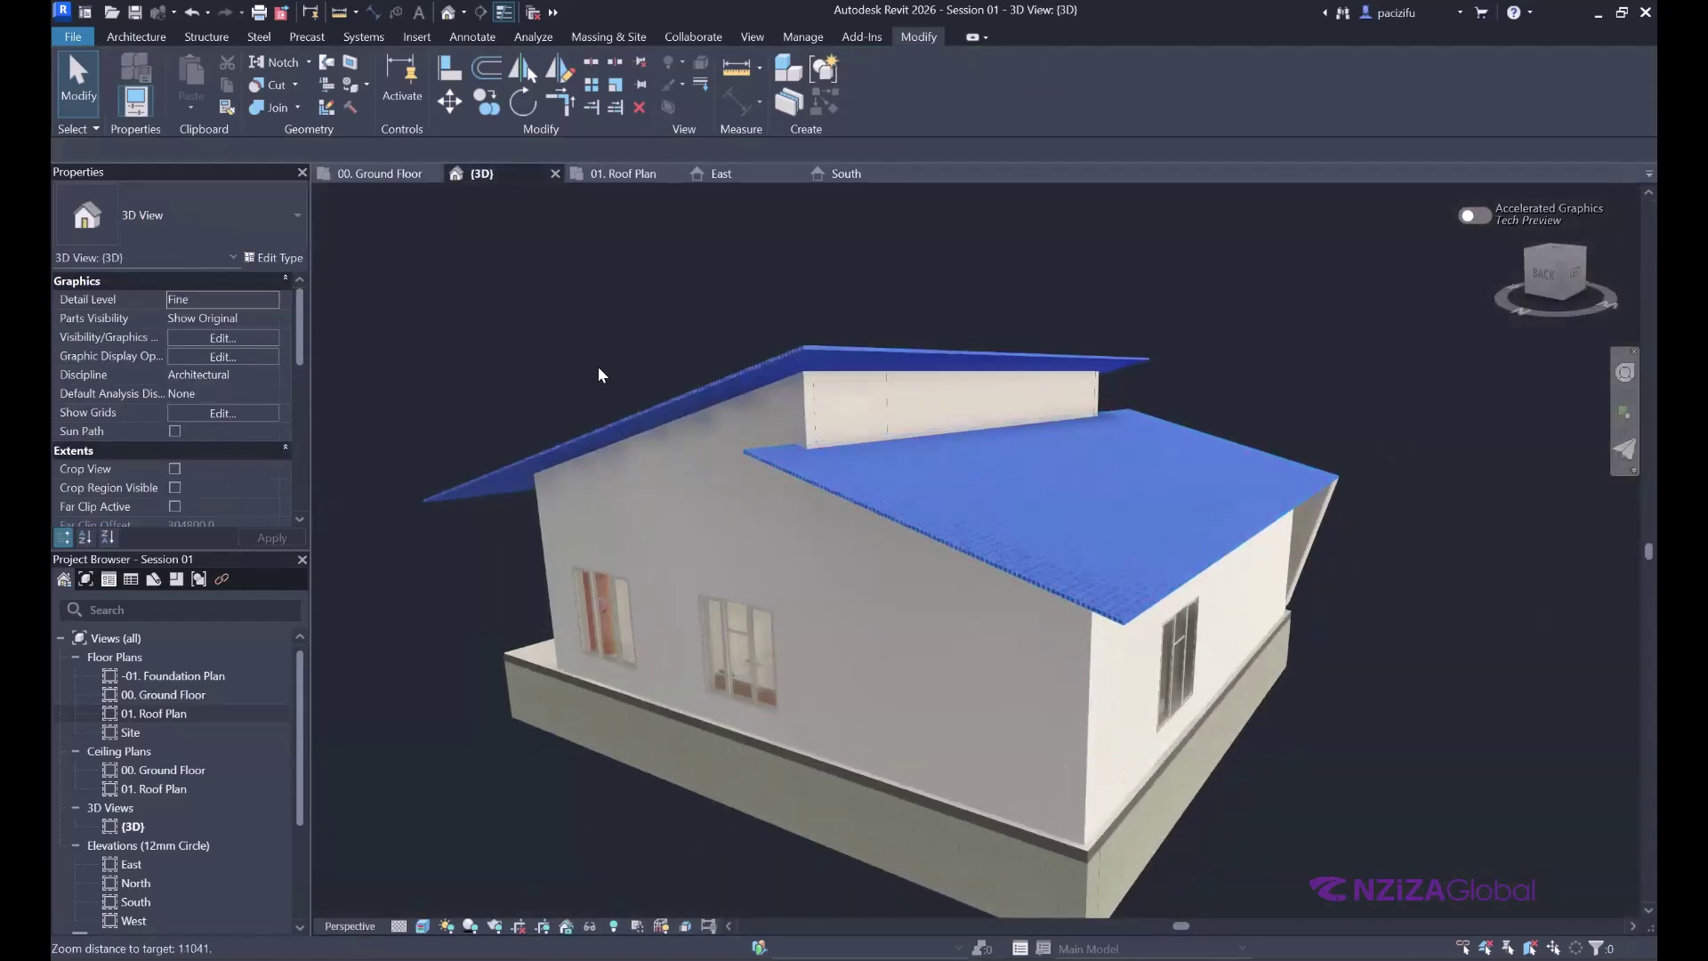
pyautogui.moveTo(507, 372); pyautogui.dragTo(655, 333)
pyautogui.scroll(-5, 676, 387)
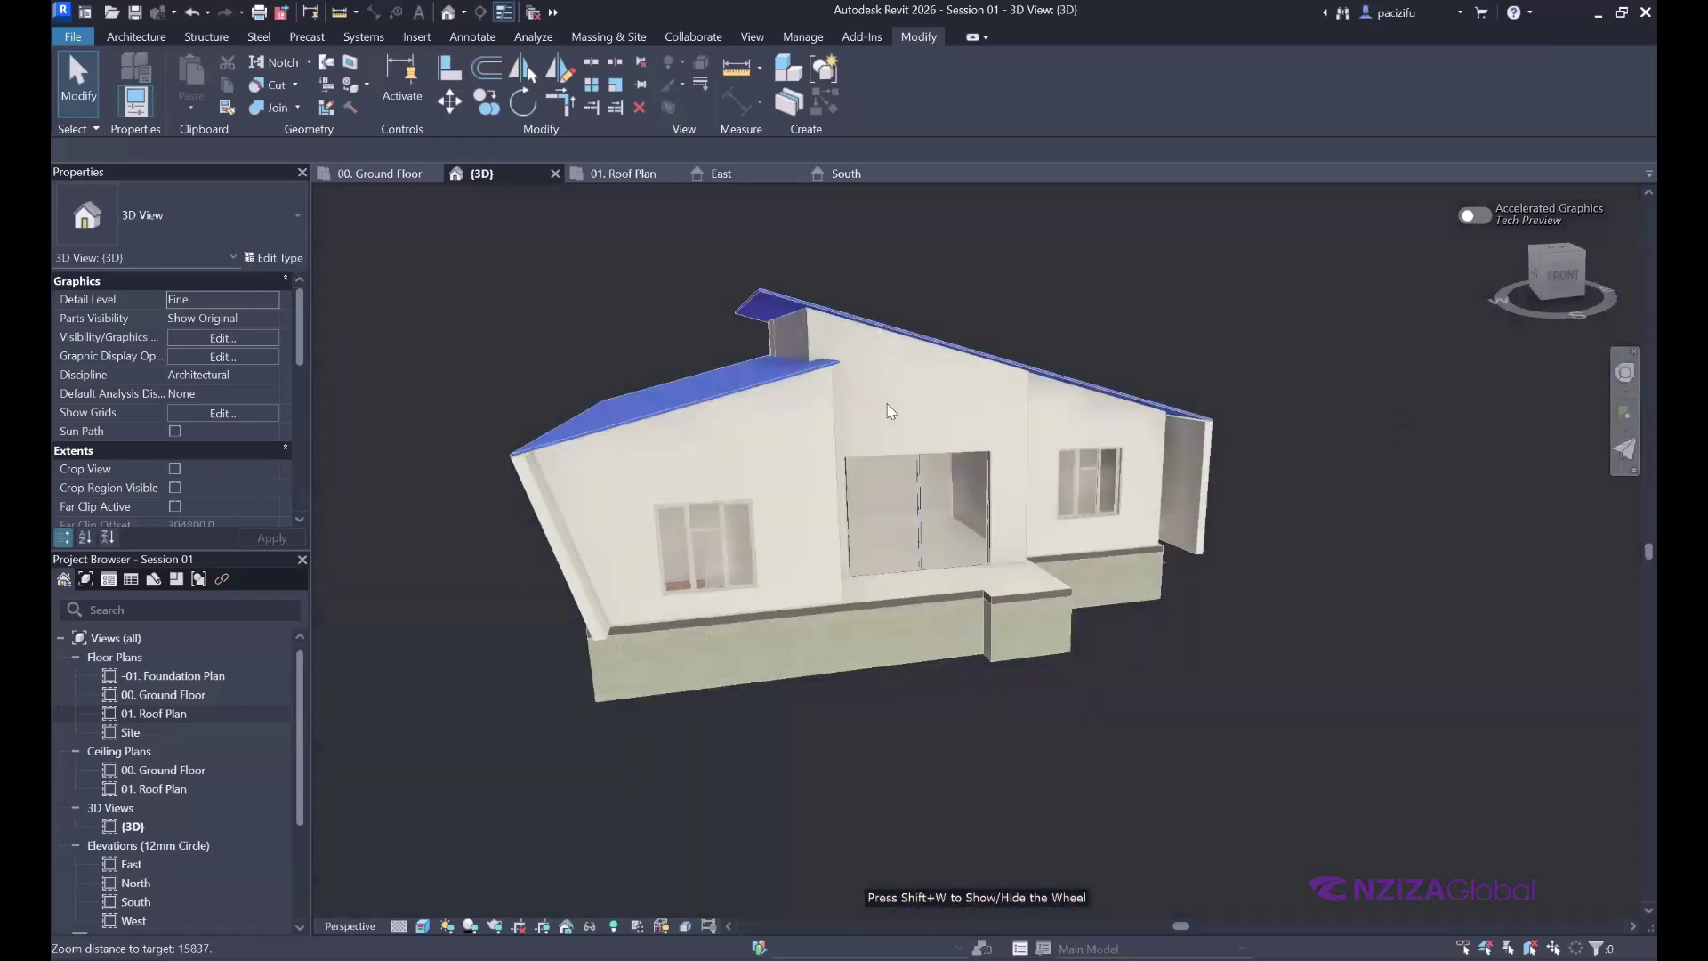
pyautogui.keyDown('shift'); pyautogui.moveTo(890, 410); pyautogui.dragTo(1359, 603, button='middle'); pyautogui.keyUp('shift')
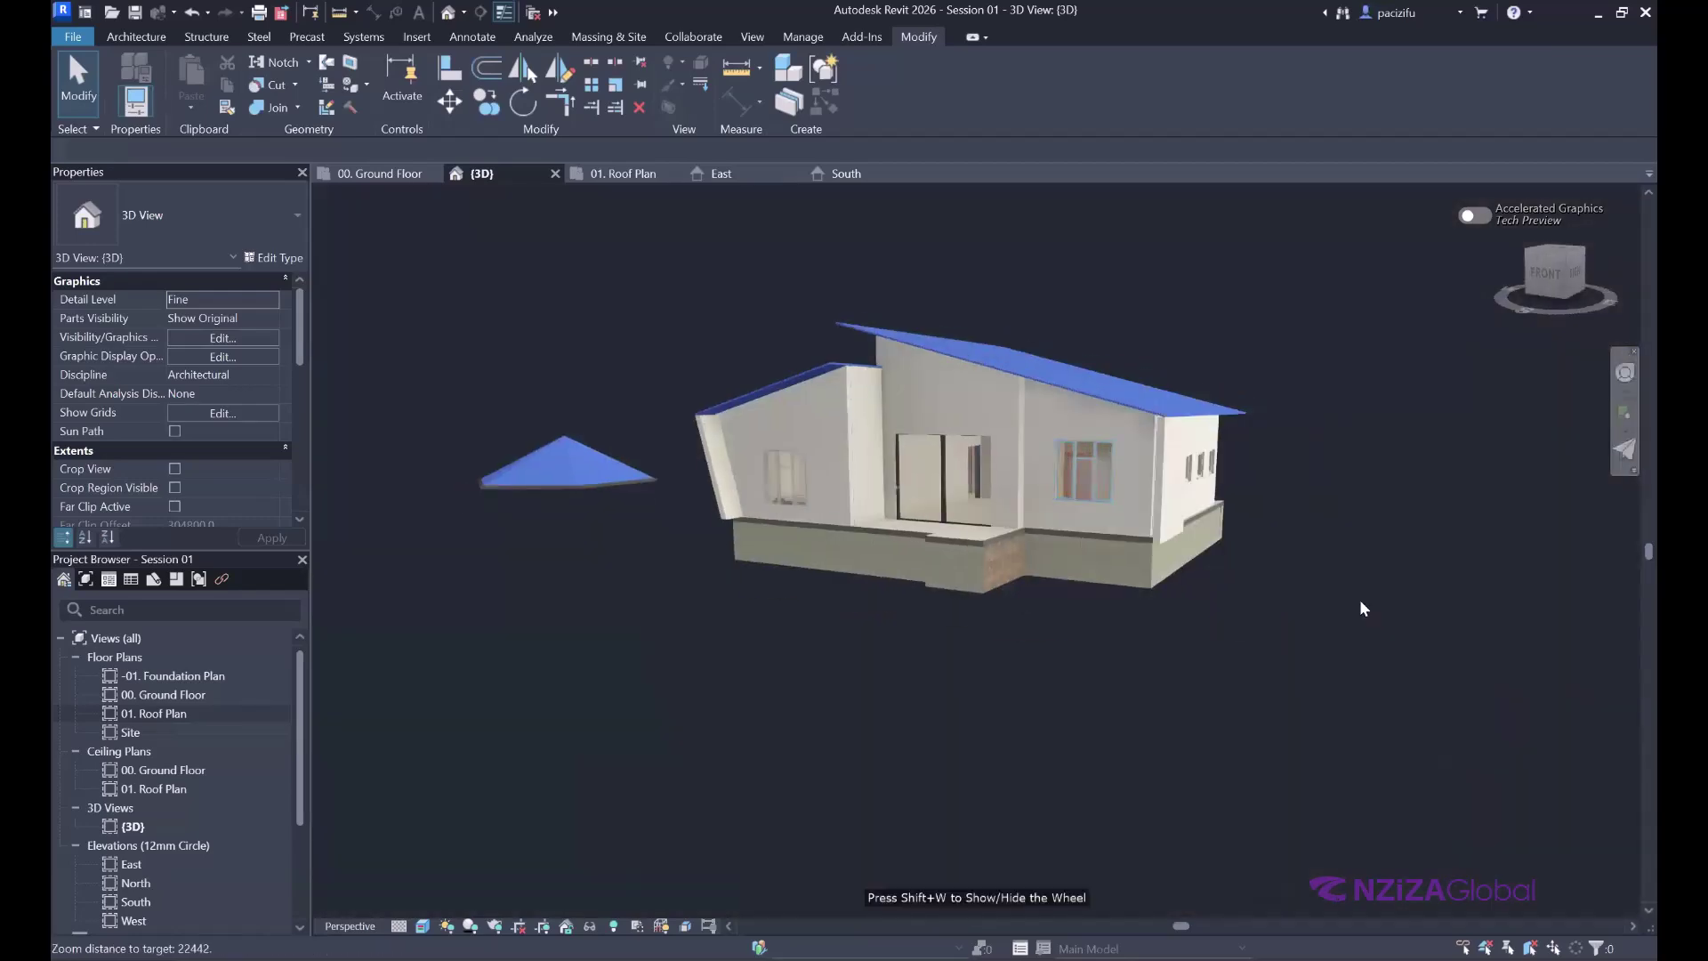
pyautogui.scroll(5, 1134, 444)
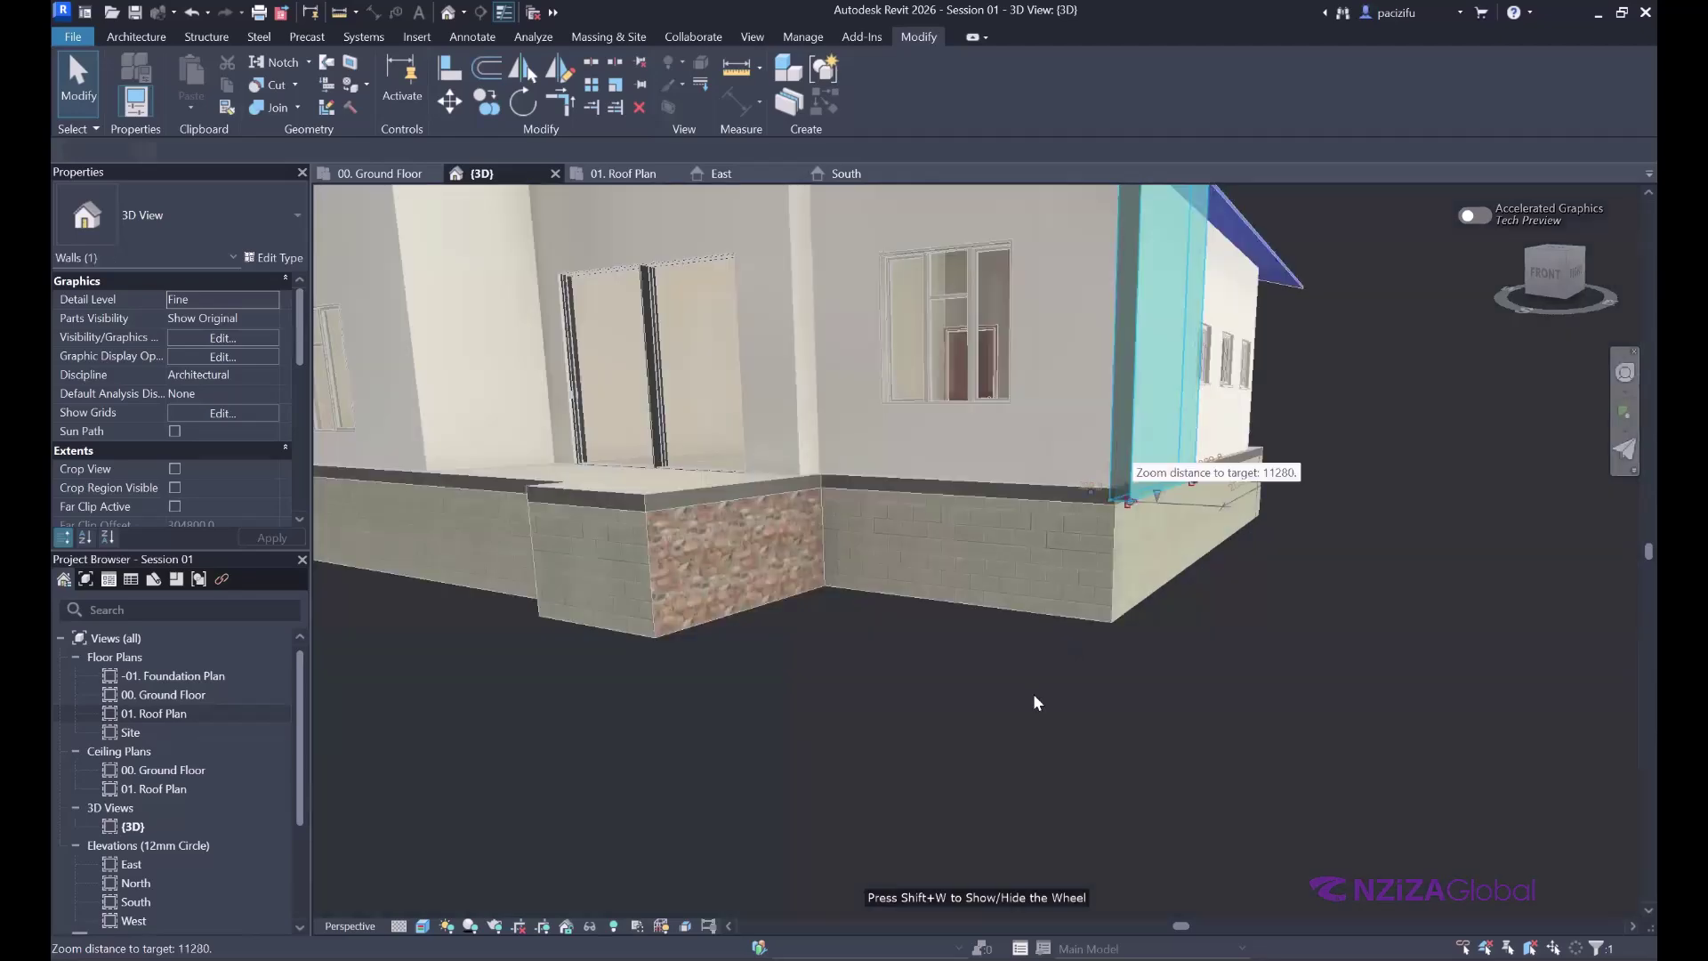
pyautogui.click(1134, 445)
pyautogui.scroll(-4, 1134, 445)
pyautogui.scroll(4, 1013, 457)
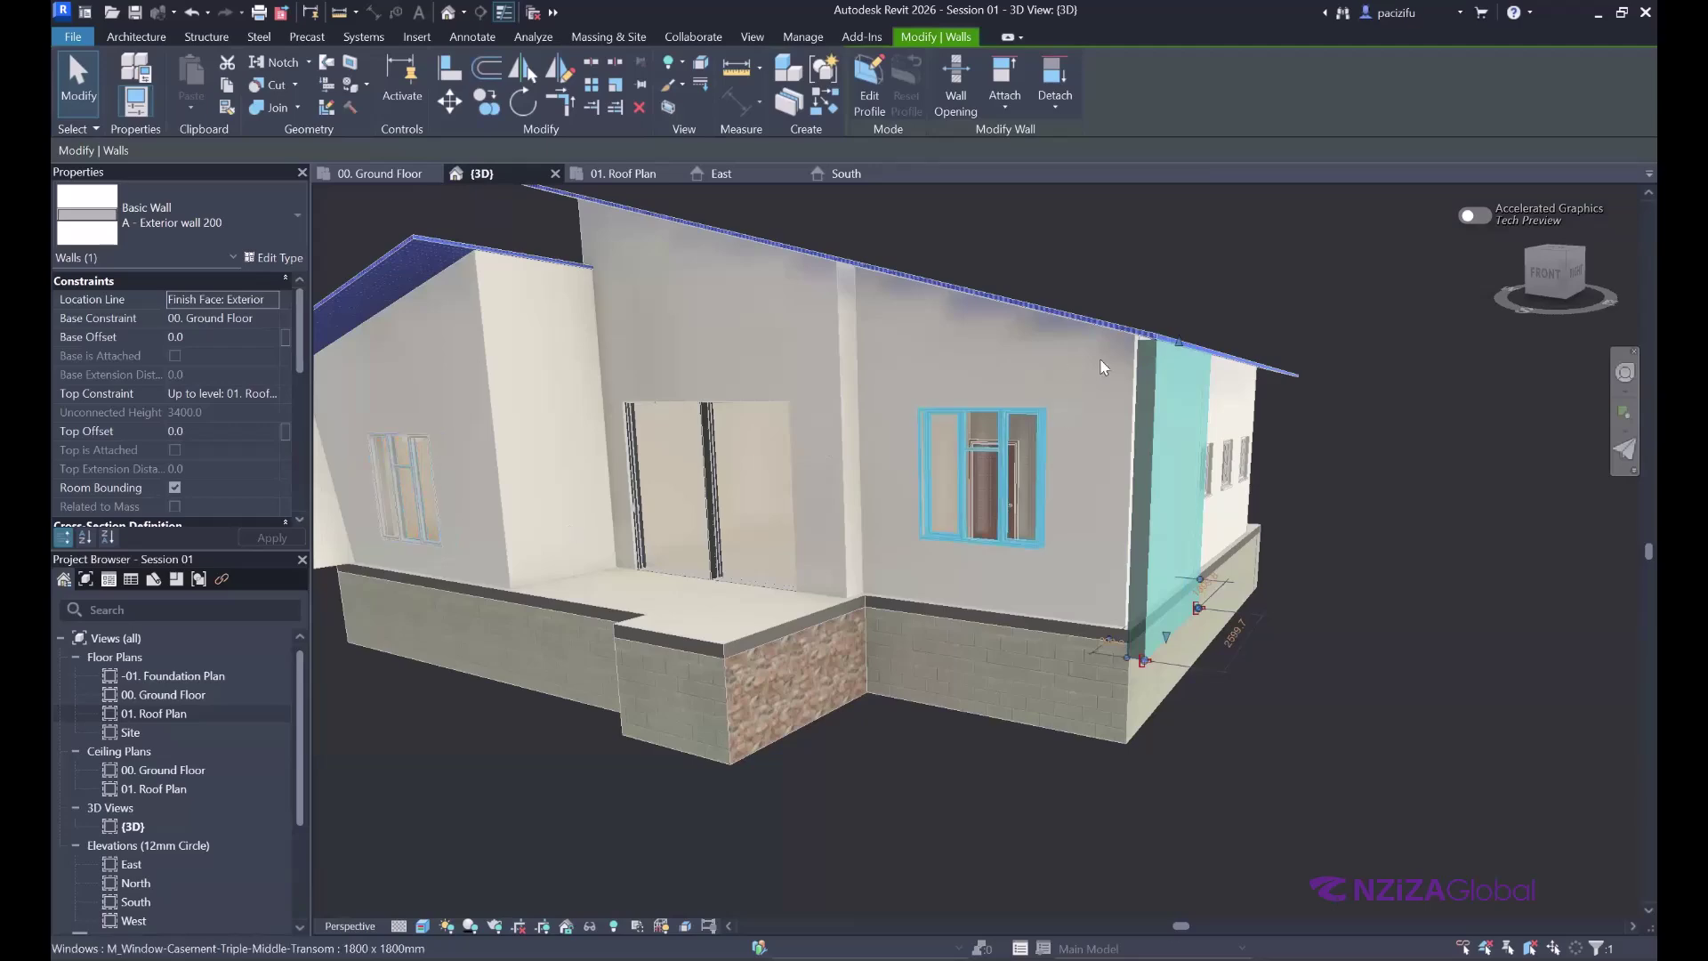
pyautogui.scroll(3, 1143, 344)
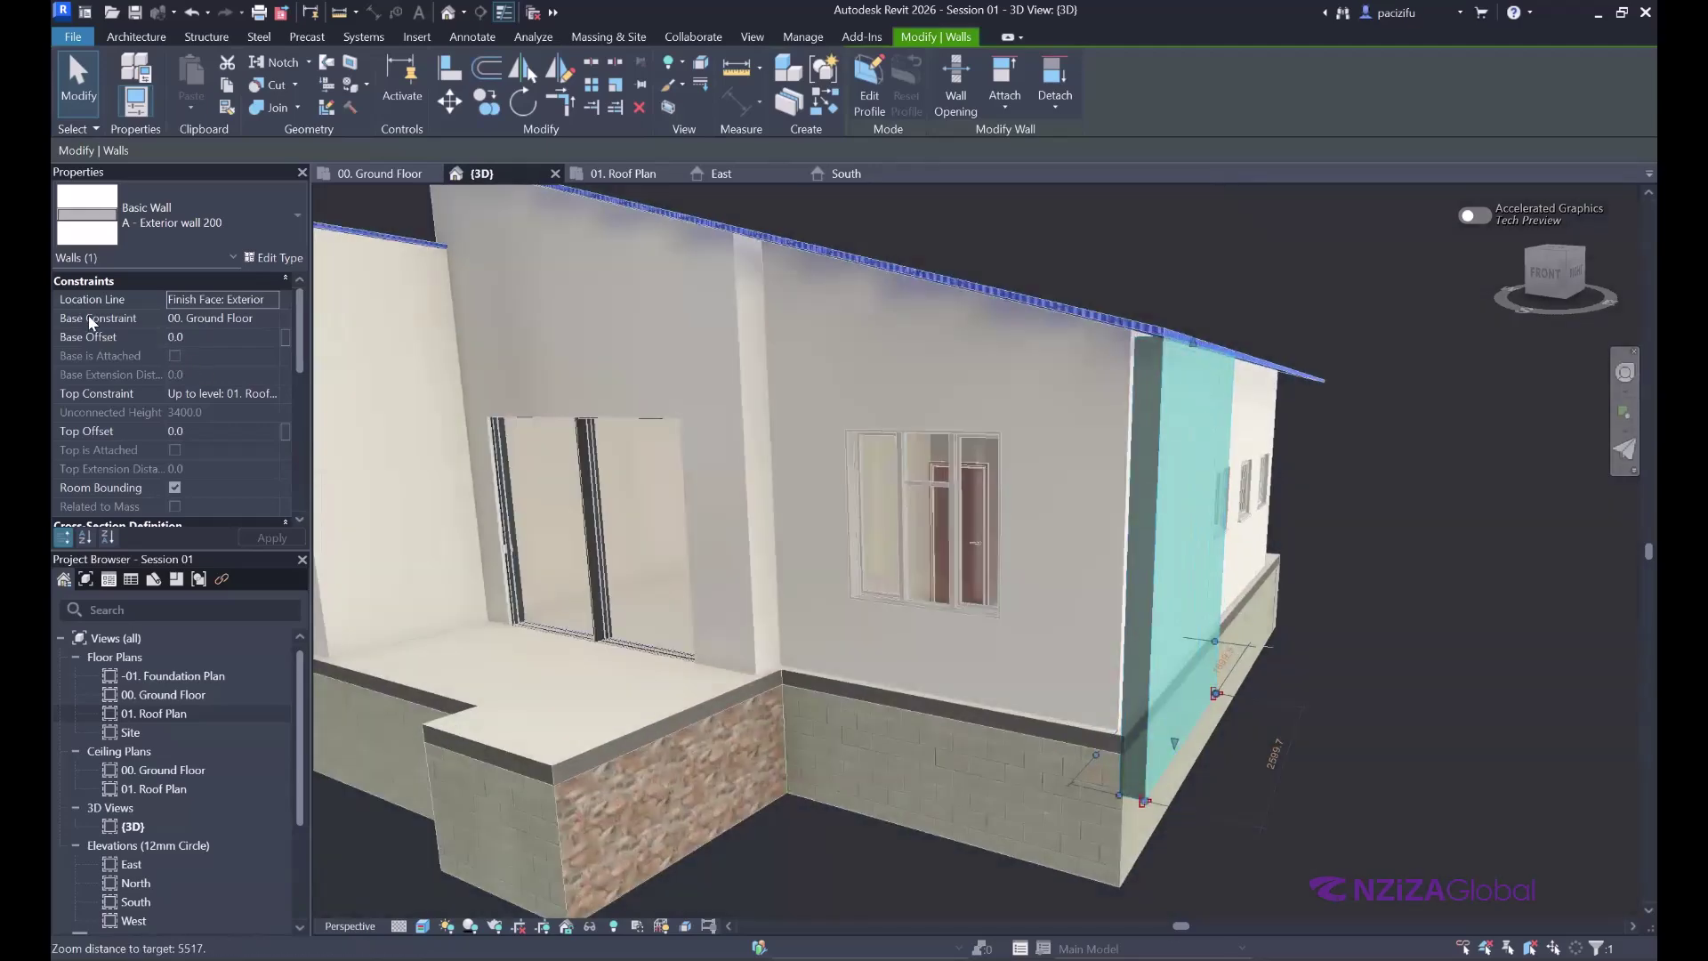
pyautogui.click(252, 320)
pyautogui.click(267, 317)
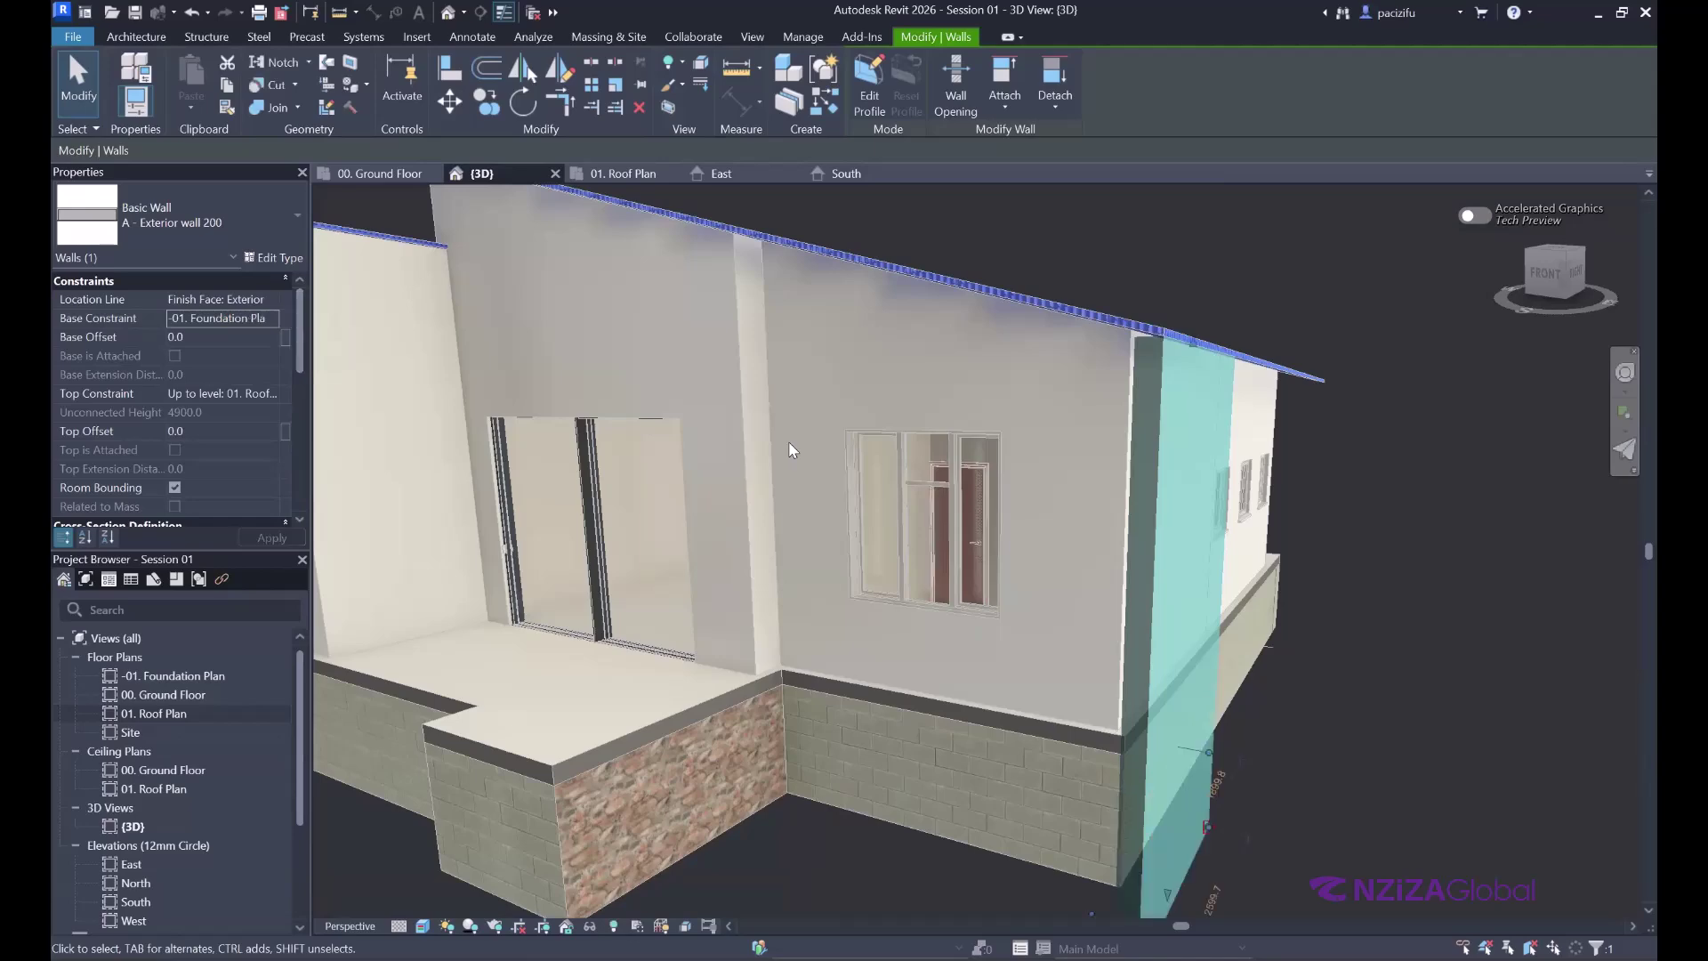
# - Deselect the corner wall without editing its dimension and examine its lowered base and the house front in 3D
pyautogui.scroll(-5, 788, 441)
pyautogui.click(1073, 703)
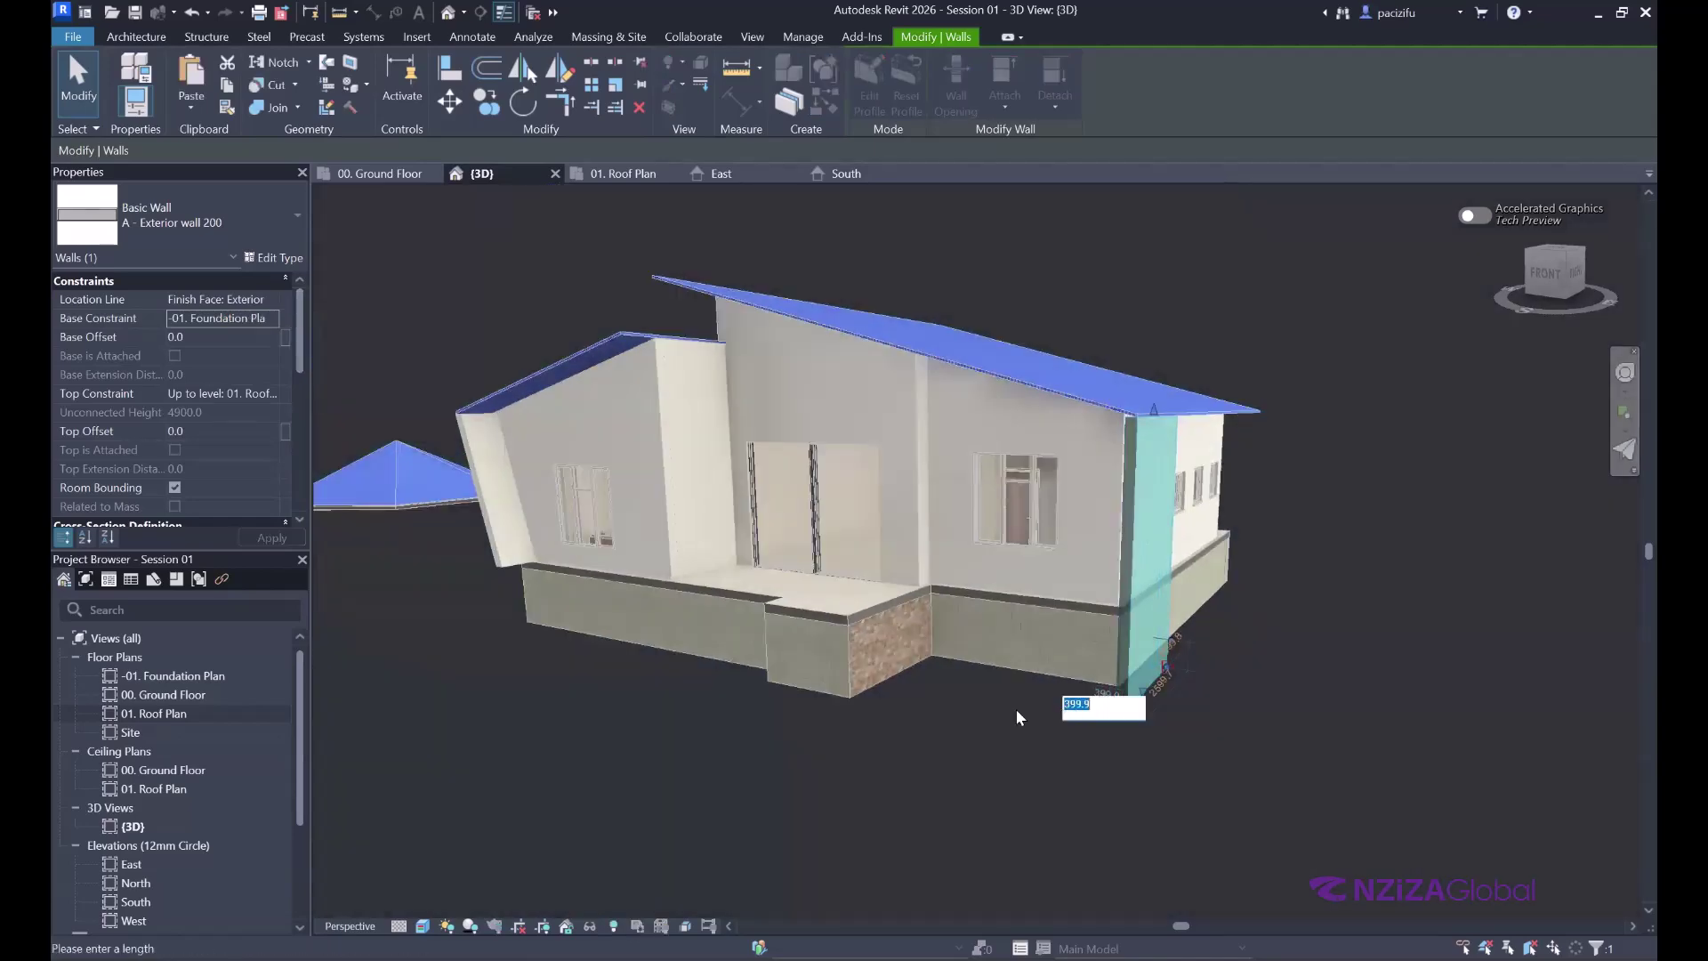
pyautogui.press('Escape')
pyautogui.press('Escape')
pyautogui.scroll(4, 1076, 620)
pyautogui.scroll(-3, 1183, 650)
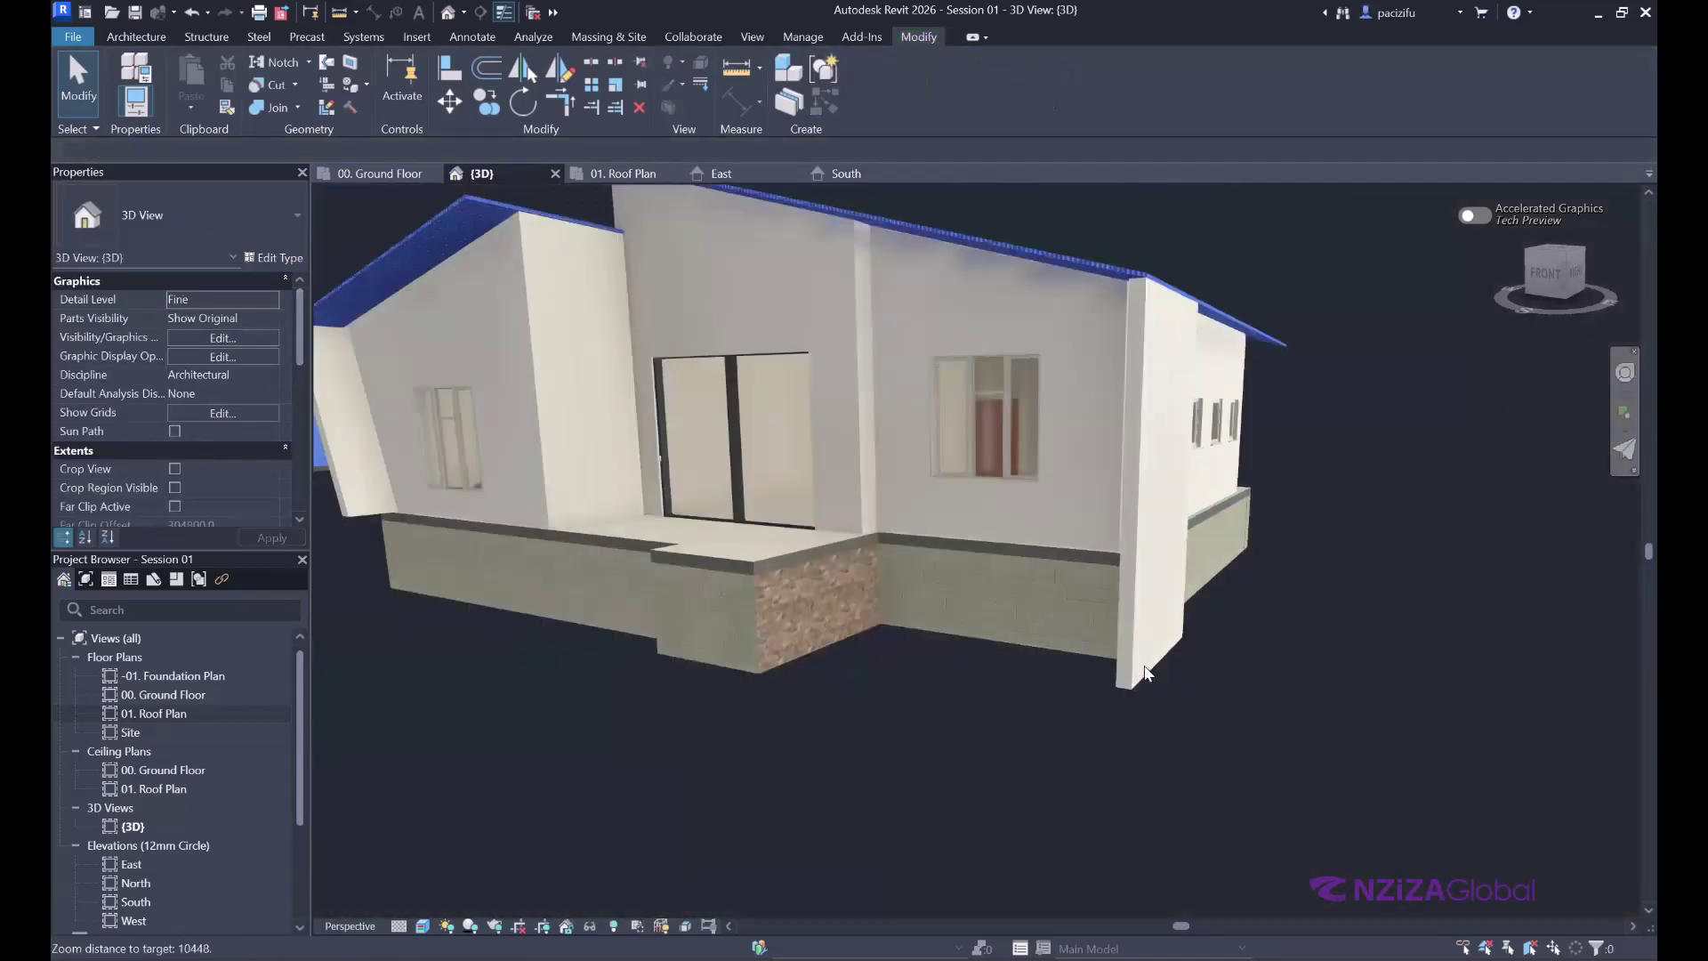
pyautogui.keyDown('shift'); pyautogui.moveTo(824, 402); pyautogui.dragTo(926, 534, button='middle'); pyautogui.keyUp('shift')
pyautogui.scroll(-2, 980, 605)
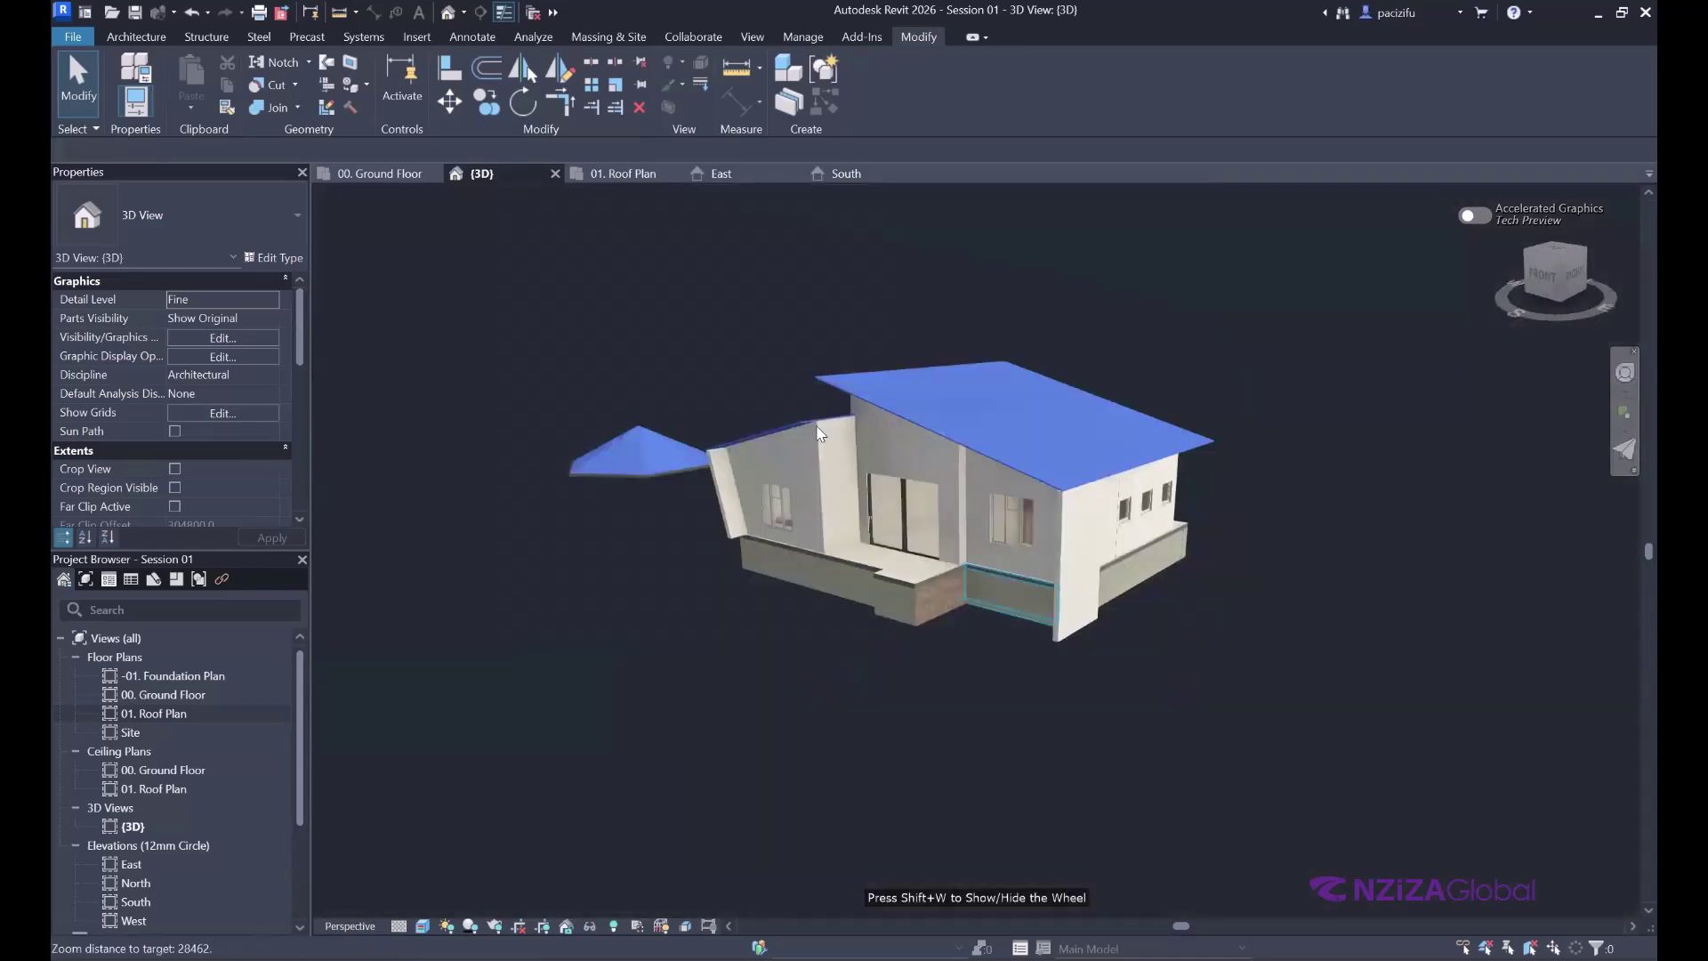
pyautogui.keyDown('shift'); pyautogui.moveTo(980, 604); pyautogui.dragTo(1005, 605, button='middle'); pyautogui.keyUp('shift')
# - Add a Standard roof fascia along the lower roof's sloped front edge, its short high-side edge and the upper roof's sloped front edge
pyautogui.click(609, 453)
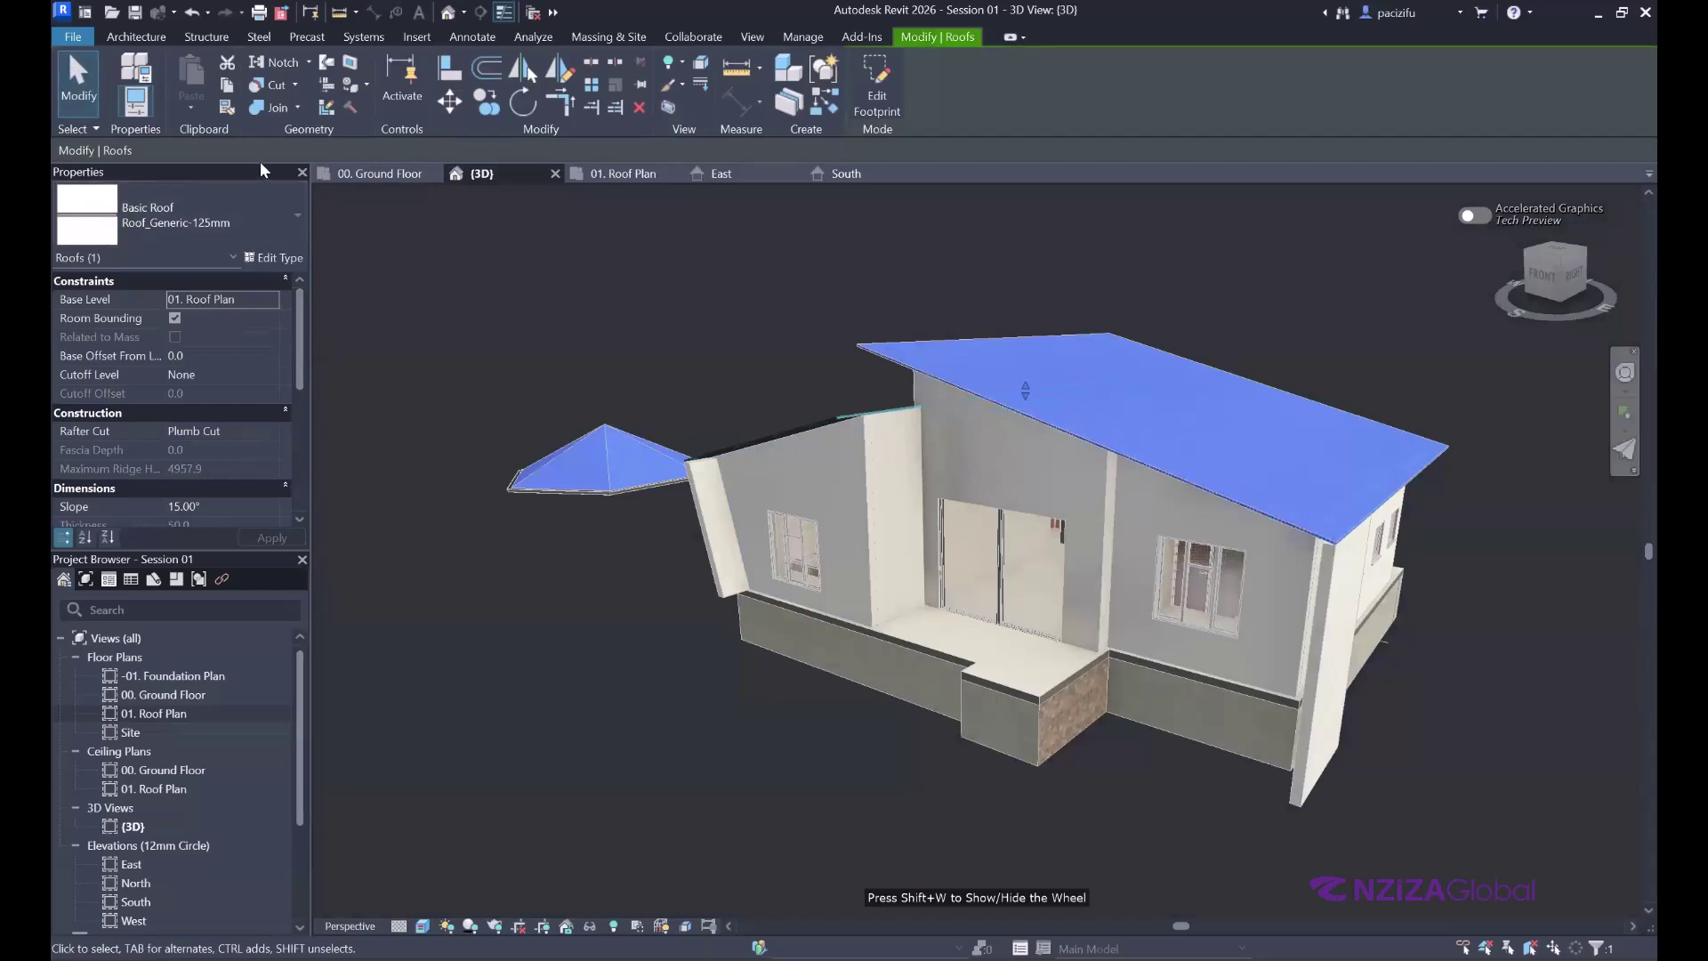
pyautogui.click(133, 37)
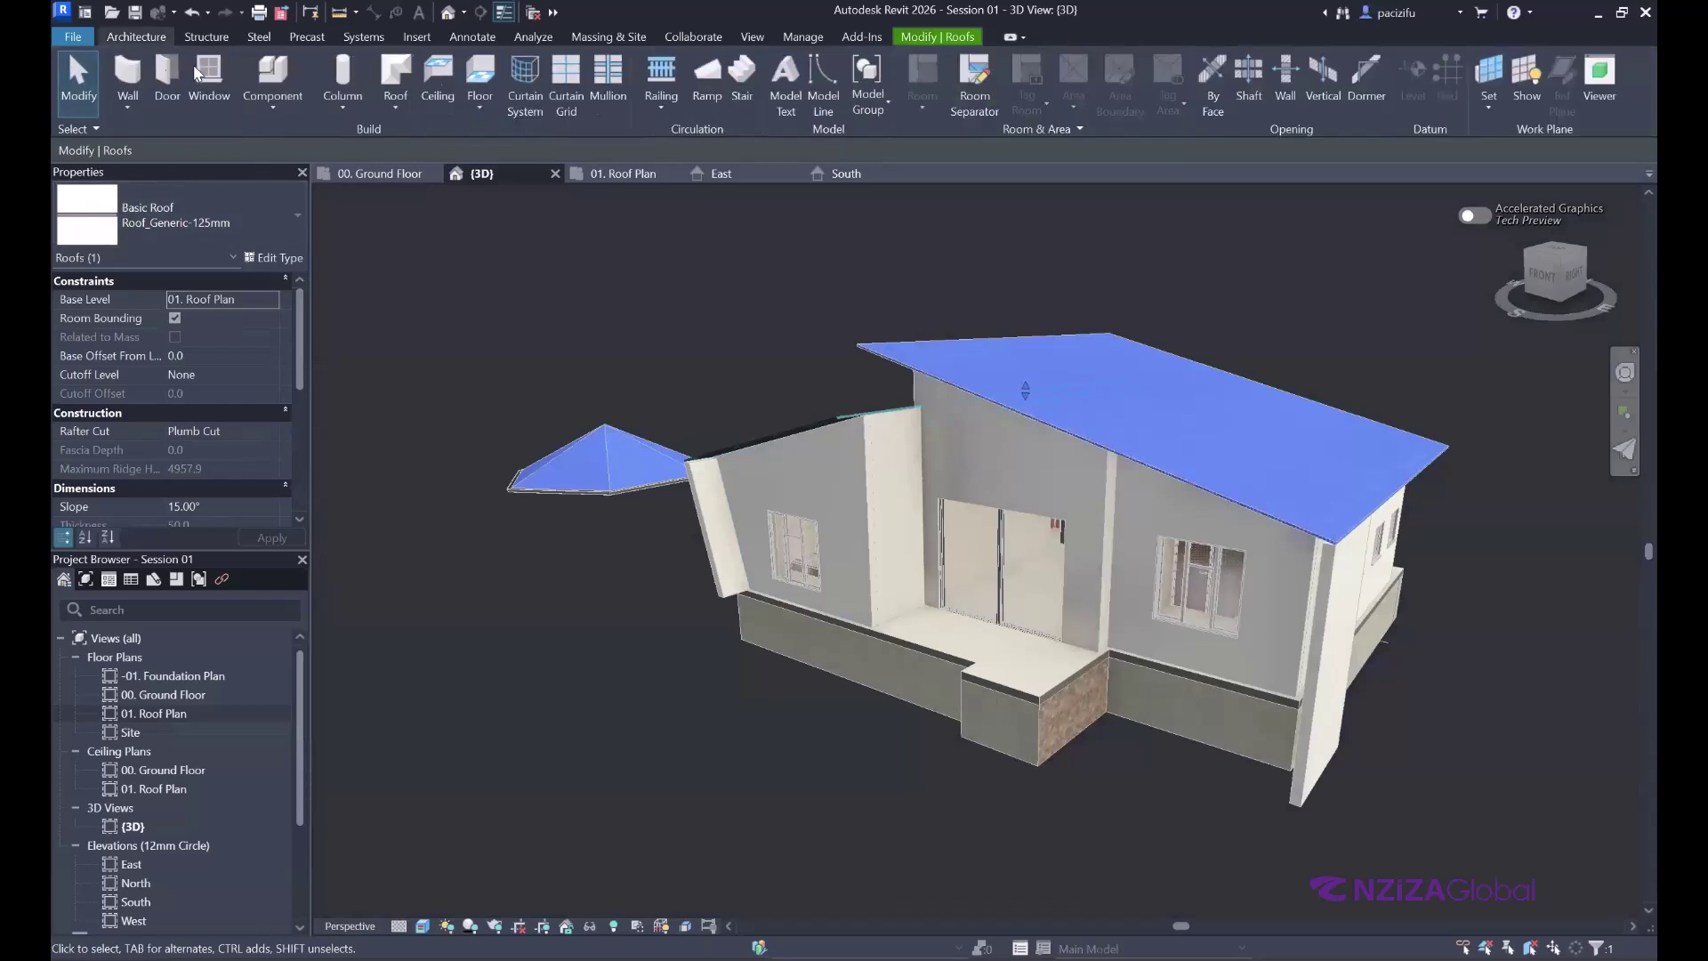
pyautogui.click(464, 255)
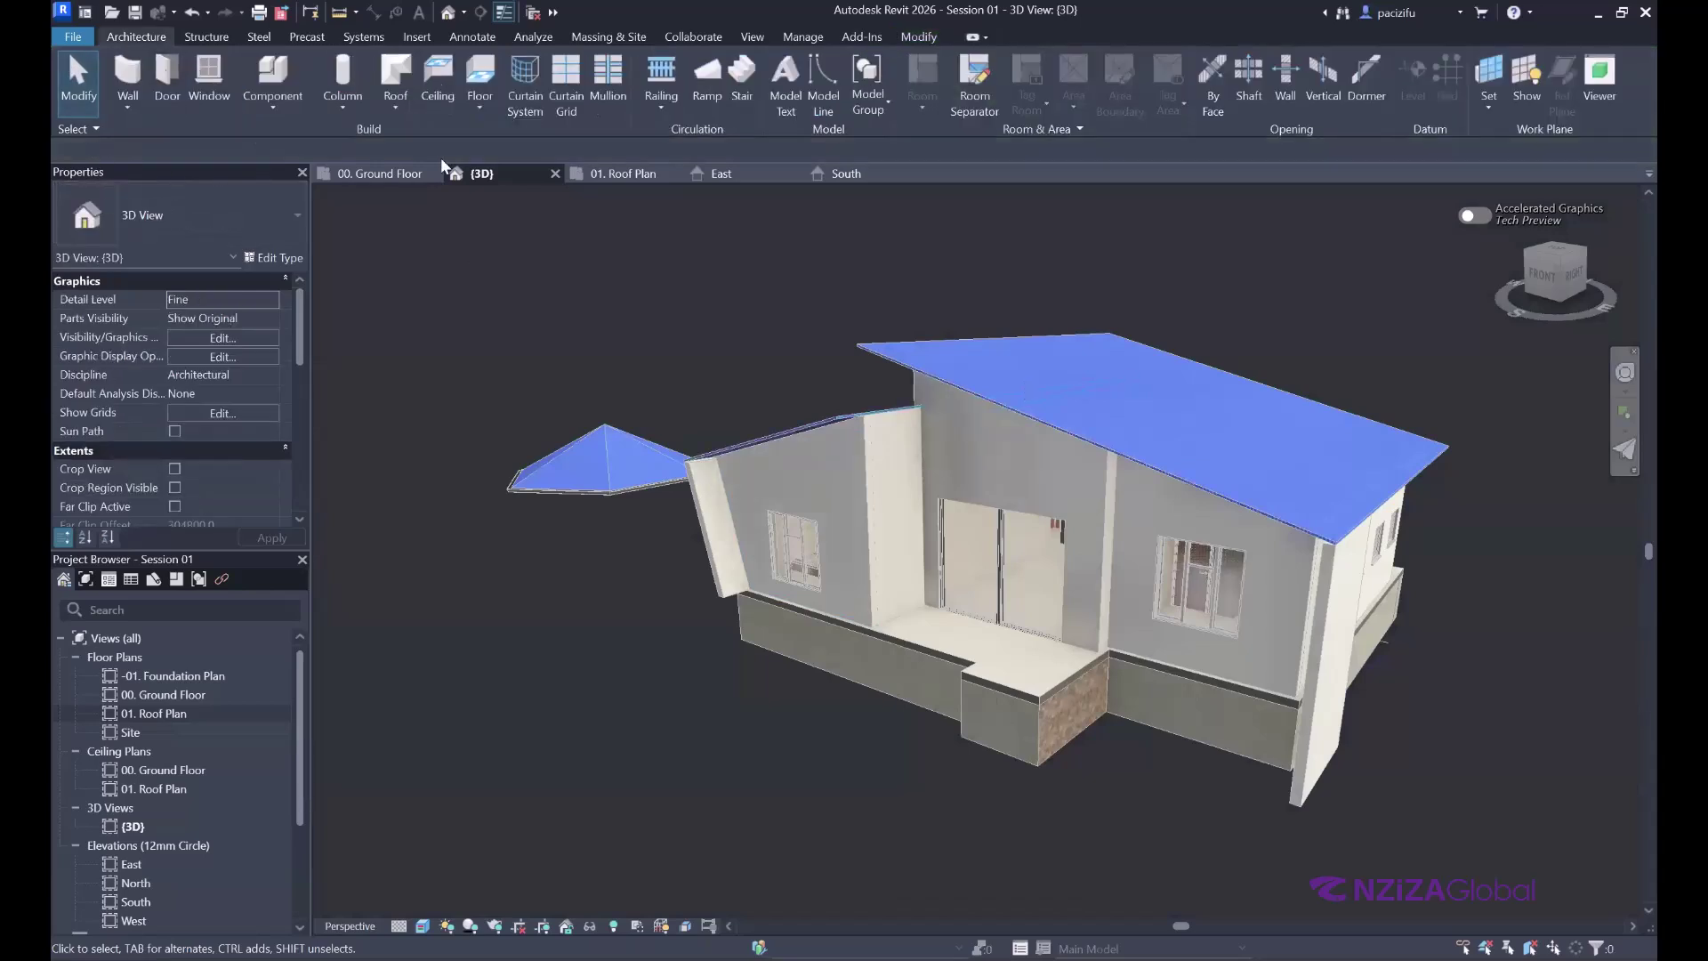
pyautogui.click(403, 79)
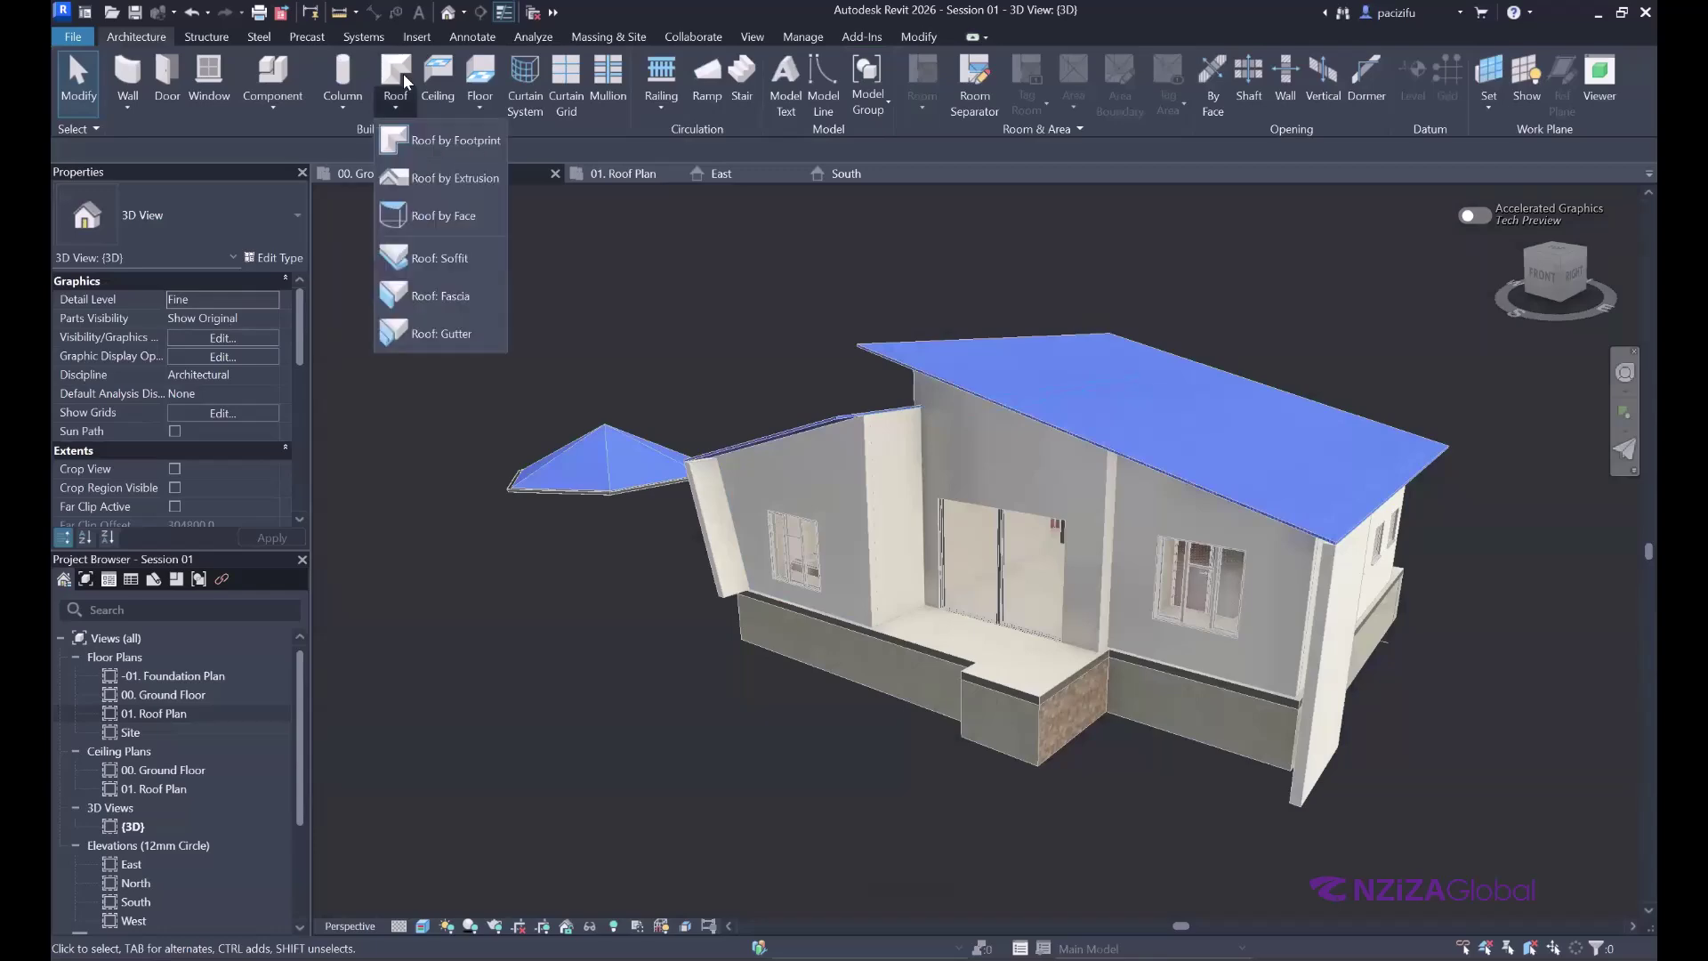
pyautogui.click(463, 296)
pyautogui.scroll(8, 735, 473)
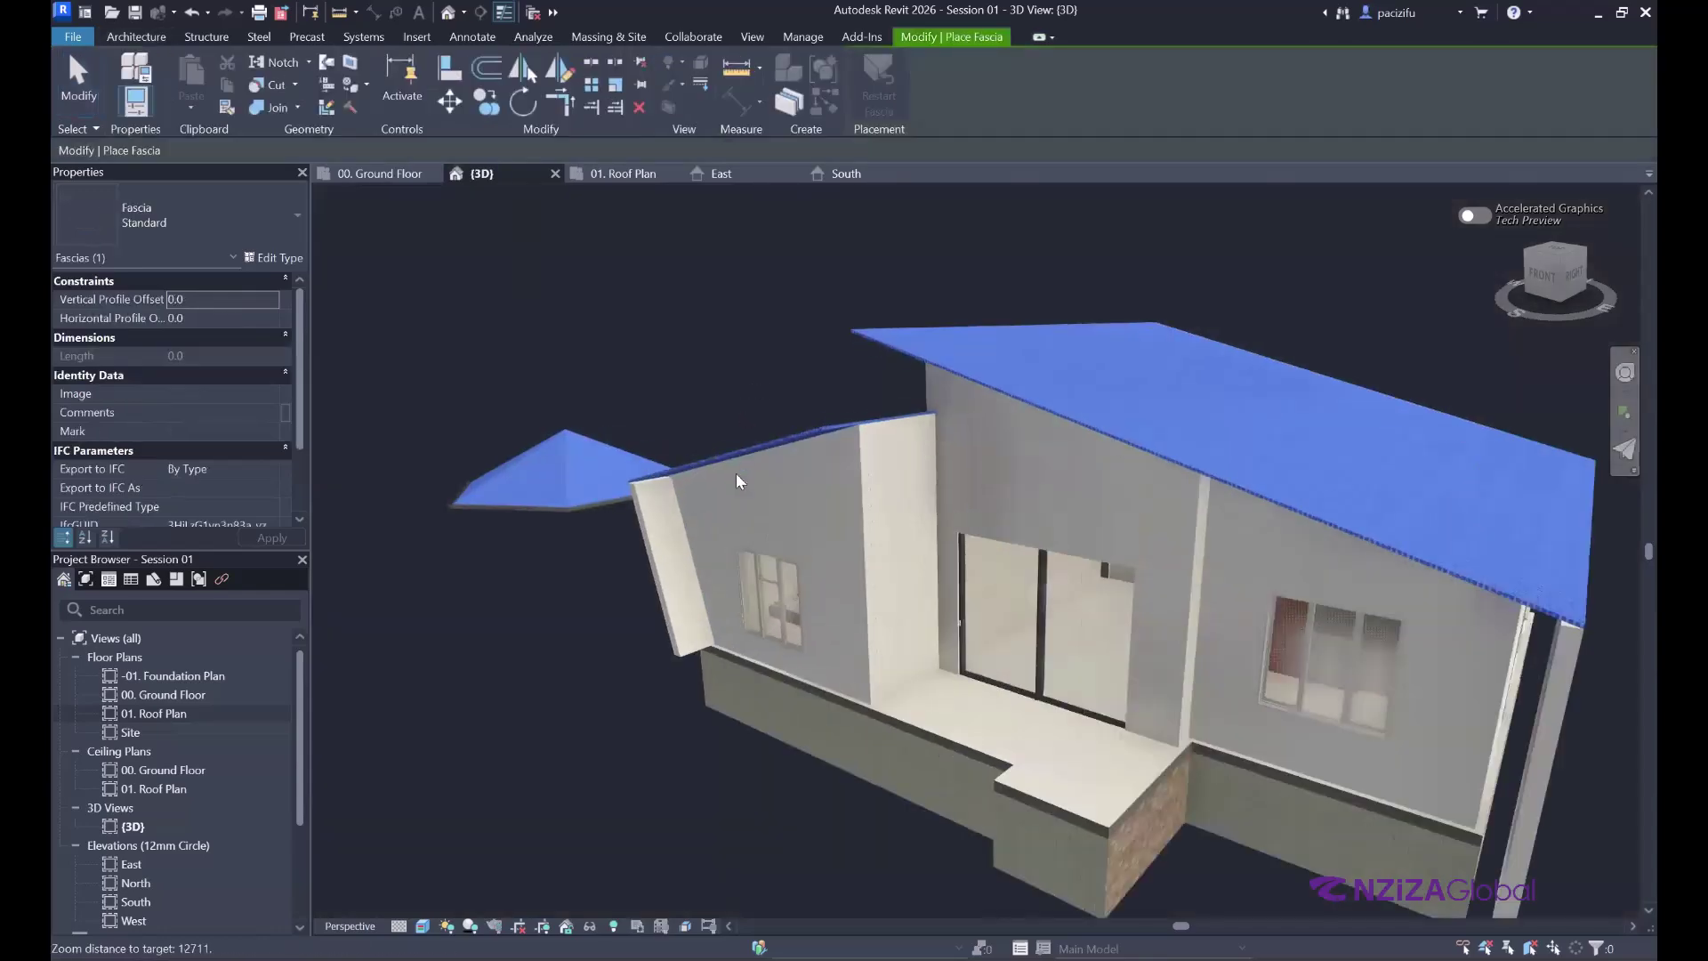
pyautogui.scroll(-2, 658, 311)
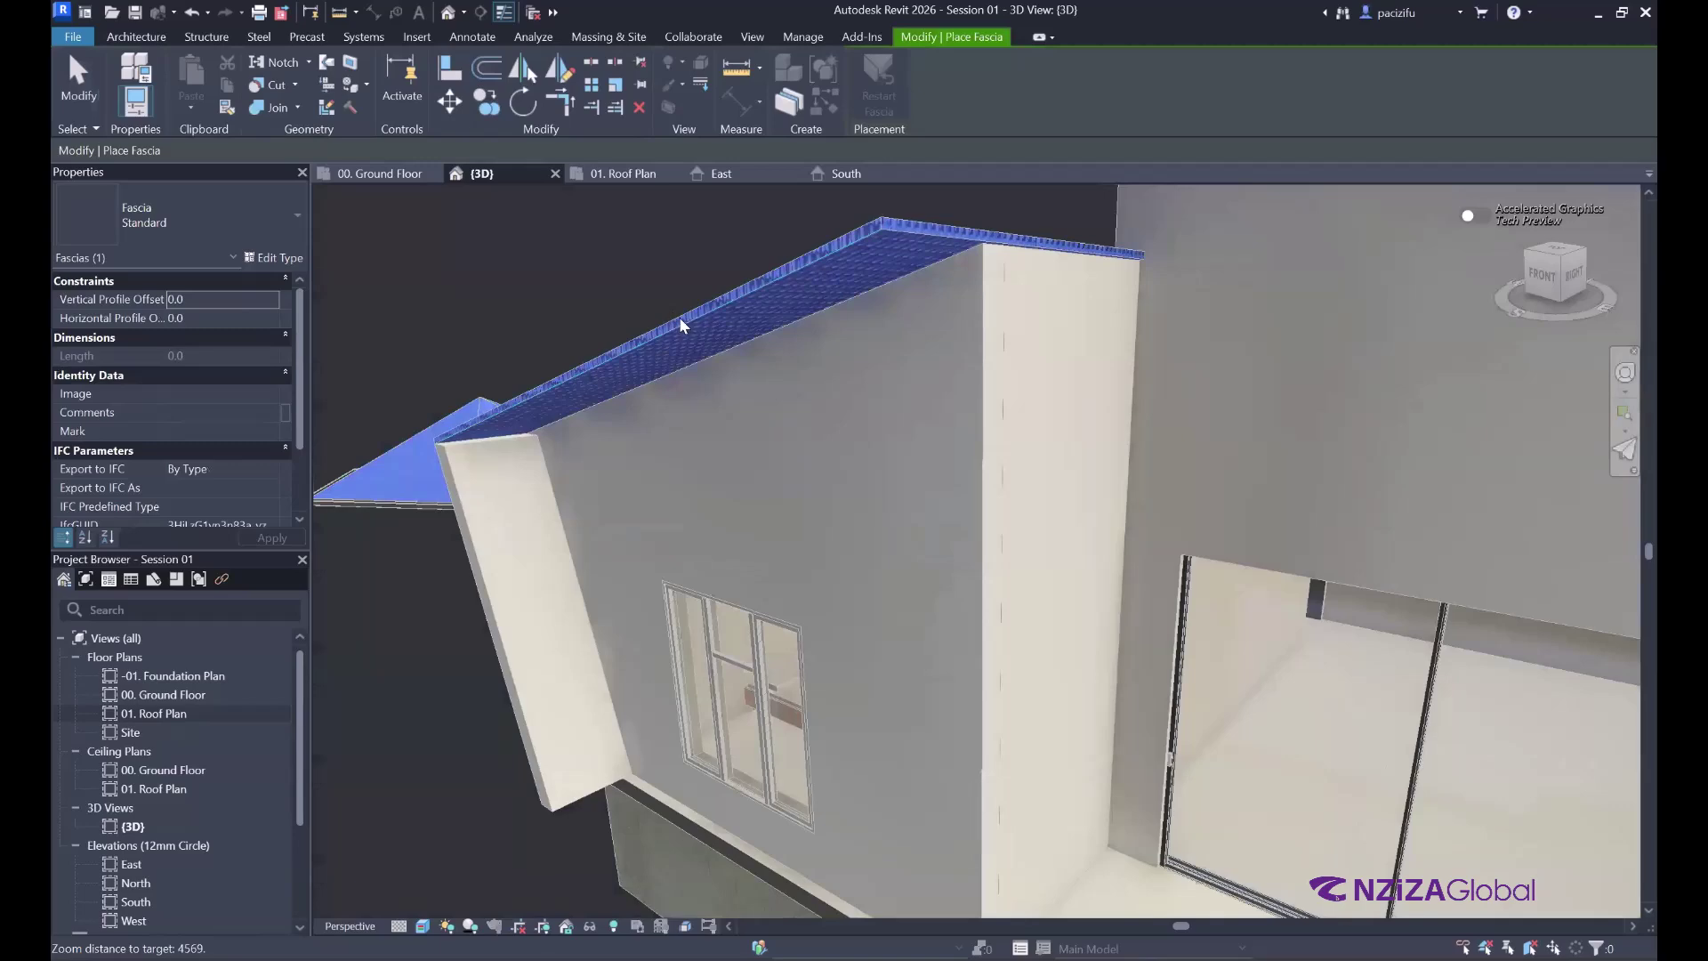
pyautogui.keyDown('shift'); pyautogui.moveTo(657, 313); pyautogui.dragTo(481, 392, button='middle'); pyautogui.keyUp('shift')
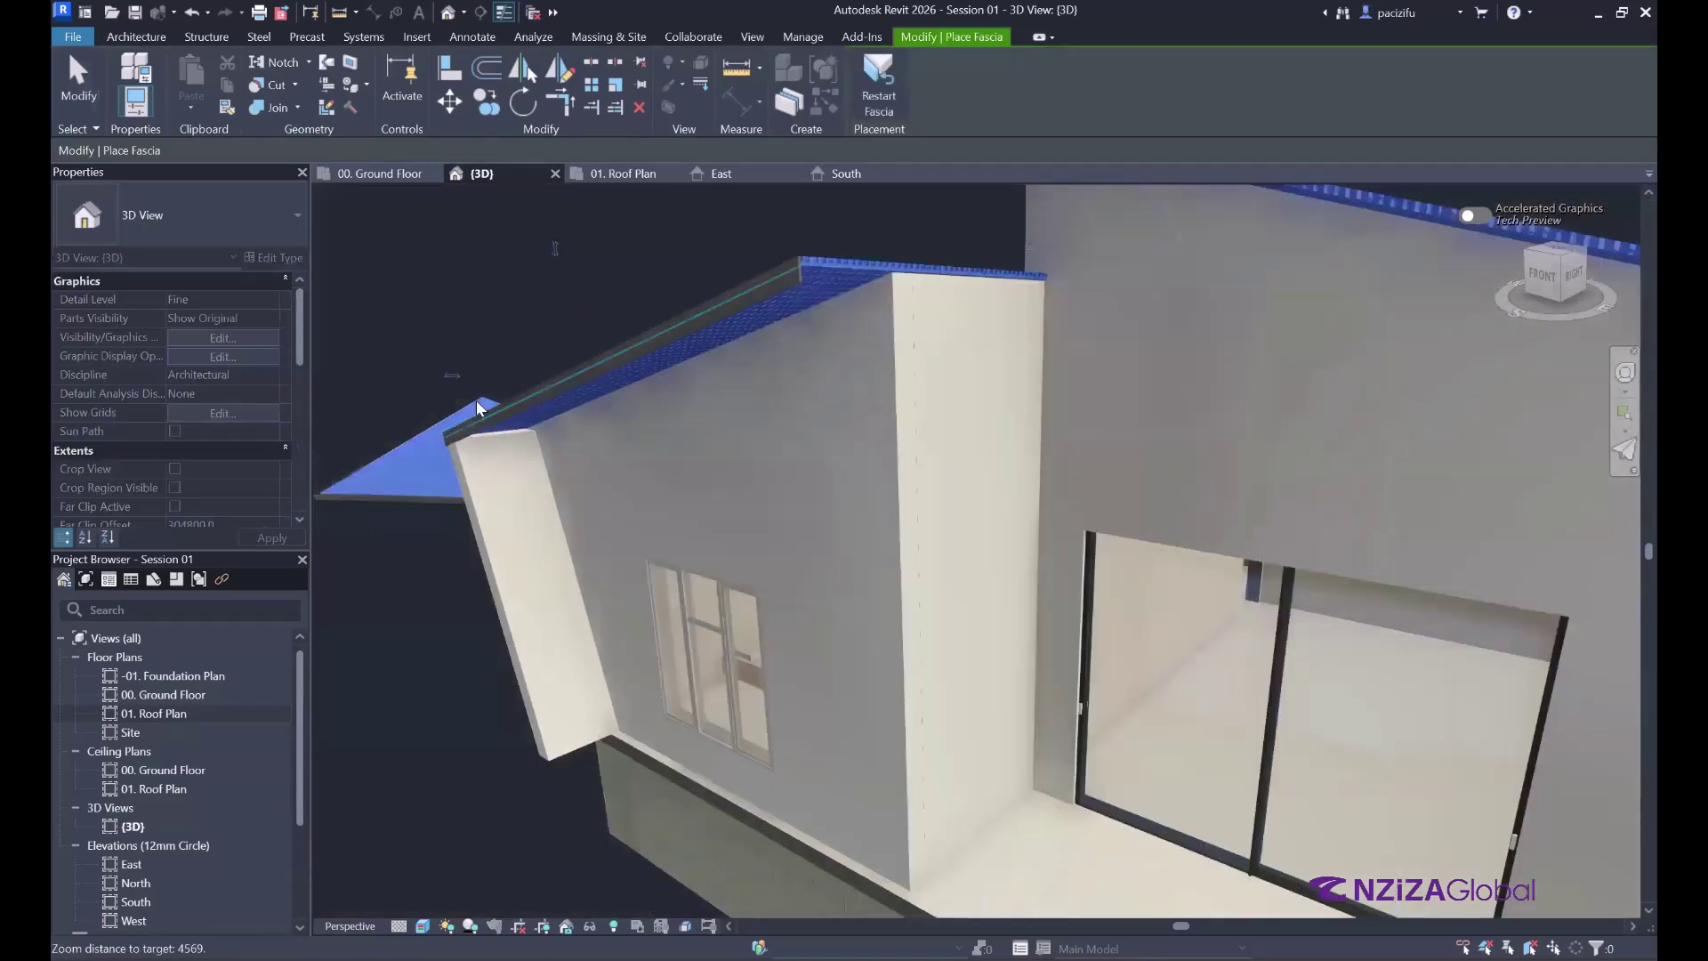
pyautogui.scroll(3, 527, 379)
pyautogui.scroll(2, 755, 320)
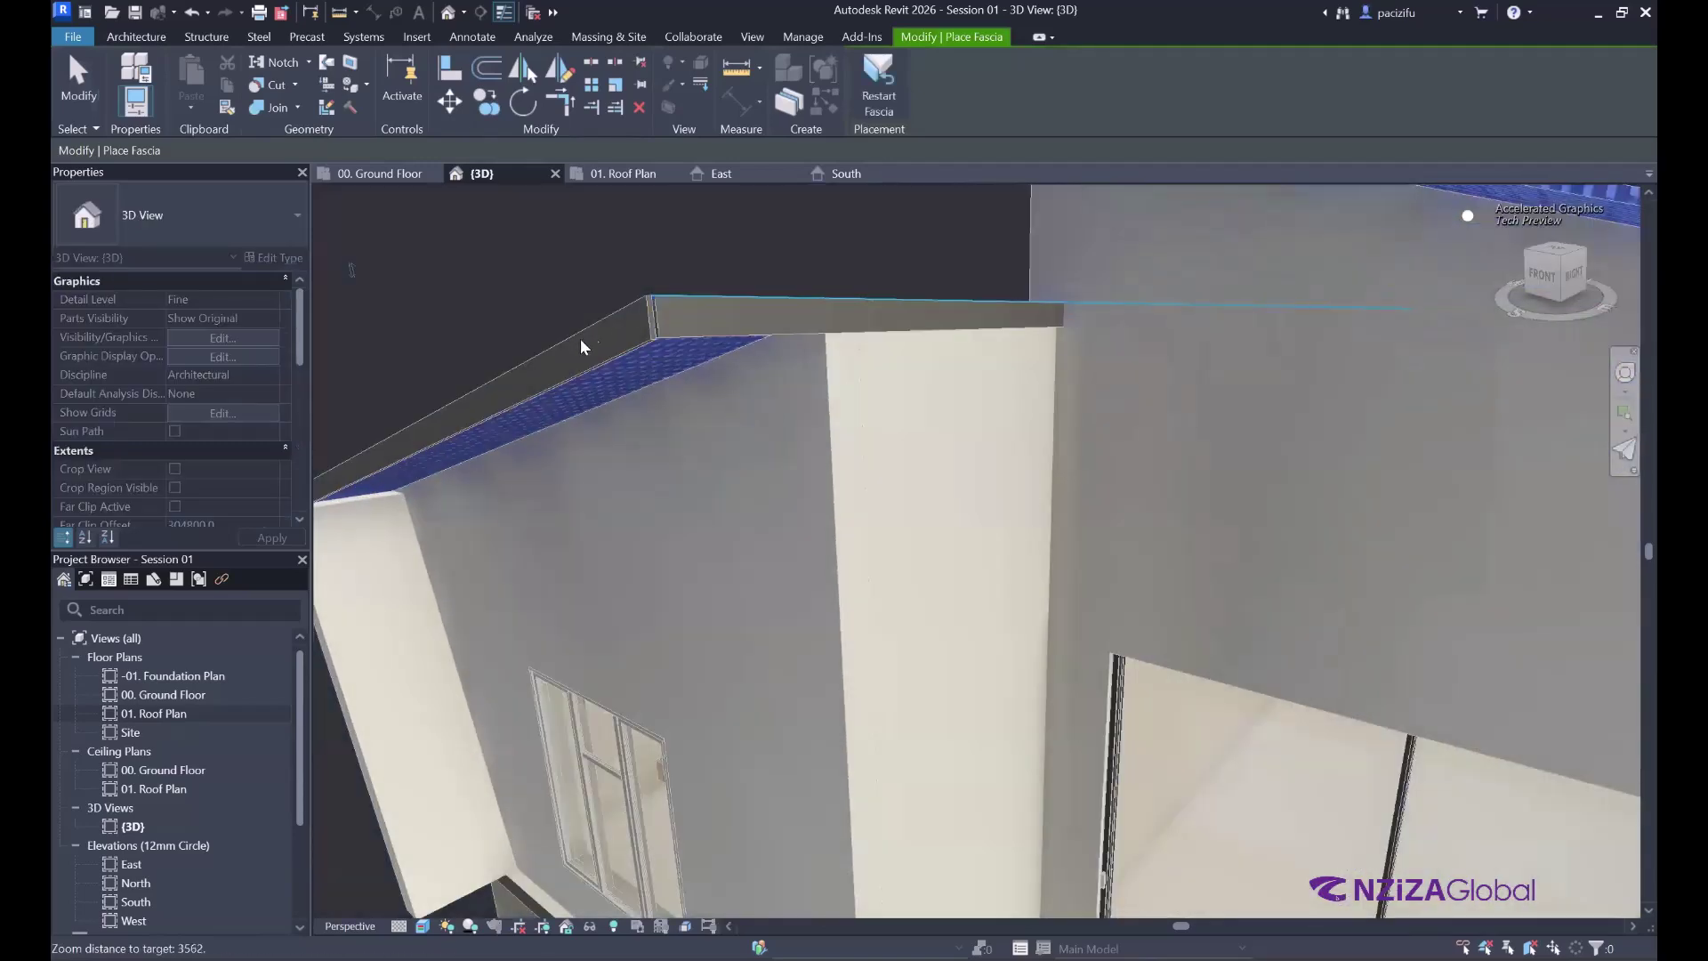
pyautogui.scroll(-4, 916, 285)
pyautogui.scroll(4, 915, 274)
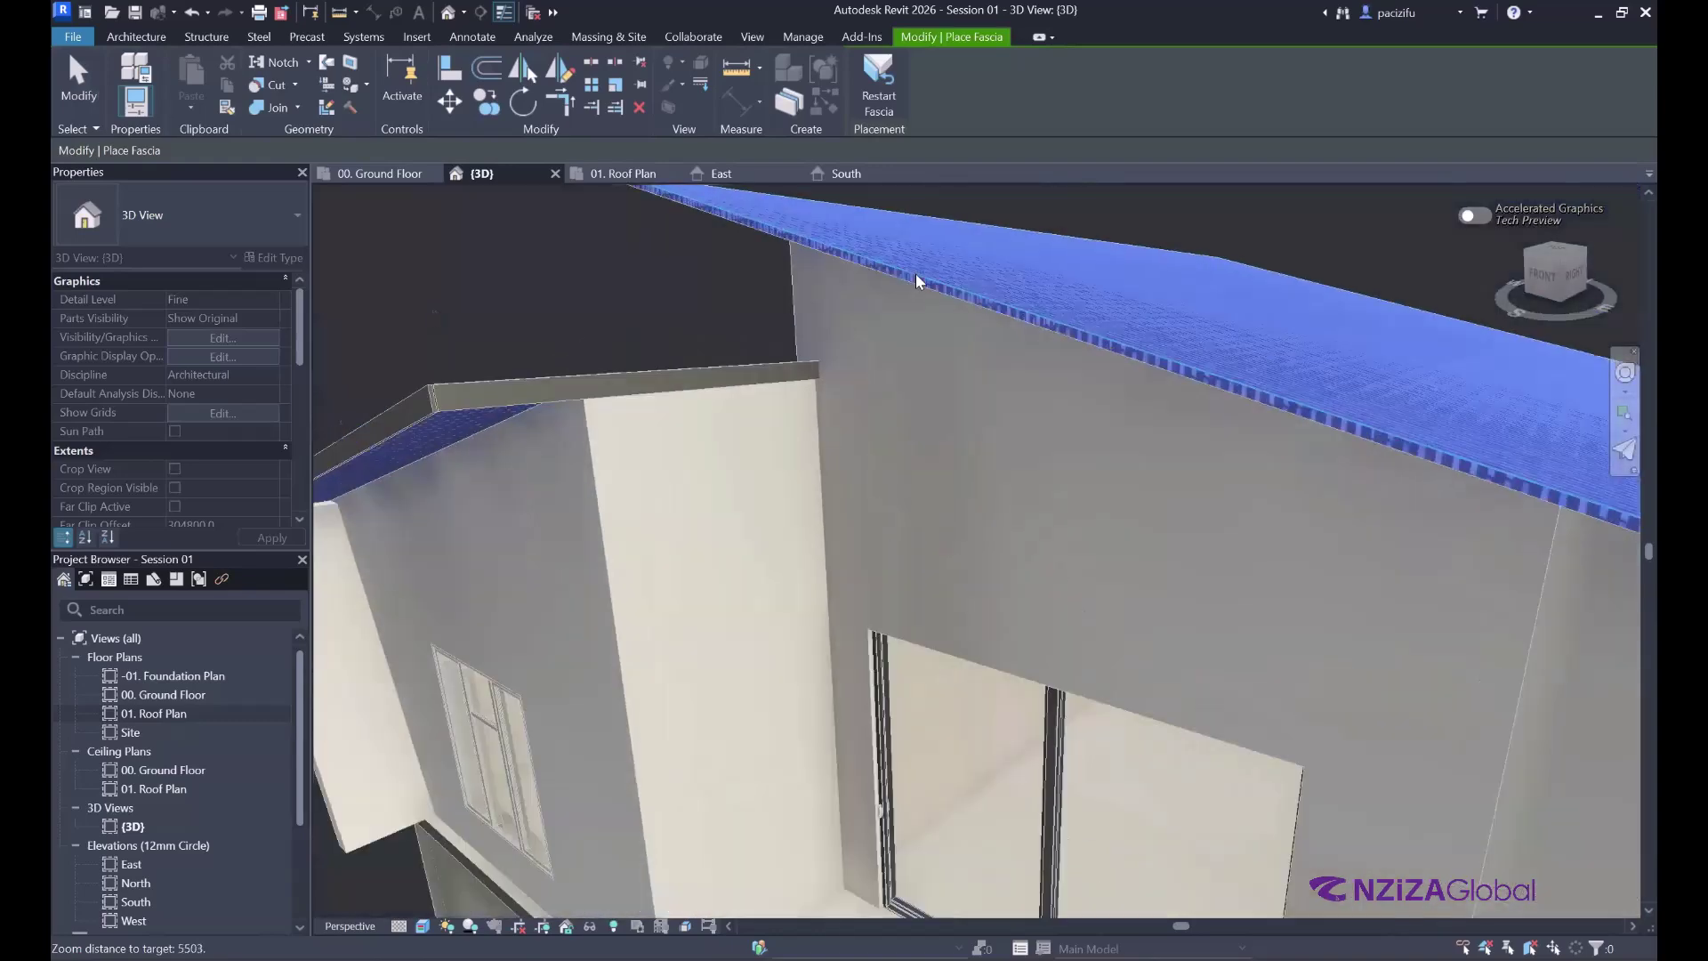
pyautogui.scroll(-5, 605, 382)
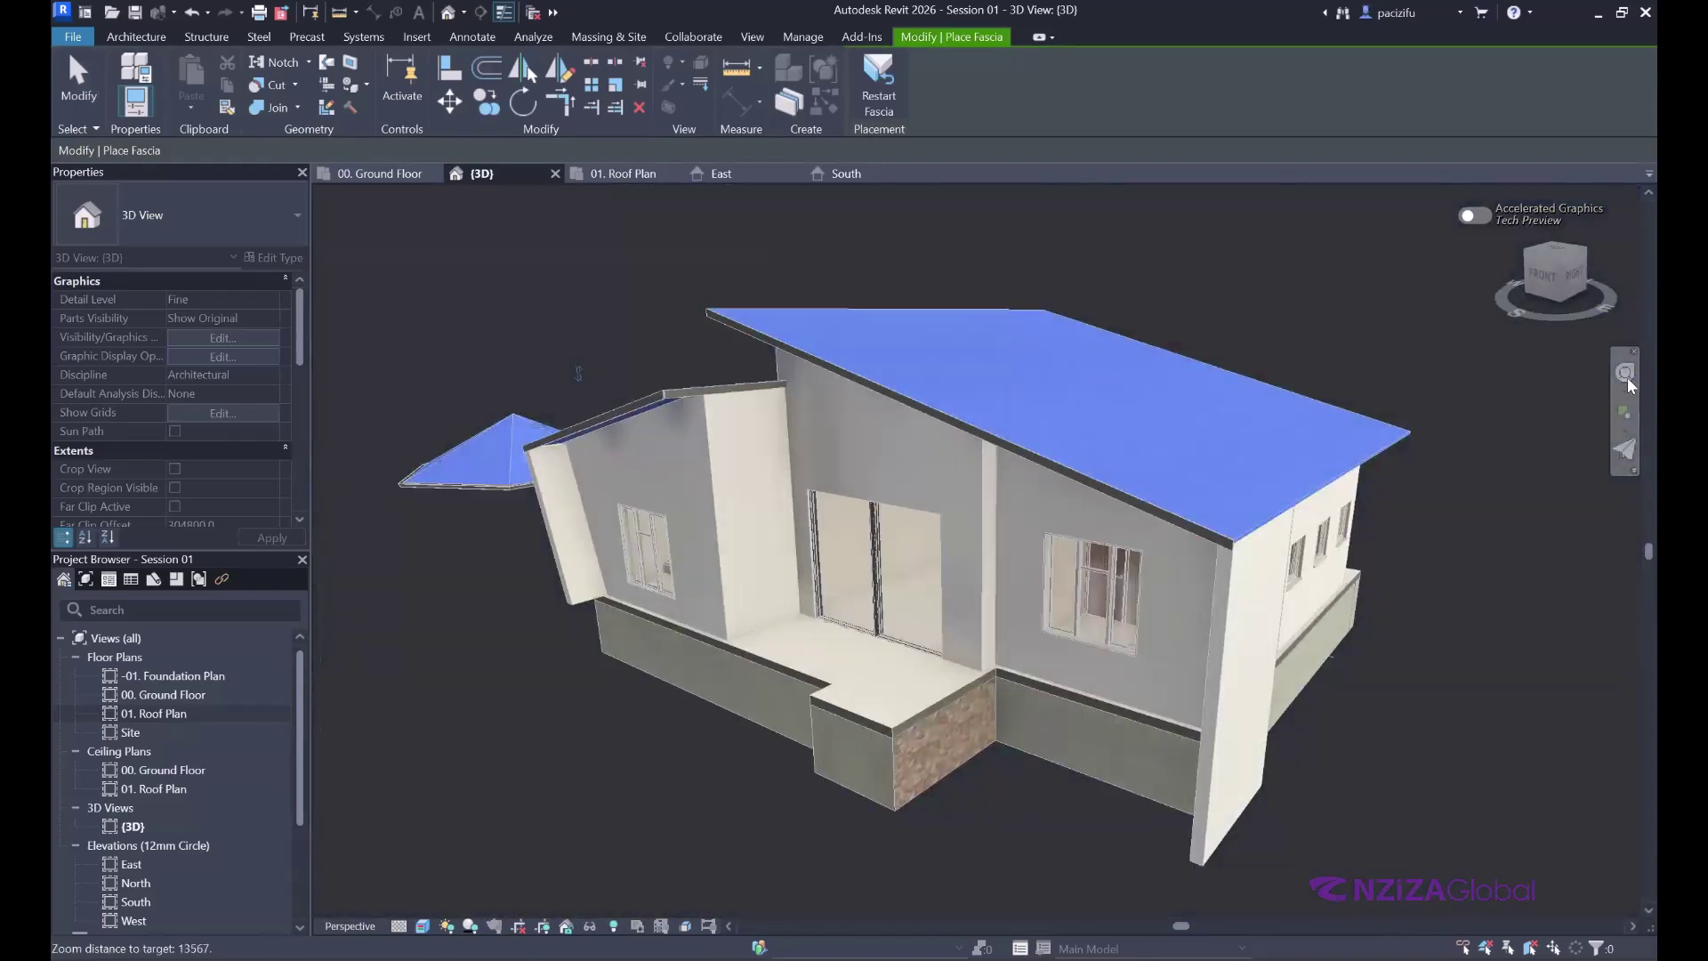
# - Continue the fascia along the upper roof's high edge above the lower roof and end the fascia placement
pyautogui.click(1626, 378)
pyautogui.moveTo(686, 382); pyautogui.dragTo(1096, 283)
pyautogui.scroll(2, 947, 279)
pyautogui.scroll(2, 932, 301)
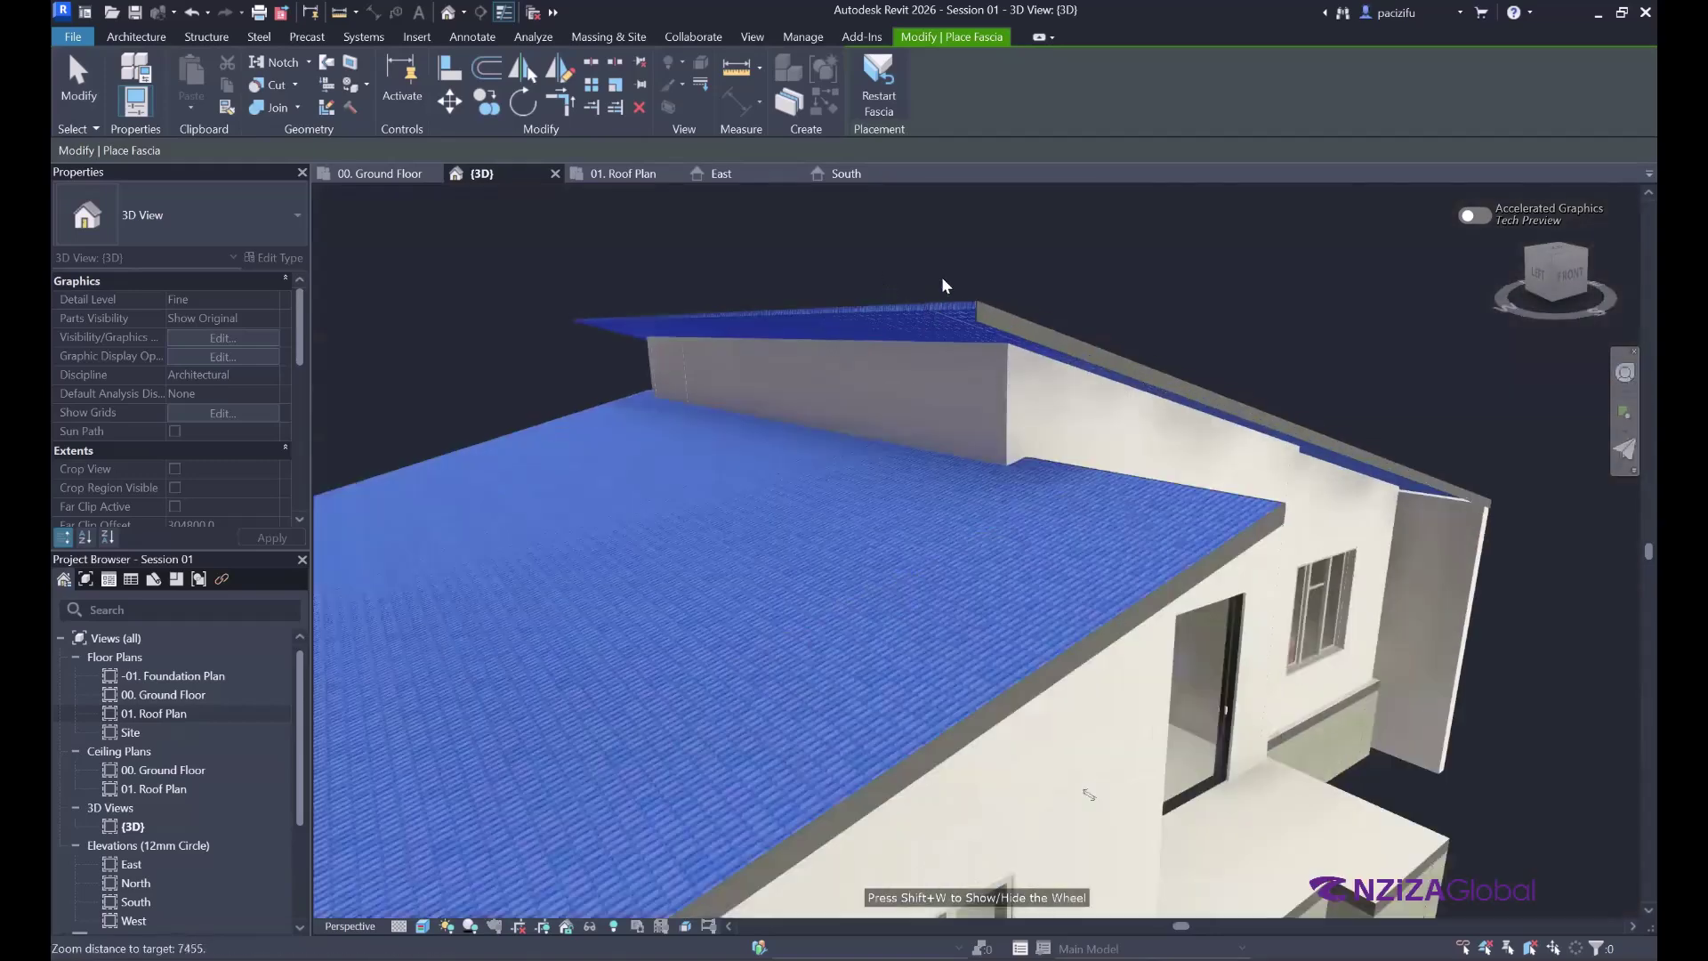
pyautogui.scroll(2, 929, 276)
pyautogui.scroll(-2, 928, 445)
pyautogui.keyDown('shift'); pyautogui.moveTo(970, 386); pyautogui.dragTo(612, 281, button='middle'); pyautogui.keyUp('shift')
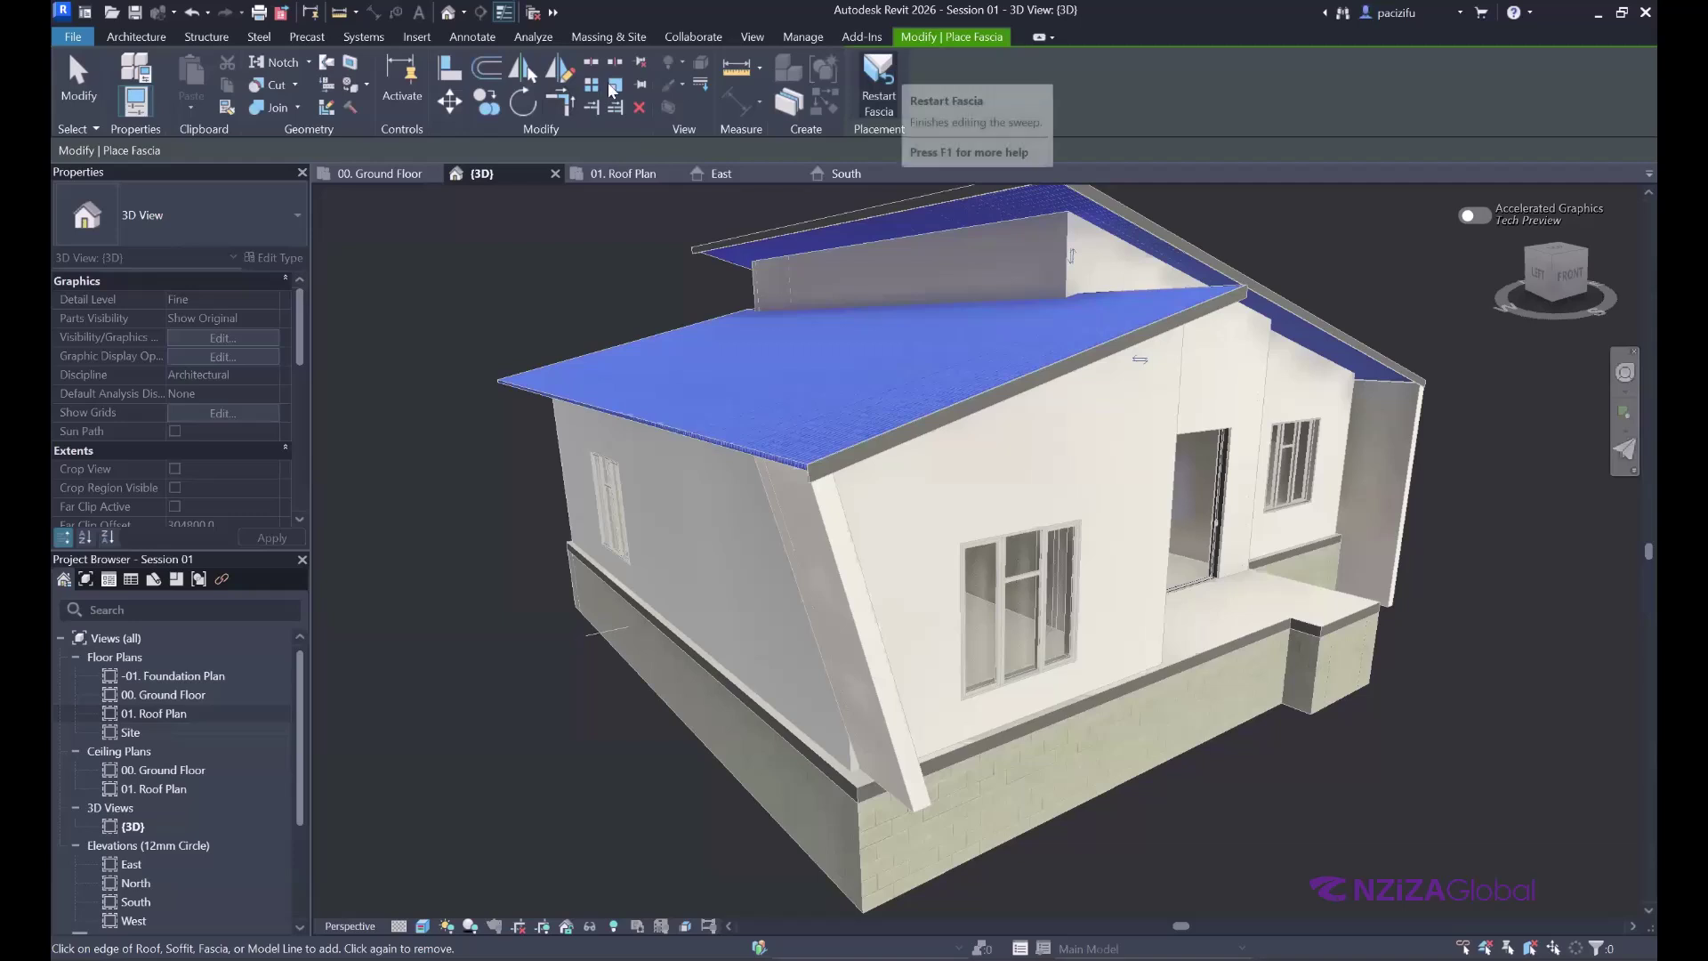
pyautogui.click(79, 82)
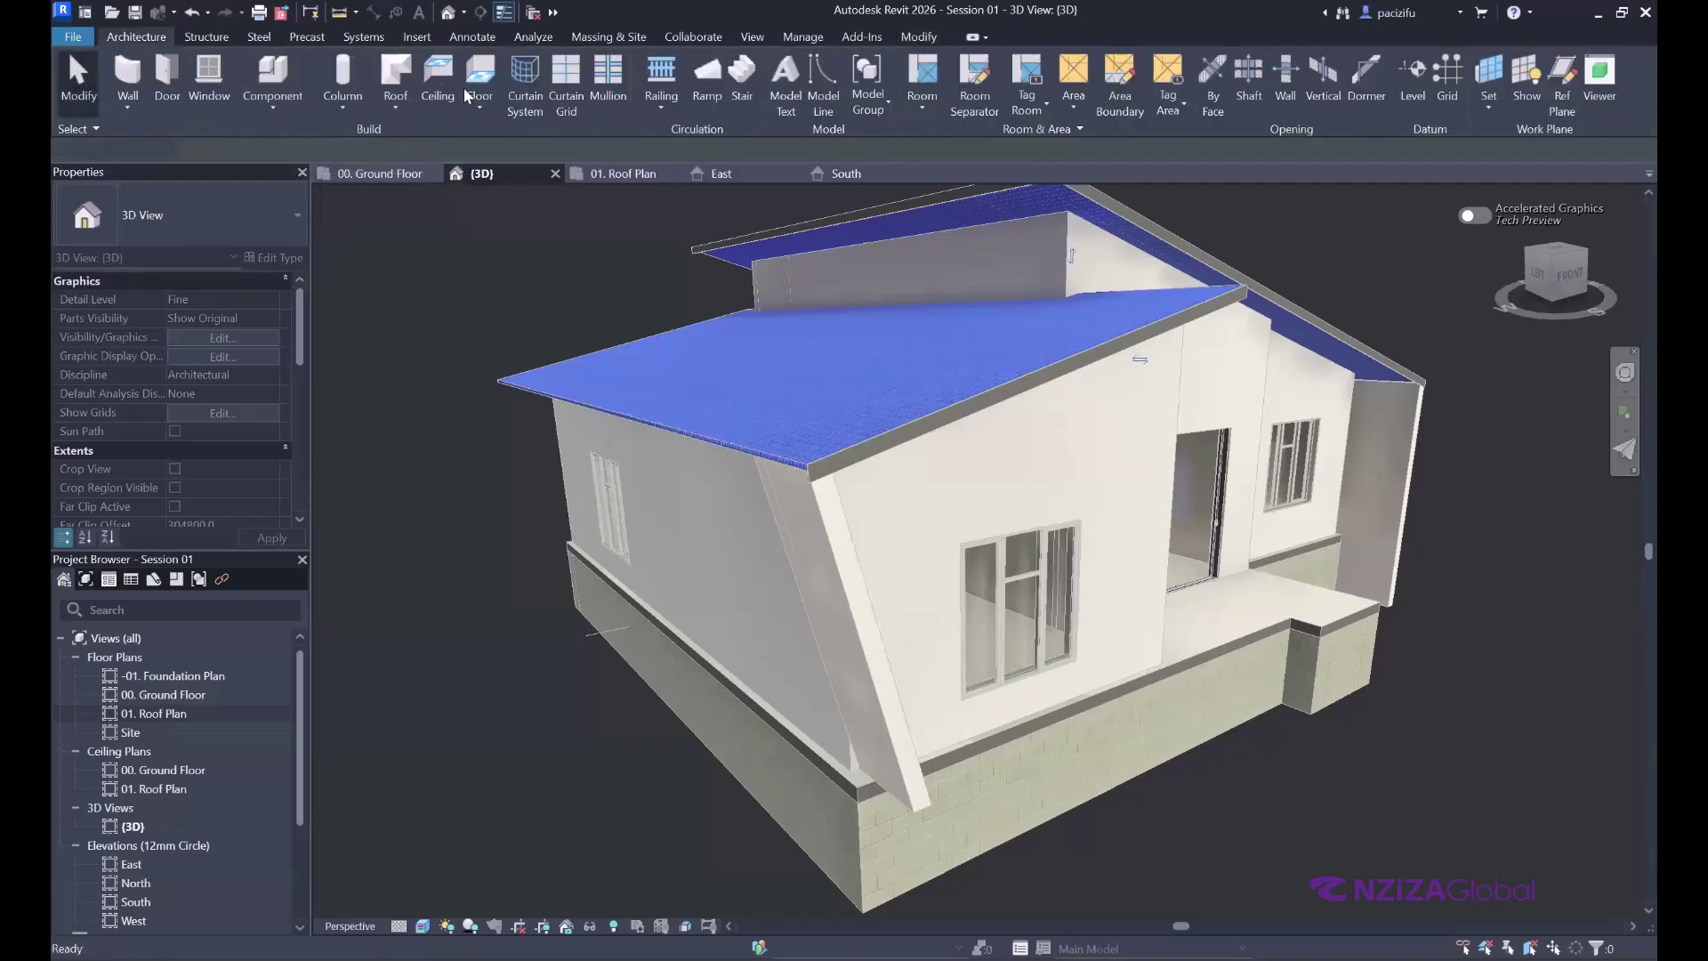
# - Place a Standard roof gutter along the lower roof's eave
pyautogui.click(395, 109)
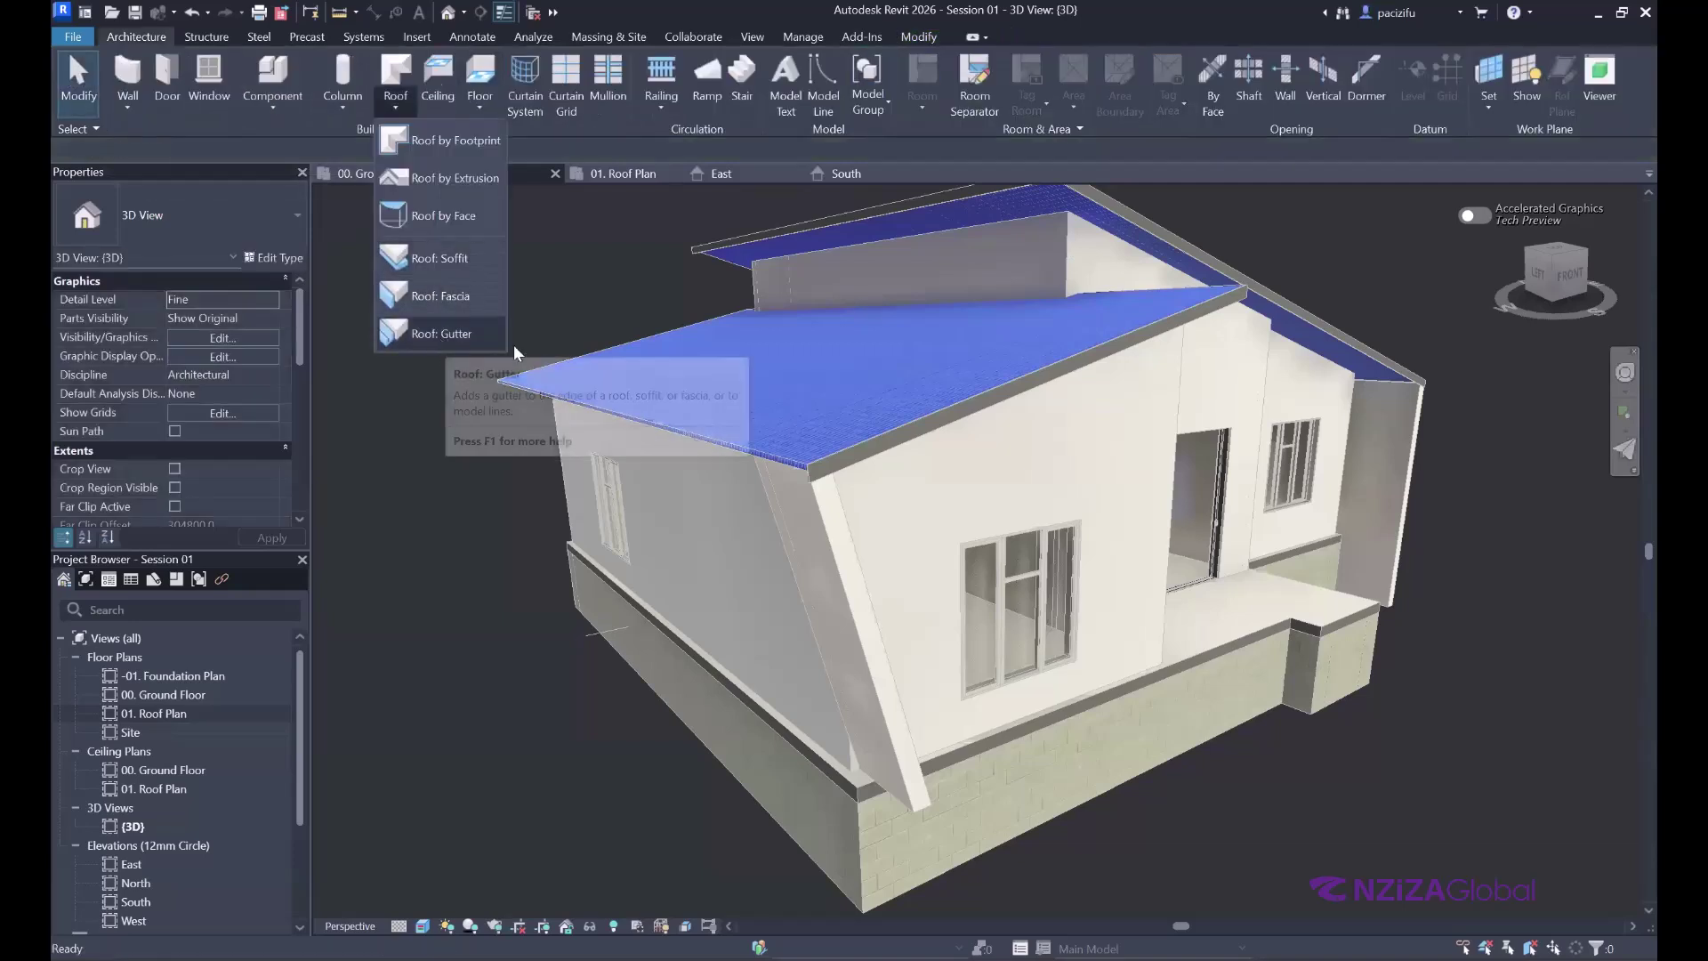
pyautogui.click(442, 336)
pyautogui.scroll(4, 713, 431)
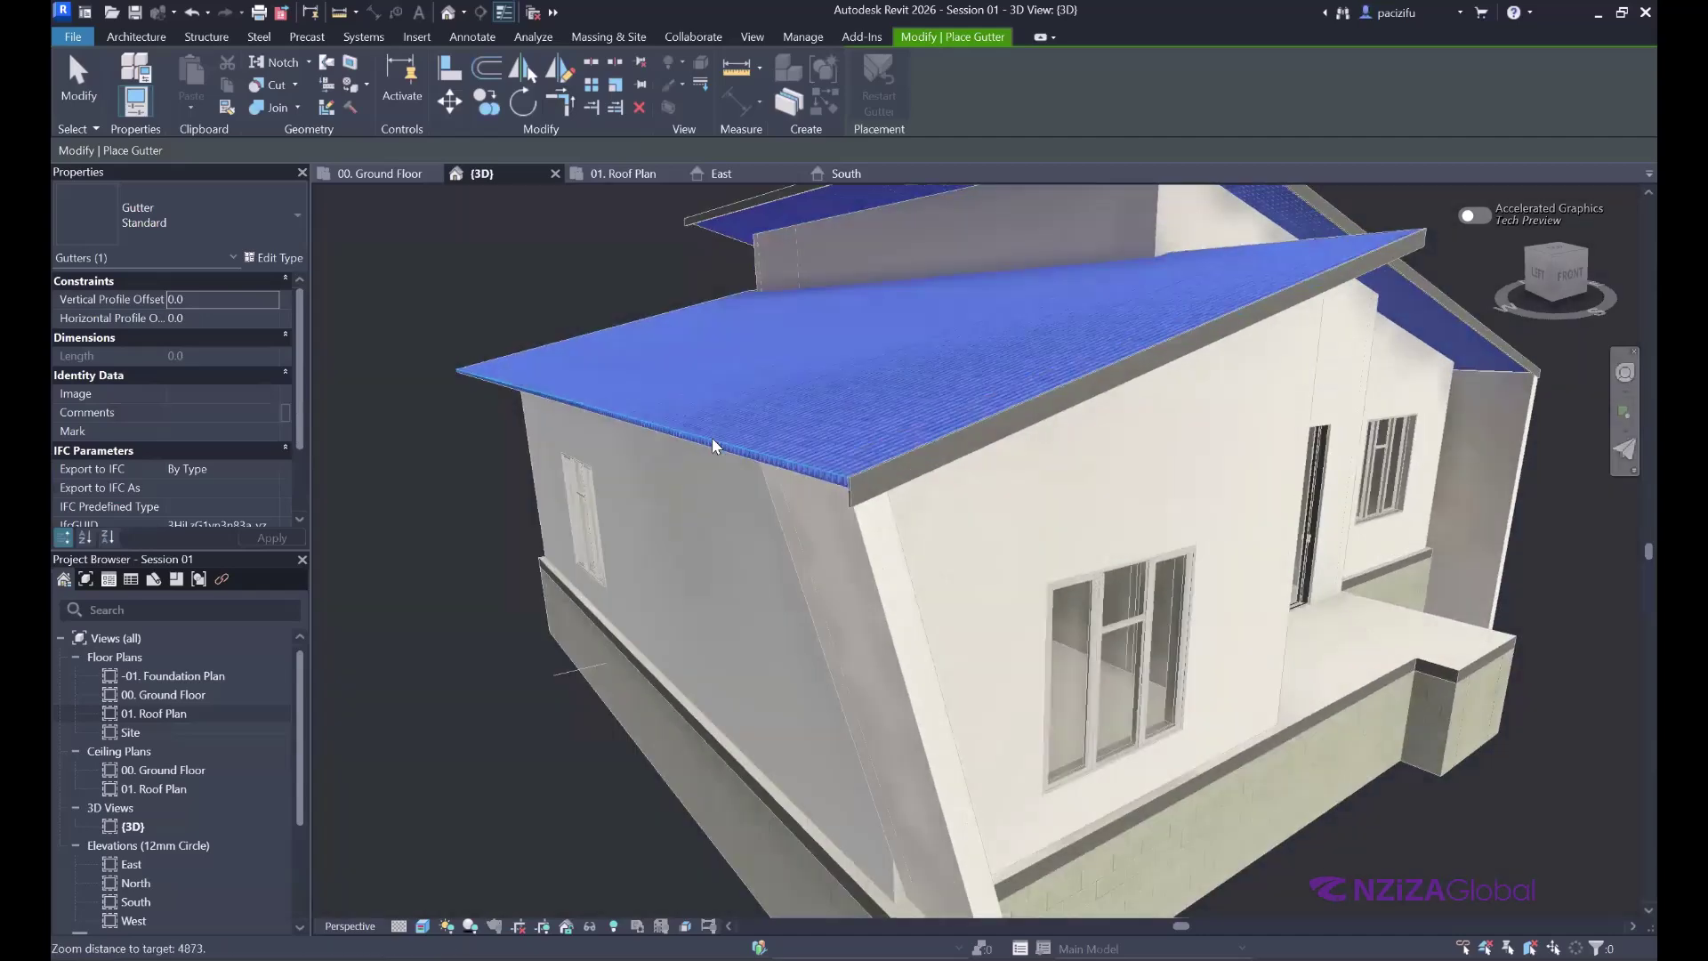
pyautogui.scroll(-8, 607, 454)
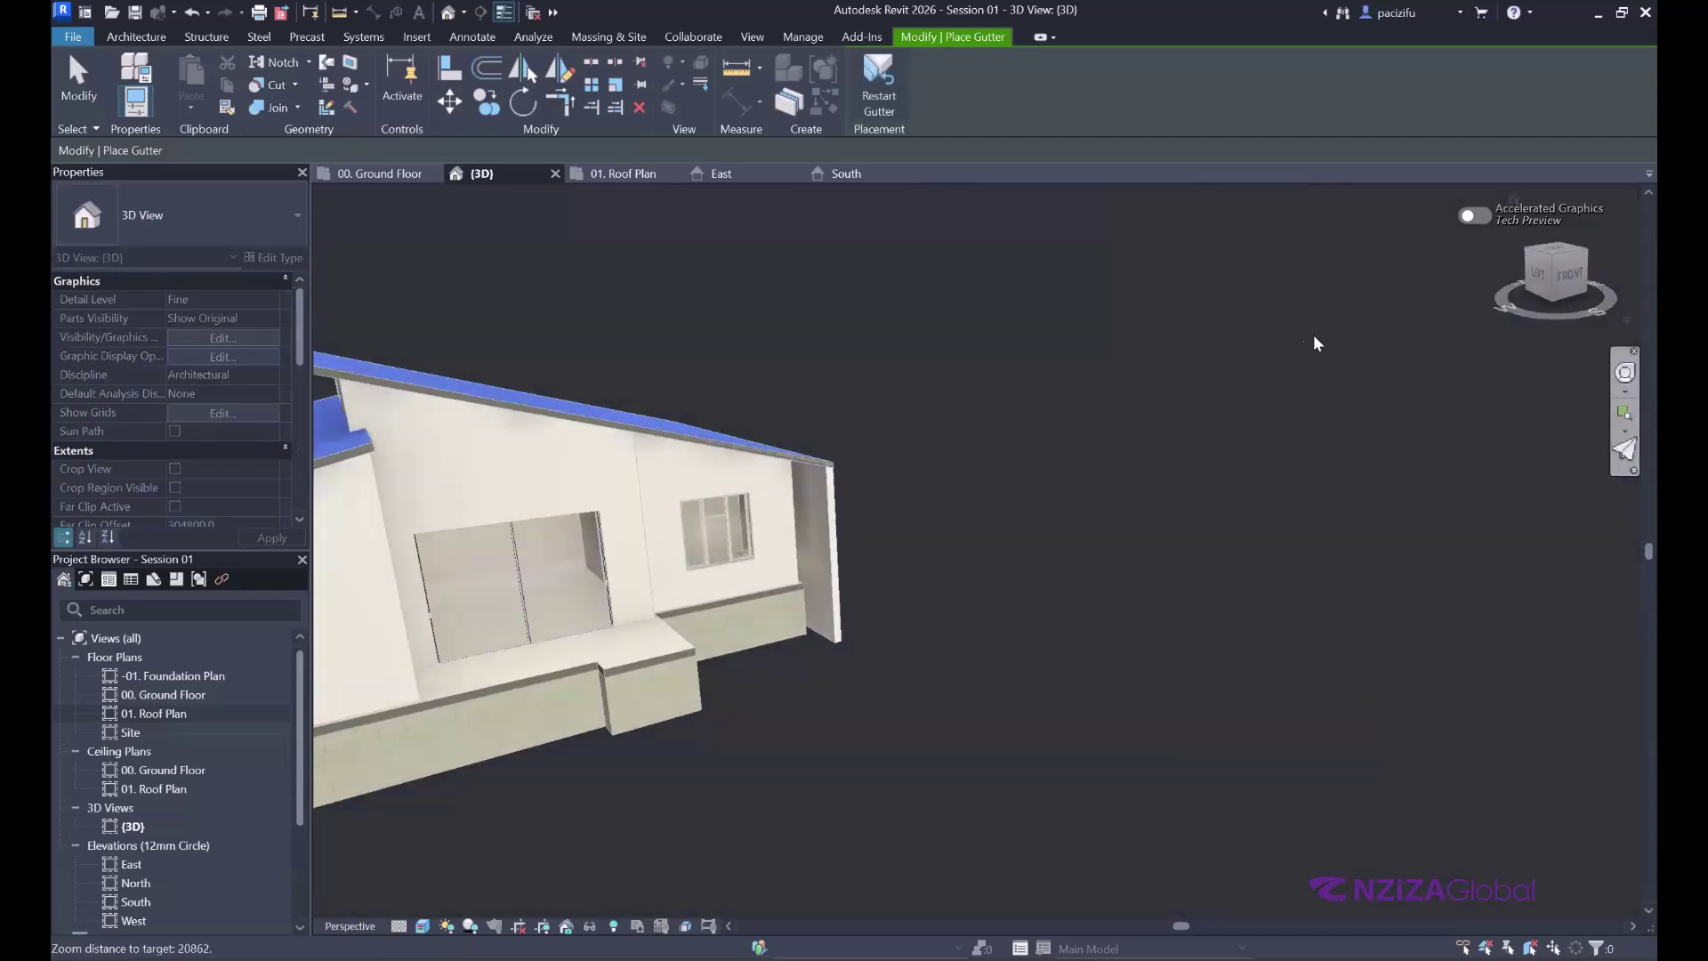
# - Add a gutter along the upper roof's eave above the wall with the three small windows
pyautogui.hotkey('shift', 'w')
pyautogui.moveTo(1317, 345); pyautogui.dragTo(983, 315)
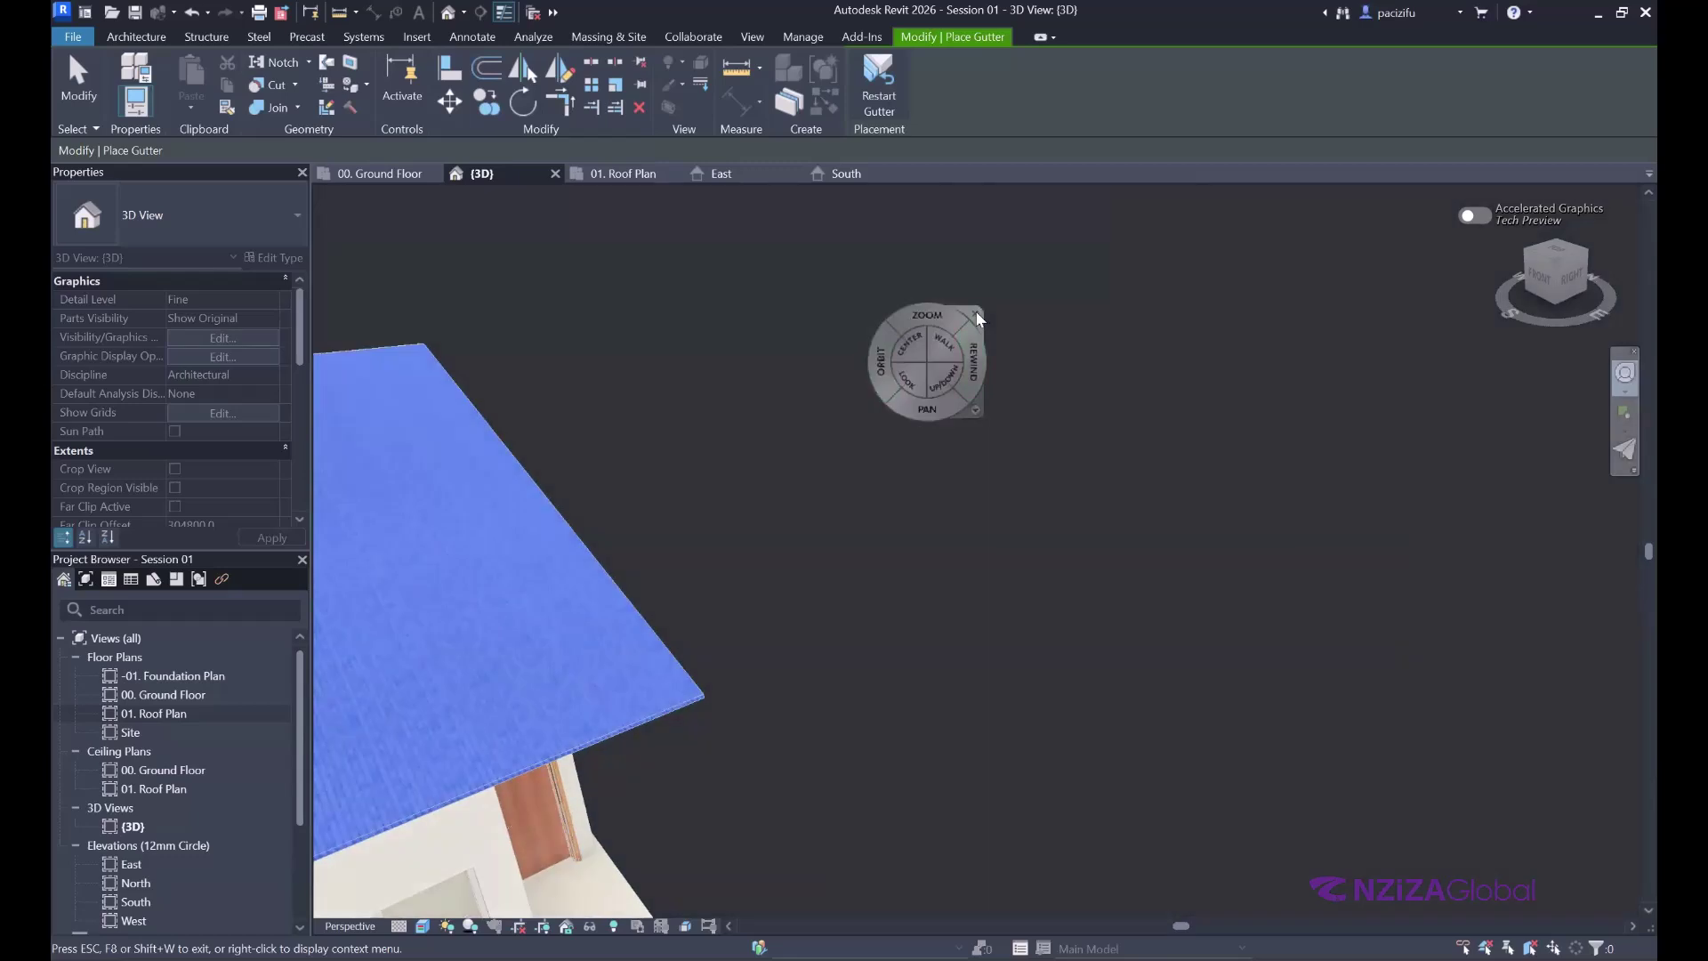
pyautogui.scroll(-5, 1021, 418)
pyautogui.scroll(4, 954, 466)
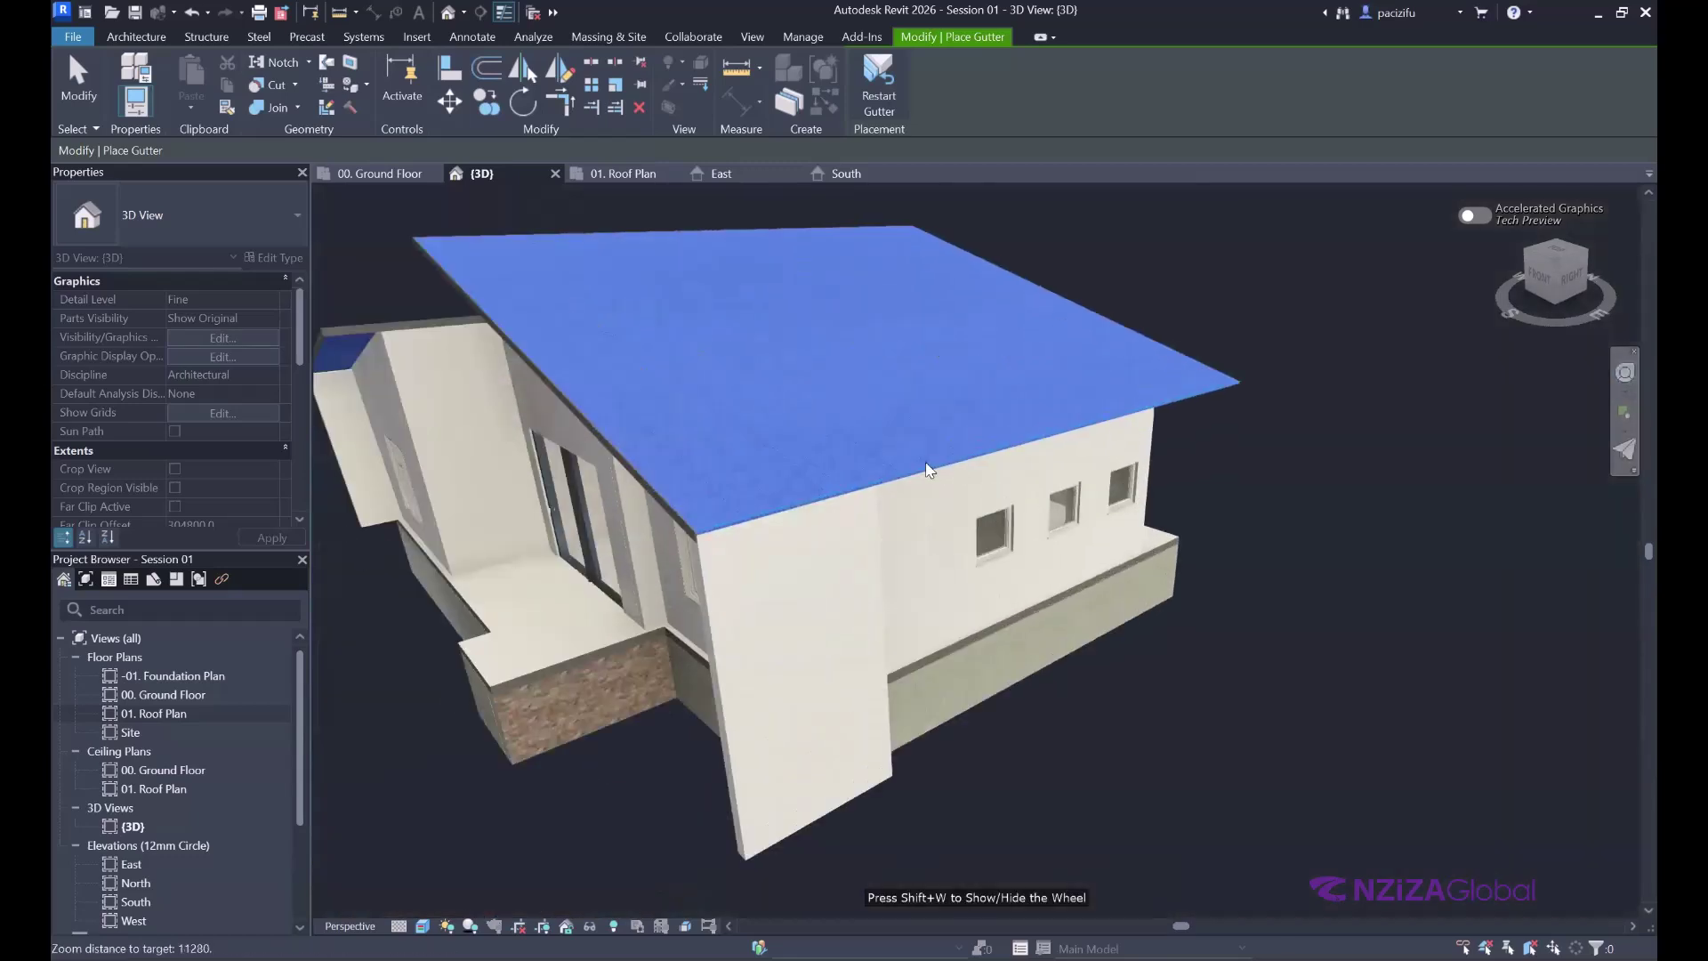
pyautogui.click(926, 469)
pyautogui.scroll(1, 1332, 381)
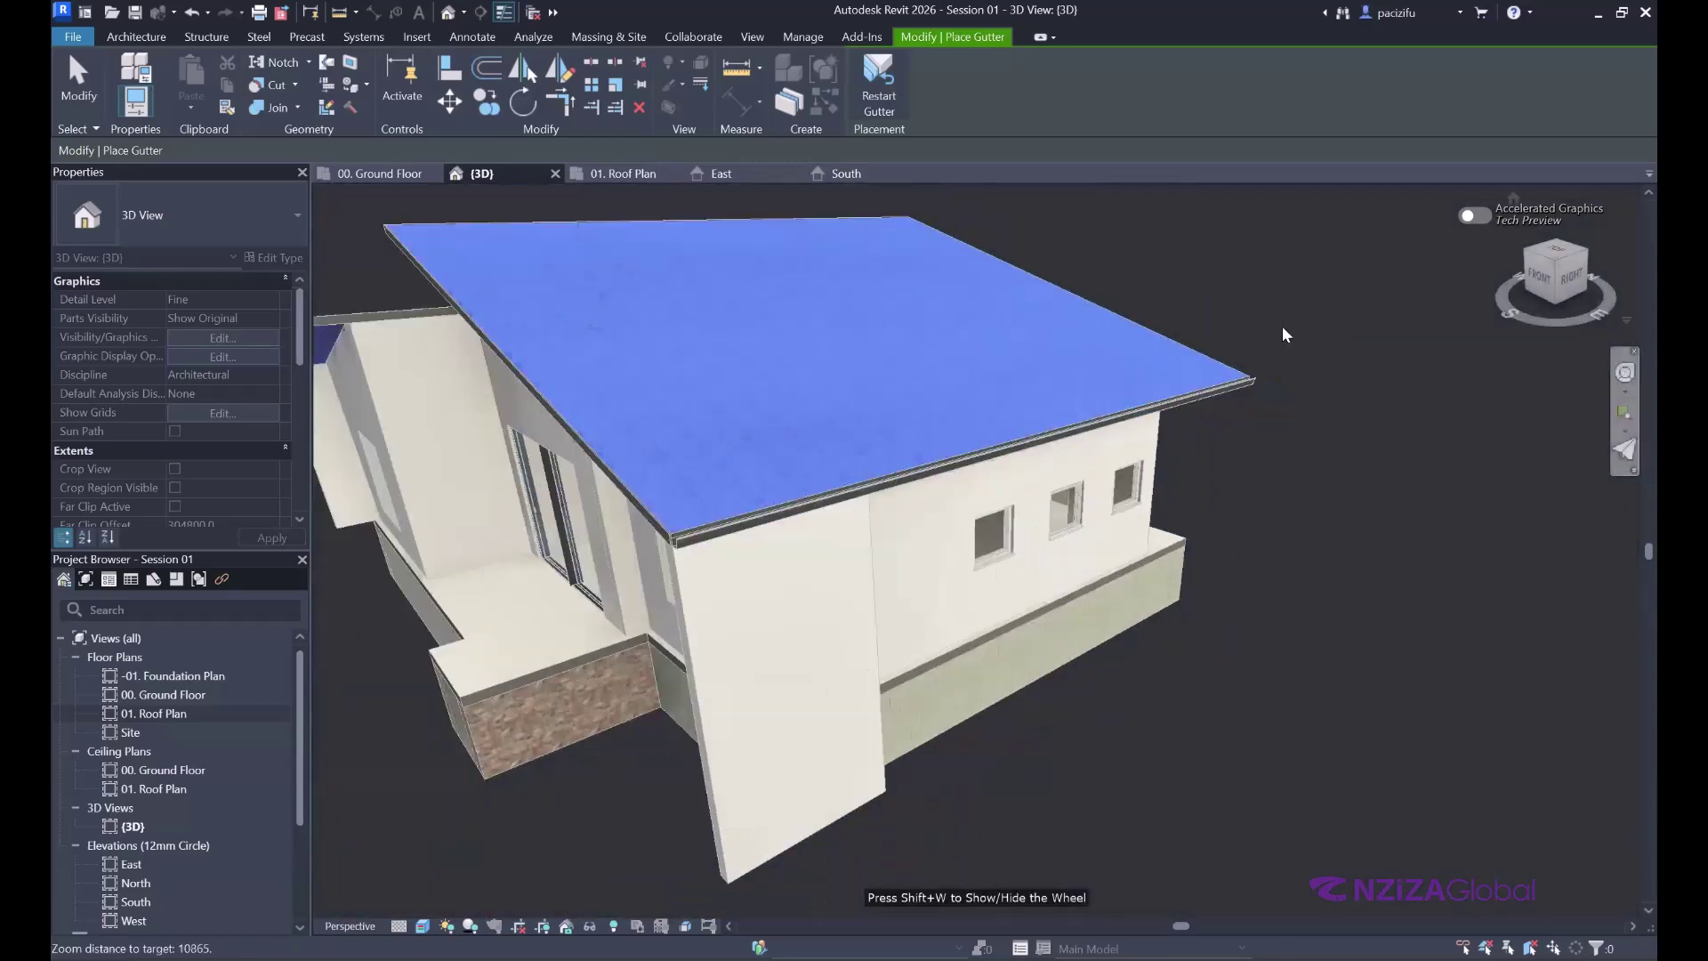
pyautogui.keyDown('shift'); pyautogui.moveTo(845, 335); pyautogui.dragTo(623, 329, button='middle'); pyautogui.keyUp('shift')
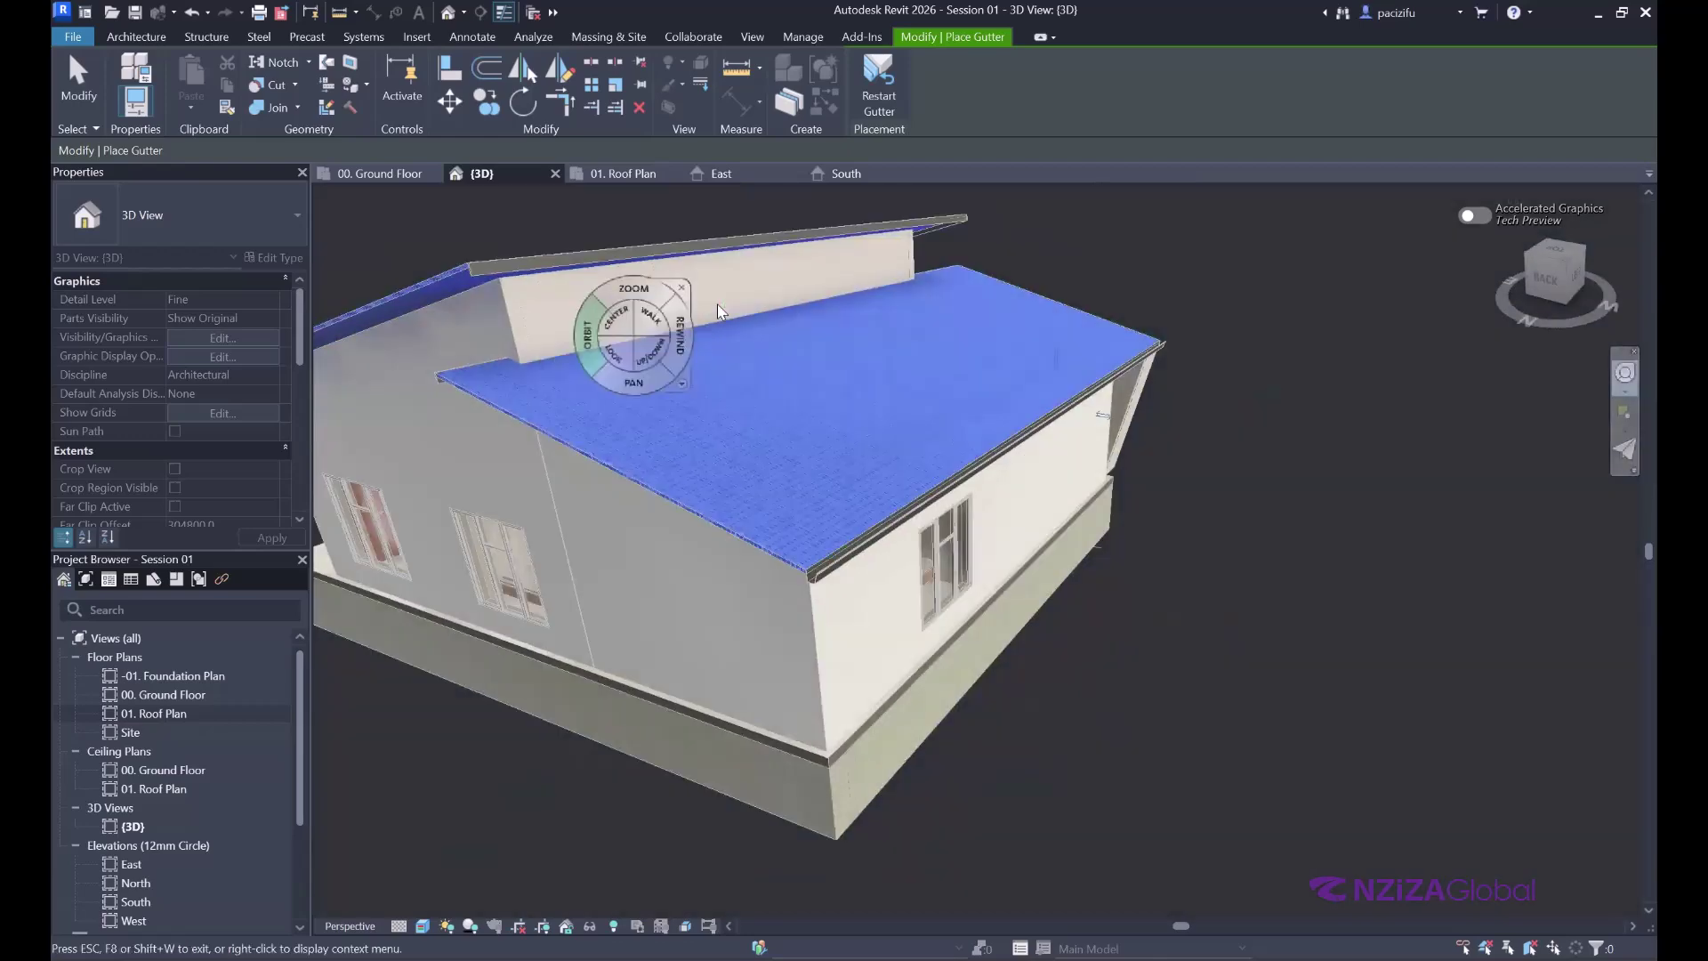
# - End the gutter placement, add Standard roof fascias along the rear sloped edges of the upper and lower roofs, and end the fascia placement
pyautogui.press('Escape')
pyautogui.scroll(-2, 723, 296)
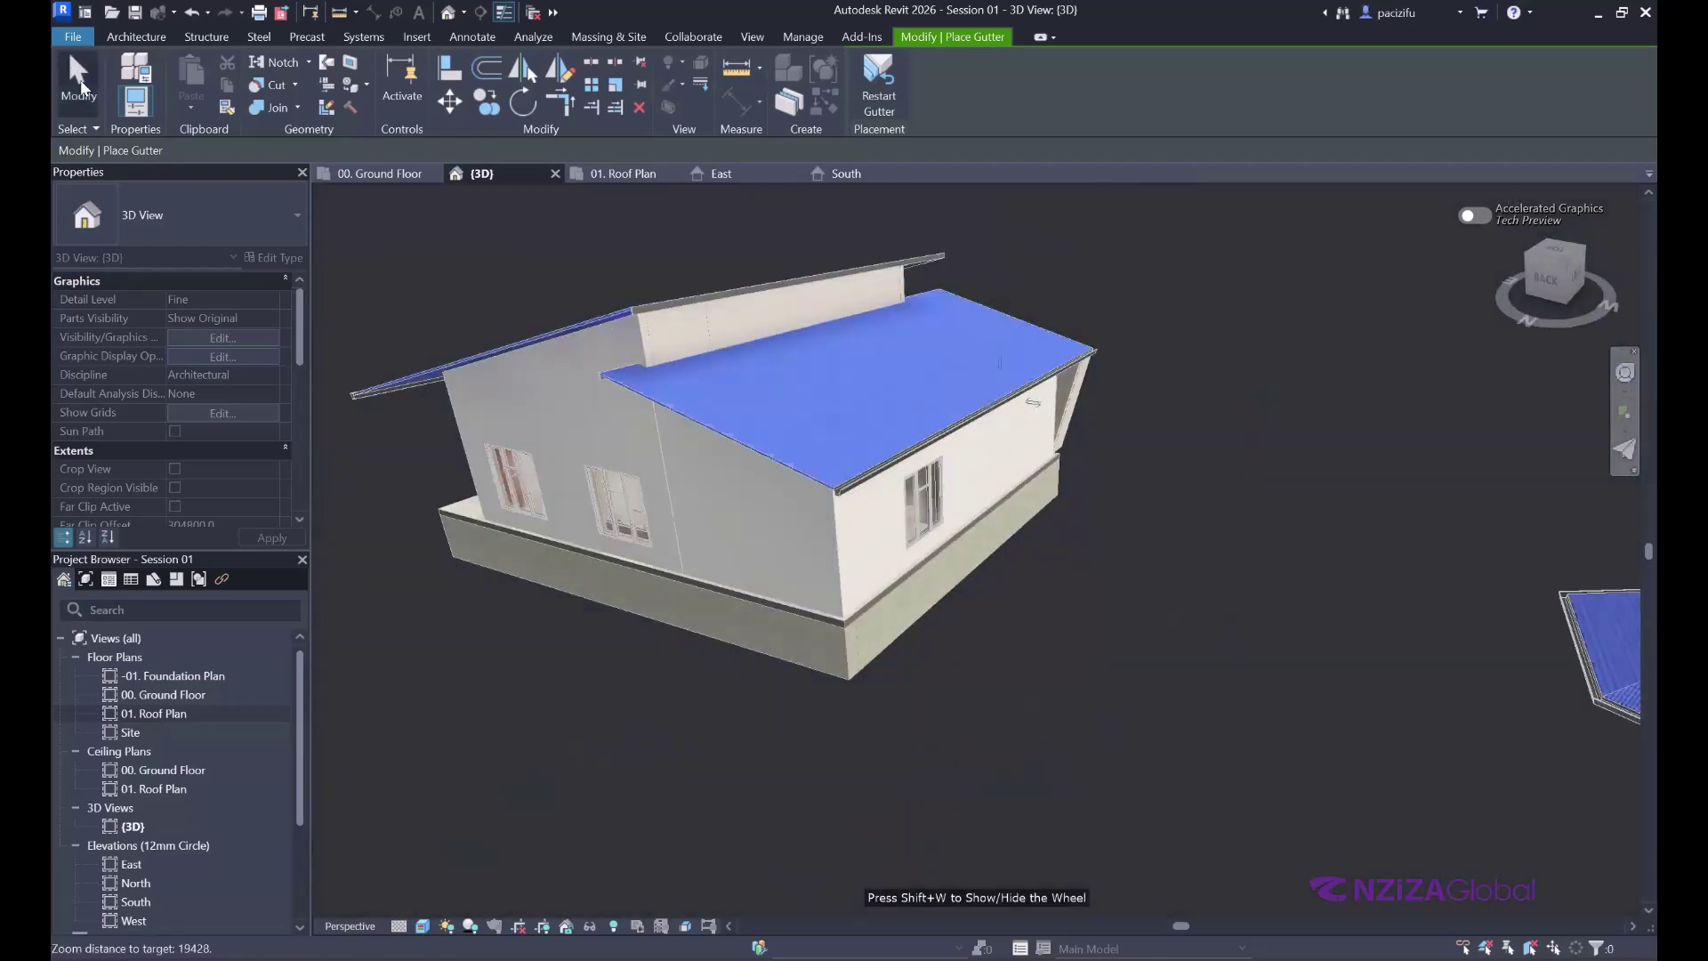
pyautogui.press('Escape')
pyautogui.click(397, 111)
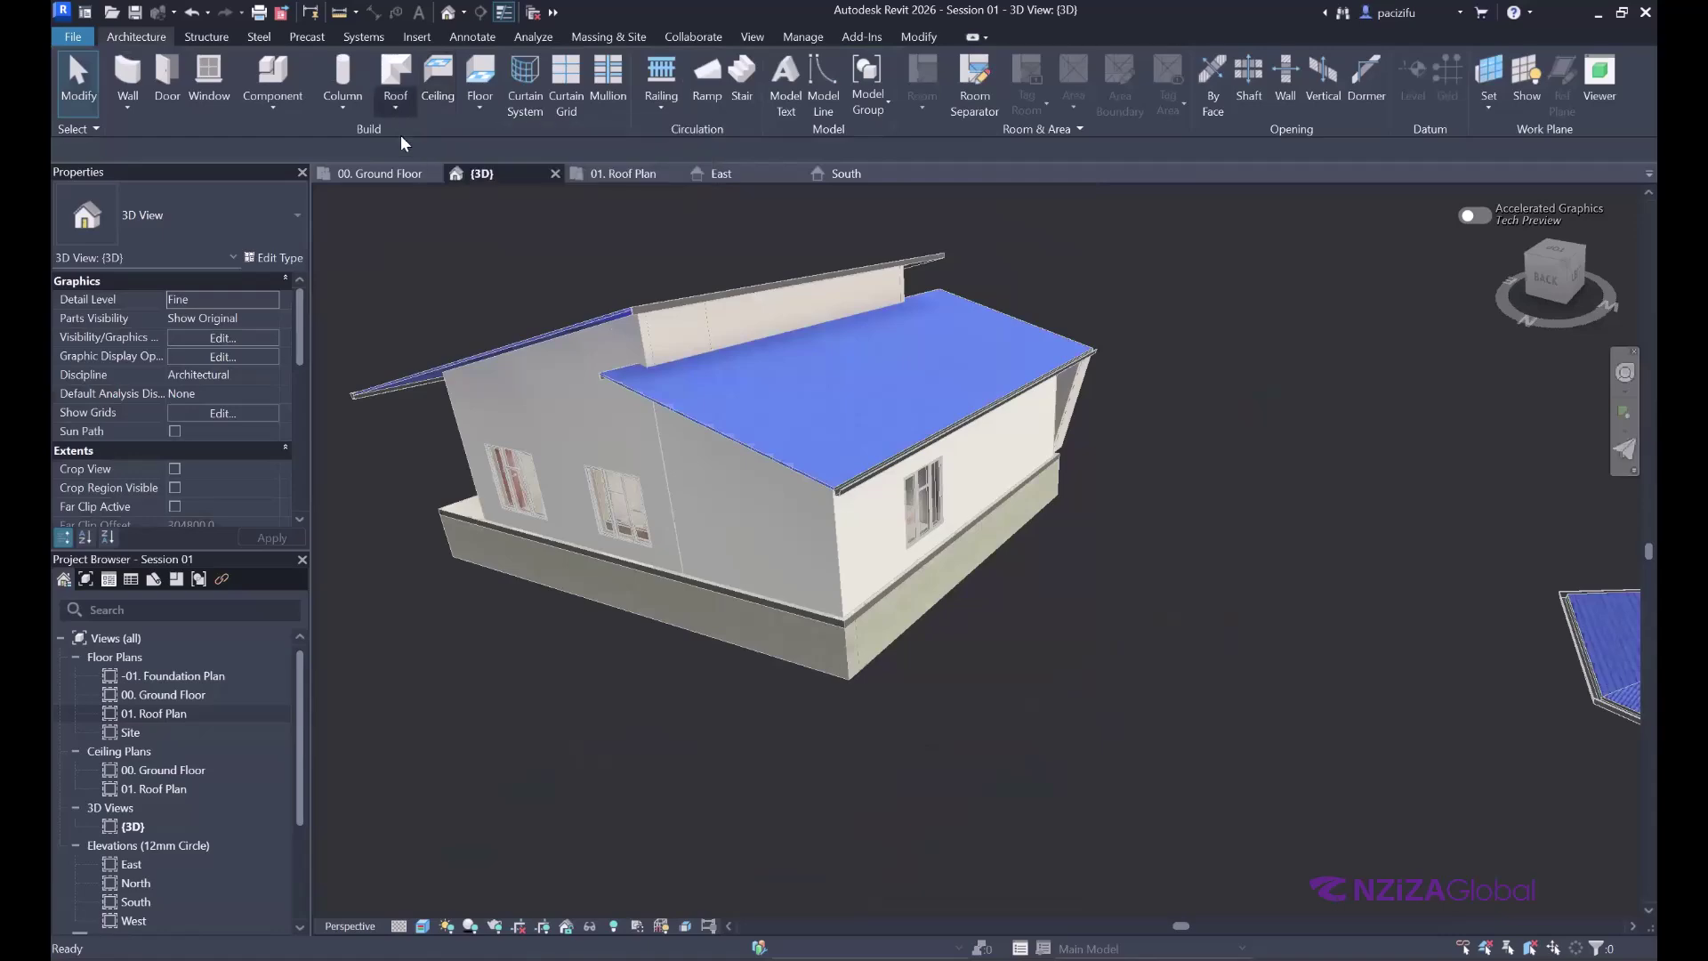
pyautogui.click(473, 283)
pyautogui.scroll(5, 665, 477)
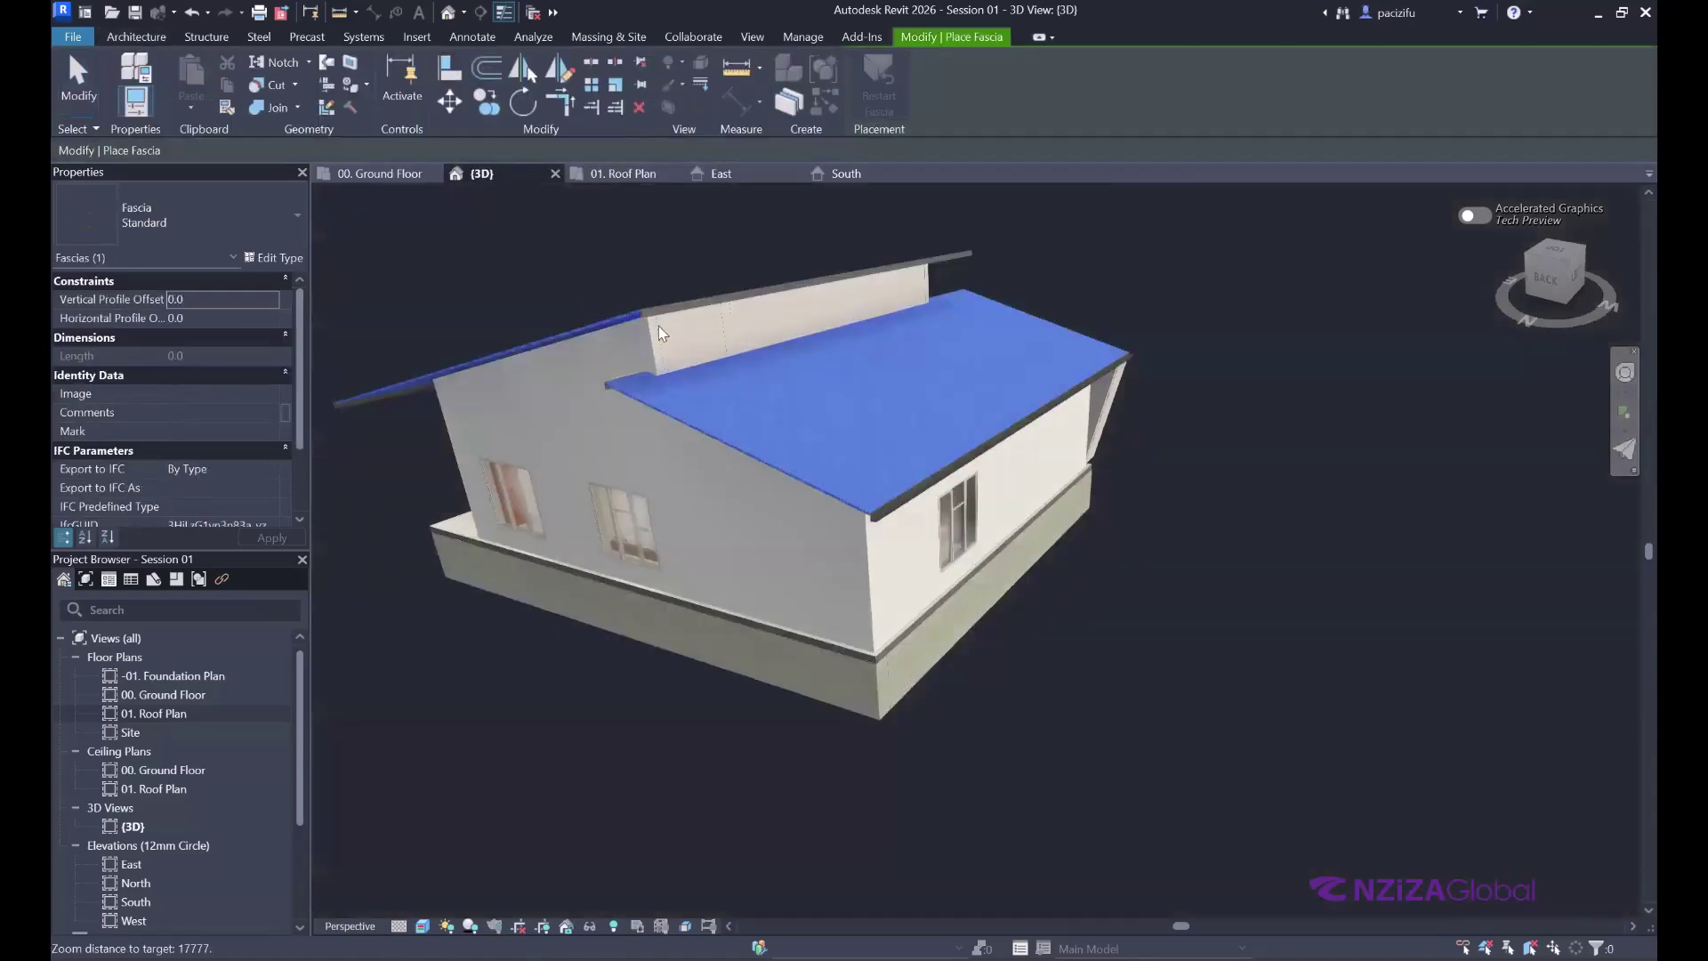
pyautogui.scroll(2, 665, 477)
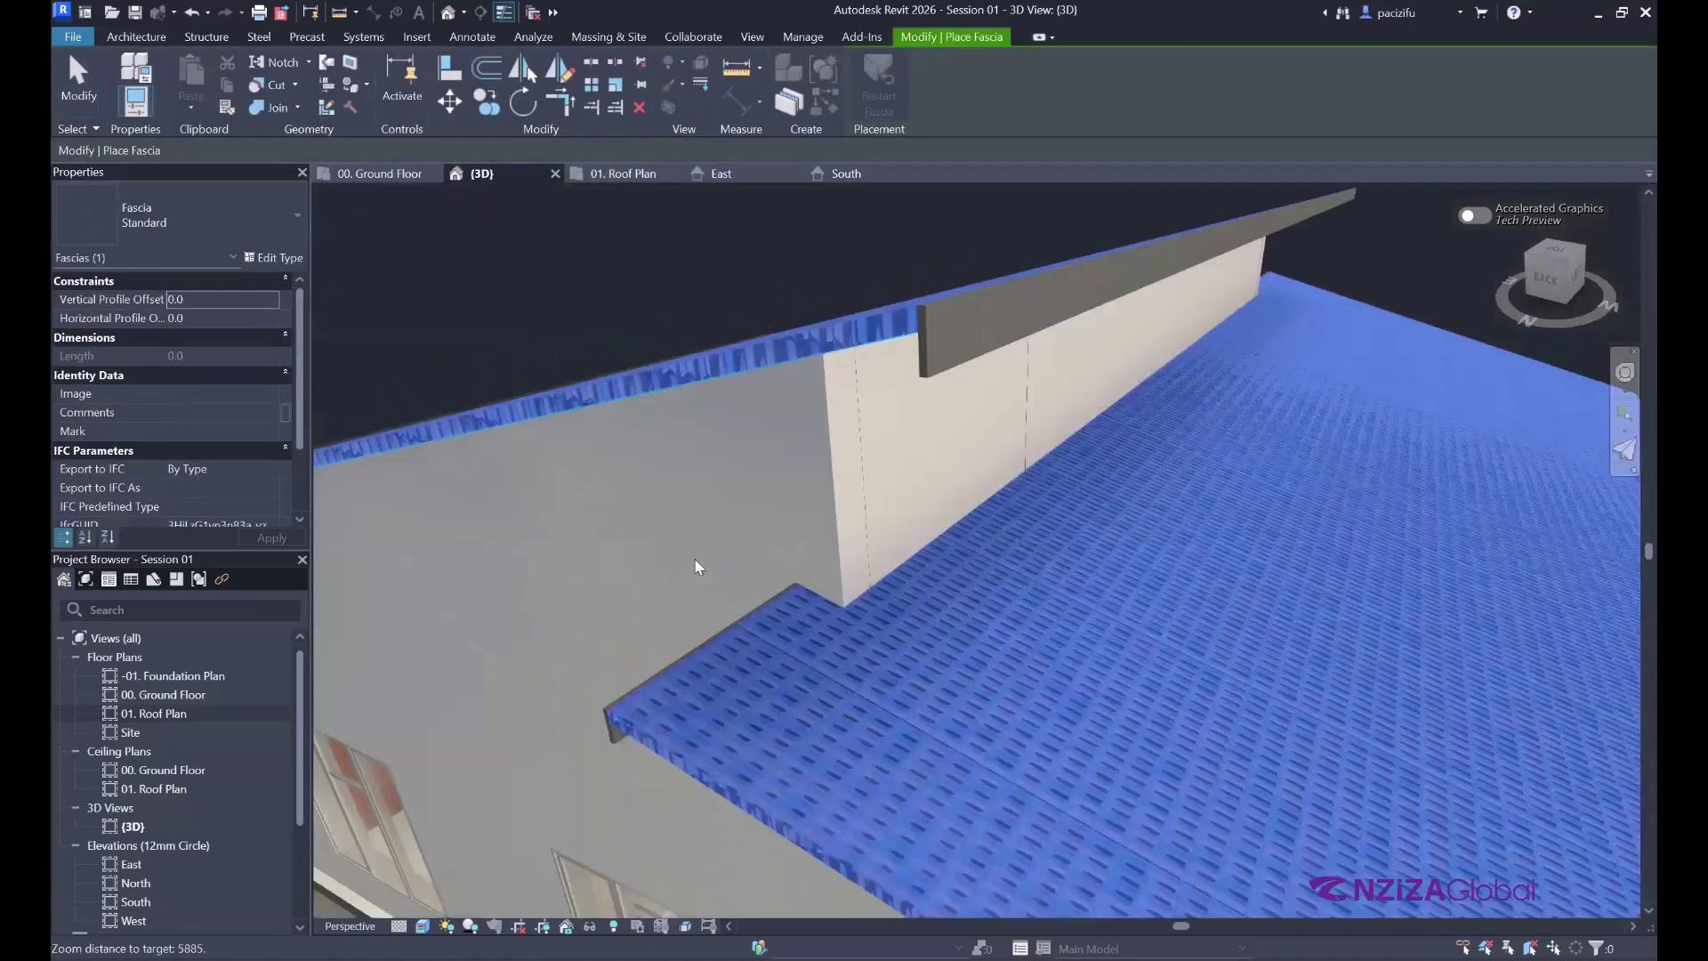
pyautogui.scroll(-6, 698, 565)
pyautogui.scroll(6, 702, 504)
pyautogui.scroll(-3, 936, 515)
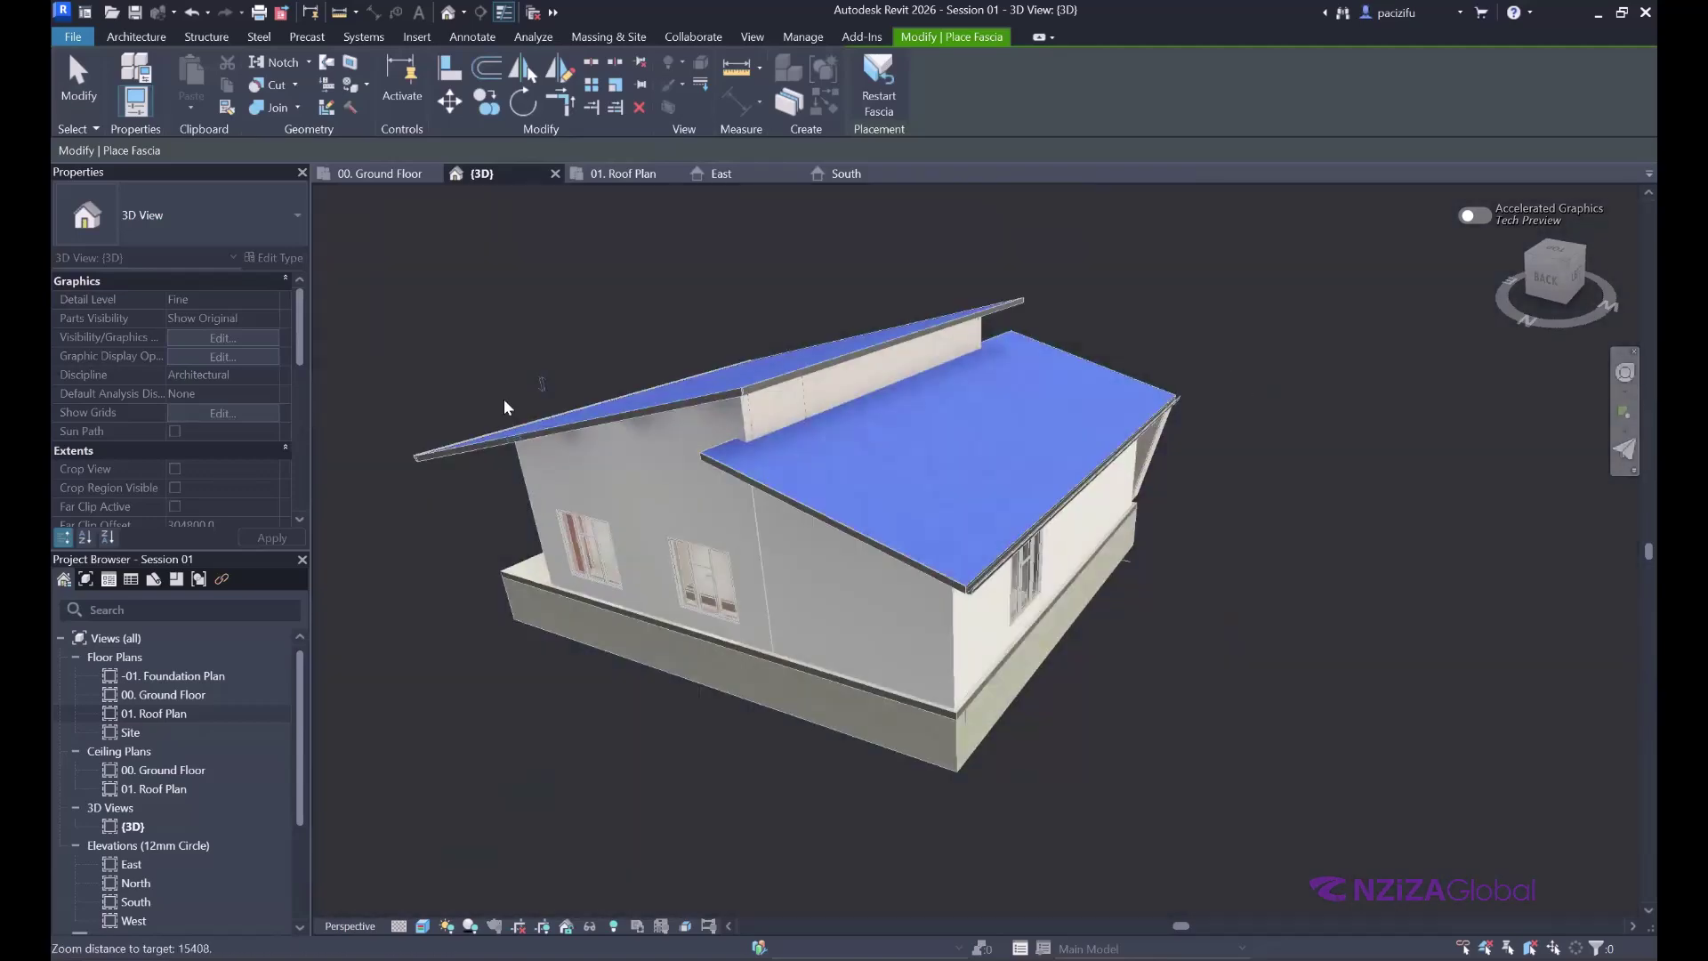
pyautogui.keyDown('shift'); pyautogui.moveTo(687, 306); pyautogui.dragTo(692, 301, button='middle'); pyautogui.keyUp('shift')
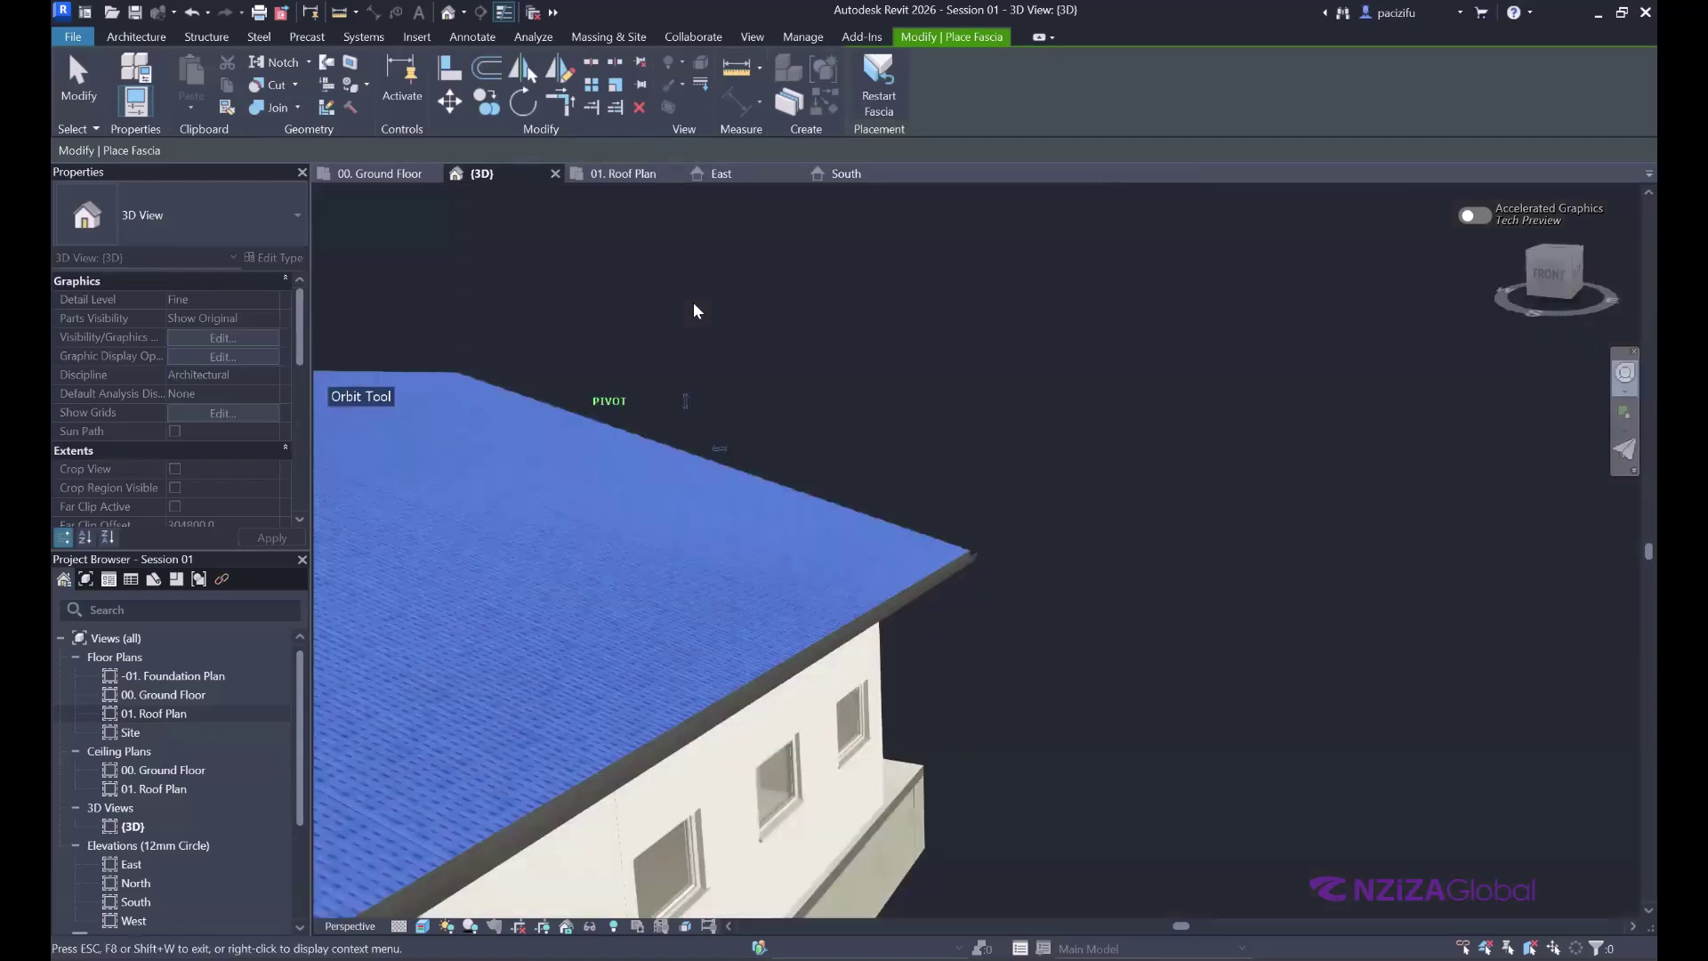
pyautogui.scroll(-4, 975, 352)
pyautogui.keyDown('shift'); pyautogui.moveTo(893, 418); pyautogui.dragTo(897, 381, button='middle'); pyautogui.keyUp('shift')
pyautogui.scroll(1, 1235, 472)
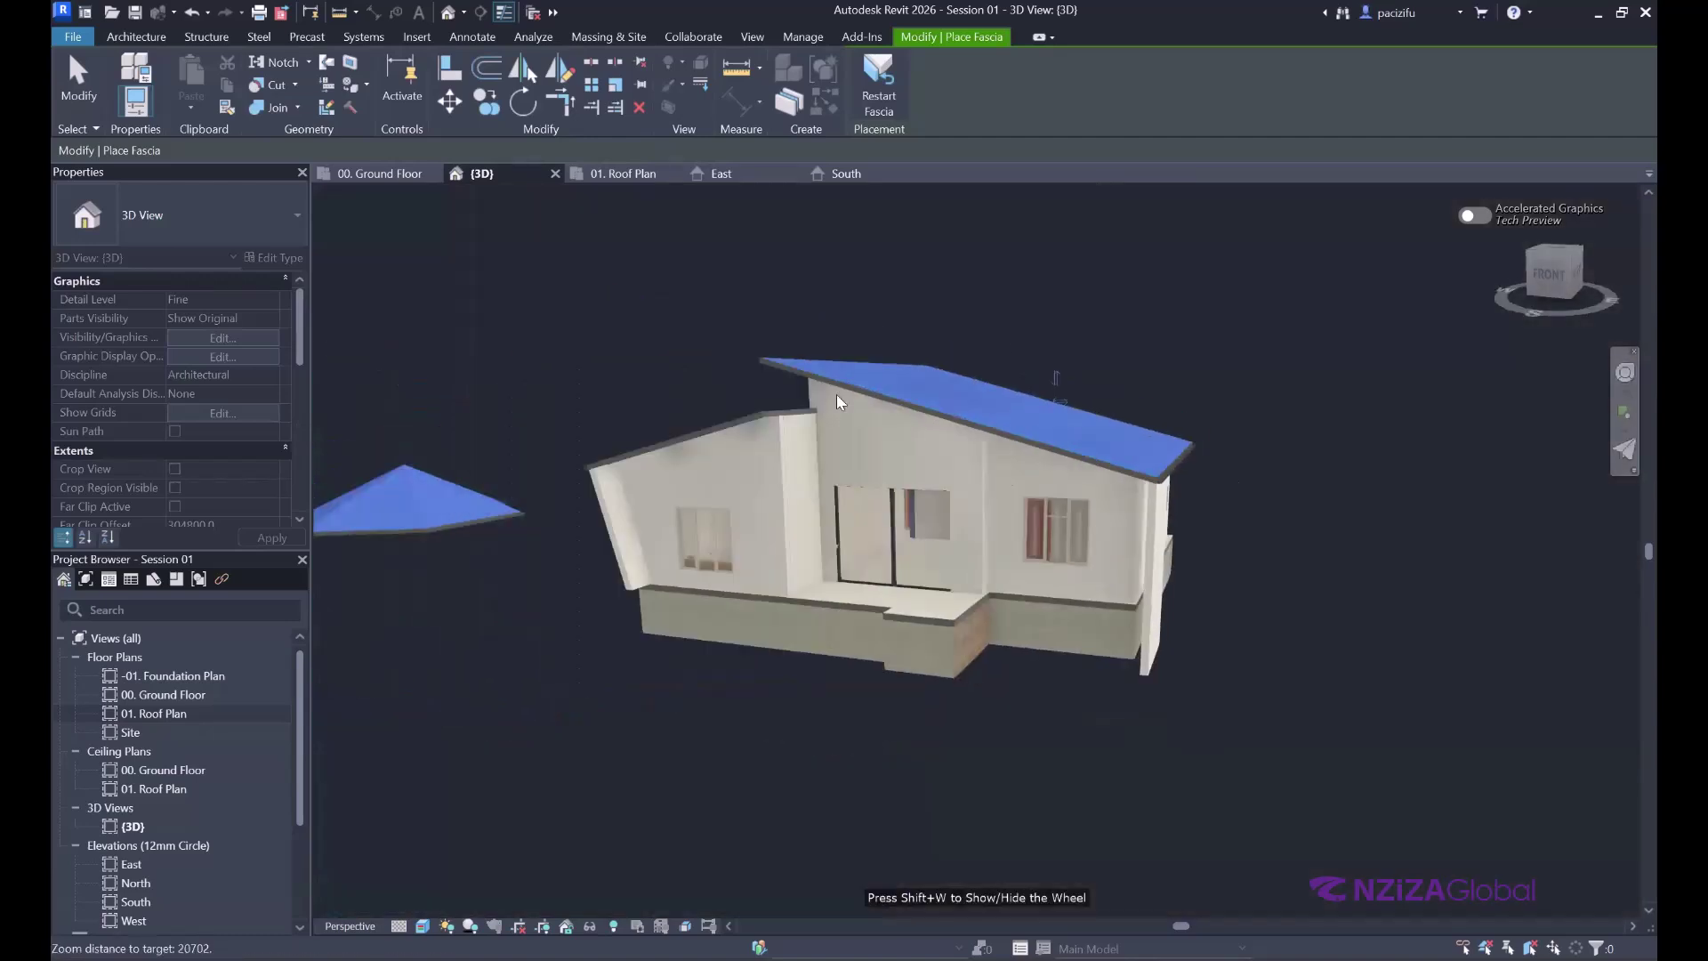
pyautogui.hotkey('shift', 'w')
pyautogui.click(865, 303)
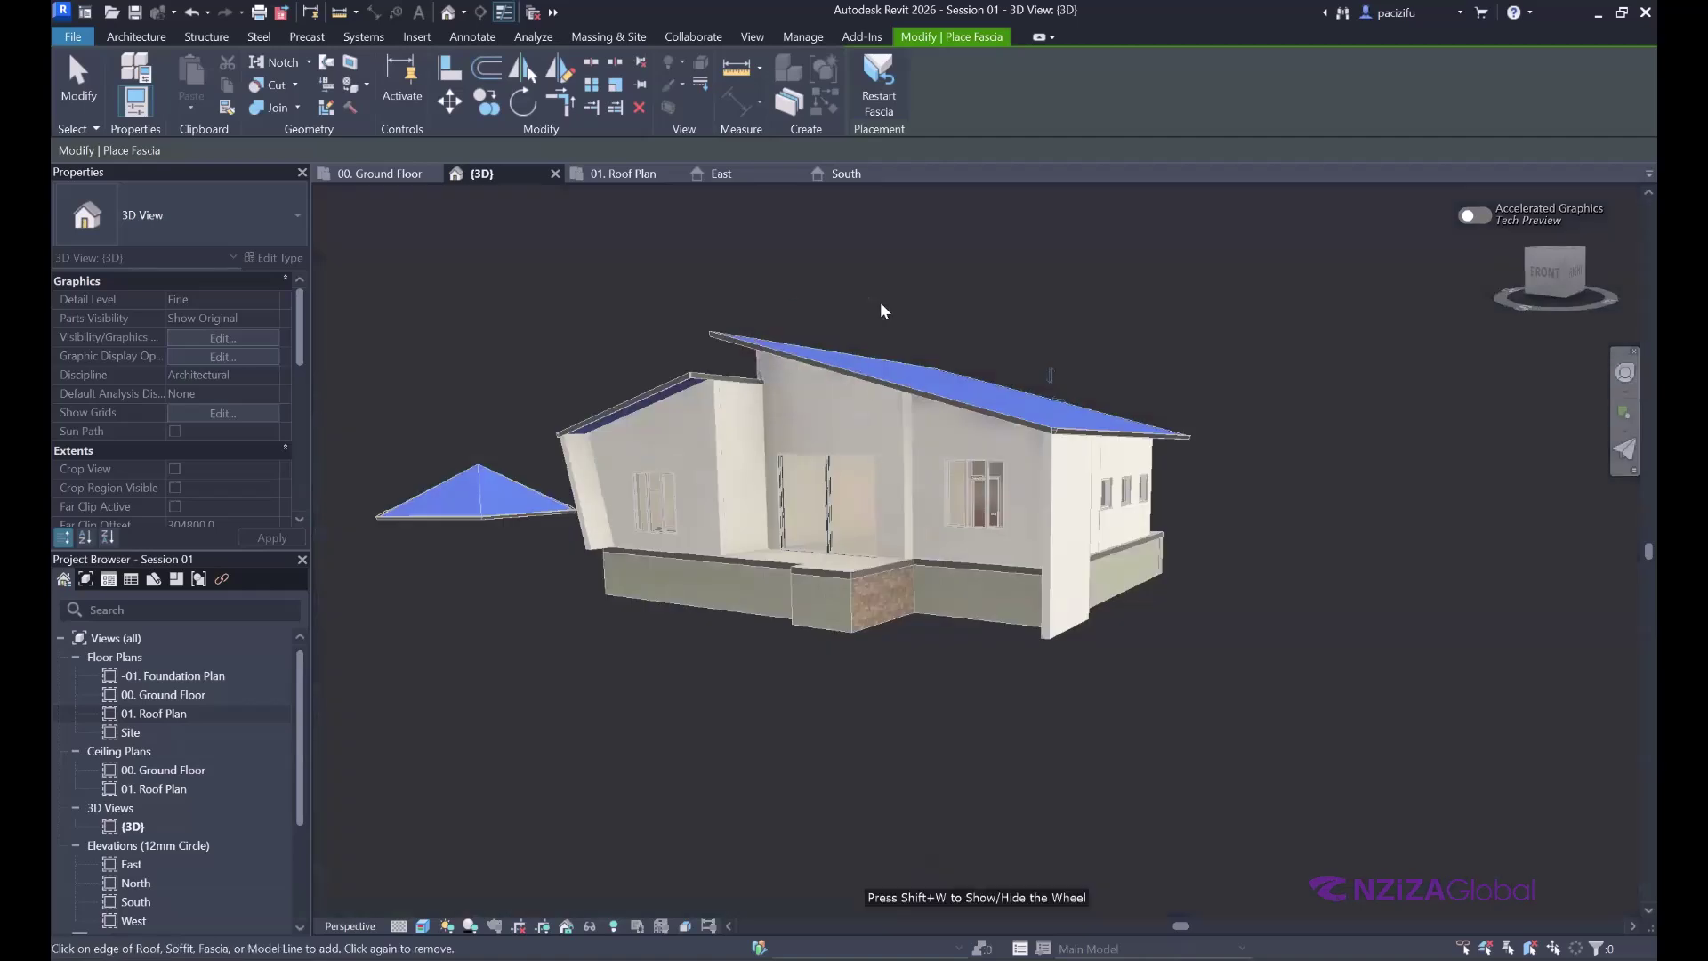
pyautogui.press('Escape')
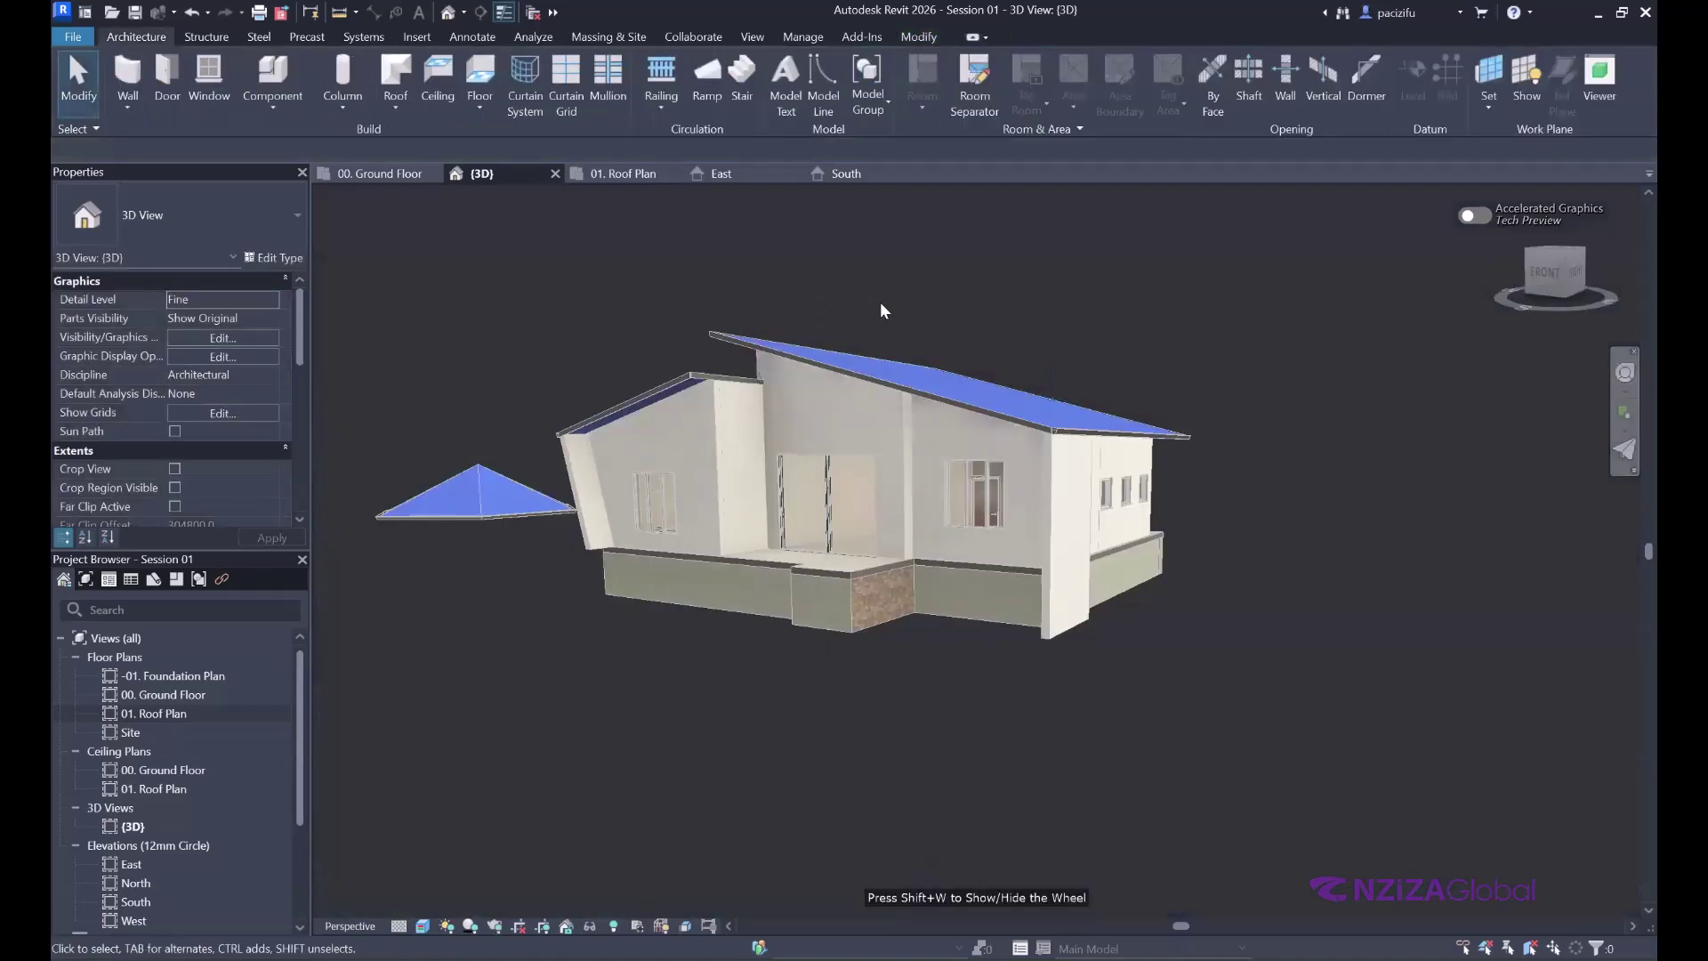
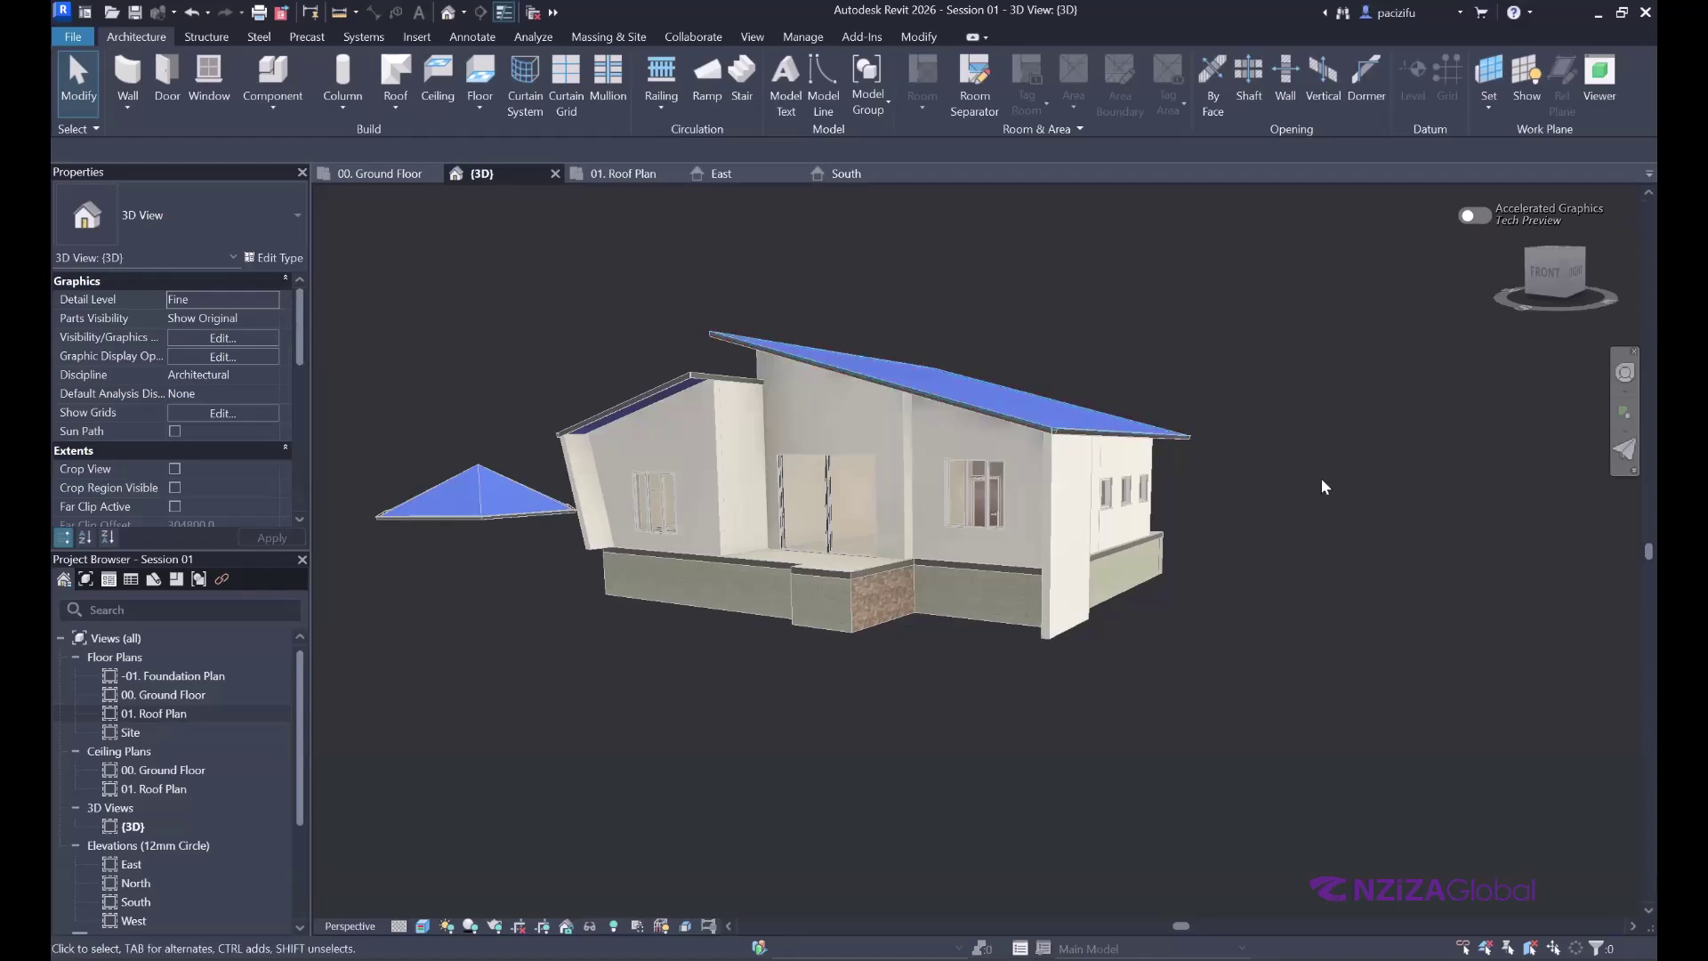
# - Open the 00. Ground Floor plan at the open area in front of the entrance porch
pyautogui.keyDown('shift'); pyautogui.moveTo(836, 387); pyautogui.dragTo(932, 311, button='middle'); pyautogui.keyUp('shift')
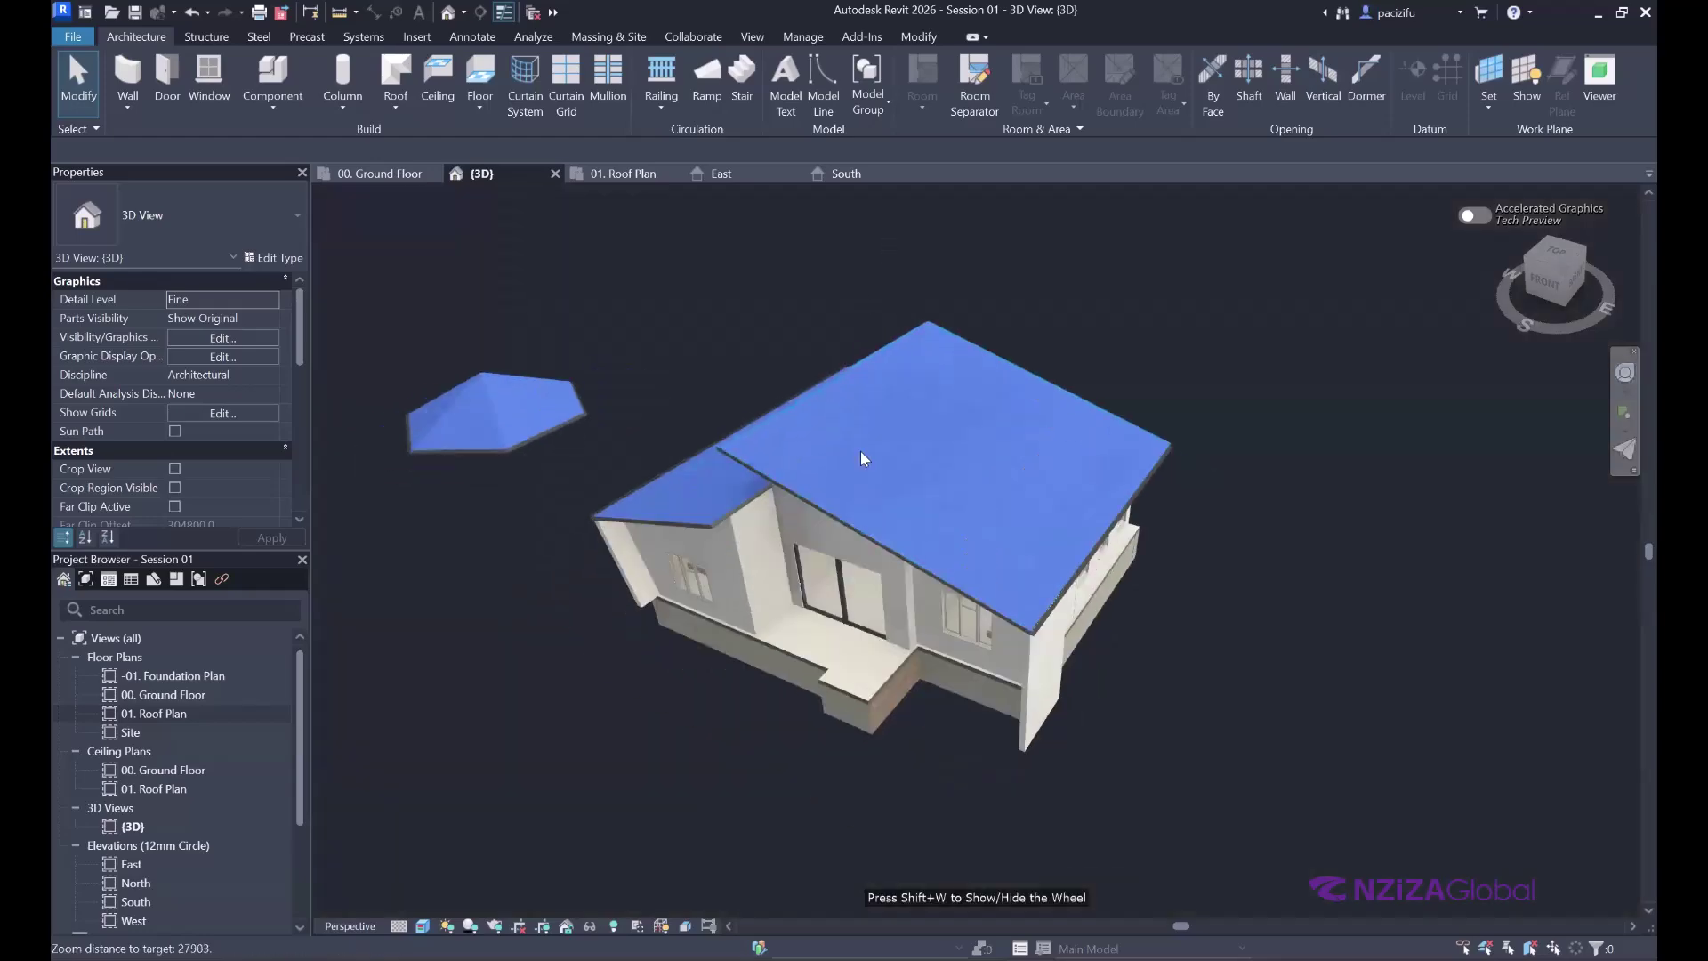
pyautogui.scroll(3, 815, 442)
pyautogui.scroll(-3, 815, 442)
pyautogui.click(365, 173)
pyautogui.scroll(-2, 766, 600)
pyautogui.scroll(6, 736, 660)
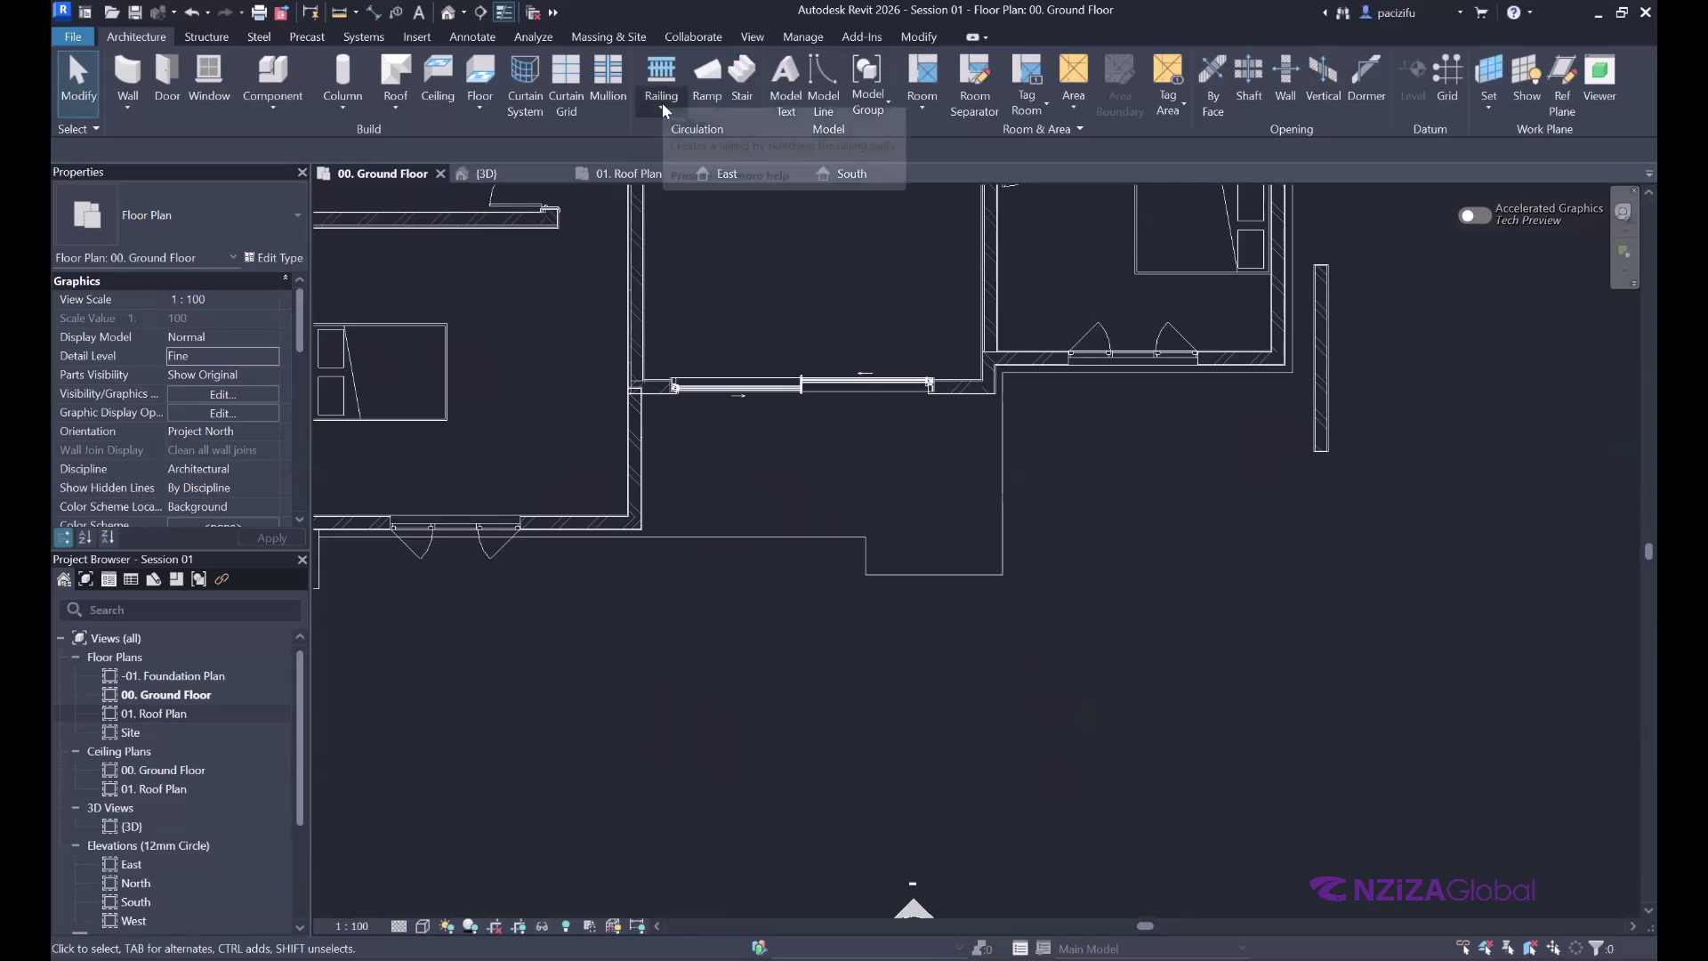
# - Start a stair and draw a horizontal, centre-aligned first run of 10 risers, 2250 mm long, below the entrance porch
pyautogui.click(743, 71)
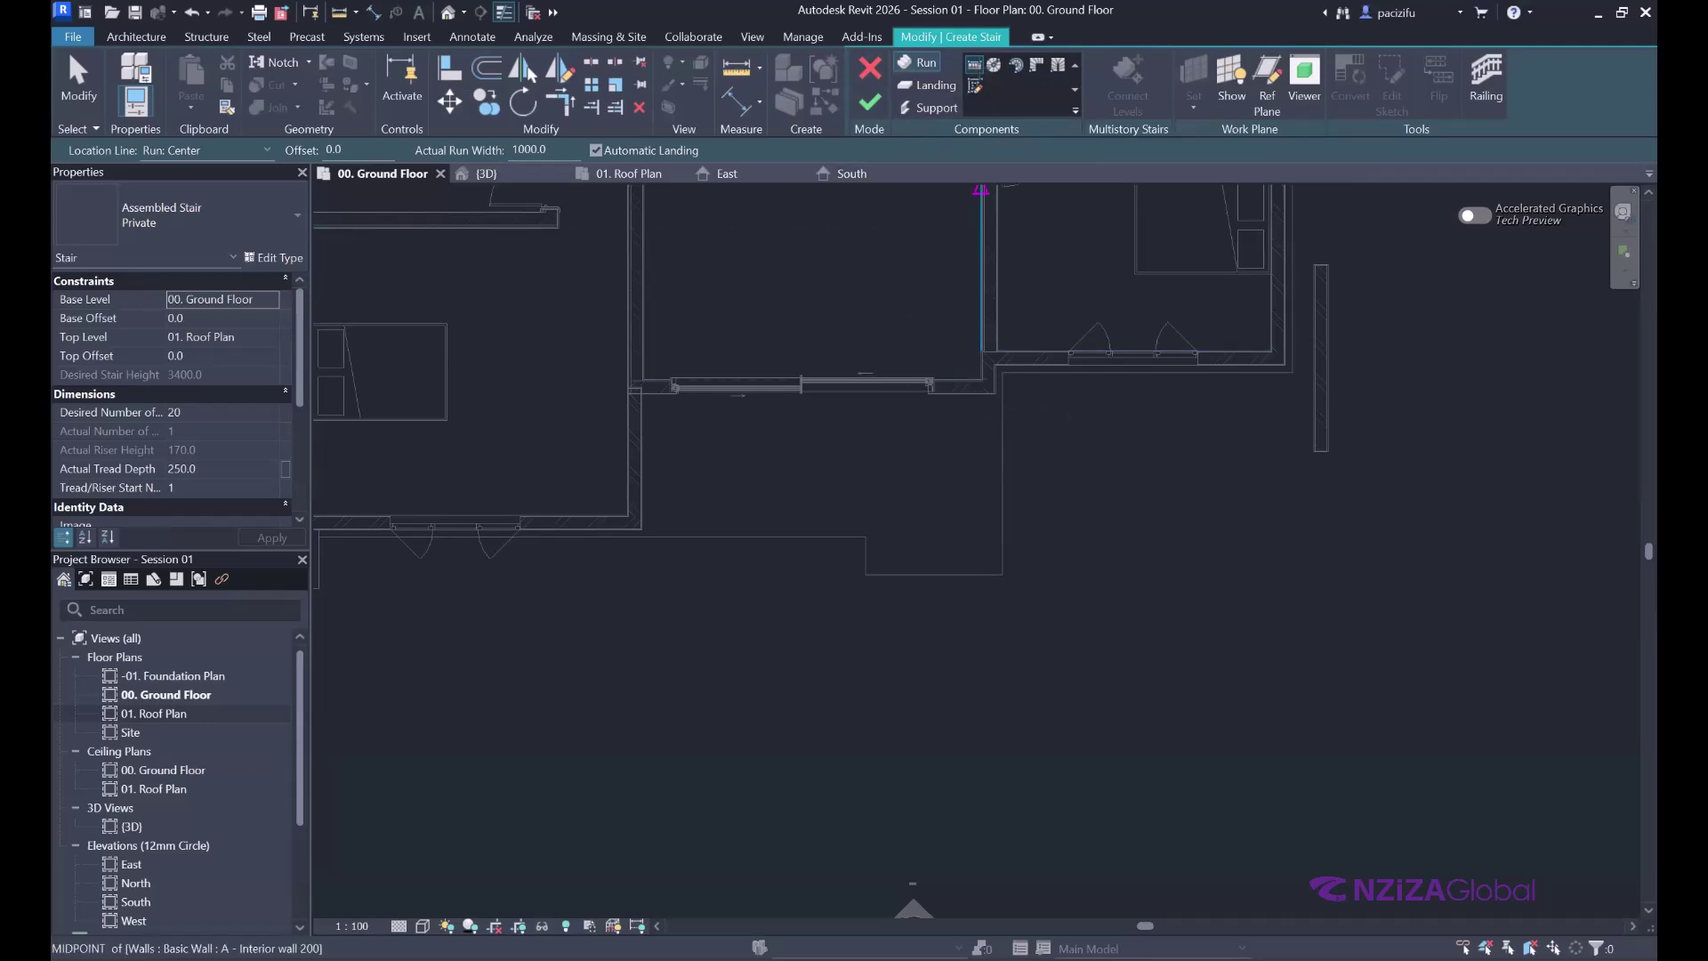
pyautogui.scroll(3, 916, 485)
pyautogui.click(1153, 620)
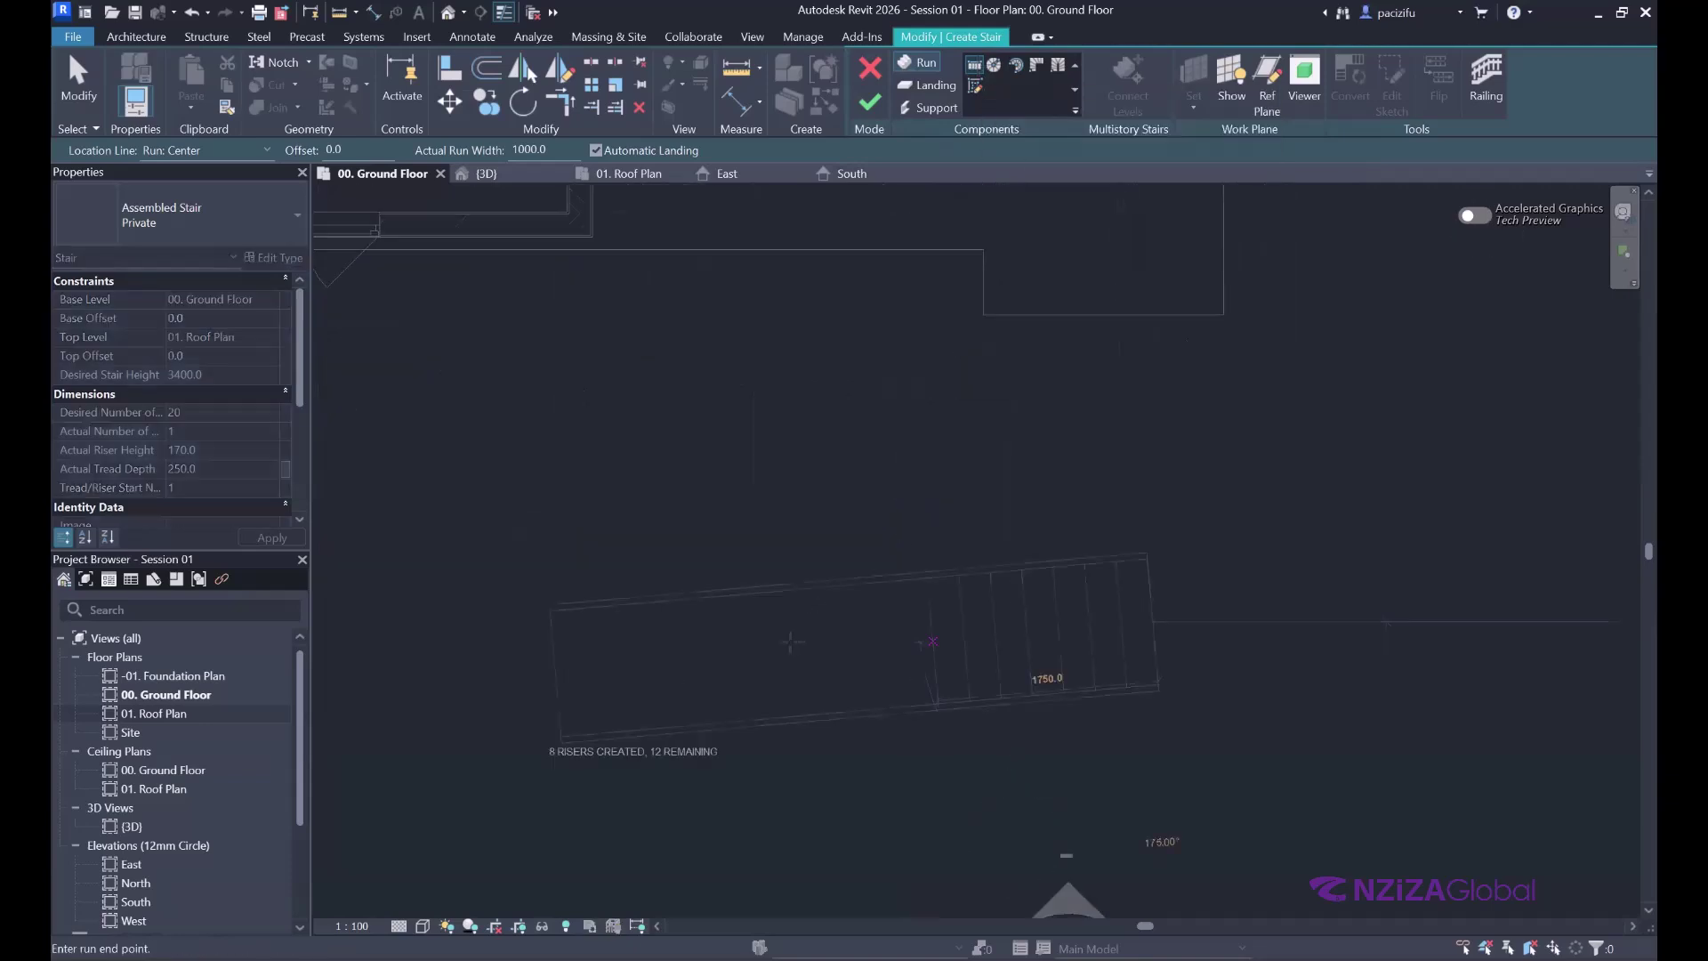
pyautogui.scroll(-1, 840, 614)
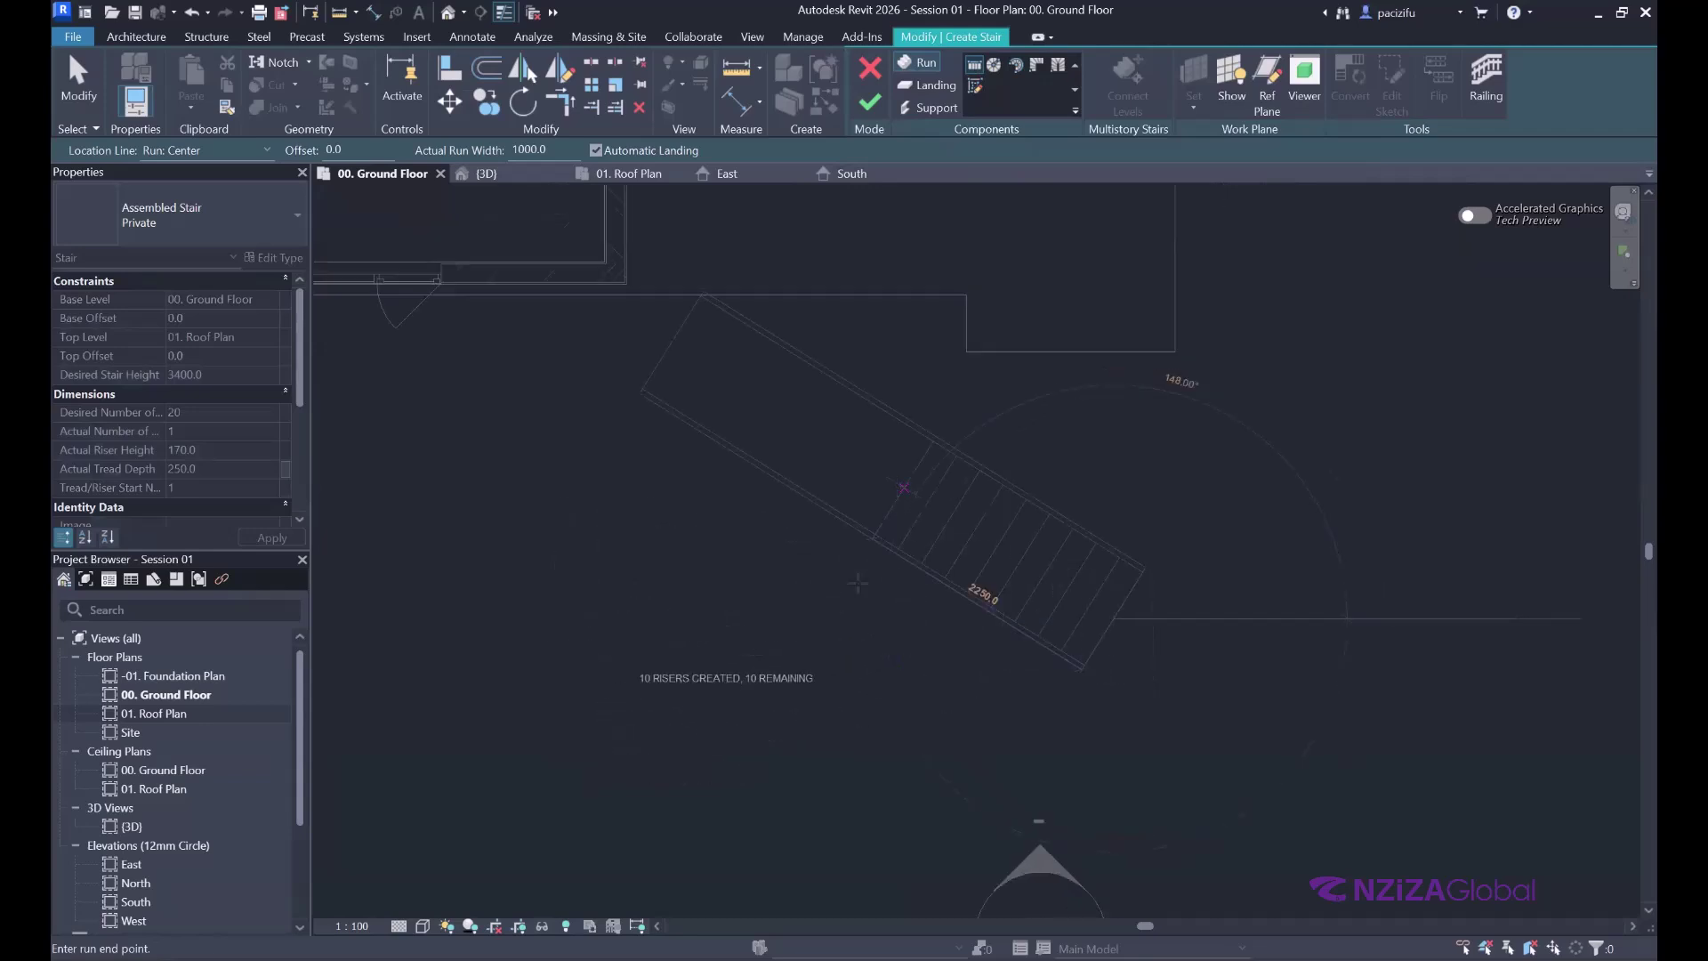
pyautogui.scroll(2, 828, 551)
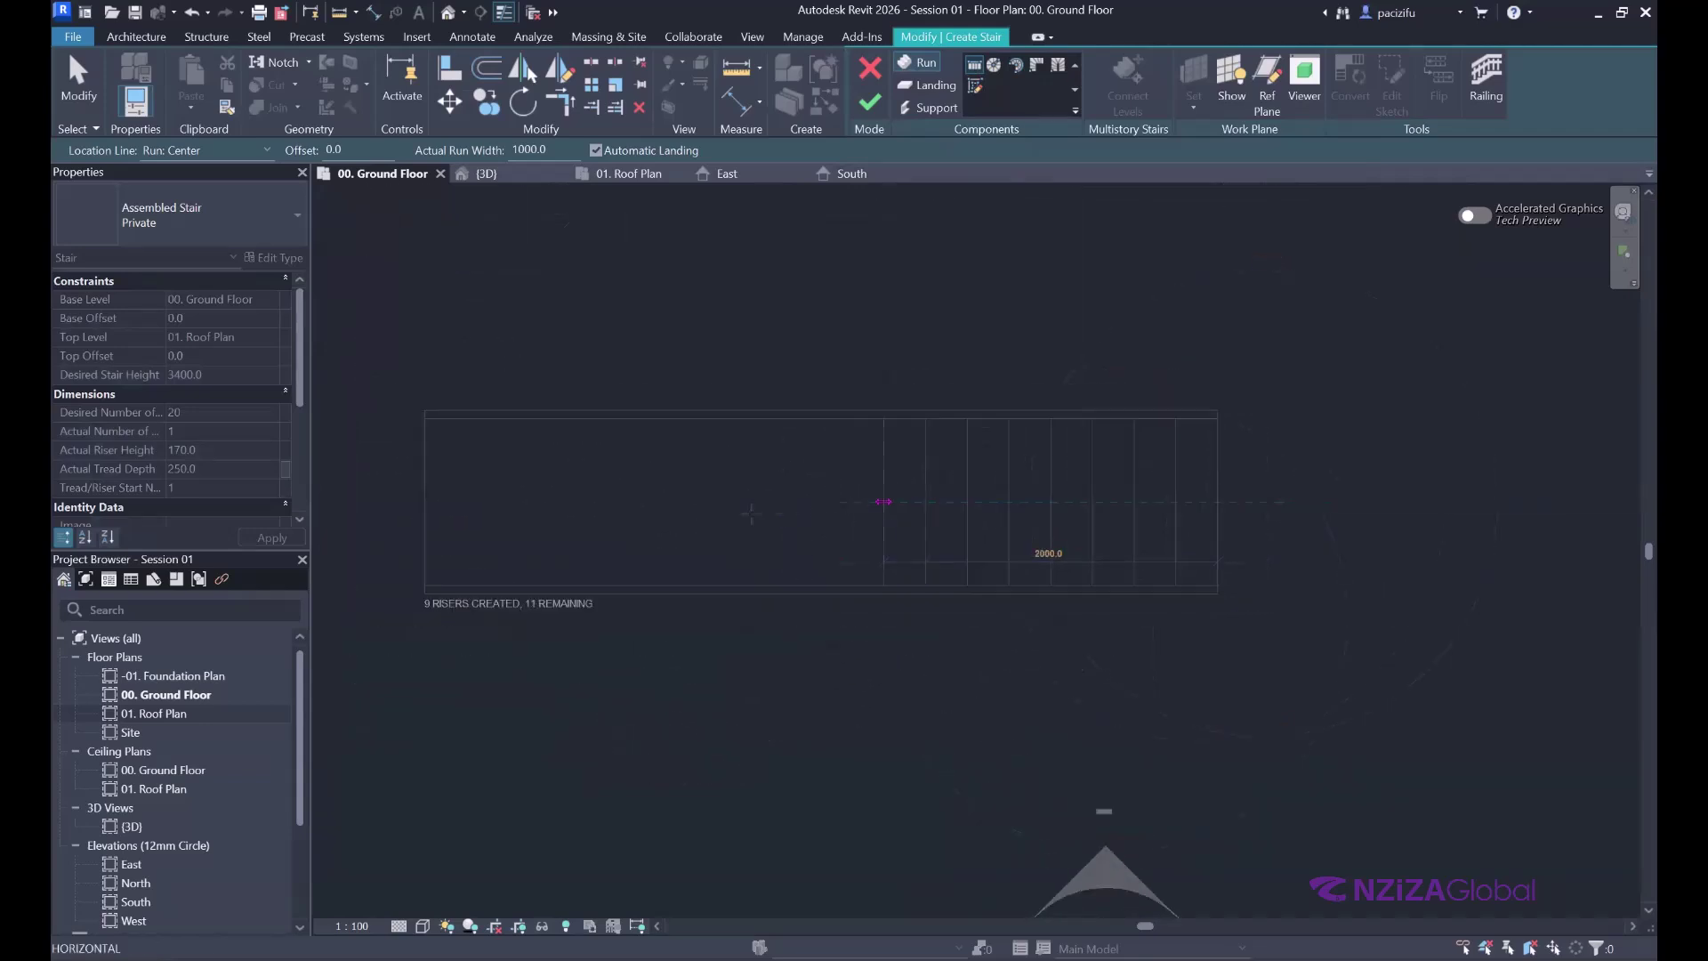
pyautogui.scroll(2, 491, 505)
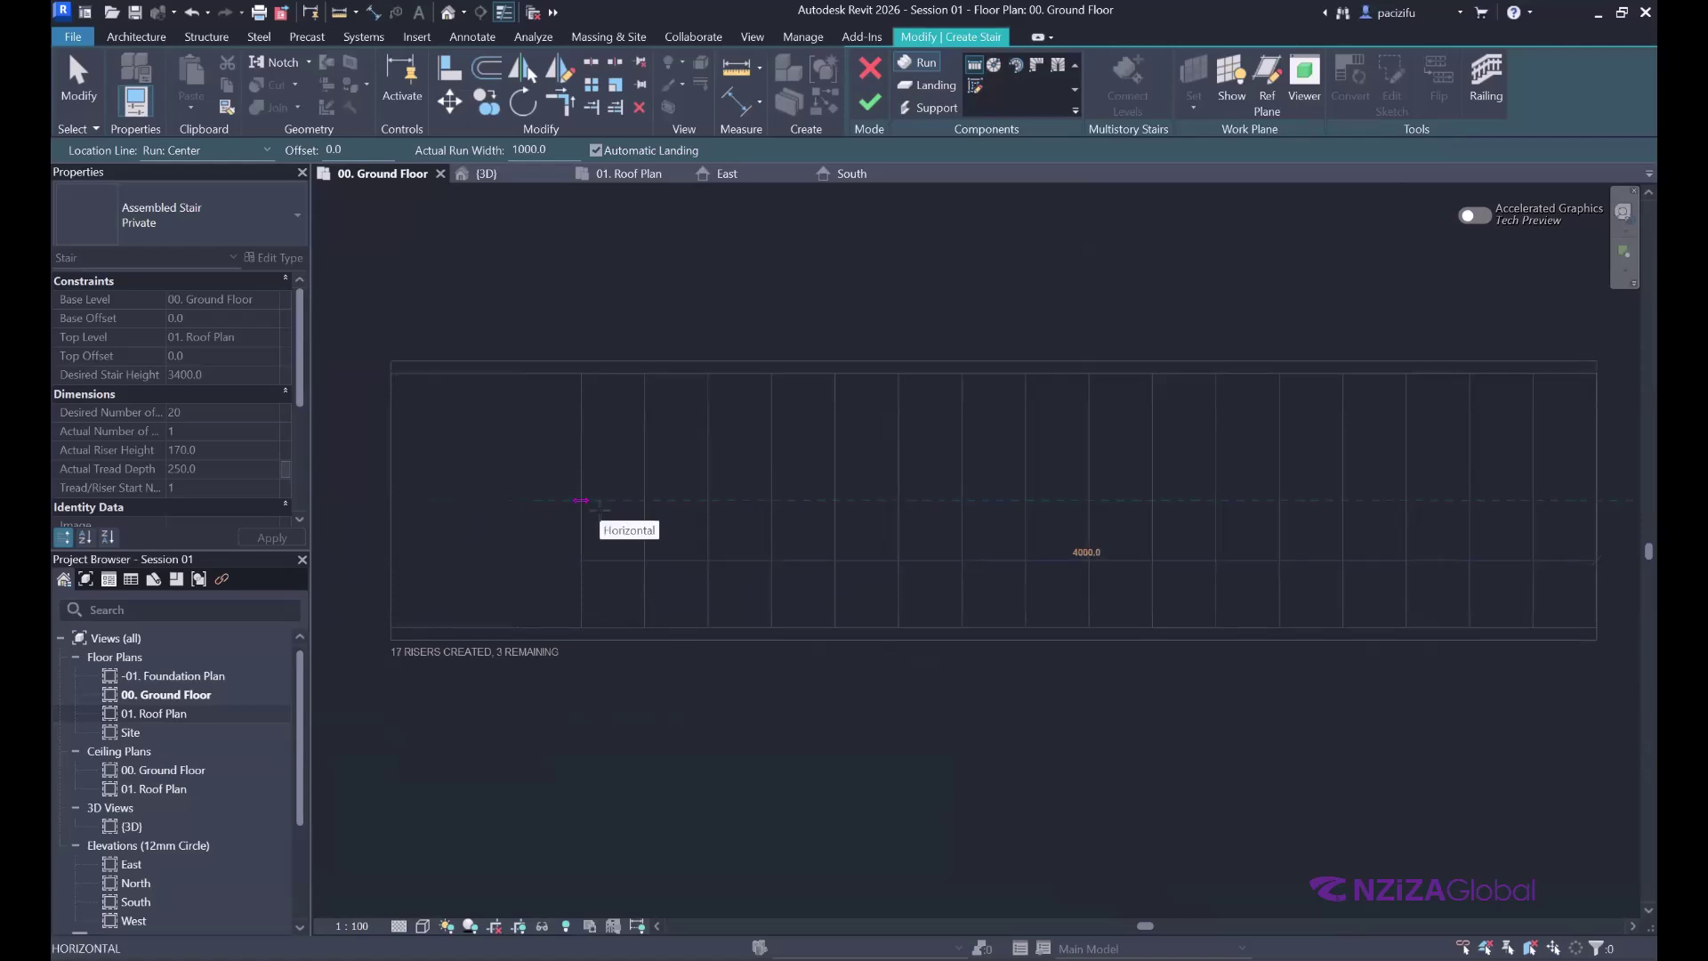
pyautogui.scroll(-3, 580, 501)
pyautogui.scroll(2, 780, 496)
pyautogui.scroll(-1, 780, 495)
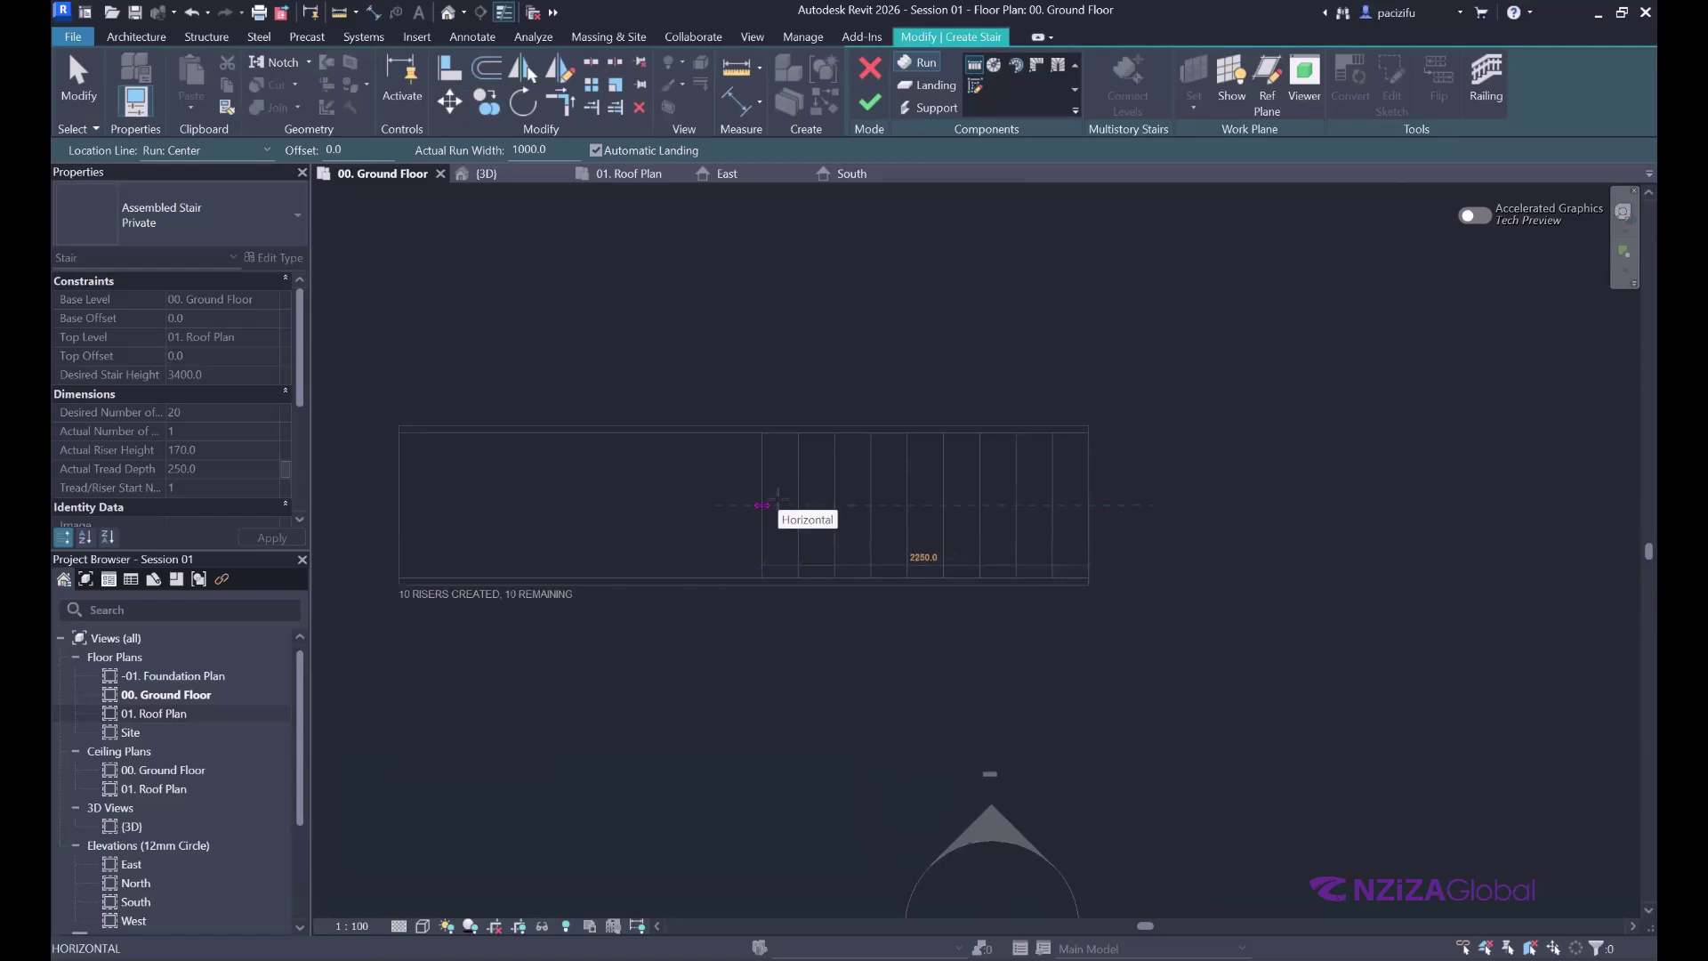
pyautogui.click(762, 505)
pyautogui.scroll(-2, 763, 504)
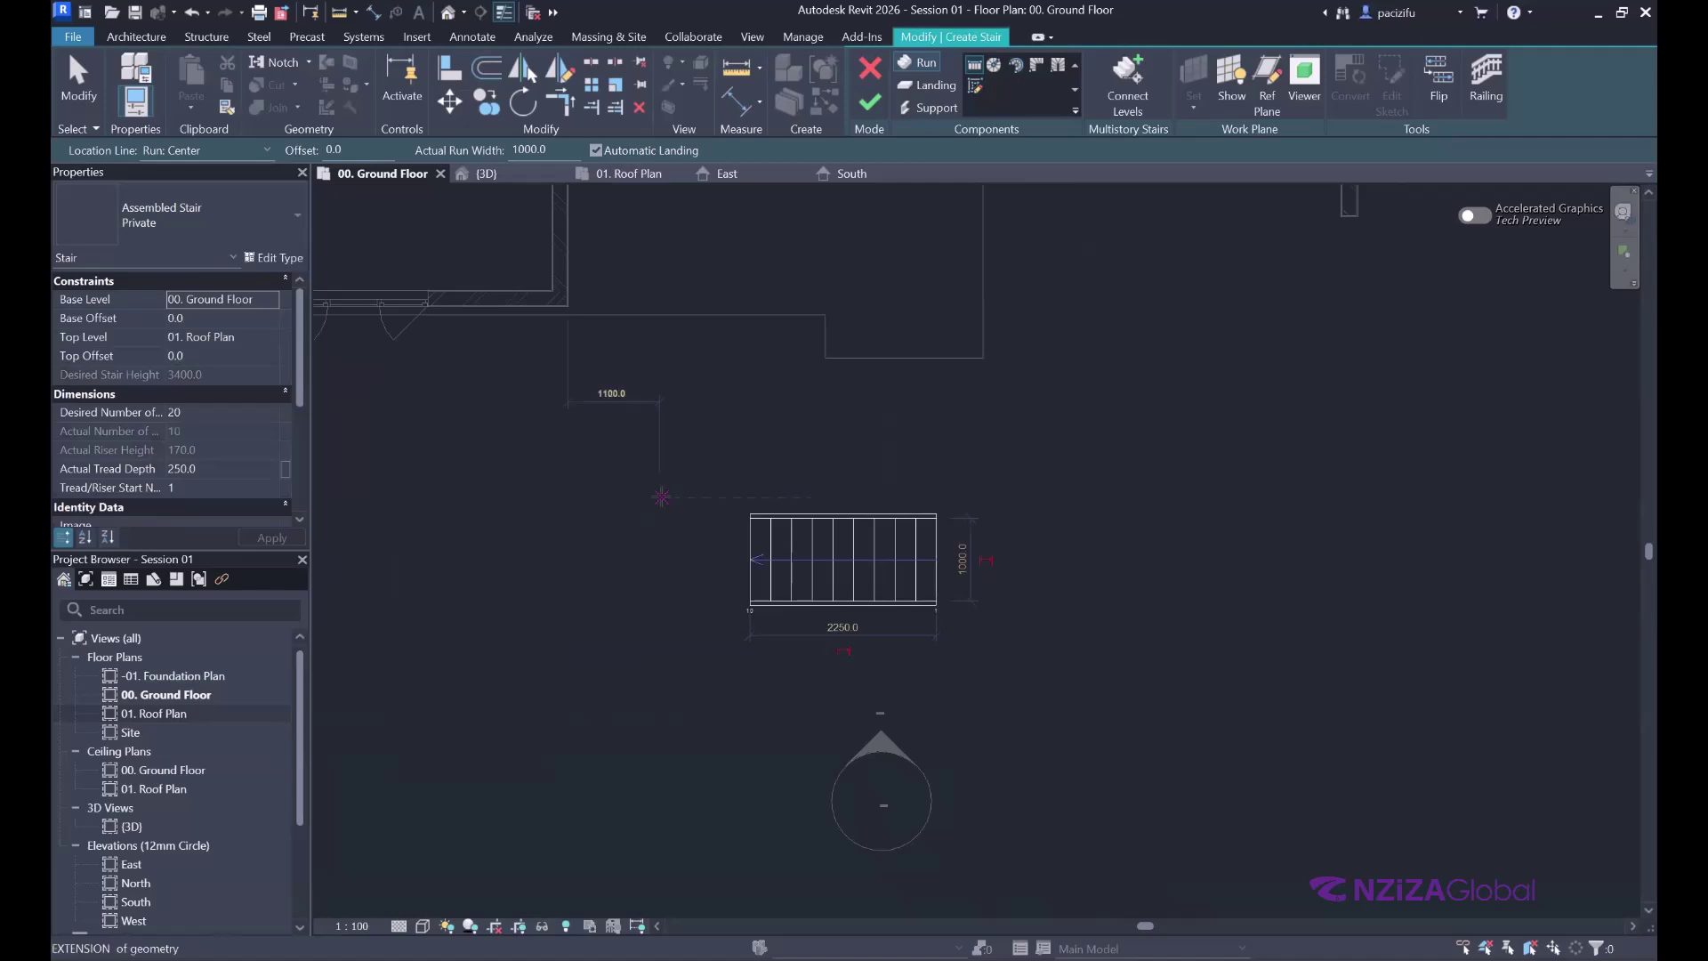
# - Draw a perpendicular second run of 10 risers towards the house, ending in line with the exterior wall, and finish the L-shaped stair
pyautogui.click(662, 497)
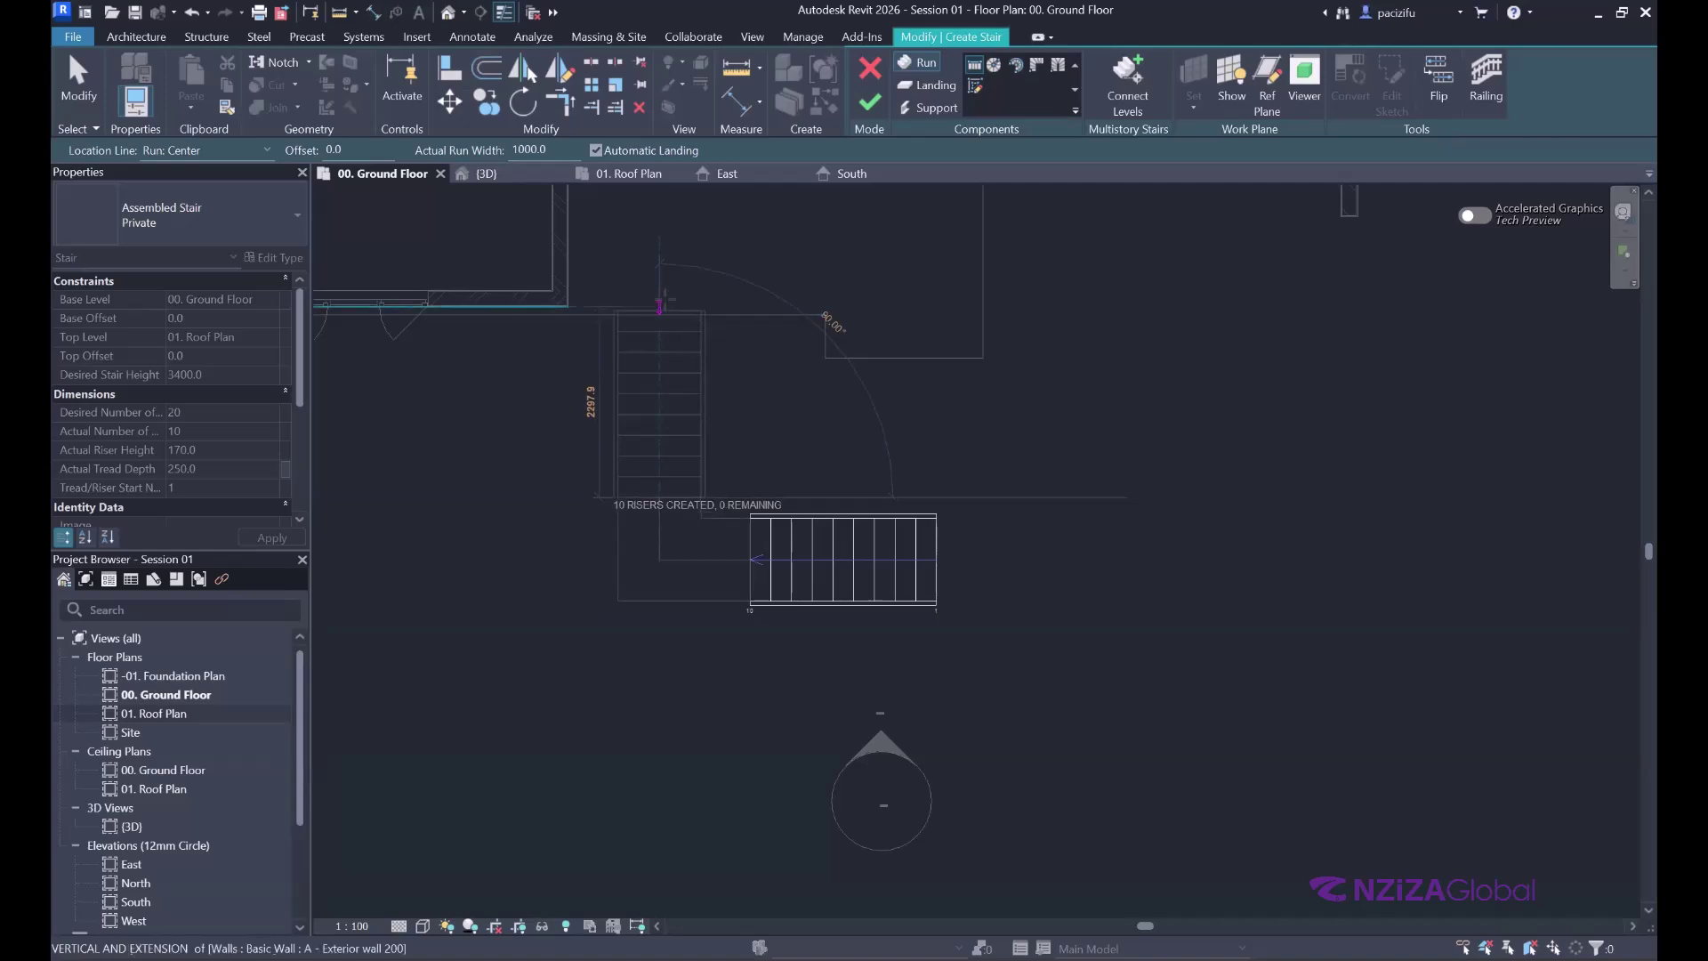
pyautogui.click(659, 308)
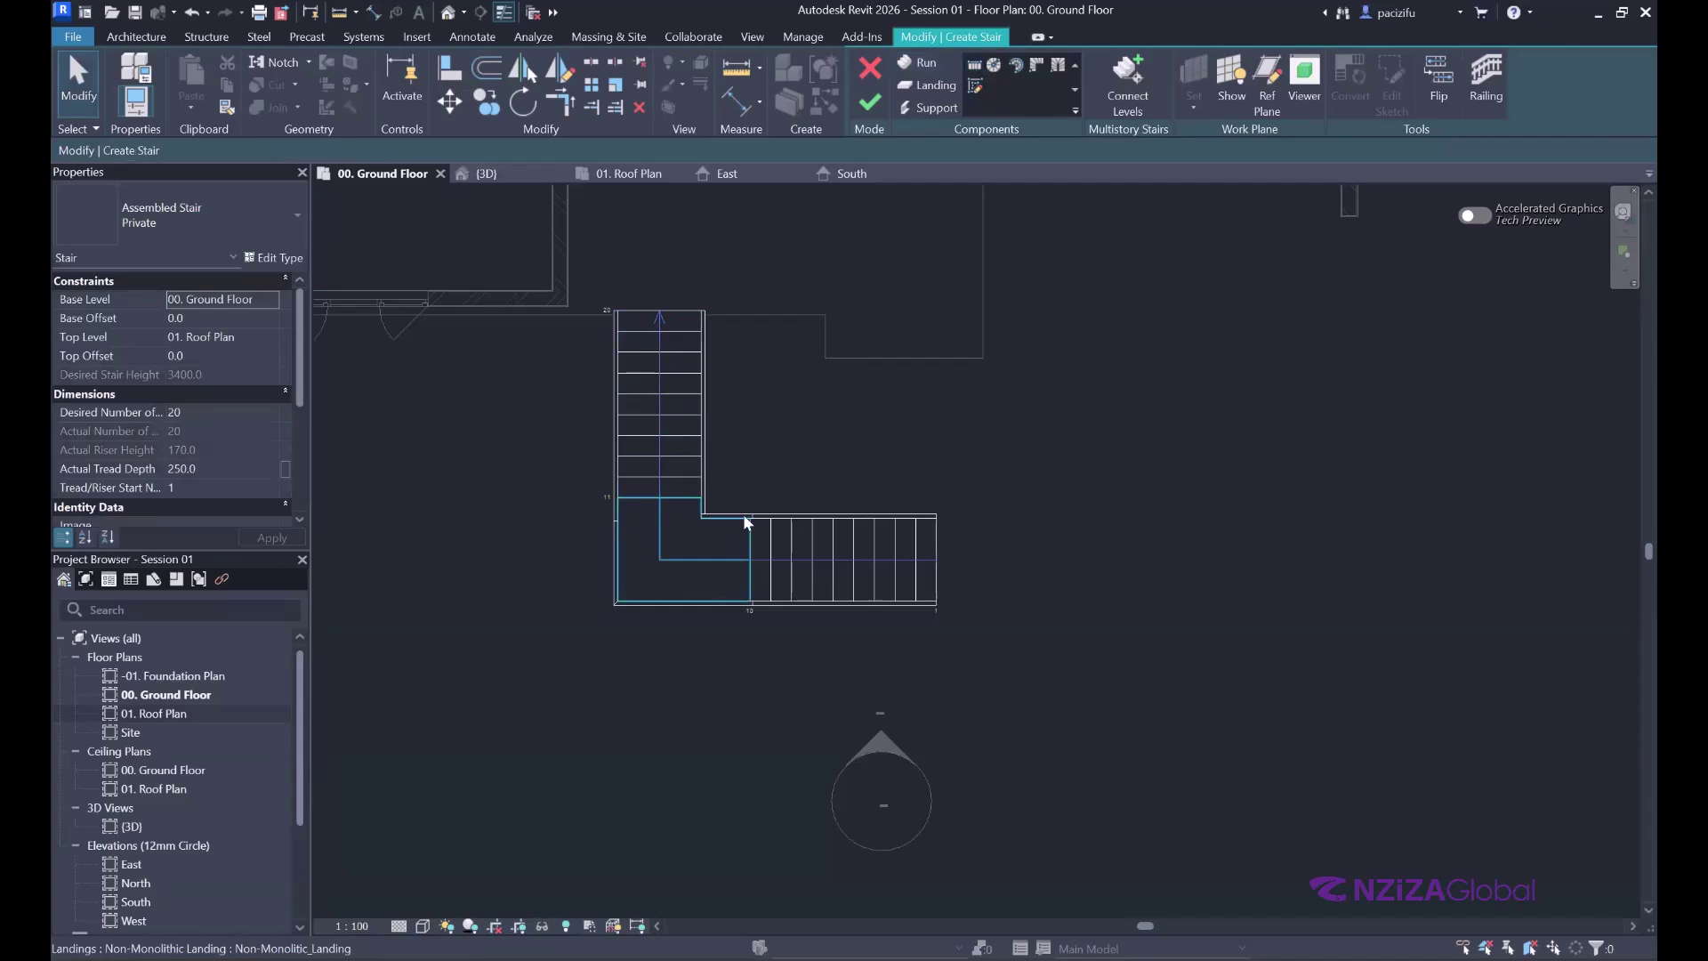
pyautogui.scroll(2, 712, 533)
pyautogui.scroll(-3, 614, 569)
pyautogui.scroll(-3, 645, 554)
pyautogui.scroll(2, 648, 523)
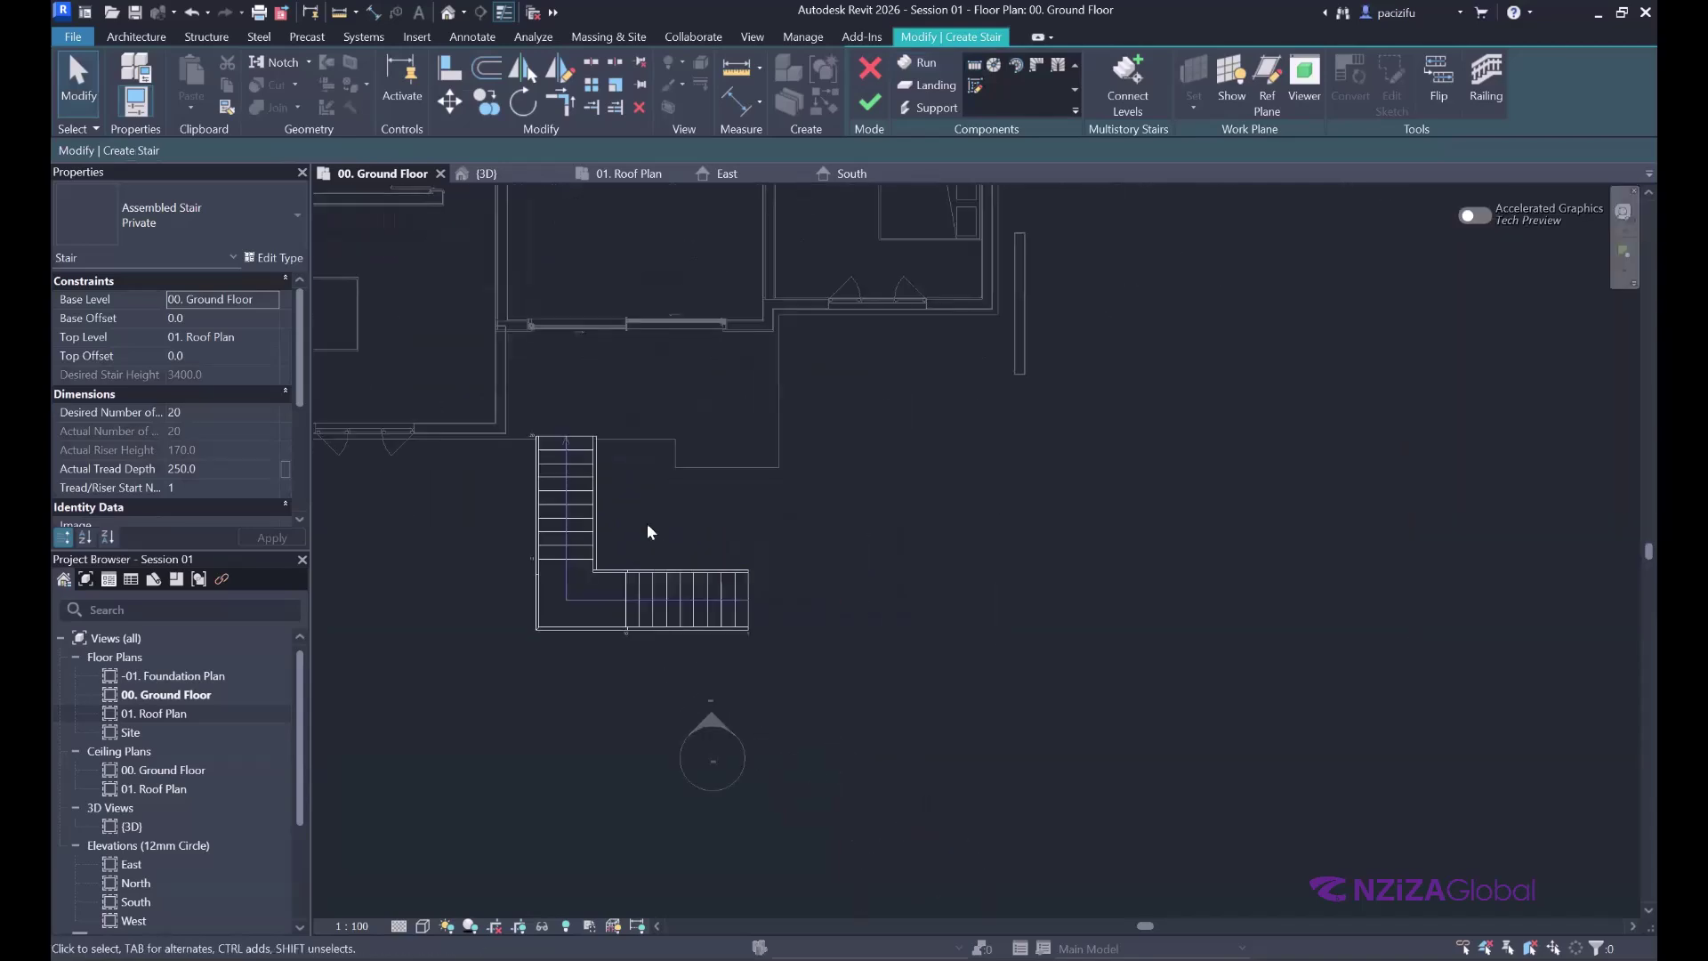
pyautogui.click(871, 107)
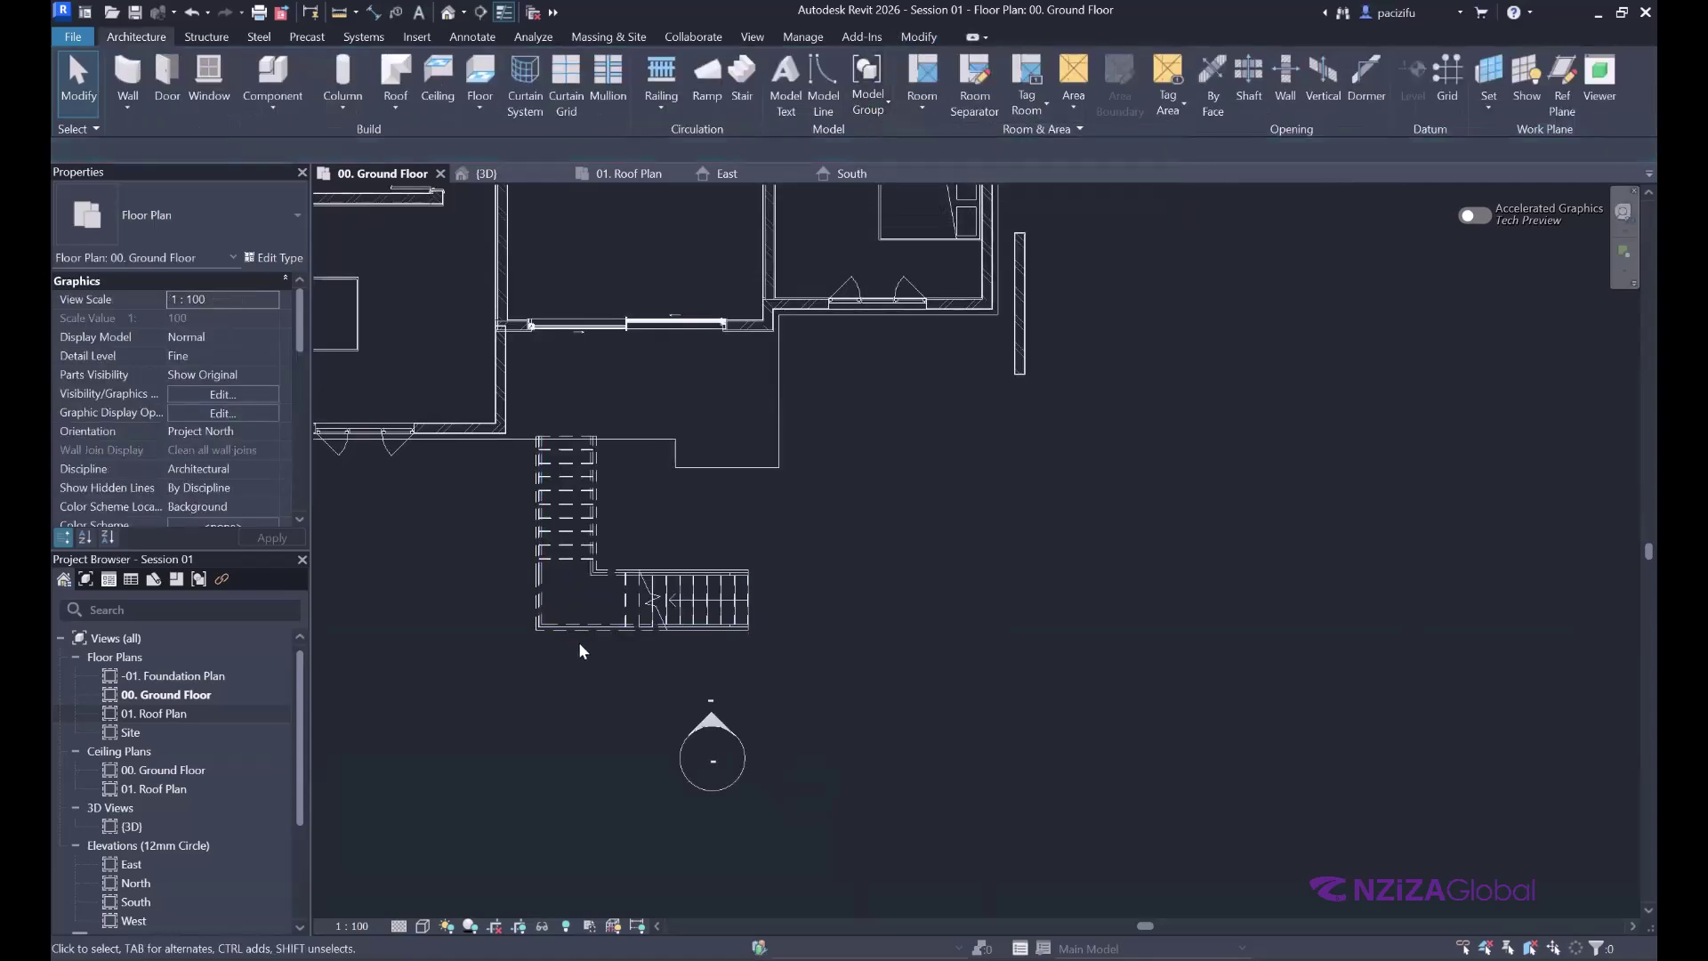
# - Start another stair beside the first and draw a horizontal run of 12 risers, 2750 mm long, with the location line Exterior Support: Left
pyautogui.scroll(-2, 608, 595)
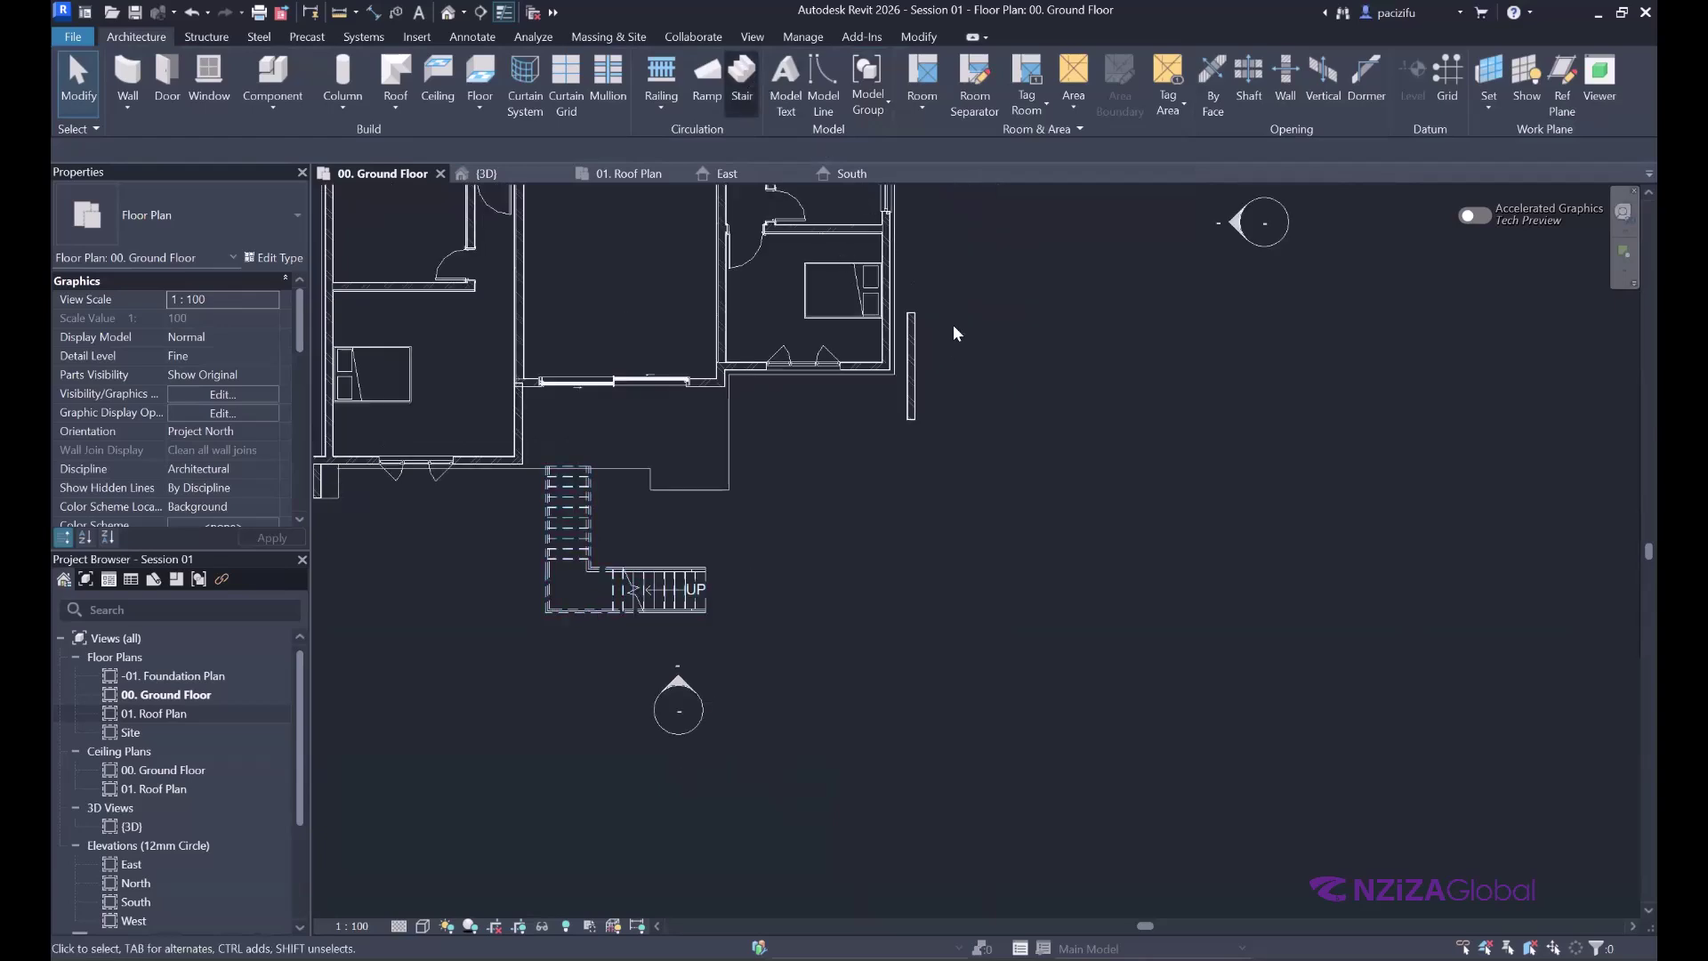
pyautogui.scroll(2, 997, 587)
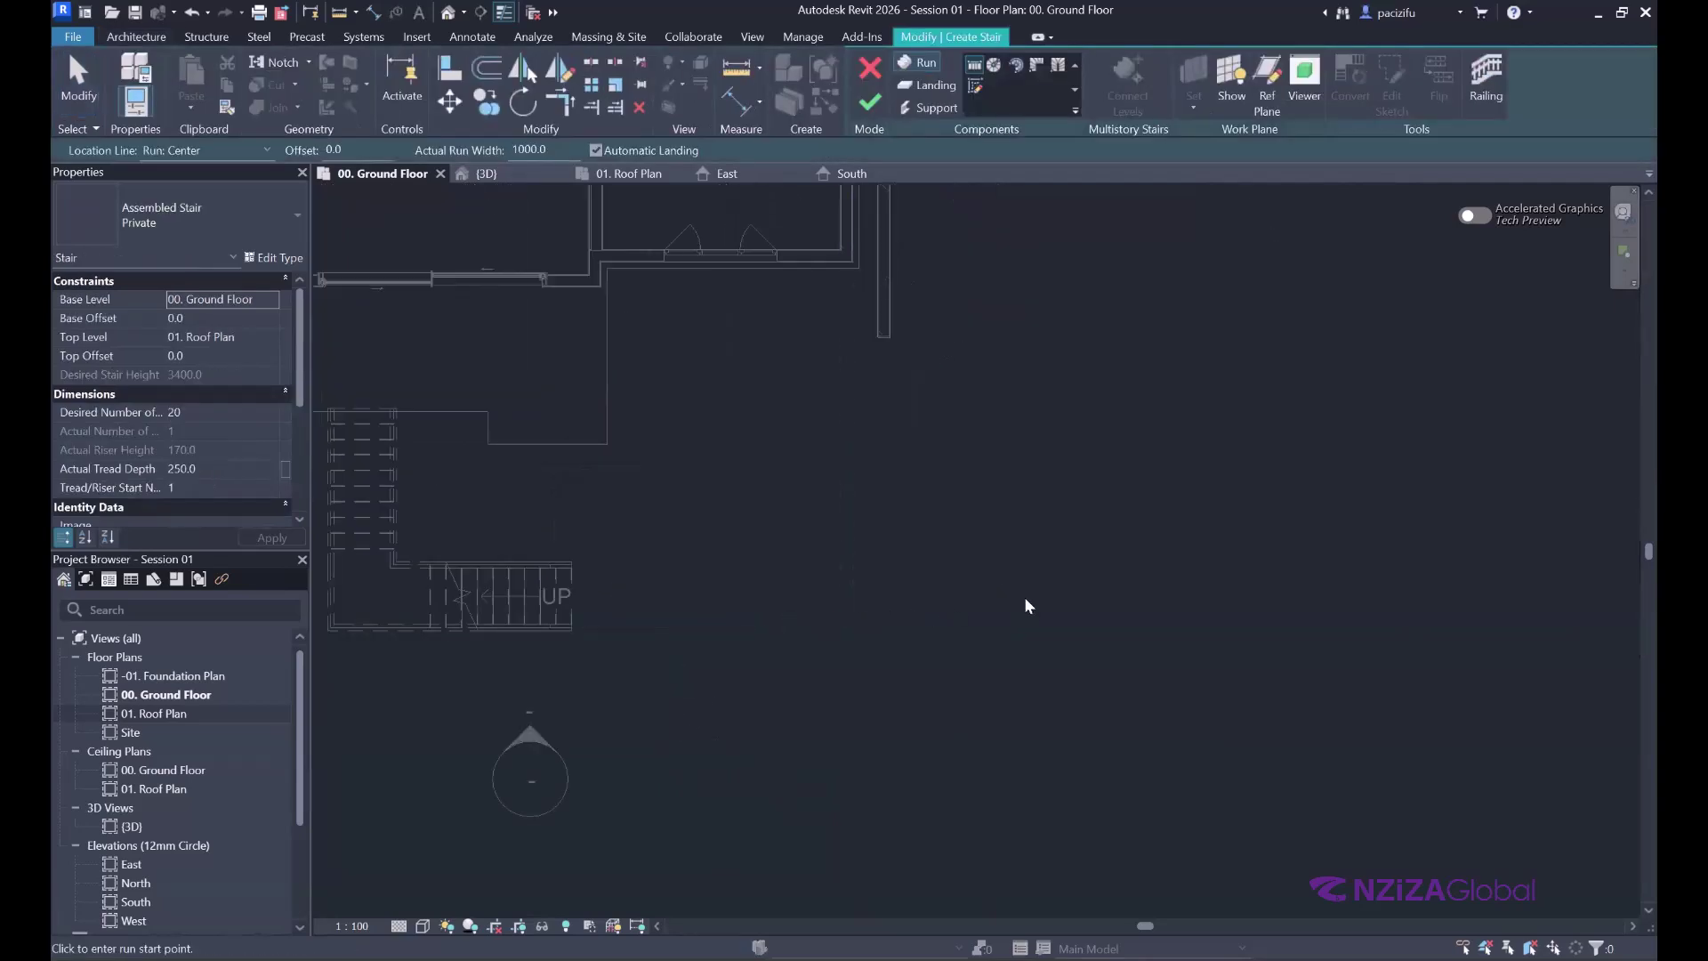
pyautogui.click(979, 598)
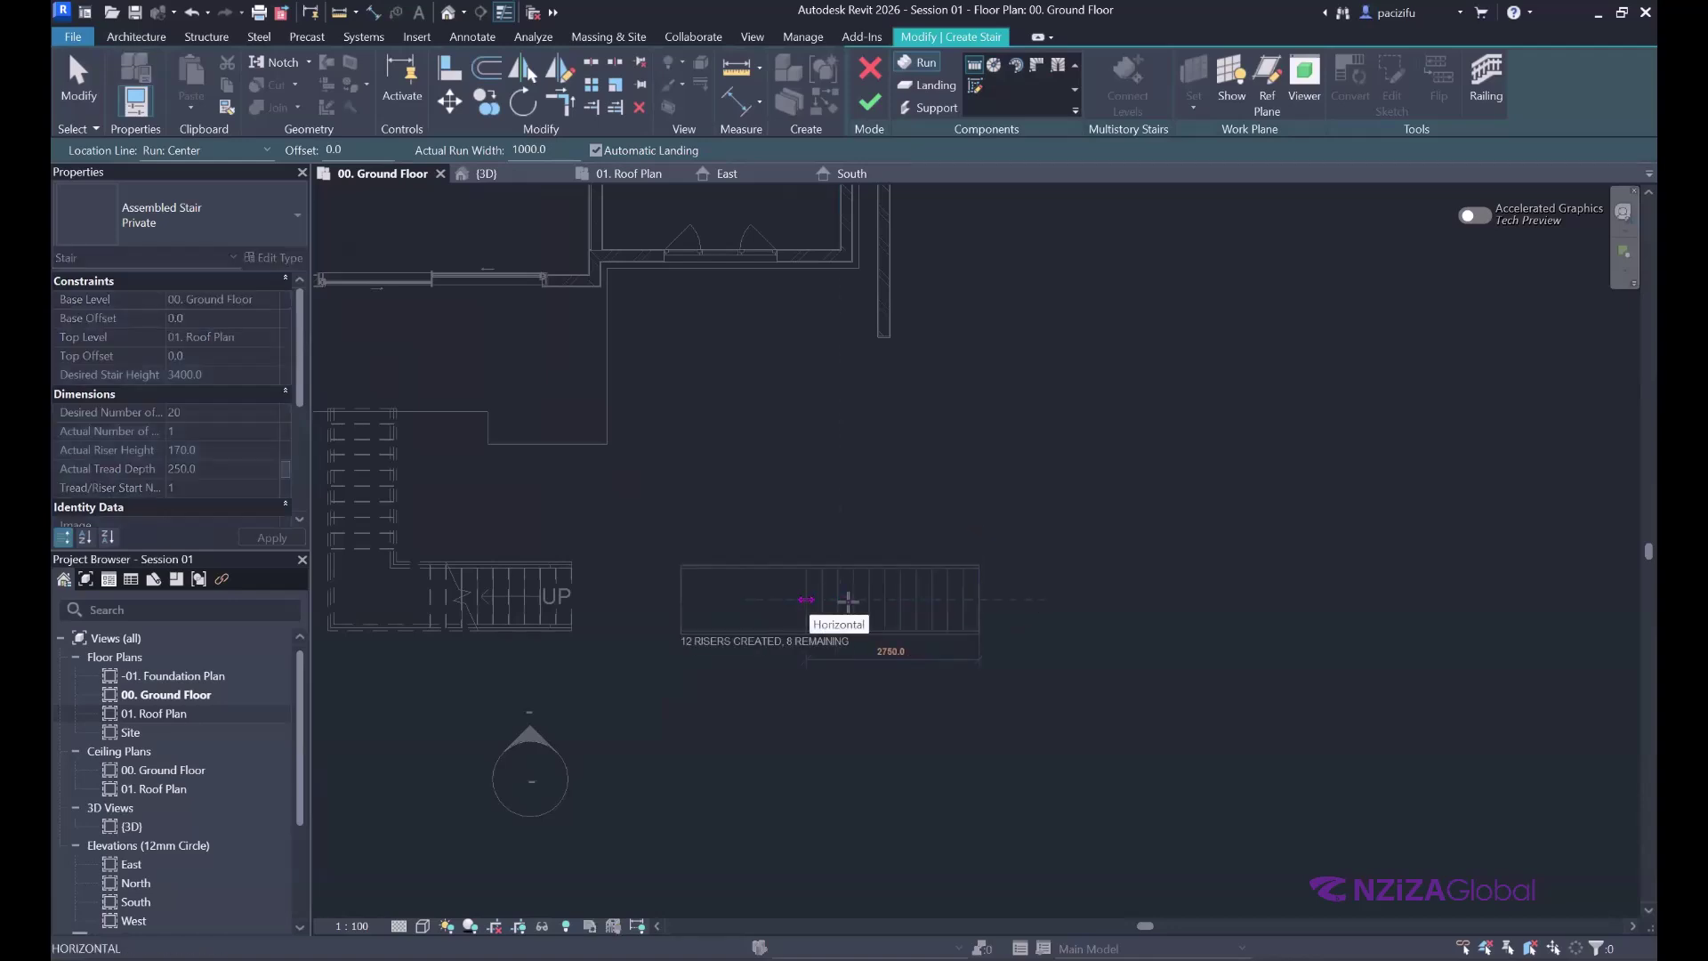
pyautogui.scroll(2, 848, 602)
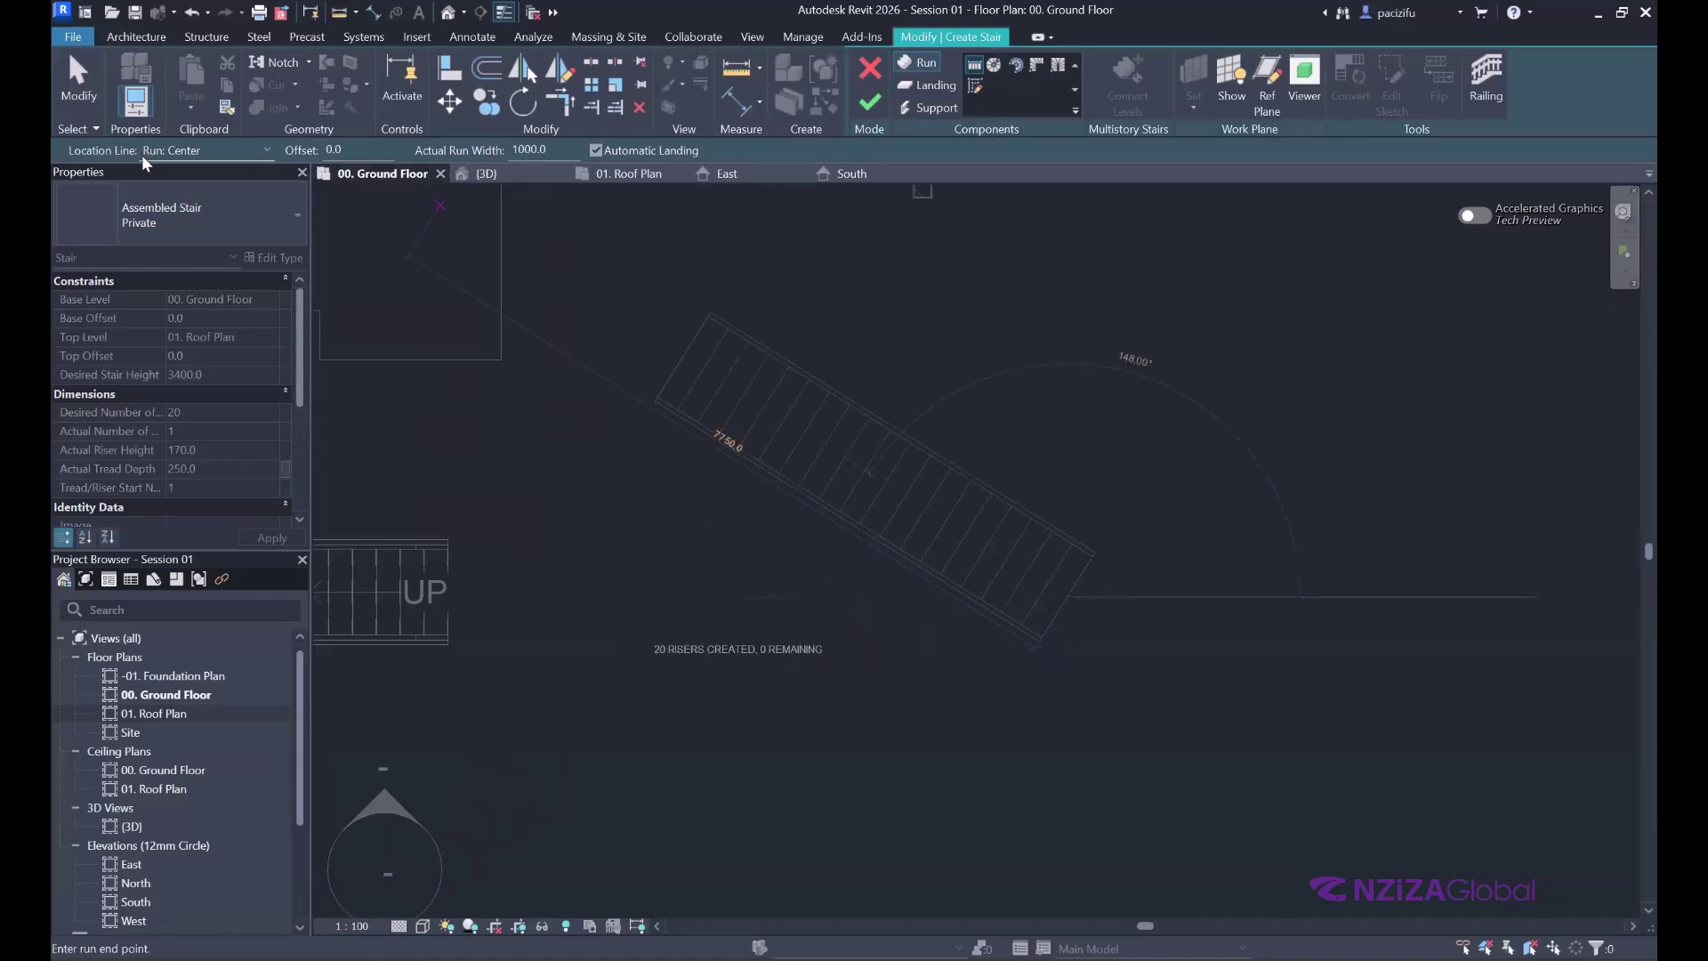
pyautogui.click(266, 149)
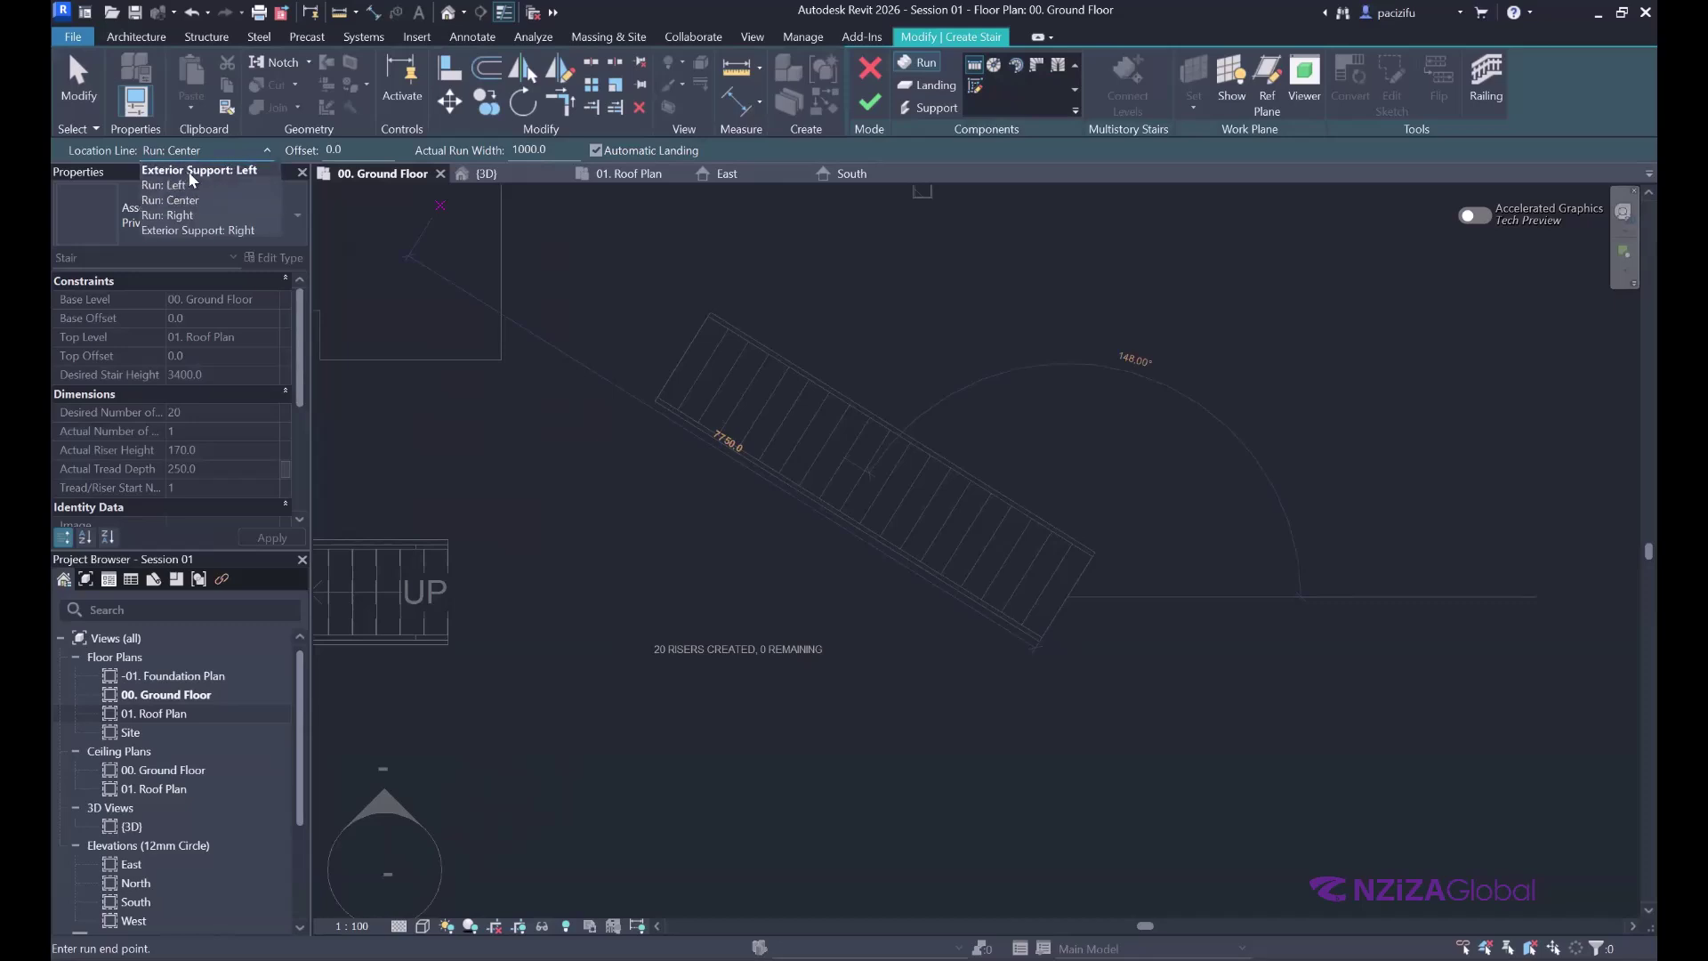
pyautogui.click(189, 170)
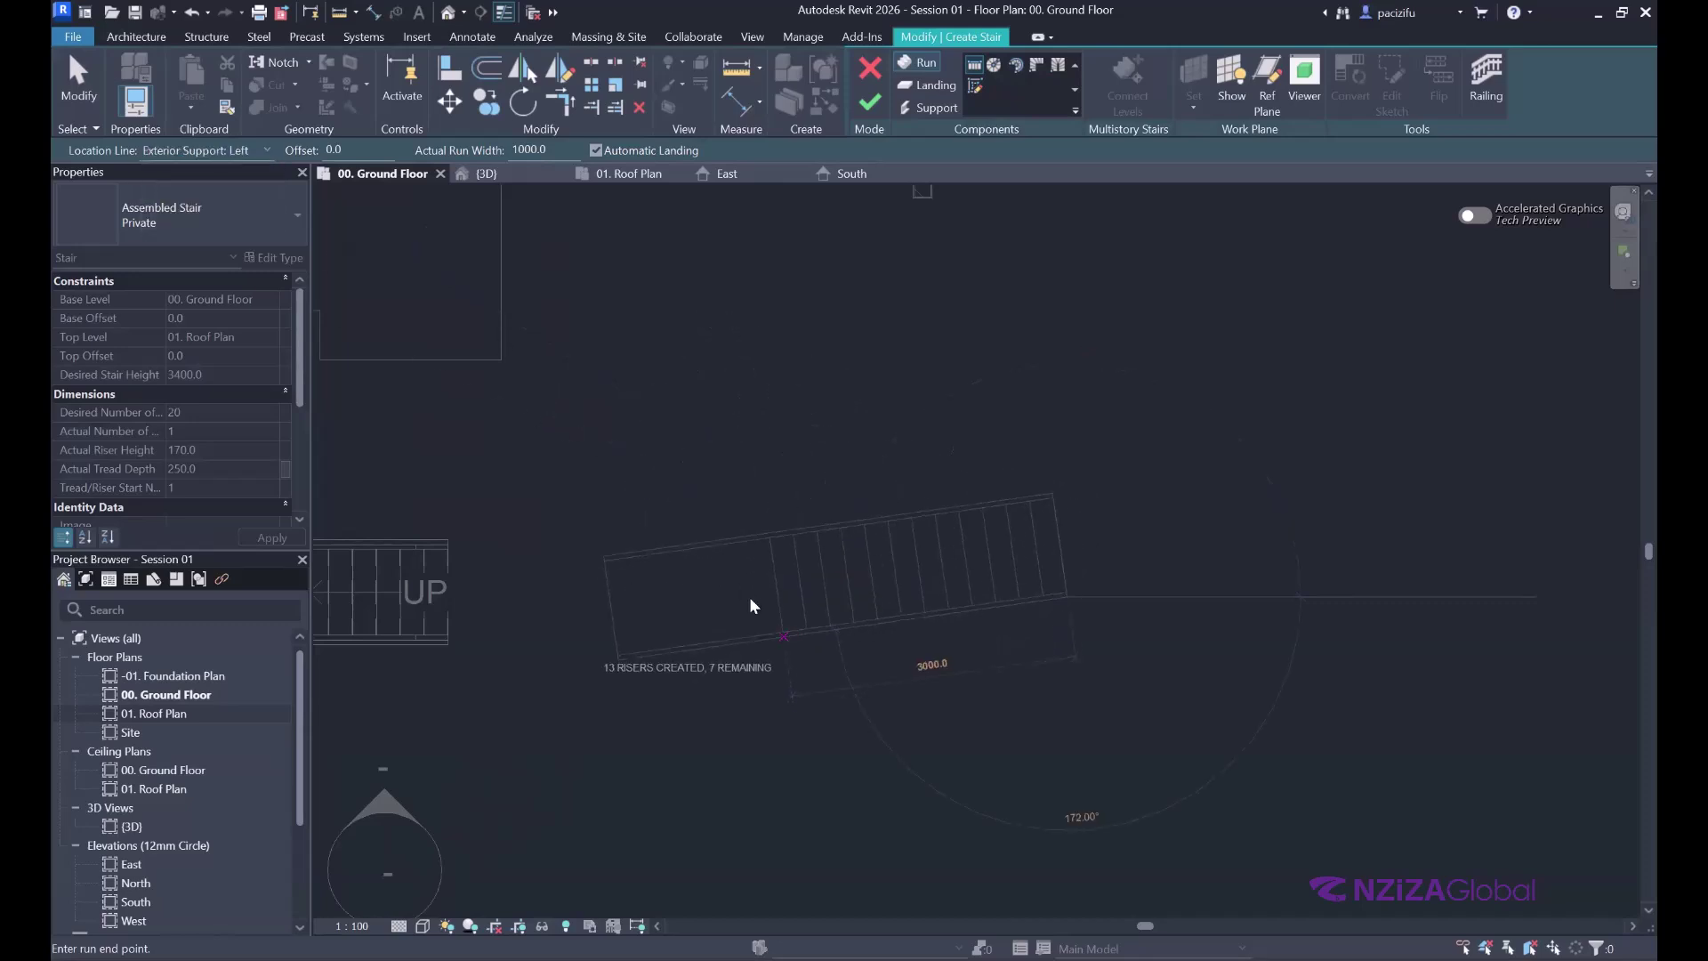
pyautogui.click(806, 601)
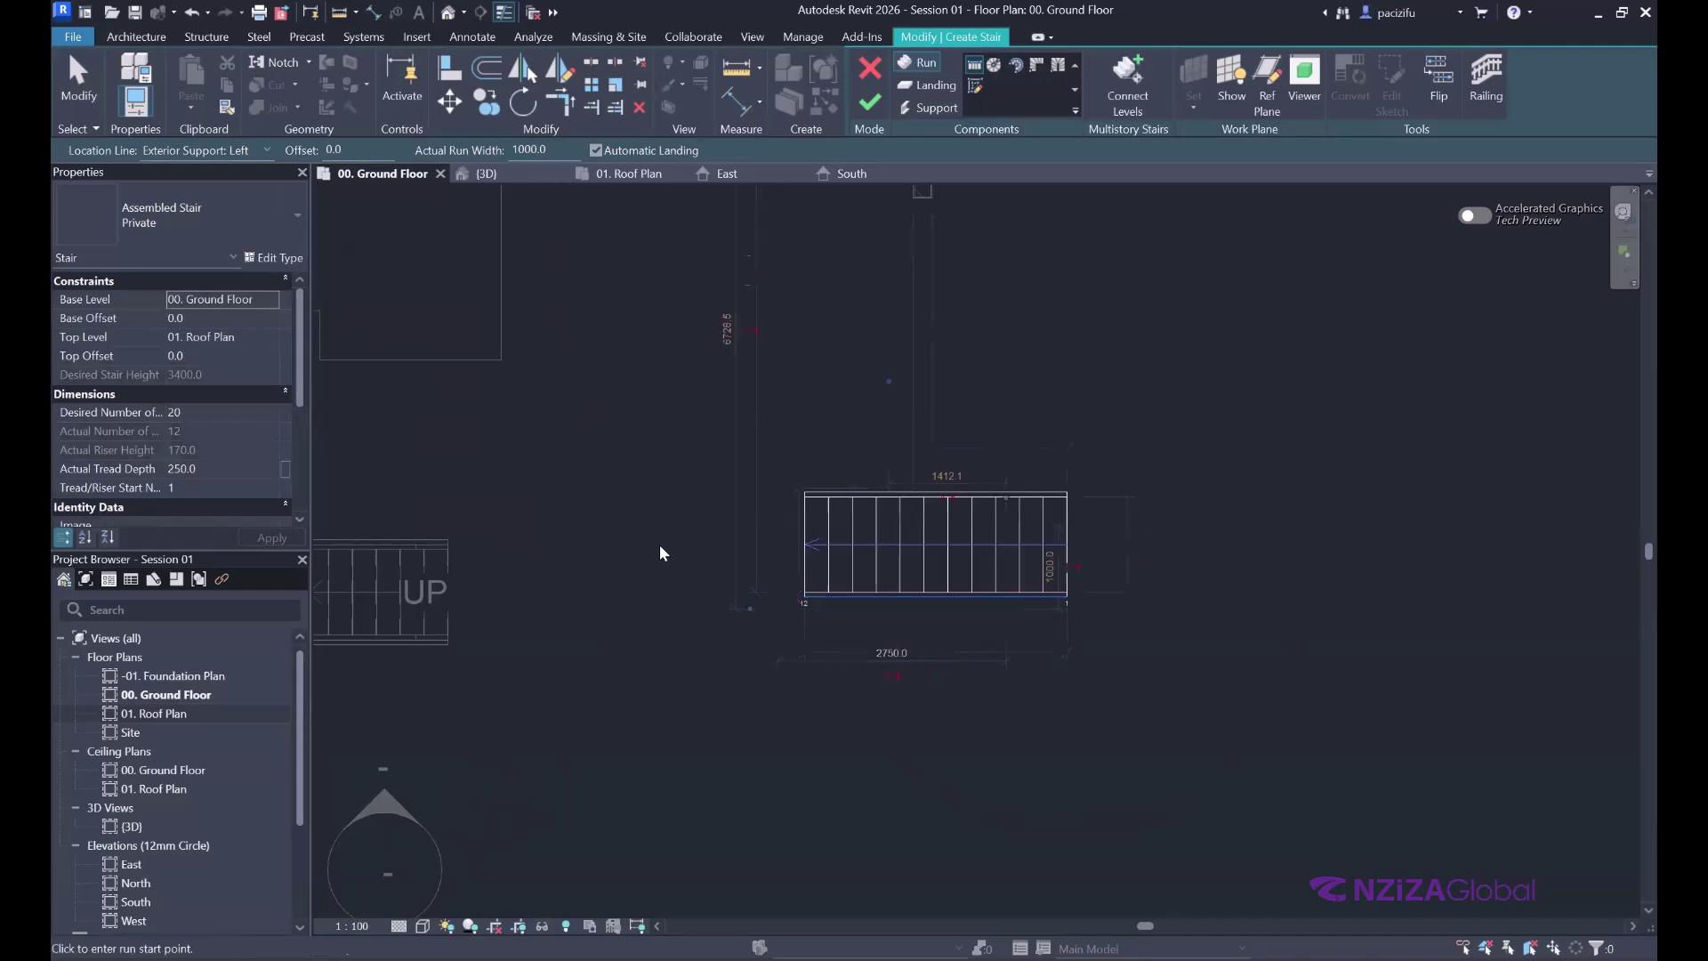
# - Draw a parallel return run with the remaining 8 risers above the first run, forming a U-shaped stair with a landing
pyautogui.moveTo(794, 401); pyautogui.dragTo(749, 534, button='middle')
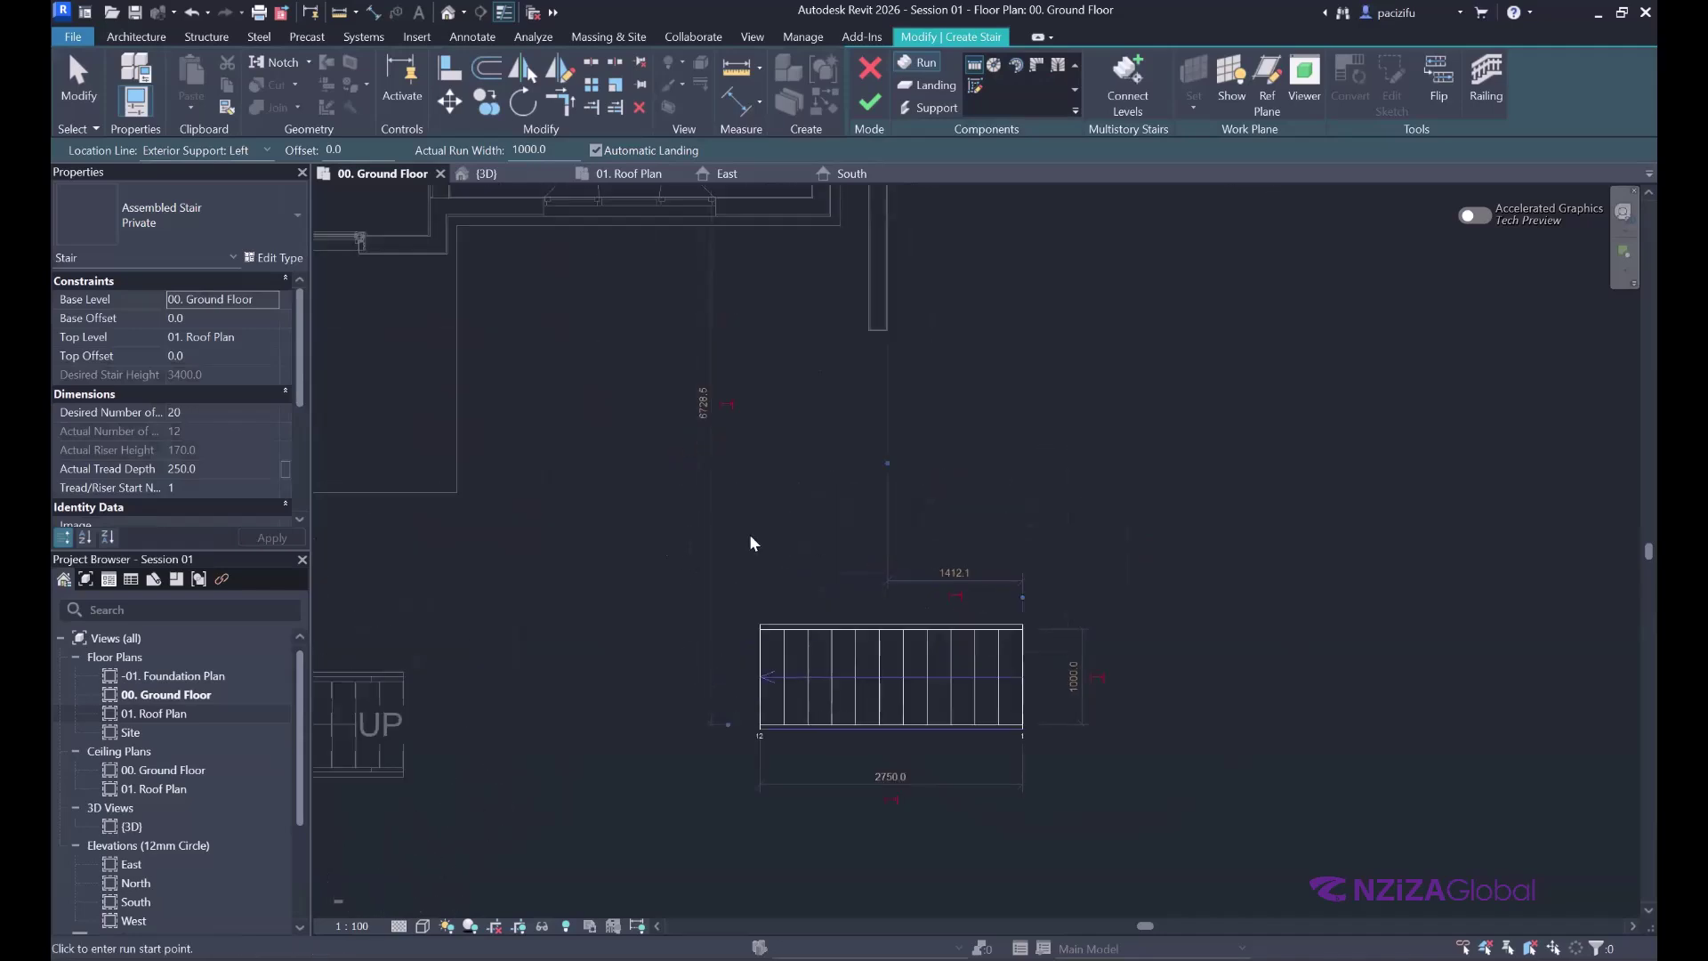
pyautogui.click(735, 472)
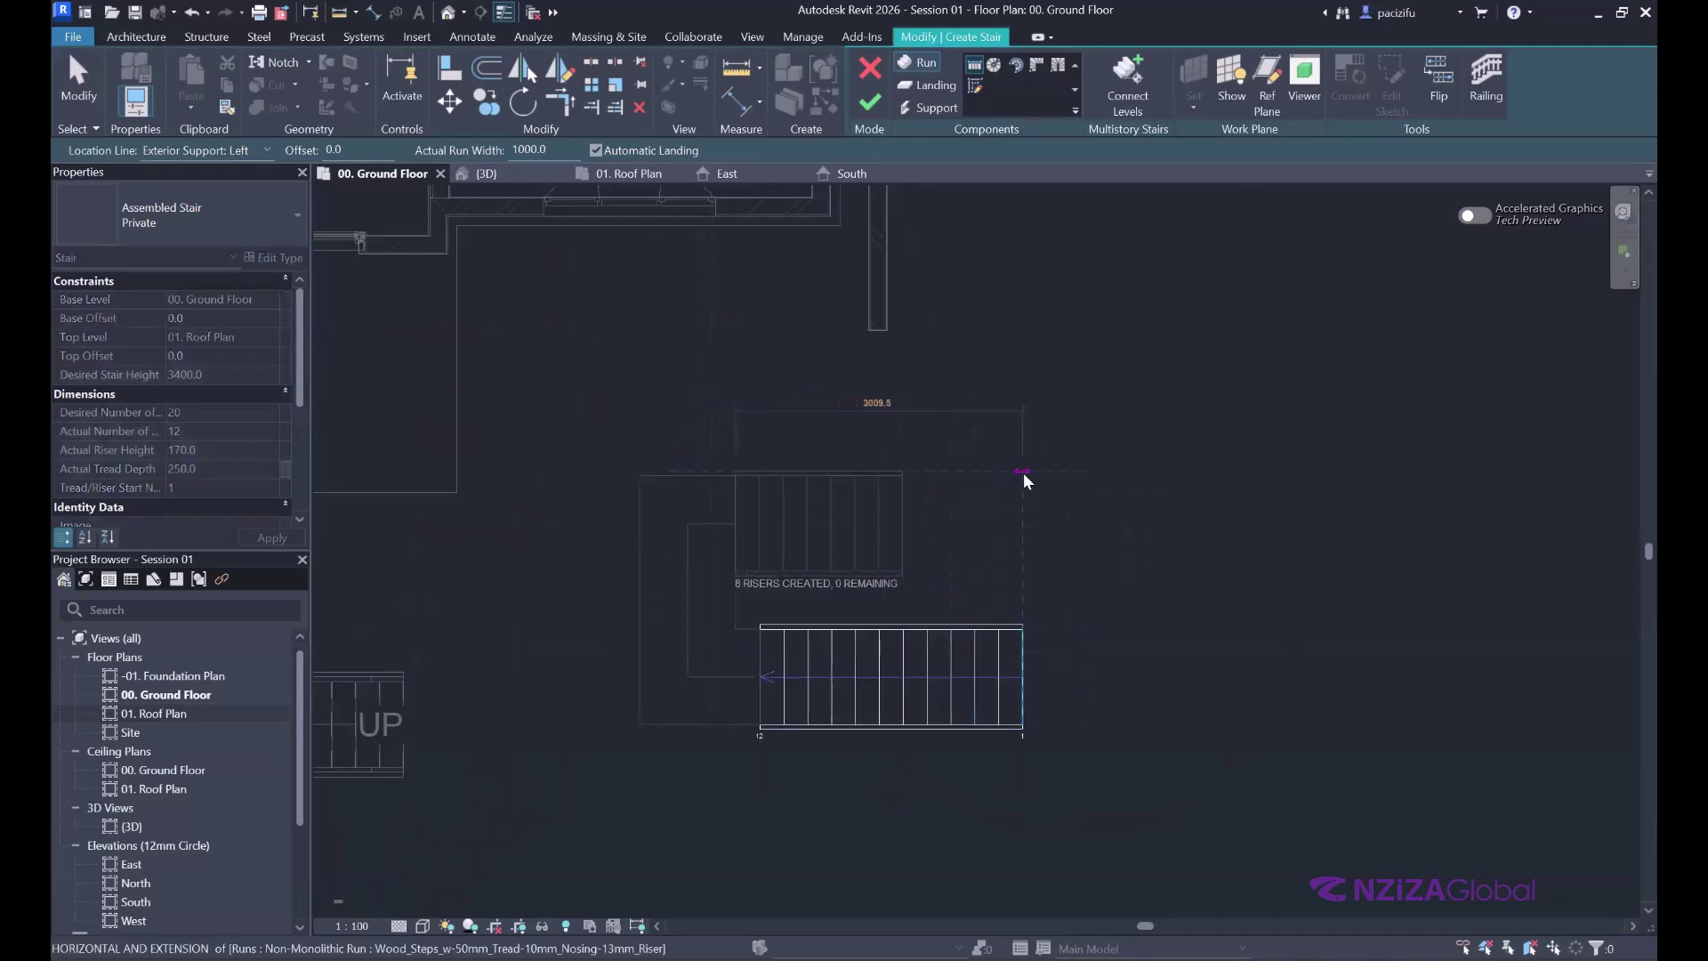
pyautogui.click(1023, 473)
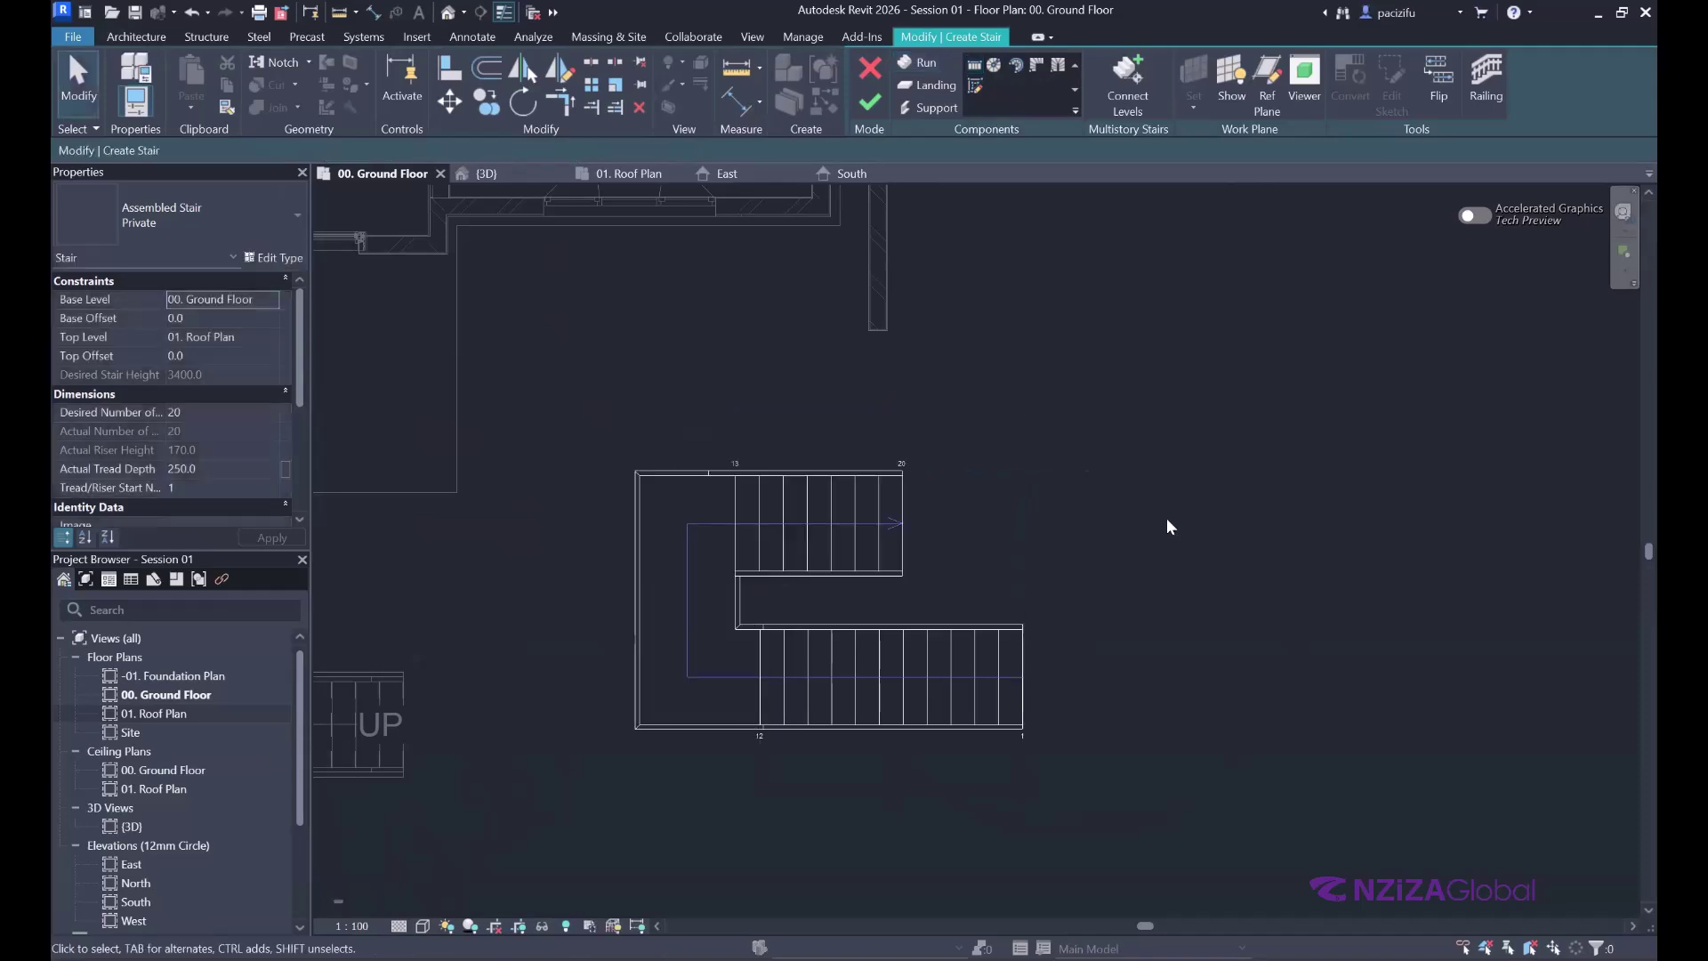
# - Move the 8-riser upper run down towards the 12-riser run to narrow the gap between the two flights
pyautogui.scroll(2, 1167, 518)
pyautogui.click(801, 502)
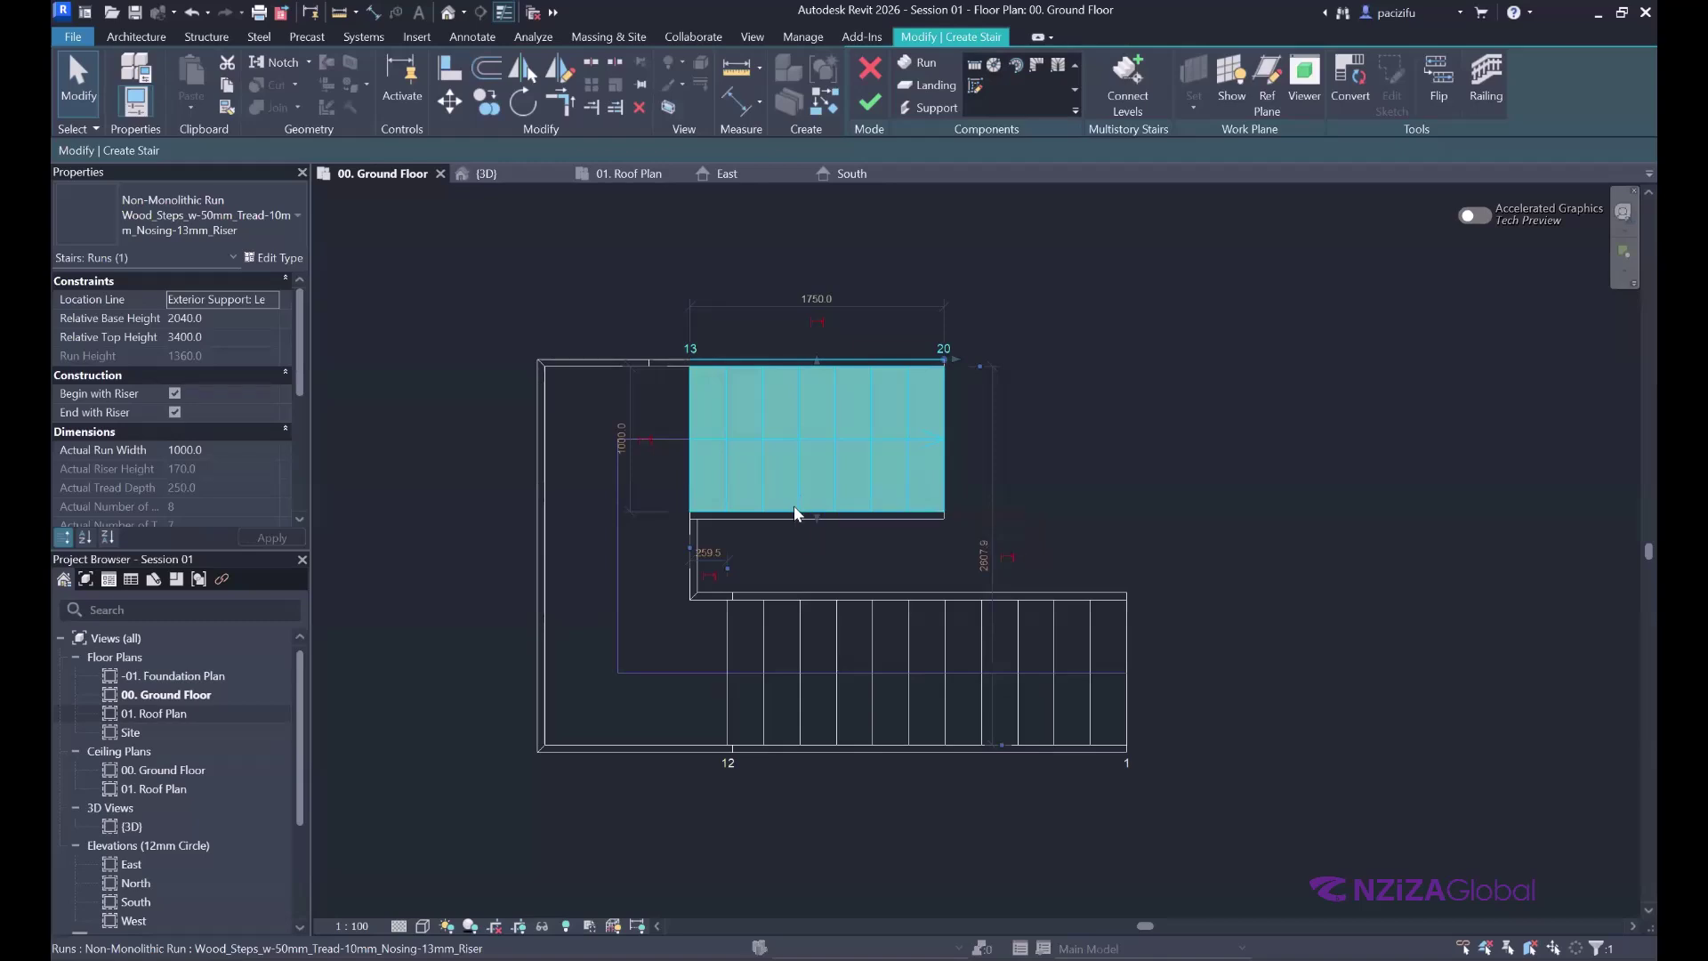
pyautogui.press('Down')
pyautogui.press('Down')
pyautogui.press('Down')
pyautogui.press('Down')
pyautogui.press('Down')
pyautogui.press('Down')
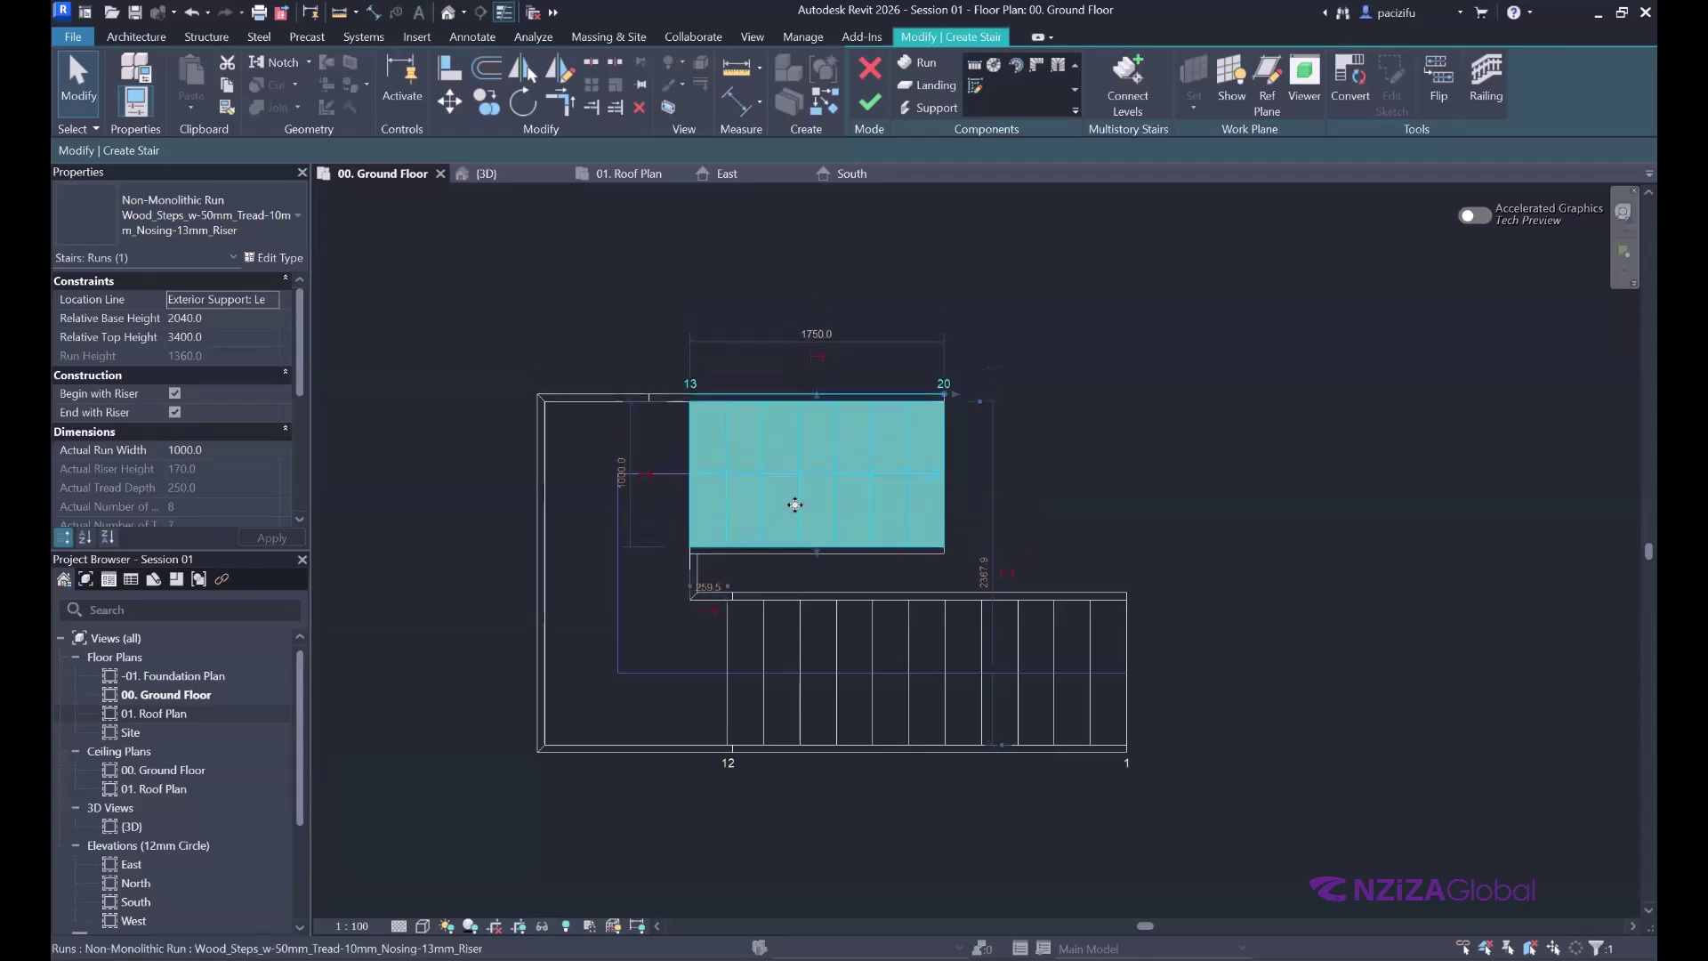
# - Nudge the 8-riser upper run closer to the lower flight and shift it lengthwise, about 100 mm short of the lower run's last riser
pyautogui.press('Down')
pyautogui.press('Down')
pyautogui.press('Down')
pyautogui.press('Down')
pyautogui.press('Down')
pyautogui.press('Down')
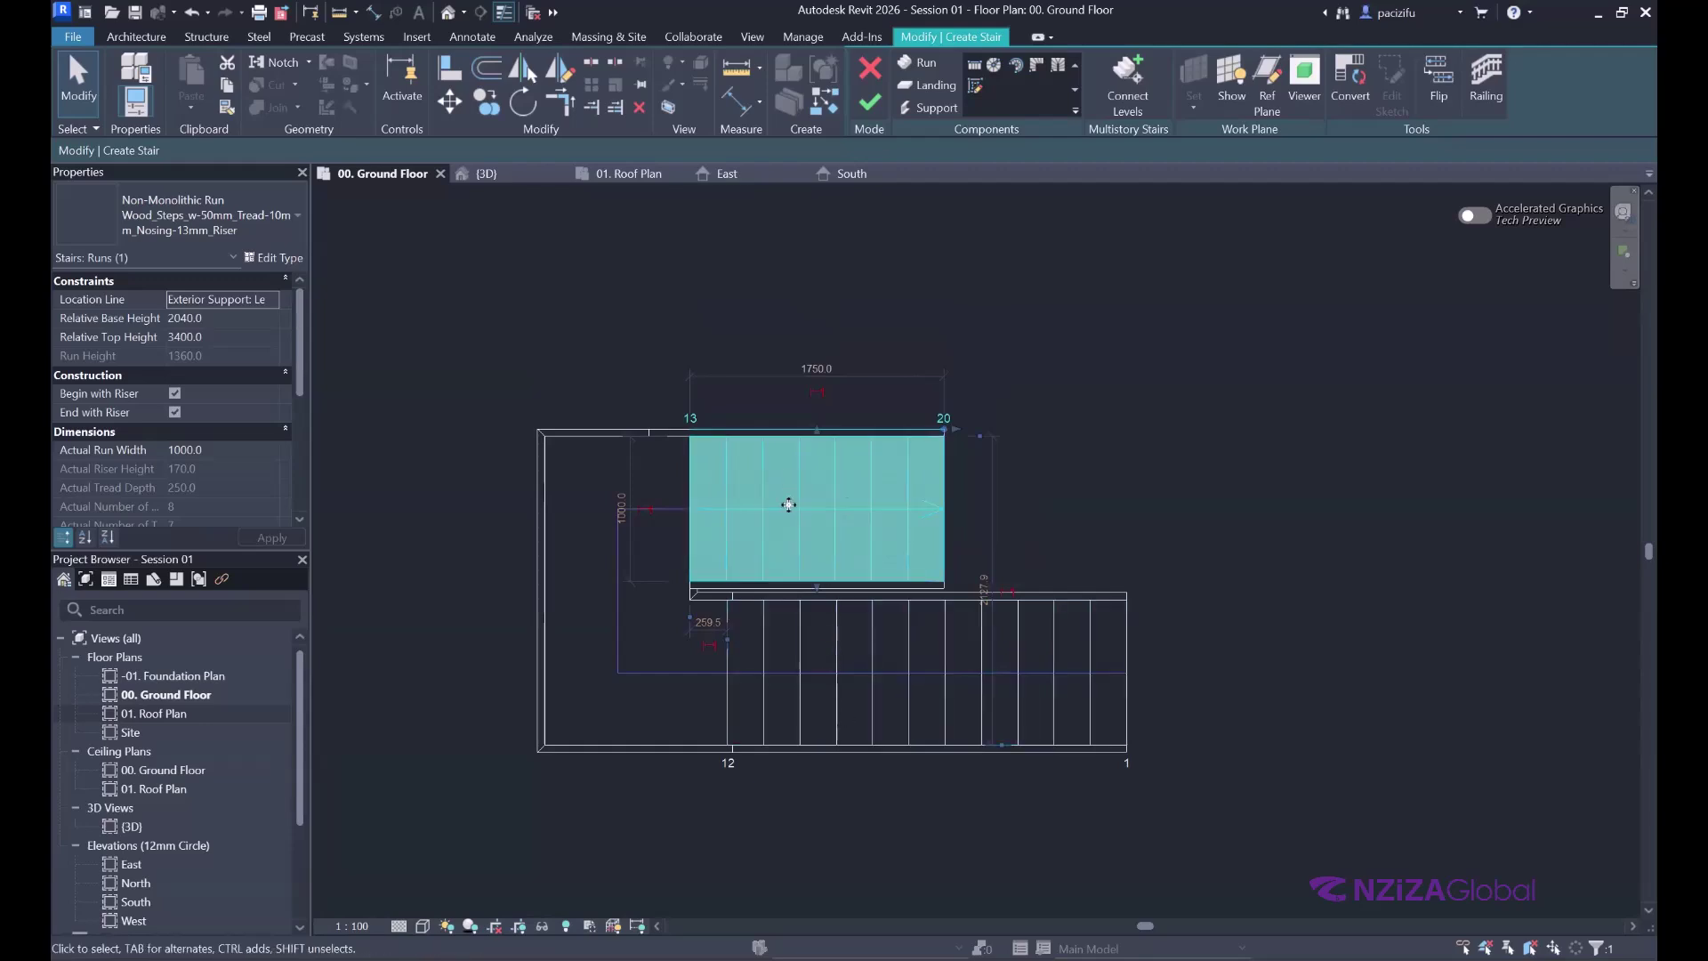
pyautogui.keyDown('ctrl'); pyautogui.moveTo(786, 411); pyautogui.dragTo(853, 476); pyautogui.keyUp('ctrl')
pyautogui.scroll(2, 886, 562)
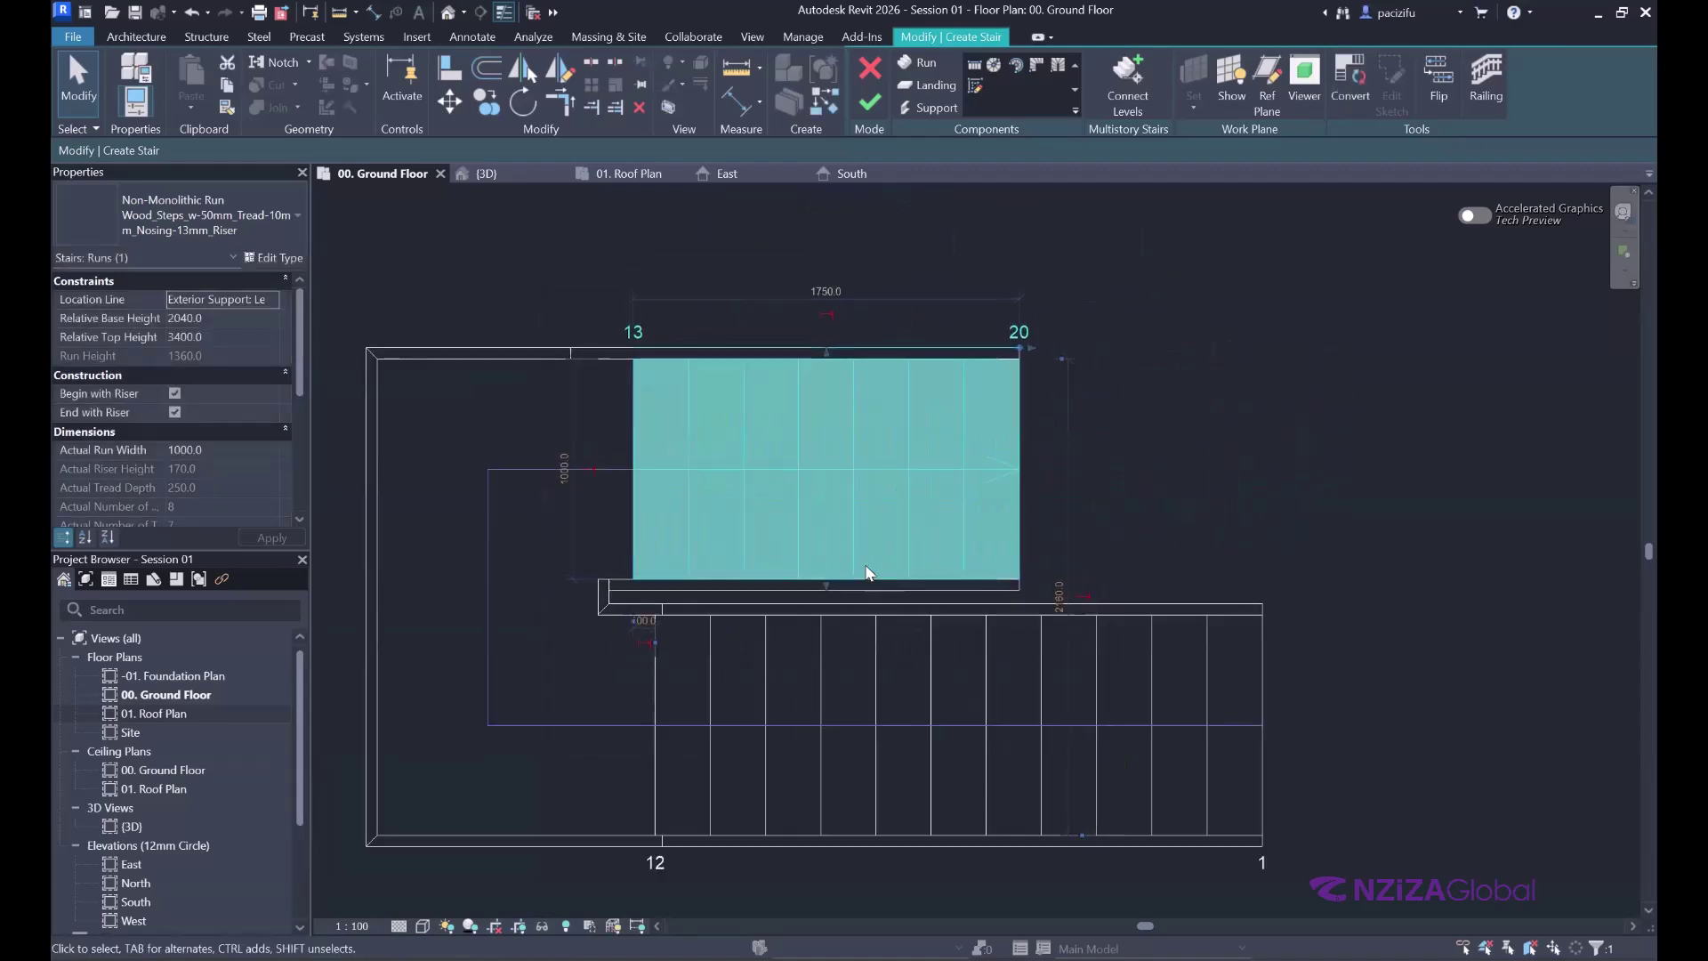
pyautogui.scroll(-1, 744, 489)
pyautogui.scroll(1, 869, 463)
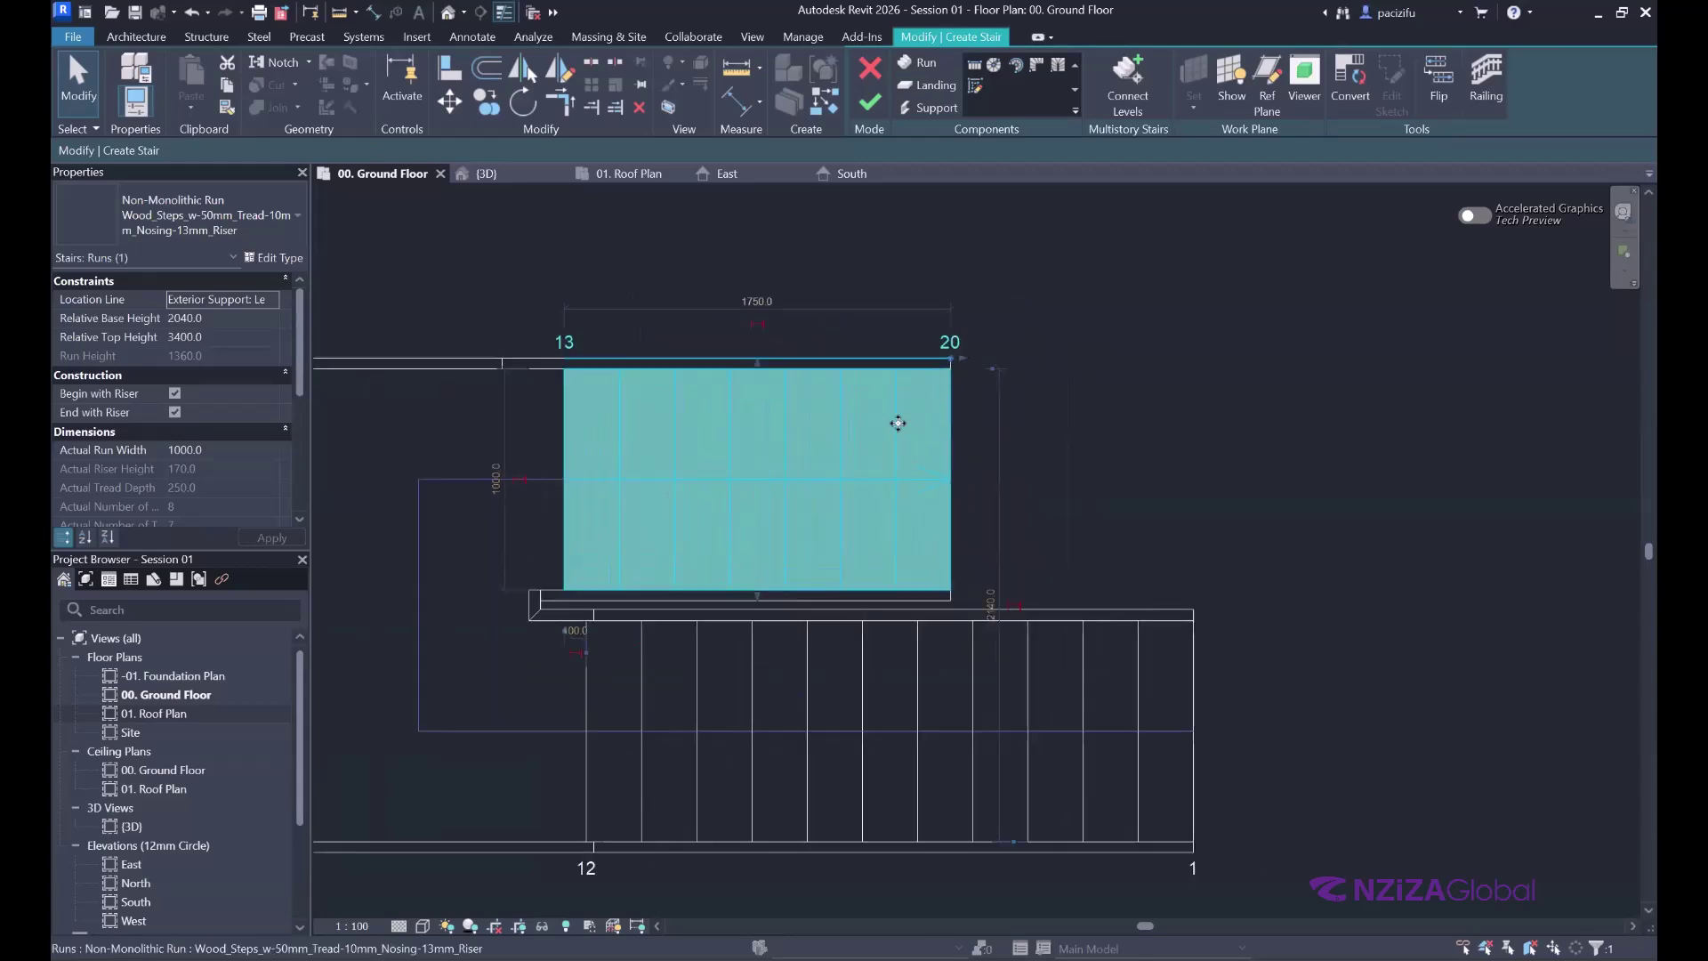
pyautogui.scroll(-1, 1069, 646)
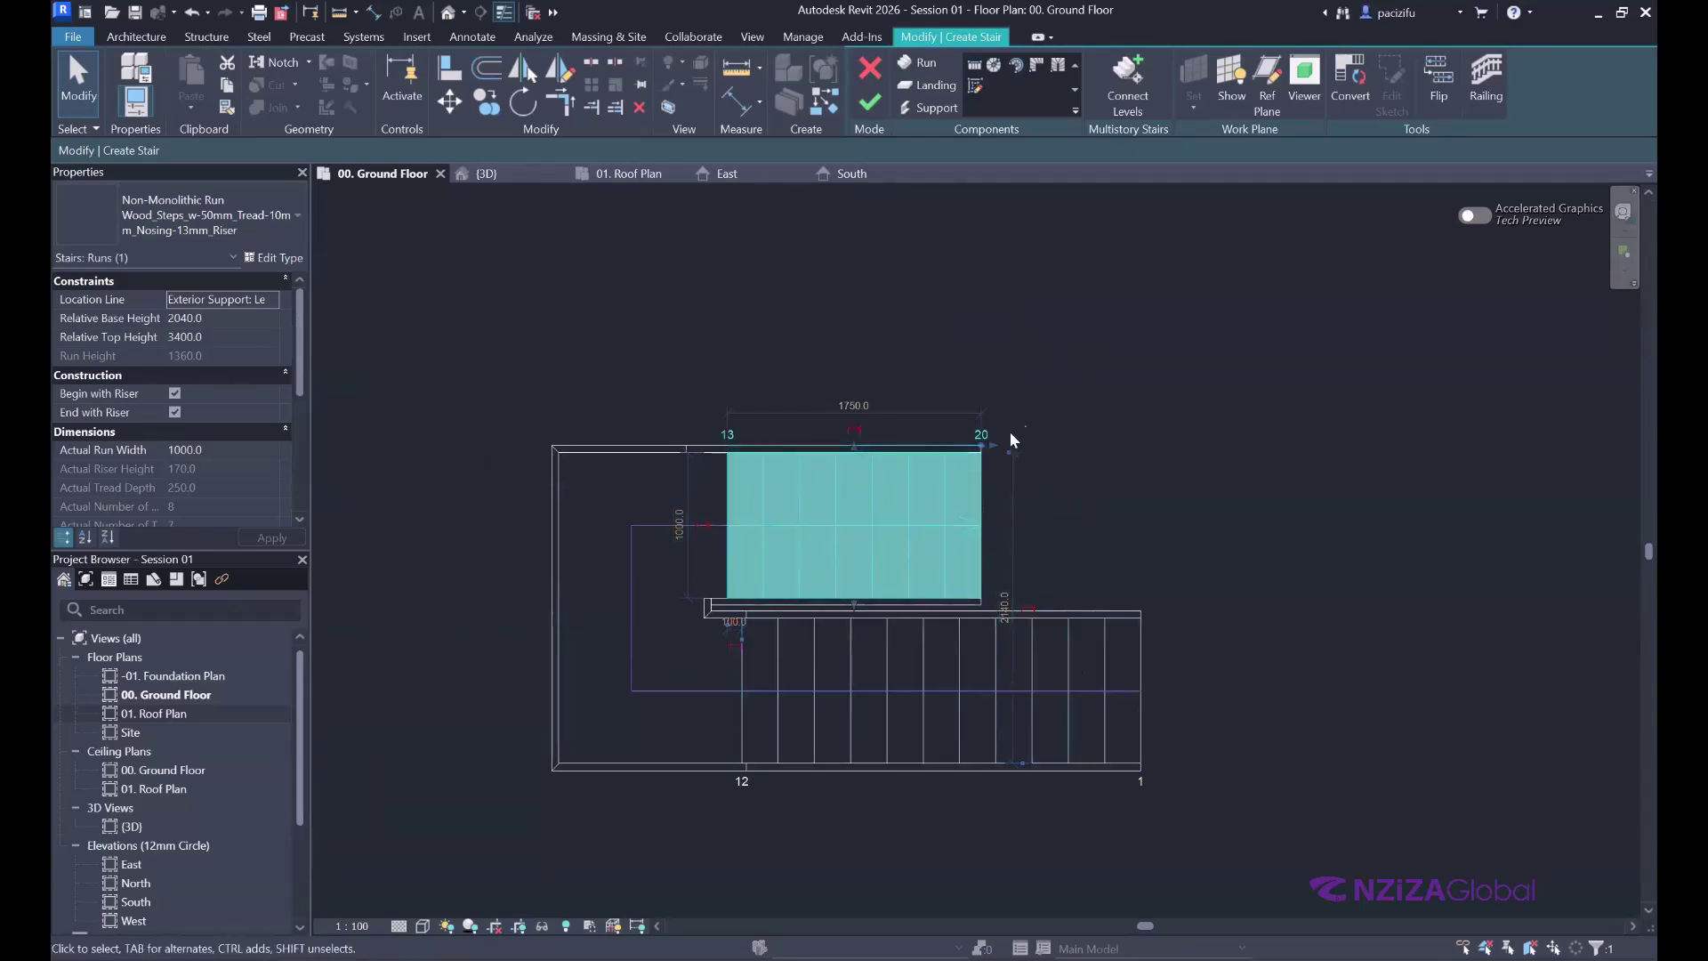
# - Extend the end of the upper run until the stair is split evenly into two runs of 10 risers
pyautogui.scroll(1, 990, 445)
pyautogui.moveTo(989, 444); pyautogui.dragTo(1073, 446)
pyautogui.scroll(-2, 953, 584)
pyautogui.scroll(2, 942, 579)
pyautogui.moveTo(468, 592); pyautogui.dragTo(495, 577, button='middle')
# - Align the open end of one run with the other so both 10-riser flights end on the same line
pyautogui.click(442, 69)
pyautogui.scroll(2, 1179, 699)
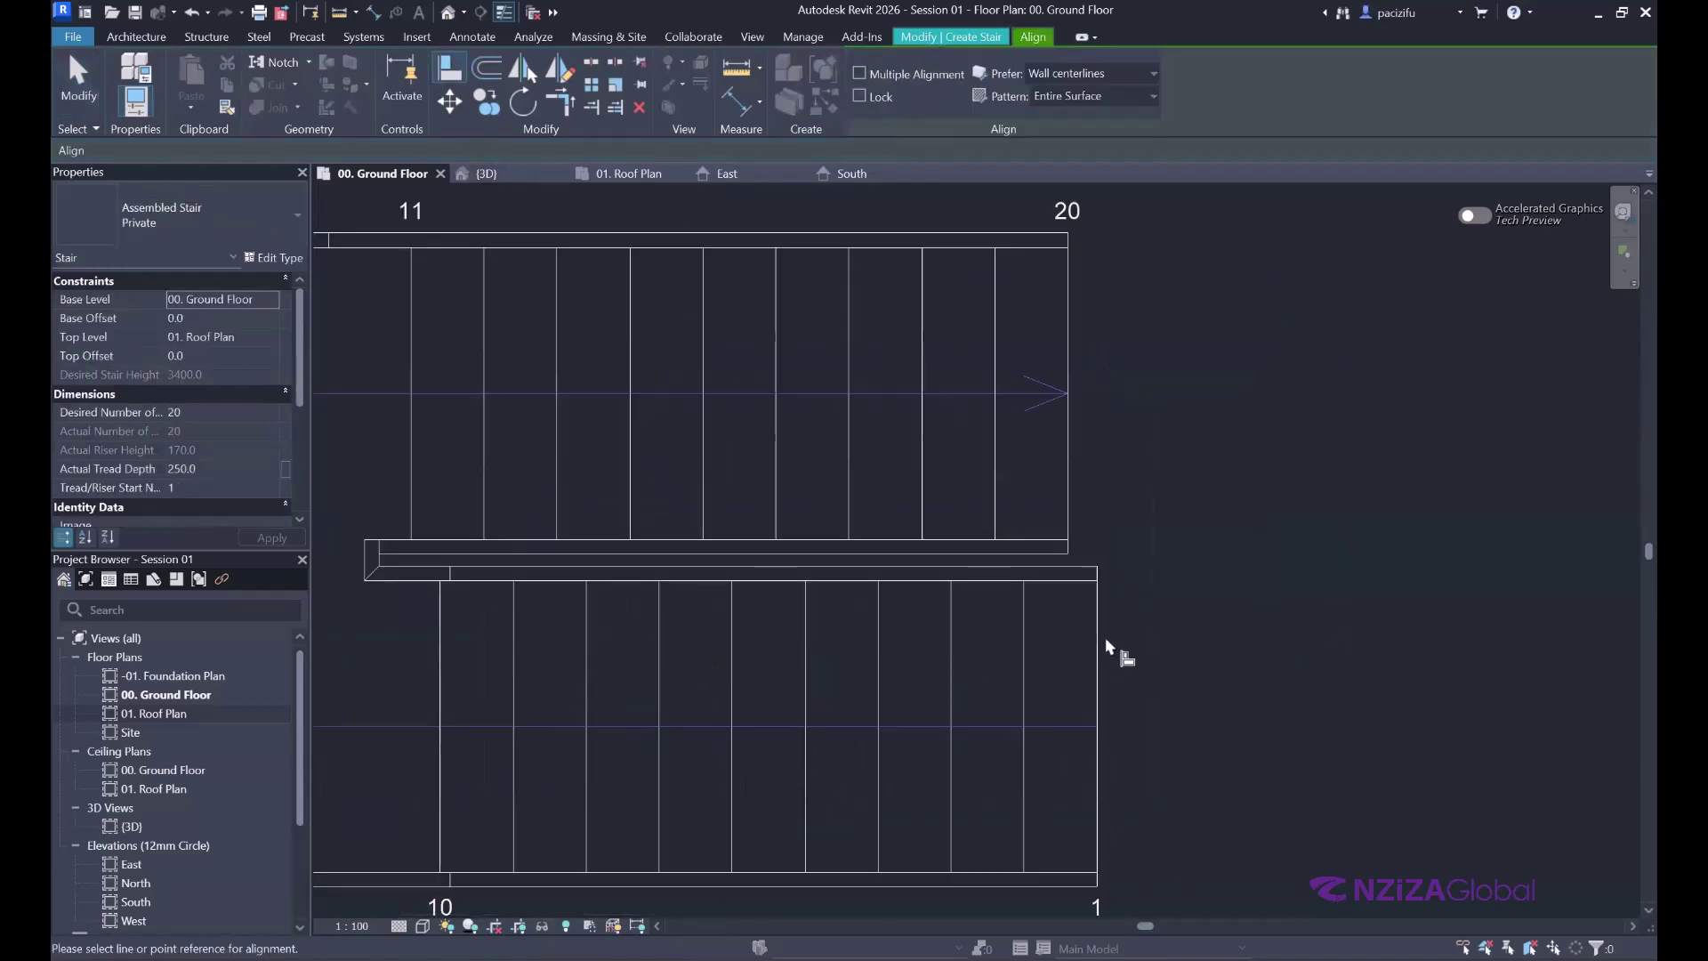
pyautogui.click(1070, 529)
pyautogui.scroll(-2, 965, 547)
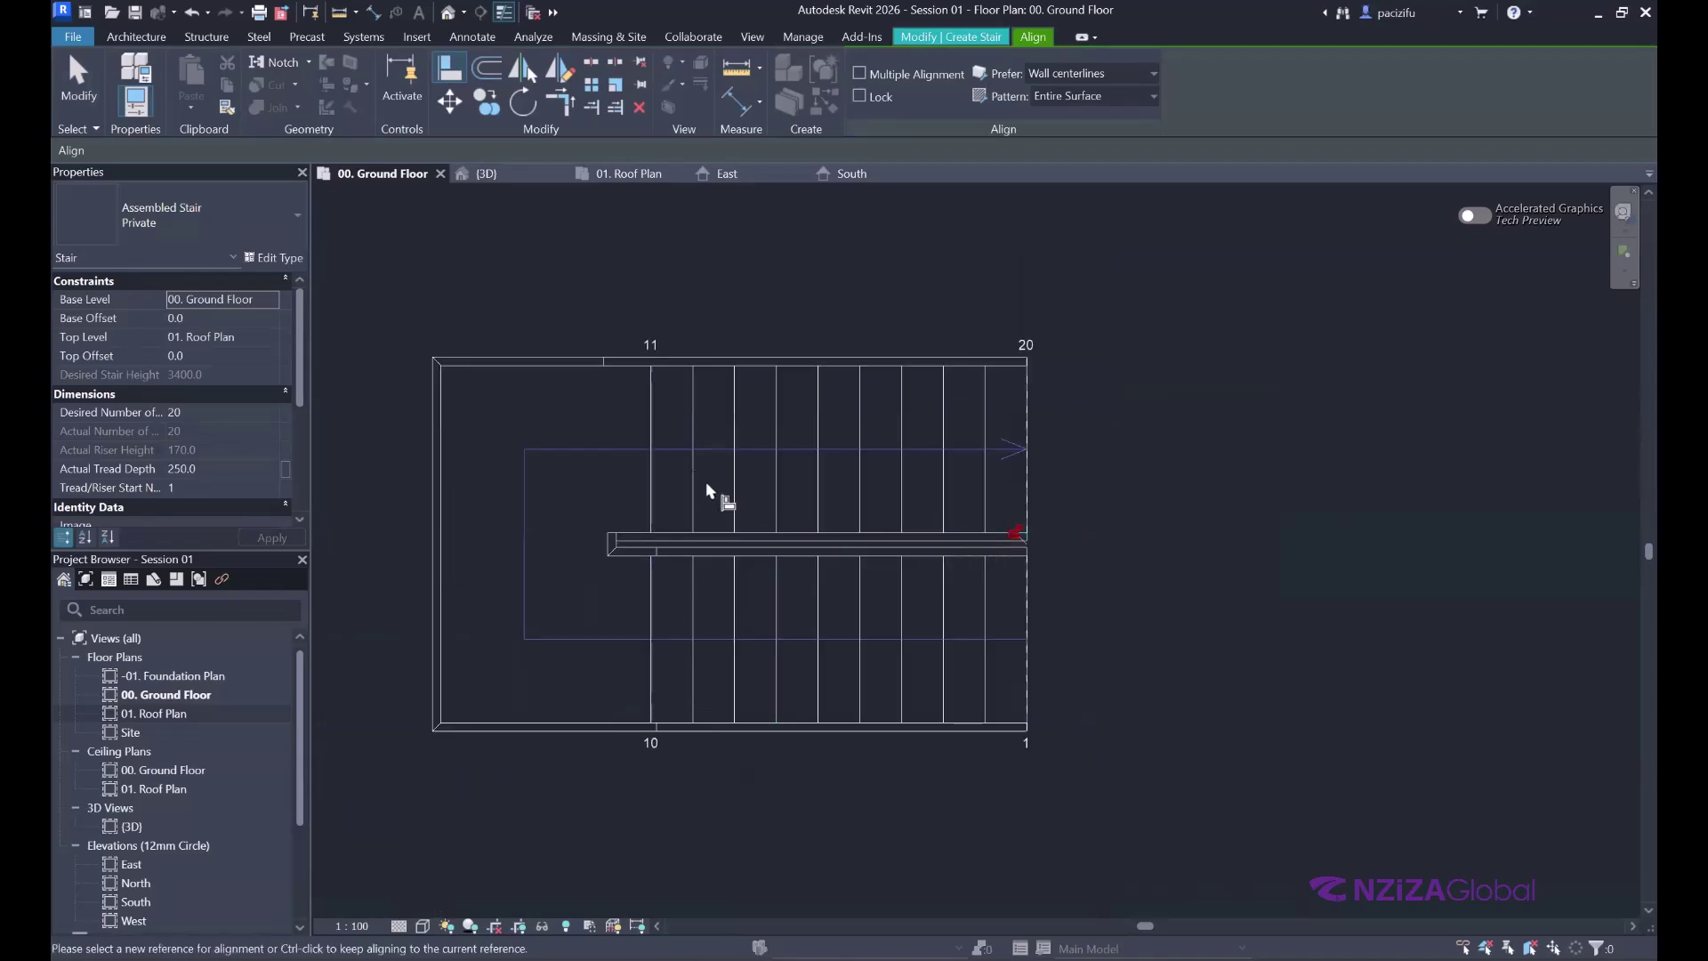
pyautogui.click(75, 85)
# - Try reducing the landing's depth by moving its outer edge inwards, and stretch it back out
pyautogui.scroll(1, 415, 457)
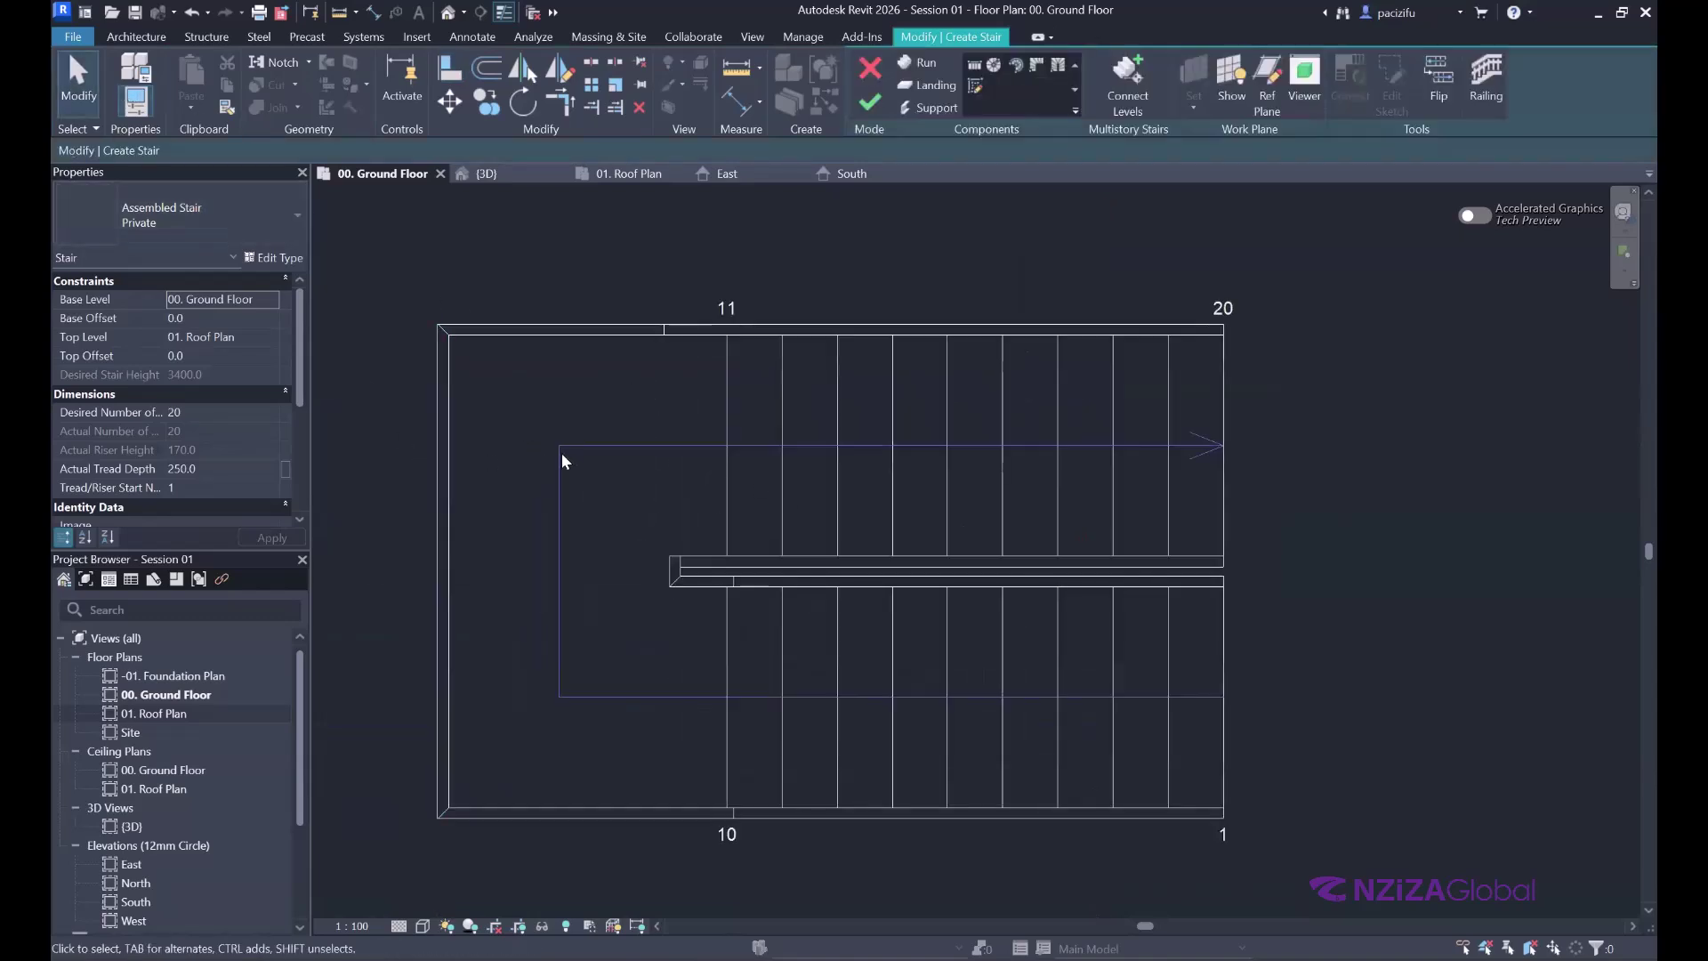
pyautogui.click(556, 470)
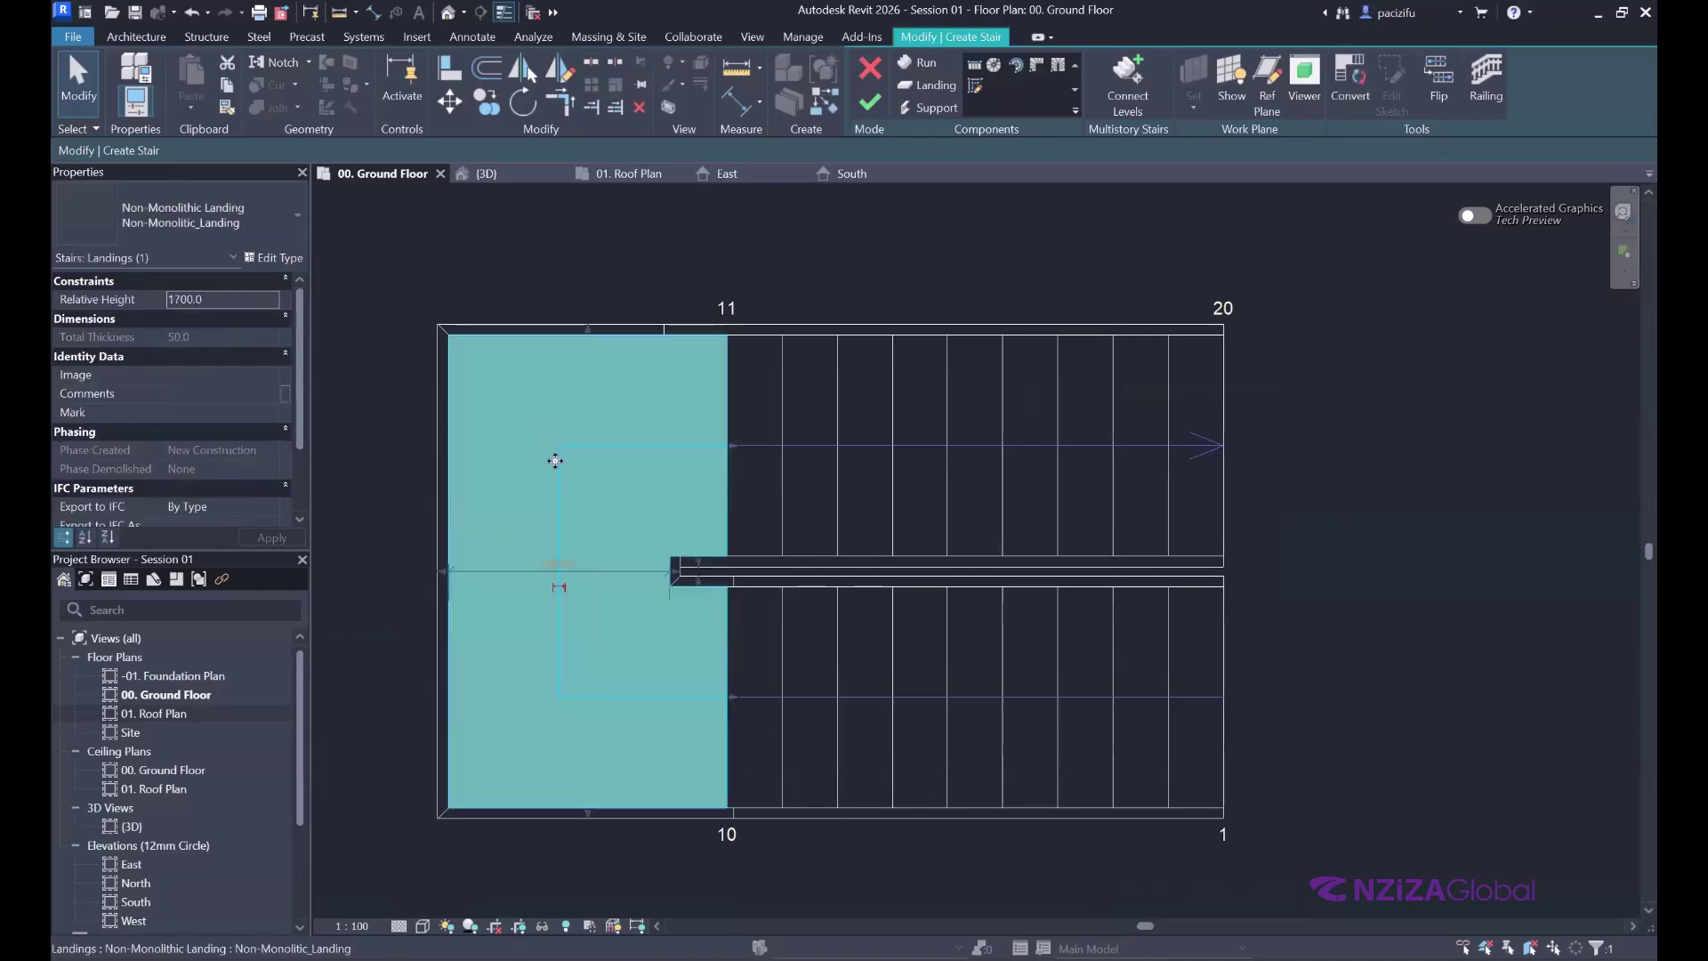
pyautogui.scroll(-2, 547, 509)
pyautogui.scroll(1, 457, 532)
pyautogui.moveTo(457, 532); pyautogui.dragTo(531, 530)
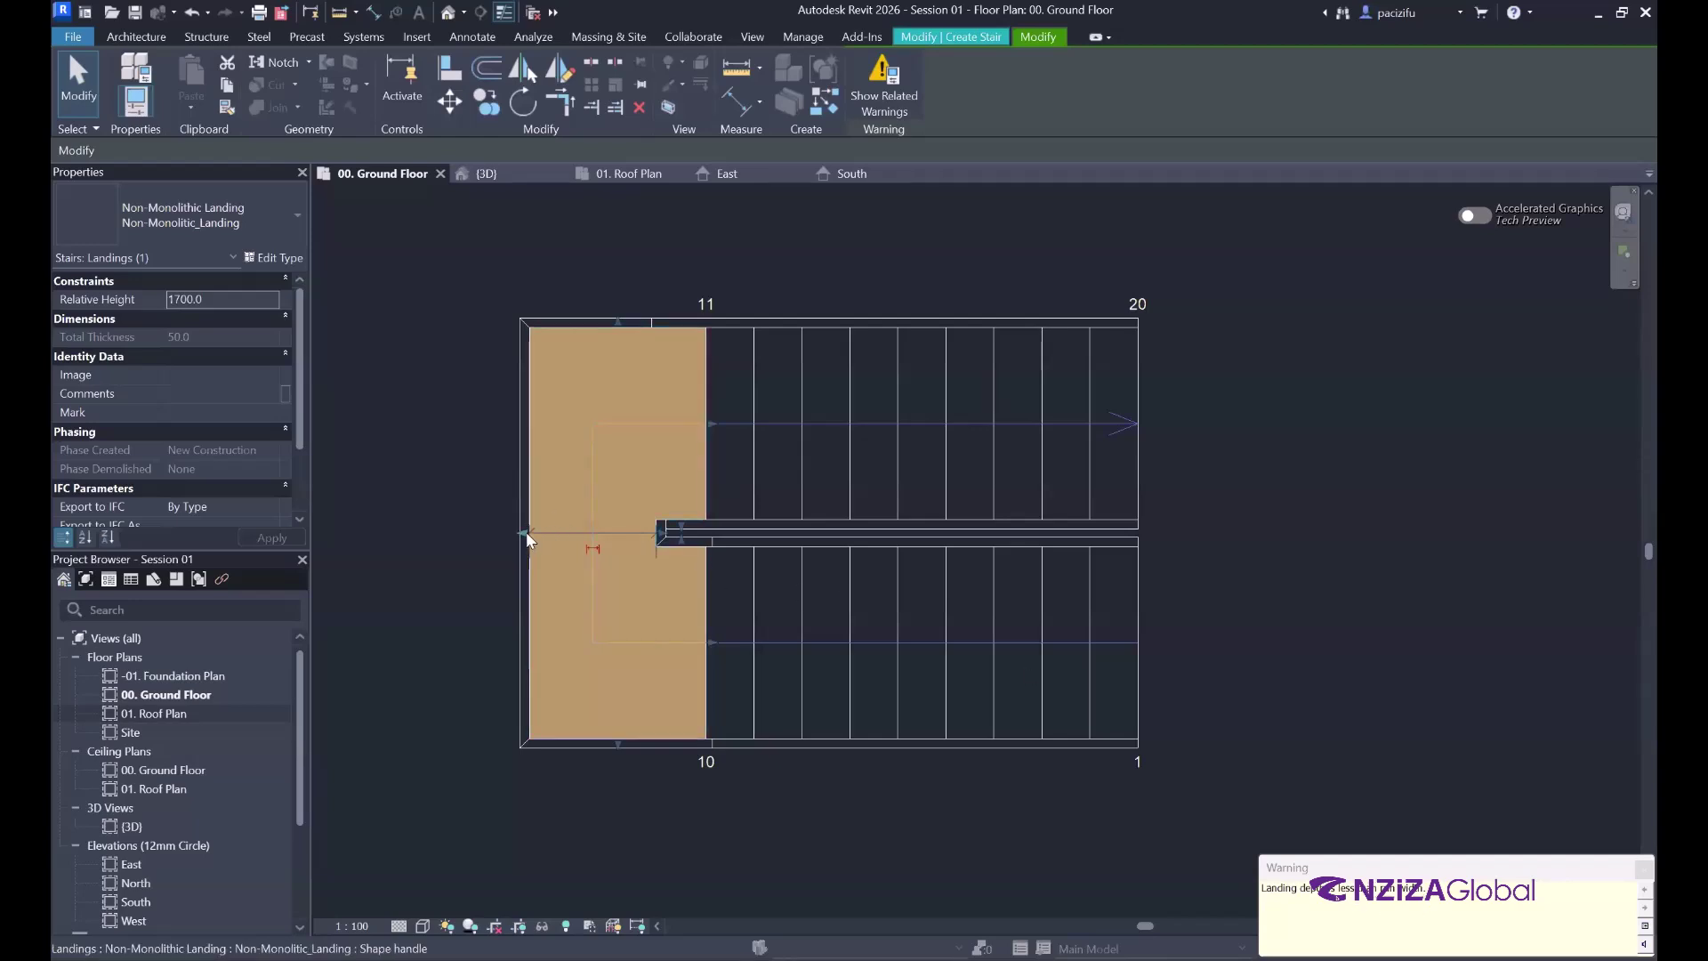
pyautogui.click(438, 487)
pyautogui.click(532, 579)
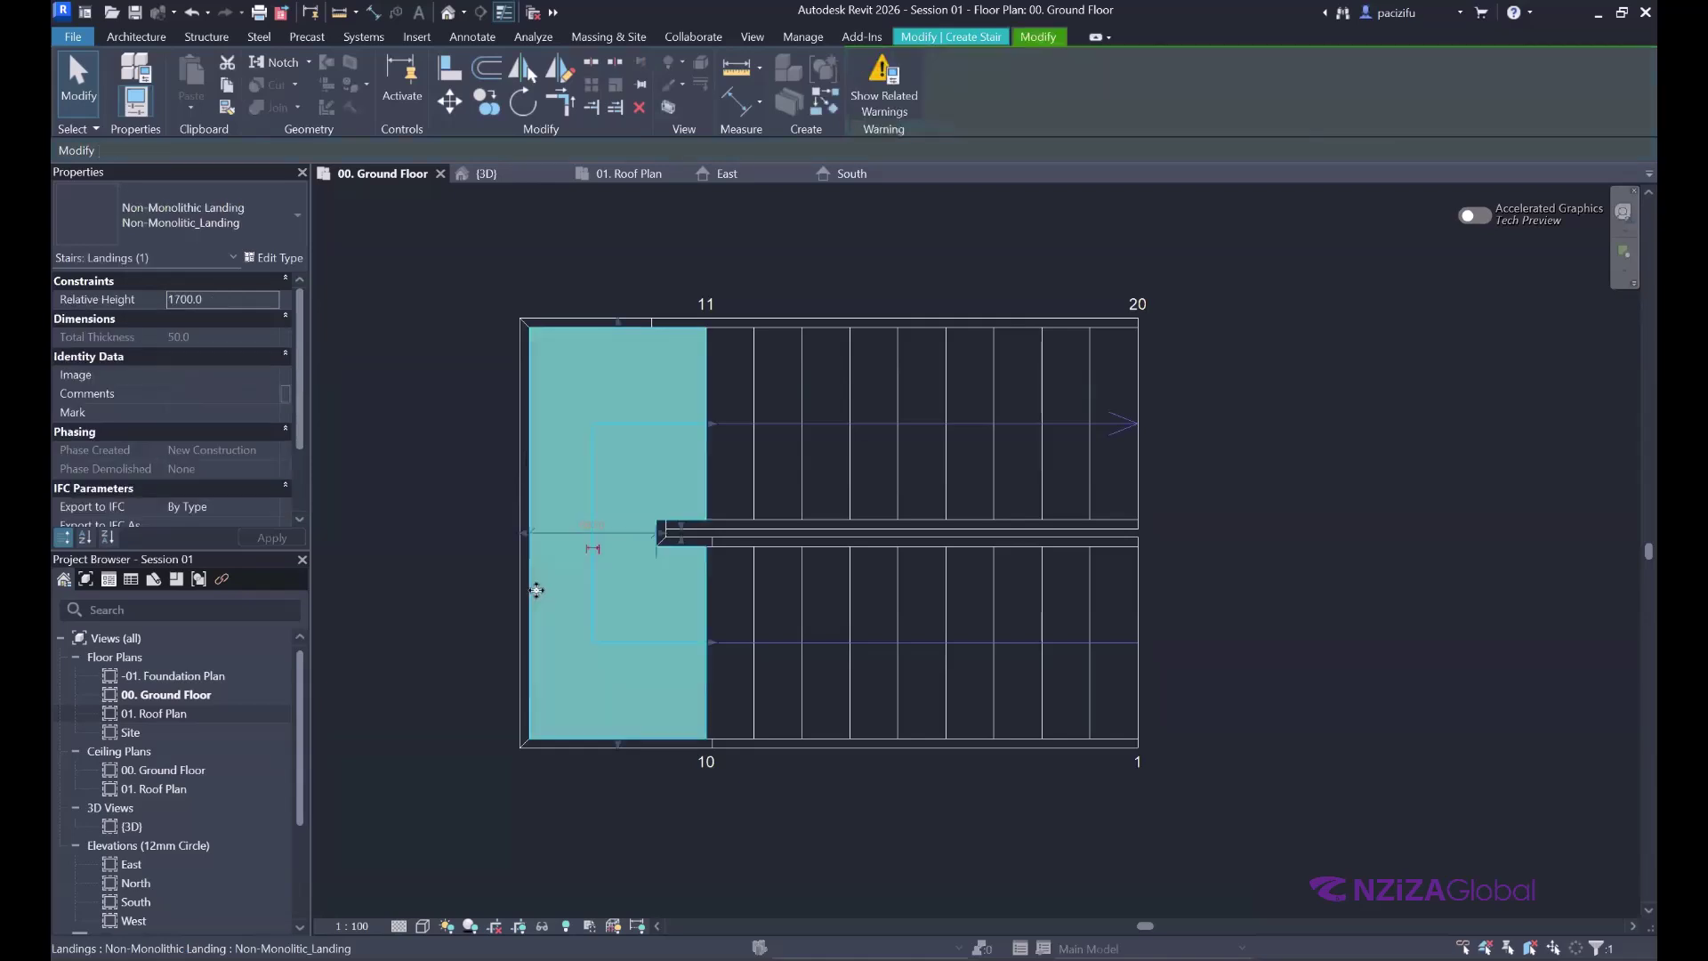
pyautogui.moveTo(501, 529); pyautogui.dragTo(427, 531)
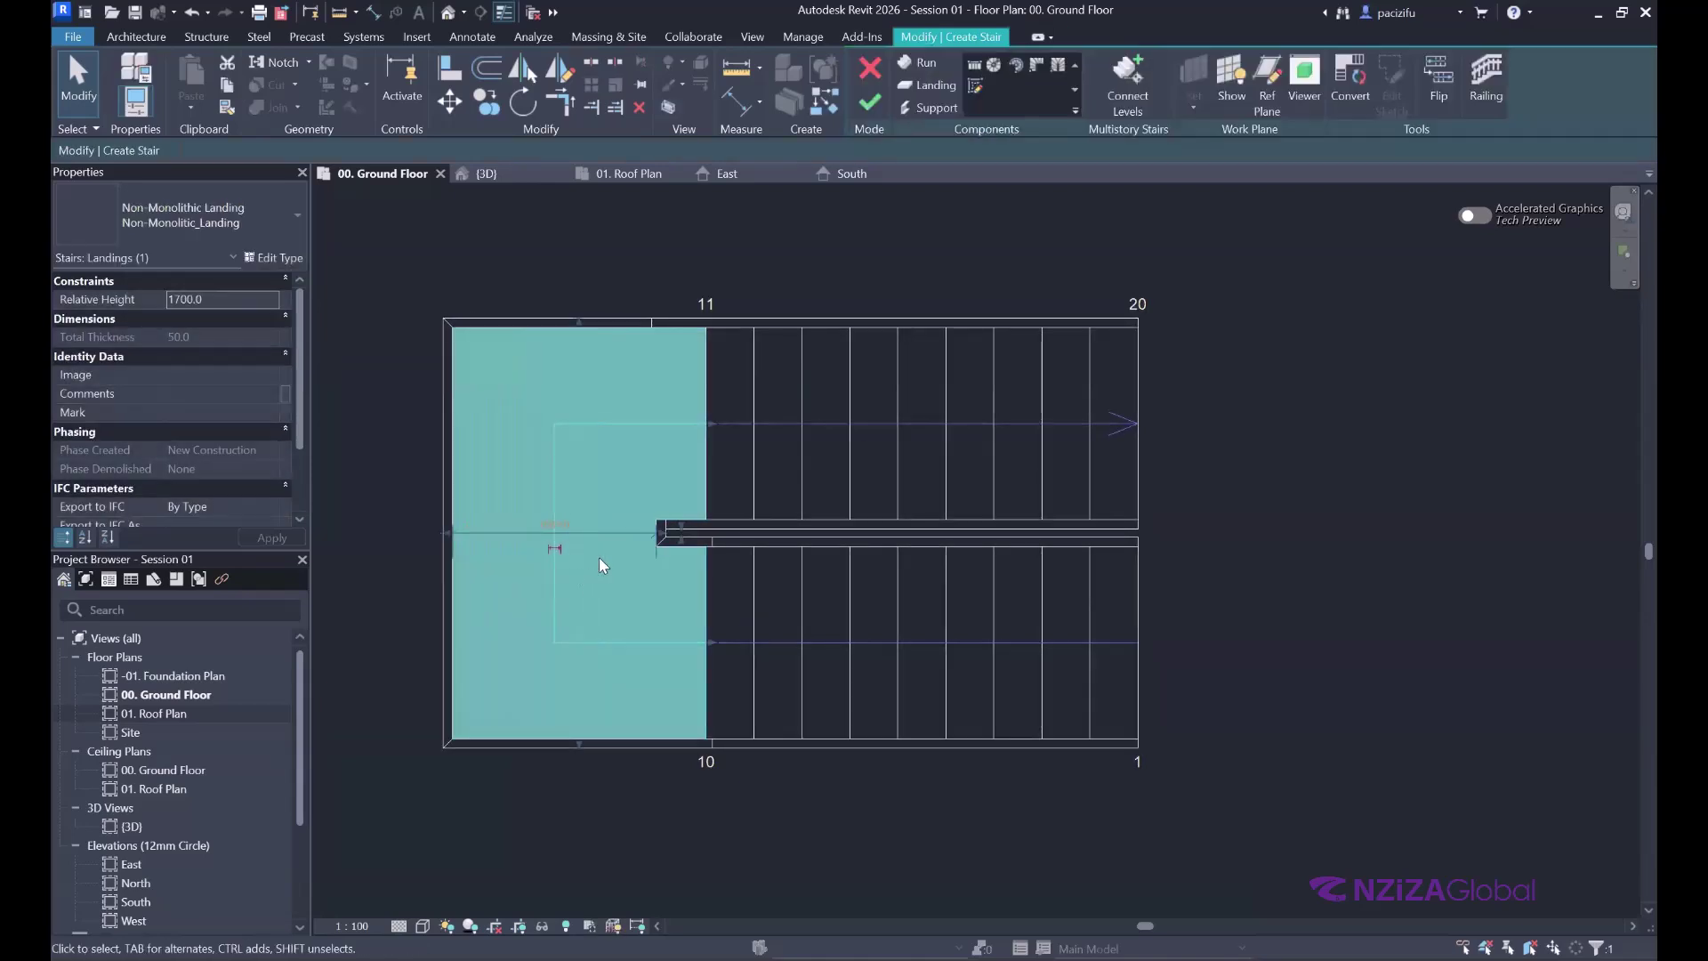
# - Set the landing's depth to 1000 mm
pyautogui.scroll(1, 522, 546)
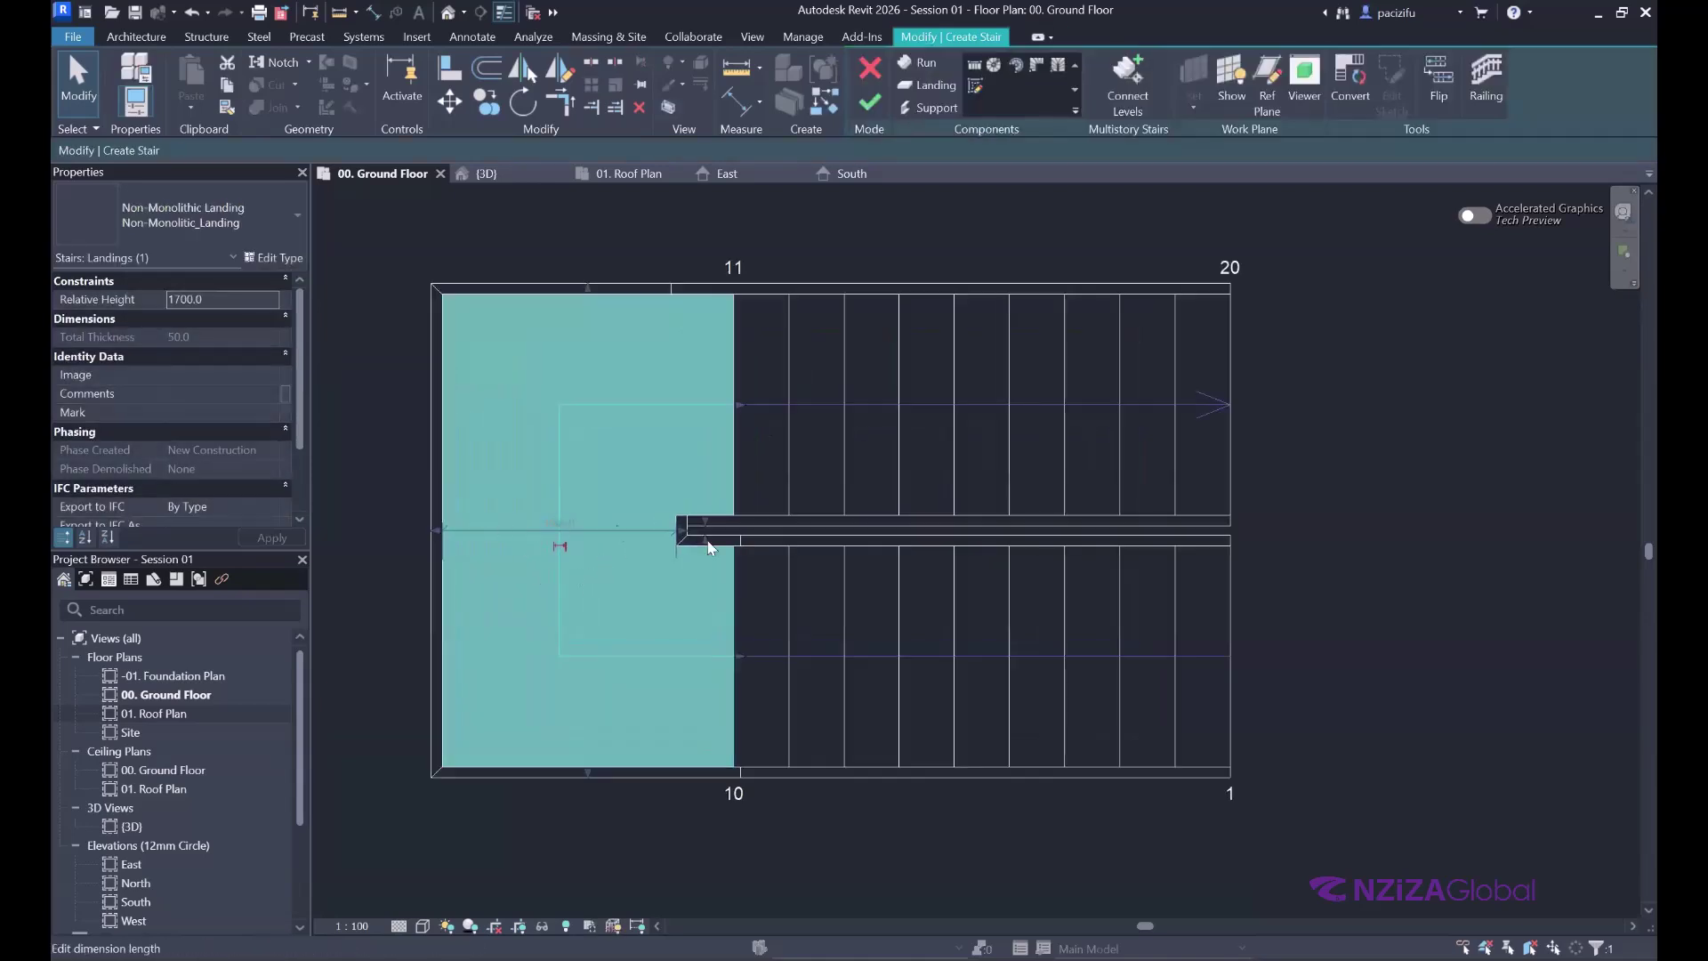
pyautogui.click(557, 518)
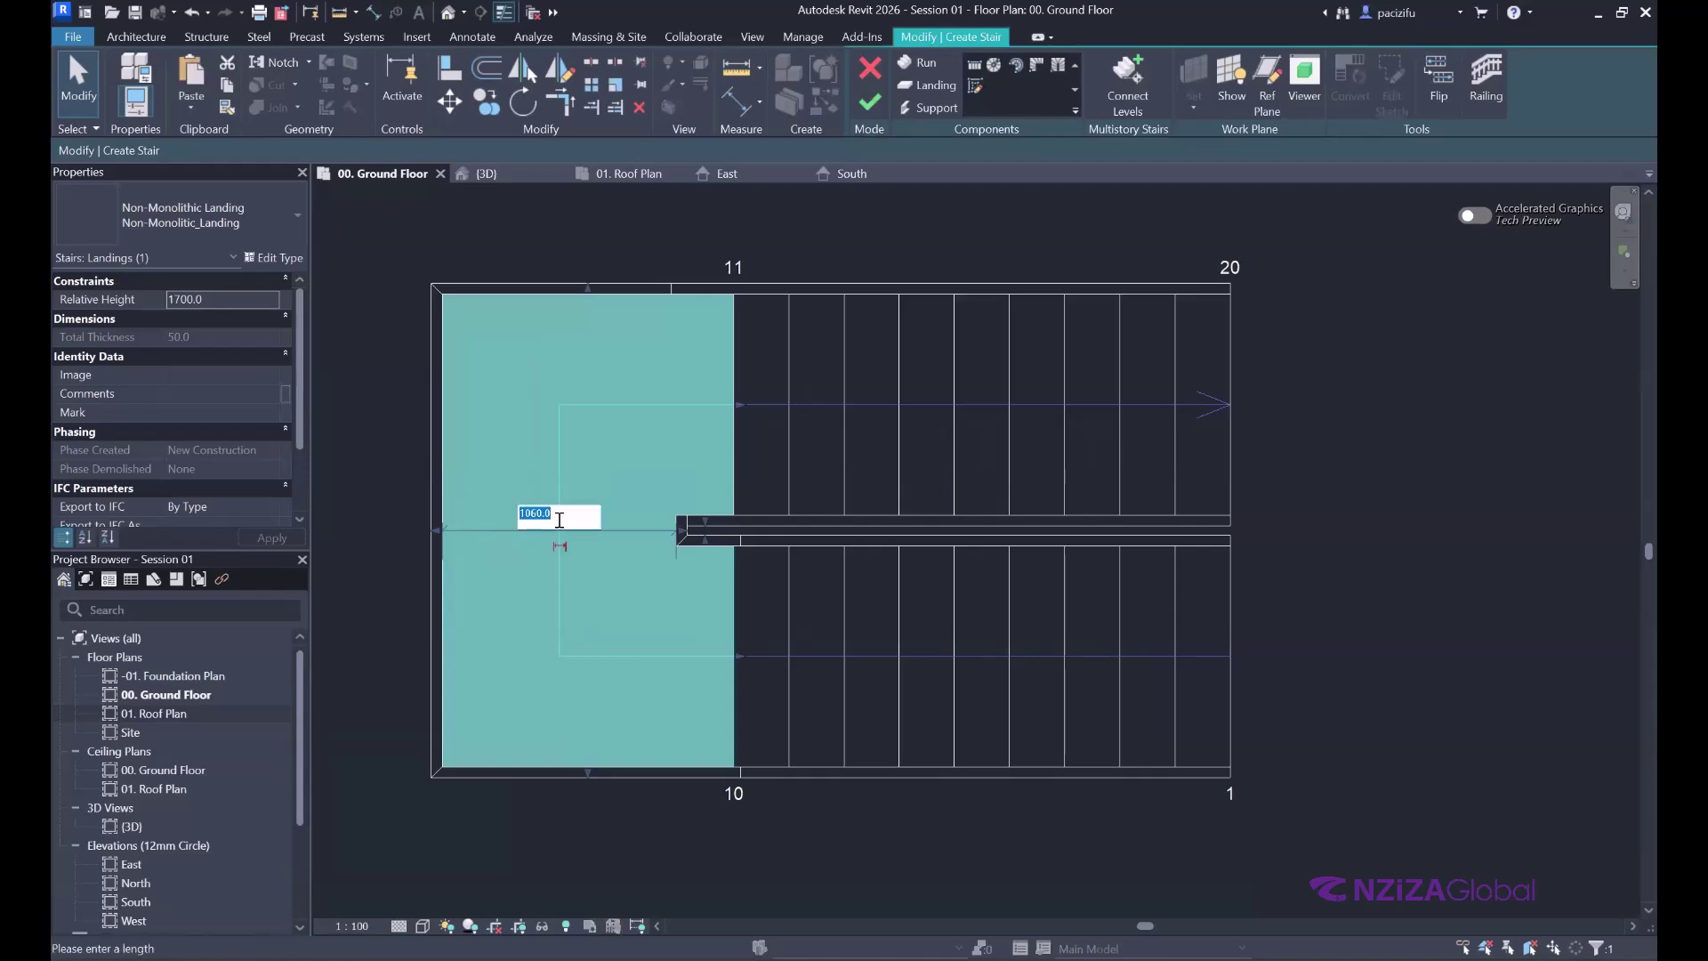
pyautogui.write('1')
pyautogui.write('000')
pyautogui.press('Return')
# - Widen the upper run of the U-shaped stair outwards and set its width to 1200 mm
pyautogui.scroll(-2, 706, 362)
pyautogui.click(756, 405)
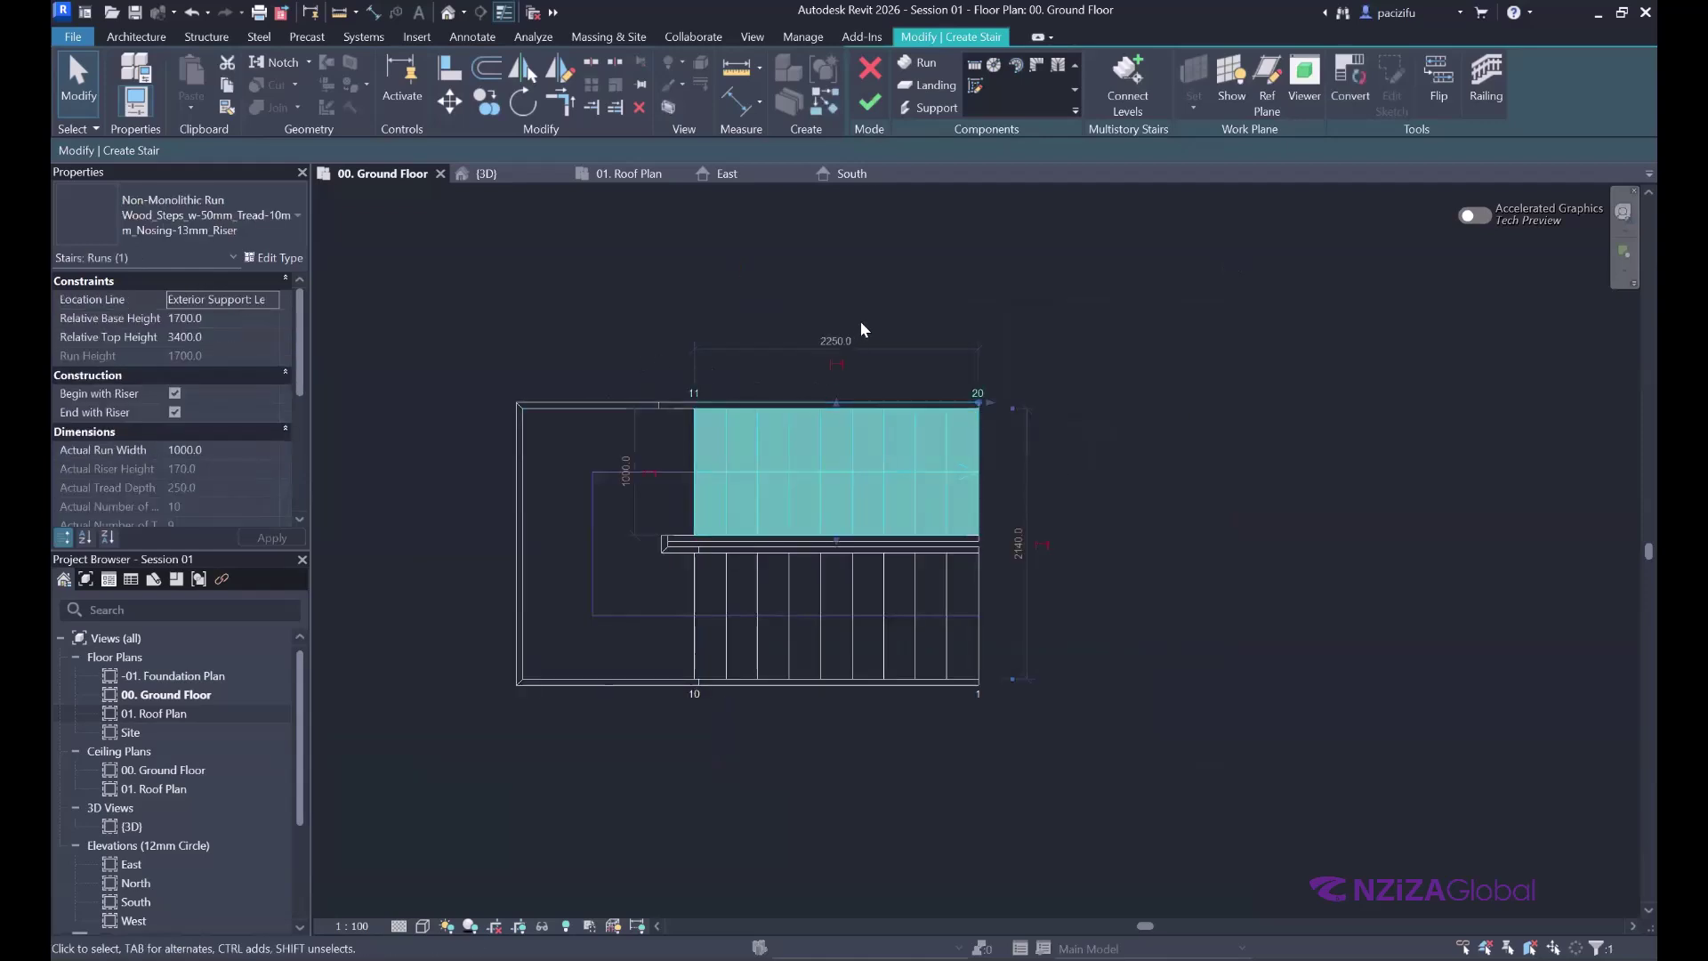
pyautogui.moveTo(836, 399); pyautogui.dragTo(827, 277)
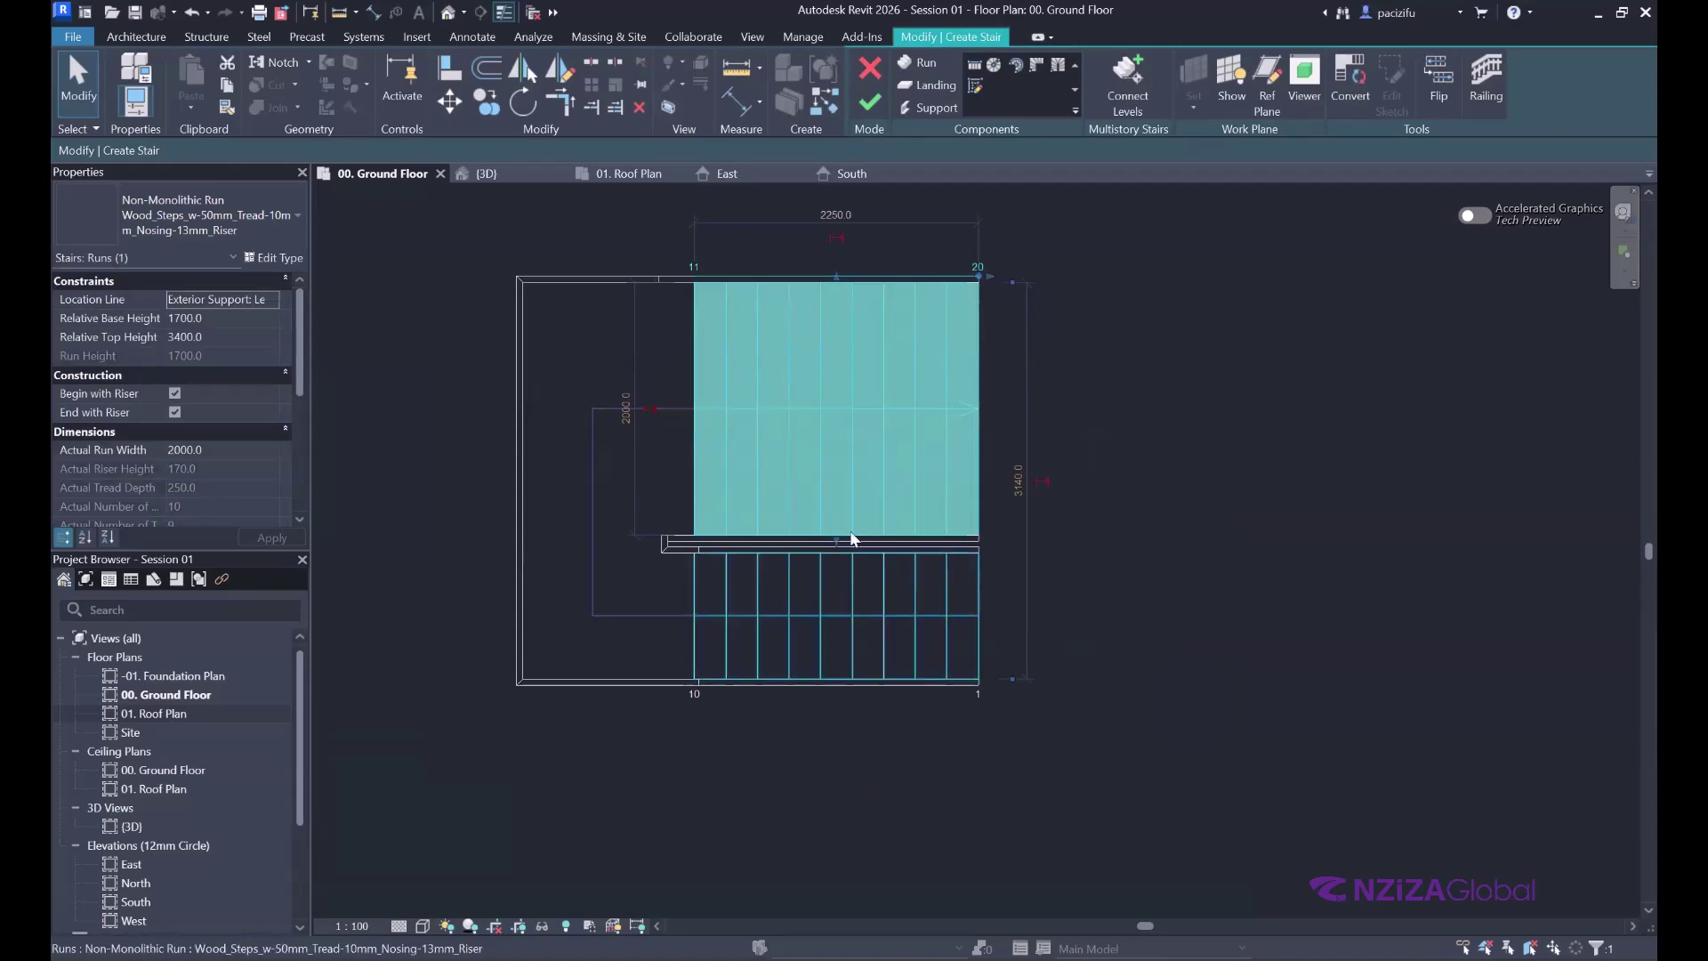
pyautogui.click(626, 409)
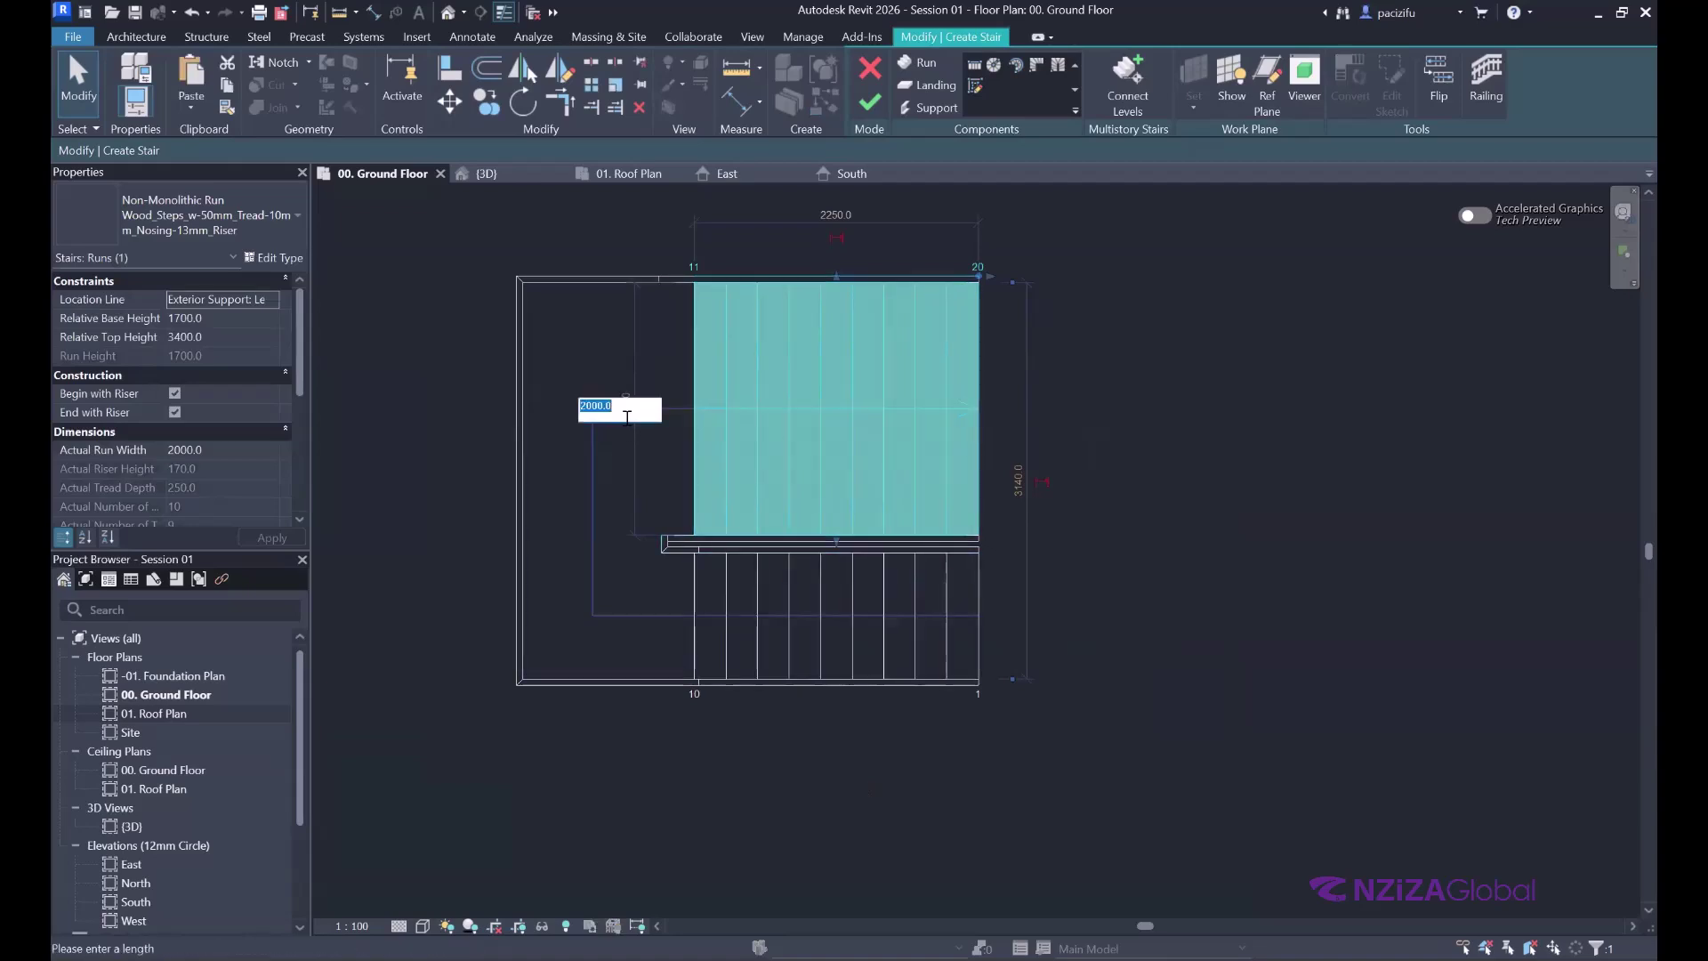
pyautogui.write('1')
pyautogui.press('Return')
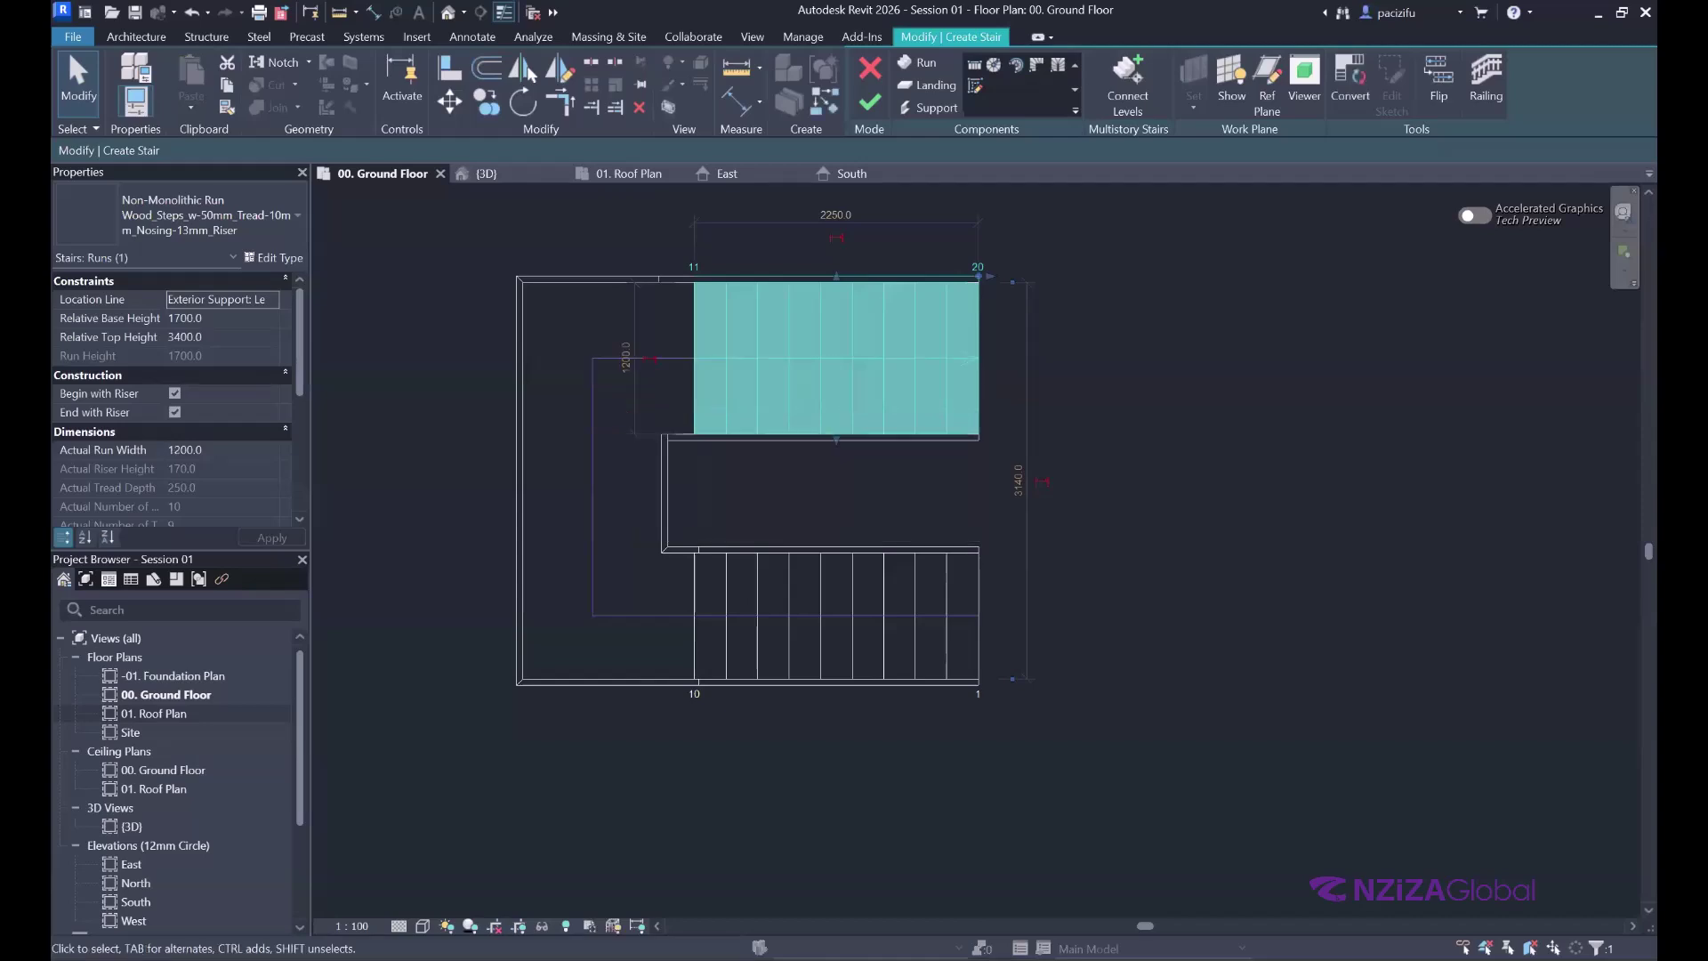
# - Move the widened upper run back down beside the lower run, leaving only a narrow gap between the supports
pyautogui.scroll(2, 774, 392)
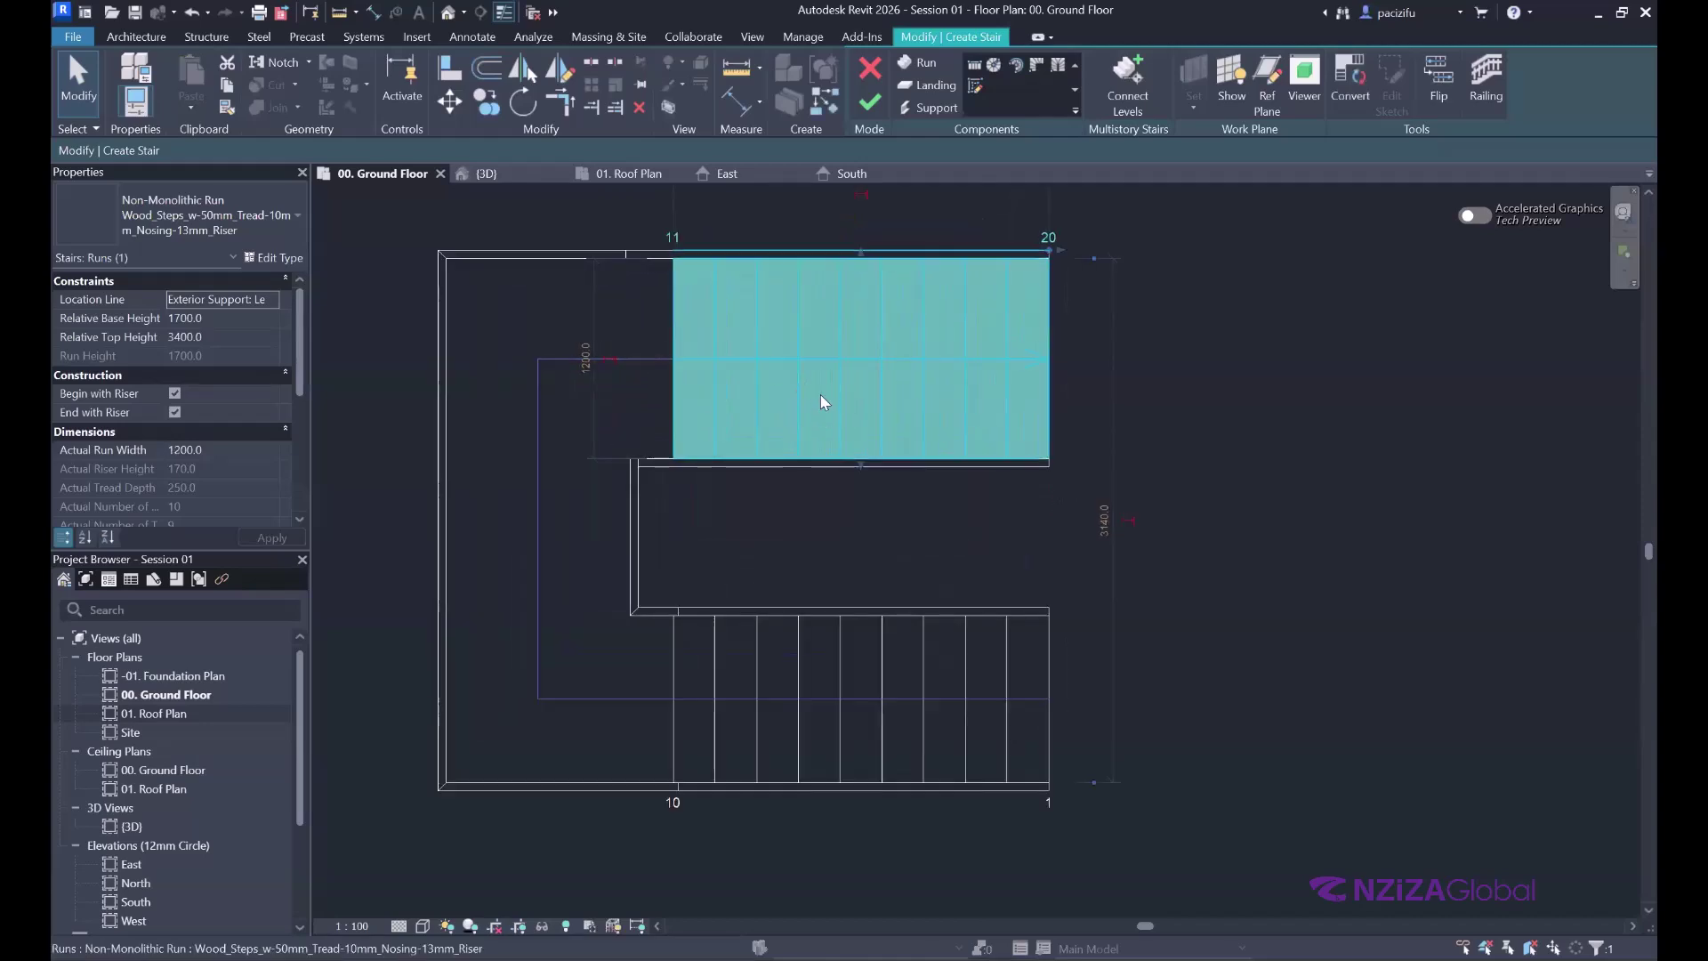
pyautogui.moveTo(846, 412); pyautogui.dragTo(805, 532)
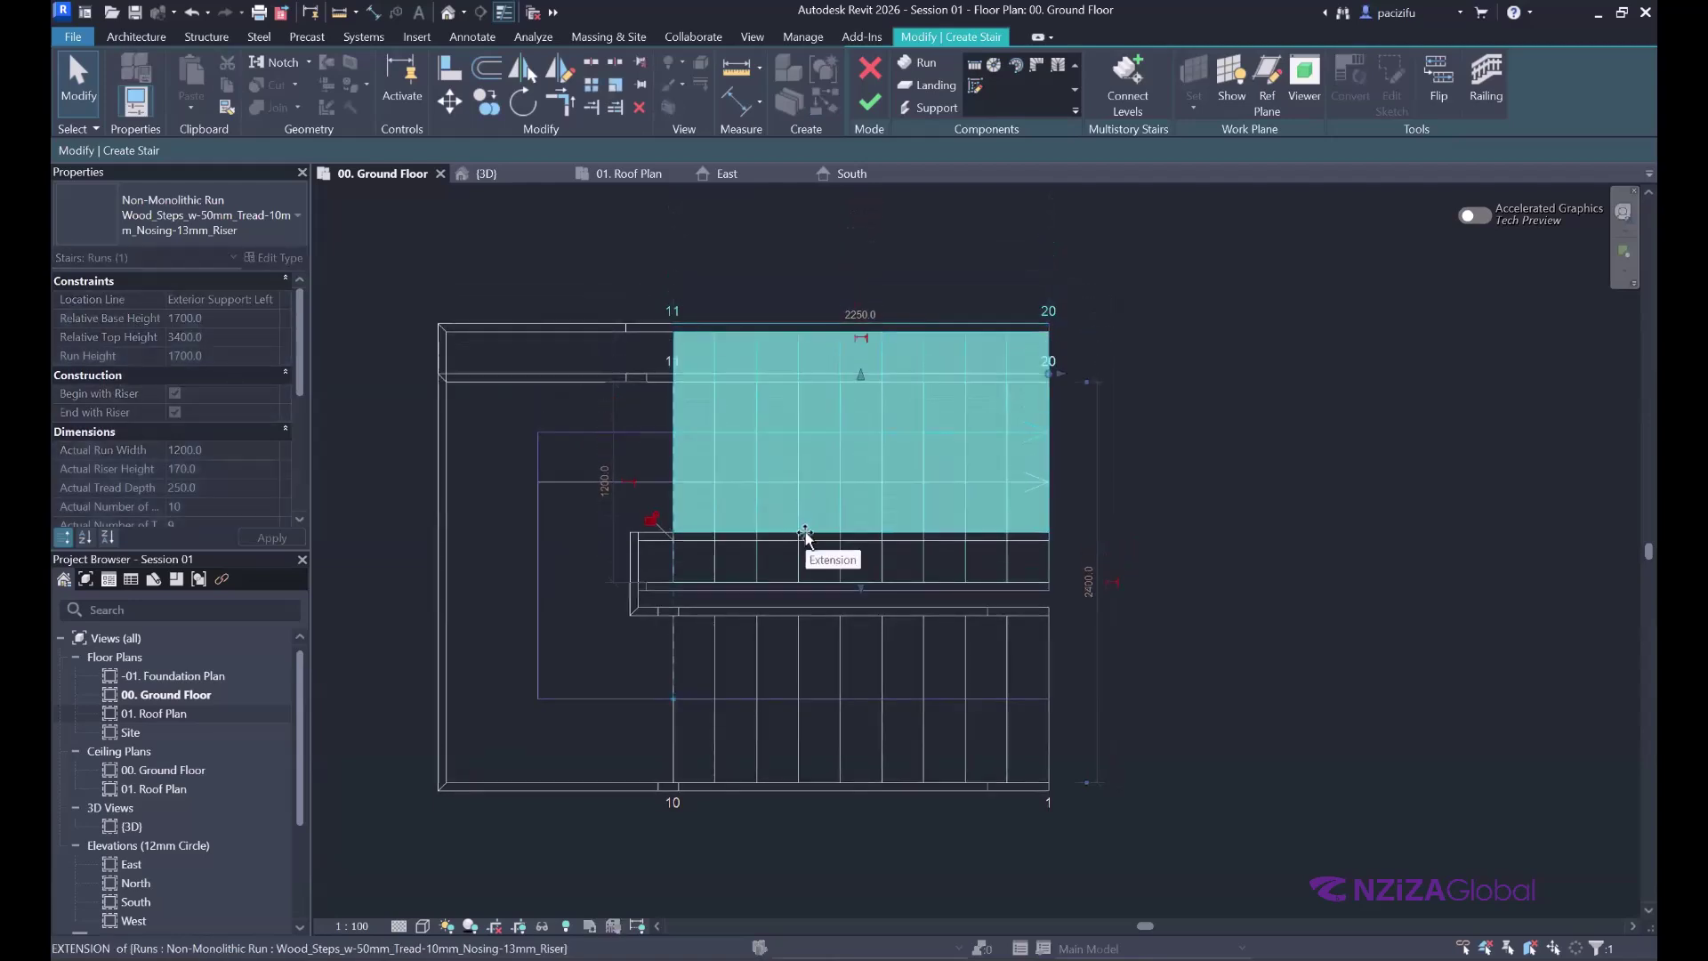
pyautogui.scroll(3, 792, 498)
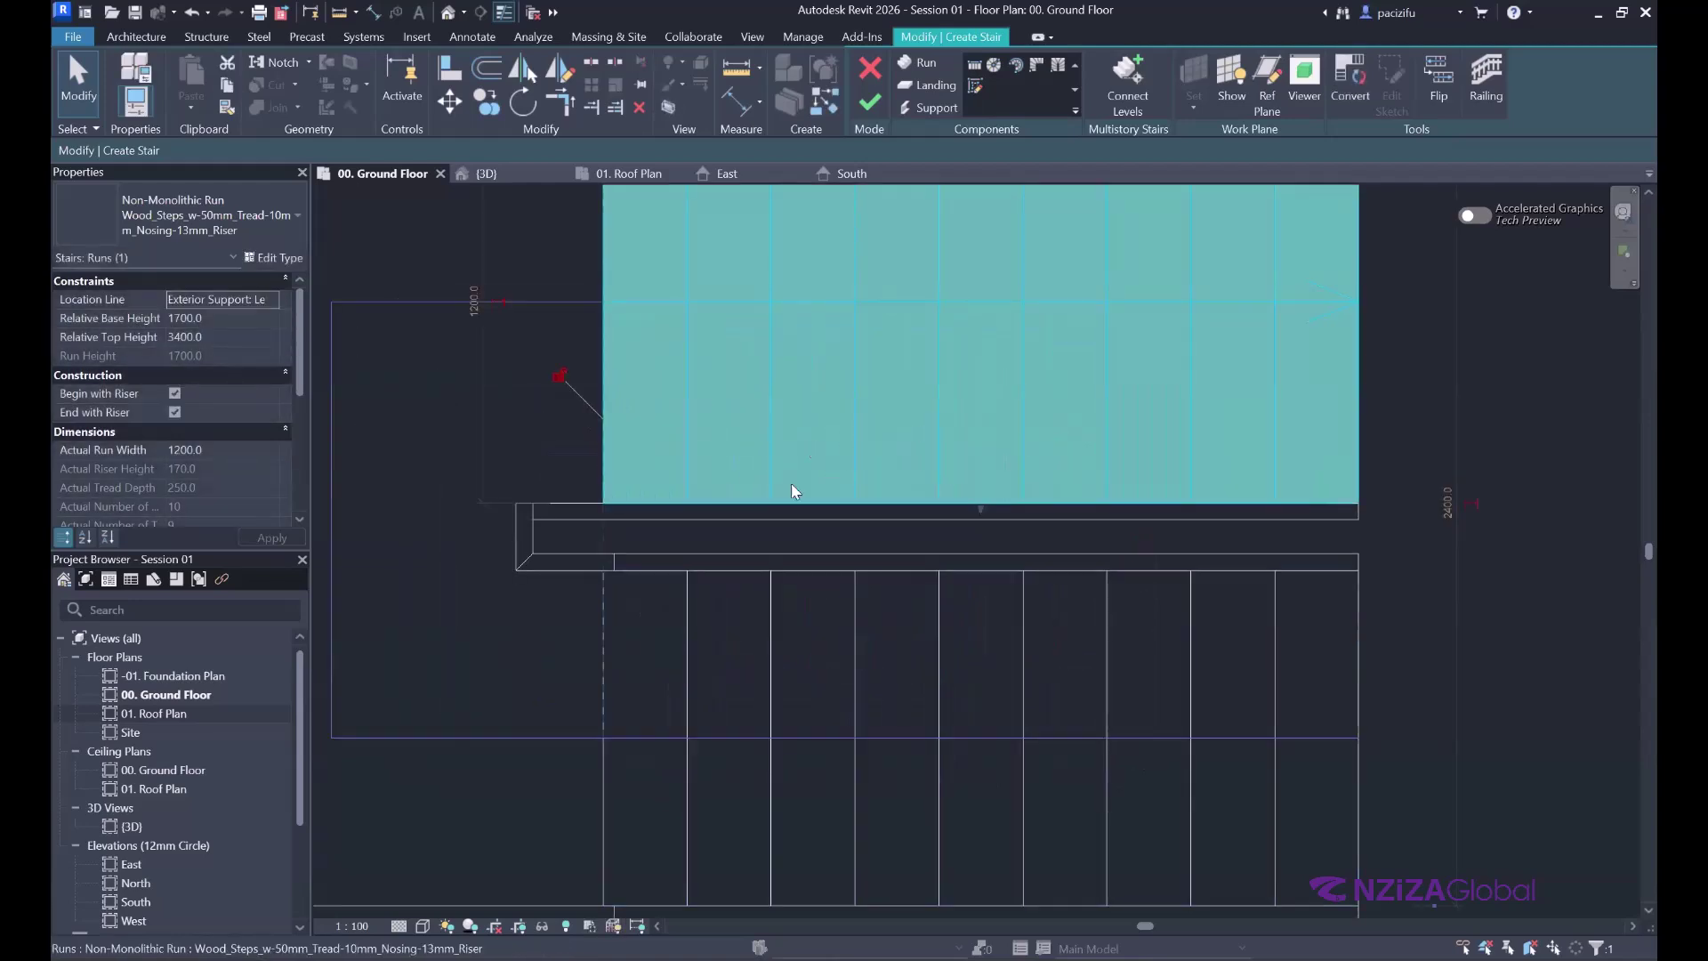
pyautogui.scroll(-4, 569, 356)
pyautogui.click(862, 190)
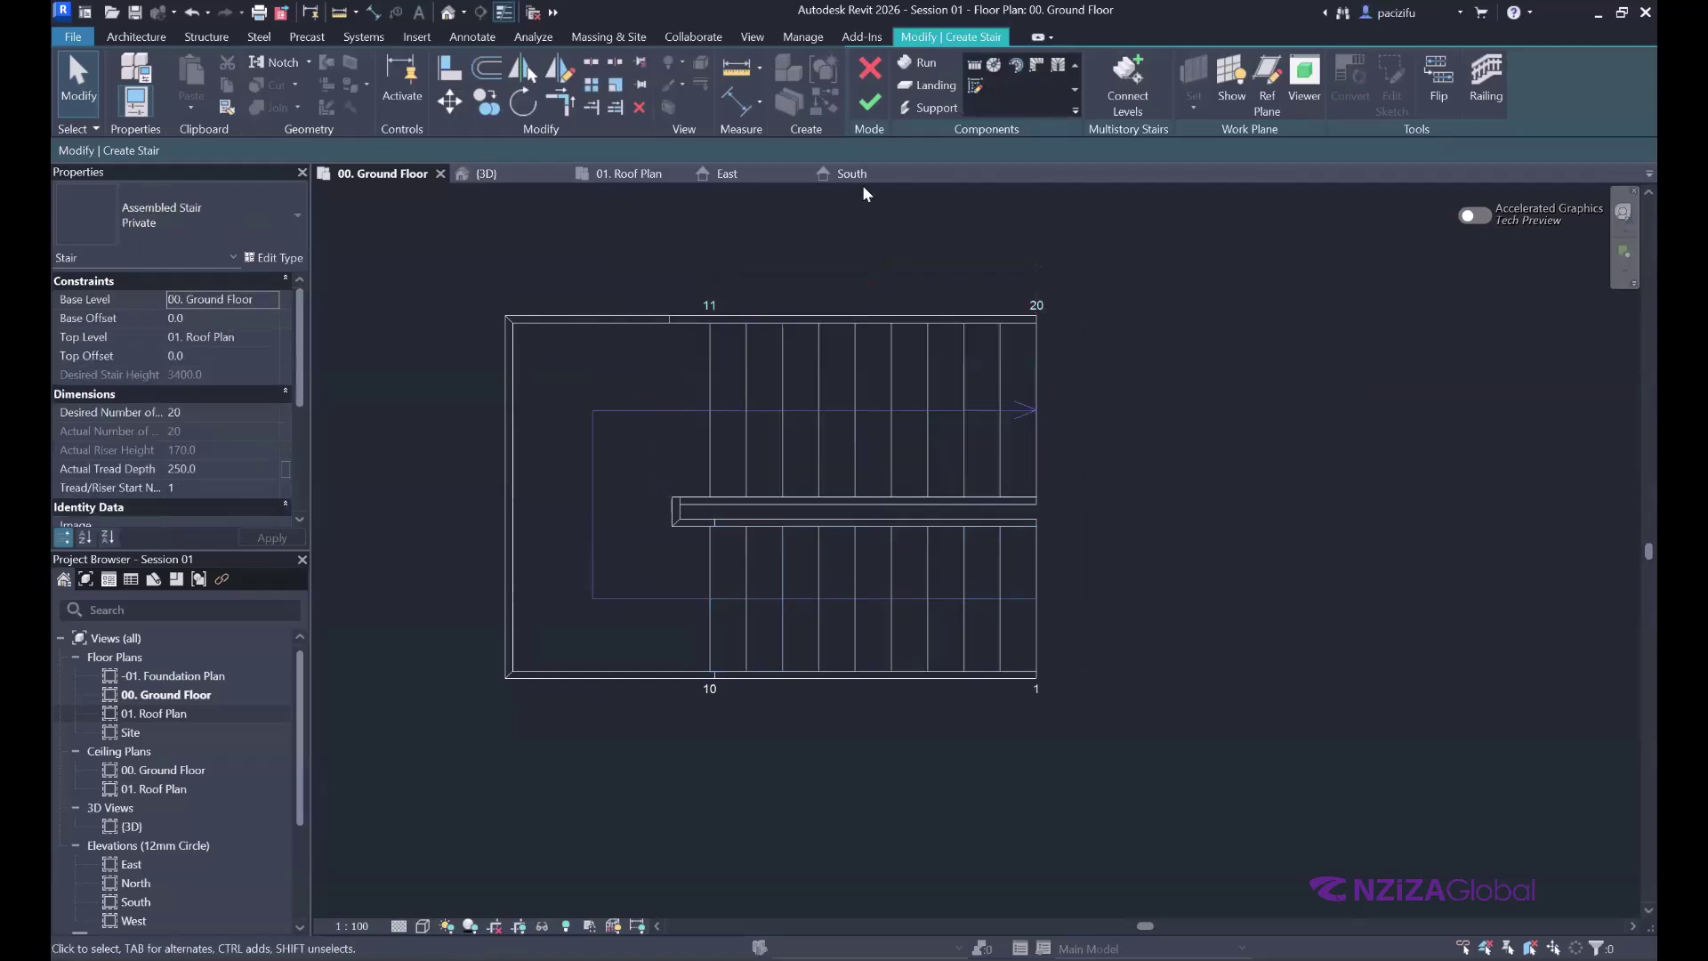
# - Finish the U-shaped stair and open the default 3D view
pyautogui.click(866, 105)
pyautogui.scroll(-5, 879, 553)
pyautogui.scroll(2, 621, 591)
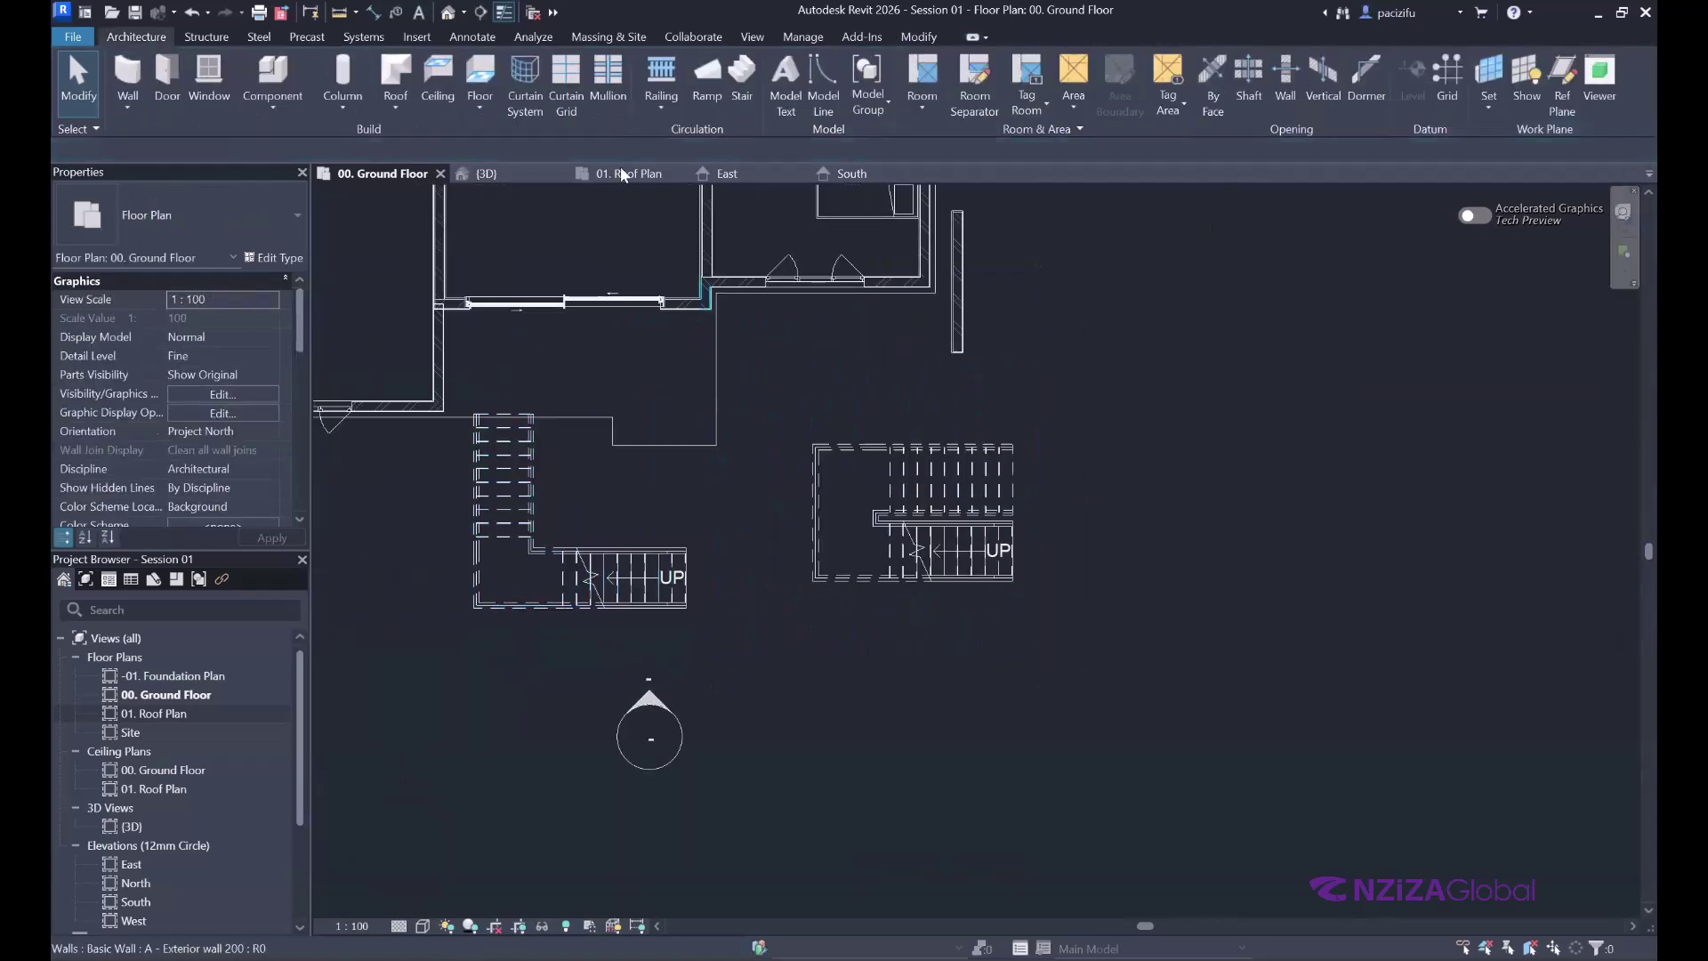
pyautogui.click(491, 174)
# - Change the L-shaped stair's type to Assembled Stair Residential-Left_Saddled
pyautogui.scroll(3, 814, 615)
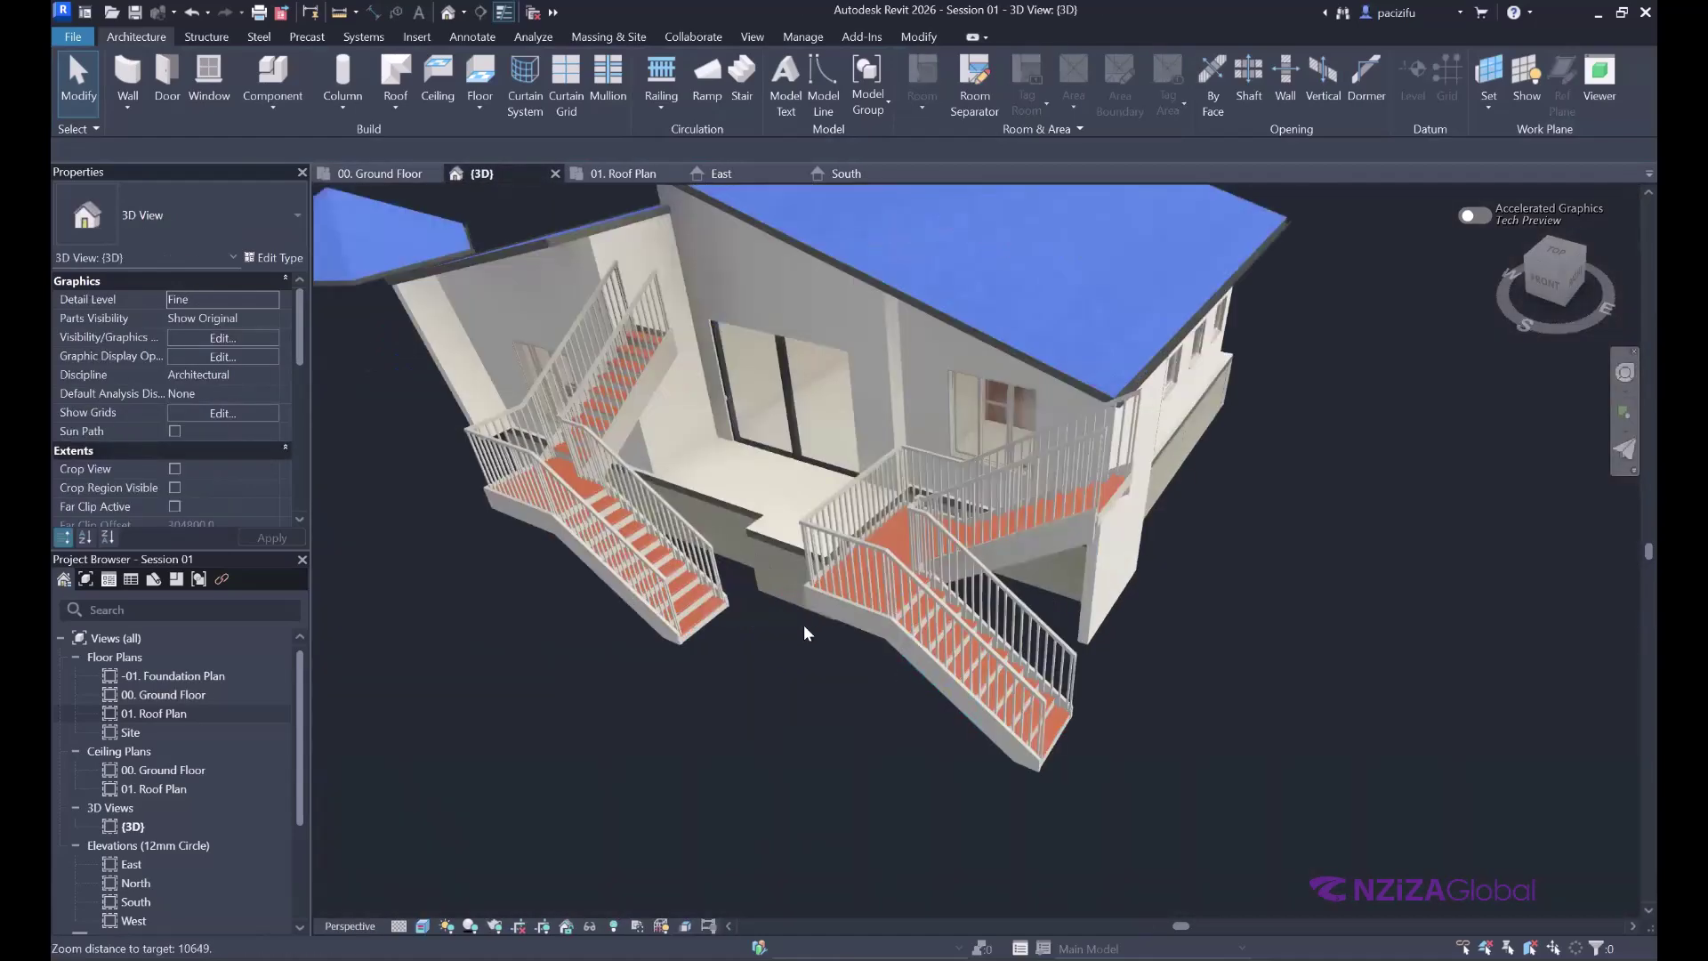
pyautogui.scroll(2, 819, 669)
pyautogui.scroll(-3, 1605, 372)
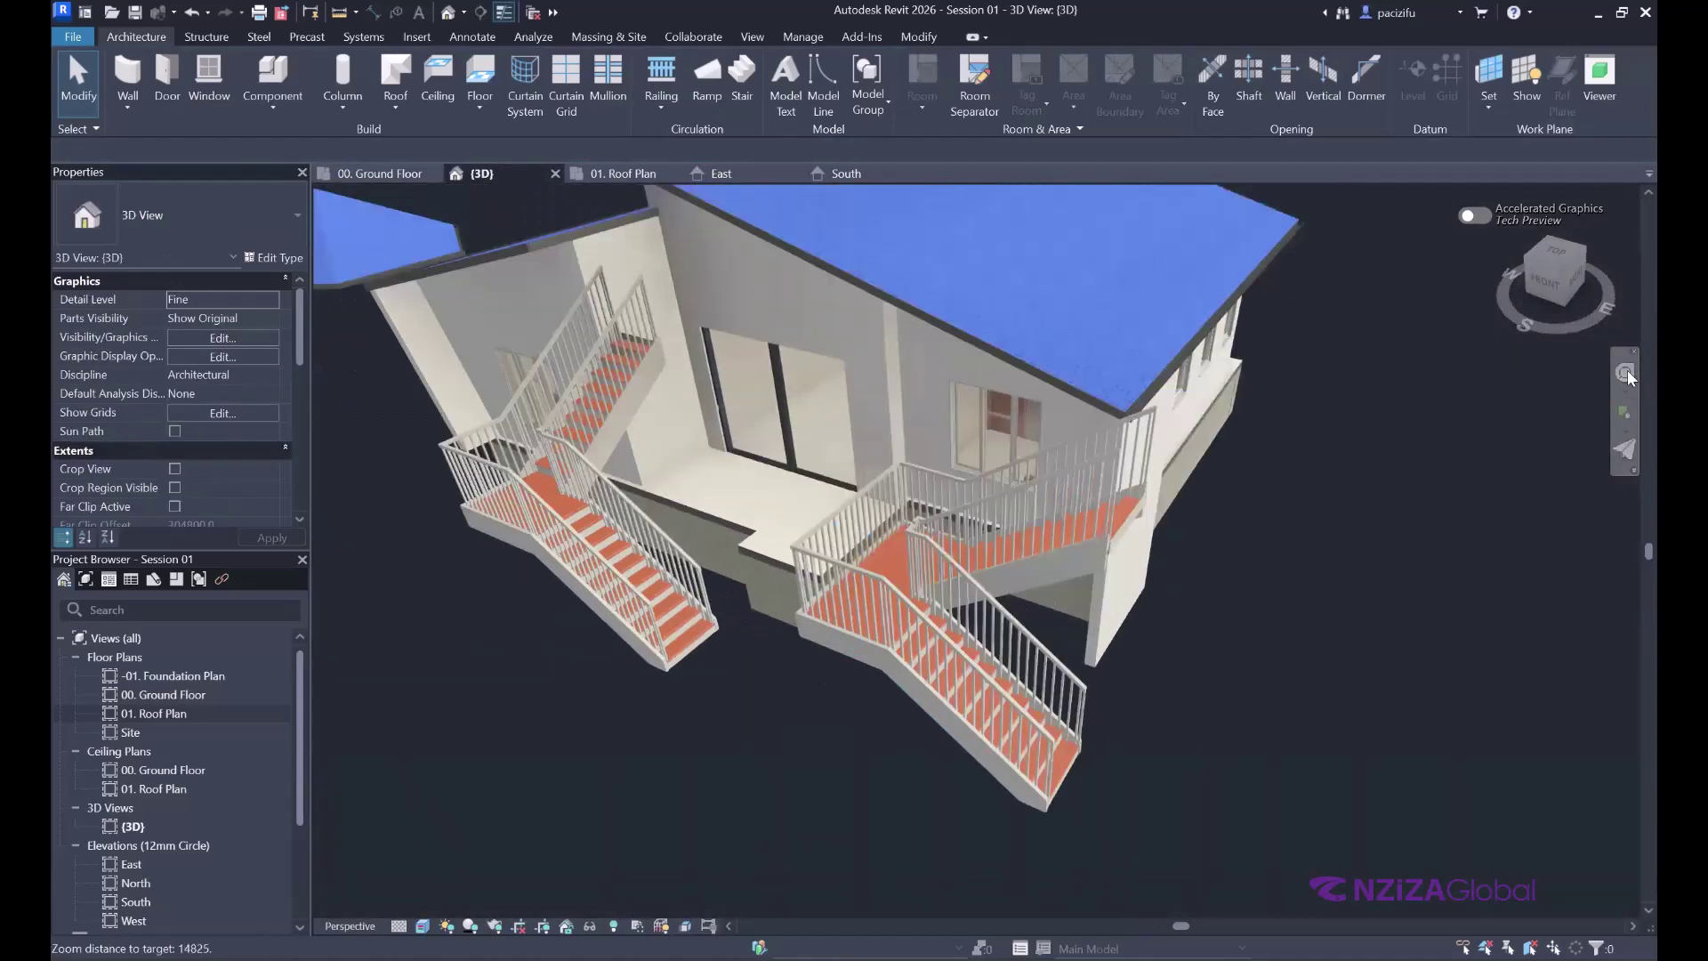
pyautogui.scroll(1, 1628, 374)
pyautogui.click(1625, 373)
pyautogui.moveTo(678, 610)
pyautogui.mouseDown()
pyautogui.moveTo(657, 573)
pyautogui.moveTo(687, 632)
pyautogui.mouseUp()
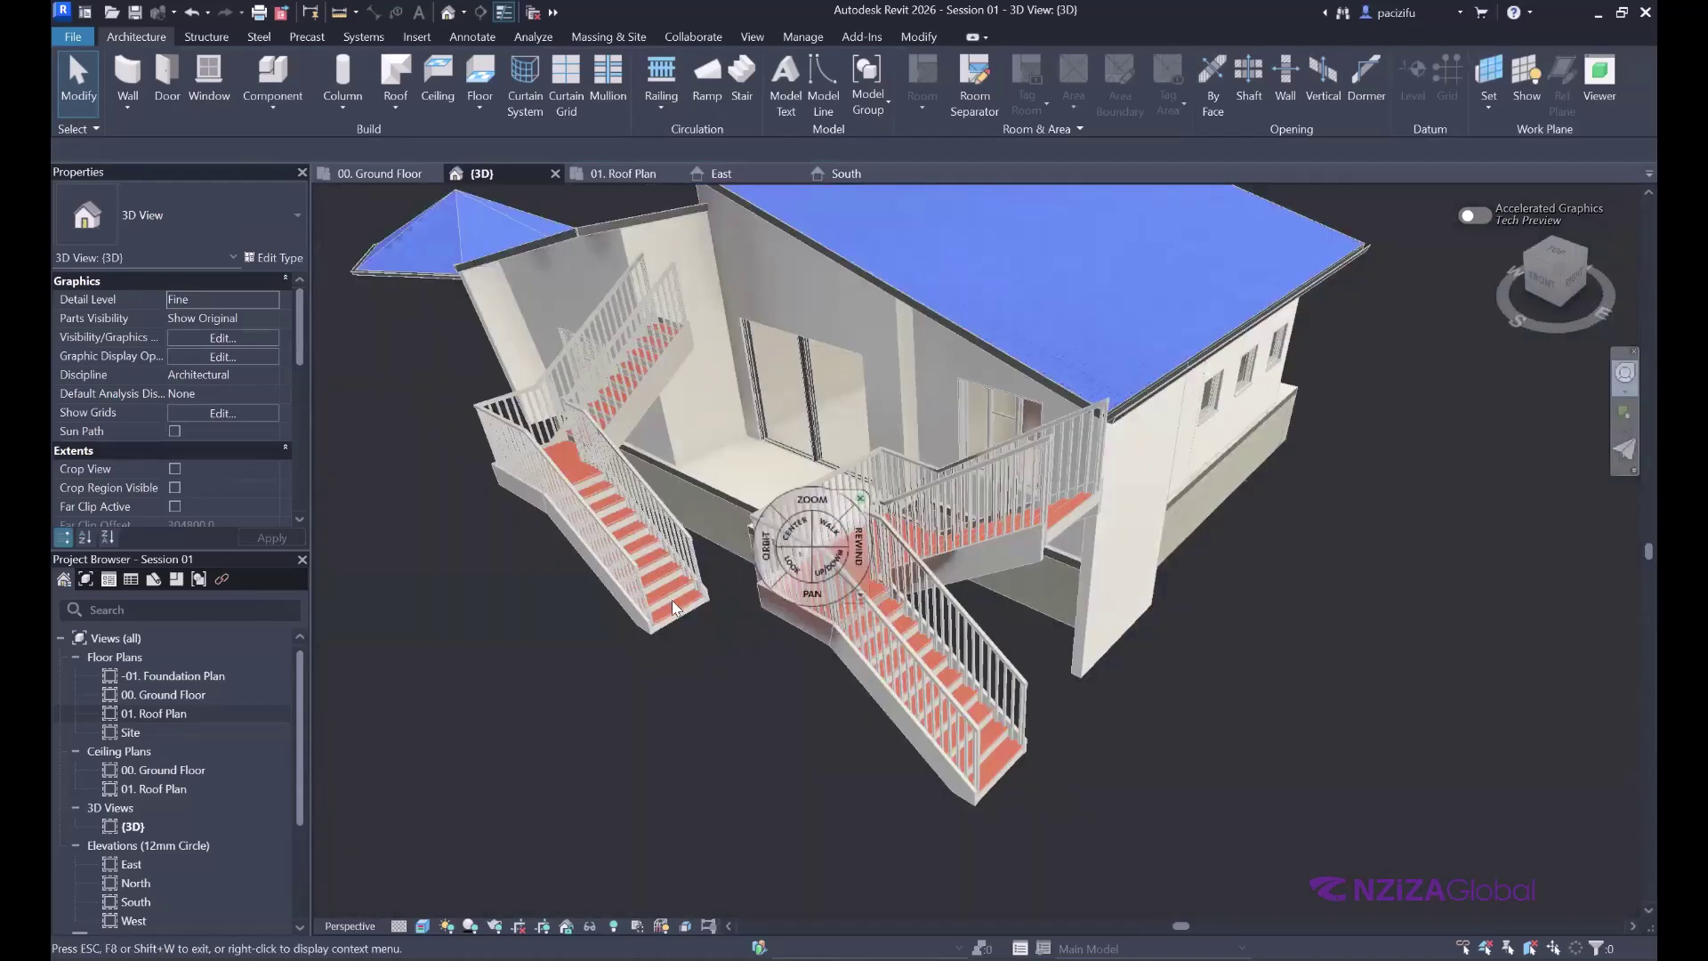
pyautogui.press('Escape')
pyautogui.click(614, 534)
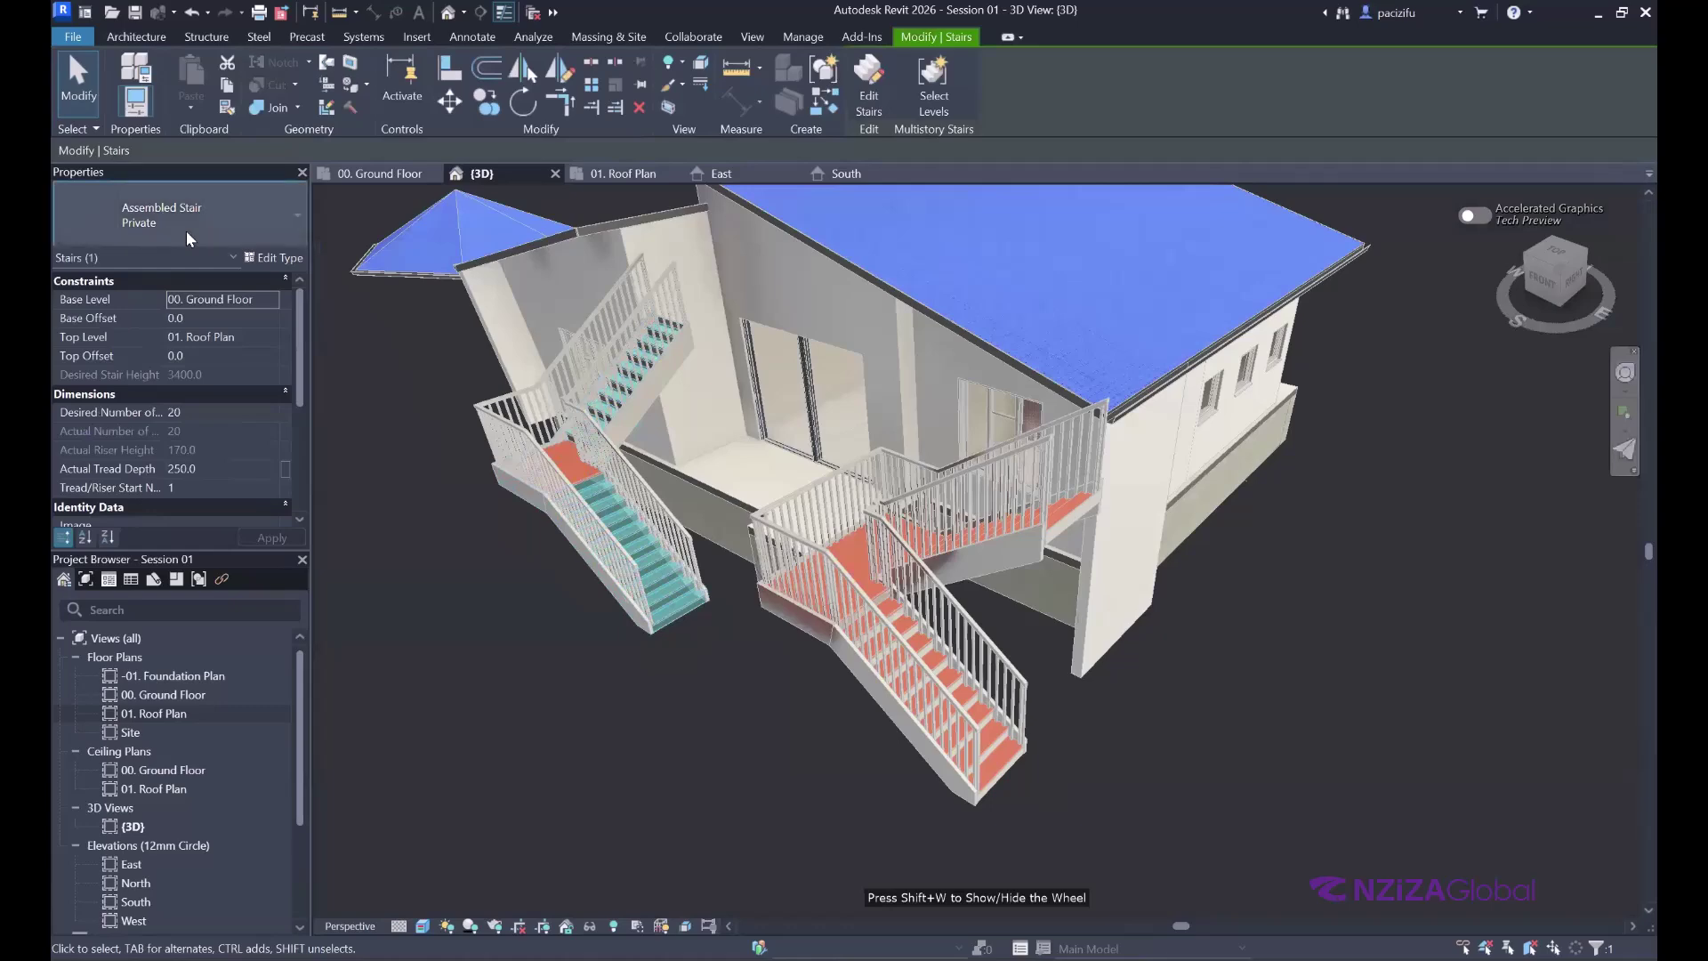
pyautogui.click(185, 231)
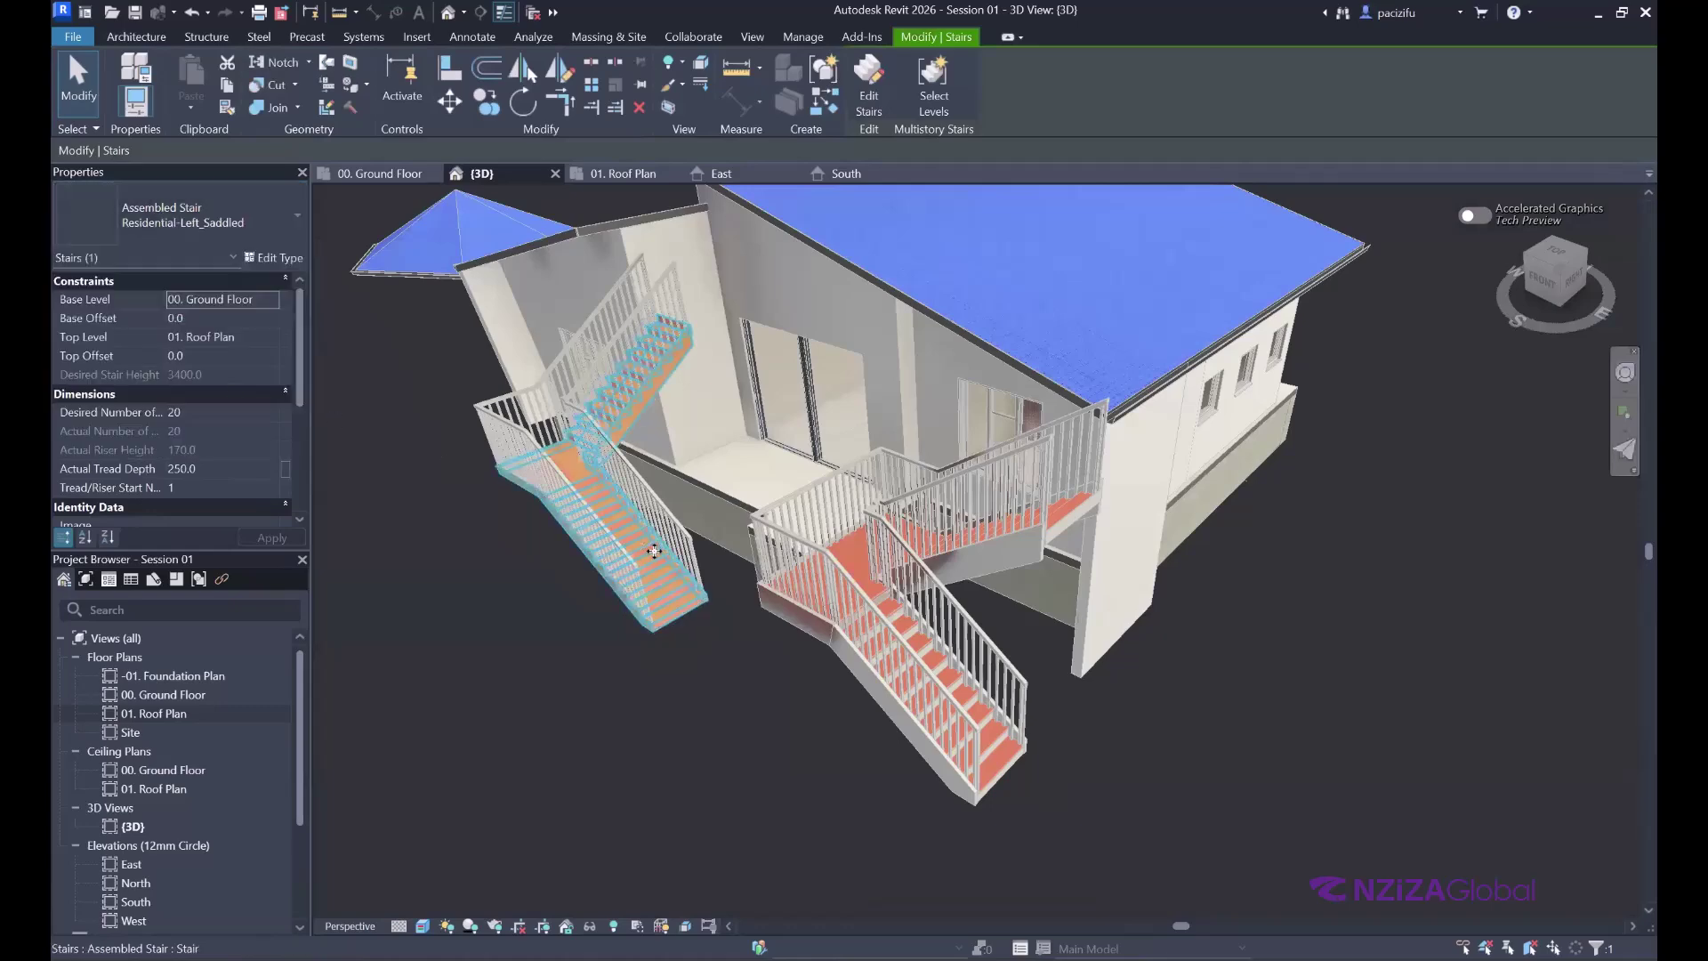
pyautogui.scroll(2, 1032, 504)
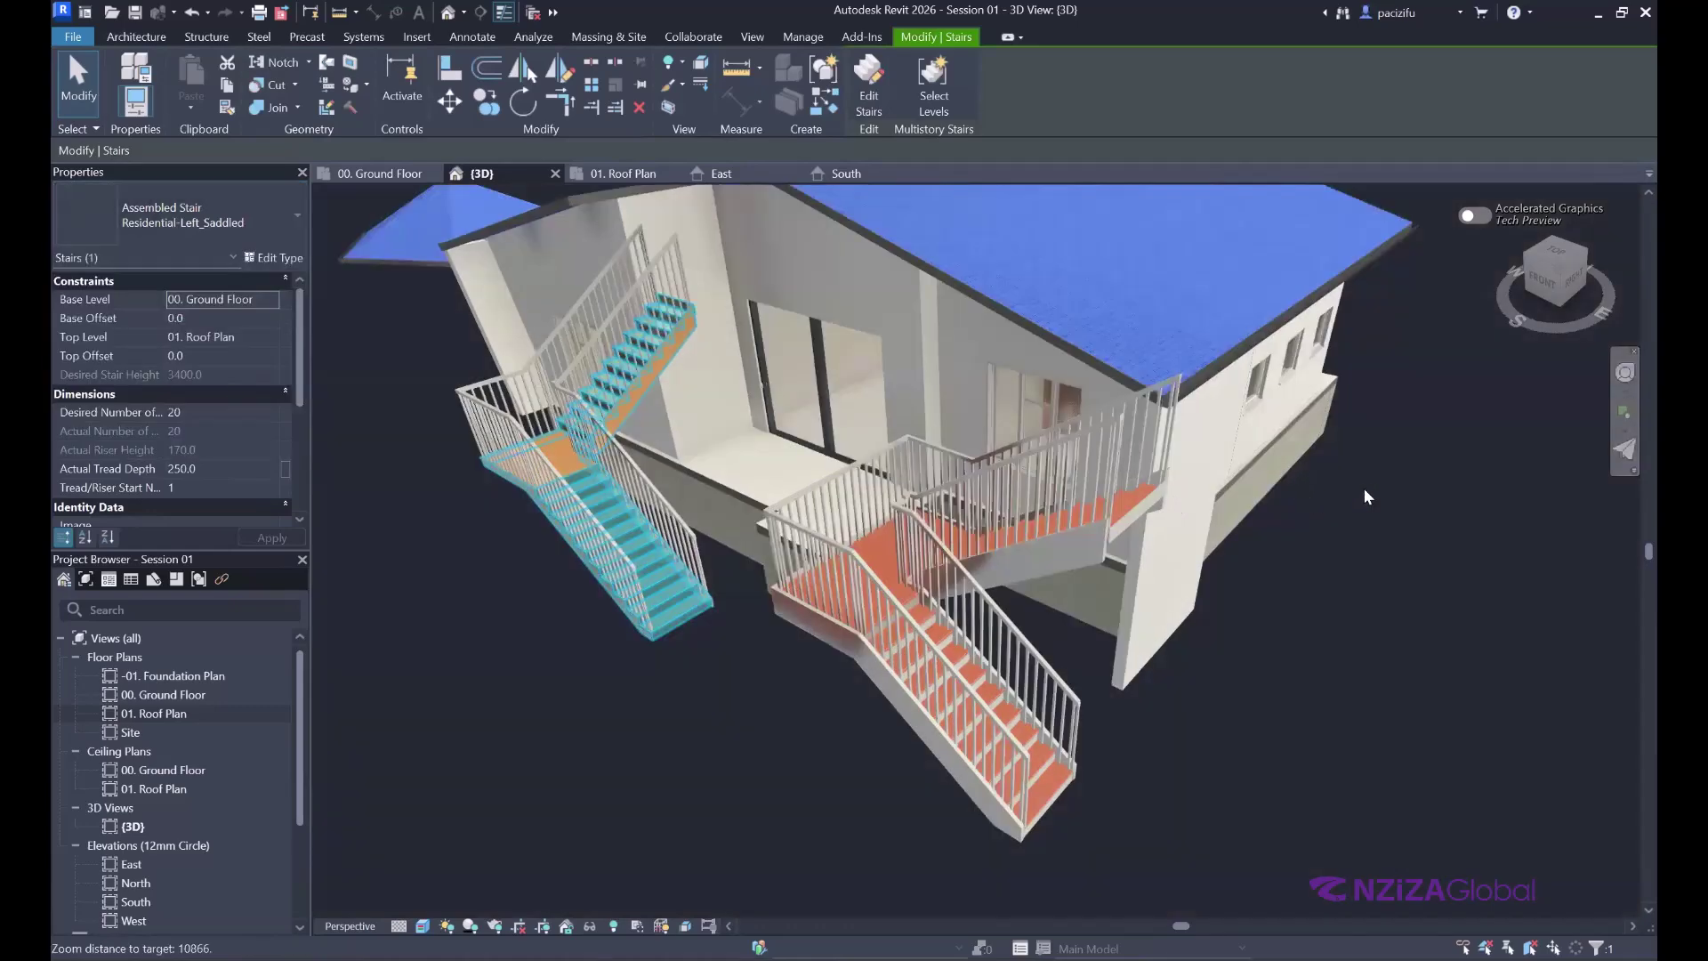
# - Switch the L-shaped stair to the Cast-In-Place Stair type Insitu_Concrete_150mm_Waist and view it from below
pyautogui.scroll(4, 1364, 489)
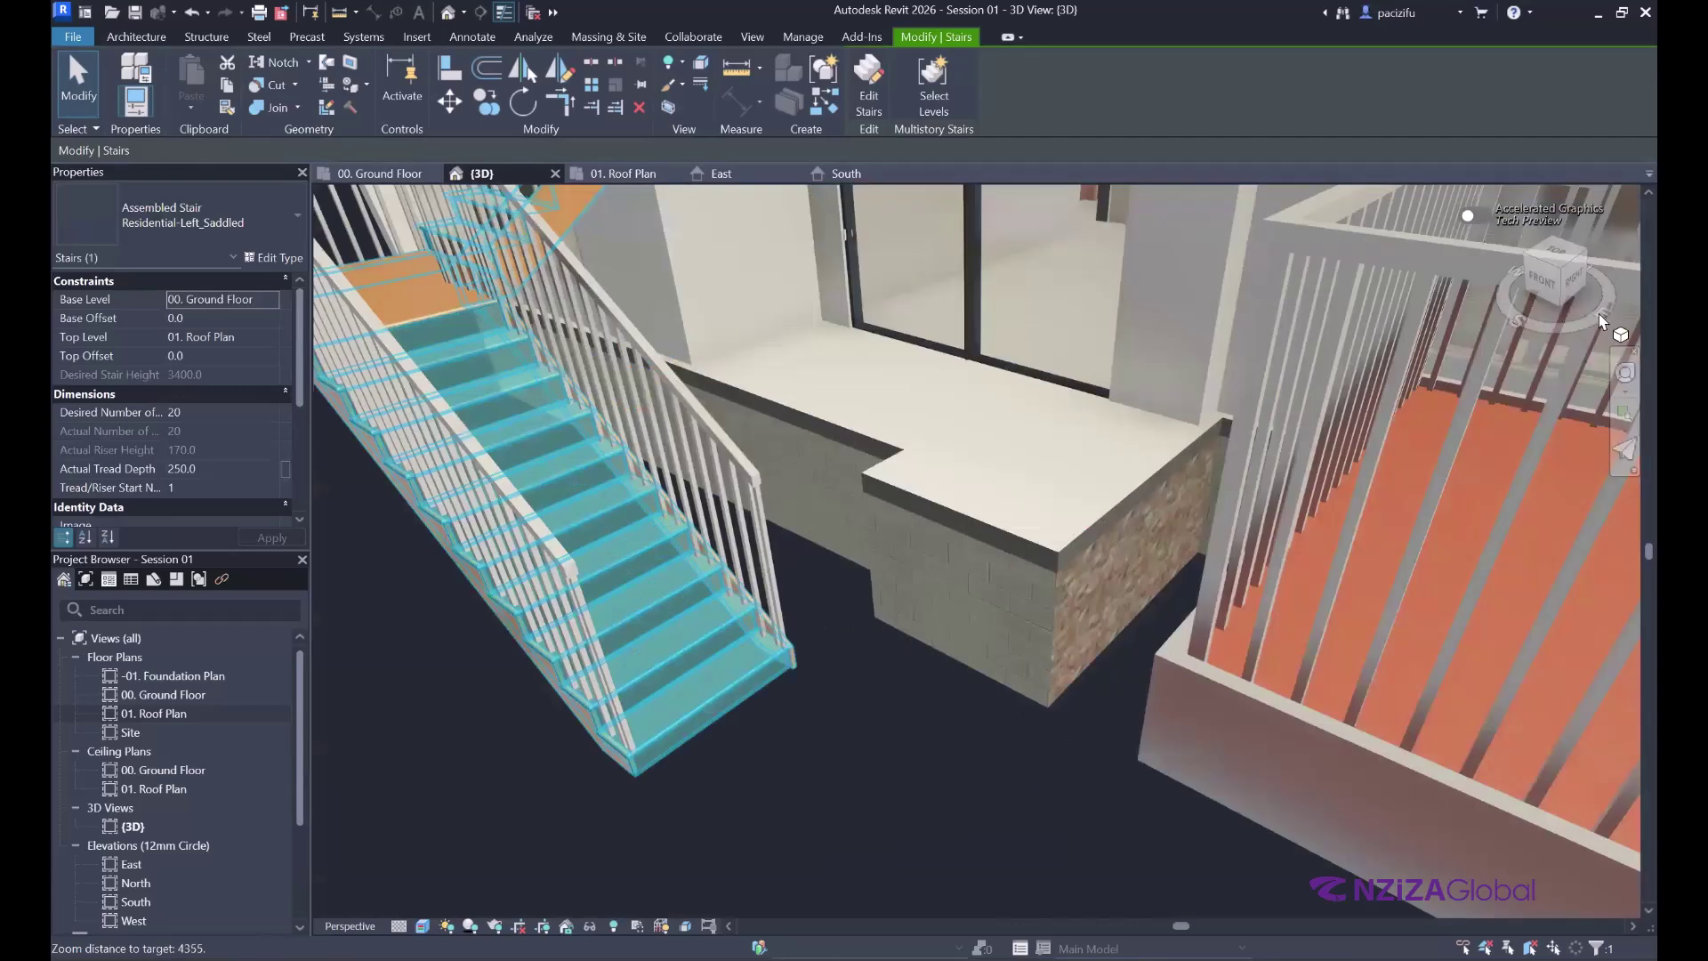
pyautogui.keyDown('shift'); pyautogui.moveTo(712, 360); pyautogui.dragTo(773, 360, button='middle'); pyautogui.keyUp('shift')
pyautogui.hotkey('shift', 'w')
pyautogui.hotkey('shift', 'w')
pyautogui.scroll(2, 681, 488)
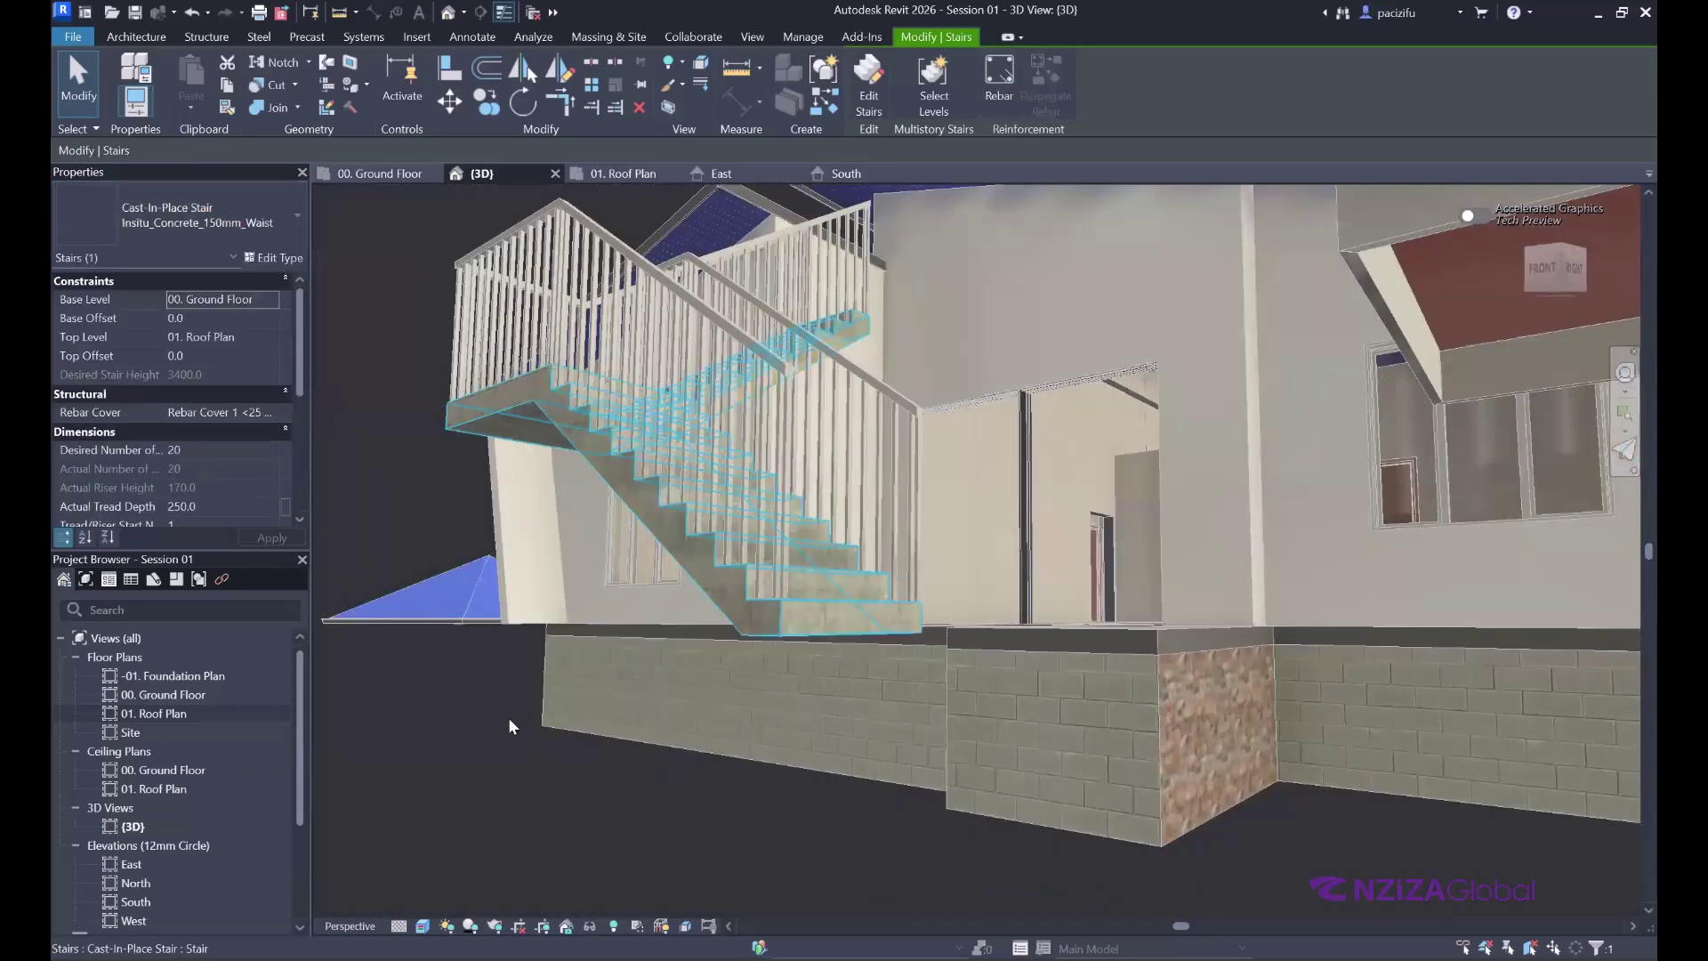
pyautogui.scroll(1, 509, 717)
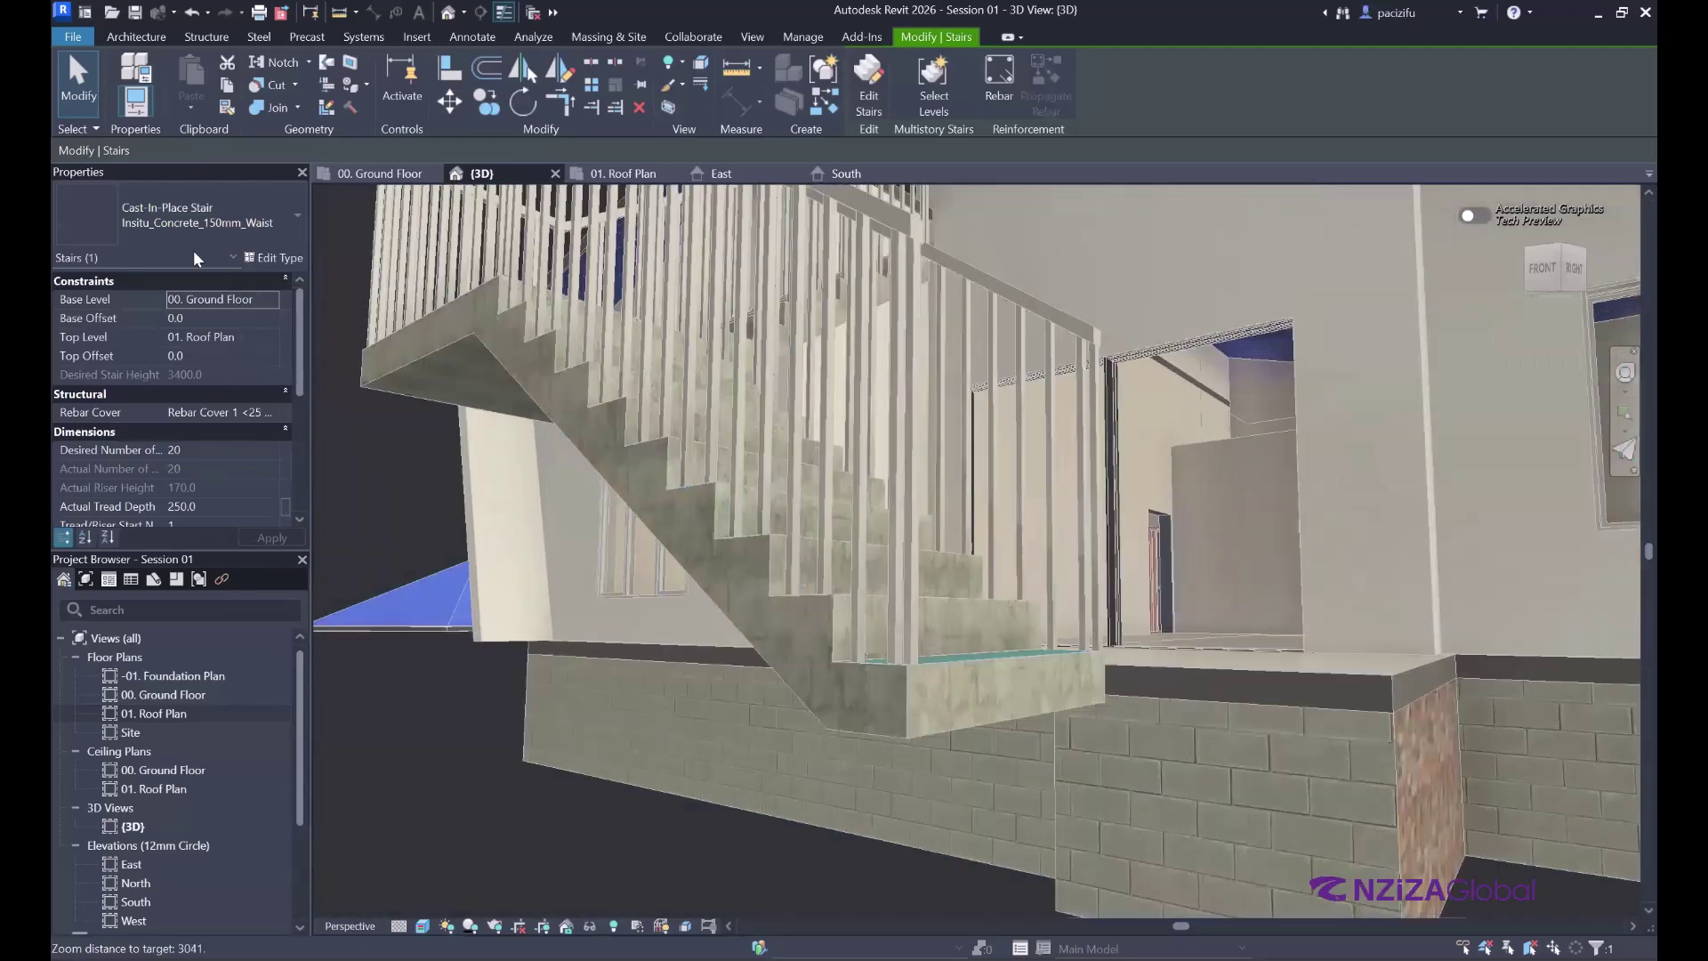
# - Change the L-shaped stair's type to Precast Stair Precast_Stair
pyautogui.click(253, 220)
pyautogui.click(121, 447)
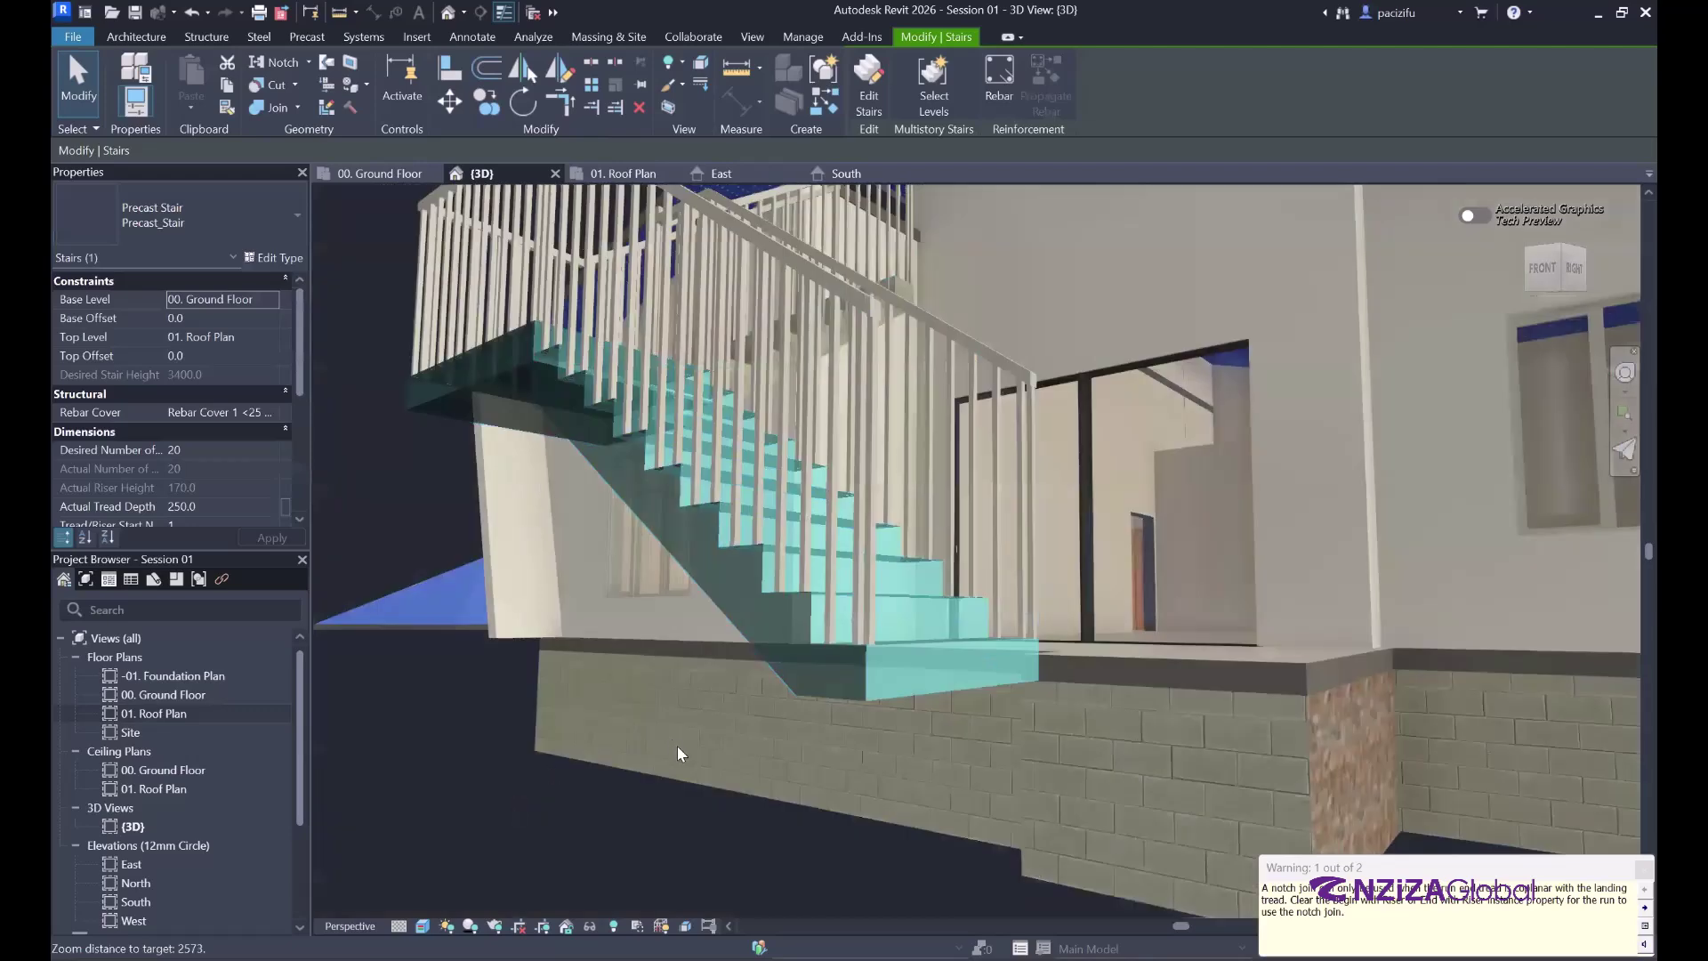
pyautogui.press('Escape')
# - Inspect the type properties of the precast stair type Precast_Stair and of its run type 1mm_Tread-175mm_Depth
pyautogui.scroll(3, 751, 621)
pyautogui.scroll(-2, 753, 621)
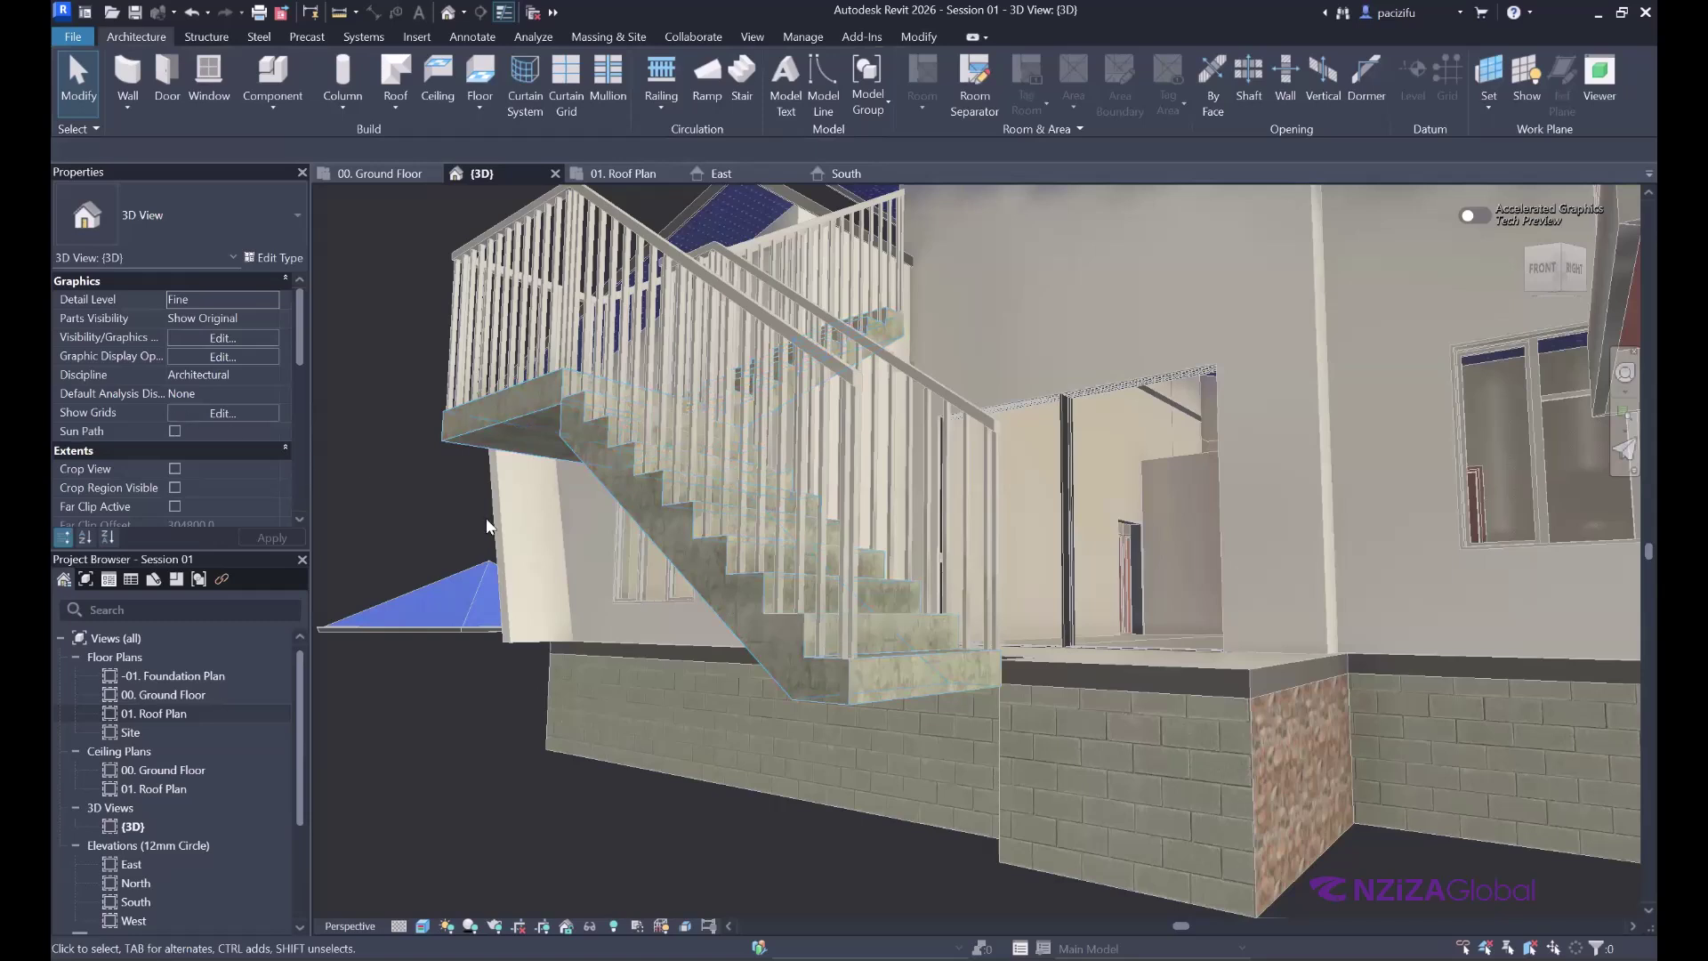
pyautogui.click(850, 681)
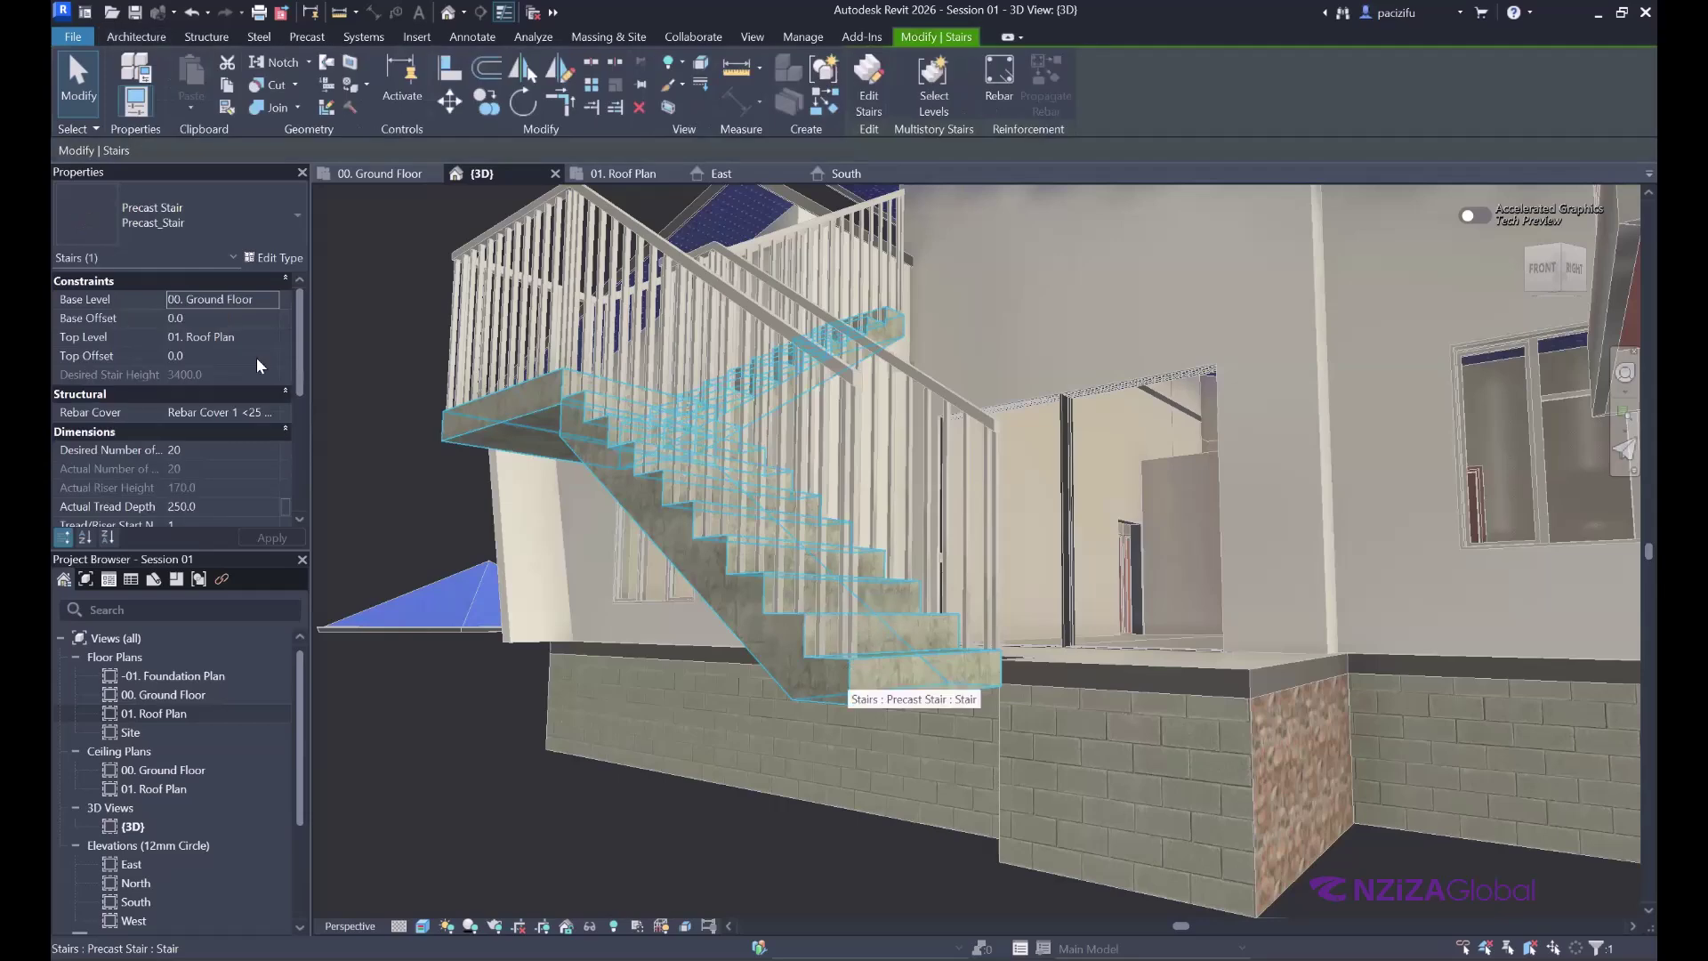
pyautogui.click(278, 255)
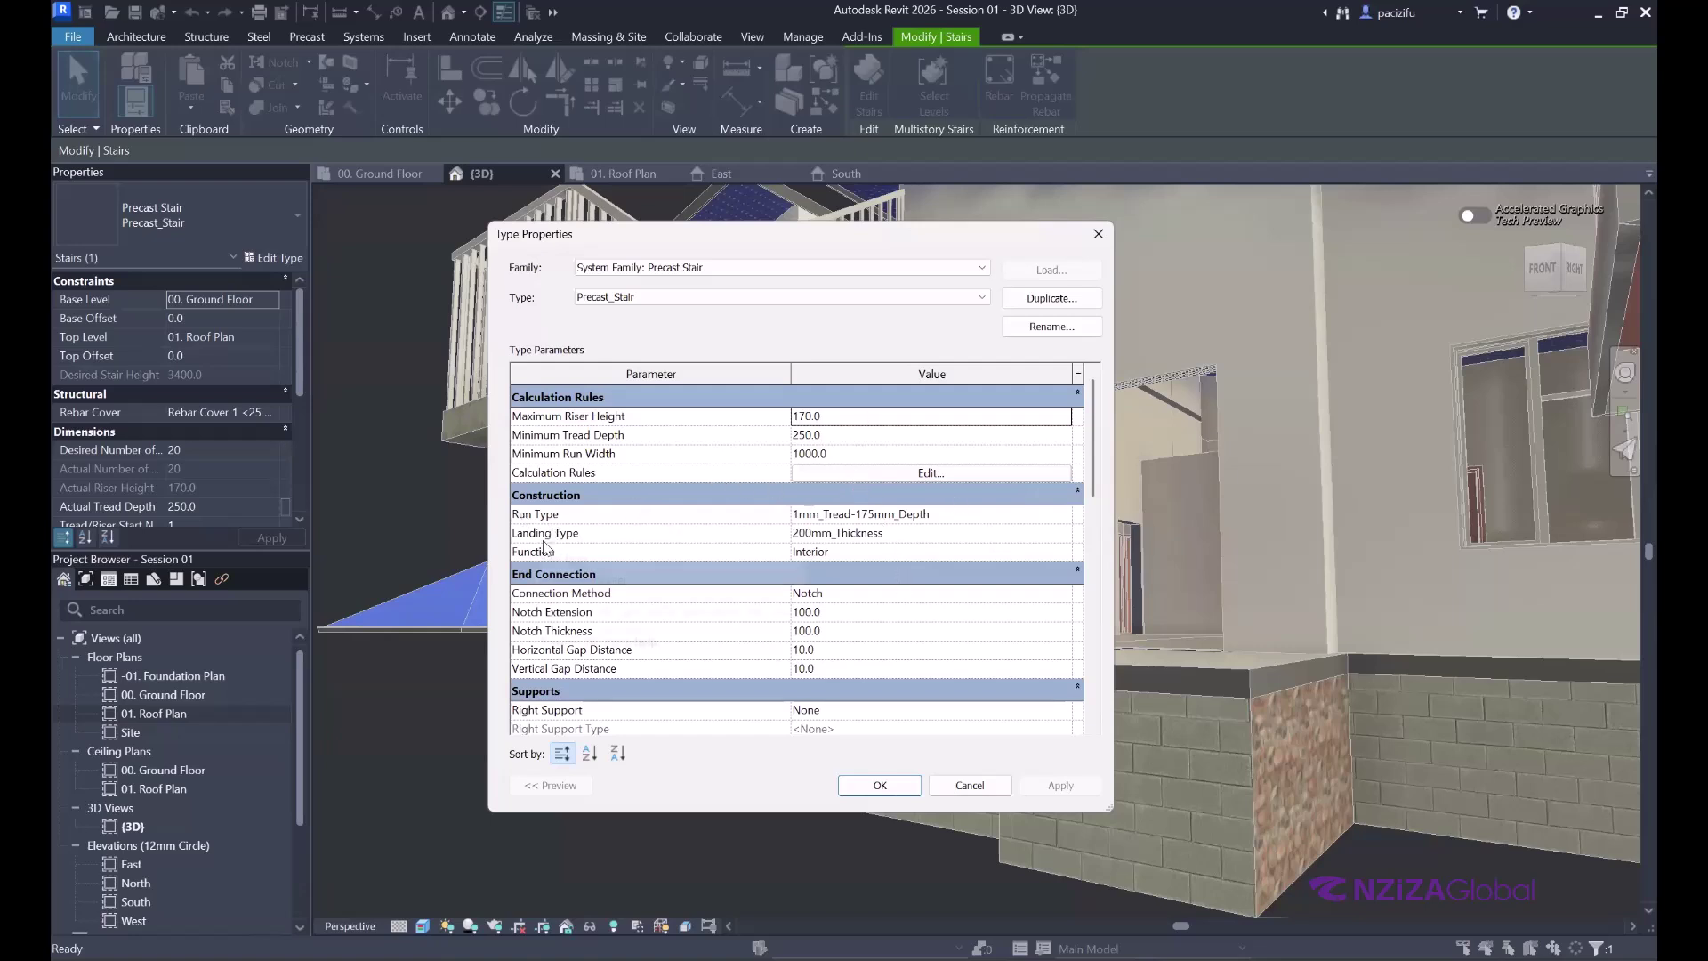
pyautogui.moveTo(537, 564)
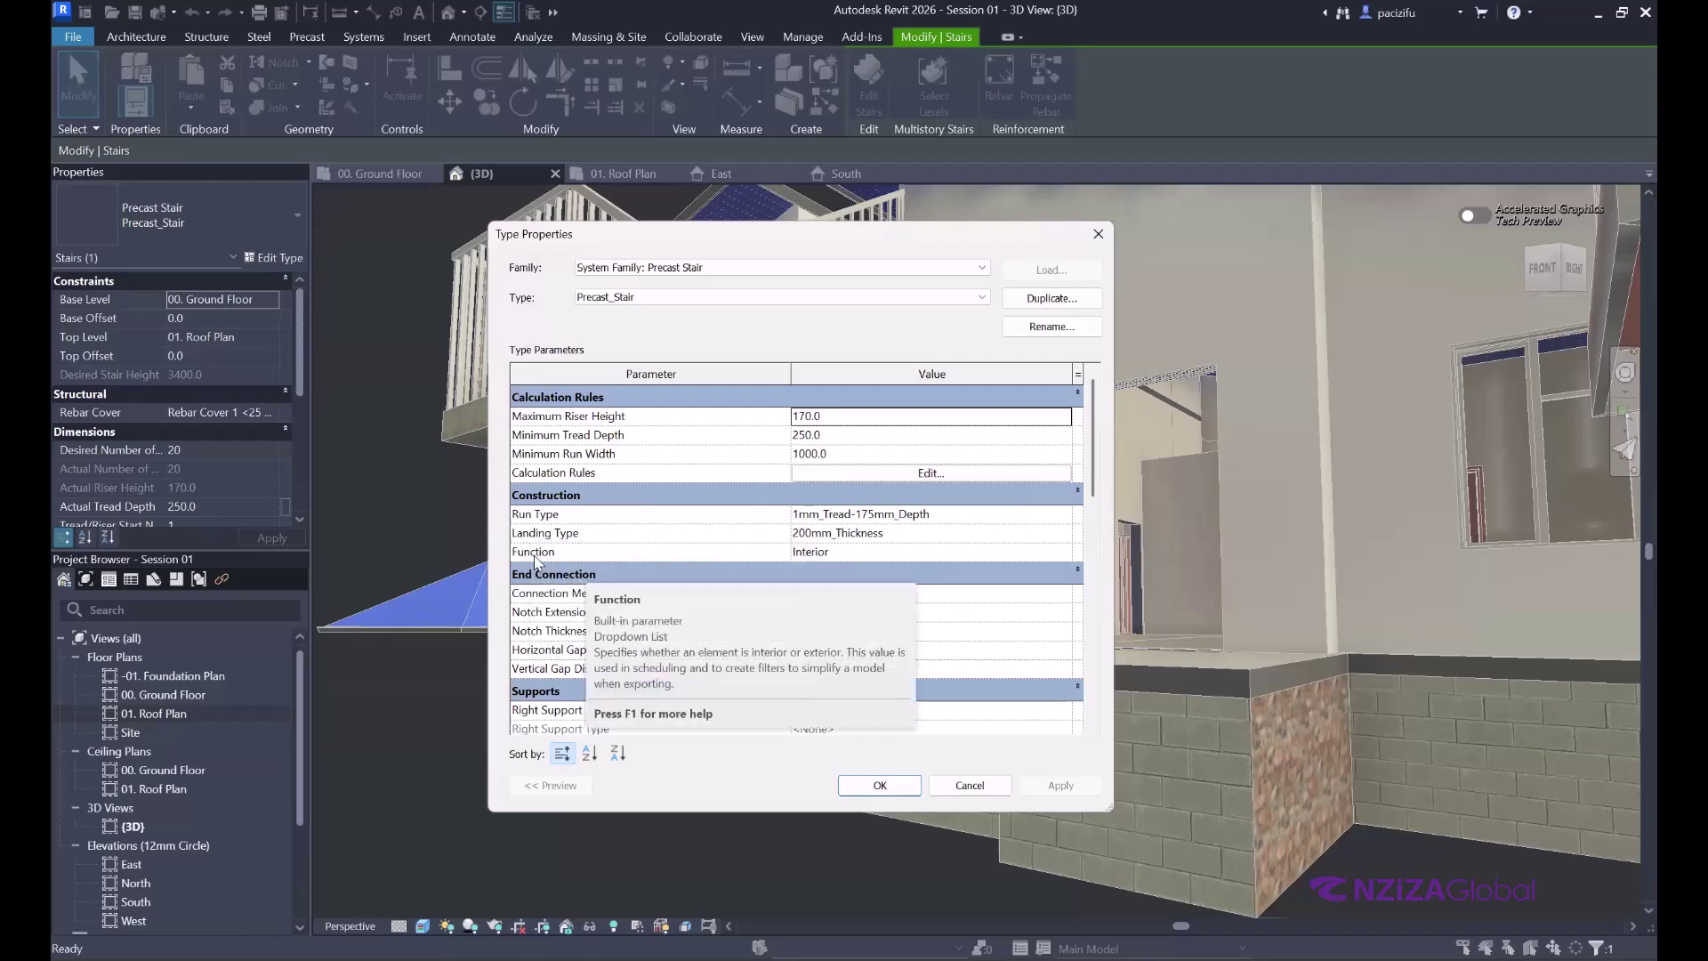
pyautogui.click(1065, 520)
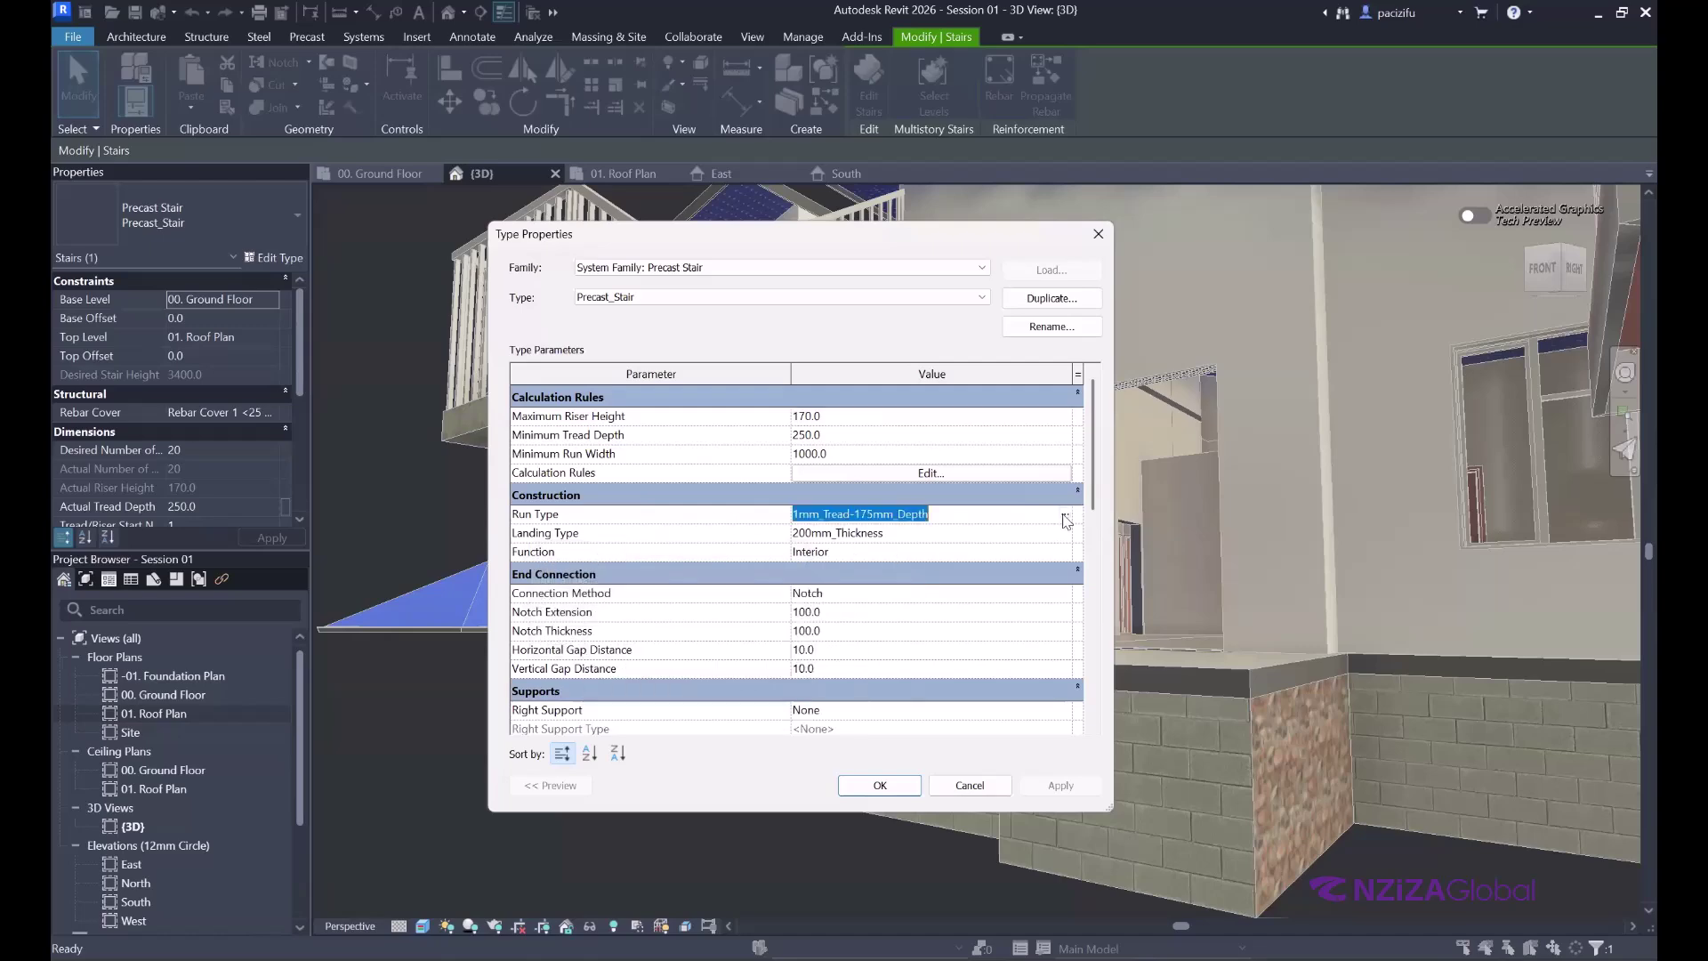
pyautogui.click(1067, 520)
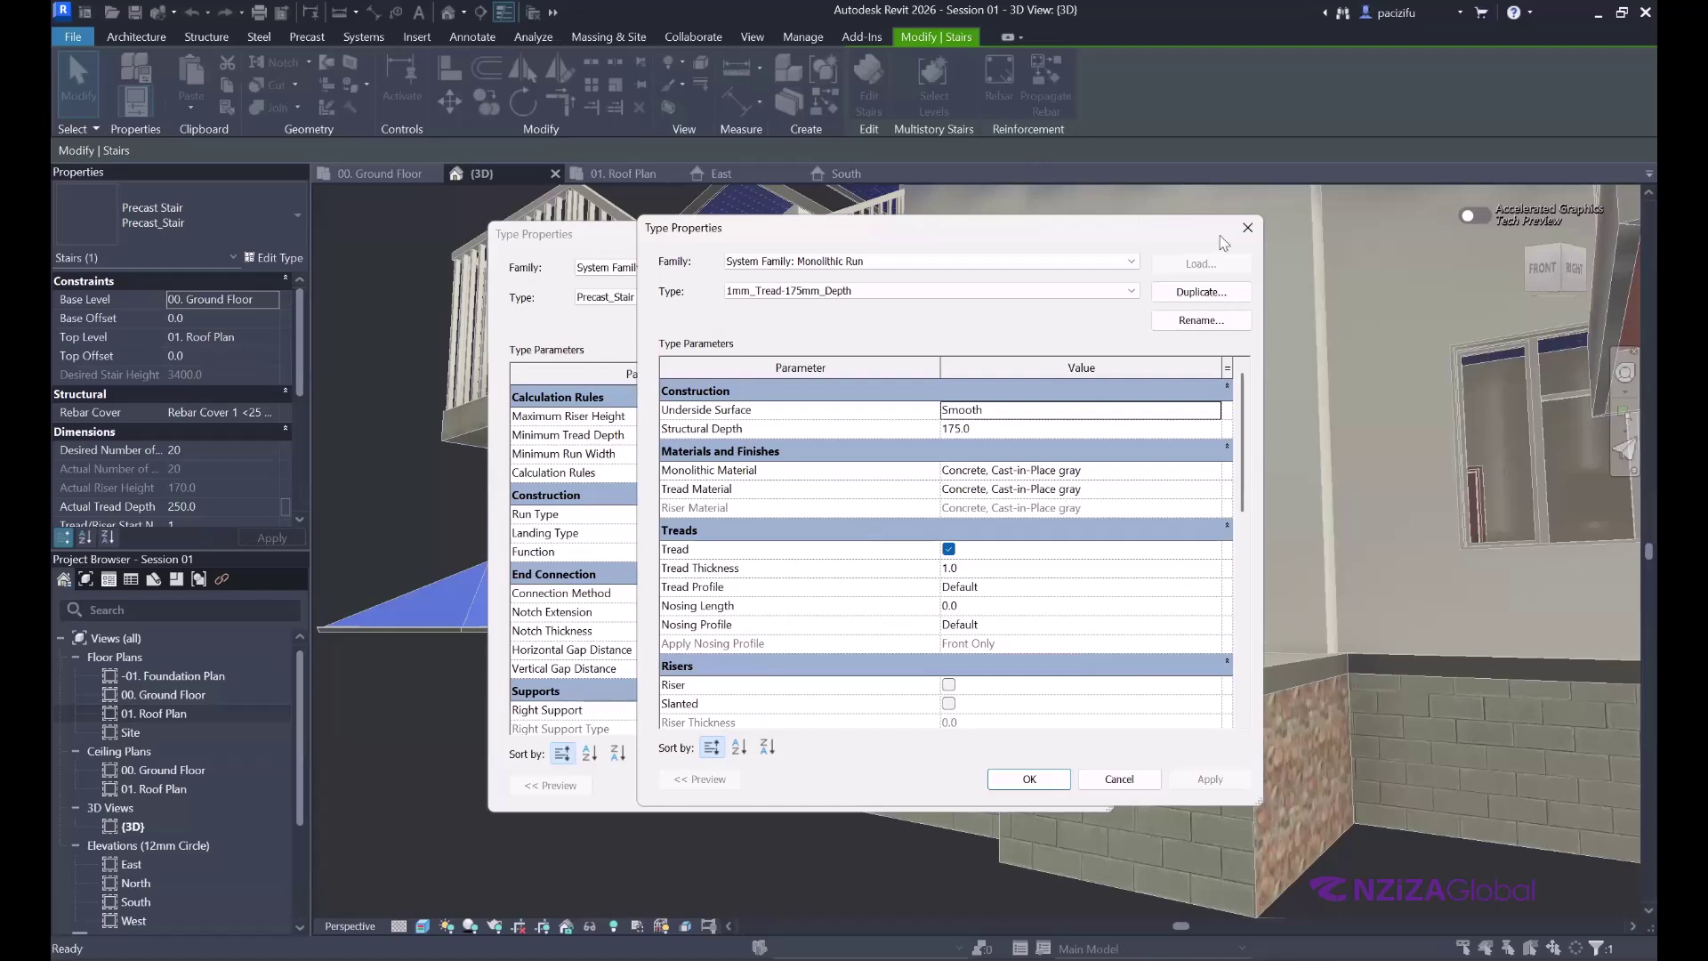
pyautogui.click(1247, 229)
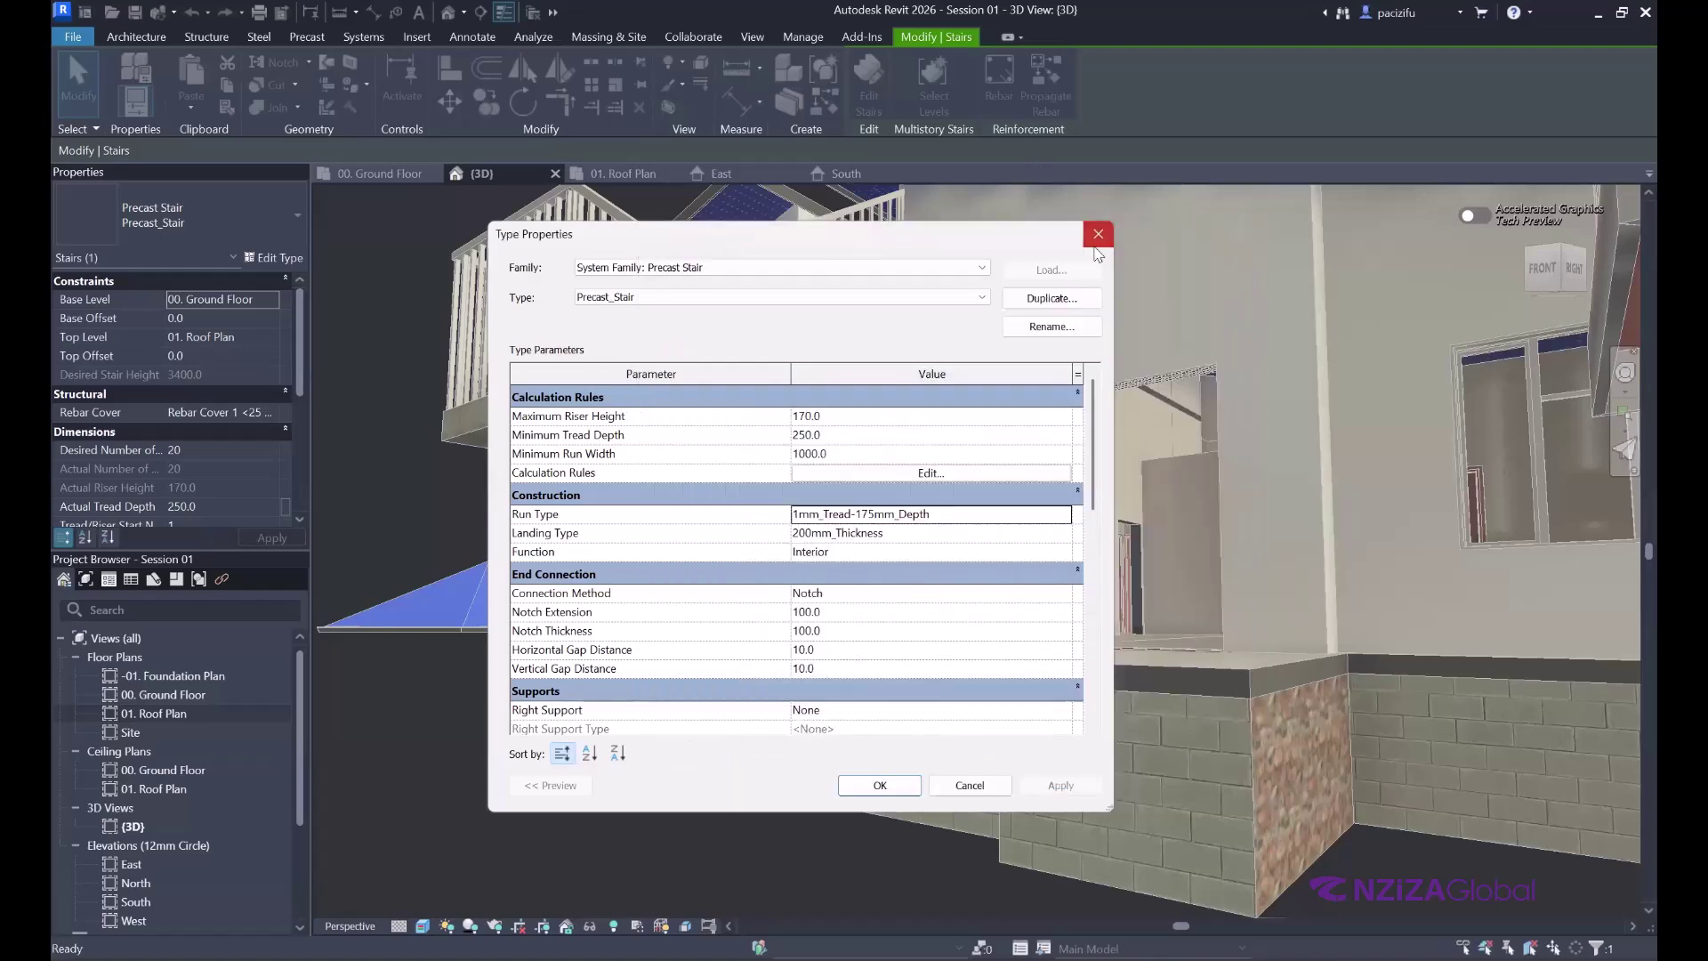
pyautogui.click(1100, 235)
# - Examine the precast L-shaped stair and the assembled U-shaped stair from above and up close in the 3D view
pyautogui.scroll(-5, 611, 618)
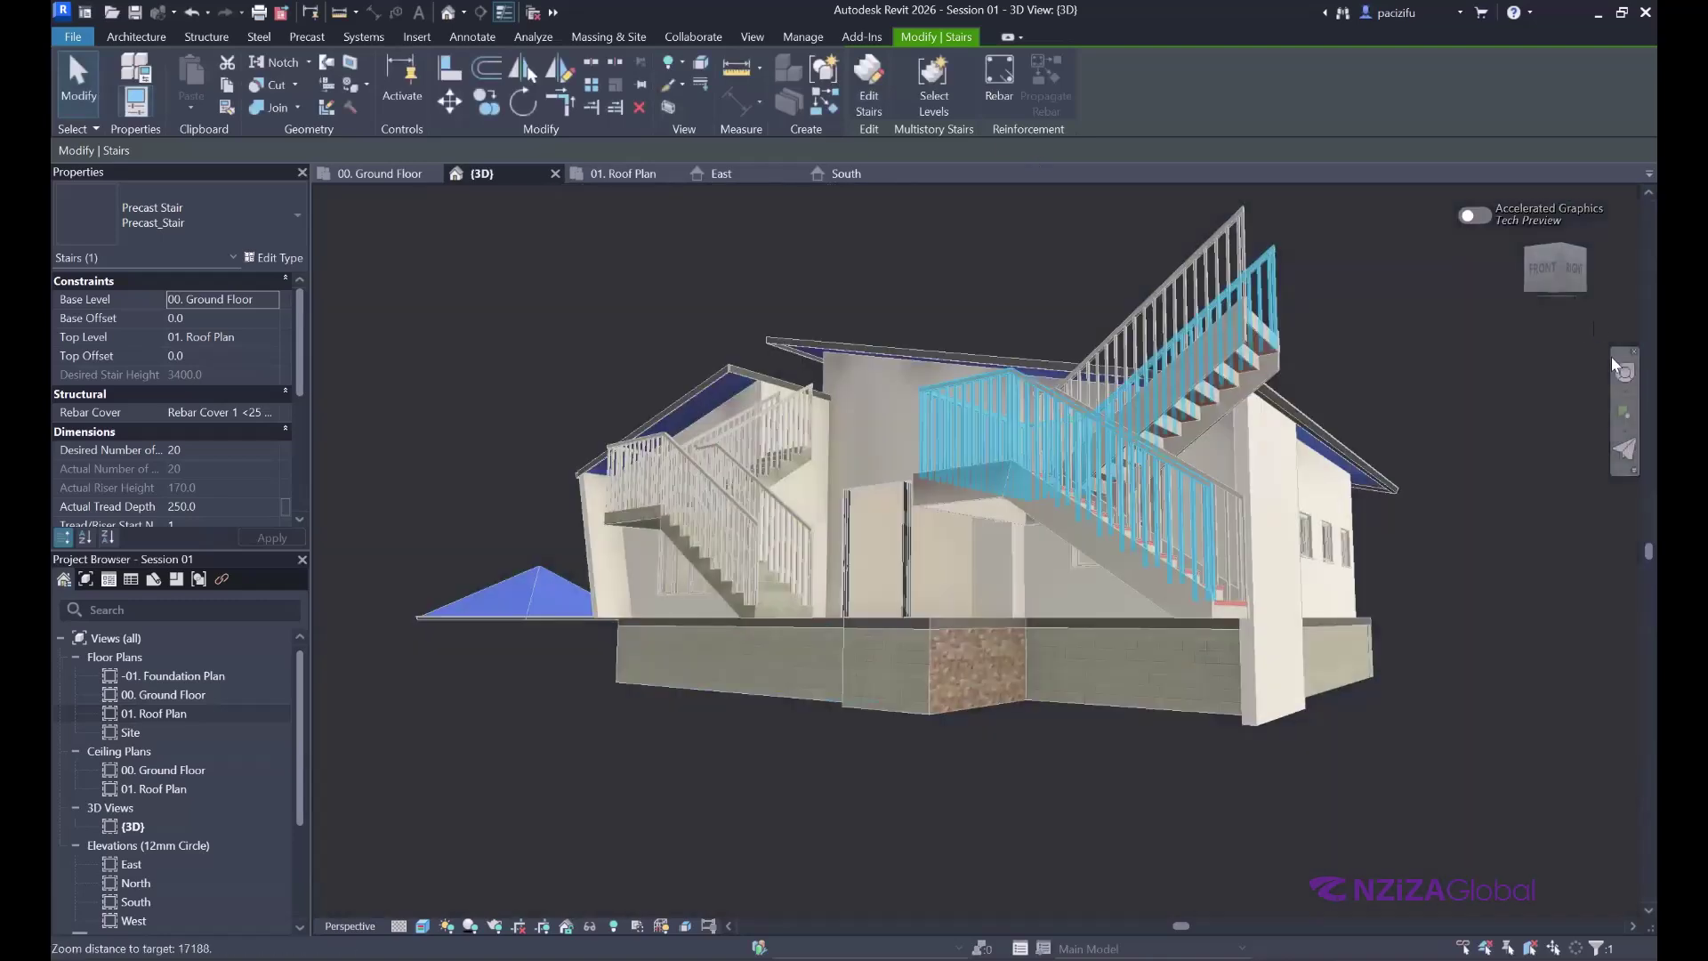
pyautogui.click(1624, 374)
pyautogui.moveTo(869, 423); pyautogui.dragTo(829, 403)
pyautogui.press('Escape')
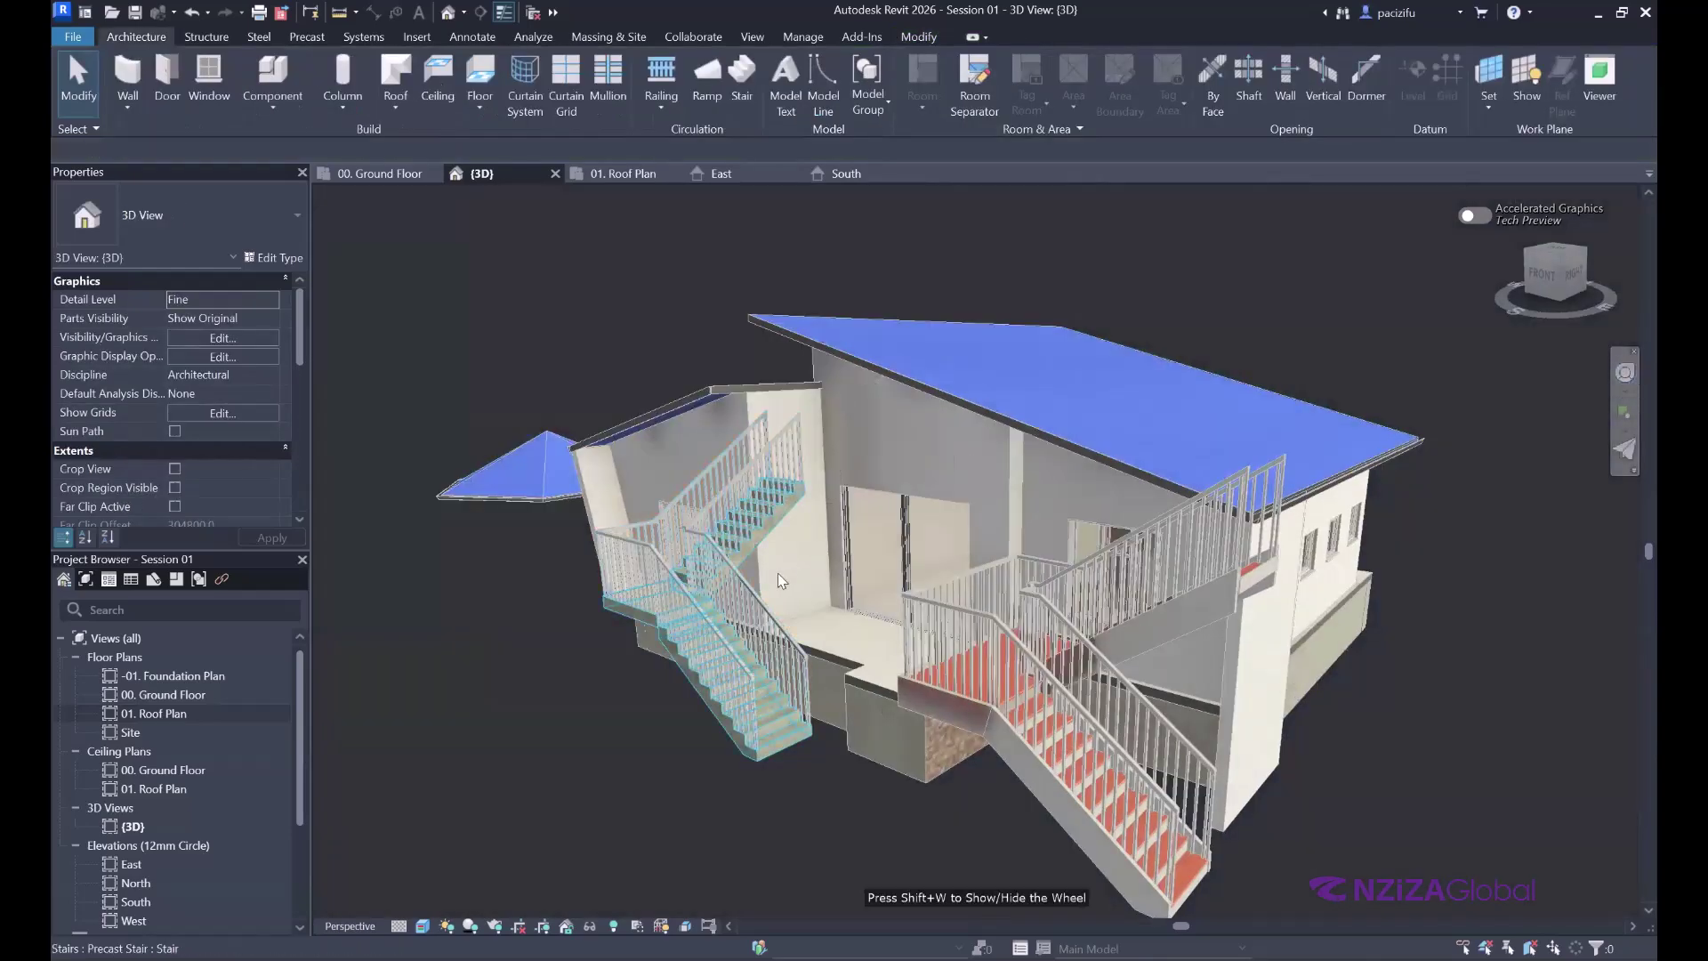
pyautogui.scroll(-2, 701, 625)
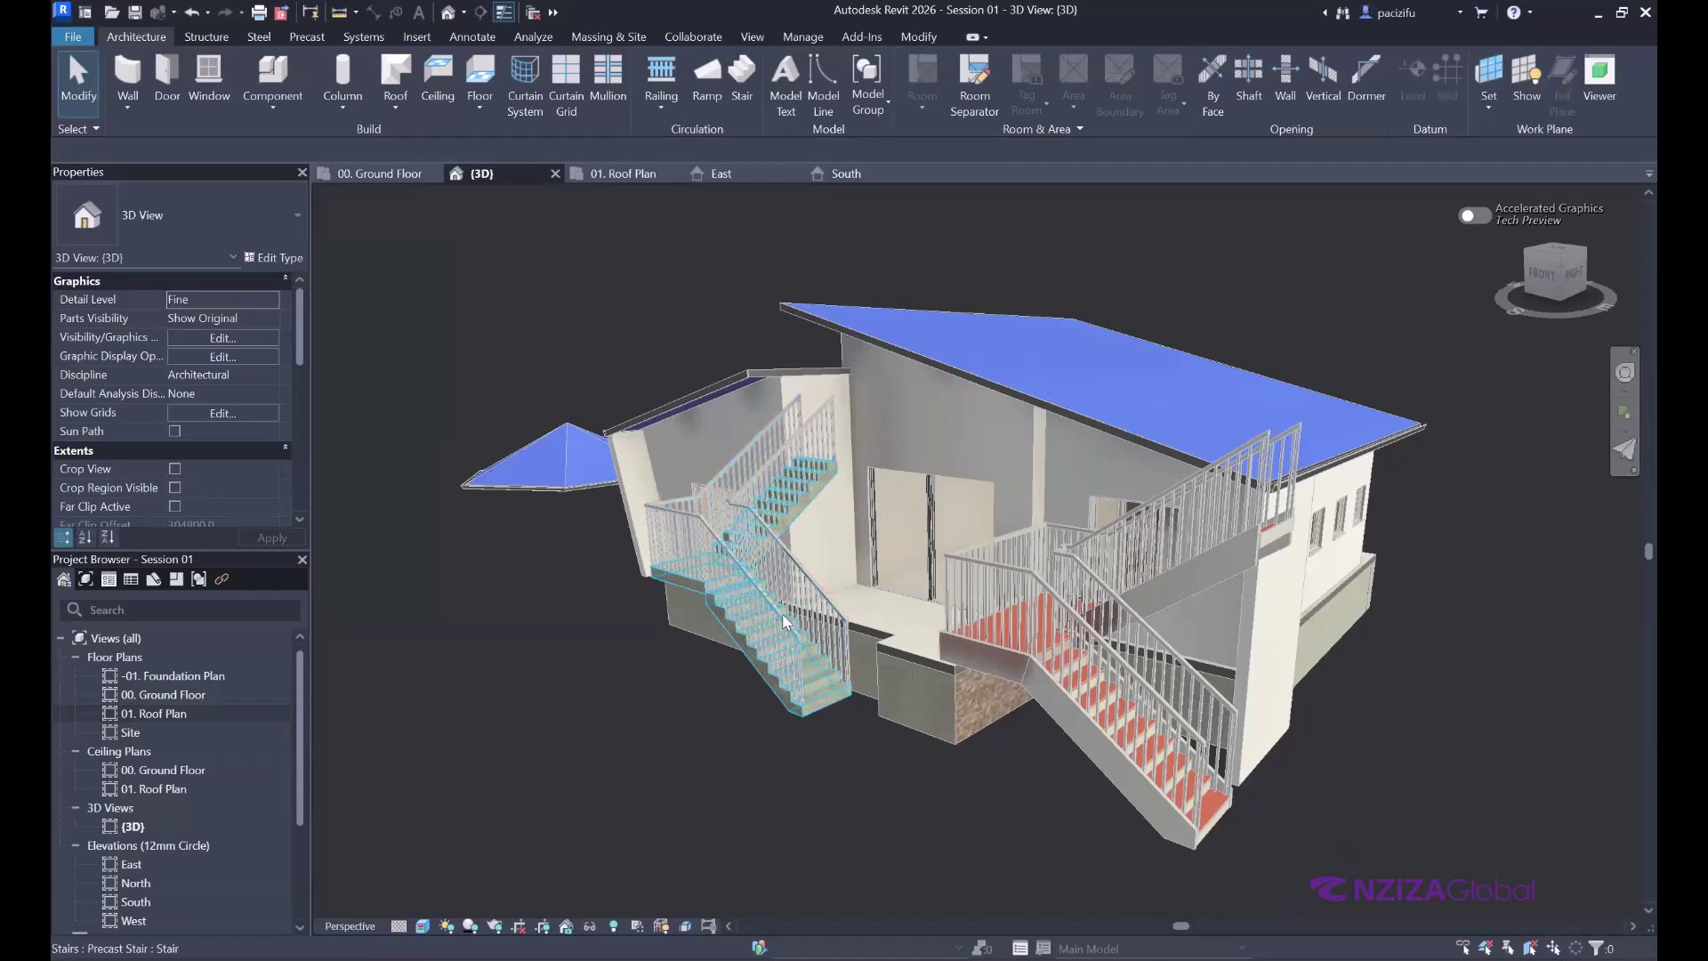
pyautogui.scroll(2, 819, 512)
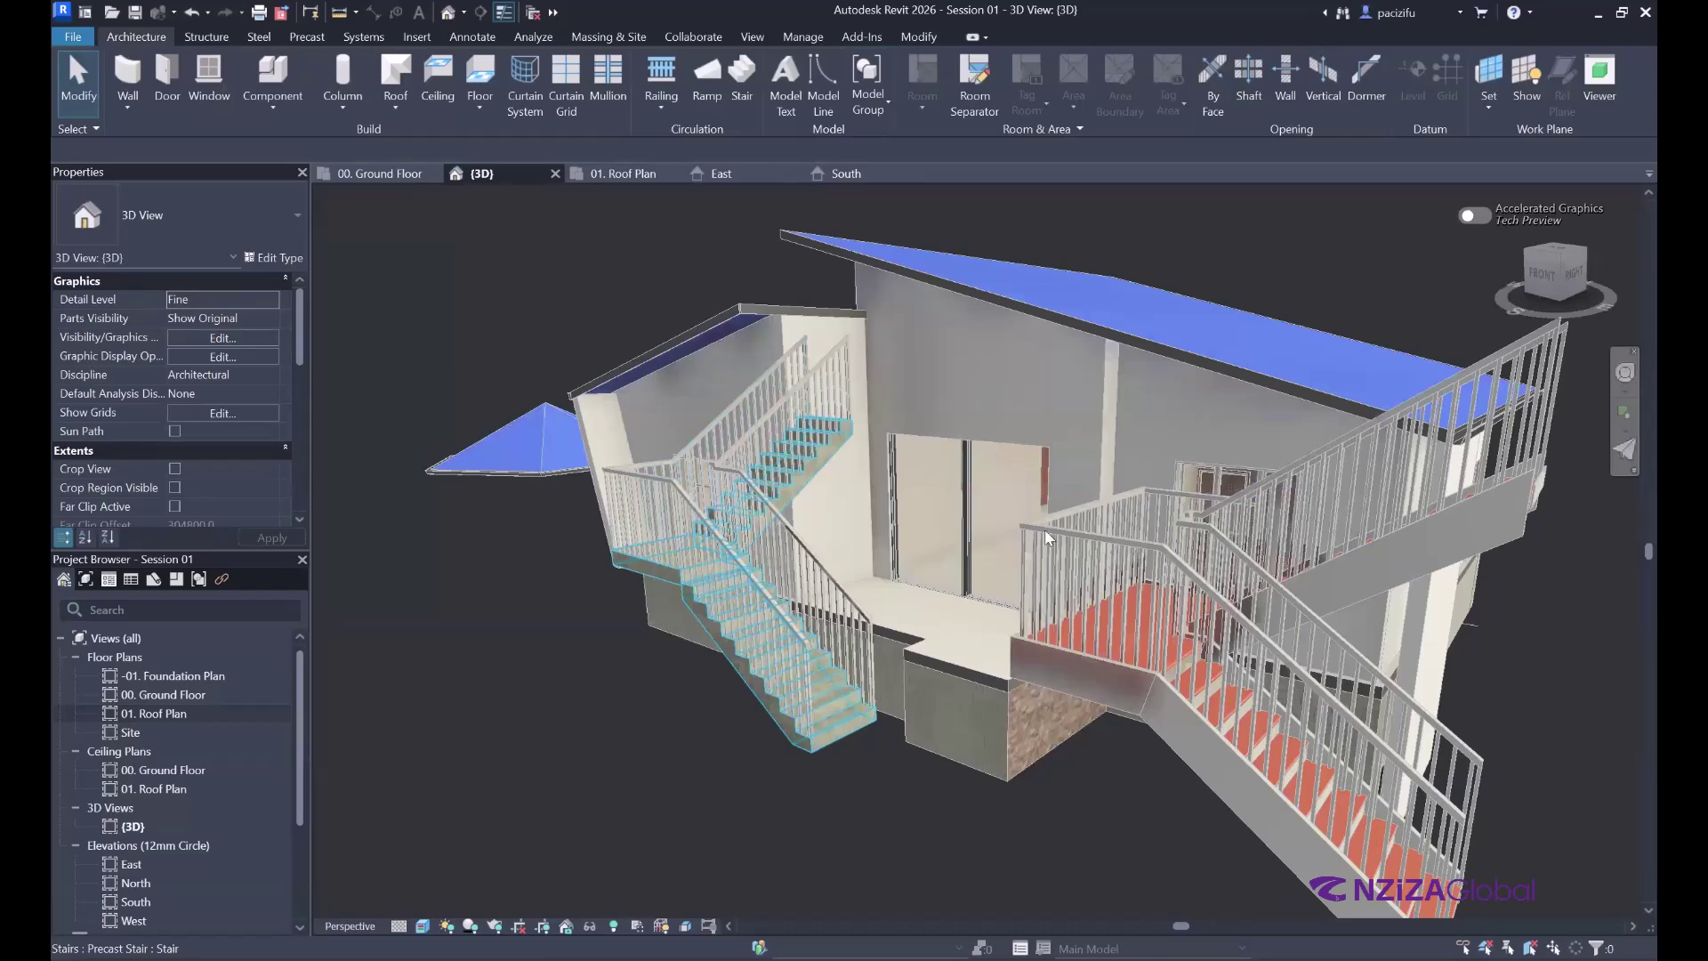
pyautogui.scroll(-4, 830, 648)
pyautogui.scroll(2, 952, 681)
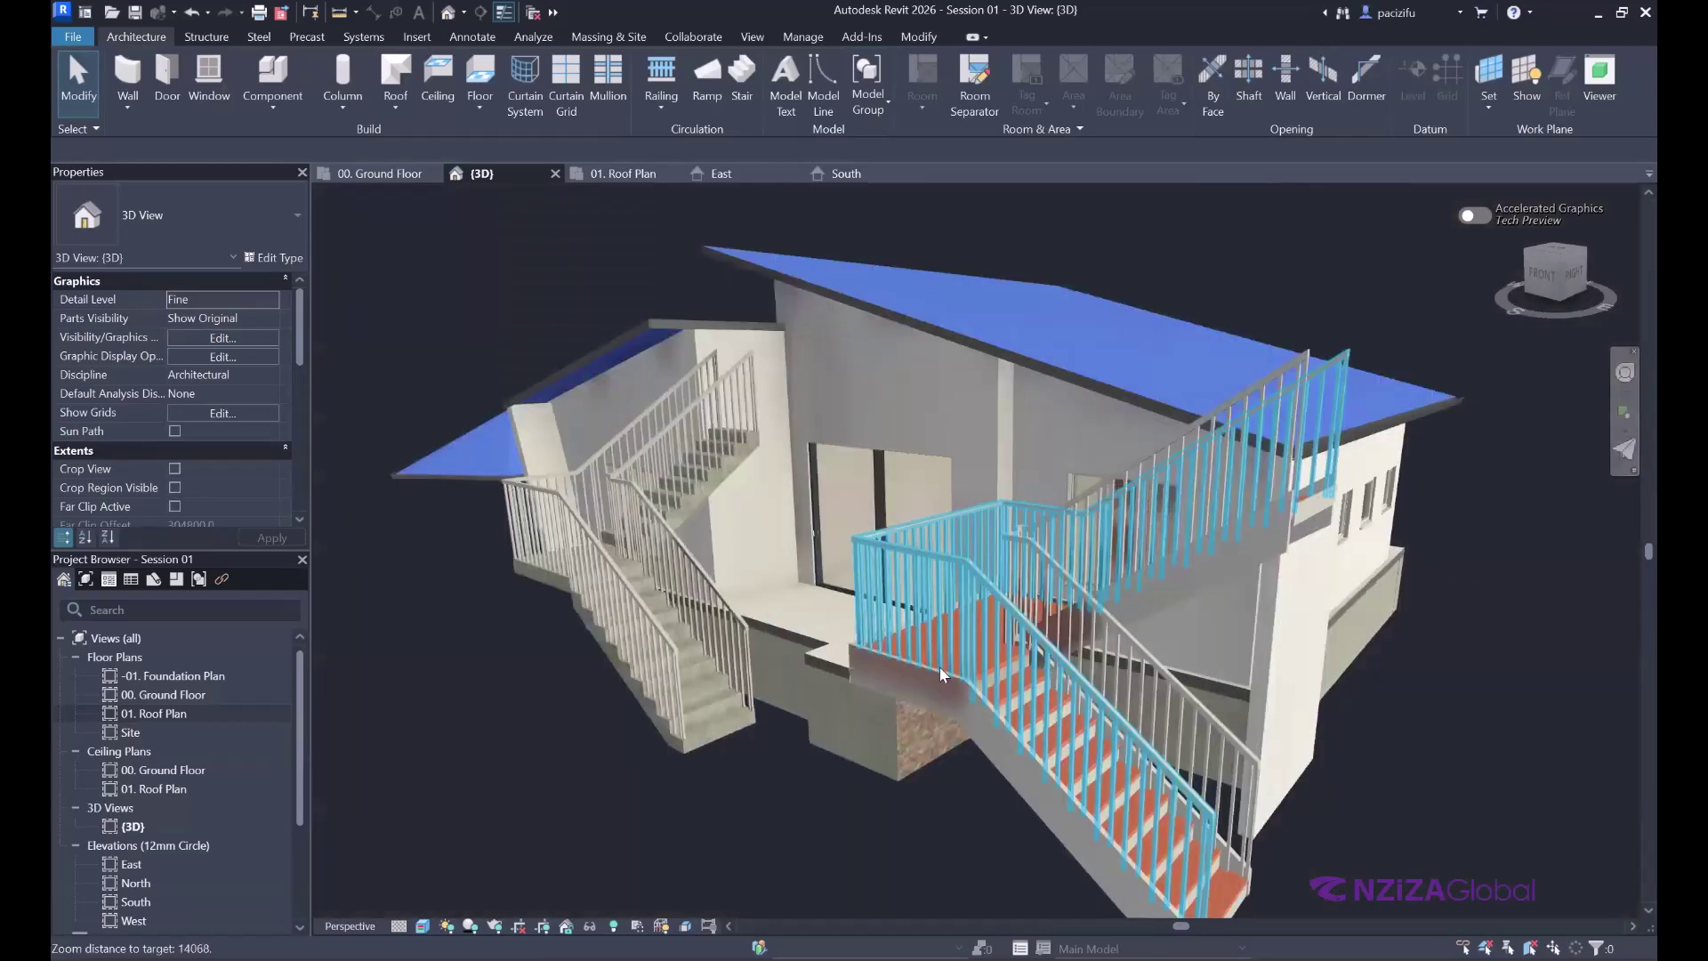
pyautogui.scroll(-3, 867, 690)
pyautogui.scroll(5, 794, 739)
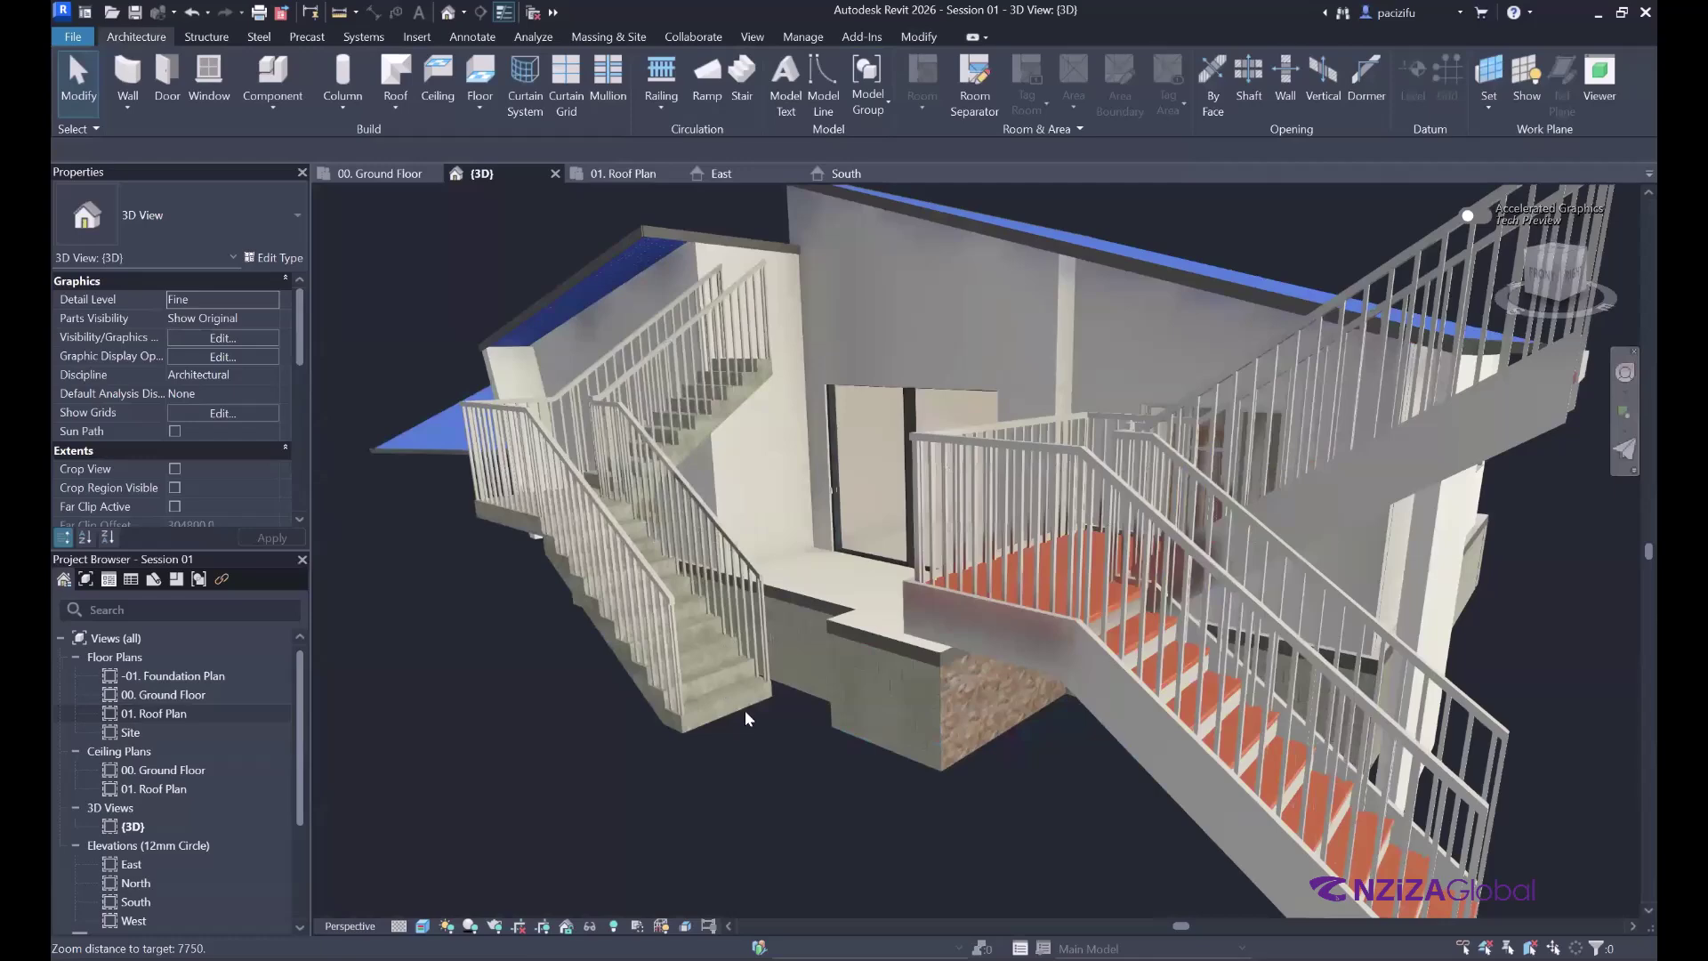
pyautogui.scroll(1, 714, 686)
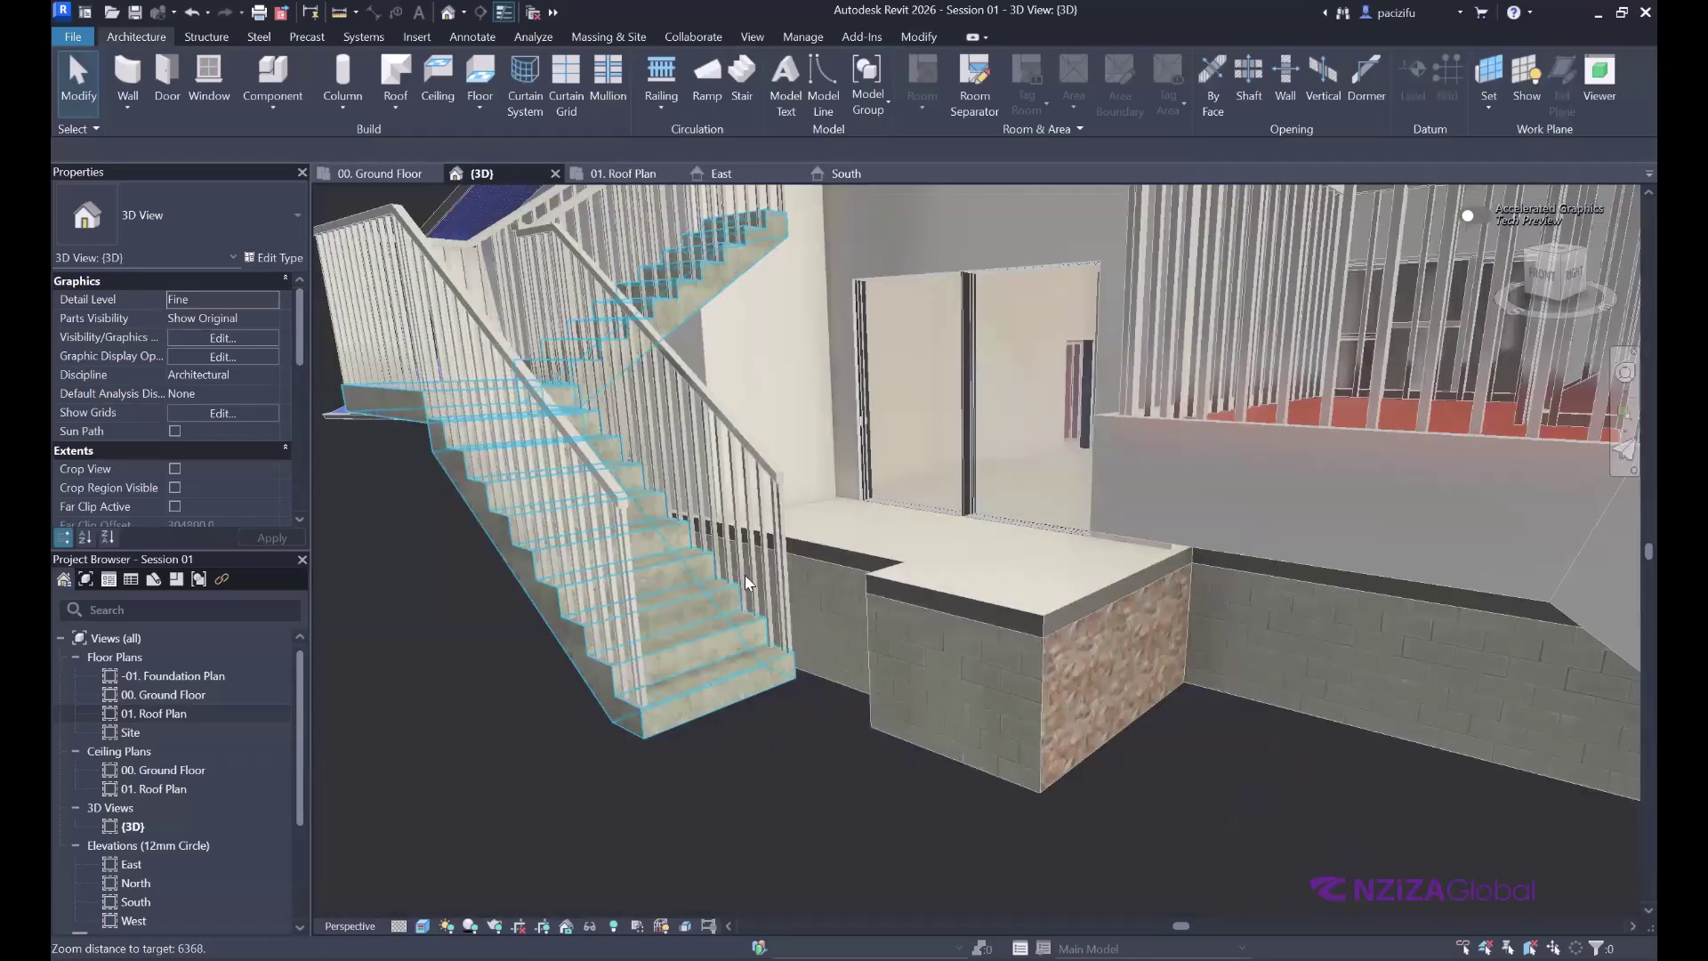
# - Delete the precast L-shaped stair and the assembled U-shaped stair from the model
pyautogui.click(529, 600)
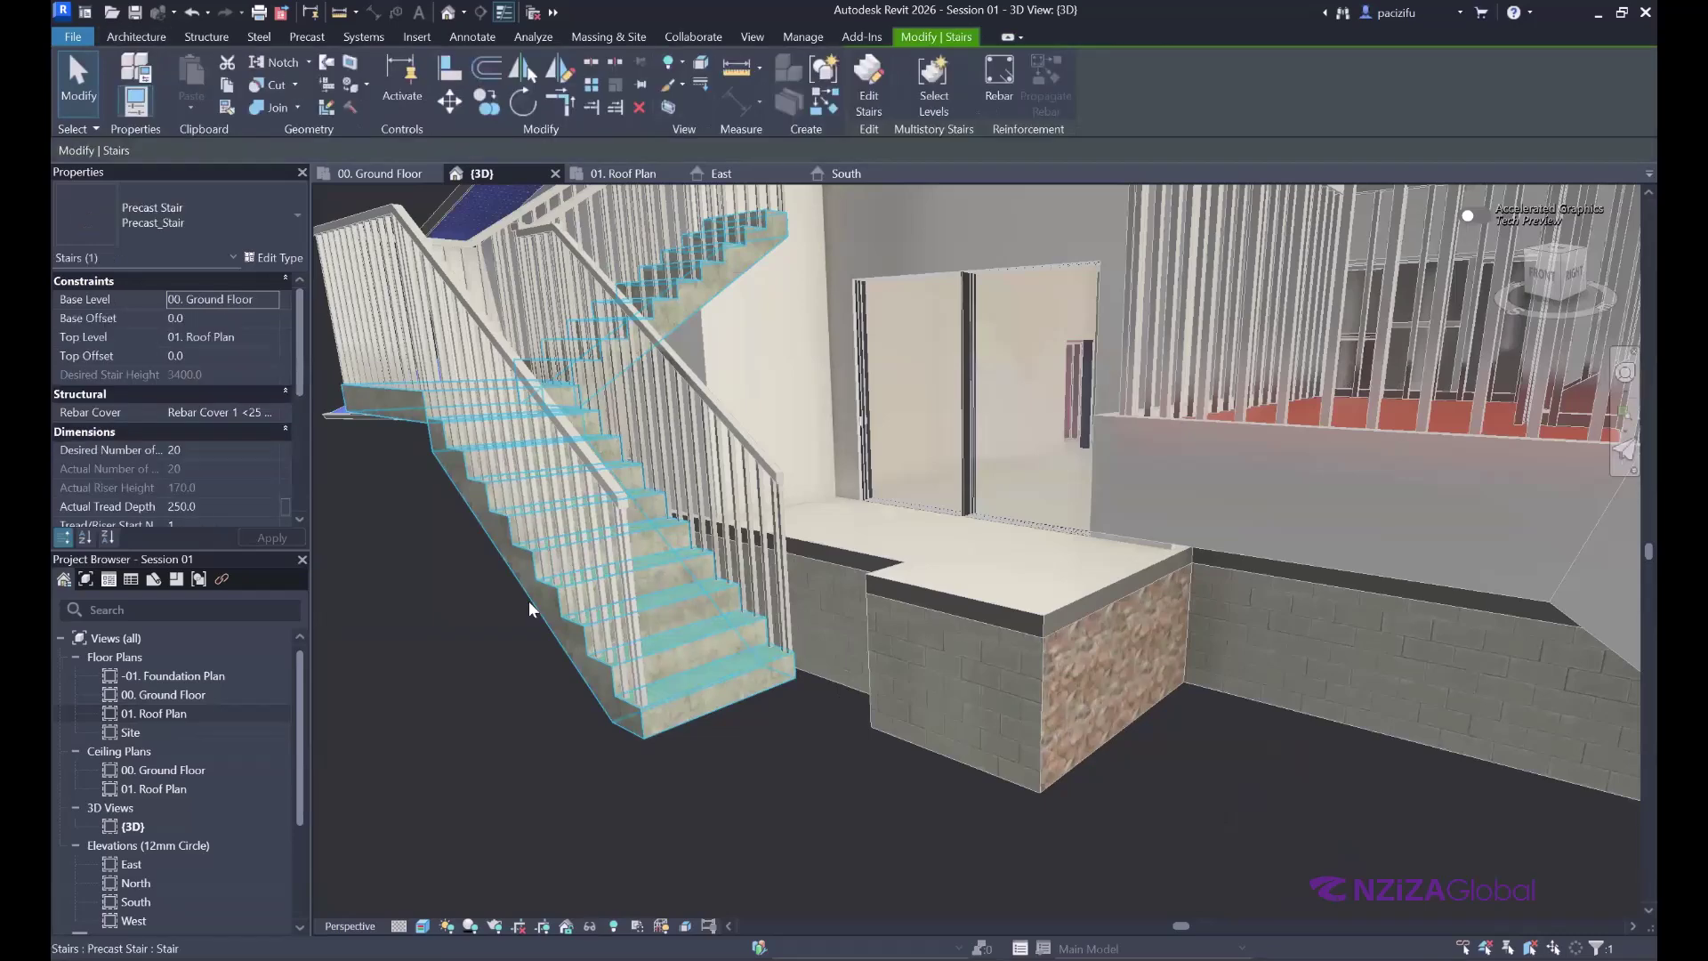
pyautogui.press('Escape')
pyautogui.scroll(-4, 852, 686)
pyautogui.click(715, 562)
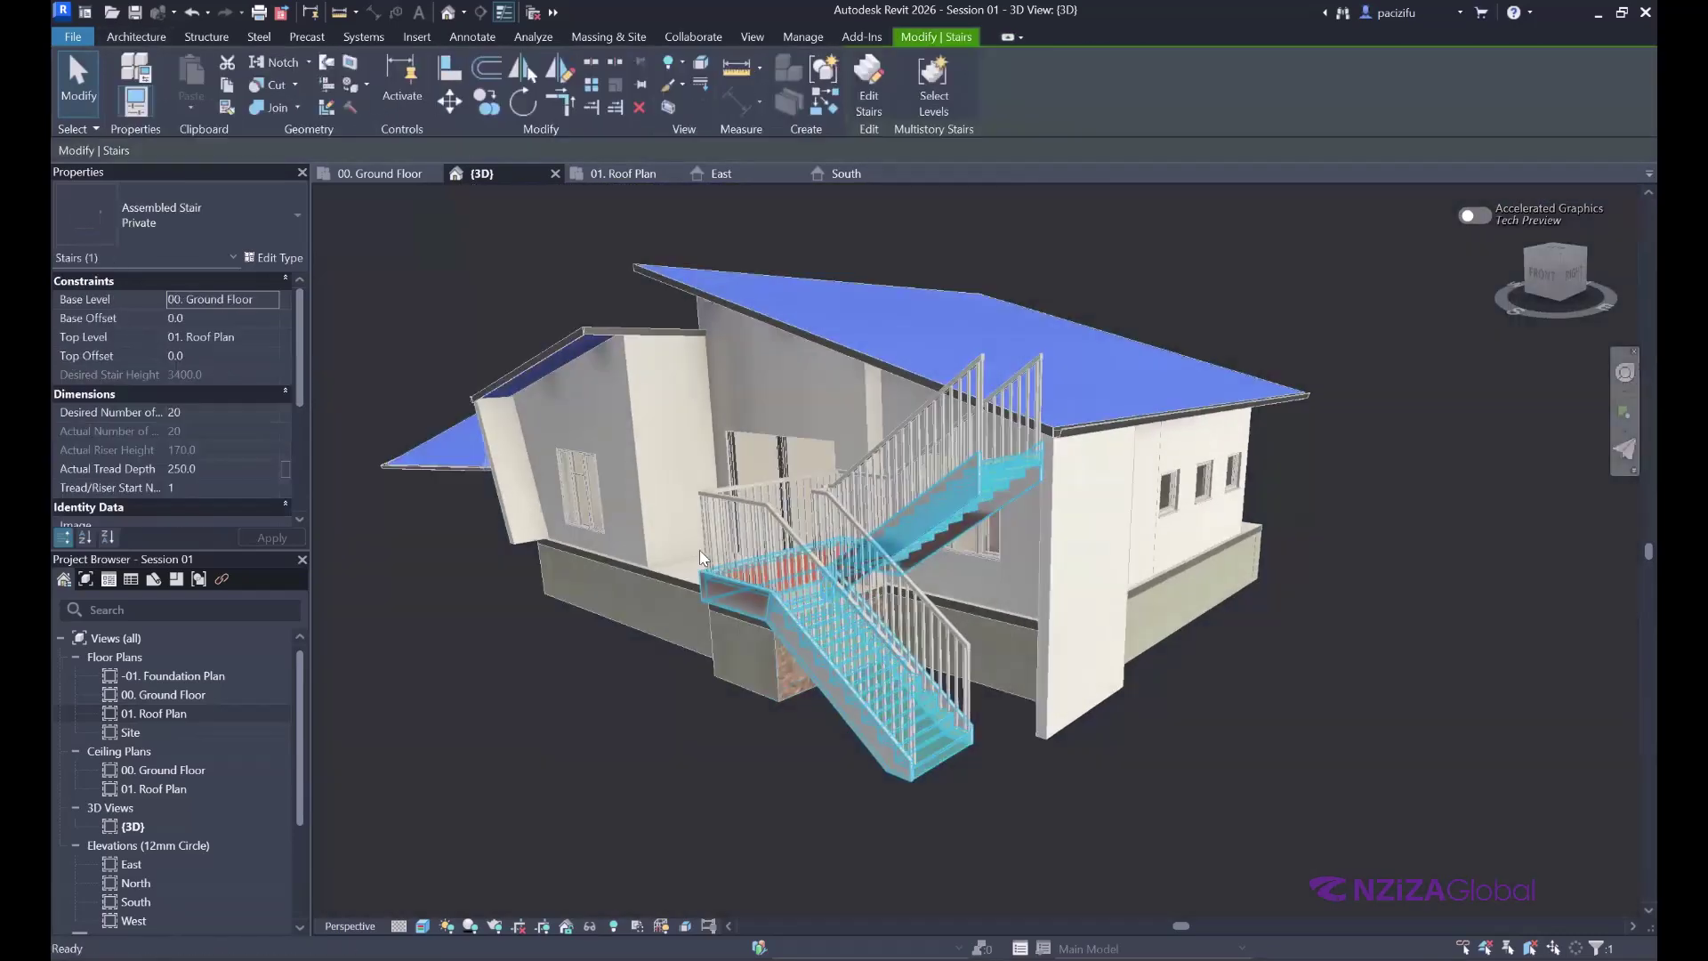
pyautogui.press('Delete')
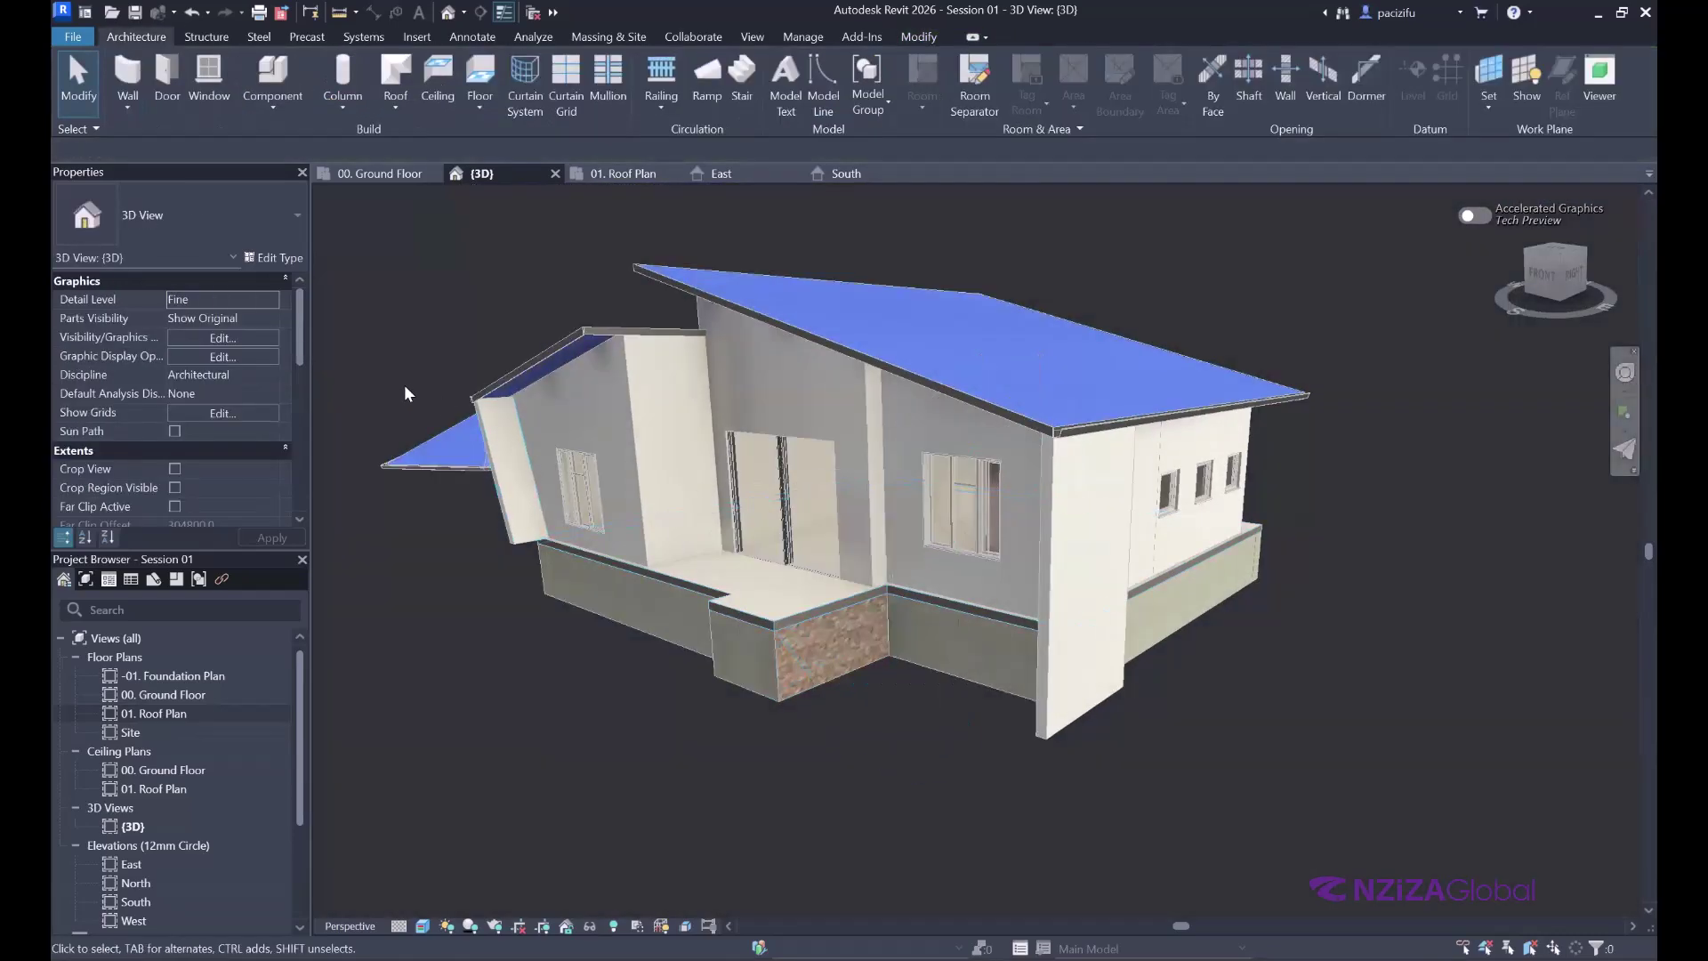
# - Open the 00. Ground Floor plan at the veranda and start a railing path sketch with the 1100mm railing type
pyautogui.click(376, 169)
pyautogui.scroll(-3, 683, 506)
pyautogui.scroll(4, 666, 521)
pyautogui.scroll(-1, 623, 500)
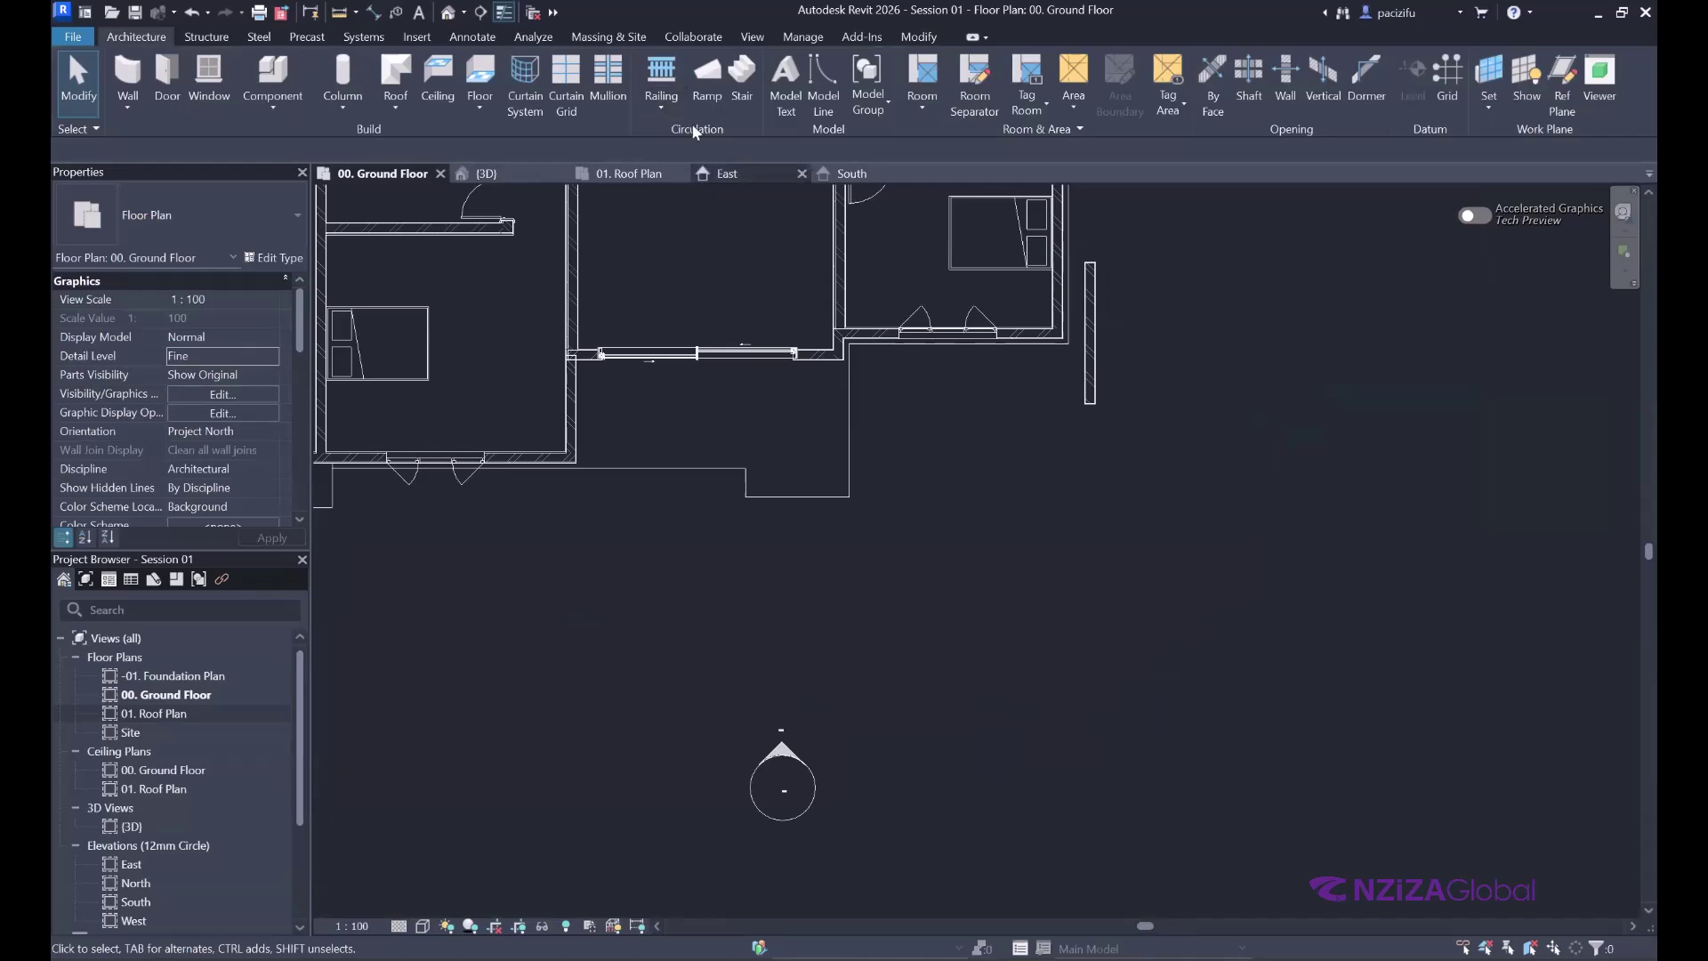
pyautogui.click(663, 71)
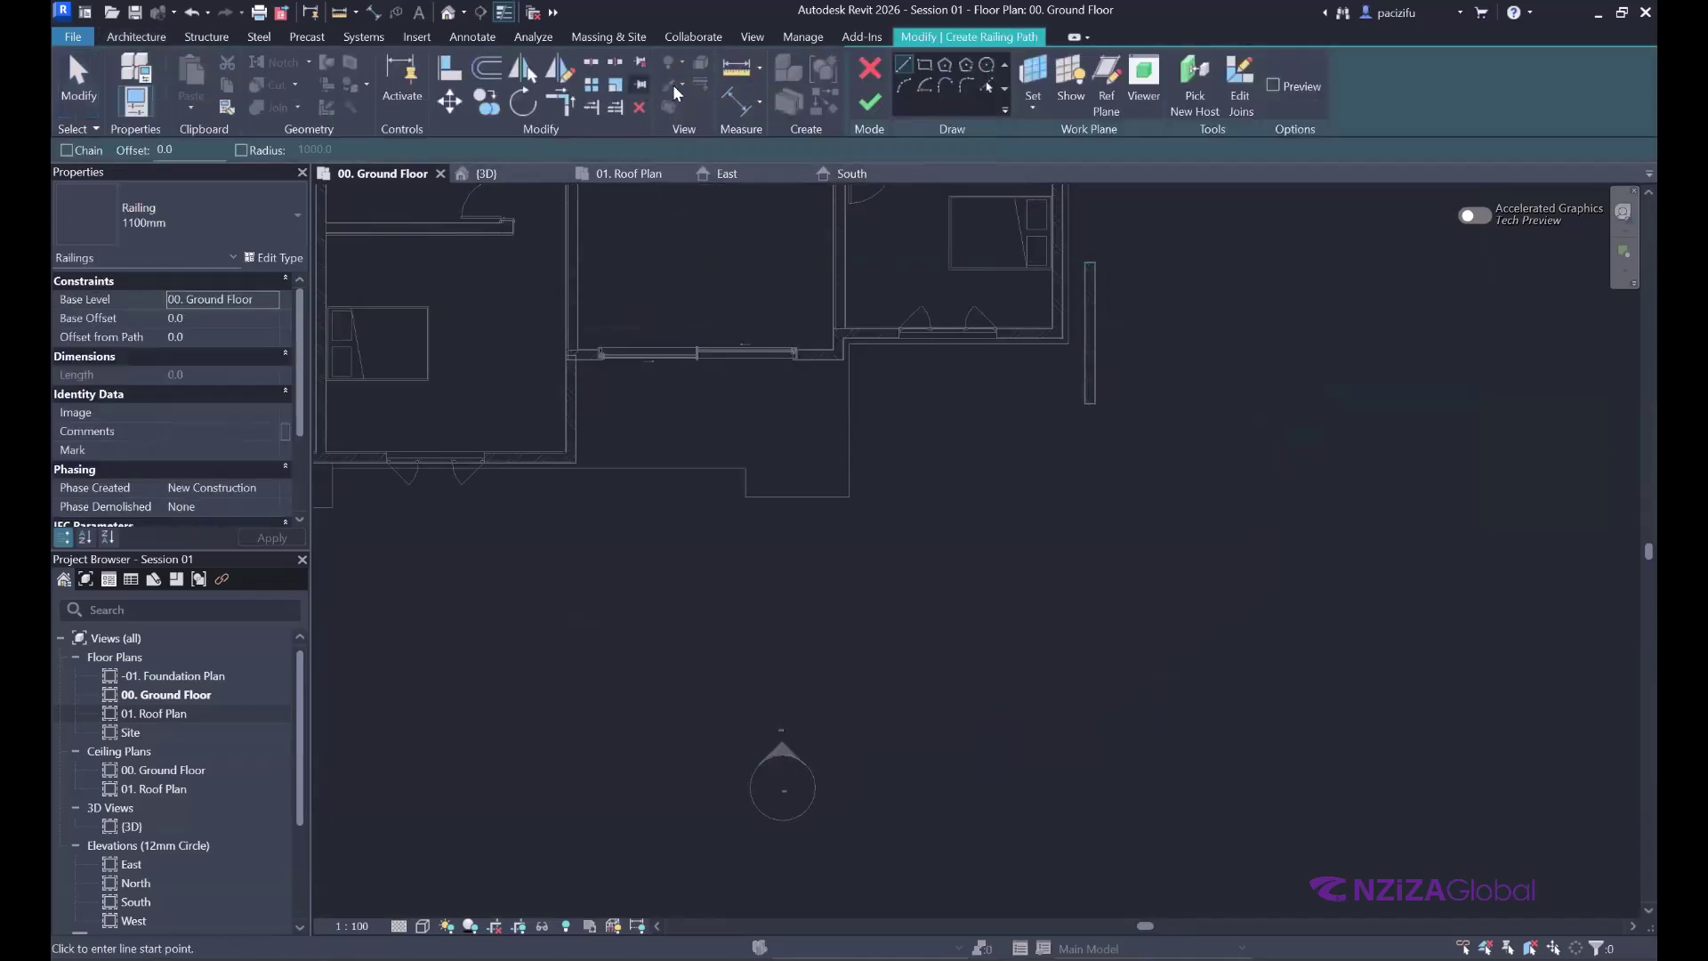
pyautogui.click(871, 68)
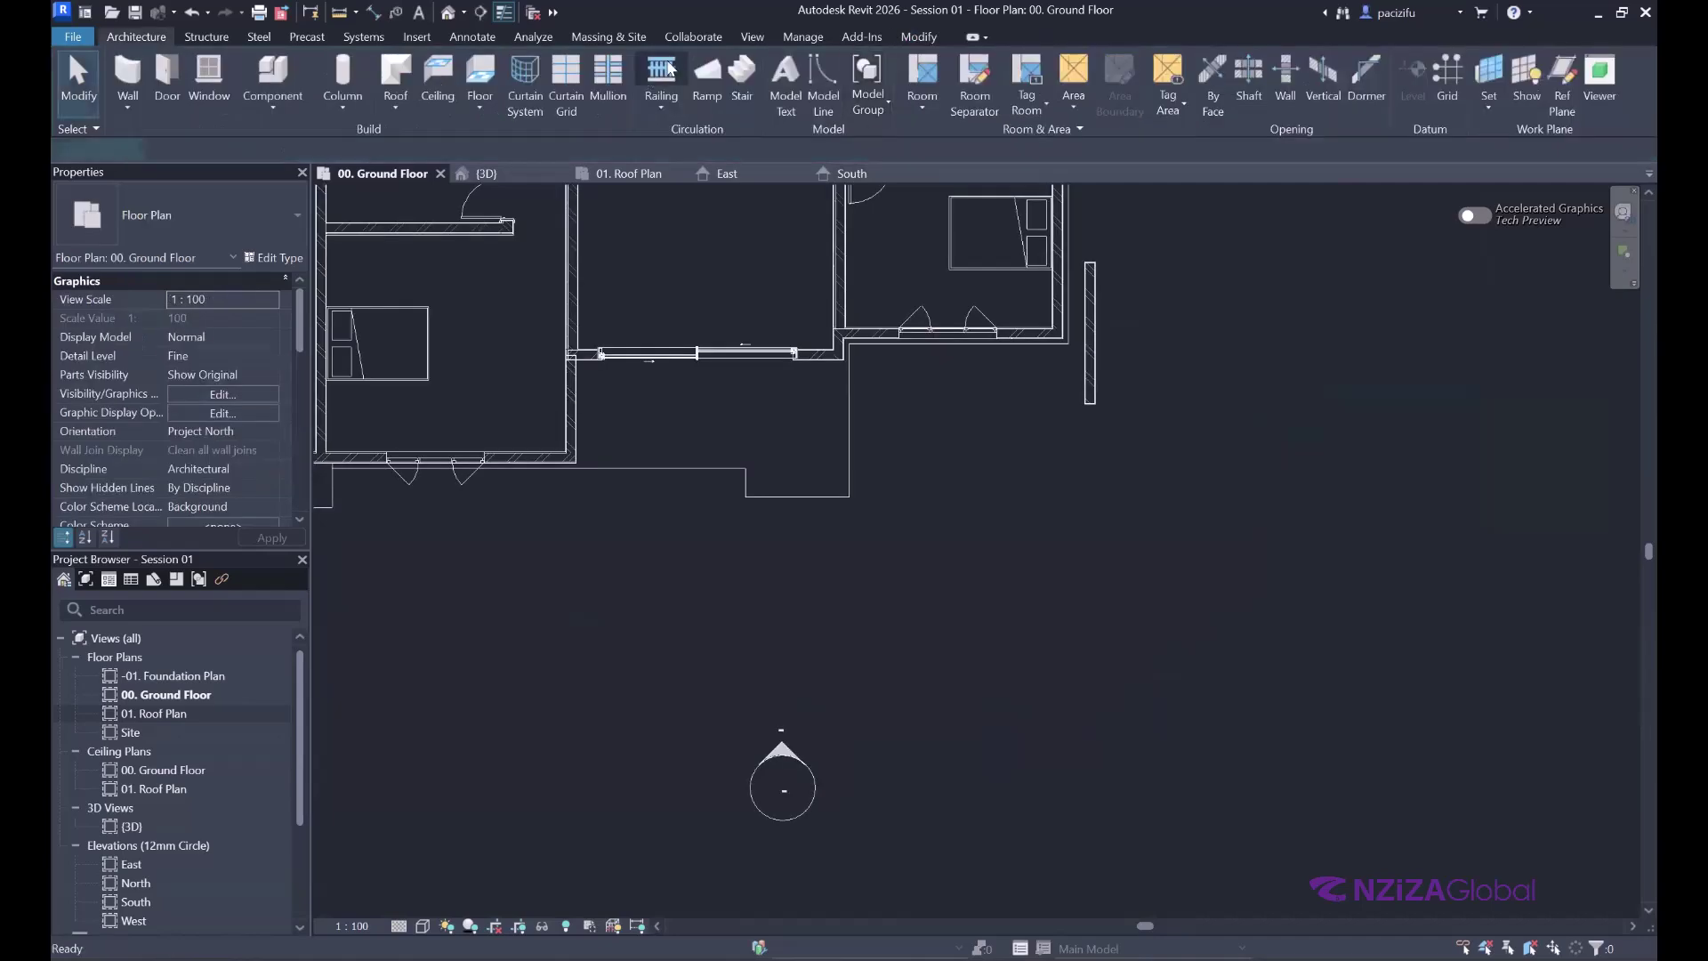
pyautogui.click(670, 69)
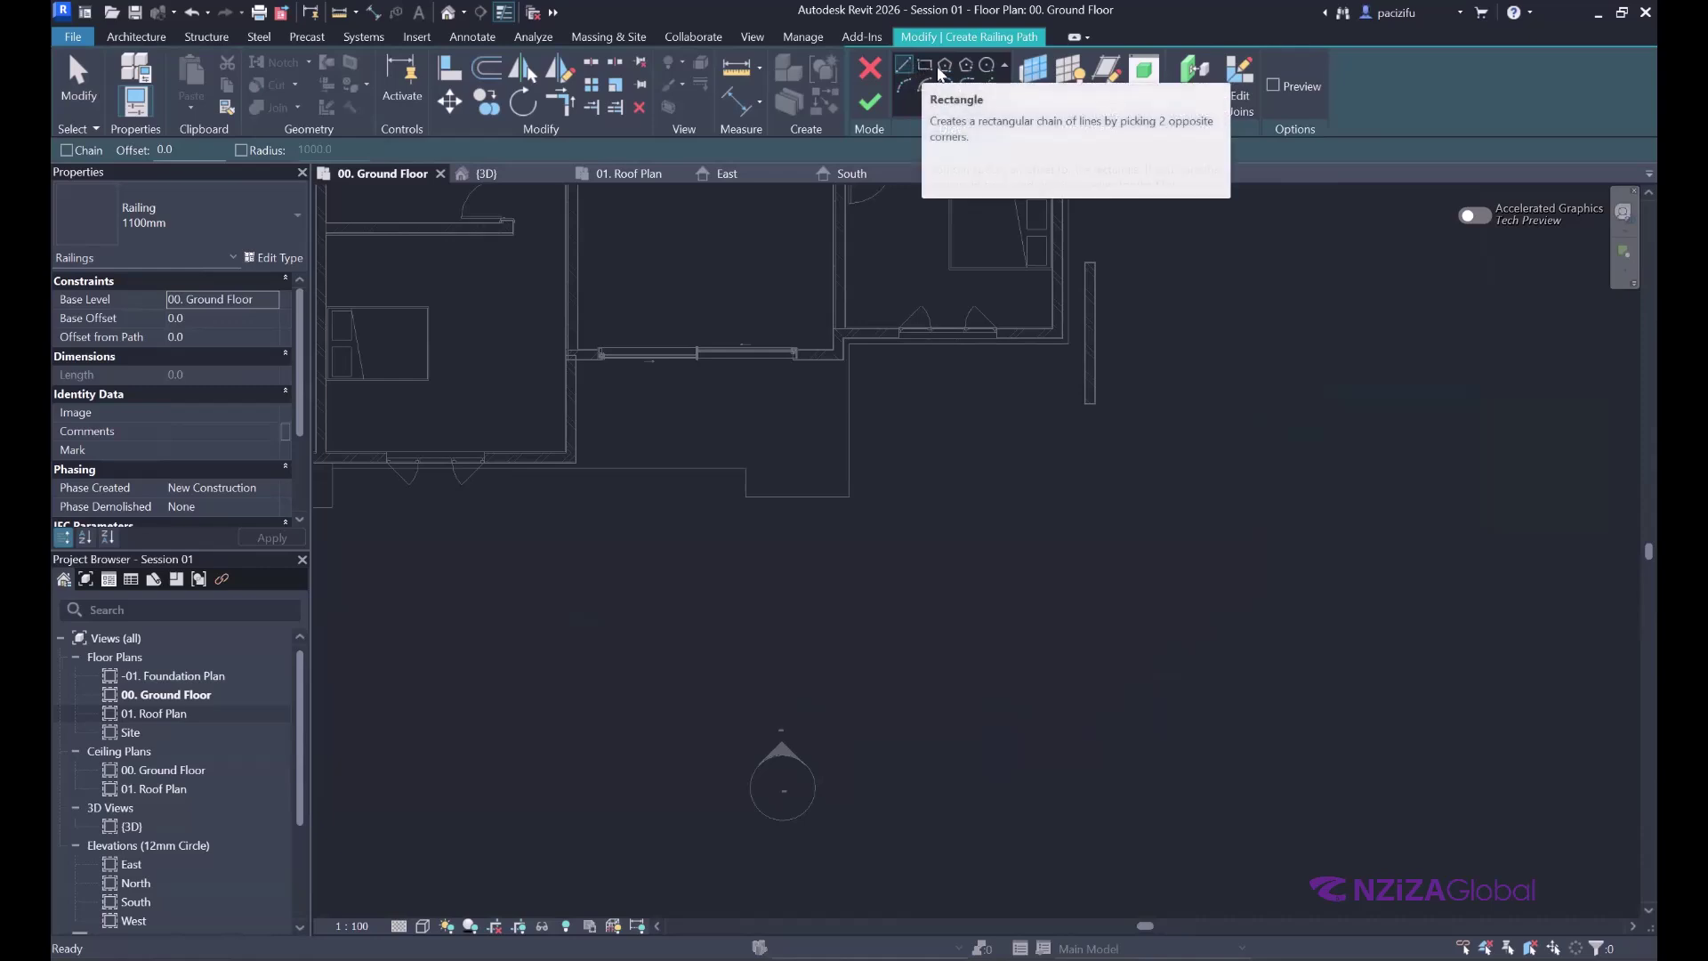
# - Sketch a trial rectangular railing path about 2010 mm deep just outside the veranda, and delete it
pyautogui.click(640, 617)
pyautogui.click(970, 508)
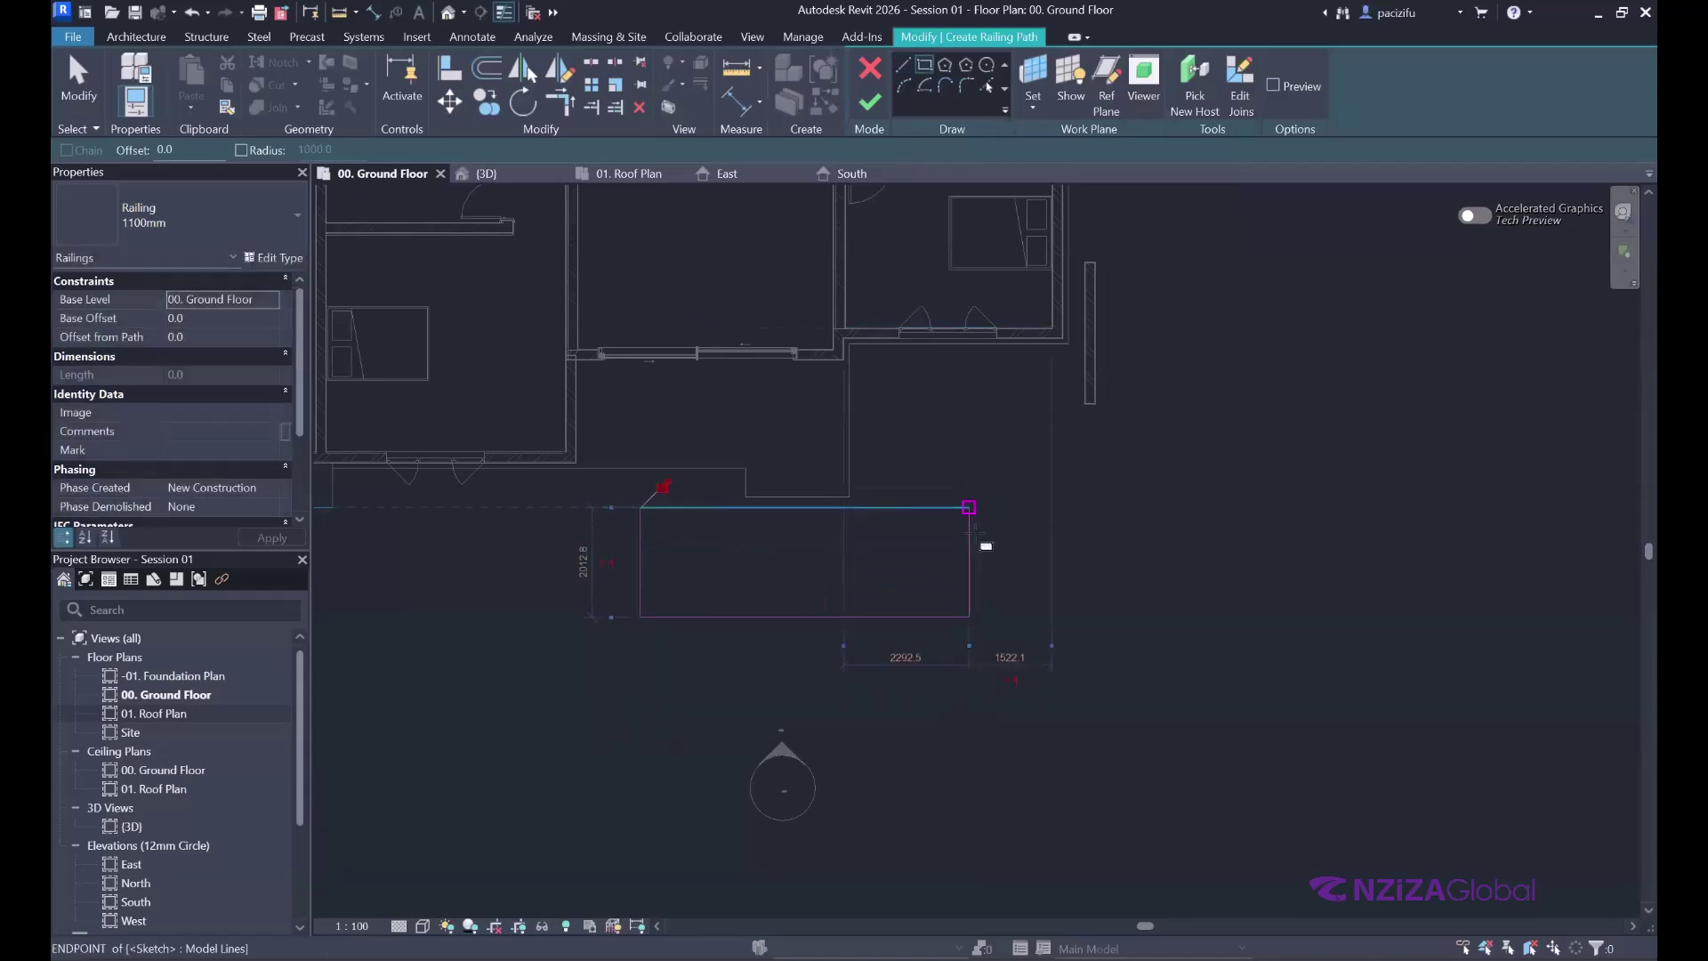
pyautogui.scroll(1, 771, 489)
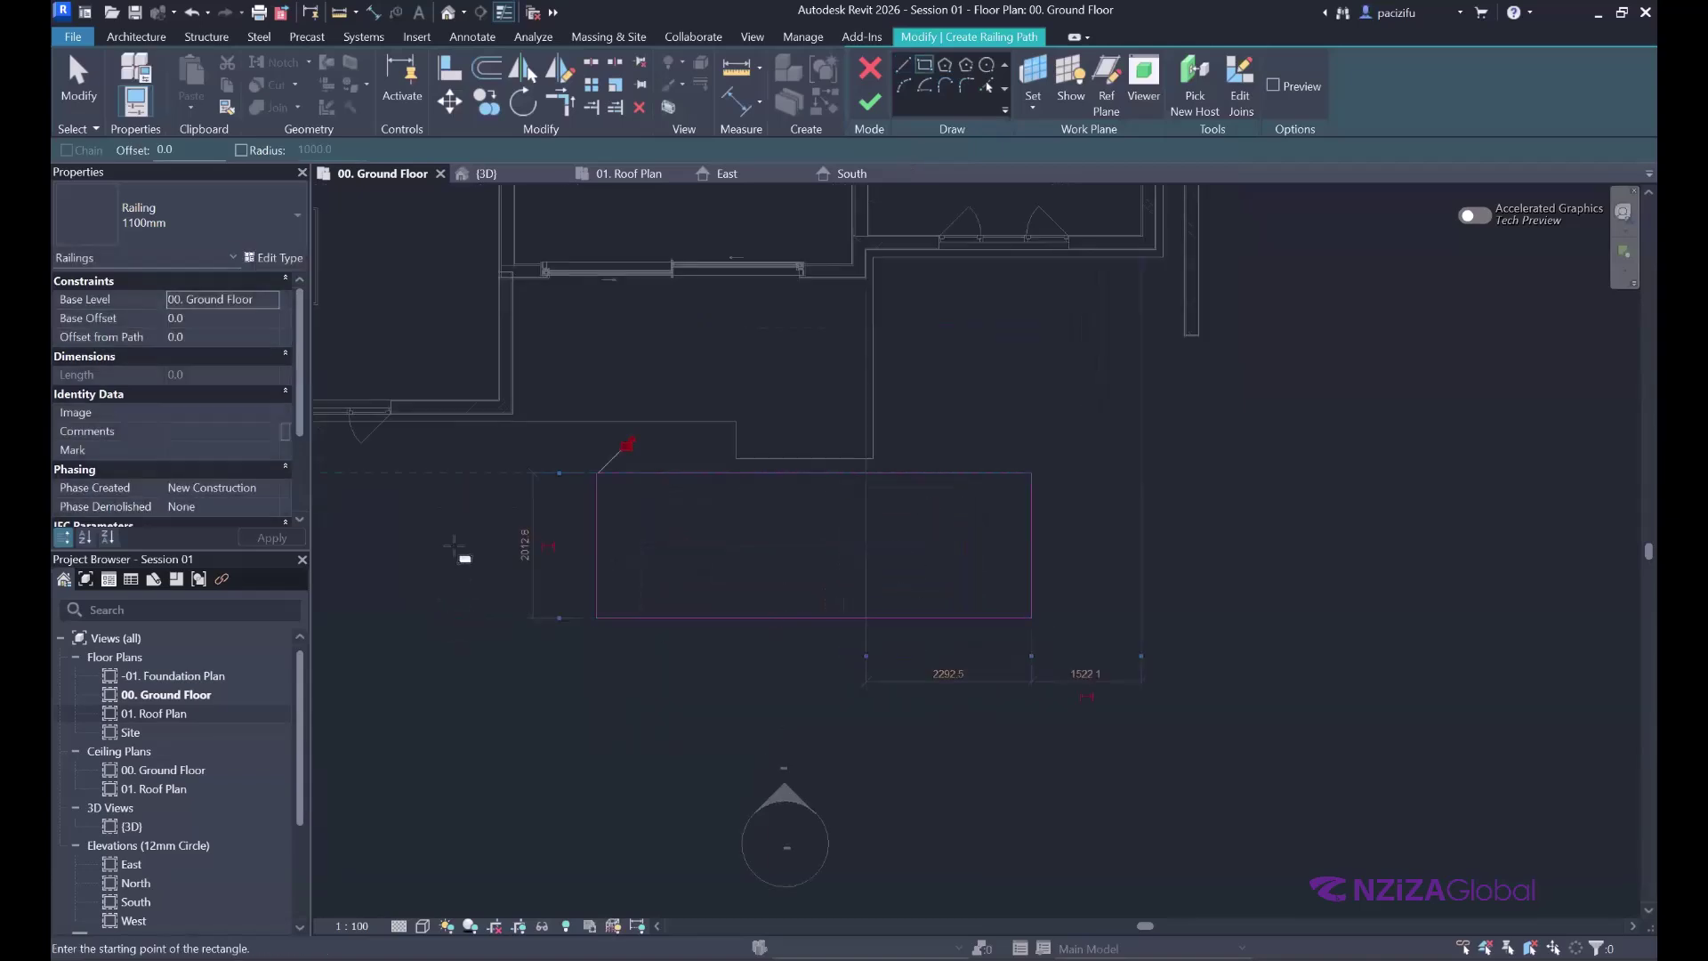
pyautogui.click(78, 80)
pyautogui.moveTo(1094, 641)
pyautogui.mouseDown()
pyautogui.moveTo(484, 507)
pyautogui.moveTo(452, 427)
pyautogui.mouseUp()
pyautogui.press('Delete')
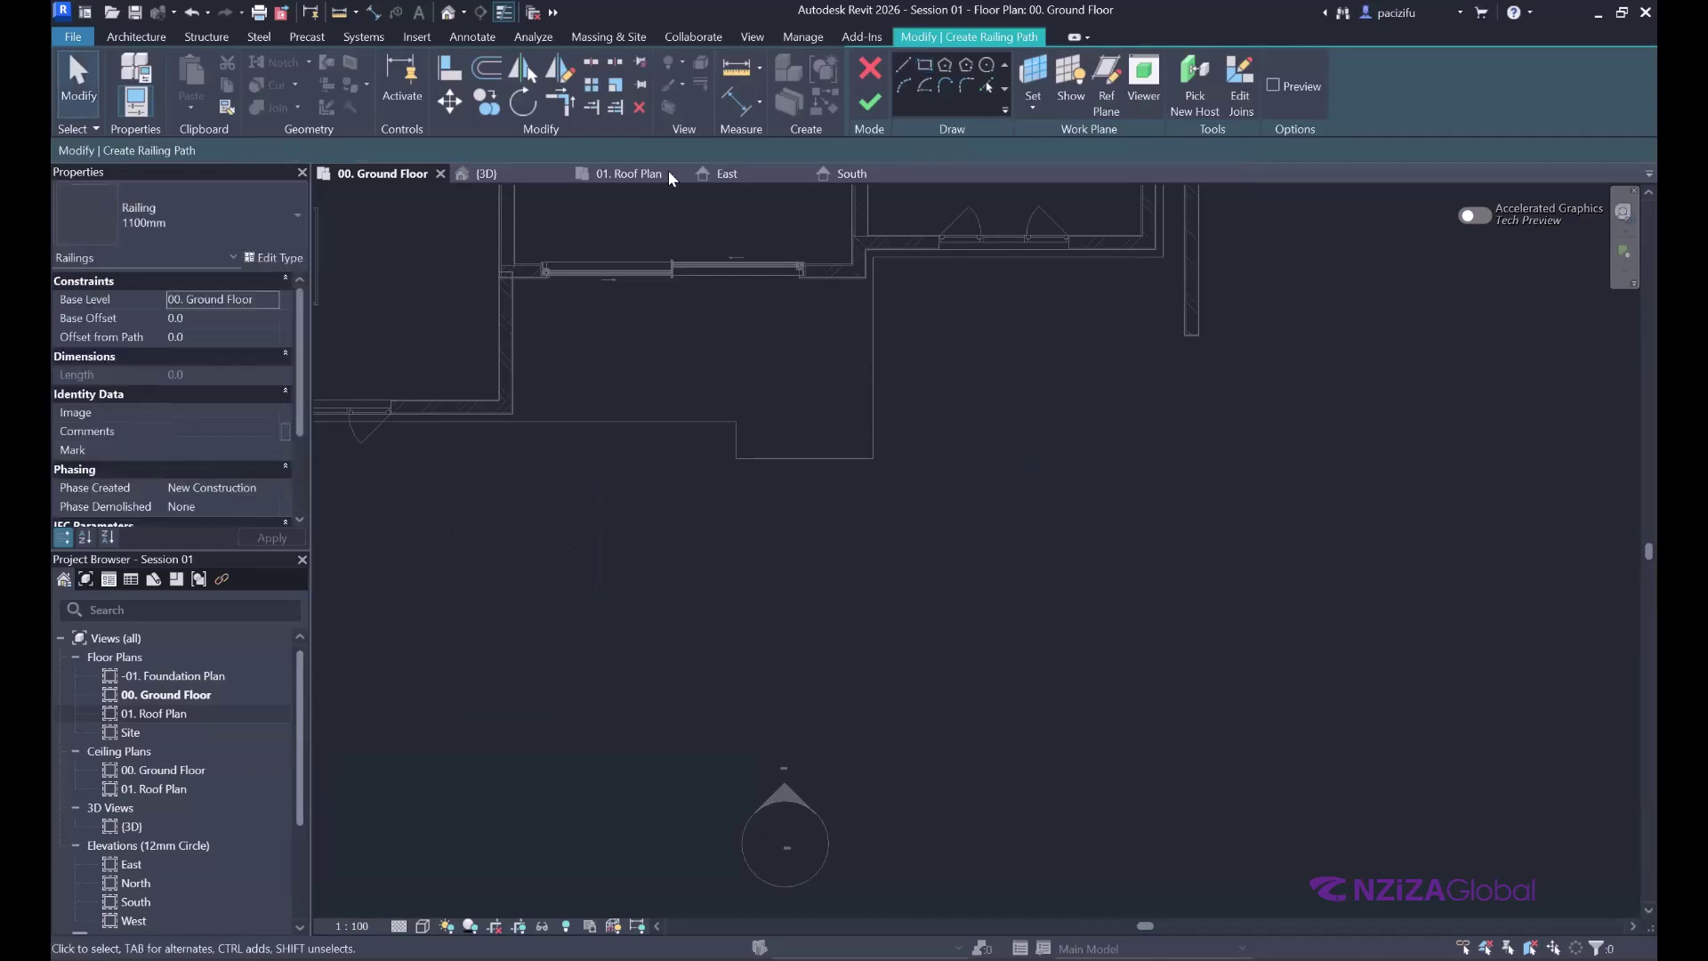
# - Sketch a straight railing path line about 2380 mm long from the exterior wall, just inside the veranda floor's east edge
pyautogui.scroll(1, 865, 304)
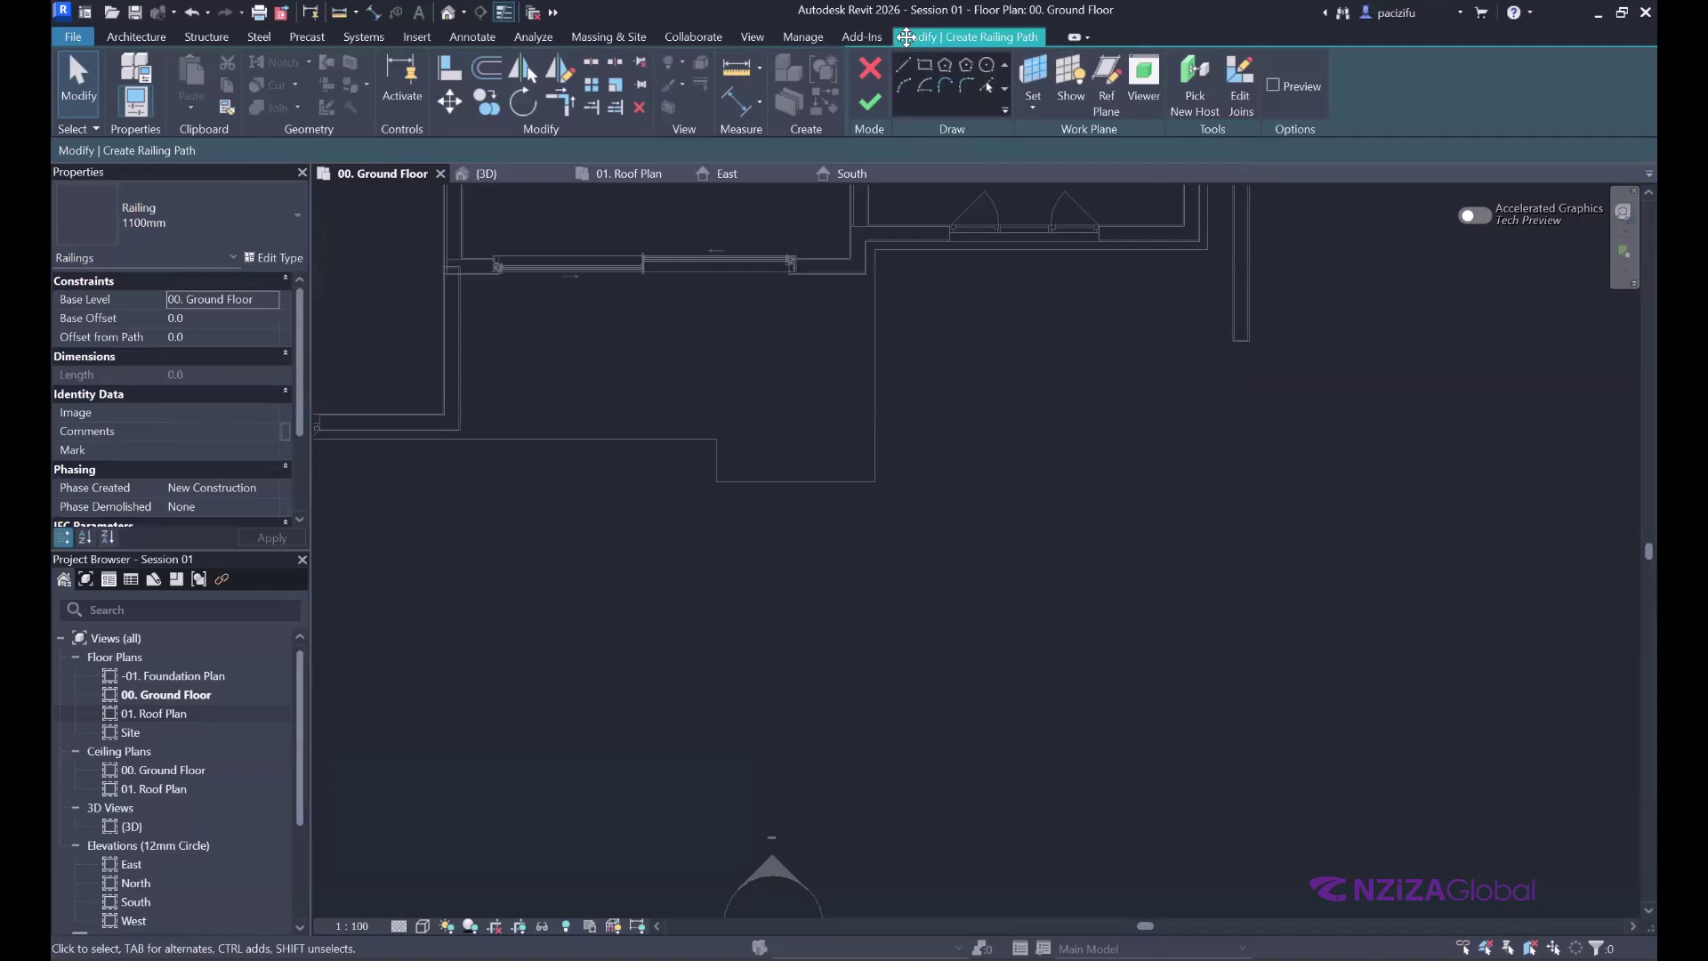
pyautogui.click(904, 64)
pyautogui.scroll(3, 860, 283)
pyautogui.scroll(2, 860, 283)
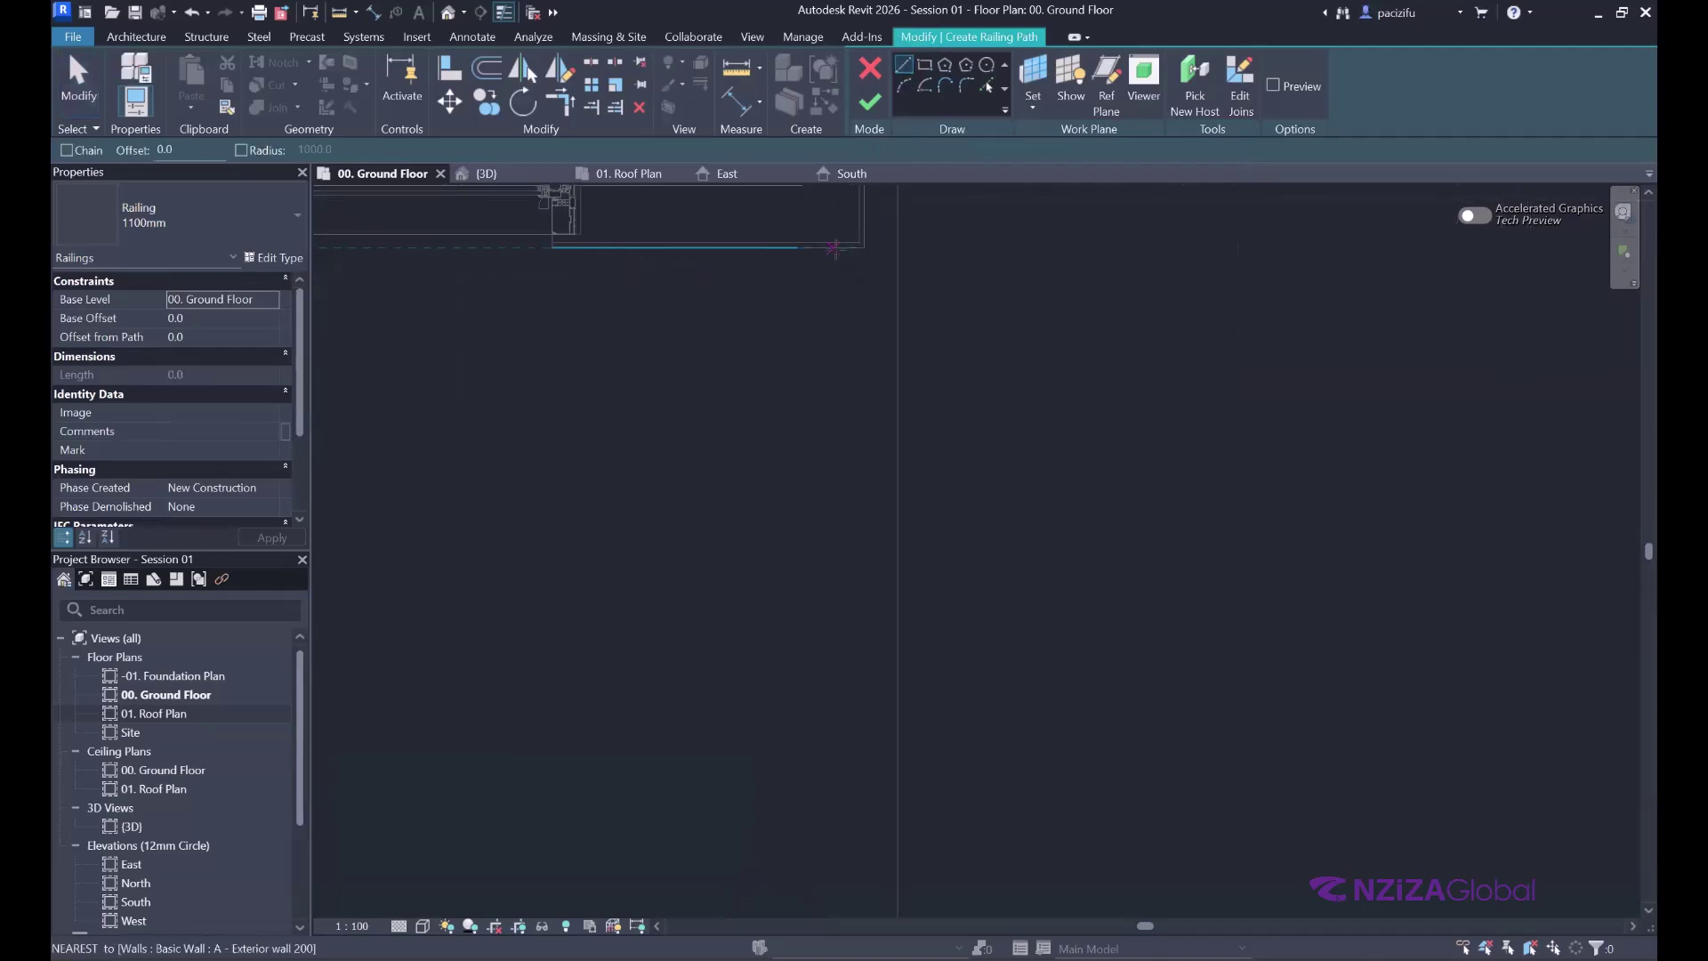
pyautogui.click(836, 260)
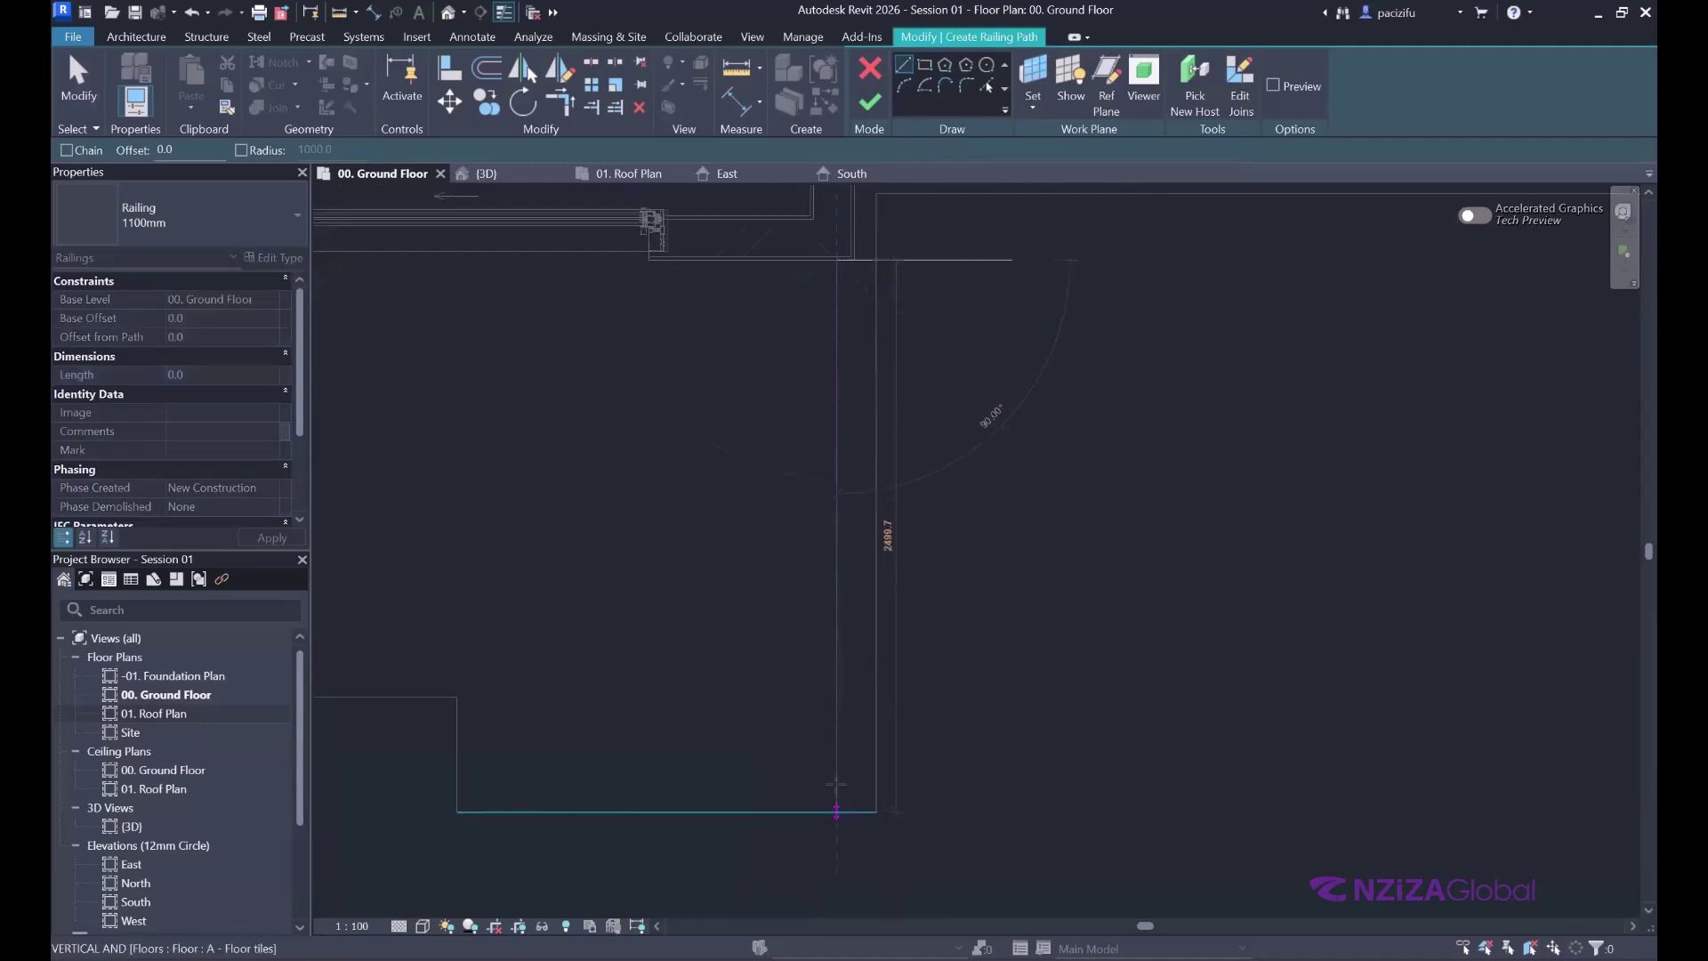
pyautogui.scroll(2, 837, 783)
pyautogui.scroll(-3, 995, 720)
pyautogui.scroll(2, 997, 721)
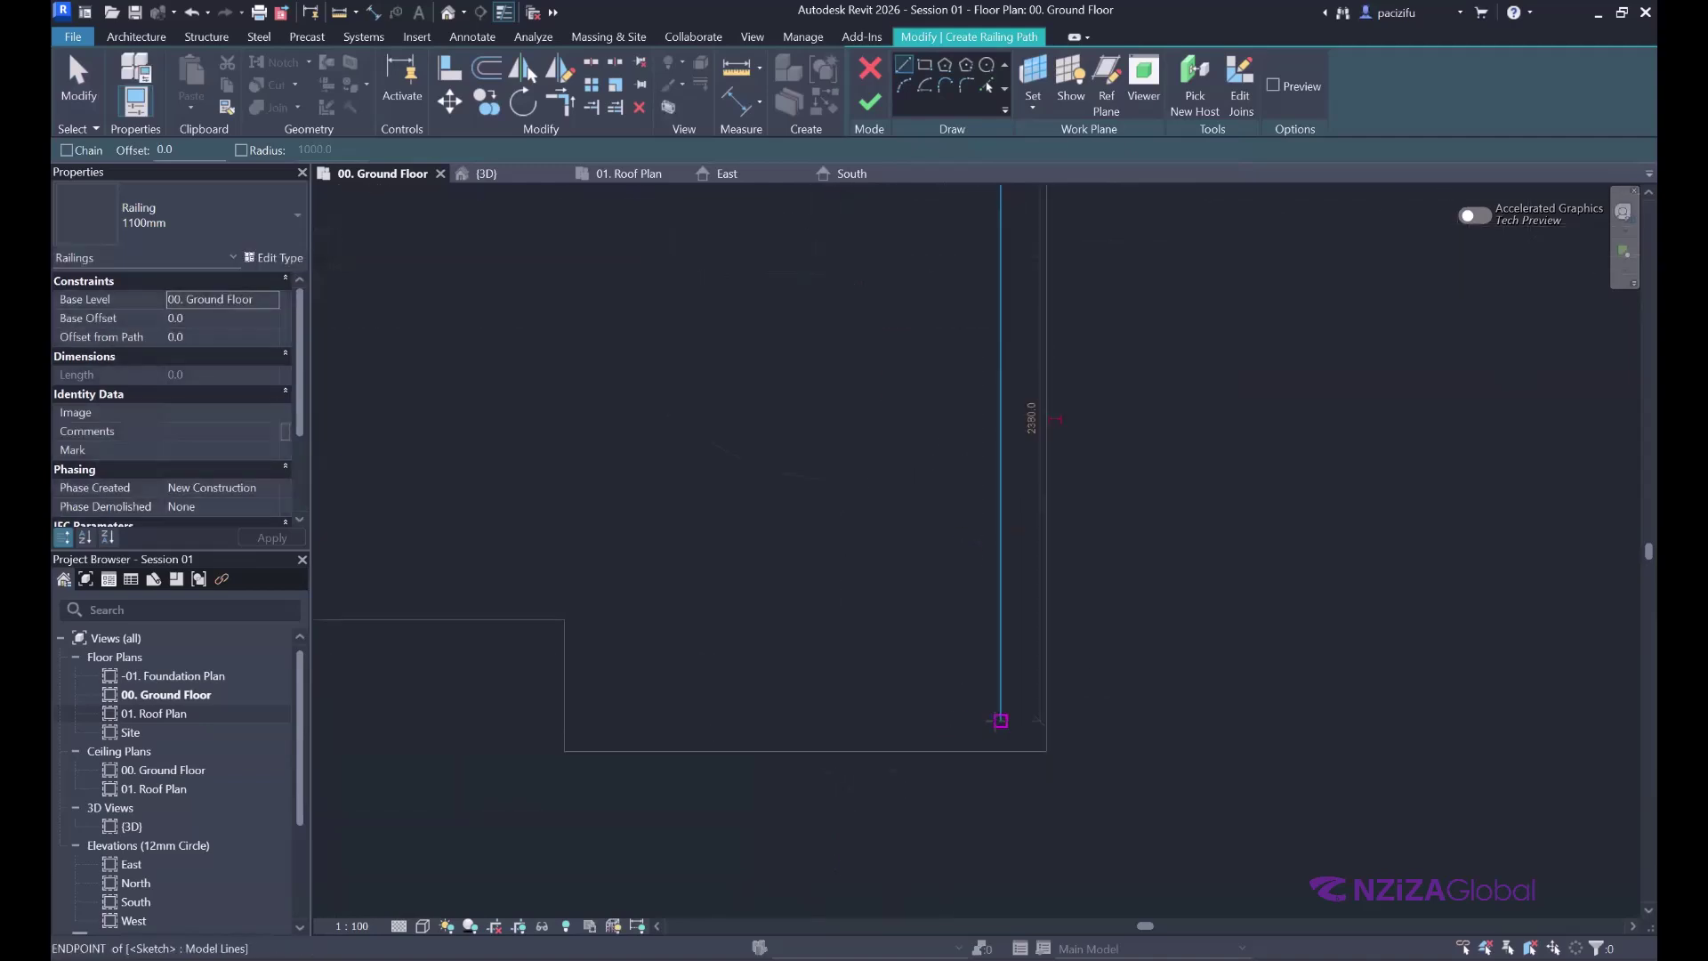
pyautogui.click(1000, 720)
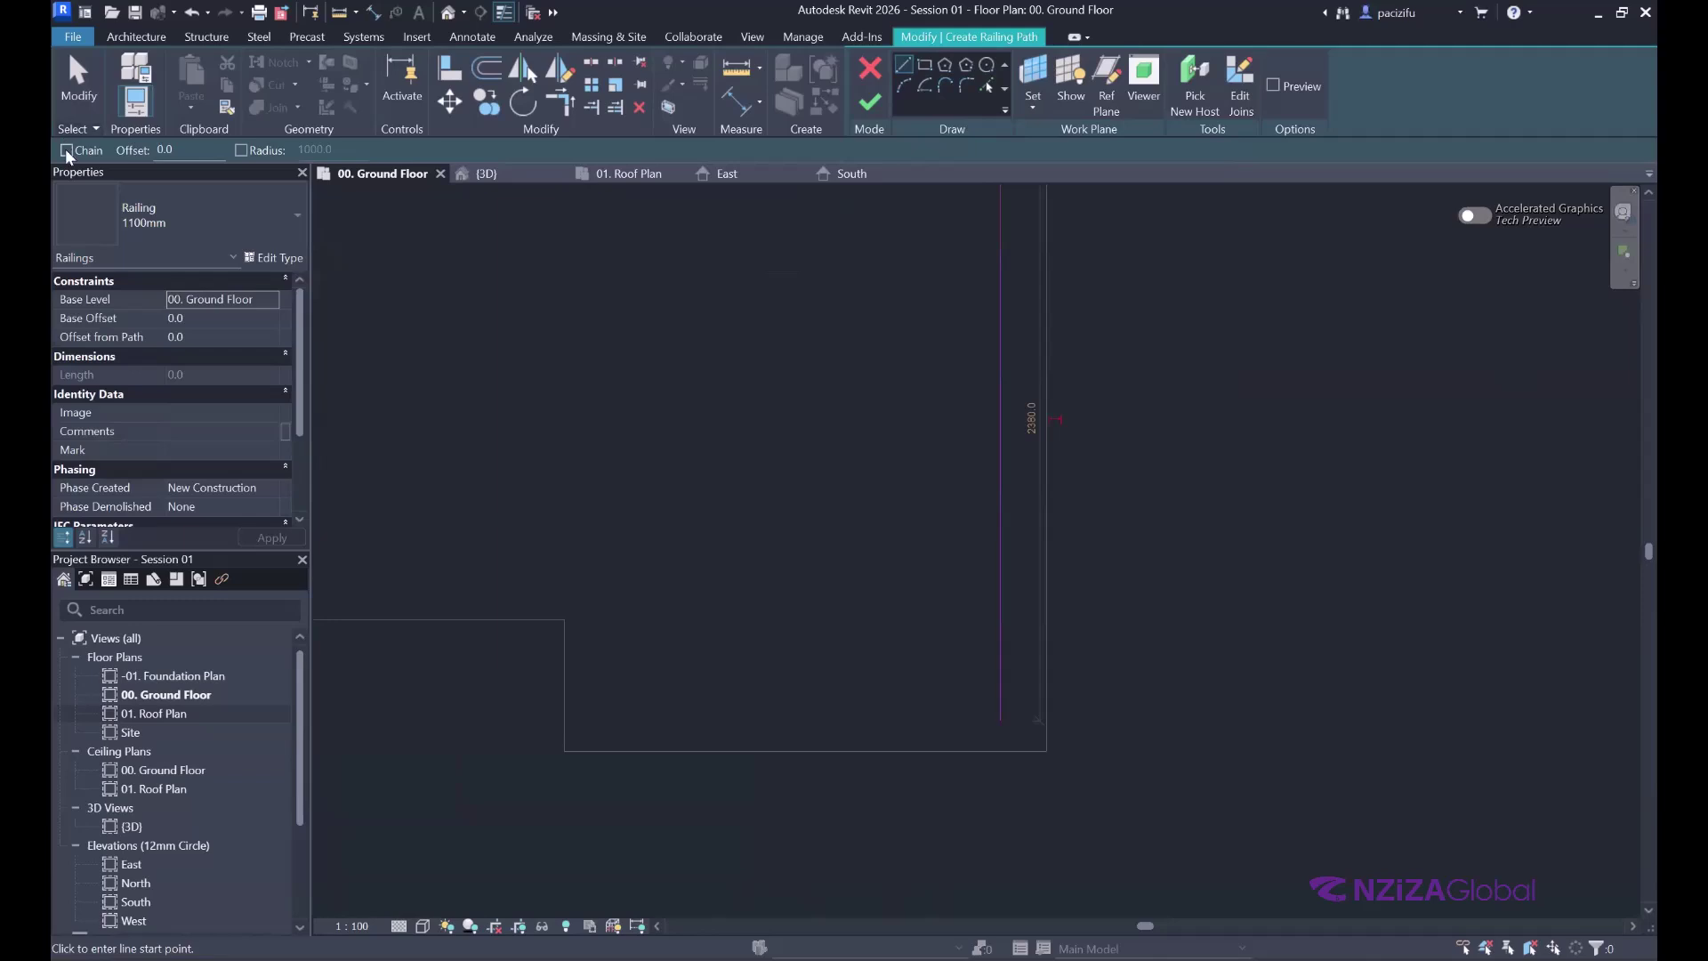
# - Enable Chain and continue the railing path along the veranda's front edge, ending with a short return along the projection's west side
pyautogui.click(66, 151)
pyautogui.click(1000, 719)
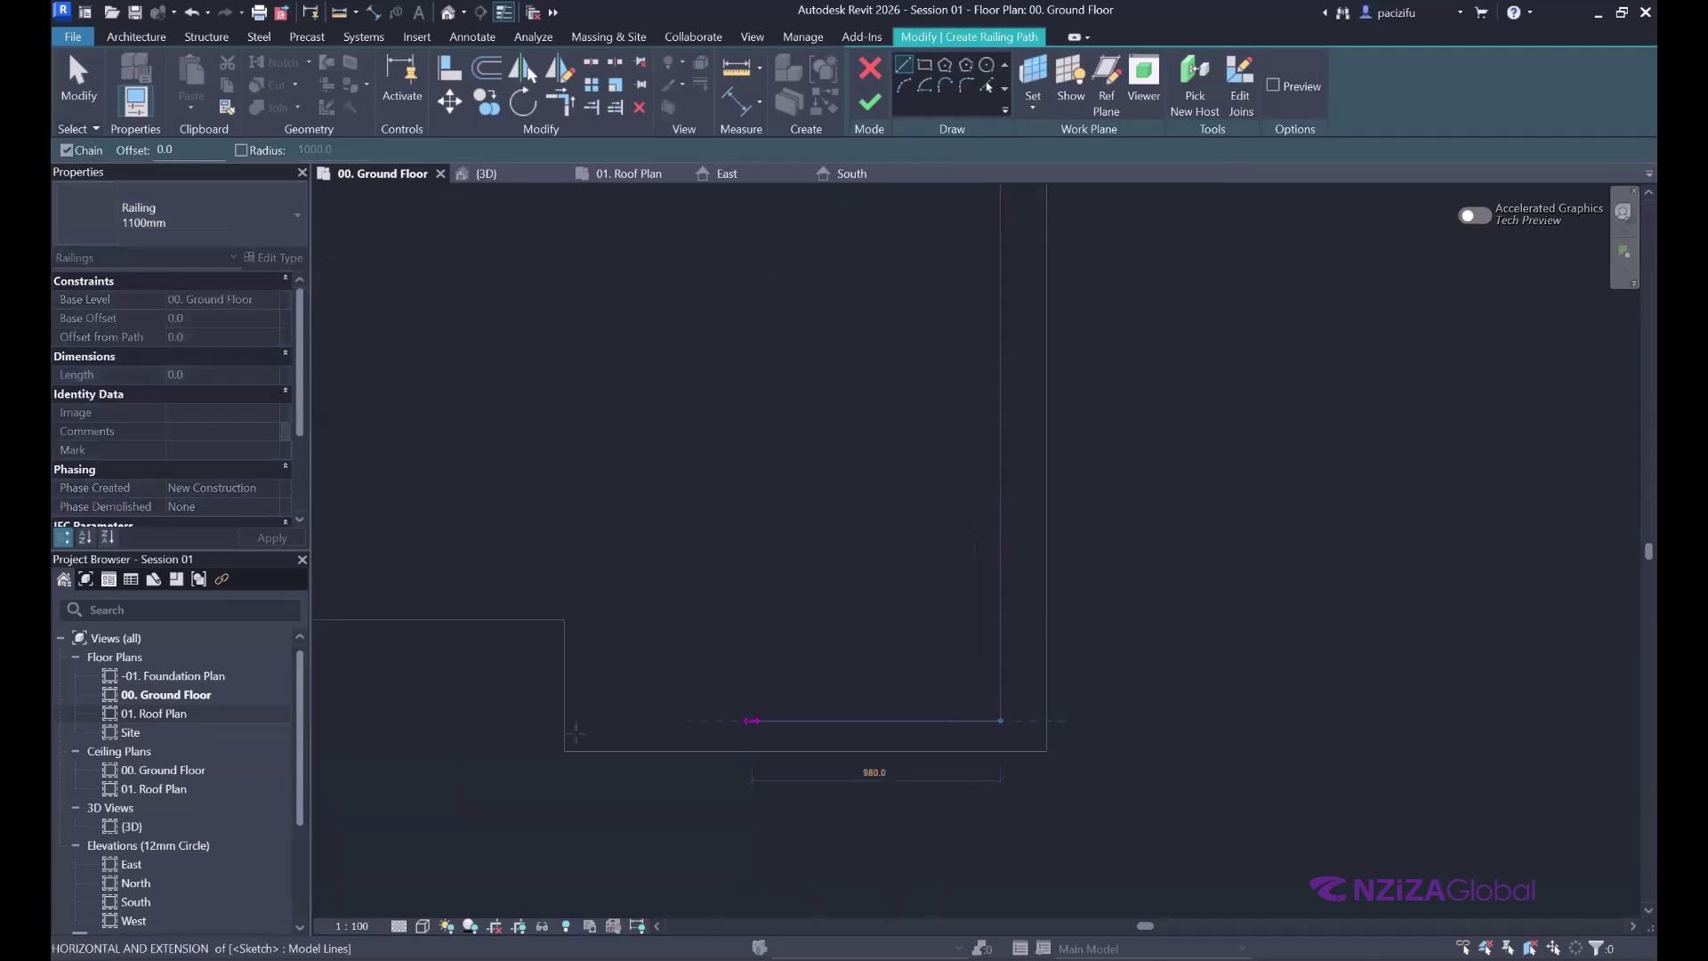
pyautogui.click(589, 720)
pyautogui.click(589, 593)
pyautogui.rightClick(763, 418)
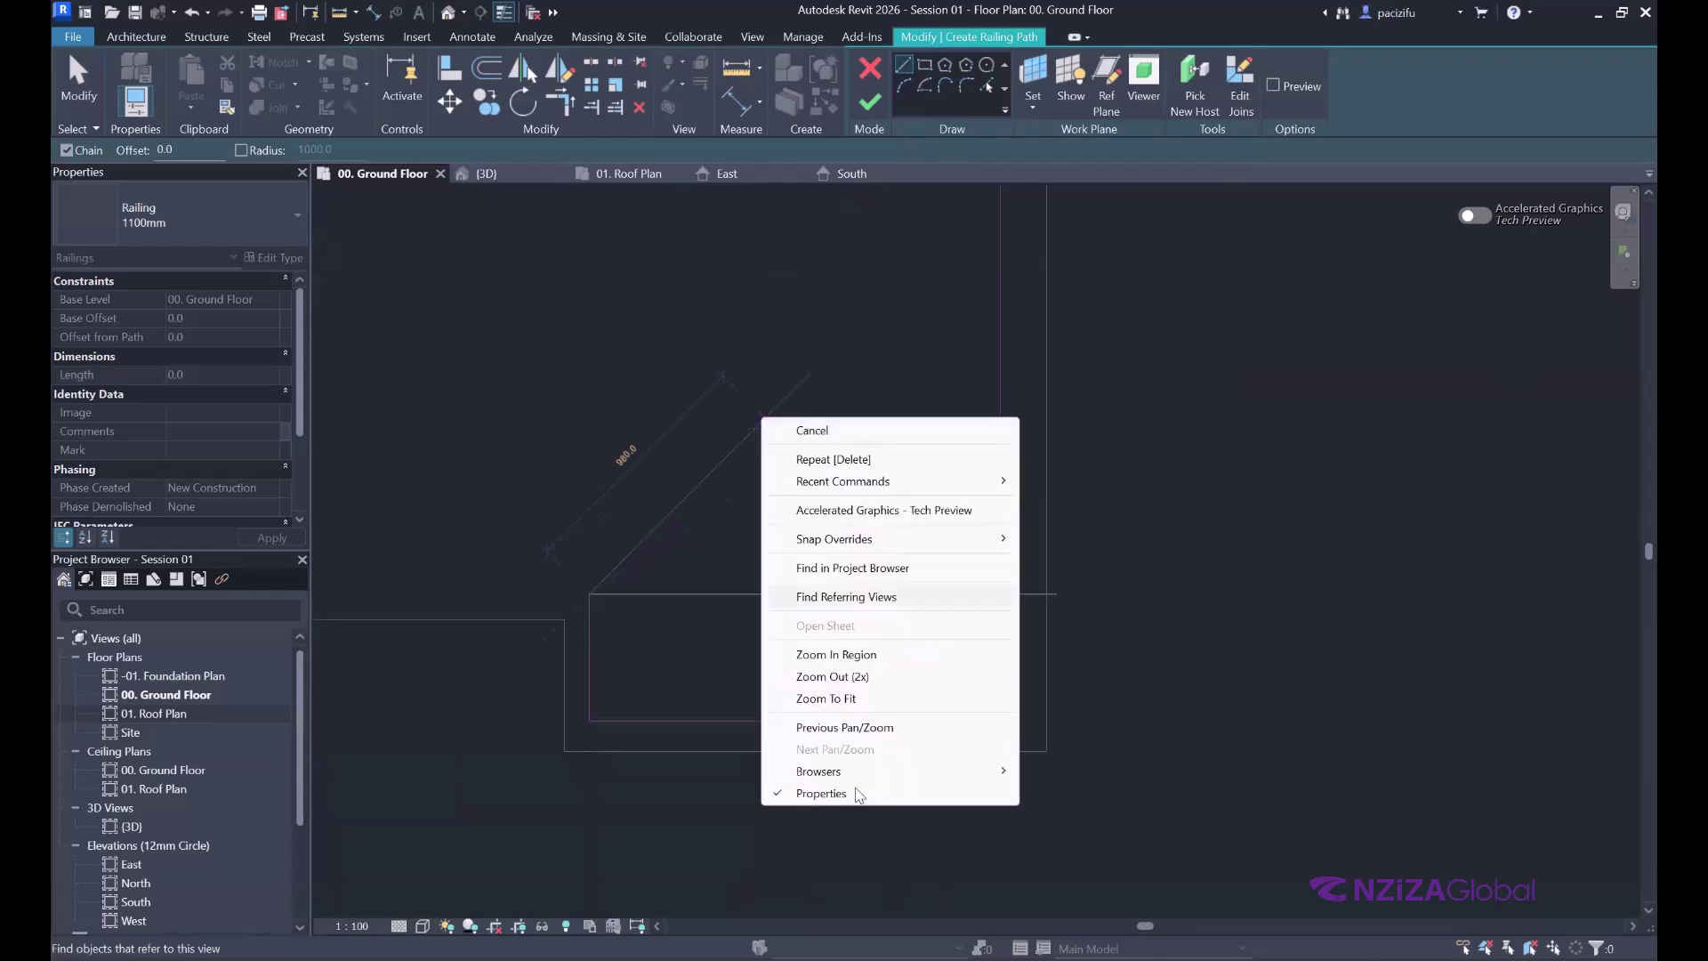
pyautogui.click(808, 432)
pyautogui.scroll(-2, 737, 579)
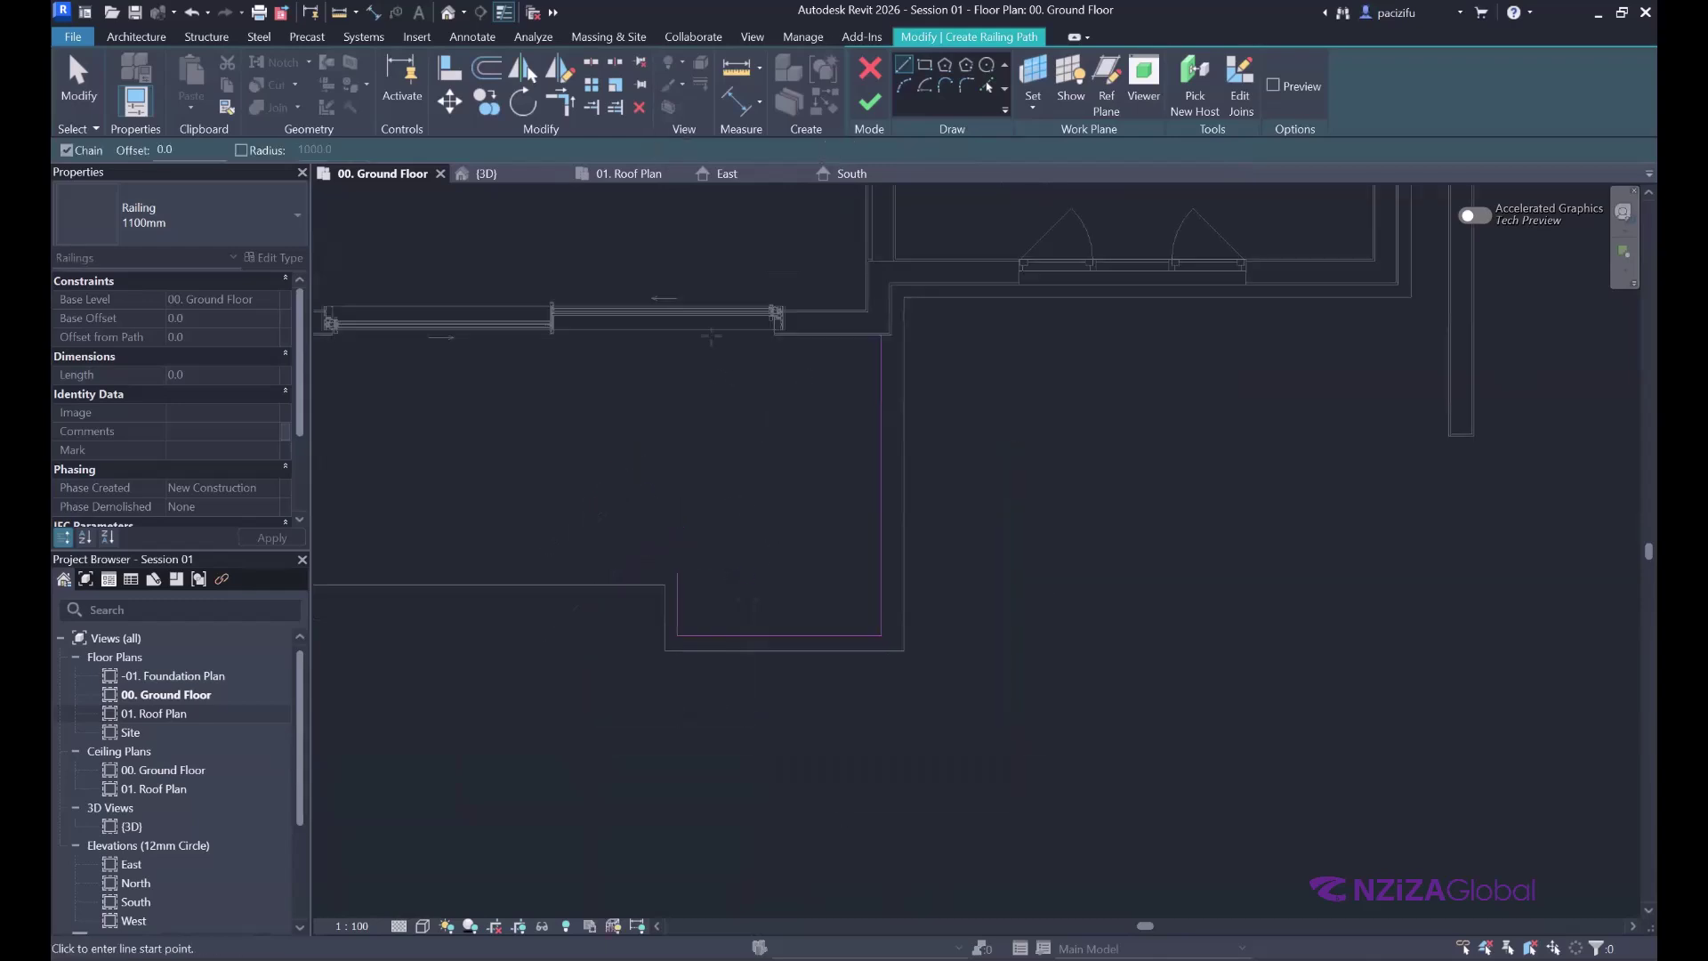
# - Finish the veranda railing and inspect it up close in the 3D view
pyautogui.click(871, 104)
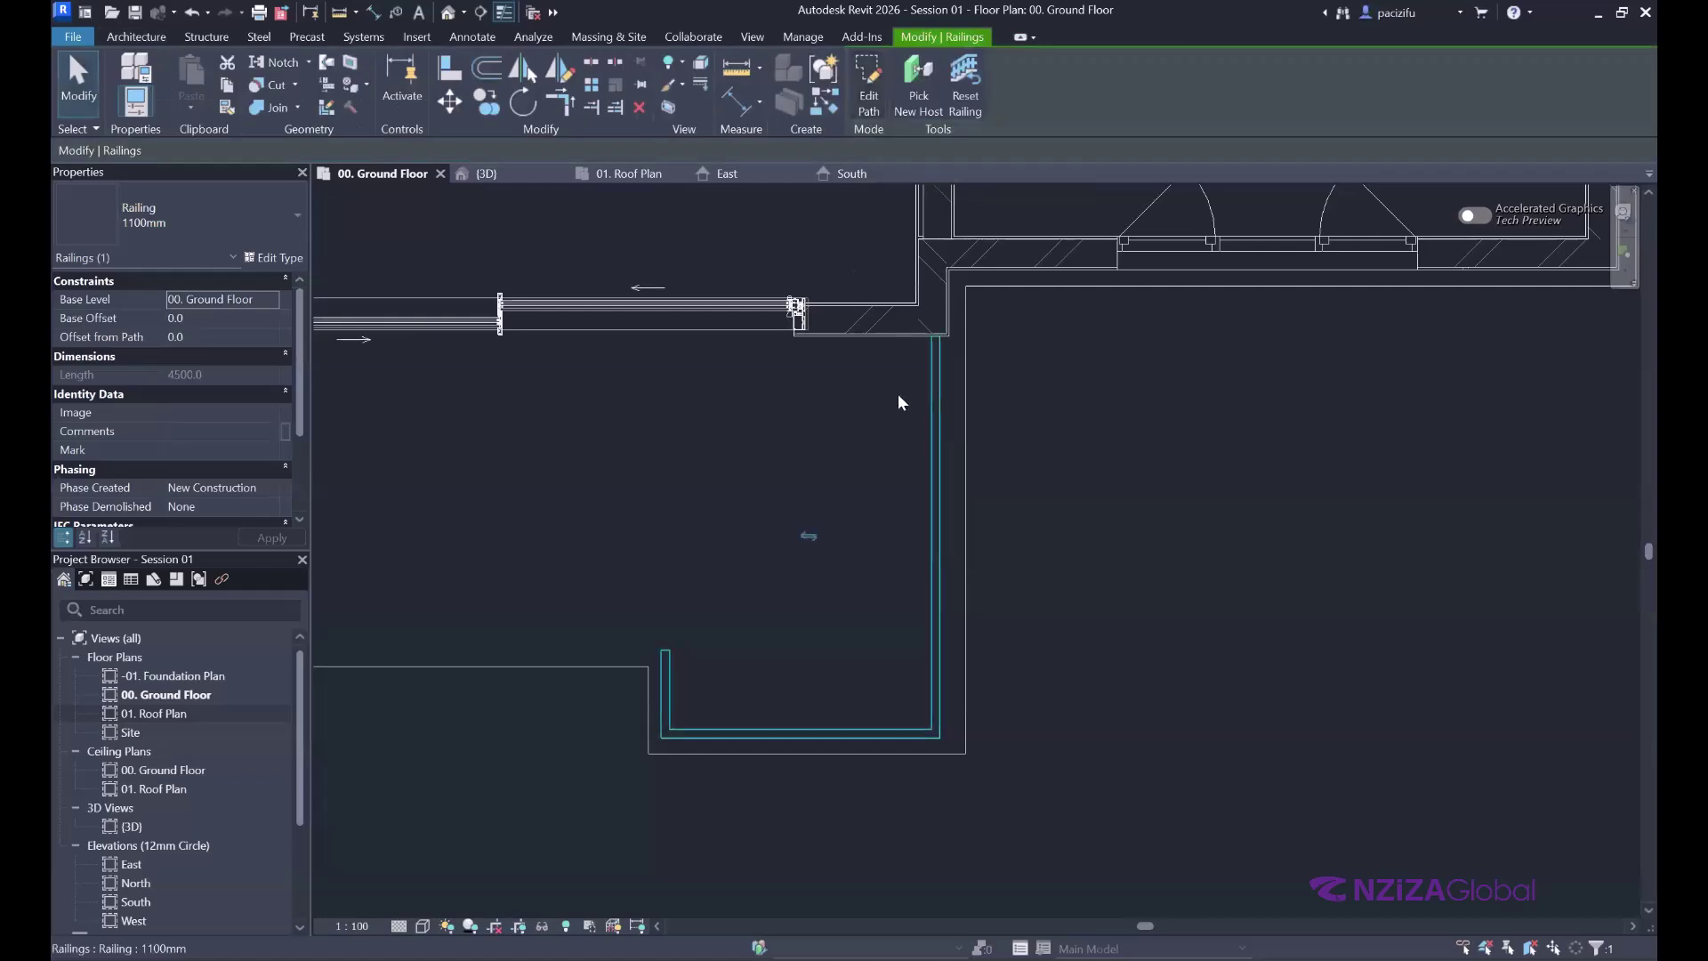
pyautogui.click(525, 174)
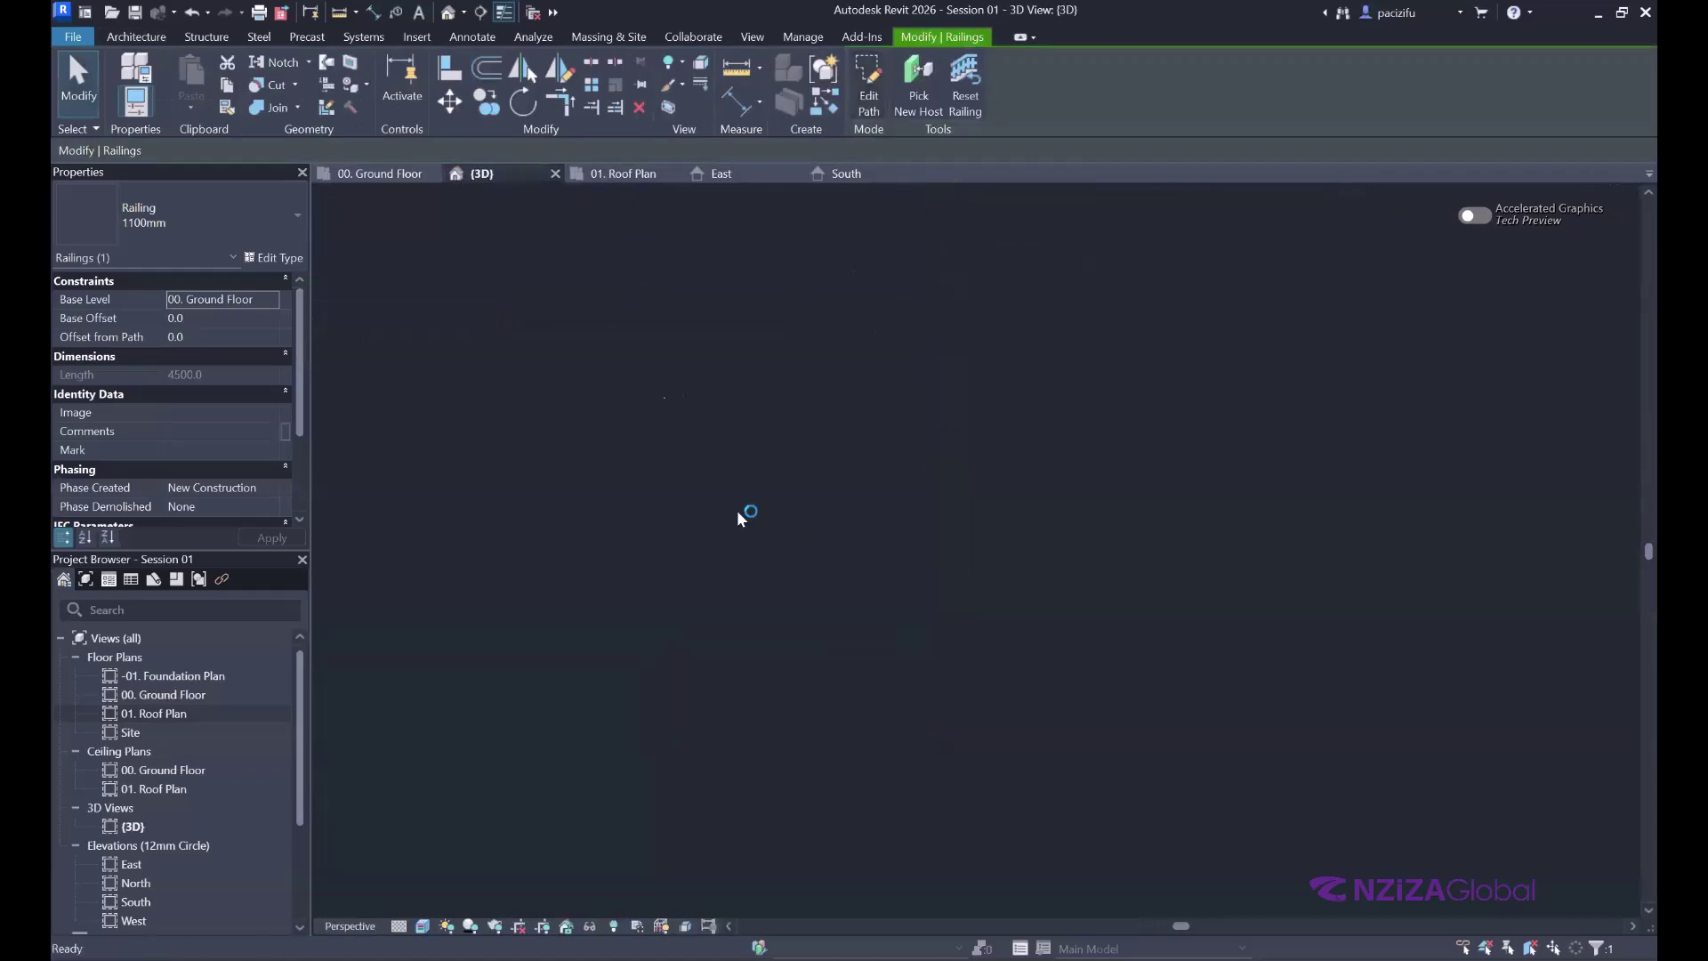
pyautogui.scroll(5, 733, 574)
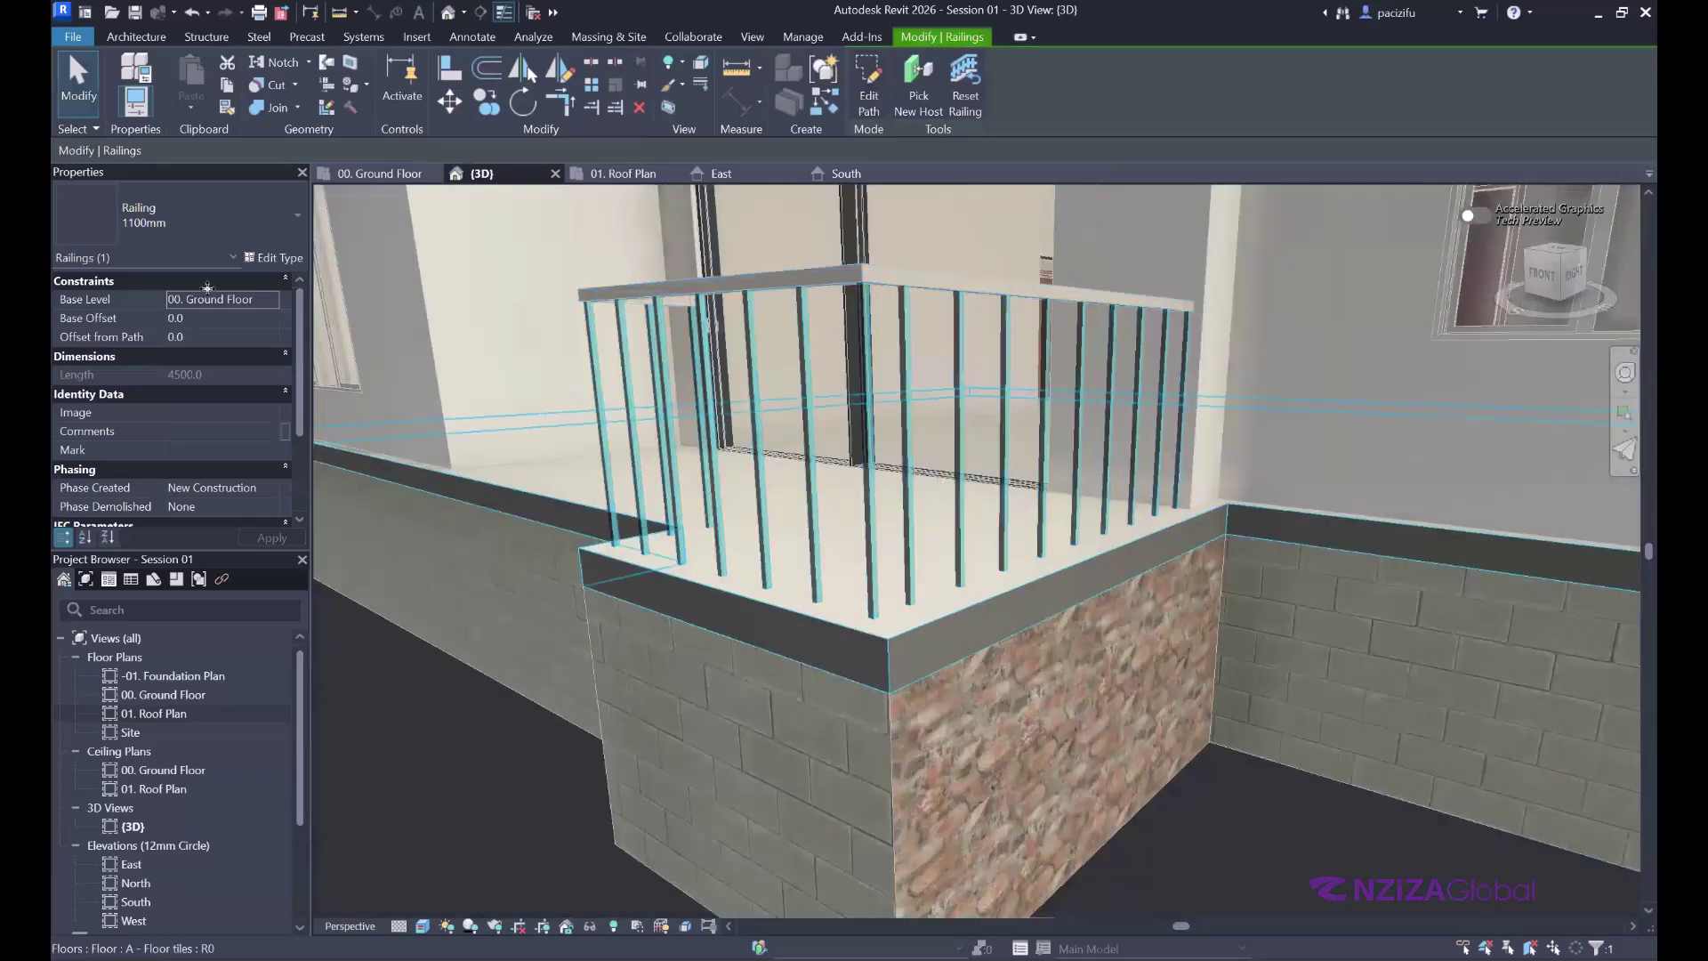
# - Try the 900mm_Pipe type and the 900mm type on the veranda railing
pyautogui.scroll(-1, 796, 263)
pyautogui.moveTo(796, 262); pyautogui.dragTo(799, 336, button='middle')
pyautogui.press('Escape')
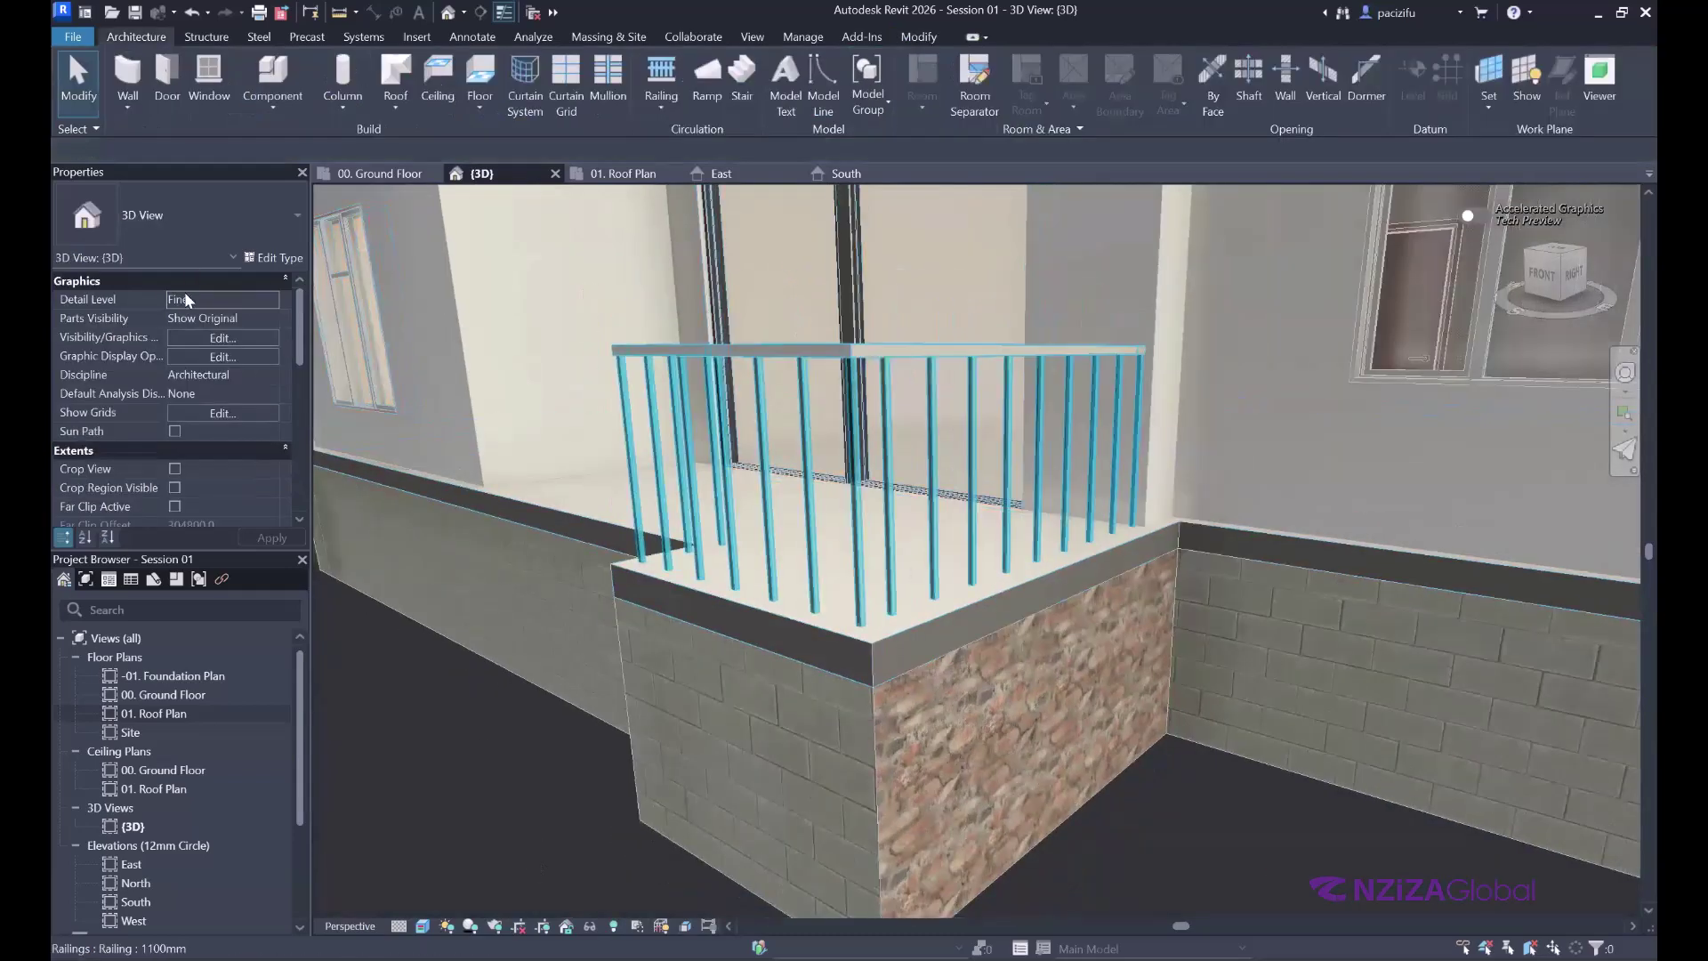
pyautogui.hotkey('ctrl', 'Left')
pyautogui.click(171, 227)
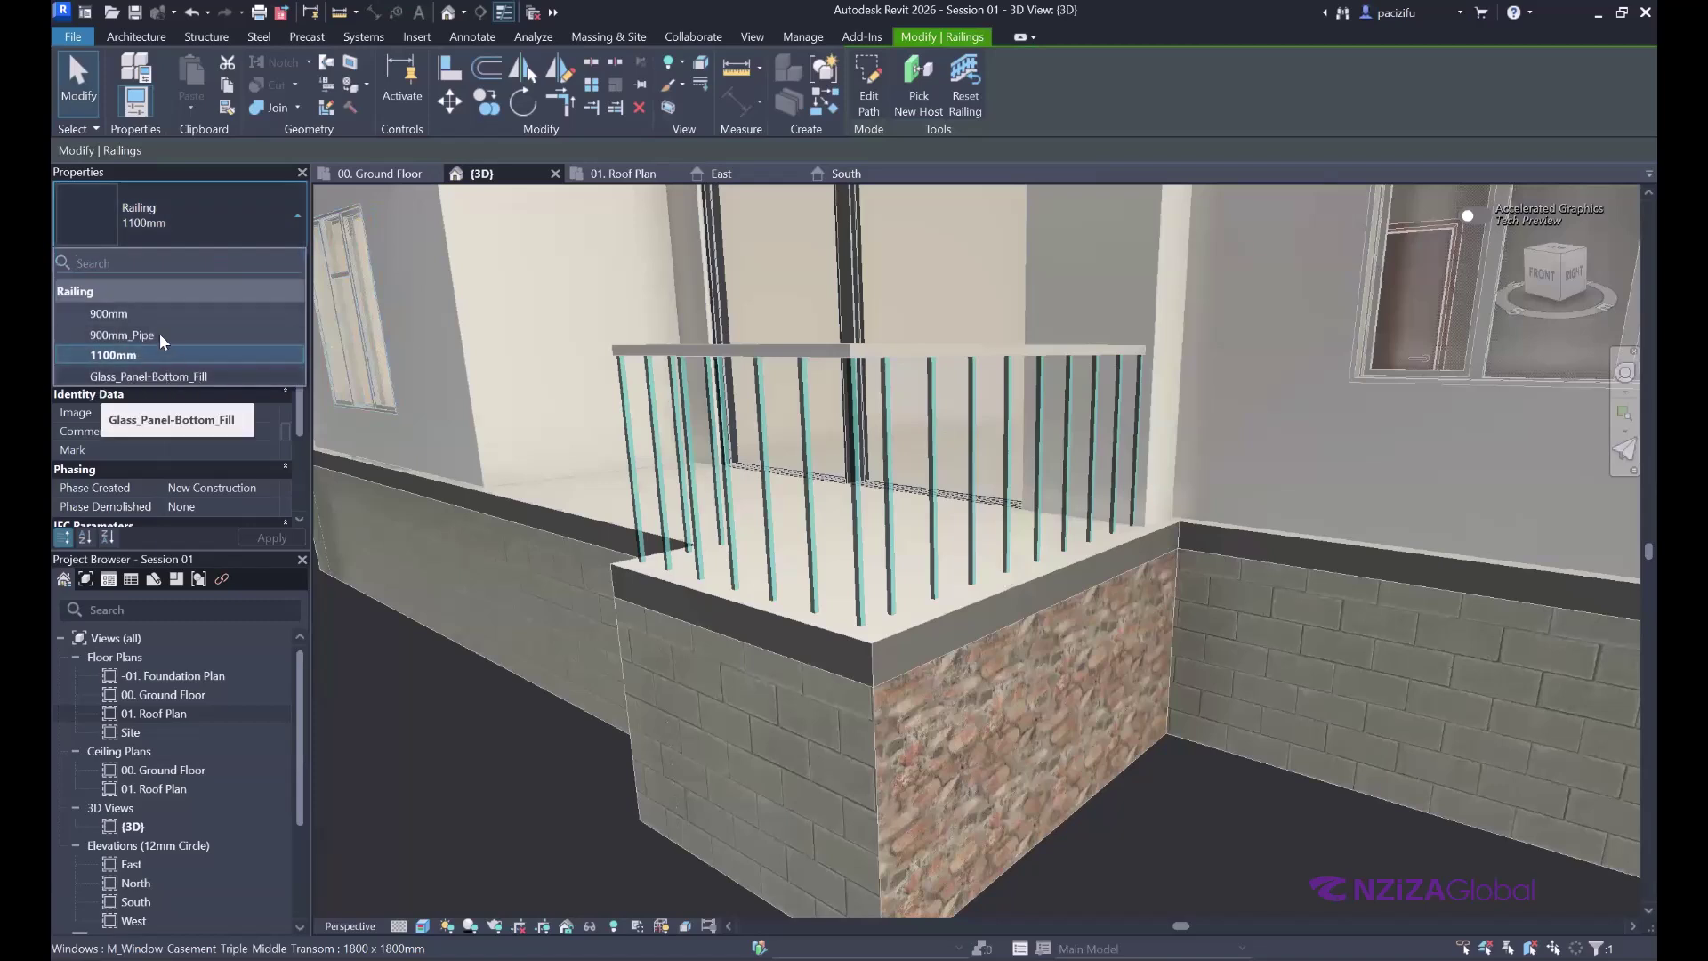
pyautogui.click(130, 336)
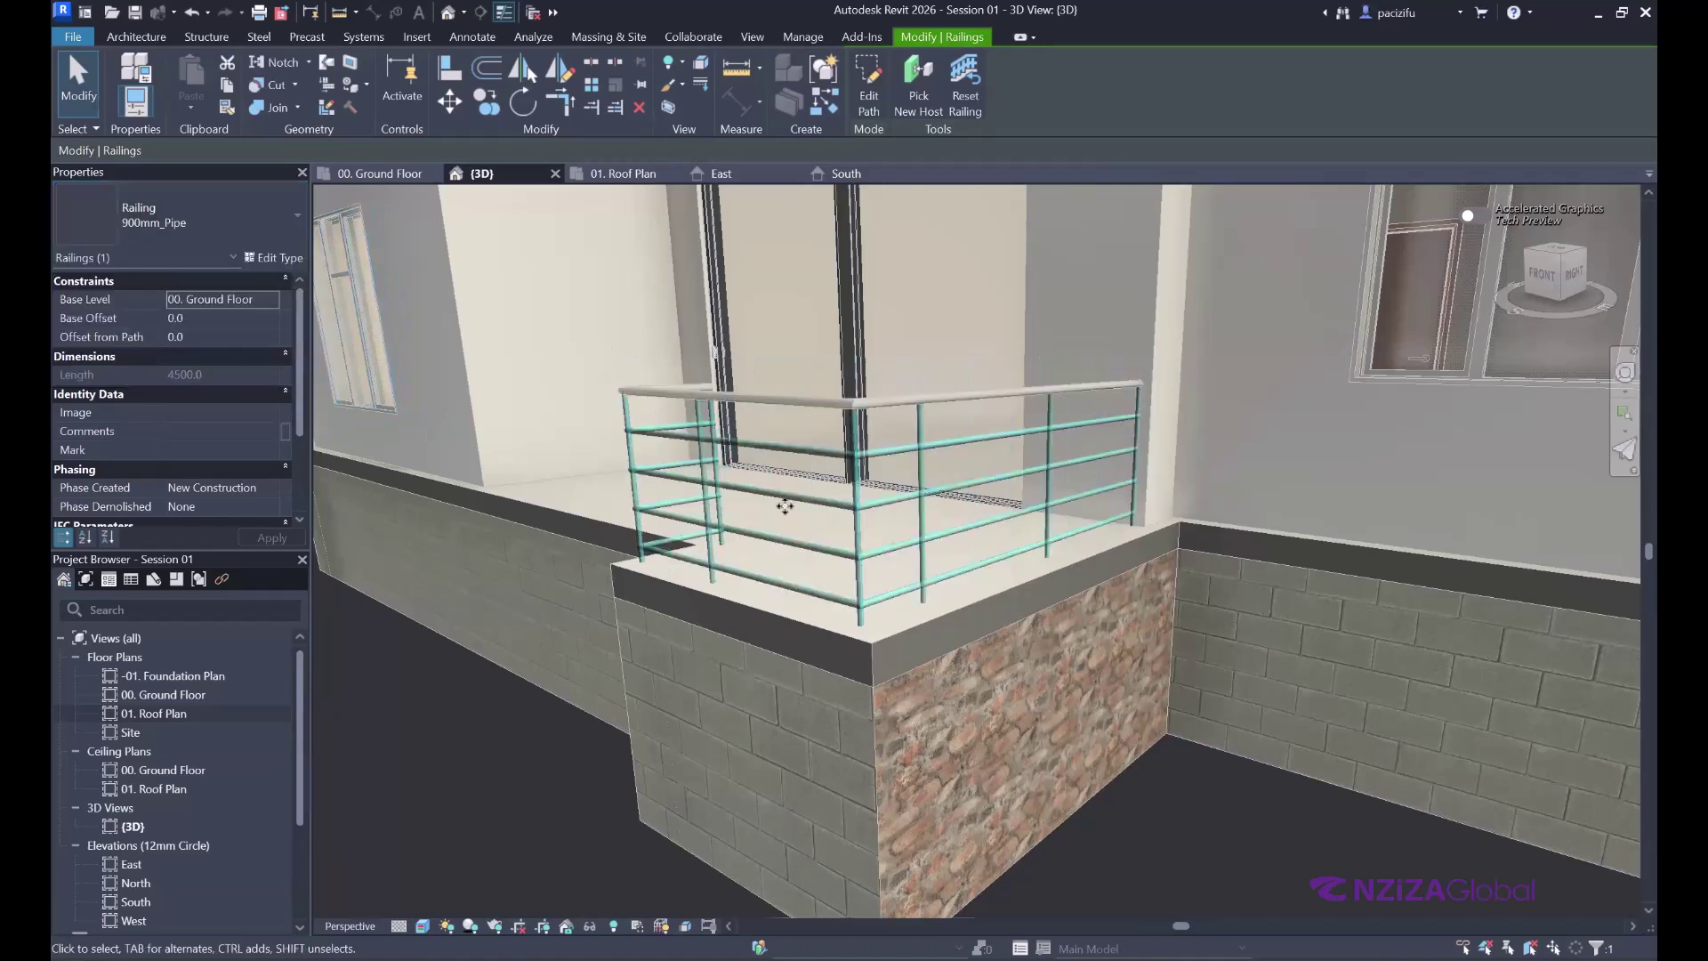
pyautogui.click(213, 227)
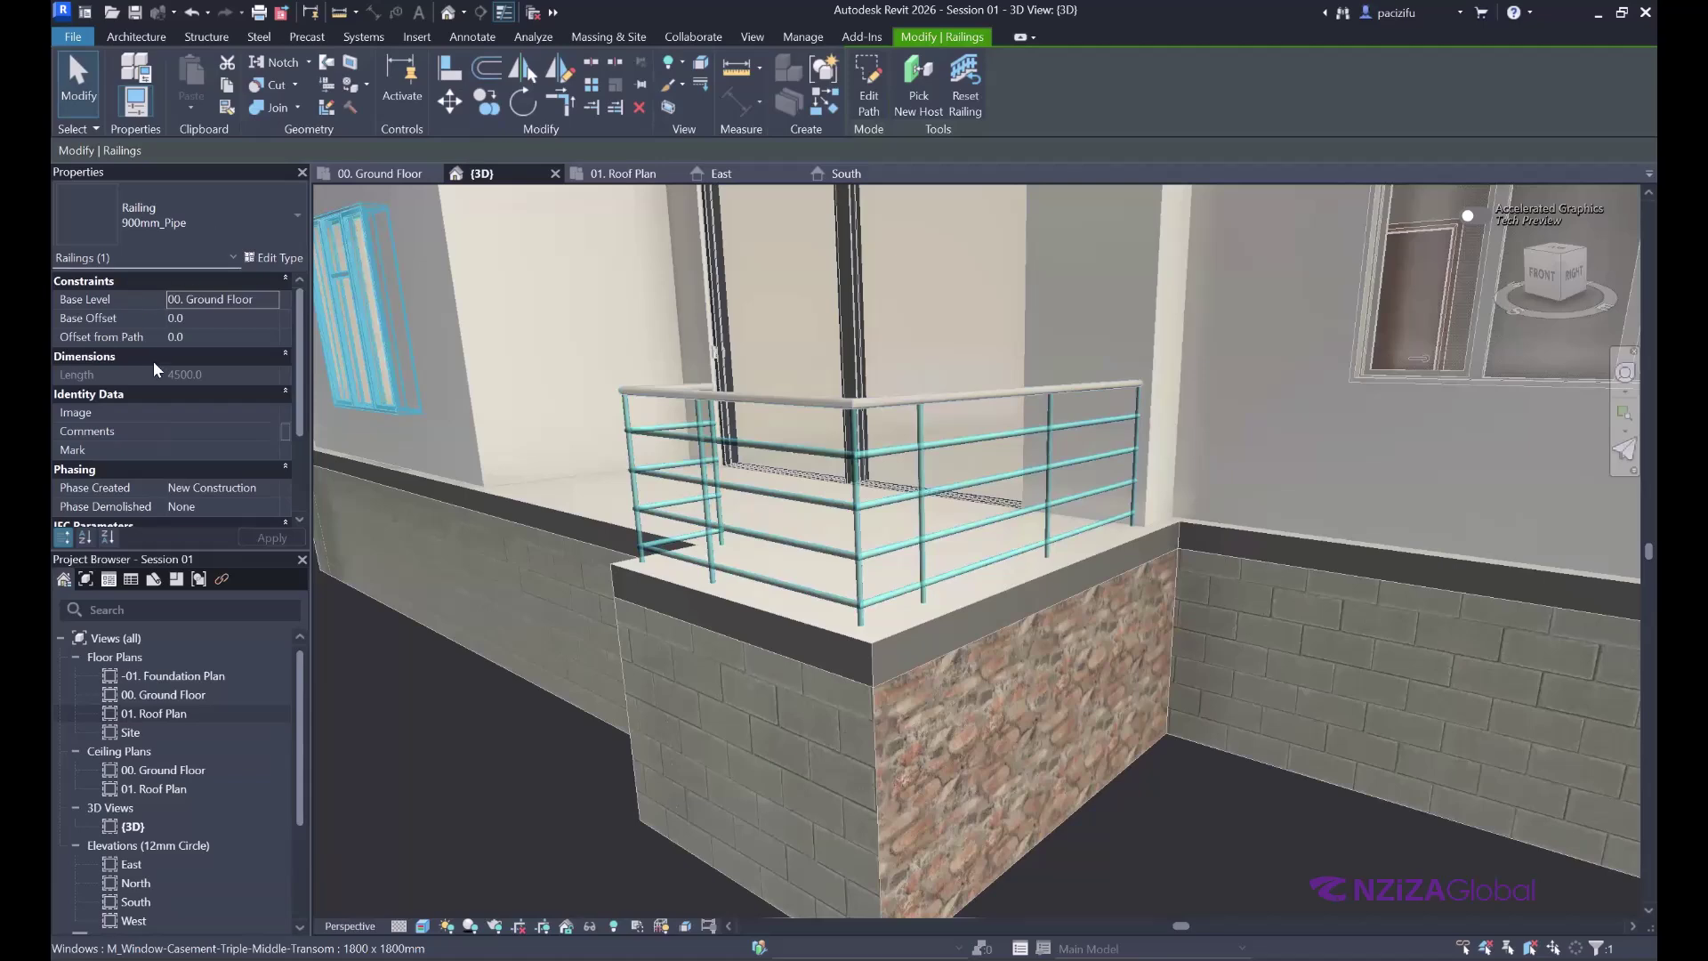
pyautogui.click(110, 317)
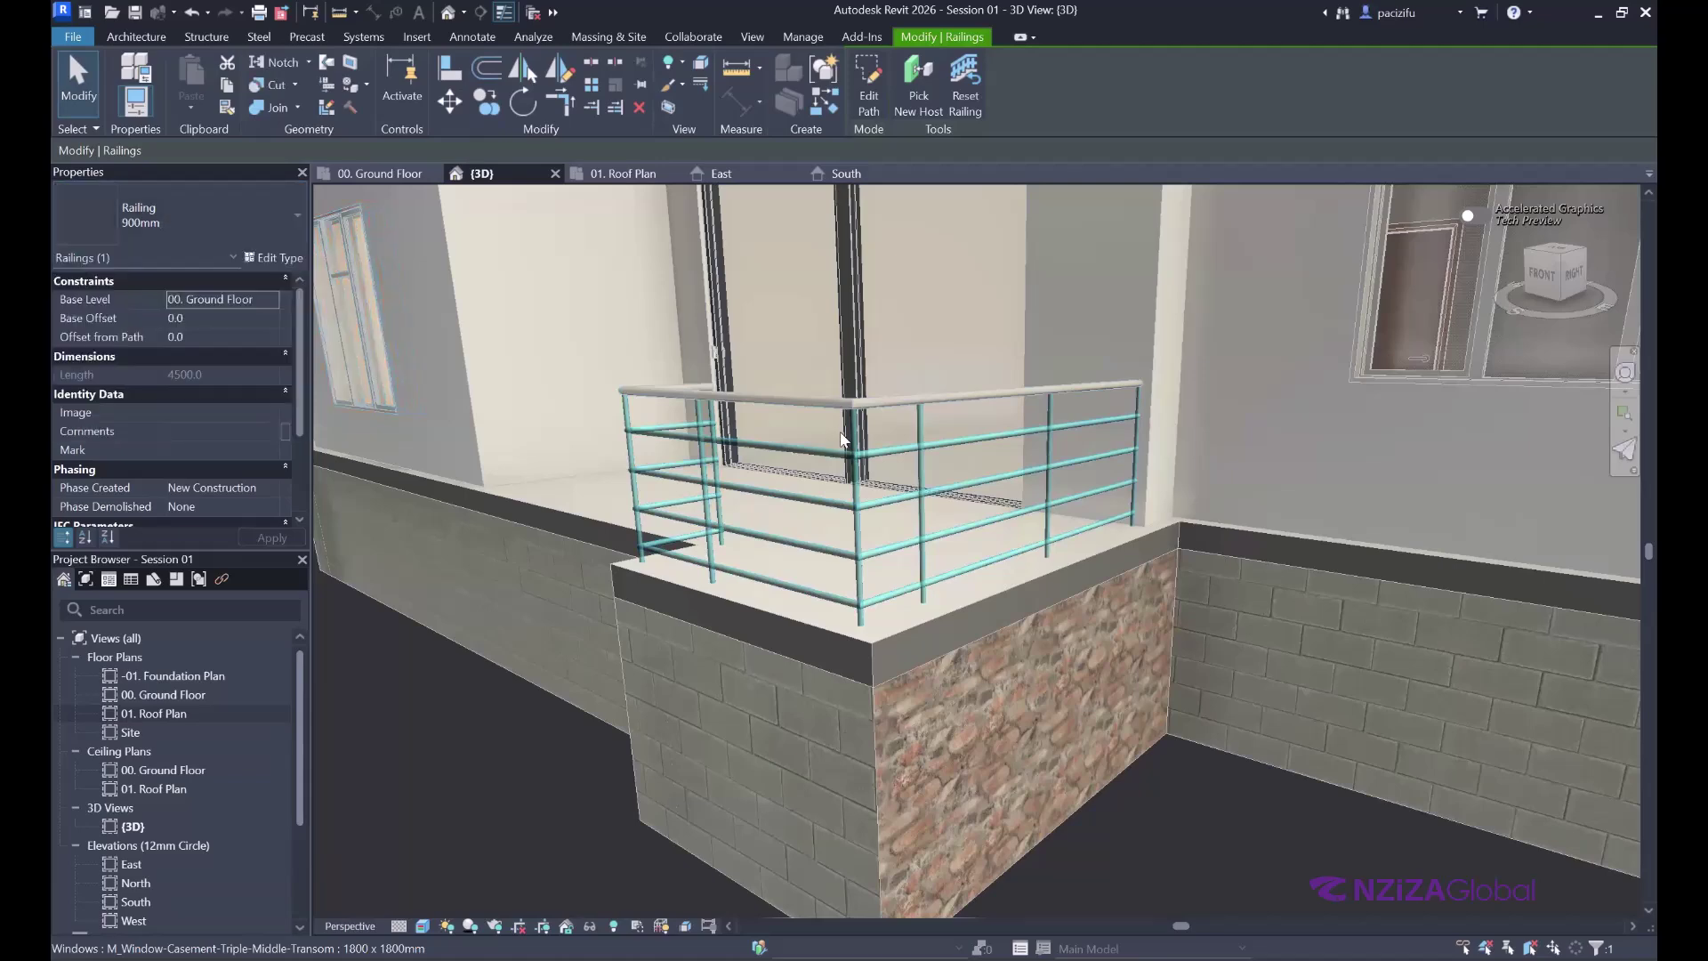
# - Change the veranda railing's type to Glass_Panel-Bottom_Fill
pyautogui.scroll(1, 623, 356)
pyautogui.click(231, 205)
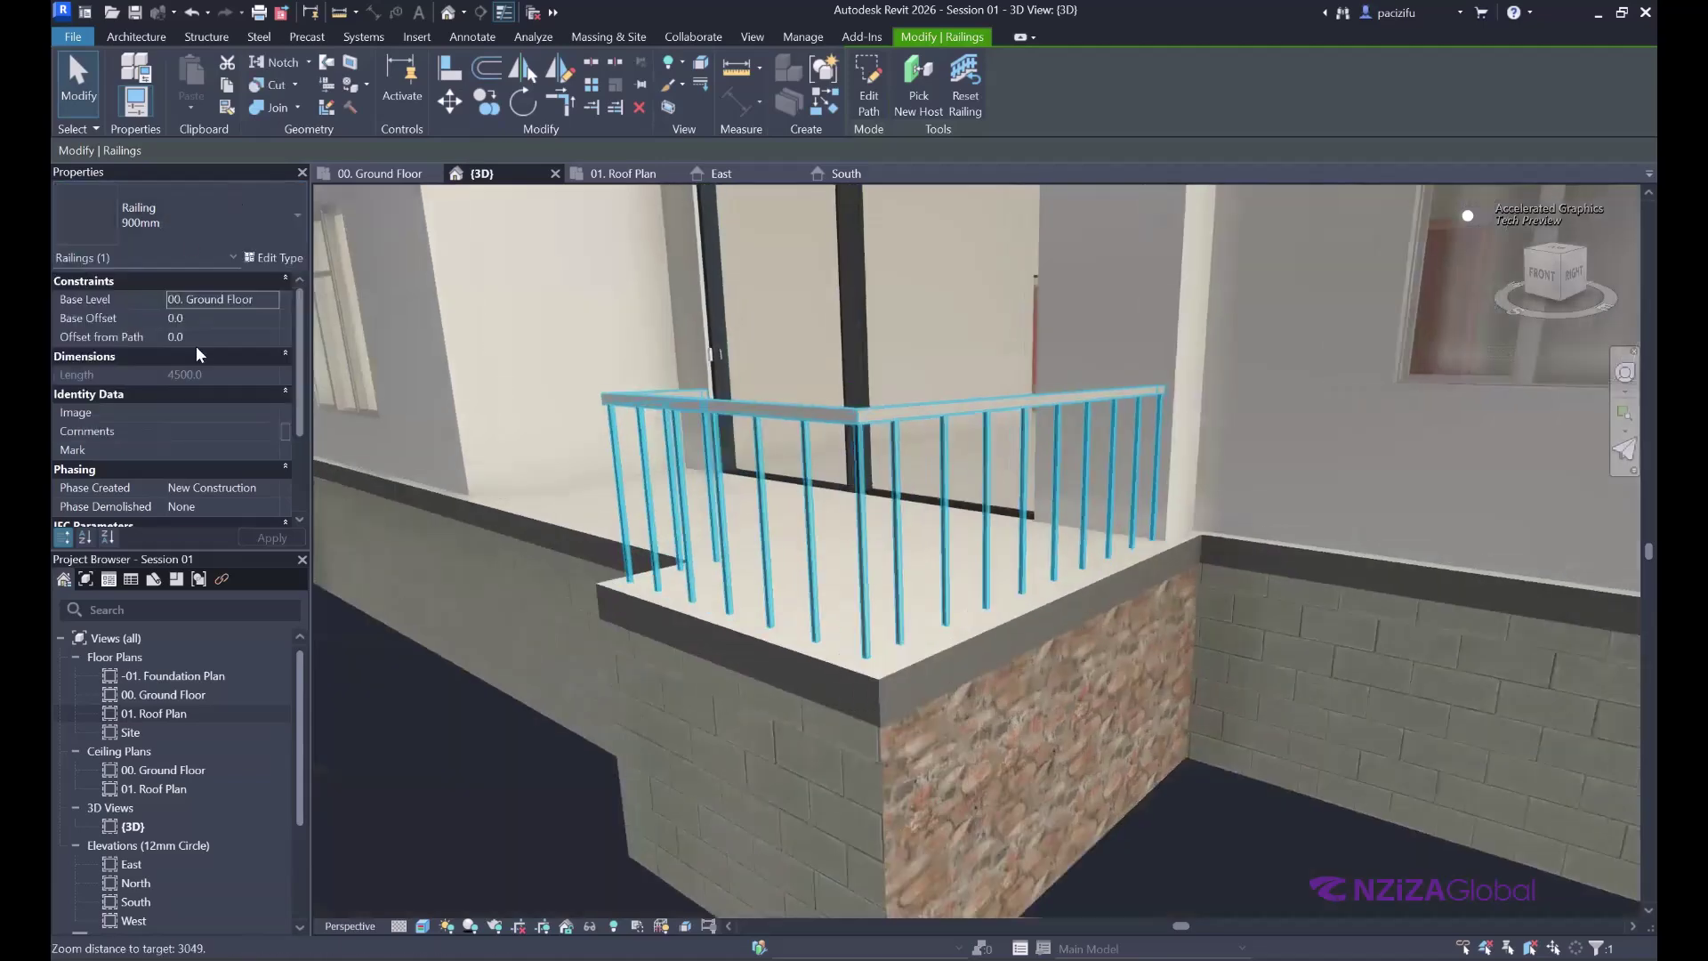
pyautogui.click(178, 376)
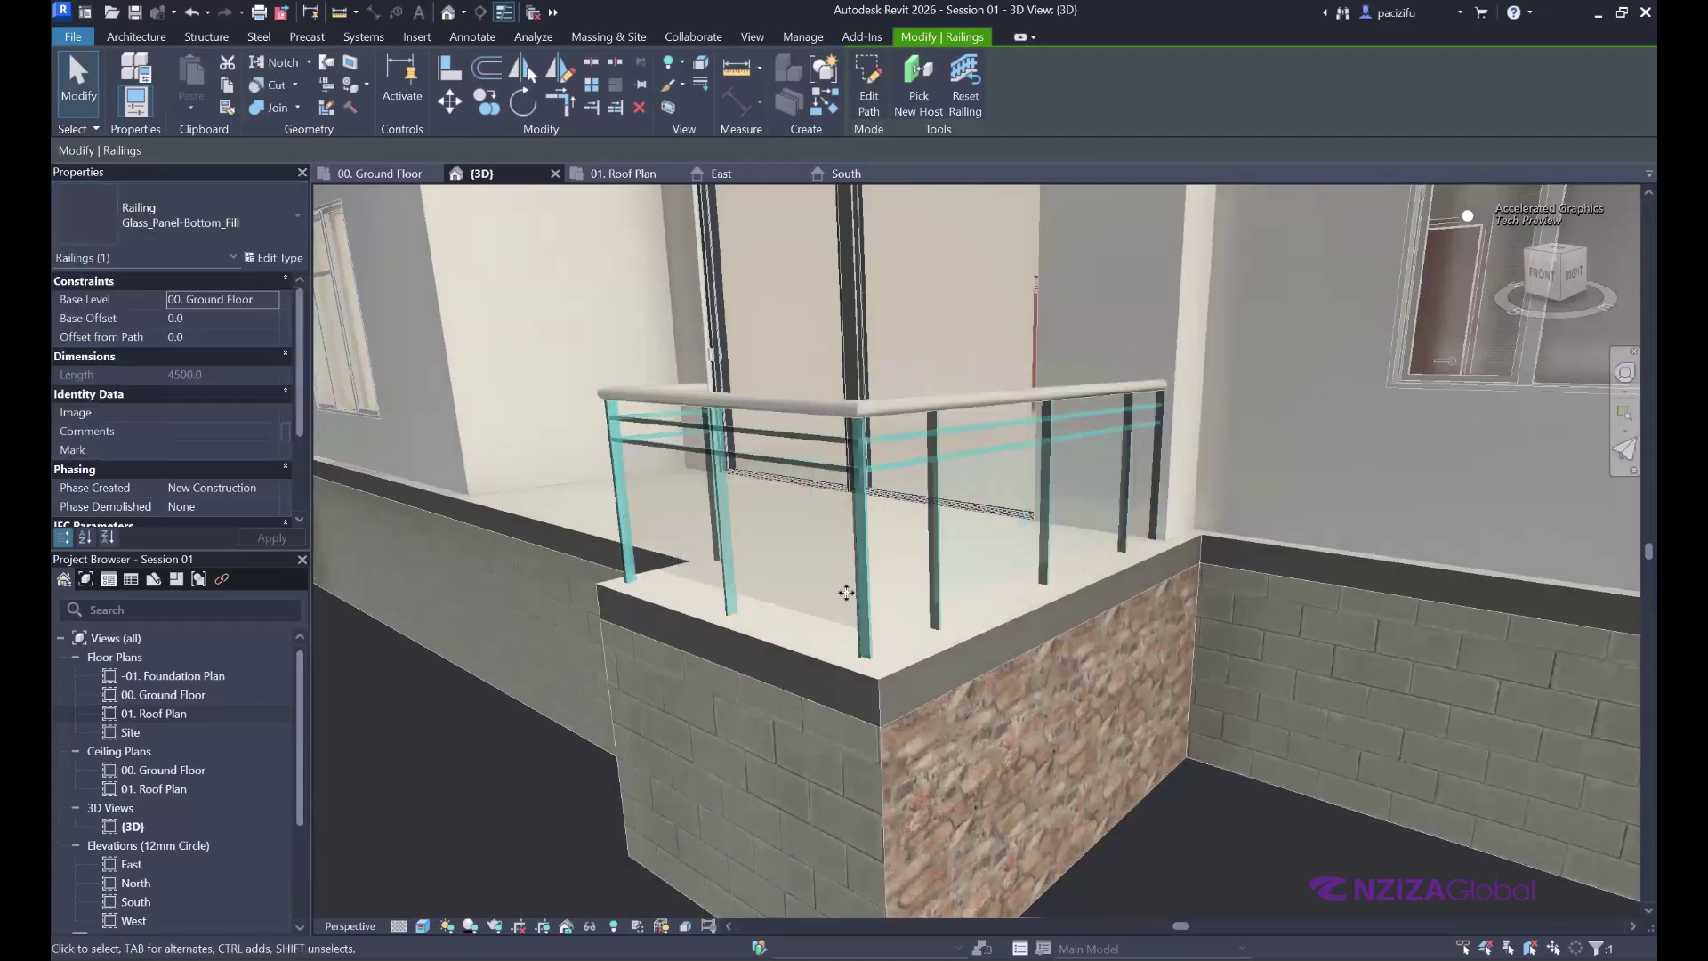
pyautogui.scroll(-2, 776, 558)
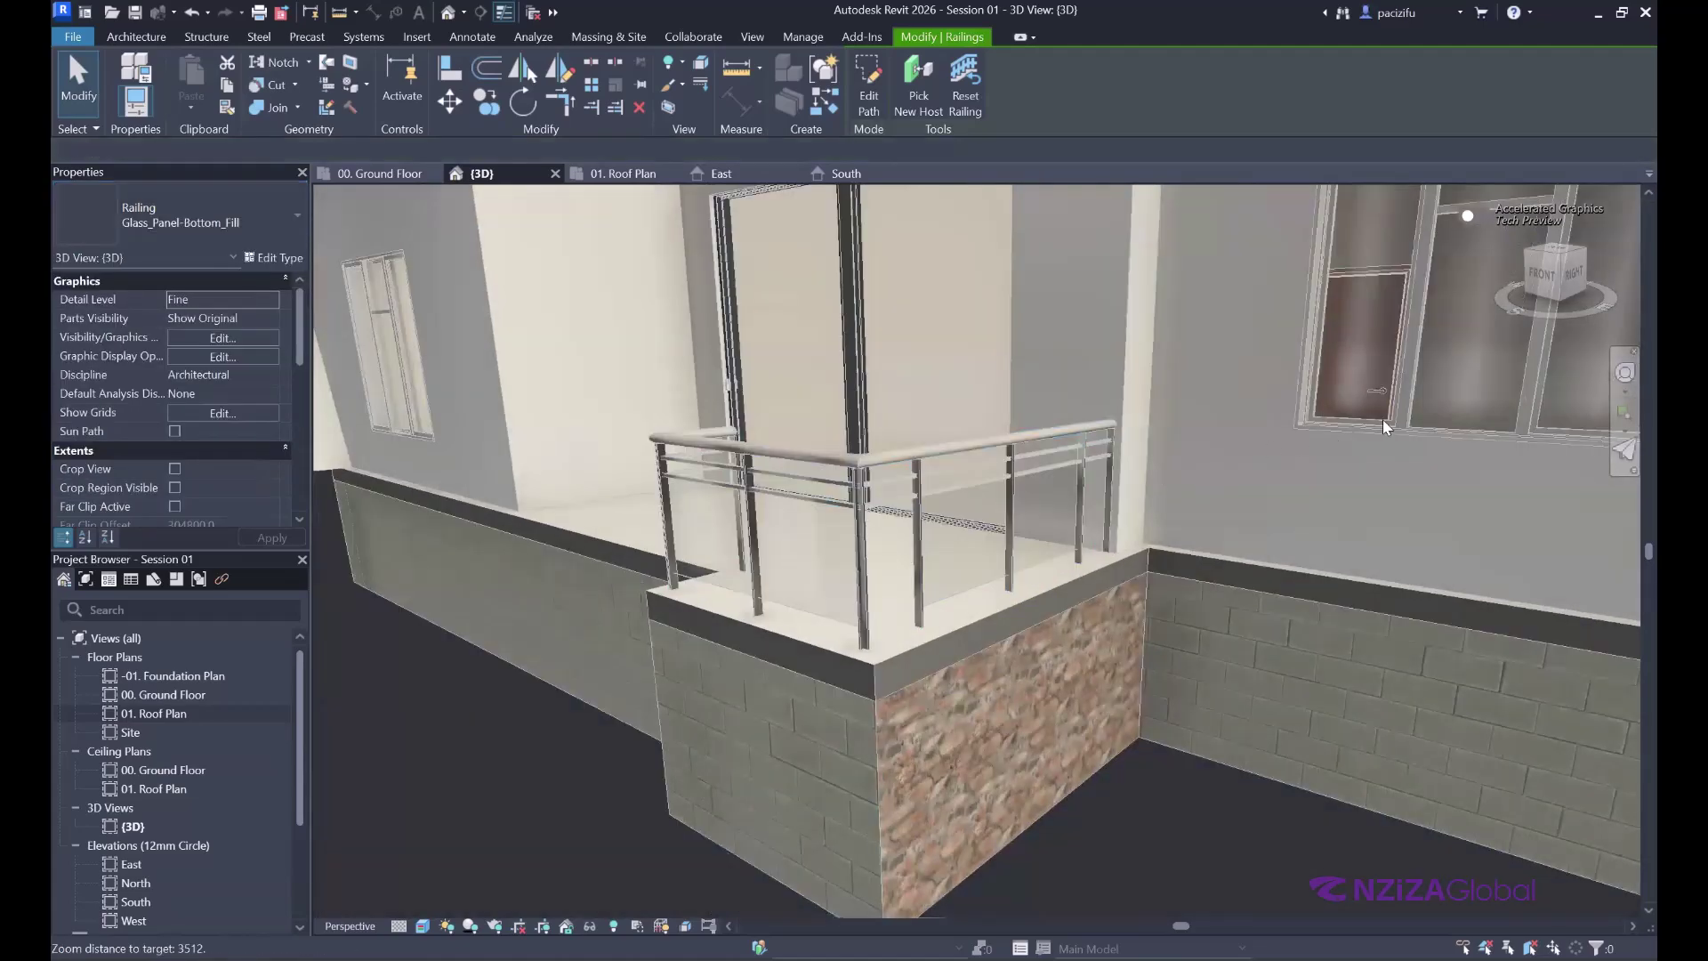
pyautogui.press('Escape')
# - Examine the glass-panel railing's handrail, posts and glass infill up close from the veranda's front side
pyautogui.scroll(1, 1383, 419)
pyautogui.click(1624, 374)
pyautogui.moveTo(1023, 418); pyautogui.dragTo(944, 465)
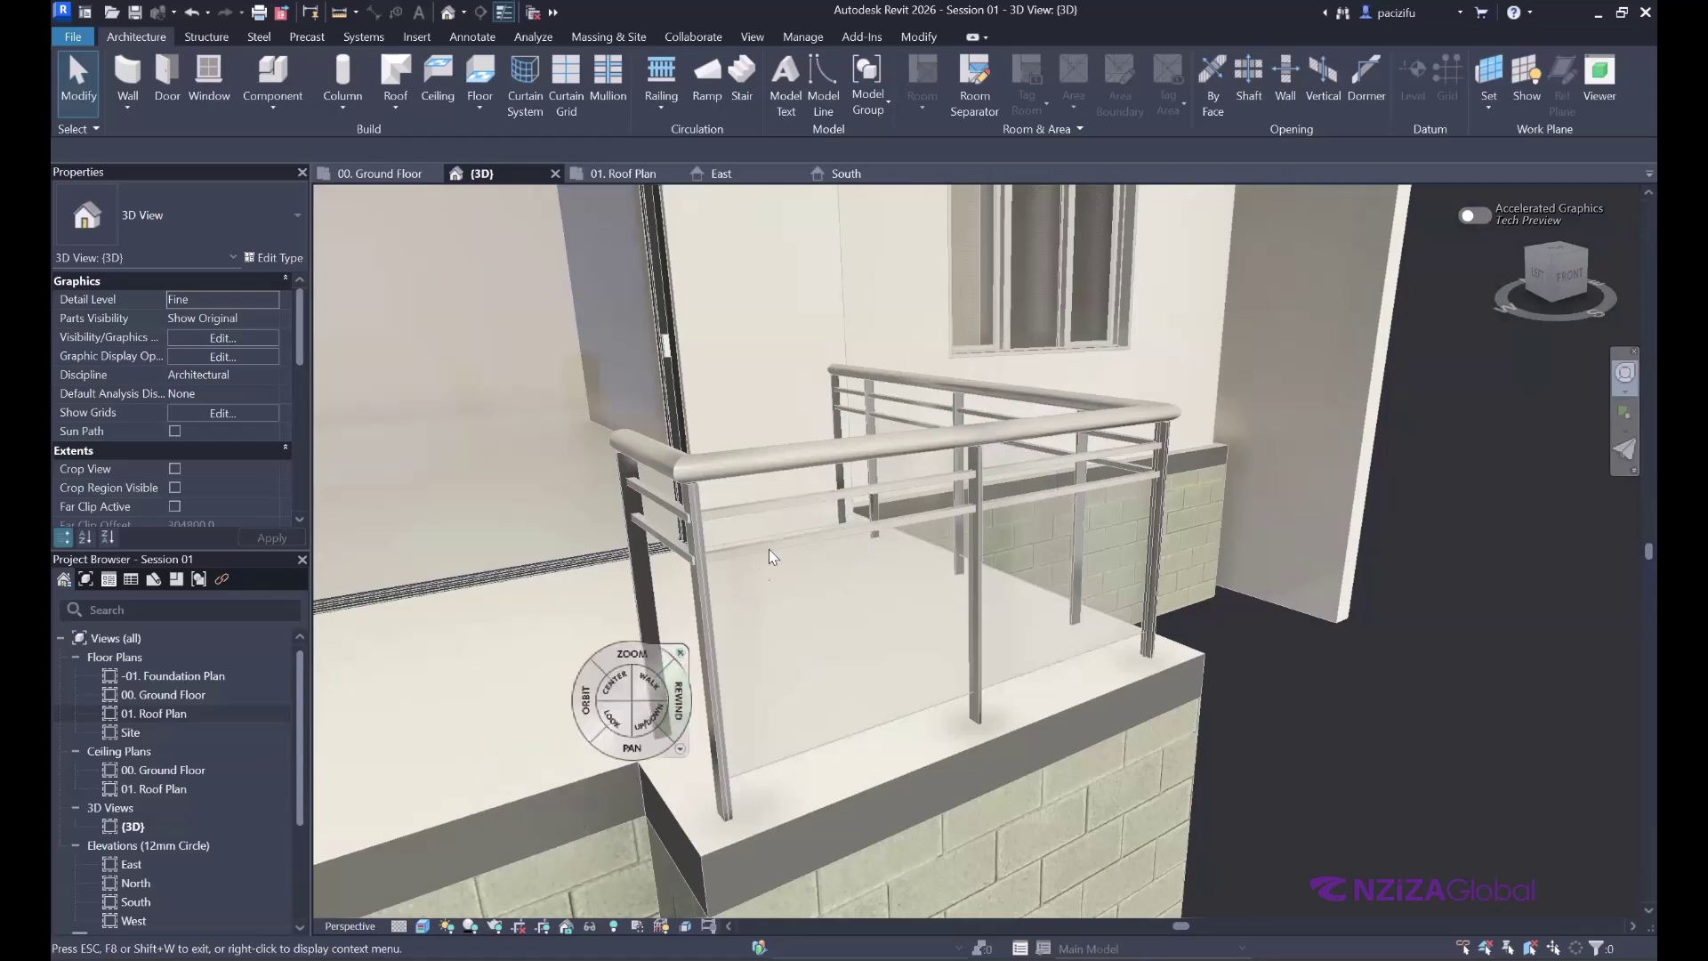
pyautogui.press('Escape')
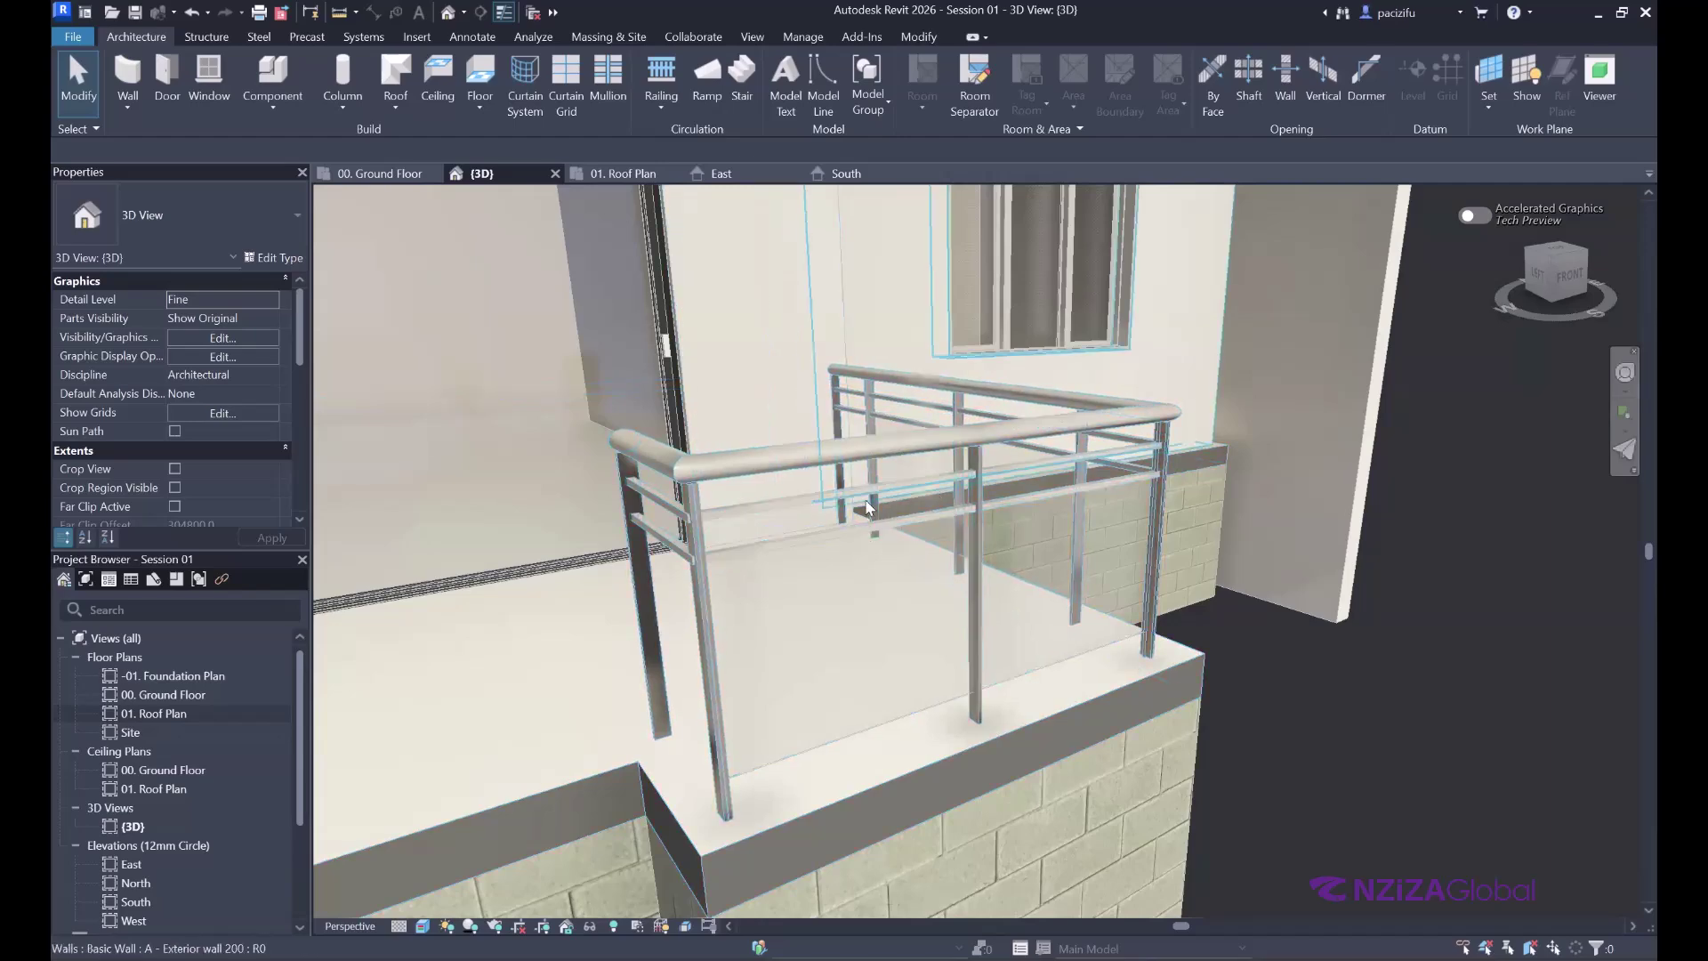
pyautogui.scroll(2, 824, 662)
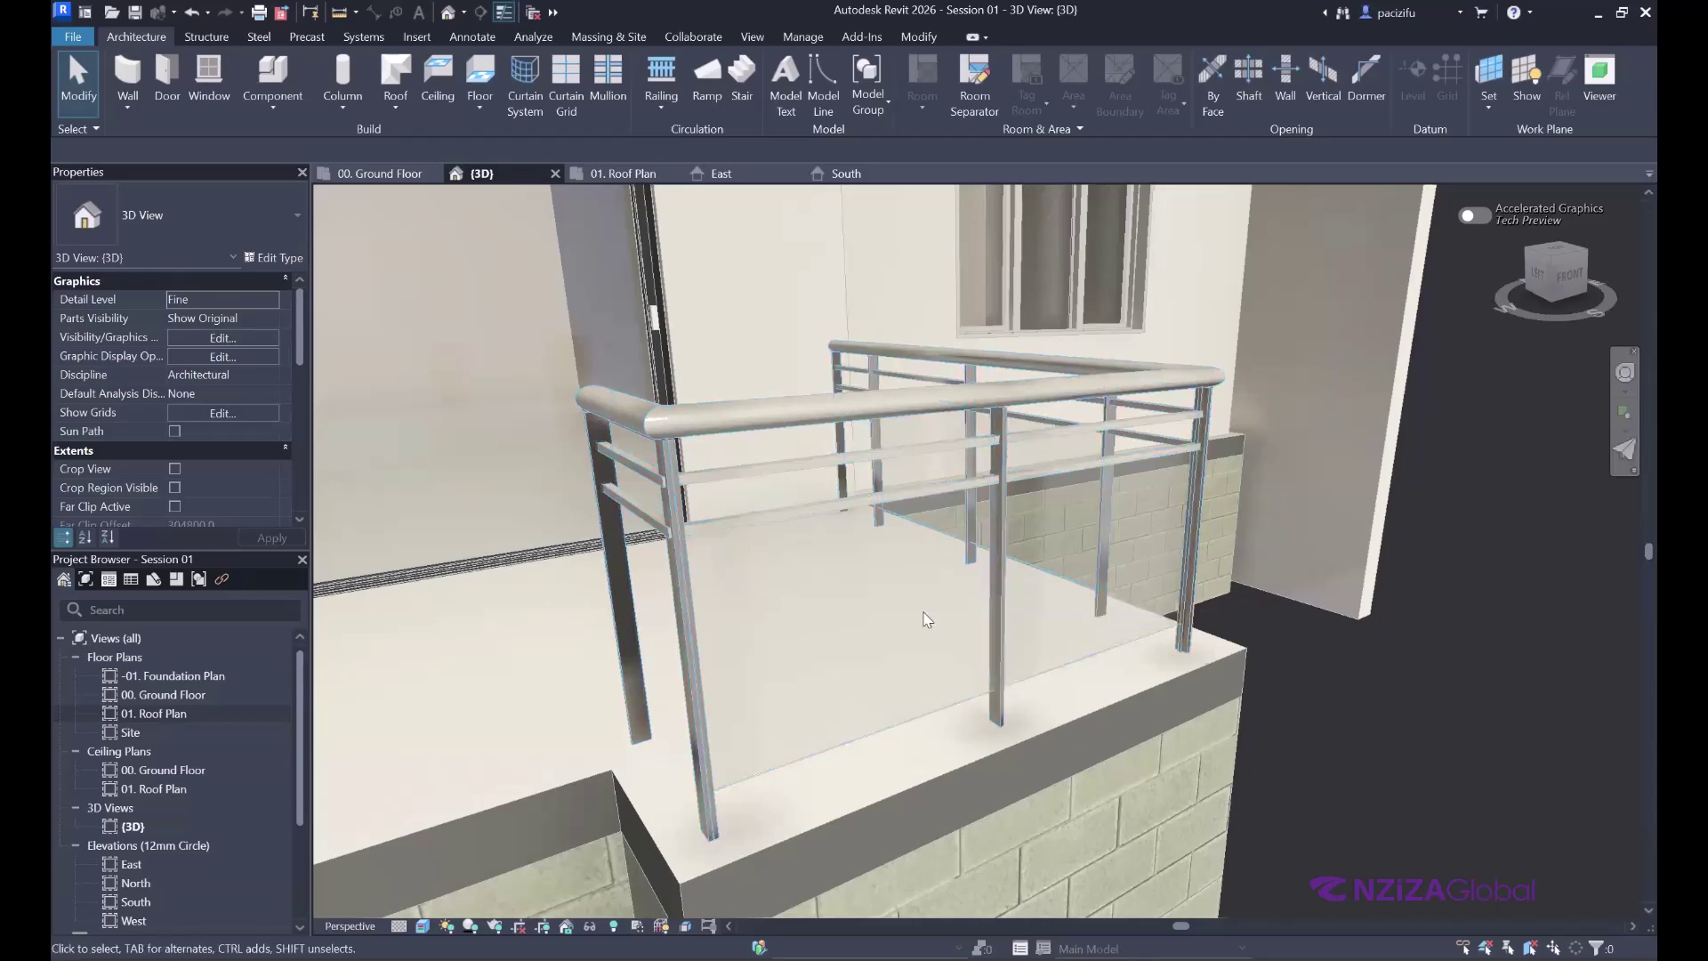
pyautogui.scroll(-3, 981, 602)
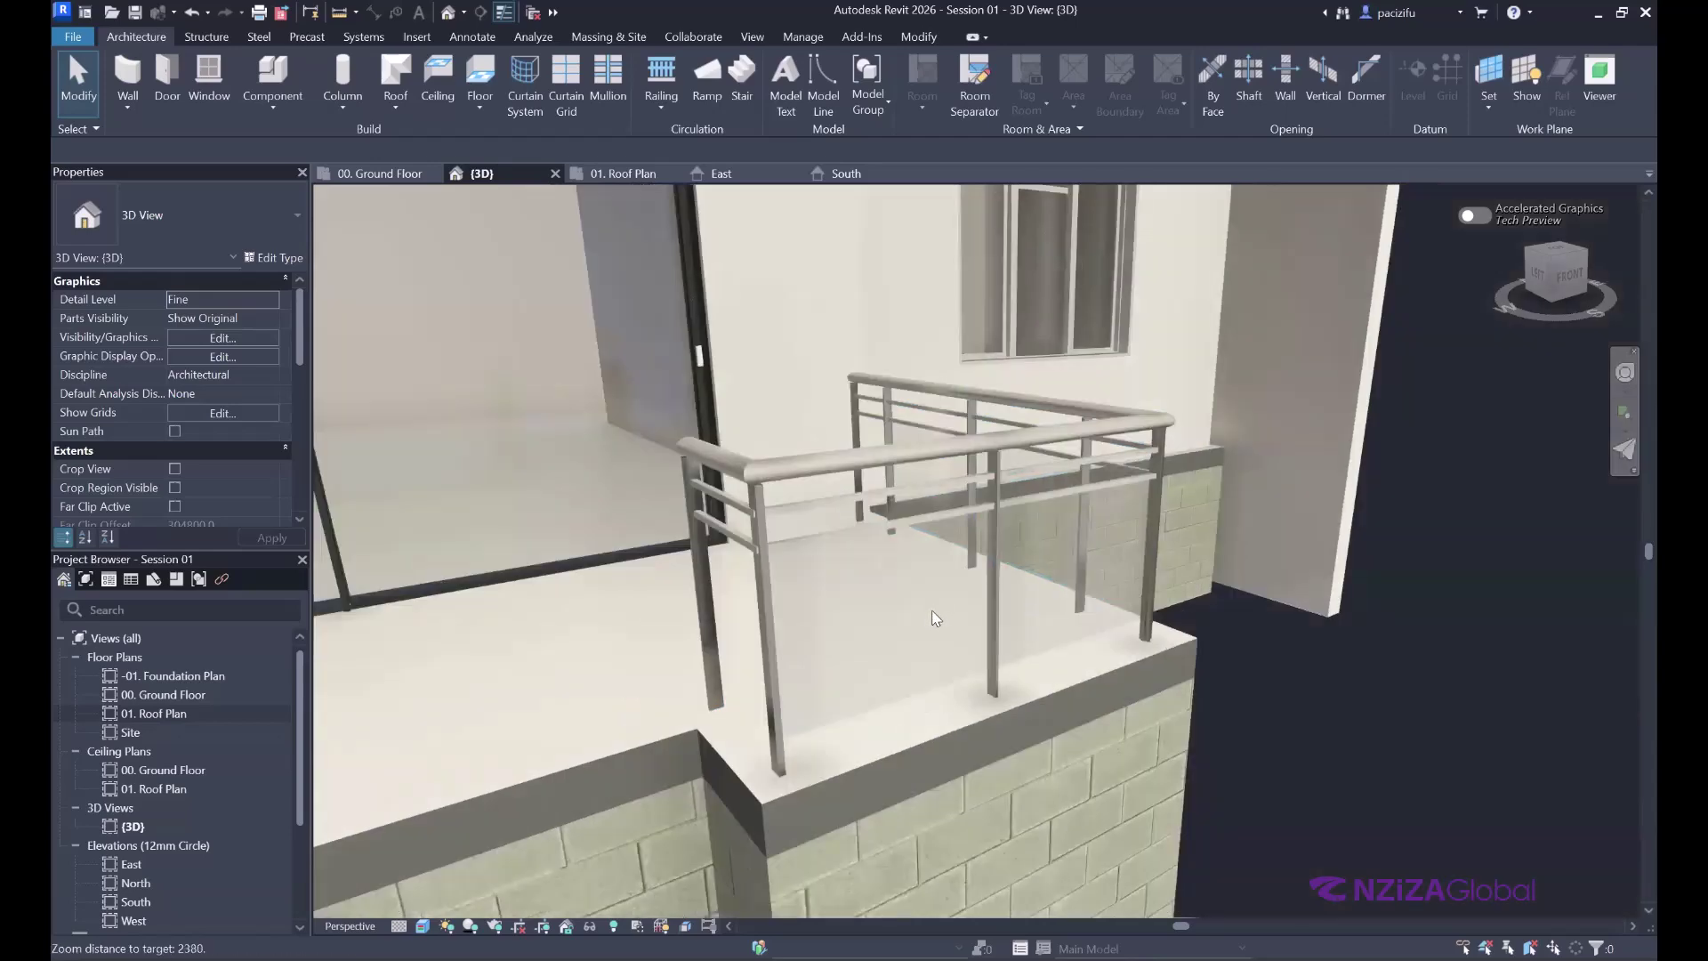
pyautogui.scroll(-5, 985, 633)
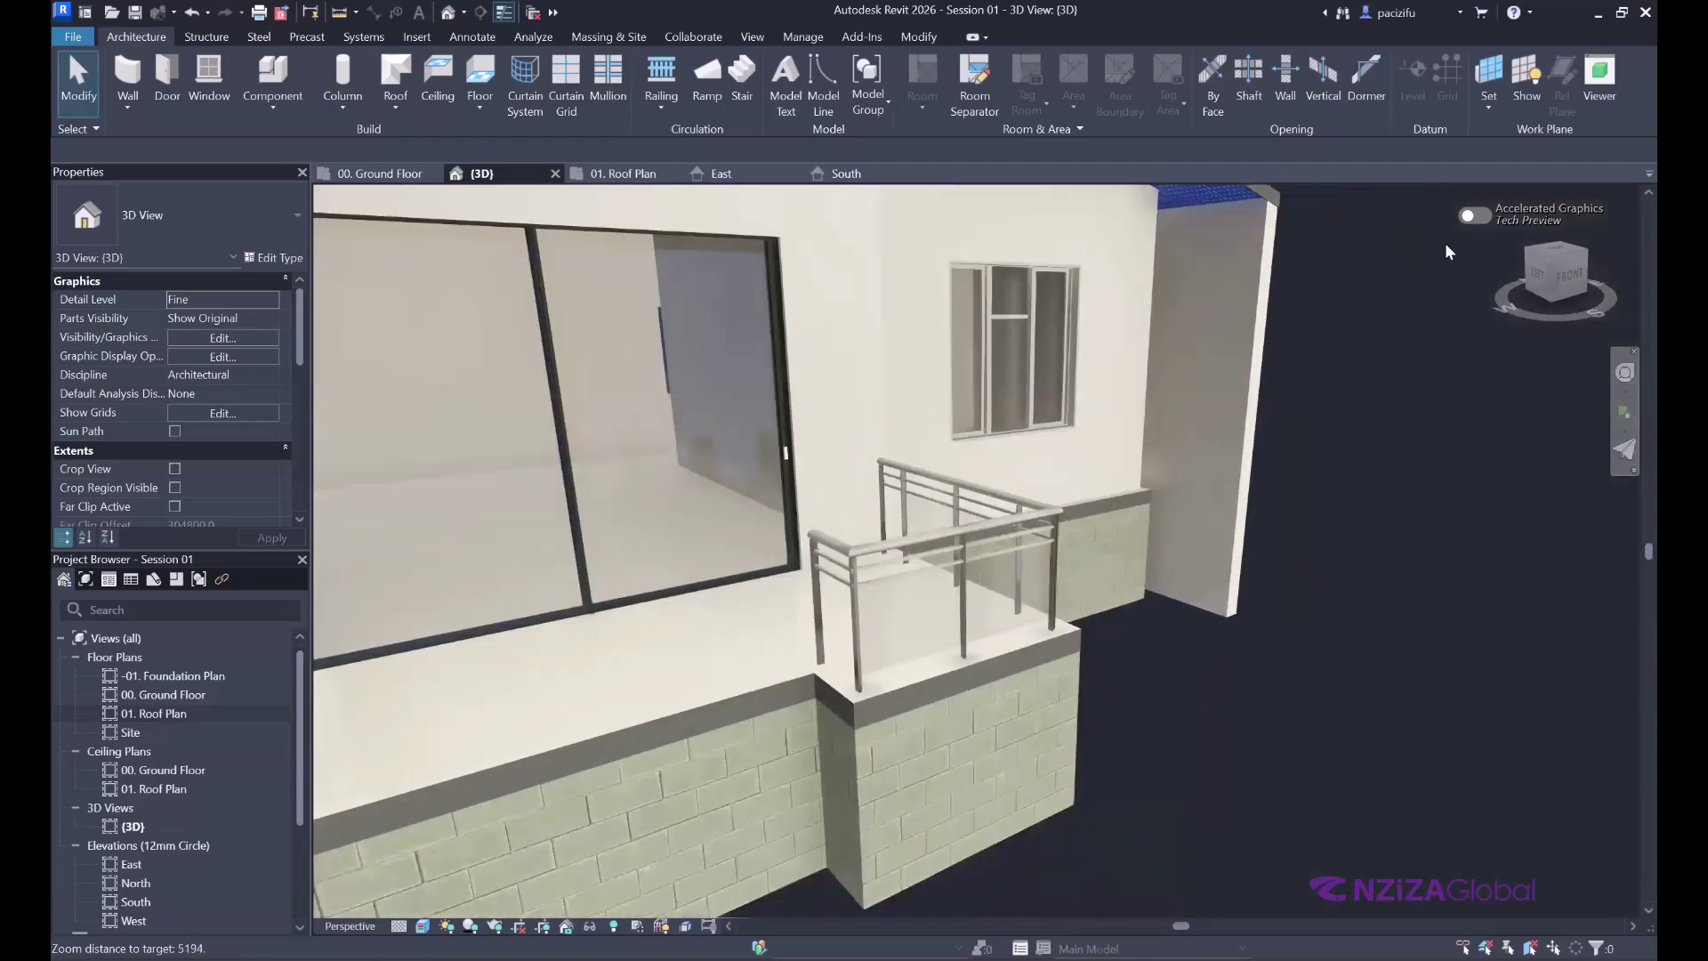
pyautogui.scroll(4, 1626, 373)
pyautogui.click(1625, 372)
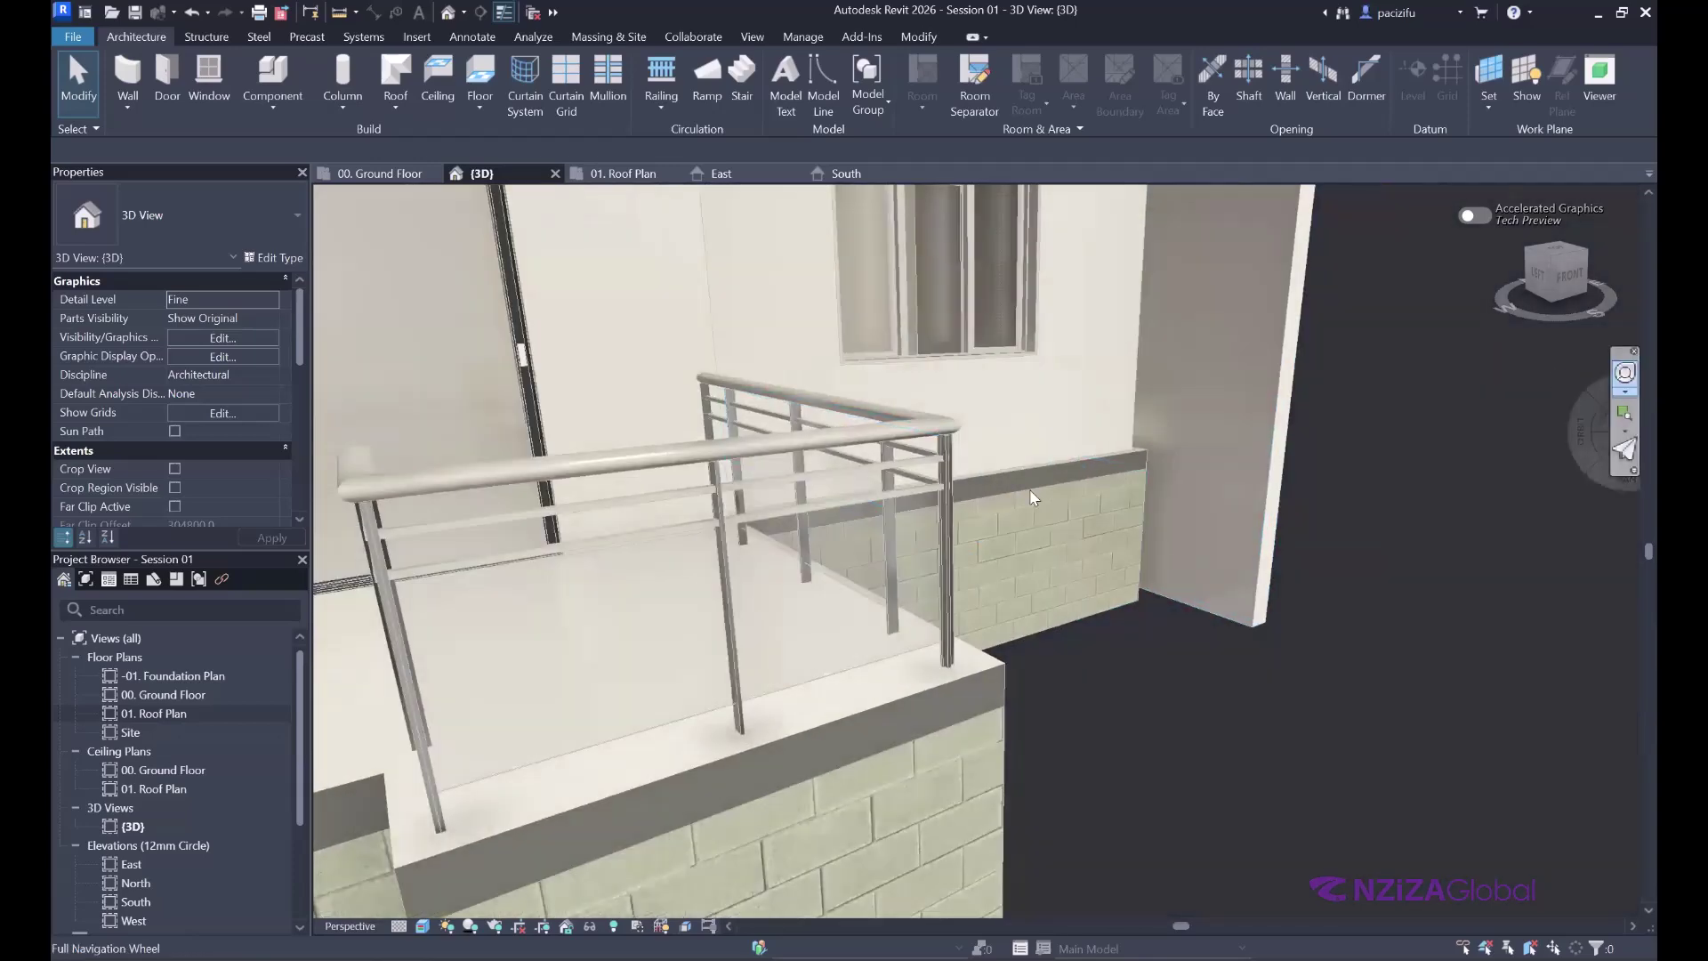
# - Examine the whole house exterior from the front-right corner to see how the railing fits the veranda
pyautogui.scroll(-5, 890, 444)
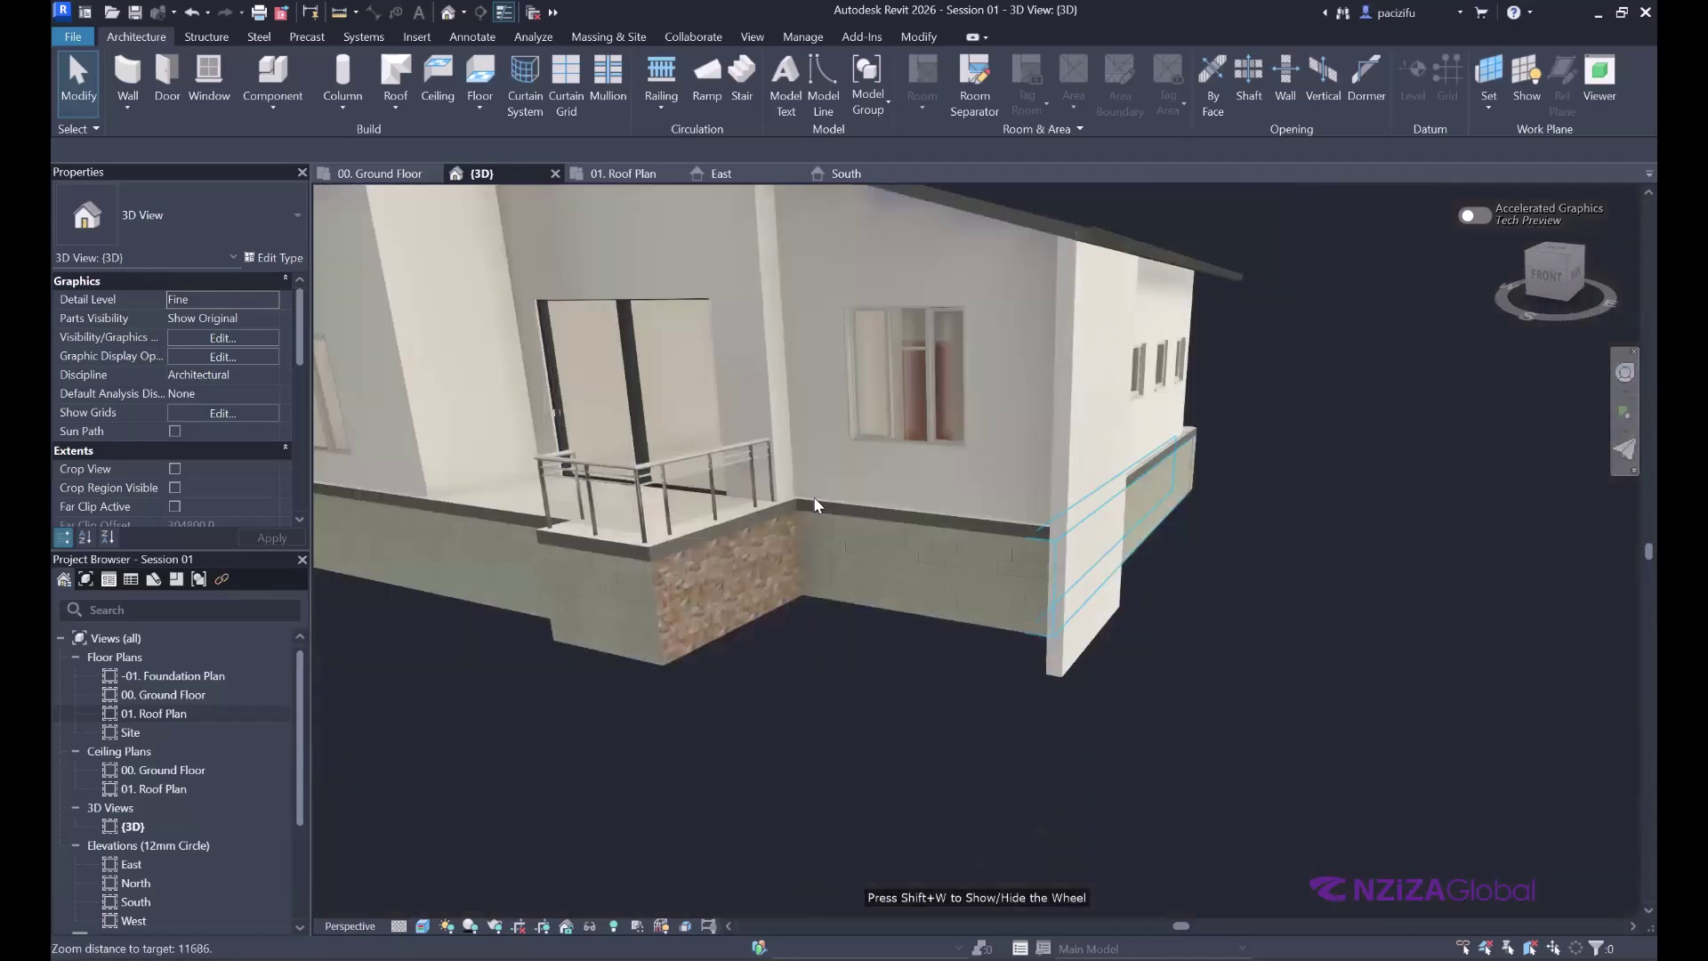
pyautogui.keyDown('shift'); pyautogui.moveTo(813, 496); pyautogui.dragTo(498, 561, button='middle'); pyautogui.keyUp('shift')
pyautogui.scroll(2, 553, 398)
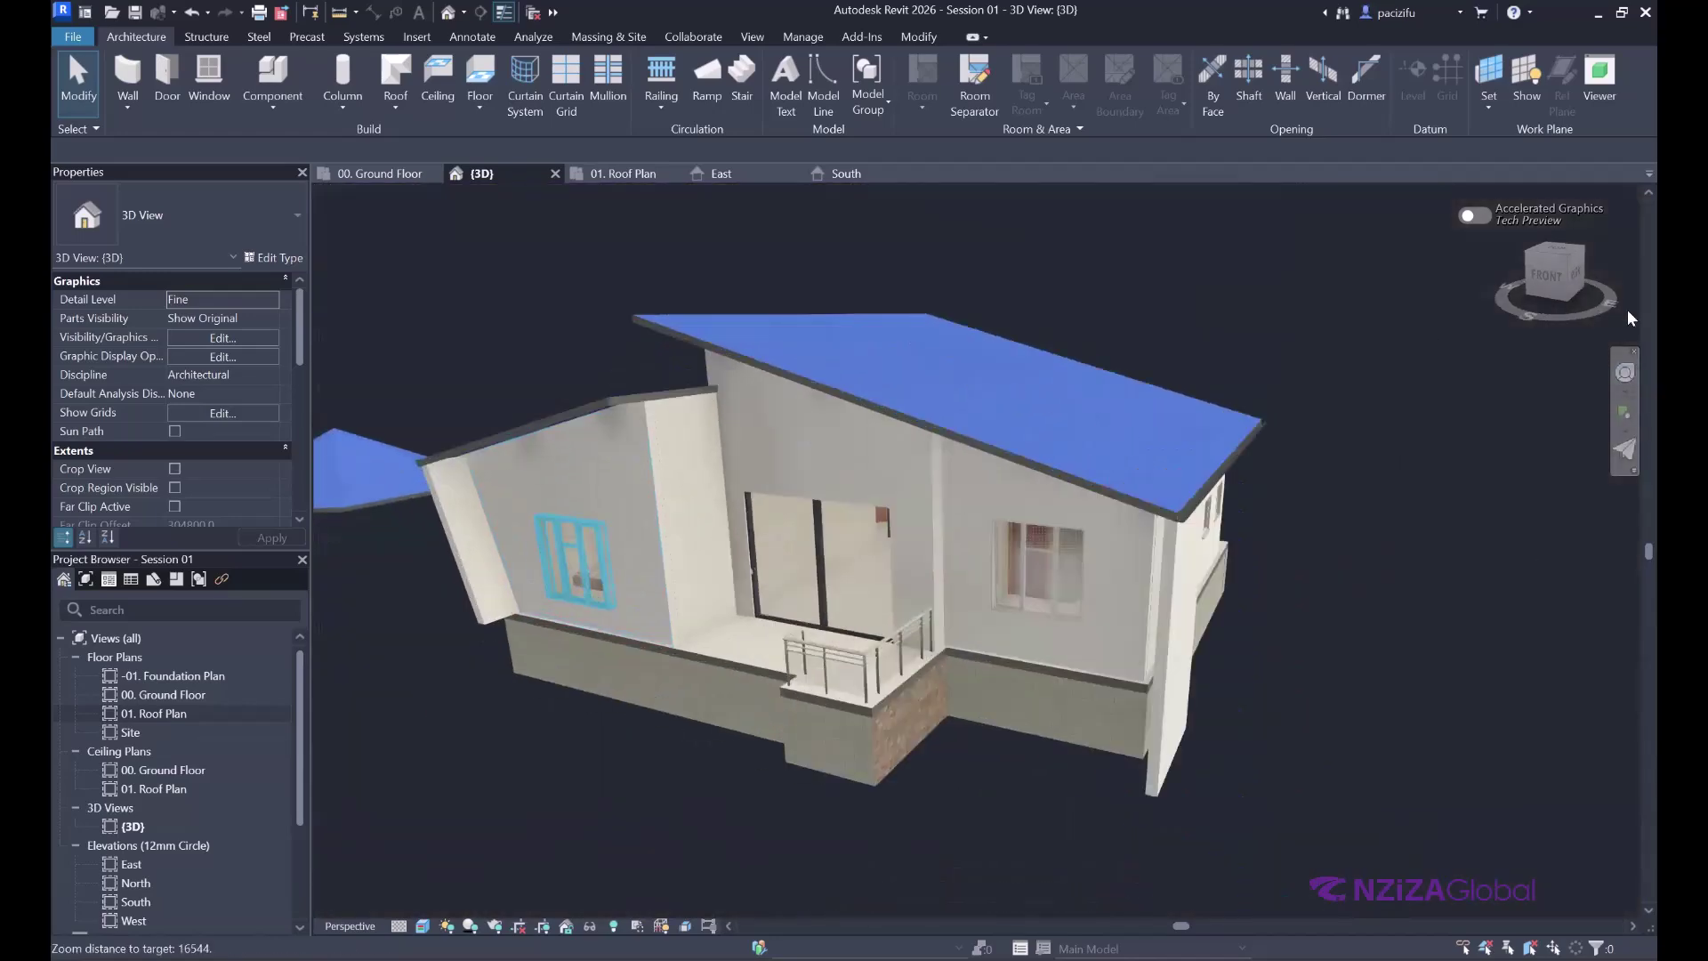
pyautogui.click(1625, 374)
pyautogui.moveTo(925, 503); pyautogui.dragTo(994, 333)
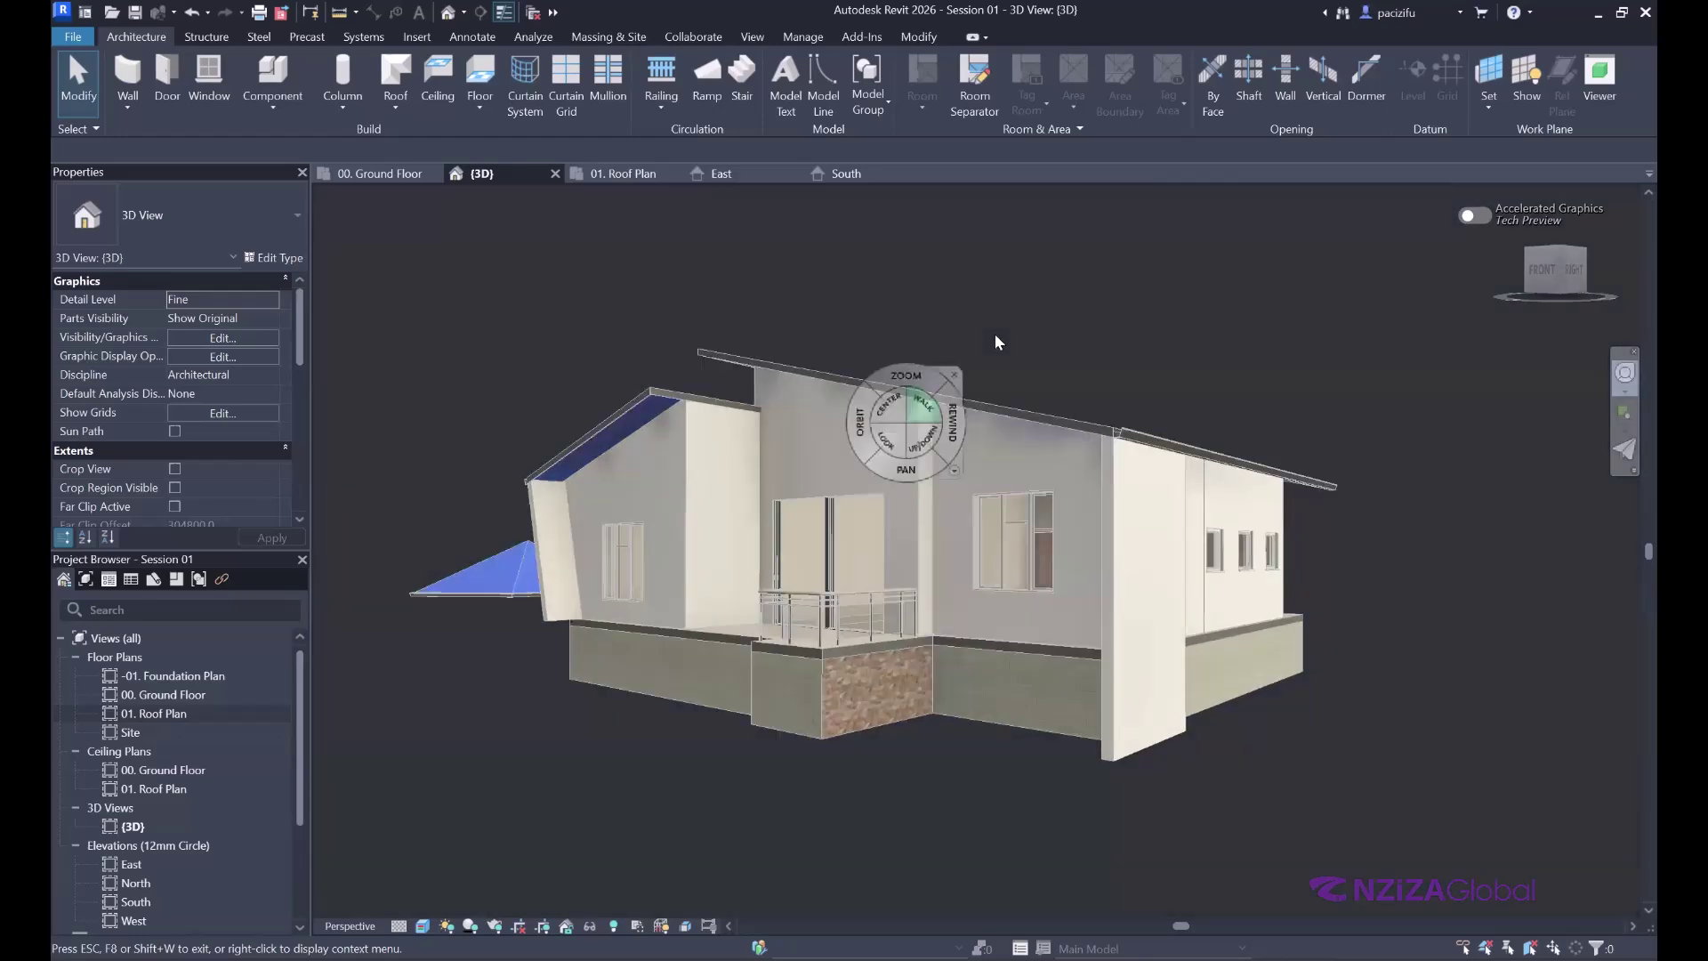
pyautogui.scroll(1, 806, 516)
pyautogui.scroll(1, 913, 494)
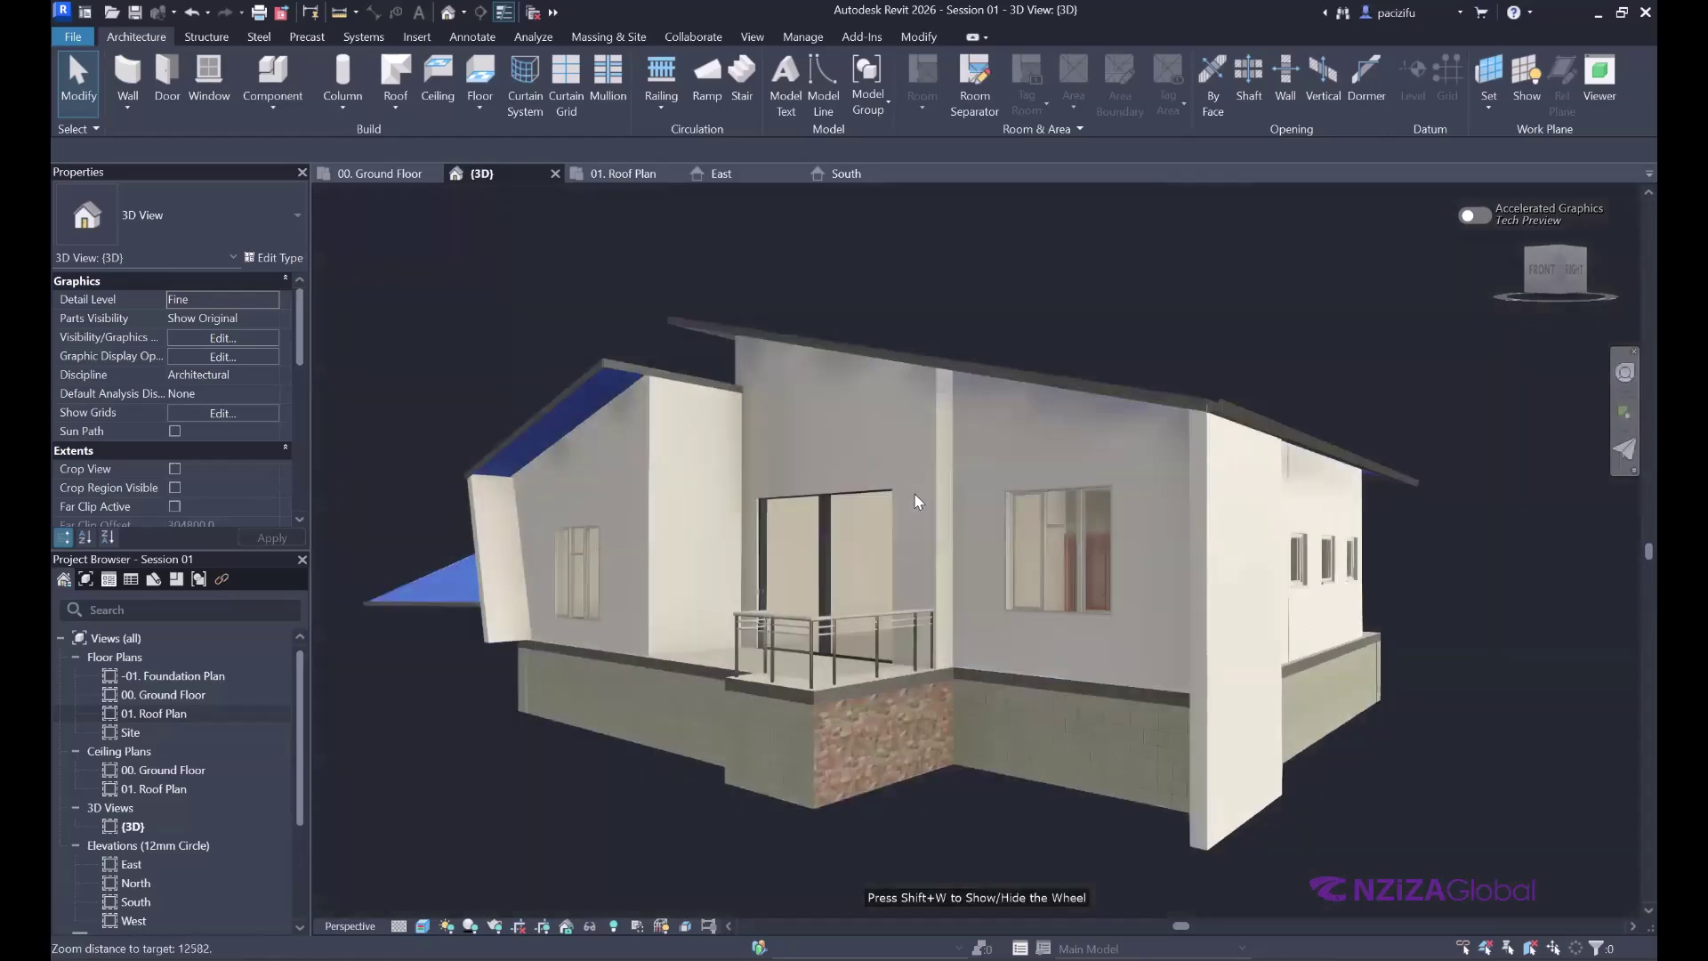
pyautogui.click(1625, 373)
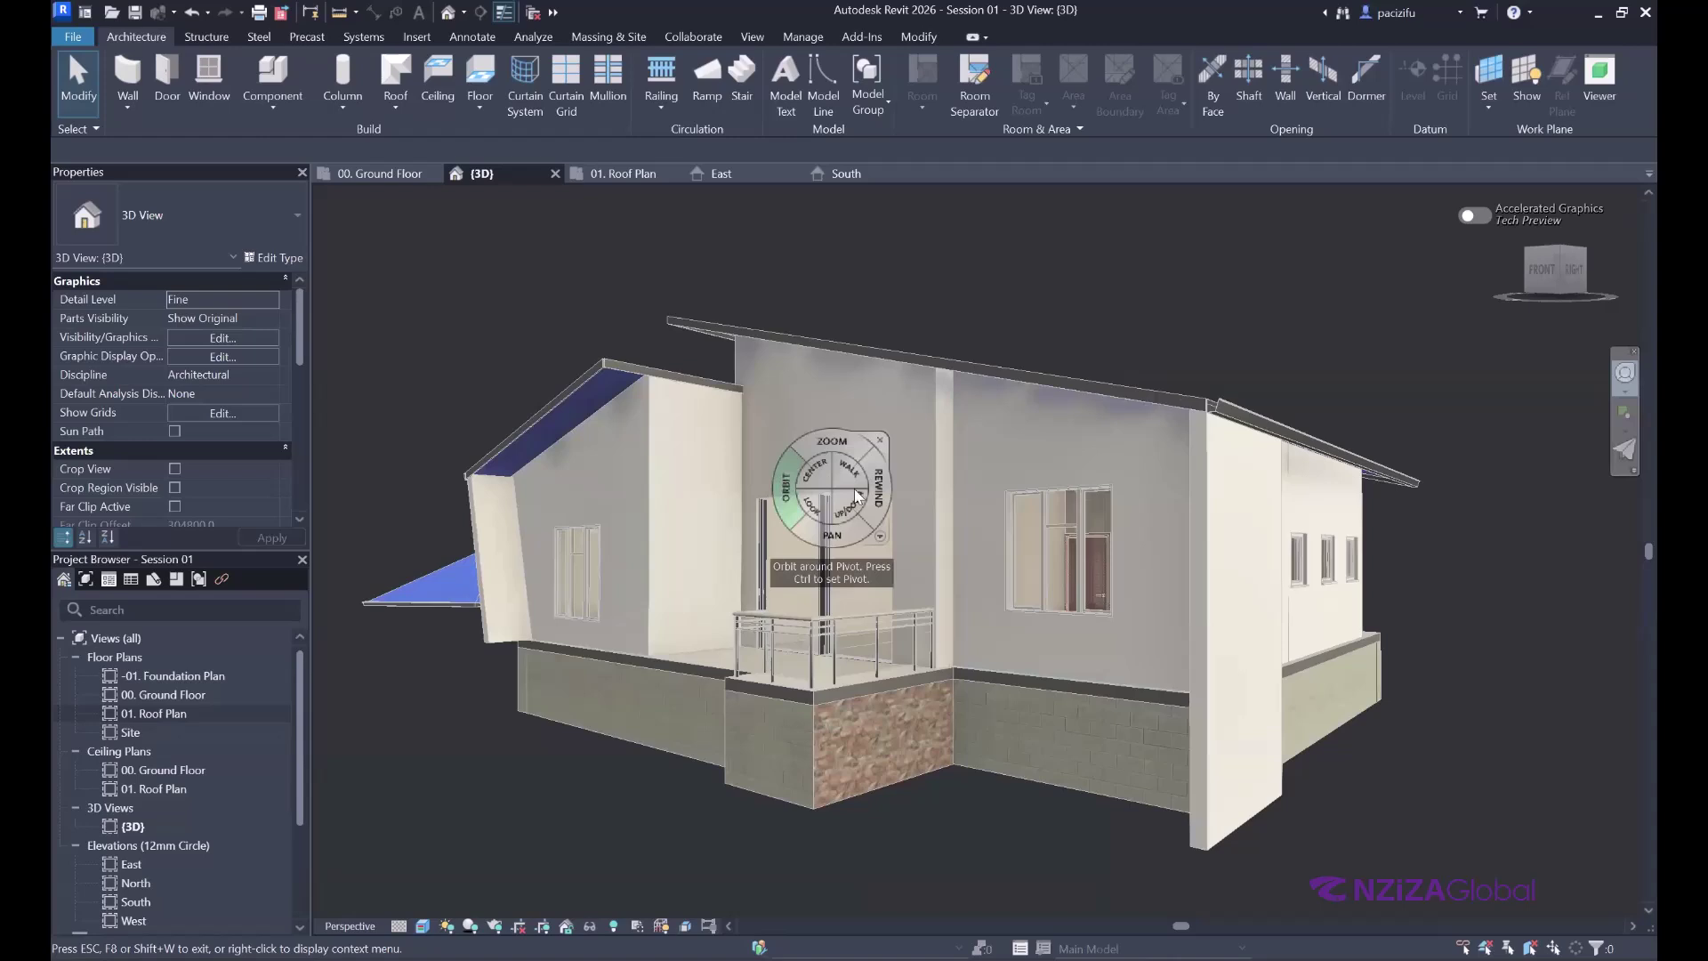
pyautogui.click(879, 442)
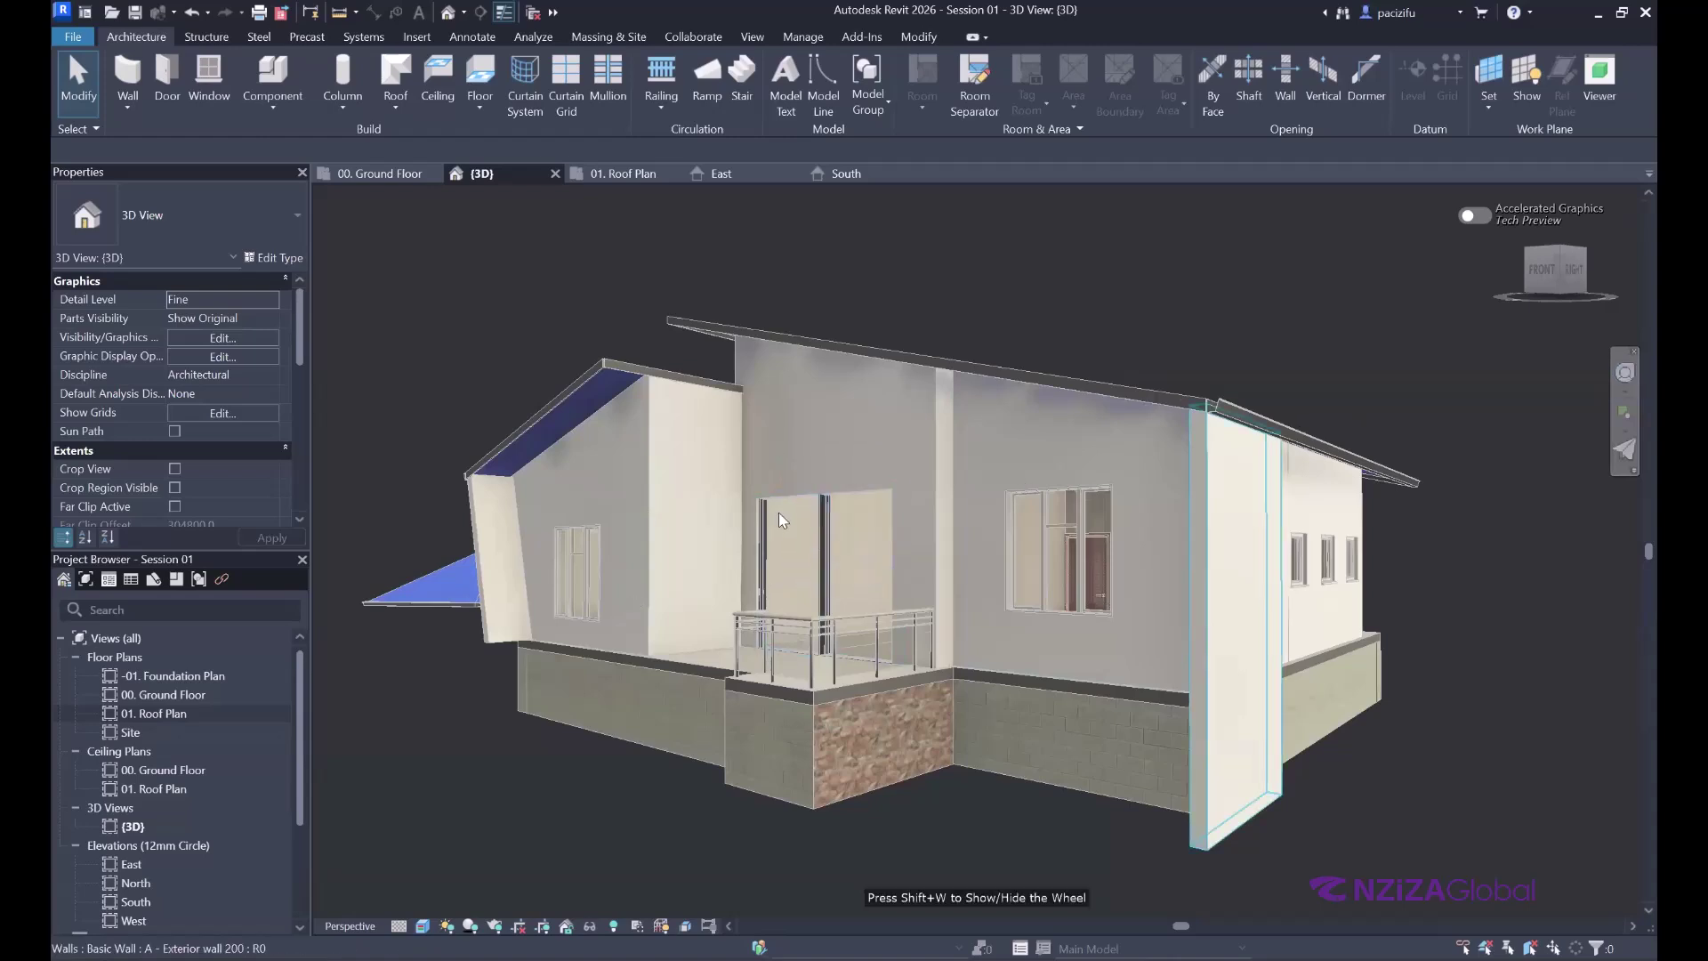
pyautogui.keyDown('shift'); pyautogui.moveTo(676, 503); pyautogui.dragTo(676, 511, button='middle'); pyautogui.keyUp('shift')
pyautogui.moveTo(676, 512); pyautogui.dragTo(724, 496)
pyautogui.press('Escape')
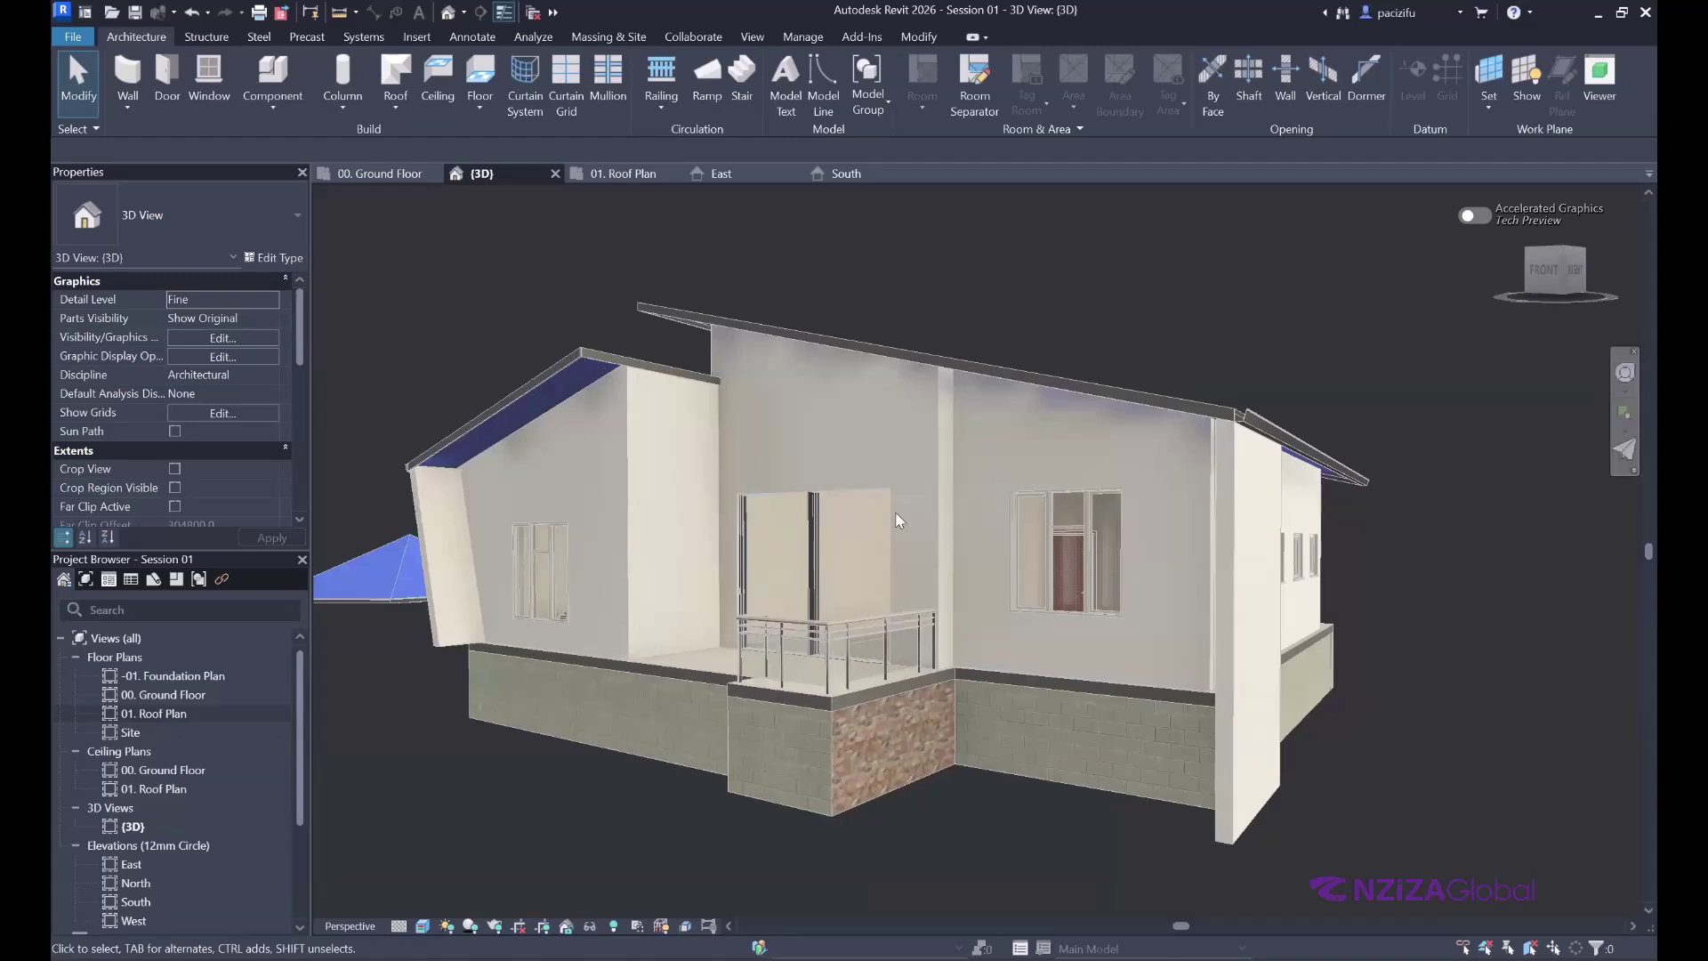
# - Inspect the railing's corner joint and the sliding door behind it at close range
pyautogui.scroll(-2, 671, 625)
pyautogui.scroll(3, 669, 622)
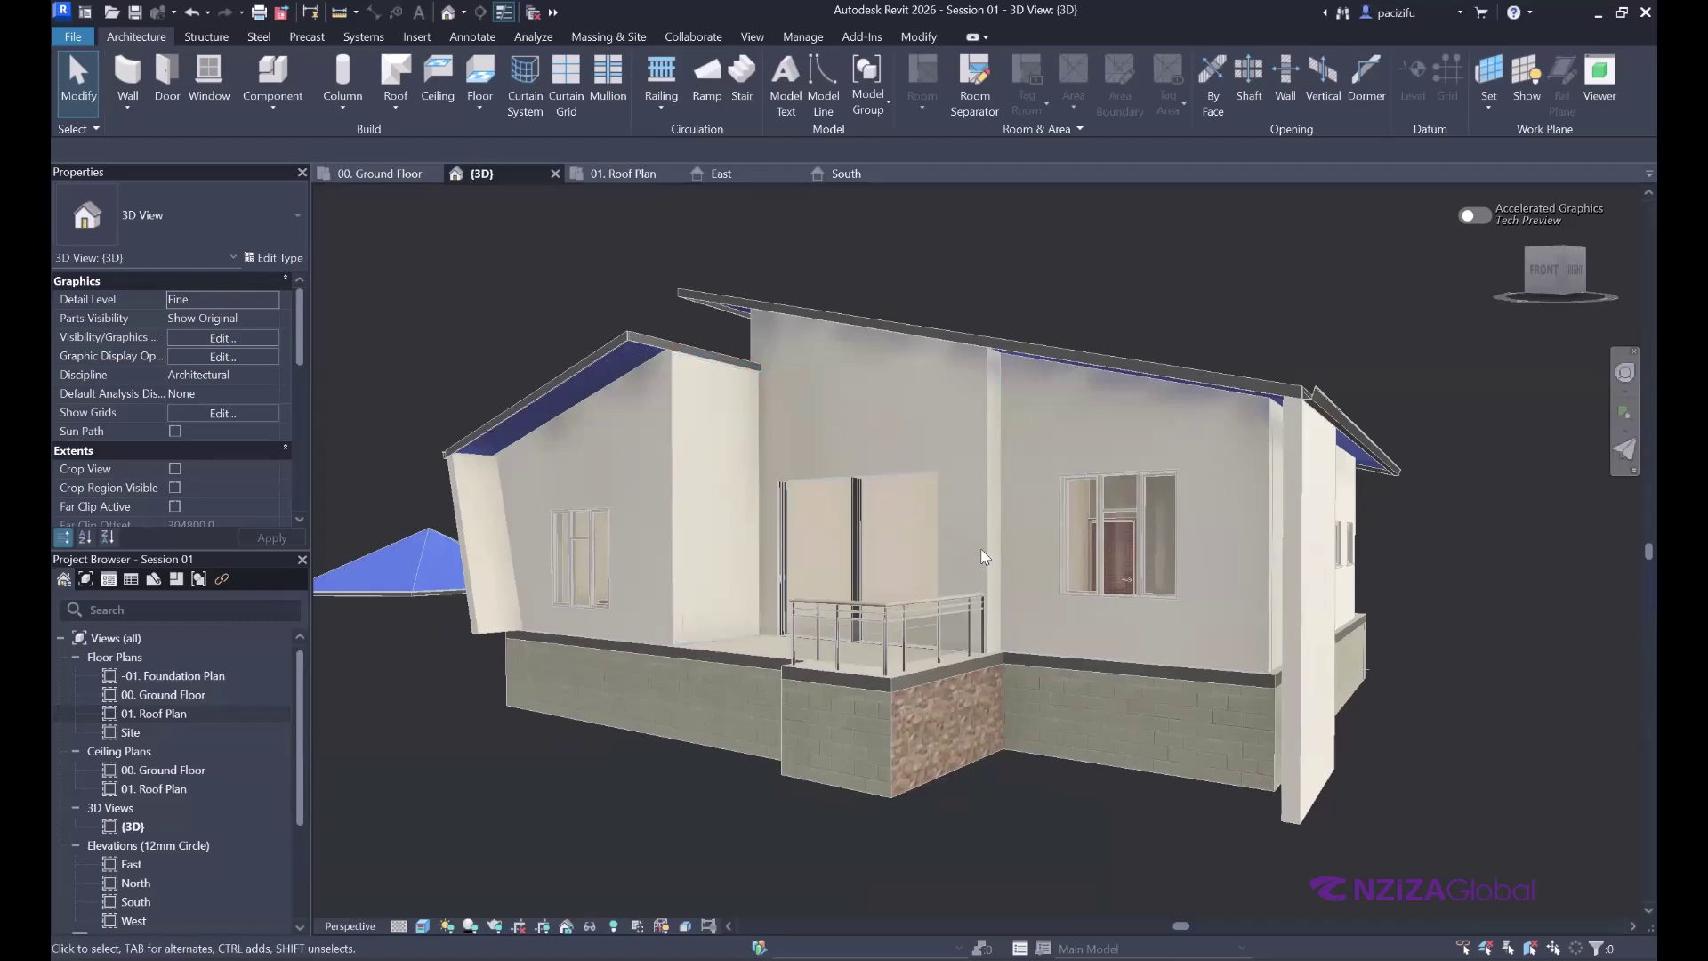
pyautogui.scroll(2, 921, 736)
pyautogui.scroll(2, 922, 716)
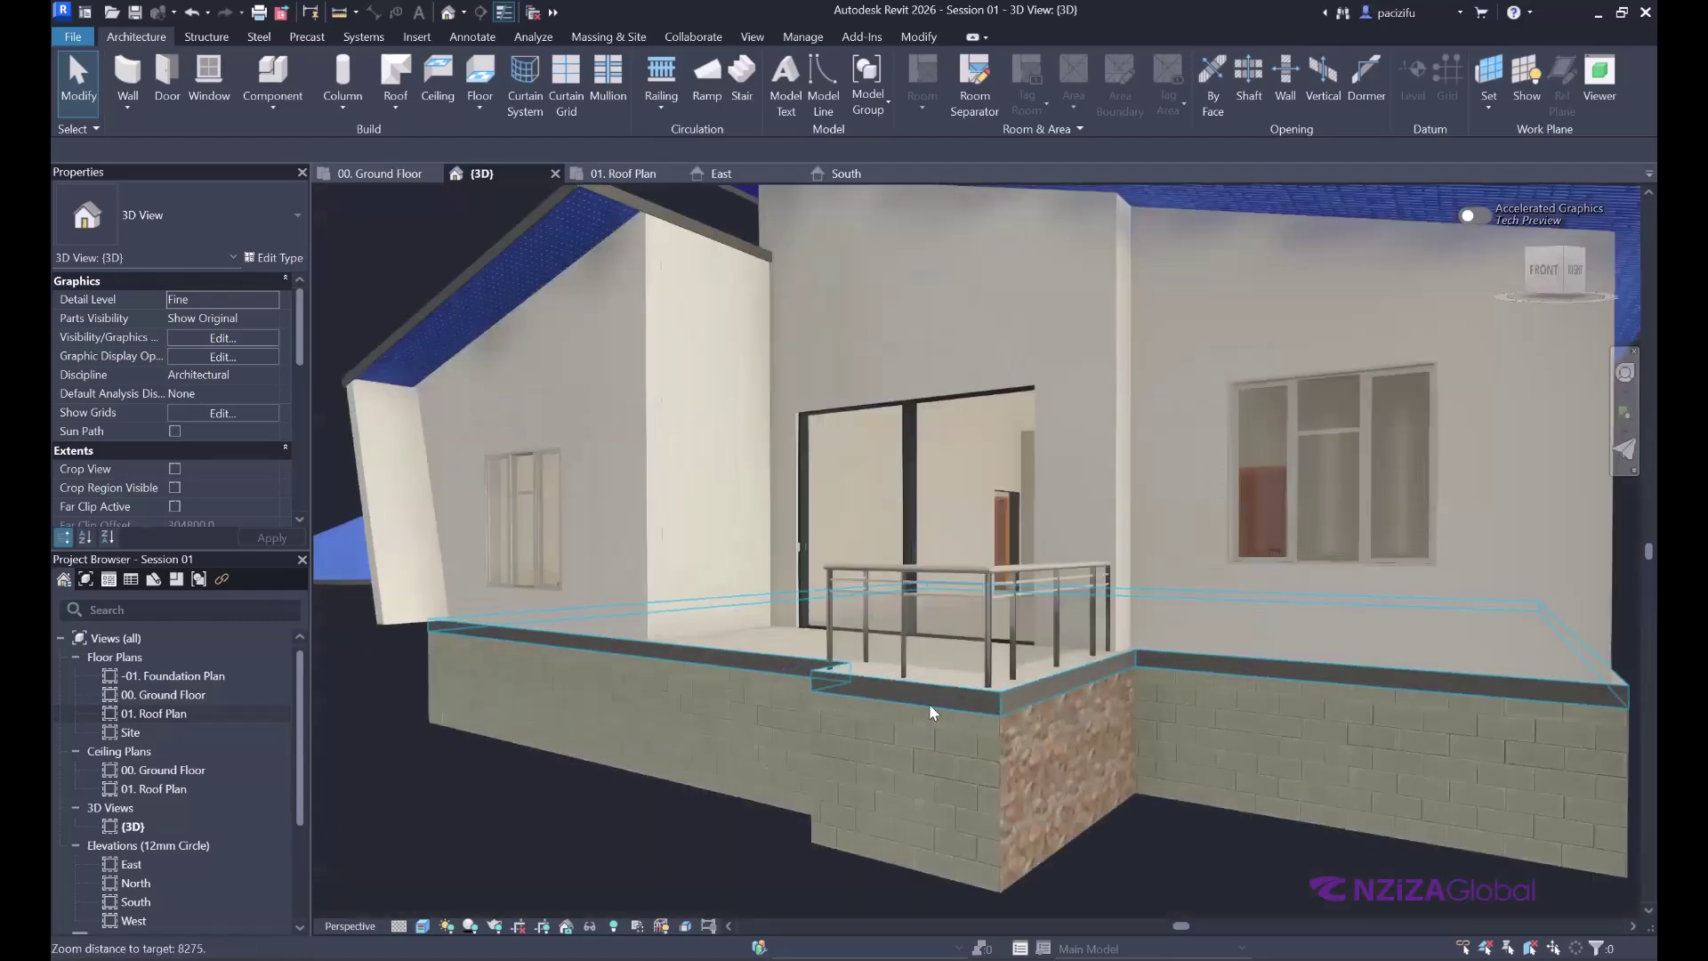
pyautogui.scroll(-2, 1032, 637)
pyautogui.scroll(4, 989, 520)
pyautogui.scroll(3, 990, 520)
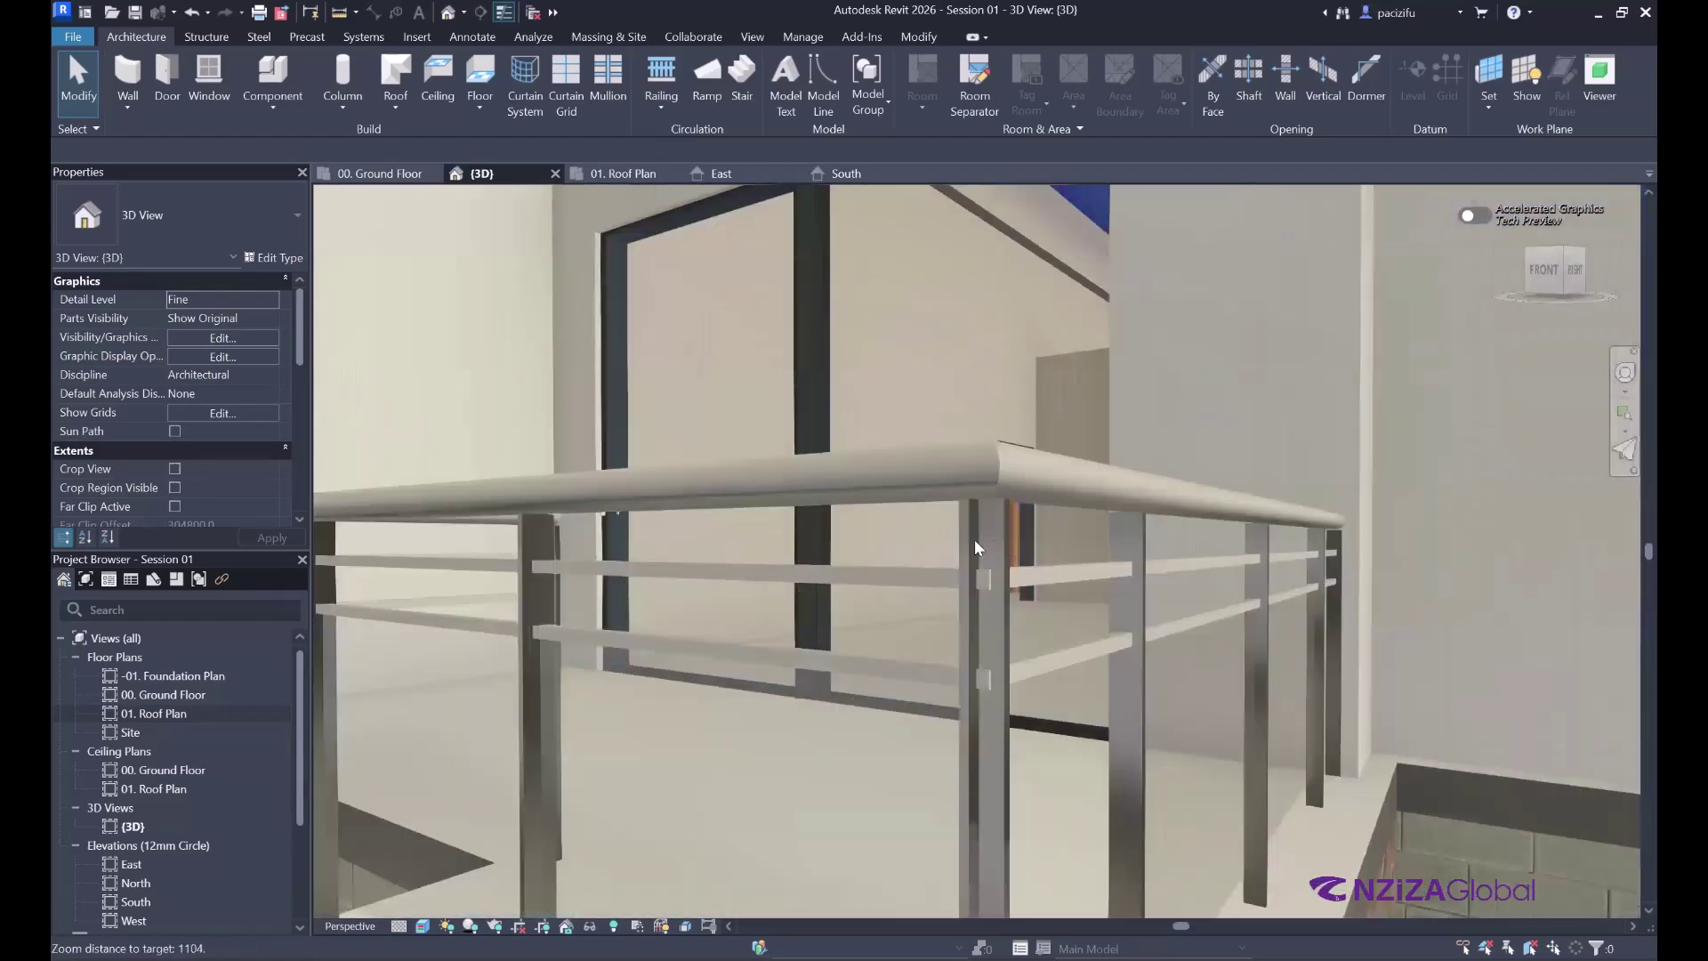
pyautogui.scroll(2, 965, 538)
pyautogui.scroll(-1, 929, 638)
pyautogui.scroll(-2, 925, 637)
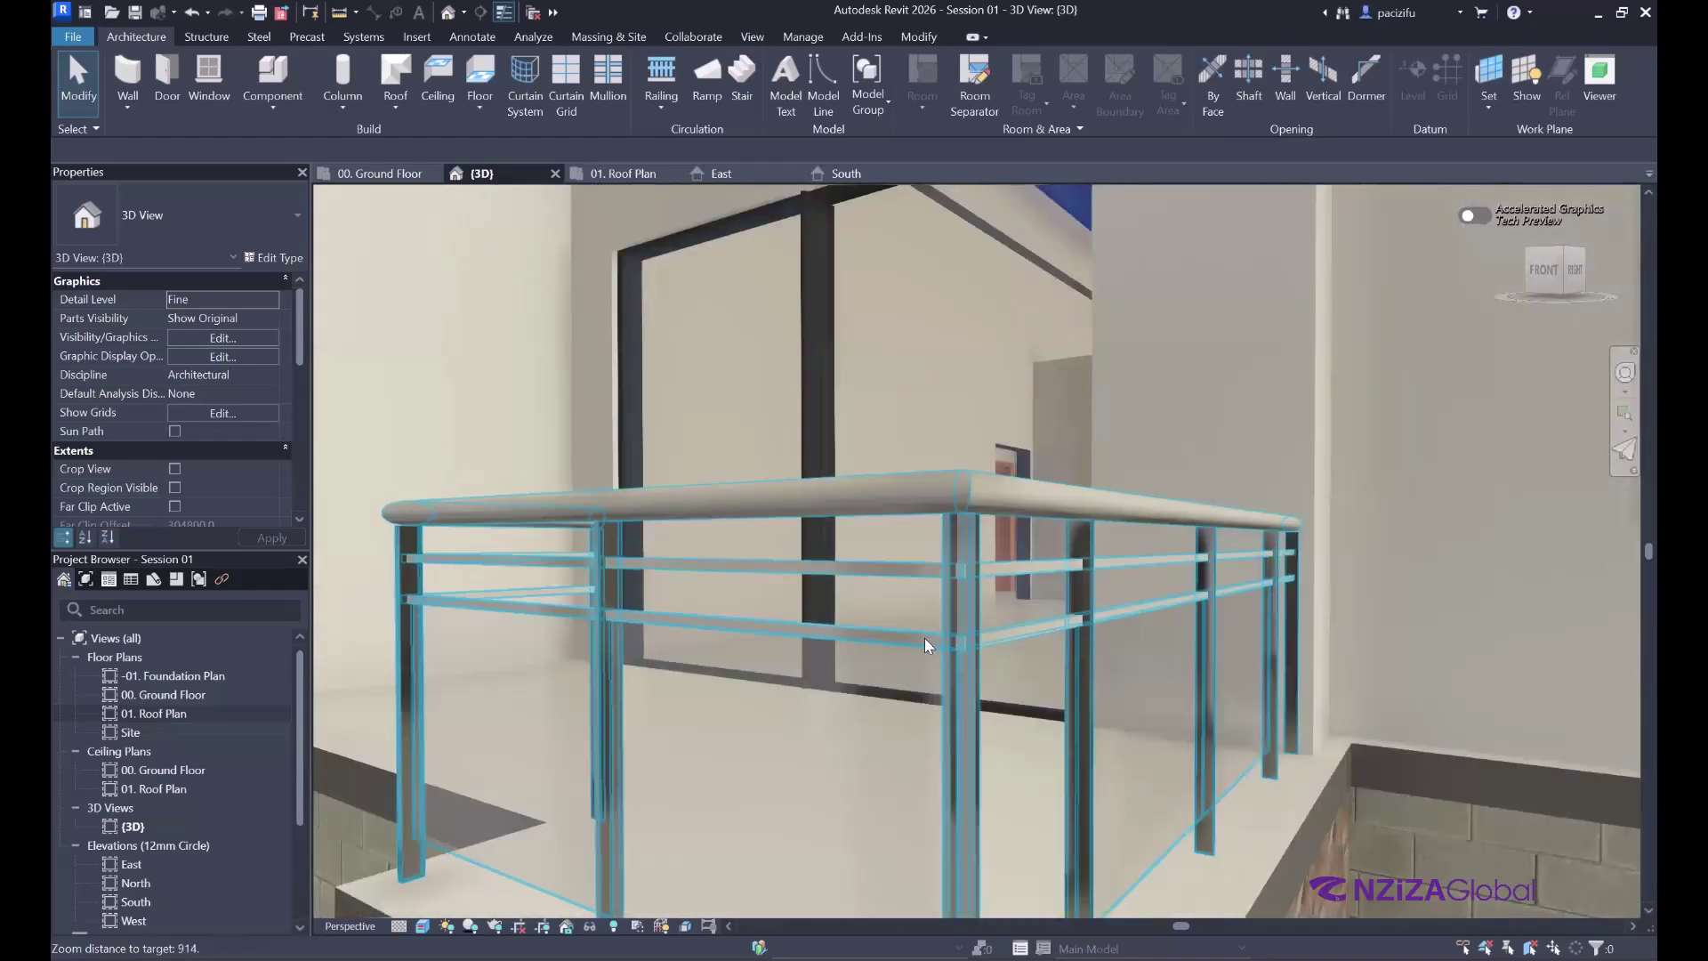
pyautogui.scroll(-3, 916, 614)
pyautogui.scroll(3, 804, 548)
pyautogui.scroll(4, 831, 641)
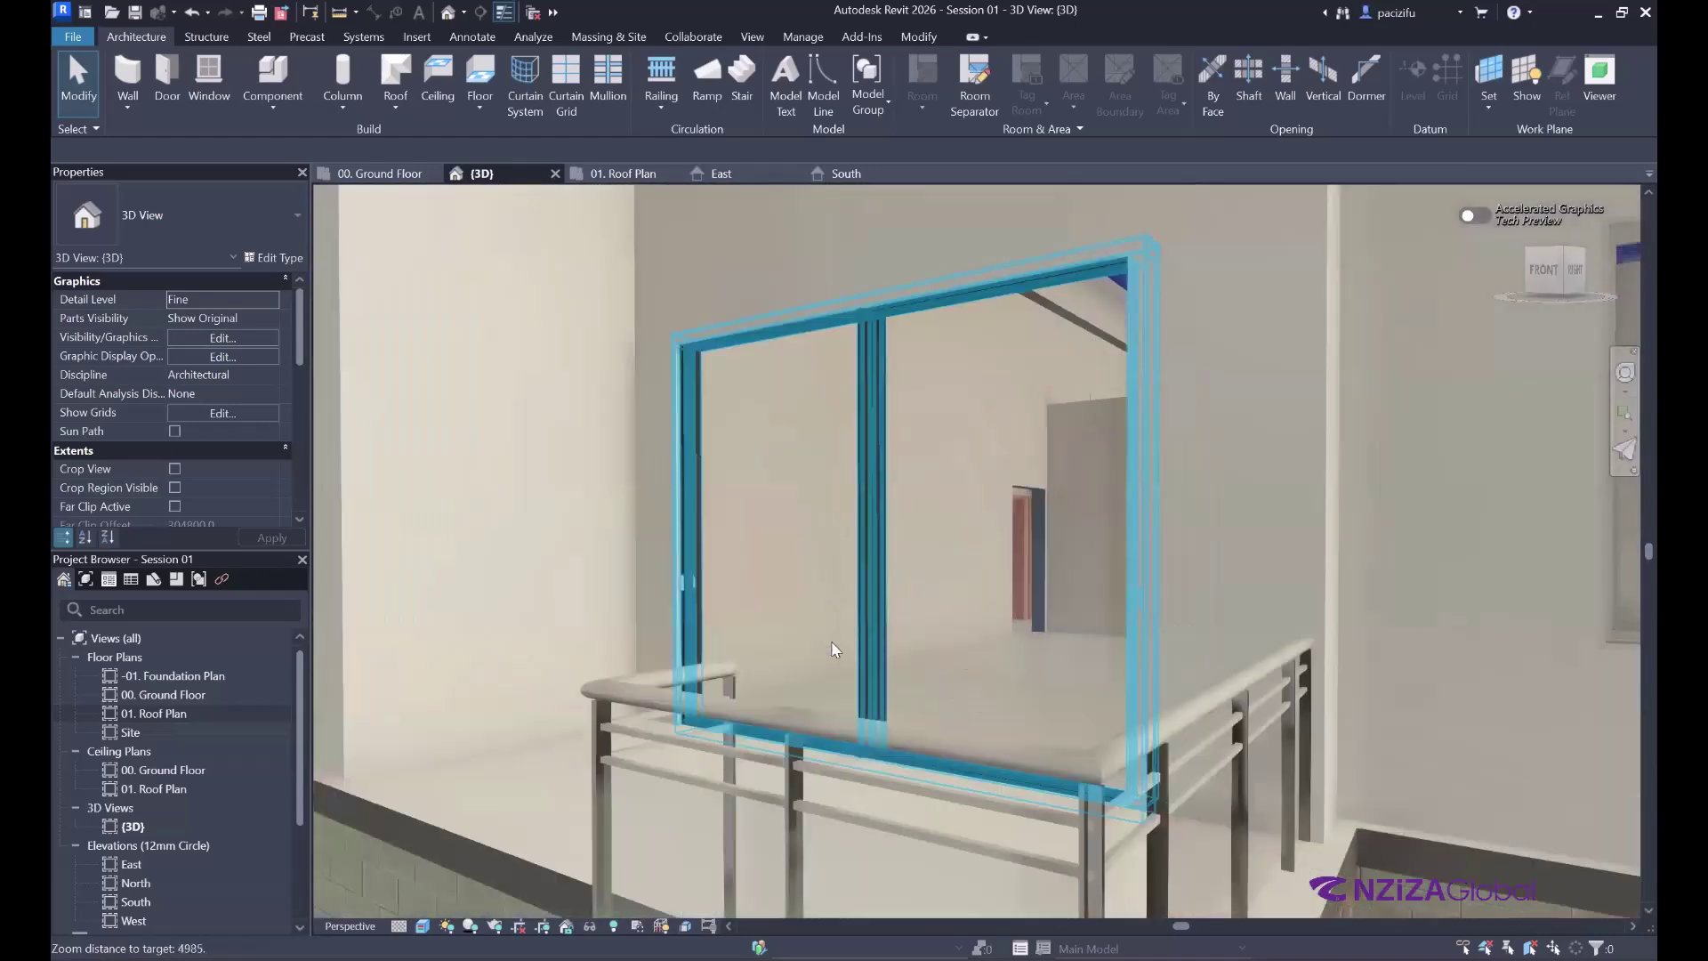
pyautogui.scroll(-1, 910, 753)
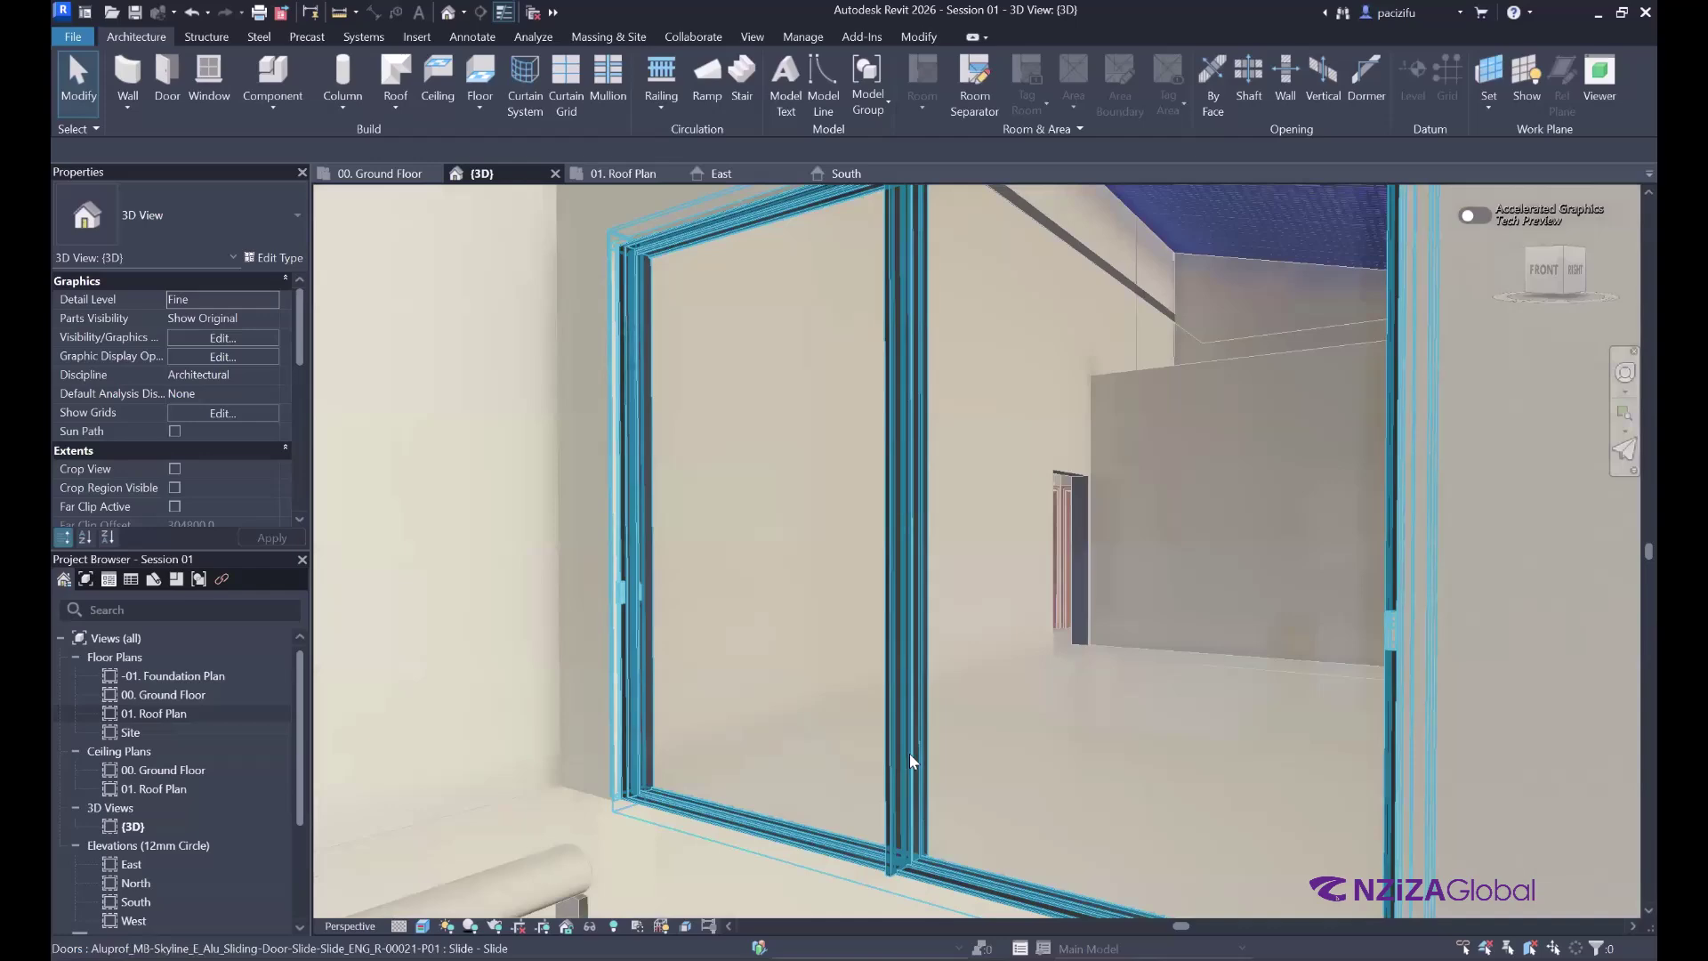
pyautogui.scroll(-2, 850, 708)
pyautogui.scroll(-4, 846, 719)
pyautogui.scroll(2, 678, 678)
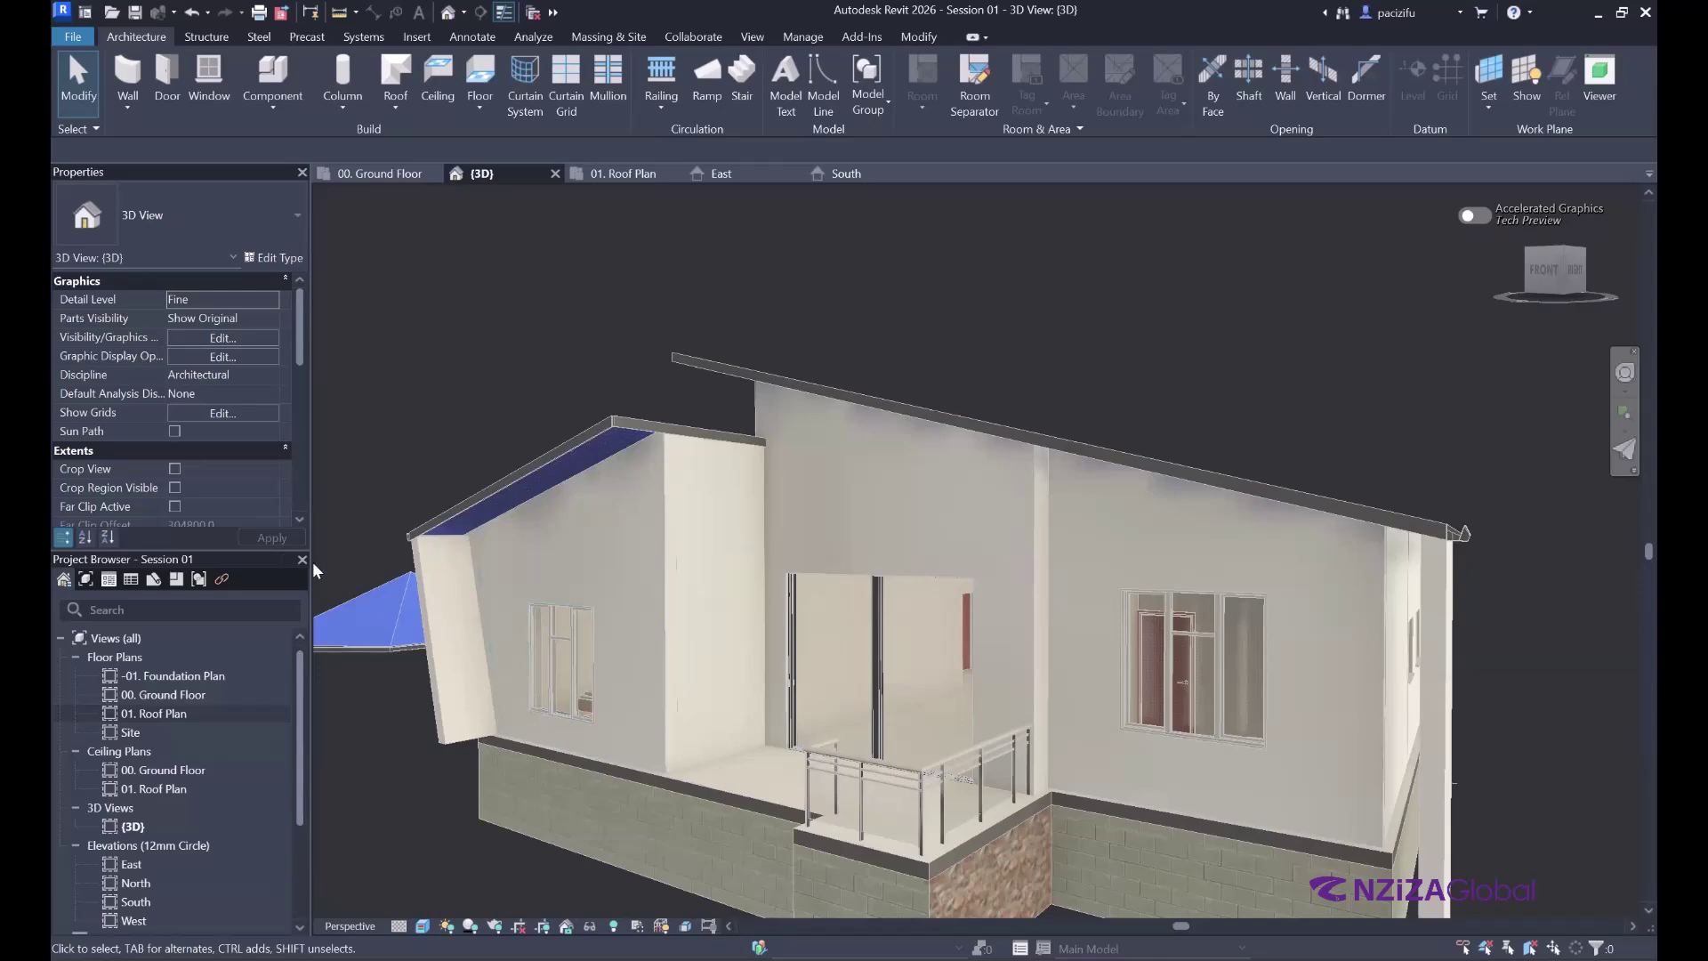
# - Review the finished house from the front and the front-right corner, including the roof, walls and veranda railing
pyautogui.scroll(-2, 734, 700)
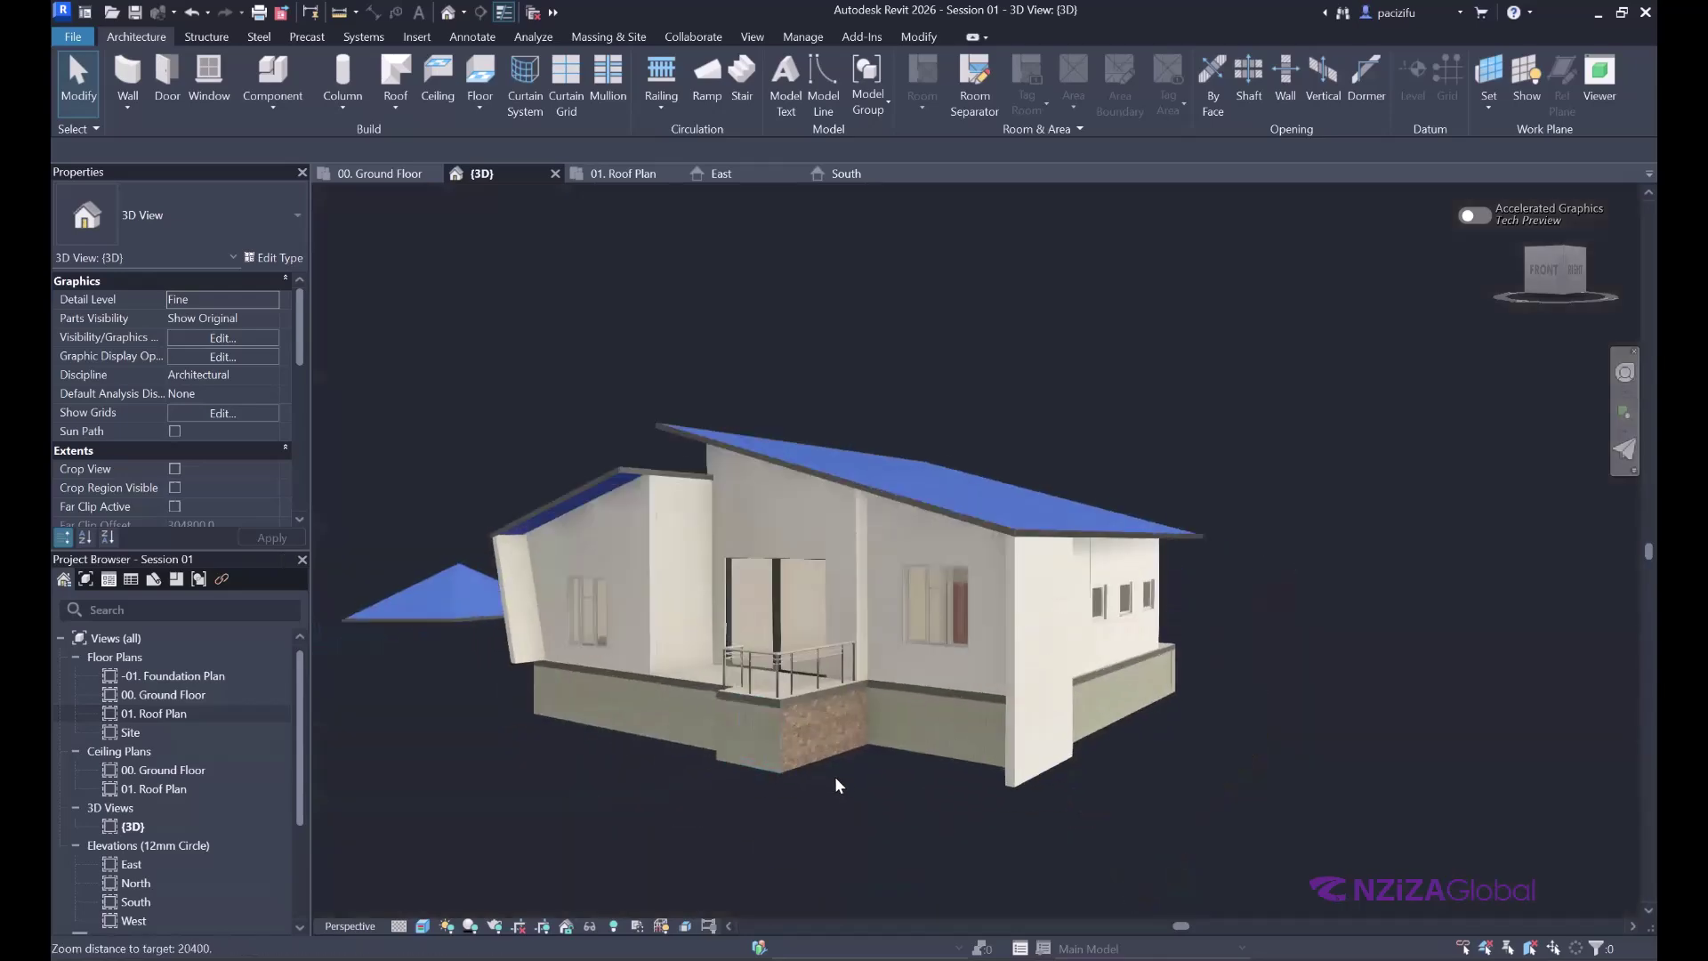
pyautogui.keyDown('shift'); pyautogui.moveTo(835, 776); pyautogui.dragTo(491, 623, button='middle'); pyautogui.keyUp('shift')
pyautogui.scroll(2, 978, 660)
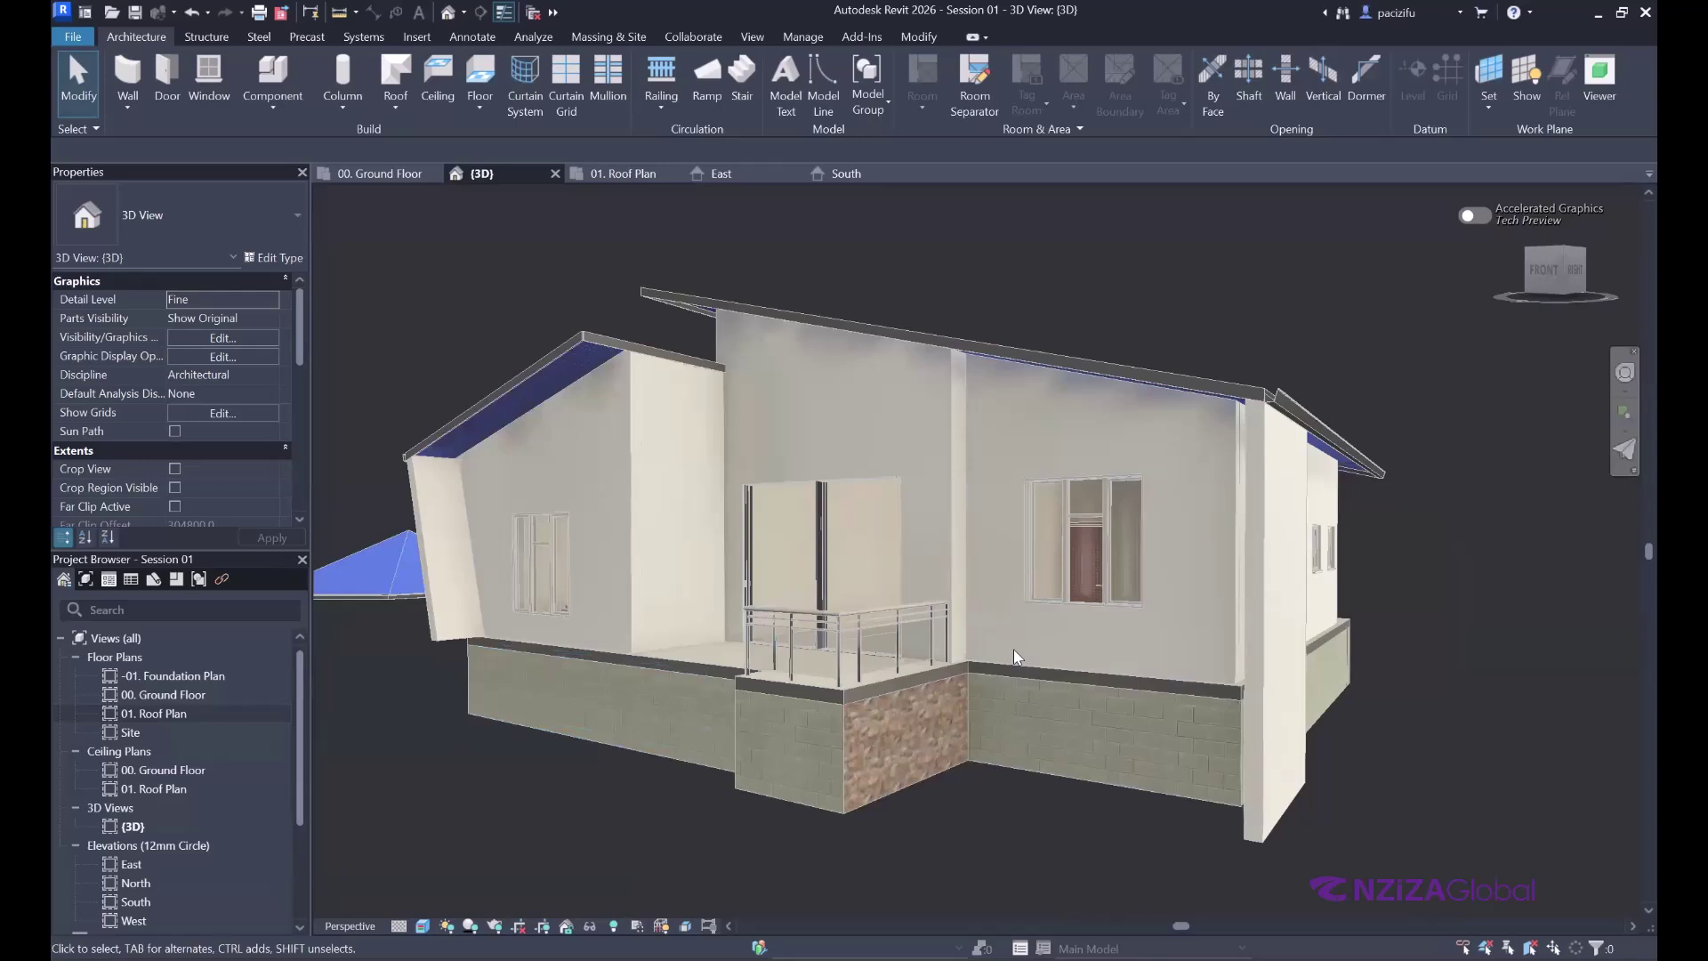
pyautogui.scroll(1, 920, 657)
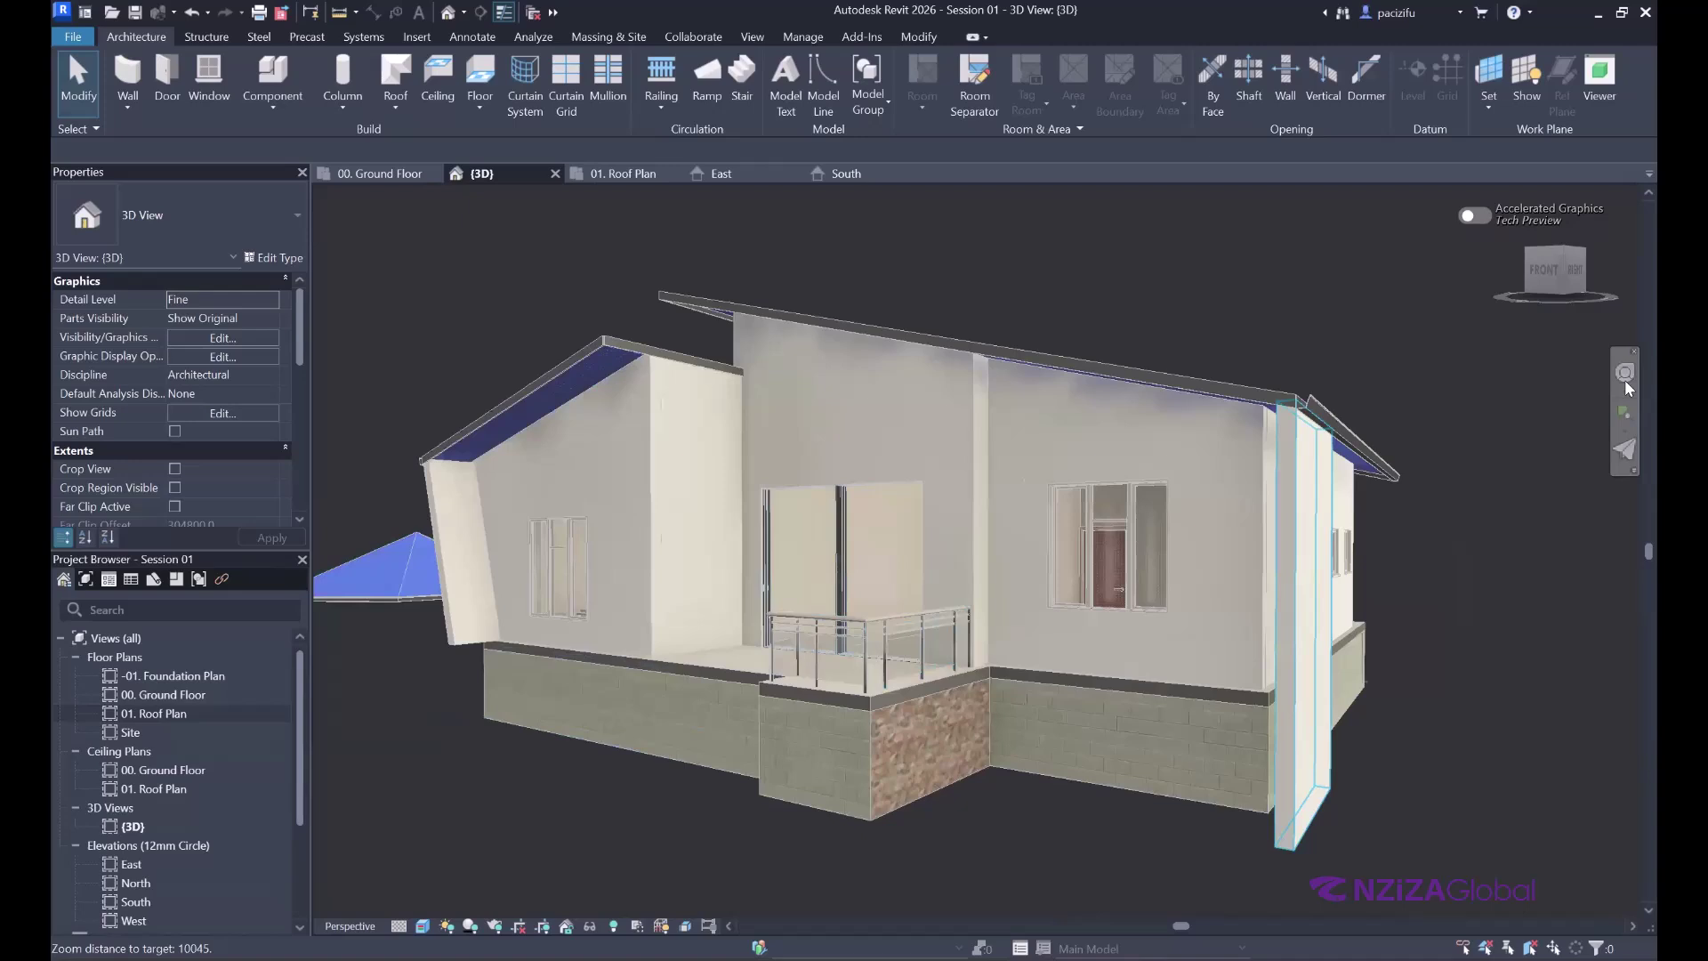
pyautogui.keyDown('shift'); pyautogui.moveTo(984, 497); pyautogui.dragTo(781, 592, button='middle'); pyautogui.keyUp('shift')
pyautogui.scroll(2, 781, 592)
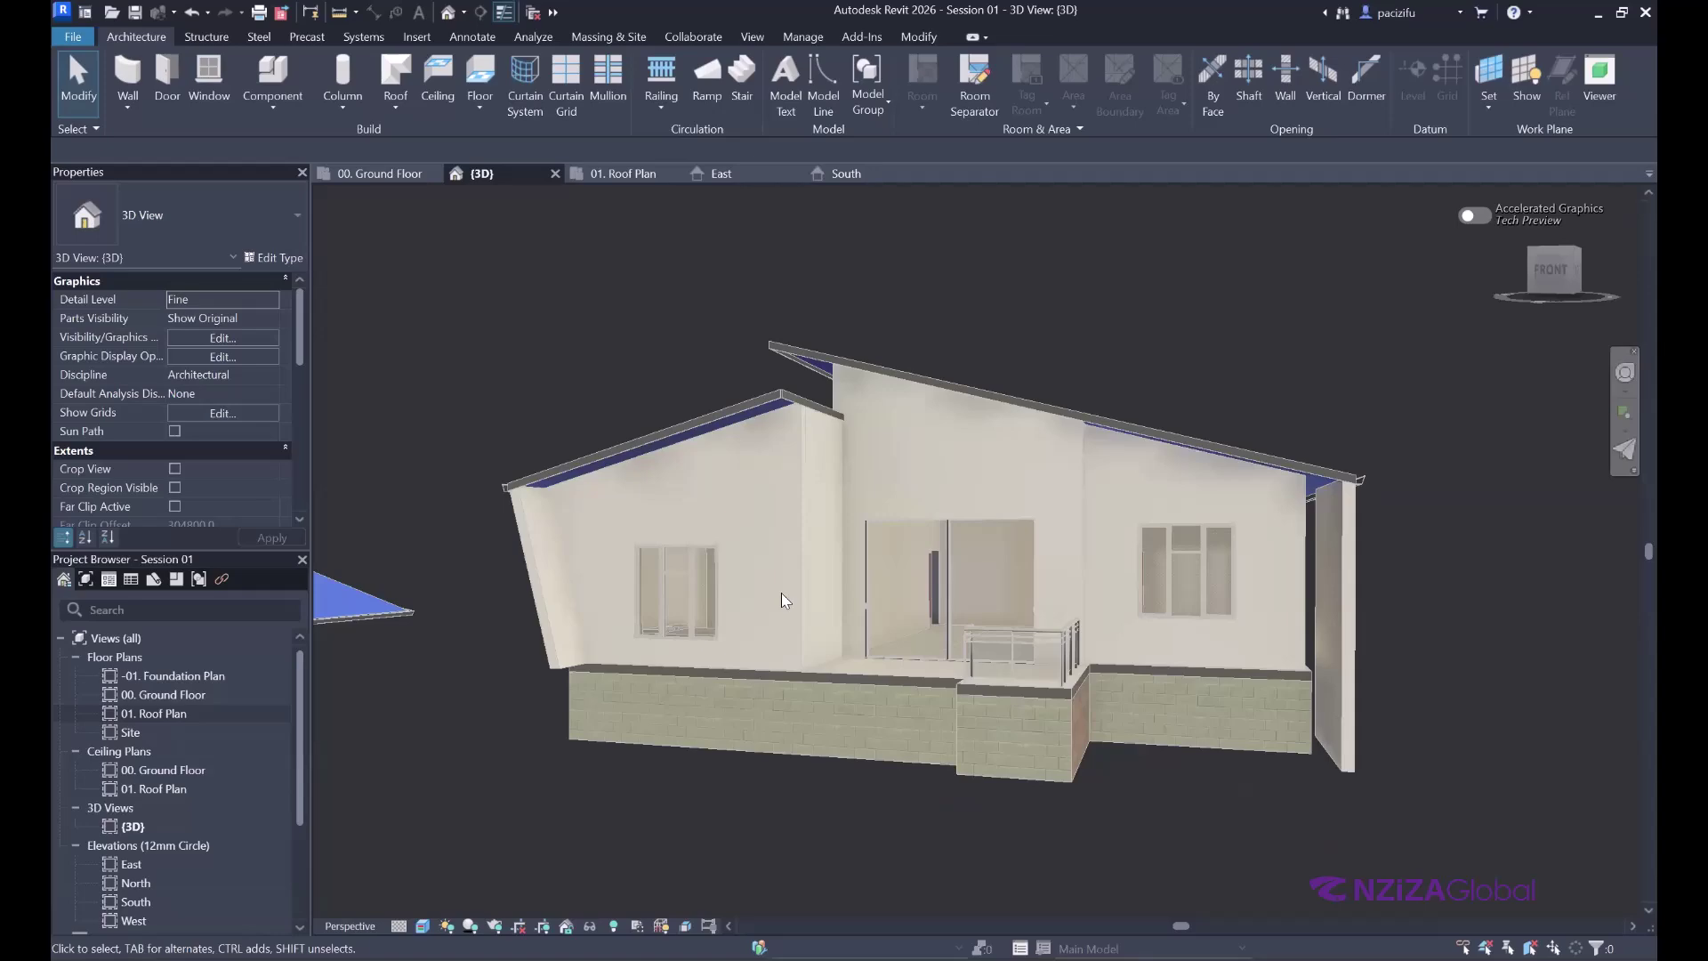
pyautogui.scroll(3, 1091, 637)
pyautogui.scroll(-3, 927, 577)
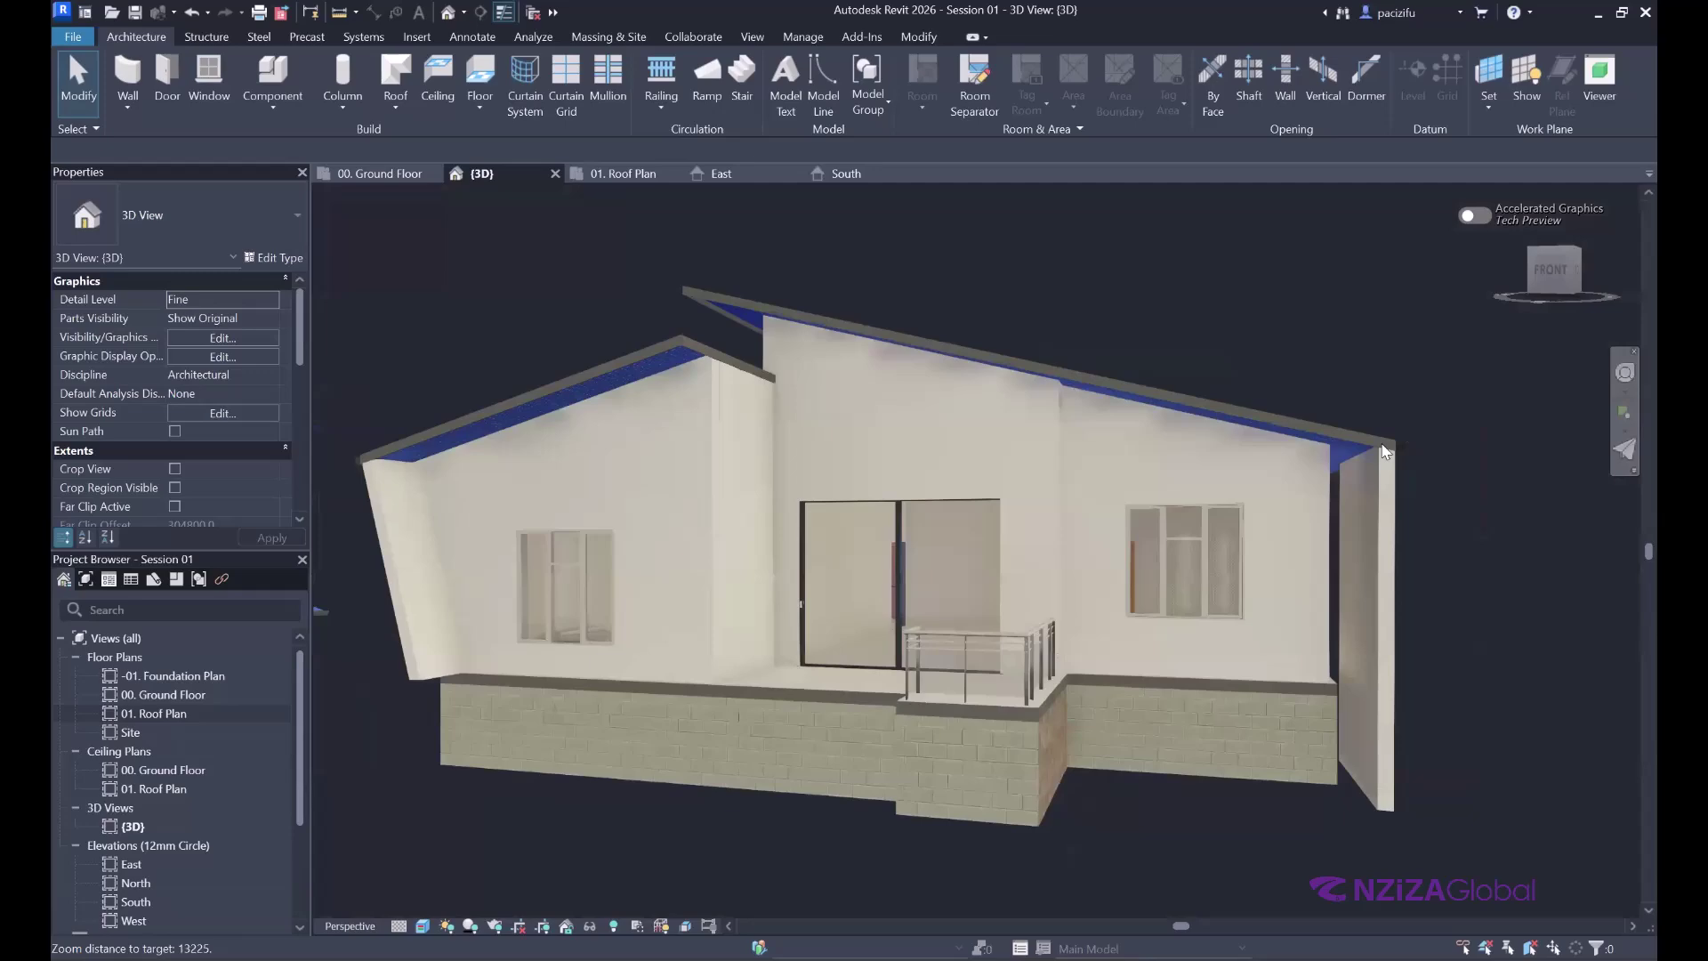
pyautogui.moveTo(600, 539)
pyautogui.keyDown('shift'); pyautogui.mouseDown(button='middle')
pyautogui.moveTo(792, 519)
pyautogui.moveTo(497, 548)
pyautogui.moveTo(719, 519)
pyautogui.mouseUp(button='middle'); pyautogui.keyUp('shift')
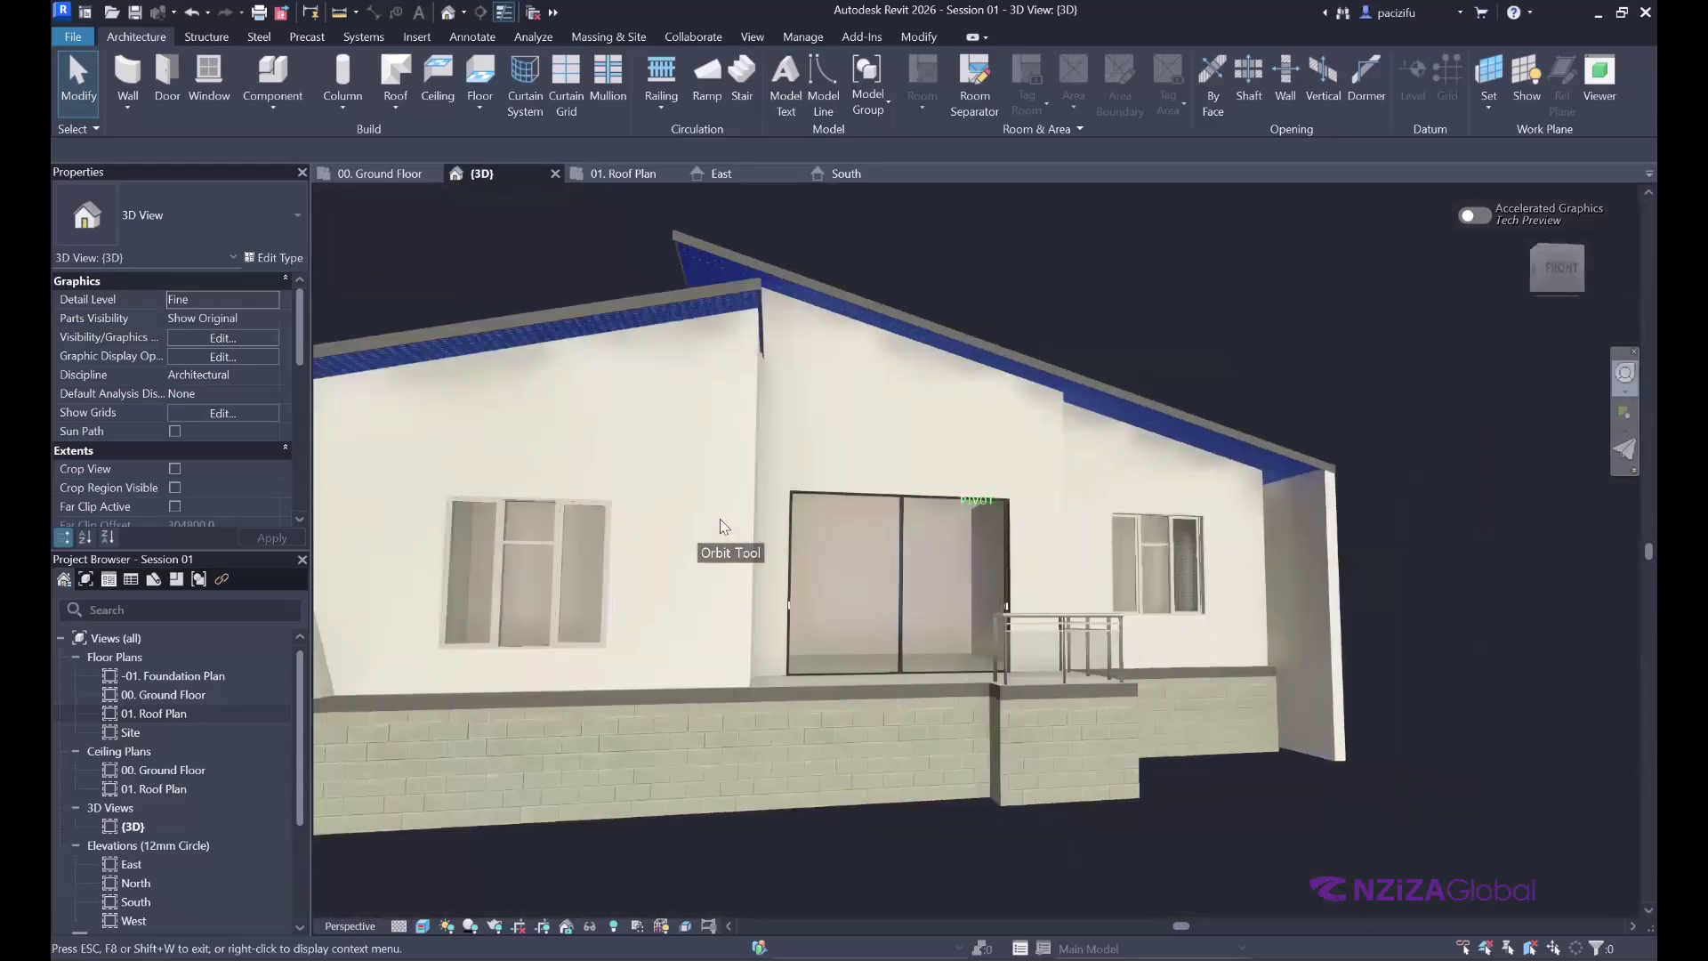
pyautogui.moveTo(719, 519); pyautogui.dragTo(743, 470)
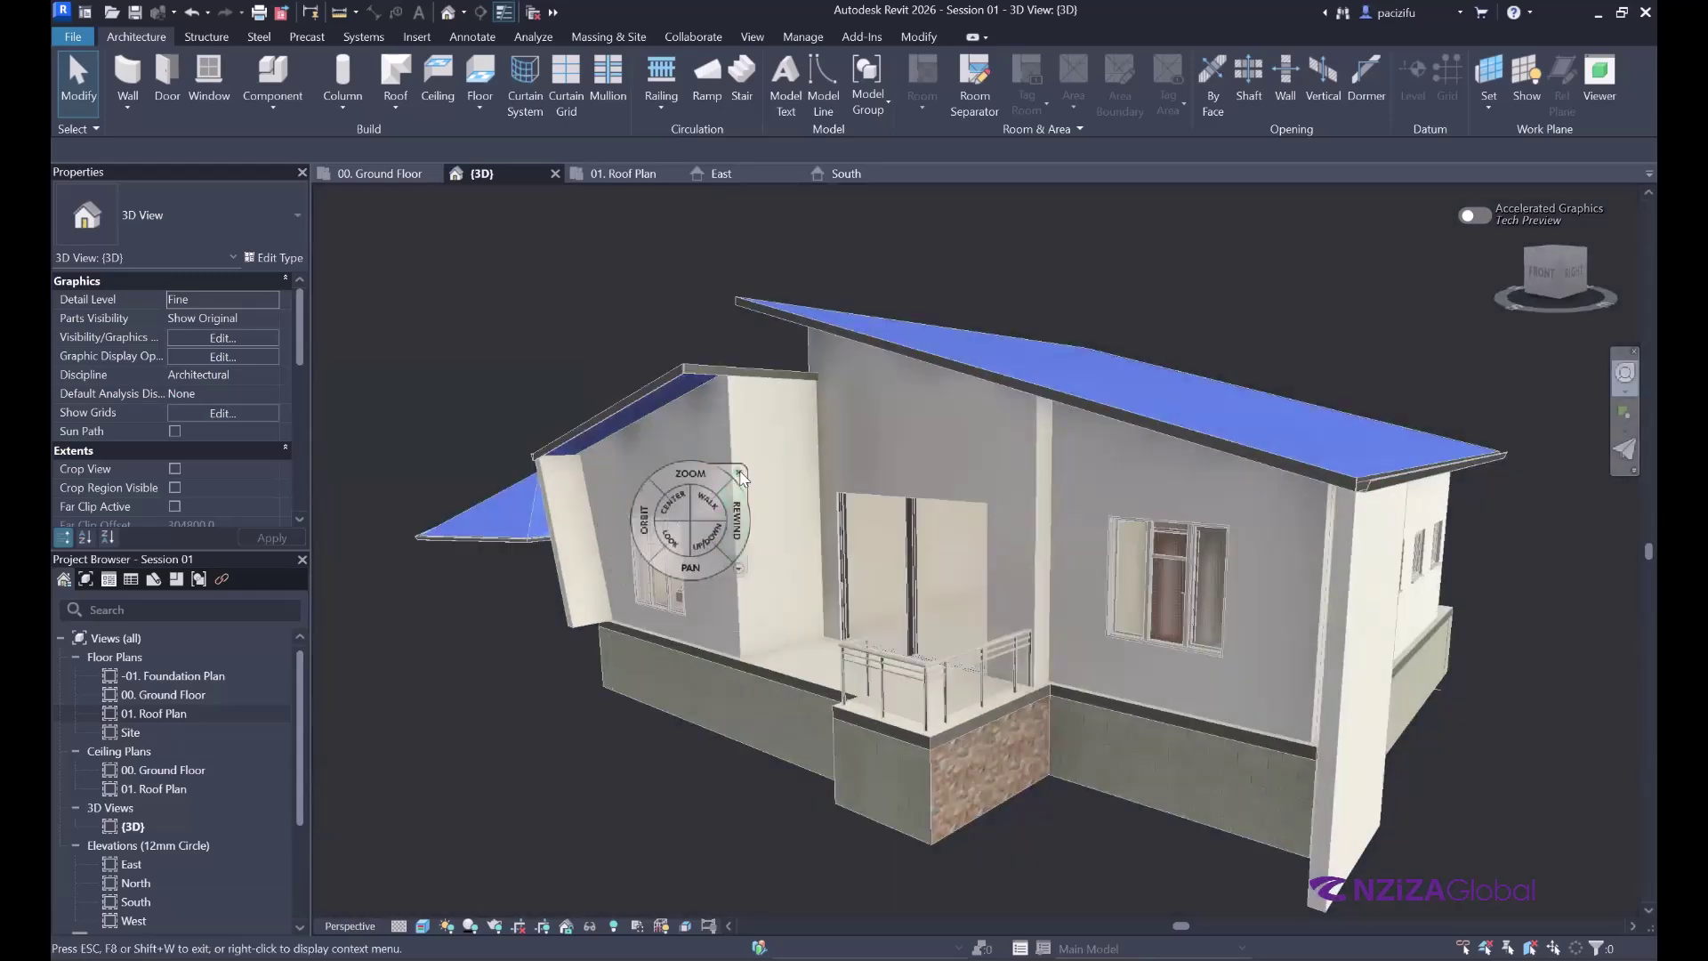
# - Inspect the graphics settings of the brick structure layer's material in the A - Exterior wall 200 type
pyautogui.click(740, 473)
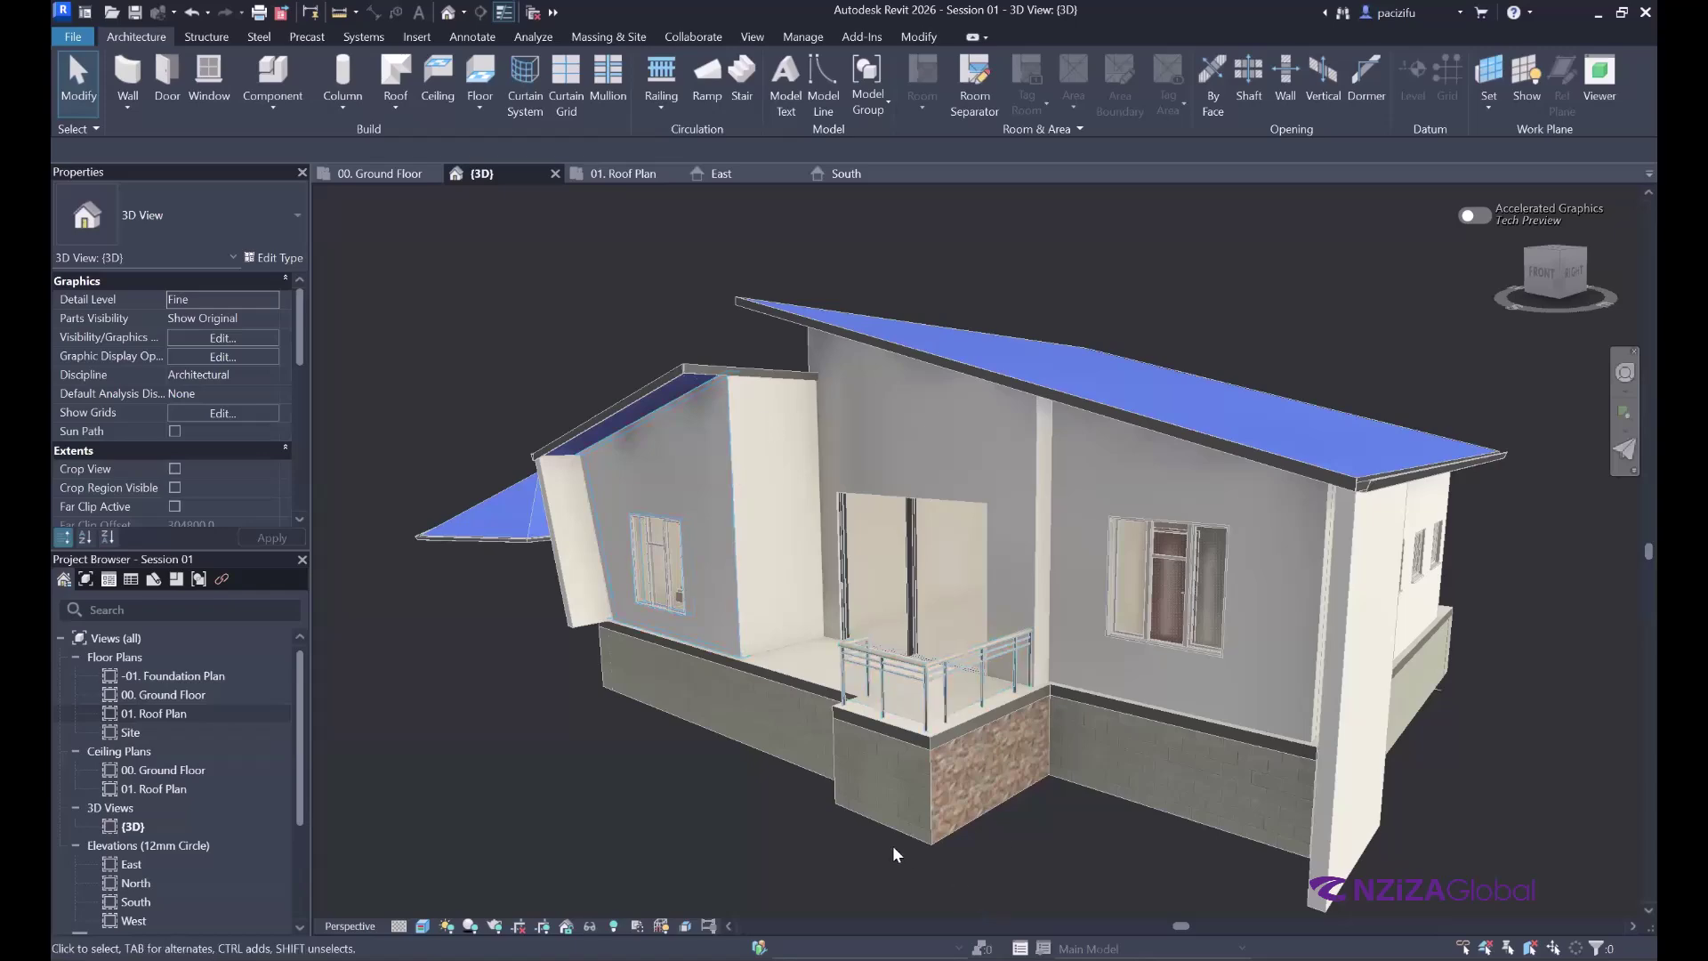
pyautogui.scroll(5, 886, 830)
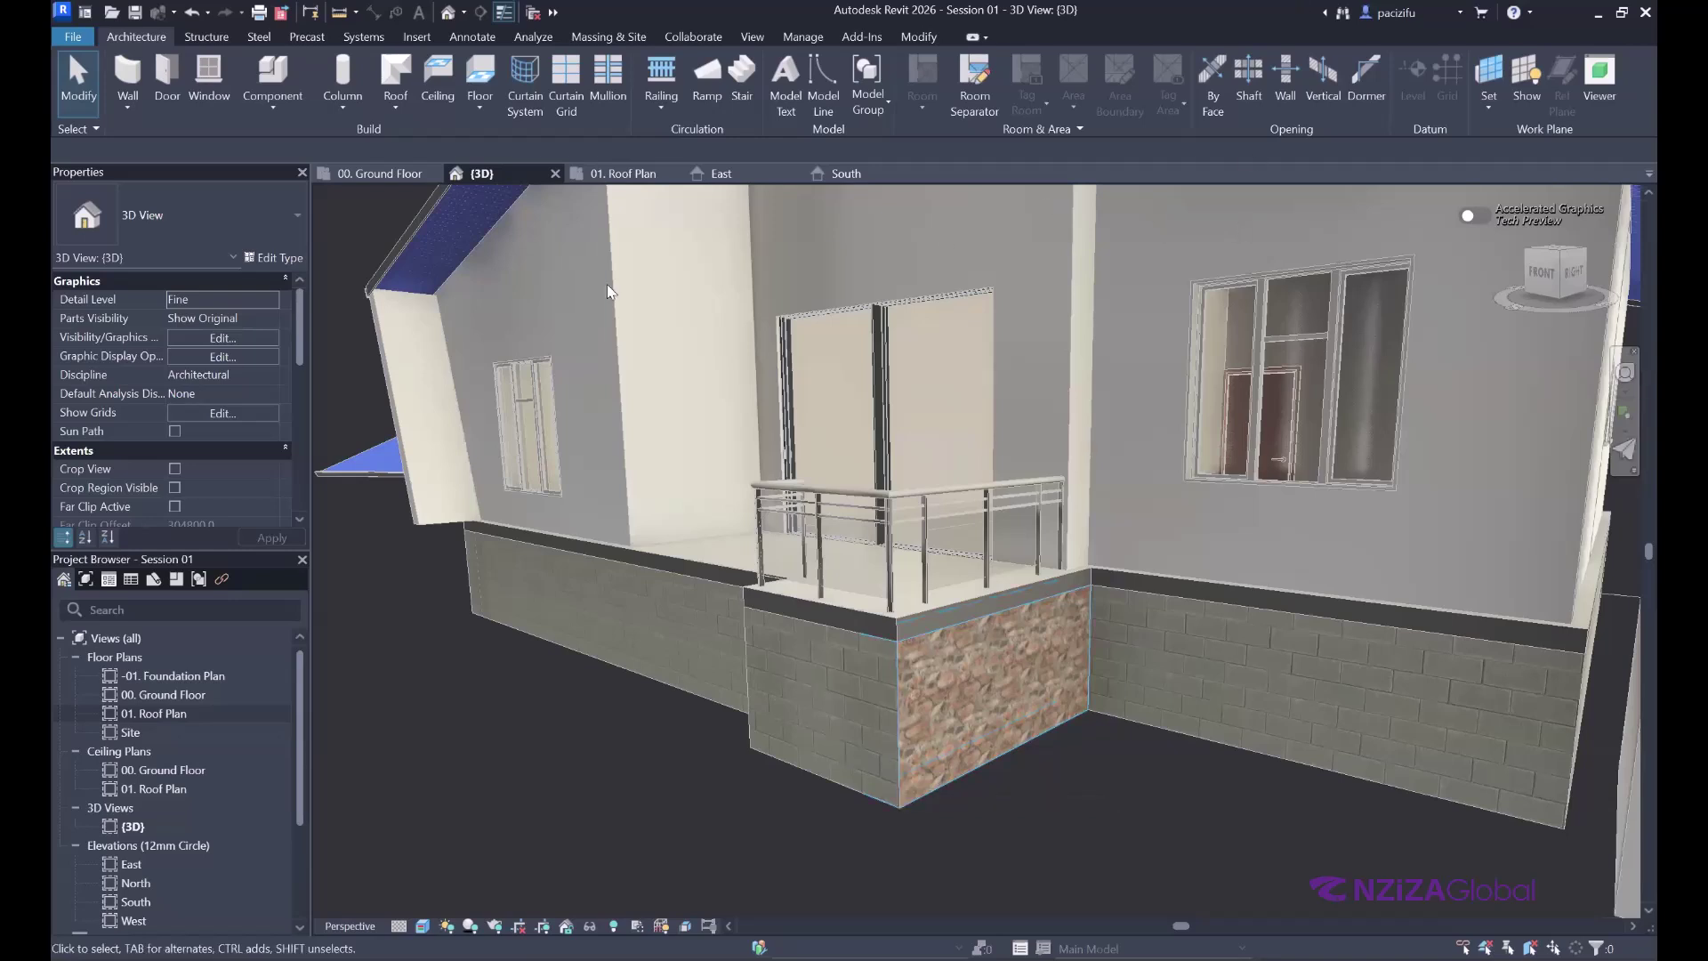
pyautogui.scroll(-5, 787, 583)
pyautogui.scroll(3, 894, 354)
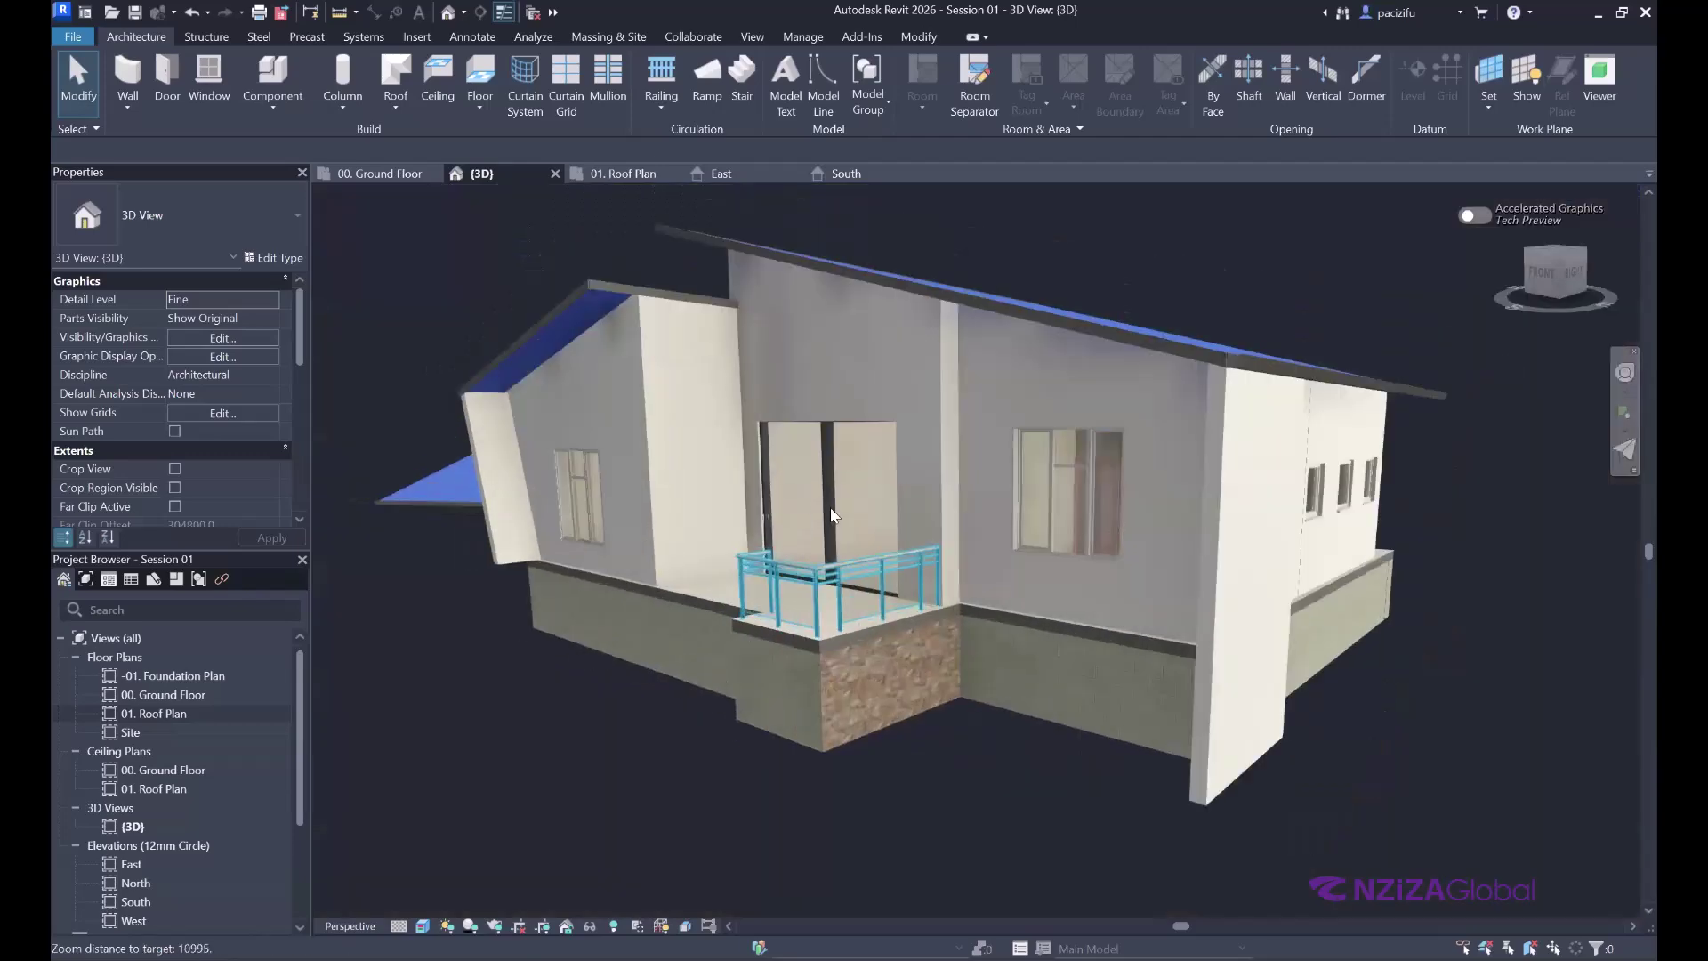
pyautogui.click(936, 352)
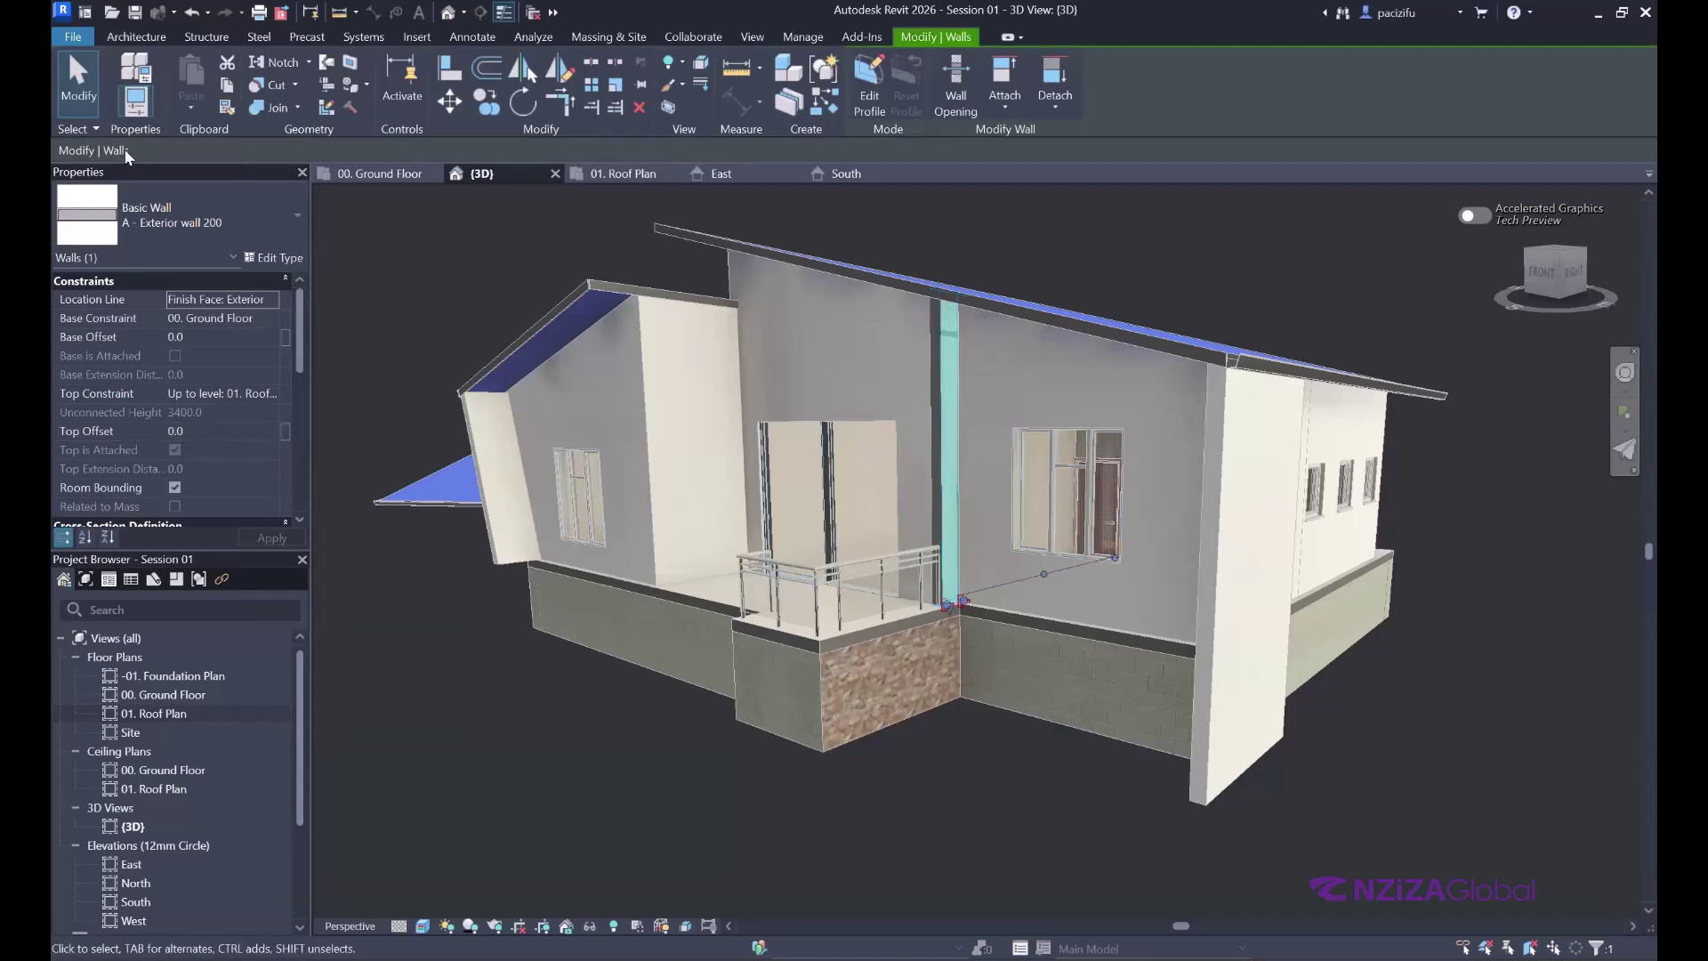
pyautogui.click(274, 257)
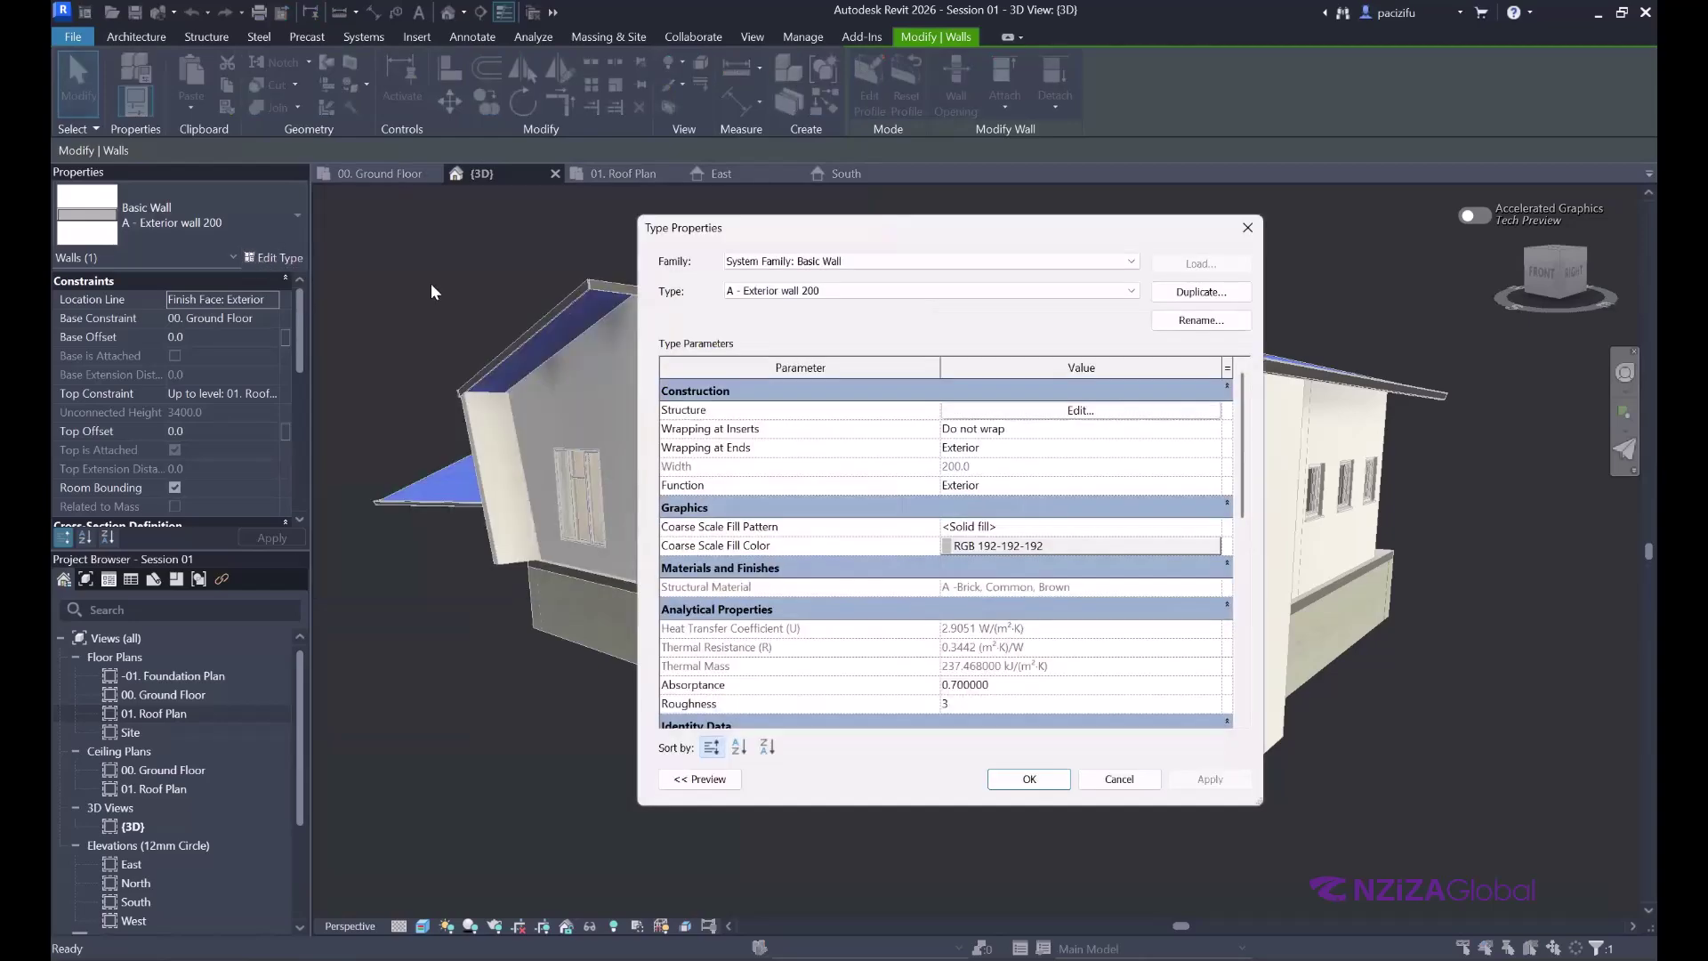
pyautogui.click(1063, 409)
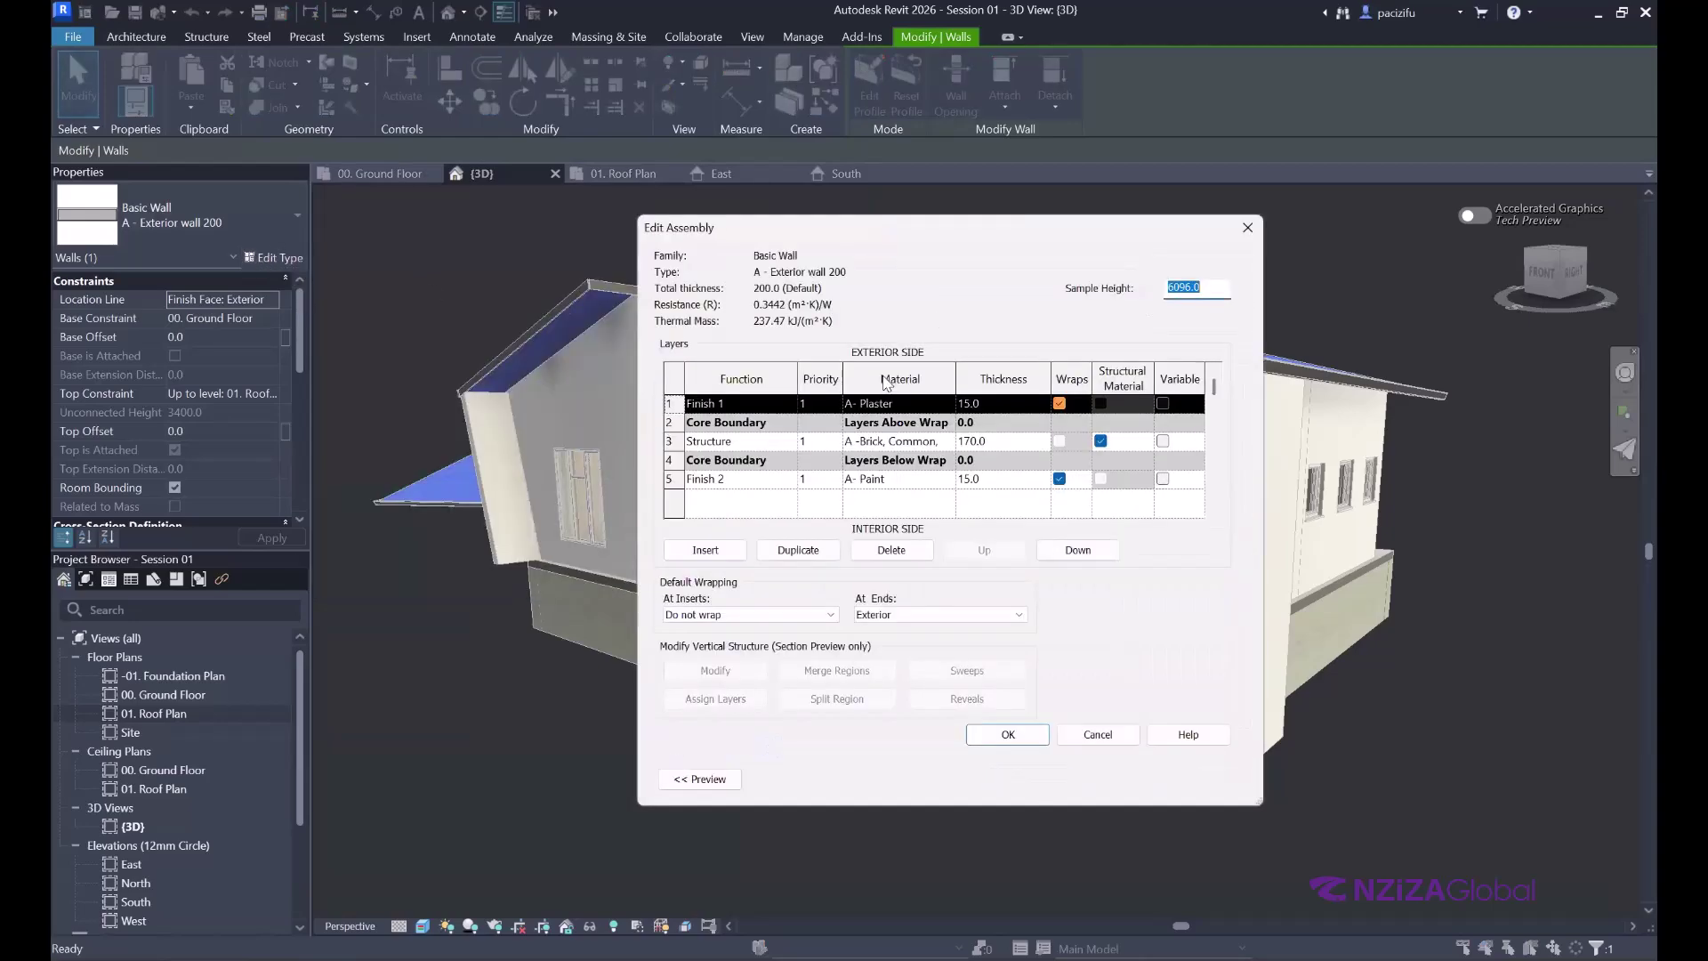
pyautogui.click(916, 442)
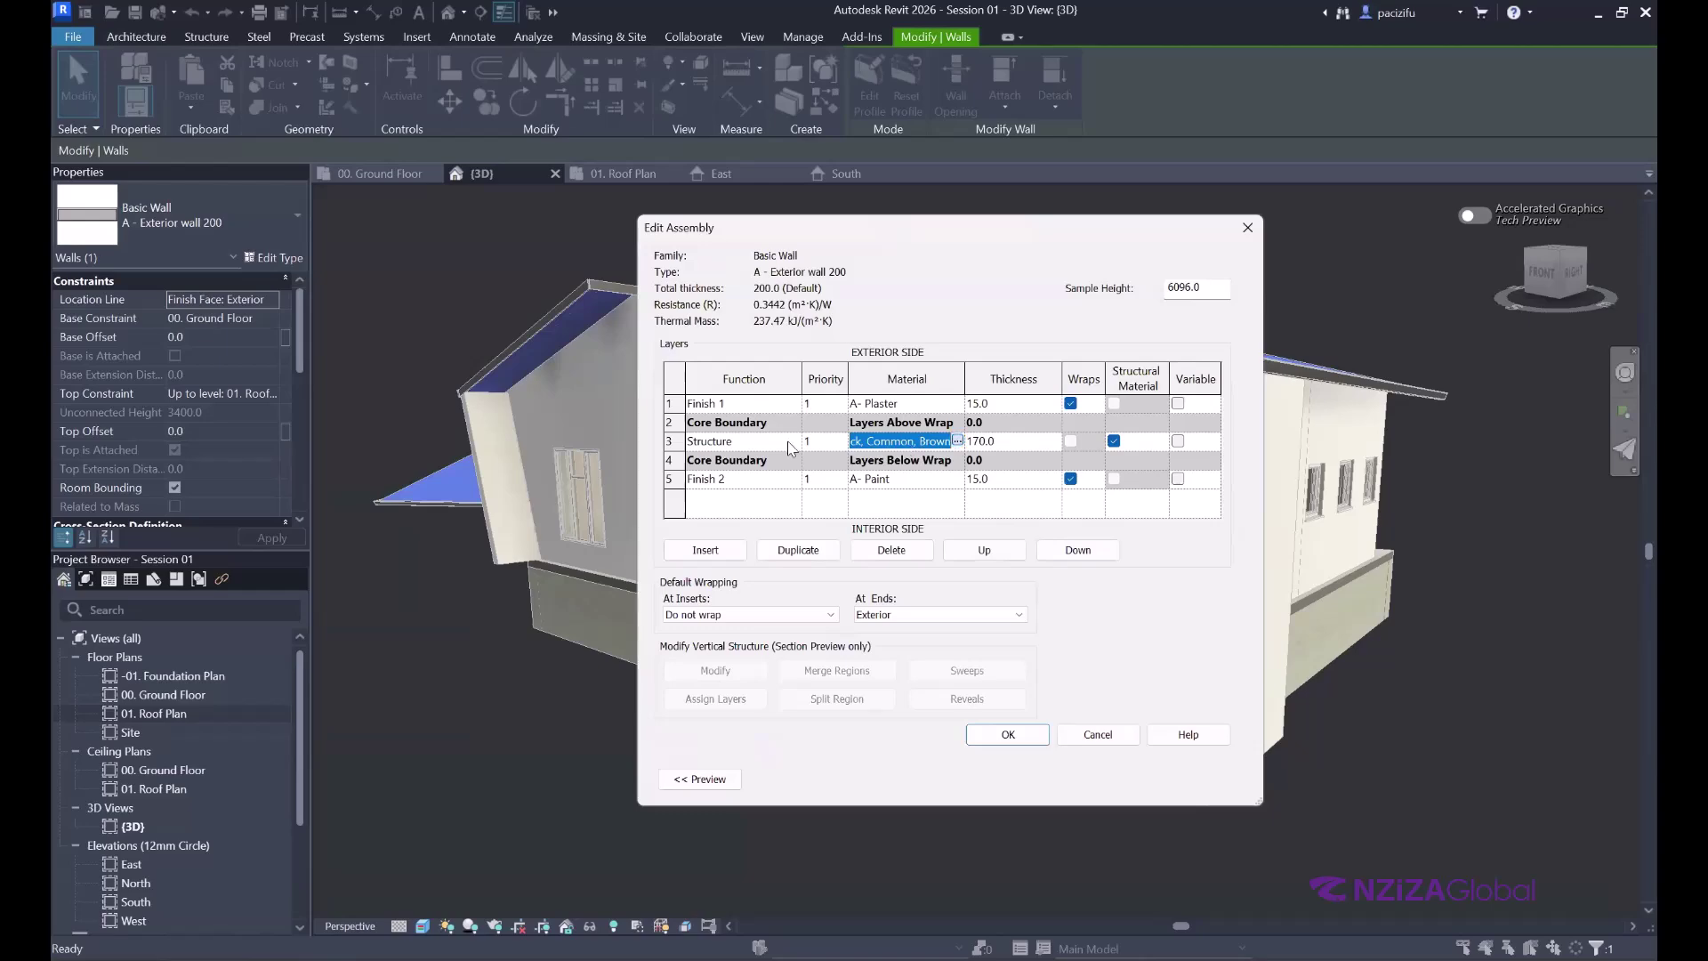
pyautogui.click(953, 442)
pyautogui.click(954, 259)
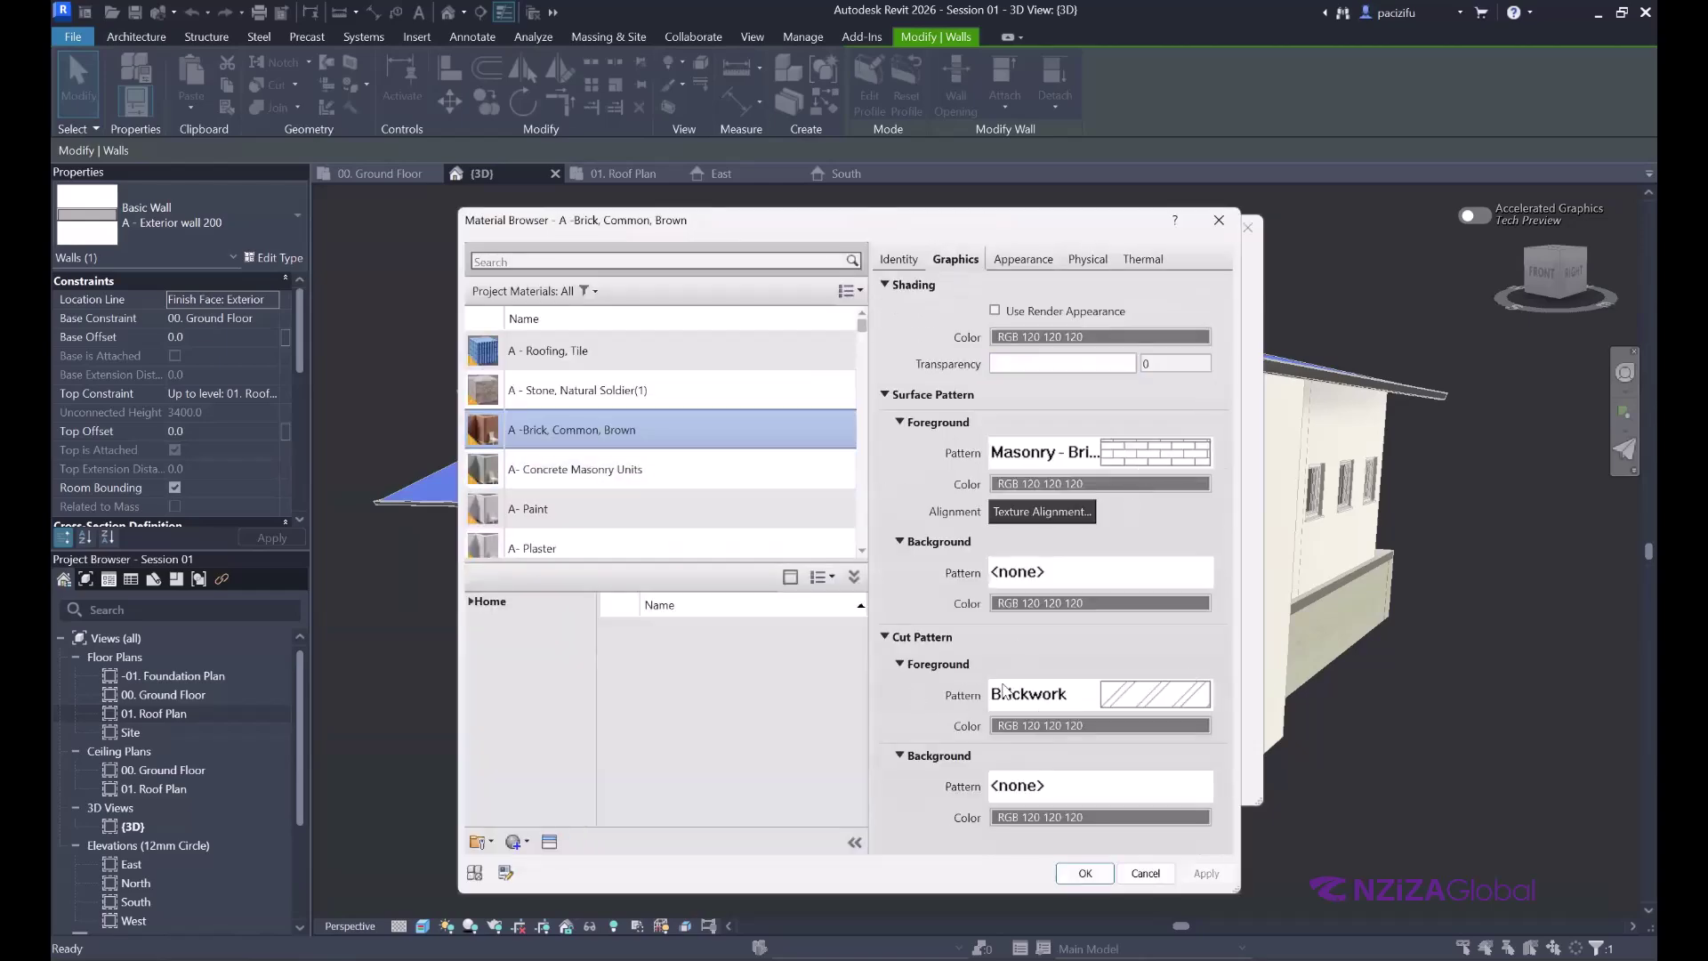
# - Start a custom fill pattern for the brick material's cut foreground and browse for a hatch pattern file to import
pyautogui.click(1145, 693)
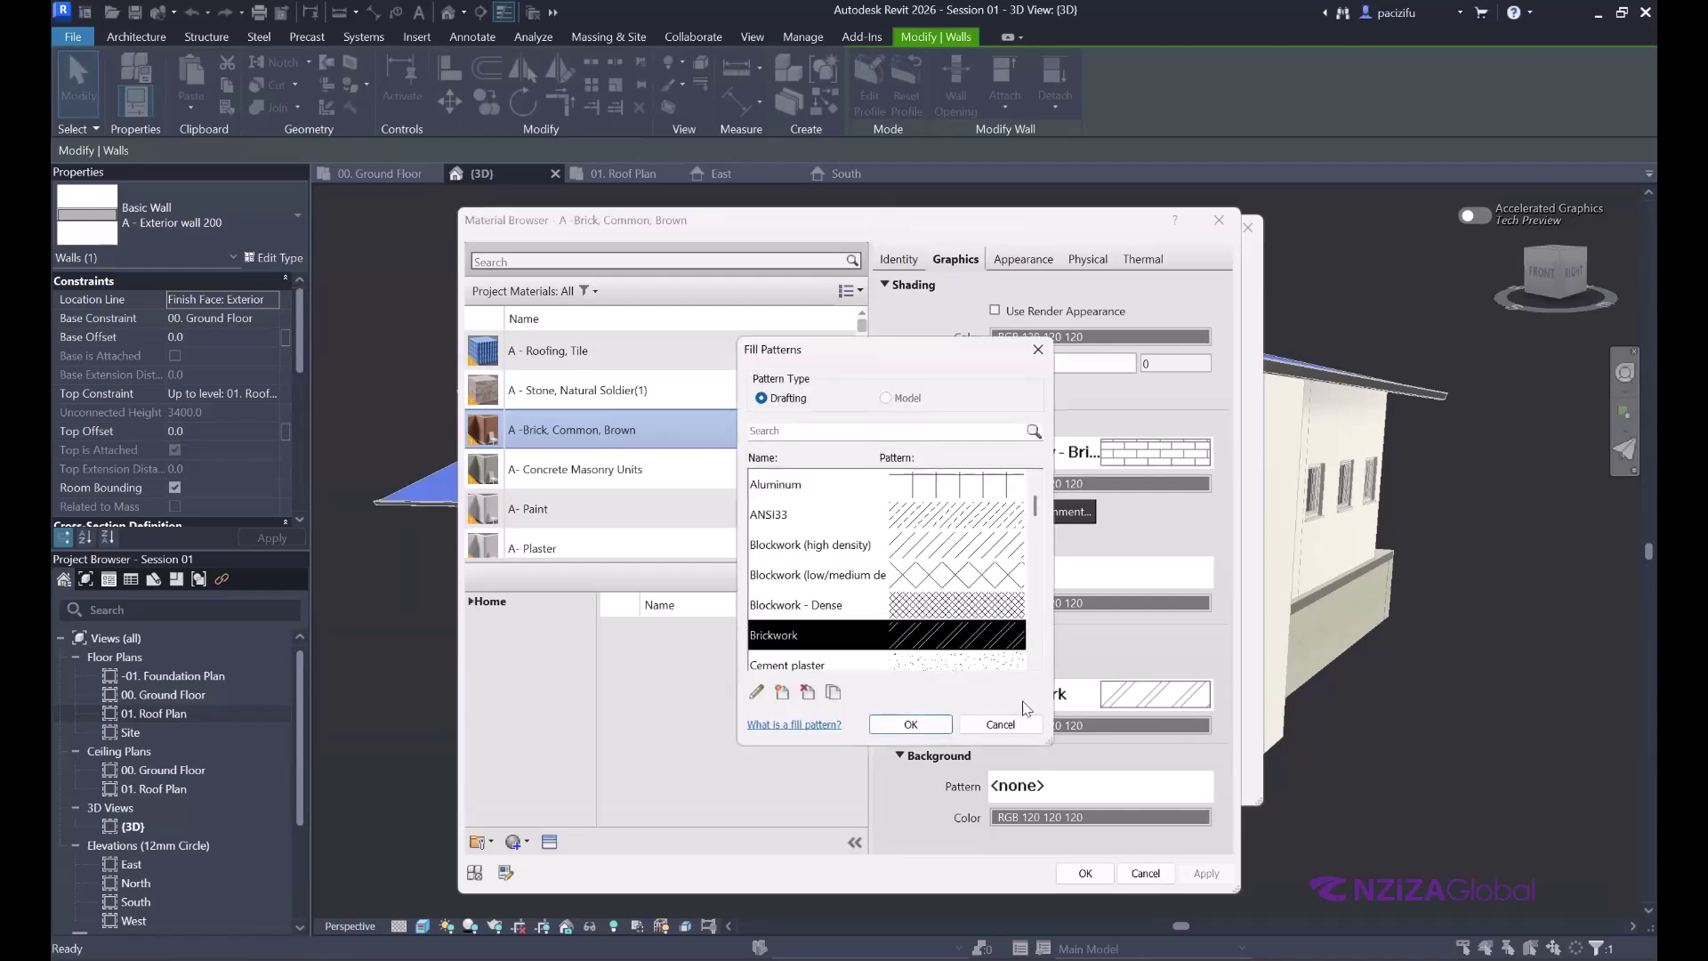
pyautogui.click(782, 693)
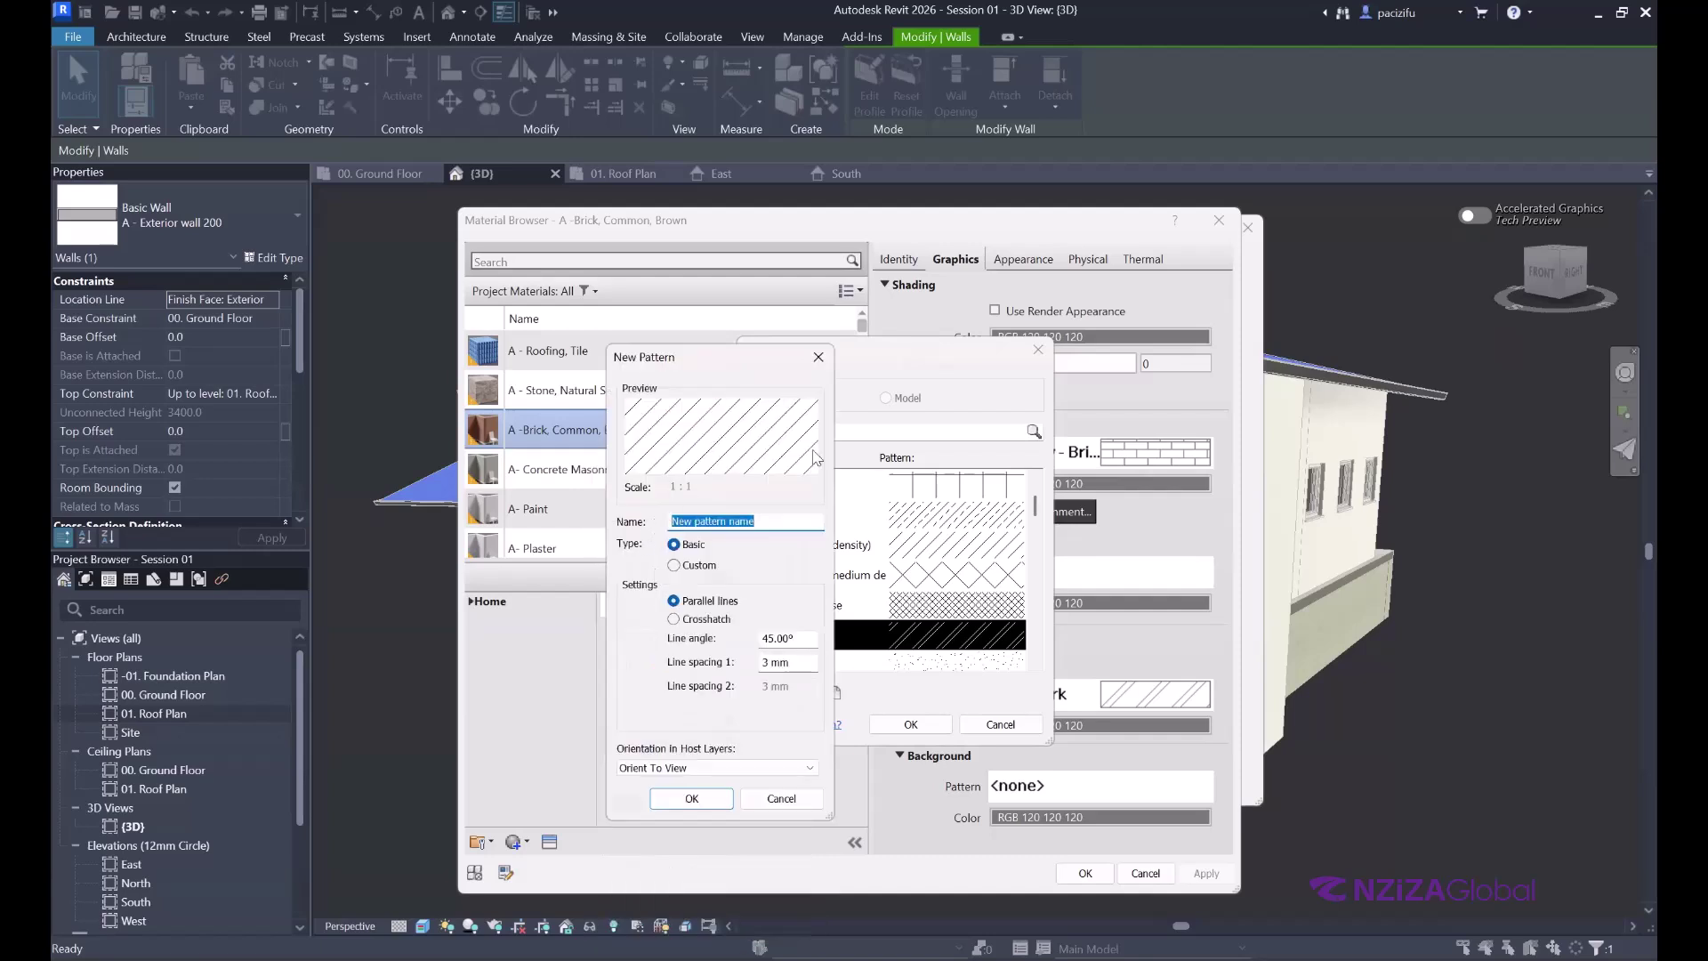
pyautogui.click(674, 566)
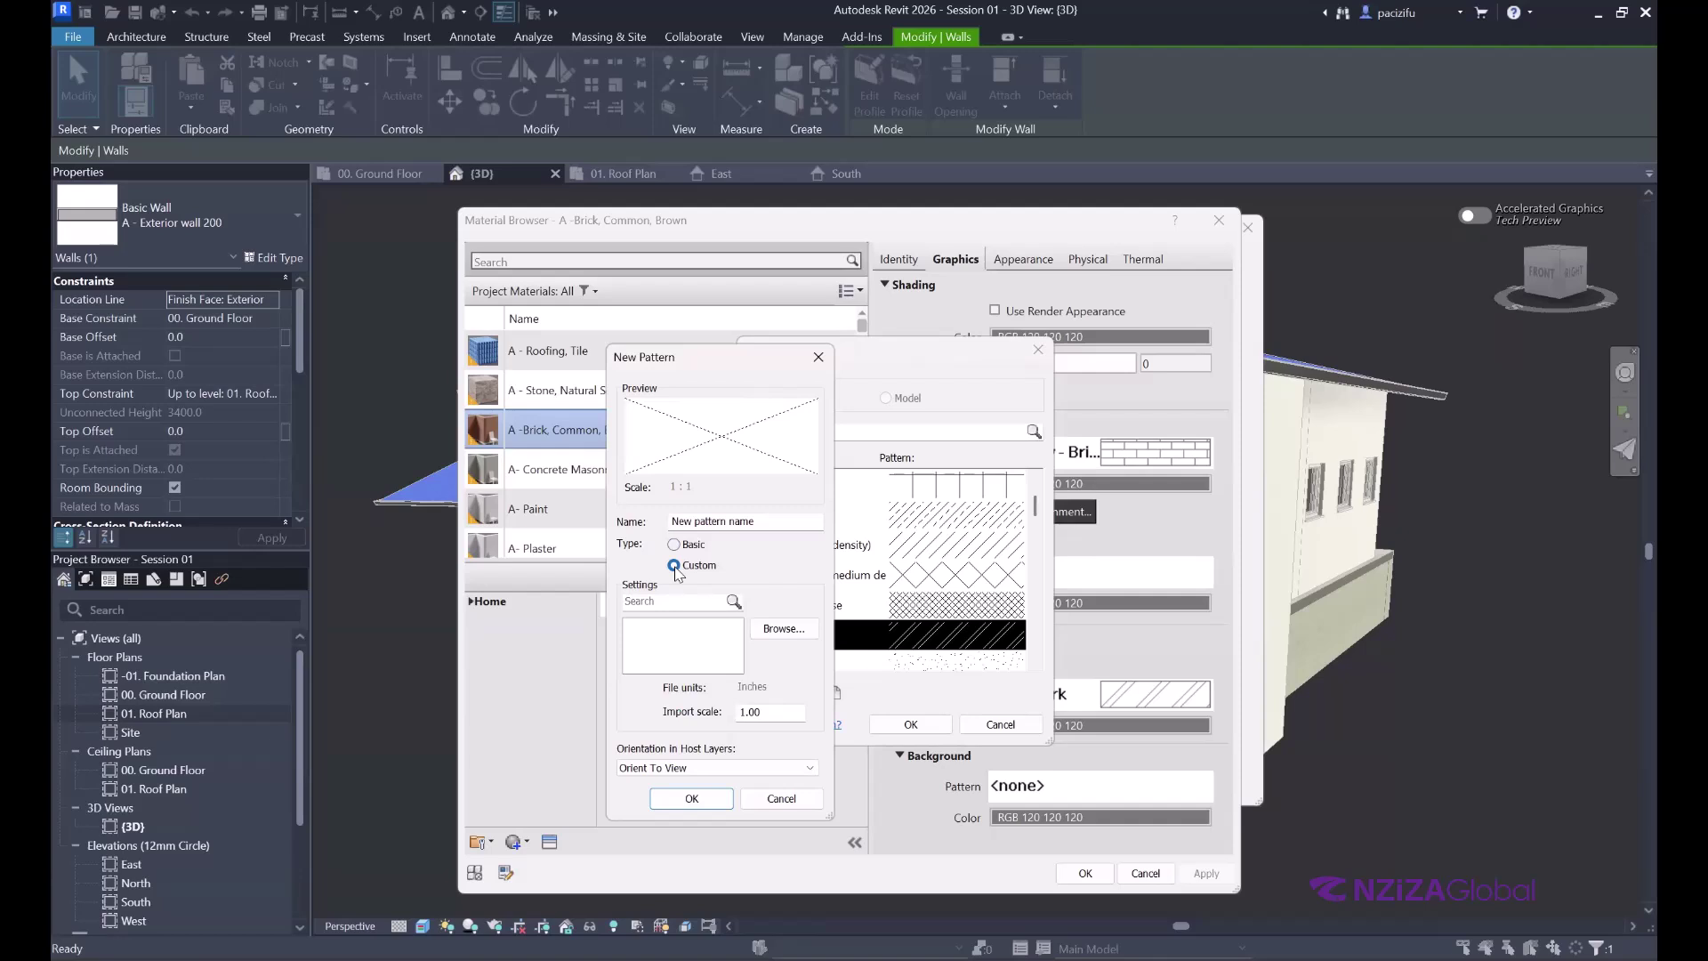
pyautogui.click(772, 634)
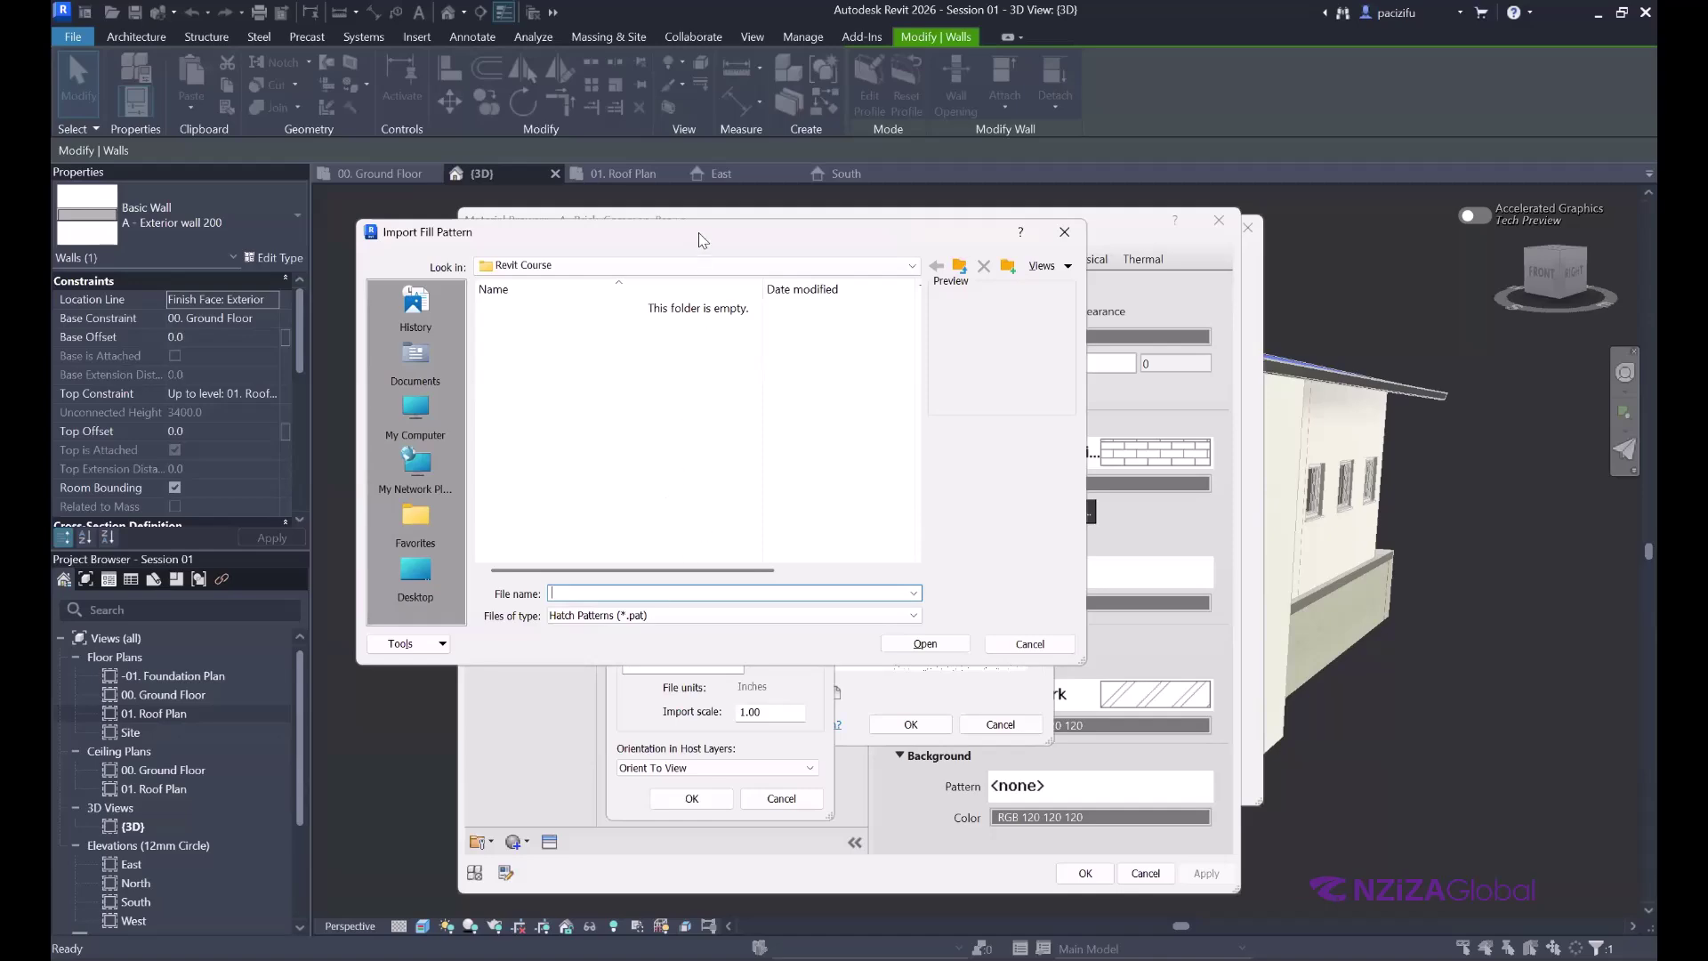
pyautogui.moveTo(702, 240); pyautogui.dragTo(684, 360)
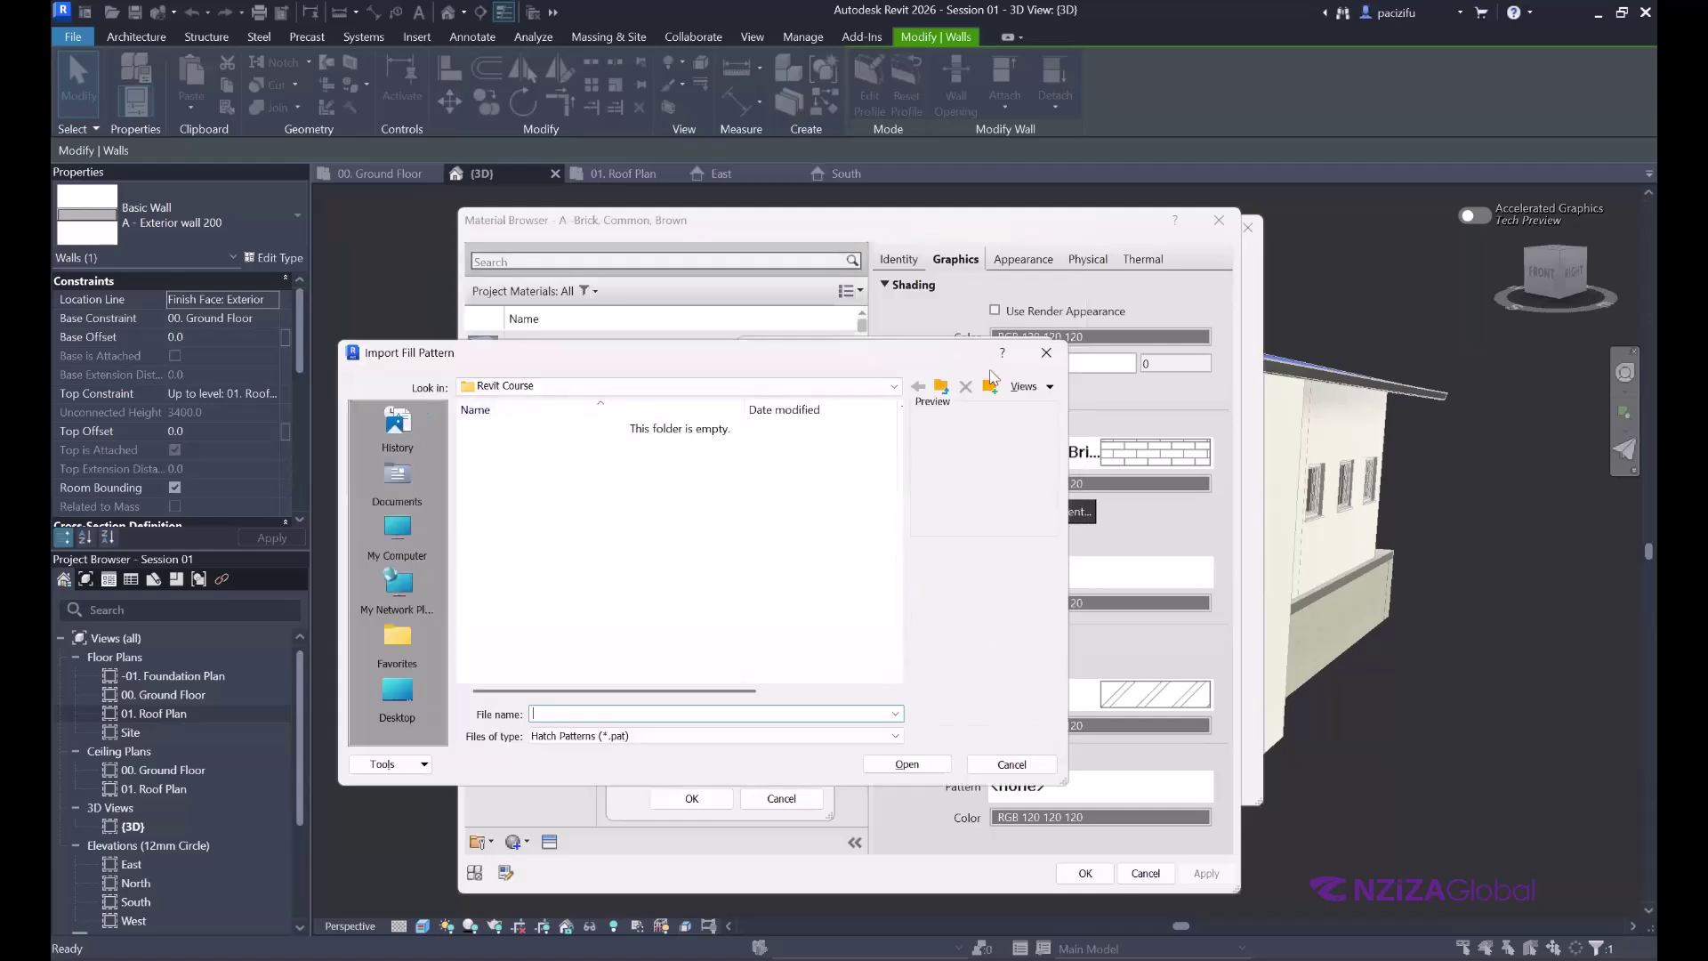
pyautogui.press('Escape')
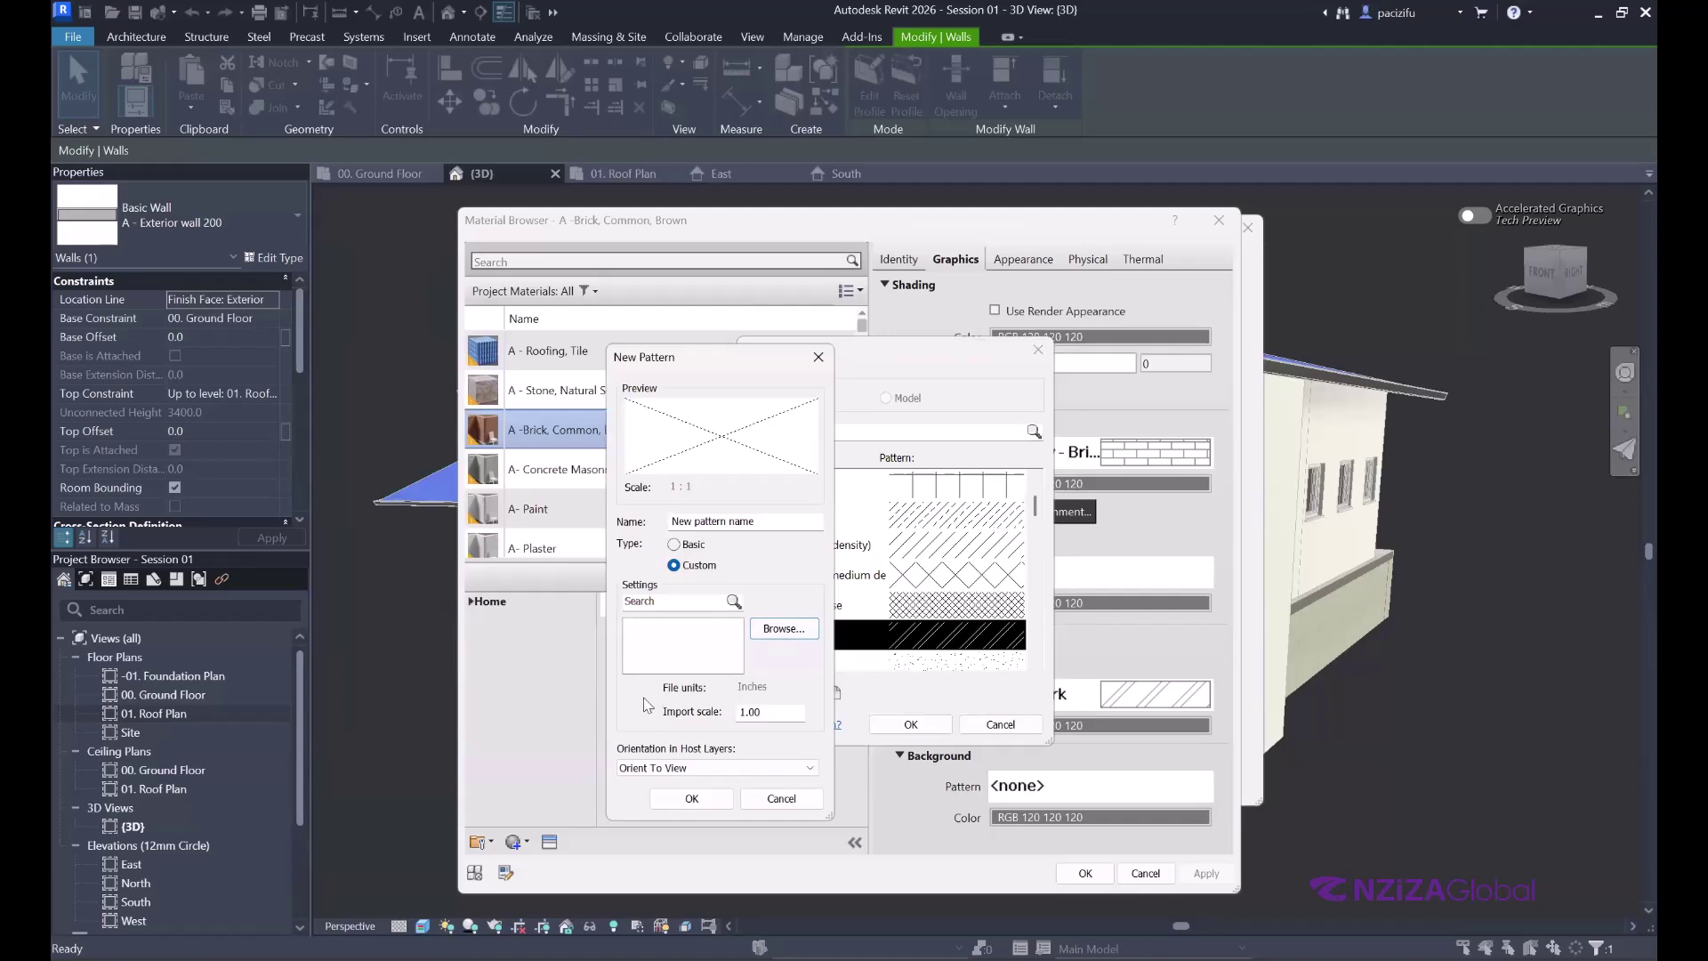
pyautogui.click(819, 357)
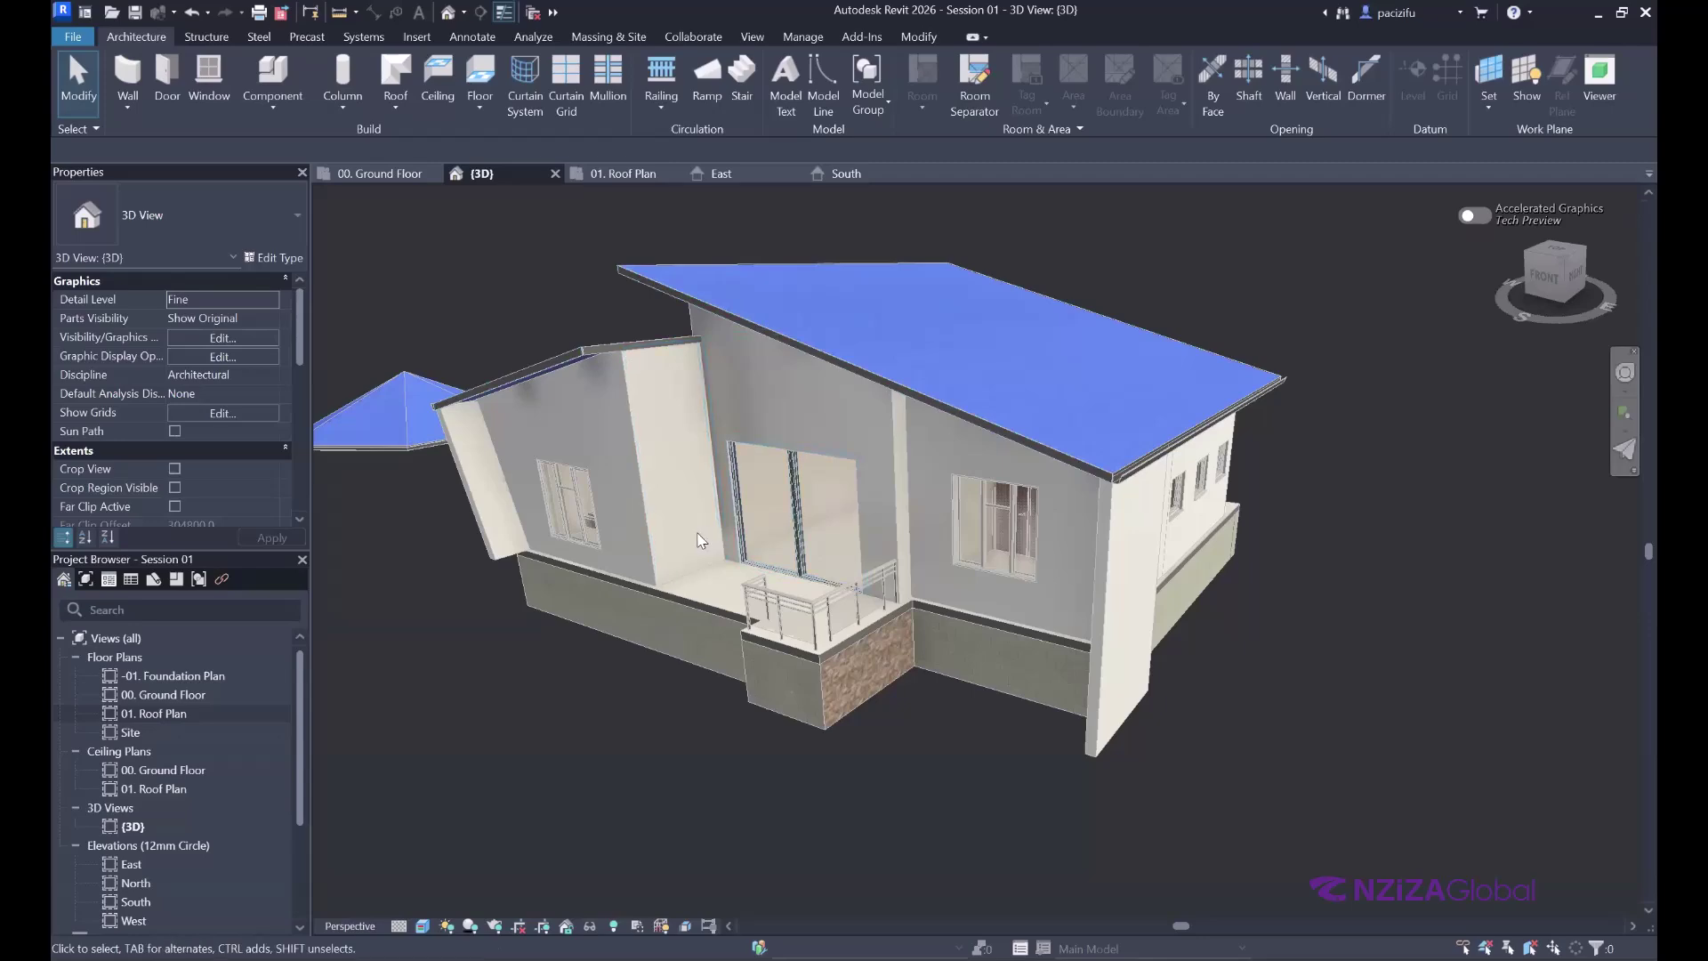
# - Decline saving the project and open the options for the save reminder intervals
pyautogui.scroll(3, 739, 521)
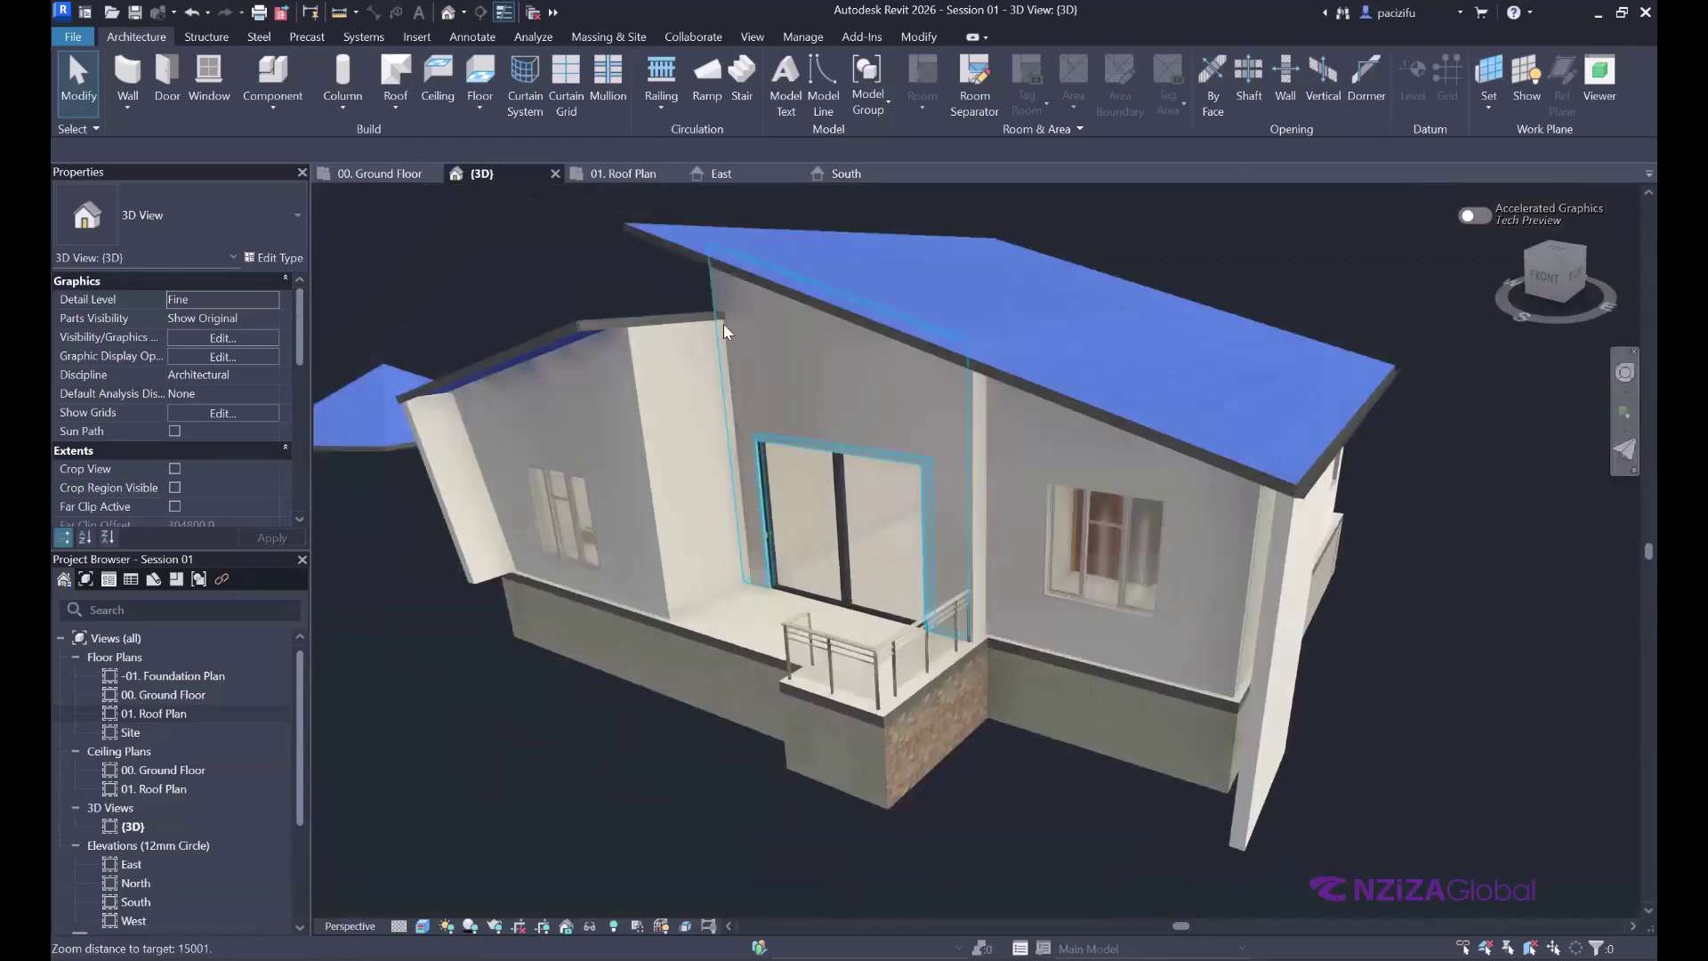
pyautogui.scroll(4, 758, 503)
pyautogui.scroll(-2, 621, 317)
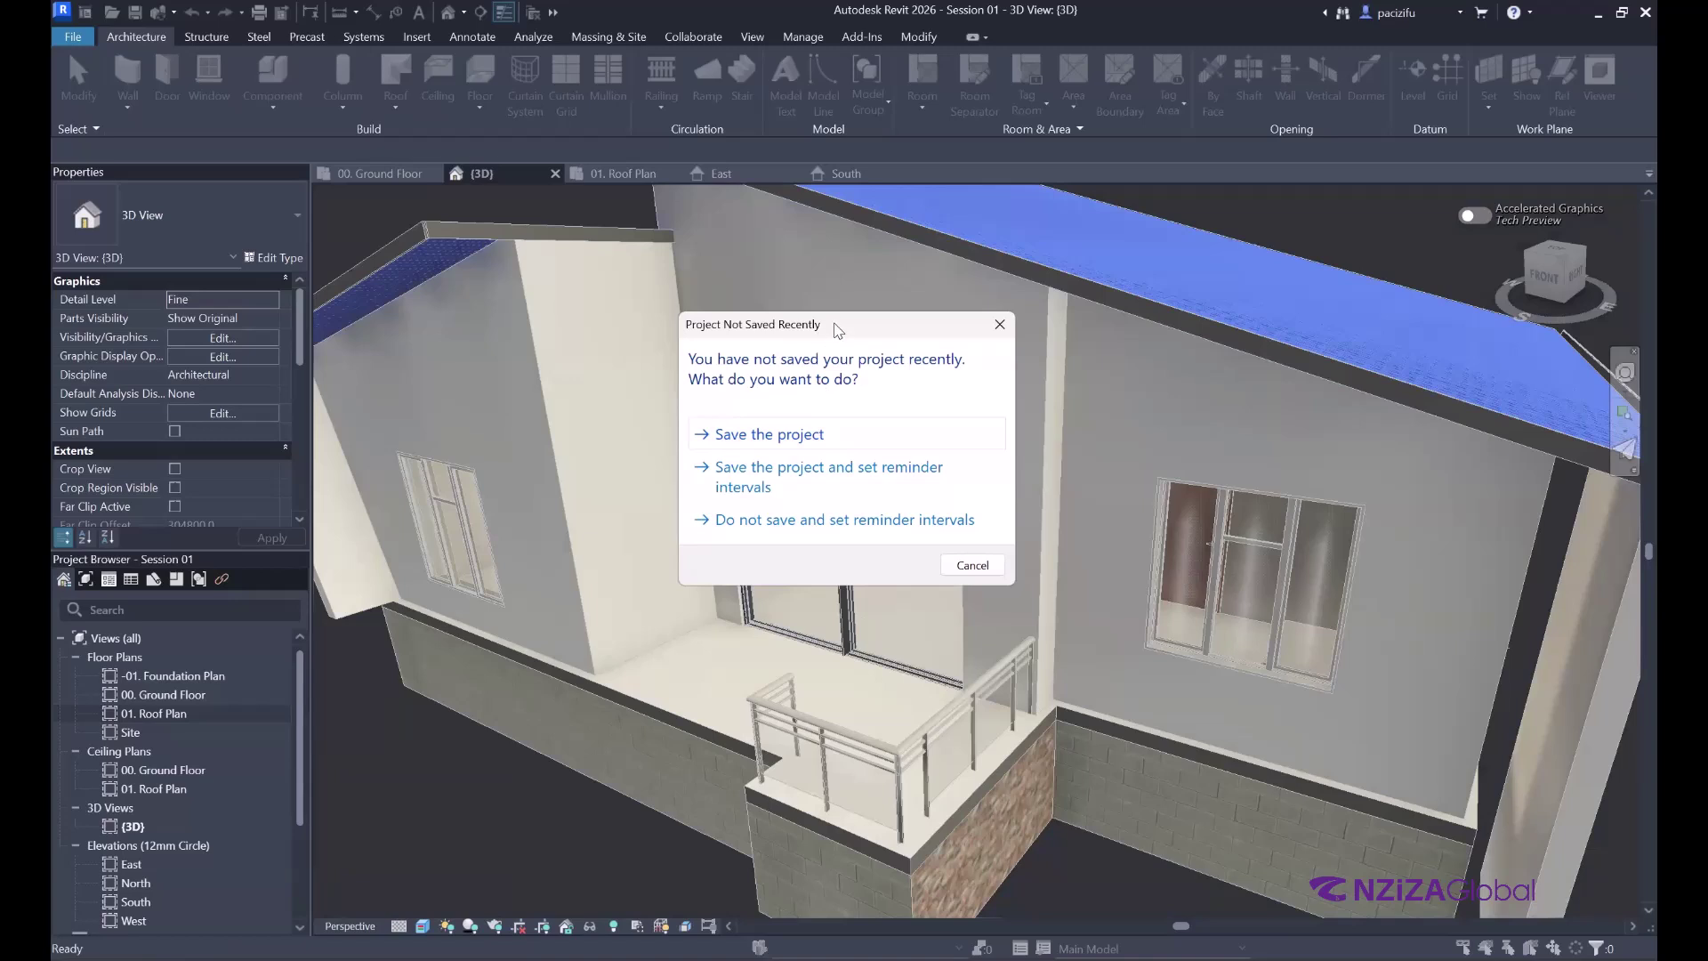
pyautogui.moveTo(845, 331); pyautogui.dragTo(863, 348)
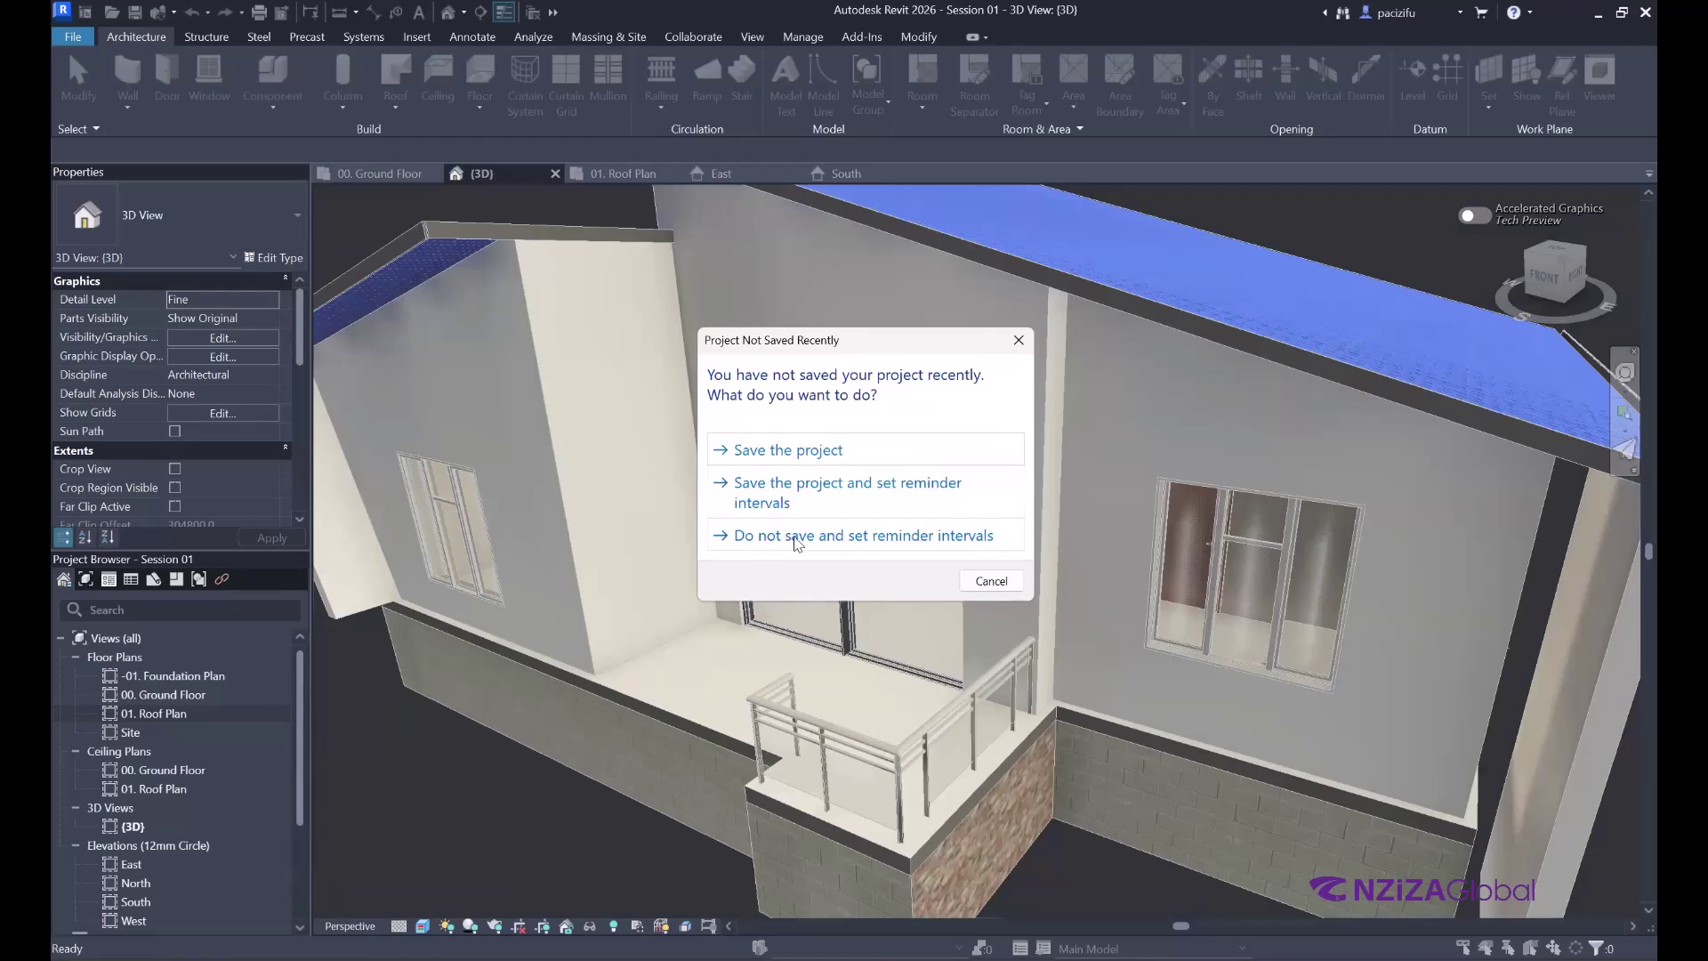
pyautogui.click(832, 537)
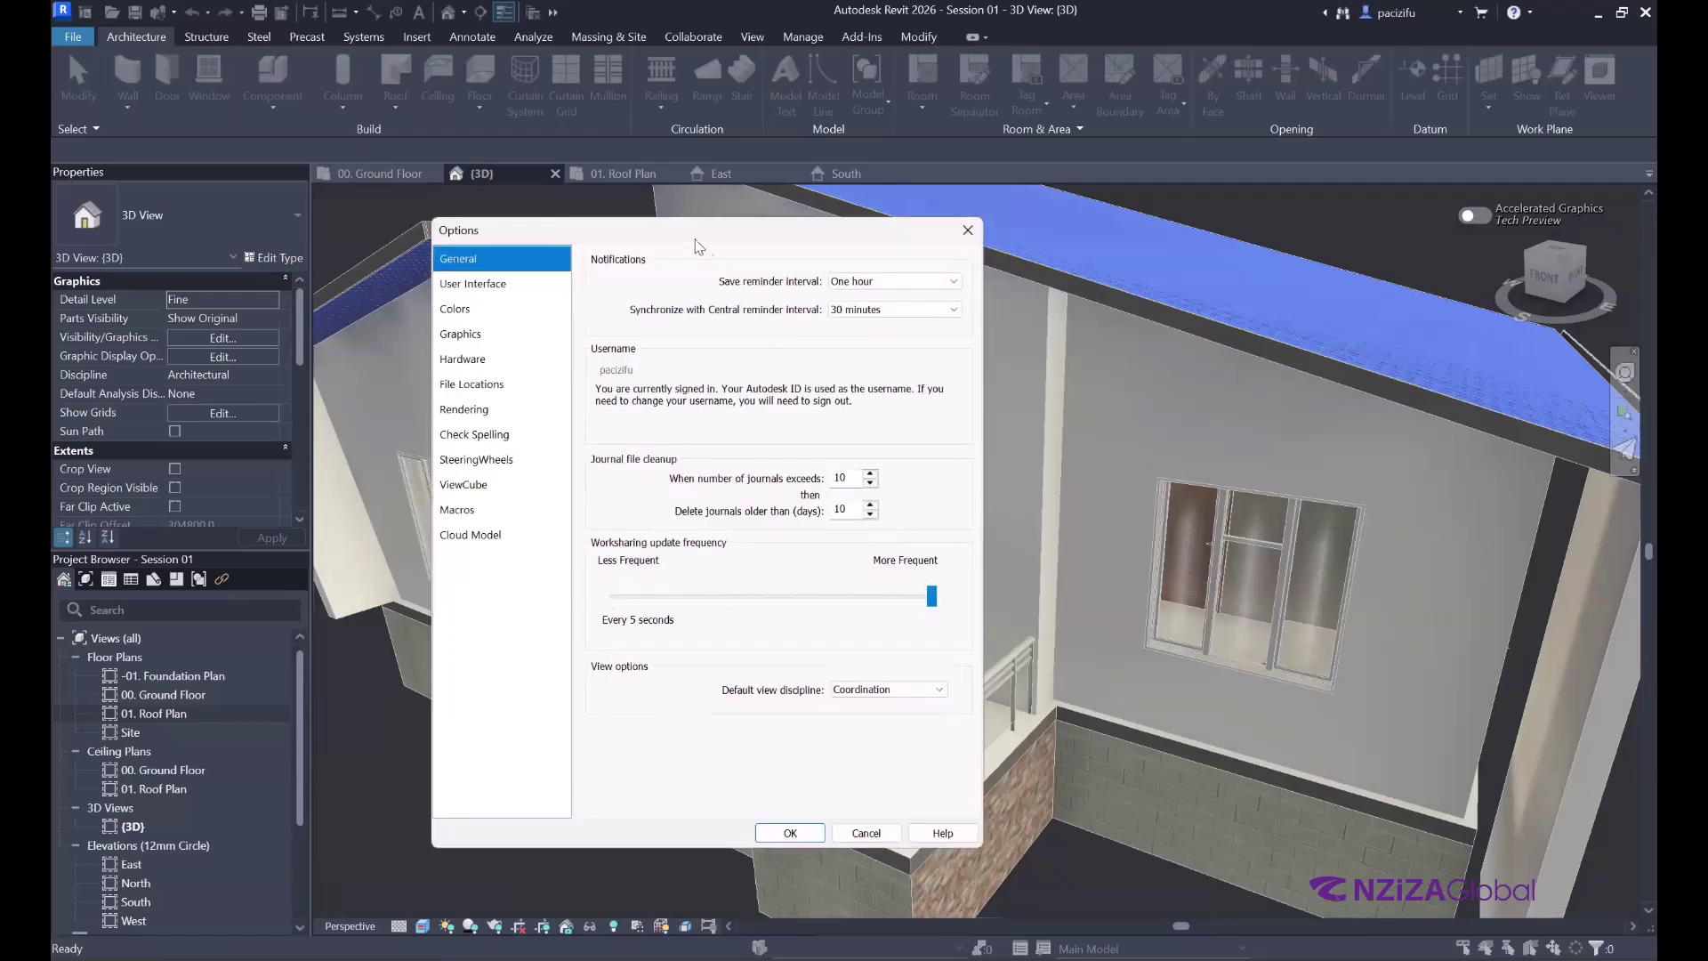
pyautogui.moveTo(672, 243); pyautogui.dragTo(760, 262)
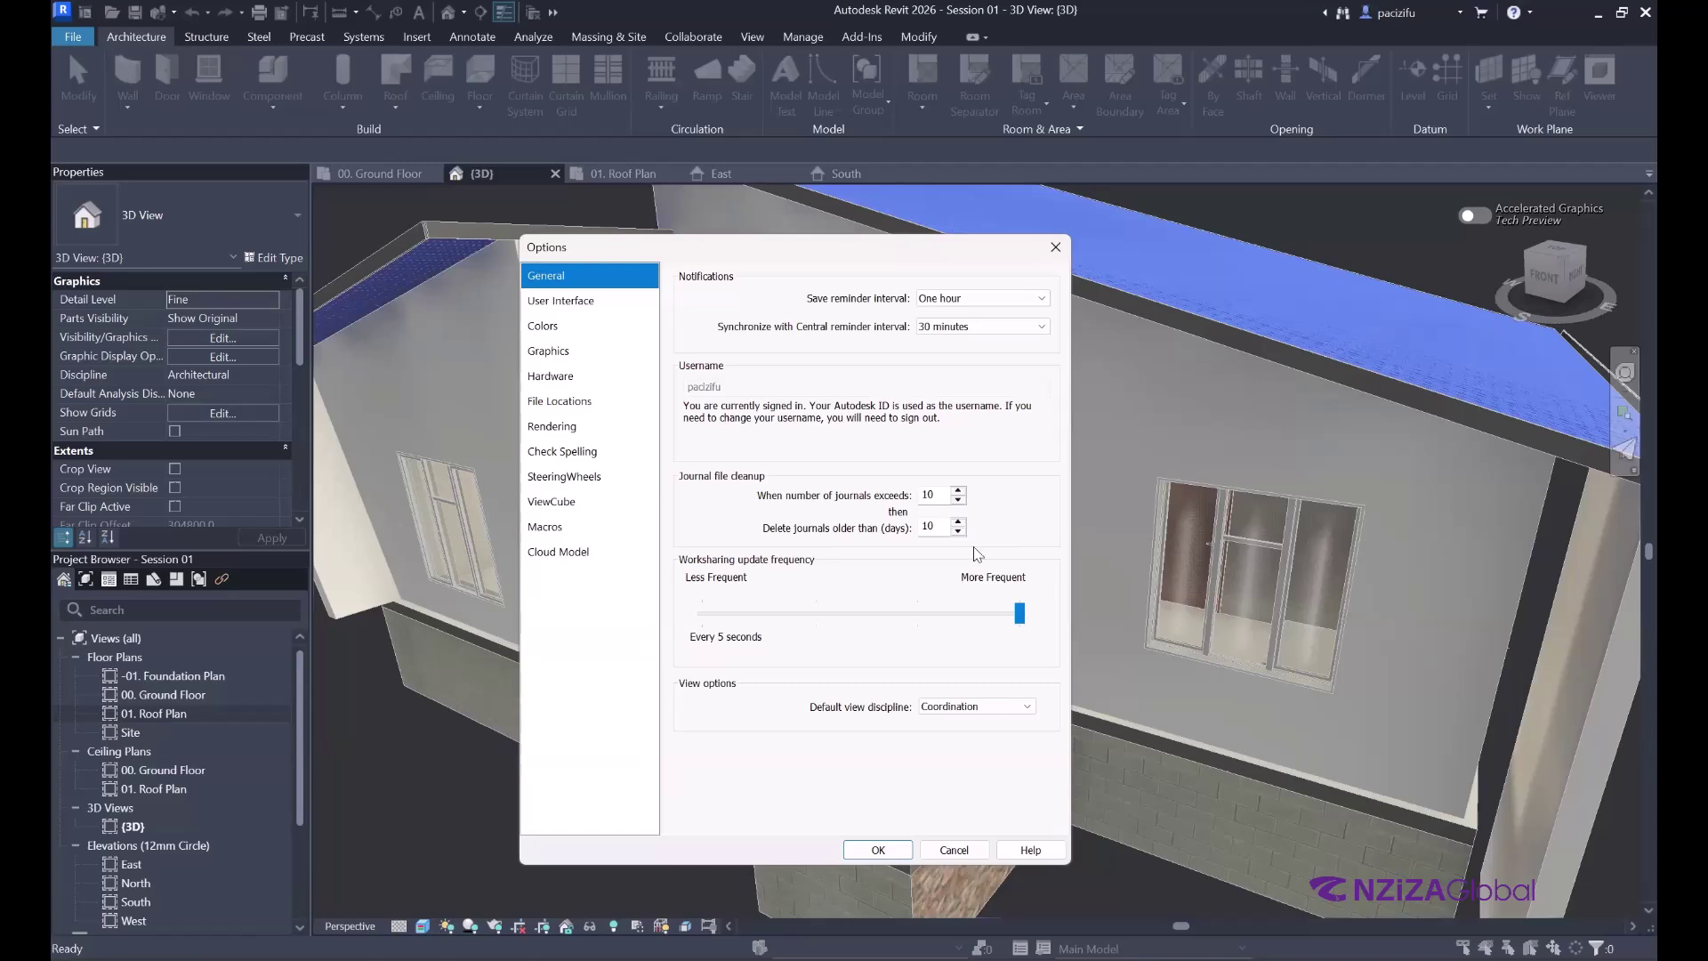
# - Set the journal file cleanup to exceed 2 journals and delete those older than 2 days
pyautogui.click(958, 500)
pyautogui.click(958, 500)
pyautogui.click(959, 500)
pyautogui.click(959, 500)
pyautogui.click(959, 500)
pyautogui.write('2')
pyautogui.click(942, 526)
pyautogui.doubleClick(942, 526)
pyautogui.write('2')
# - Set the save reminder interval to two hours and accept the options
pyautogui.click(1045, 300)
pyautogui.click(957, 357)
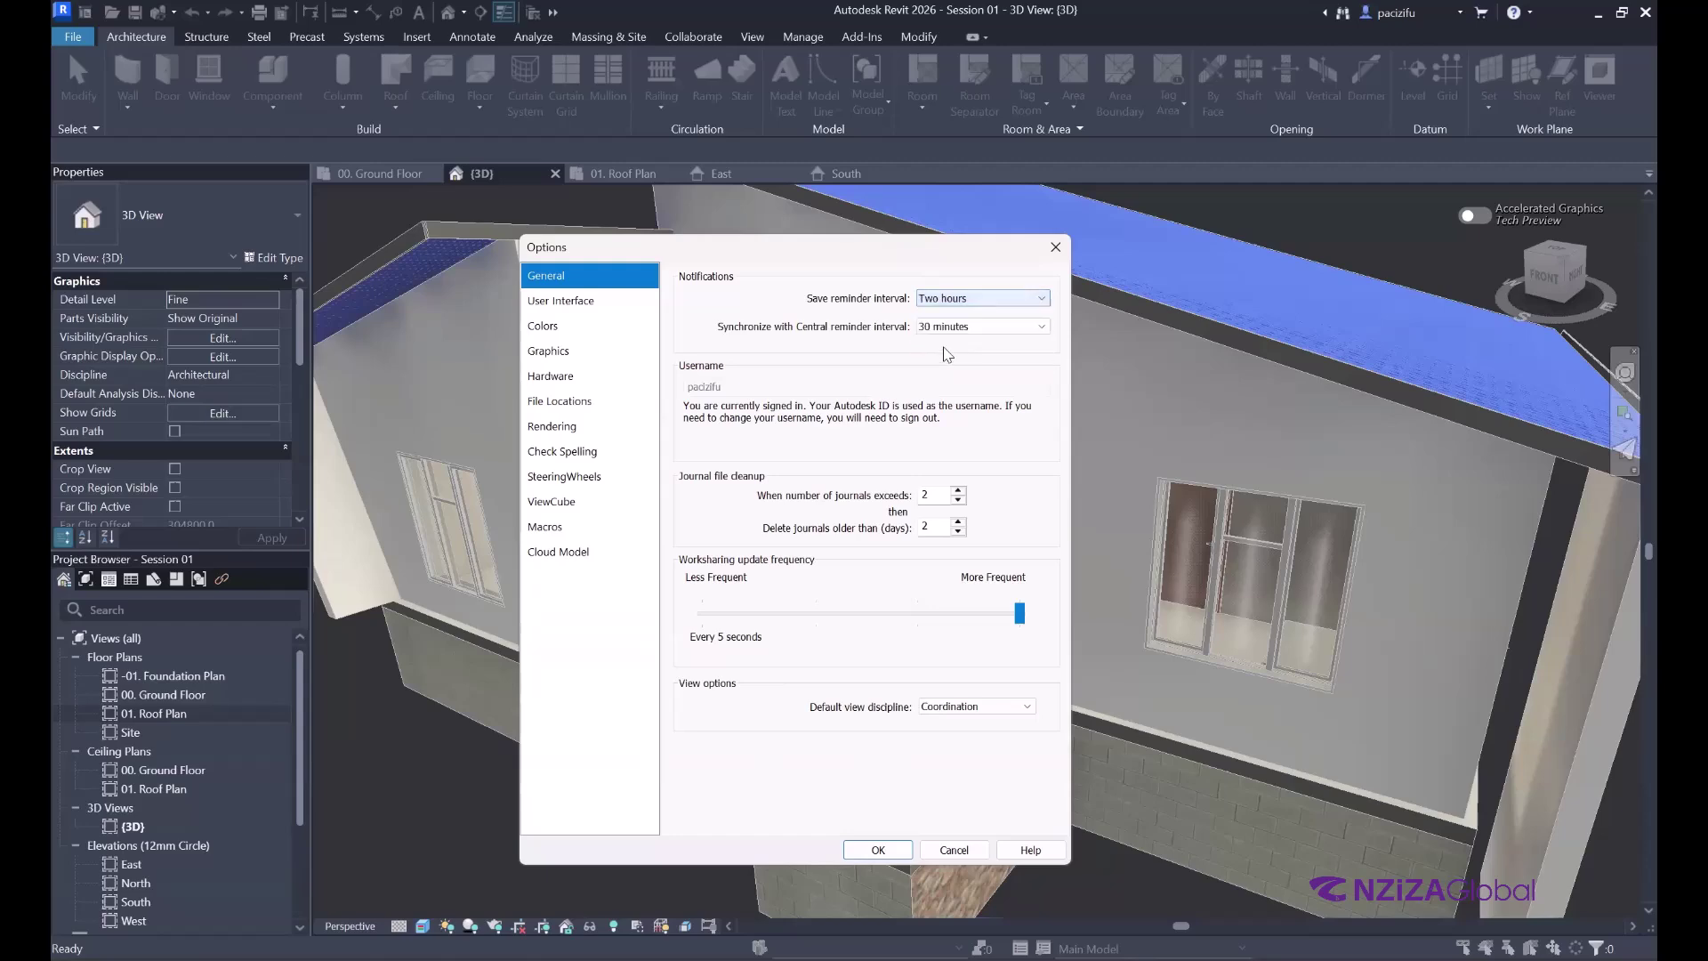
pyautogui.click(885, 847)
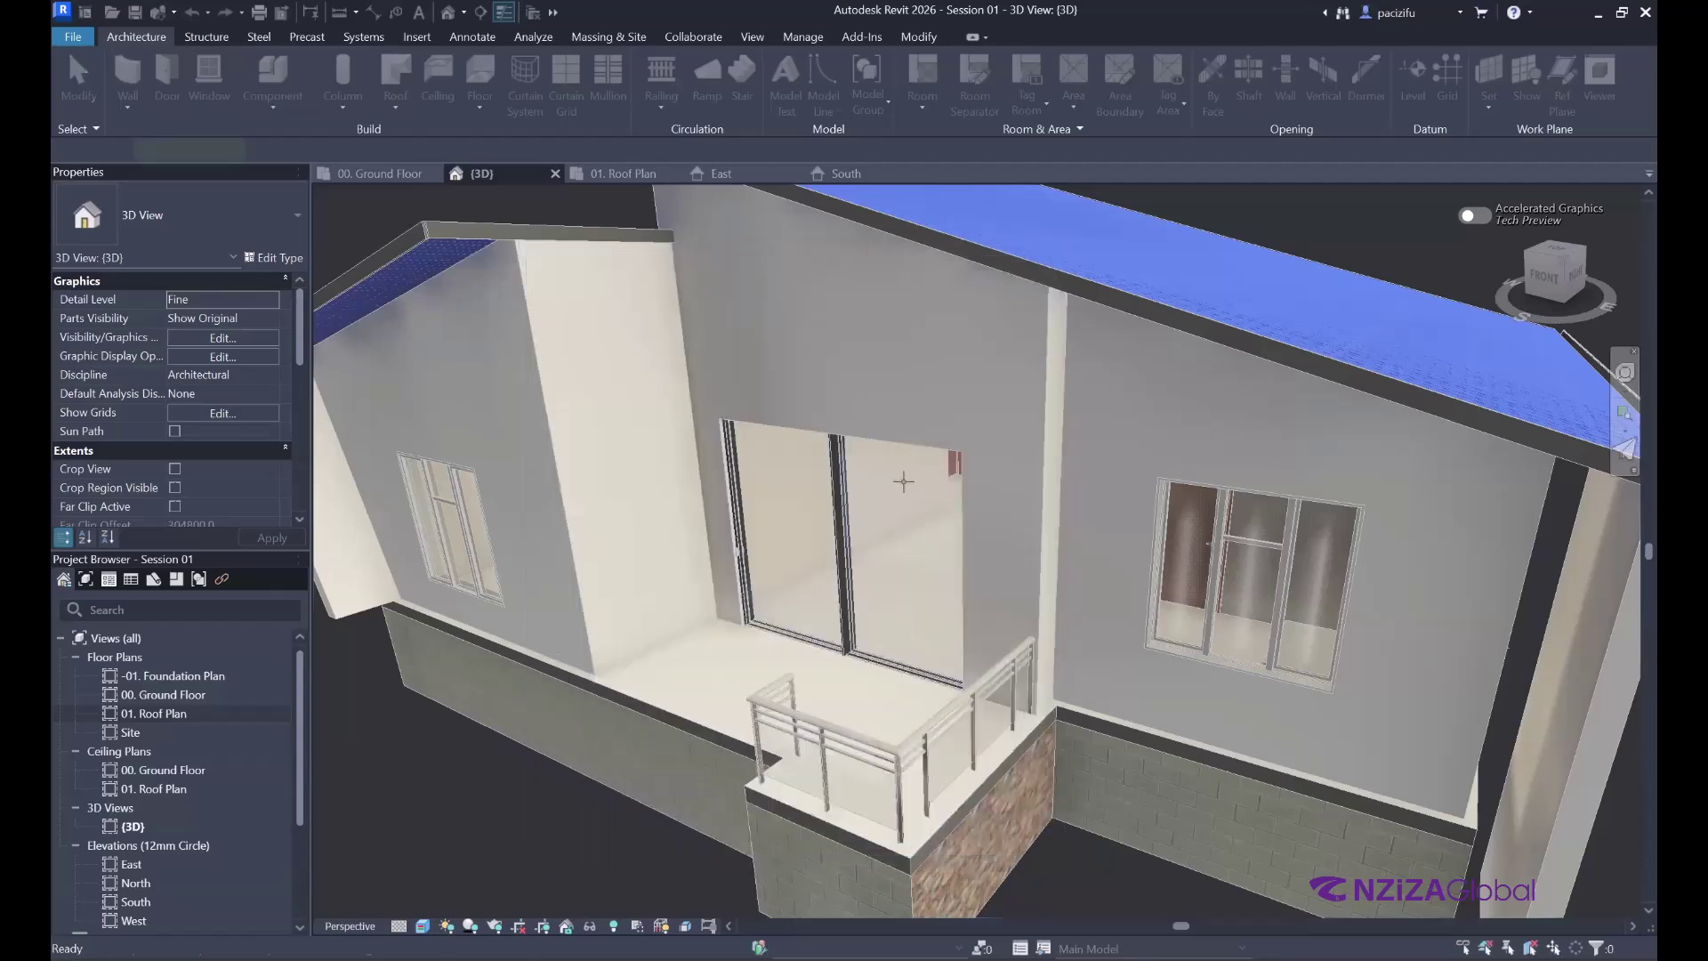
# - Browse the US library's Doors folder for a door family and preview M_Door-Opening without loading it
pyautogui.press('d')
pyautogui.press('r')
pyautogui.scroll(-3, 449, 428)
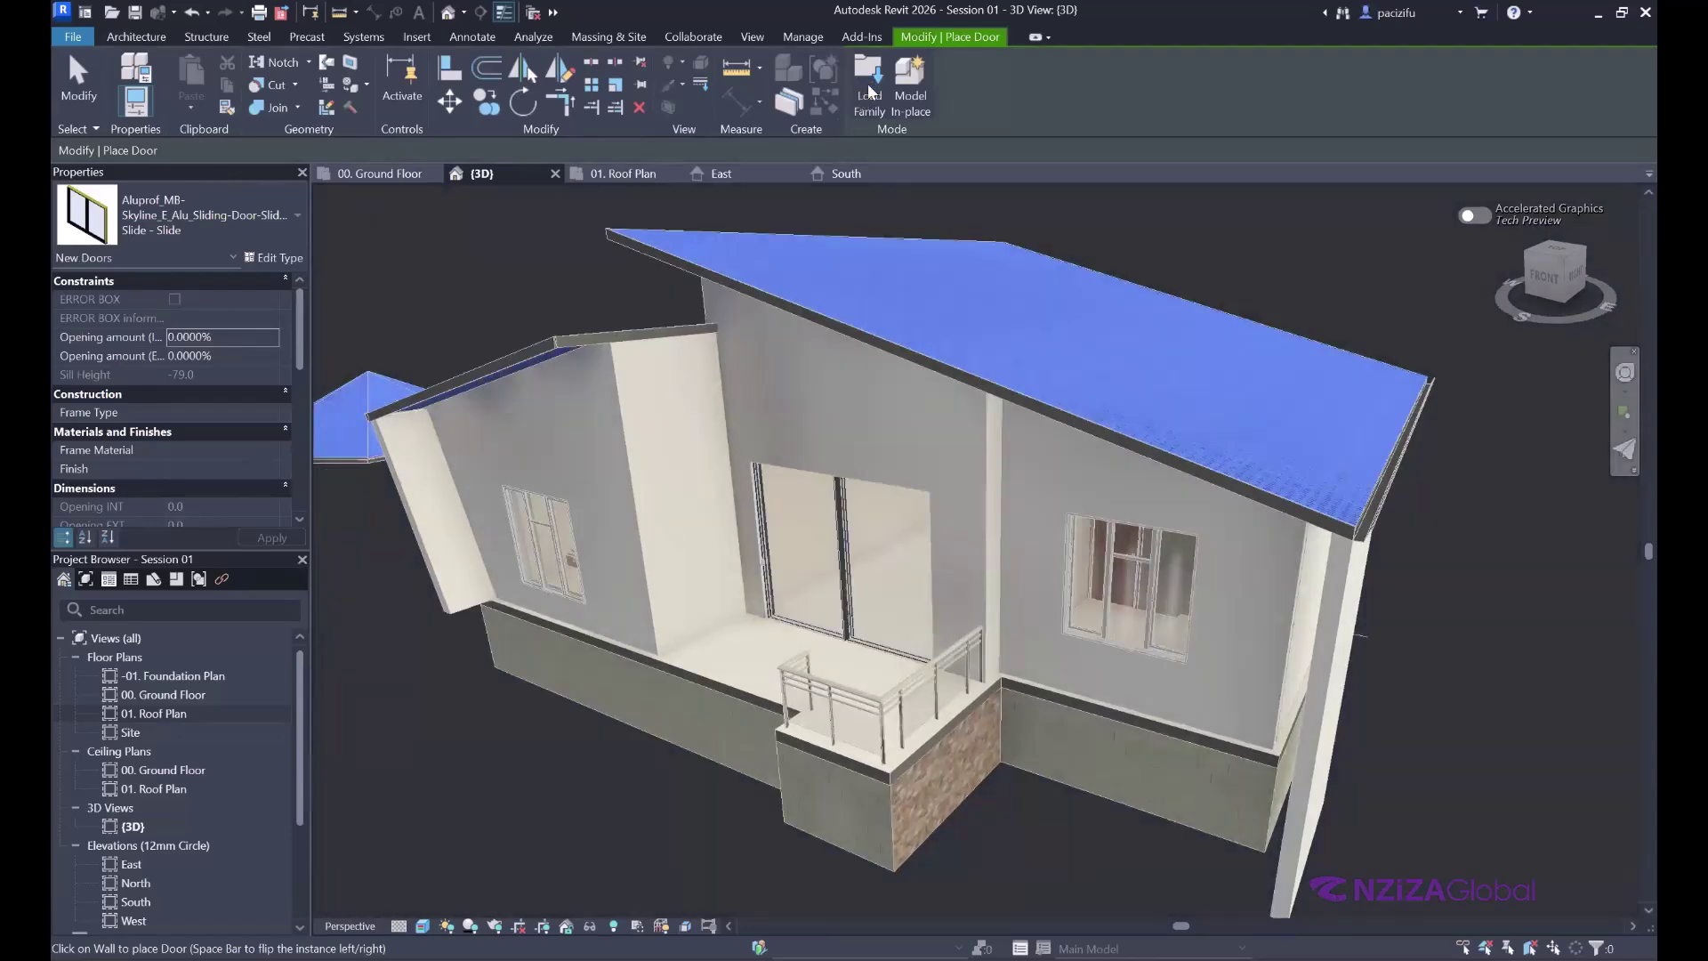
pyautogui.click(868, 85)
pyautogui.click(947, 236)
pyautogui.doubleClick(399, 278)
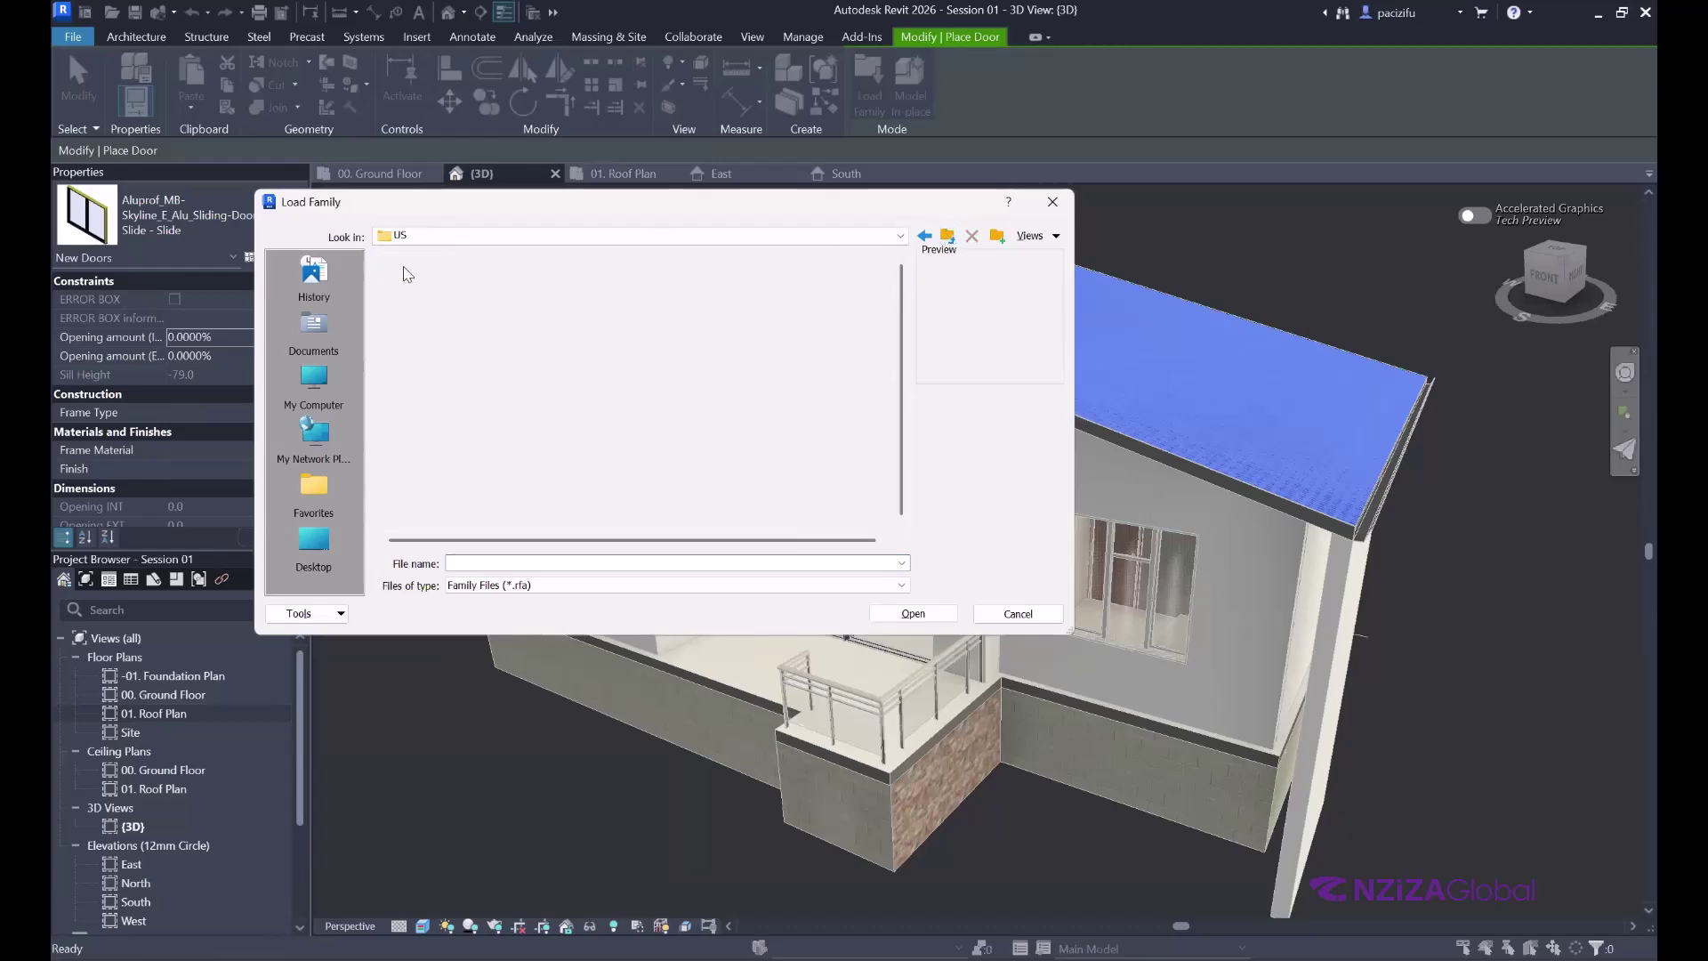
pyautogui.doubleClick(420, 441)
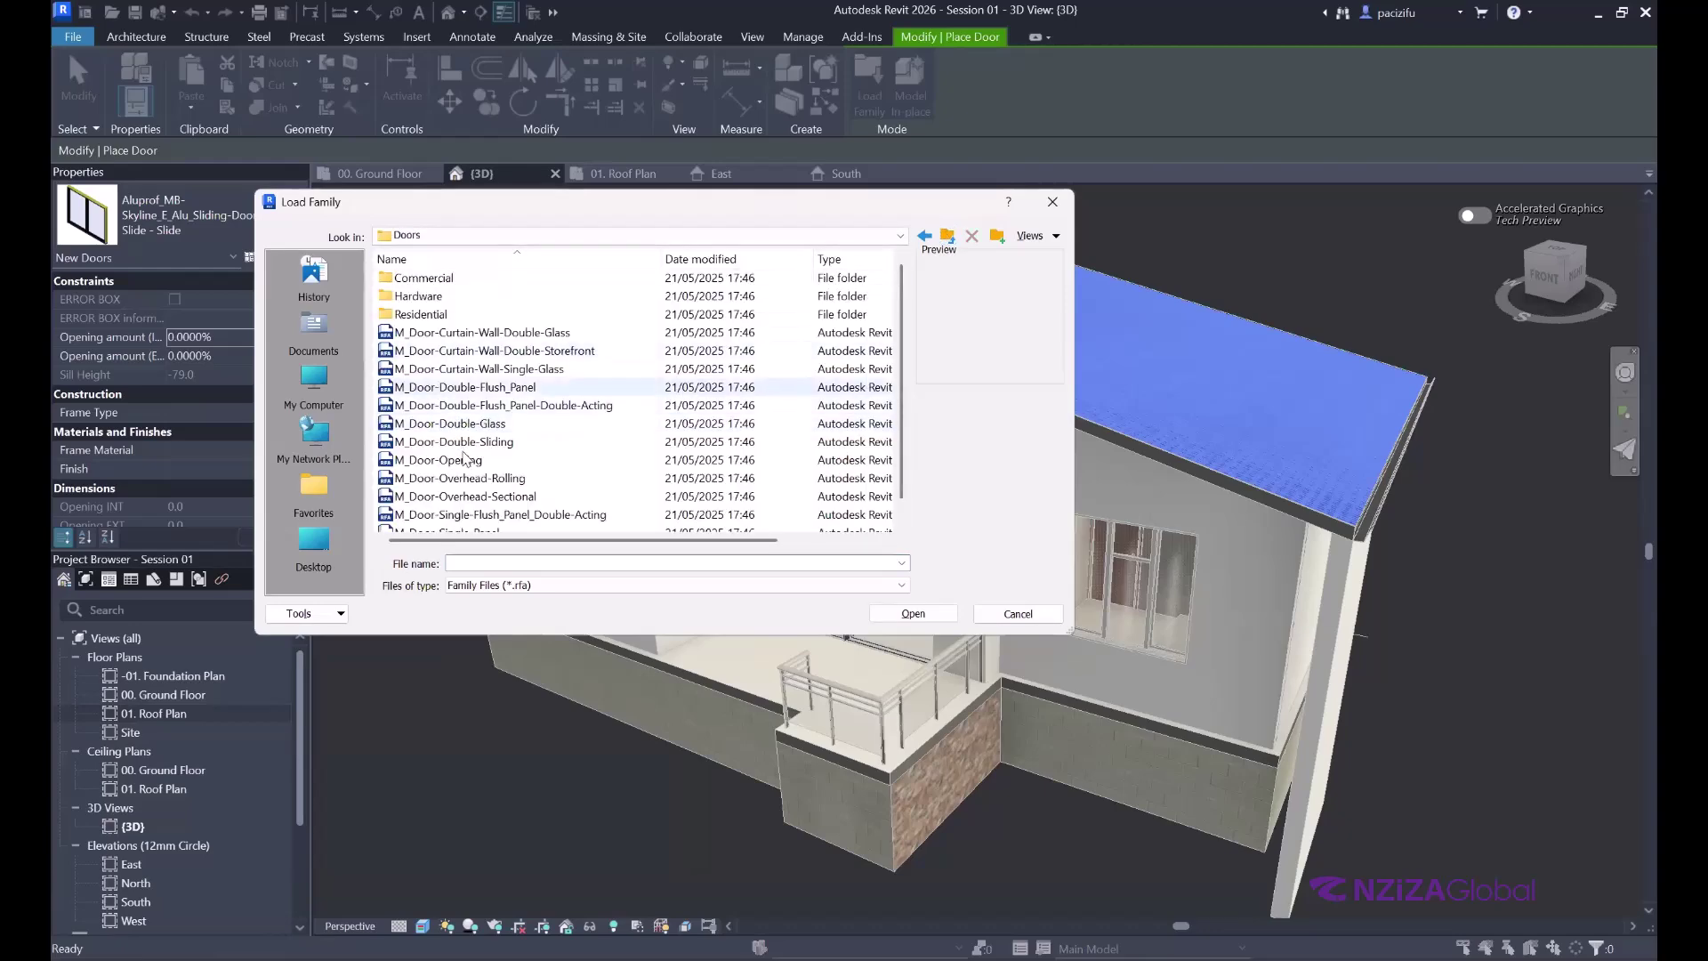
pyautogui.click(442, 463)
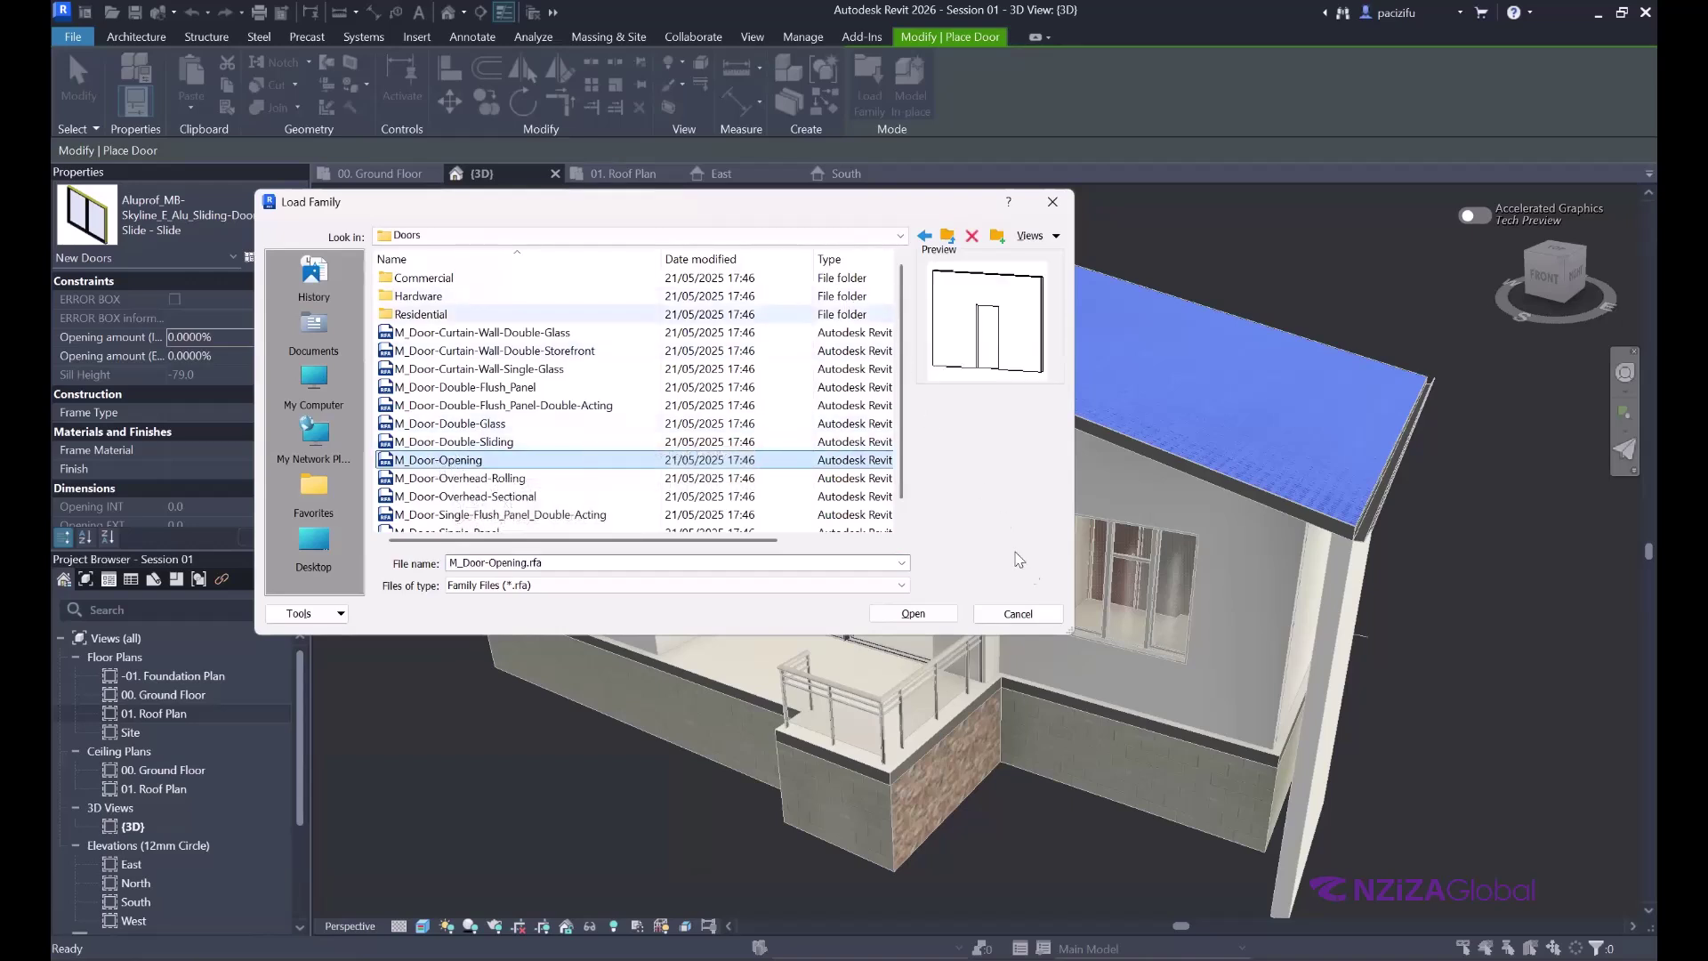
pyautogui.click(1018, 614)
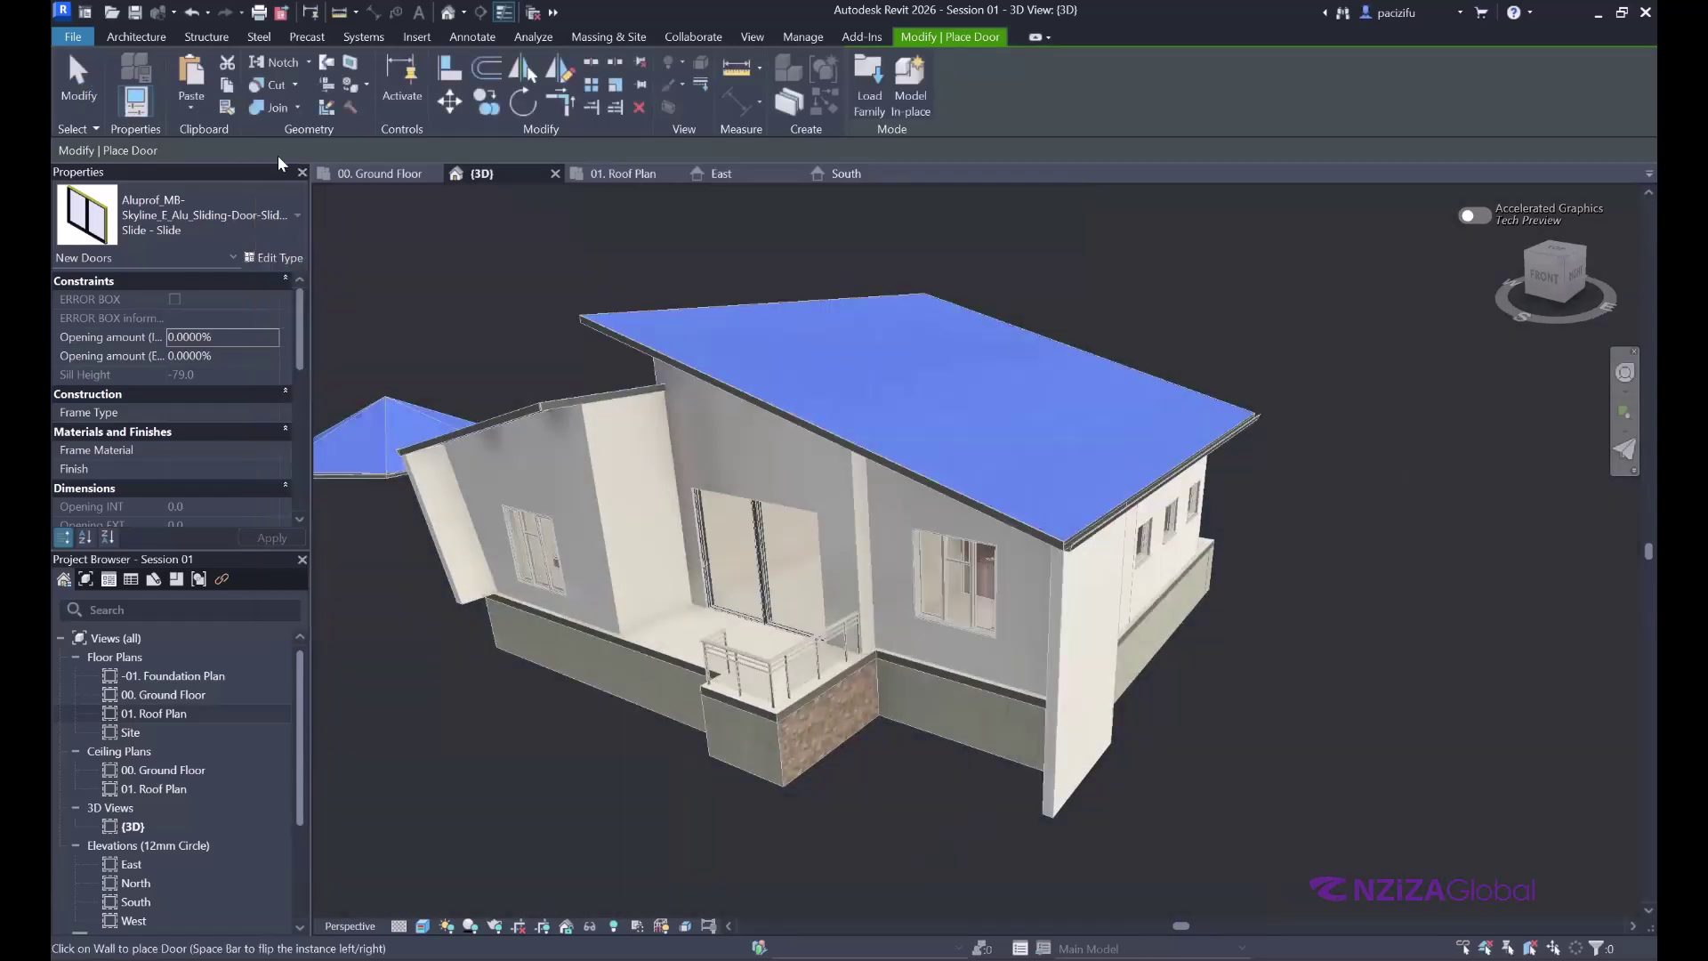
pyautogui.click(78, 94)
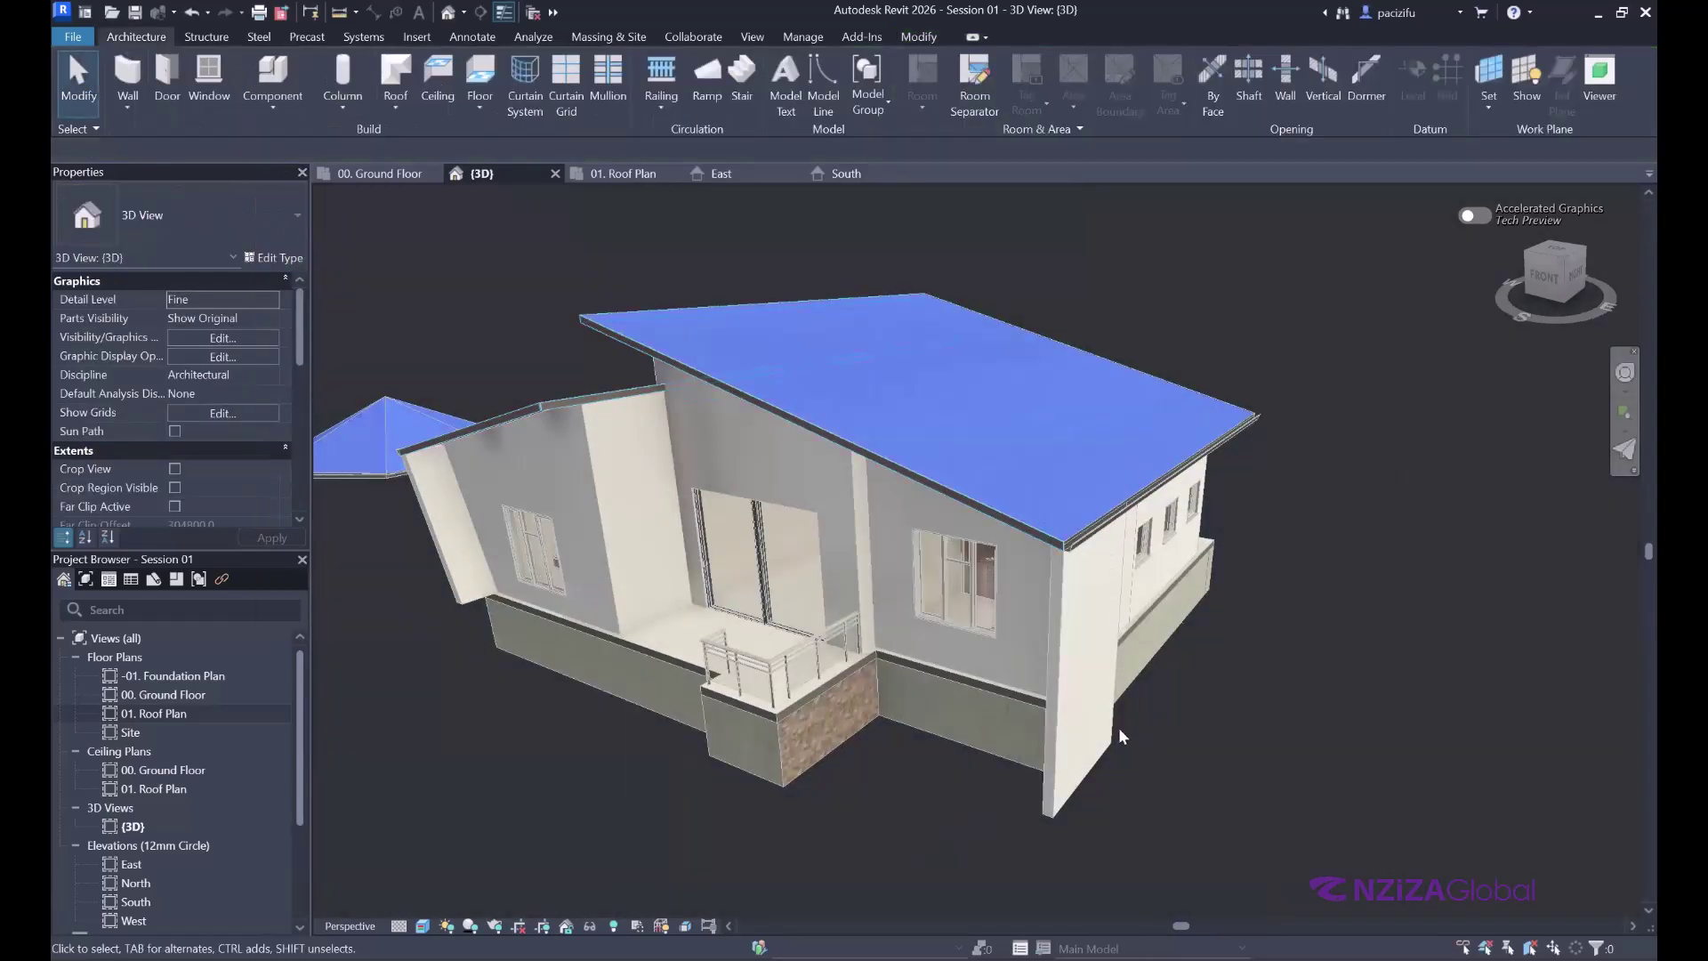
# - Select the projecting corner wall and open its profile for editing
pyautogui.scroll(3, 1129, 525)
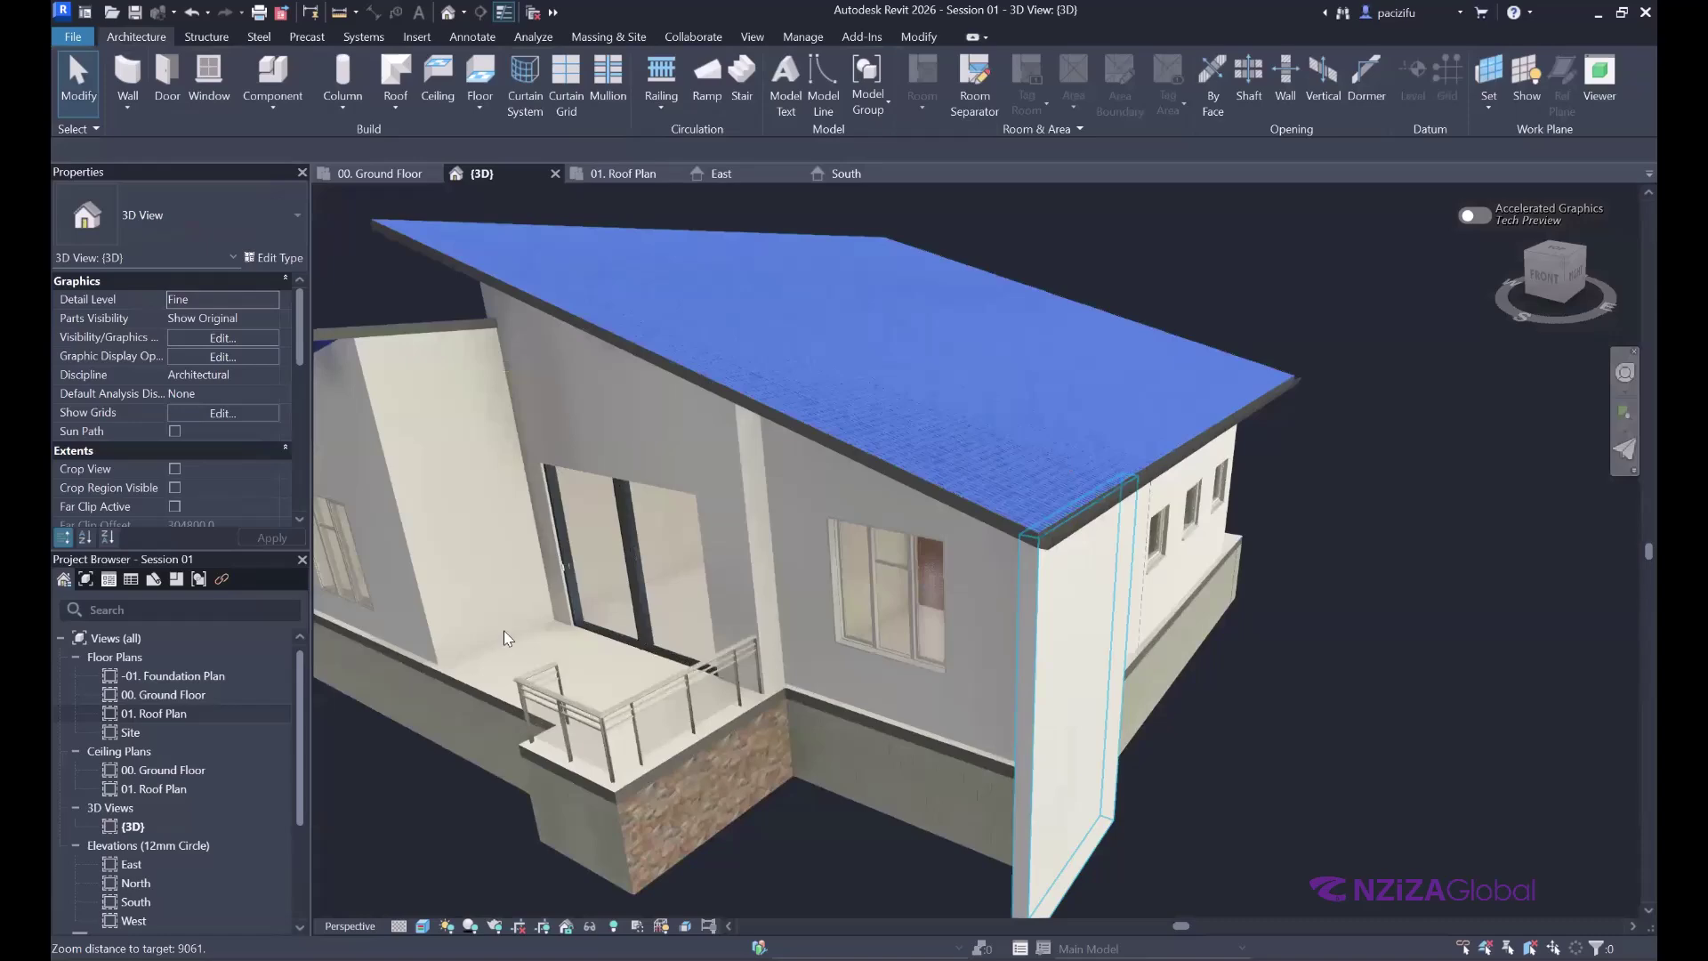
pyautogui.scroll(5, 1199, 584)
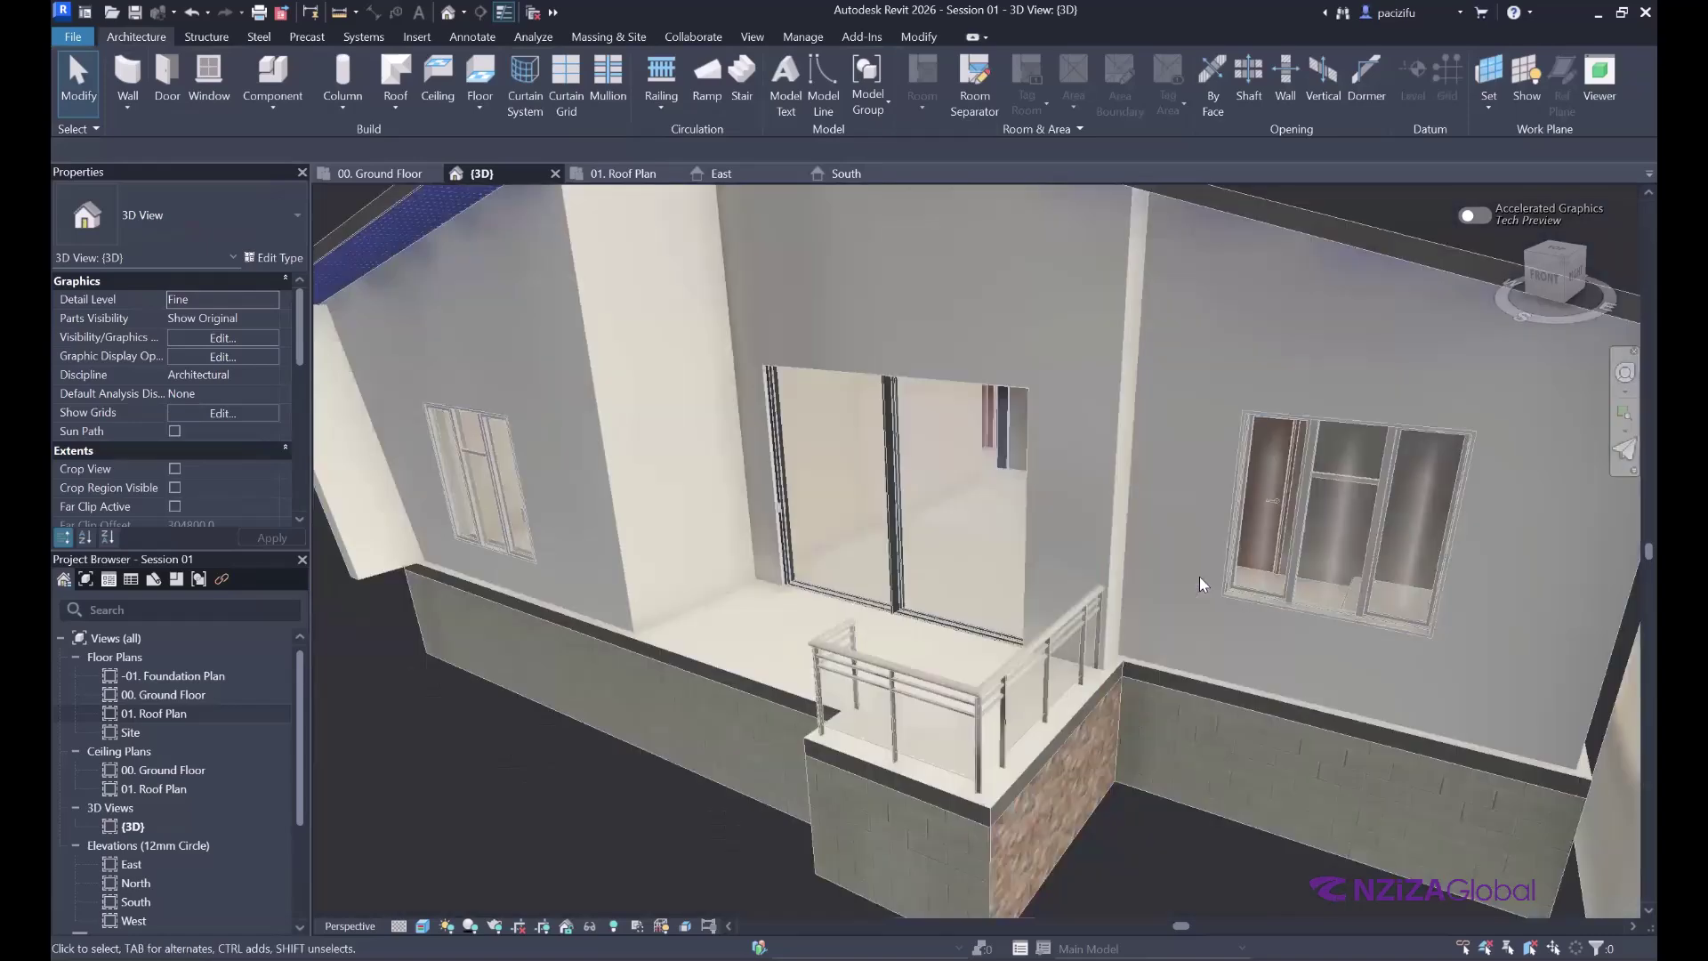
pyautogui.scroll(-5, 1226, 529)
pyautogui.scroll(4, 1342, 493)
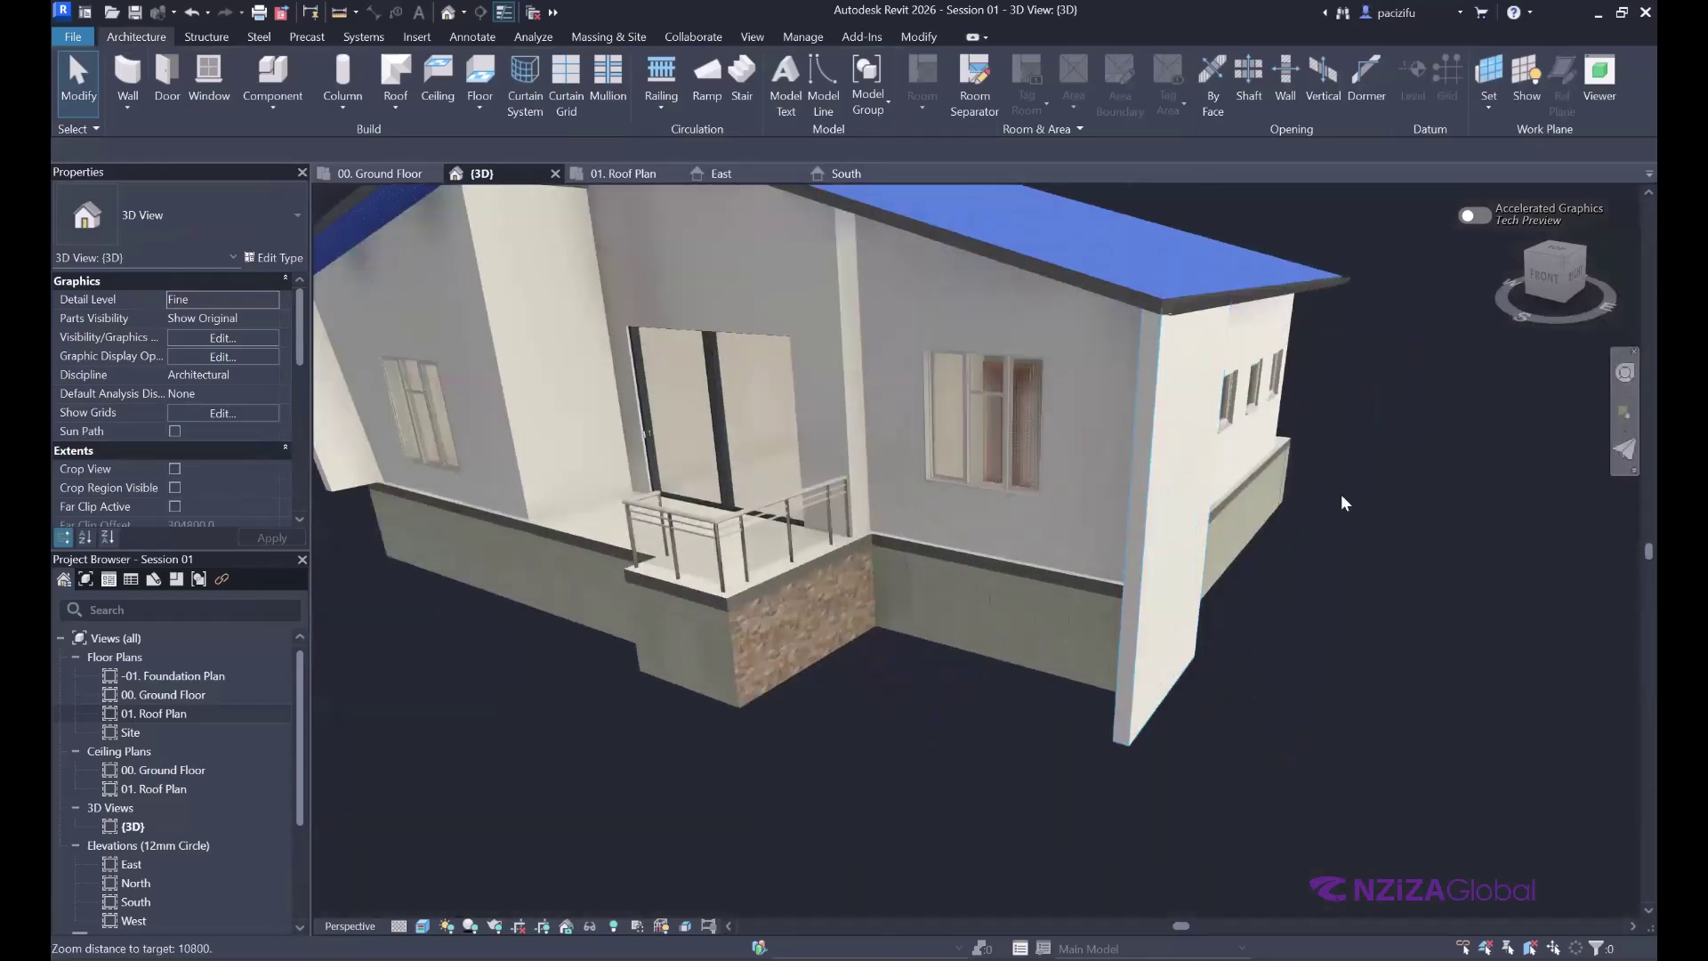
pyautogui.click(1215, 471)
pyautogui.press('F8')
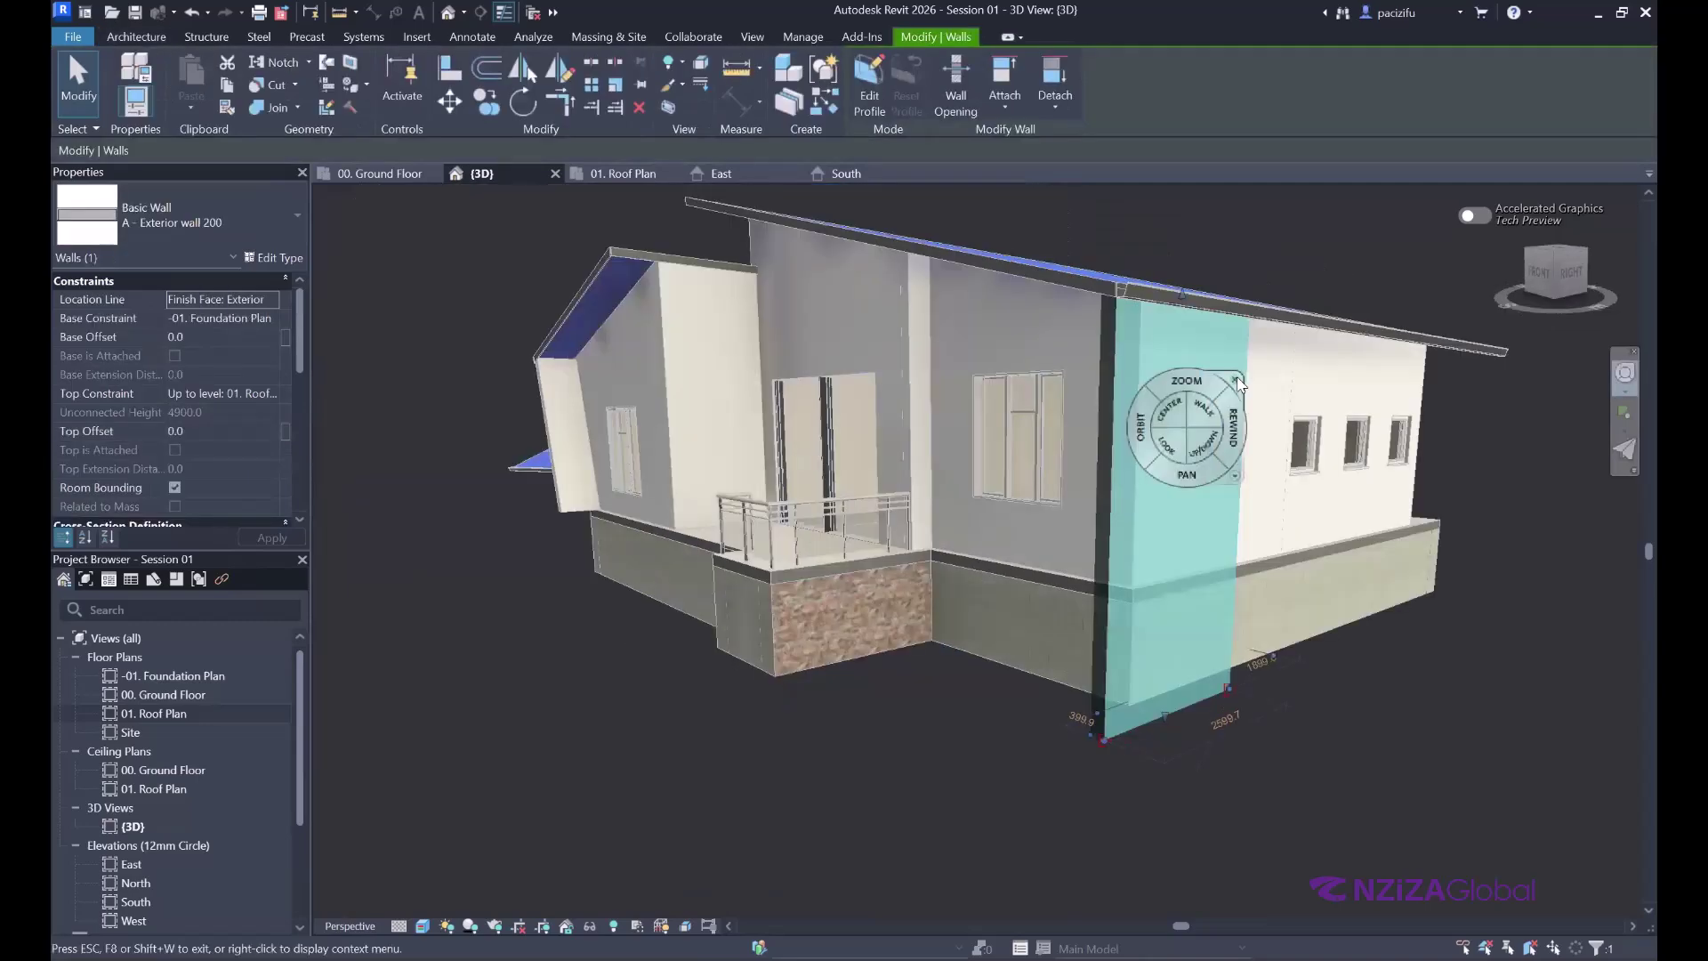
pyautogui.press('Escape')
pyautogui.scroll(-4, 1049, 533)
pyautogui.scroll(4, 1001, 489)
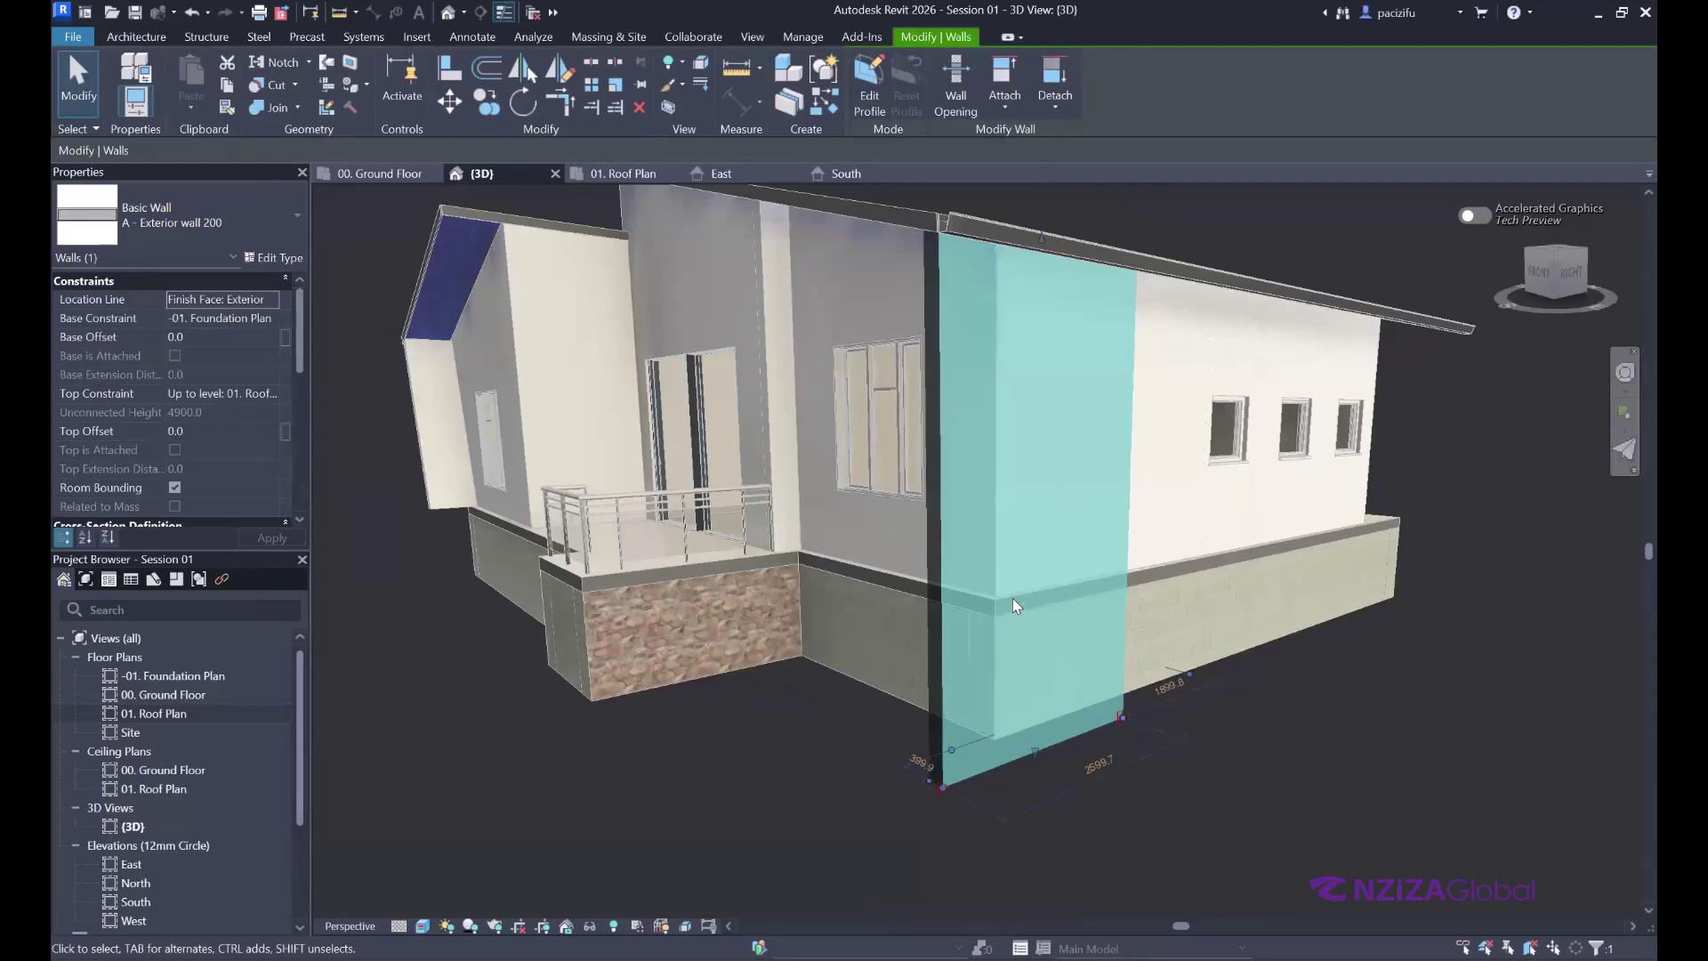
pyautogui.click(865, 105)
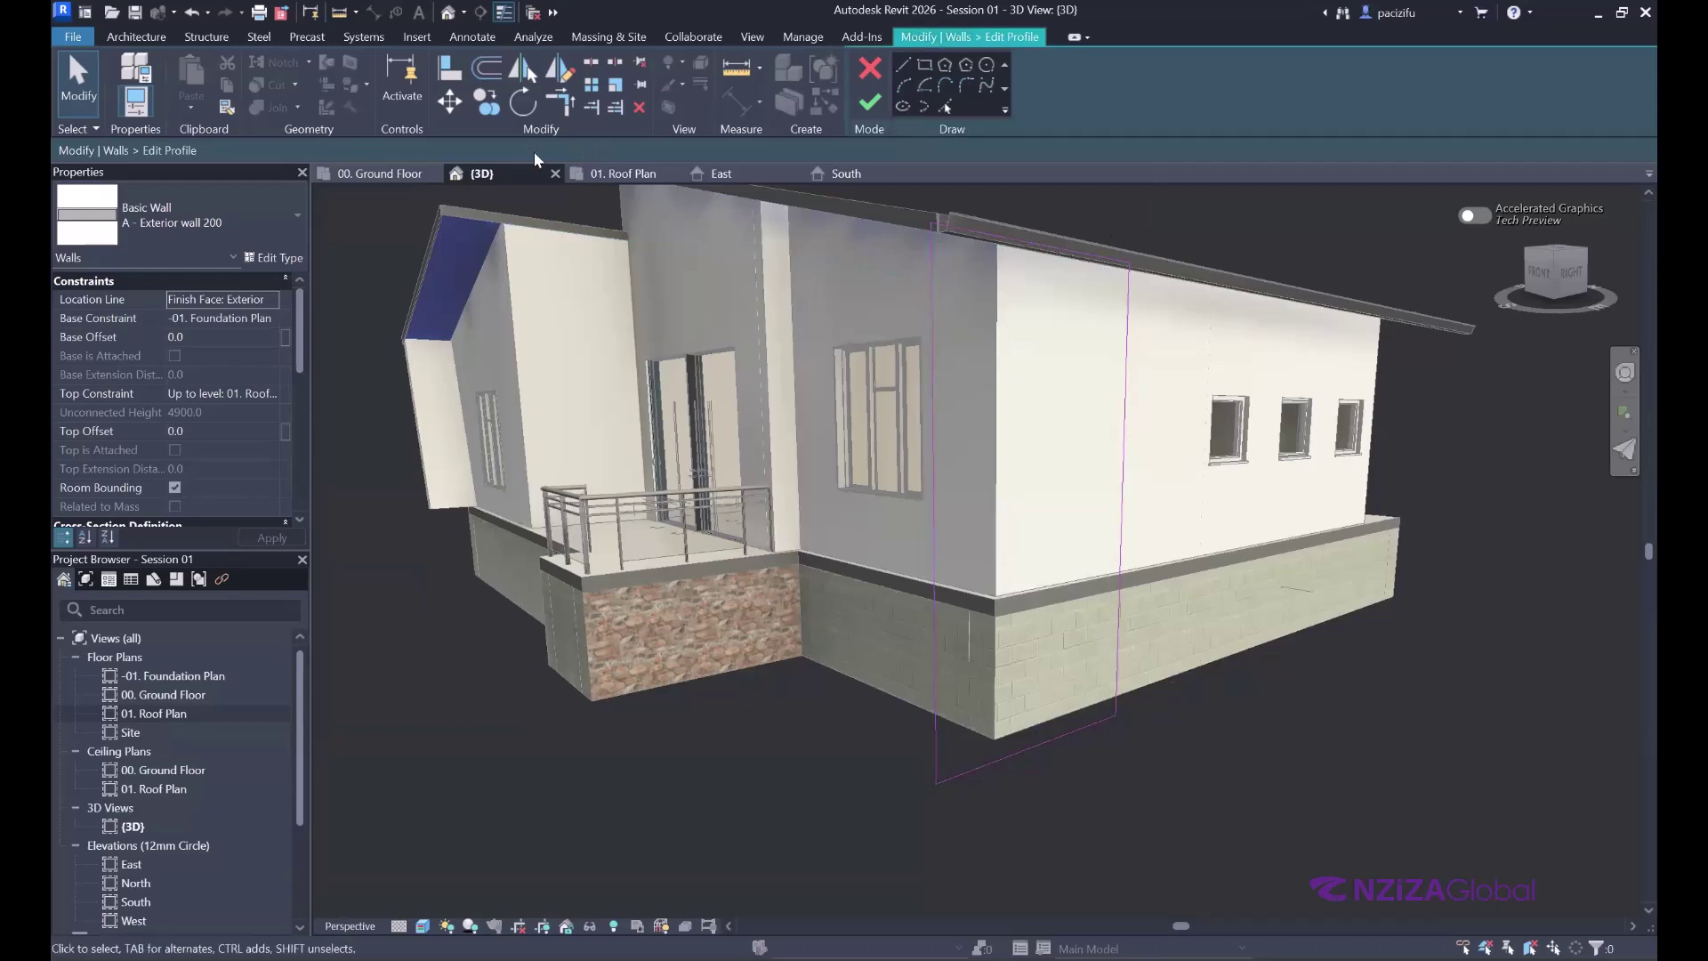
# - Sketch four separate rectangular openings across the corner wall's profile, one about 424 by 1712 mm, and finish the profile edit
pyautogui.click(923, 65)
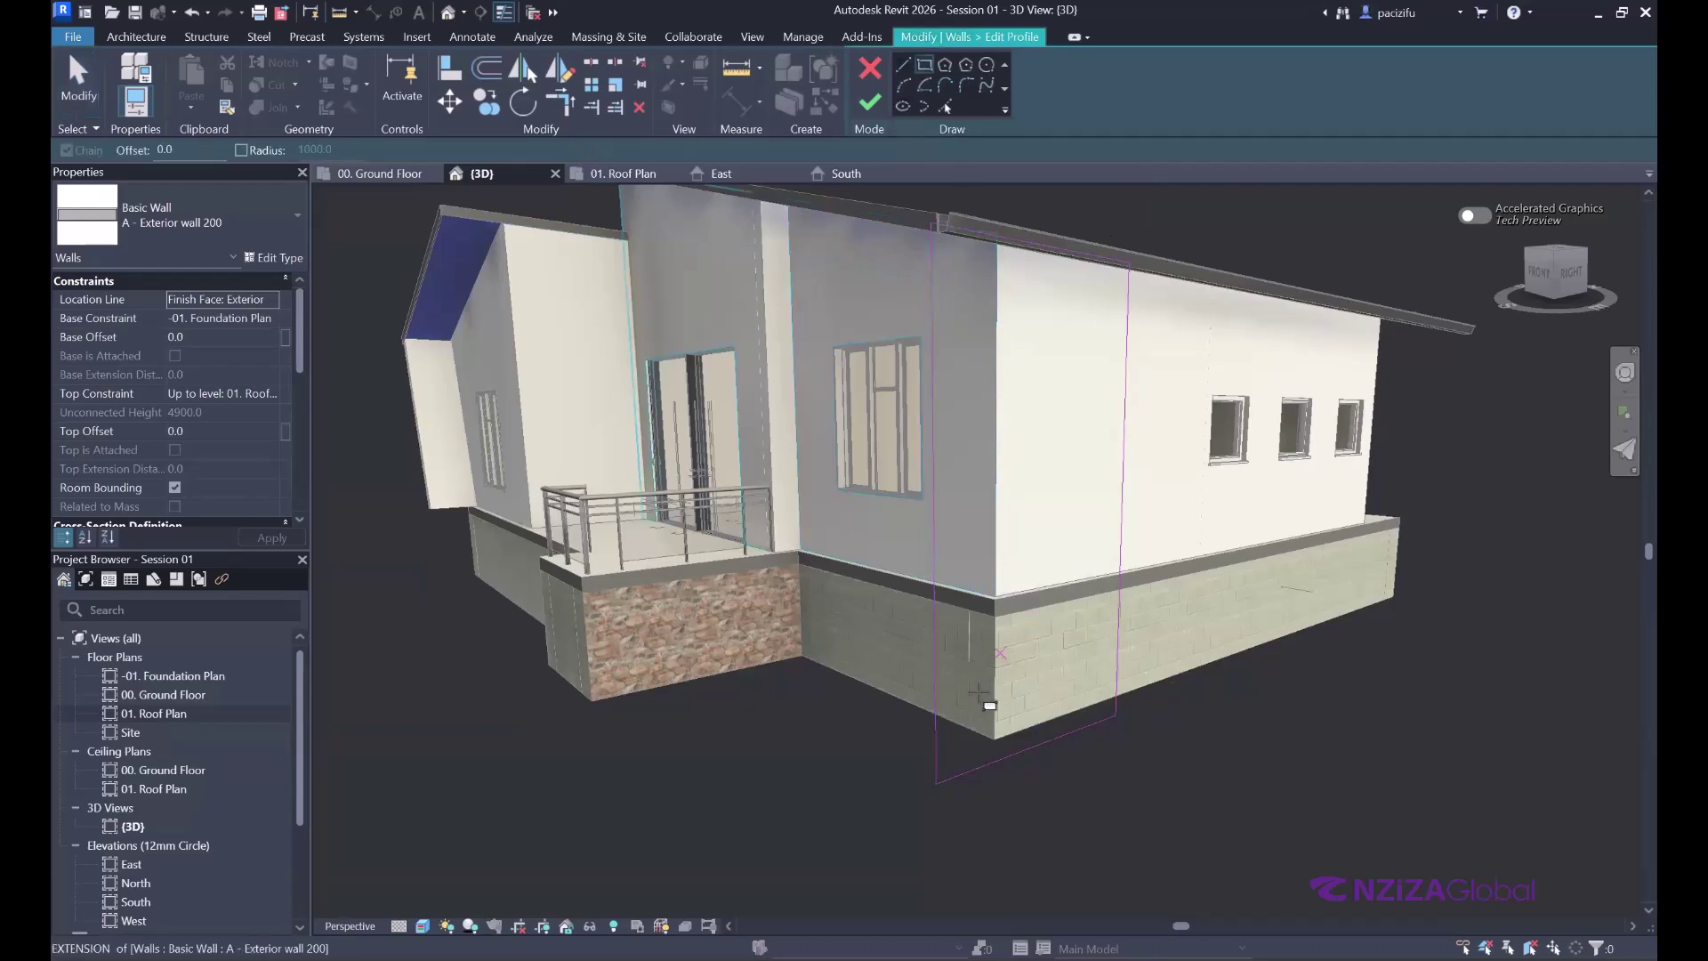
pyautogui.scroll(3, 978, 752)
pyautogui.click(976, 743)
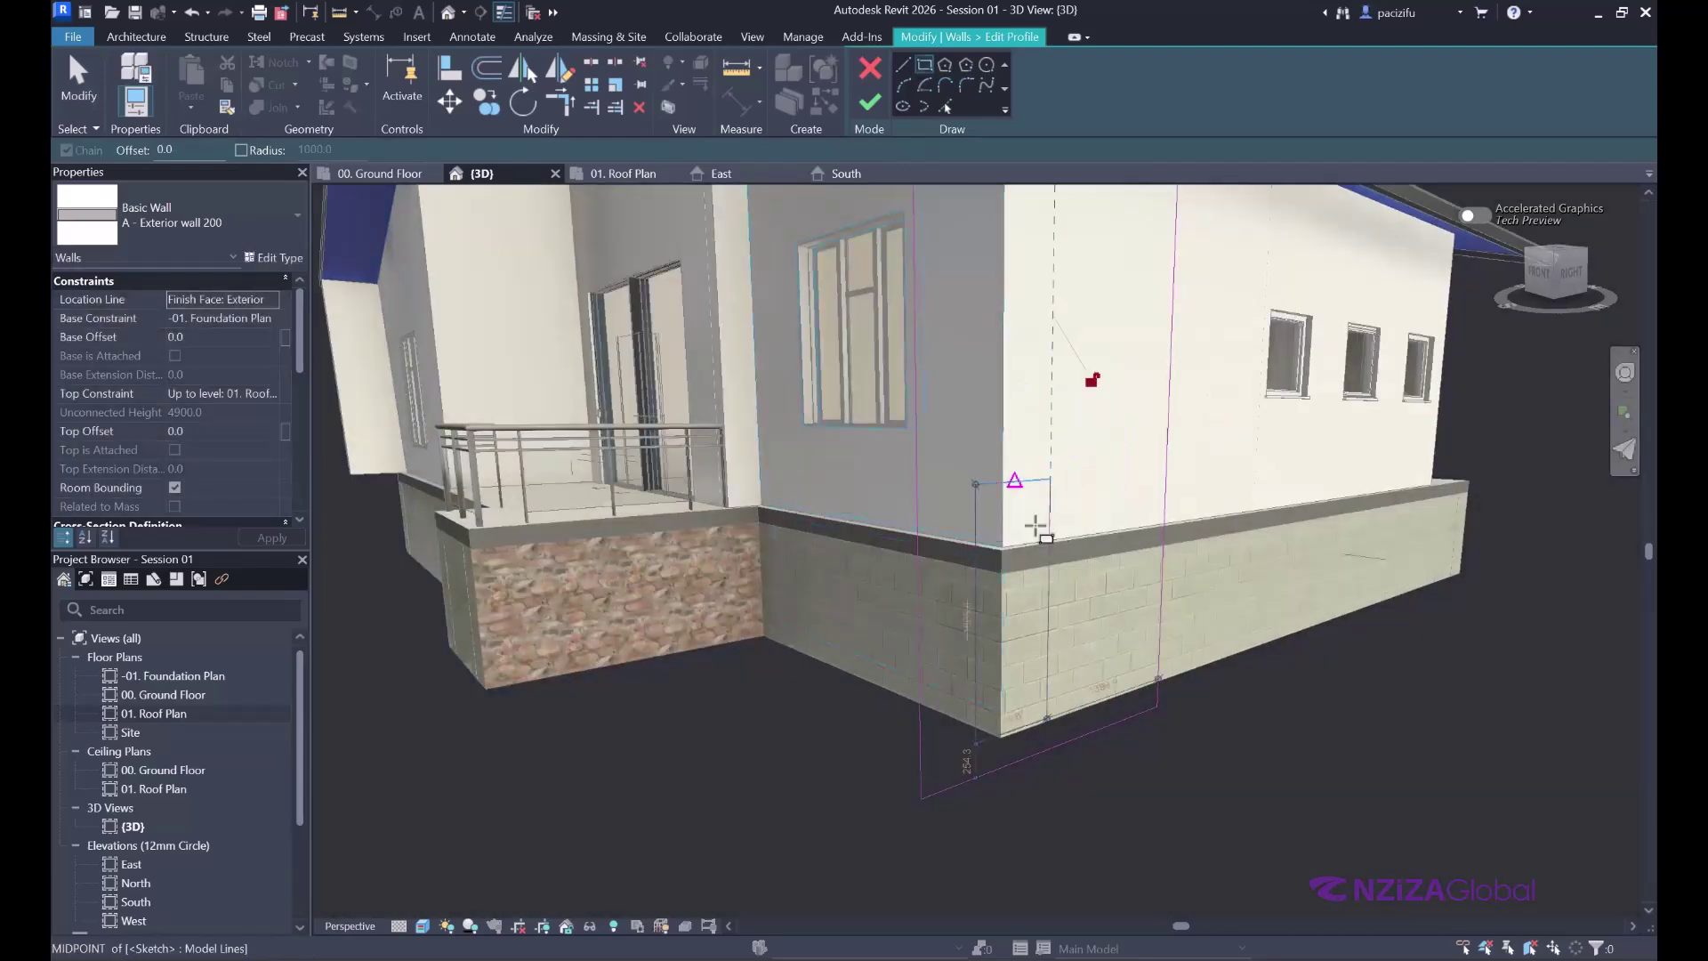
pyautogui.scroll(-1, 1078, 370)
pyautogui.click(1091, 322)
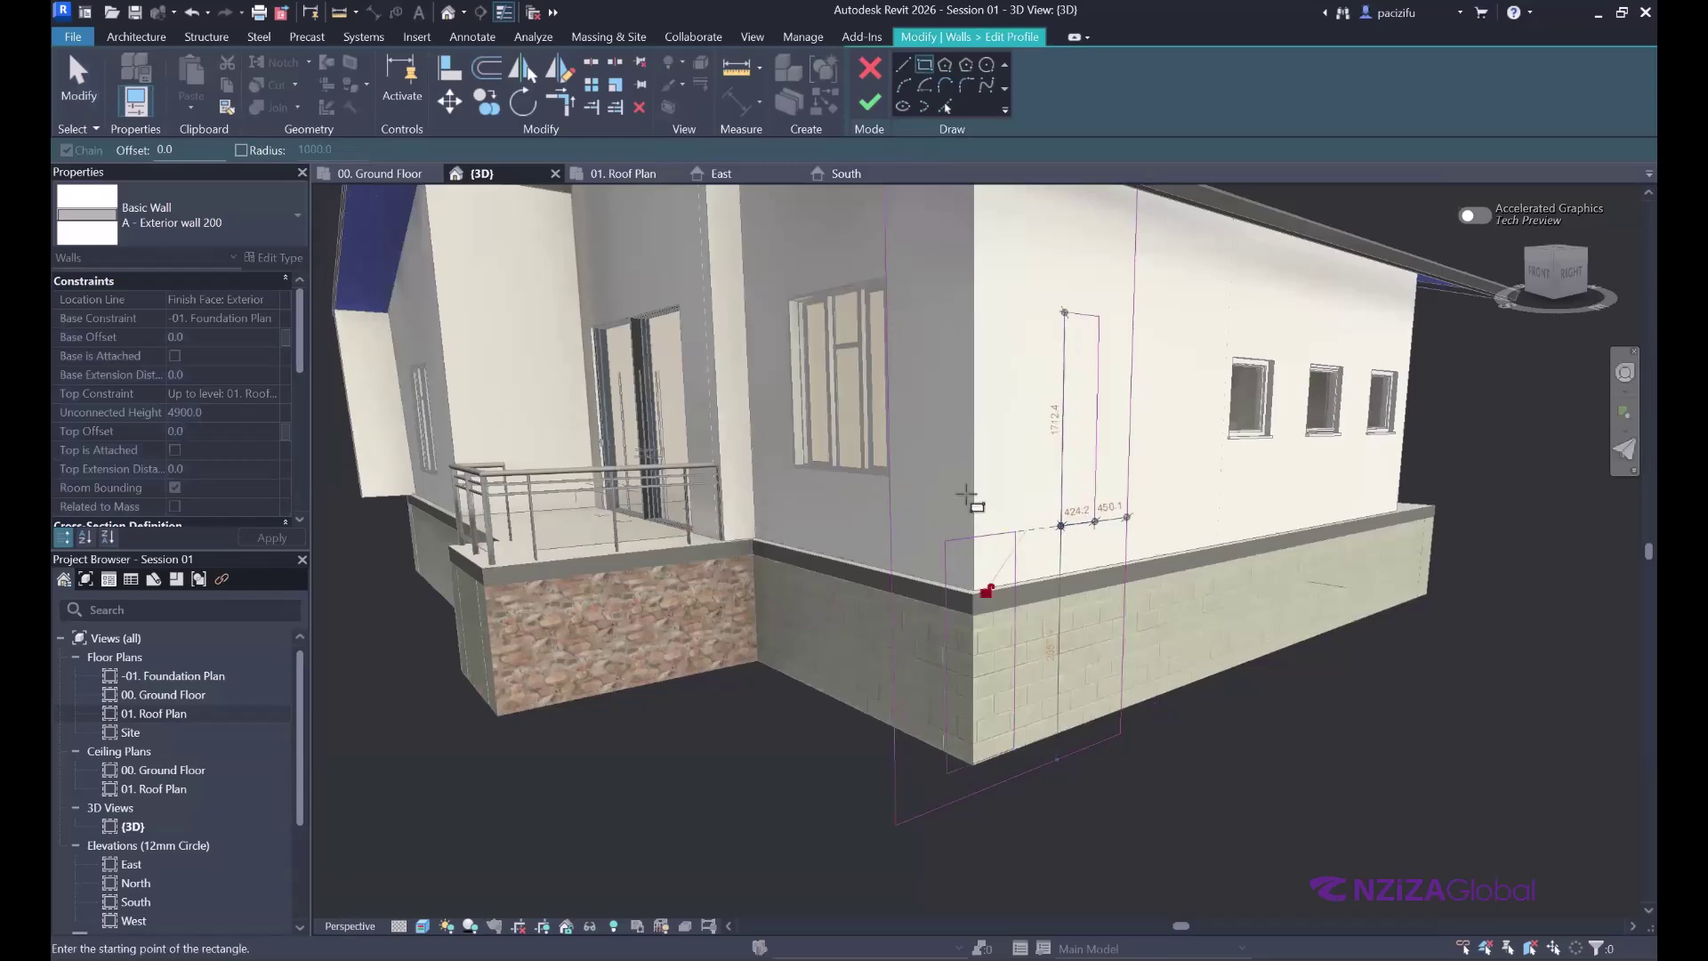
pyautogui.scroll(-2, 942, 417)
pyautogui.click(957, 445)
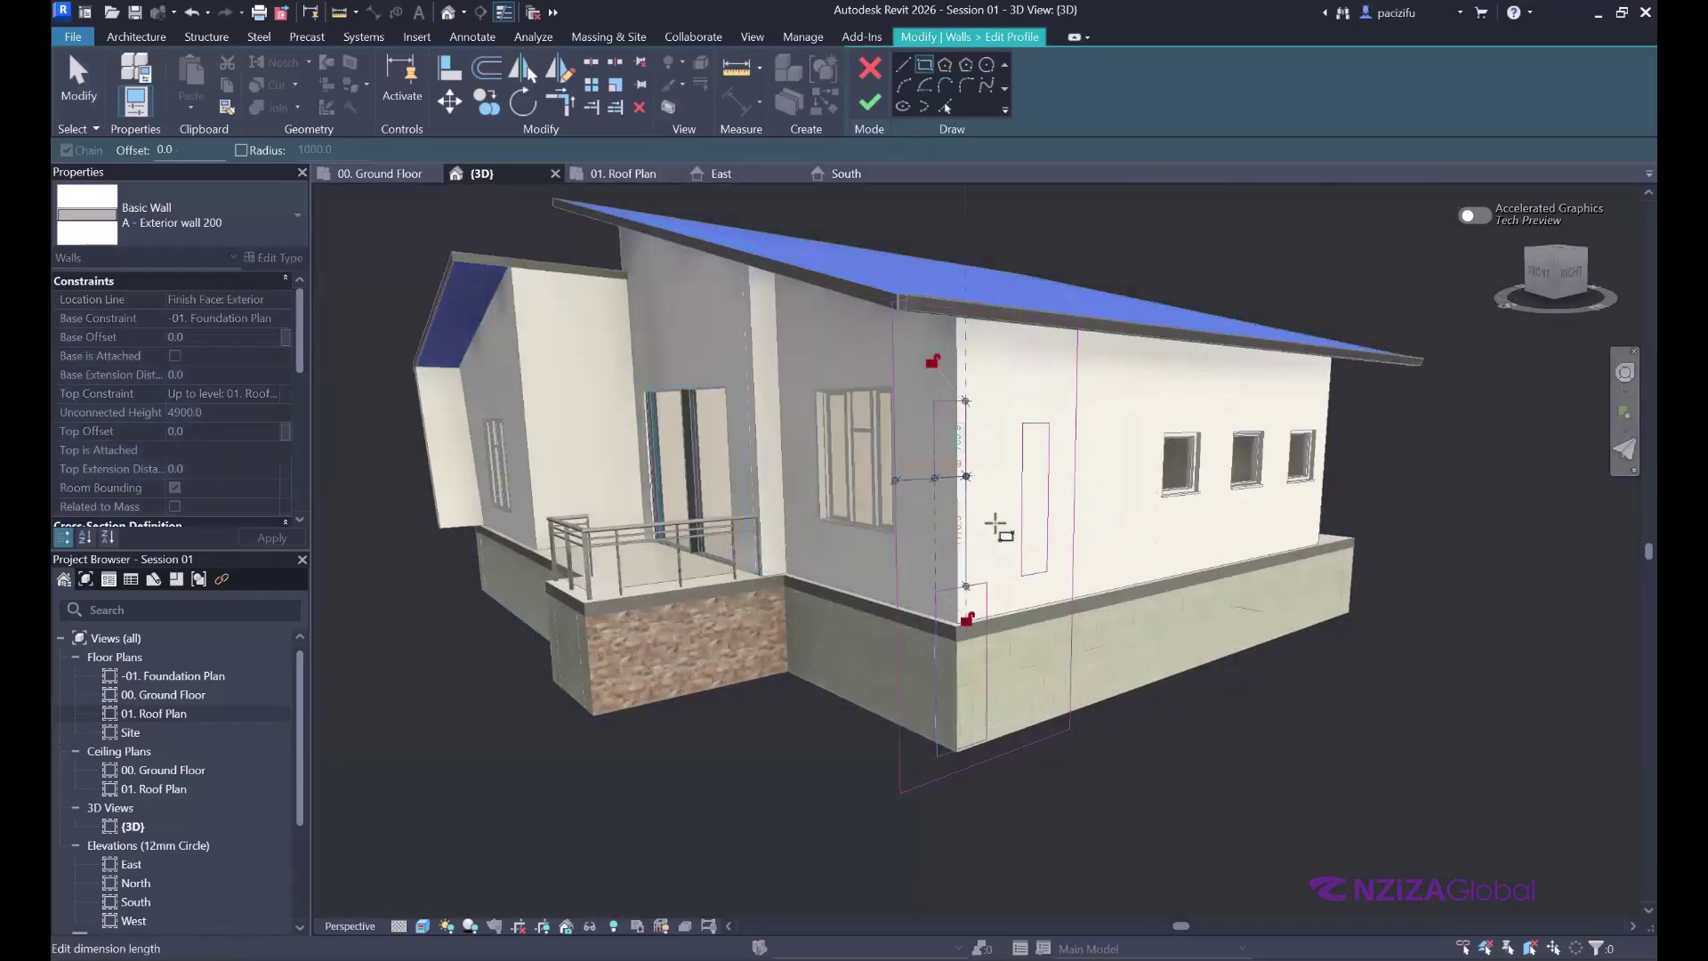
pyautogui.scroll(1, 1001, 365)
pyautogui.click(1003, 331)
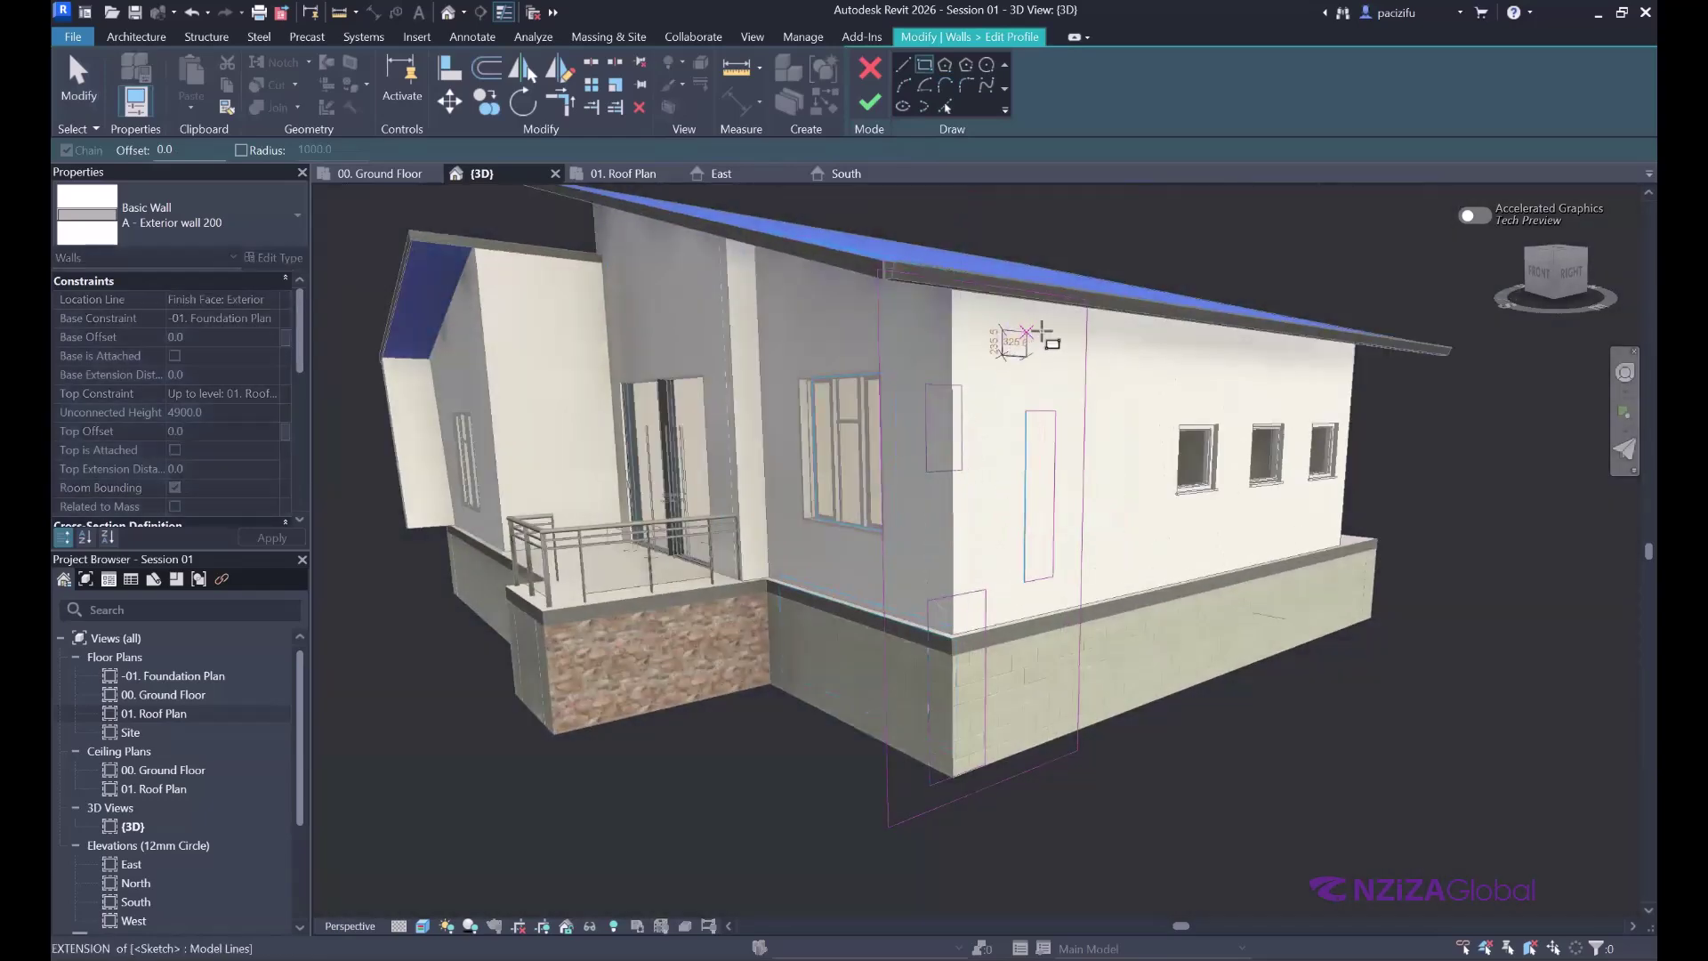
pyautogui.click(1086, 361)
pyautogui.click(870, 102)
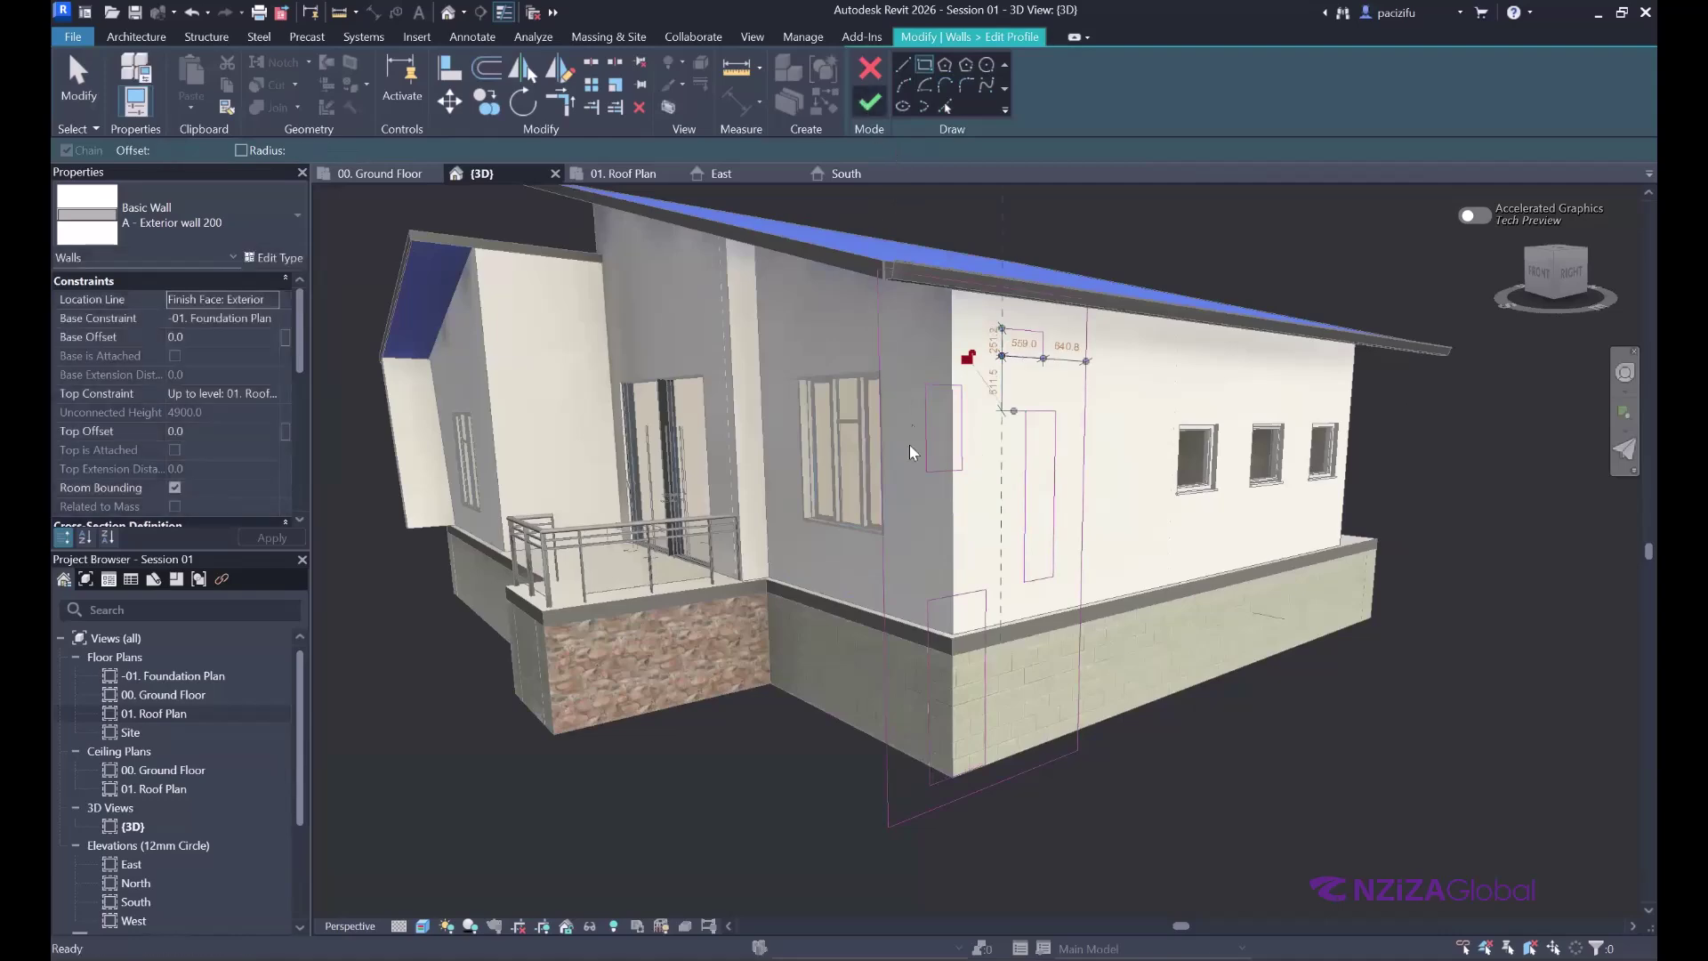
# - Examine the openings cut through the corner wall from both of its faces
pyautogui.scroll(2, 1458, 358)
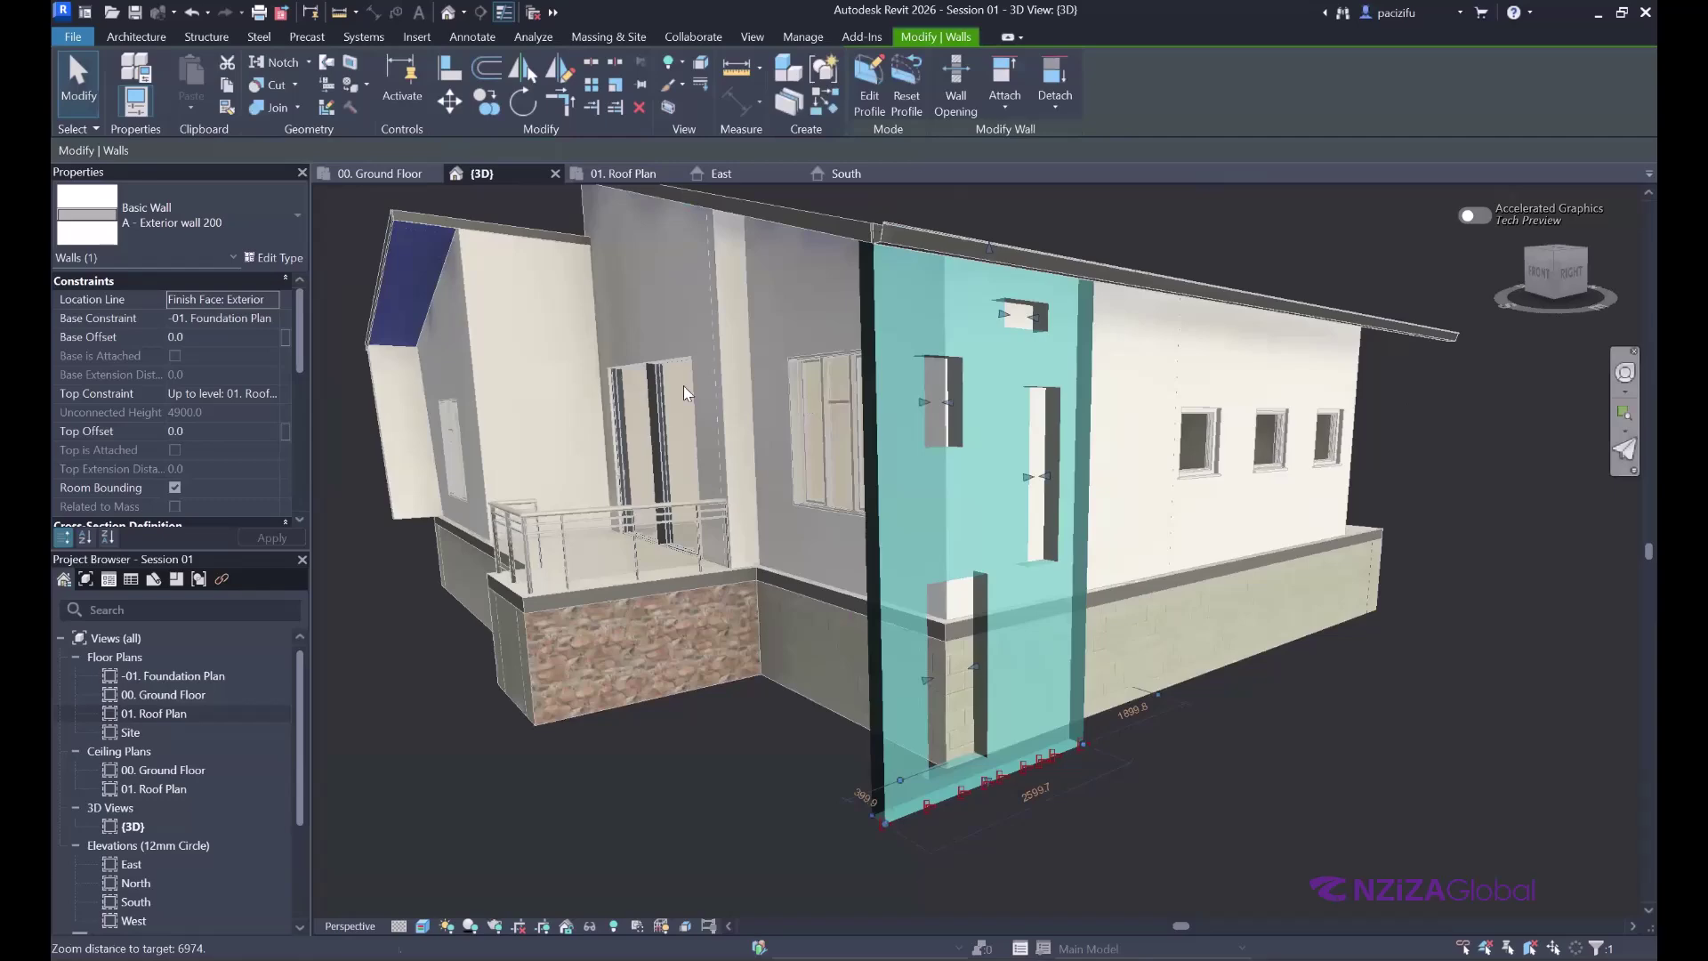
pyautogui.hotkey('shift', 'w')
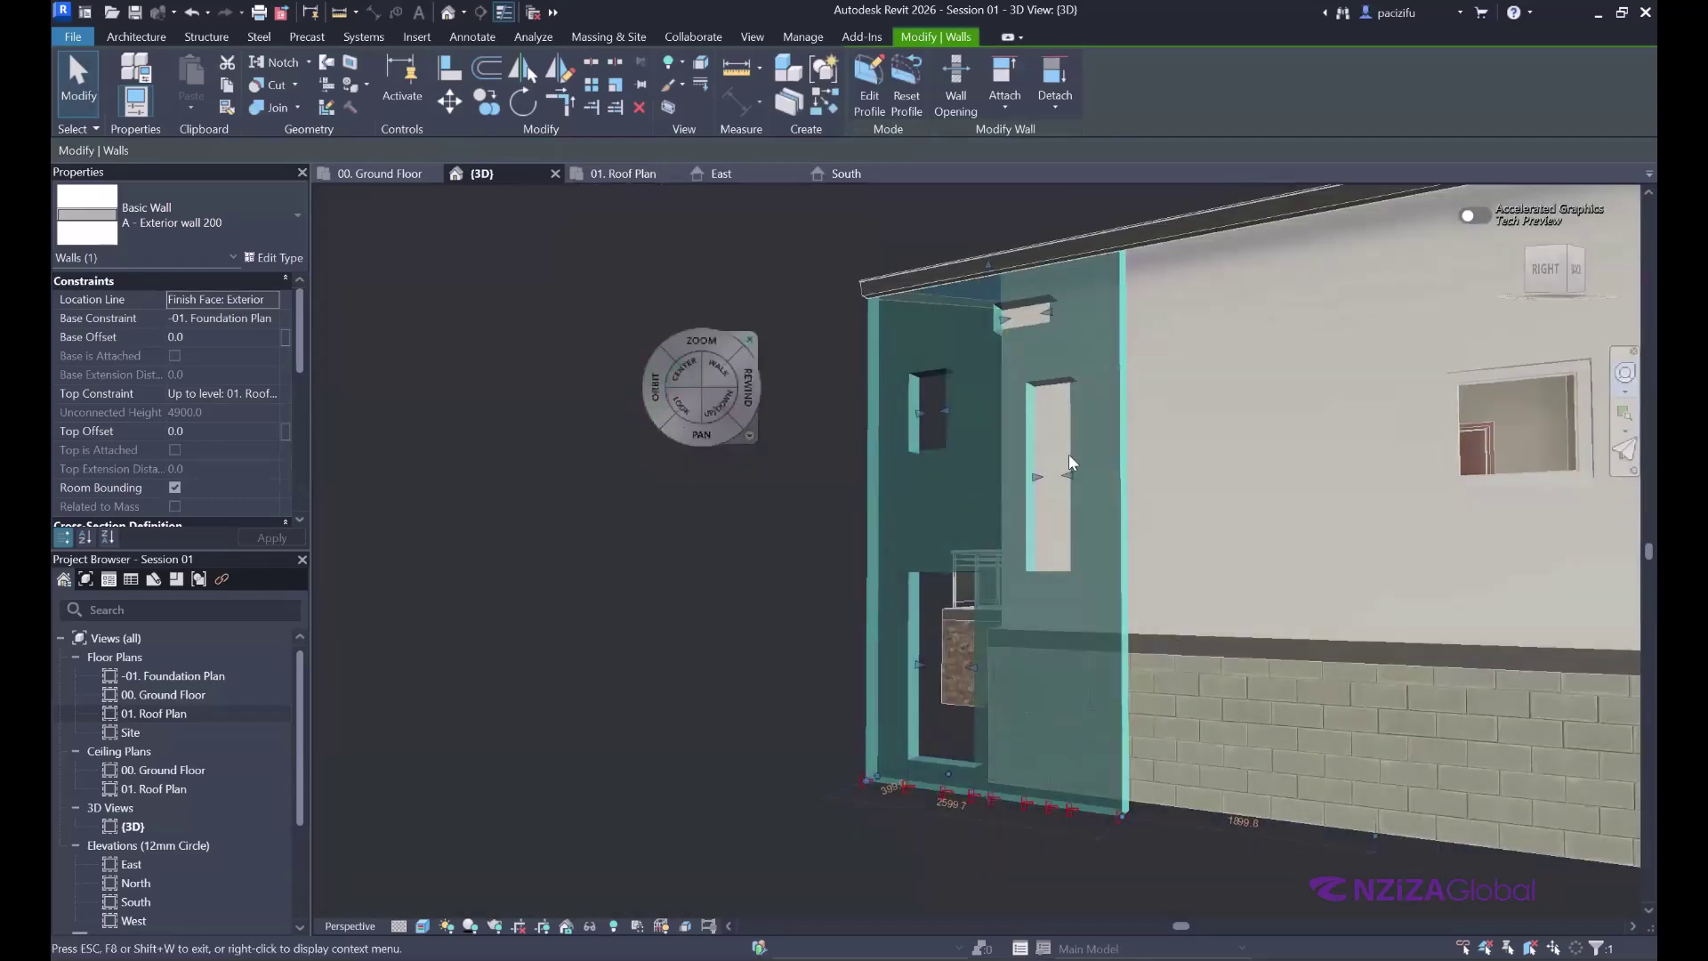
pyautogui.press('Escape')
pyautogui.press('Escape')
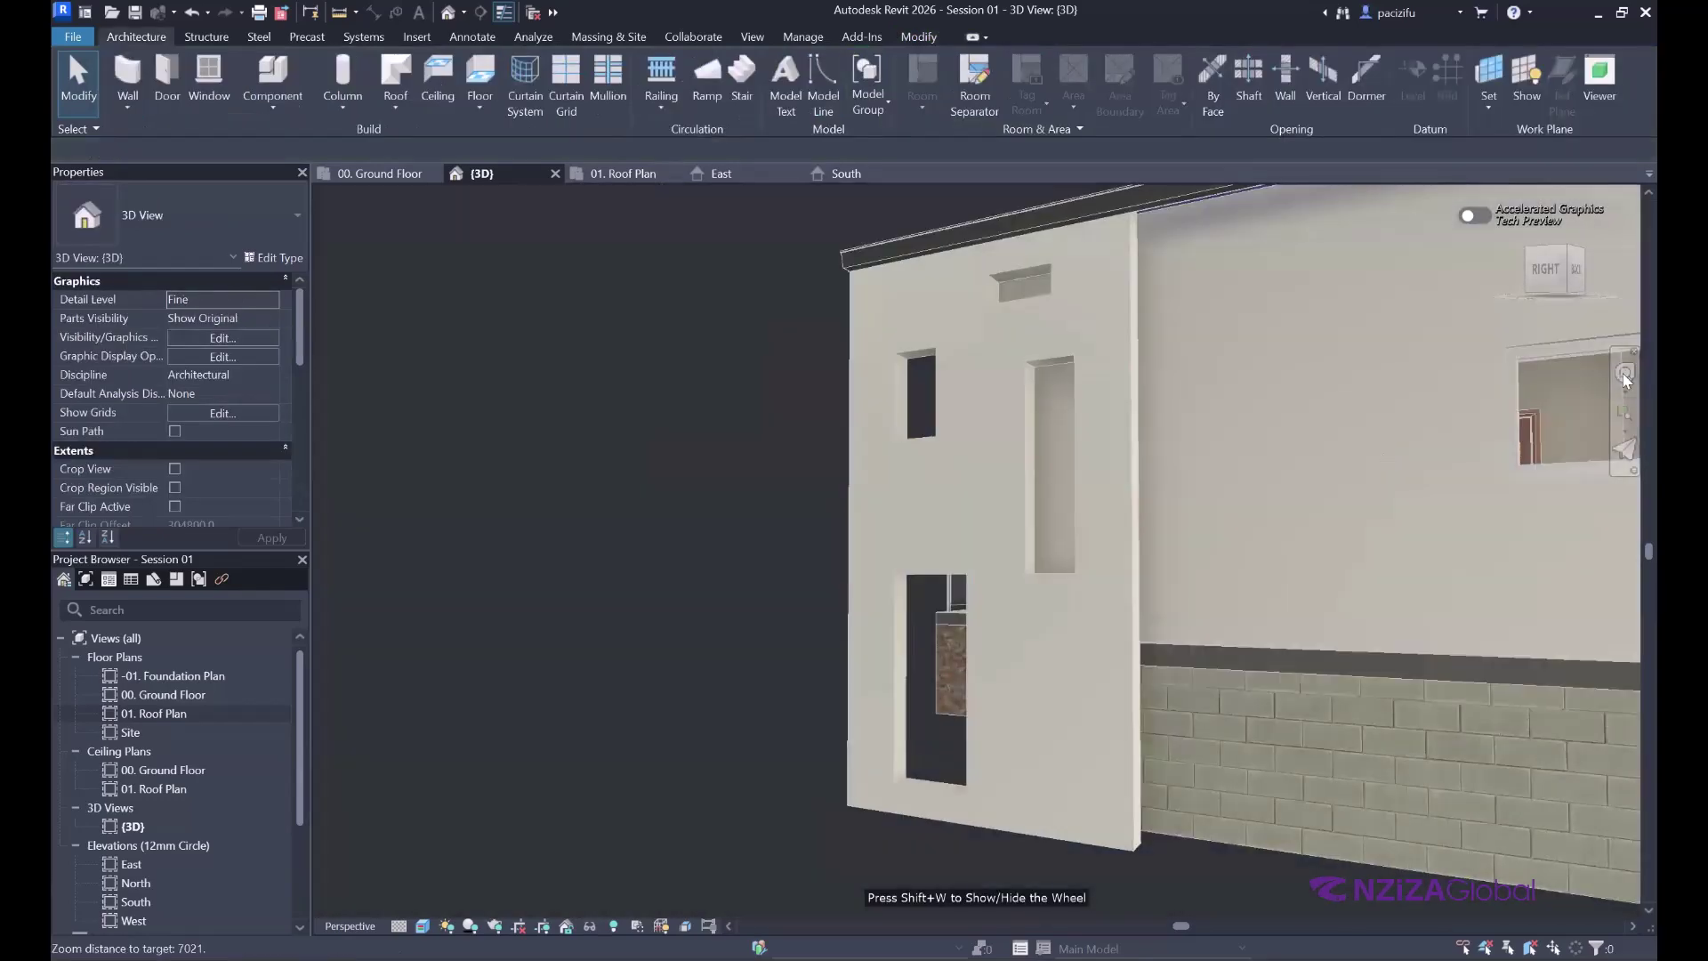
pyautogui.scroll(-5, 1204, 349)
pyautogui.hotkey('shift', 'w')
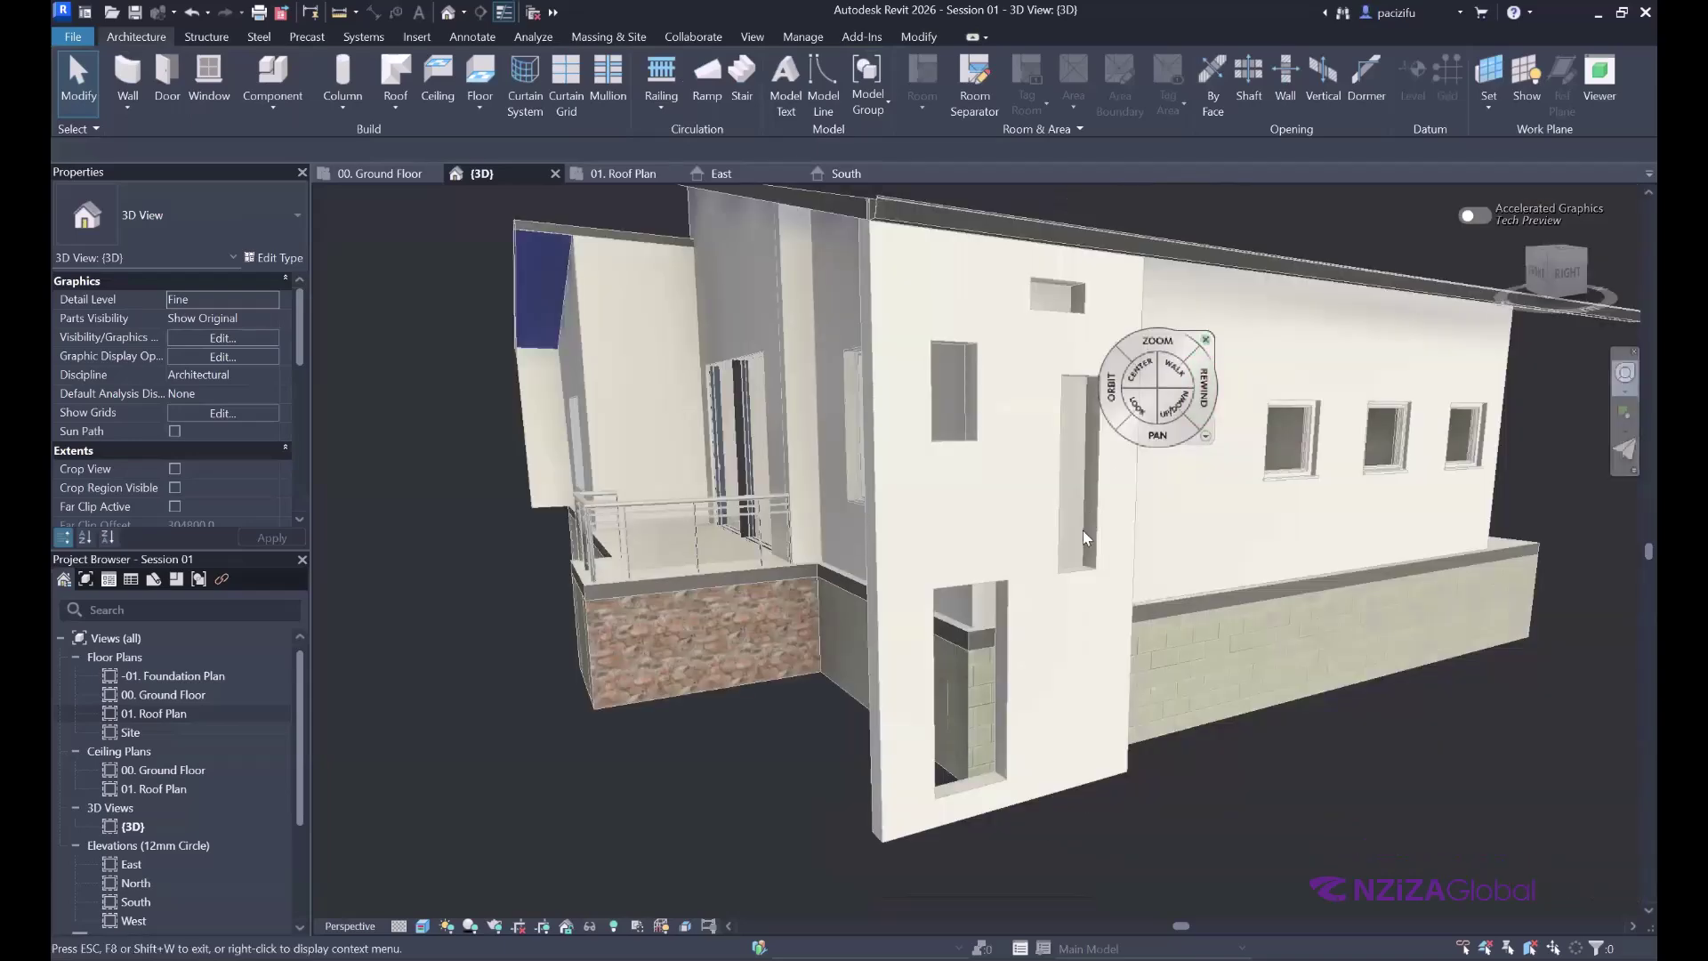
pyautogui.hotkey('shift', 'w')
# - Reopen the corner wall's profile, leave it without editing, and undo the four openings
pyautogui.scroll(-5, 890, 482)
pyautogui.scroll(5, 890, 482)
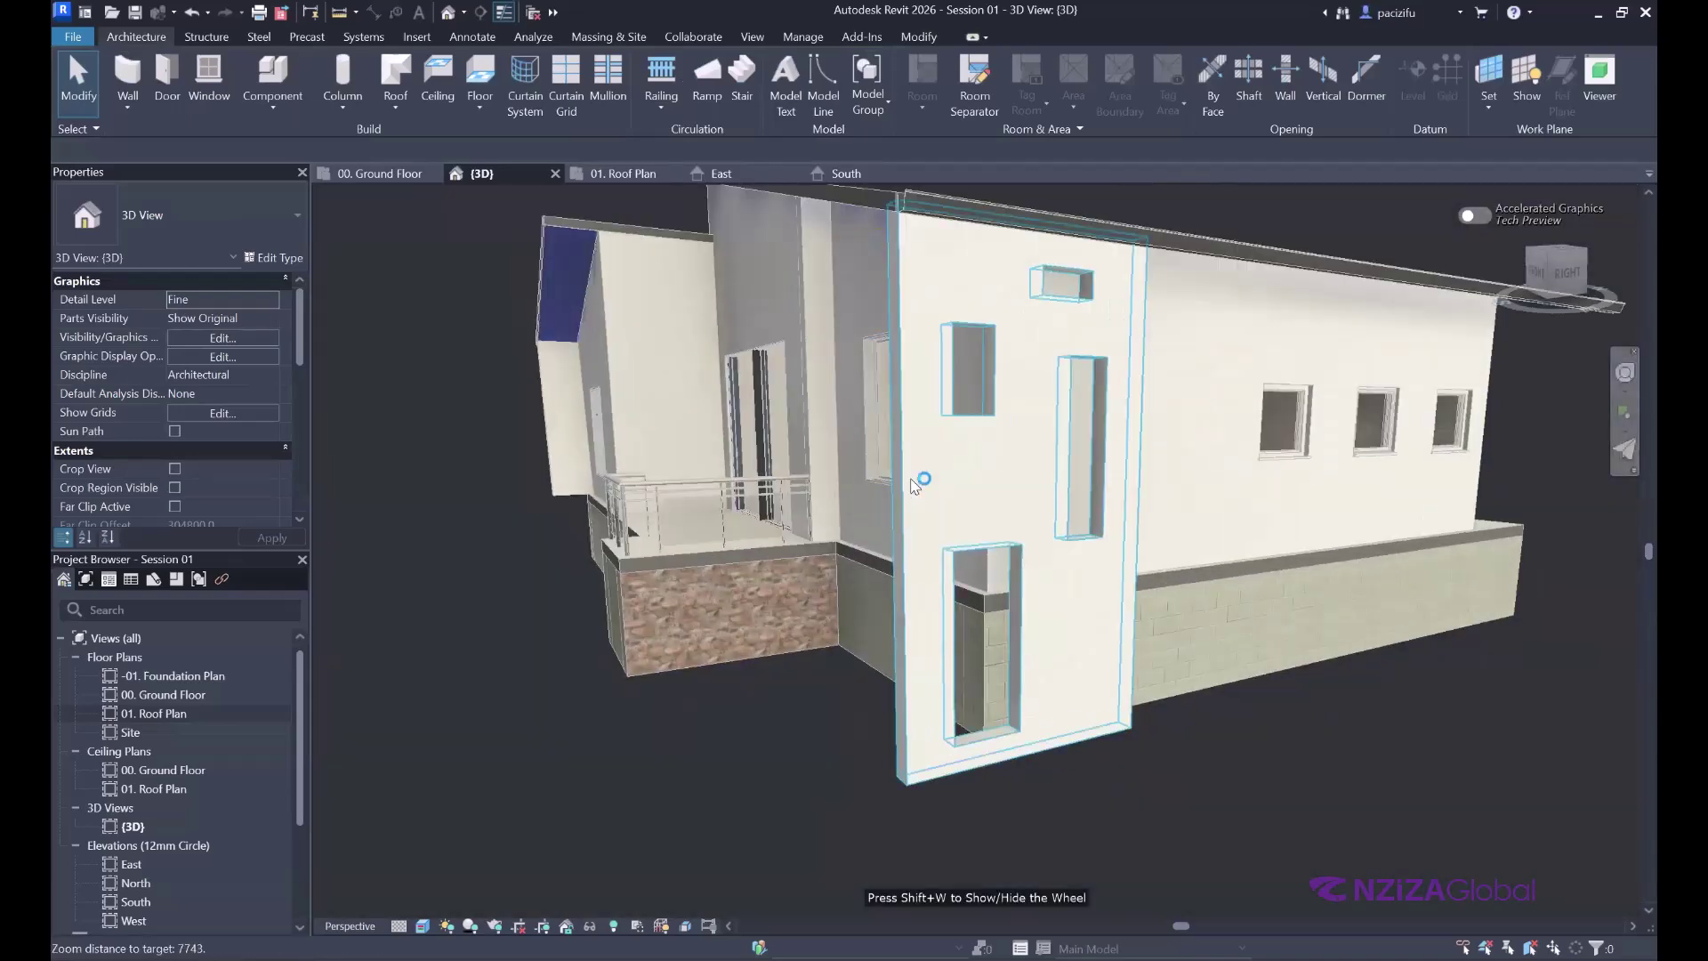
pyautogui.doubleClick(911, 479)
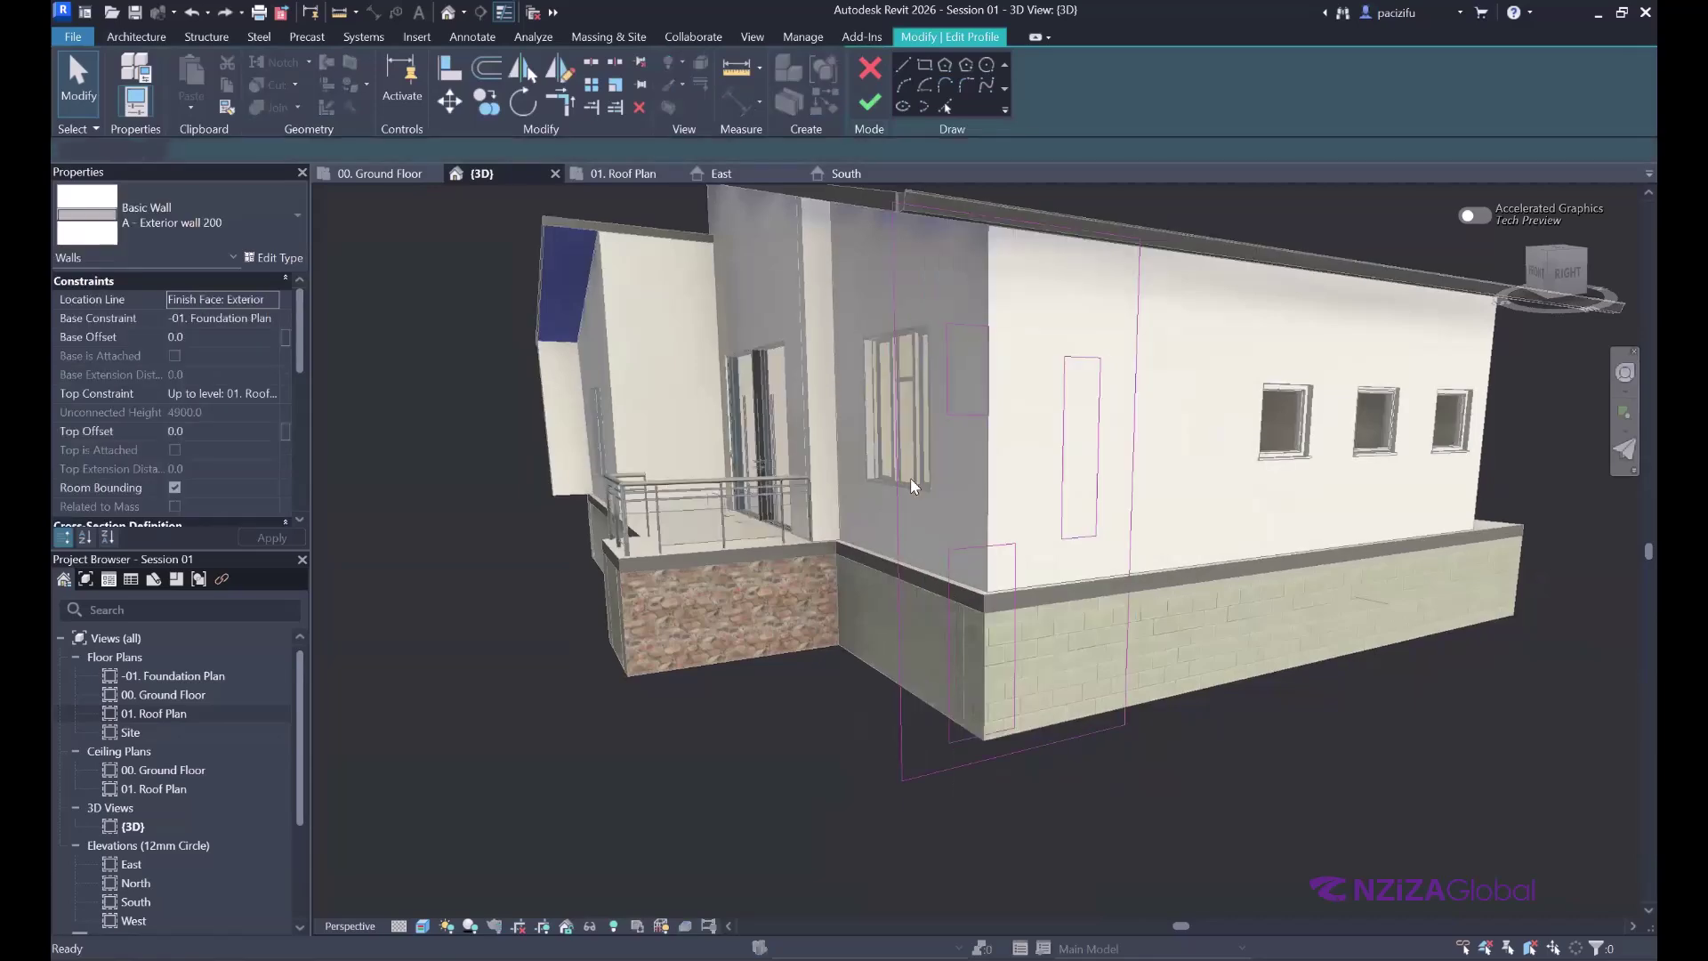
pyautogui.press('Escape')
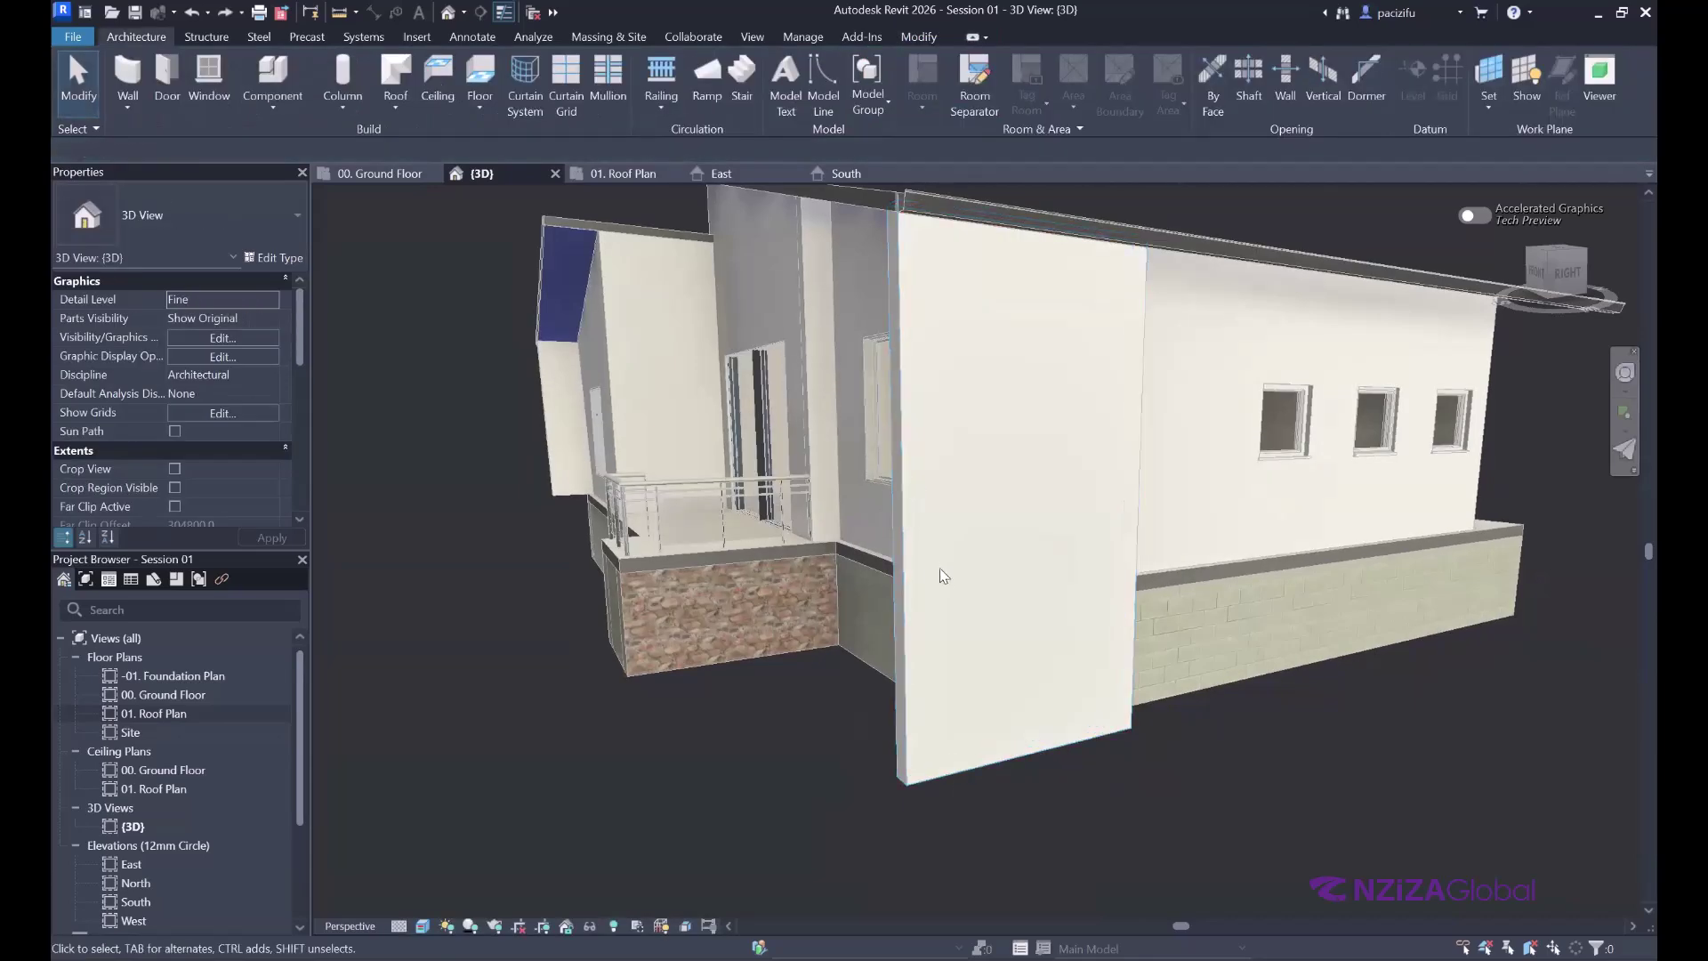
# - Open the solid corner wall's profile for editing and sketch a rectangular opening about 598 mm wide near its lower outer corner
pyautogui.scroll(3, 939, 568)
pyautogui.keyDown('shift'); pyautogui.moveTo(948, 541); pyautogui.dragTo(941, 427, button='middle'); pyautogui.keyUp('shift')
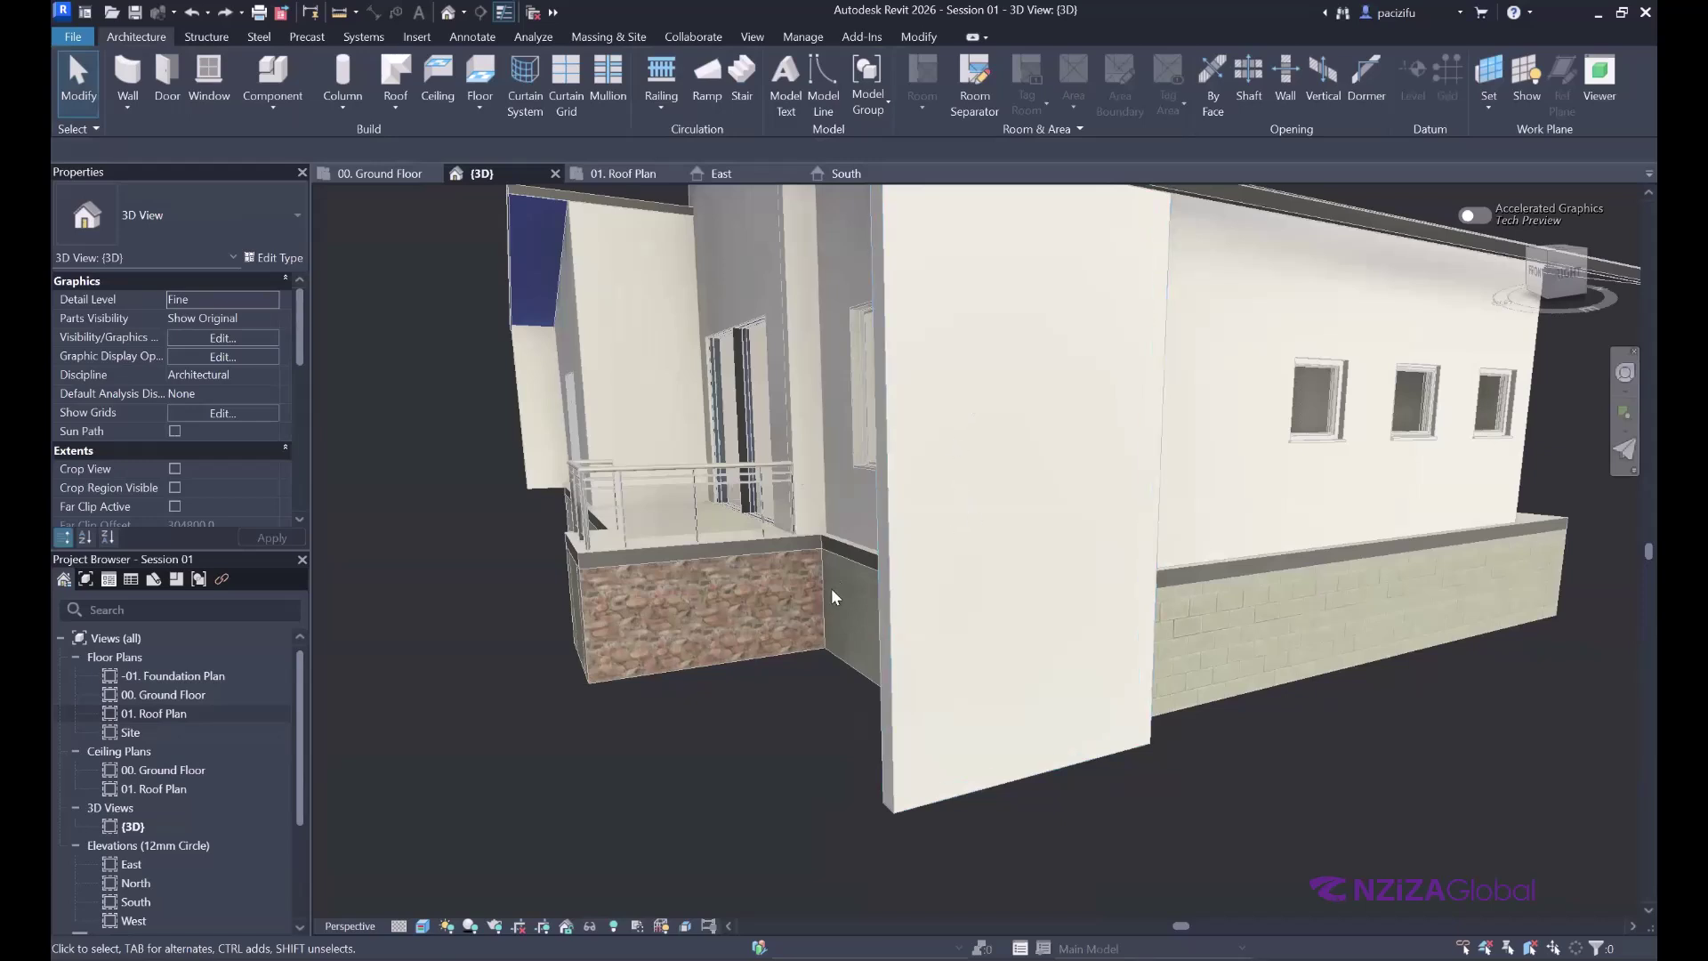
pyautogui.scroll(-2, 883, 546)
pyautogui.keyDown('shift'); pyautogui.moveTo(871, 329); pyautogui.dragTo(874, 301, button='middle'); pyautogui.keyUp('shift')
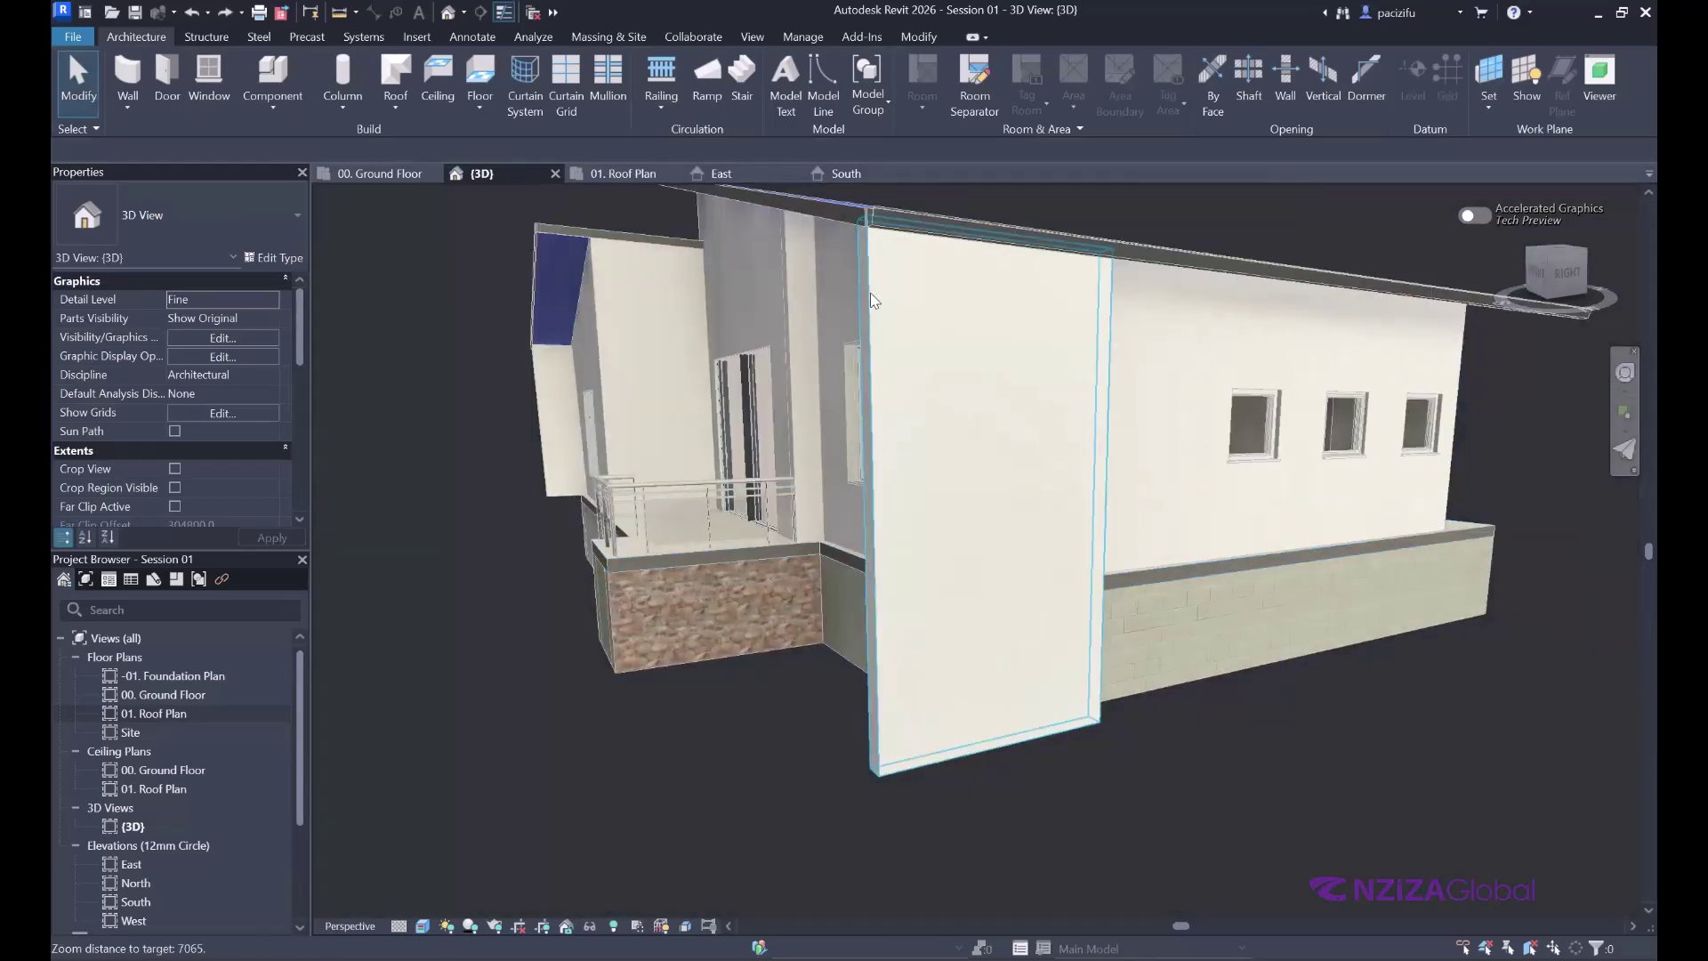
pyautogui.click(871, 301)
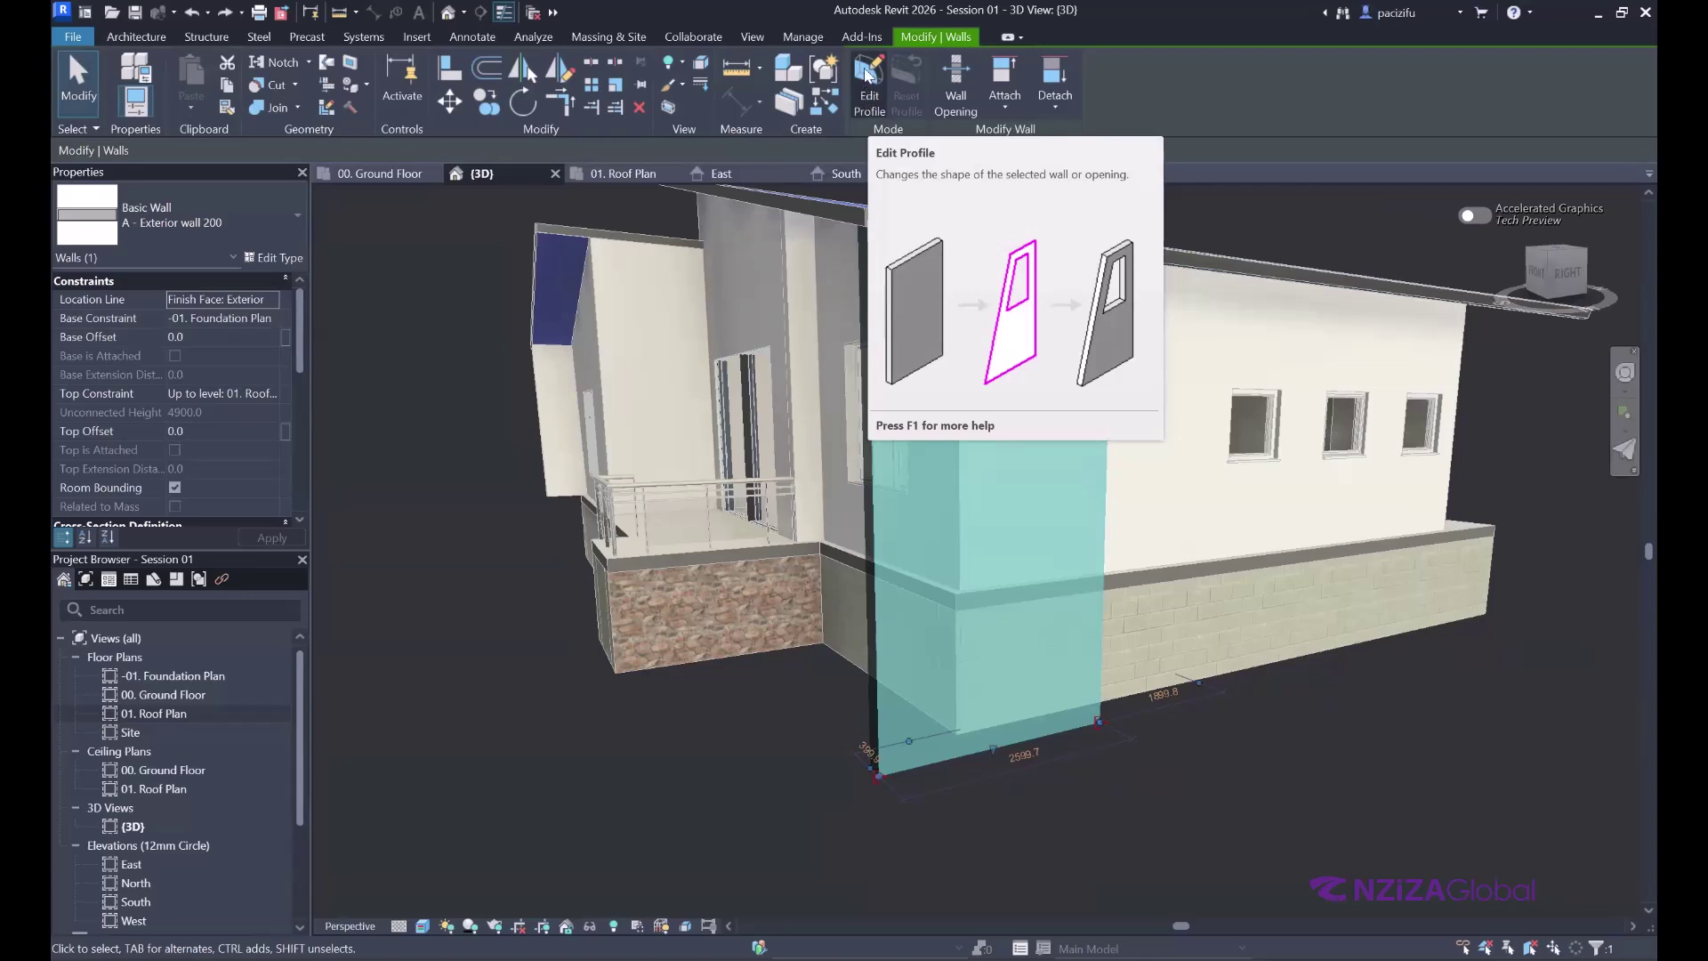
pyautogui.click(867, 78)
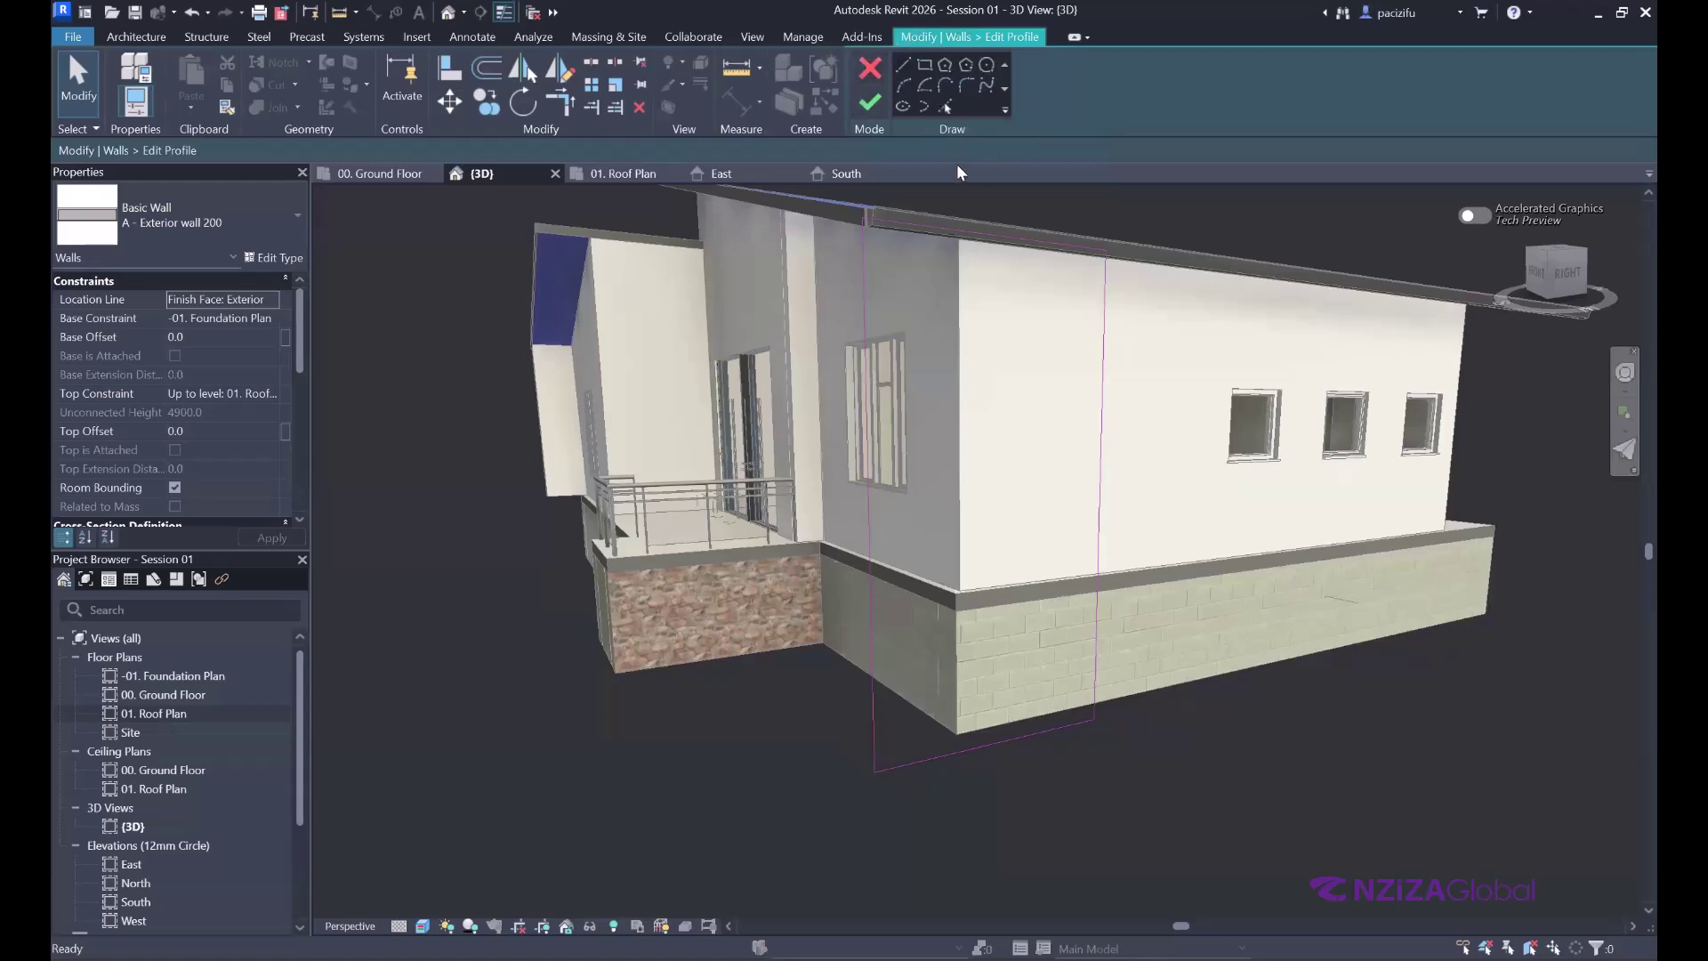
pyautogui.click(926, 65)
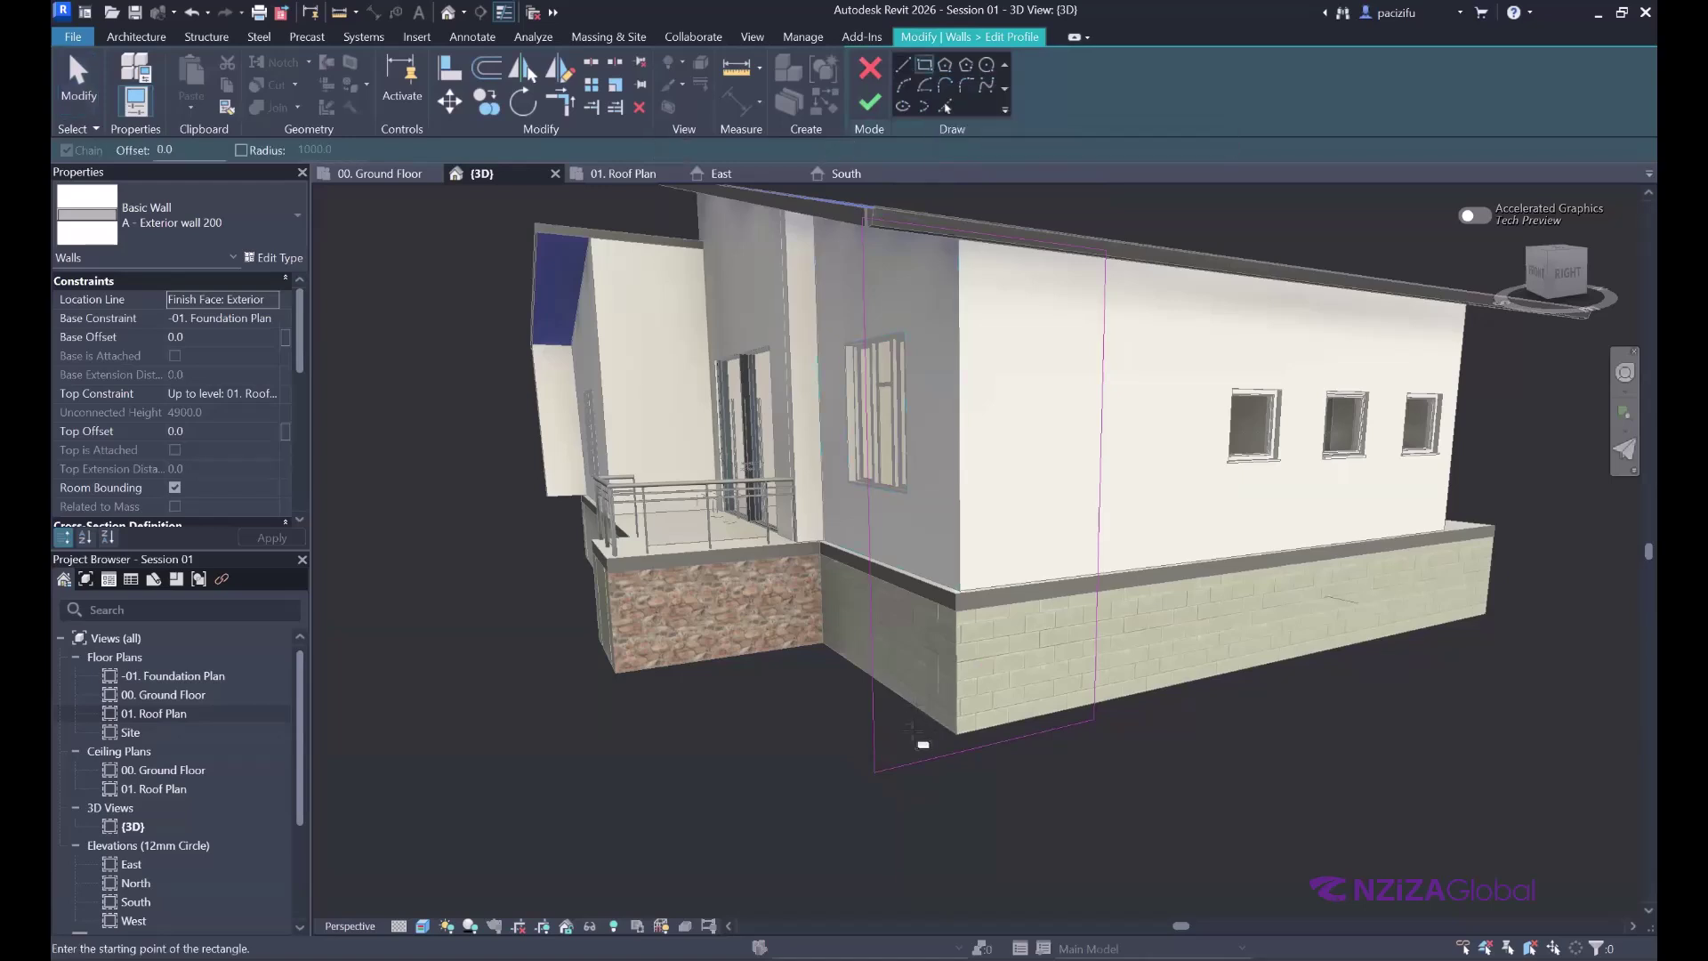
pyautogui.scroll(2, 916, 750)
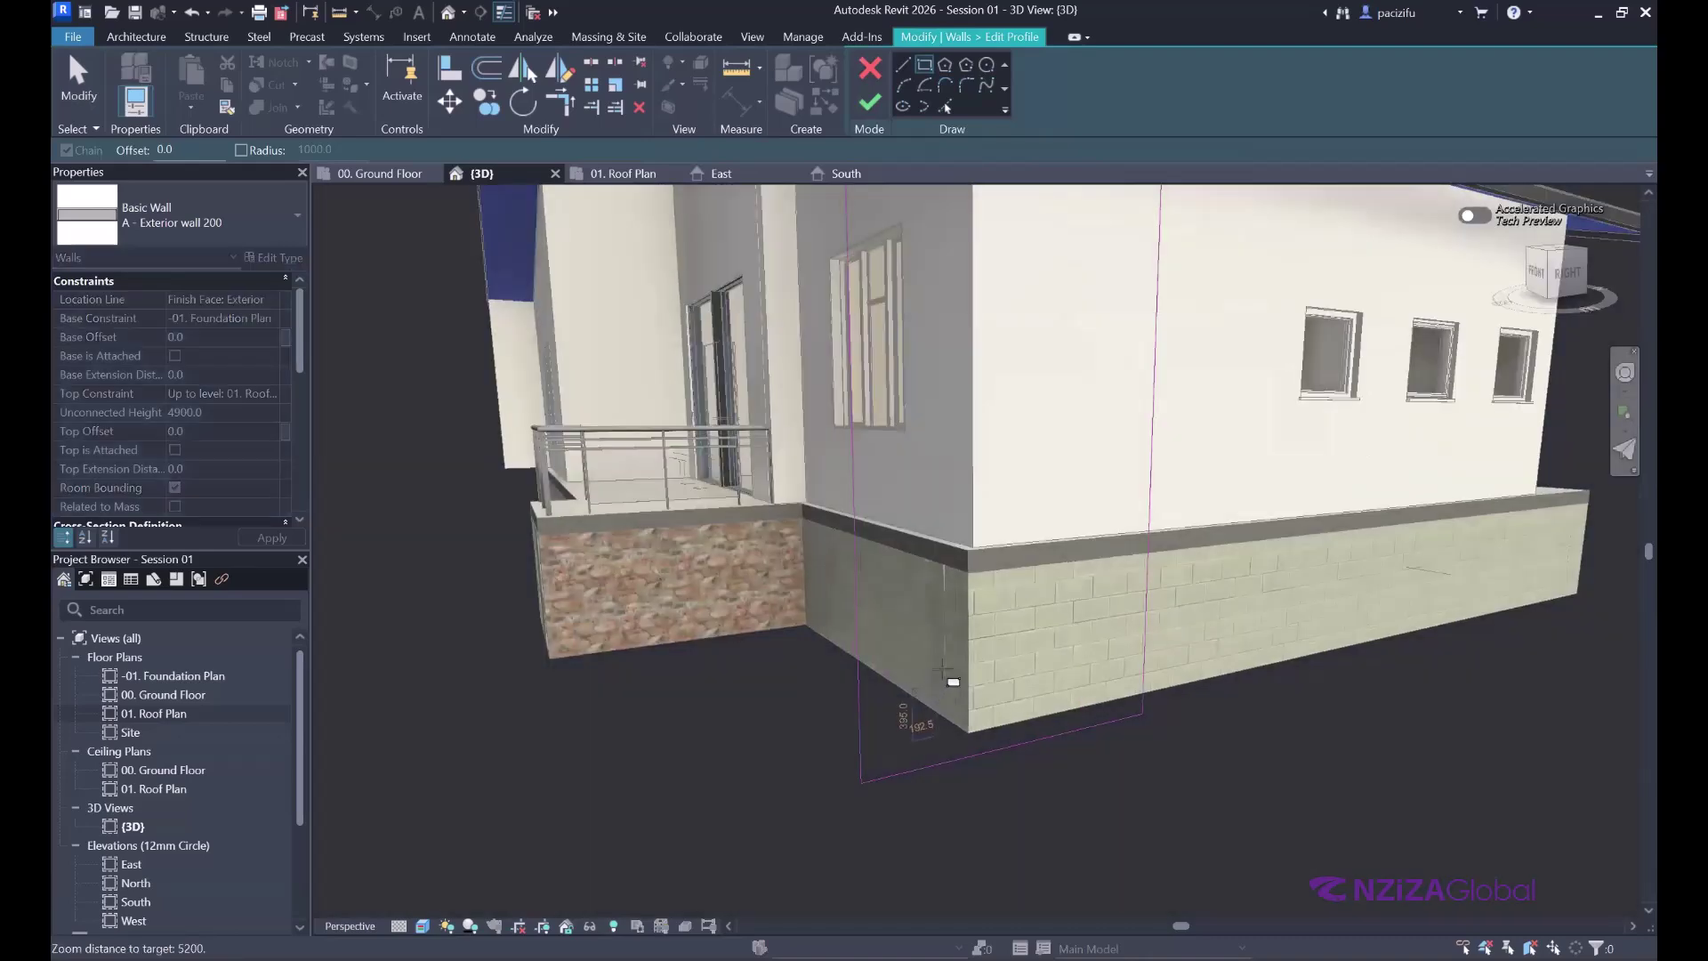
pyautogui.click(982, 583)
# - Set the distance between the opening's lower edge and the wall's base to 500 mm
pyautogui.scroll(-1, 858, 716)
pyautogui.scroll(3, 881, 783)
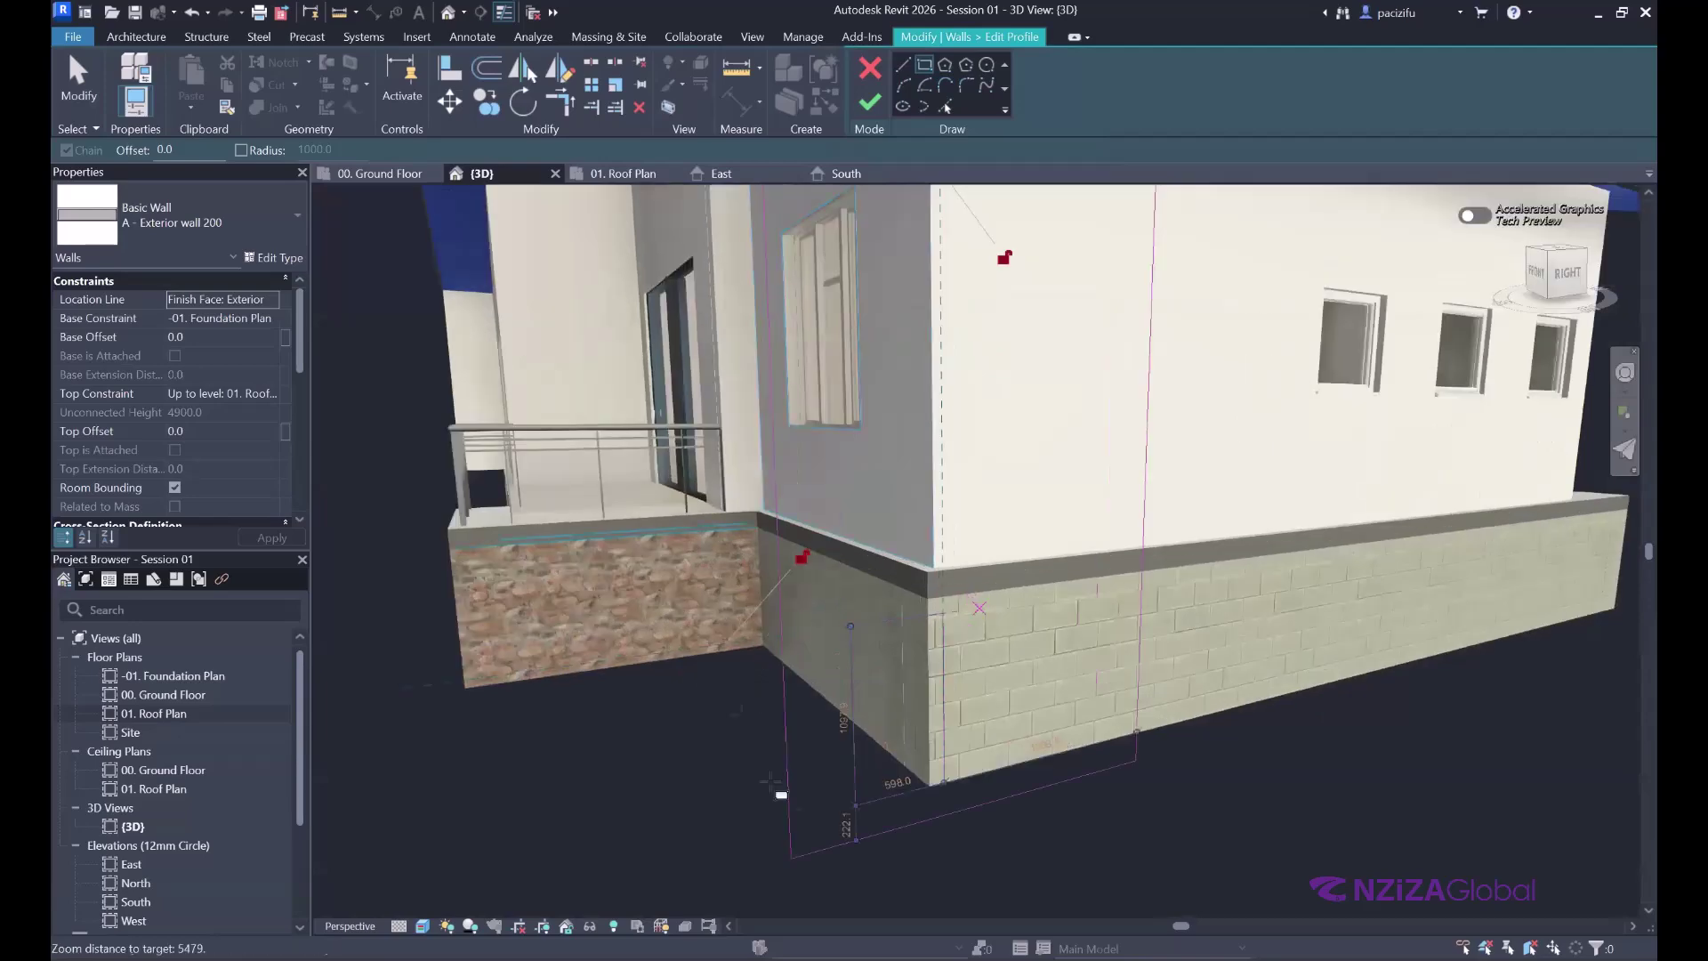
pyautogui.scroll(1, 887, 816)
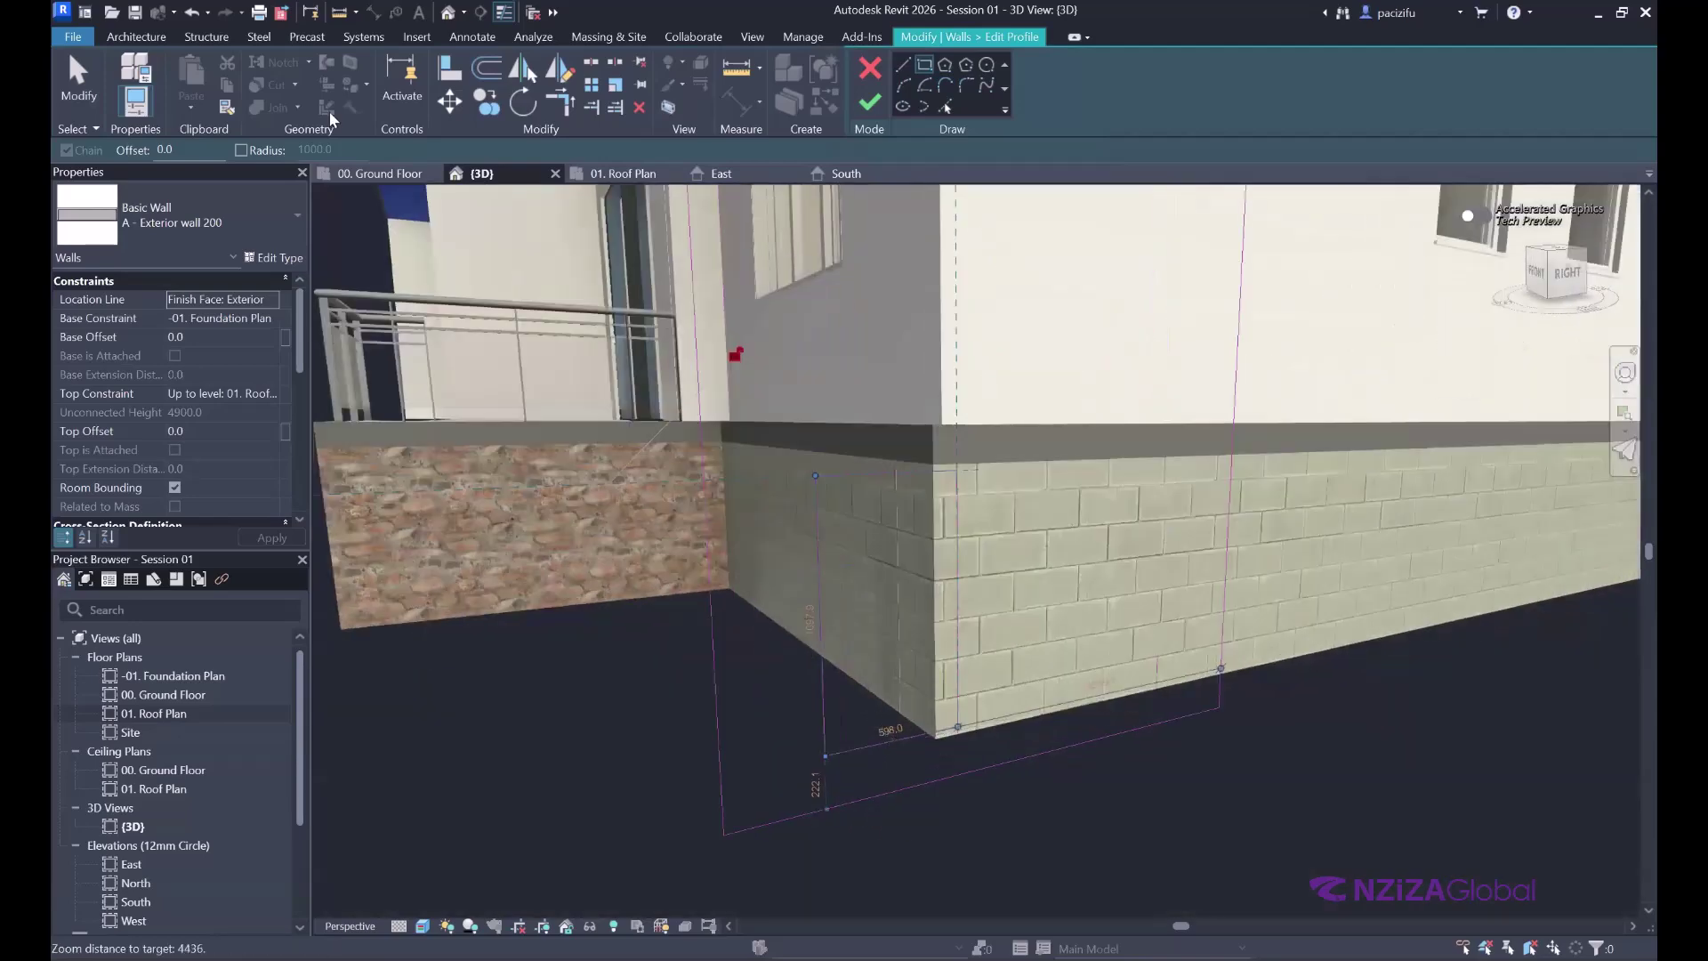
pyautogui.scroll(1, 890, 740)
pyautogui.click(93, 105)
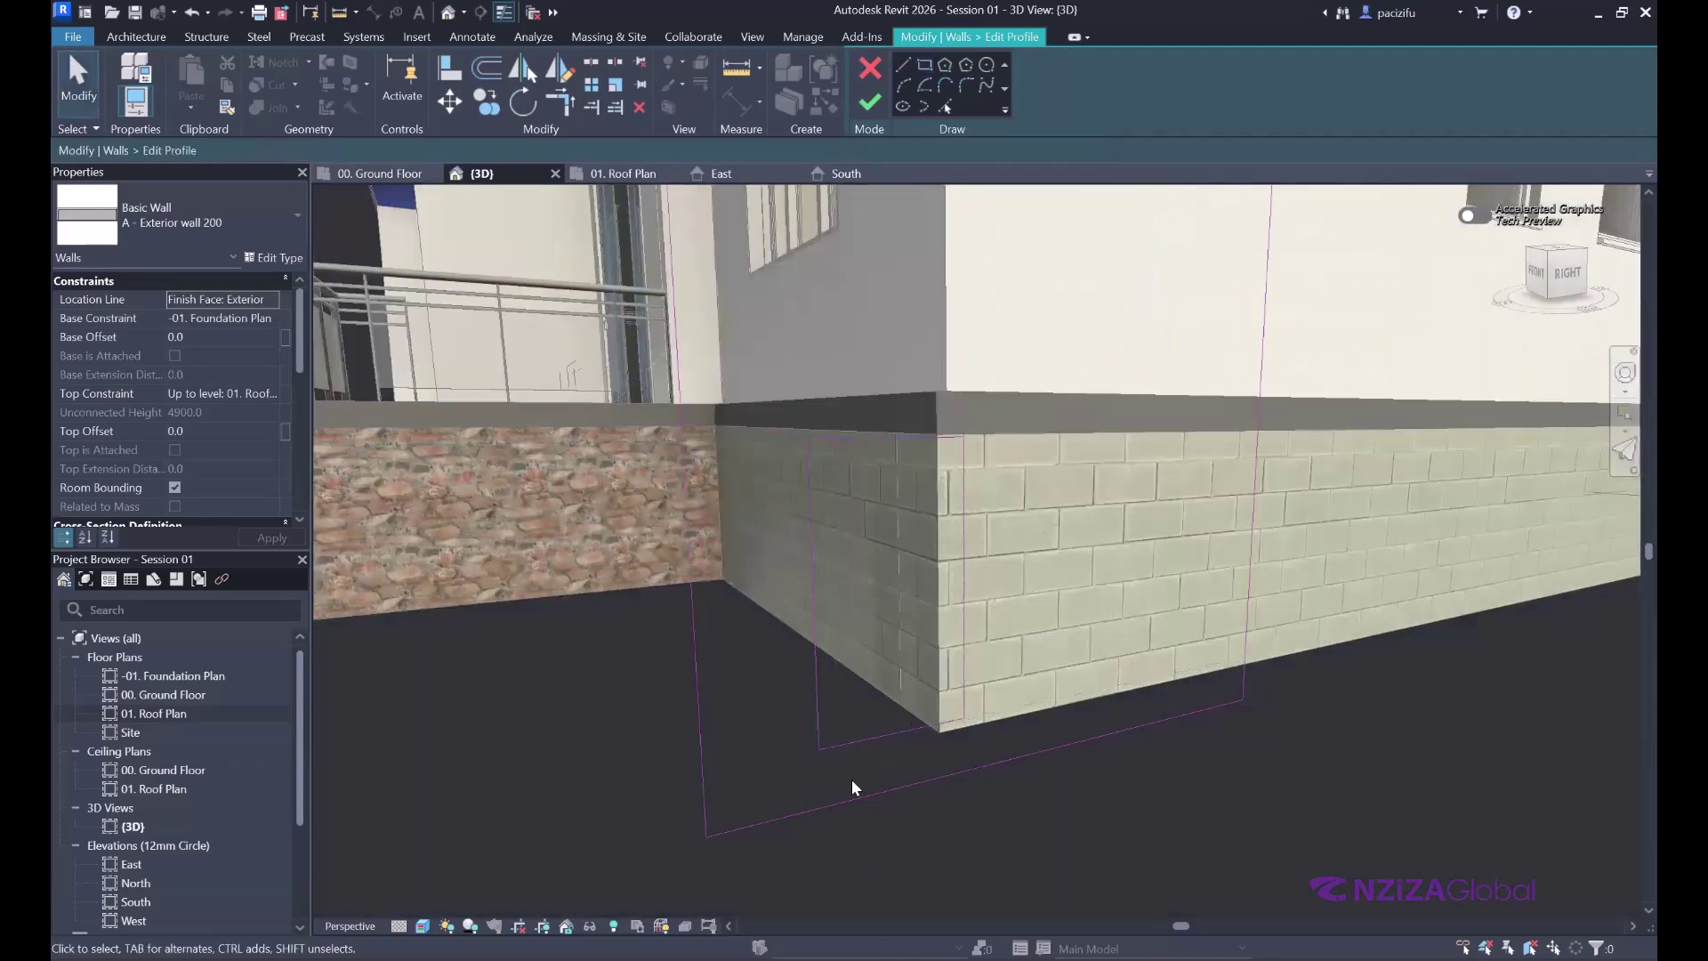
pyautogui.click(855, 763)
pyautogui.click(803, 790)
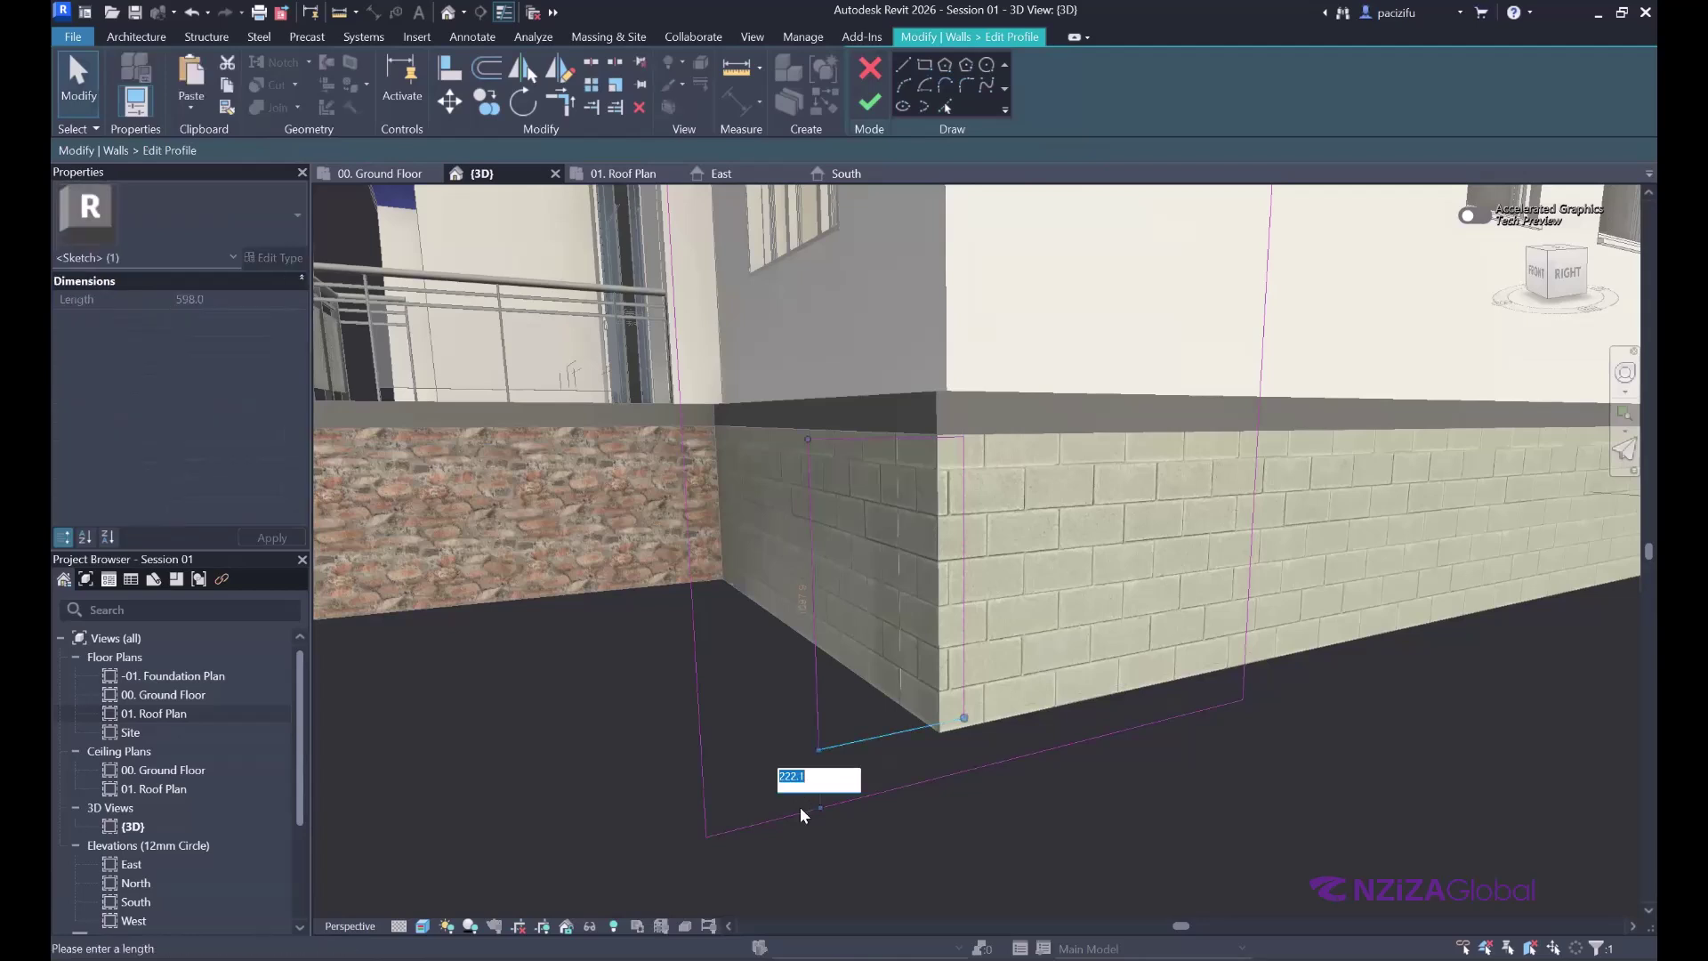
pyautogui.write('500')
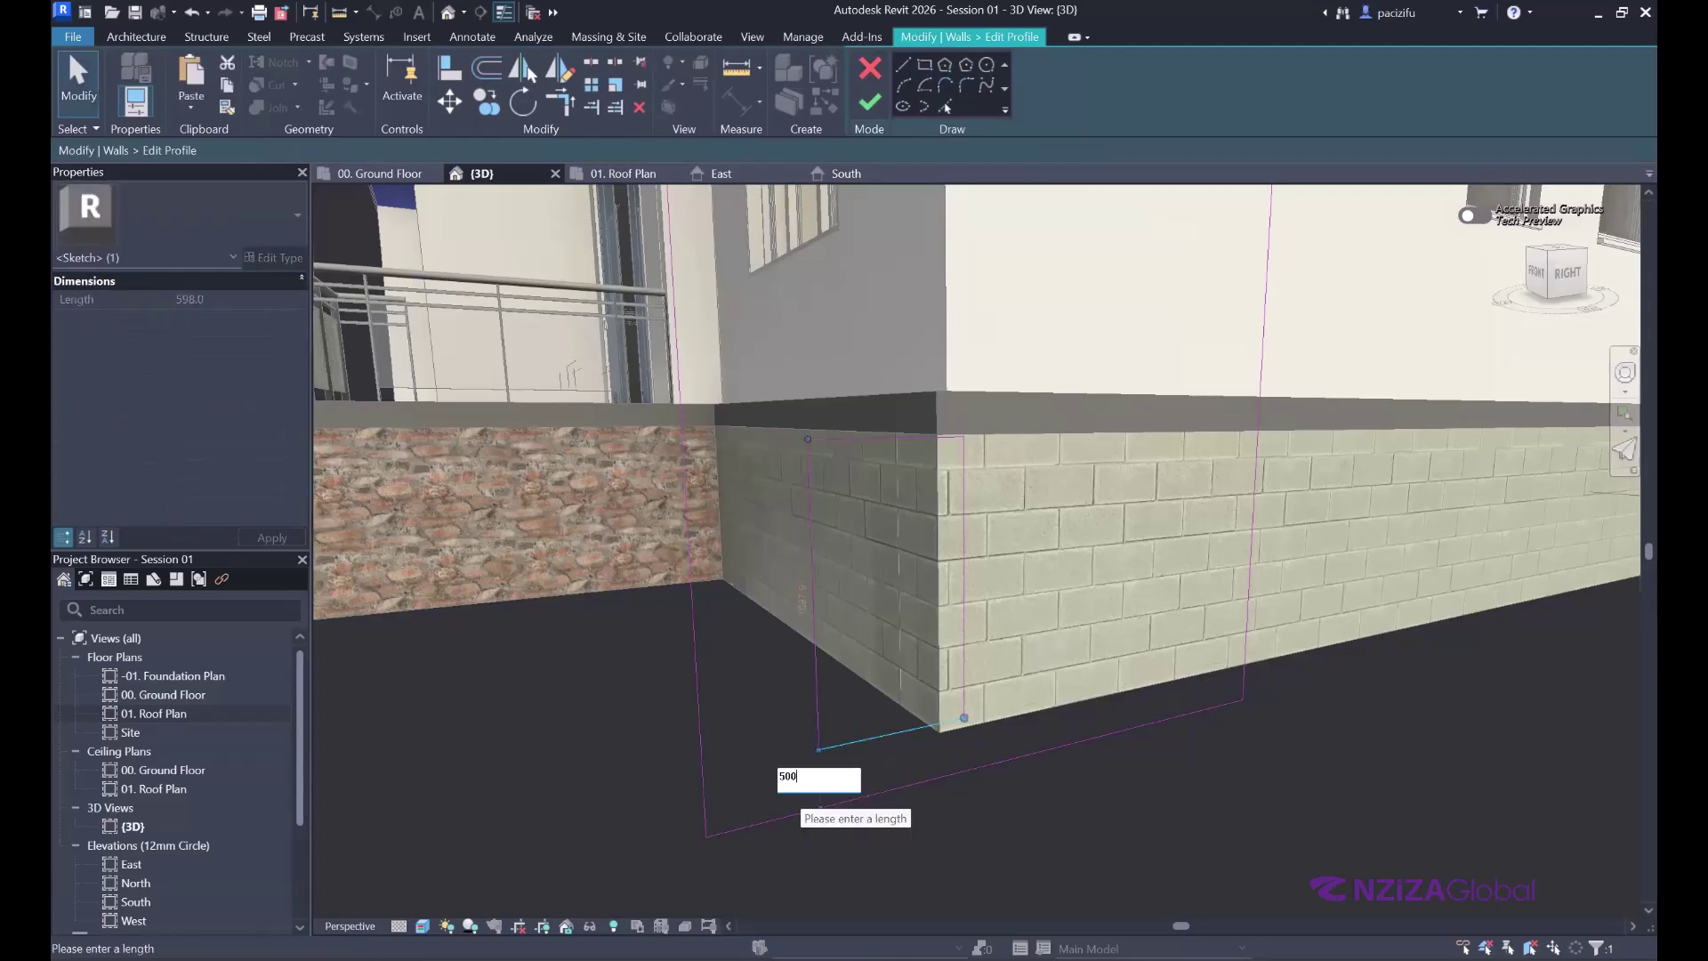
pyautogui.press('Return')
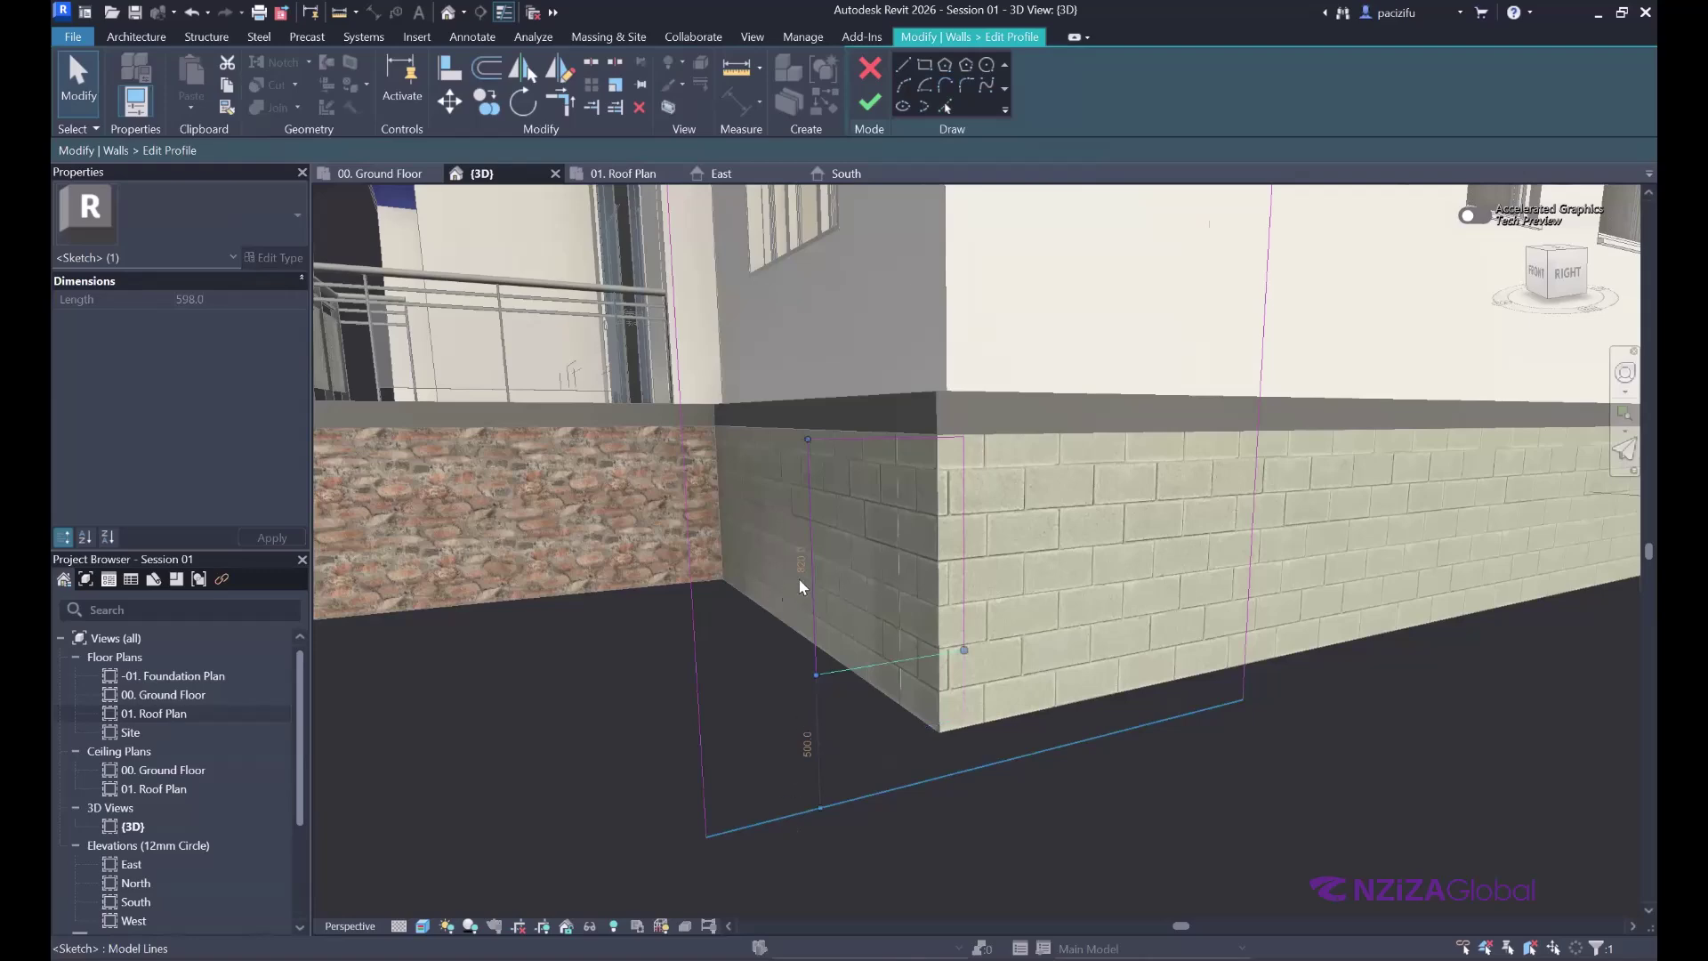
# - Set the height of the rectangular opening in the corner wall's profile to 1000 mm
pyautogui.scroll(-2, 852, 604)
pyautogui.scroll(4, 858, 510)
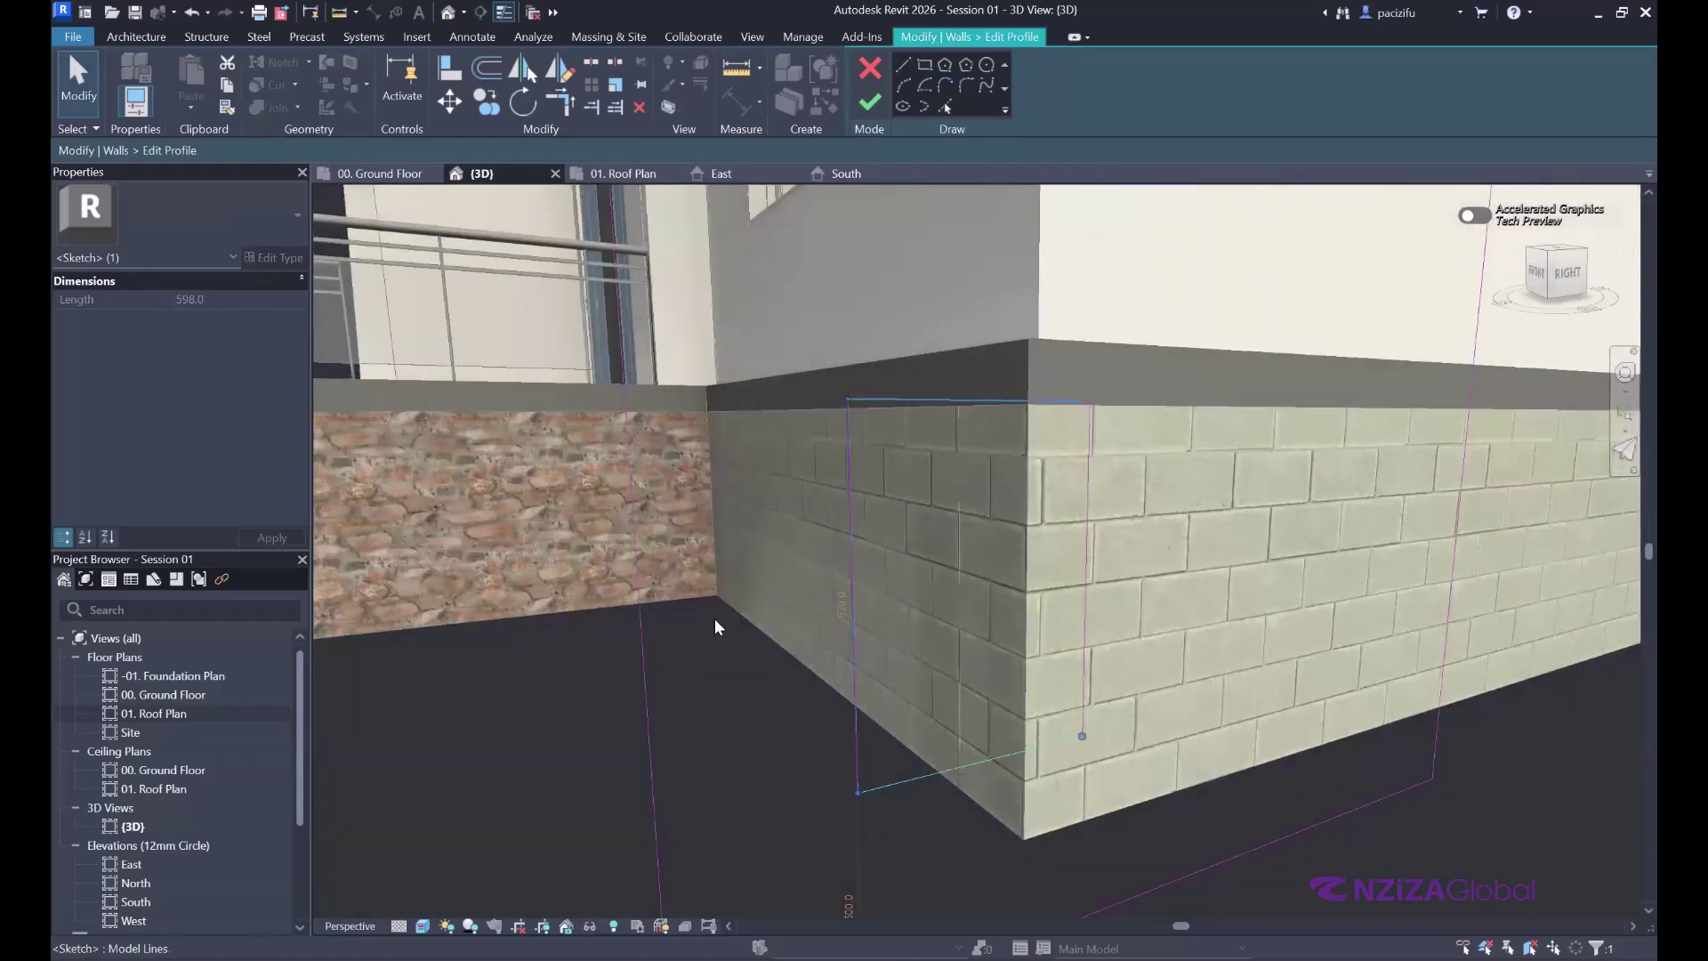
pyautogui.scroll(-2, 870, 542)
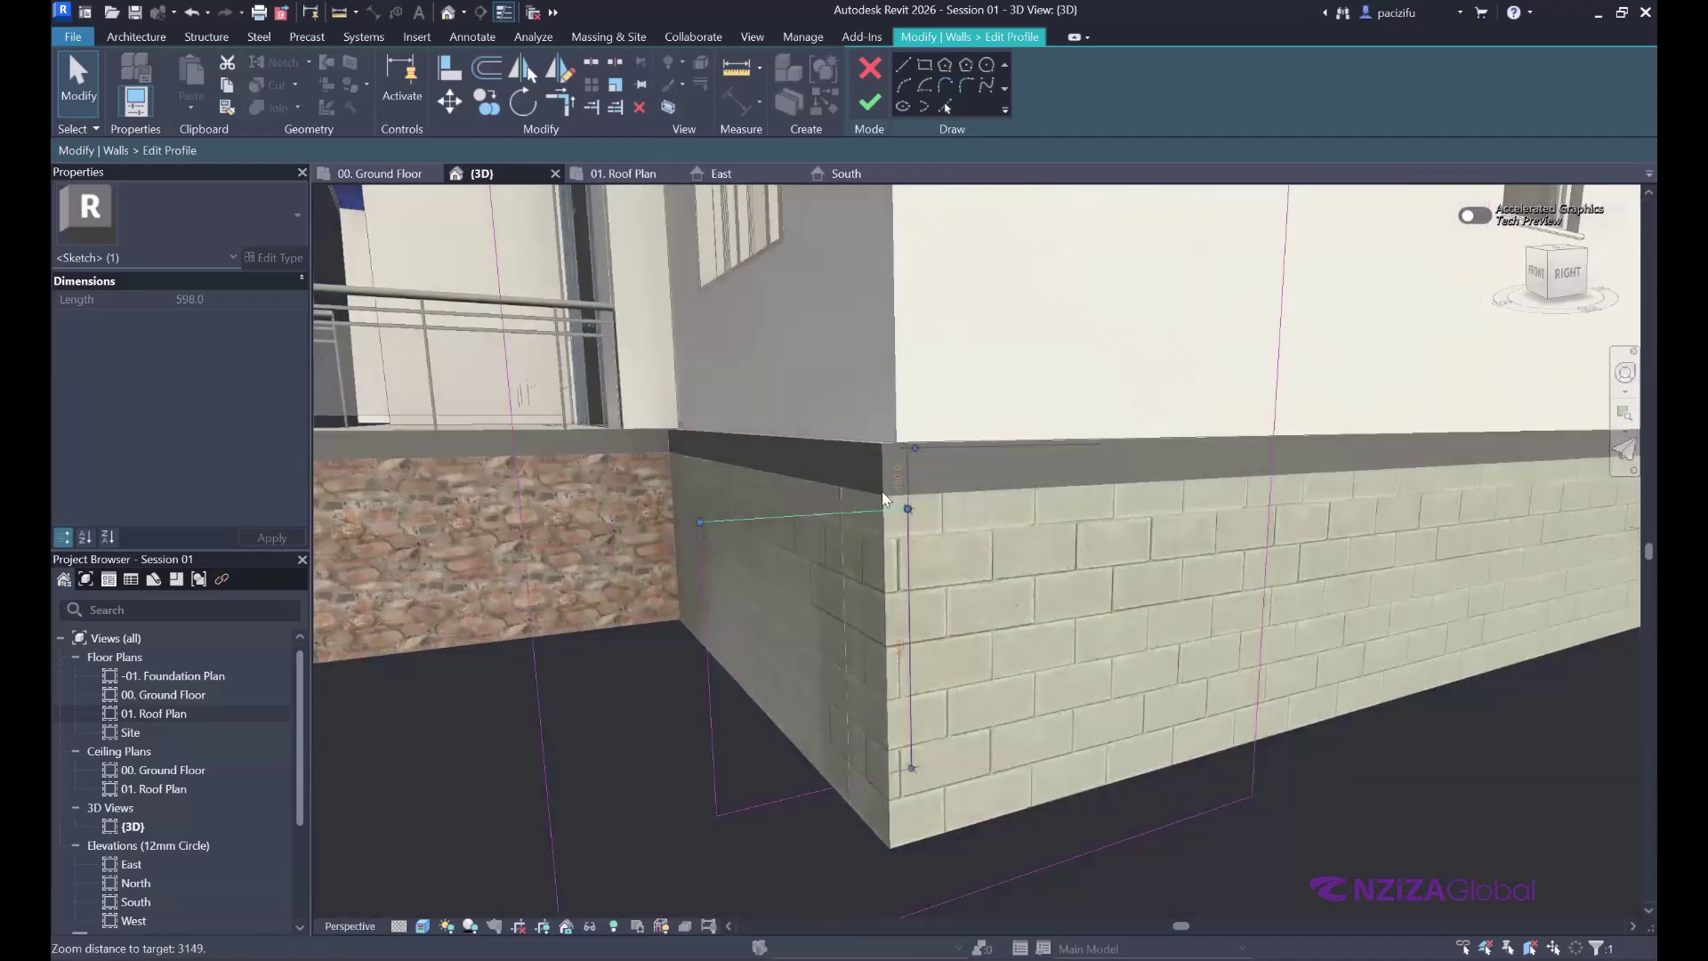
pyautogui.scroll(-2, 879, 647)
pyautogui.scroll(2, 900, 642)
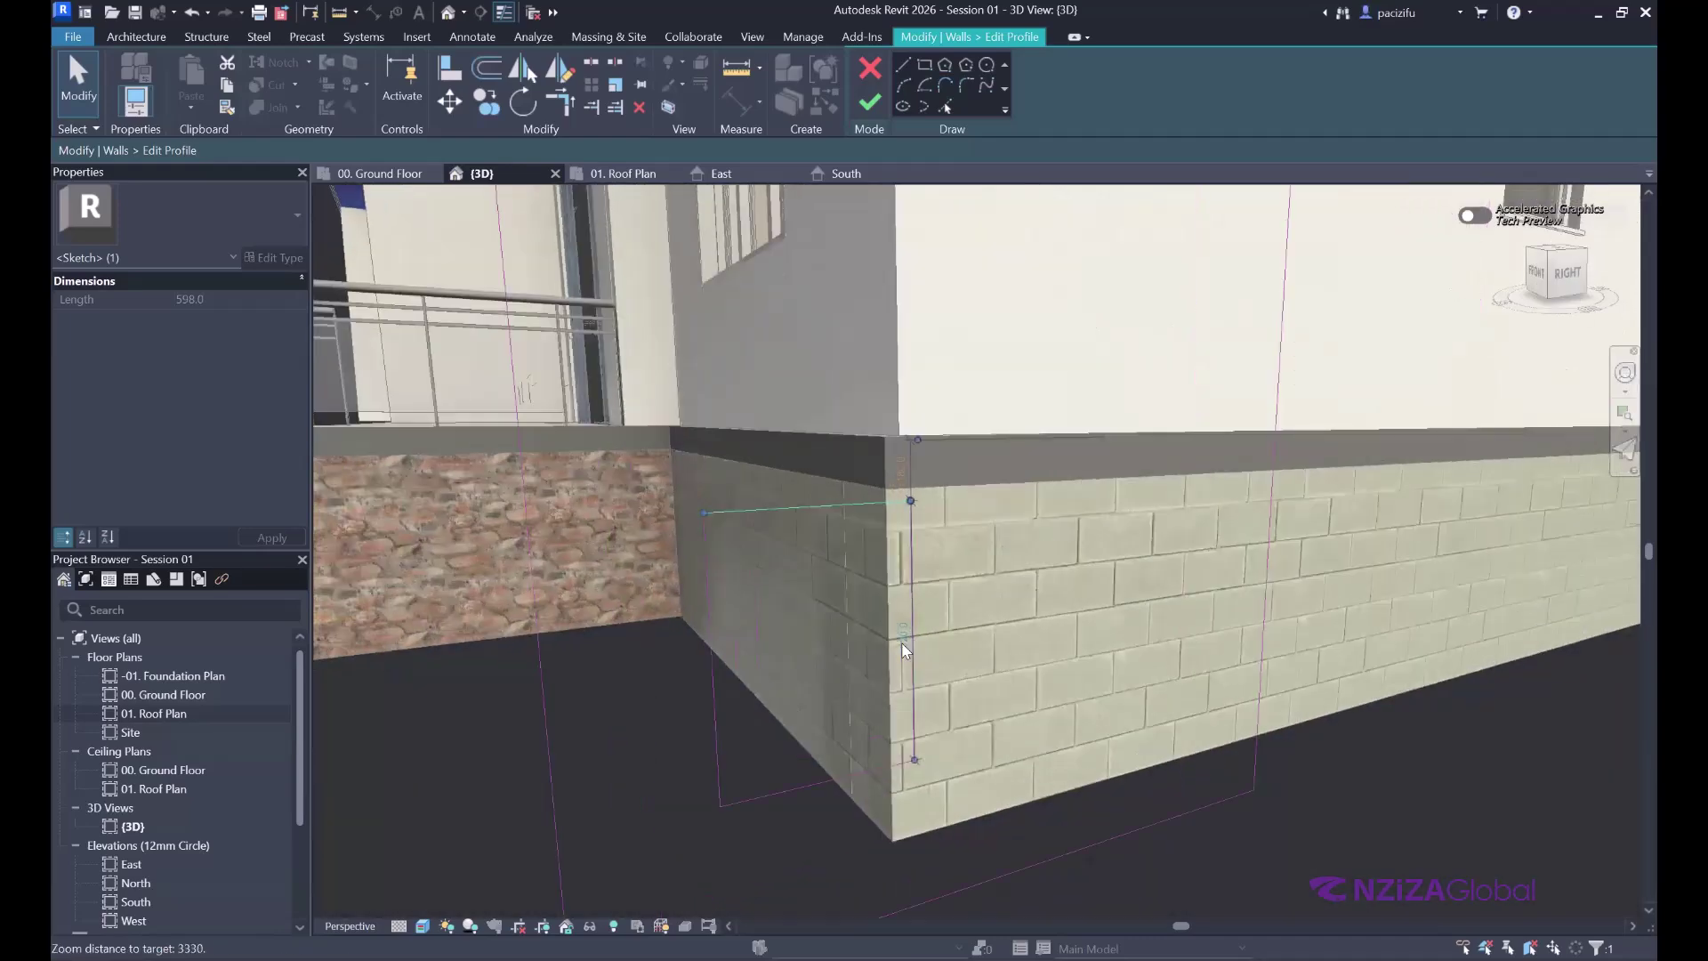
pyautogui.click(901, 640)
pyautogui.write('1')
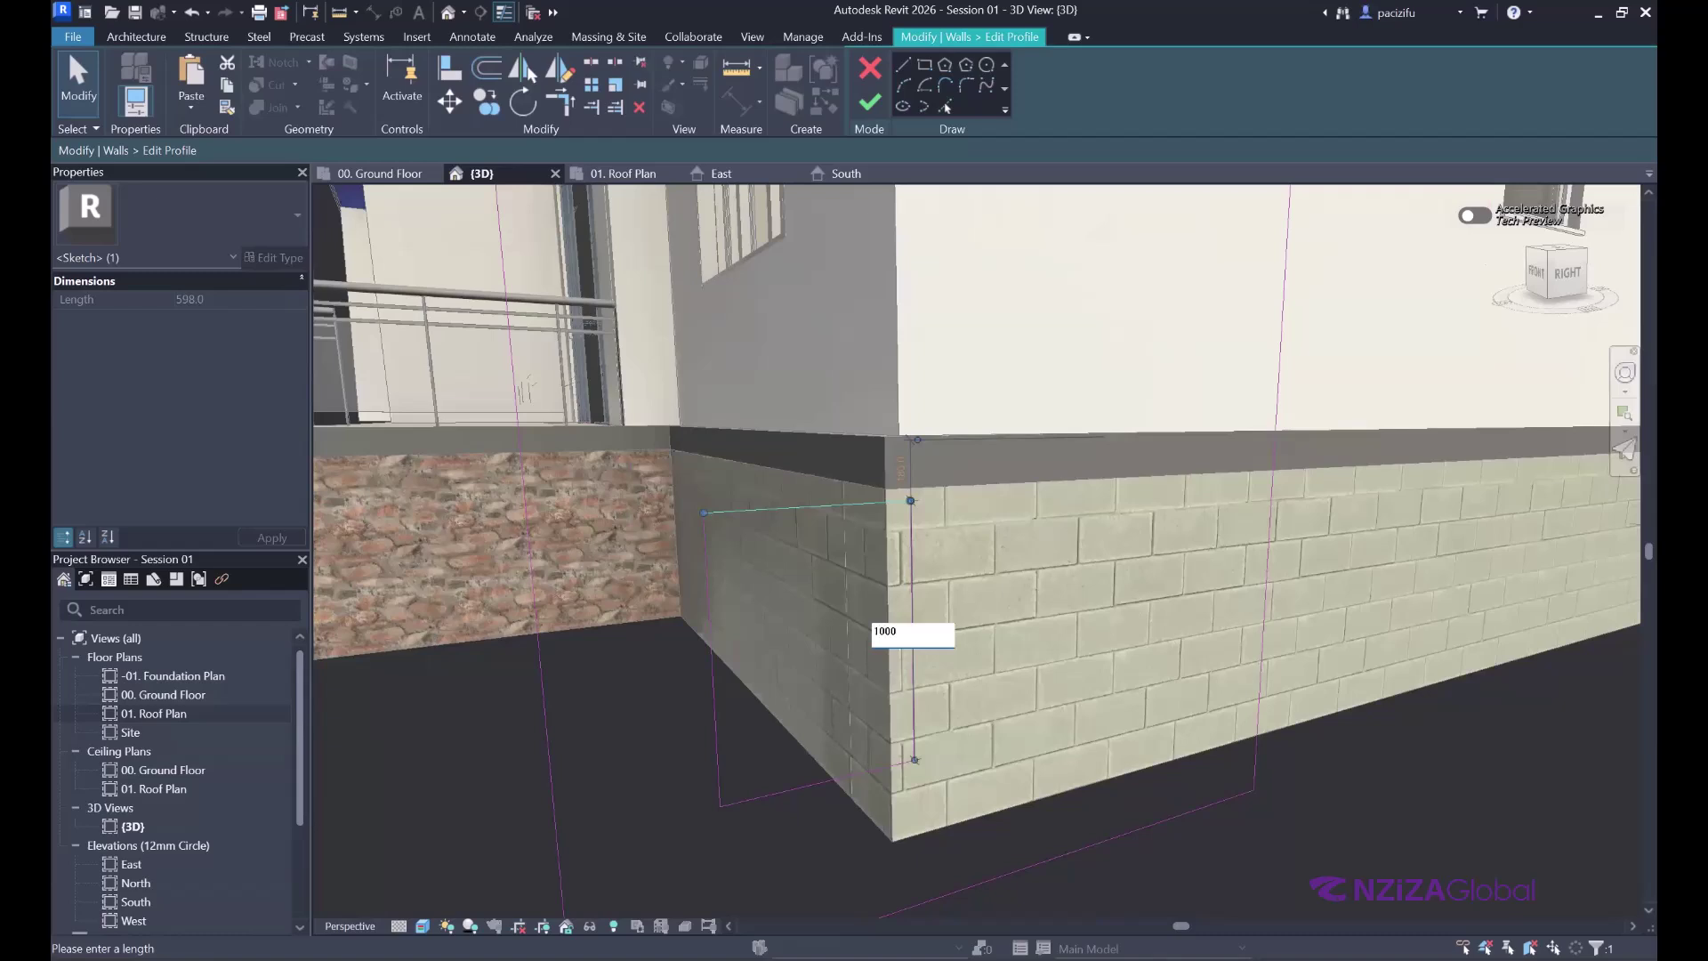
pyautogui.write('000')
pyautogui.press('Return')
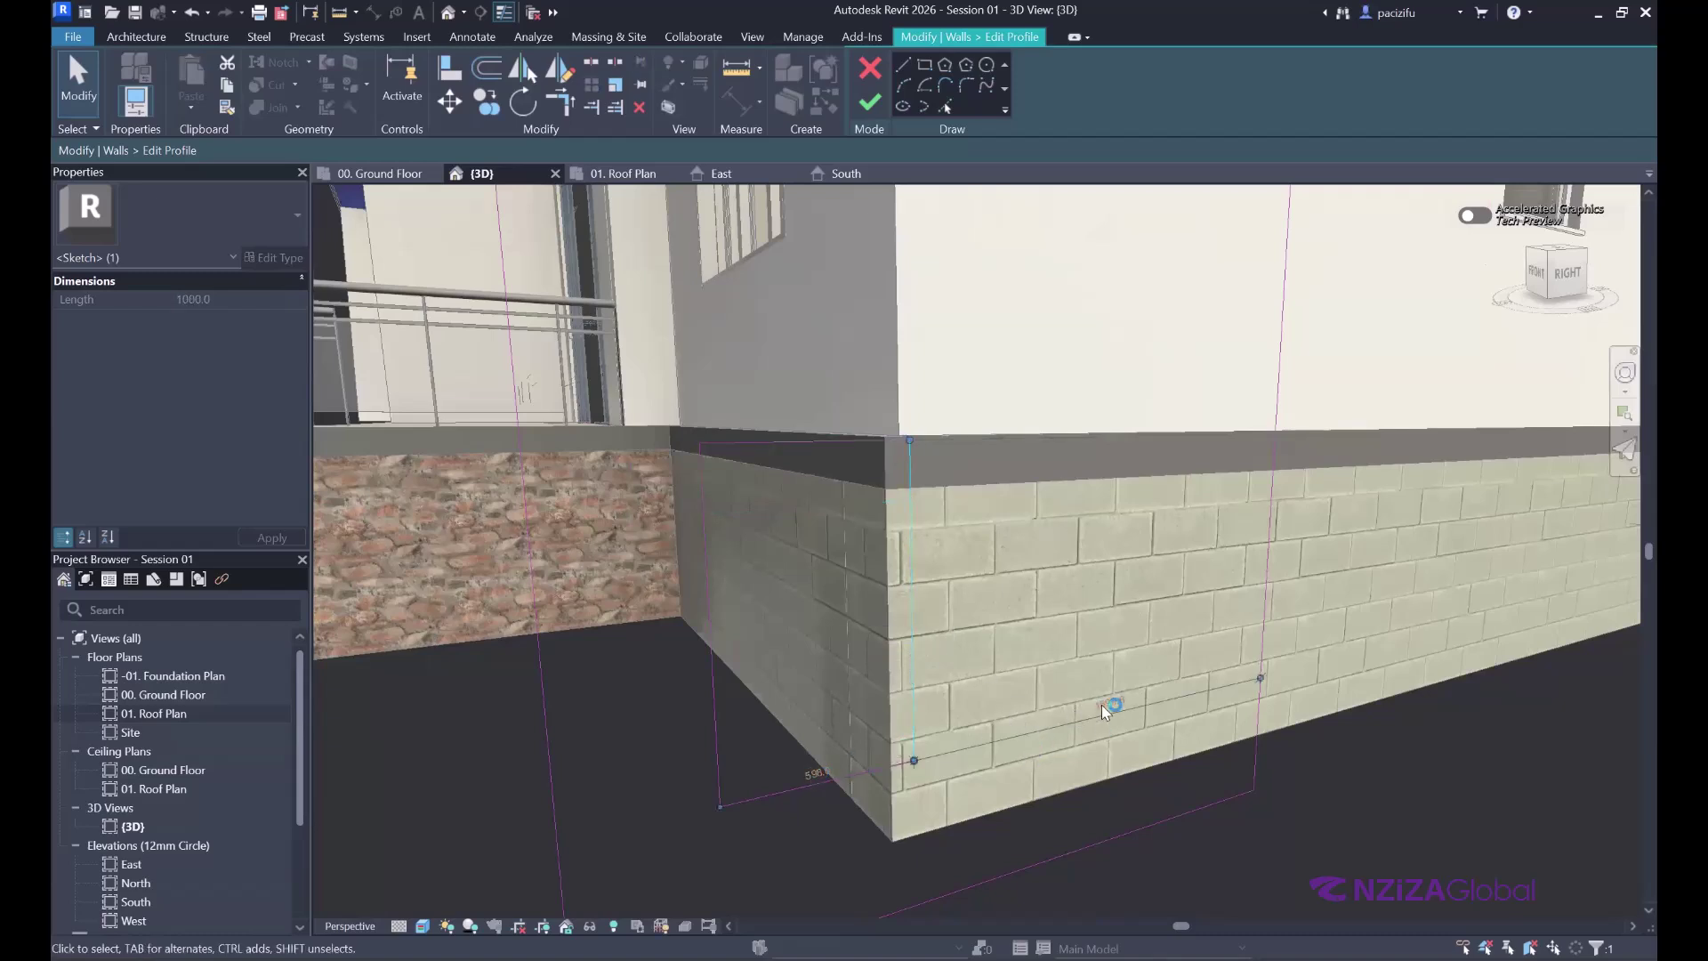
# - Adjust the distance from the opening's inner vertical edge to the wall's inner end, and finish the profile edit
pyautogui.click(1102, 705)
pyautogui.write('1')
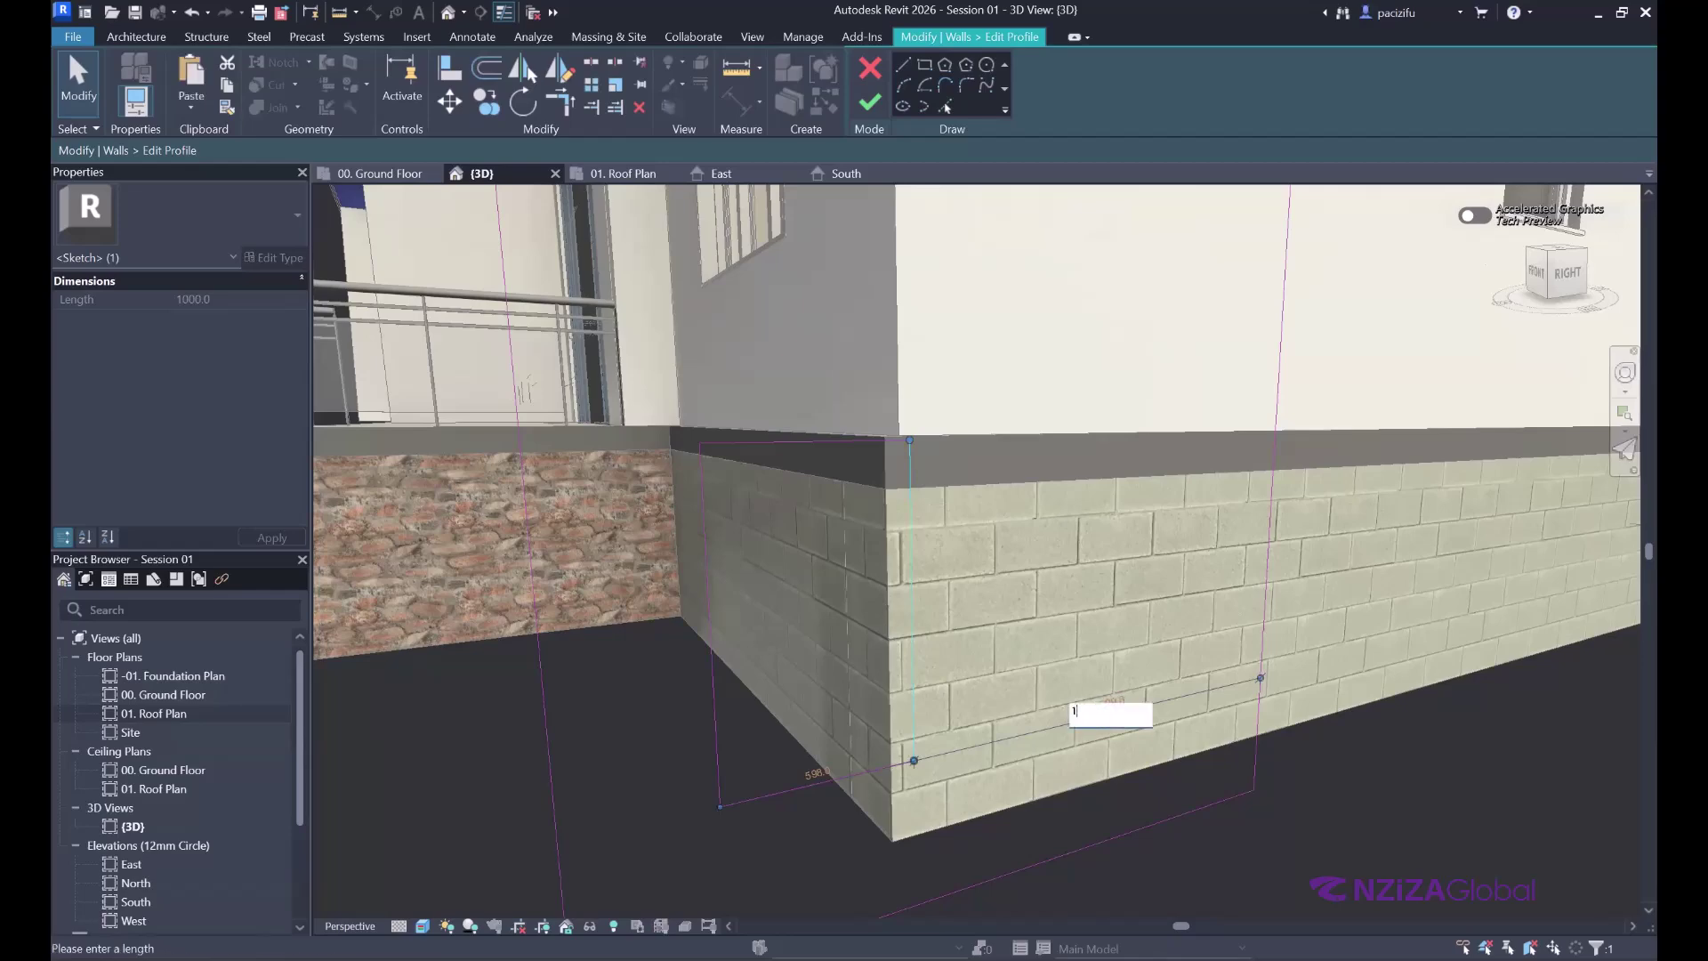
pyautogui.press('Return')
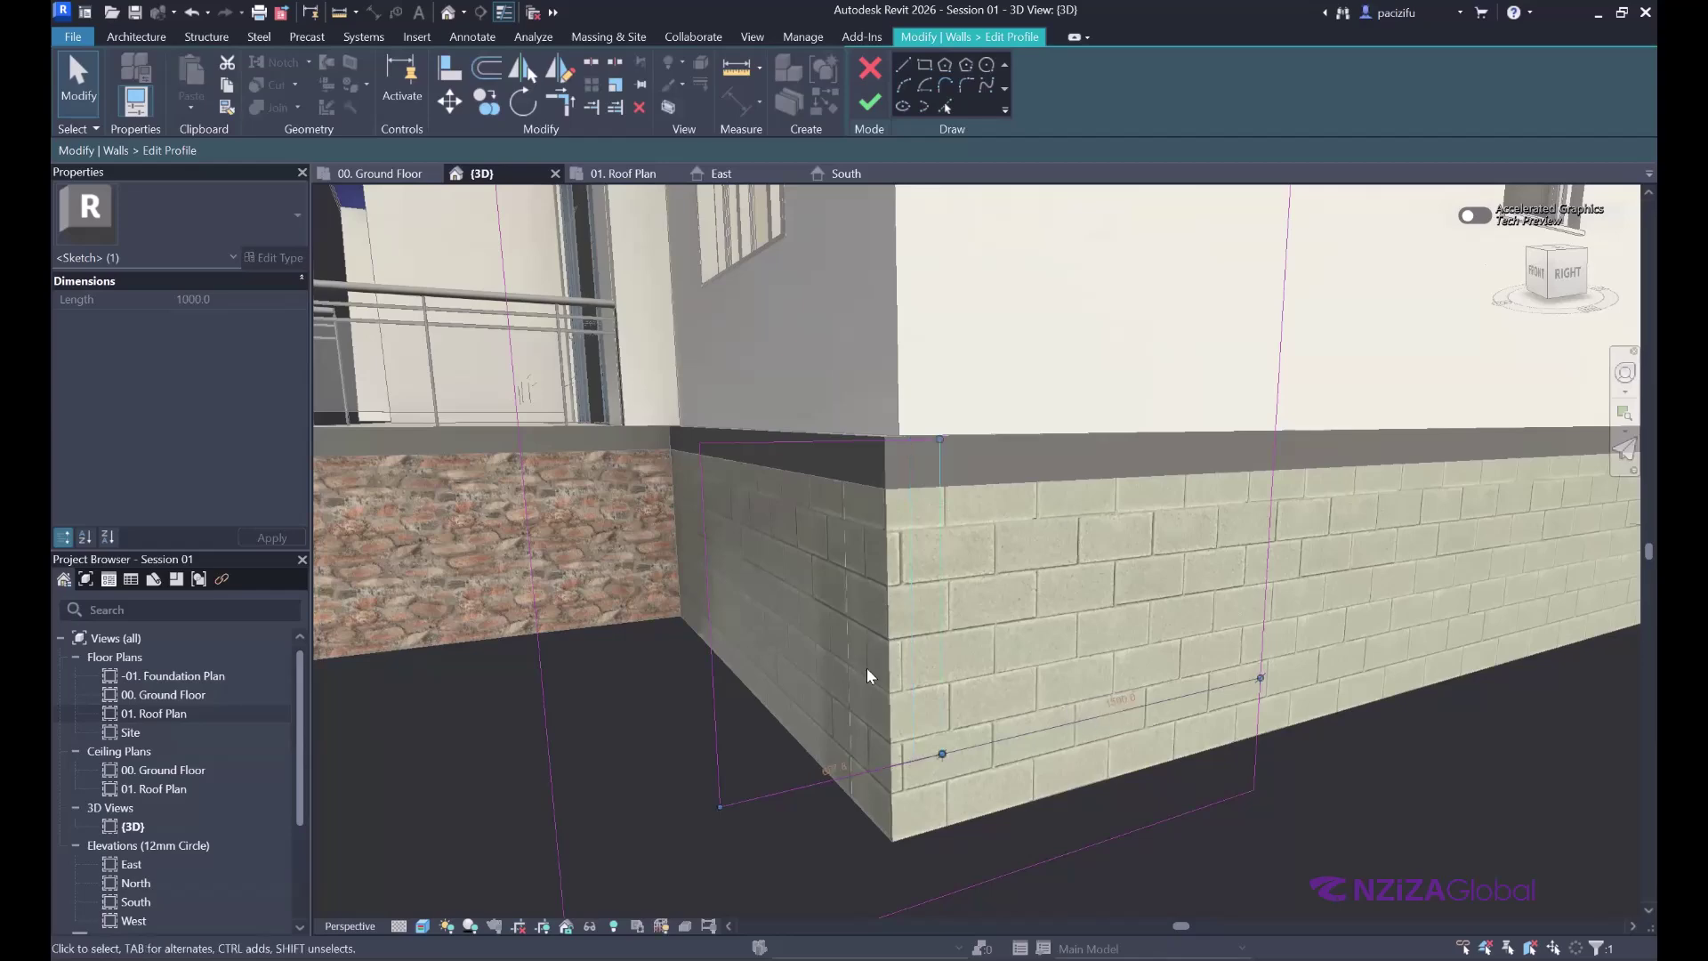
pyautogui.scroll(-4, 863, 712)
pyautogui.scroll(-4, 916, 814)
pyautogui.hotkey('ctrl', 'Return')
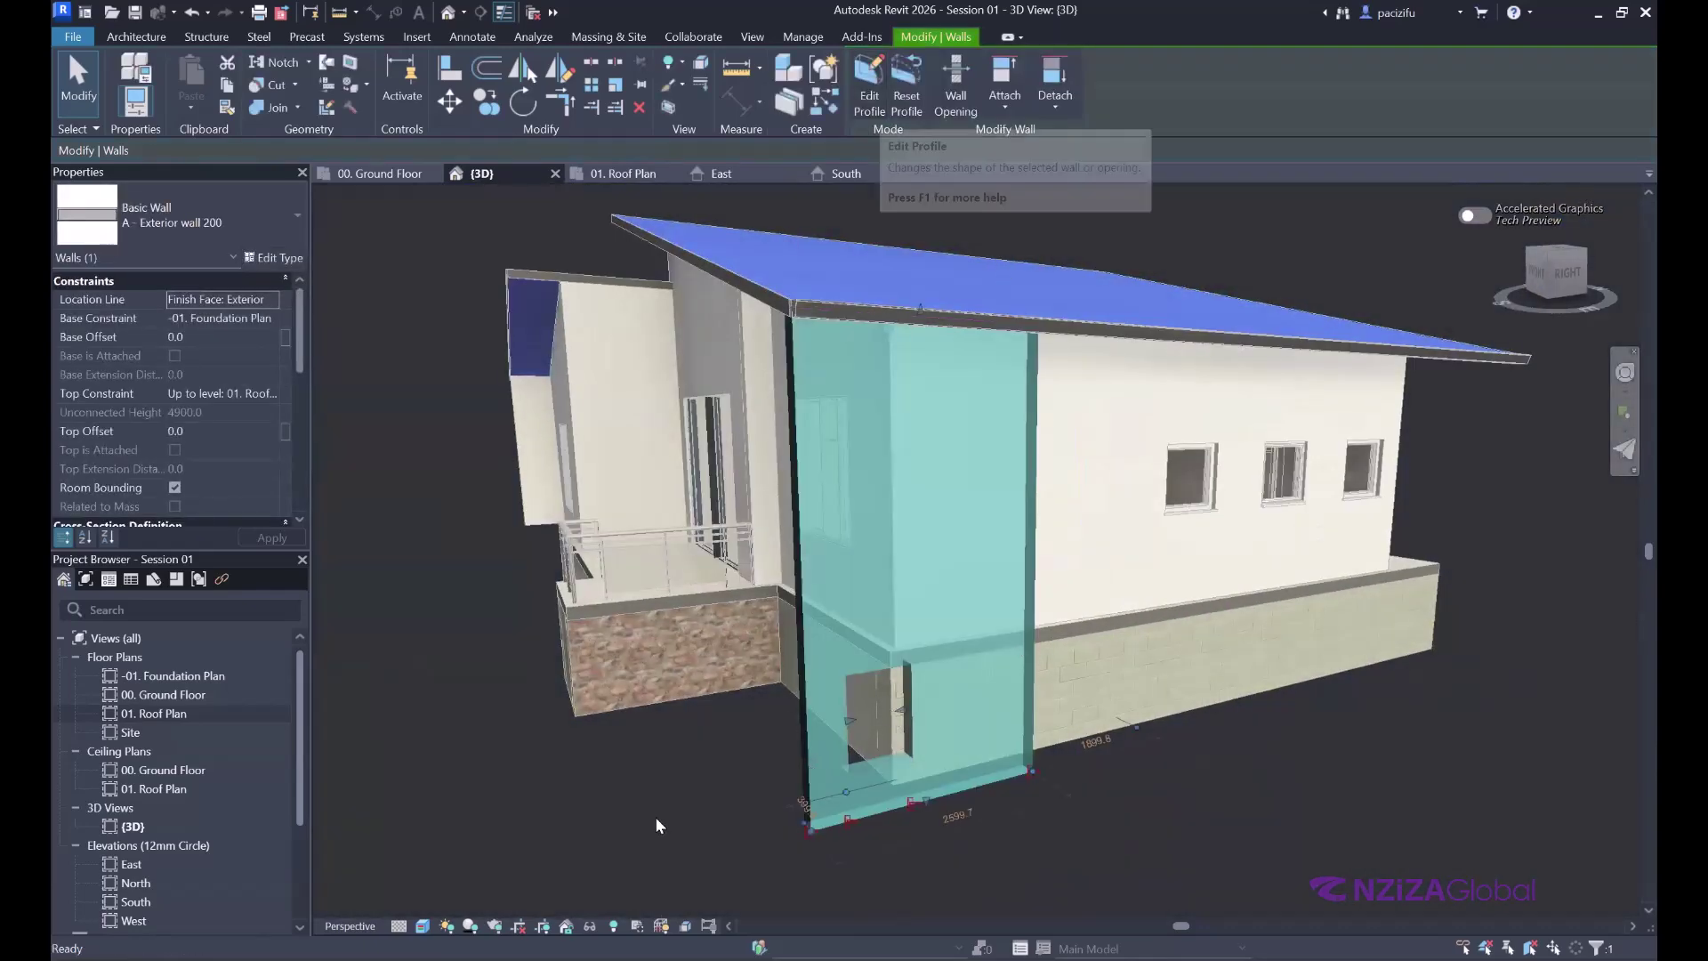
pyautogui.scroll(1, 656, 814)
pyautogui.press('Escape')
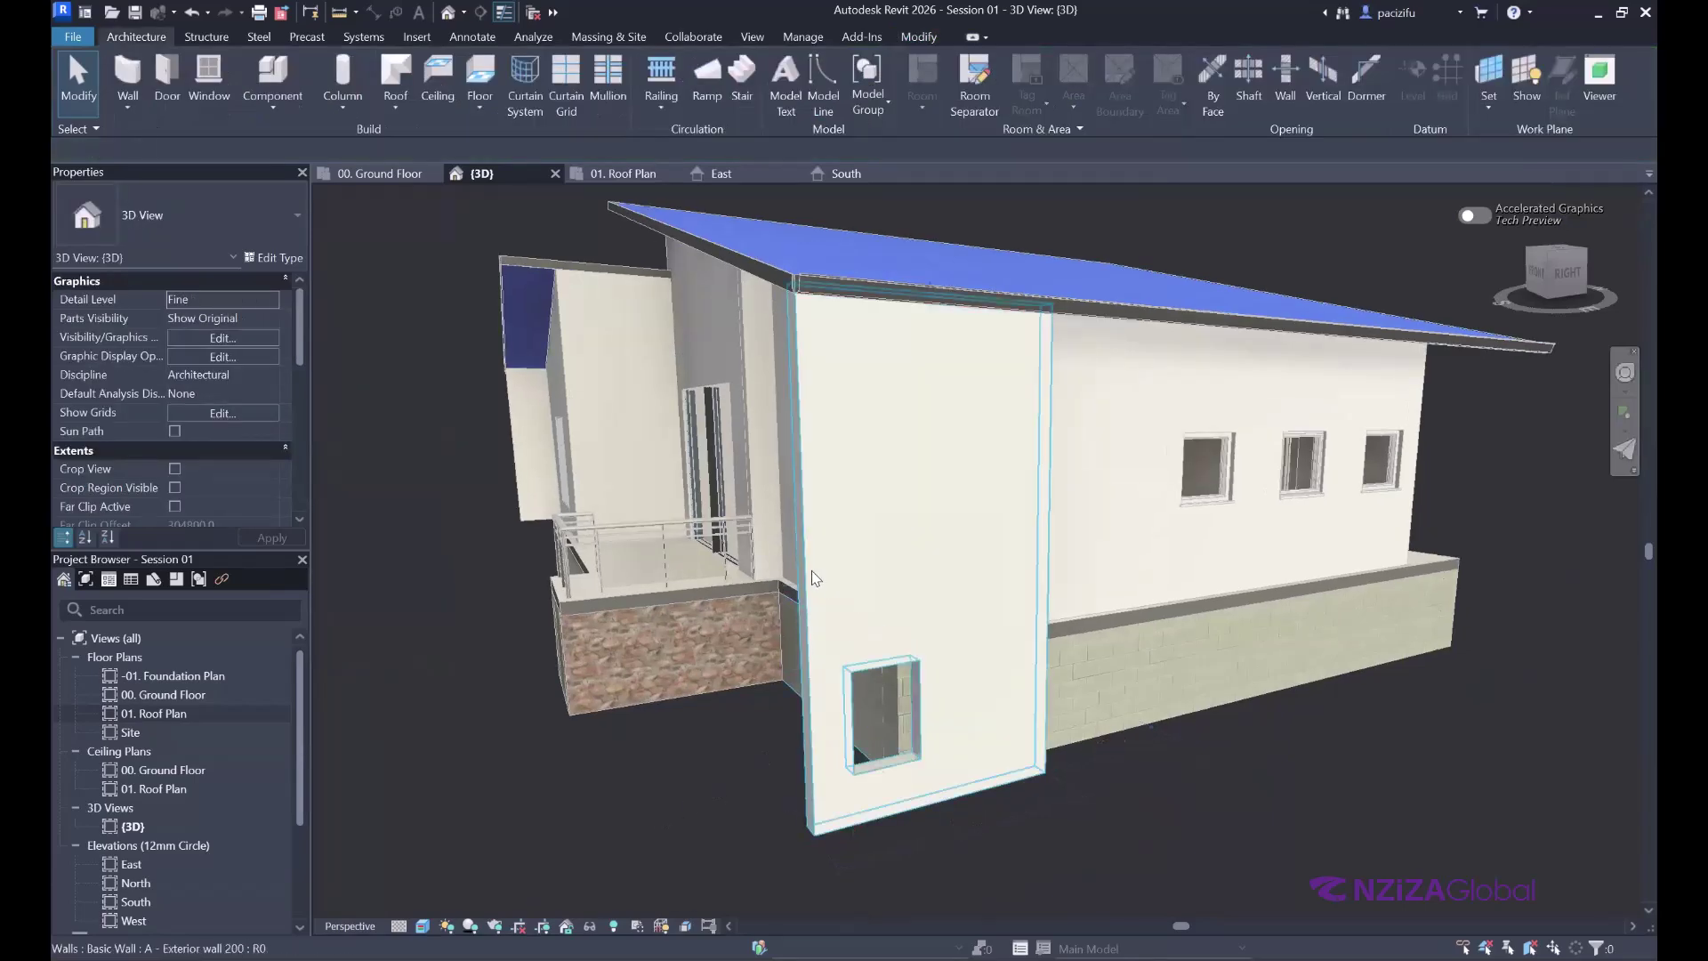
# - Reopen the corner wall's profile and sketch a six-sided polygon above the rectangular opening and a circle of about 300 mm radius higher up
pyautogui.click(811, 569)
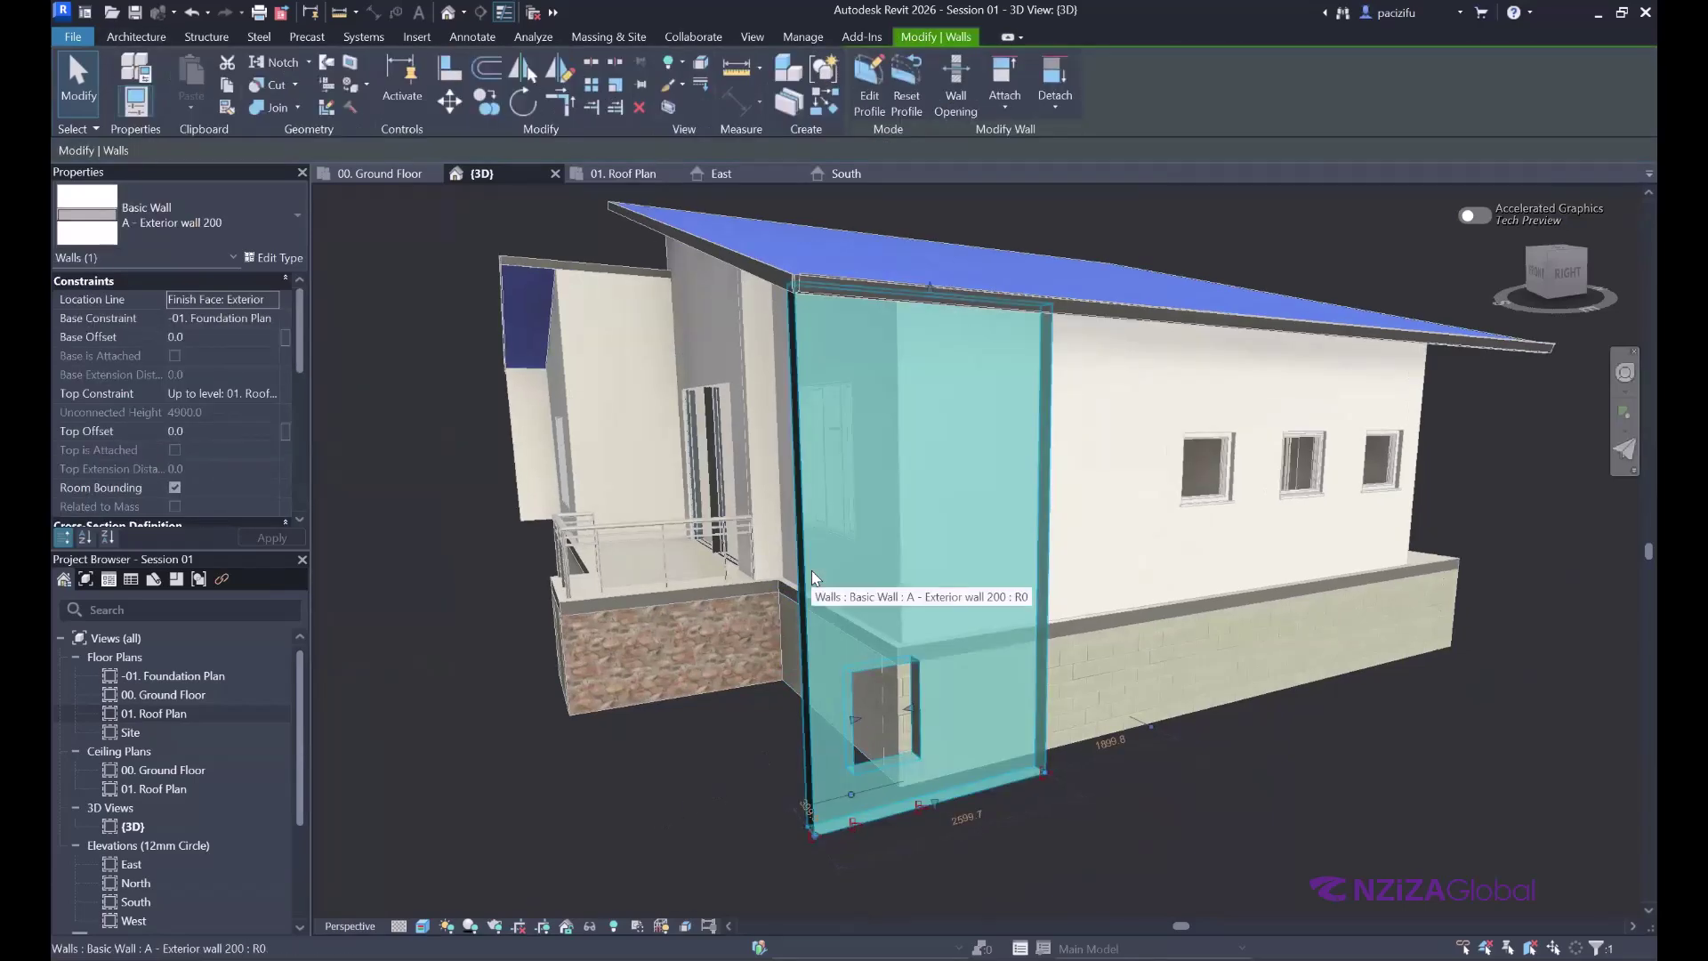
pyautogui.click(879, 89)
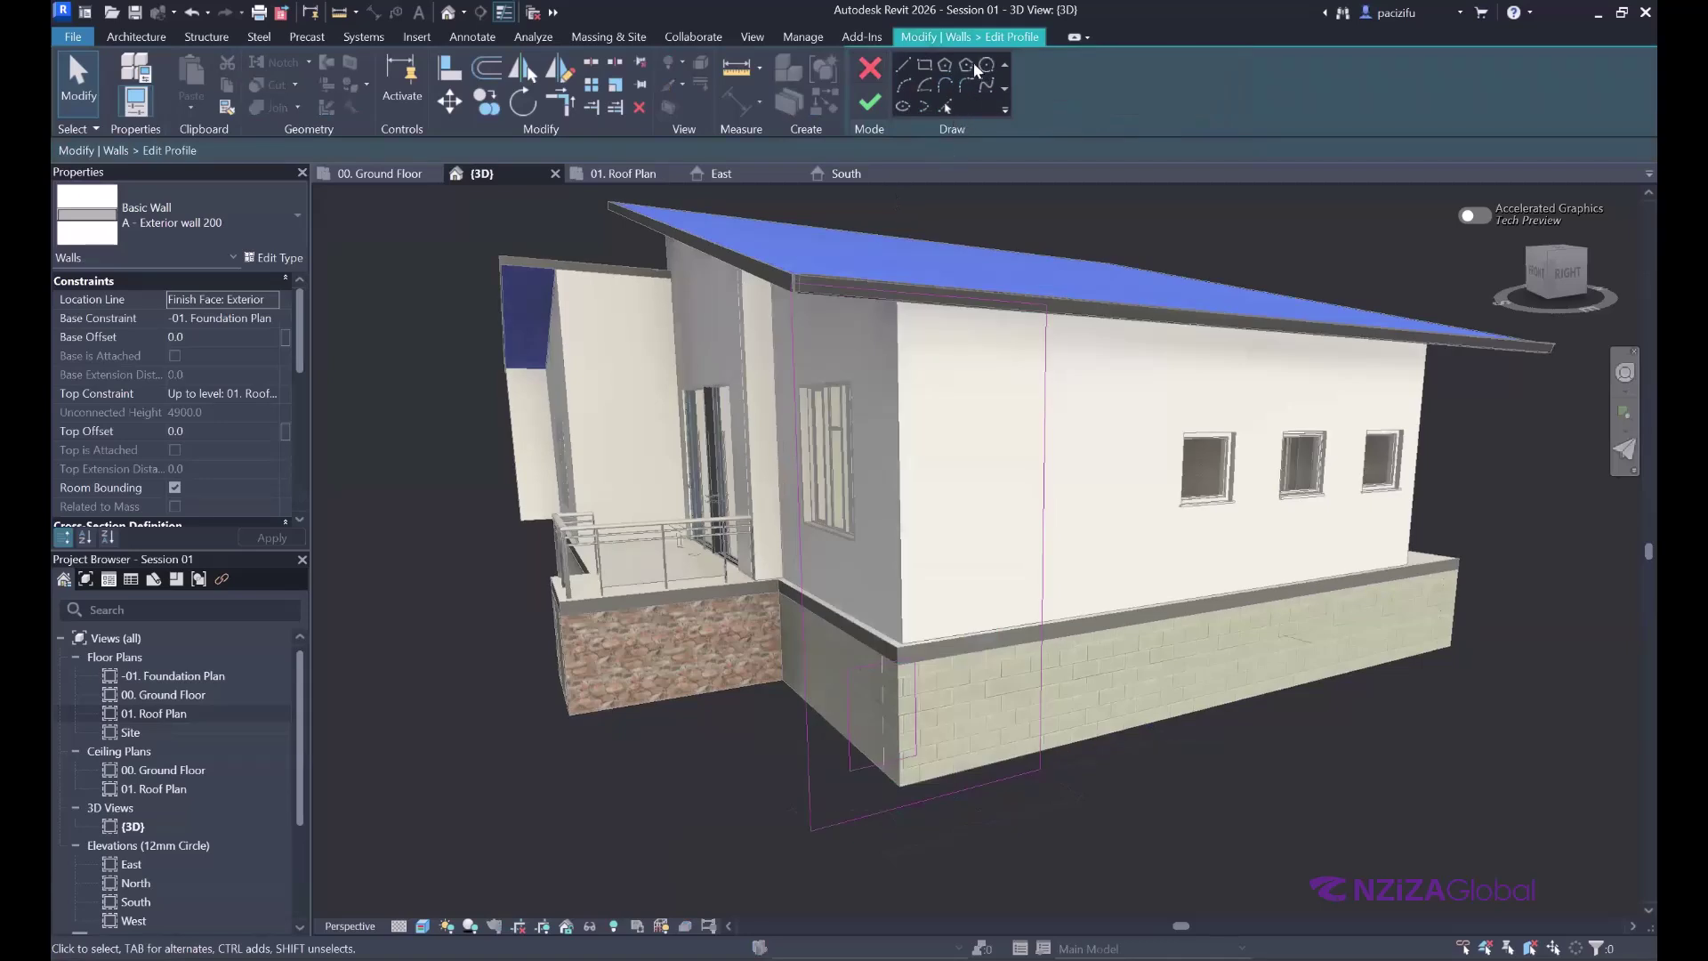
pyautogui.click(966, 64)
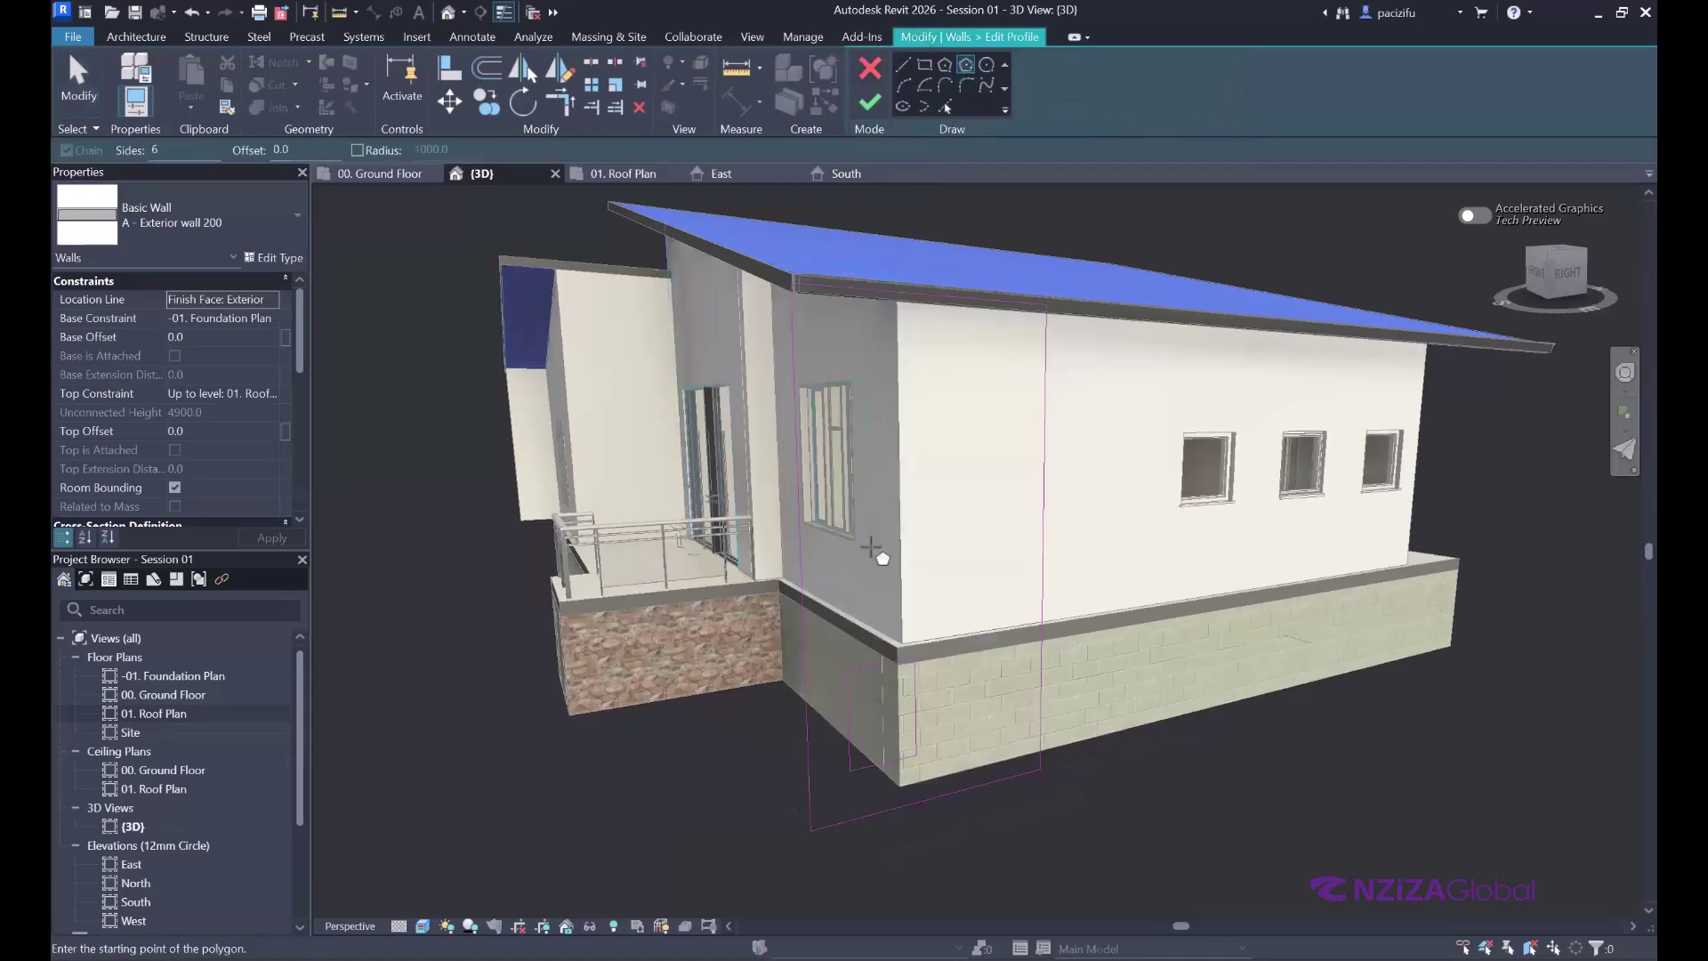
pyautogui.click(905, 428)
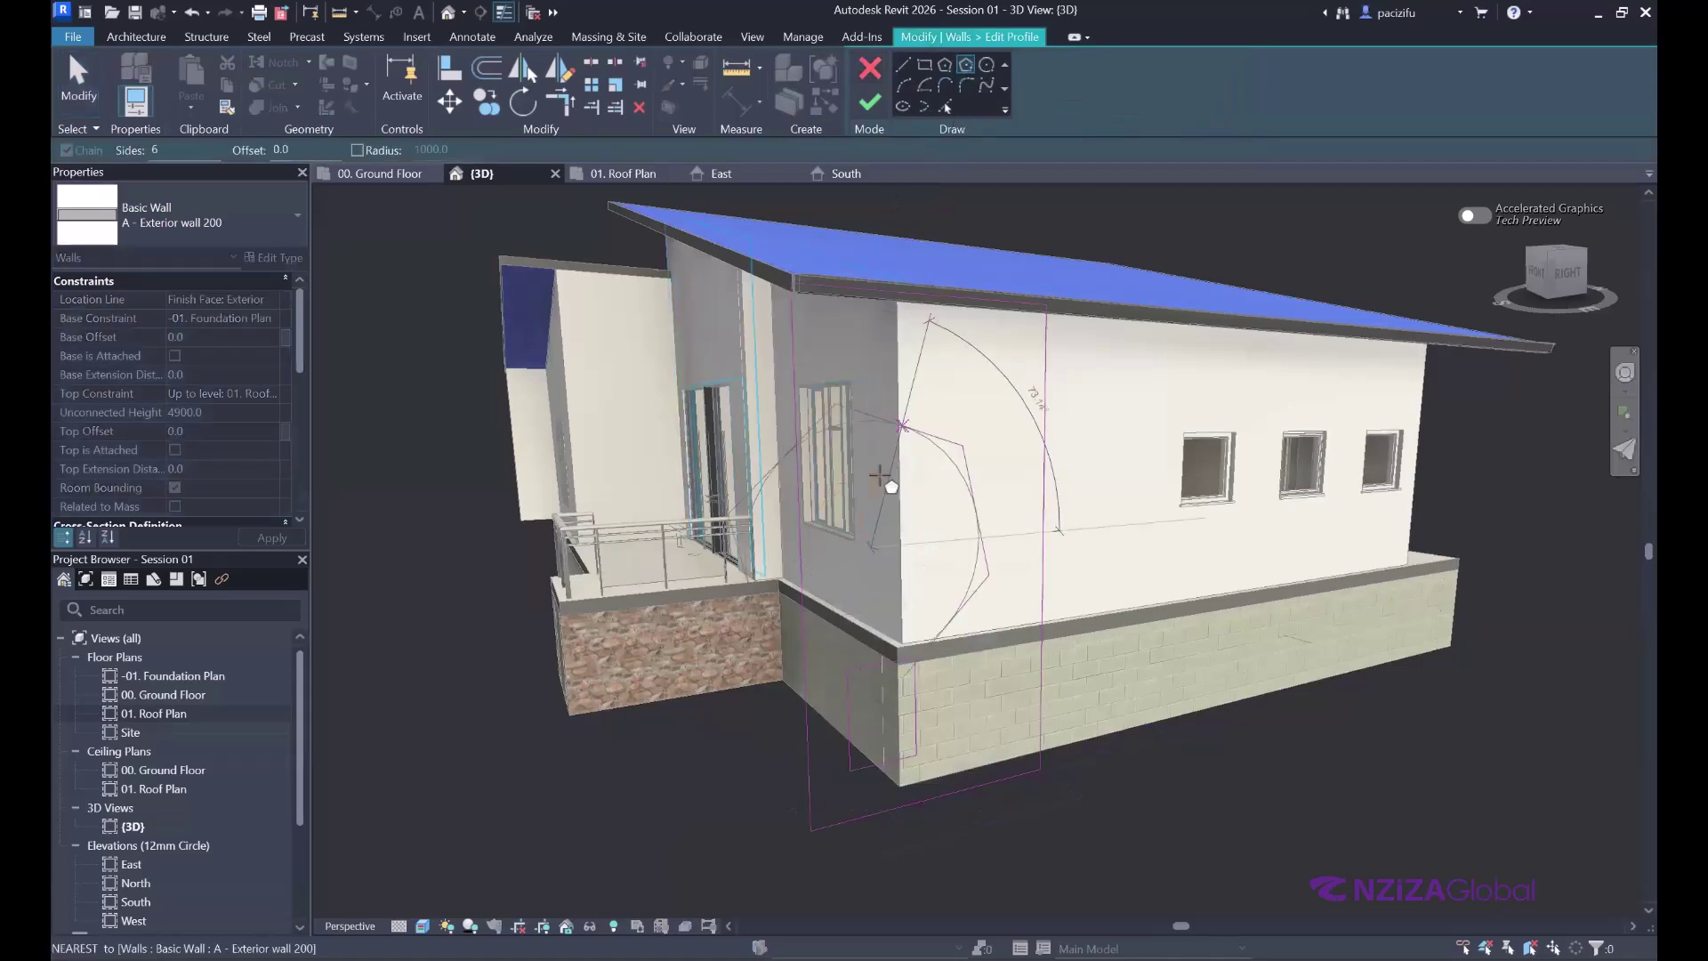
pyautogui.click(877, 428)
pyautogui.click(986, 63)
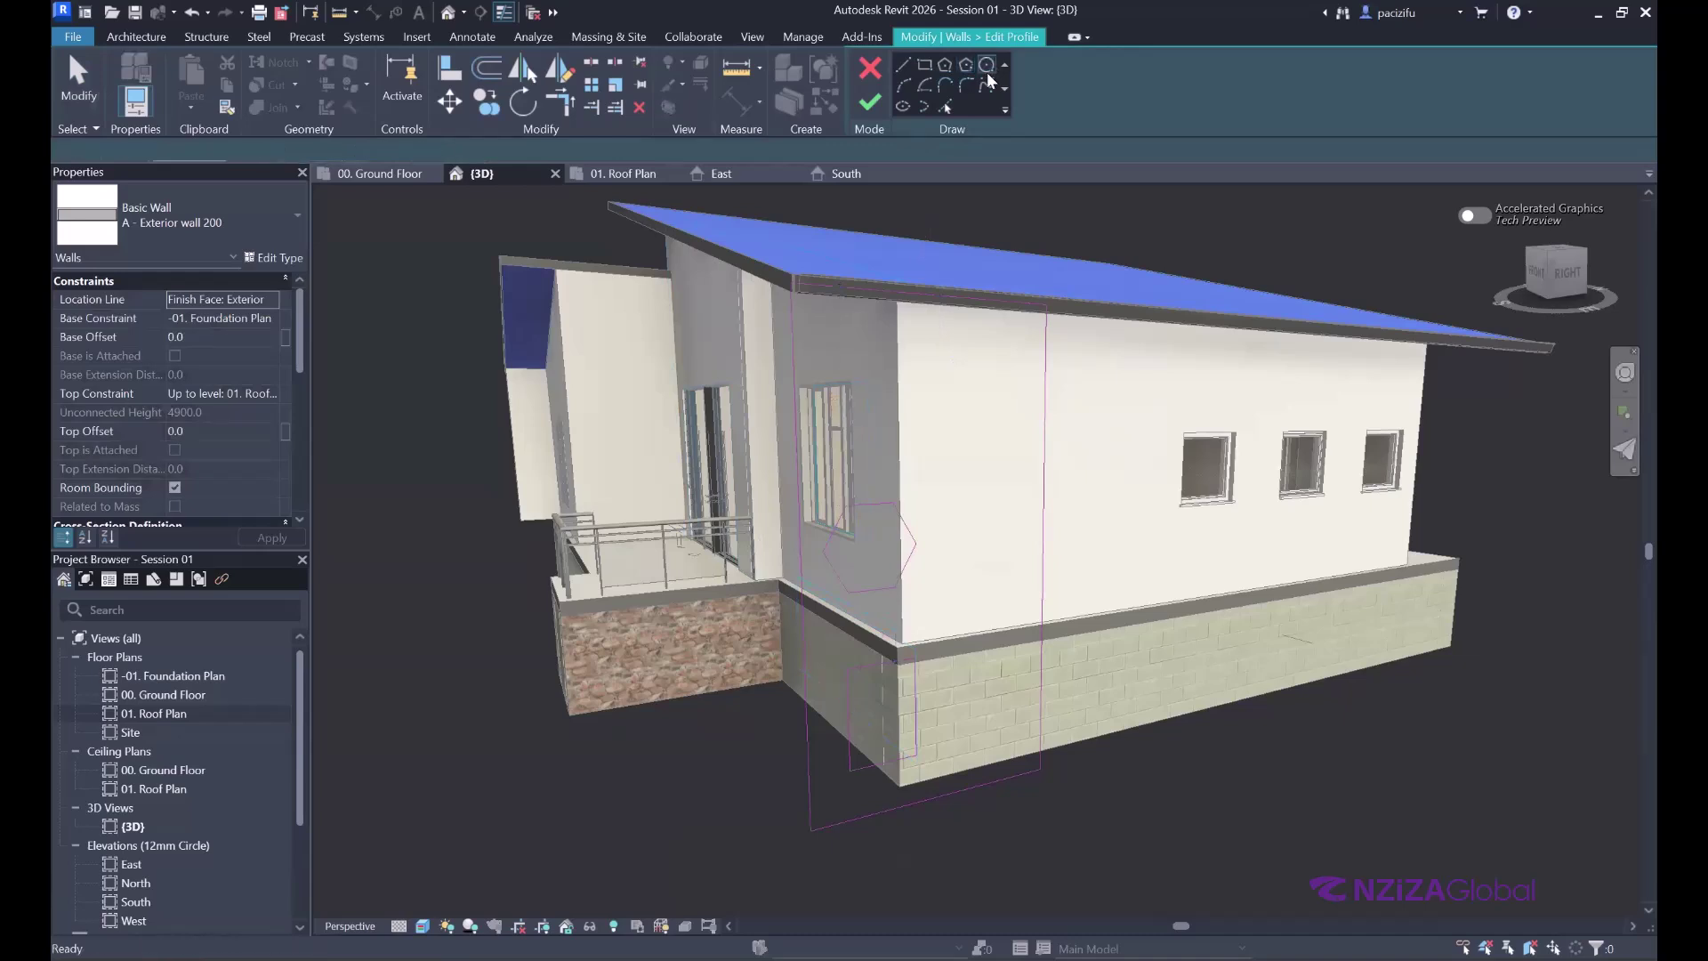
pyautogui.click(950, 474)
pyautogui.click(949, 446)
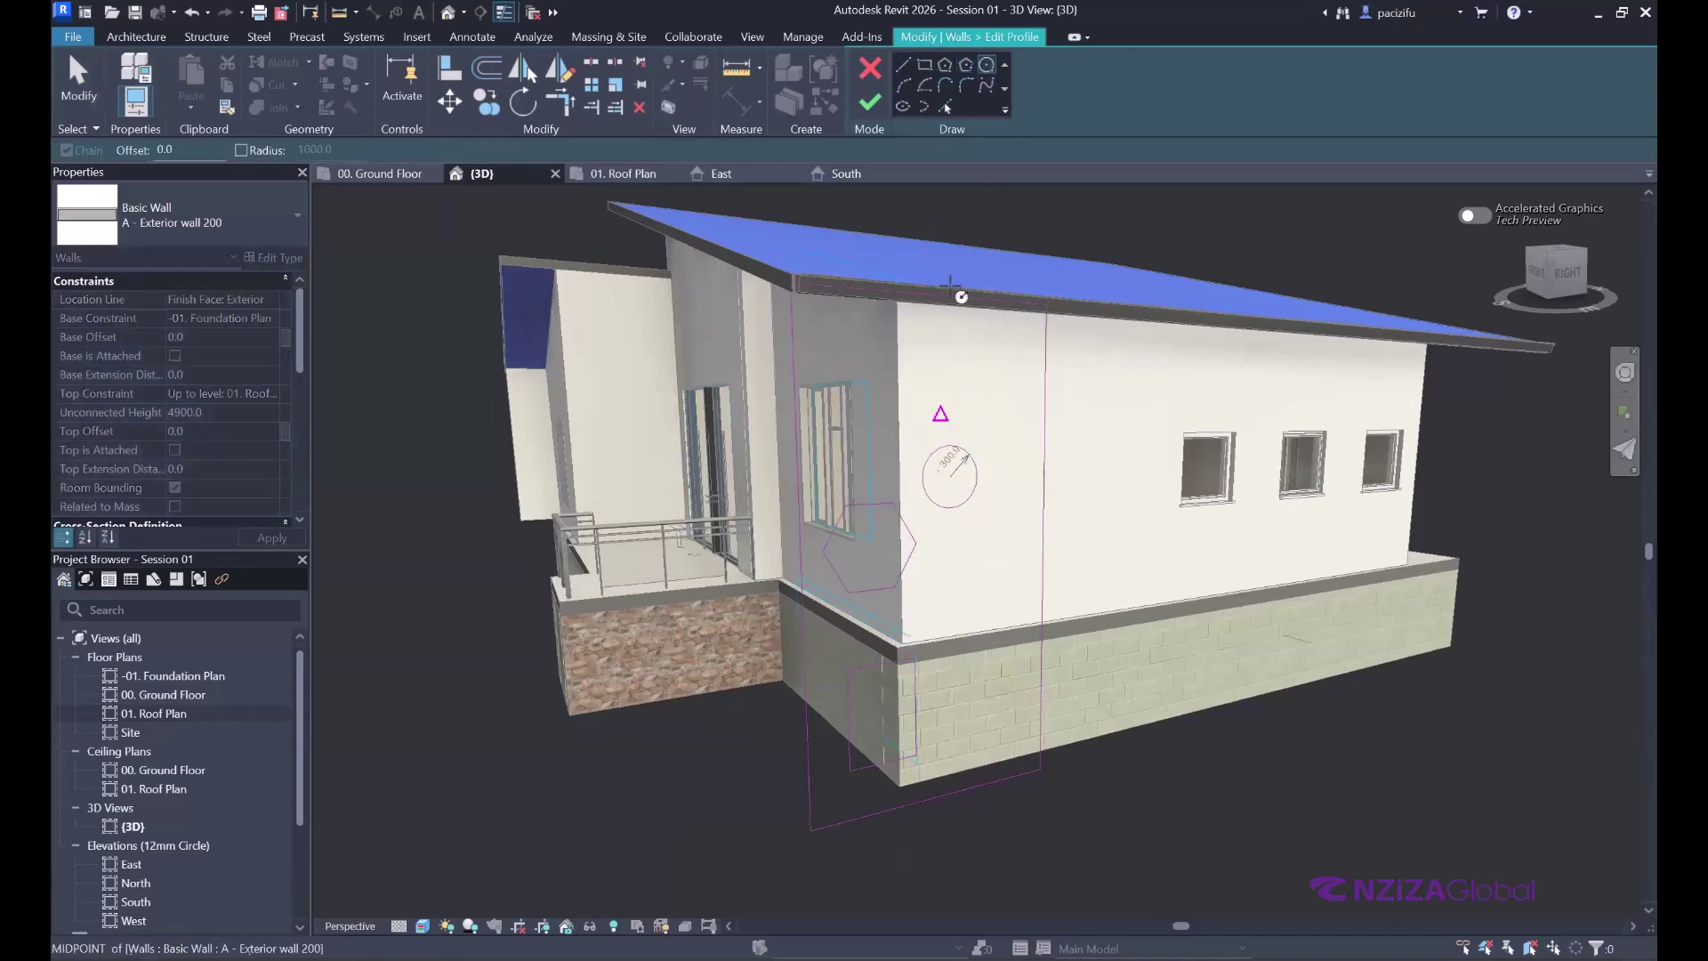
# - Sketch a freeform spline curve in the upper part of the wall's profile, above the hexagon
pyautogui.click(986, 85)
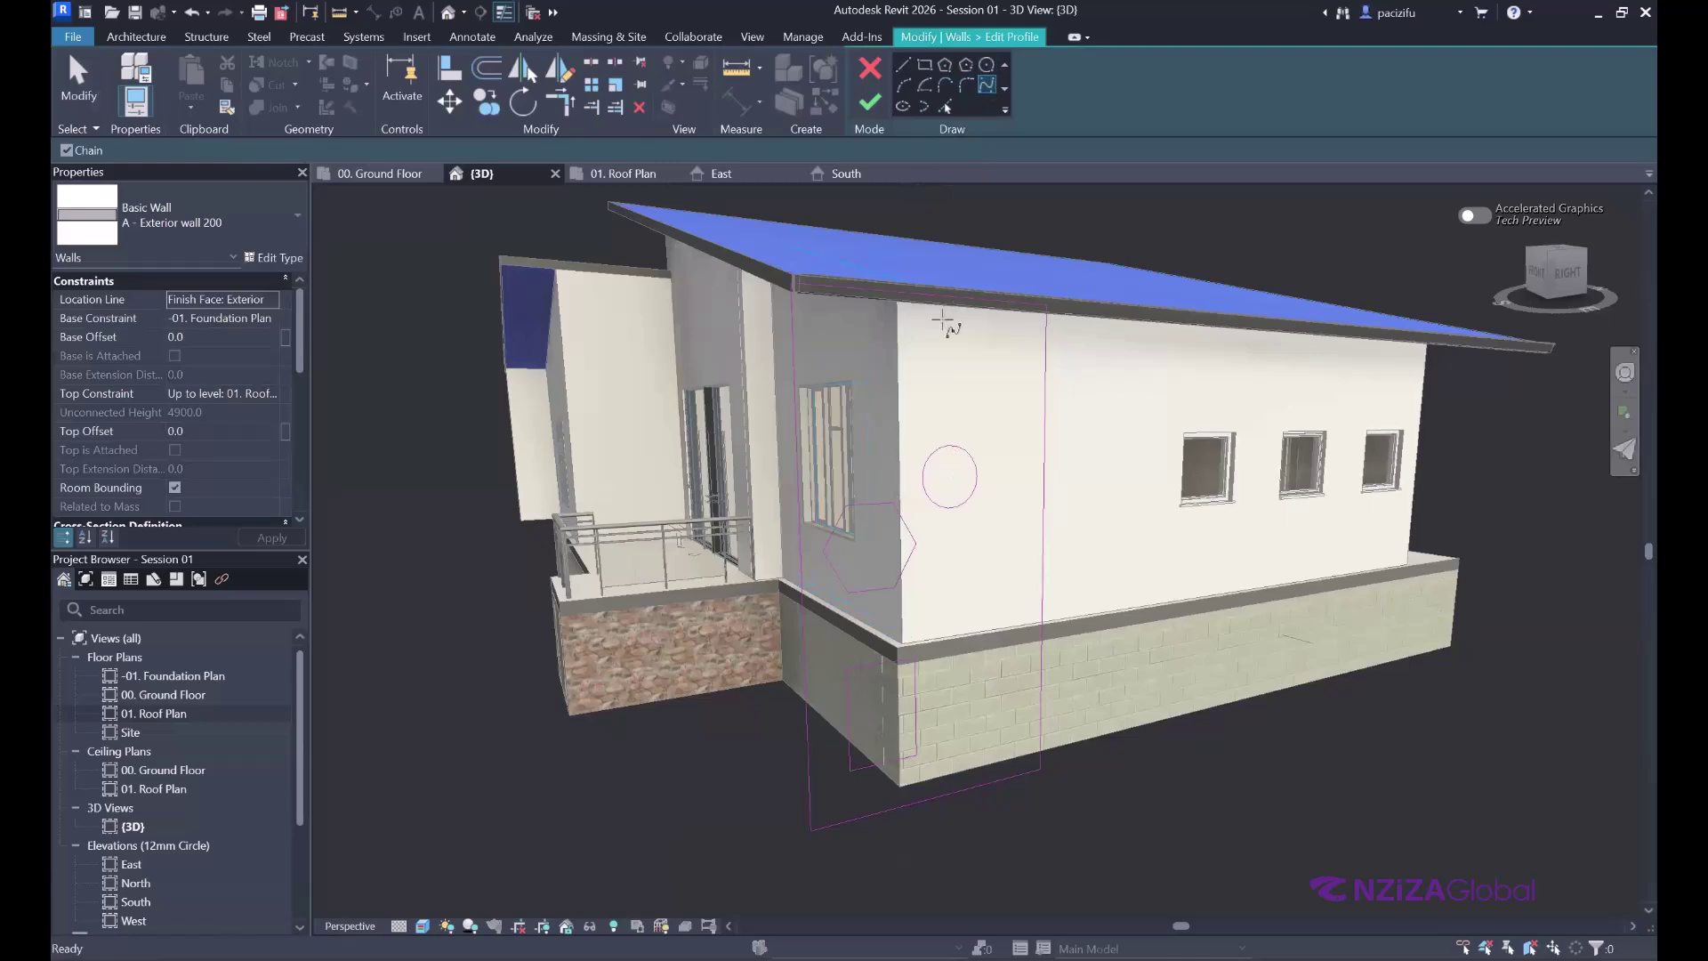
pyautogui.scroll(2, 828, 374)
pyautogui.scroll(2, 827, 373)
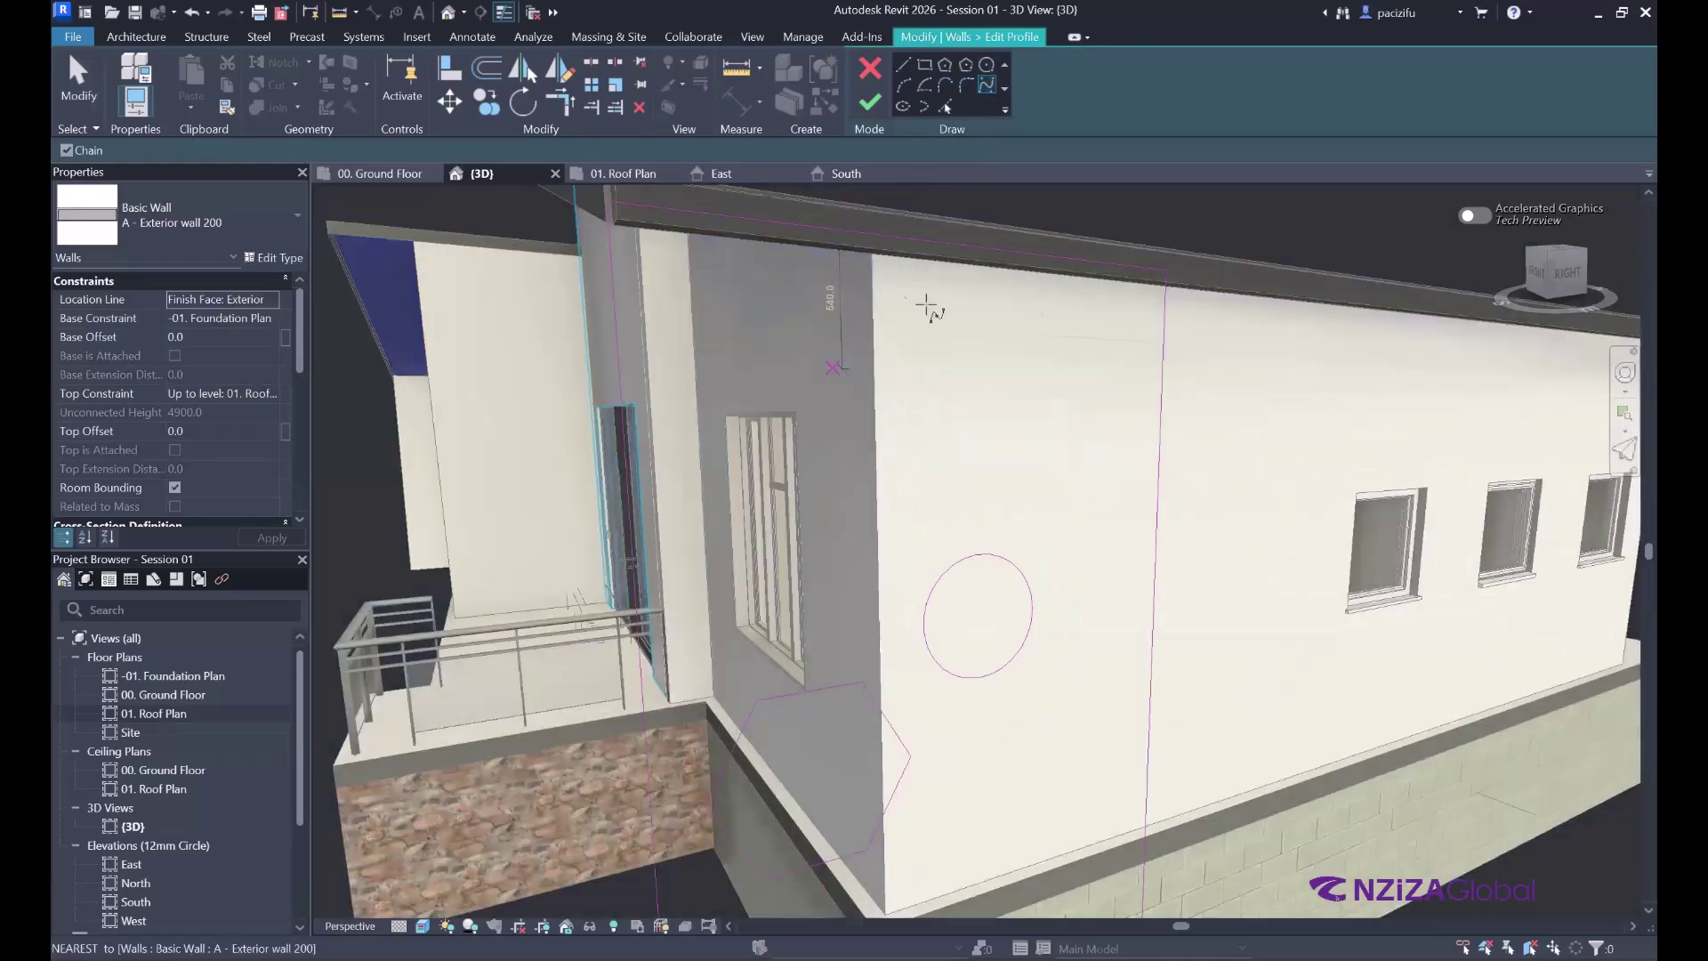
pyautogui.click(1107, 322)
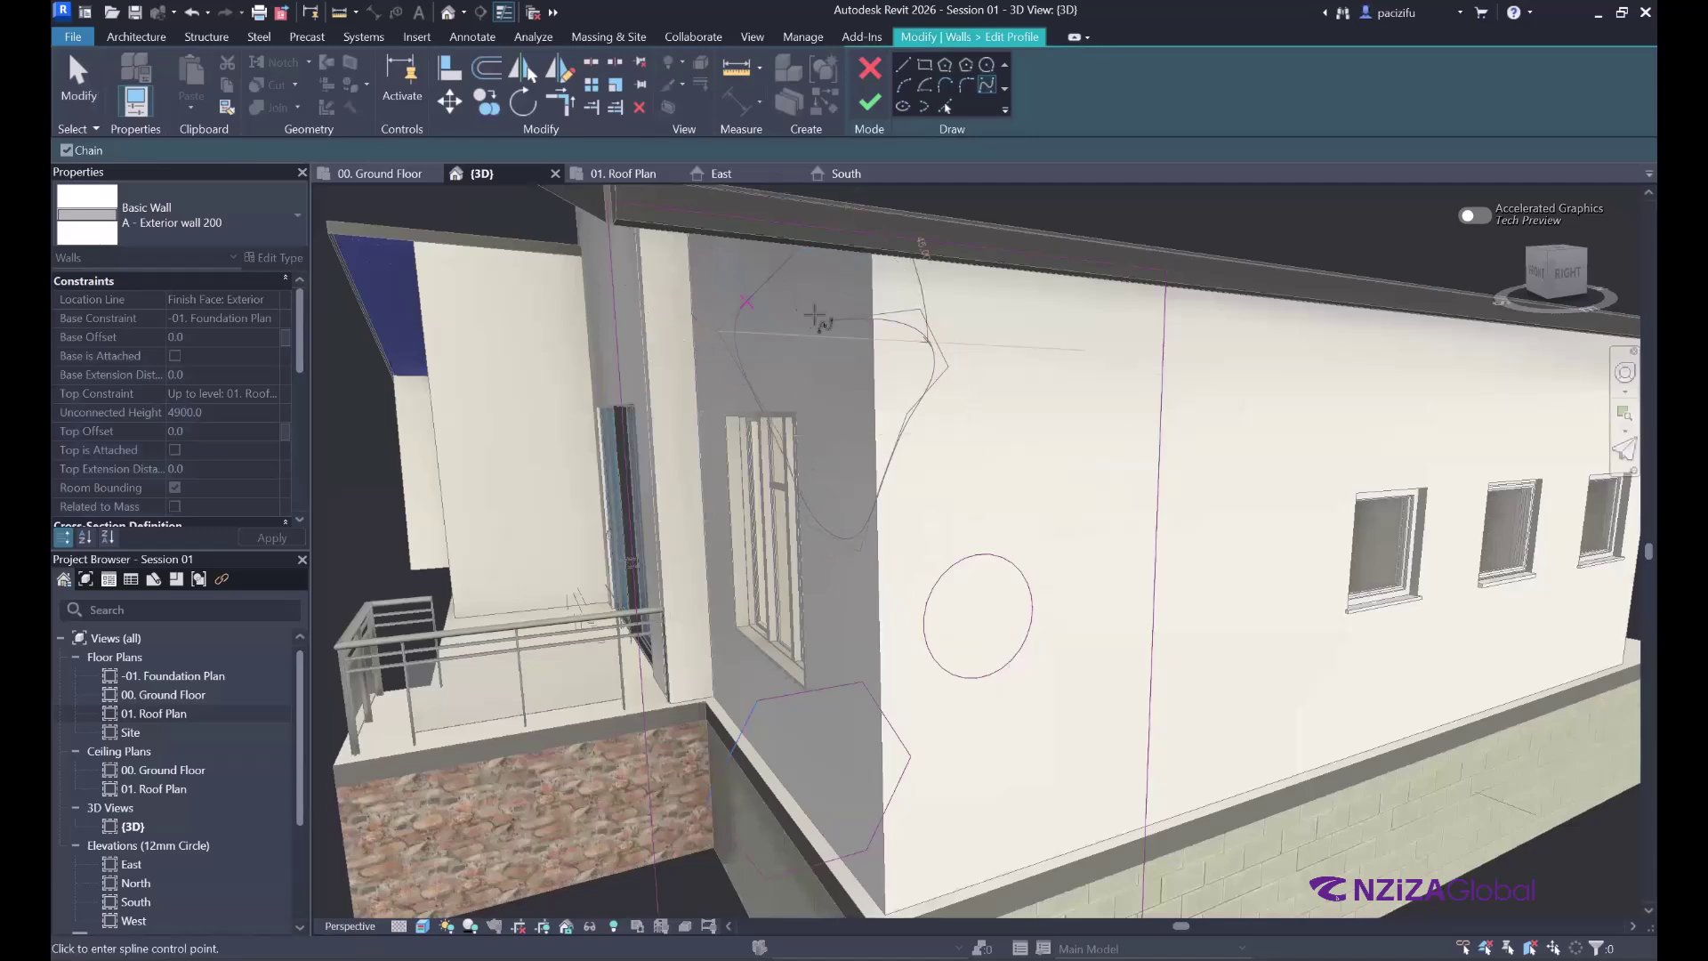
pyautogui.scroll(2, 819, 329)
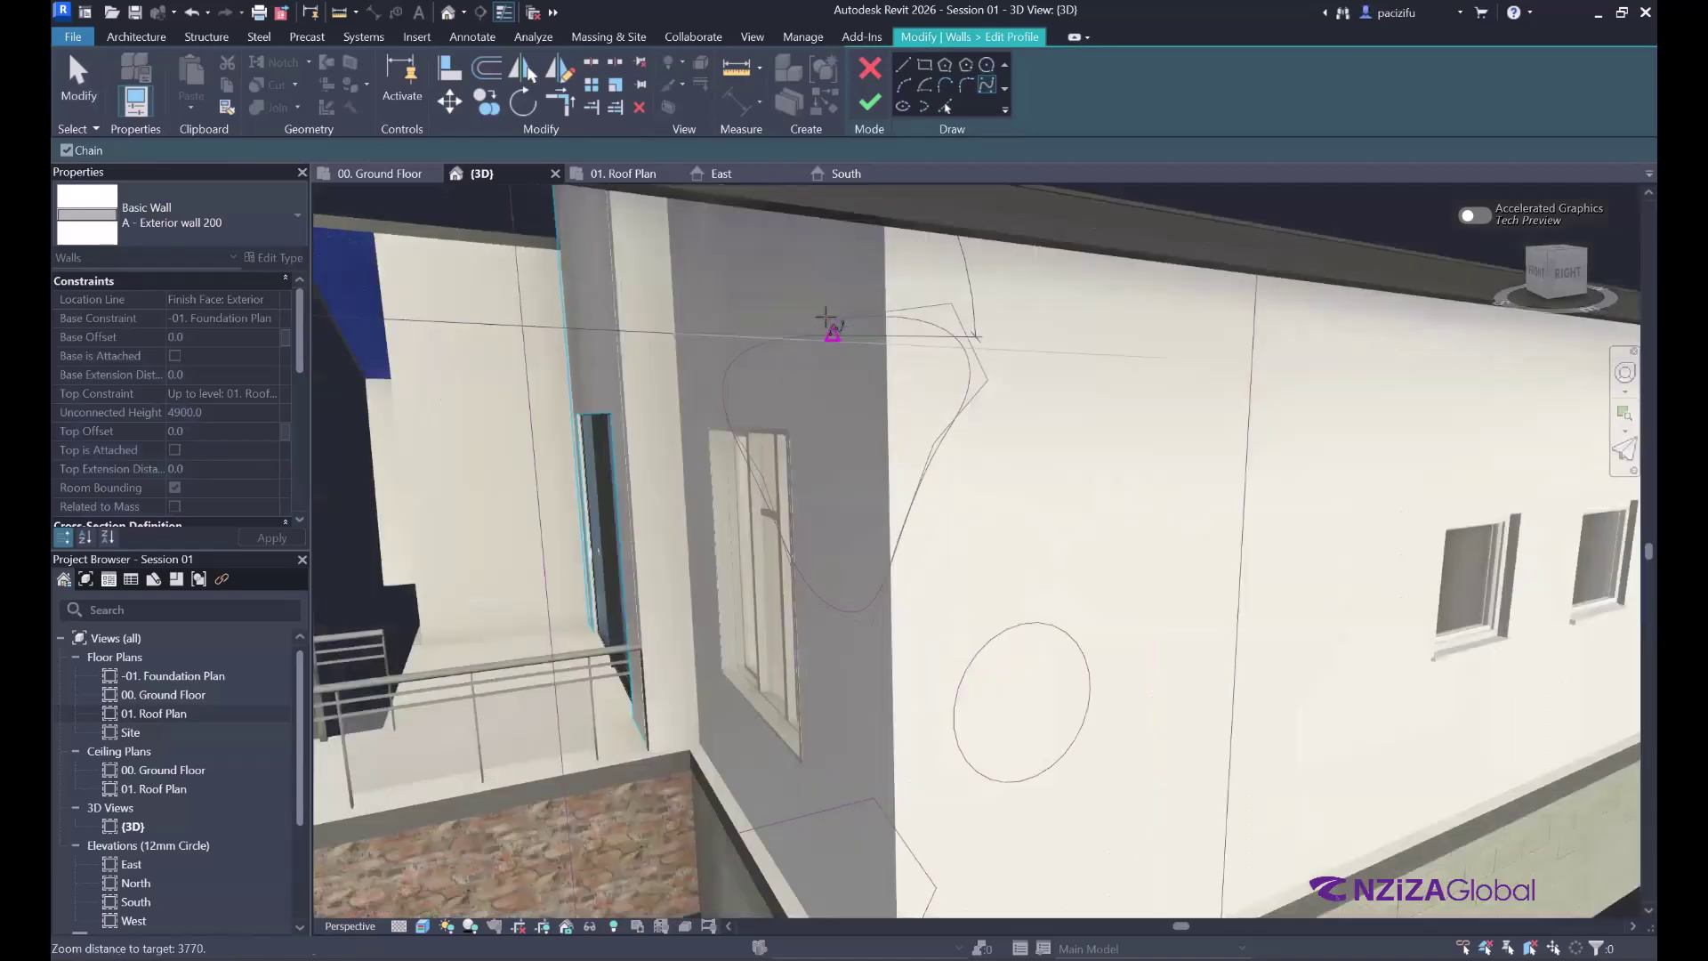
pyautogui.scroll(2, 793, 260)
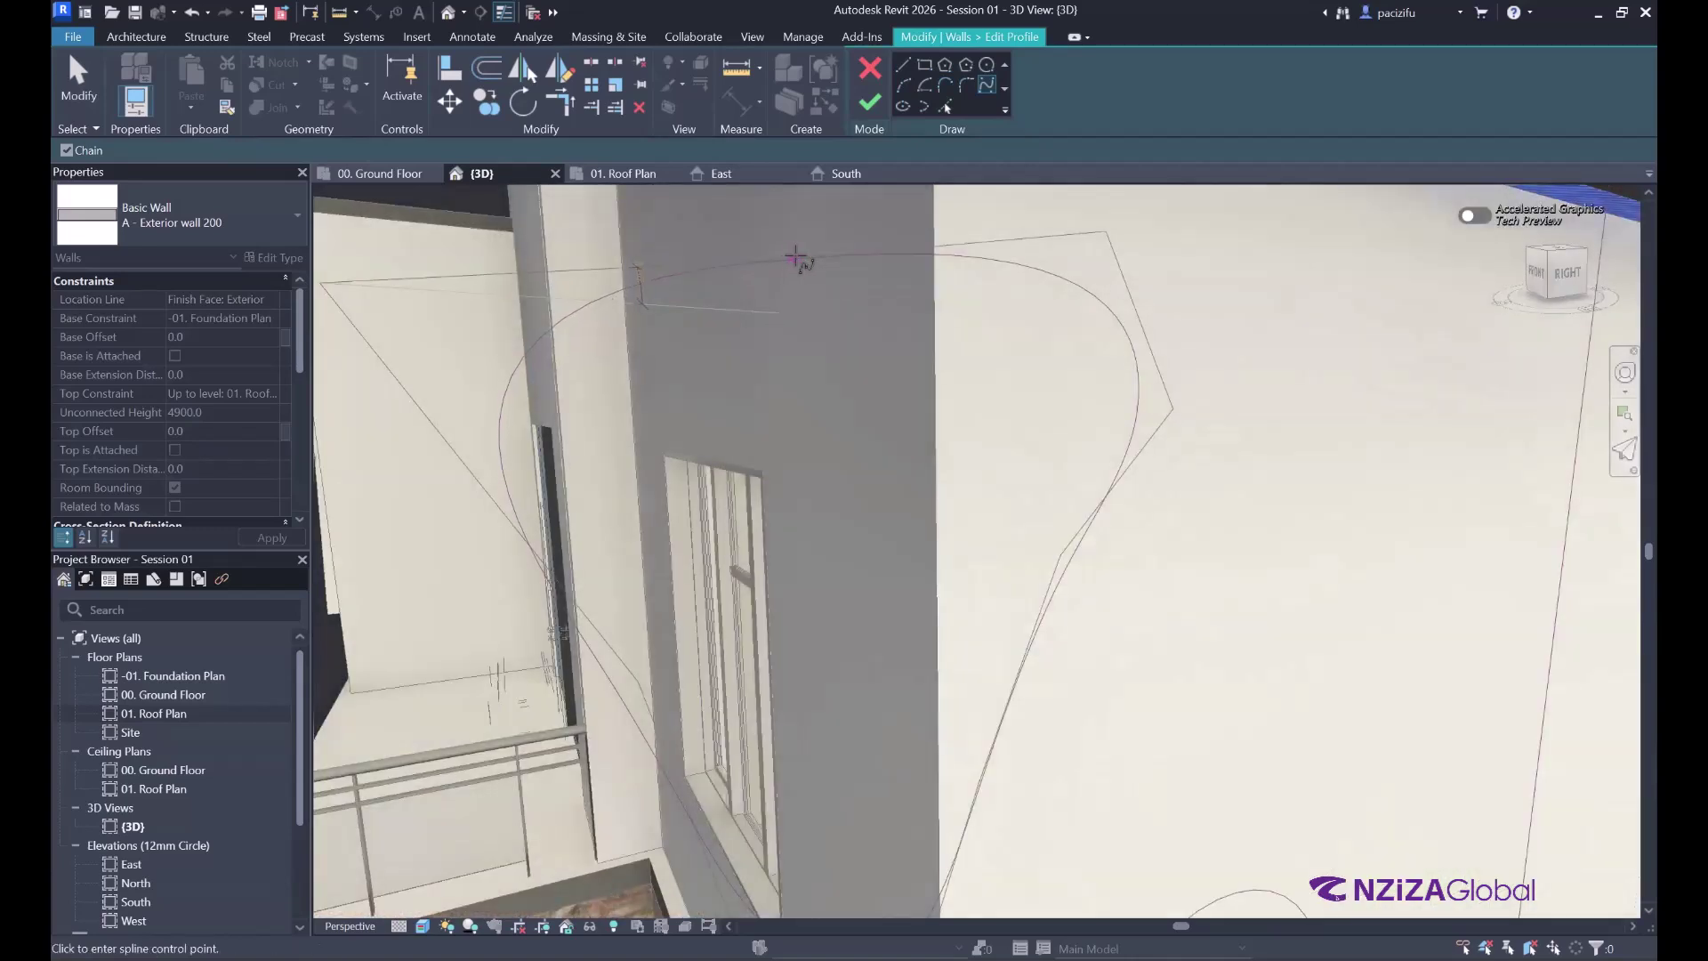
pyautogui.press('Escape')
pyautogui.press('Escape')
pyautogui.scroll(-2, 739, 347)
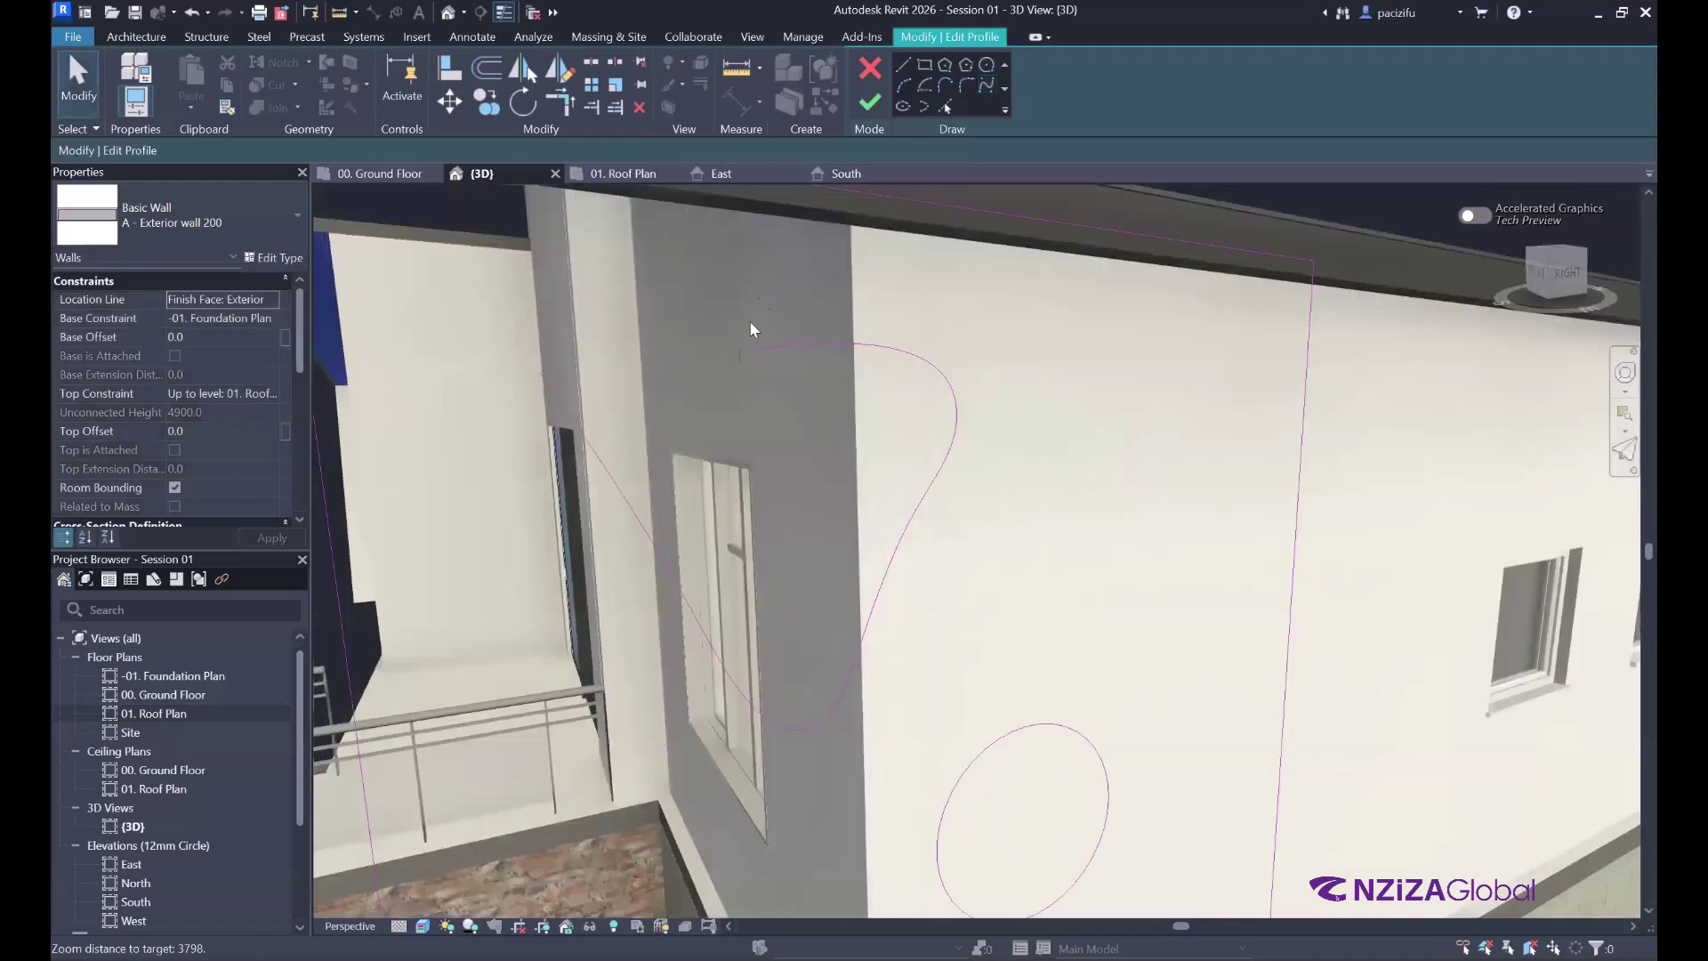
# - Close the spline into a loop with a straight line joining its two open ends
pyautogui.scroll(2, 740, 347)
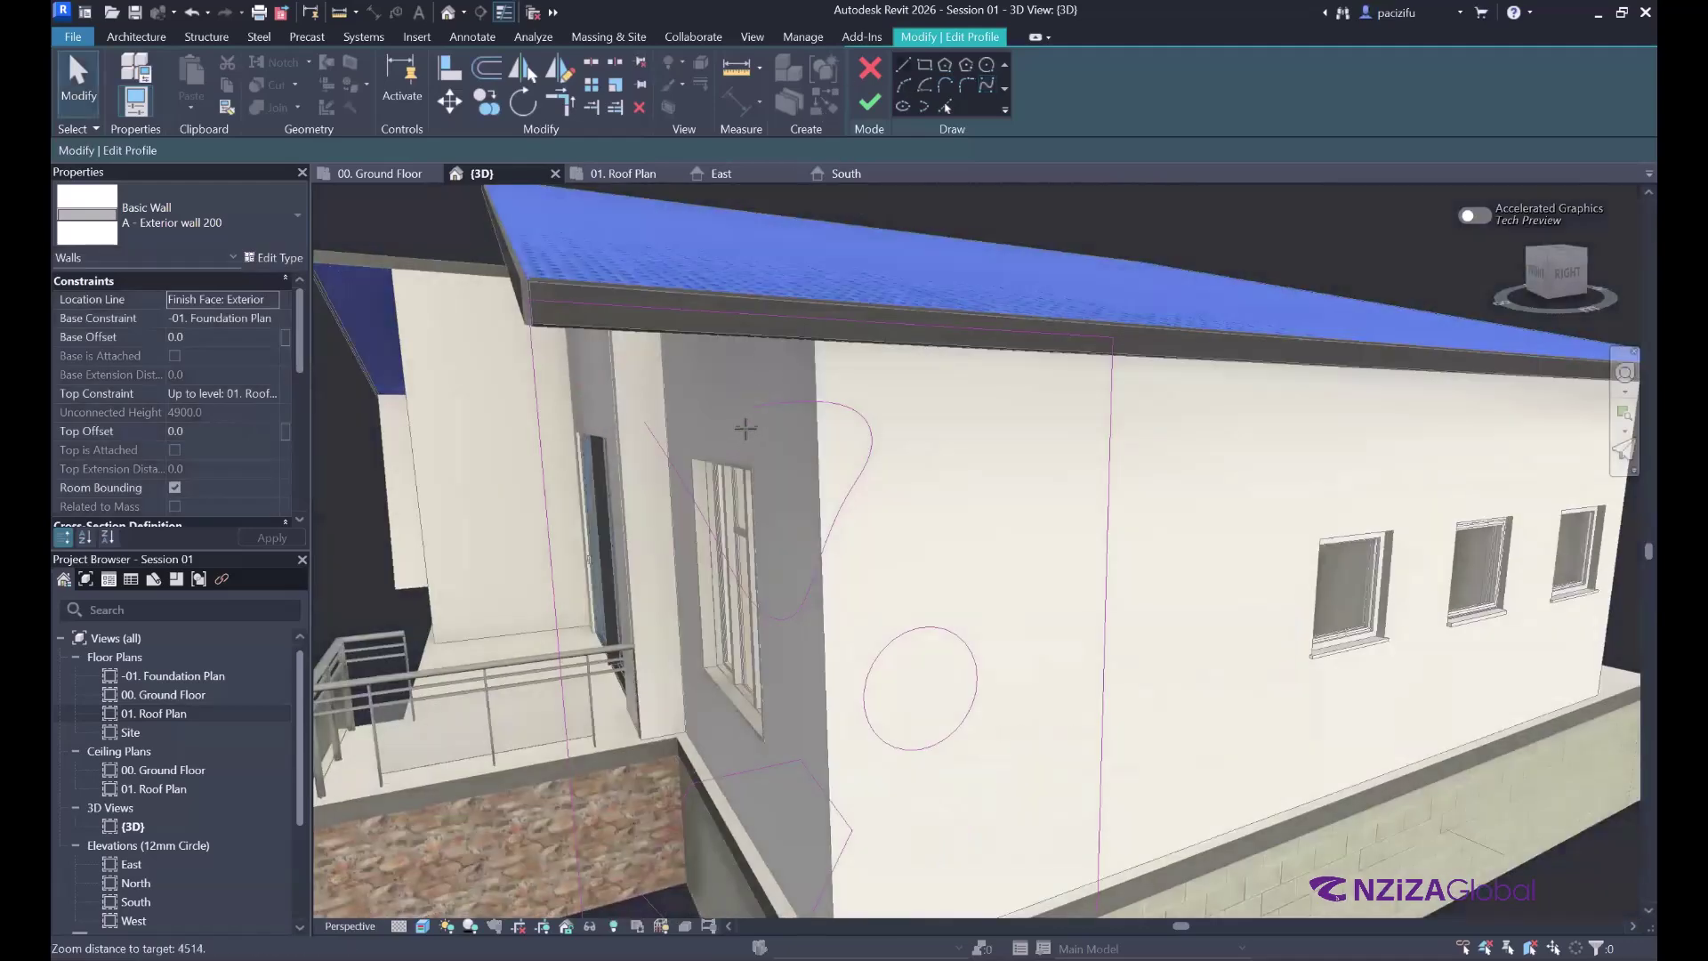
pyautogui.scroll(1, 747, 427)
pyautogui.press('l')
pyautogui.press('i')
pyautogui.click(749, 424)
pyautogui.click(593, 442)
pyautogui.press('Escape')
pyautogui.press('Escape')
pyautogui.scroll(-5, 862, 246)
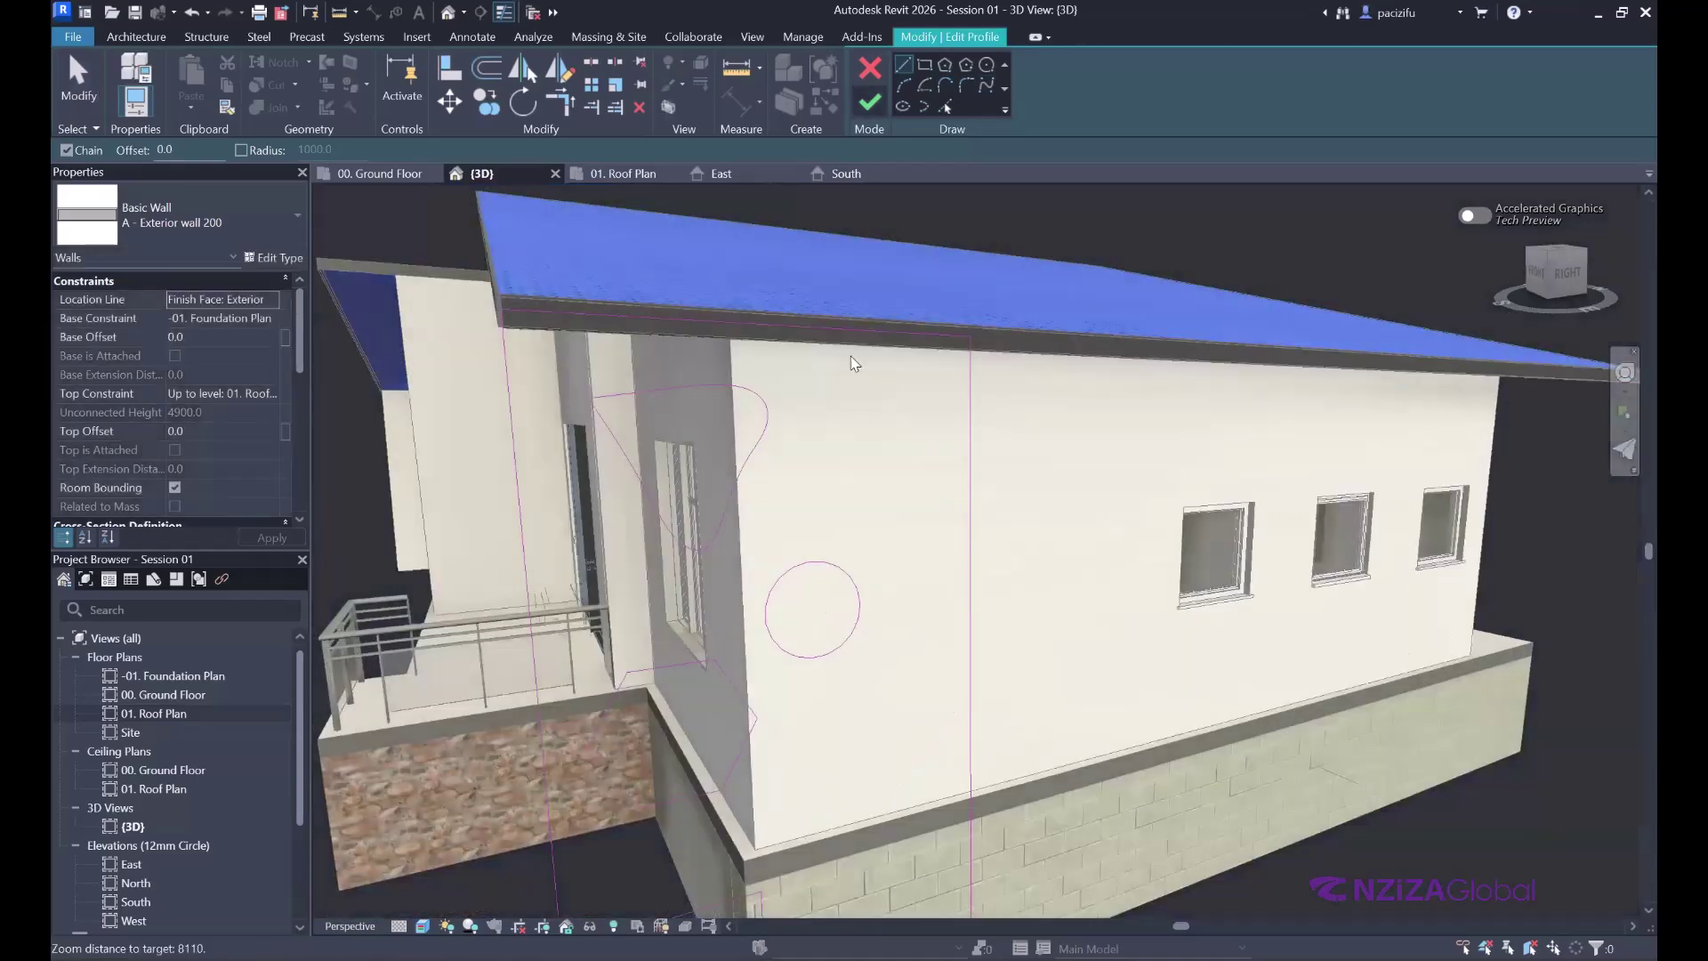
# - Finish the profile edit and examine the openings cut through the corner wall
pyautogui.click(870, 111)
pyautogui.scroll(-3, 910, 572)
pyautogui.scroll(2, 934, 533)
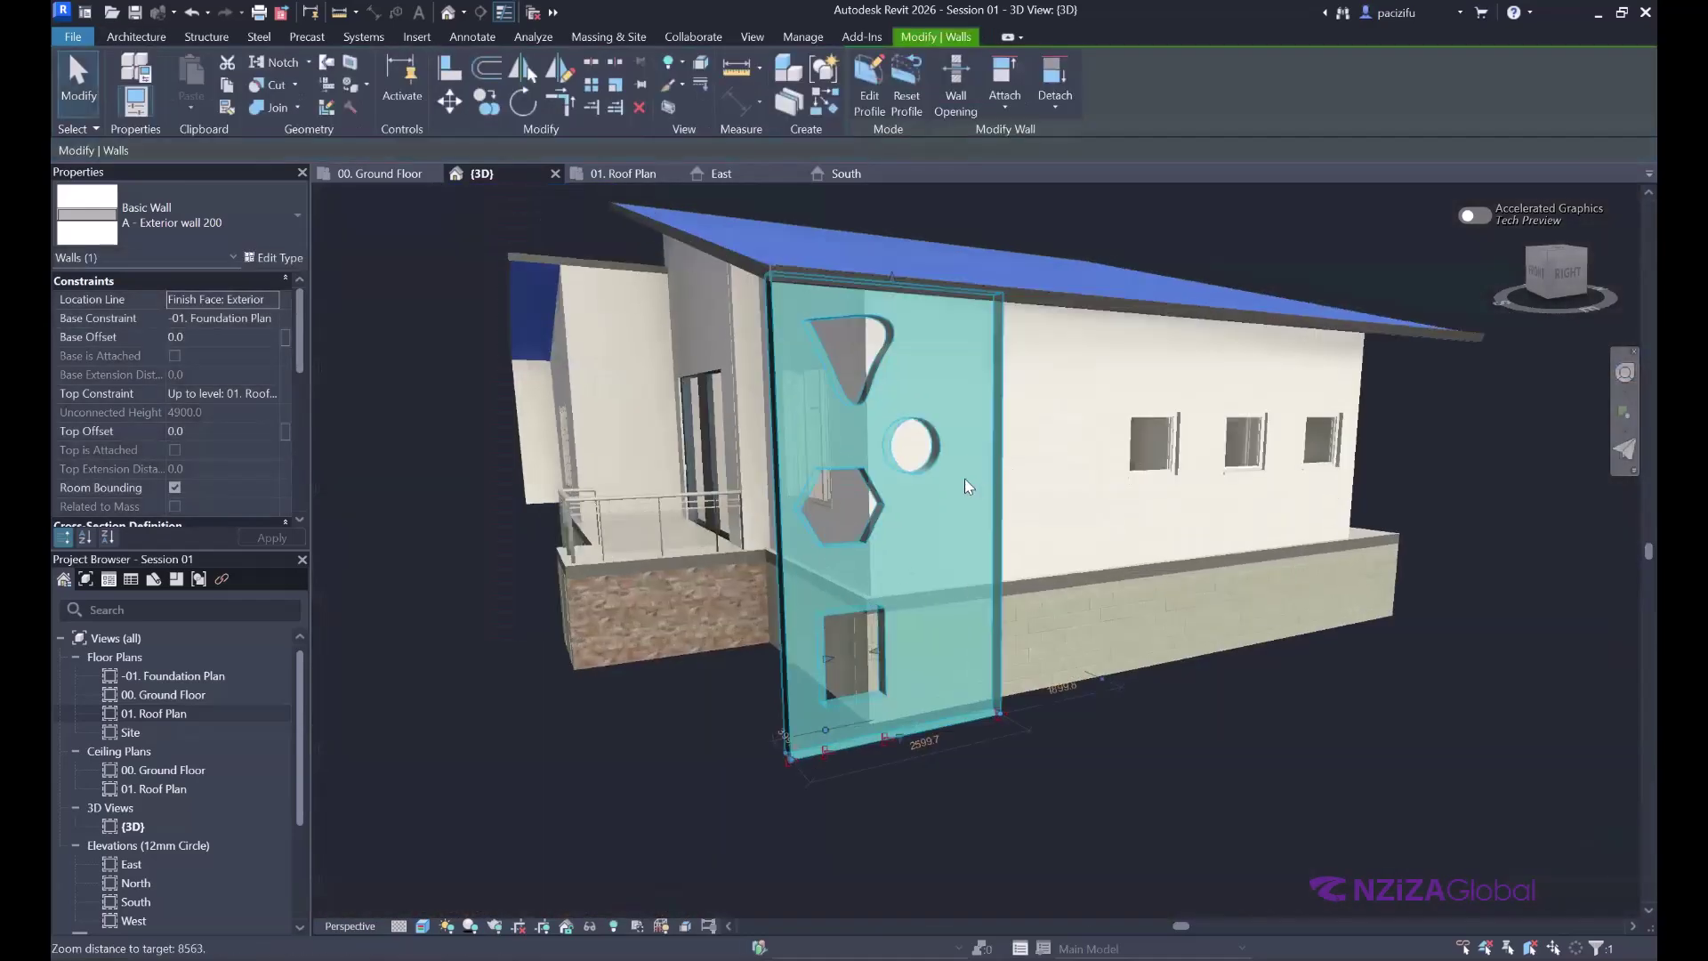
pyautogui.scroll(1, 829, 372)
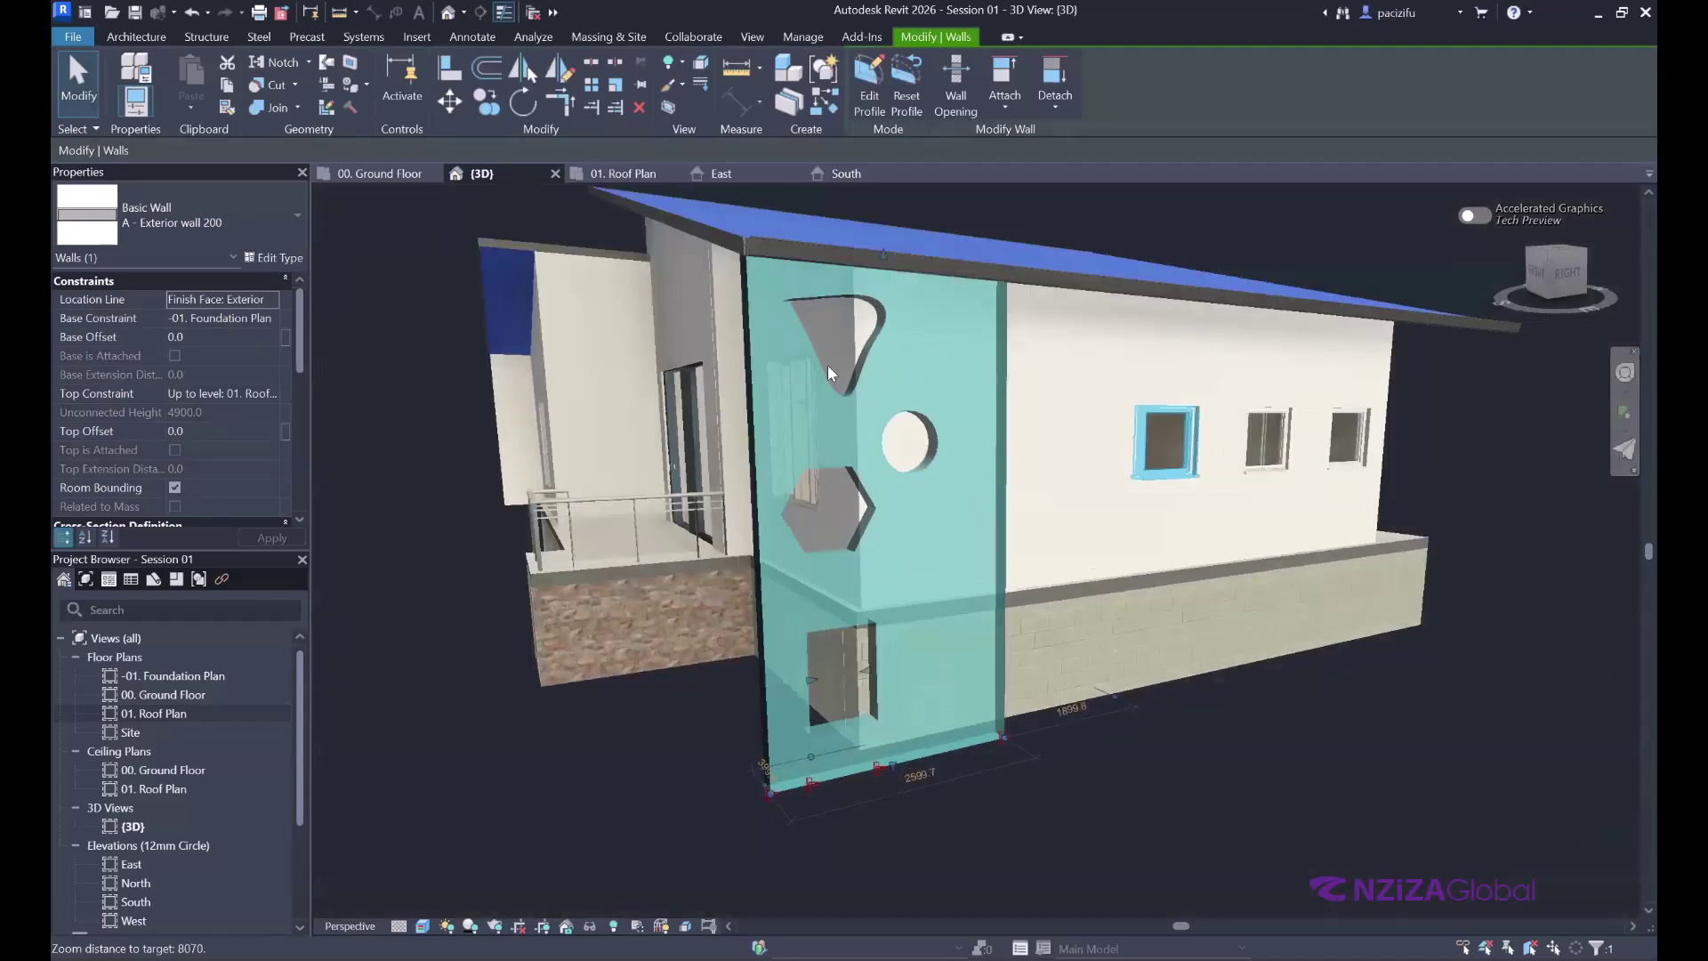
pyautogui.keyDown('shift'); pyautogui.moveTo(1003, 380); pyautogui.dragTo(1006, 418, button='middle'); pyautogui.keyUp('shift')
pyautogui.hotkey('shift', 'w')
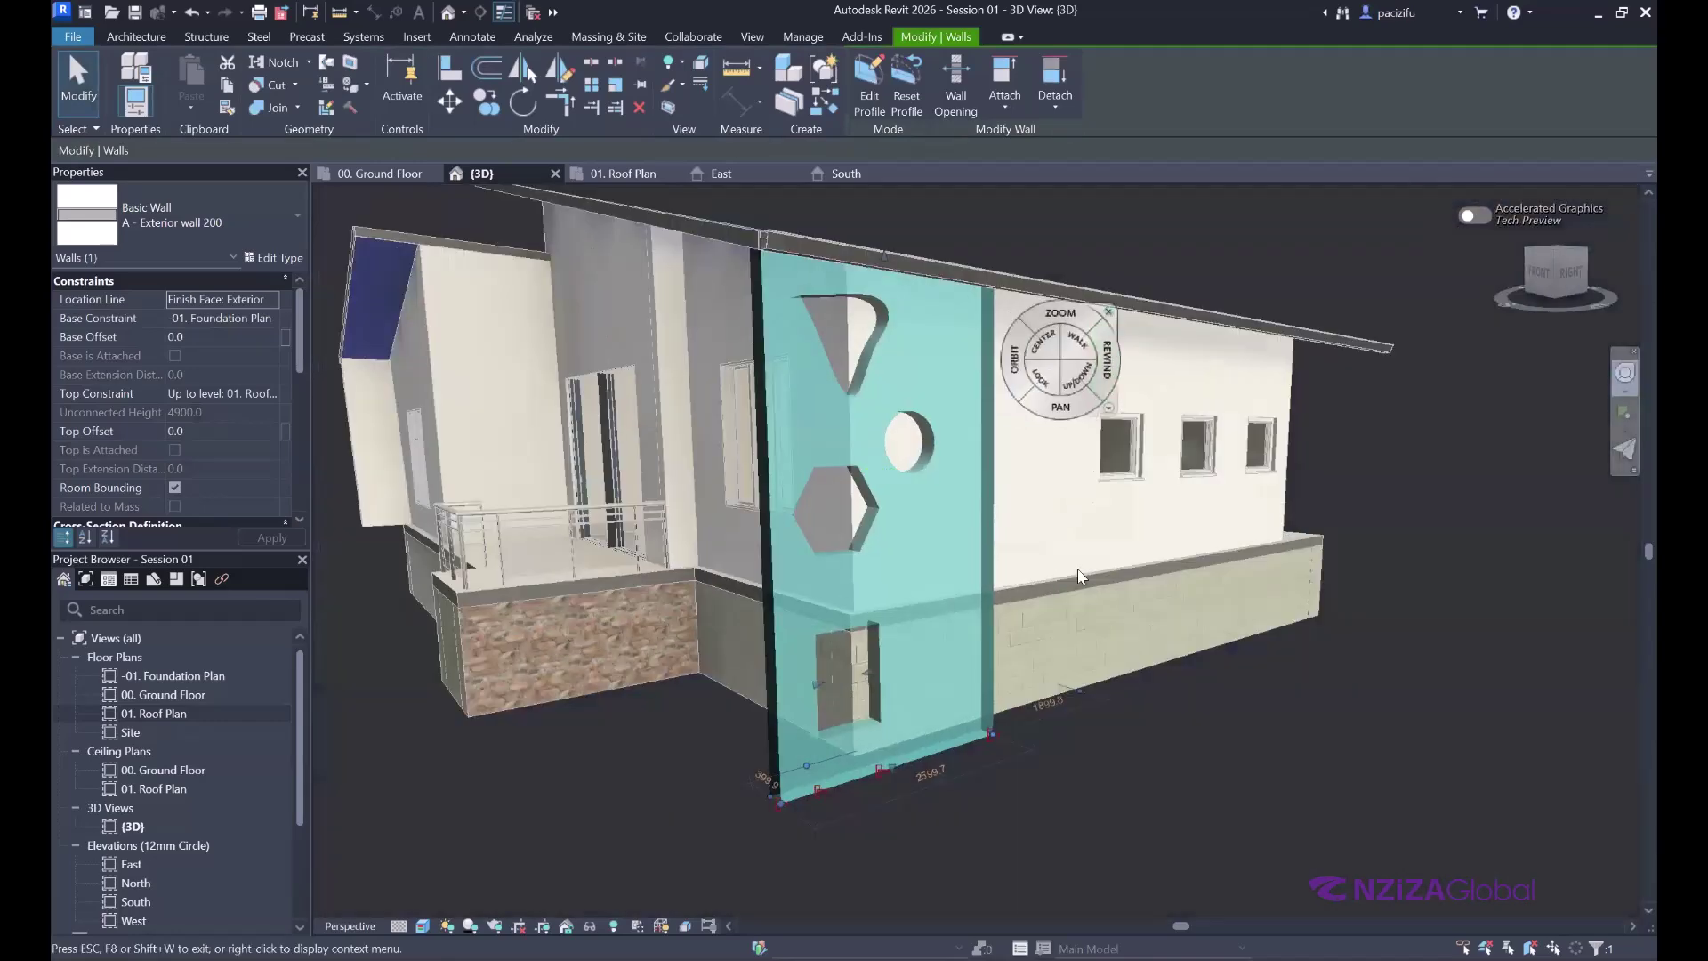
pyautogui.press('Escape')
pyautogui.press('Escape')
pyautogui.scroll(-3, 884, 521)
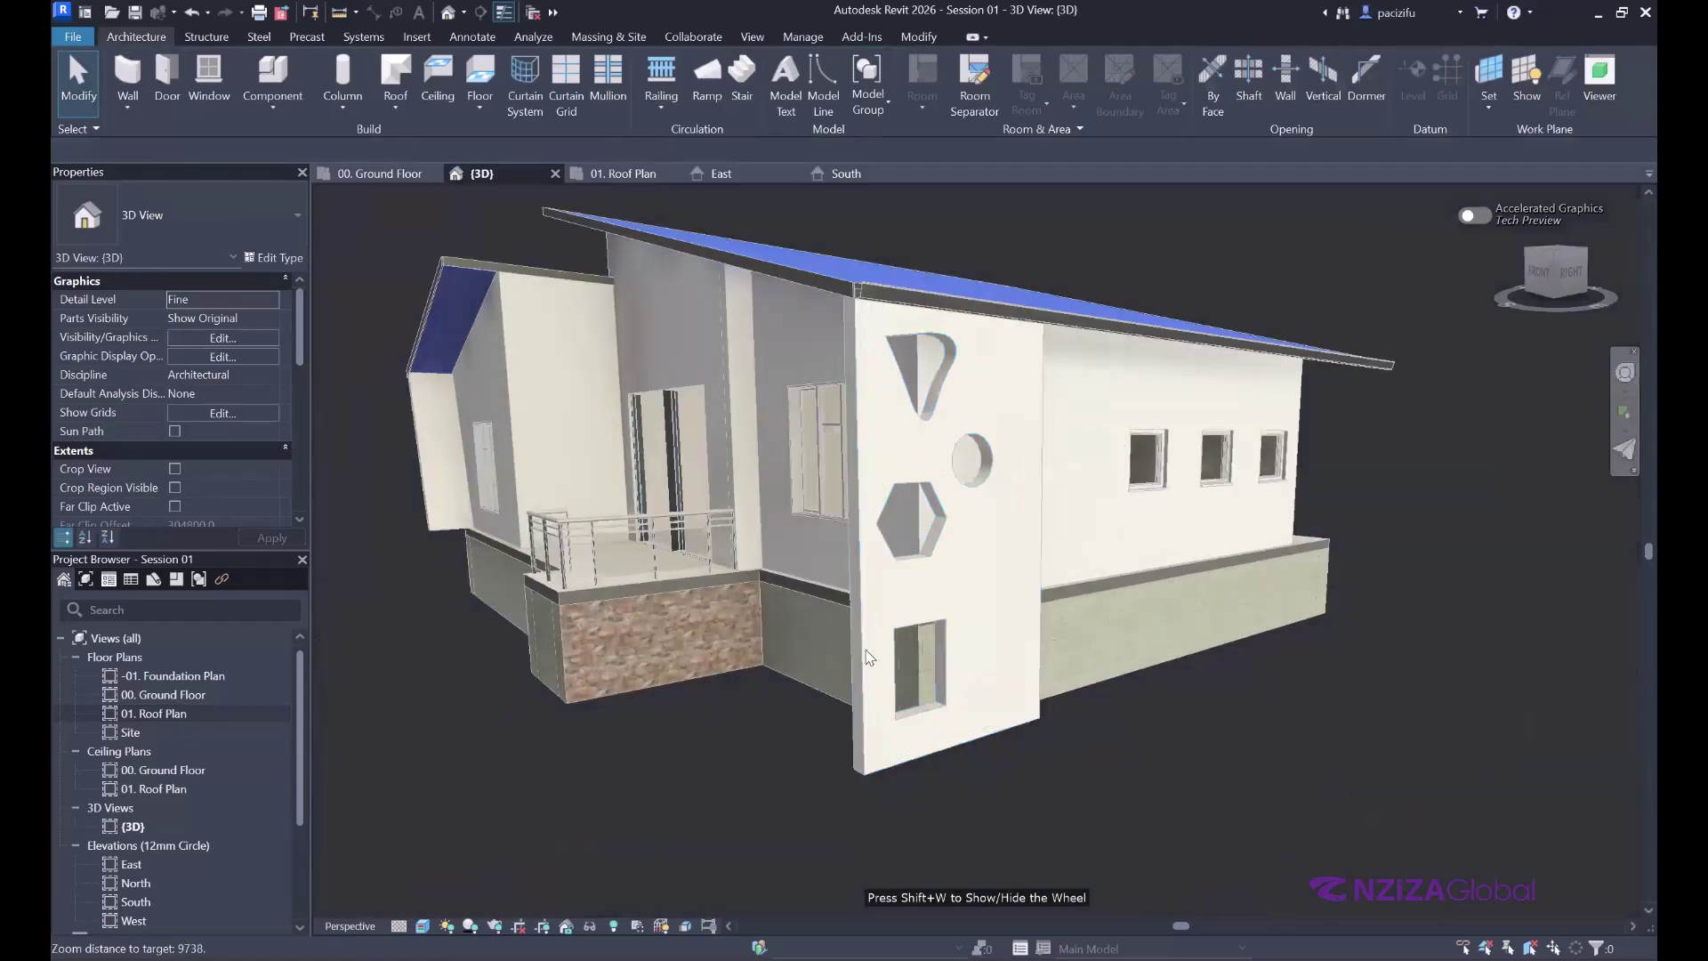
pyautogui.scroll(2, 976, 604)
pyautogui.scroll(2, 976, 604)
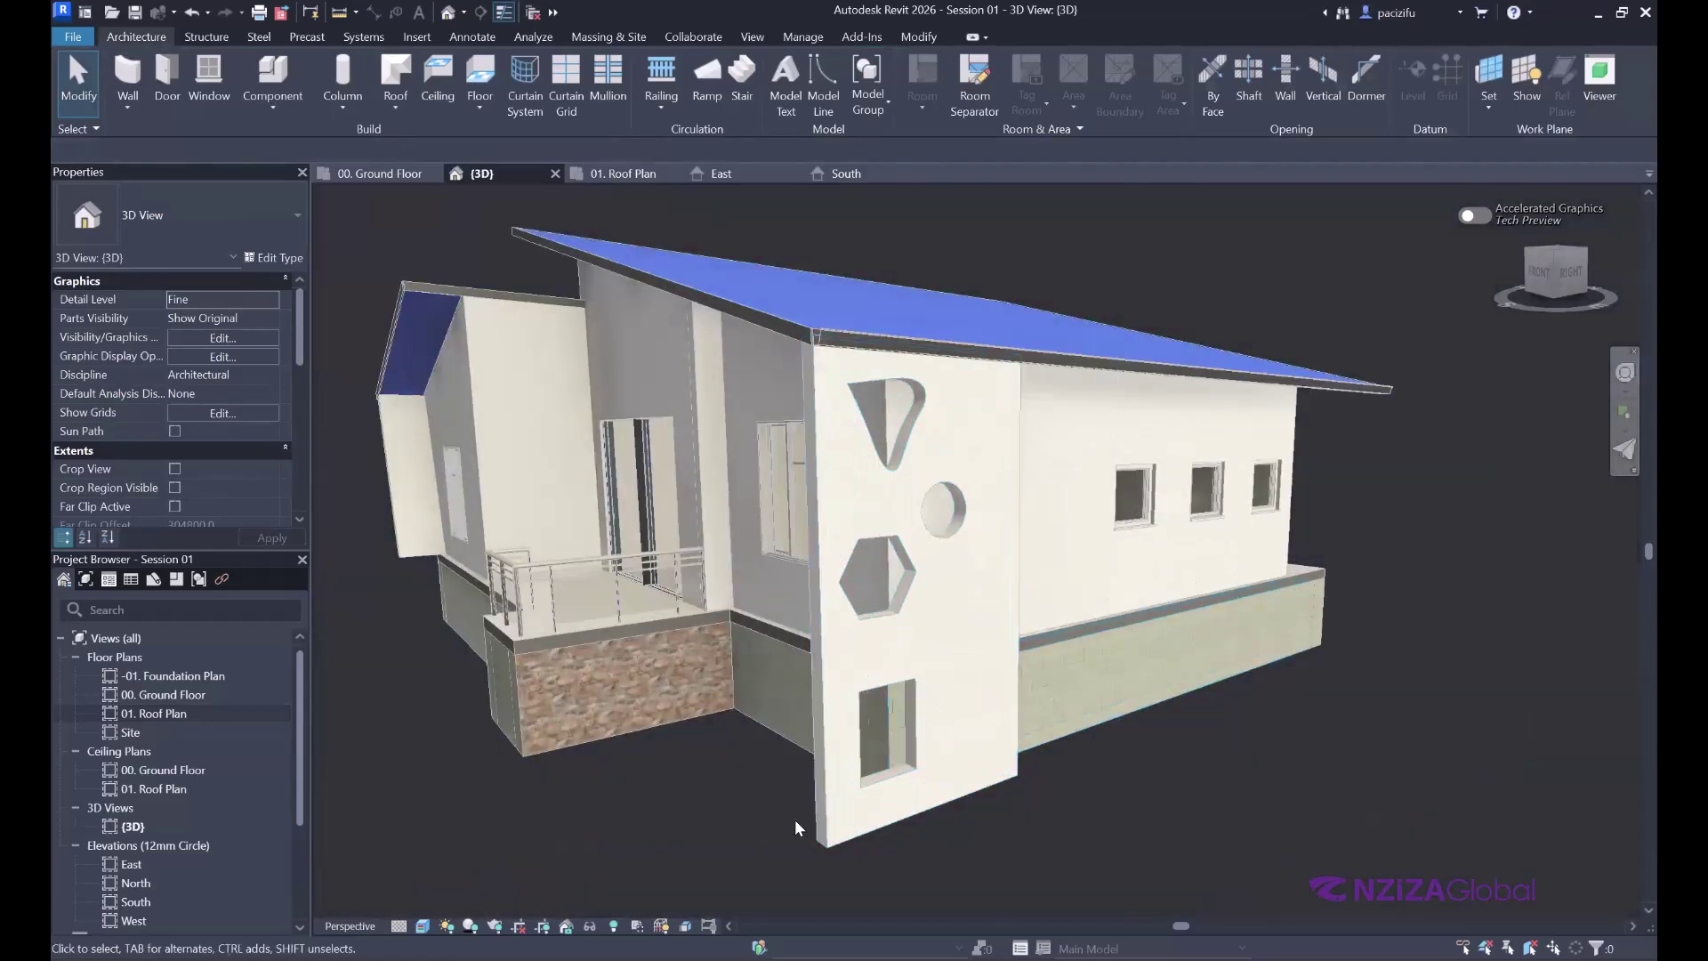
# - Reopen the corner wall's profile and delete all the opening sketches, keeping only the outer boundary
pyautogui.doubleClick(799, 761)
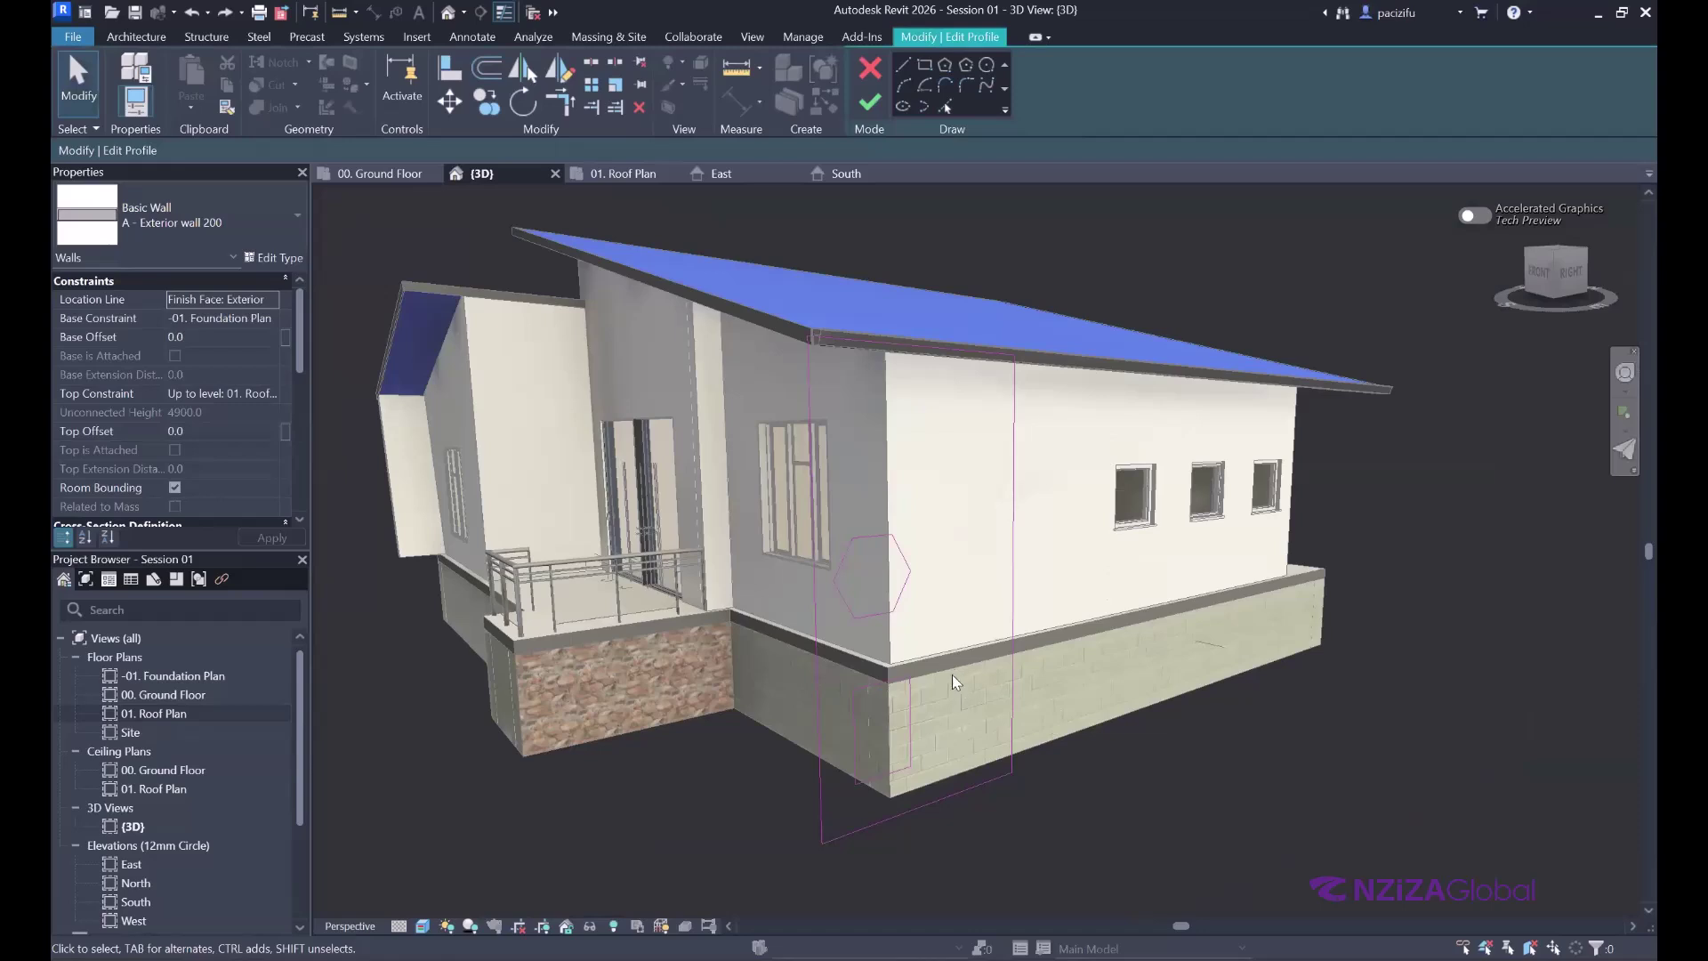
pyautogui.click(847, 550)
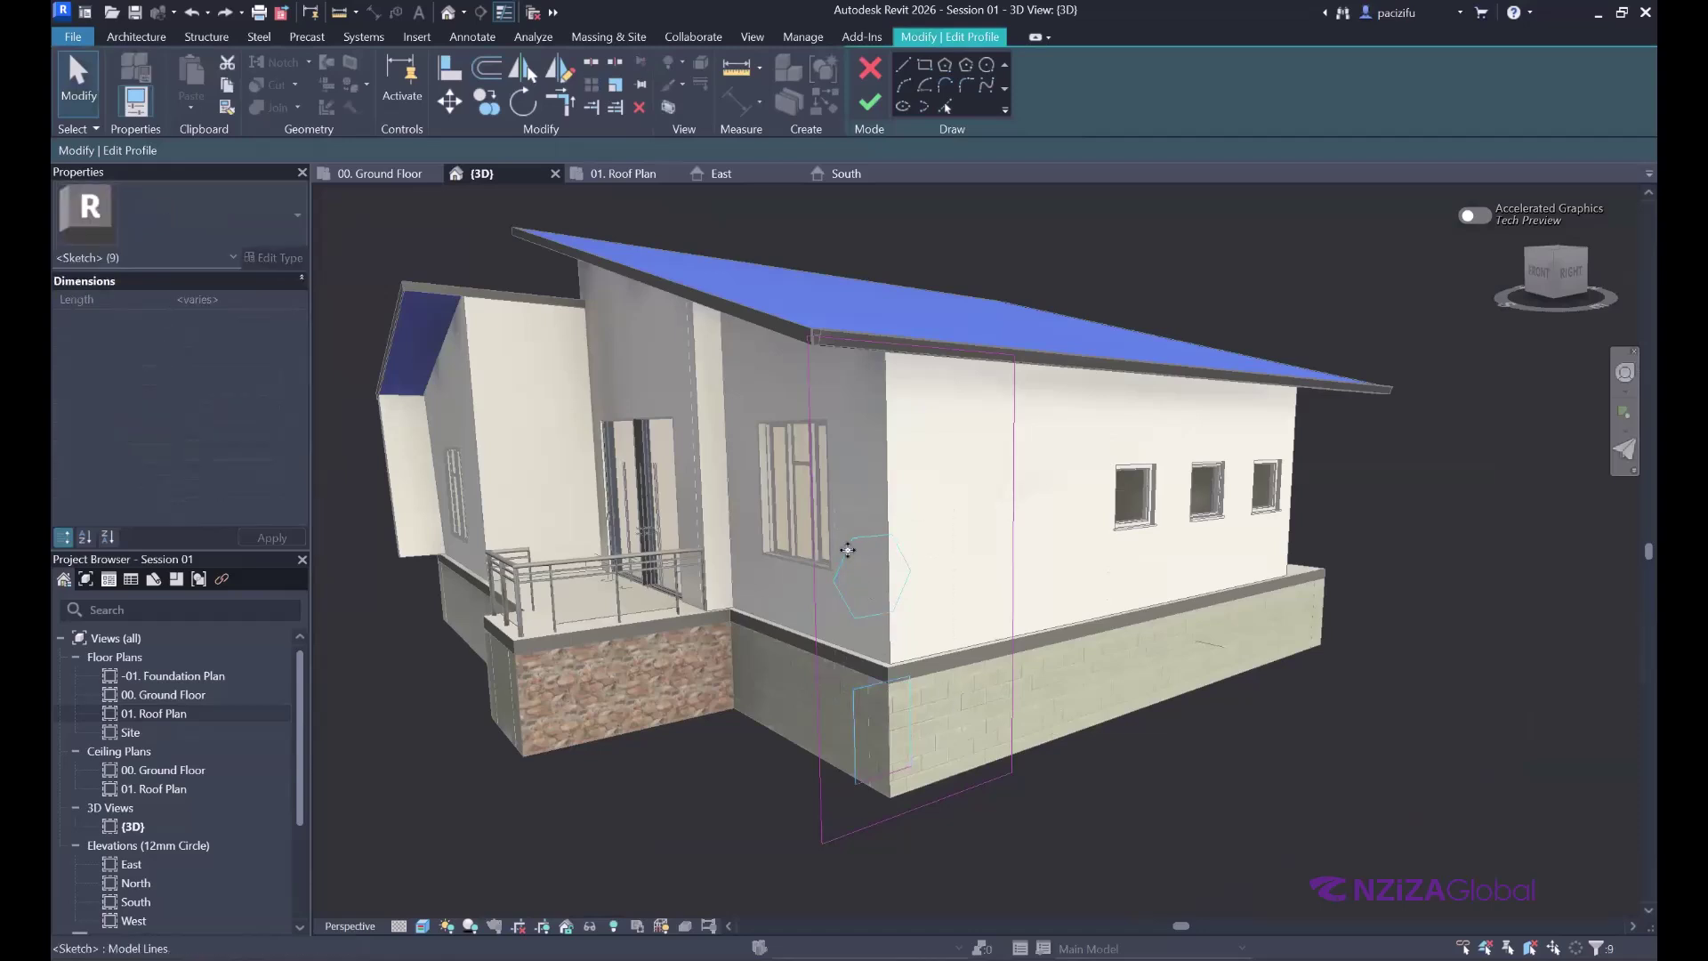
pyautogui.press('Delete')
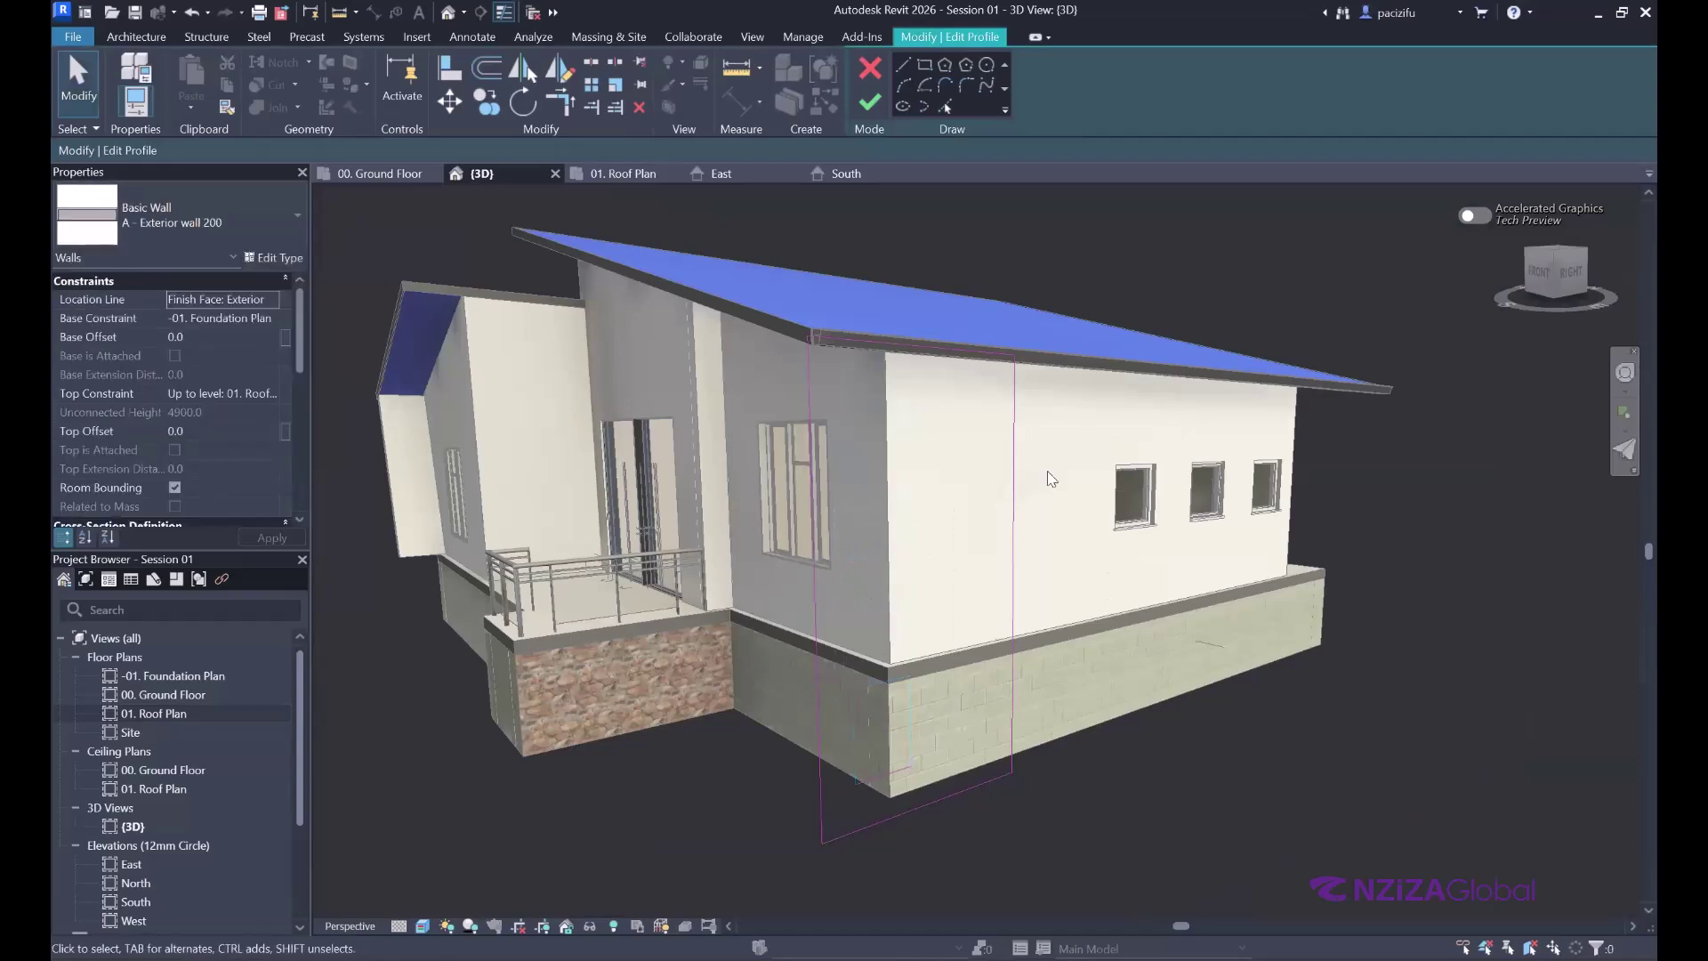
pyautogui.click(879, 778)
pyautogui.press('Escape')
# - Draw a slanted line in the corner wall's profile from its outer upper corner under the roof down to the bottom edge
pyautogui.click(904, 67)
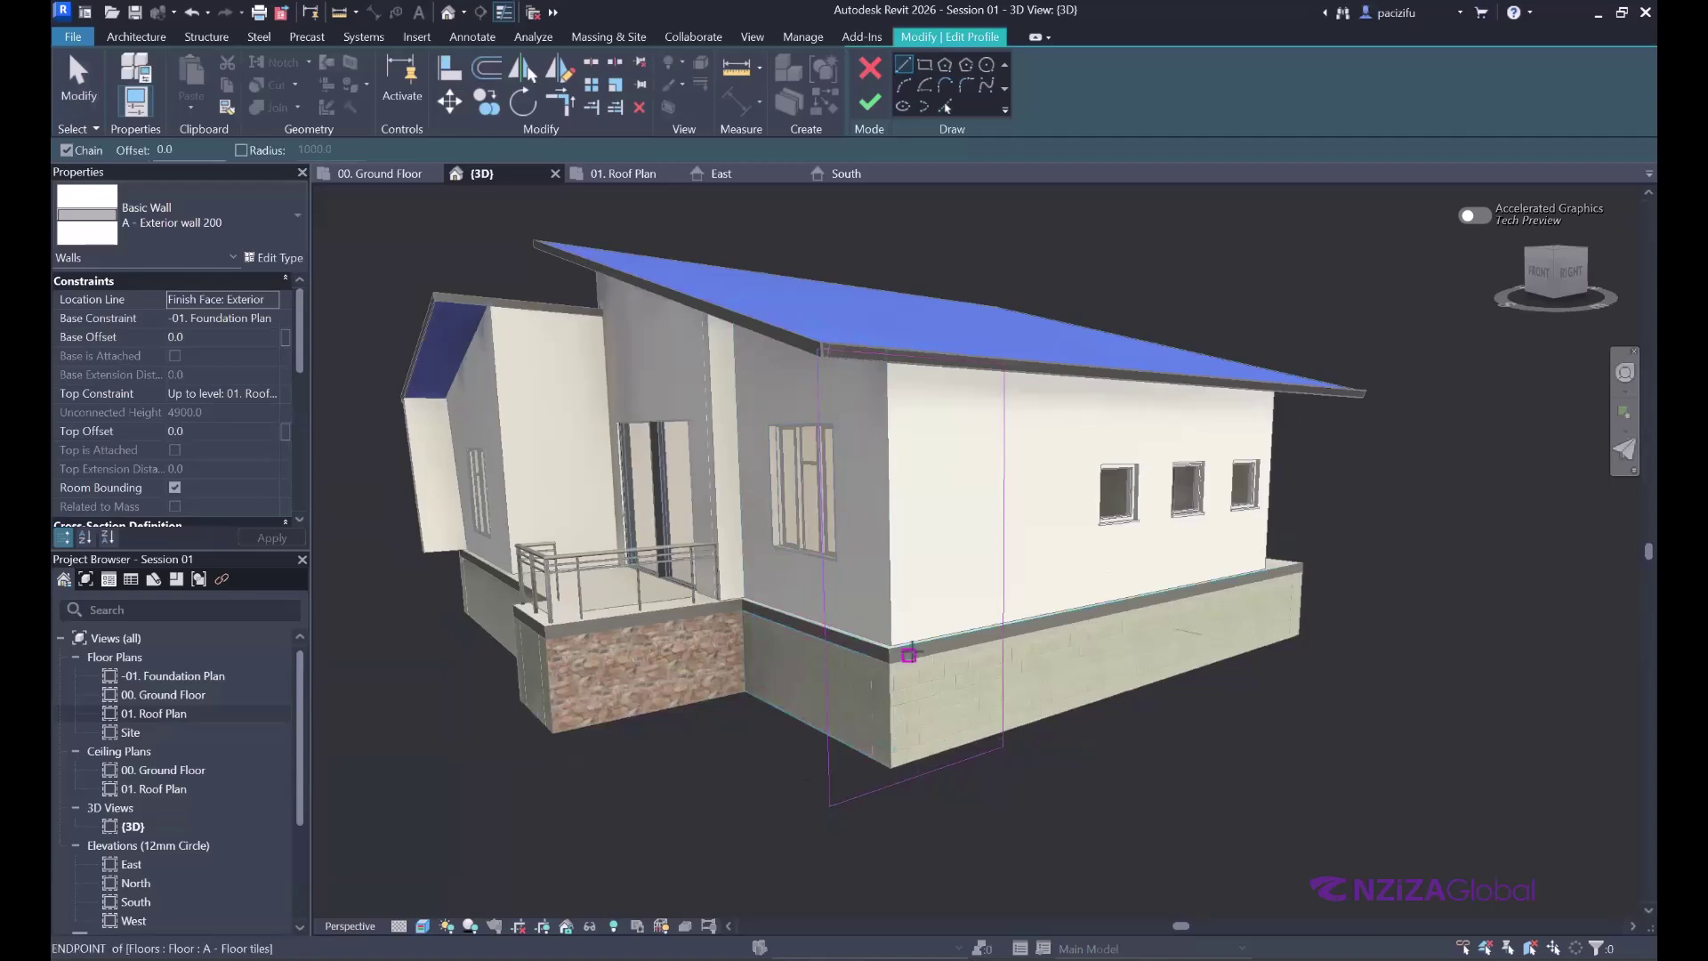
pyautogui.click(999, 375)
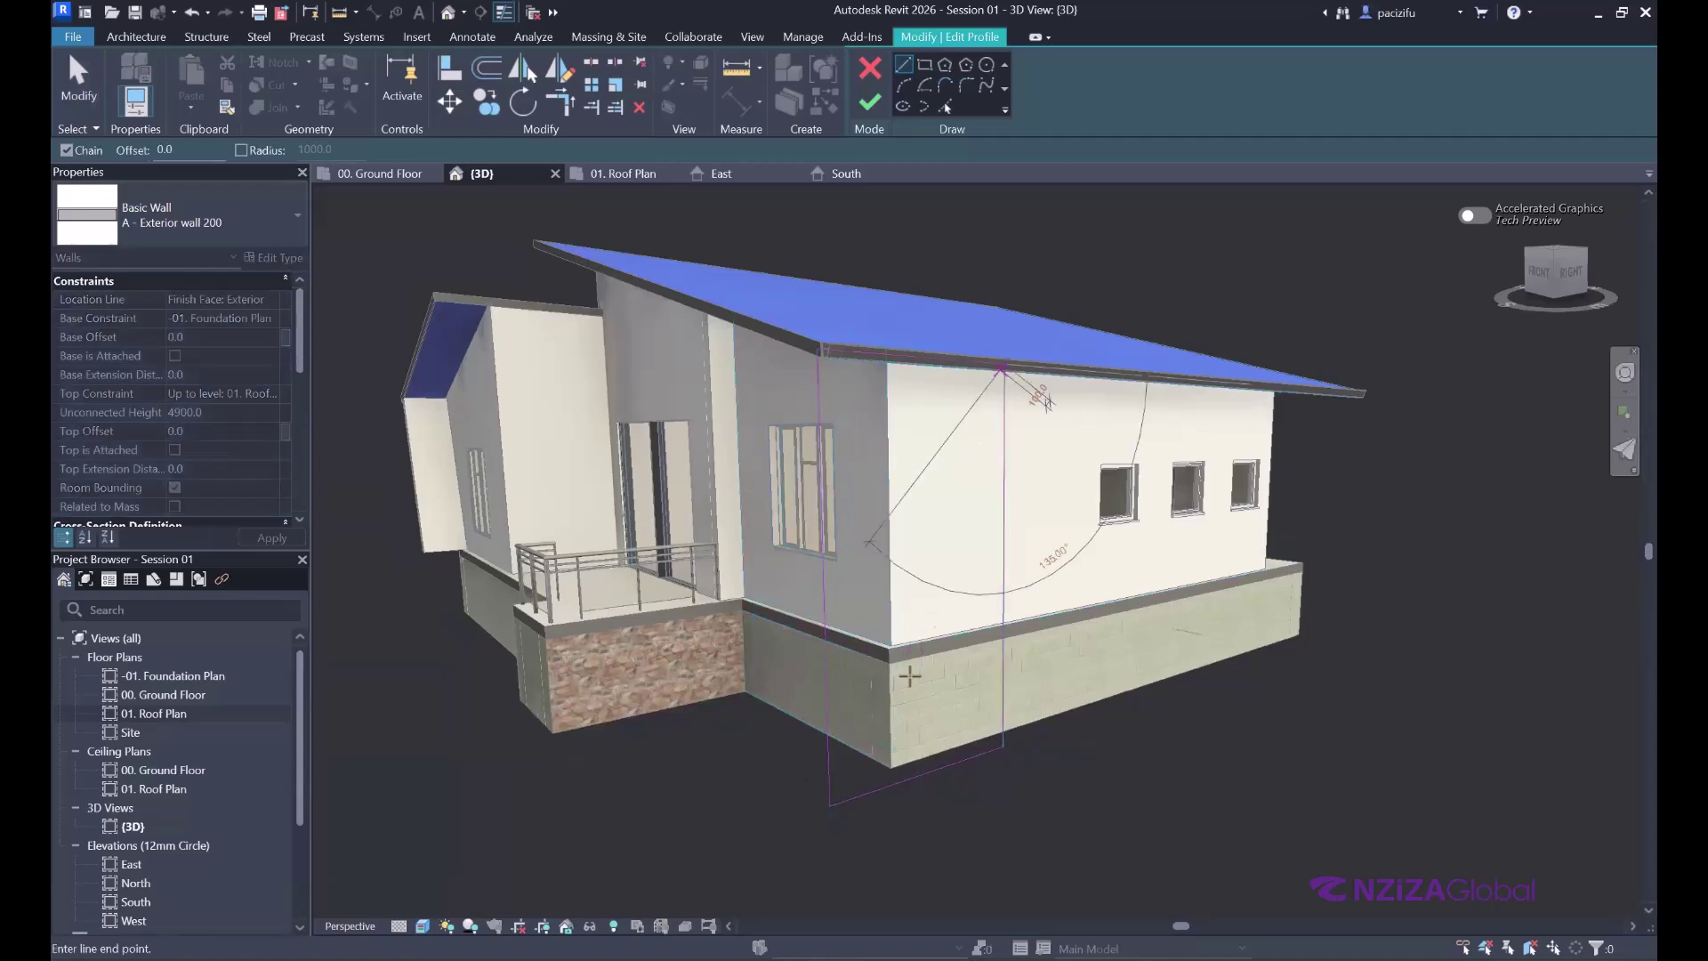
pyautogui.click(897, 783)
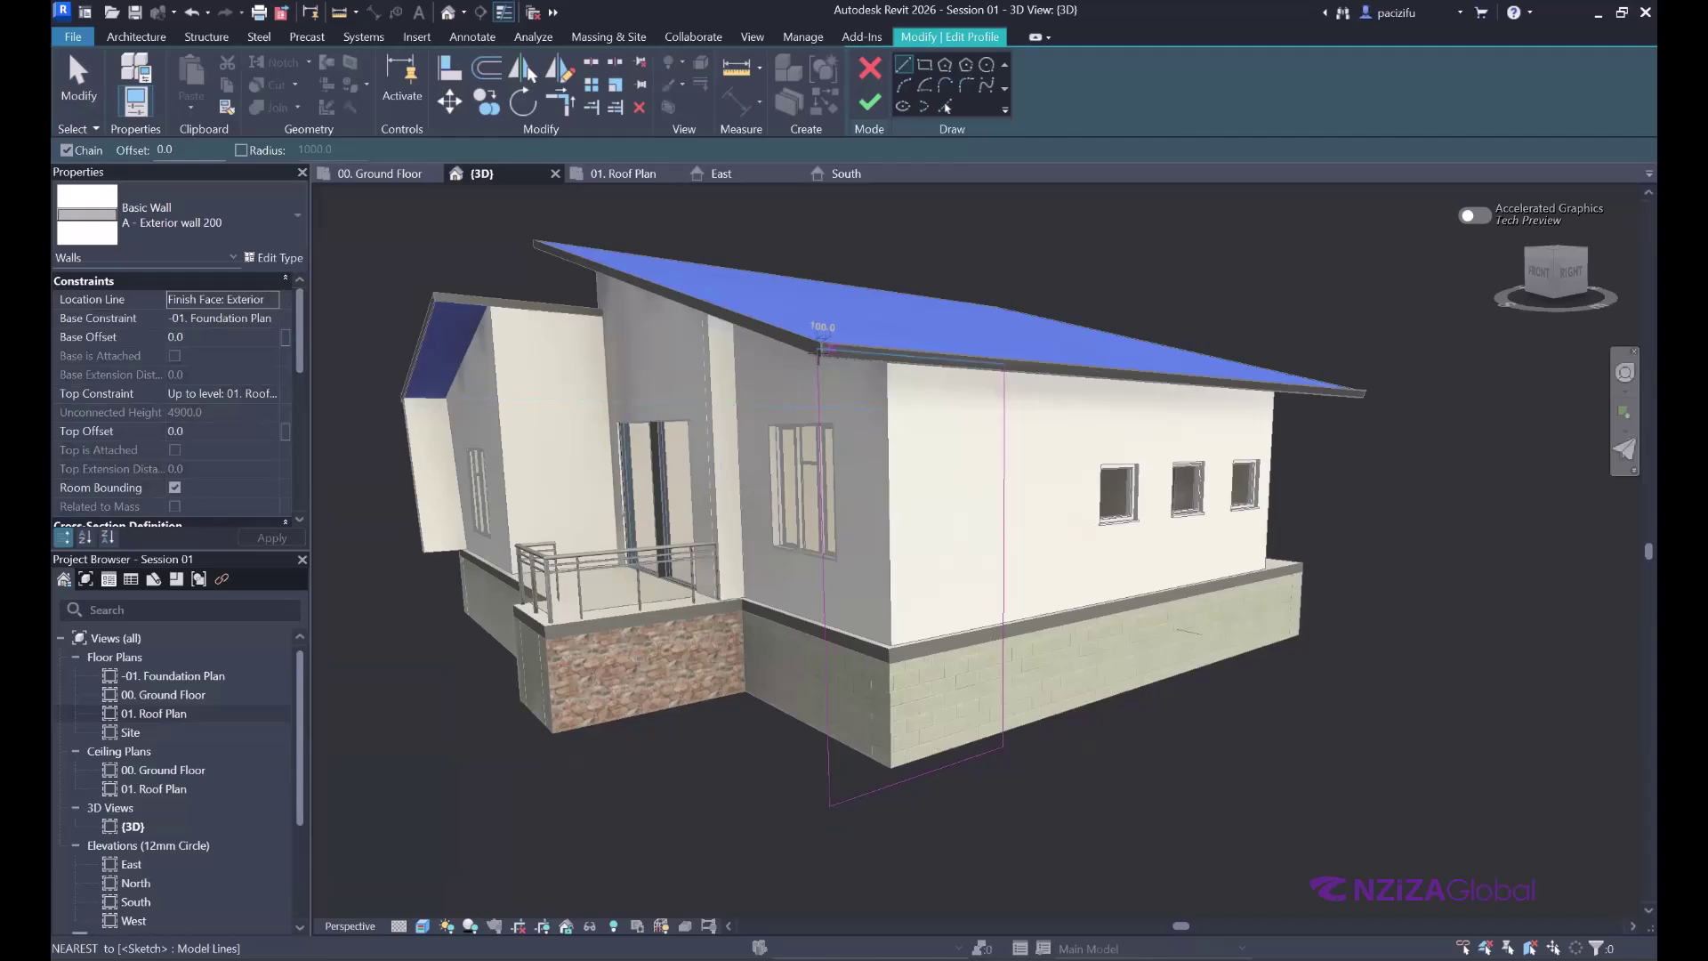
pyautogui.scroll(2, 814, 347)
pyautogui.scroll(1, 814, 347)
pyautogui.click(814, 347)
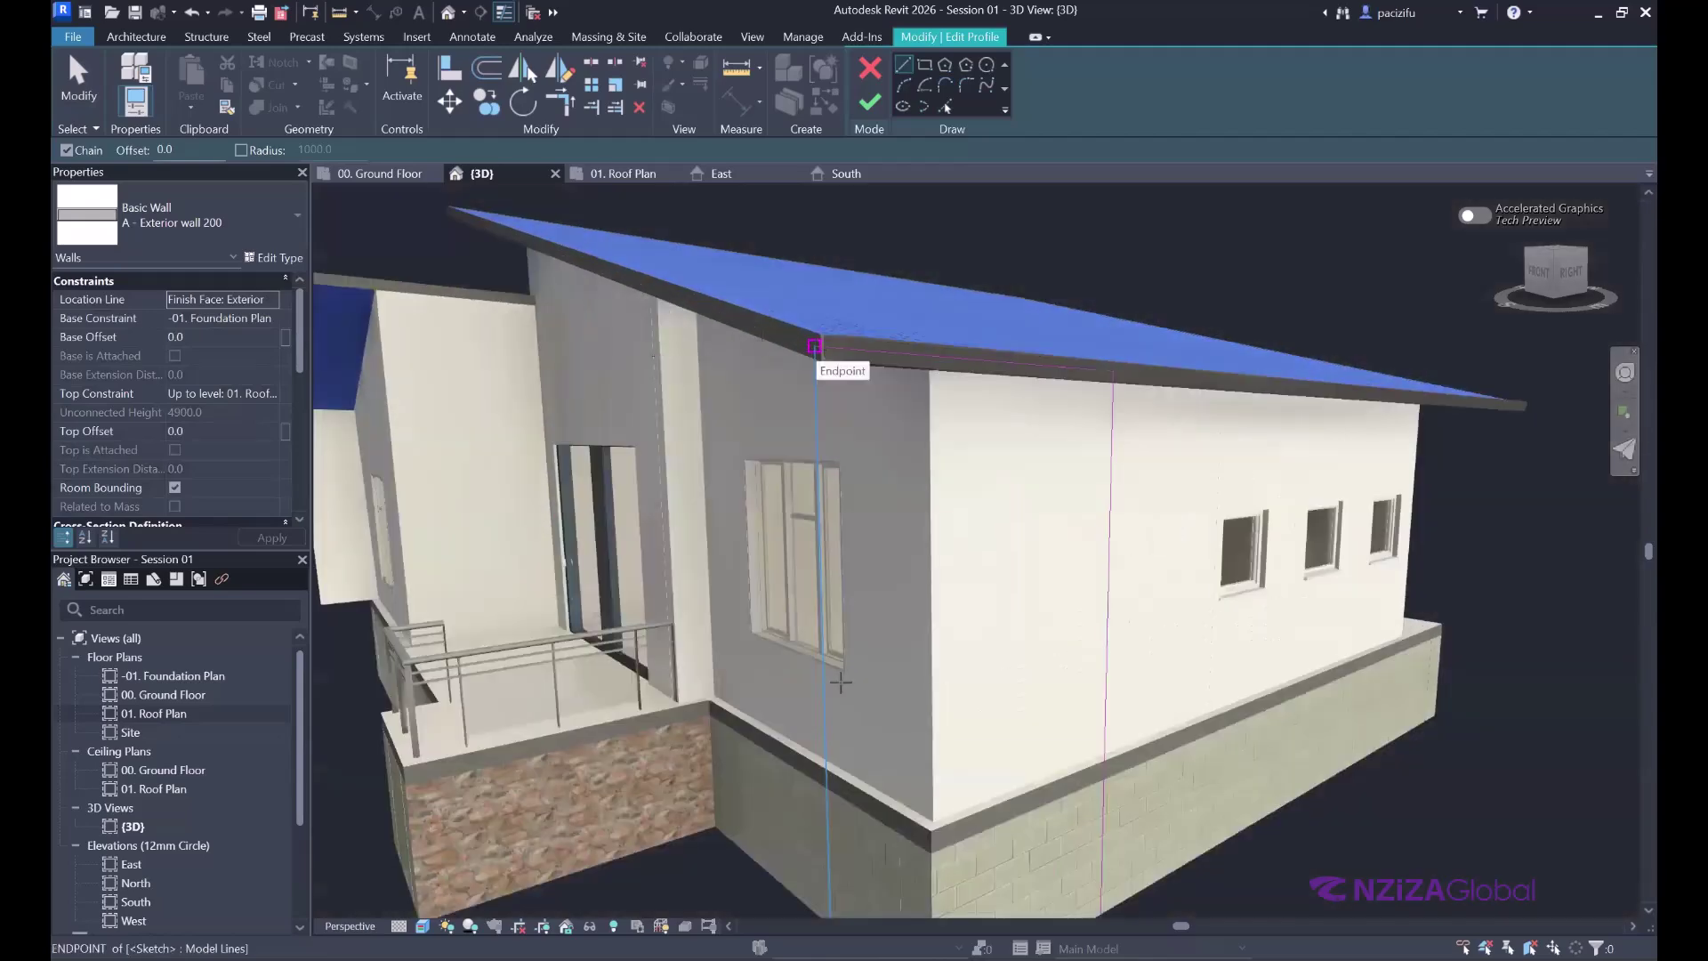
pyautogui.scroll(-2, 857, 697)
pyautogui.scroll(1, 863, 732)
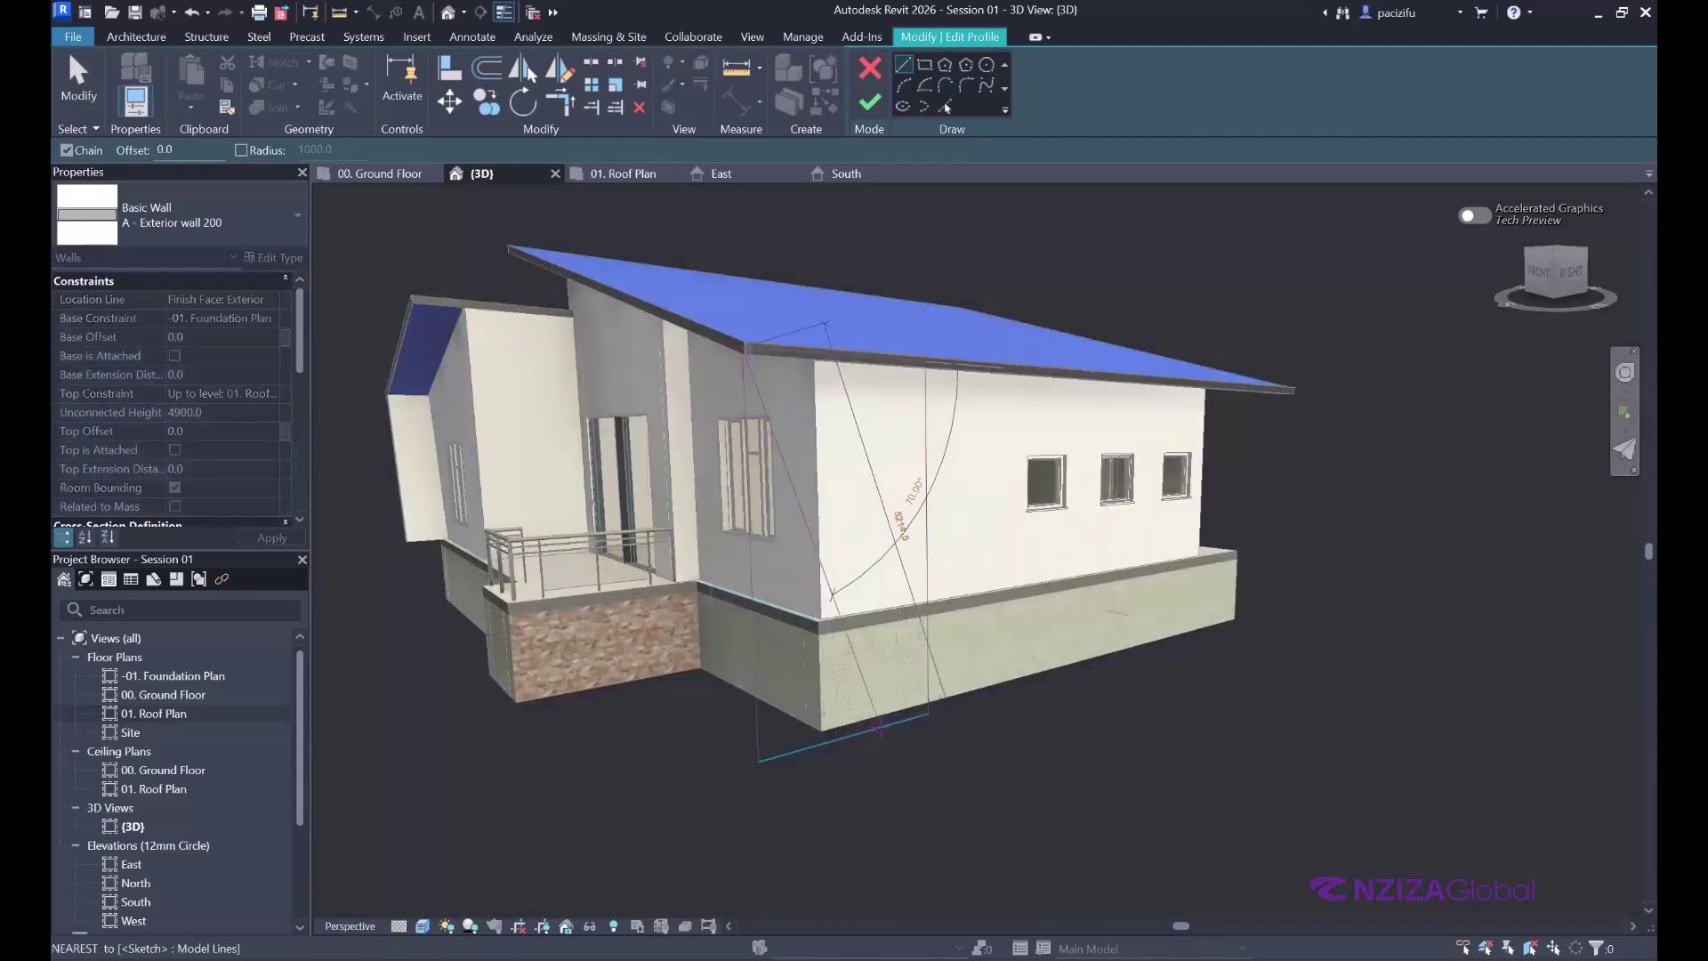
pyautogui.press('Escape')
pyautogui.press('Escape')
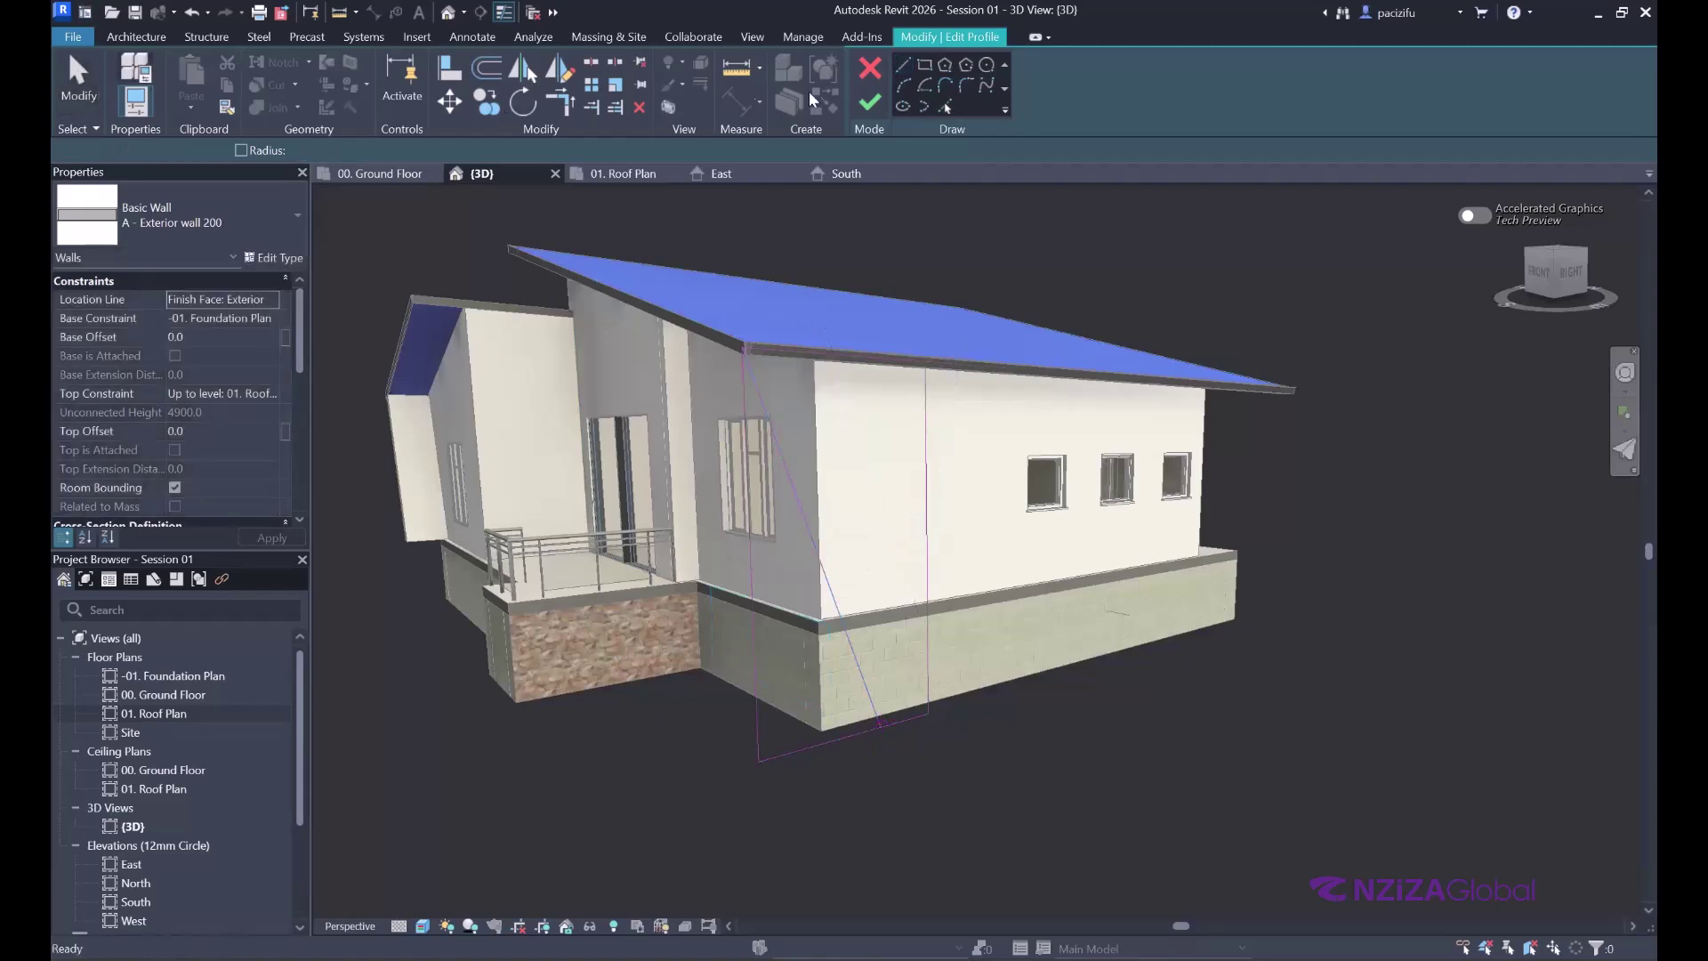
# - Trim the profile's bottom edge to the slanted line, delete the outer vertical edge, and finish the profile edit
pyautogui.click(566, 105)
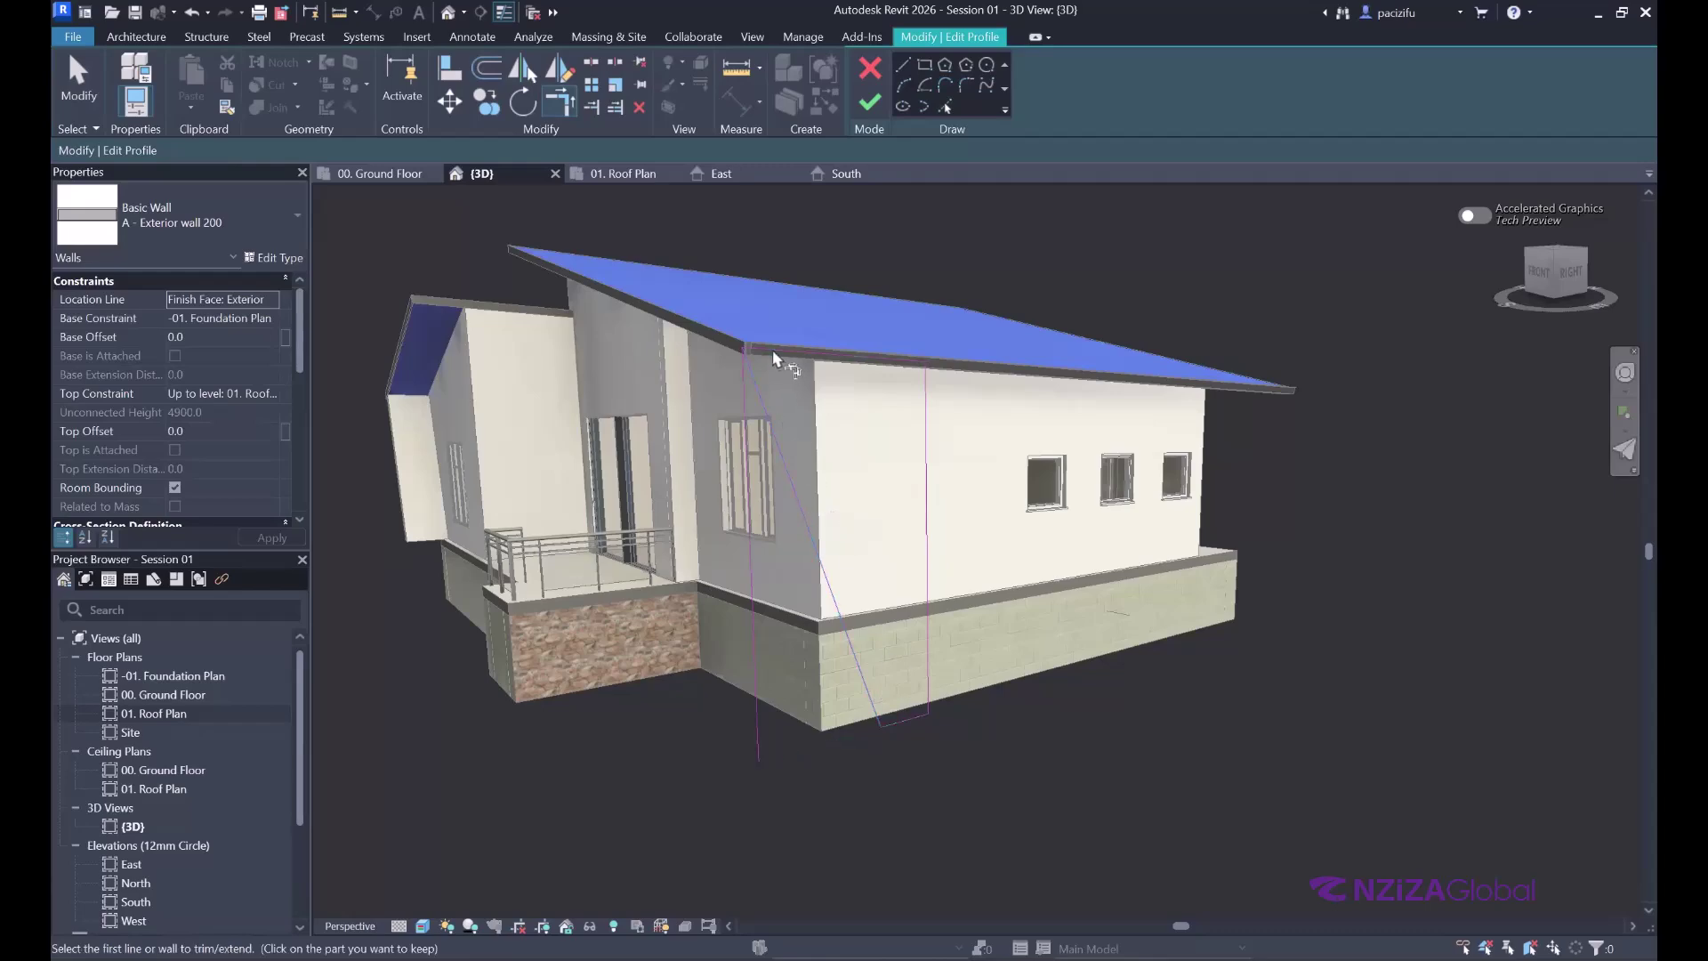
pyautogui.scroll(2, 747, 349)
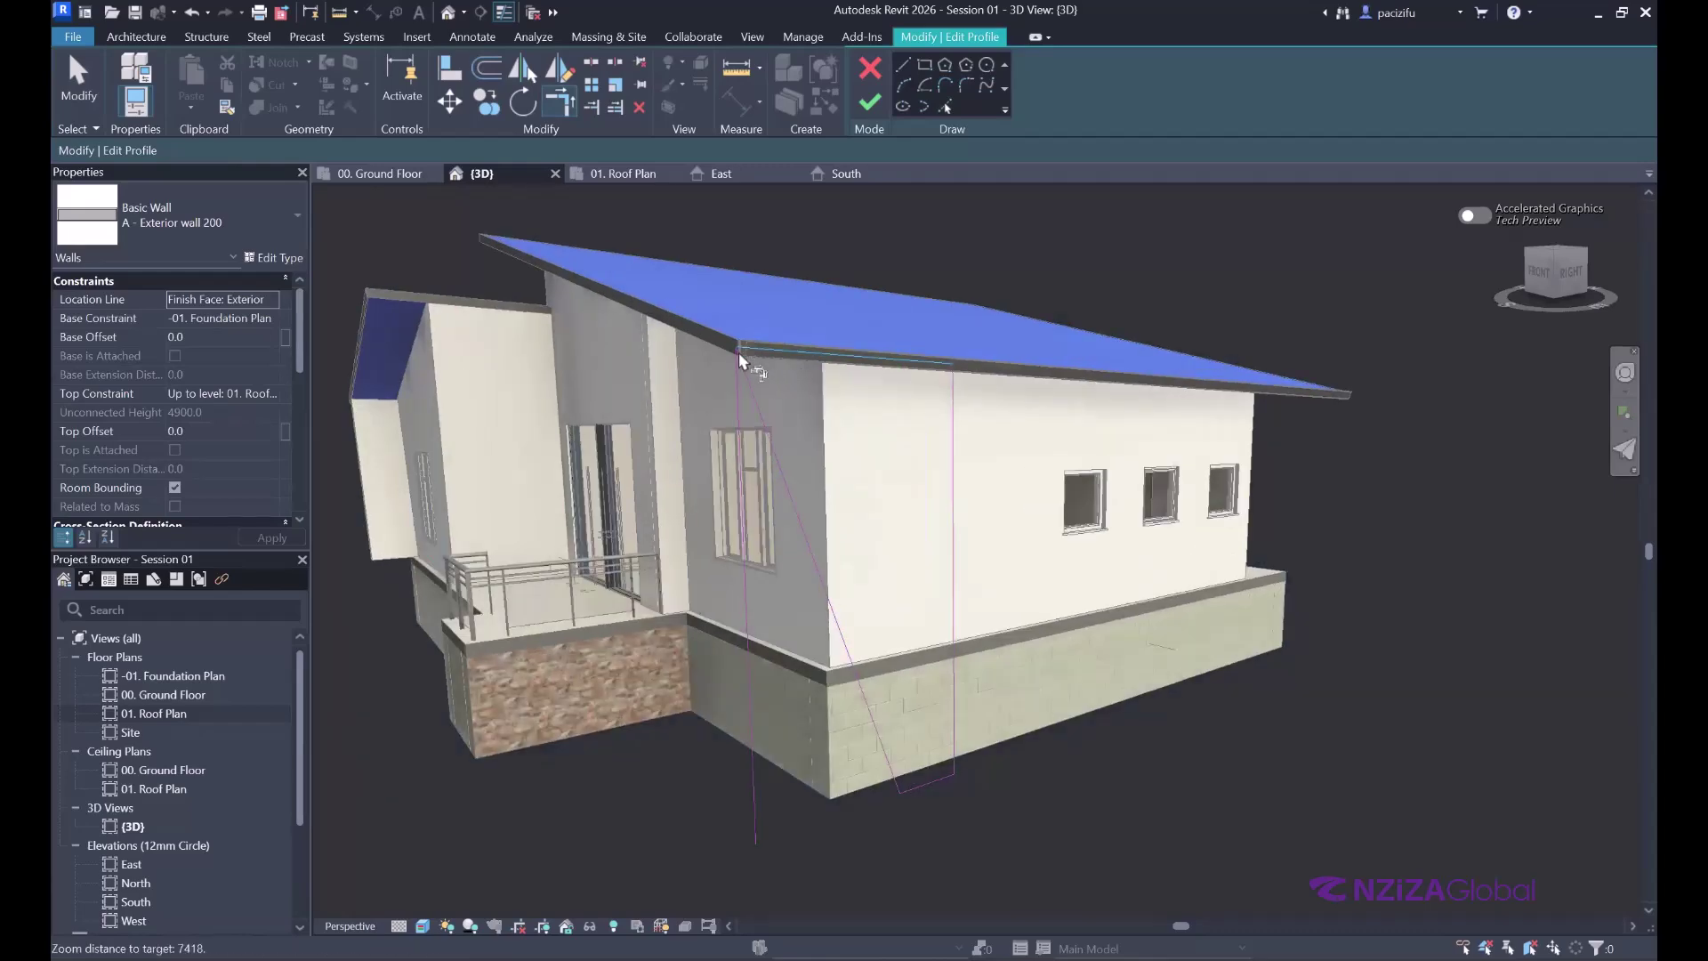
pyautogui.scroll(5, 738, 348)
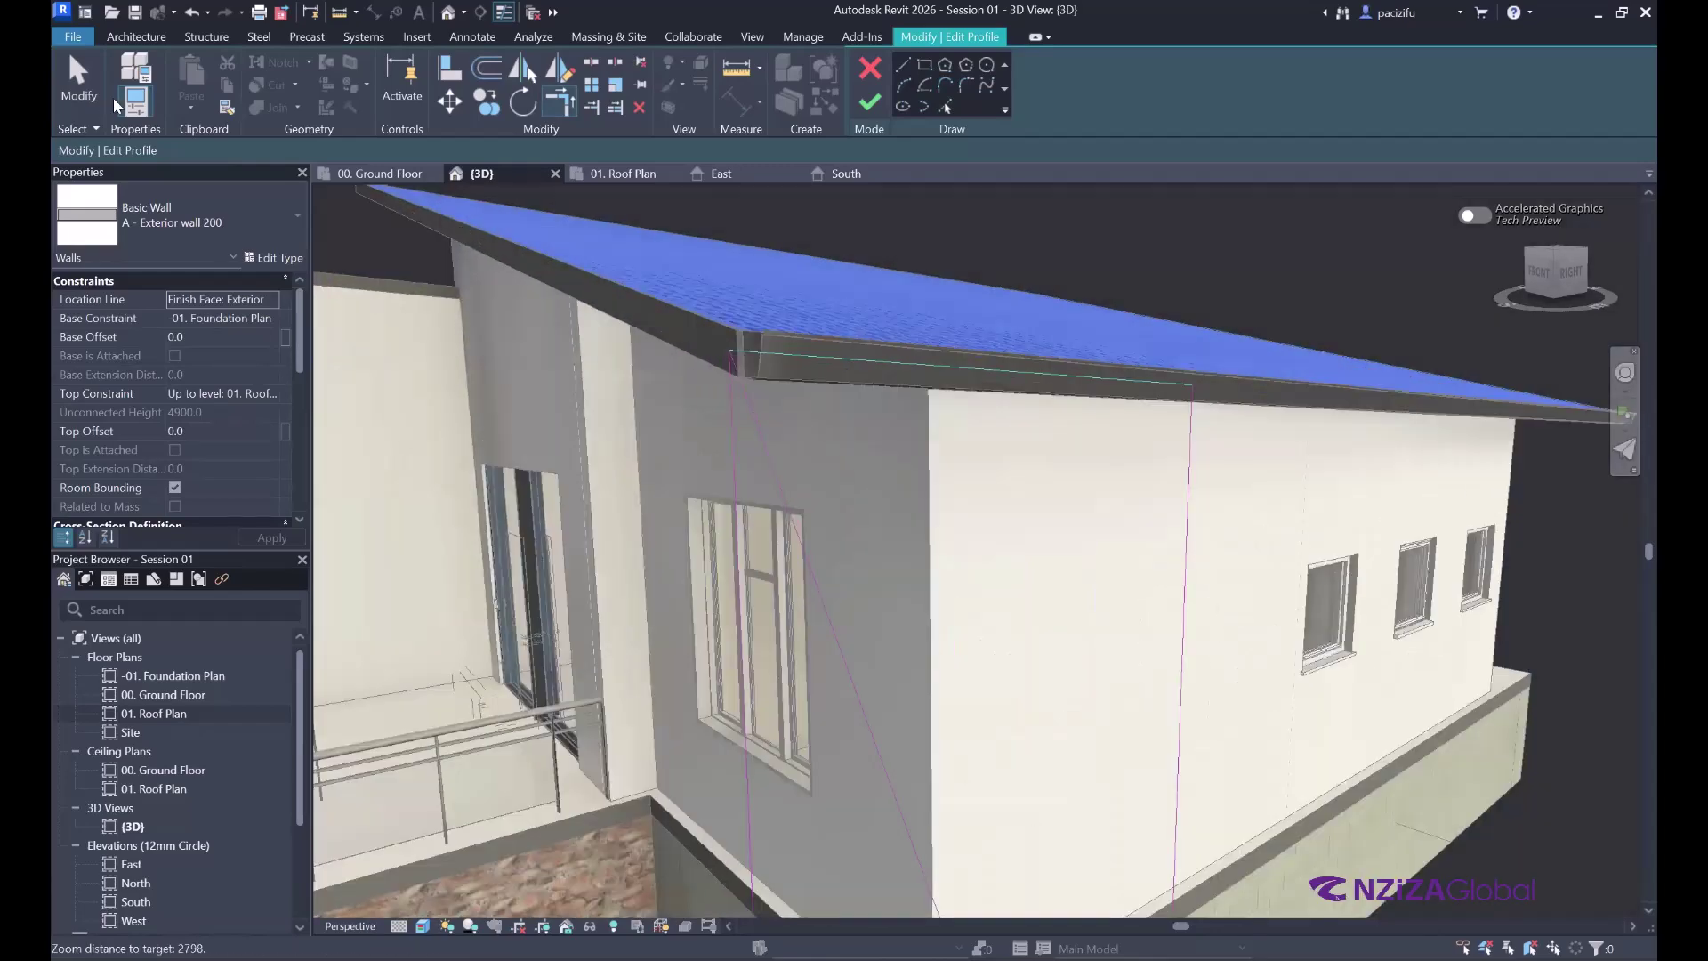
pyautogui.click(78, 93)
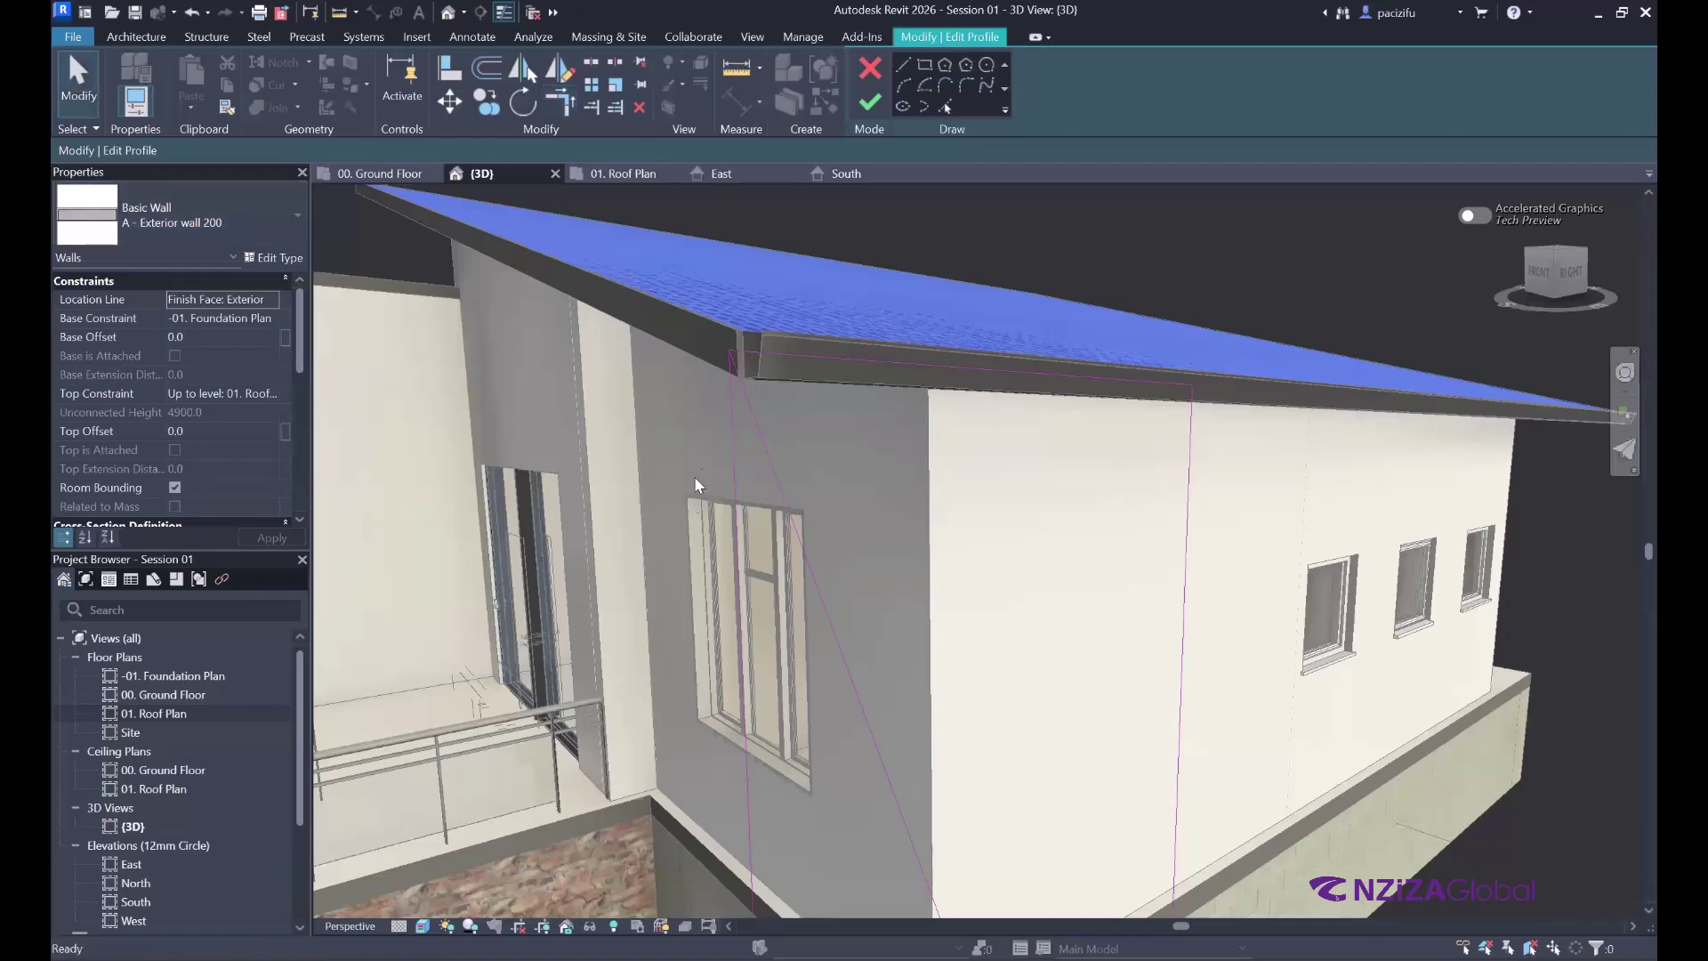
pyautogui.click(734, 443)
pyautogui.press('Delete')
pyautogui.scroll(-4, 916, 436)
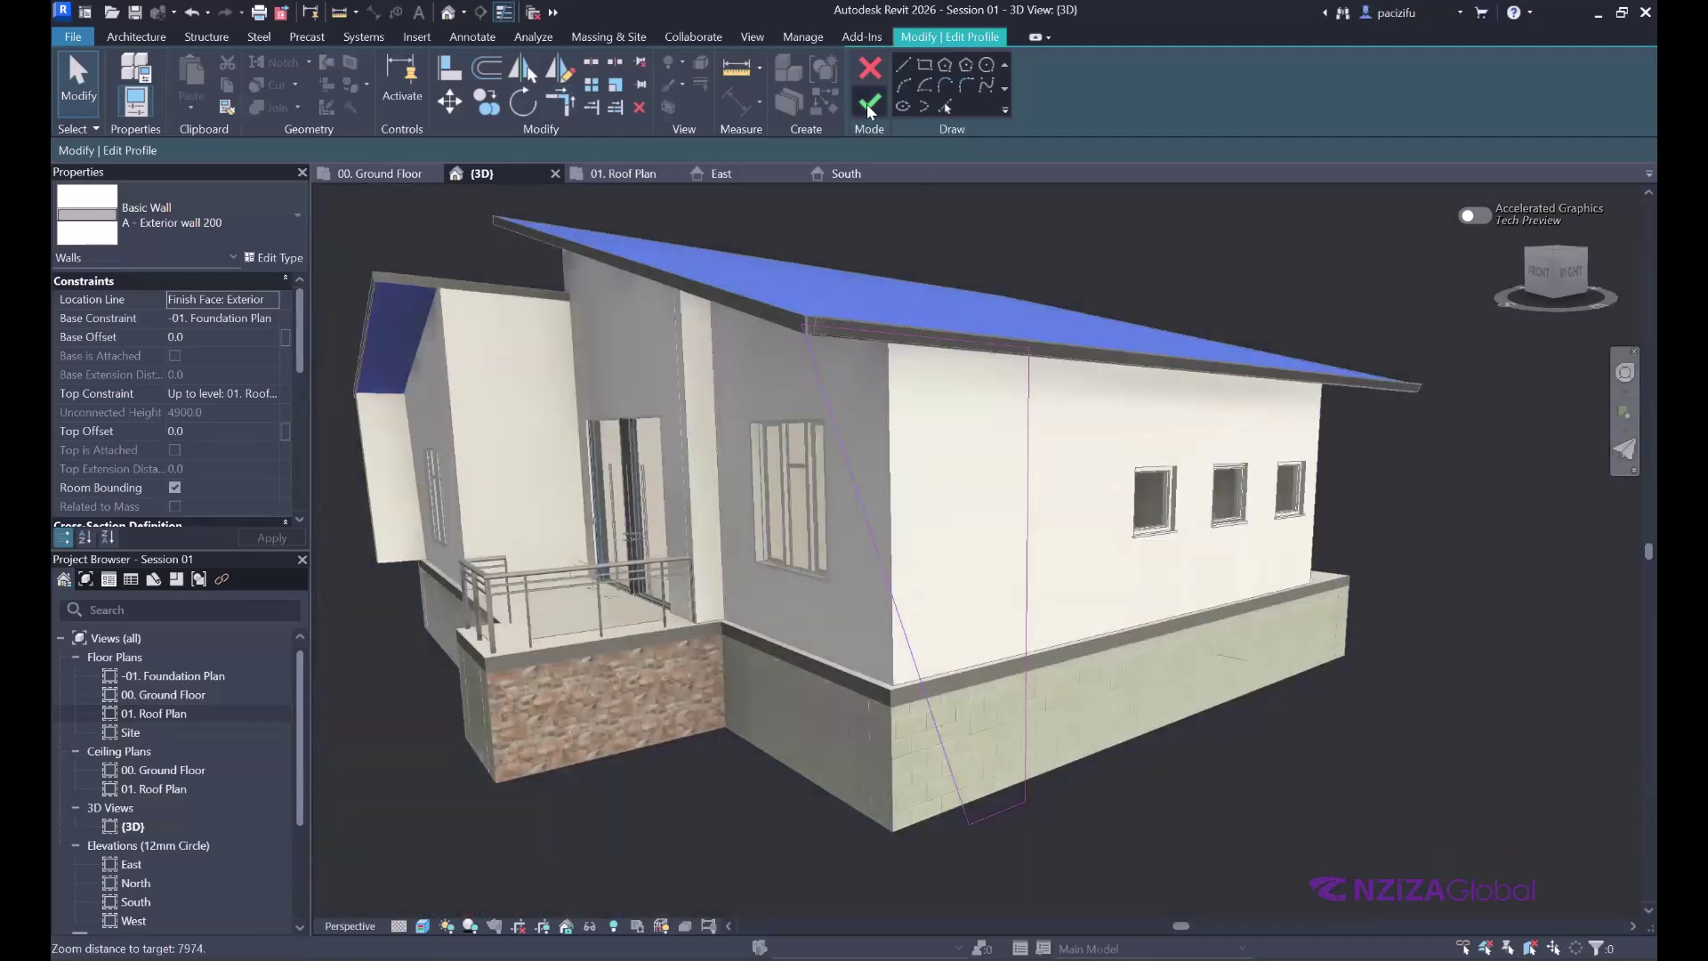
pyautogui.click(870, 107)
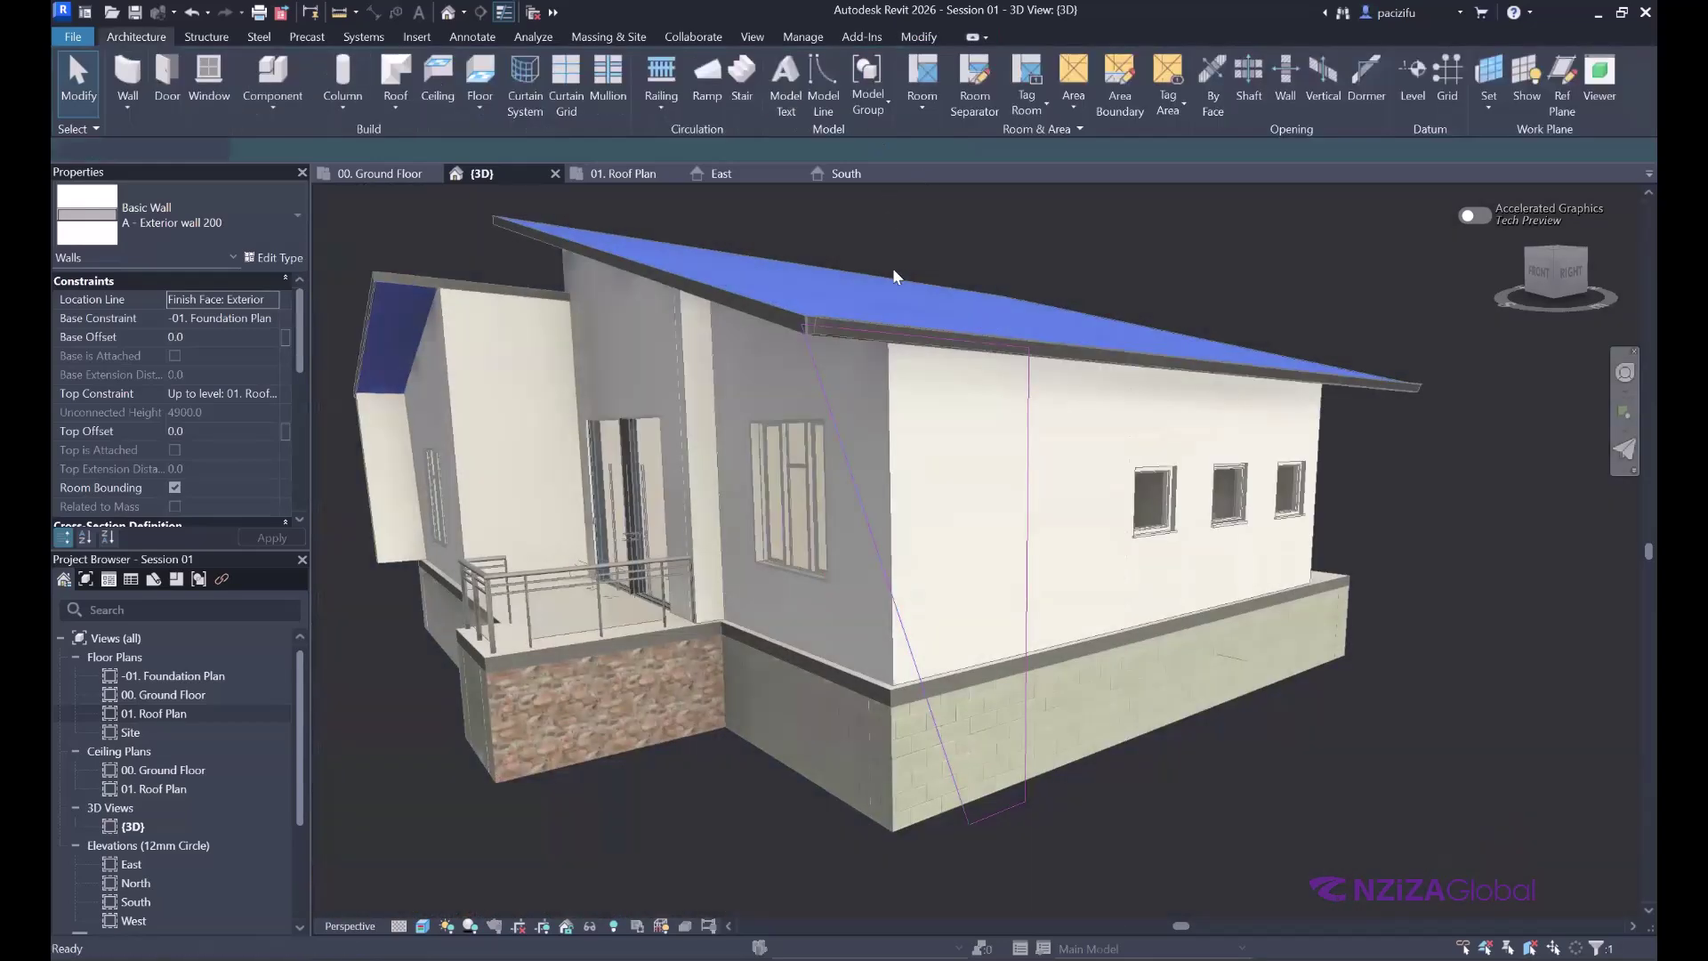
# - Examine the tapered corner wall and the front of the house from several angles
pyautogui.scroll(-2, 676, 843)
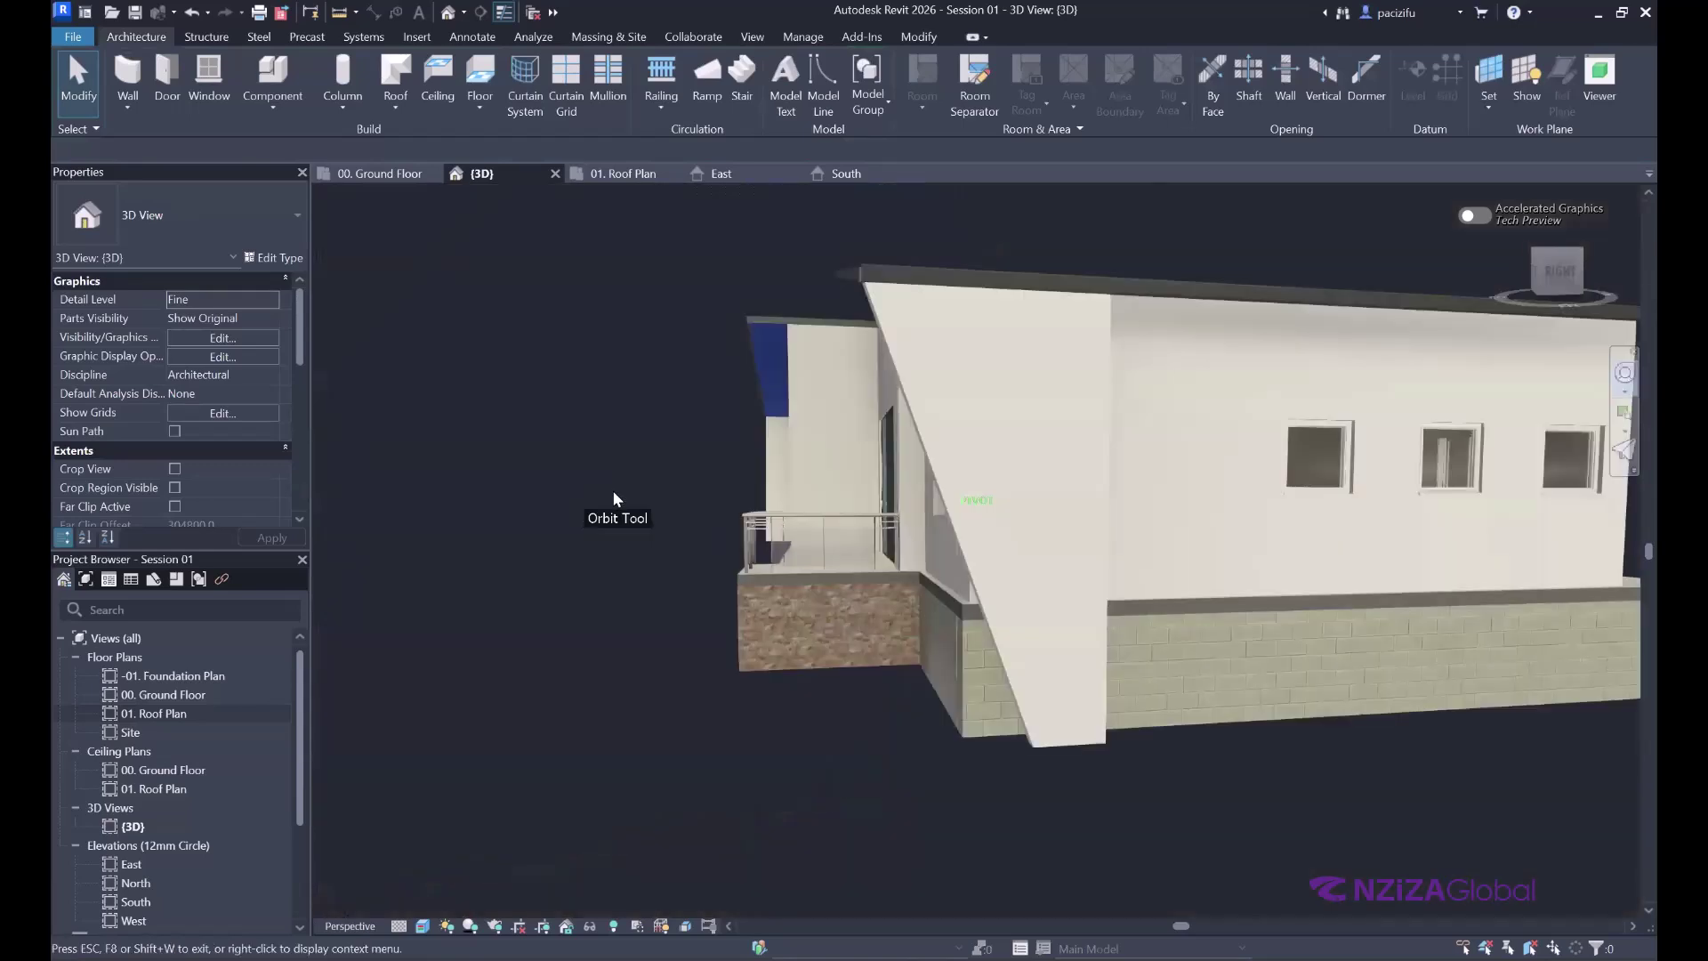
pyautogui.moveTo(614, 496); pyautogui.dragTo(786, 498)
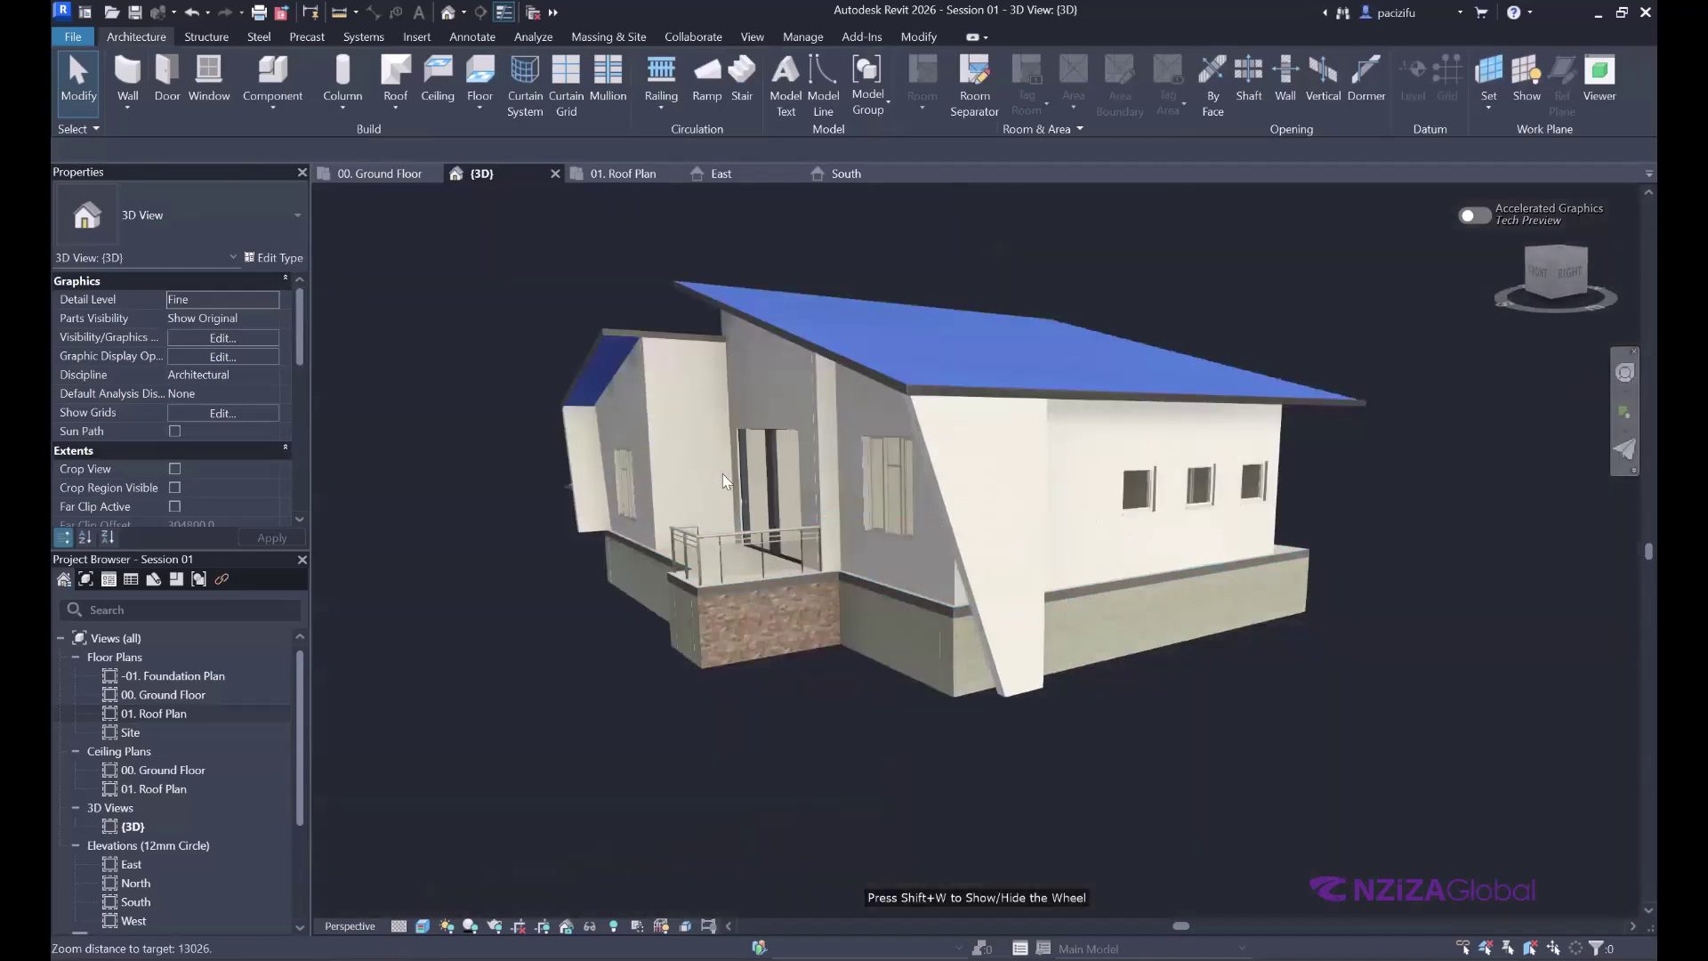
pyautogui.moveTo(722, 473); pyautogui.dragTo(955, 625)
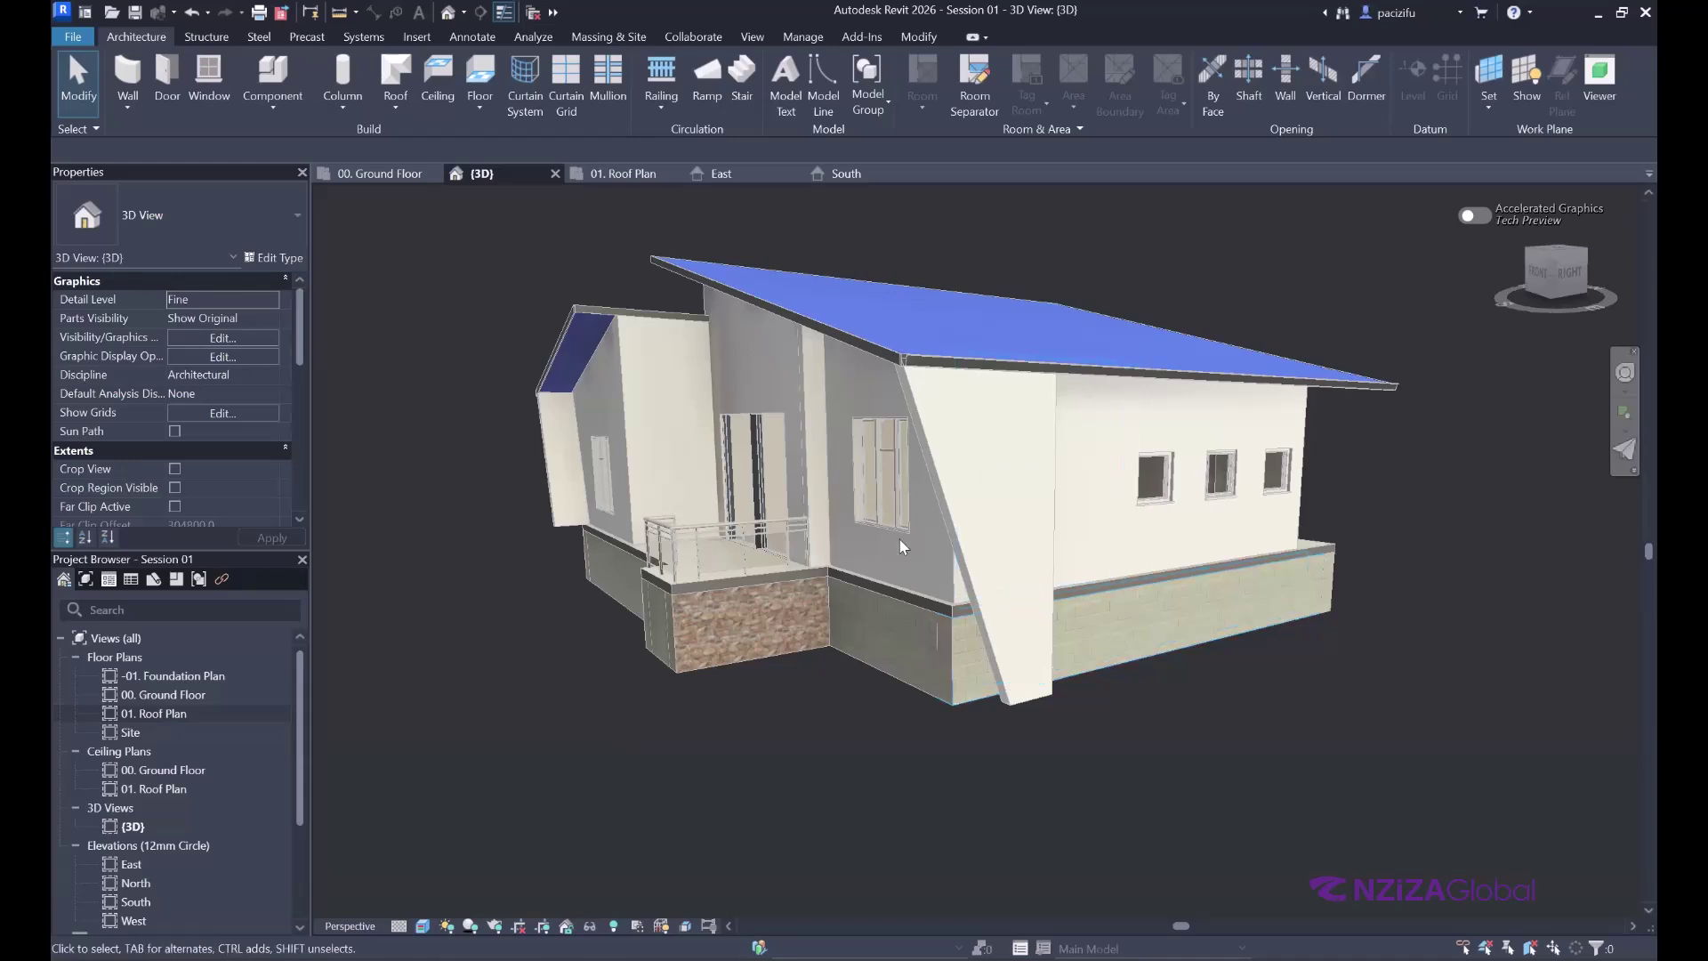
pyautogui.scroll(2, 1293, 585)
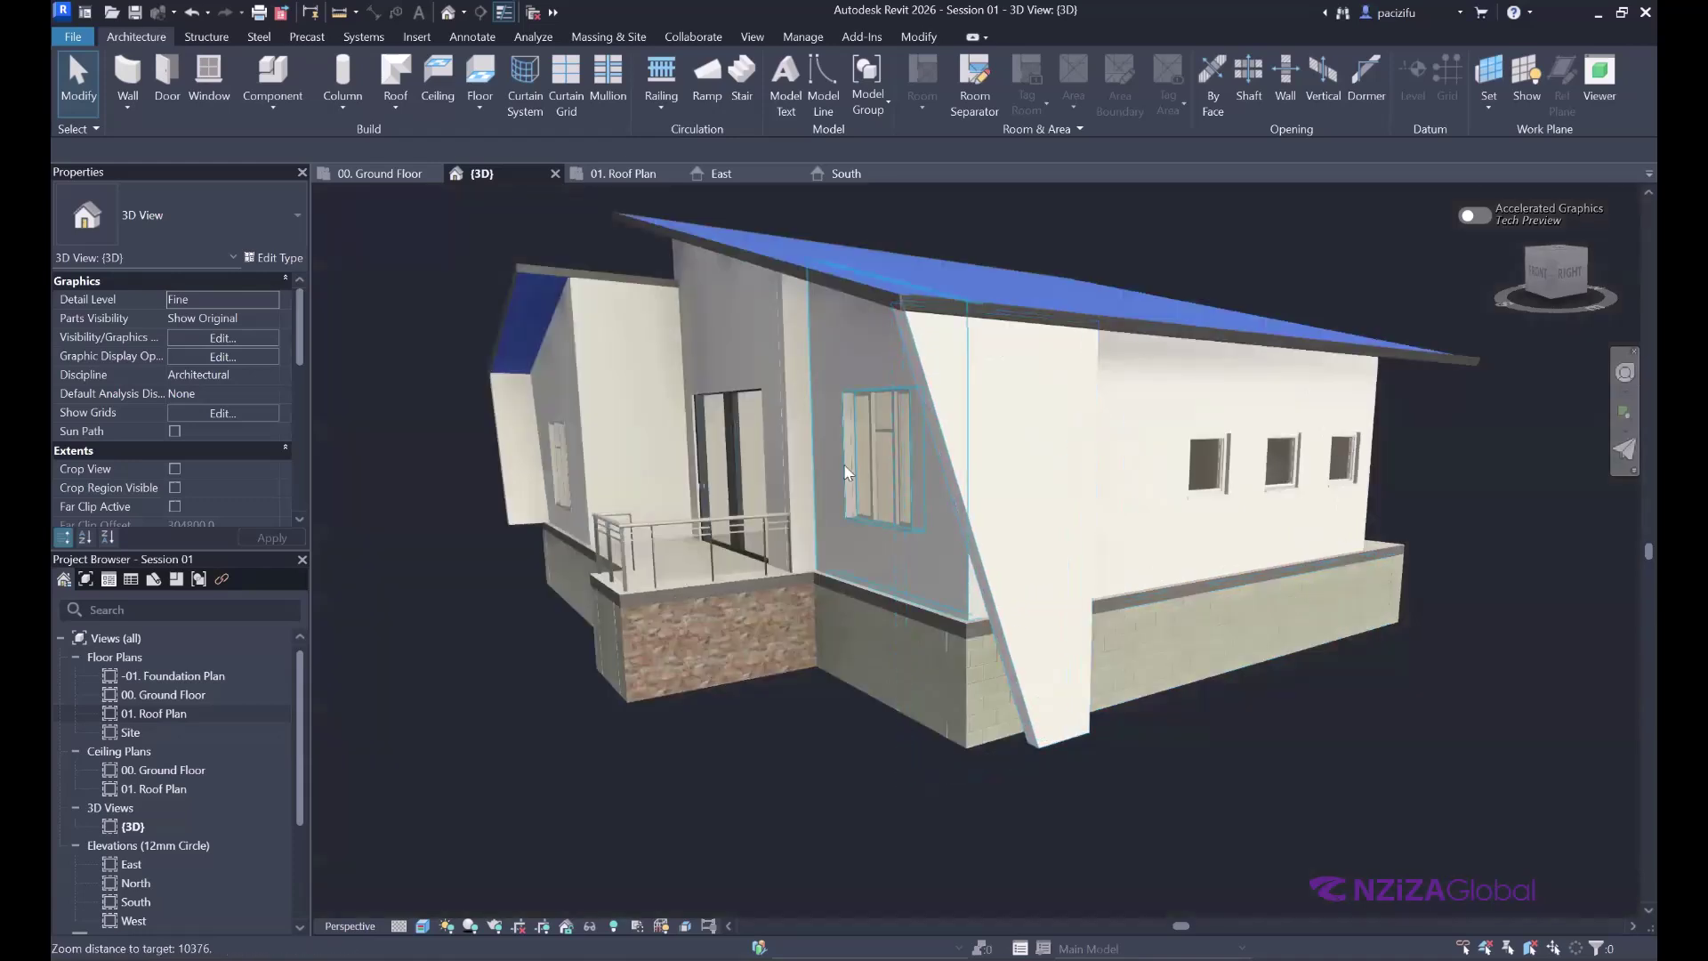
pyautogui.moveTo(969, 375)
pyautogui.keyDown('shift'); pyautogui.mouseDown(button='middle')
pyautogui.moveTo(905, 453)
pyautogui.moveTo(922, 434)
pyautogui.moveTo(979, 457)
pyautogui.mouseUp(button='middle'); pyautogui.keyUp('shift')
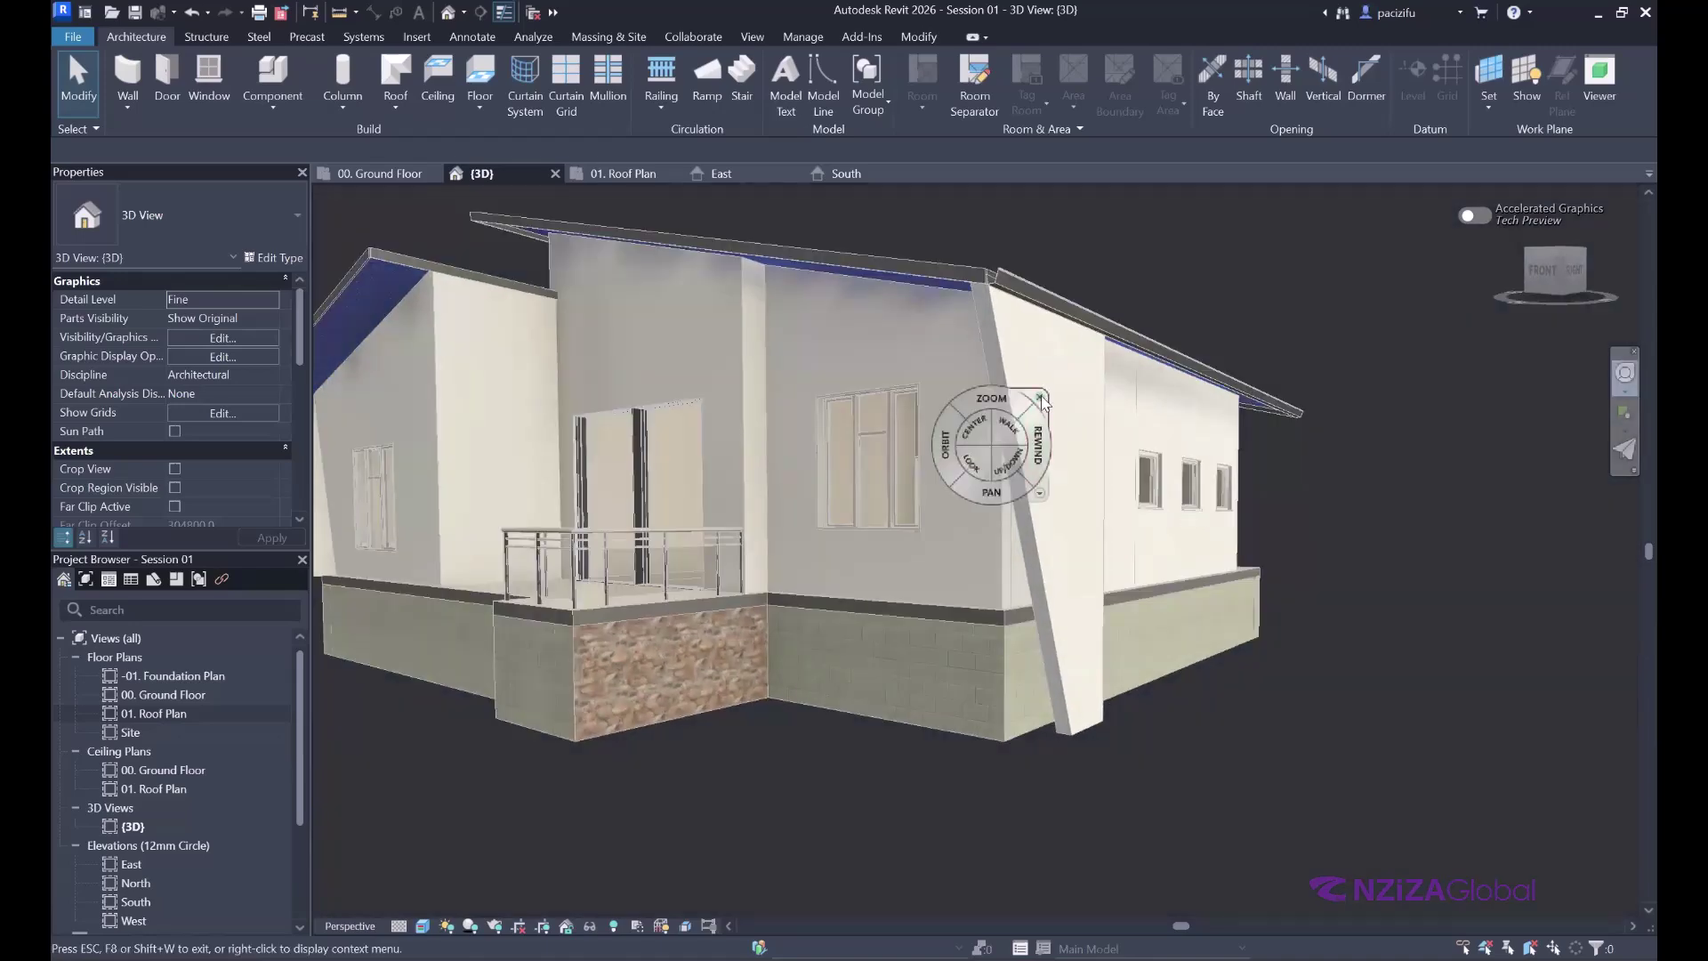
pyautogui.hotkey('shift', 'w')
pyautogui.scroll(-2, 1390, 407)
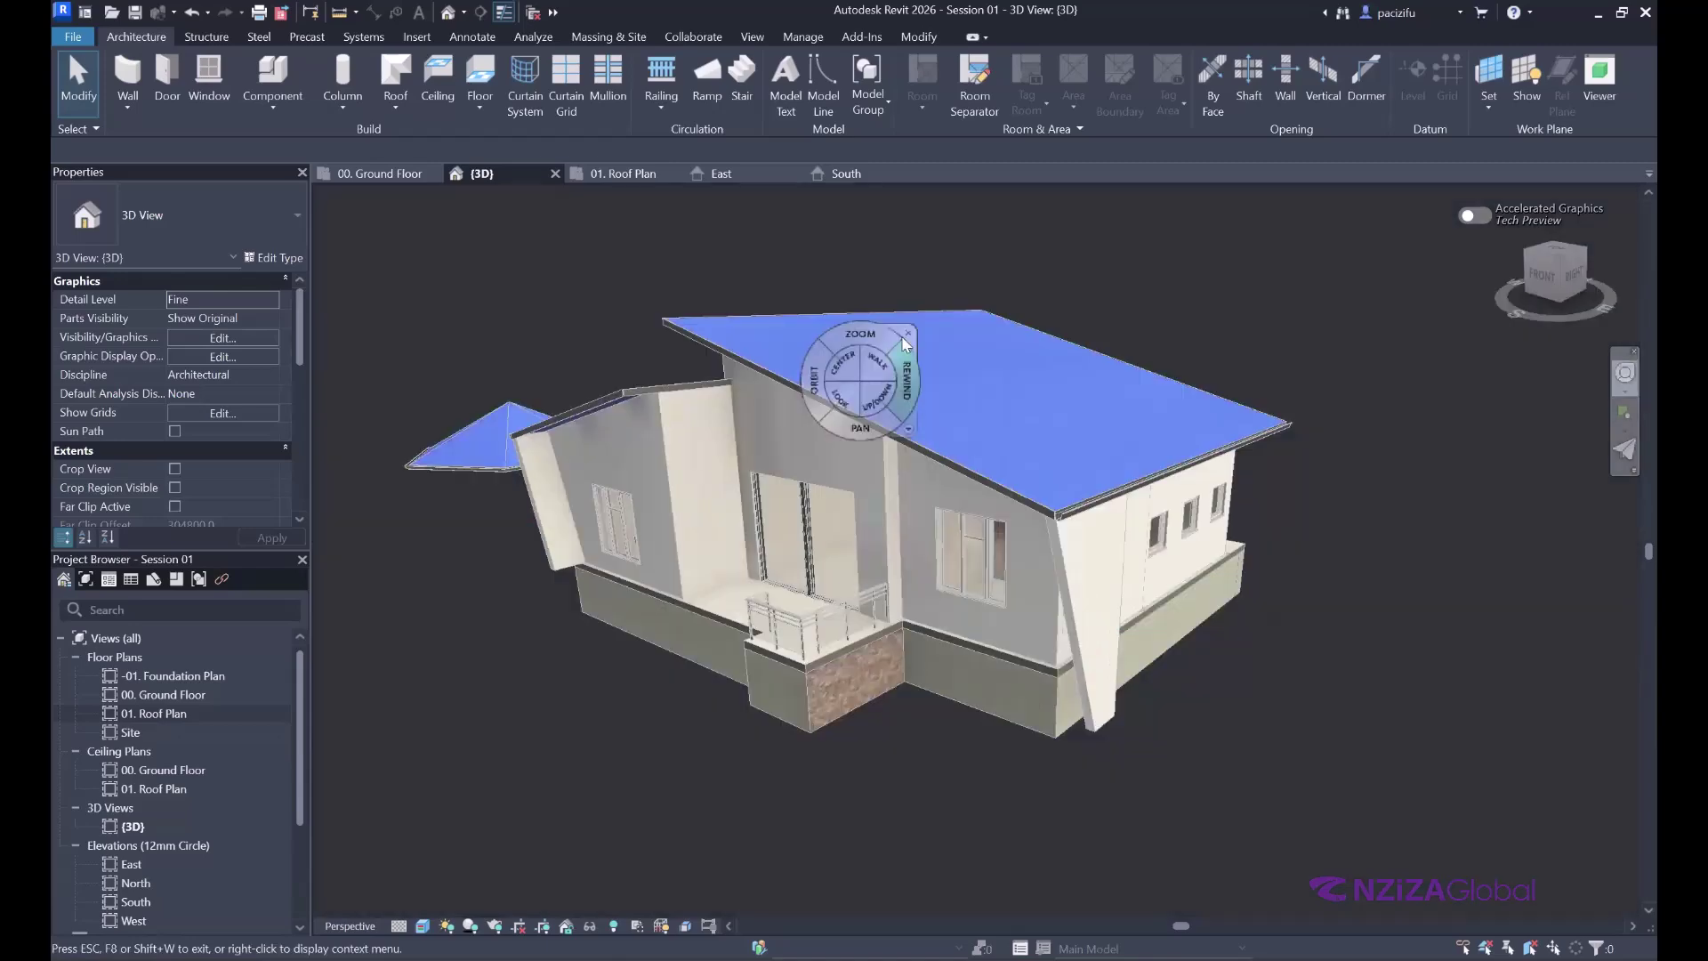
pyautogui.hotkey('shift', 'w')
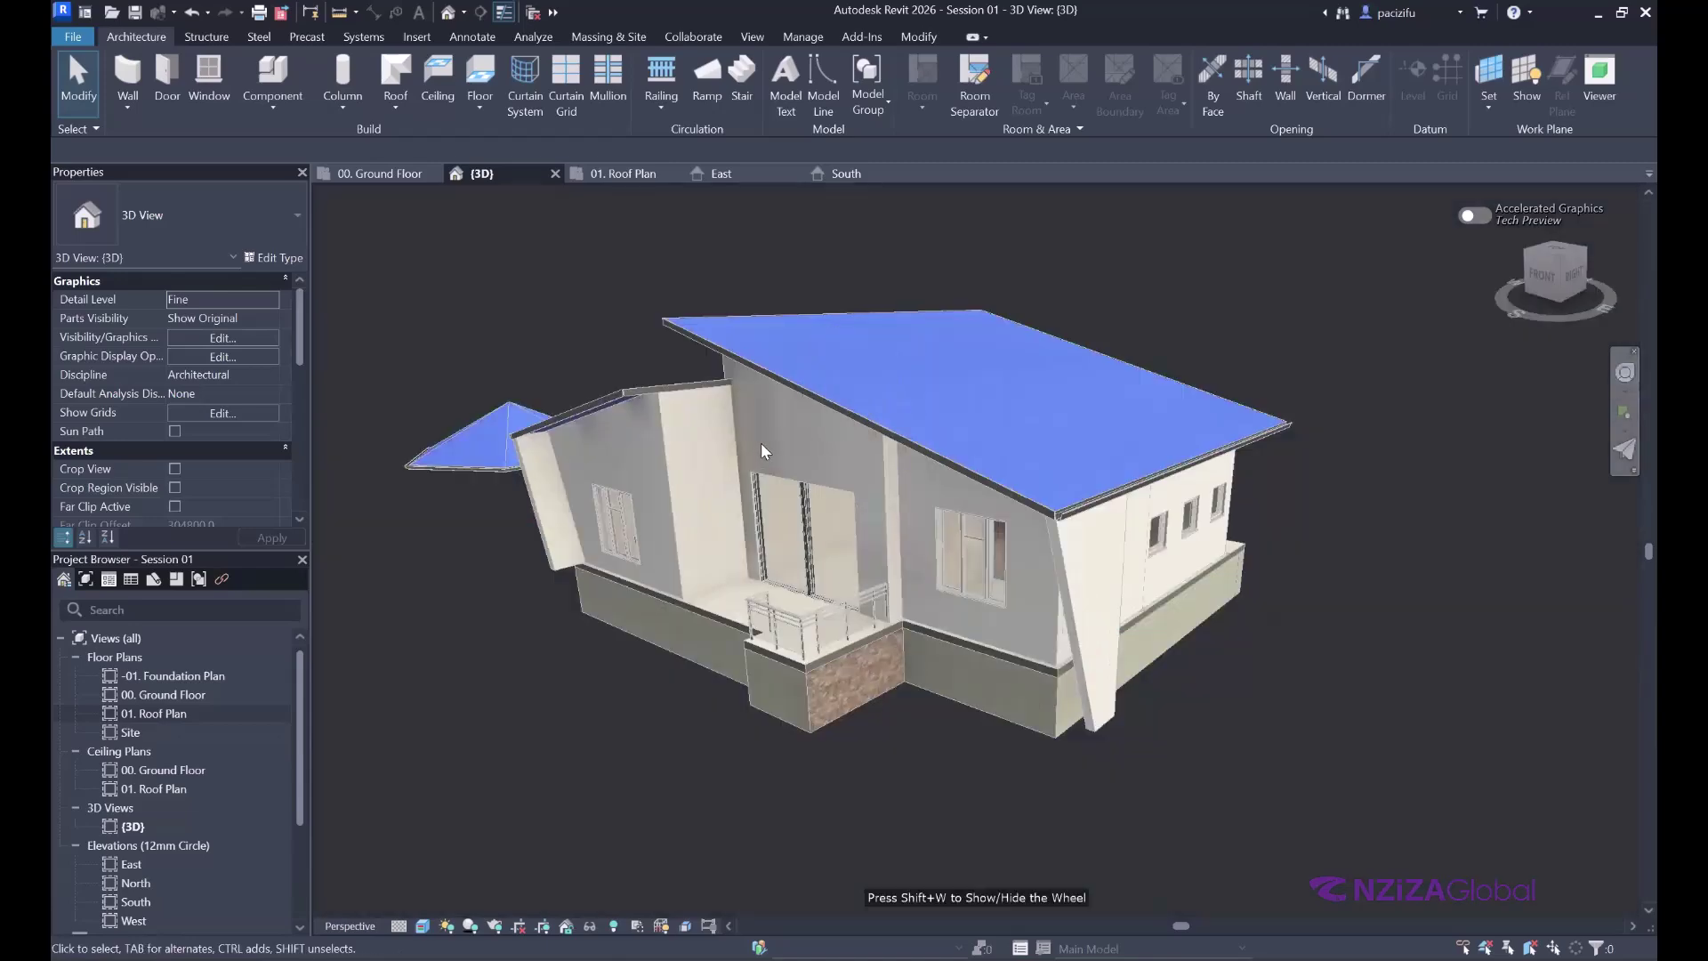
pyautogui.scroll(1, 803, 416)
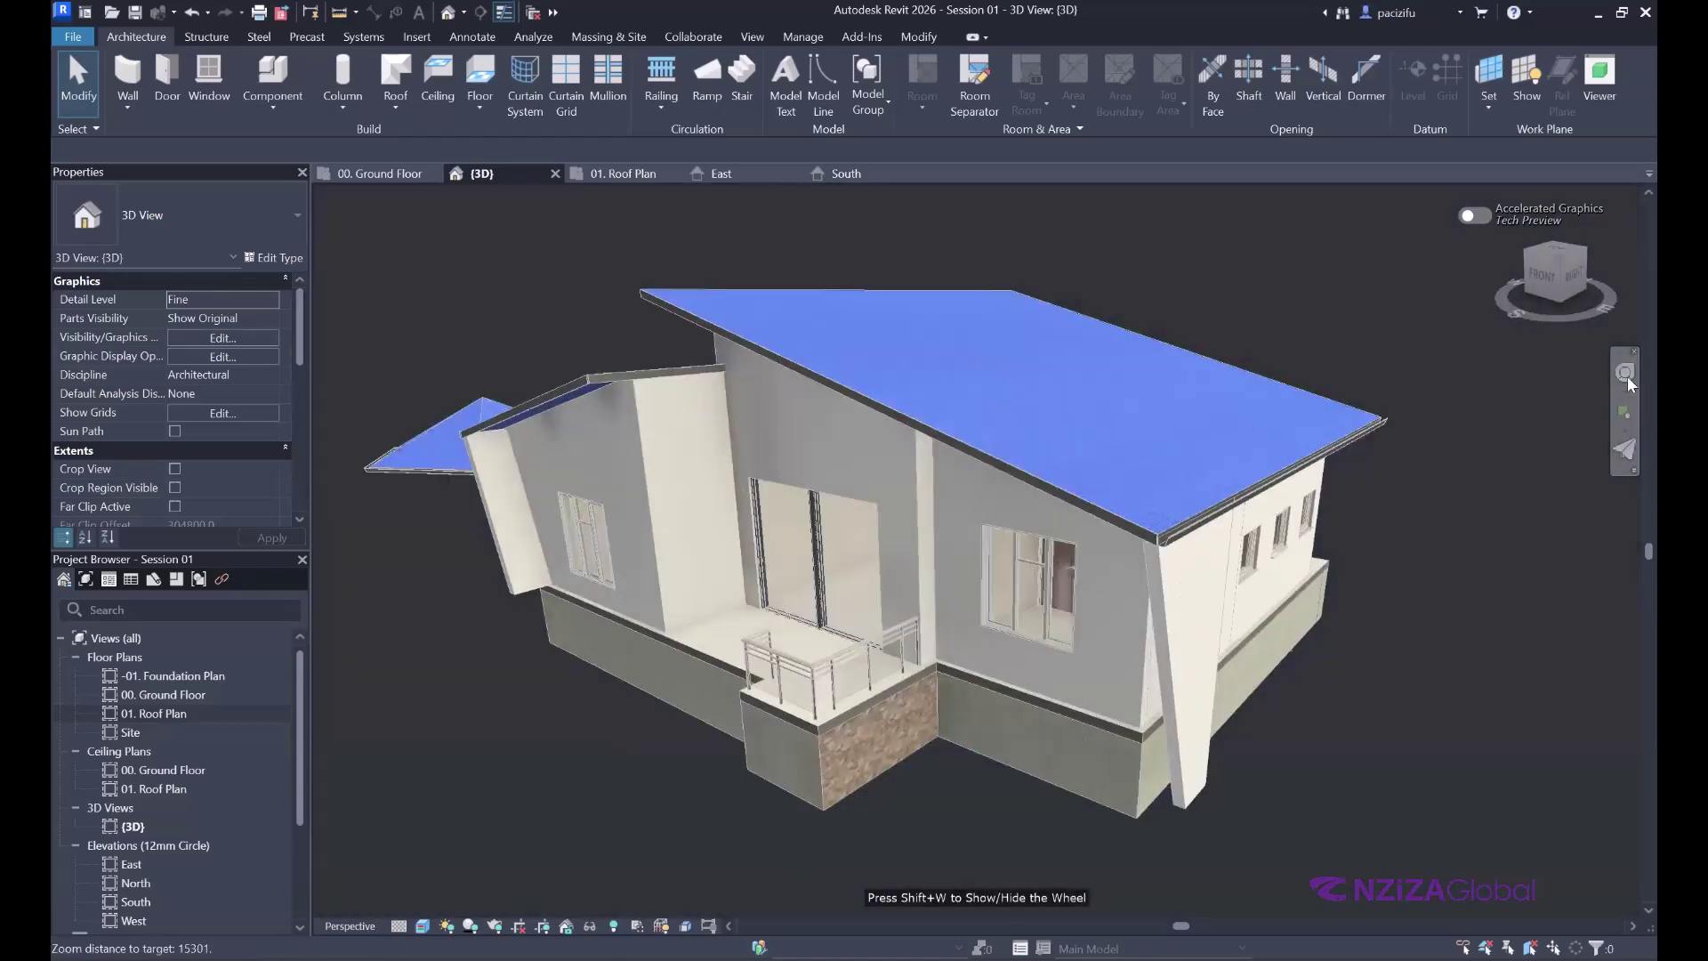
pyautogui.hotkey('shift', 'w')
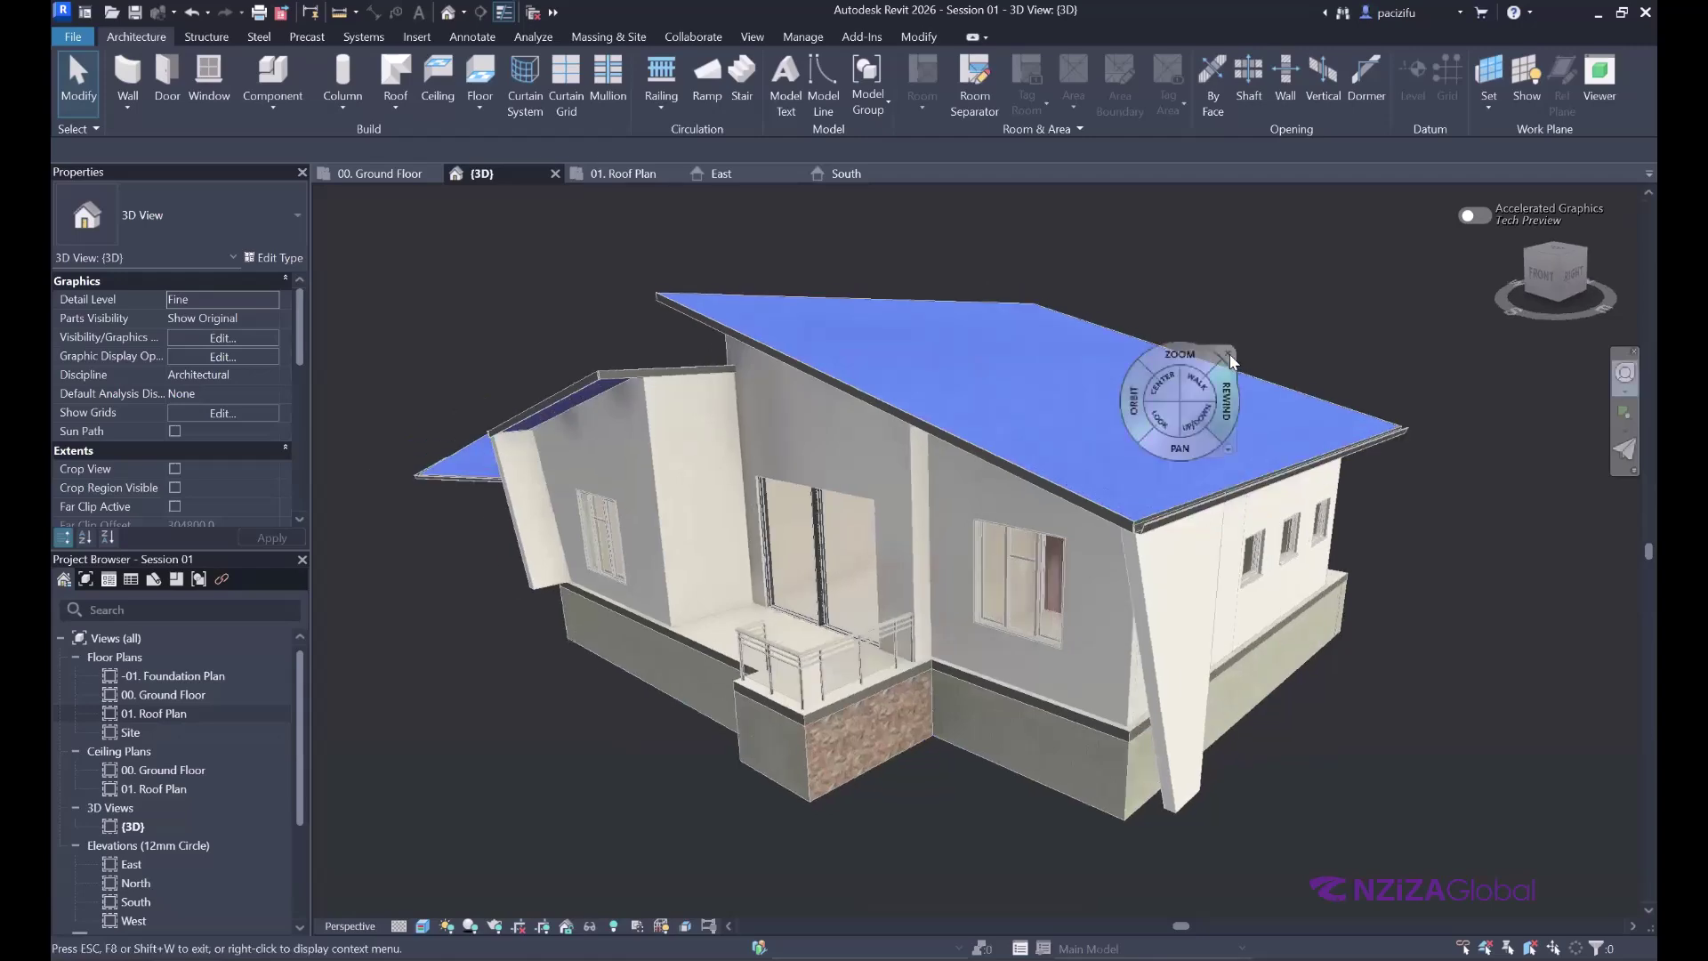
pyautogui.click(1228, 355)
pyautogui.scroll(-3, 982, 534)
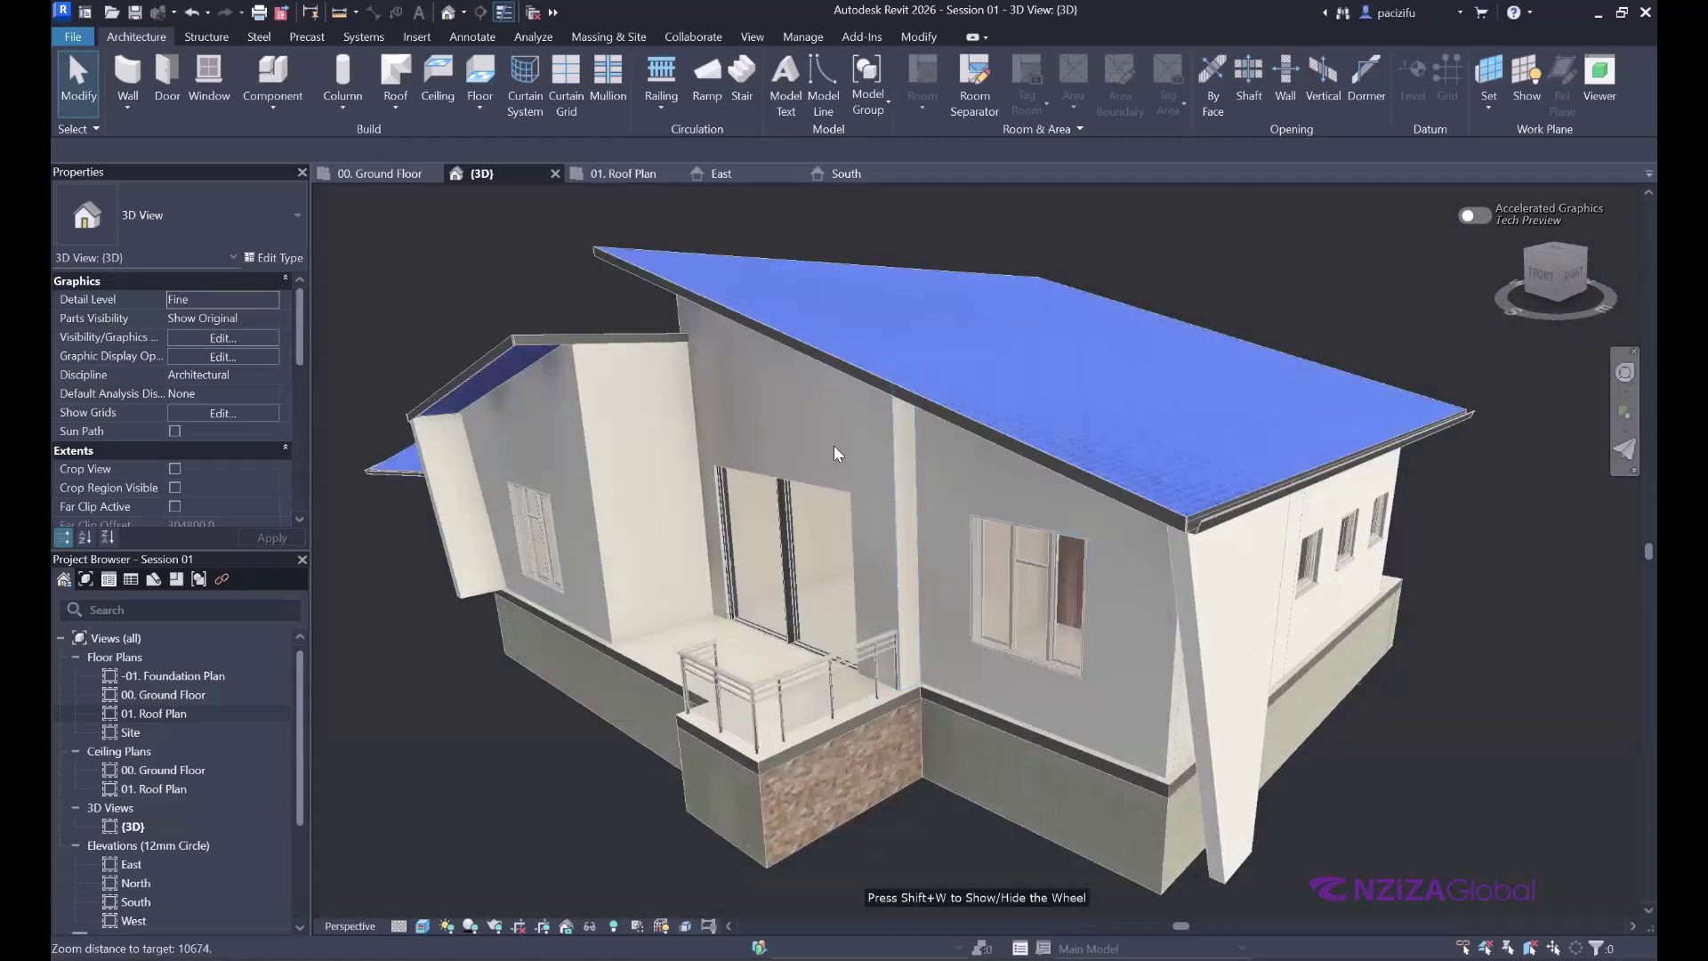
# - Delete the detached hip roof structure standing apart from the house
pyautogui.scroll(-3, 477, 482)
pyautogui.scroll(5, 487, 484)
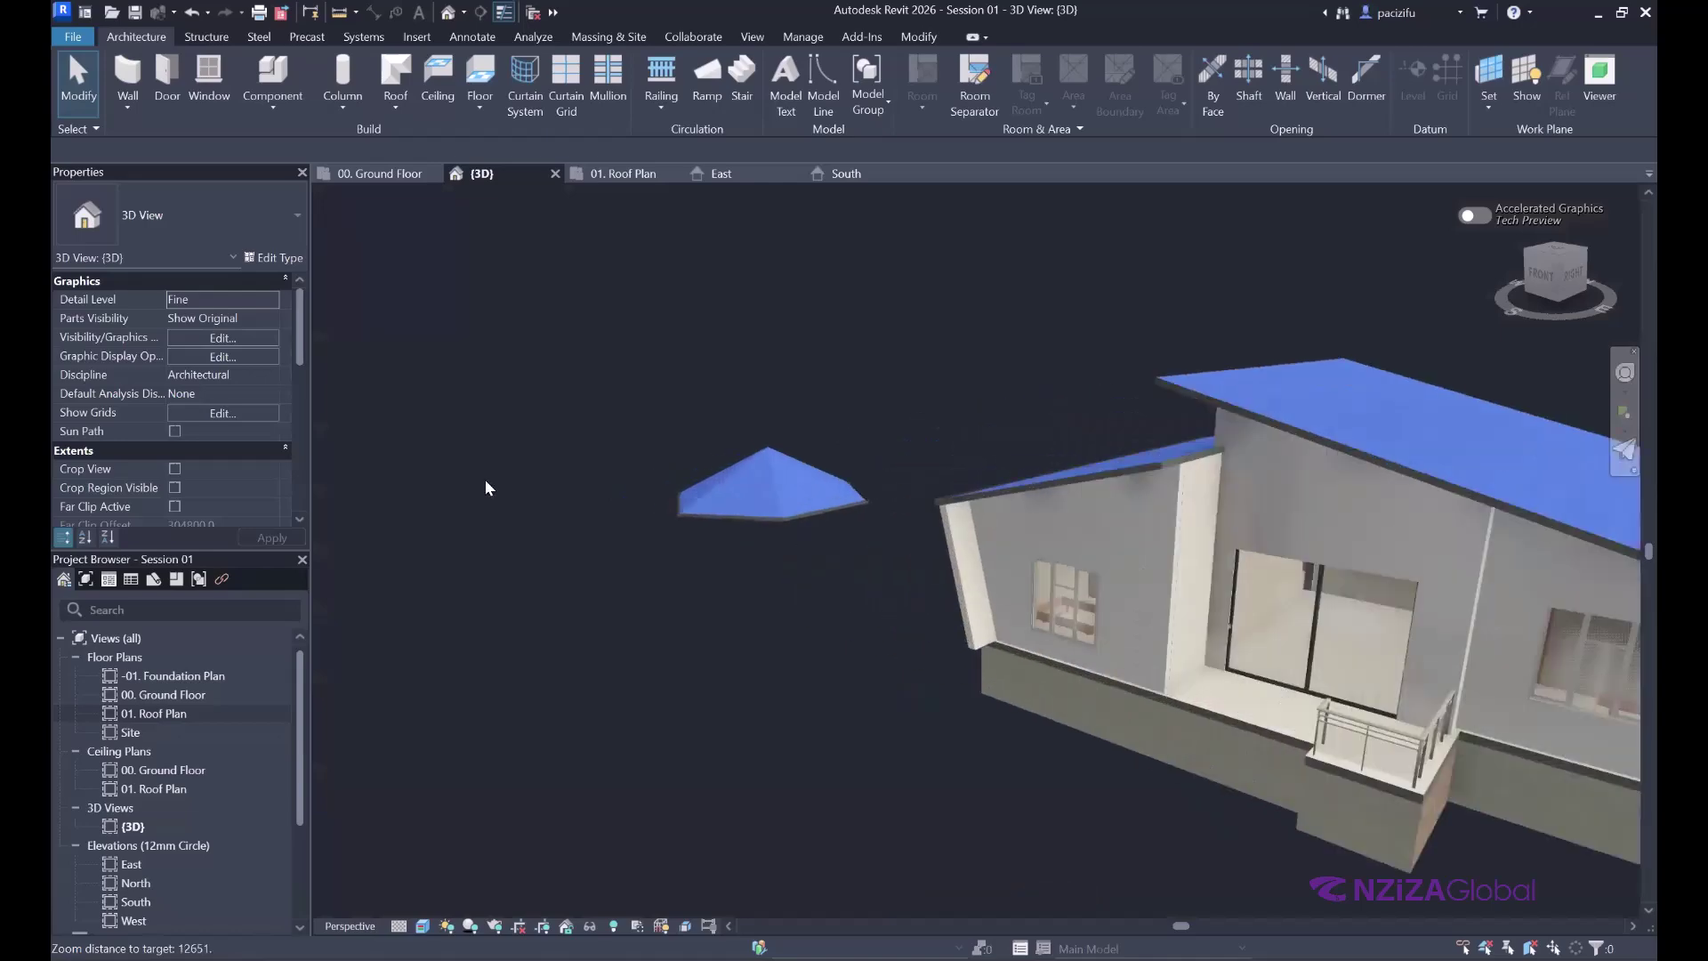
pyautogui.moveTo(926, 584); pyautogui.dragTo(619, 402)
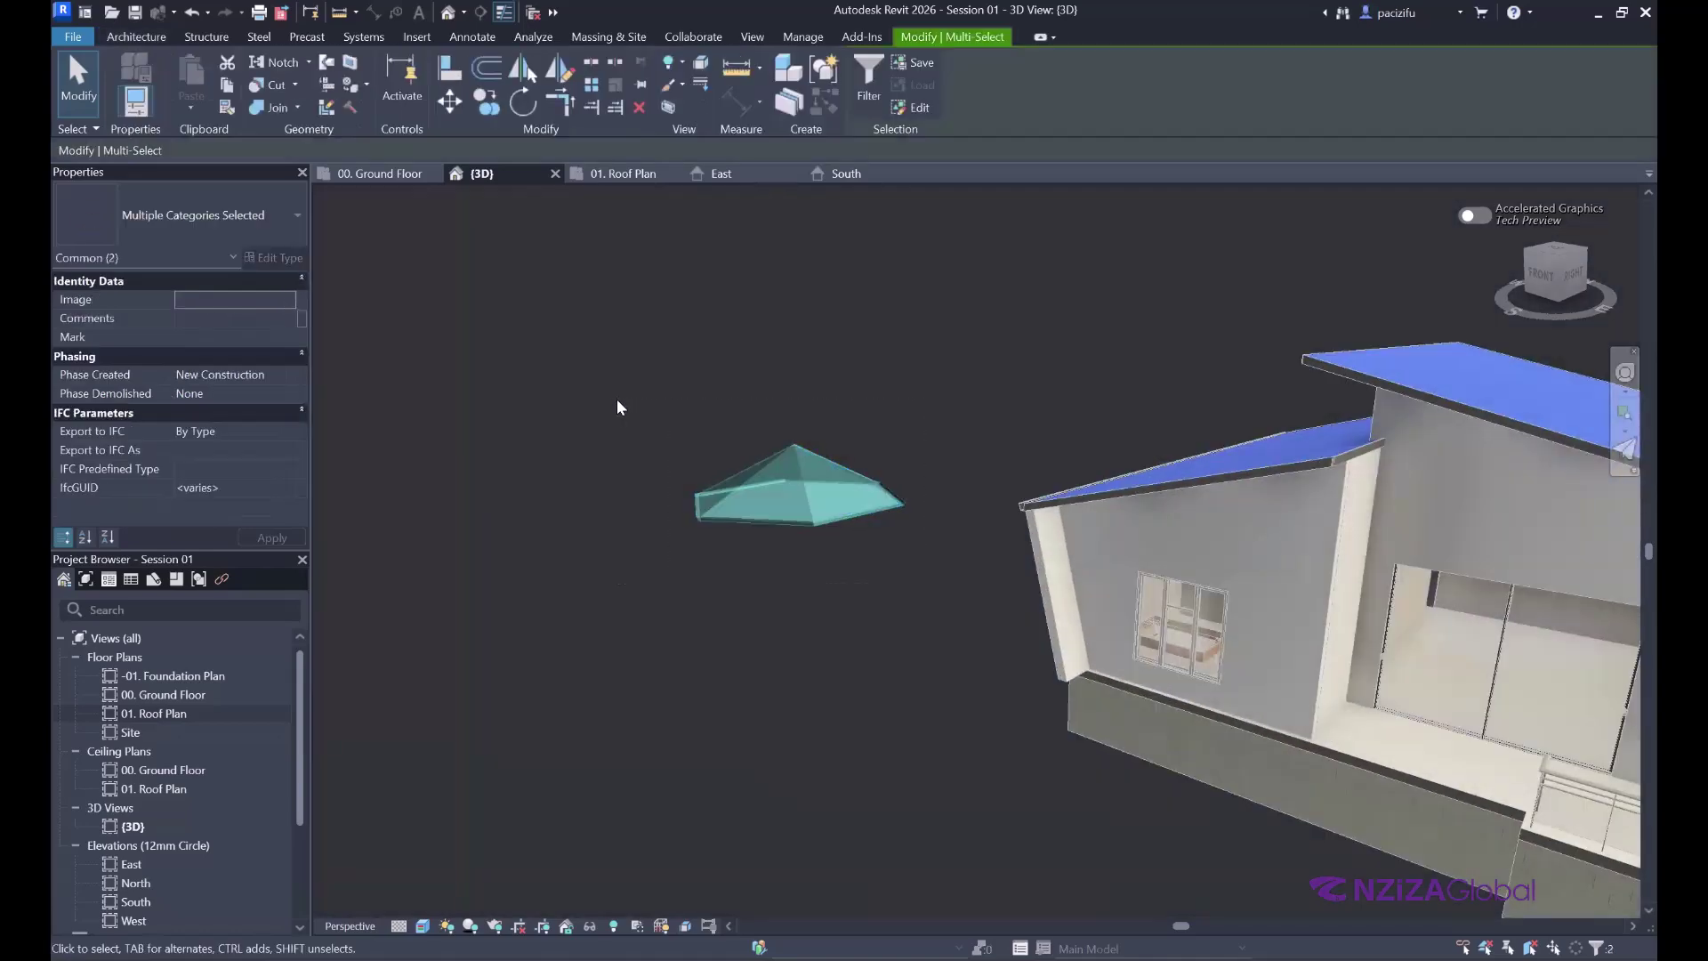
pyautogui.press('Delete')
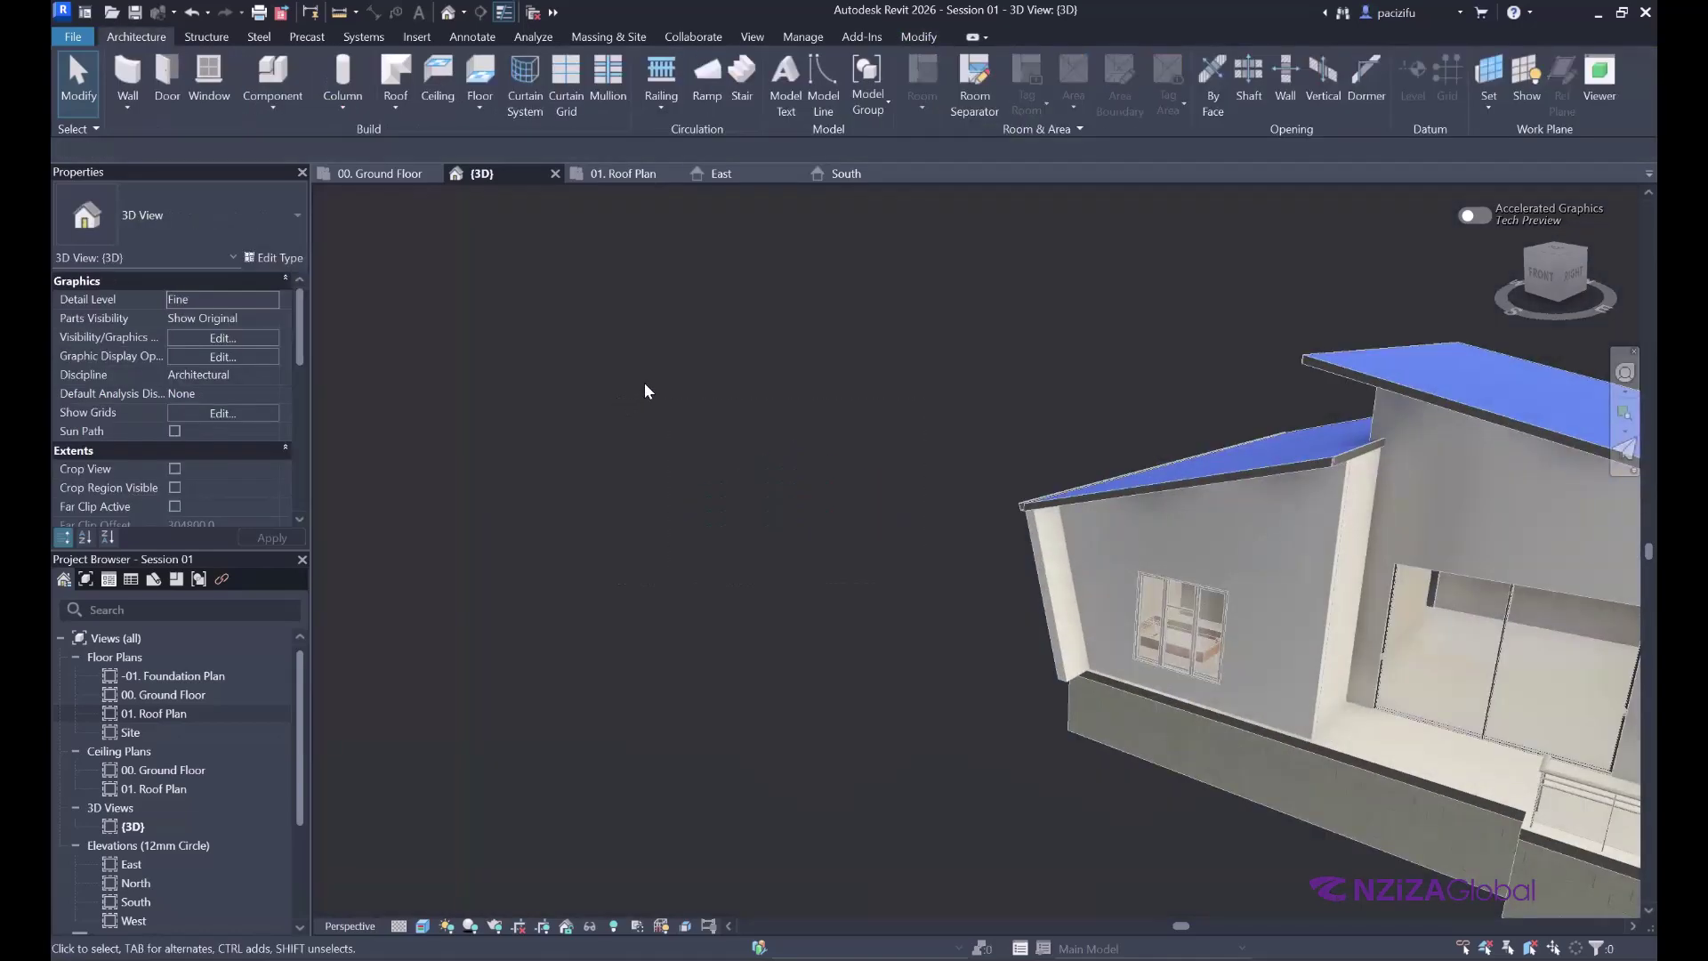
# - Select the porch's side wall beside the sliding door and switch to the ground floor plan
pyautogui.scroll(-4, 1113, 630)
pyautogui.scroll(2, 922, 496)
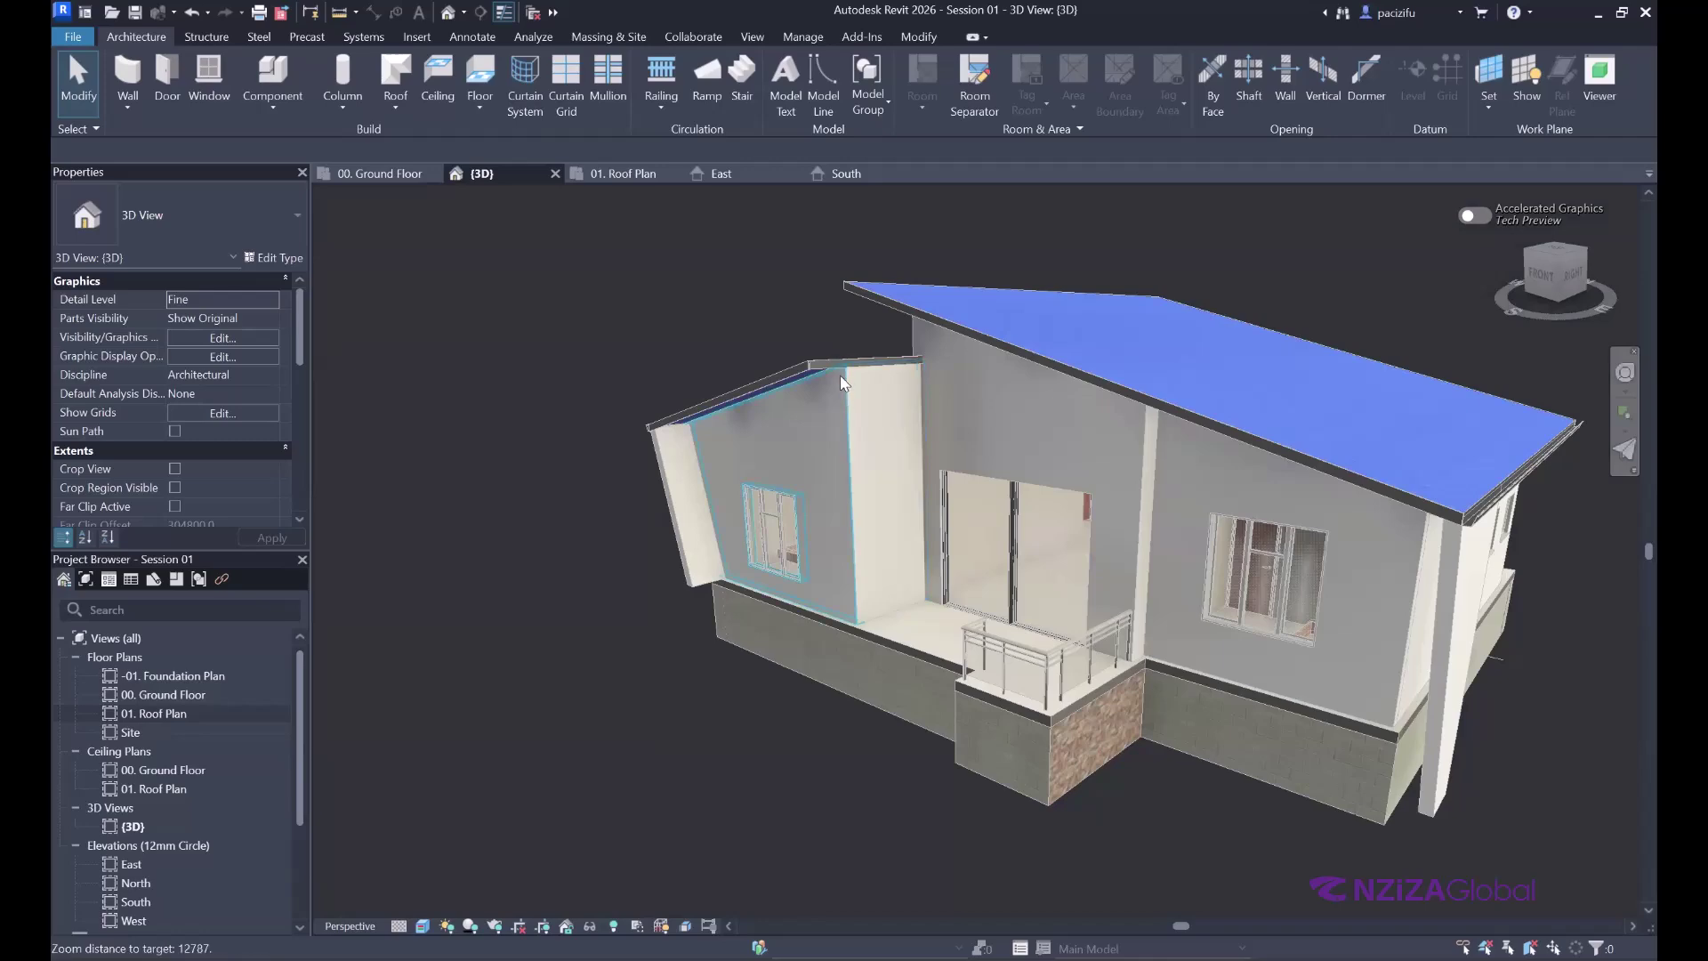
pyautogui.scroll(4, 923, 495)
pyautogui.scroll(-6, 973, 521)
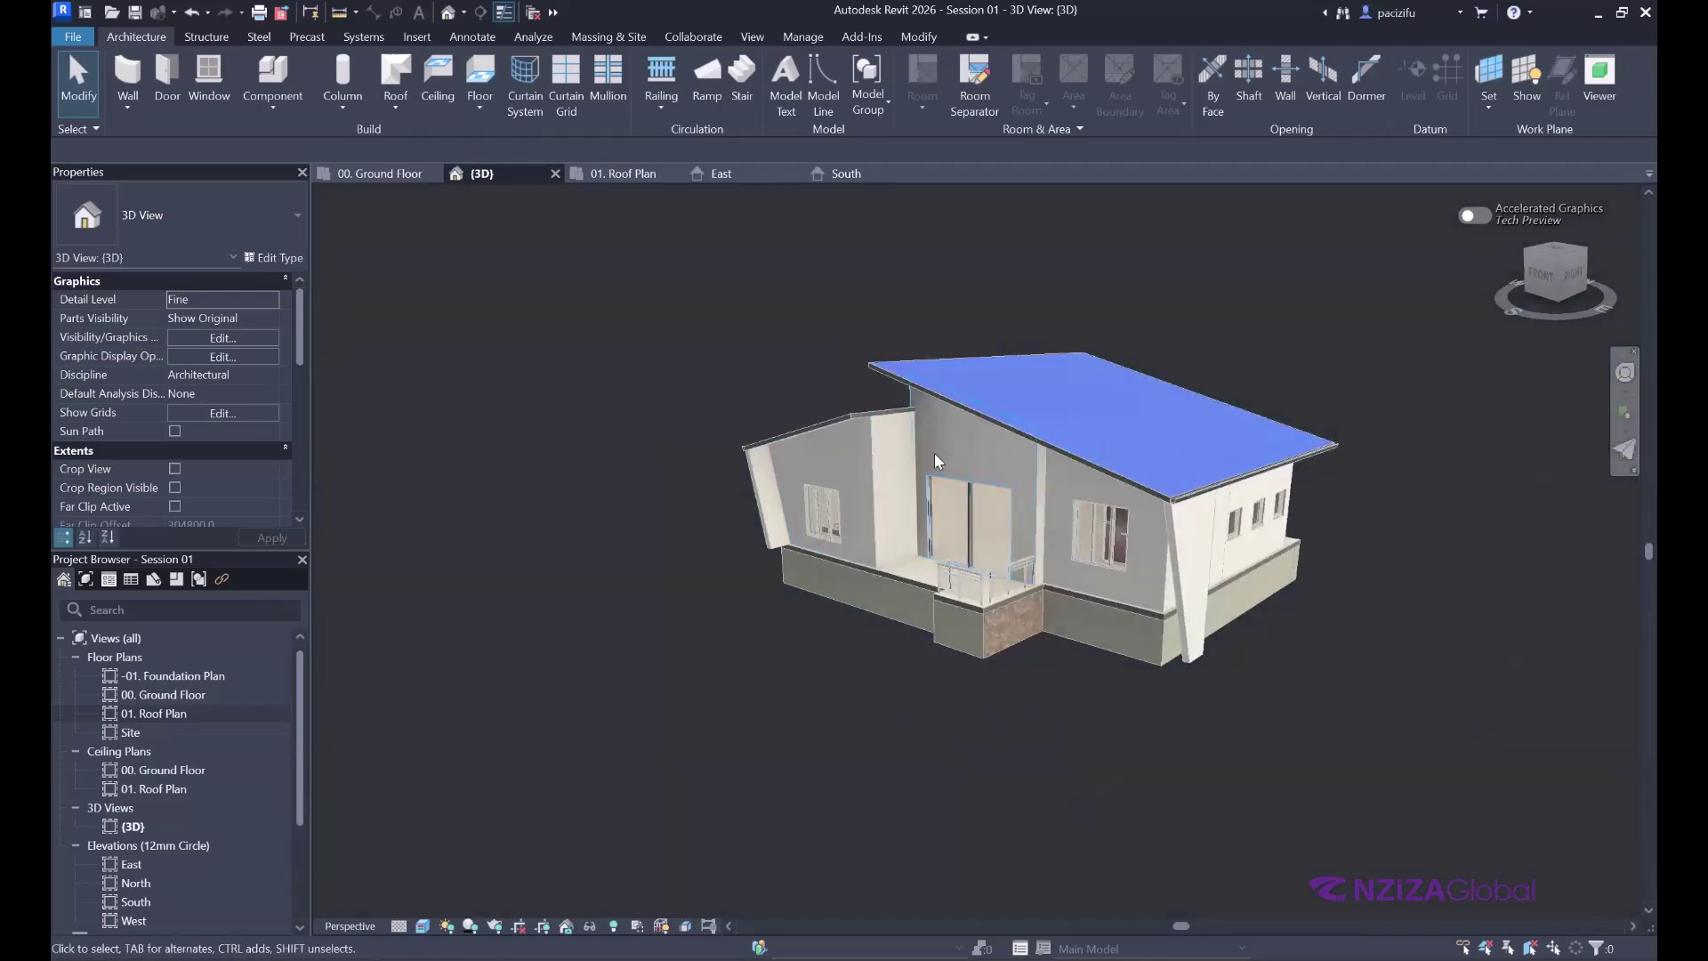
pyautogui.scroll(2, 801, 449)
pyautogui.scroll(3, 790, 458)
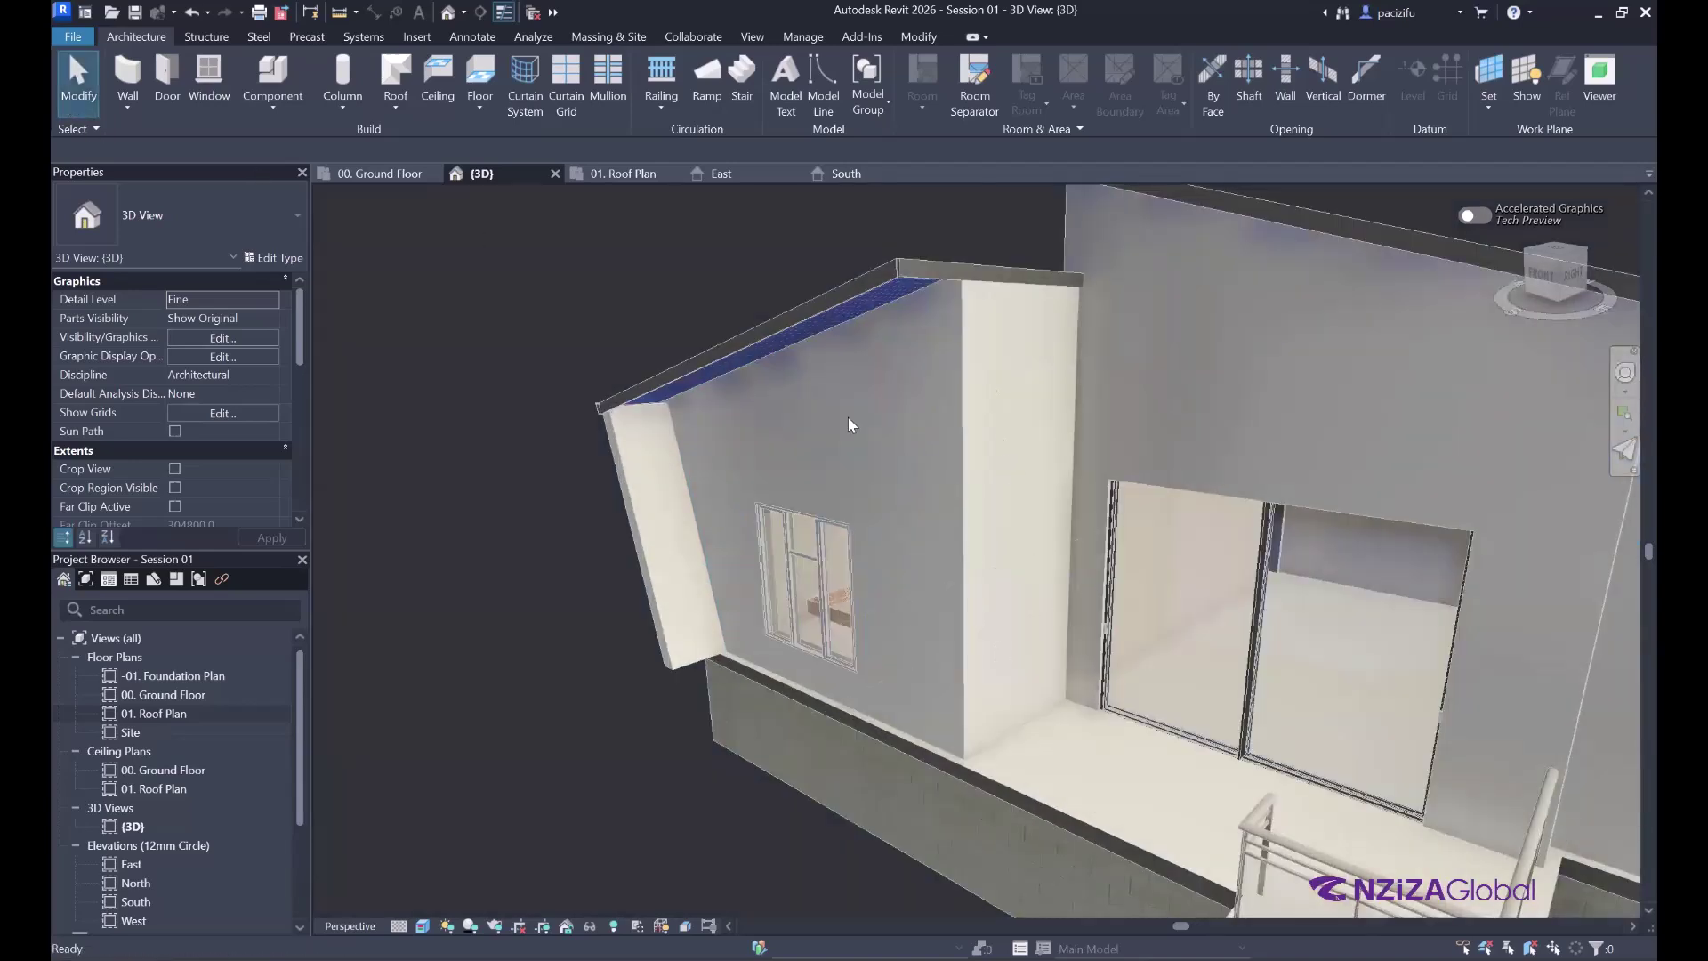
pyautogui.click(1027, 717)
pyautogui.scroll(4, 578, 270)
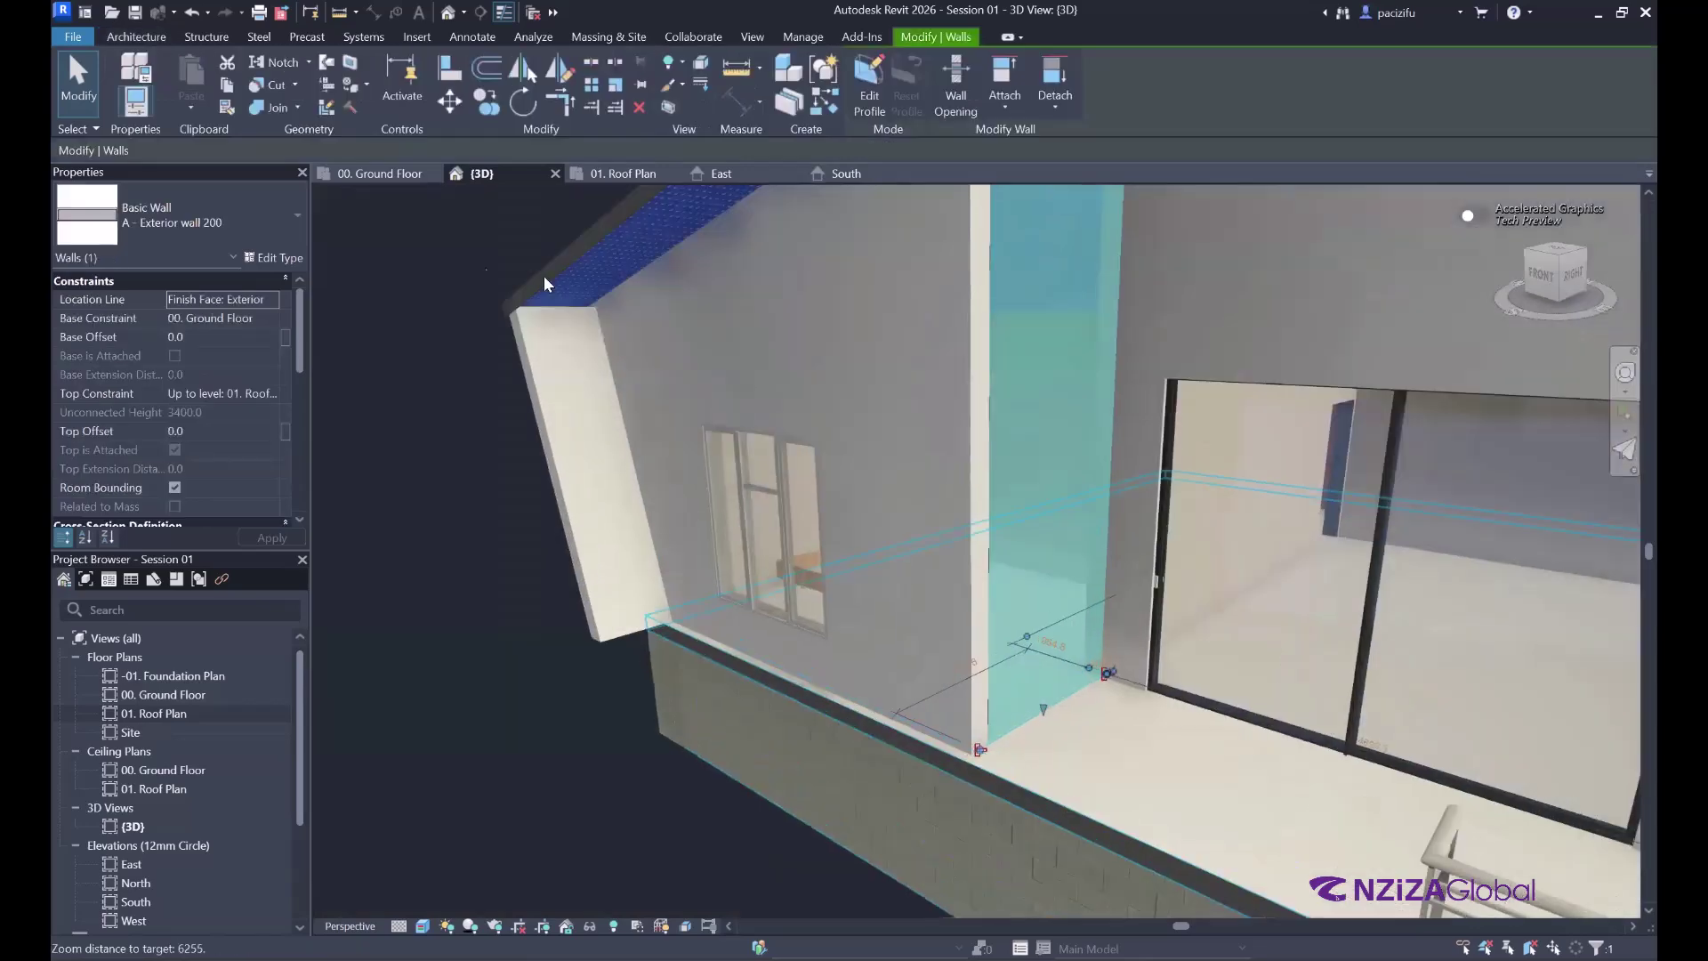
pyautogui.scroll(-2, 885, 493)
pyautogui.hotkey('ctrl', 'Tab')
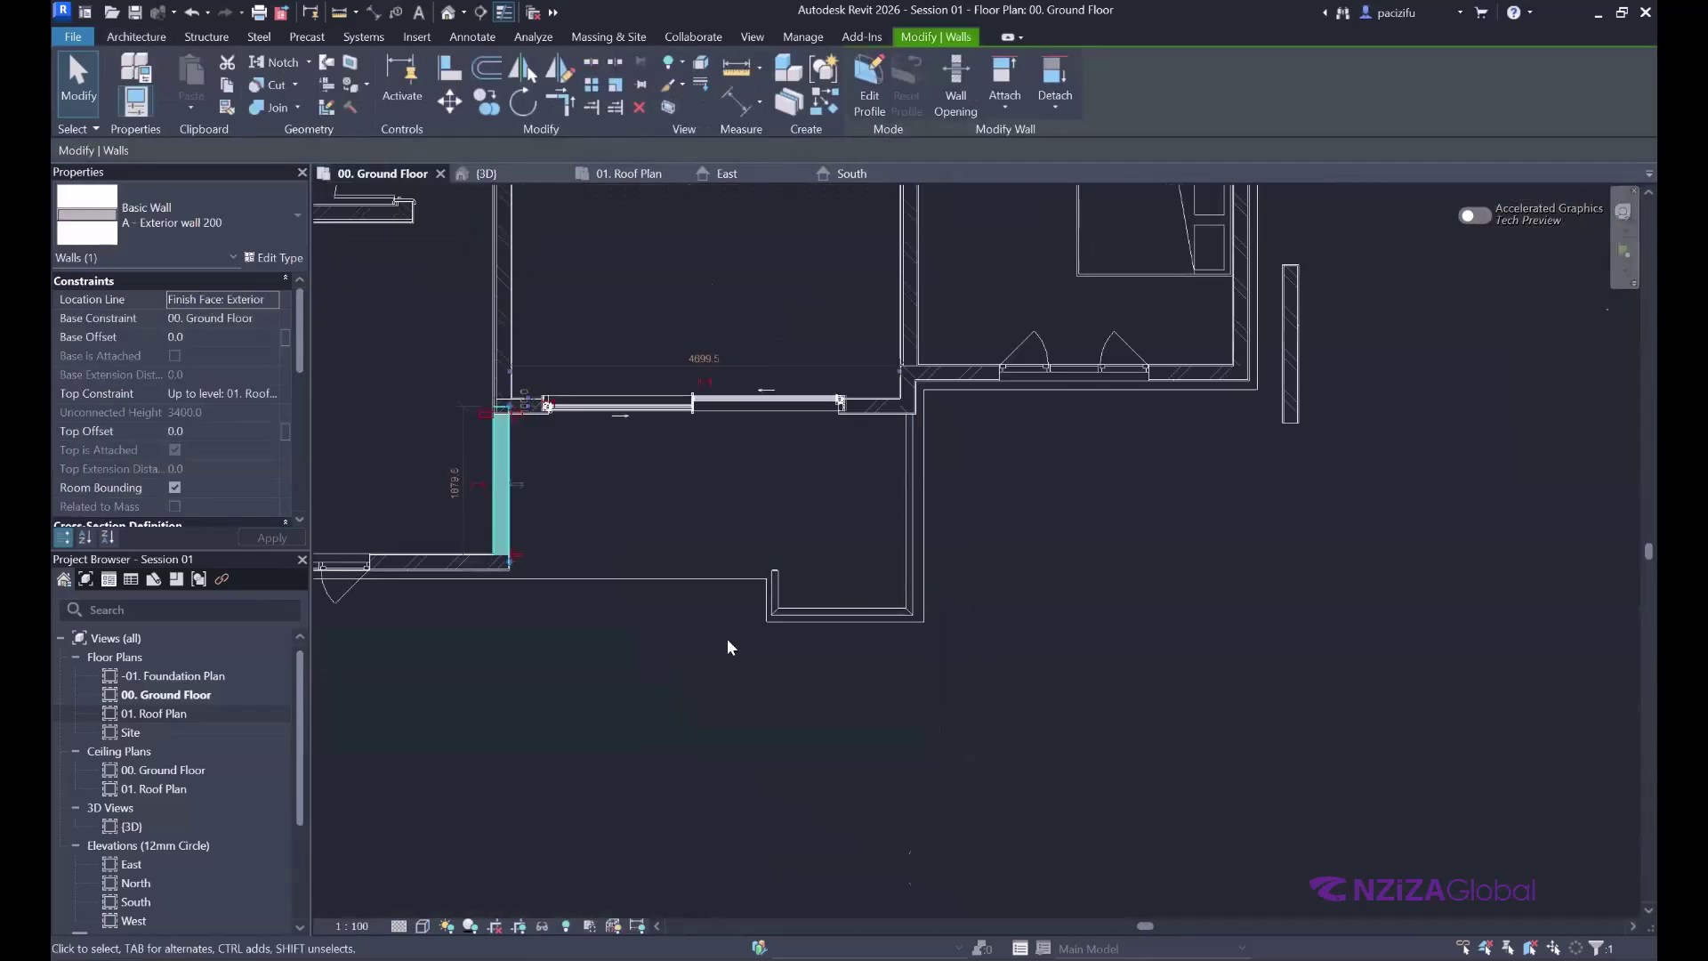
# - Extend the selected porch side wall outward past the bedroom's front wall, to about 2700 mm long
pyautogui.scroll(1, 779, 537)
pyautogui.press('r')
pyautogui.press('s')
pyautogui.click(790, 258)
pyautogui.press('Escape')
pyautogui.press('Escape')
pyautogui.scroll(-3, 917, 619)
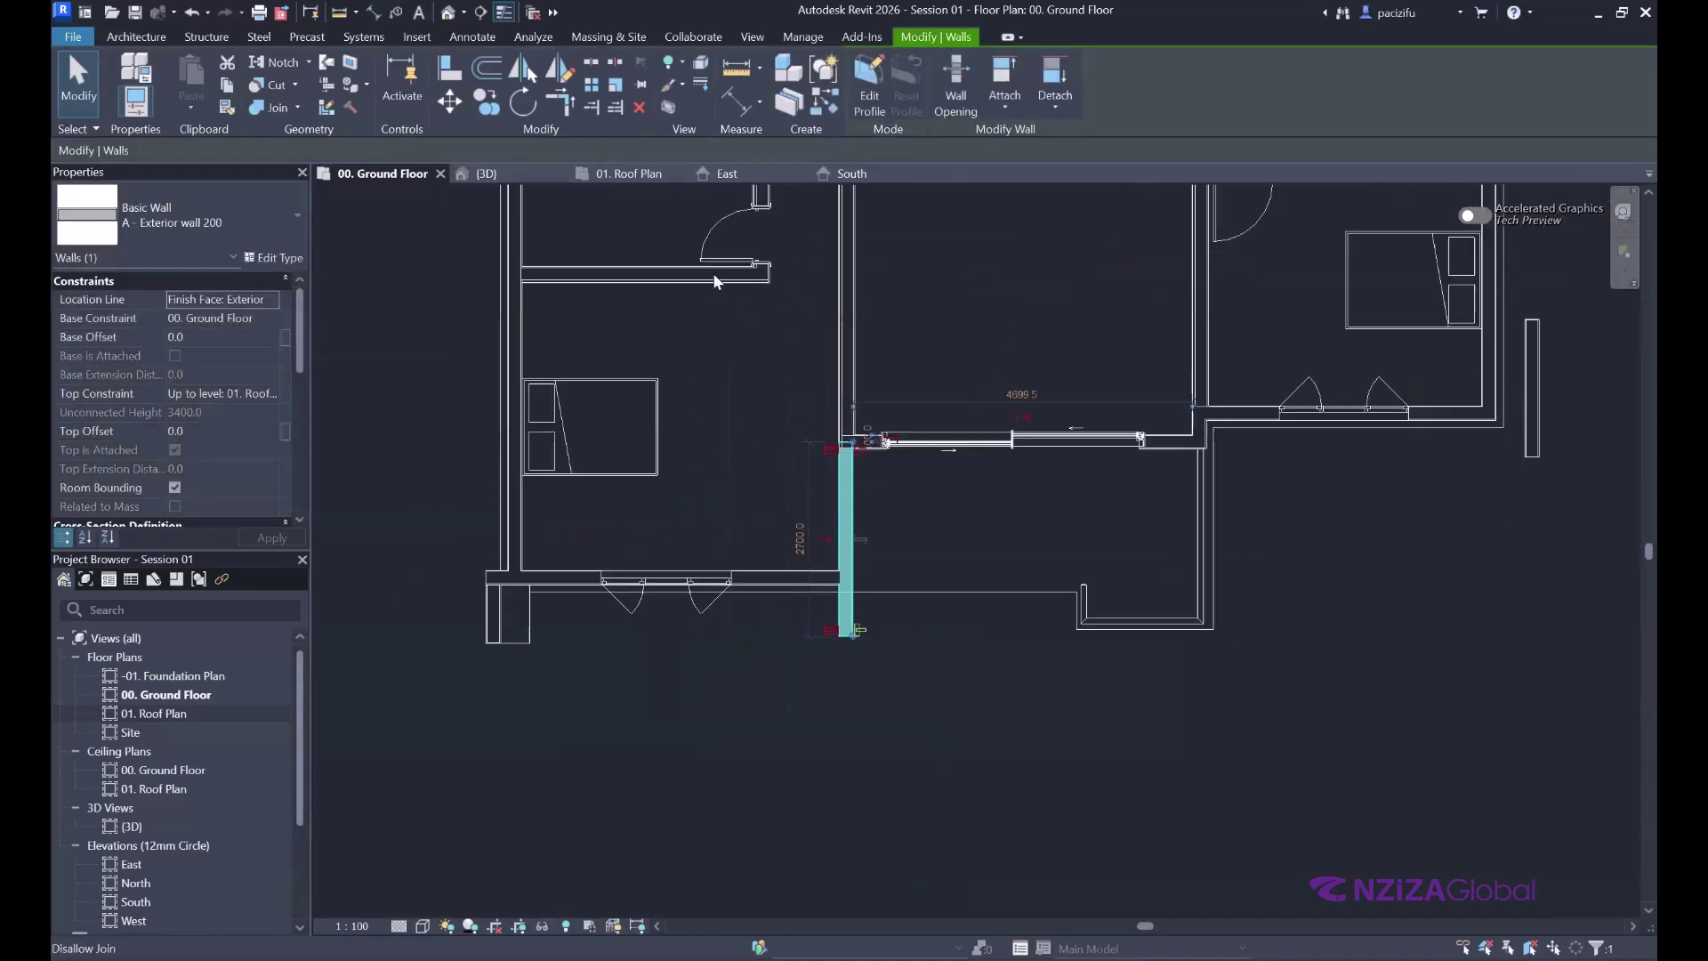
# - Return to the 3D view and examine how the extended porch side wall meets the low roof
pyautogui.click(529, 172)
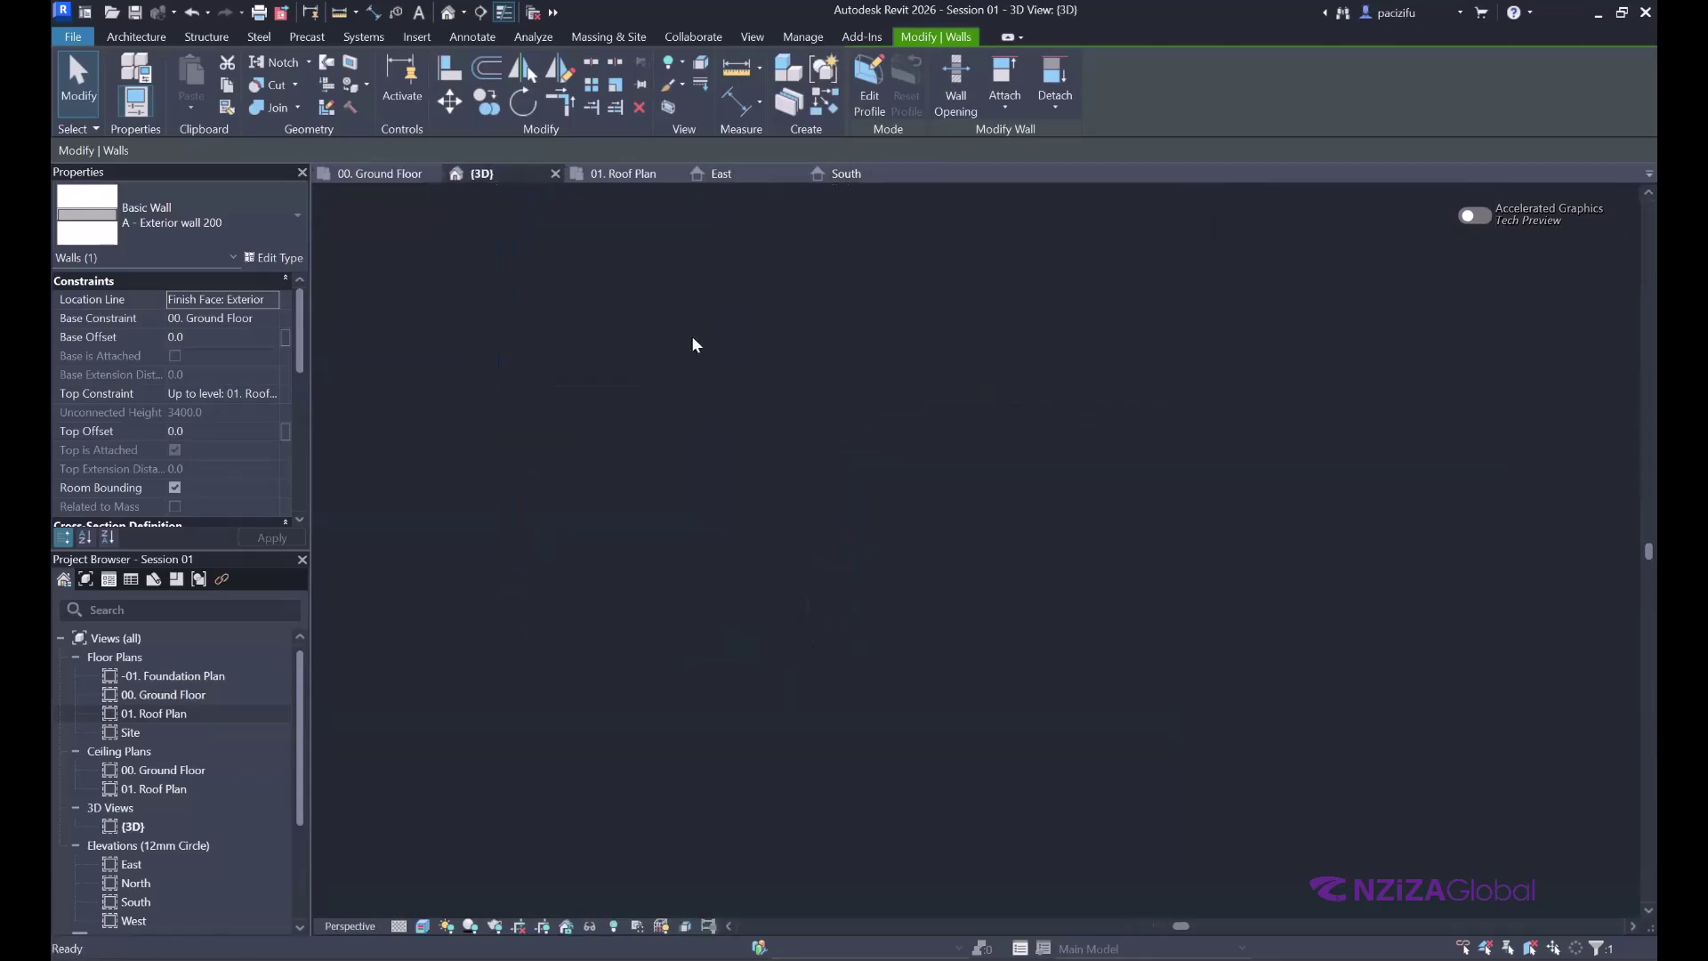
pyautogui.scroll(-5, 628, 536)
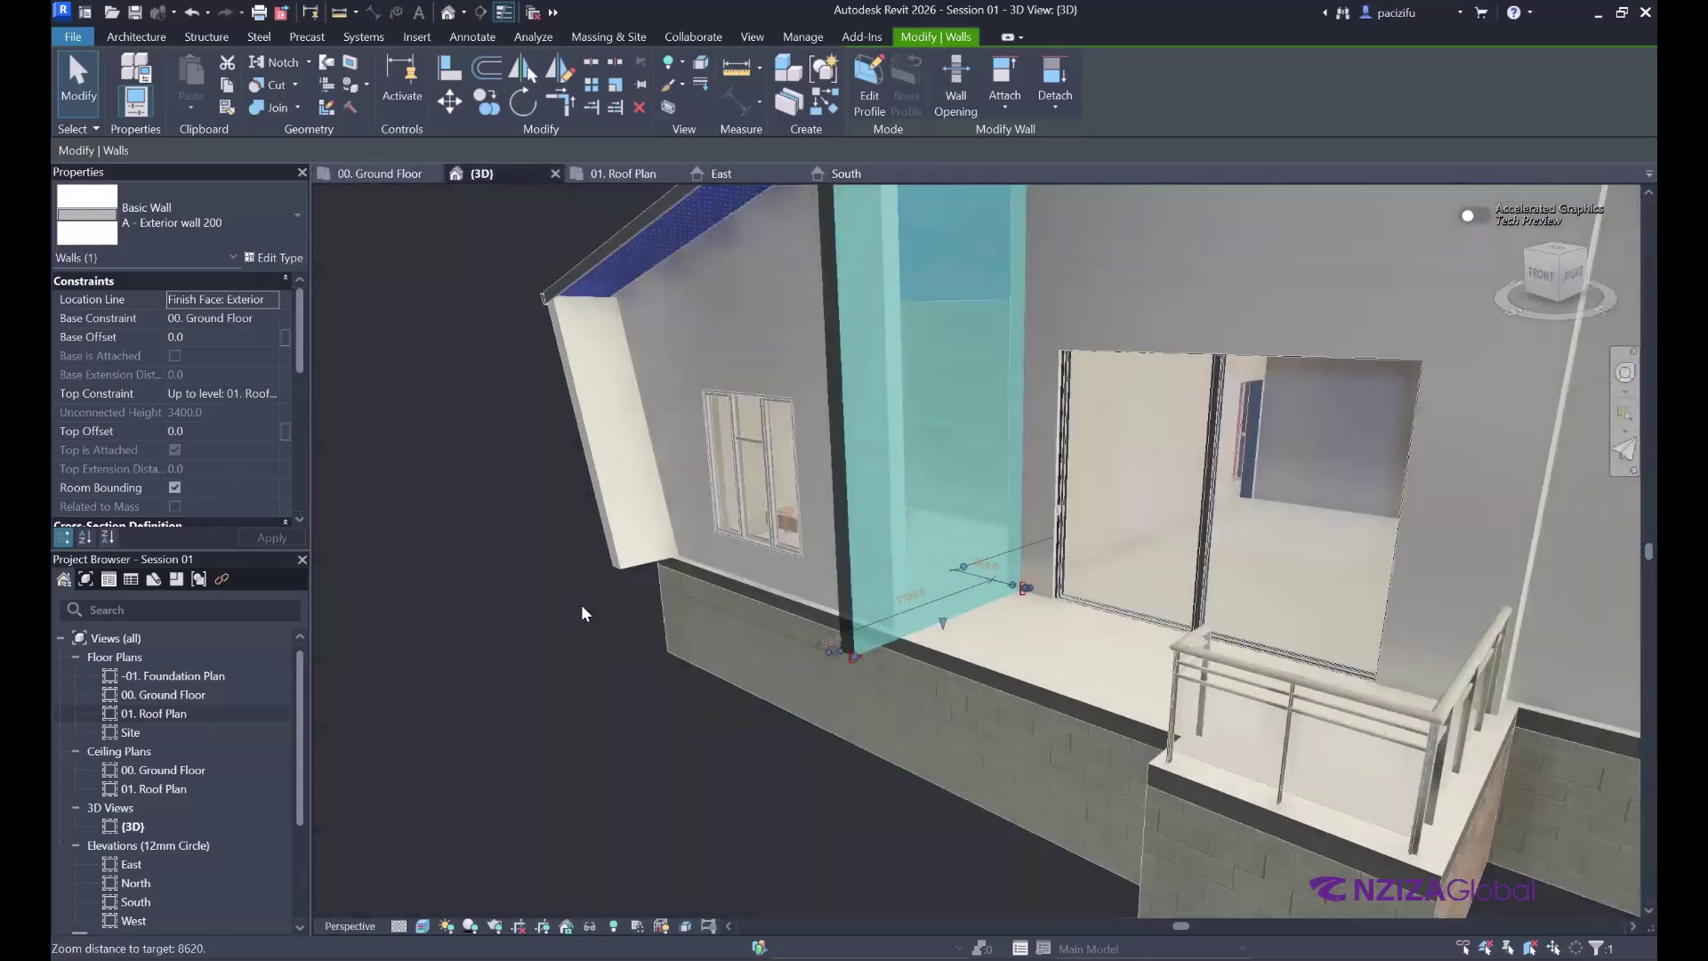
pyautogui.scroll(3, 665, 287)
pyautogui.press('Escape')
pyautogui.scroll(-5, 701, 242)
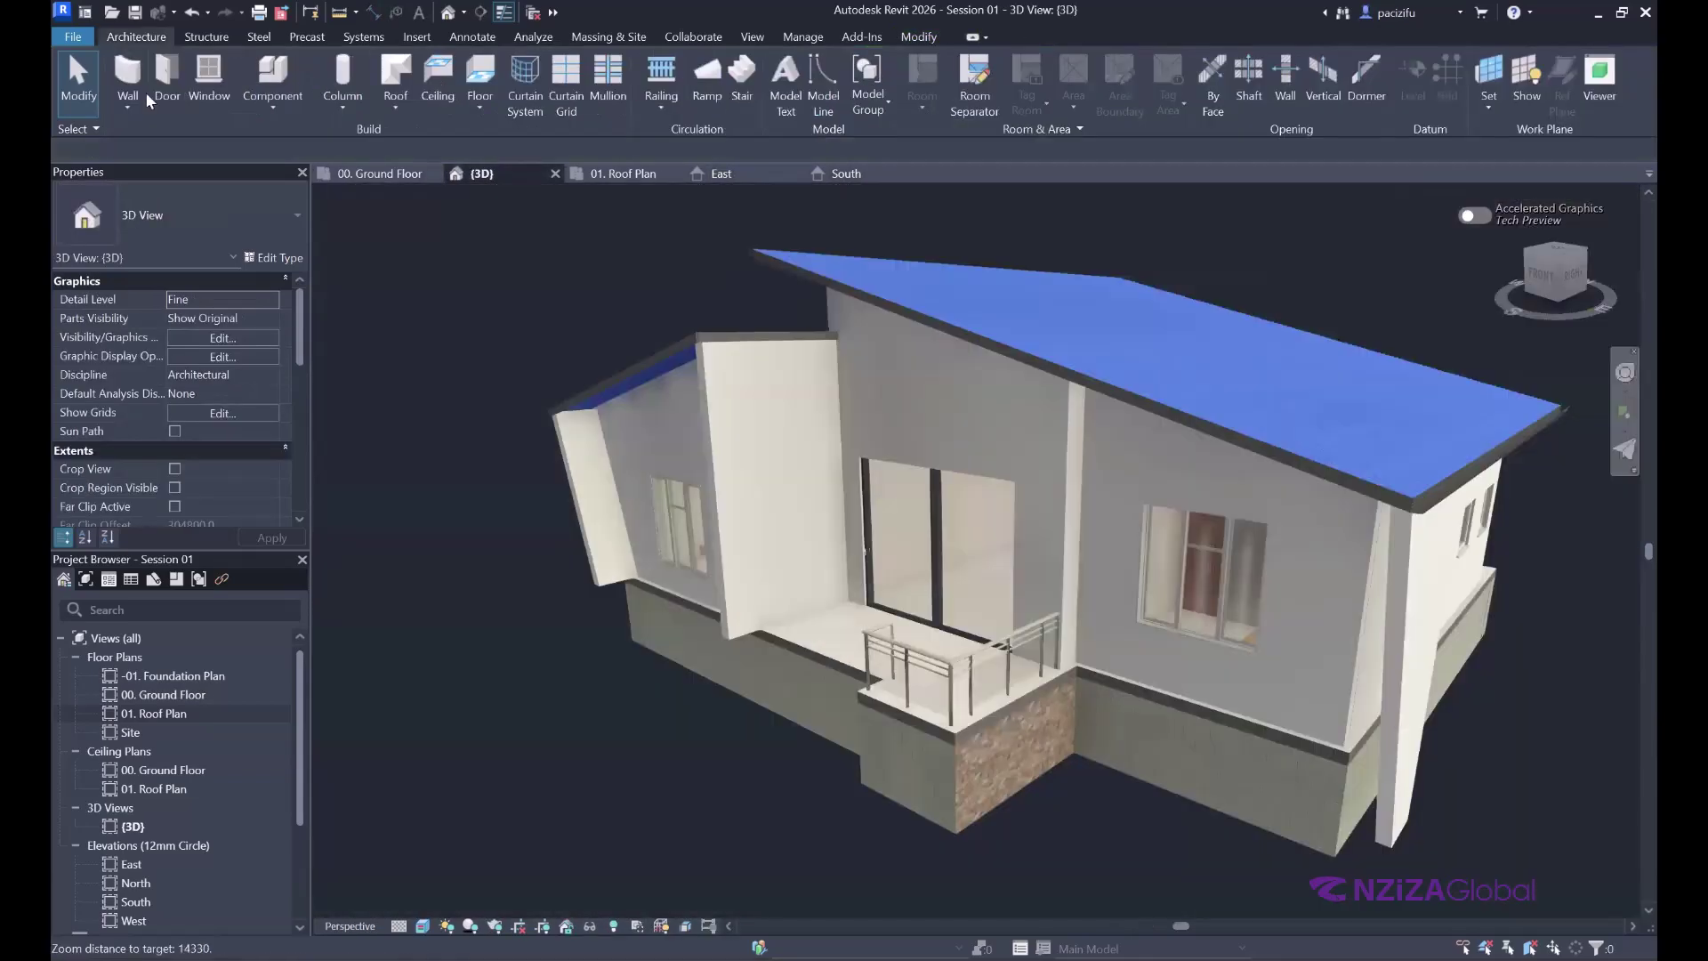
# - Align the front end of the porch's side wall with the inner face of the low roof's front fascia
pyautogui.scroll(4, 729, 267)
pyautogui.click(800, 374)
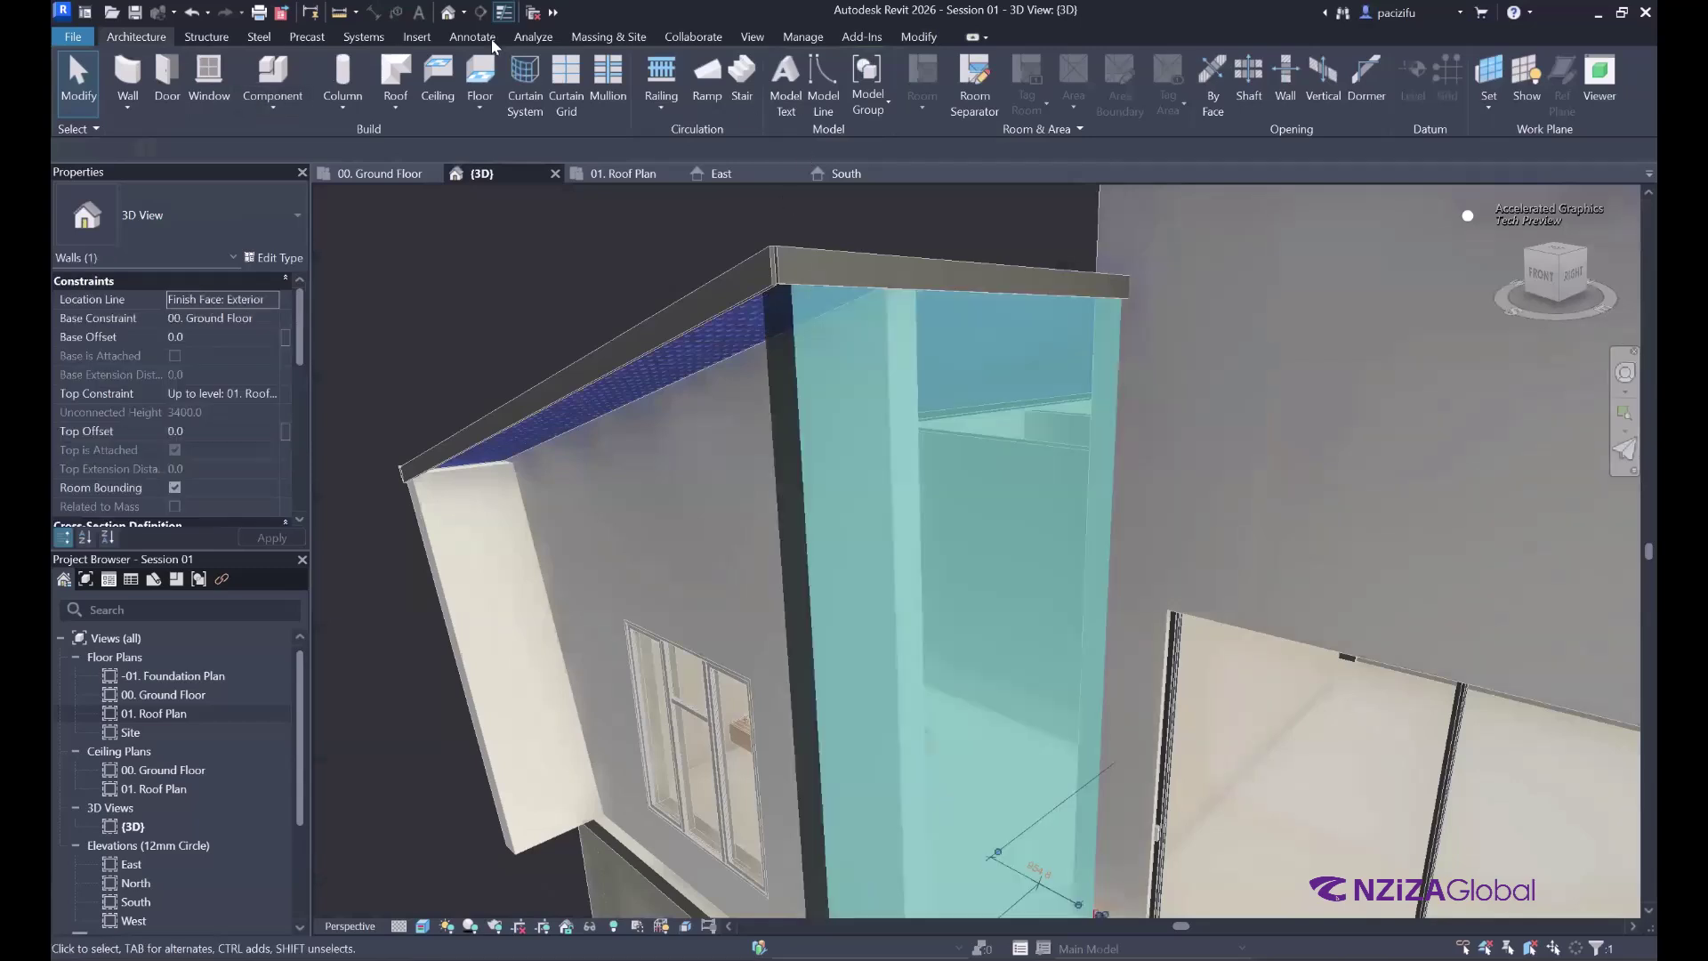
pyautogui.click(448, 71)
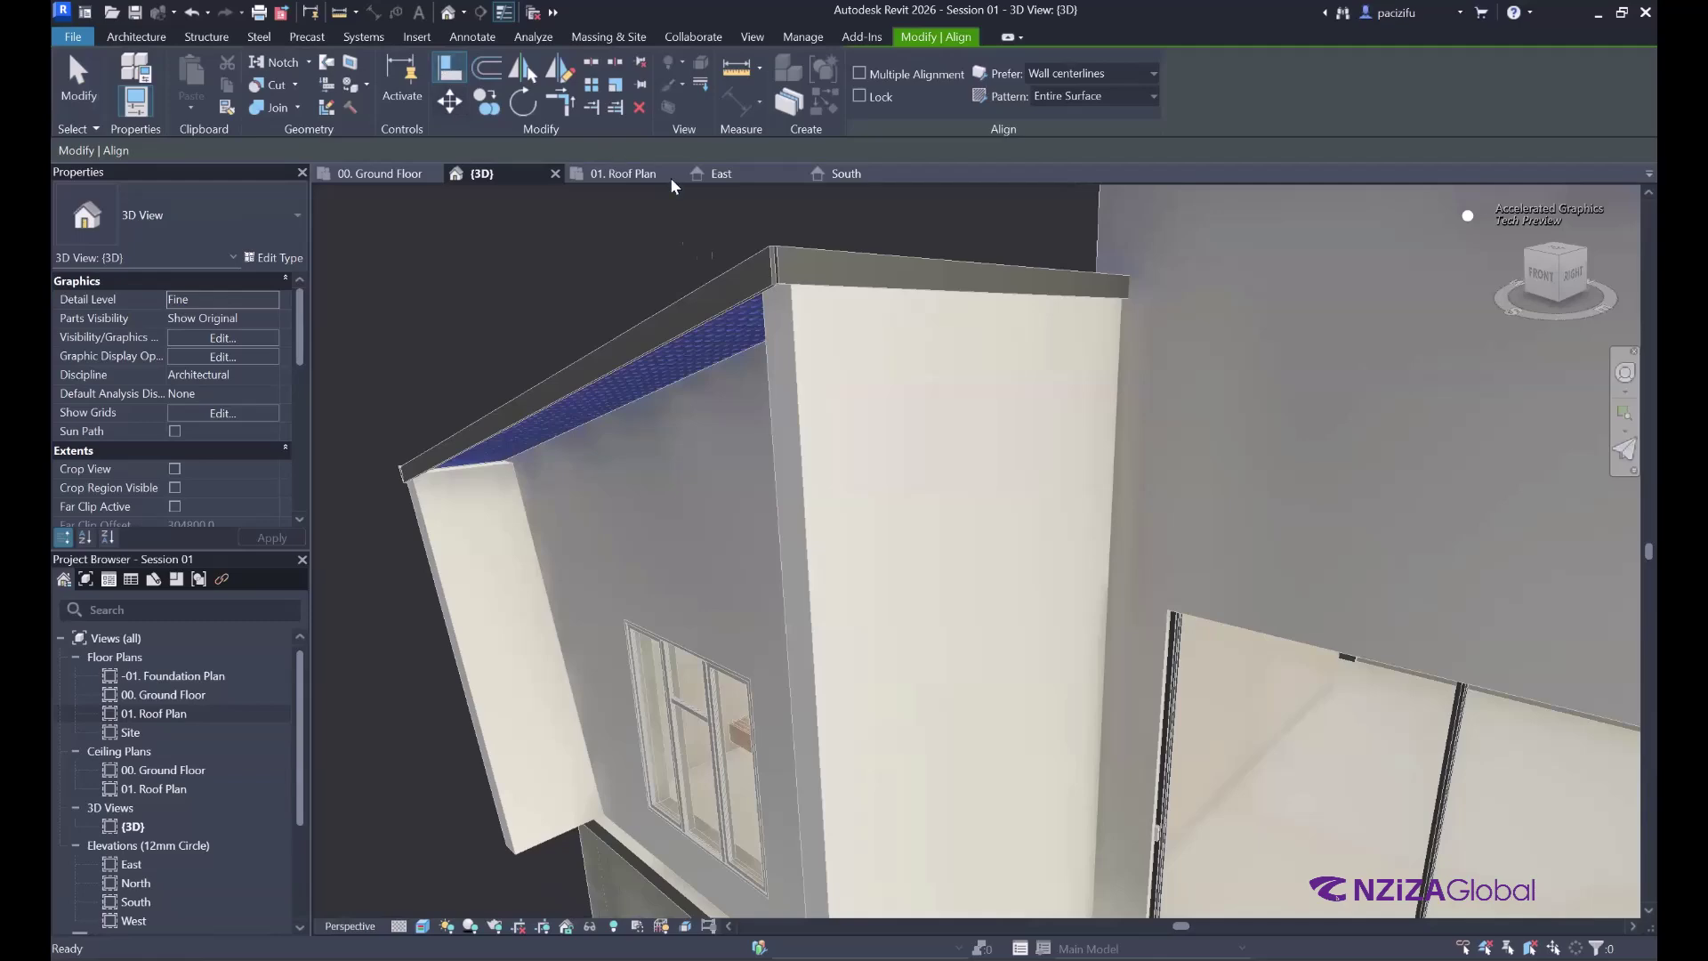
pyautogui.scroll(4, 792, 343)
pyautogui.scroll(2, 795, 347)
pyautogui.scroll(3, 797, 351)
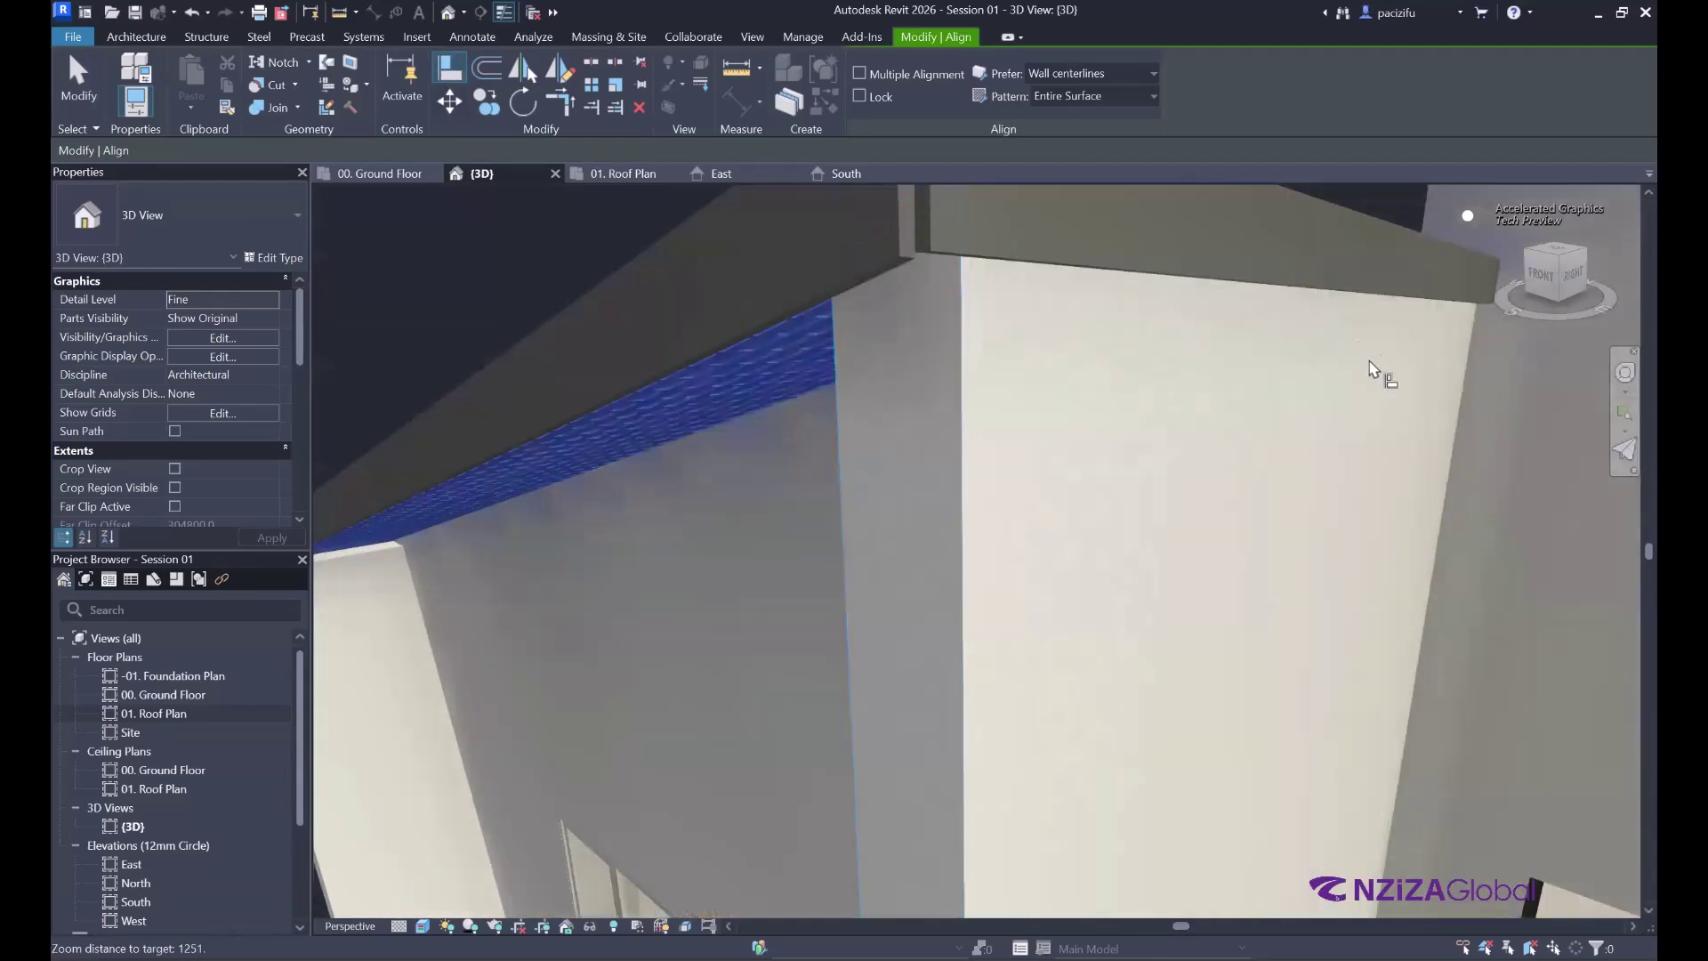
pyautogui.scroll(-3, 813, 495)
pyautogui.scroll(3, 1277, 422)
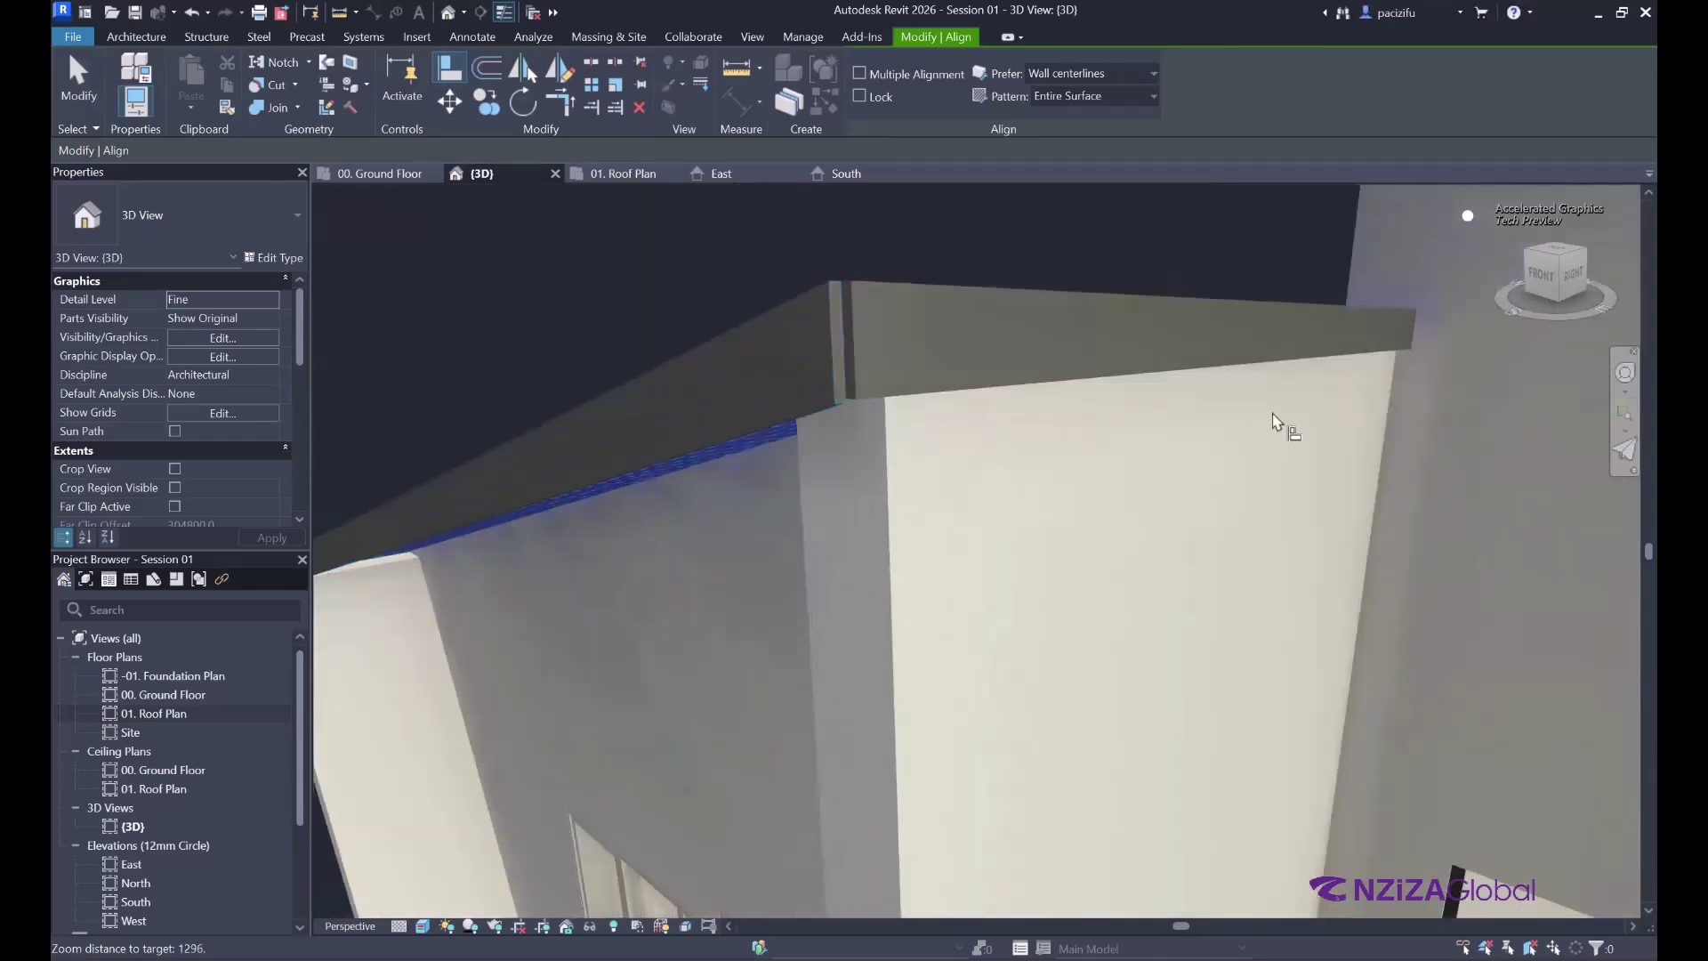
pyautogui.hotkey('shift', 'w')
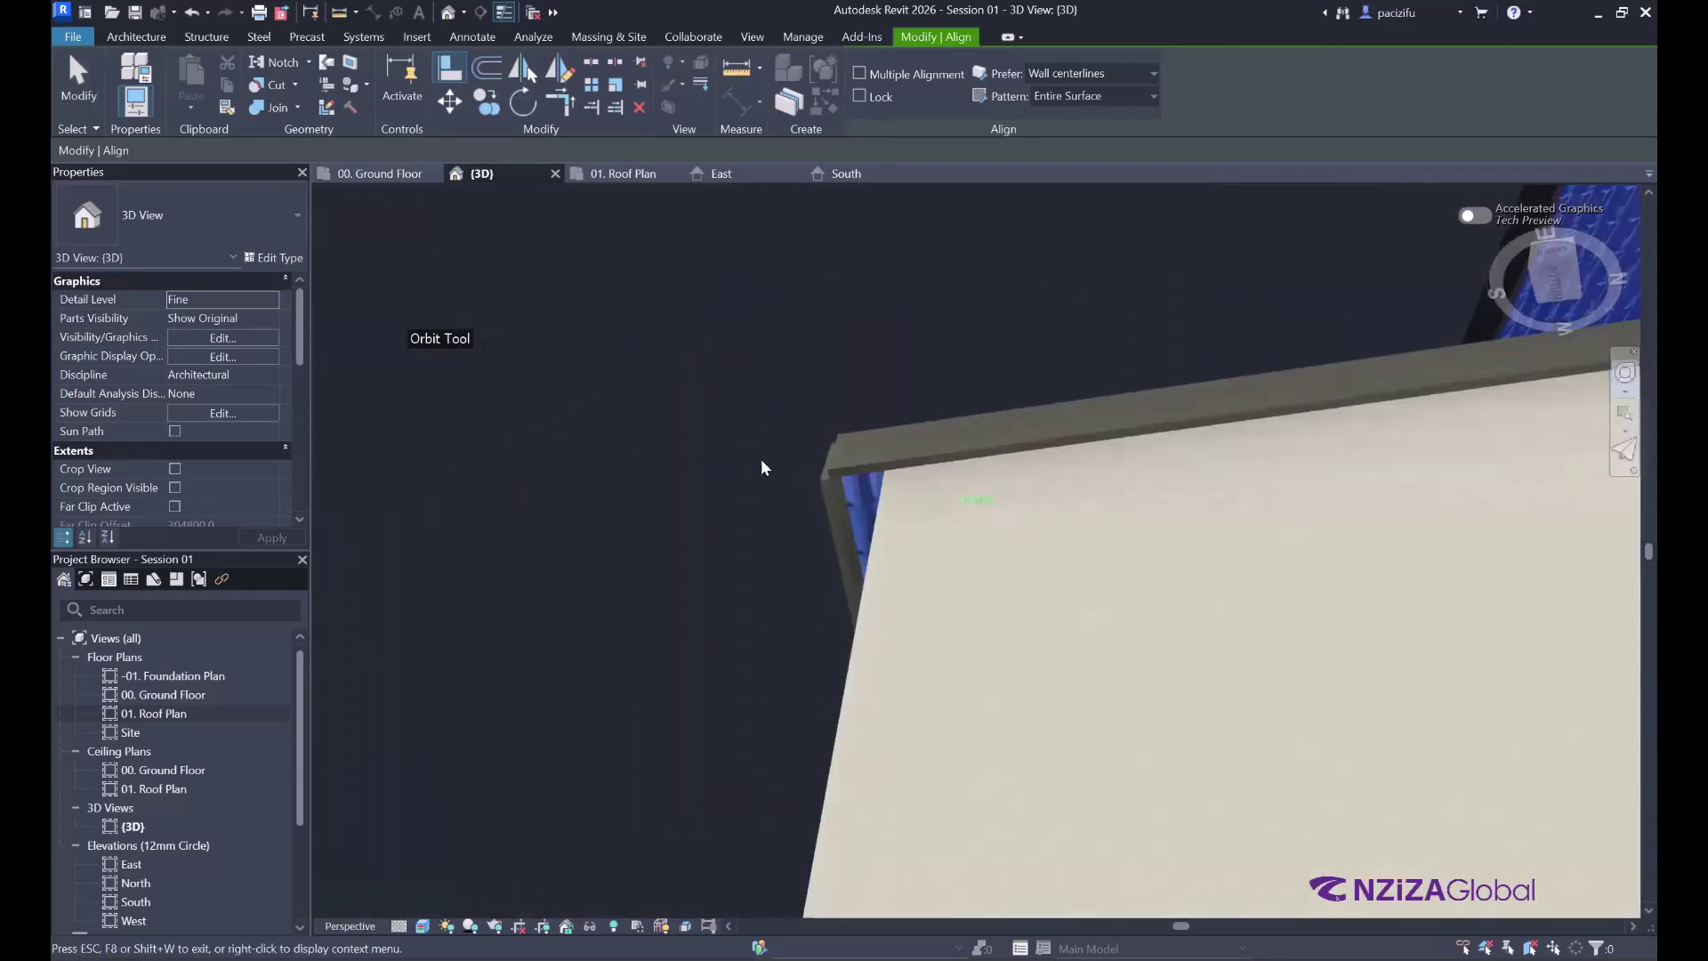
pyautogui.click(854, 458)
pyautogui.scroll(3, 849, 513)
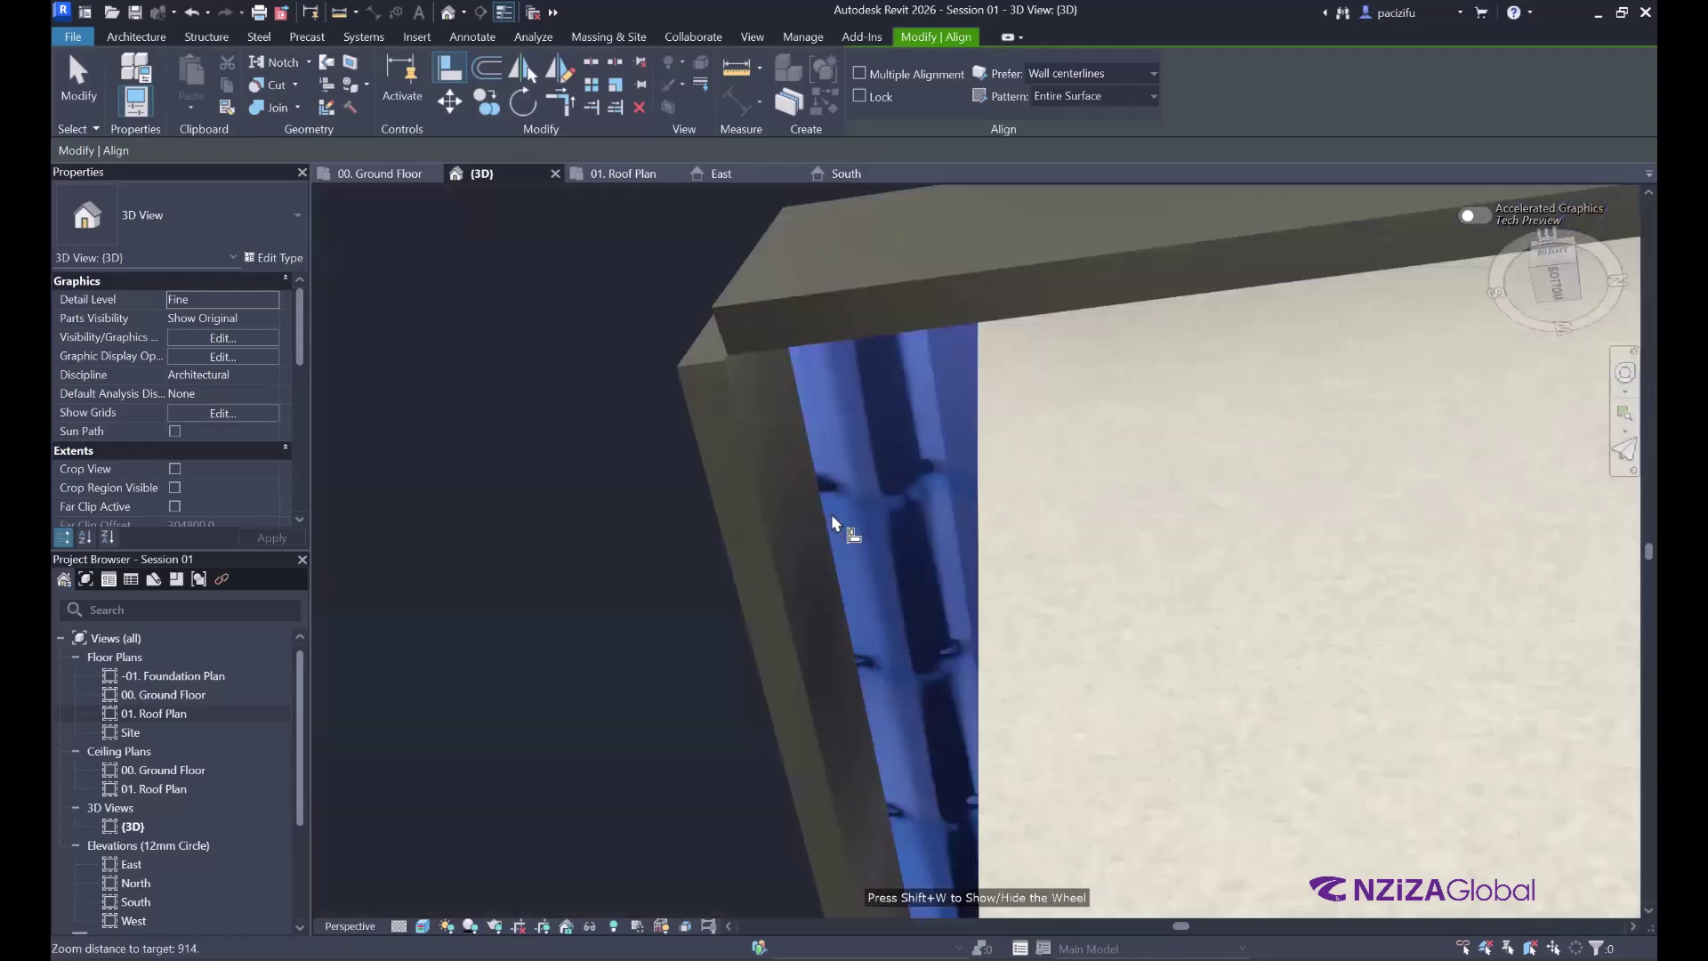
pyautogui.scroll(2, 786, 512)
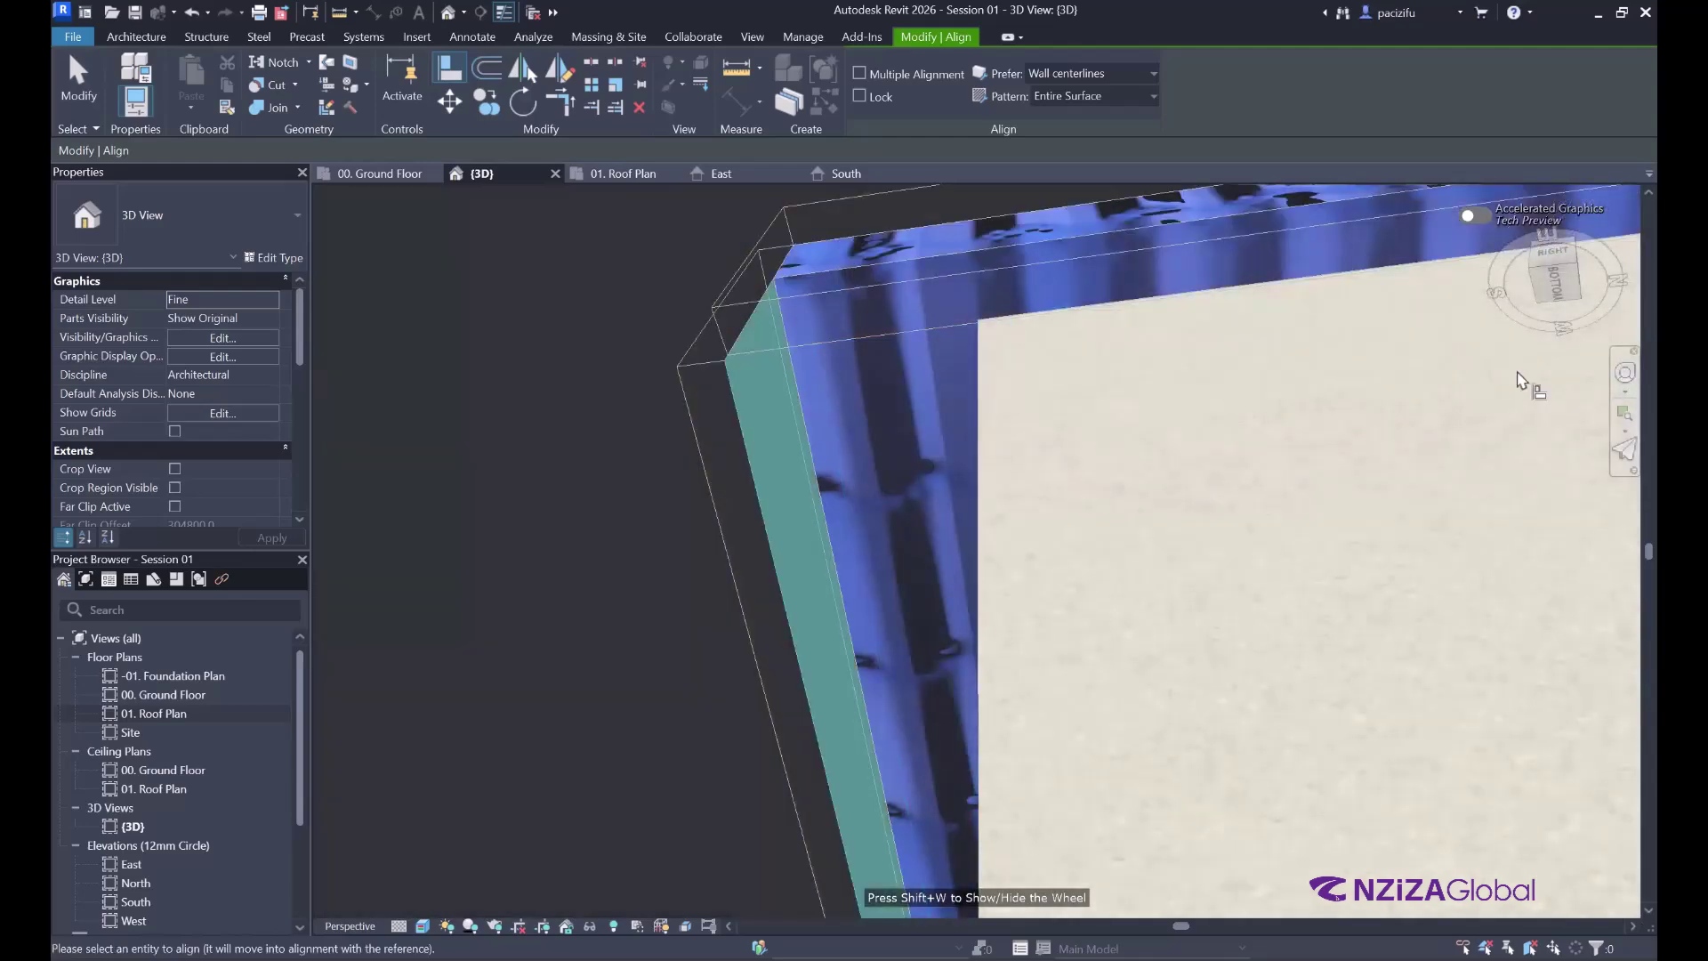
pyautogui.click(1624, 372)
pyautogui.moveTo(884, 390); pyautogui.dragTo(1154, 423)
pyautogui.scroll(5, 957, 524)
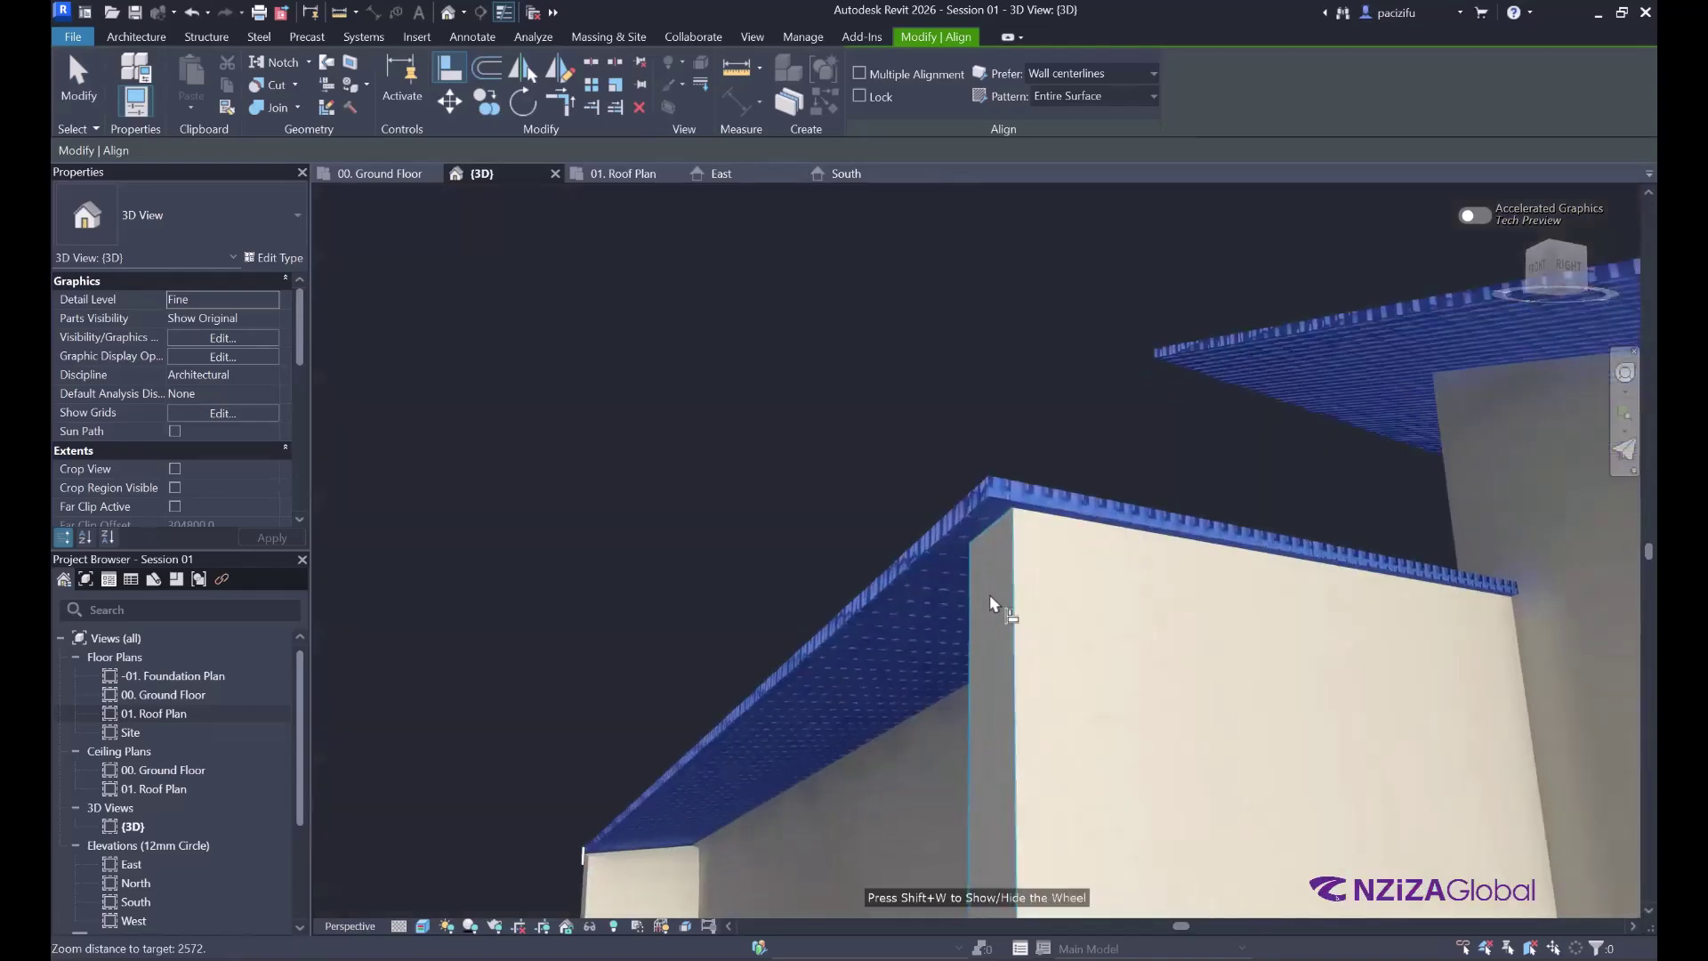
pyautogui.scroll(-2, 1039, 615)
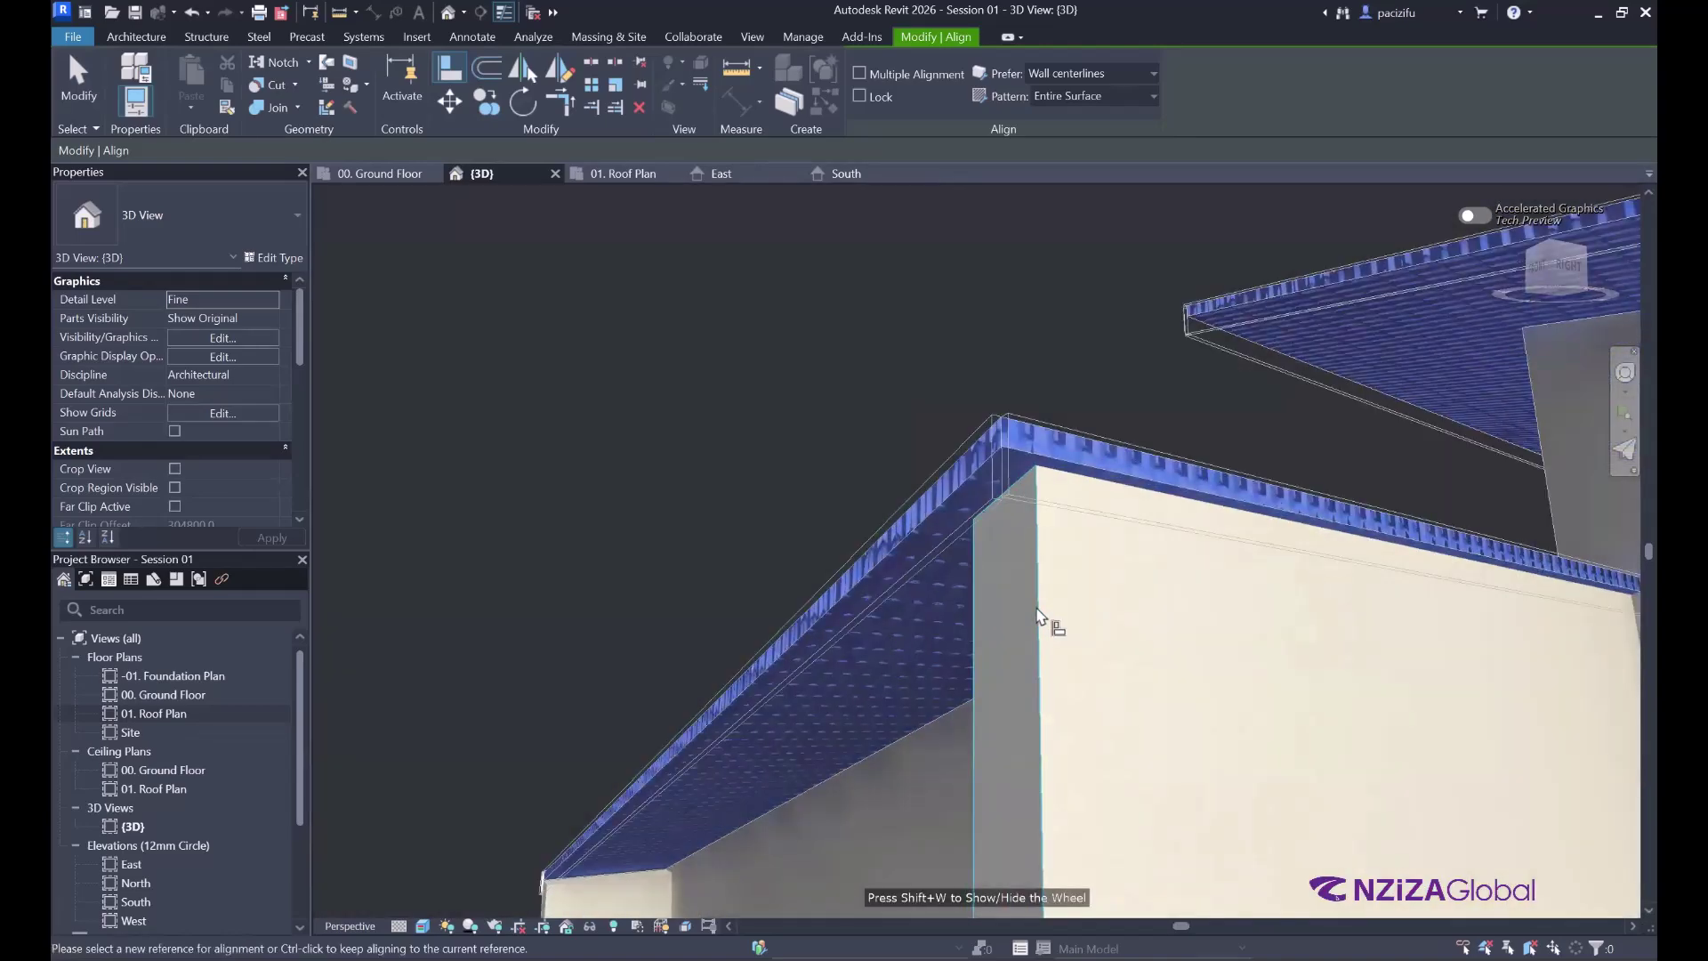
pyautogui.keyDown('shift'); pyautogui.moveTo(1038, 610); pyautogui.dragTo(961, 397, button='middle'); pyautogui.keyUp('shift')
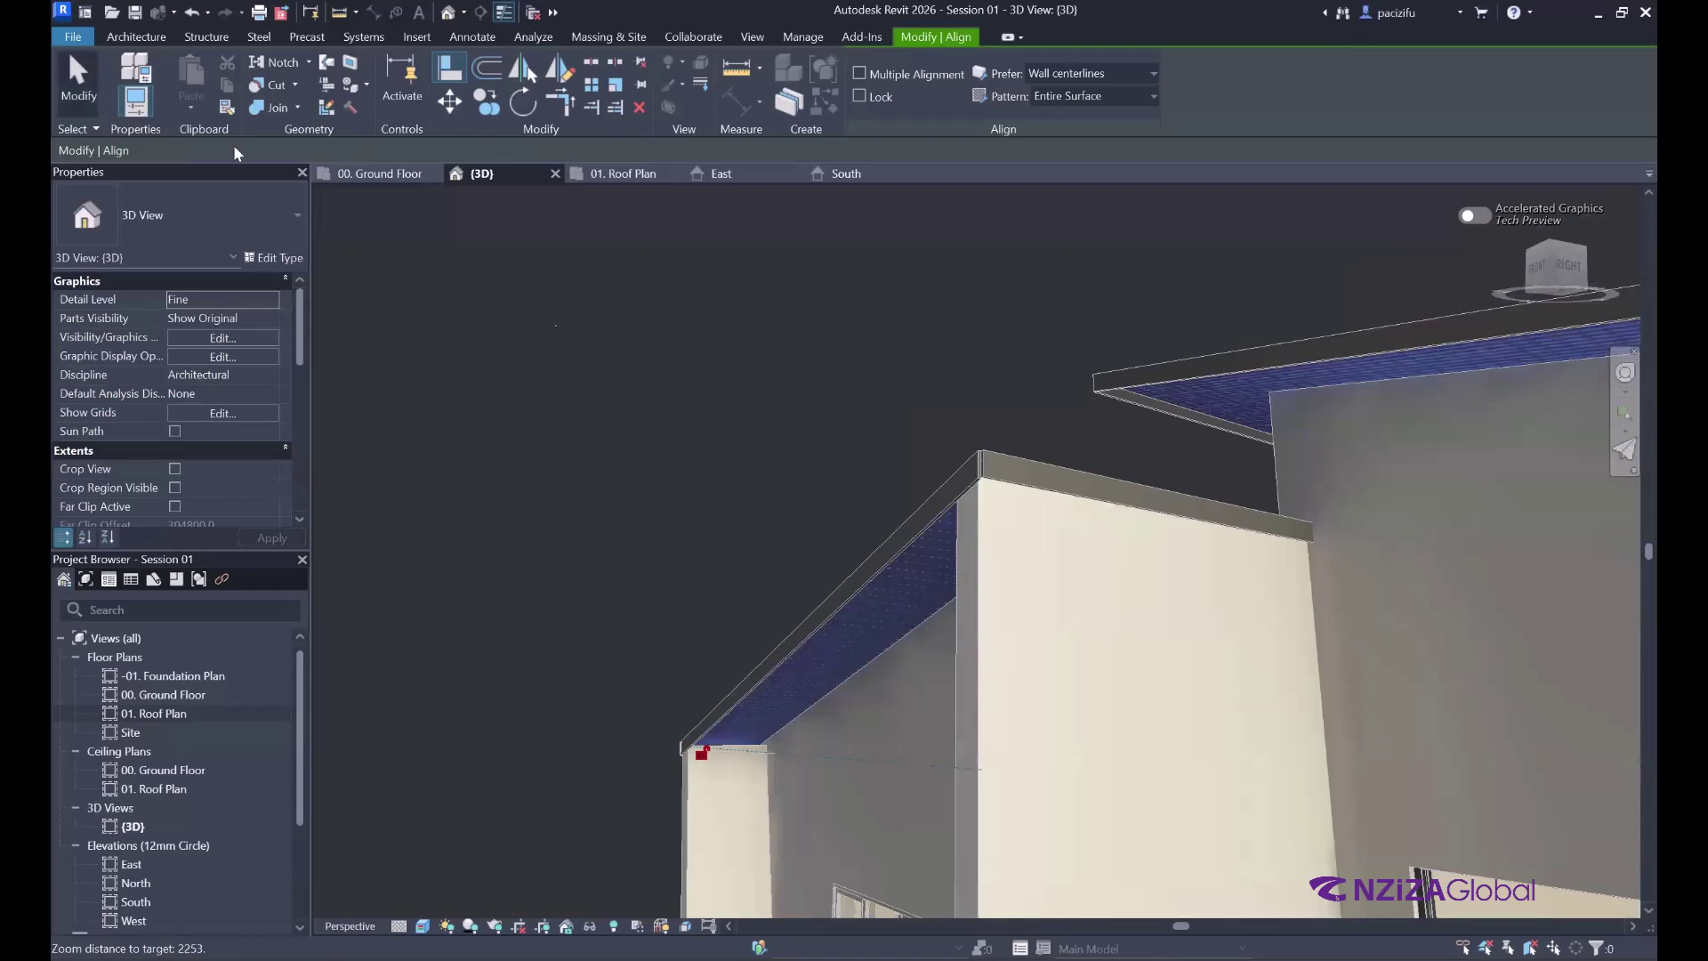
pyautogui.click(96, 94)
# - Examine the whole house from the front corner, including the porch side wall, low roof and tapered corner wall
pyautogui.scroll(-3, 877, 516)
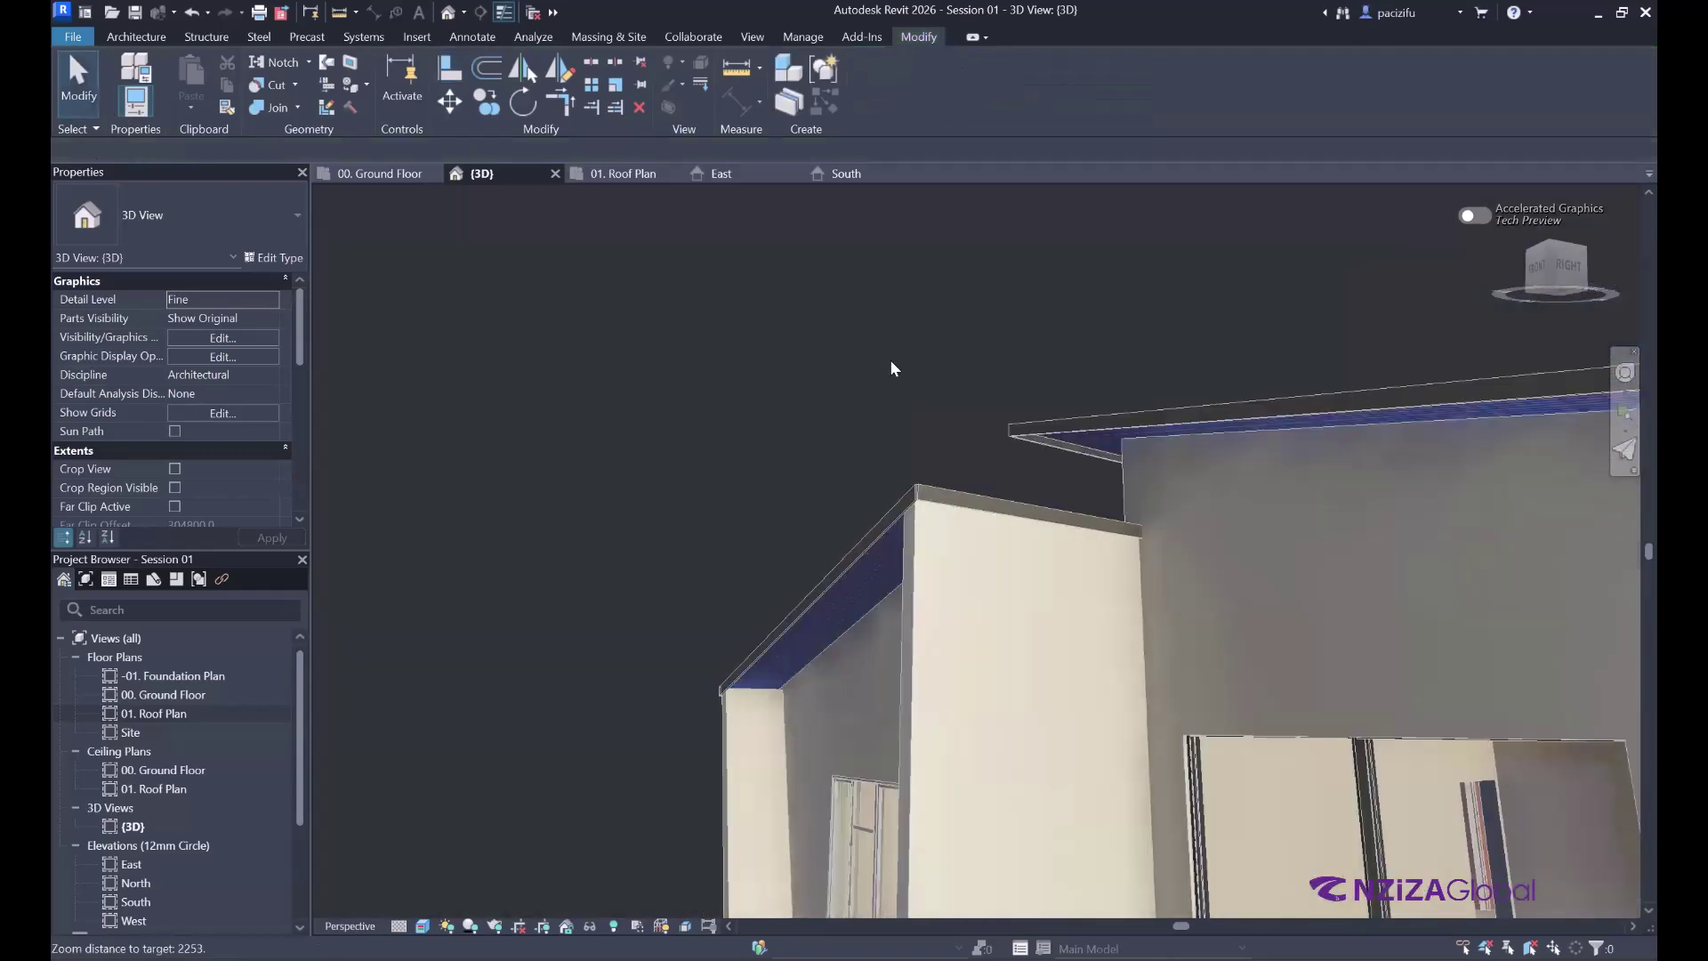
pyautogui.scroll(-5, 889, 359)
pyautogui.scroll(-2, 914, 415)
pyautogui.keyDown('shift'); pyautogui.moveTo(1101, 472); pyautogui.dragTo(678, 537, button='middle'); pyautogui.keyUp('shift')
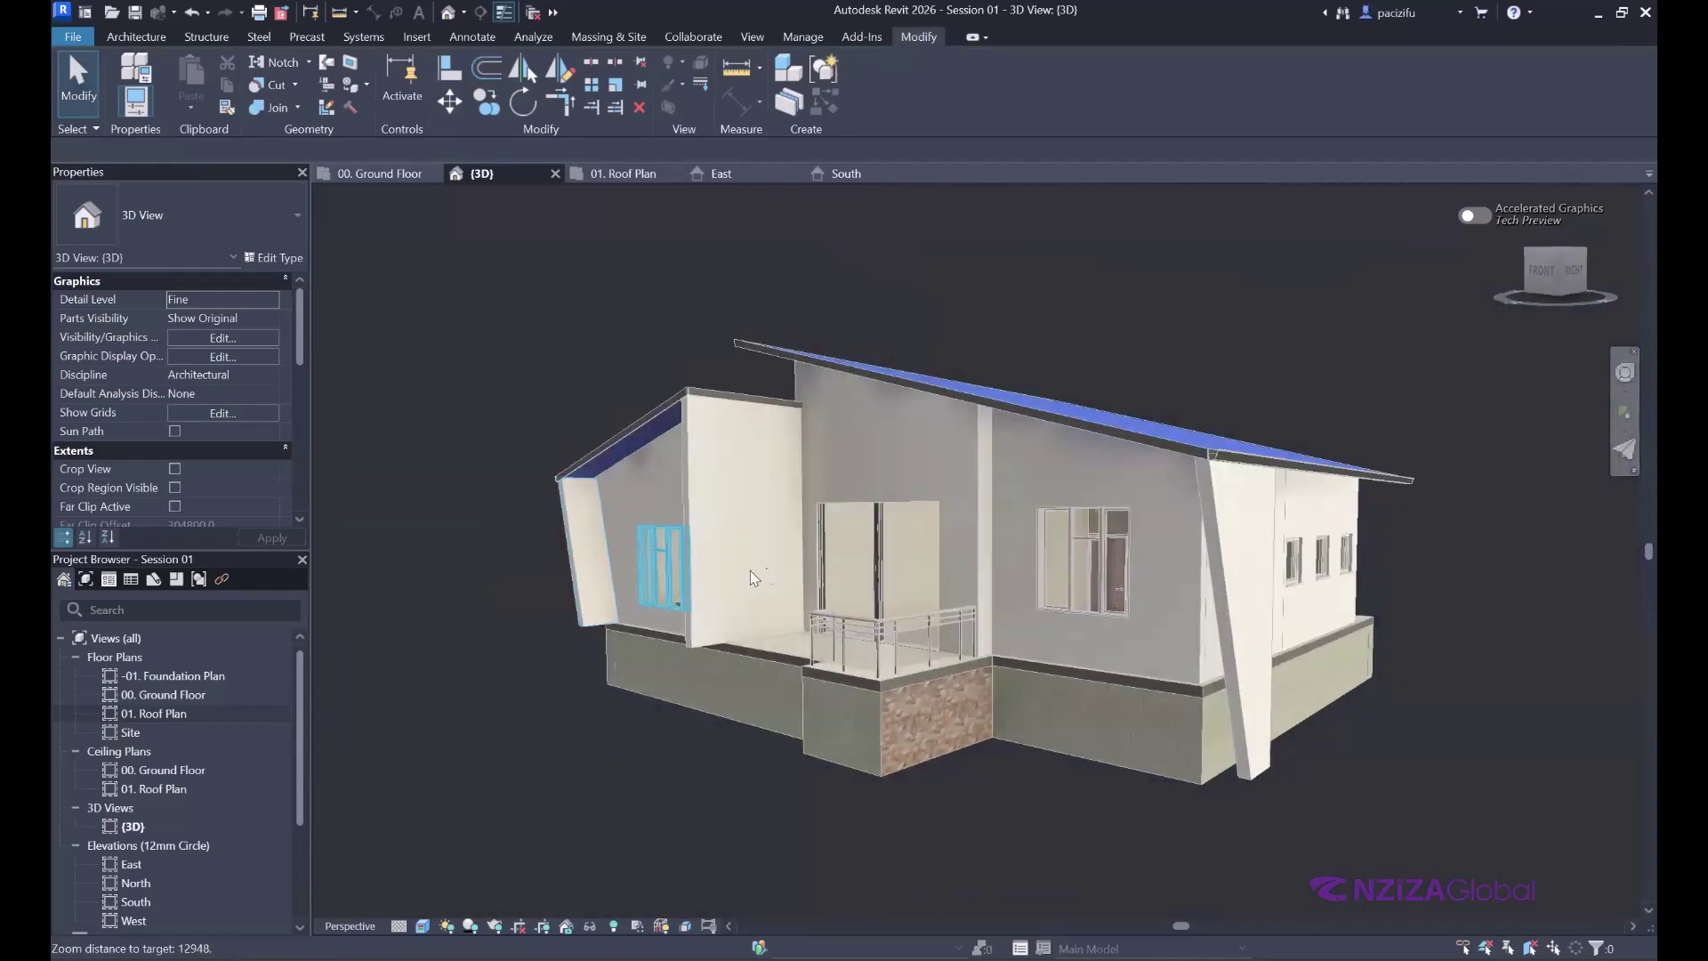
pyautogui.scroll(2, 745, 571)
pyautogui.keyDown('shift'); pyautogui.moveTo(1364, 530); pyautogui.dragTo(1308, 512, button='middle'); pyautogui.keyUp('shift')
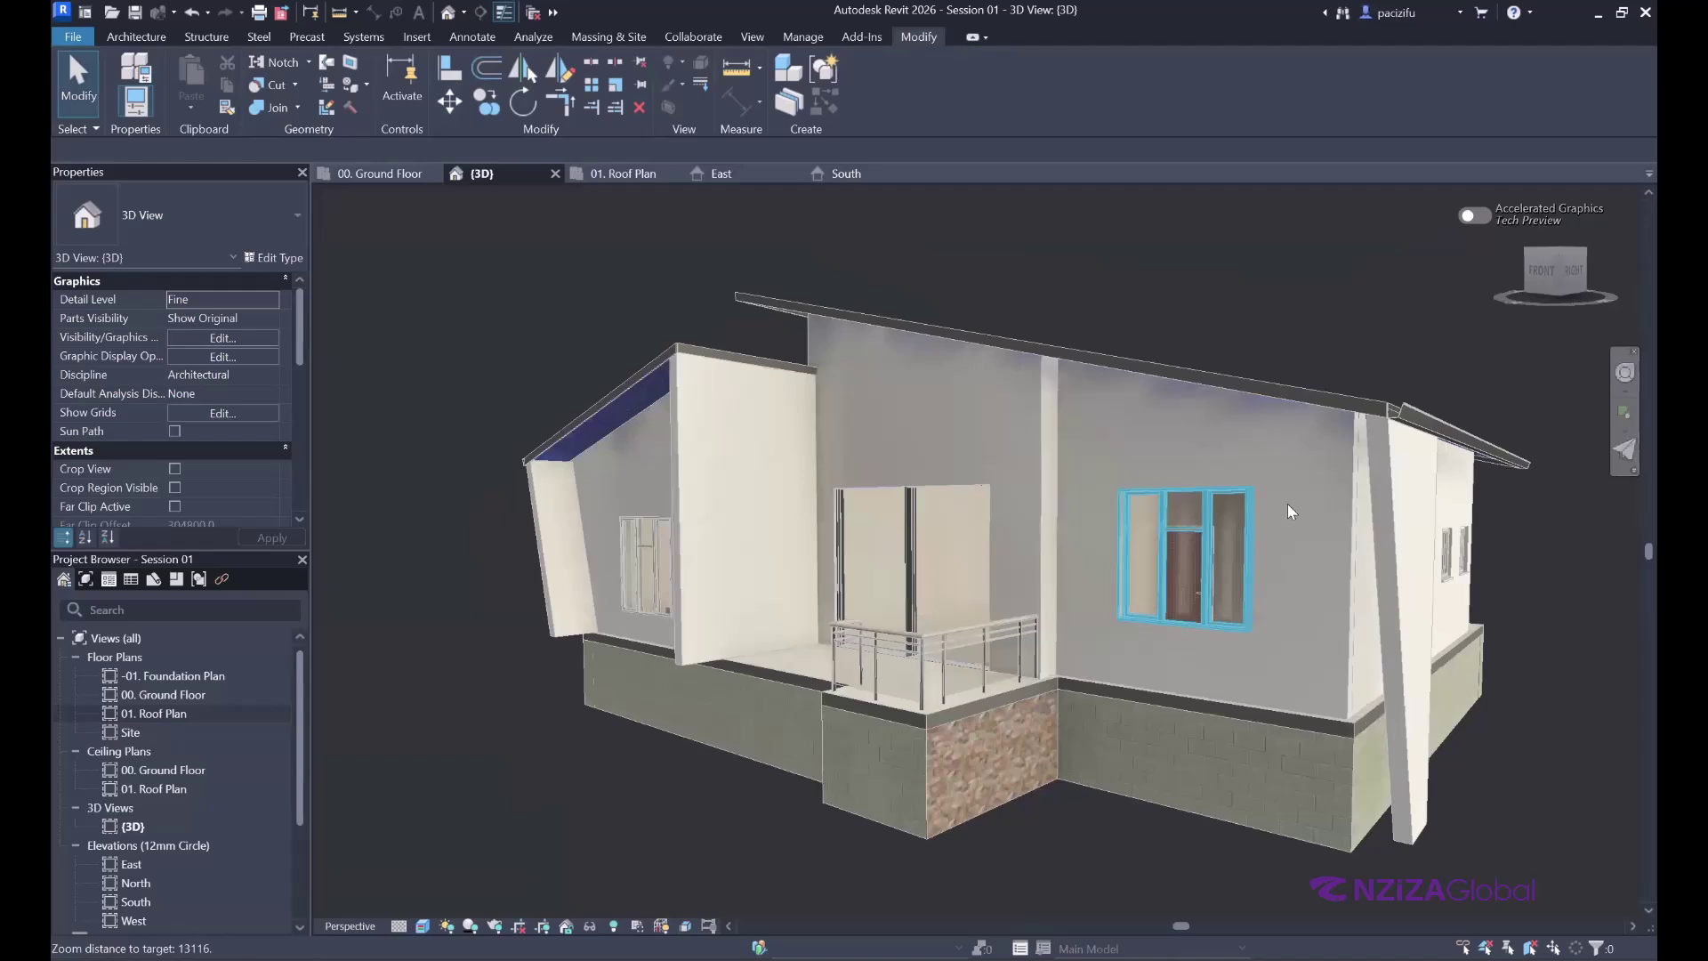
pyautogui.click(1626, 374)
pyautogui.moveTo(818, 557); pyautogui.dragTo(703, 570)
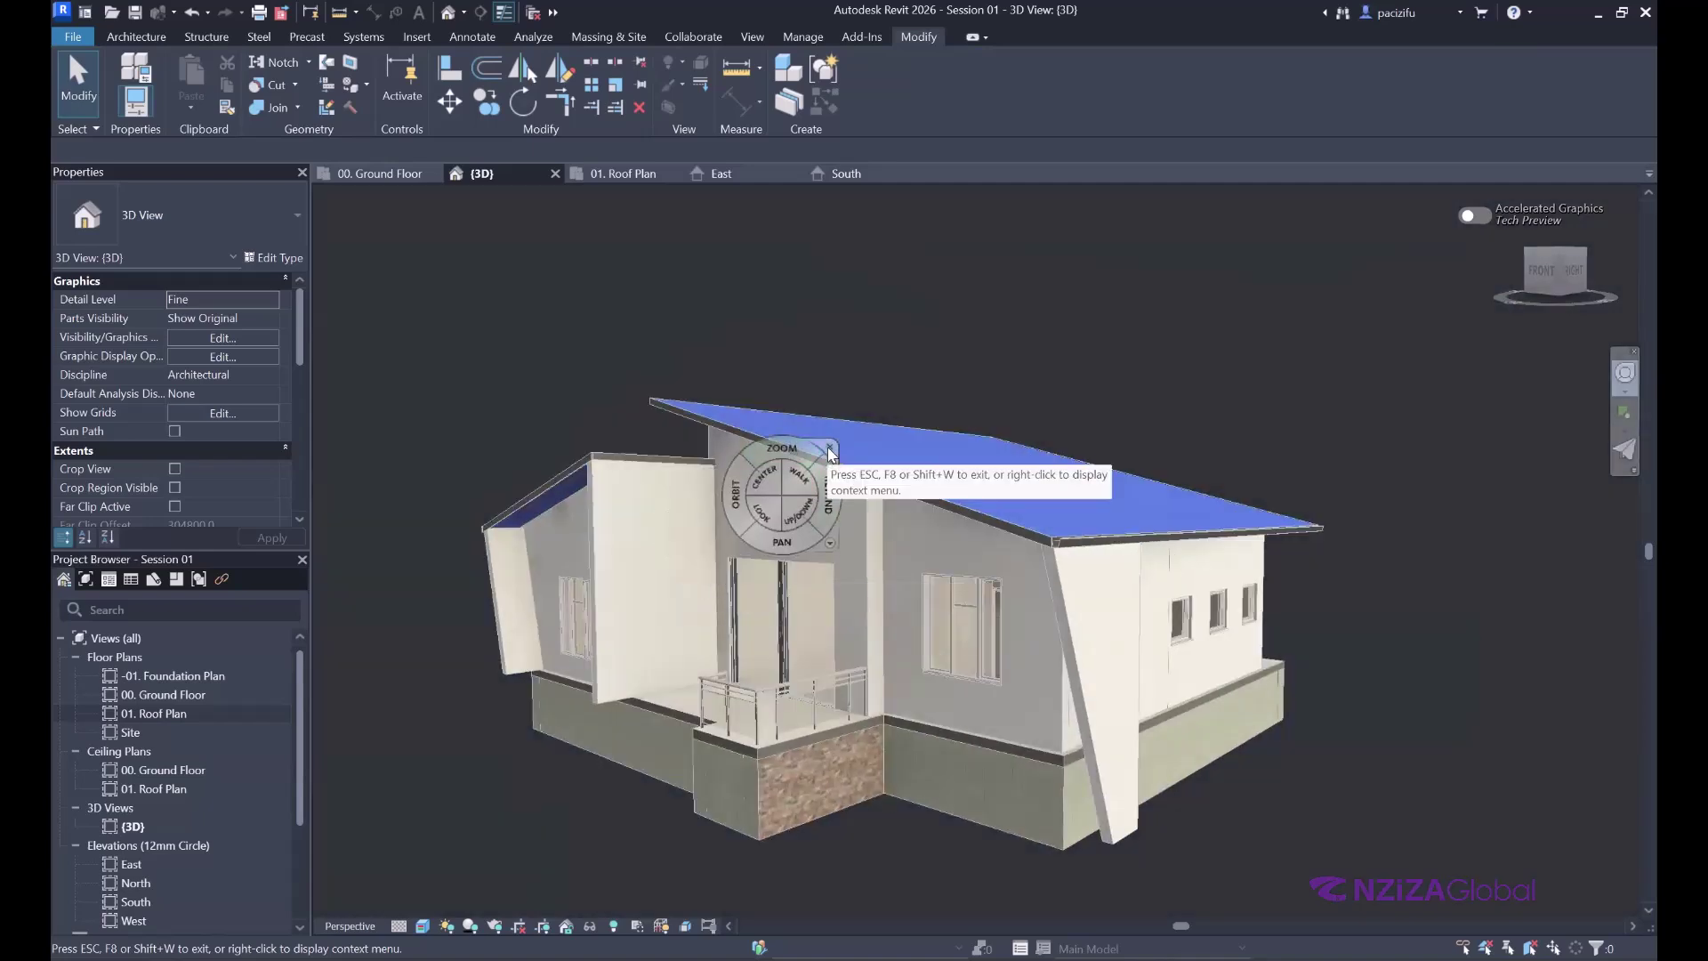
pyautogui.press('Escape')
pyautogui.scroll(2, 705, 611)
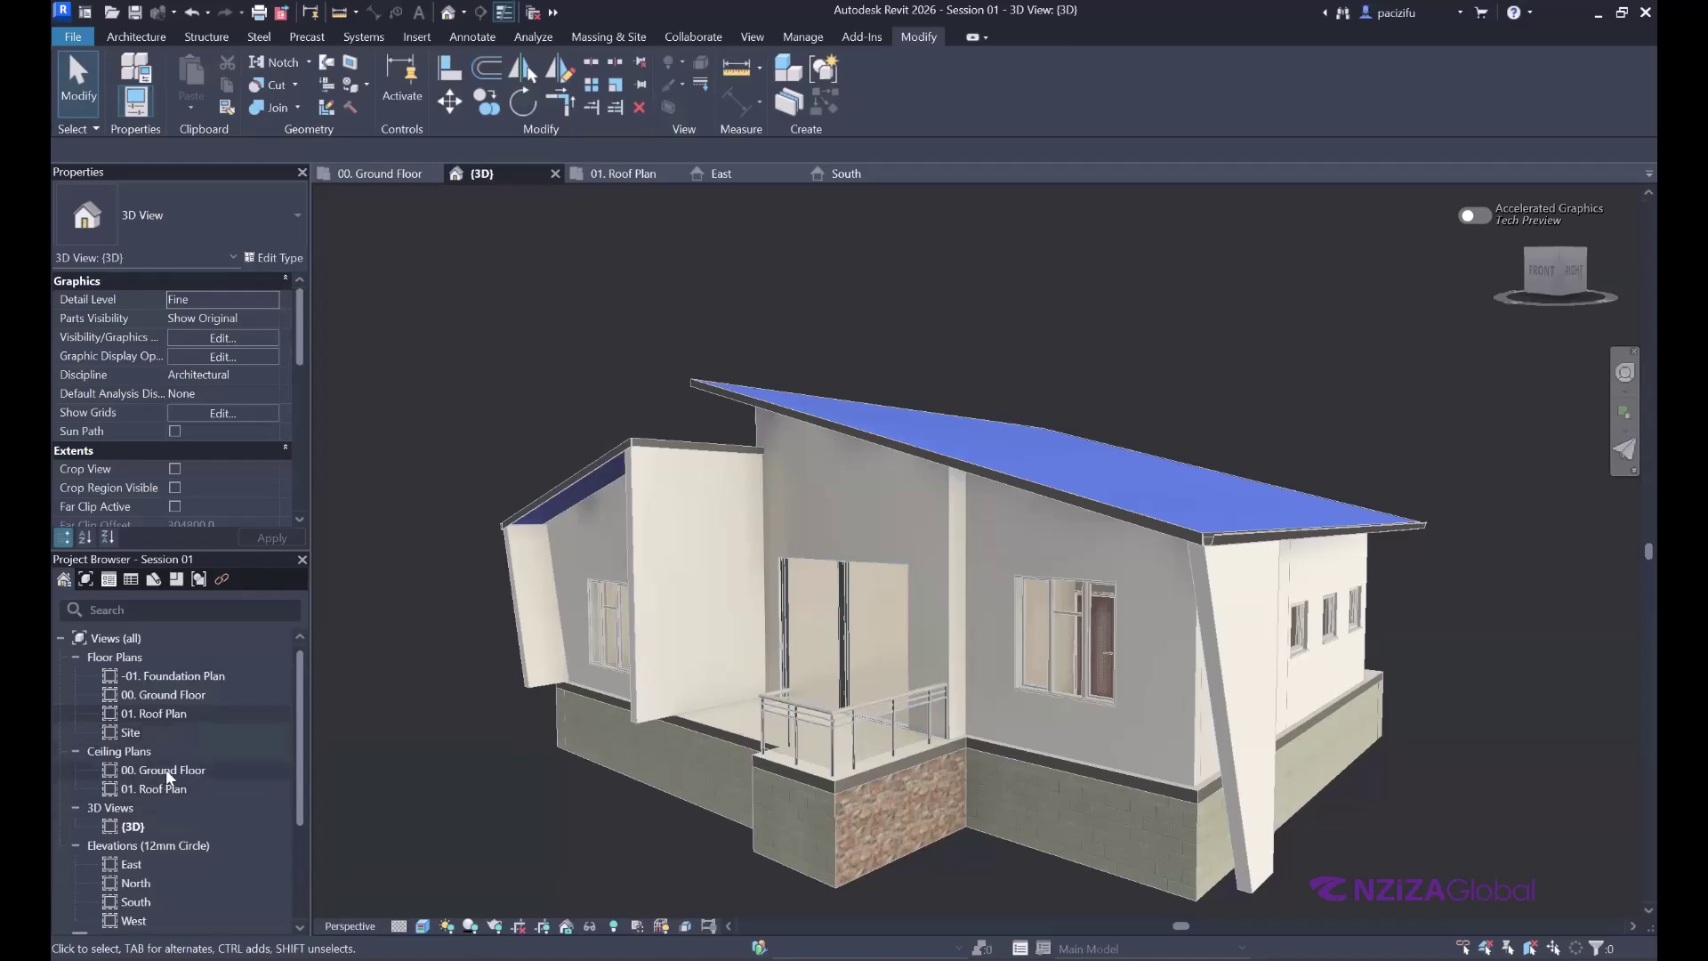
# - Select the porch's side wall and review which user interface elements can be shown or hidden
pyautogui.click(636, 537)
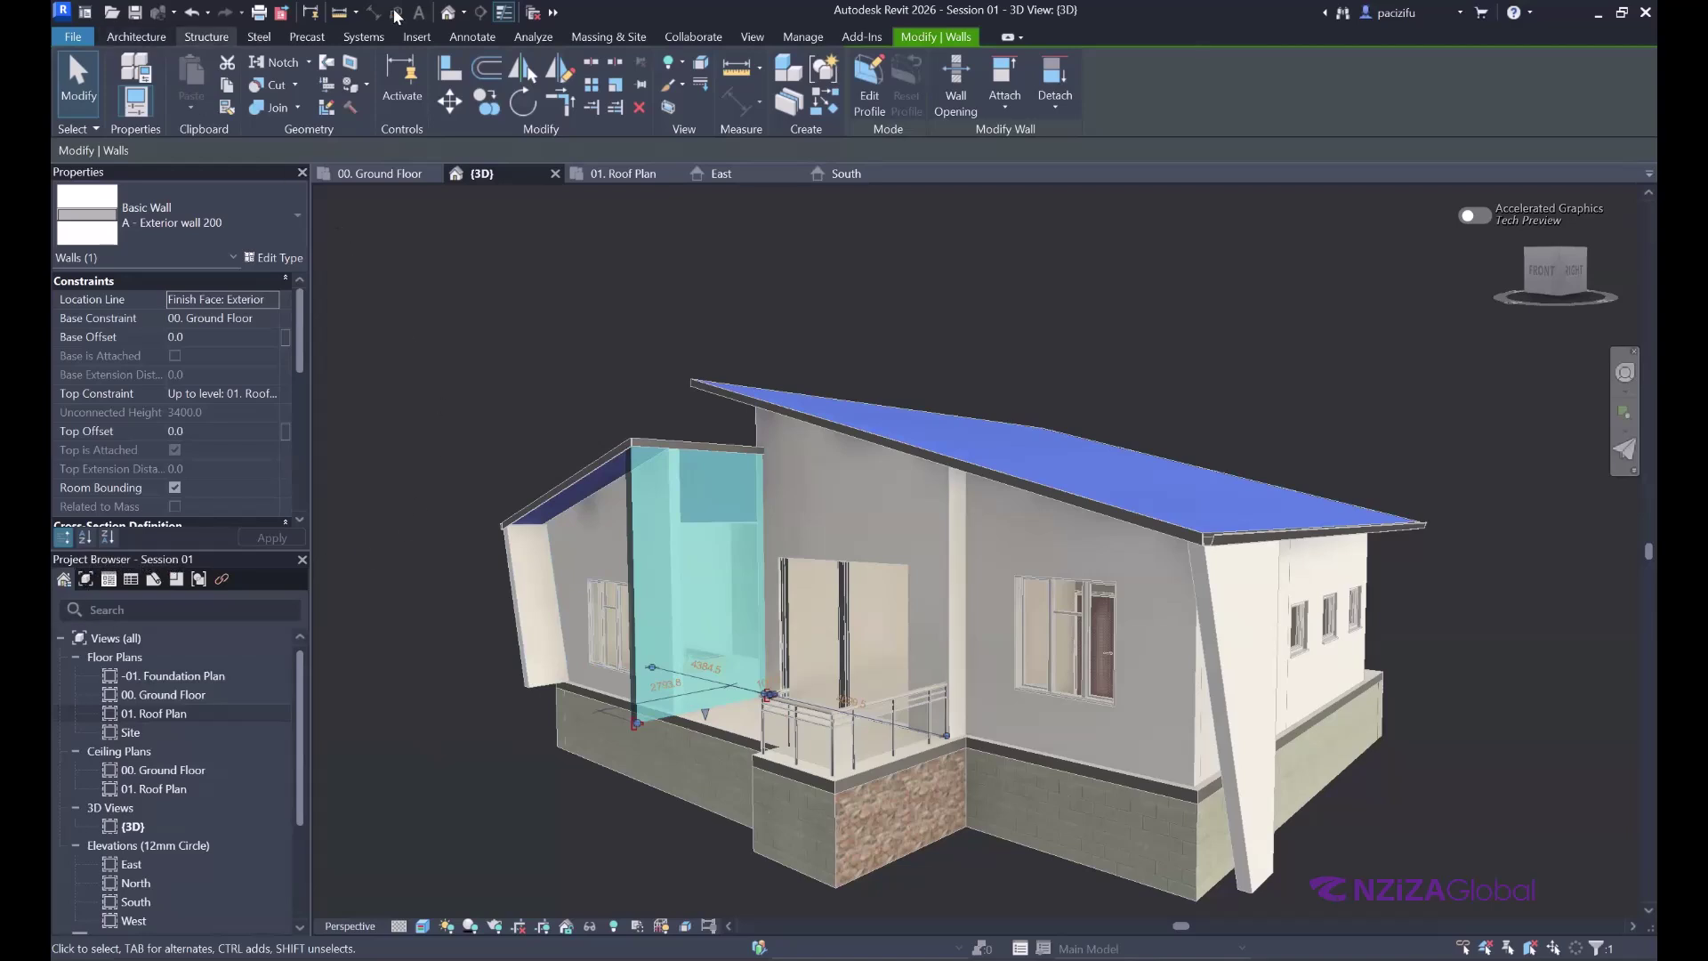
pyautogui.click(748, 36)
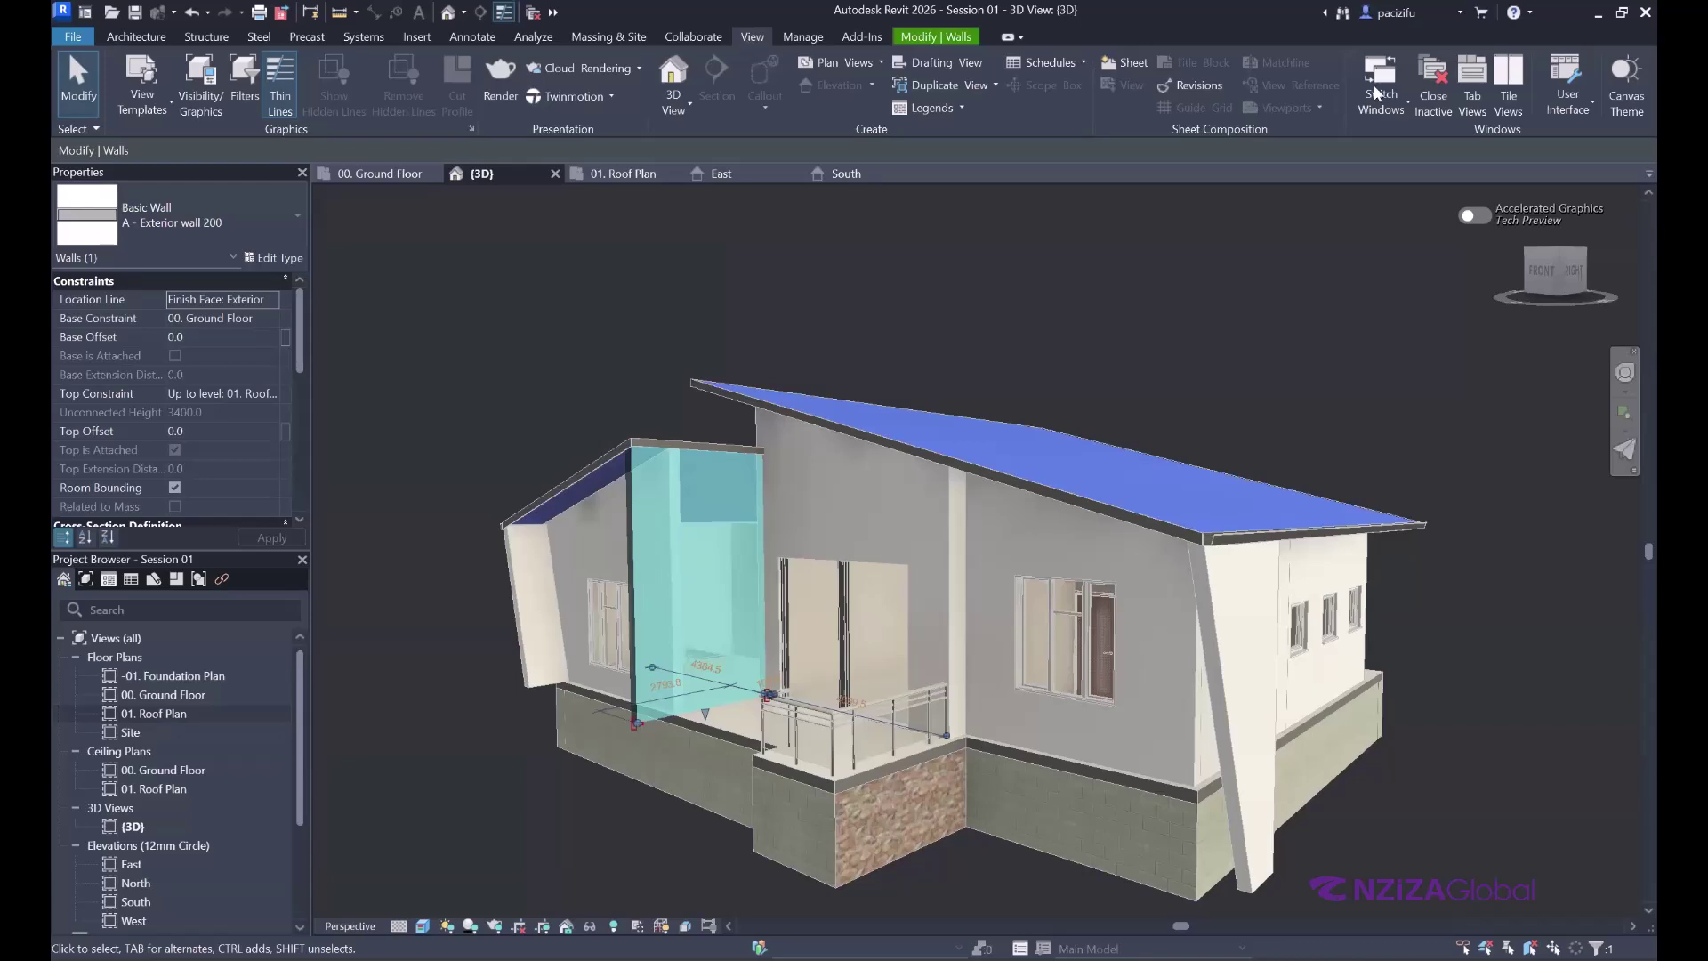
pyautogui.click(1569, 103)
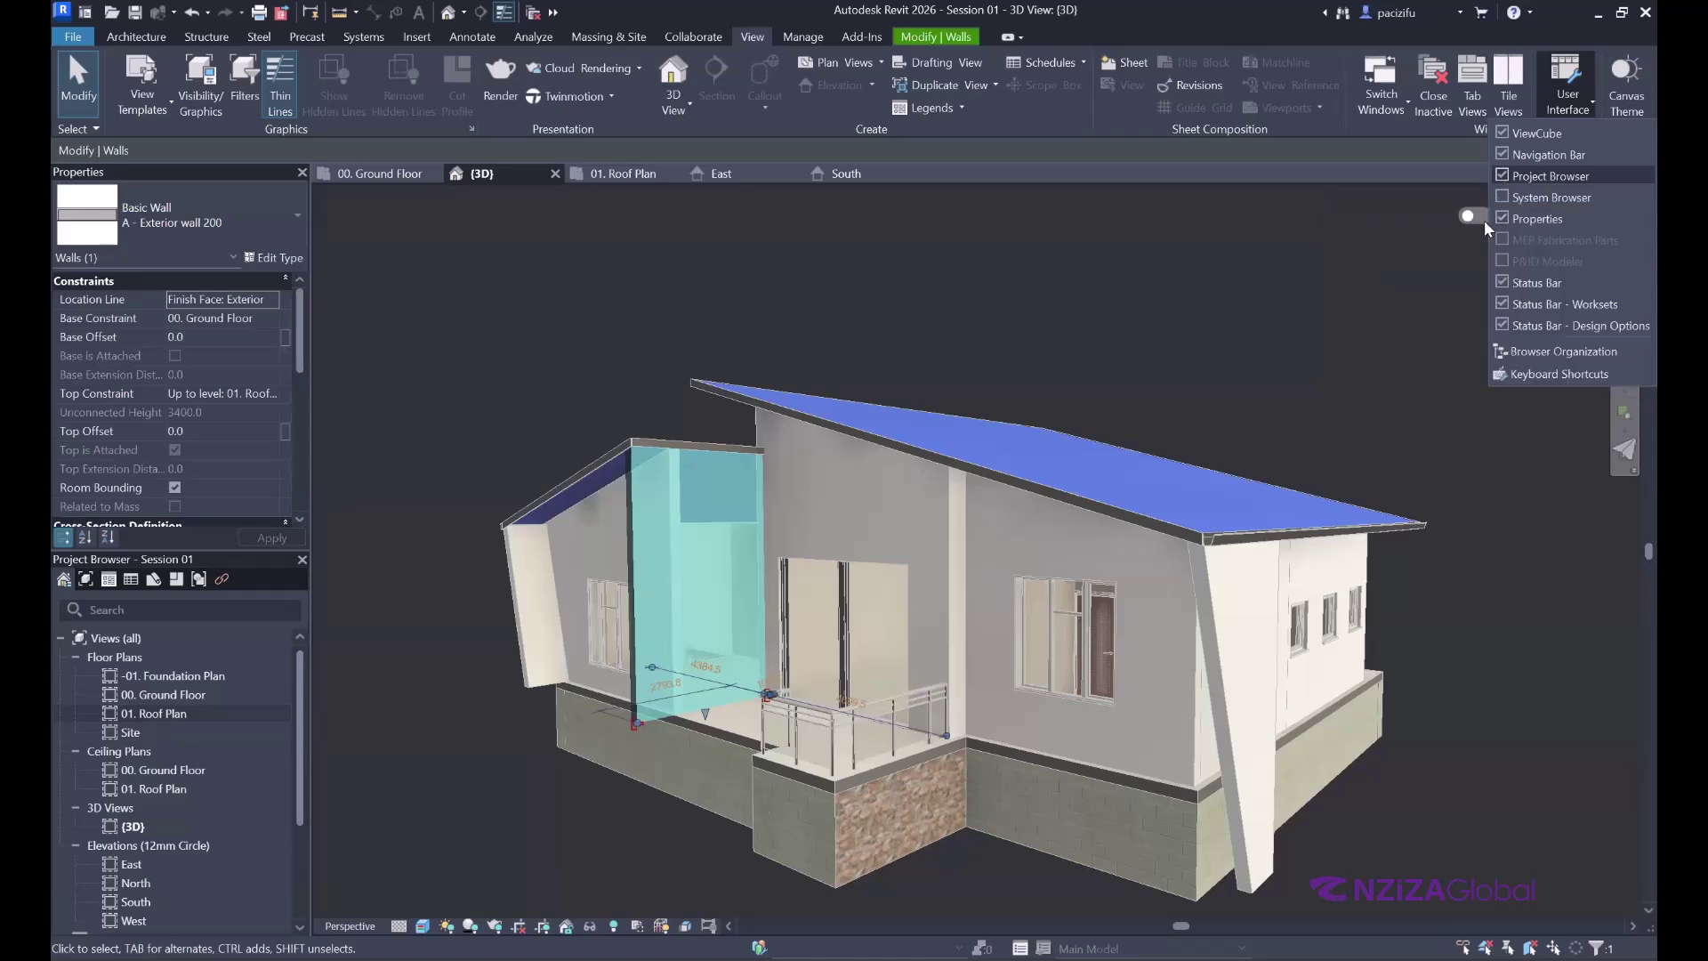
# - Switch to the ground floor plan, clear the wall selection and examine the floor layout and neighbouring sheet image
pyautogui.click(379, 179)
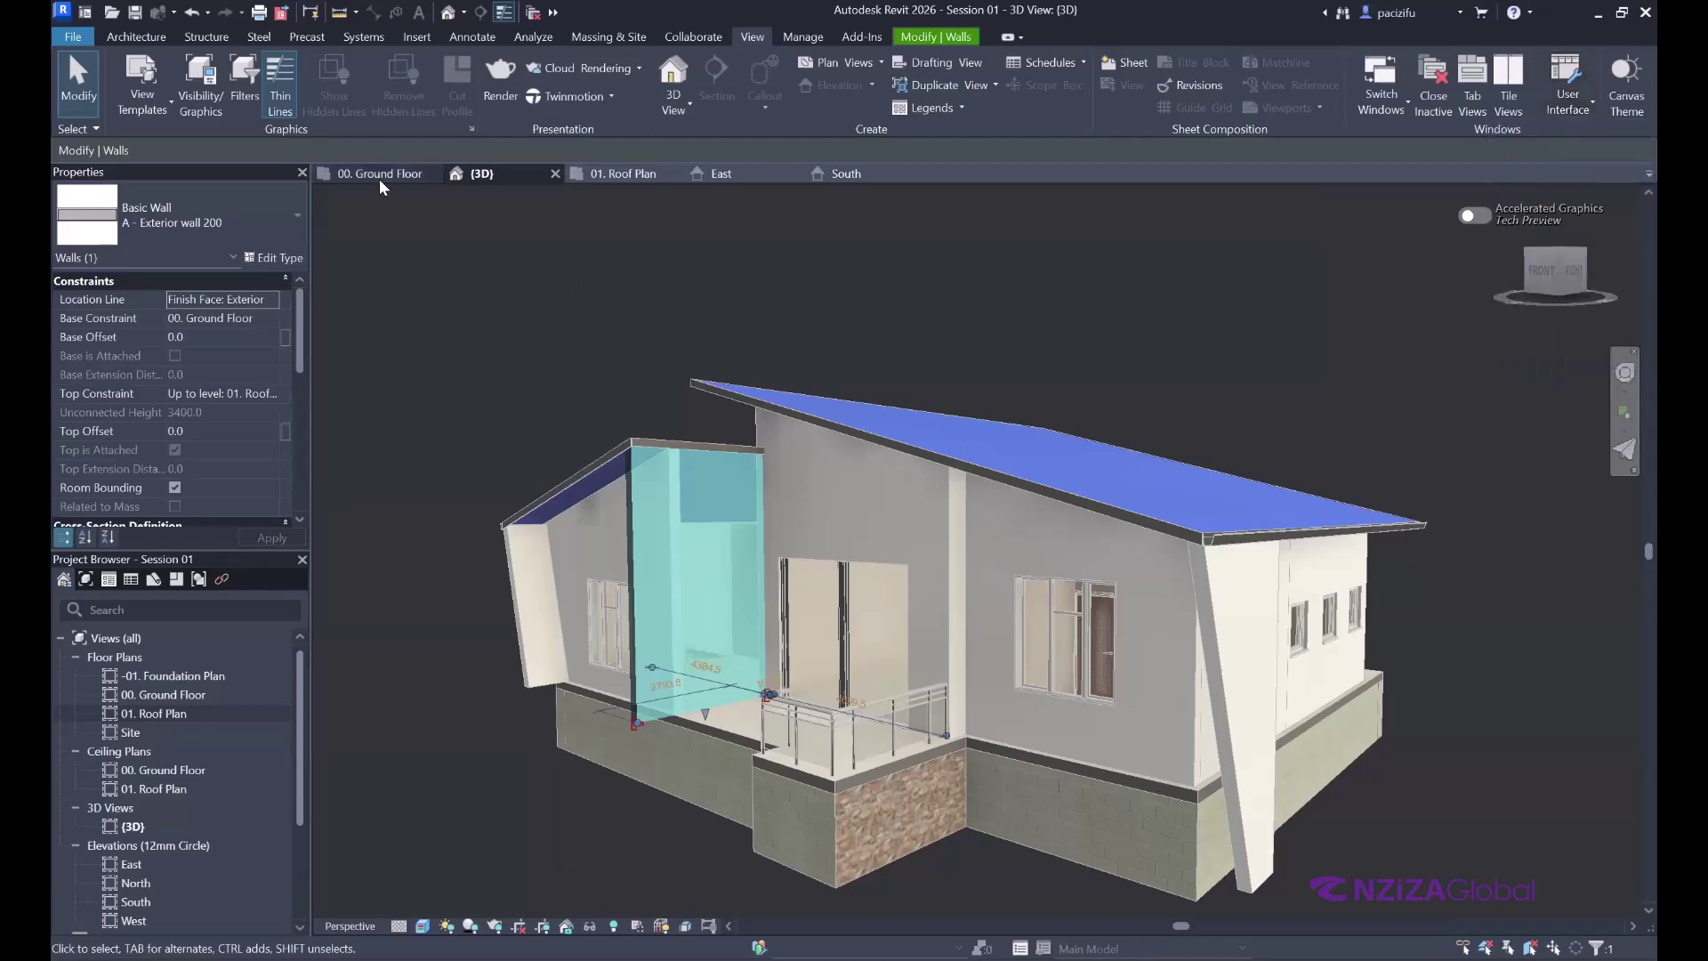
pyautogui.scroll(-6, 851, 600)
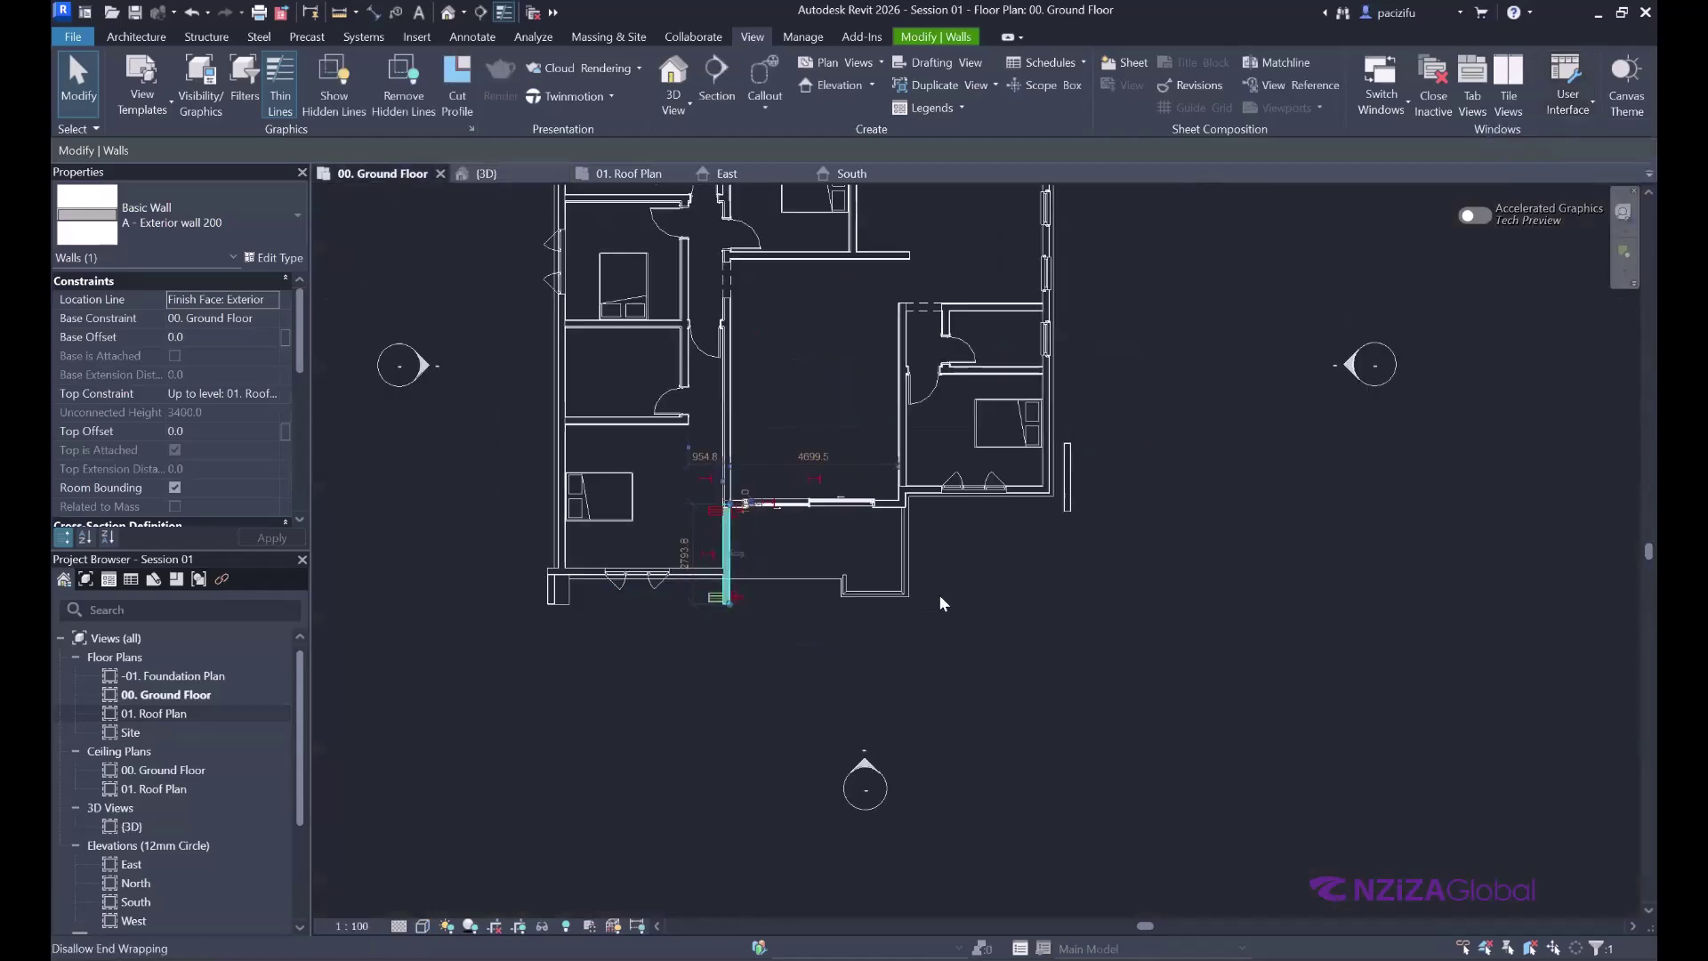
pyautogui.click(971, 589)
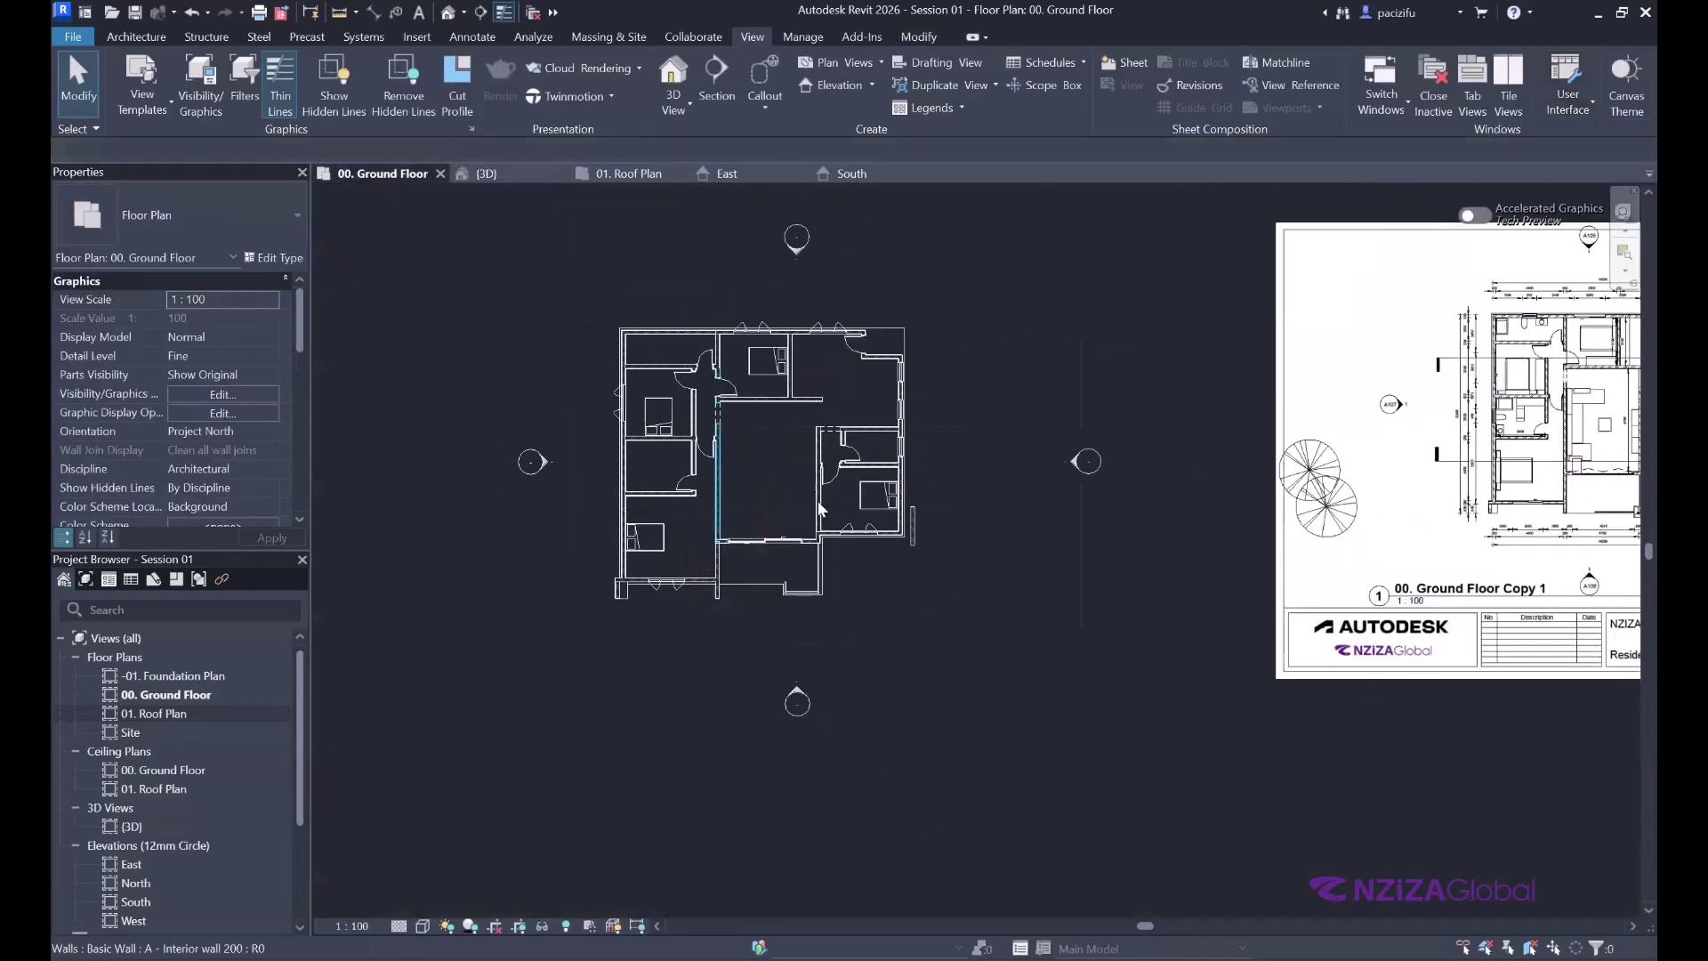
pyautogui.scroll(-2, 712, 534)
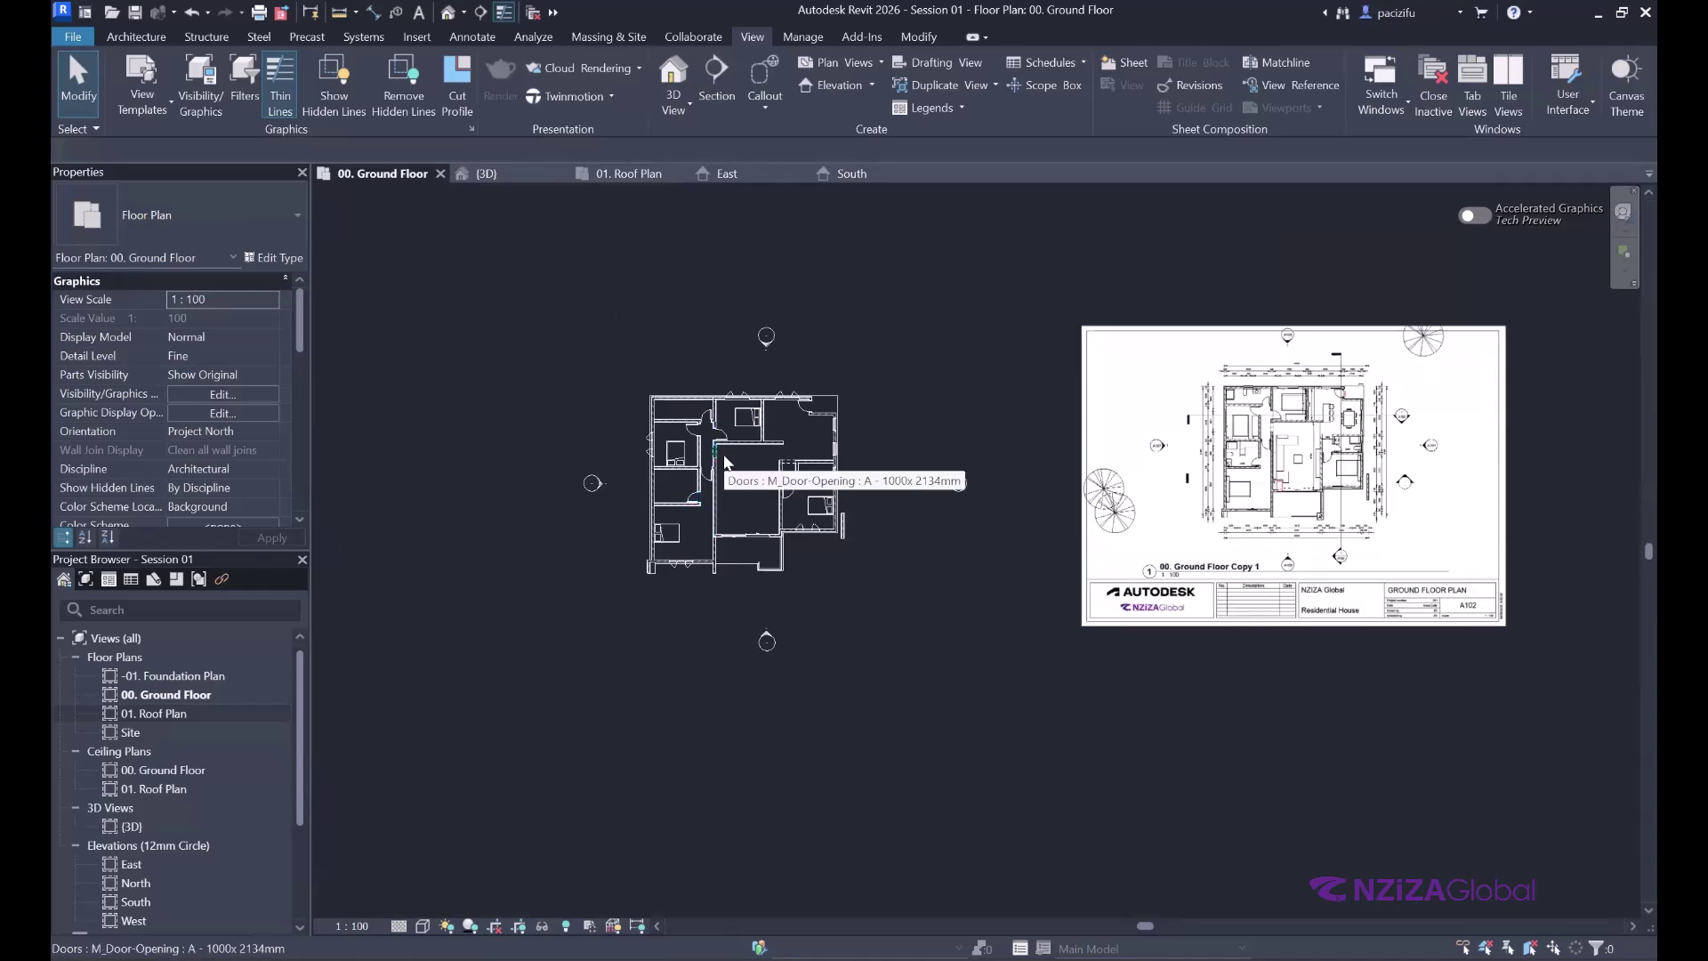
pyautogui.scroll(-1, 555, 486)
pyautogui.scroll(2, 626, 353)
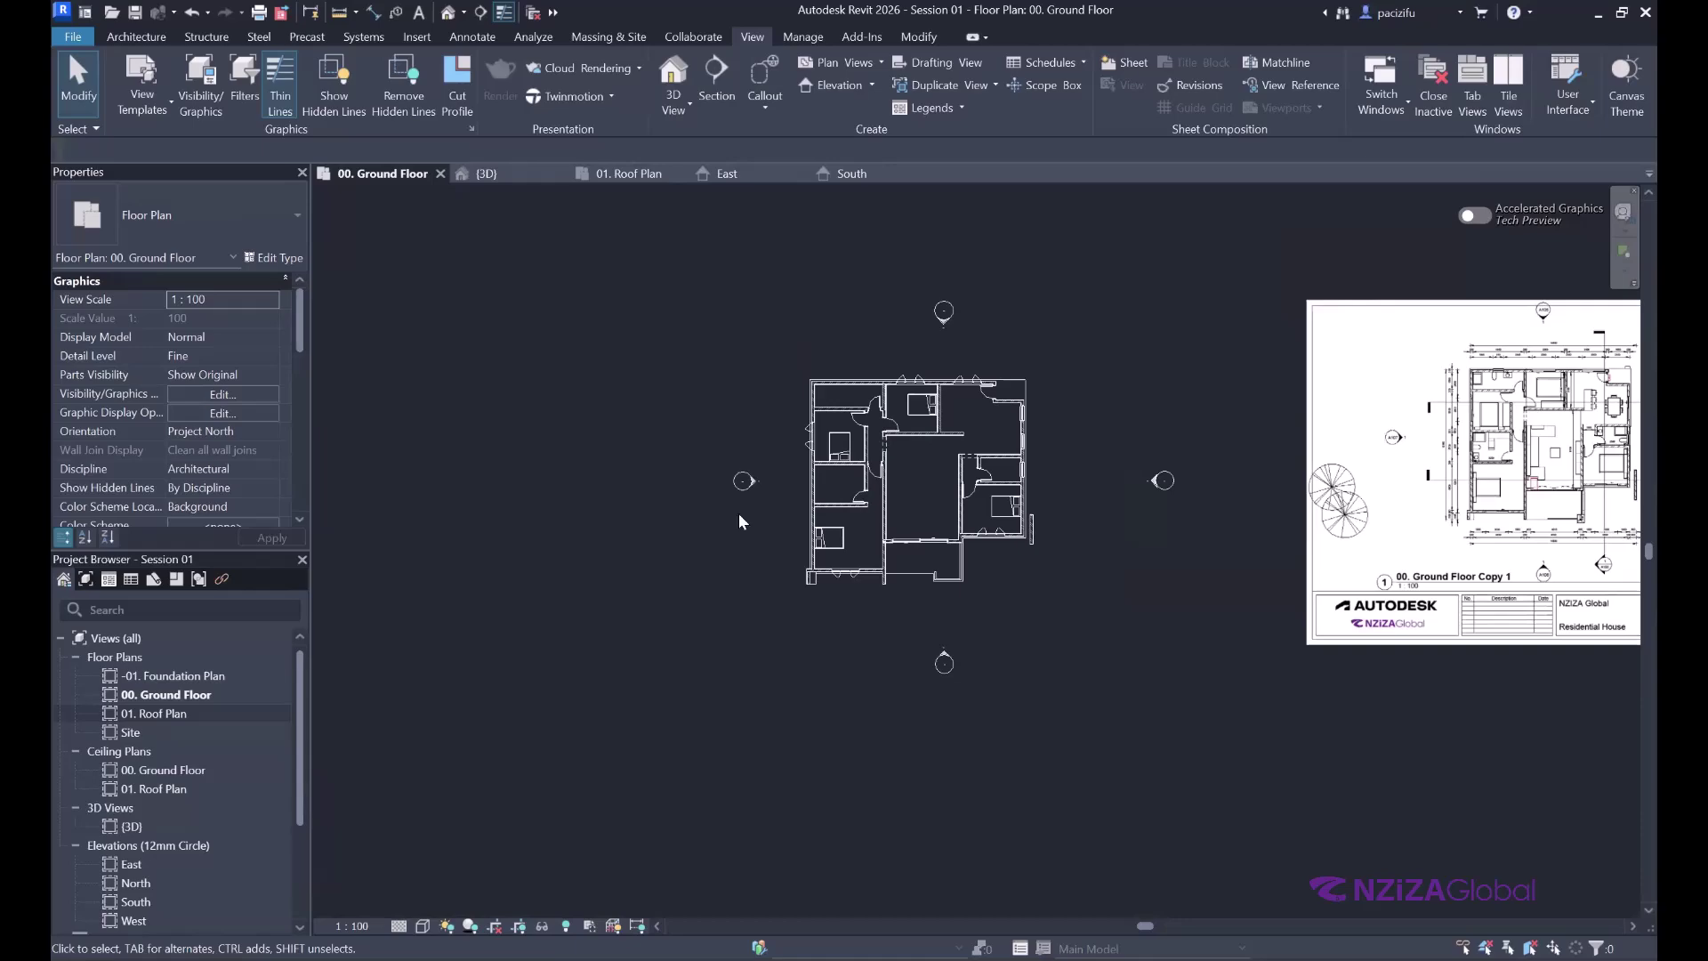
pyautogui.scroll(2, 1023, 480)
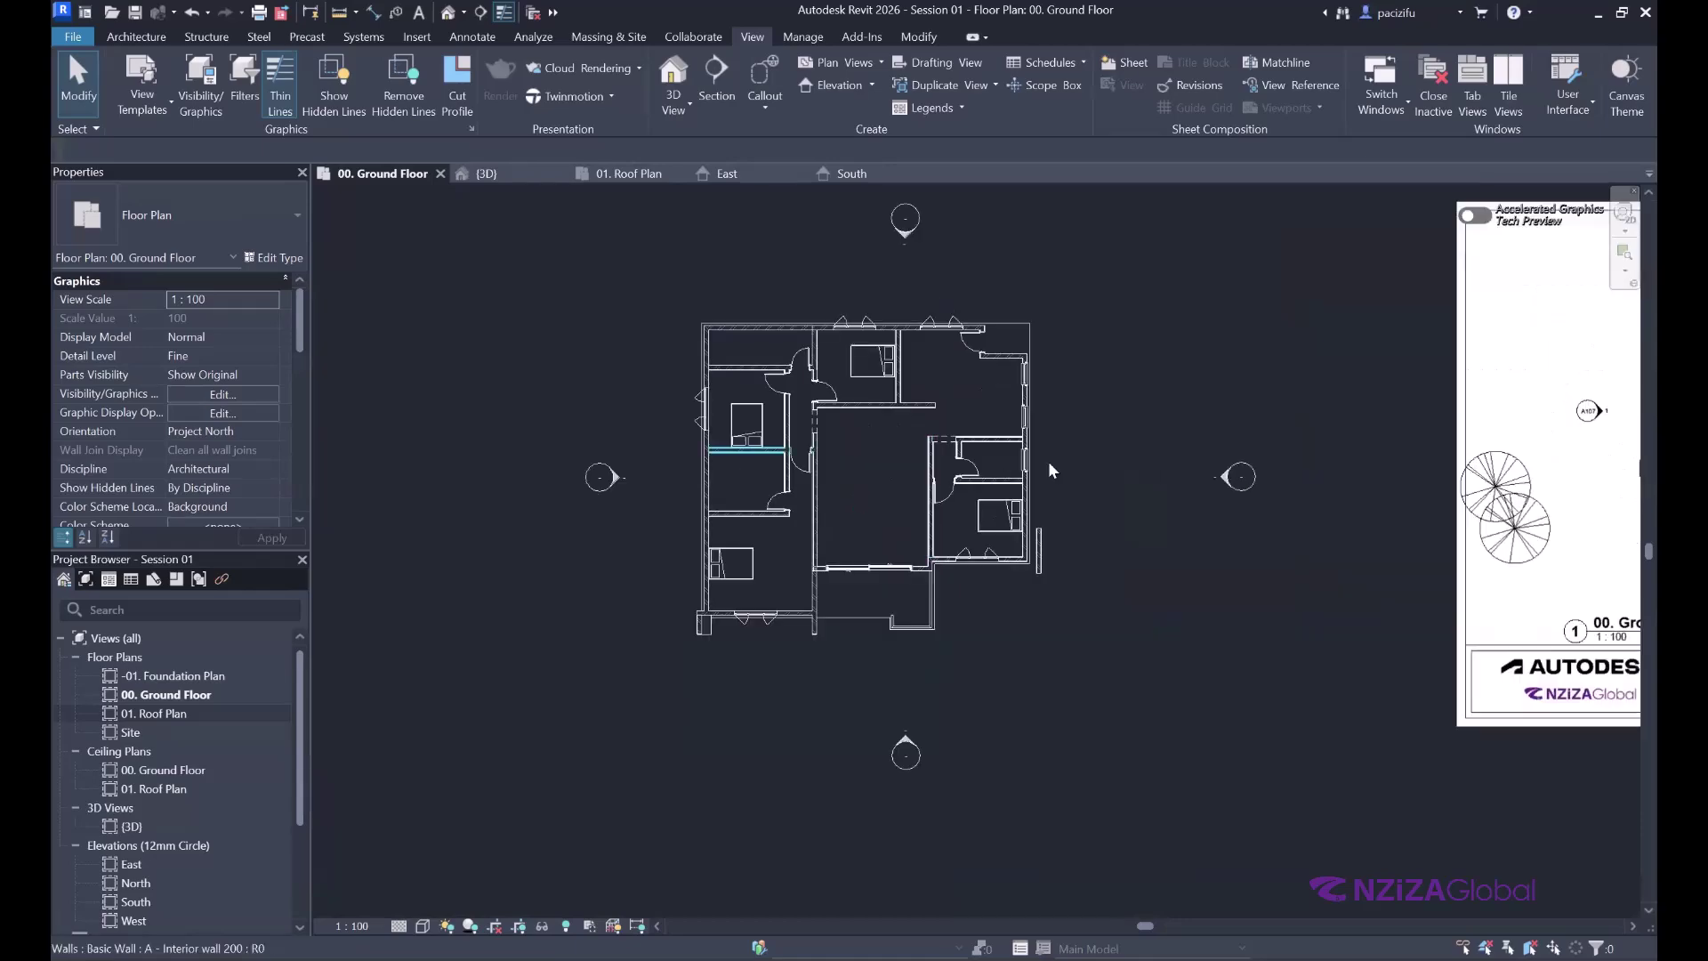
pyautogui.keyDown('shift'); pyautogui.scroll(-2, 1048, 461); pyautogui.keyUp('shift')
pyautogui.scroll(1, 1044, 459)
pyautogui.scroll(-2, 754, 412)
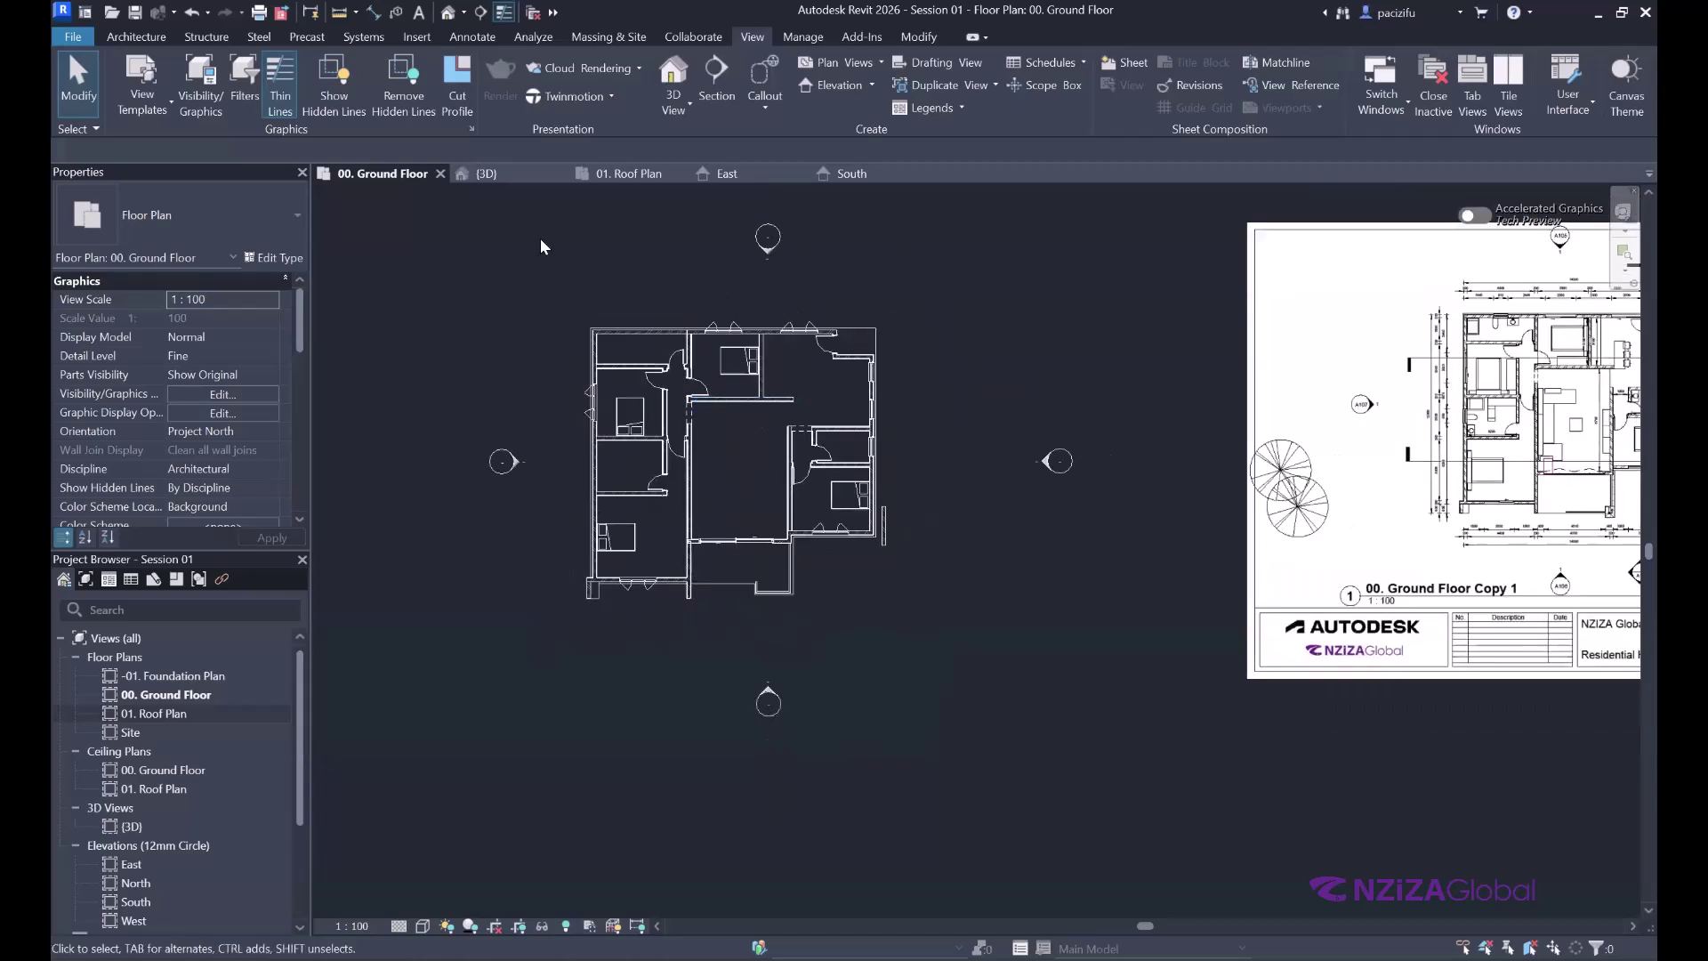
# - Draw two chained detail lines in an L shape between the house and sheet image, the vertical one about 4845 mm long
pyautogui.click(129, 37)
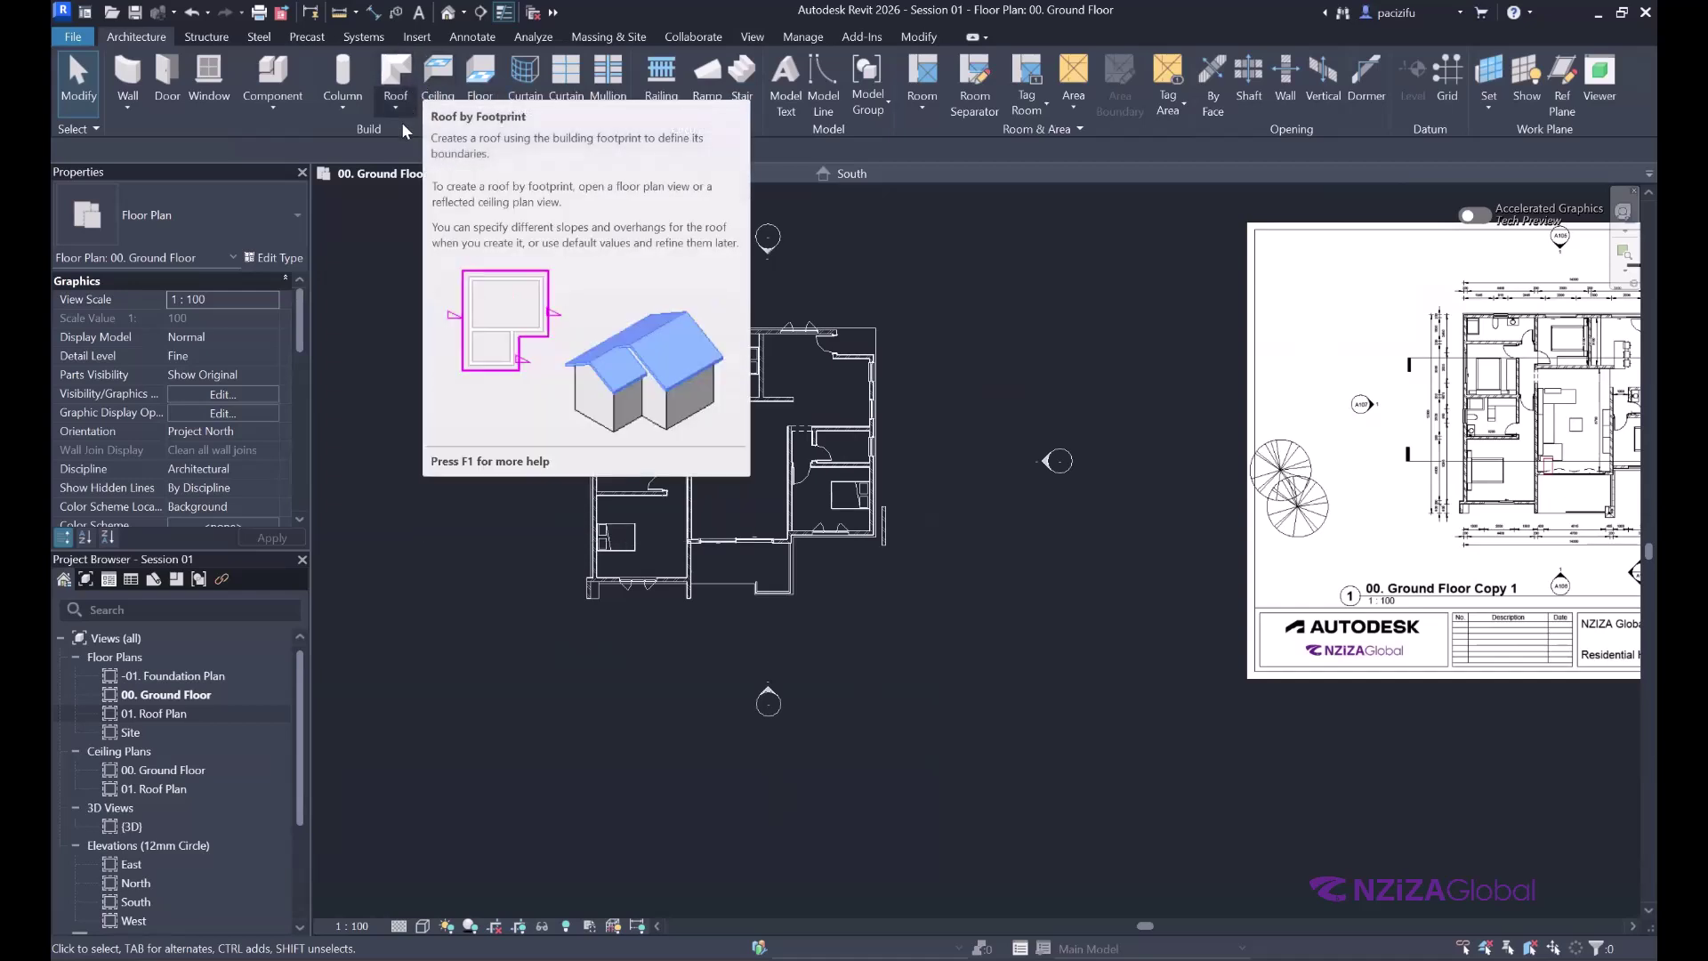
pyautogui.click(467, 35)
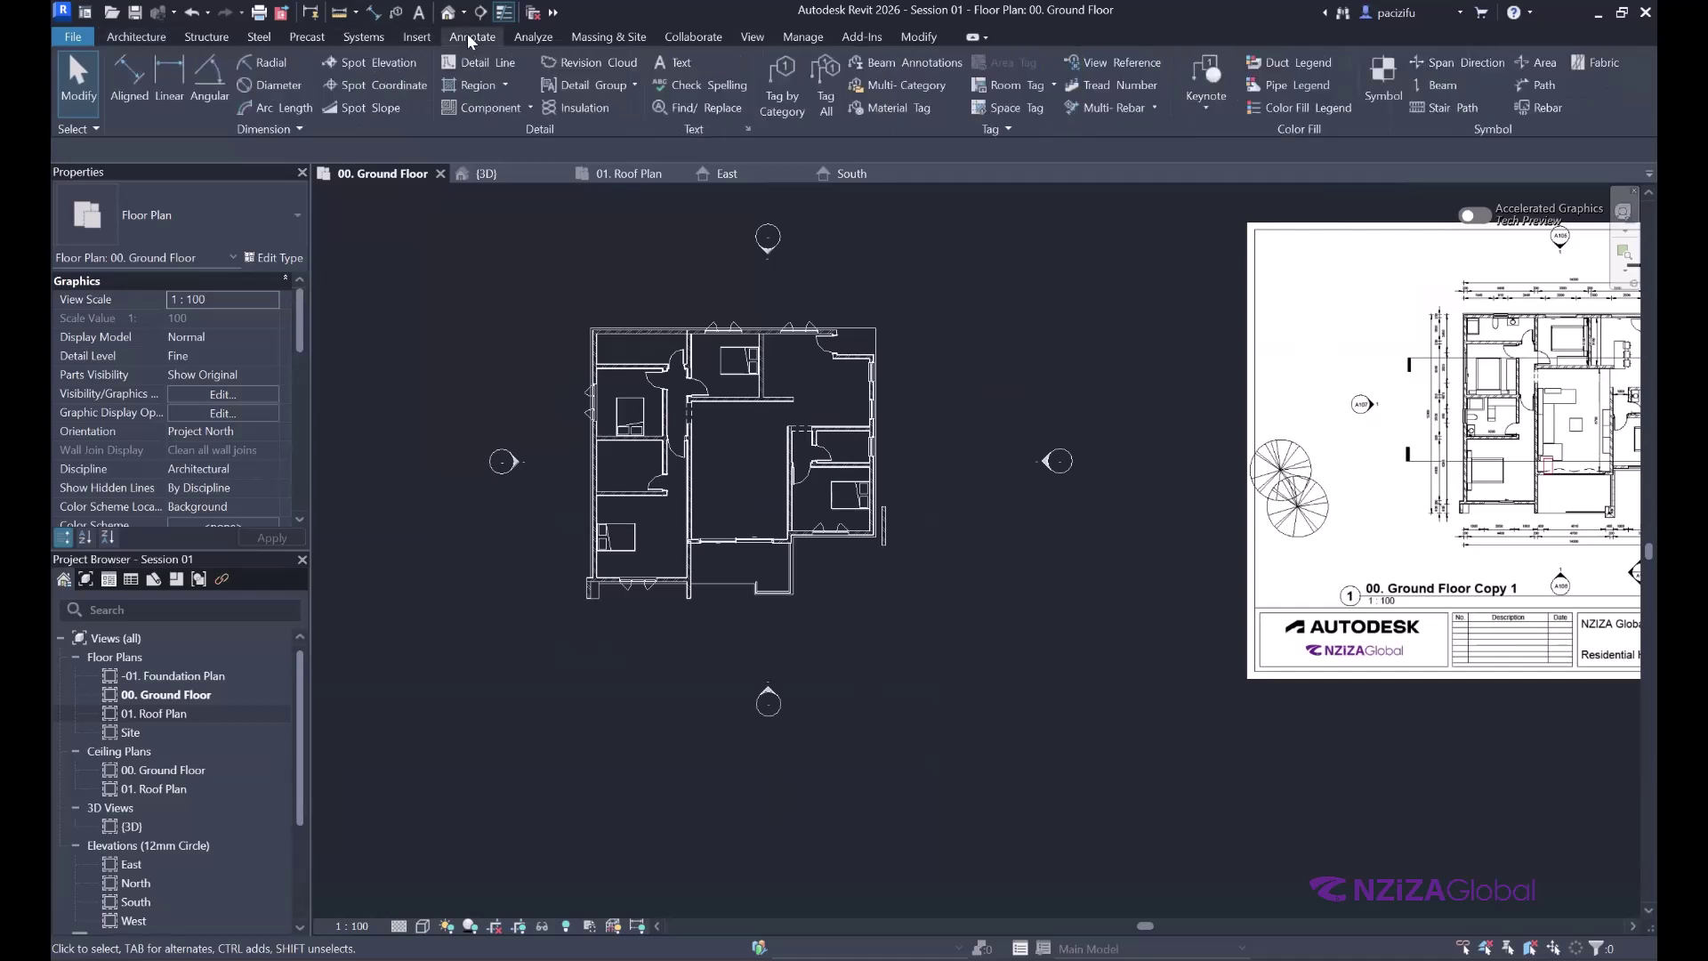
pyautogui.click(474, 60)
pyautogui.scroll(2, 979, 498)
pyautogui.click(945, 508)
pyautogui.click(1145, 507)
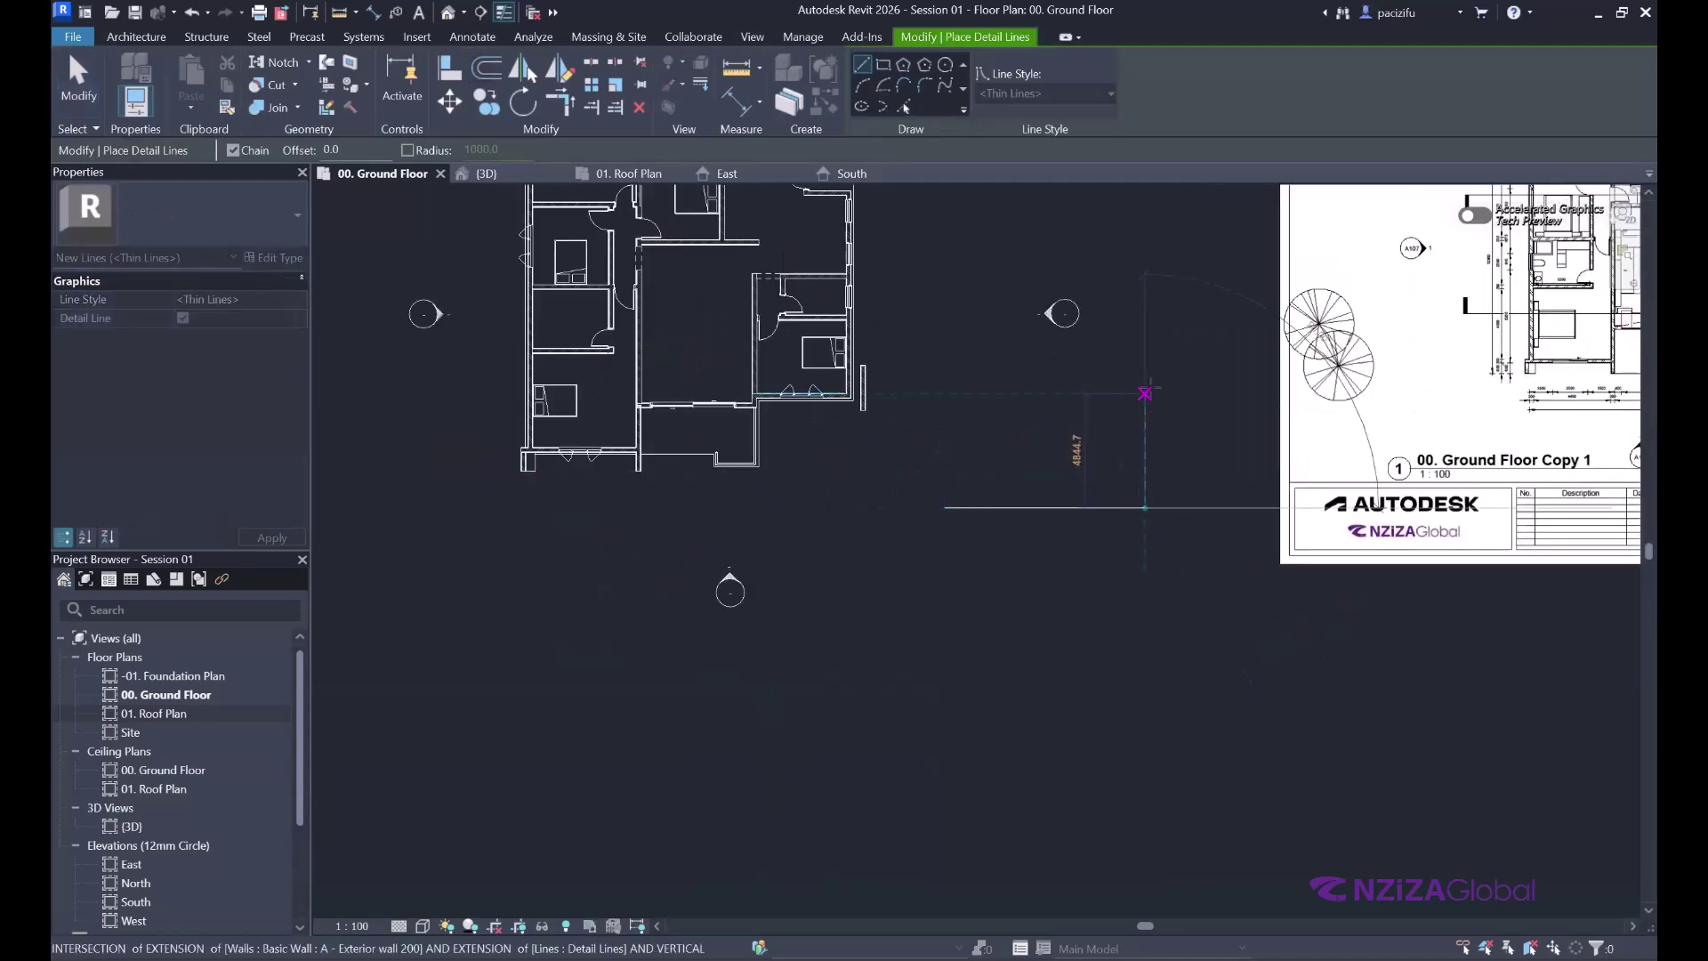
pyautogui.click(1145, 394)
pyautogui.press('Escape')
pyautogui.press('Escape')
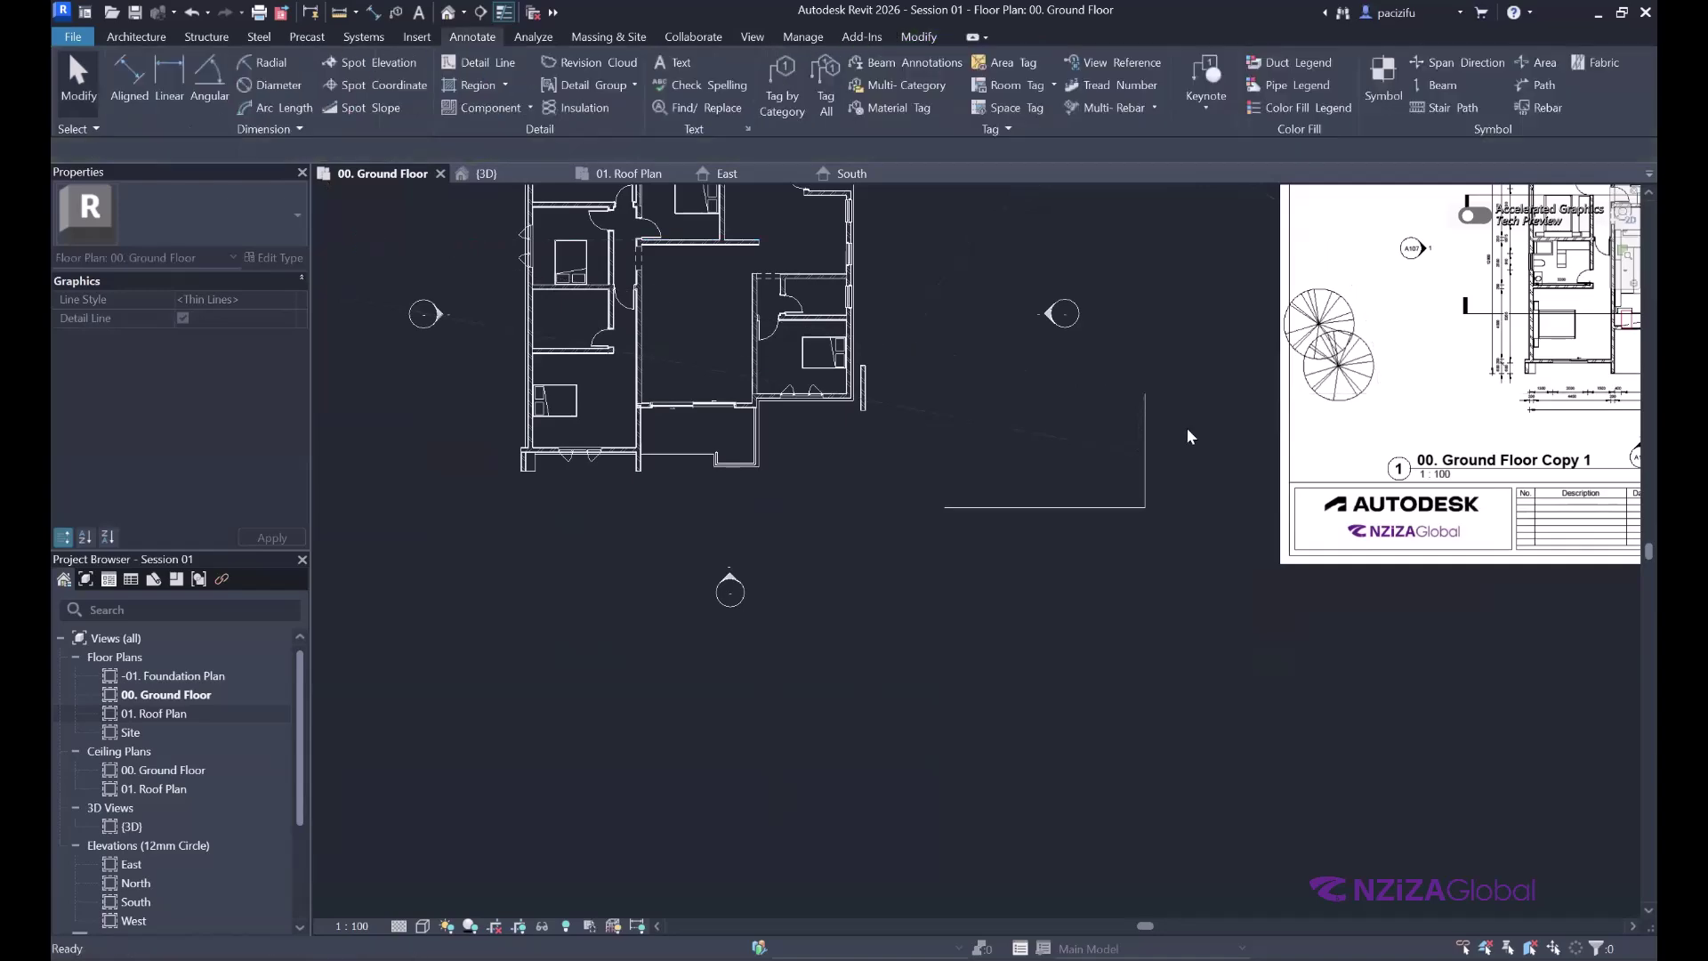
# - Place two A - Interior wall 200 walls by picking the L-shaped detail lines, with wall centerline location and 35000 mm unconnected height
pyautogui.scroll(2, 1190, 435)
pyautogui.scroll(1, 1149, 432)
pyautogui.click(136, 36)
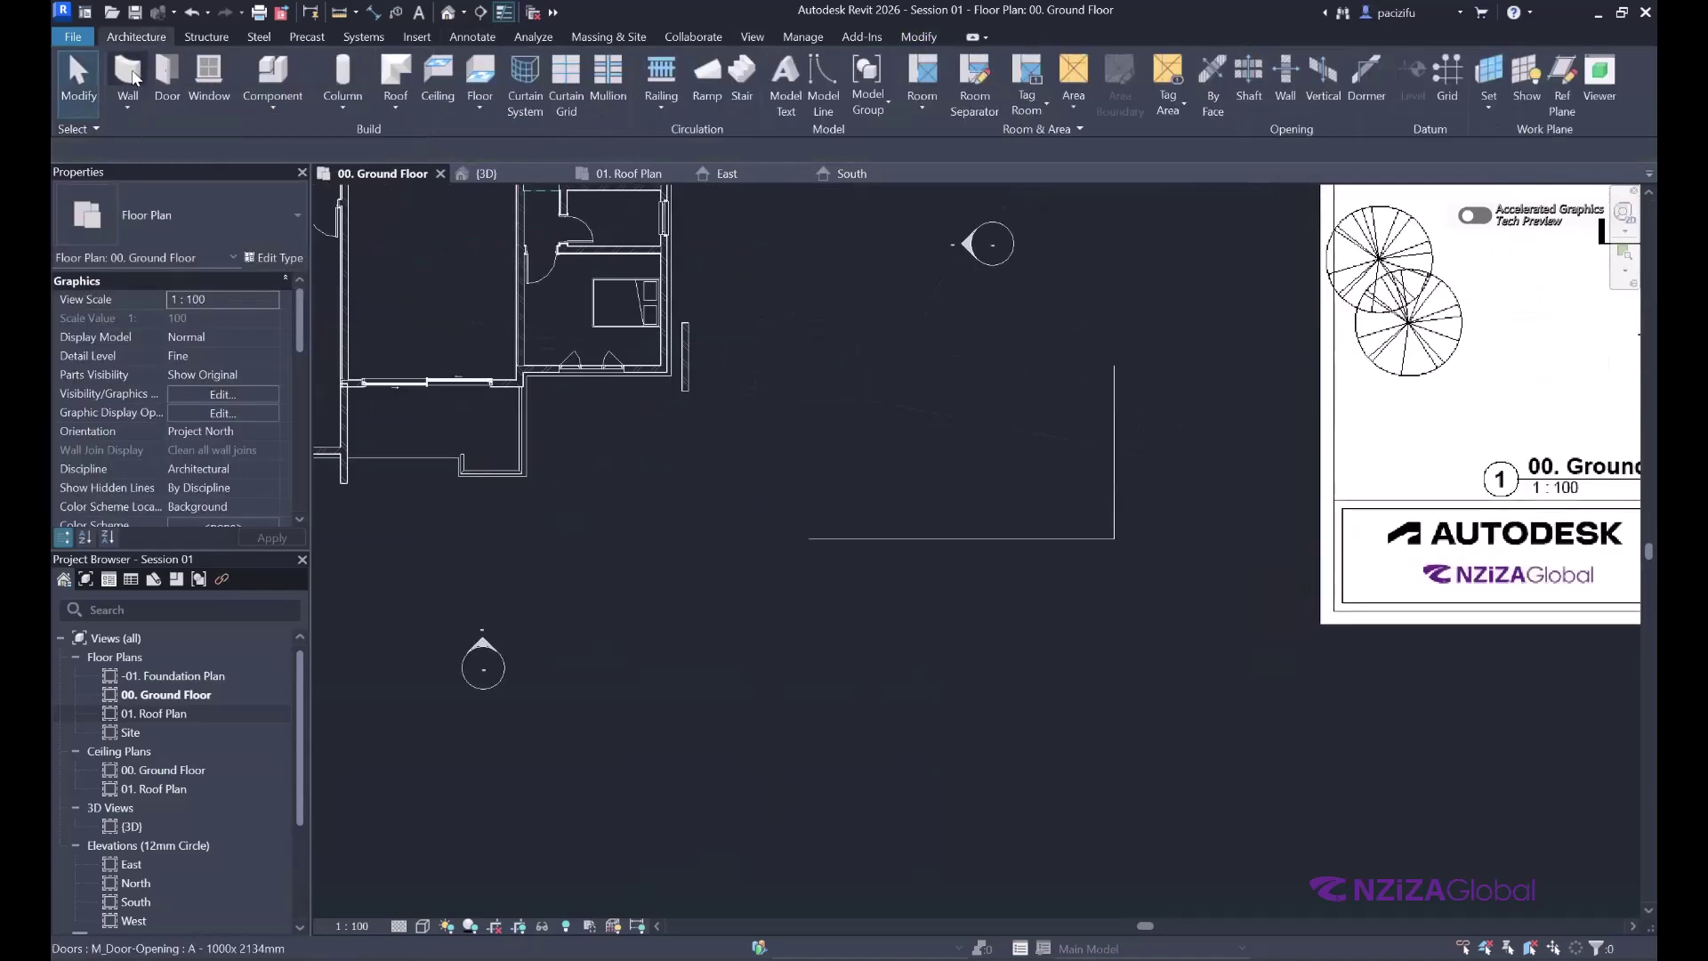
pyautogui.click(129, 76)
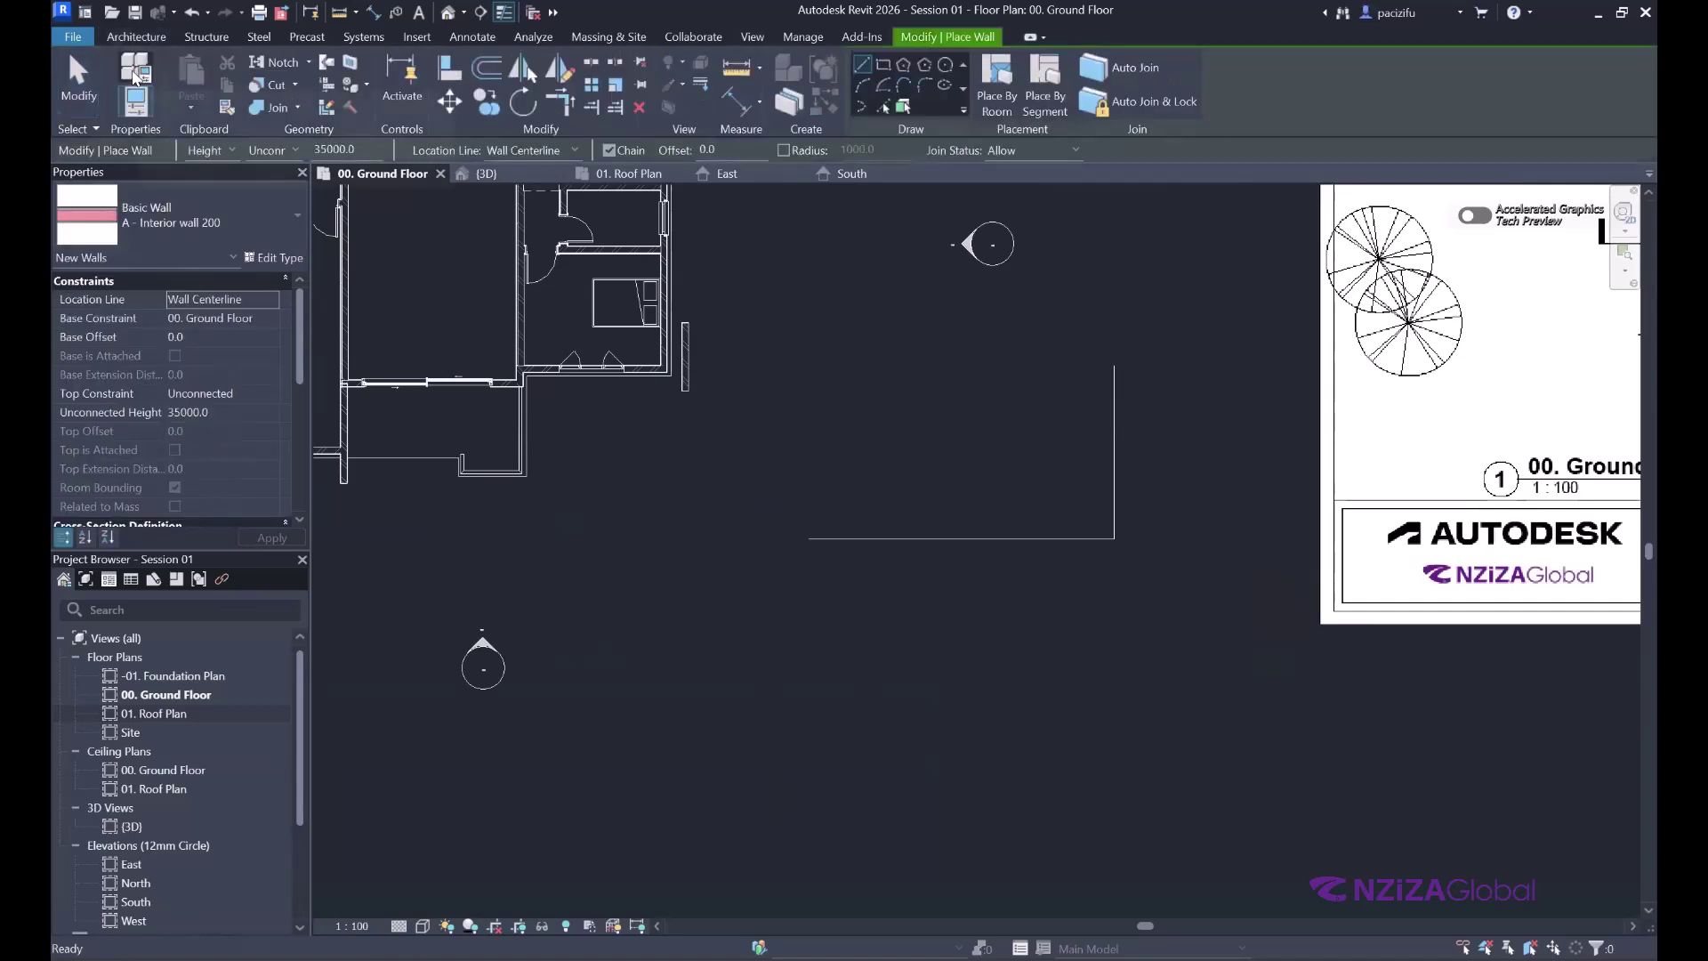
pyautogui.click(885, 110)
pyautogui.click(1013, 538)
pyautogui.click(1110, 465)
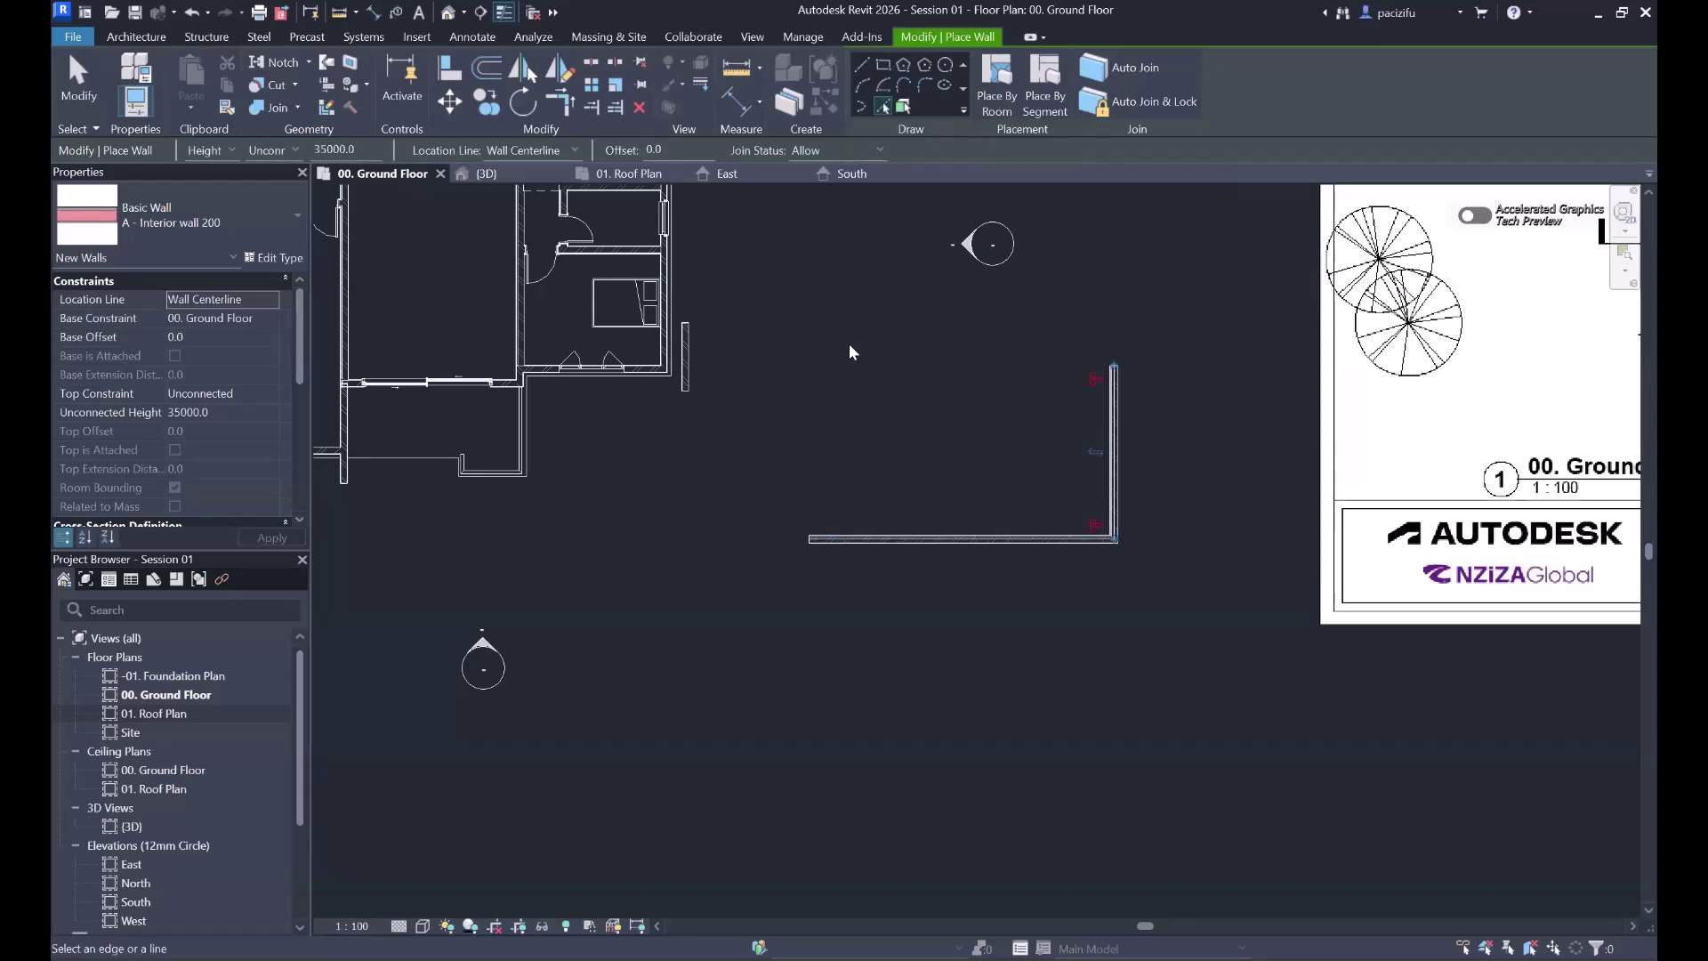
pyautogui.scroll(4, 1157, 454)
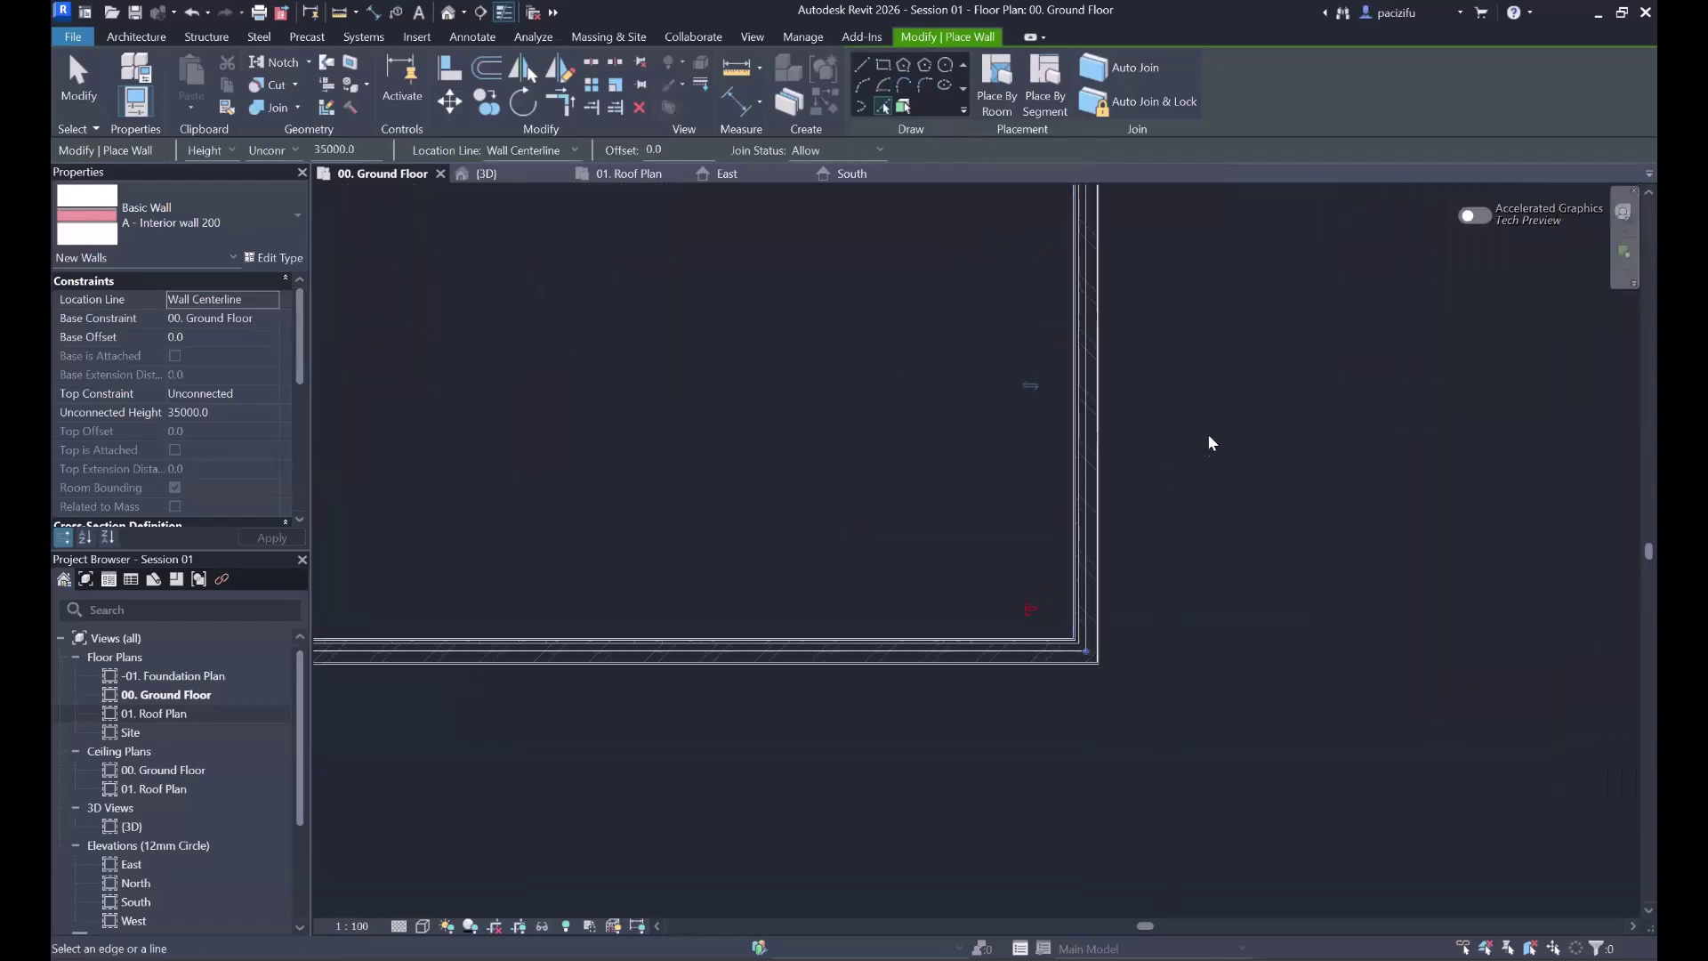
pyautogui.scroll(-2, 1183, 374)
pyautogui.scroll(3, 1139, 329)
pyautogui.scroll(-1, 1132, 373)
pyautogui.scroll(-1, 1128, 374)
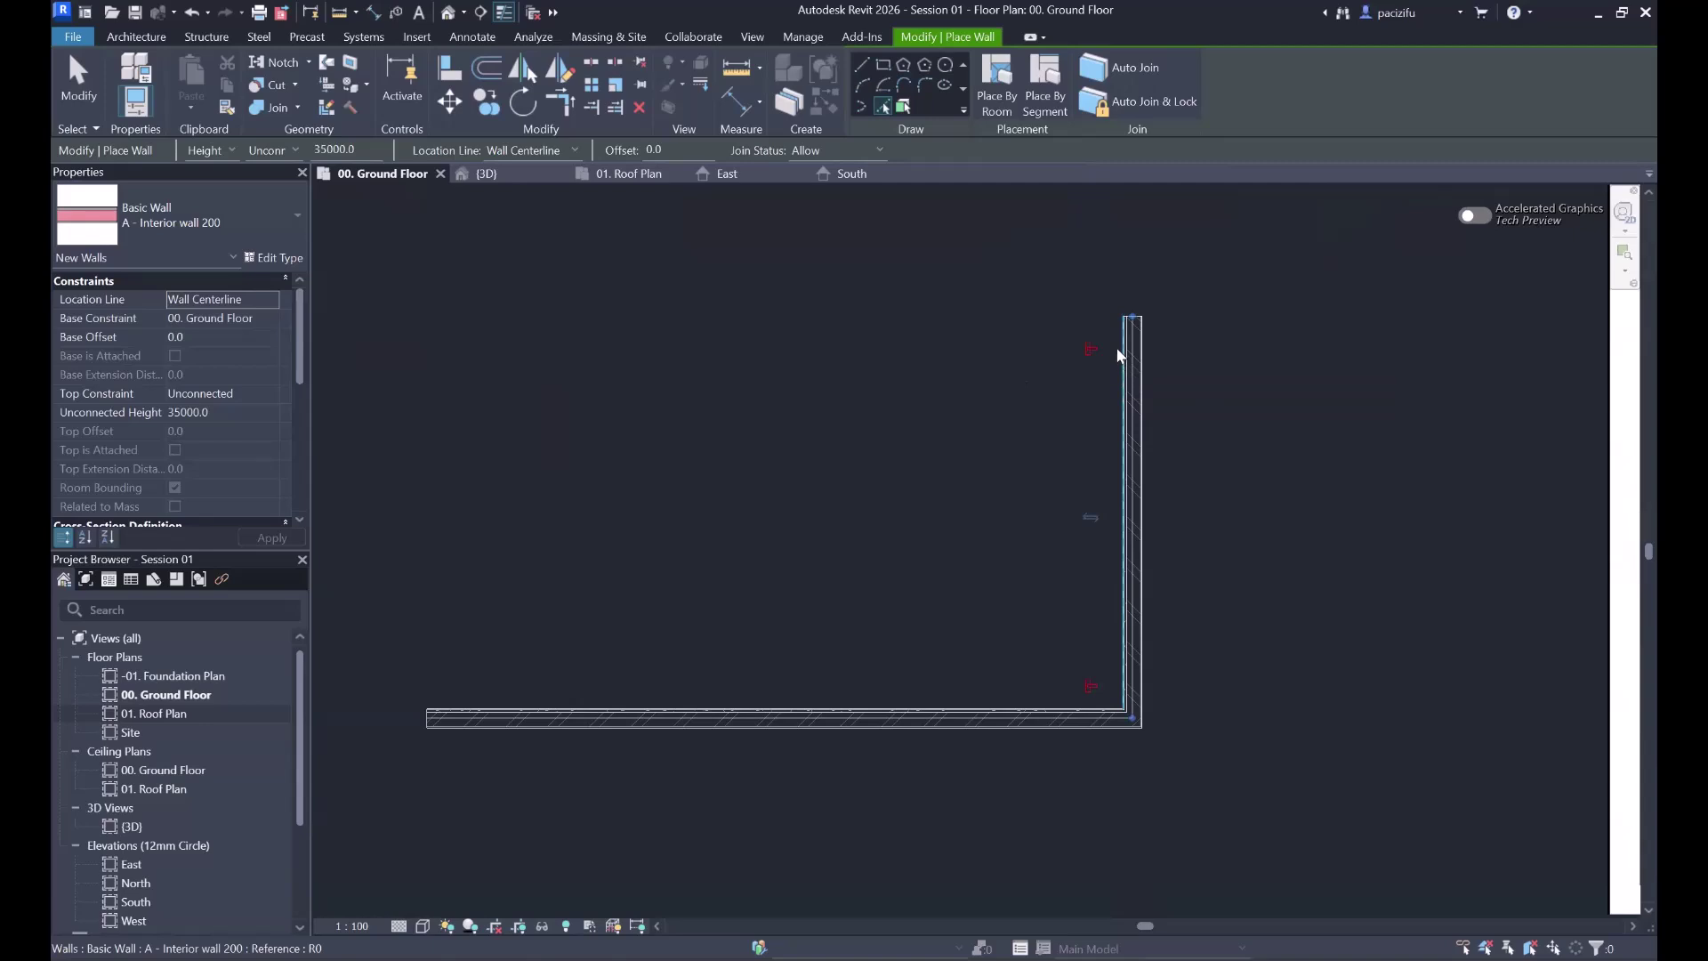
pyautogui.scroll(-2, 1108, 359)
pyautogui.click(78, 80)
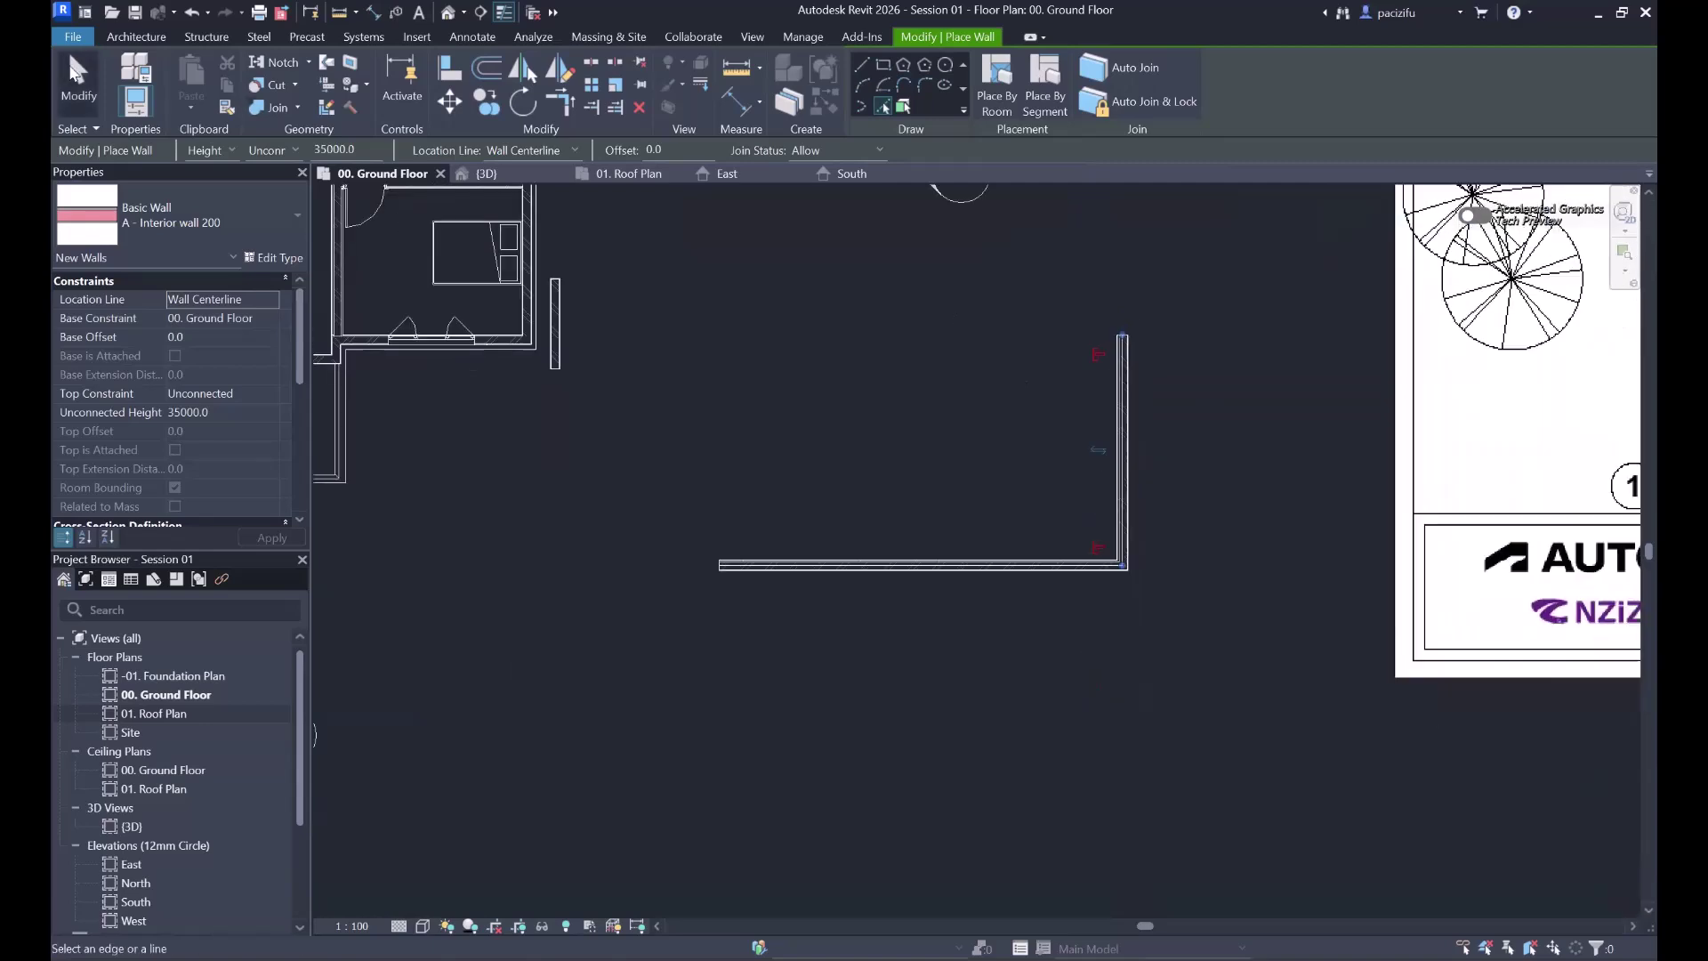
# - Select the vertical detail line inside the new wall and bring up the annotation commands
pyautogui.scroll(3, 1091, 307)
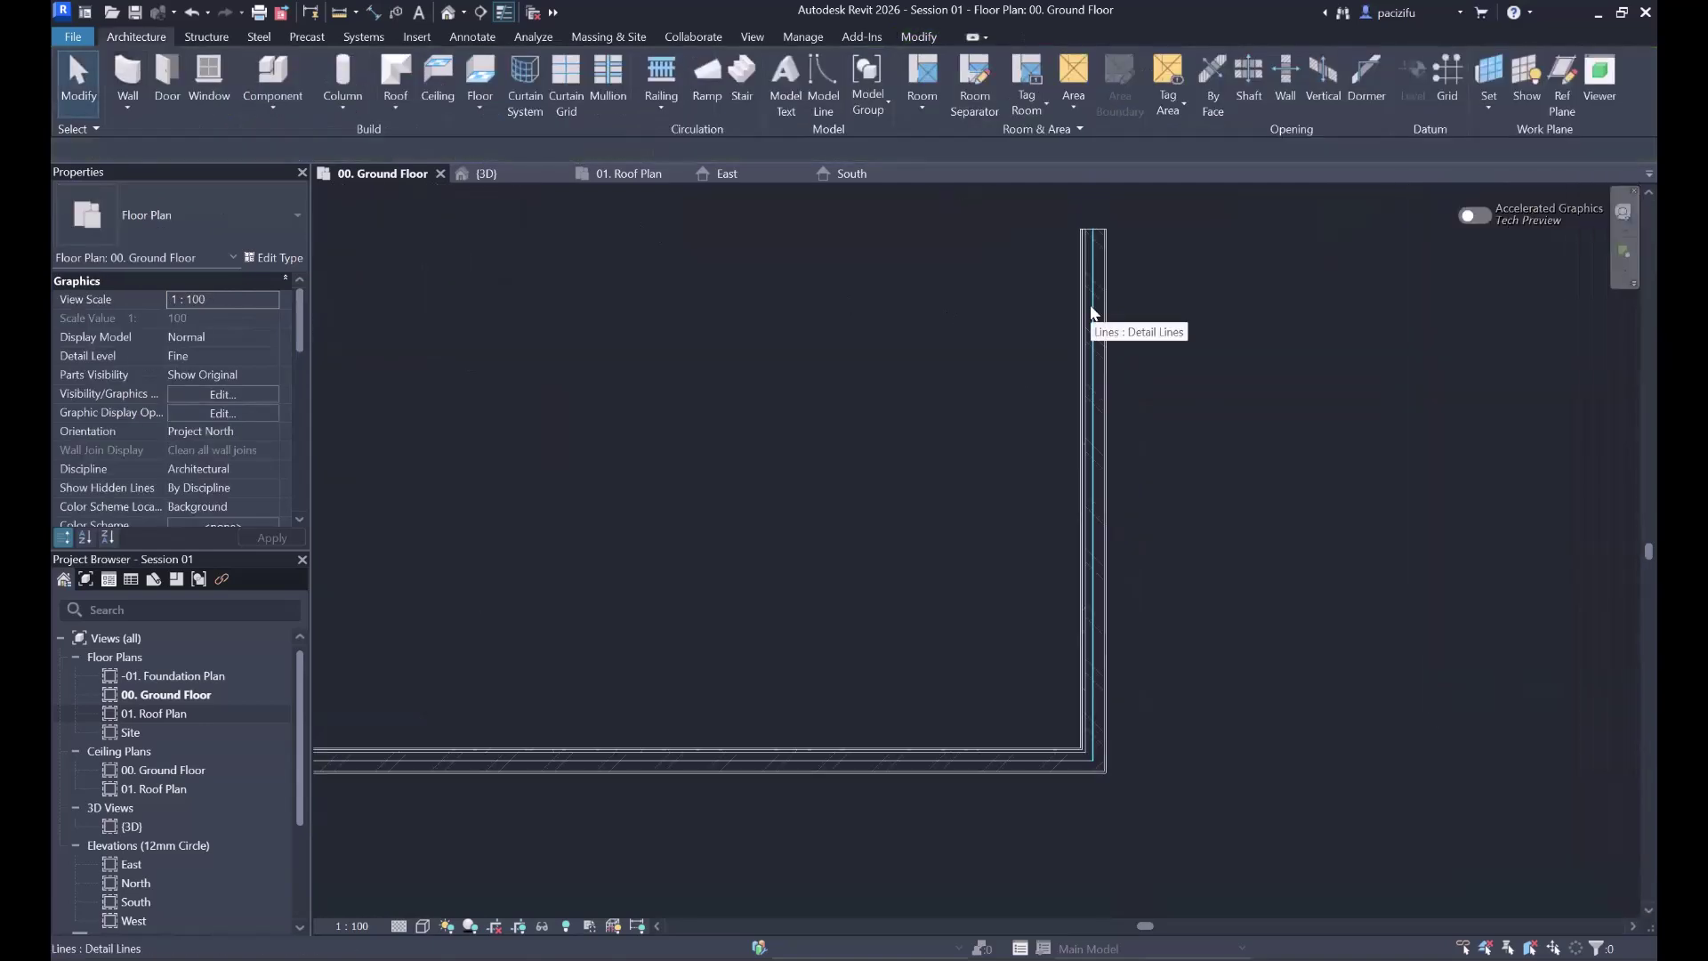
pyautogui.click(1091, 304)
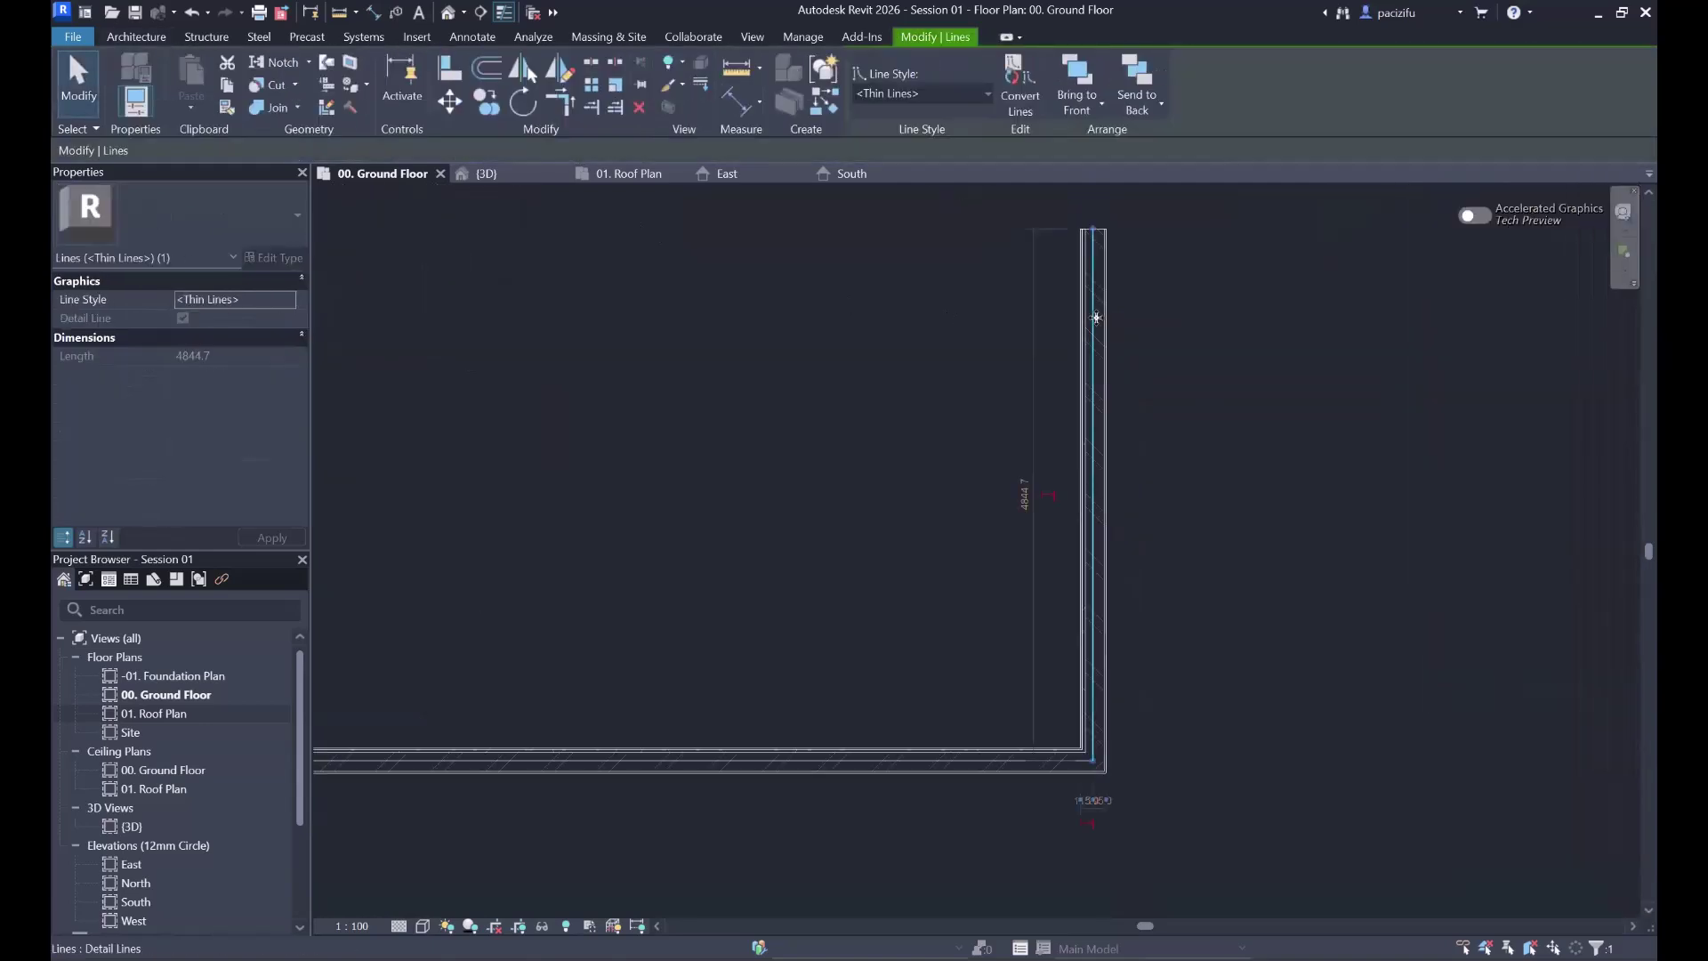
pyautogui.click(477, 41)
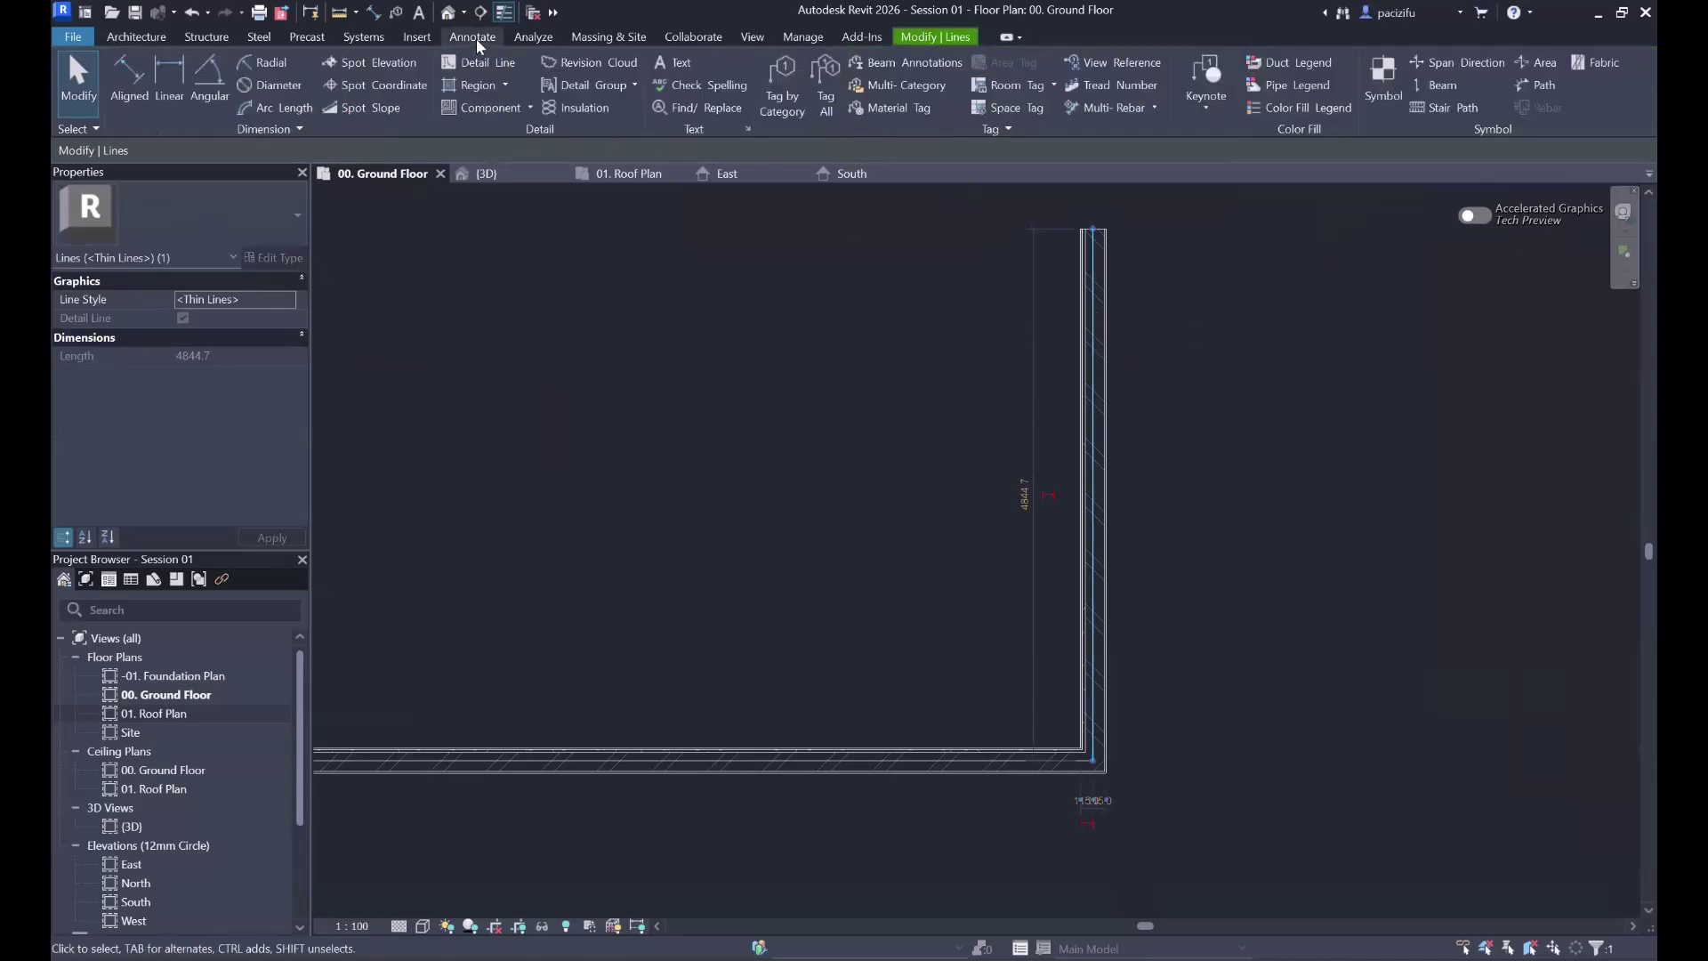